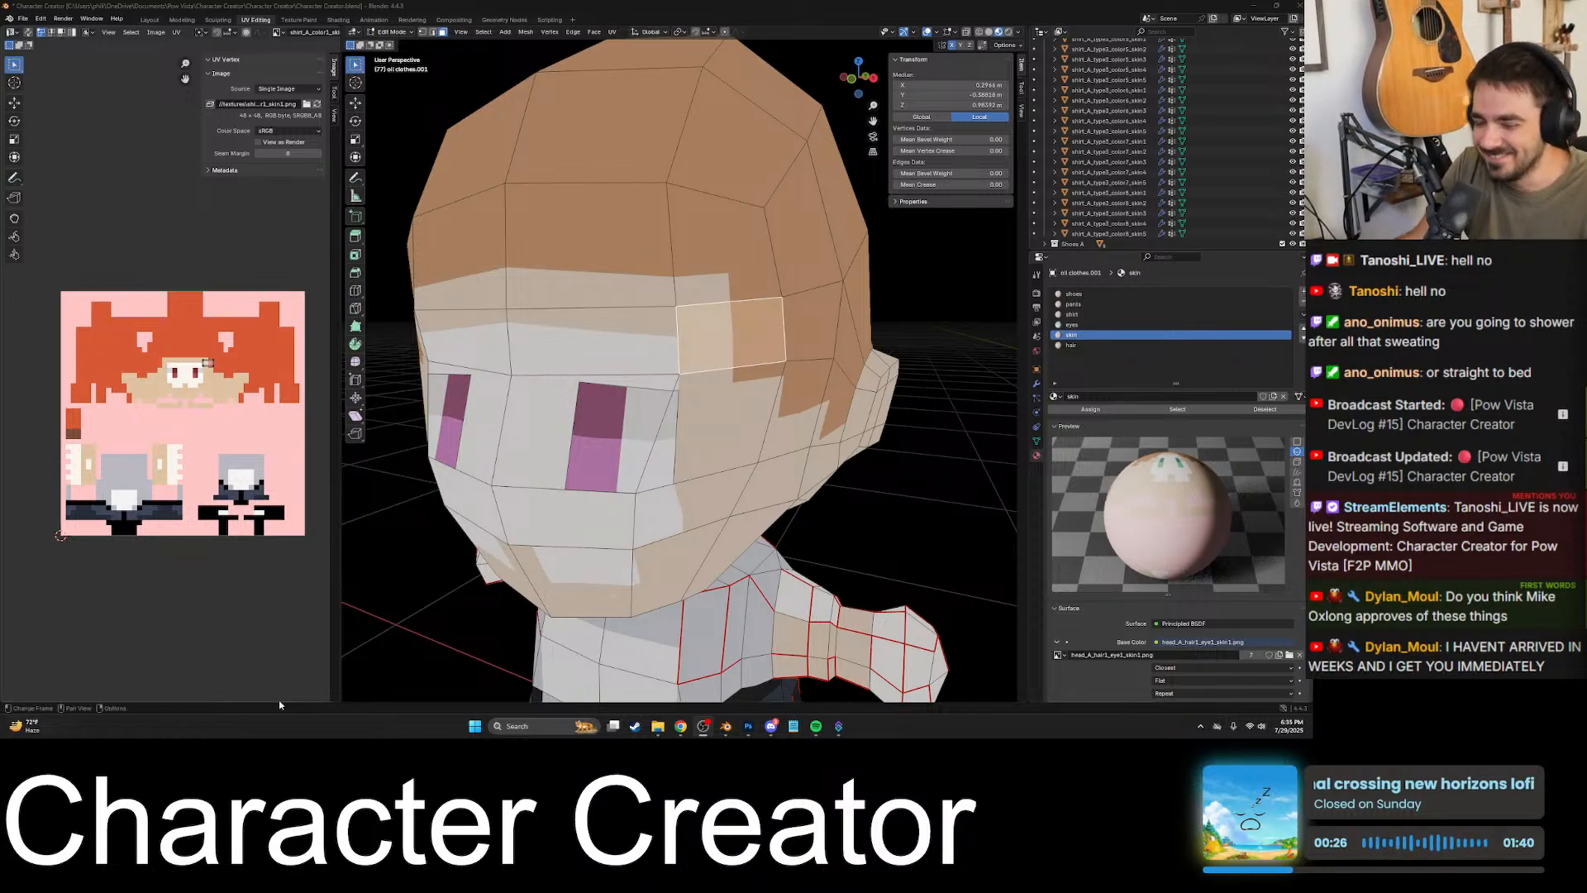
# - Select the face covering one of the character's eyes to make the eyes material active, and return to Object Mode
pyautogui.scroll(-8, 716, 371)
pyautogui.click(676, 381)
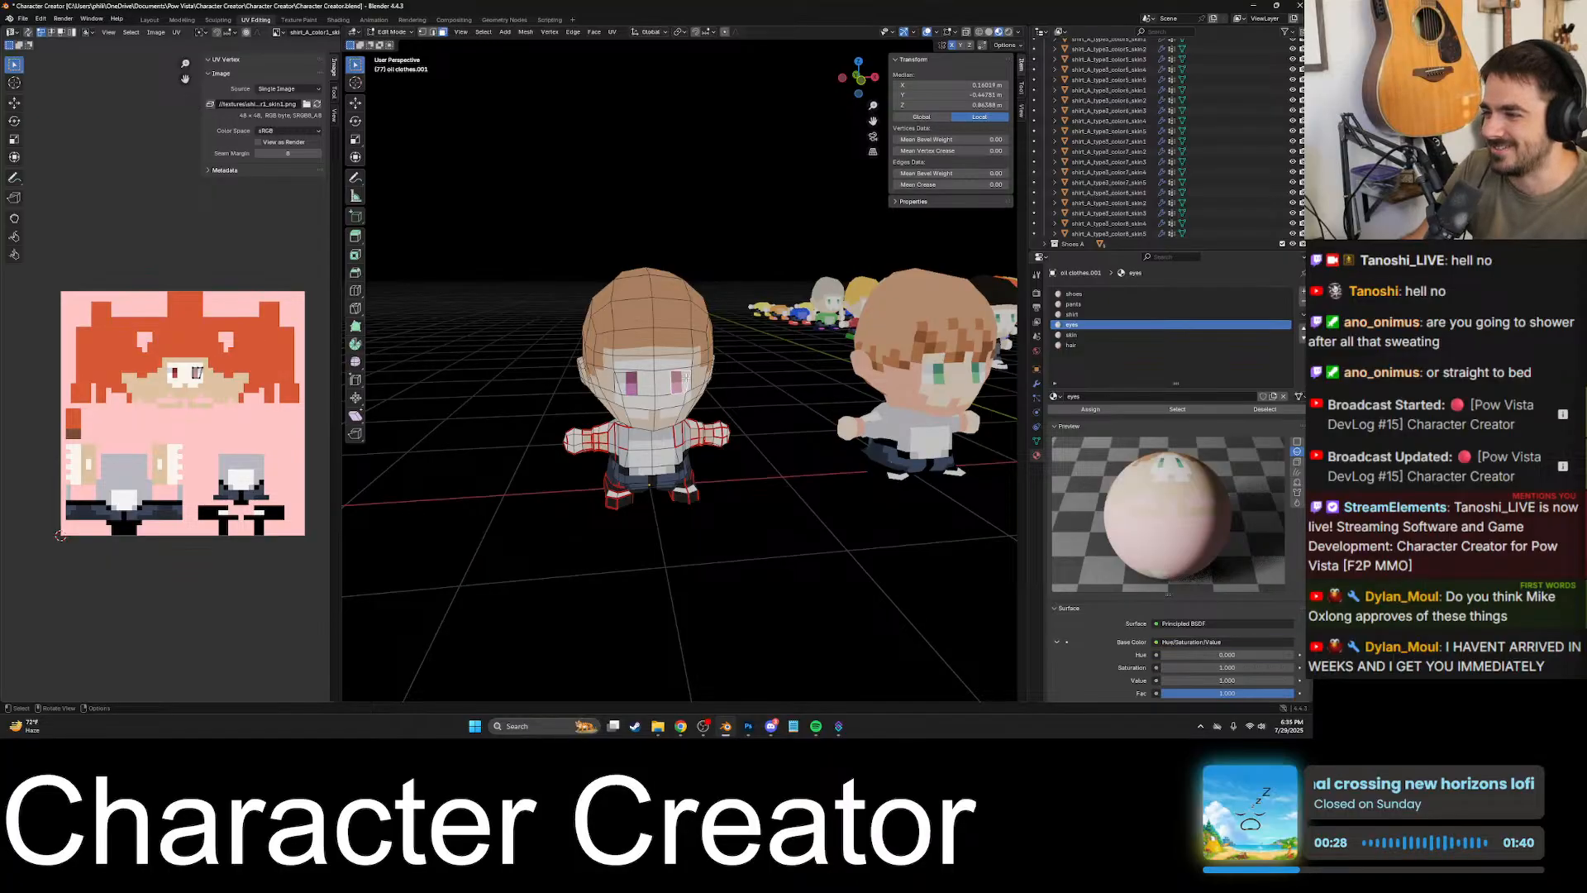
pyautogui.scroll(8, 665, 396)
pyautogui.scroll(-10, 663, 398)
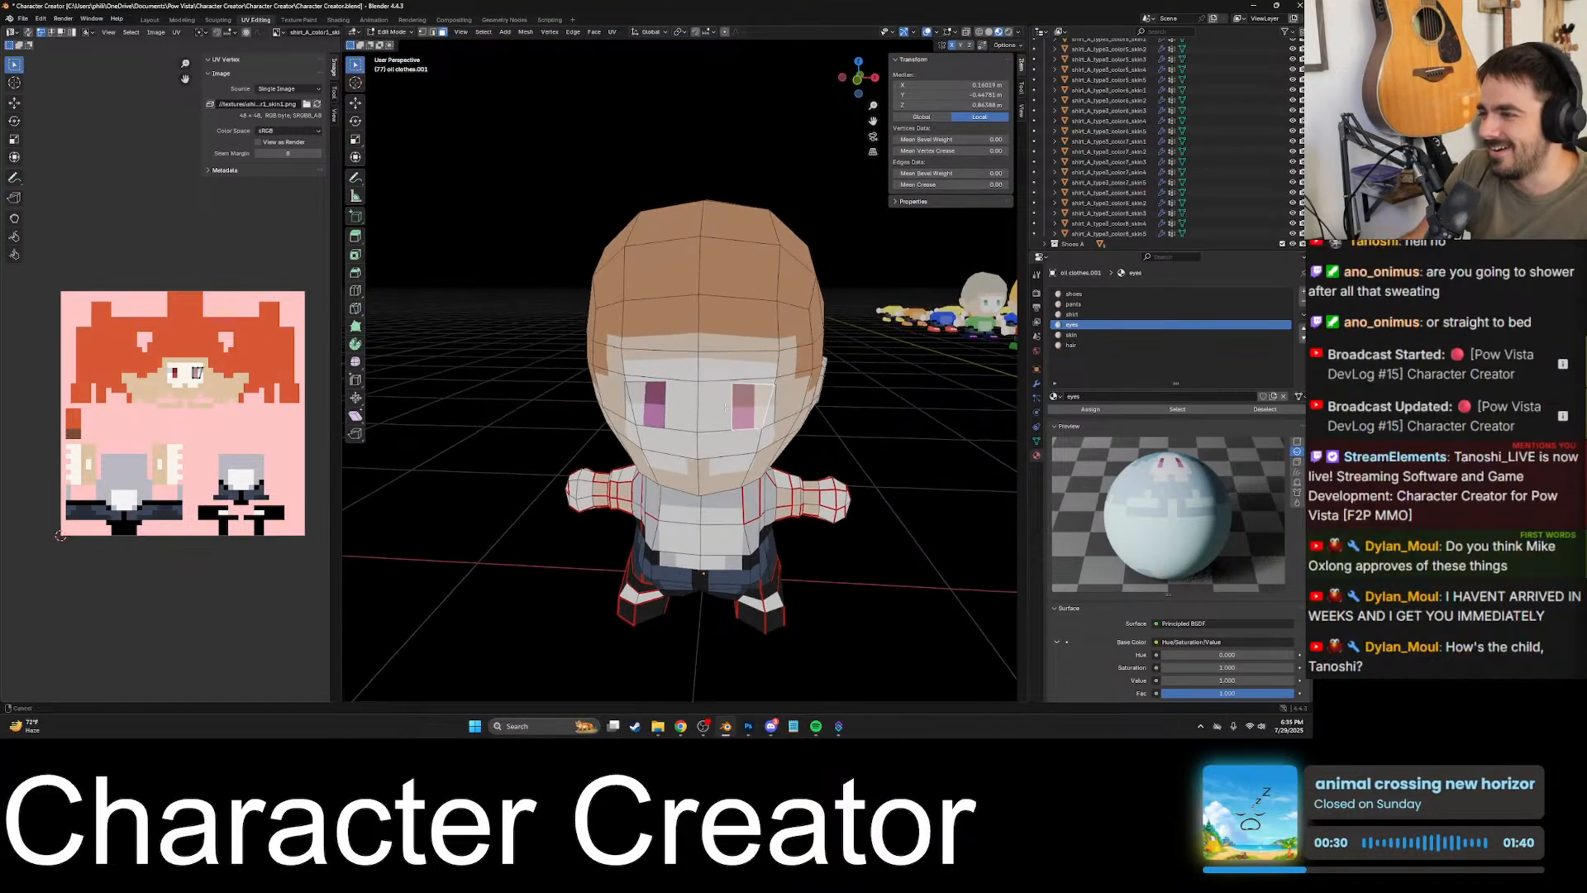
pyautogui.press('Tab')
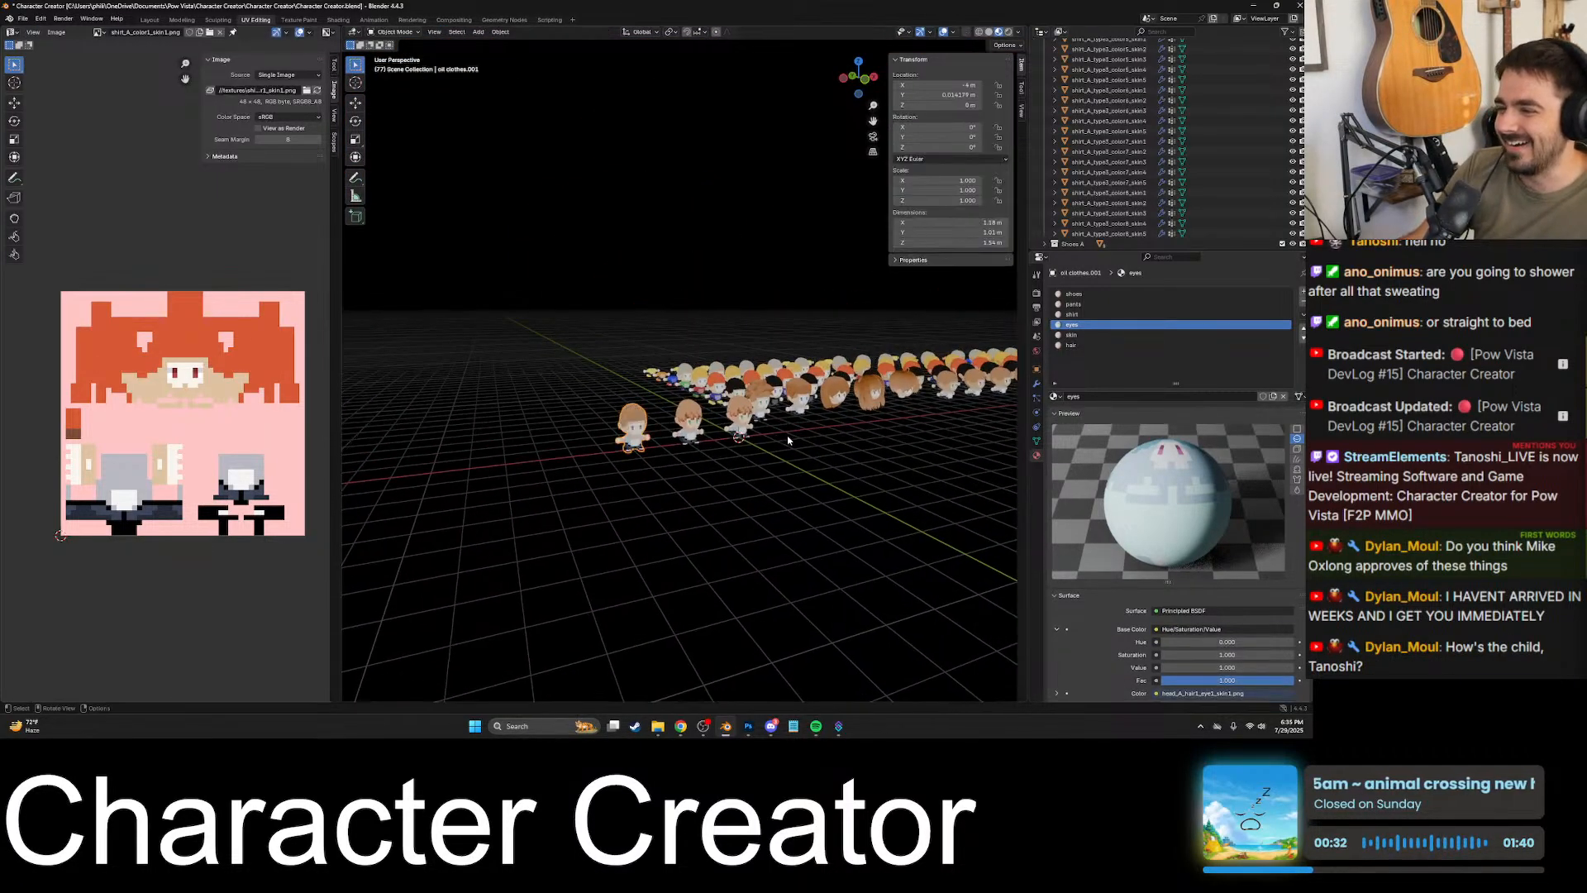
# - Look over the rows of character variants in the scene
pyautogui.moveTo(804, 410); pyautogui.dragTo(760, 322, button='middle')
pyautogui.scroll(3, 723, 476)
pyautogui.scroll(2, 751, 298)
pyautogui.scroll(-6, 717, 399)
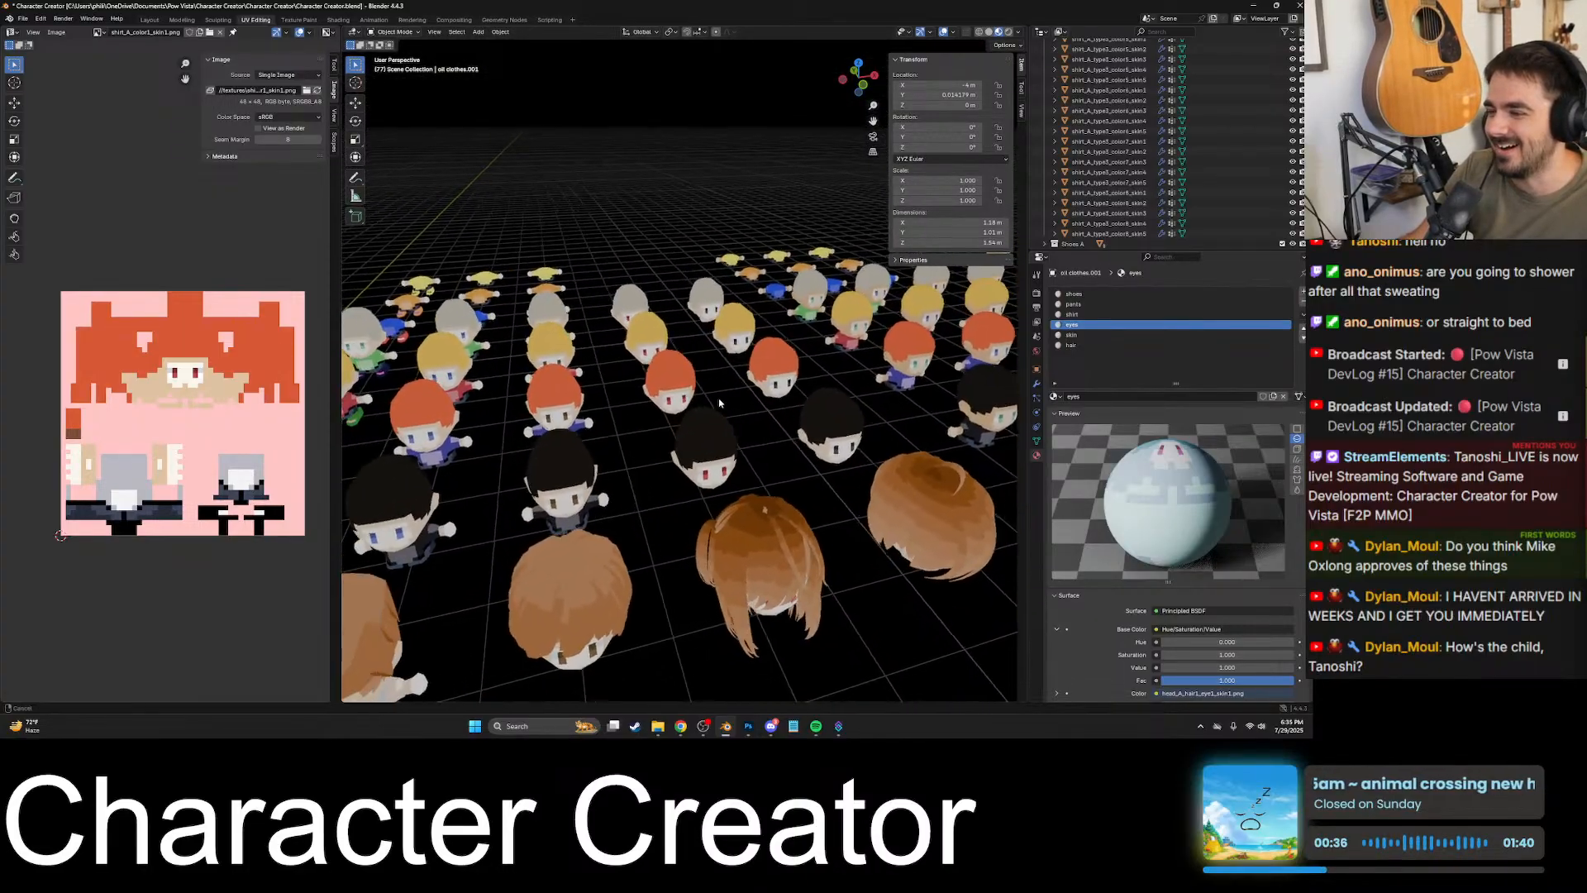
pyautogui.keyDown('shift'); pyautogui.moveTo(499, 413); pyautogui.dragTo(355, 420, button='middle'); pyautogui.keyUp('shift')
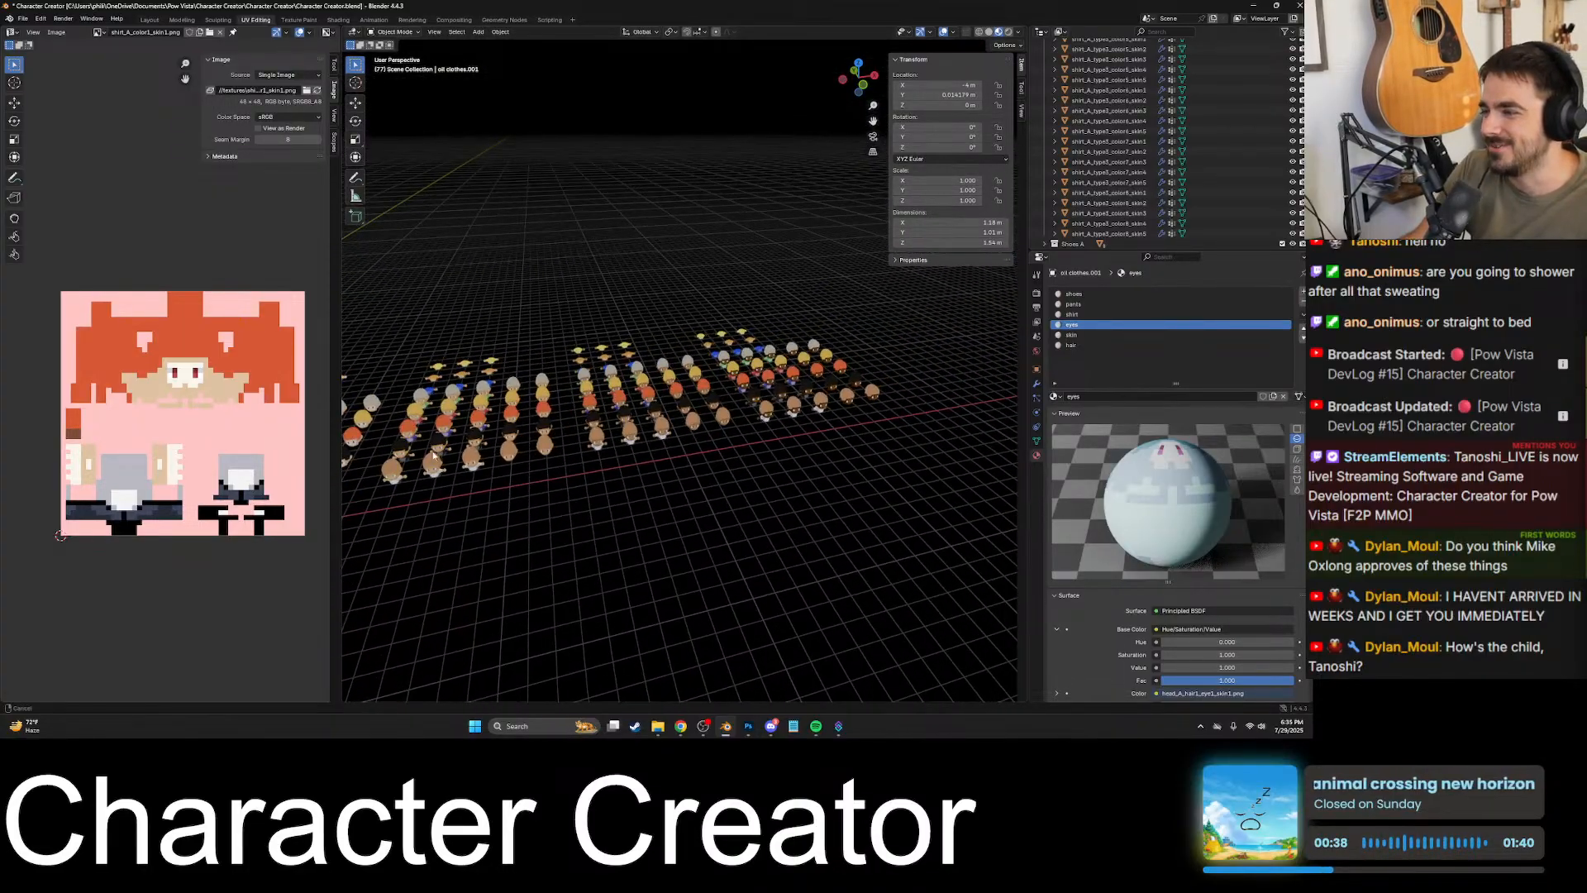
pyautogui.keyDown('shift'); pyautogui.moveTo(777, 382); pyautogui.dragTo(683, 349, button='middle'); pyautogui.keyUp('shift')
pyautogui.click(706, 378)
pyautogui.press('KP_Decimal')
pyautogui.scroll(-9, 713, 384)
pyautogui.scroll(-8, 731, 385)
pyautogui.scroll(10, 731, 384)
pyautogui.scroll(-7, 642, 355)
# - Focus on the purple-eyed character and set its eyes material's Hue to 0.400 in the Shading workspace
pyautogui.click(682, 356)
pyautogui.press('KP_Decimal')
pyautogui.scroll(2, 683, 348)
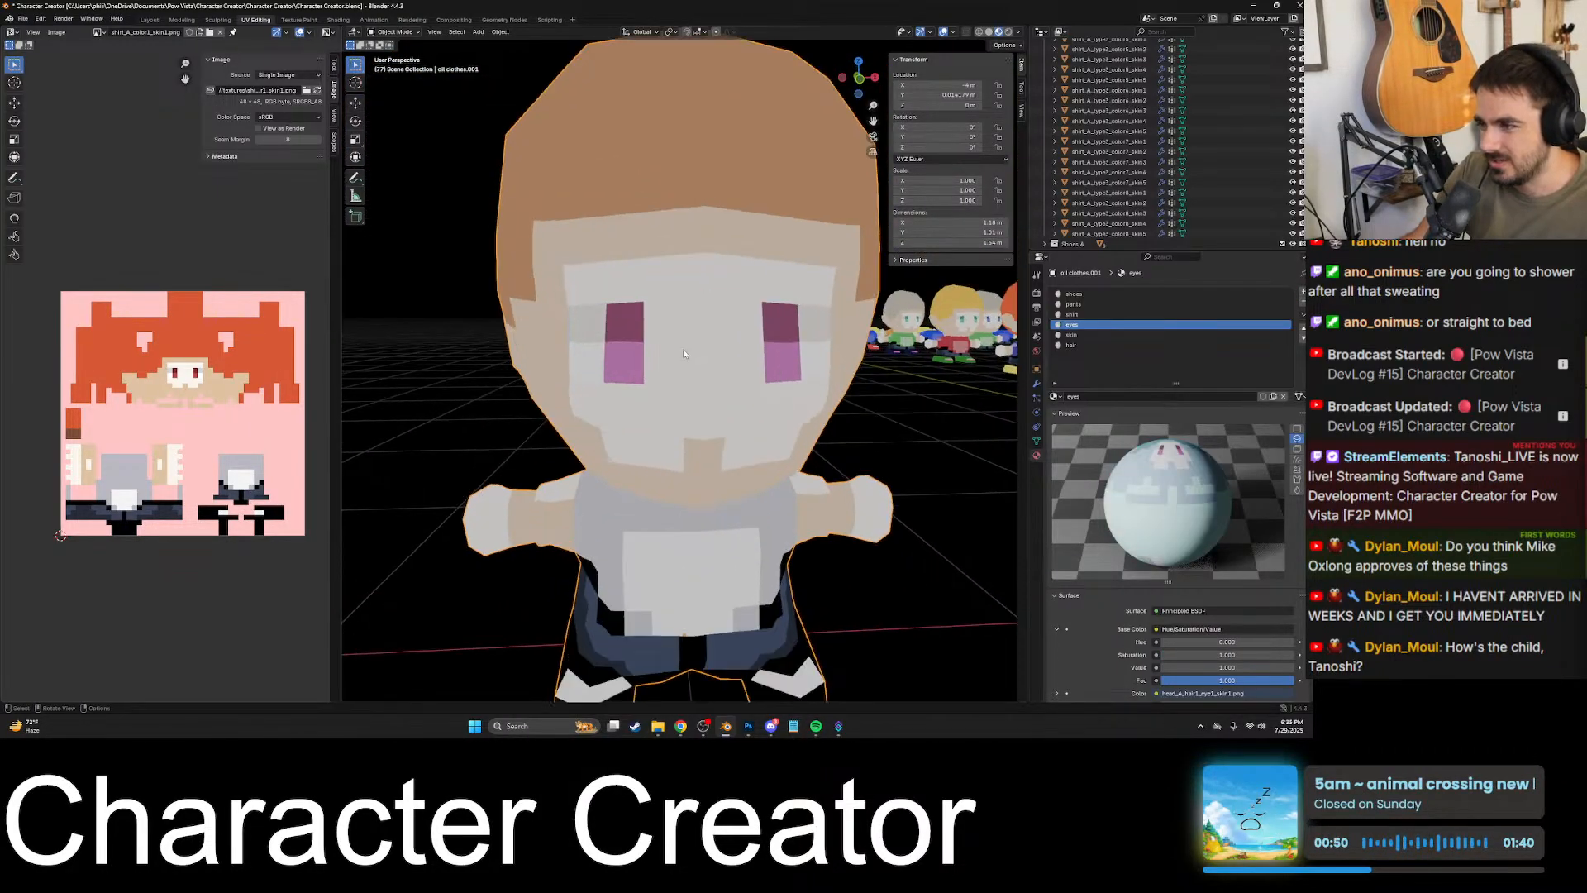
pyautogui.click(339, 19)
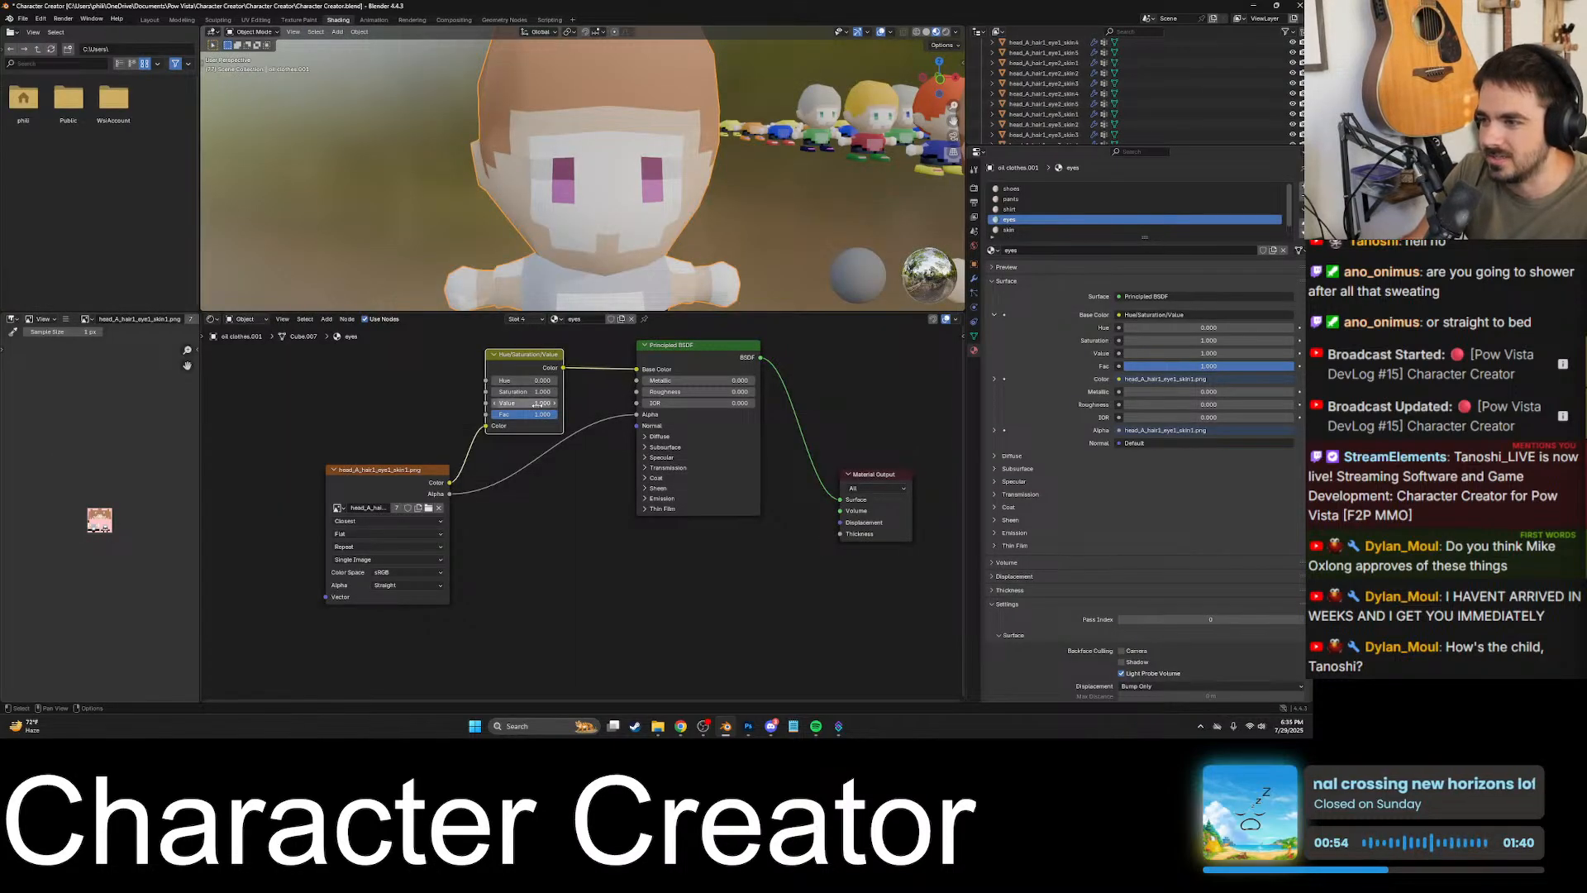
pyautogui.moveTo(542, 380); pyautogui.dragTo(548, 381)
pyautogui.scroll(5, 541, 368)
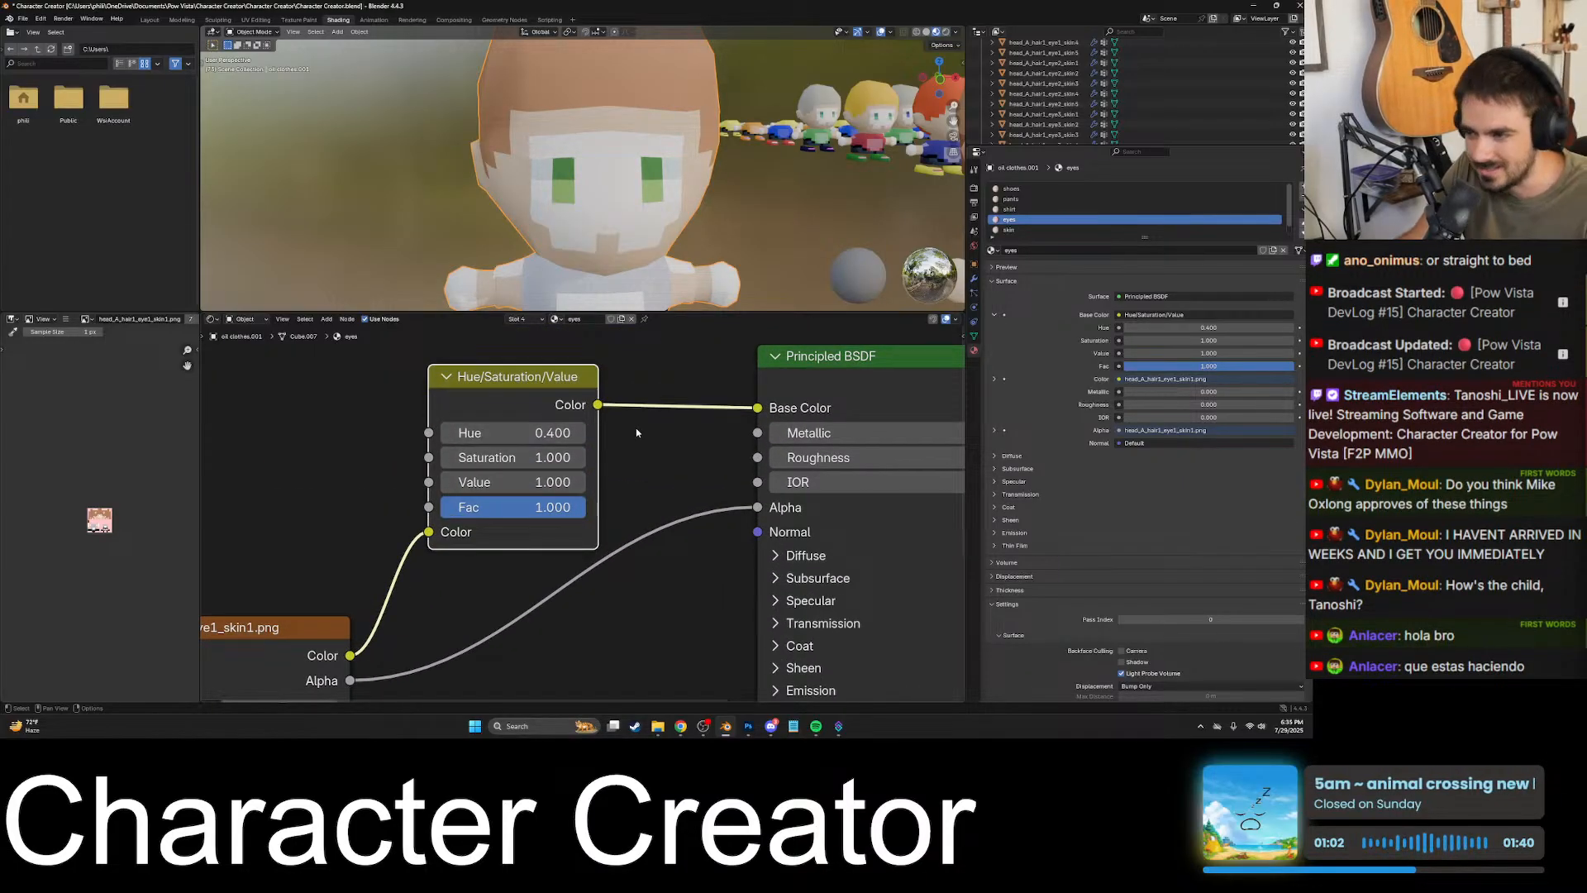
# - Raise the Hue of the eyes material in 0.1 increments up to 1.000 to preview the eye colours
pyautogui.scroll(1, 636, 428)
pyautogui.click(580, 428)
pyautogui.click(581, 428)
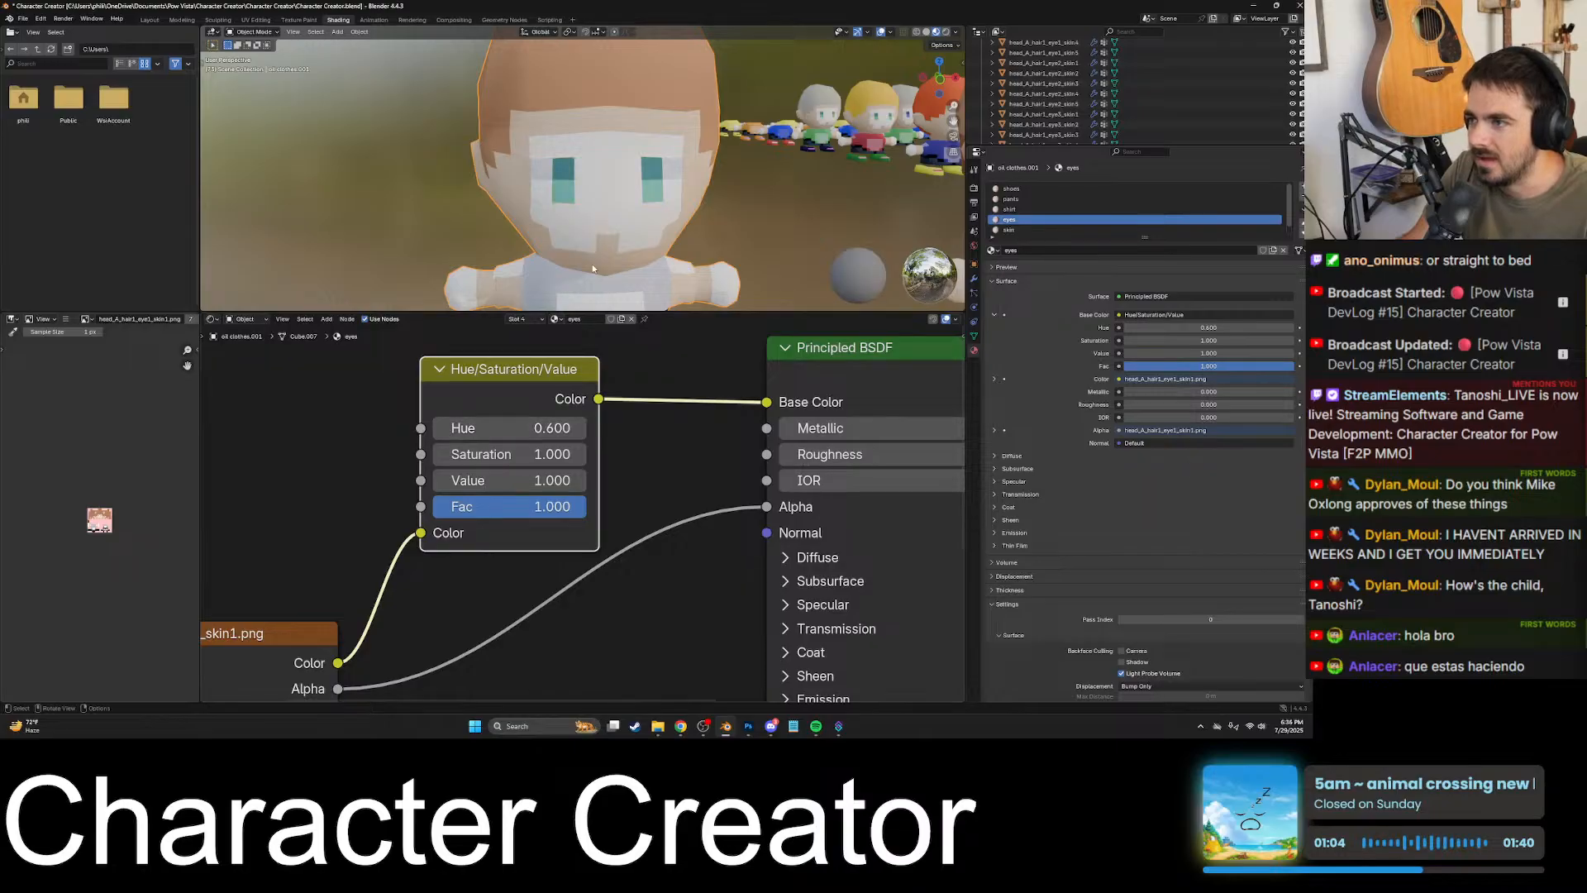
pyautogui.click(579, 427)
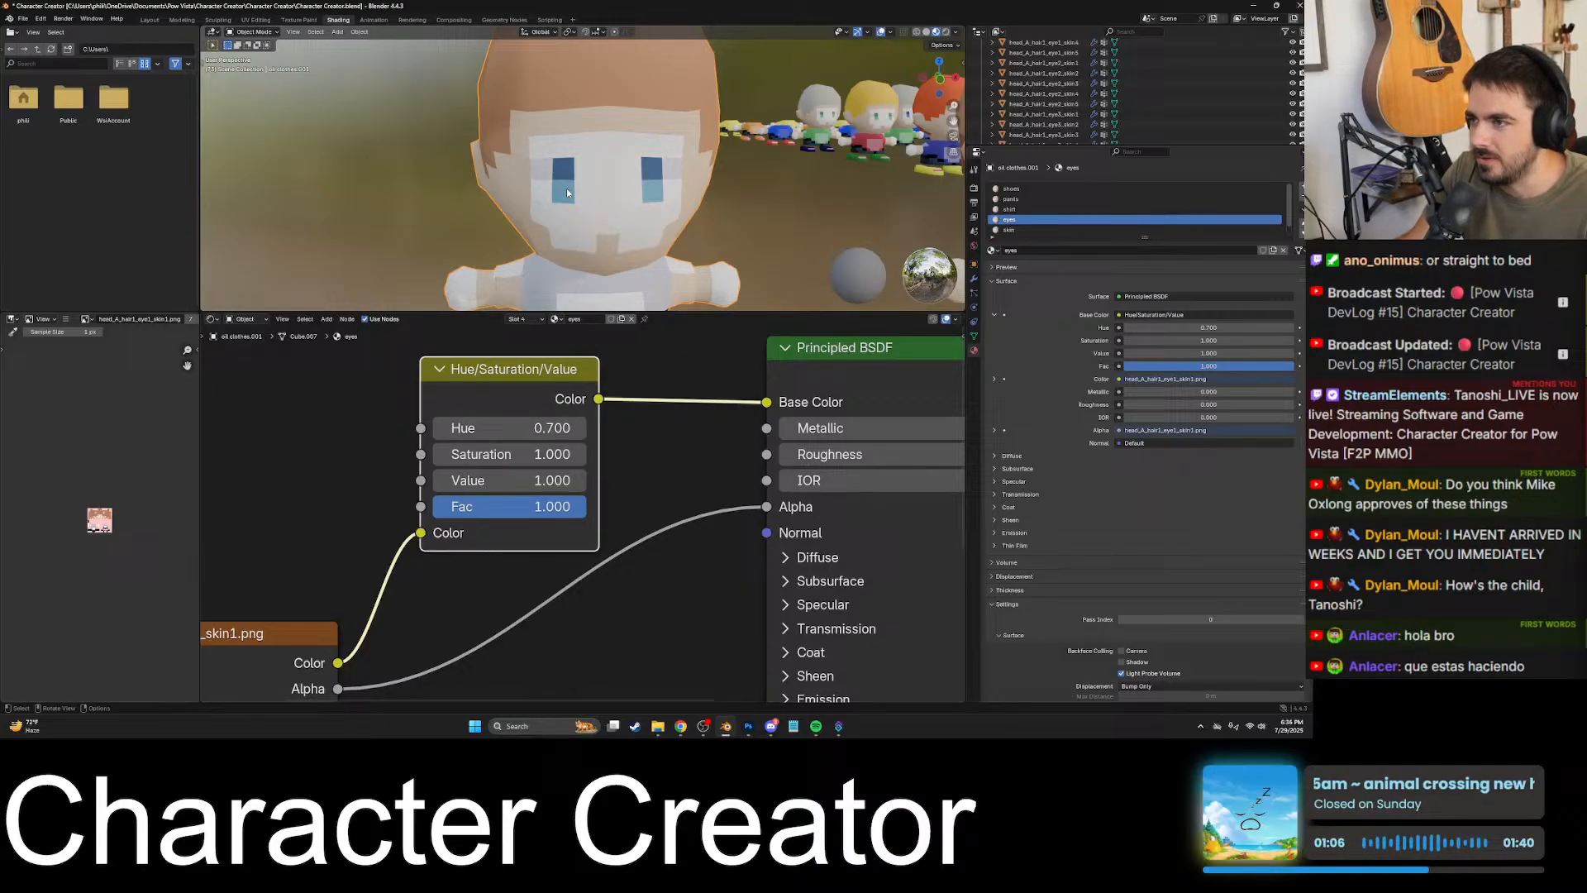
pyautogui.click(579, 428)
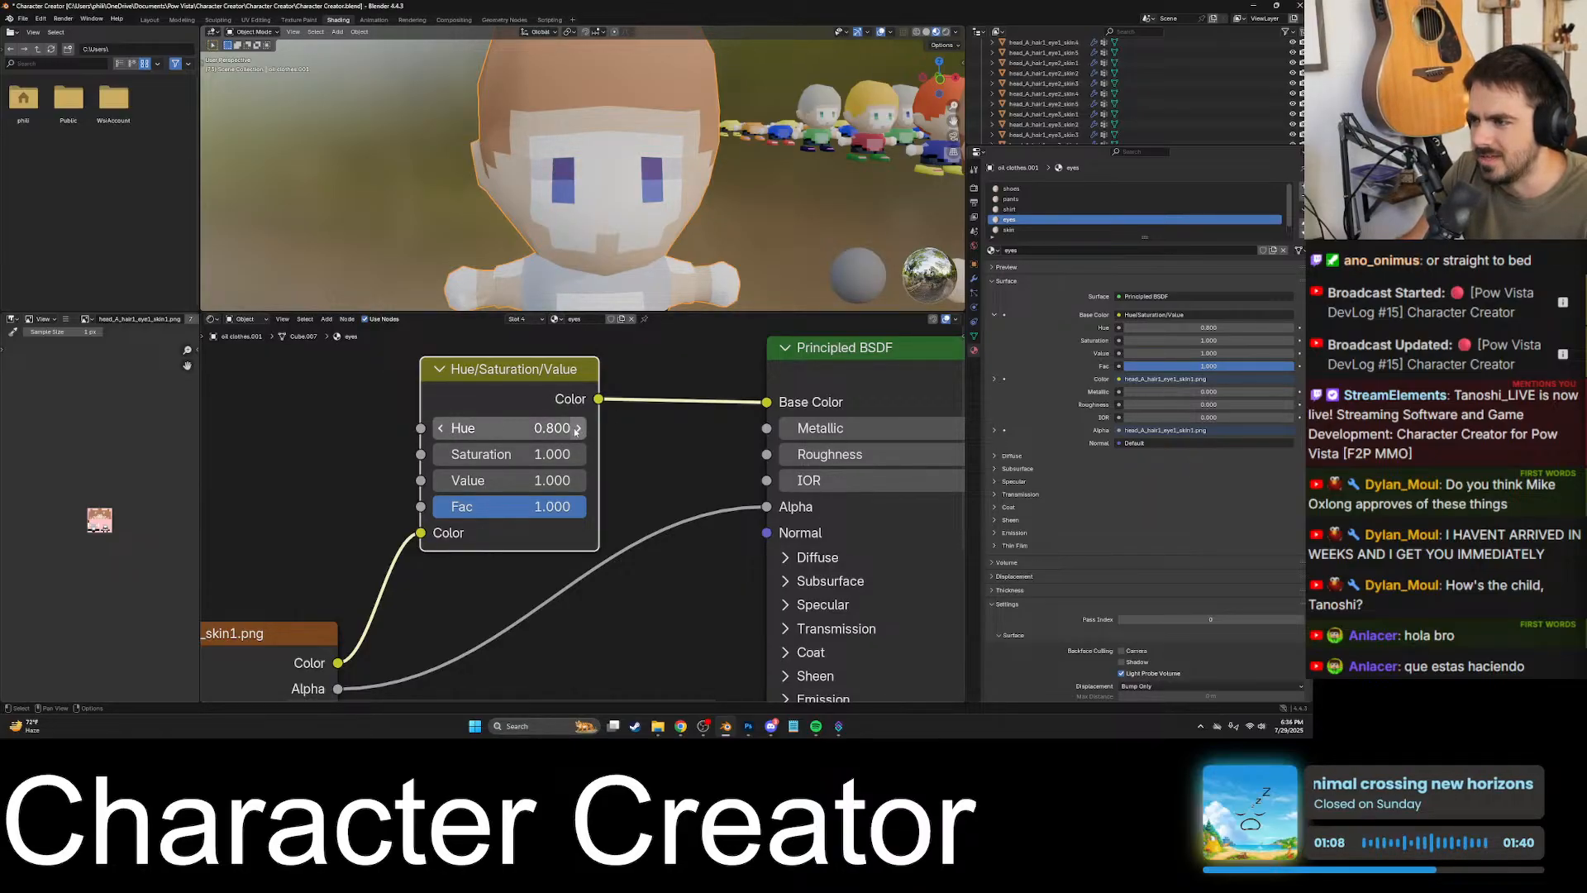
pyautogui.click(579, 427)
pyautogui.click(579, 428)
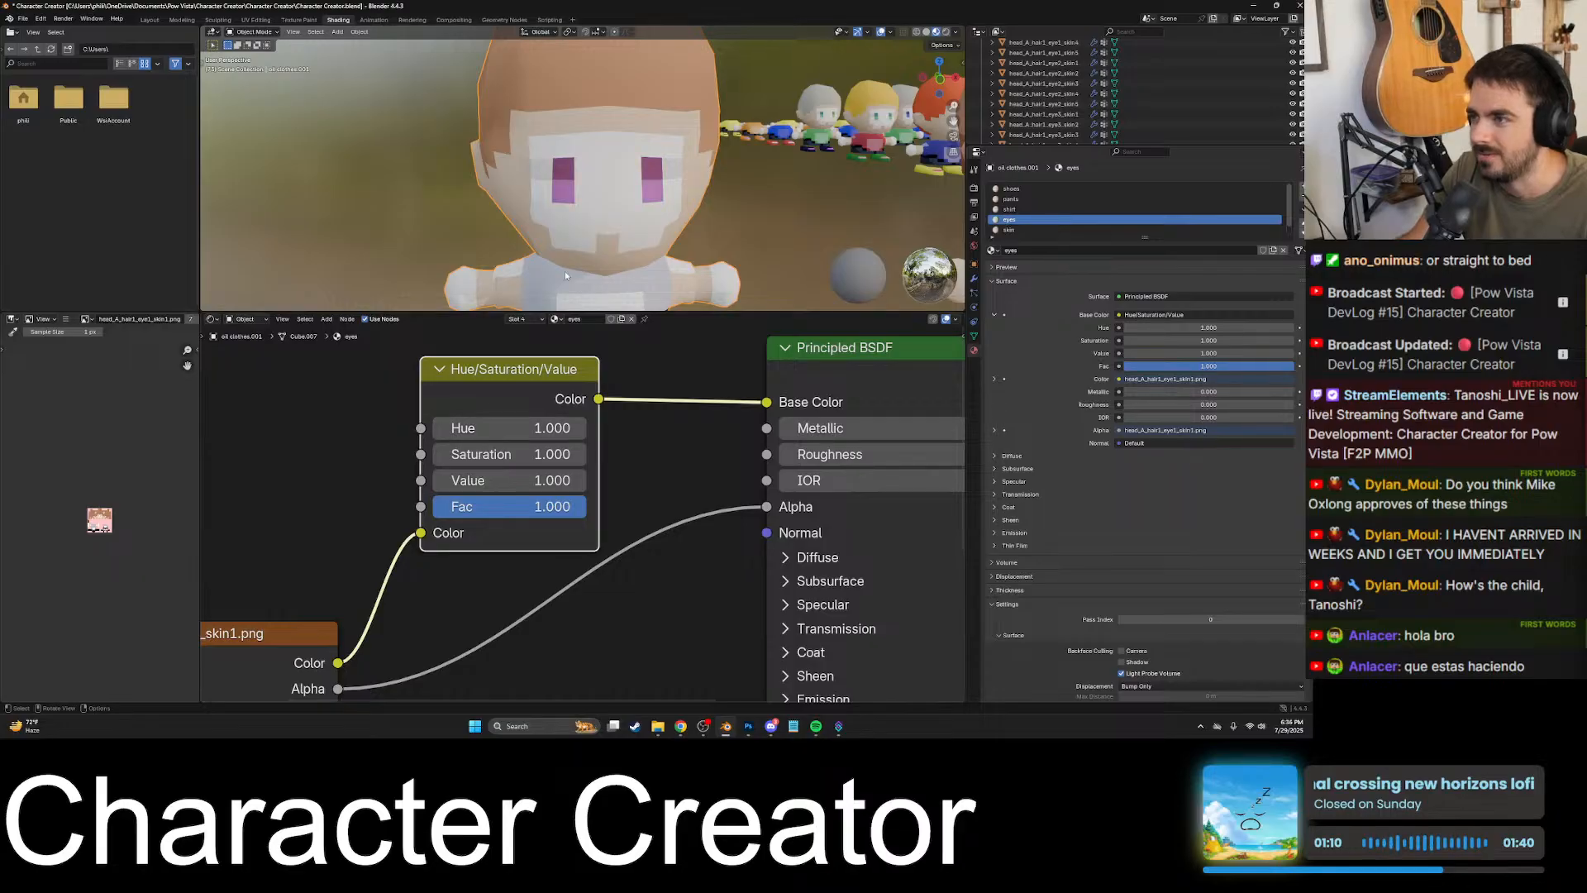
# - Lower the Hue of the eyes material in 0.1 increments down to 0.000 to compare eye colours
pyautogui.click(440, 430)
pyautogui.click(440, 430)
pyautogui.click(440, 430)
pyautogui.click(440, 431)
pyautogui.click(440, 432)
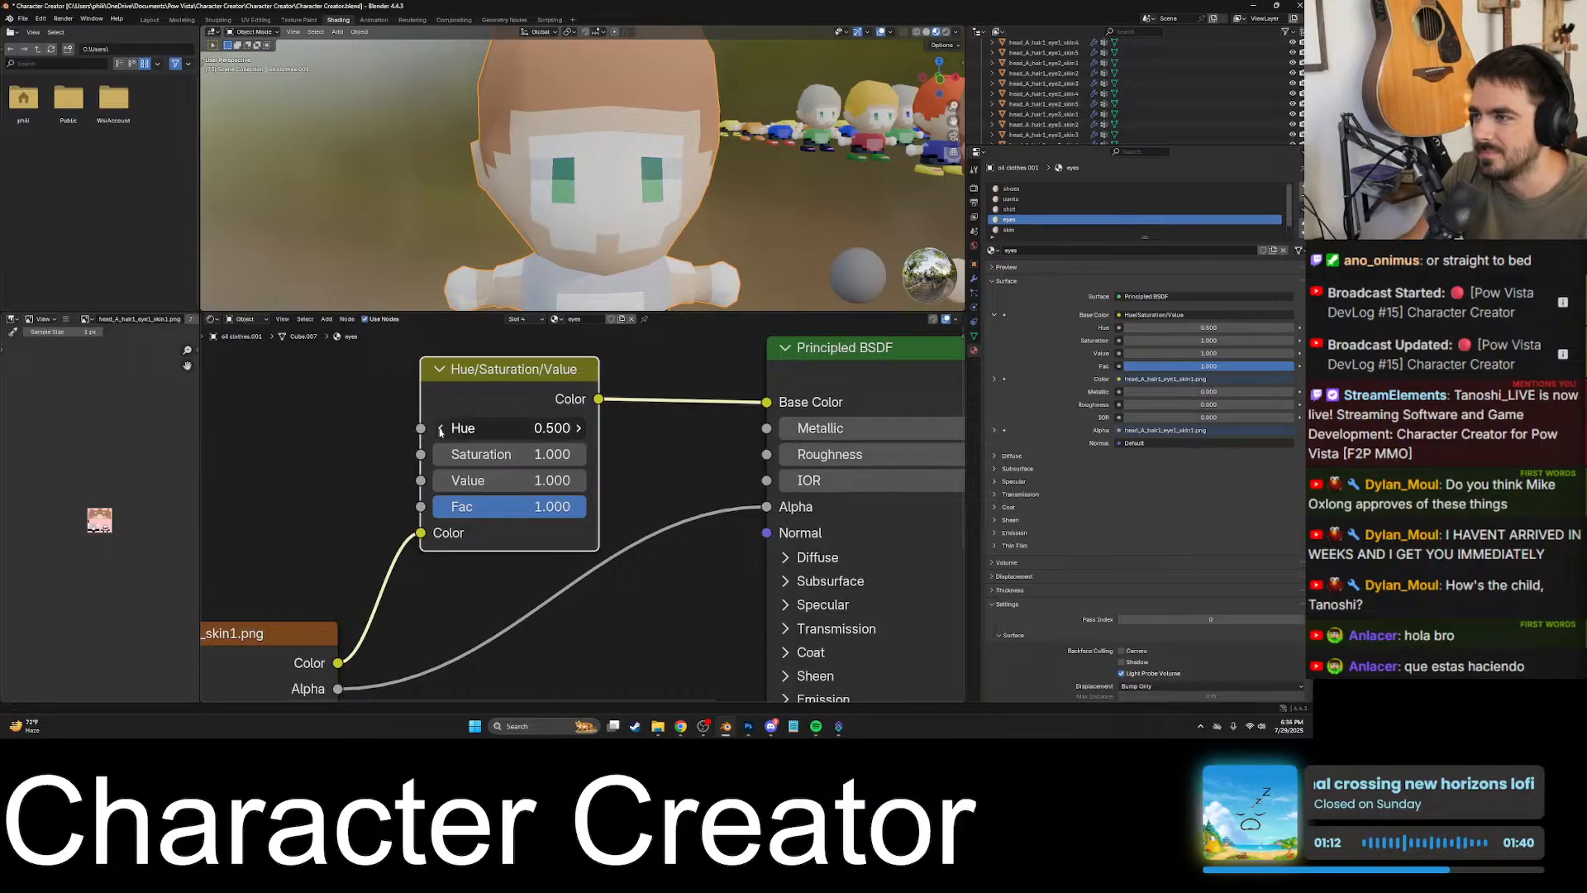
pyautogui.click(440, 429)
pyautogui.click(440, 429)
pyautogui.click(440, 429)
pyautogui.click(440, 429)
pyautogui.click(441, 432)
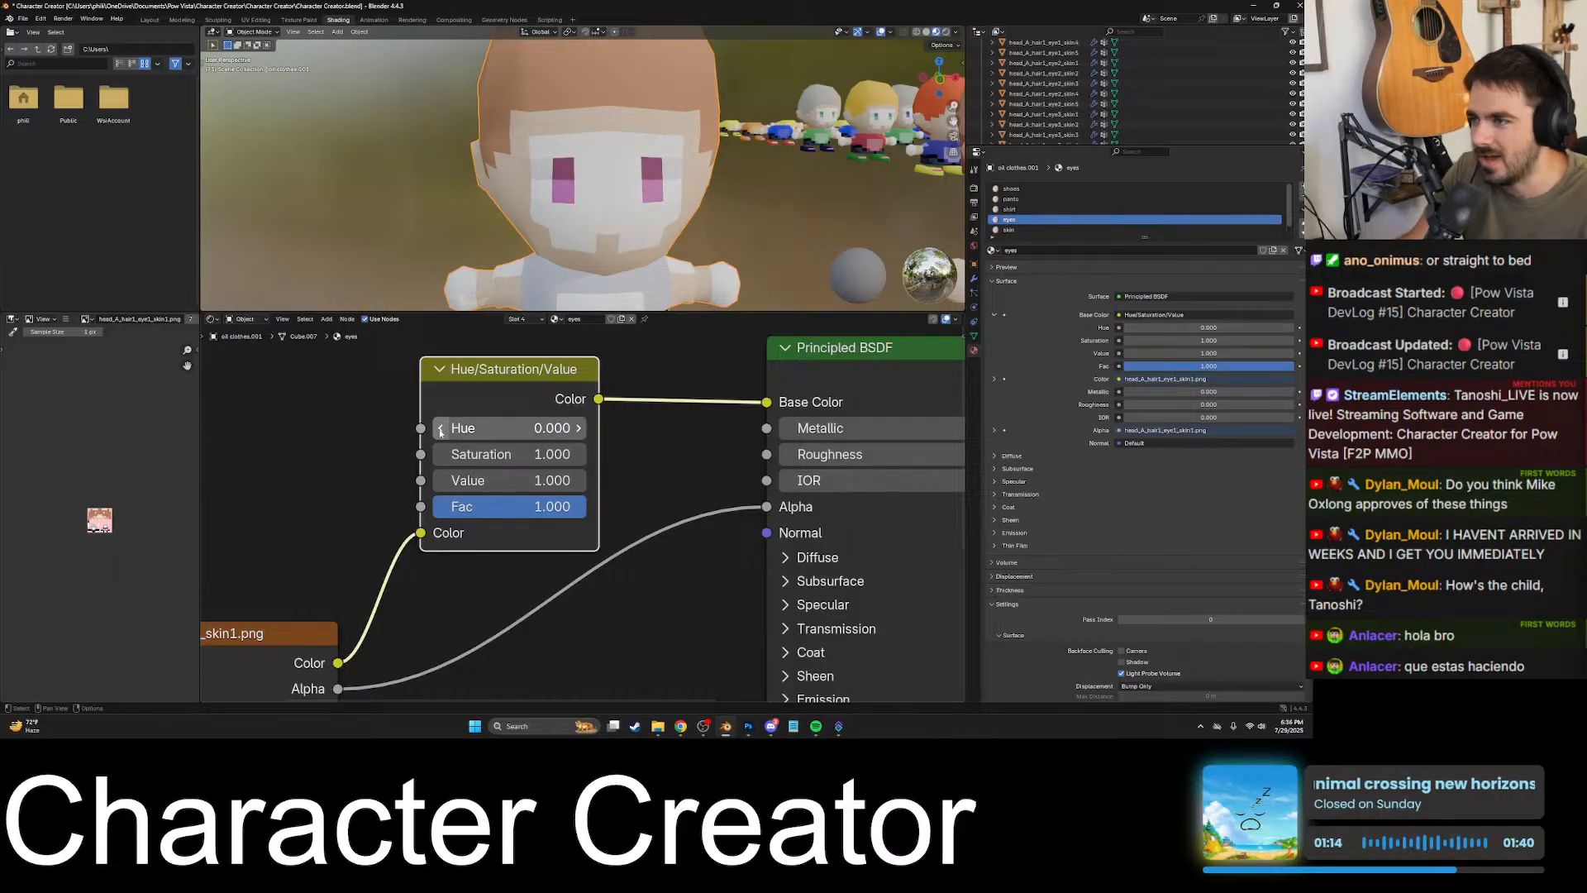
pyautogui.click(441, 433)
# - Try low Hue values on the eyes material and settle on 0.600 for teal eyes
pyautogui.click(581, 428)
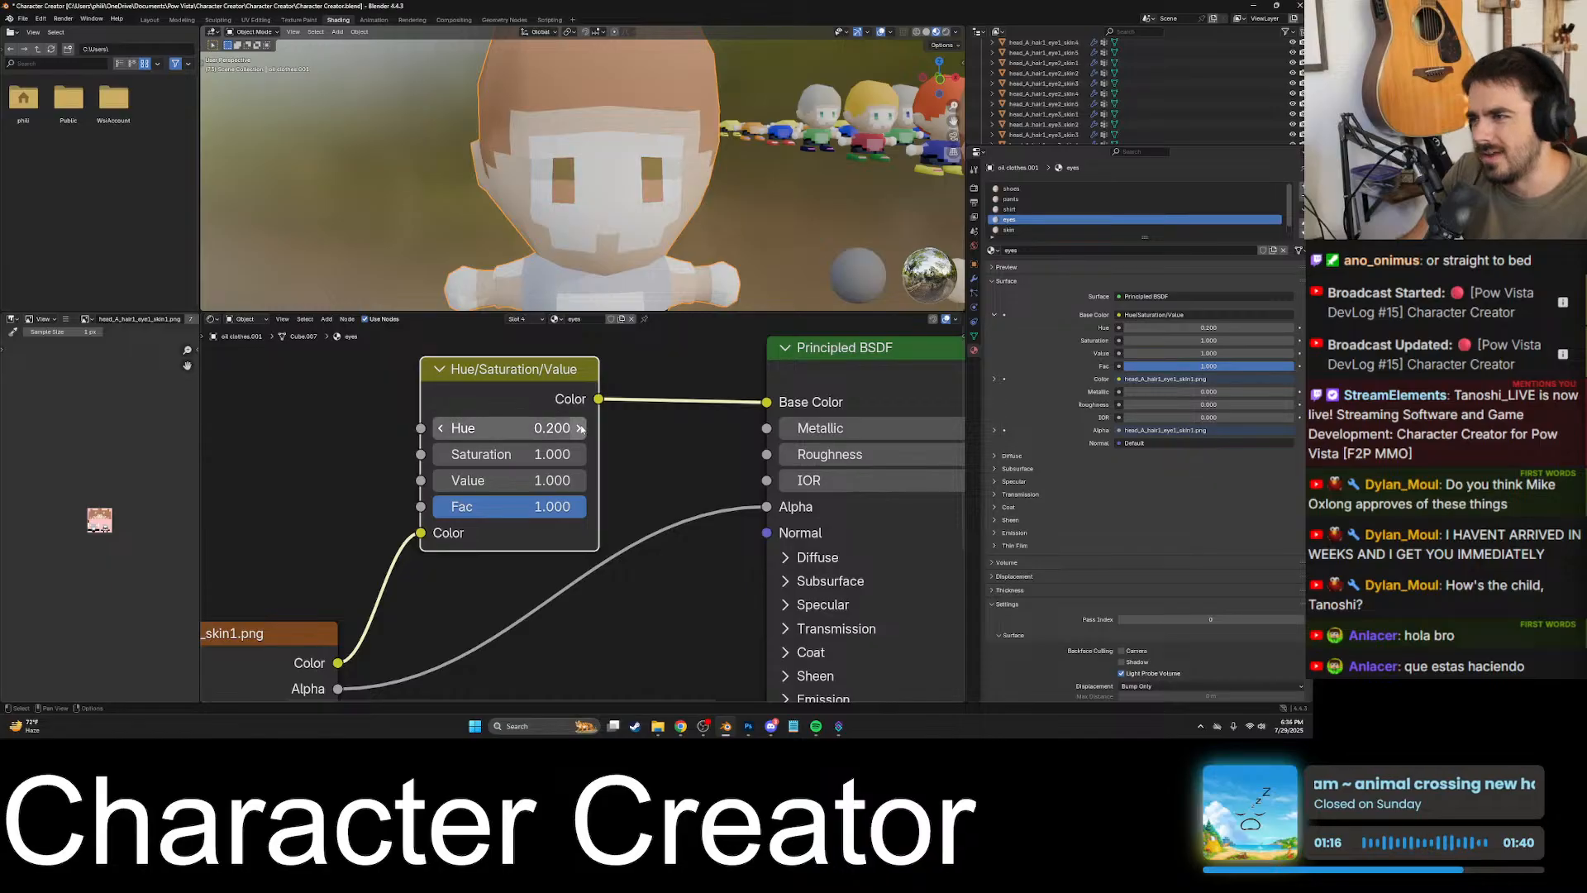
pyautogui.click(581, 428)
pyautogui.click(442, 428)
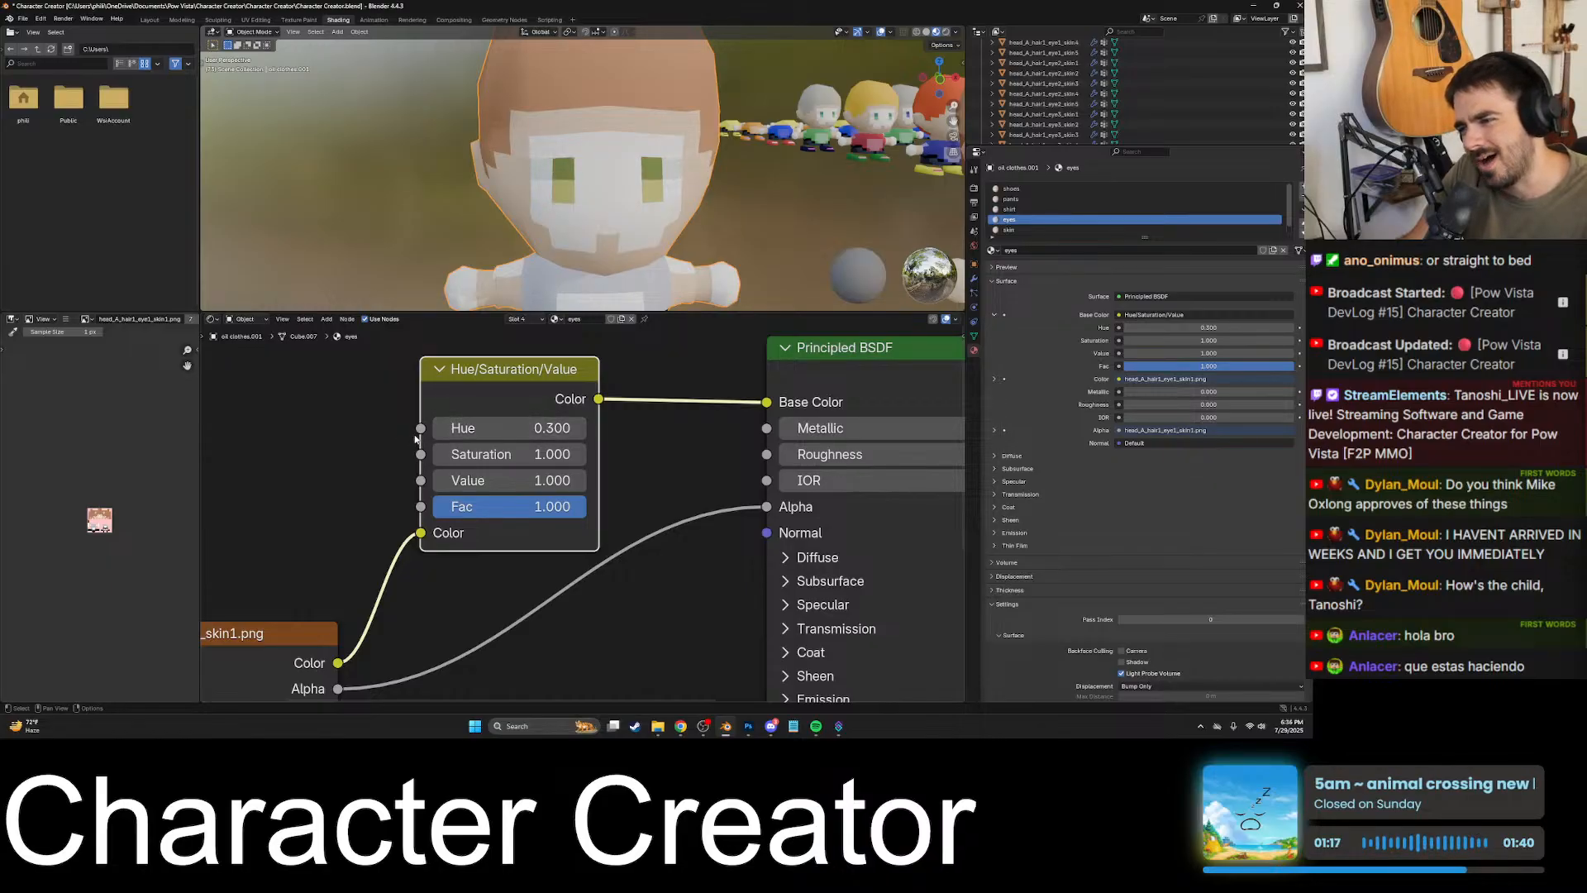
pyautogui.click(580, 428)
pyautogui.click(442, 428)
pyautogui.click(583, 428)
pyautogui.click(582, 428)
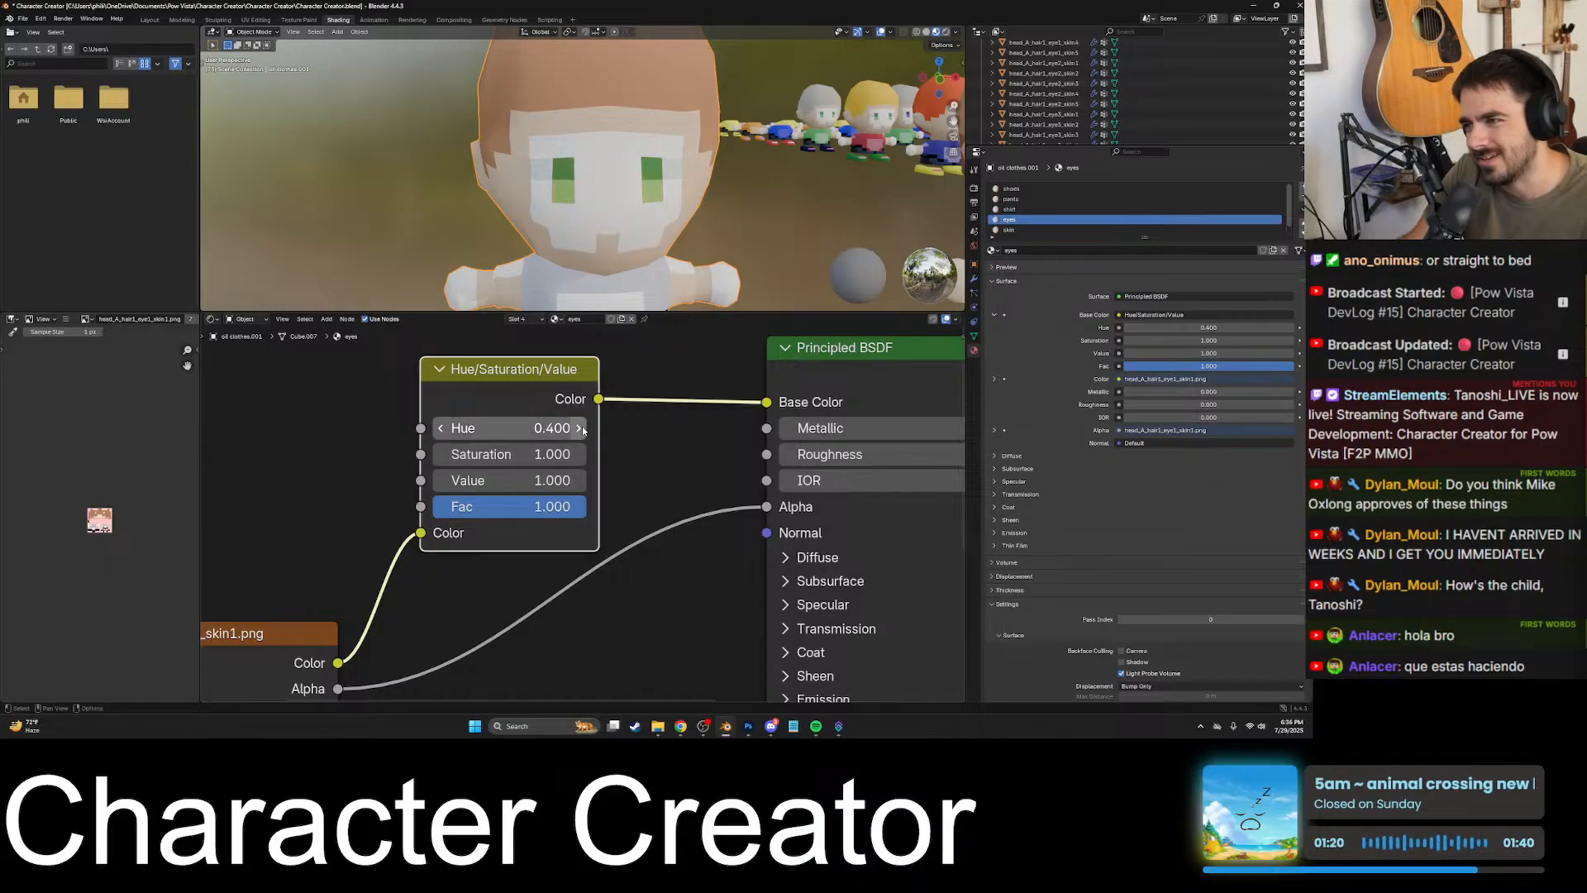
pyautogui.click(583, 428)
pyautogui.click(582, 428)
# - Return to the UV Editing workspace
pyautogui.scroll(-15, 638, 431)
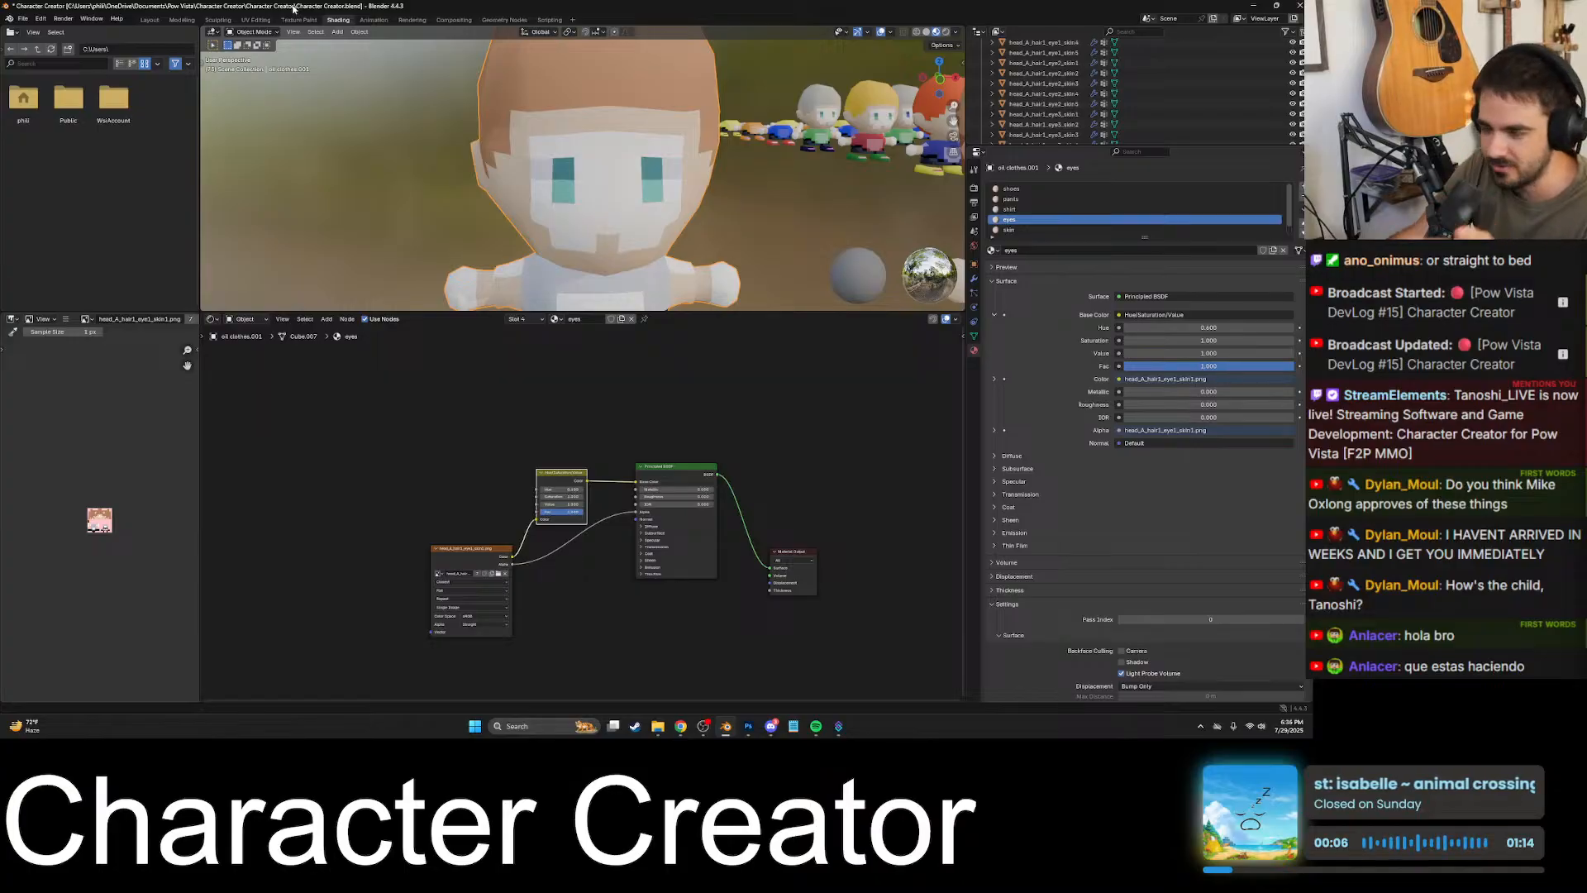
pyautogui.click(150, 21)
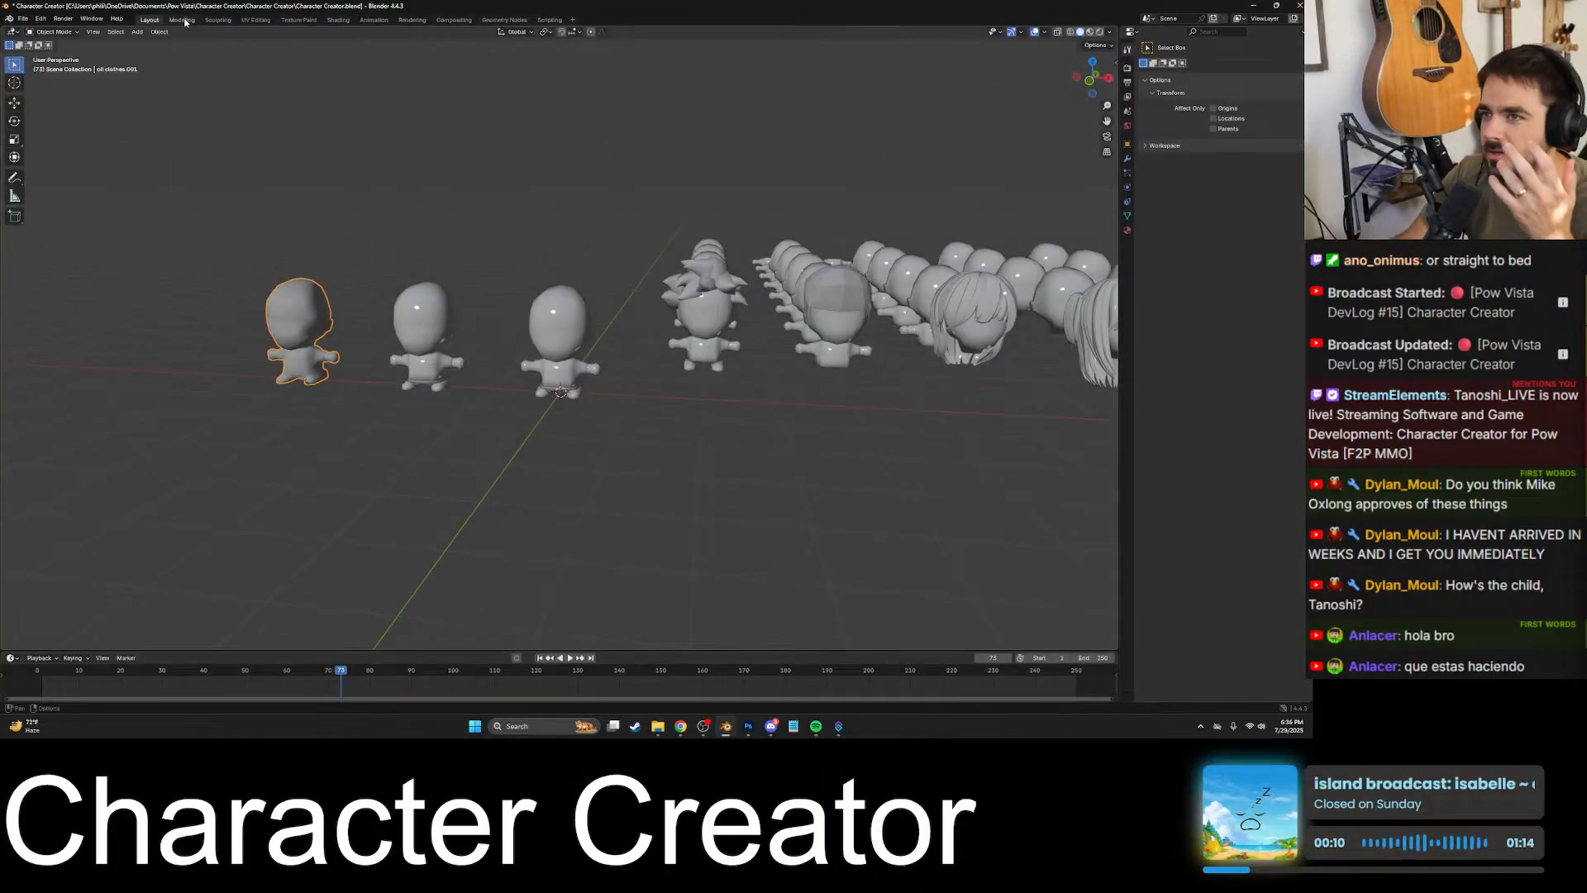
pyautogui.click(183, 21)
pyautogui.click(218, 21)
pyautogui.click(256, 21)
# - Examine the recoloured eyes on the character's head from several angles and distances
pyautogui.scroll(-8, 754, 370)
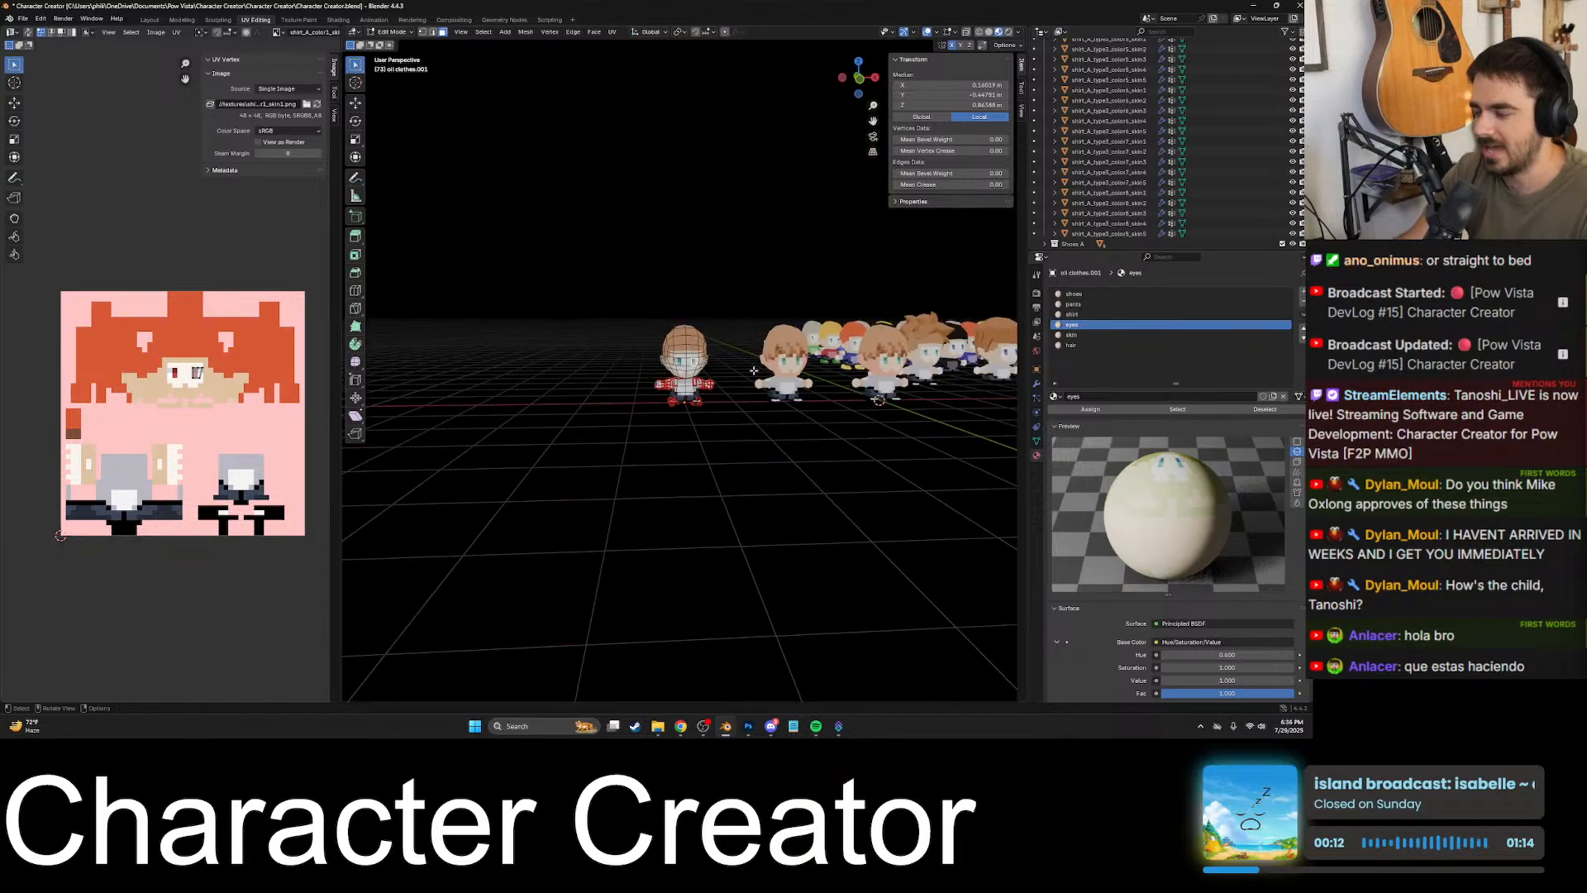
pyautogui.moveTo(754, 371); pyautogui.dragTo(634, 448, button='middle')
pyautogui.keyDown('shift'); pyautogui.moveTo(635, 448); pyautogui.dragTo(930, 434, button='middle'); pyautogui.keyUp('shift')
pyautogui.scroll(5, 672, 418)
pyautogui.keyDown('shift'); pyautogui.moveTo(673, 418); pyautogui.dragTo(719, 335, button='middle'); pyautogui.keyUp('shift')
pyautogui.scroll(3, 815, 290)
pyautogui.moveTo(835, 326)
pyautogui.mouseDown(button='middle')
pyautogui.moveTo(771, 377)
pyautogui.moveTo(825, 326)
pyautogui.mouseUp(button='middle')
pyautogui.scroll(-1, 771, 377)
pyautogui.scroll(-2, 771, 377)
pyautogui.scroll(4, 736, 351)
pyautogui.scroll(3, 728, 372)
pyautogui.keyDown('shift'); pyautogui.moveTo(732, 420); pyautogui.dragTo(821, 347, button='middle'); pyautogui.keyUp('shift')
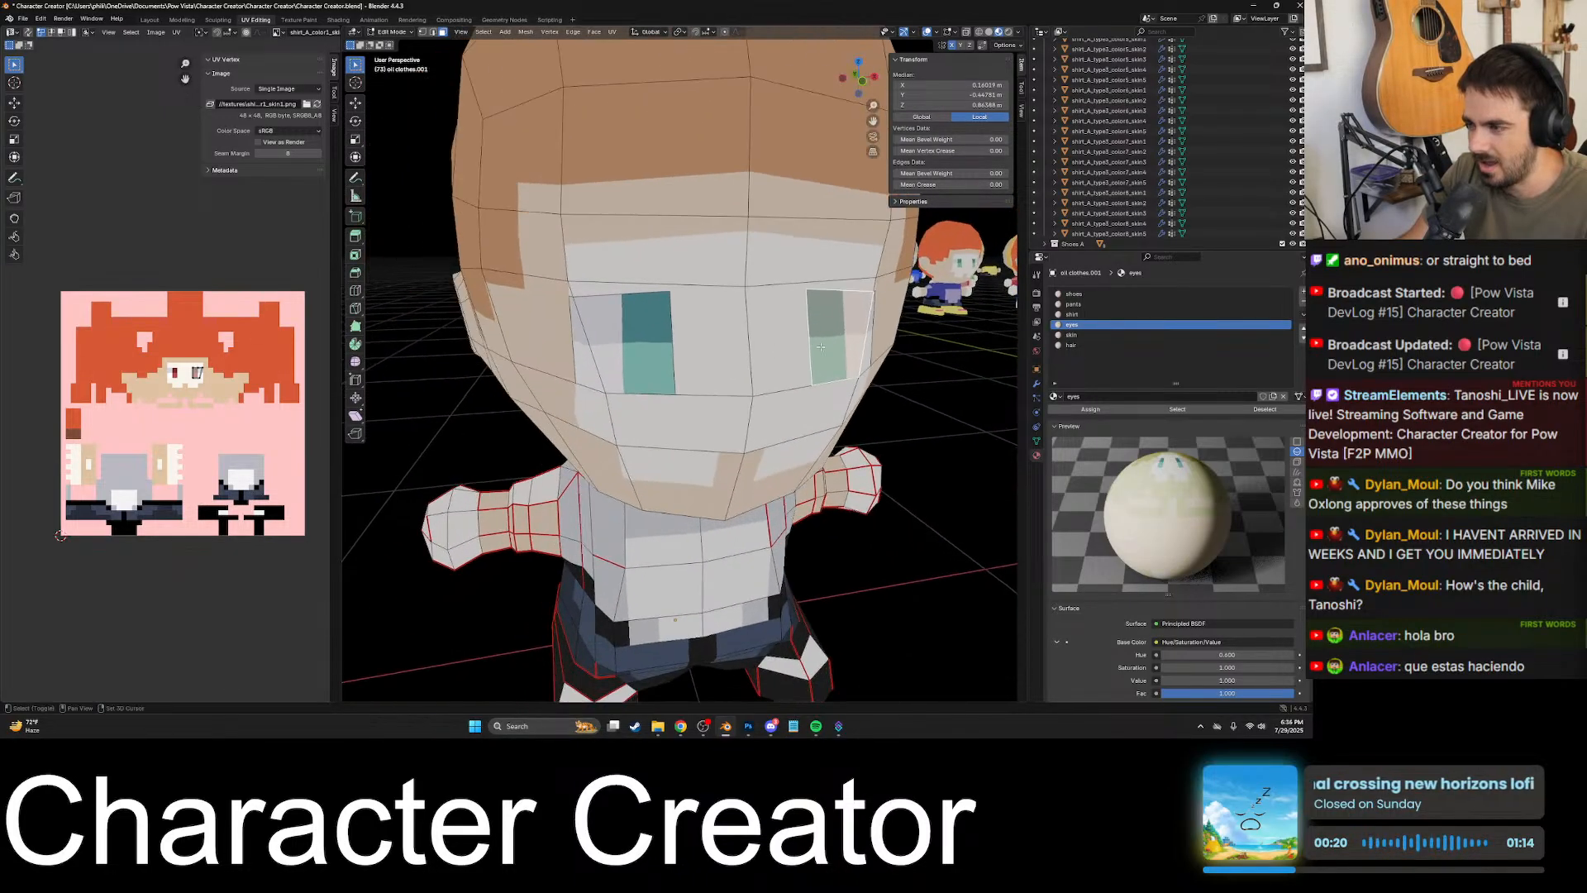
pyautogui.scroll(-6, 821, 347)
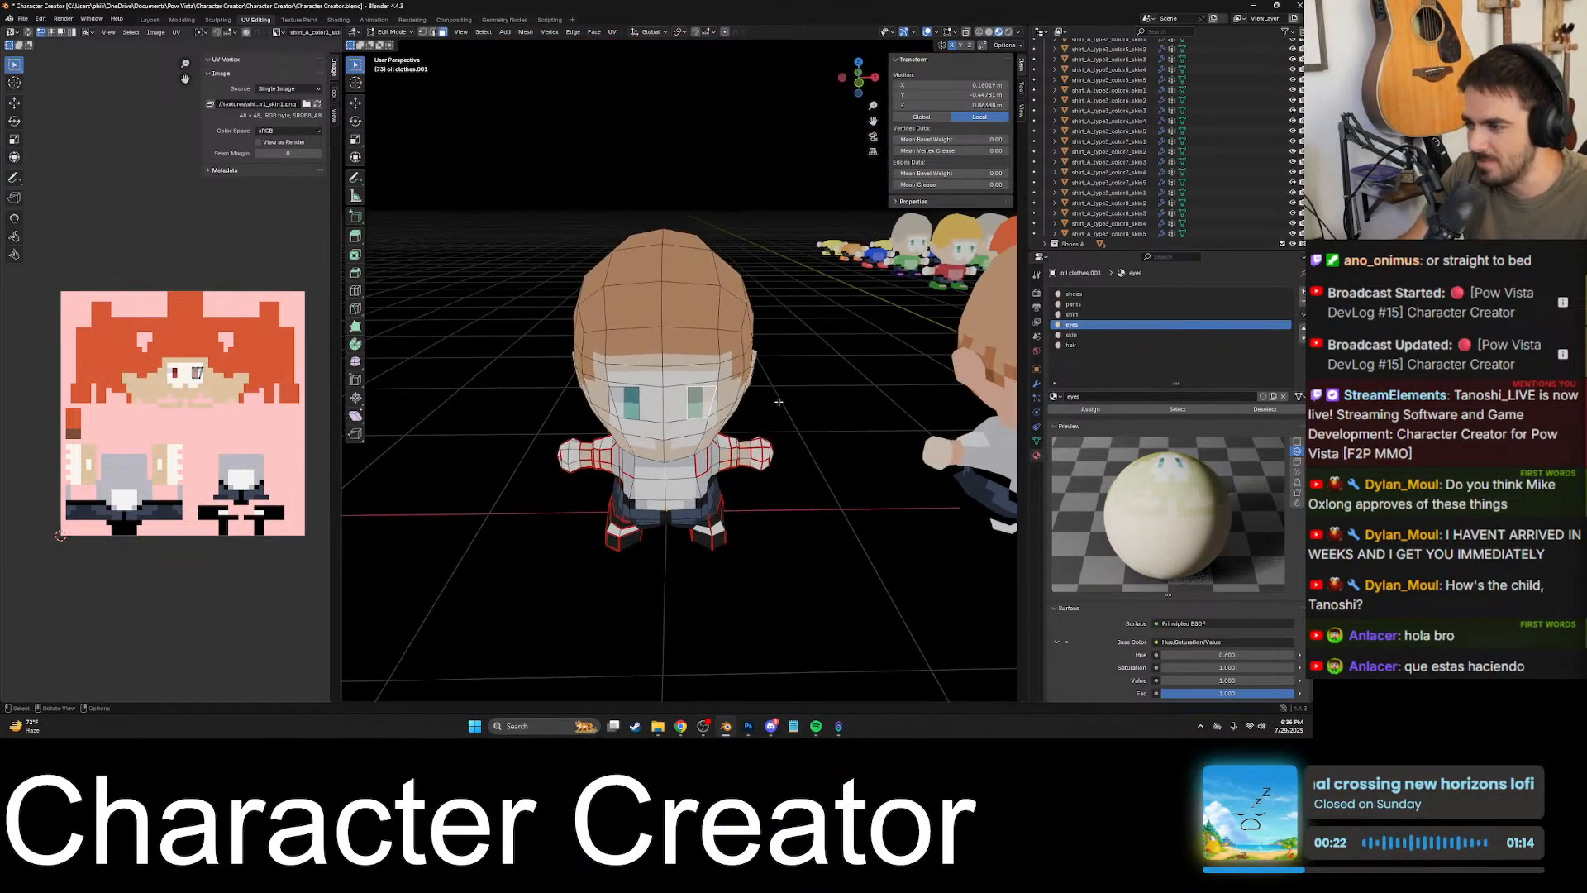
pyautogui.scroll(-5, 778, 402)
pyautogui.moveTo(776, 400); pyautogui.dragTo(931, 440, button='middle')
pyautogui.scroll(5, 736, 391)
# - Select the face covering the character's other eye to check its material slot
pyautogui.click(720, 383)
pyautogui.scroll(6, 721, 383)
pyautogui.scroll(-3, 719, 383)
pyautogui.scroll(-6, 711, 371)
pyautogui.scroll(5, 717, 366)
pyautogui.scroll(-1, 702, 372)
pyautogui.scroll(-3, 680, 385)
pyautogui.click(718, 391)
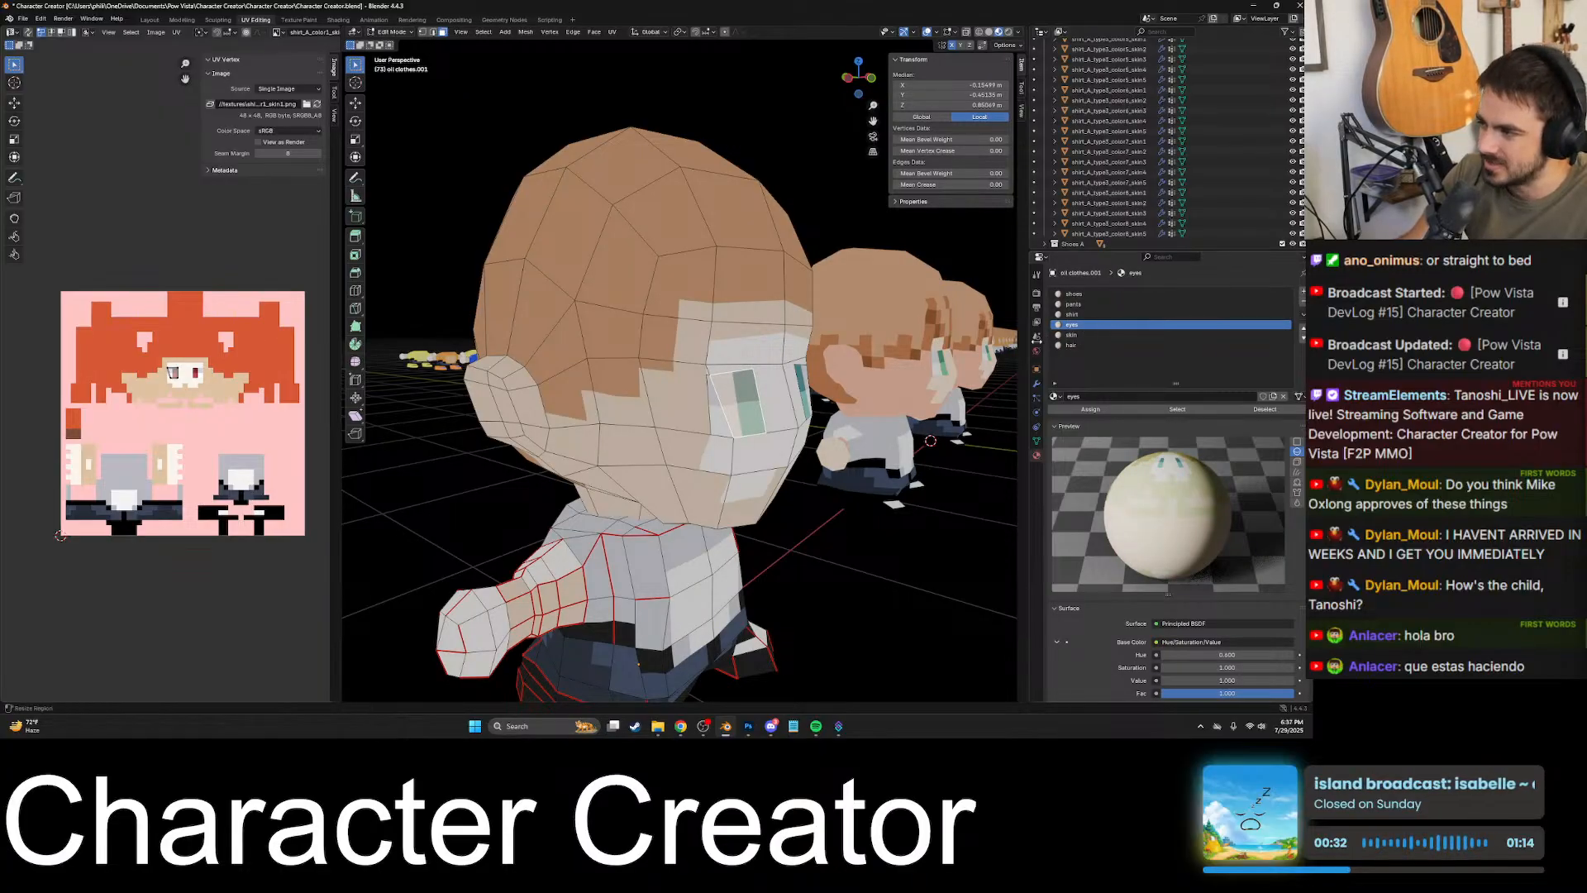
# - Widen the Properties editor and go through the shoes, pants, shirt, eyes, skin and hair material slots
pyautogui.moveTo(1026, 354); pyautogui.dragTo(927, 355)
pyautogui.click(984, 294)
pyautogui.click(985, 304)
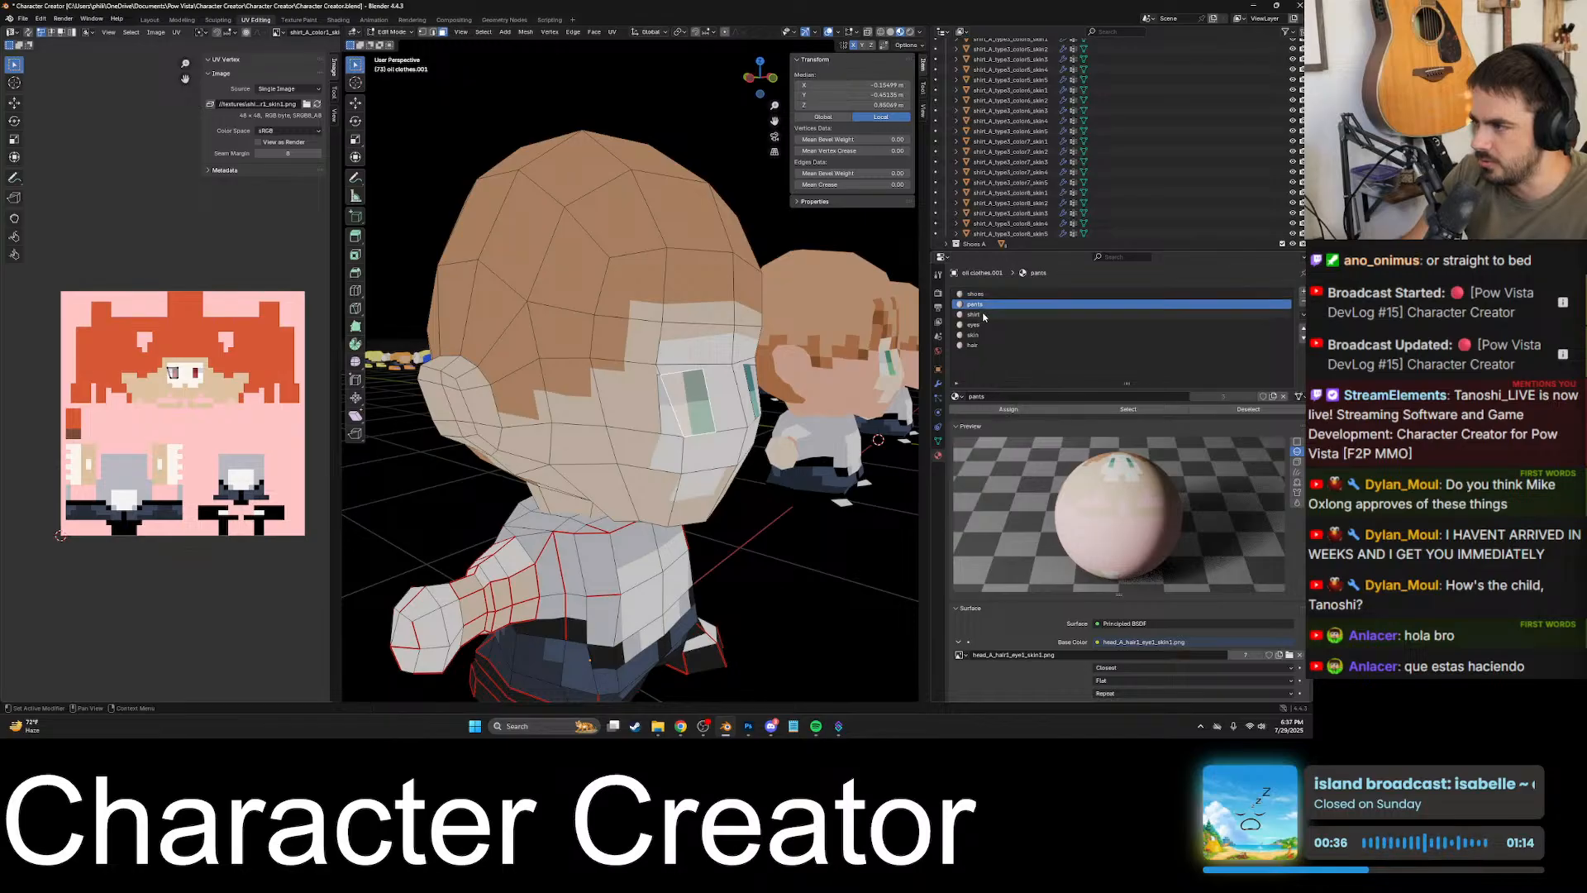
pyautogui.click(983, 314)
pyautogui.click(982, 325)
pyautogui.click(980, 335)
pyautogui.click(979, 346)
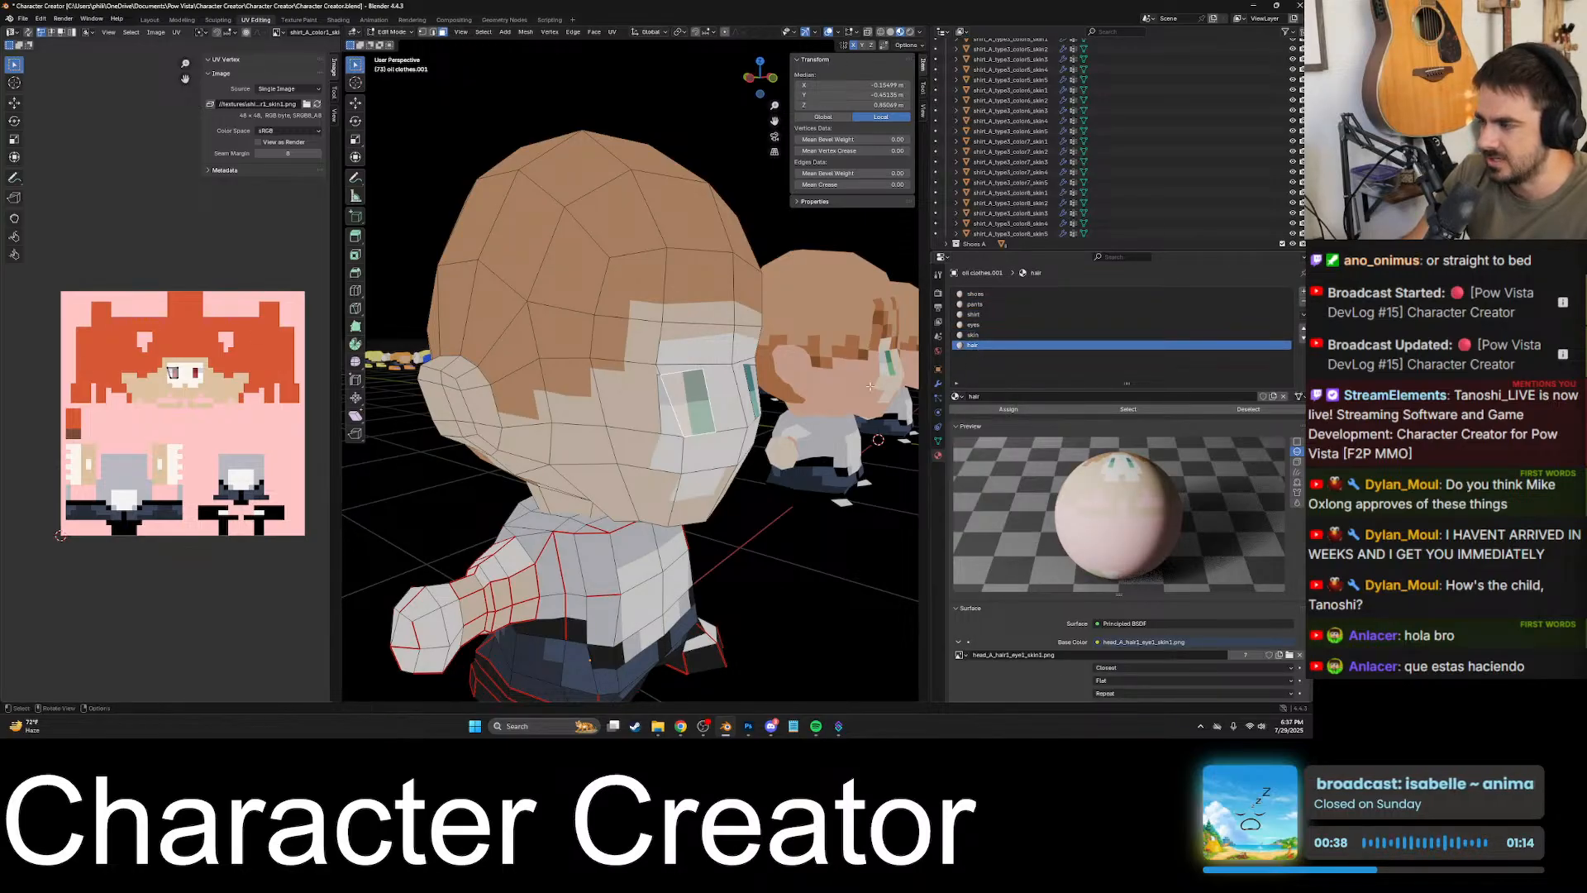
# - Select individual shirt and upper-arm faces to check which material slot they use
pyautogui.moveTo(653, 388); pyautogui.dragTo(616, 404, button='middle')
pyautogui.click(683, 404)
pyautogui.click(817, 412)
pyautogui.scroll(-4, 820, 414)
pyautogui.moveTo(819, 413); pyautogui.dragTo(678, 419, button='middle')
pyautogui.scroll(5, 748, 421)
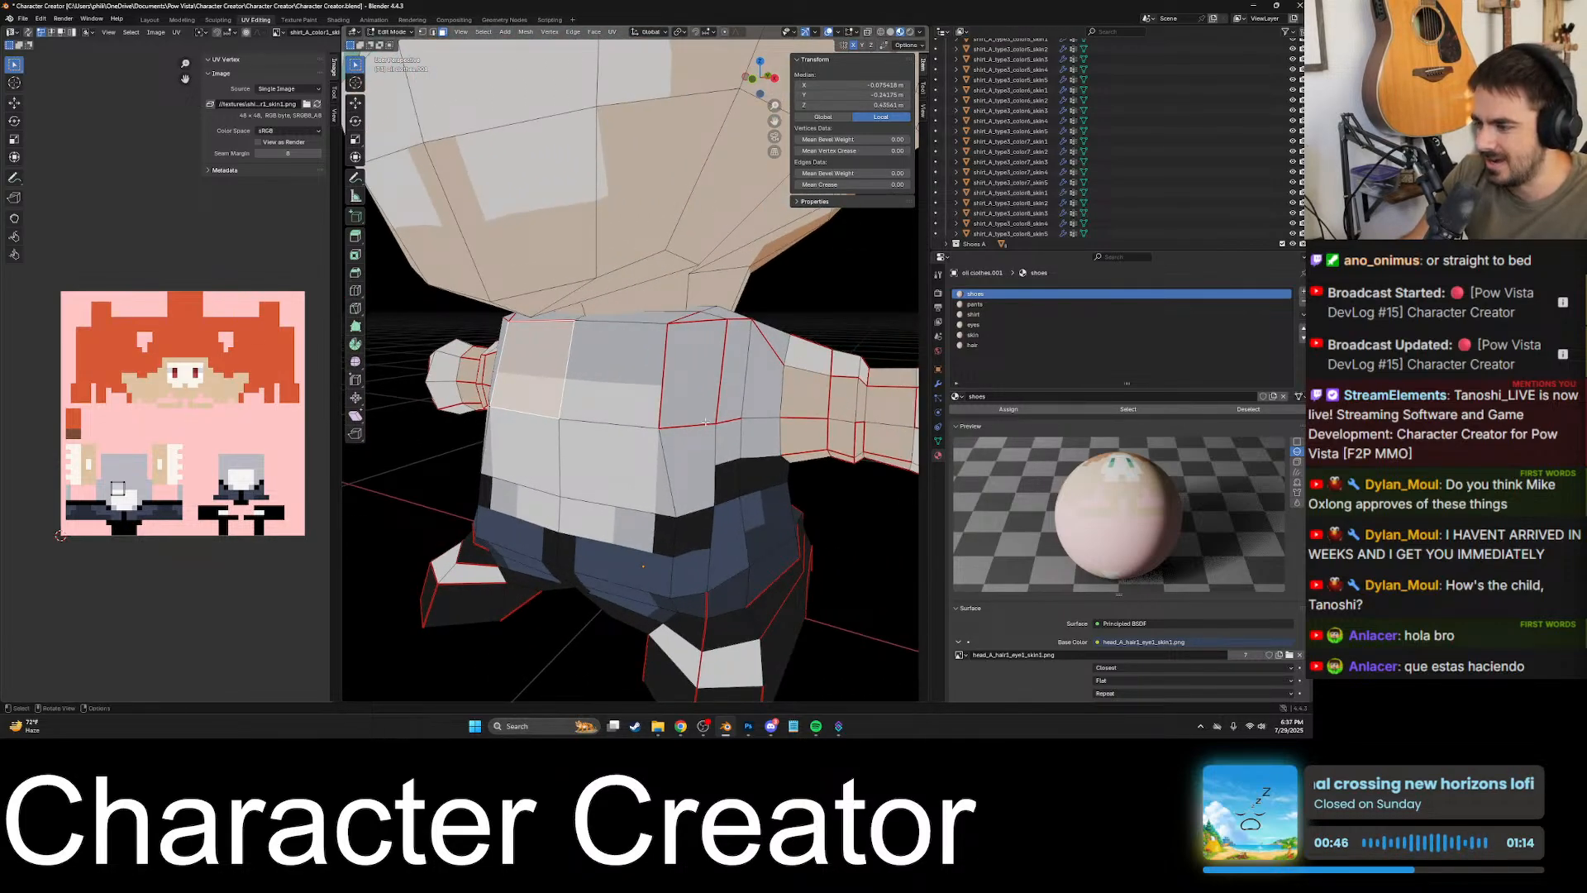
pyautogui.click(816, 413)
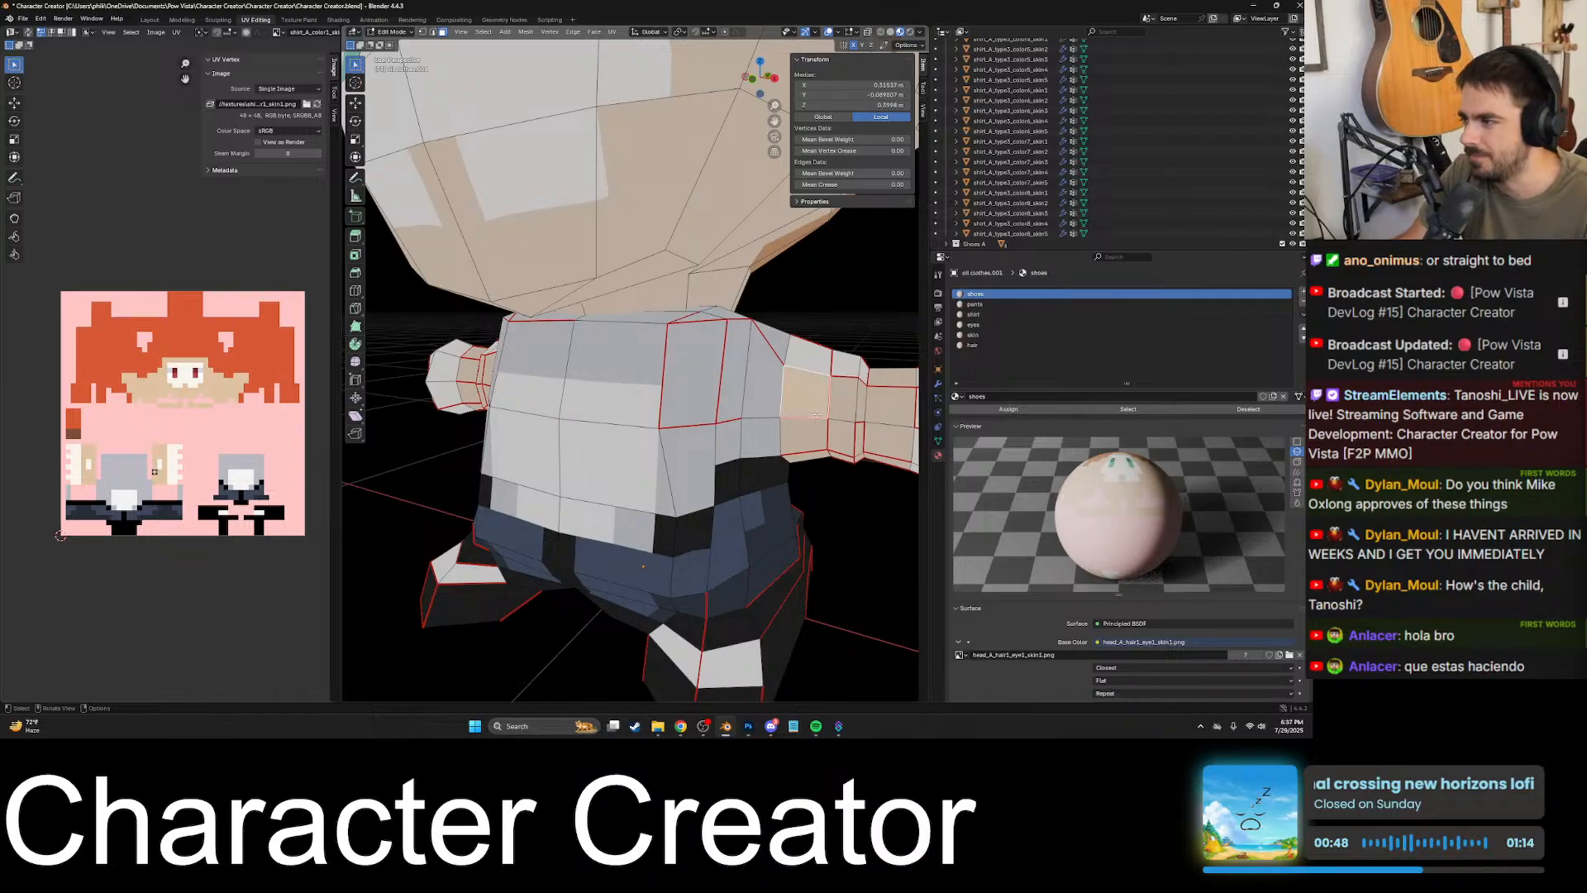
# - Select the skin-coloured faces all around the character's left arm, working from the front, underside and back
pyautogui.press('KP_Decimal')
pyautogui.scroll(-4, 744, 389)
pyautogui.moveTo(703, 372)
pyautogui.mouseDown(button='middle')
pyautogui.moveTo(737, 420)
pyautogui.moveTo(737, 370)
pyautogui.moveTo(664, 405)
pyautogui.moveTo(673, 485)
pyautogui.moveTo(638, 500)
pyautogui.moveTo(653, 504)
pyautogui.moveTo(707, 376)
pyautogui.mouseUp(button='middle')
pyautogui.scroll(4, 736, 417)
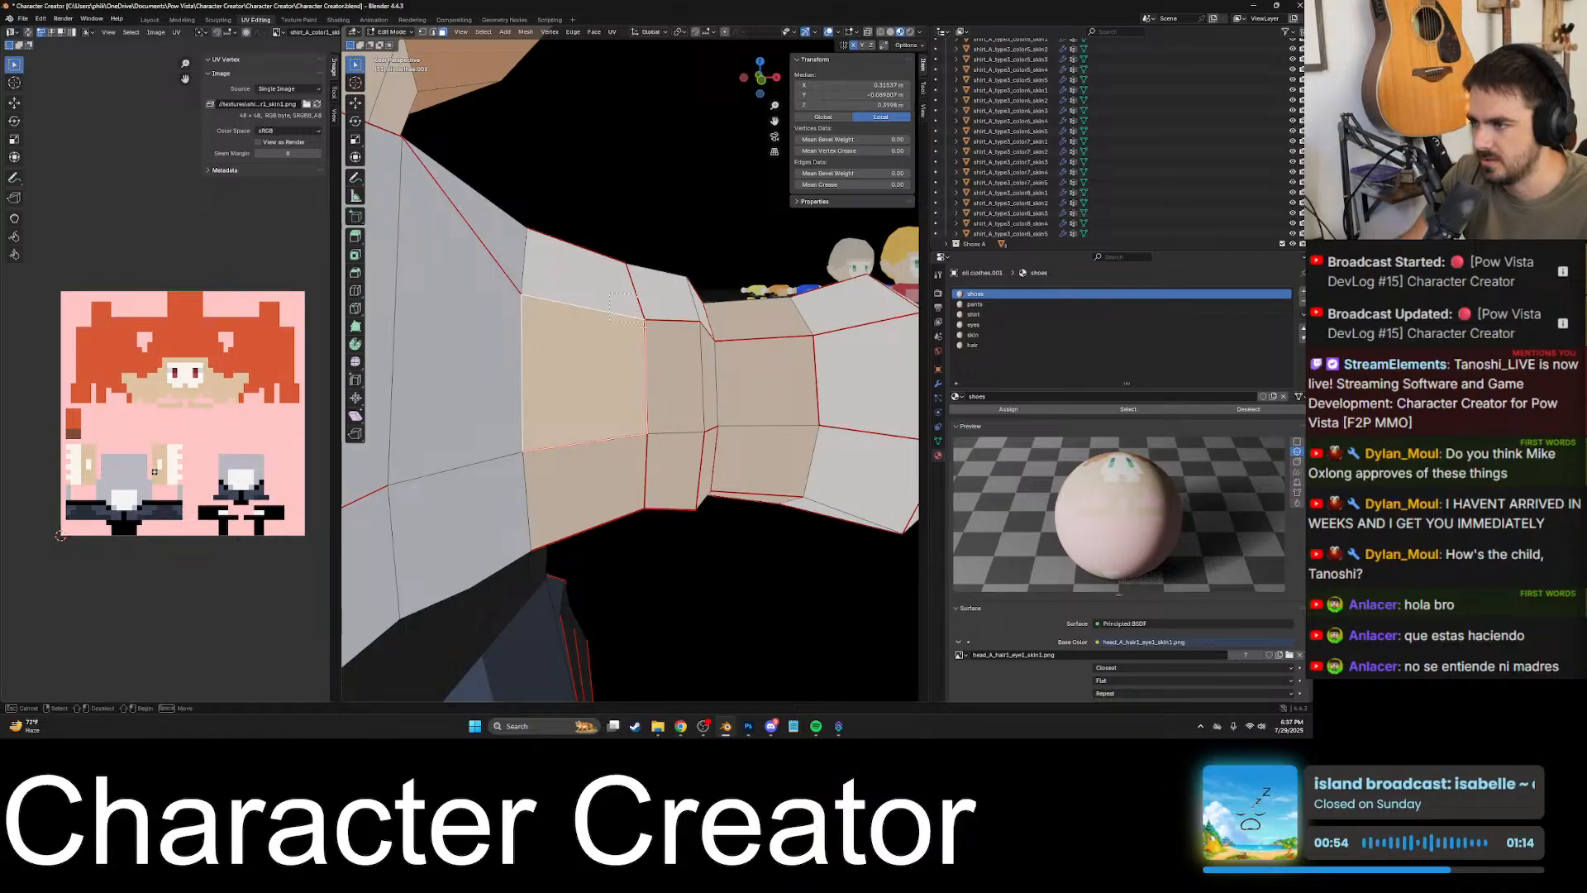
pyautogui.moveTo(642, 325); pyautogui.dragTo(754, 393)
pyautogui.moveTo(748, 389); pyautogui.dragTo(721, 291, button='middle')
pyautogui.keyDown('shift'); pyautogui.moveTo(628, 313); pyautogui.dragTo(745, 374); pyautogui.keyUp('shift')
pyautogui.moveTo(745, 375); pyautogui.dragTo(692, 314, button='middle')
pyautogui.keyDown('shift'); pyautogui.moveTo(680, 374); pyautogui.dragTo(751, 337); pyautogui.keyUp('shift')
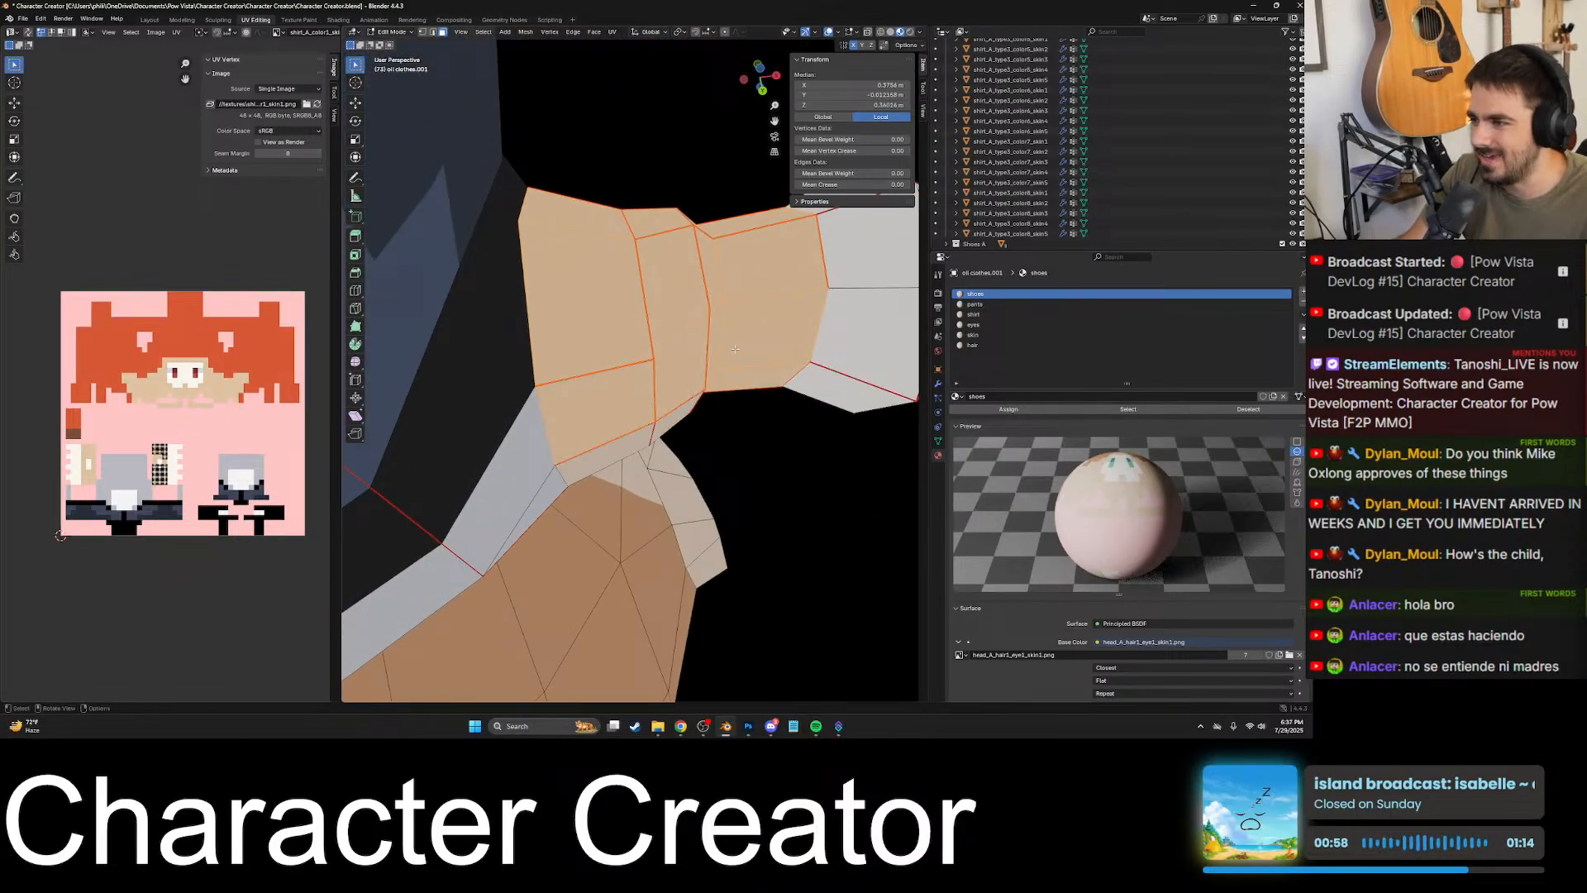
pyautogui.moveTo(751, 337); pyautogui.dragTo(732, 210, button='middle')
pyautogui.keyDown('shift'); pyautogui.moveTo(606, 378); pyautogui.dragTo(748, 458); pyautogui.keyUp('shift')
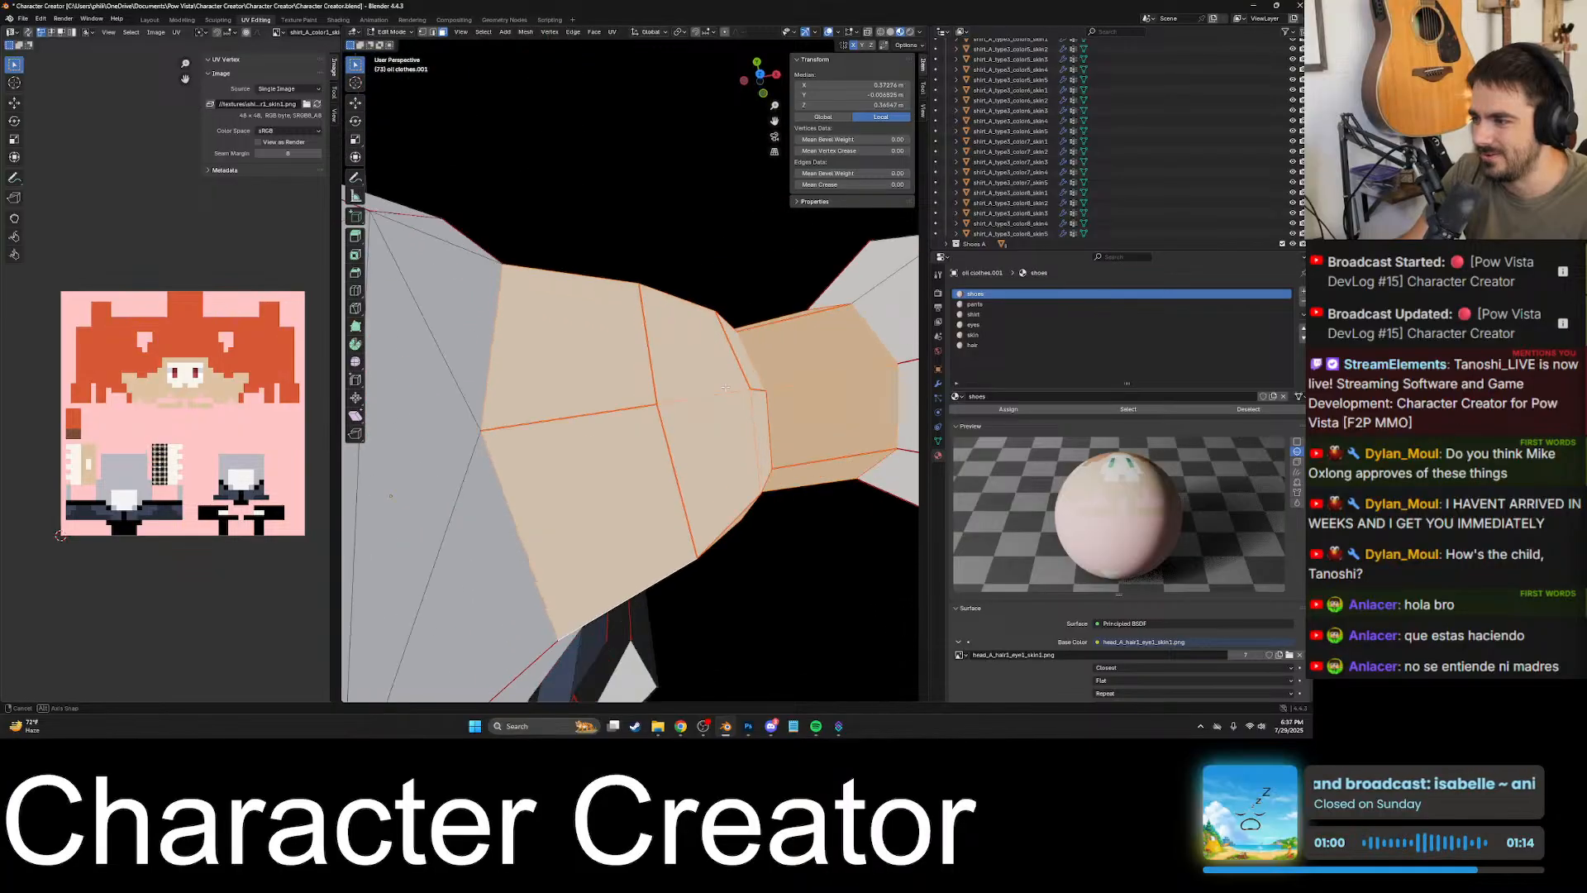
pyautogui.moveTo(748, 458); pyautogui.dragTo(628, 354, button='middle')
# - Extend the arm selection to all faces of the left hand and check it from the front
pyautogui.scroll(-4, 724, 322)
pyautogui.scroll(3, 586, 456)
pyautogui.moveTo(652, 393); pyautogui.dragTo(714, 415, button='middle')
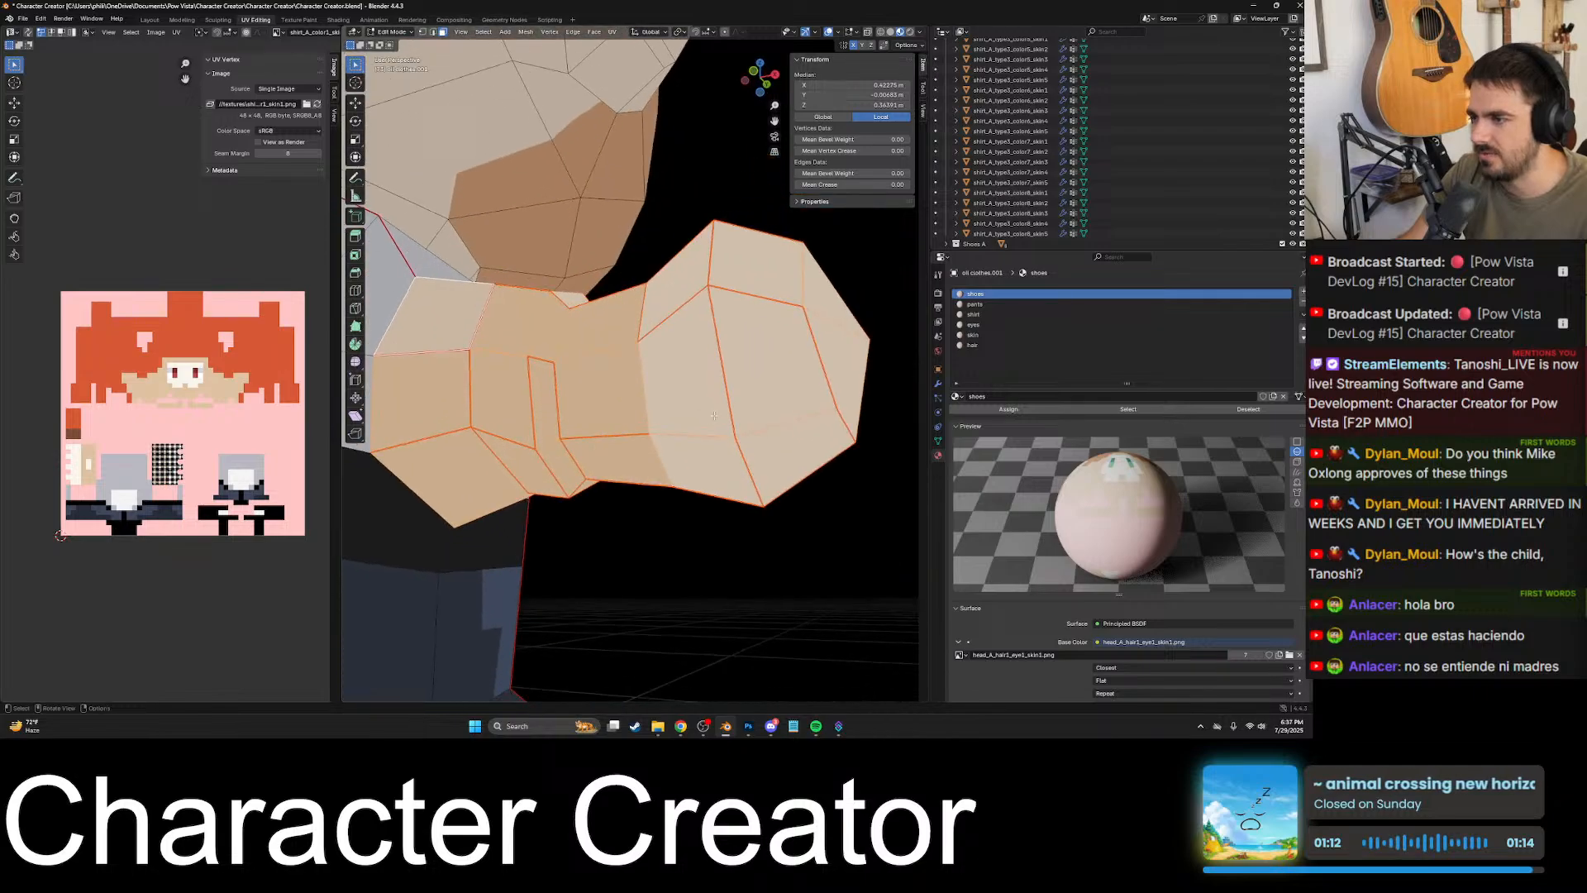
pyautogui.scroll(-6, 647, 382)
pyautogui.moveTo(655, 346); pyautogui.dragTo(692, 412, button='middle')
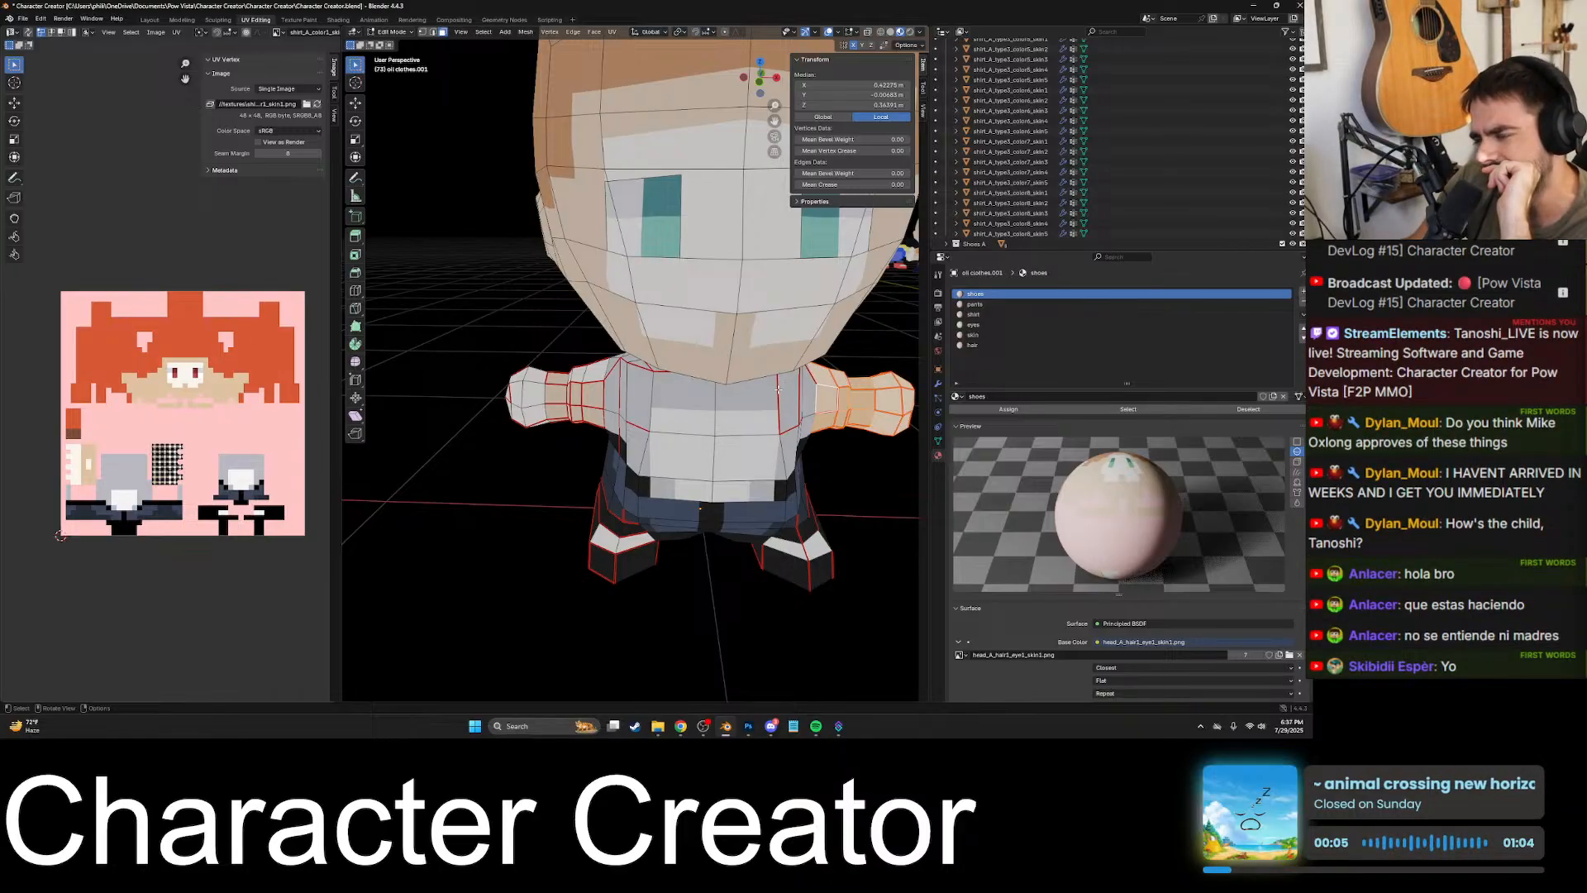
pyautogui.moveTo(800, 390); pyautogui.dragTo(628, 422, button='middle')
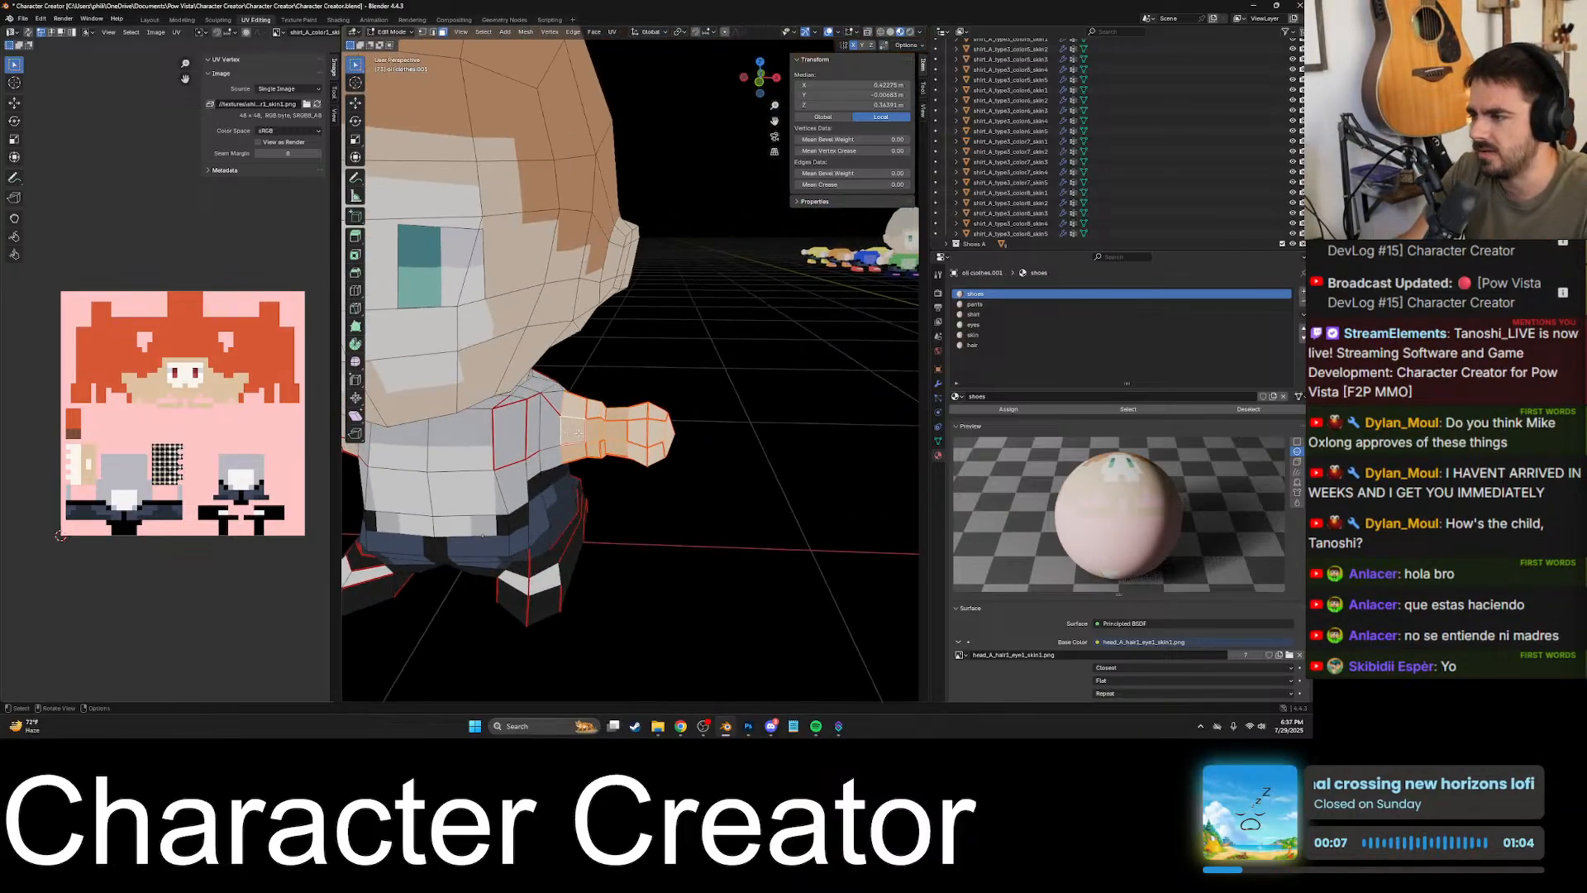
# - Select the faces all around the character's left wrist, working from the front, top and underside
pyautogui.click(611, 431)
pyautogui.scroll(2, 612, 432)
pyautogui.click(617, 465)
pyautogui.press('KP_Decimal')
pyautogui.scroll(-4, 641, 356)
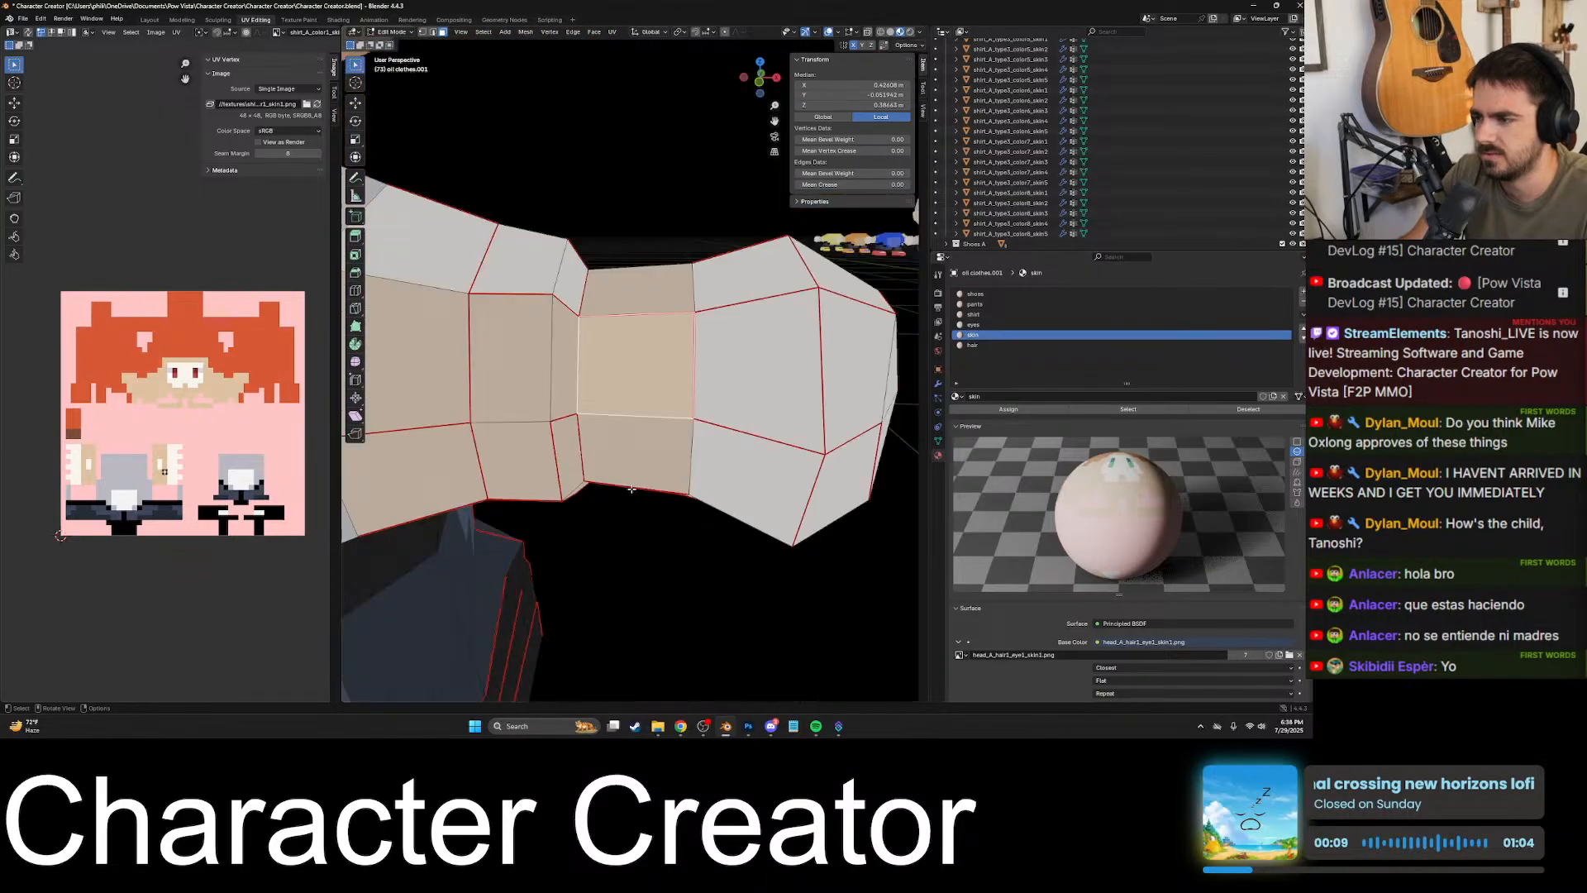
pyautogui.keyDown('alt'); pyautogui.keyDown('shift'); pyautogui.click(644, 337); pyautogui.keyUp('shift'); pyautogui.keyUp('alt')
pyautogui.moveTo(647, 337); pyautogui.dragTo(655, 279, button='middle')
pyautogui.scroll(1, 655, 281)
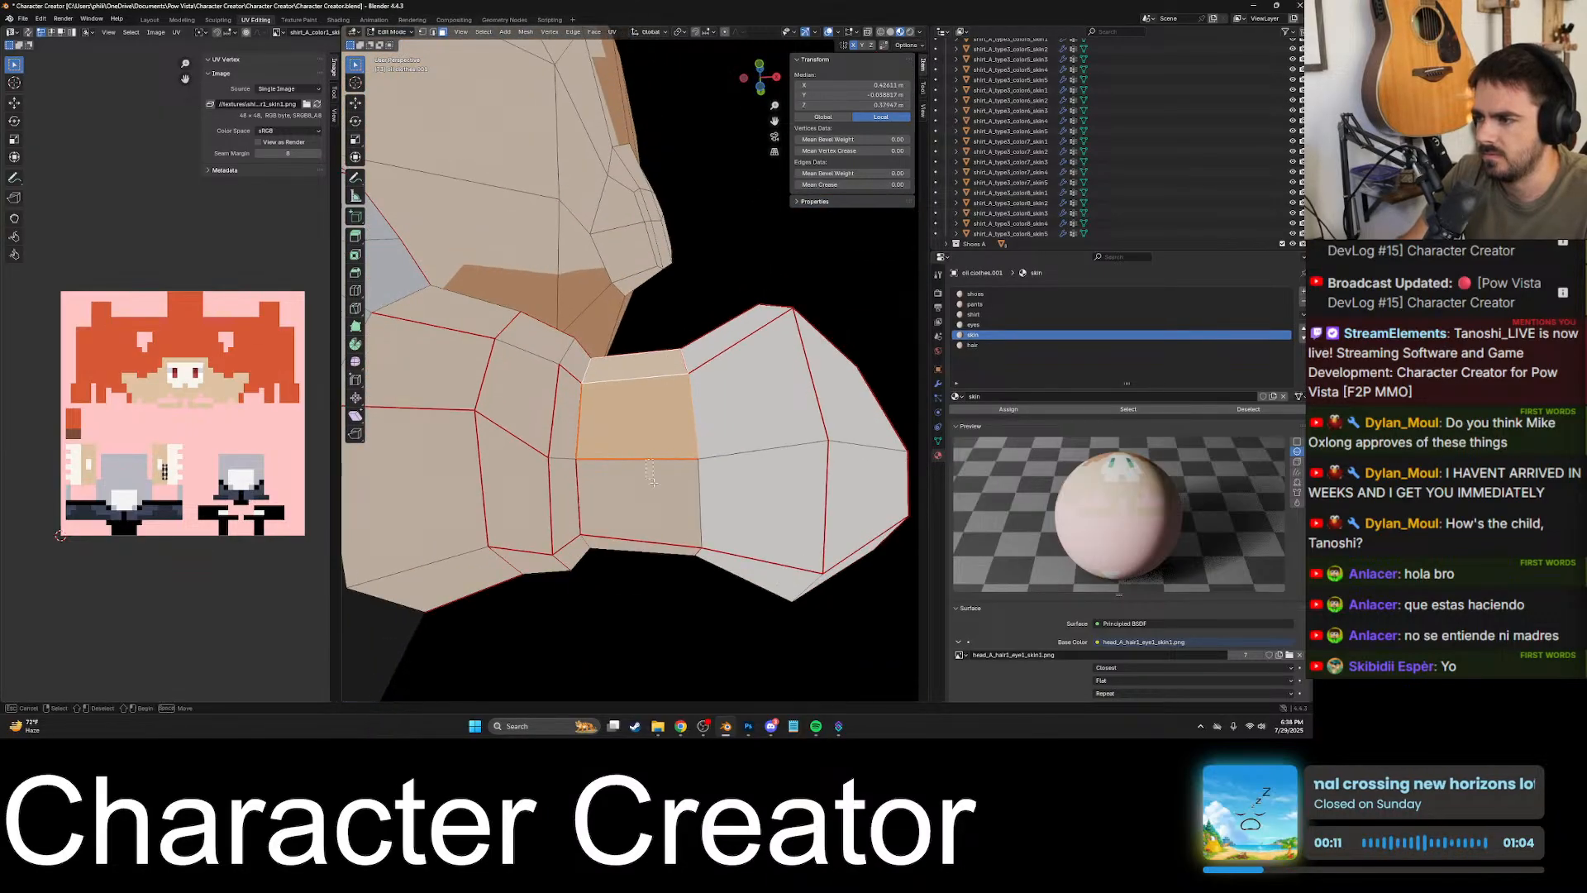
pyautogui.keyDown('alt'); pyautogui.keyDown('shift'); pyautogui.click(649, 499); pyautogui.keyUp('shift'); pyautogui.keyUp('alt')
pyautogui.moveTo(653, 500); pyautogui.dragTo(613, 284, button='middle')
pyautogui.keyDown('shift'); pyautogui.click(653, 318); pyautogui.keyUp('shift')
pyautogui.keyDown('shift'); pyautogui.click(649, 277); pyautogui.keyUp('shift')
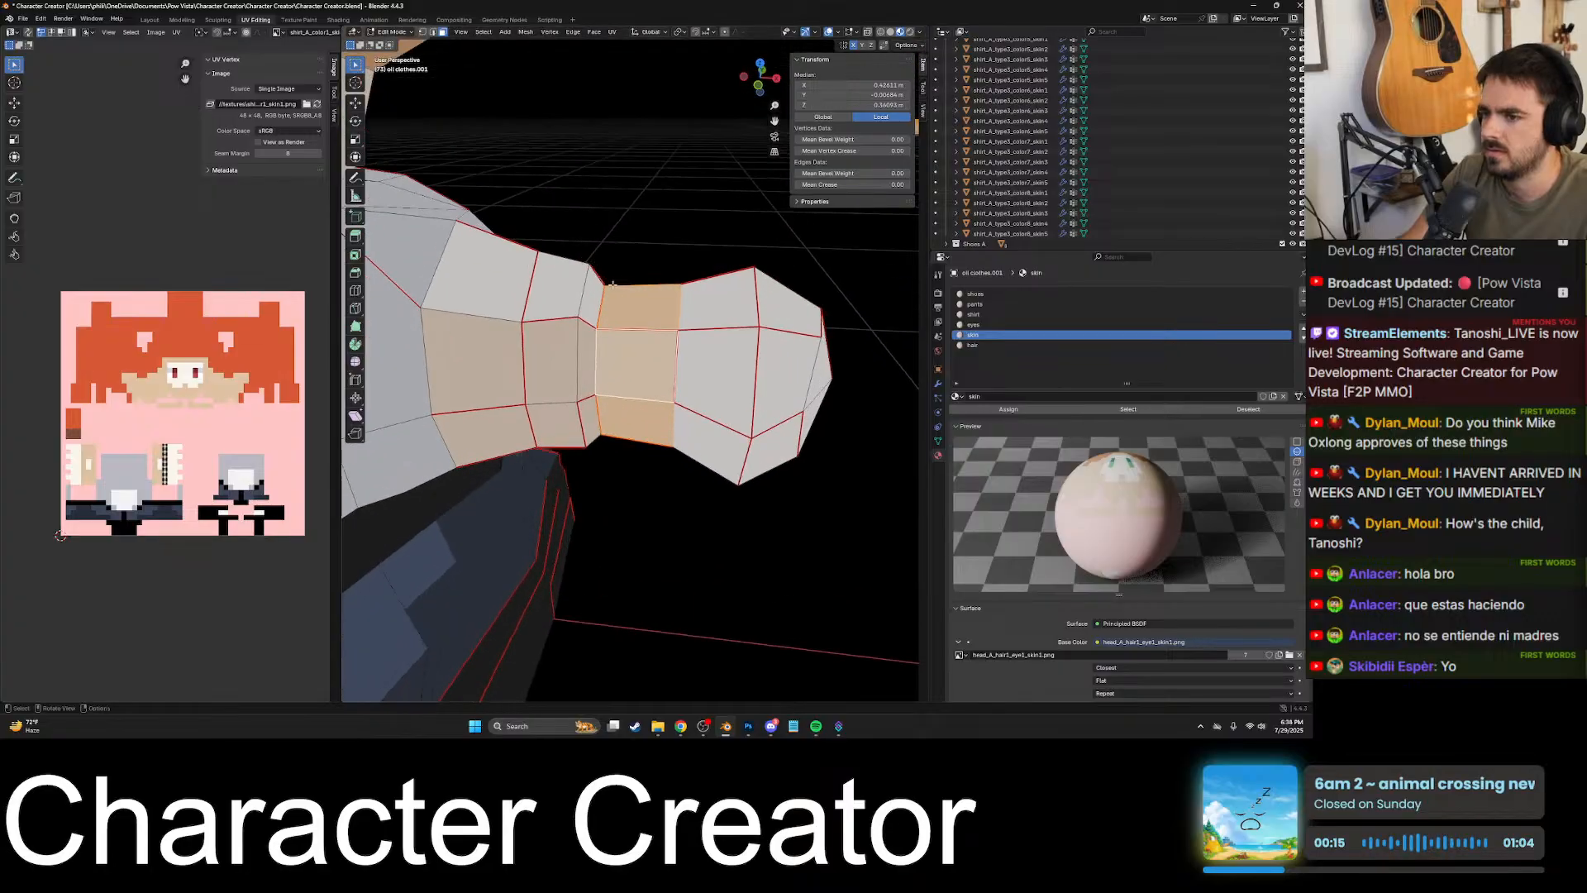
# - Assign the skin material to the selected faces of the character's left hand and wrist
pyautogui.moveTo(648, 407)
pyautogui.mouseDown(button='middle')
pyautogui.moveTo(768, 423)
pyautogui.moveTo(576, 506)
pyautogui.moveTo(661, 455)
pyautogui.moveTo(699, 395)
pyautogui.moveTo(676, 376)
pyautogui.moveTo(665, 398)
pyautogui.mouseUp(button='middle')
pyautogui.scroll(-6, 653, 397)
pyautogui.keyDown('shift'); pyautogui.moveTo(430, 388); pyautogui.dragTo(733, 390, button='middle'); pyautogui.keyUp('shift')
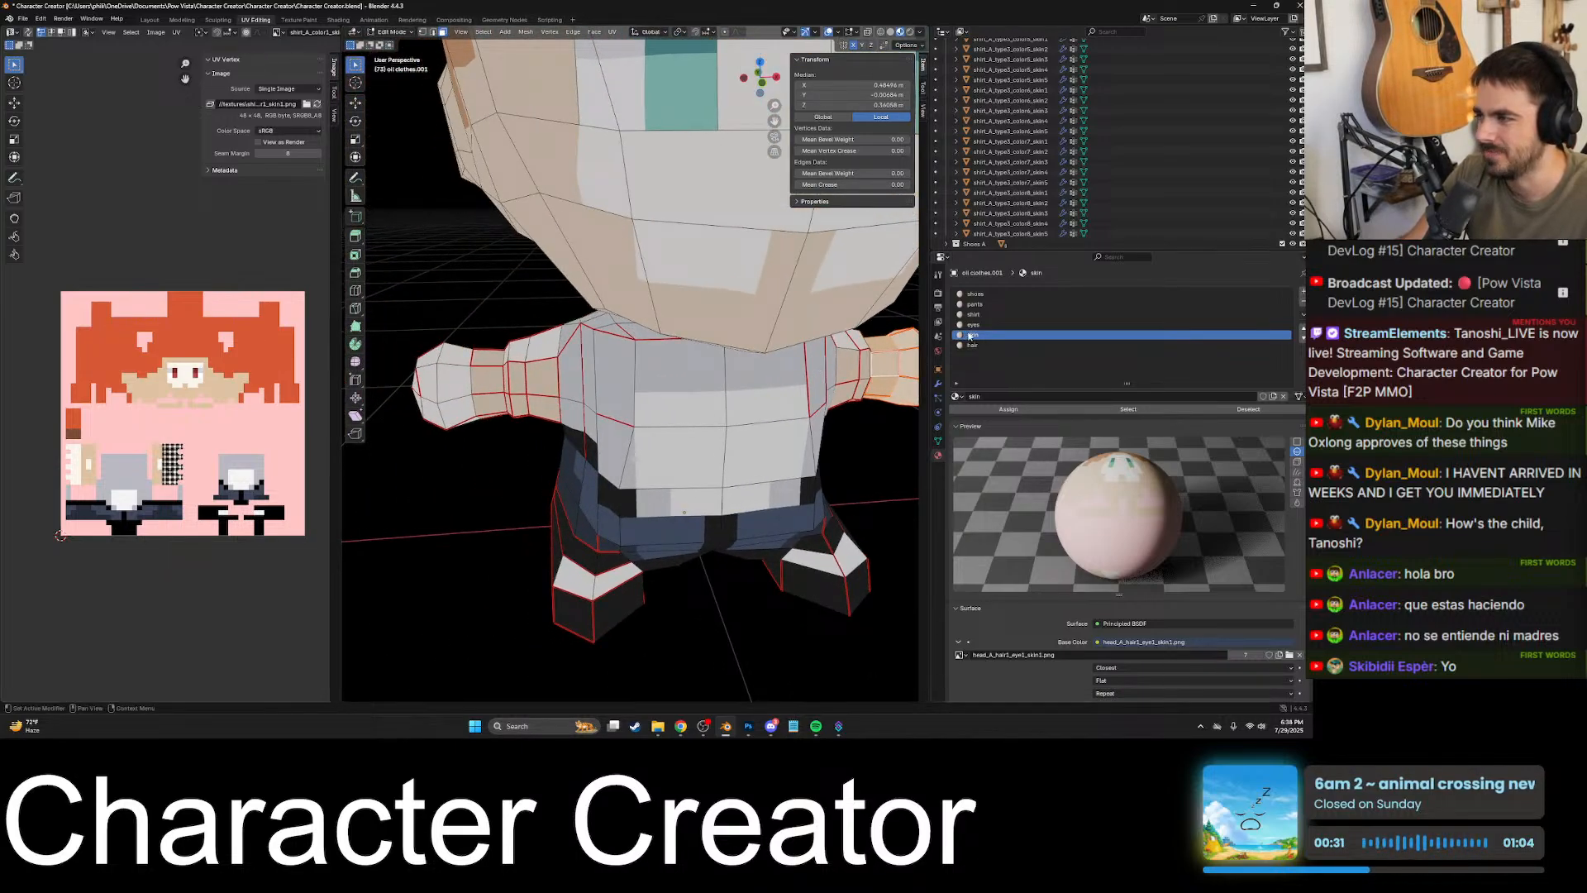
pyautogui.press('KP_Decimal')
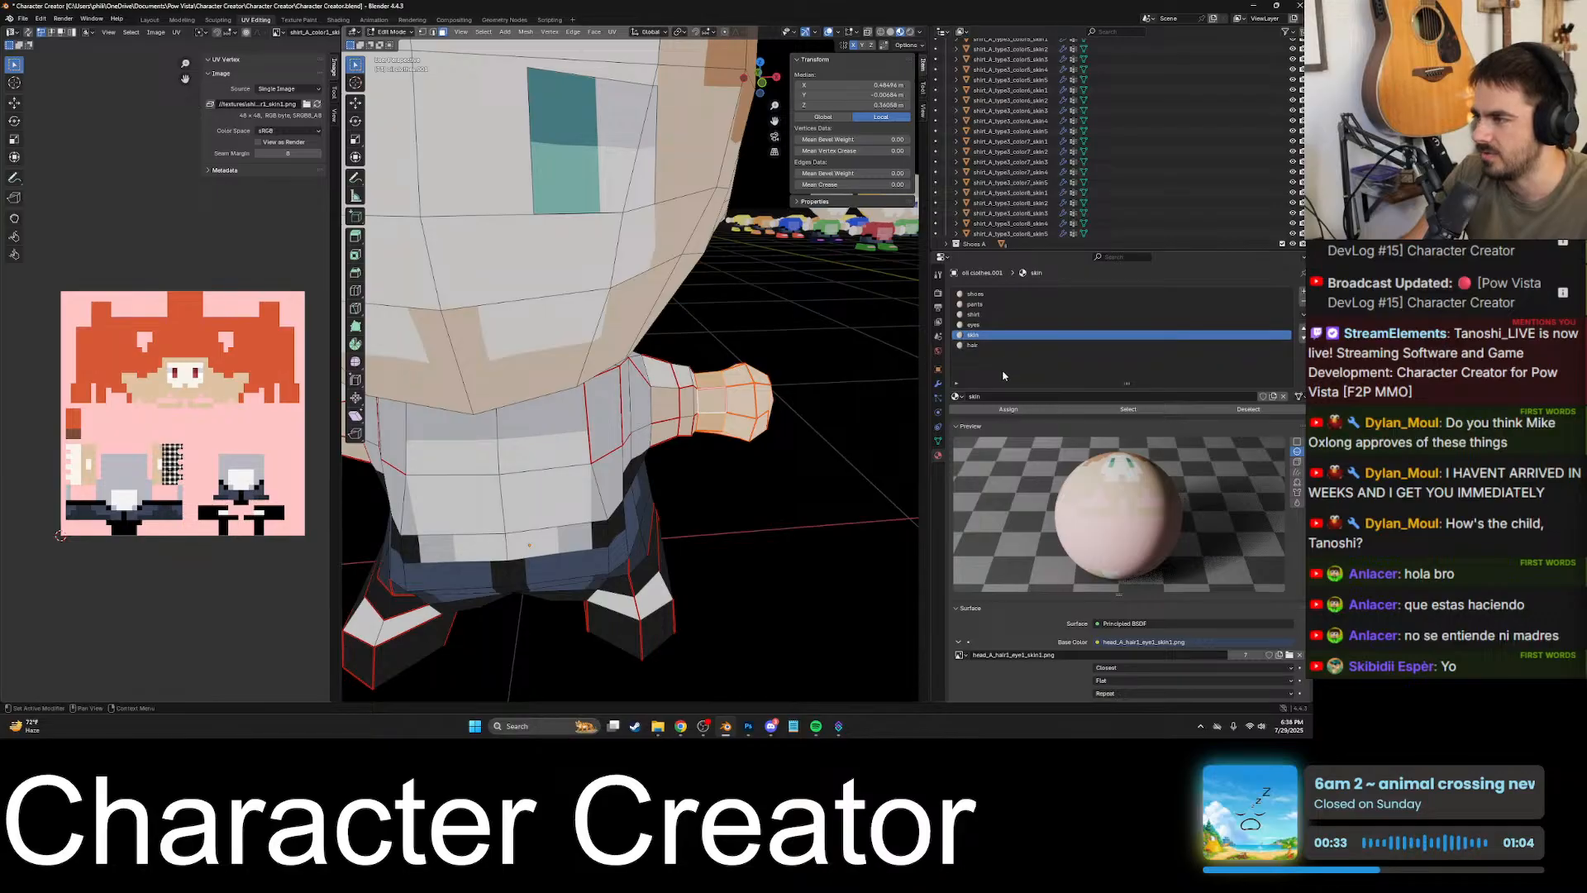
pyautogui.click(1014, 412)
# - Select individual faces on the character's right forearm and hand to check which material slot they use
pyautogui.moveTo(755, 418); pyautogui.dragTo(834, 452, button='middle')
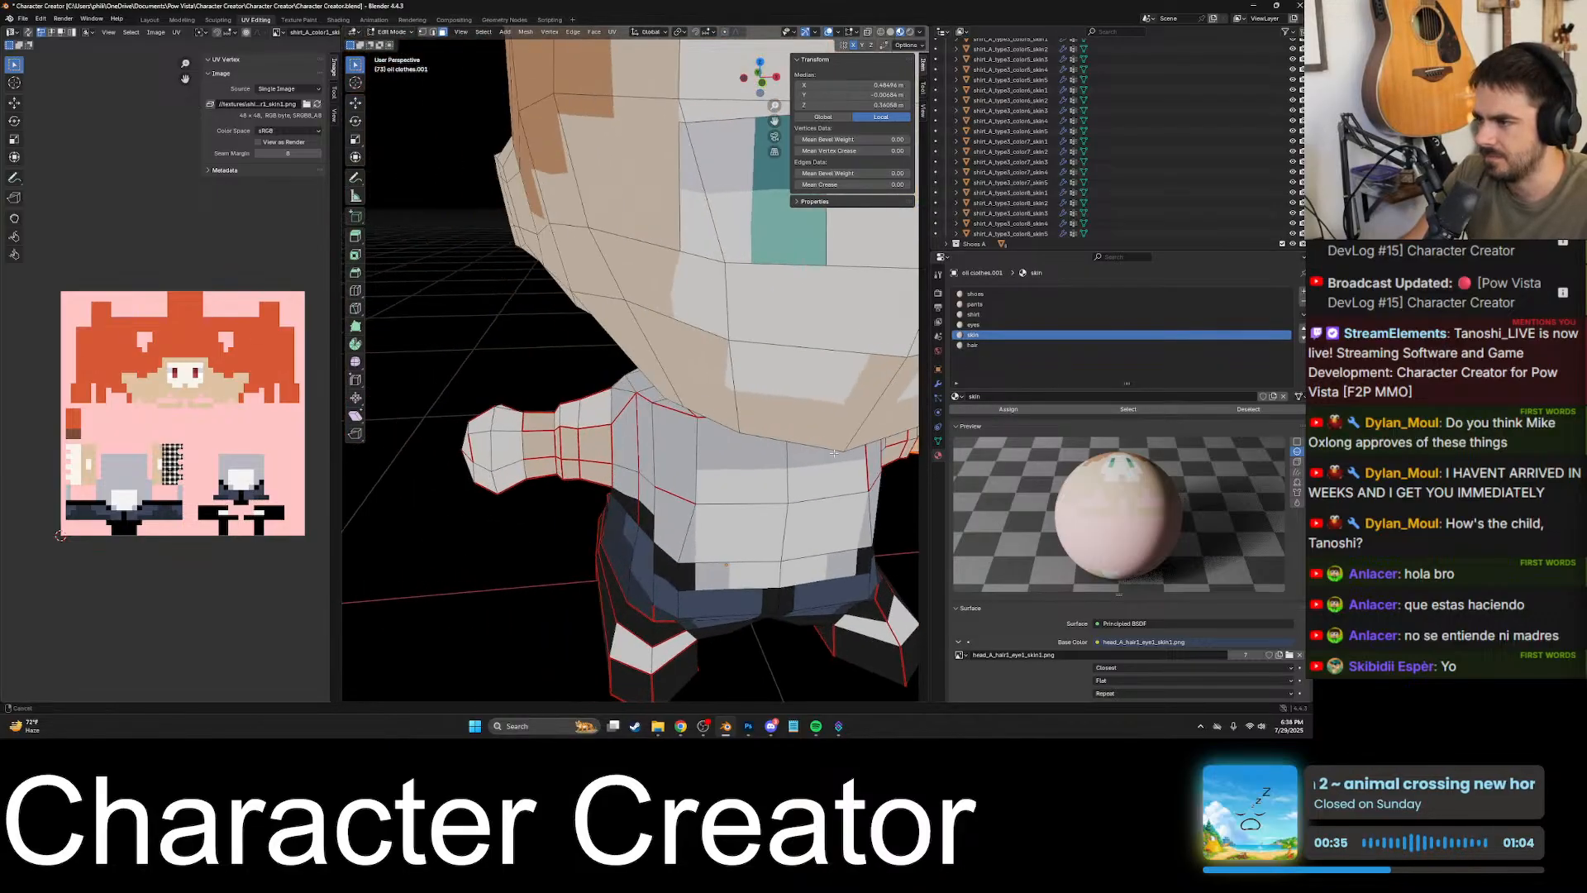
pyautogui.click(543, 436)
pyautogui.keyDown('shift'); pyautogui.moveTo(542, 437); pyautogui.dragTo(641, 420, button='middle'); pyautogui.keyUp('shift')
pyautogui.click(649, 407)
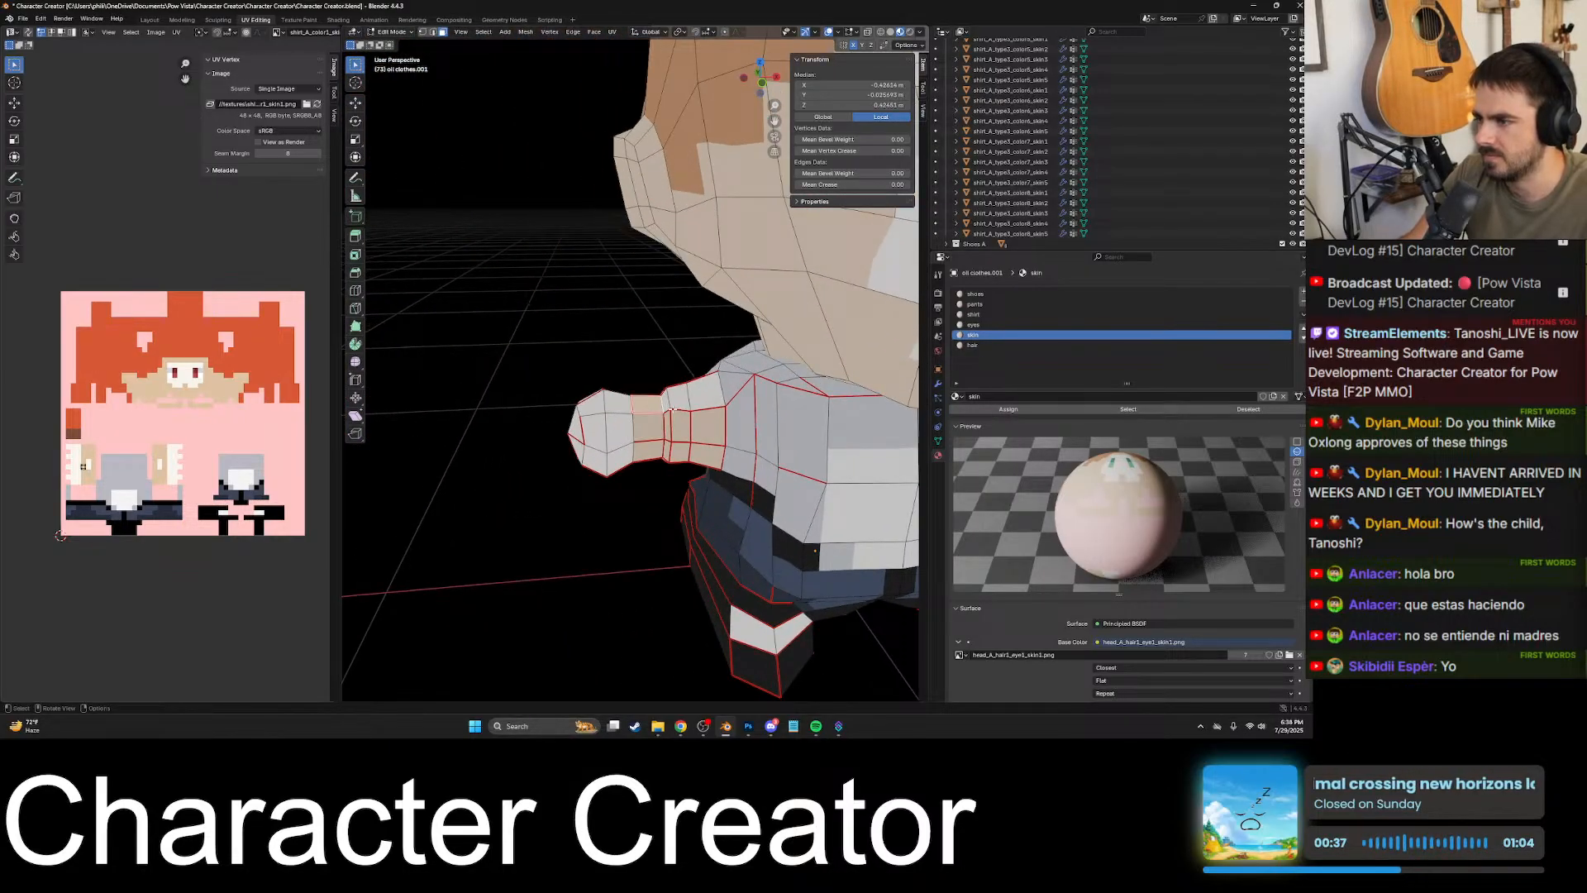
pyautogui.click(671, 409)
pyautogui.click(605, 421)
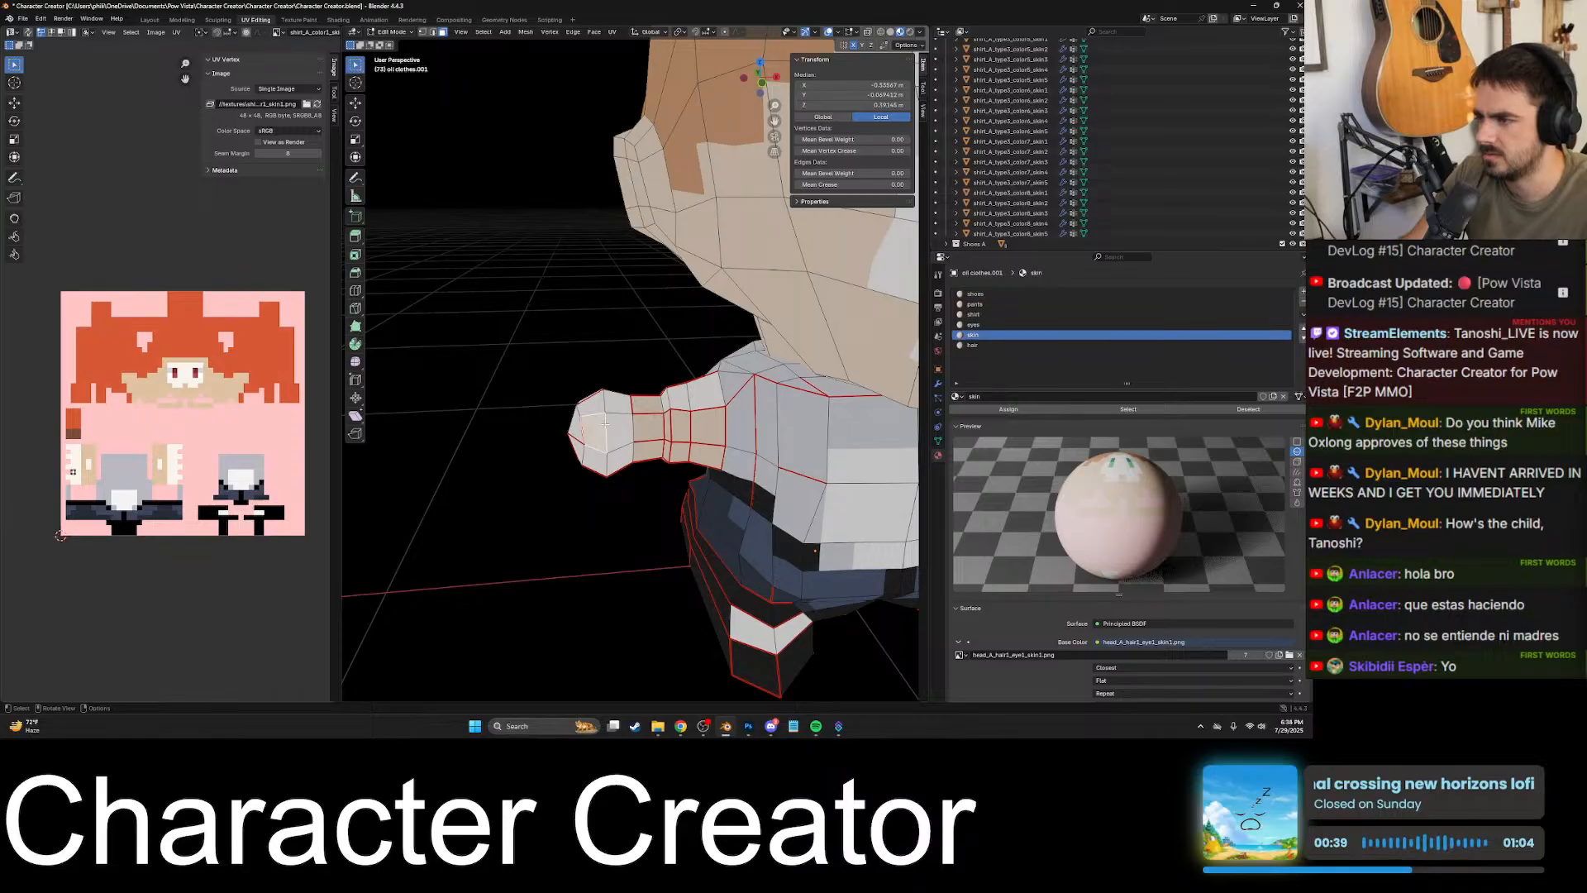
pyautogui.click(975, 293)
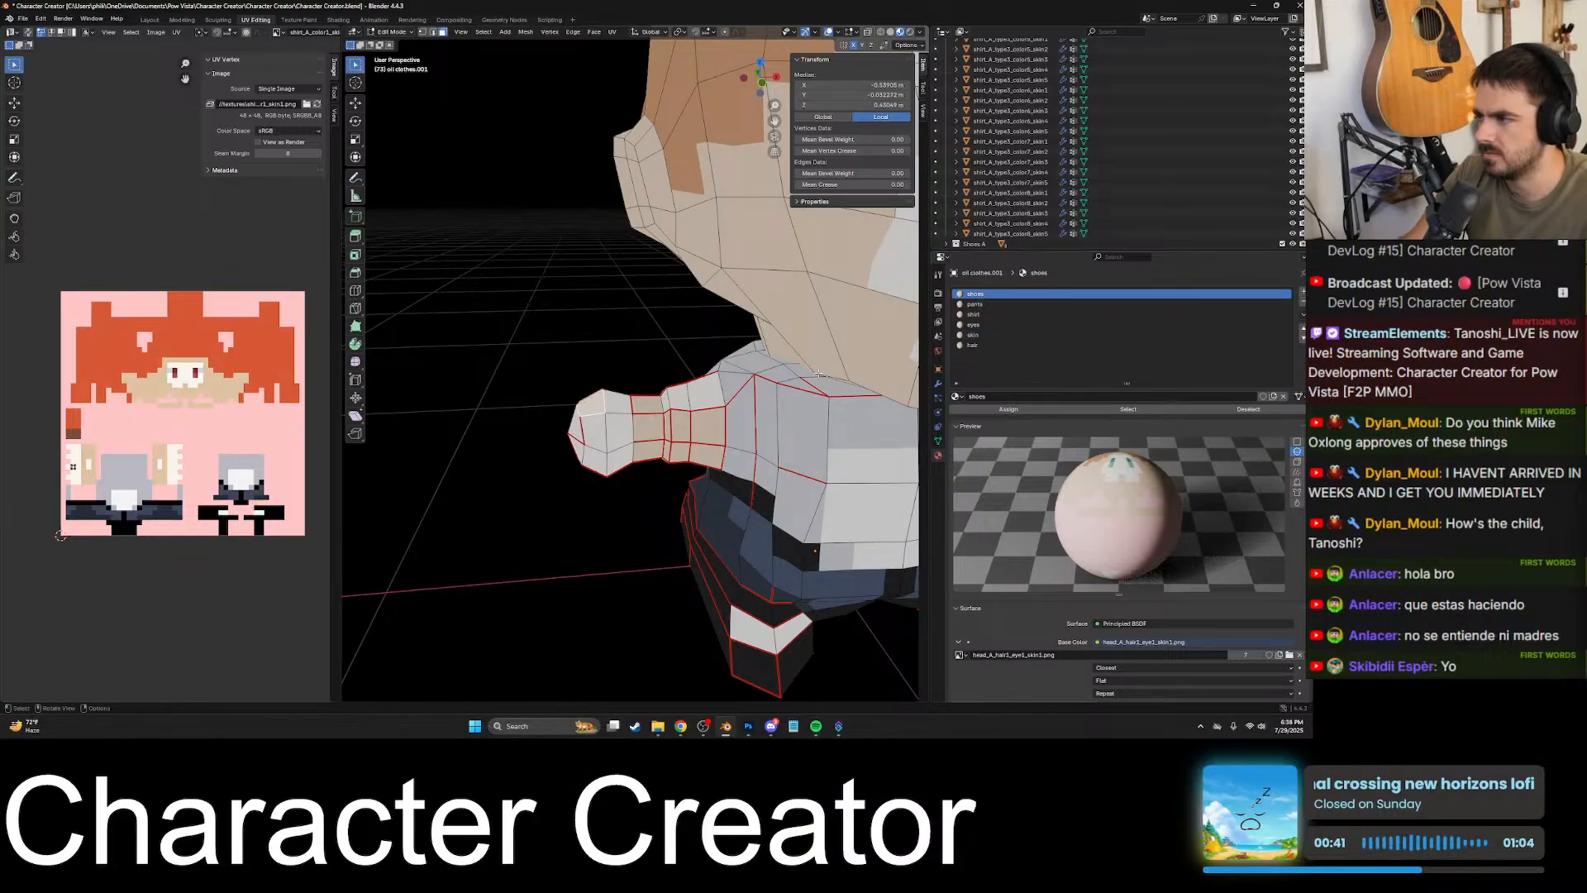
pyautogui.press('KP_Decimal')
pyautogui.scroll(-7, 766, 388)
pyautogui.click(708, 435)
pyautogui.scroll(-6, 708, 435)
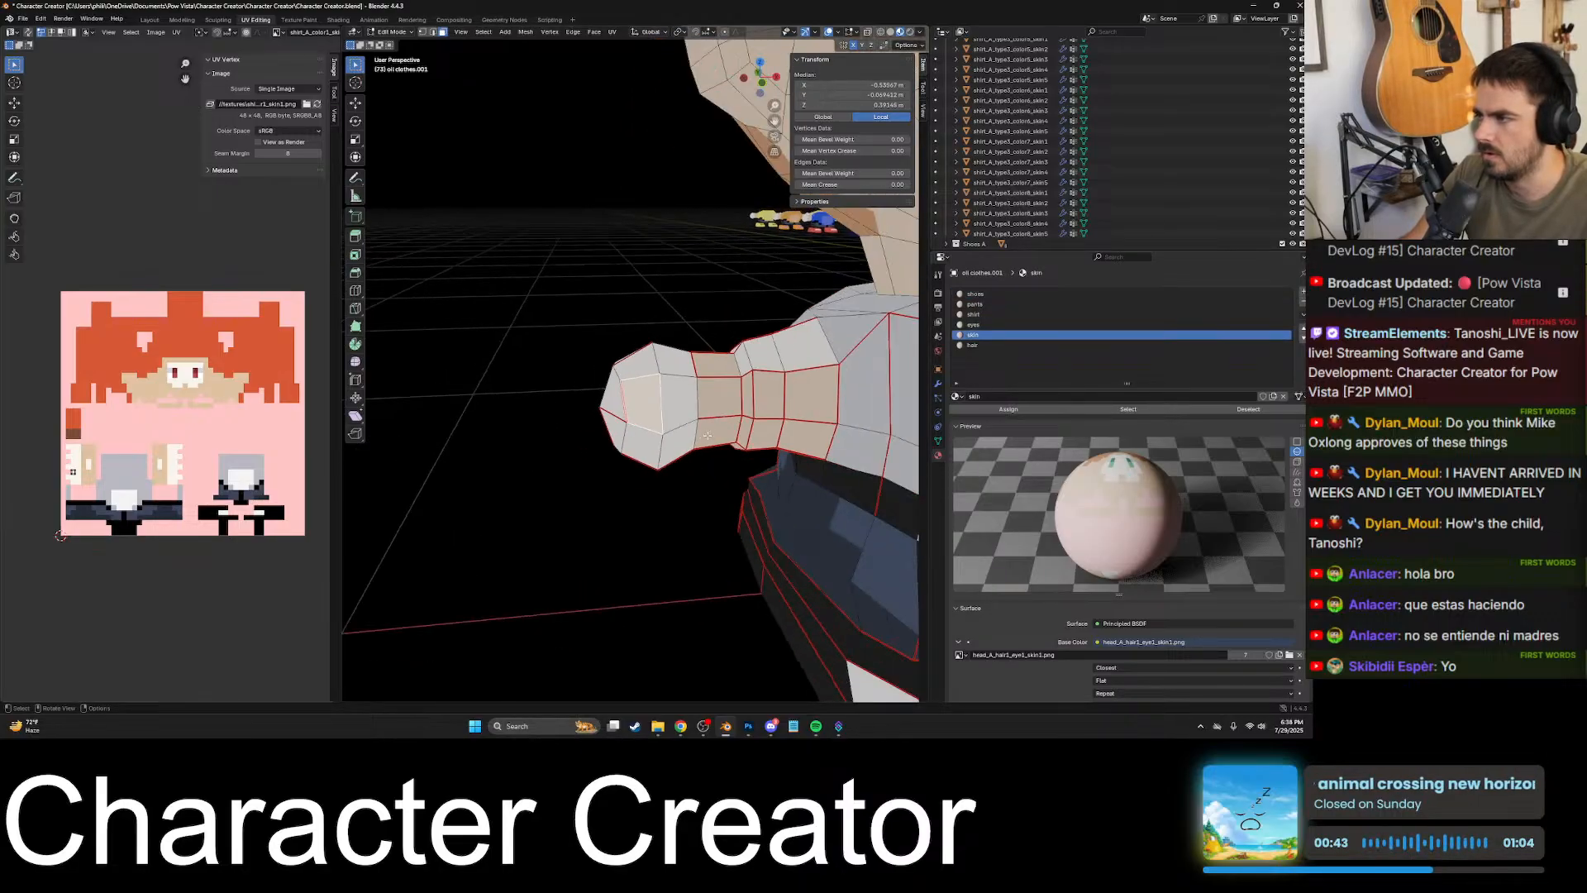
# - Select the right forearm faces as a group and one by one to check their material slots
pyautogui.click(638, 360)
pyautogui.click(676, 364)
pyautogui.moveTo(676, 364); pyautogui.dragTo(649, 386, button='middle')
pyautogui.moveTo(632, 353); pyautogui.dragTo(715, 458)
pyautogui.moveTo(714, 457); pyautogui.dragTo(712, 408, button='middle')
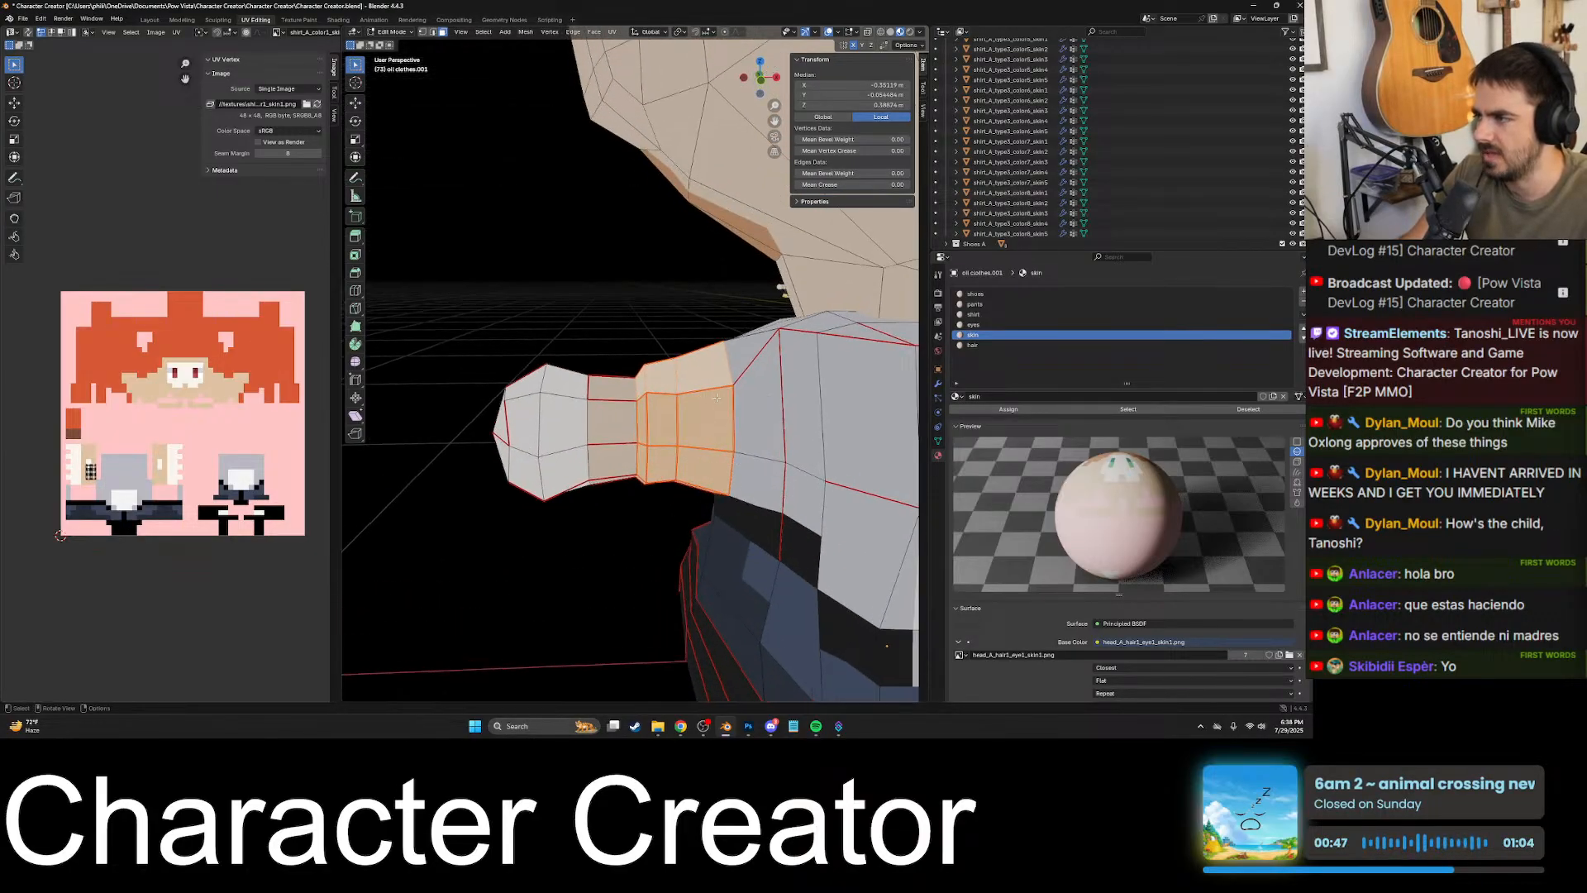
pyautogui.press('KP_Decimal')
pyautogui.scroll(-5, 711, 407)
pyautogui.click(676, 391)
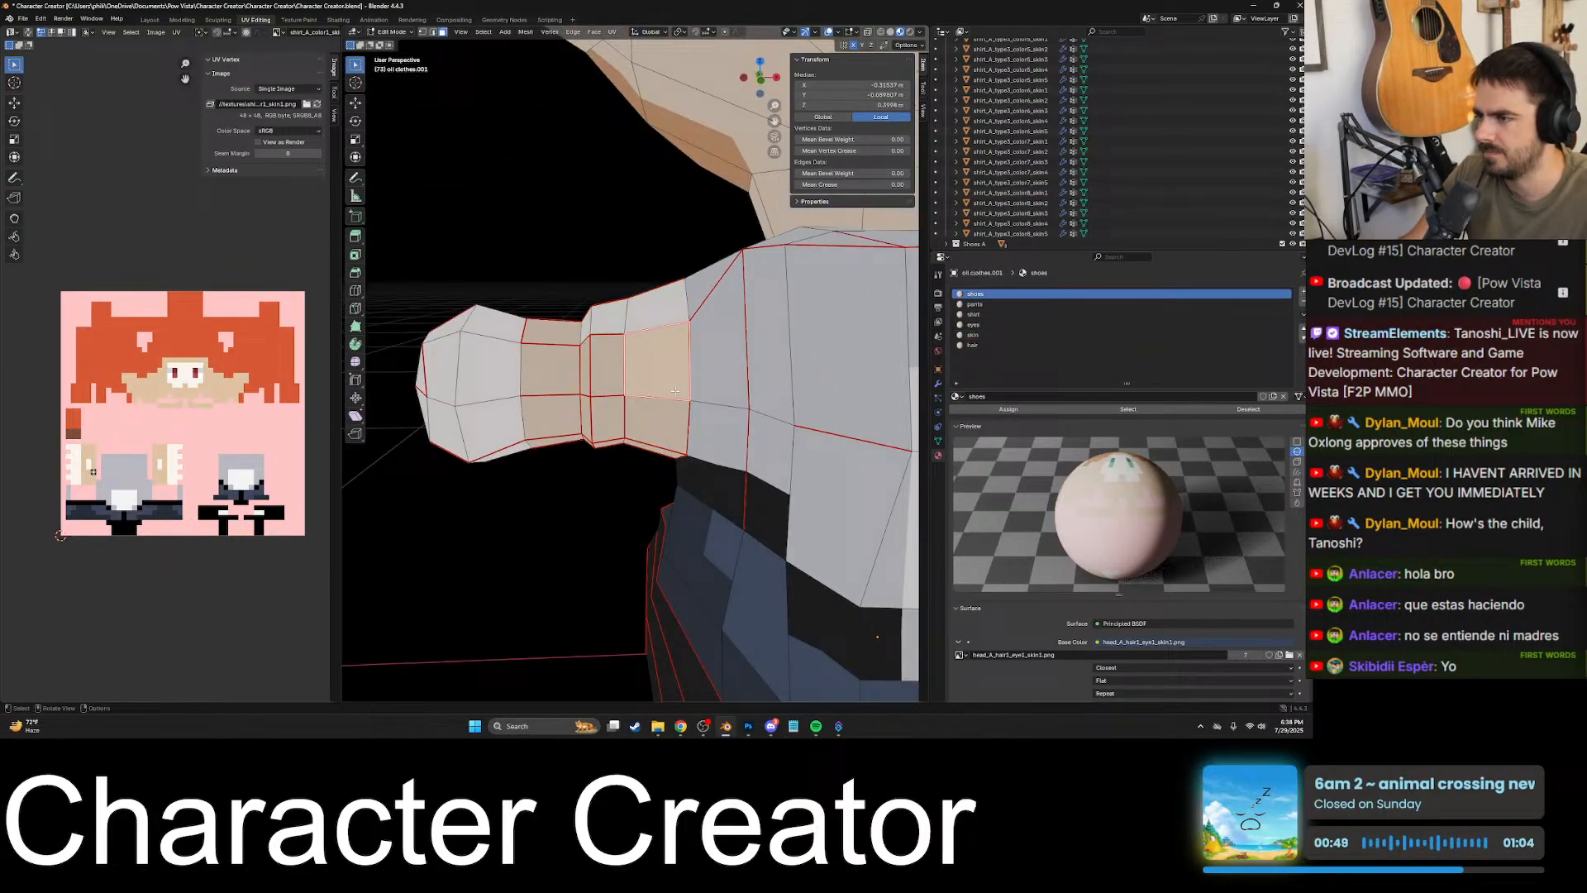
pyautogui.click(603, 377)
pyautogui.moveTo(590, 377); pyautogui.dragTo(819, 199, button='middle')
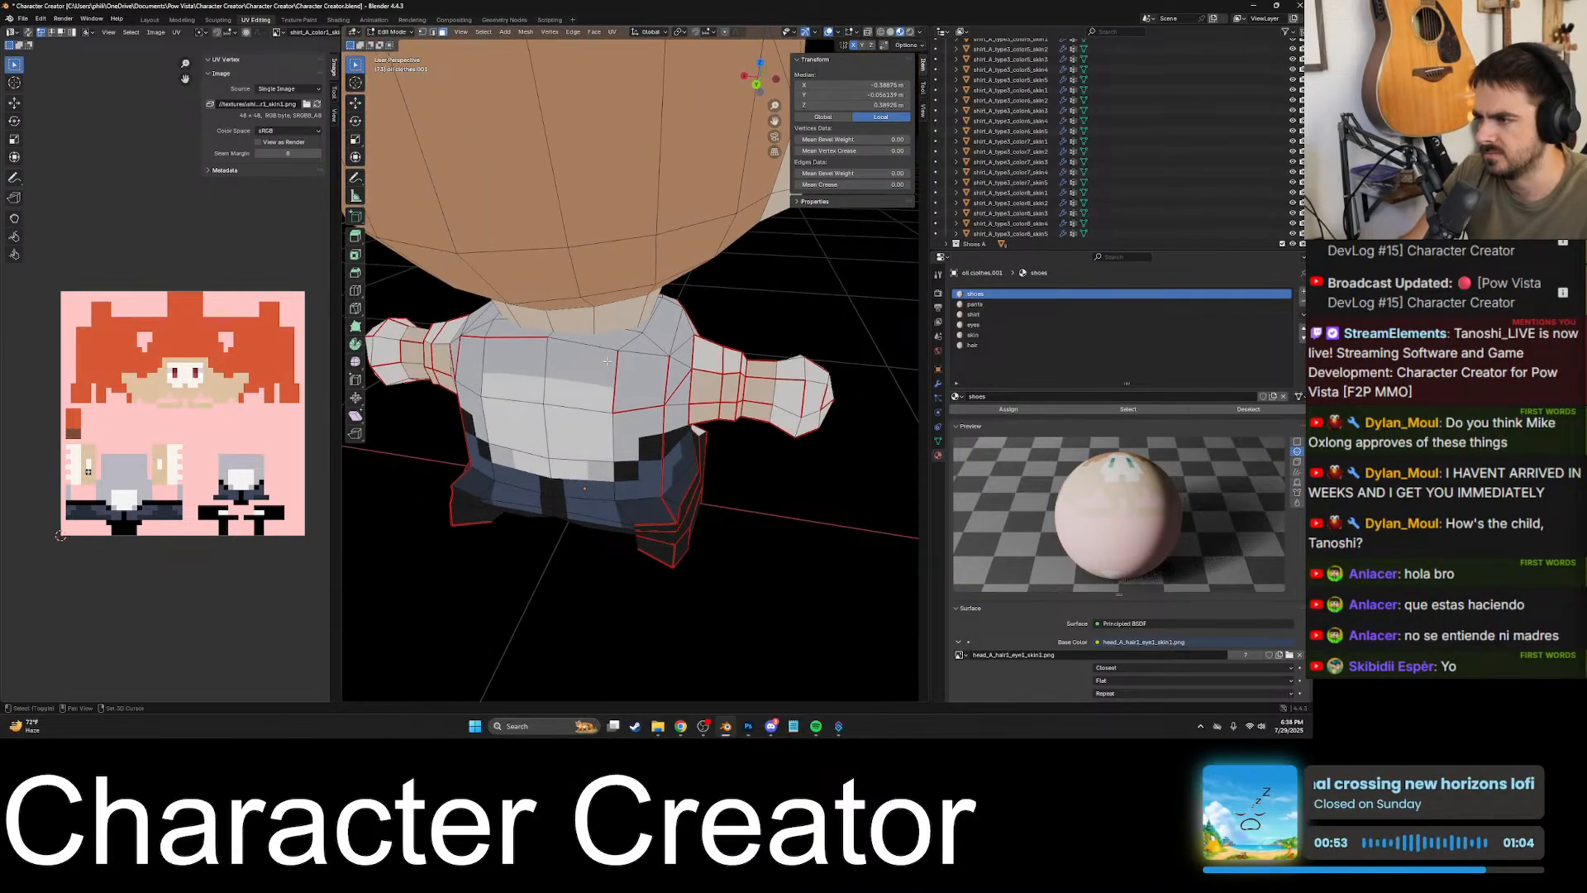
# - Select the shirt faces across the character's back, down towards the hem and the sides
pyautogui.keyDown('shift'); pyautogui.click(643, 374); pyautogui.keyUp('shift')
pyautogui.keyDown('shift'); pyautogui.click(585, 378); pyautogui.keyUp('shift')
pyautogui.moveTo(570, 380); pyautogui.dragTo(732, 393, button='middle')
pyautogui.keyDown('shift'); pyautogui.click(696, 391); pyautogui.keyUp('shift')
pyautogui.keyDown('shift'); pyautogui.click(633, 399); pyautogui.keyUp('shift')
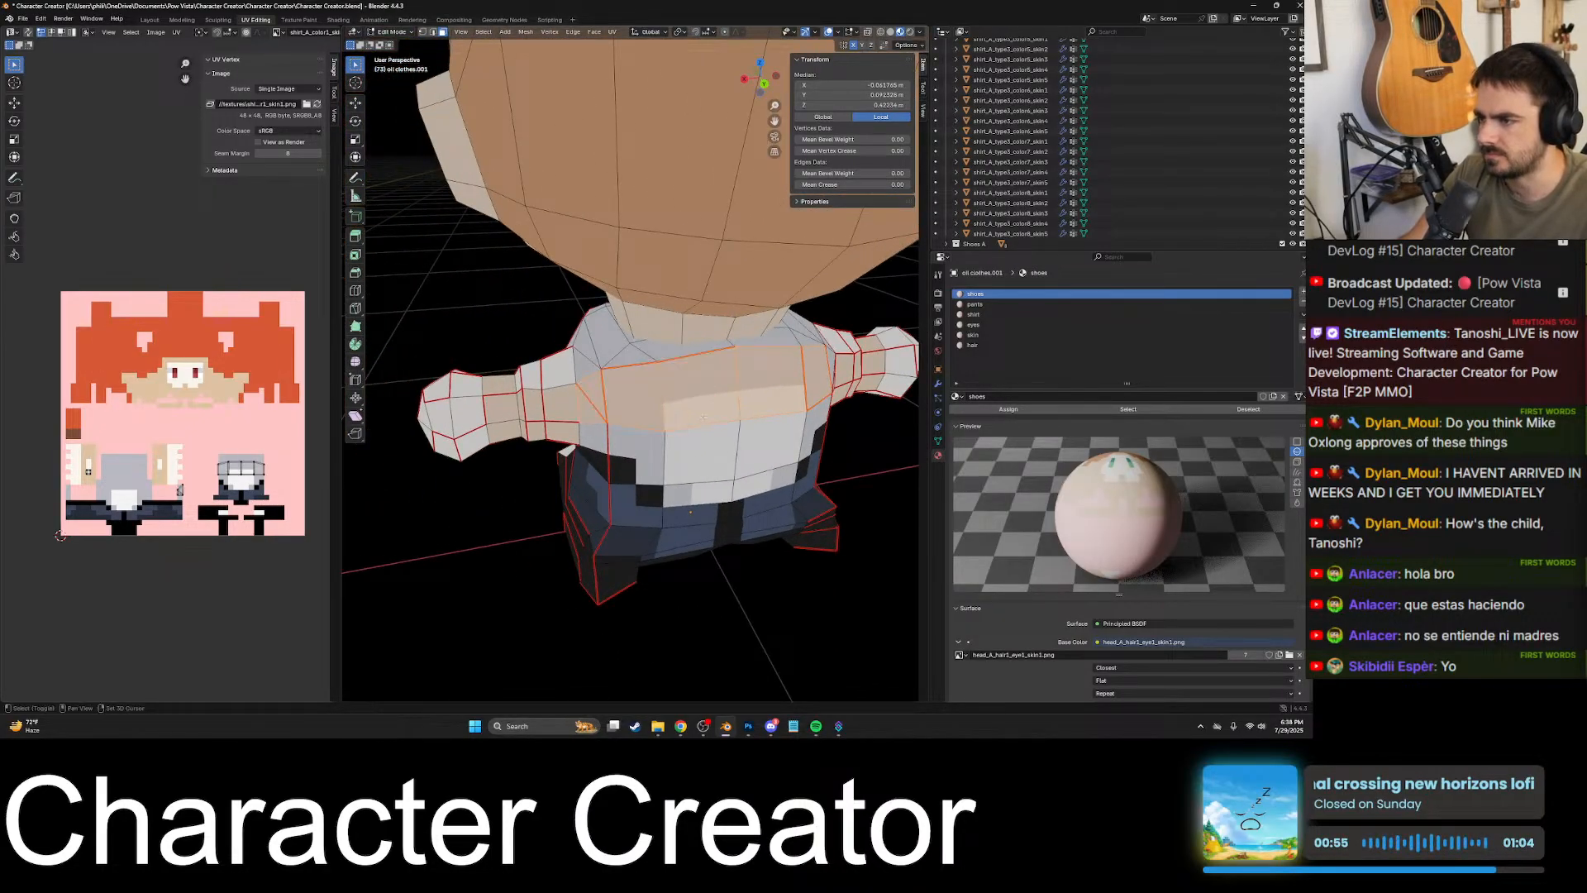
pyautogui.moveTo(597, 417); pyautogui.dragTo(586, 368, button='middle')
pyautogui.keyDown('shift'); pyautogui.click(594, 395); pyautogui.keyUp('shift')
pyautogui.keyDown('shift'); pyautogui.click(596, 438); pyautogui.keyUp('shift')
pyautogui.moveTo(595, 438); pyautogui.dragTo(632, 463, button='middle')
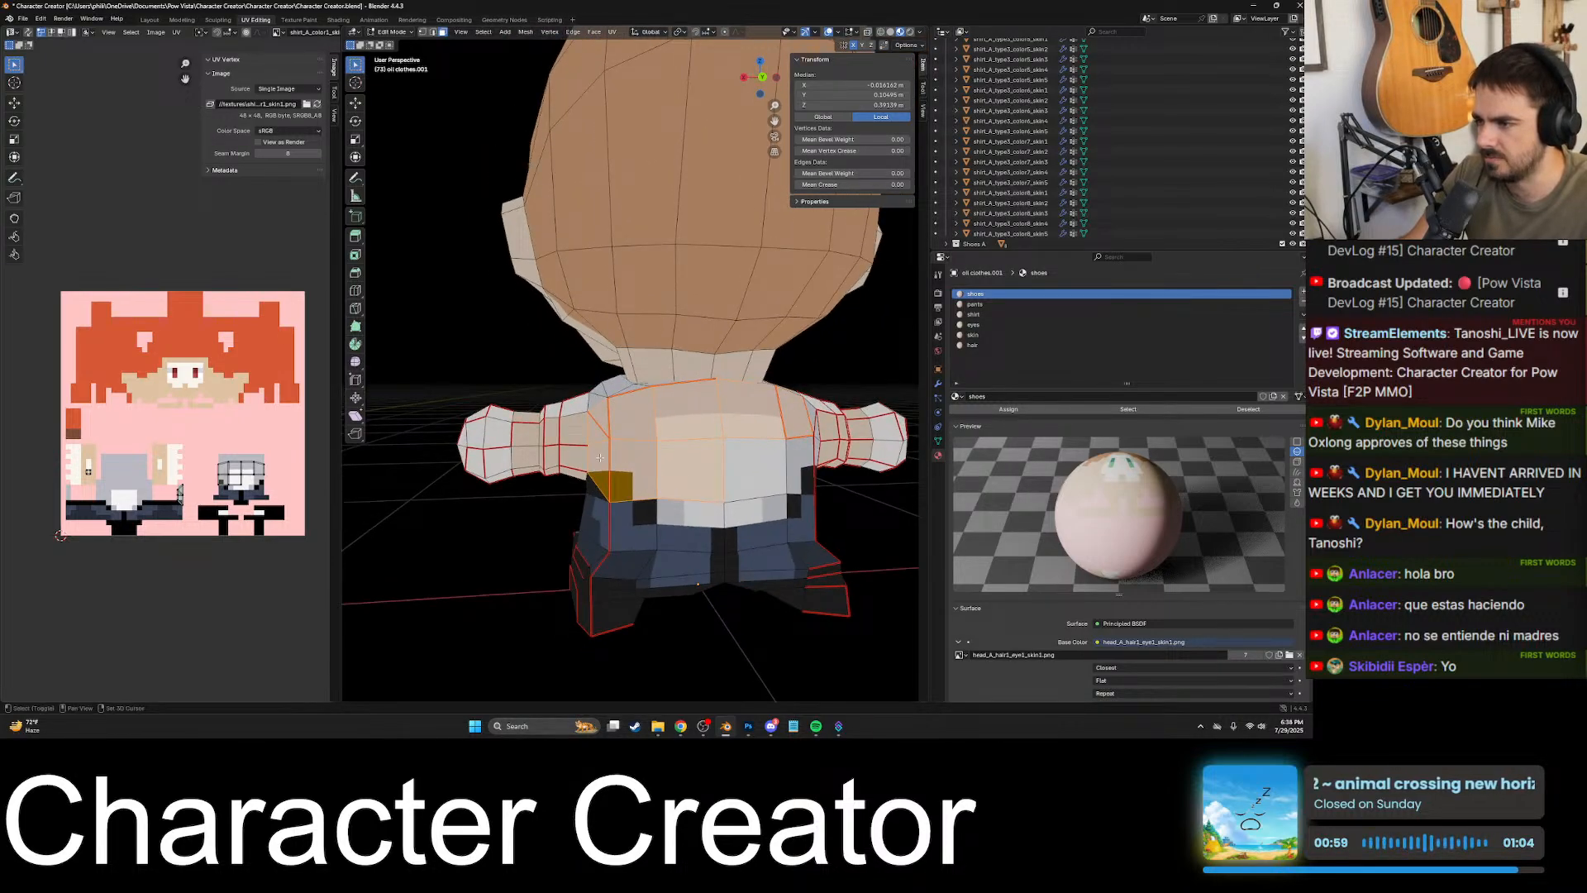
# - Examine the lower back and side faces where the shirt meets the black waistband and blue pants
pyautogui.click(626, 457)
pyautogui.scroll(5, 626, 457)
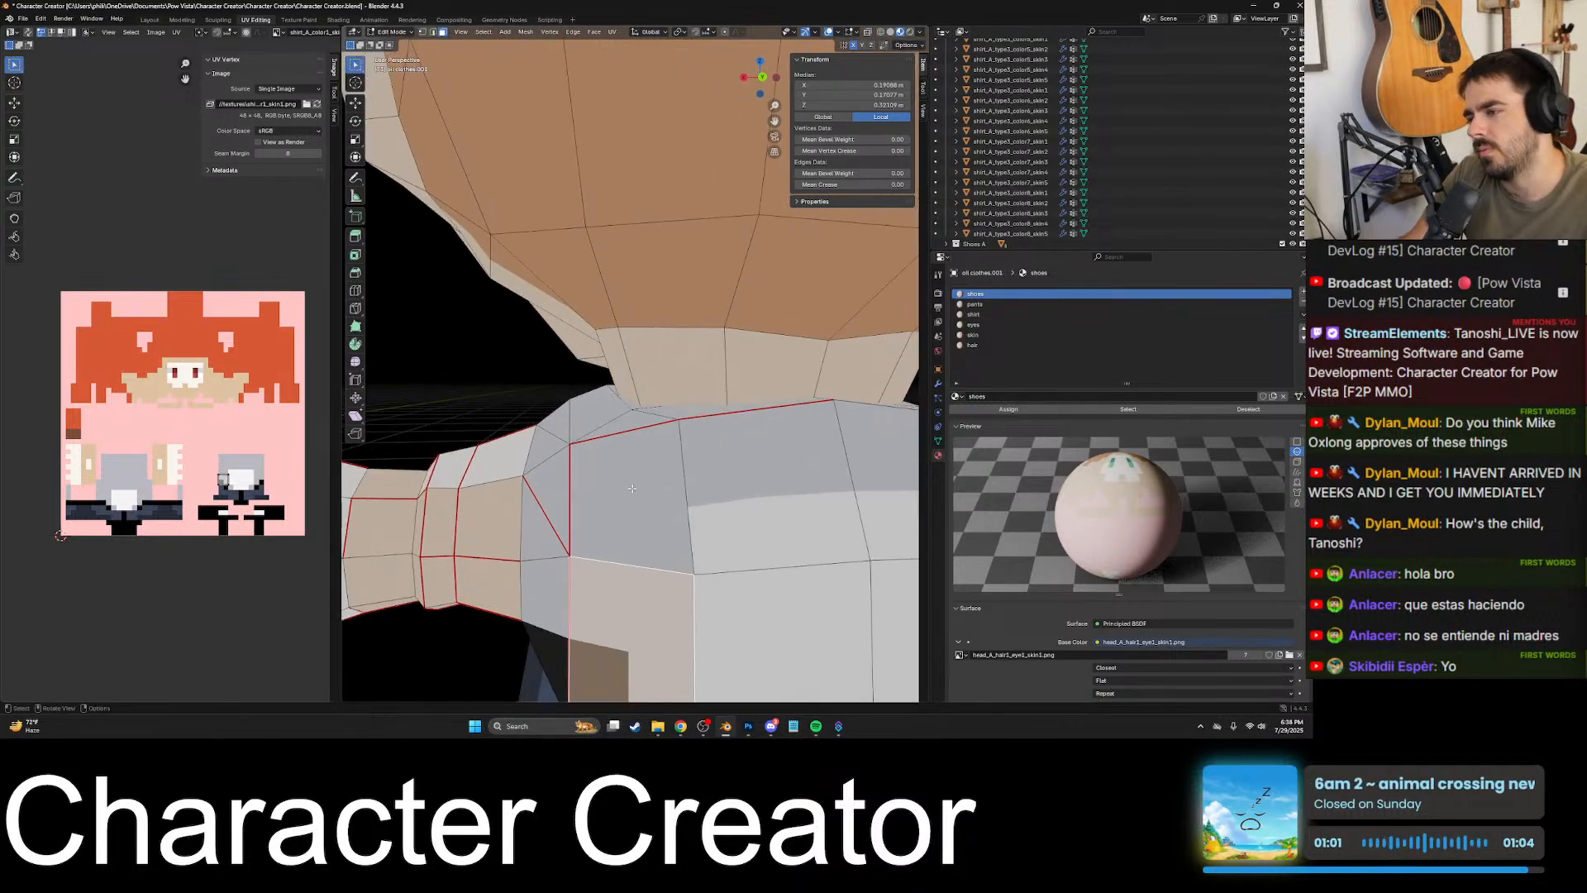
pyautogui.keyDown('shift'); pyautogui.moveTo(613, 500); pyautogui.dragTo(659, 389, button='middle'); pyautogui.keyUp('shift')
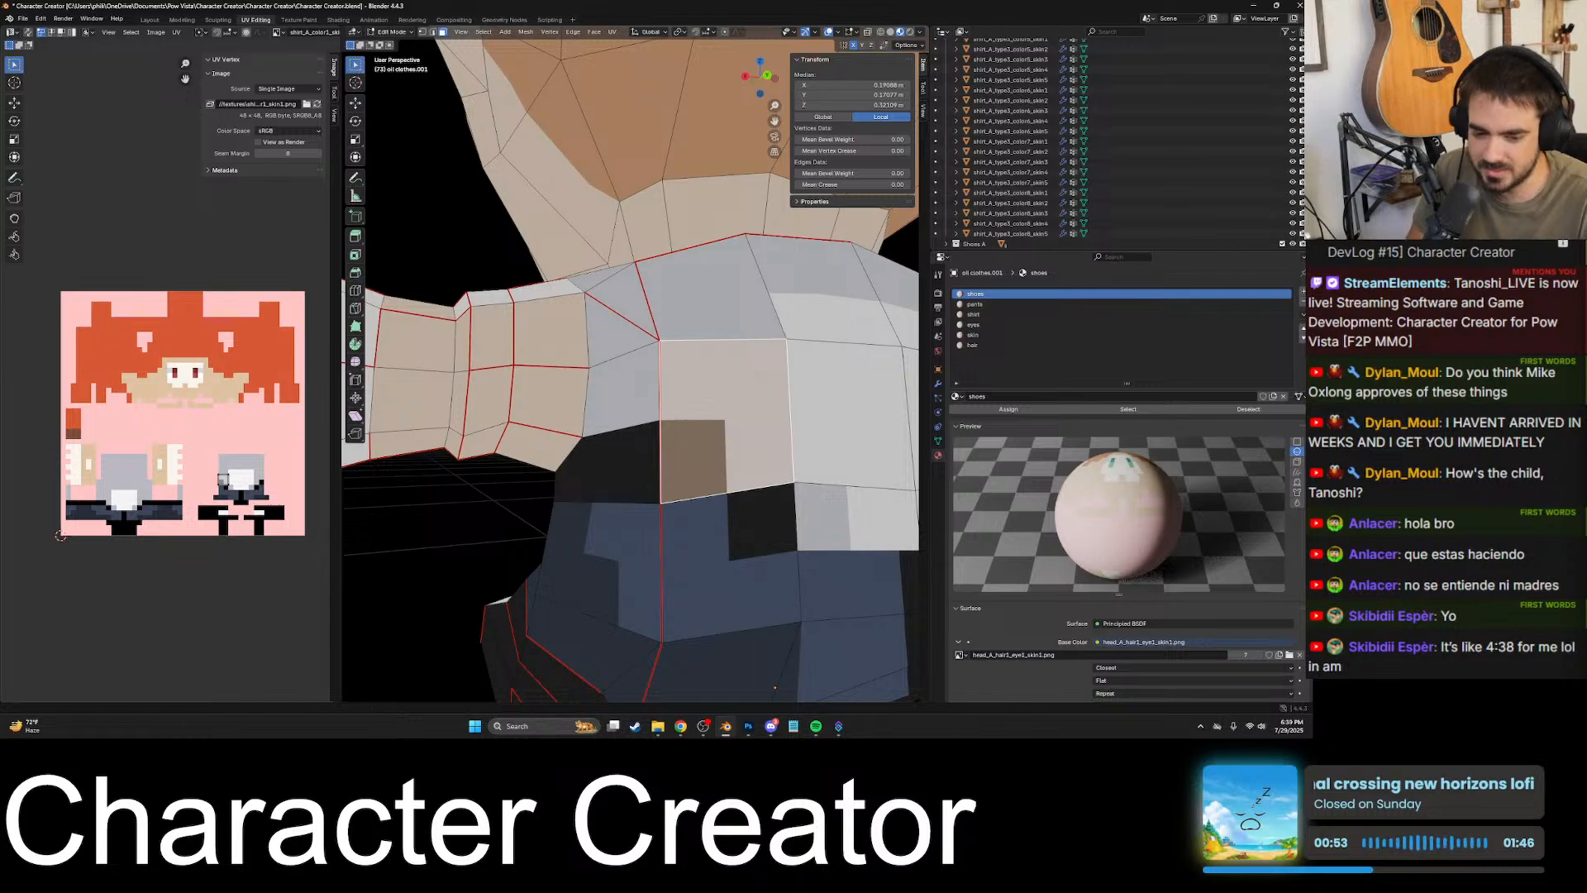
pyautogui.scroll(-2, 780, 524)
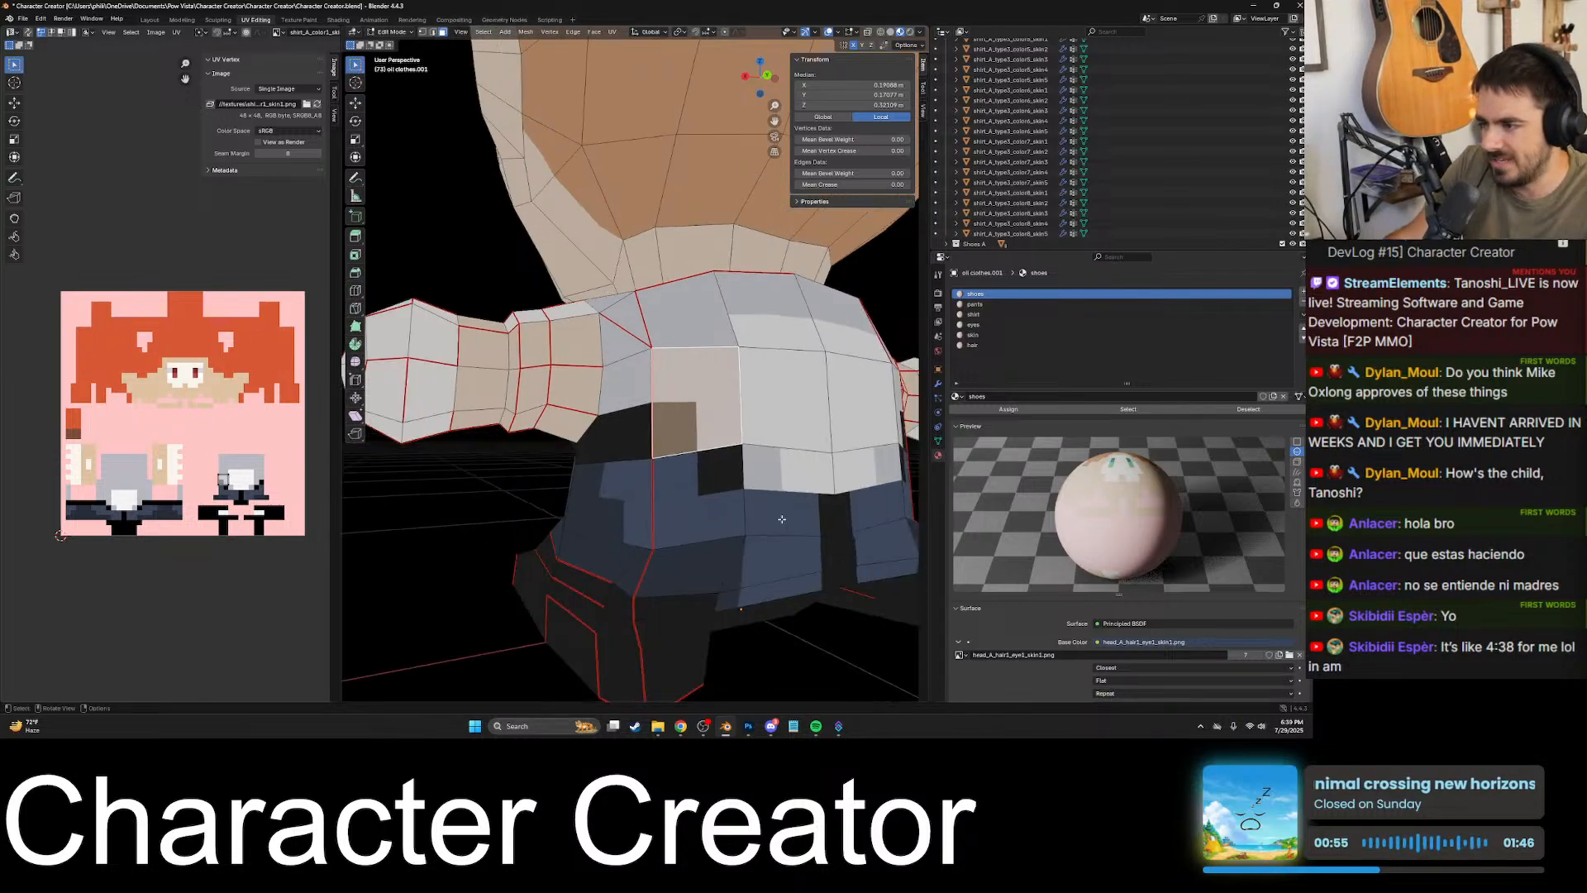
pyautogui.moveTo(780, 521); pyautogui.dragTo(759, 615, button='middle')
pyautogui.moveTo(608, 426); pyautogui.dragTo(665, 430, button='middle')
pyautogui.scroll(4, 674, 430)
pyautogui.moveTo(757, 382); pyautogui.dragTo(713, 384, button='middle')
pyautogui.scroll(4, 792, 370)
pyautogui.click(713, 386)
pyautogui.scroll(-5, 714, 386)
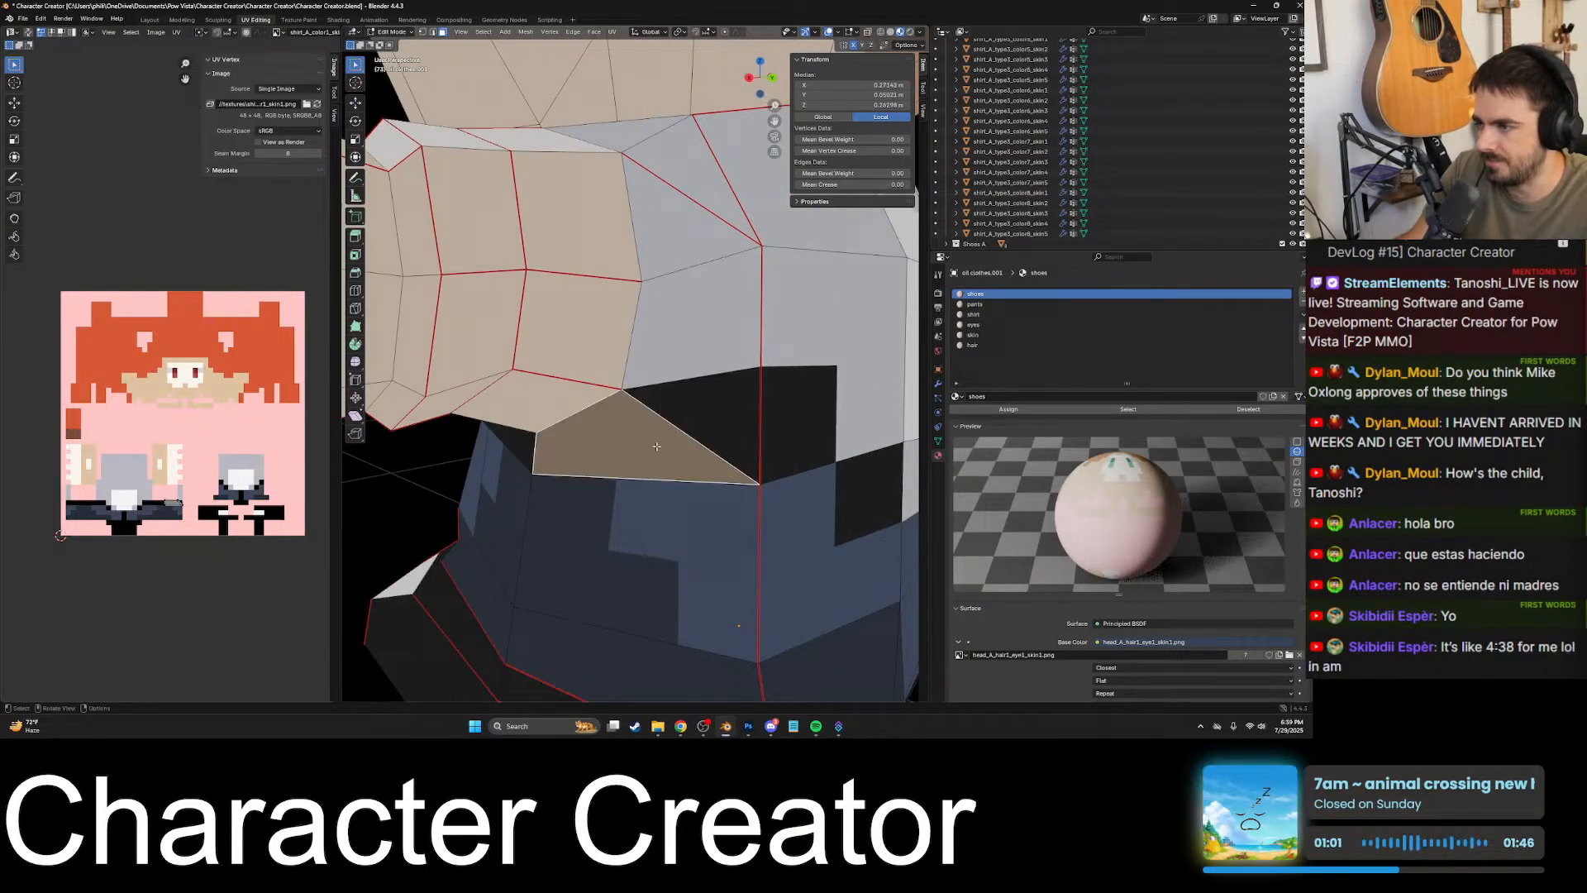
pyautogui.scroll(4, 678, 405)
# - Start a Knife cut along the upper edge of the black waist patch, from below the left arm to the side seam
pyautogui.press('k')
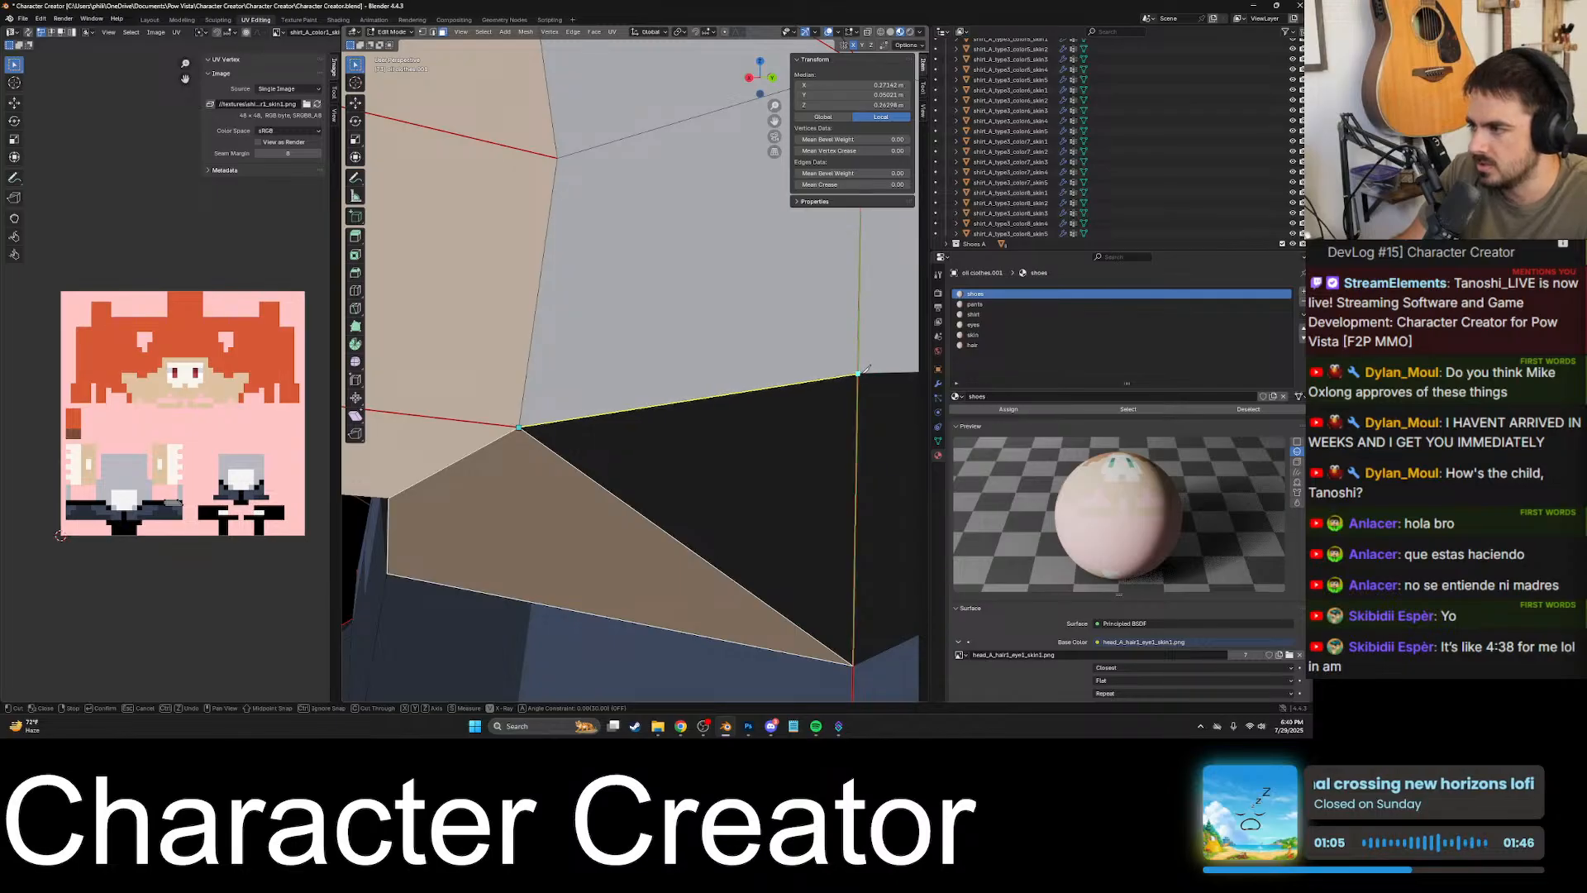
pyautogui.scroll(3, 777, 387)
pyautogui.keyDown('shift'); pyautogui.moveTo(769, 389); pyautogui.dragTo(653, 378, button='middle'); pyautogui.keyUp('shift')
pyautogui.scroll(4, 655, 379)
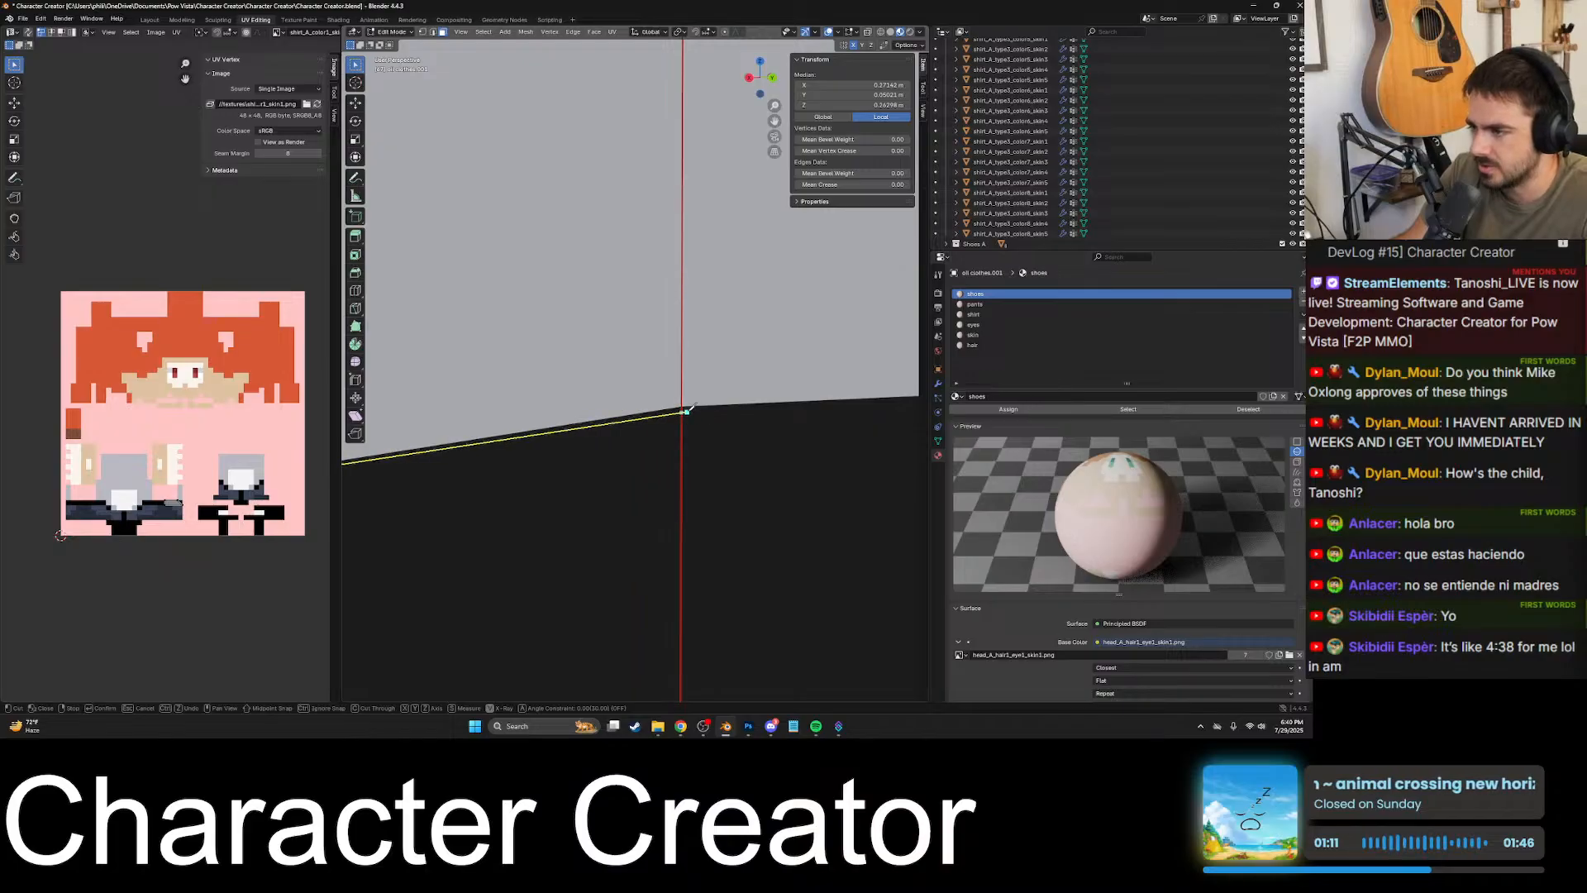
pyautogui.click(682, 406)
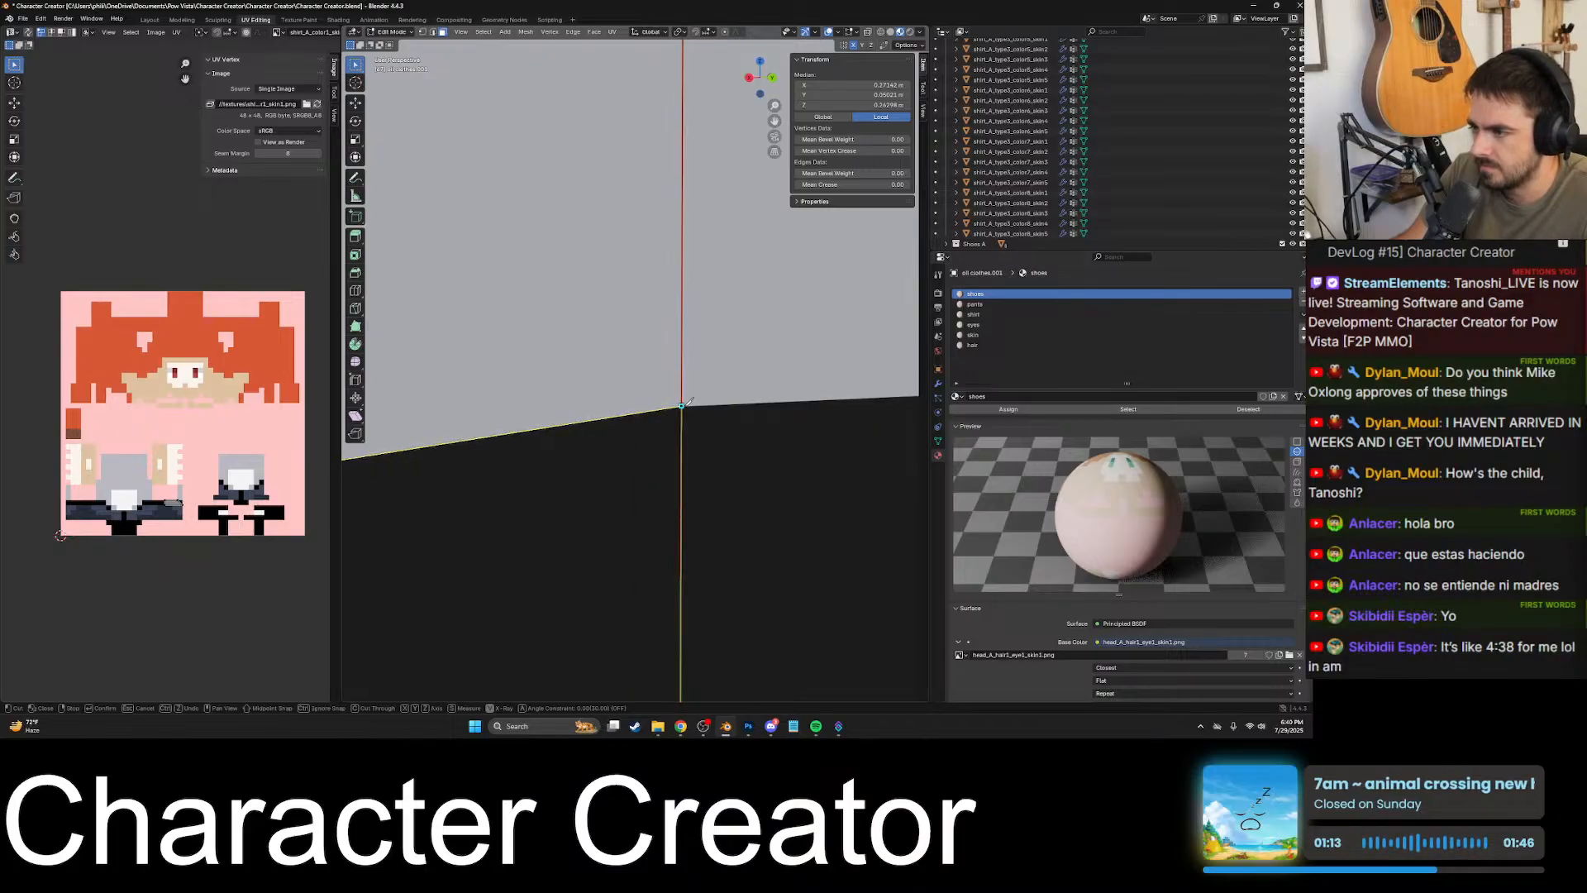
# - Extend the knife cut from the side seam to the upper corner of the black patch on the back
pyautogui.scroll(-5, 633, 429)
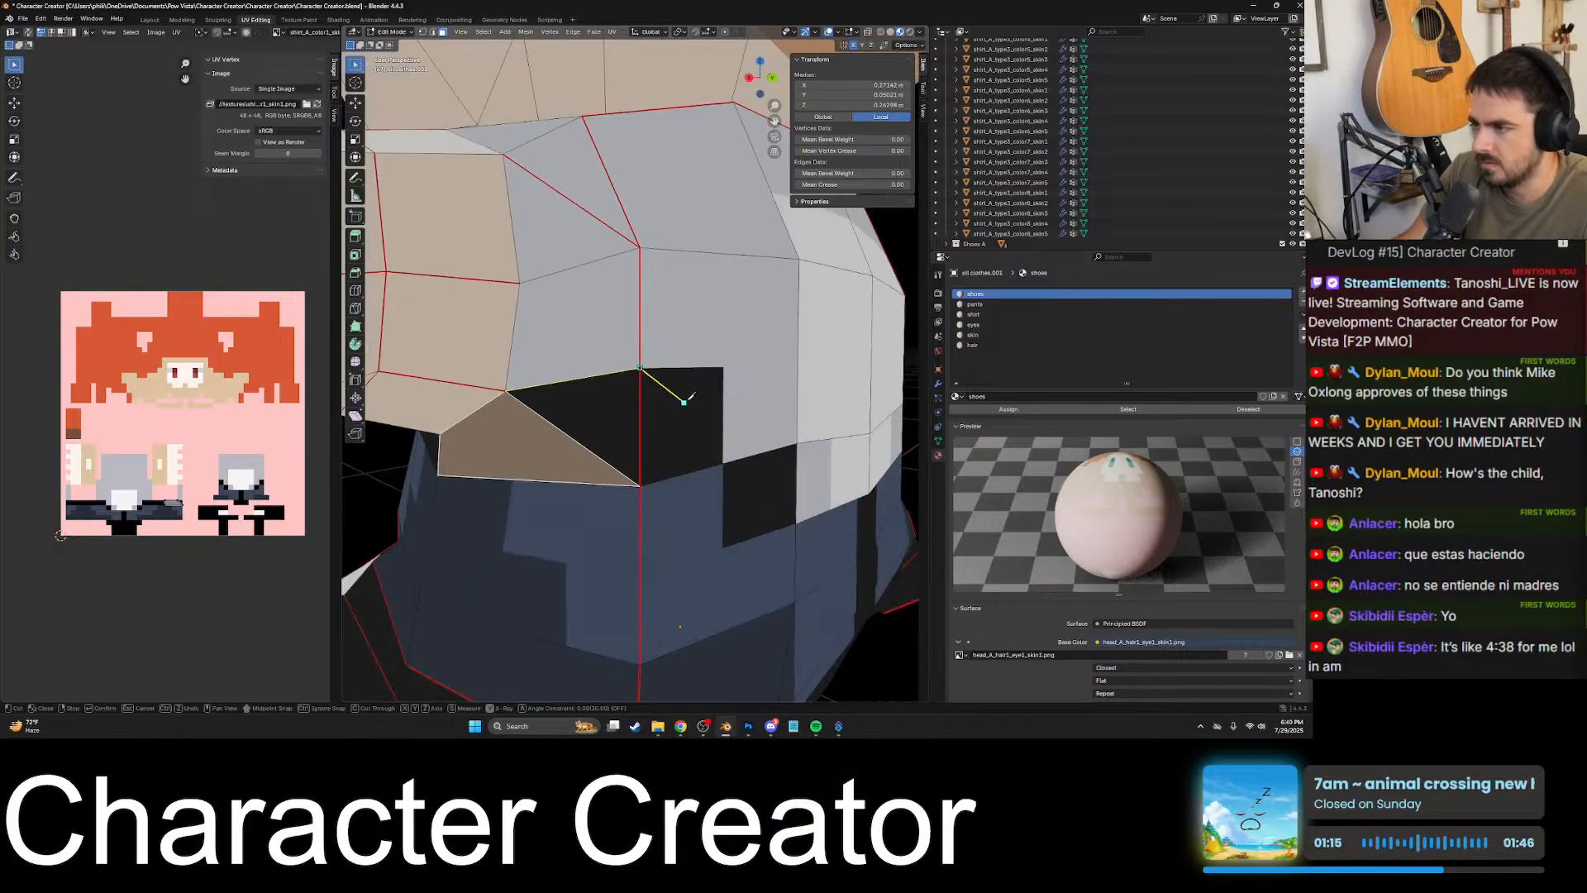
pyautogui.scroll(8, 534, 411)
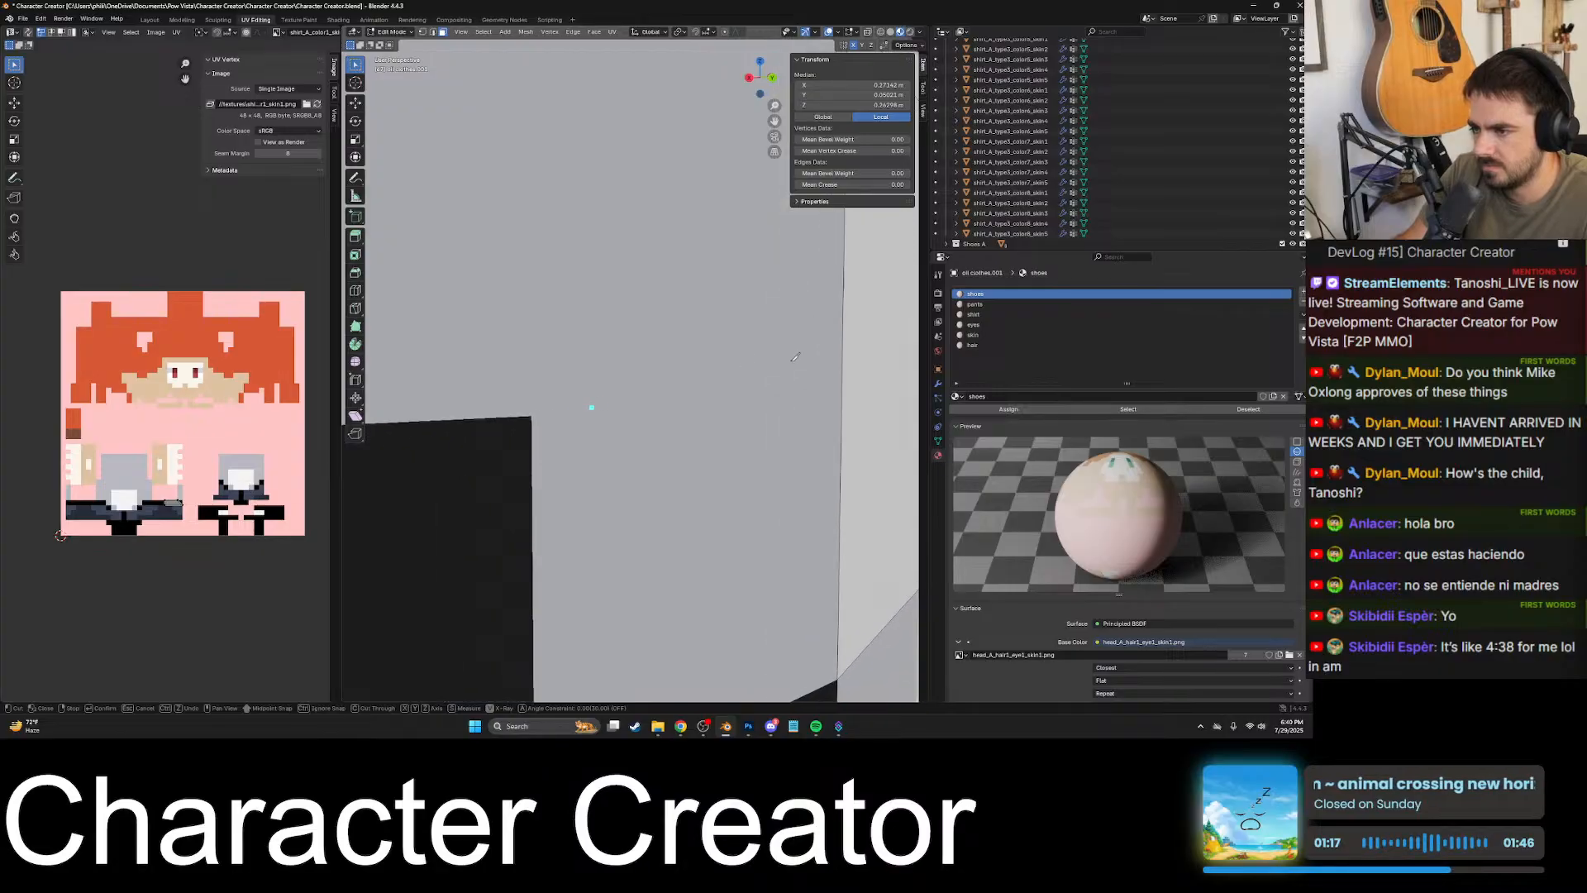
pyautogui.scroll(-6, 646, 423)
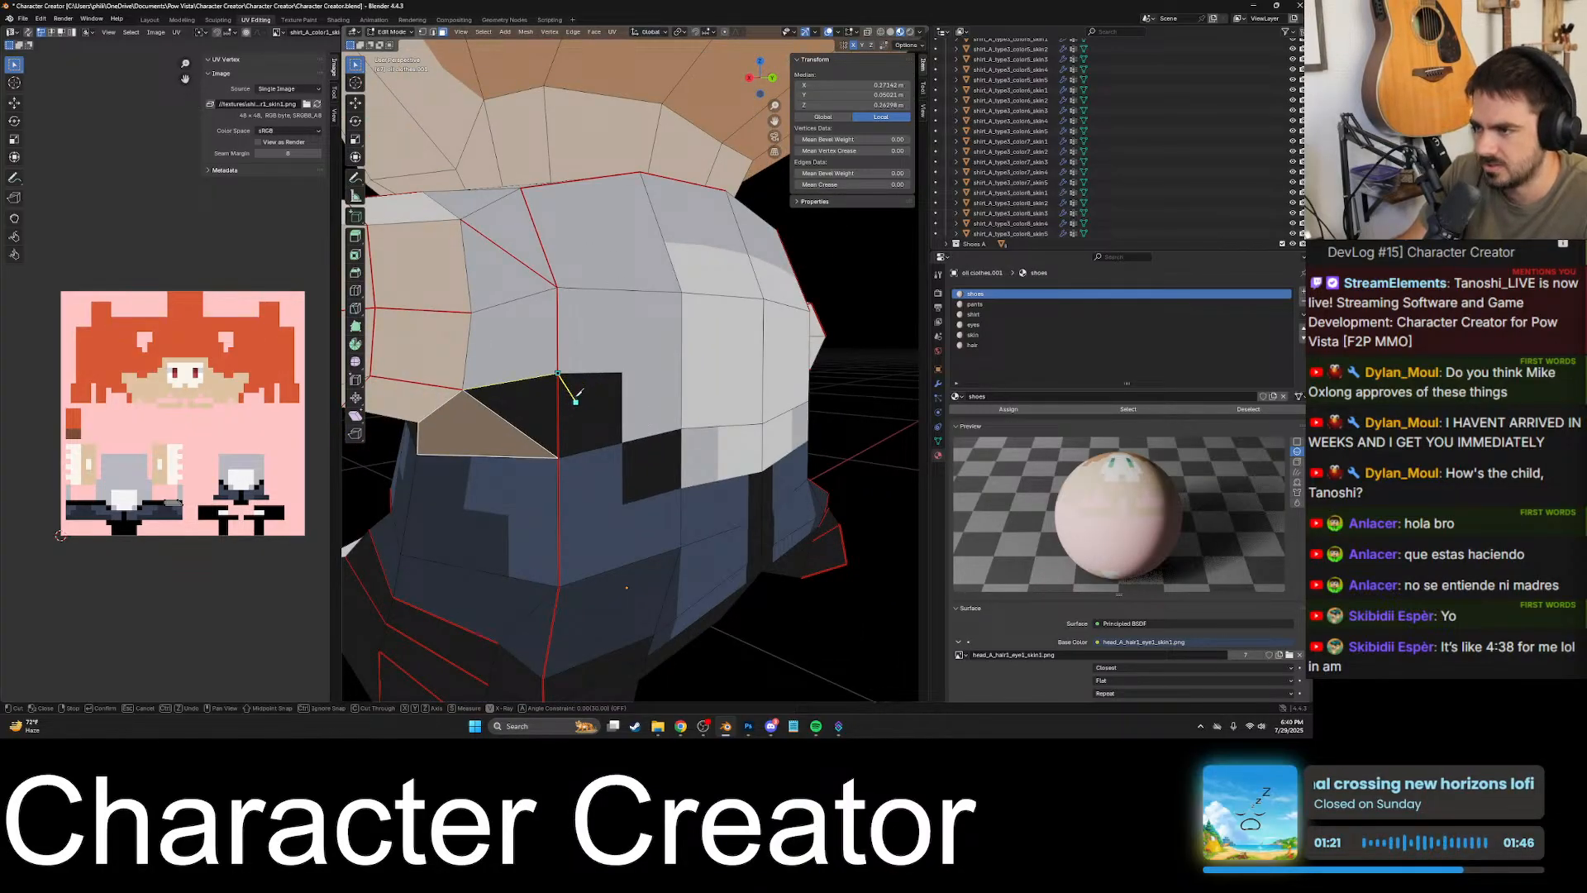
pyautogui.scroll(7, 632, 371)
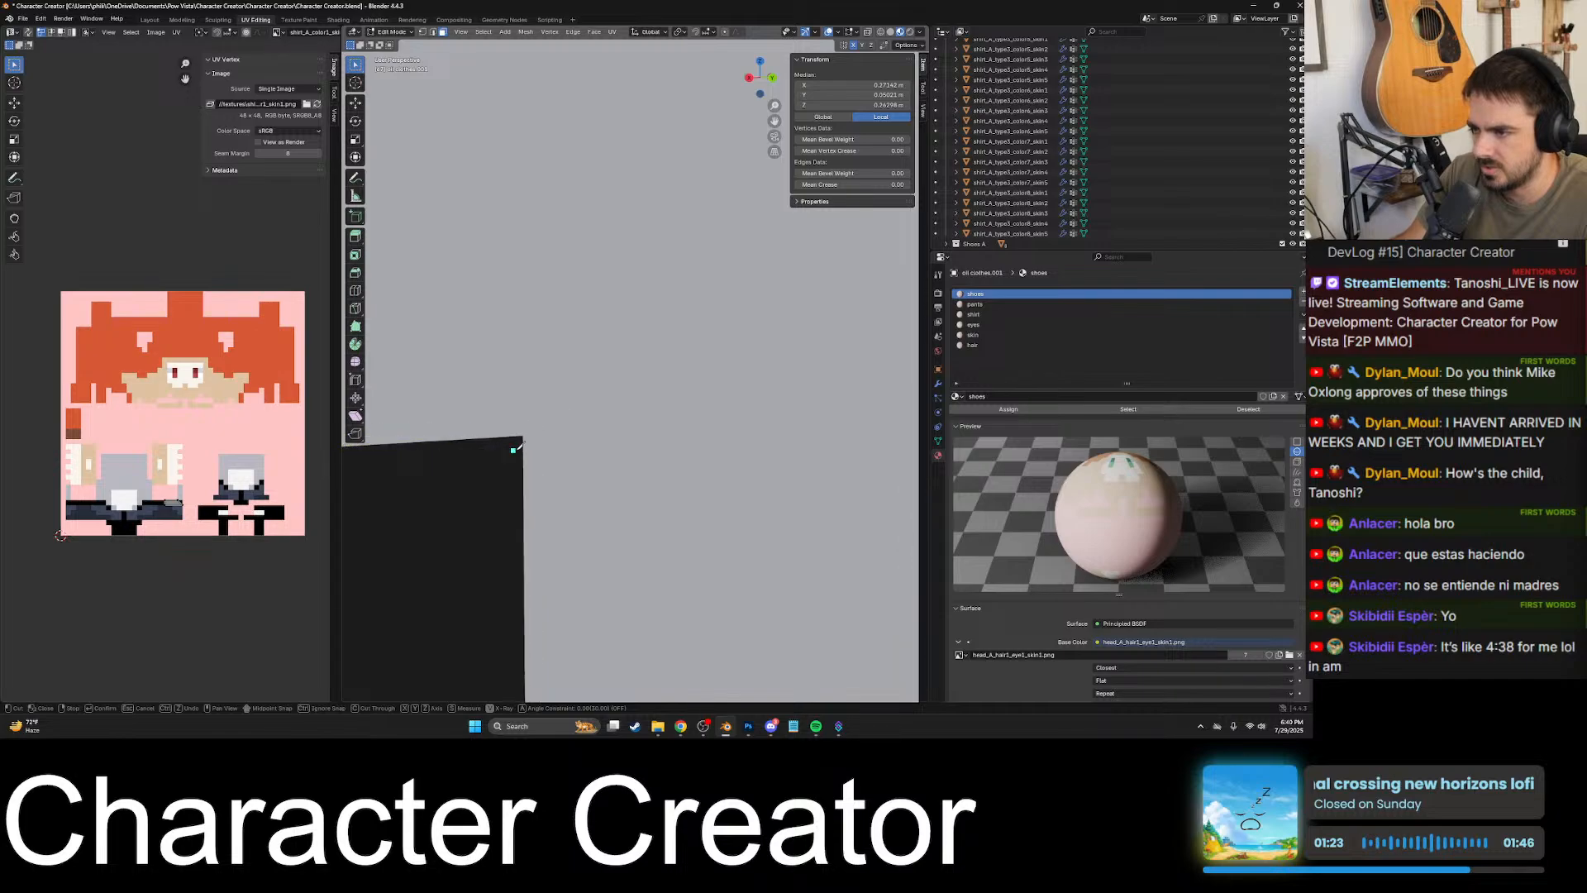
pyautogui.scroll(4, 722, 345)
pyautogui.scroll(-4, 709, 397)
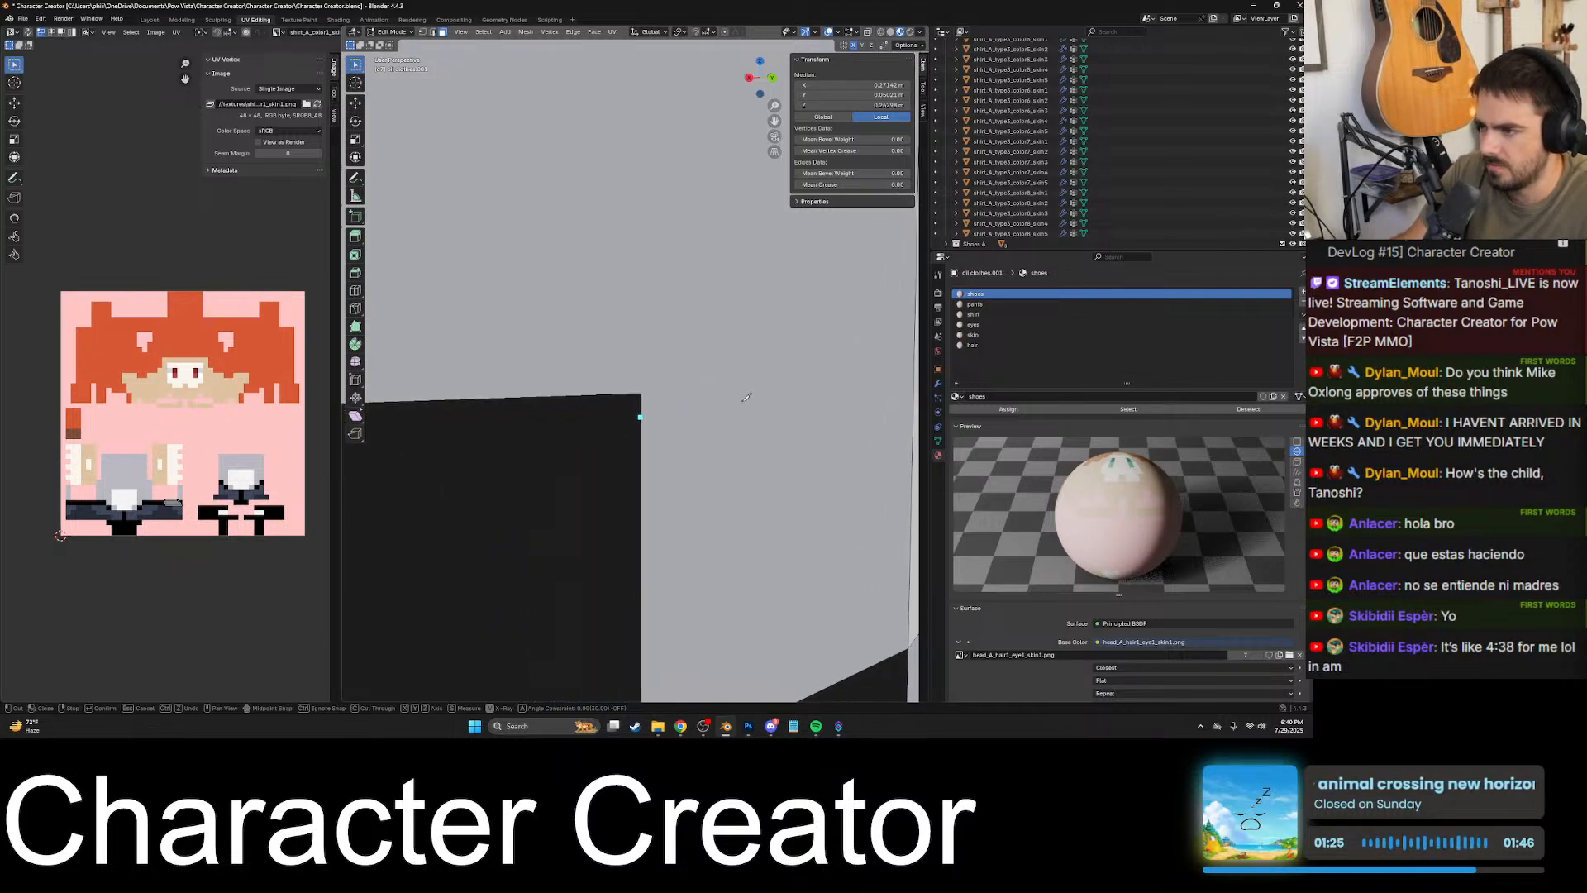
pyautogui.scroll(1, 636, 403)
pyautogui.scroll(1, 633, 400)
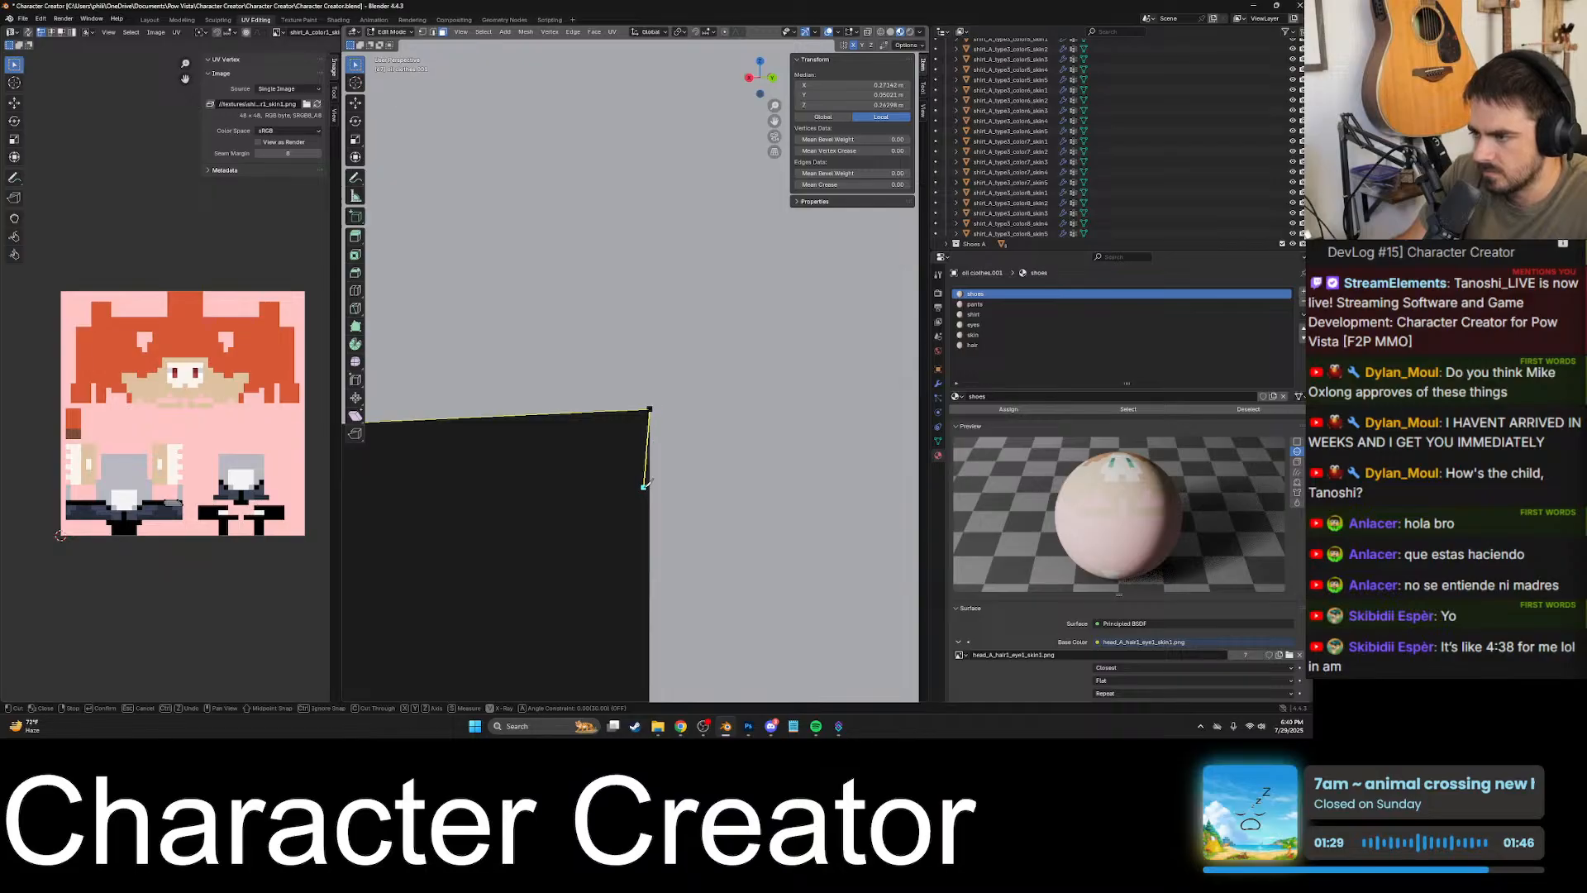
# - Carry the knife cut down the black patch's vertical border, across the waist edge, to the lower corner of the black block
pyautogui.scroll(-5, 645, 486)
pyautogui.scroll(3, 659, 374)
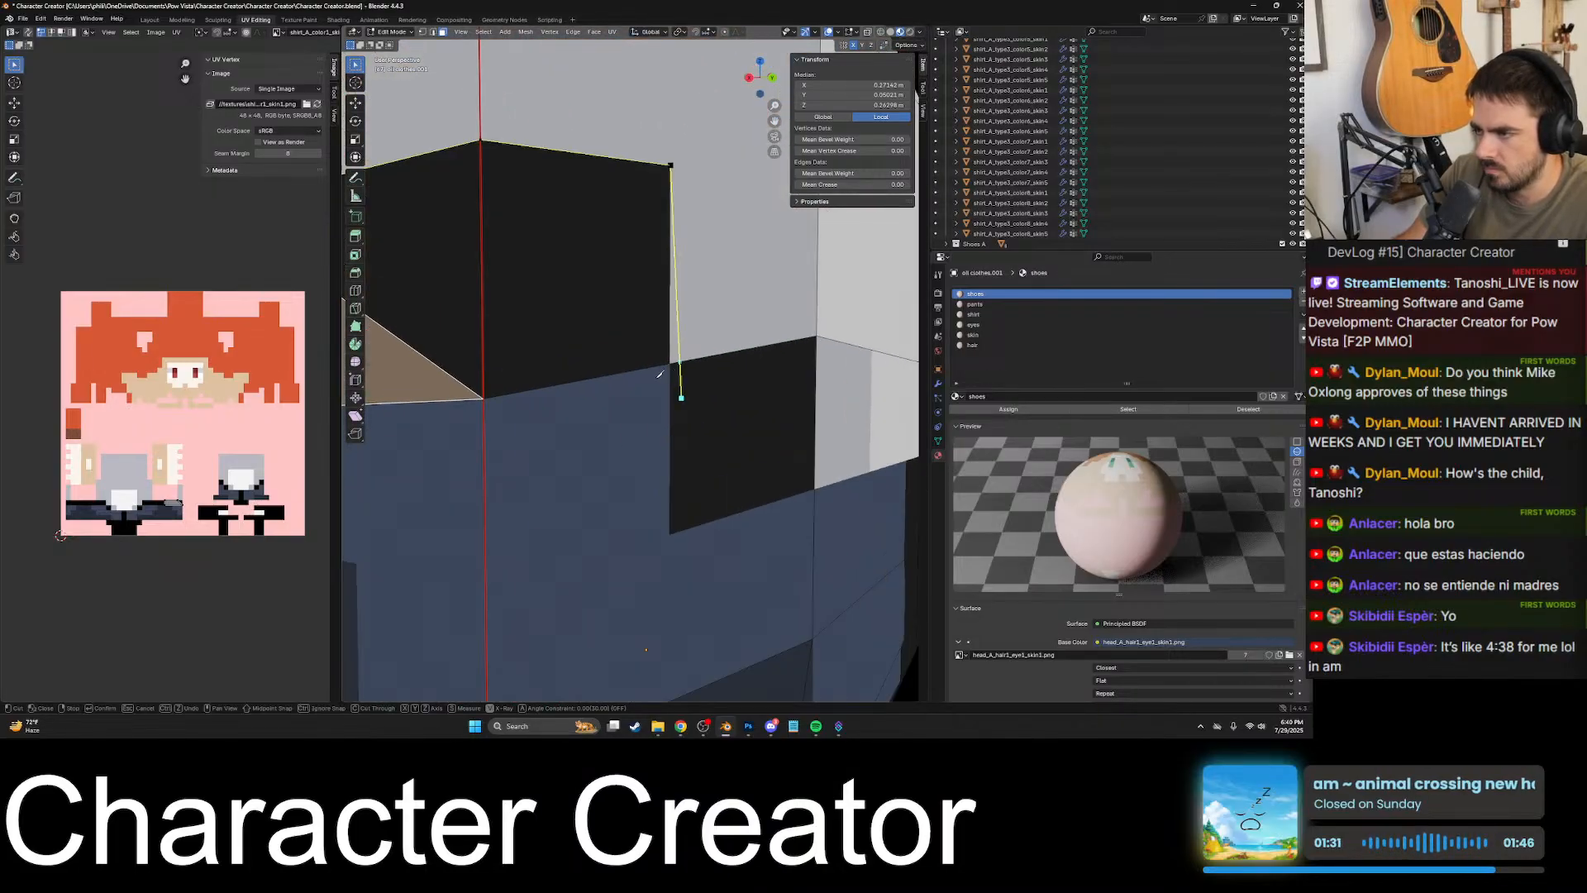
pyautogui.scroll(4, 659, 375)
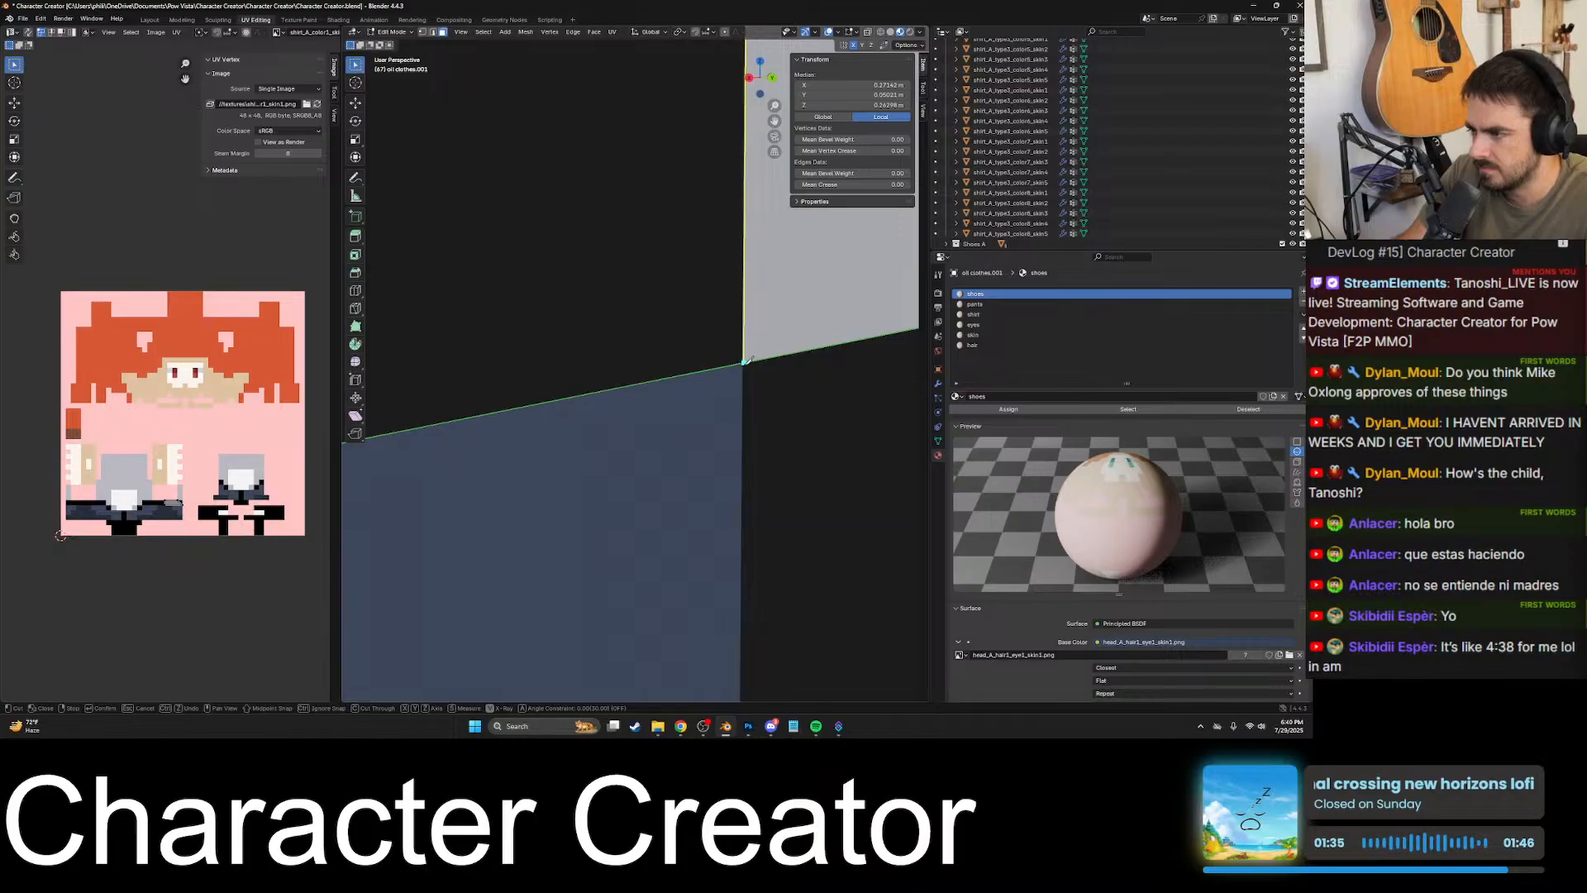
pyautogui.click(744, 362)
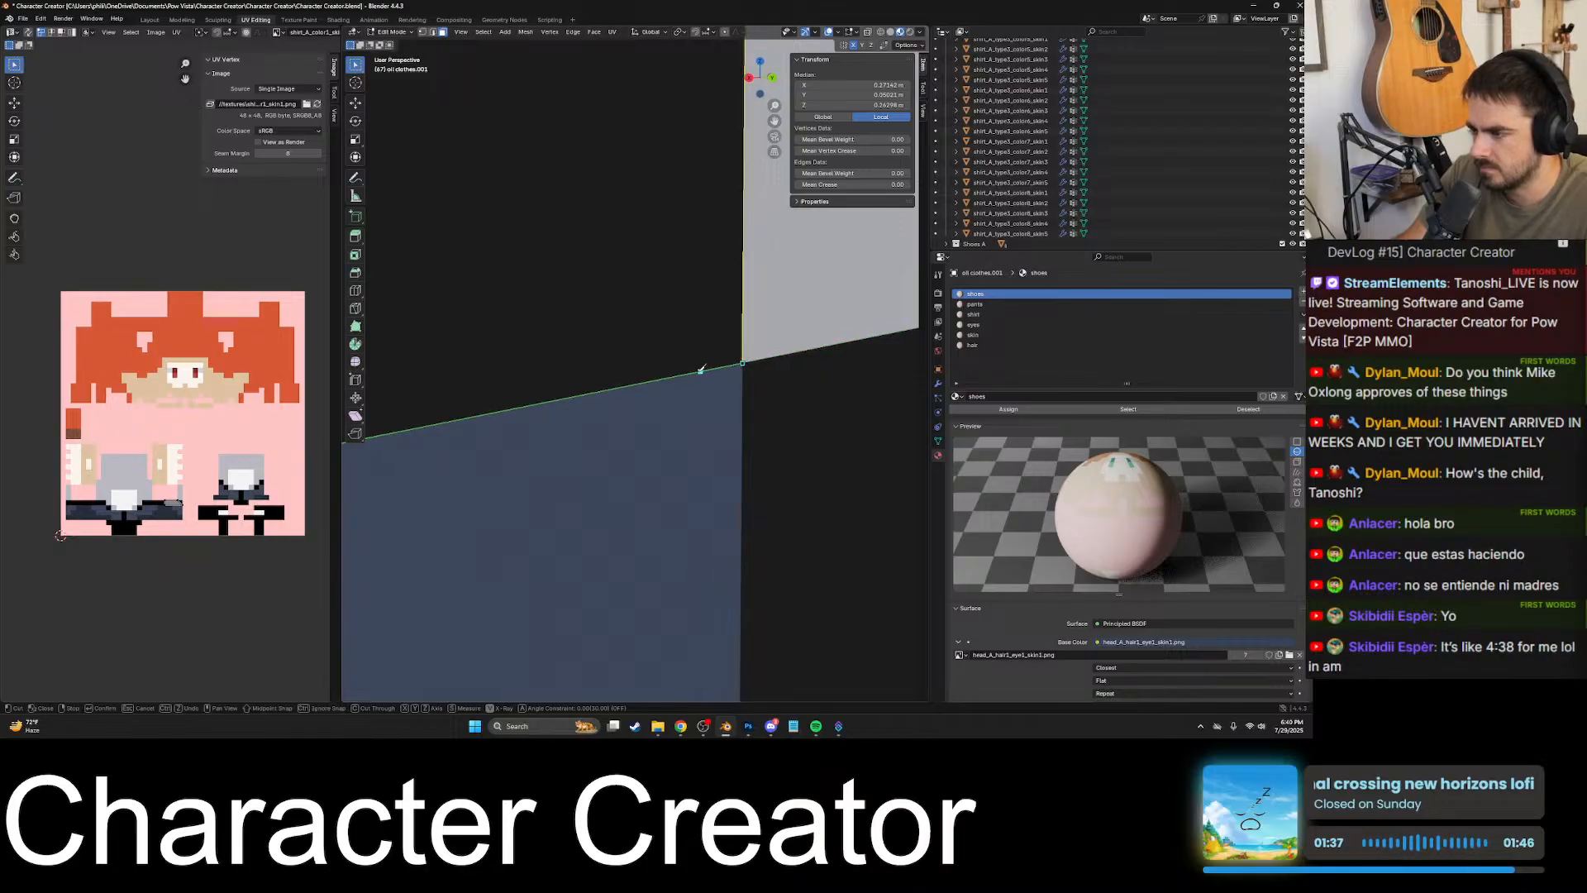
pyautogui.moveTo(701, 369); pyautogui.dragTo(641, 465, button='middle')
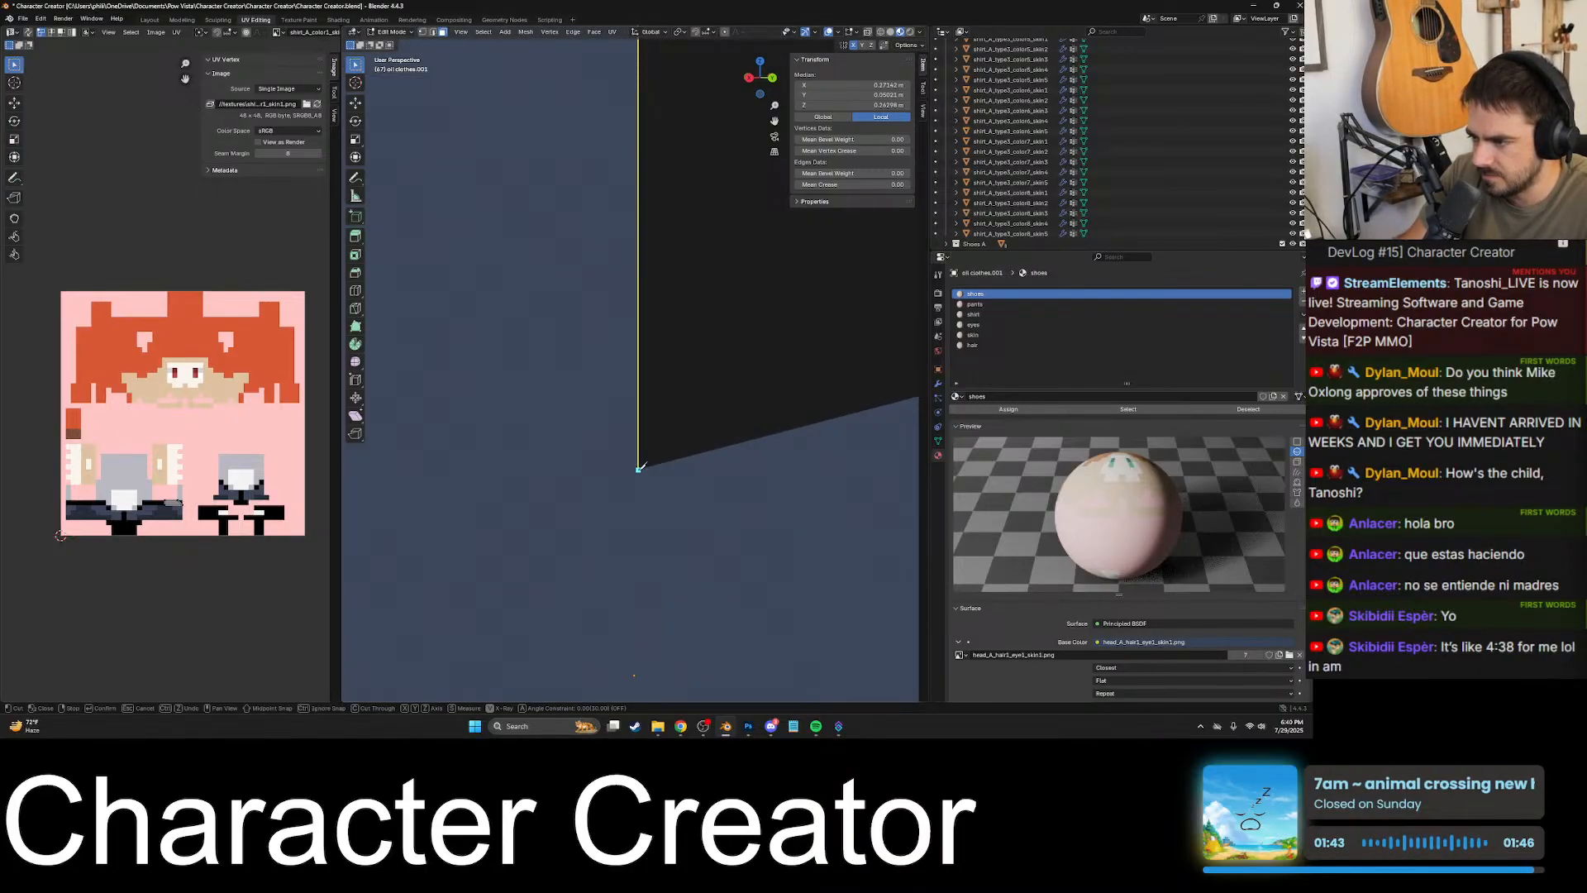
pyautogui.click(639, 469)
# - Take back the last knife segment and reroute the cut along the lower black block's upper edge to the vertical mesh edge
pyautogui.scroll(-5, 569, 448)
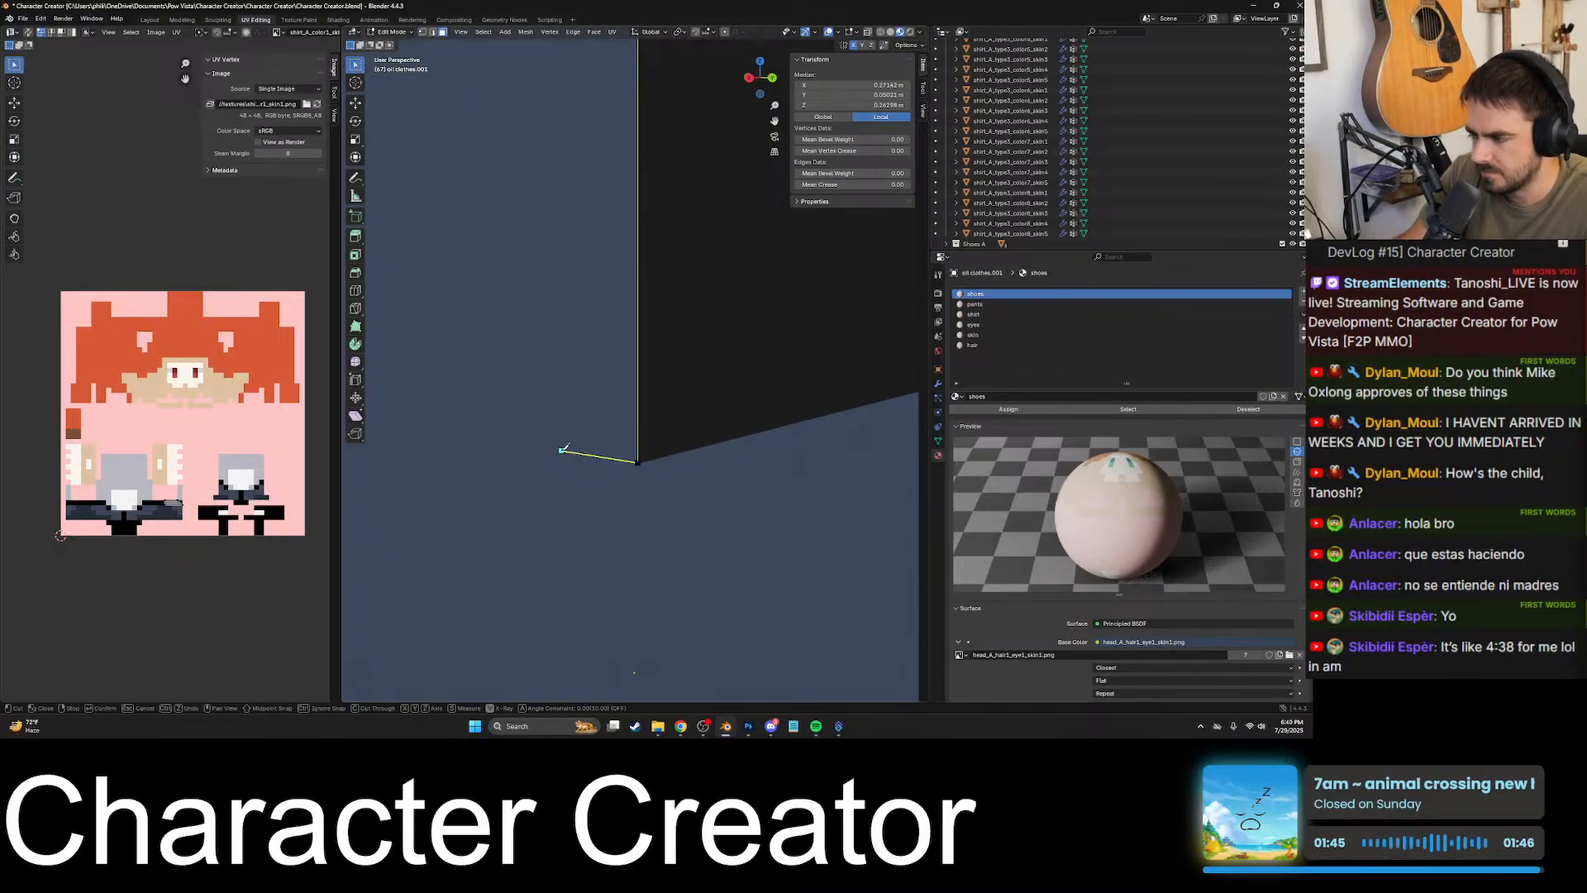
pyautogui.scroll(-7, 625, 445)
pyautogui.scroll(2, 747, 374)
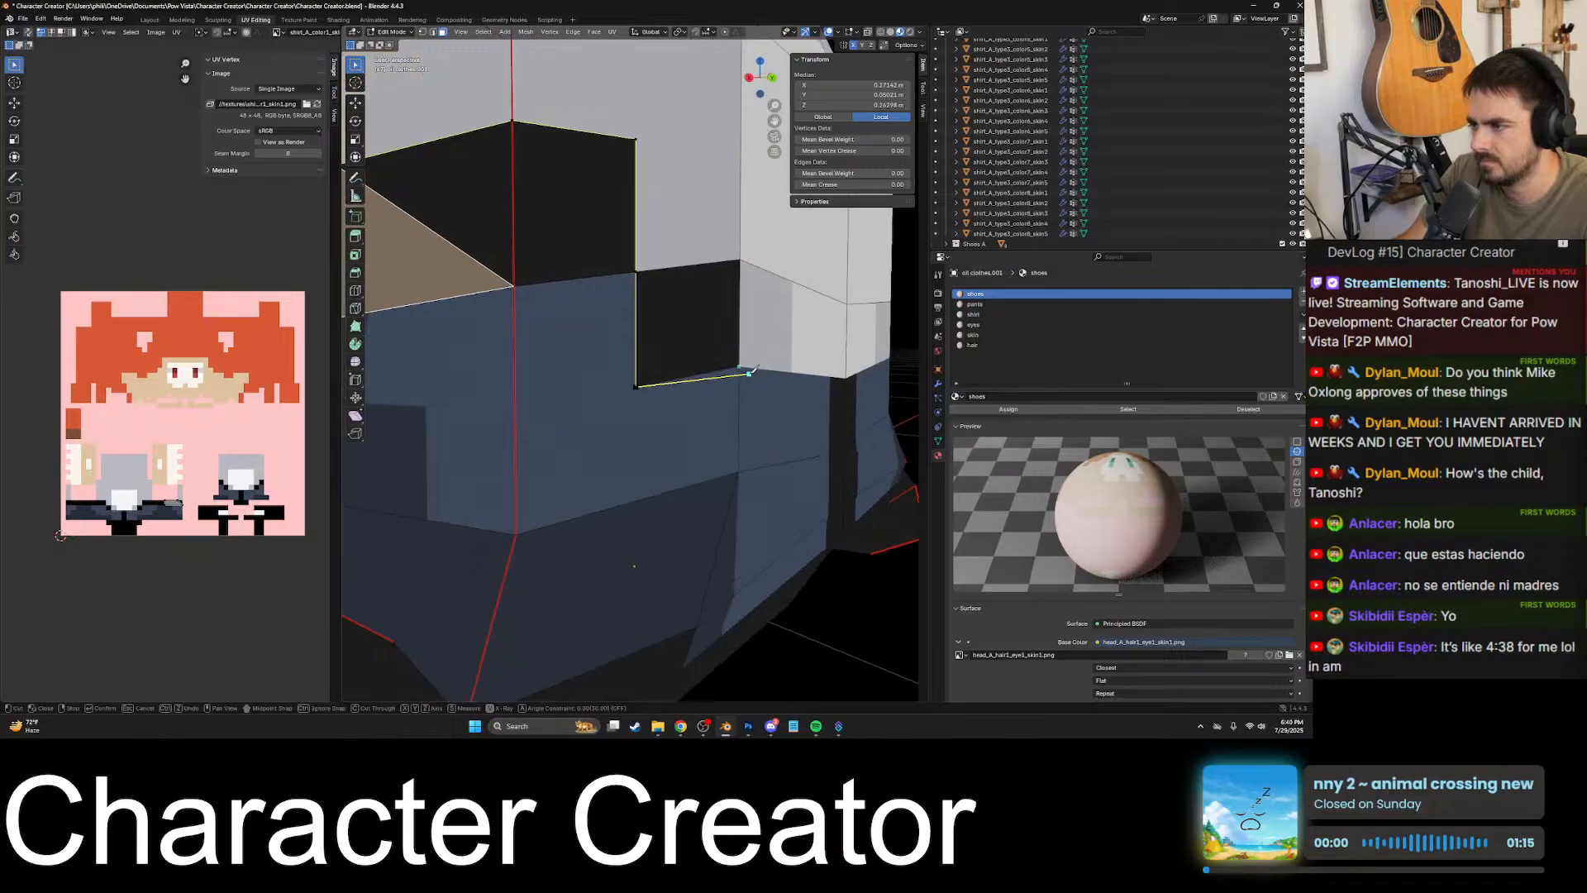
pyautogui.scroll(-6, 744, 380)
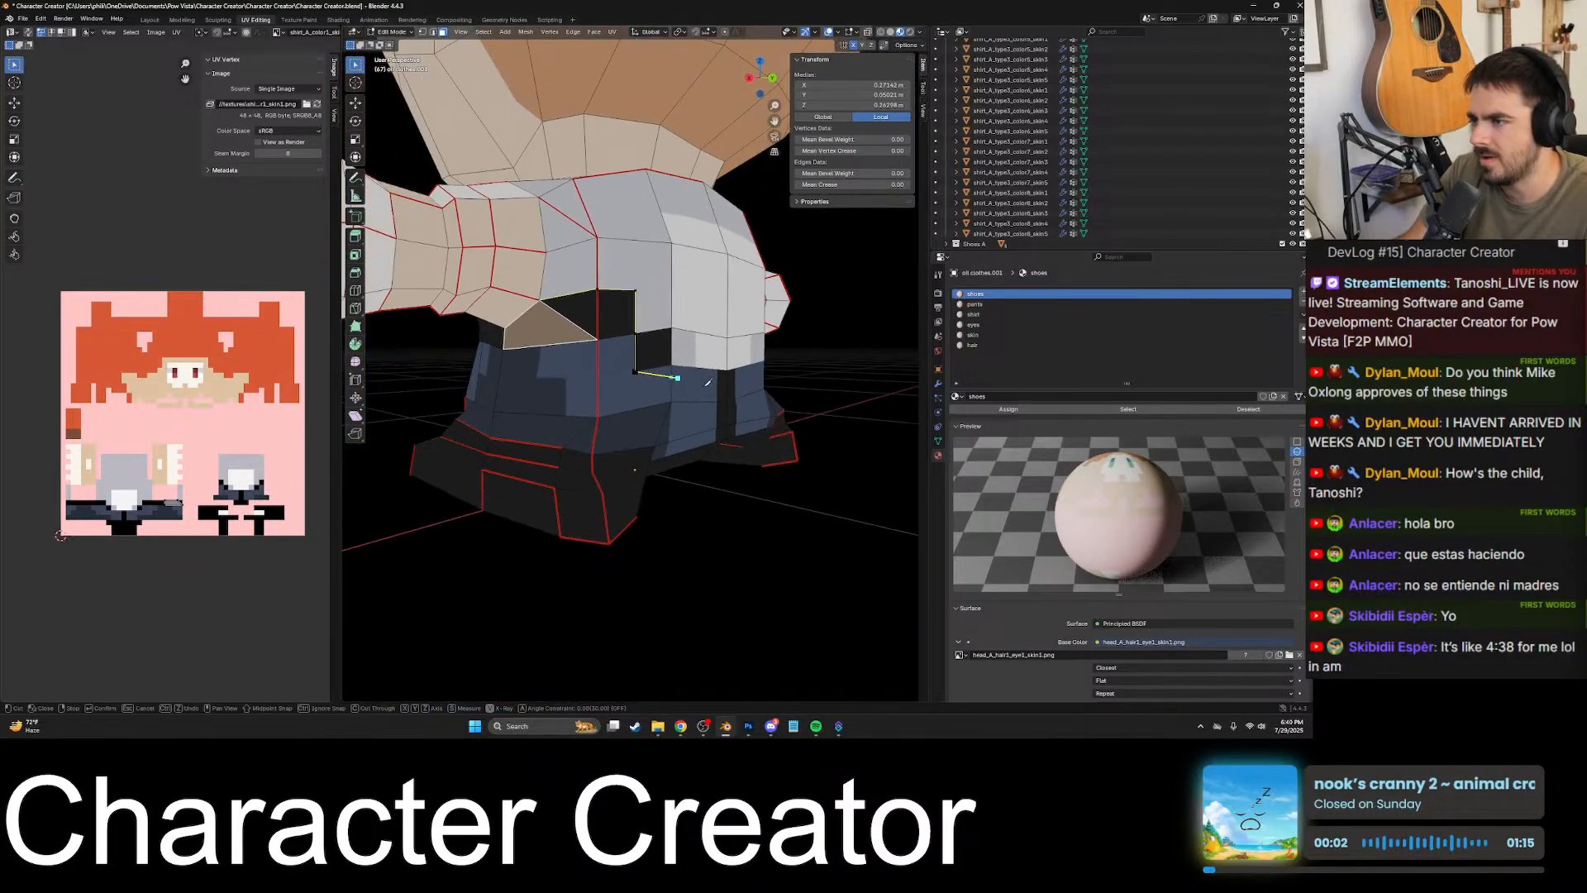
pyautogui.scroll(8, 702, 385)
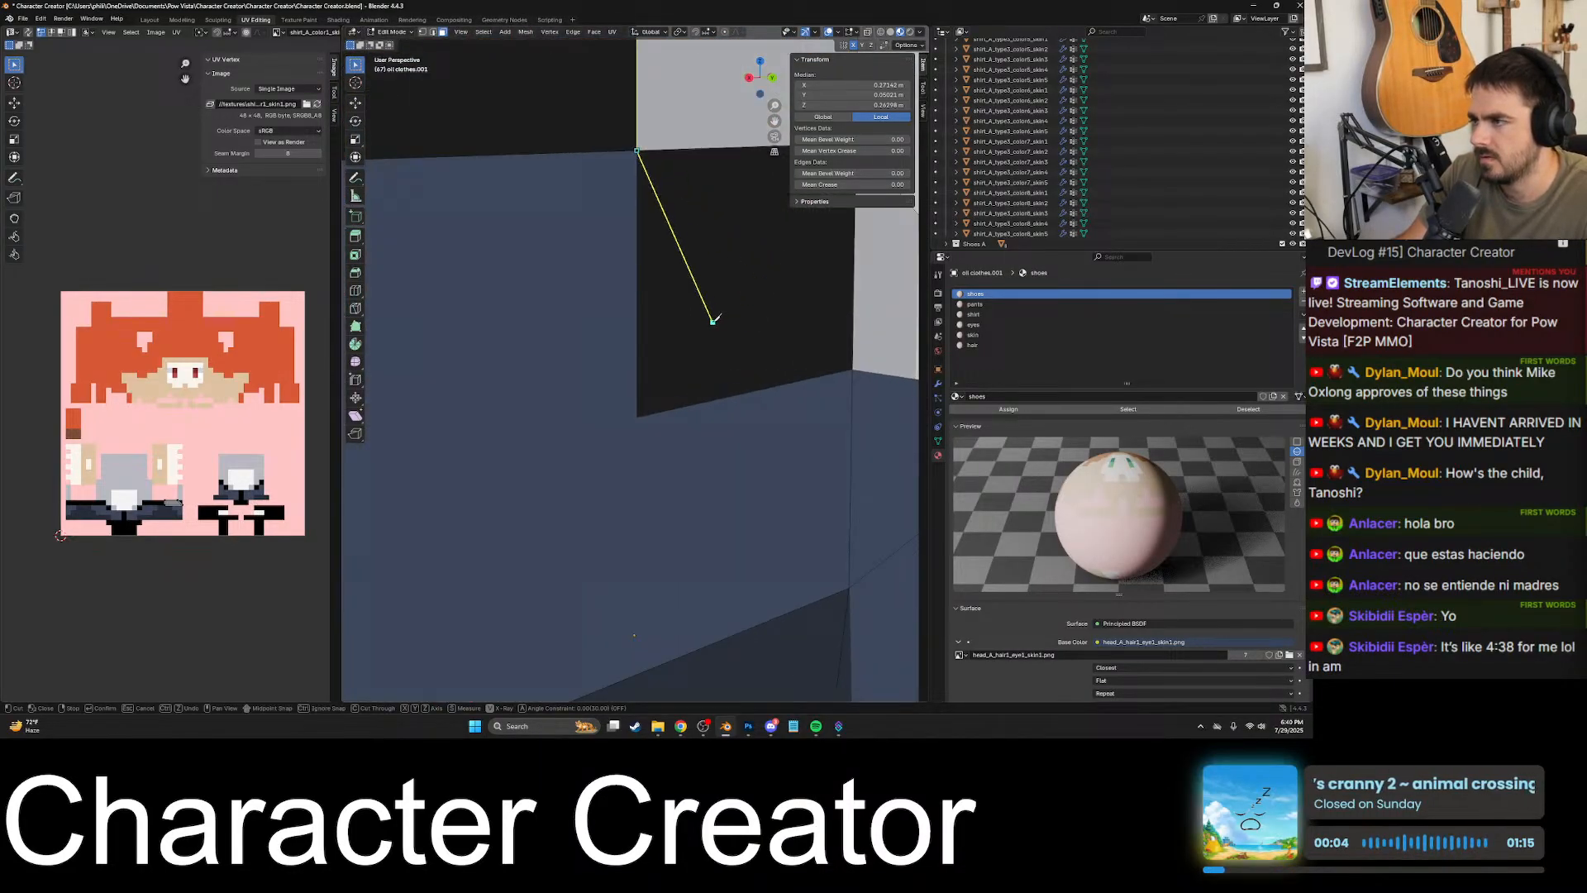
pyautogui.keyDown('shift'); pyautogui.moveTo(542, 411); pyautogui.dragTo(455, 483, button='middle'); pyautogui.keyUp('shift')
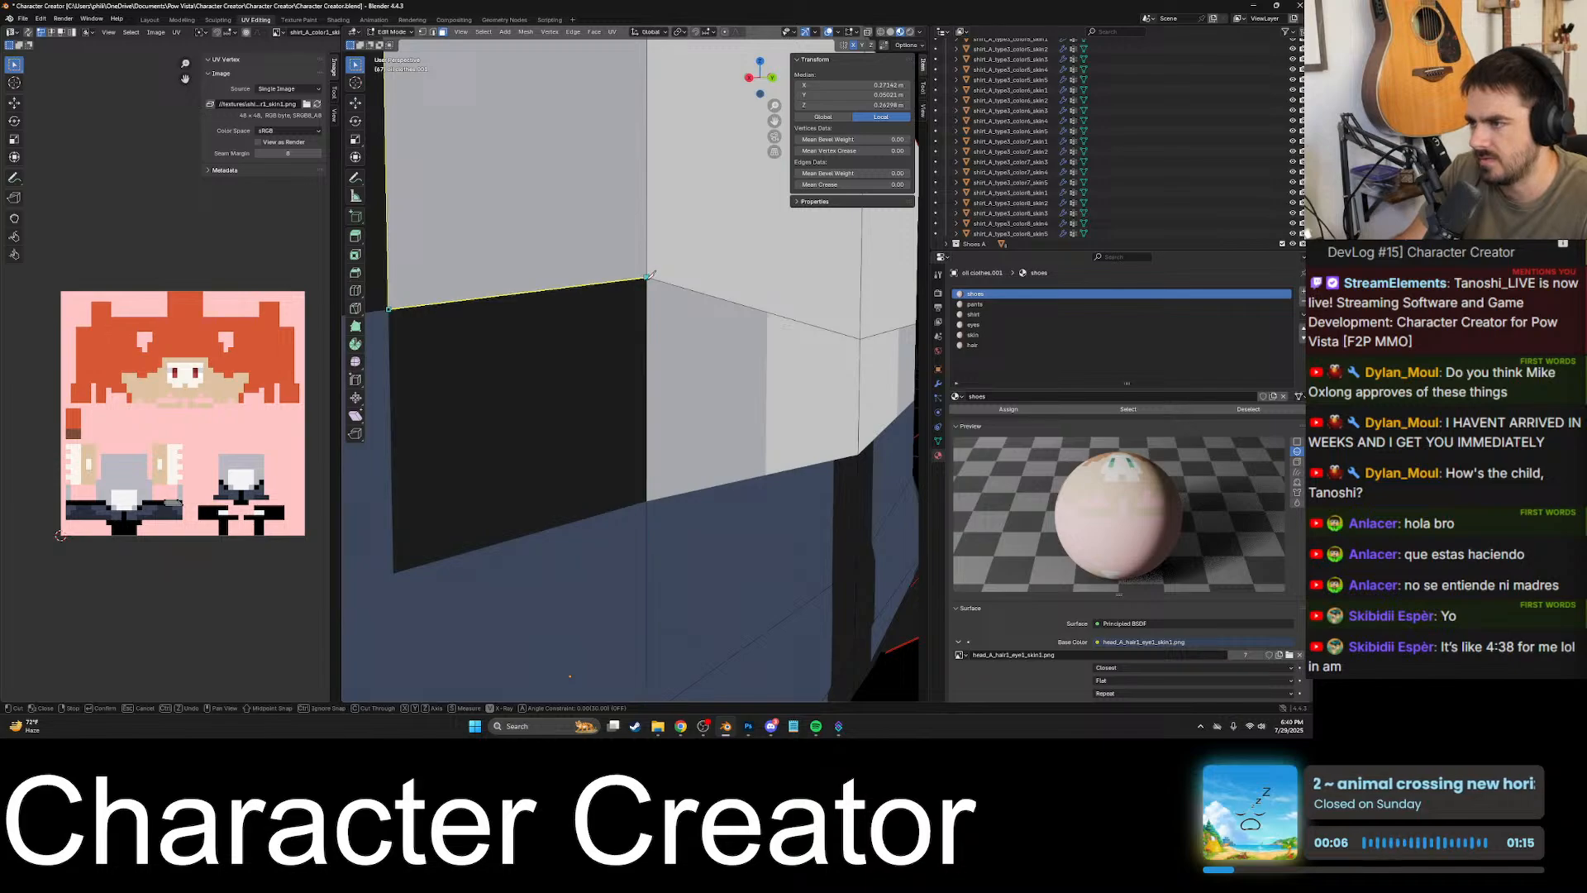
pyautogui.click(648, 278)
pyautogui.scroll(2, 673, 521)
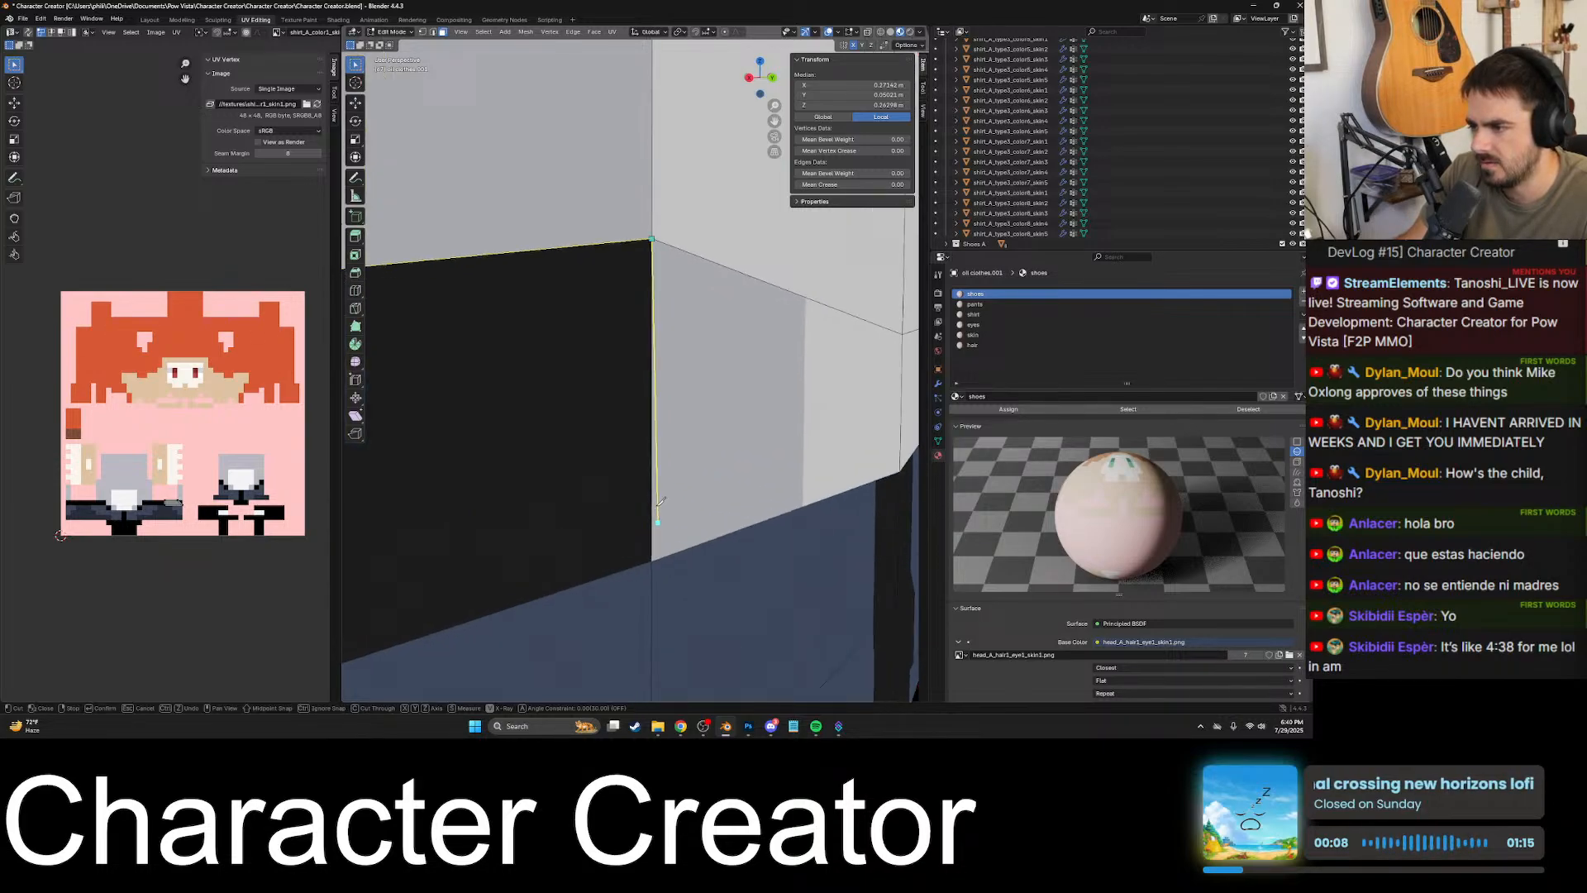
# - Carry the knife cut down the lower black block's inner side to the border between shirt and pants
pyautogui.scroll(-4, 678, 539)
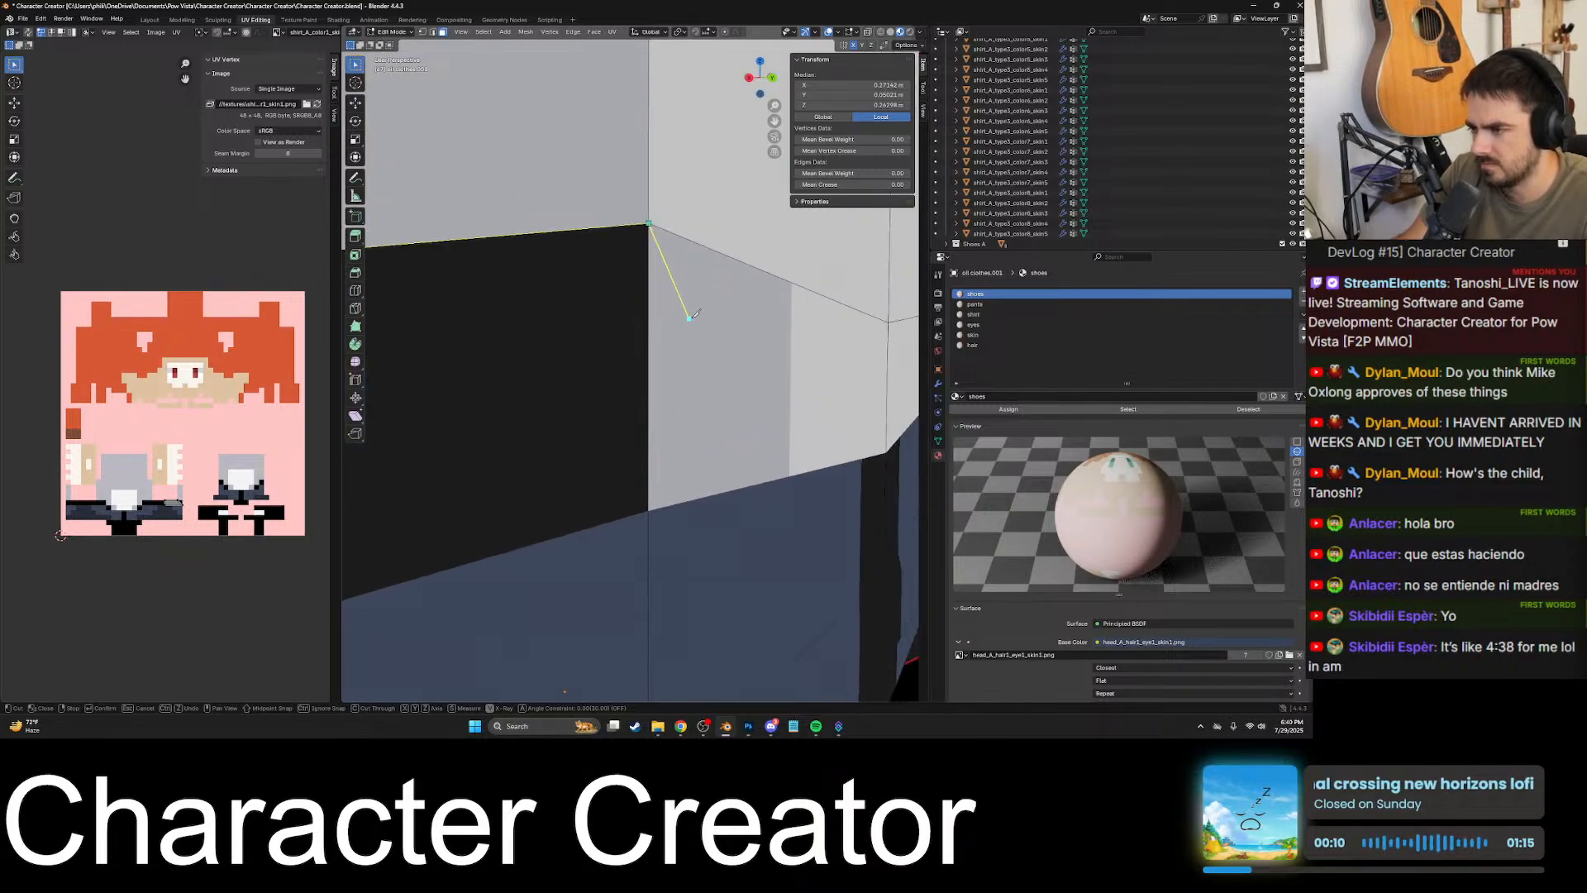
pyautogui.scroll(3, 657, 426)
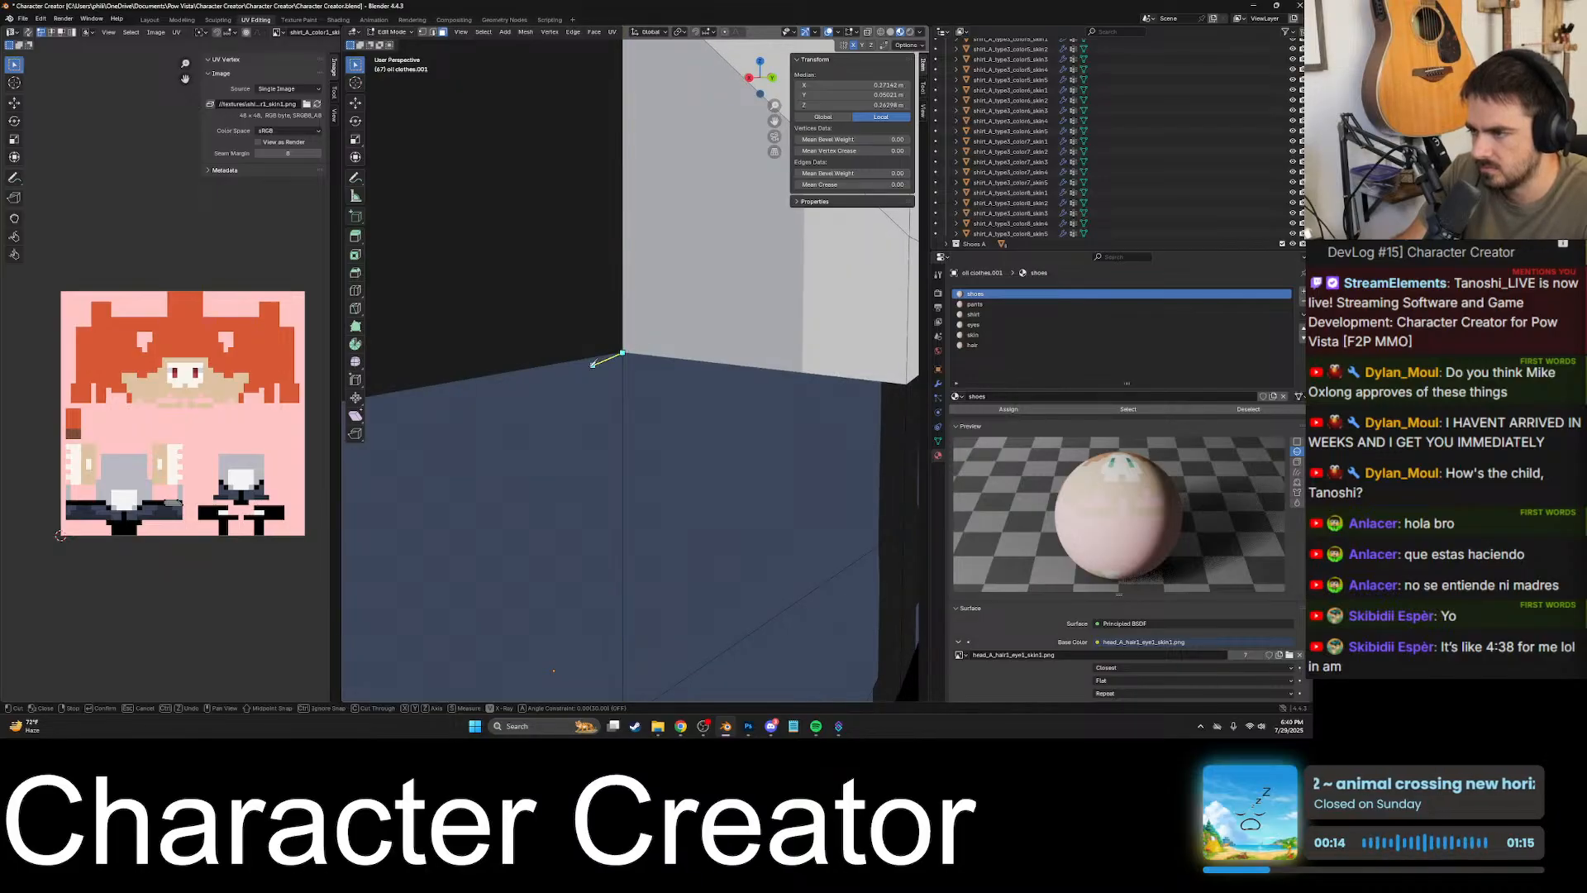
pyautogui.scroll(-5, 625, 351)
pyautogui.moveTo(719, 372); pyautogui.dragTo(560, 372, button='middle')
pyautogui.scroll(5, 554, 372)
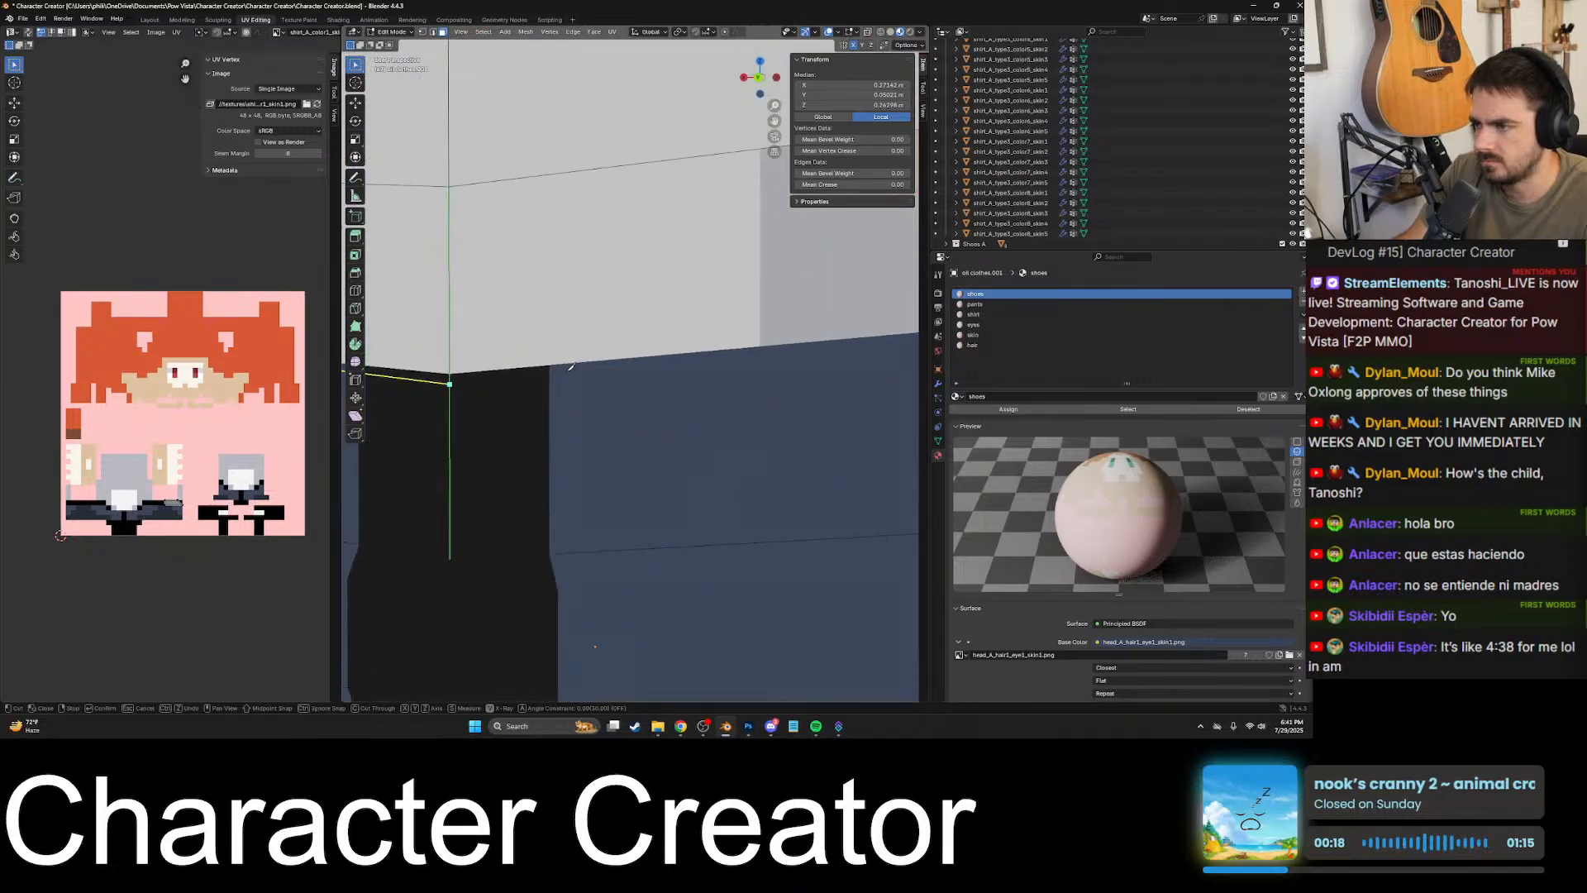
# - Extend the knife cut along the shirt hem to the centre of the back and apply the cut
pyautogui.scroll(10, 682, 381)
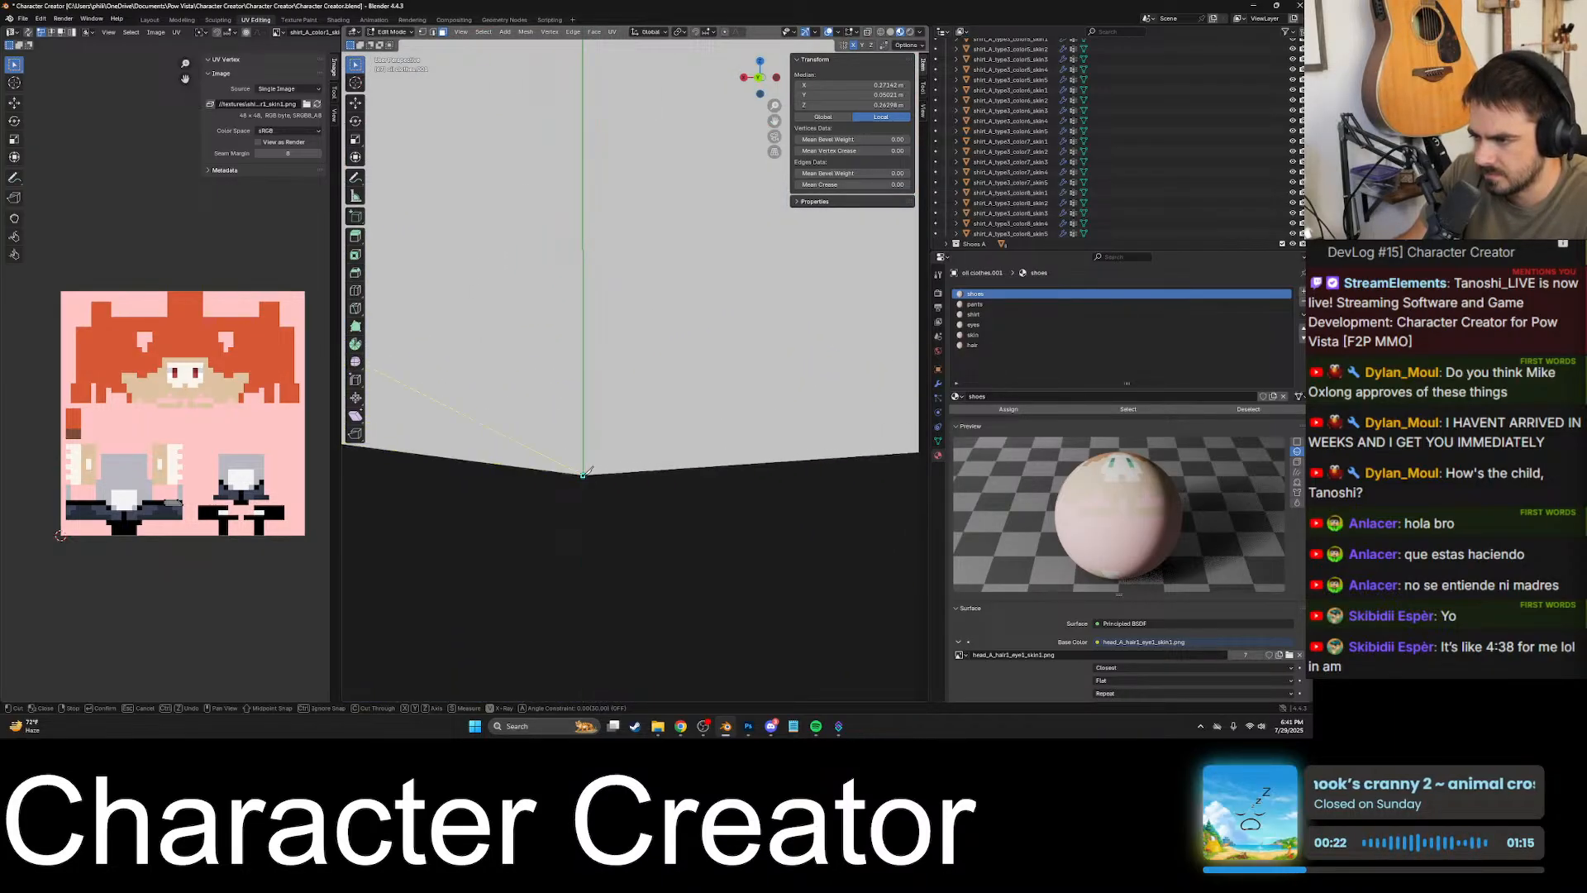
pyautogui.scroll(-8, 584, 473)
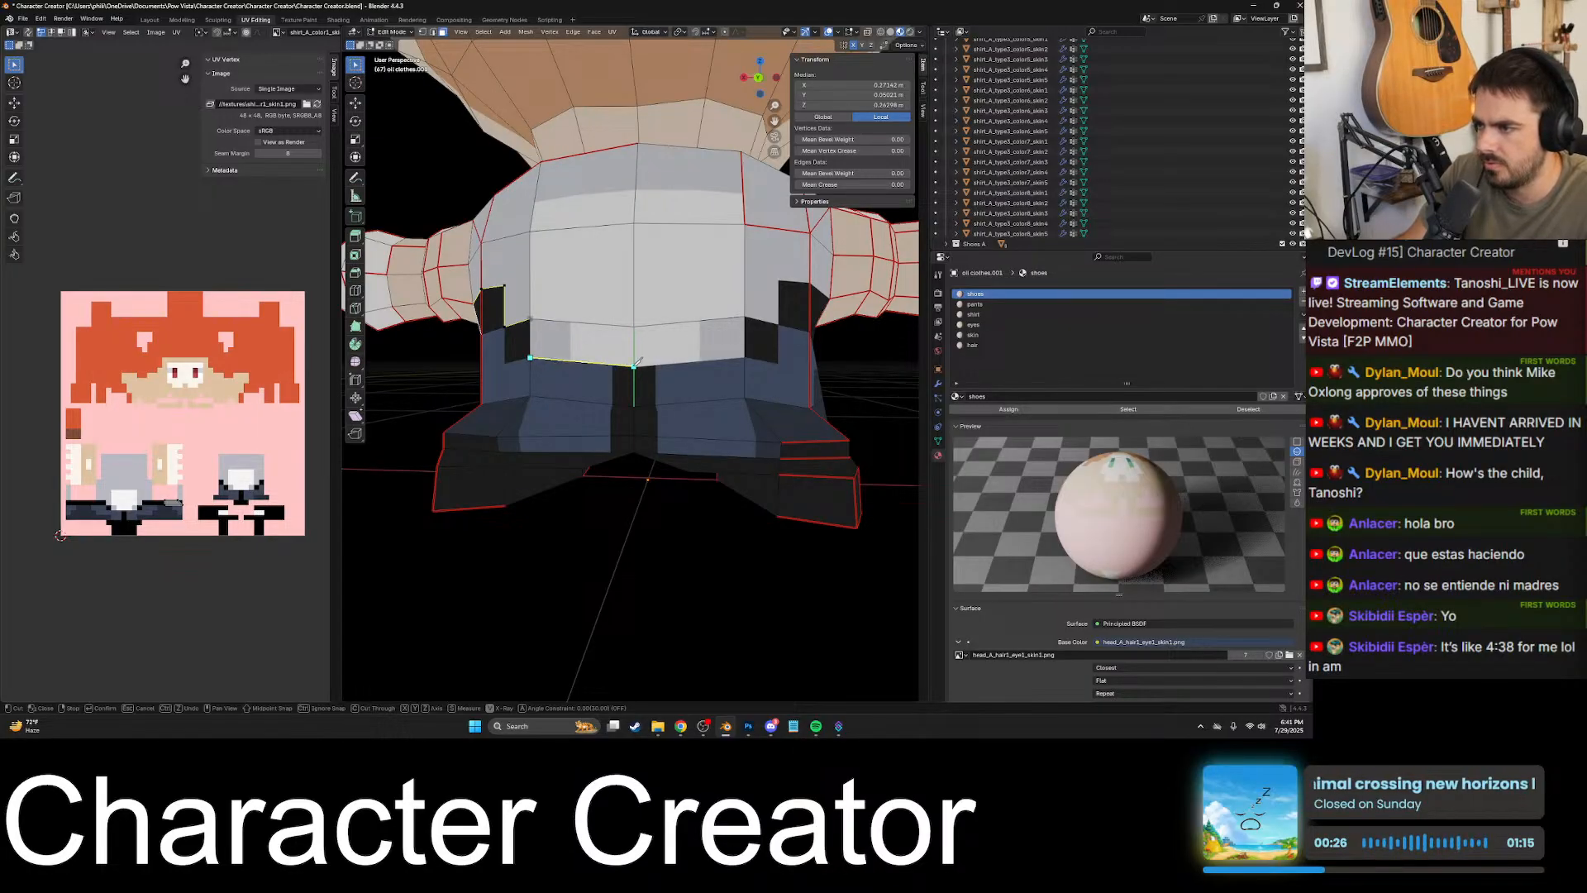
pyautogui.scroll(4, 539, 369)
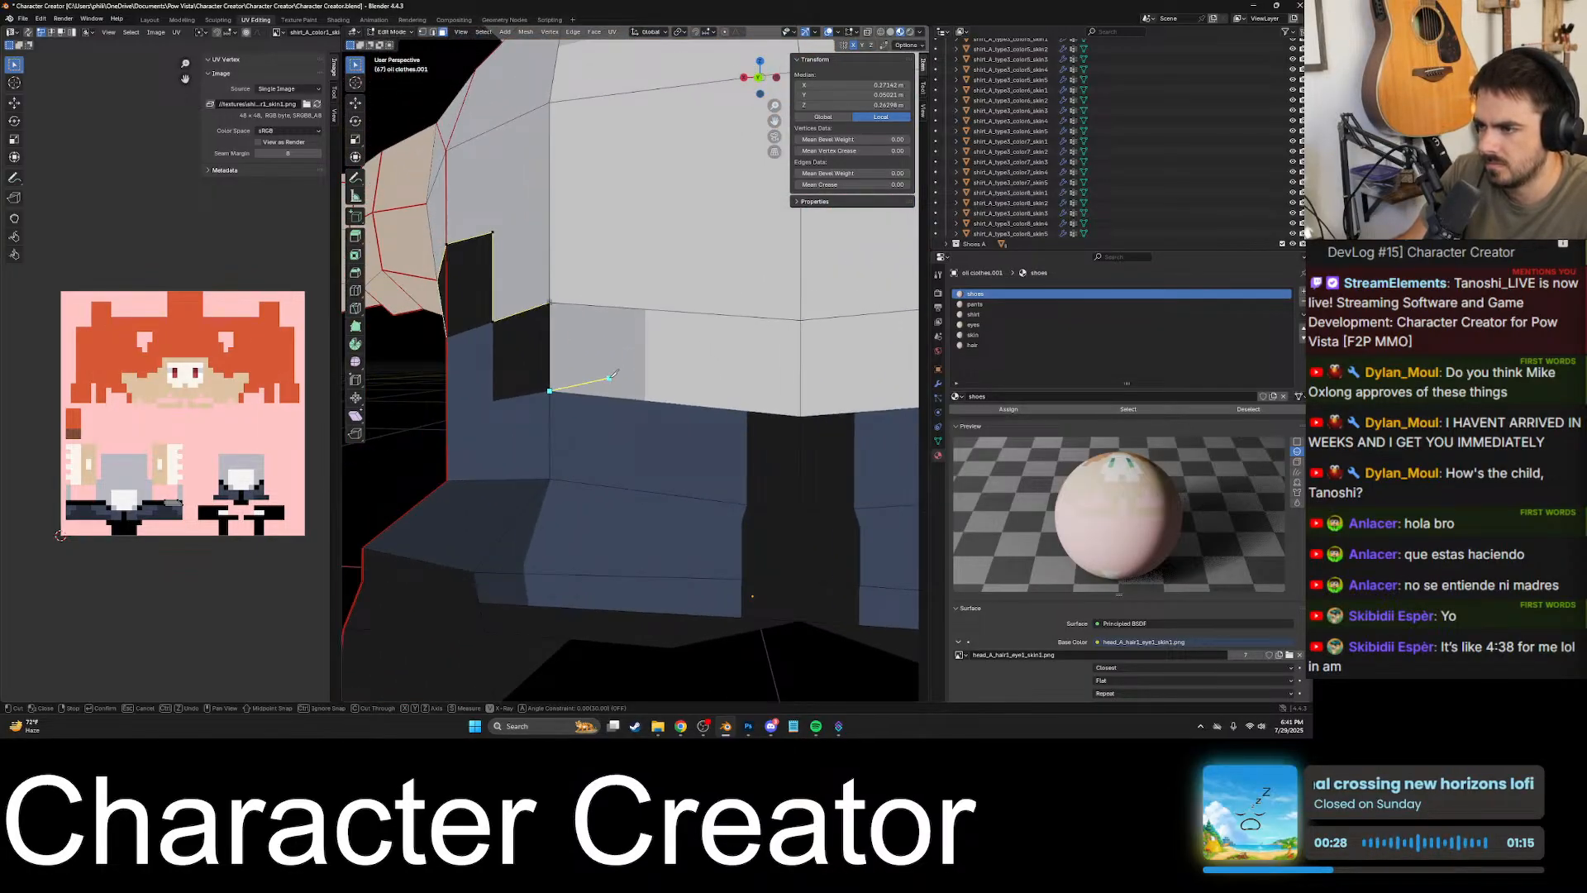
pyautogui.press('Return')
# - Check the newly cut faces around the black waist patch and undo the whole knife cut
pyautogui.click(529, 355)
pyautogui.moveTo(529, 356); pyautogui.dragTo(636, 363, button='middle')
pyautogui.click(663, 358)
pyautogui.scroll(4, 708, 343)
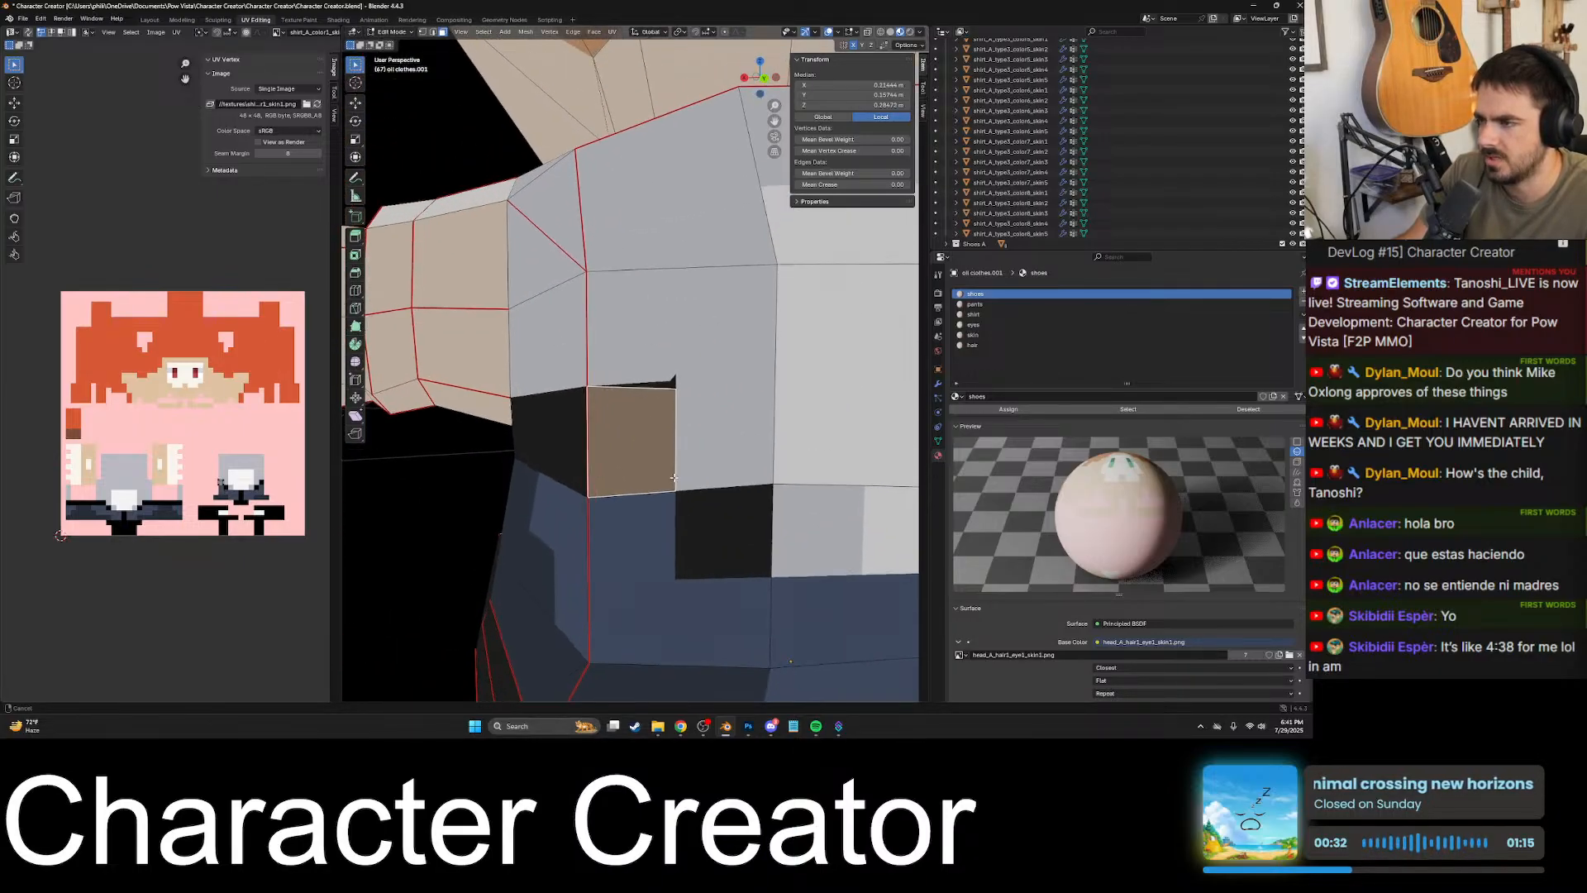
pyautogui.hotkey('ctrl', 'z')
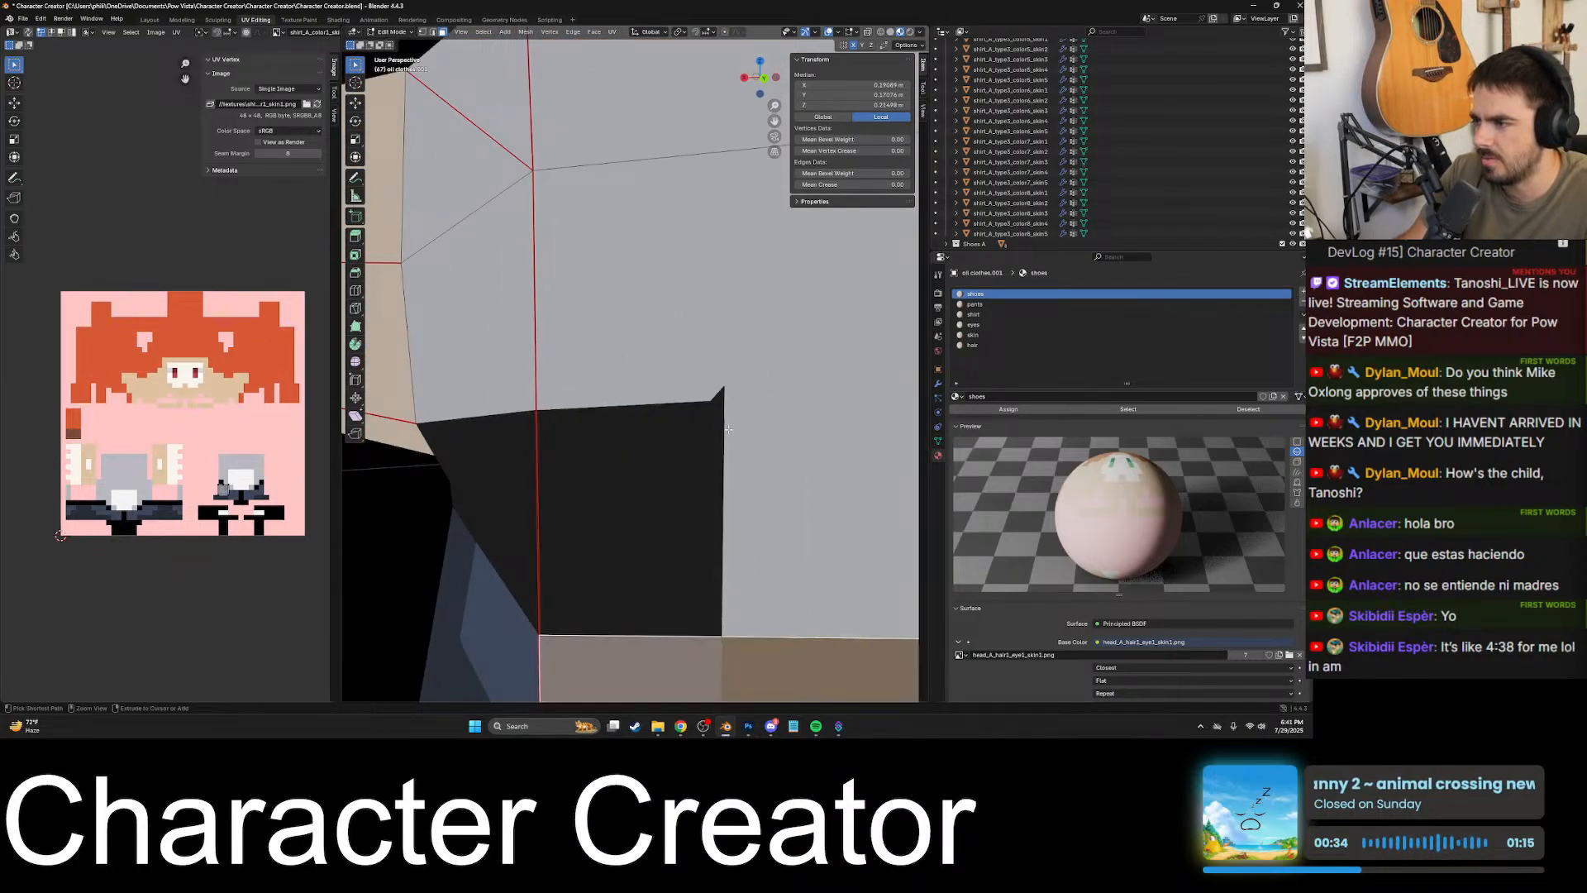
pyautogui.scroll(-4, 728, 428)
pyautogui.scroll(-5, 709, 423)
pyautogui.hotkey('ctrl', 'z')
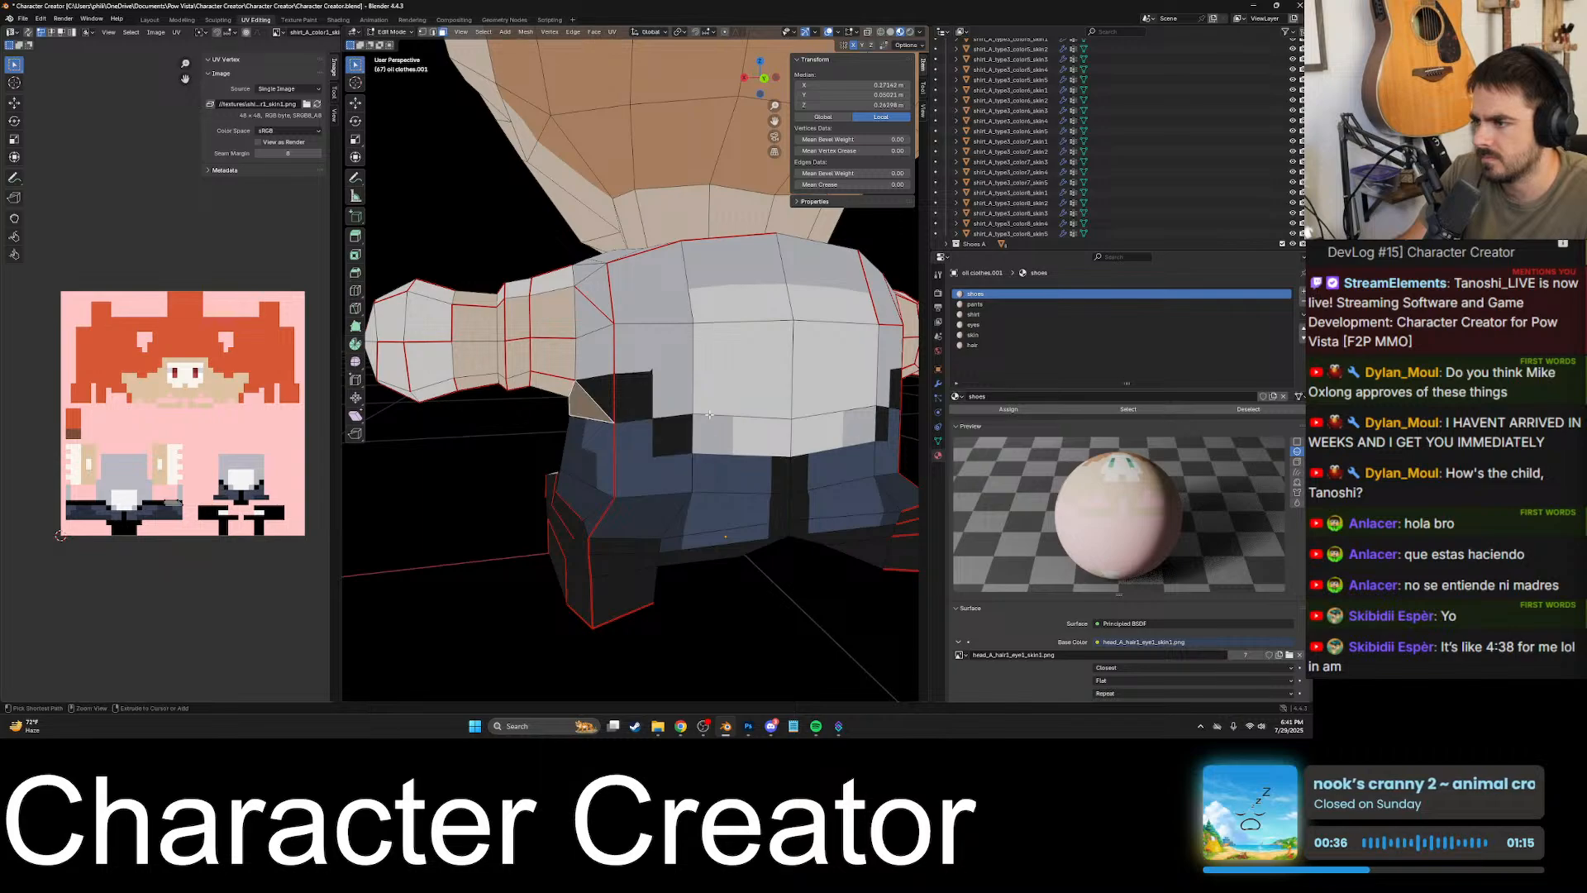
# - Select the face below the arm that holds part of the black patch and turn on UV sync selection
pyautogui.scroll(5, 667, 403)
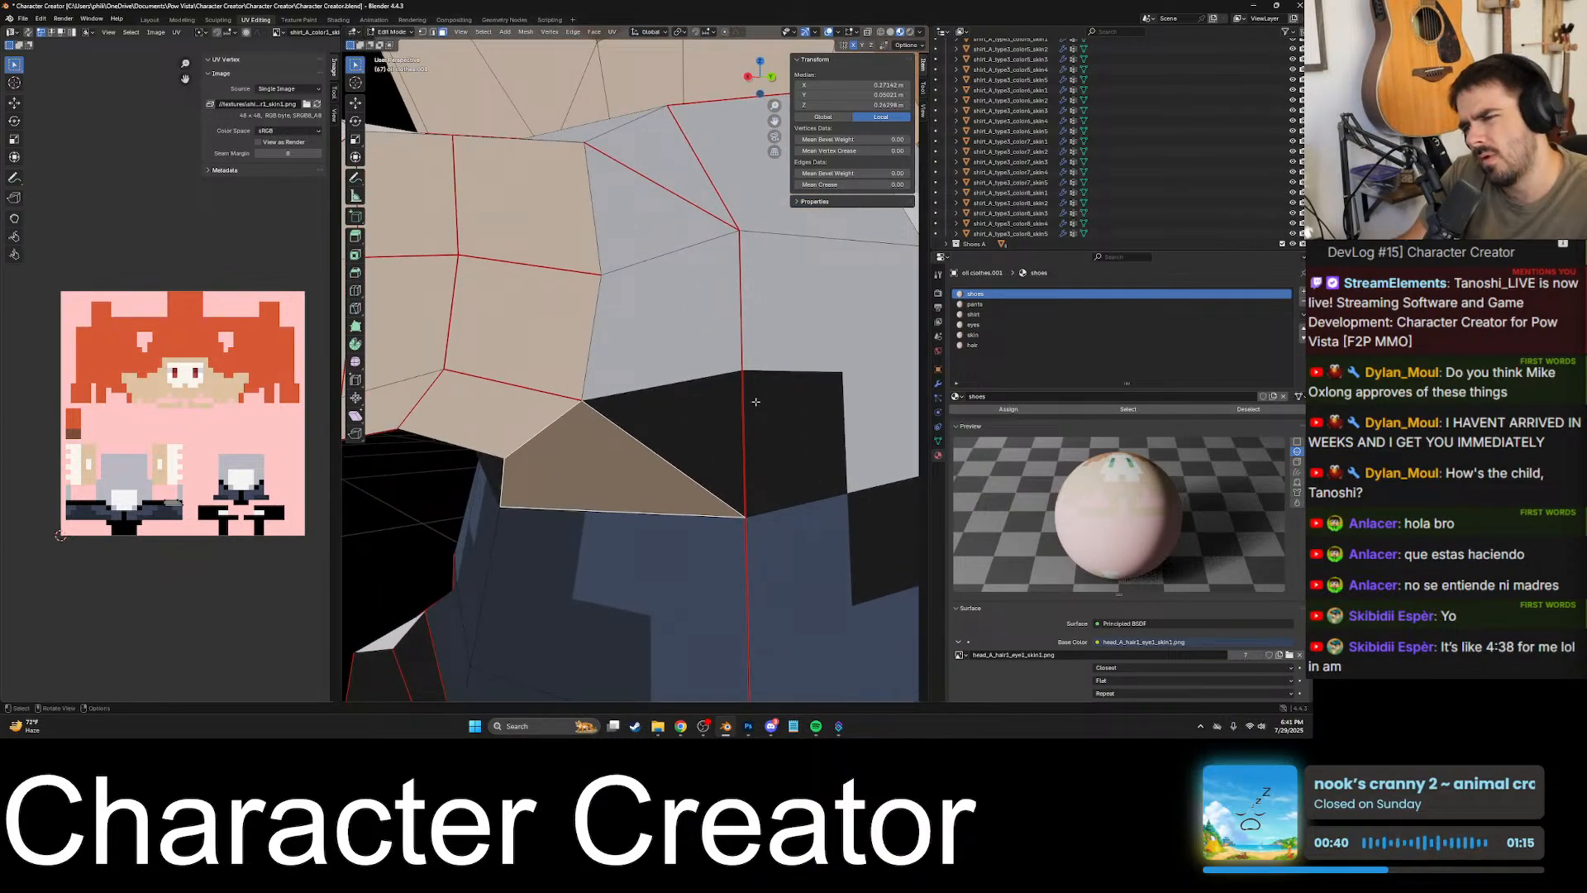
pyautogui.click(709, 412)
pyautogui.press('Tab')
pyautogui.press('Tab')
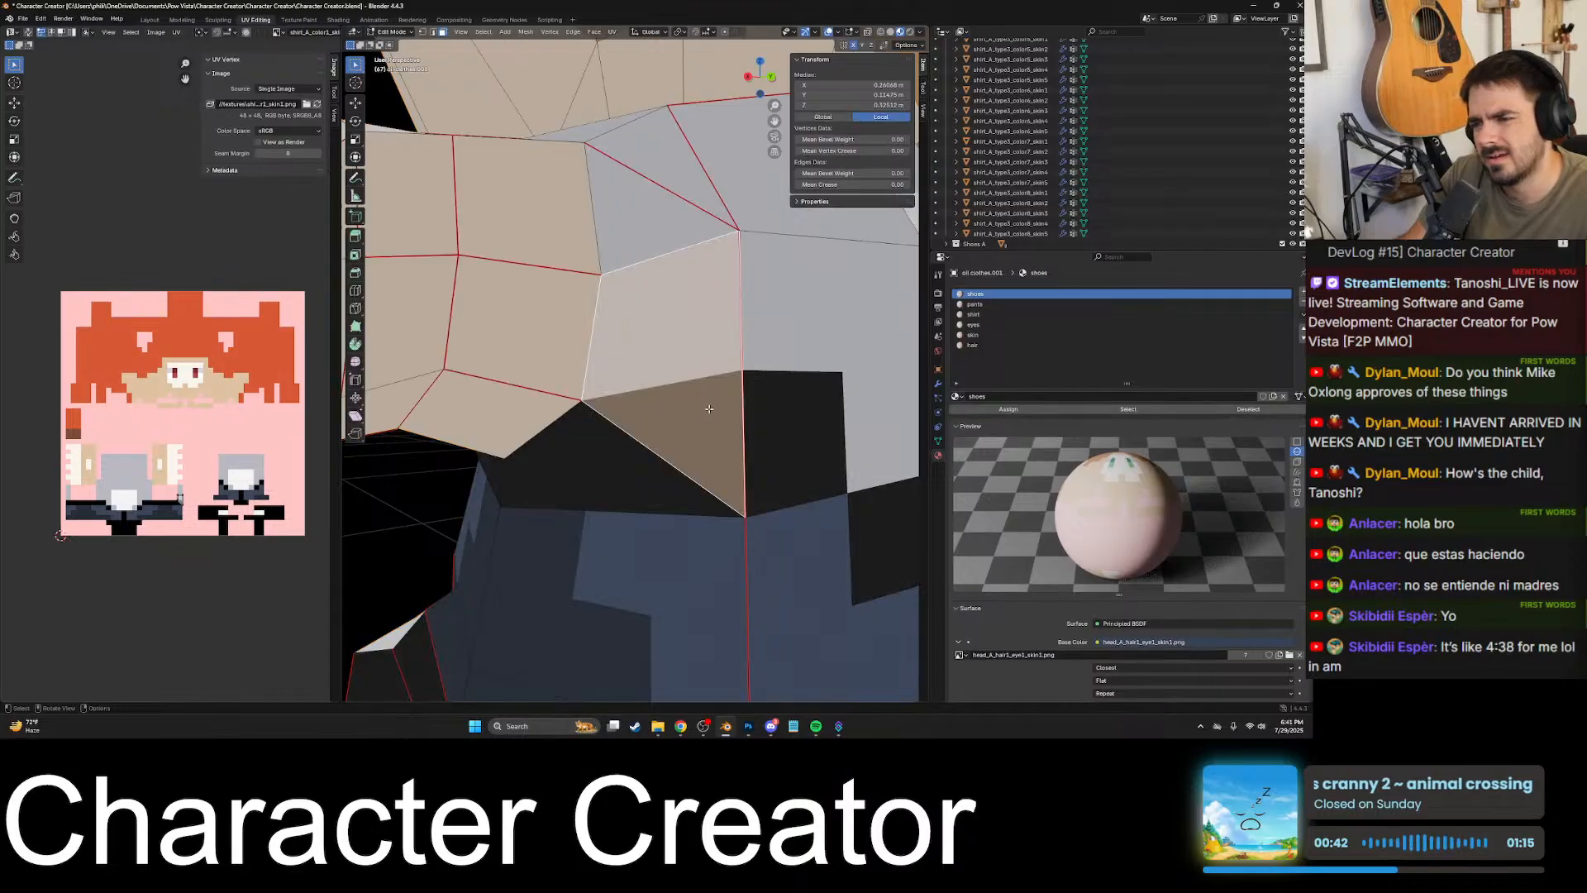
pyautogui.click(27, 31)
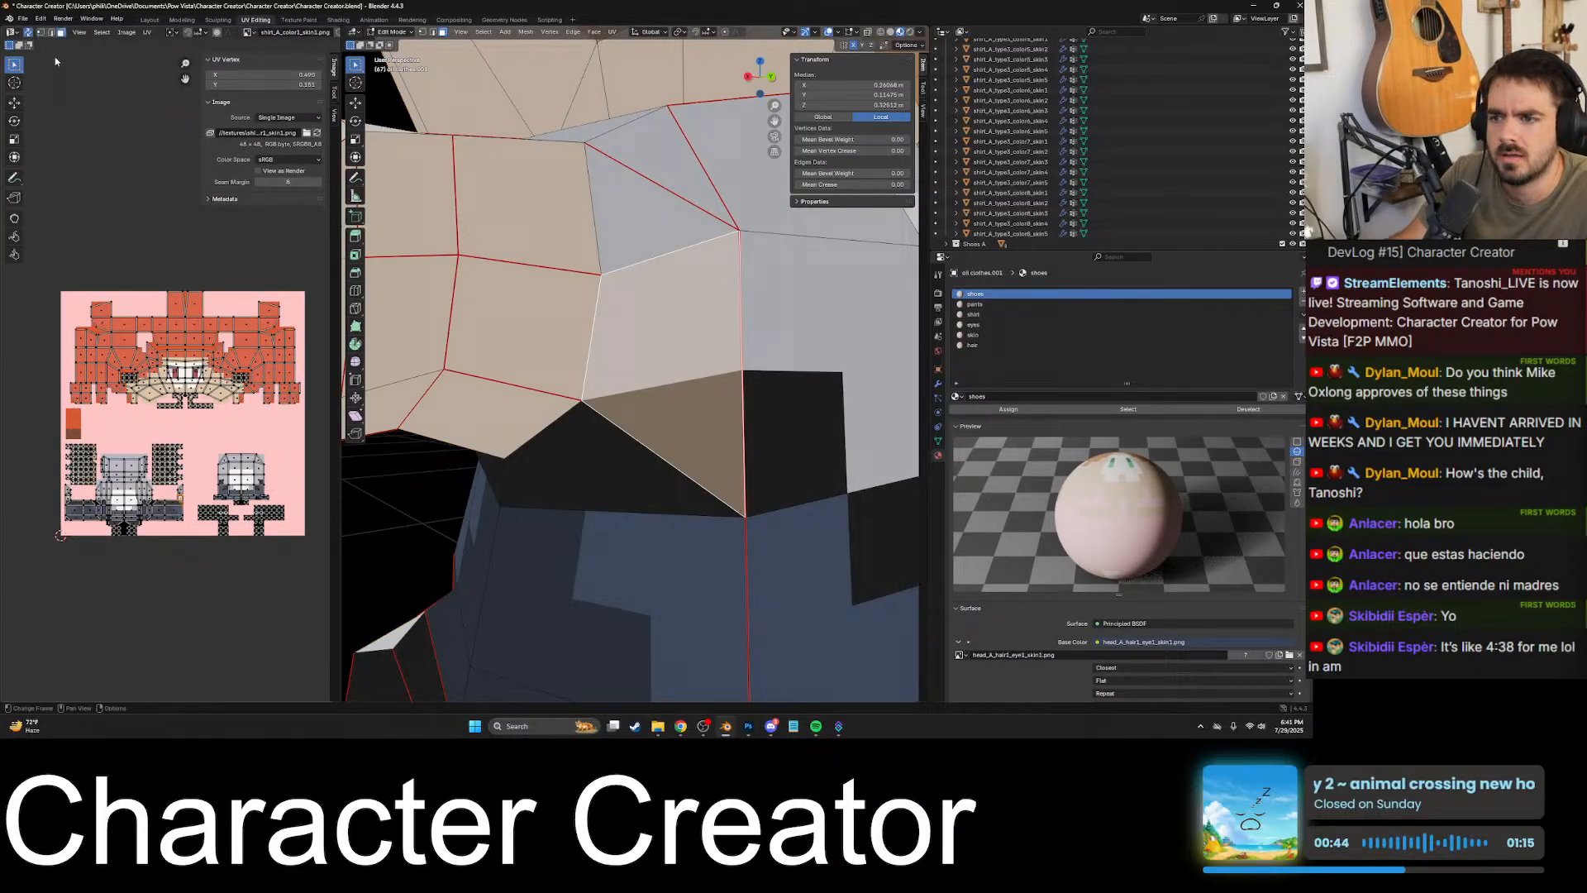
# - Examine the faces meeting at the corner below the arm, where the shirt borders the black waist patch
pyautogui.click(761, 374)
pyautogui.click(708, 394)
pyautogui.scroll(5, 677, 418)
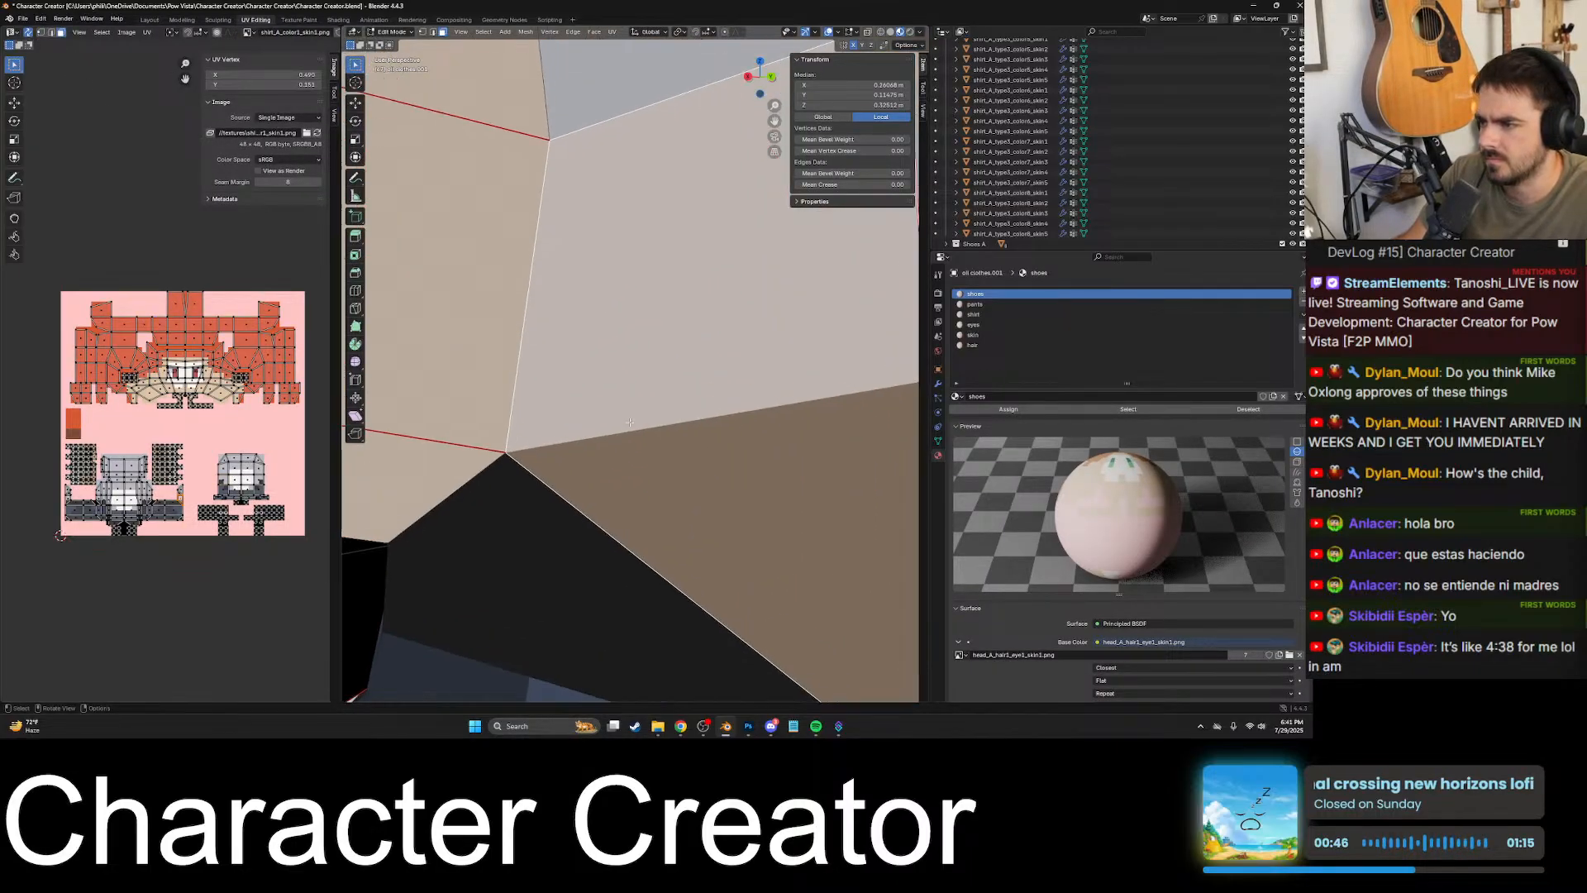
pyautogui.keyDown('shift'); pyautogui.moveTo(543, 429); pyautogui.dragTo(726, 409, button='middle'); pyautogui.keyUp('shift')
pyautogui.click(524, 448)
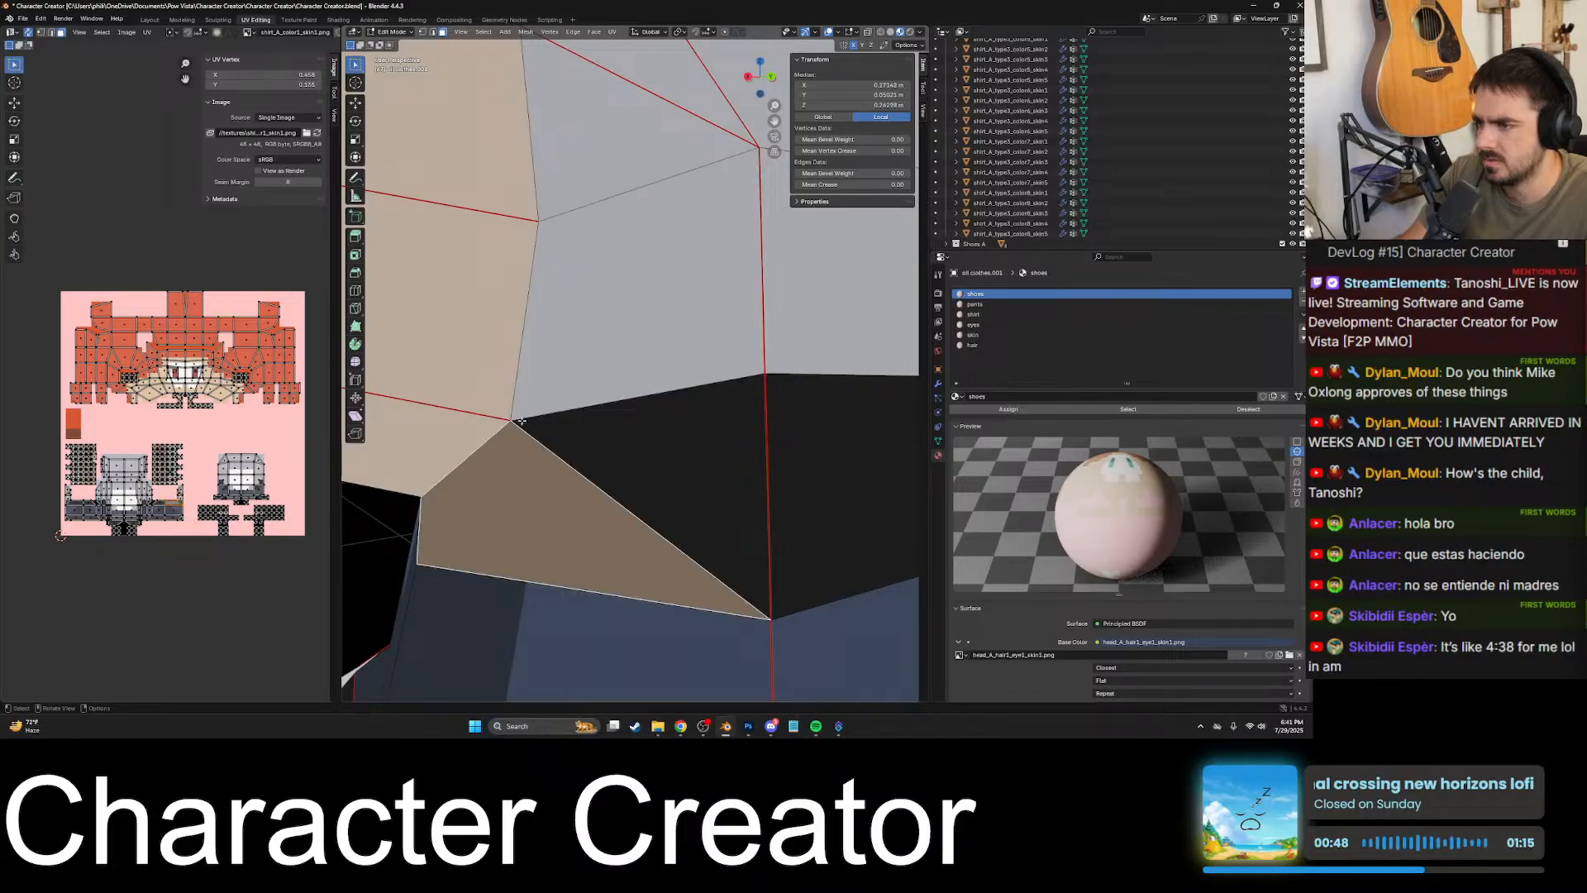
pyautogui.click(539, 395)
pyautogui.scroll(2, 534, 388)
pyautogui.scroll(2, 731, 414)
pyautogui.keyDown('shift'); pyautogui.moveTo(529, 382); pyautogui.dragTo(609, 366, button='middle'); pyautogui.keyUp('shift')
pyautogui.scroll(-3, 537, 411)
pyautogui.scroll(3, 609, 418)
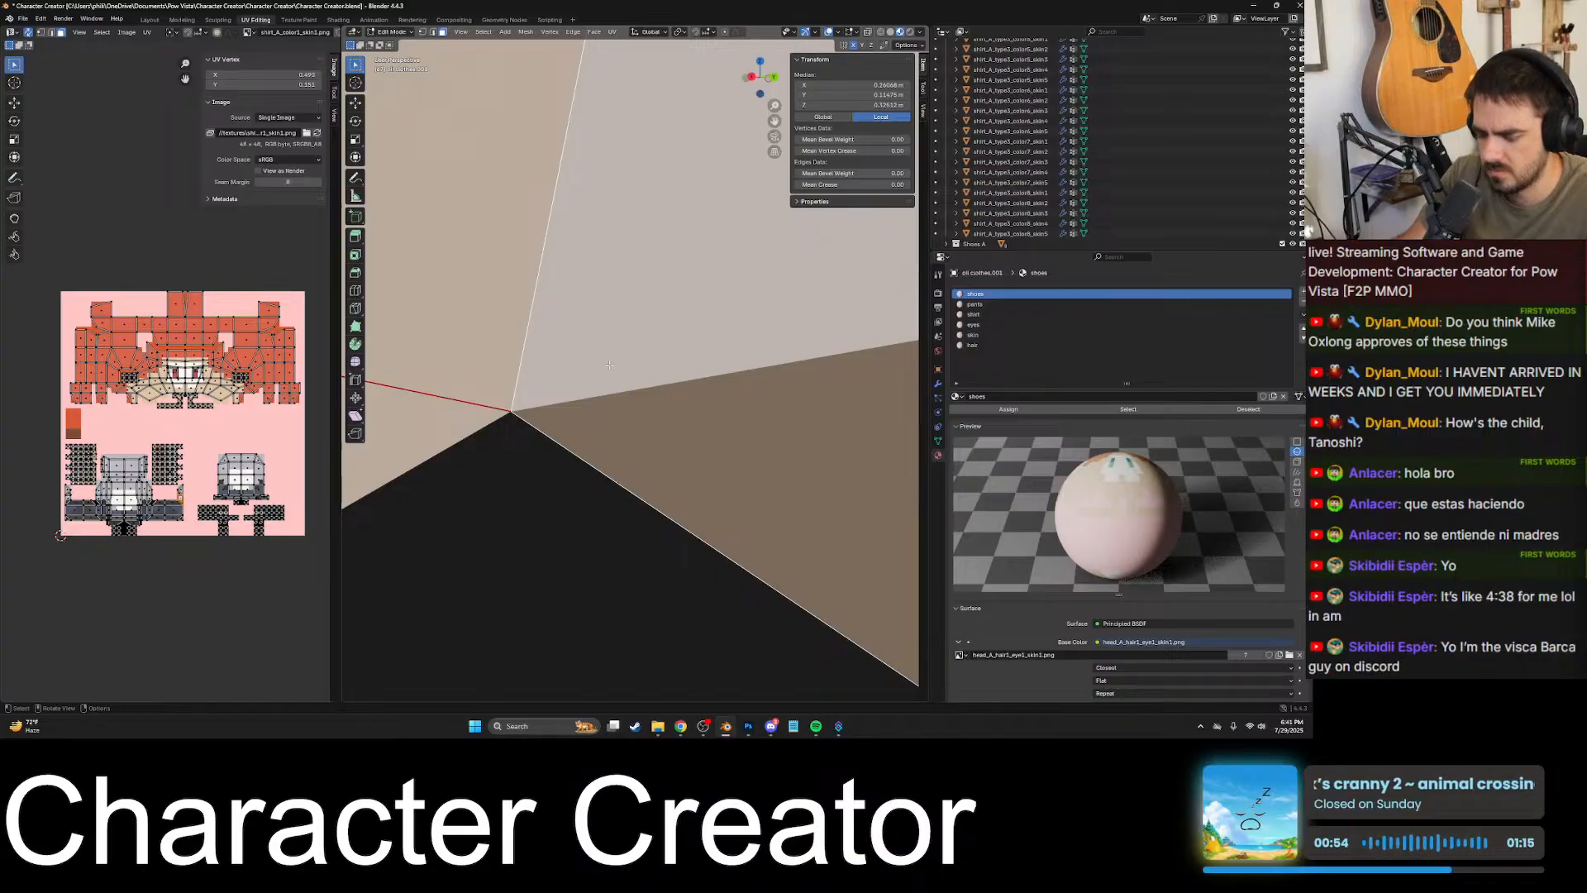
# - Start a Knife cut at the underarm corner and run it along the black patch's upper edge to the side seam
pyautogui.press('k')
pyautogui.click(511, 411)
pyautogui.scroll(-8, 512, 410)
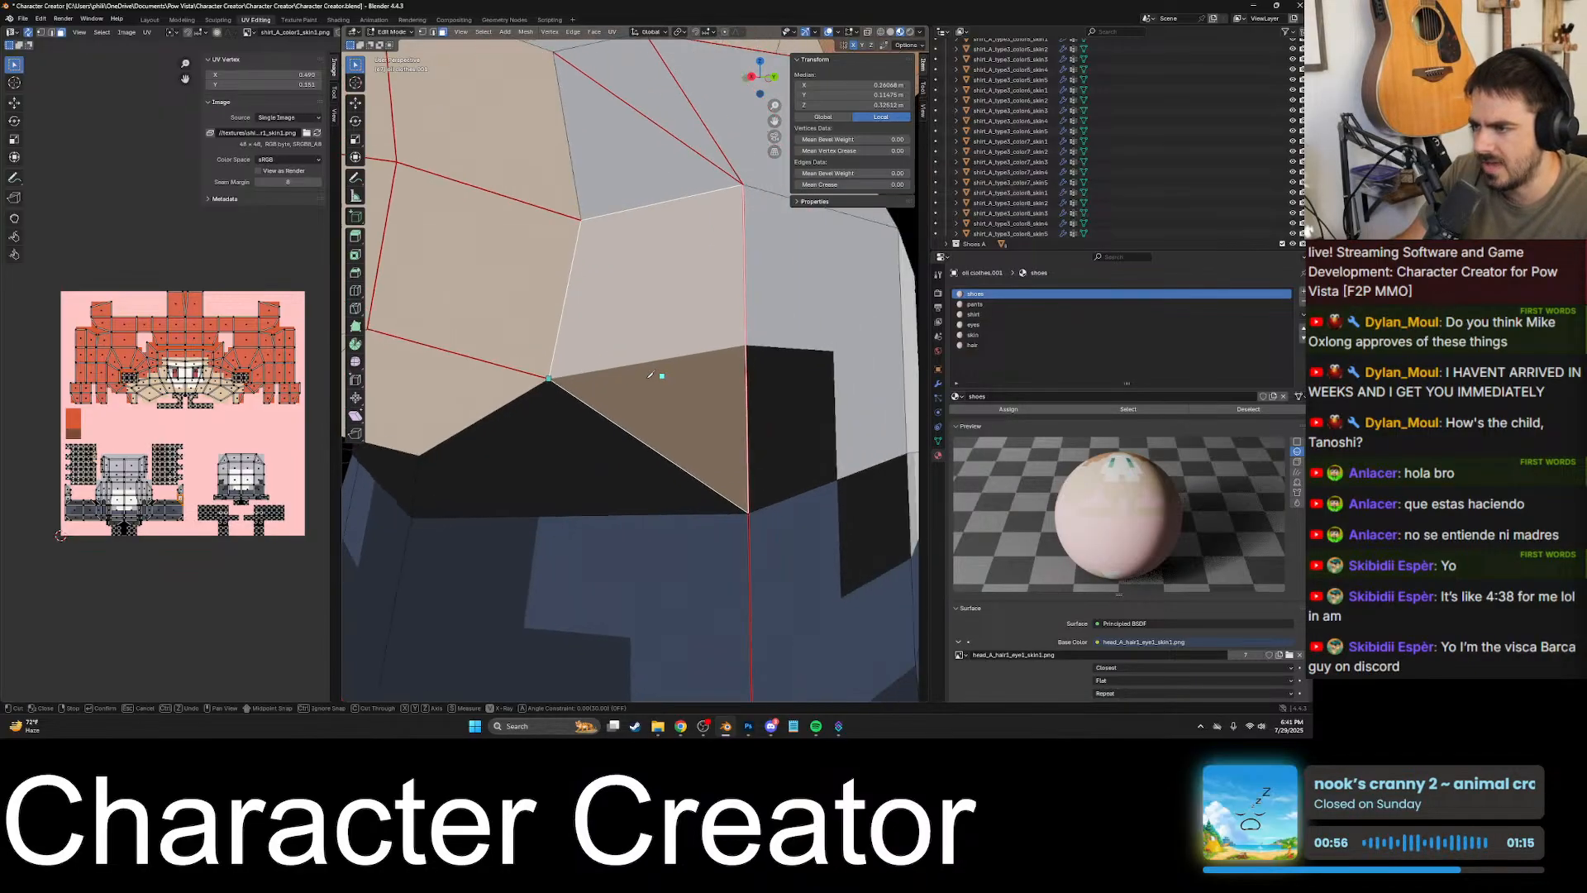
pyautogui.keyDown('shift'); pyautogui.moveTo(659, 372); pyautogui.dragTo(709, 318, button='middle'); pyautogui.keyUp('shift')
pyautogui.scroll(8, 631, 371)
pyautogui.scroll(2, 588, 386)
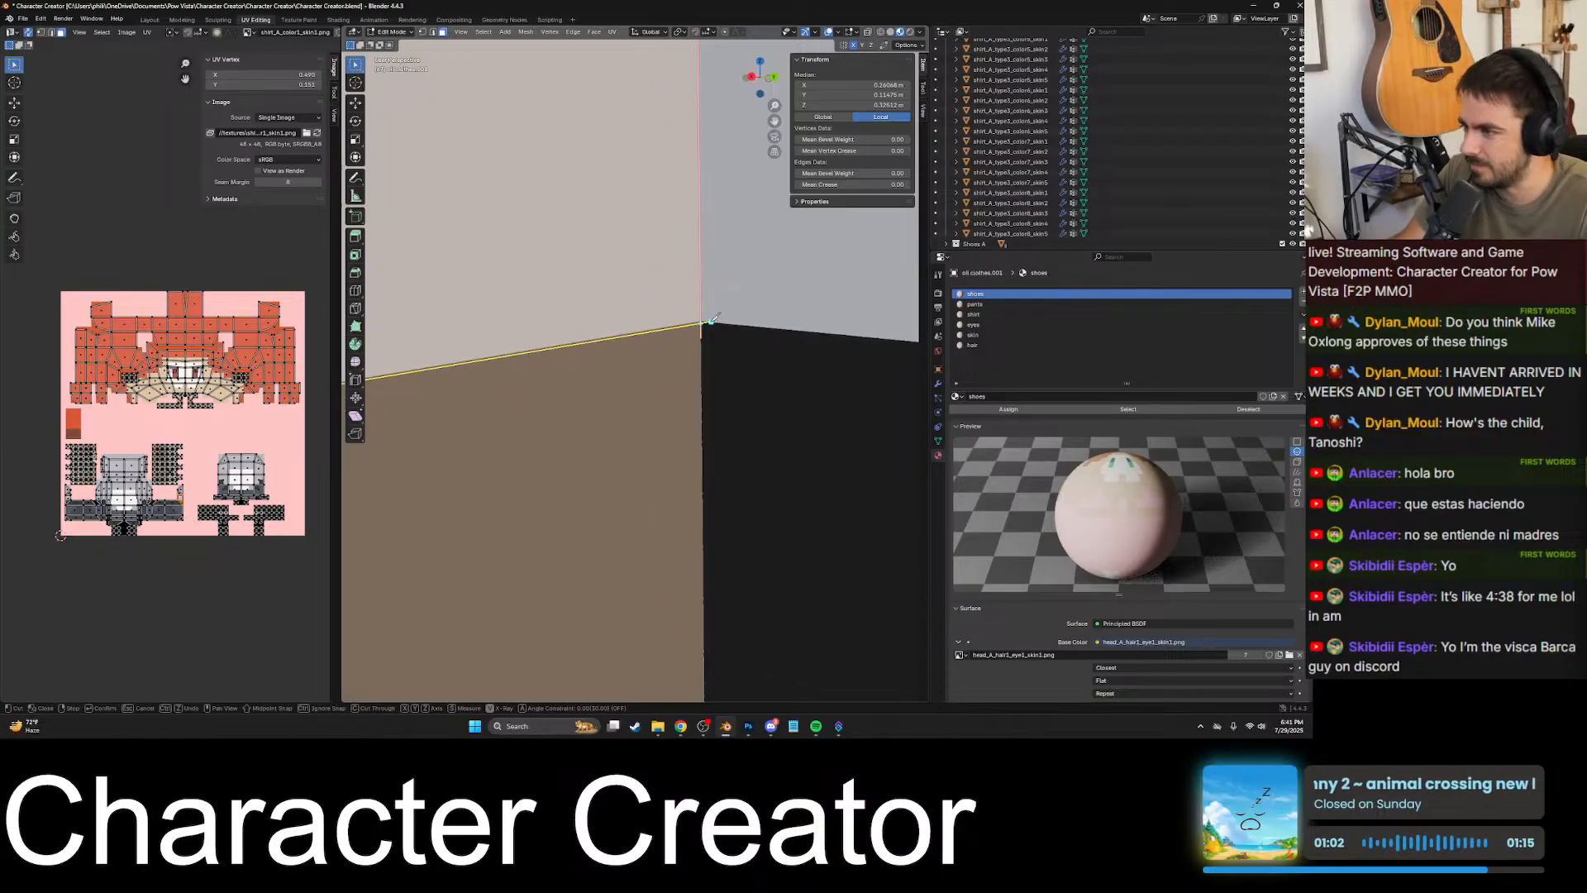
pyautogui.click(701, 321)
# - Extend the knife cut from the side seam to the black patch's upper corner on the back
pyautogui.scroll(-6, 703, 319)
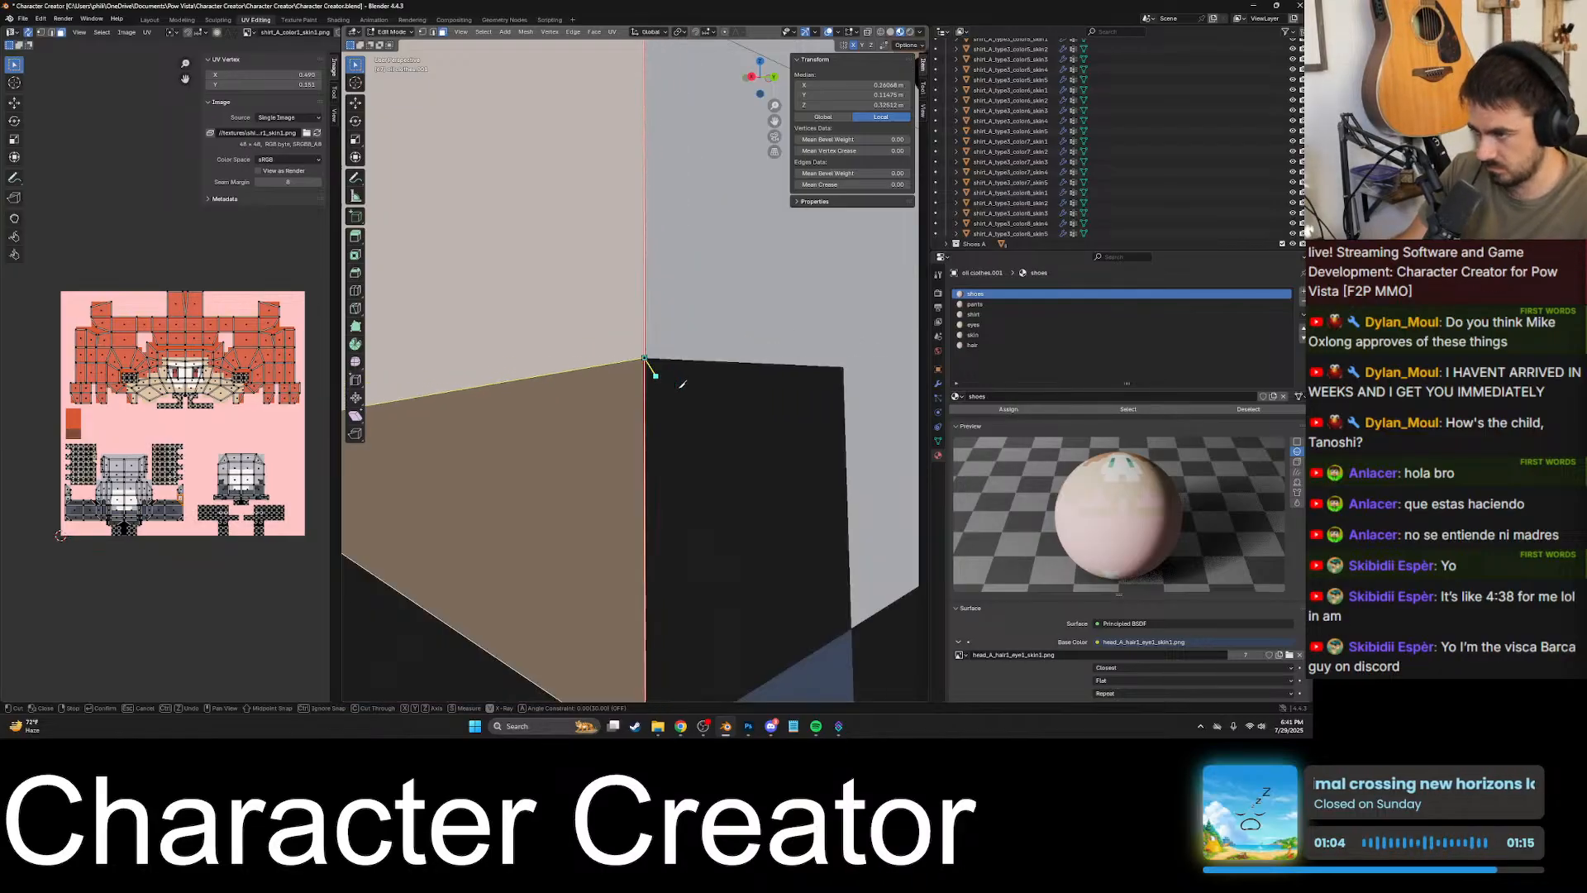
pyautogui.scroll(8, 569, 420)
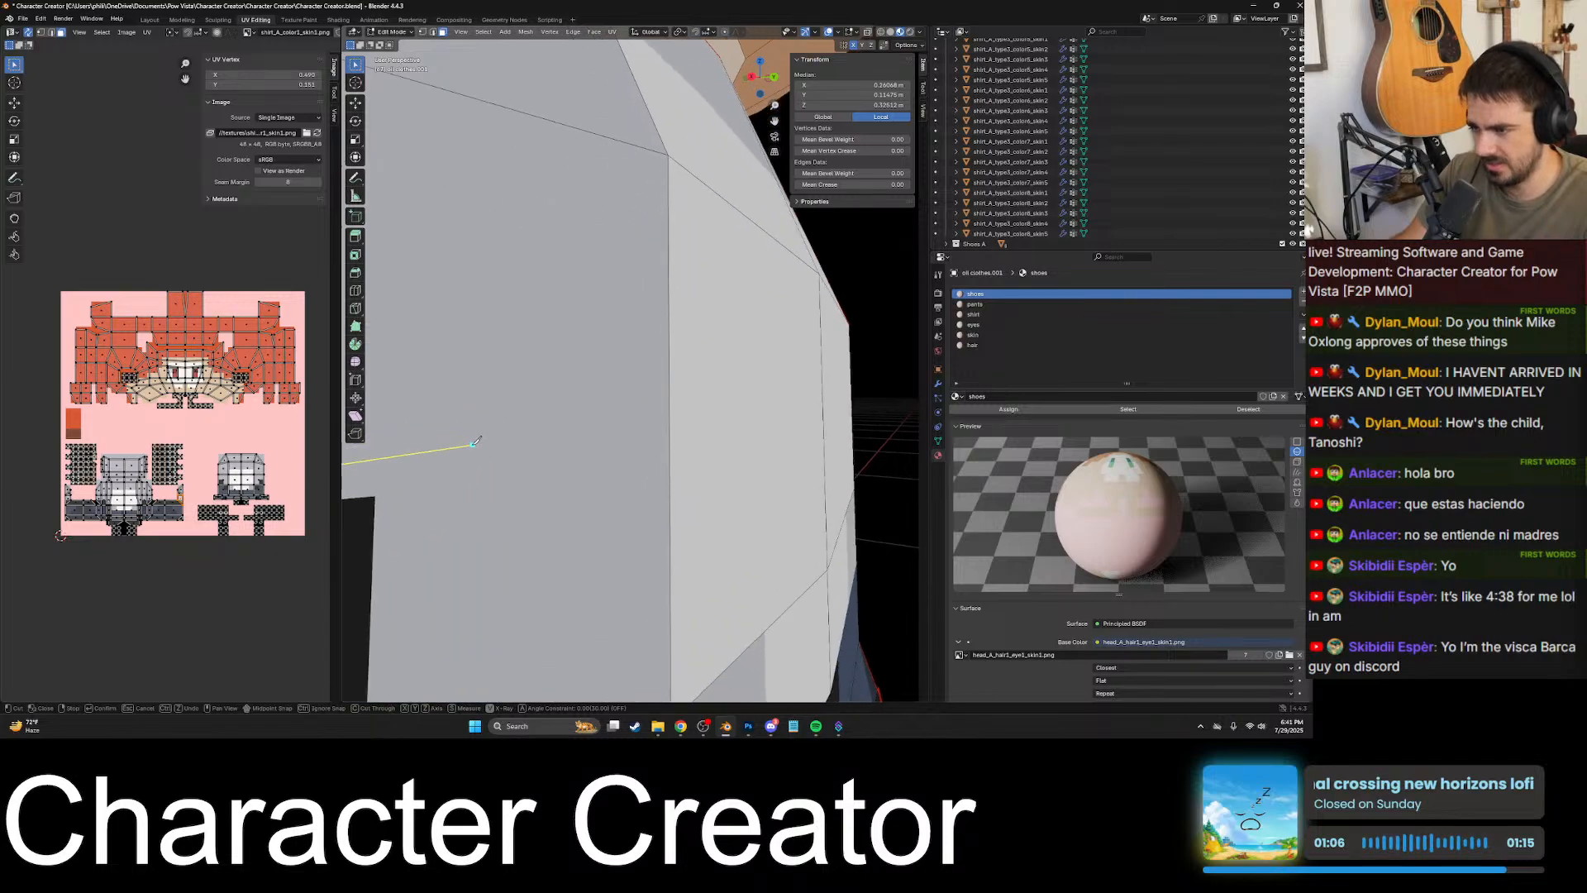
pyautogui.scroll(2, 732, 366)
pyautogui.moveTo(673, 408); pyautogui.dragTo(618, 417, button='middle')
pyautogui.keyDown('shift'); pyautogui.moveTo(800, 426); pyautogui.dragTo(739, 422, button='middle'); pyautogui.keyUp('shift')
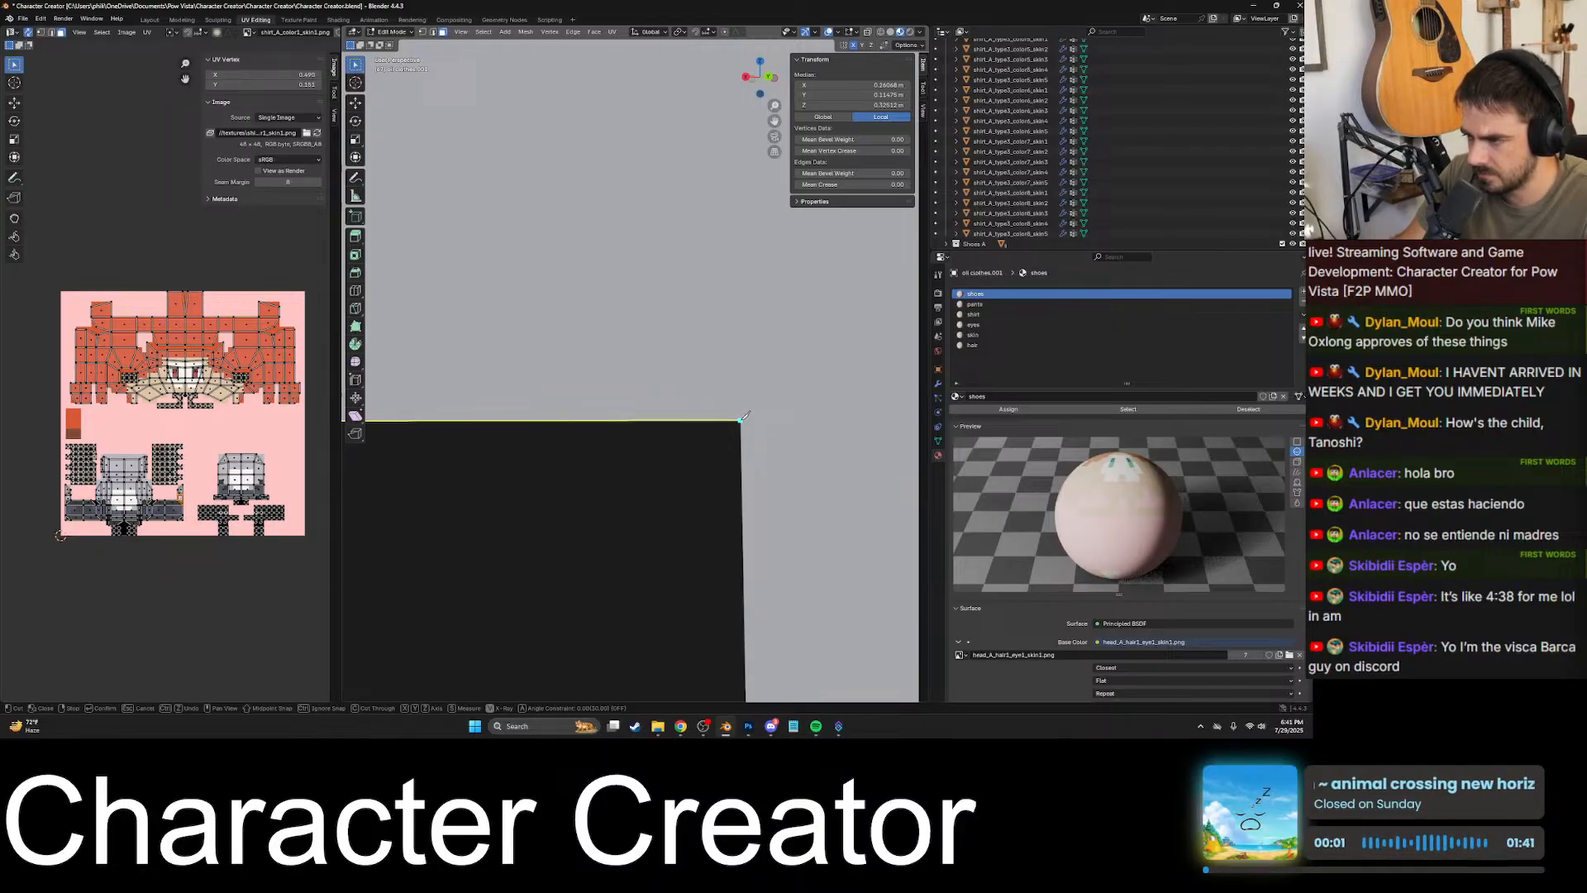
# - Carry the knife cut down the black patch's vertical border to the waist edge where the lower black block begins
pyautogui.scroll(-8, 762, 392)
pyautogui.keyDown('shift'); pyautogui.moveTo(687, 504); pyautogui.dragTo(660, 351, button='middle'); pyautogui.keyUp('shift')
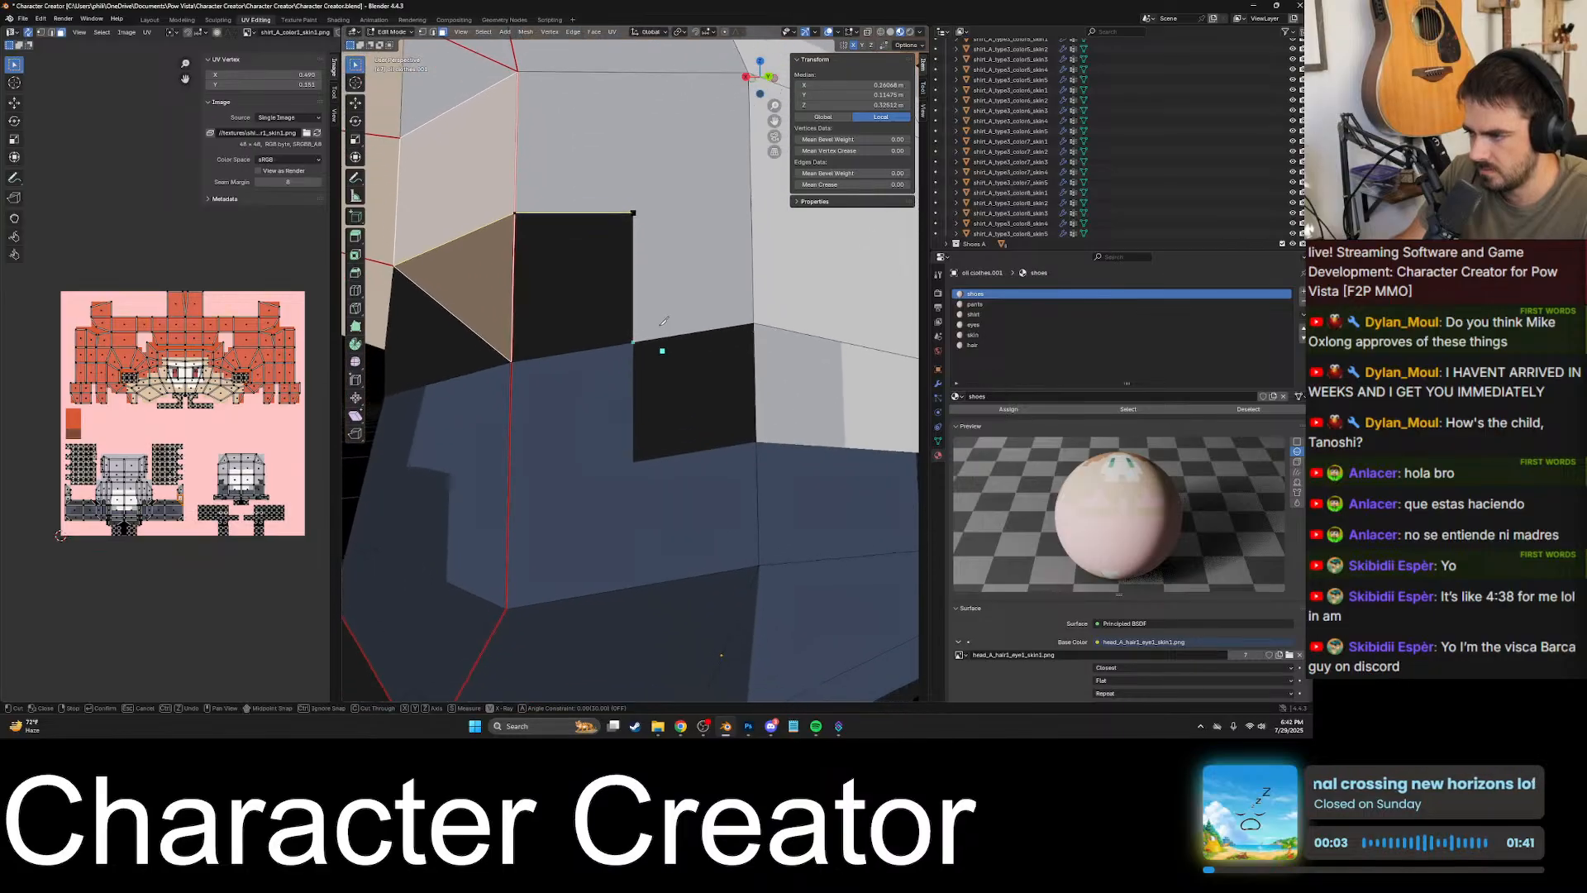
pyautogui.scroll(9, 637, 328)
pyautogui.keyDown('shift'); pyautogui.moveTo(633, 285); pyautogui.dragTo(610, 432, button='middle'); pyautogui.keyUp('shift')
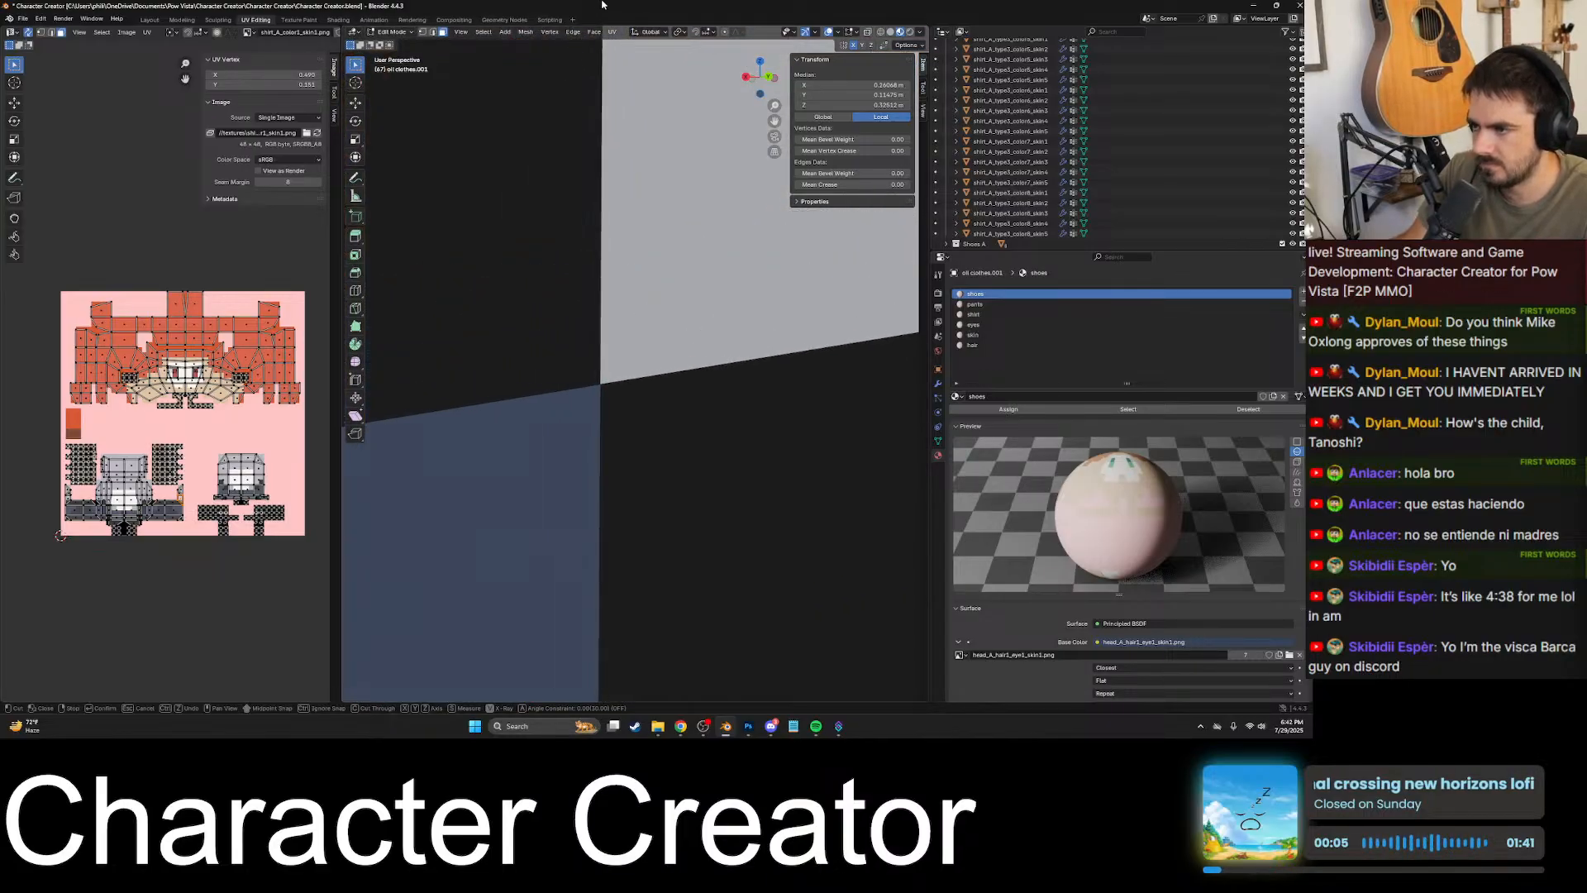
pyautogui.scroll(2, 603, 388)
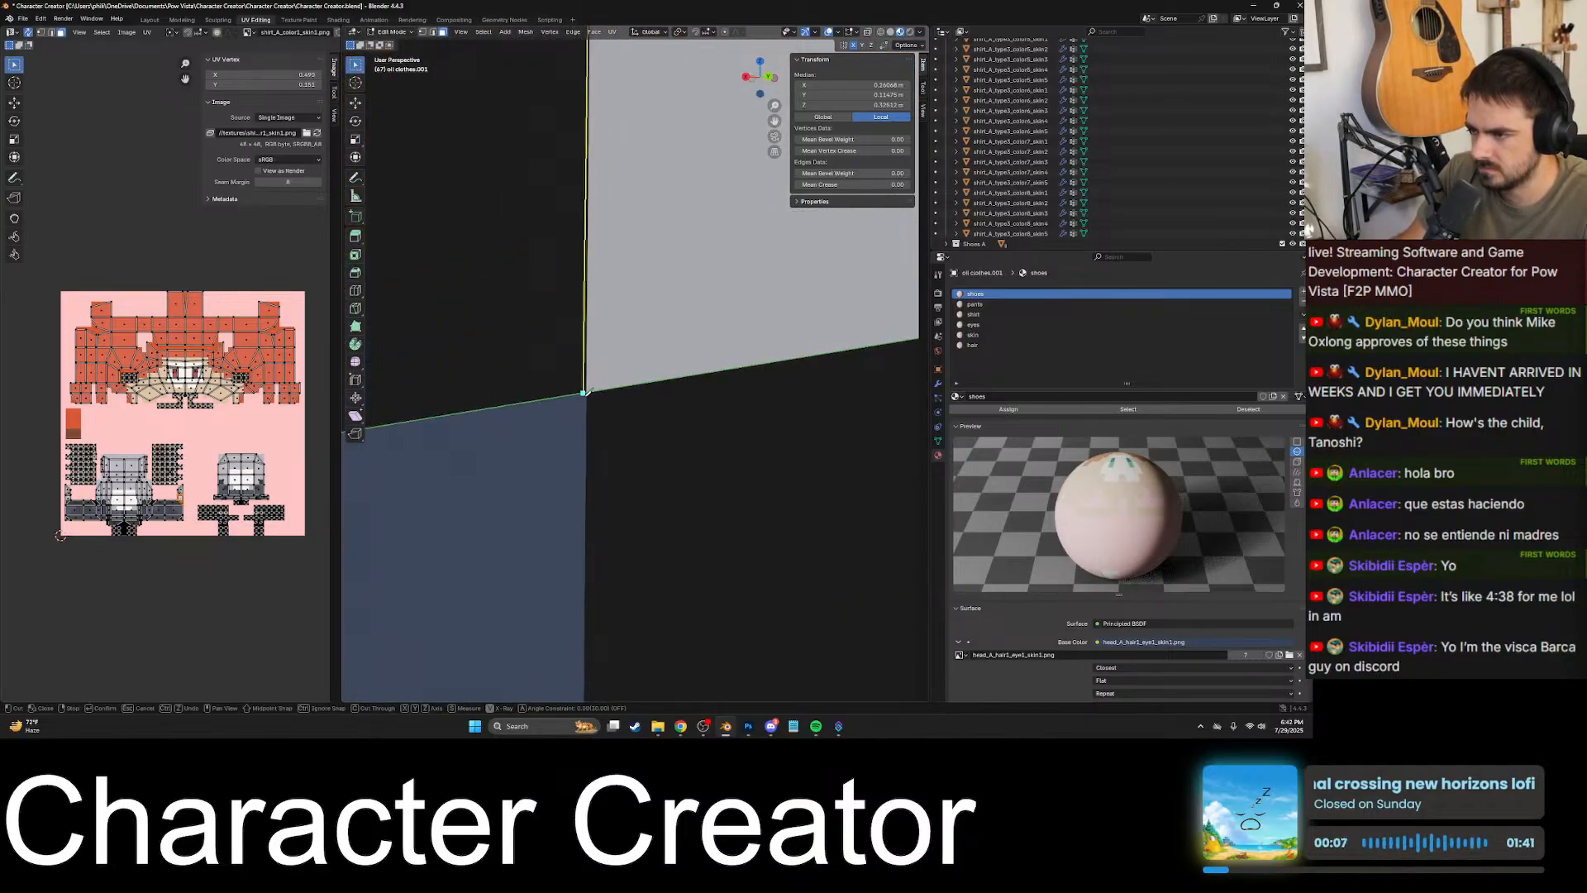
pyautogui.click(587, 392)
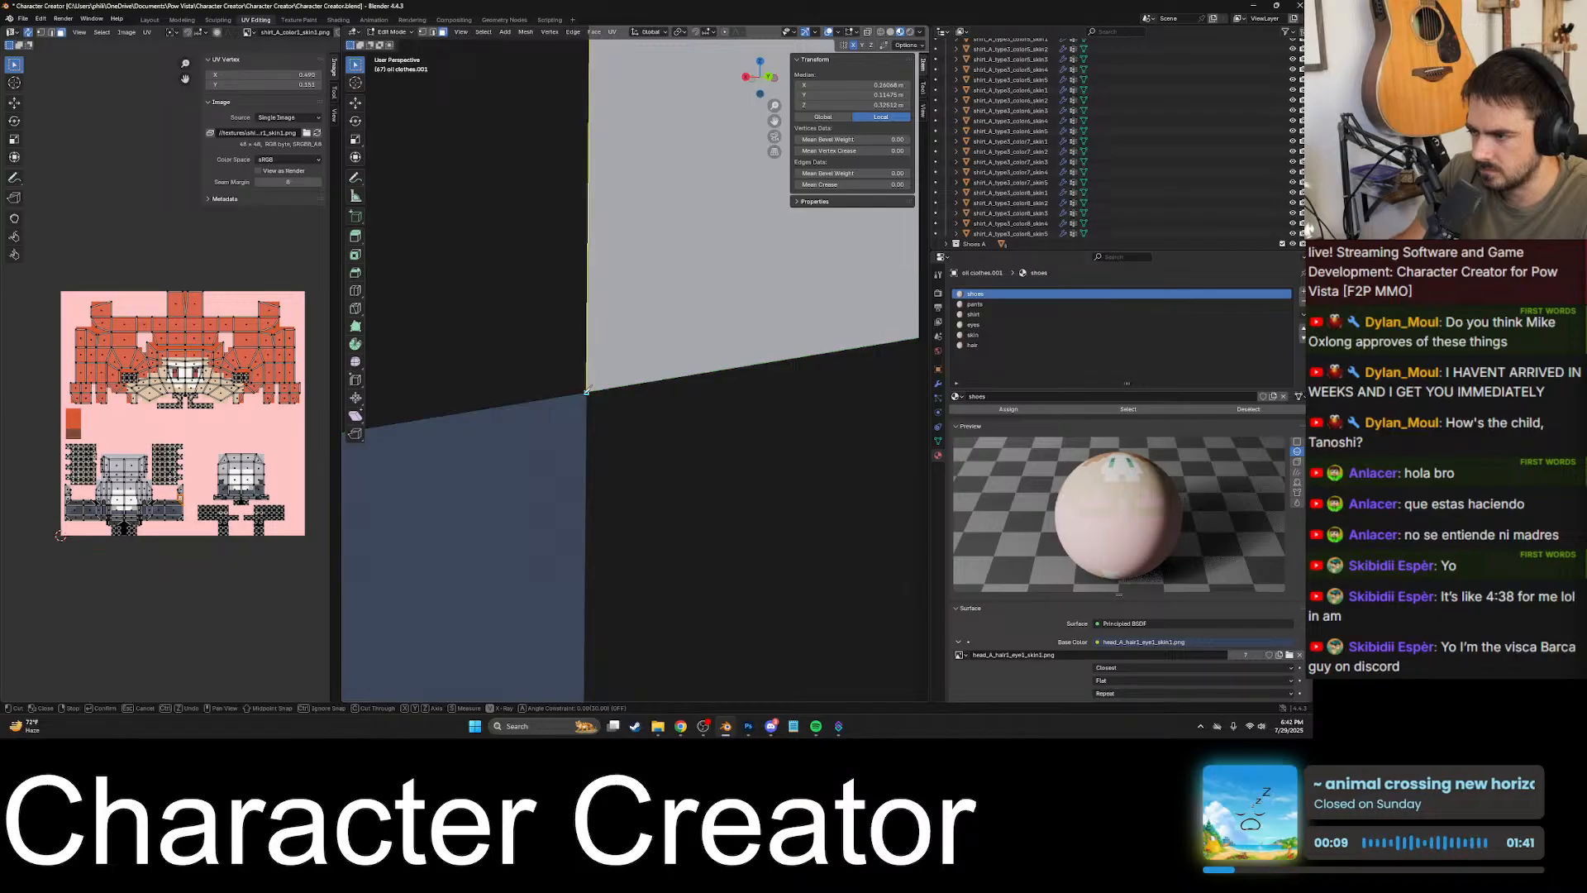
# - Continue the knife cut along the lower black block's upper edge to the vertical mesh edge on the back
pyautogui.scroll(-8, 605, 386)
pyautogui.keyDown('shift'); pyautogui.moveTo(744, 353); pyautogui.dragTo(571, 378, button='middle'); pyautogui.keyUp('shift')
pyautogui.scroll(4, 579, 375)
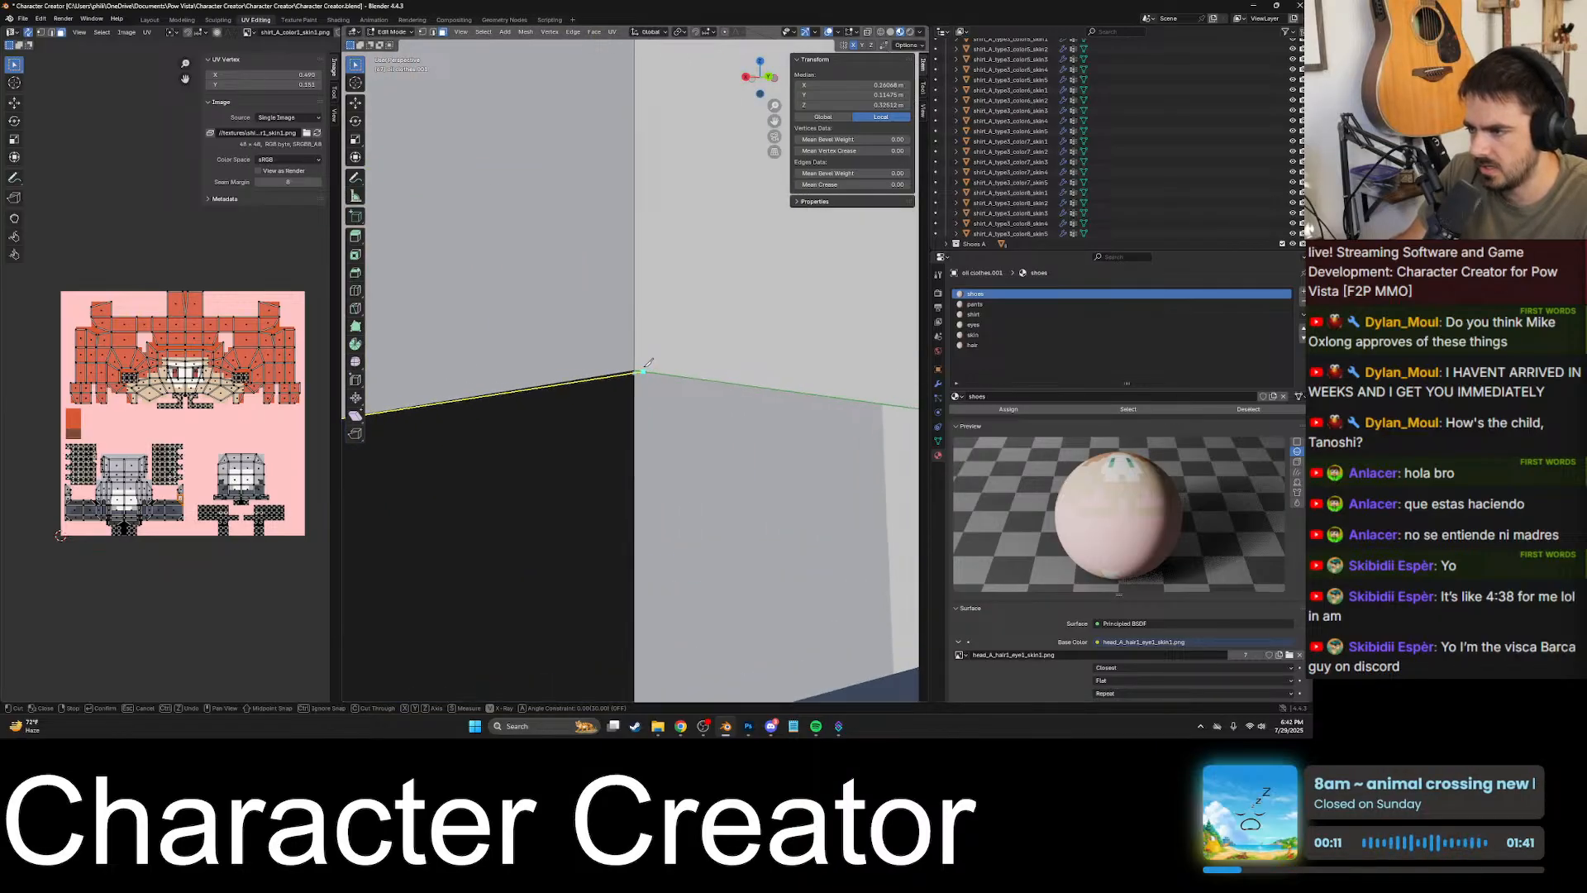
pyautogui.scroll(-5, 634, 374)
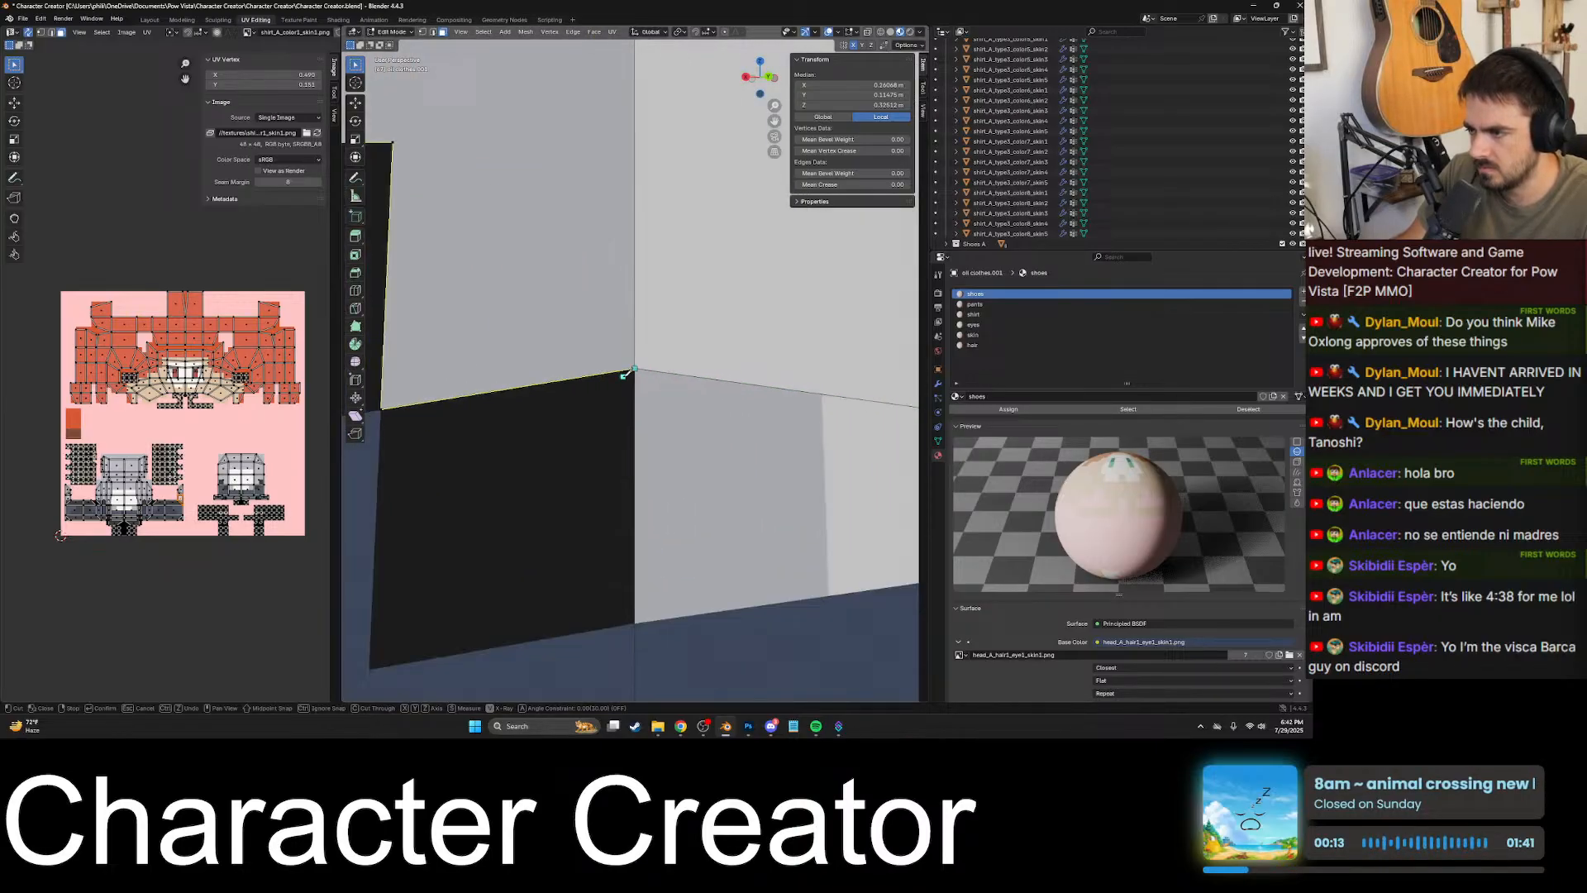
# - Try to carry the knife cut down the lower black block's inner border and along the waistline to the back centre
pyautogui.scroll(8, 646, 408)
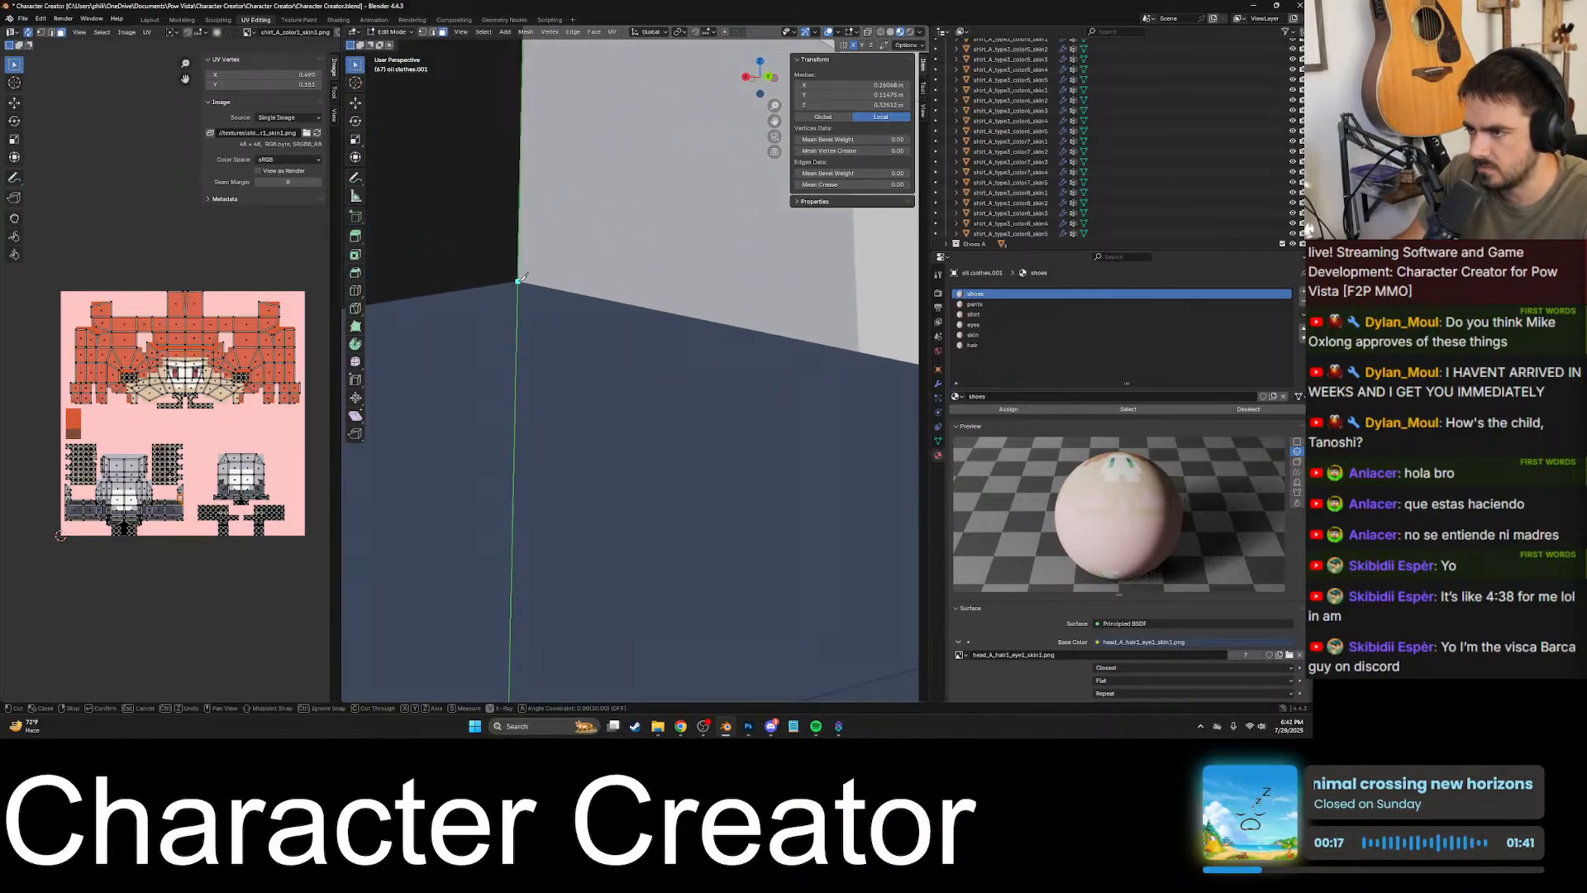
pyautogui.click(519, 281)
pyautogui.scroll(-6, 519, 281)
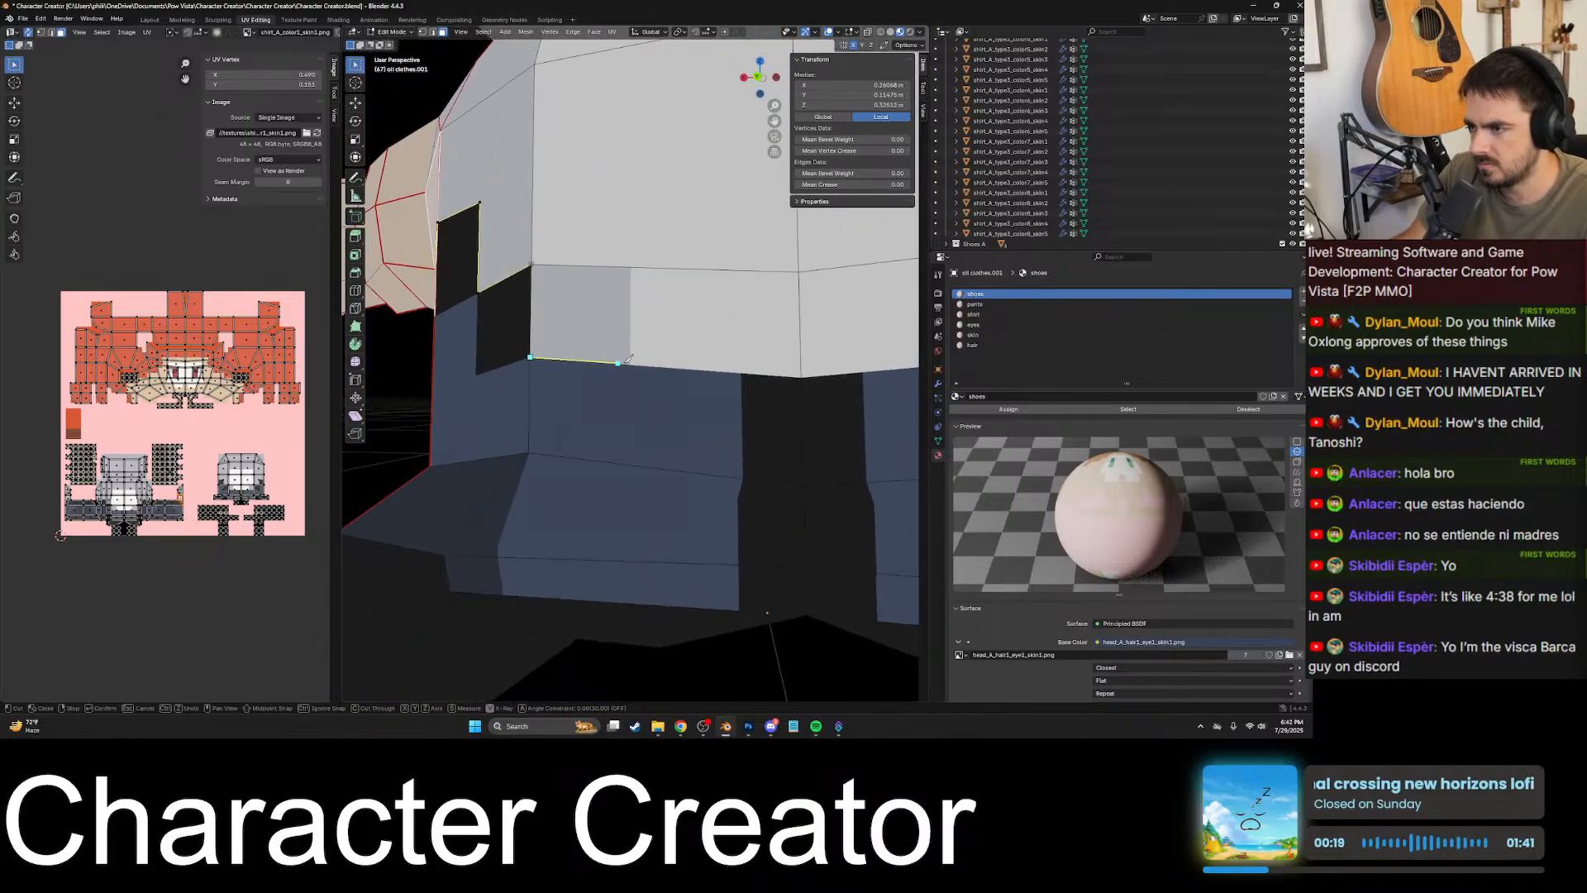
pyautogui.scroll(-5, 628, 359)
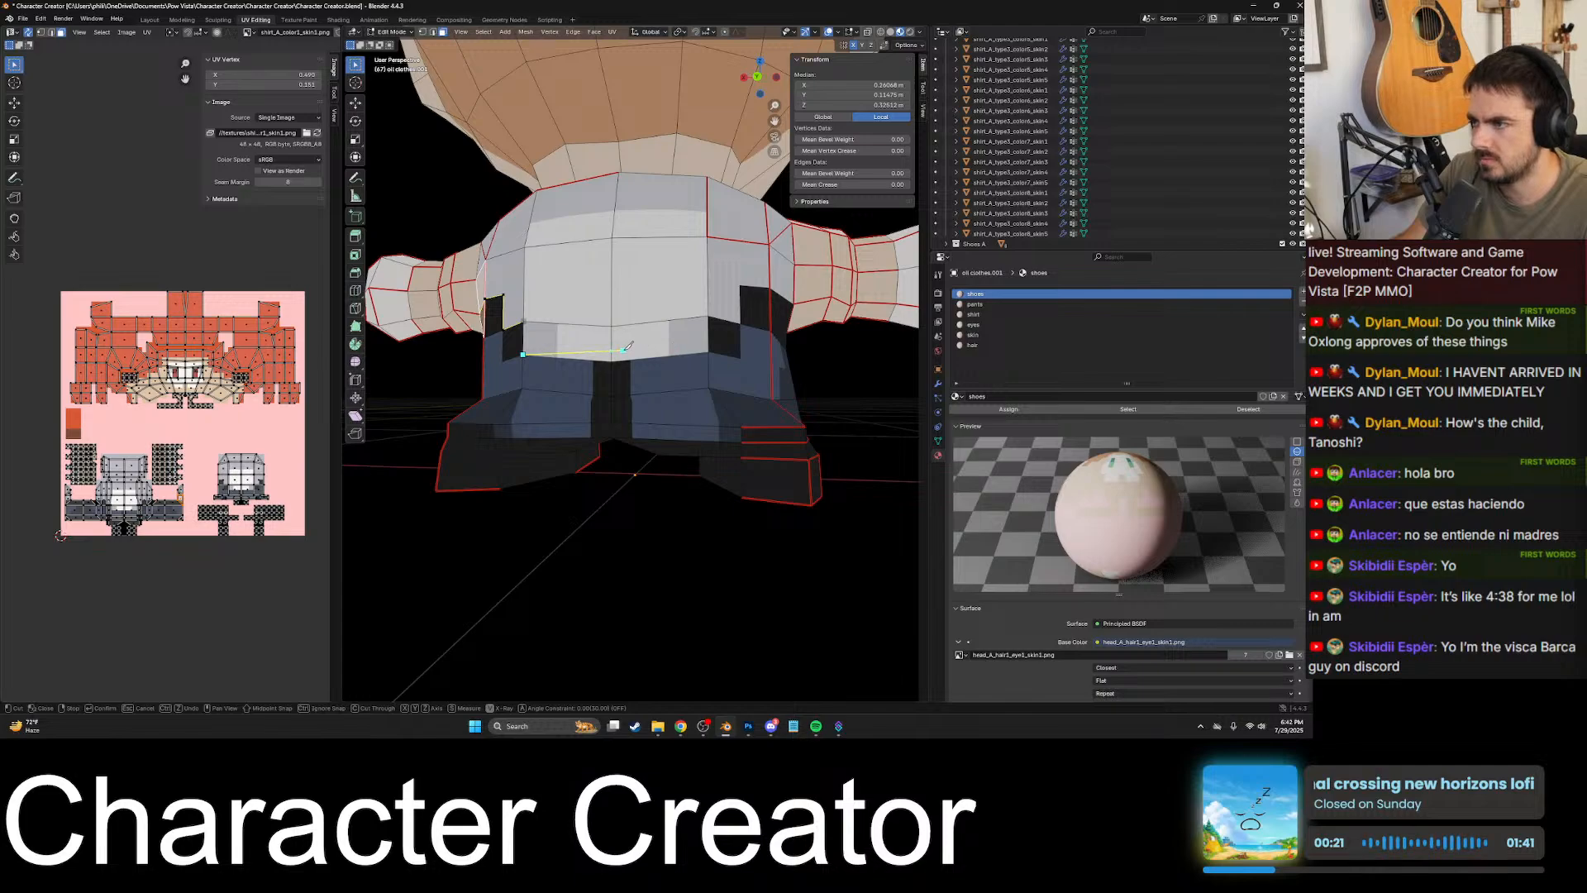
pyautogui.scroll(8, 627, 348)
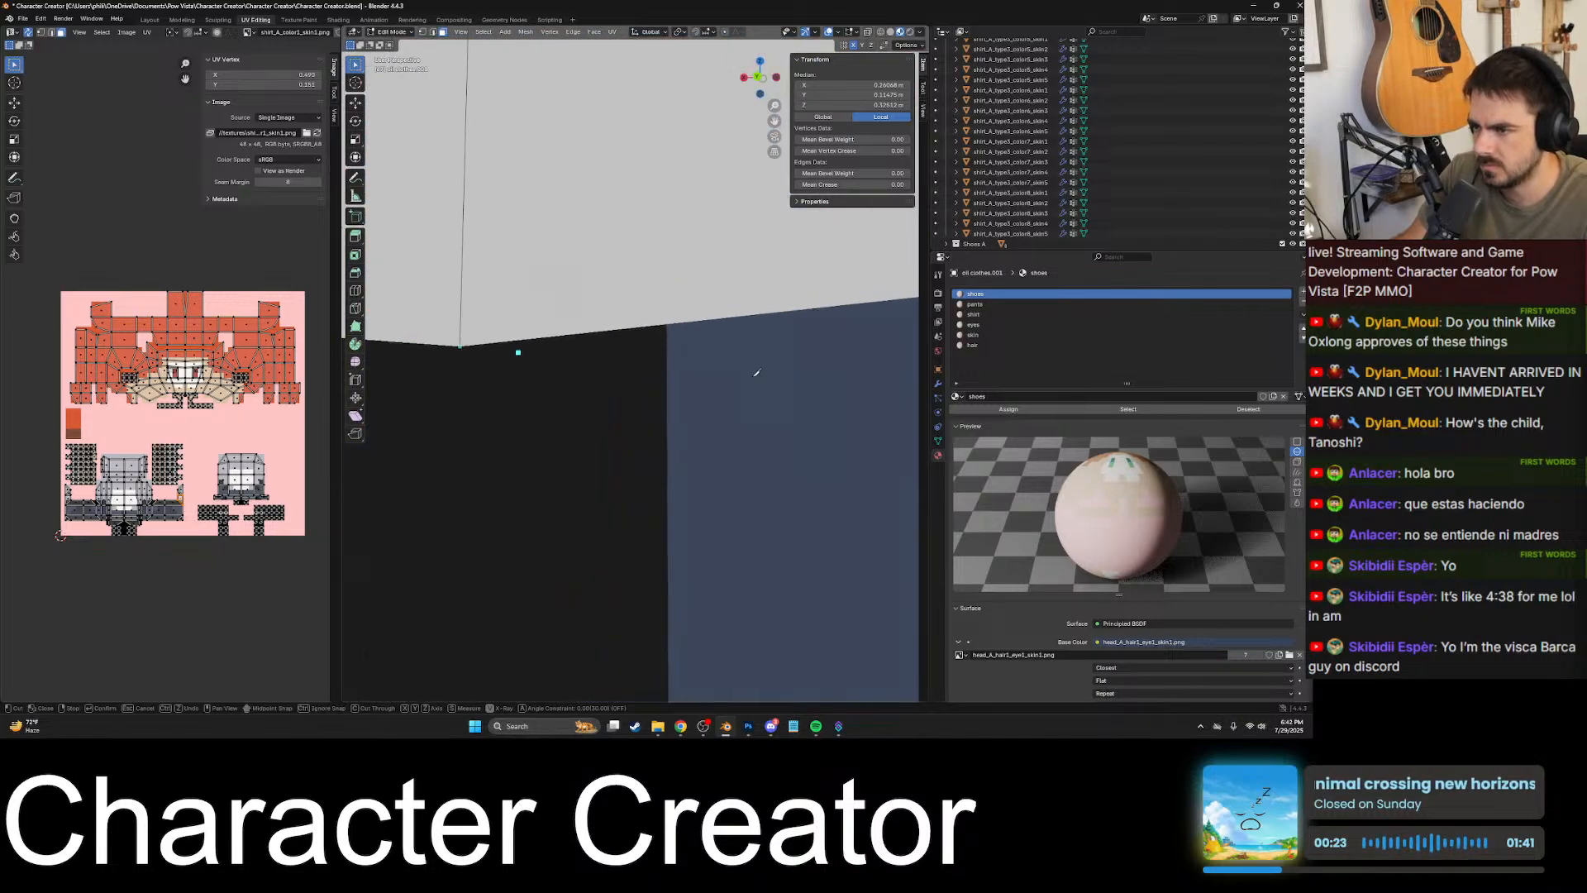
pyautogui.keyDown('shift'); pyautogui.moveTo(755, 375); pyautogui.dragTo(776, 372, button='middle'); pyautogui.keyUp('shift')
pyautogui.keyDown('shift'); pyautogui.moveTo(546, 354); pyautogui.dragTo(765, 361, button='middle'); pyautogui.keyUp('shift')
pyautogui.keyDown('shift'); pyautogui.moveTo(504, 377); pyautogui.dragTo(616, 346, button='middle'); pyautogui.keyUp('shift')
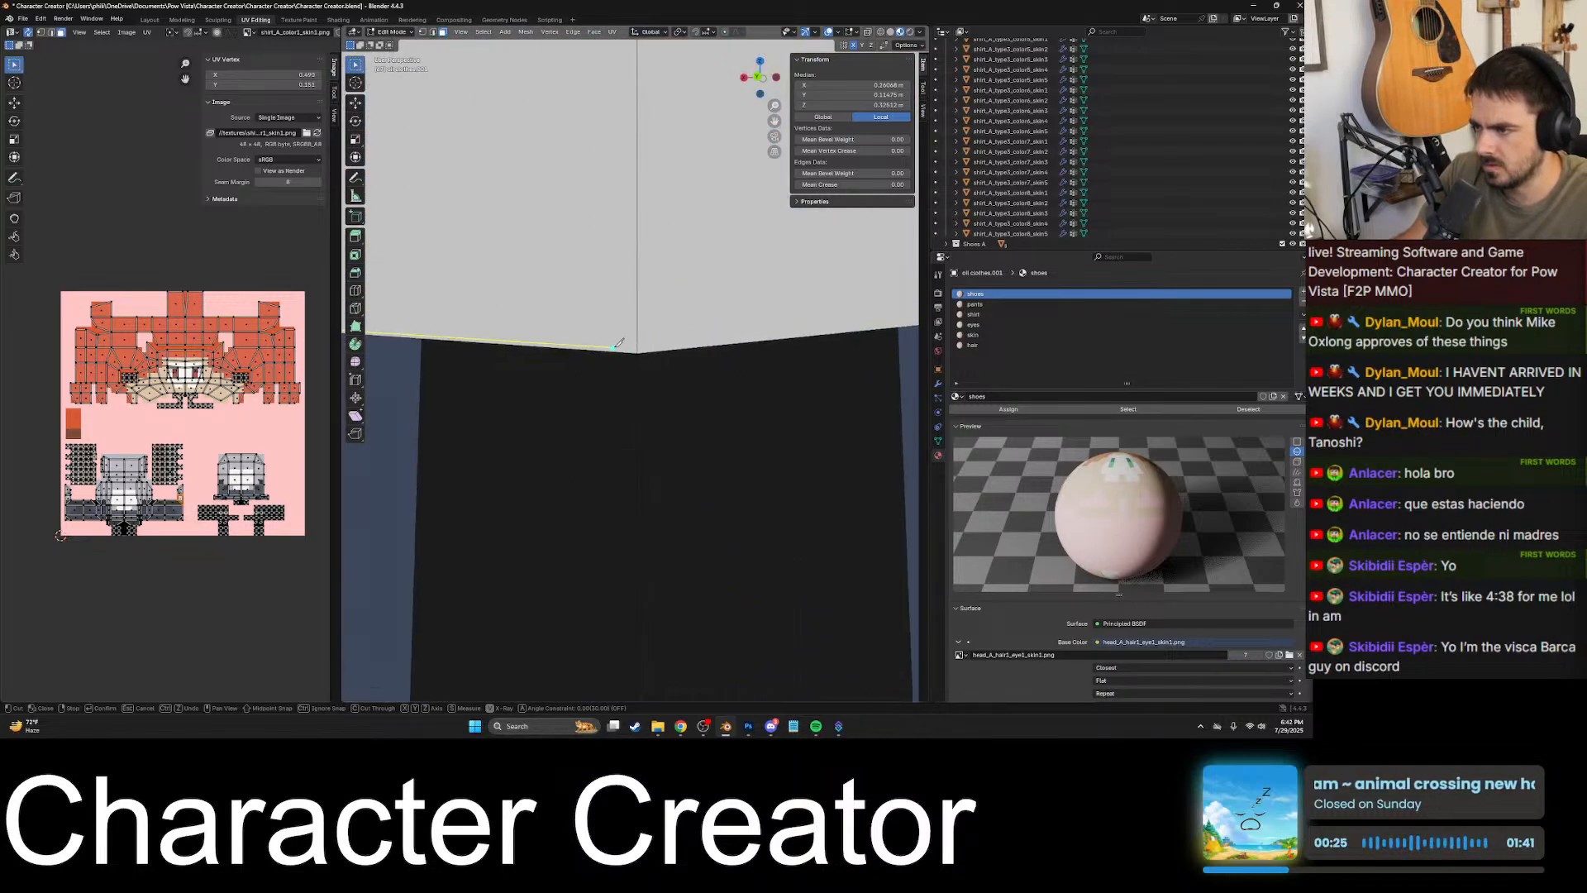
pyautogui.scroll(2, 617, 346)
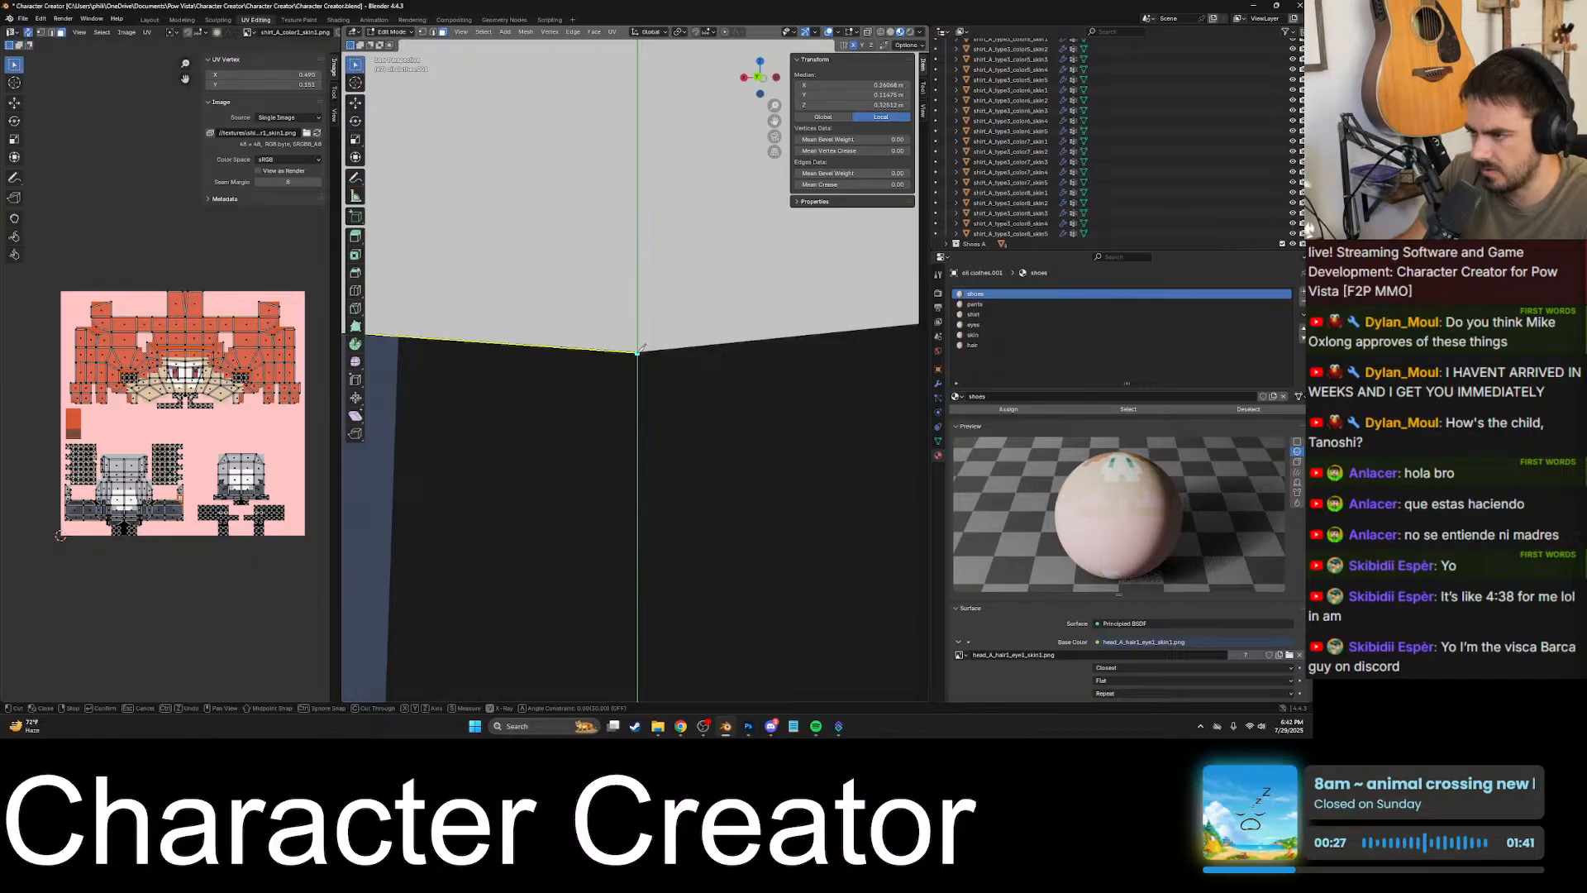
pyautogui.click(638, 350)
pyautogui.scroll(-6, 638, 350)
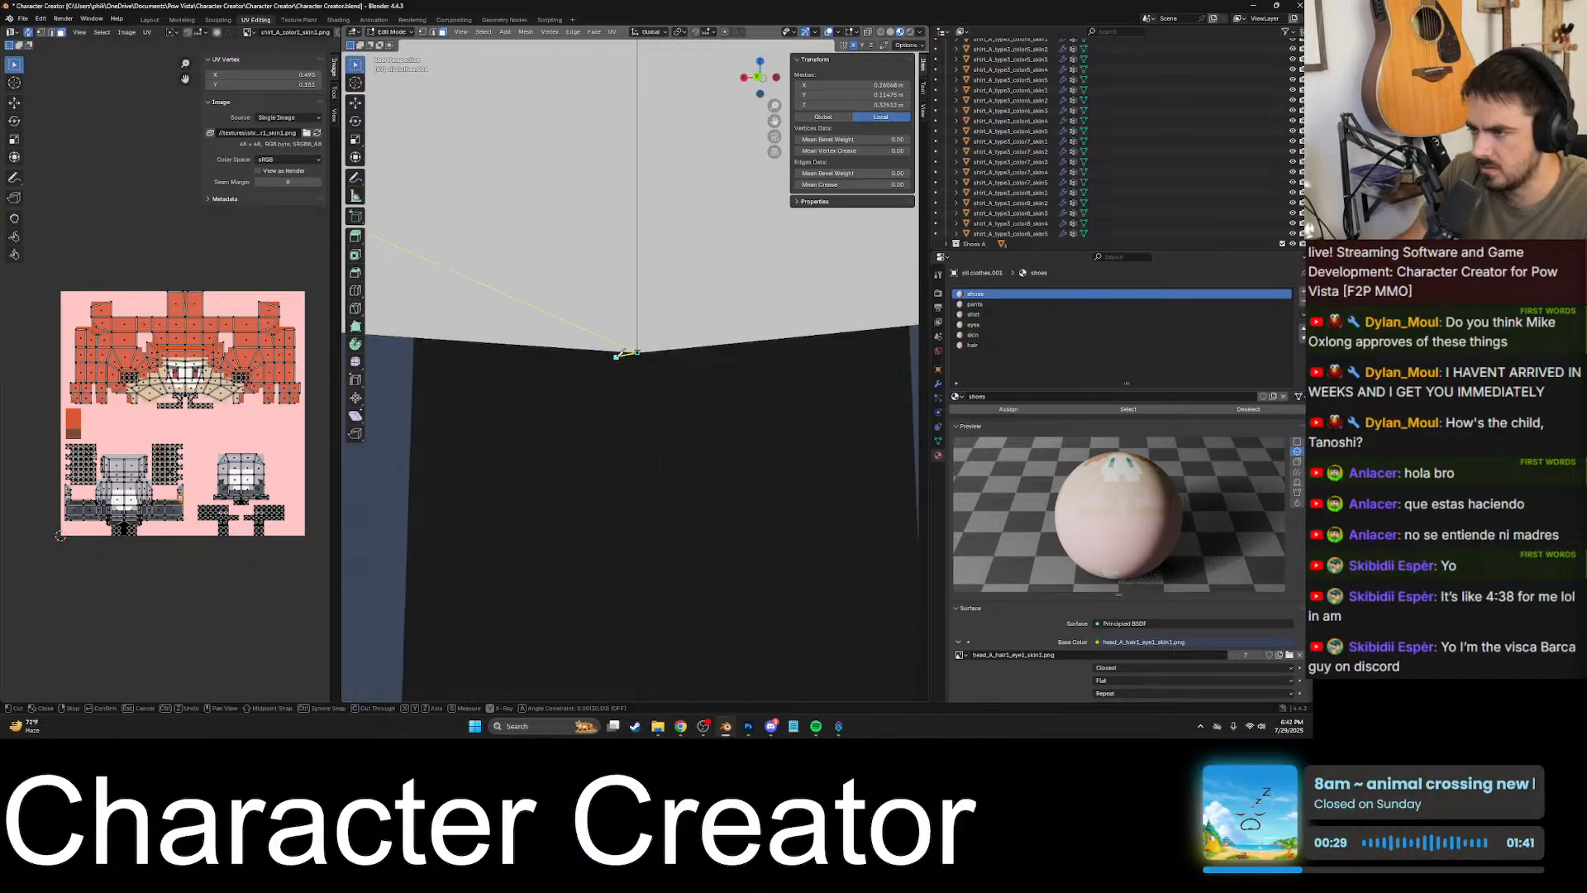
# - Try to extend the knife cut from the back centre along the waistline to the opposite black block and up its border
pyautogui.keyDown('shift'); pyautogui.moveTo(752, 357); pyautogui.dragTo(577, 369, button='middle'); pyautogui.keyUp('shift')
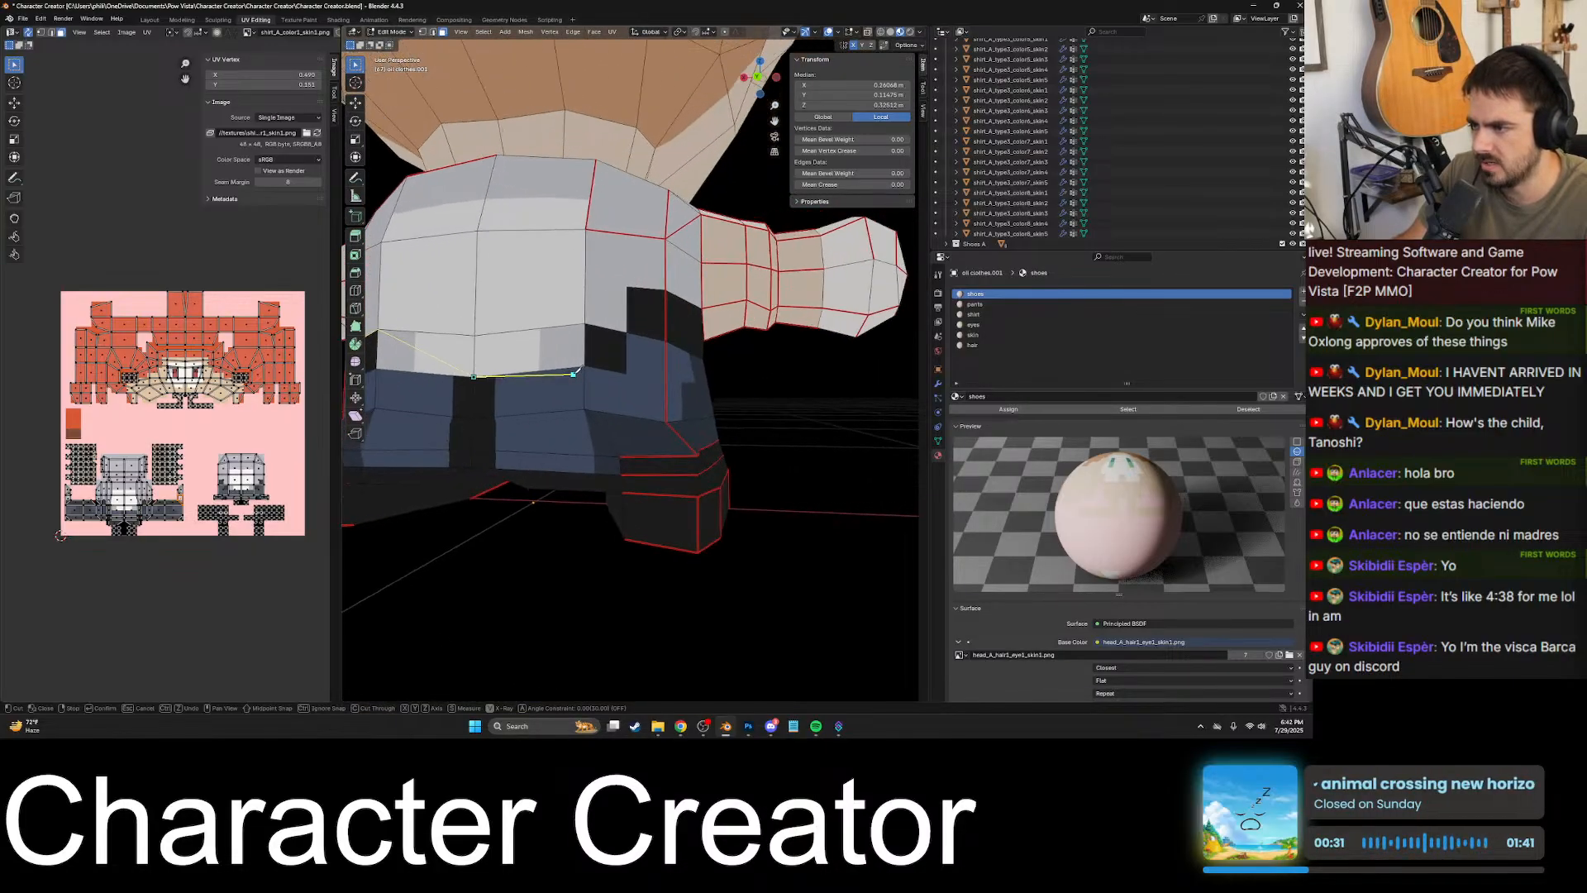
pyautogui.scroll(6, 577, 369)
pyautogui.keyDown('shift'); pyautogui.moveTo(474, 365); pyautogui.dragTo(778, 431, button='middle'); pyautogui.keyUp('shift')
pyautogui.scroll(8, 670, 379)
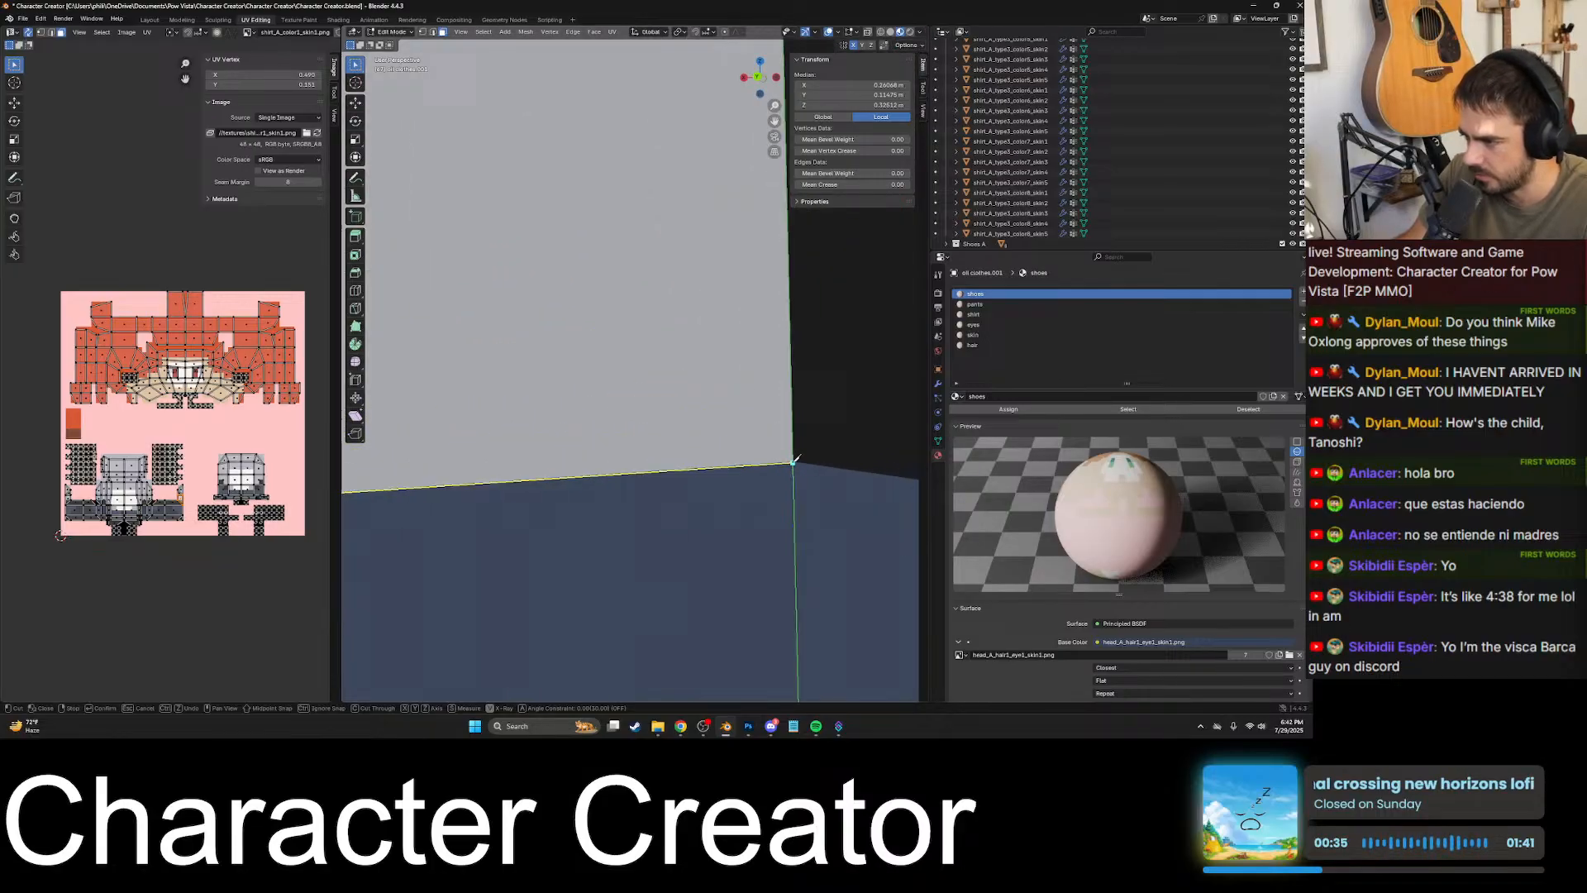
pyautogui.click(793, 460)
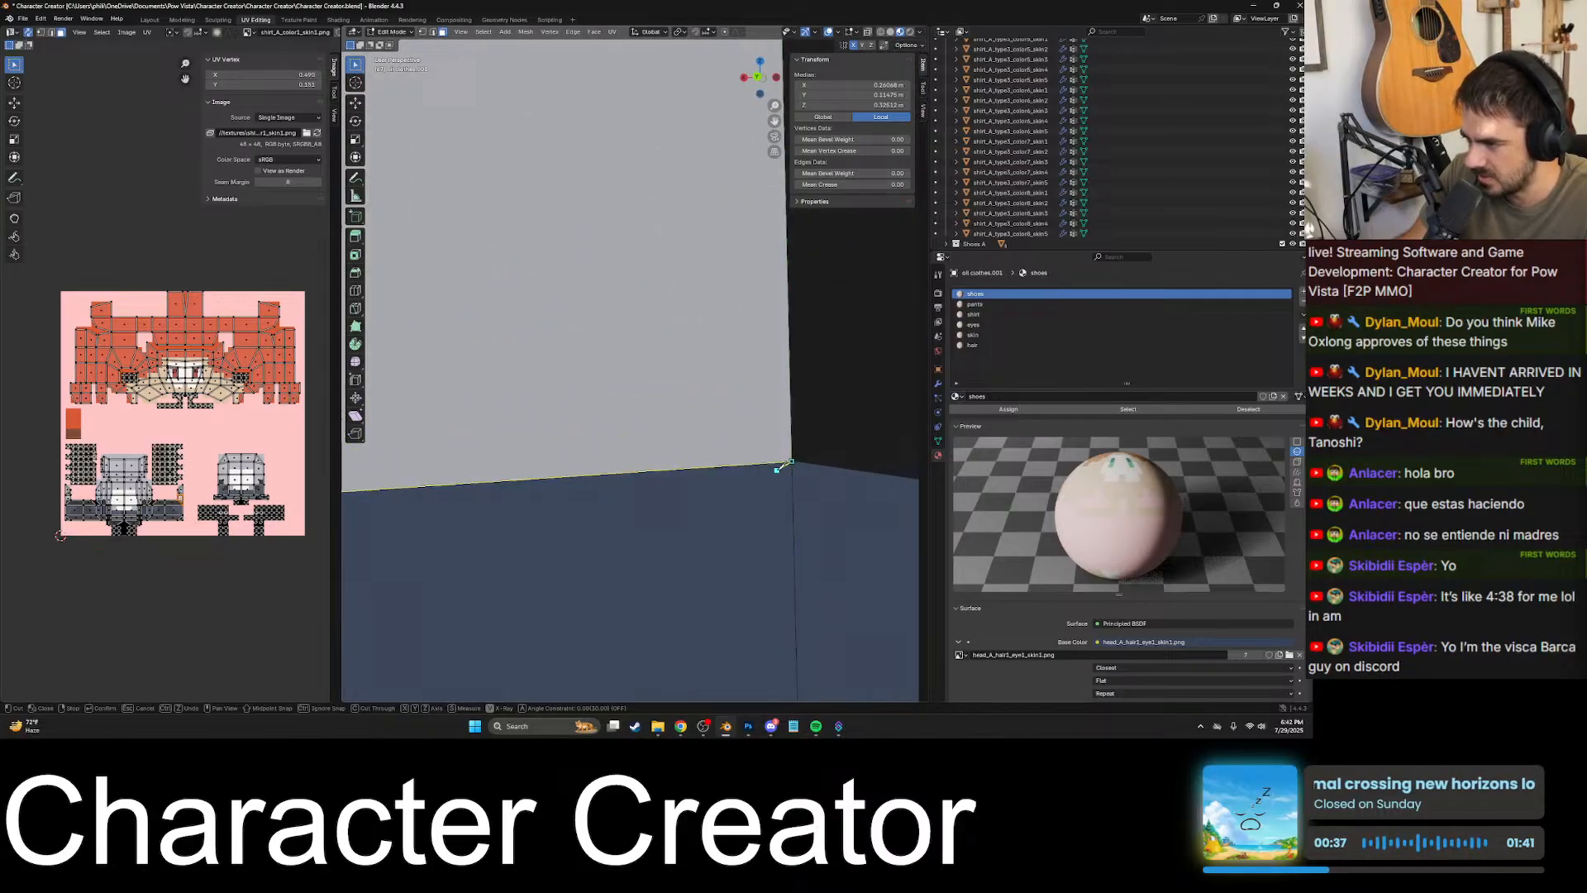
pyautogui.scroll(-10, 777, 454)
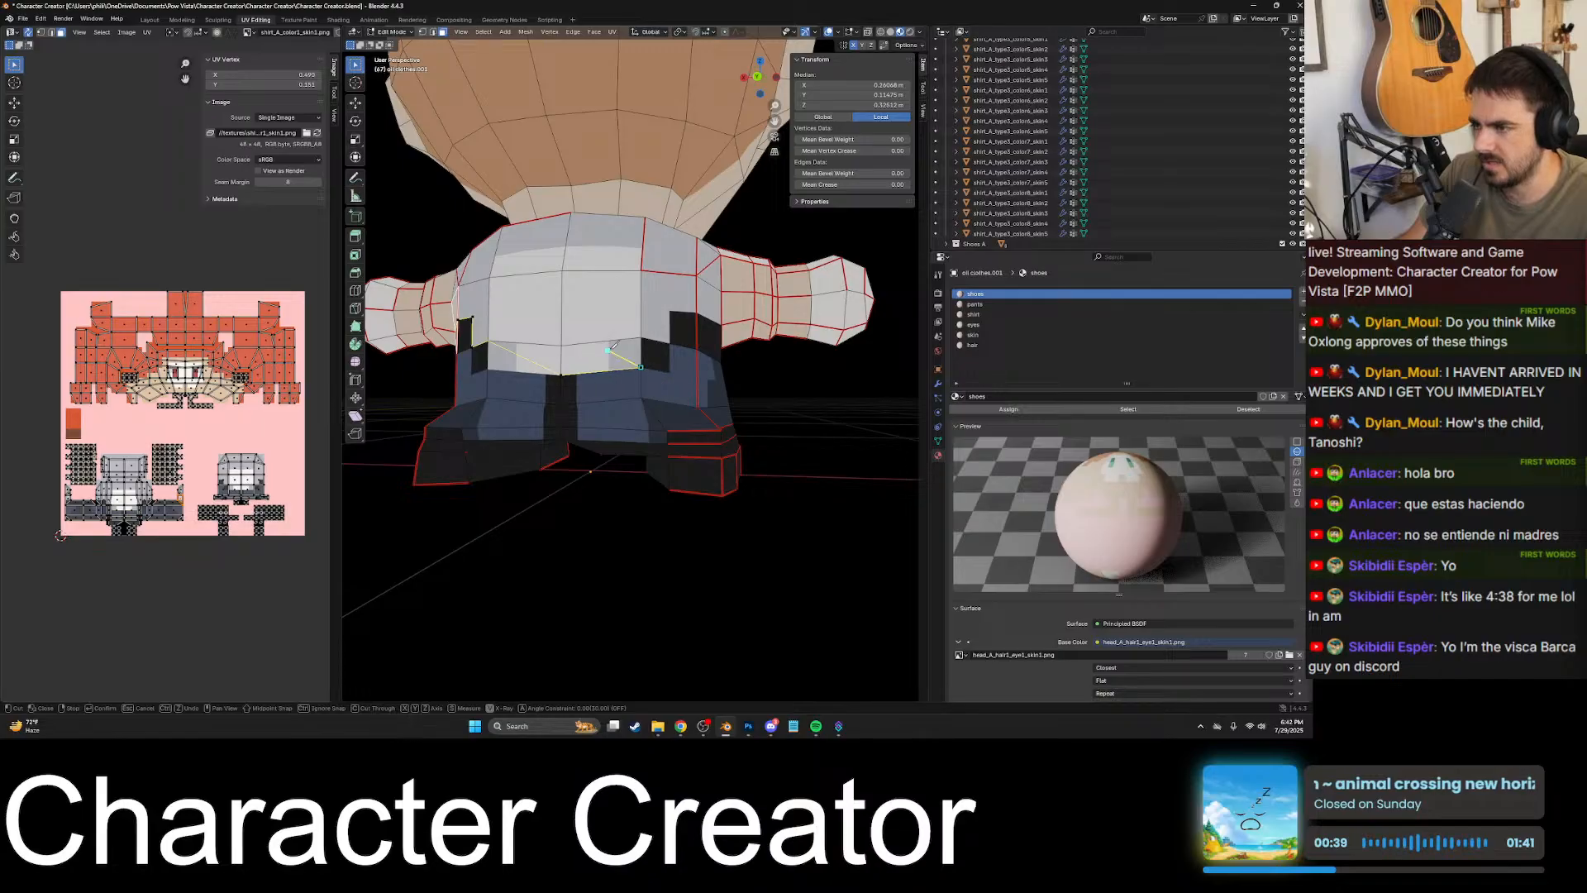
pyautogui.scroll(6, 613, 347)
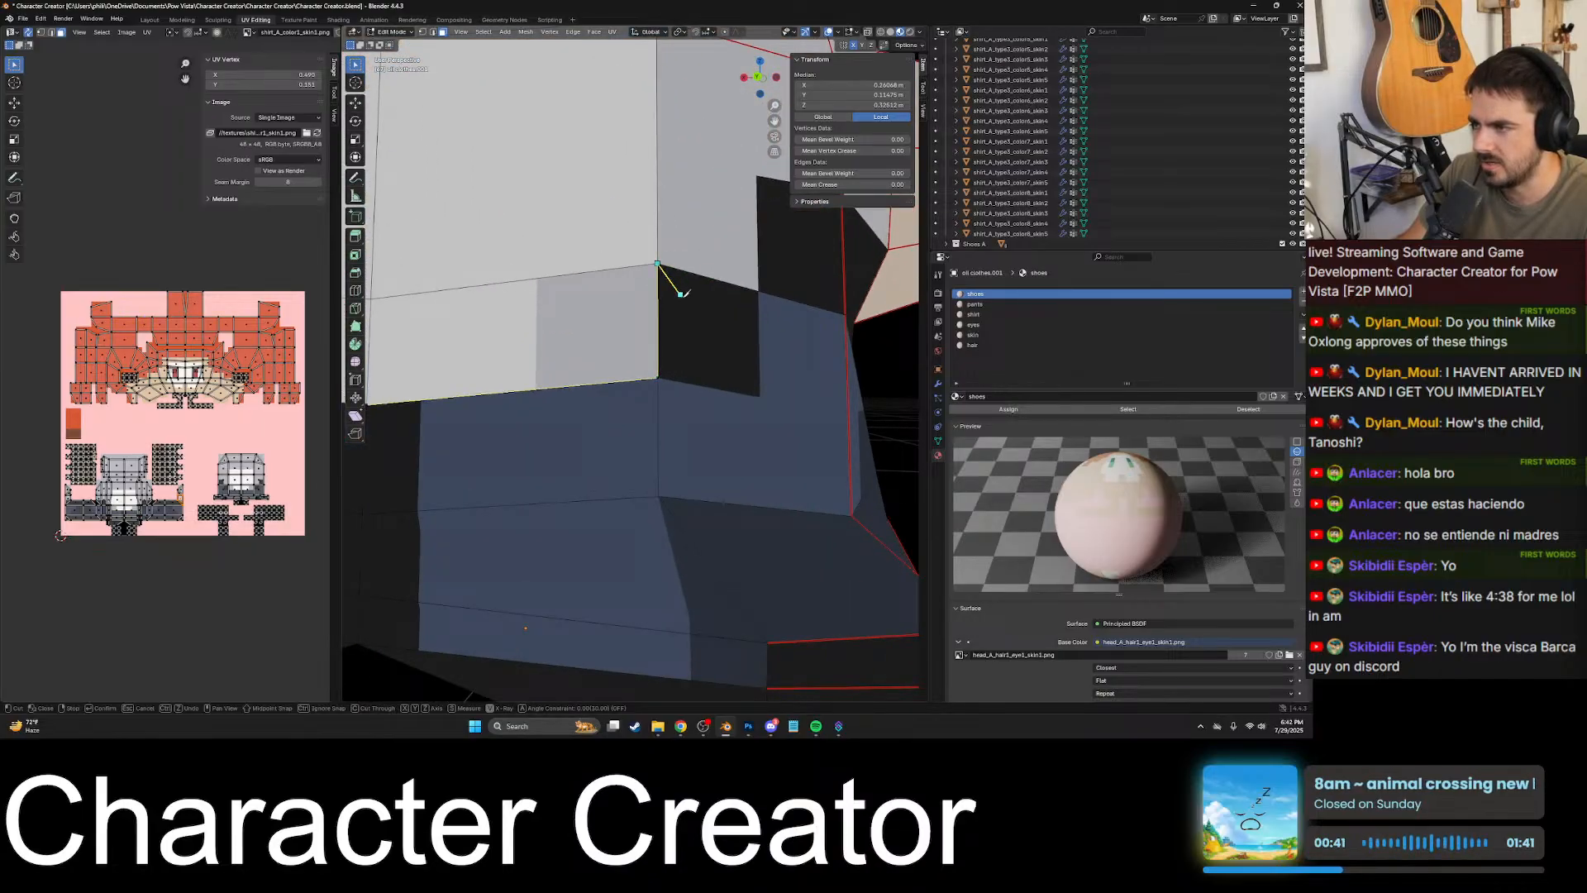
pyautogui.scroll(-6, 686, 293)
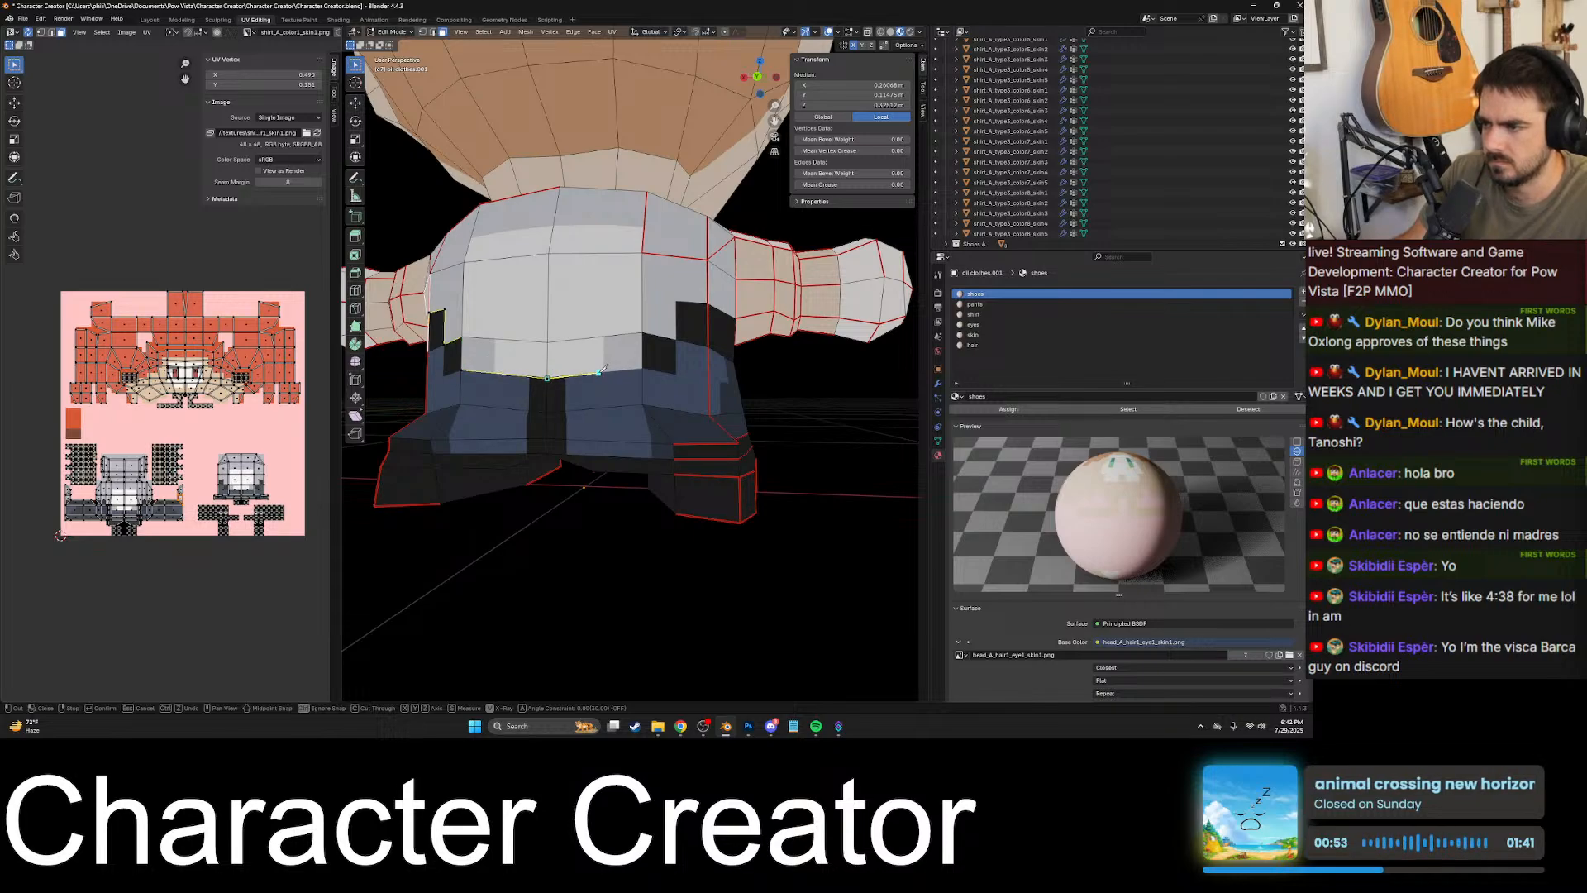
pyautogui.scroll(8, 483, 363)
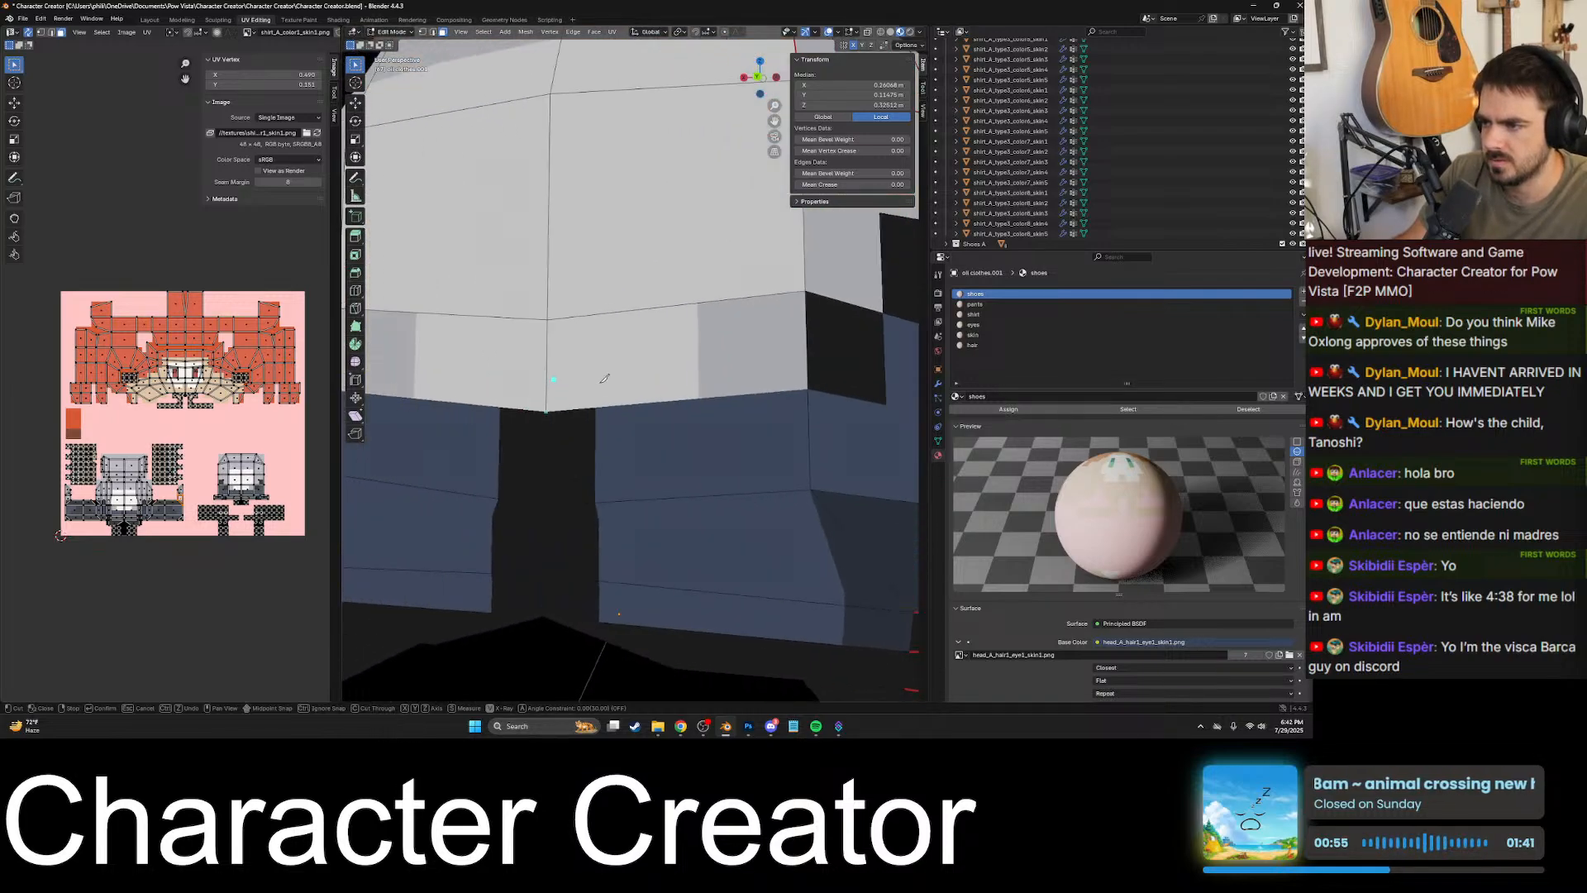
# - Cut down the lower black block's inner vertical edge from its upper corner to the waistline corner
pyautogui.scroll(4, 589, 397)
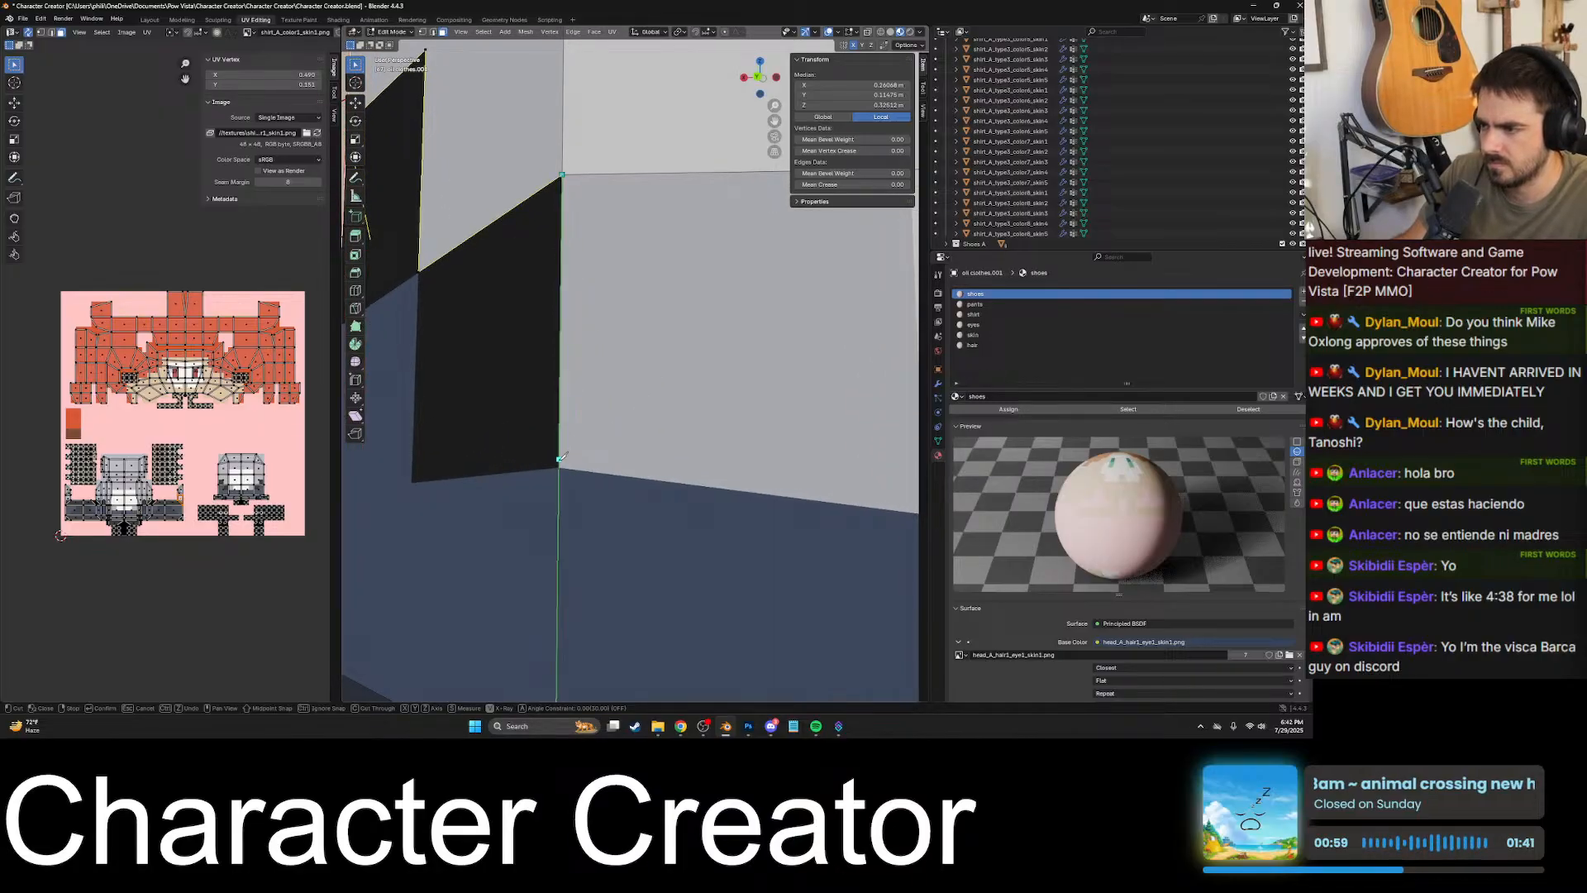
pyautogui.scroll(2, 560, 464)
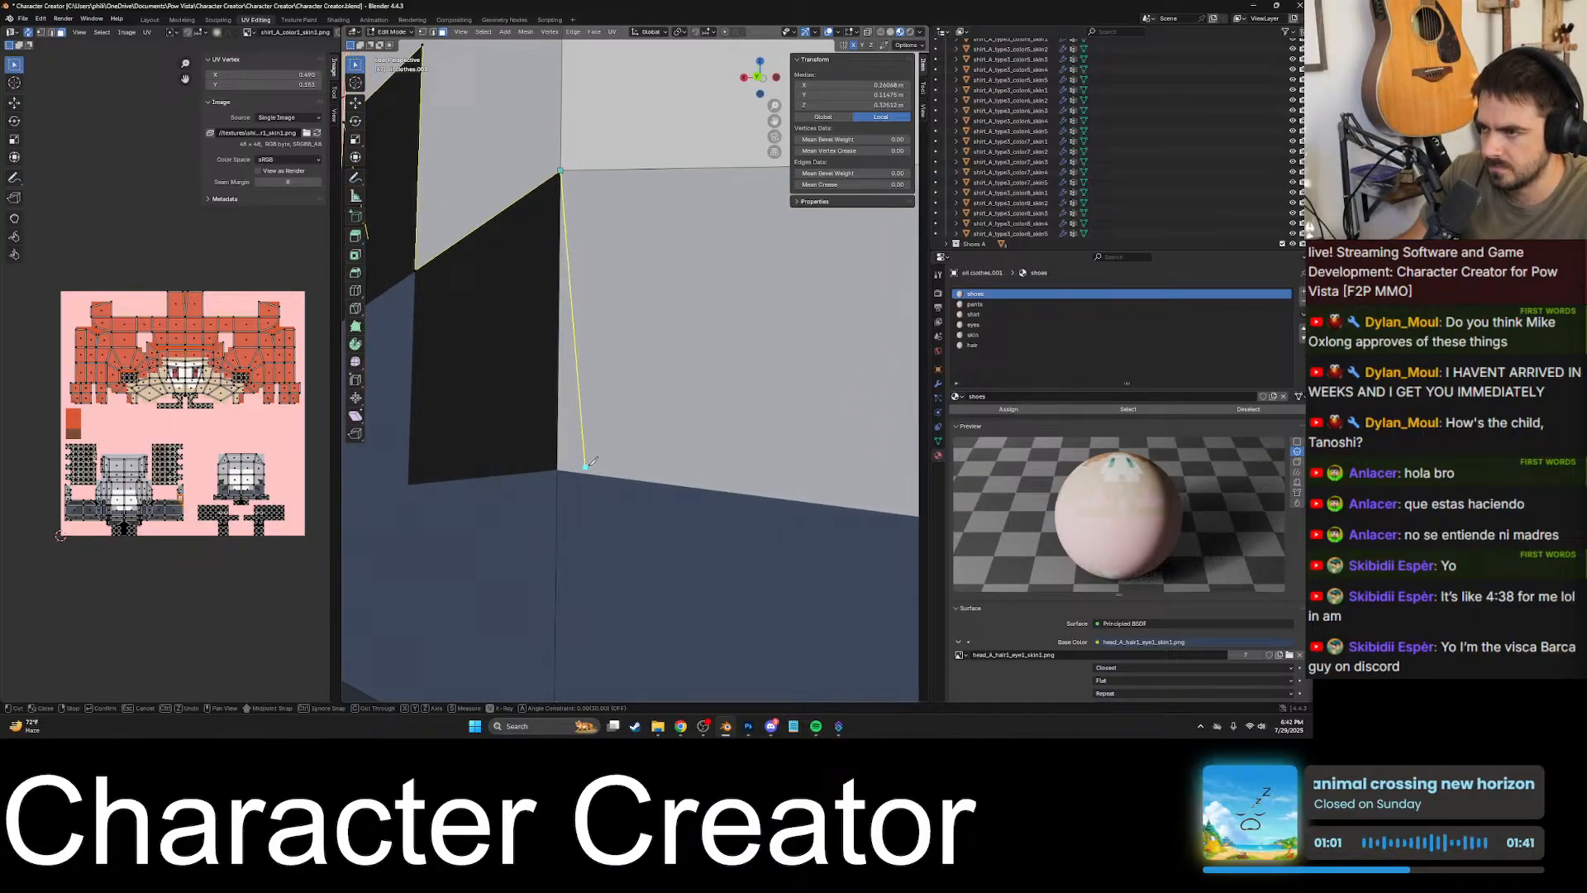
pyautogui.keyDown('shift'); pyautogui.moveTo(587, 465); pyautogui.dragTo(824, 316, button='middle'); pyautogui.keyUp('shift')
pyautogui.moveTo(589, 460); pyautogui.dragTo(624, 451, button='middle')
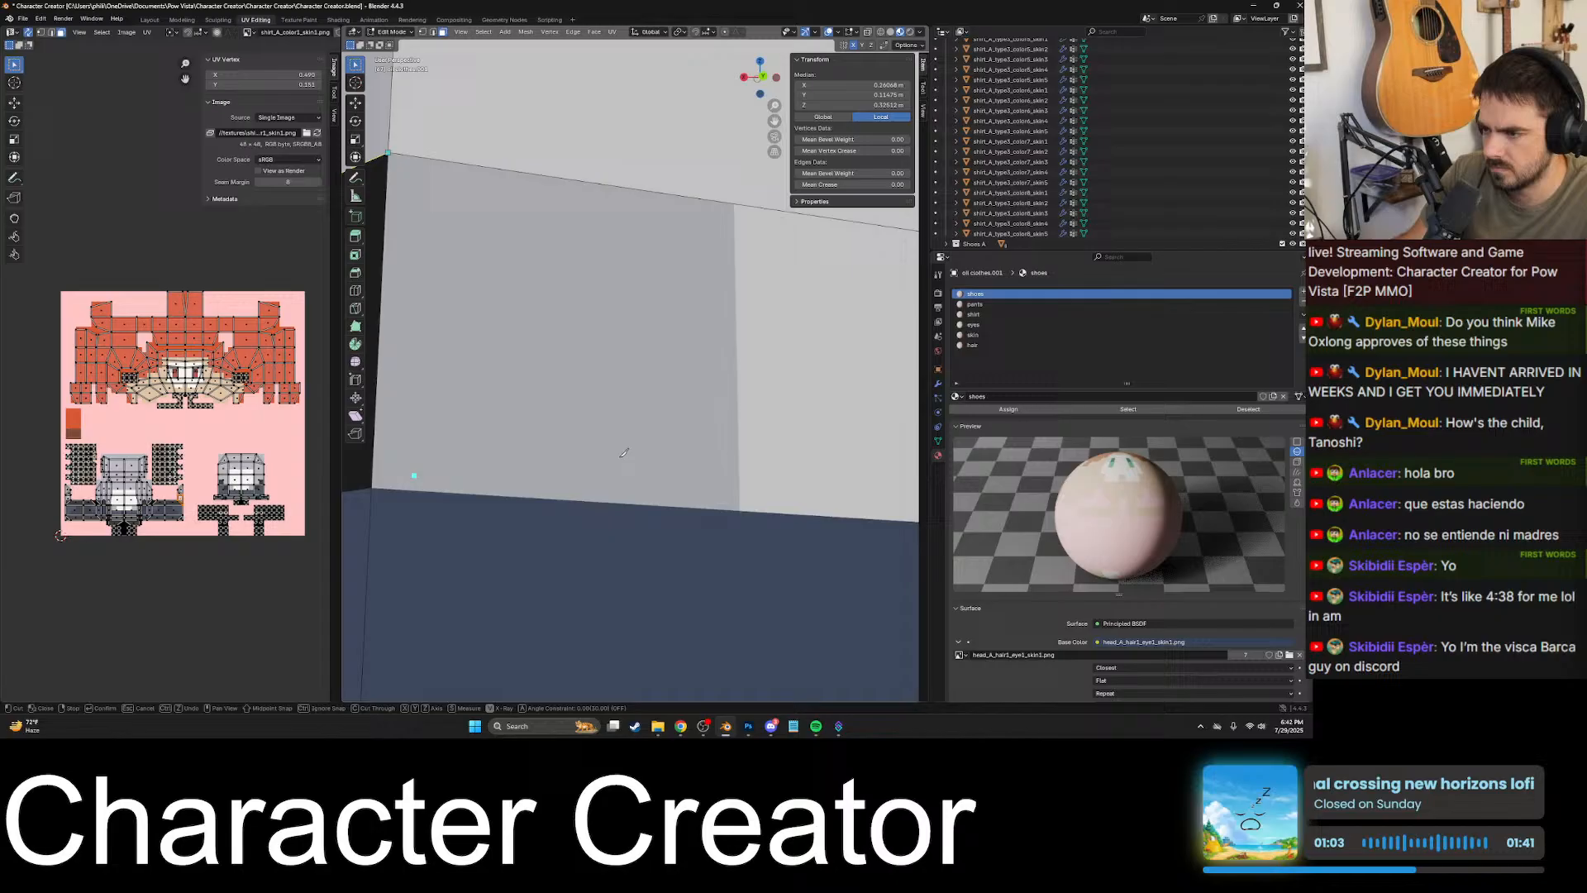
pyautogui.click(372, 487)
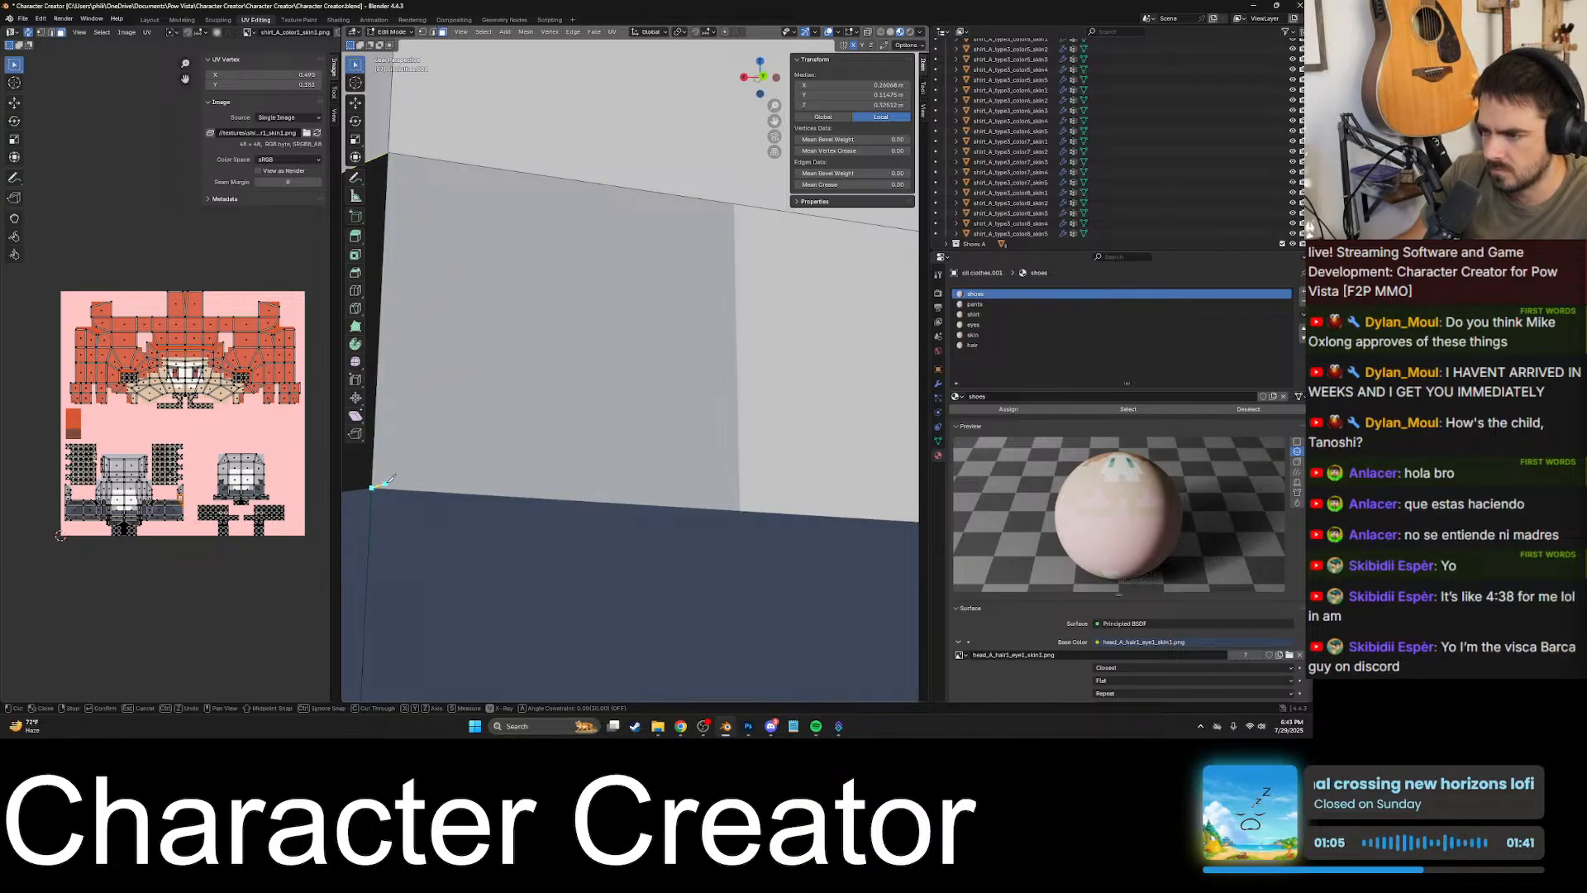
# - Continue the knife cut along the shirt and pants border to the vertex at the back centre
pyautogui.scroll(-4, 417, 475)
pyautogui.scroll(3, 649, 444)
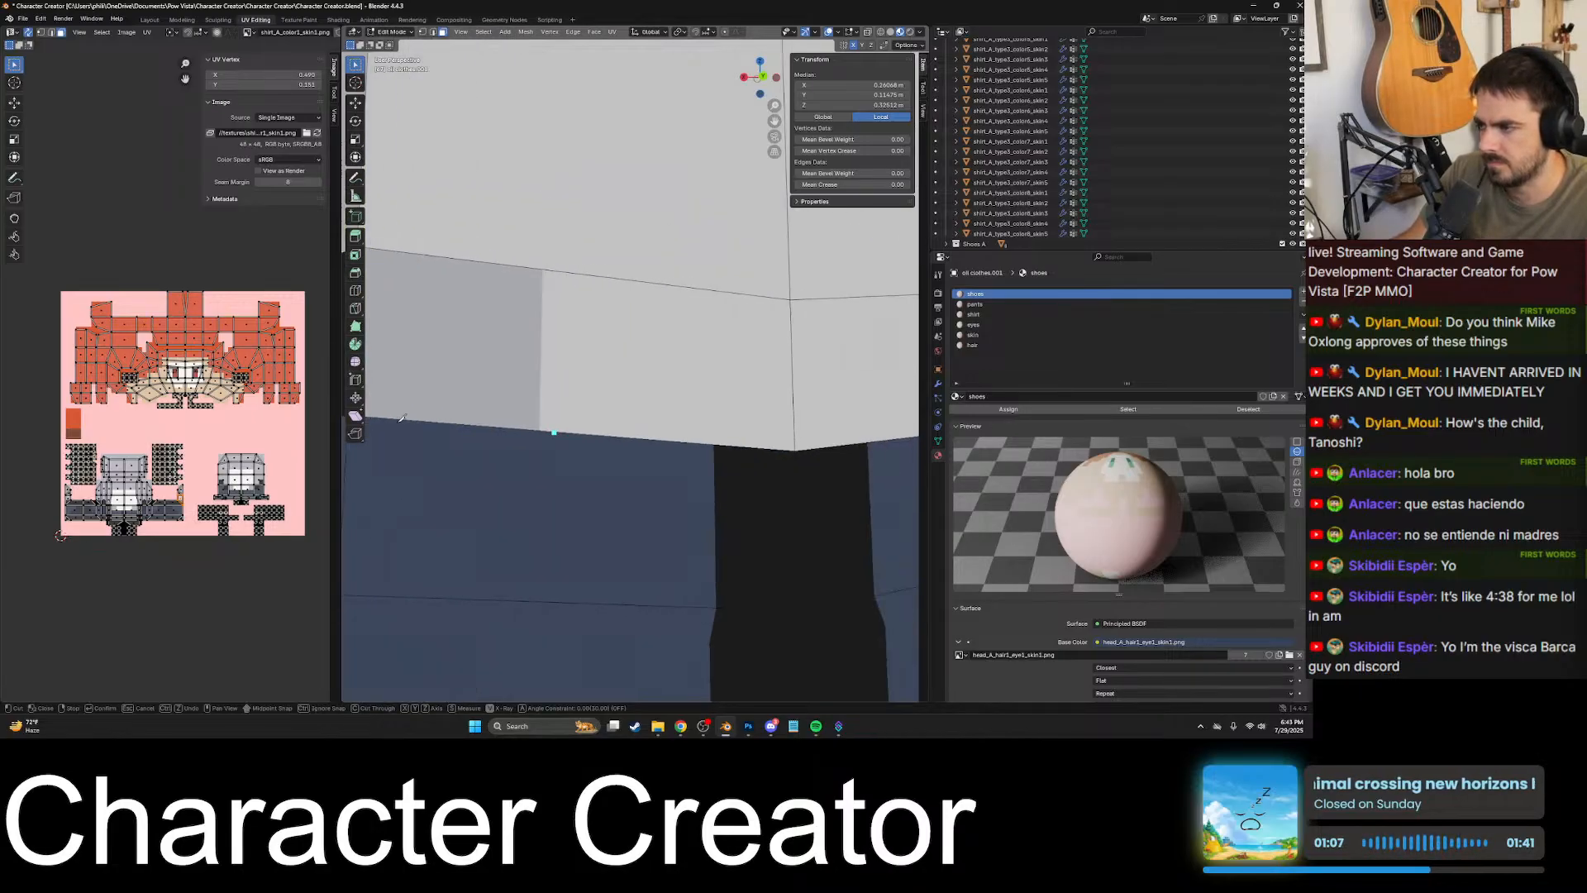
pyautogui.keyDown('shift'); pyautogui.moveTo(819, 496); pyautogui.dragTo(716, 468, button='middle'); pyautogui.keyUp('shift')
pyautogui.scroll(4, 660, 486)
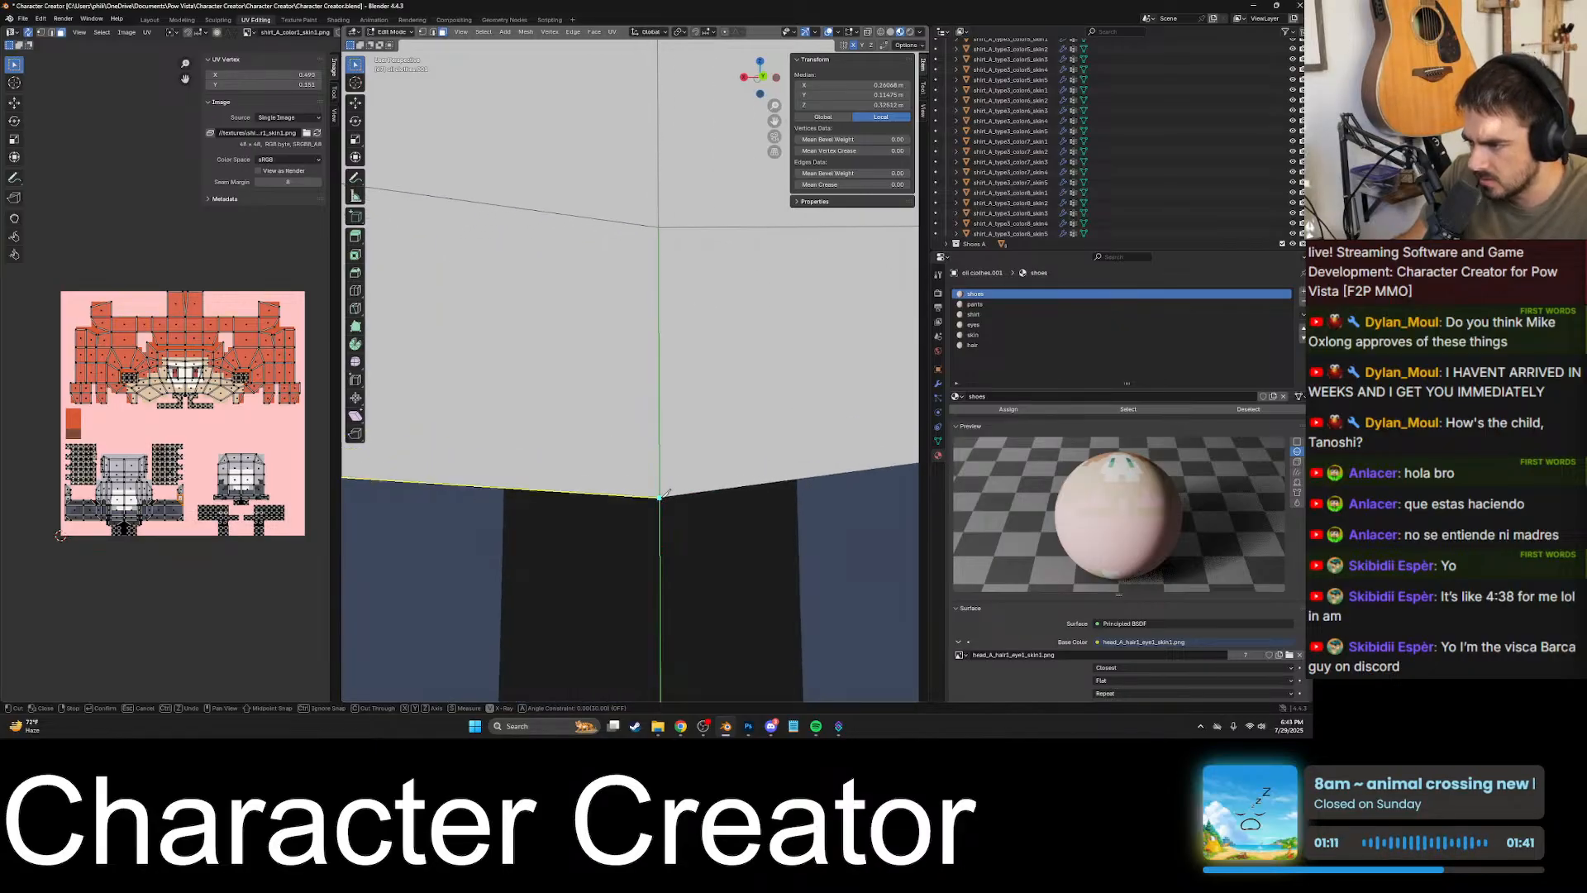
pyautogui.click(660, 496)
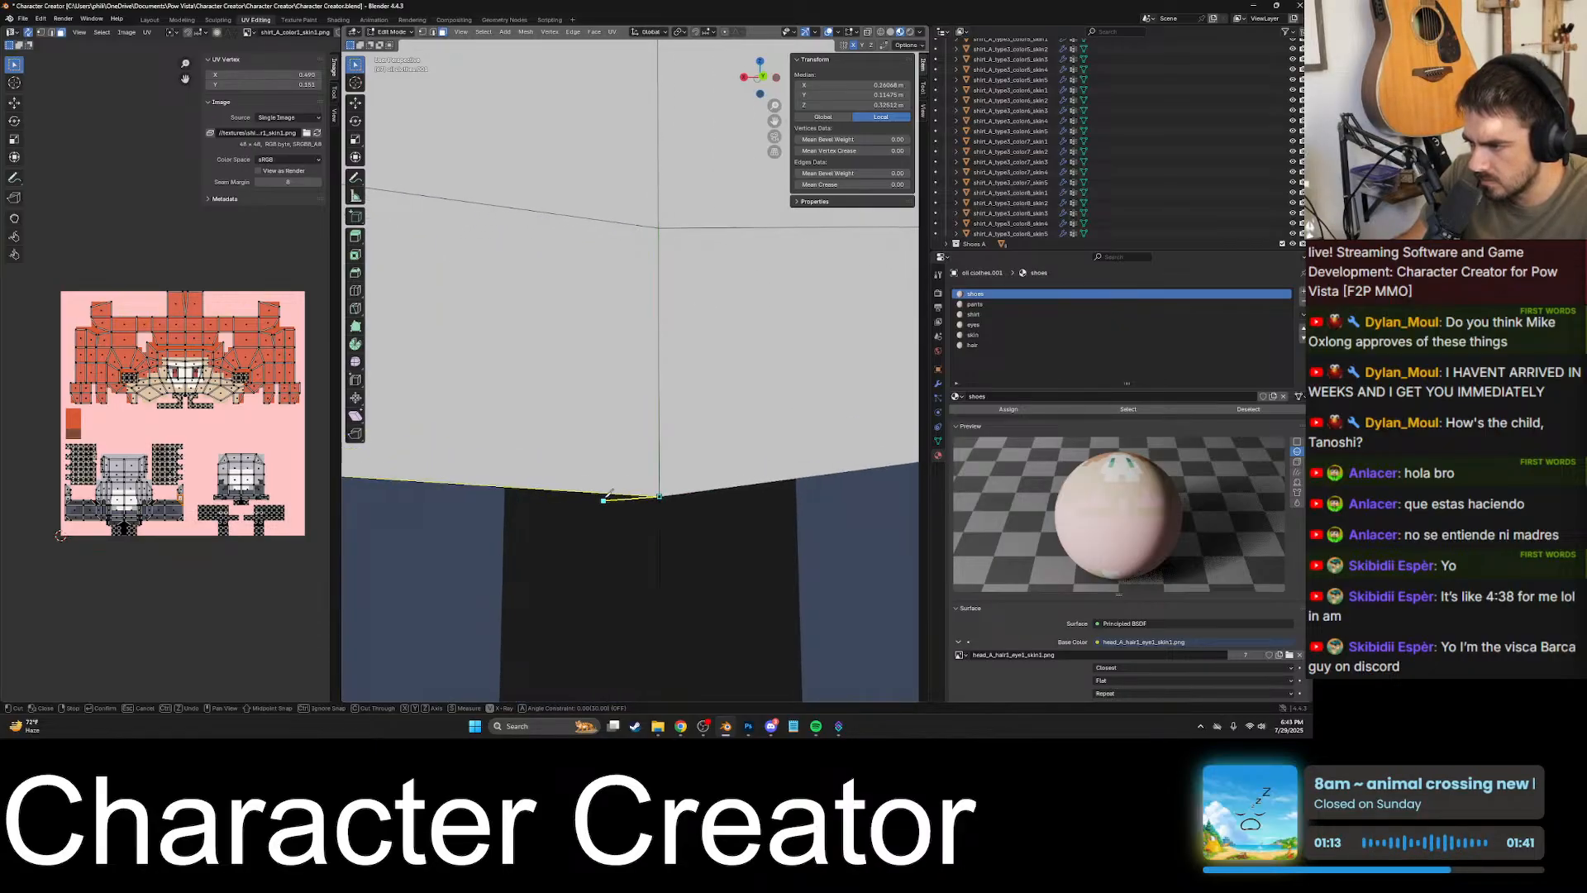
# - Extend the knife cut along the waistline to the opposite black block and up to its upper corner, and apply the cut
pyautogui.scroll(-5, 612, 463)
pyautogui.moveTo(569, 444); pyautogui.dragTo(652, 373, button='middle')
pyautogui.scroll(6, 607, 409)
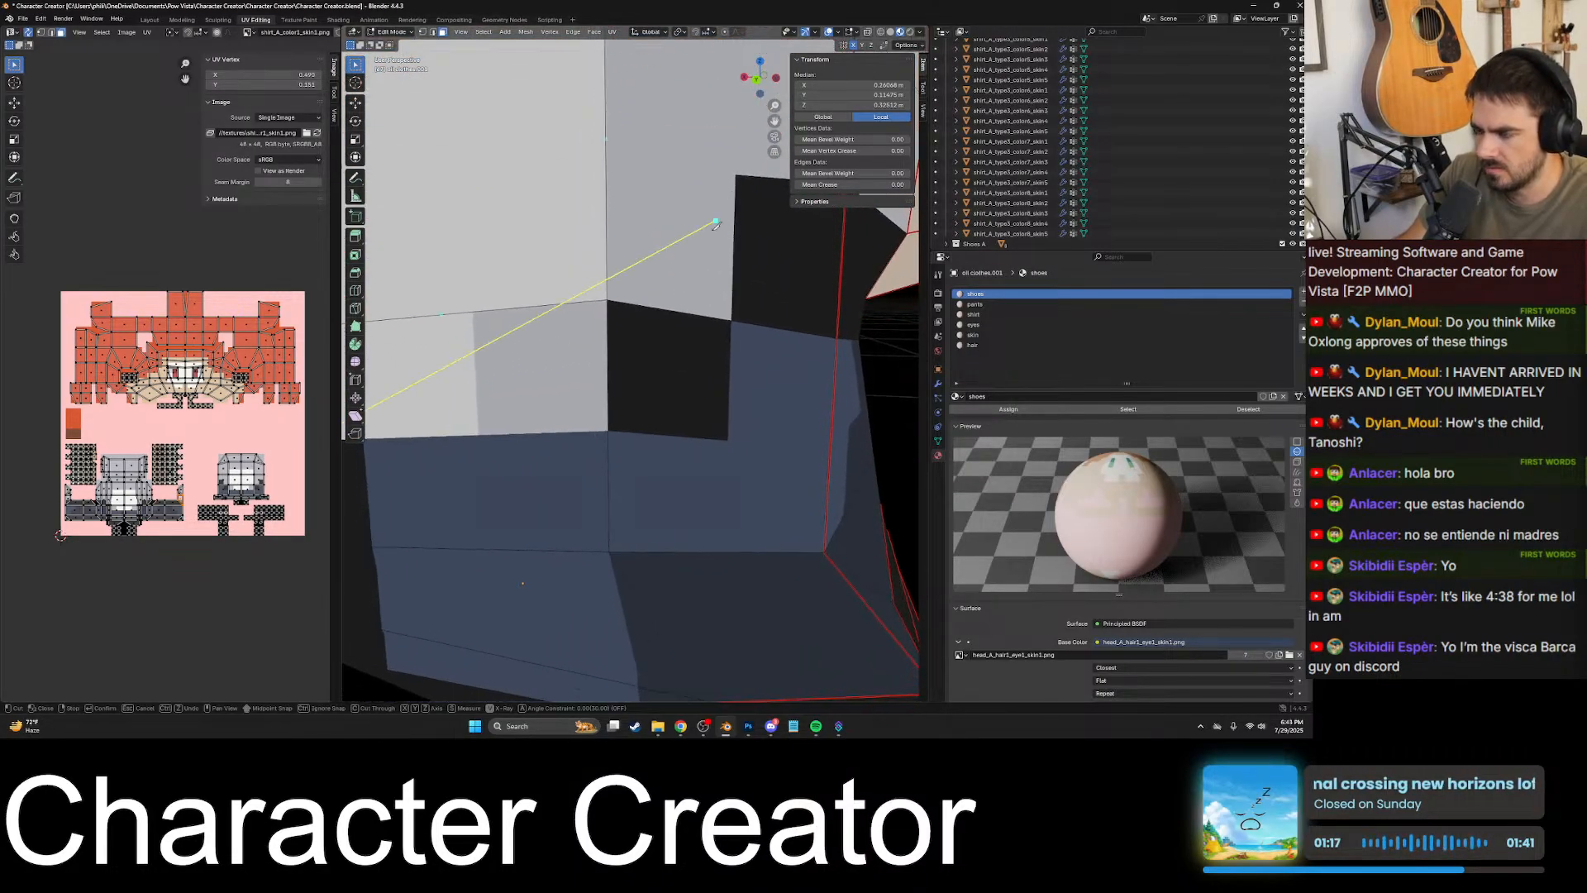
pyautogui.keyDown('shift'); pyautogui.moveTo(674, 255); pyautogui.dragTo(691, 225, button='middle'); pyautogui.keyUp('shift')
pyautogui.scroll(1, 627, 366)
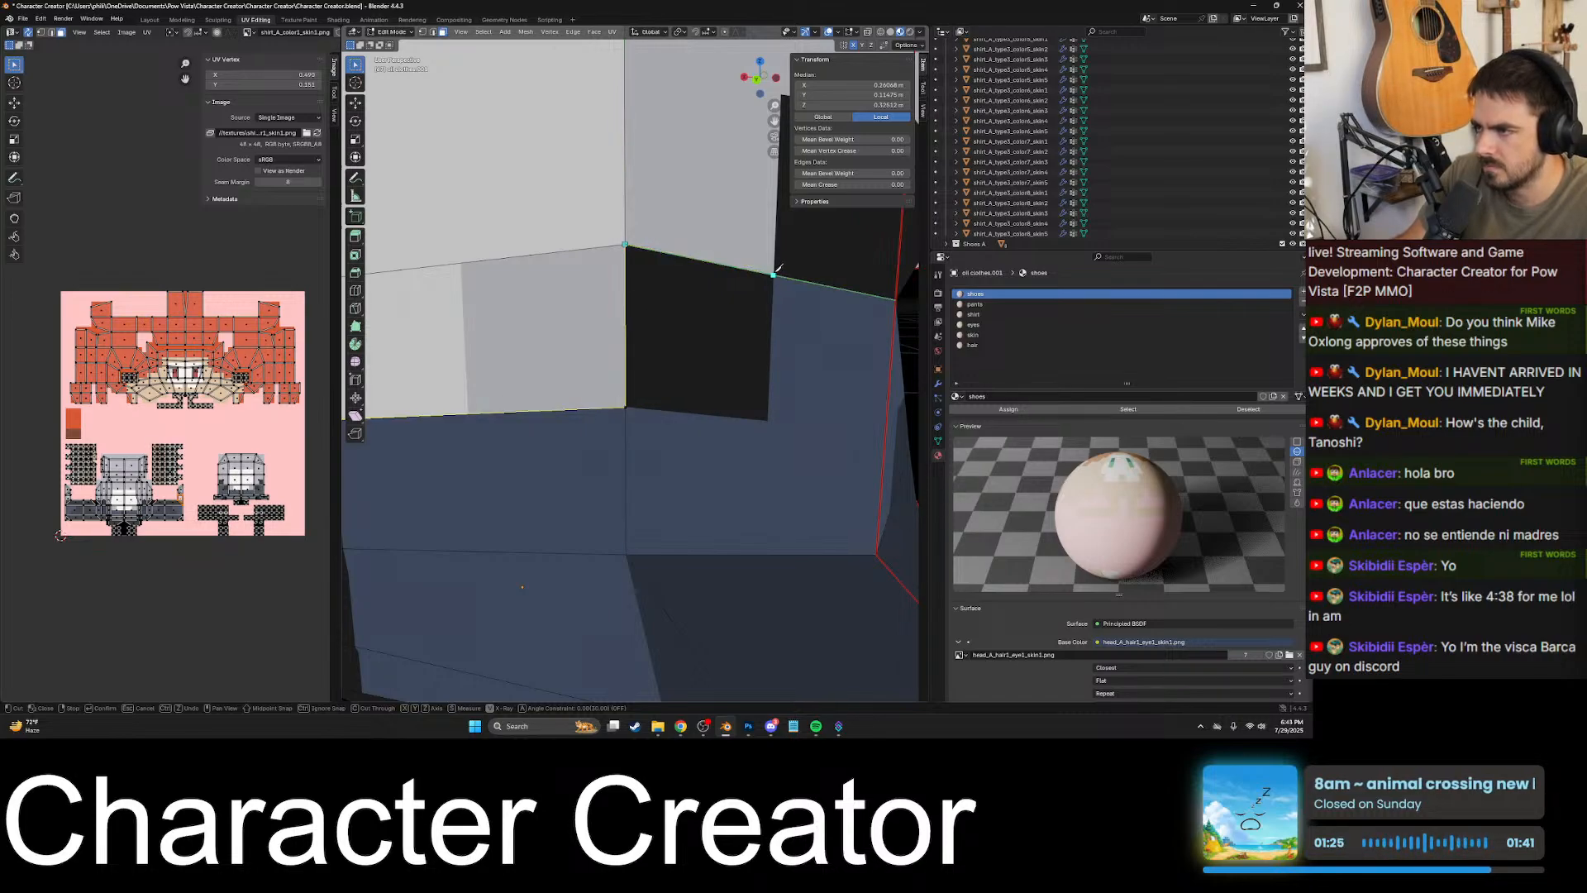
pyautogui.keyDown('shift'); pyautogui.moveTo(732, 307); pyautogui.dragTo(538, 365, button='middle'); pyautogui.keyUp('shift')
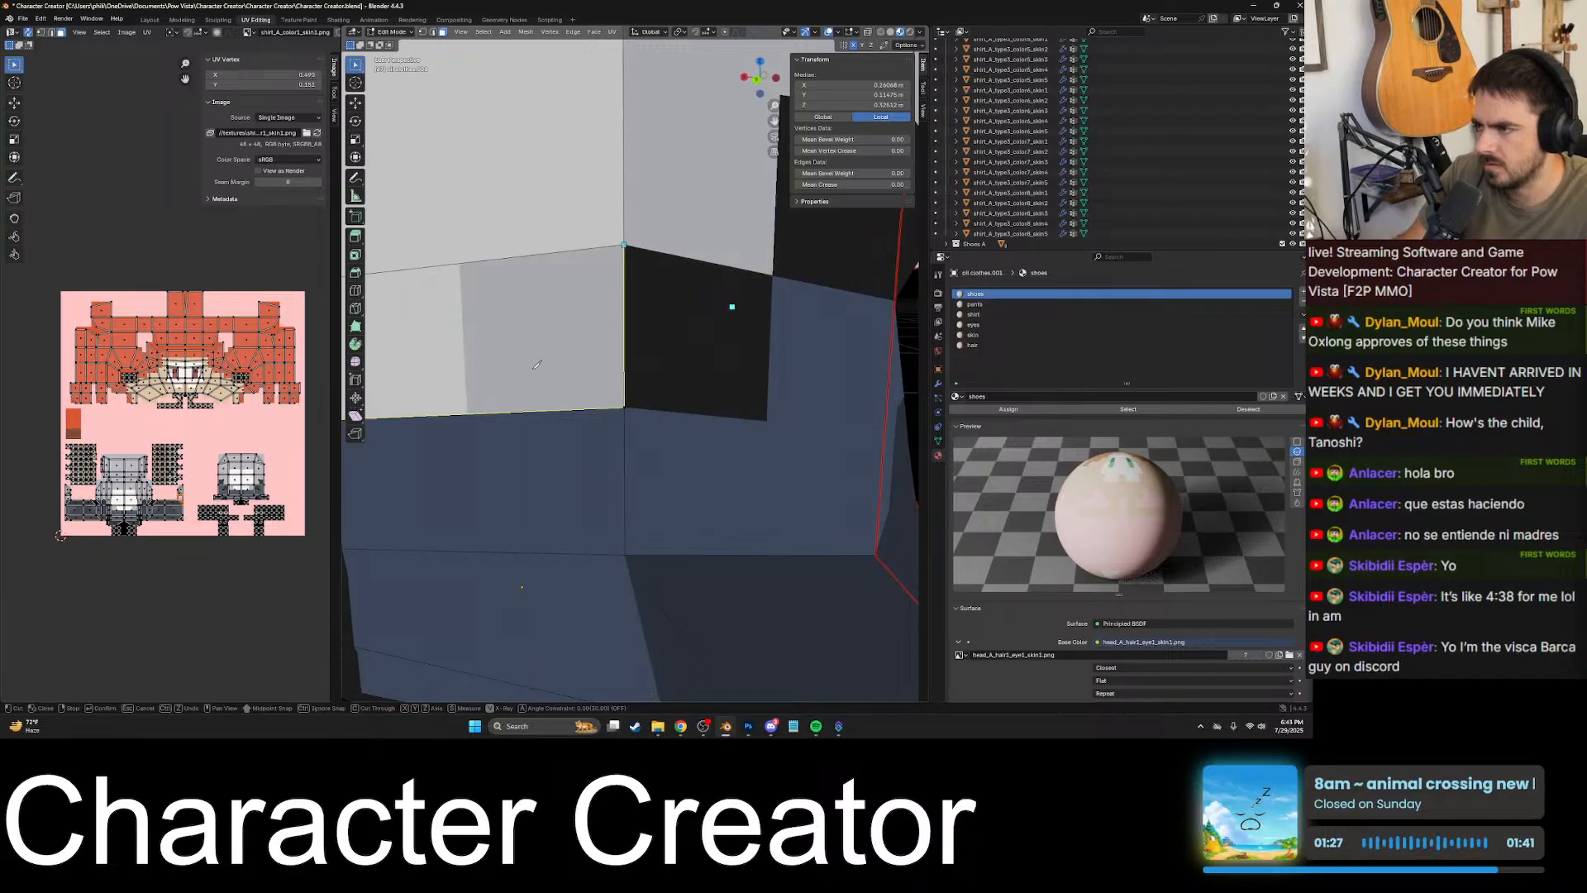
pyautogui.moveTo(692, 344); pyautogui.dragTo(663, 346, button='middle')
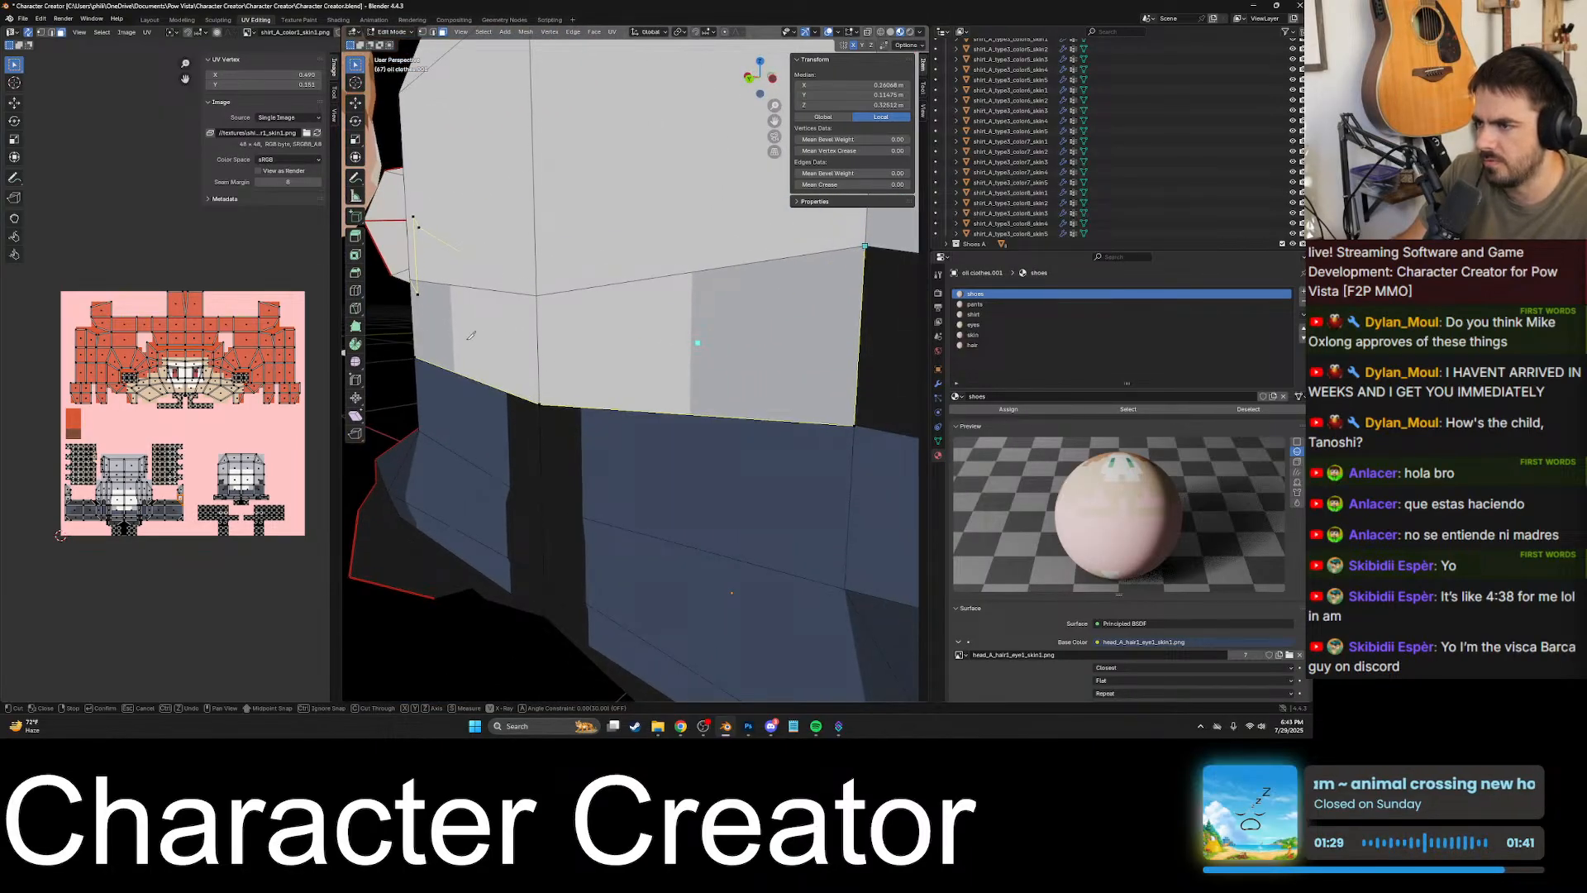
pyautogui.scroll(-6, 663, 346)
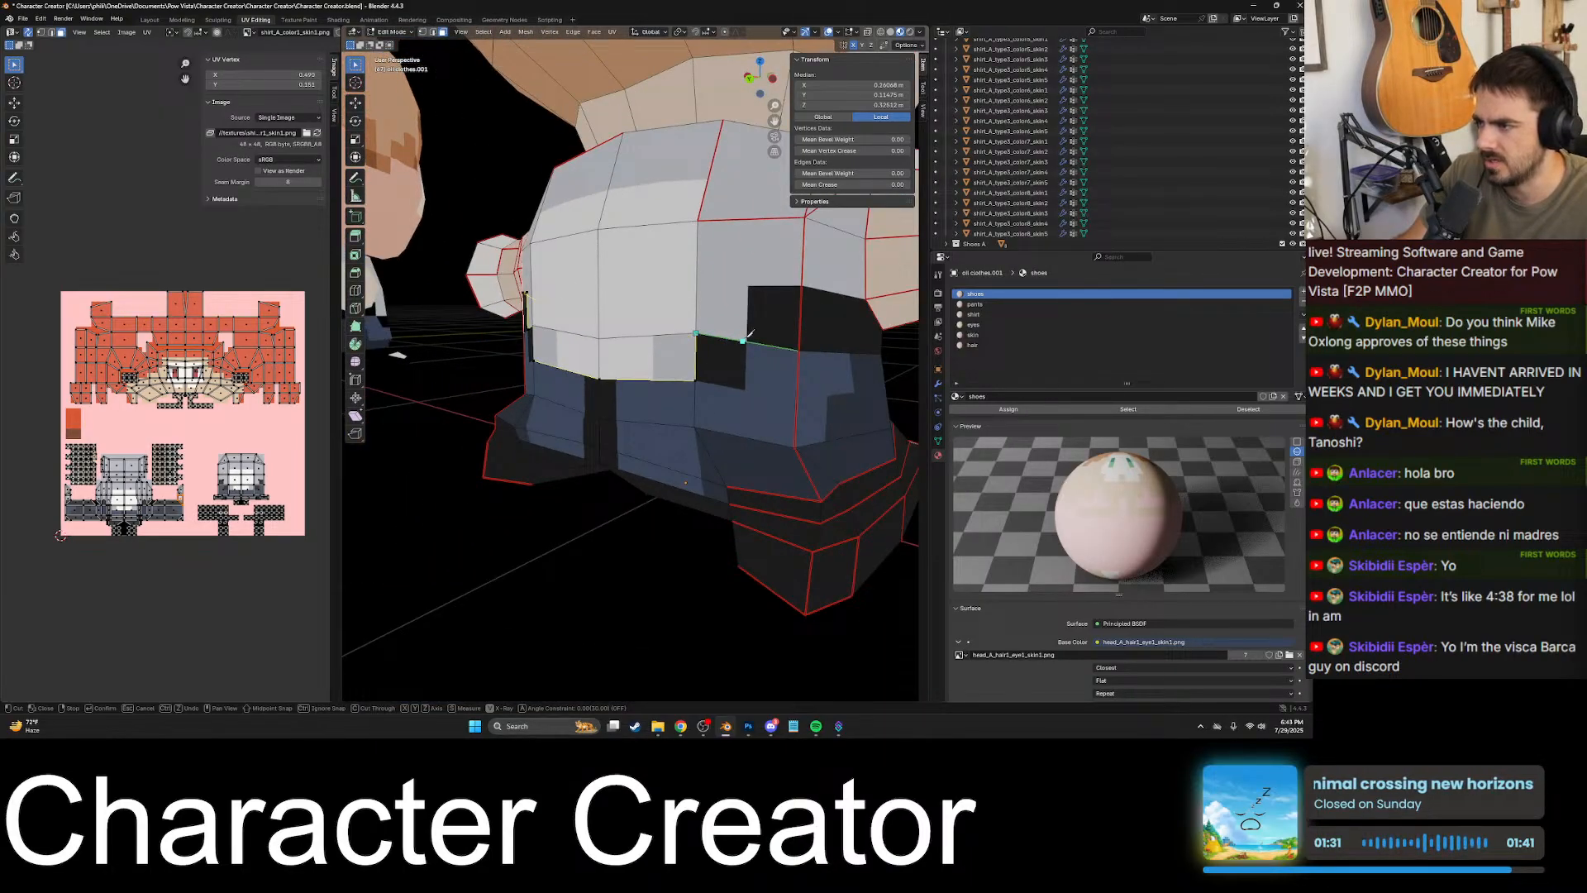
pyautogui.scroll(2, 750, 332)
pyautogui.press('Return')
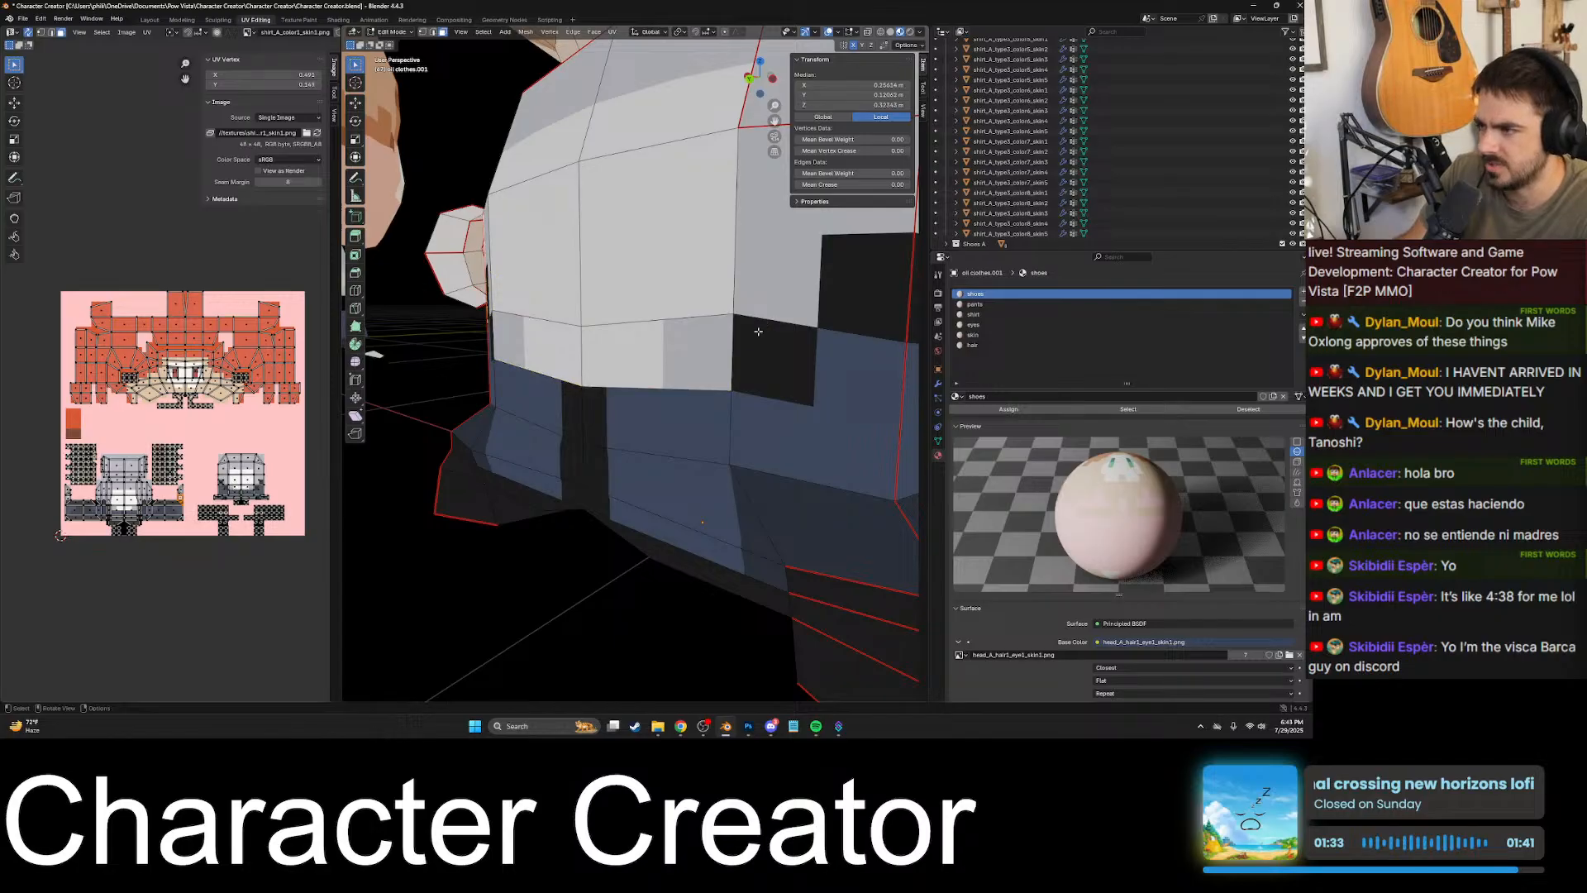
# - Check the newly cut faces by selecting several along the back waist and framing the black patch face beside the side seam
pyautogui.moveTo(654, 336); pyautogui.dragTo(721, 341, button='middle')
pyautogui.scroll(2, 661, 343)
pyautogui.click(634, 348)
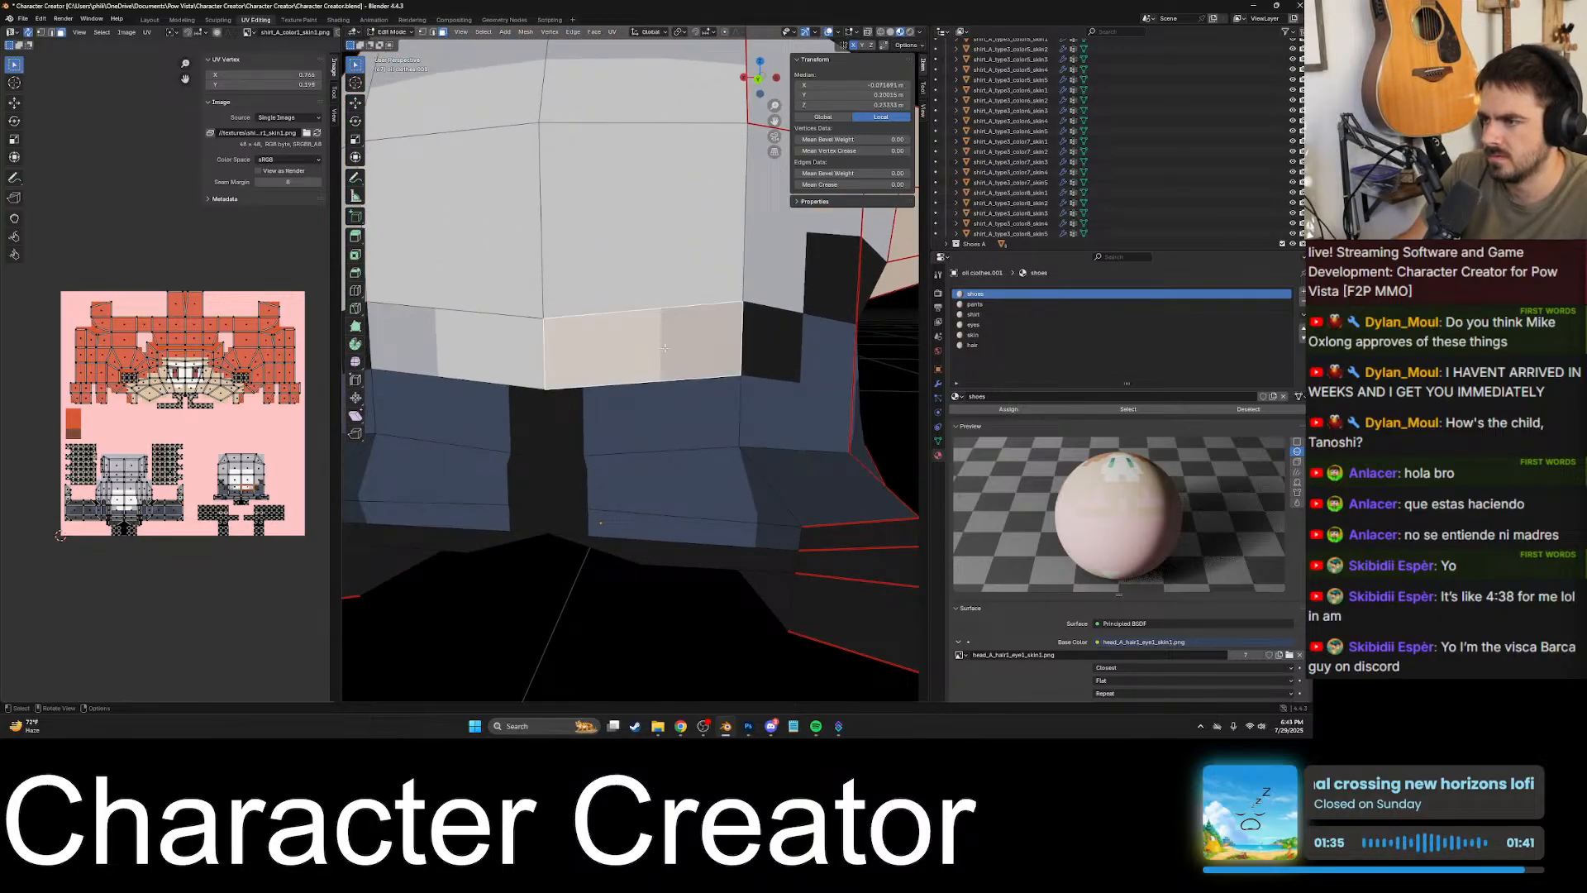
pyautogui.scroll(-6, 634, 349)
pyautogui.click(531, 351)
pyautogui.click(517, 329)
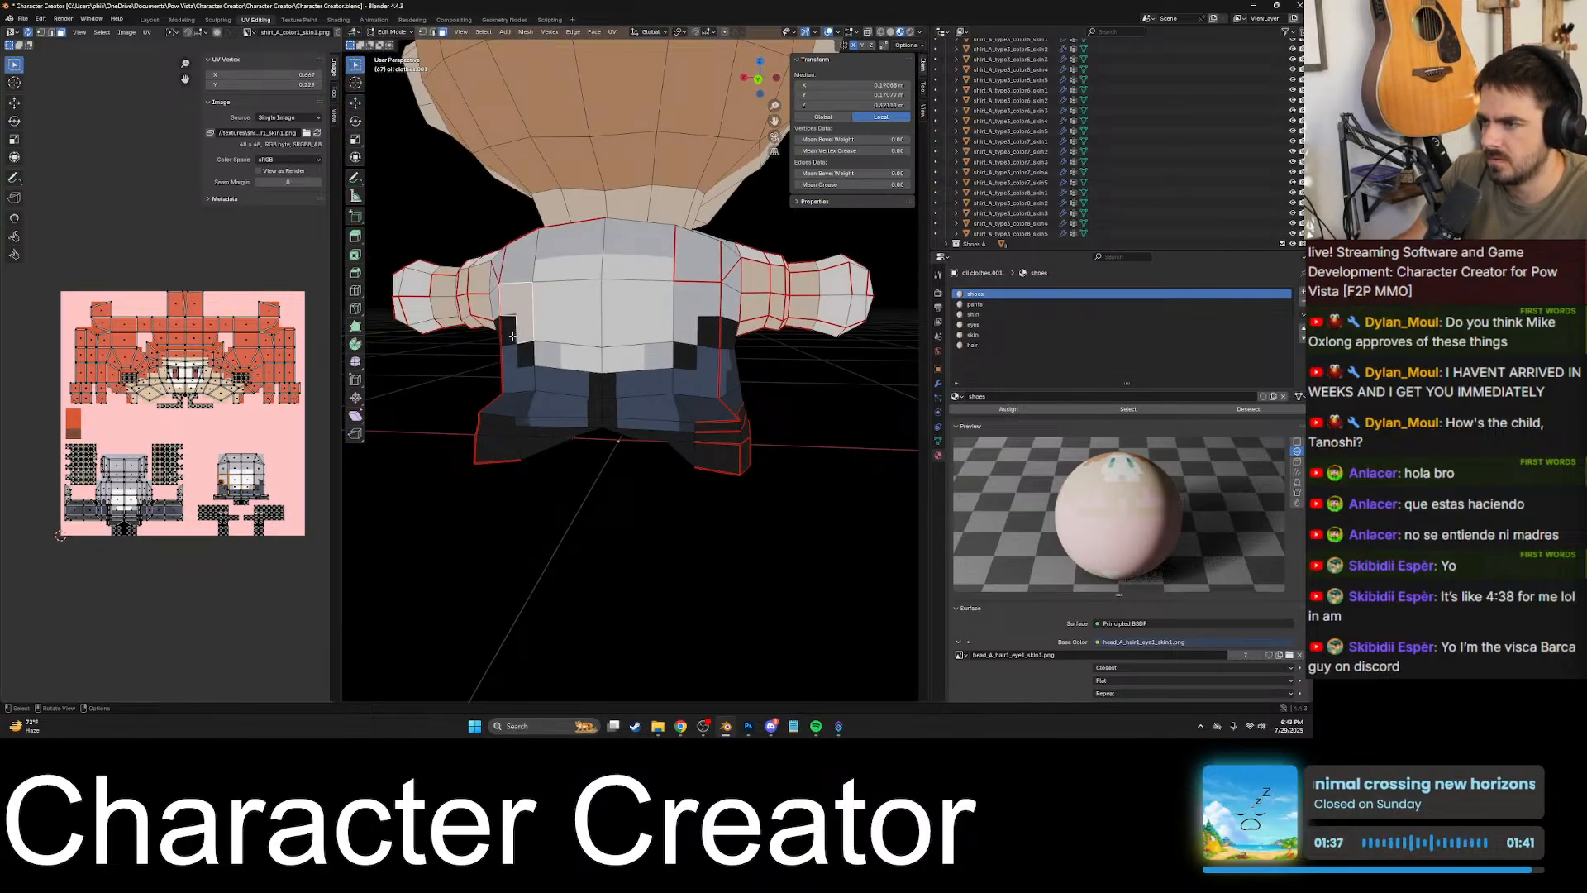
pyautogui.click(510, 332)
pyautogui.press('KP_Decimal')
pyautogui.moveTo(677, 296); pyautogui.dragTo(705, 302, button='middle')
pyautogui.scroll(-5, 705, 302)
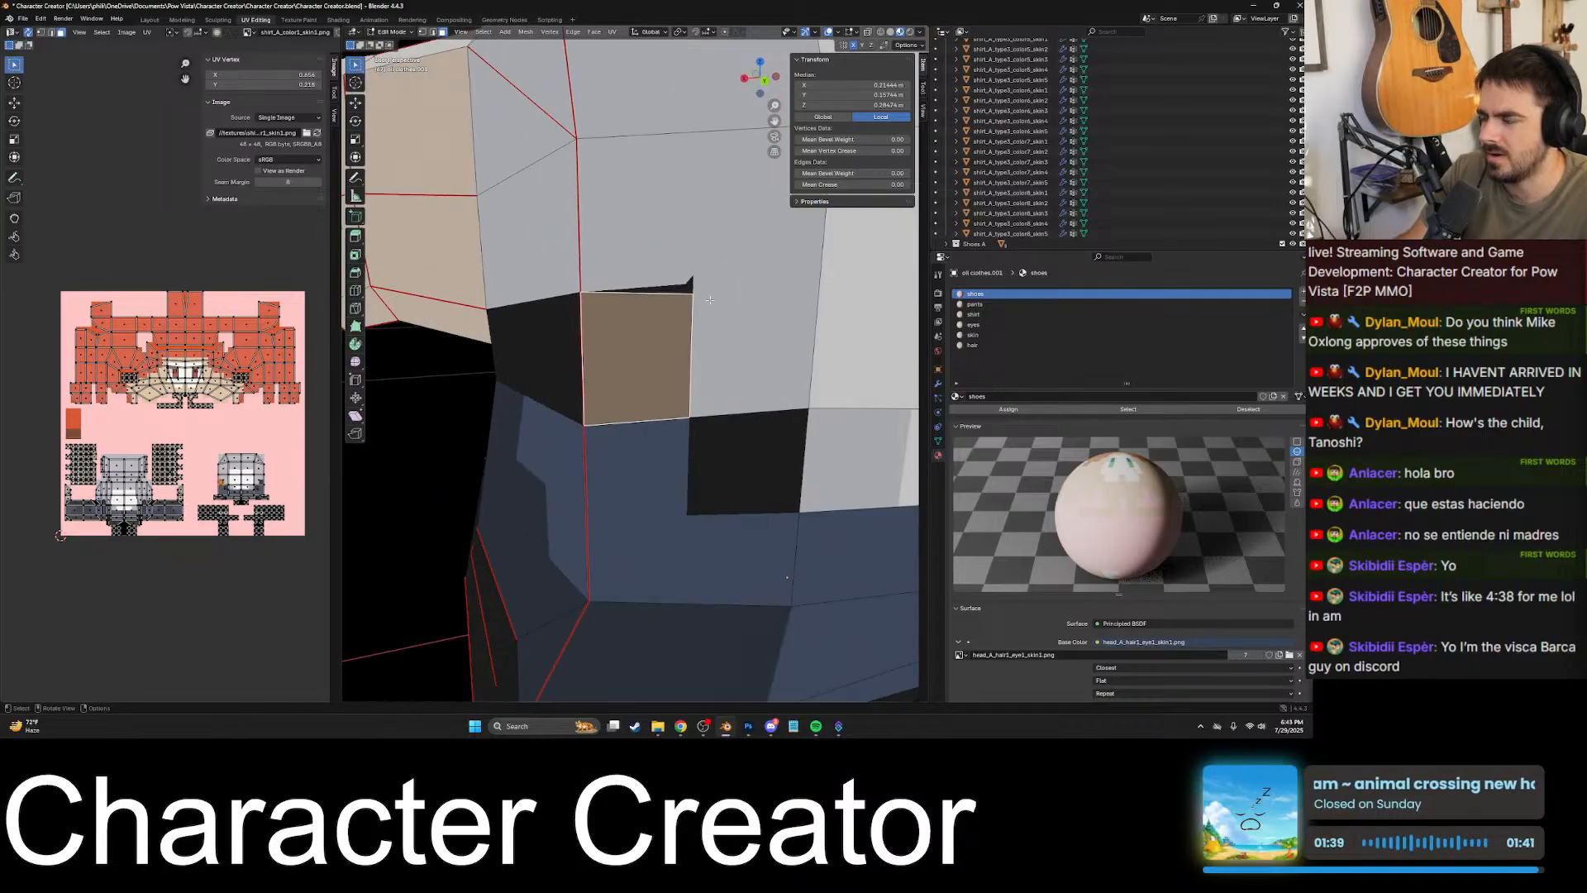
# - Step back and forth through the edit history to compare the black patch's texture before and after the knife cut
pyautogui.hotkey('ctrl', 'z')
pyautogui.hotkey('ctrl', 'z')
pyautogui.hotkey('ctrl', 'z')
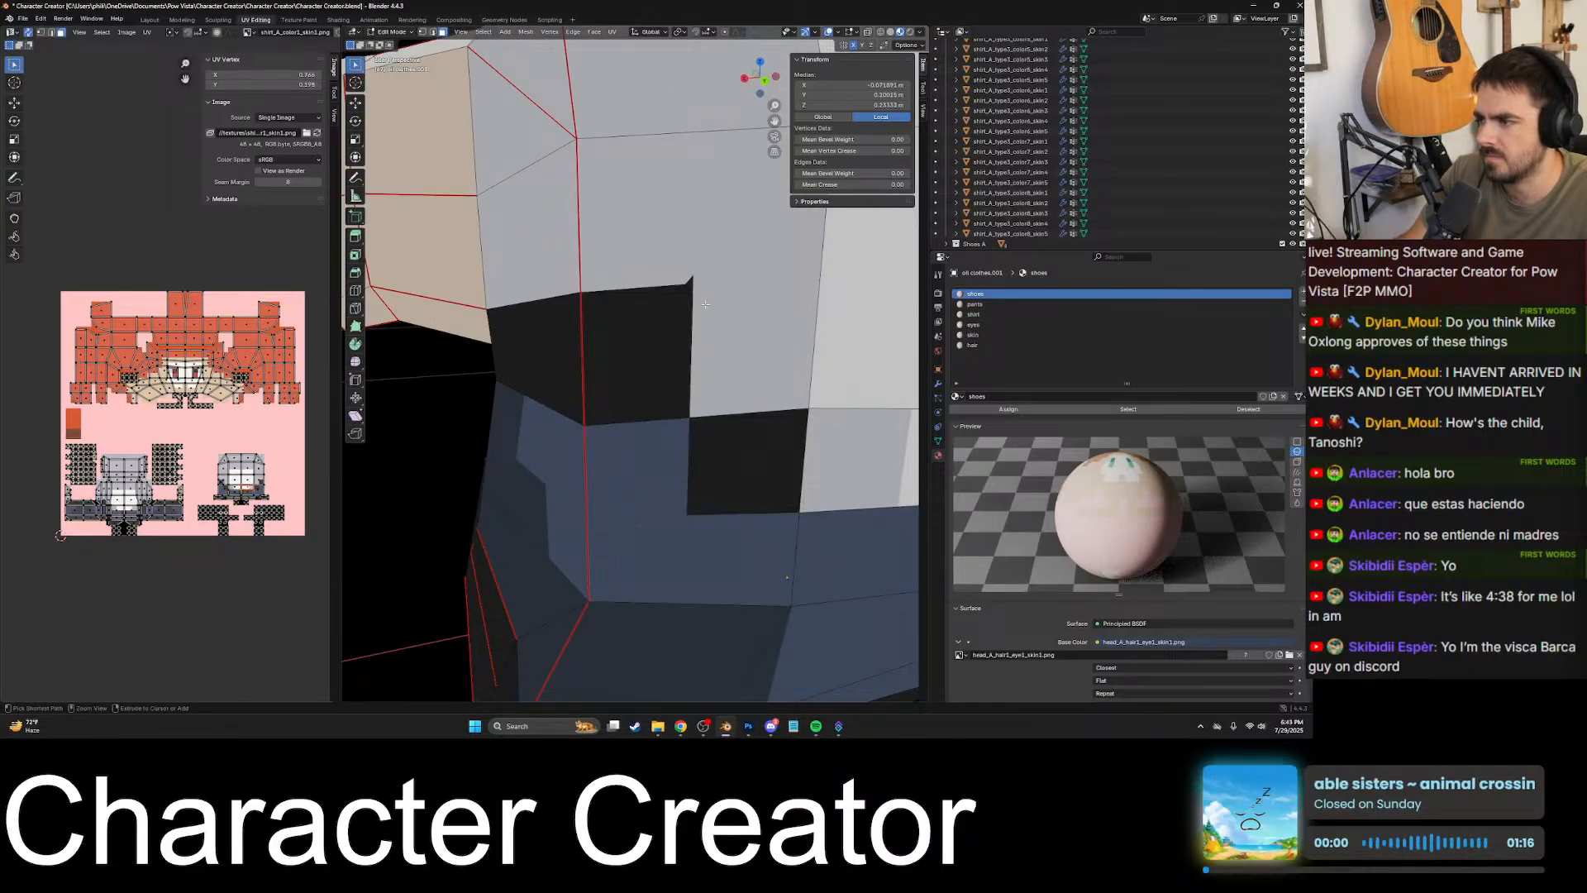
pyautogui.hotkey('ctrl', 'z')
pyautogui.hotkey('ctrl', 'z')
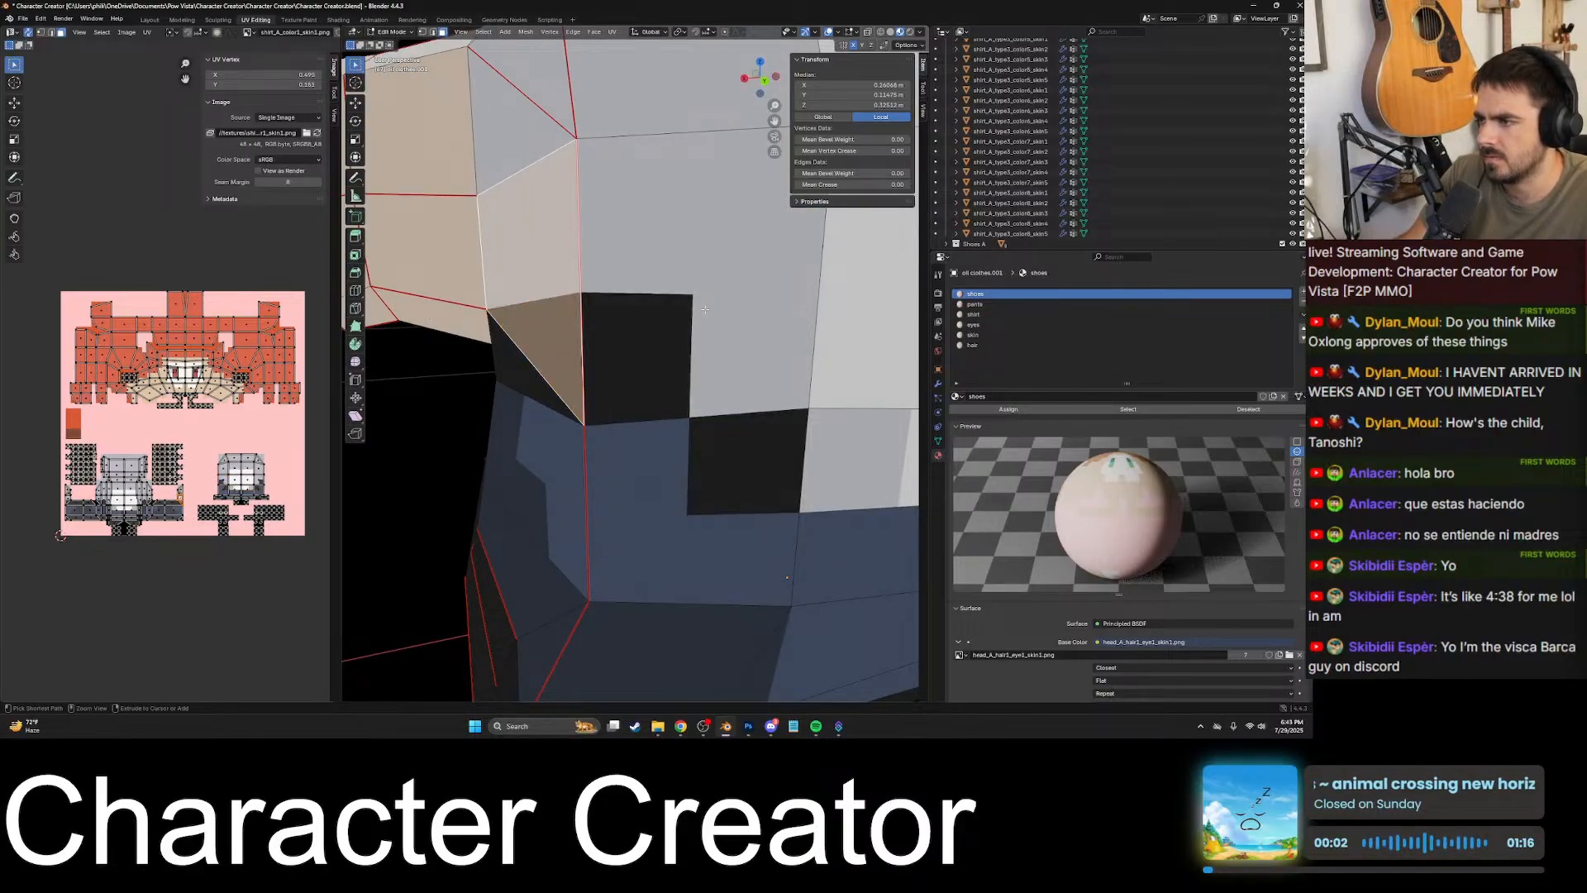
pyautogui.hotkey('ctrl', 'z')
pyautogui.hotkey('ctrl', 'z')
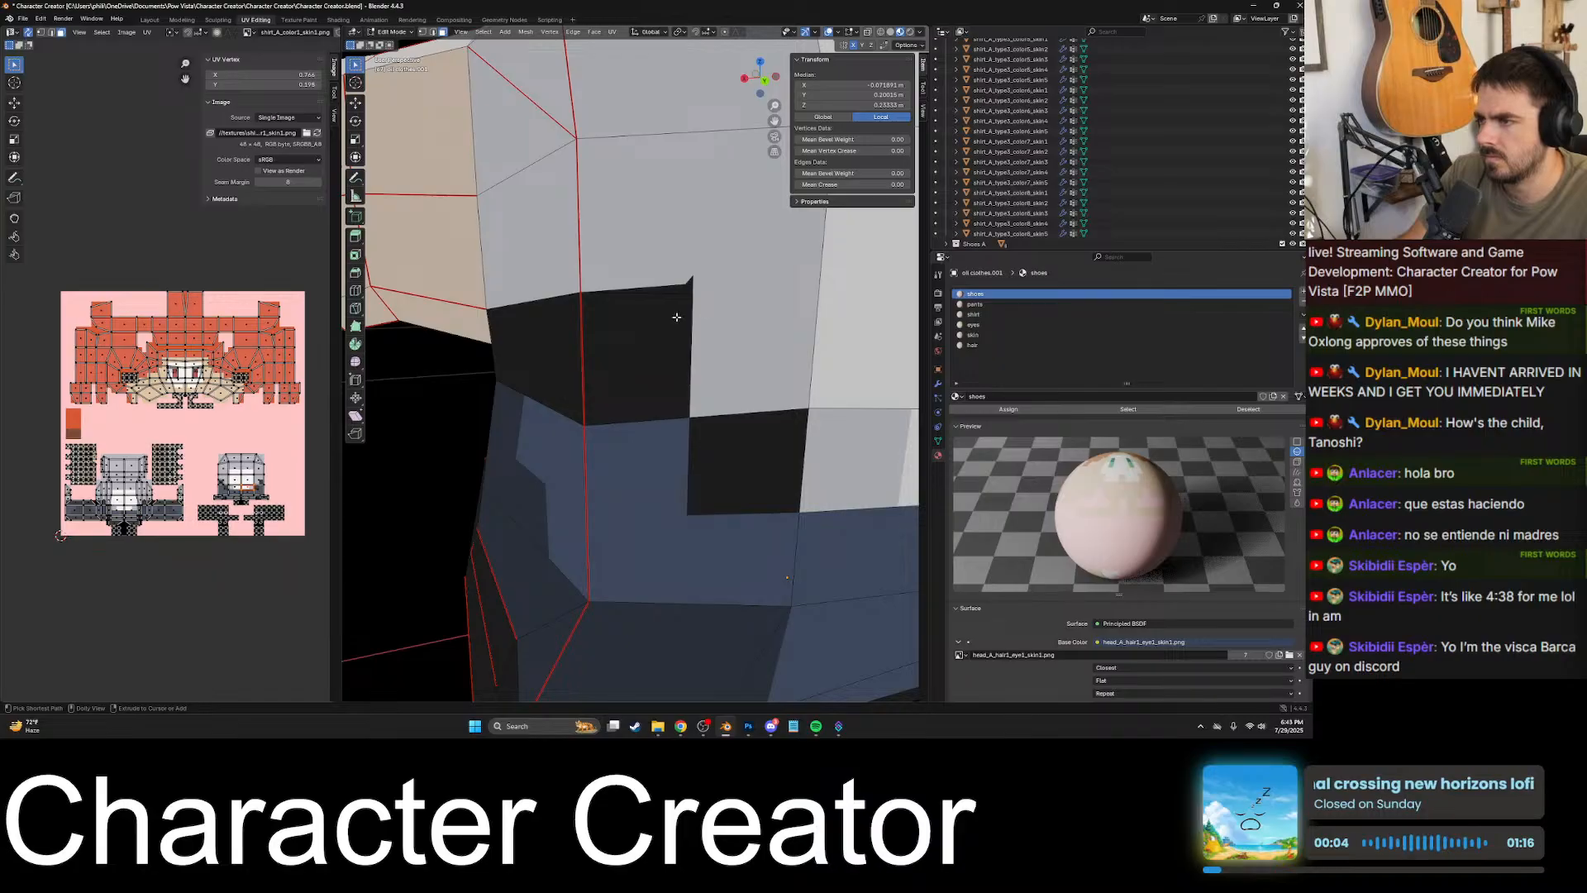
pyautogui.scroll(-9, 678, 319)
pyautogui.hotkey('ctrl', 'z')
pyautogui.hotkey('ctrl', 'z')
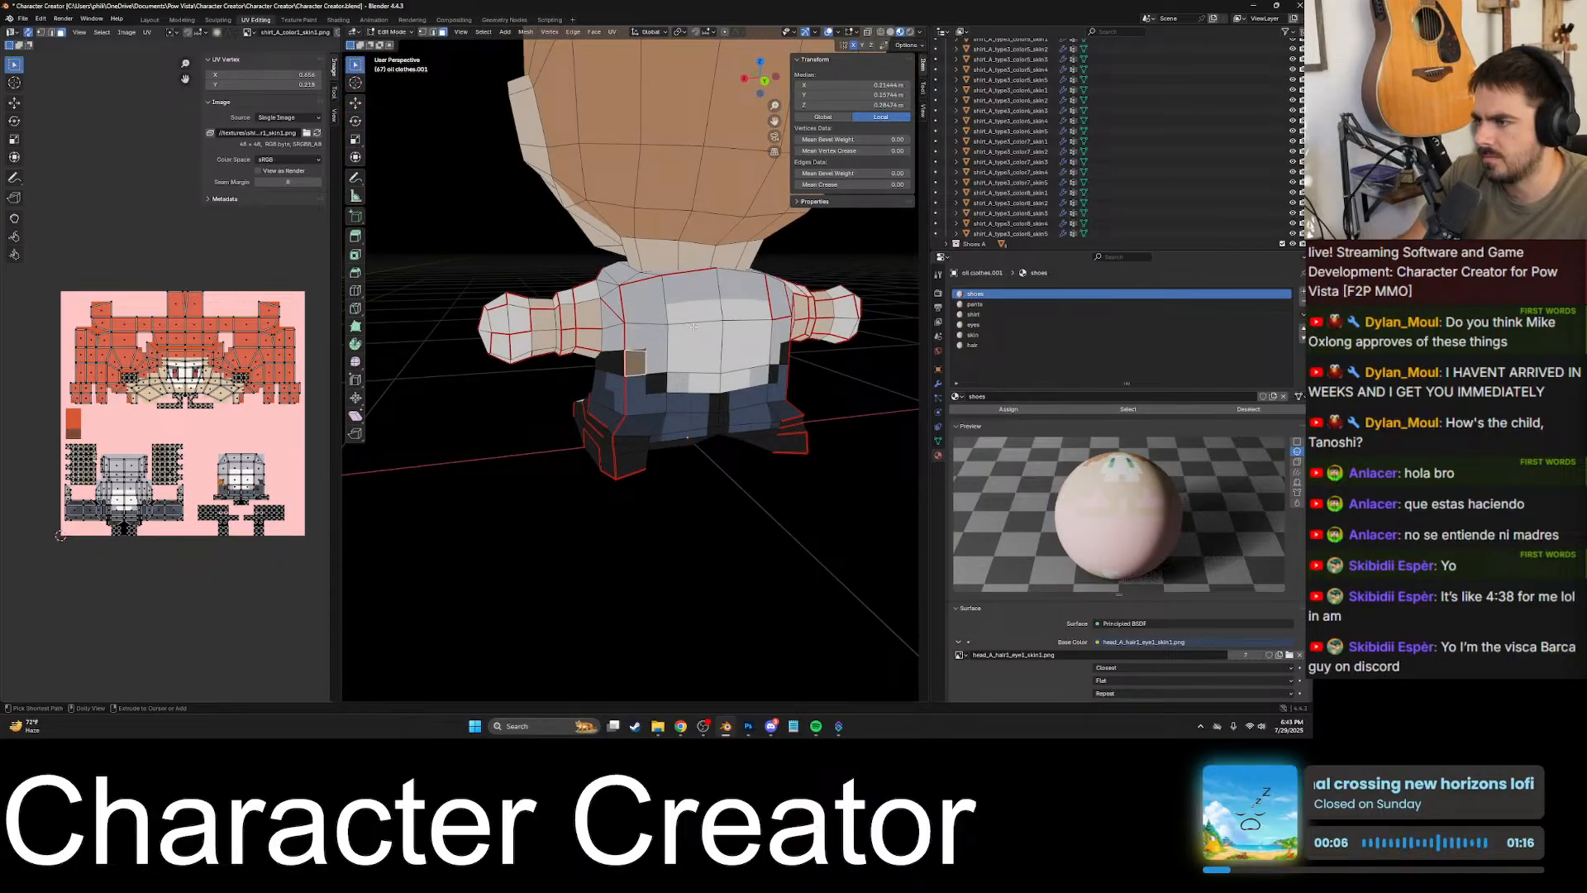
# - Compare the black patch face at the back waist in the UV layout with its position on the mesh
pyautogui.keyDown('ctrl'); pyautogui.moveTo(676, 354); pyautogui.dragTo(579, 430, button='middle'); pyautogui.keyUp('ctrl')
pyautogui.scroll(15, 171, 405)
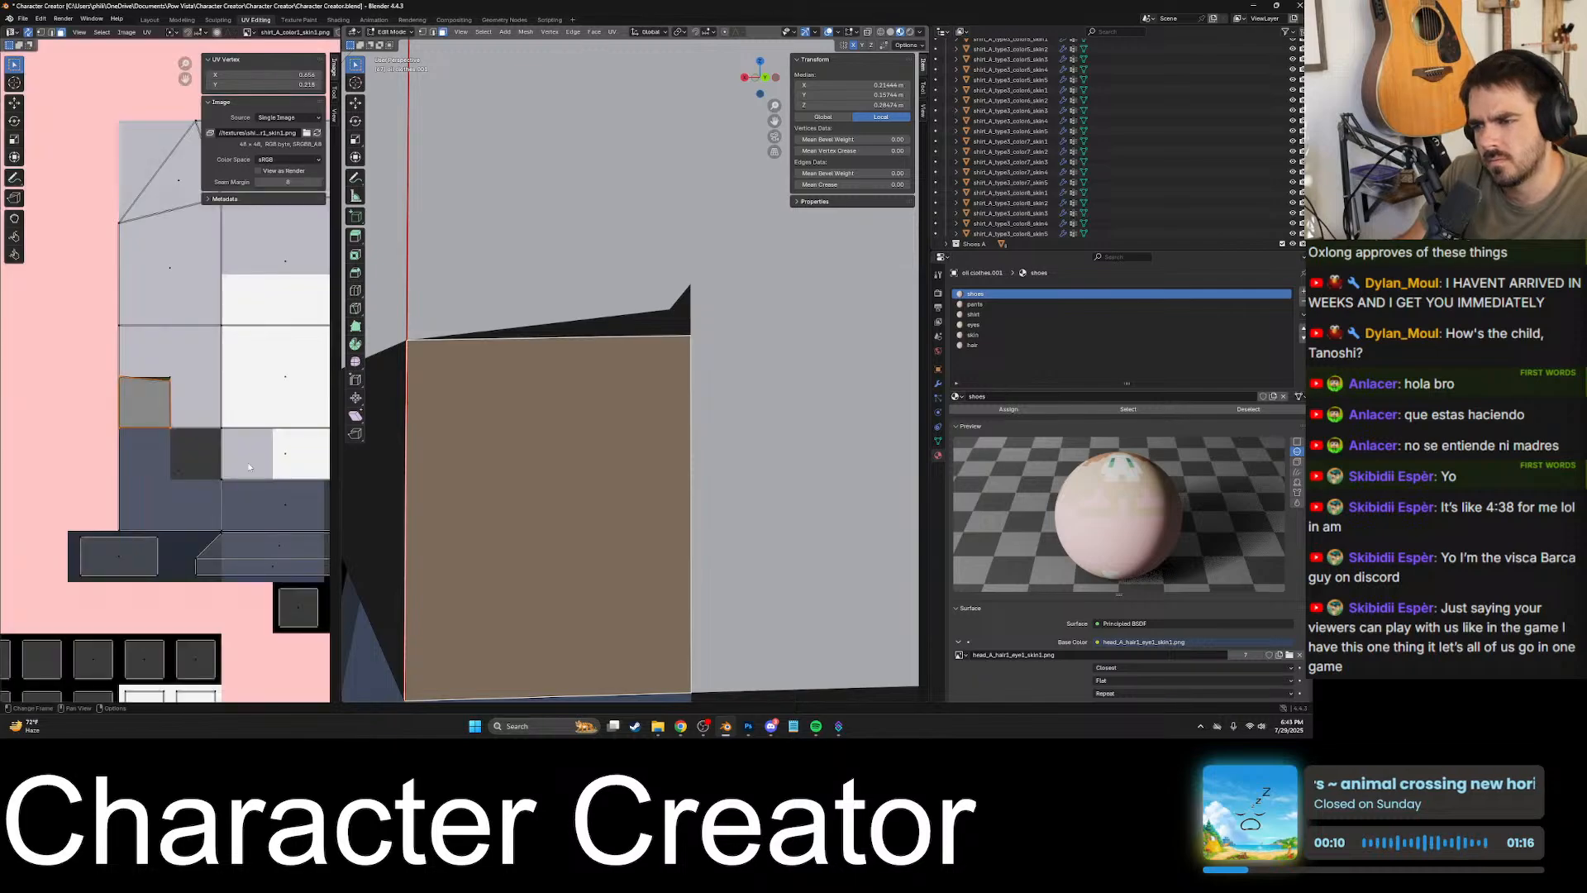
pyautogui.scroll(-4, 248, 389)
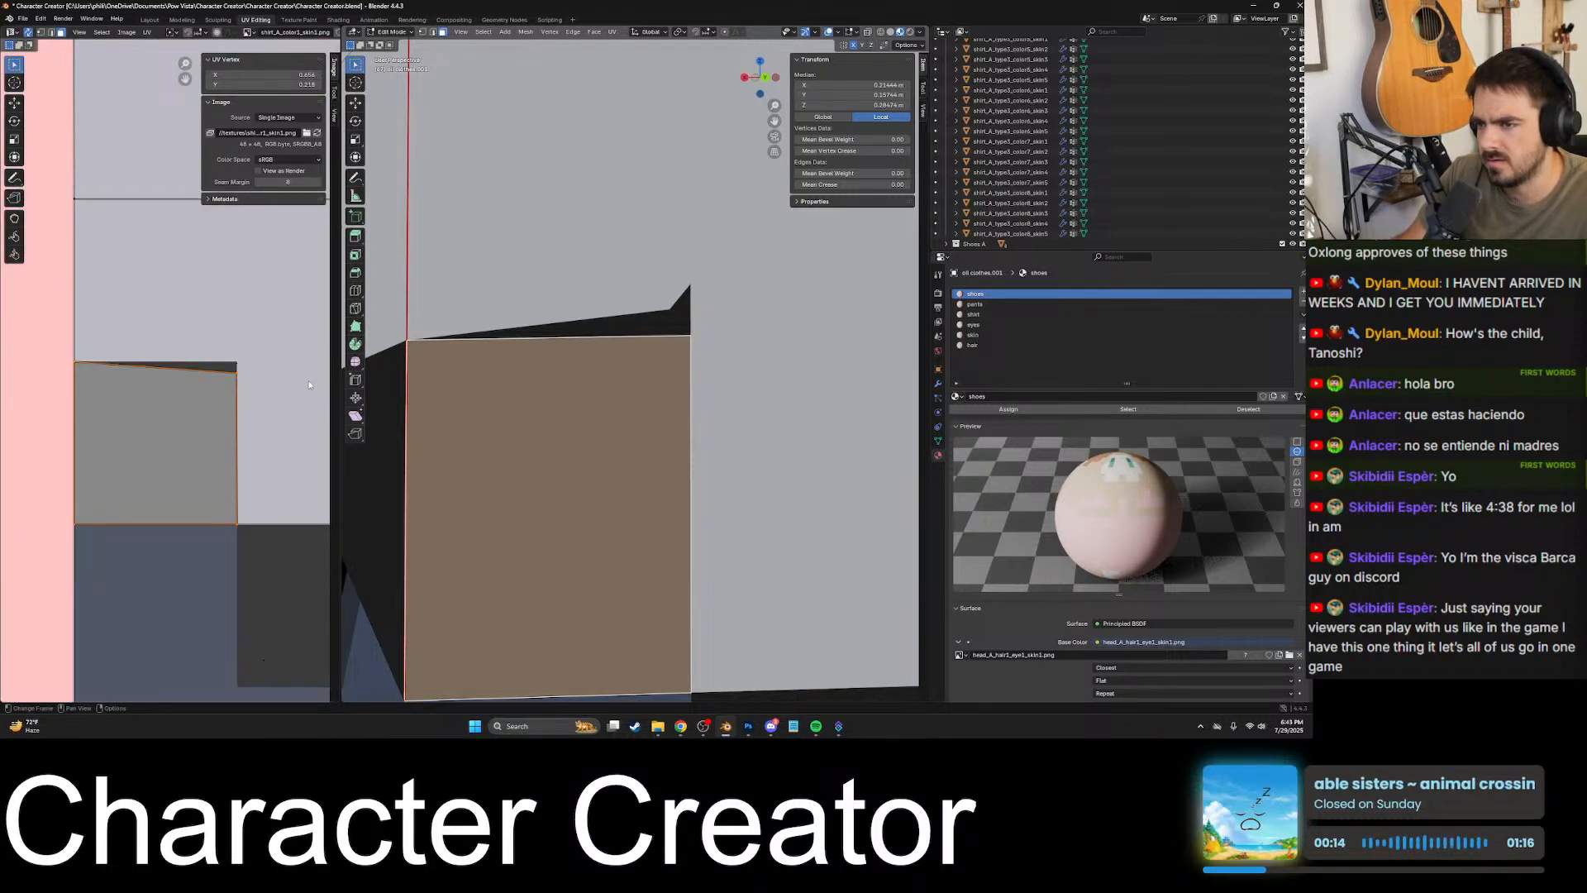
pyautogui.scroll(-10, 647, 416)
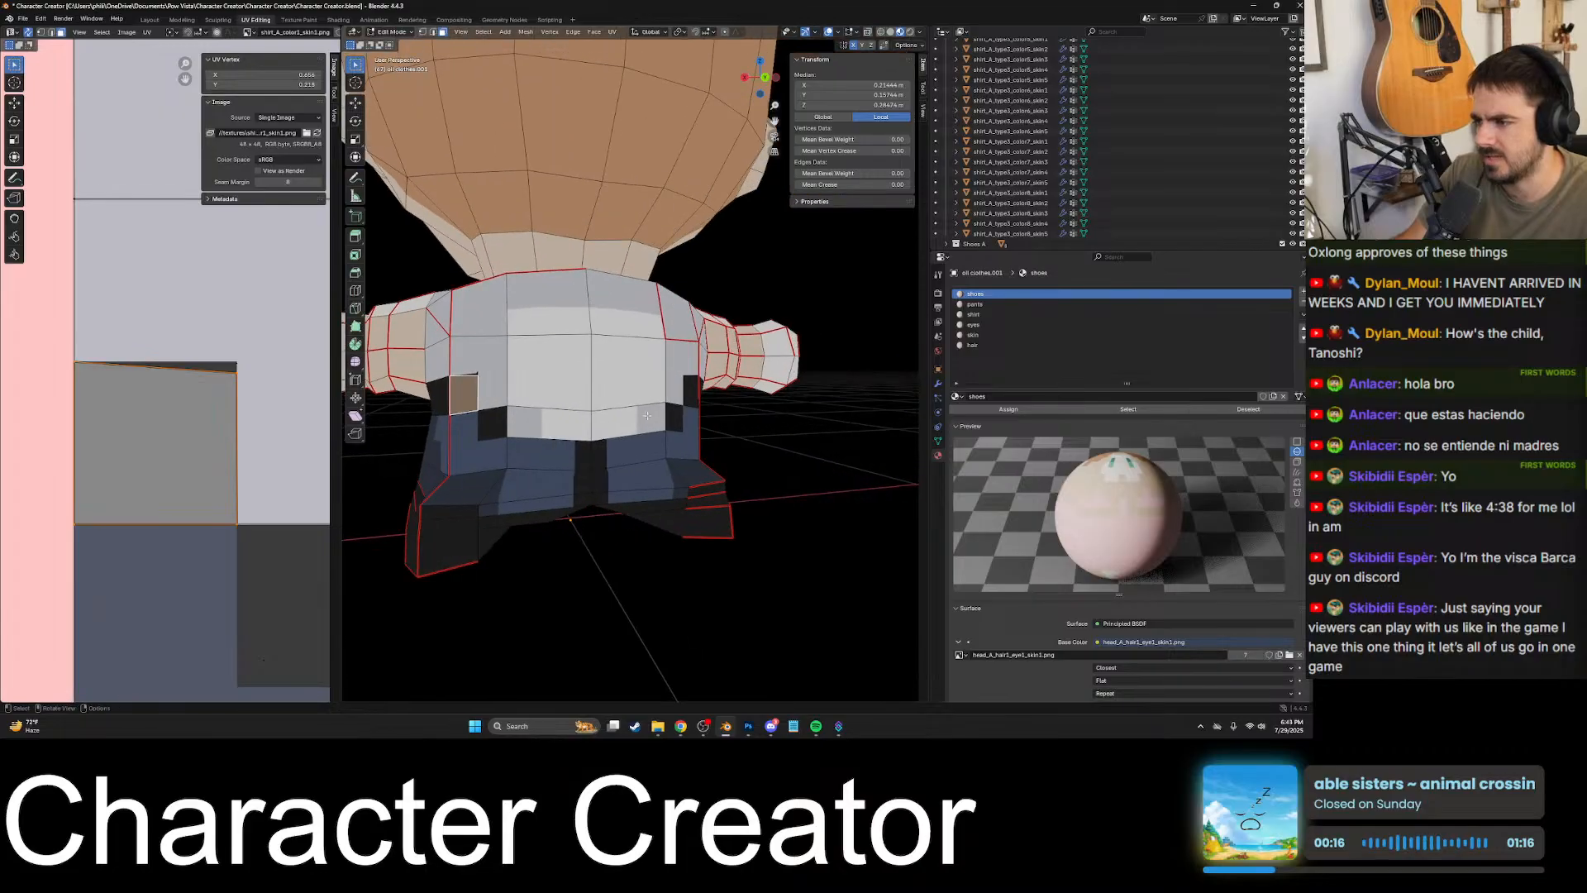
# - Select faces along the opposite half of the back waist to examine the black blocks there
pyautogui.click(647, 416)
pyautogui.scroll(7, 647, 416)
pyautogui.keyDown('shift'); pyautogui.moveTo(703, 438); pyautogui.dragTo(628, 405, button='middle'); pyautogui.keyUp('shift')
pyautogui.moveTo(827, 429); pyautogui.dragTo(637, 411, button='middle')
pyautogui.click(772, 430)
pyautogui.click(538, 451)
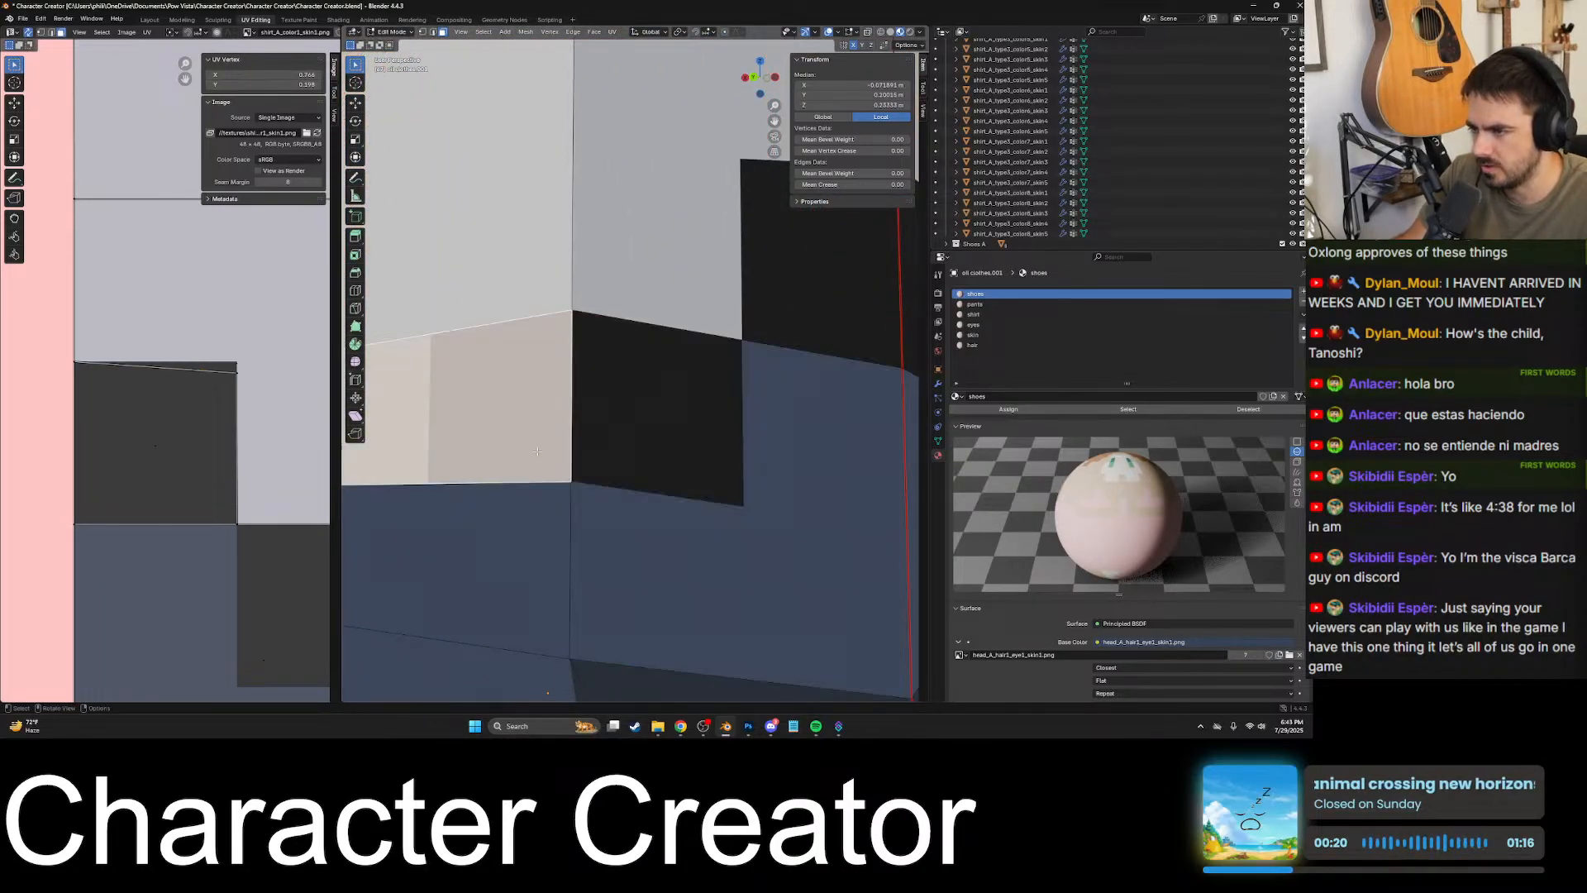
pyautogui.scroll(-6, 537, 451)
pyautogui.scroll(6, 532, 433)
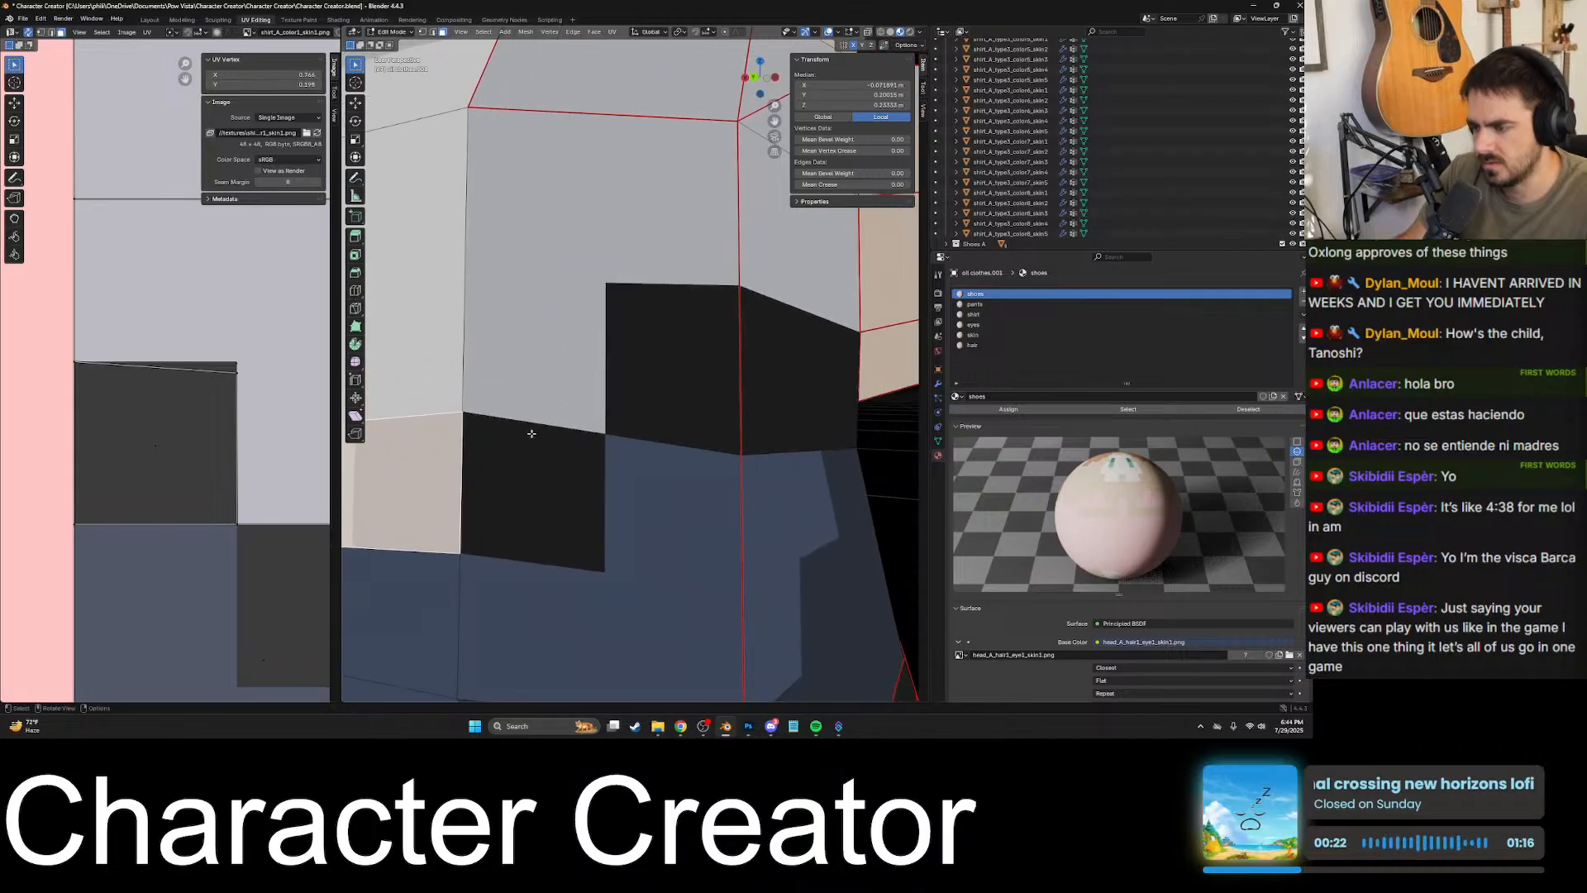
pyautogui.press('k')
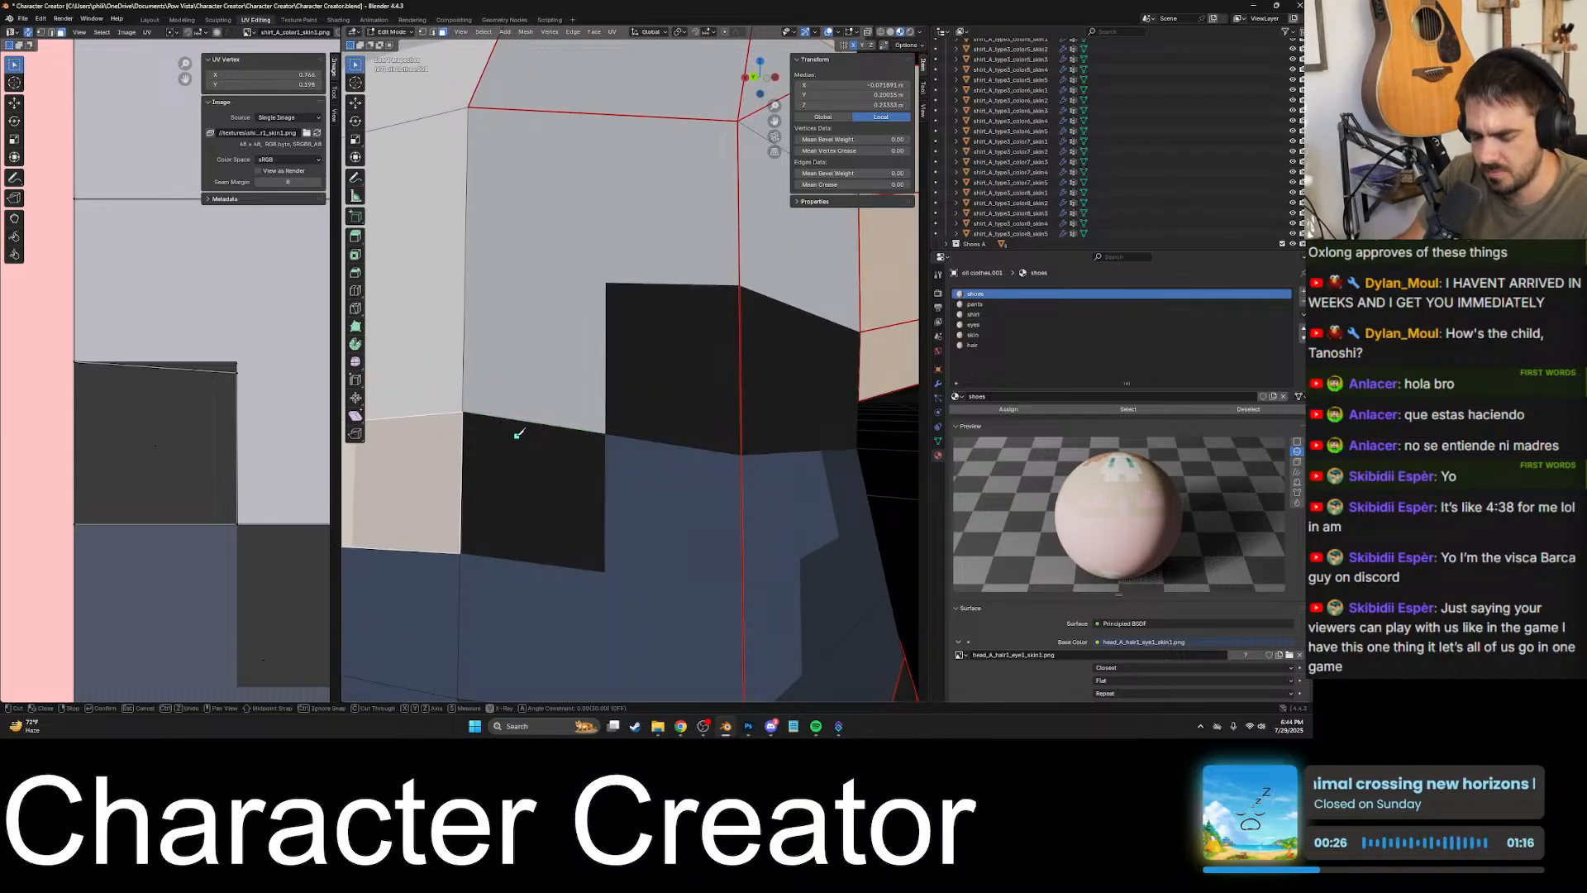
pyautogui.click(462, 411)
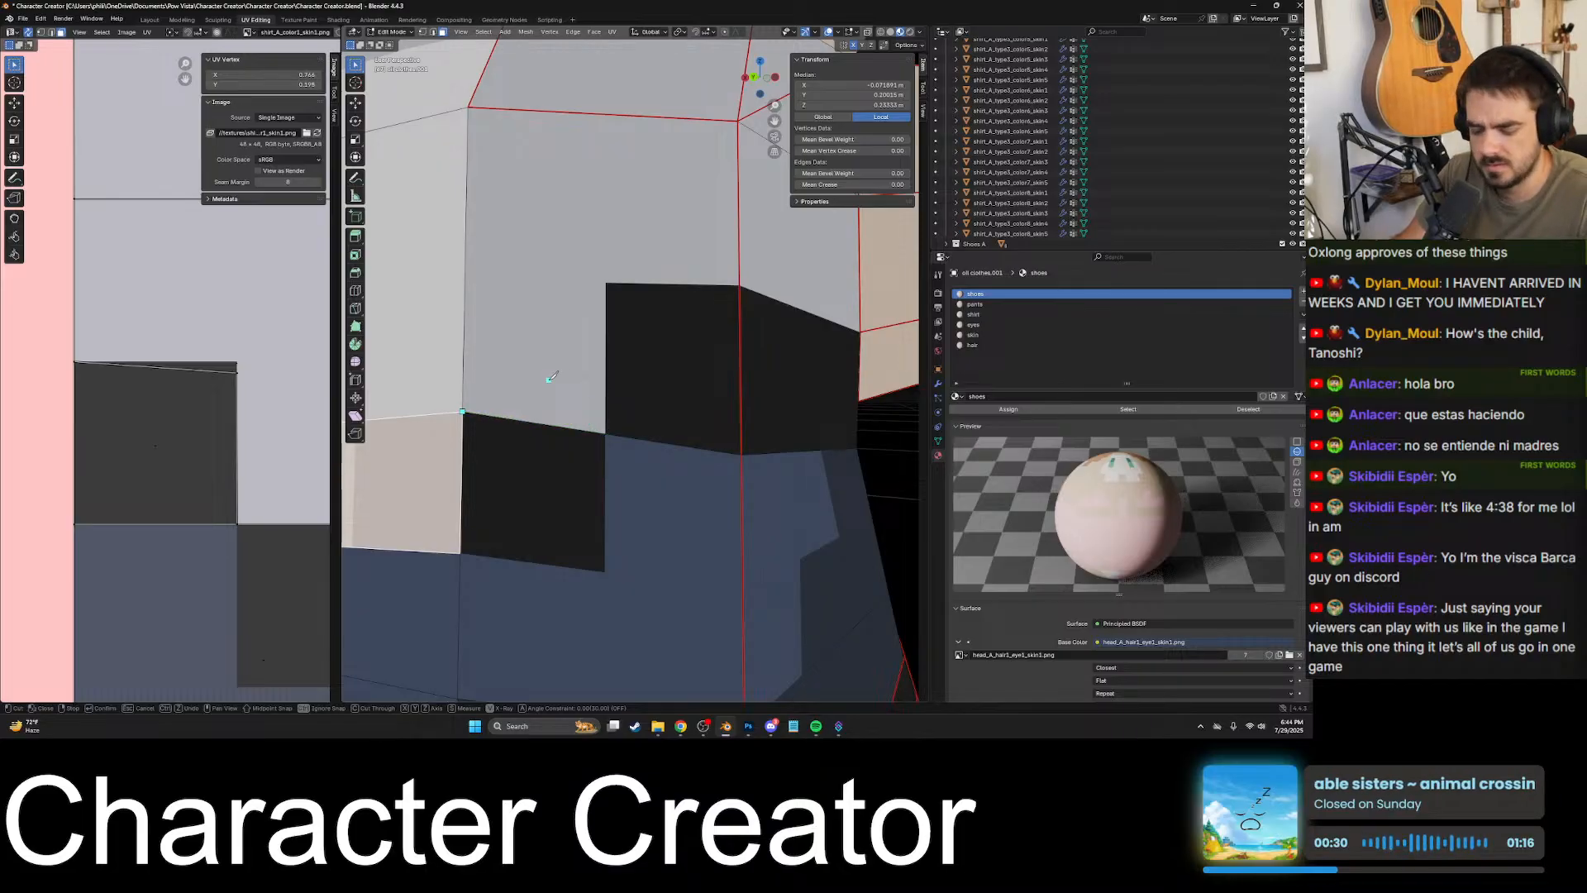
pyautogui.press('Escape')
# - Inspect the black blocks beside the side seam and select the shirt face that contains the upper one
pyautogui.click(541, 394)
pyautogui.scroll(1, 630, 330)
pyautogui.keyDown('shift'); pyautogui.moveTo(631, 318); pyautogui.dragTo(684, 378, button='middle'); pyautogui.keyUp('shift')
pyautogui.scroll(5, 604, 396)
pyautogui.keyDown('shift'); pyautogui.moveTo(519, 502); pyautogui.dragTo(535, 467, button='middle'); pyautogui.keyUp('shift')
pyautogui.scroll(-4, 658, 339)
pyautogui.scroll(-1, 633, 378)
pyautogui.scroll(4, 633, 378)
pyautogui.click(496, 387)
pyautogui.click(592, 369)
pyautogui.scroll(-5, 592, 369)
pyautogui.click(603, 415)
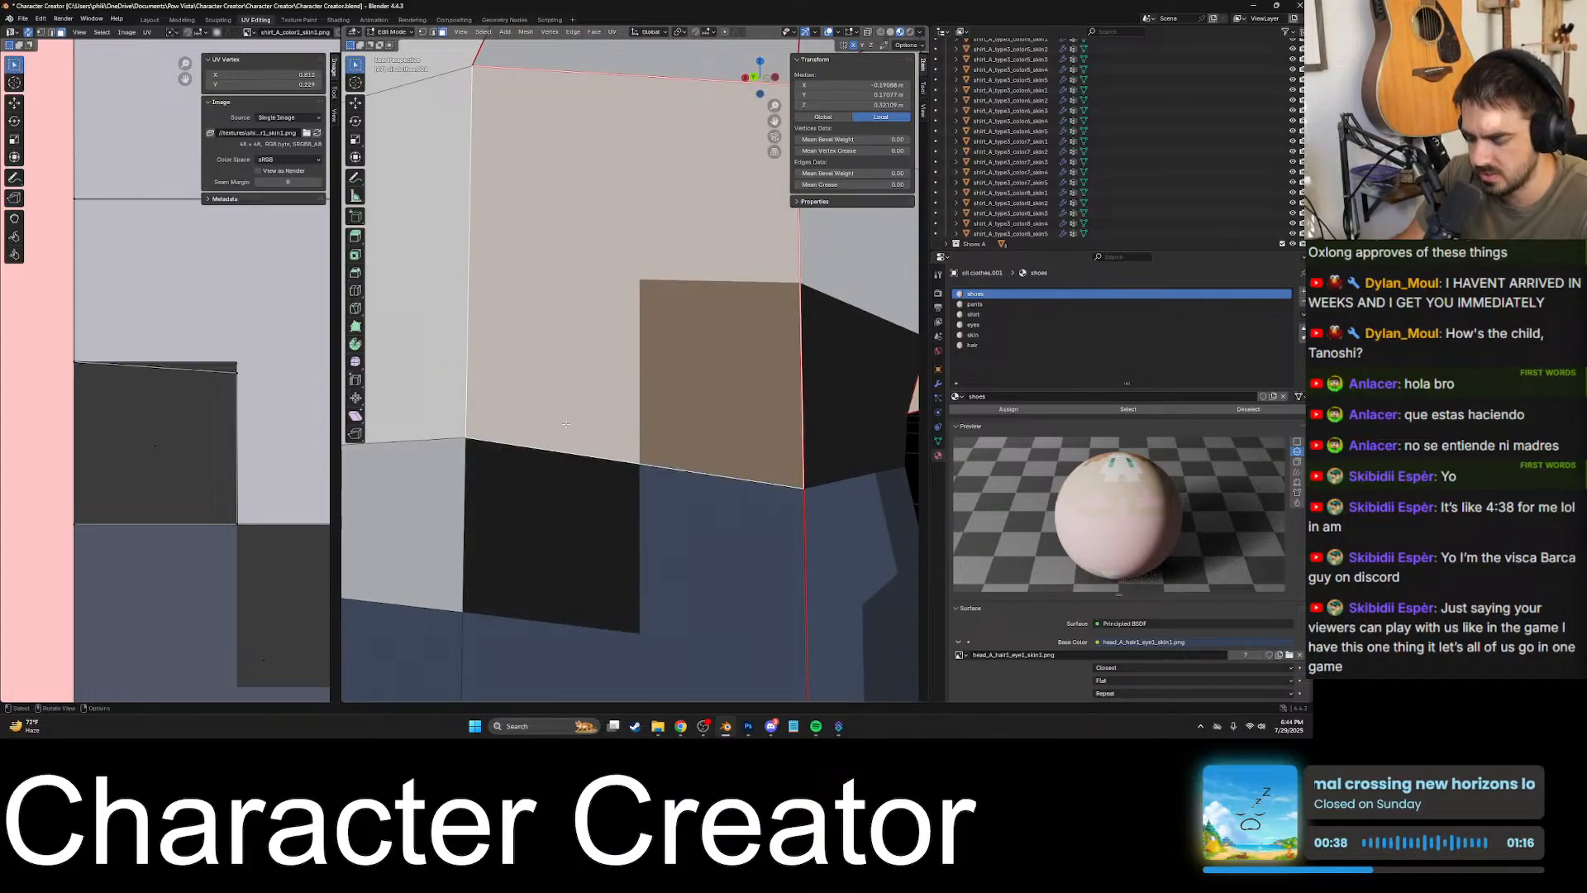
# - Start a knife cut at the vertex above the lower black block and run it to the upper patch's lower corner
pyautogui.press('k')
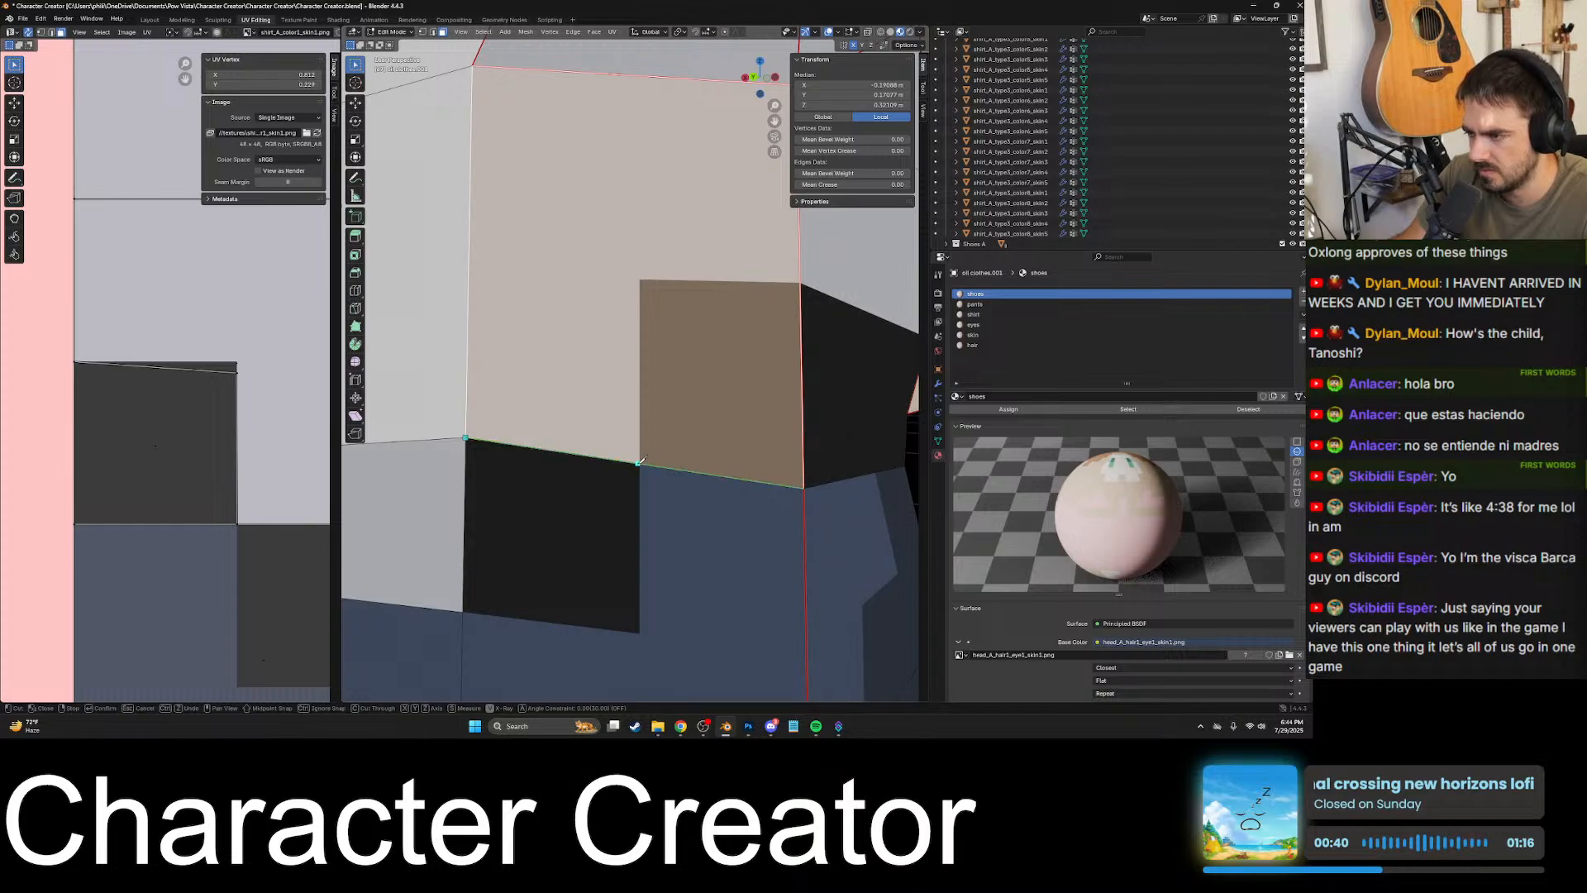
pyautogui.scroll(6, 640, 464)
pyautogui.keyDown('shift'); pyautogui.moveTo(673, 499); pyautogui.dragTo(666, 202, button='middle'); pyautogui.keyUp('shift')
pyautogui.keyDown('shift'); pyautogui.moveTo(663, 411); pyautogui.dragTo(649, 351, button='middle'); pyautogui.keyUp('shift')
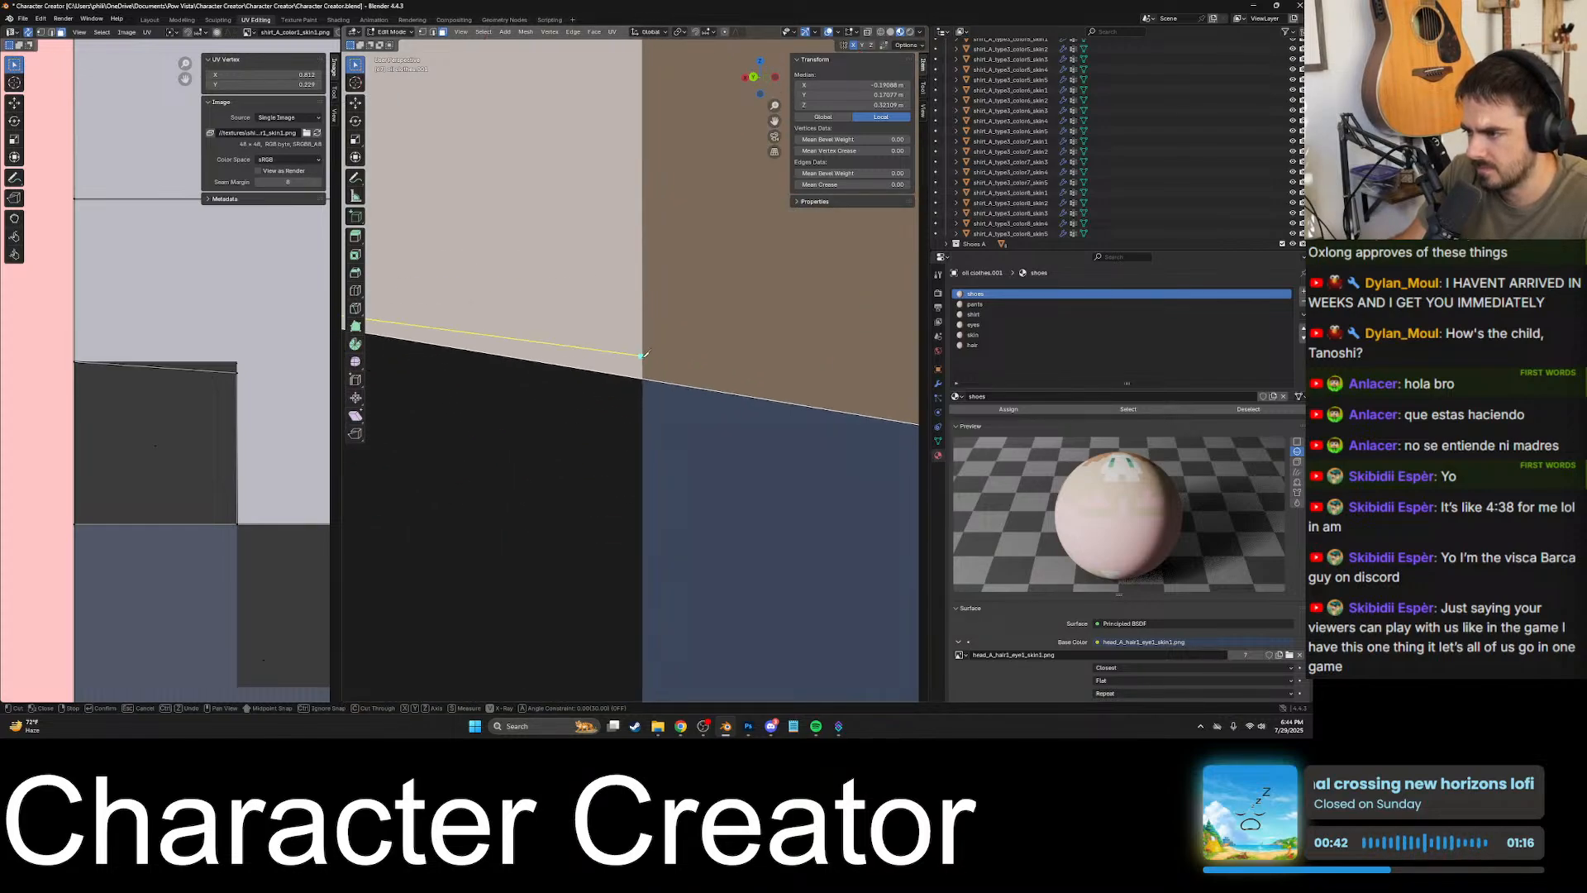
pyautogui.scroll(3, 663, 400)
pyautogui.scroll(3, 664, 403)
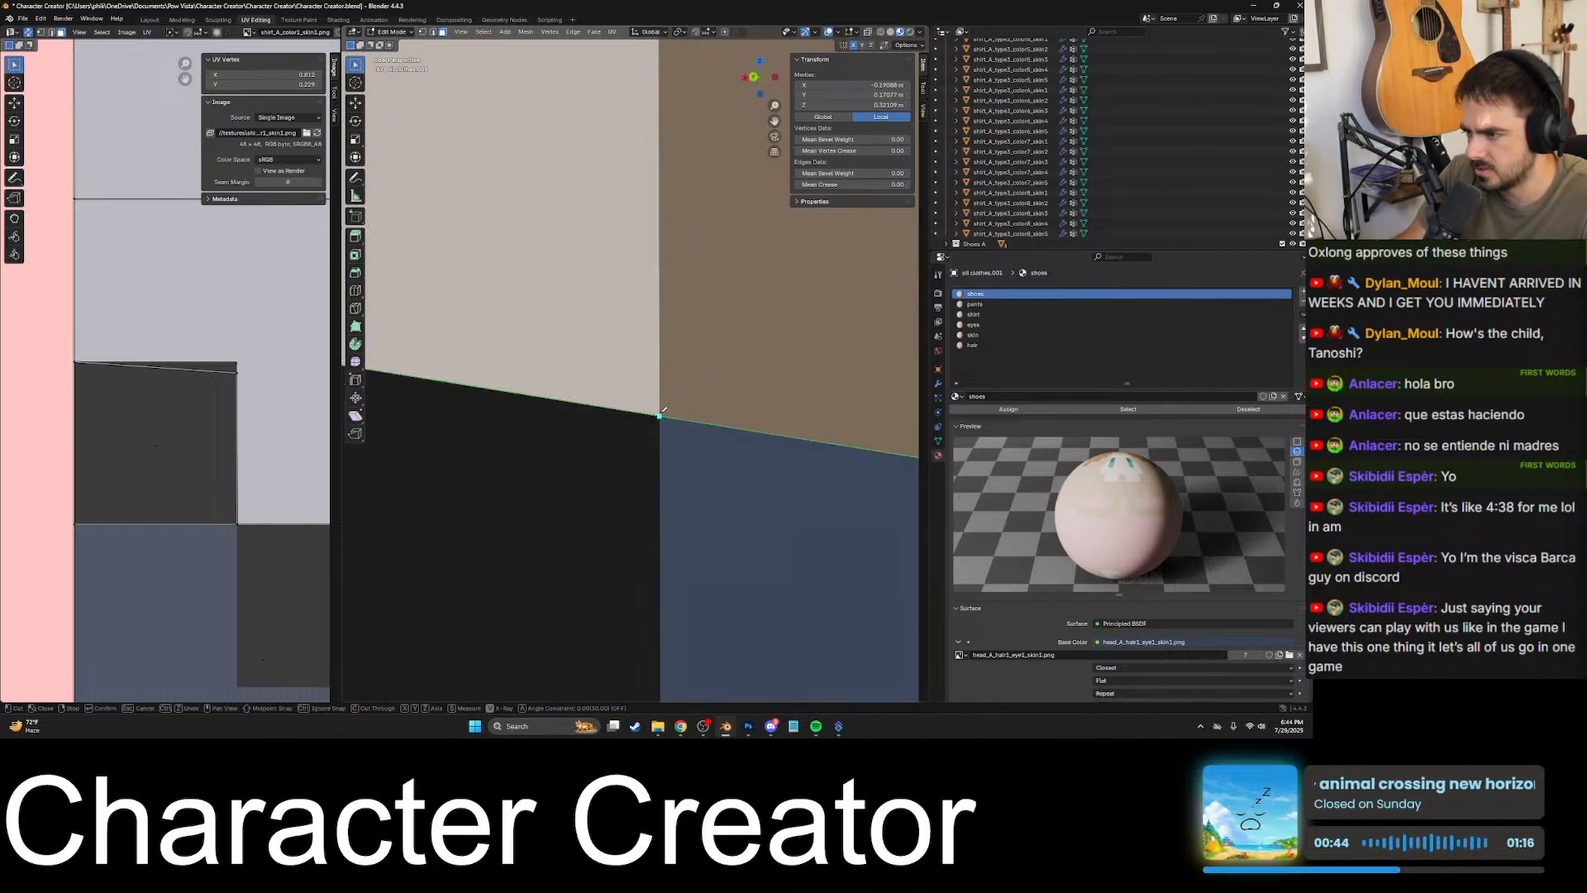
pyautogui.scroll(-5, 662, 412)
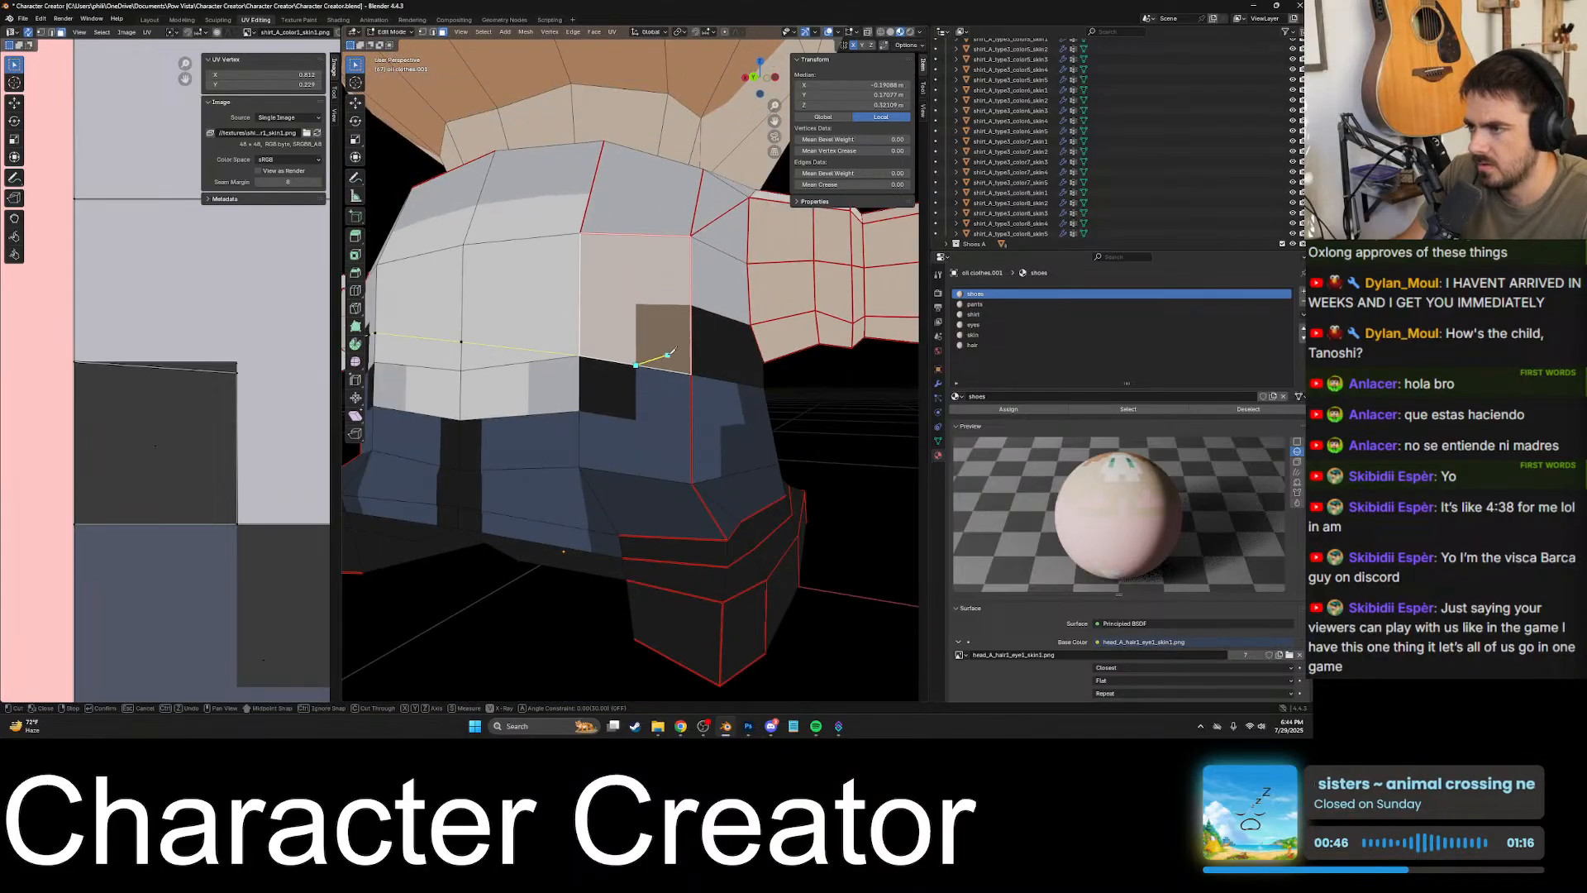
# - Continue the knife cut up the side of the upper black patch to its top corner
pyautogui.moveTo(661, 412); pyautogui.dragTo(628, 372, button='middle')
pyautogui.scroll(6, 628, 372)
pyautogui.scroll(4, 623, 346)
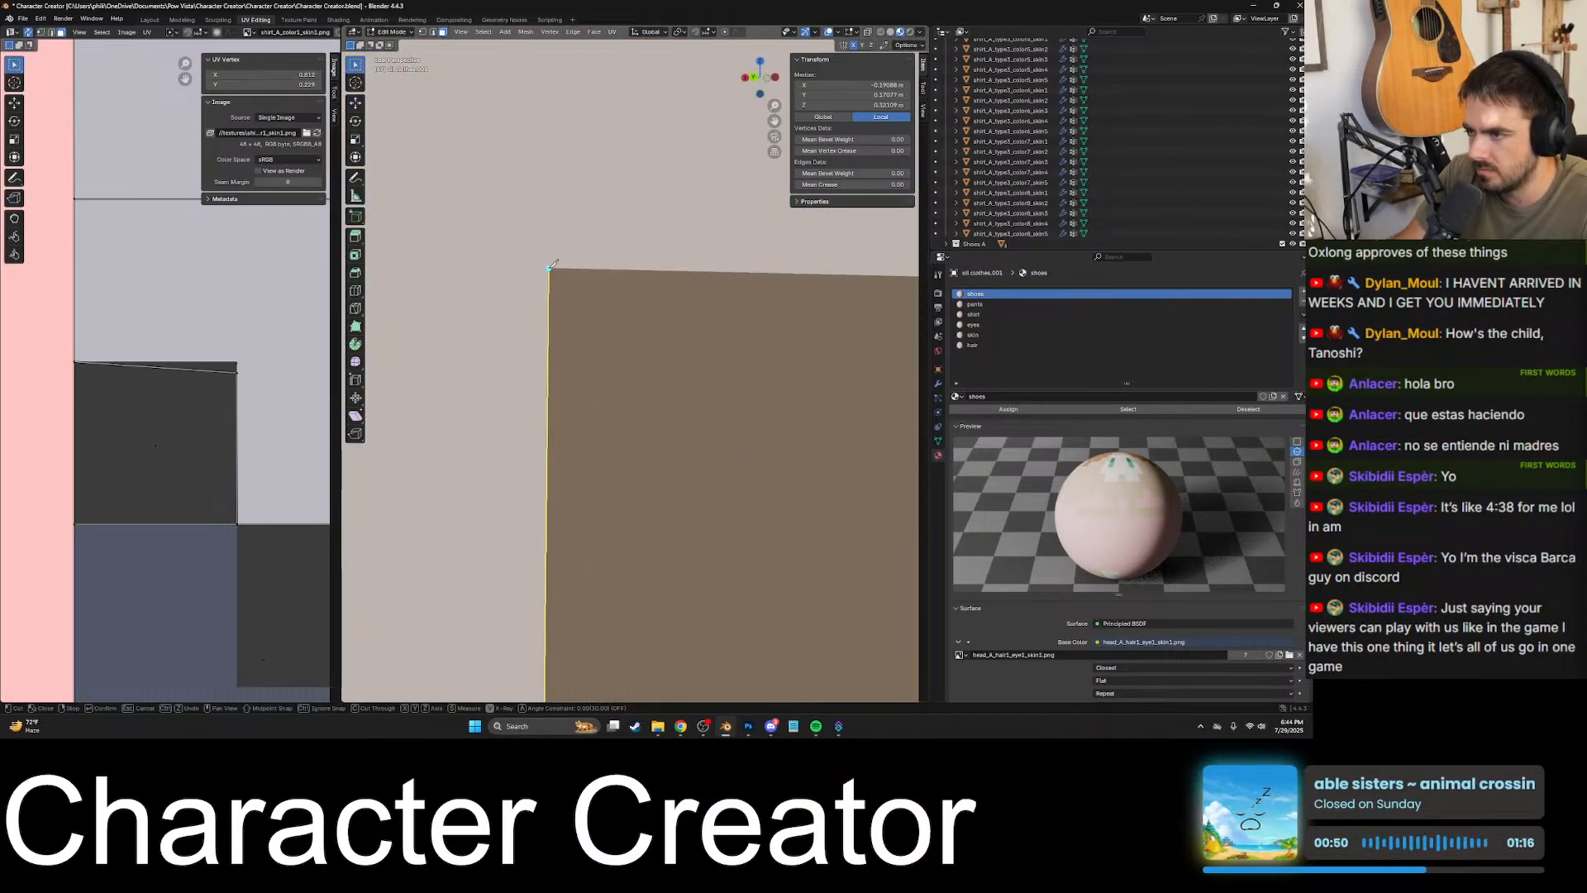
pyautogui.click(549, 268)
pyautogui.scroll(-3, 553, 265)
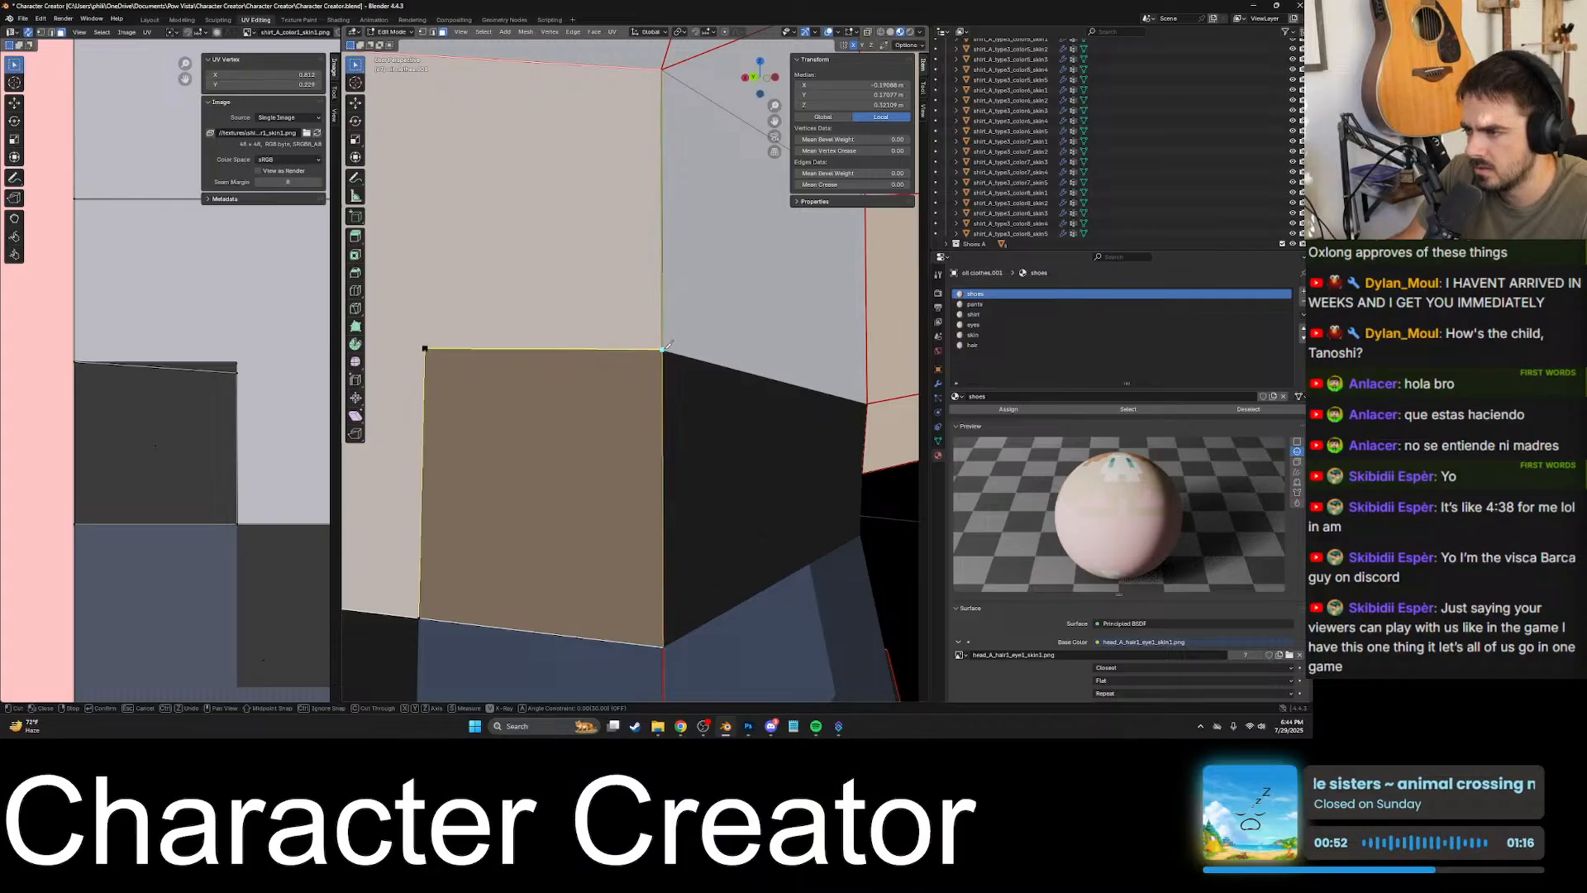
# - Extend the knife cut along the patch's top edge across the side seam to the vertex under the arm, and apply it
pyautogui.scroll(3, 662, 346)
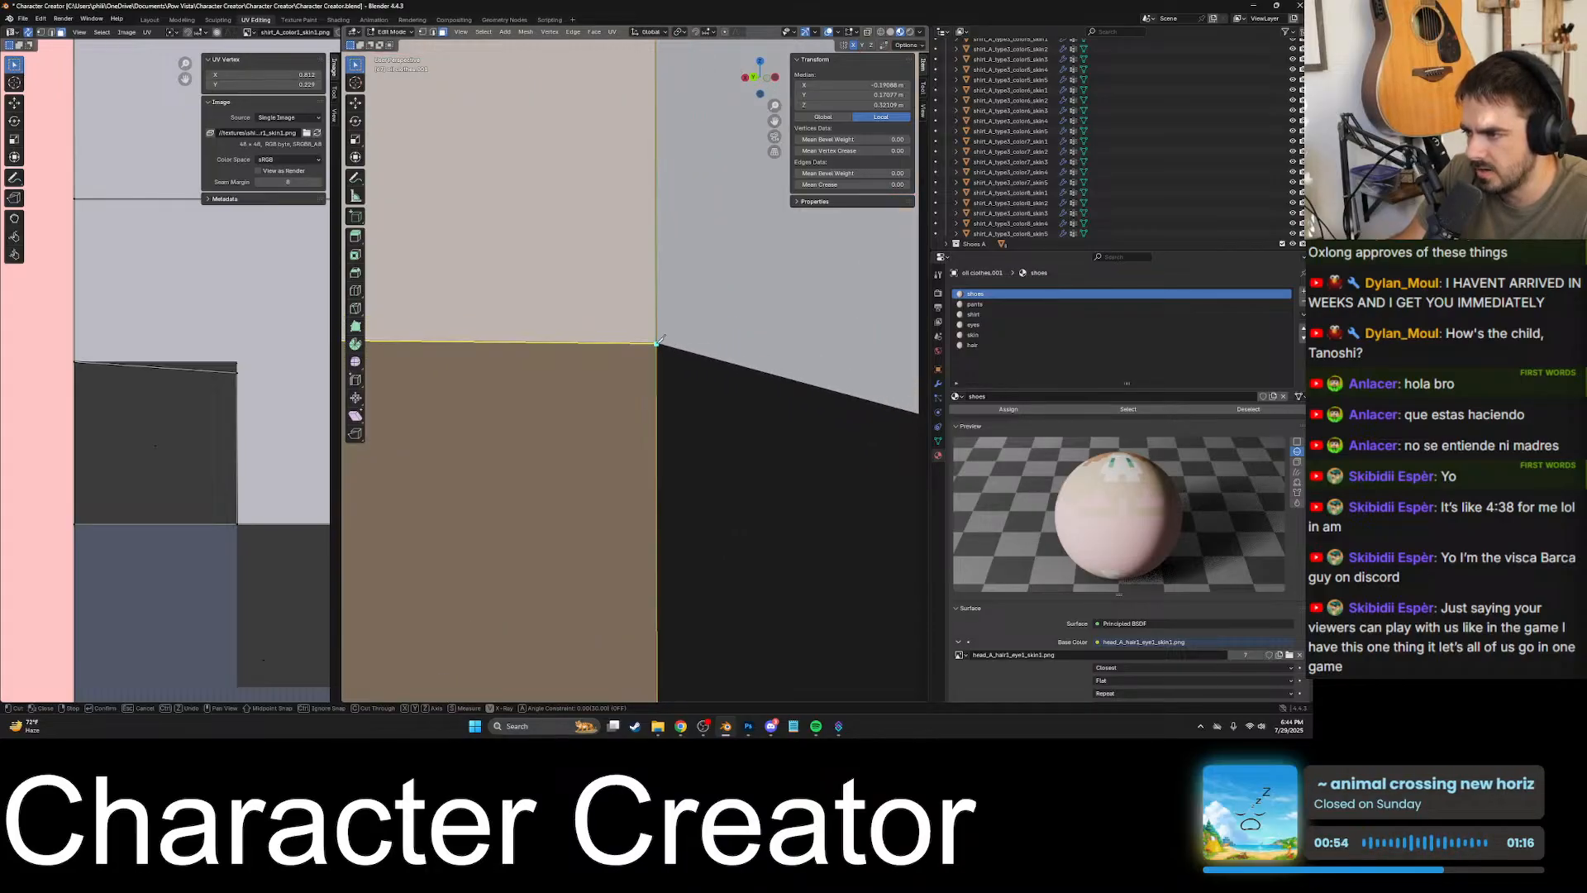
pyautogui.click(658, 342)
pyautogui.scroll(-3, 653, 347)
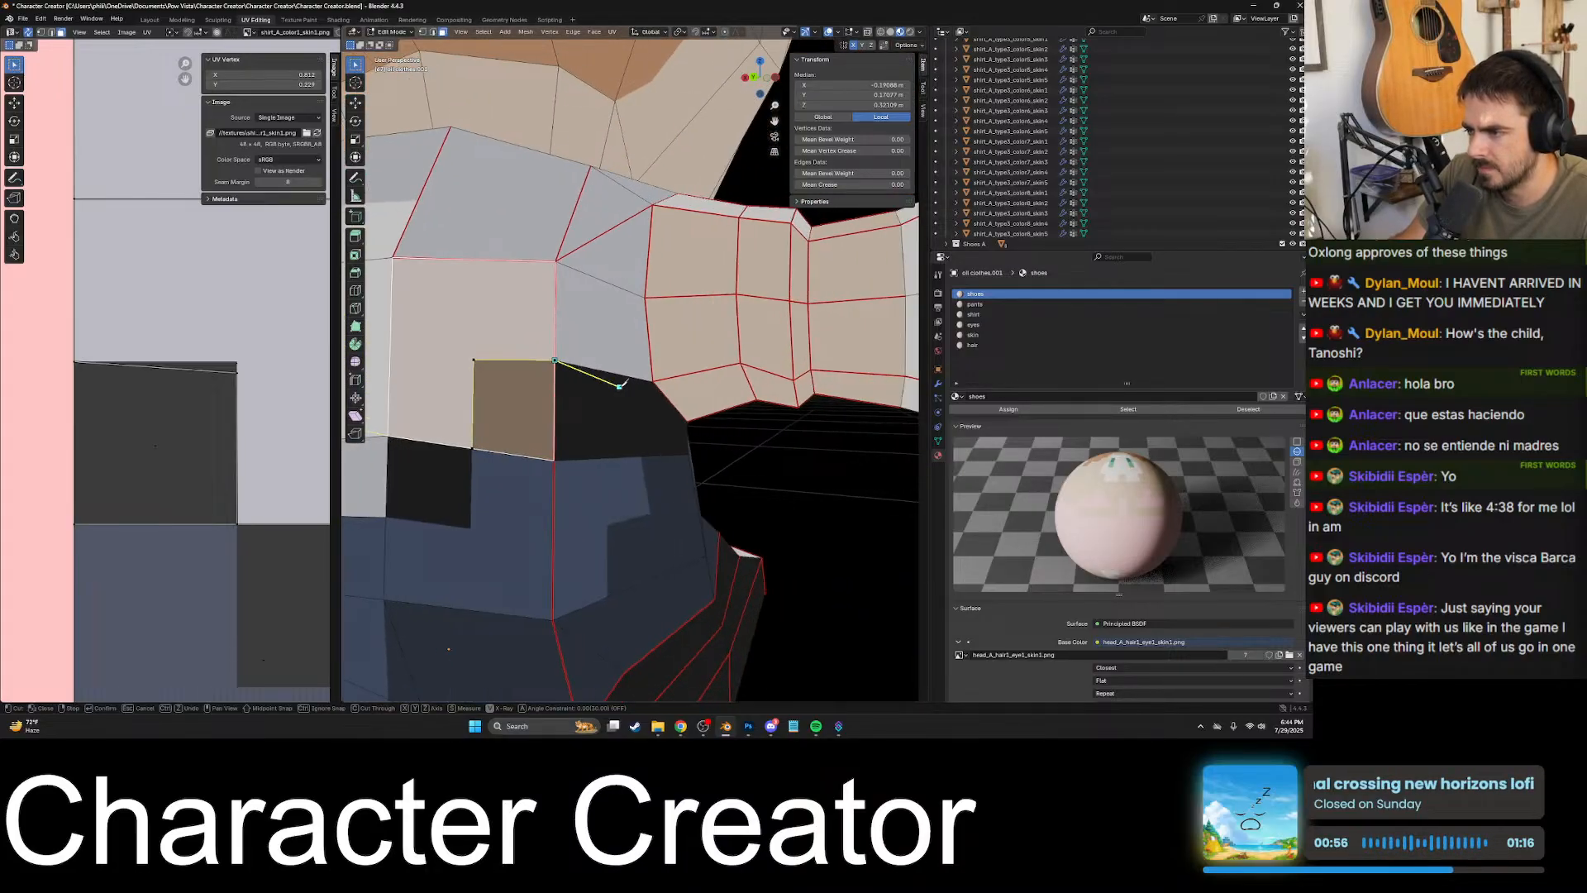
pyautogui.scroll(5, 622, 385)
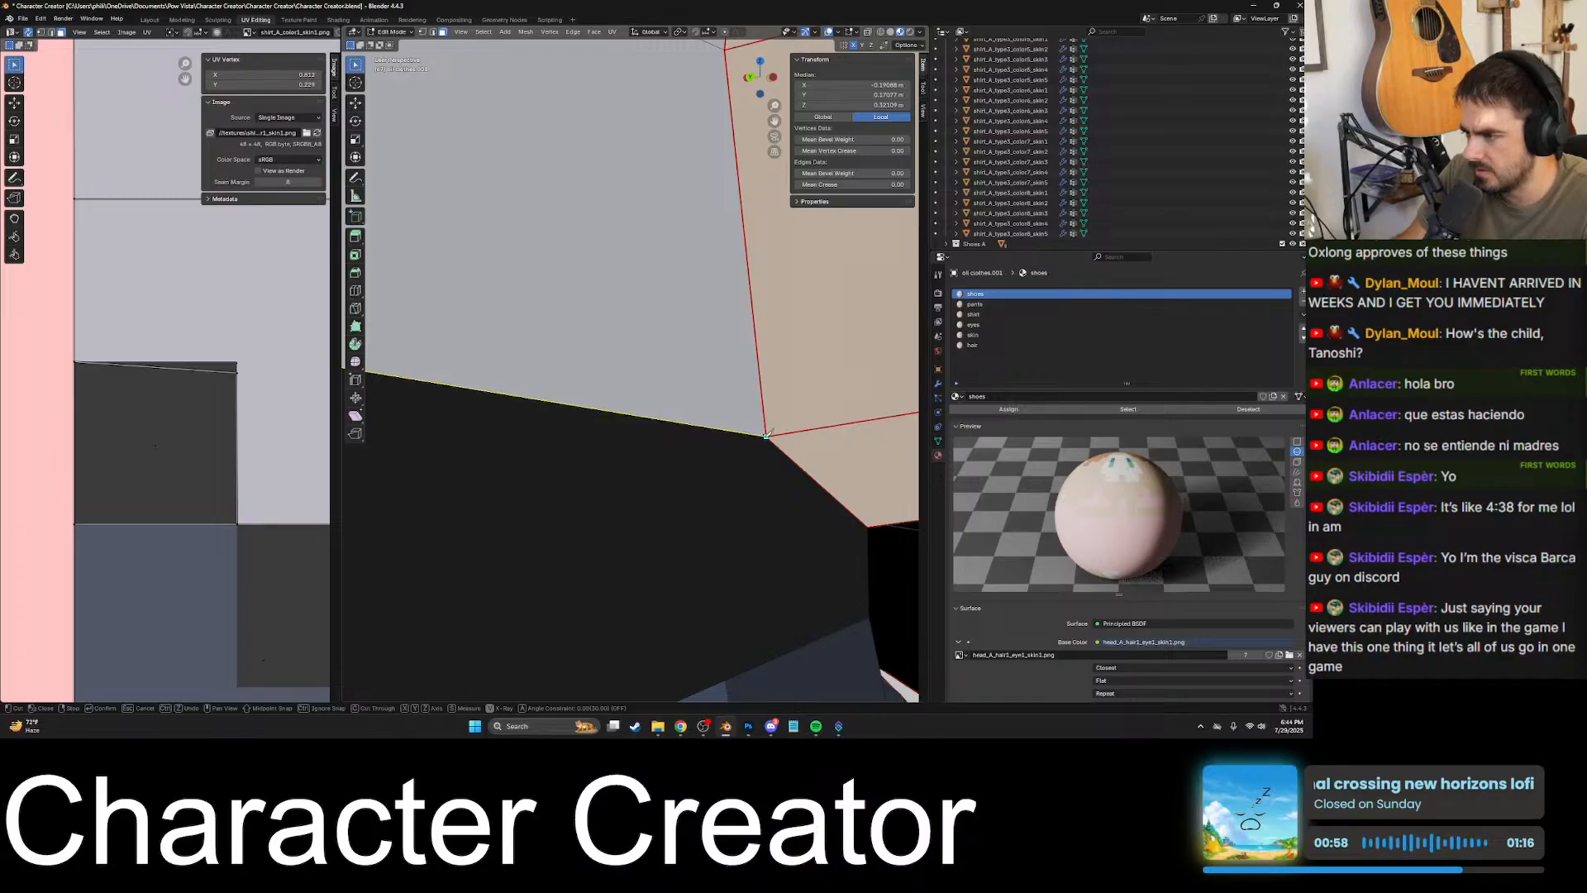
pyautogui.click(767, 435)
pyautogui.scroll(-5, 767, 435)
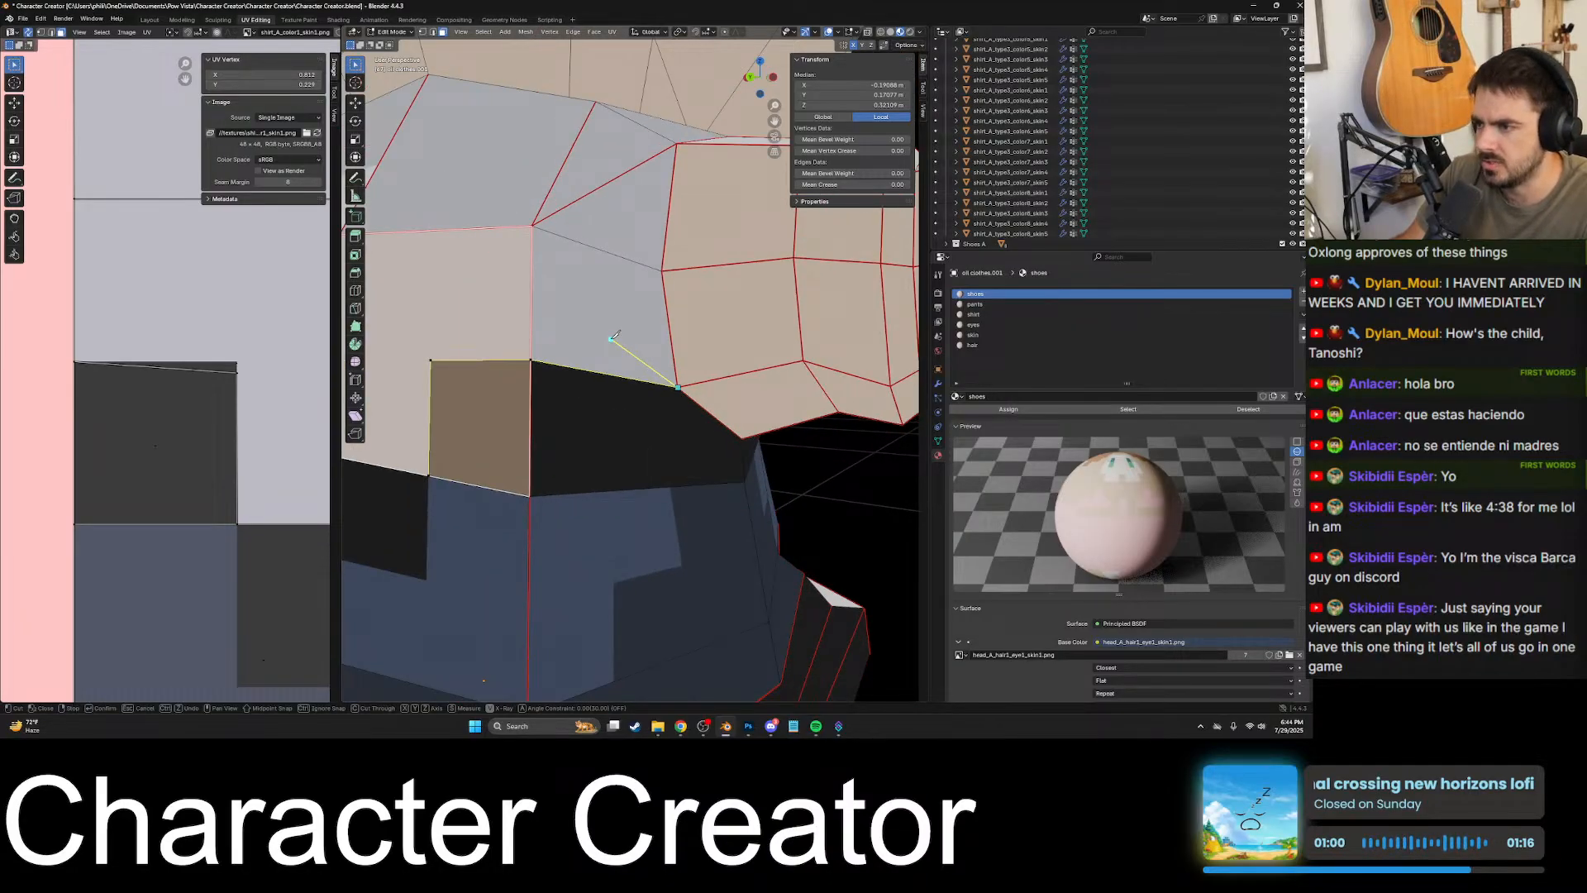
pyautogui.press('Return')
# - Select shirt faces on the front side under the arm to examine the face where shirt and black patch meet
pyautogui.moveTo(611, 337); pyautogui.dragTo(579, 430, button='middle')
pyautogui.click(580, 430)
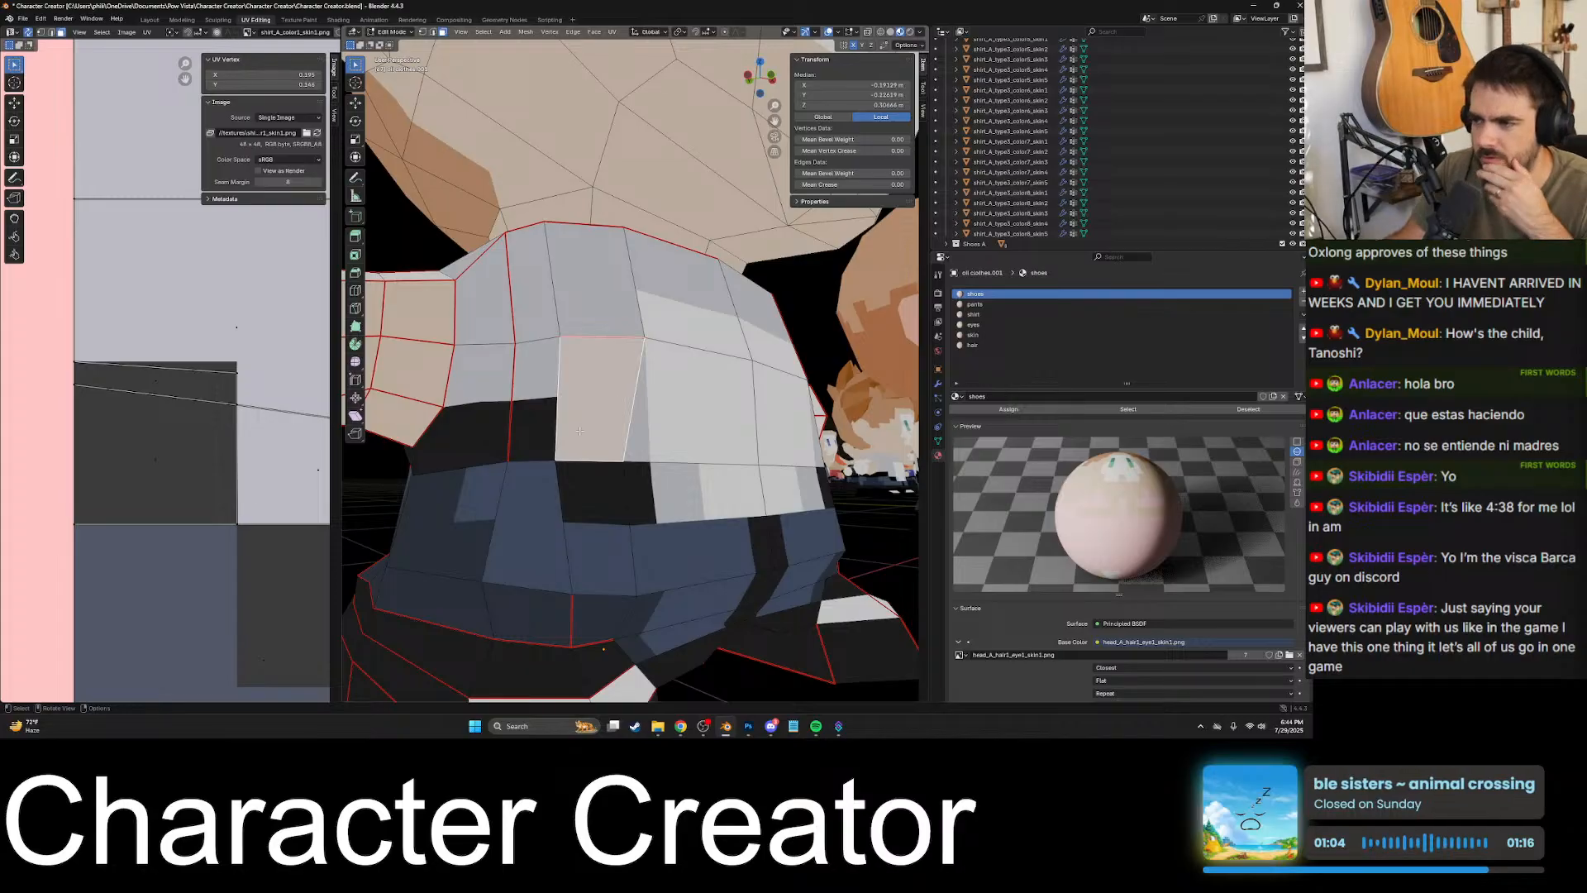
pyautogui.click(536, 430)
pyautogui.click(502, 432)
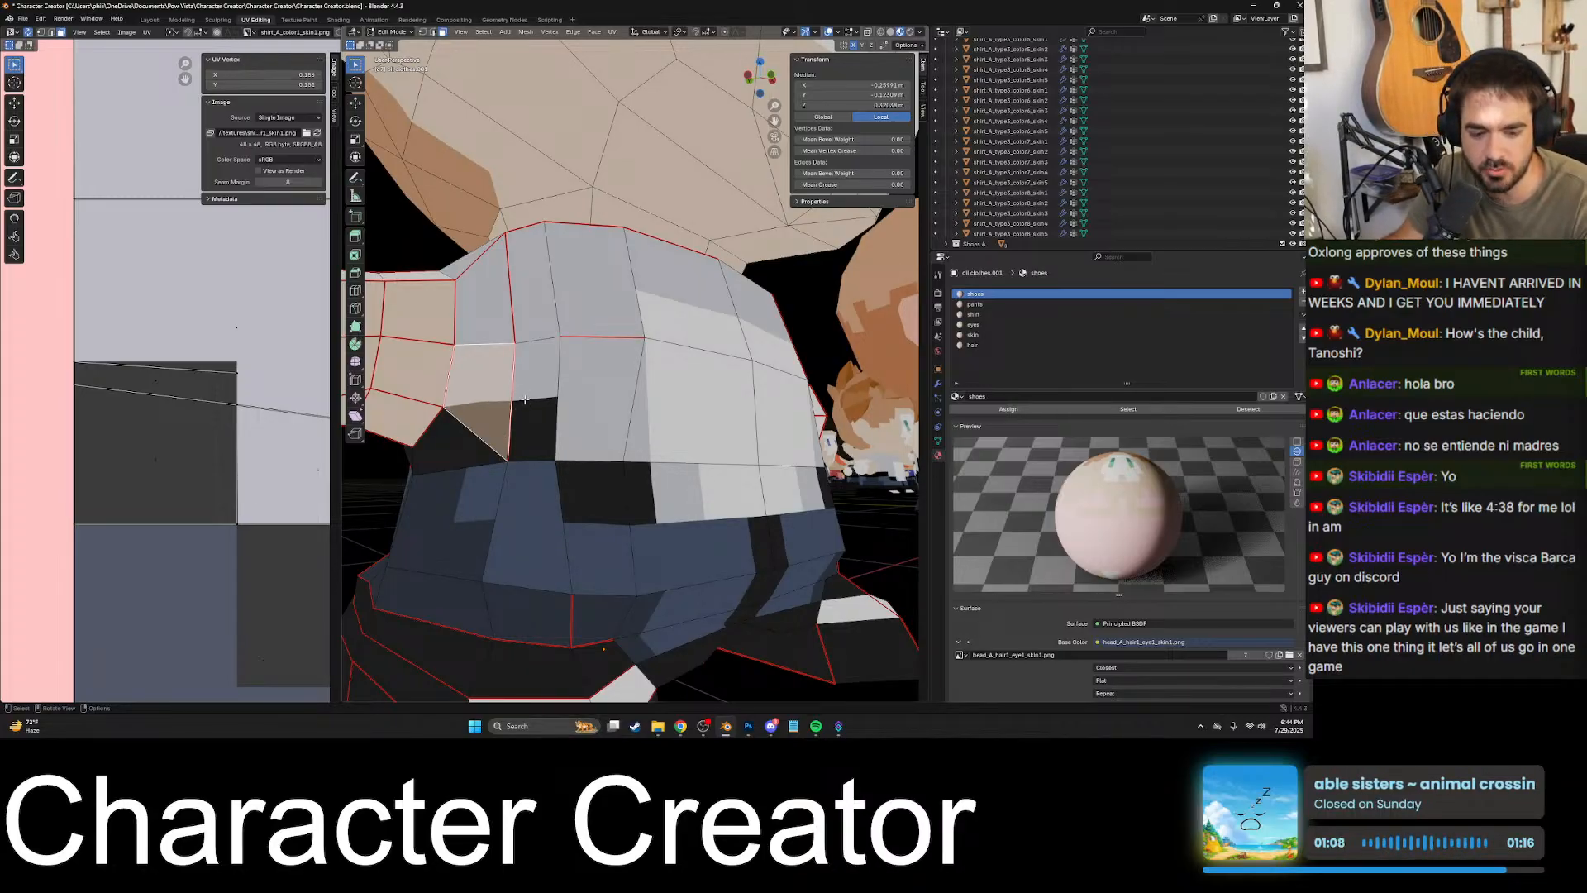
pyautogui.moveTo(515, 427); pyautogui.dragTo(570, 398, button='middle')
pyautogui.scroll(4, 569, 398)
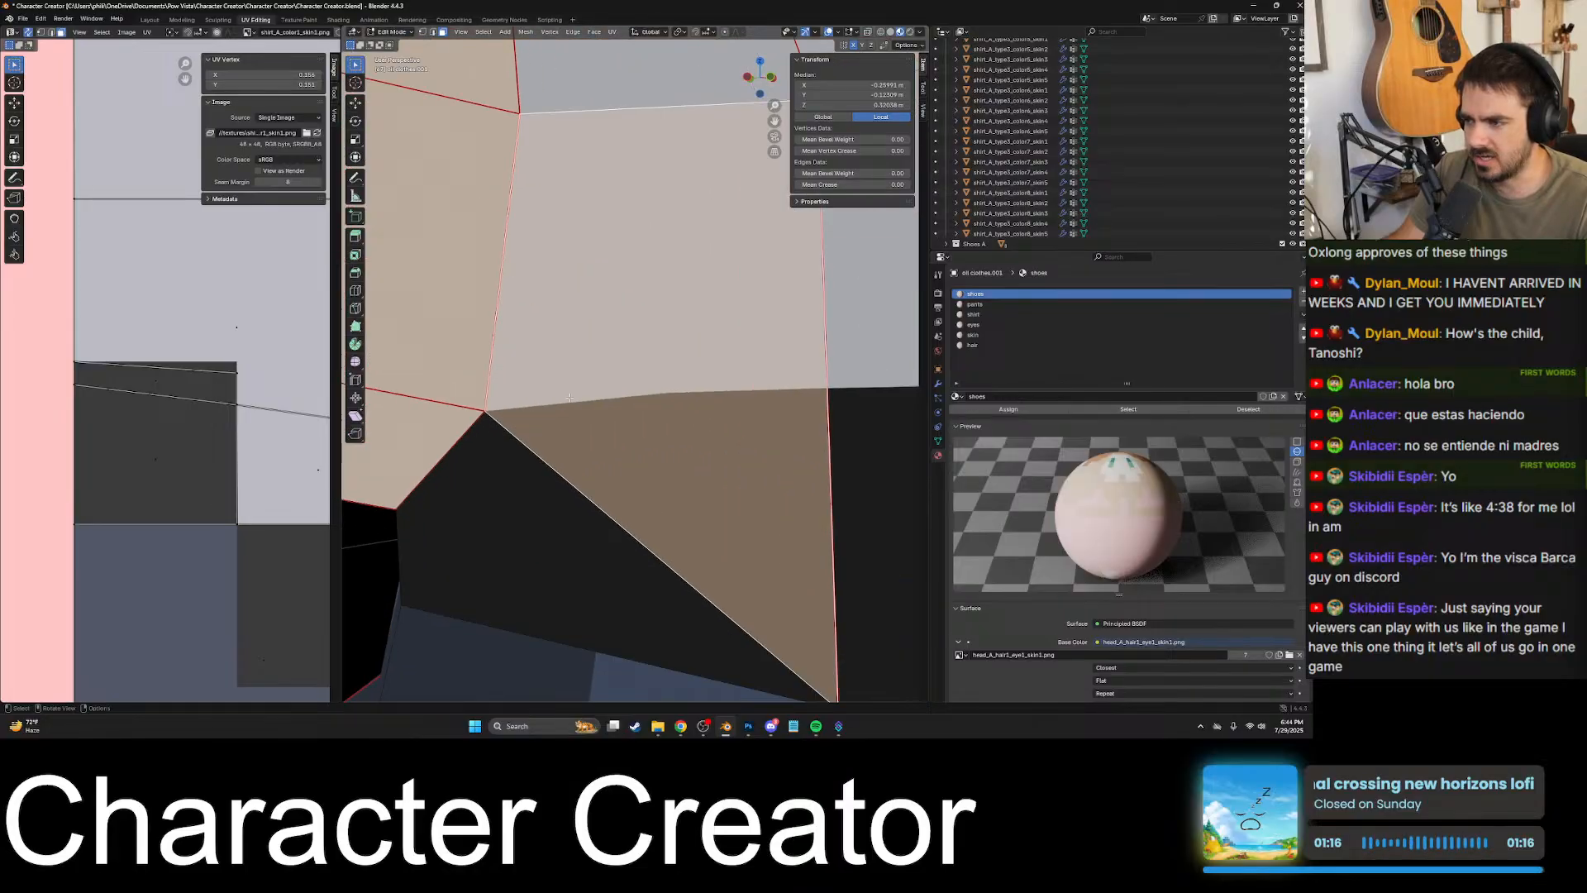
# - Start a knife cut at the vertex under the arm and follow the shirt and black patch border to its bend
pyautogui.press('k')
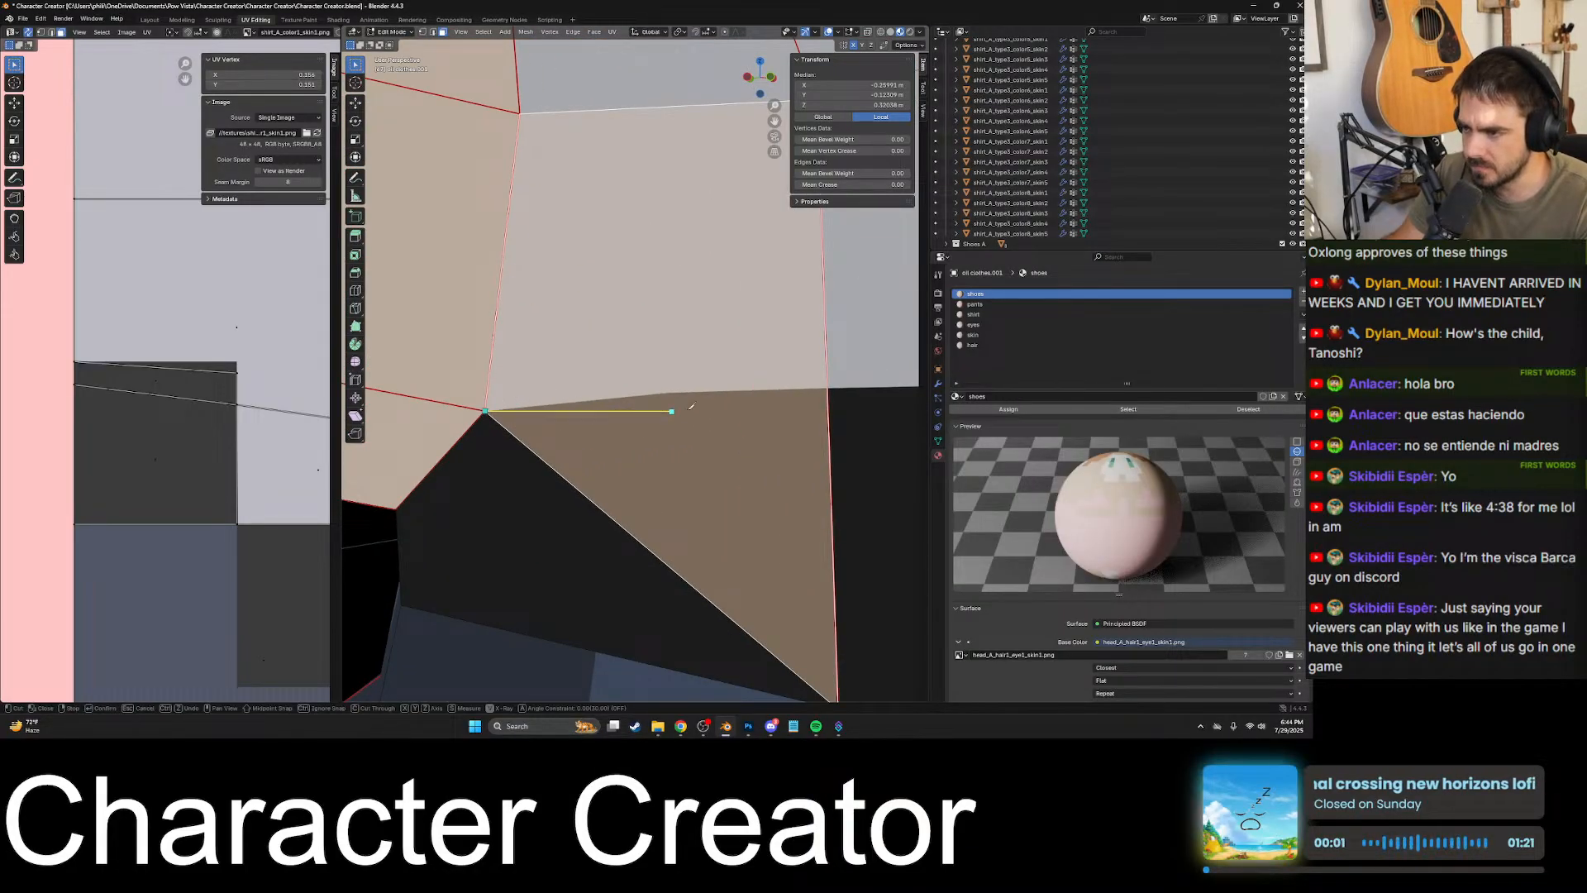
pyautogui.scroll(4, 829, 388)
pyautogui.scroll(-5, 746, 457)
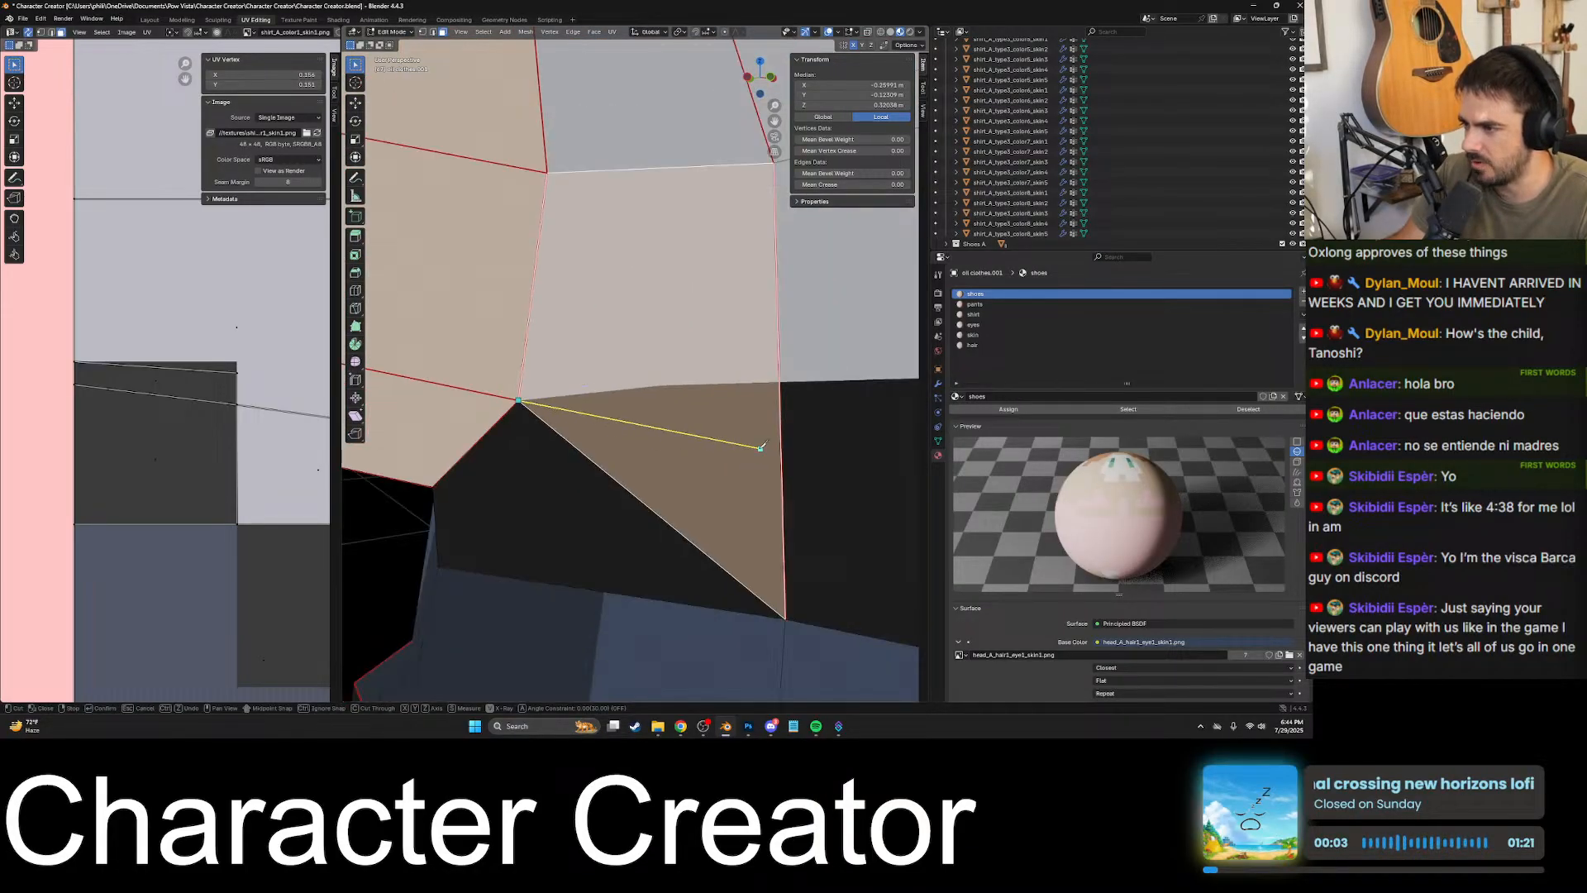
pyautogui.scroll(5, 760, 447)
pyautogui.scroll(-2, 751, 361)
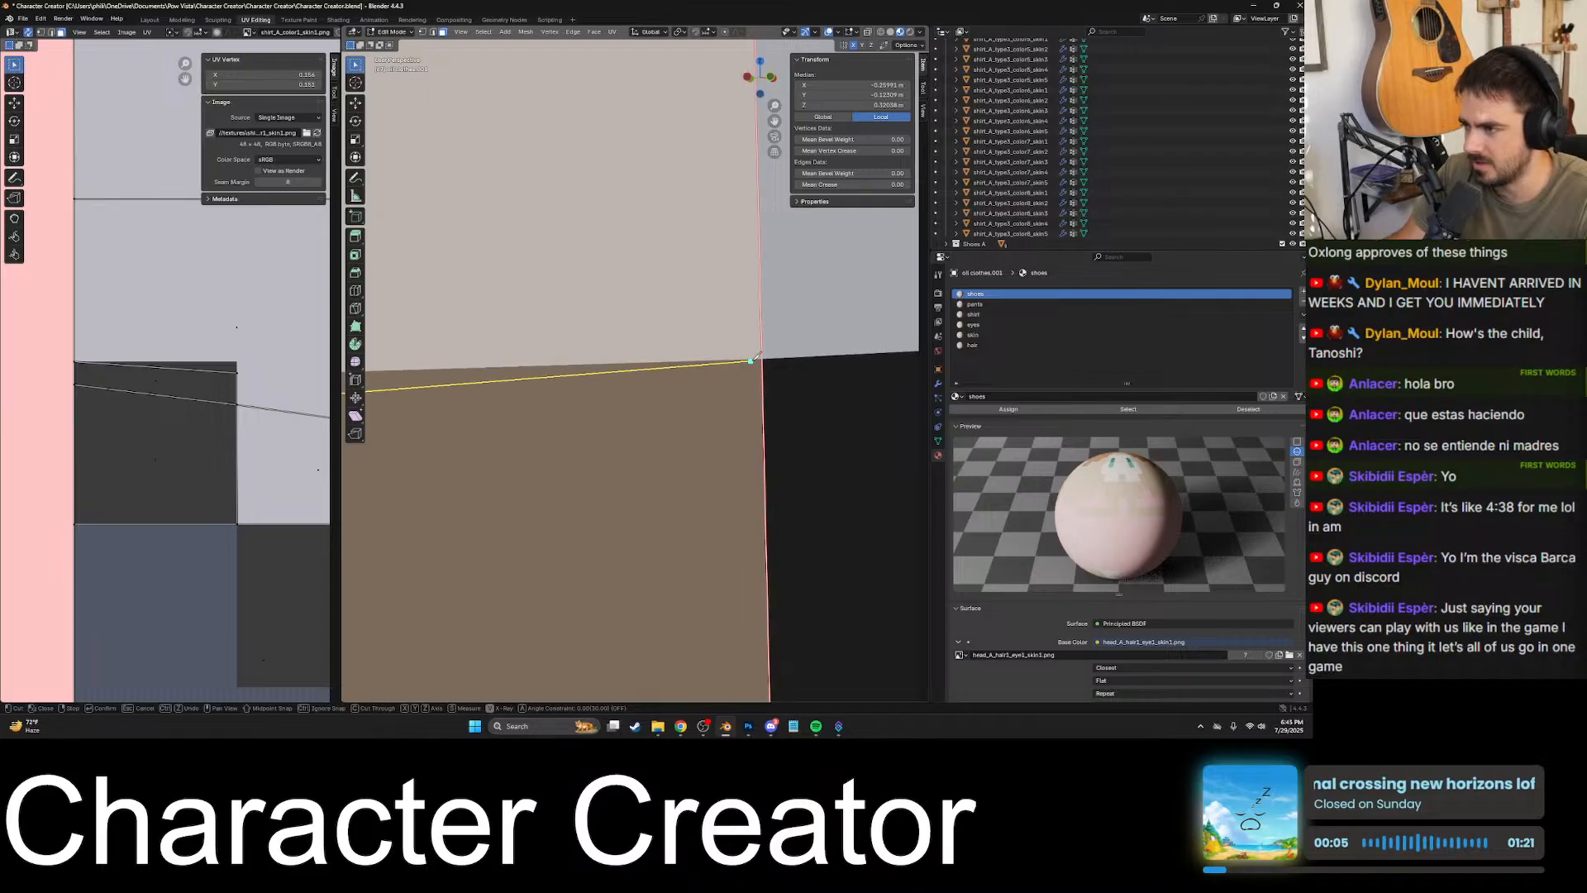
pyautogui.scroll(-3, 740, 365)
pyautogui.scroll(6, 552, 372)
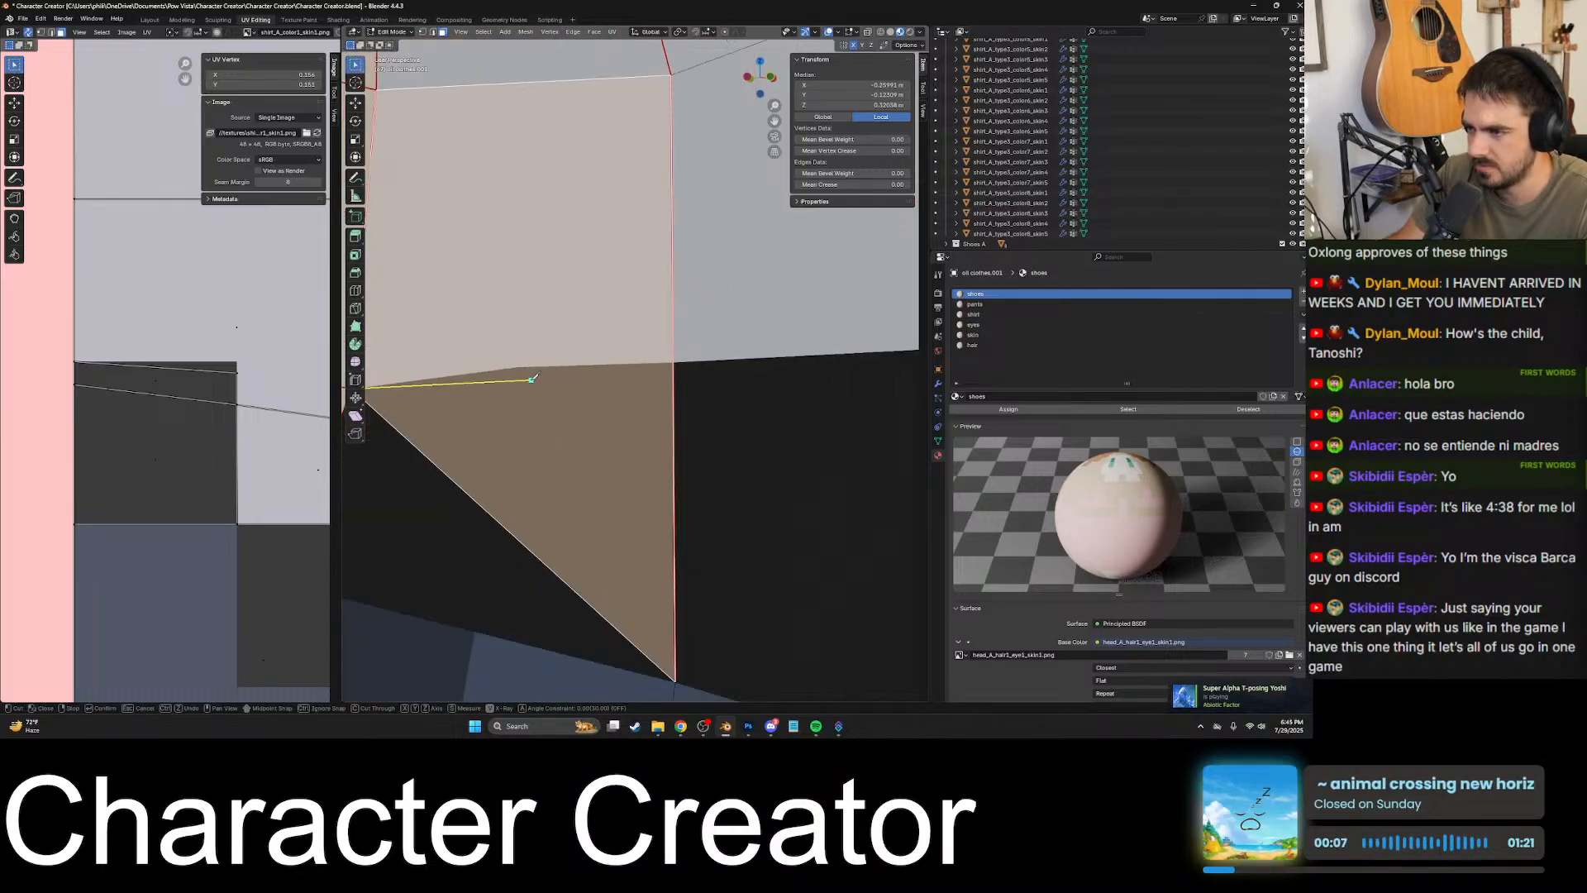
pyautogui.scroll(2, 496, 380)
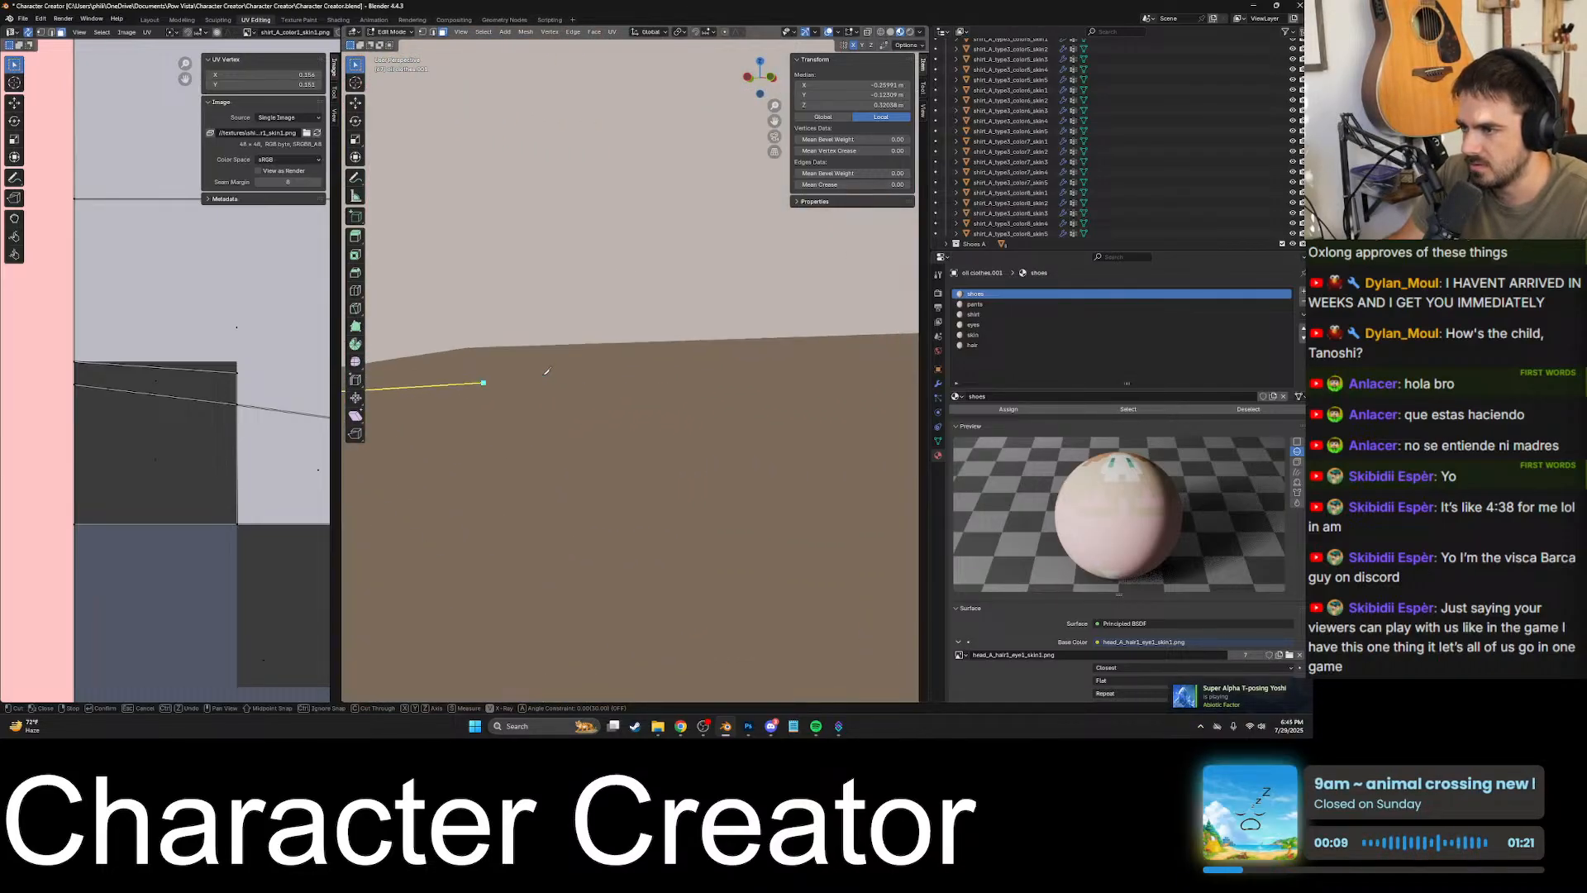
pyautogui.keyDown('shift'); pyautogui.moveTo(480, 374); pyautogui.dragTo(591, 377, button='middle'); pyautogui.keyUp('shift')
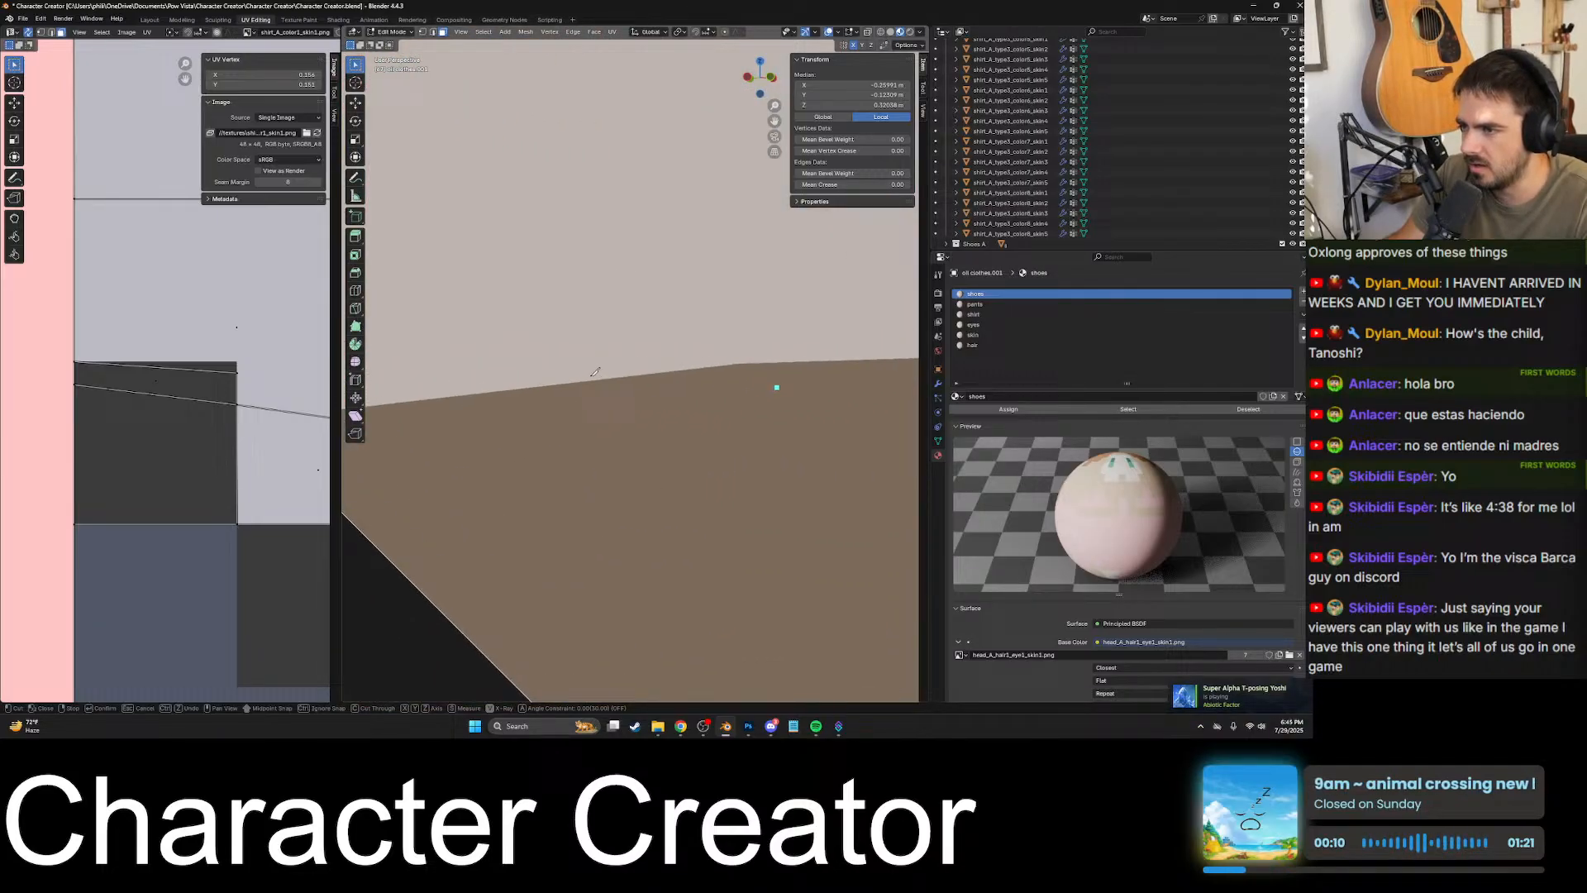
pyautogui.click(743, 362)
# - Continue the knife cut along the black patch's top border to the front side seam edge
pyautogui.scroll(-9, 743, 363)
pyautogui.keyDown('shift'); pyautogui.moveTo(710, 362); pyautogui.dragTo(570, 496, button='middle'); pyautogui.keyUp('shift')
pyautogui.scroll(9, 628, 377)
pyautogui.click(609, 383)
pyautogui.scroll(-9, 609, 382)
pyautogui.scroll(4, 585, 497)
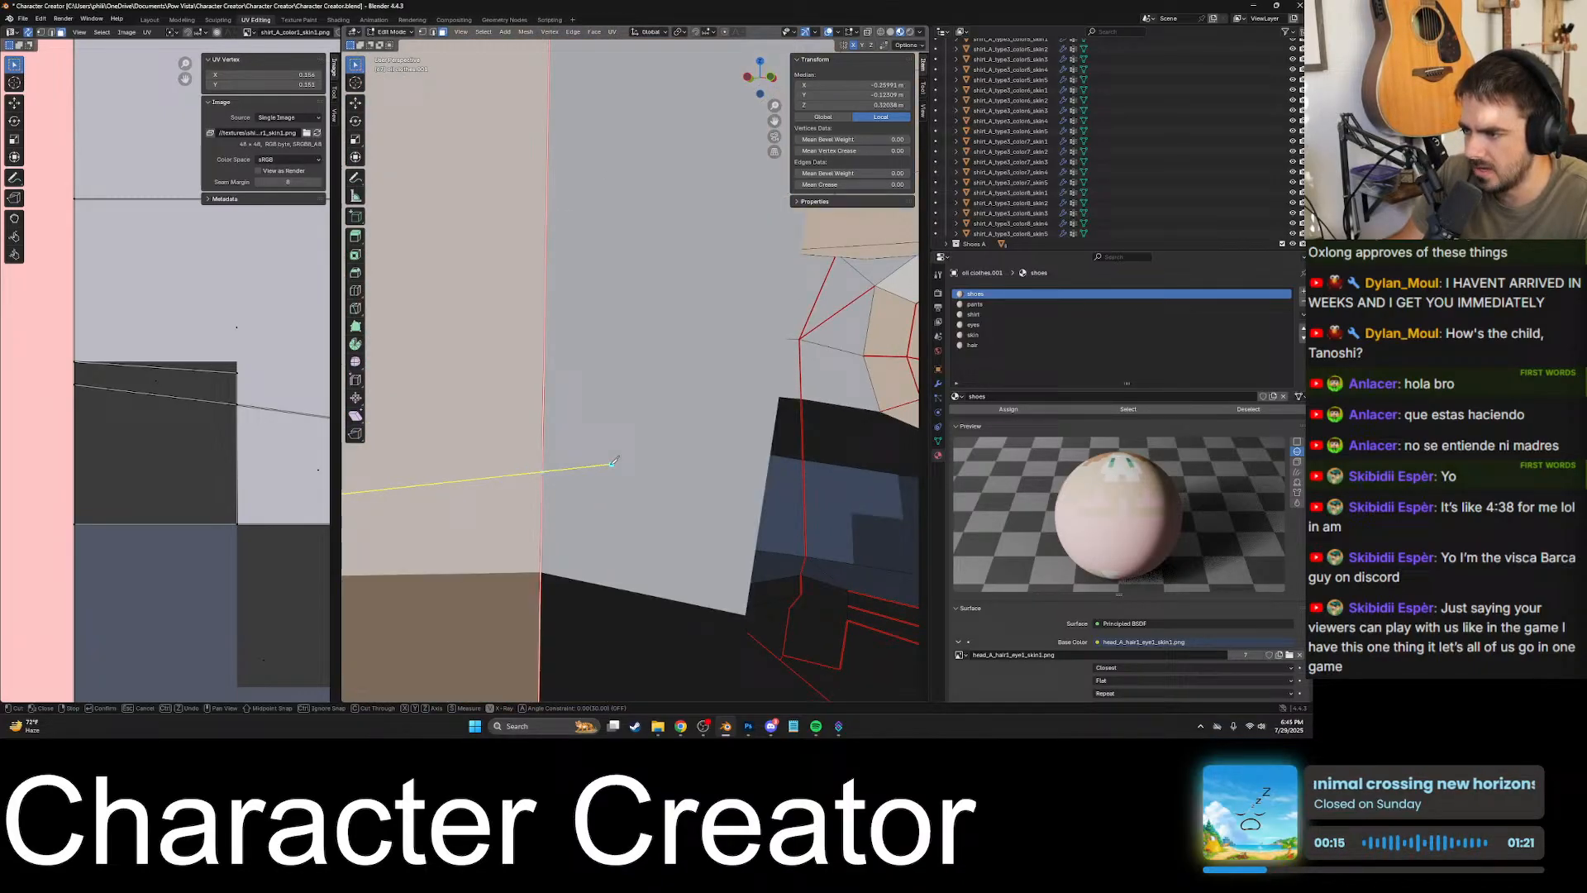
pyautogui.click(541, 570)
# - Extend the knife cut around the black patch's upper and lower corners and on to the next front waist vertex
pyautogui.scroll(-9, 541, 571)
pyautogui.keyDown('shift'); pyautogui.moveTo(673, 438); pyautogui.dragTo(577, 454, button='middle'); pyautogui.keyUp('shift')
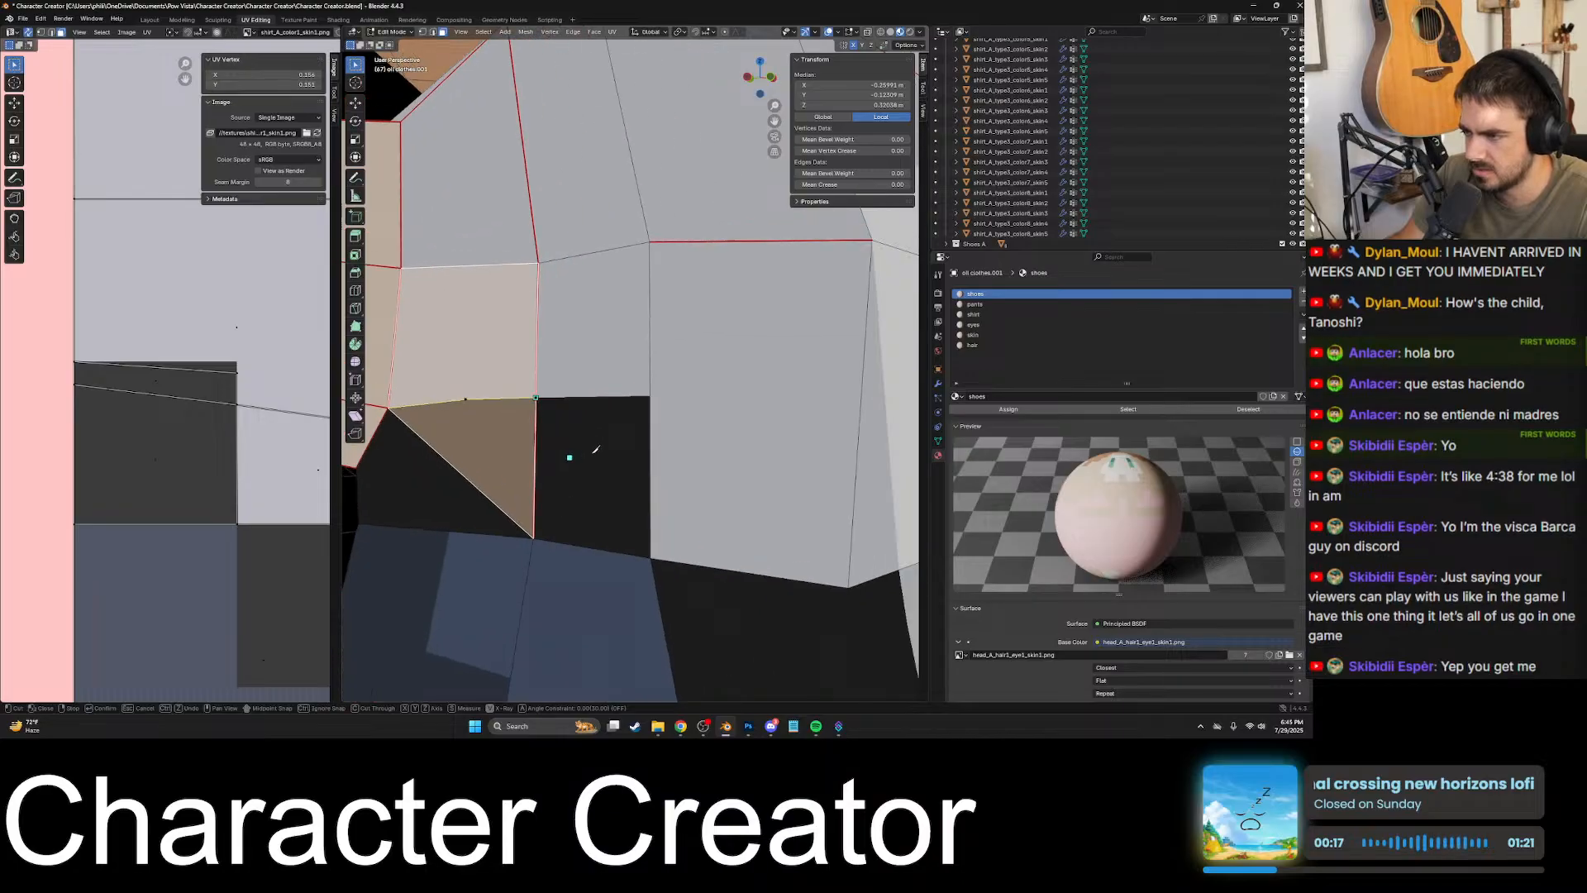
pyautogui.scroll(6, 578, 454)
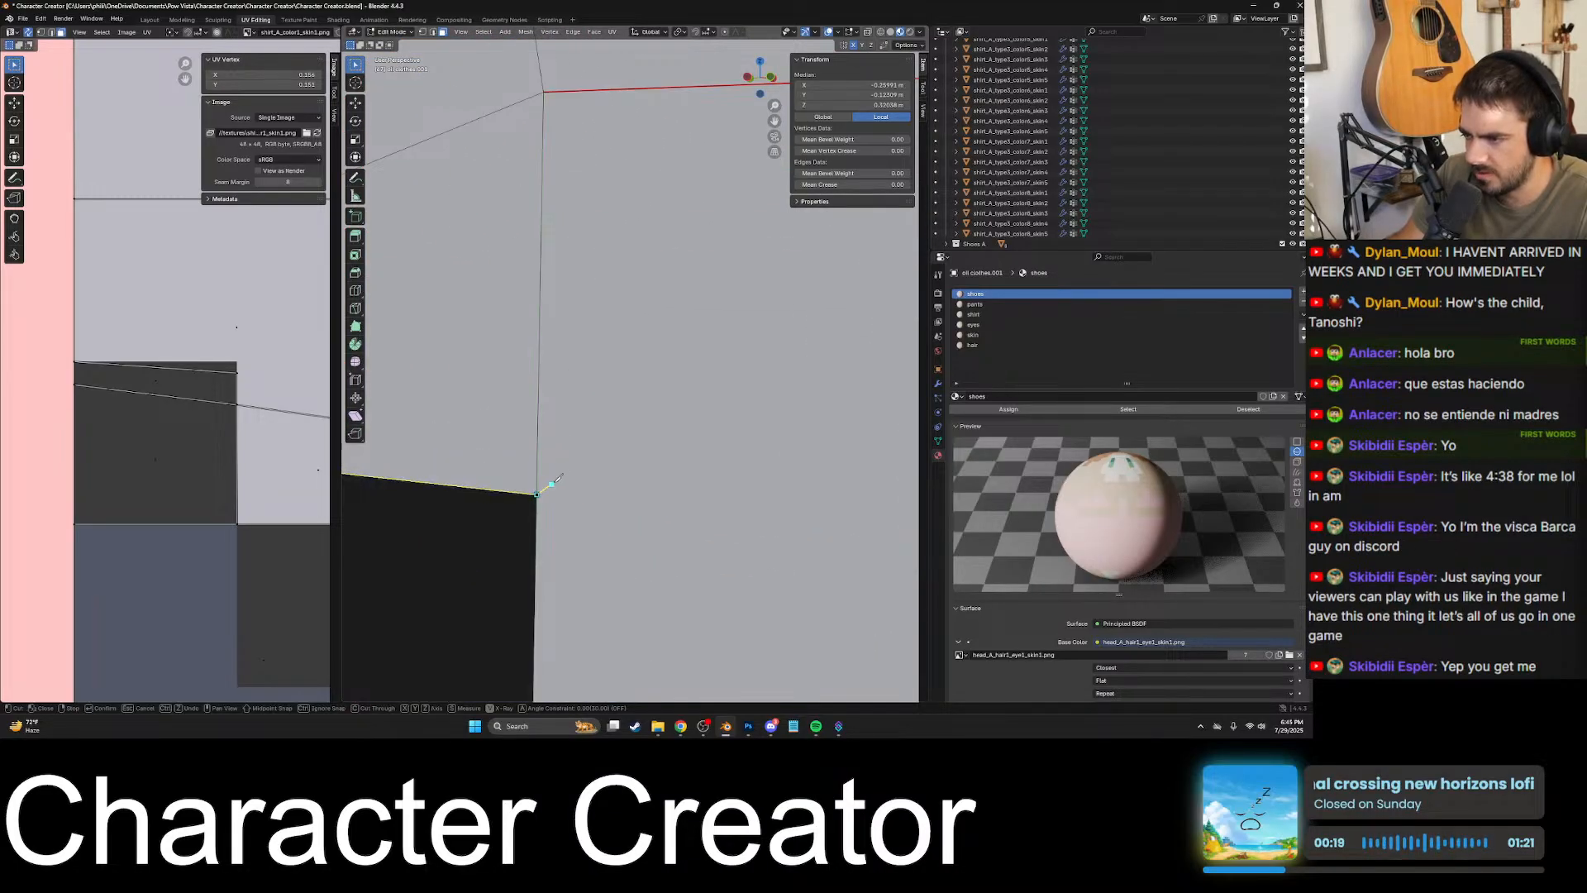
pyautogui.scroll(-9, 552, 484)
pyautogui.keyDown('shift'); pyautogui.moveTo(585, 461); pyautogui.dragTo(550, 450, button='middle'); pyautogui.keyUp('shift')
pyautogui.scroll(7, 618, 417)
pyautogui.click(558, 539)
pyautogui.scroll(-8, 562, 519)
pyautogui.scroll(7, 630, 433)
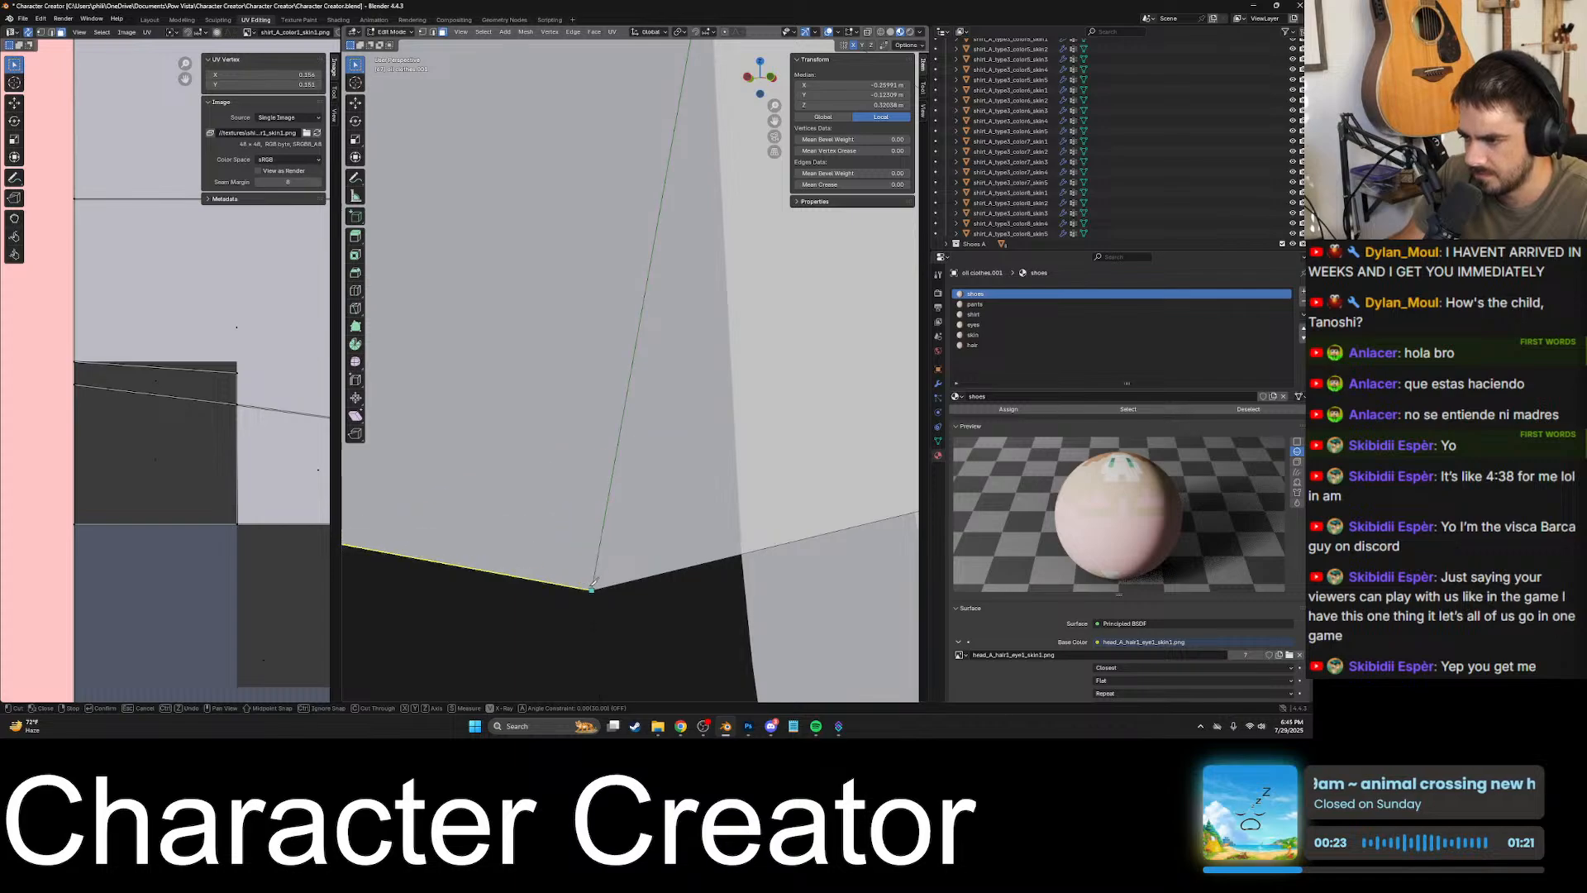
pyautogui.click(592, 589)
# - Try to knife-cut down the front vertical edge of the black patch to its lower corner at the waist
pyautogui.scroll(-5, 599, 582)
pyautogui.moveTo(674, 552); pyautogui.dragTo(625, 510, button='middle')
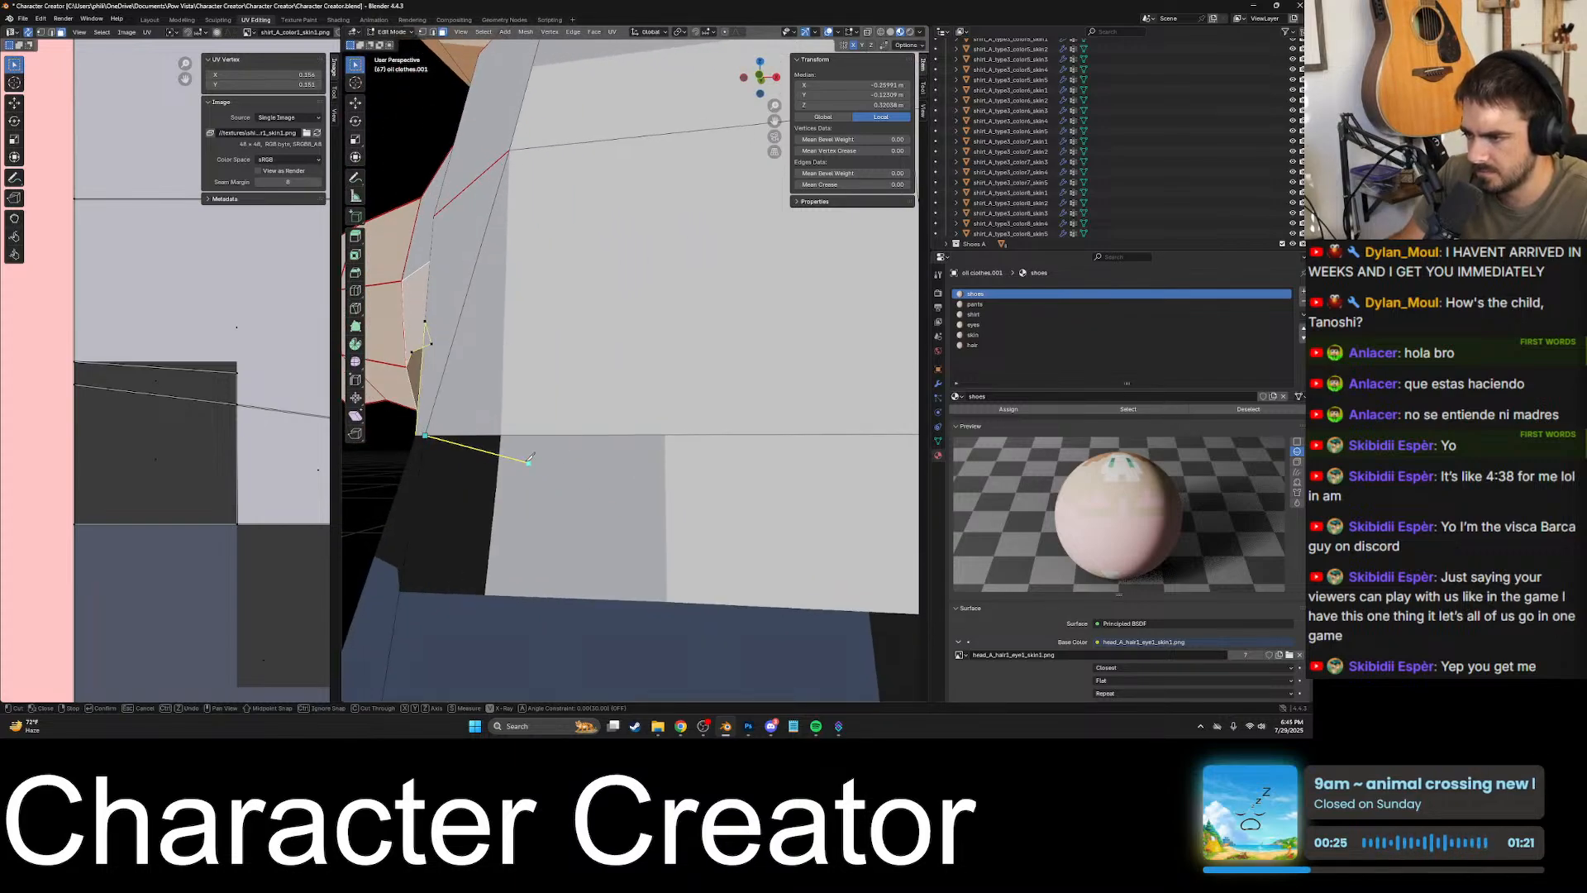
pyautogui.scroll(5, 503, 433)
pyautogui.scroll(-2, 479, 461)
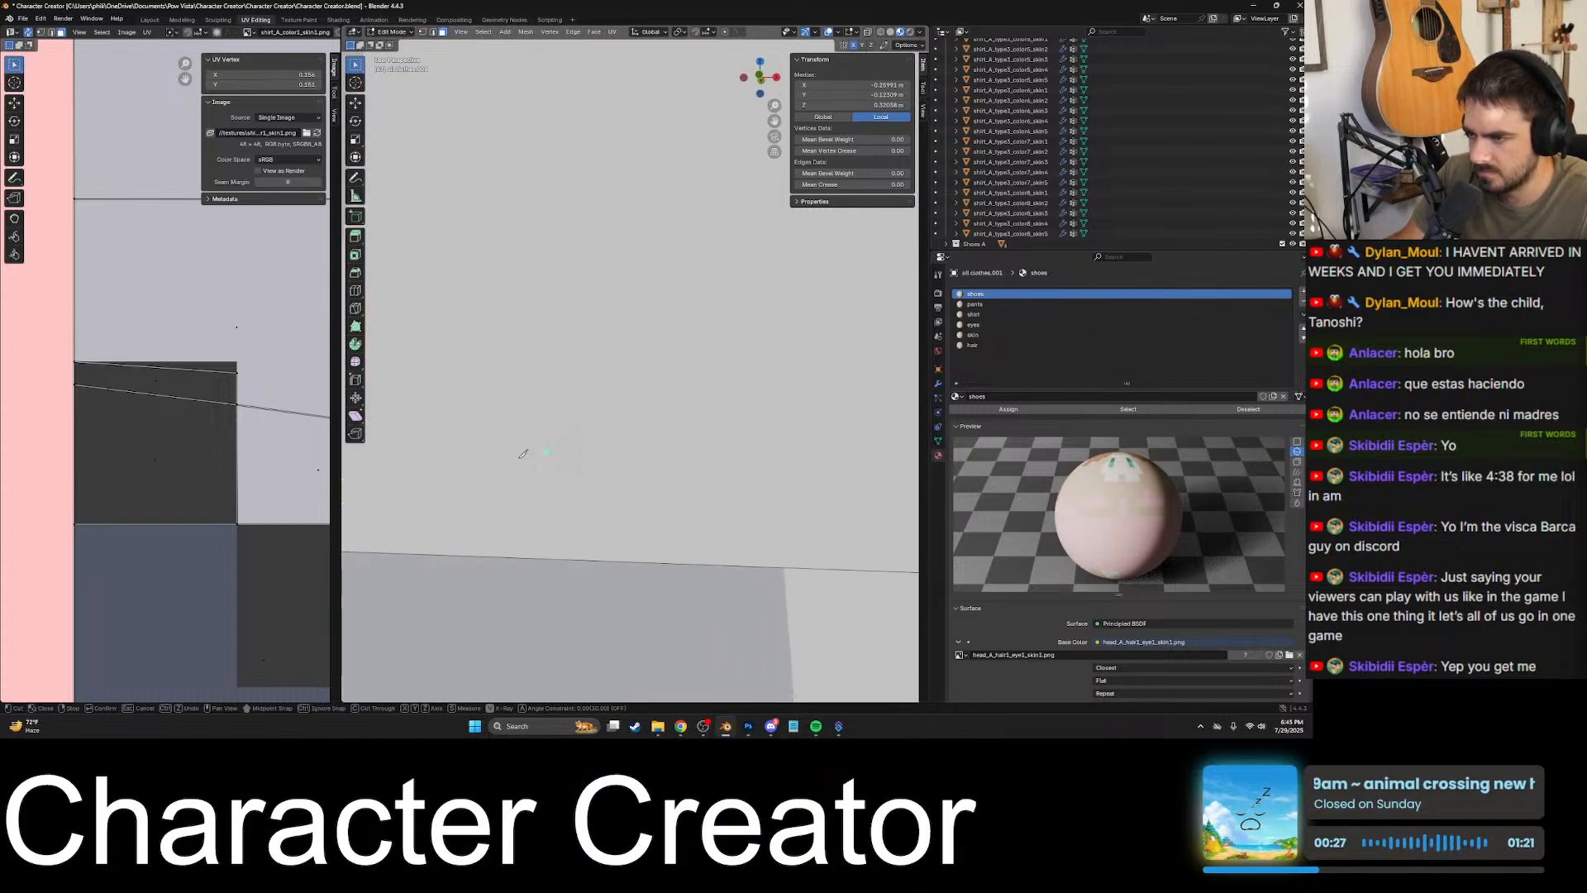
pyautogui.keyDown('shift'); pyautogui.moveTo(524, 450); pyautogui.dragTo(705, 411, button='middle'); pyautogui.keyUp('shift')
pyautogui.scroll(2, 695, 392)
pyautogui.scroll(2, 694, 395)
pyautogui.scroll(-8, 698, 396)
pyautogui.scroll(8, 750, 409)
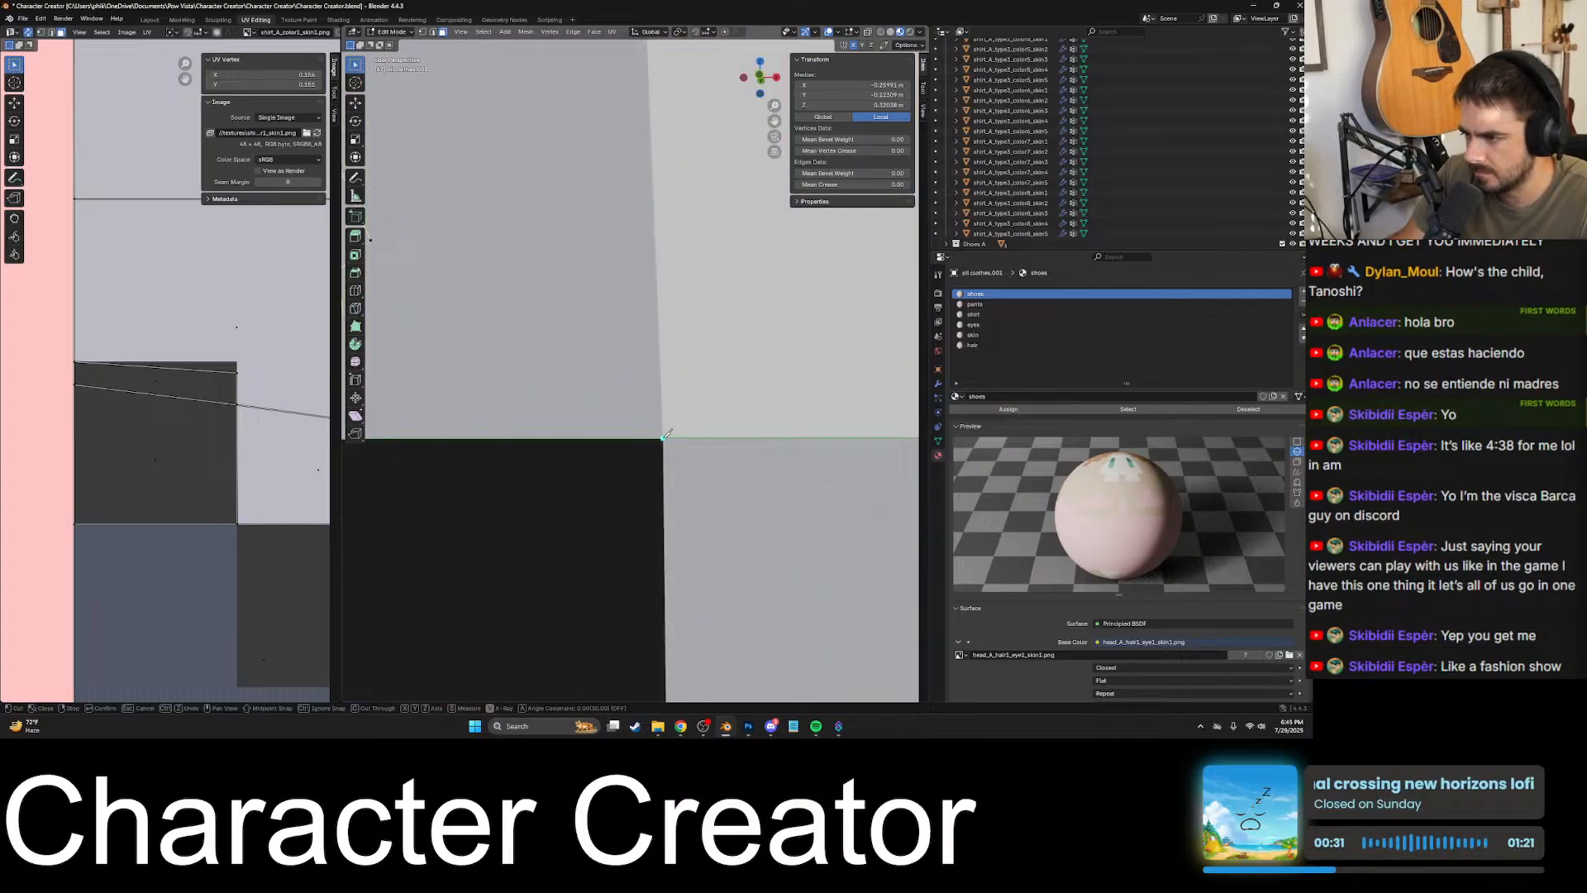
pyautogui.scroll(-2, 679, 428)
pyautogui.moveTo(668, 397)
pyautogui.keyDown('shift'); pyautogui.mouseDown(button='middle')
pyautogui.moveTo(662, 321)
pyautogui.moveTo(680, 332)
pyautogui.moveTo(669, 395)
pyautogui.mouseUp(button='middle'); pyautogui.keyUp('shift')
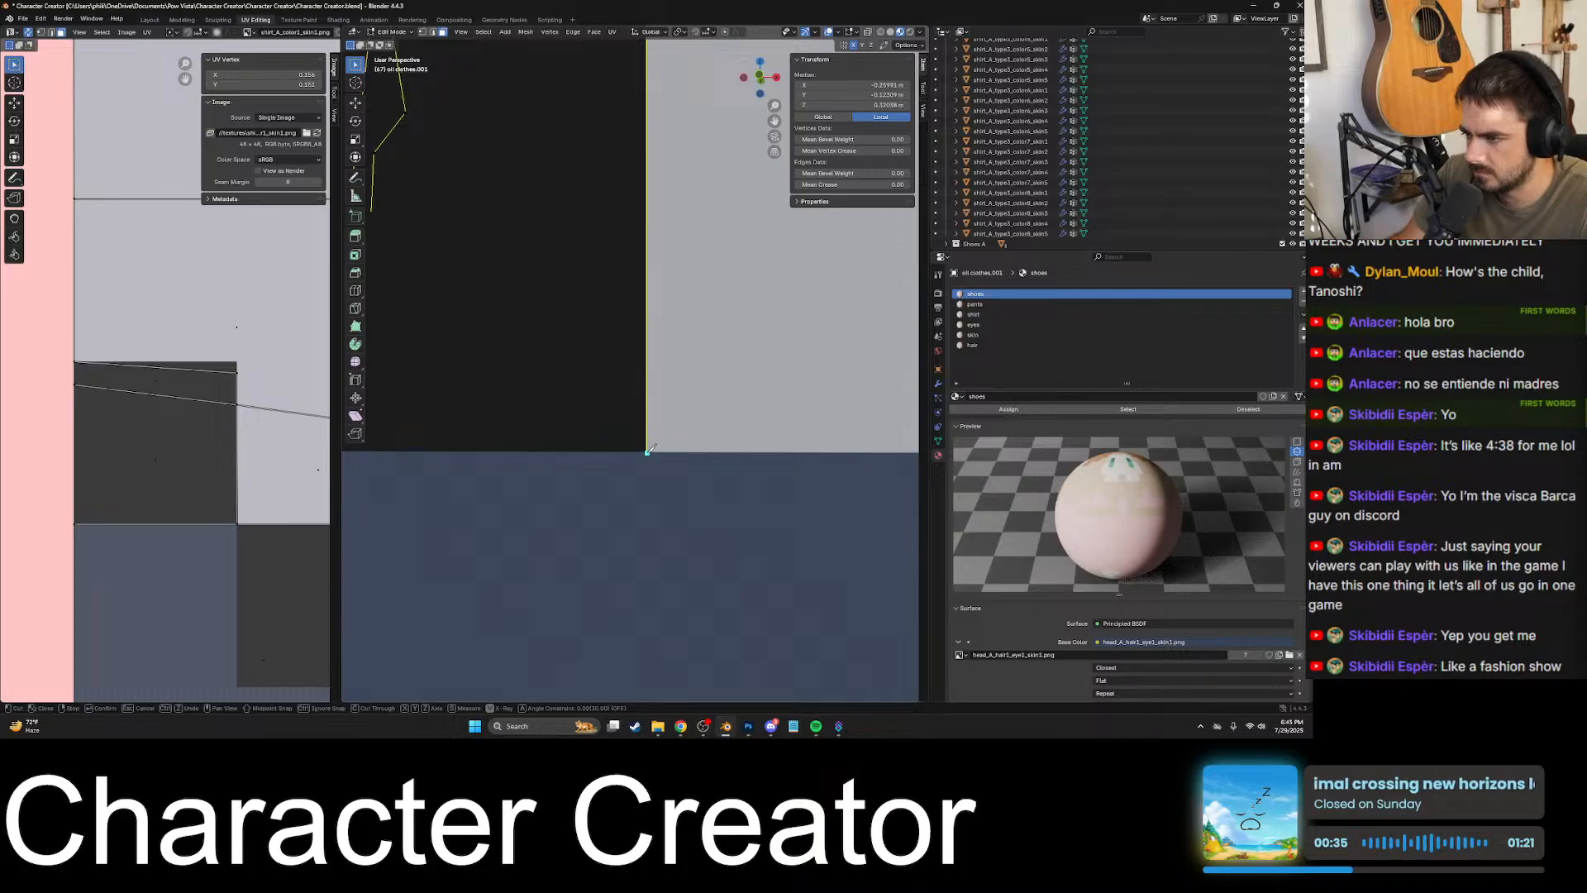
pyautogui.click(647, 449)
pyautogui.scroll(-4, 647, 446)
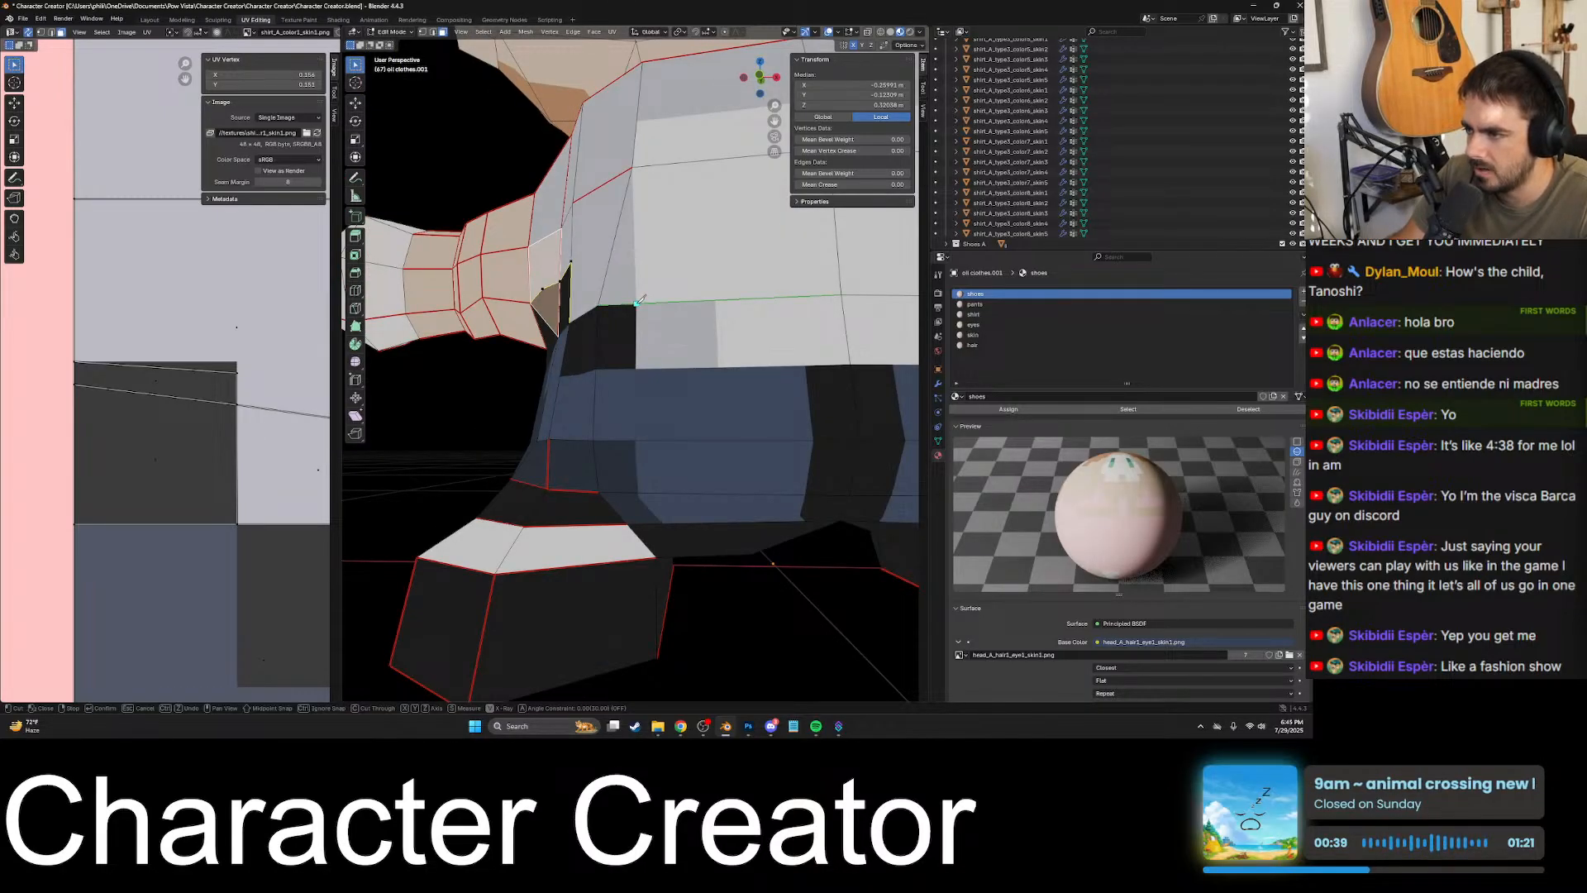
# - Knife-cut from the black patch's upper front corner down its vertical edge to the lower corner at the waist
pyautogui.scroll(4, 640, 306)
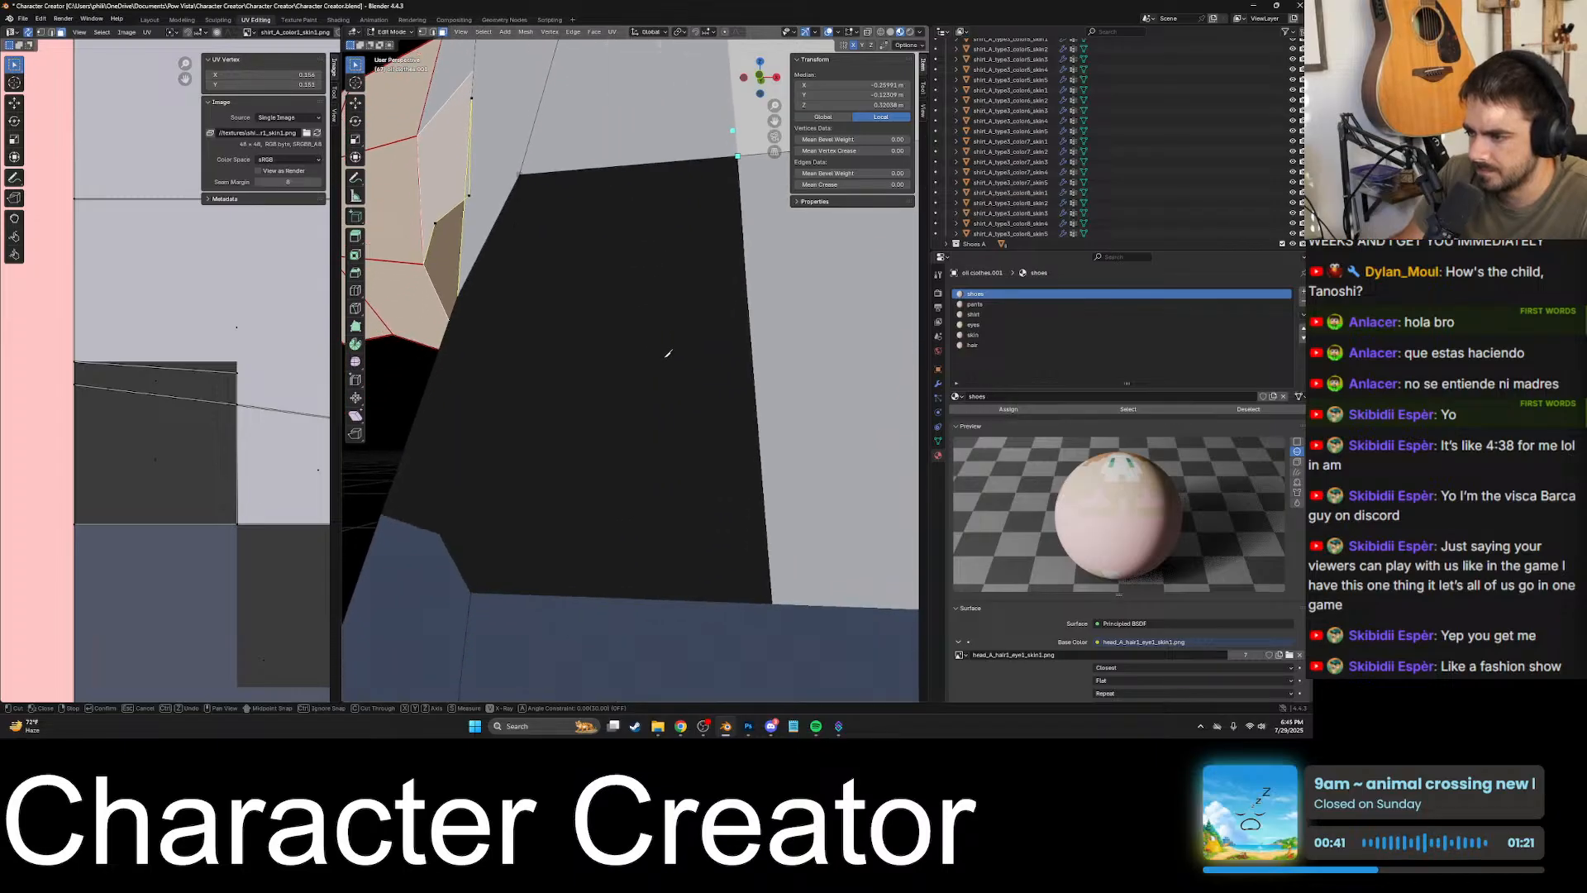
pyautogui.keyDown('shift'); pyautogui.moveTo(731, 208); pyautogui.dragTo(666, 365, button='middle'); pyautogui.keyUp('shift')
pyautogui.scroll(4, 667, 365)
pyautogui.keyDown('shift'); pyautogui.moveTo(721, 291); pyautogui.dragTo(575, 620, button='middle'); pyautogui.keyUp('shift')
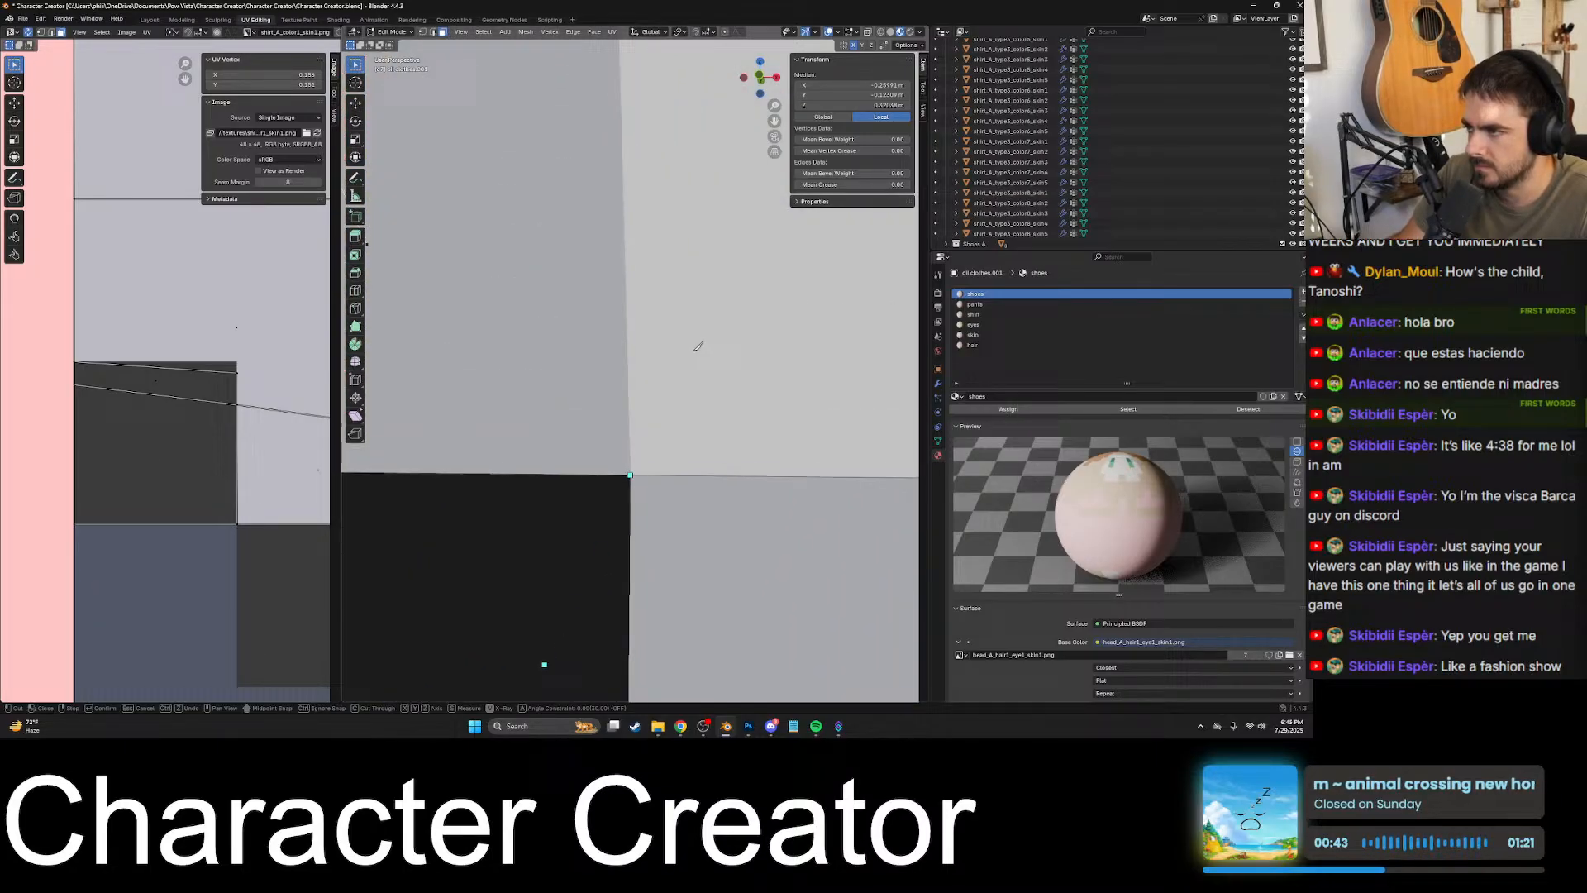
pyautogui.click(631, 474)
pyautogui.scroll(-5, 632, 475)
pyautogui.keyDown('shift'); pyautogui.moveTo(614, 635); pyautogui.dragTo(597, 263, button='middle'); pyautogui.keyUp('shift')
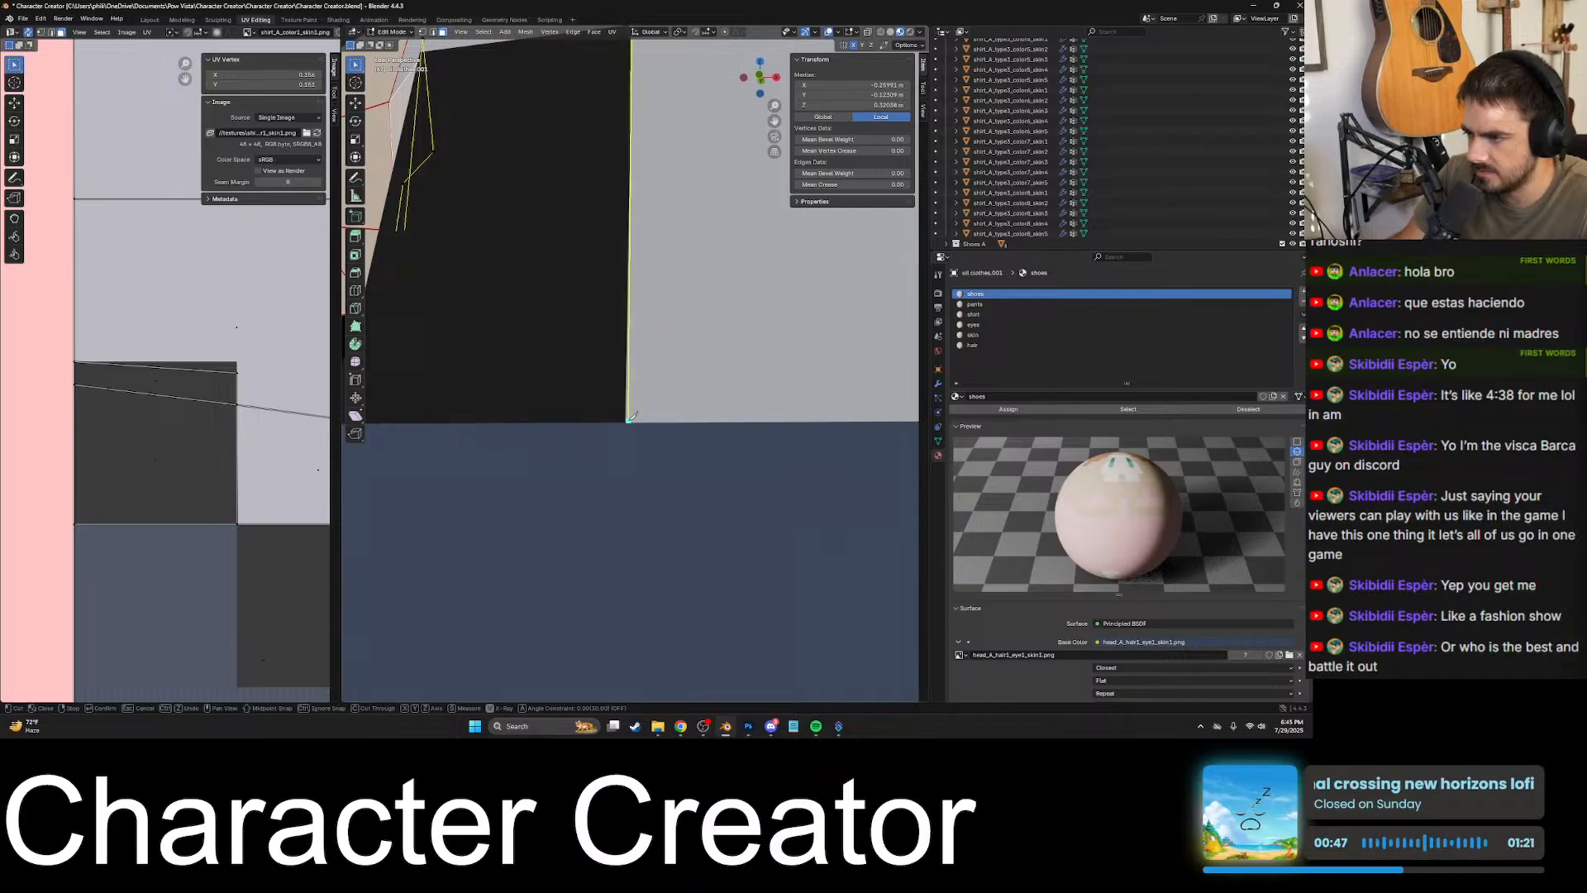
pyautogui.scroll(2, 630, 425)
pyautogui.scroll(-1, 630, 425)
pyautogui.keyDown('shift'); pyautogui.moveTo(630, 430); pyautogui.dragTo(639, 426, button='middle'); pyautogui.keyUp('shift')
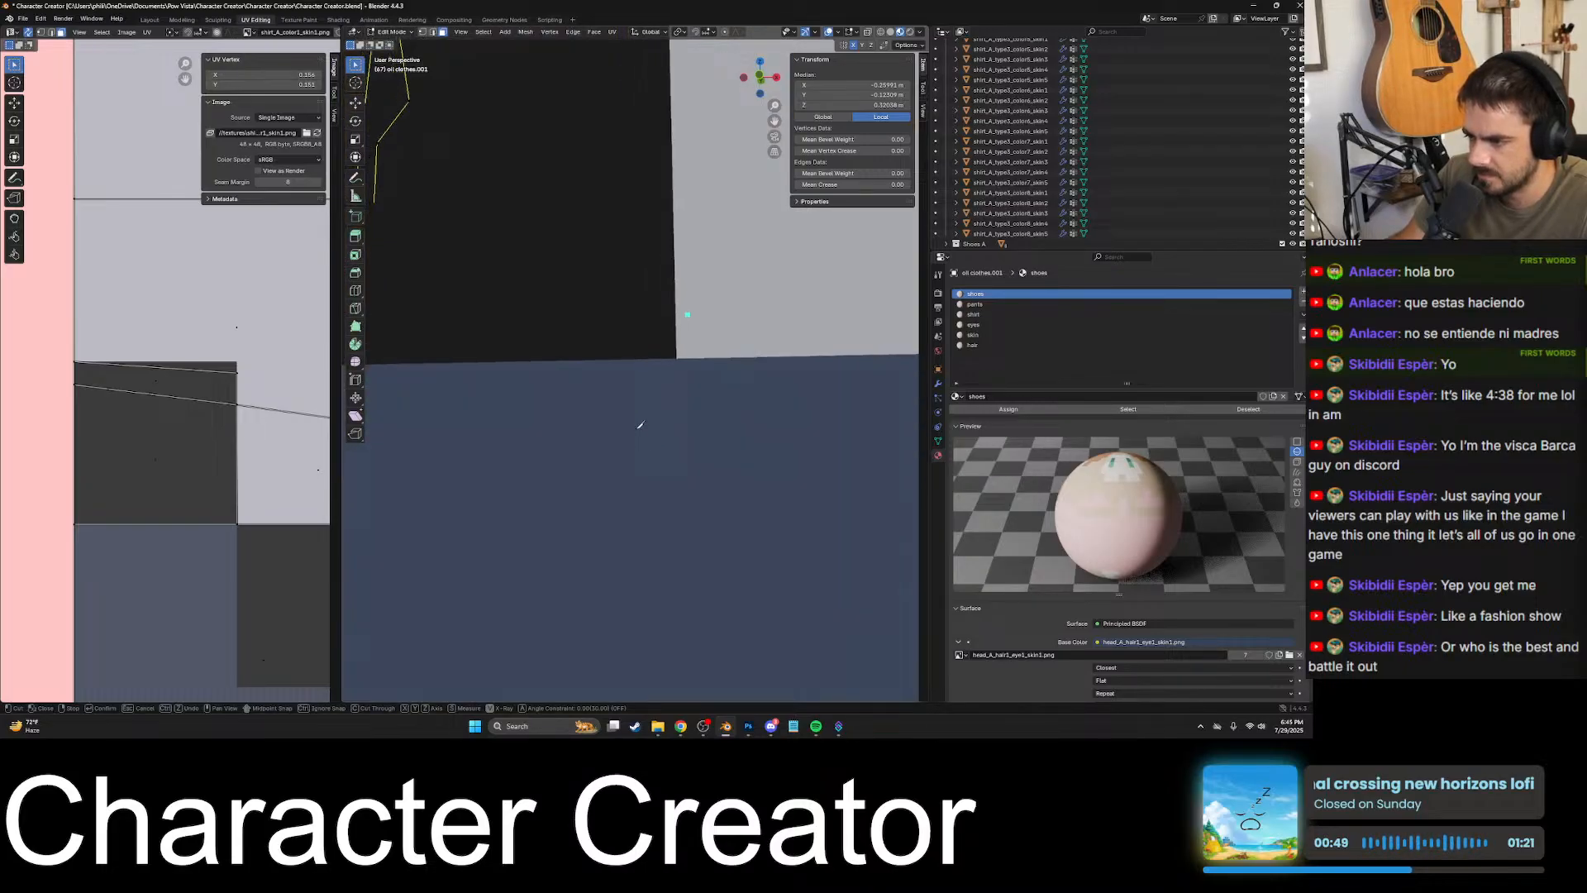
pyautogui.click(677, 358)
pyautogui.scroll(-6, 680, 359)
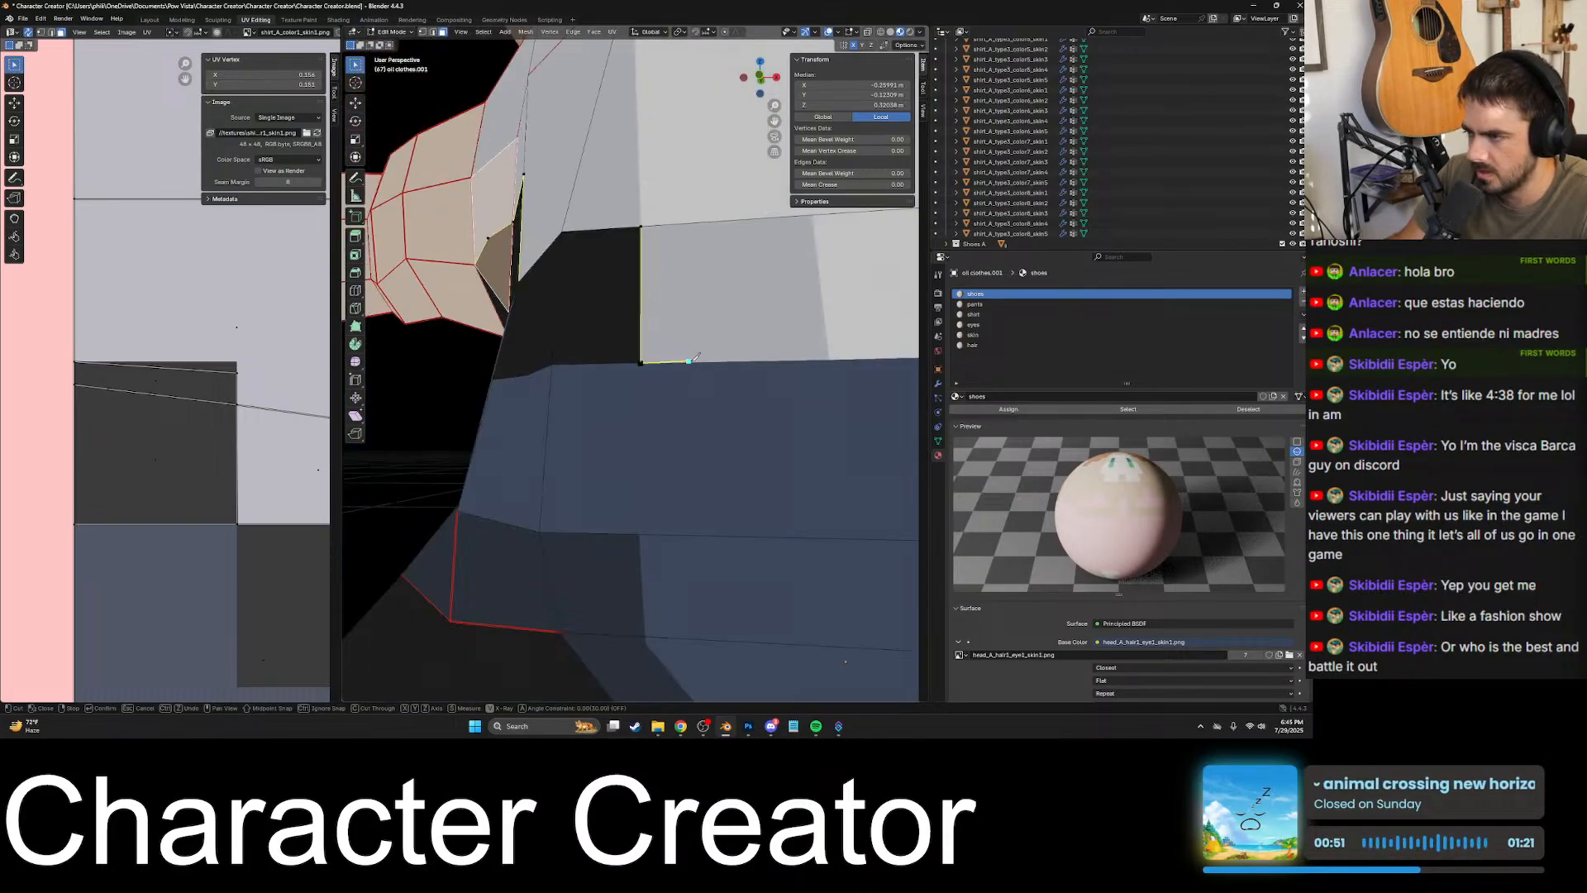
# - Continue the knife cut along the front waist border between shirt and pants to the body's centre edge
pyautogui.keyDown('shift'); pyautogui.moveTo(691, 361); pyautogui.dragTo(459, 397, button='middle'); pyautogui.keyUp('shift')
pyautogui.scroll(2, 589, 417)
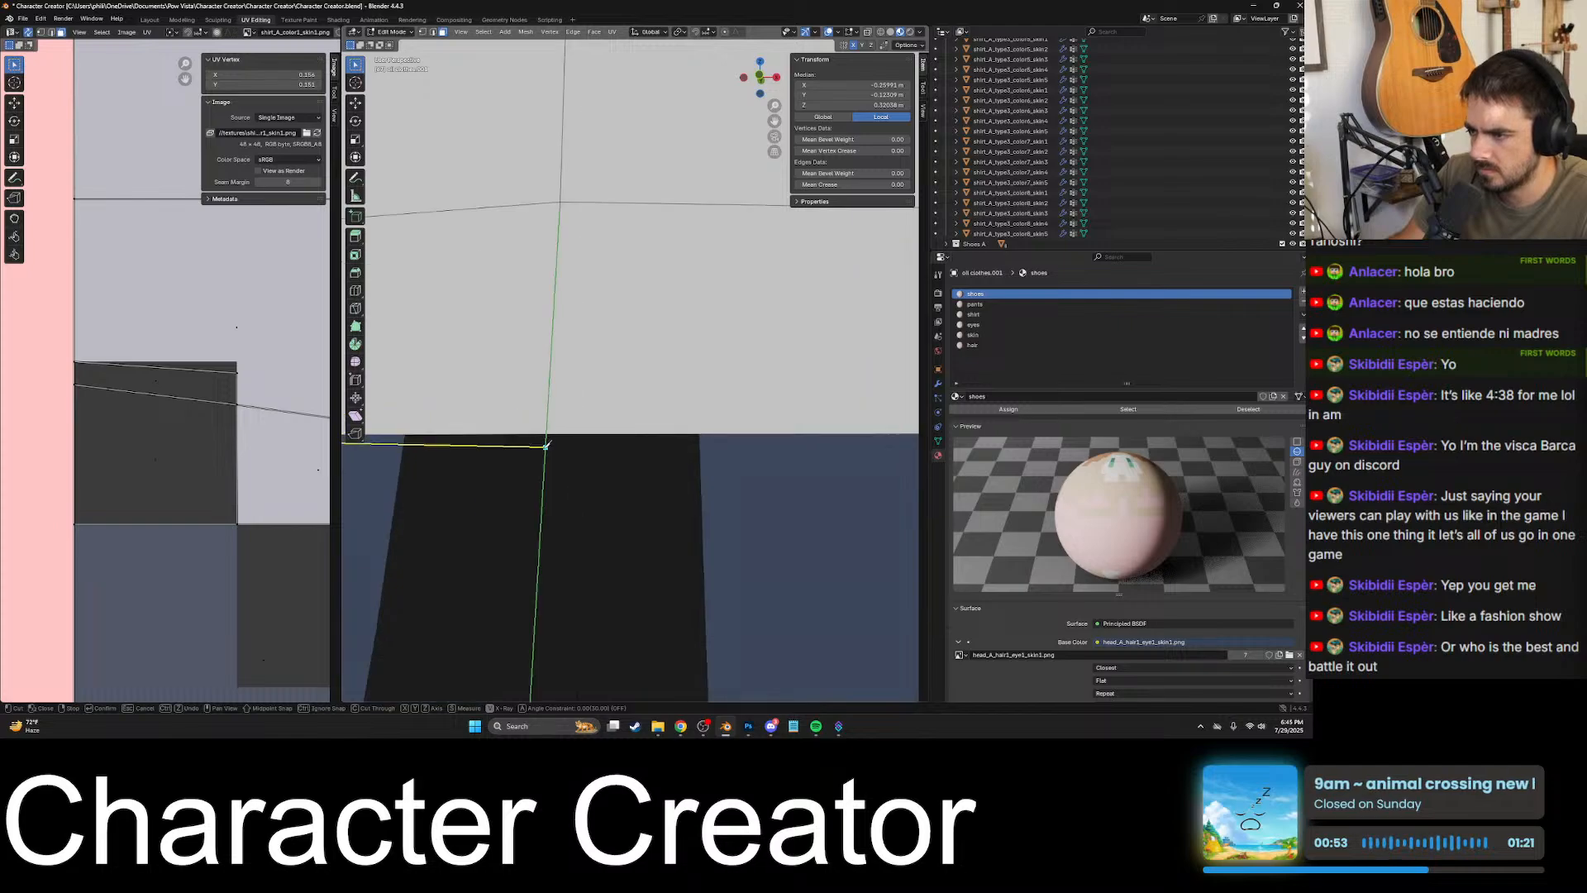
pyautogui.keyDown('shift'); pyautogui.moveTo(487, 508); pyautogui.dragTo(602, 422, button='middle'); pyautogui.keyUp('shift')
pyautogui.scroll(2, 737, 329)
pyautogui.keyDown('shift'); pyautogui.moveTo(736, 330); pyautogui.dragTo(678, 373, button='middle'); pyautogui.keyUp('shift')
pyautogui.scroll(2, 628, 403)
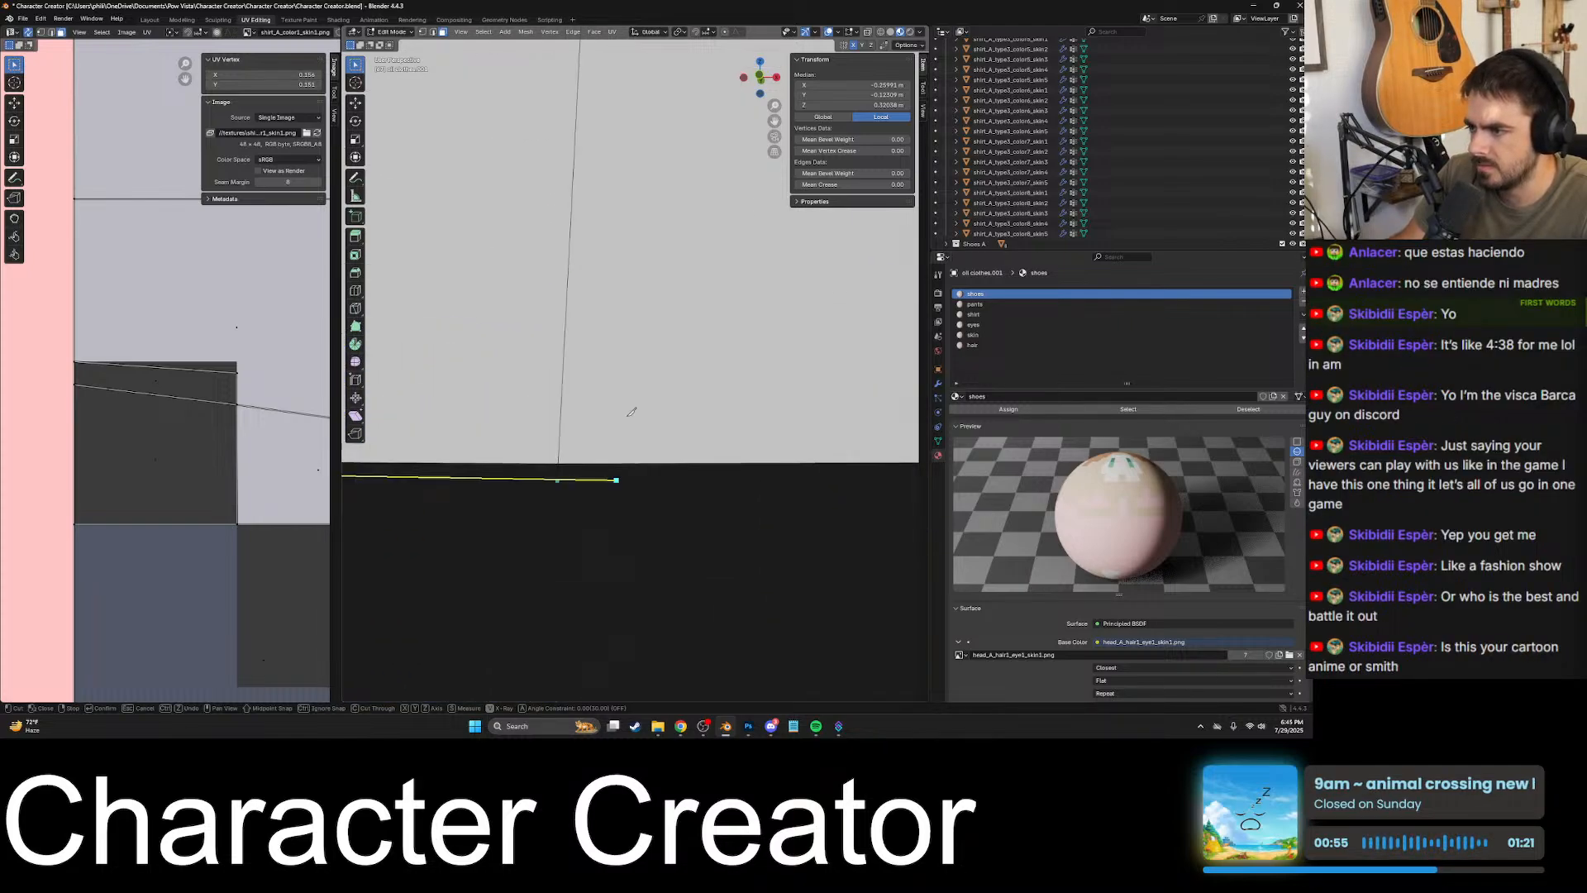
pyautogui.moveTo(608, 435)
pyautogui.keyDown('shift'); pyautogui.mouseDown(button='middle')
pyautogui.moveTo(652, 393)
pyautogui.moveTo(617, 407)
pyautogui.moveTo(627, 421)
pyautogui.mouseUp(button='middle'); pyautogui.keyUp('shift')
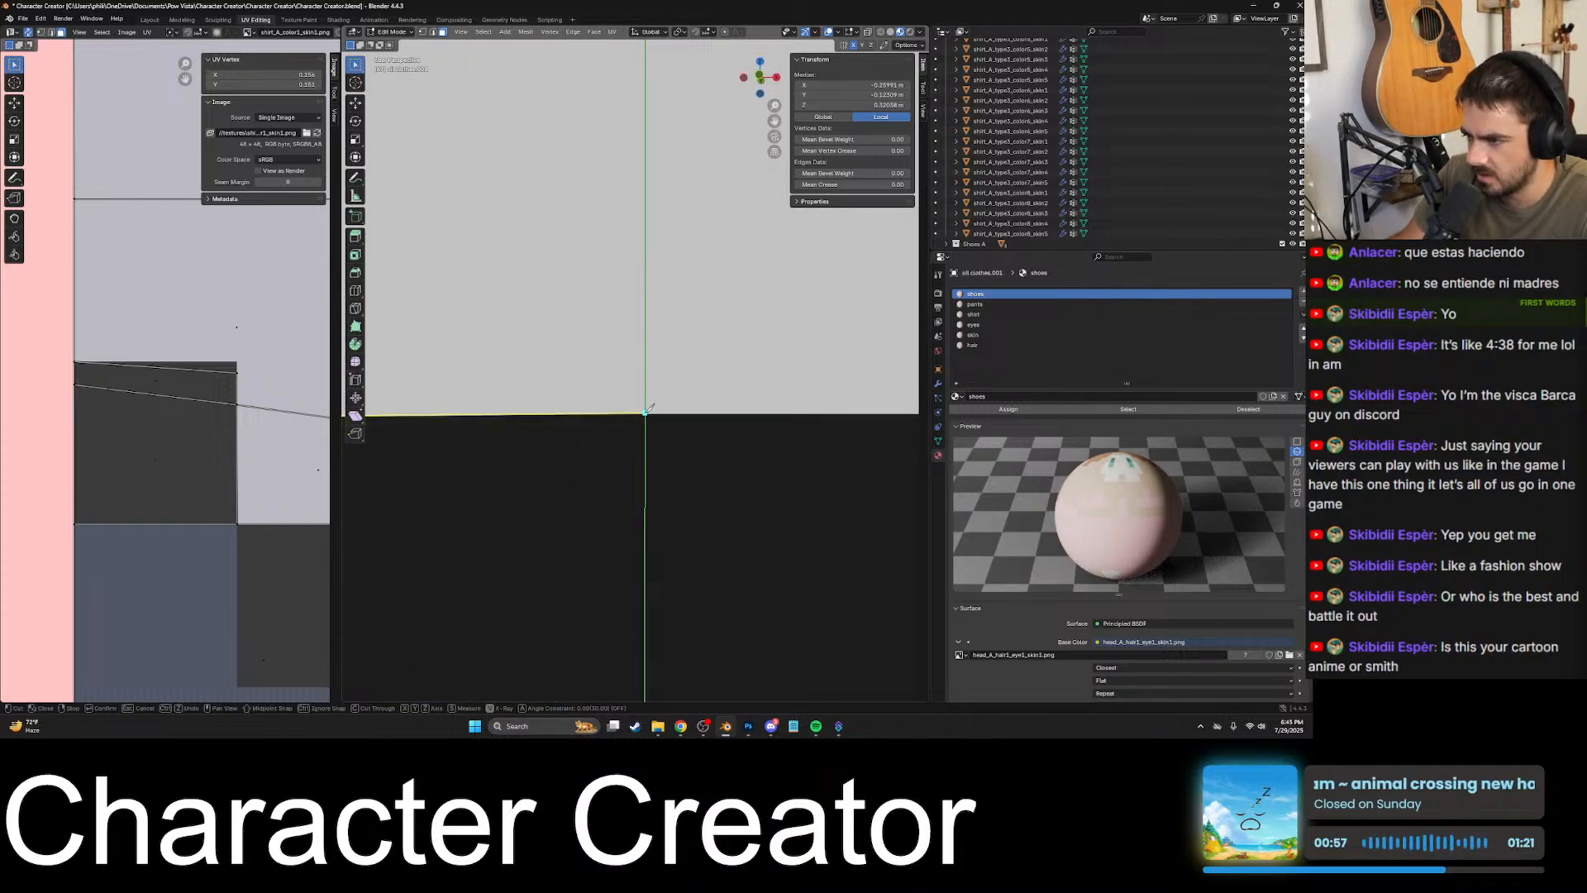
pyautogui.click(646, 413)
pyautogui.scroll(-6, 648, 409)
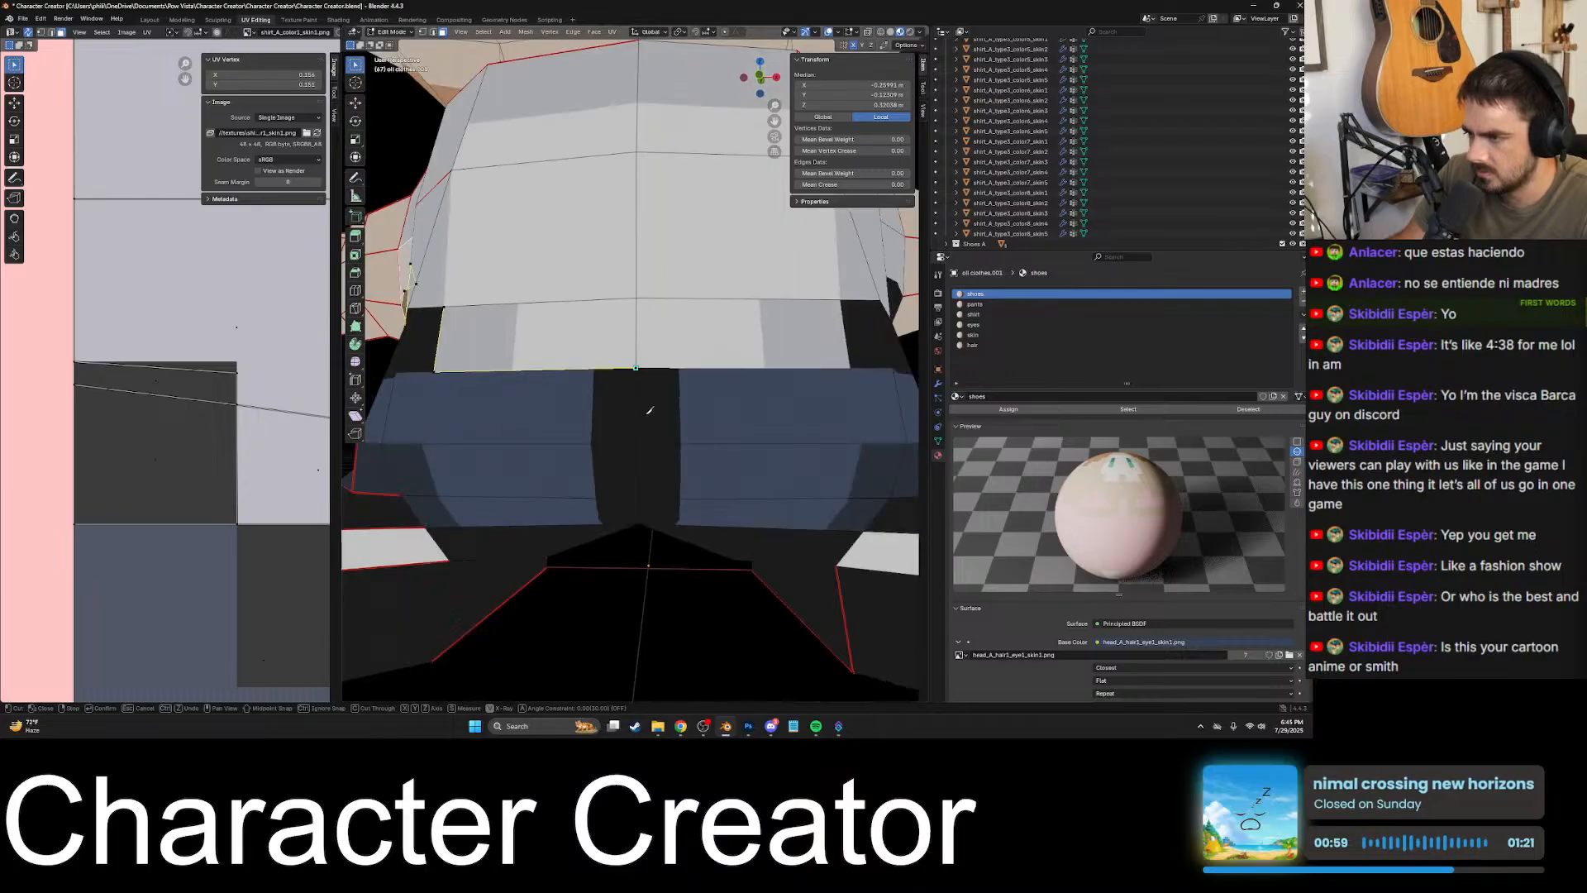
# - Extend the knife cut along the front waist from the centre edge to the opposite black patch's lower corner
pyautogui.scroll(2, 702, 366)
pyautogui.keyDown('shift'); pyautogui.moveTo(797, 382); pyautogui.dragTo(630, 414, button='middle'); pyautogui.keyUp('shift')
pyautogui.scroll(2, 728, 412)
pyautogui.keyDown('shift'); pyautogui.moveTo(738, 413); pyautogui.dragTo(635, 381, button='middle'); pyautogui.keyUp('shift')
pyautogui.scroll(4, 645, 411)
pyautogui.scroll(4, 602, 443)
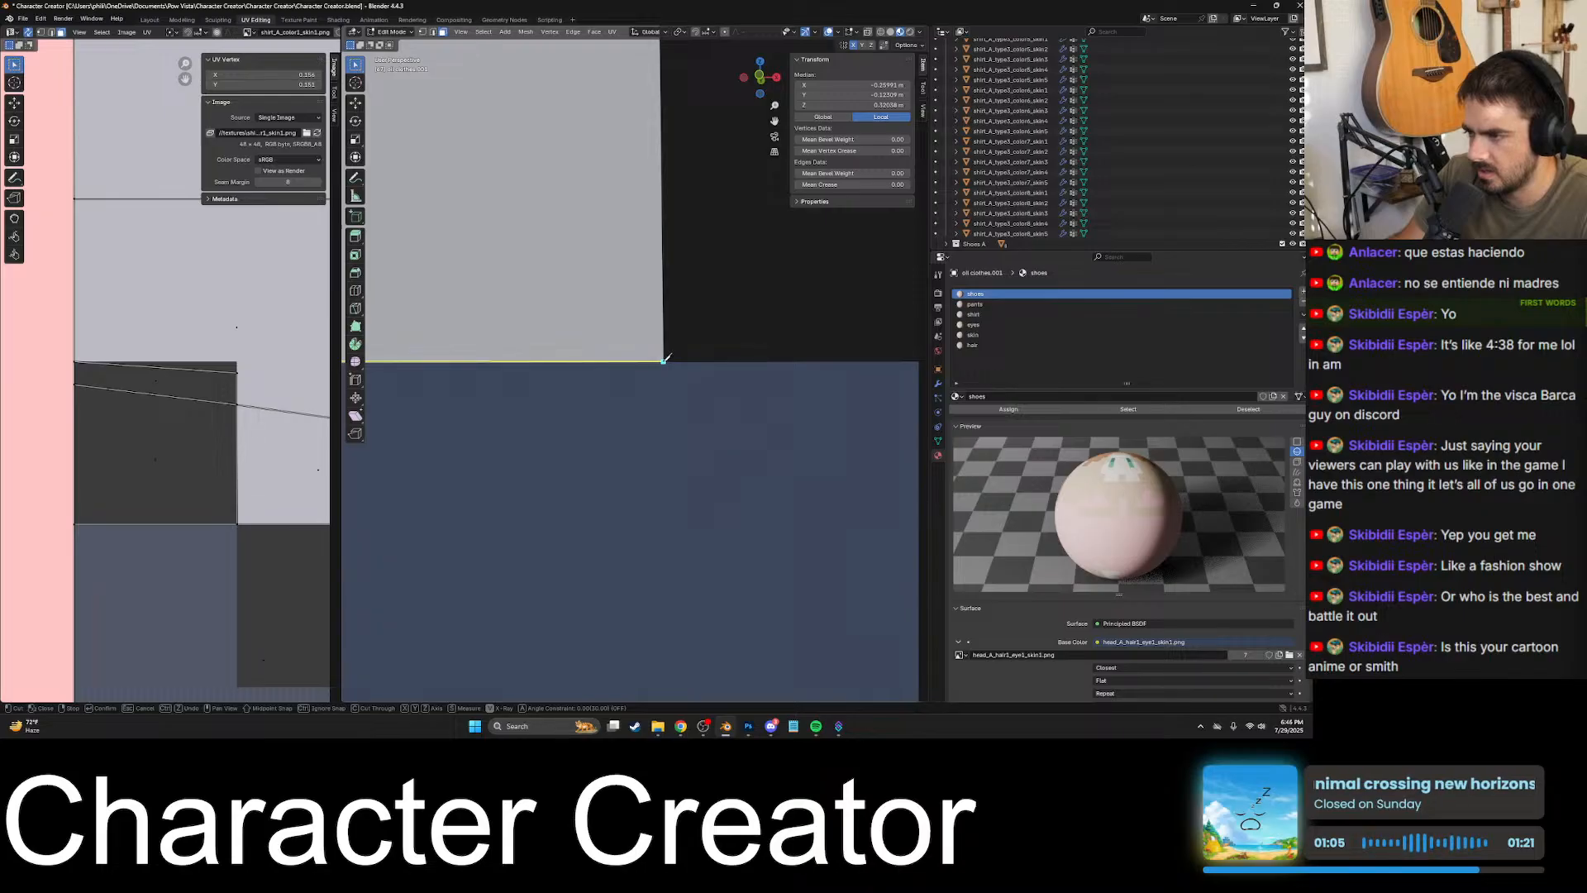
pyautogui.click(664, 361)
pyautogui.scroll(-8, 664, 361)
pyautogui.keyDown('shift'); pyautogui.moveTo(664, 362); pyautogui.dragTo(616, 467, button='middle'); pyautogui.keyUp('shift')
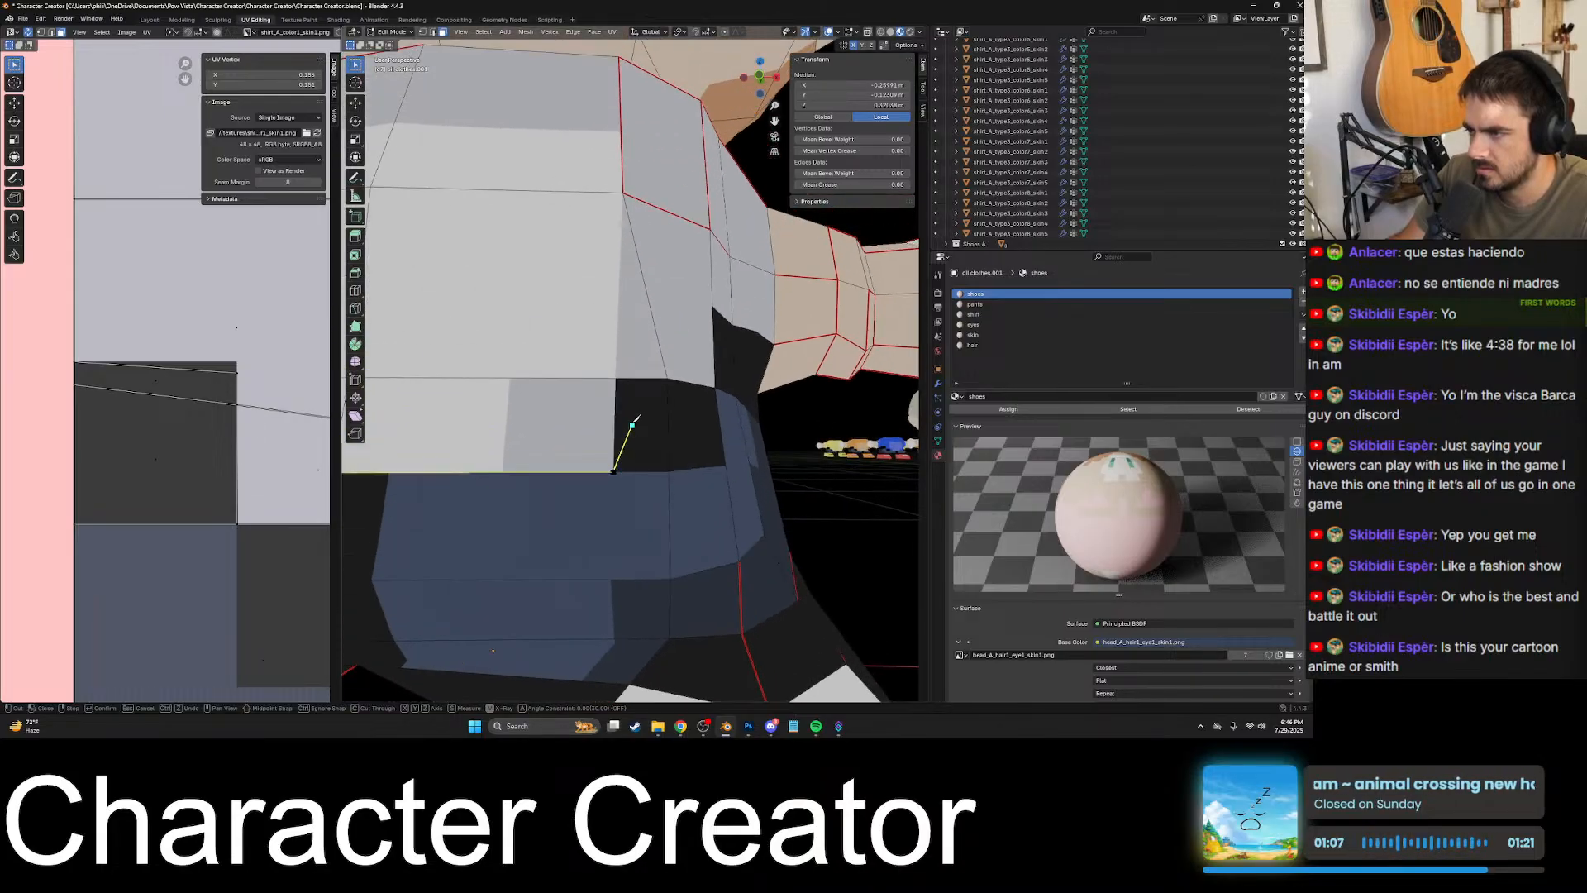
# - Carry the knife cut up the opposite black patch's vertical edge to its upper corner, following the shirt border
pyautogui.scroll(8, 637, 373)
pyautogui.moveTo(637, 373)
pyautogui.keyDown('shift'); pyautogui.mouseDown(button='middle')
pyautogui.moveTo(587, 415)
pyautogui.moveTo(719, 286)
pyautogui.moveTo(653, 356)
pyautogui.mouseUp(button='middle'); pyautogui.keyUp('shift')
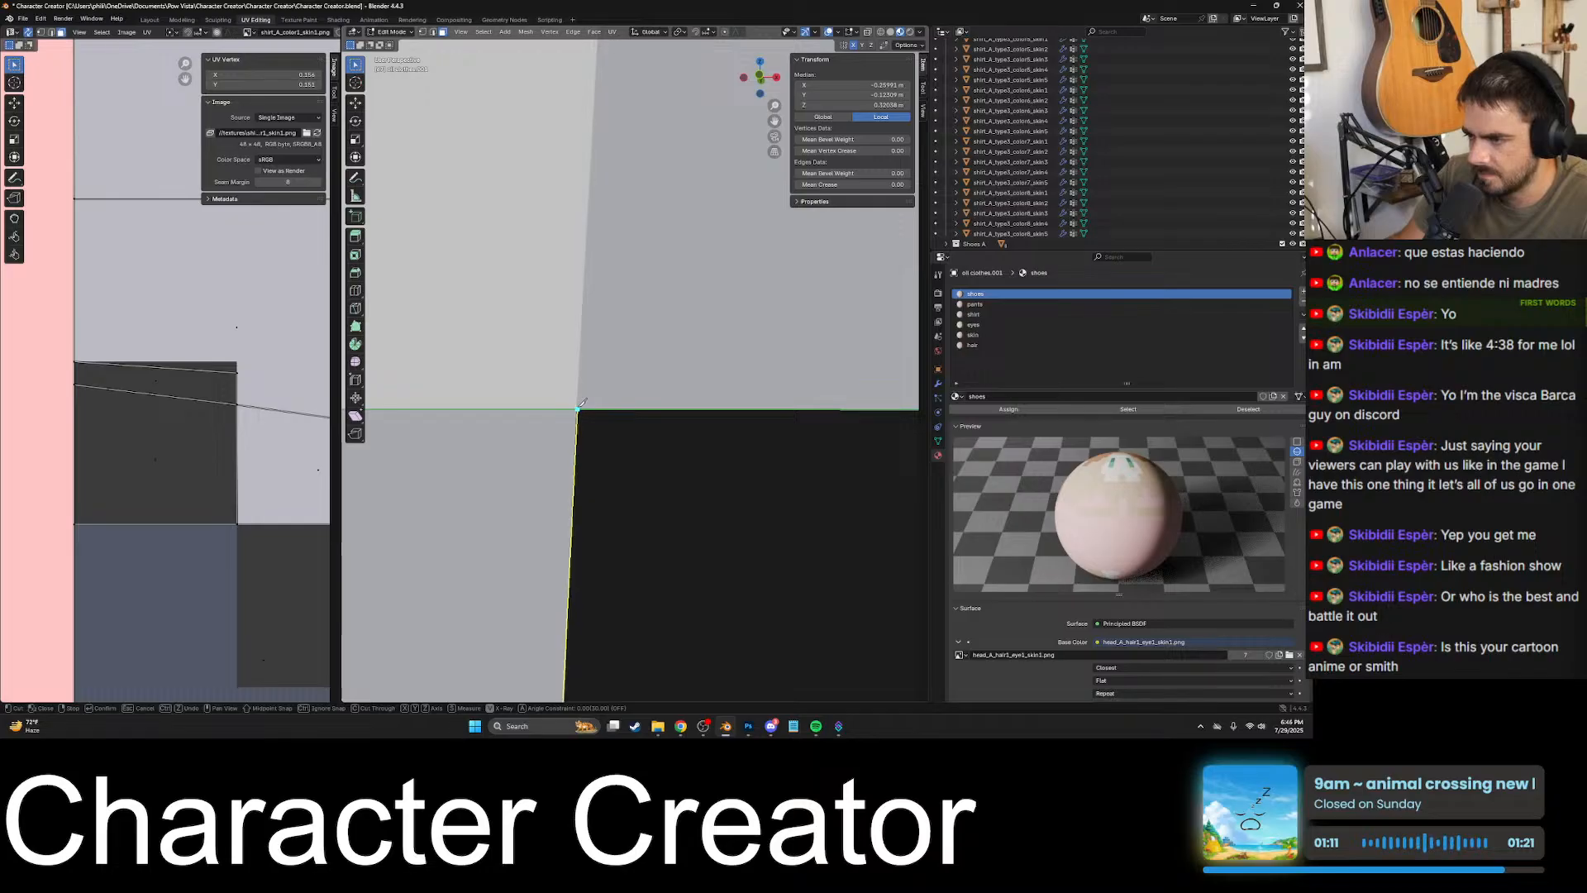
pyautogui.click(577, 409)
pyautogui.scroll(-5, 577, 408)
pyautogui.keyDown('shift'); pyautogui.moveTo(668, 392); pyautogui.dragTo(480, 453, button='middle'); pyautogui.keyUp('shift')
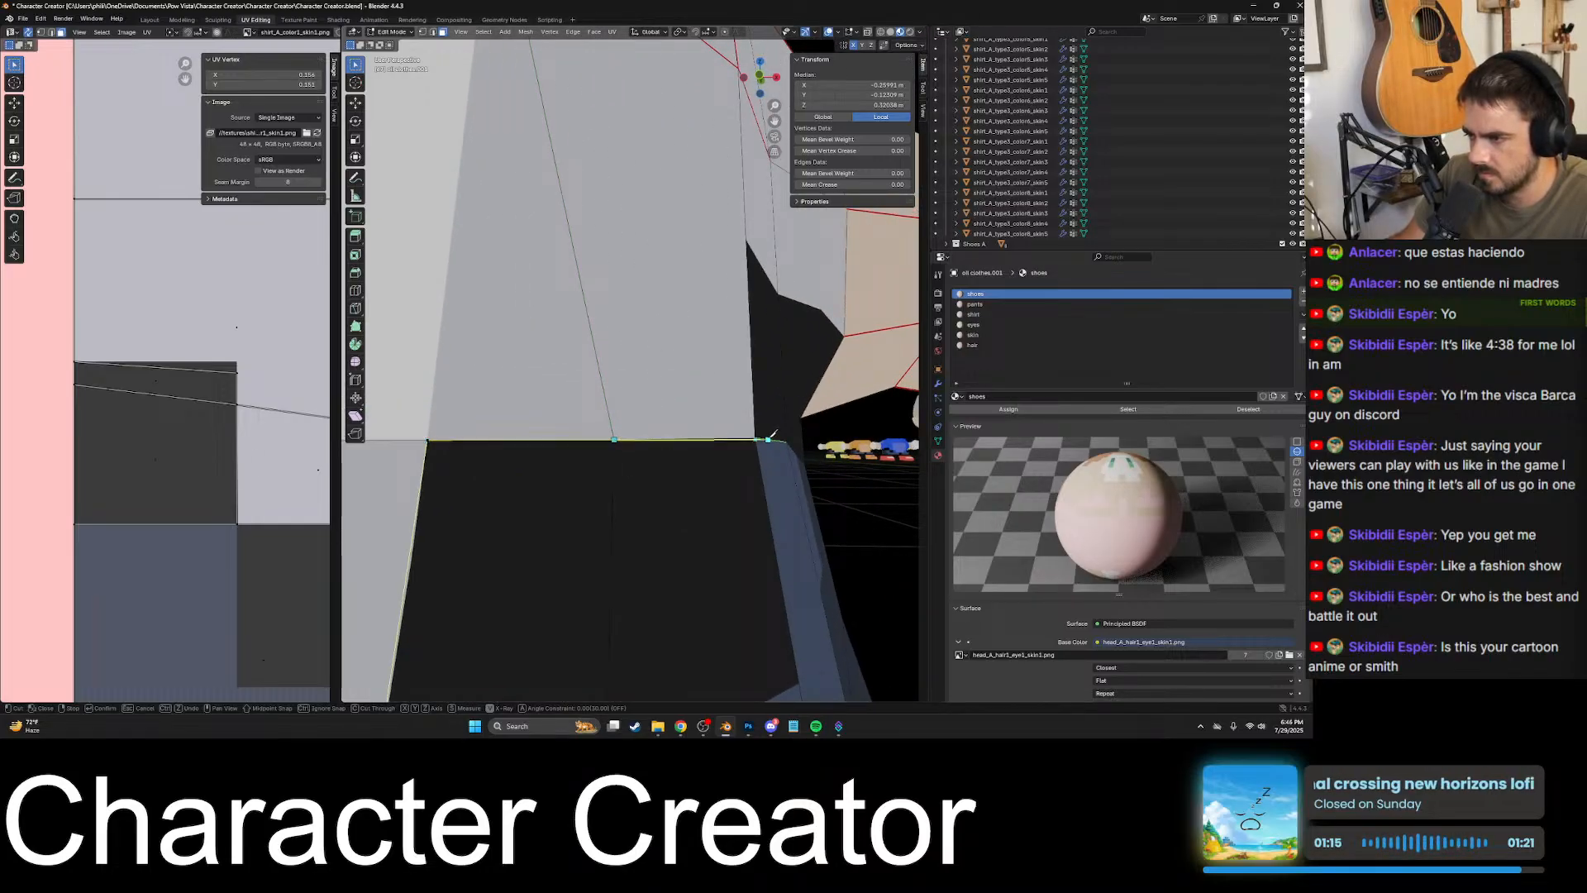
# - Cut along the top border of the black side patch from its corner to the next vertical edge, replacing the misplaced point
pyautogui.moveTo(771, 439); pyautogui.dragTo(634, 459, button='middle')
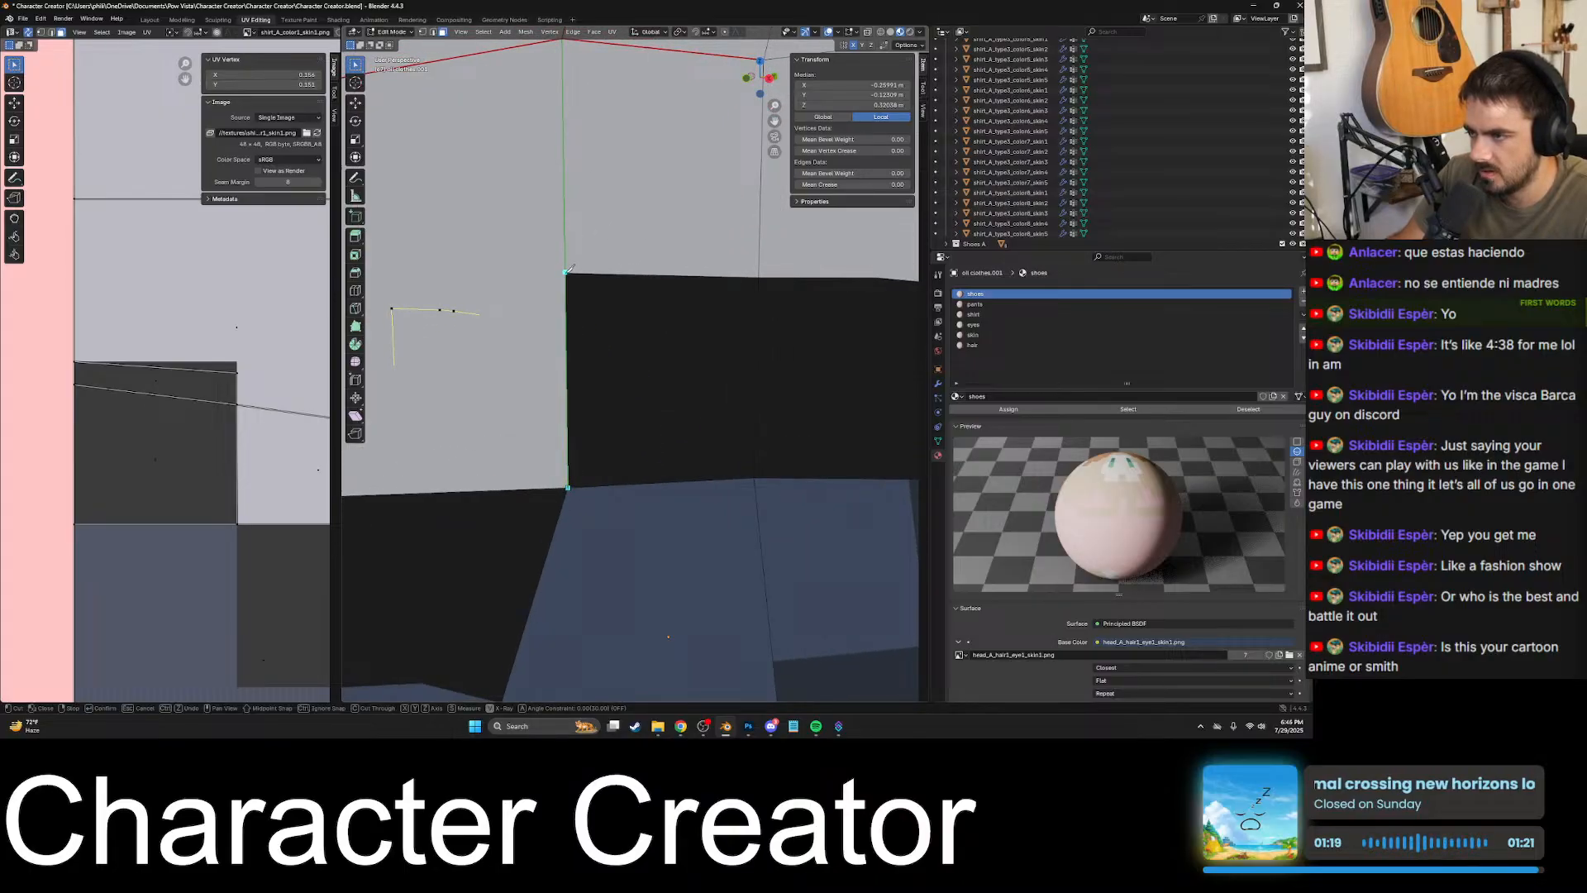
pyautogui.click(764, 272)
pyautogui.hotkey('ctrl', 'z')
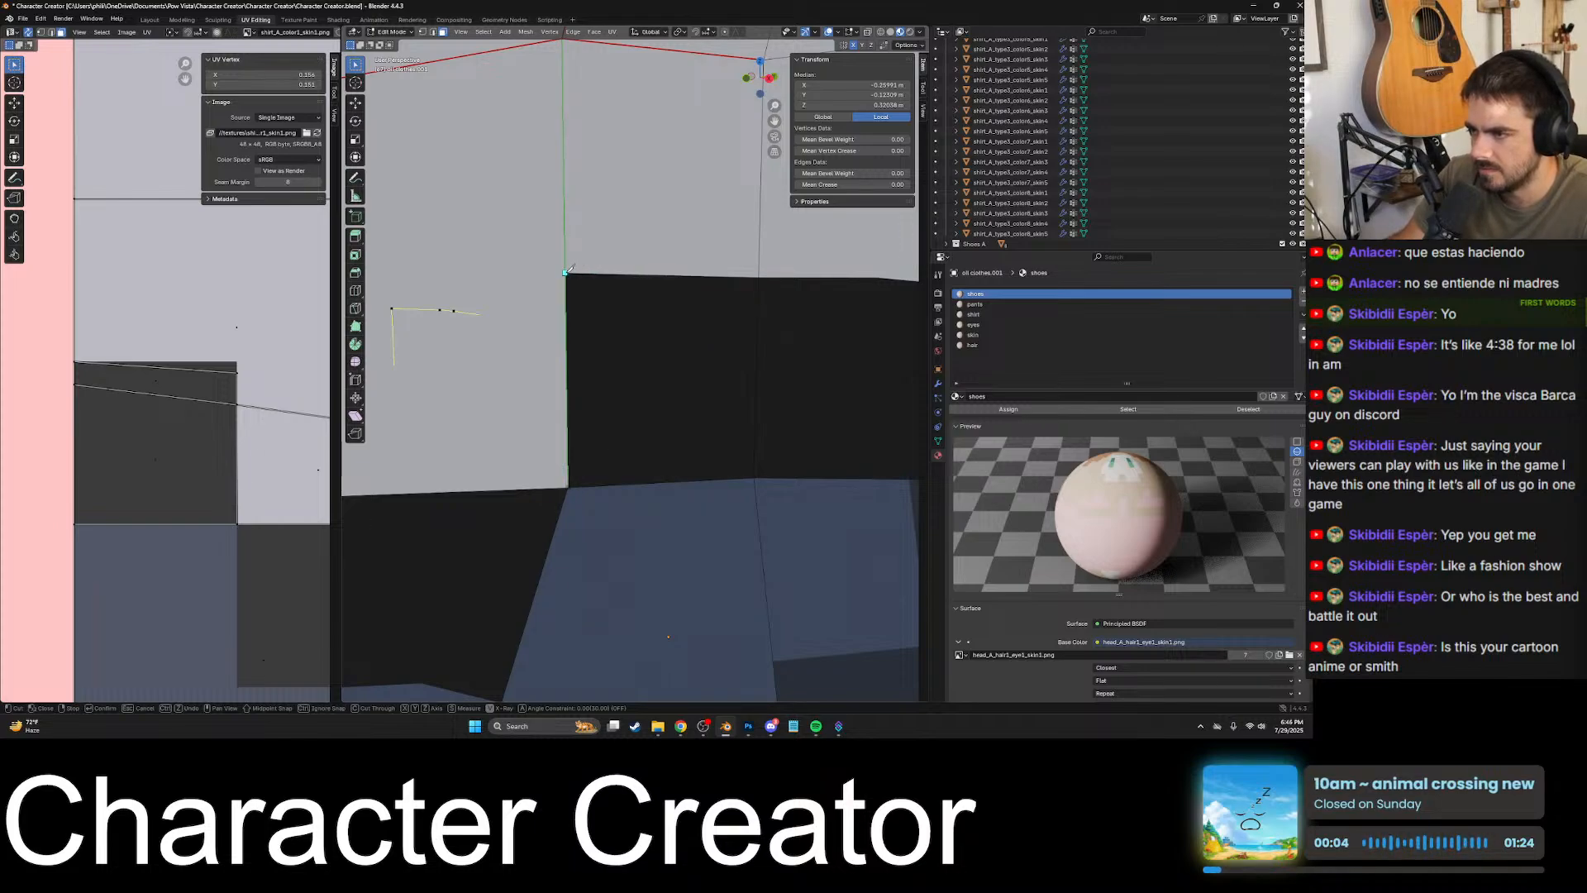
pyautogui.scroll(-5, 645, 287)
pyautogui.scroll(5, 624, 364)
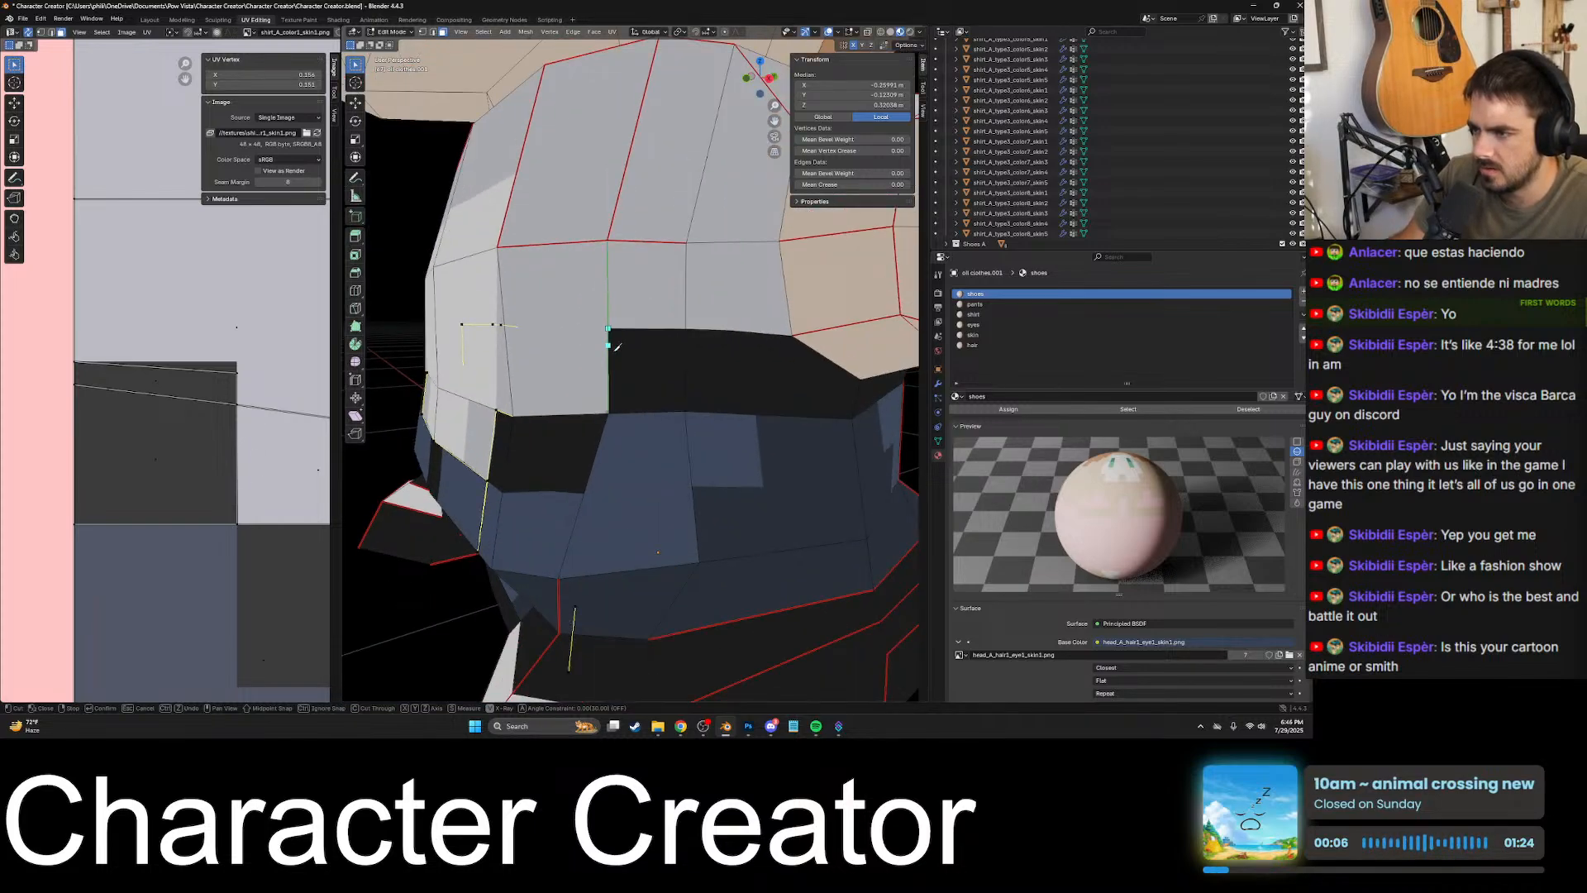
pyautogui.scroll(2, 549, 239)
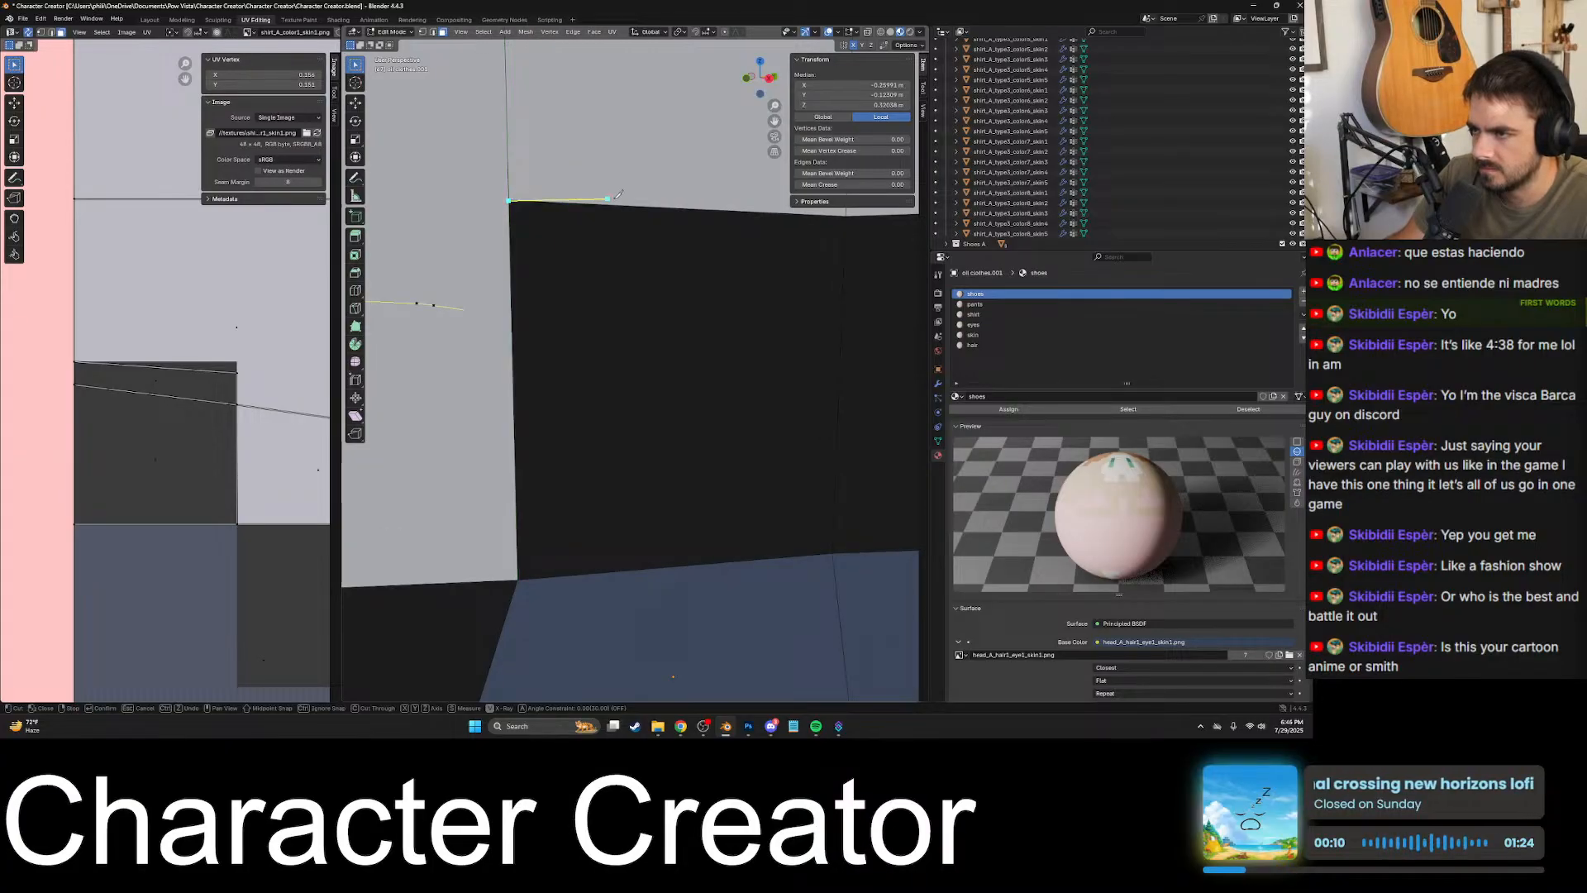
pyautogui.click(846, 216)
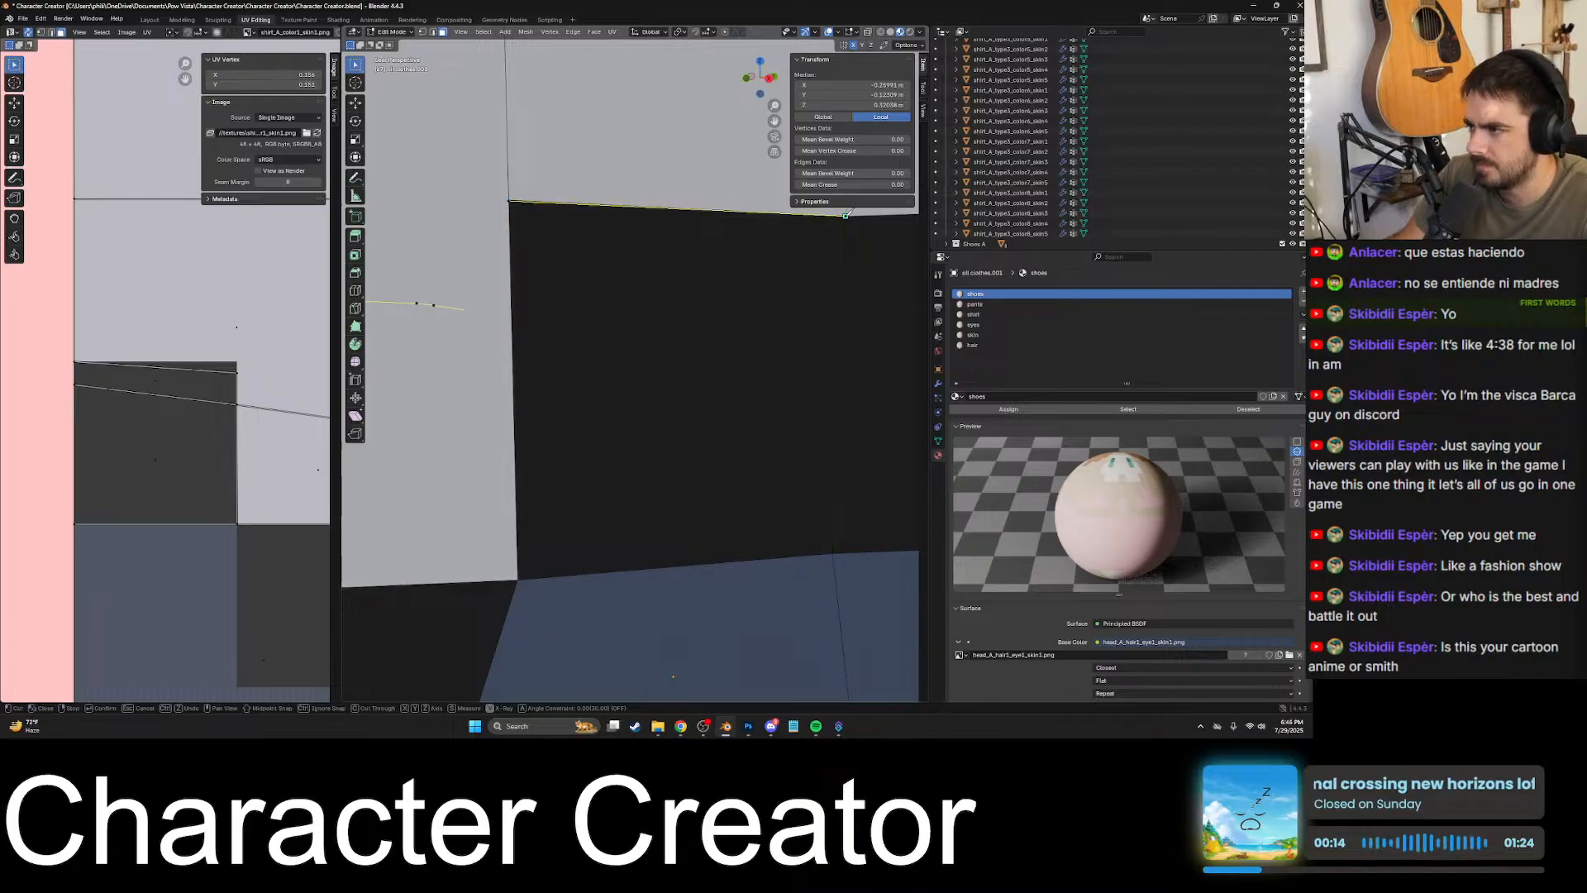
# - Extend the cut along the shirt and black patch border to the vertex under the arm and apply the knife cut
pyautogui.scroll(-3, 719, 240)
pyautogui.keyDown('shift'); pyautogui.moveTo(650, 321); pyautogui.dragTo(769, 349, button='middle'); pyautogui.keyUp('shift')
pyautogui.scroll(2, 531, 339)
pyautogui.scroll(4, 613, 322)
pyautogui.keyDown('shift'); pyautogui.moveTo(625, 295); pyautogui.dragTo(659, 563, button='middle'); pyautogui.keyUp('shift')
pyautogui.keyDown('shift'); pyautogui.moveTo(640, 362); pyautogui.dragTo(639, 247, button='middle'); pyautogui.keyUp('shift')
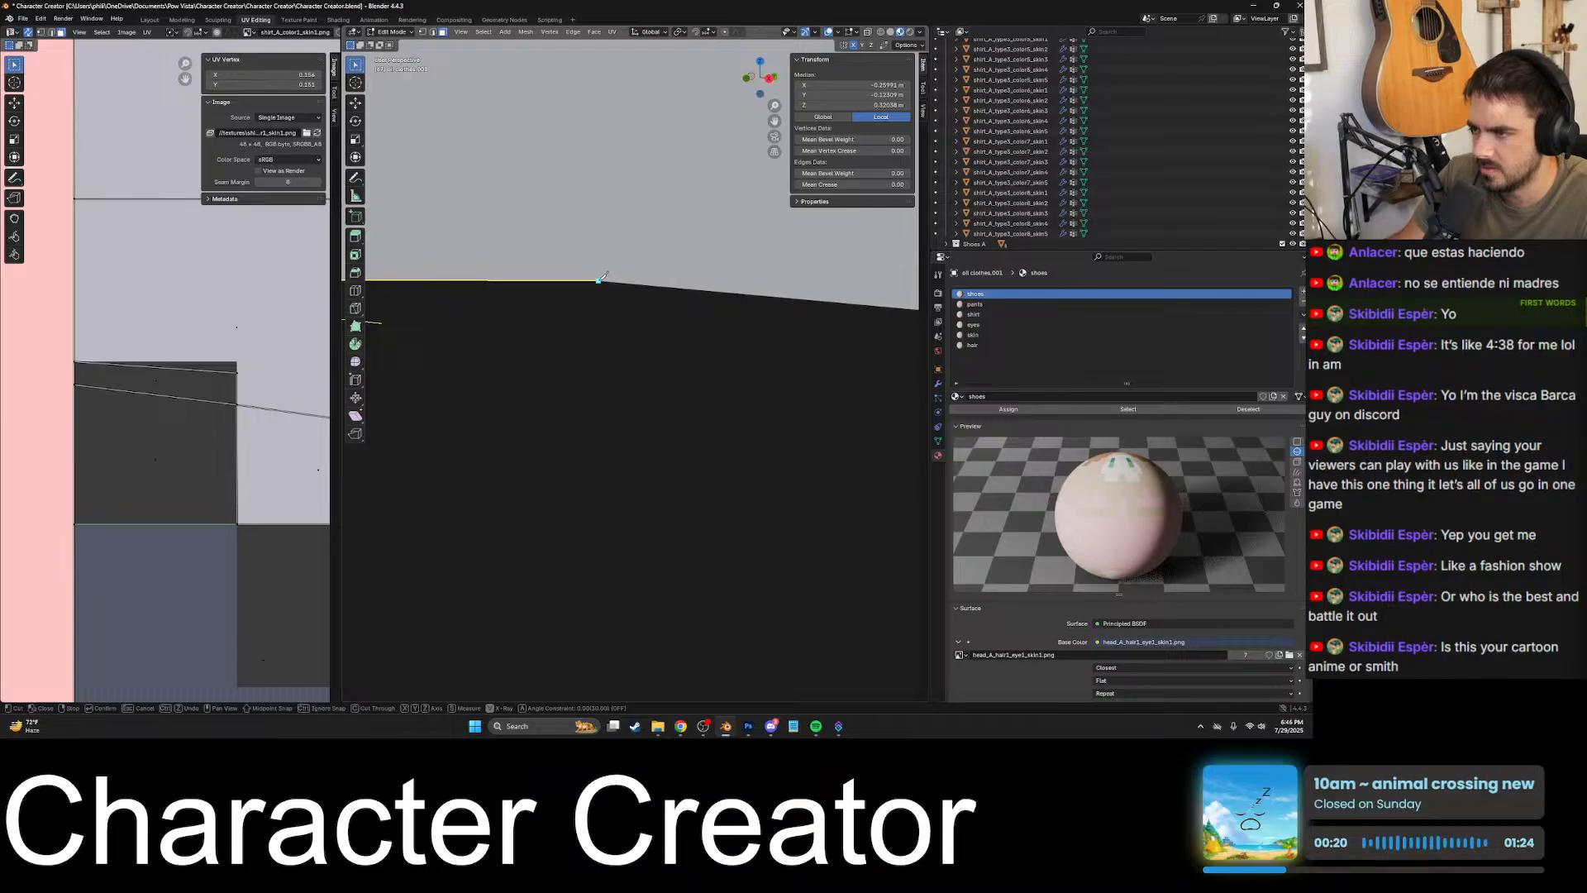
pyautogui.scroll(-3, 744, 339)
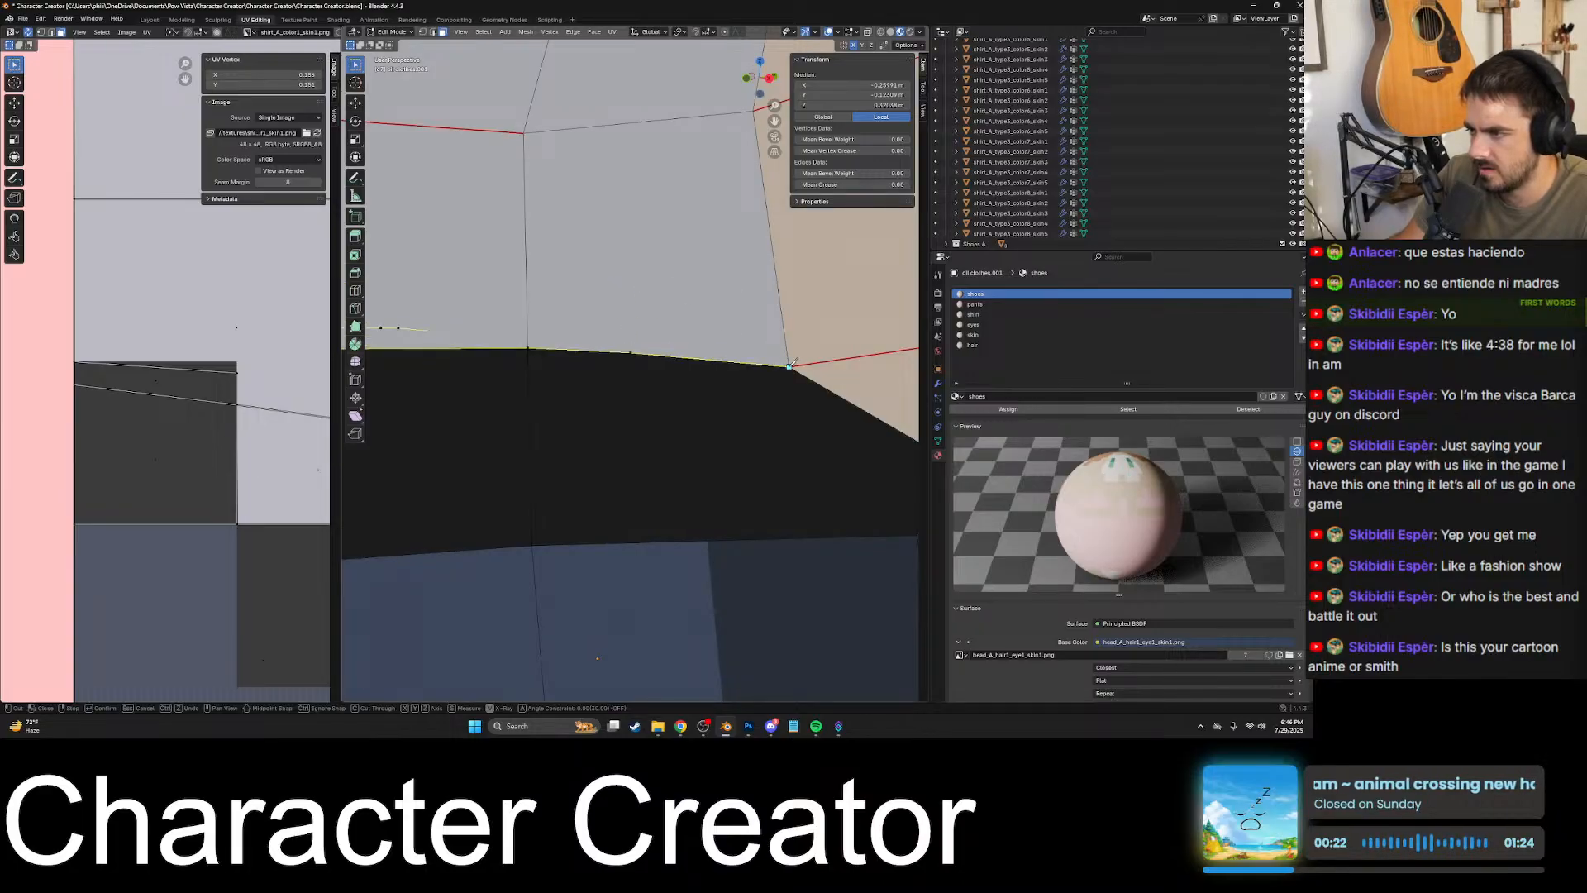
pyautogui.scroll(-3, 749, 348)
pyautogui.press('Return')
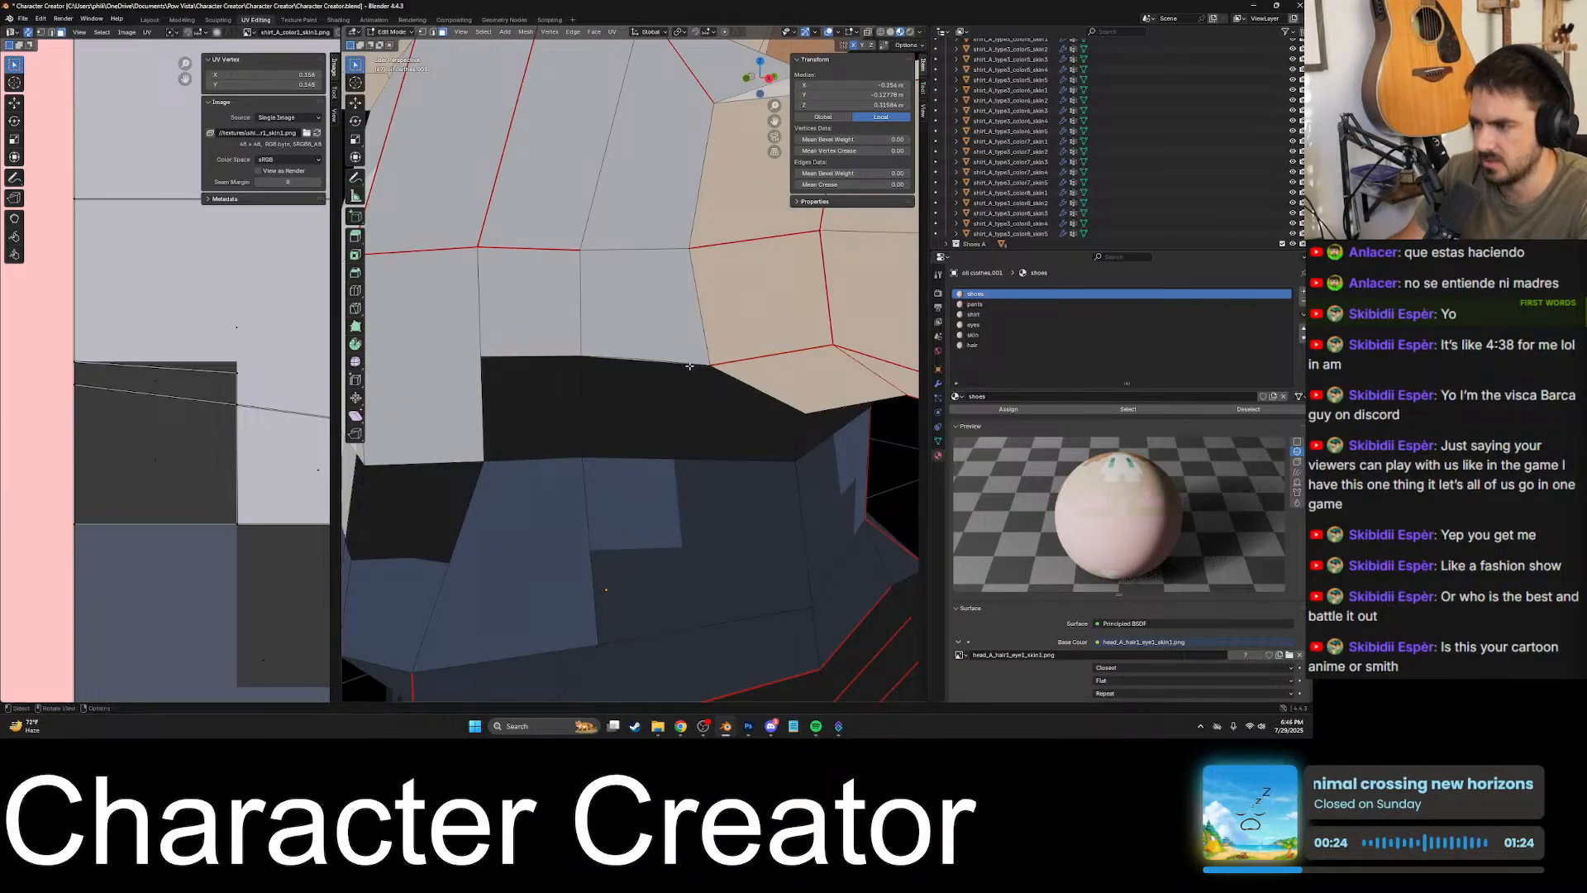
# - Examine the cut edge under the arm against the colour border between shirt and black patch
pyautogui.scroll(5, 661, 366)
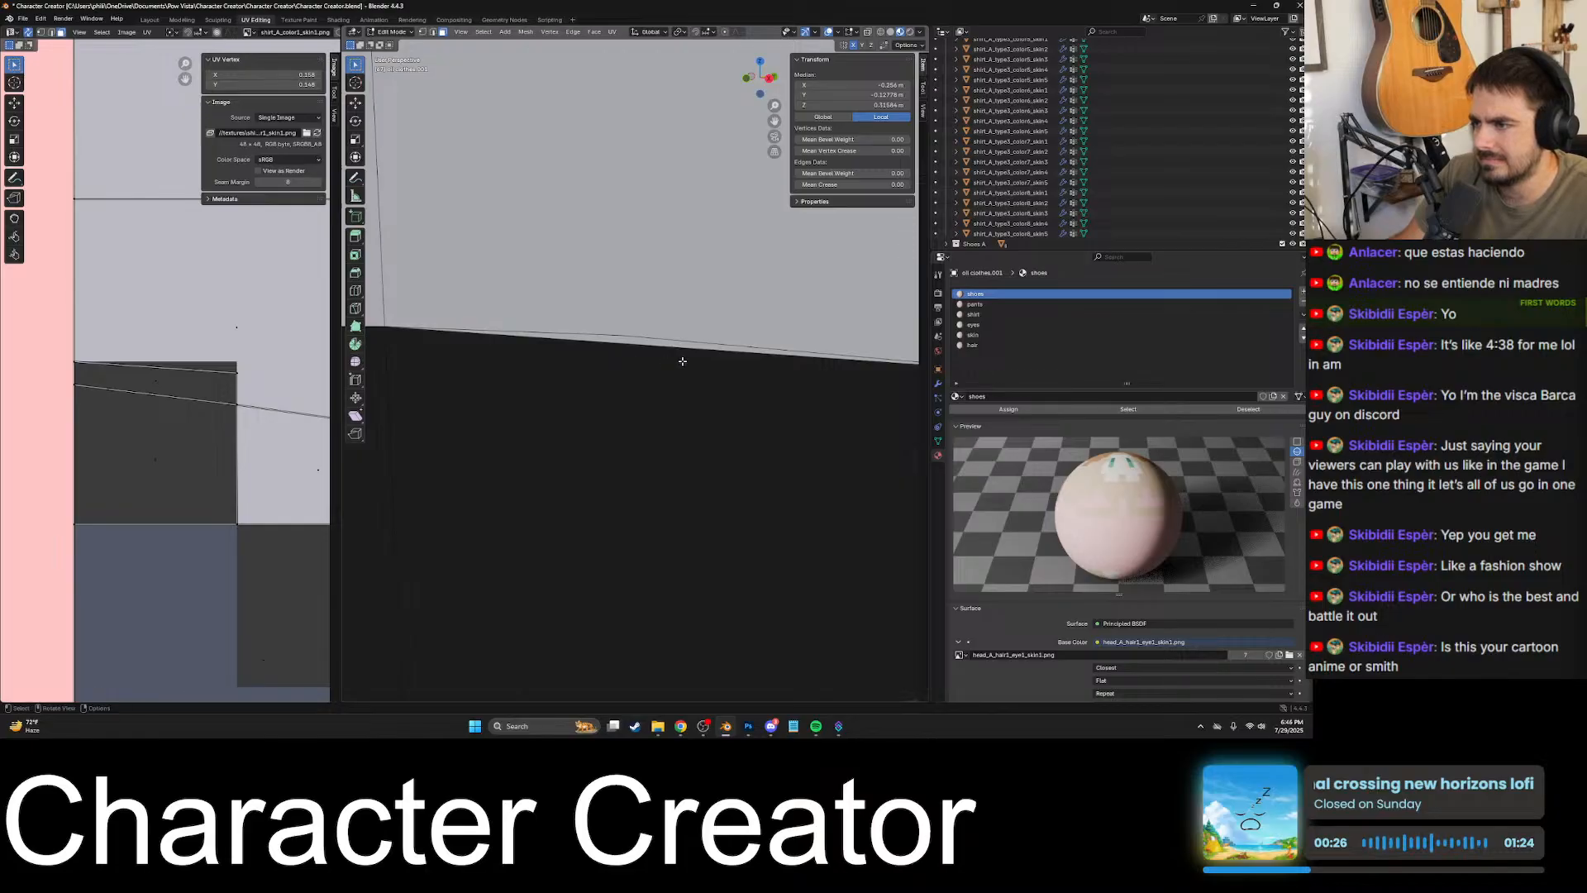
pyautogui.scroll(-2, 662, 359)
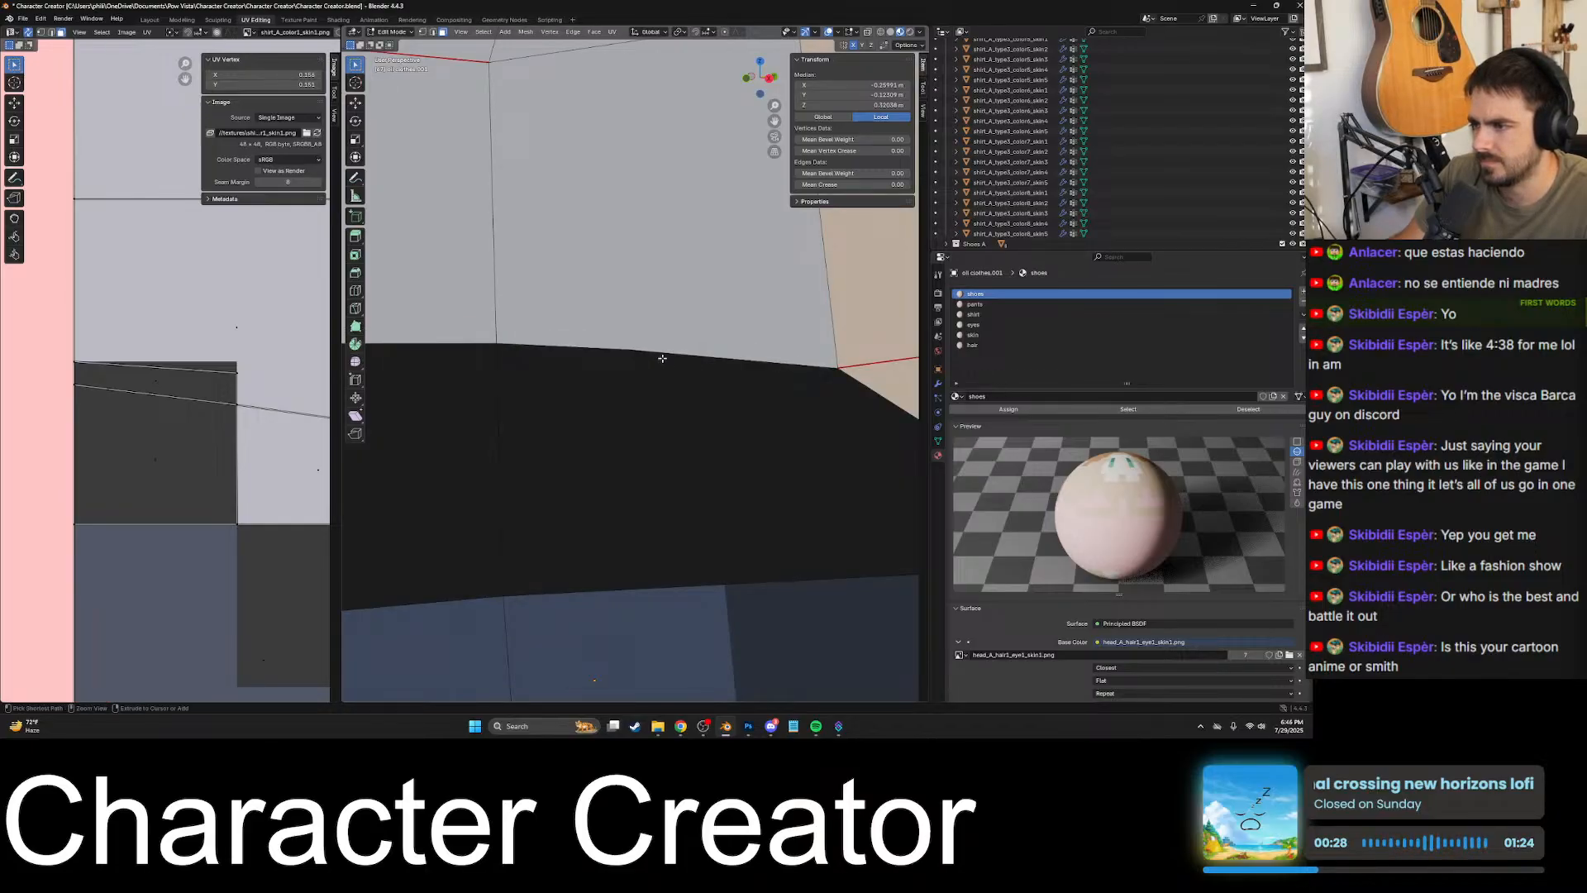
pyautogui.scroll(-4, 661, 359)
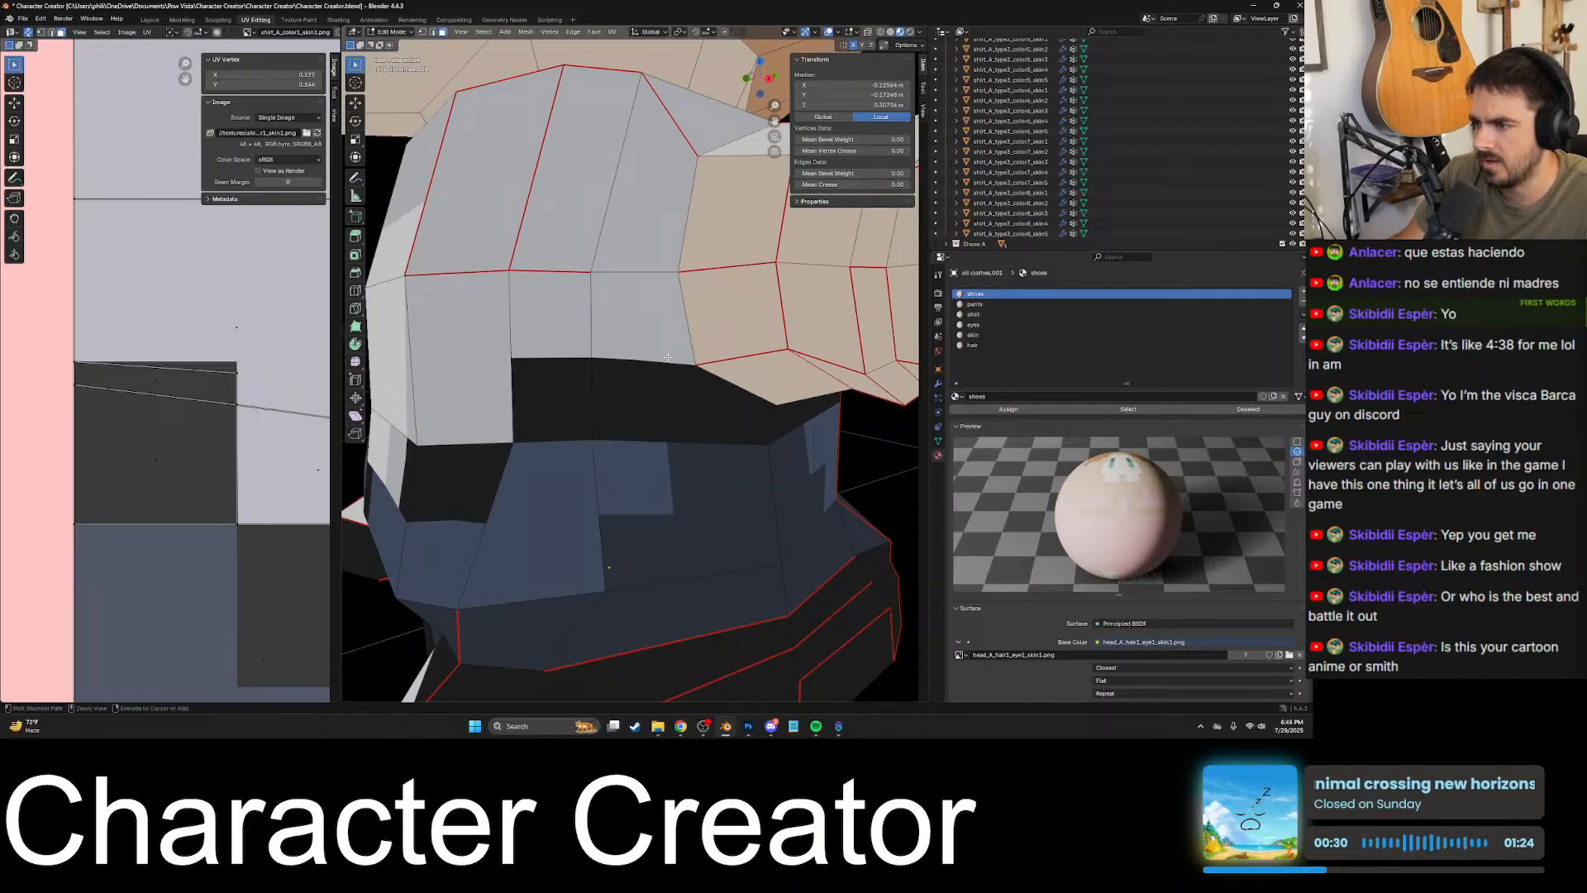
pyautogui.scroll(8, 644, 365)
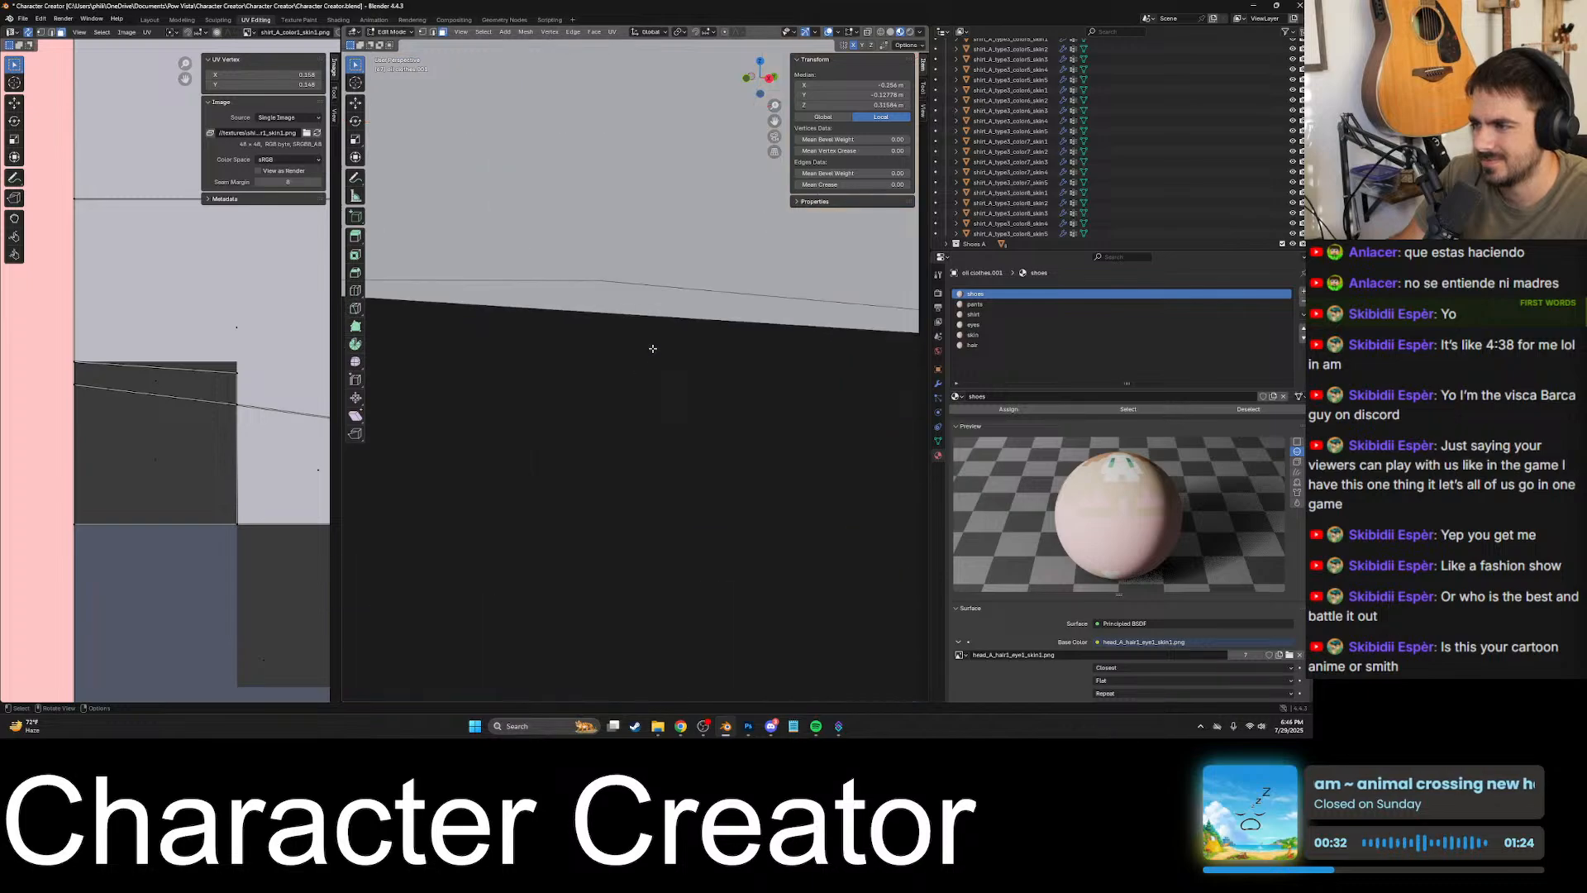
pyautogui.click(652, 340)
pyautogui.scroll(-8, 655, 340)
pyautogui.scroll(-3, 656, 343)
# - Inspect the torso's front and back and its UV layout, selecting back shirt faces near the black patch
pyautogui.moveTo(656, 343); pyautogui.dragTo(530, 368, button='middle')
pyautogui.moveTo(529, 368); pyautogui.dragTo(731, 381, button='middle')
pyautogui.scroll(-5, 599, 373)
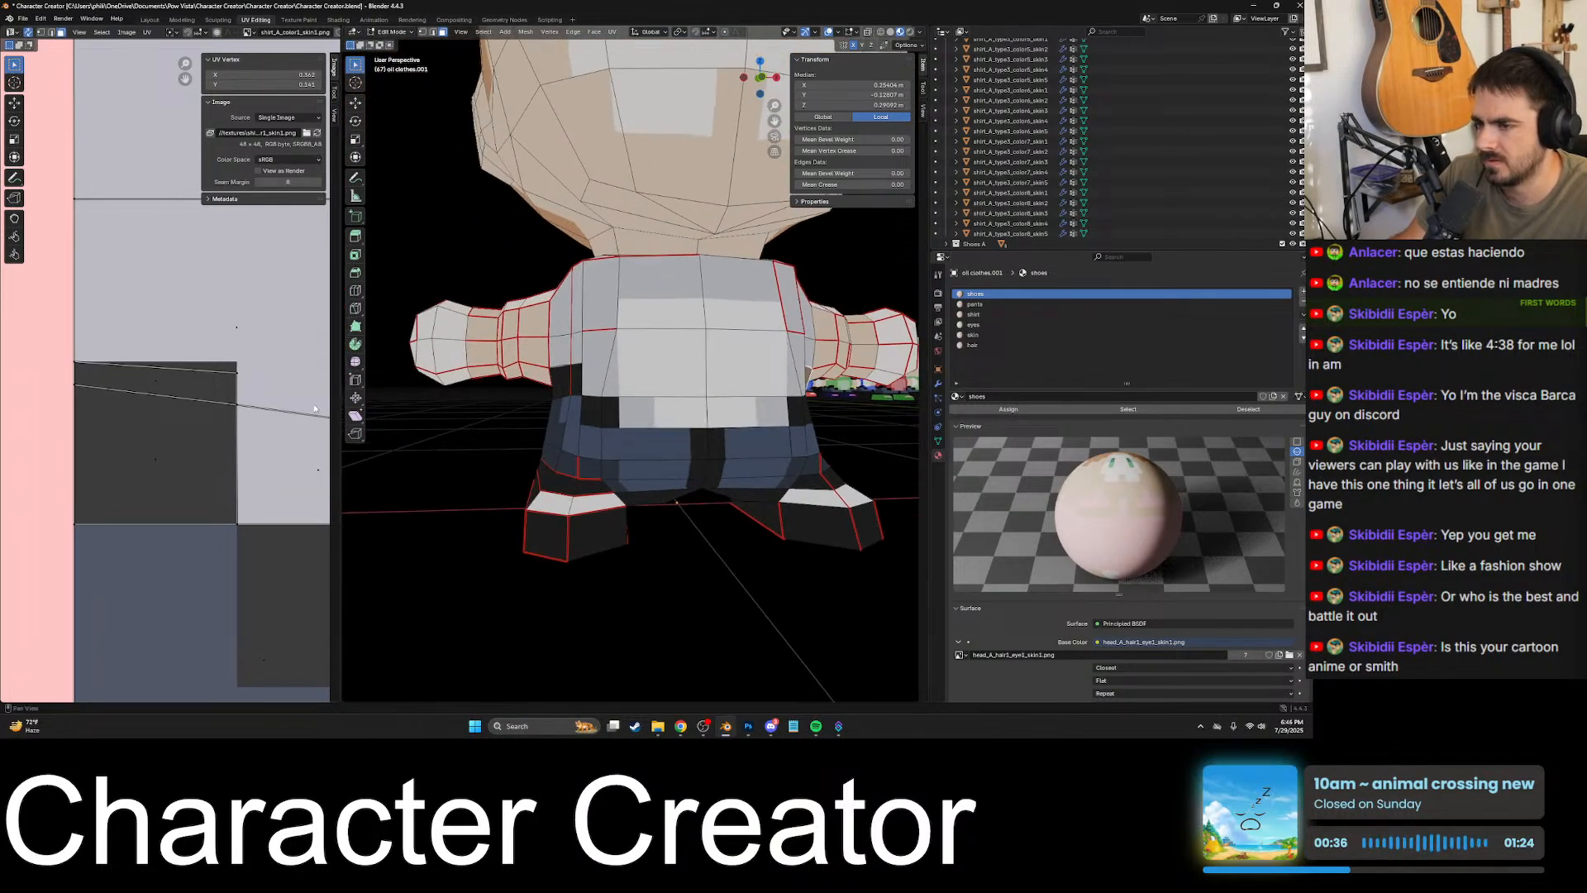
pyautogui.scroll(-10, 236, 430)
pyautogui.scroll(2, 246, 402)
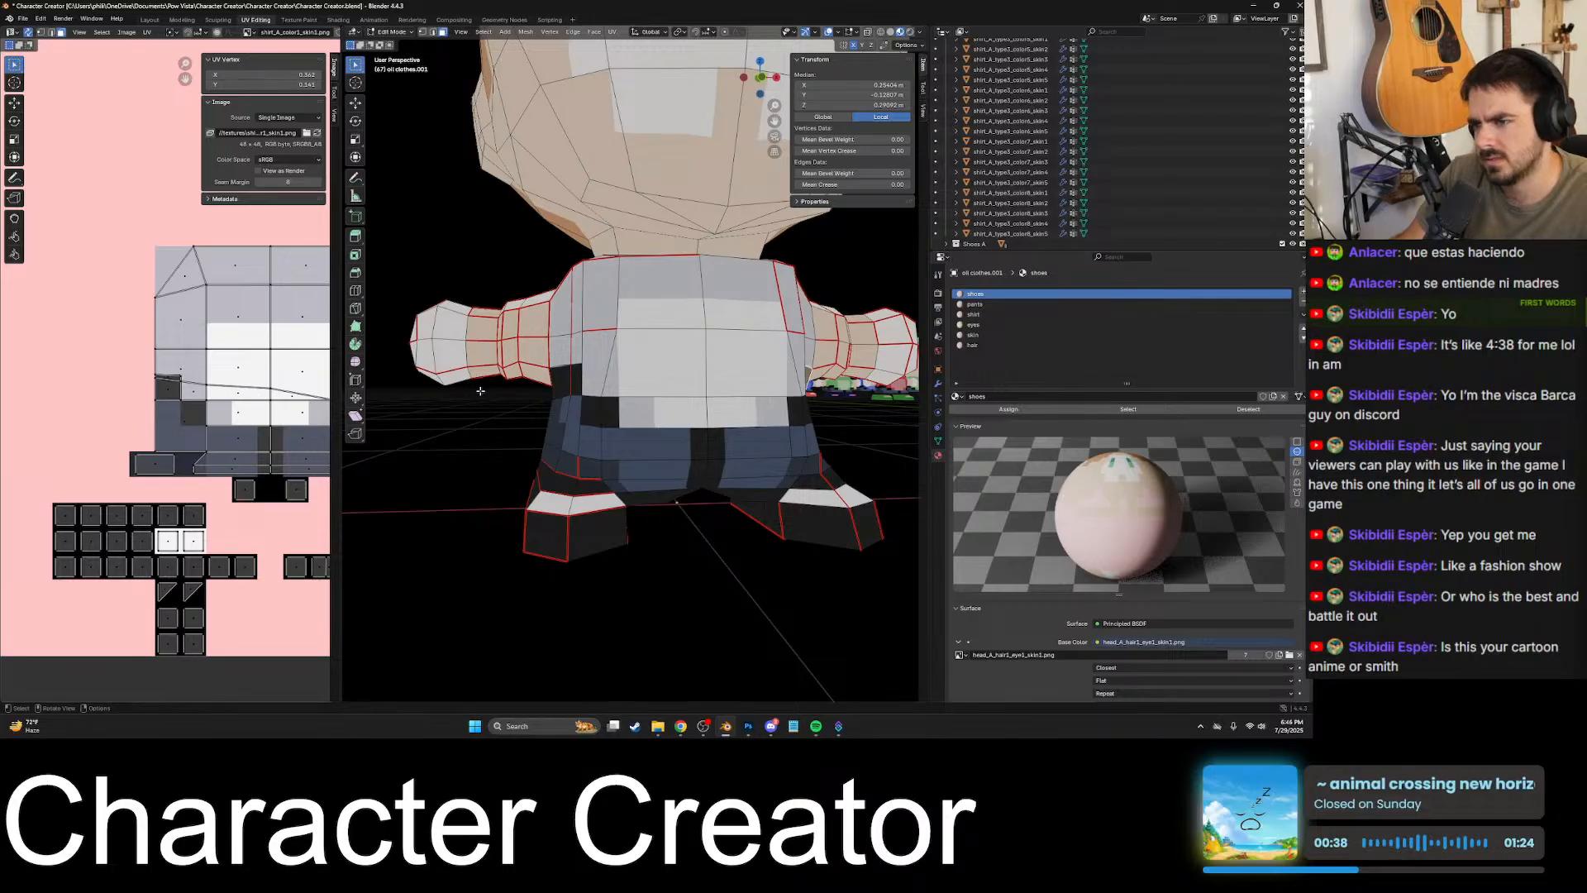
pyautogui.moveTo(481, 391); pyautogui.dragTo(610, 369, button='middle')
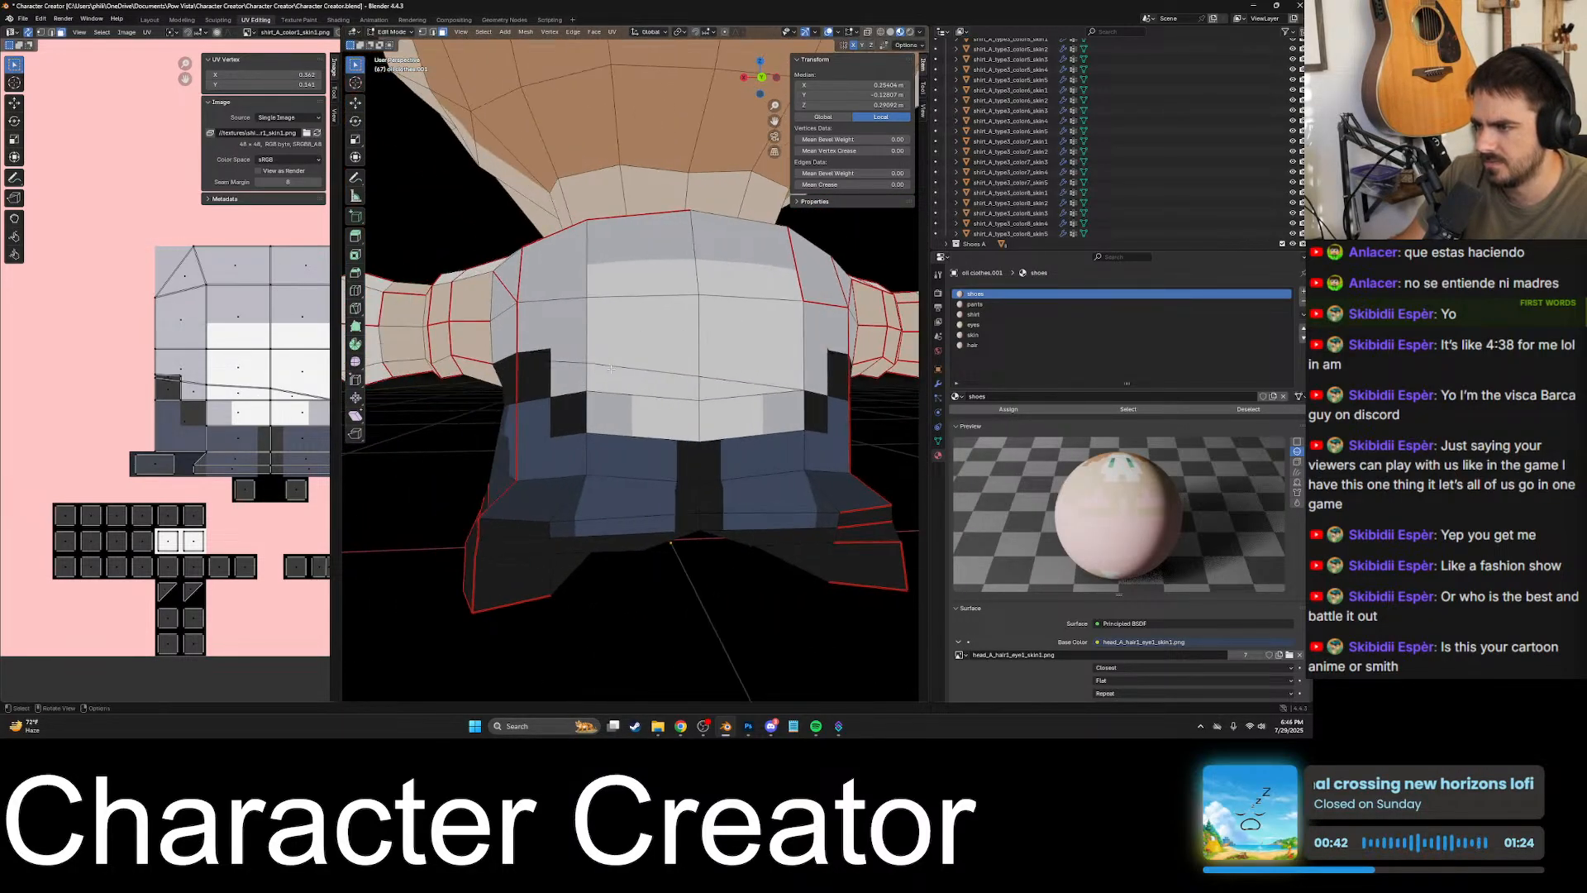
pyautogui.click(558, 368)
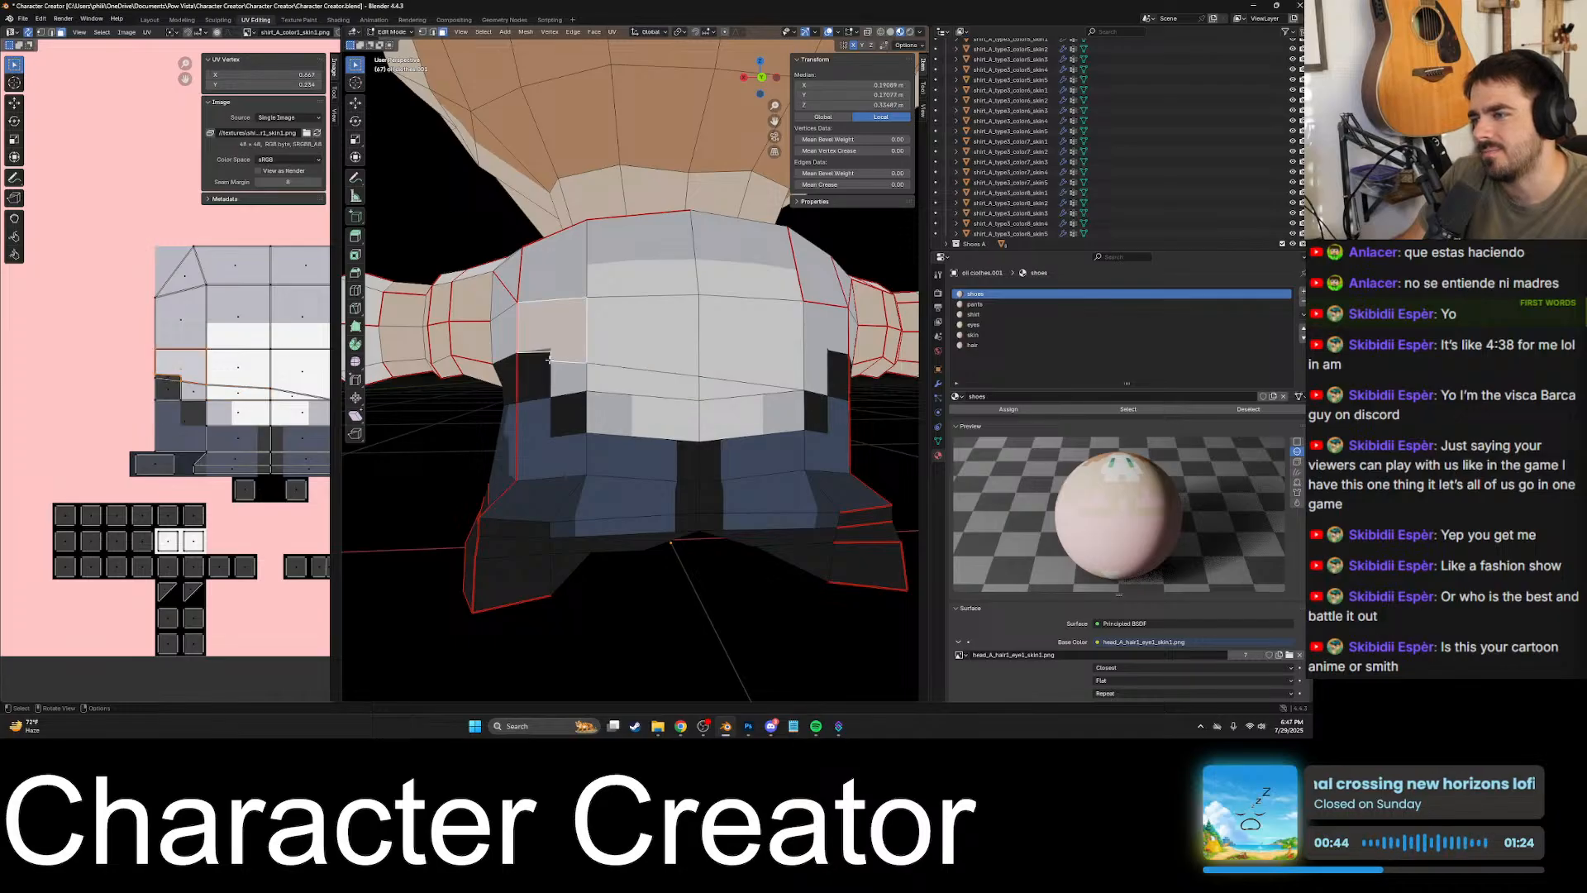
pyautogui.click(665, 363)
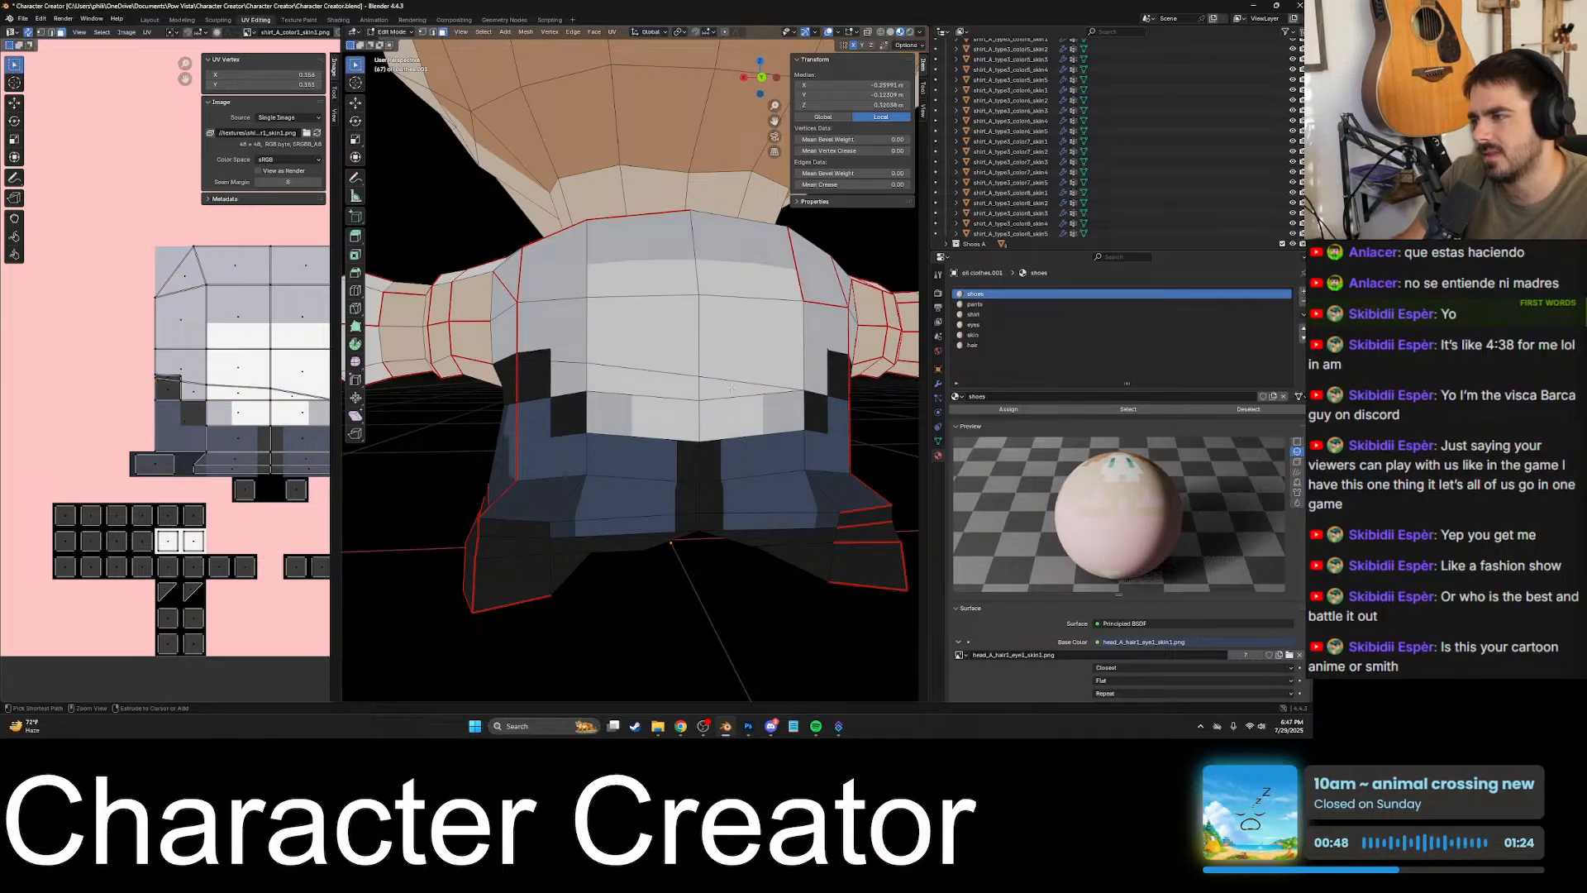
# - Undo the last few edits and selections on the torso mesh
pyautogui.hotkey('ctrl', 'z')
pyautogui.hotkey('ctrl', 'z')
pyautogui.hotkey('ctrl', 'z')
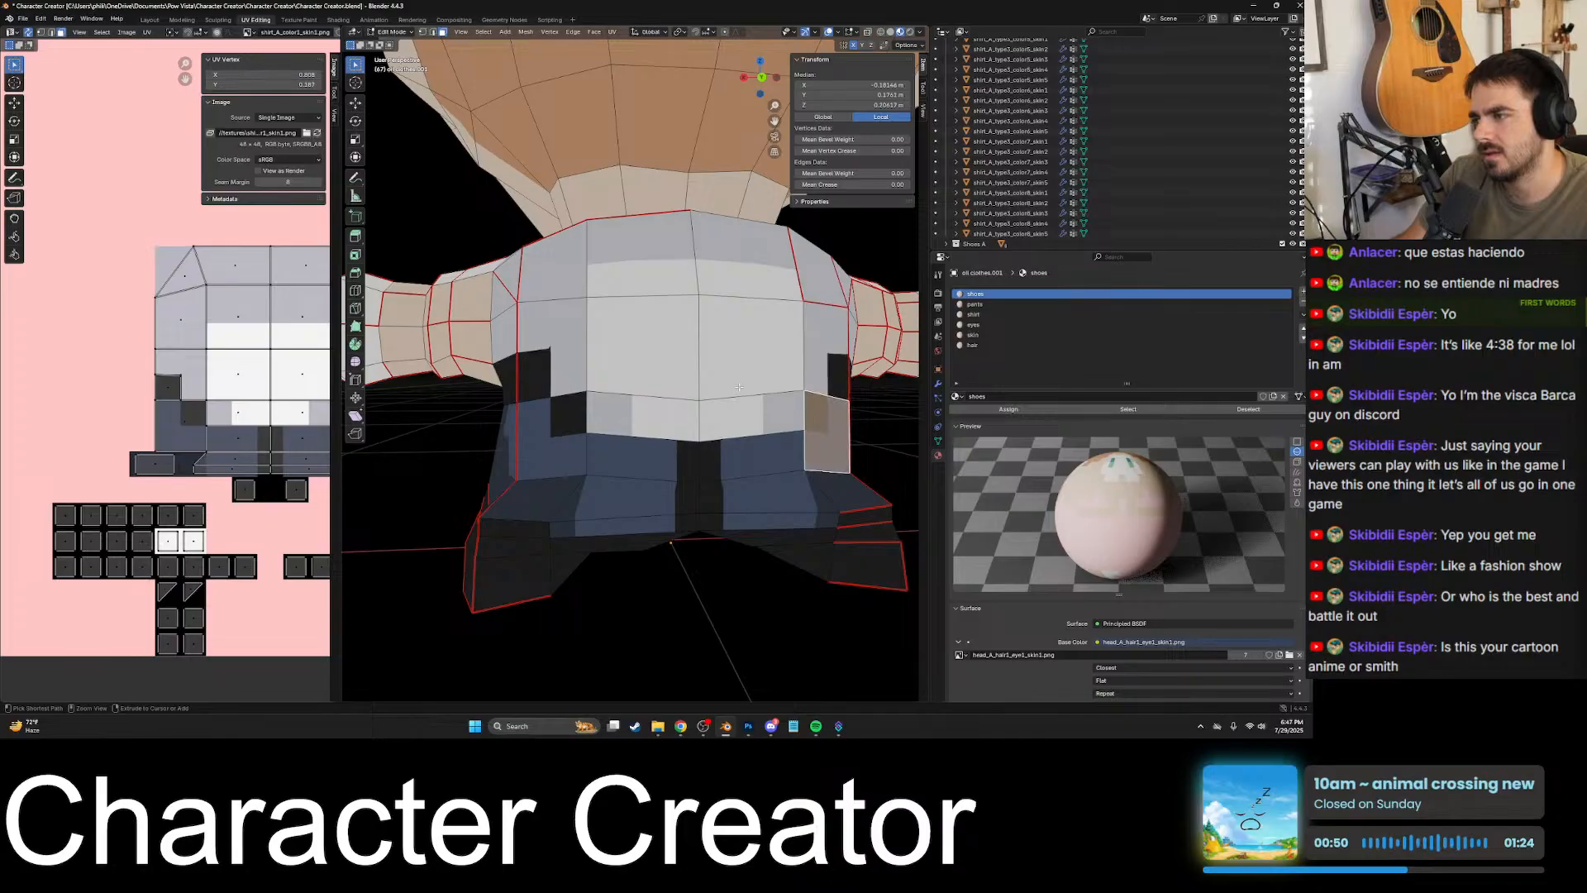
pyautogui.hotkey('ctrl', 'z')
# - Select the lower back torso faces one after another to check where they cross the shirt, black patch and pants colours
pyautogui.click(800, 403)
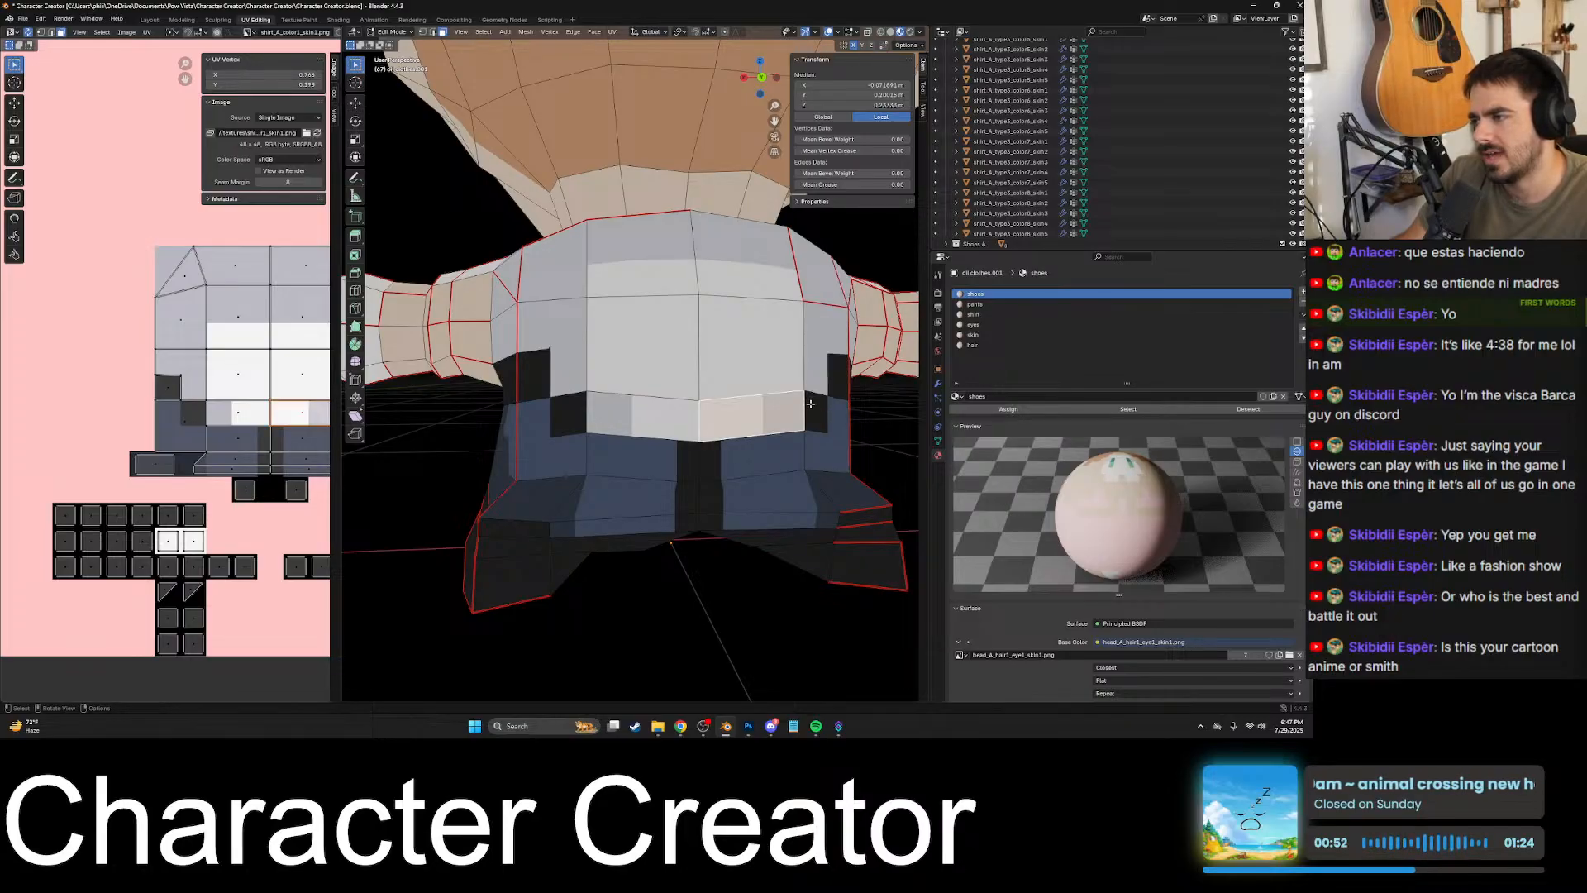
pyautogui.click(814, 407)
pyautogui.click(784, 416)
pyautogui.click(734, 452)
pyautogui.click(720, 425)
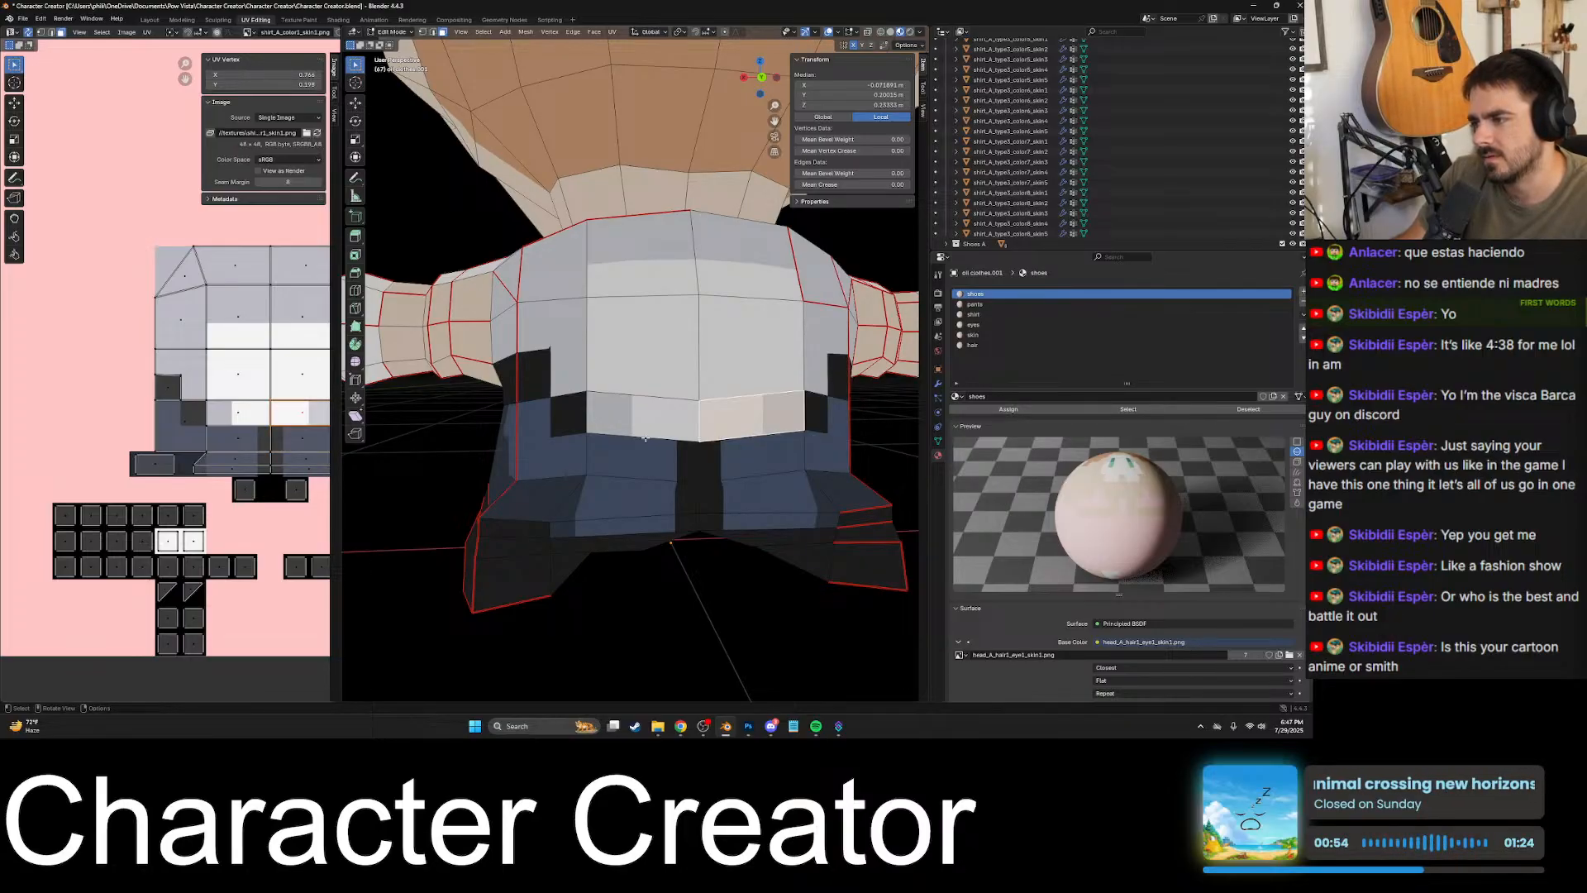
pyautogui.click(671, 420)
pyautogui.click(622, 450)
pyautogui.click(559, 430)
pyautogui.click(535, 380)
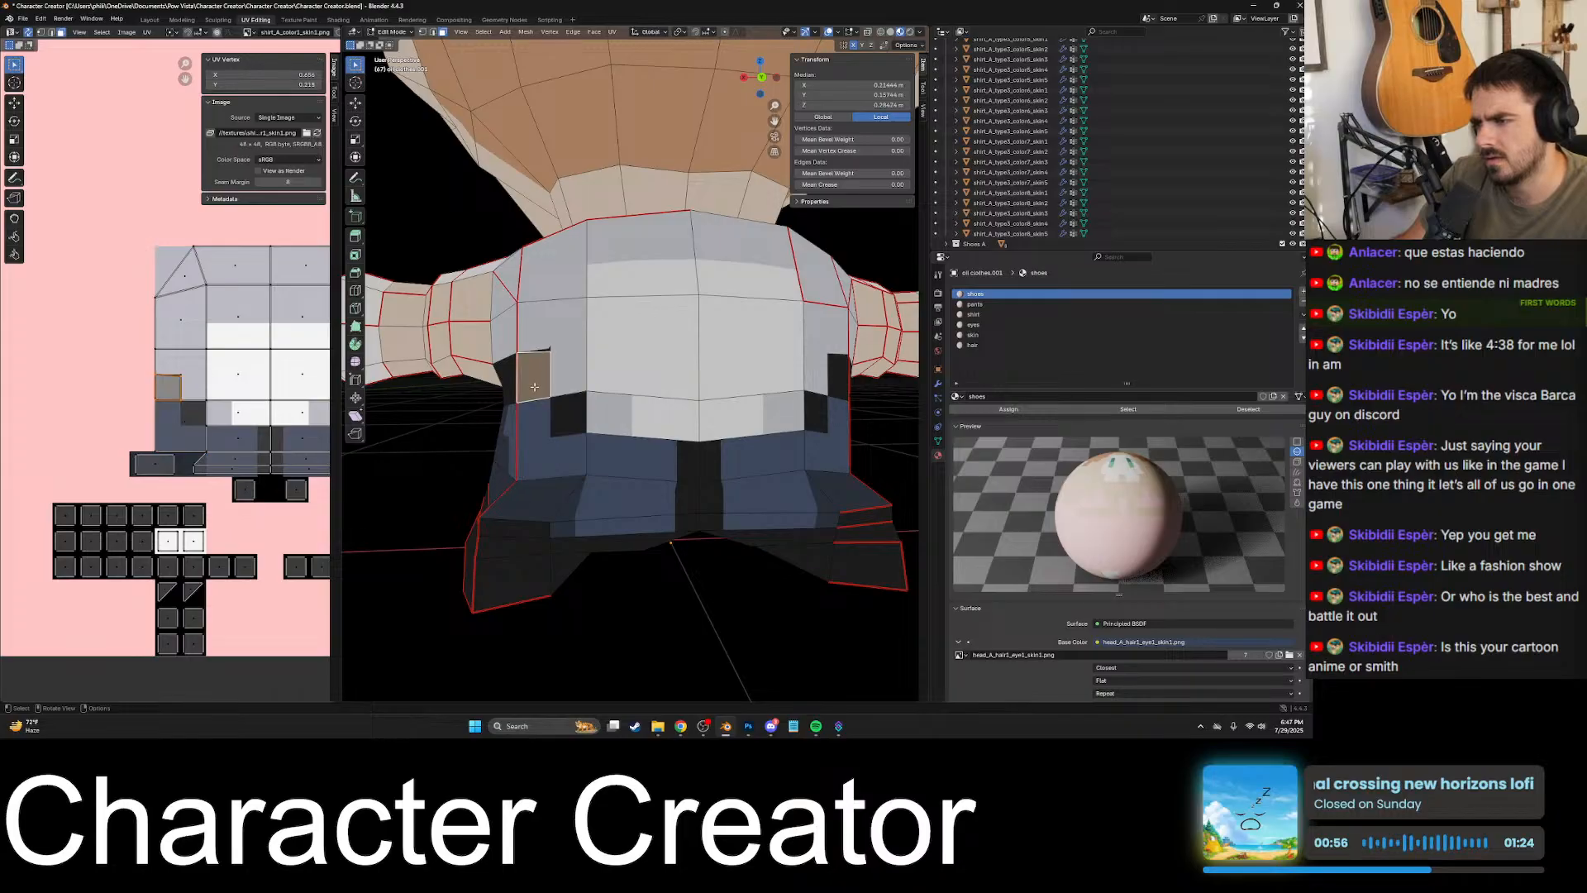
# - Examine the back and side torso faces up to the arm for faces that span both shirt and black patch colours
pyautogui.click(624, 369)
pyautogui.moveTo(632, 369); pyautogui.dragTo(572, 381, button='middle')
pyautogui.click(576, 386)
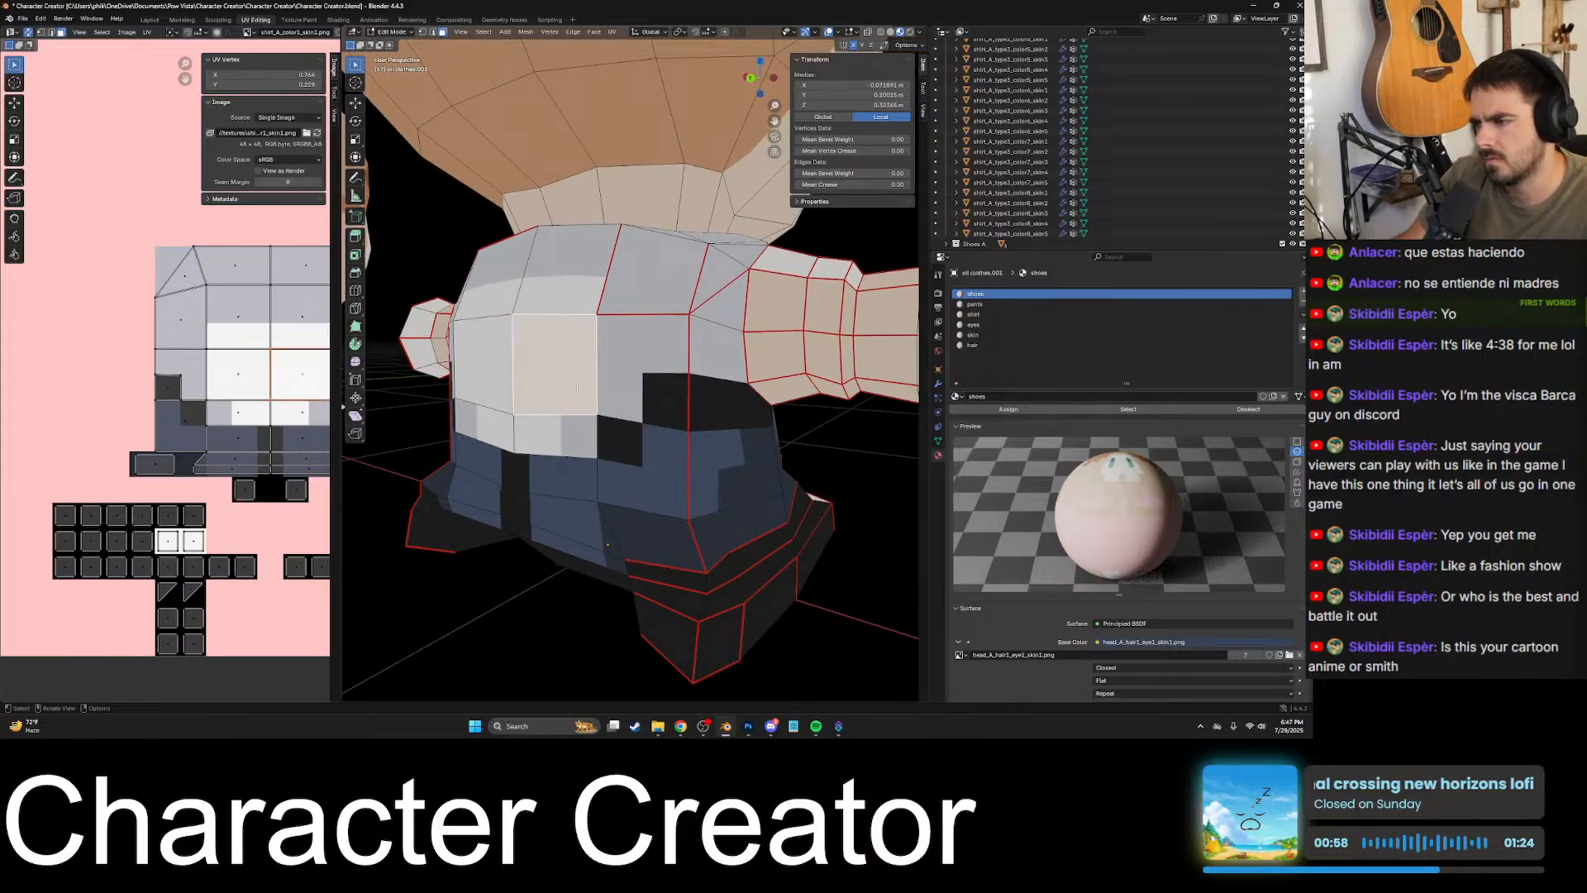
pyautogui.click(615, 390)
pyautogui.moveTo(674, 390); pyautogui.dragTo(815, 384, button='middle')
pyautogui.click(632, 390)
pyautogui.click(571, 378)
pyautogui.scroll(6, 666, 385)
pyautogui.scroll(-4, 636, 413)
pyautogui.click(575, 316)
pyautogui.moveTo(574, 318); pyautogui.dragTo(626, 331, button='middle')
pyautogui.click(627, 331)
pyautogui.click(688, 327)
pyautogui.scroll(2, 674, 333)
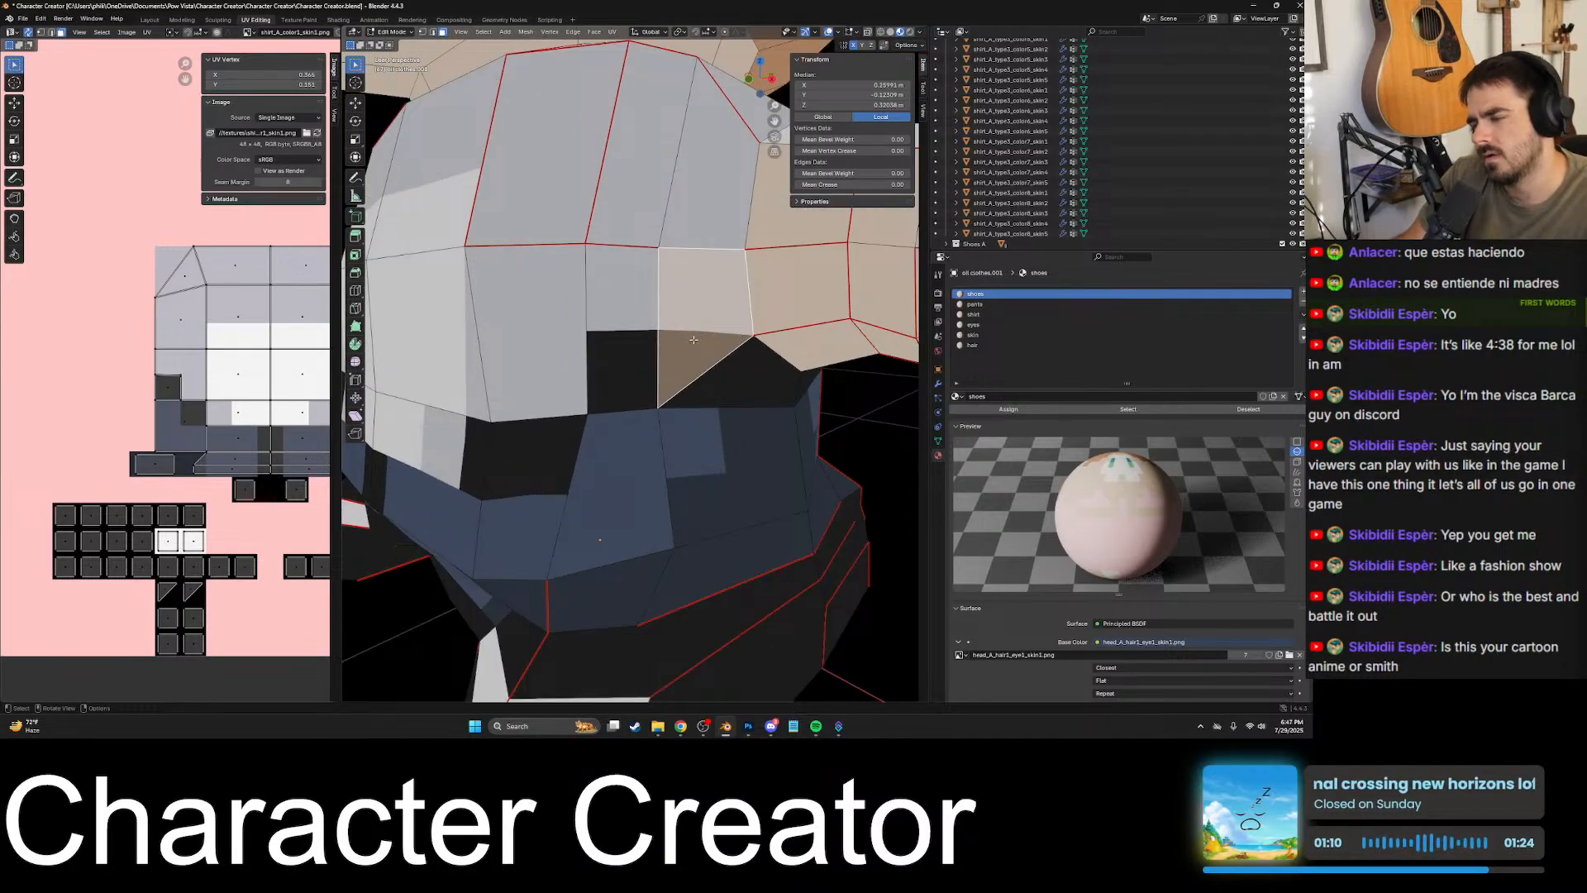
pyautogui.moveTo(728, 343); pyautogui.dragTo(602, 340, button='middle')
pyautogui.scroll(-3, 603, 340)
pyautogui.moveTo(659, 385); pyautogui.dragTo(631, 401, button='middle')
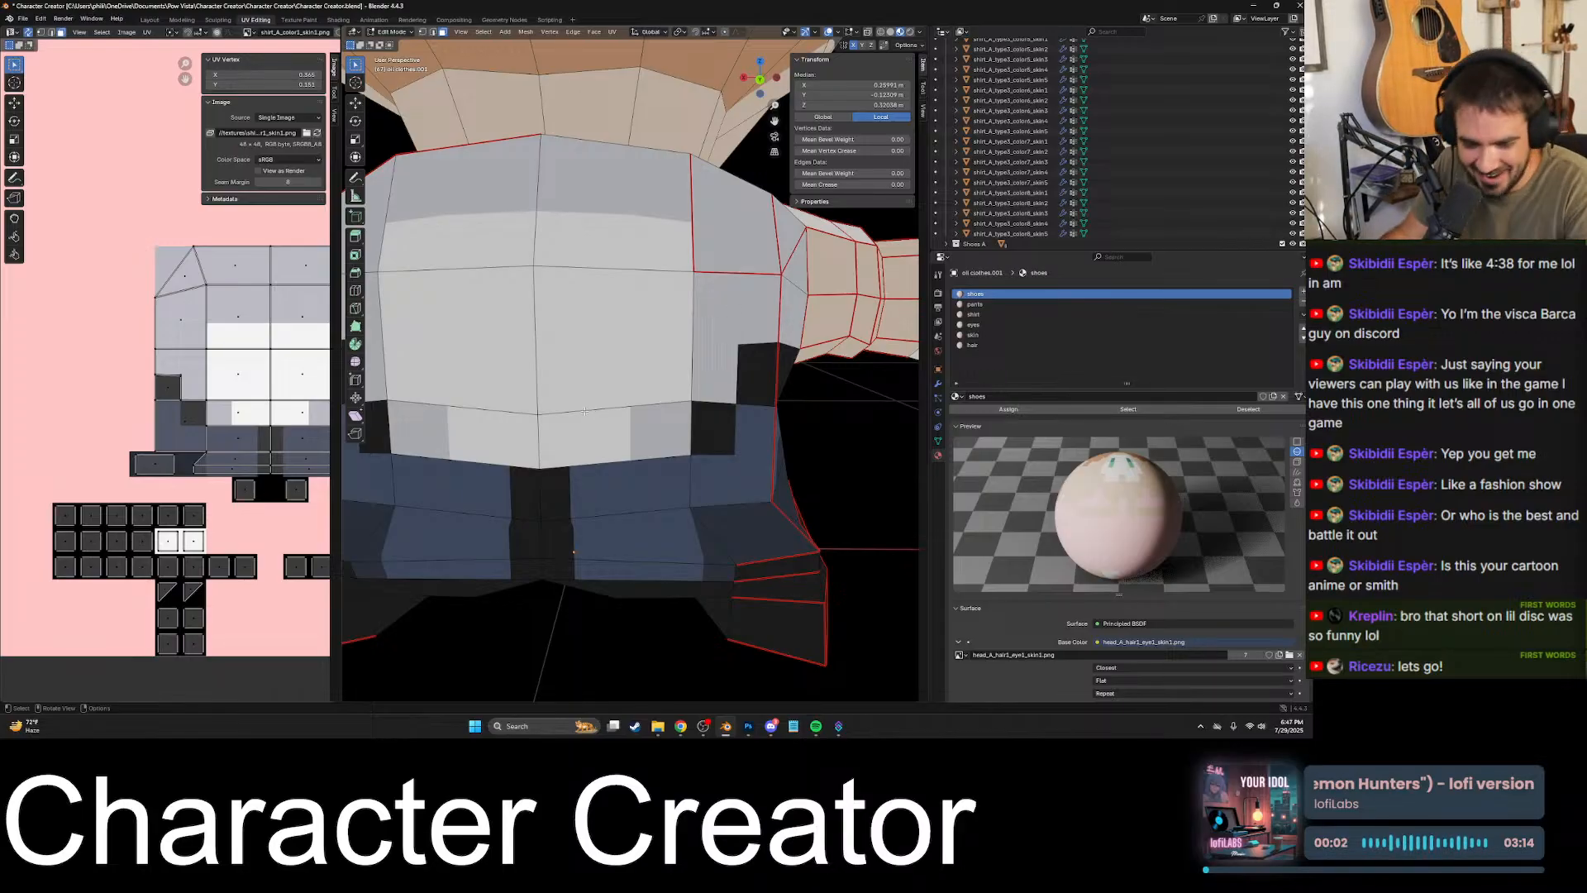
# - Compare the face edges with the black patch borders at both back corners of the torso
pyautogui.moveTo(691, 391); pyautogui.dragTo(684, 367, button='middle')
pyautogui.click(685, 366)
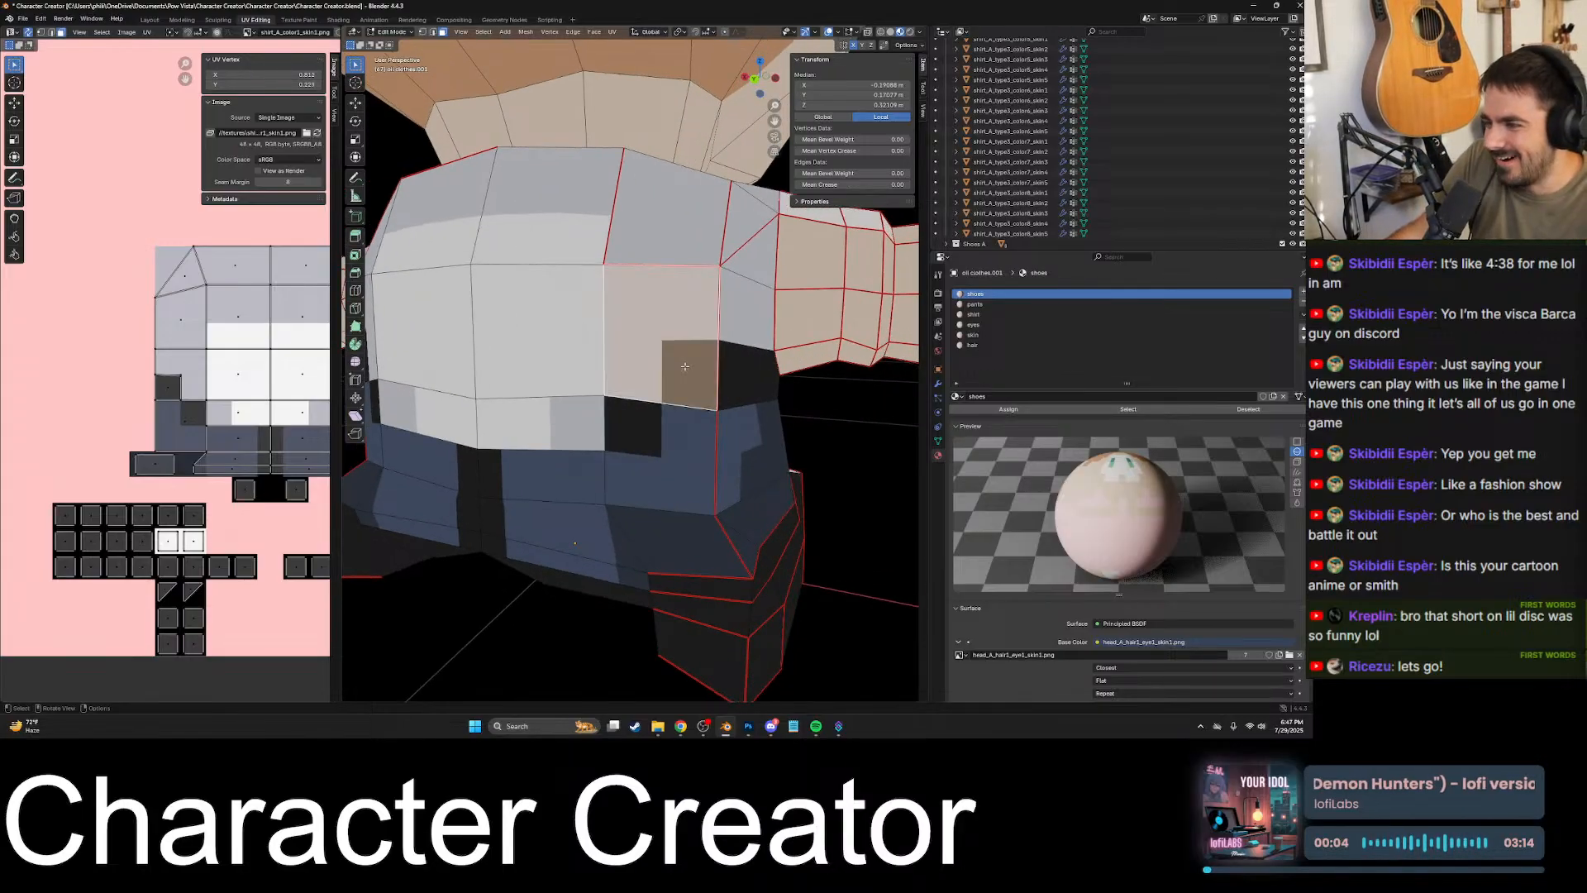
pyautogui.click(617, 422)
pyautogui.click(555, 424)
pyautogui.moveTo(553, 425)
pyautogui.mouseDown(button='middle')
pyautogui.moveTo(602, 429)
pyautogui.moveTo(571, 413)
pyautogui.mouseUp(button='middle')
pyautogui.click(542, 403)
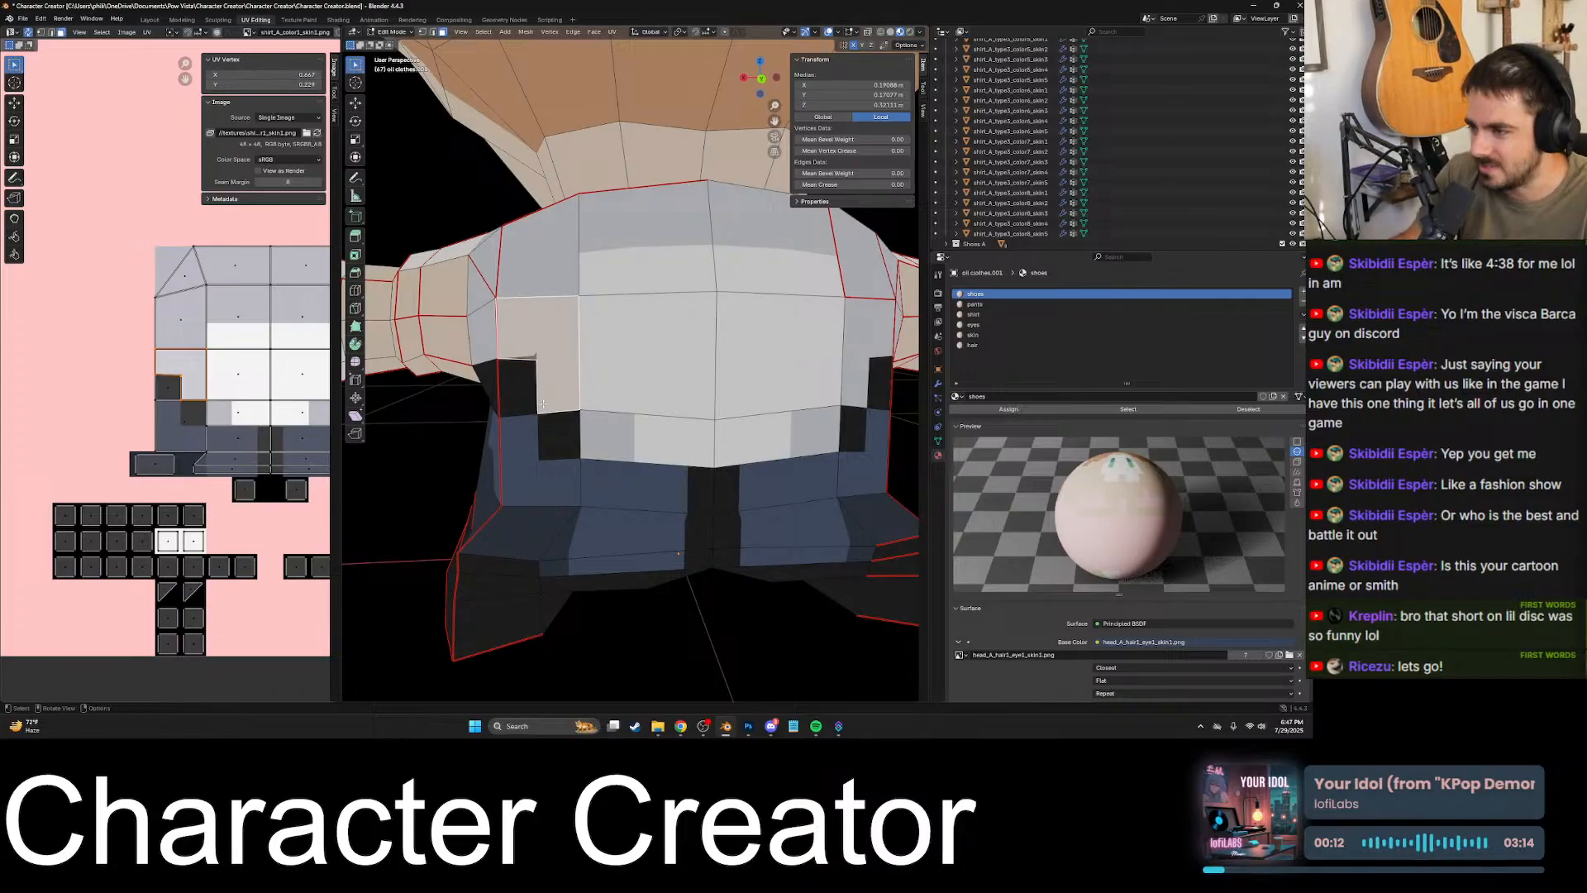
pyautogui.moveTo(543, 403); pyautogui.dragTo(519, 392, button='middle')
pyautogui.click(515, 390)
pyautogui.scroll(6, 515, 390)
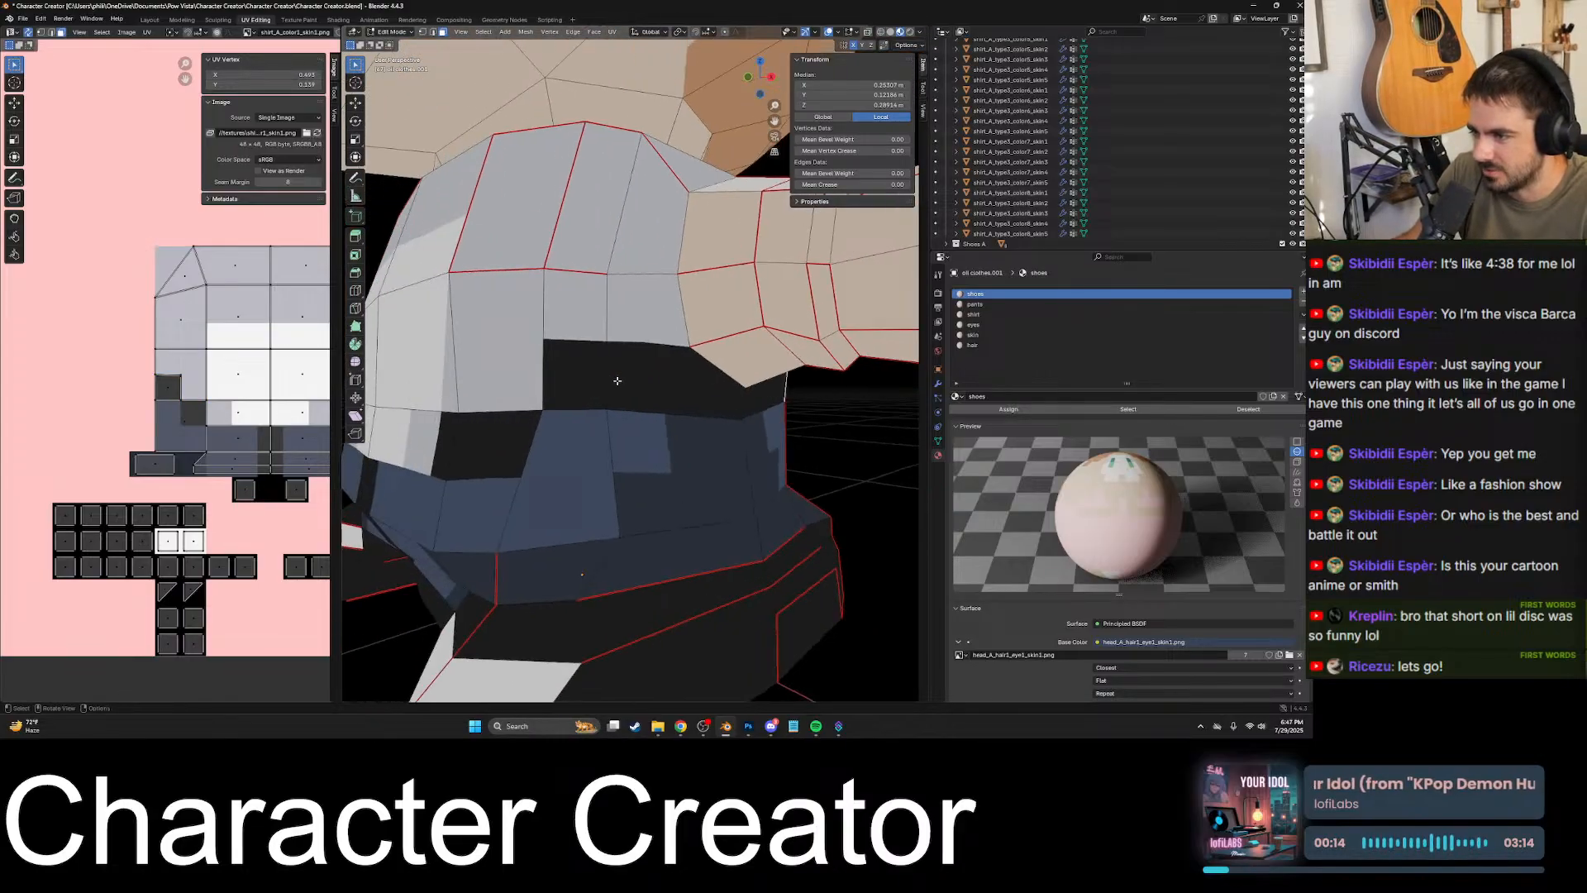
pyautogui.scroll(3, 685, 336)
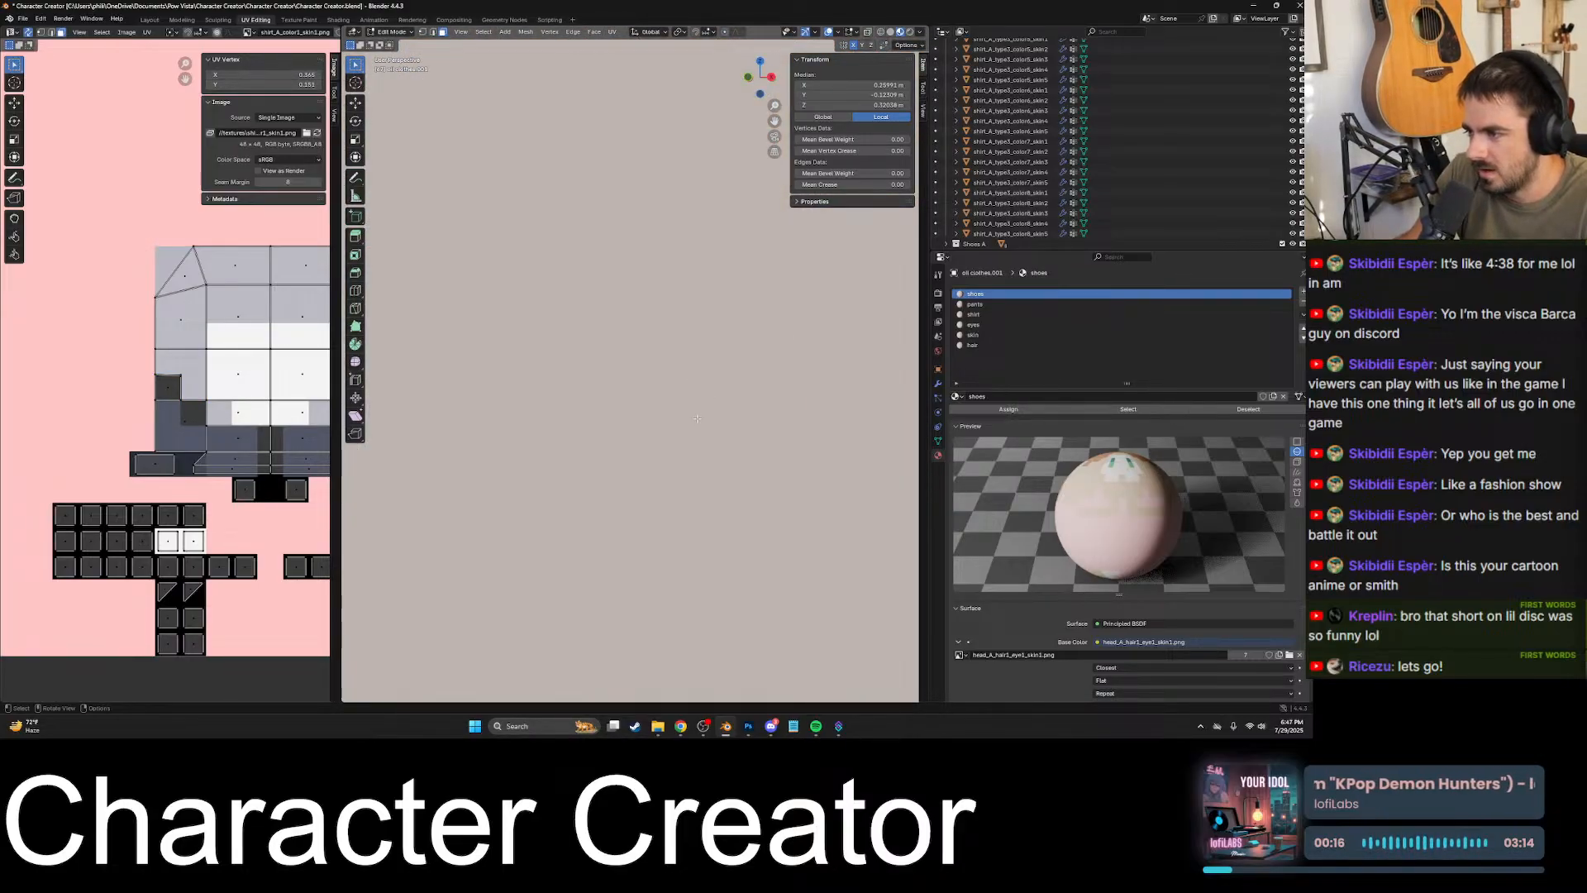
pyautogui.scroll(-3, 697, 419)
pyautogui.press('k')
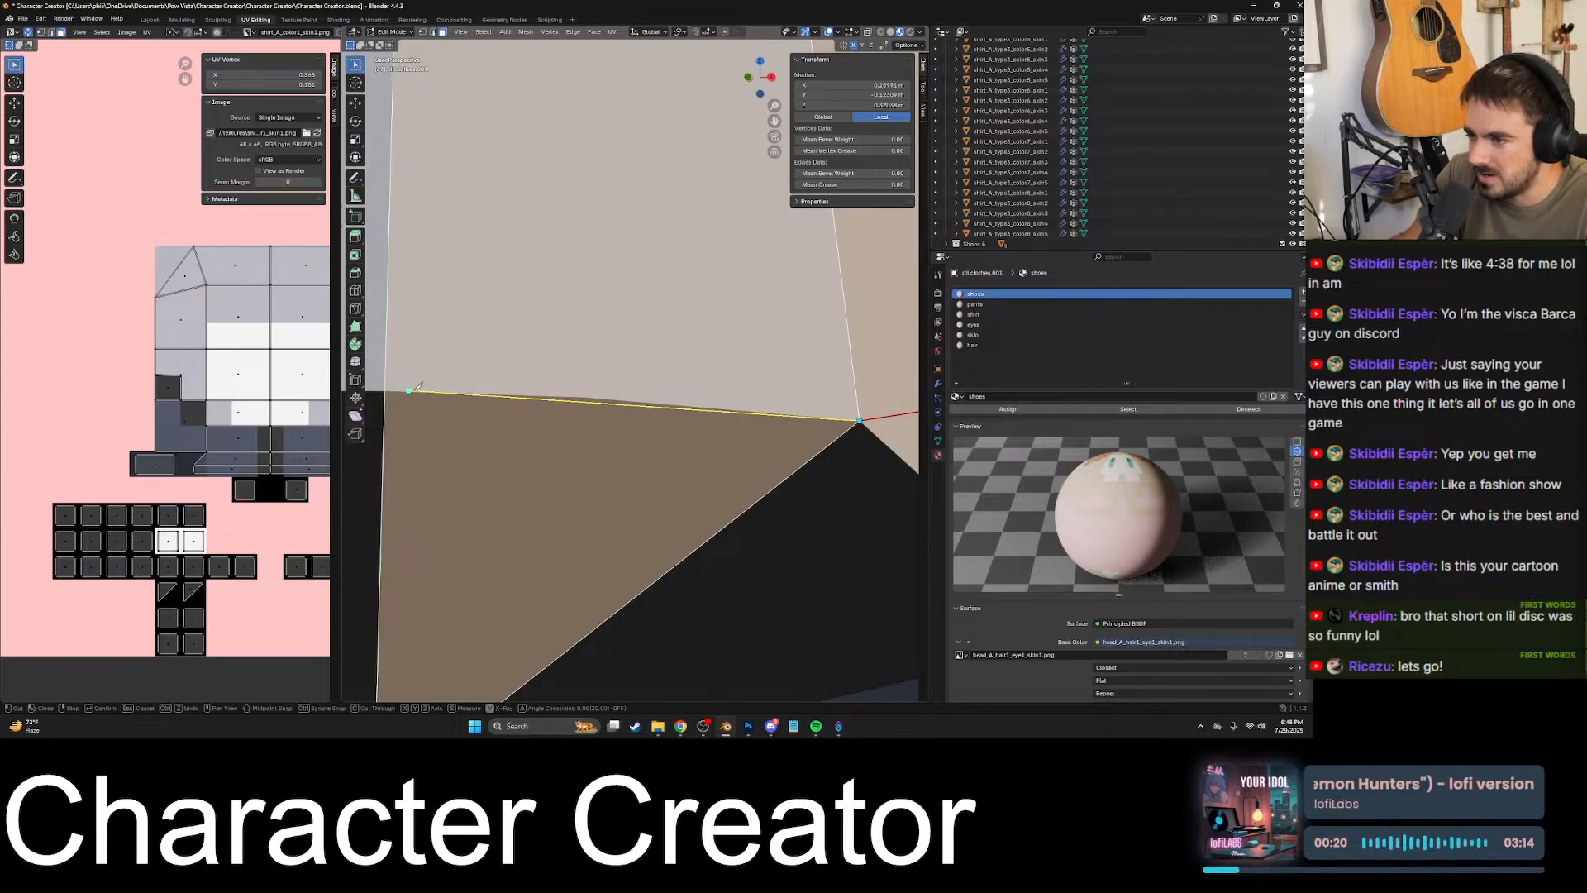
pyautogui.scroll(3, 590, 398)
pyautogui.scroll(-4, 582, 405)
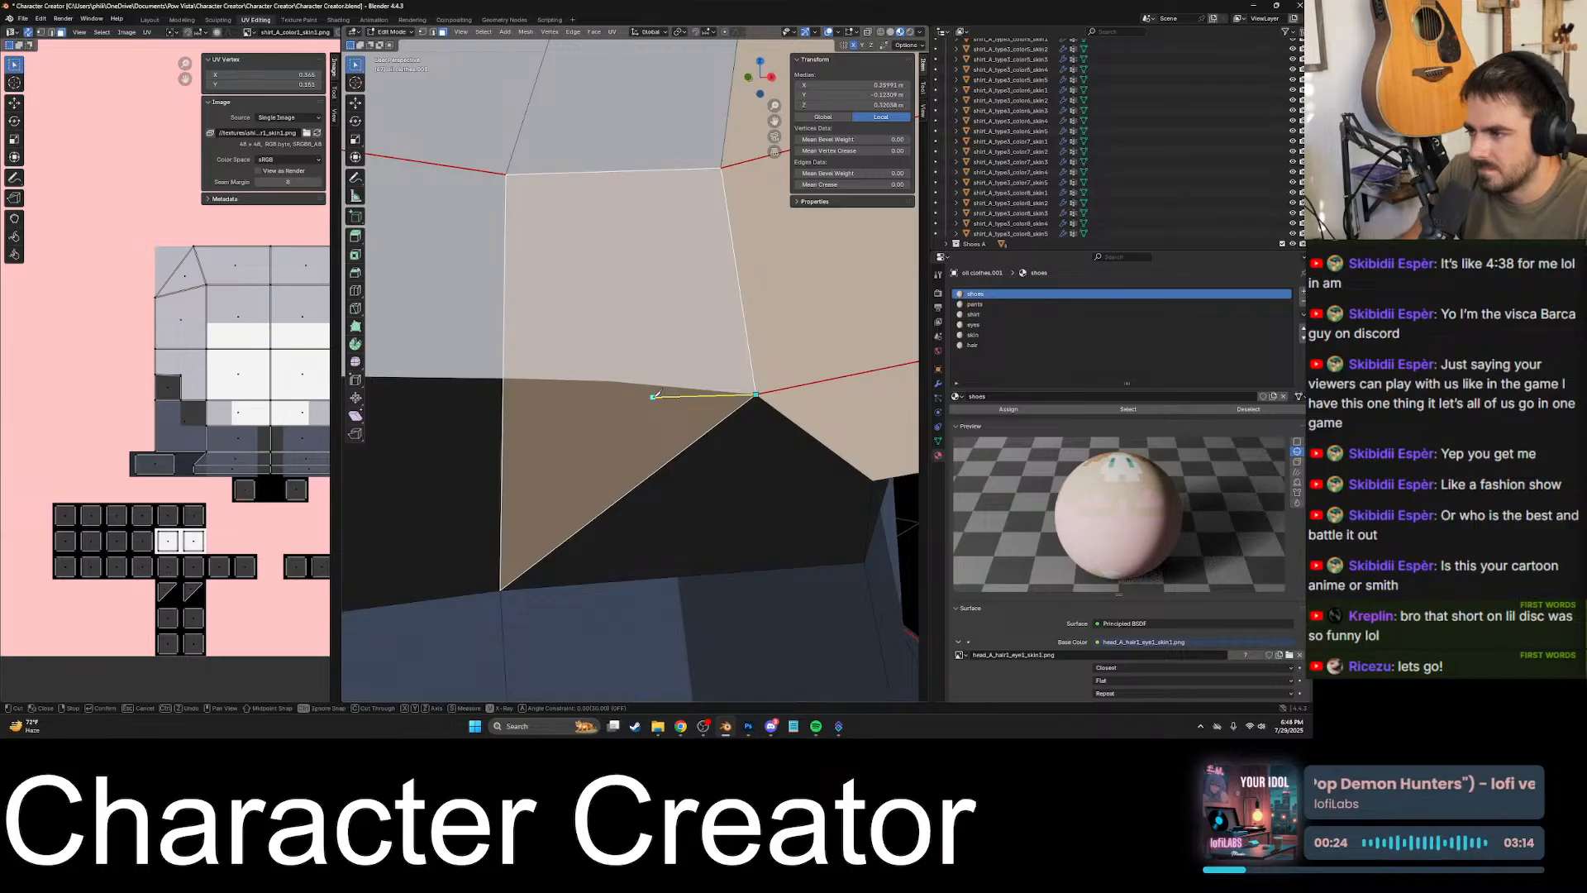
pyautogui.press('Escape')
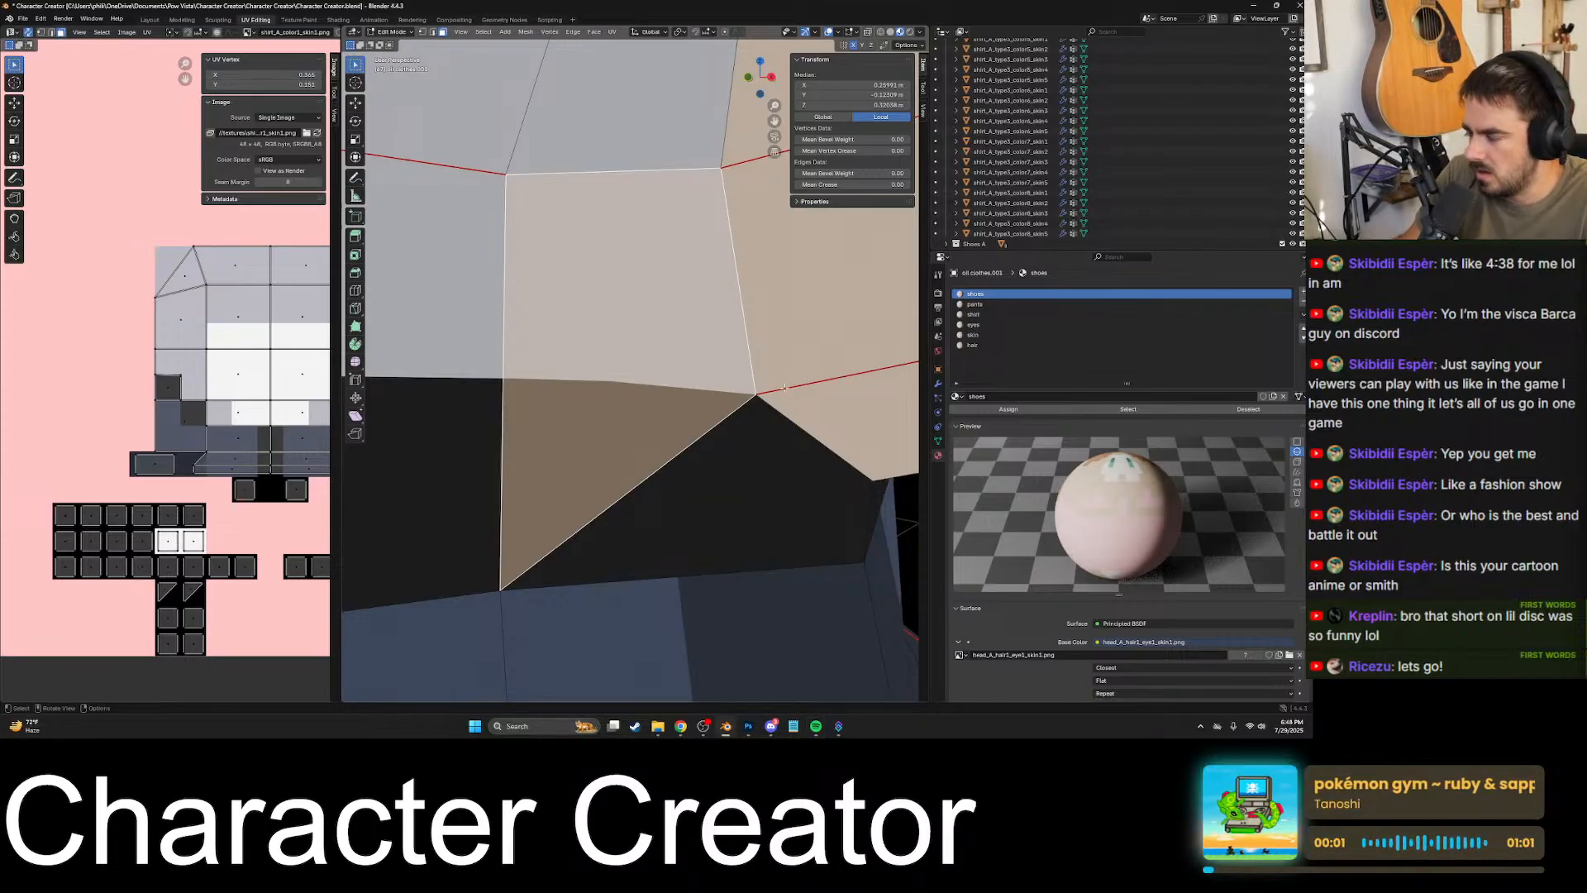
# - Start a knife cut at the vertex under the arm and add a point at the bend in the shirt and black patch border
pyautogui.scroll(4, 703, 380)
pyautogui.keyDown('shift'); pyautogui.moveTo(810, 392); pyautogui.dragTo(645, 396, button='middle'); pyautogui.keyUp('shift')
pyautogui.scroll(-4, 744, 363)
pyautogui.scroll(1, 541, 405)
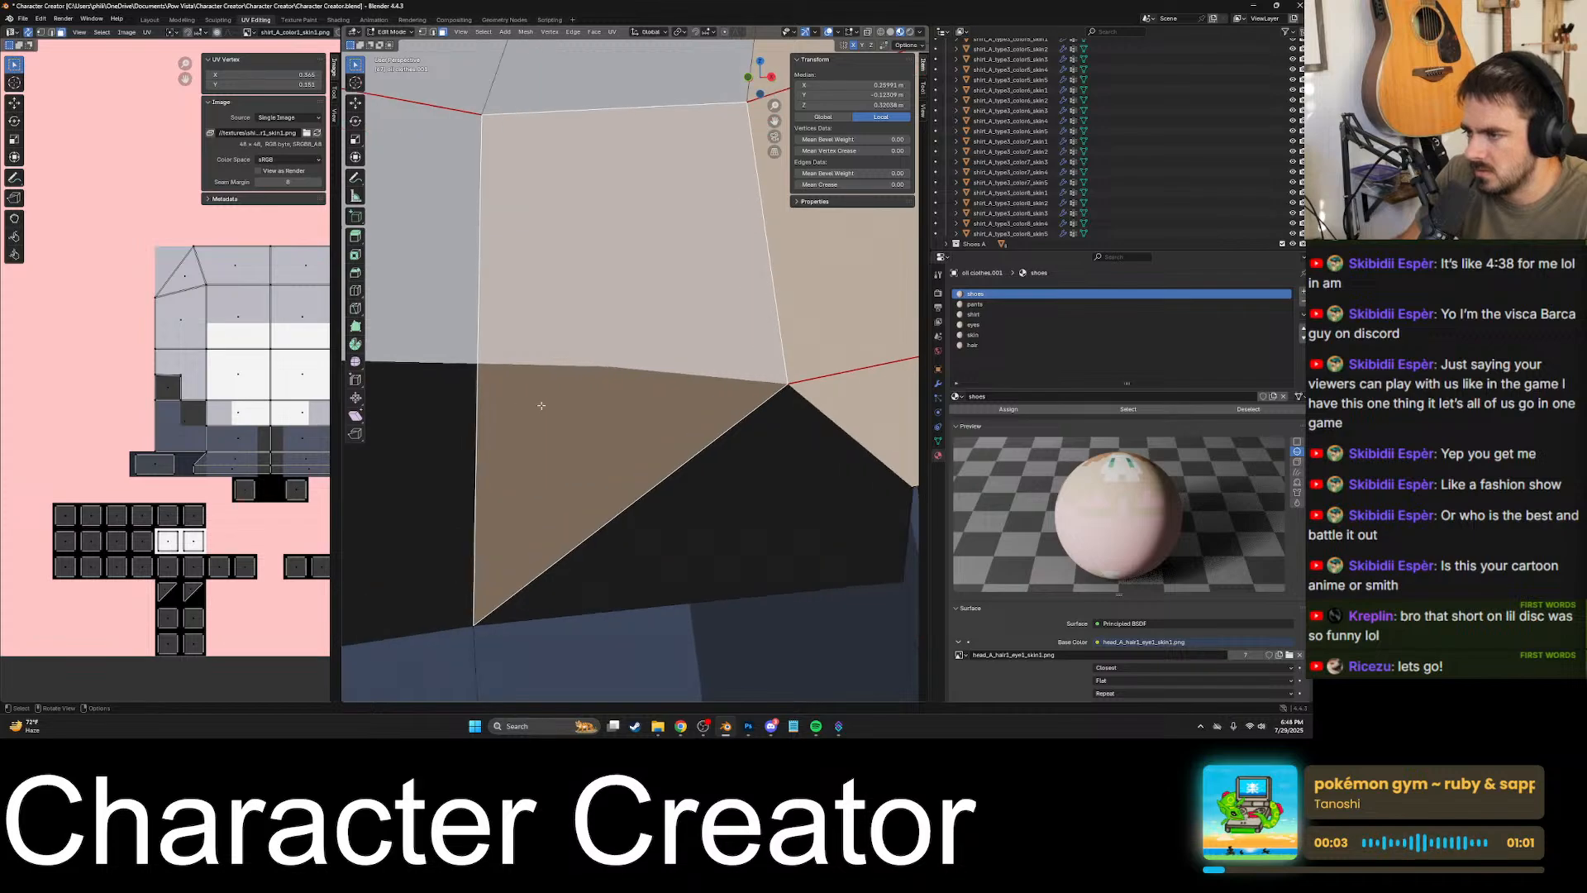
pyautogui.scroll(1, 542, 405)
pyautogui.keyDown('shift'); pyautogui.moveTo(538, 404); pyautogui.dragTo(457, 401, button='middle'); pyautogui.keyUp('shift')
pyautogui.scroll(3, 457, 401)
pyautogui.keyDown('shift'); pyautogui.moveTo(764, 414); pyautogui.dragTo(586, 425, button='middle'); pyautogui.keyUp('shift')
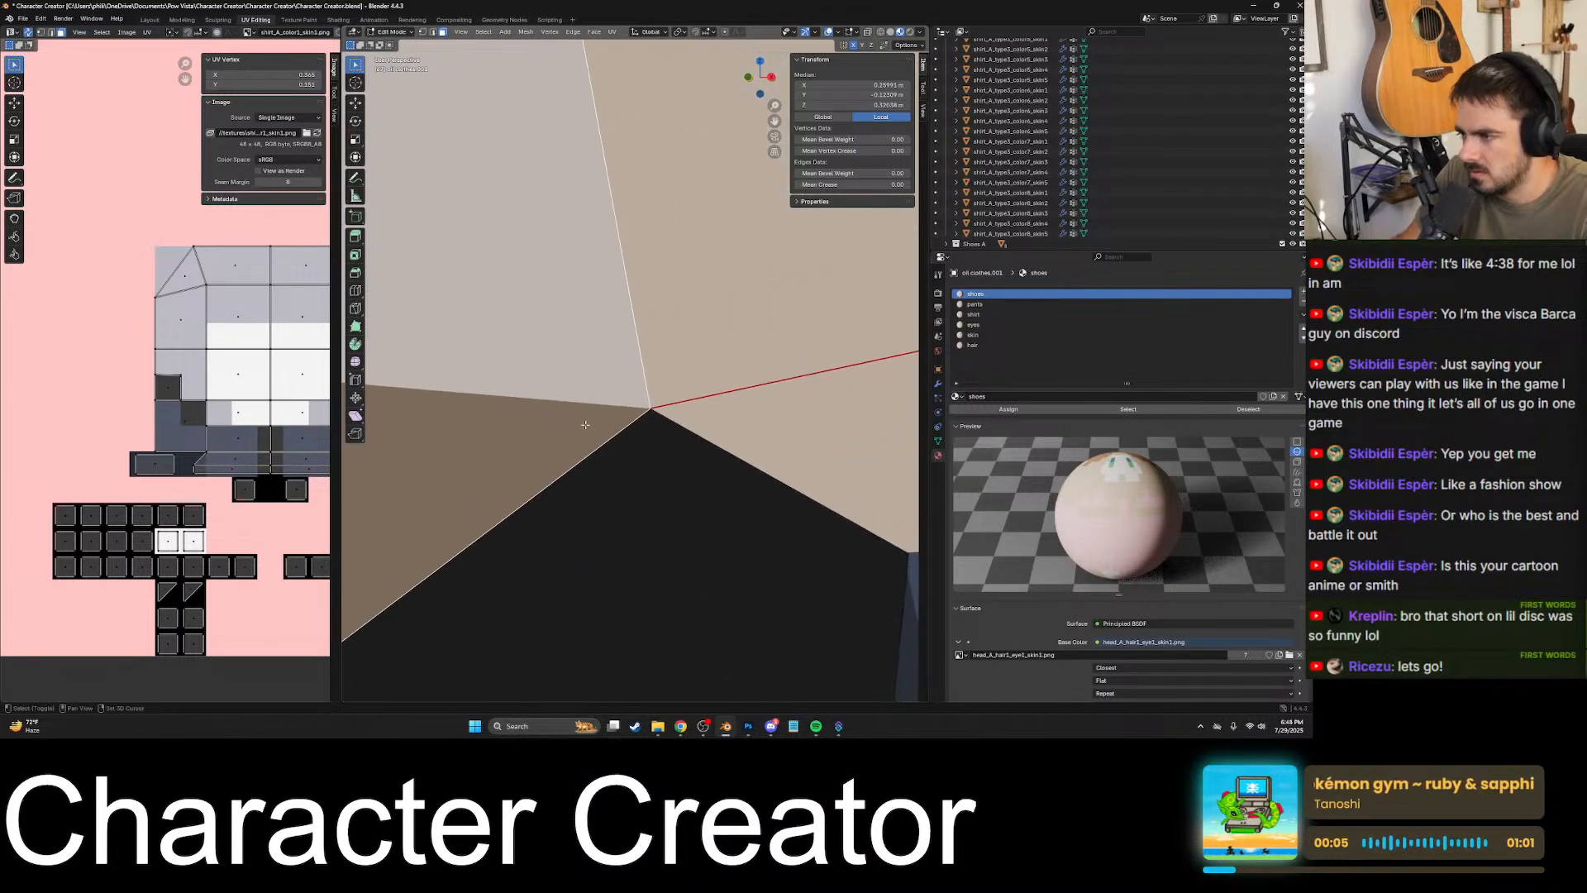
pyautogui.press('k')
pyautogui.click(650, 408)
pyautogui.scroll(-3, 651, 407)
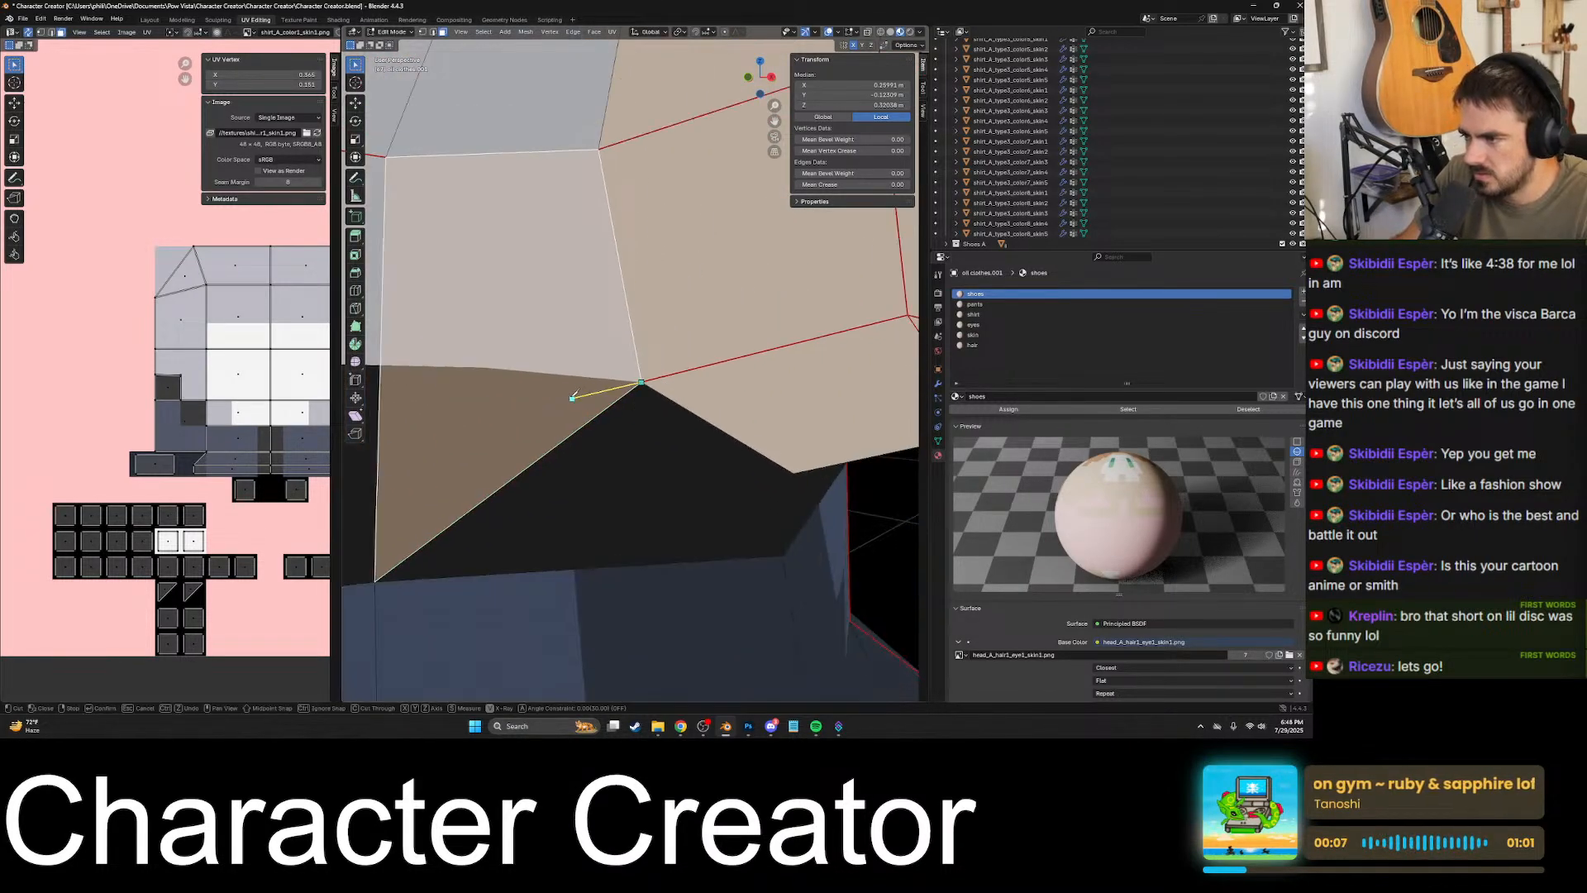
pyautogui.scroll(3, 488, 367)
pyautogui.keyDown('shift'); pyautogui.moveTo(488, 366); pyautogui.dragTo(709, 380, button='middle'); pyautogui.keyUp('shift')
pyautogui.scroll(3, 589, 386)
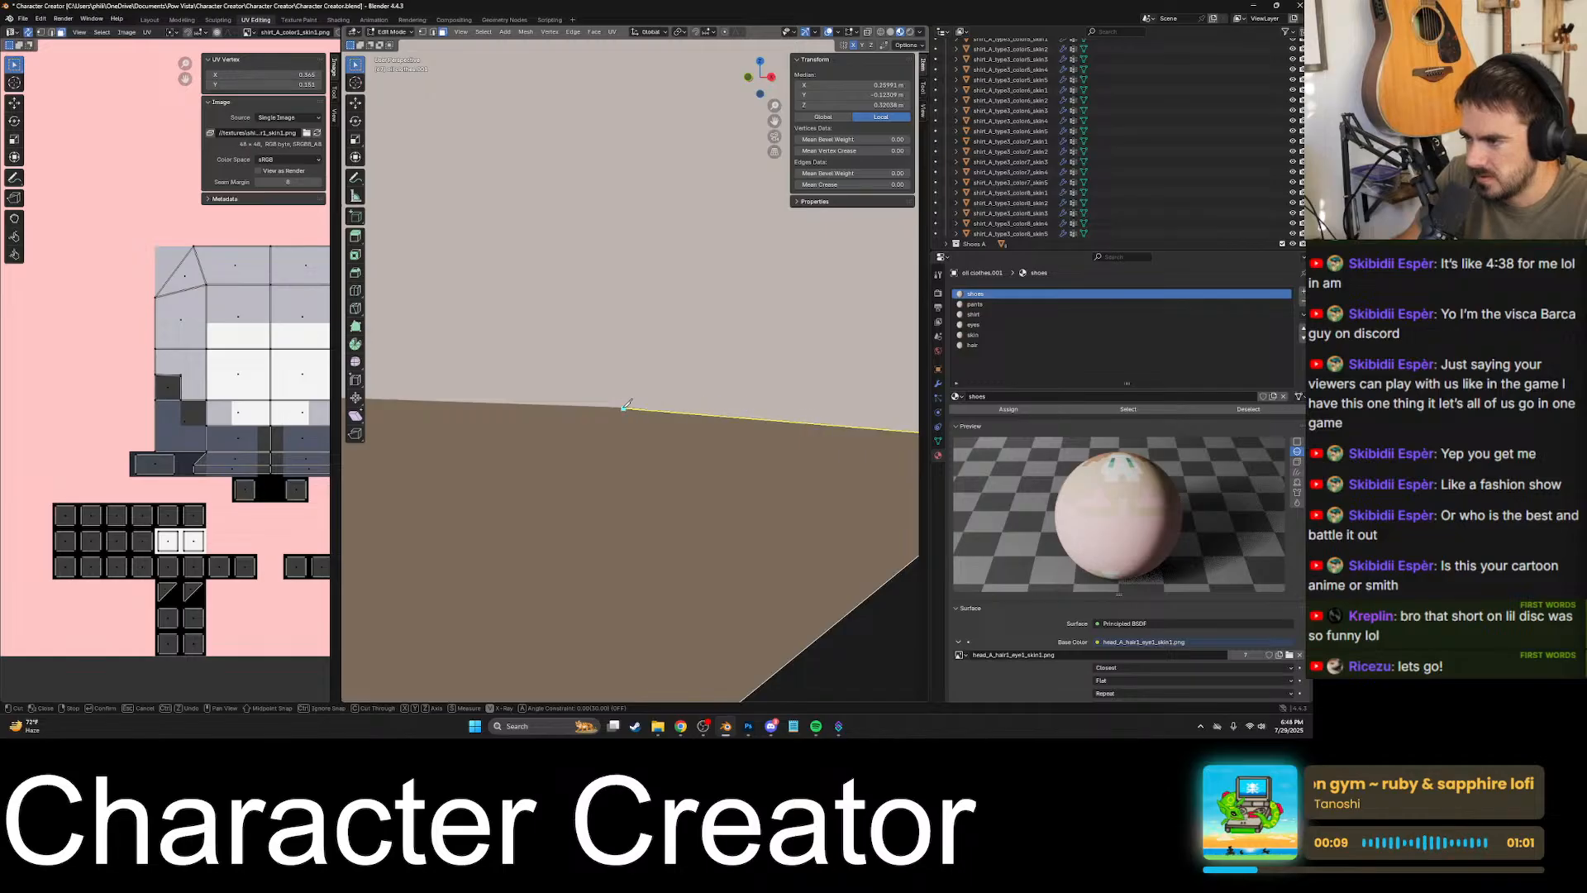
pyautogui.scroll(3, 625, 403)
pyautogui.click(606, 448)
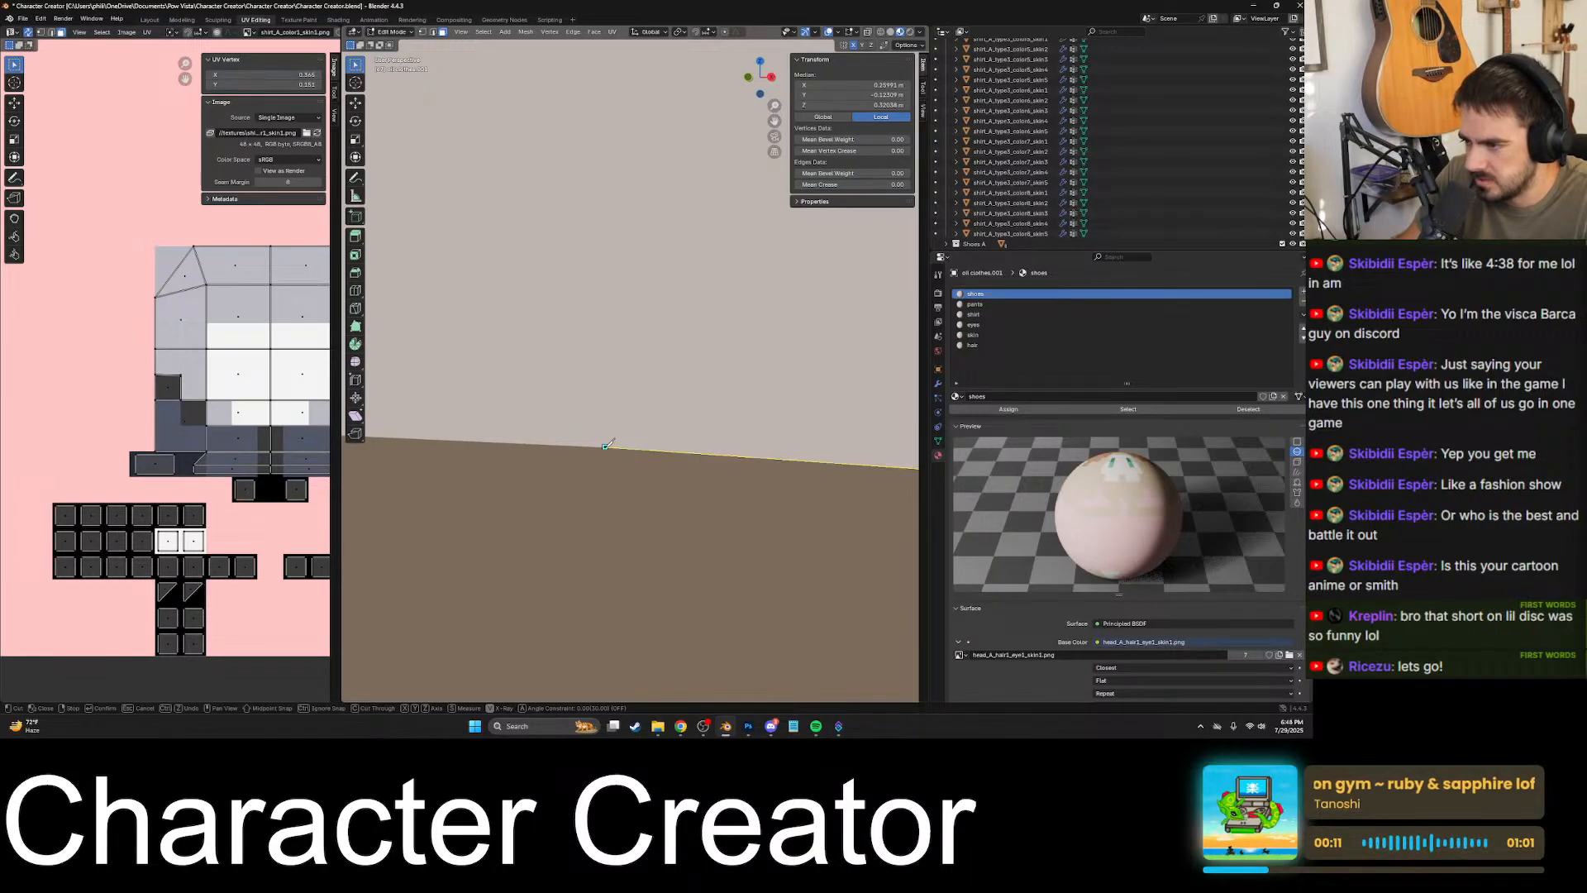
# - Extend the knife cut along the shirt and black patch border to the face's vertical edge, apply it, and check the split faces
pyautogui.scroll(-5, 606, 448)
pyautogui.scroll(-3, 566, 439)
pyautogui.keyDown('shift'); pyautogui.moveTo(525, 428); pyautogui.dragTo(710, 440, button='middle'); pyautogui.keyUp('shift')
pyautogui.scroll(3, 665, 413)
pyautogui.scroll(2, 653, 405)
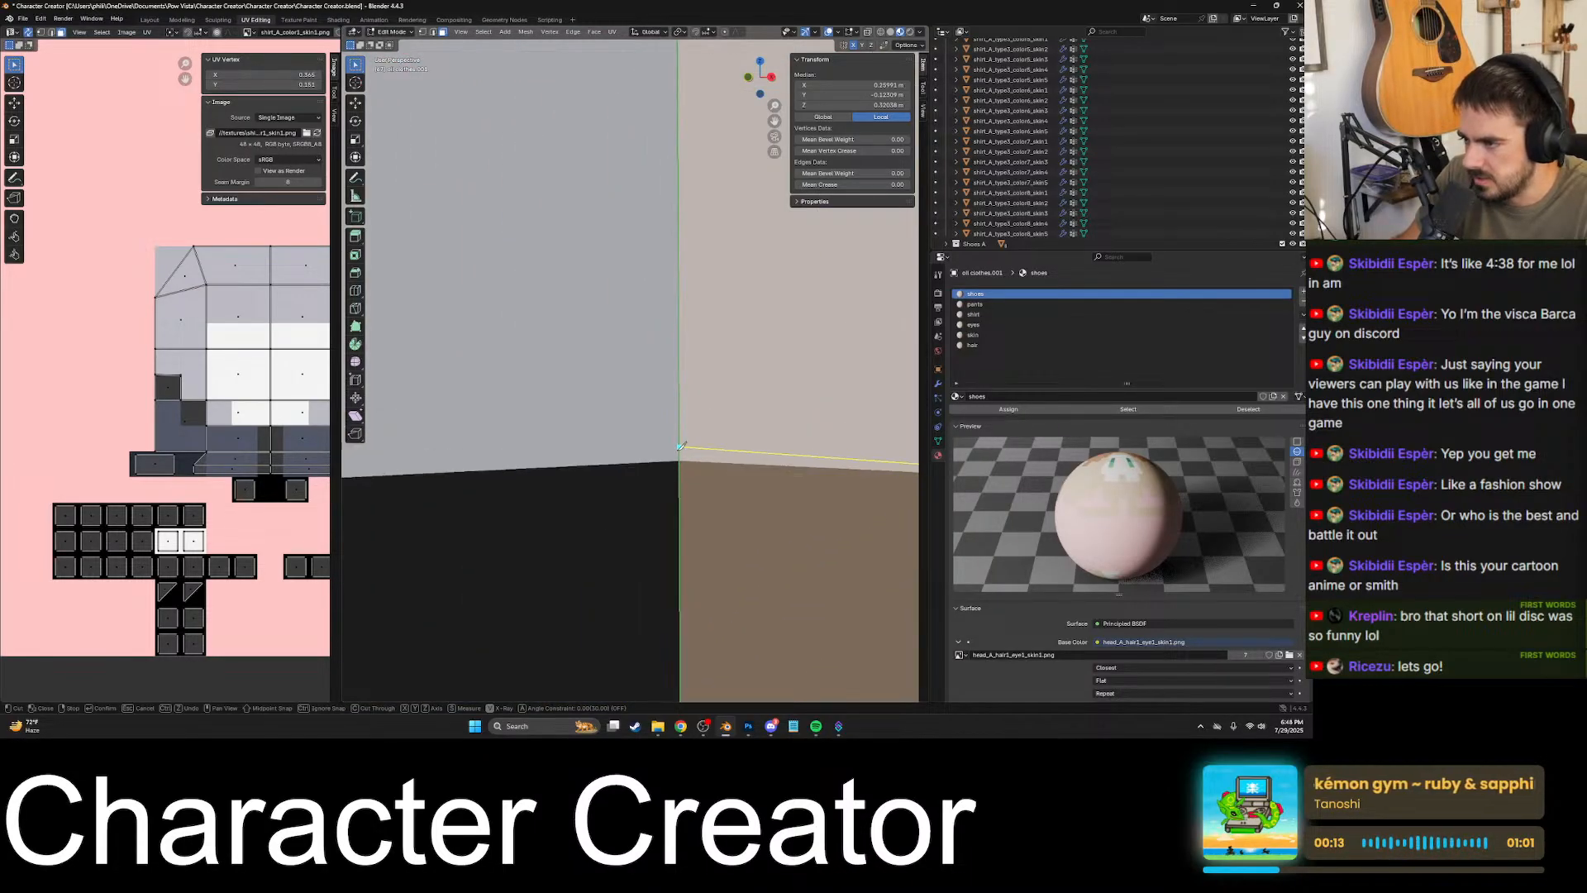
pyautogui.click(680, 458)
pyautogui.scroll(-3, 682, 438)
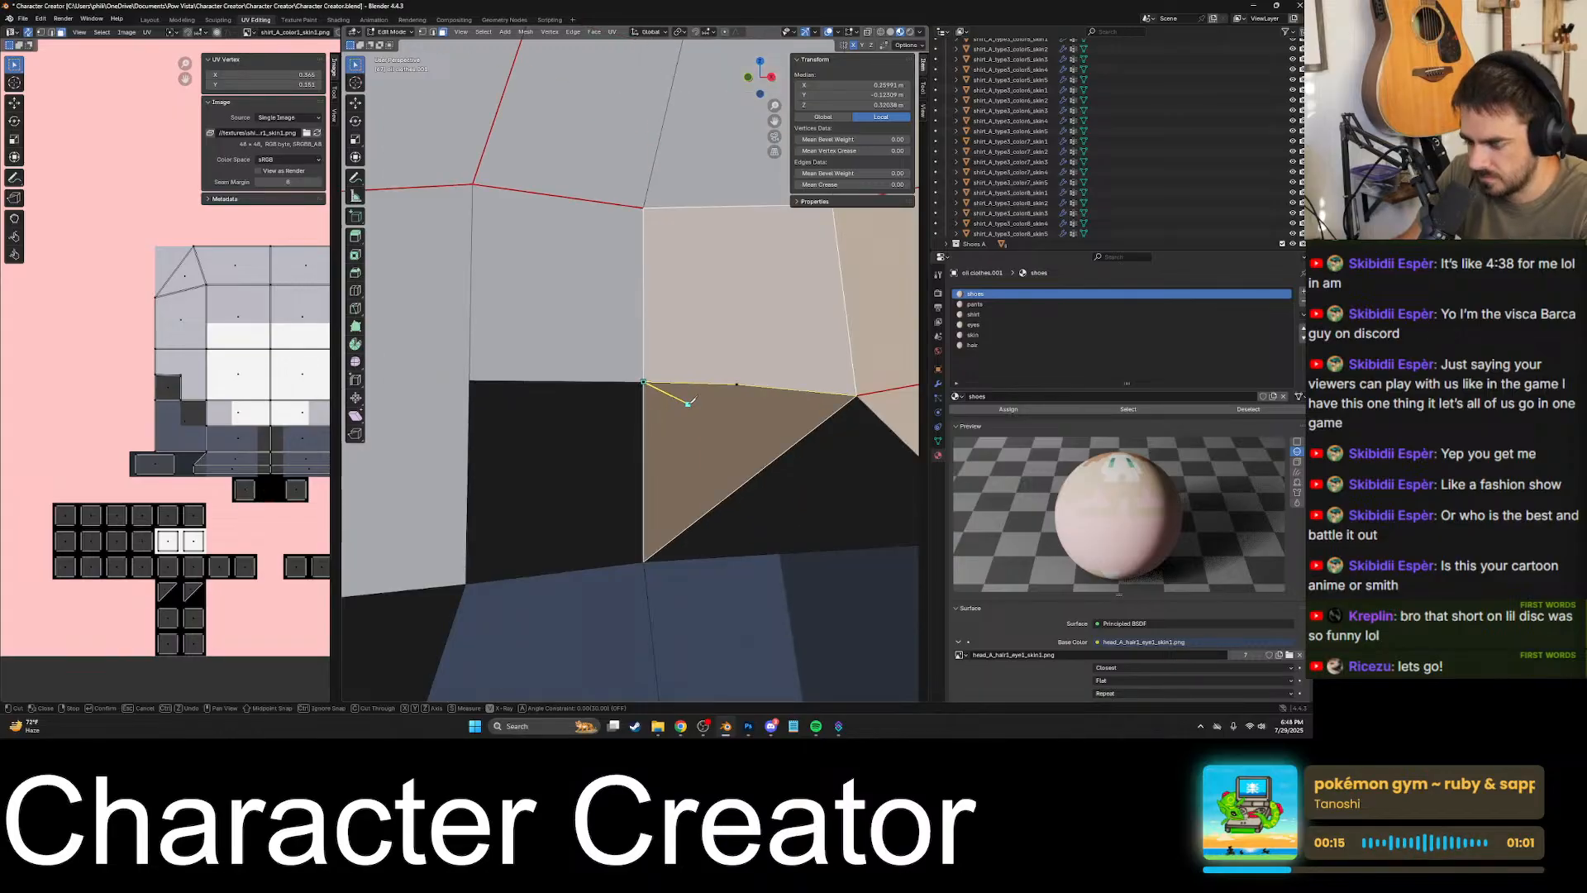
pyautogui.press('Return')
pyautogui.scroll(-1, 793, 449)
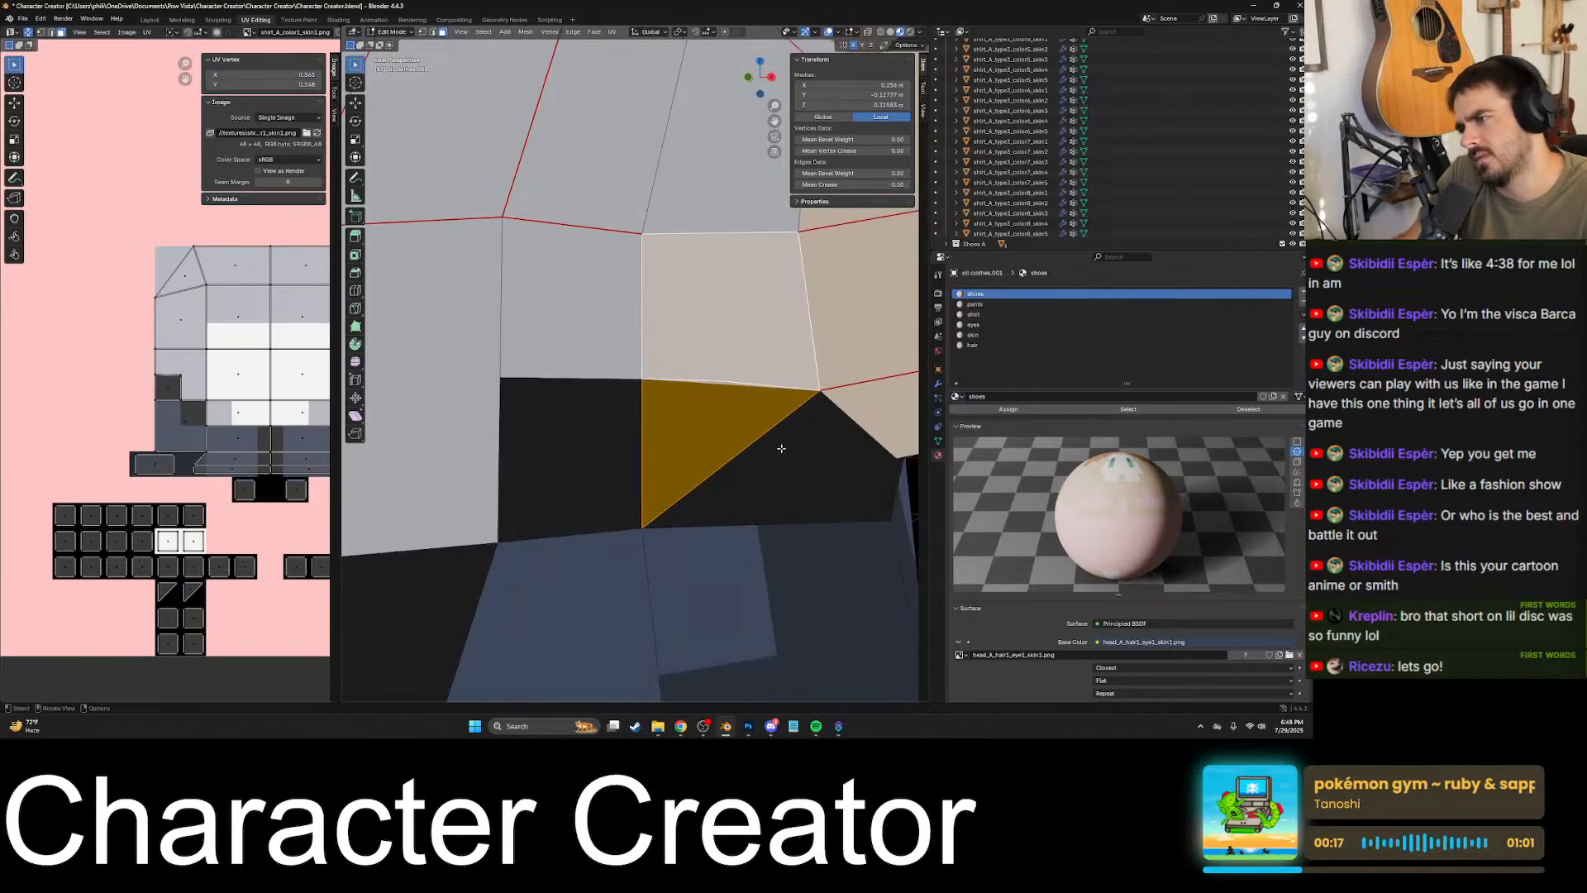
pyautogui.click(715, 426)
pyautogui.keyDown('shift'); pyautogui.moveTo(646, 477); pyautogui.dragTo(721, 424, button='middle'); pyautogui.keyUp('shift')
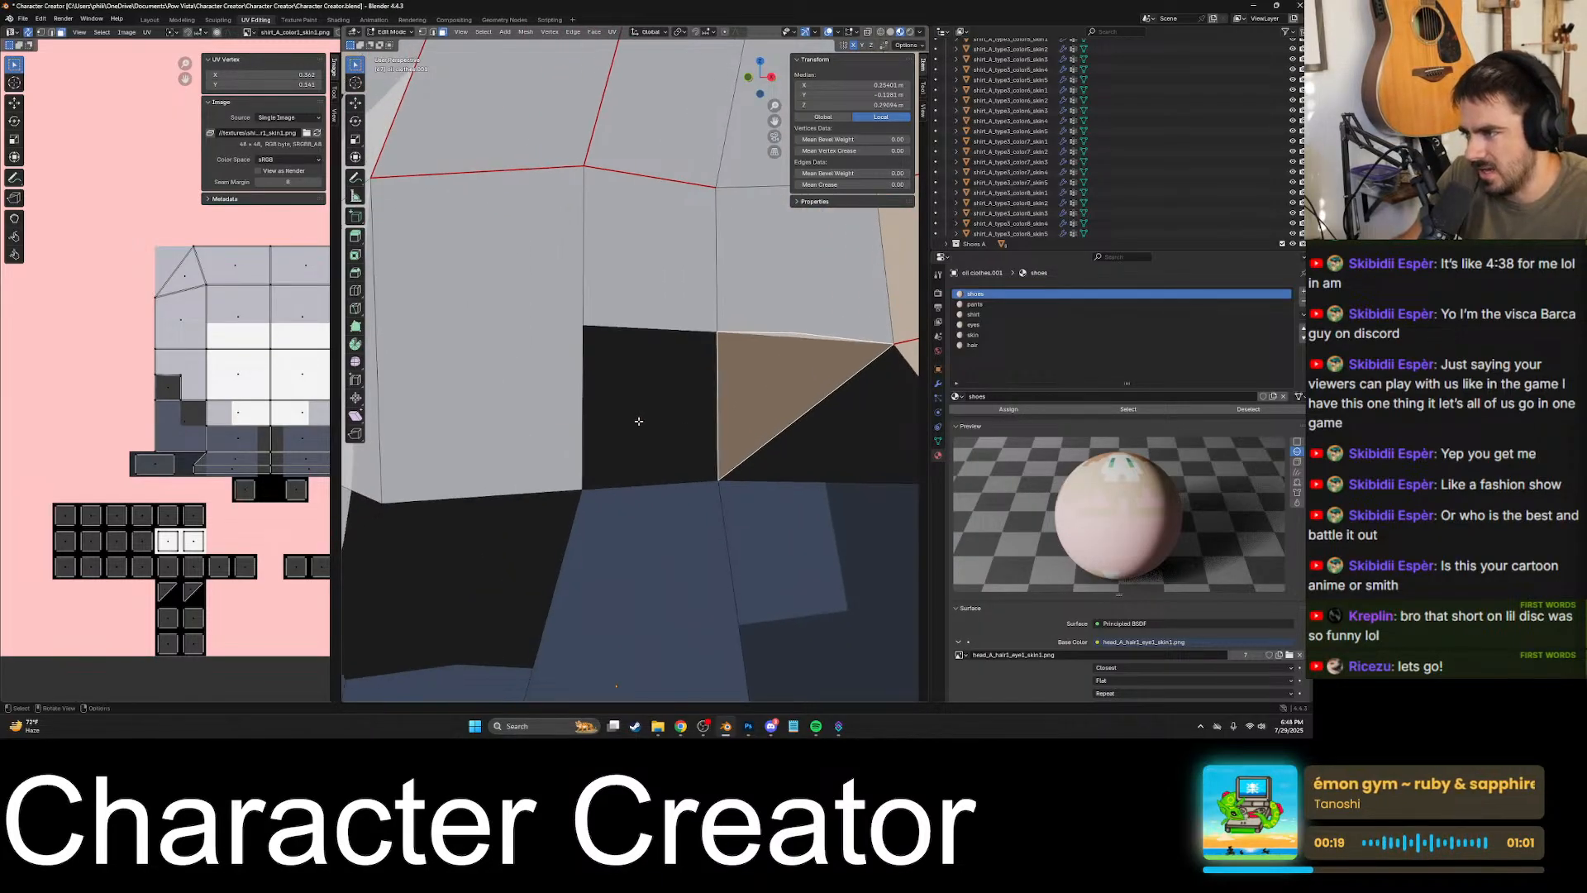
# - Knife-cut the adjacent side face along the black patch's top border, from one vertical edge to the other
pyautogui.click(638, 422)
pyautogui.scroll(2, 682, 356)
pyautogui.keyDown('shift'); pyautogui.moveTo(686, 350); pyautogui.dragTo(703, 436, button='middle'); pyautogui.keyUp('shift')
pyautogui.scroll(2, 704, 436)
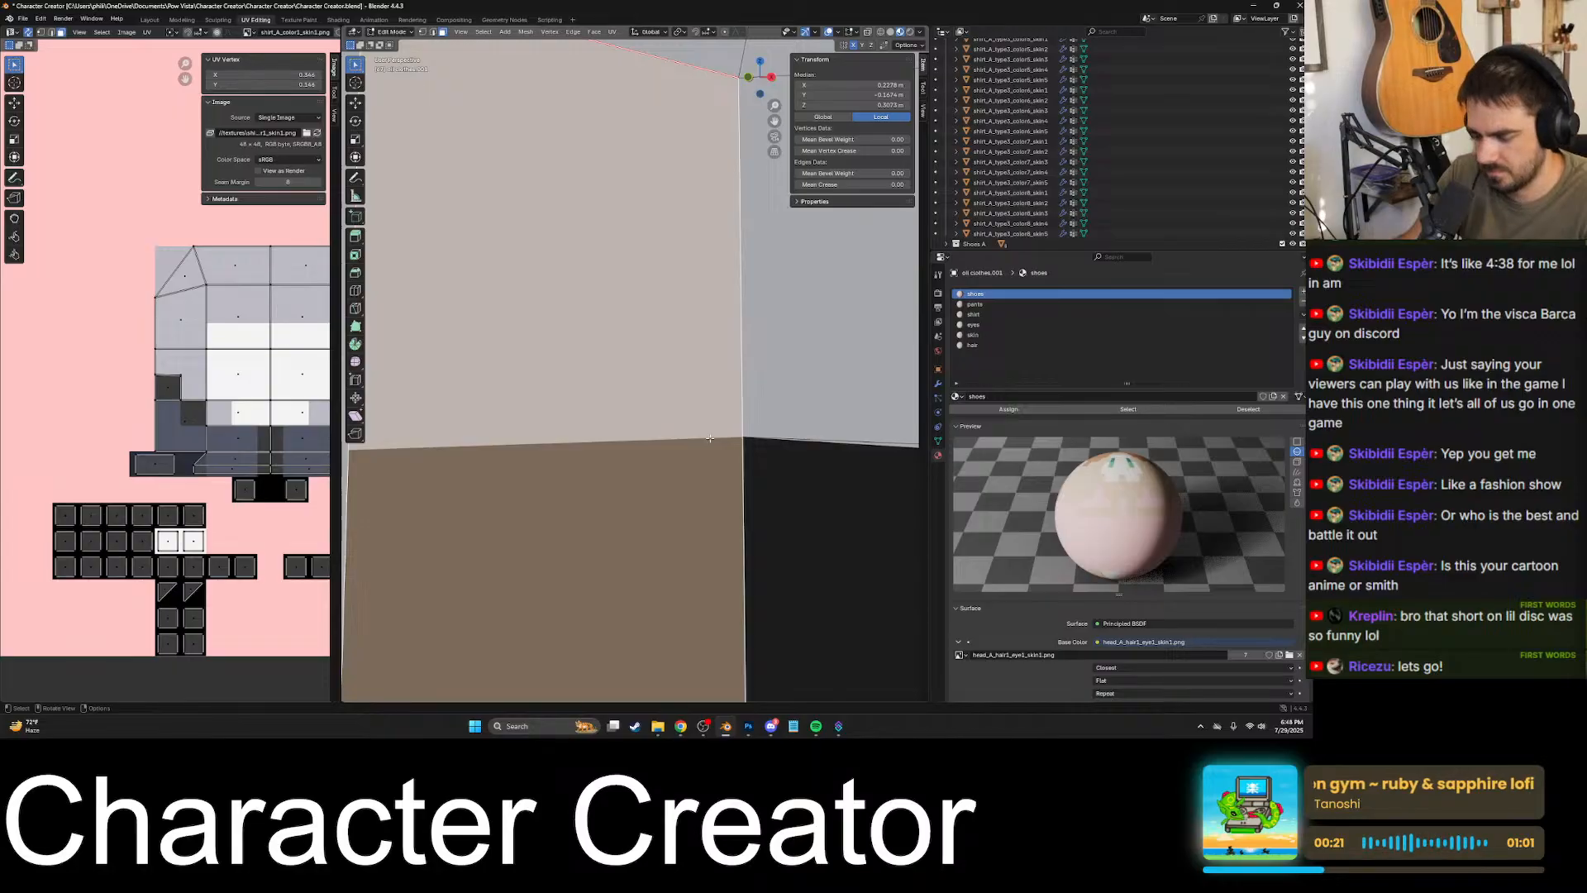
pyautogui.scroll(-3, 716, 417)
pyautogui.scroll(3, 645, 406)
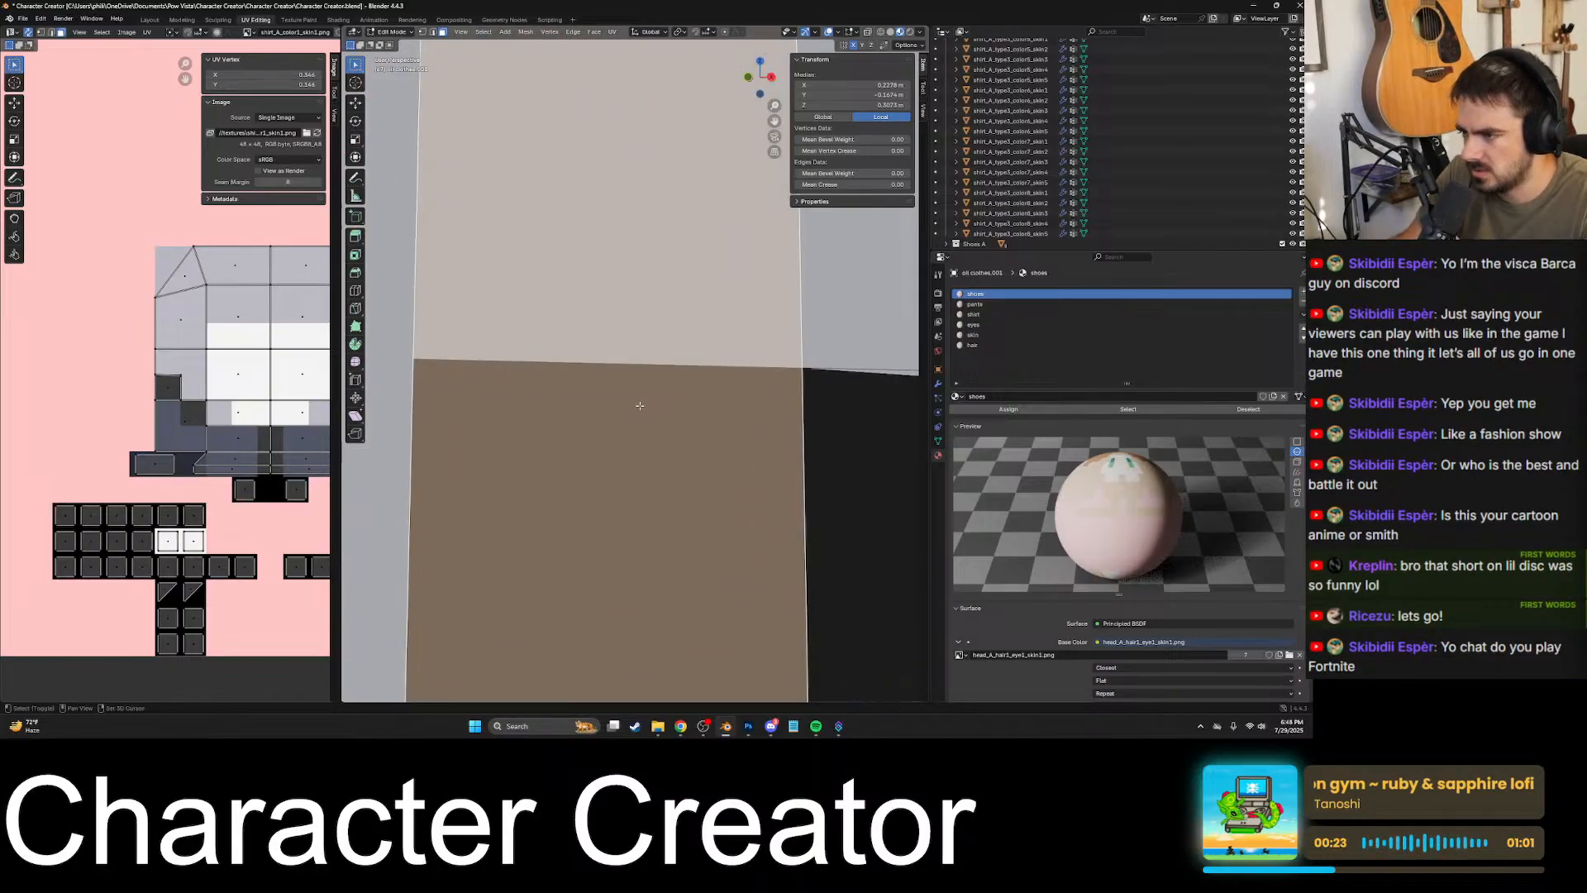
pyautogui.keyDown('shift'); pyautogui.moveTo(642, 404); pyautogui.dragTo(661, 420, button='middle'); pyautogui.keyUp('shift')
pyautogui.press('k')
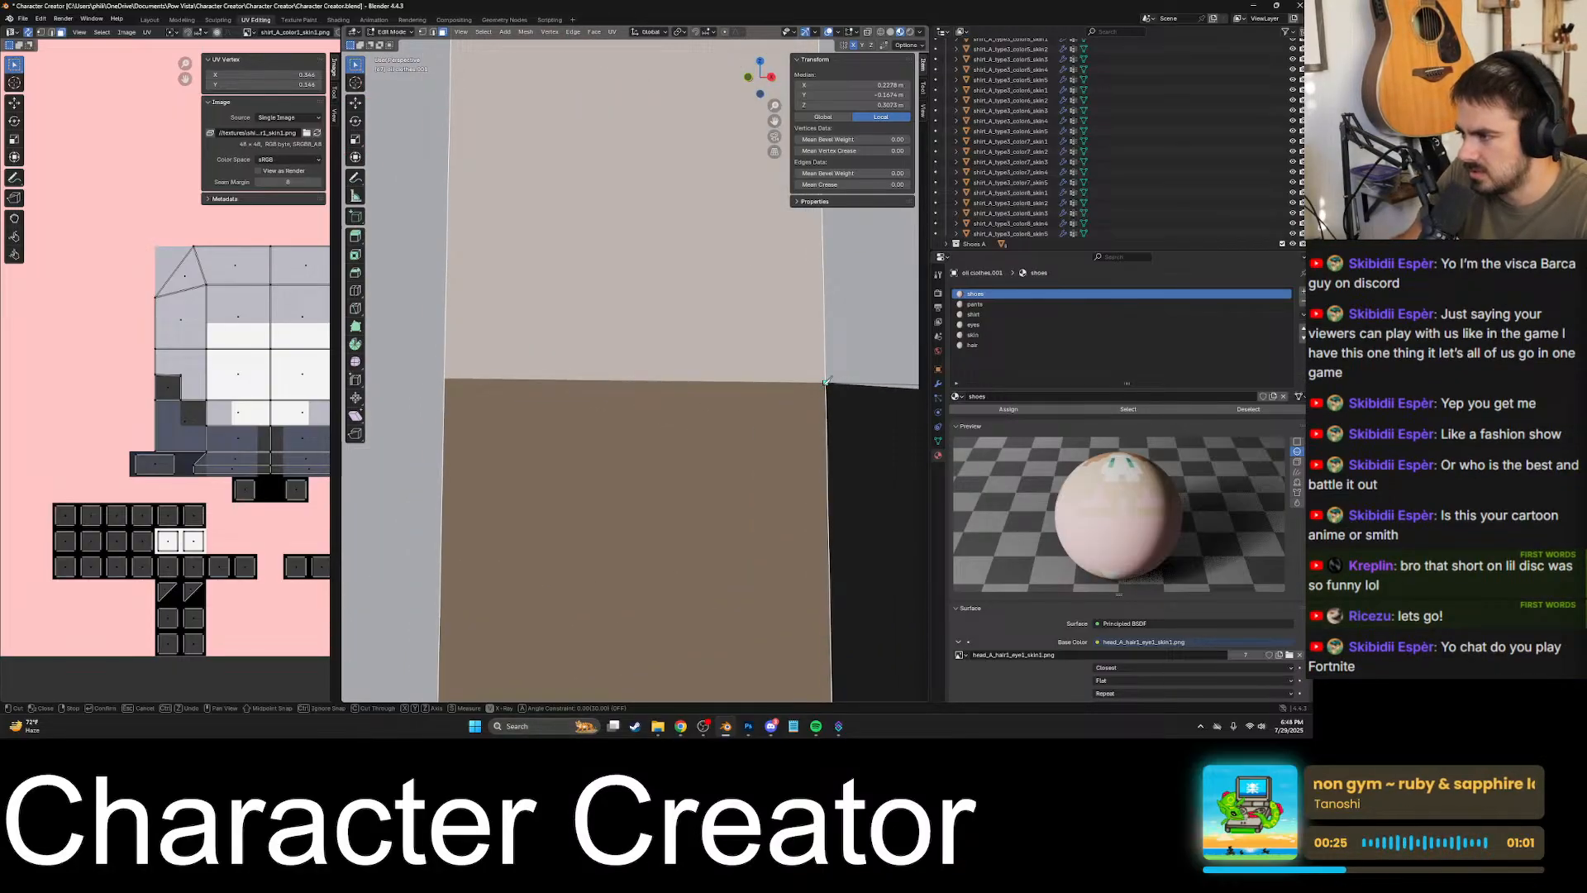
pyautogui.click(448, 376)
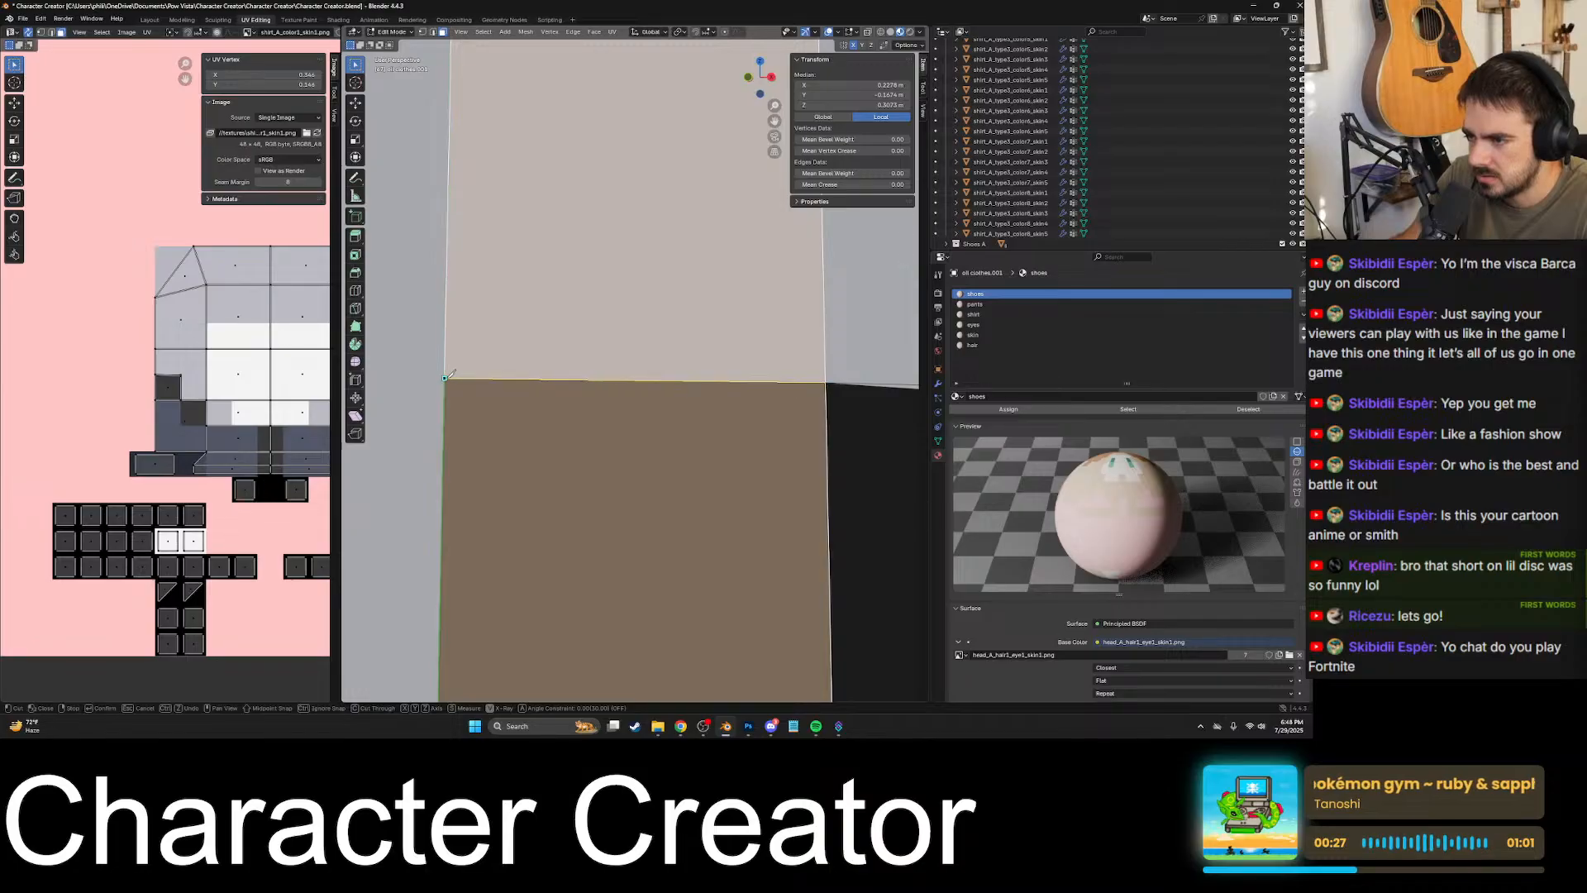
pyautogui.scroll(-5, 452, 373)
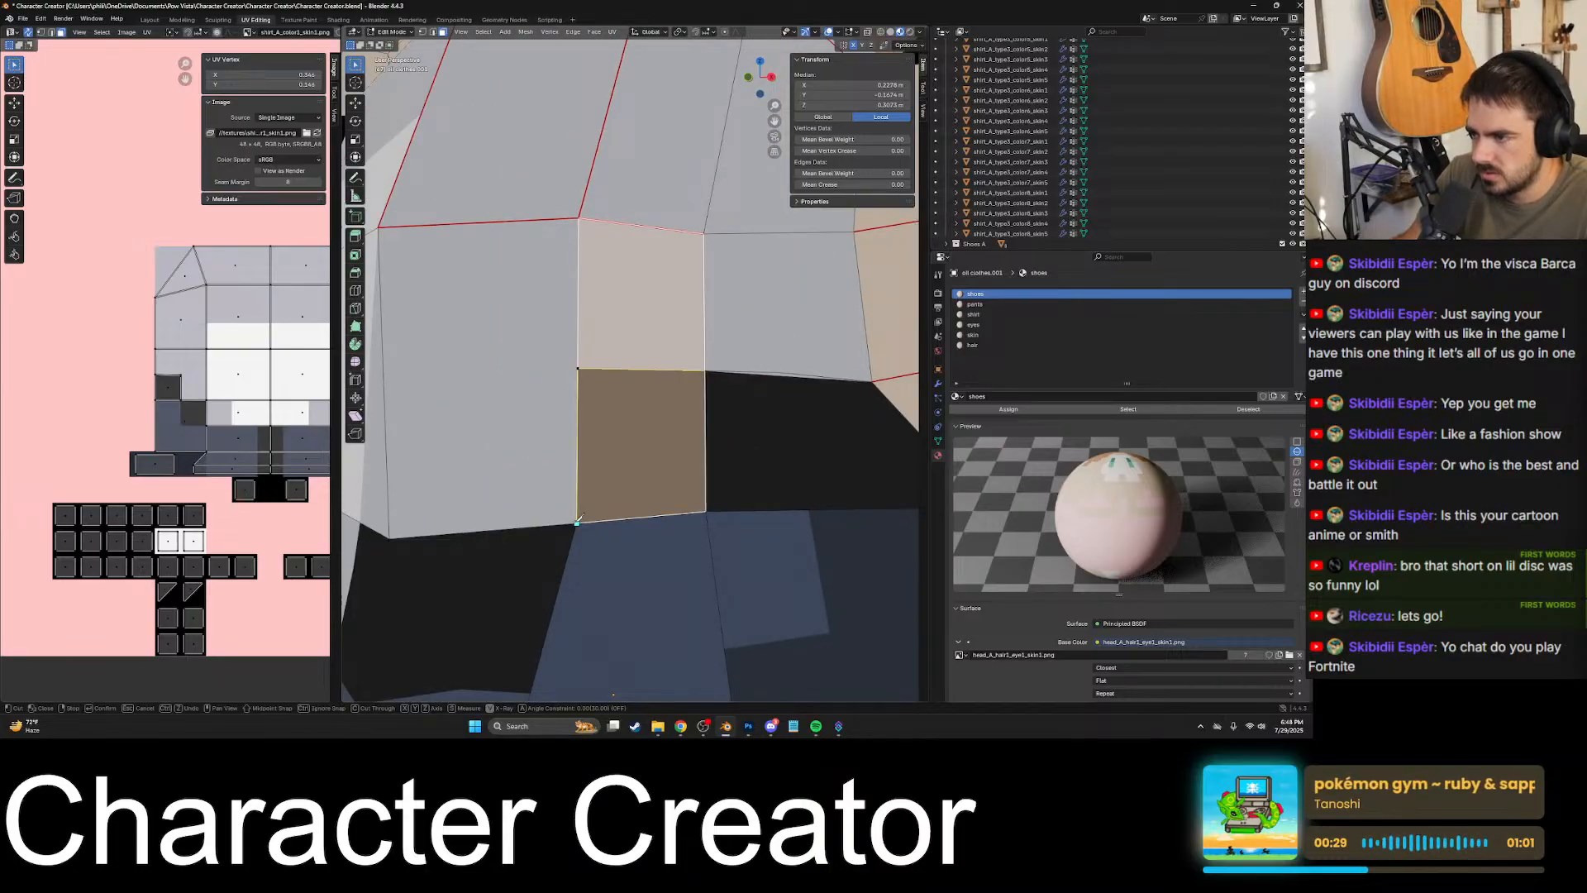
pyautogui.press('Return')
# - Select faces around the side and lower torso to check which ones still cross a colour border
pyautogui.keyDown('shift'); pyautogui.moveTo(584, 502); pyautogui.dragTo(701, 372, button='middle'); pyautogui.keyUp('shift')
pyautogui.click(698, 447)
pyautogui.click(703, 310)
pyautogui.click(678, 397)
pyautogui.click(662, 453)
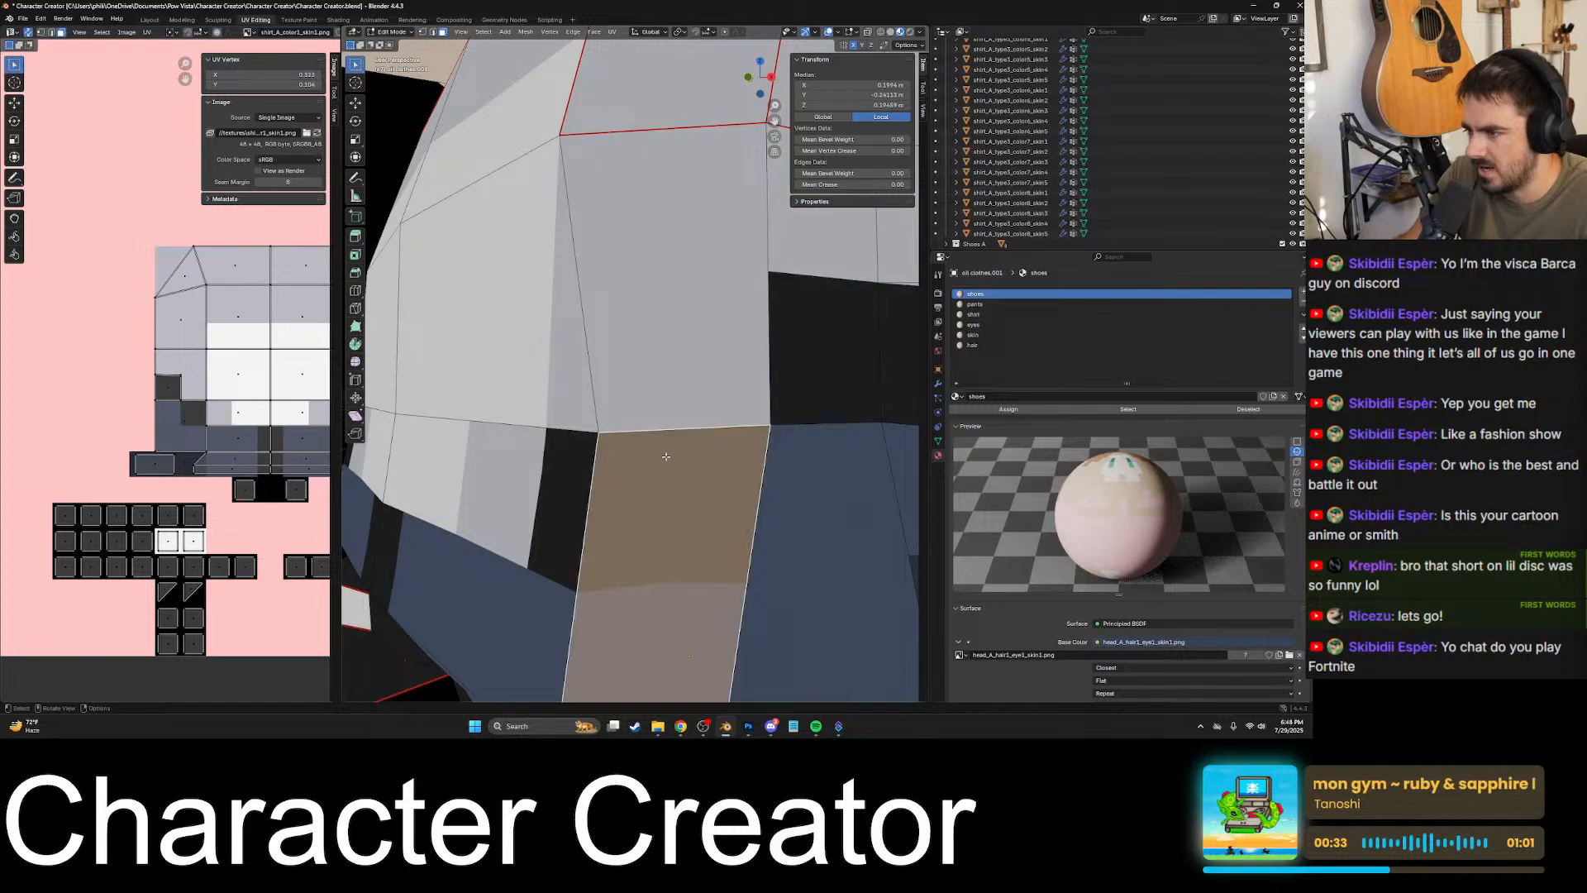
pyautogui.moveTo(663, 454); pyautogui.dragTo(703, 454, button='middle')
pyautogui.click(565, 466)
pyautogui.moveTo(565, 467); pyautogui.dragTo(680, 405, button='middle')
pyautogui.scroll(-2, 837, 428)
pyautogui.scroll(4, 778, 401)
pyautogui.scroll(-2, 680, 405)
# - Knife-cut the lower front torso face along the shirt's bottom border and up its side border with the black patch to the top edge
pyautogui.keyDown('shift'); pyautogui.moveTo(552, 534); pyautogui.dragTo(716, 368, button='middle'); pyautogui.keyUp('shift')
pyautogui.scroll(-1, 716, 369)
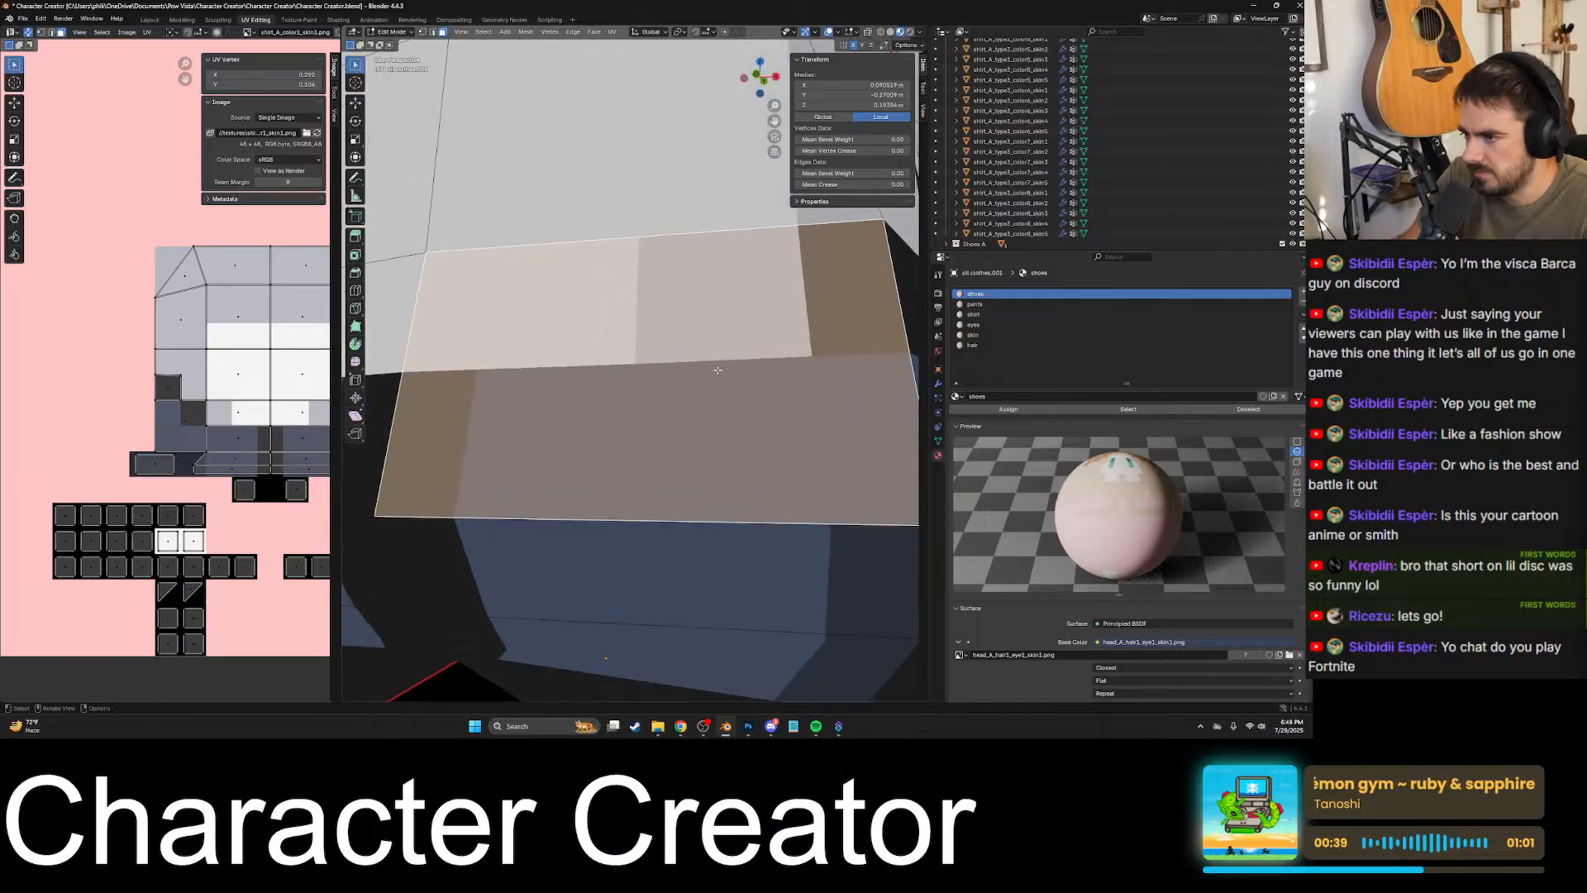
pyautogui.keyDown('shift'); pyautogui.moveTo(491, 340); pyautogui.dragTo(674, 401, button='middle'); pyautogui.keyUp('shift')
pyautogui.scroll(2, 674, 402)
pyautogui.keyDown('shift'); pyautogui.moveTo(523, 402); pyautogui.dragTo(594, 403, button='middle'); pyautogui.keyUp('shift')
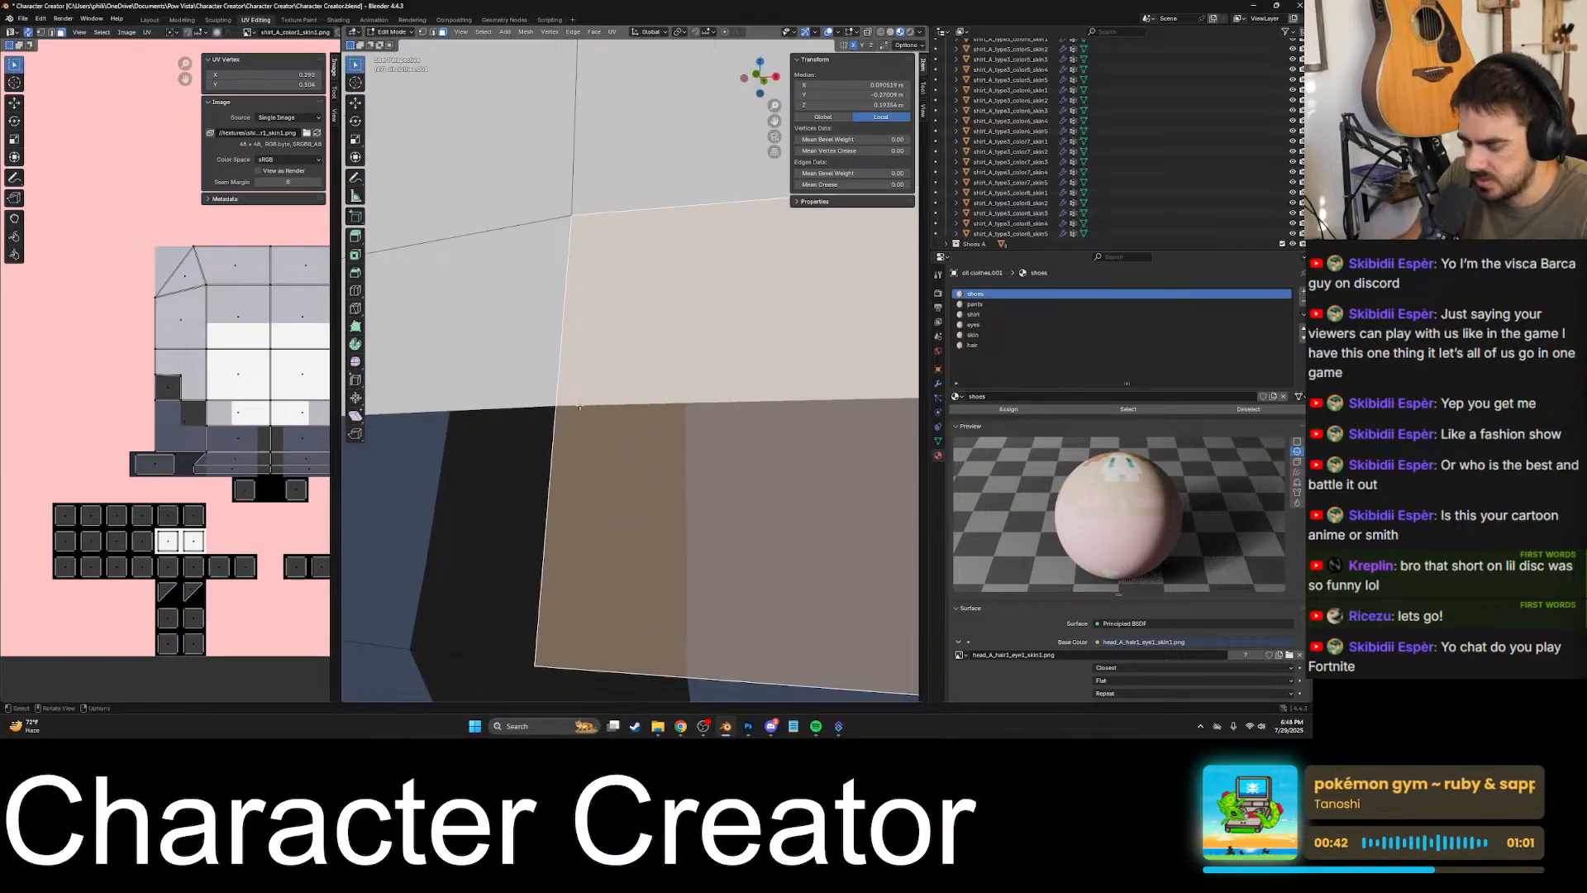
pyautogui.press('k')
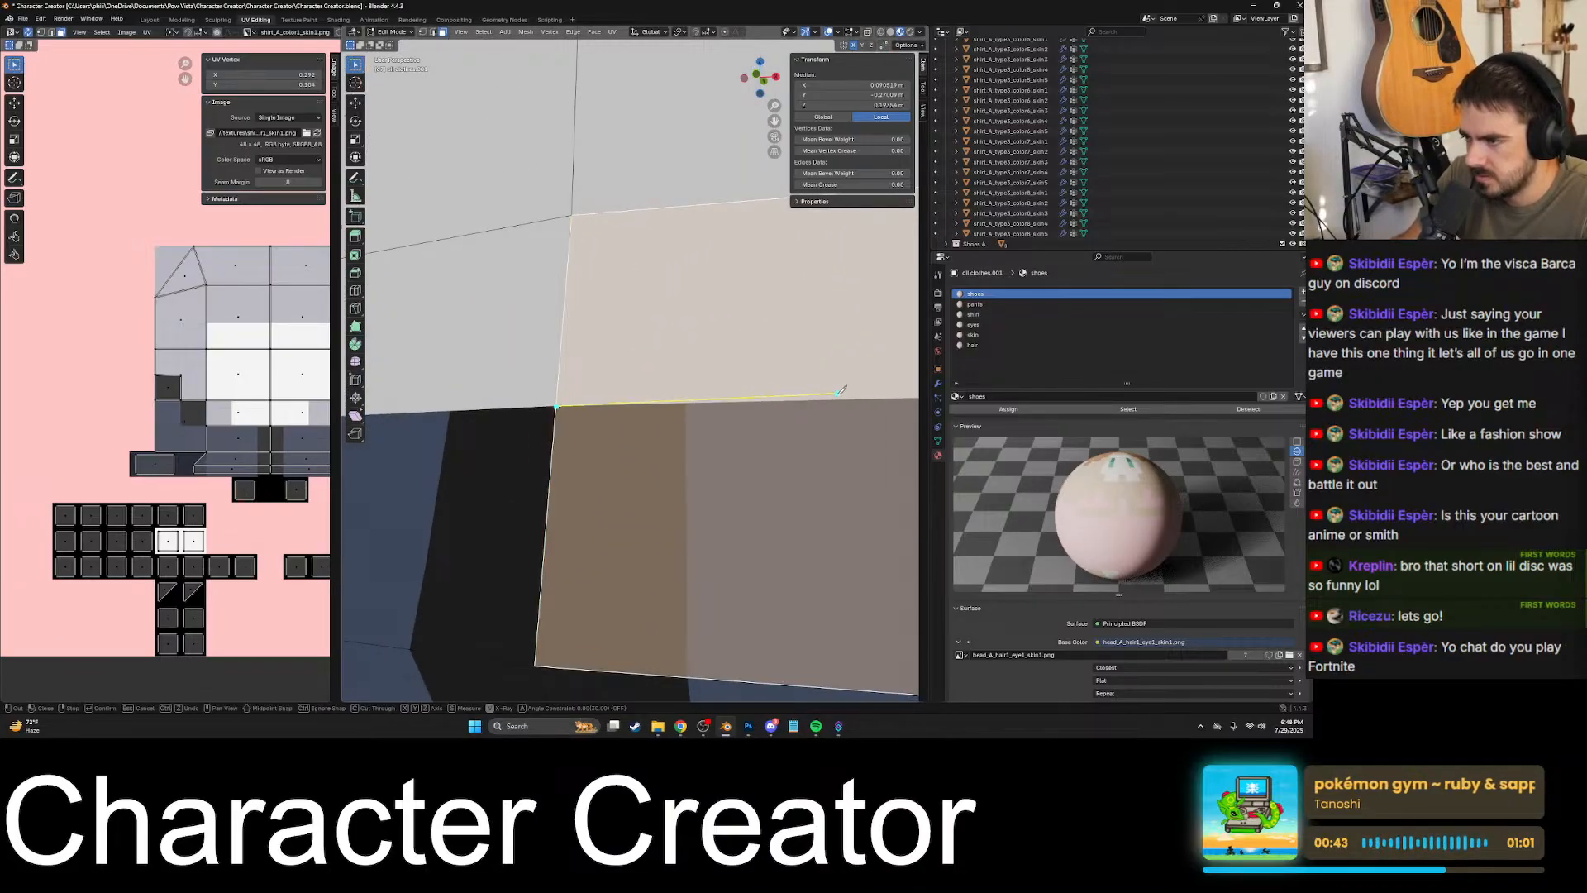
pyautogui.scroll(-4, 840, 391)
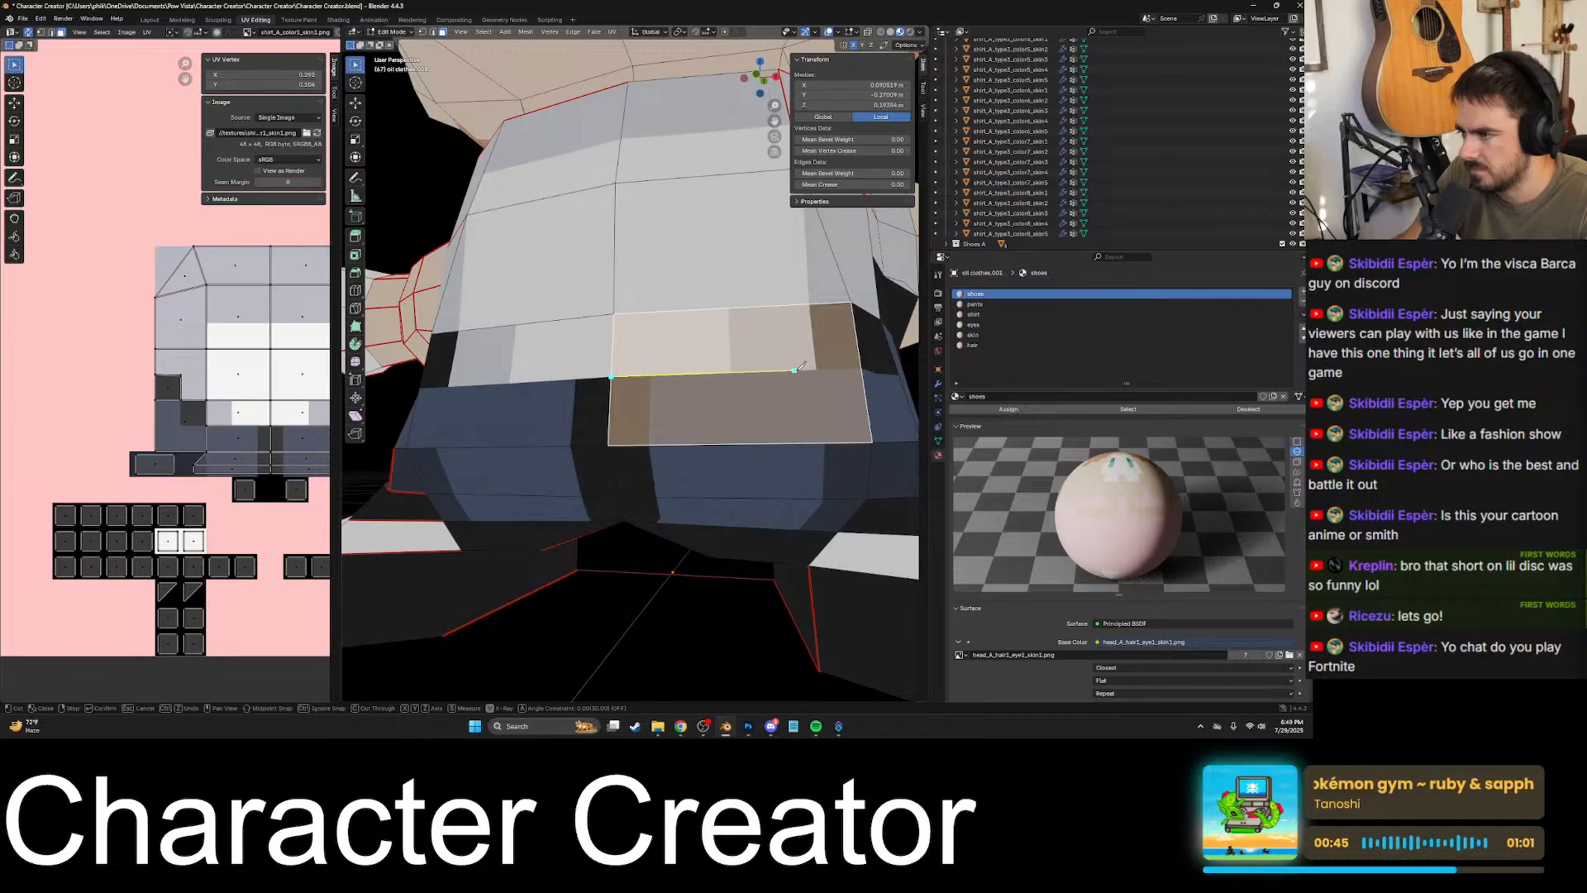
pyautogui.scroll(2, 823, 360)
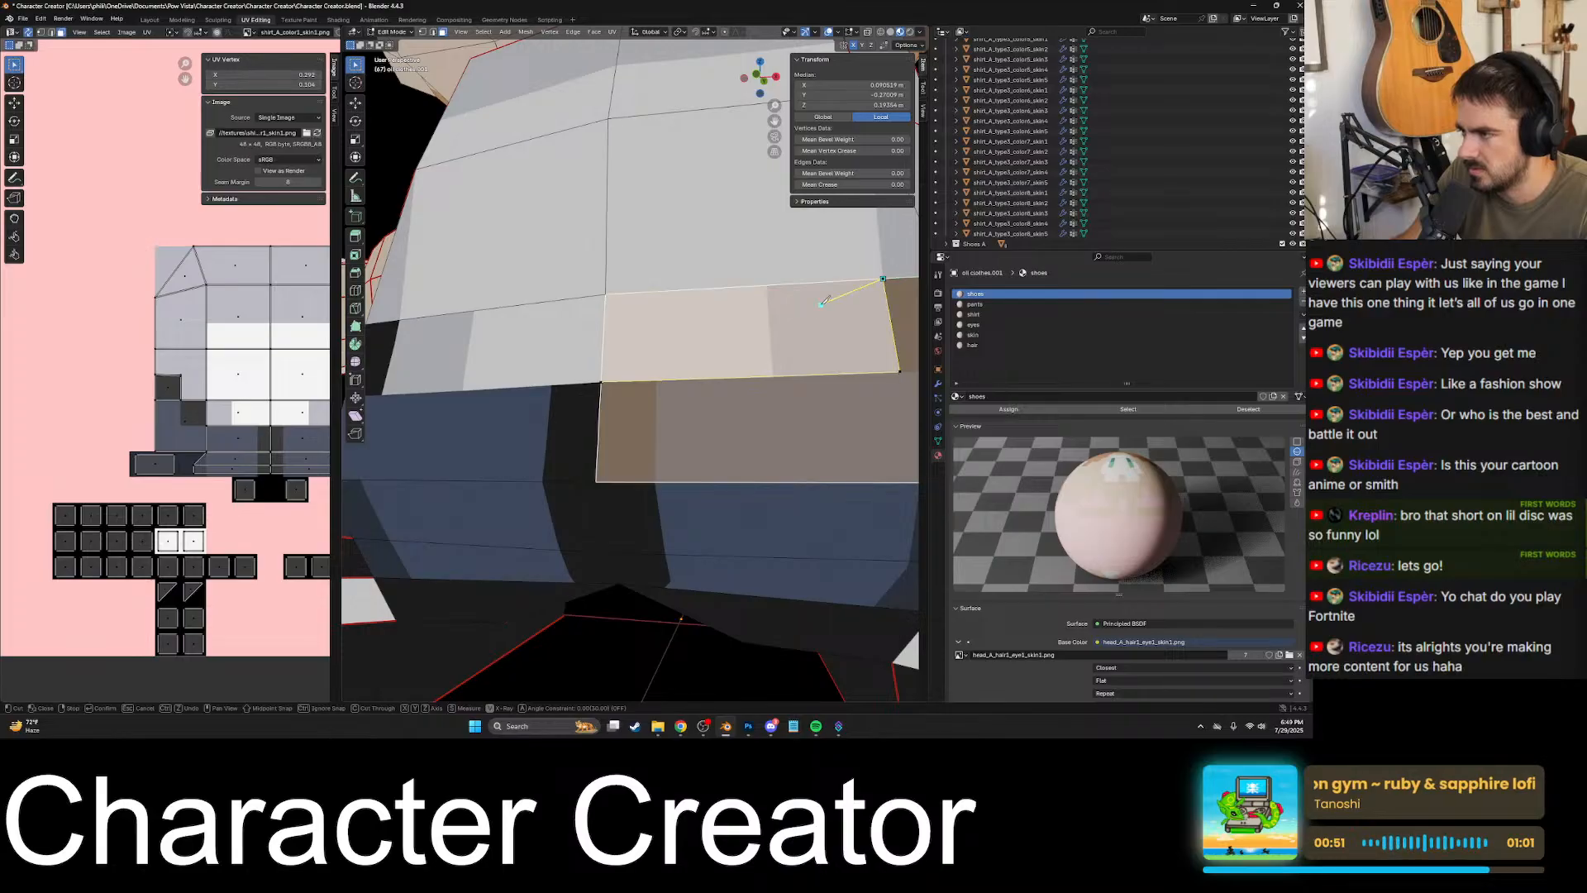
pyautogui.press('Return')
pyautogui.scroll(-5, 790, 317)
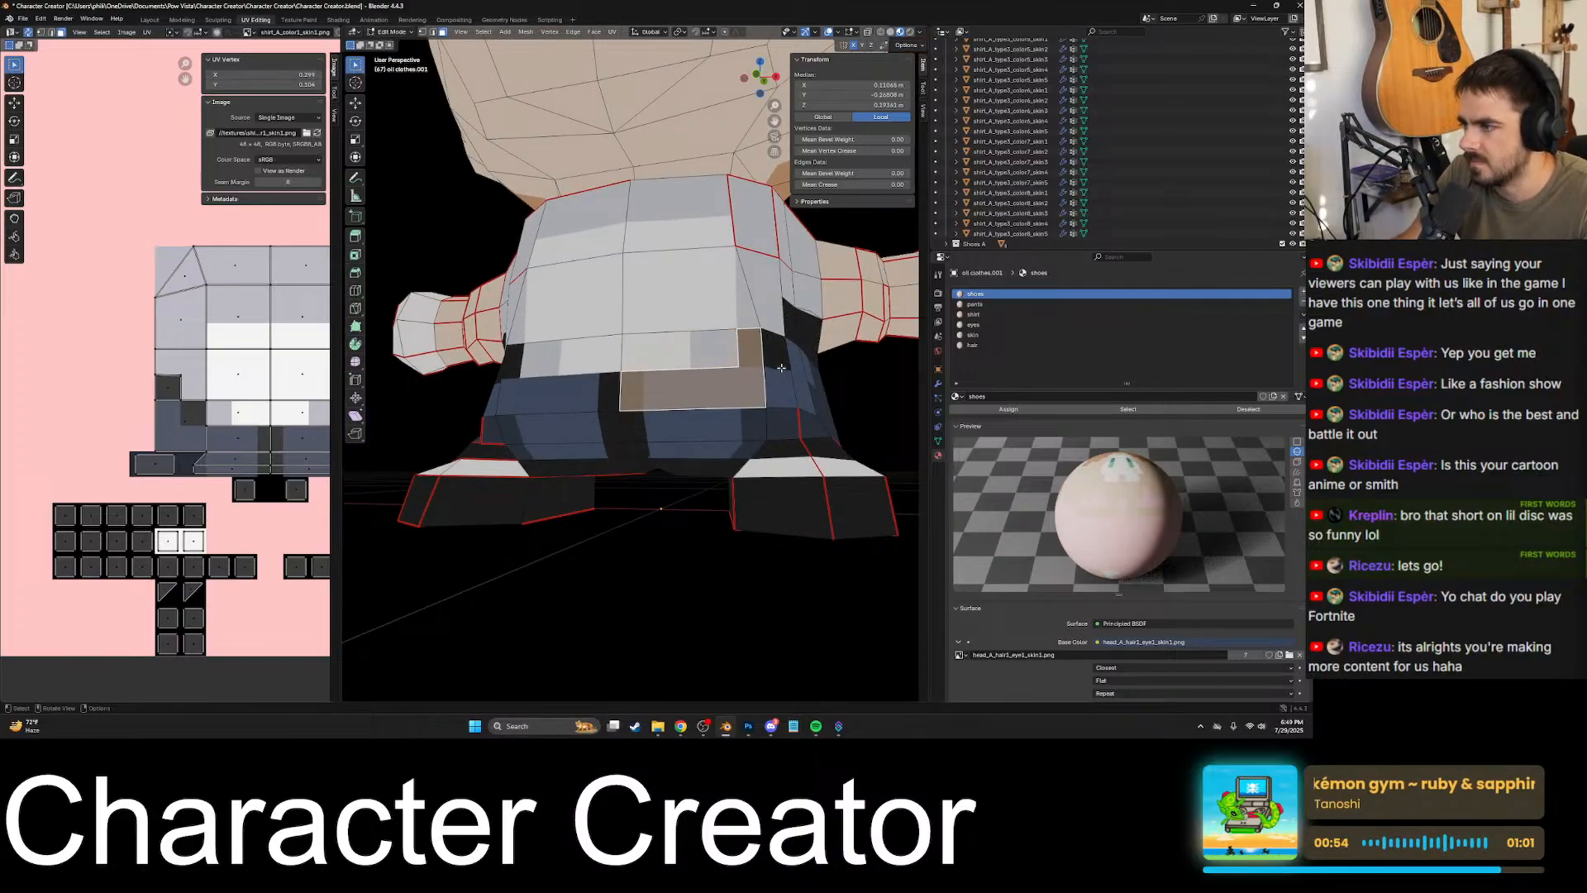
# - Inspect the corner of the lower front torso cut, undo that knife cut, and reselect the uncut face
pyautogui.scroll(5, 785, 376)
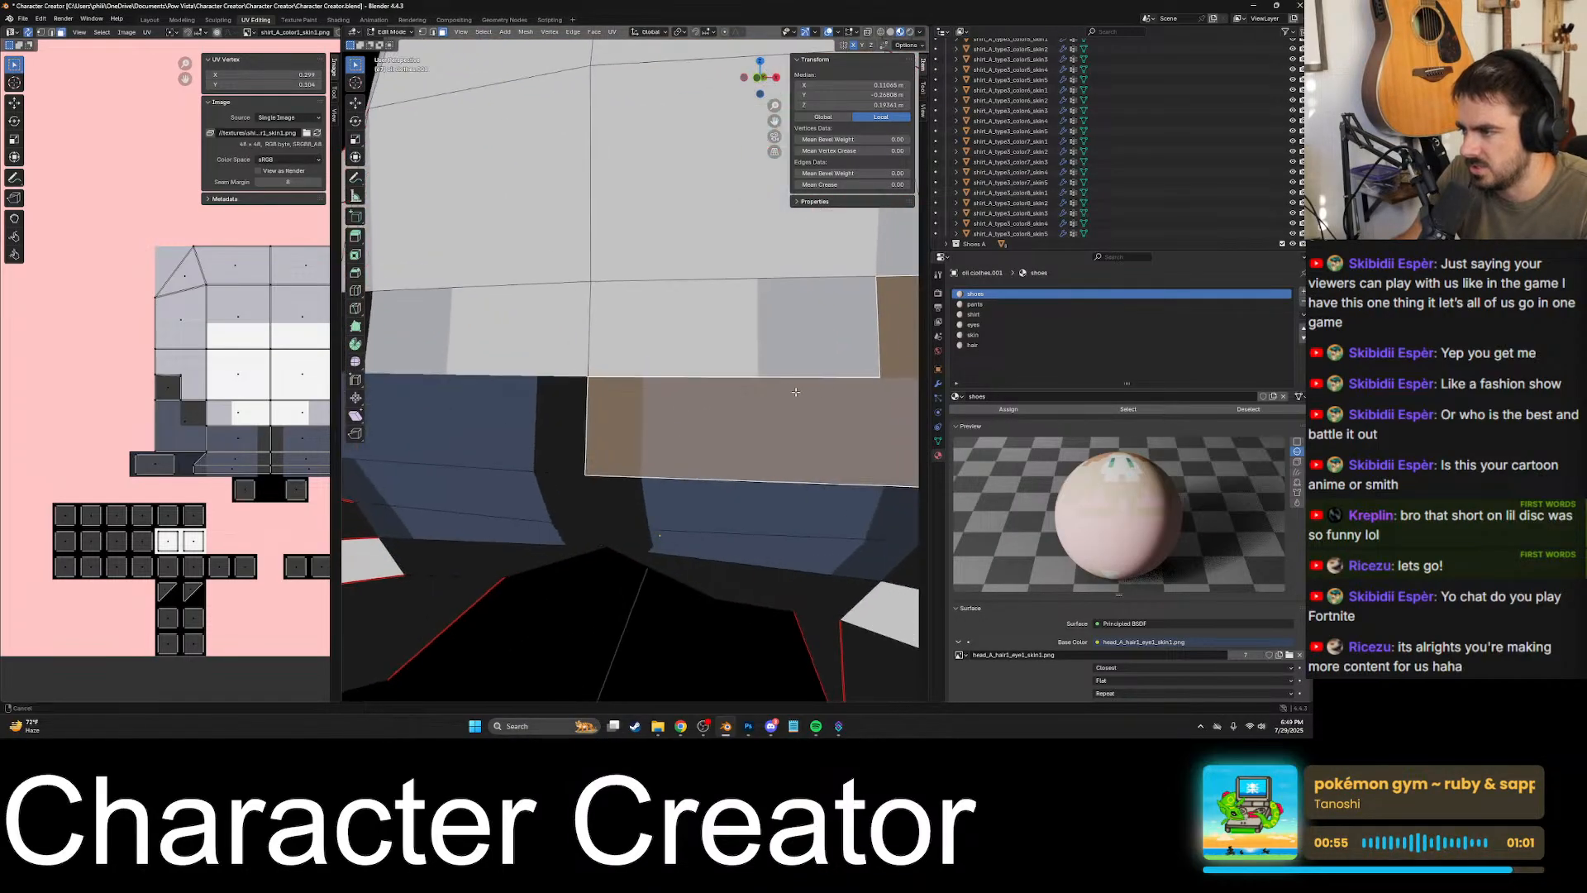
pyautogui.scroll(6, 795, 392)
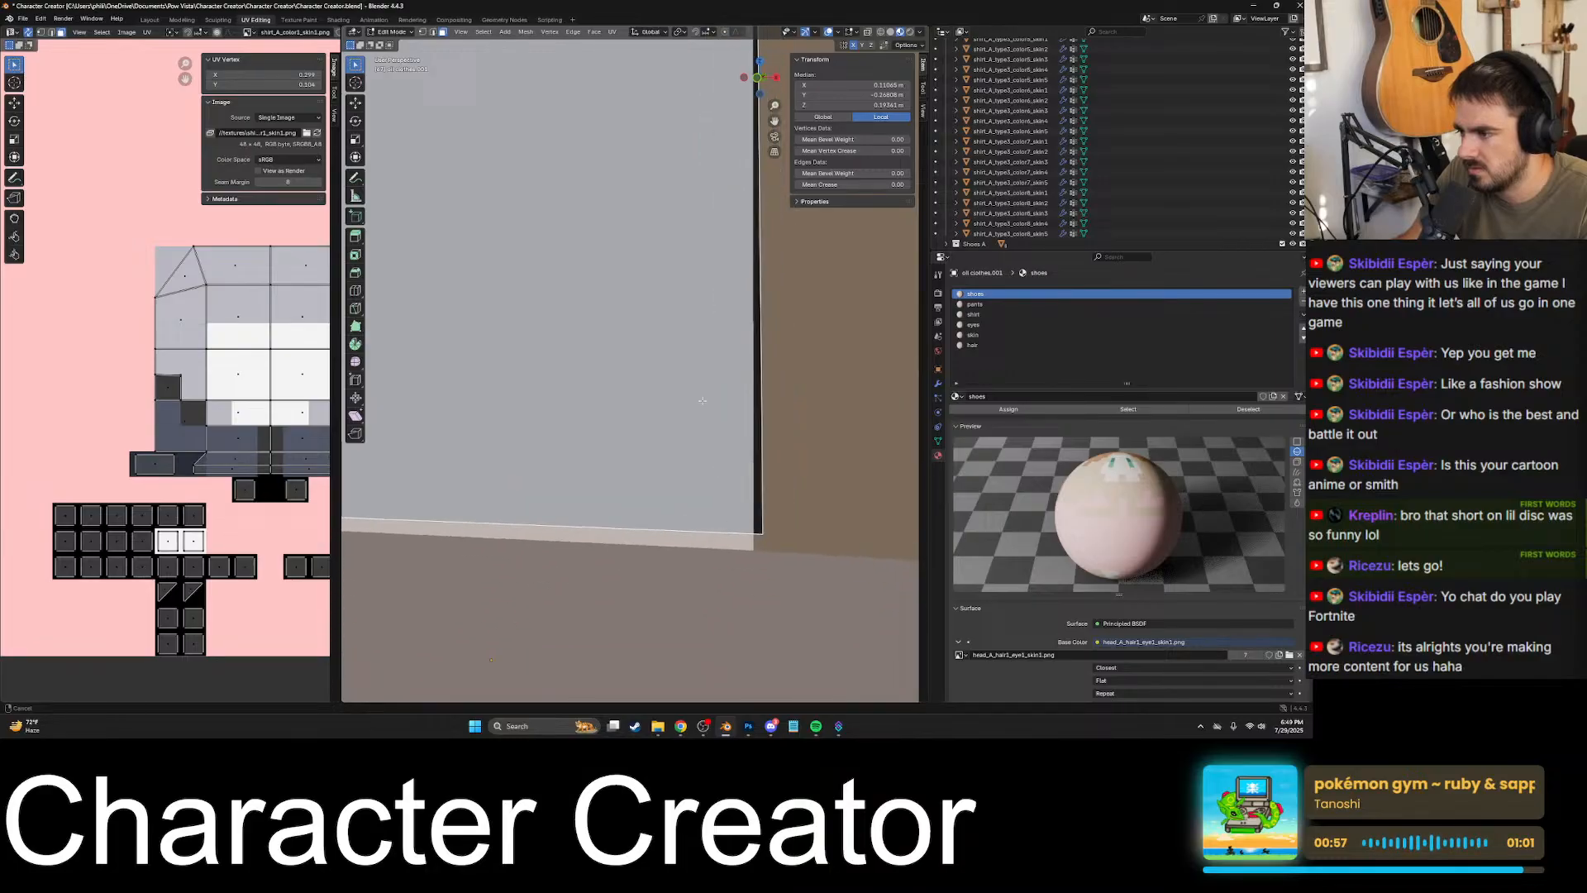
pyautogui.moveTo(702, 401)
pyautogui.keyDown('shift'); pyautogui.mouseDown(button='middle')
pyautogui.moveTo(635, 311)
pyautogui.moveTo(709, 421)
pyautogui.mouseUp(button='middle'); pyautogui.keyUp('shift')
pyautogui.scroll(-4, 627, 379)
pyautogui.keyDown('shift'); pyautogui.moveTo(627, 379); pyautogui.dragTo(744, 433, button='middle'); pyautogui.keyUp('shift')
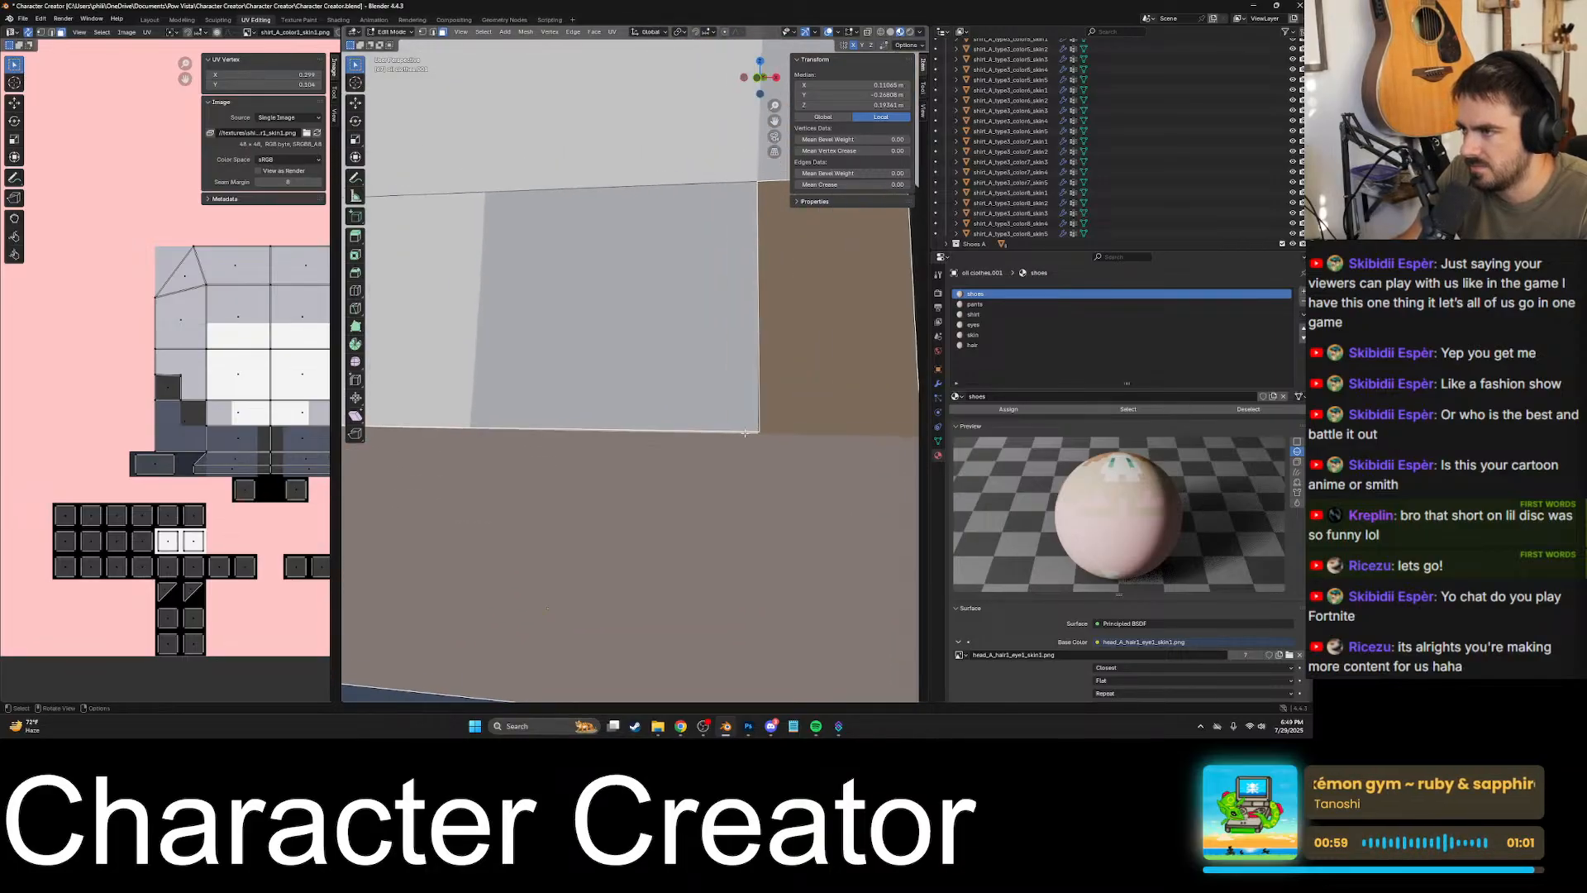
pyautogui.scroll(-3, 744, 432)
pyautogui.hotkey('ctrl', 'z')
pyautogui.click(711, 396)
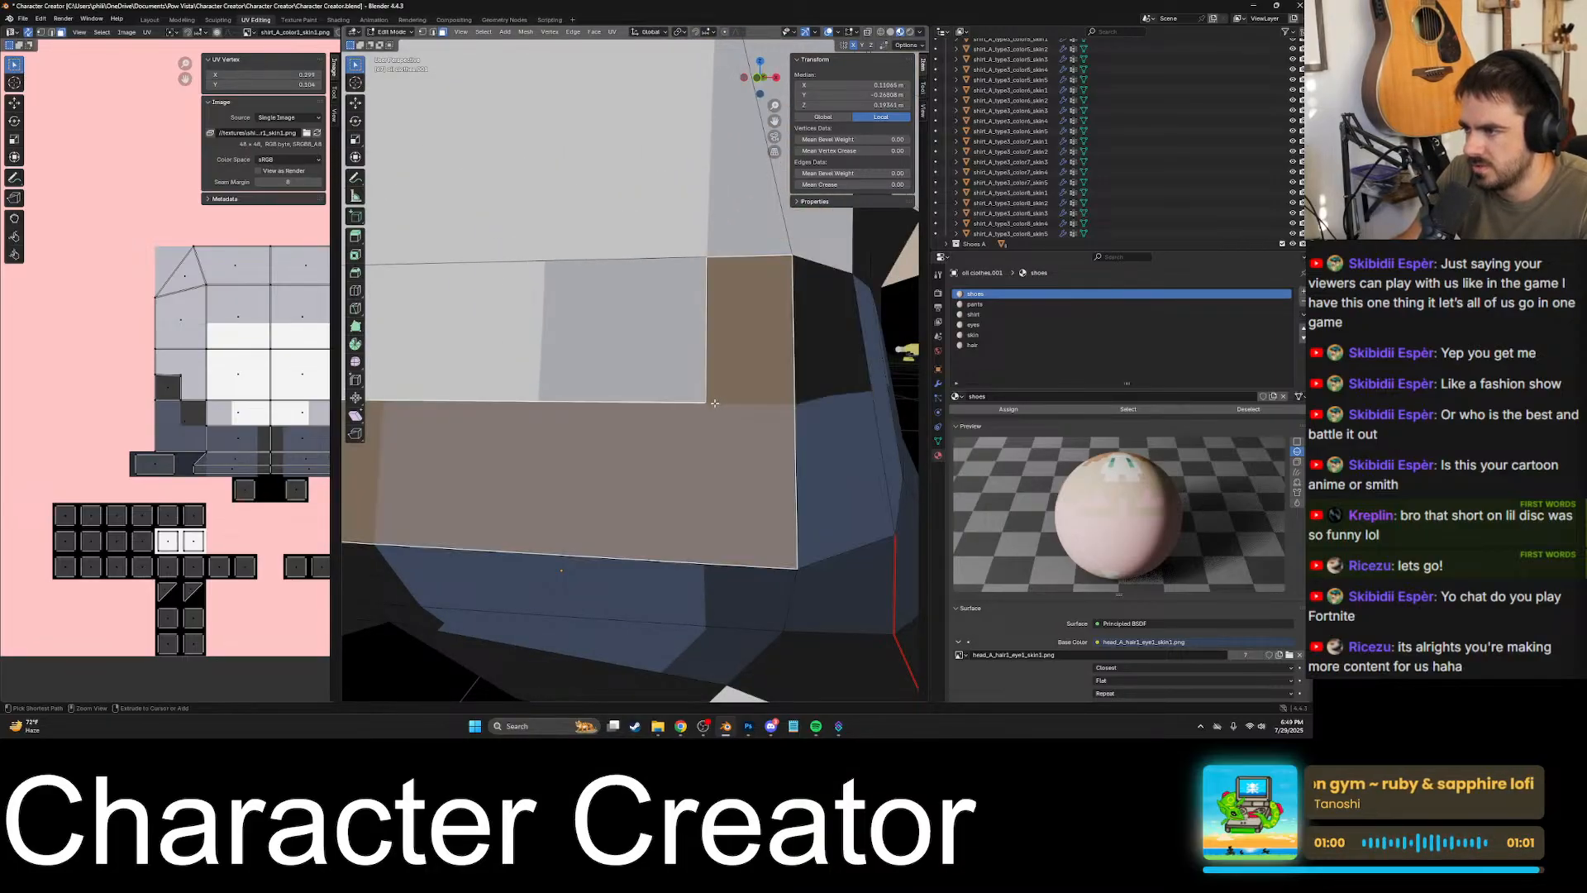
# - Knife-cut the lower front torso face down the shirt's side border with the black patch, from the top edge to the inner corner
pyautogui.scroll(8, 727, 330)
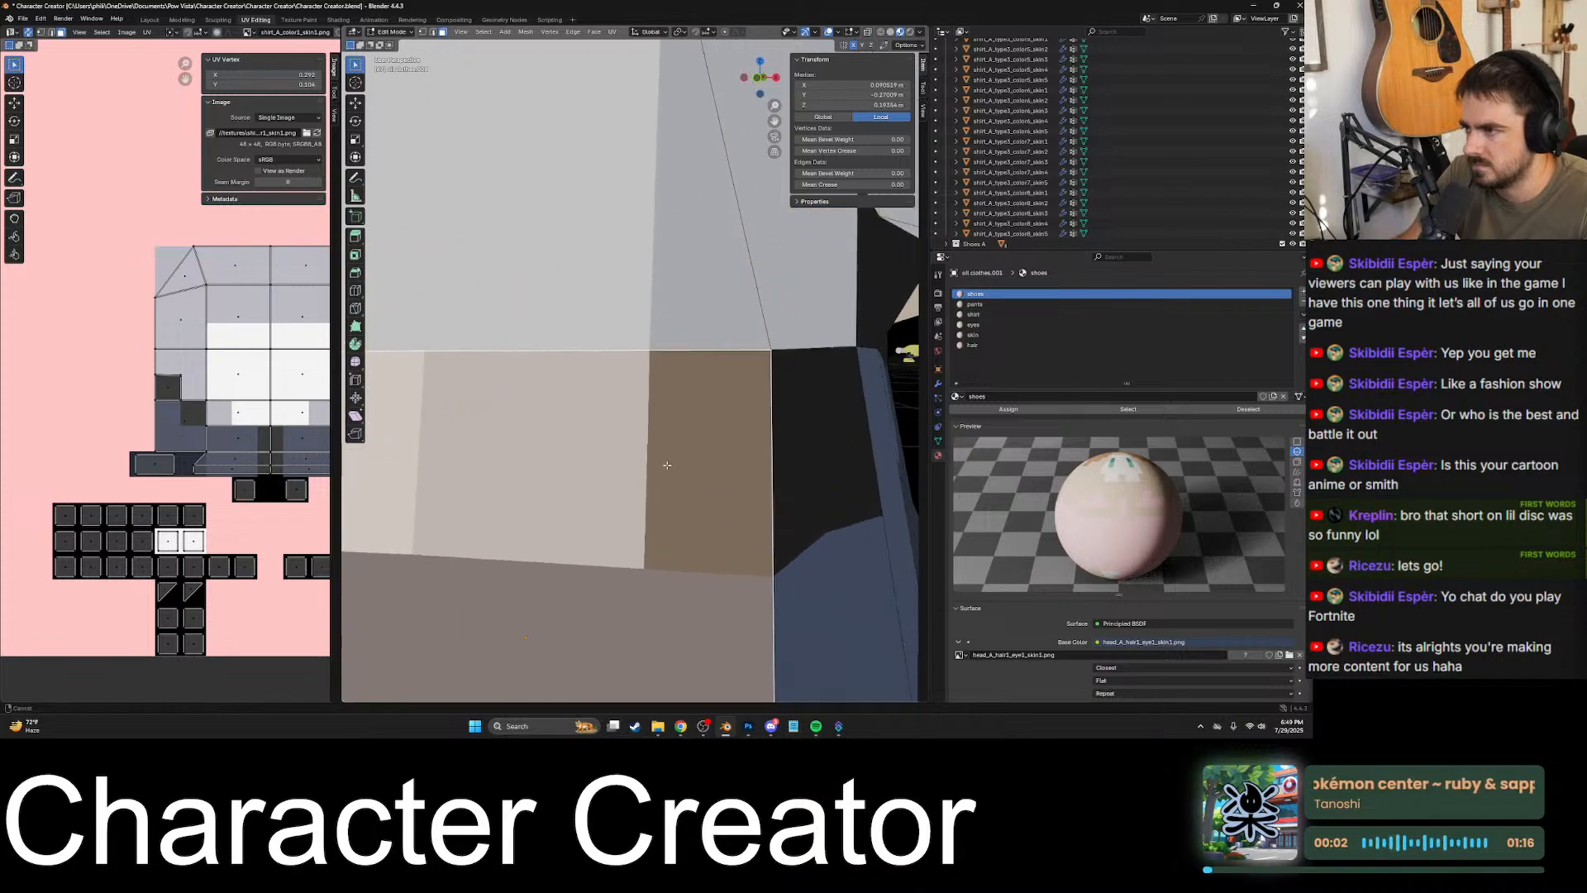
pyautogui.keyDown('shift'); pyautogui.moveTo(565, 367); pyautogui.dragTo(635, 379, button='middle'); pyautogui.keyUp('shift')
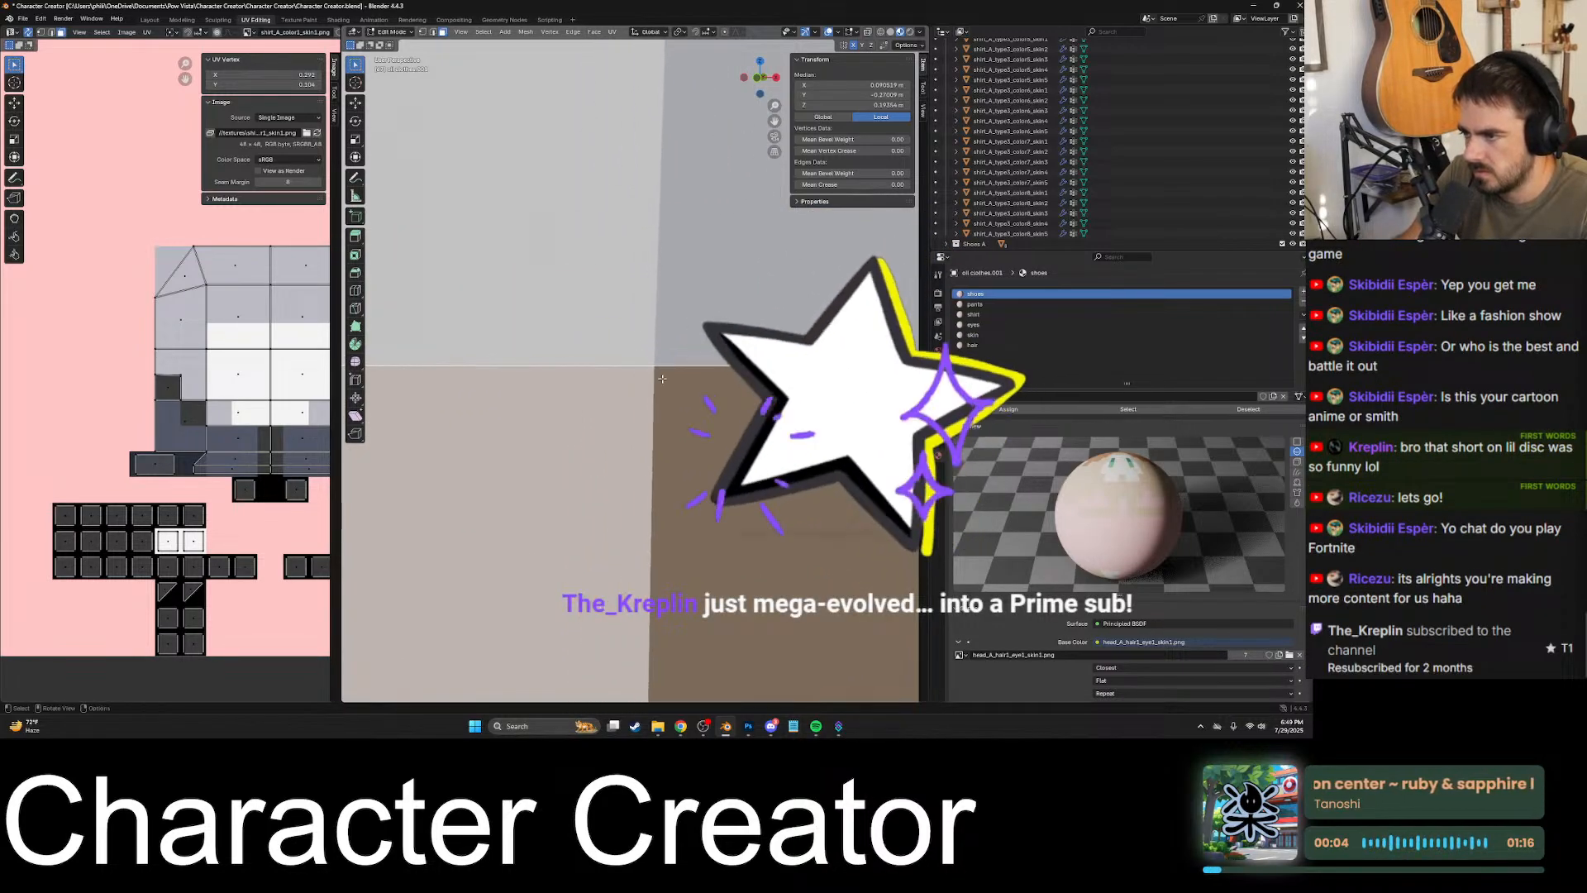
pyautogui.press('k')
pyautogui.scroll(-8, 661, 369)
pyautogui.scroll(7, 678, 368)
pyautogui.scroll(3, 678, 368)
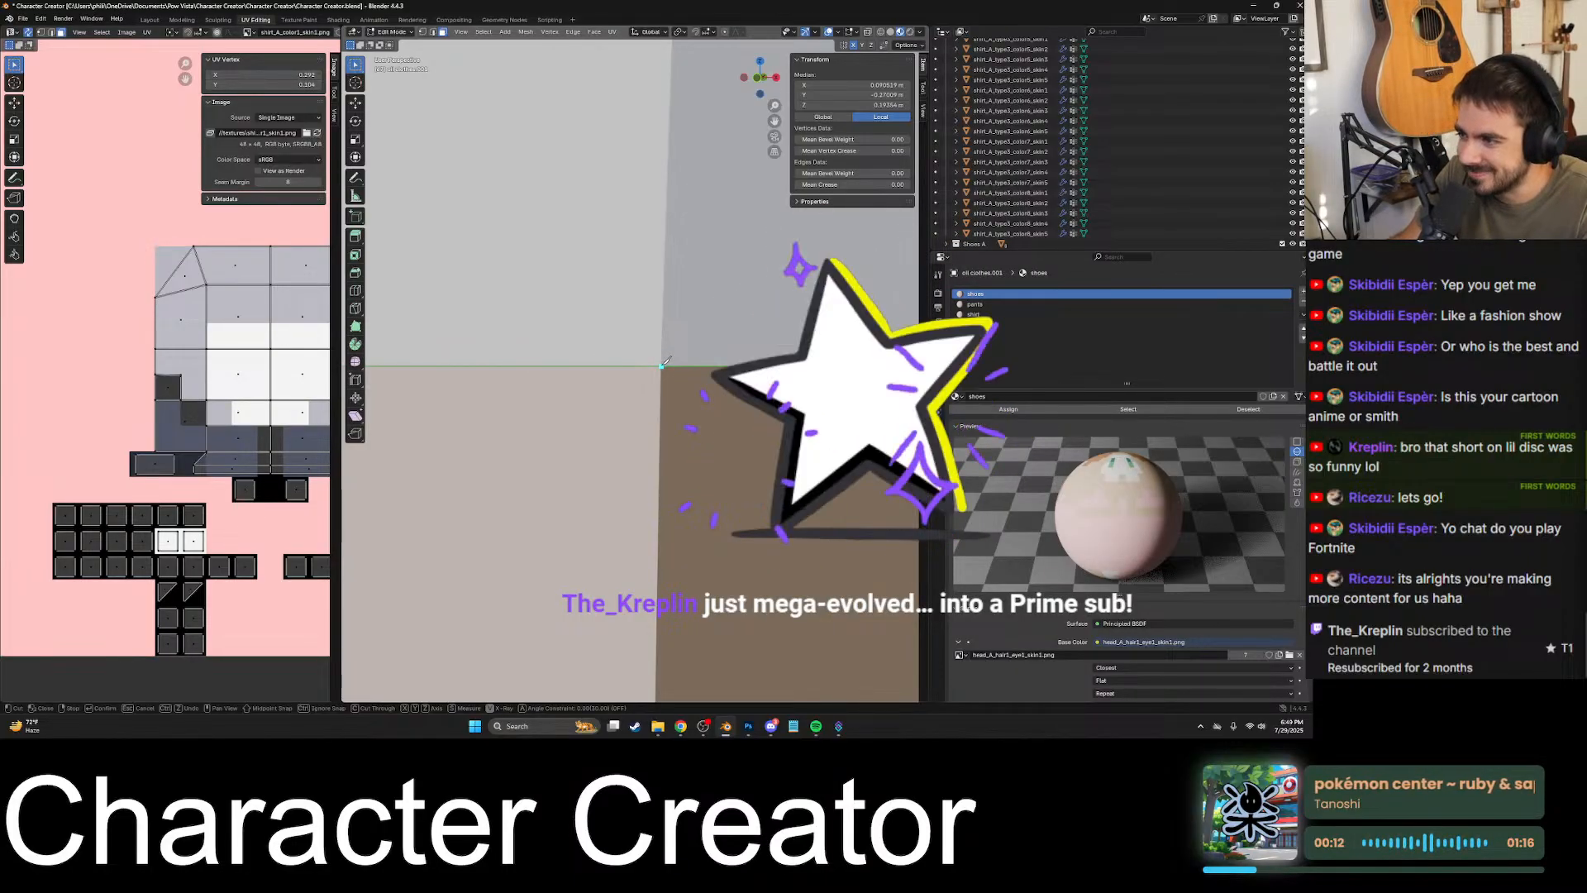
pyautogui.scroll(-3, 653, 373)
pyautogui.scroll(5, 641, 379)
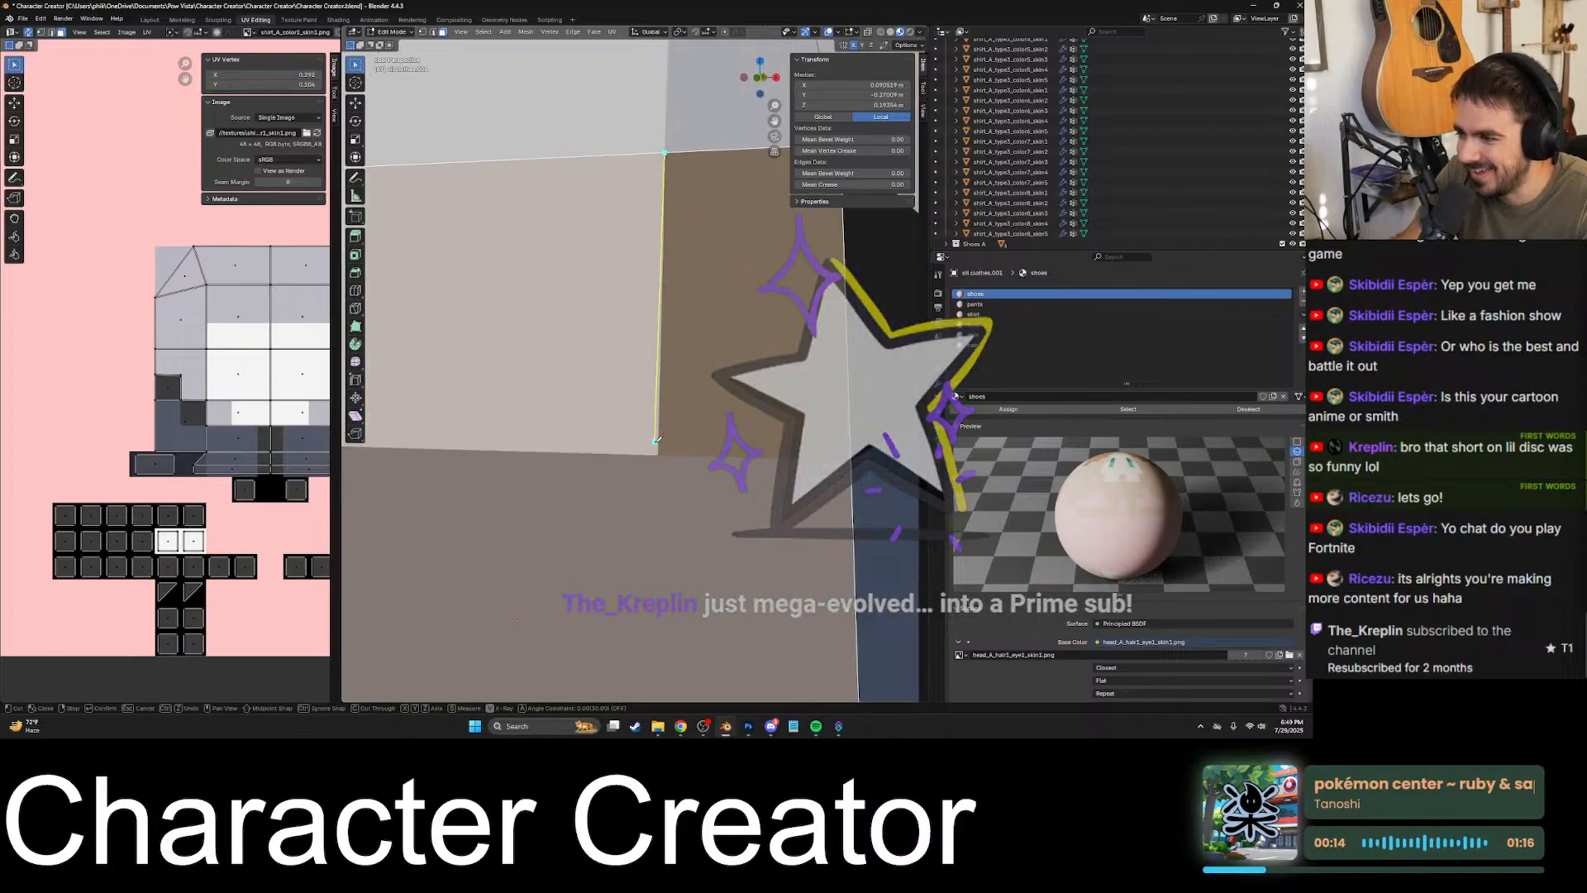
pyautogui.keyDown('shift'); pyautogui.moveTo(656, 453); pyautogui.dragTo(645, 382, button='middle'); pyautogui.keyUp('shift')
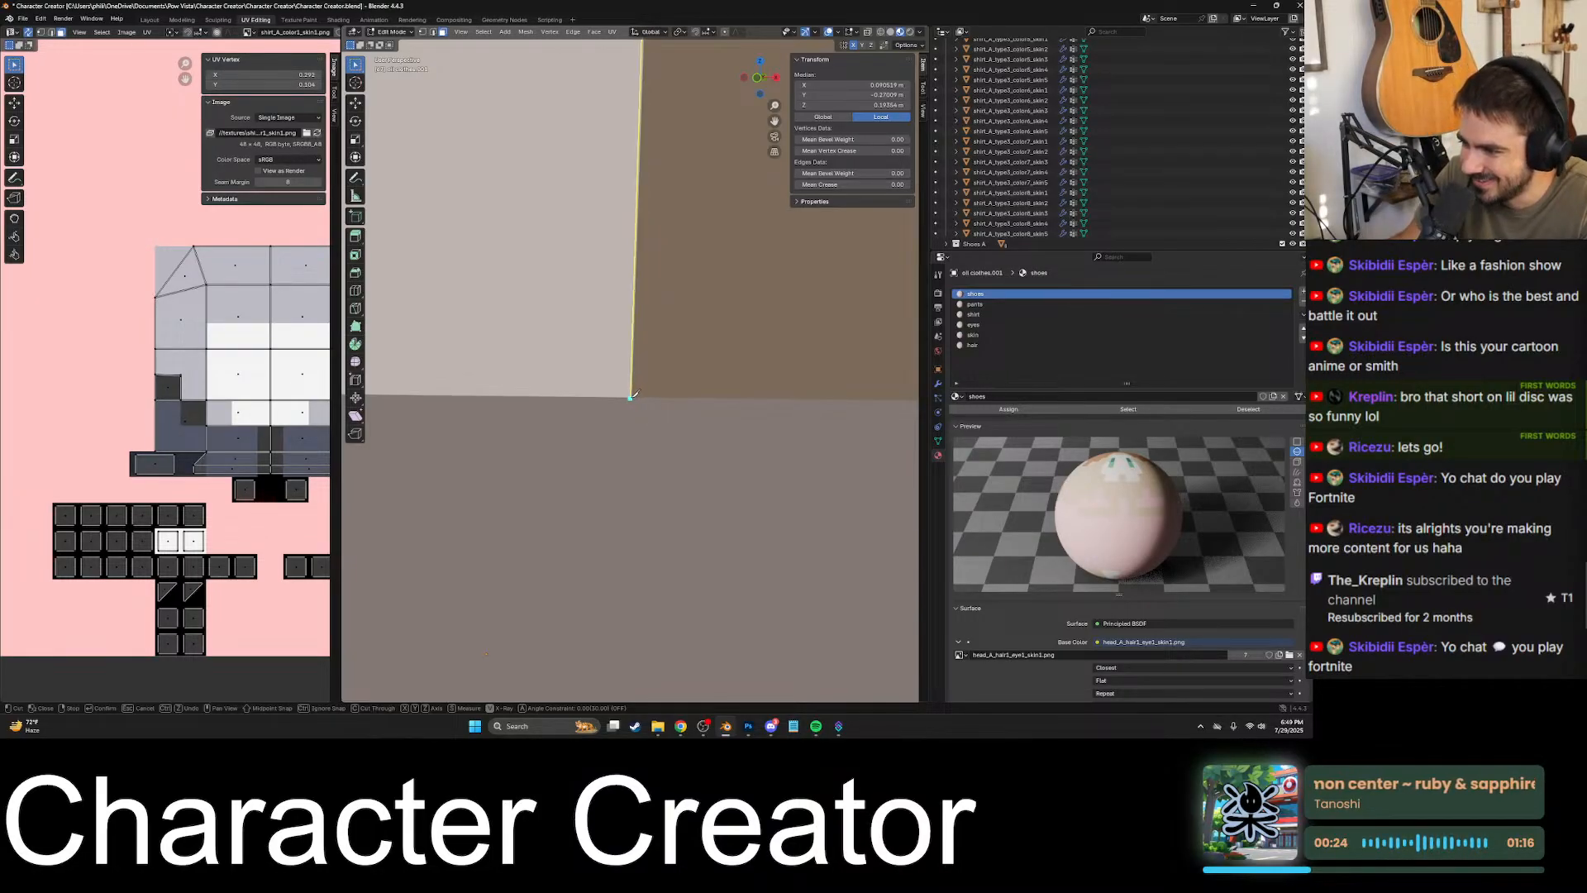
pyautogui.scroll(-4, 648, 394)
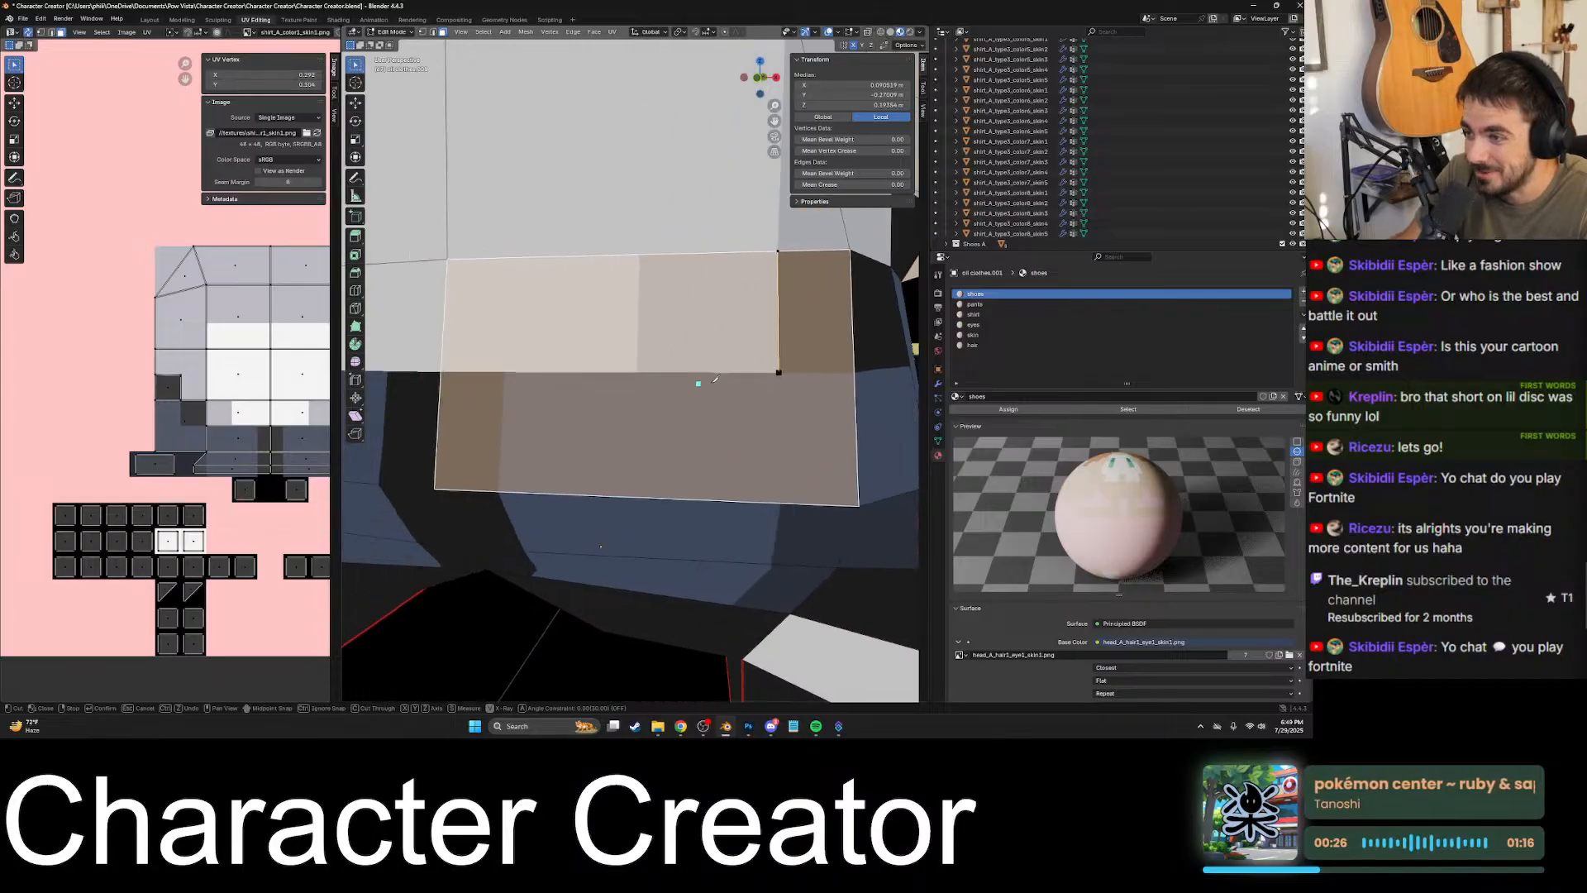
# - Continue the cut along the shirt's bottom border to the torso's centre edge, apply it, and check the split shirt face
pyautogui.scroll(6, 501, 366)
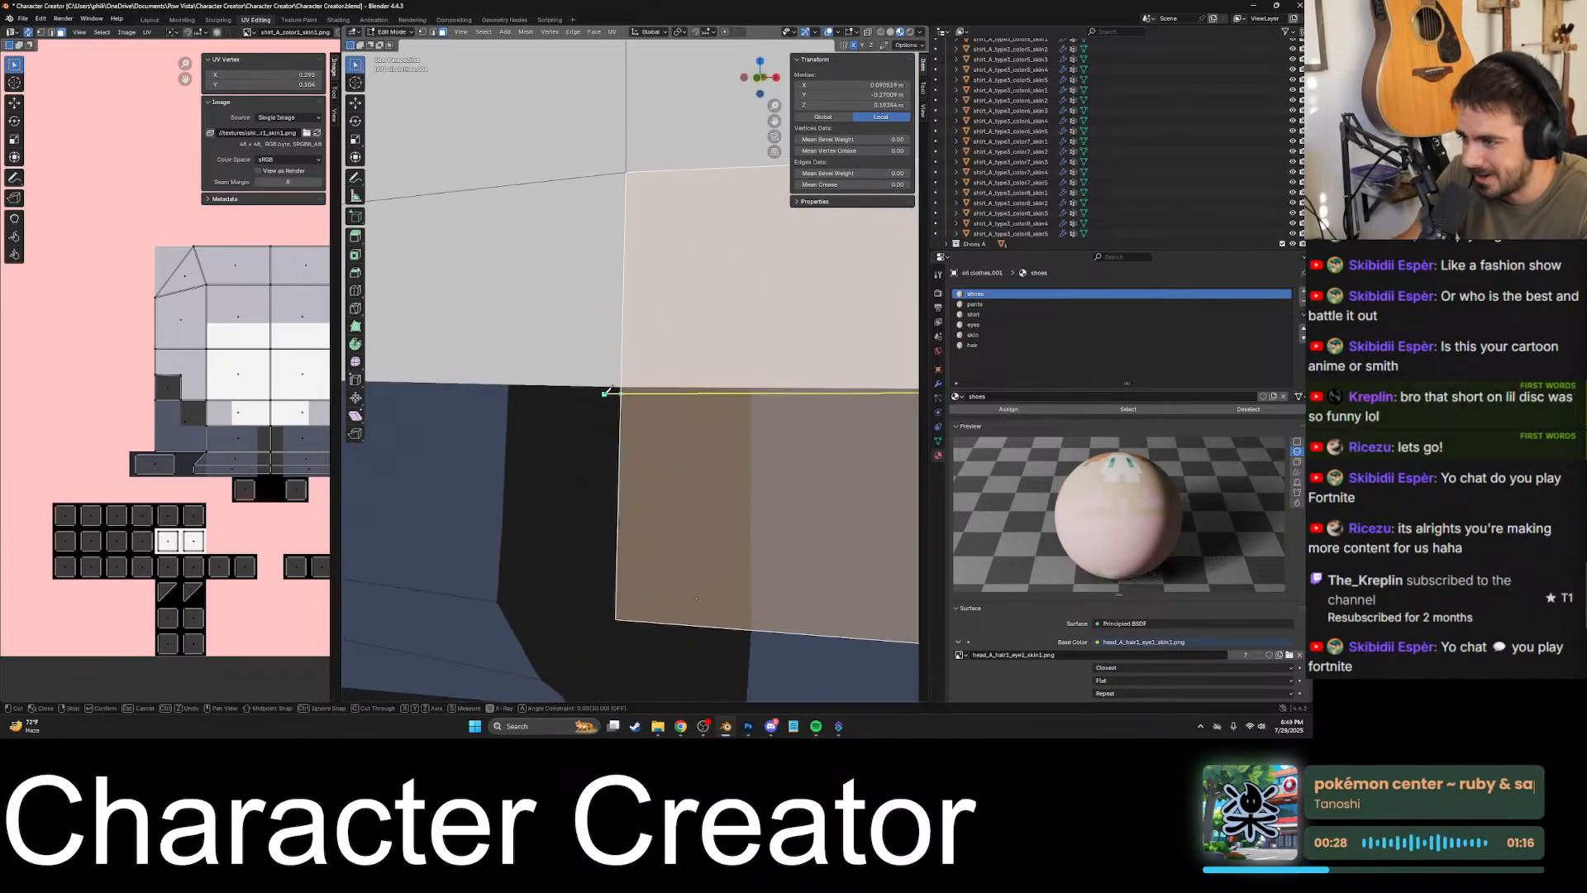
pyautogui.keyDown('shift'); pyautogui.moveTo(592, 458); pyautogui.dragTo(622, 376, button='middle'); pyautogui.keyUp('shift')
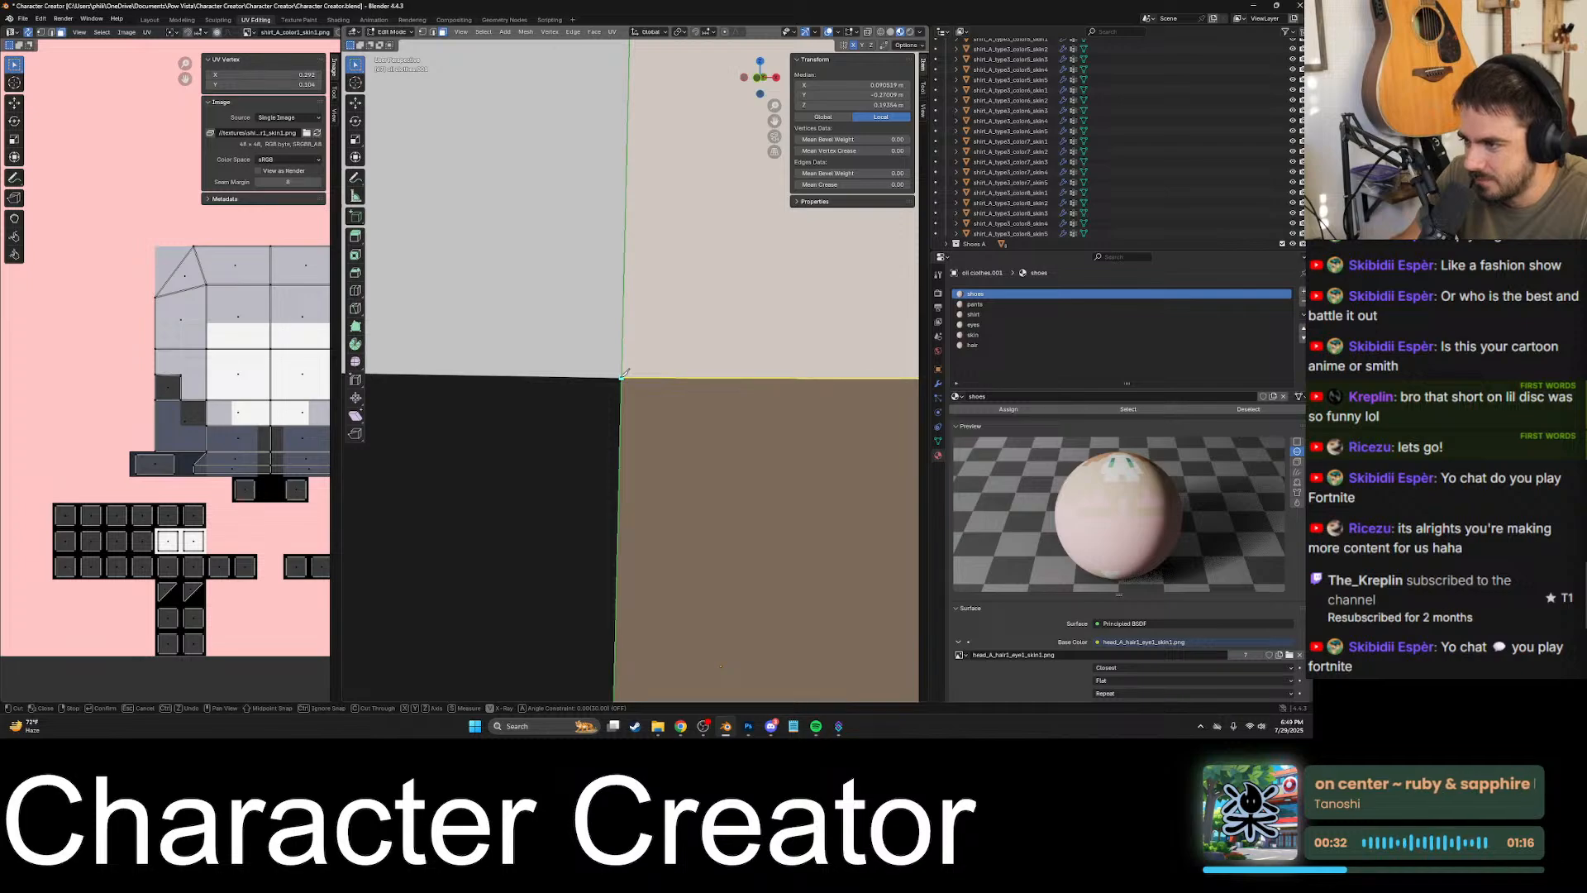
pyautogui.scroll(-6, 628, 376)
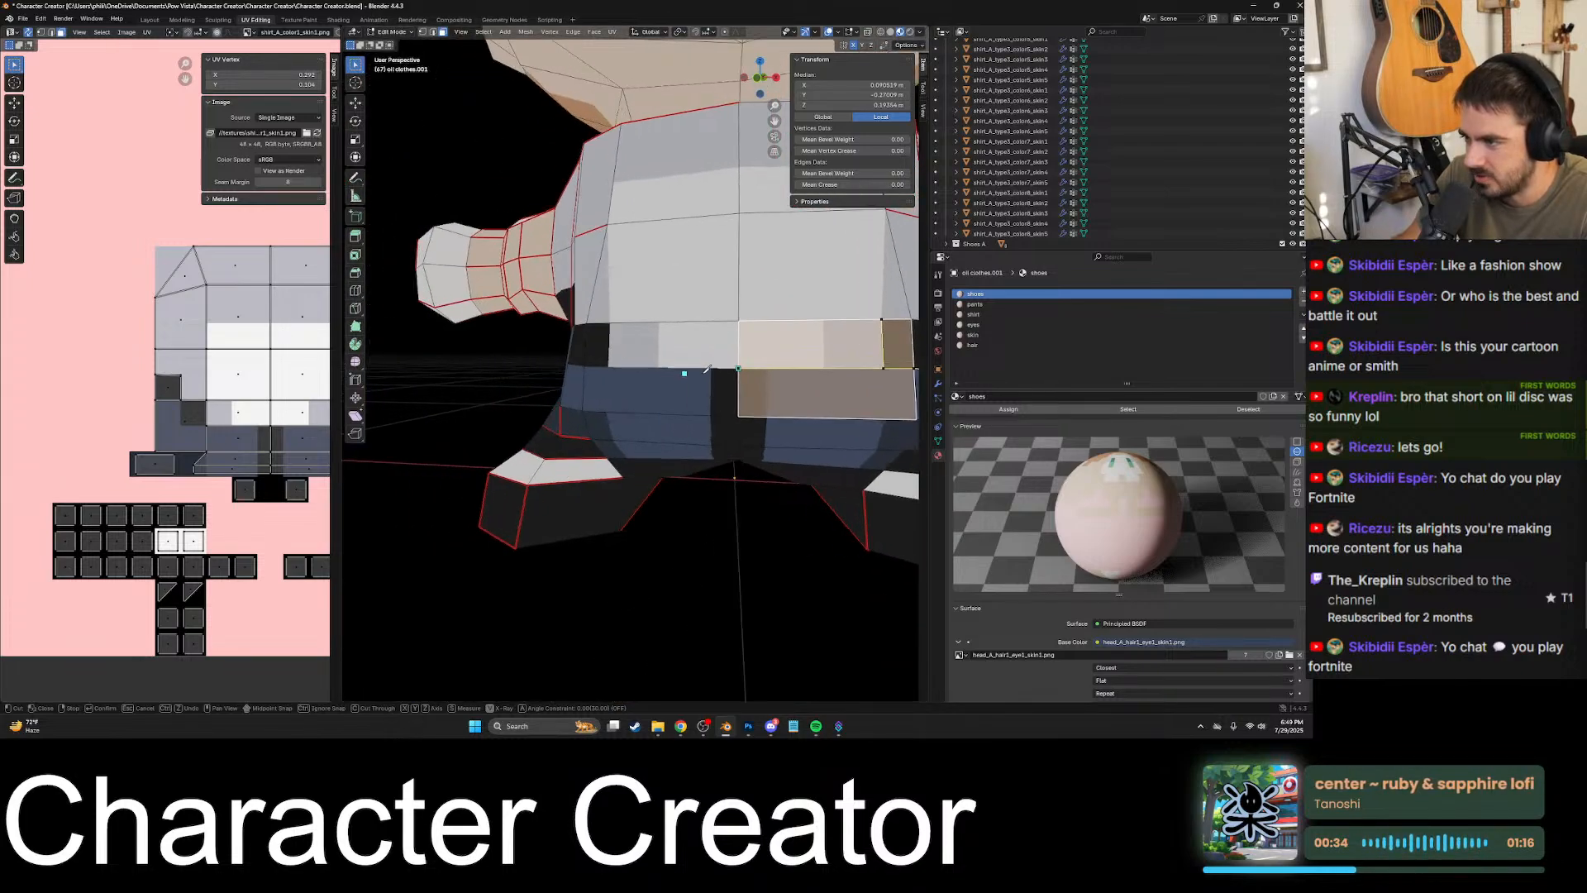
pyautogui.moveTo(704, 372); pyautogui.dragTo(565, 390, button='middle')
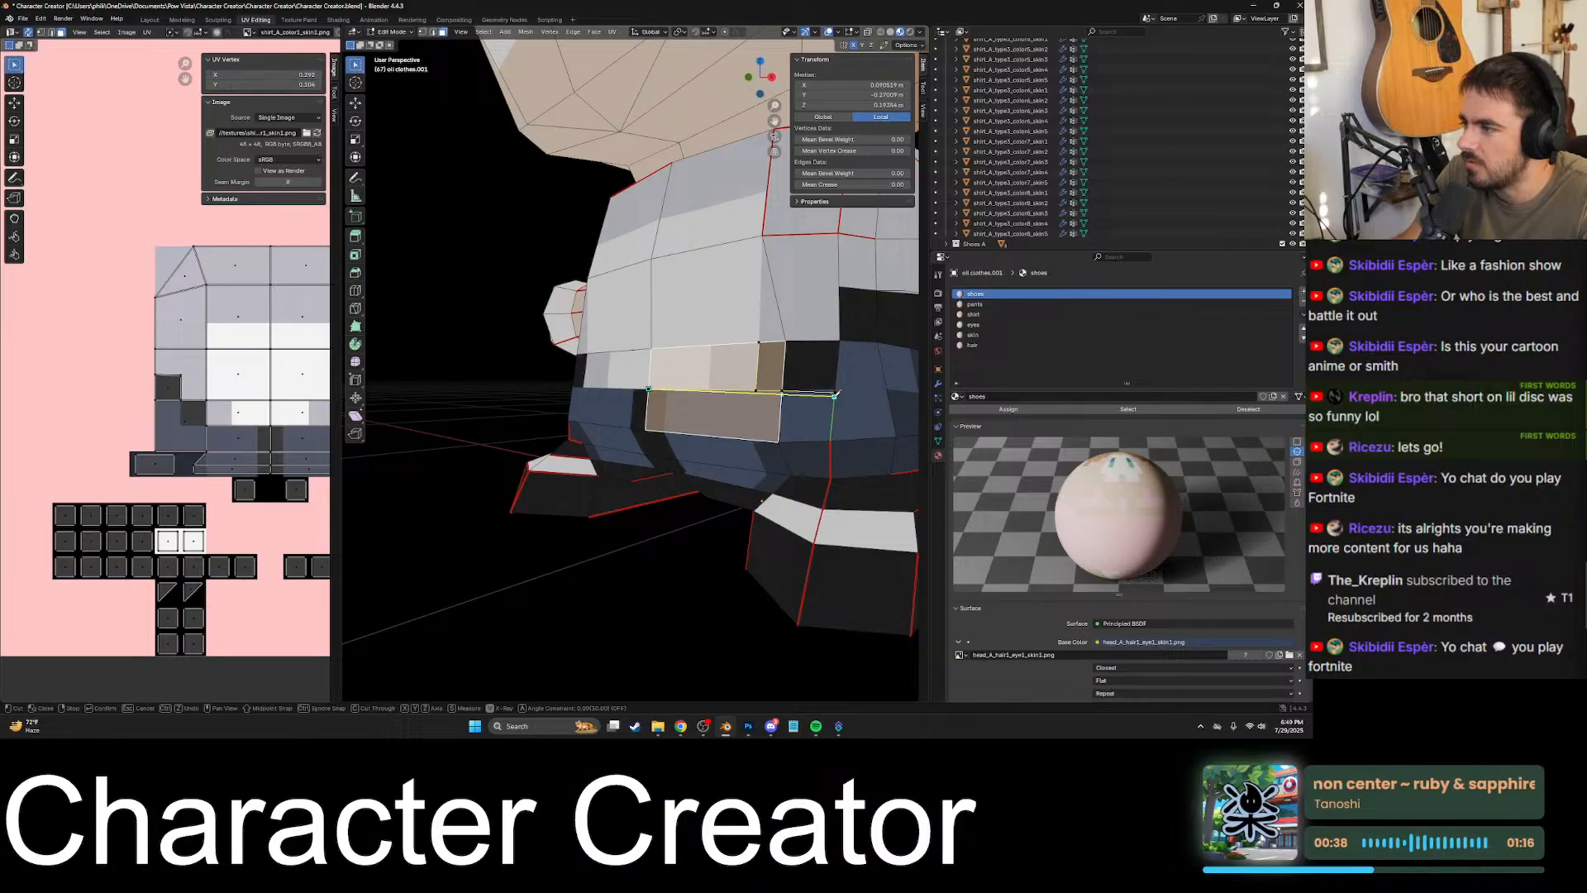
pyautogui.scroll(3, 663, 390)
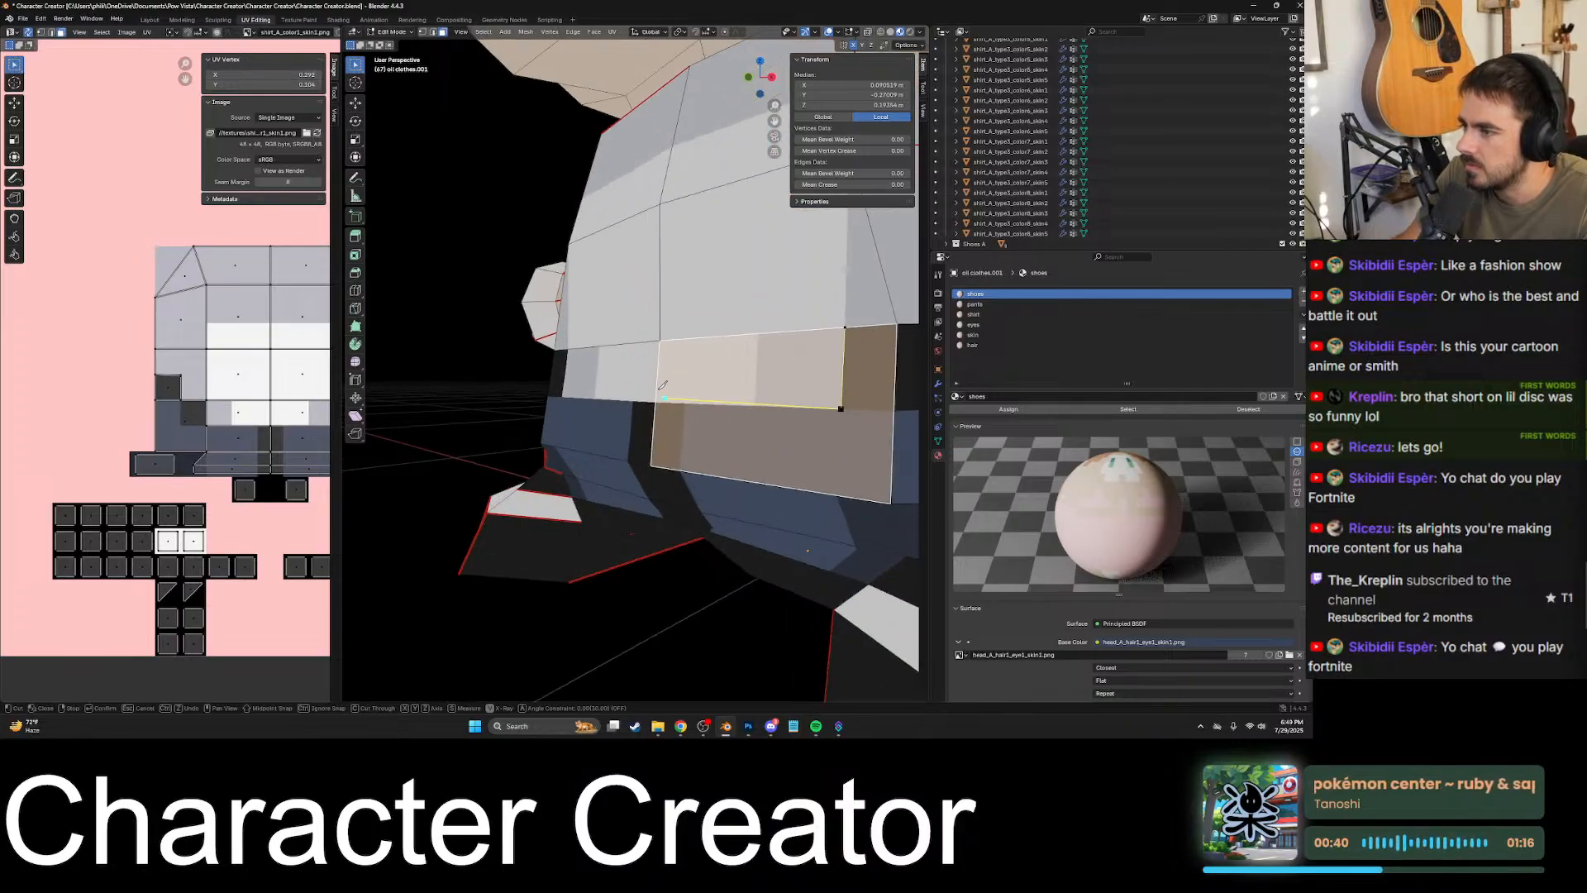
pyautogui.moveTo(649, 402); pyautogui.dragTo(718, 406, button='middle')
pyautogui.scroll(5, 718, 405)
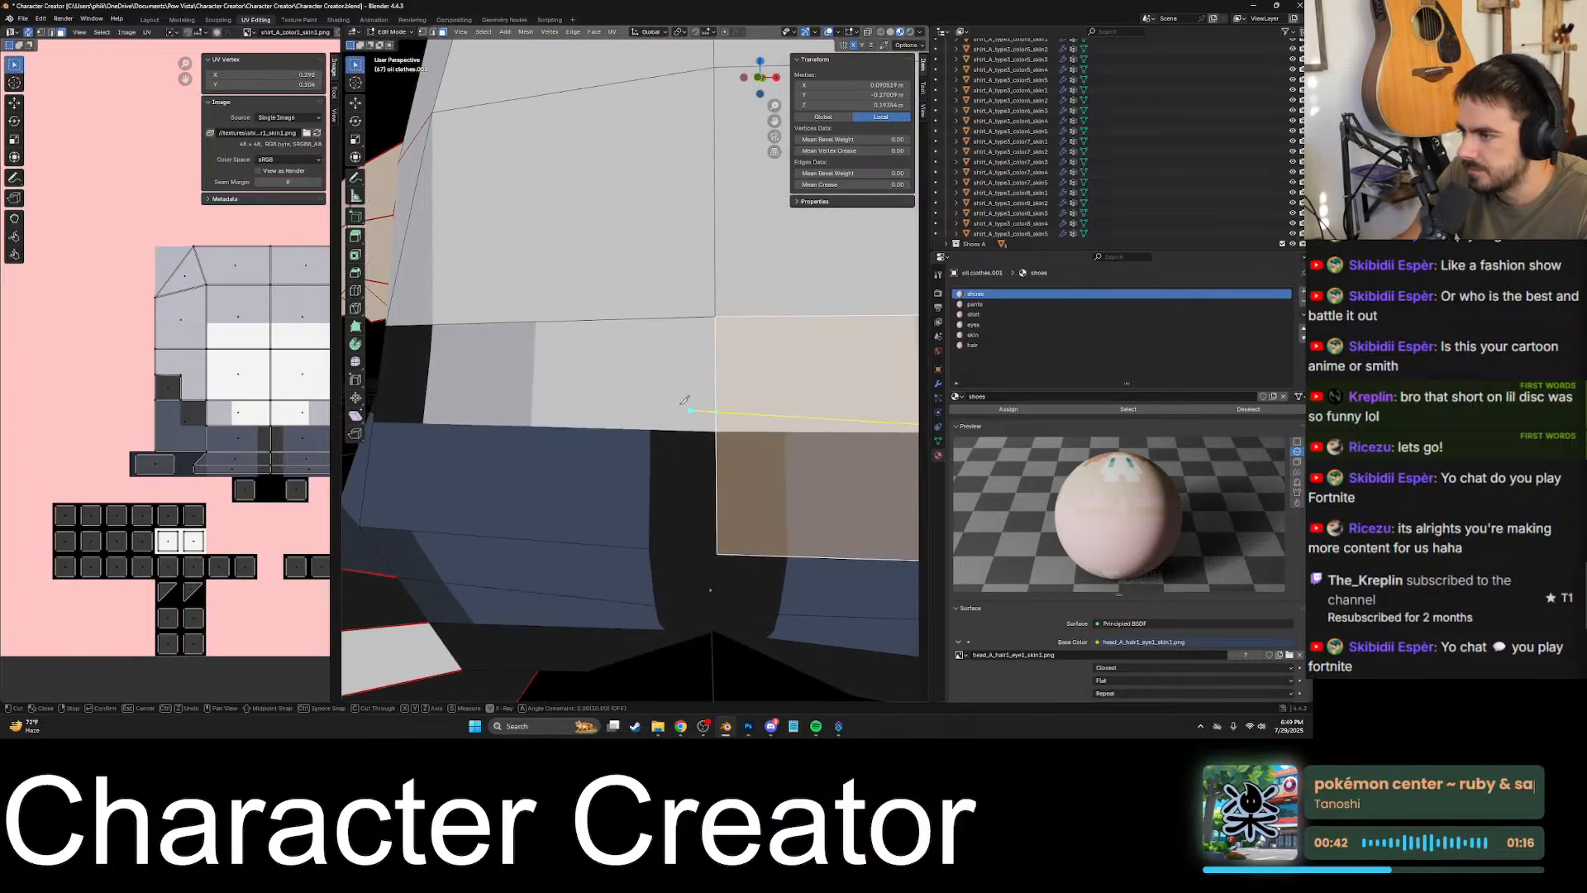
pyautogui.scroll(2, 677, 435)
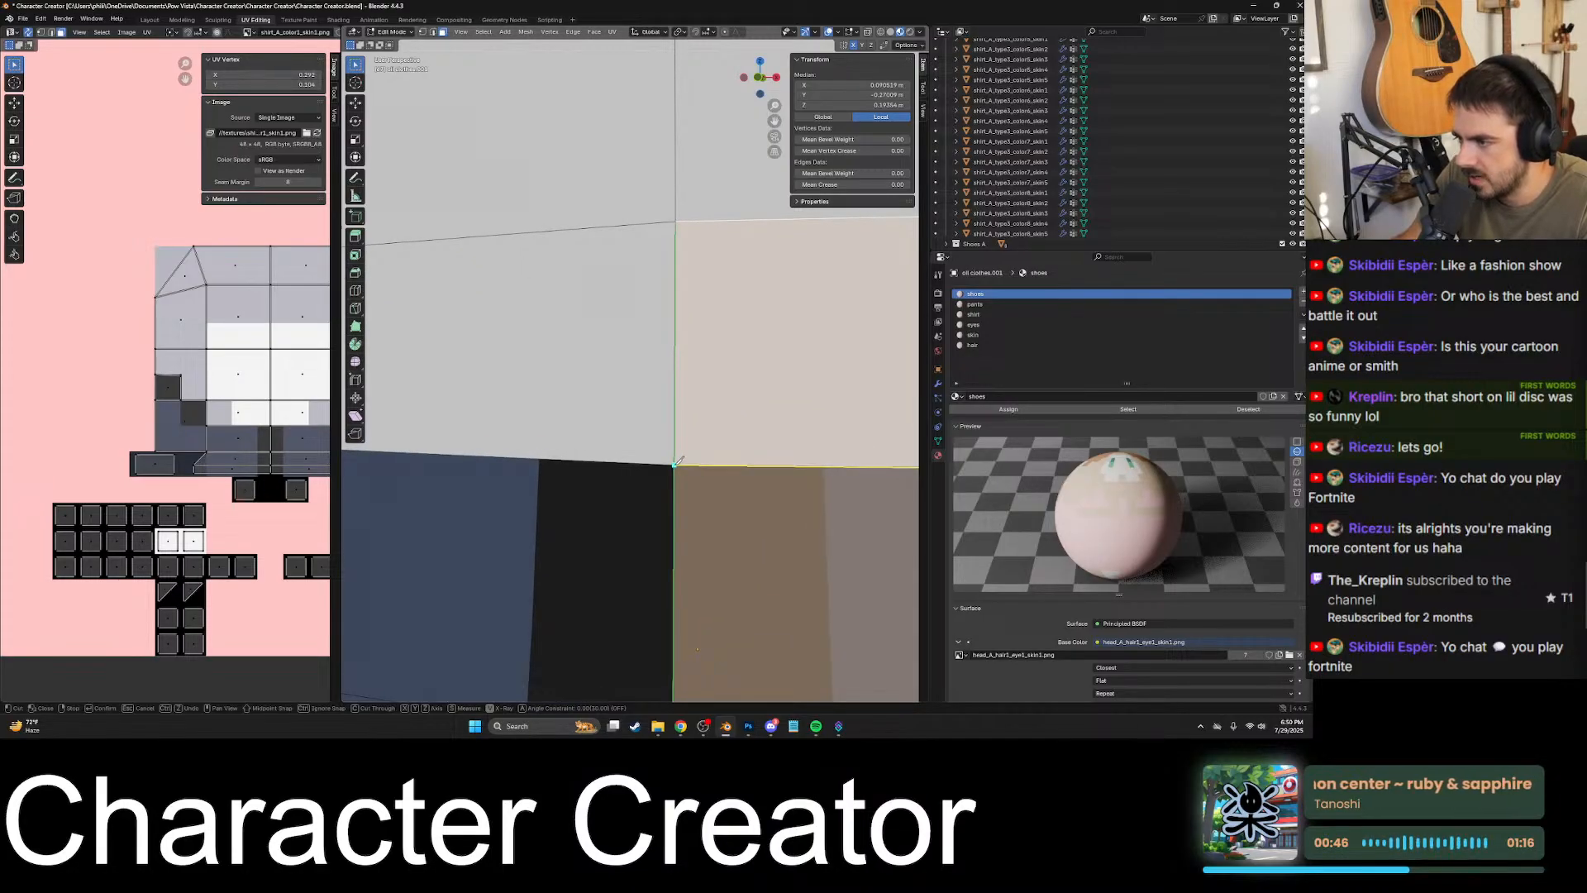
pyautogui.scroll(-7, 676, 463)
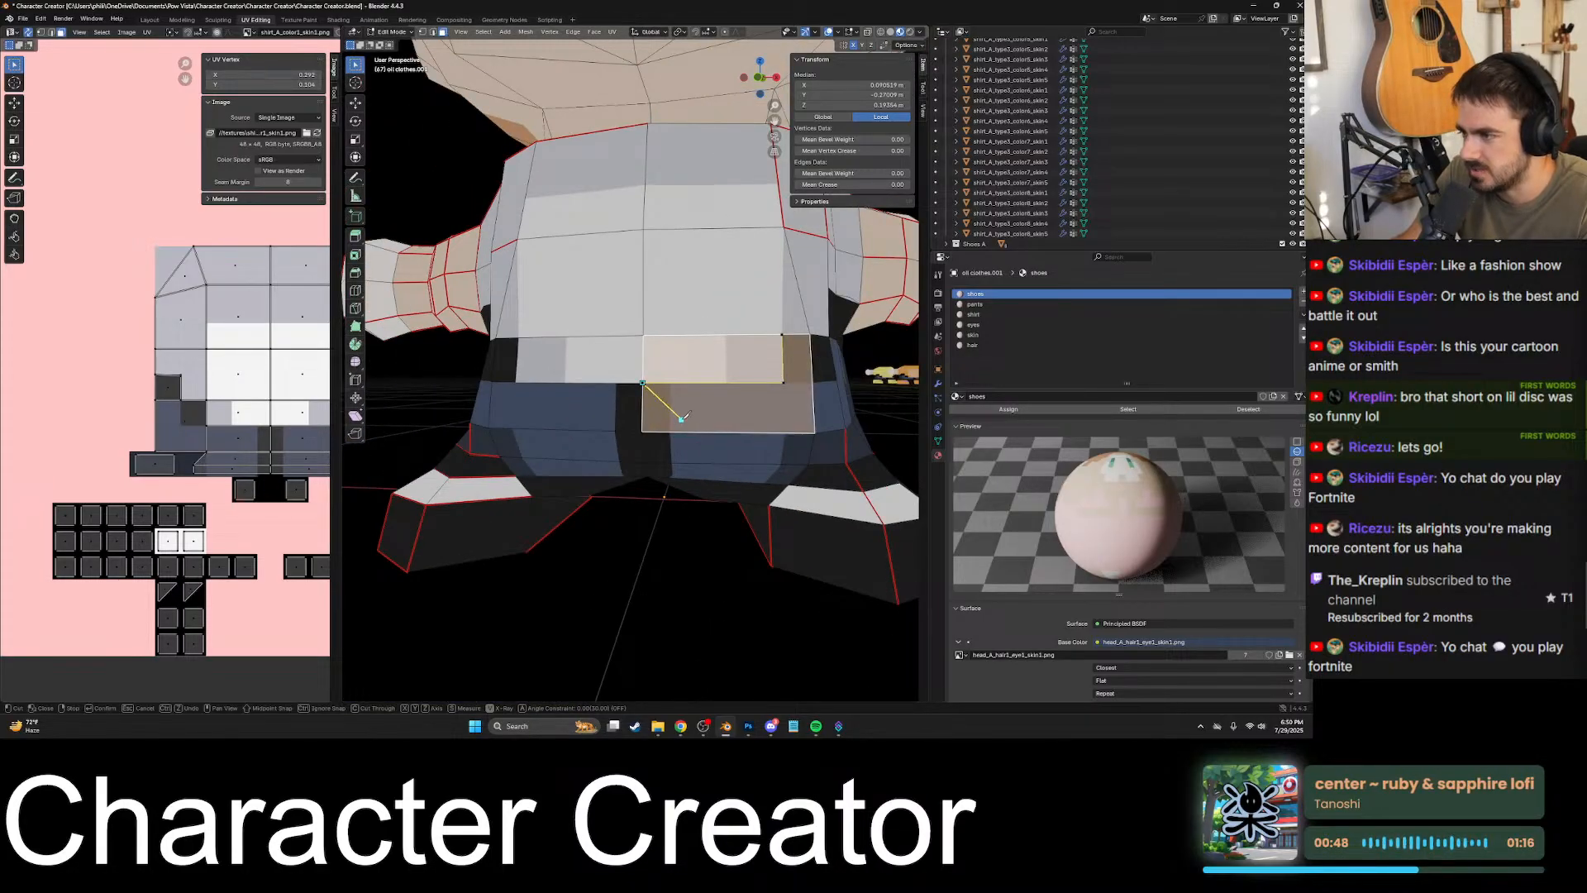
pyautogui.press('Return')
pyautogui.click(694, 368)
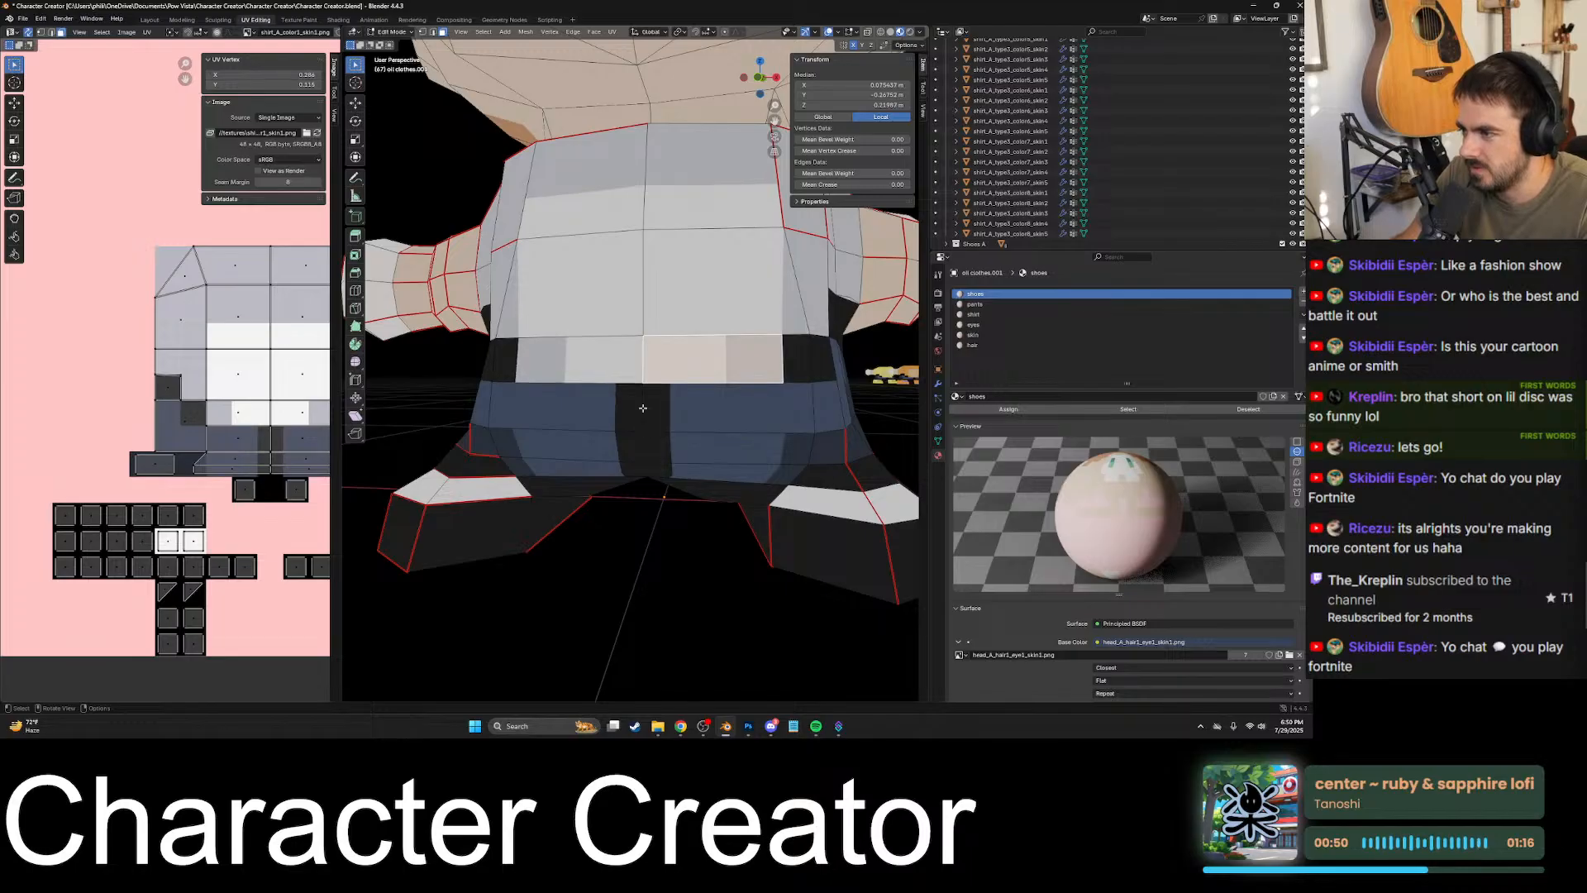
# - Knife-cut the mirrored lower front torso face along the shirt's bottom border, from the centre edge to the black patch's corner
pyautogui.click(610, 405)
pyautogui.moveTo(610, 406)
pyautogui.mouseDown(button='middle')
pyautogui.moveTo(759, 415)
pyautogui.moveTo(736, 430)
pyautogui.moveTo(634, 397)
pyautogui.mouseUp(button='middle')
pyautogui.scroll(10, 708, 447)
pyautogui.press('k')
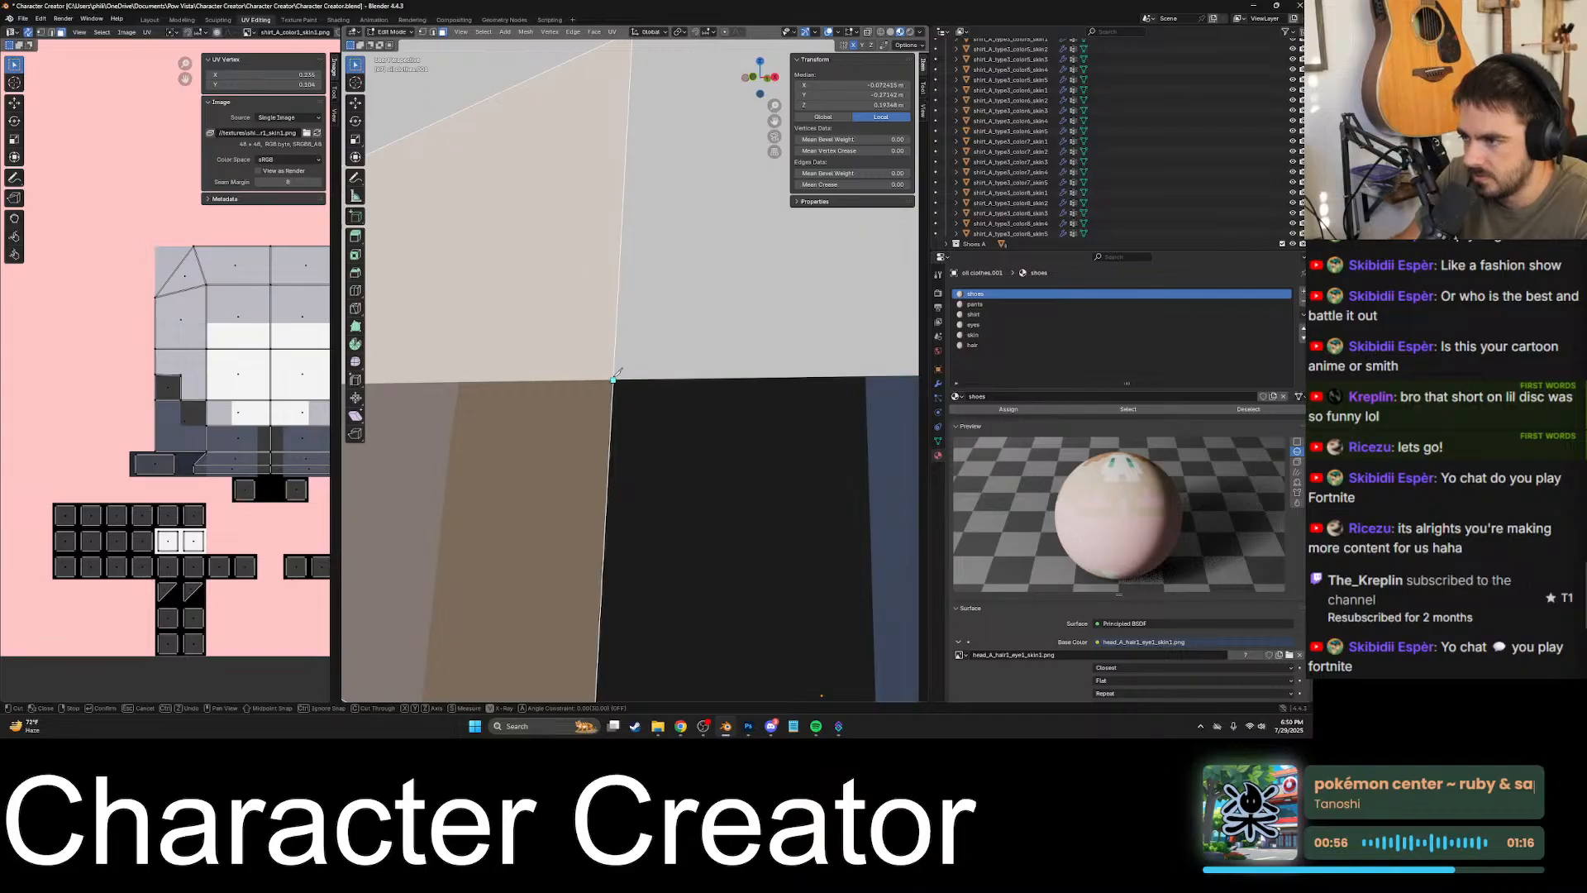
pyautogui.scroll(-5, 616, 376)
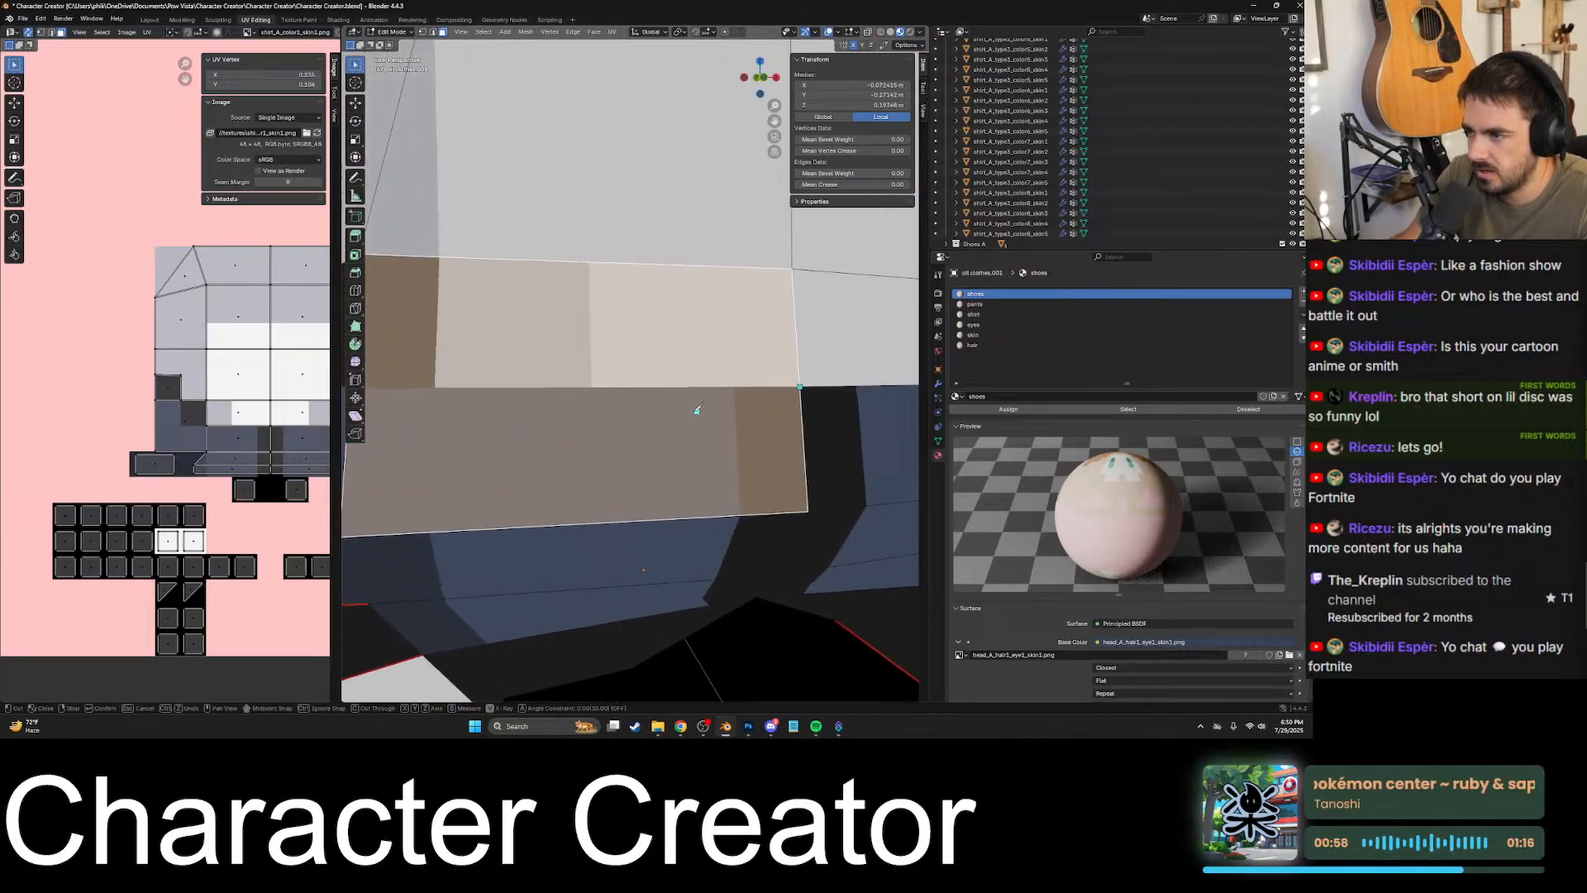
pyautogui.scroll(3, 727, 410)
pyautogui.keyDown('shift'); pyautogui.moveTo(780, 416); pyautogui.dragTo(599, 441, button='middle'); pyautogui.keyUp('shift')
pyautogui.scroll(6, 571, 421)
pyautogui.scroll(2, 690, 415)
pyautogui.scroll(-5, 562, 429)
pyautogui.scroll(5, 534, 429)
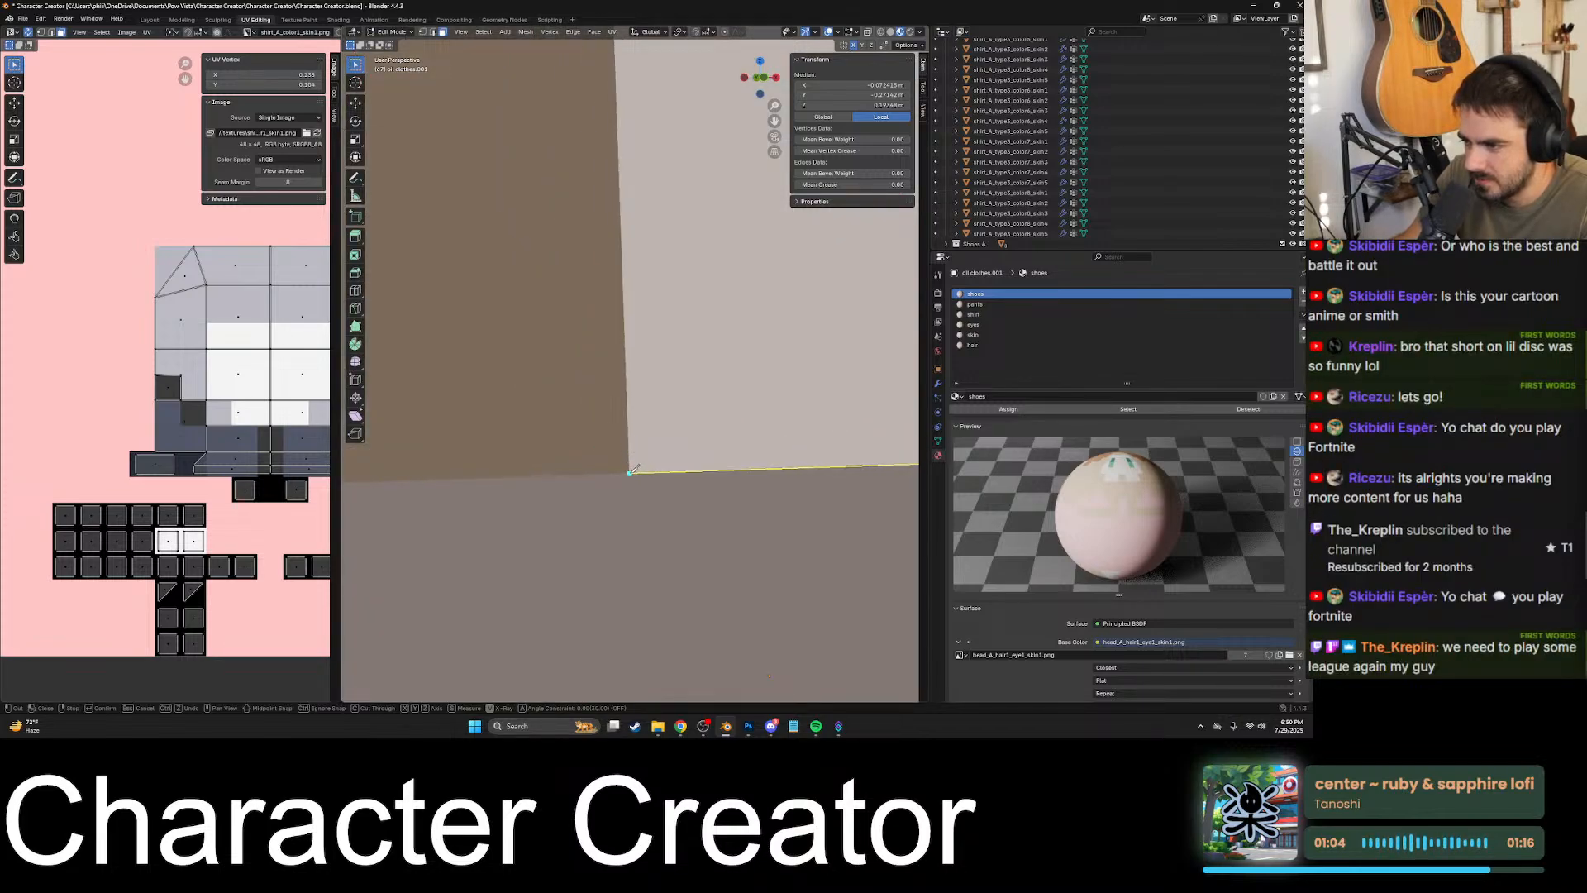
pyautogui.scroll(-3, 632, 469)
# - Extend the mirrored face's cut up the shirt and black patch border to the top edge and apply it
pyautogui.keyDown('shift'); pyautogui.moveTo(640, 427); pyautogui.dragTo(688, 469, button='middle'); pyautogui.keyUp('shift')
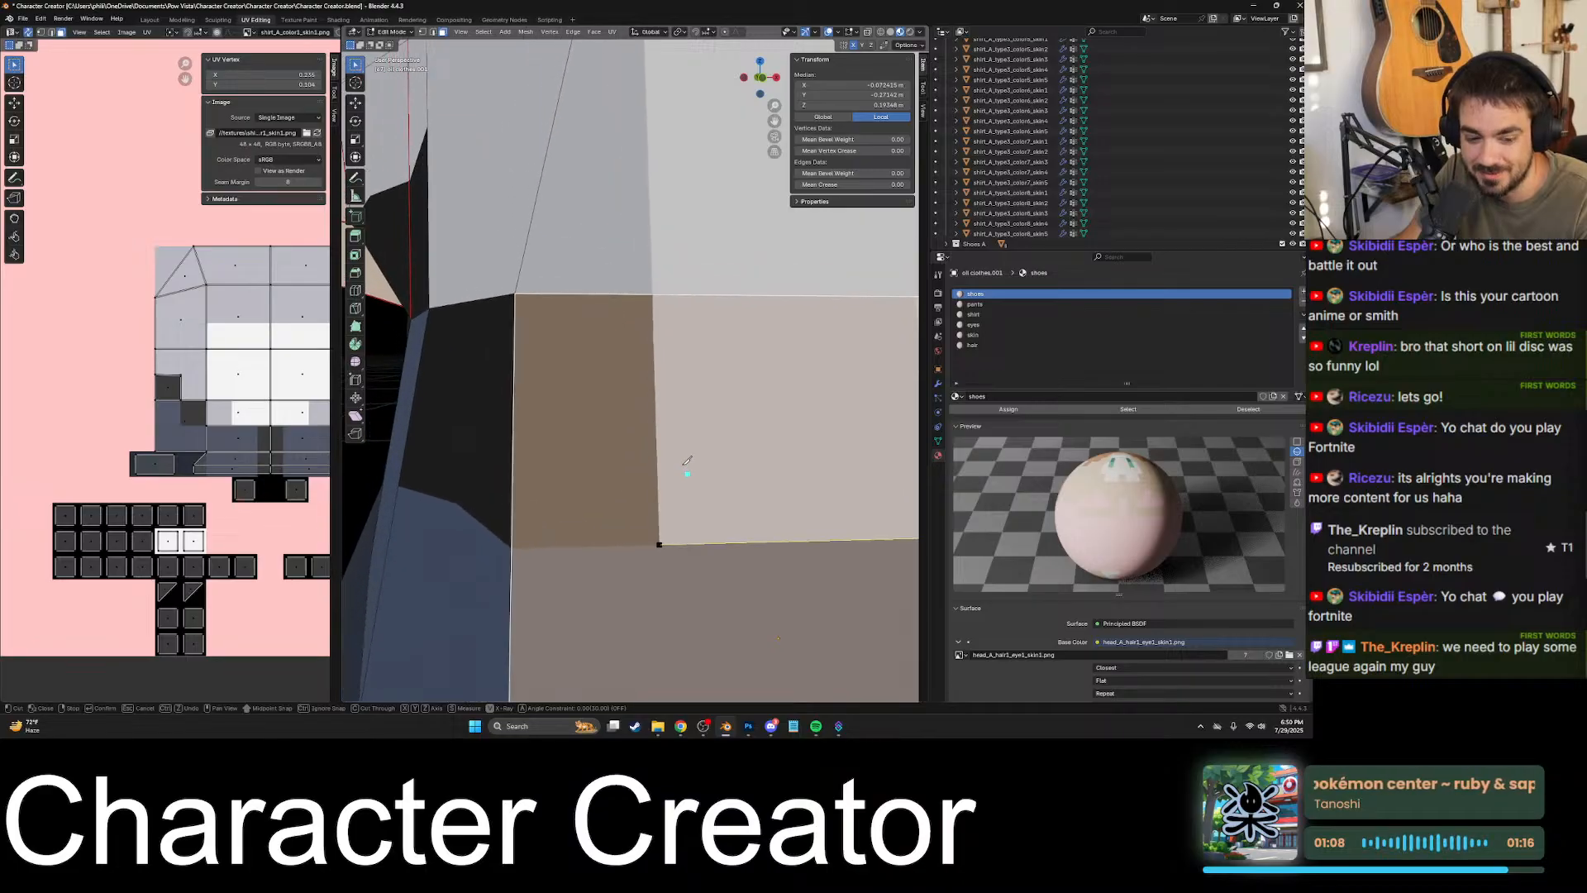
pyautogui.scroll(3, 656, 293)
pyautogui.keyDown('shift'); pyautogui.moveTo(656, 291); pyautogui.dragTo(620, 356, button='middle'); pyautogui.keyUp('shift')
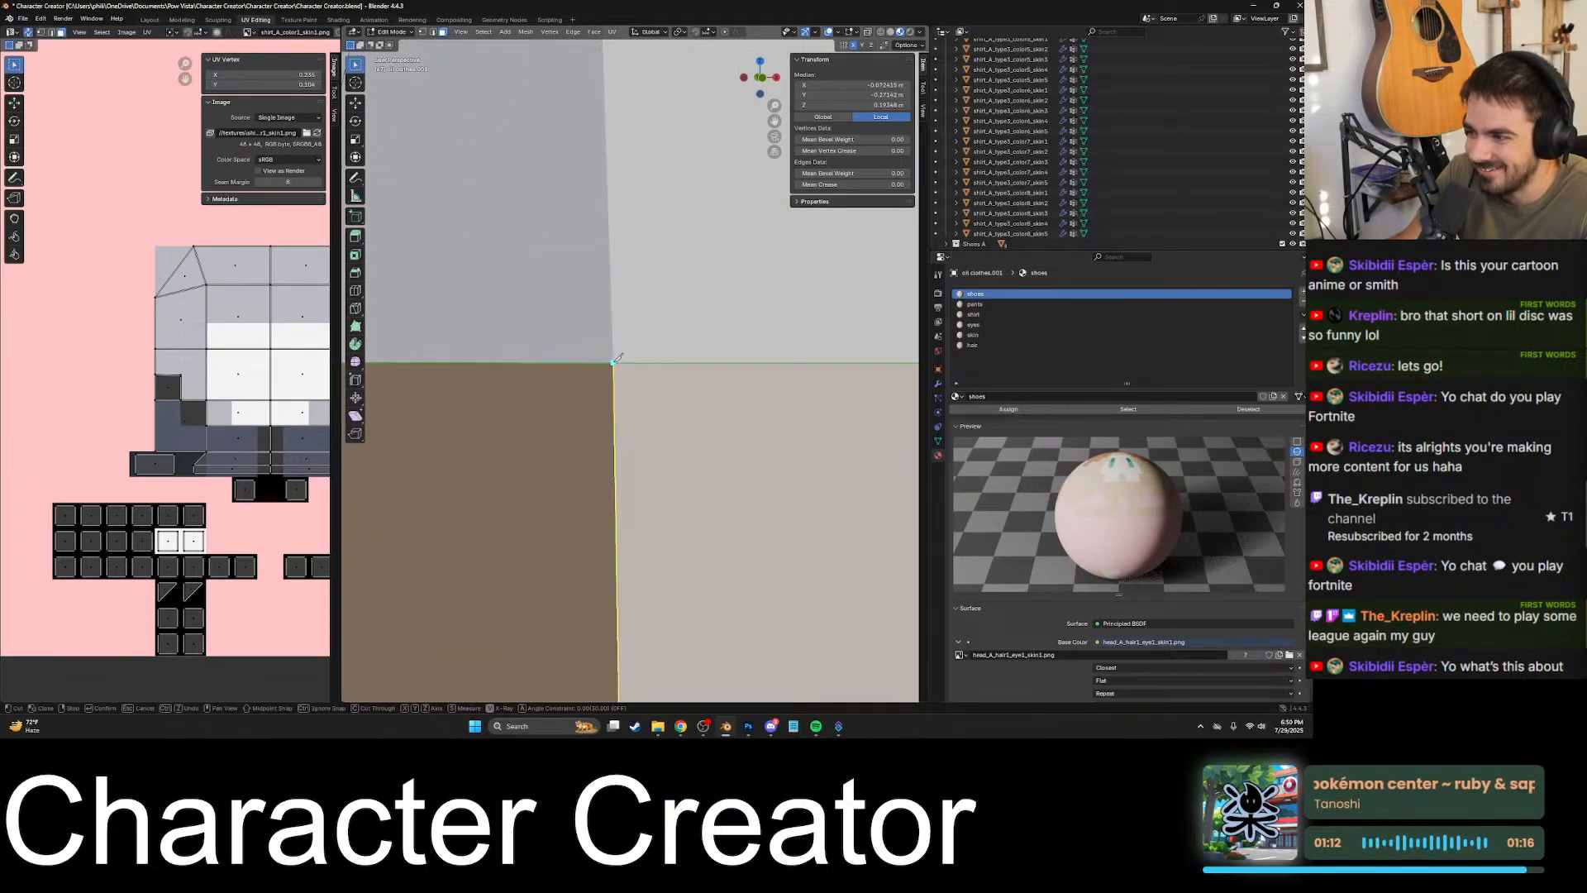
pyautogui.scroll(-3, 619, 361)
pyautogui.press('Return')
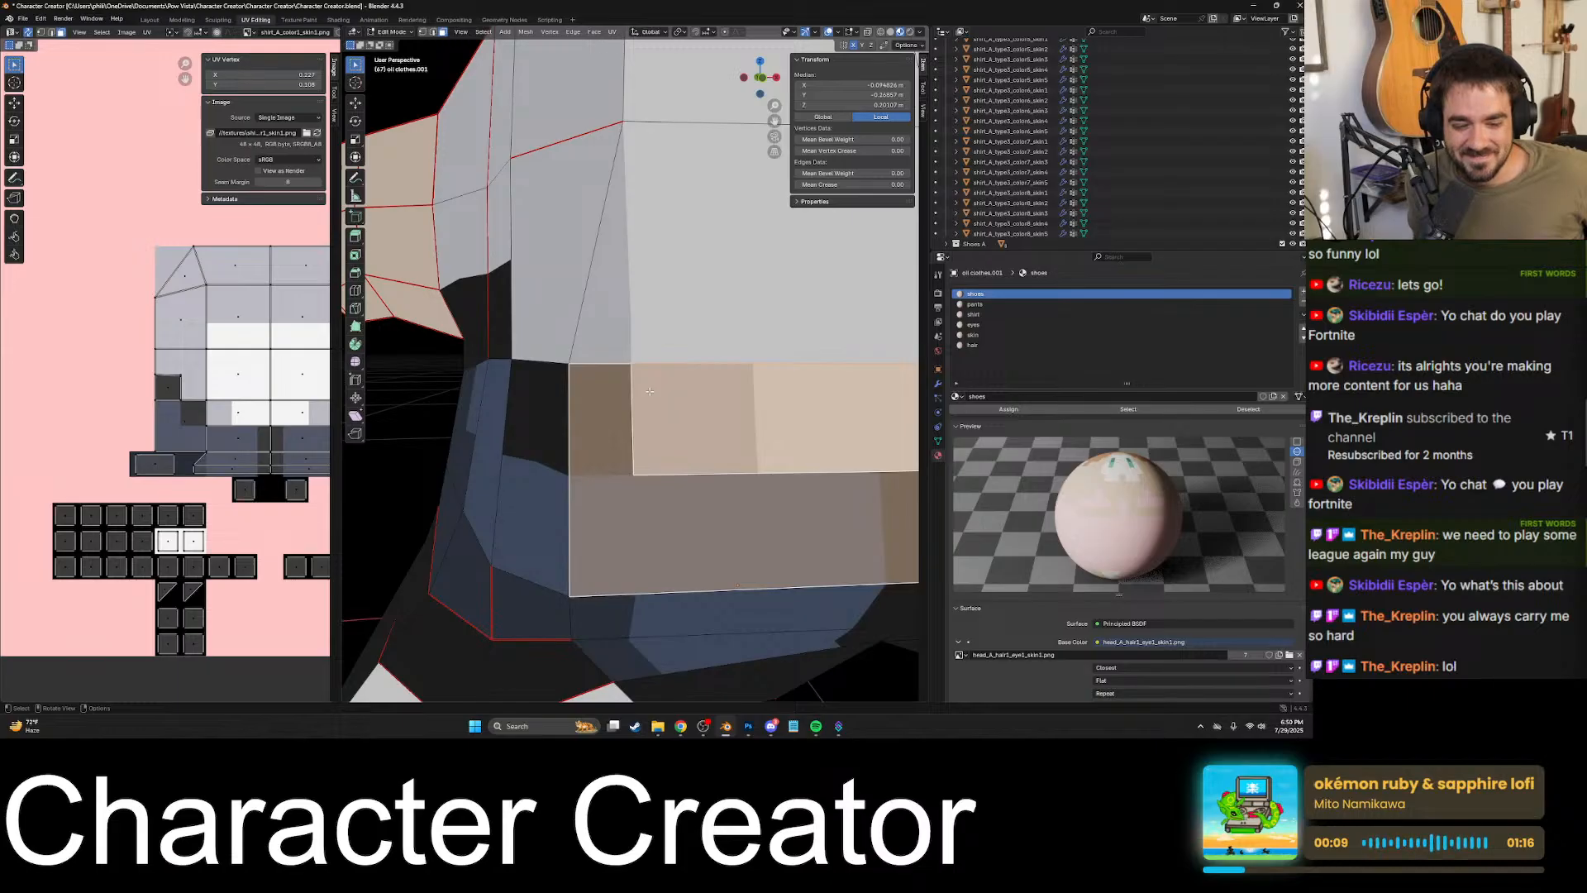
# - Select the split faces across the lower front torso to check that each one follows the colour borders
pyautogui.scroll(-4, 650, 391)
pyautogui.click(712, 390)
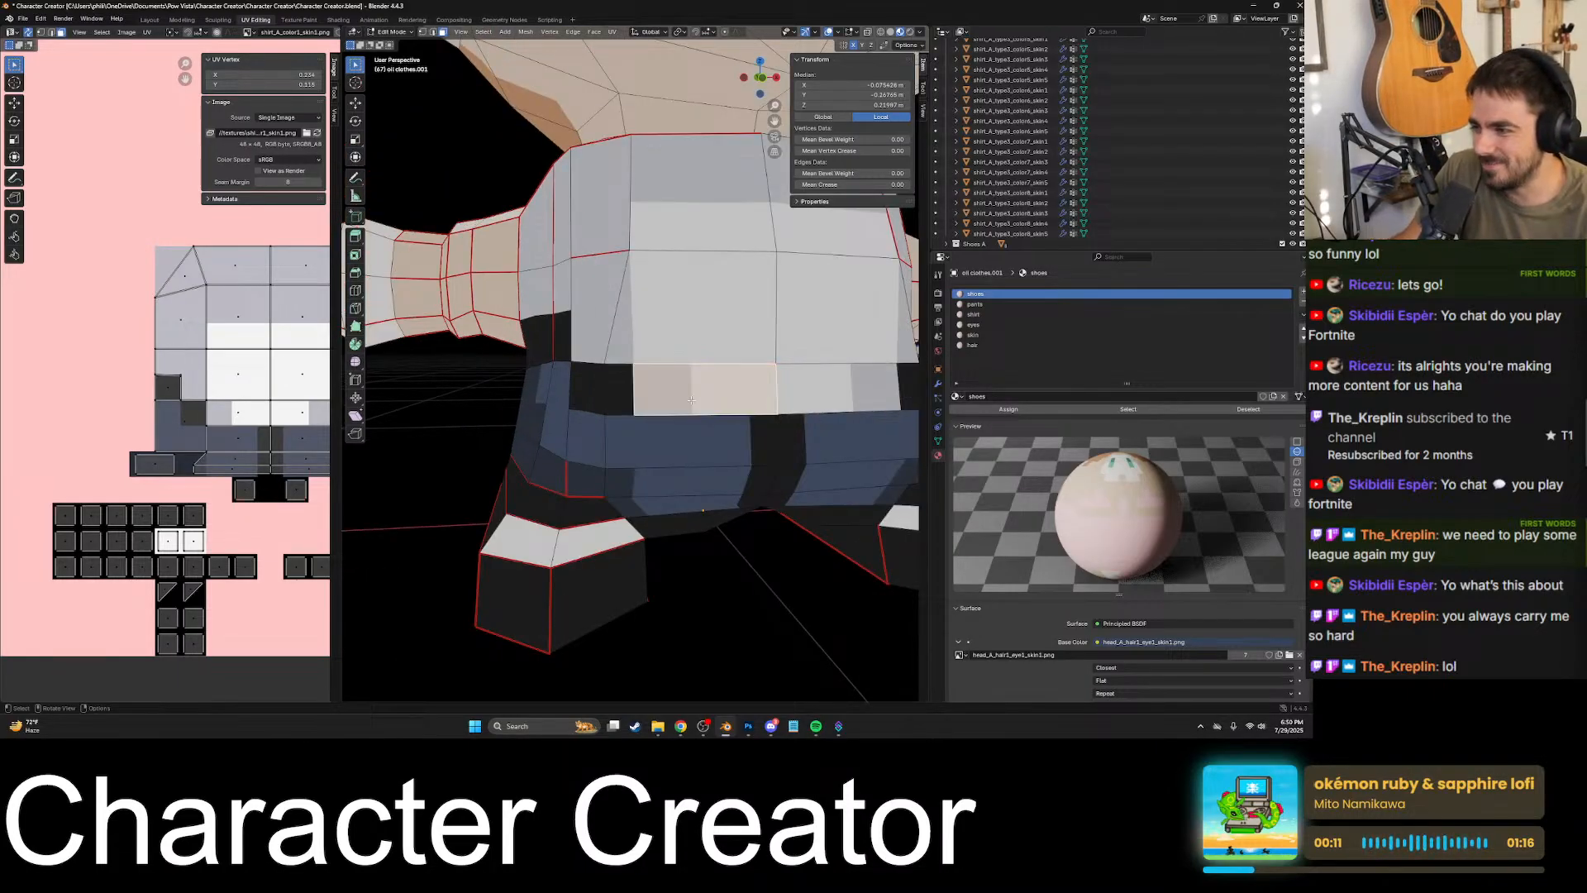
pyautogui.click(803, 389)
pyautogui.click(745, 388)
pyautogui.scroll(-1, 745, 388)
pyautogui.scroll(2, 745, 388)
pyautogui.moveTo(649, 384)
pyautogui.mouseDown(button='middle')
pyautogui.moveTo(700, 382)
pyautogui.moveTo(630, 408)
pyautogui.mouseUp(button='middle')
pyautogui.click(673, 383)
pyautogui.click(626, 379)
pyautogui.scroll(-3, 626, 379)
pyautogui.click(569, 414)
pyautogui.scroll(3, 740, 420)
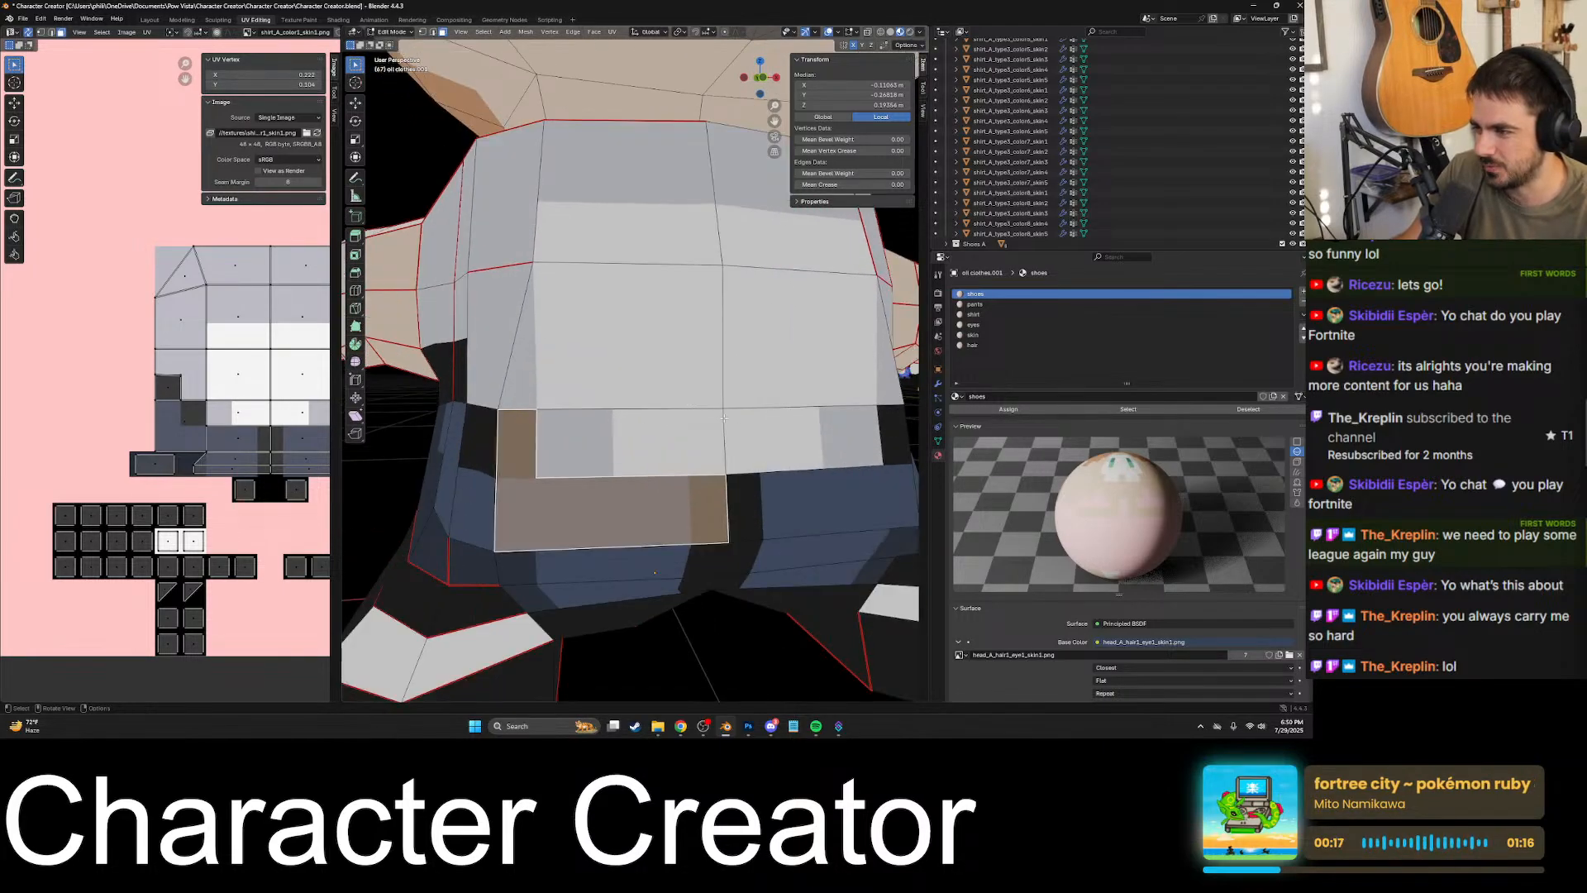
pyautogui.moveTo(748, 422); pyautogui.dragTo(626, 405, button='middle')
pyautogui.click(582, 459)
pyautogui.scroll(-2, 645, 425)
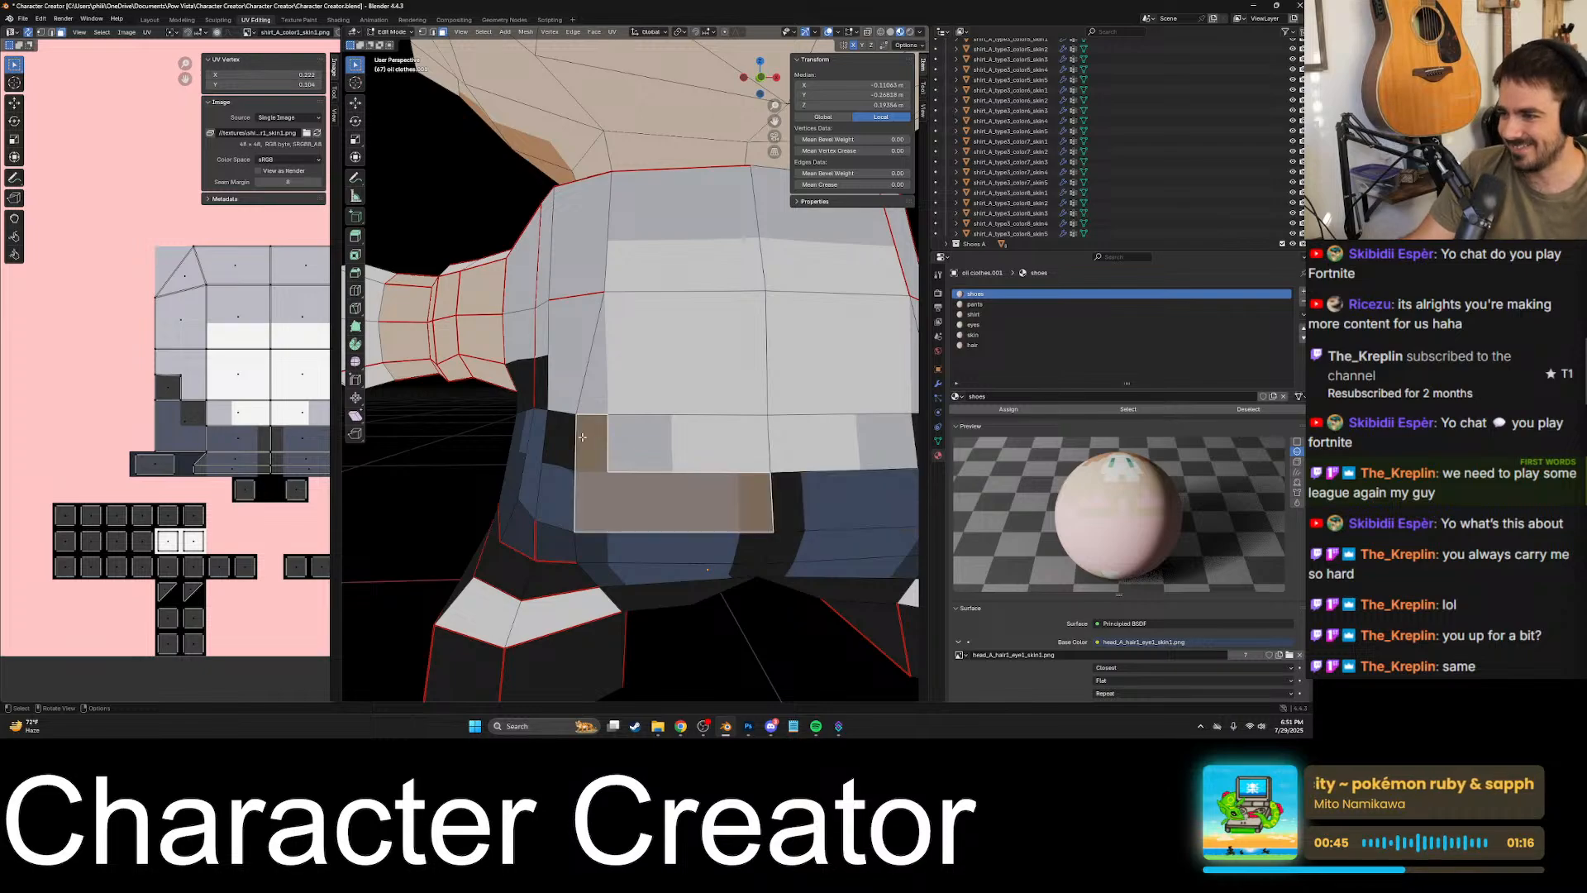
# - Knife-cut the side torso face beside the front along the border between the light shirt and the black patch
pyautogui.scroll(4, 607, 422)
pyautogui.click(643, 381)
pyautogui.click(632, 366)
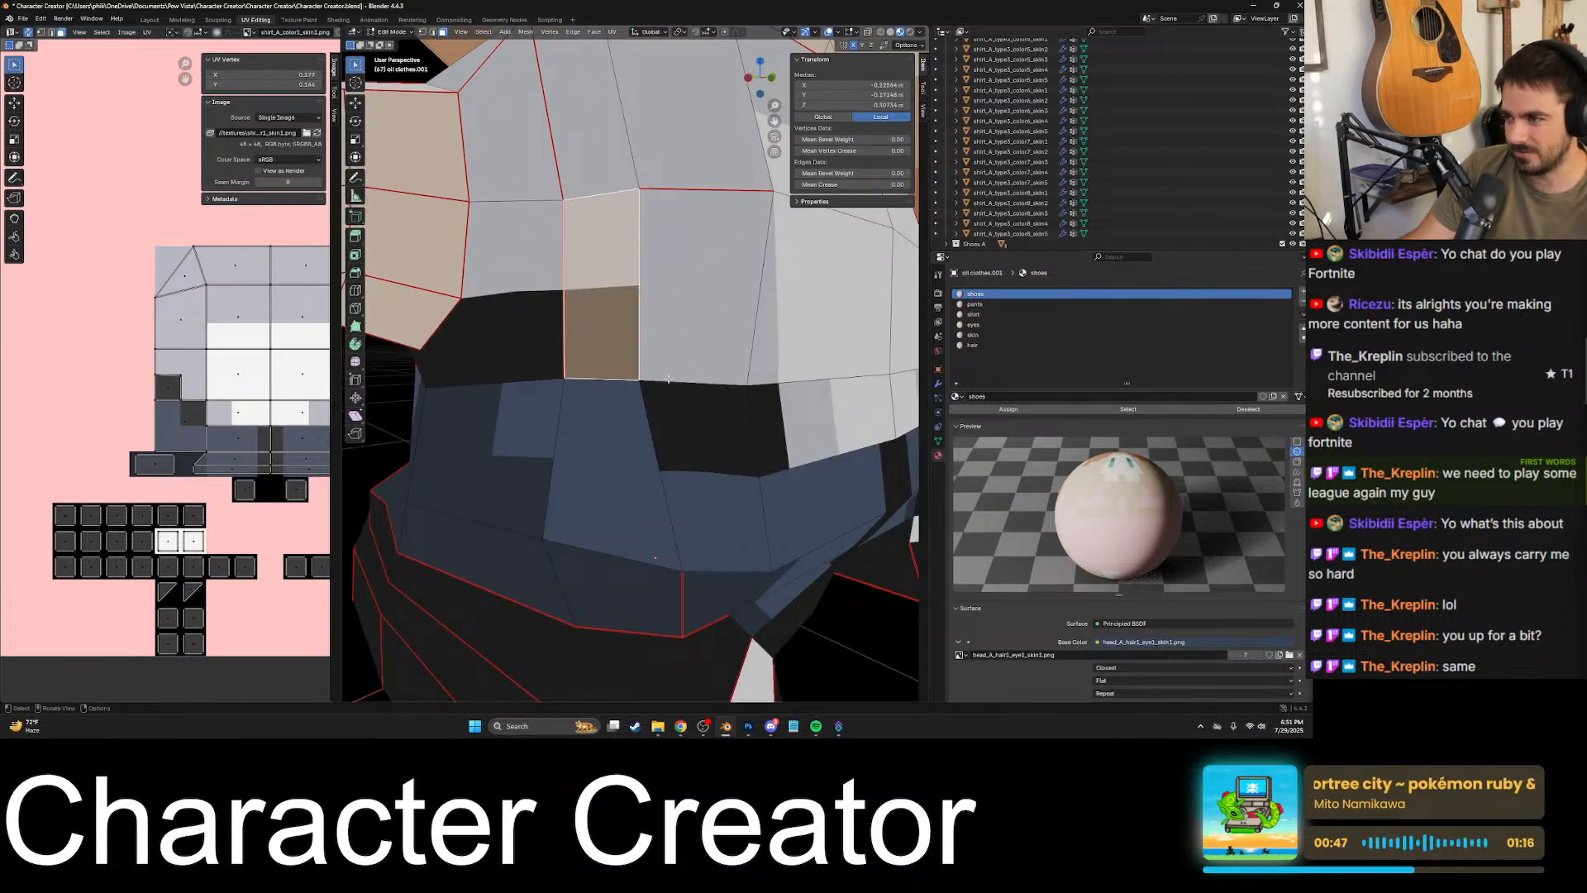
pyautogui.scroll(4, 631, 366)
pyautogui.moveTo(631, 366); pyautogui.dragTo(652, 392, button='middle')
pyautogui.scroll(-2, 650, 373)
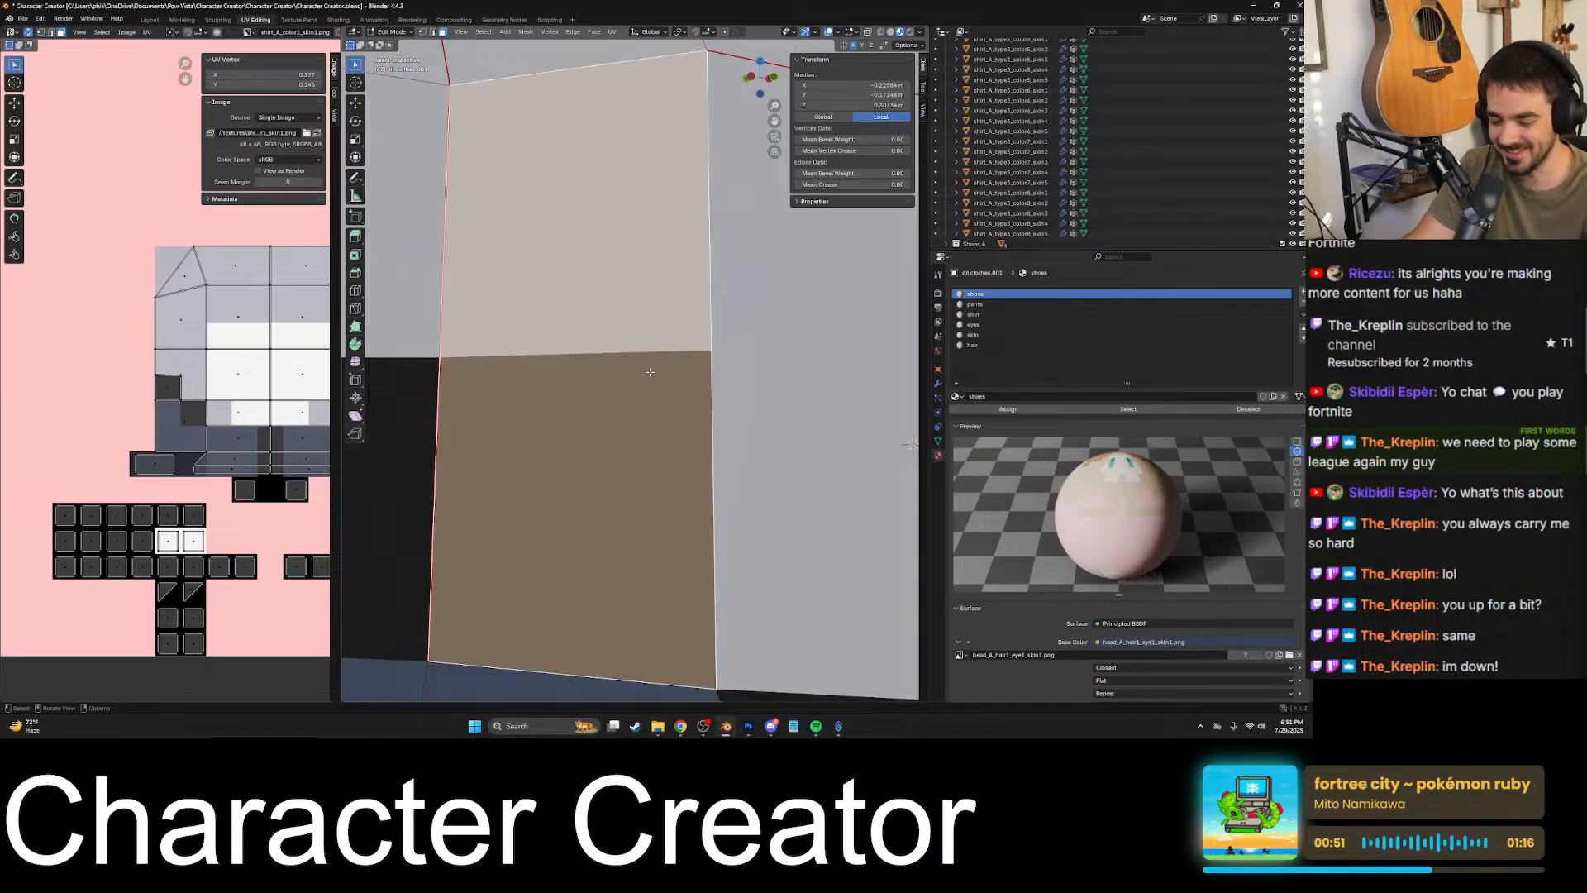
pyautogui.press('k')
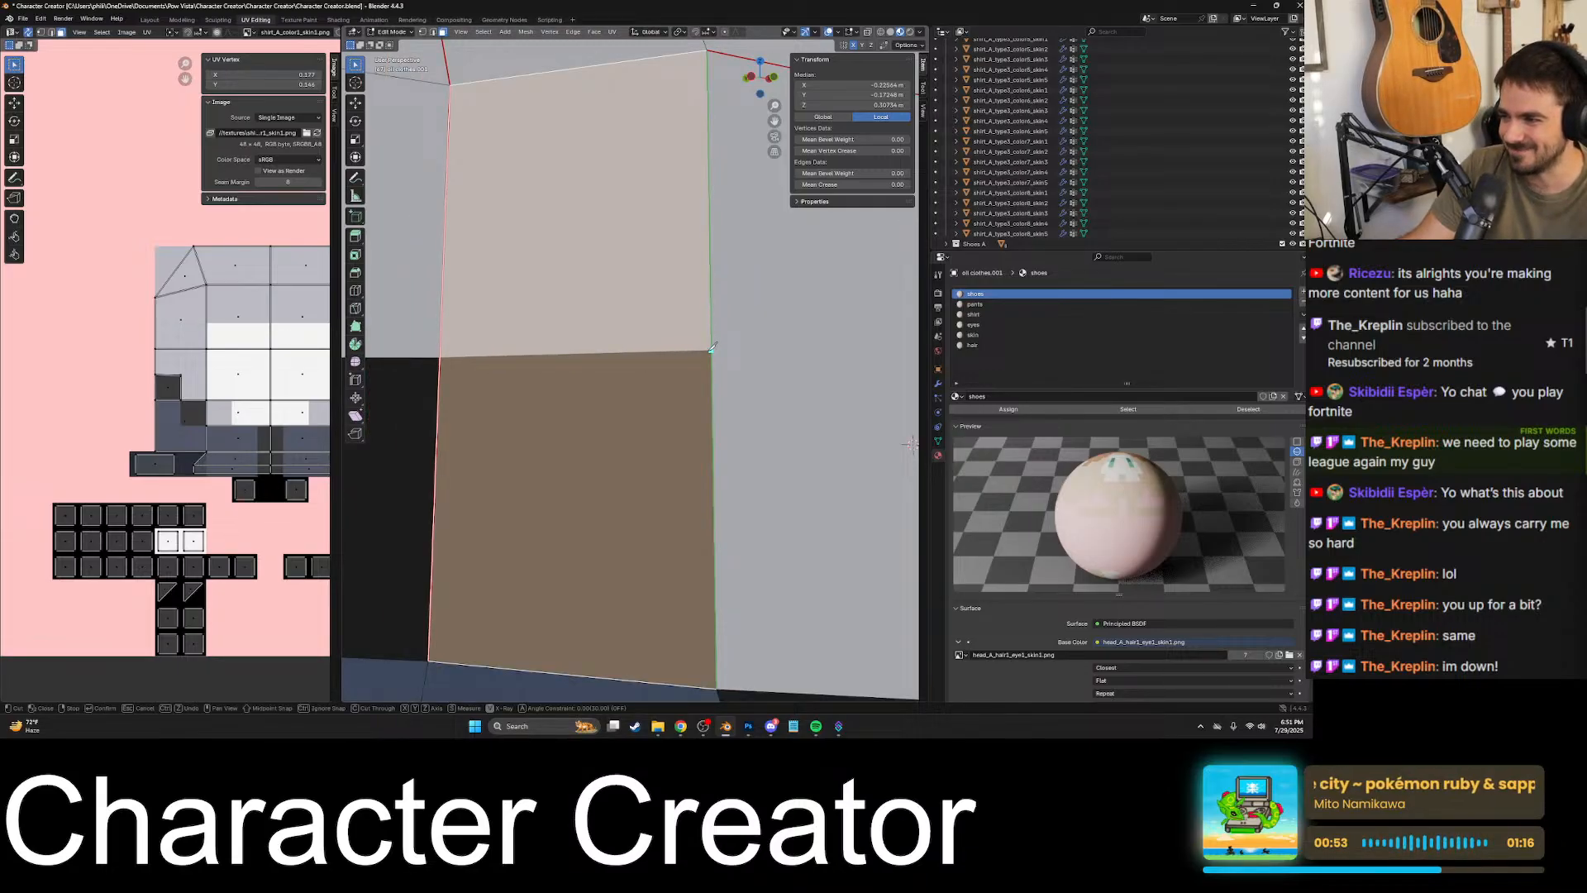
pyautogui.scroll(3, 713, 348)
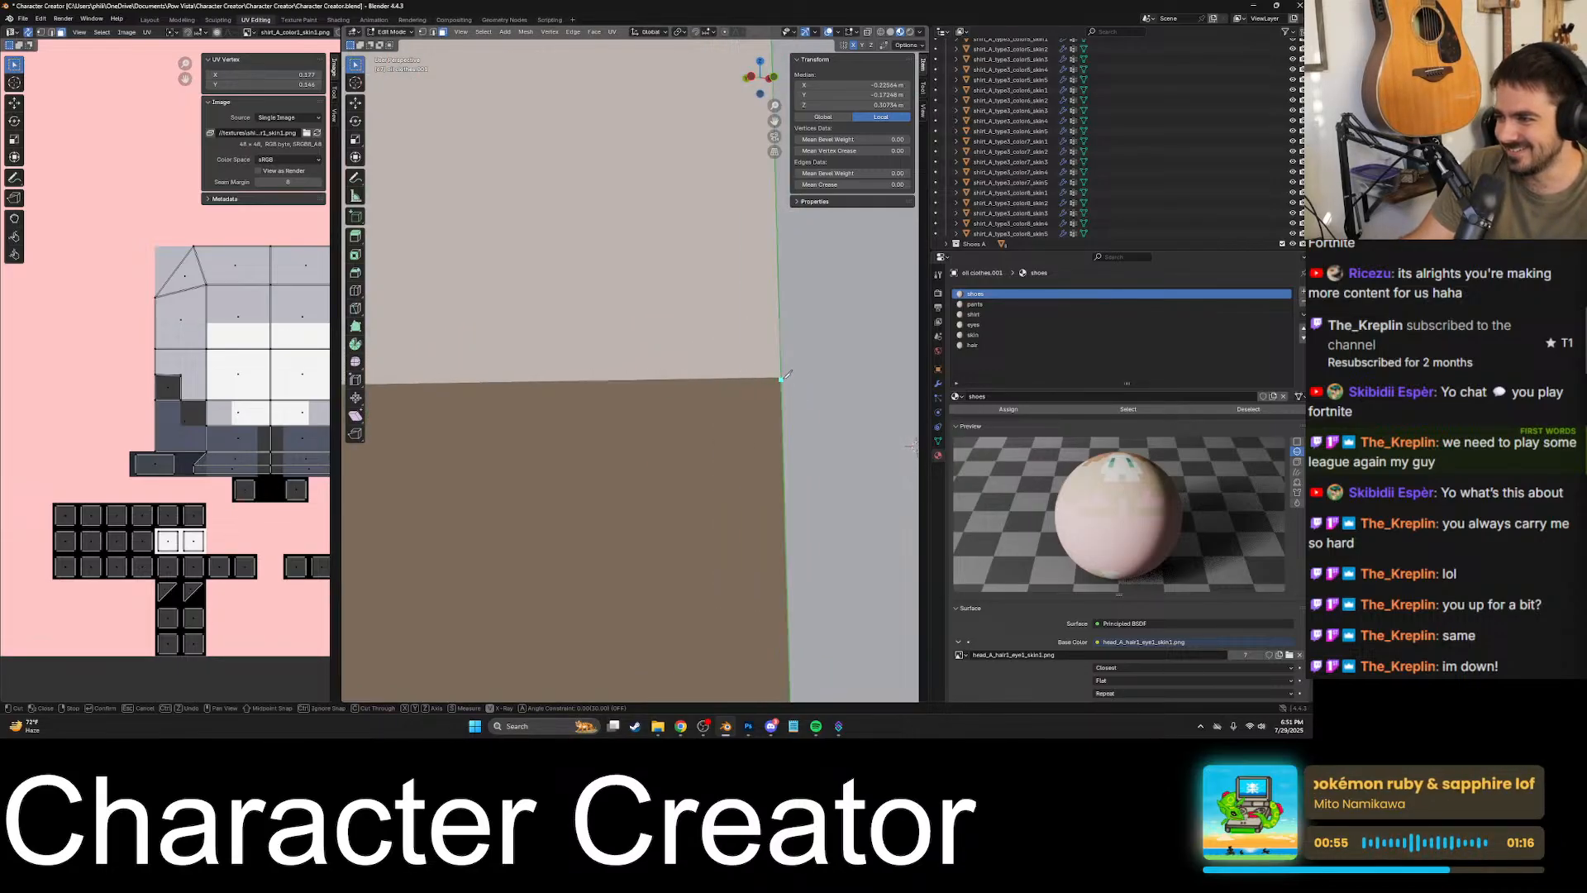
pyautogui.click(783, 377)
pyautogui.scroll(-1, 783, 377)
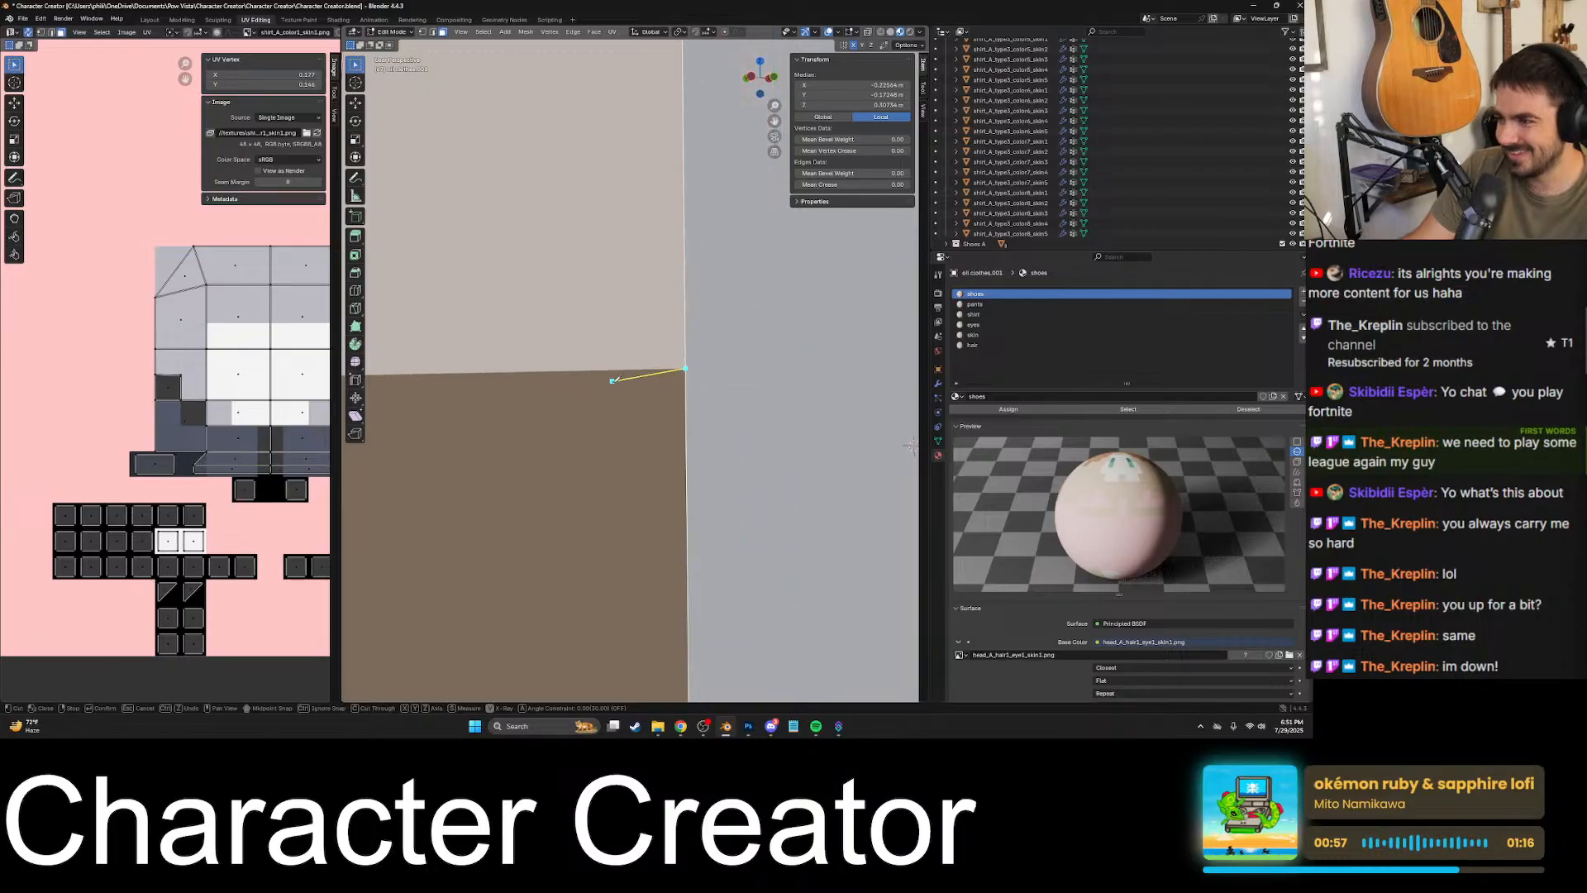
pyautogui.keyDown('shift'); pyautogui.moveTo(605, 380); pyautogui.dragTo(740, 364, button='middle'); pyautogui.keyUp('shift')
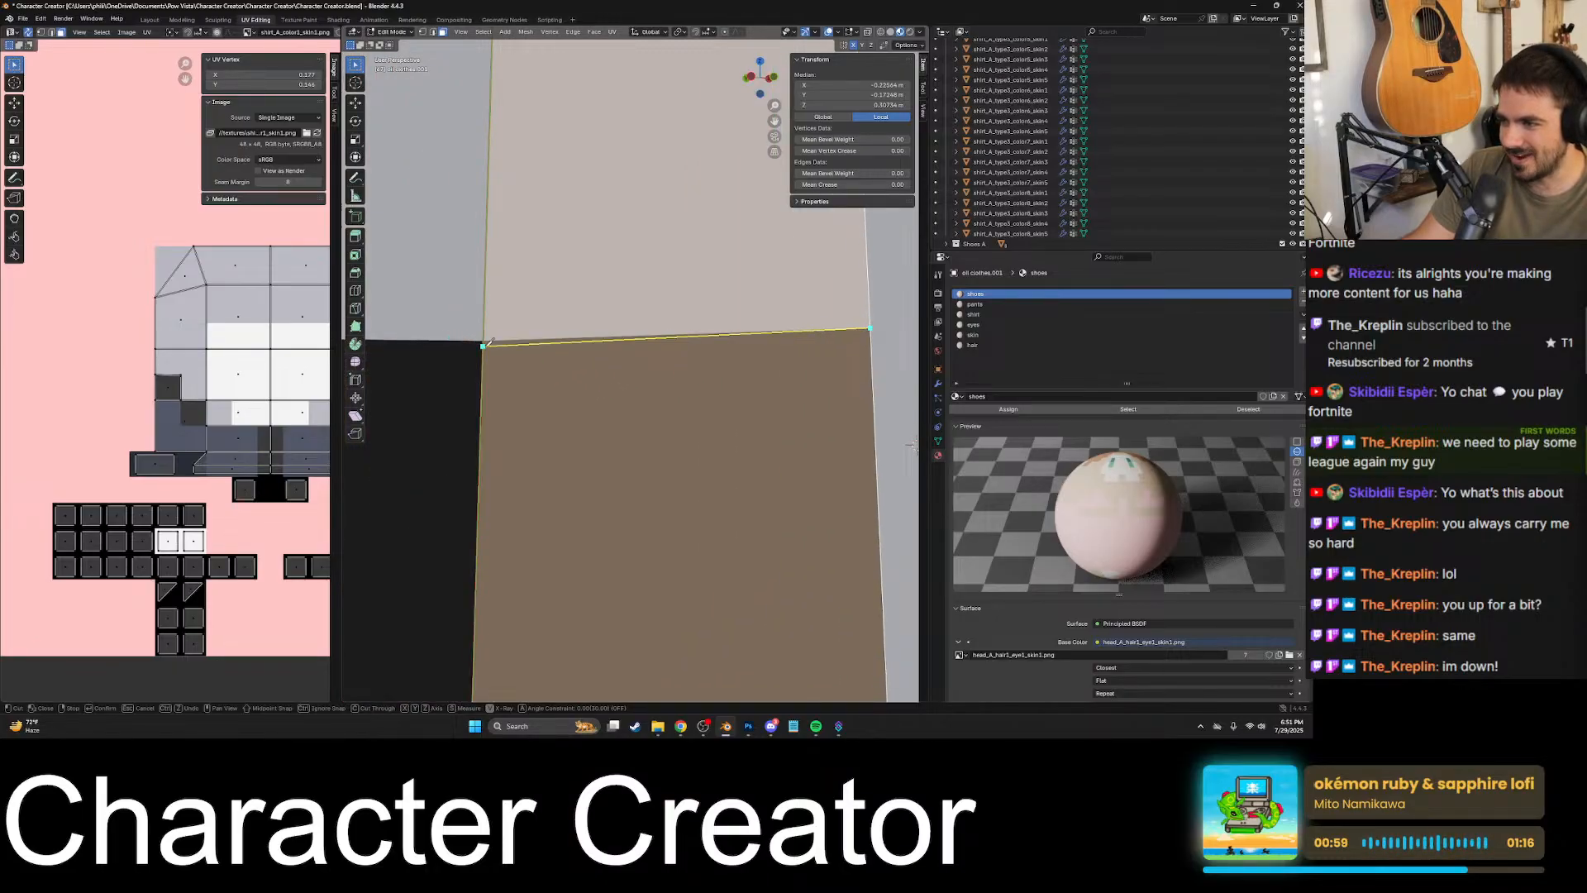
# - Extend the cut along the shirt's bottom border across the neighbouring face to the underarm corner and apply it
pyautogui.scroll(-5, 504, 347)
pyautogui.scroll(6, 527, 354)
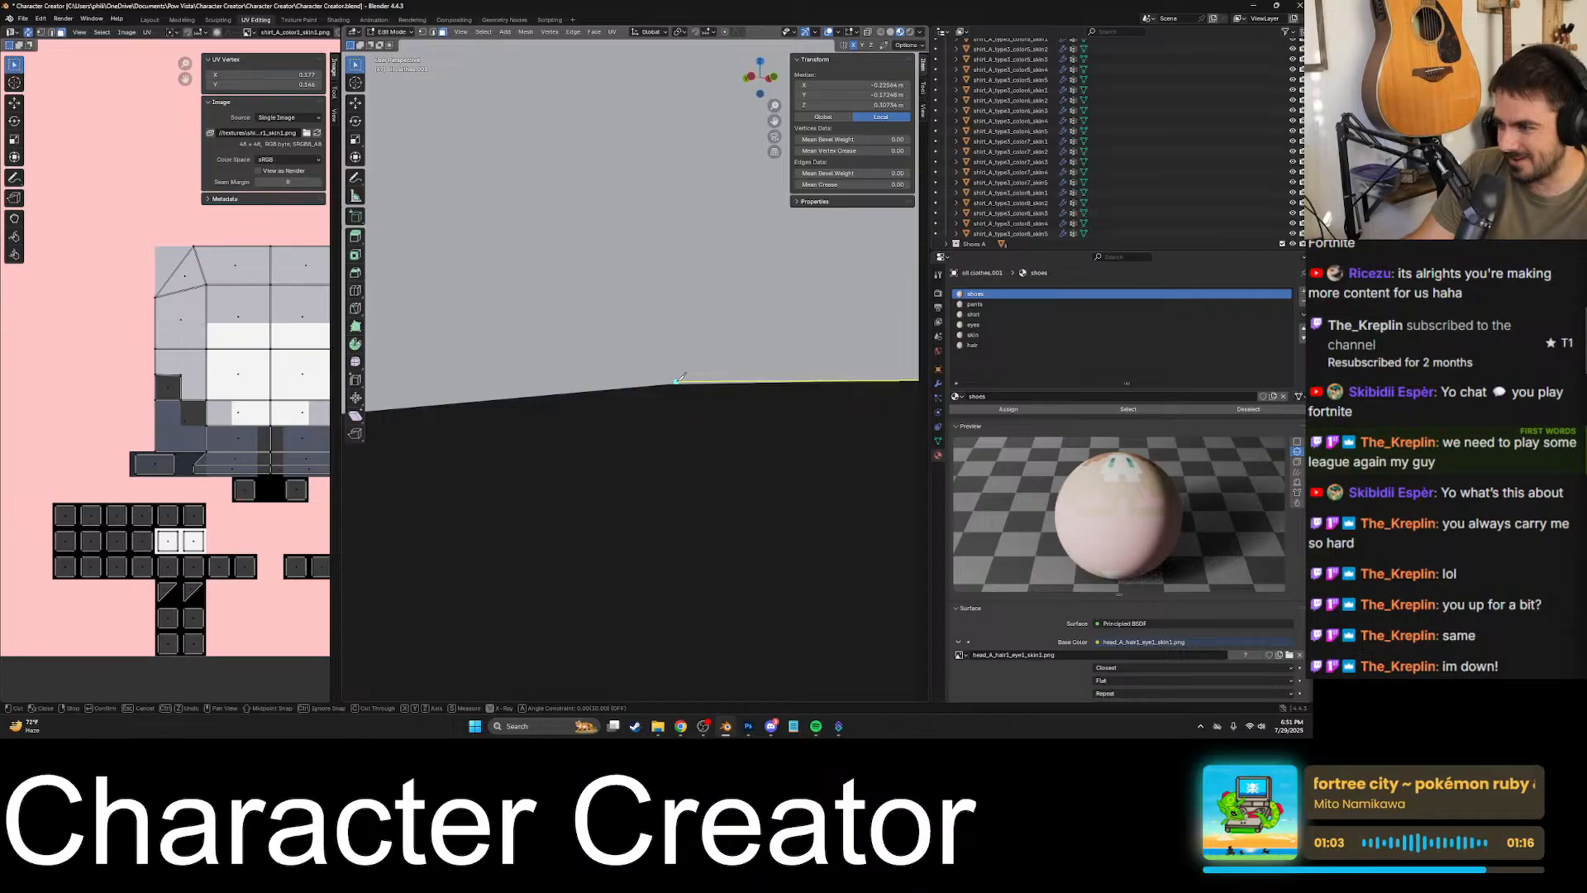
pyautogui.click(668, 382)
pyautogui.scroll(-2, 667, 384)
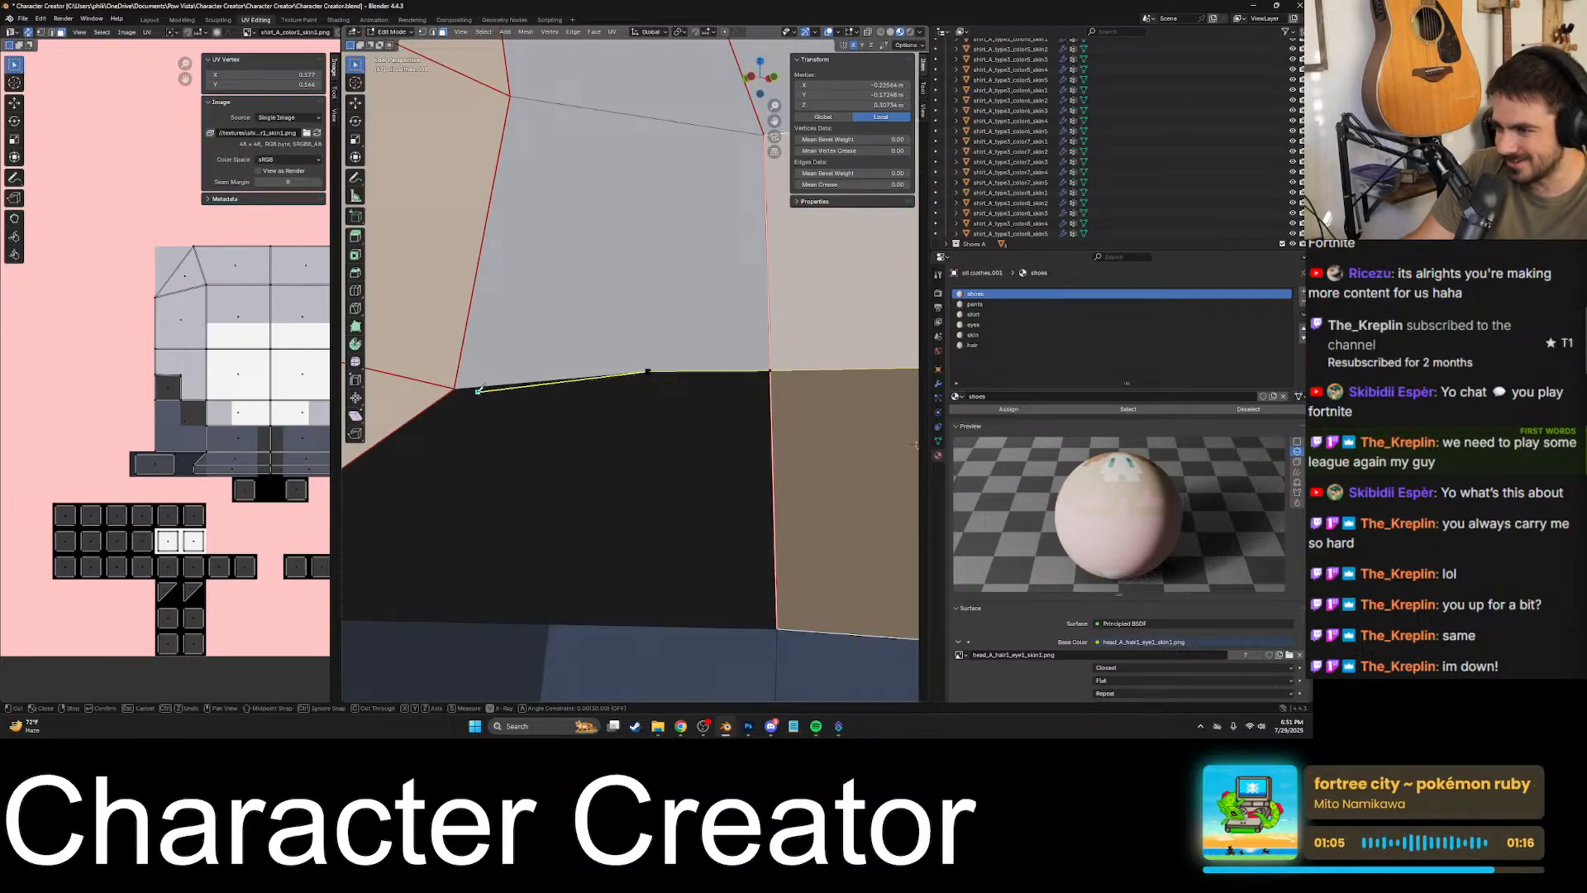
pyautogui.press('Return')
pyautogui.scroll(-8, 578, 362)
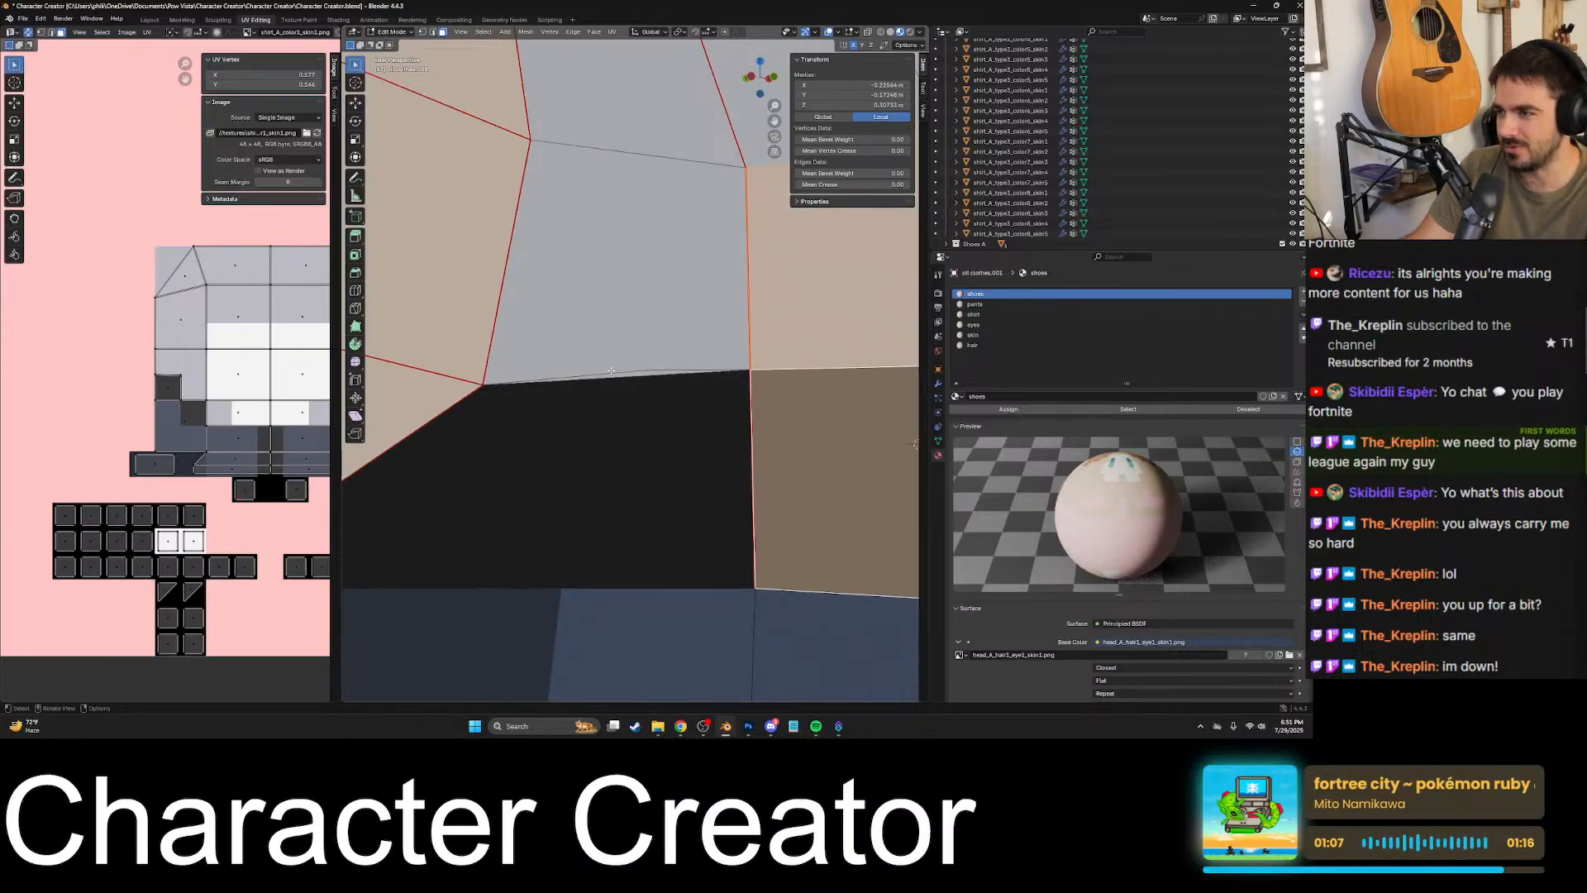
# - Examine the faces around the torso's side and the mirrored lower front to check their splits against the colour borders
pyautogui.moveTo(760, 382); pyautogui.dragTo(647, 403, button='middle')
pyautogui.click(702, 387)
pyautogui.click(645, 384)
pyautogui.keyDown('shift'); pyautogui.click(694, 387); pyautogui.keyUp('shift')
pyautogui.click(610, 394)
pyautogui.click(663, 398)
pyautogui.click(649, 402)
pyautogui.click(692, 405)
pyautogui.click(728, 412)
pyautogui.click(597, 444)
pyautogui.click(514, 455)
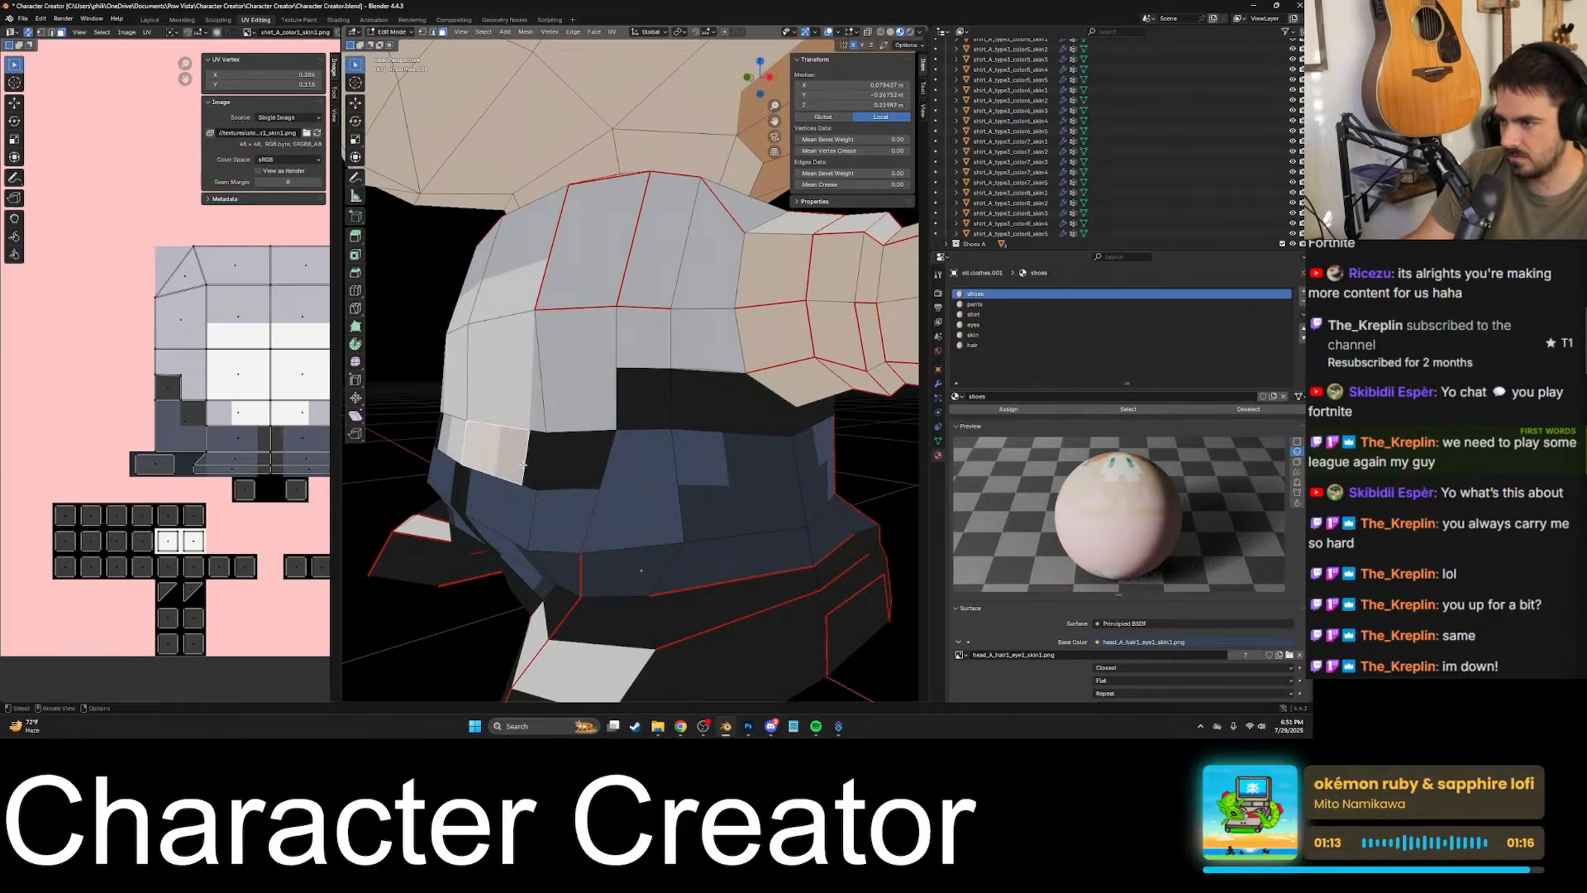
# - Examine the lower faces from the torso's front round to its back for colour borders that still need cutting
pyautogui.moveTo(515, 456); pyautogui.dragTo(620, 452, button='middle')
pyautogui.click(663, 450)
pyautogui.scroll(-1, 593, 463)
pyautogui.click(468, 468)
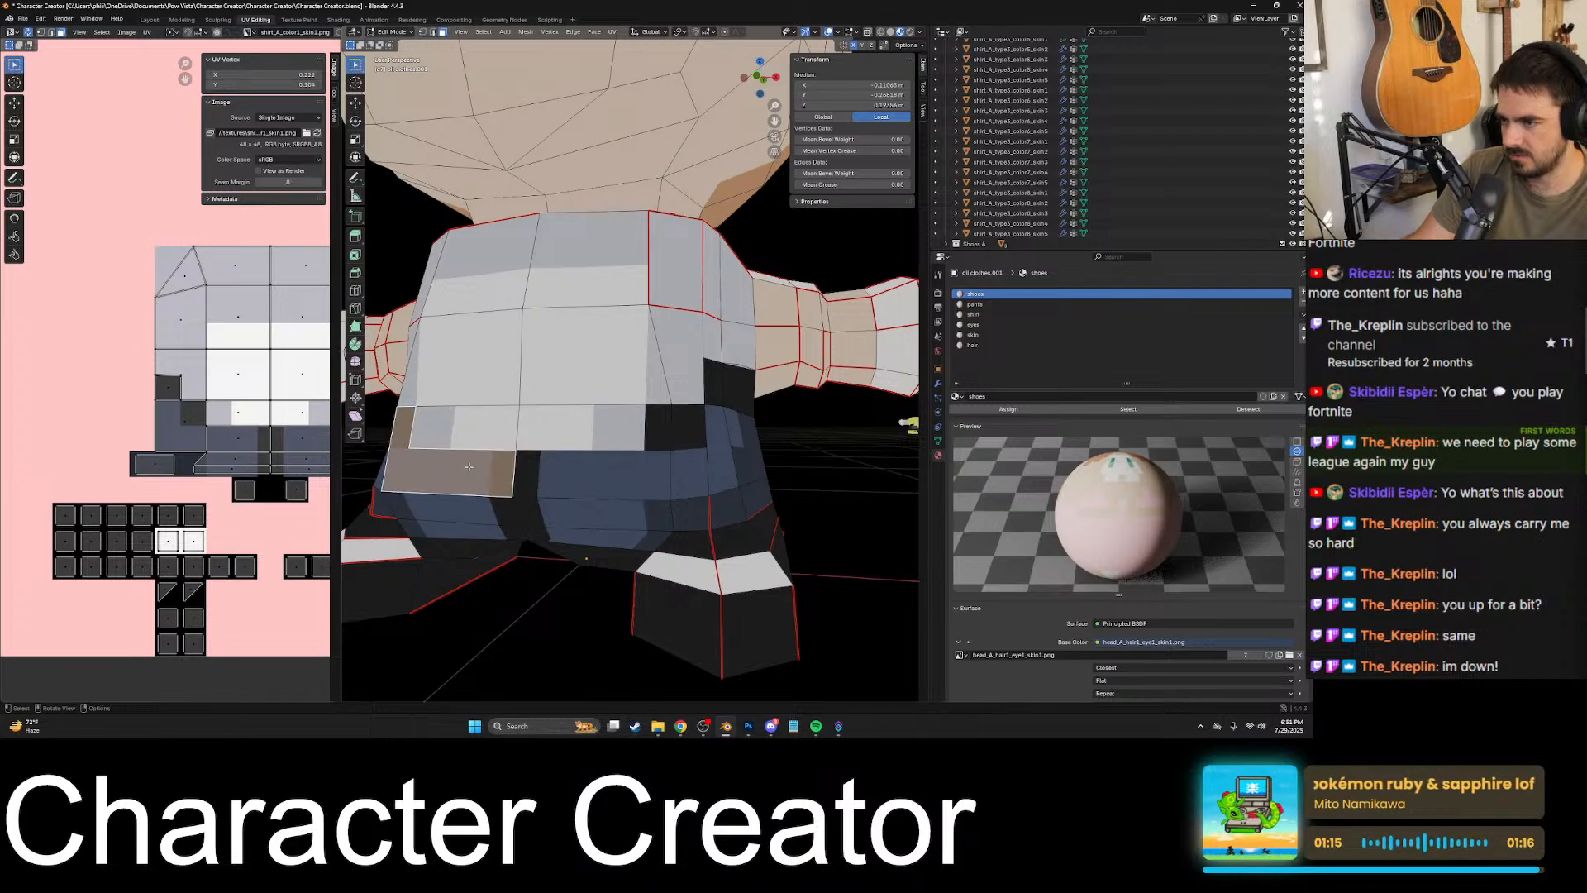
pyautogui.scroll(-2, 529, 450)
pyautogui.moveTo(732, 404); pyautogui.dragTo(645, 382, button='middle')
pyautogui.click(688, 394)
pyautogui.click(666, 397)
pyautogui.click(691, 424)
pyautogui.click(589, 442)
pyautogui.click(683, 435)
pyautogui.click(648, 440)
pyautogui.click(666, 390)
# - Knife-cut the rear torso face around the black patch, from the bottom edge up its side and across to the side edge
pyautogui.scroll(2, 682, 393)
pyautogui.scroll(4, 610, 386)
pyautogui.scroll(2, 712, 408)
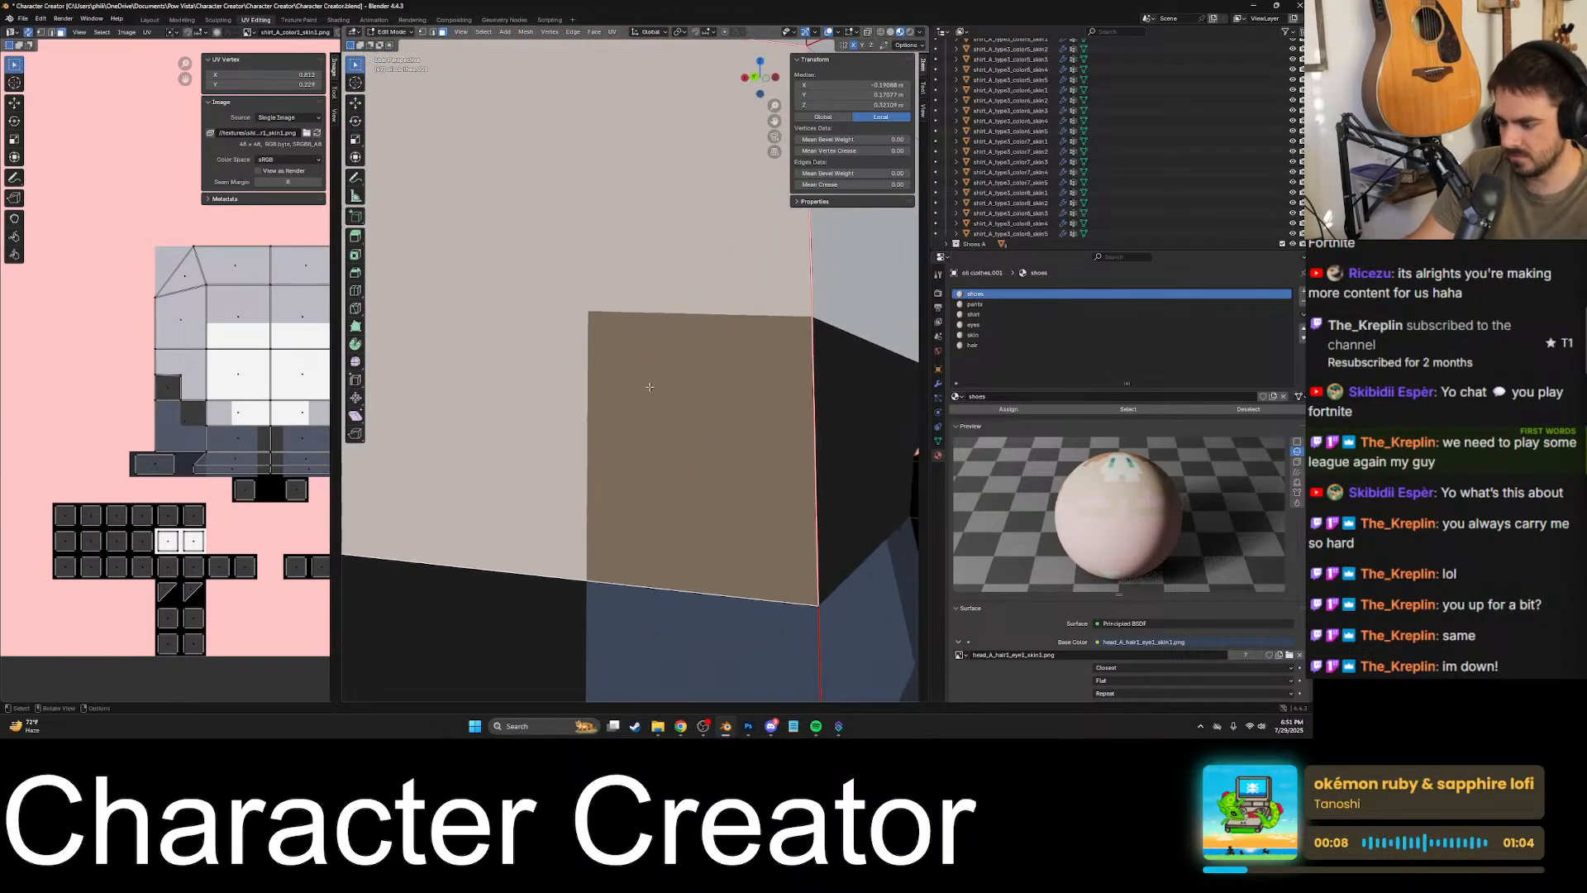
pyautogui.press('k')
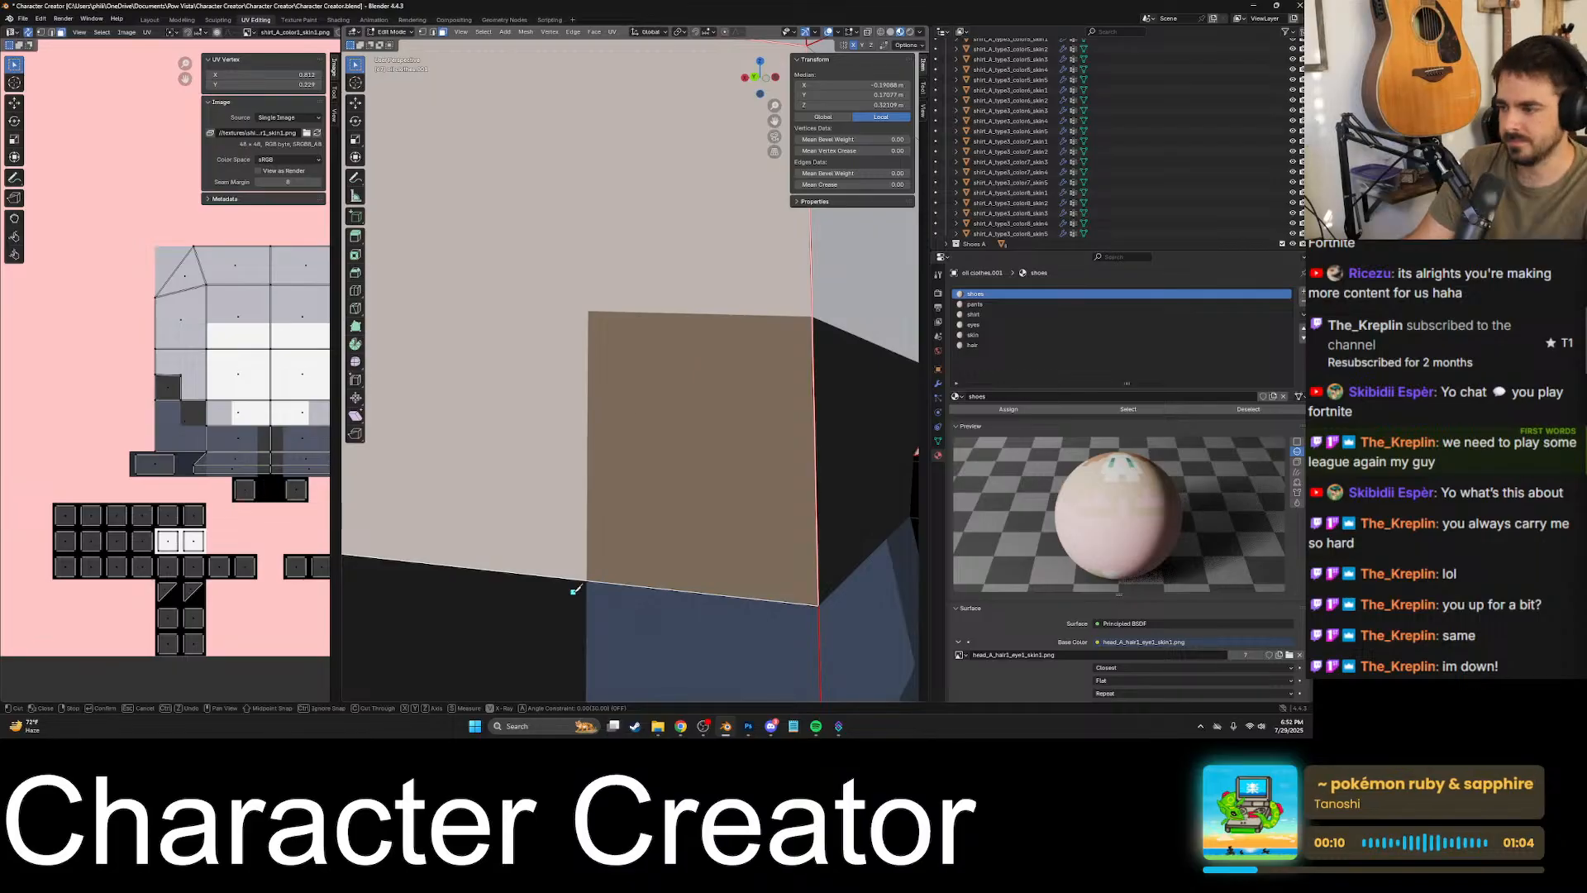
pyautogui.click(587, 579)
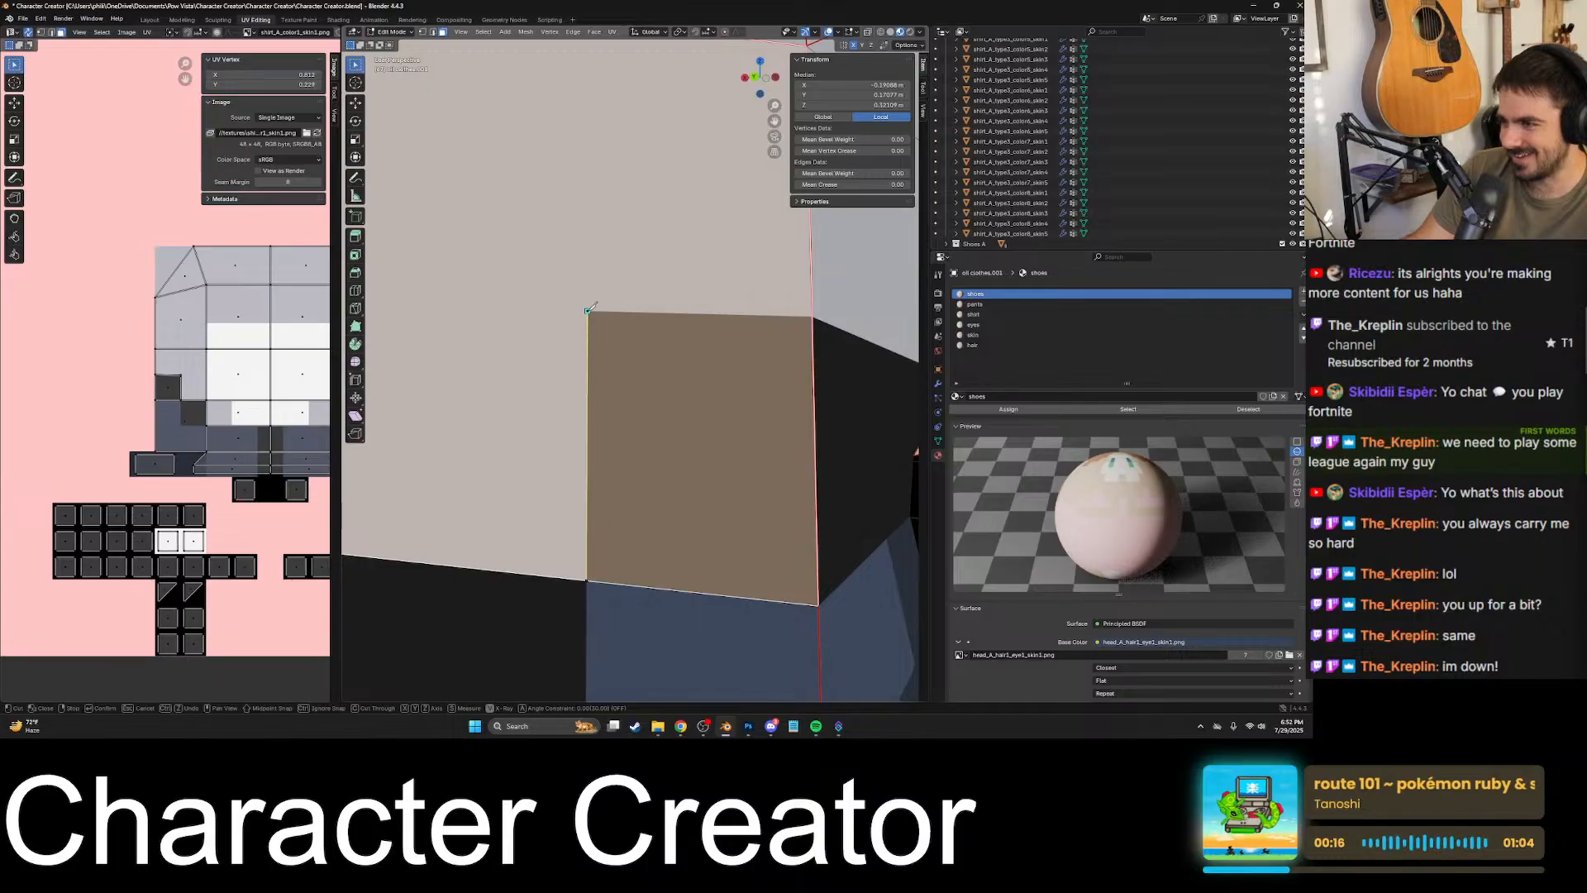
pyautogui.click(813, 316)
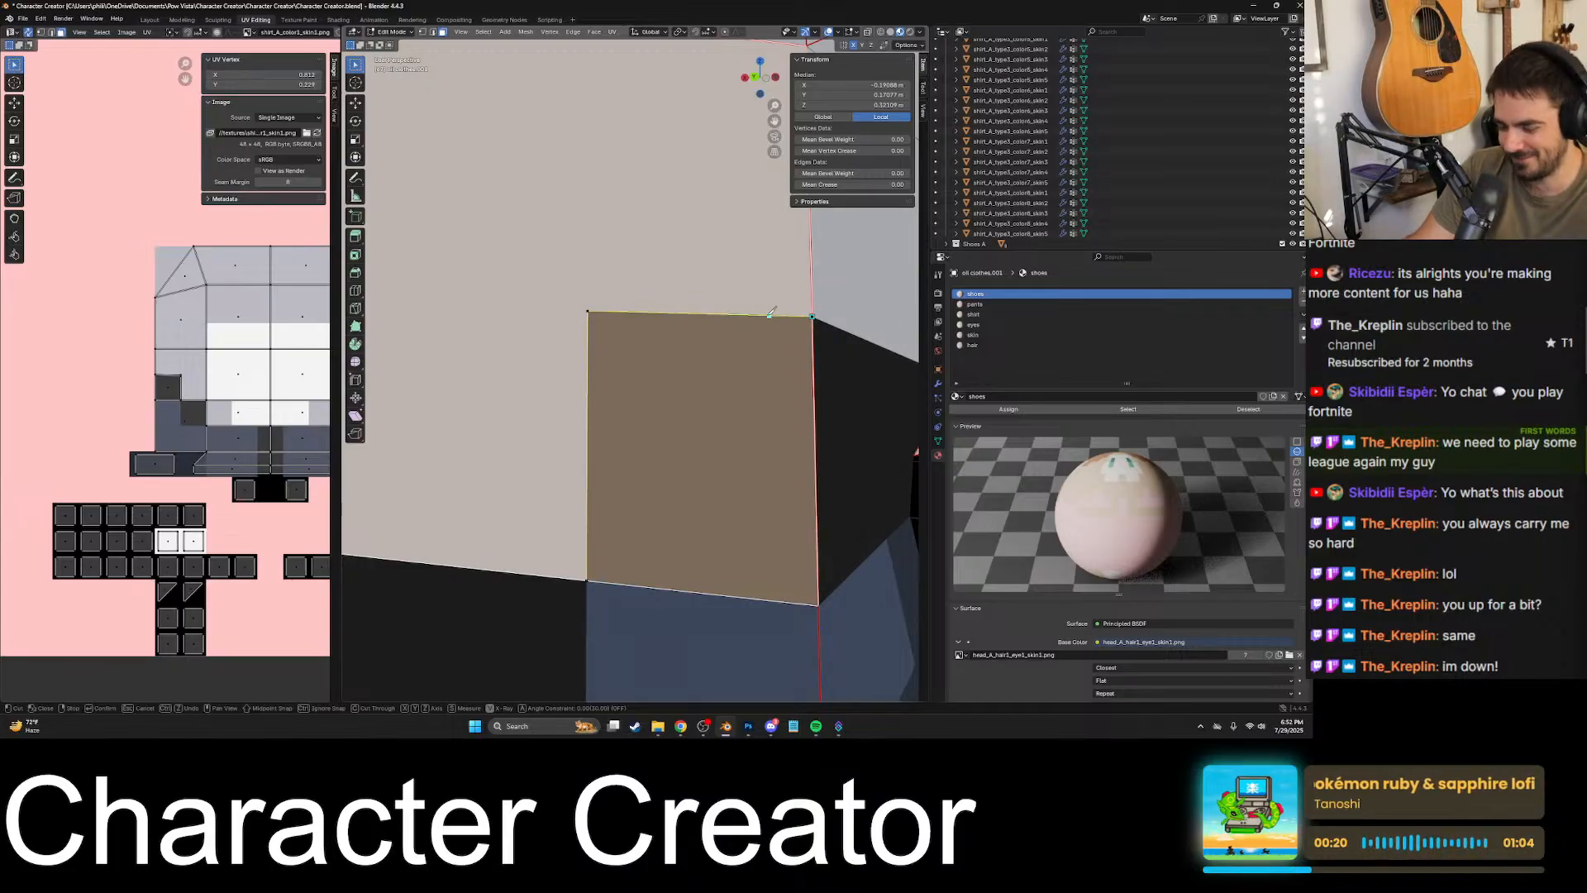
pyautogui.press('Return')
# - Knife-cut the adjacent underarm face along the shirt's bottom border to the armpit corner and apply it
pyautogui.moveTo(754, 333); pyautogui.dragTo(661, 425, button='middle')
pyautogui.press('k')
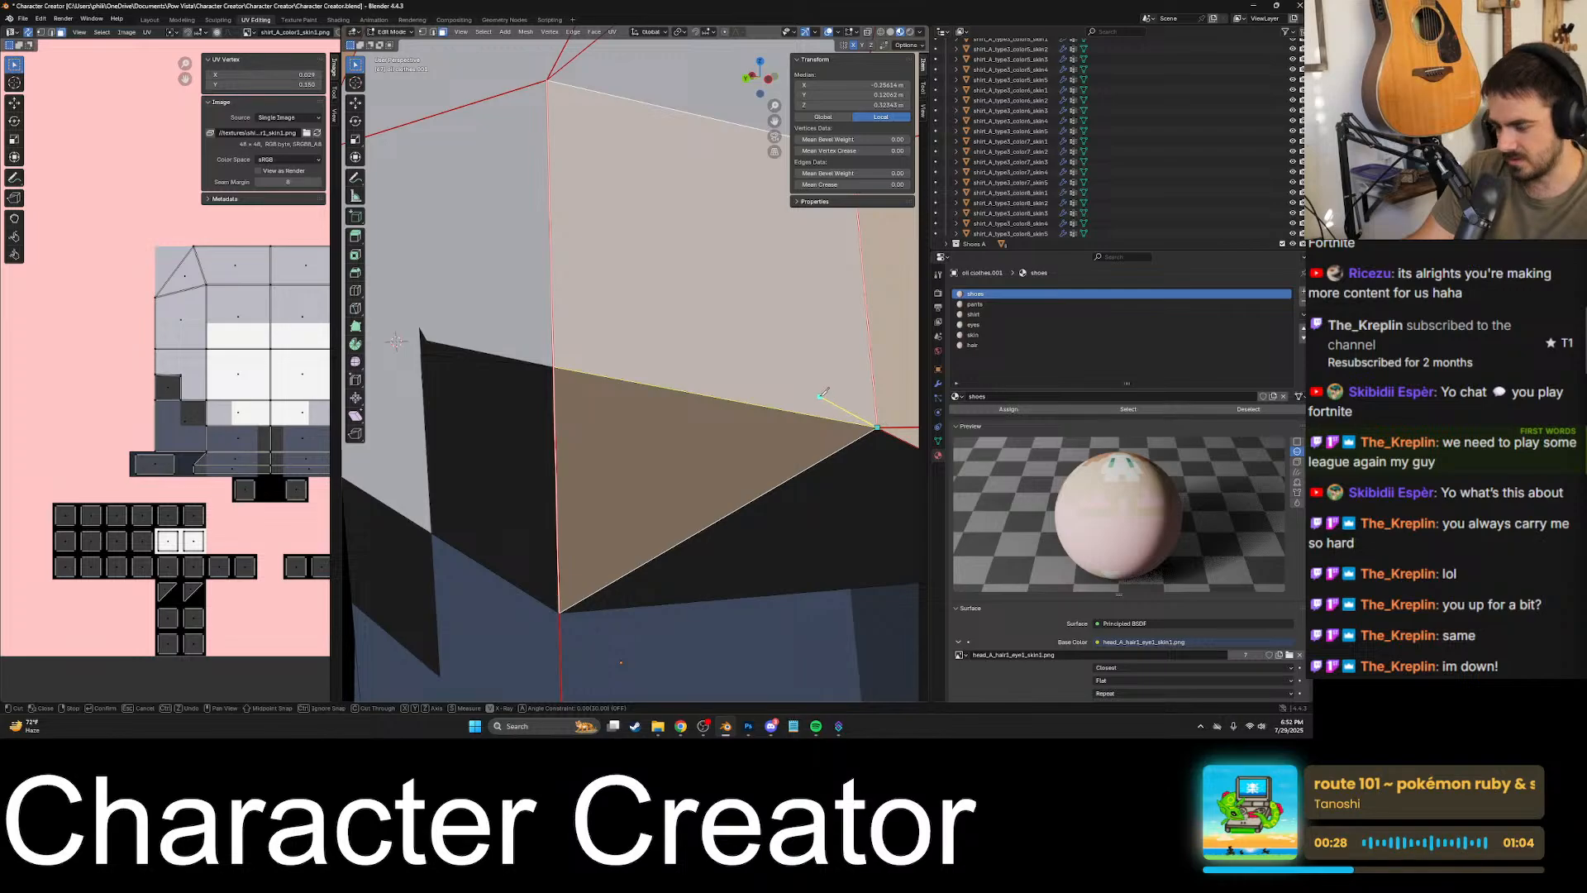
pyautogui.press('Return')
# - Select the faces below the arm and around to the lower front torso to check their splits against the colour borders
pyautogui.scroll(-7, 728, 380)
pyautogui.click(652, 345)
pyautogui.click(642, 387)
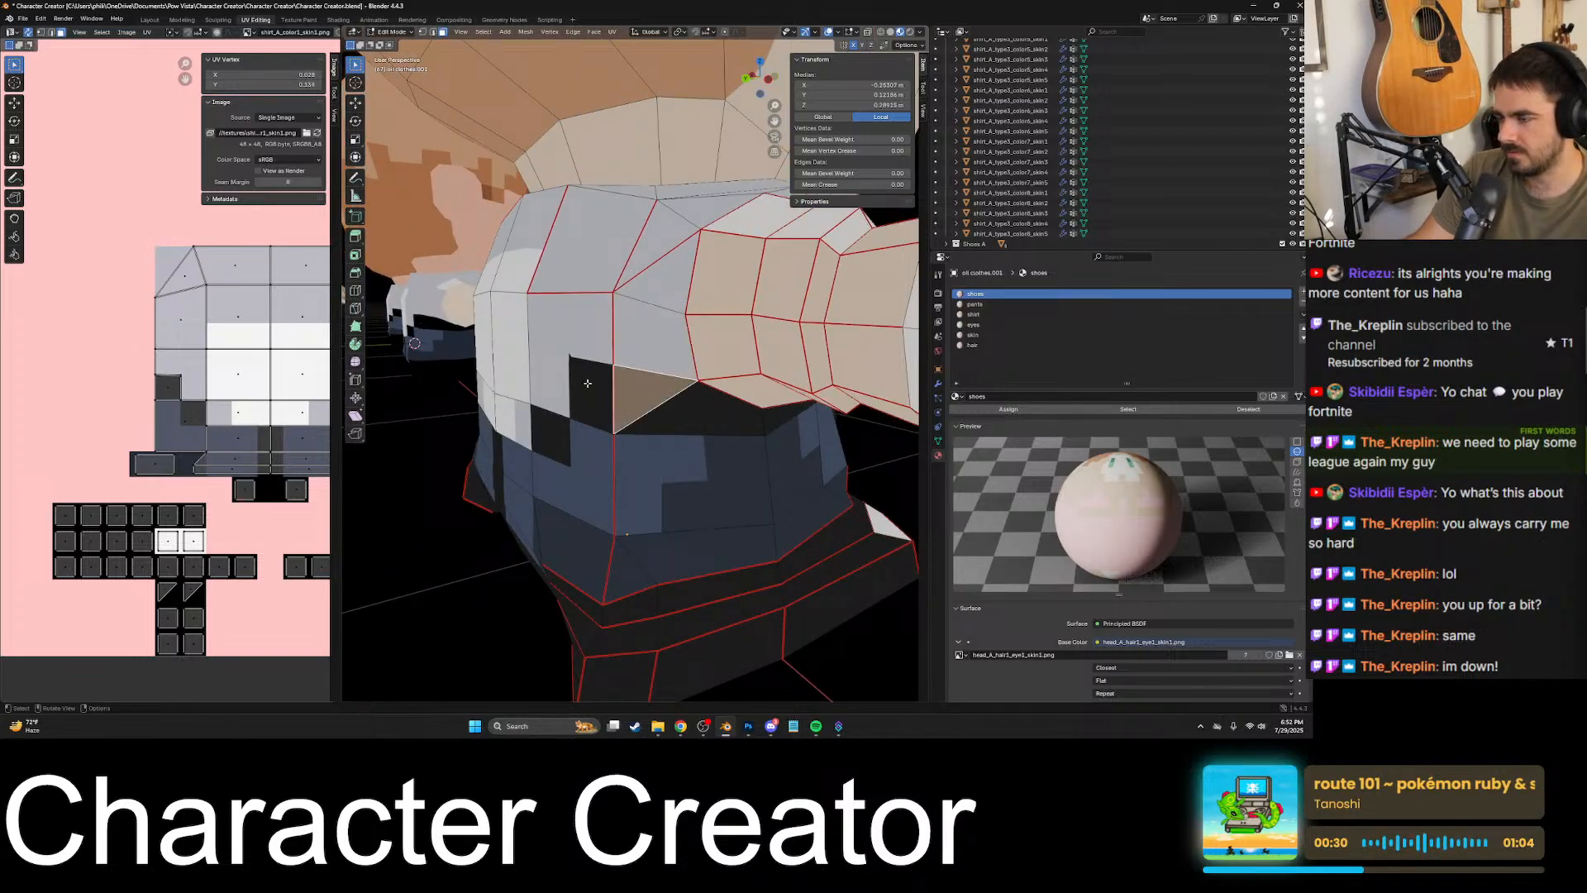
pyautogui.click(588, 383)
pyautogui.click(643, 395)
pyautogui.click(687, 412)
pyautogui.moveTo(773, 411); pyautogui.dragTo(566, 405, button='middle')
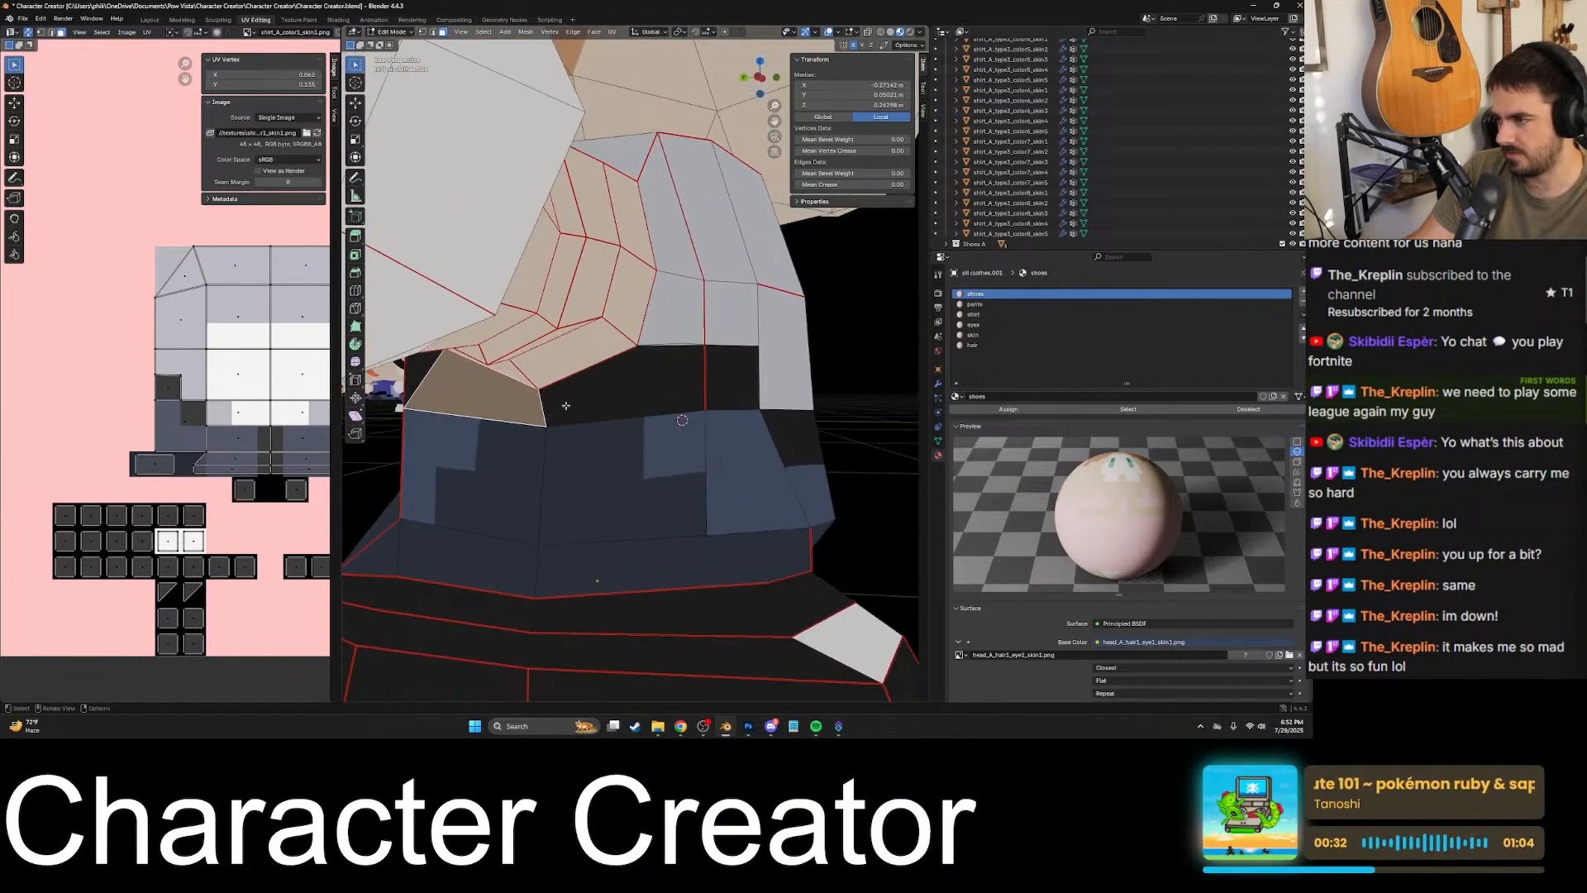
pyautogui.moveTo(668, 405); pyautogui.dragTo(728, 422, button='middle')
pyautogui.click(607, 394)
pyautogui.click(651, 374)
pyautogui.click(701, 382)
pyautogui.click(747, 439)
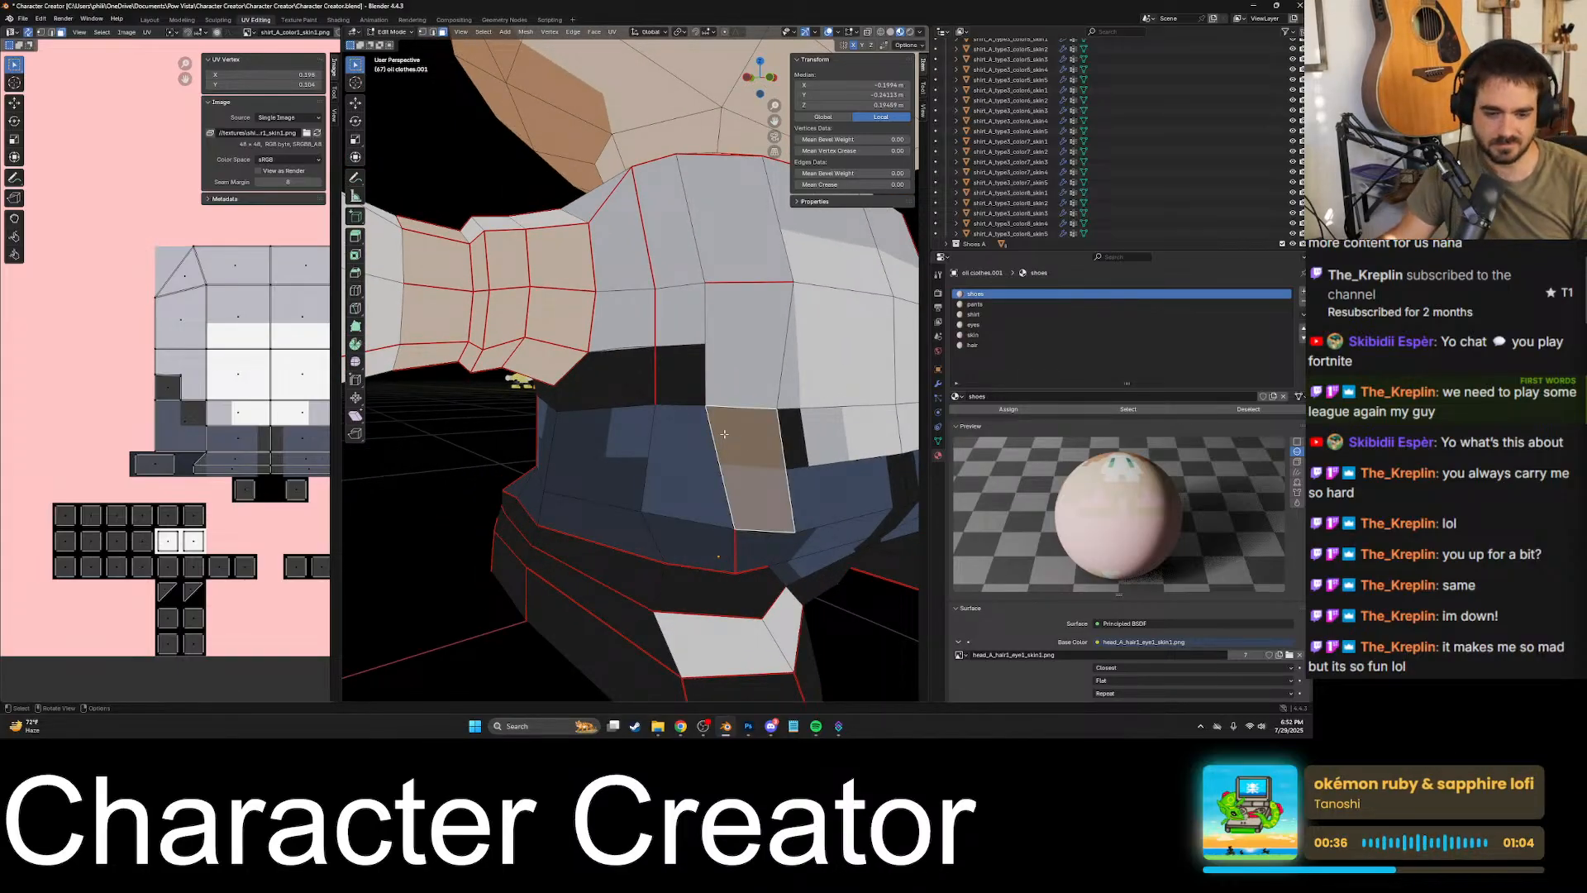
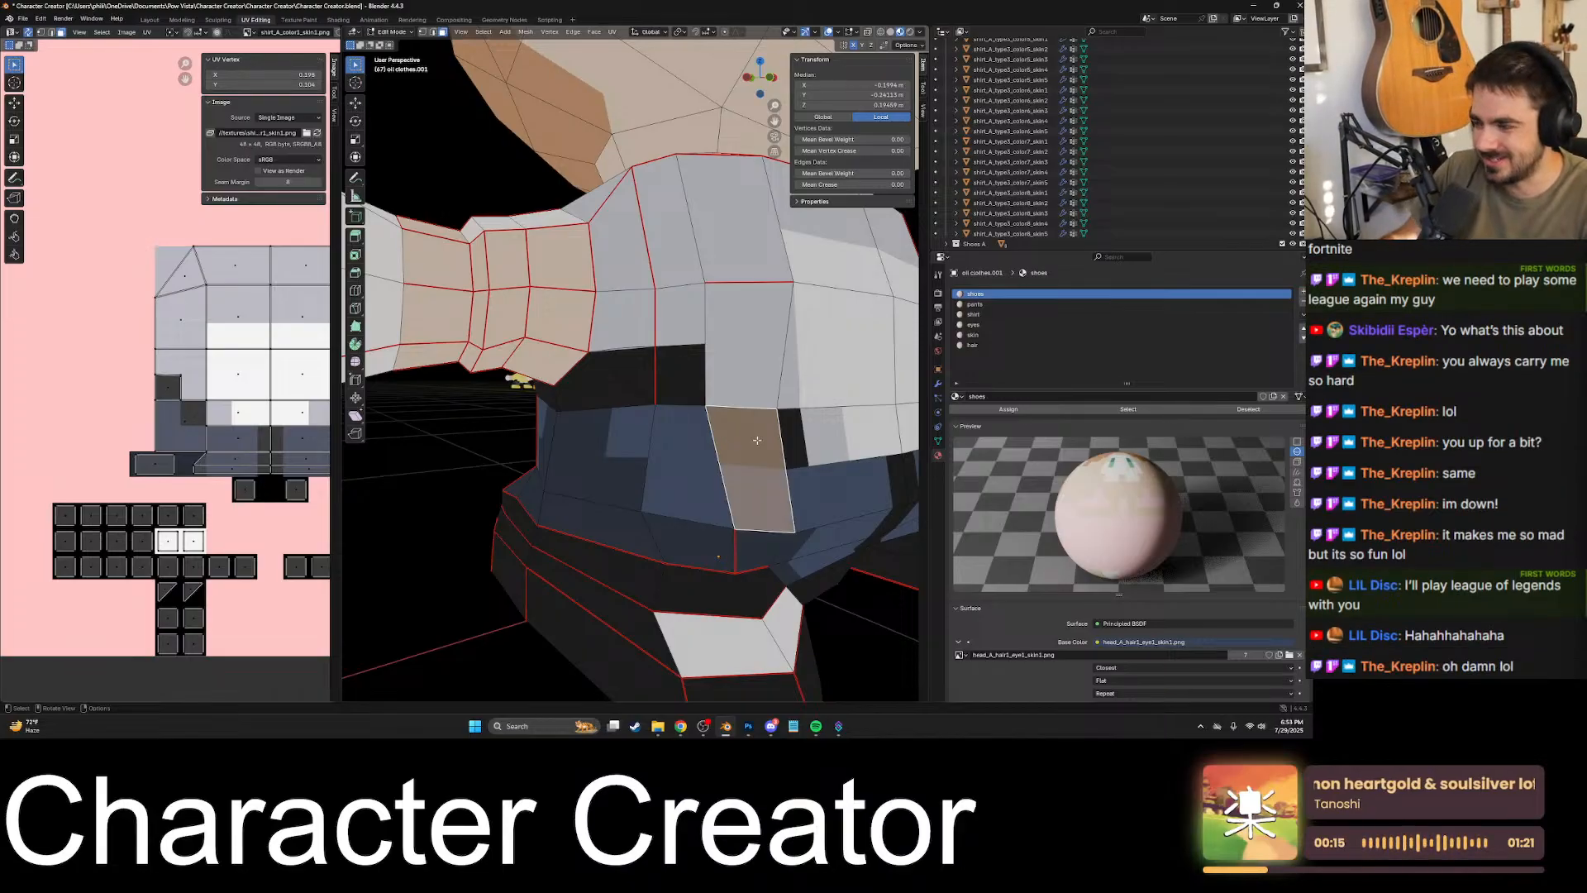
# - Check the lower torso faces from the right side round to the rear left for cuts matching the colour borders
pyautogui.moveTo(757, 441); pyautogui.dragTo(722, 433, button='middle')
pyautogui.click(814, 472)
pyautogui.moveTo(814, 472); pyautogui.dragTo(624, 376, button='middle')
pyautogui.click(765, 479)
pyautogui.click(775, 353)
pyautogui.click(505, 403)
pyautogui.click(533, 482)
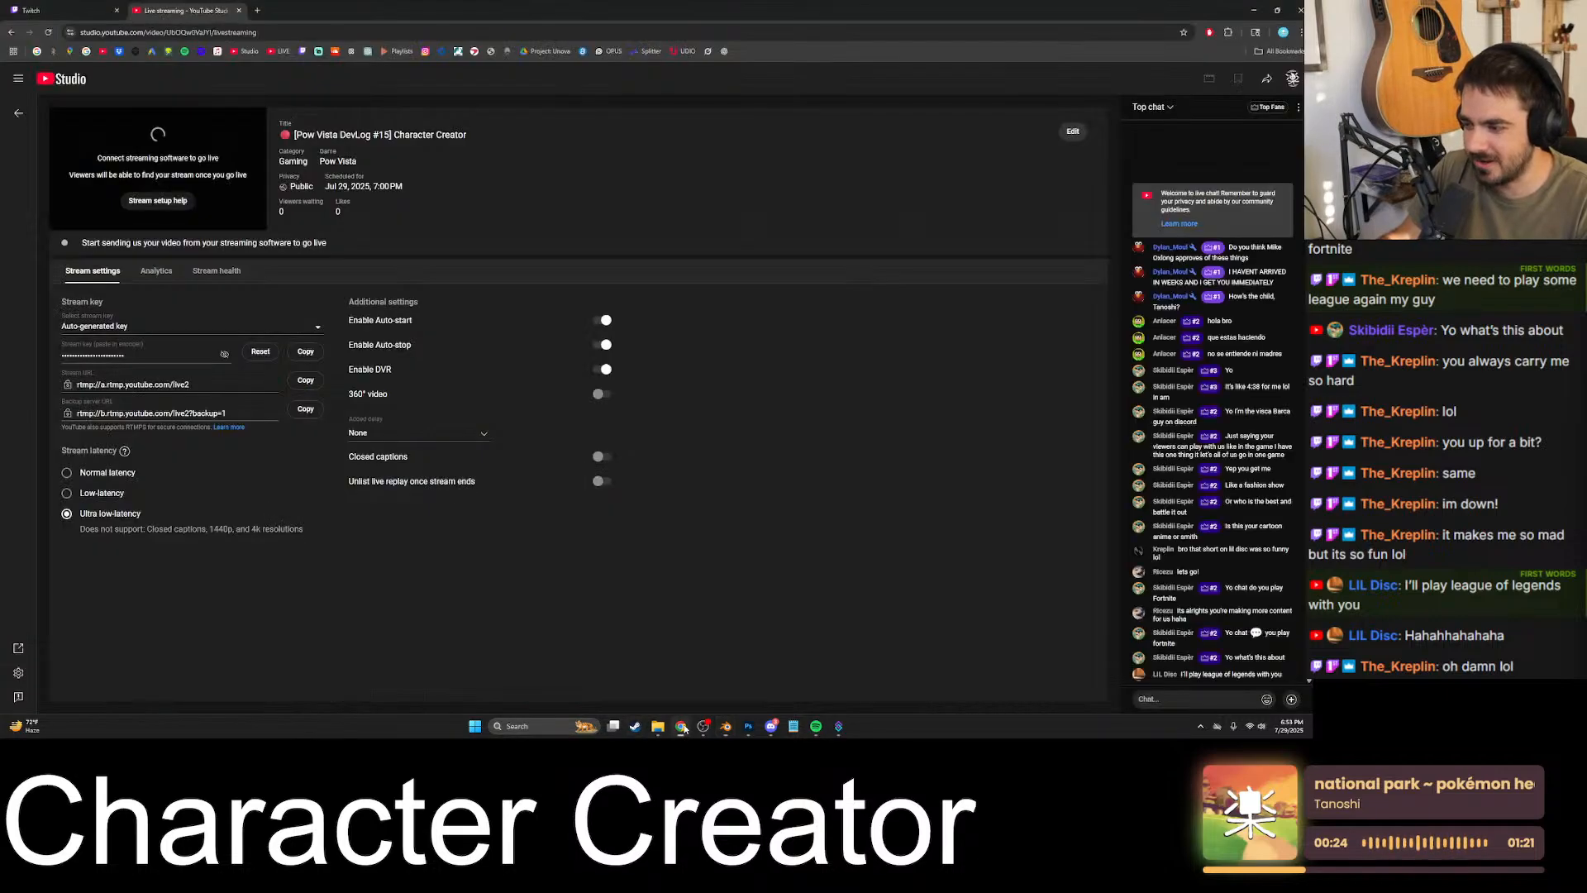
# - Switch to Chrome, copy the link of the video "LIL Disc Lore Goes Hard" from YouTube Studio's content list, and return to Blender
pyautogui.click(680, 725)
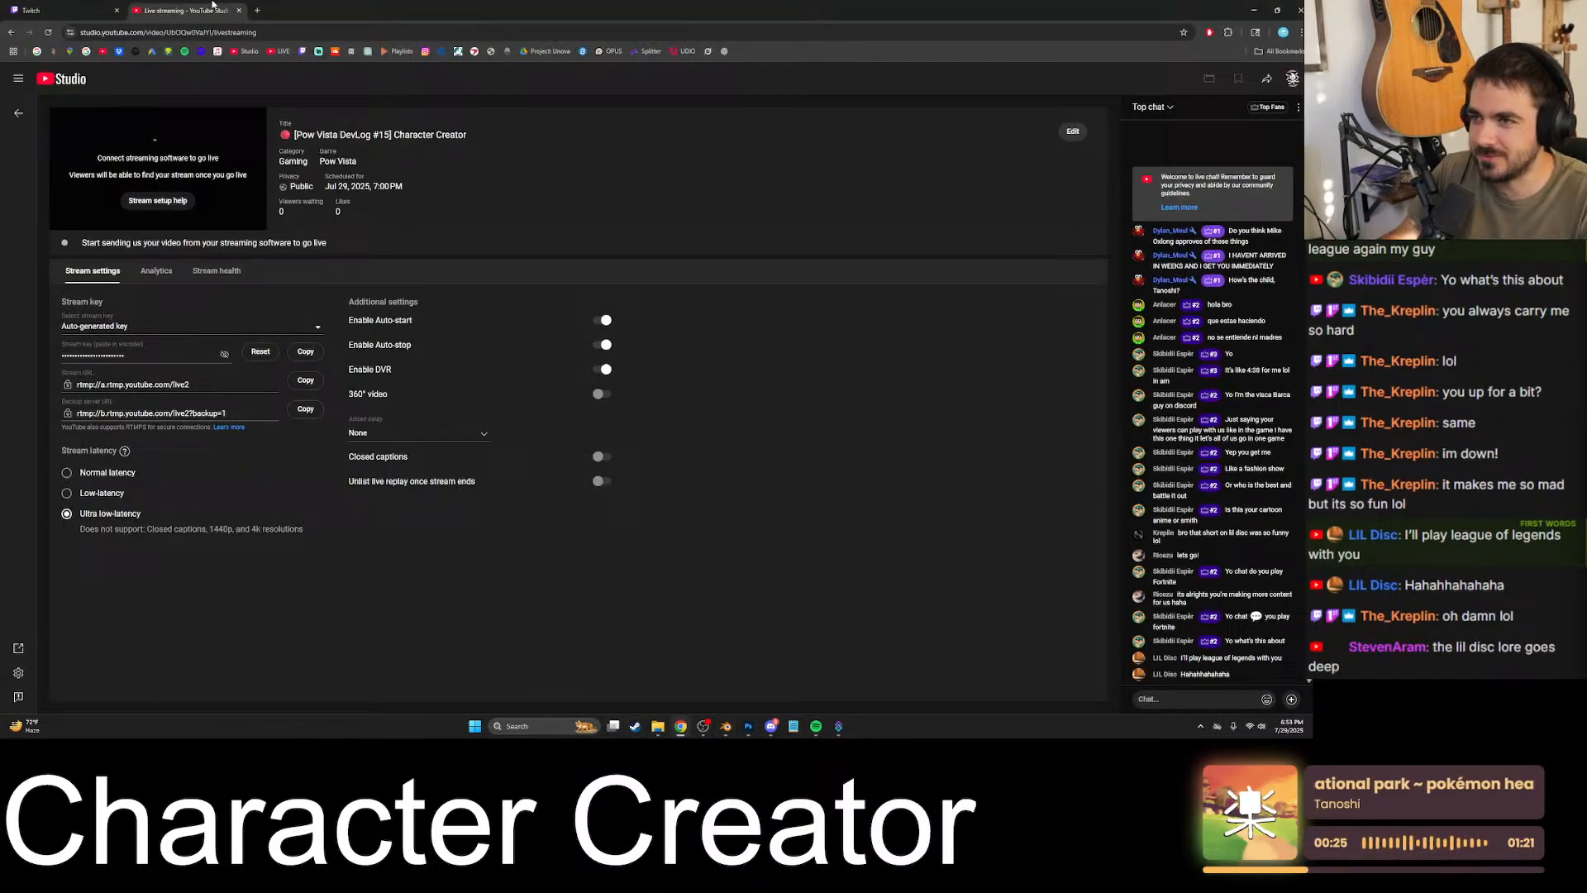
pyautogui.click(257, 10)
pyautogui.click(246, 51)
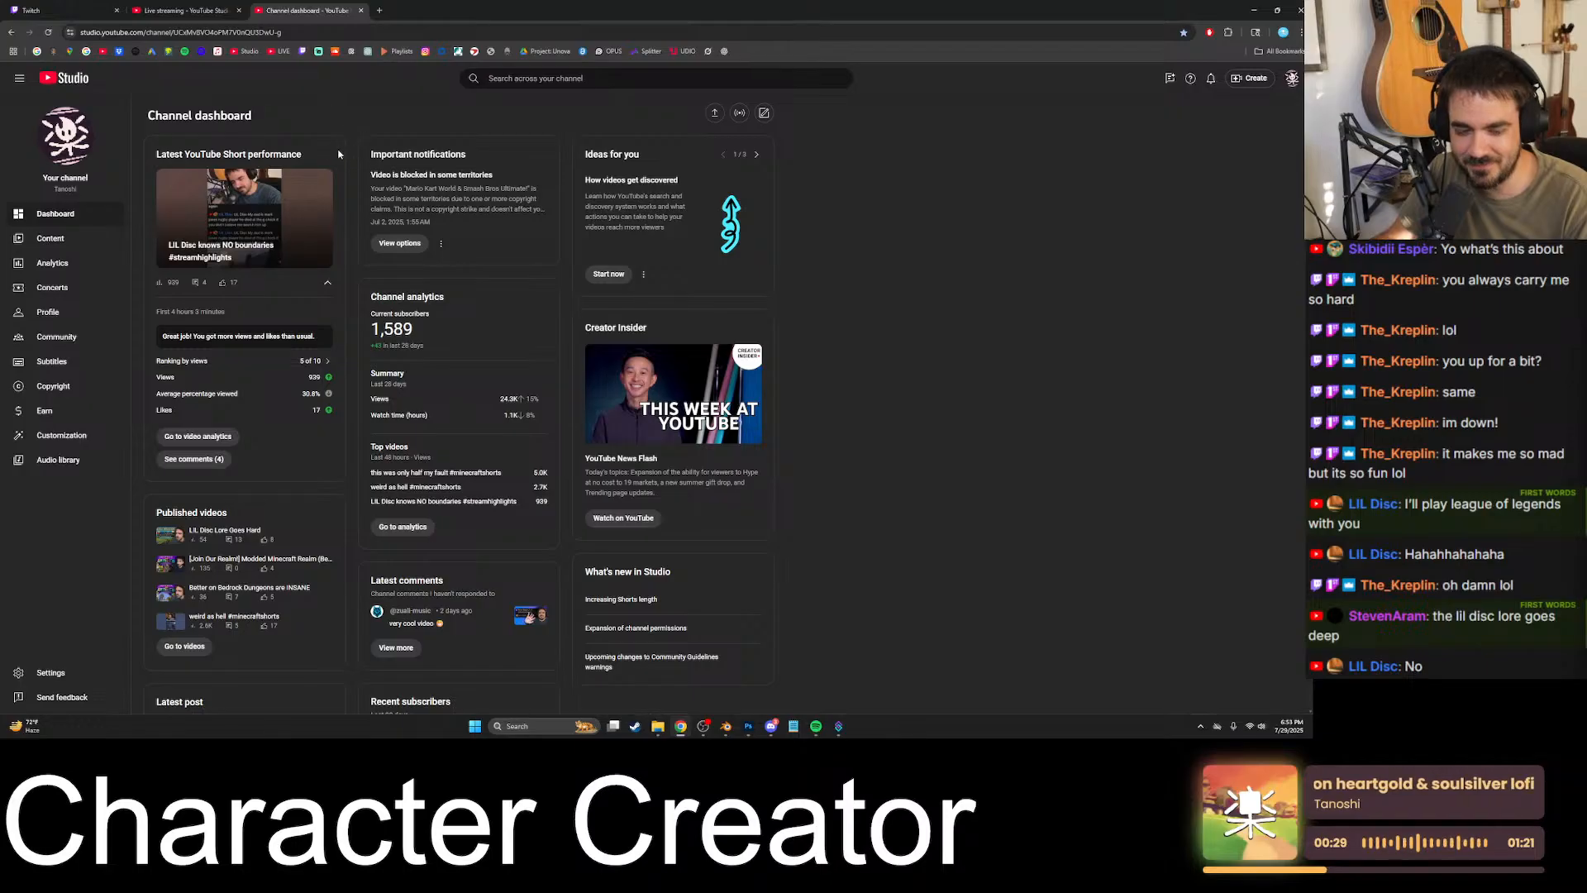
pyautogui.click(67, 241)
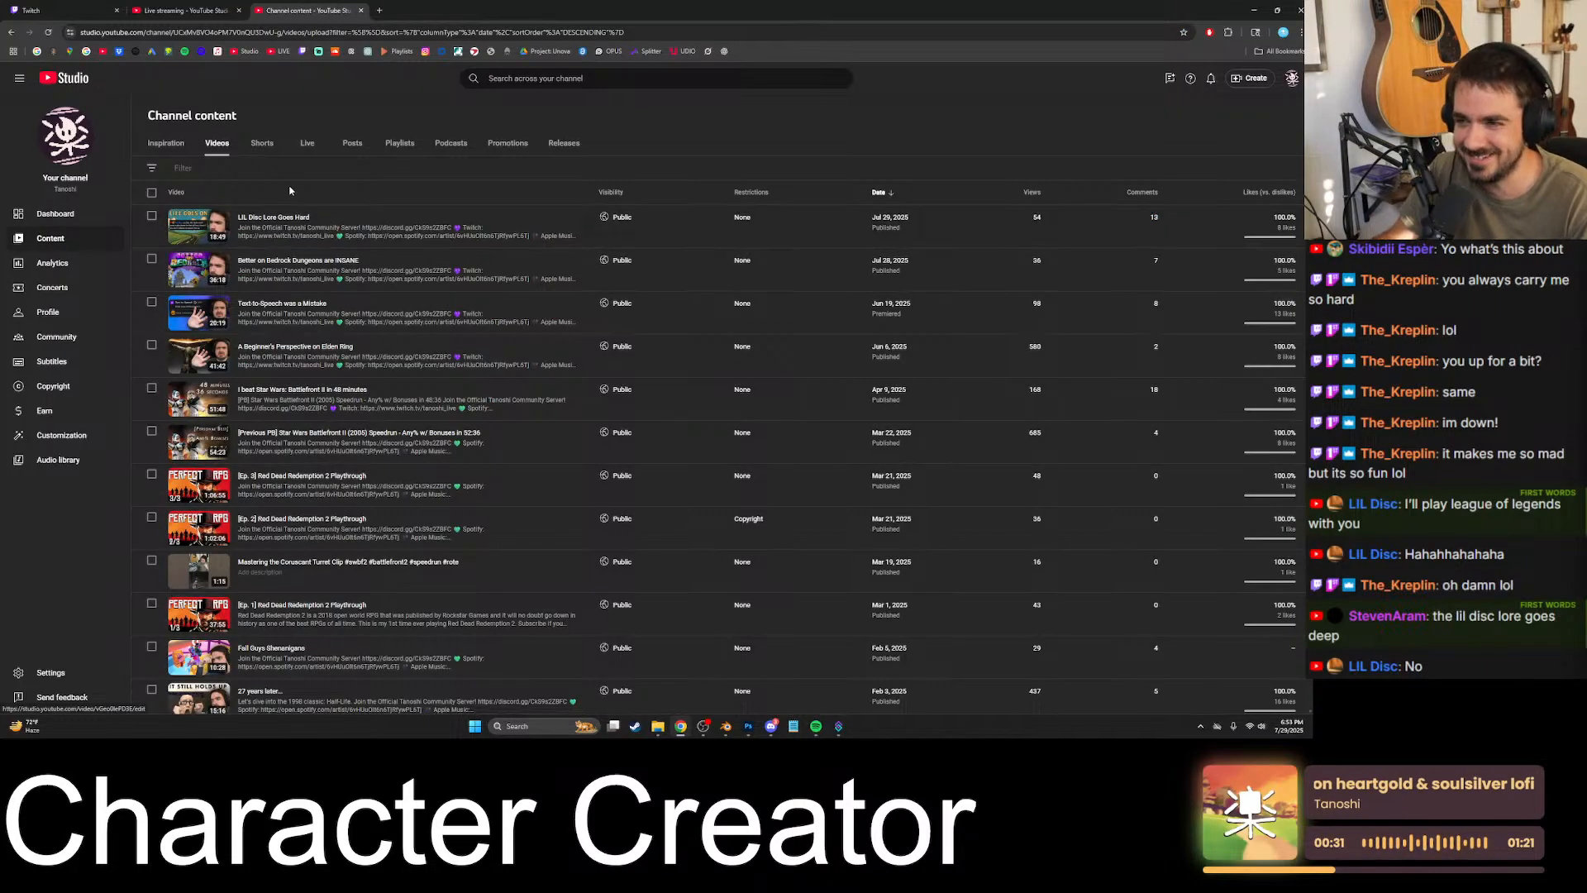
pyautogui.click(277, 216)
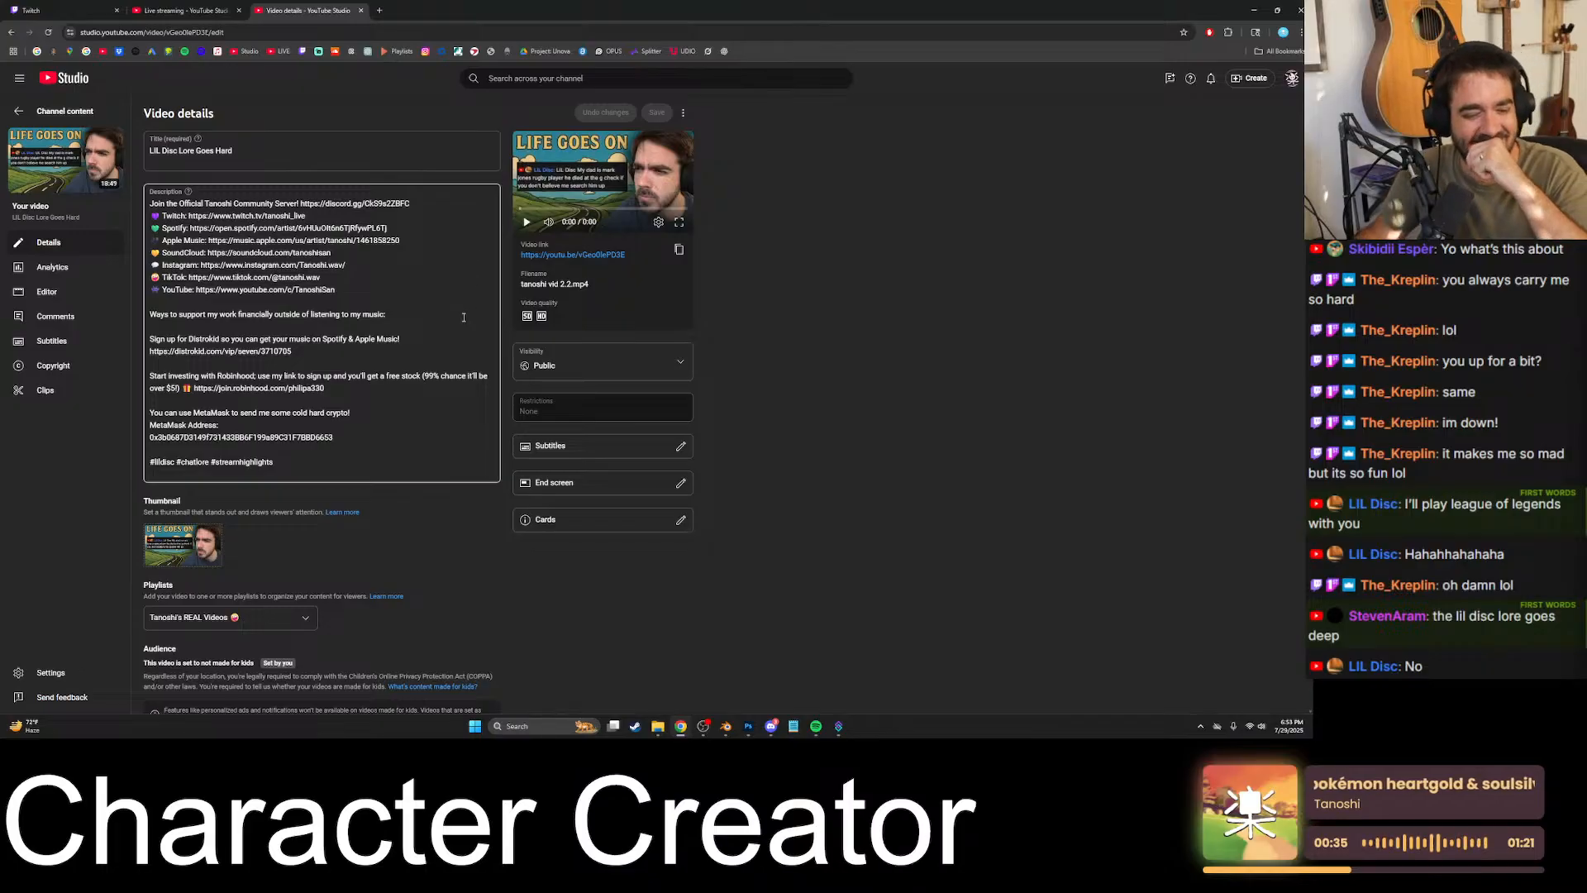
pyautogui.click(679, 249)
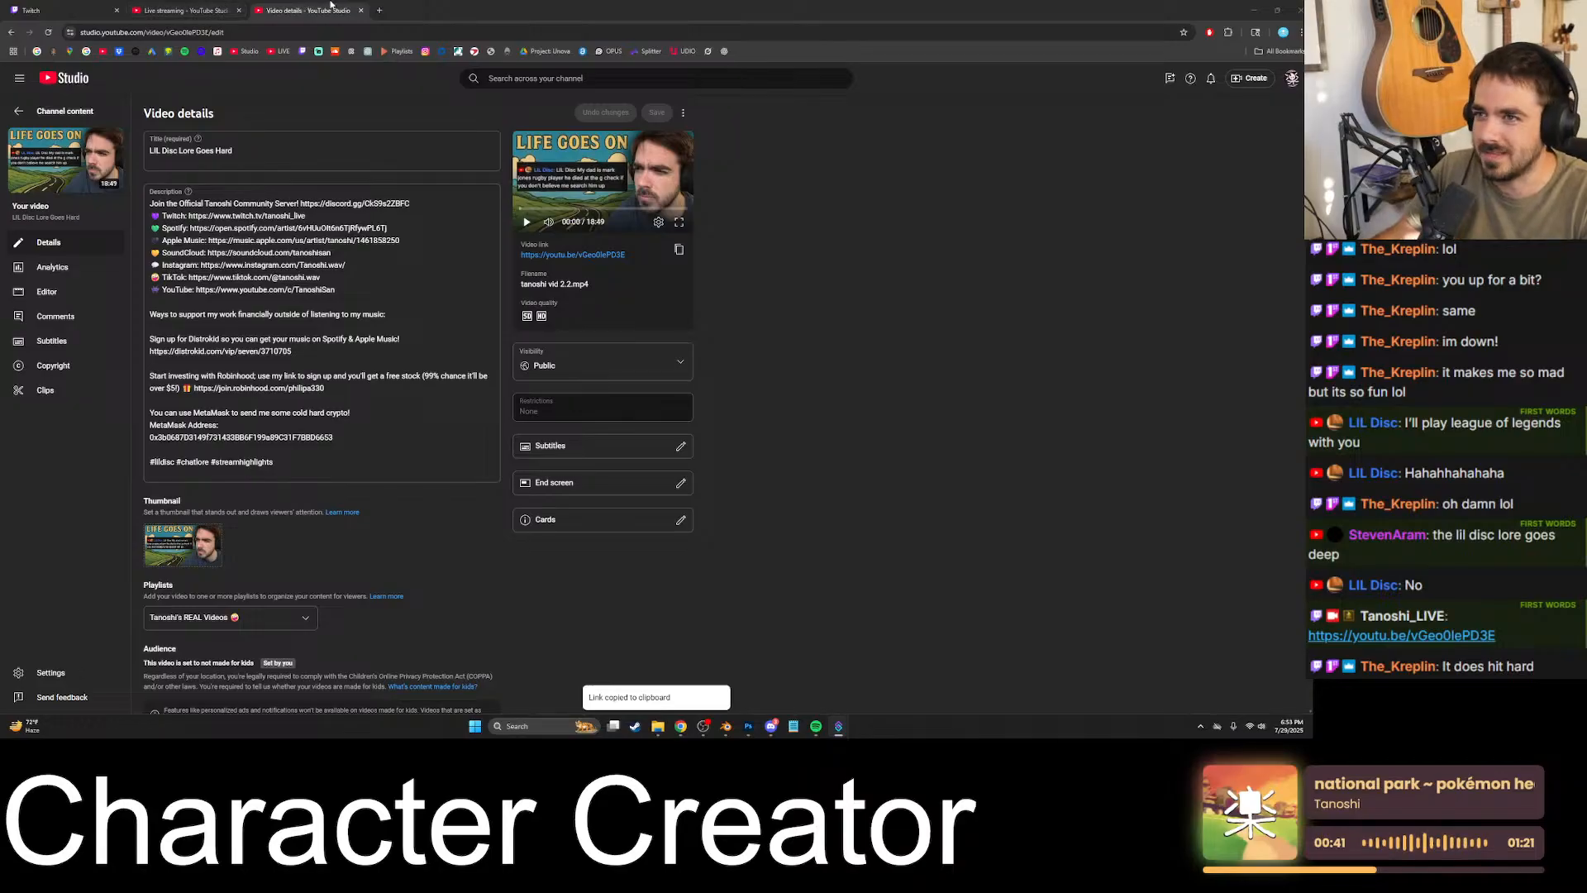
pyautogui.hotkey('ctrl', 'w')
pyautogui.click(1255, 10)
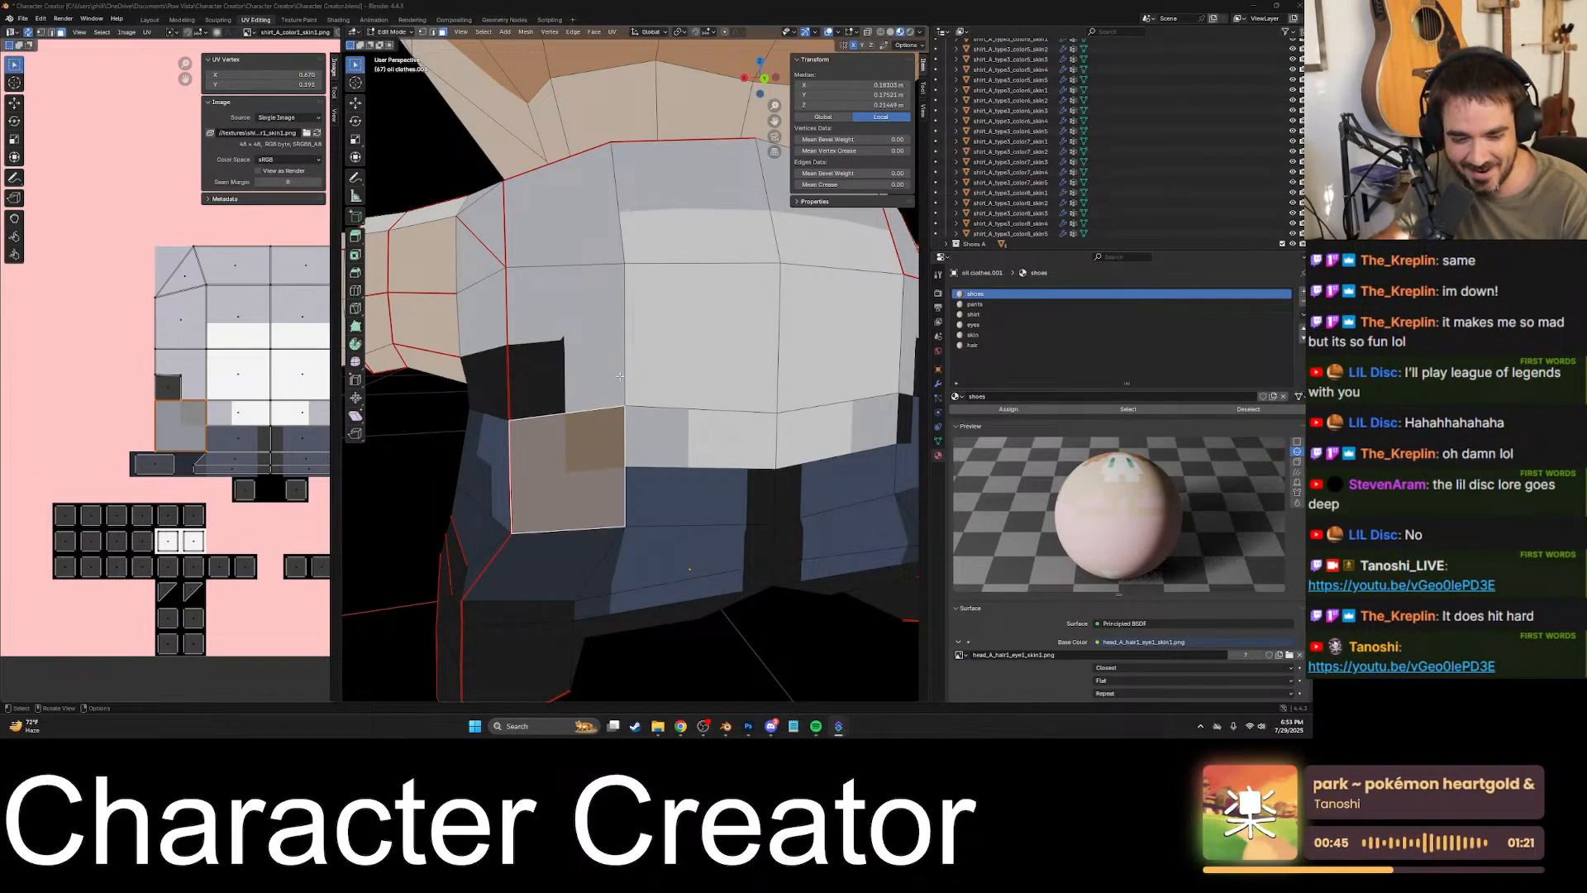
# - Check the split faces along the lower back and around the right rear corner up to the underarm
pyautogui.moveTo(686, 318); pyautogui.dragTo(686, 379, button='middle')
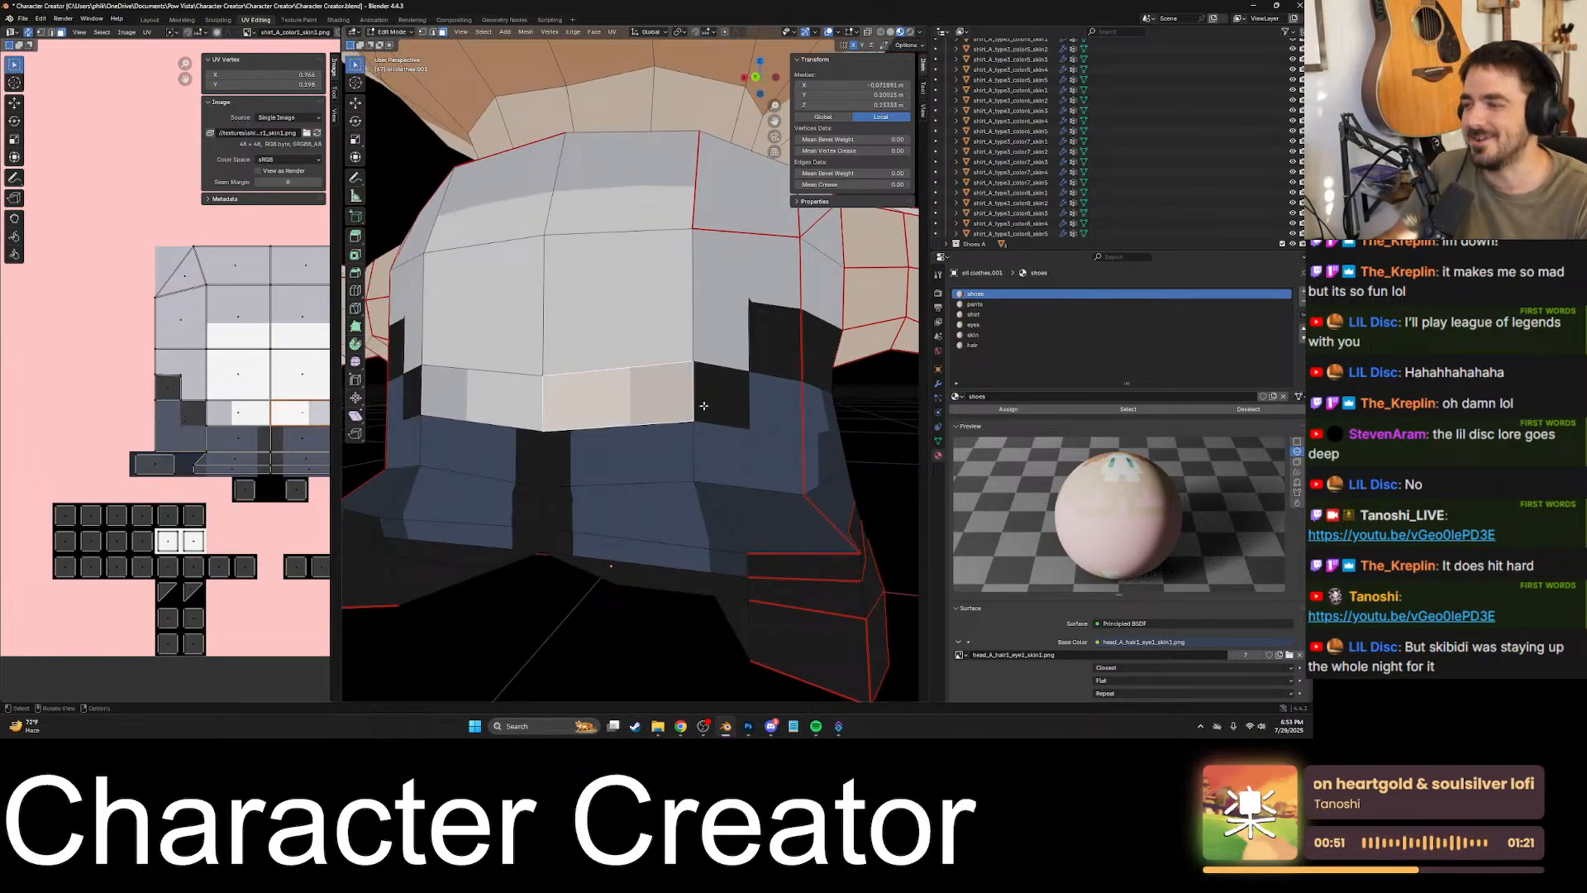
pyautogui.click(712, 372)
pyautogui.click(747, 360)
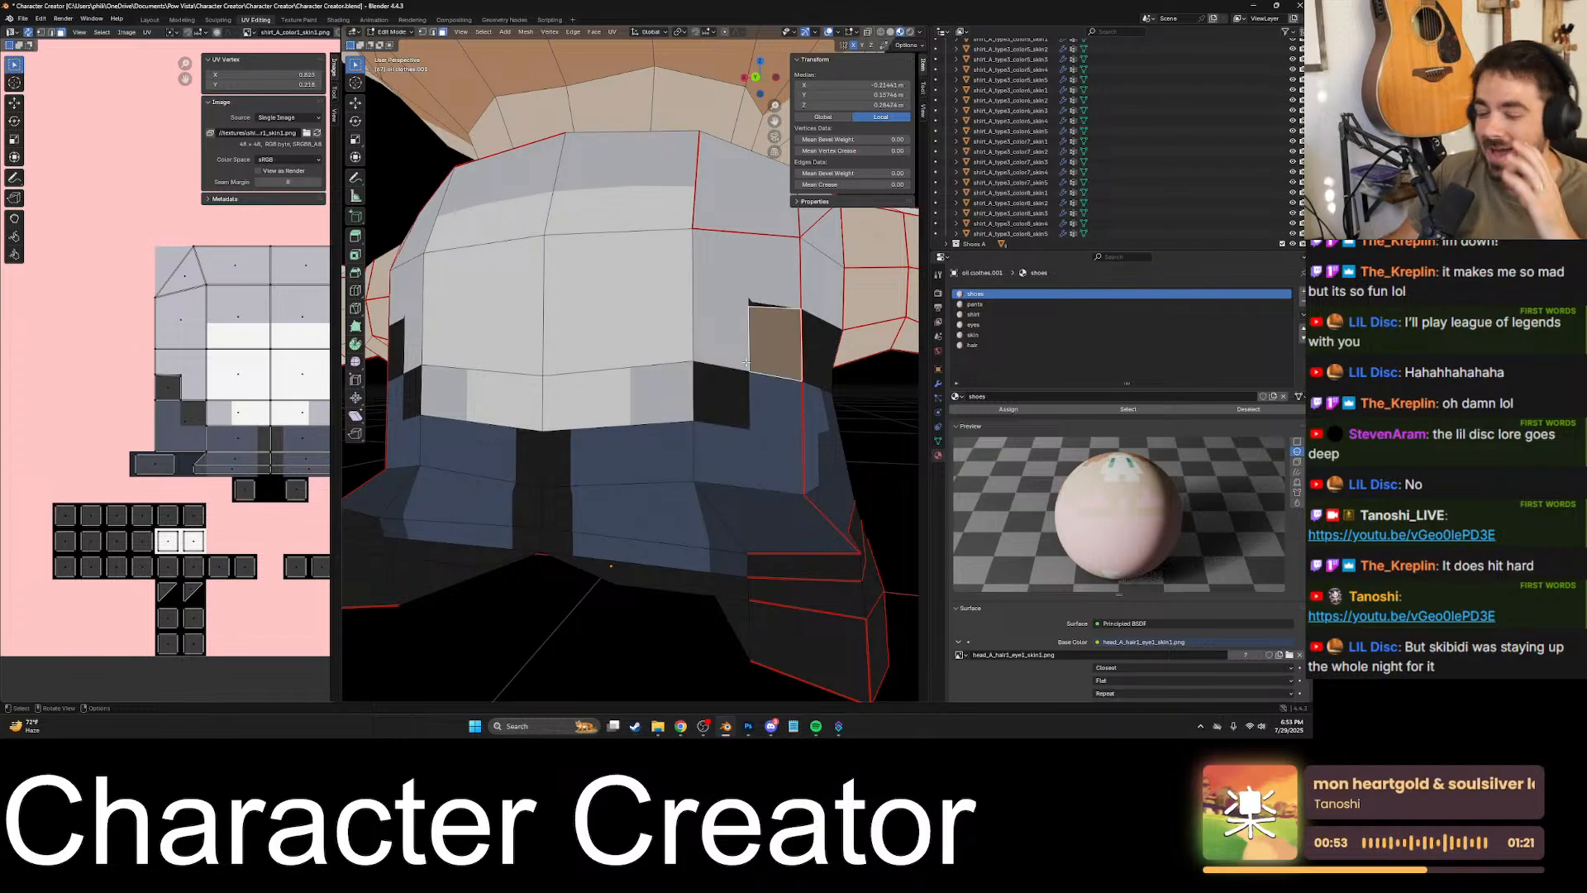
pyautogui.moveTo(766, 351); pyautogui.dragTo(695, 357, button='middle')
pyautogui.click(682, 356)
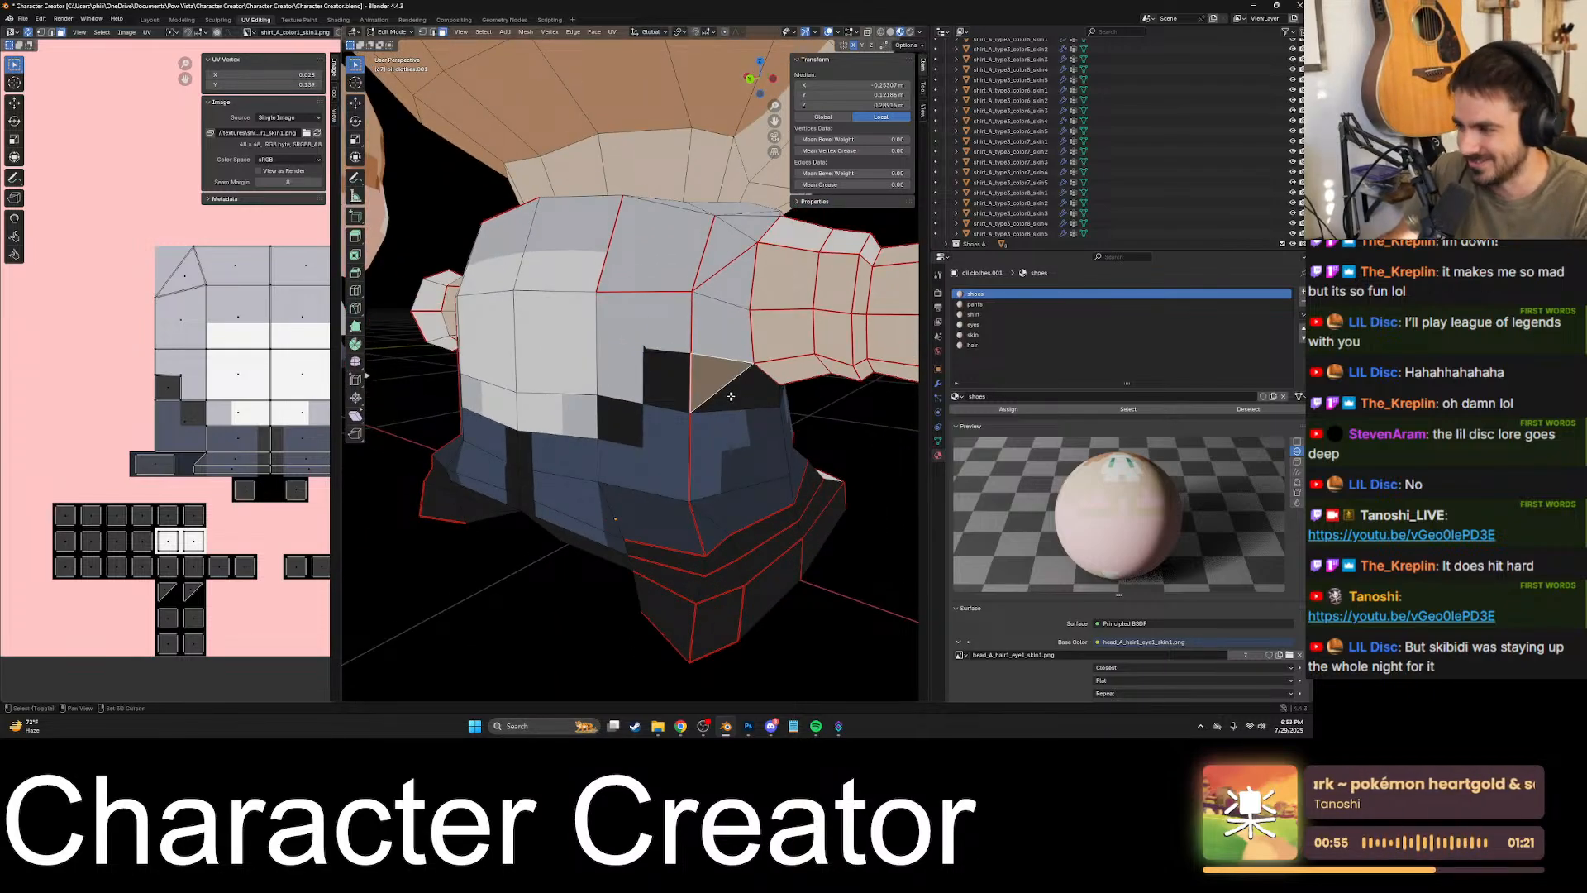
# - Select the pants faces at the character's rear right, from the black underarm patches down to the hem
pyautogui.moveTo(654, 361); pyautogui.dragTo(702, 405)
pyautogui.moveTo(744, 403); pyautogui.dragTo(687, 392, button='middle')
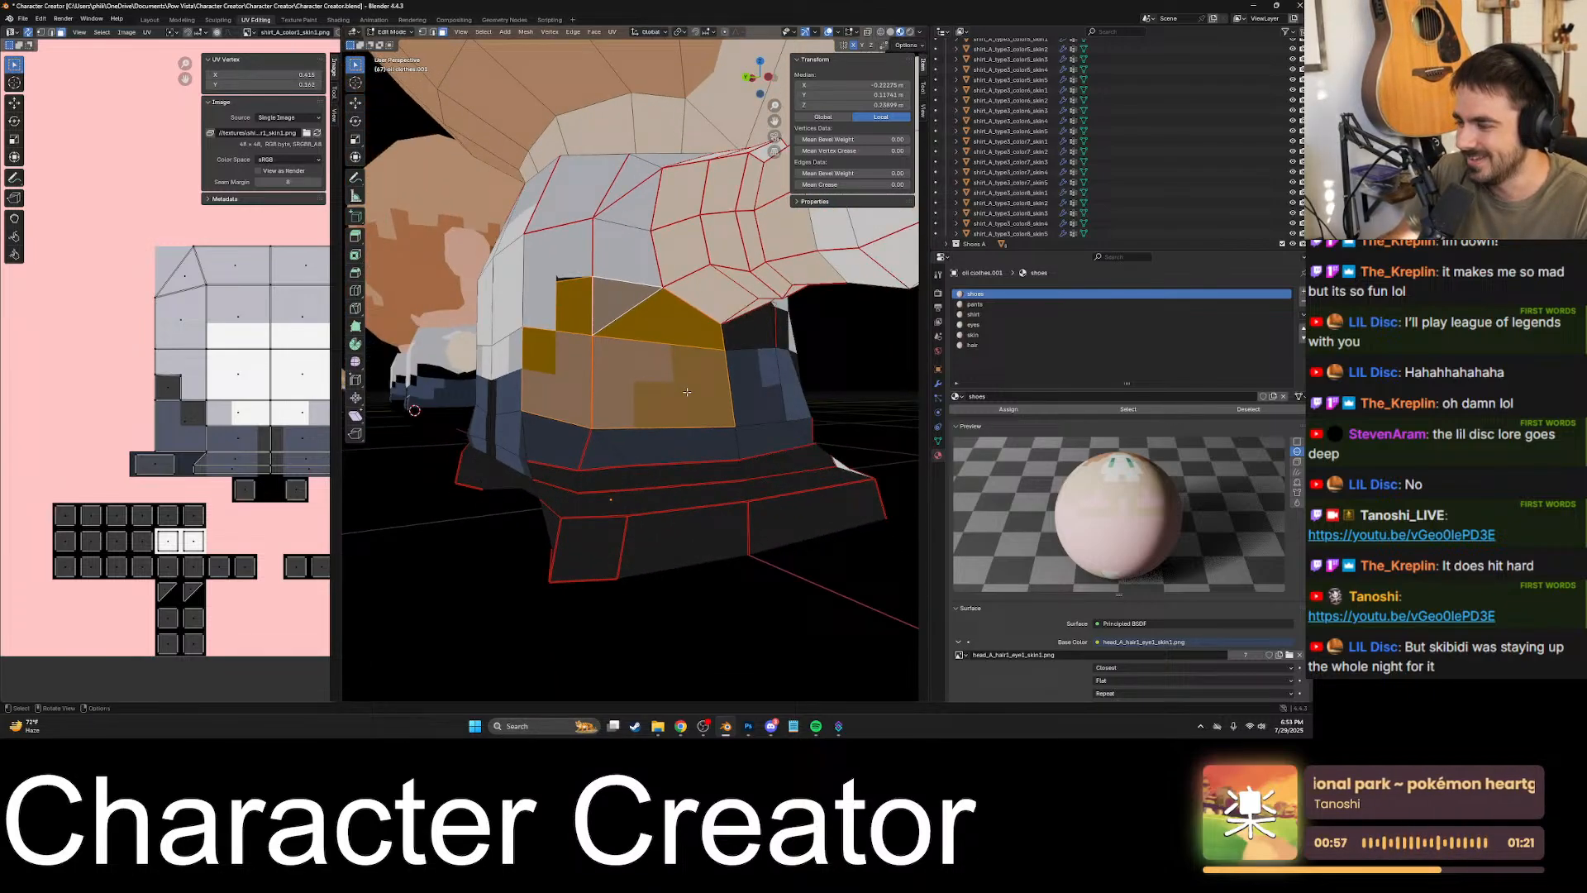
pyautogui.keyDown('shift'); pyautogui.click(631, 440); pyautogui.keyUp('shift')
pyautogui.keyDown('shift'); pyautogui.click(563, 441); pyautogui.keyUp('shift')
pyautogui.moveTo(564, 445); pyautogui.dragTo(685, 473, button='middle')
pyautogui.keyDown('shift'); pyautogui.click(674, 411); pyautogui.keyUp('shift')
pyautogui.keyDown('shift'); pyautogui.click(663, 457); pyautogui.keyUp('shift')
pyautogui.keyDown('shift'); pyautogui.click(664, 473); pyautogui.keyUp('shift')
pyautogui.keyDown('shift'); pyautogui.click(507, 473); pyautogui.keyUp('shift')
# - Extend the pants selection across the back to the left rear corner, including its black patches
pyautogui.keyDown('shift'); pyautogui.click(504, 453); pyautogui.keyUp('shift')
pyautogui.moveTo(501, 452); pyautogui.dragTo(581, 419, button='middle')
pyautogui.keyDown('shift'); pyautogui.click(515, 459); pyautogui.keyUp('shift')
pyautogui.keyDown('shift'); pyautogui.click(623, 417); pyautogui.keyUp('shift')
pyautogui.keyDown('shift'); pyautogui.click(529, 409); pyautogui.keyUp('shift')
pyautogui.keyDown('shift'); pyautogui.click(602, 349); pyautogui.keyUp('shift')
pyautogui.keyDown('shift'); pyautogui.click(550, 339); pyautogui.keyUp('shift')
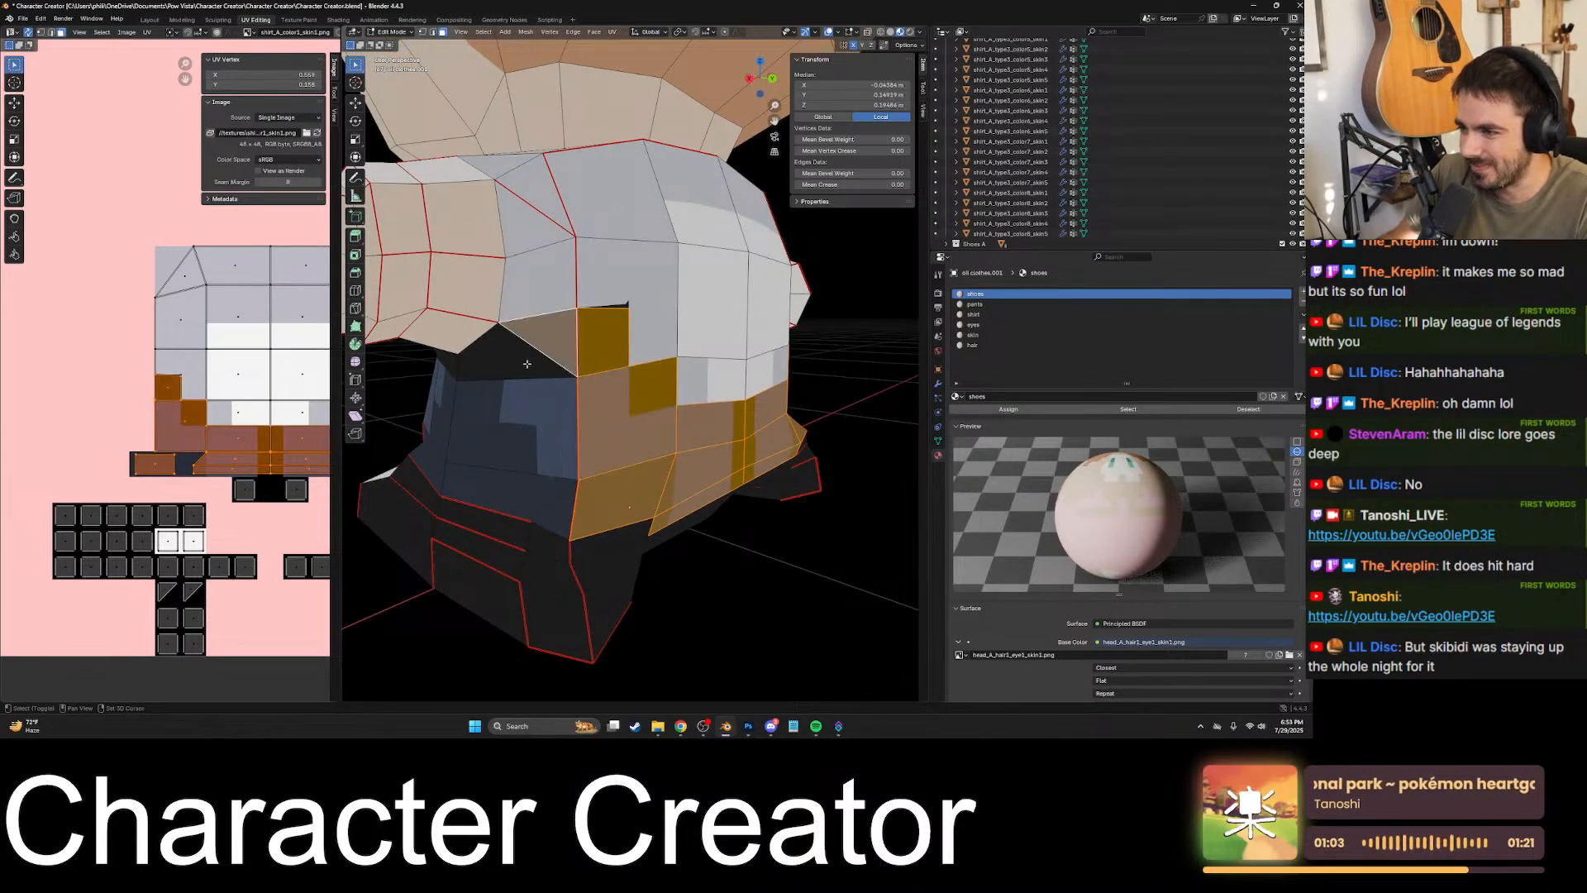
# - Add the pants faces on the character's left side, from the black underarm face down to the hem
pyautogui.keyDown('shift'); pyautogui.click(528, 364); pyautogui.keyUp('shift')
pyautogui.moveTo(528, 364); pyautogui.dragTo(552, 369, button='middle')
pyautogui.keyDown('shift'); pyautogui.click(561, 430); pyautogui.keyUp('shift')
pyautogui.keyDown('shift'); pyautogui.click(574, 486); pyautogui.keyUp('shift')
pyautogui.keyDown('shift'); pyautogui.click(620, 506); pyautogui.keyUp('shift')
pyautogui.moveTo(569, 476); pyautogui.dragTo(683, 490, button='middle')
pyautogui.keyDown('shift'); pyautogui.click(681, 496); pyautogui.keyUp('shift')
pyautogui.keyDown('shift'); pyautogui.click(671, 447); pyautogui.keyUp('shift')
pyautogui.keyDown('shift'); pyautogui.click(559, 497); pyautogui.keyUp('shift')
pyautogui.keyDown('shift'); pyautogui.click(568, 453); pyautogui.keyUp('shift')
pyautogui.keyDown('shift'); pyautogui.click(661, 362); pyautogui.keyUp('shift')
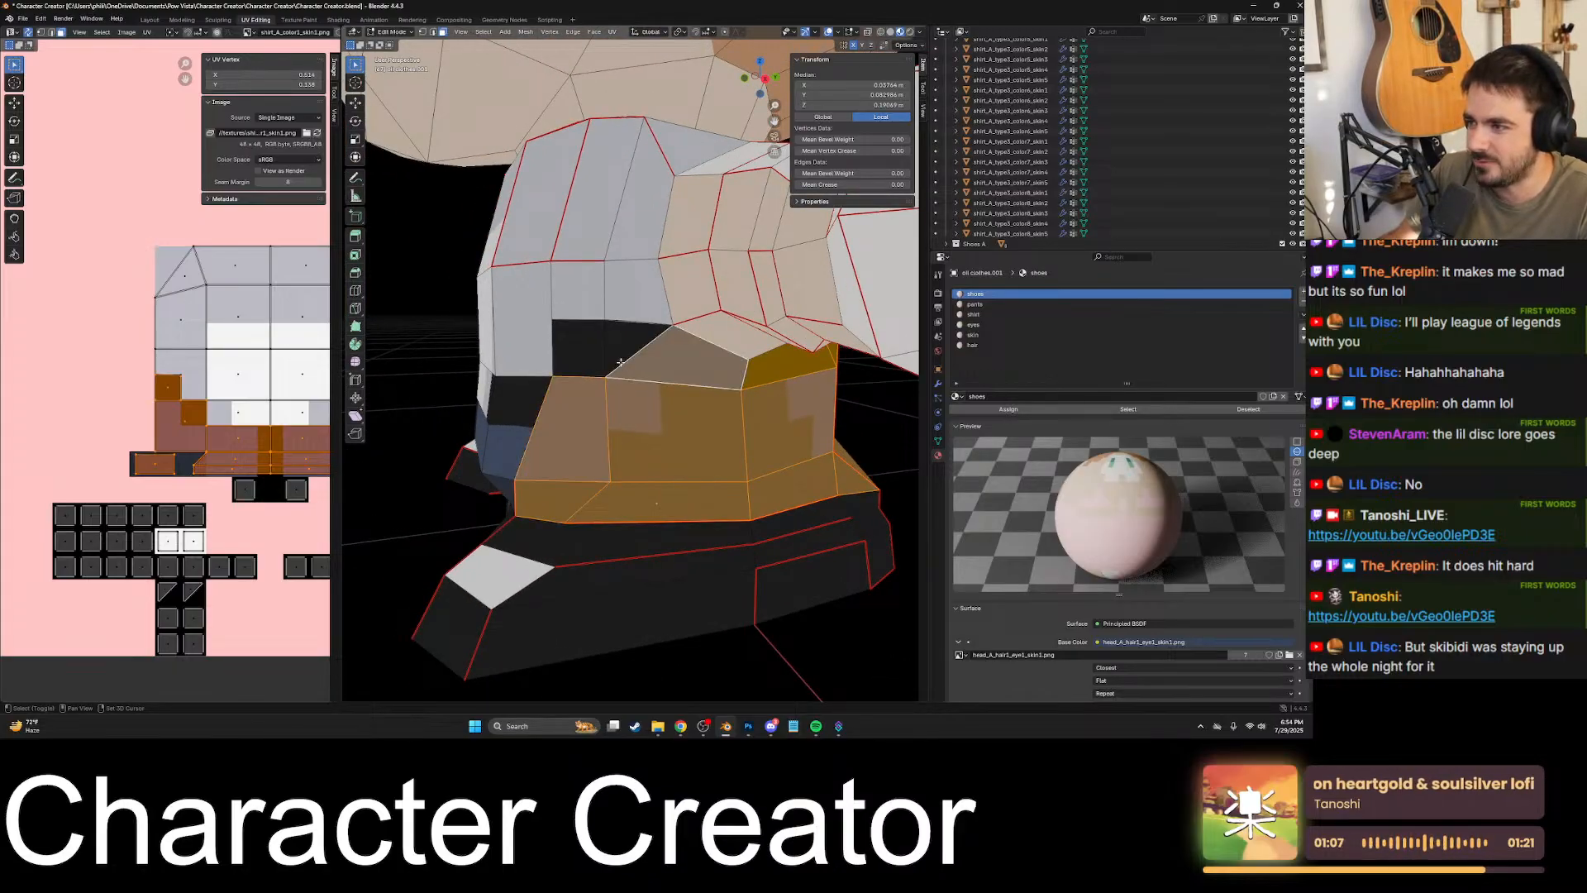
# - Add the remaining black faces under the left arm and the pants faces across the left half of the front
pyautogui.keyDown('shift'); pyautogui.click(621, 360); pyautogui.keyUp('shift')
pyautogui.keyDown('shift'); pyautogui.click(584, 354); pyautogui.keyUp('shift')
pyautogui.moveTo(582, 355); pyautogui.dragTo(661, 385, button='middle')
pyautogui.keyDown('shift'); pyautogui.click(667, 395); pyautogui.keyUp('shift')
pyautogui.keyDown('shift'); pyautogui.click(653, 413); pyautogui.keyUp('shift')
pyautogui.keyDown('shift'); pyautogui.click(644, 432); pyautogui.keyUp('shift')
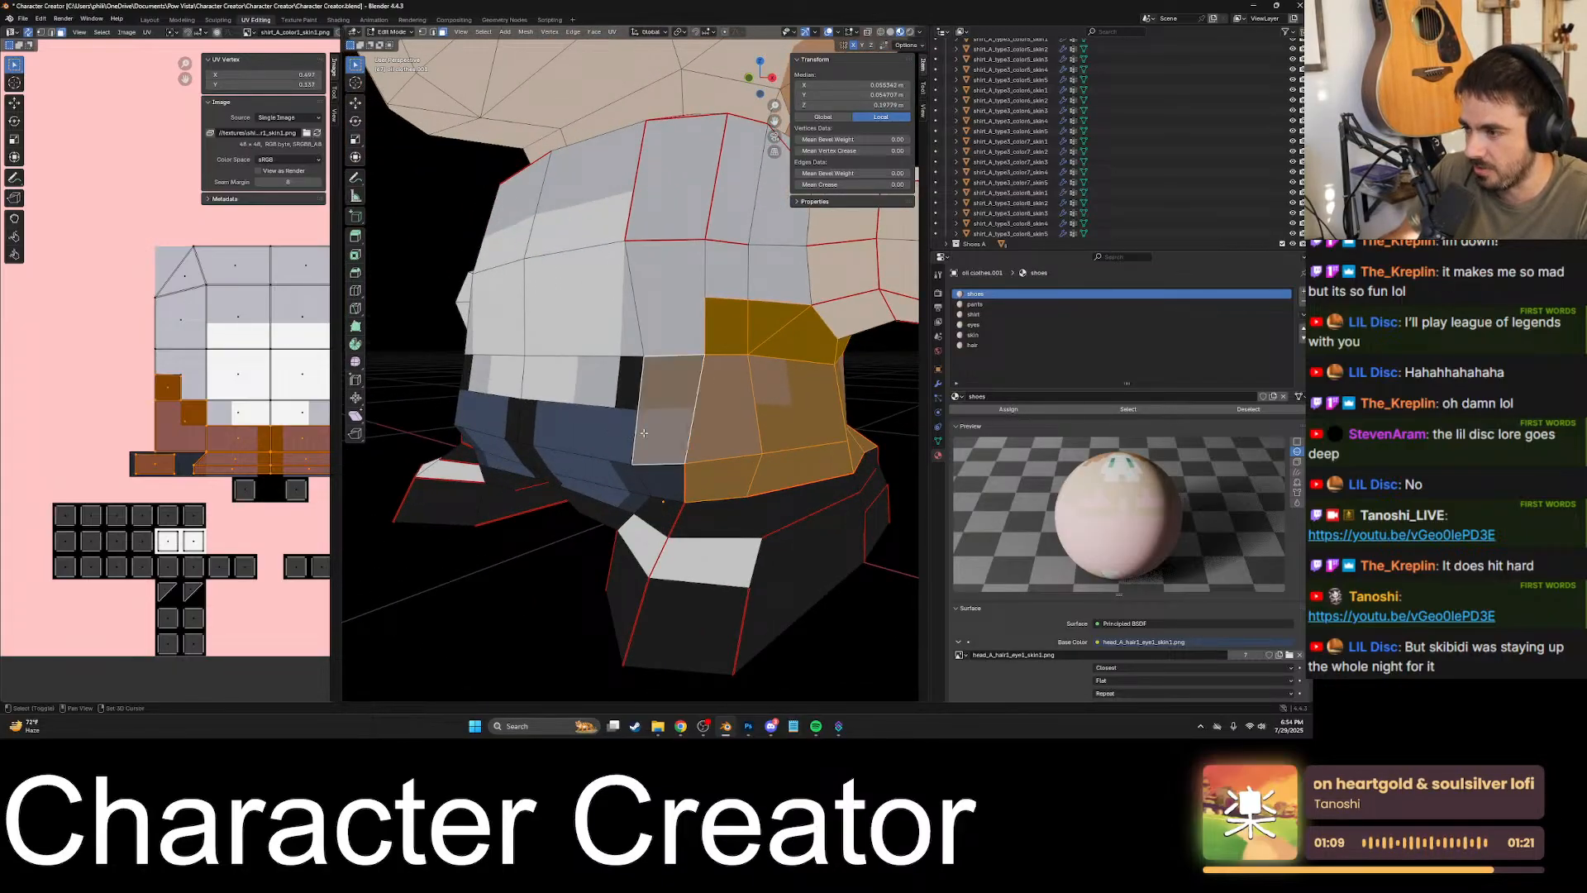
pyautogui.keyDown('shift'); pyautogui.click(619, 437); pyautogui.keyUp('shift')
pyautogui.moveTo(621, 438); pyautogui.dragTo(667, 452, button='middle')
pyautogui.keyDown('shift'); pyautogui.click(742, 430); pyautogui.keyUp('shift')
pyautogui.keyDown('shift'); pyautogui.click(648, 437); pyautogui.keyUp('shift')
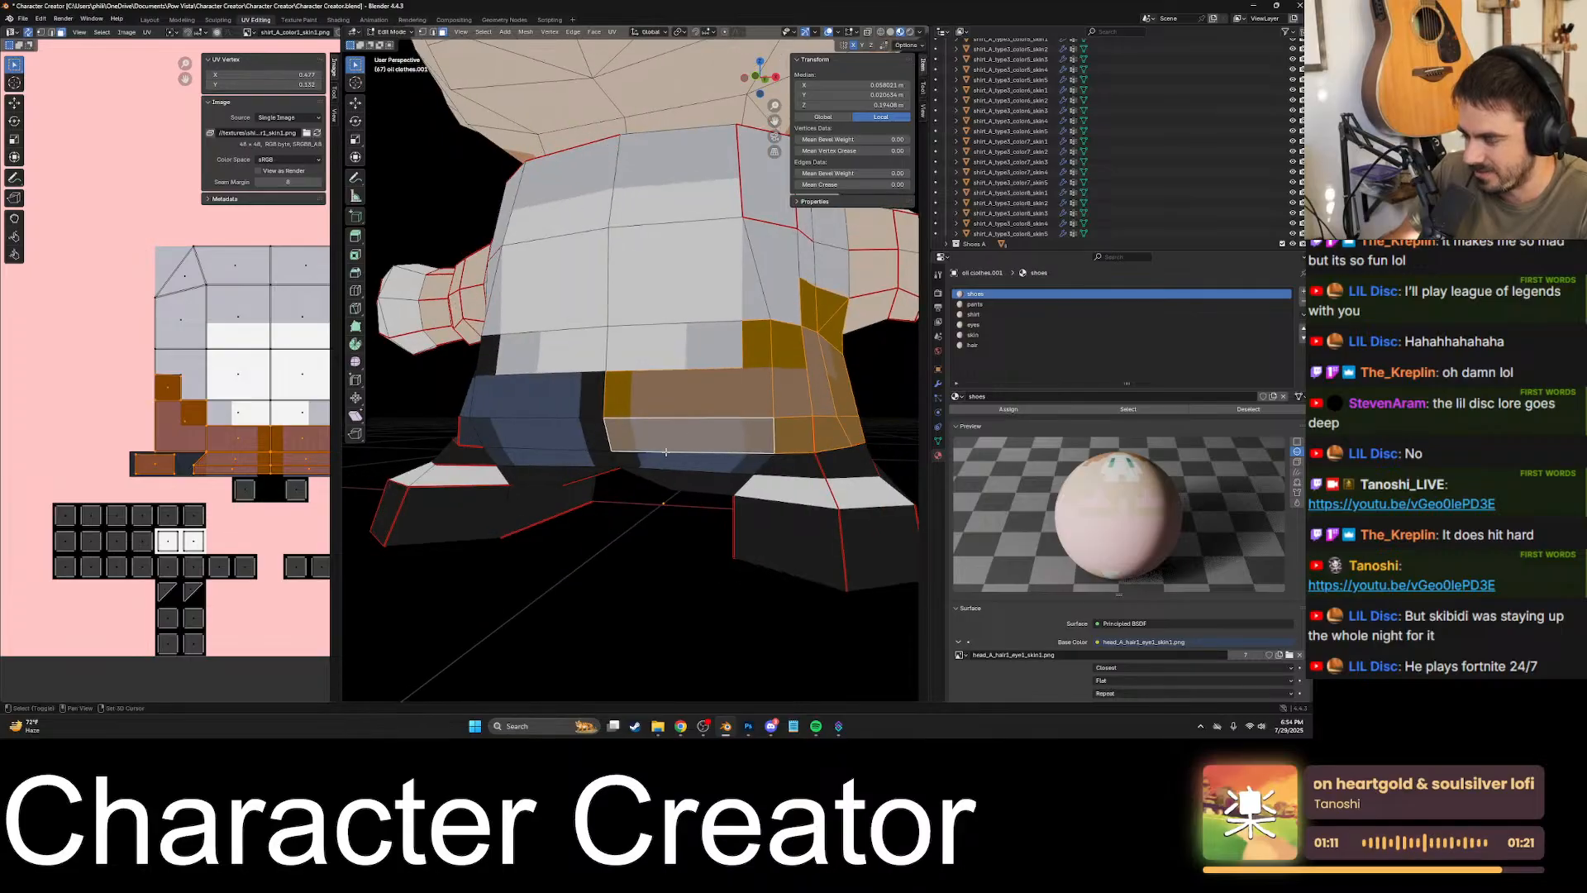
# - Add the pants faces across the right half of the front to the selection
pyautogui.keyDown('shift'); pyautogui.click(668, 463); pyautogui.keyUp('shift')
pyautogui.keyDown('shift'); pyautogui.click(560, 458); pyautogui.keyUp('shift')
pyautogui.keyDown('shift'); pyautogui.click(561, 434); pyautogui.keyUp('shift')
pyautogui.keyDown('shift'); pyautogui.click(560, 405); pyautogui.keyUp('shift')
pyautogui.moveTo(562, 407); pyautogui.dragTo(648, 413, button='middle')
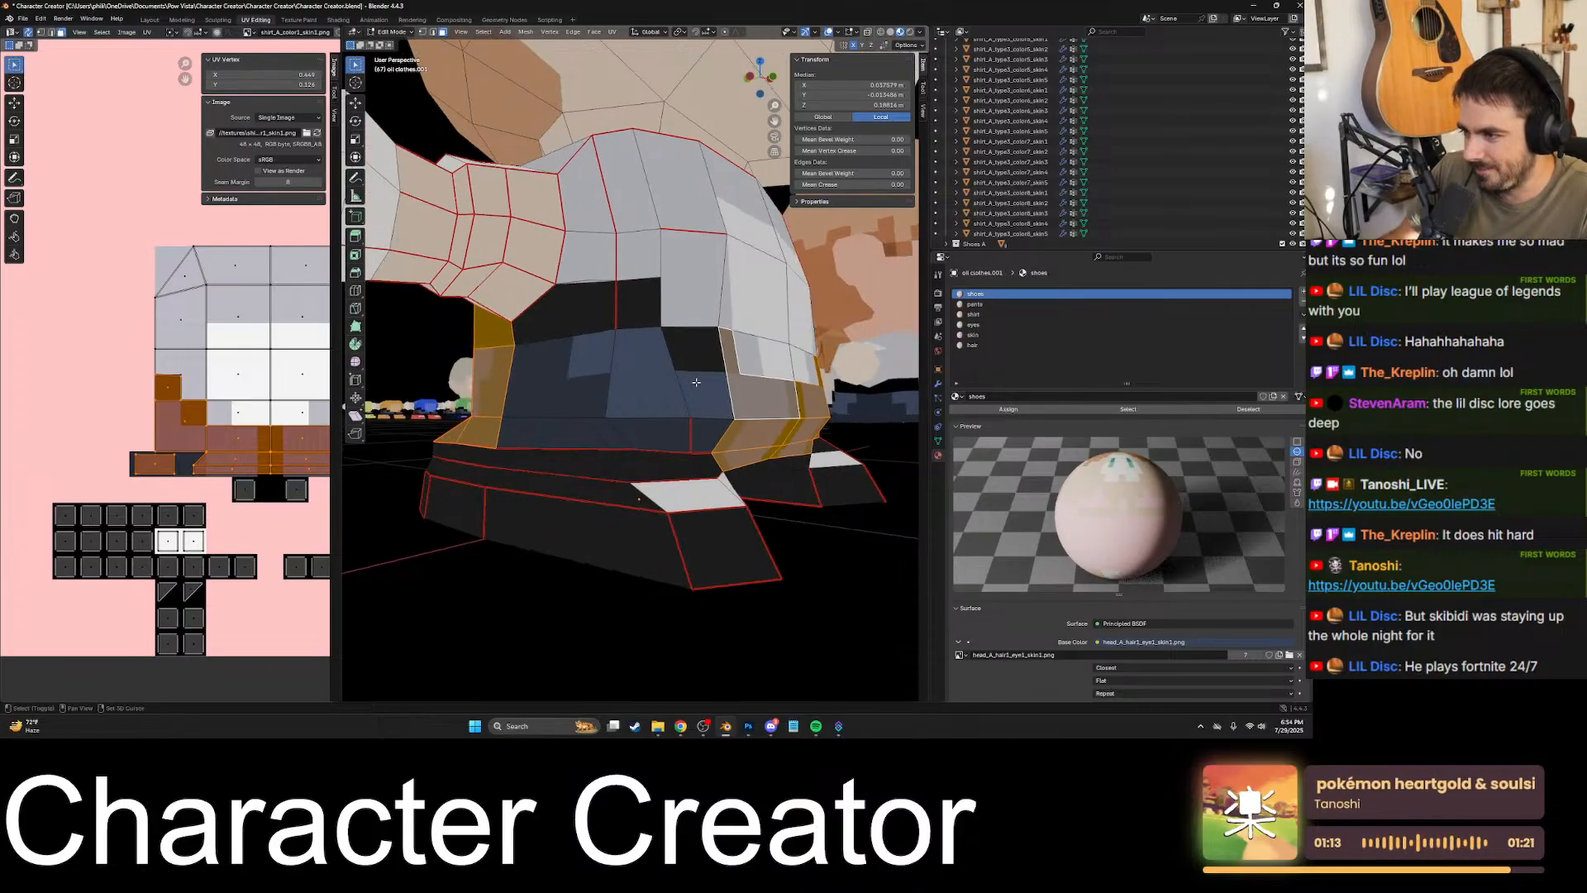
# - Add the remaining pants faces on the right side and underarm, and assign the whole selection to the pants material
pyautogui.keyDown('shift'); pyautogui.click(696, 382); pyautogui.keyUp('shift')
pyautogui.keyDown('shift'); pyautogui.click(702, 434); pyautogui.keyUp('shift')
pyautogui.keyDown('shift'); pyautogui.moveTo(638, 430); pyautogui.dragTo(588, 390); pyautogui.keyUp('shift')
pyautogui.moveTo(588, 389); pyautogui.dragTo(644, 403, button='middle')
pyautogui.keyDown('shift'); pyautogui.click(701, 339); pyautogui.keyUp('shift')
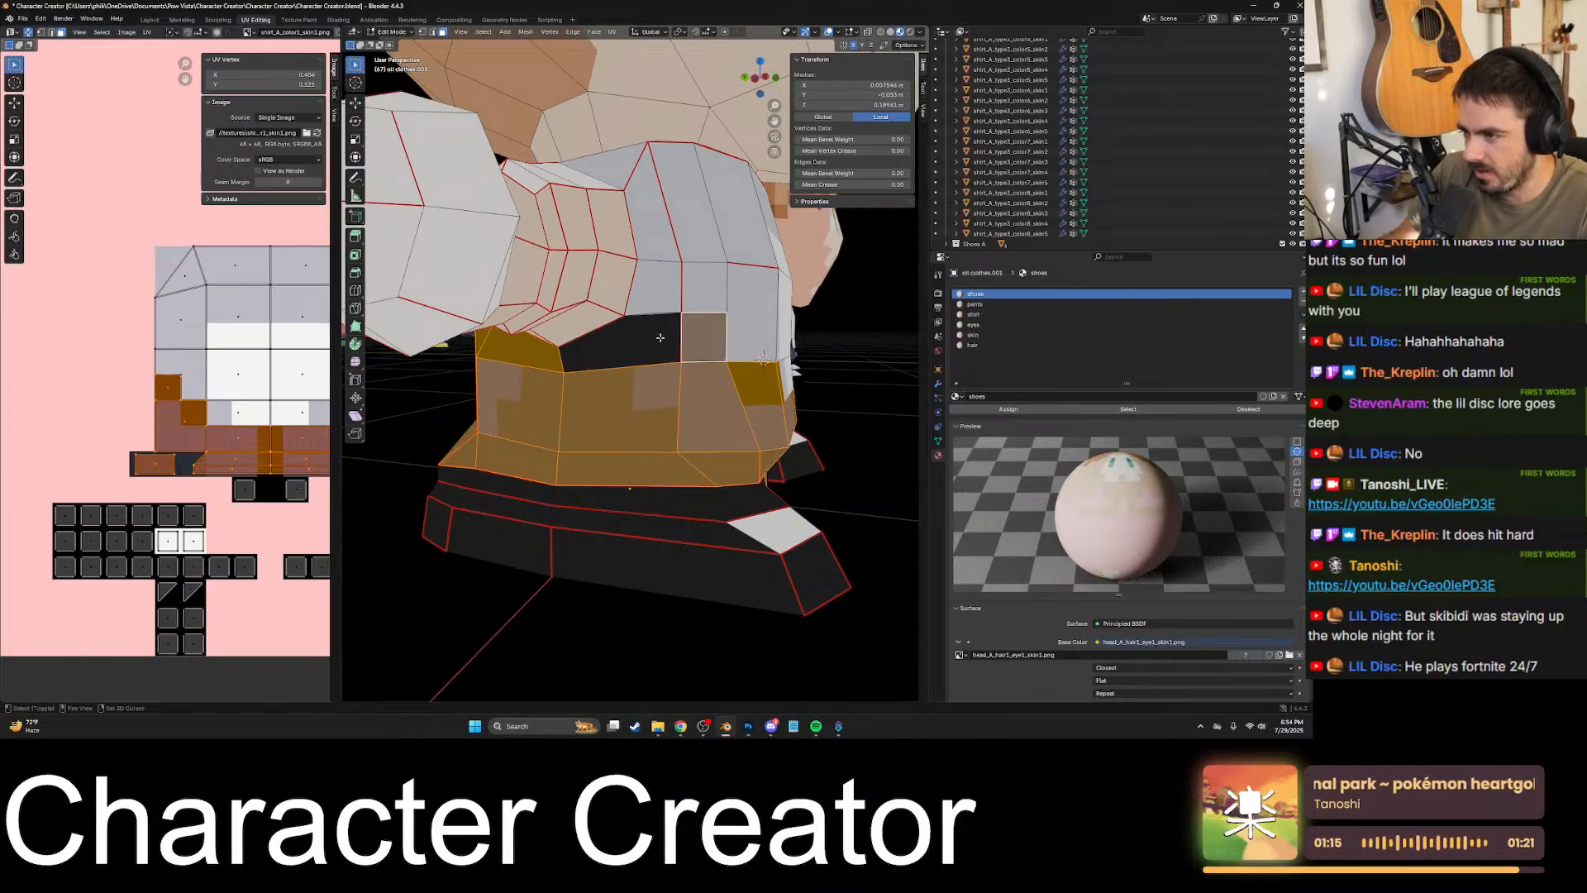
pyautogui.keyDown('shift'); pyautogui.click(660, 337); pyautogui.keyUp('shift')
pyautogui.moveTo(660, 339); pyautogui.dragTo(685, 382, button='middle')
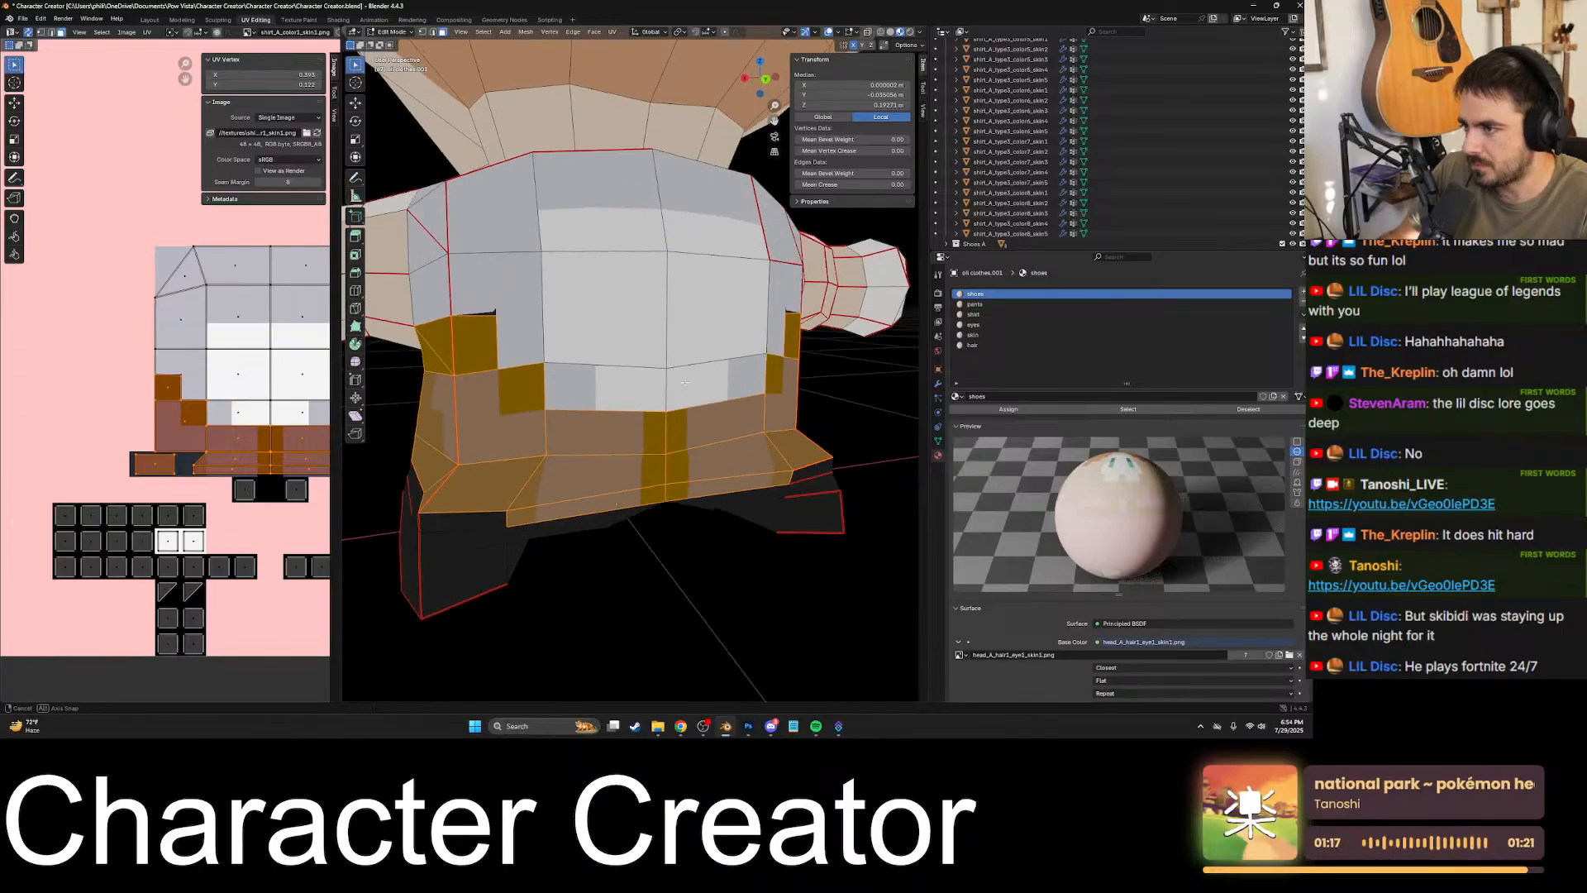
pyautogui.click(982, 305)
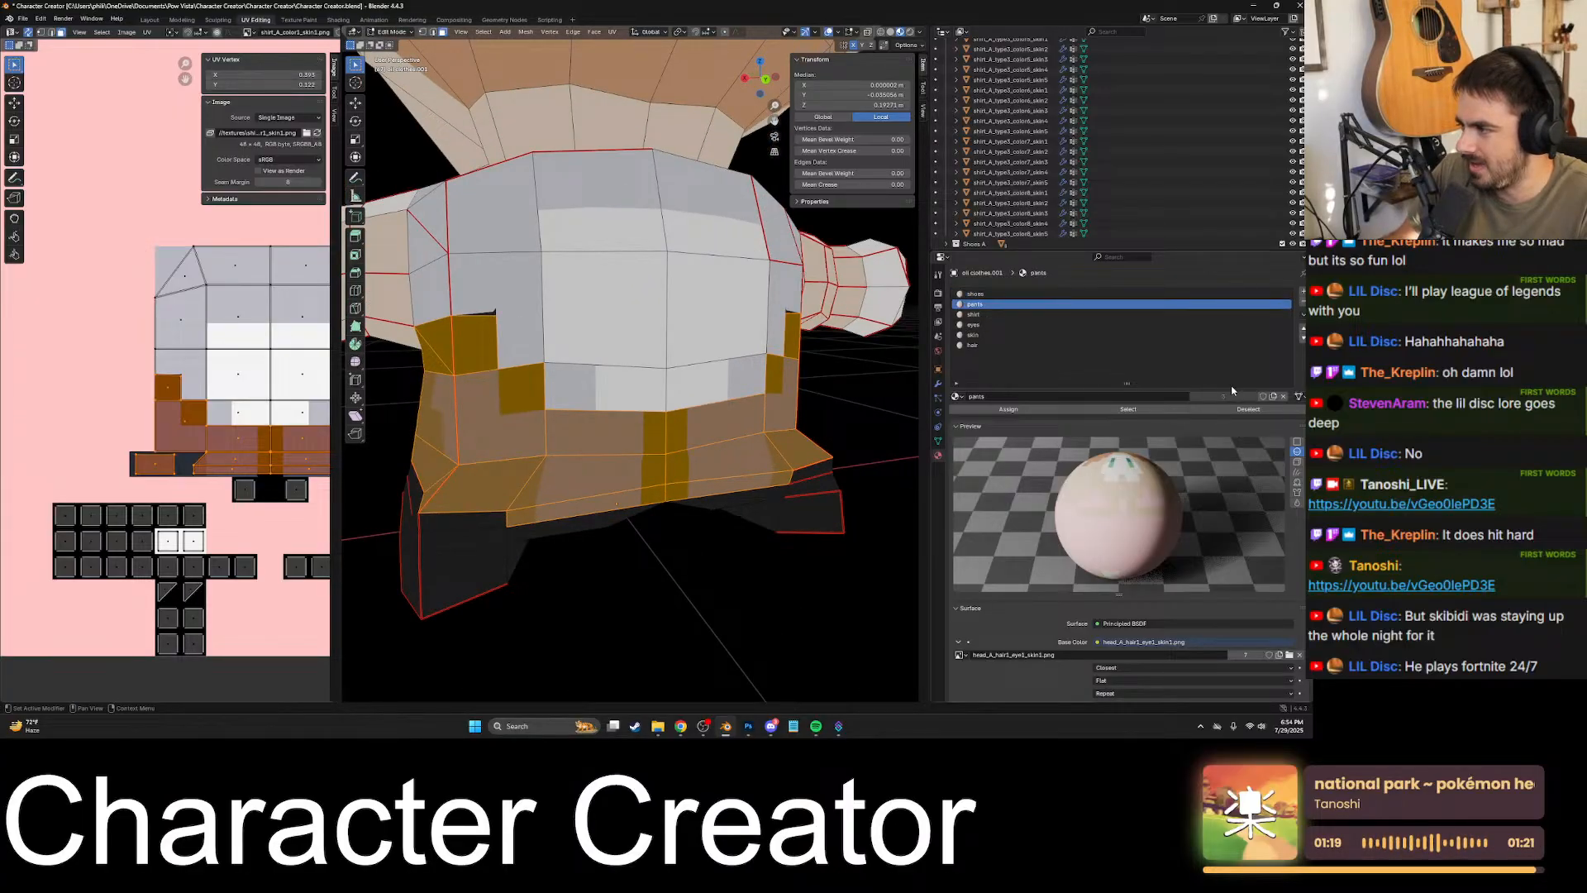
pyautogui.click(1048, 408)
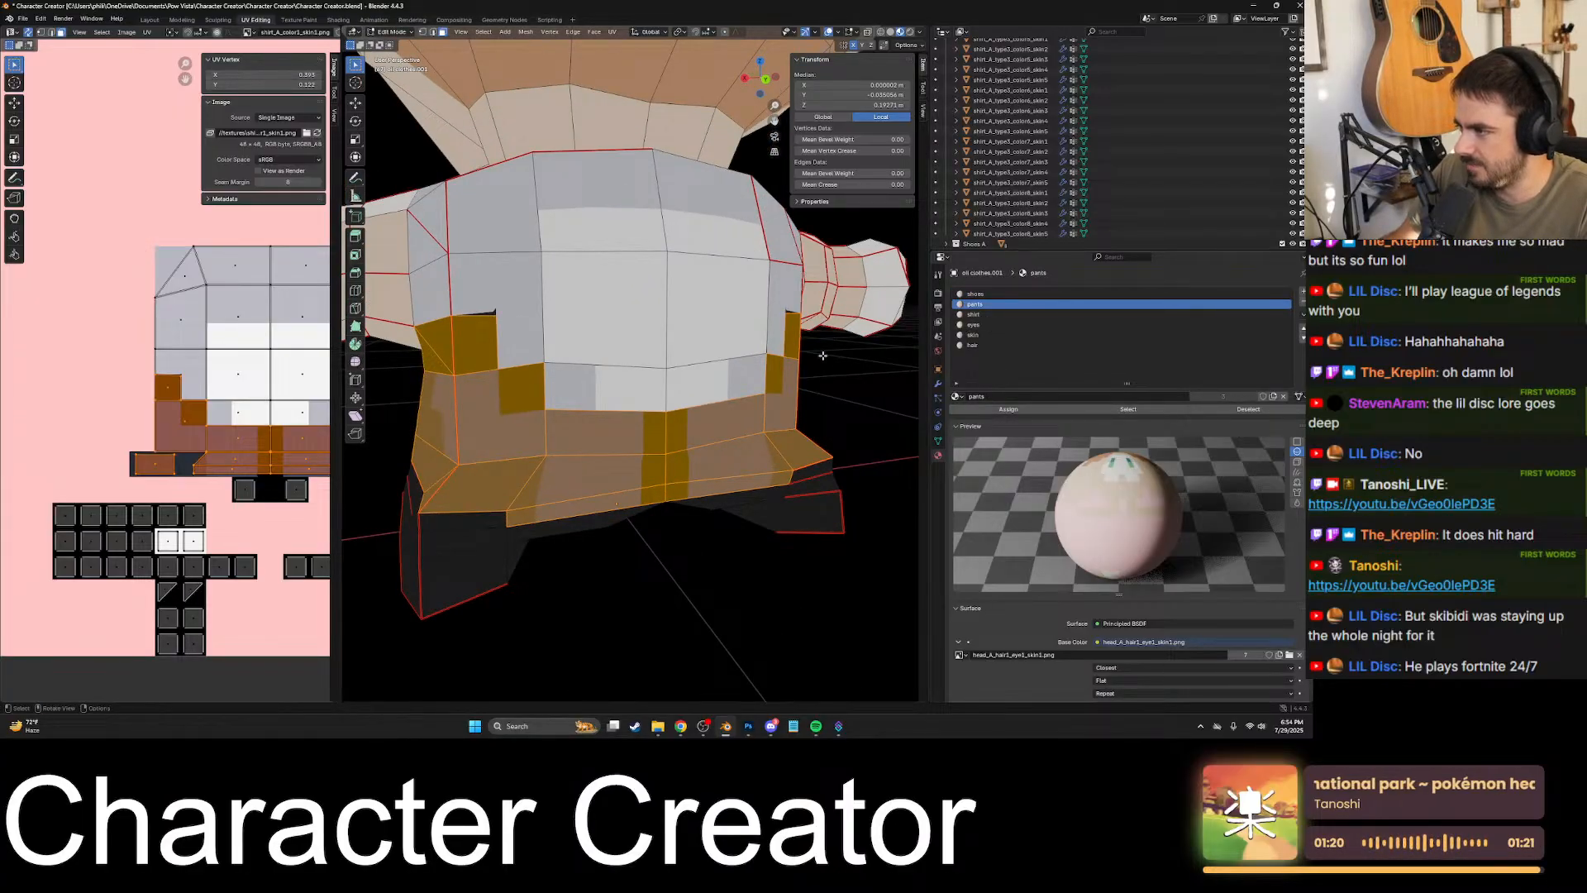
# - Start a new selection with the shirt faces on the right half of the lower back
pyautogui.click(754, 377)
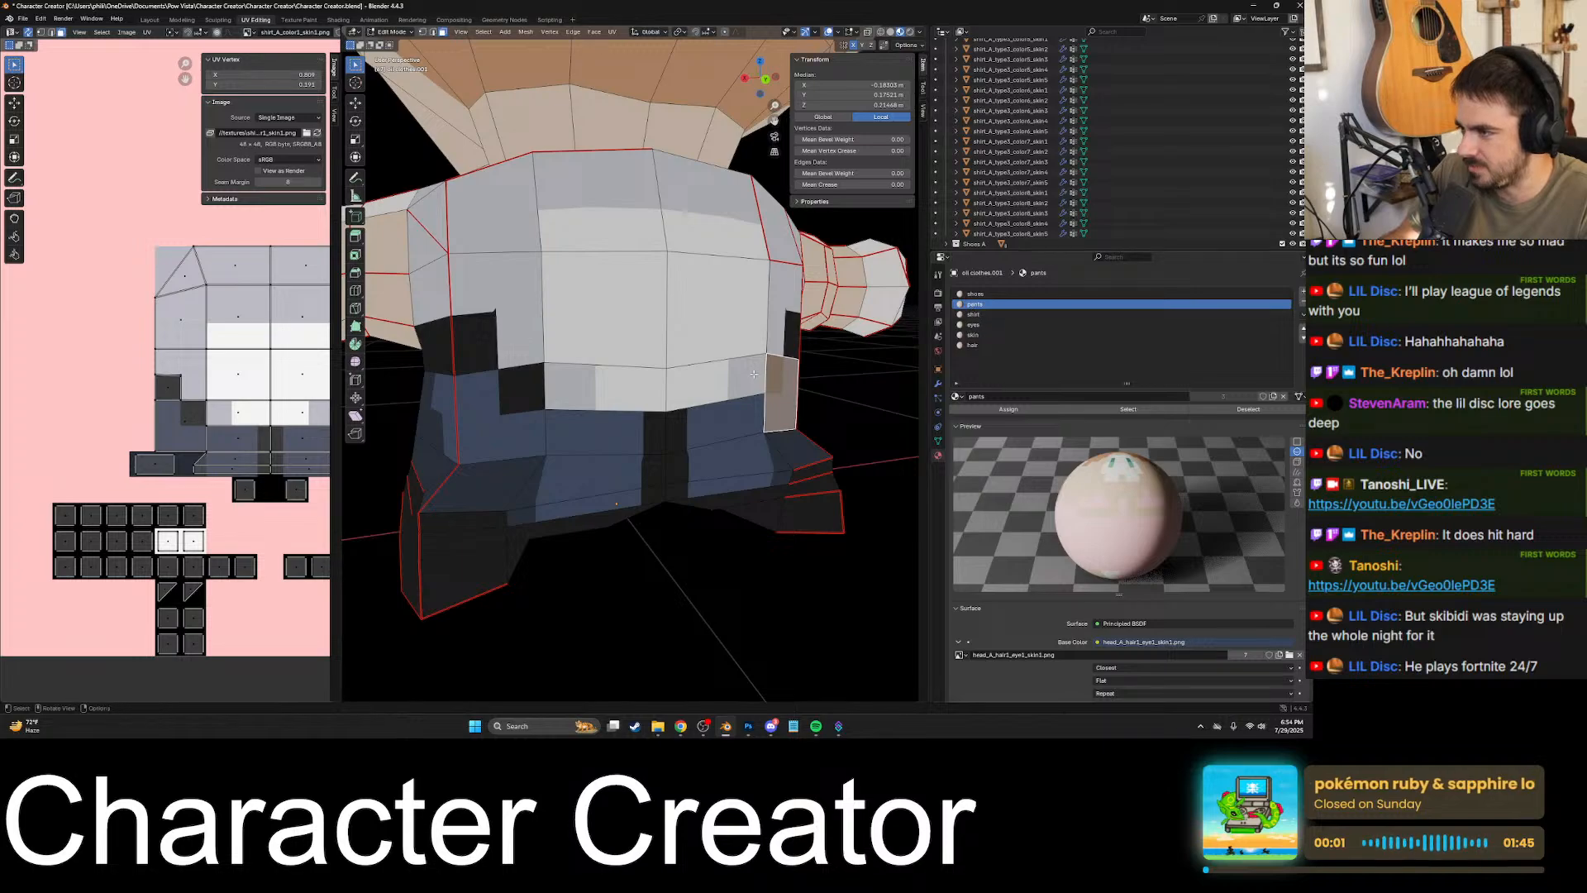
pyautogui.moveTo(781, 373); pyautogui.dragTo(707, 392, button='middle')
pyautogui.keyDown('shift'); pyautogui.click(653, 346); pyautogui.keyUp('shift')
pyautogui.keyDown('shift'); pyautogui.click(731, 329); pyautogui.keyUp('shift')
pyautogui.moveTo(742, 324); pyautogui.dragTo(702, 332, button='middle')
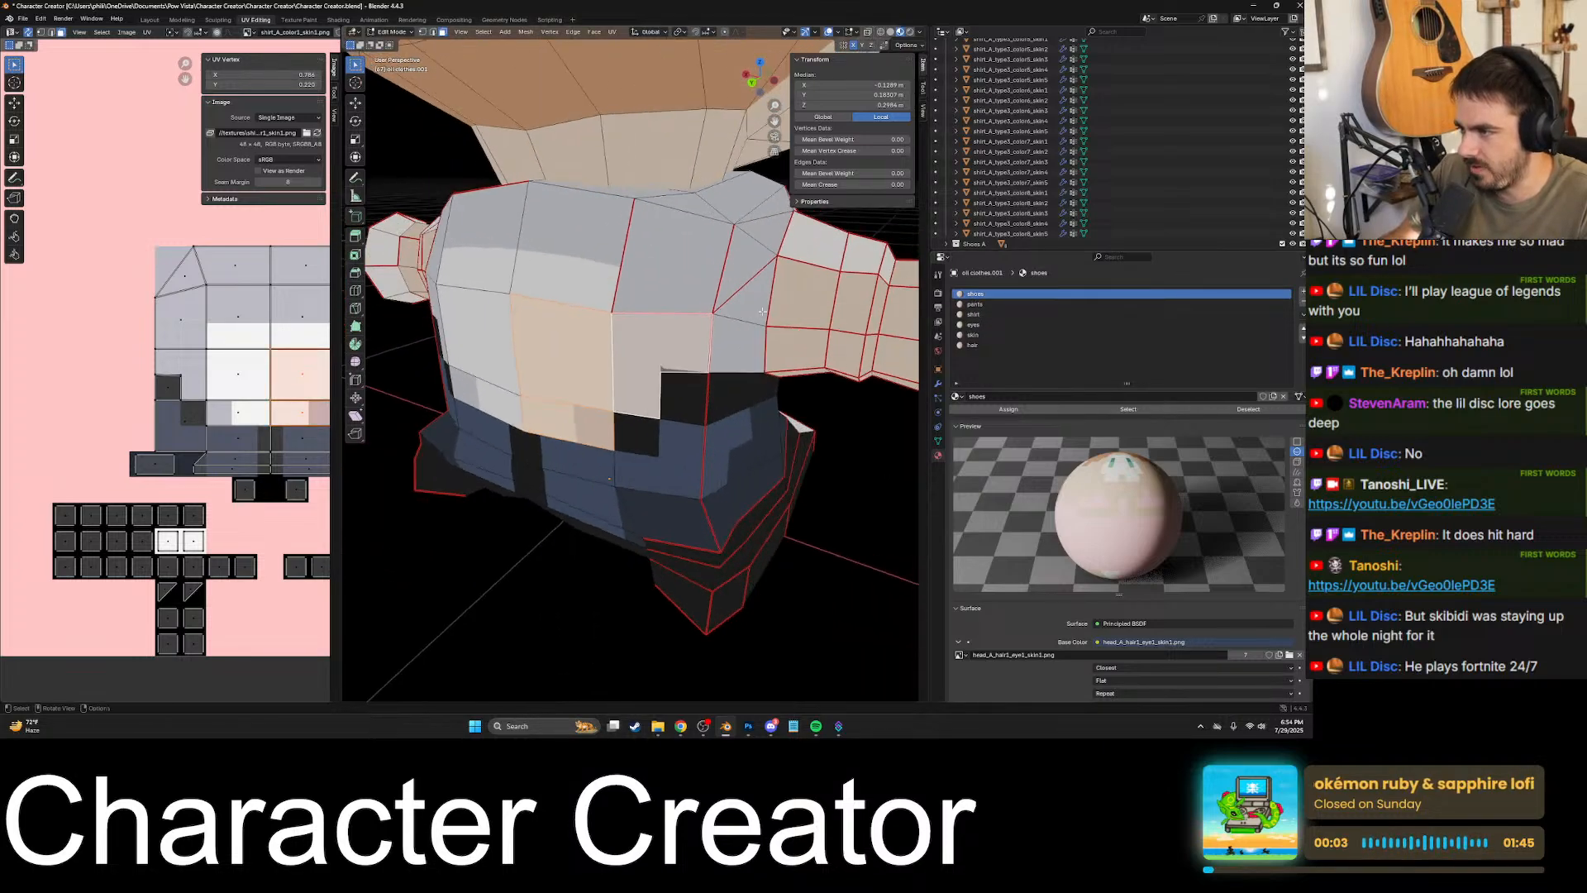
# - Add the shirt faces around the right underarm, shoulder and upper right back to the selection
pyautogui.keyDown('shift'); pyautogui.click(740, 320); pyautogui.keyUp('shift')
pyautogui.keyDown('shift'); pyautogui.click(747, 301); pyautogui.keyUp('shift')
pyautogui.keyDown('shift'); pyautogui.click(740, 269); pyautogui.keyUp('shift')
pyautogui.keyDown('shift'); pyautogui.click(763, 235); pyautogui.keyUp('shift')
pyautogui.keyDown('shift'); pyautogui.click(693, 248); pyautogui.keyUp('shift')
pyautogui.moveTo(696, 244); pyautogui.dragTo(689, 276, button='middle')
pyautogui.keyDown('shift'); pyautogui.click(761, 245); pyautogui.keyUp('shift')
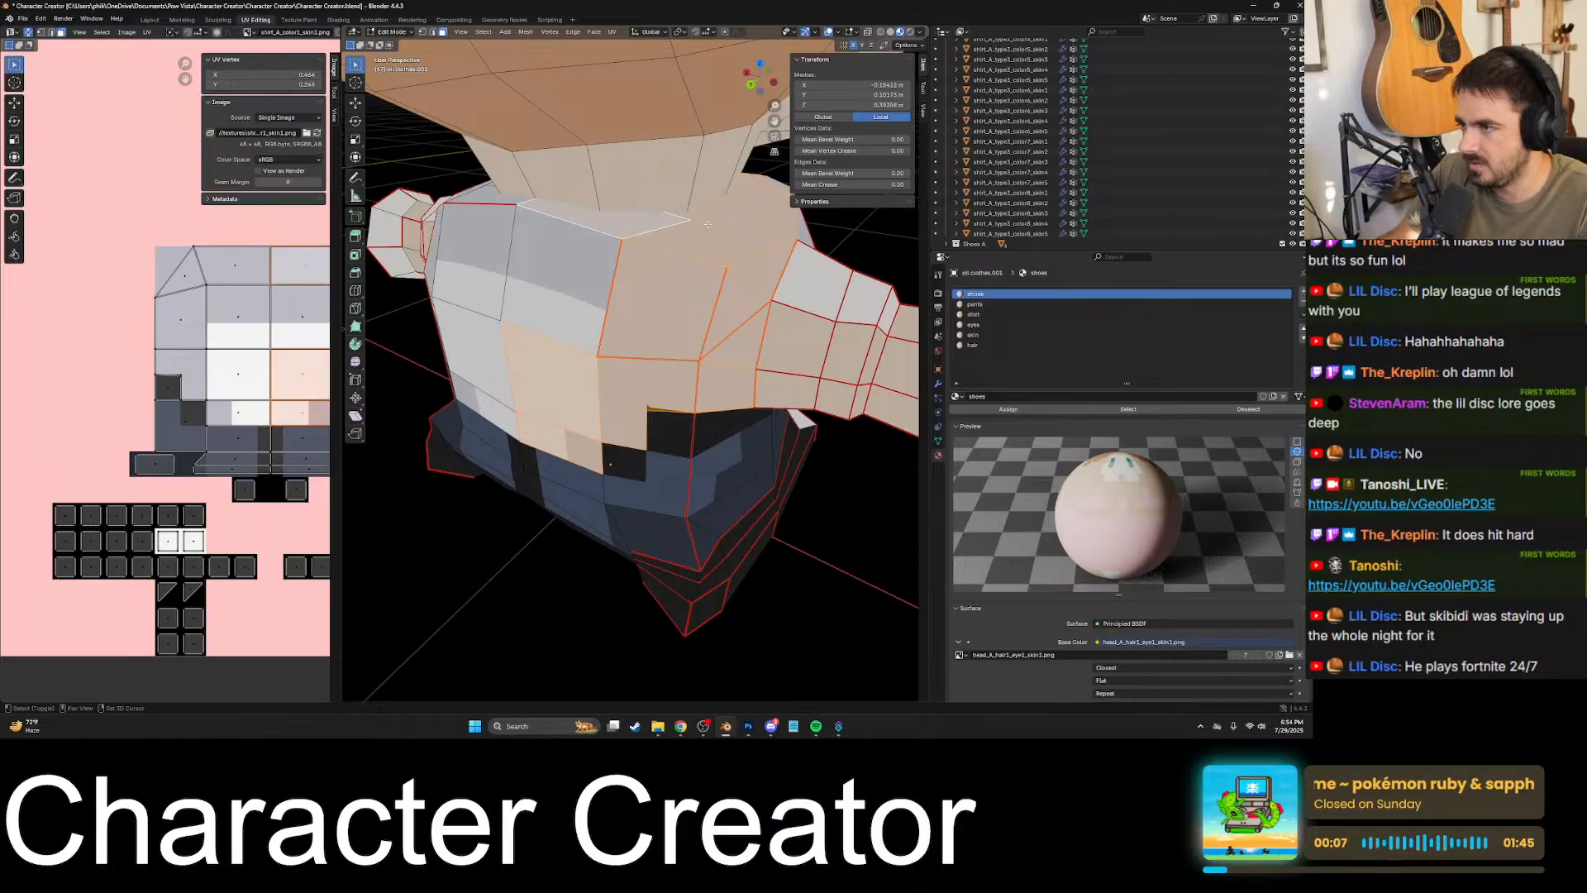
# - Add the shirt faces on the left half of the back and round to the left underarm
pyautogui.moveTo(708, 224); pyautogui.dragTo(762, 210, button='middle')
pyautogui.keyDown('shift'); pyautogui.click(649, 277); pyautogui.keyUp('shift')
pyautogui.keyDown('shift'); pyautogui.click(541, 279); pyautogui.keyUp('shift')
pyautogui.moveTo(542, 280); pyautogui.dragTo(599, 276, button='middle')
pyautogui.keyDown('shift'); pyautogui.click(646, 400); pyautogui.keyUp('shift')
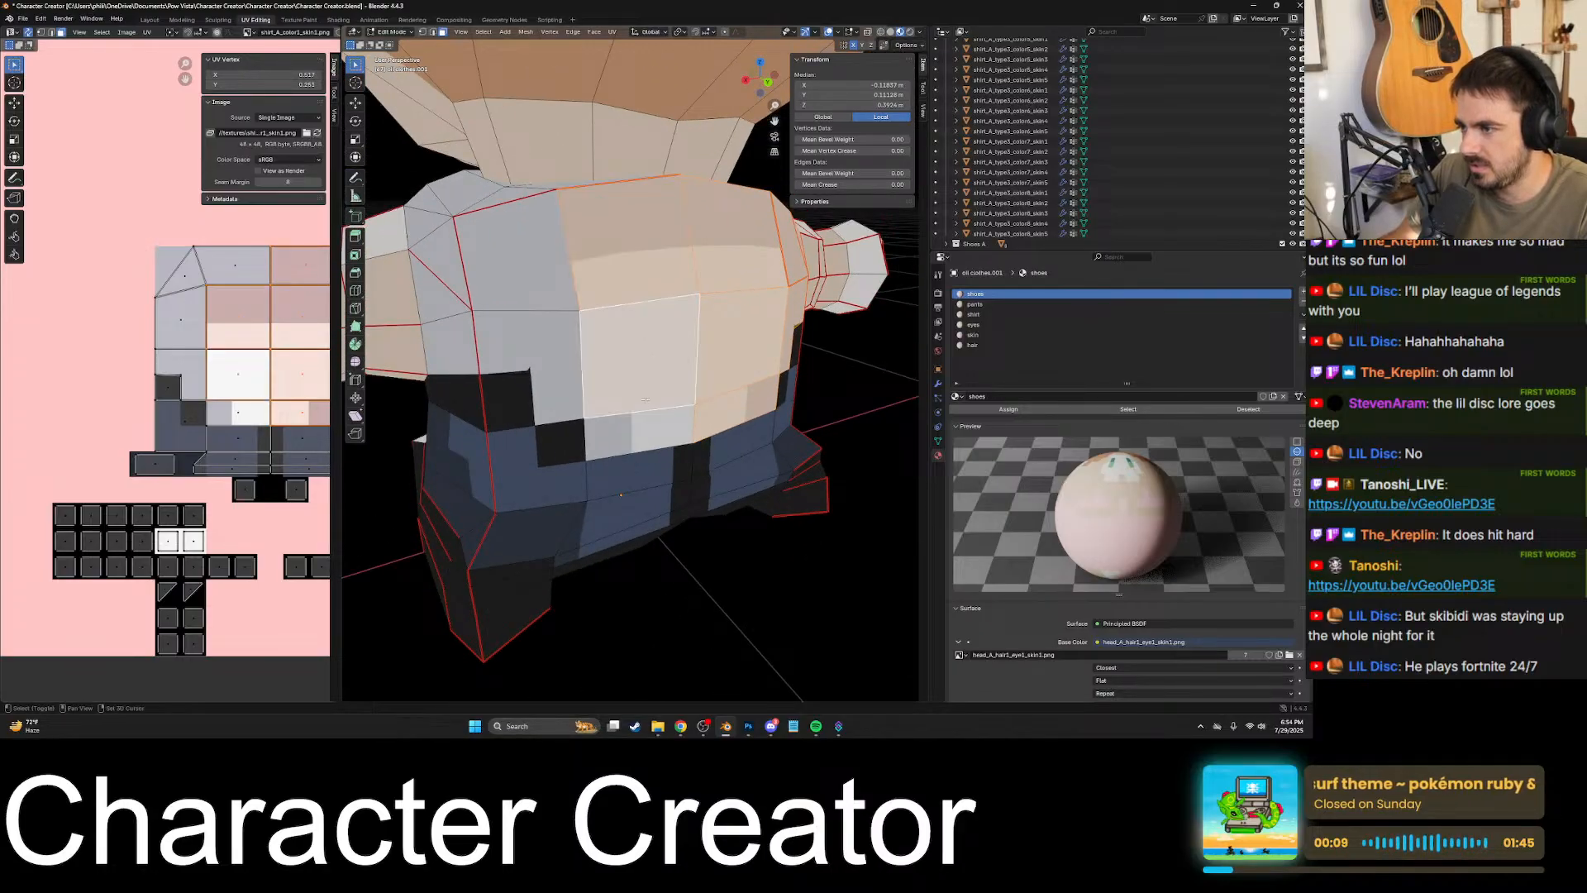
pyautogui.keyDown('shift'); pyautogui.click(559, 400); pyautogui.keyUp('shift')
pyautogui.moveTo(556, 397); pyautogui.dragTo(622, 405, button='middle')
pyautogui.keyDown('shift'); pyautogui.click(617, 400); pyautogui.keyUp('shift')
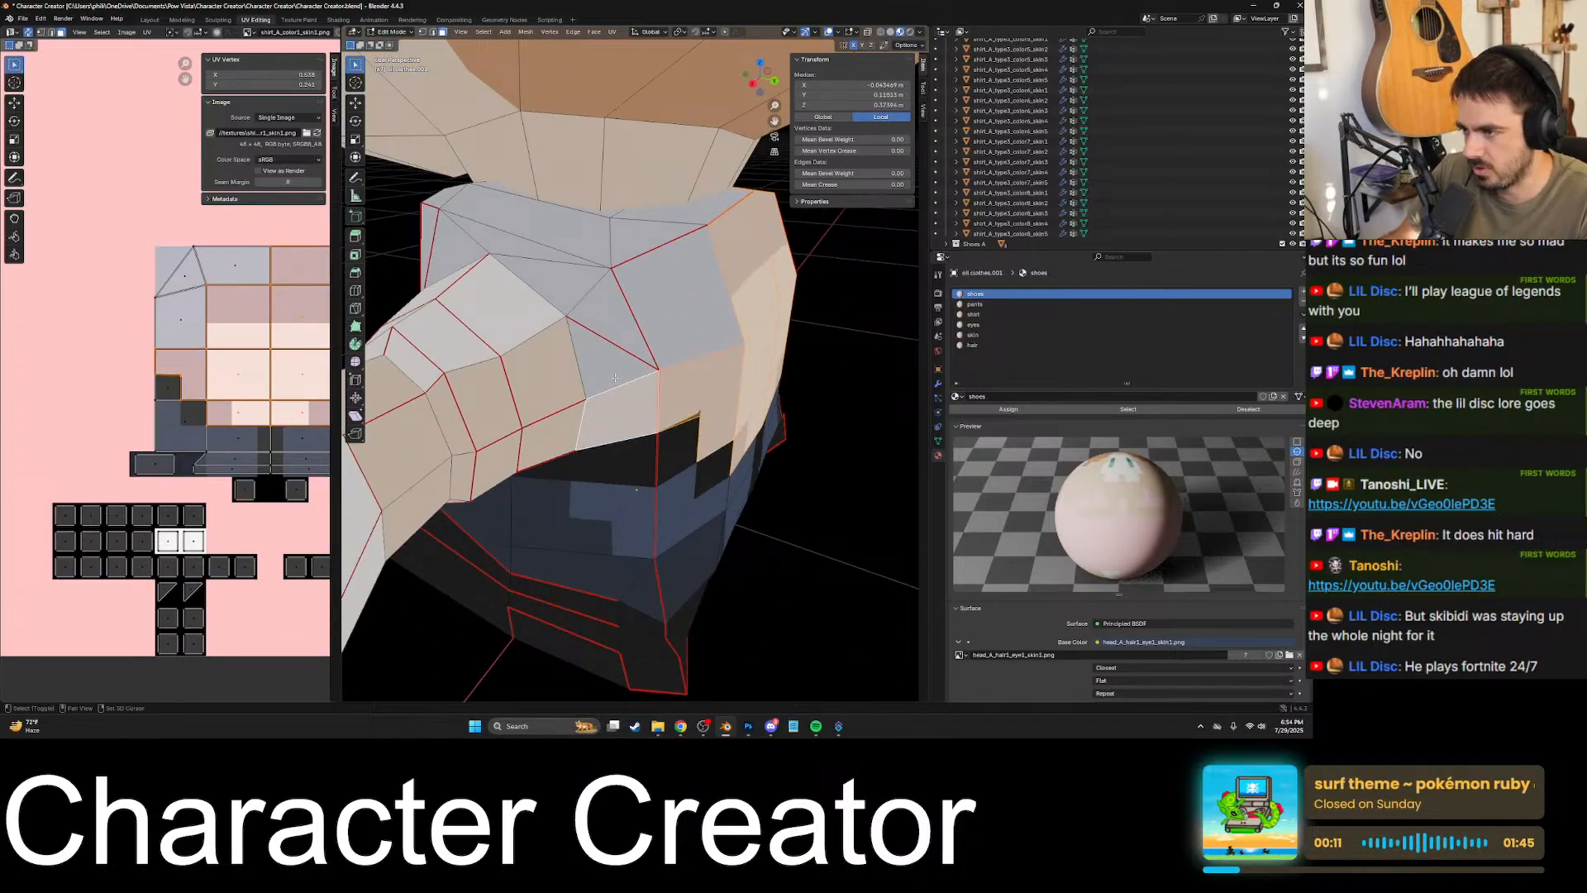
# - Add the shirt faces of the left shoulder, left sleeve and left half of the chest to the selection
pyautogui.keyDown('shift'); pyautogui.click(611, 334); pyautogui.keyUp('shift')
pyautogui.keyDown('shift'); pyautogui.click(667, 307); pyautogui.keyUp('shift')
pyautogui.keyDown('shift'); pyautogui.click(548, 372); pyautogui.keyUp('shift')
pyautogui.moveTo(549, 371); pyautogui.dragTo(688, 240, button='middle')
pyautogui.keyDown('shift'); pyautogui.moveTo(680, 207); pyautogui.dragTo(701, 235); pyautogui.keyUp('shift')
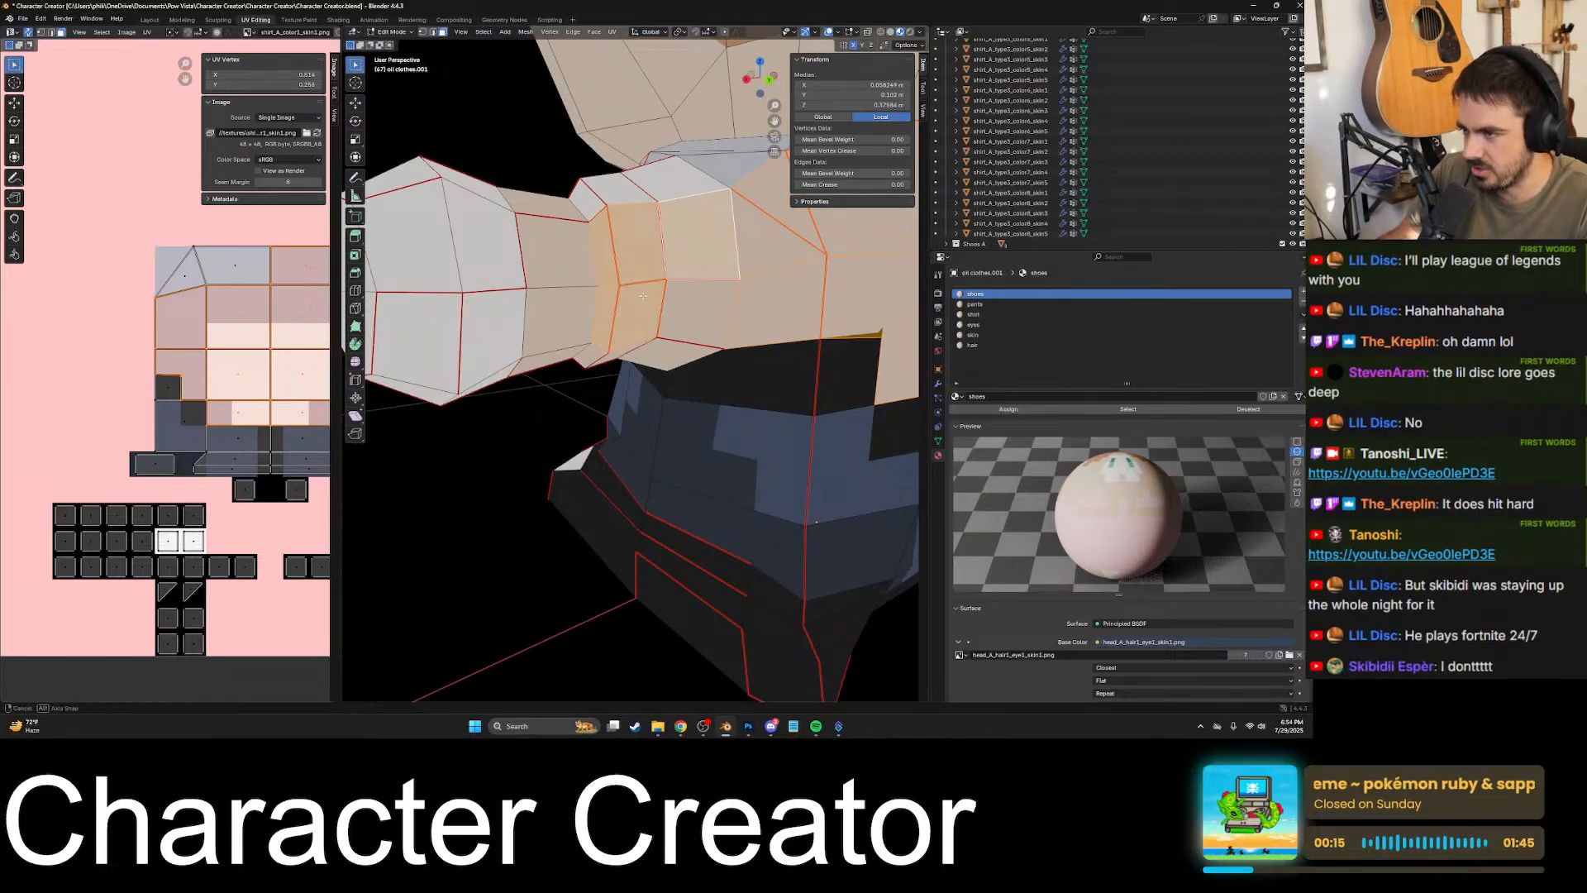
pyautogui.moveTo(701, 236); pyautogui.dragTo(704, 318, button='middle')
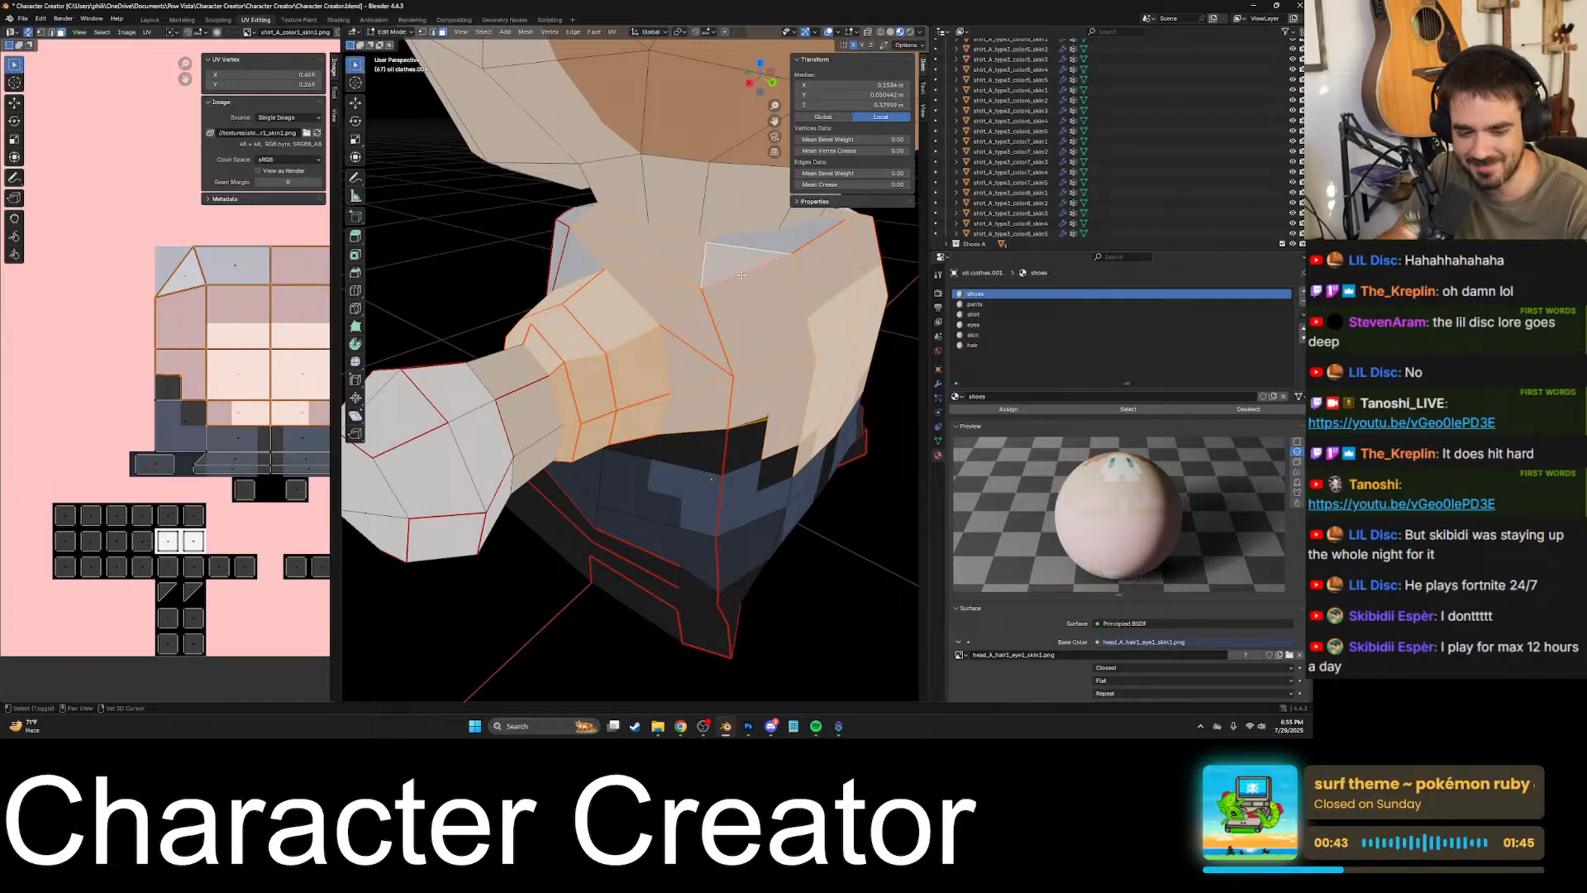
pyautogui.moveTo(754, 276); pyautogui.dragTo(691, 356, button='middle')
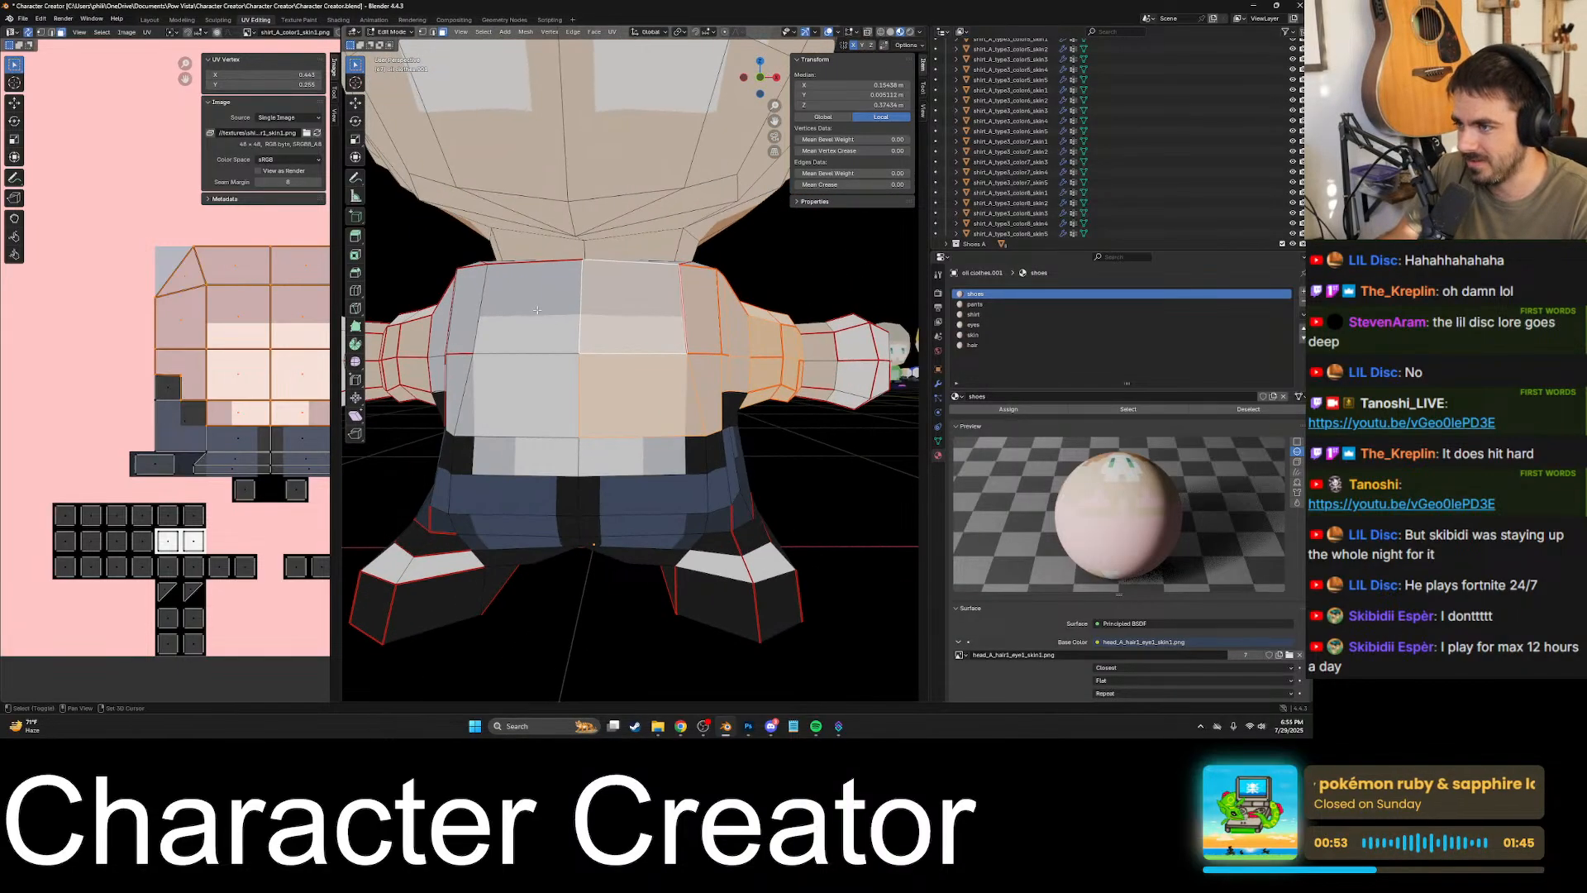
# - Add the remaining shirt faces on the front and assign the whole selection to the shirt material
pyautogui.keyDown('shift'); pyautogui.click(545, 326); pyautogui.keyUp('shift')
pyautogui.moveTo(570, 326); pyautogui.dragTo(601, 355, button='middle')
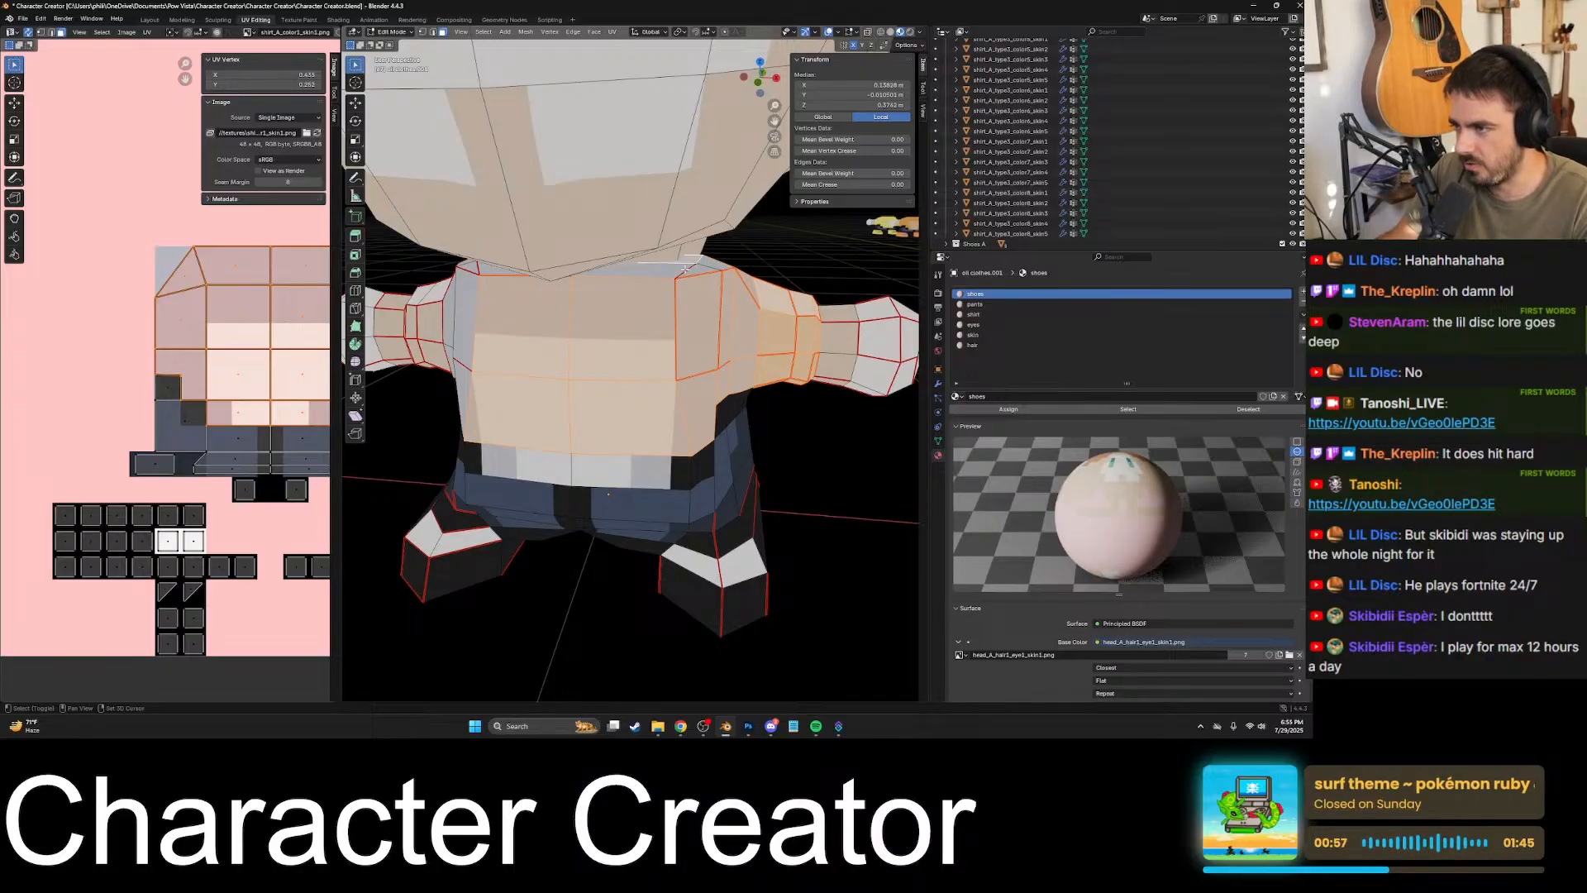
pyautogui.moveTo(630, 283); pyautogui.dragTo(643, 383, button='middle')
pyautogui.moveTo(684, 459); pyautogui.dragTo(794, 451, button='middle')
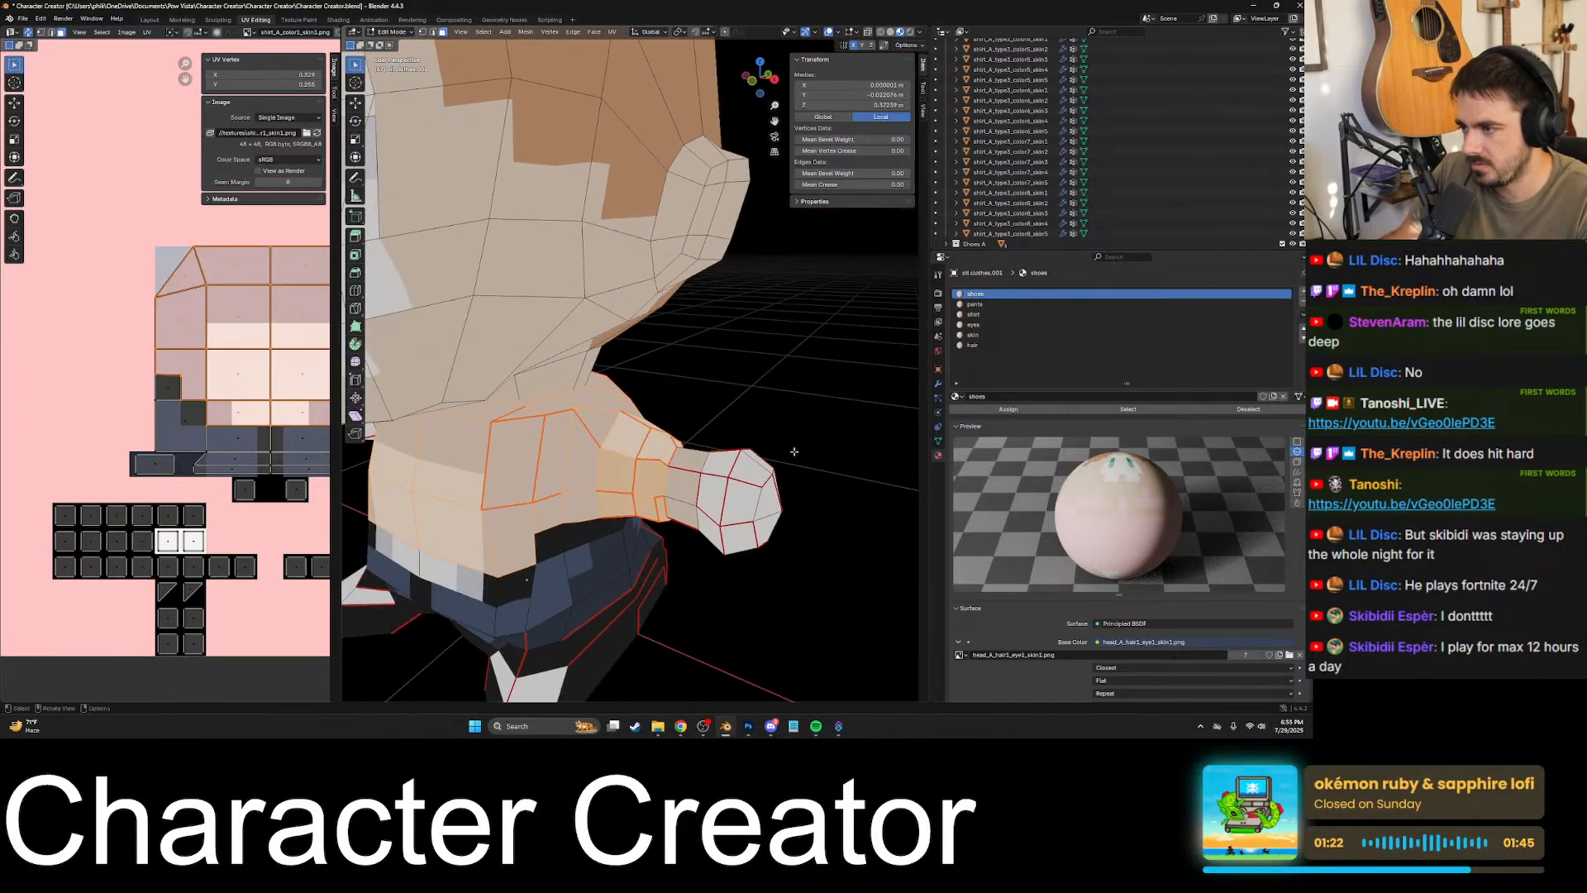
pyautogui.click(978, 314)
pyautogui.moveTo(756, 445); pyautogui.dragTo(855, 420, button='middle')
pyautogui.keyDown('shift'); pyautogui.moveTo(578, 451); pyautogui.dragTo(809, 420, button='middle'); pyautogui.keyUp('shift')
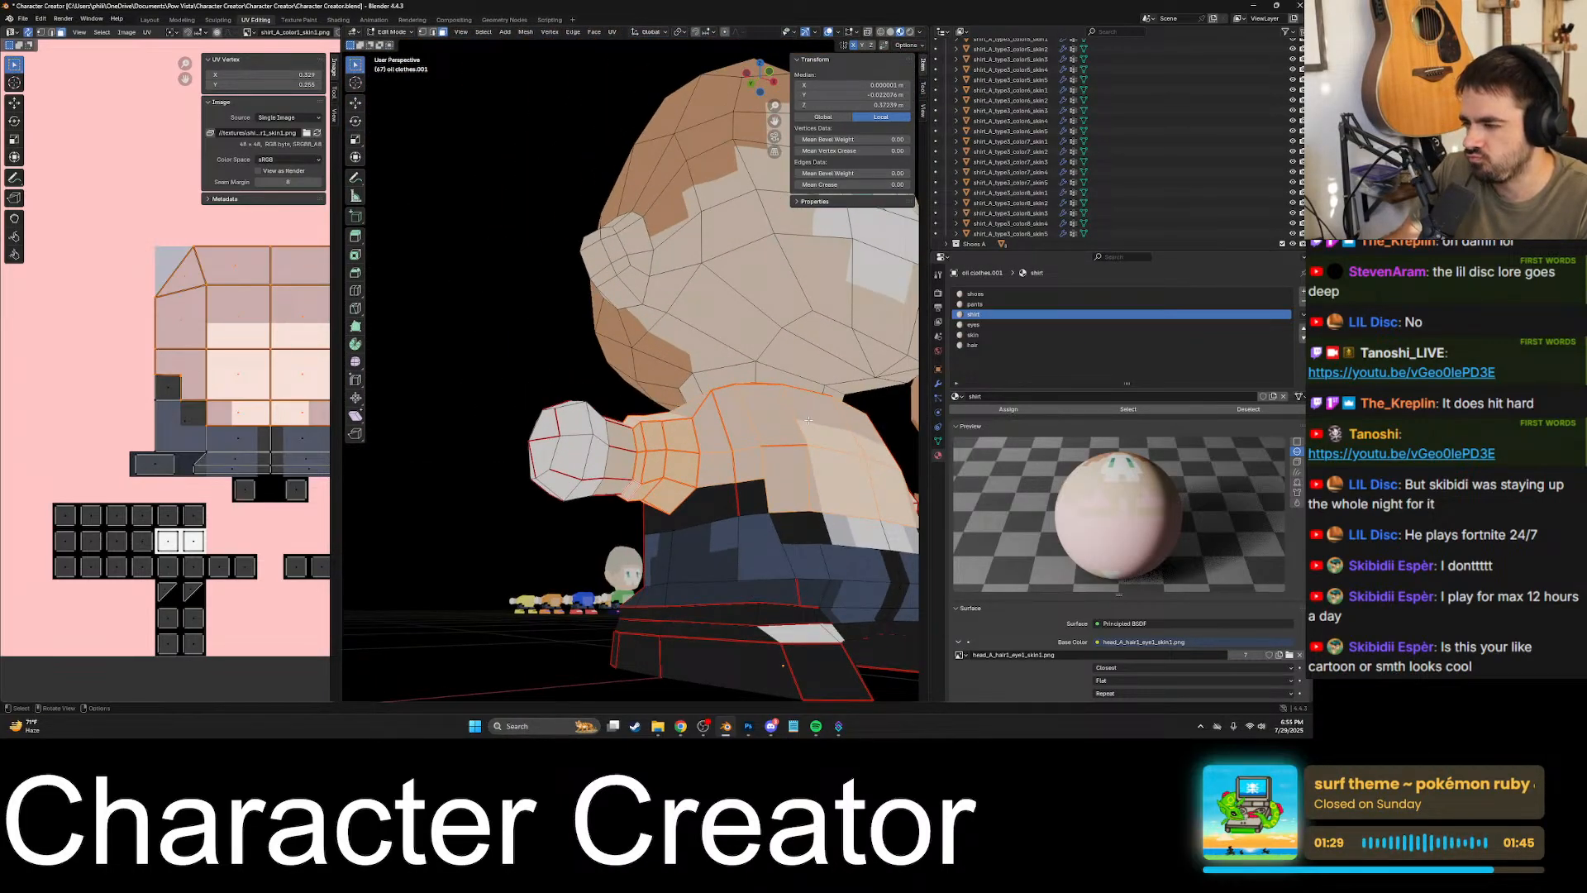
# - Select individual faces on the neck, around the ear and in the hair to check which material each one uses
pyautogui.click(617, 466)
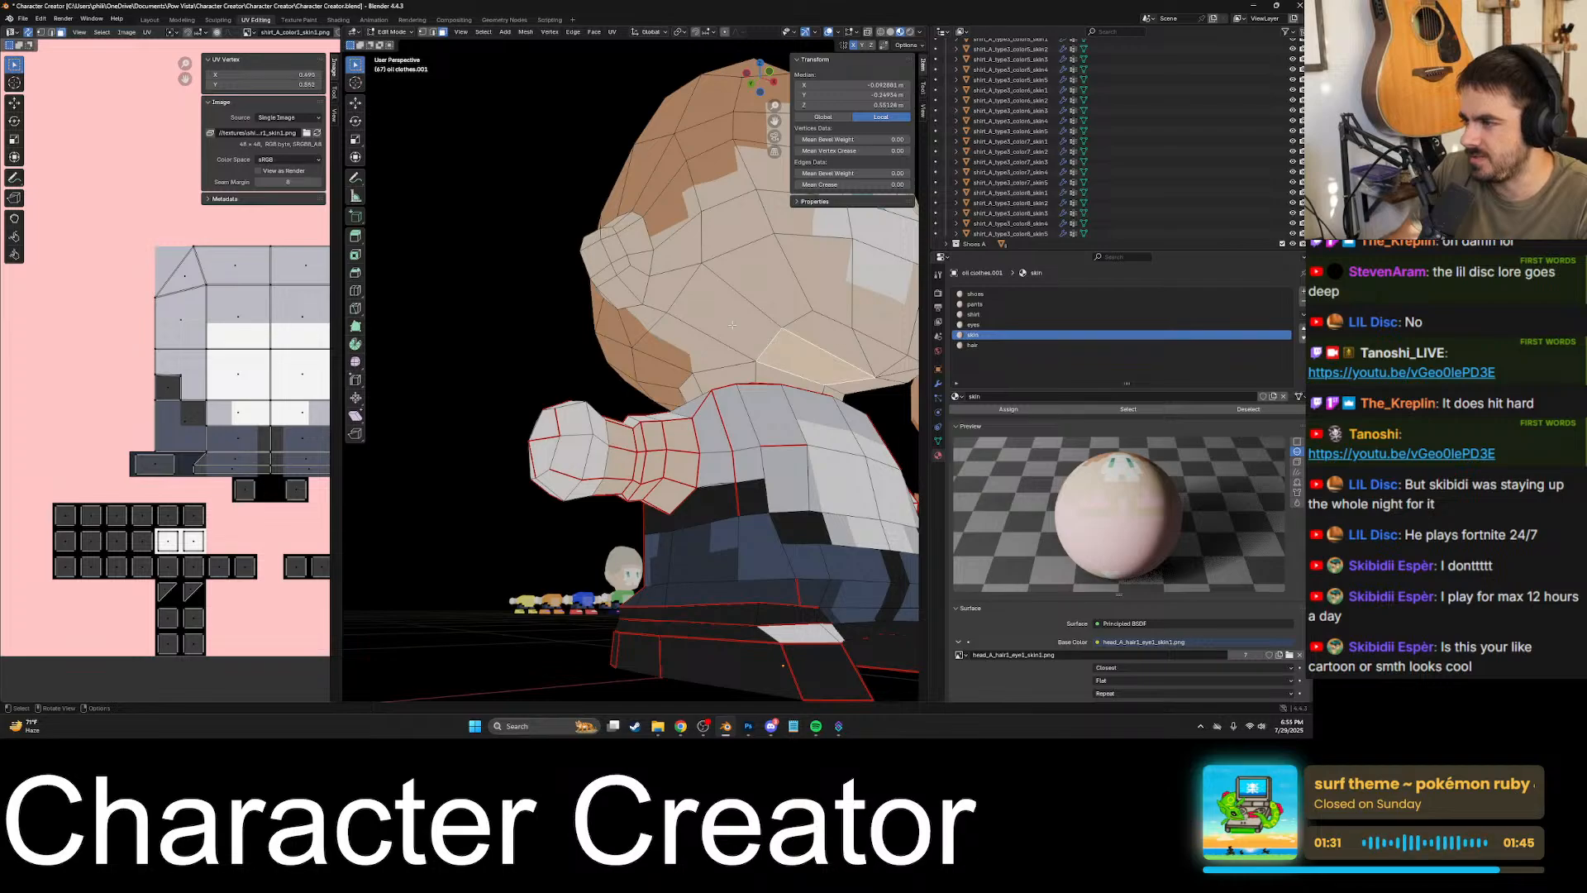
pyautogui.moveTo(784, 324); pyautogui.dragTo(747, 451, button='middle')
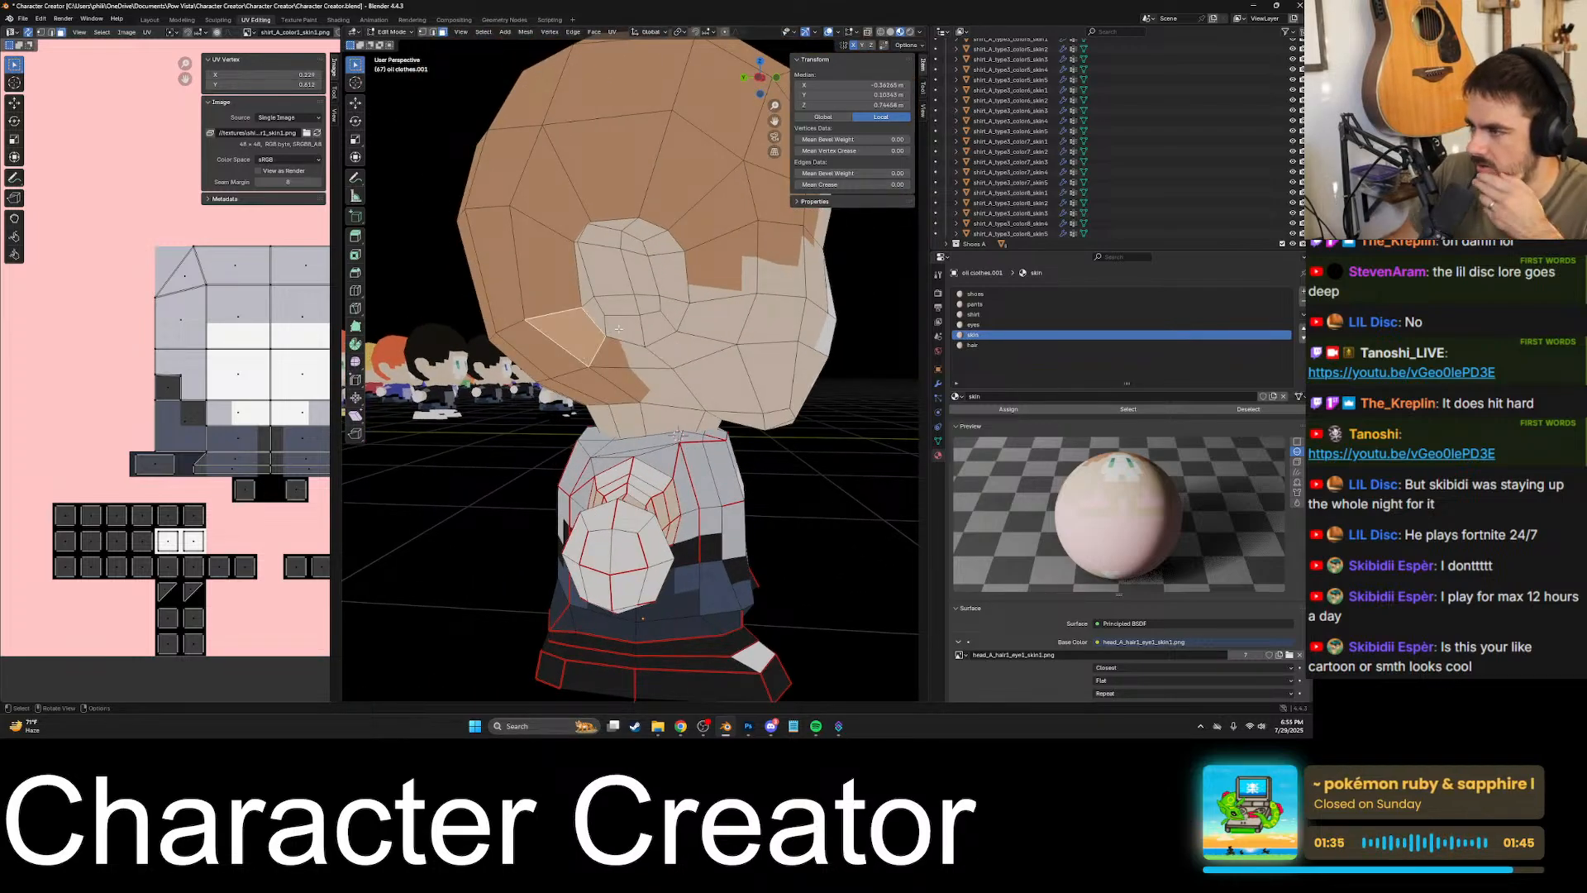
pyautogui.moveTo(618, 329); pyautogui.dragTo(666, 311, button='middle')
pyautogui.keyDown('alt'); pyautogui.click(651, 277); pyautogui.keyUp('alt')
pyautogui.click(693, 208)
pyautogui.moveTo(700, 233); pyautogui.dragTo(727, 356, button='middle')
pyautogui.scroll(-6, 760, 412)
pyautogui.moveTo(521, 170)
pyautogui.mouseDown(button='middle')
pyautogui.moveTo(622, 266)
pyautogui.moveTo(529, 194)
pyautogui.mouseUp(button='middle')
pyautogui.keyDown('alt'); pyautogui.click(610, 260); pyautogui.keyUp('alt')
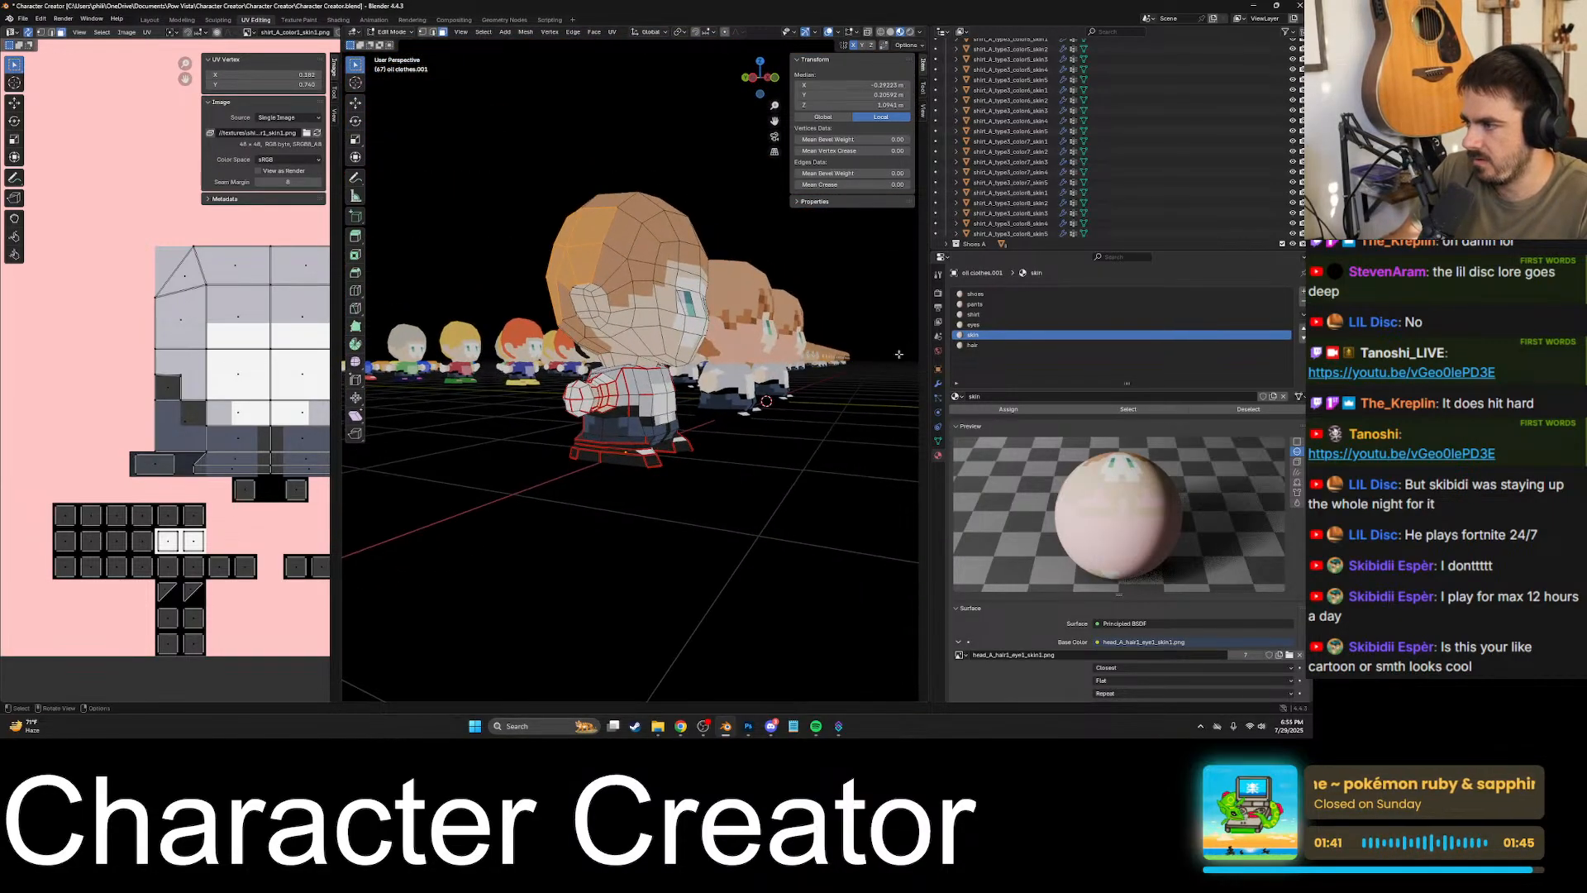
# - Select the front face of the right shoe and check which material it uses
pyautogui.click(752, 463)
pyautogui.moveTo(753, 465); pyautogui.dragTo(571, 410, button='middle')
pyautogui.click(716, 474)
pyautogui.press('KP_Decimal')
pyautogui.scroll(-7, 719, 476)
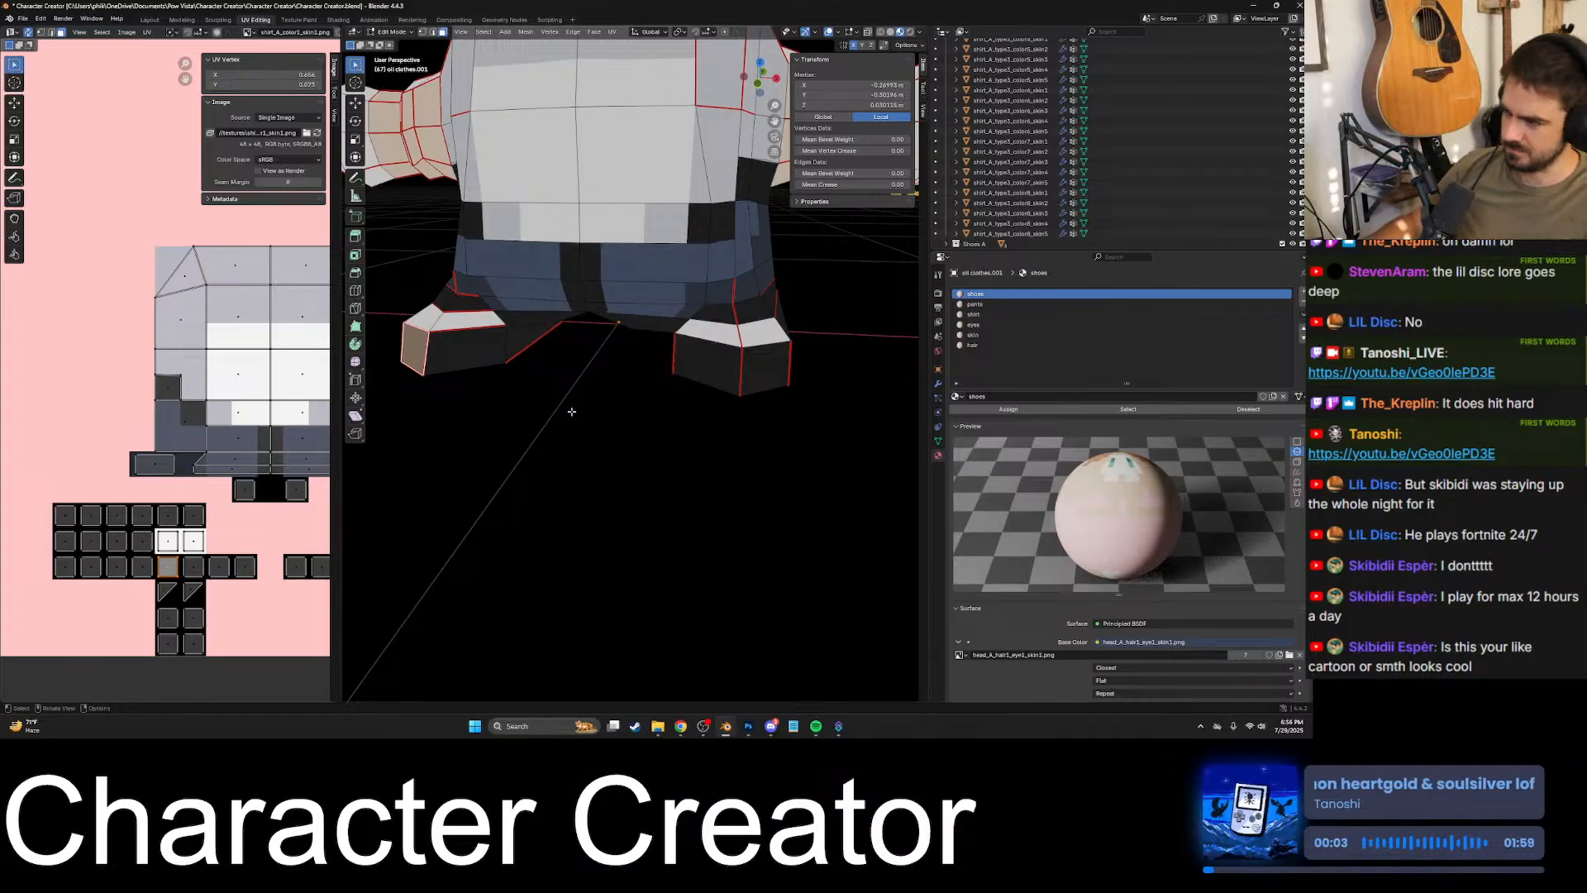
# - Select the underside faces between the character's legs and assign them to the pants material
pyautogui.moveTo(507, 347); pyautogui.dragTo(593, 370, button='middle')
pyautogui.click(568, 387)
pyautogui.moveTo(537, 407); pyautogui.dragTo(626, 486)
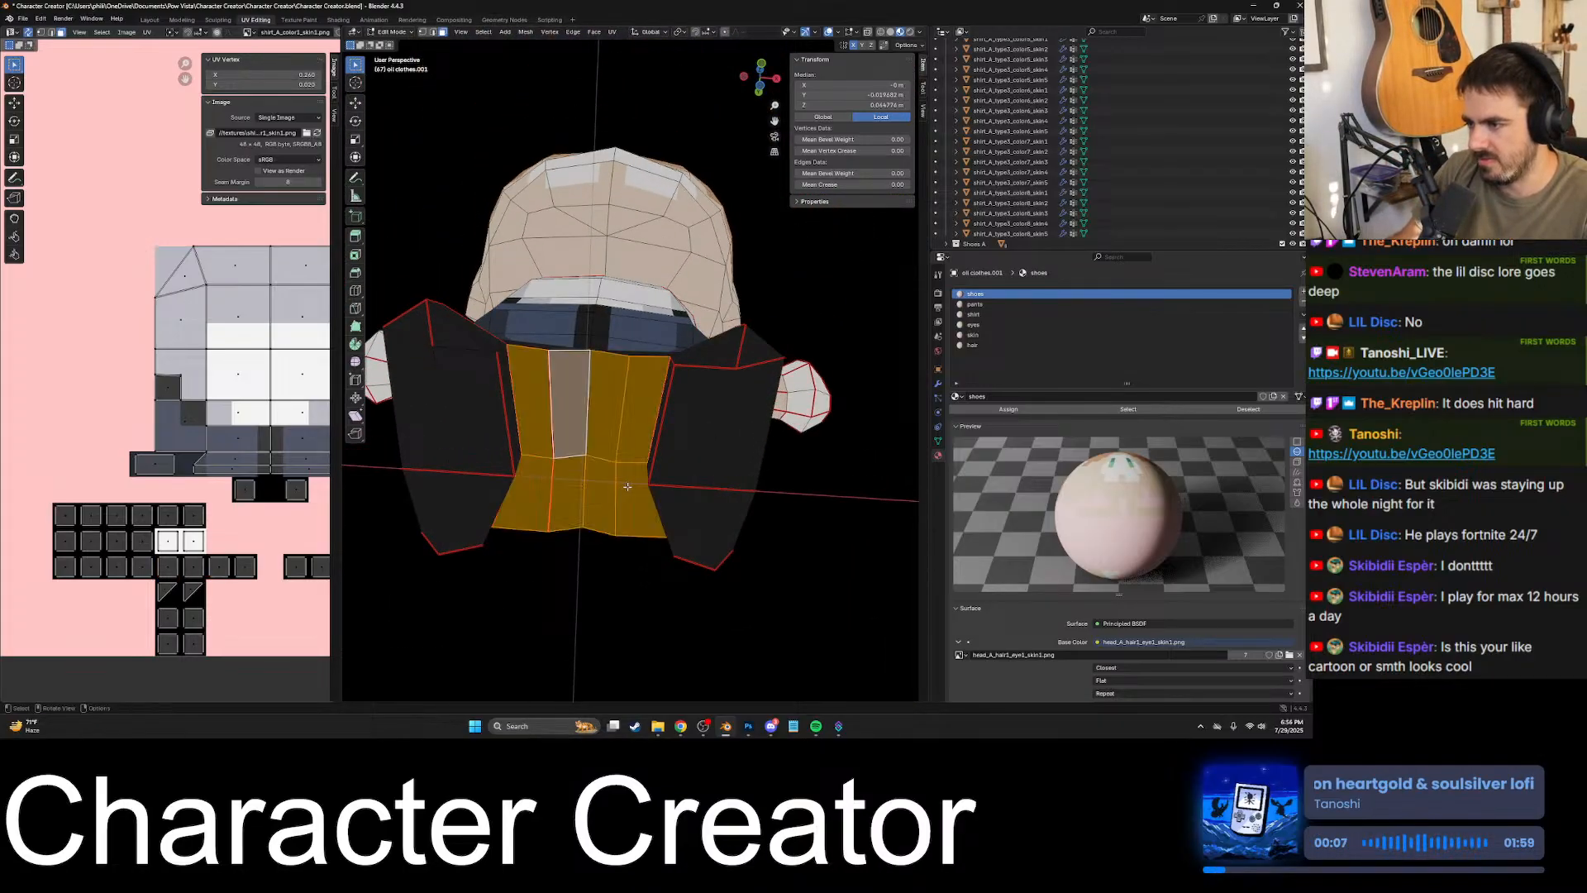
pyautogui.moveTo(626, 486); pyautogui.dragTo(872, 374, button='middle')
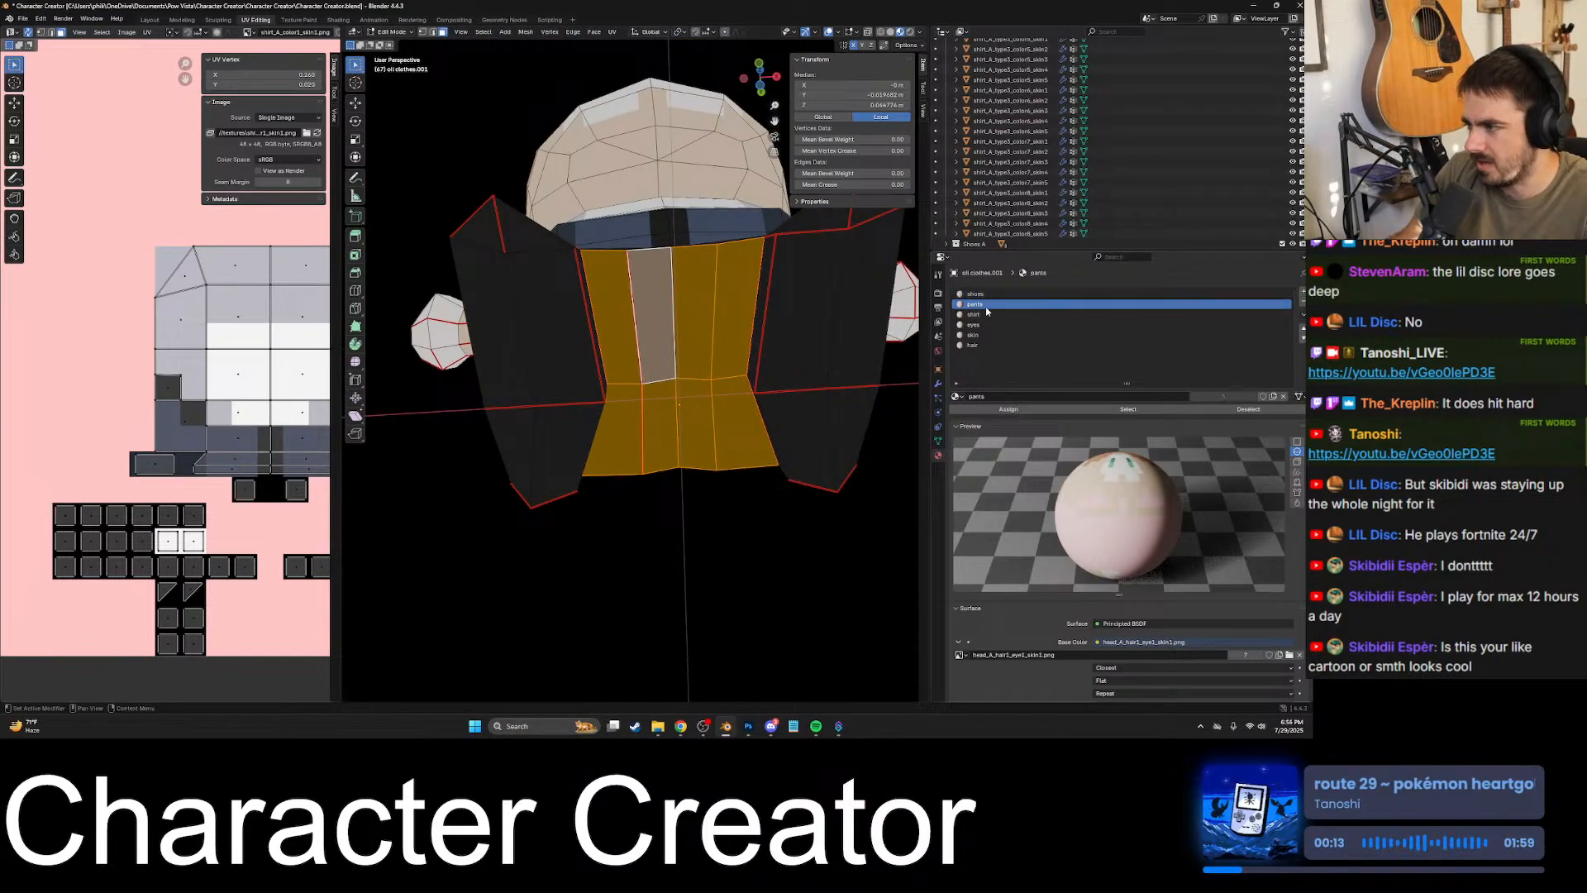
pyautogui.click(1033, 410)
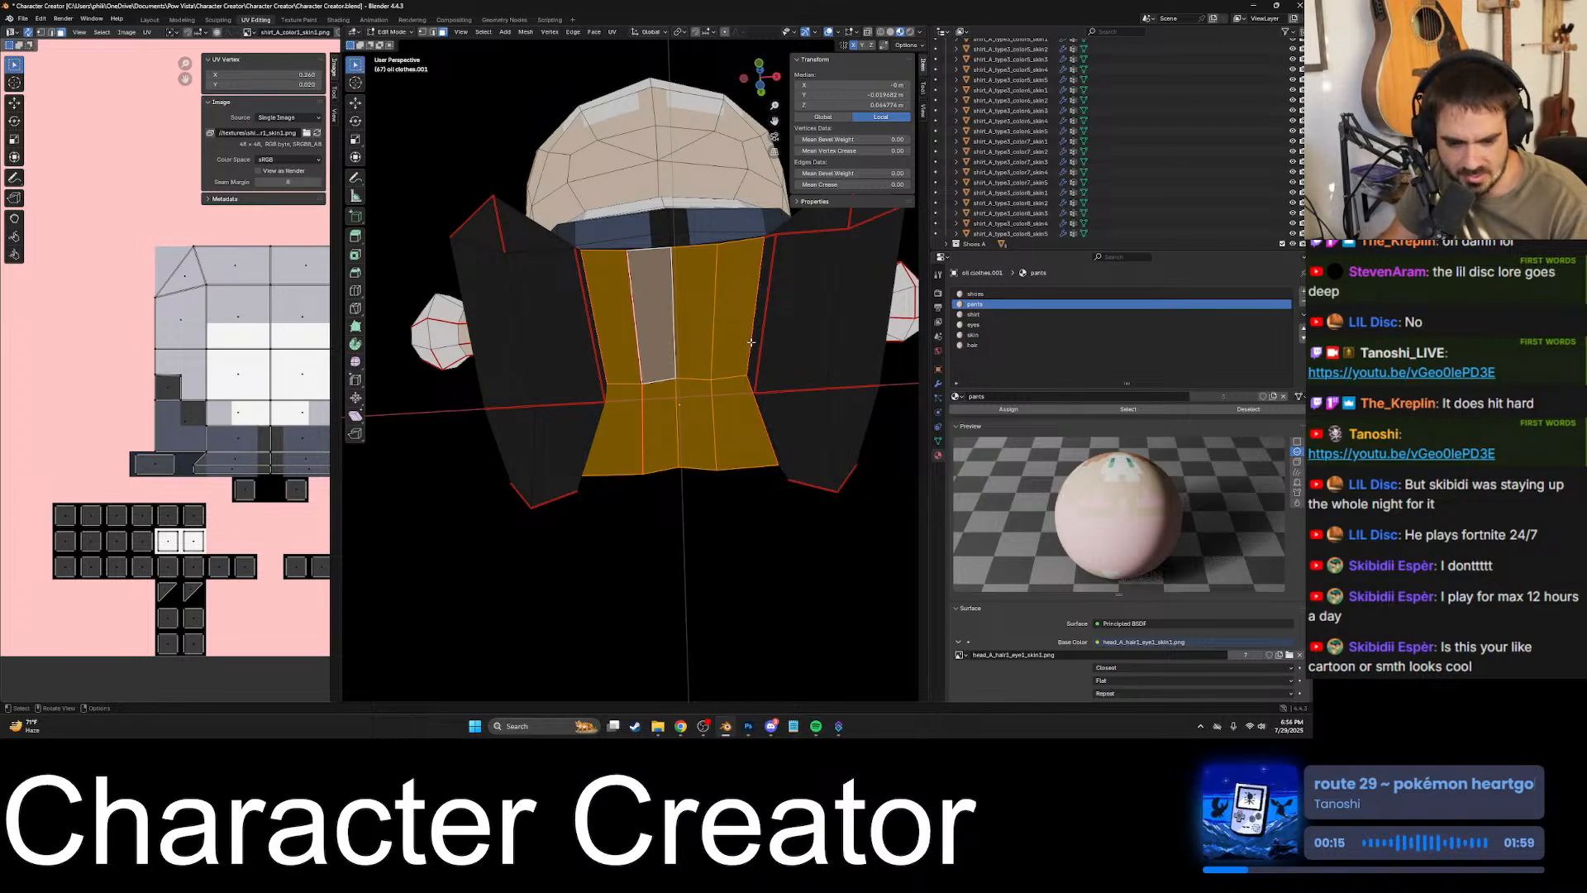
pyautogui.scroll(-10, 685, 364)
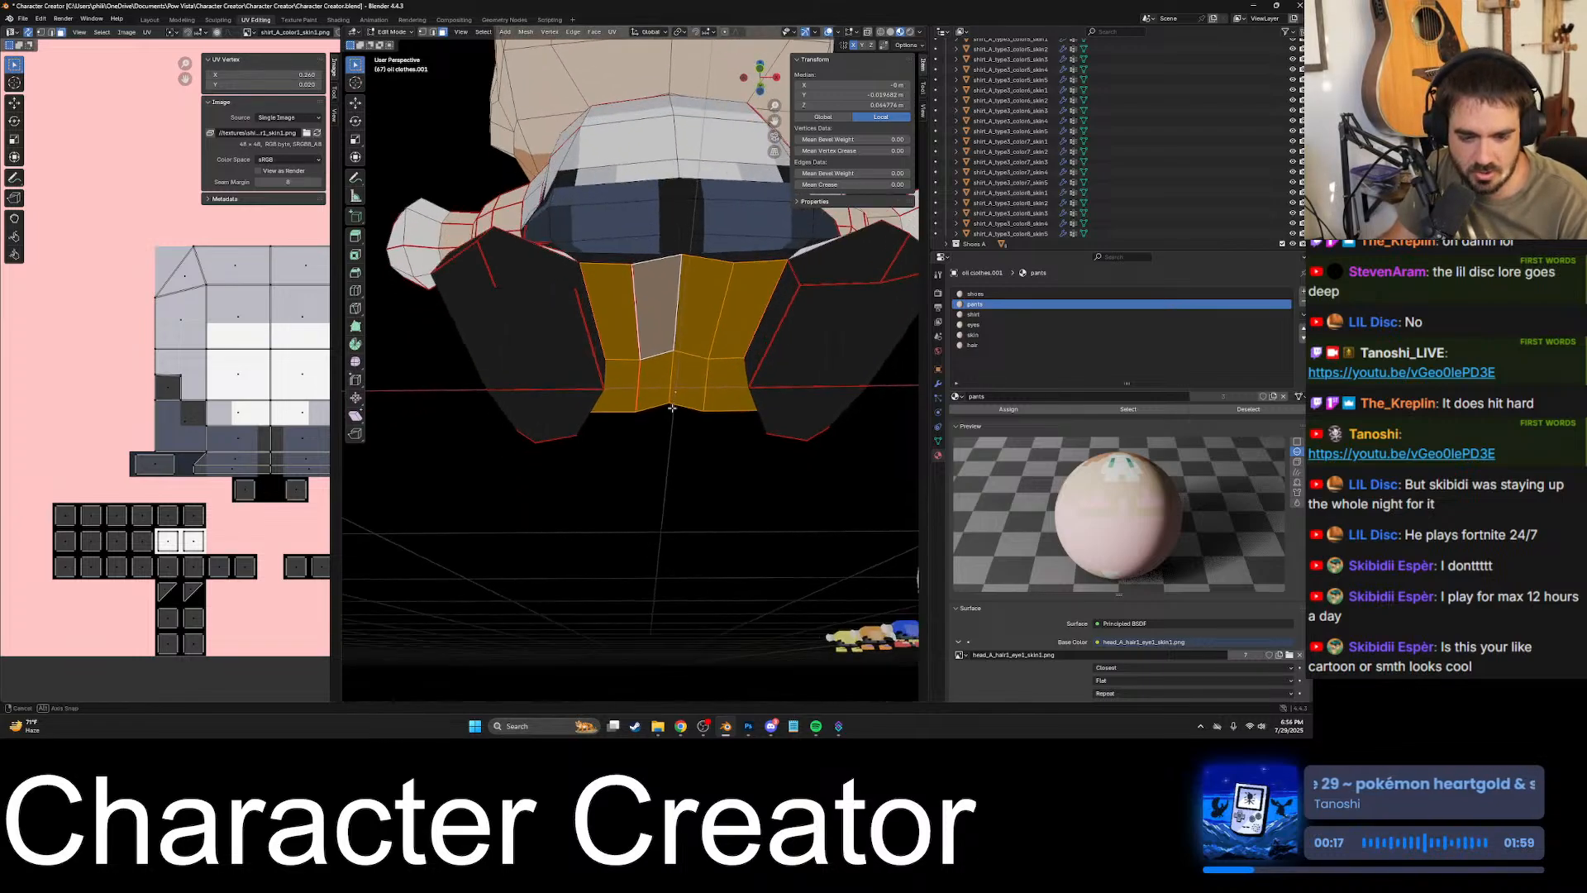
pyautogui.moveTo(690, 441); pyautogui.dragTo(726, 413, button='middle')
pyautogui.scroll(7, 726, 415)
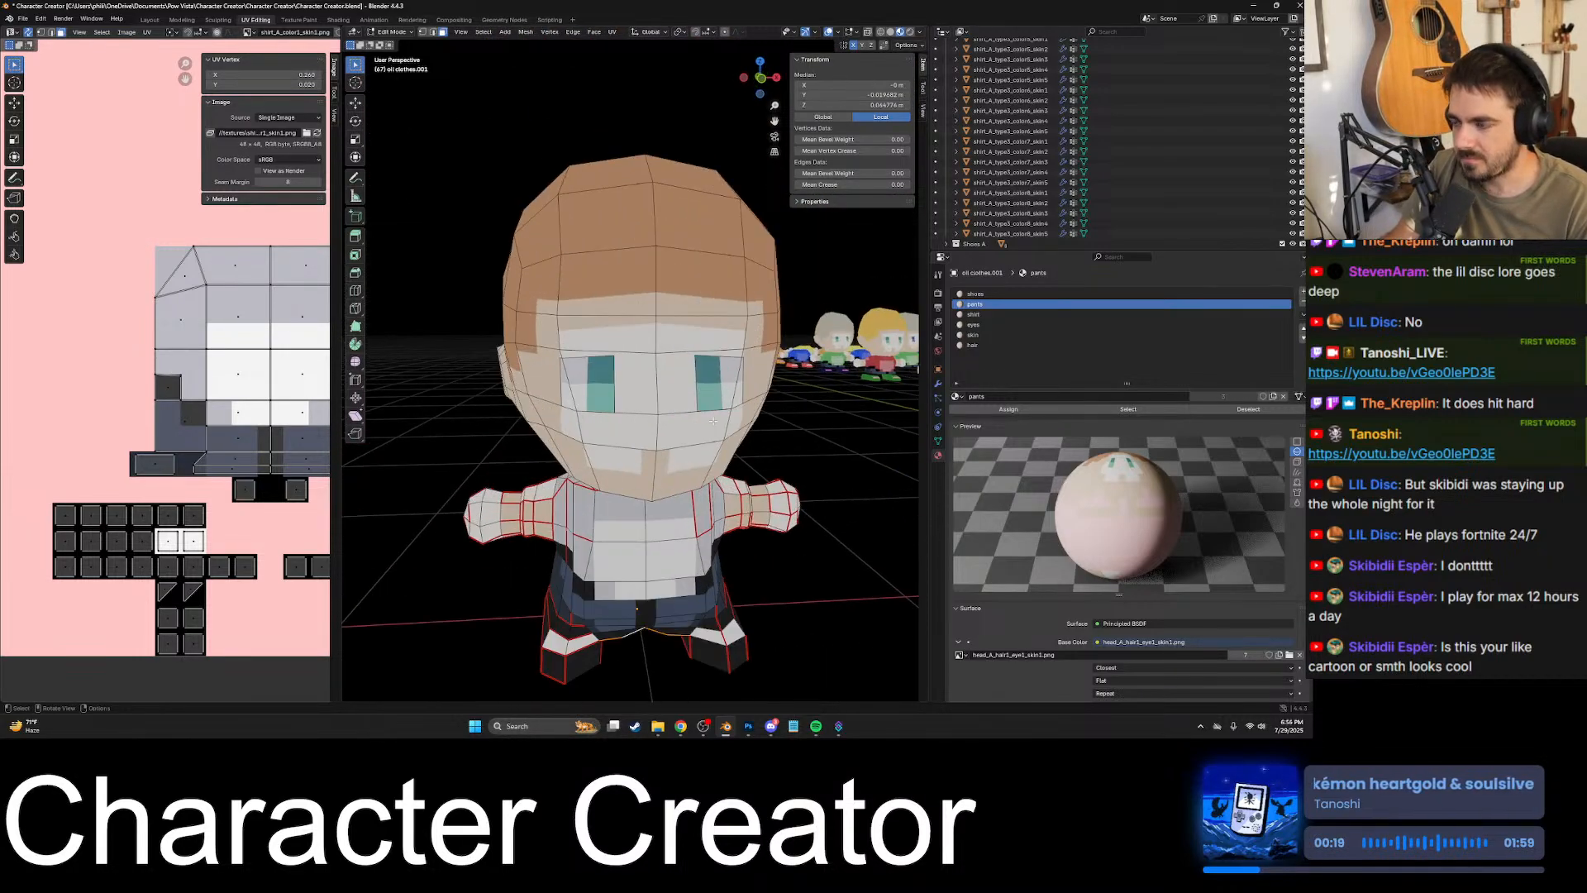
pyautogui.keyDown('shift'); pyautogui.moveTo(888, 514); pyautogui.dragTo(736, 458, button='middle'); pyautogui.keyUp('shift')
pyautogui.scroll(-6, 736, 458)
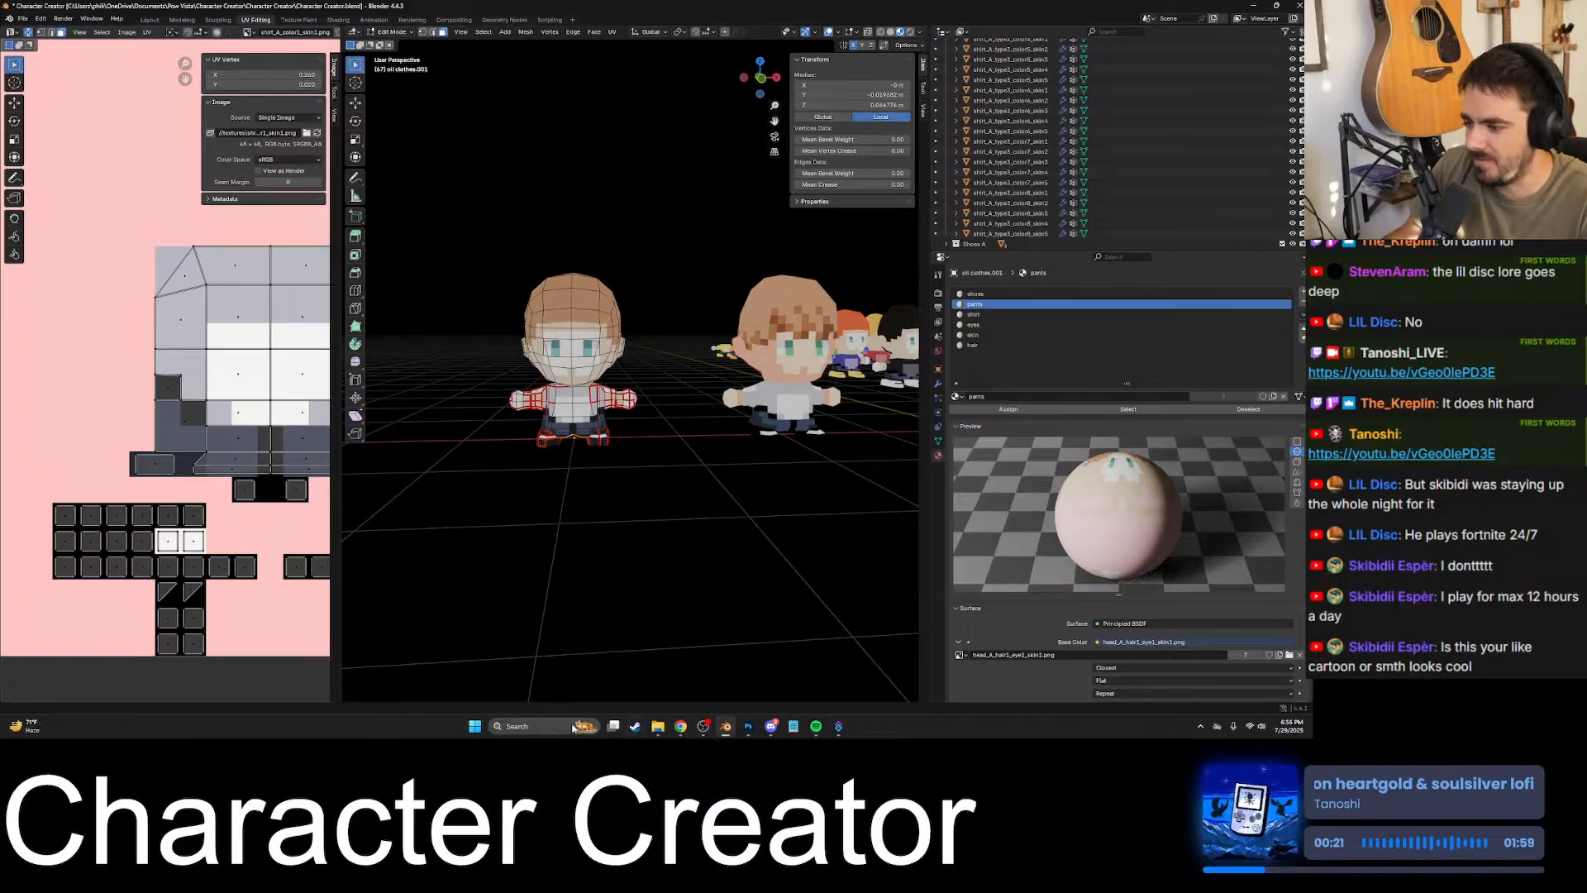
# - Switch to Steam, launch Pow Vista from the game library and enter World 1
pyautogui.click(635, 727)
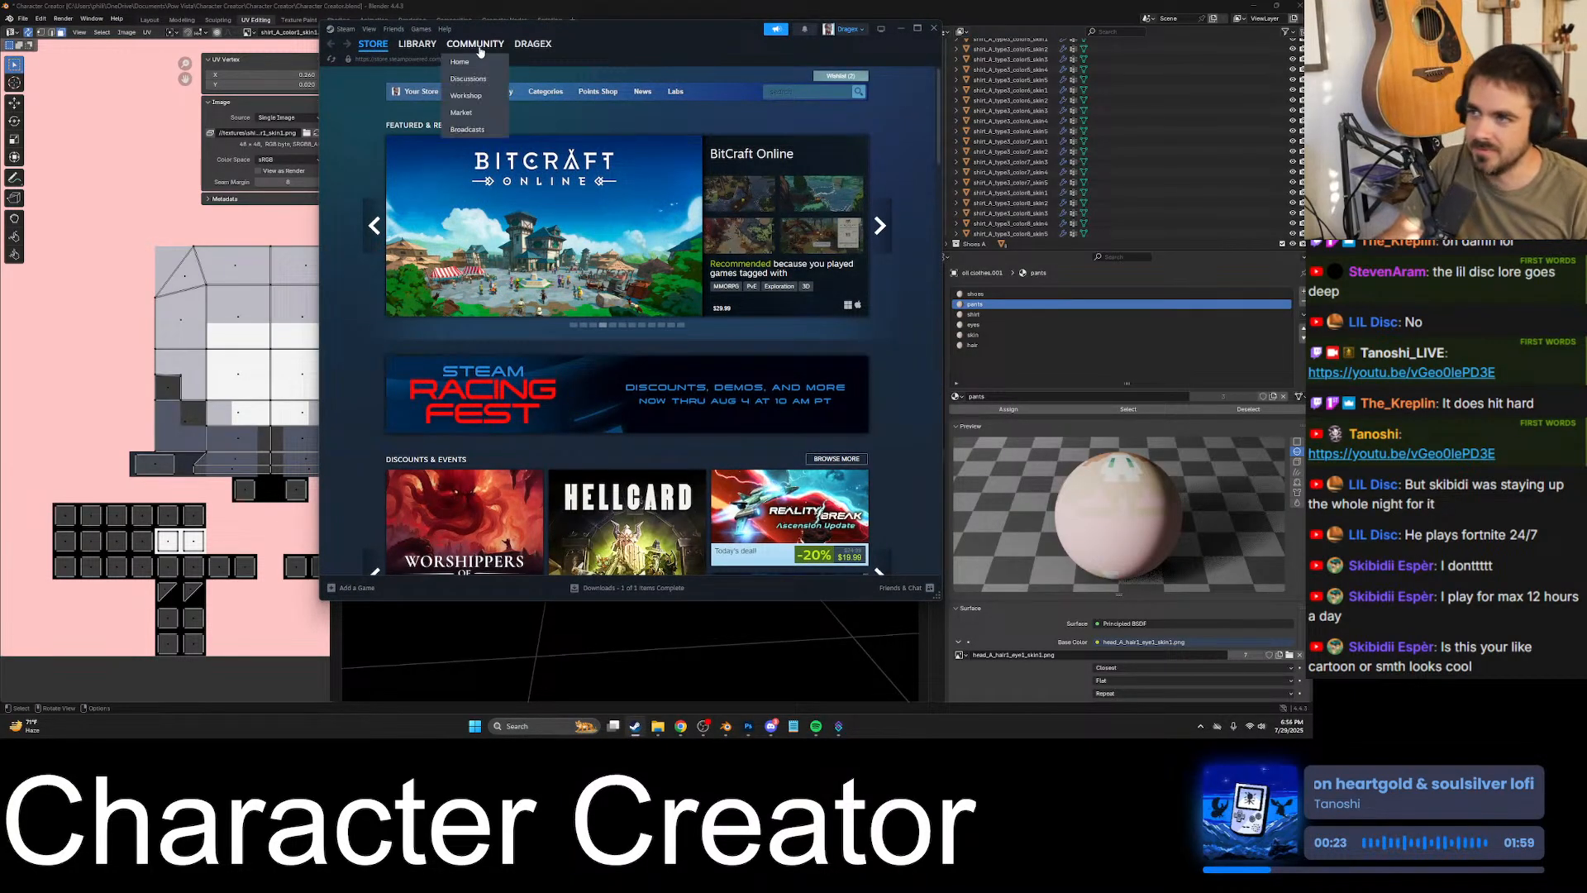
pyautogui.click(416, 62)
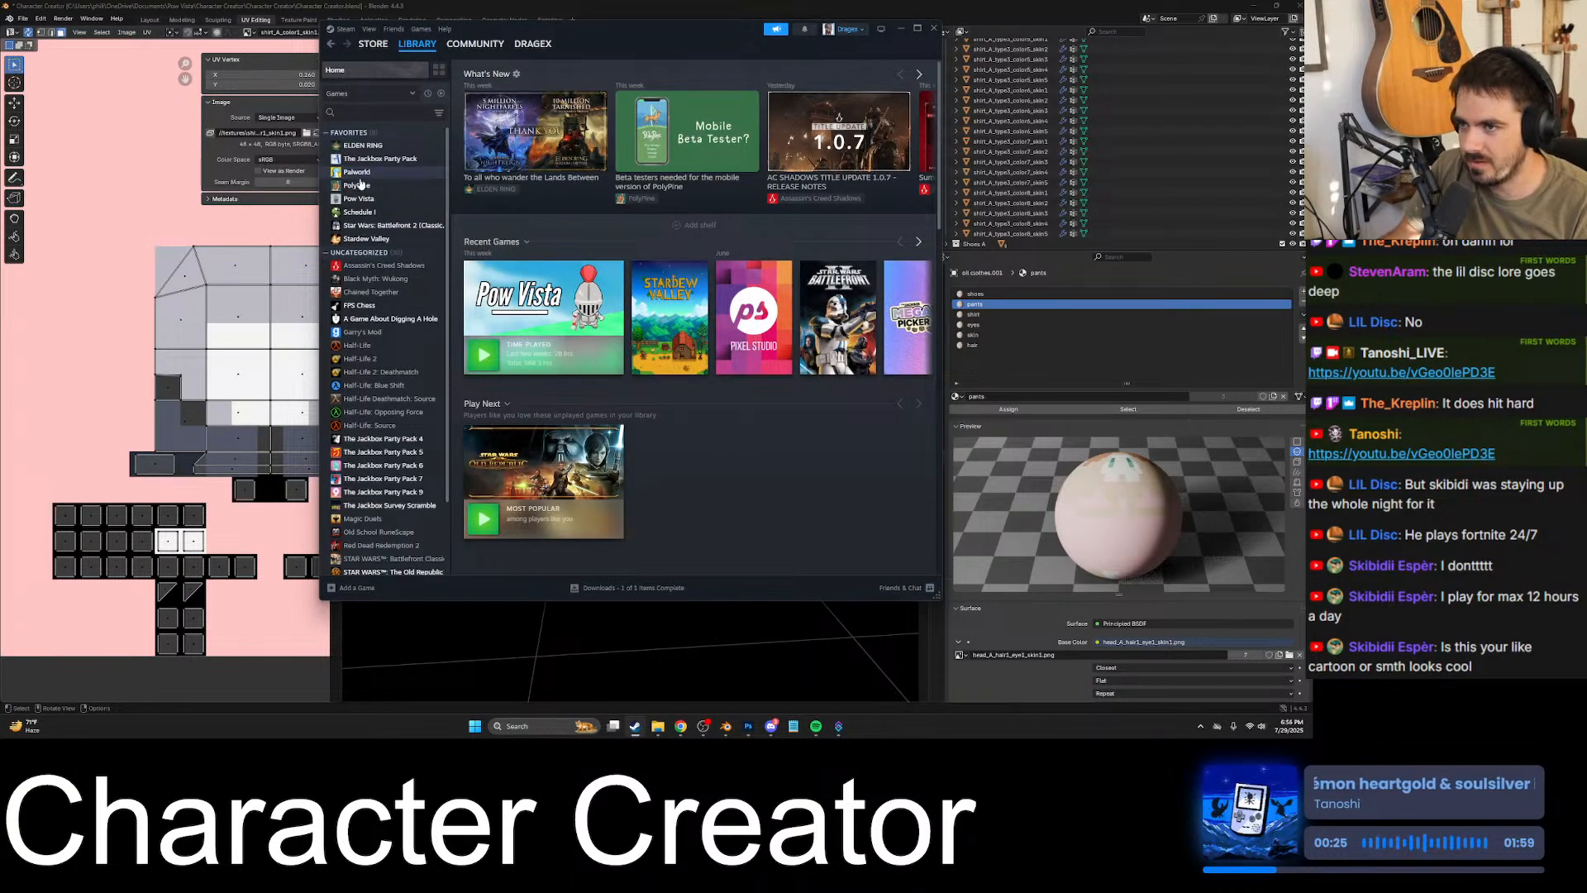
pyautogui.doubleClick(361, 203)
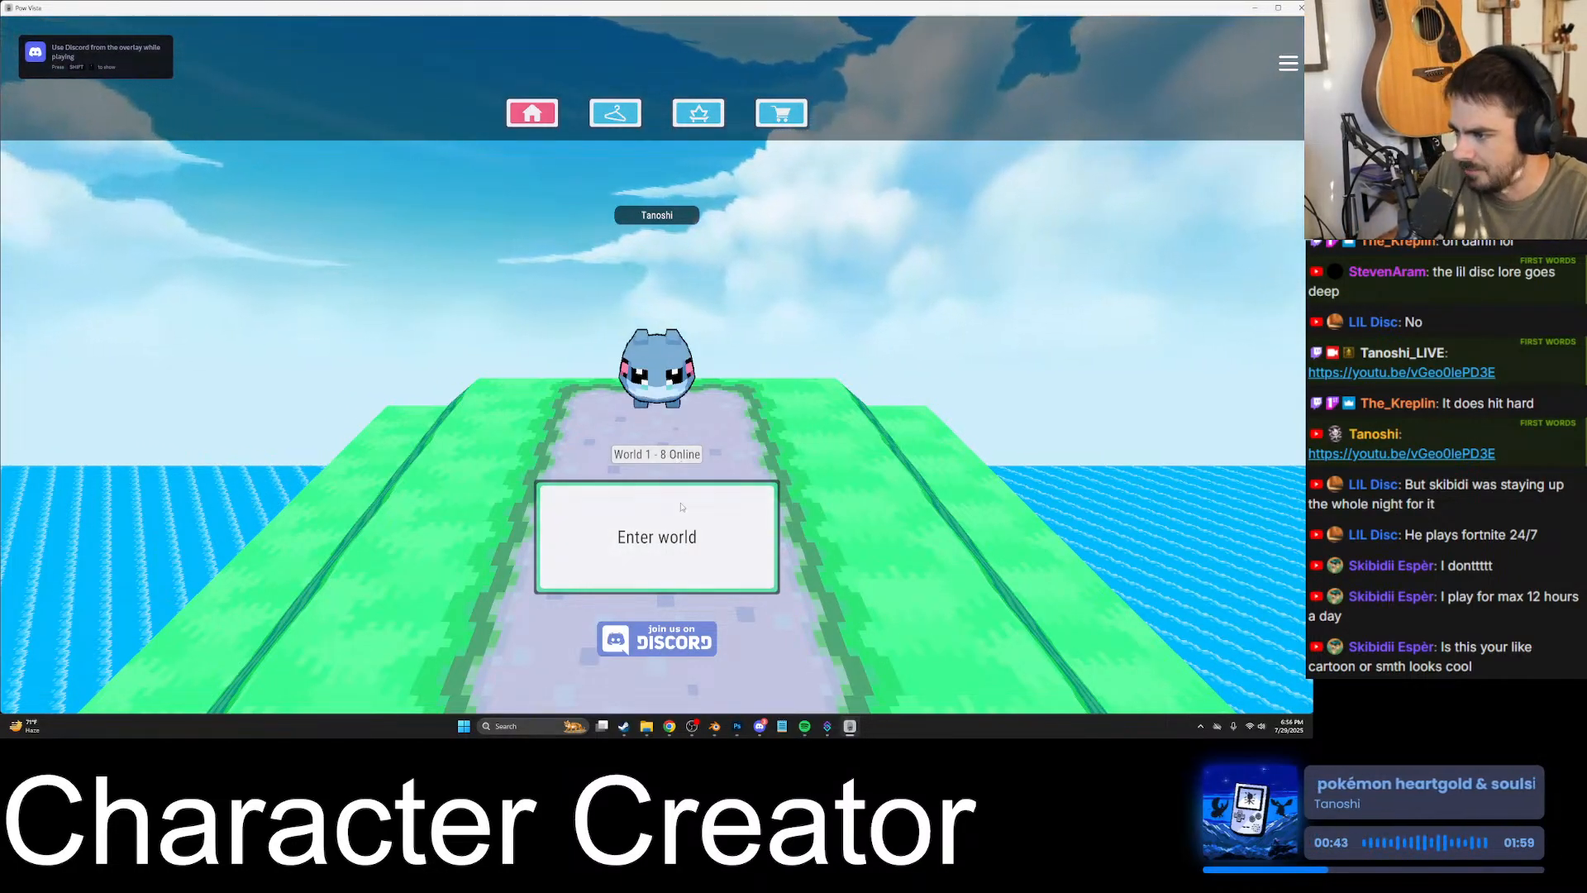
pyautogui.click(711, 496)
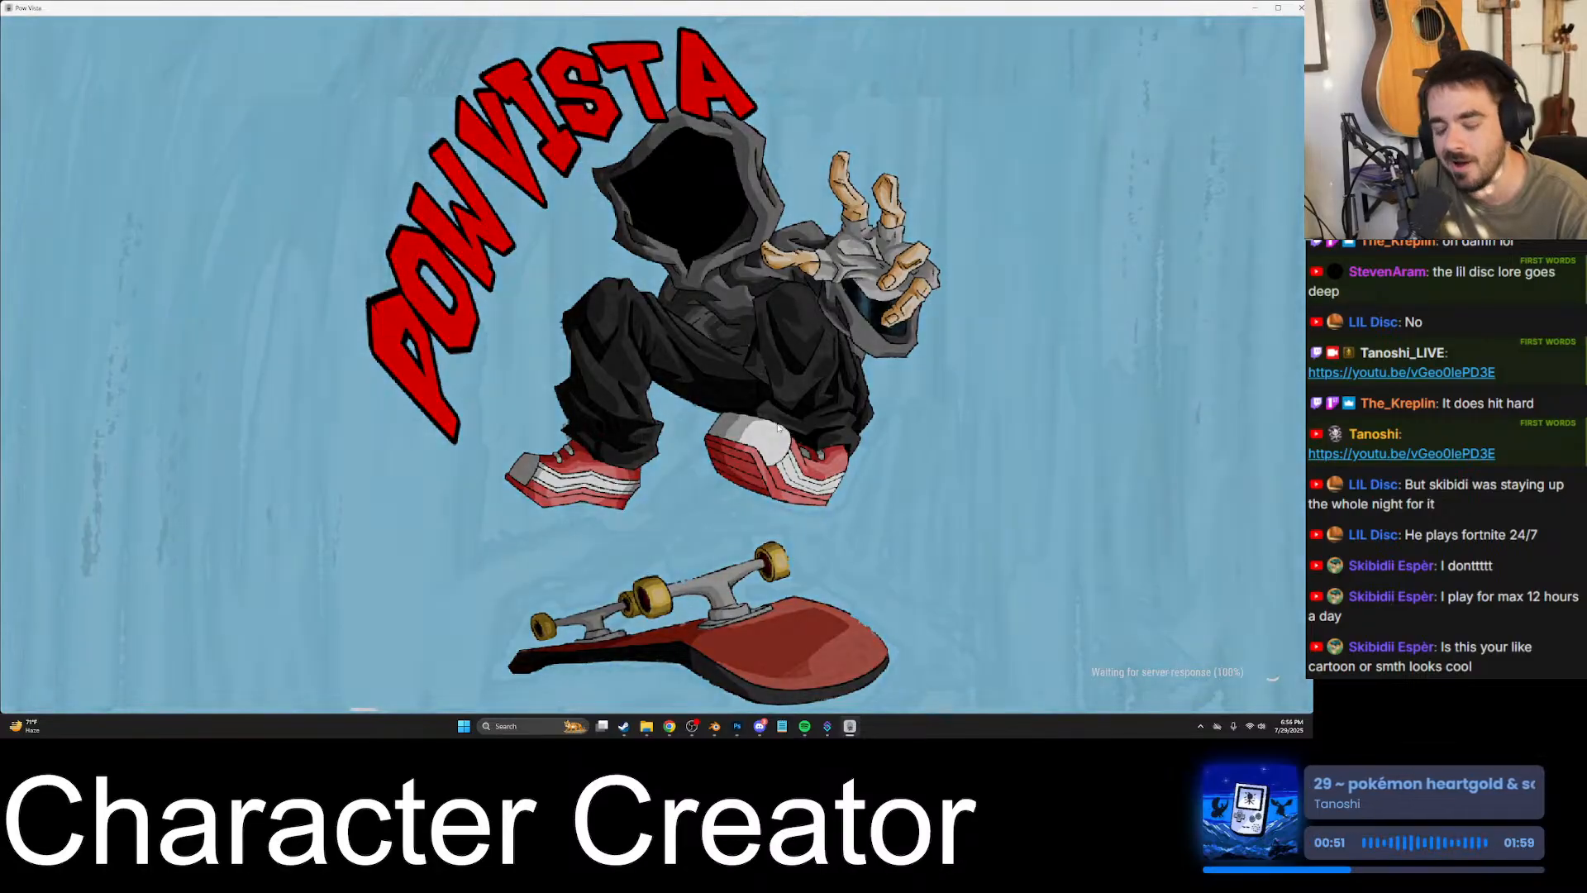
pyautogui.press('s')
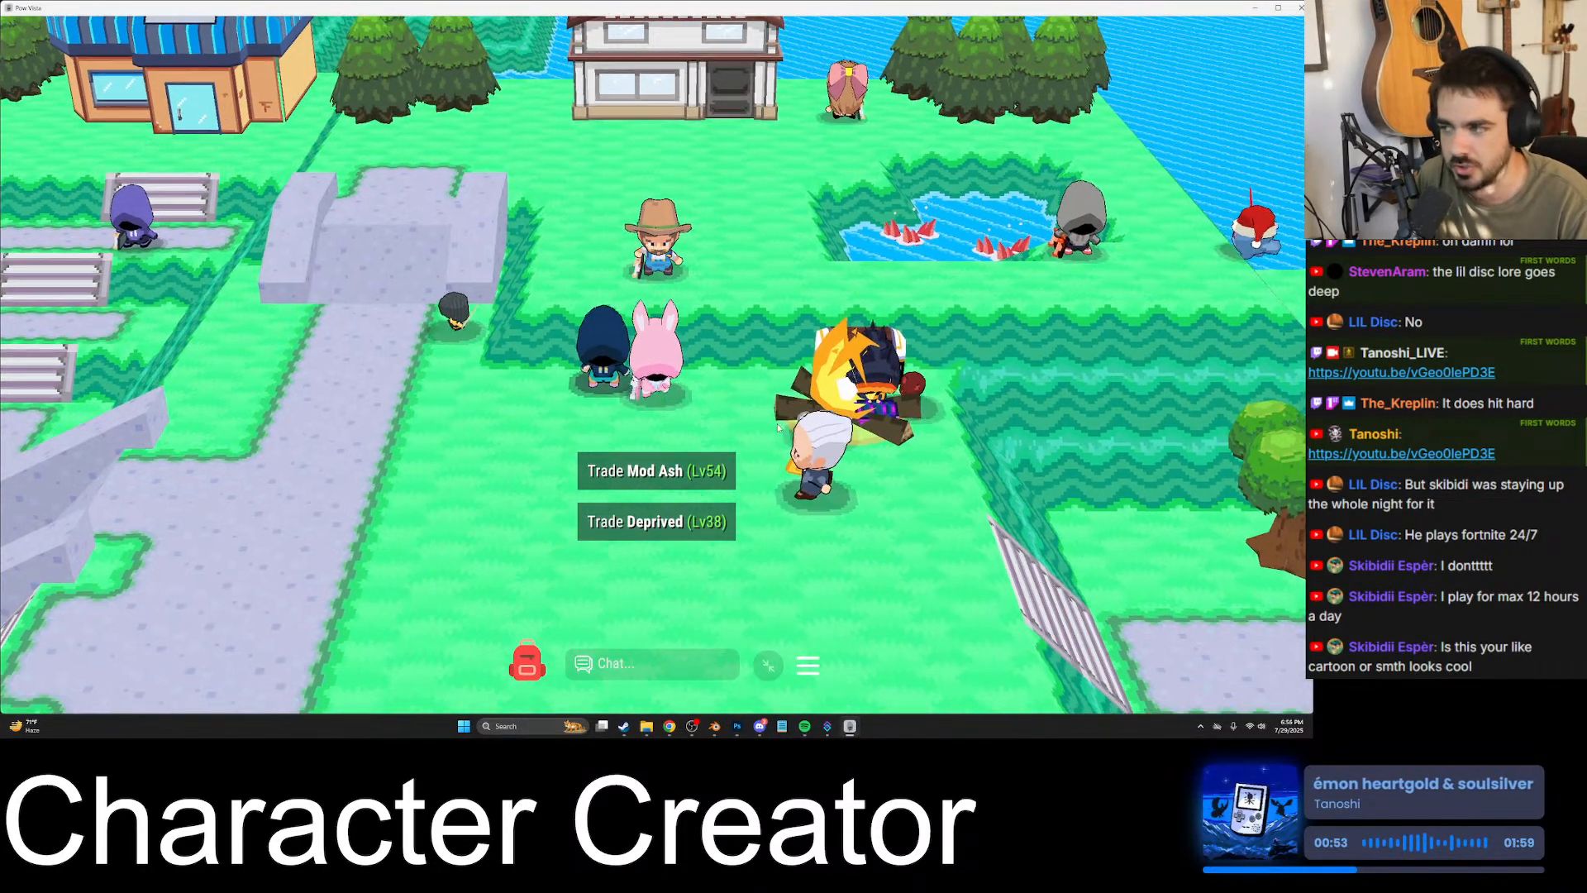
pyautogui.press('d')
pyautogui.press('s')
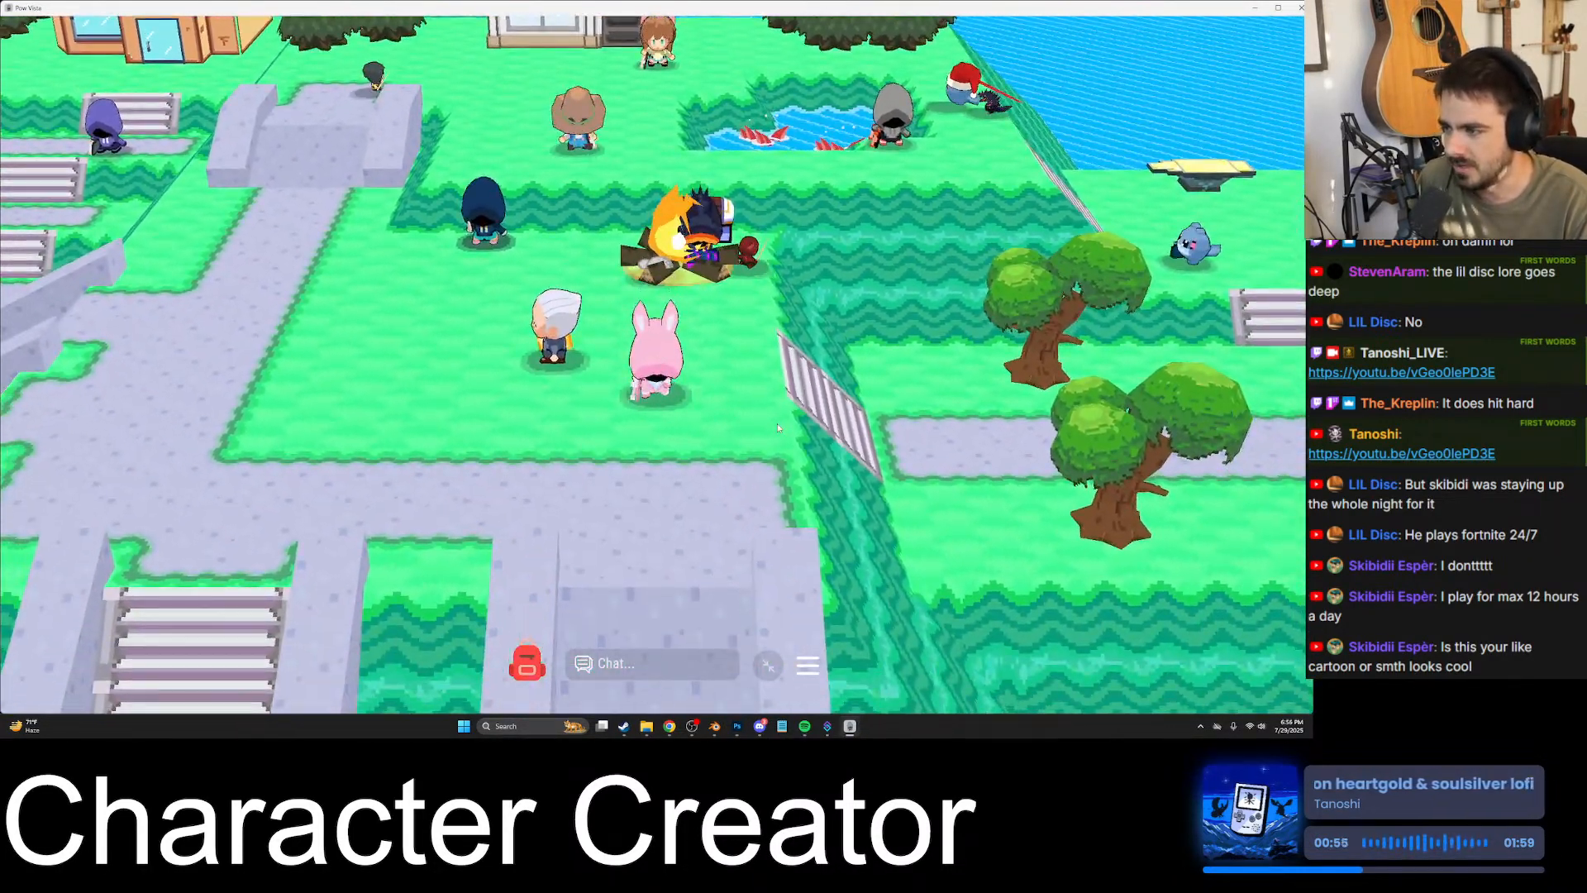
pyautogui.press('w')
pyautogui.press('space')
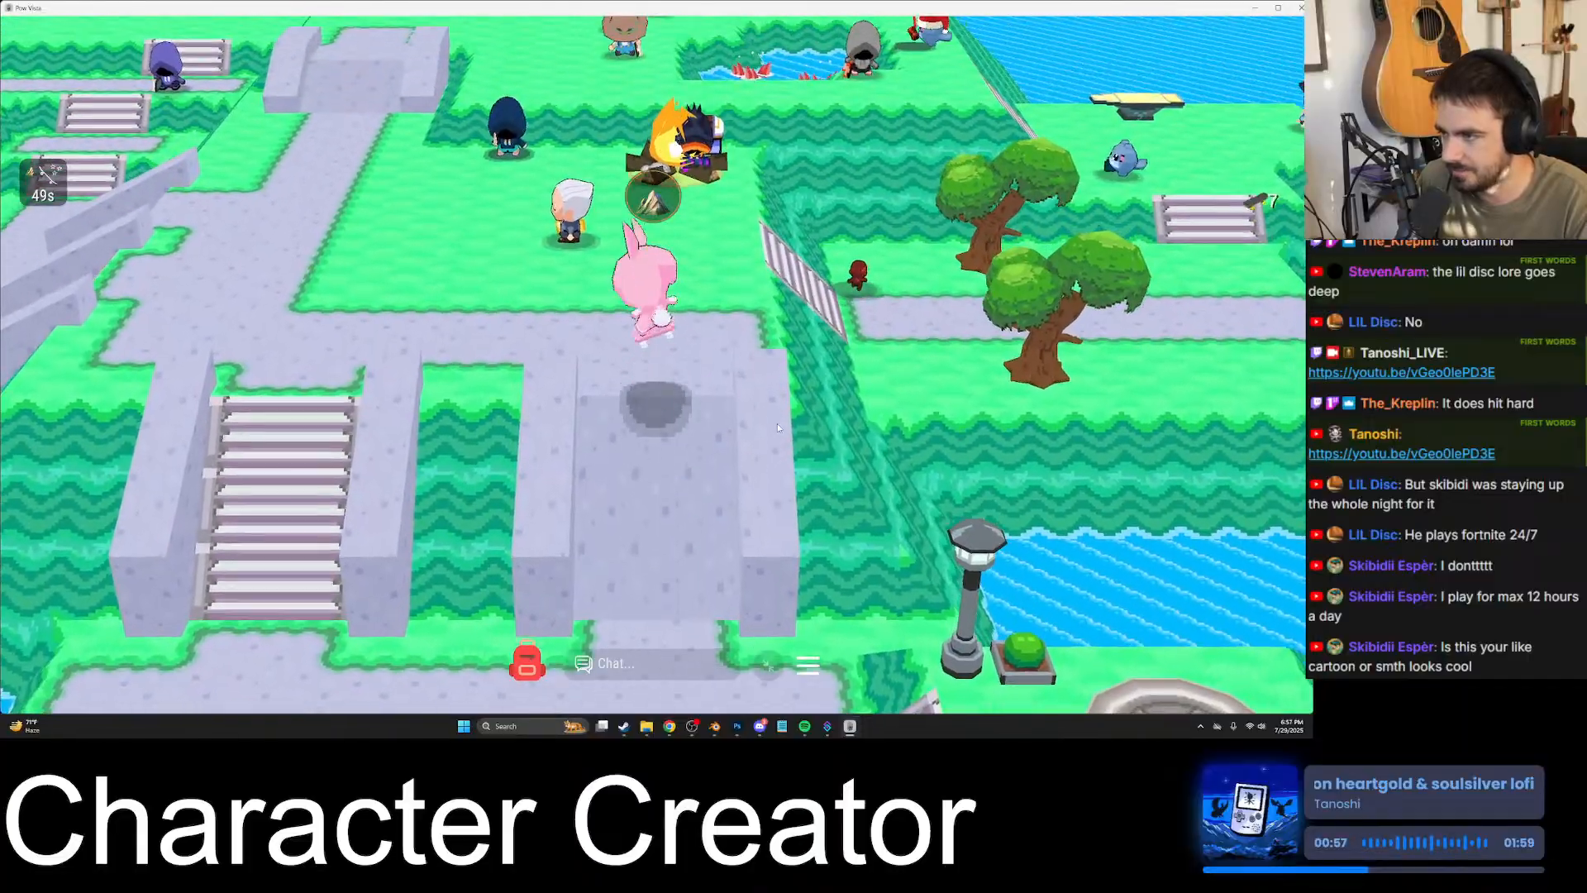
pyautogui.press('a')
pyautogui.press('s')
pyautogui.press('d')
pyautogui.press('s')
pyautogui.press('a')
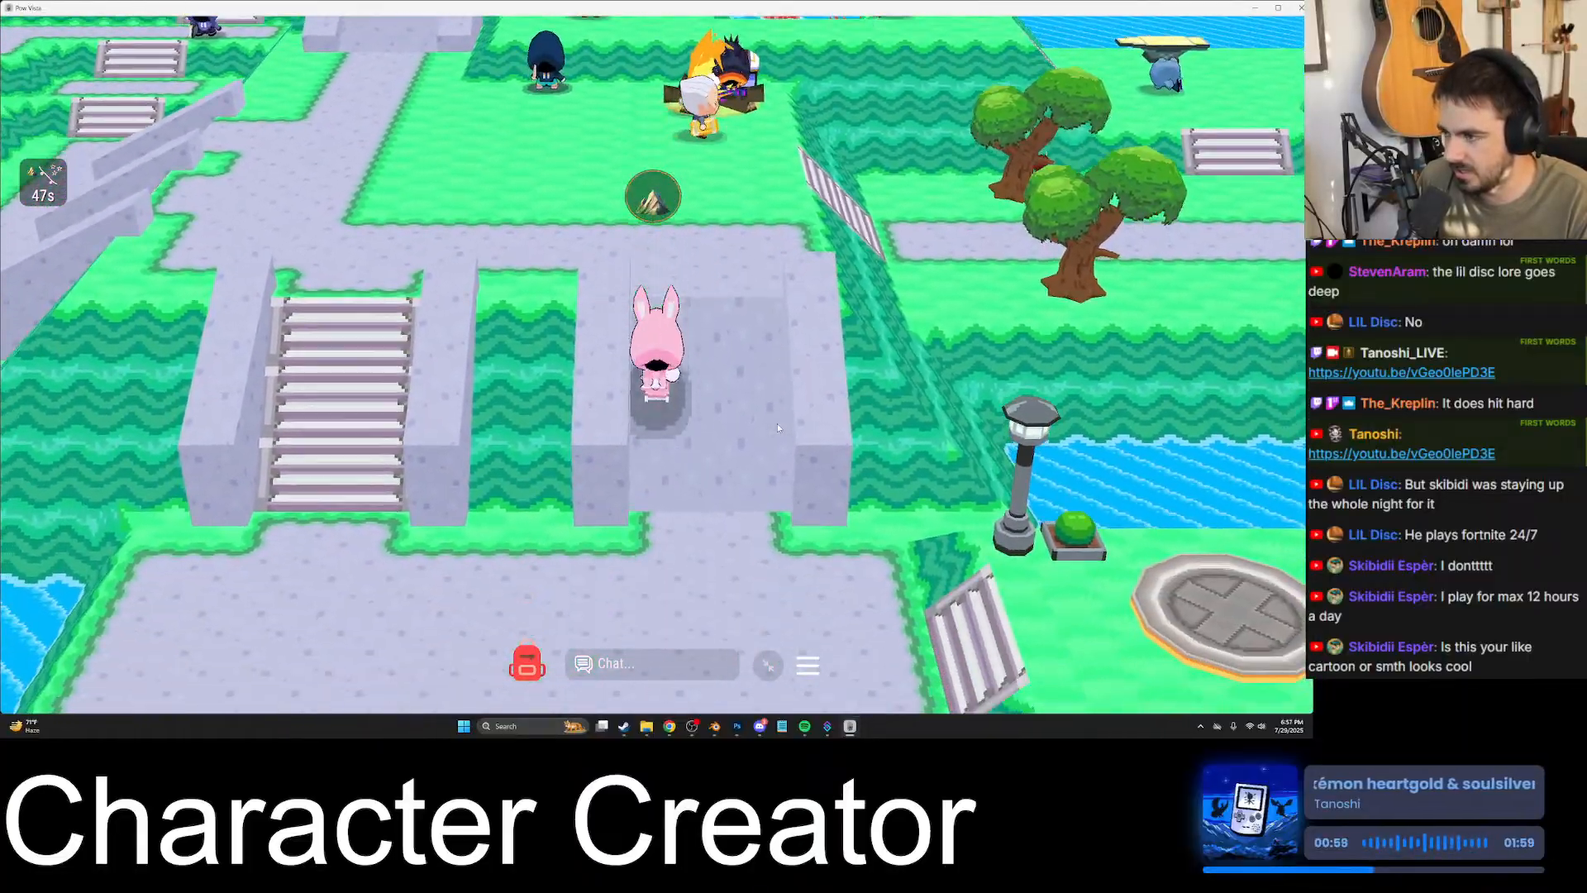
pyautogui.press('d')
pyautogui.press('space')
pyautogui.press('w')
pyautogui.press('a')
pyautogui.press('w')
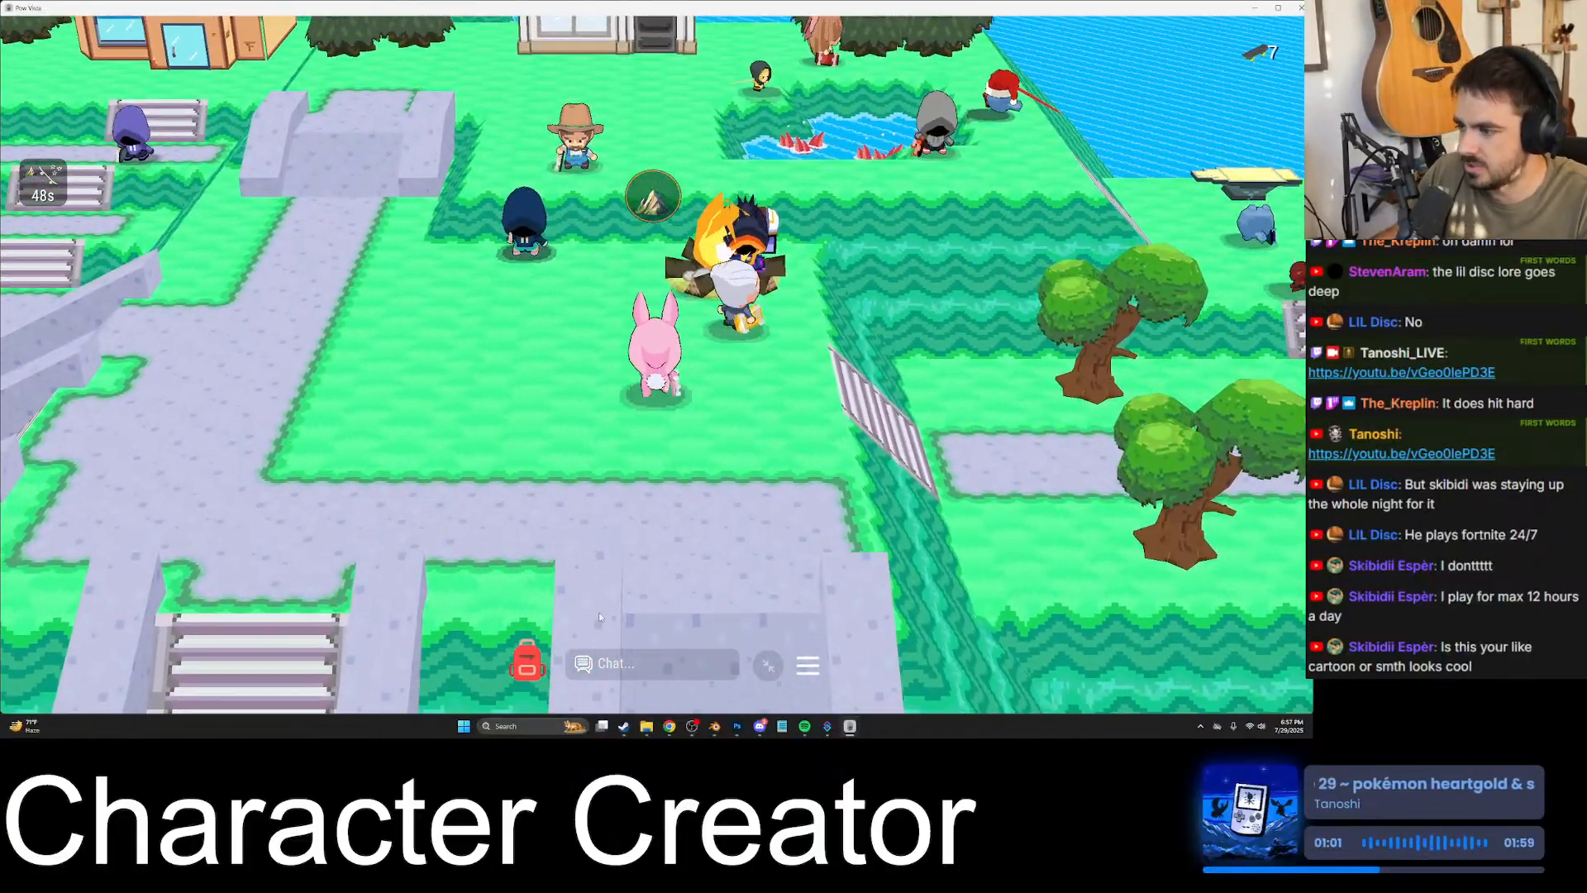
# - View the character's equipped weapon and current task in the backpack, and close it
pyautogui.click(535, 665)
pyautogui.click(705, 593)
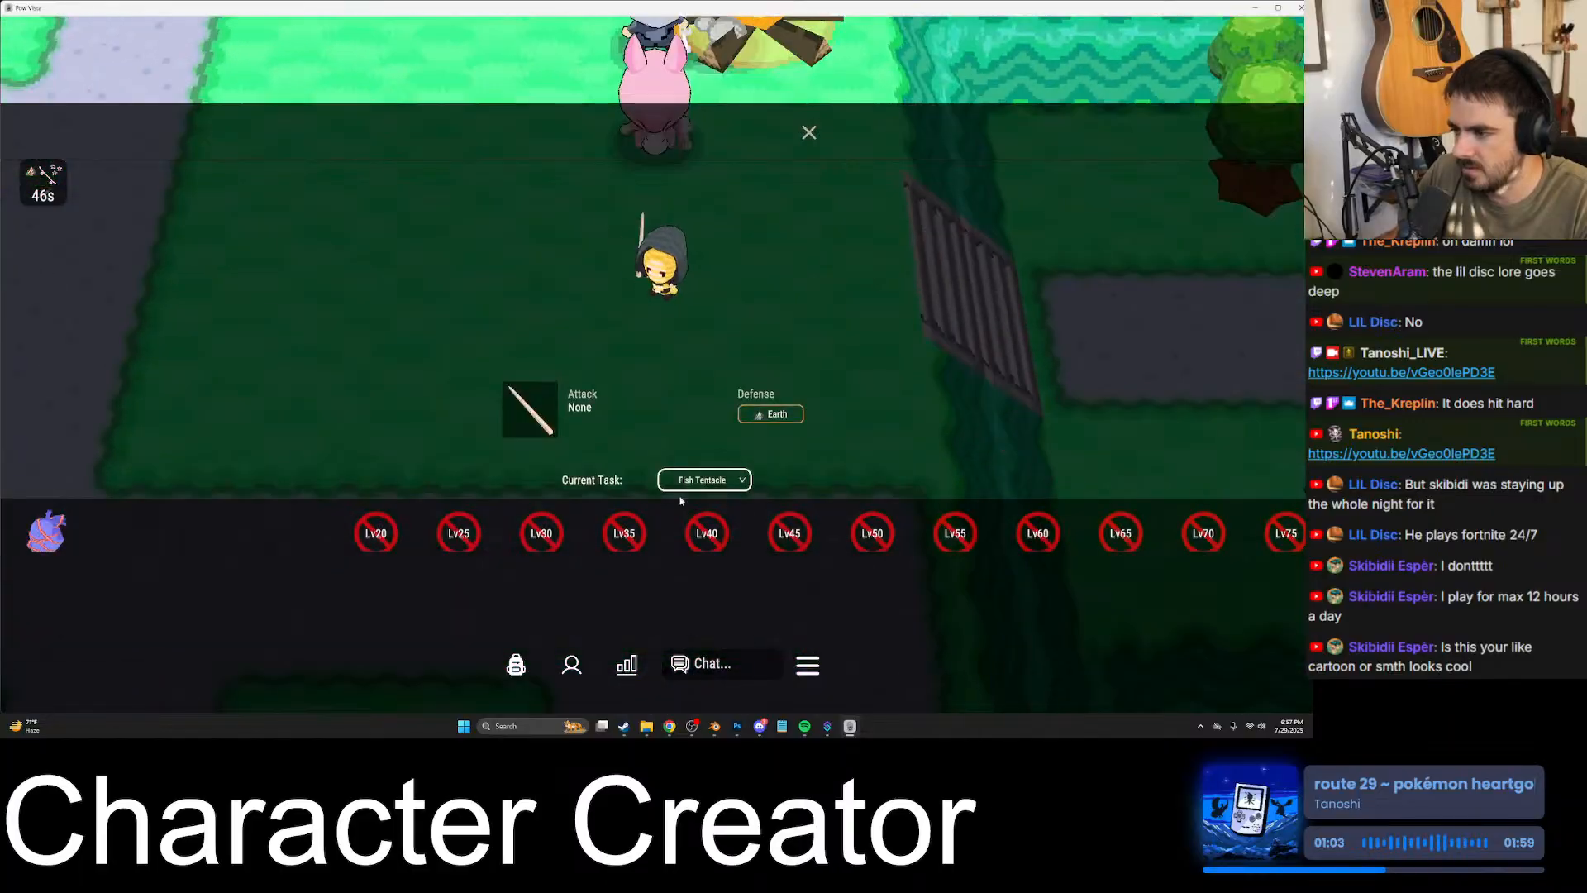
pyautogui.click(809, 132)
pyautogui.press('d')
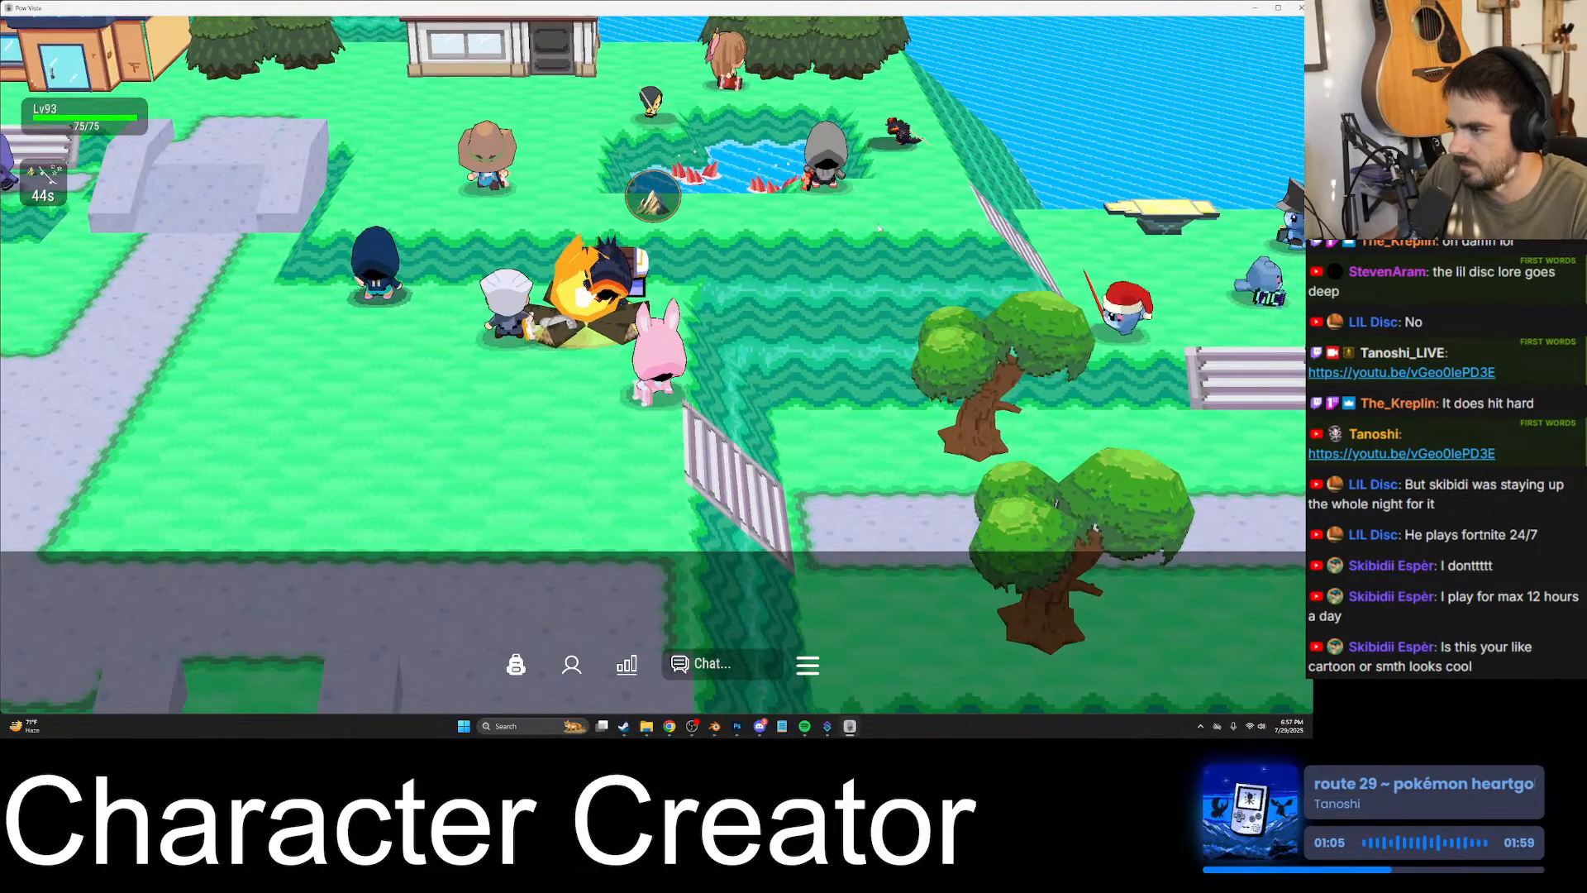
pyautogui.press('s')
pyautogui.press('w')
pyautogui.press('d')
pyautogui.click(754, 374)
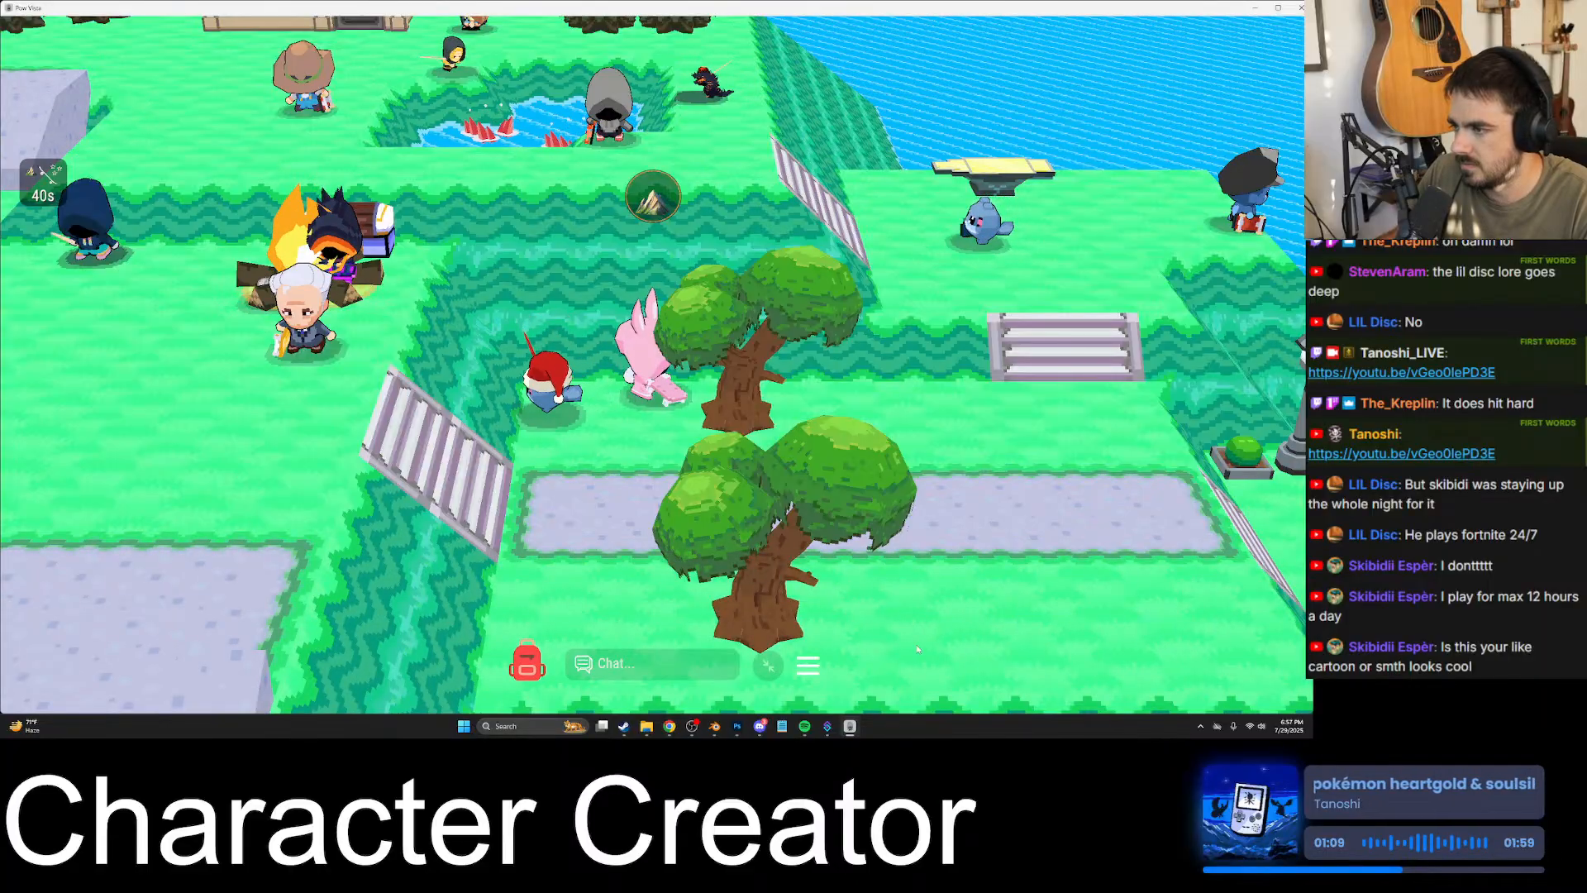
pyautogui.click(767, 662)
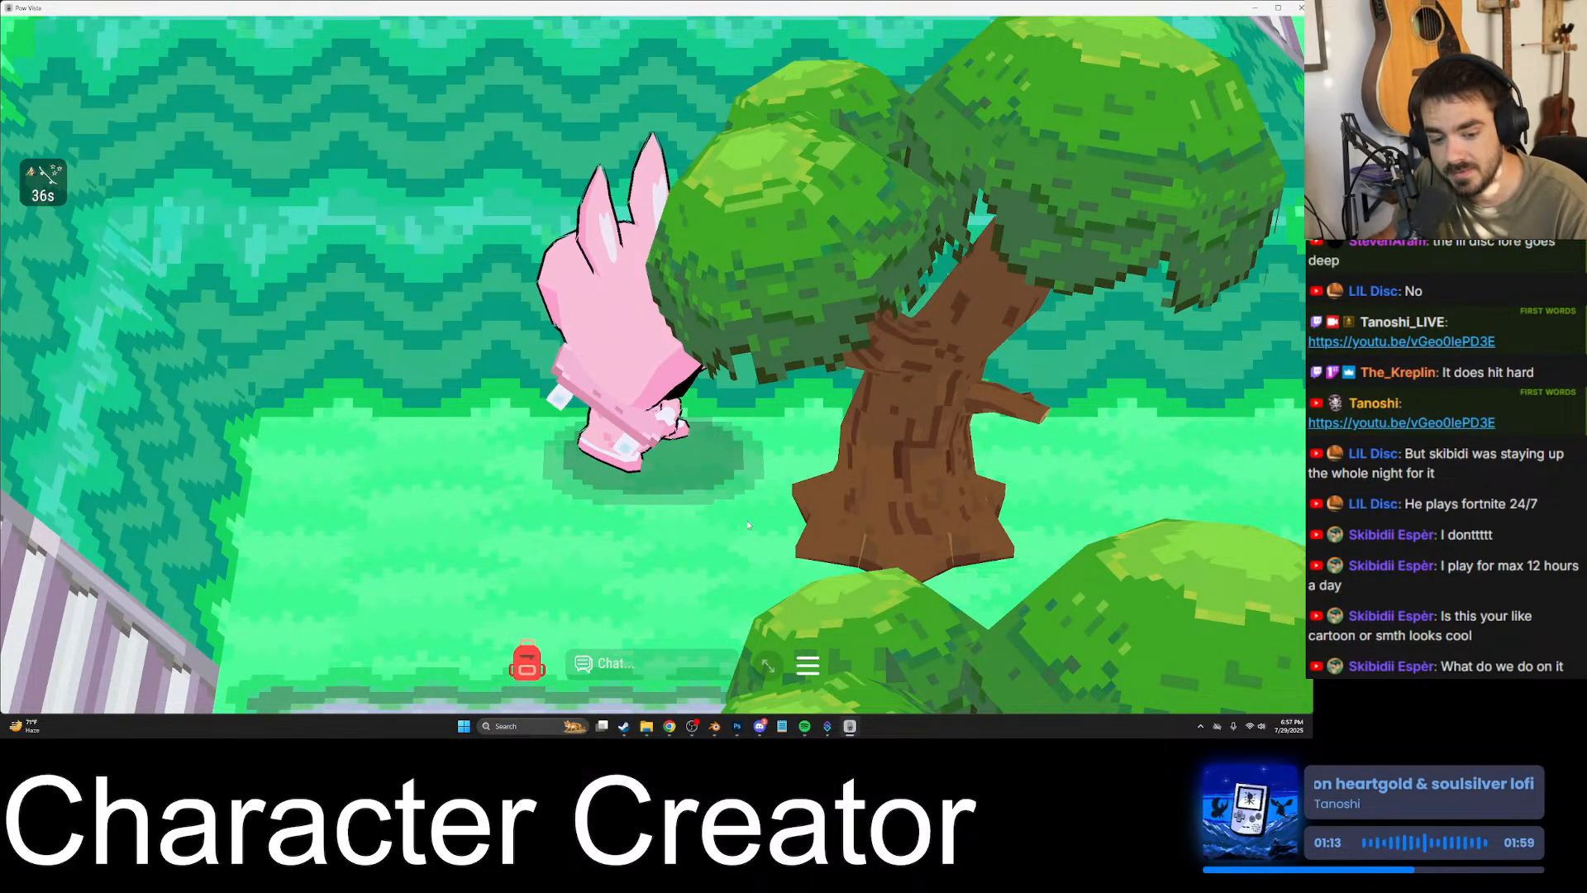
pyautogui.click(767, 662)
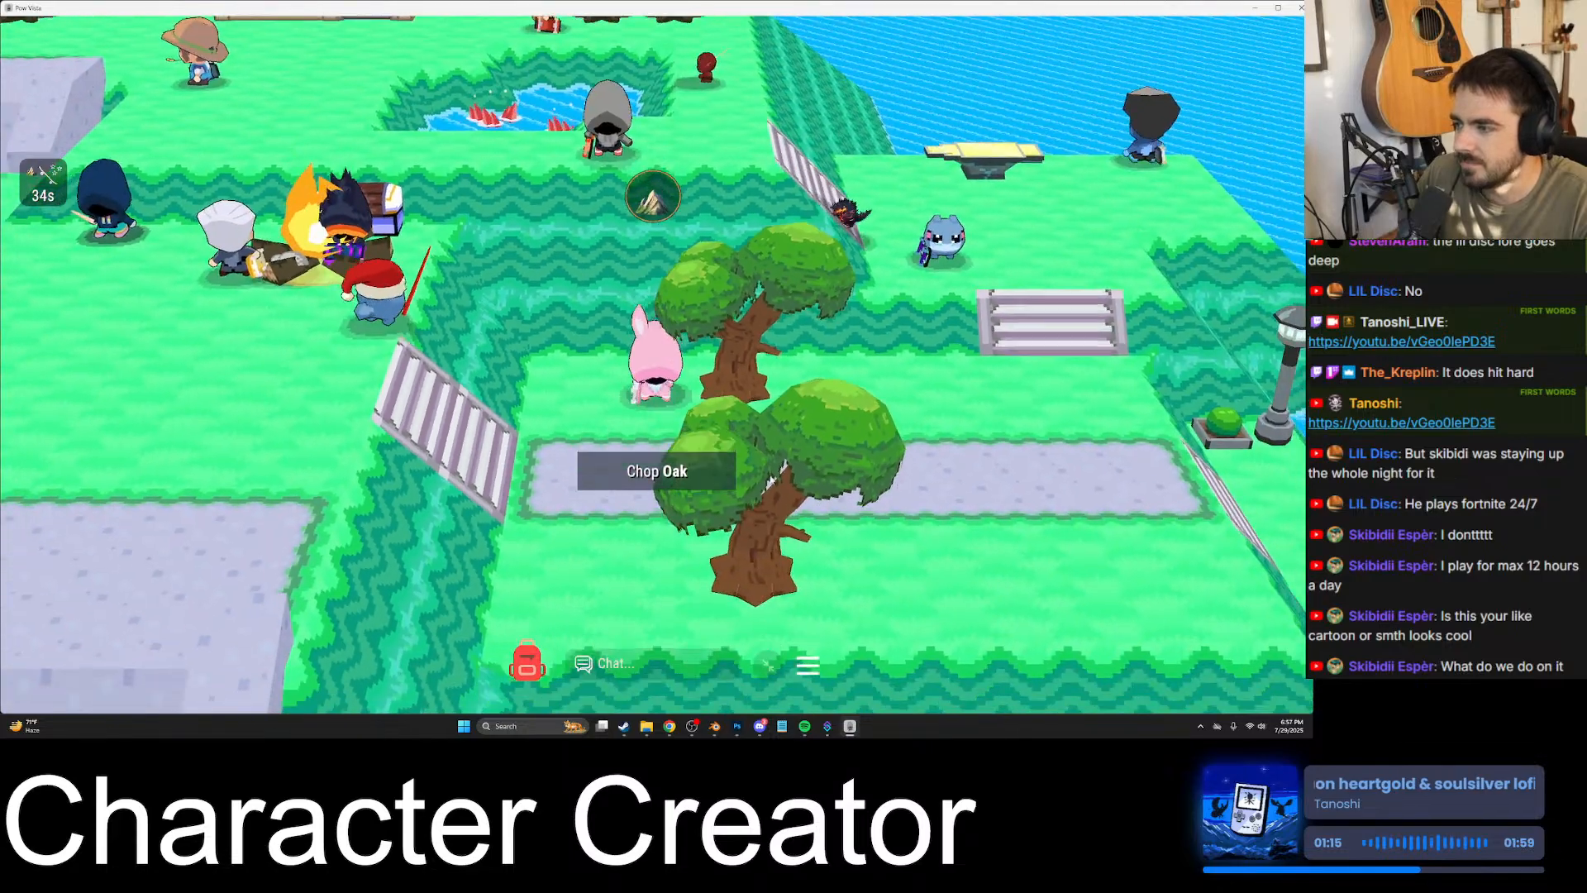
pyautogui.press('a')
pyautogui.press('s')
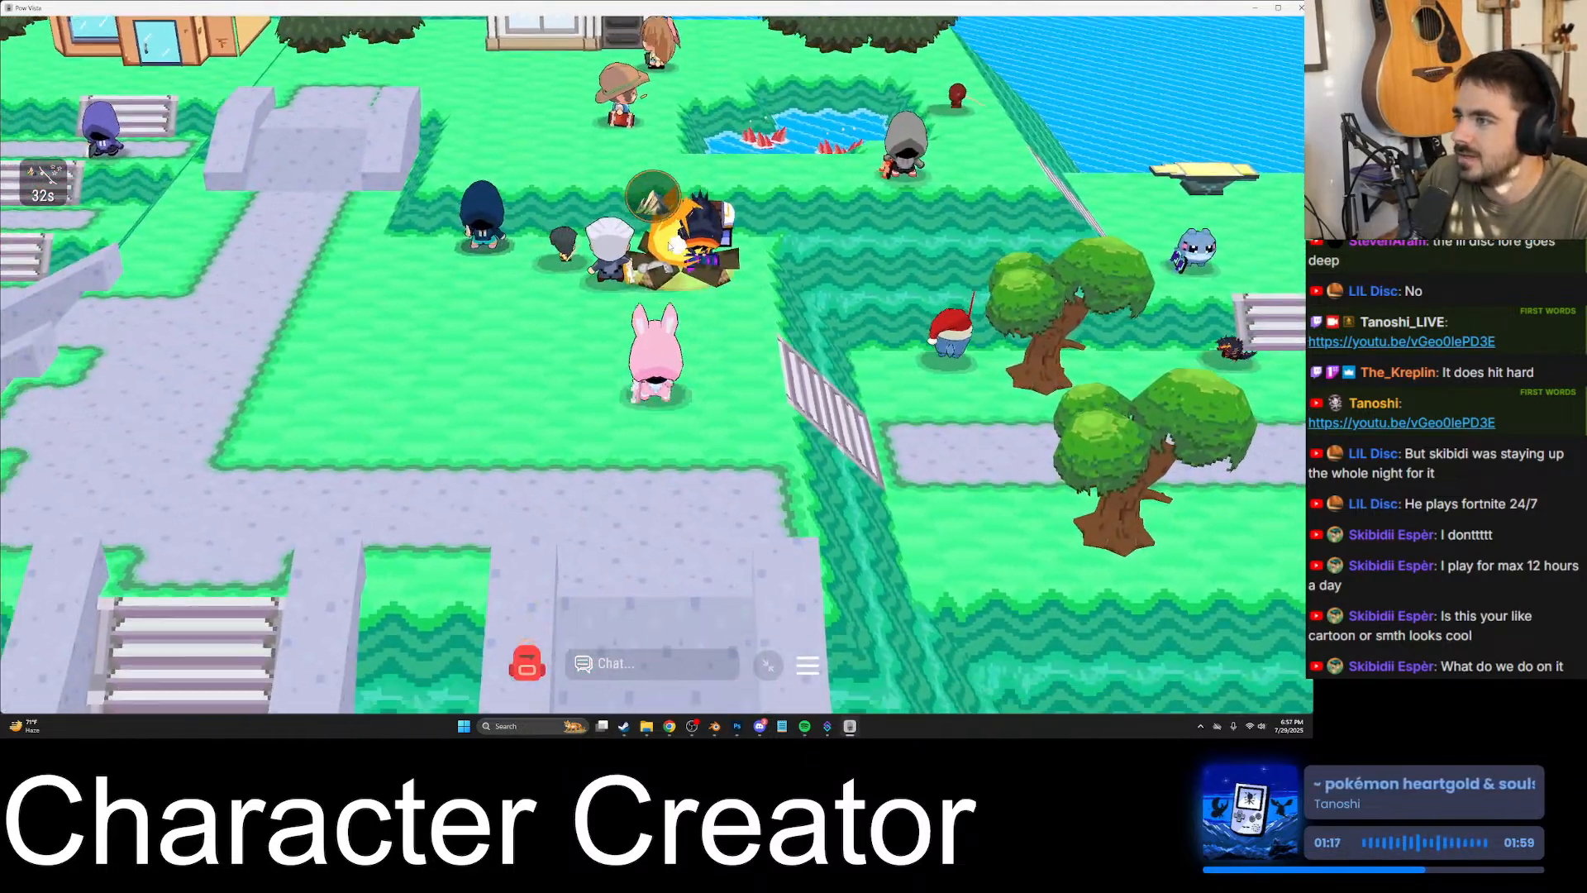
pyautogui.press('w')
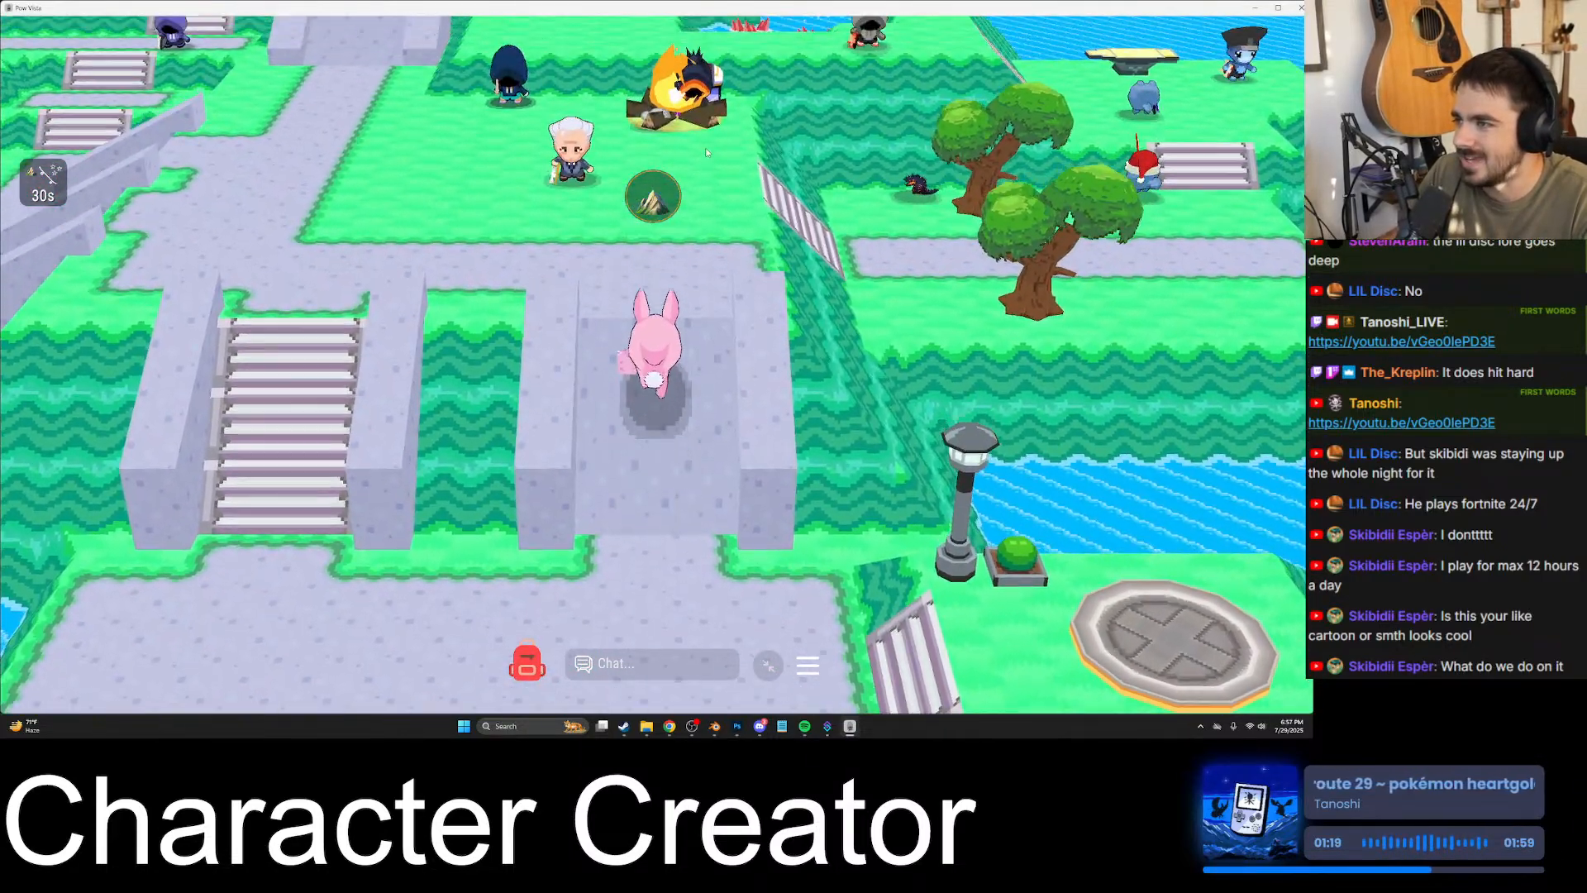
pyautogui.press('w')
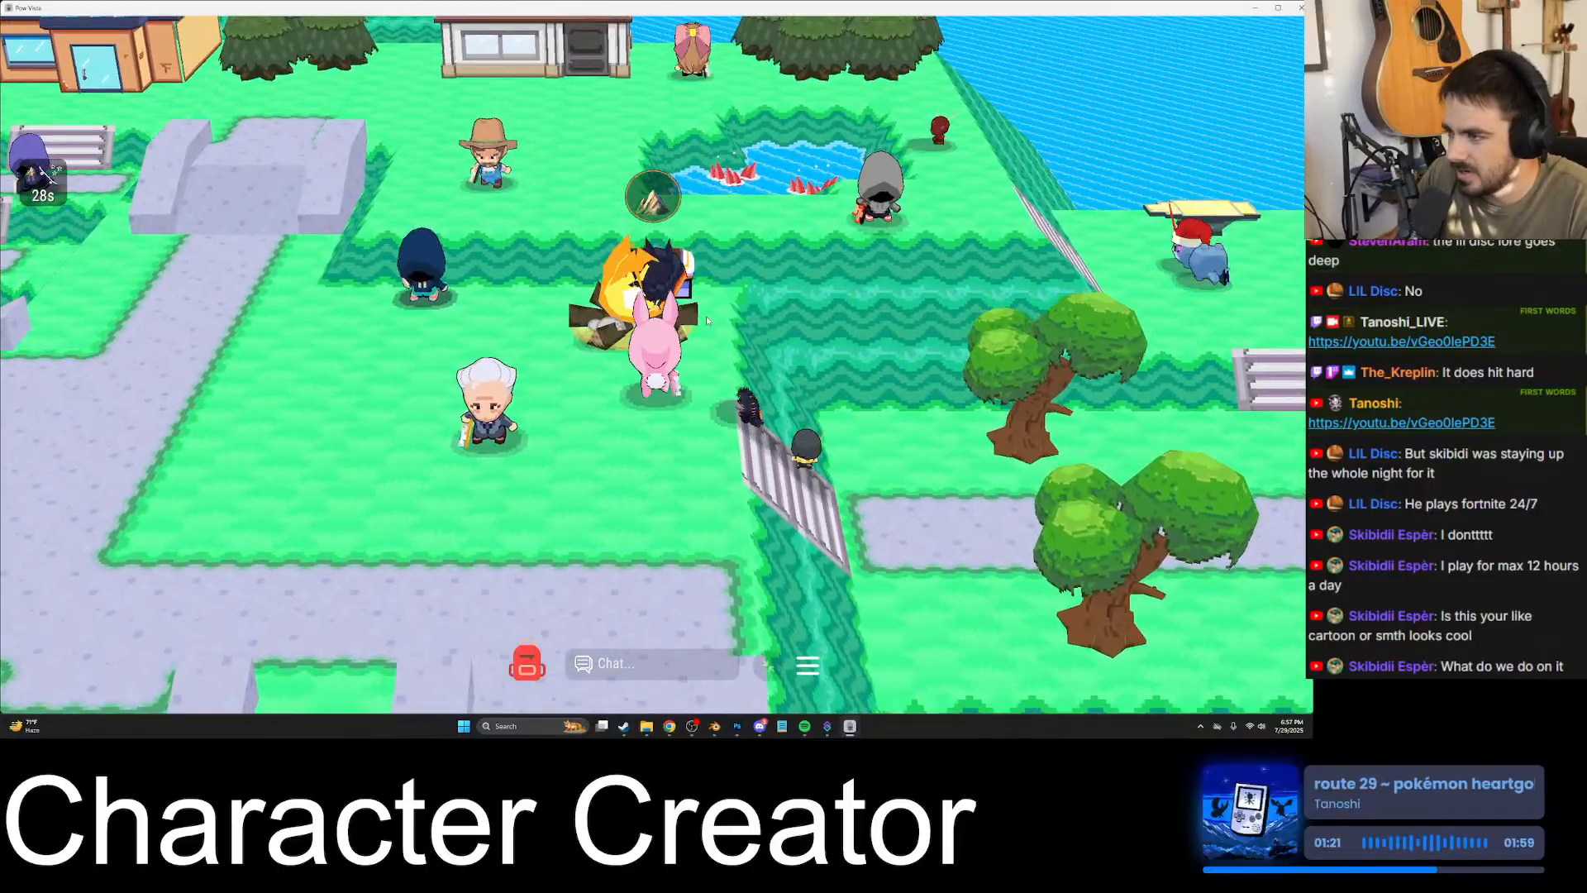
pyautogui.press('s')
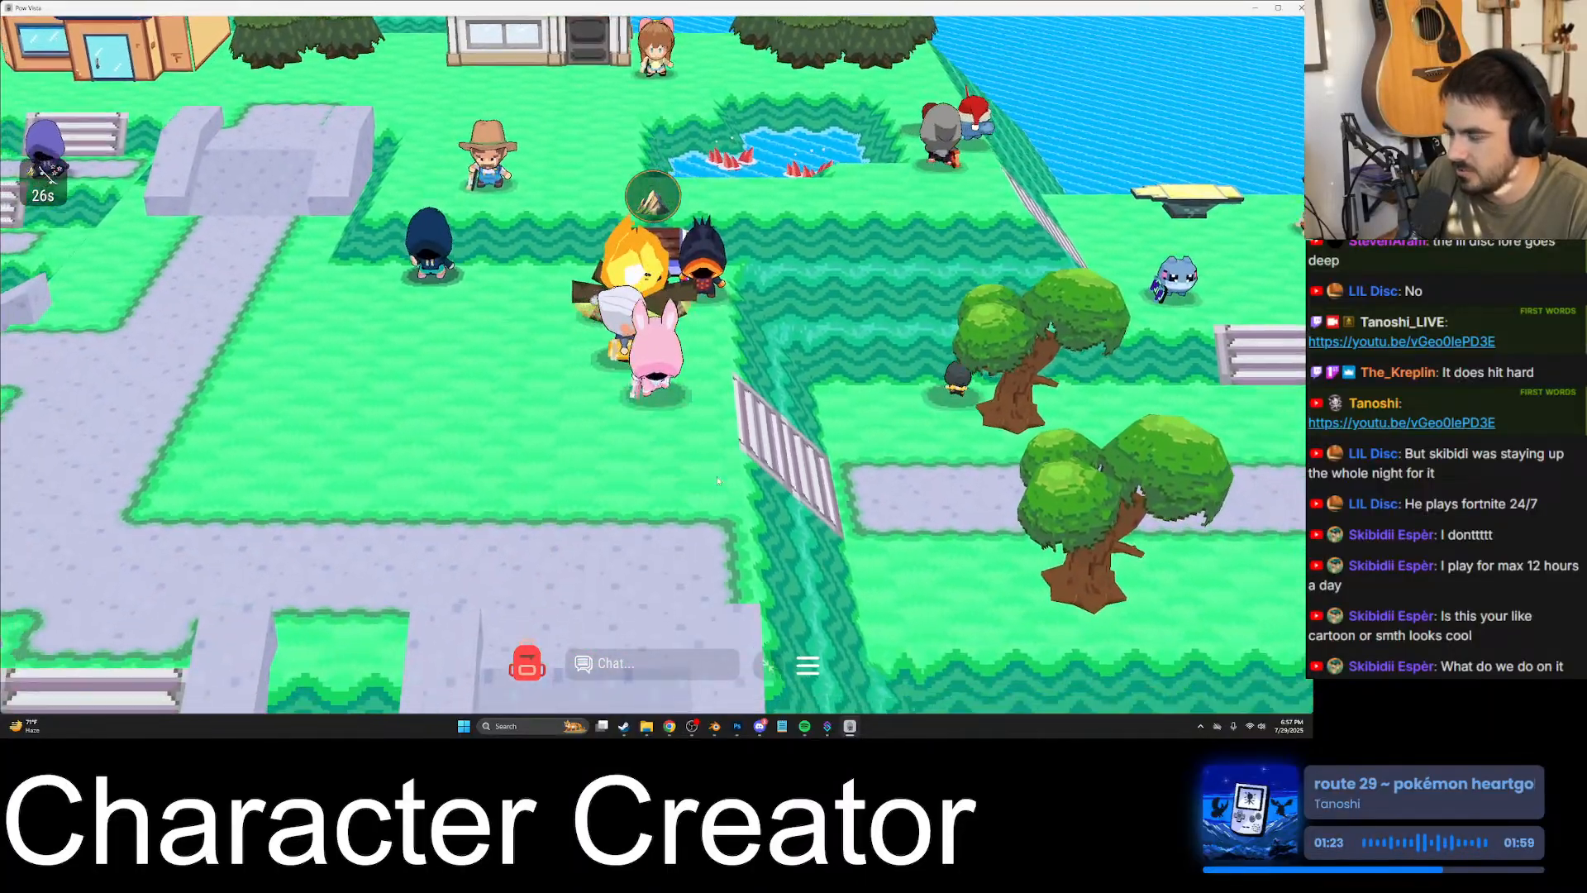
pyautogui.press('s')
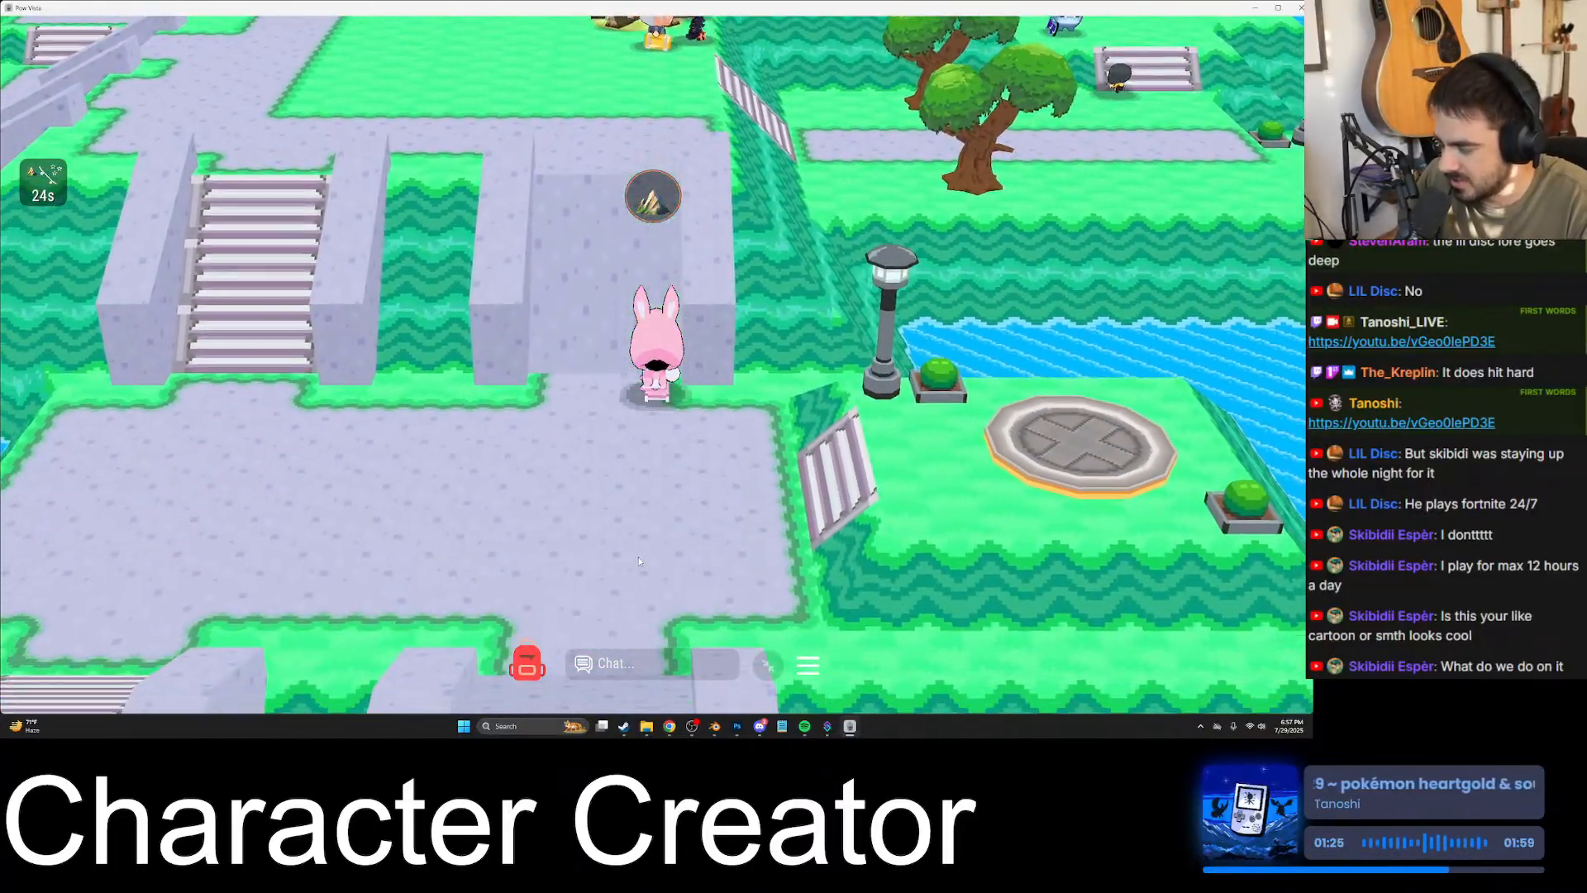
pyautogui.press('s')
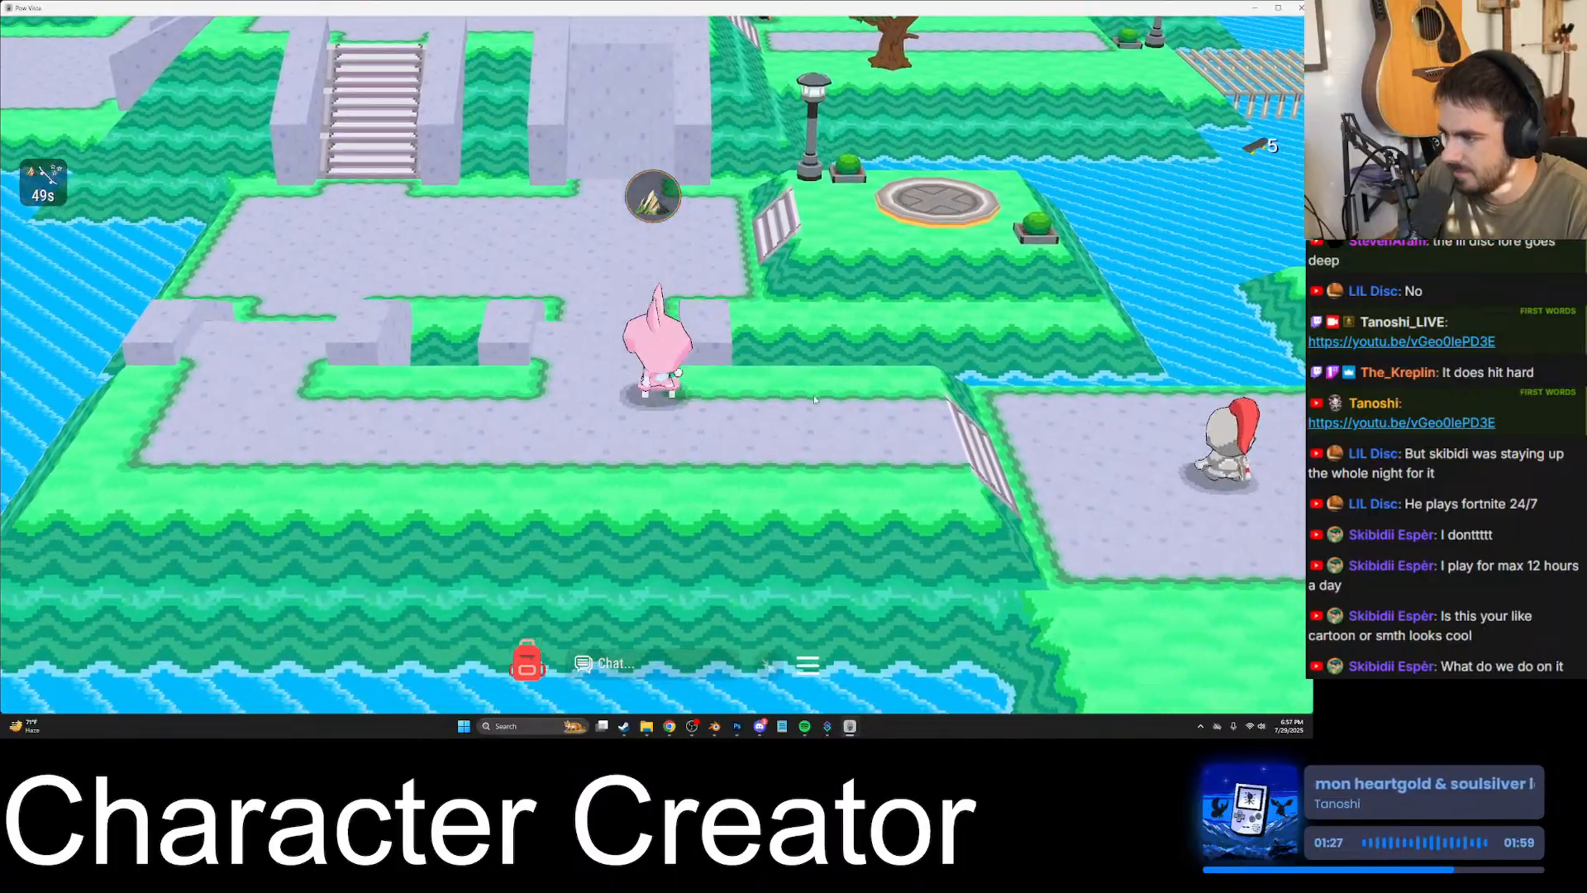
pyautogui.press('d')
pyautogui.press('d')
pyautogui.press('s')
pyautogui.press('w')
pyautogui.click(835, 407)
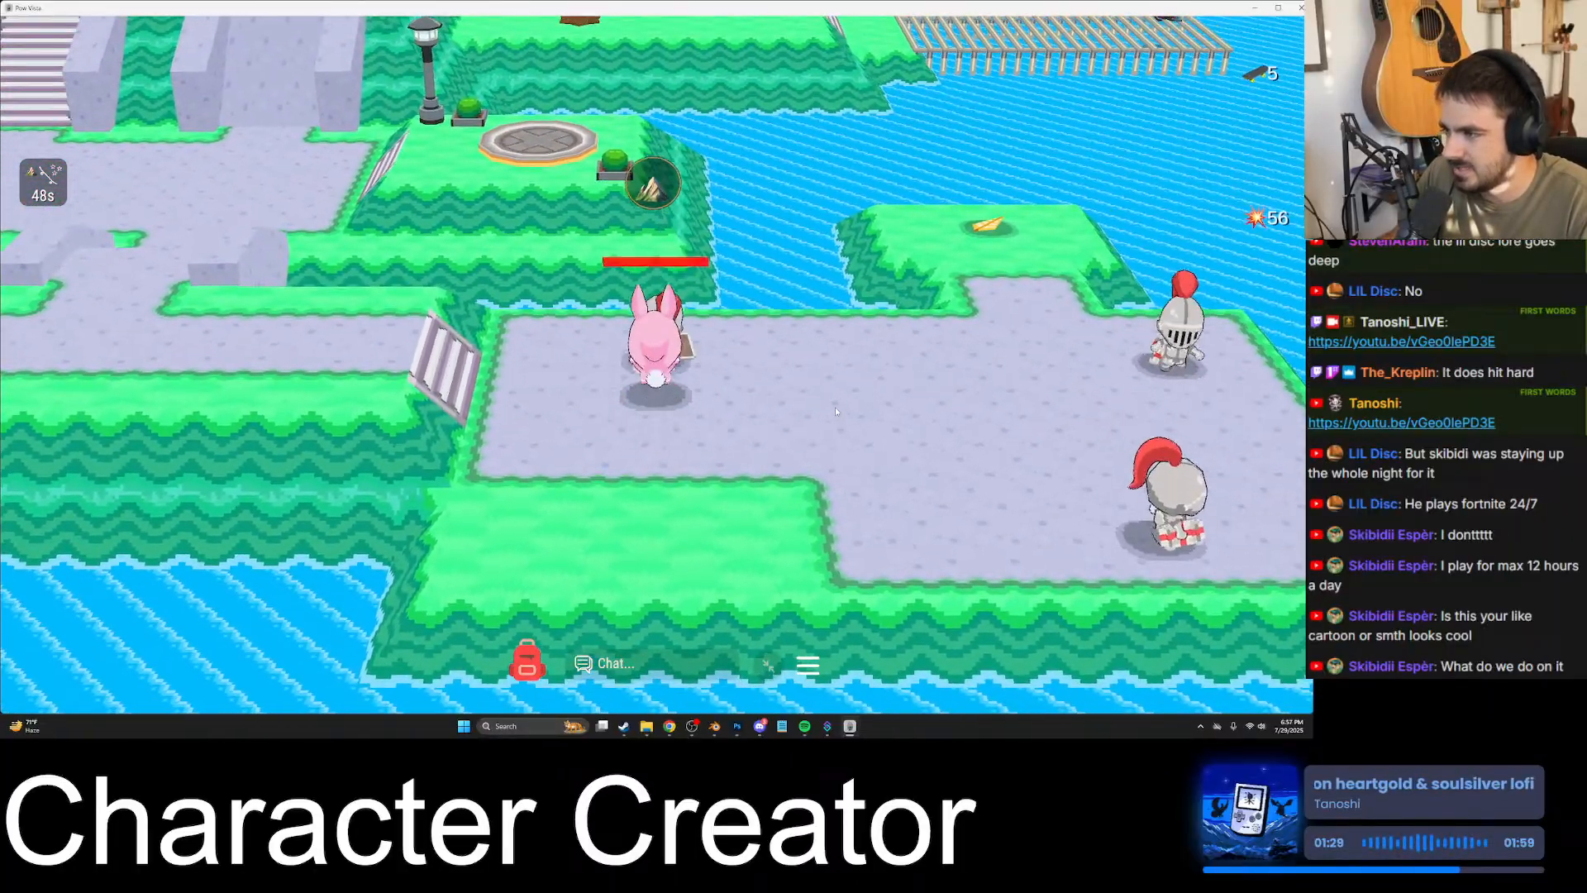
pyautogui.press('d')
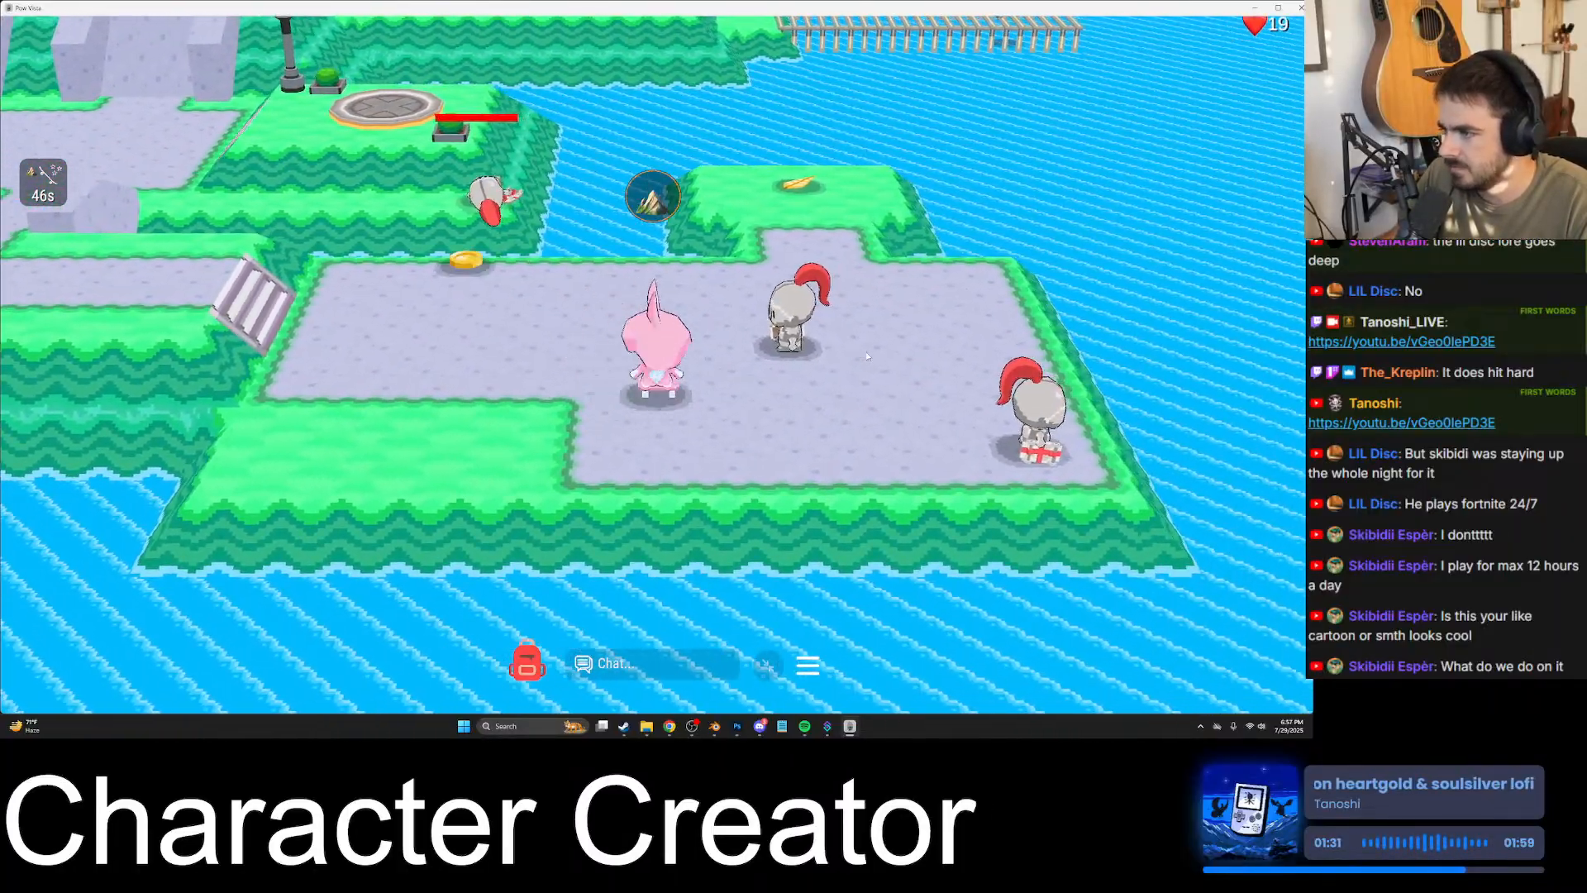
pyautogui.press('d')
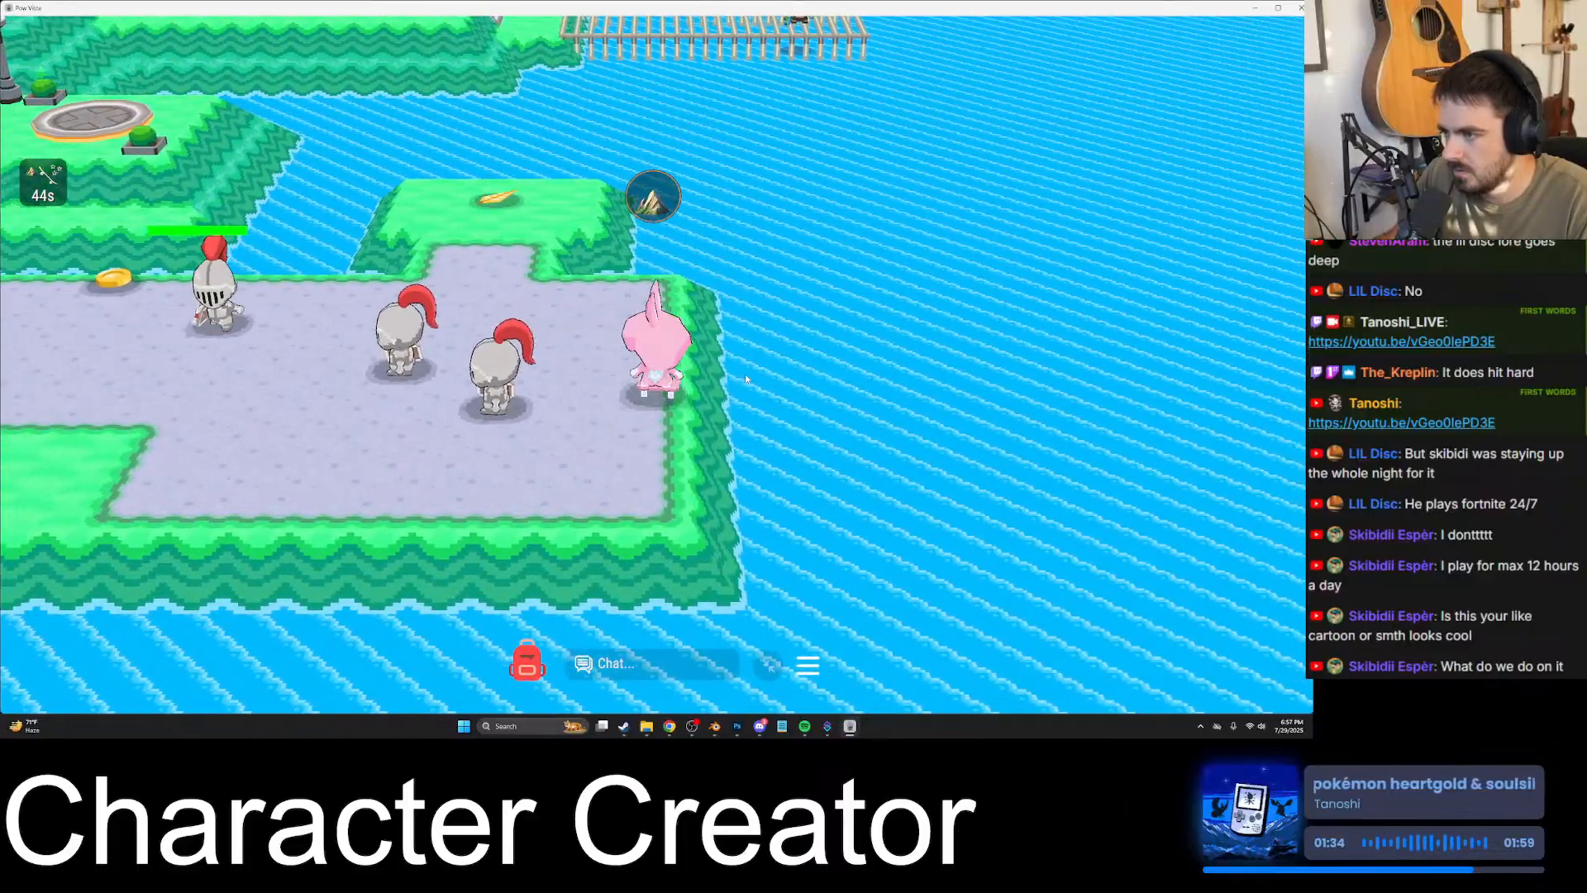
pyautogui.press('a')
pyautogui.press('s')
pyautogui.press('w')
pyautogui.click(746, 379)
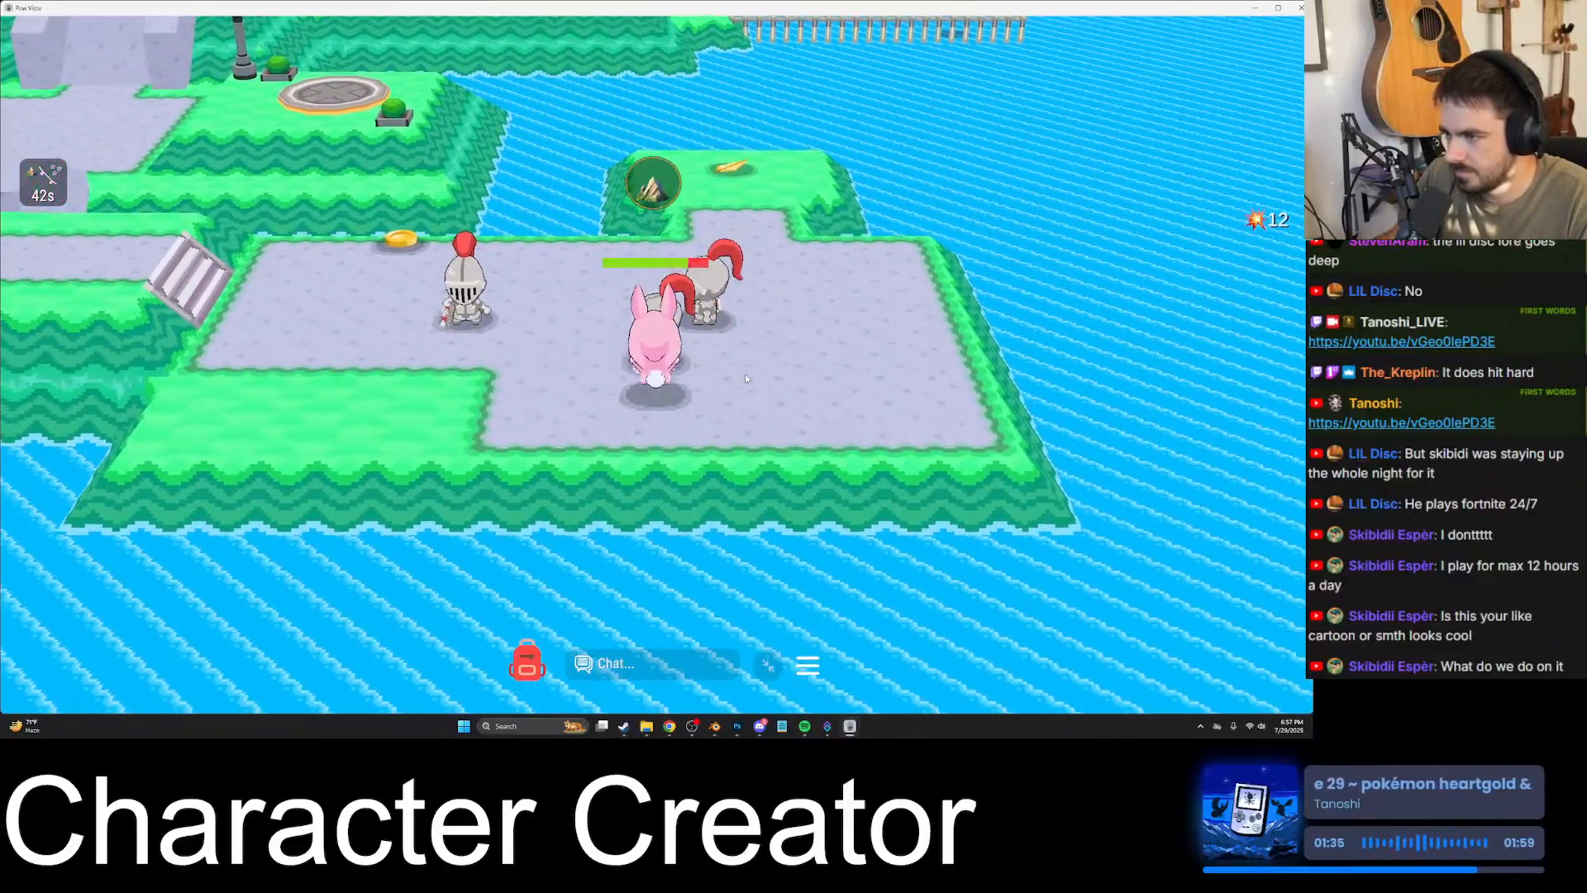
pyautogui.press('w')
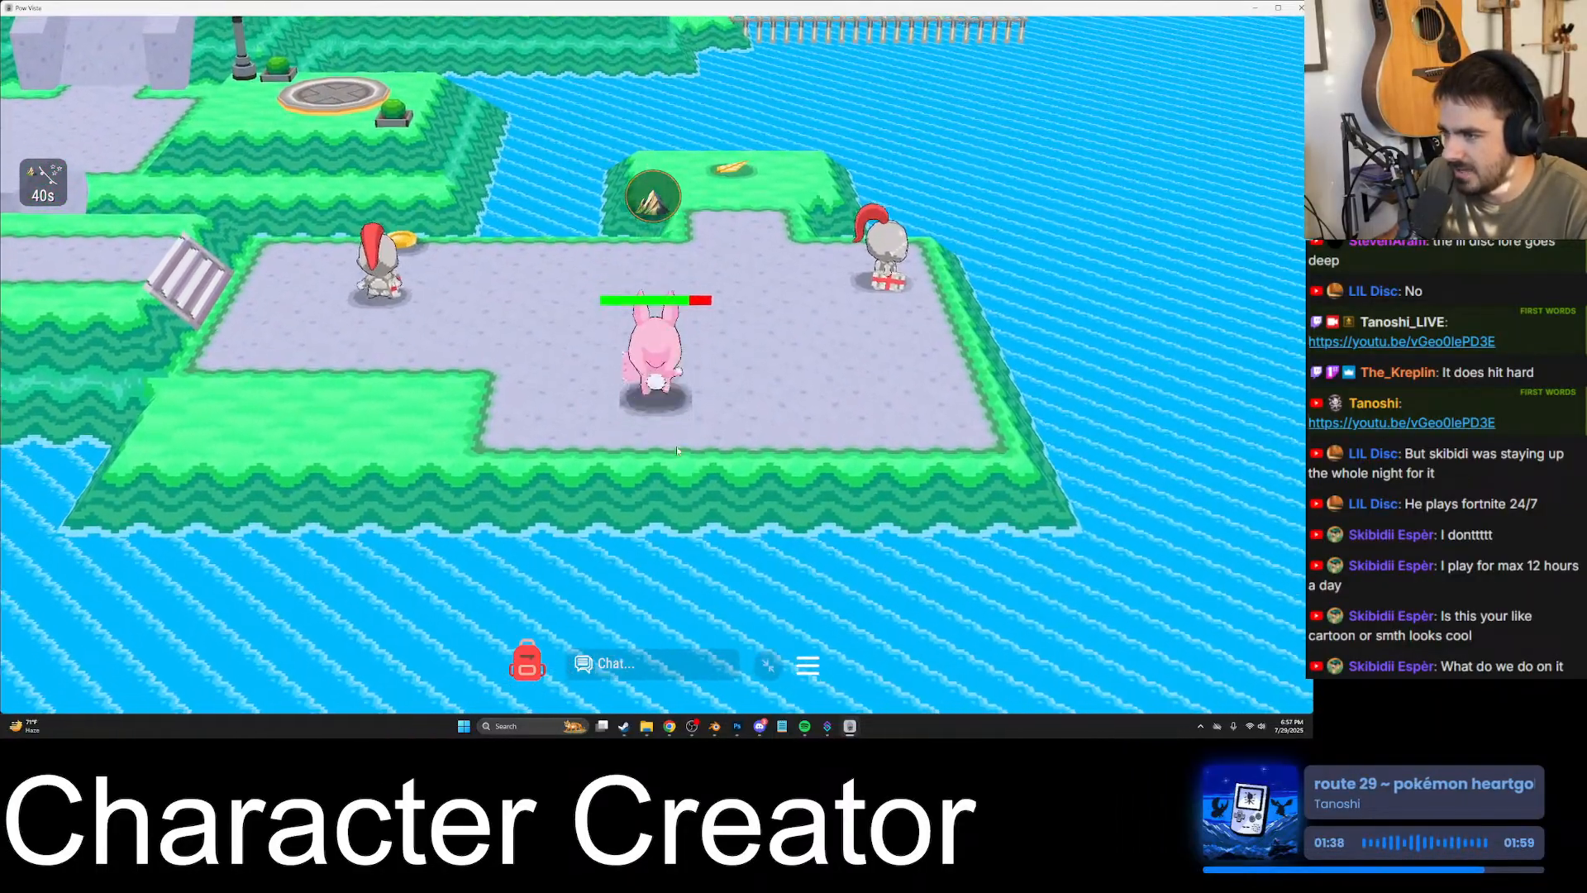
# - Browse the standard collection in the PowDex, and return to the game world
pyautogui.click(808, 665)
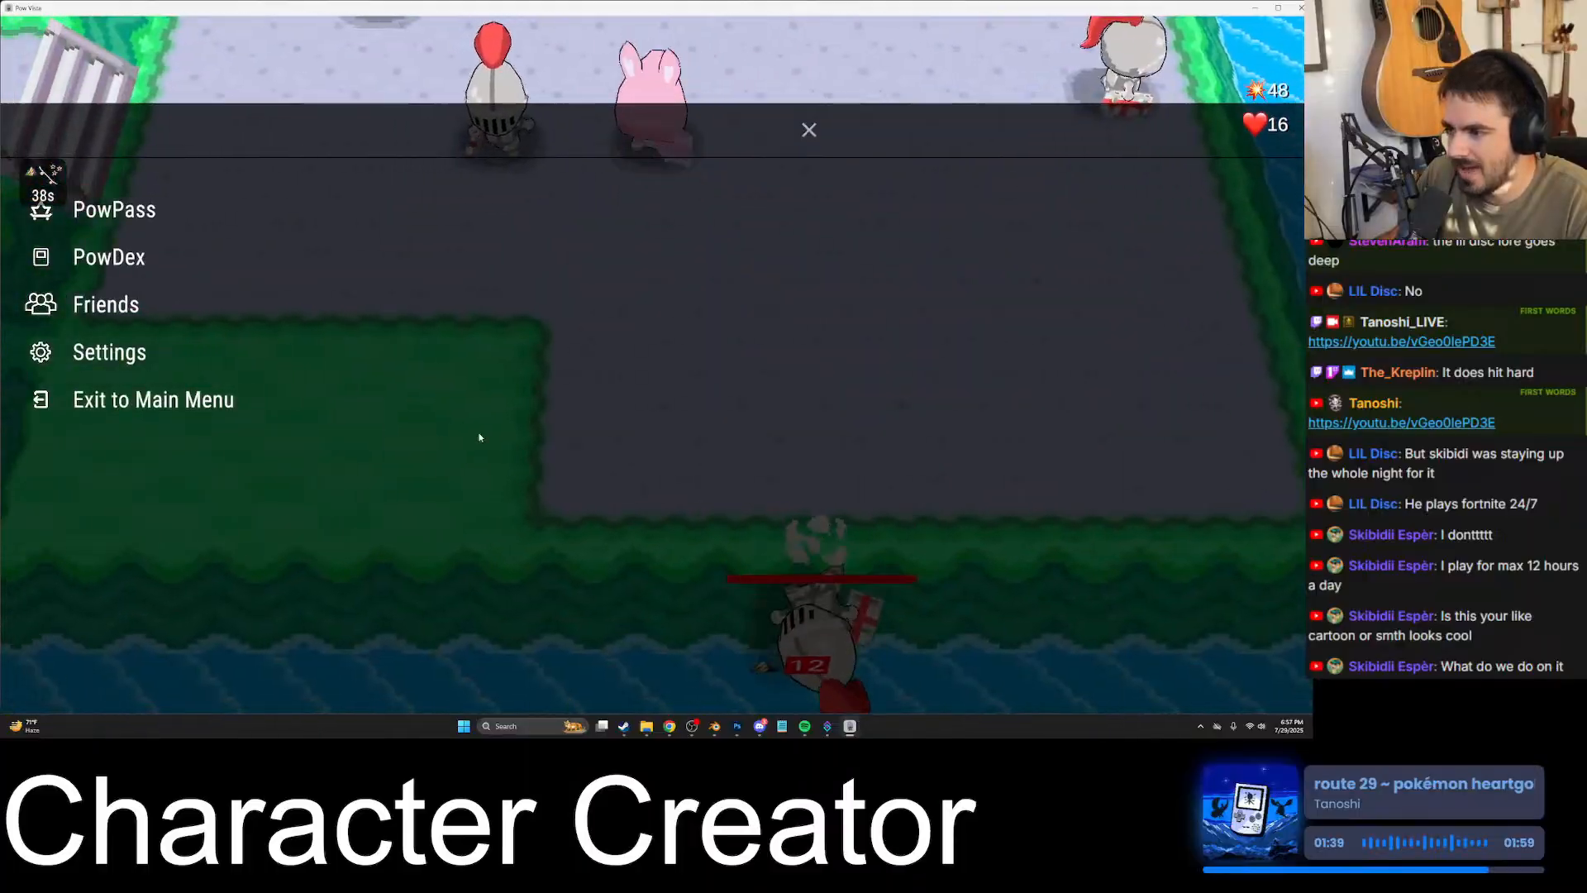
pyautogui.click(124, 258)
pyautogui.scroll(-8, 513, 397)
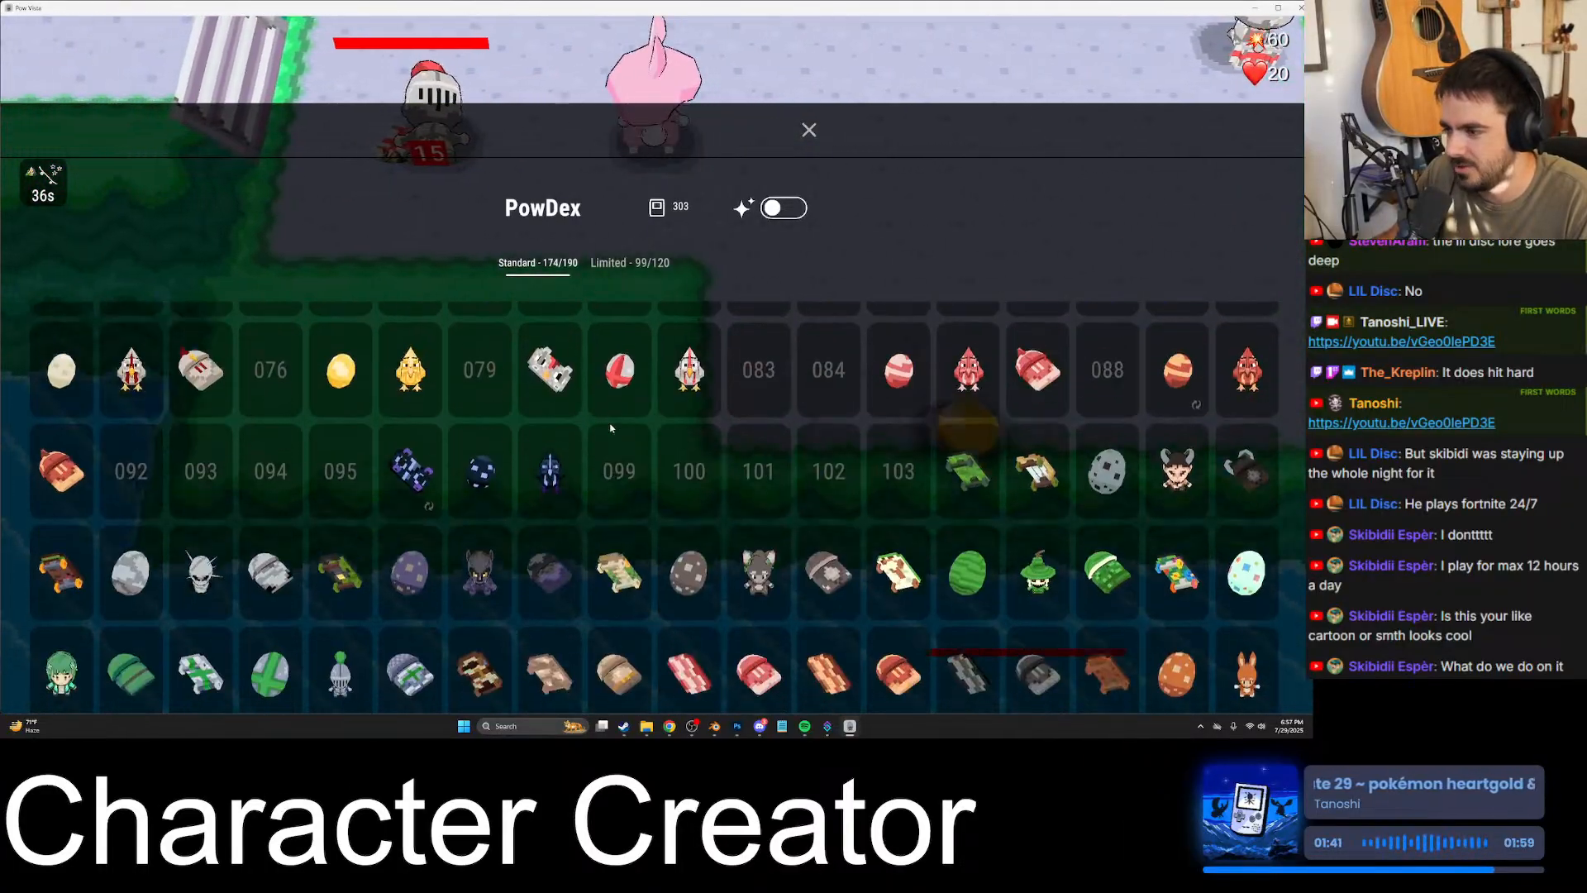
pyautogui.scroll(2, 691, 498)
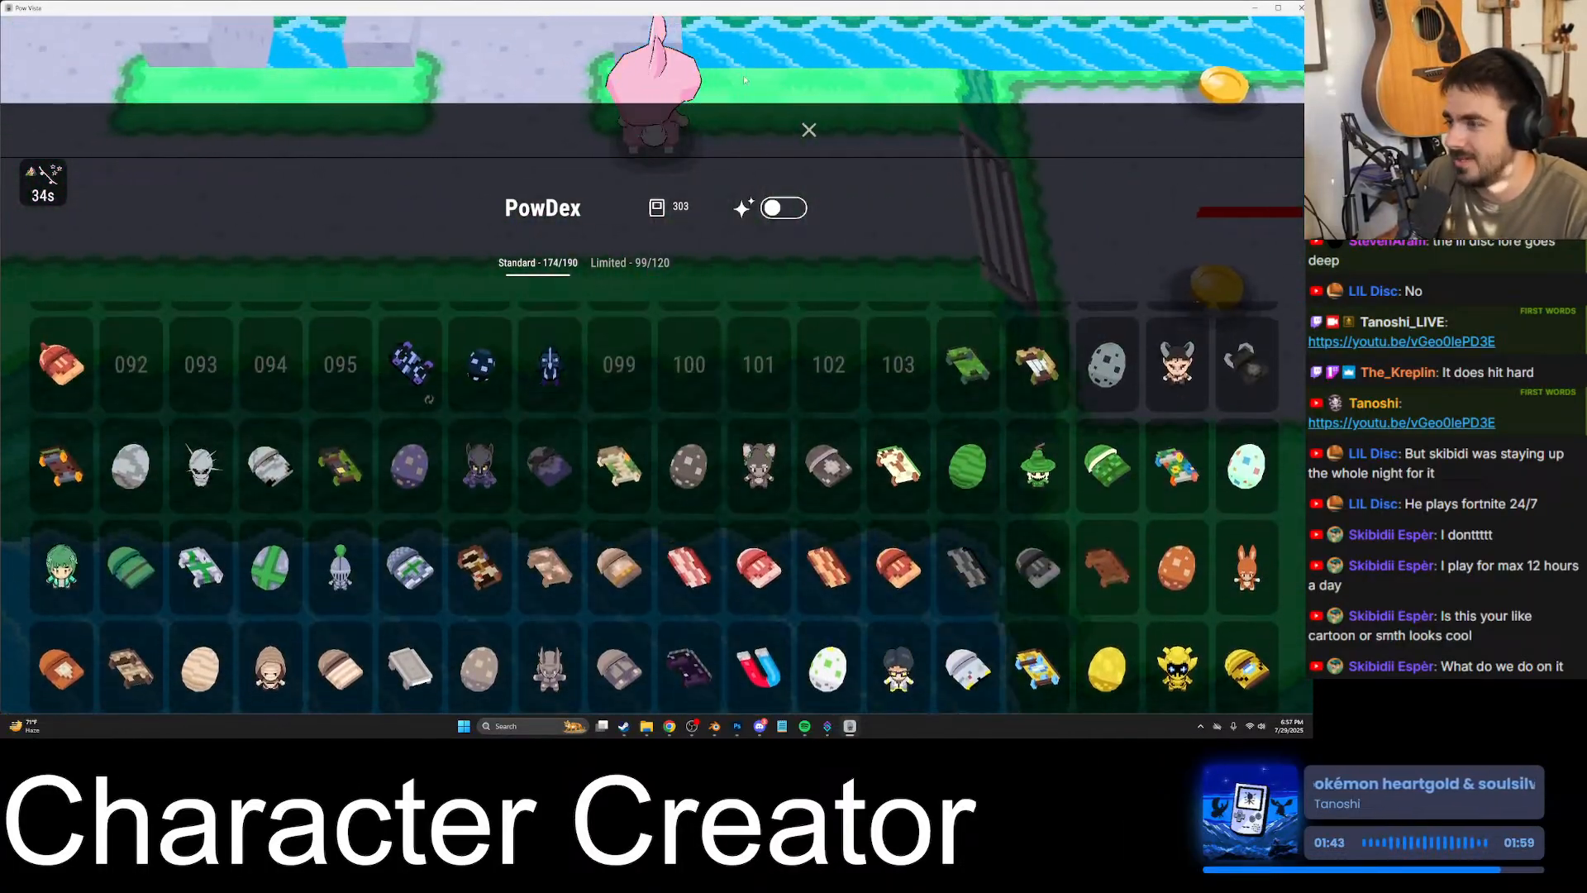
pyautogui.click(807, 131)
pyautogui.click(99, 211)
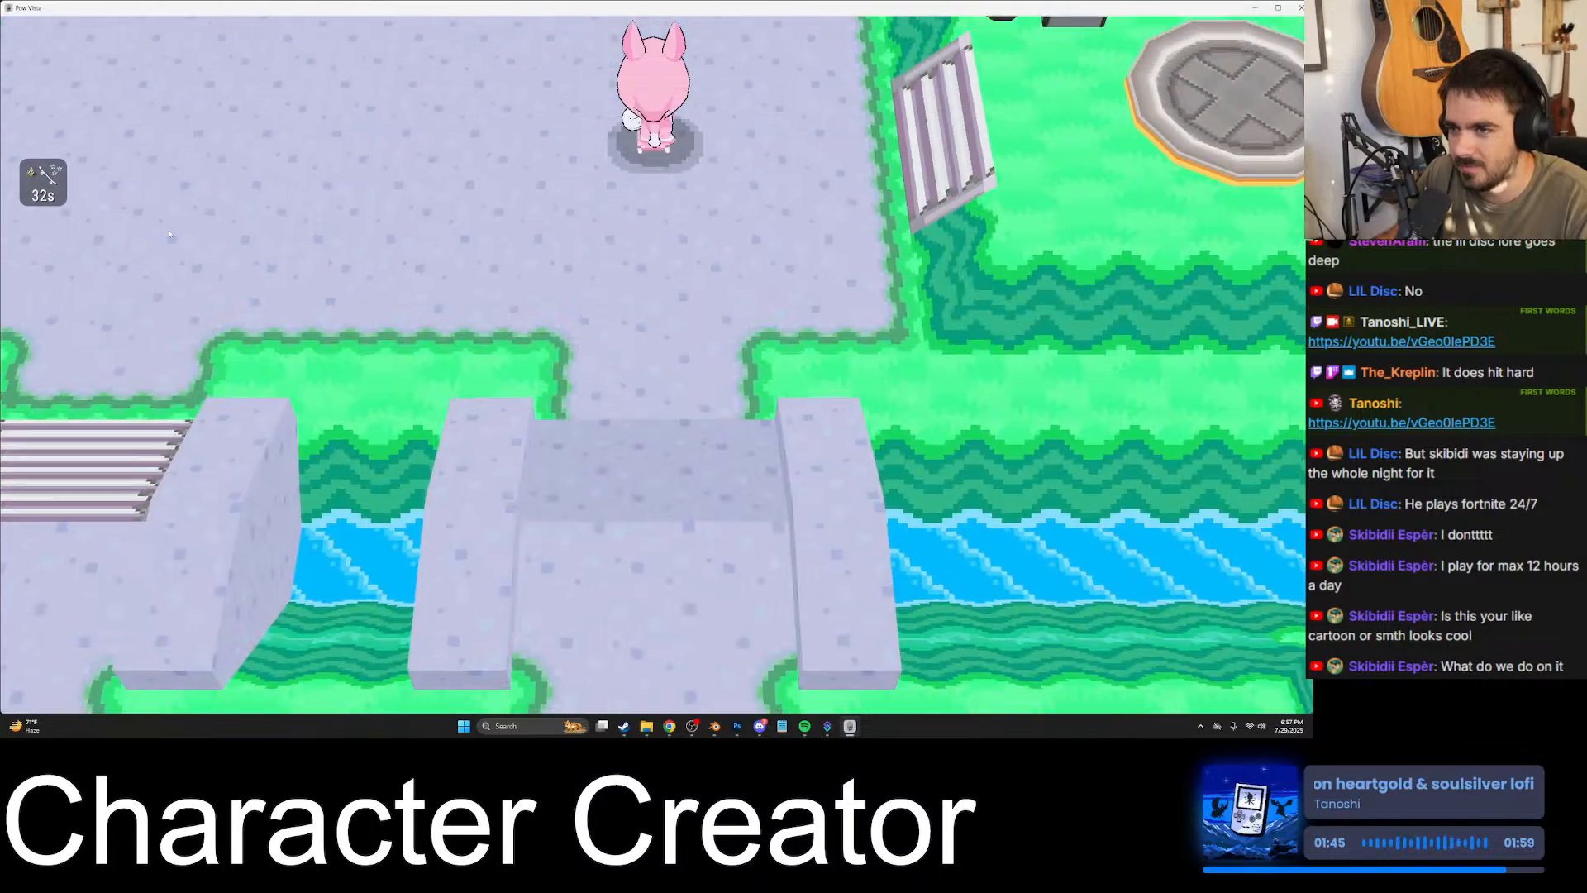
# - Reopen the PowDex from the game menu, look through the sparkle variants in the standard collection, and close it
pyautogui.click(806, 132)
pyautogui.press('Escape')
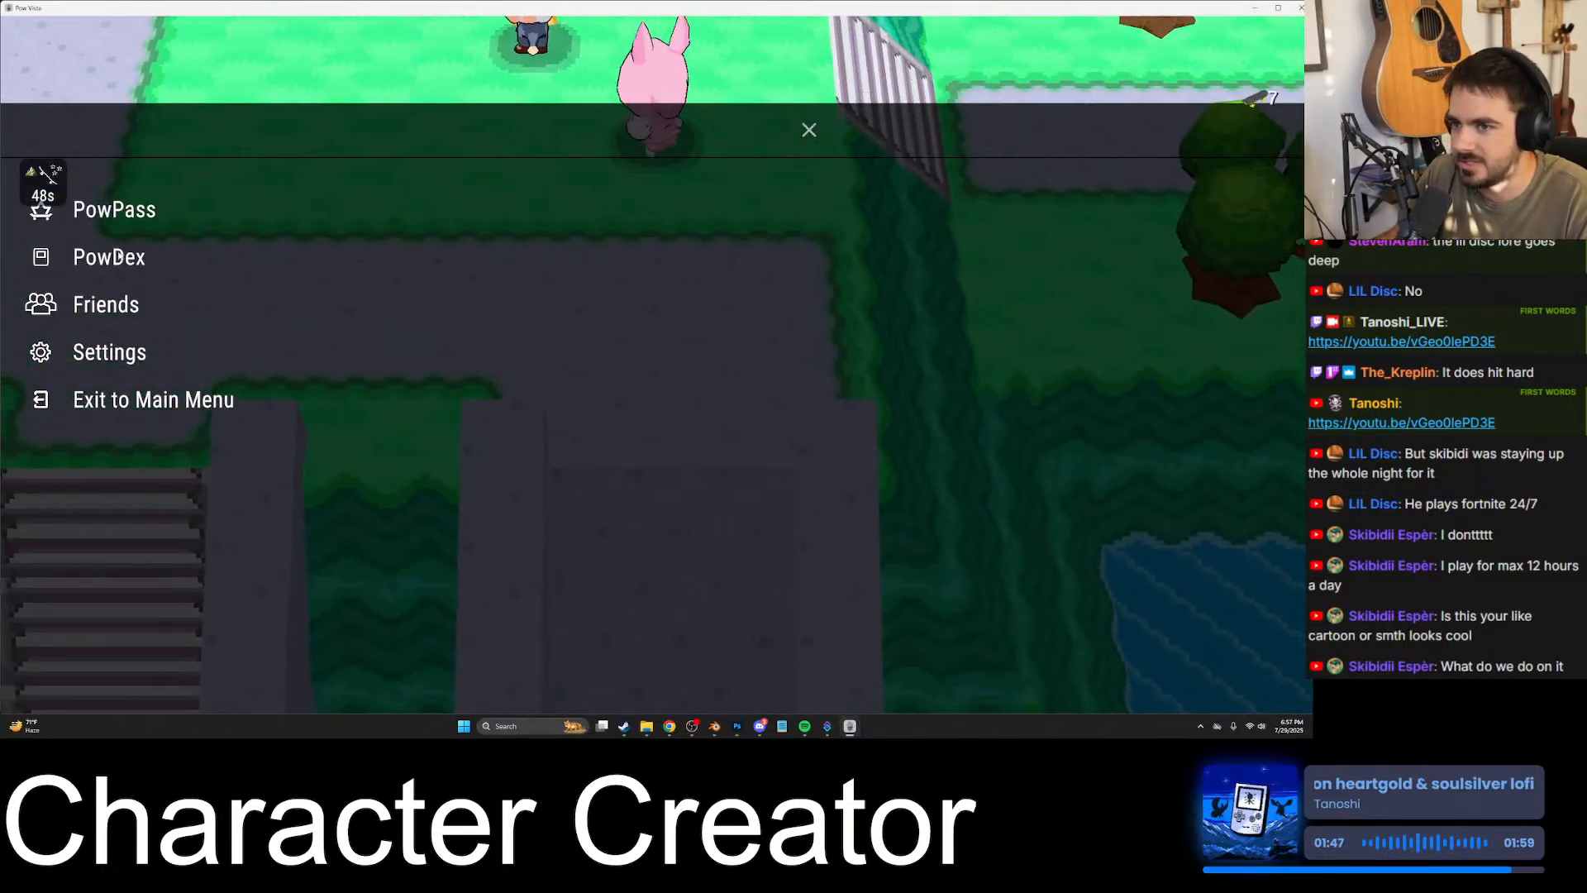
pyautogui.click(91, 251)
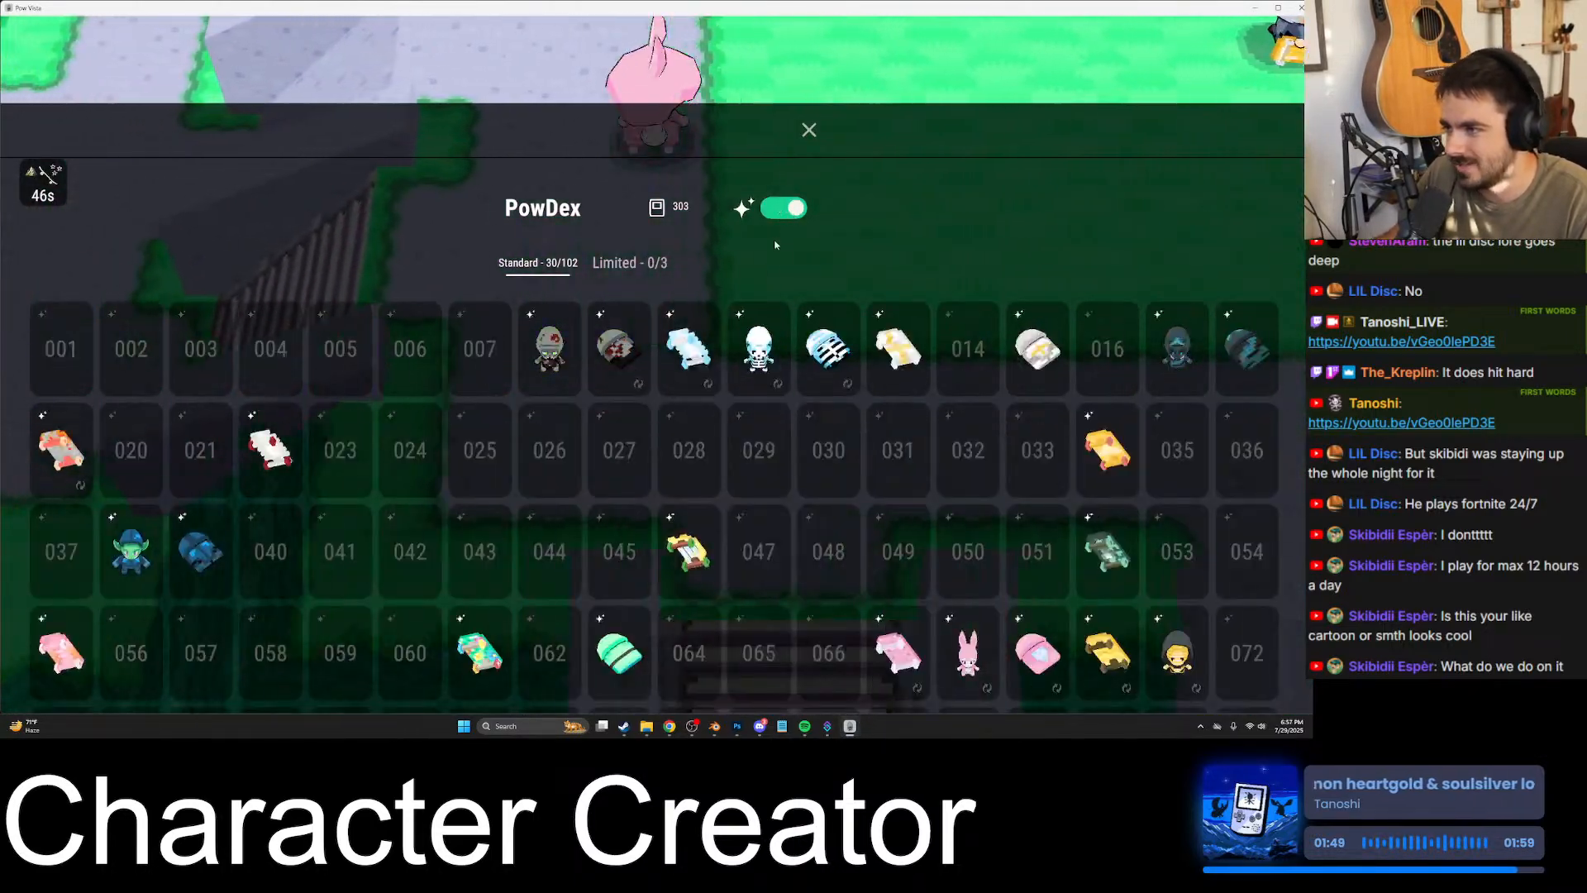
pyautogui.scroll(-3, 693, 557)
pyautogui.scroll(3, 694, 558)
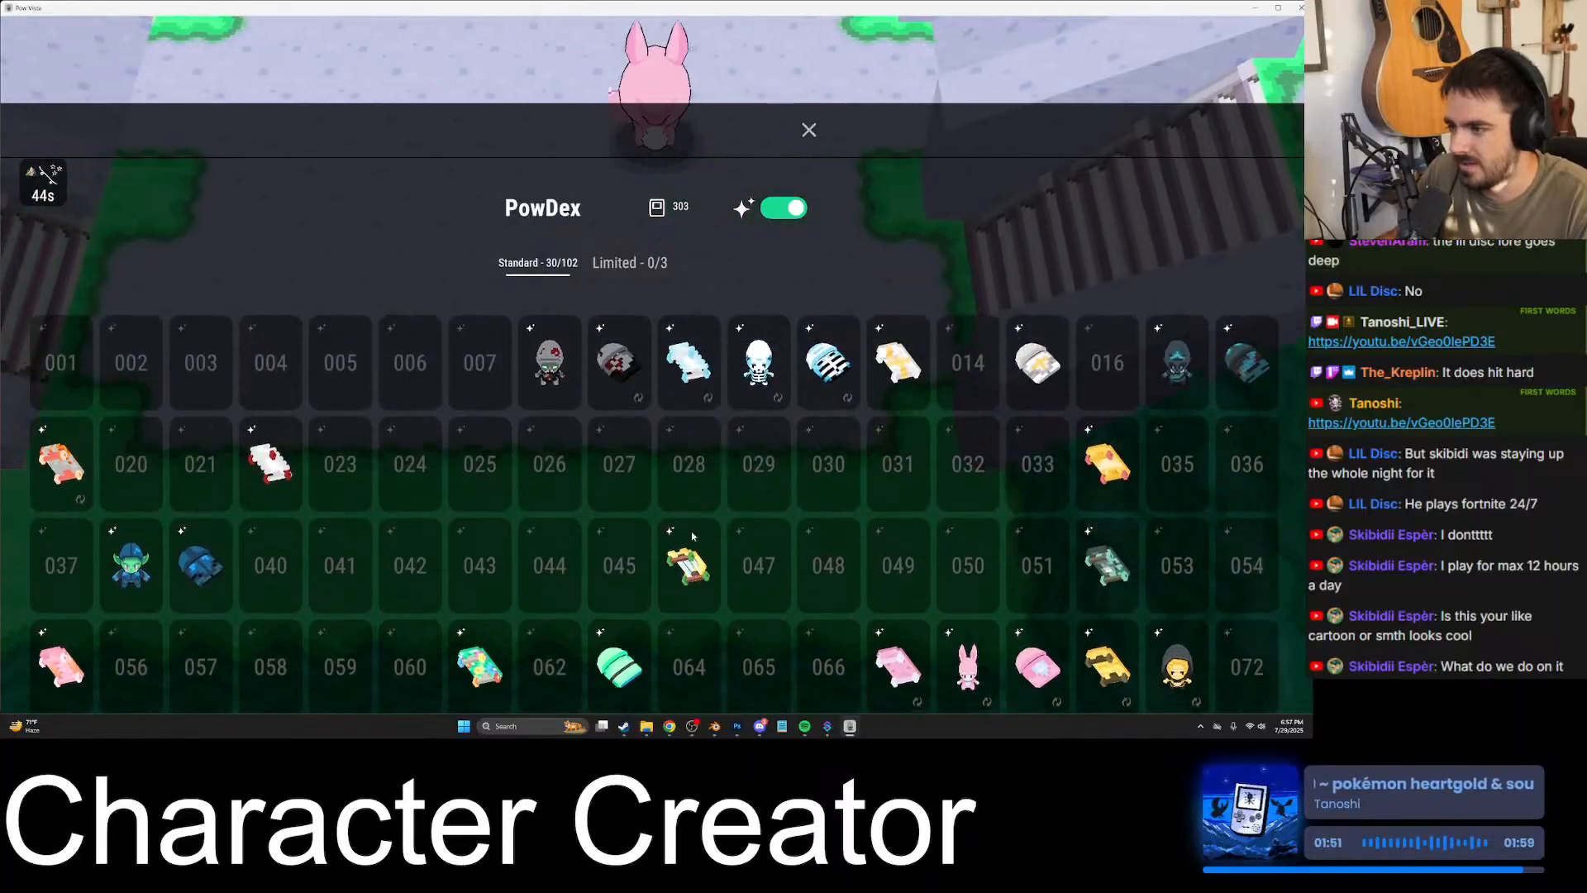
pyautogui.click(810, 128)
pyautogui.press('Escape')
# - Walk the character across the grass and display the skill levels over the game world
pyautogui.press('d')
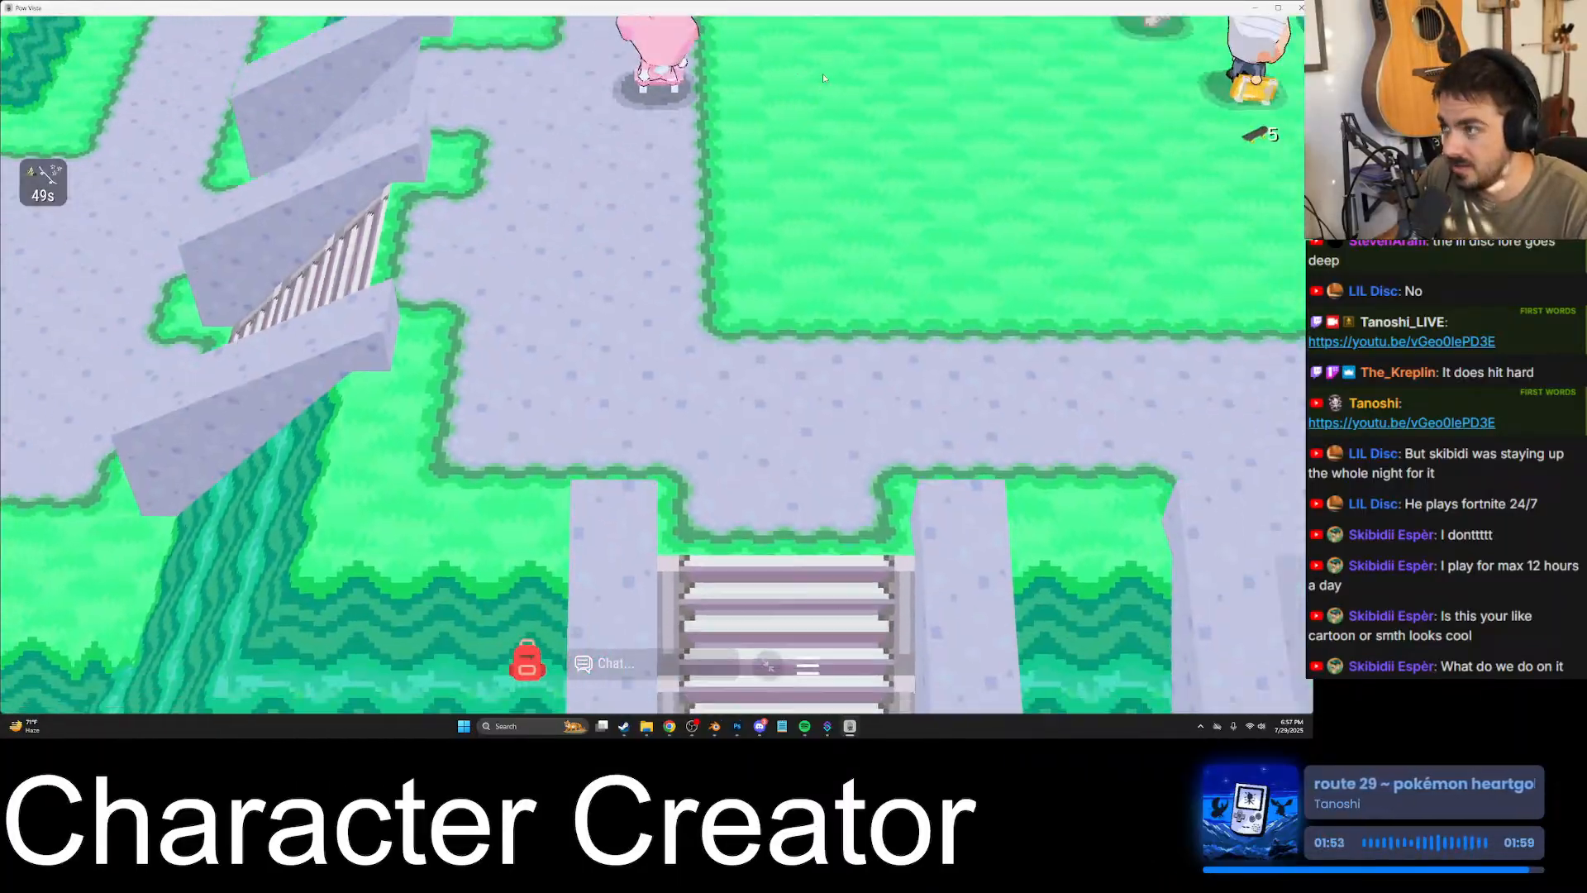
pyautogui.press('d')
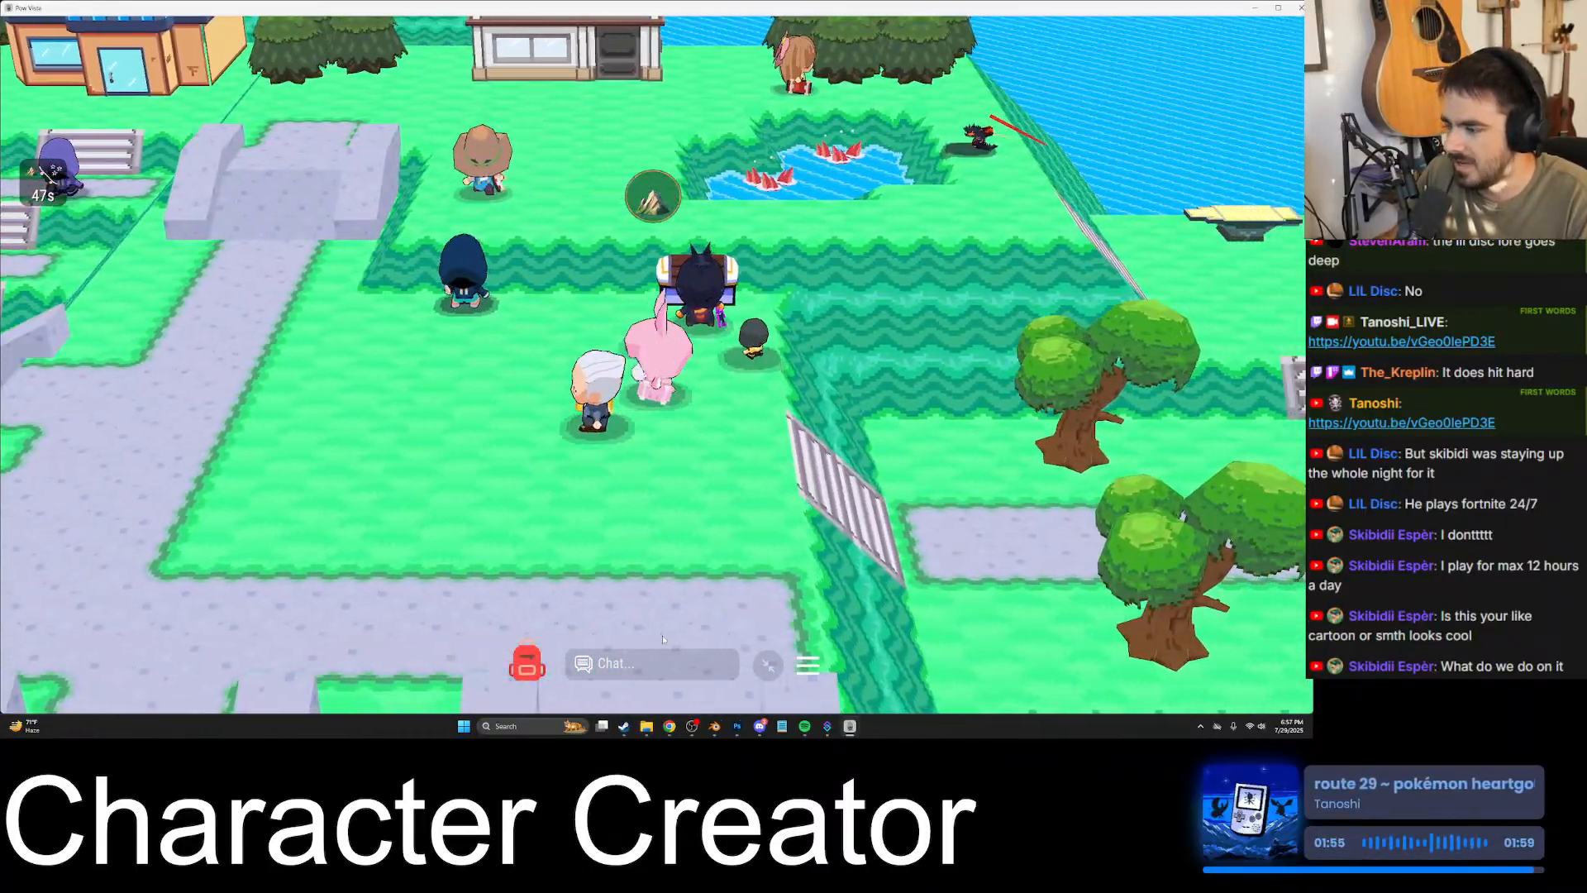
pyautogui.click(768, 665)
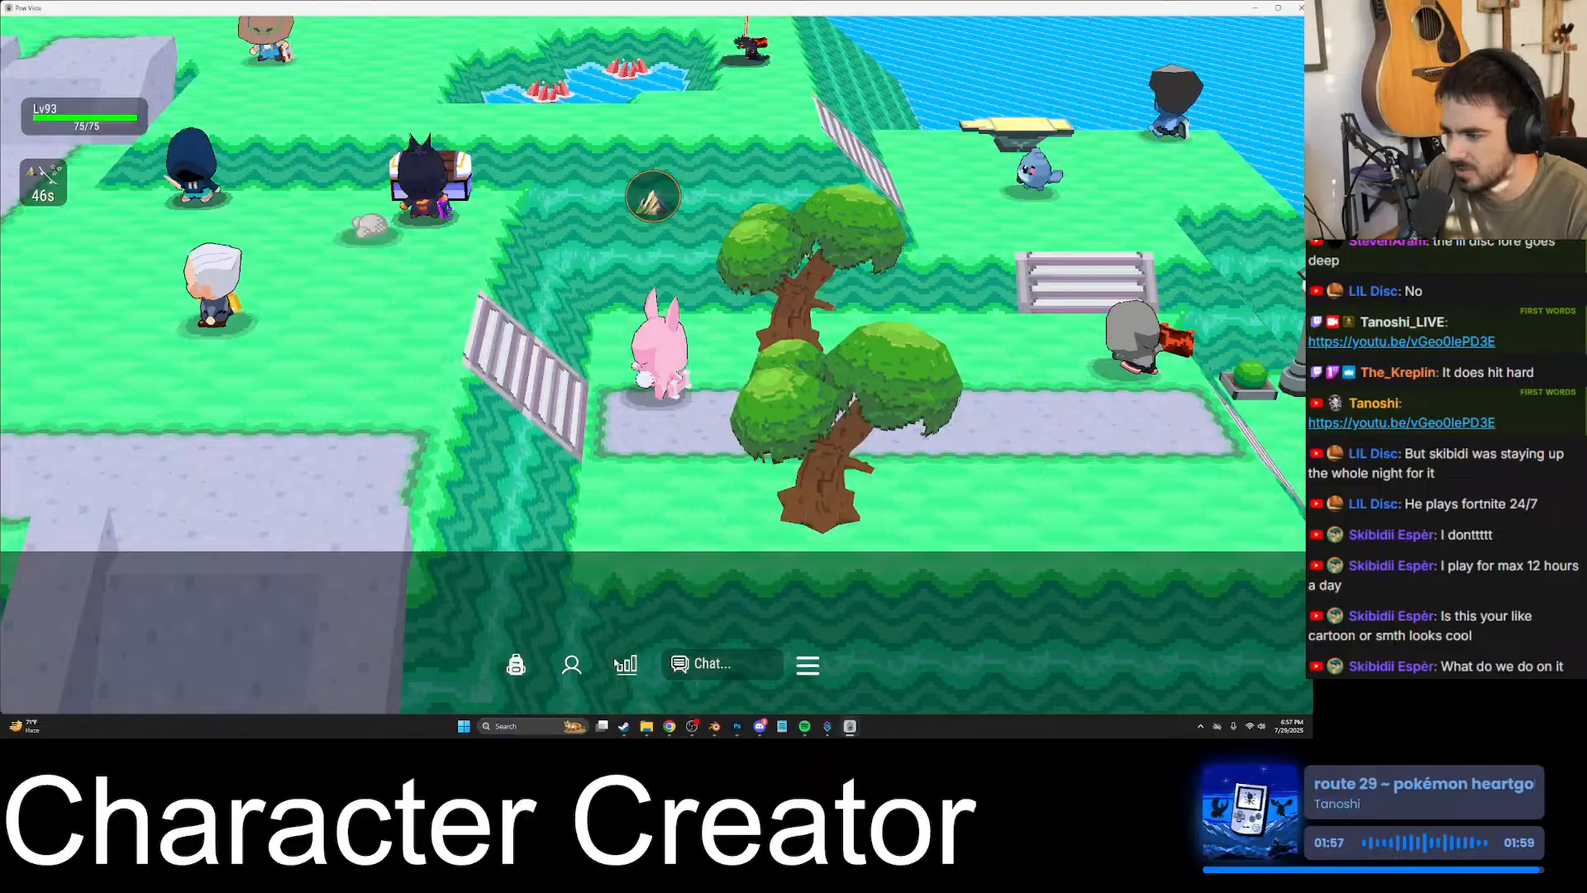
pyautogui.click(625, 664)
# - Walk the character past the trees and out to the far end of the wooden pier
pyautogui.press('w')
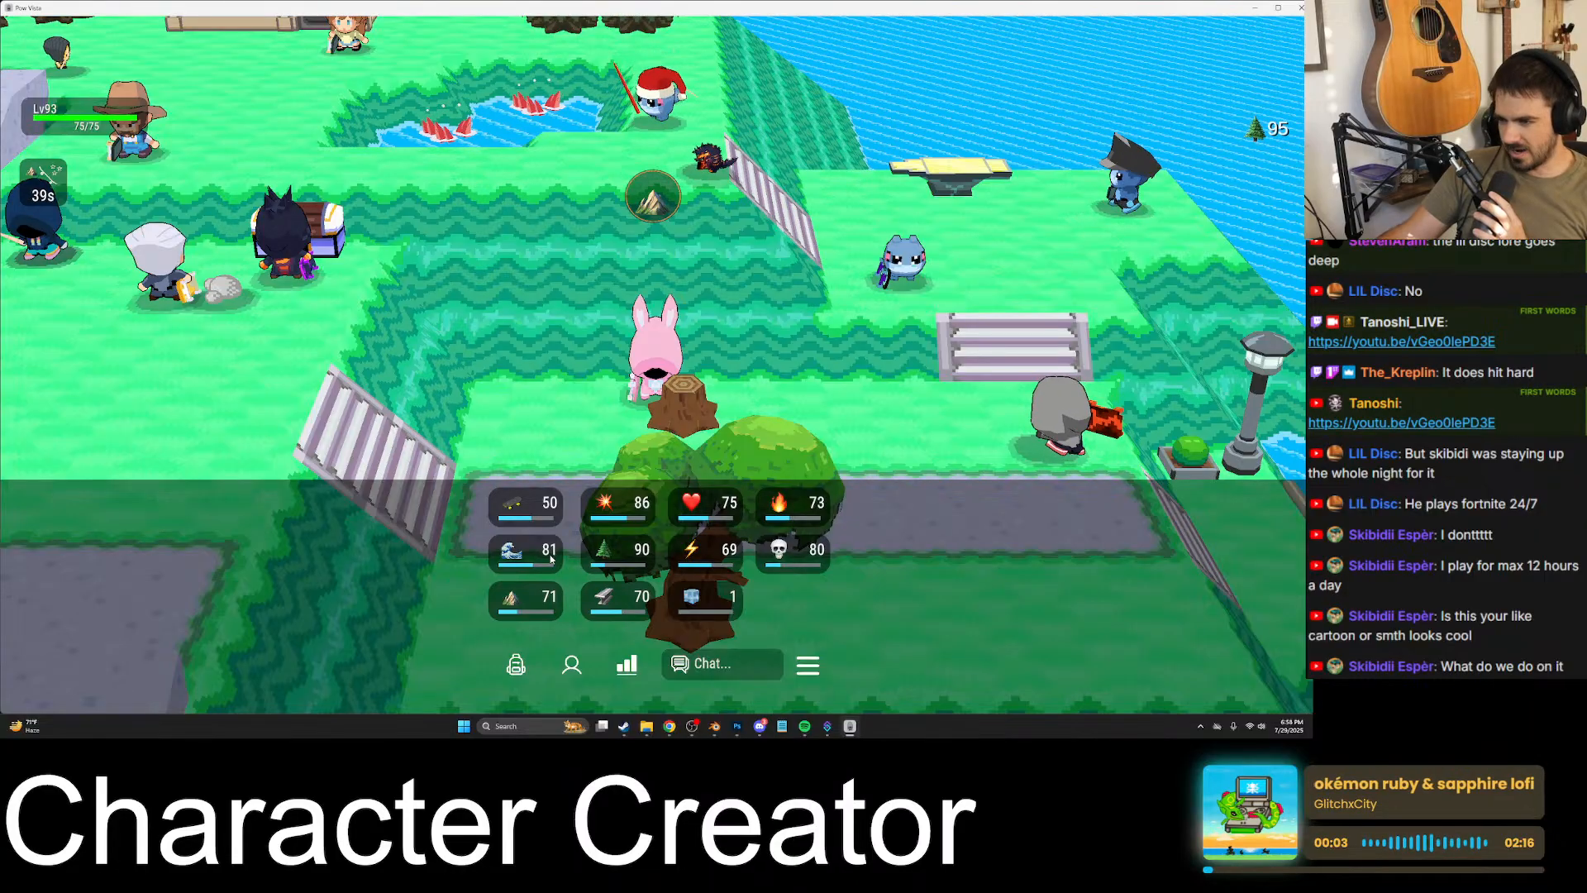
pyautogui.press('s')
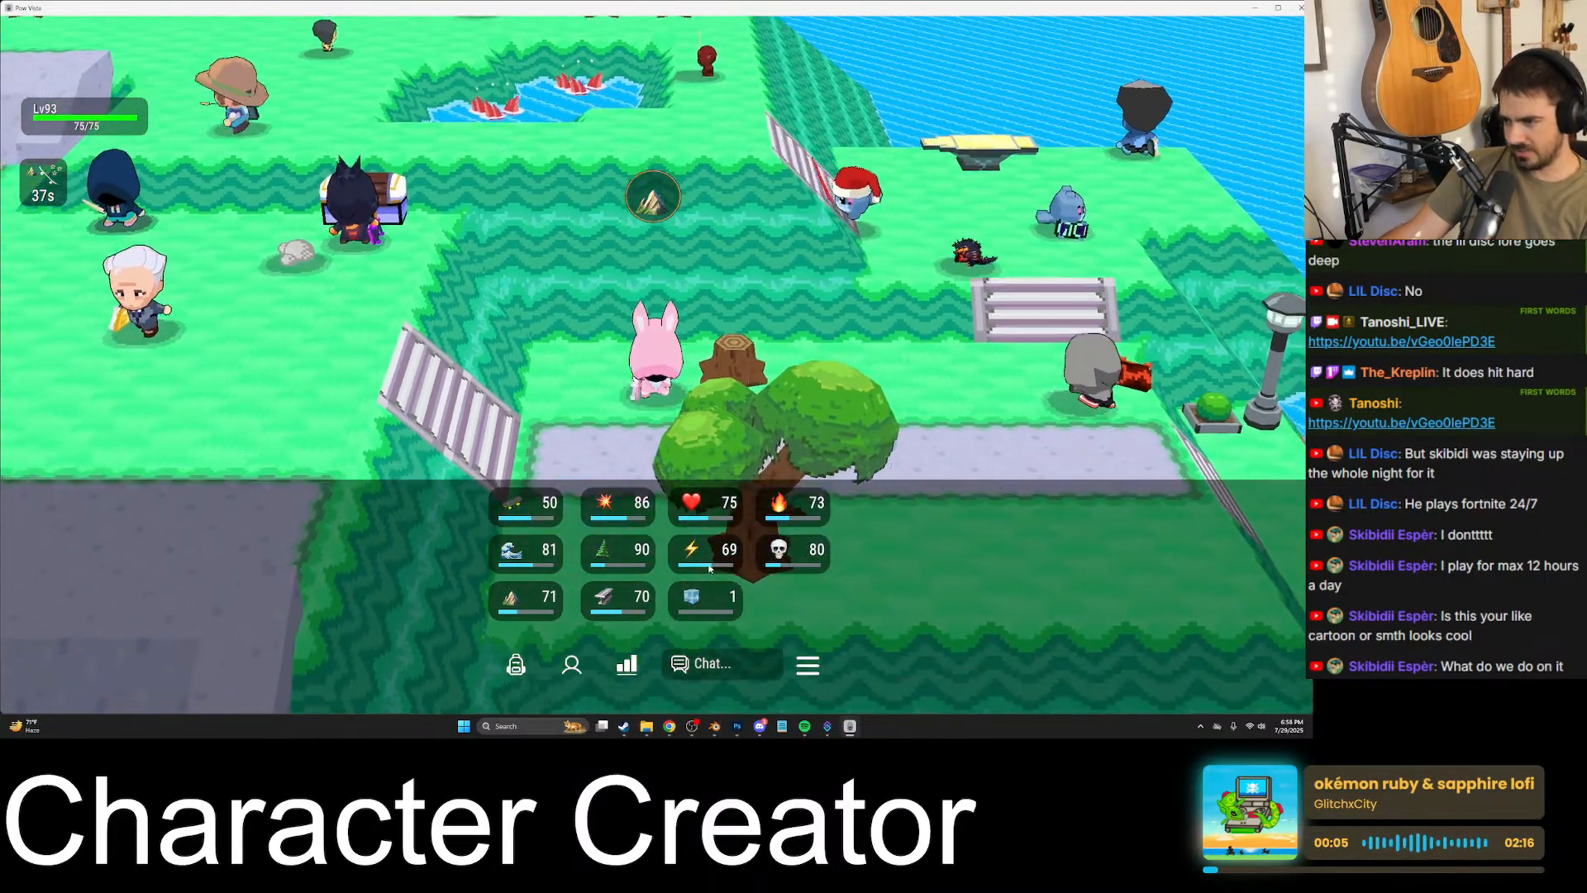
pyautogui.press('d')
pyautogui.press('space')
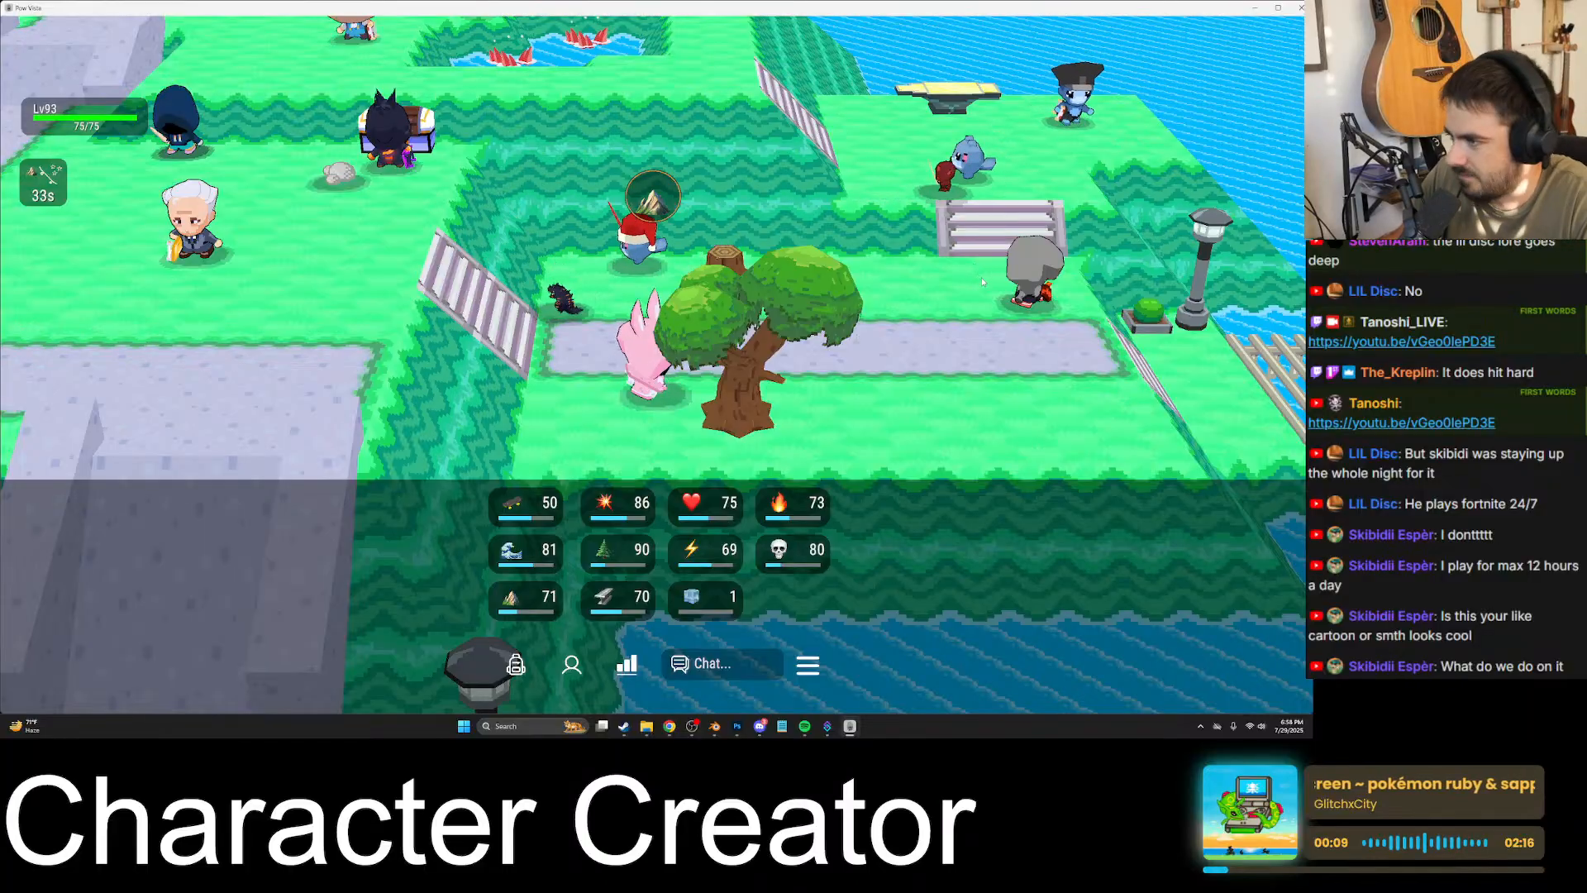
pyautogui.press('w')
pyautogui.press('d')
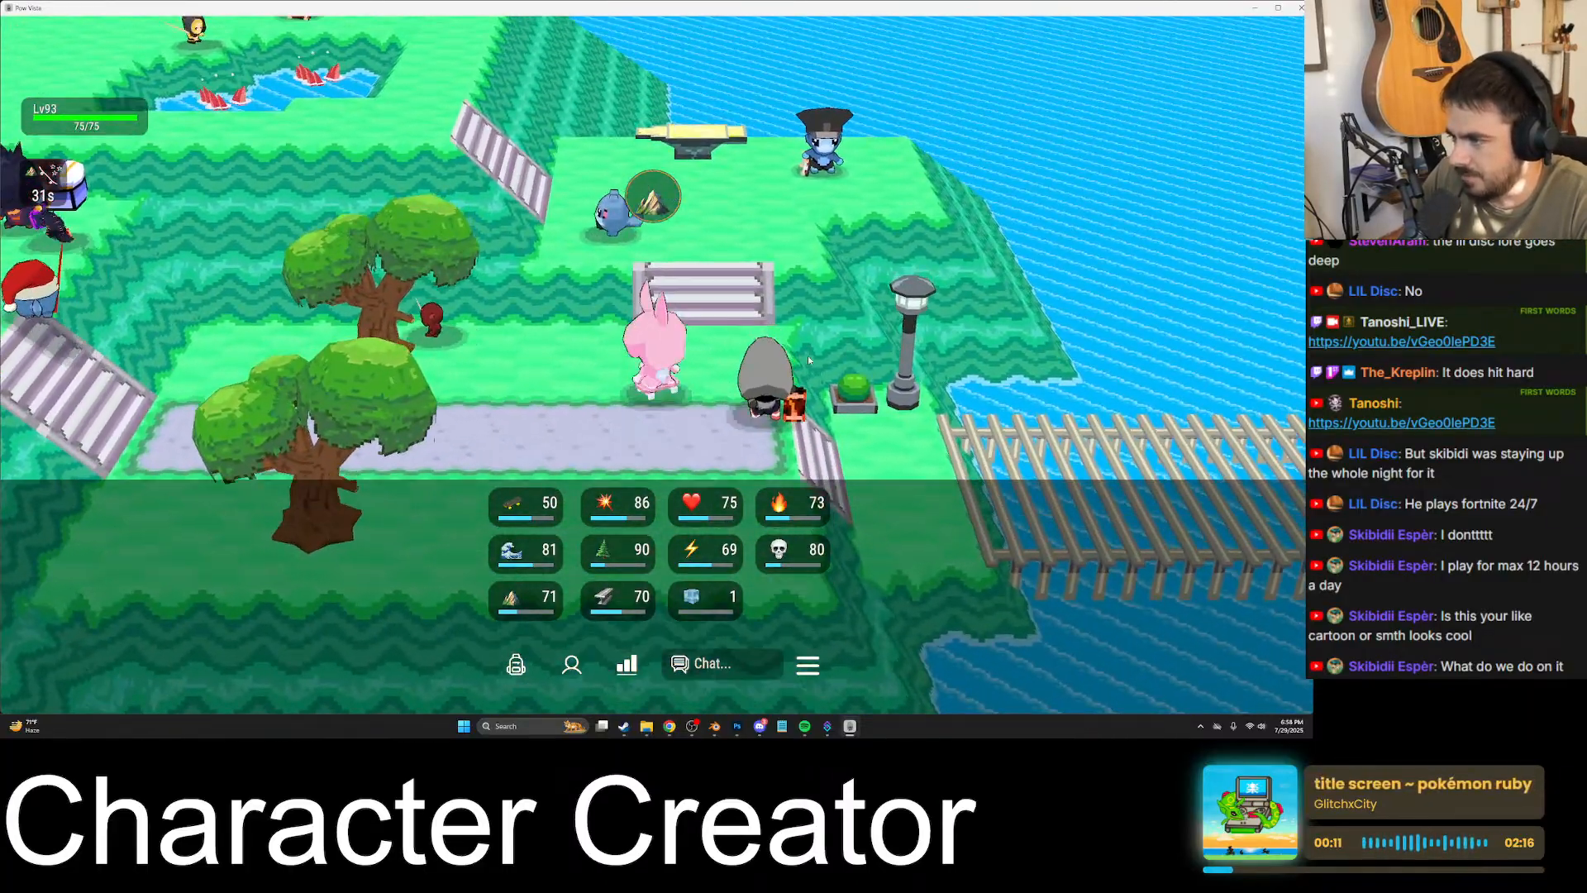
pyautogui.press('d')
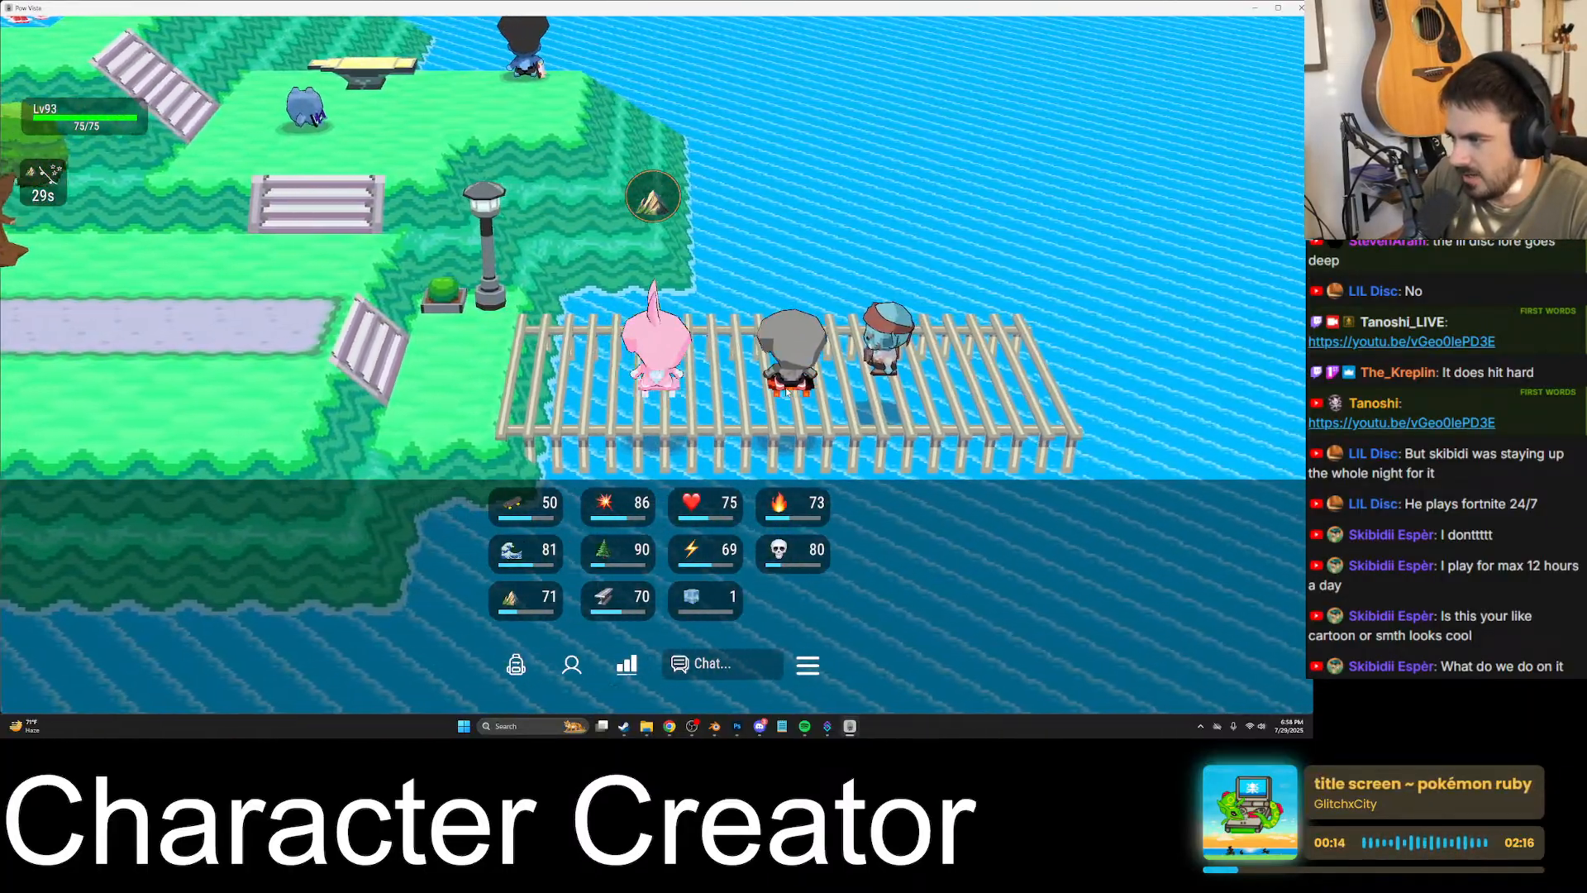
pyautogui.press('d')
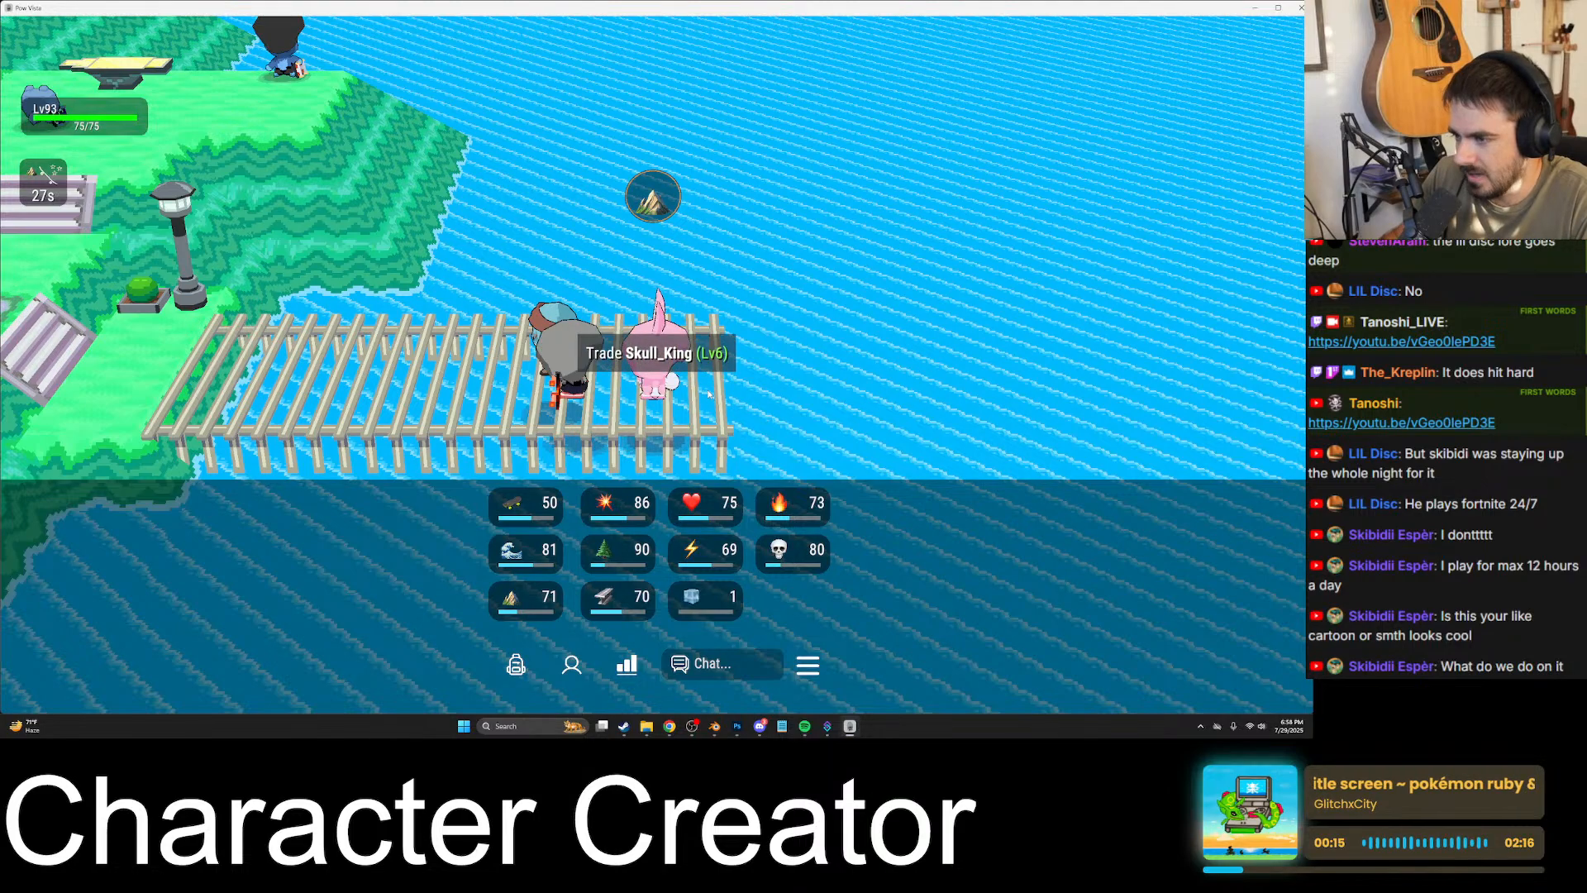
# - Greet the nearby player by name in the chat, resend the name spelled correctly, and send "wat up bro"
pyautogui.press('Return')
pyautogui.write('hey skull')
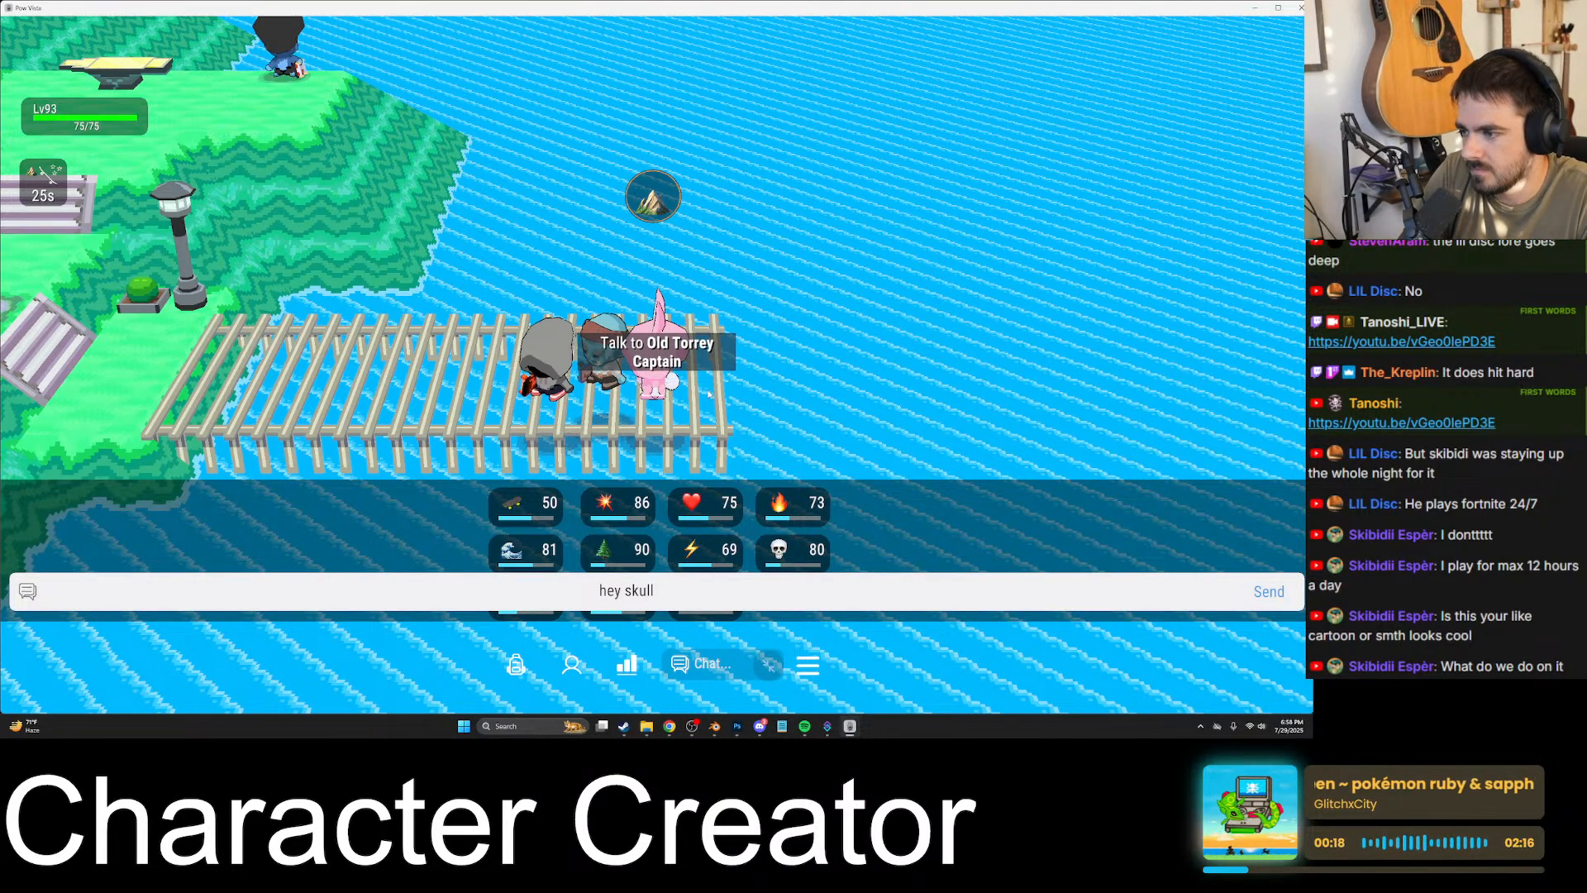
pyautogui.press('Return')
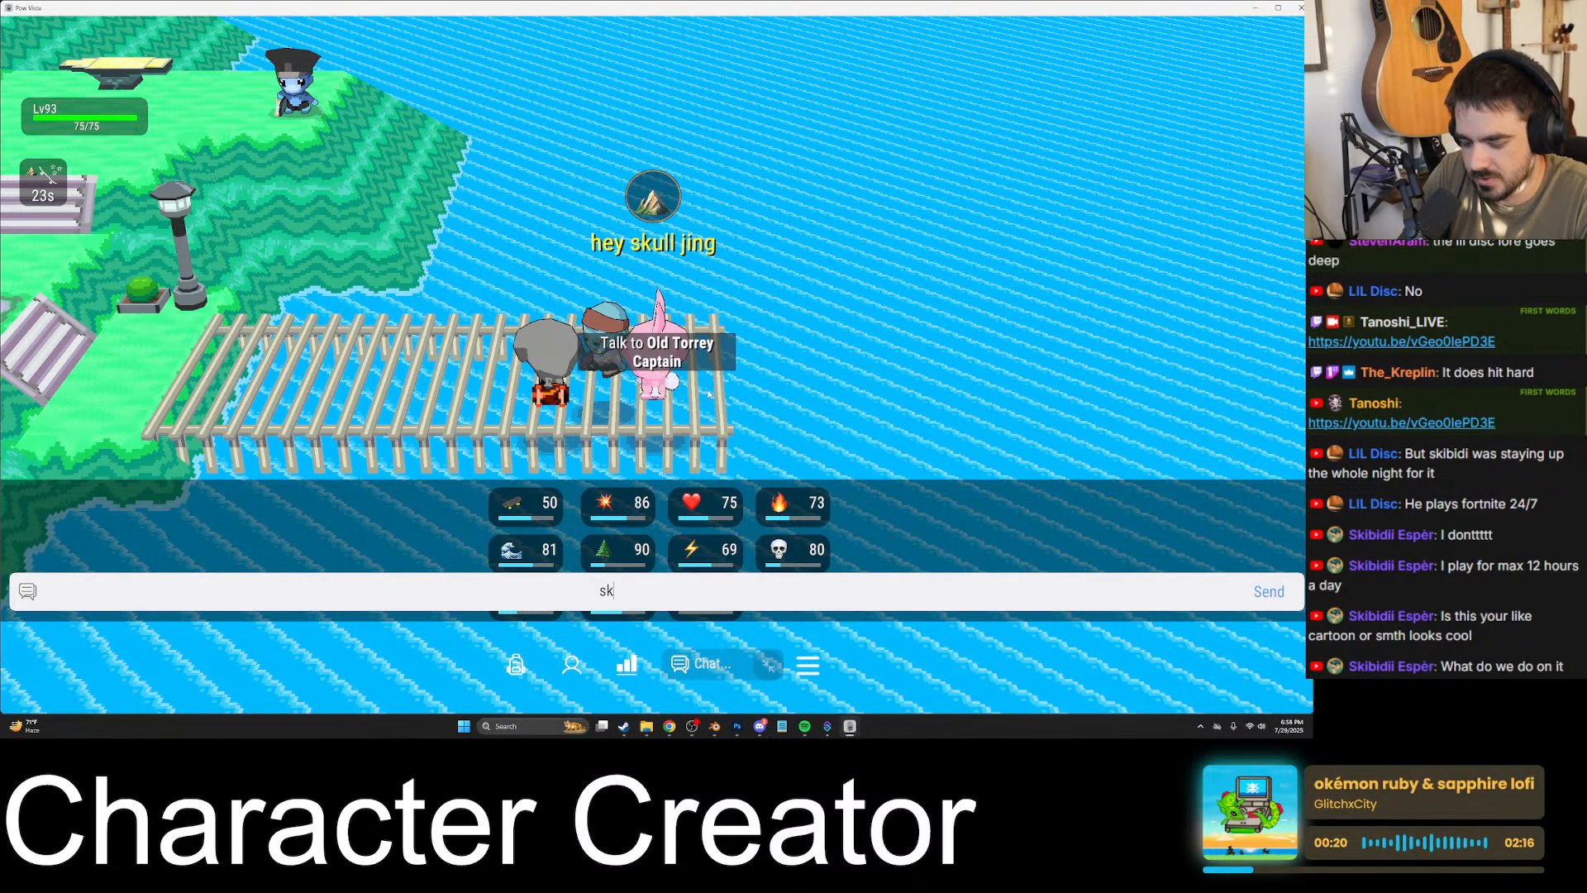
pyautogui.write('skull king')
pyautogui.press('Return')
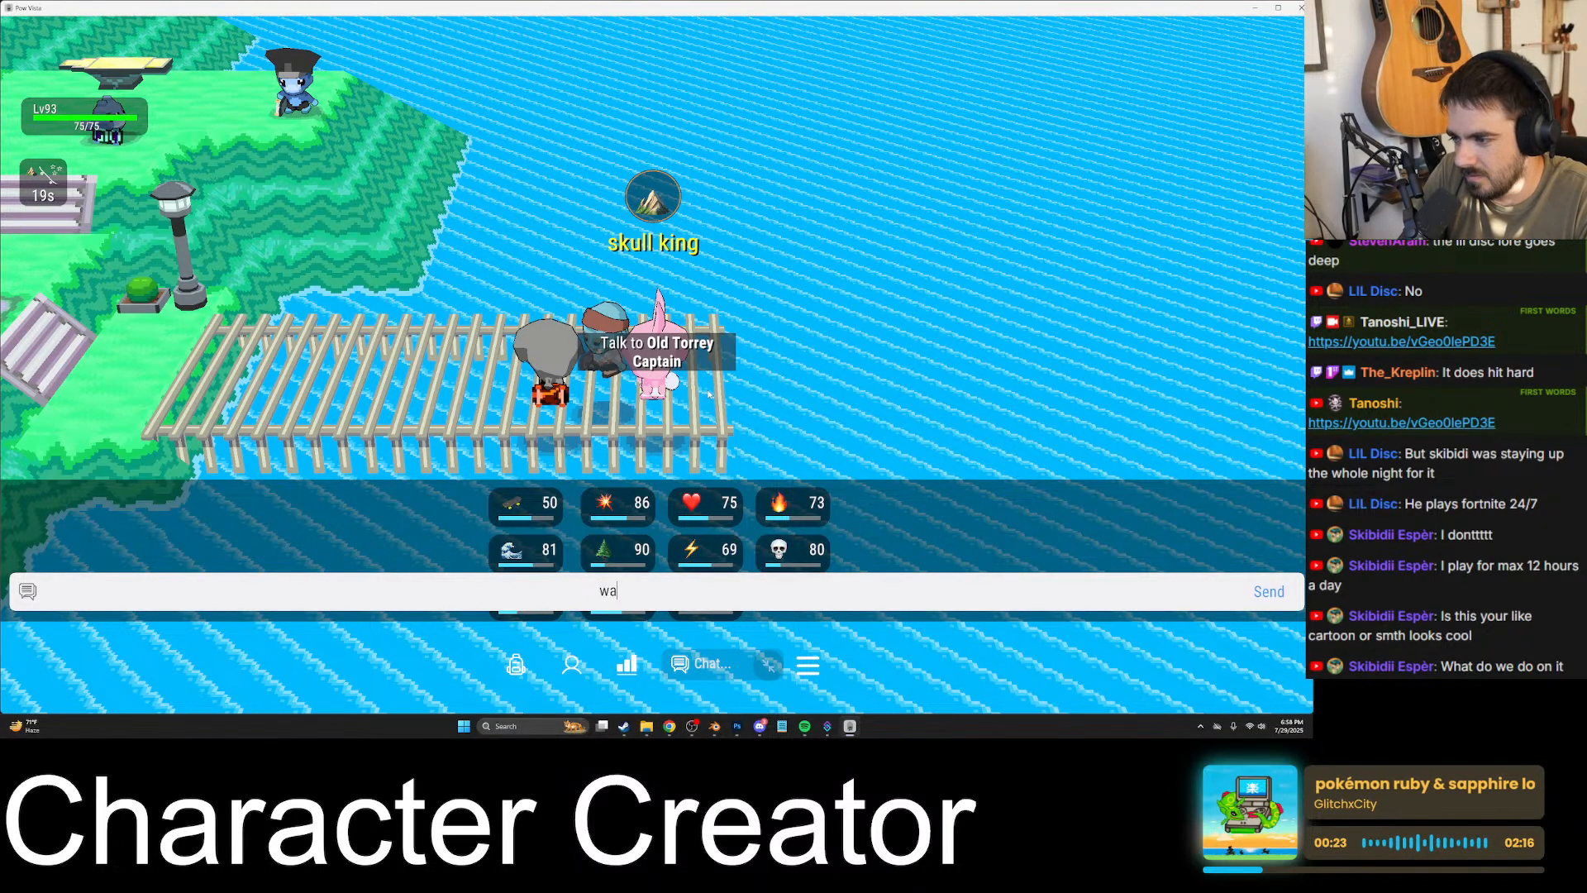
pyautogui.write('bro')
pyautogui.press('Return')
# - Walk the character back along the pier to the upper tree beside the stairs
pyautogui.press('a')
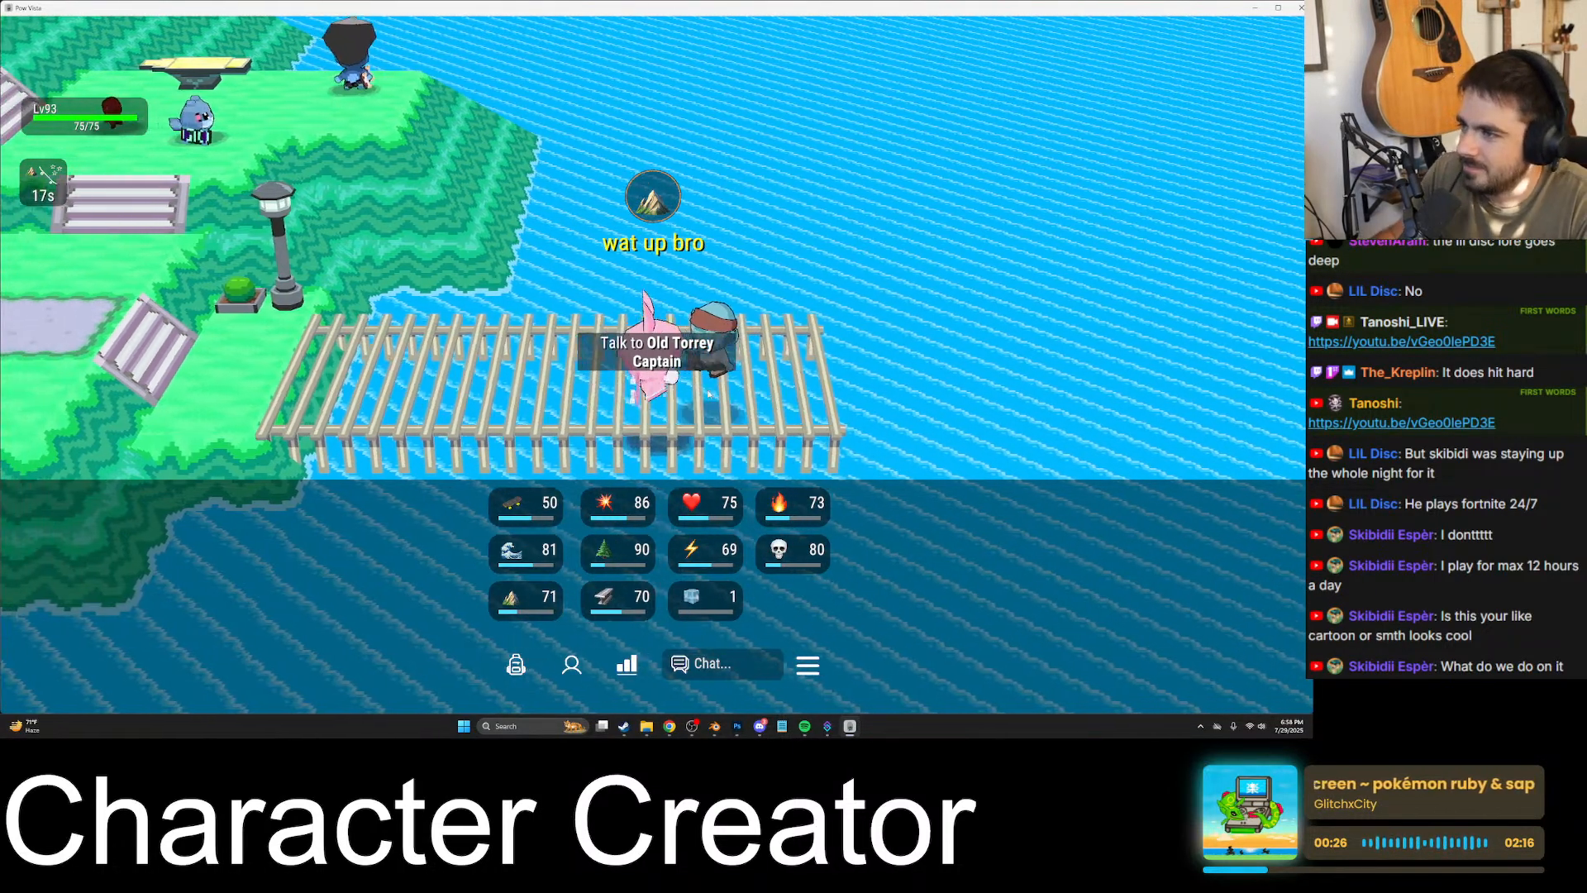
pyautogui.press('a')
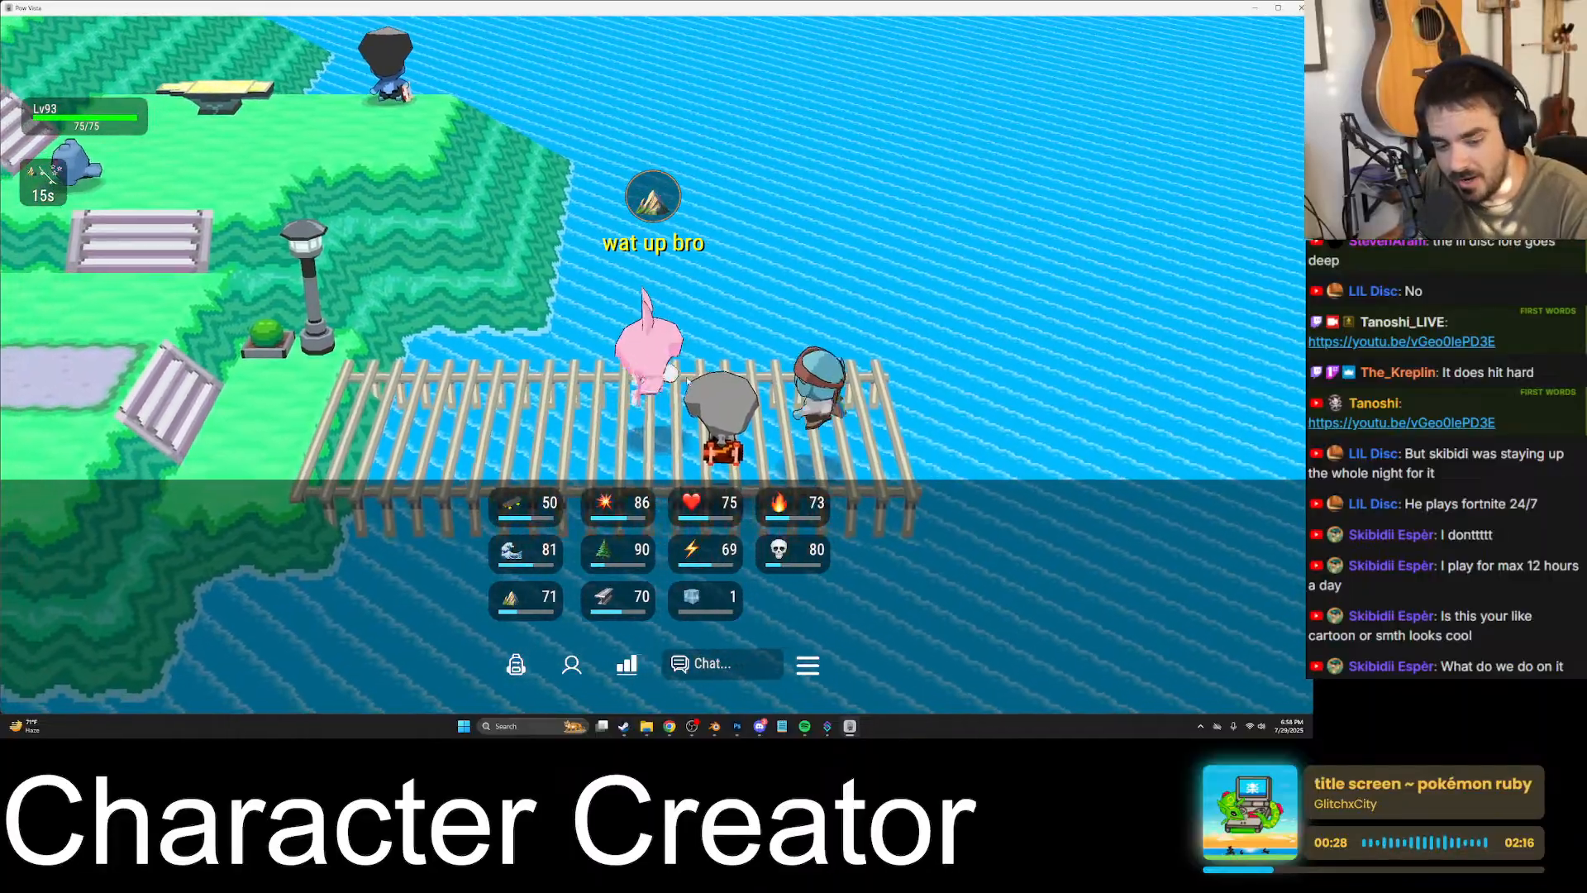
pyautogui.press('a')
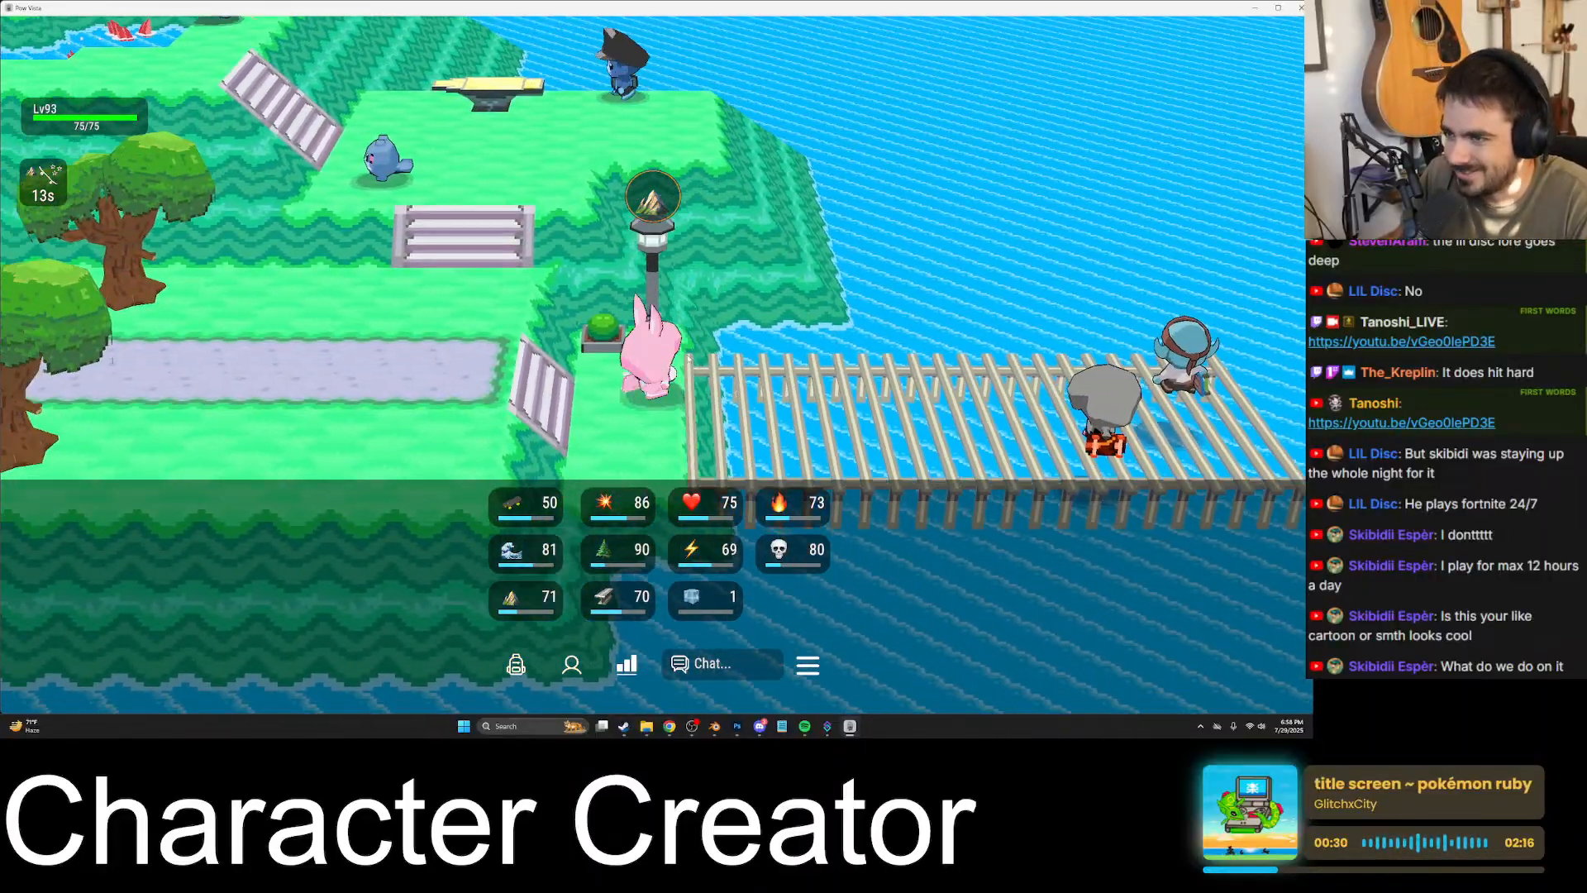
pyautogui.press('a')
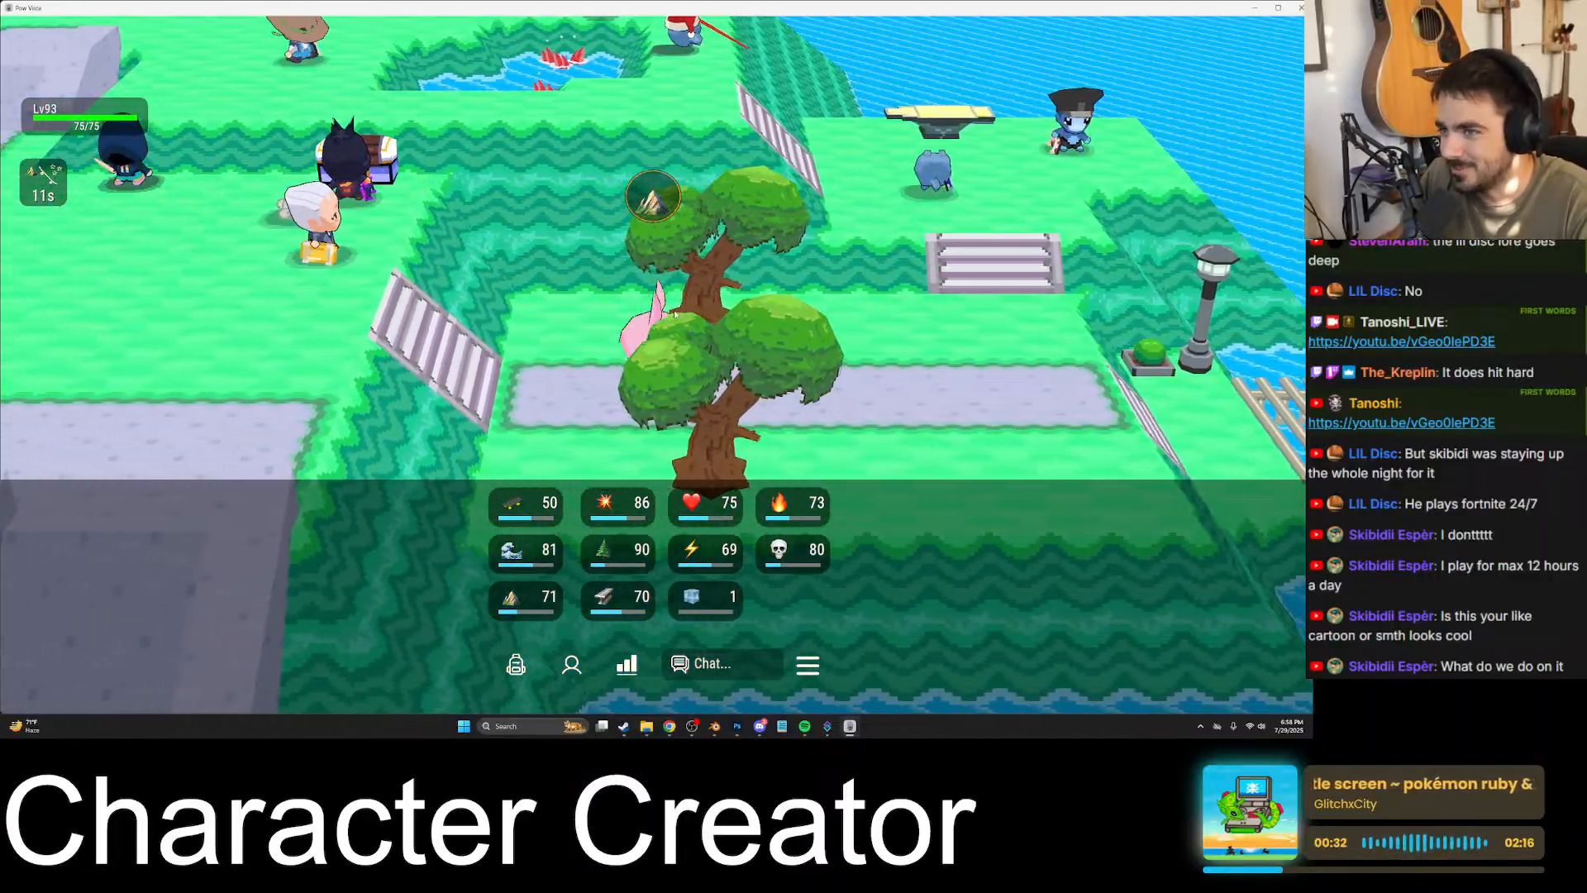
pyautogui.press('w')
pyautogui.press('space')
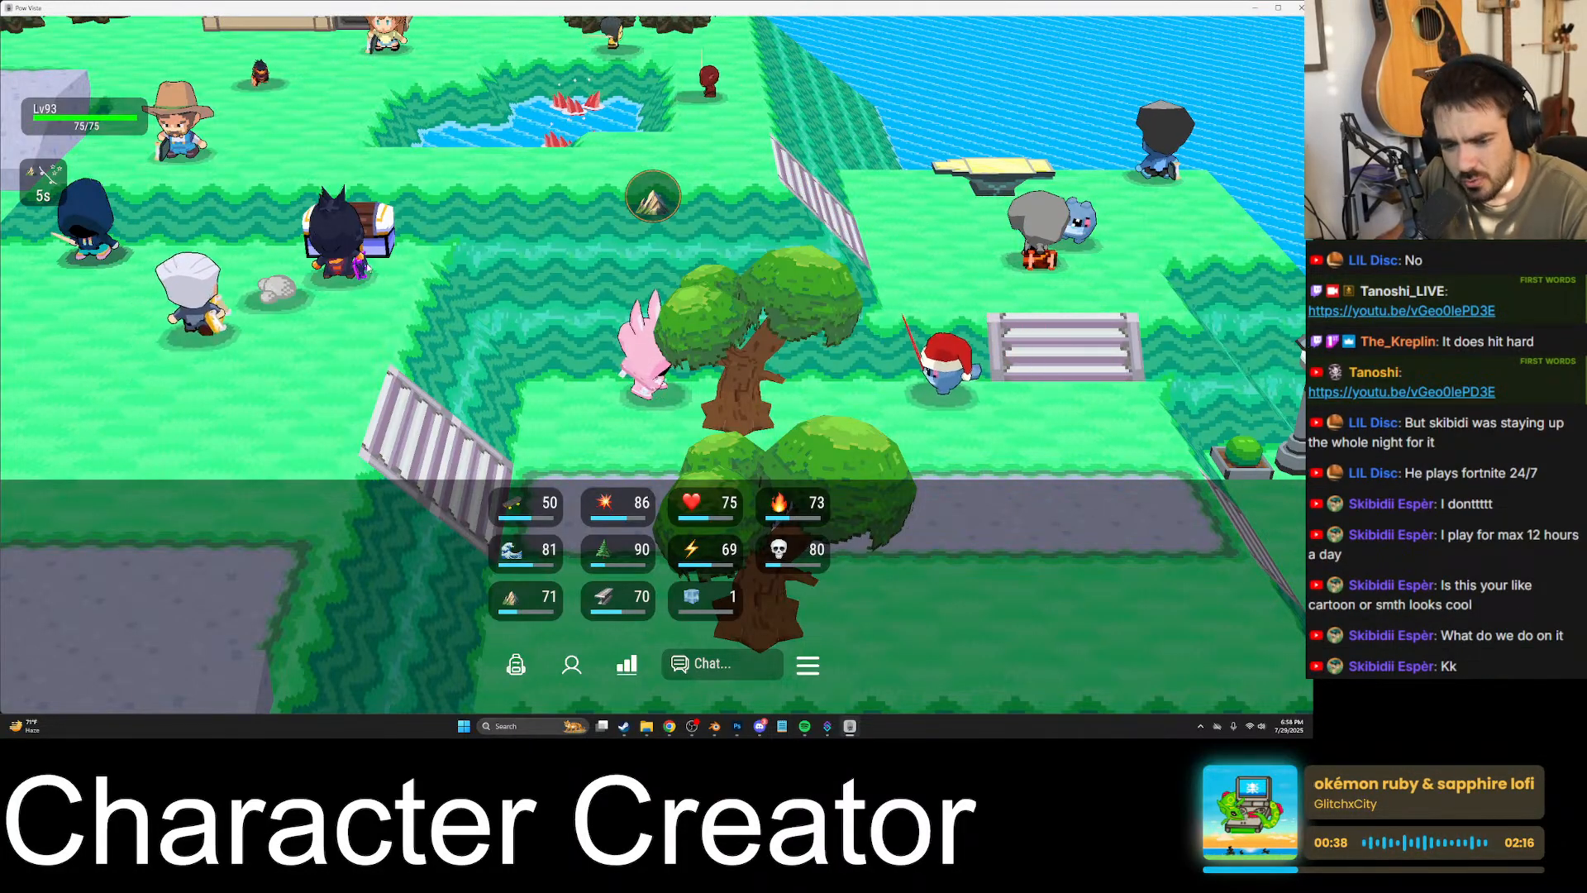
# - Switch to Blender and inspect the character's arms, shirt hem and shoes up close in the mesh being edited
pyautogui.click(717, 728)
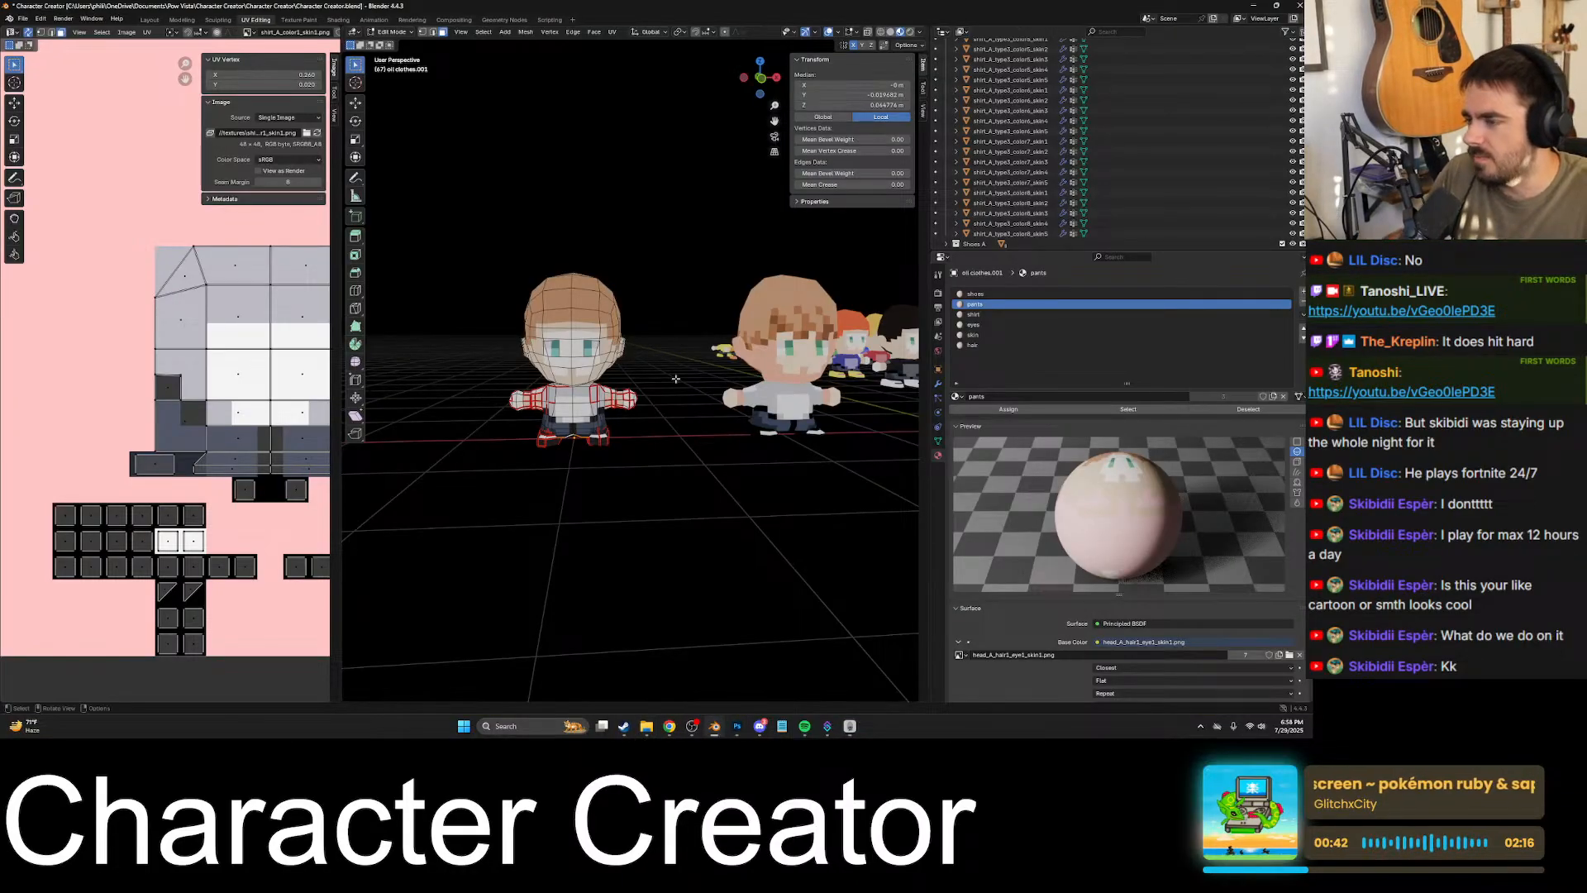
pyautogui.moveTo(675, 378); pyautogui.dragTo(660, 414, button='middle')
pyautogui.click(617, 376)
pyautogui.press('KP_Decimal')
pyautogui.scroll(-7, 666, 383)
pyautogui.keyDown('shift'); pyautogui.moveTo(535, 476); pyautogui.dragTo(731, 298, button='middle'); pyautogui.keyUp('shift')
pyautogui.click(729, 506)
pyautogui.moveTo(731, 506); pyautogui.dragTo(718, 555, button='middle')
pyautogui.scroll(1, 716, 534)
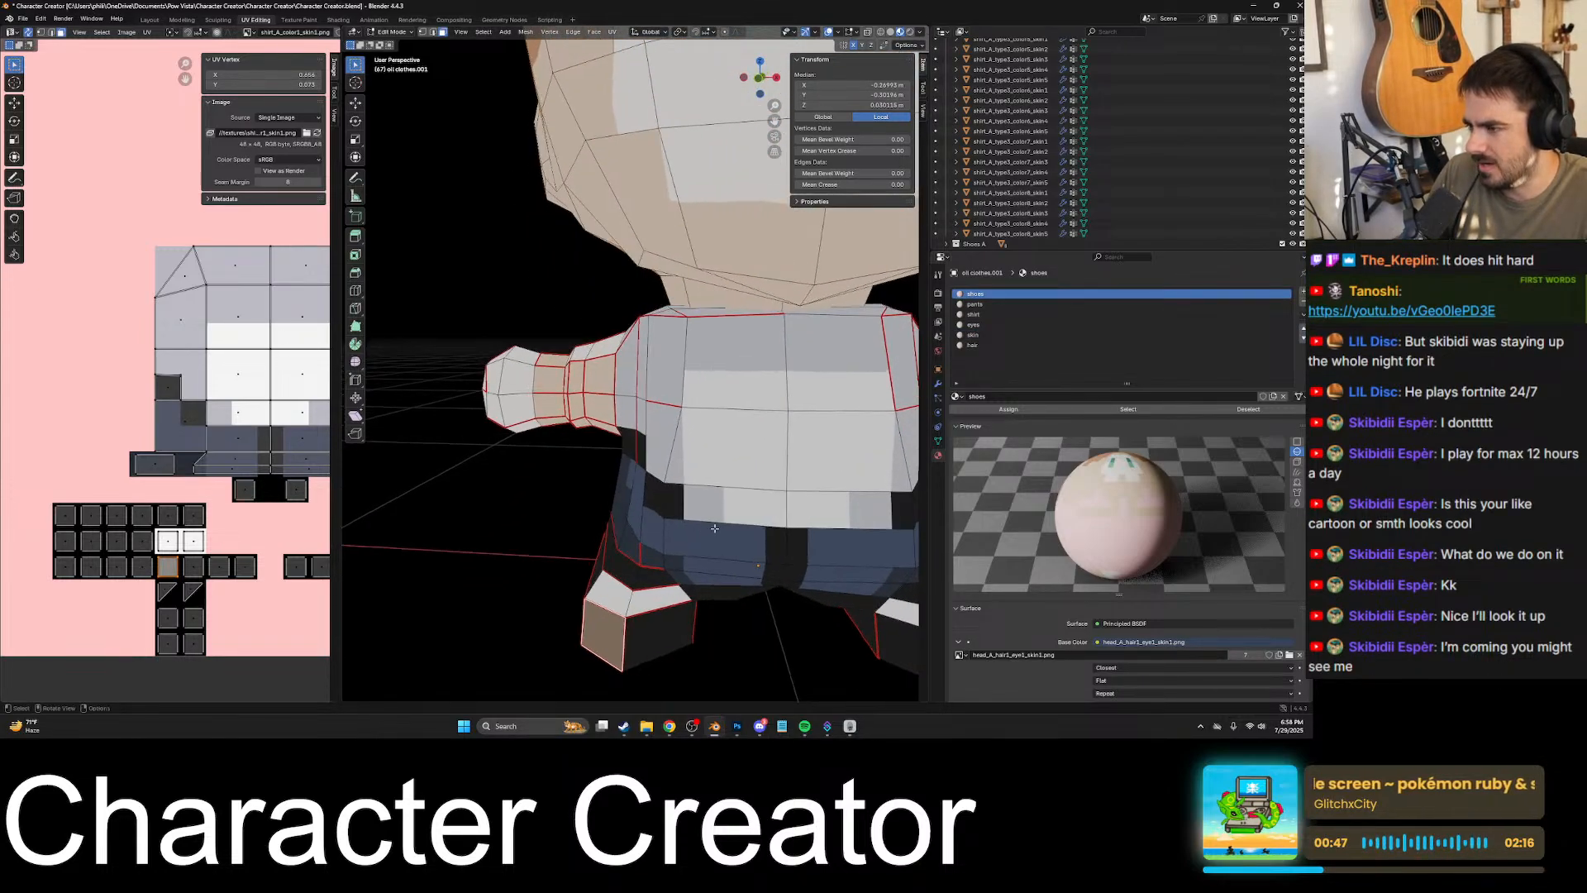
# - Select the triangular pants-material face and the thin sliver just below the shirt hem on the character's side
pyautogui.moveTo(732, 467); pyautogui.dragTo(748, 519, button='middle')
pyautogui.click(622, 444)
pyautogui.click(709, 452)
pyautogui.press('KP_Decimal')
pyautogui.scroll(-5, 245, 469)
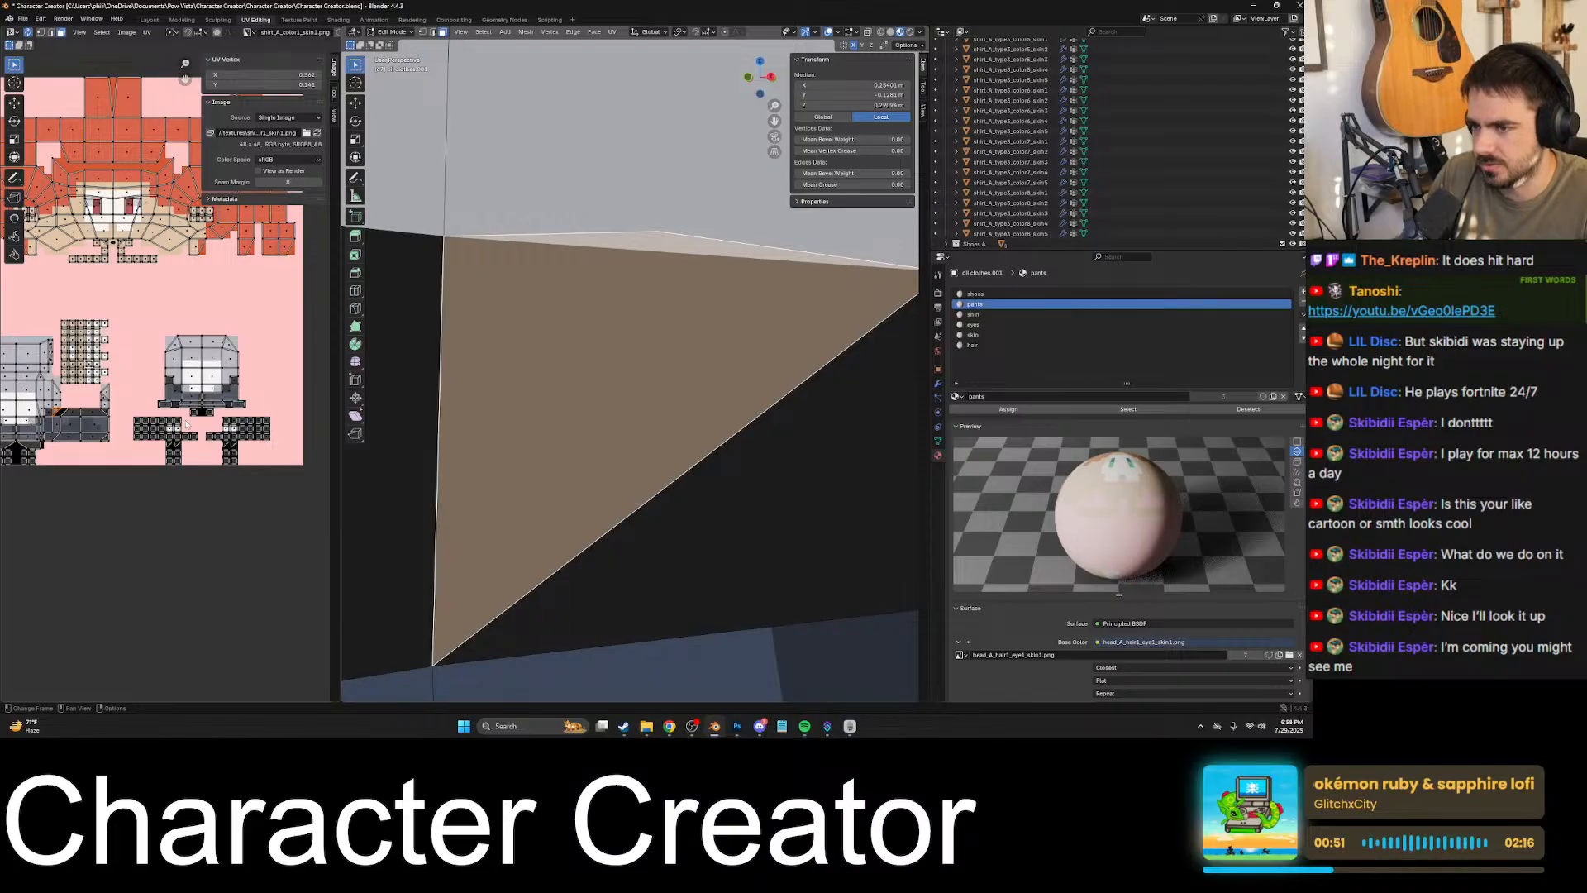
# - Examine the selected triangular face and its edge against the shirt, in the UV layout and on the model
pyautogui.scroll(8, 187, 424)
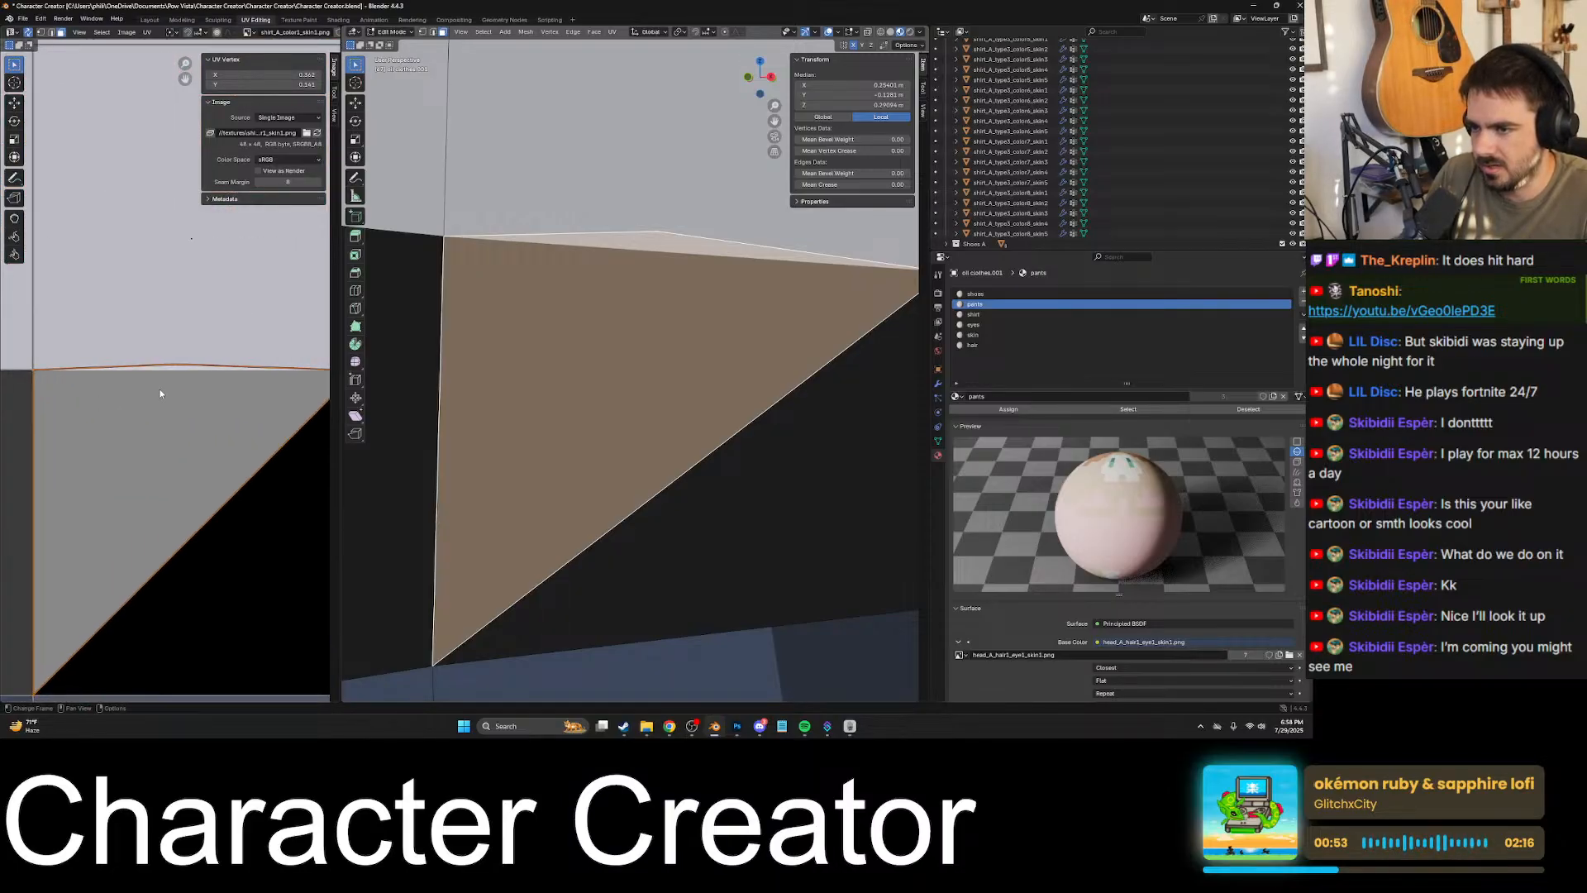
pyautogui.scroll(-2, 519, 338)
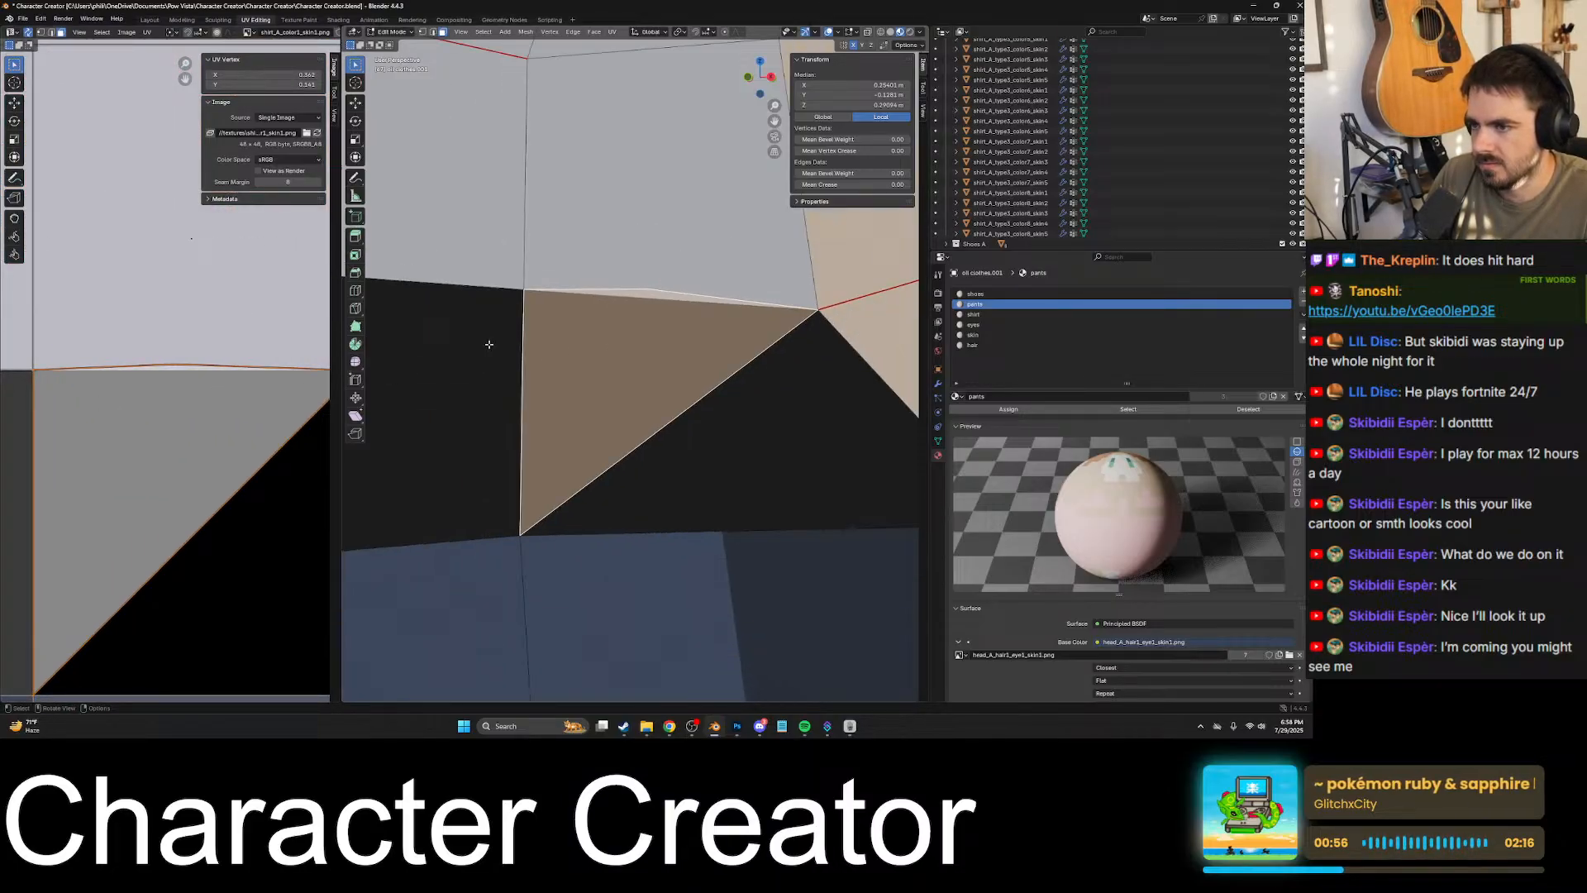
pyautogui.scroll(-2, 581, 335)
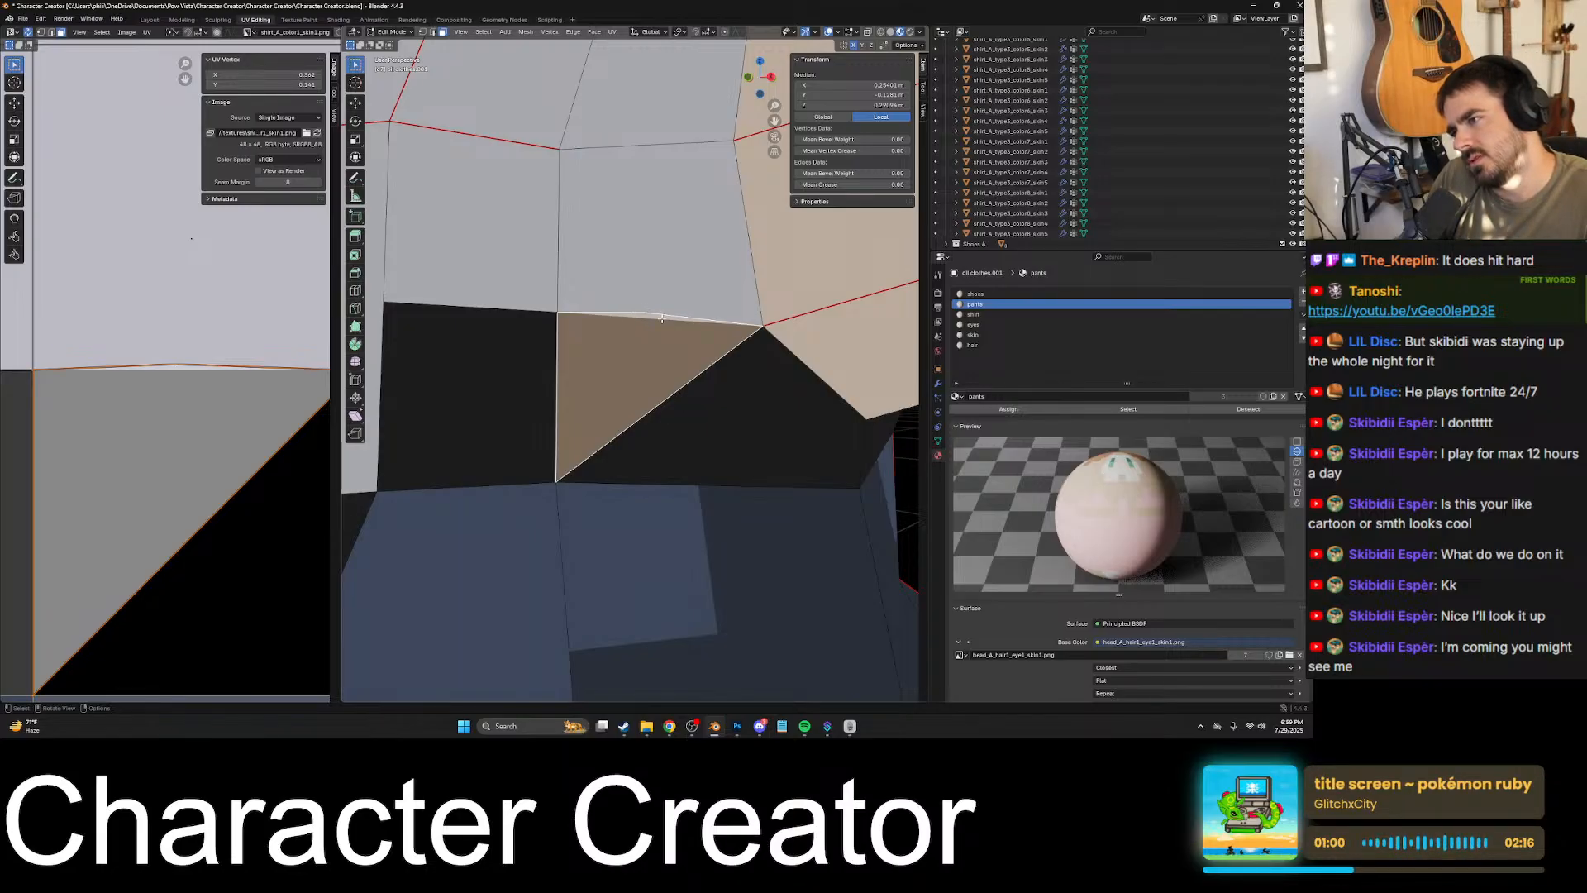
pyautogui.scroll(3, 653, 313)
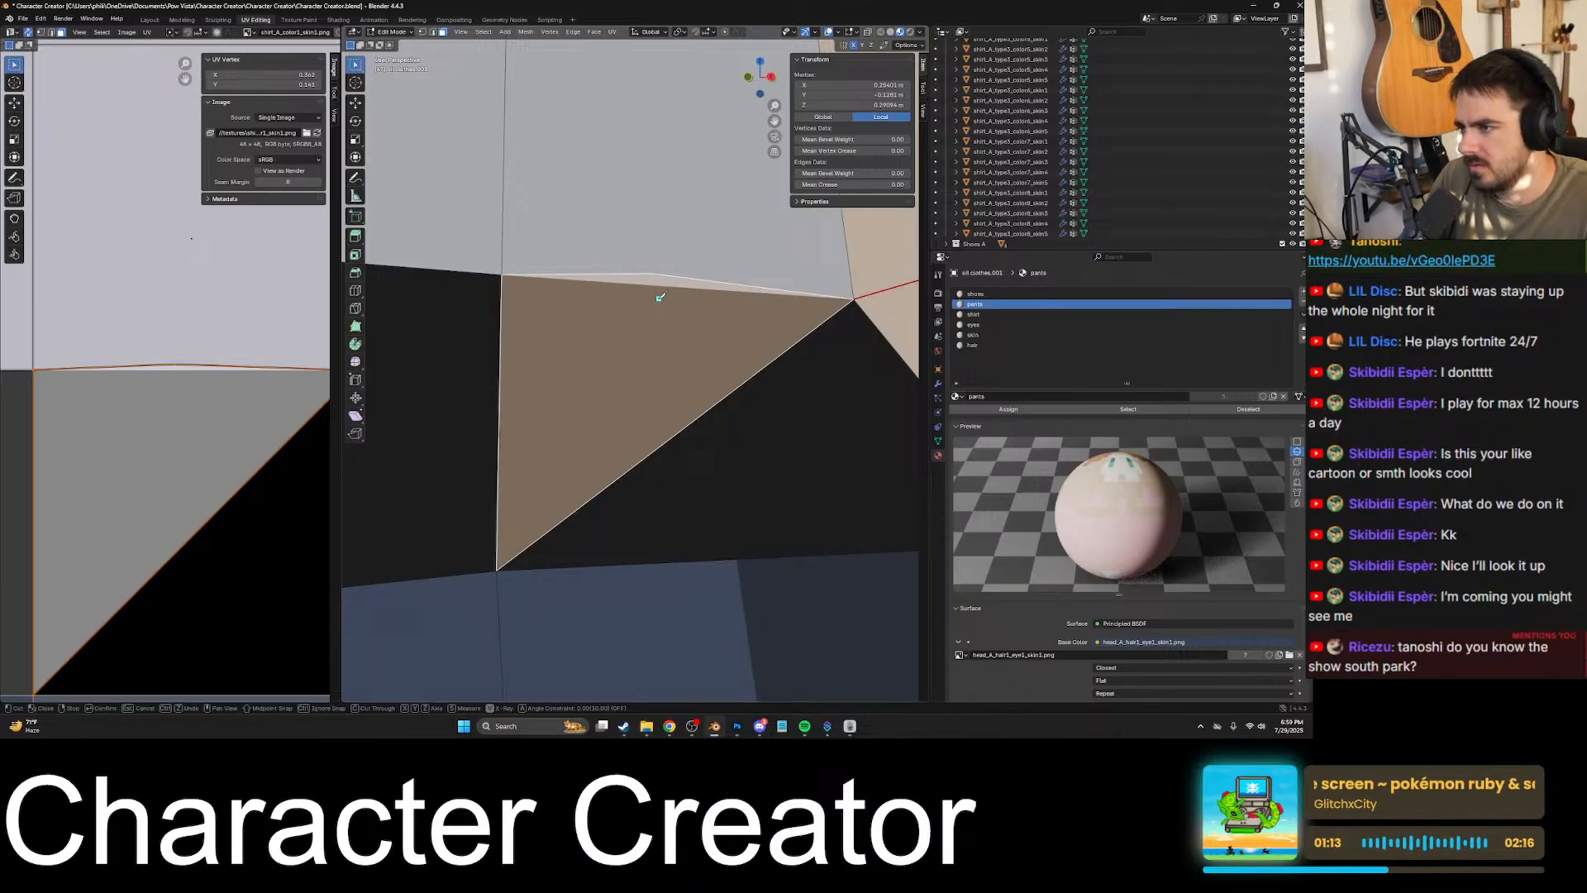
pyautogui.scroll(-3, 652, 272)
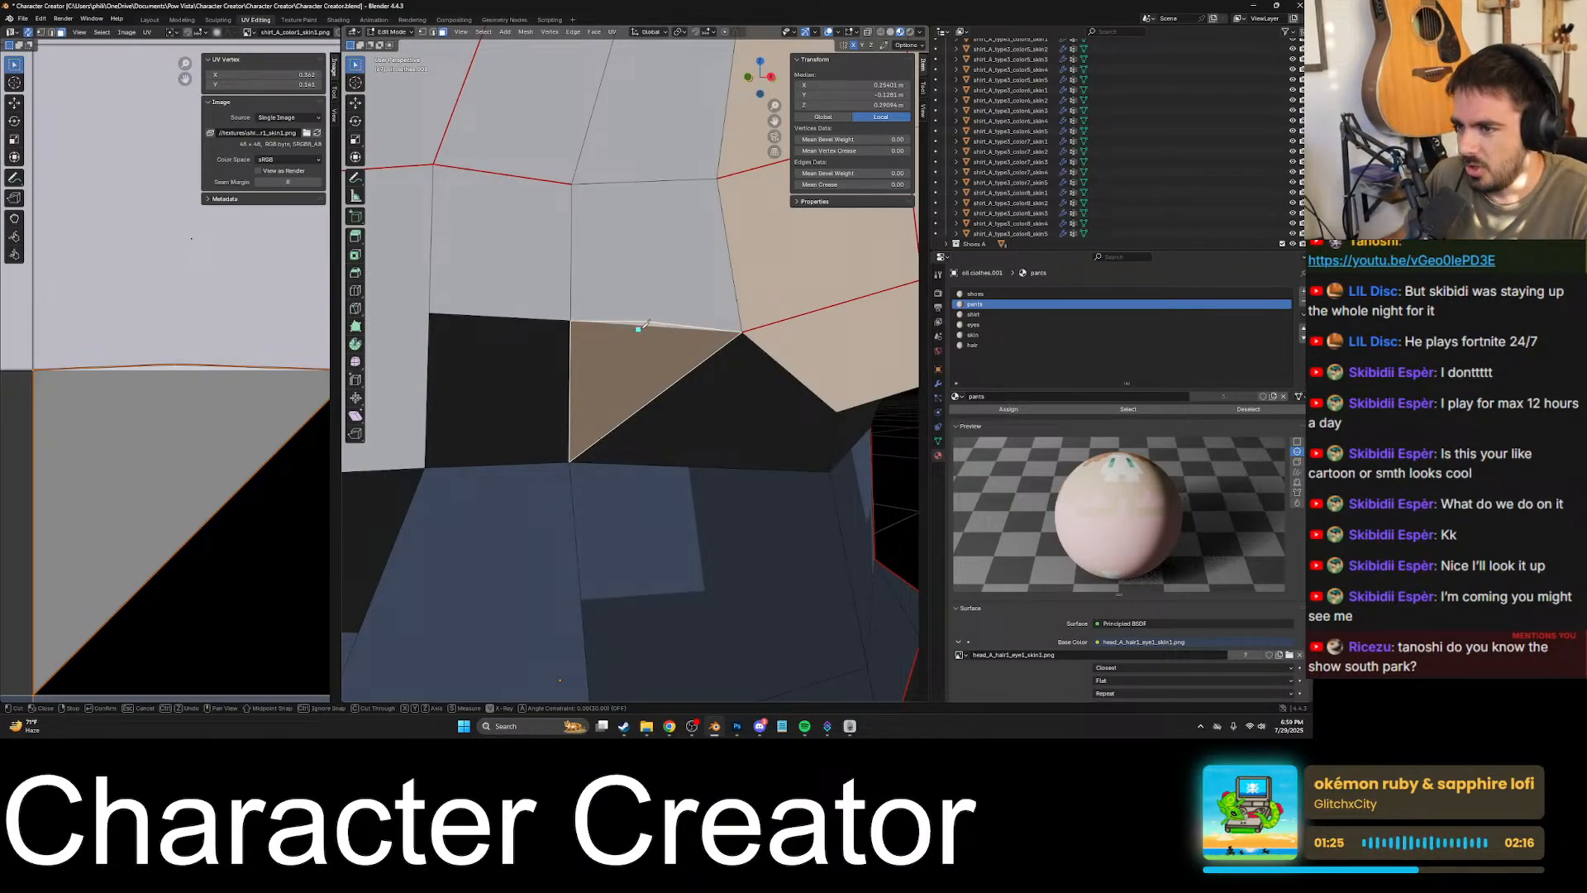
pyautogui.scroll(4, 648, 320)
pyautogui.moveTo(667, 301)
pyautogui.keyDown('shift'); pyautogui.mouseDown(button='middle')
pyautogui.moveTo(626, 392)
pyautogui.moveTo(634, 428)
pyautogui.moveTo(620, 353)
pyautogui.moveTo(628, 418)
pyautogui.moveTo(635, 285)
pyautogui.moveTo(638, 331)
pyautogui.moveTo(579, 372)
pyautogui.moveTo(514, 383)
pyautogui.moveTo(544, 435)
pyautogui.moveTo(579, 405)
pyautogui.moveTo(549, 450)
pyautogui.moveTo(560, 440)
pyautogui.mouseUp(button='middle'); pyautogui.keyUp('shift')
pyautogui.scroll(-3, 613, 364)
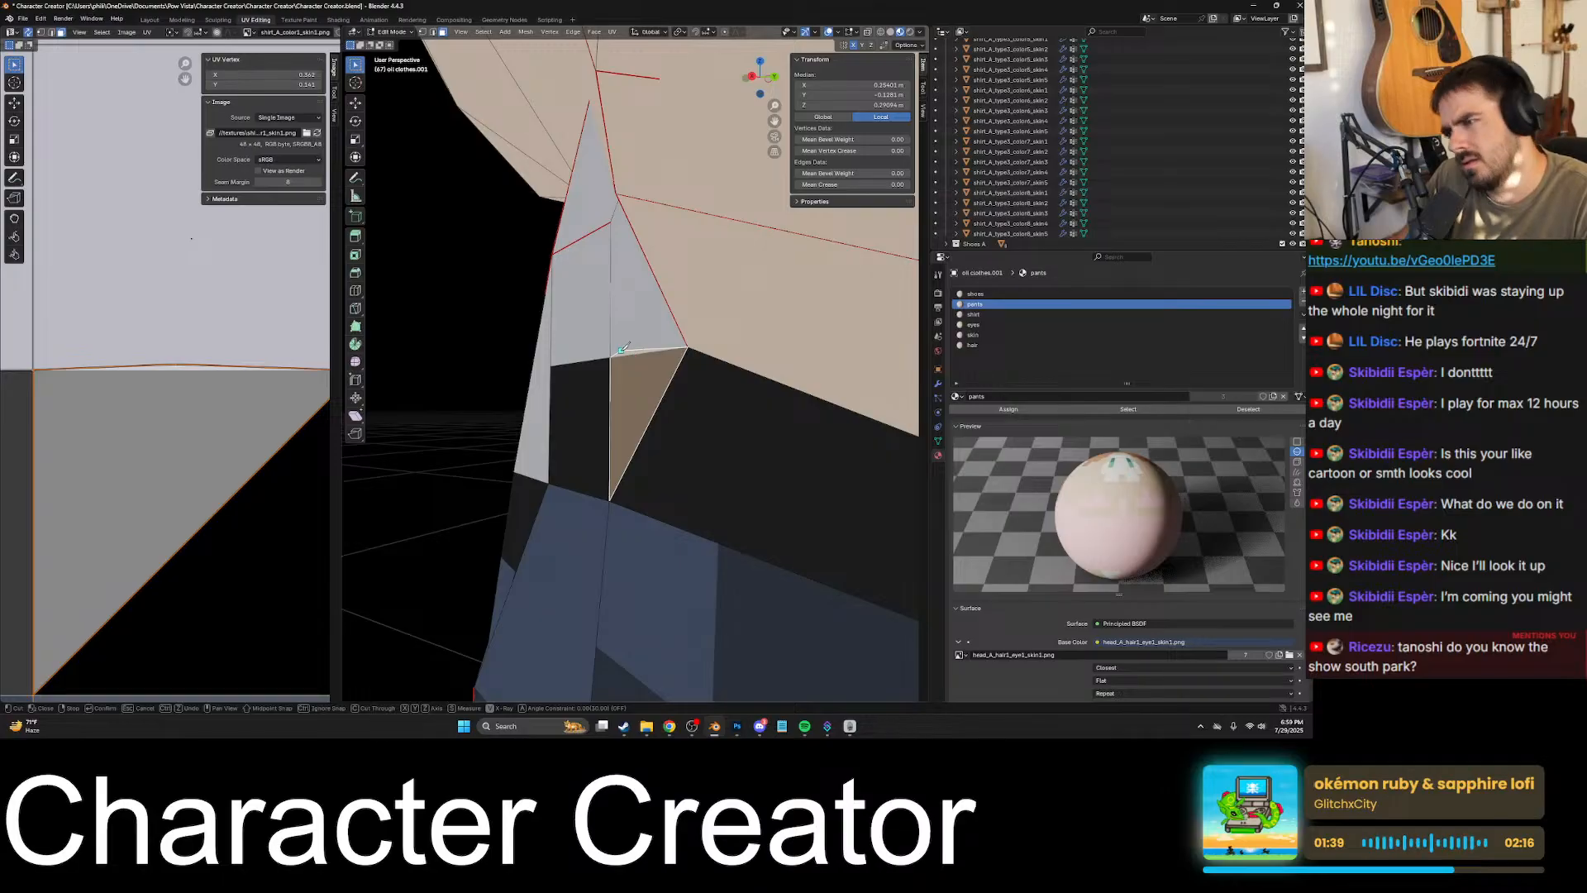
pyautogui.moveTo(615, 354)
pyautogui.mouseDown(button='middle')
pyautogui.moveTo(653, 356)
pyautogui.moveTo(648, 342)
pyautogui.mouseUp(button='middle')
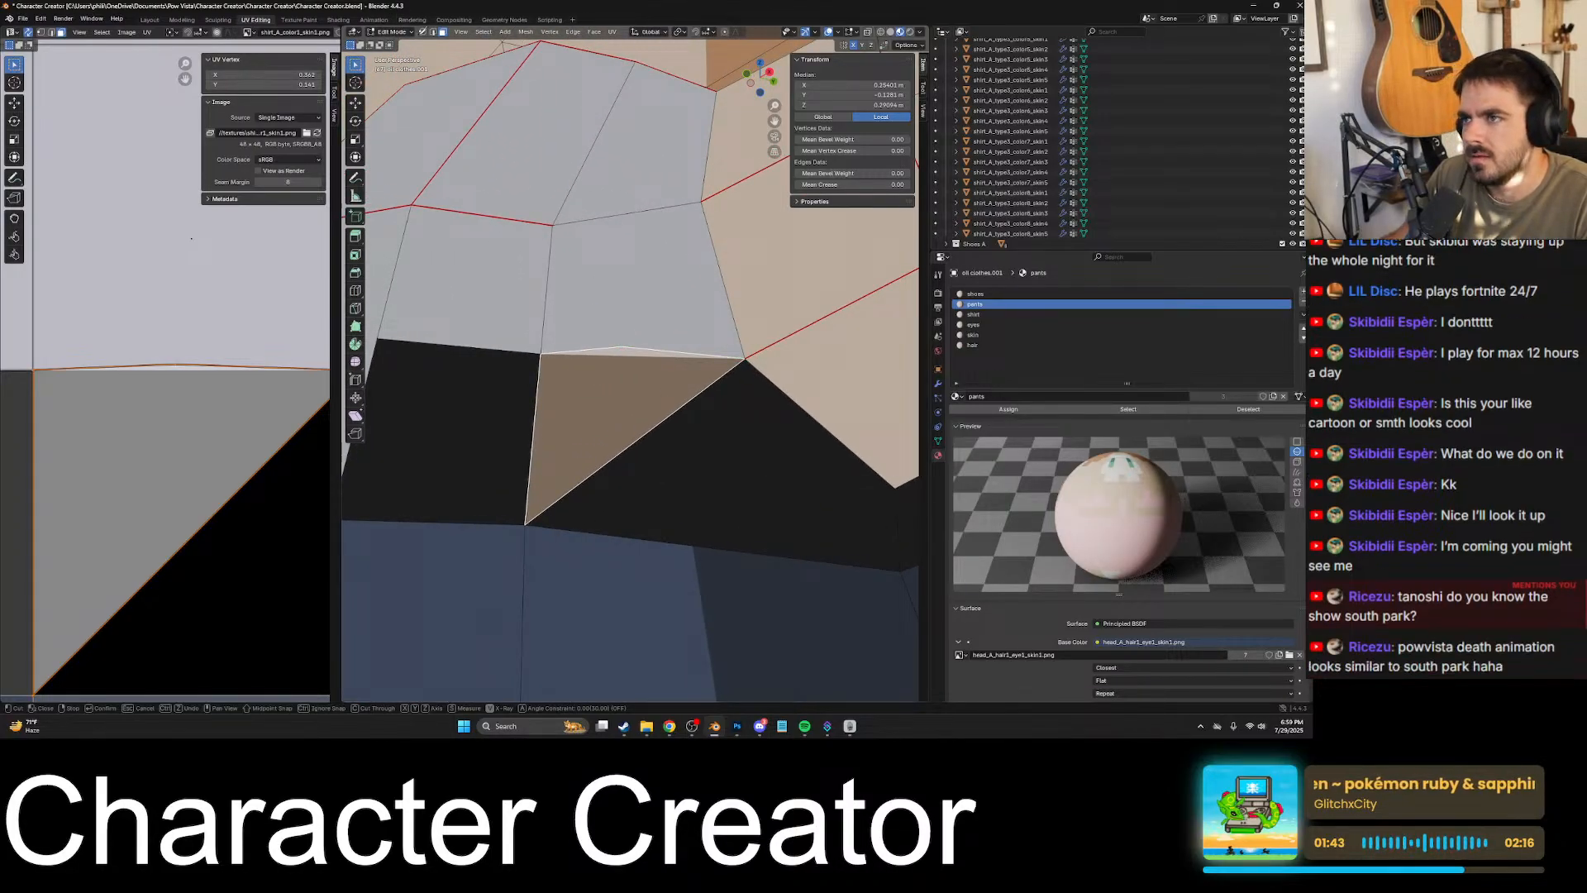
# - Switch to vertex selection and select the extra vertex midway along the shirt's lower edge above the triangular face
pyautogui.moveTo(427, 50); pyautogui.dragTo(496, 152, button='middle')
pyautogui.click(425, 33)
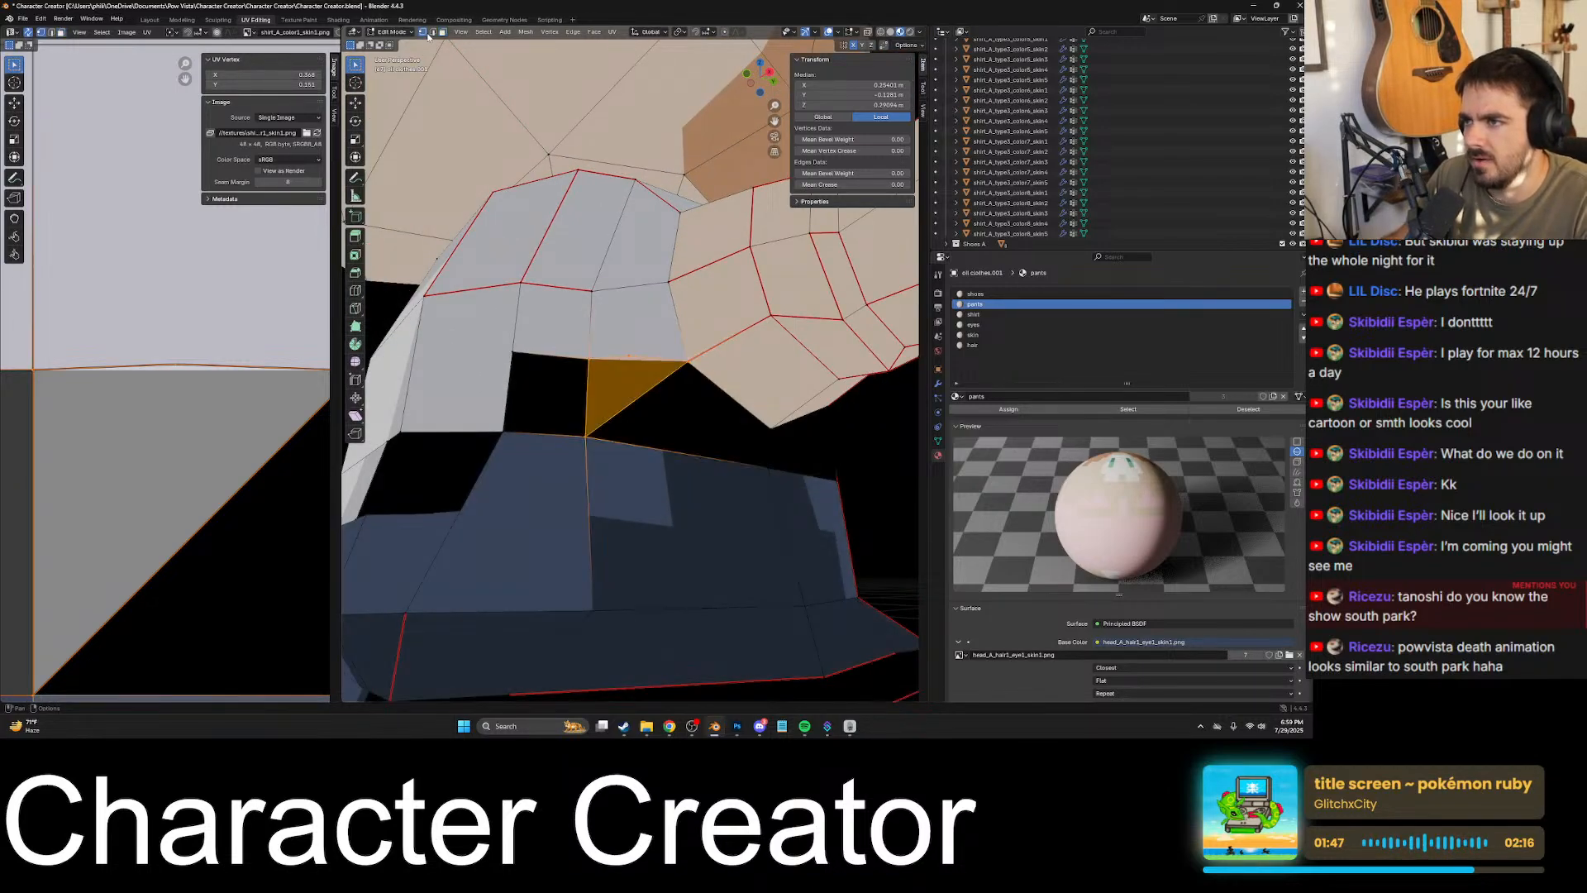
pyautogui.click(587, 340)
pyautogui.scroll(4, 611, 346)
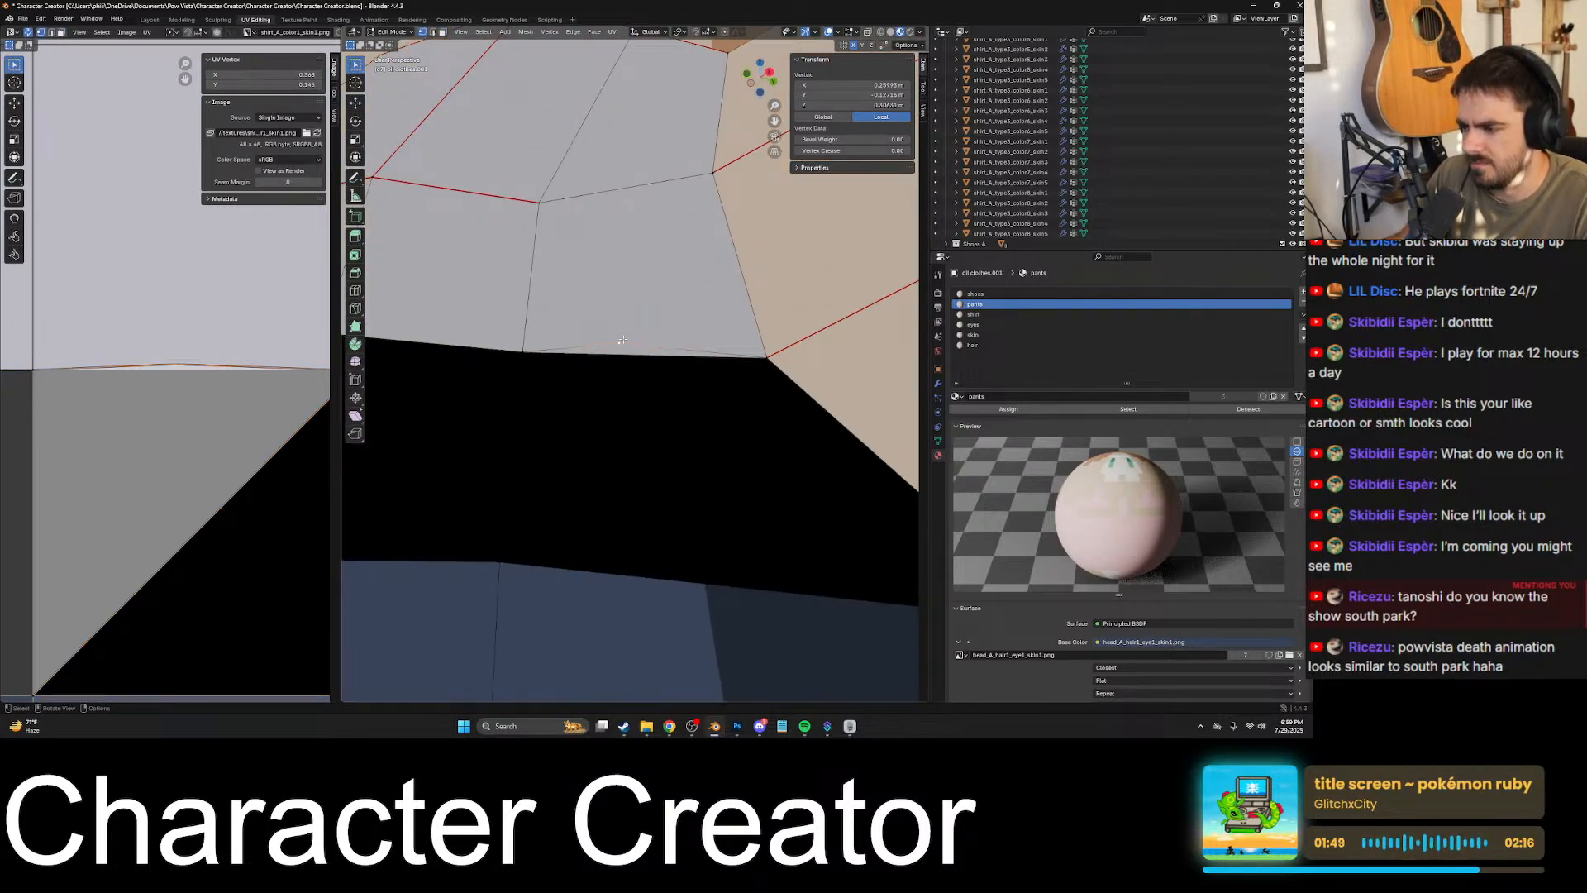
# - Try deleting the selected vertex on the shirt's lower edge, and undo the deletion
pyautogui.press('x')
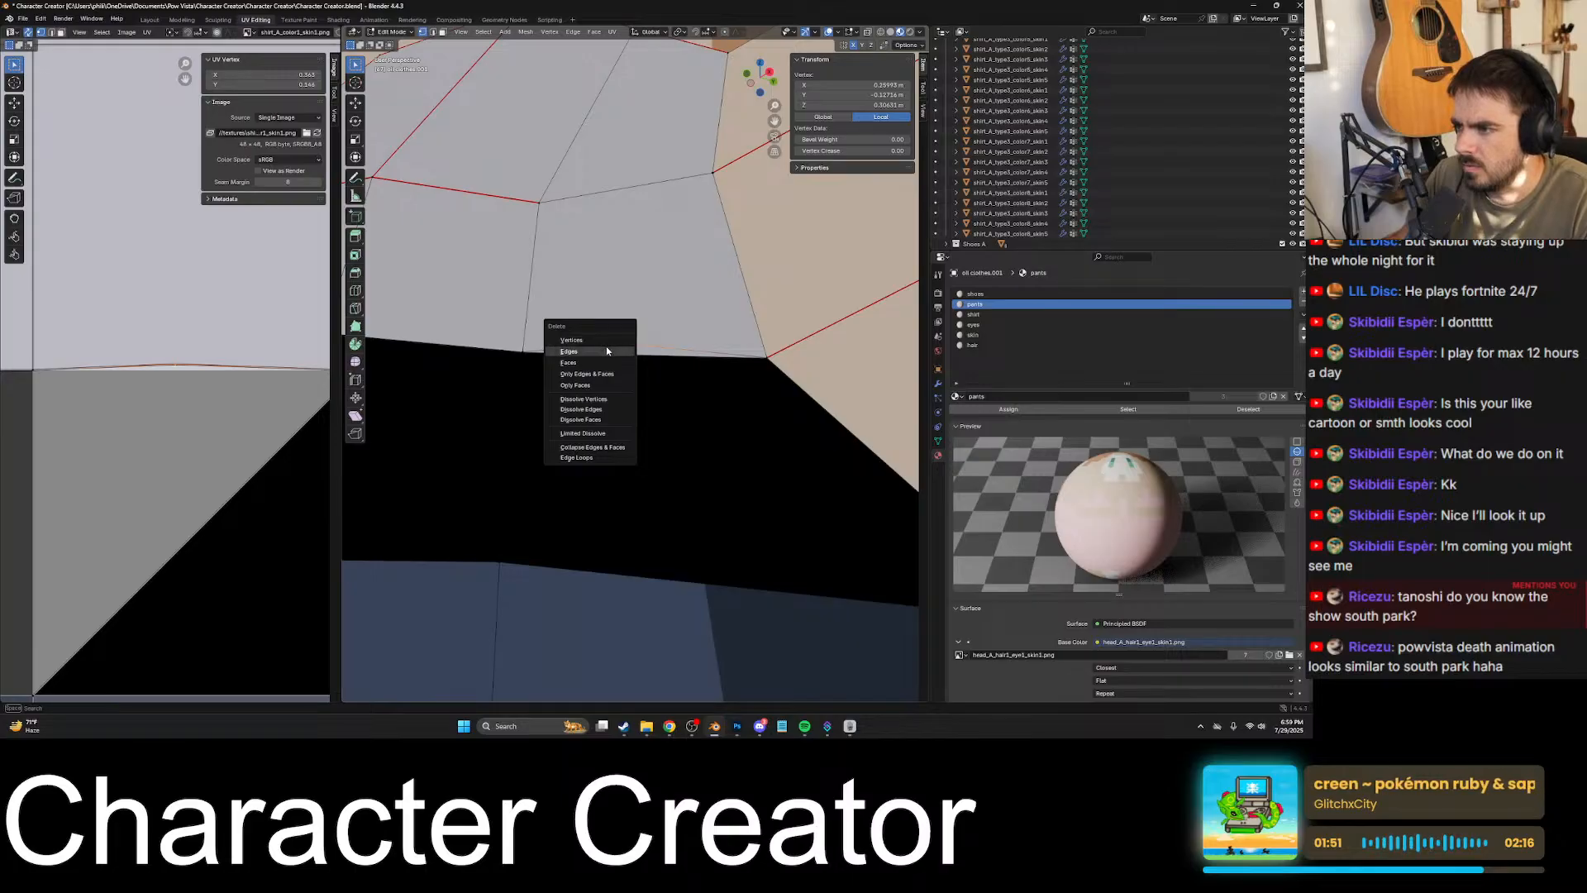
pyautogui.click(605, 340)
pyautogui.hotkey('ctrl', 'z')
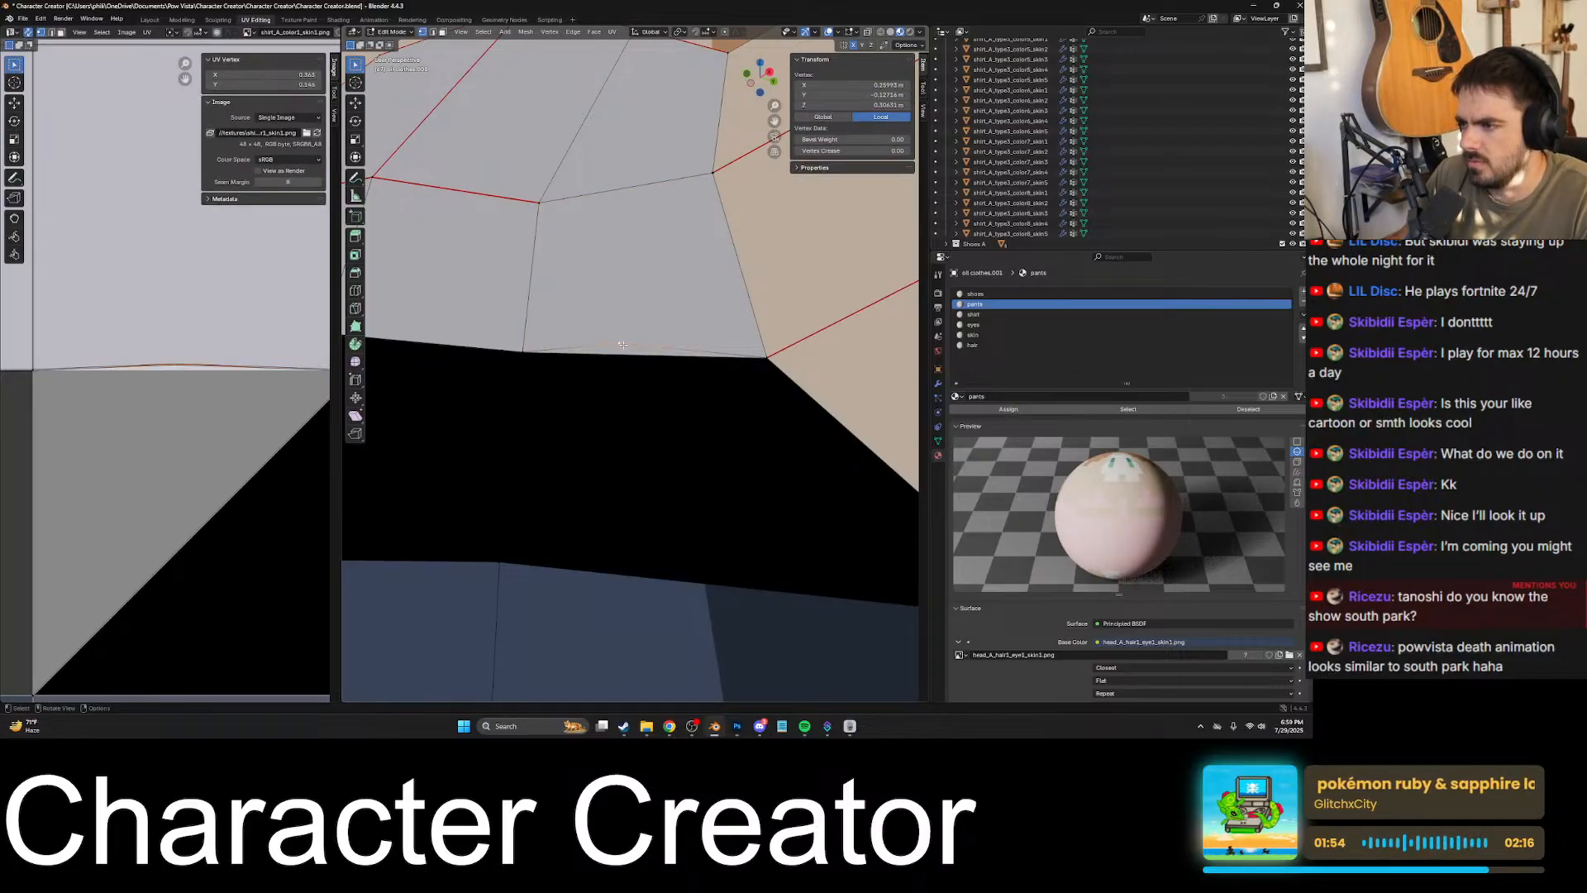
# - Dissolve the extra vertex on the shirt's lower edge
pyautogui.moveTo(623, 344); pyautogui.dragTo(620, 356, button='middle')
pyautogui.press('x')
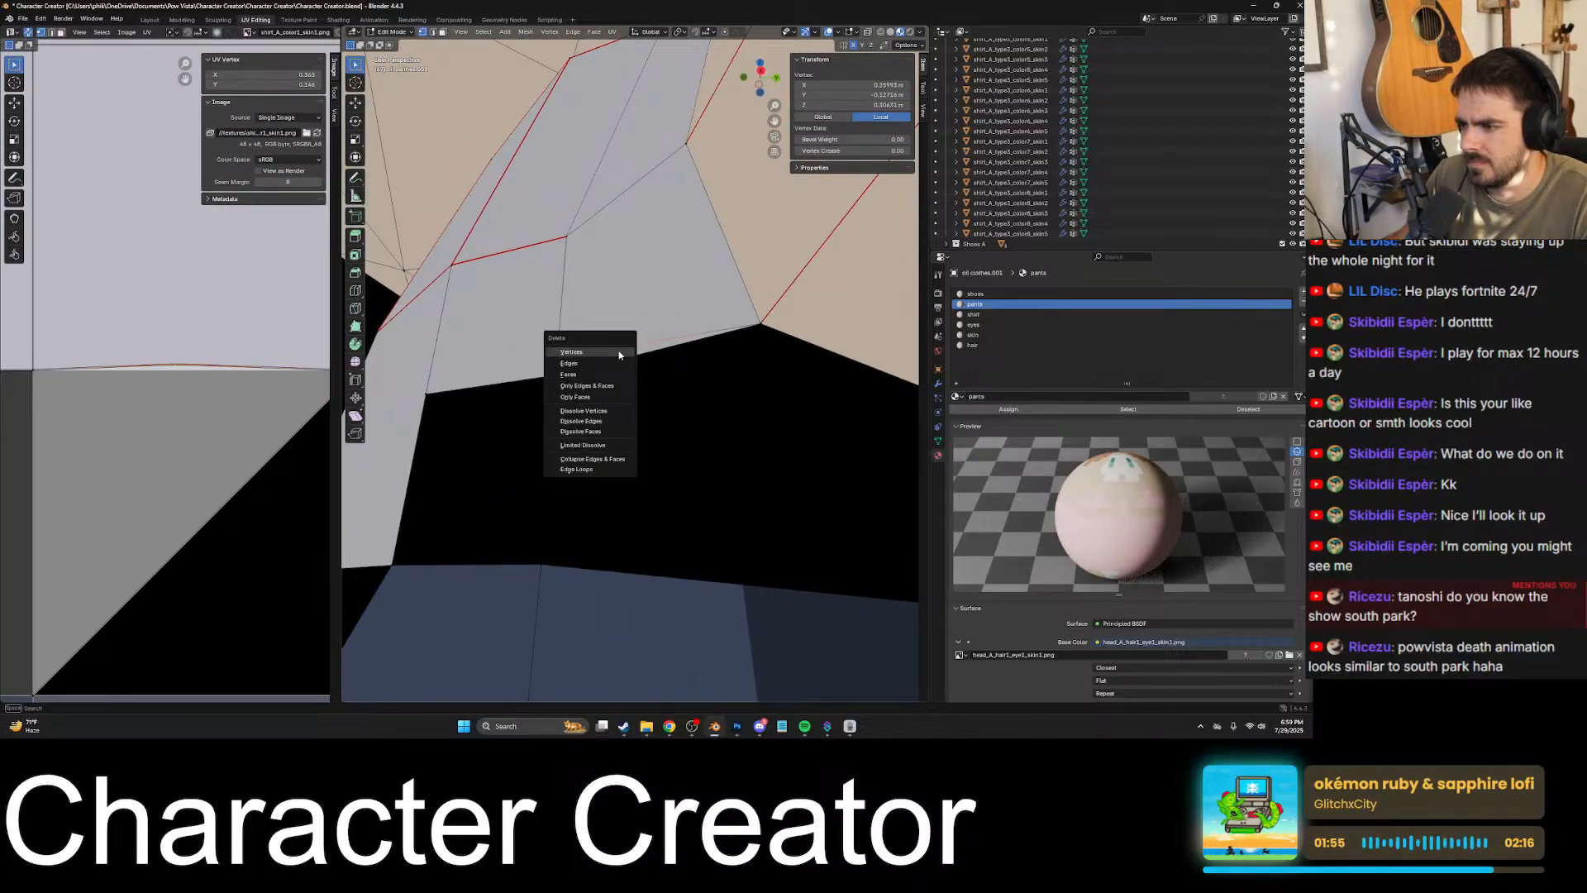
pyautogui.click(607, 410)
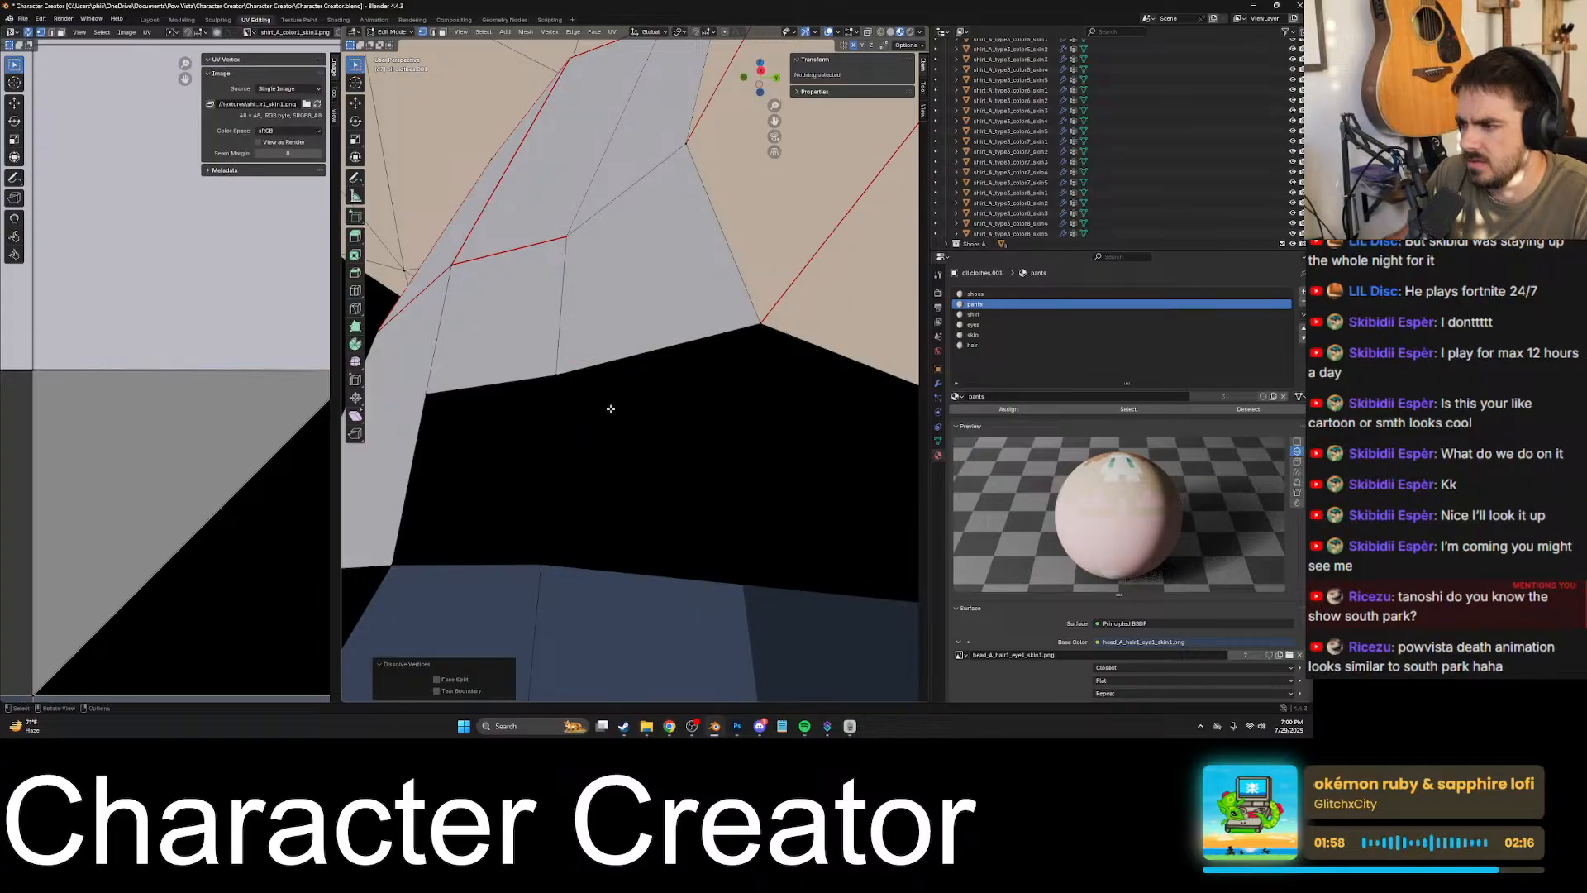
# - Examine the shirt's lower edge above the waist from another angle, in both Edit Mode and Object Mode
pyautogui.moveTo(637, 355); pyautogui.dragTo(693, 378, button='middle')
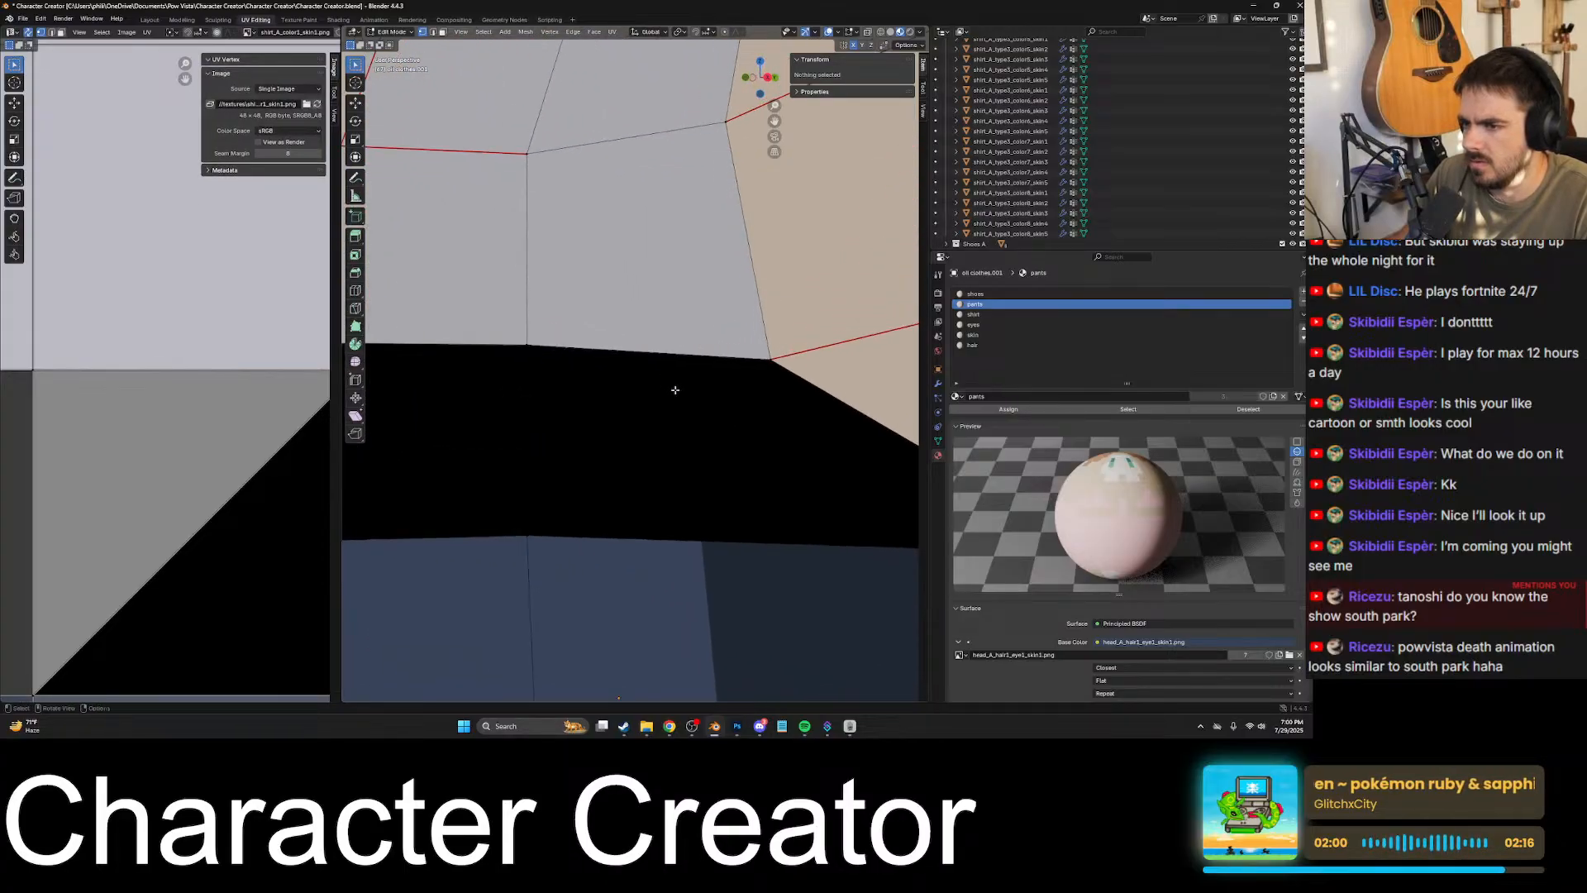
pyautogui.click(518, 343)
pyautogui.moveTo(521, 344); pyautogui.dragTo(538, 347, button='middle')
pyautogui.press('Tab')
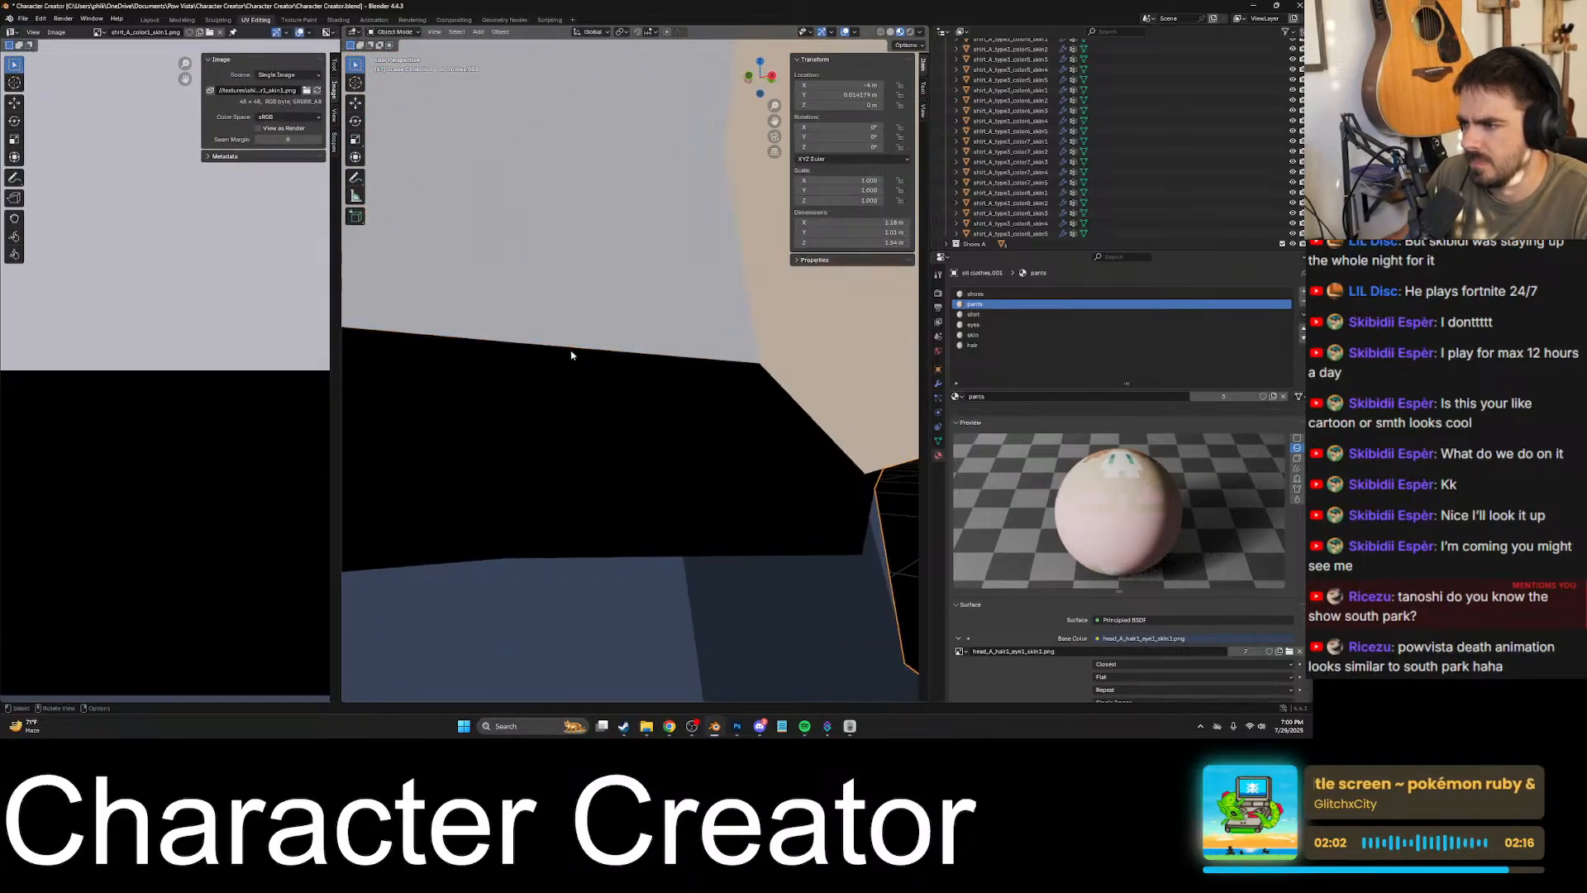
pyautogui.press('`')
pyautogui.press('Escape')
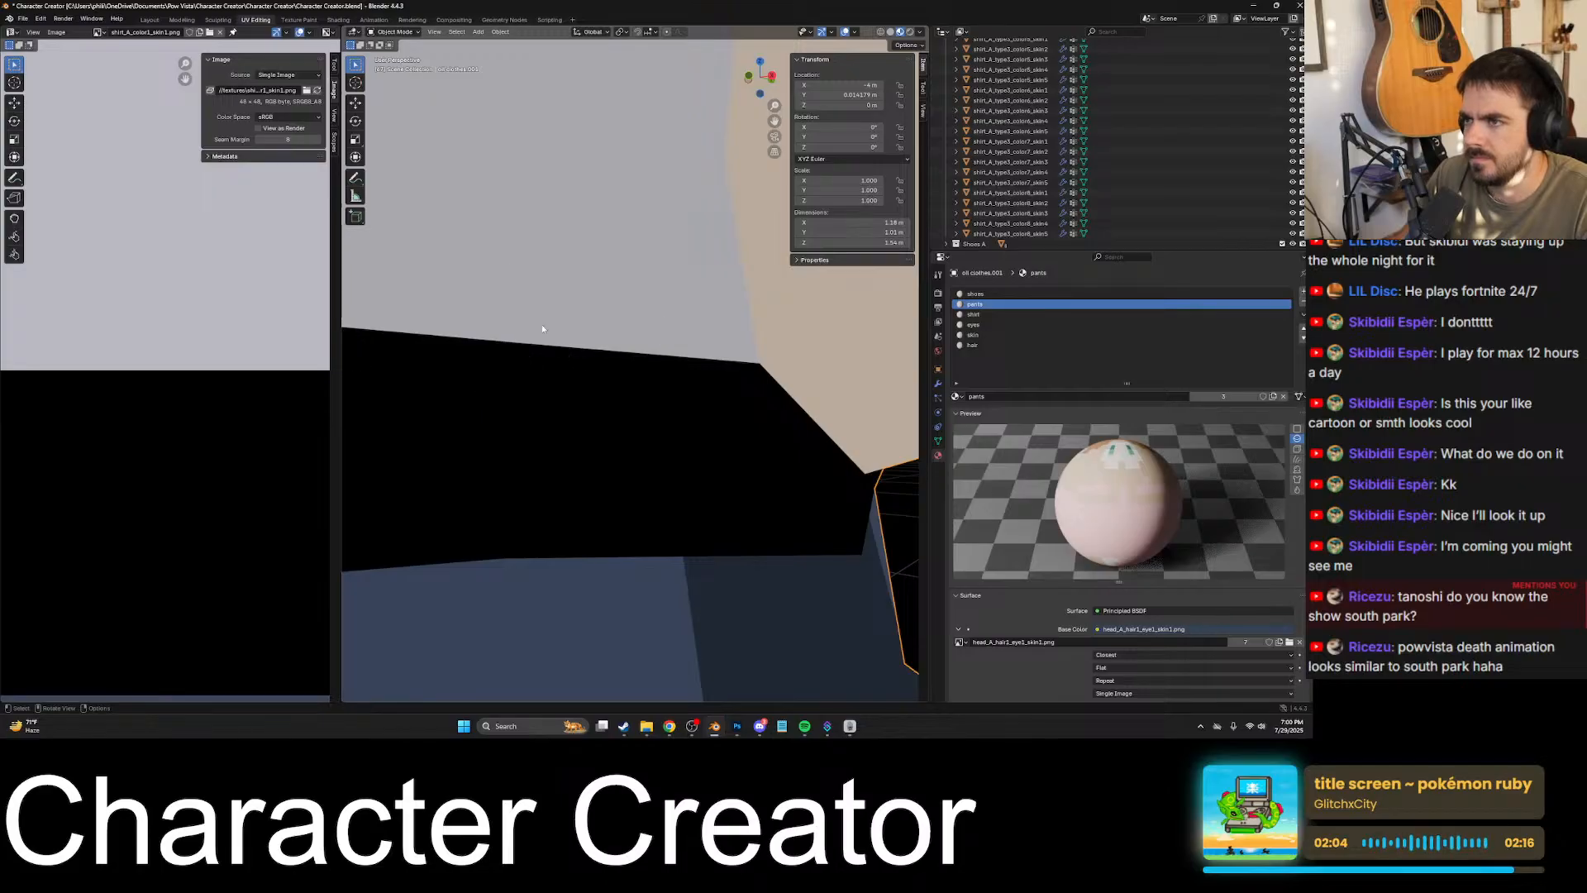
# - Select the triangular waist face below the shirt in face selection mode and inspect the neighbouring waist faces around to the back
pyautogui.press('Tab')
pyautogui.click(442, 31)
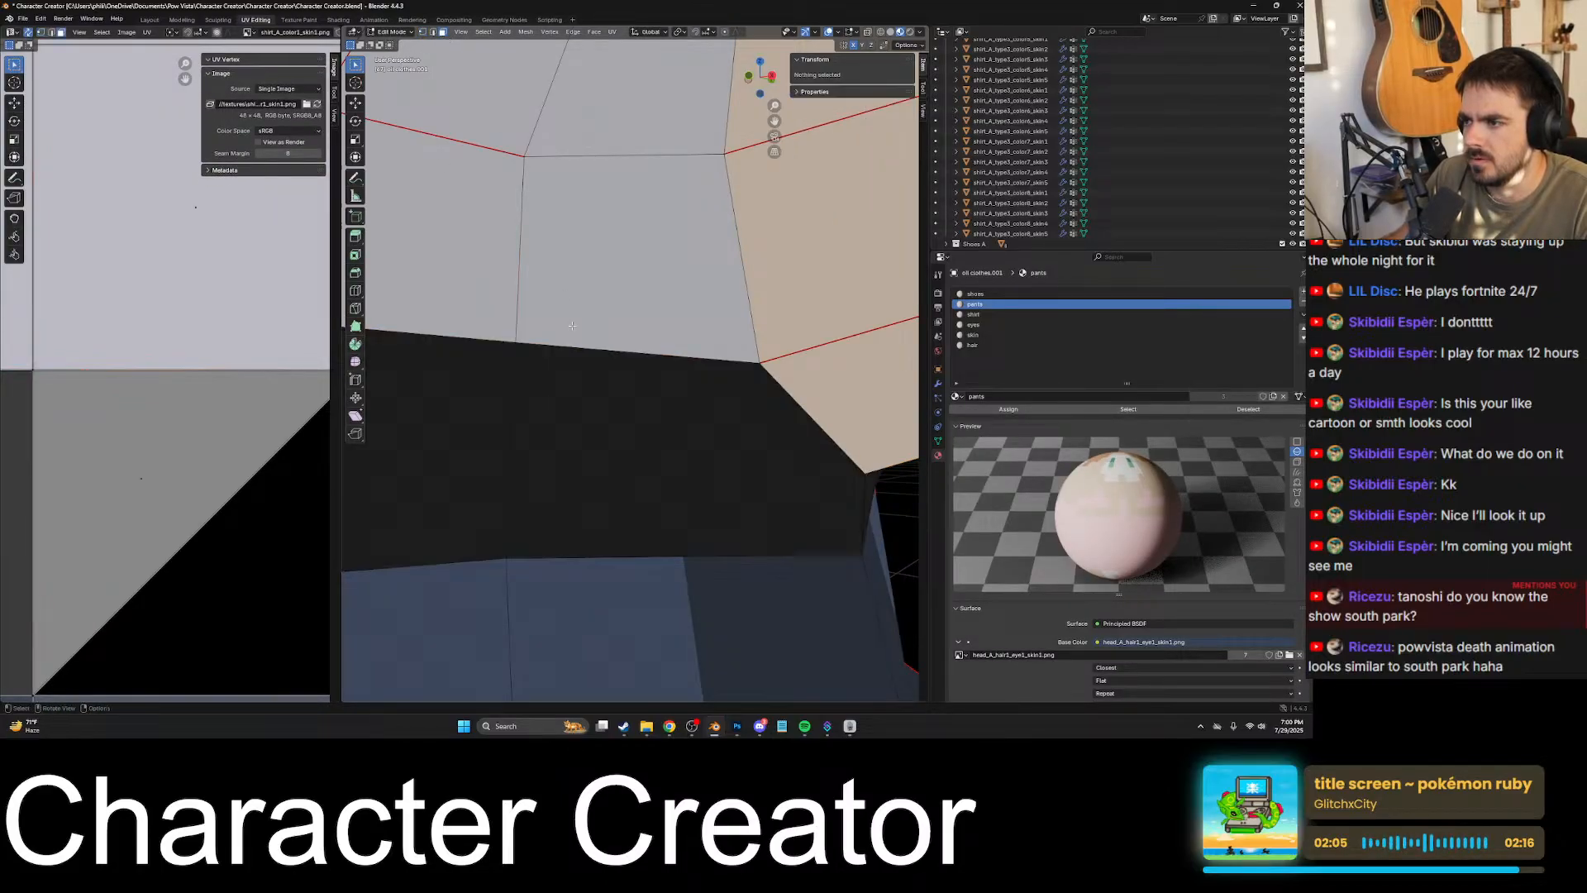
pyautogui.click(612, 389)
pyautogui.moveTo(611, 388); pyautogui.dragTo(670, 496, button='middle')
pyautogui.scroll(1, 661, 361)
pyautogui.scroll(-3, 670, 496)
pyautogui.keyDown('shift'); pyautogui.moveTo(599, 450); pyautogui.dragTo(735, 455, button='middle'); pyautogui.keyUp('shift')
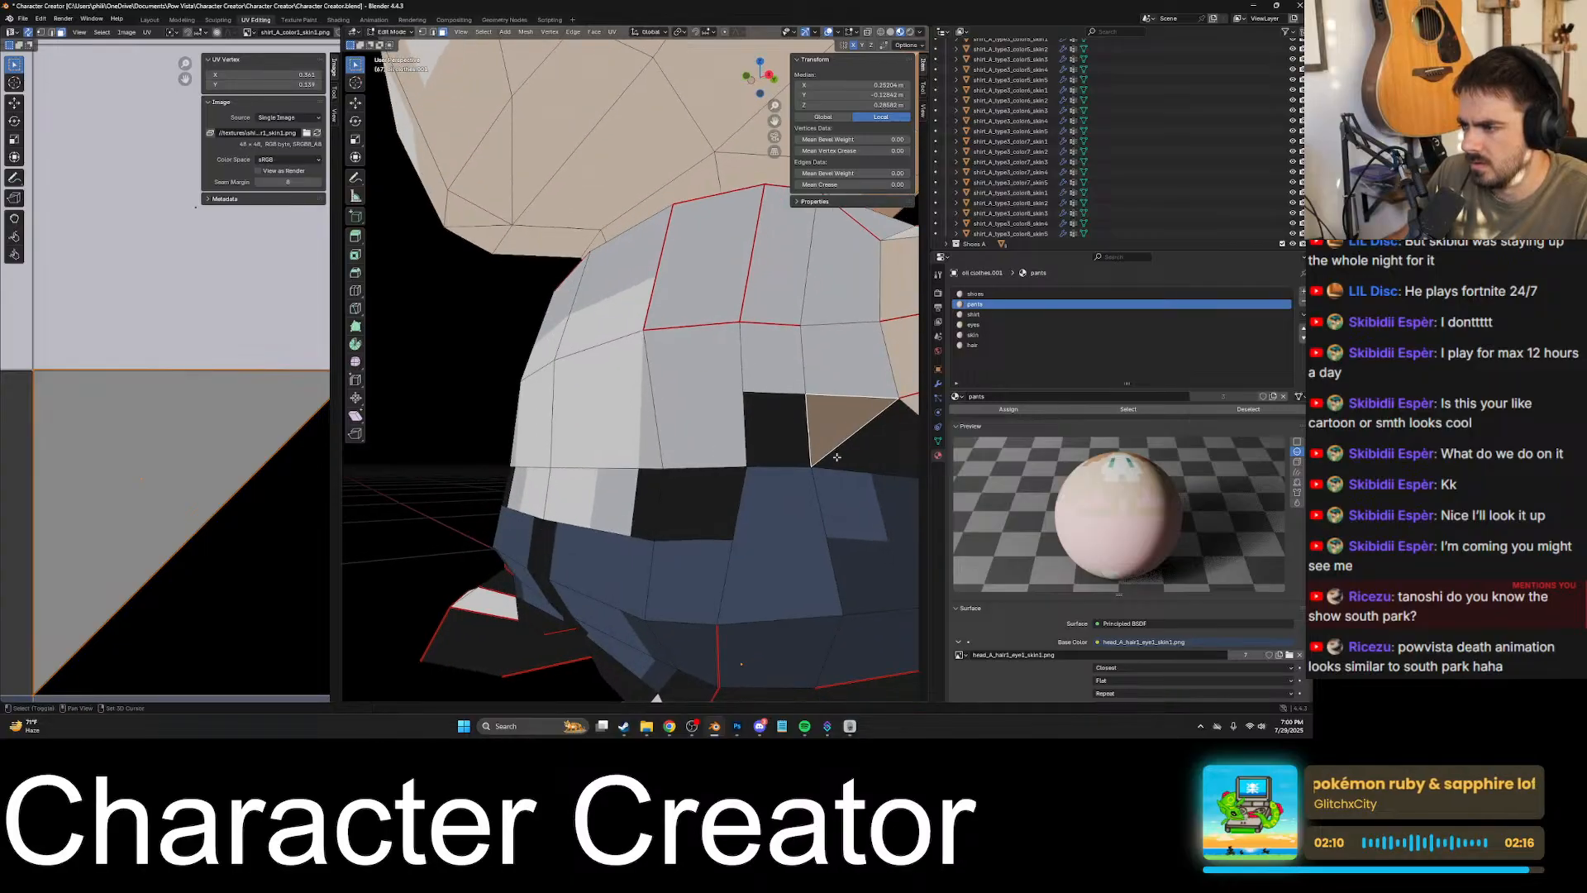
pyautogui.keyDown('shift'); pyautogui.moveTo(835, 454); pyautogui.dragTo(698, 450, button='middle'); pyautogui.keyUp('shift')
pyautogui.moveTo(893, 451); pyautogui.dragTo(661, 488, button='middle')
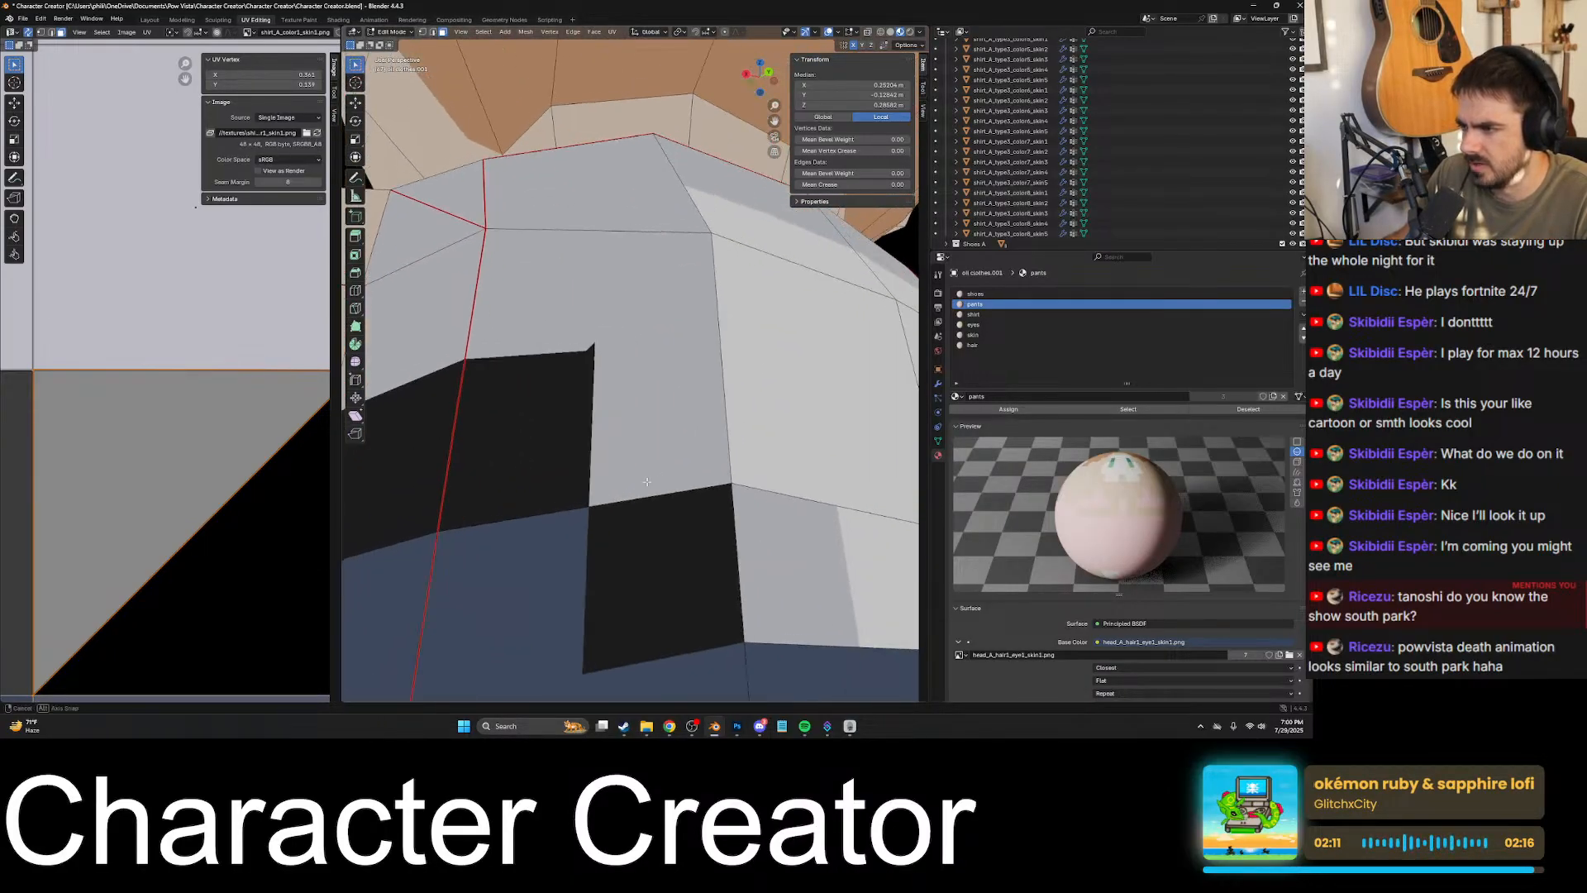
# - Select the dark waist face below the notch at the back of the shirt and frame its top corner in the UV layout
pyautogui.scroll(3, 570, 451)
pyautogui.keyDown('shift'); pyautogui.moveTo(567, 449); pyautogui.dragTo(631, 406, button='middle'); pyautogui.keyUp('shift')
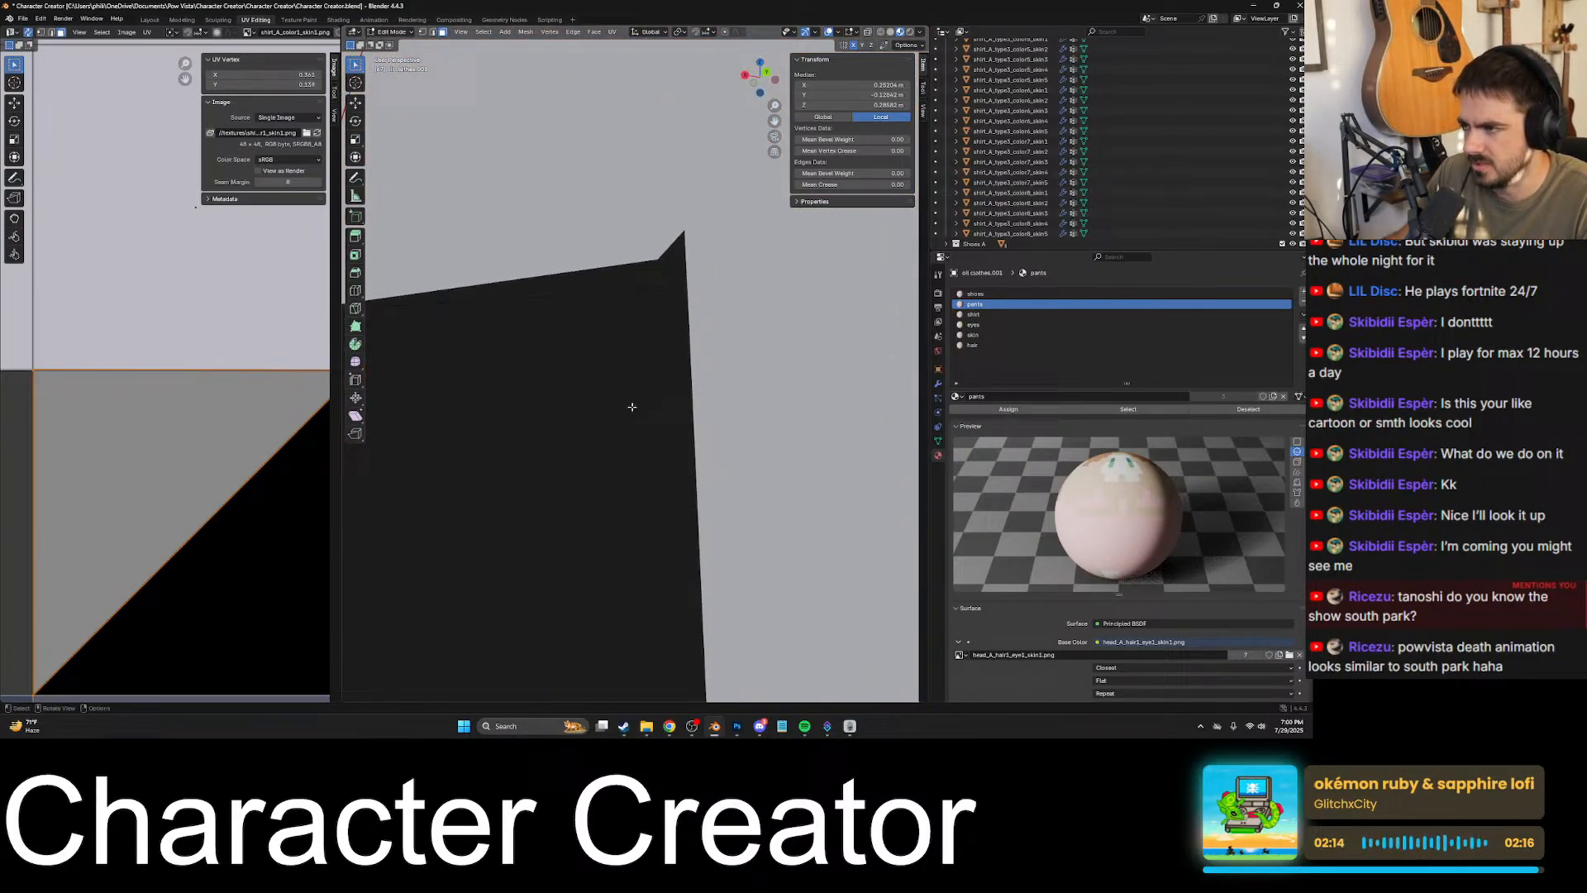
pyautogui.click(668, 325)
pyautogui.scroll(-7, 668, 325)
pyautogui.press('KP_Decimal')
pyautogui.scroll(4, 139, 413)
pyautogui.keyDown('shift'); pyautogui.moveTo(183, 393); pyautogui.dragTo(252, 367, button='middle'); pyautogui.keyUp('shift')
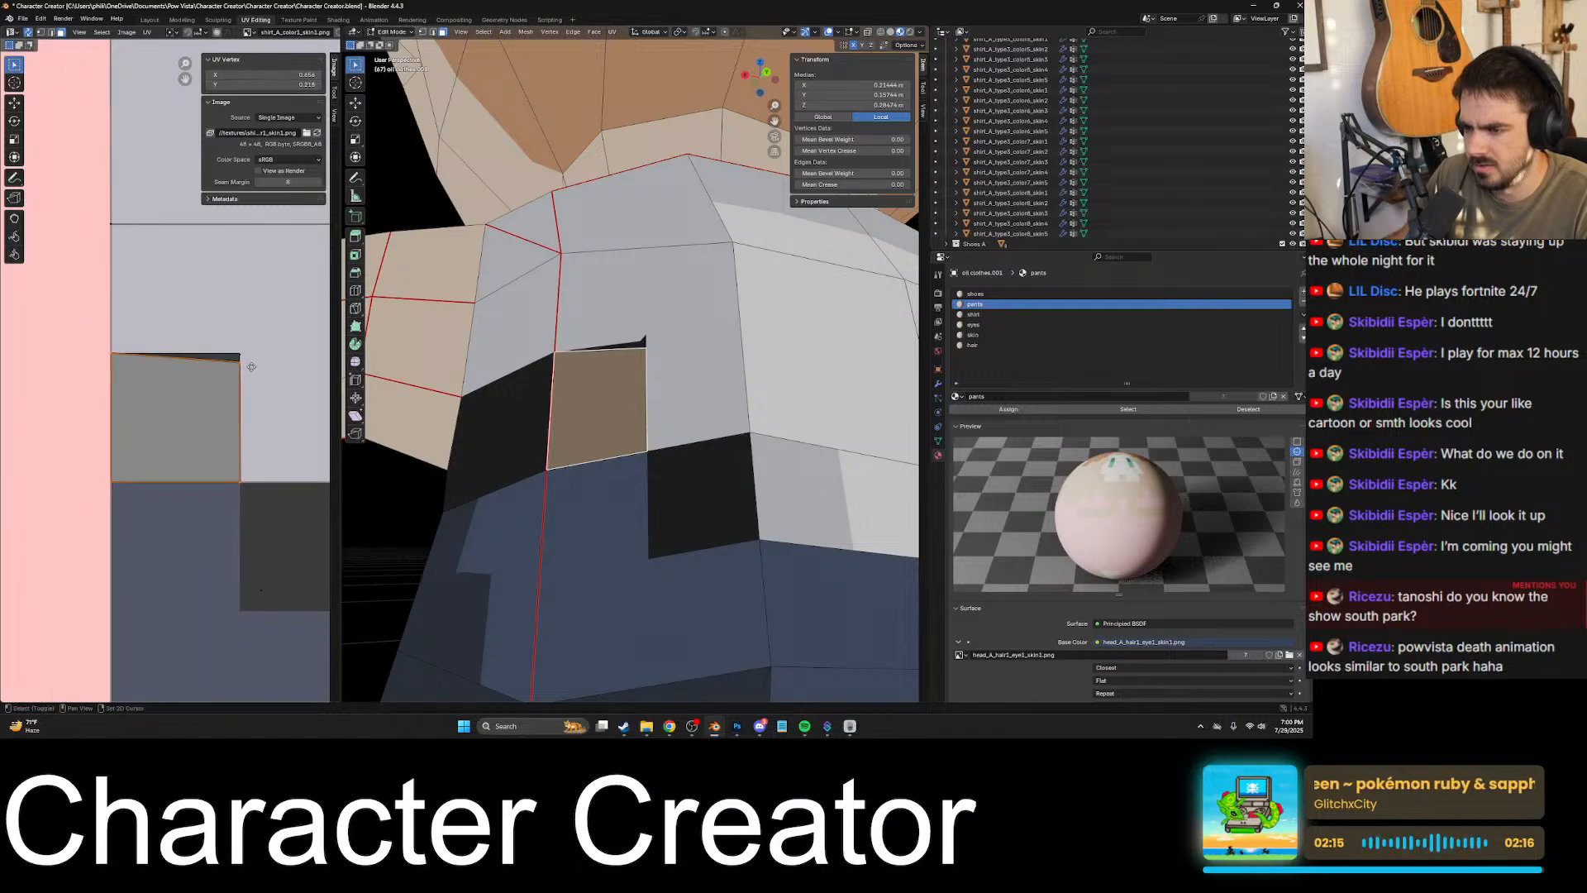
pyautogui.scroll(5, 251, 367)
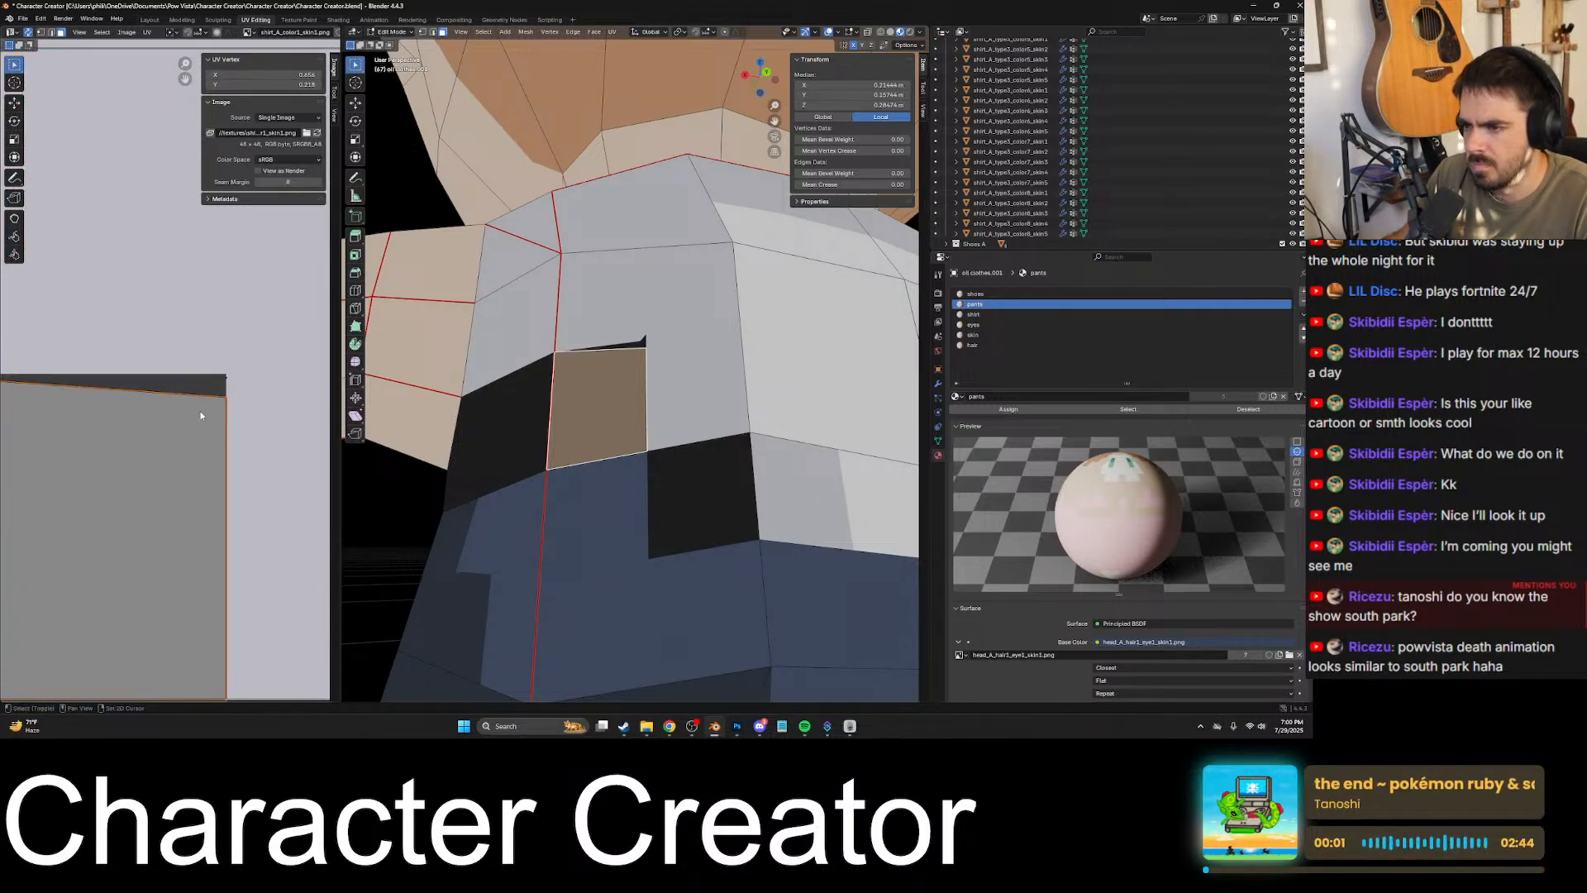
# - Switch to vertex selection and raise the face's misaligned upper corner UV along Y to the top of the dark texture area
pyautogui.click(228, 396)
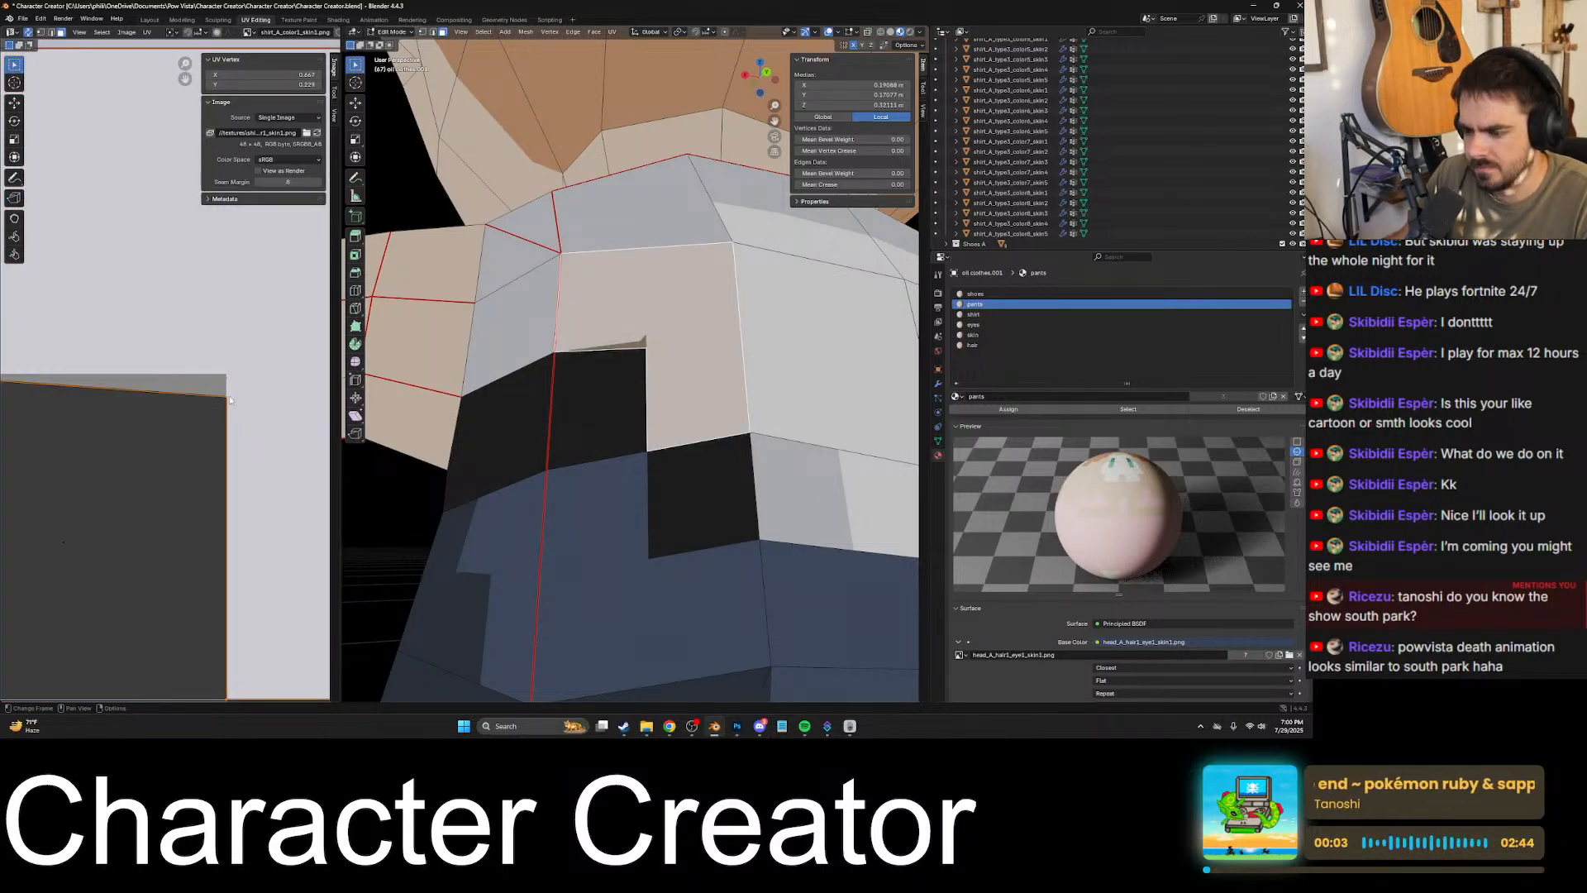
pyautogui.click(39, 35)
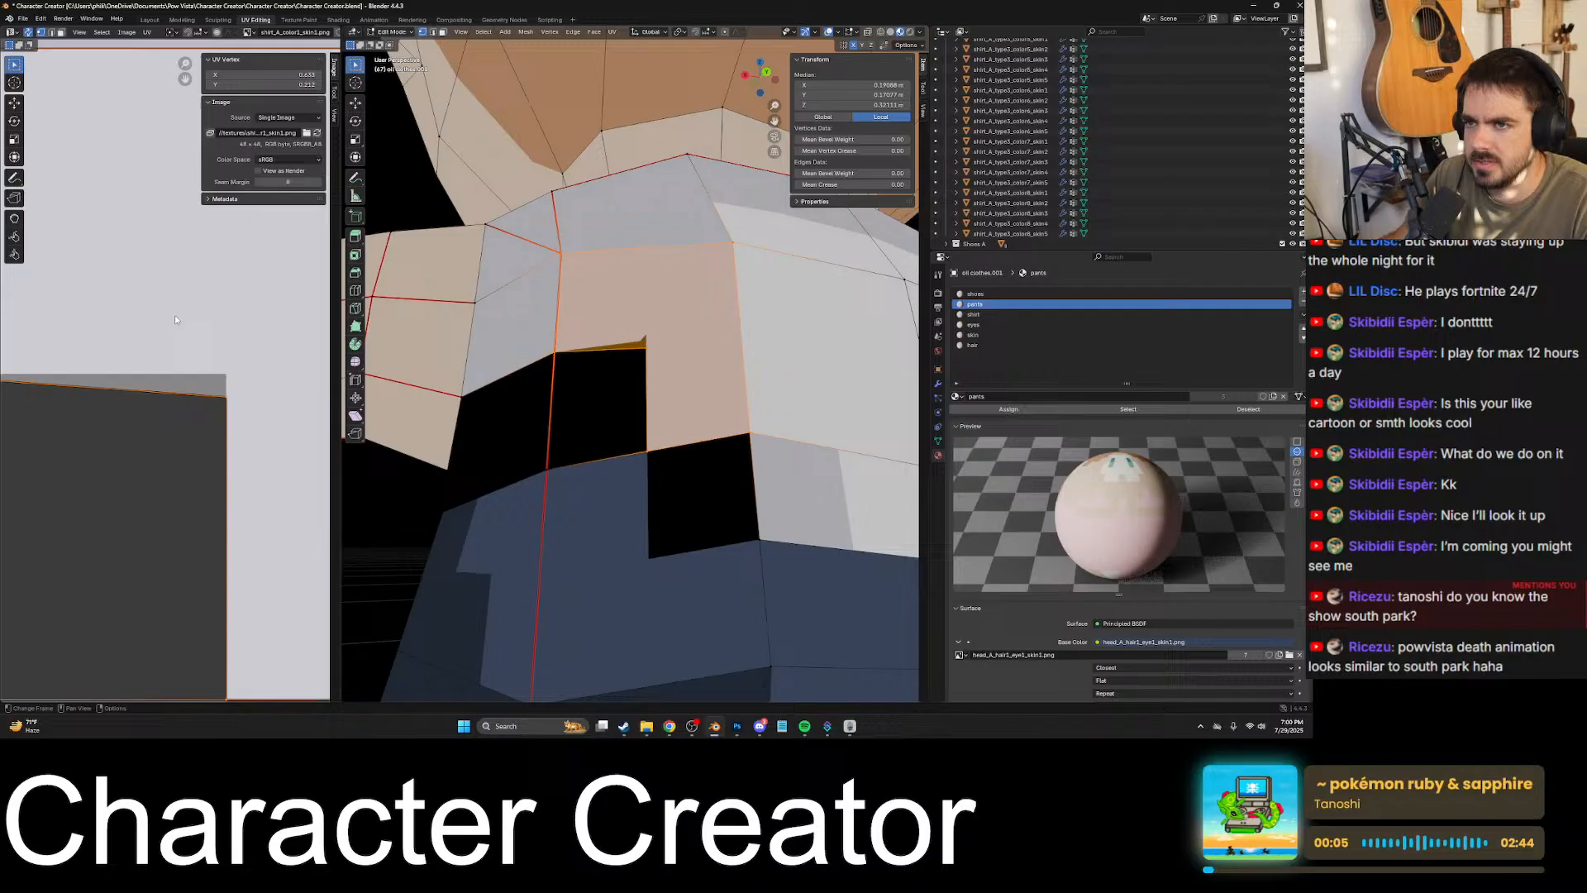
pyautogui.click(230, 402)
pyautogui.scroll(-3, 234, 395)
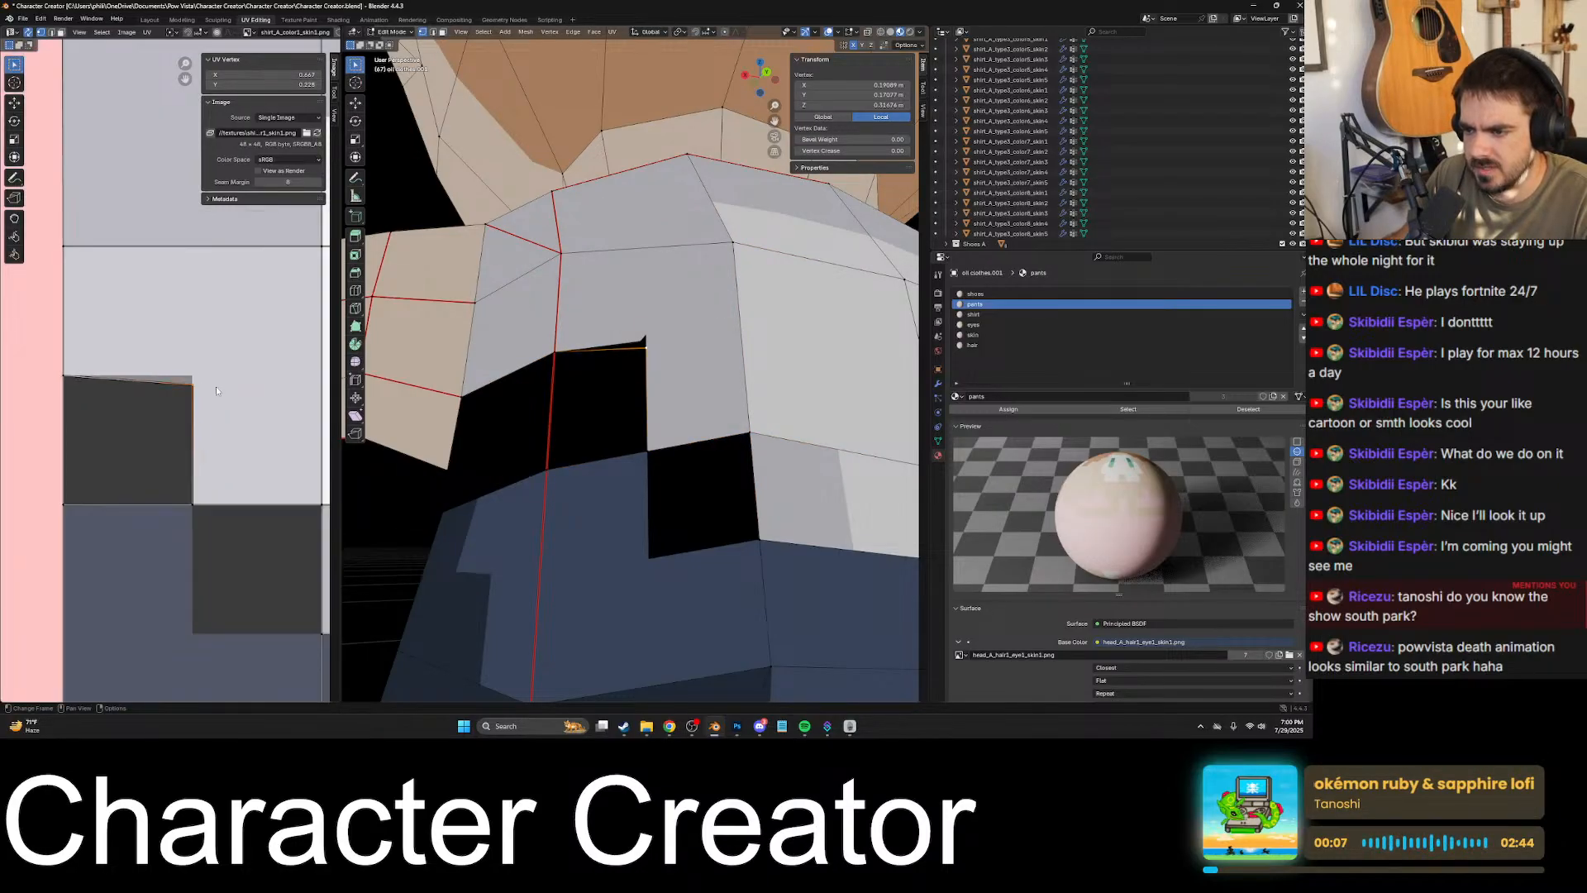
pyautogui.press('g')
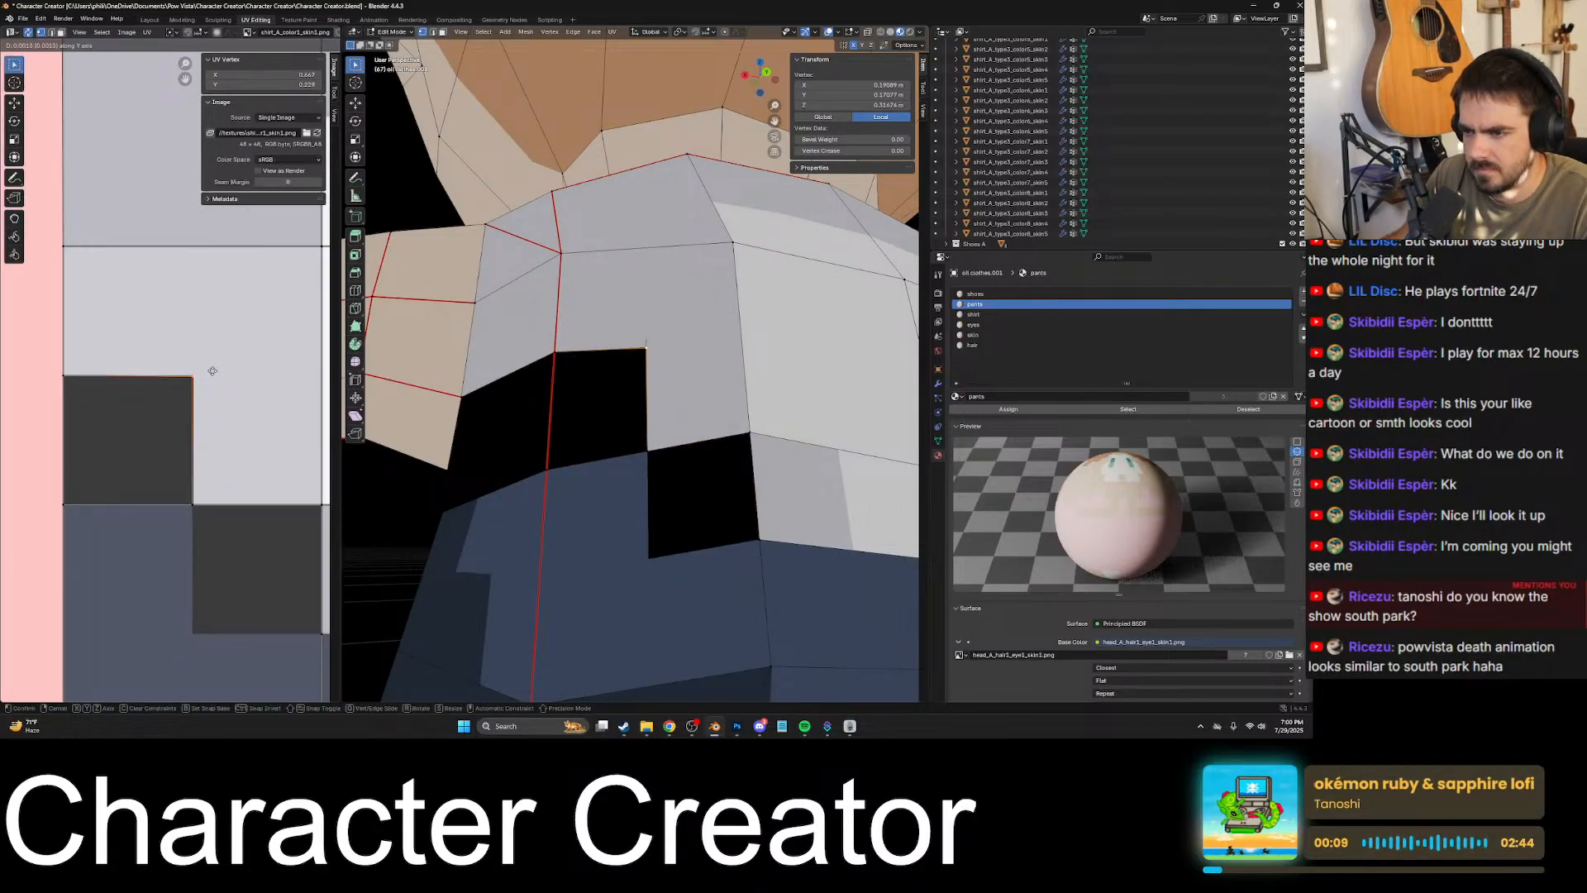
pyautogui.click(212, 372)
# - Nudge the raised corner UV further along Y and snap it to the texture pixels
pyautogui.scroll(2, 216, 385)
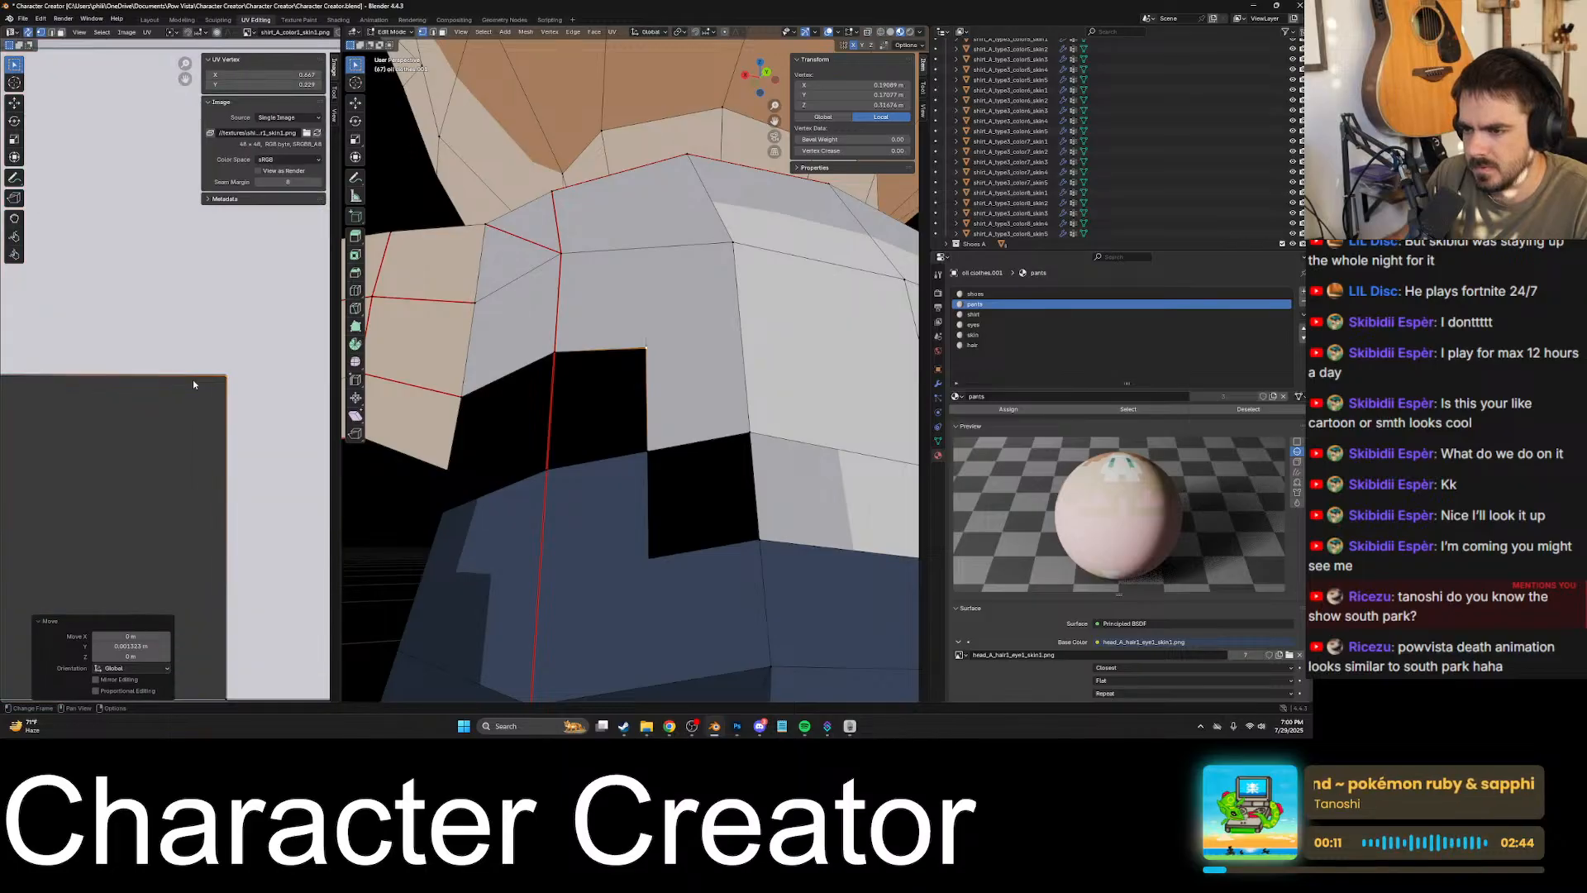
pyautogui.click(160, 383)
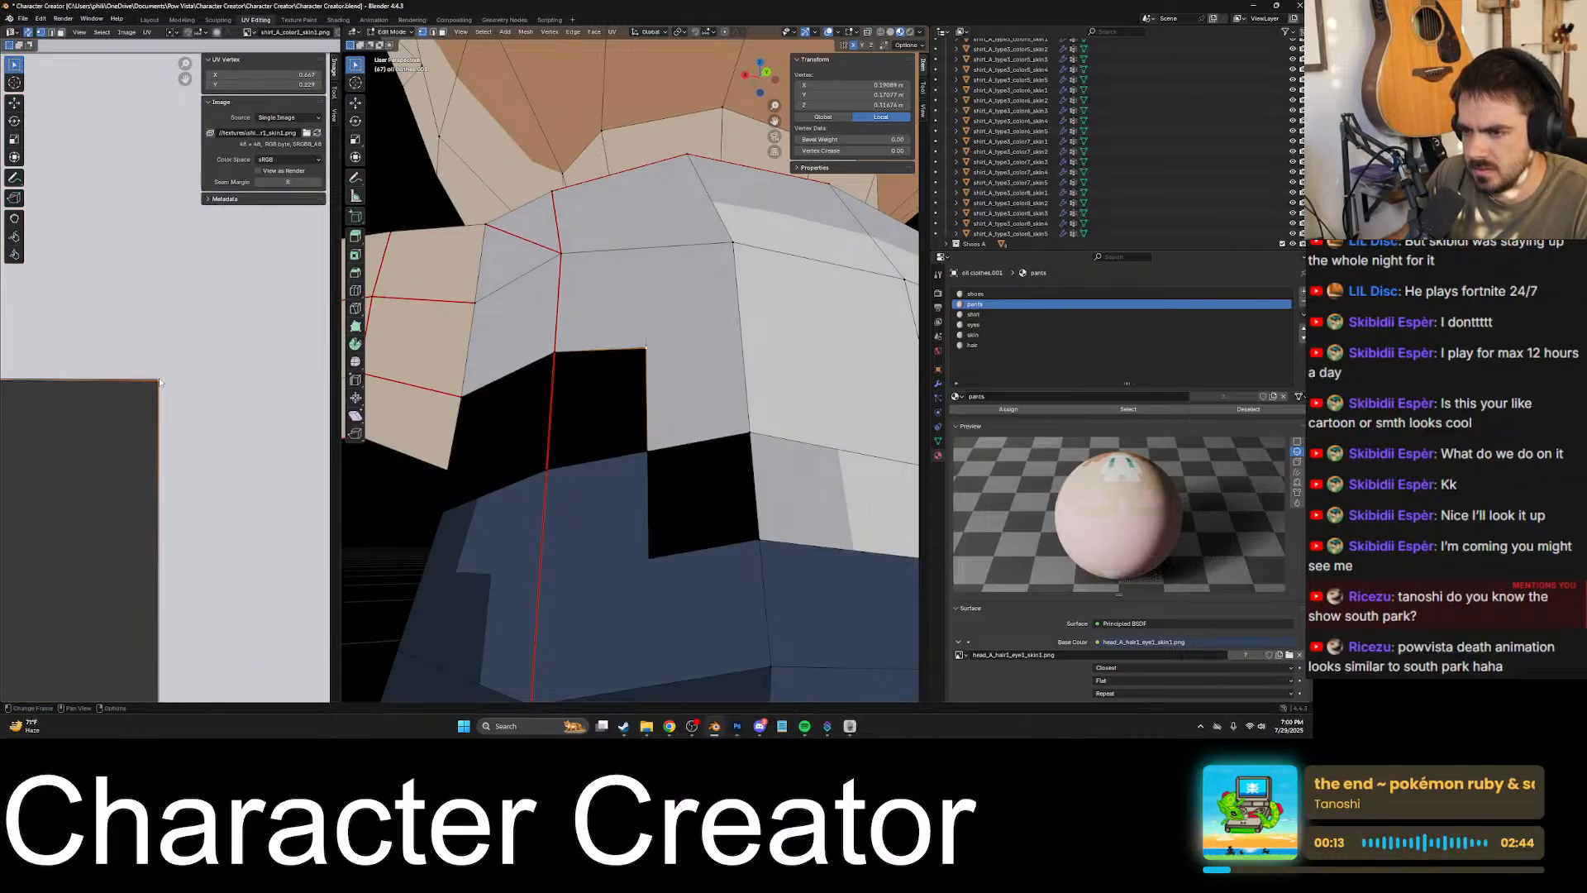
pyautogui.scroll(-5, 158, 385)
pyautogui.scroll(6, 182, 377)
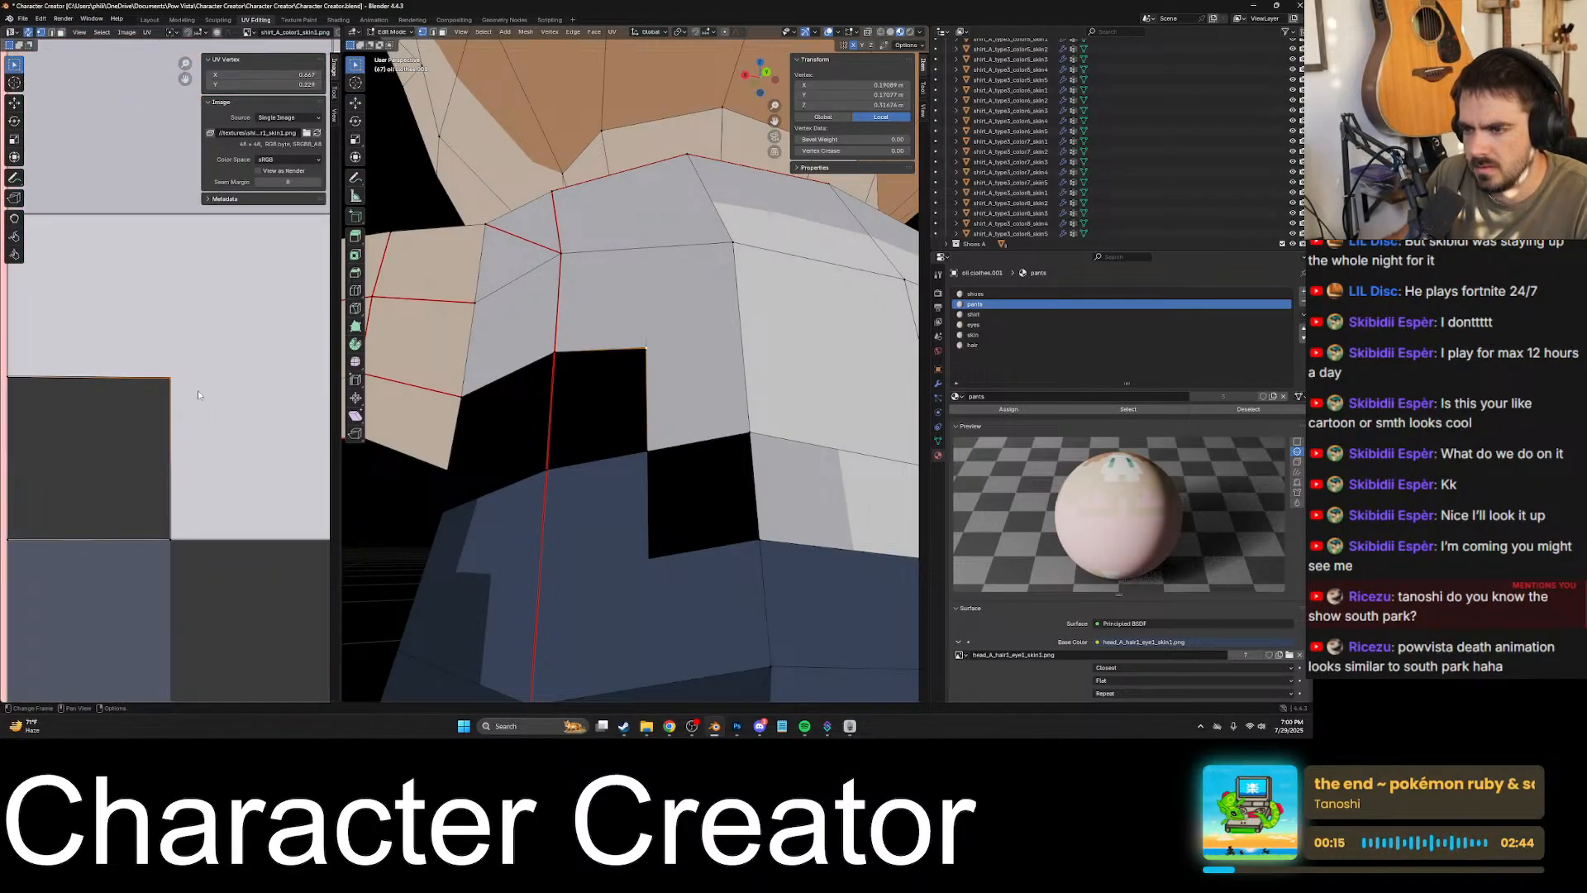
pyautogui.press('g')
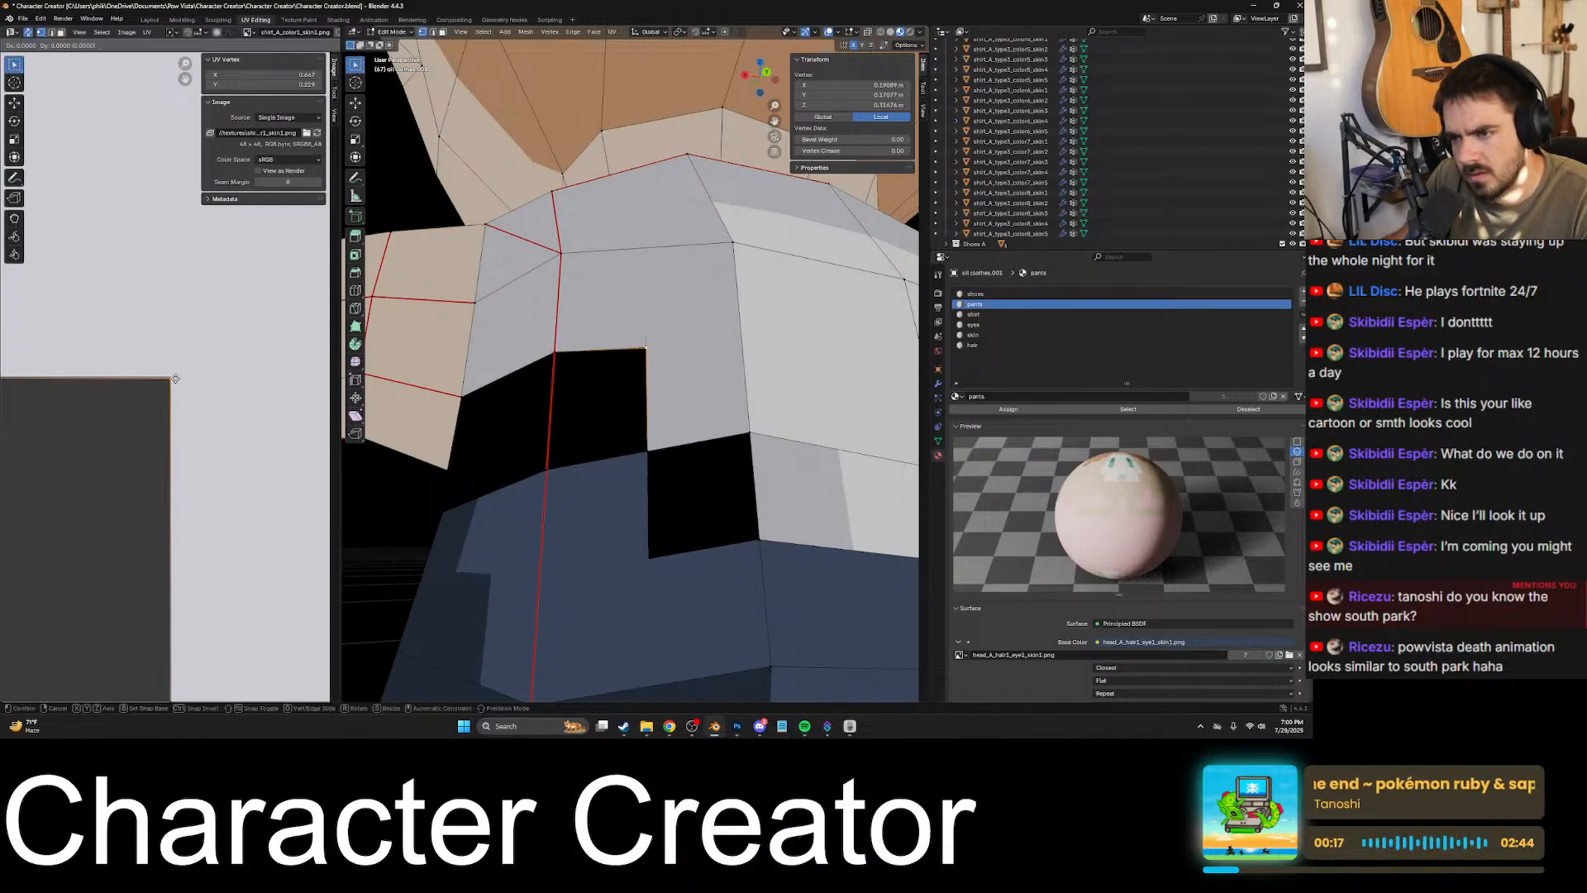
pyautogui.press('y')
pyautogui.click(177, 376)
pyautogui.hotkey('shift', 's')
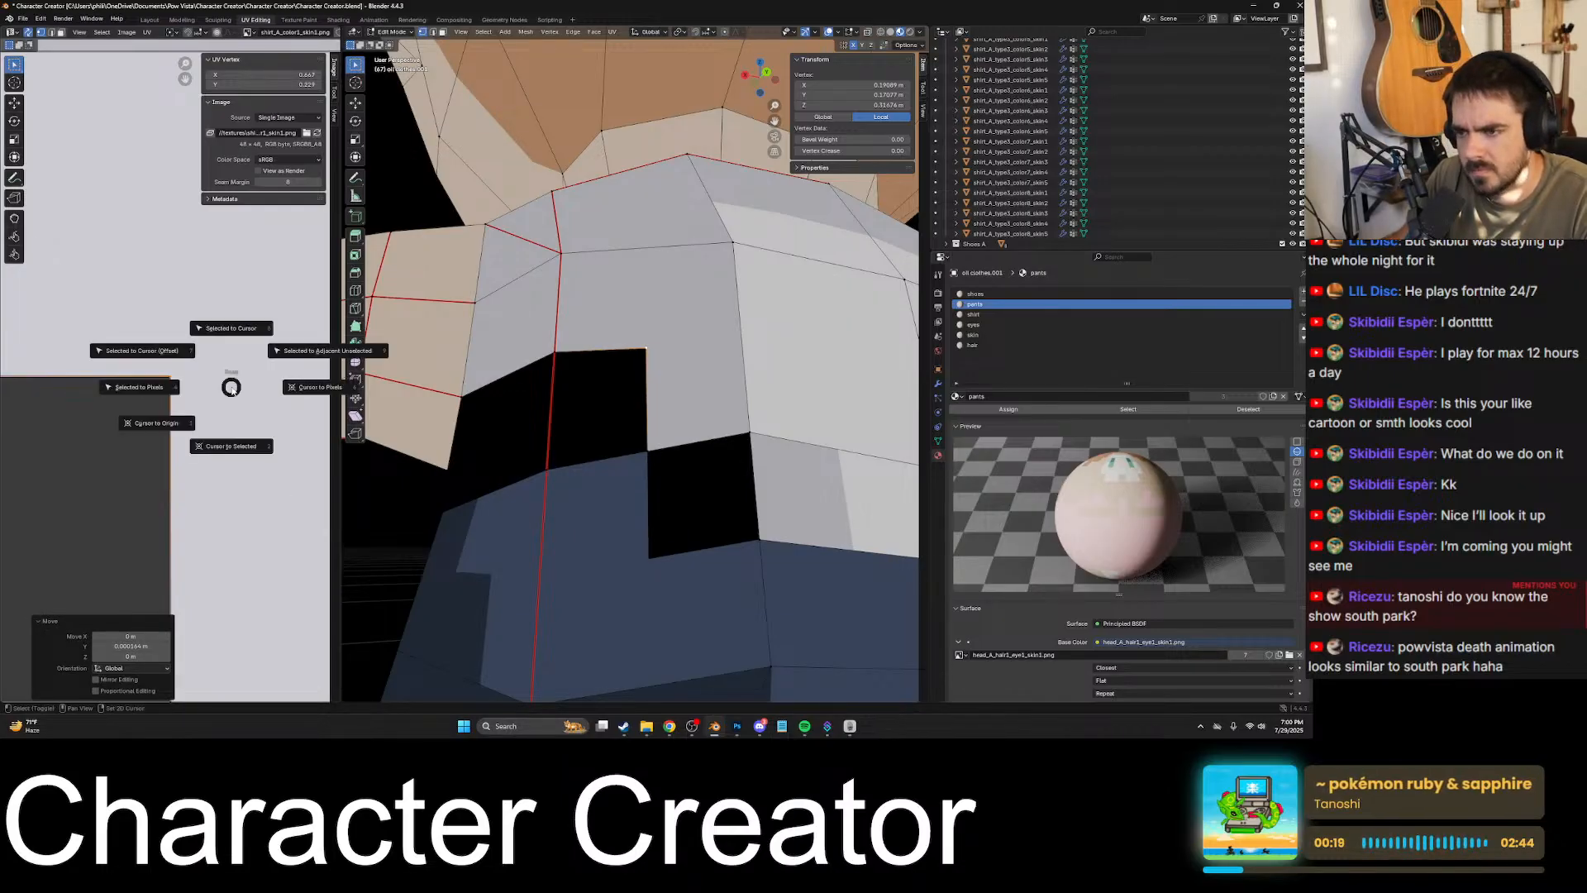
pyautogui.click(181, 392)
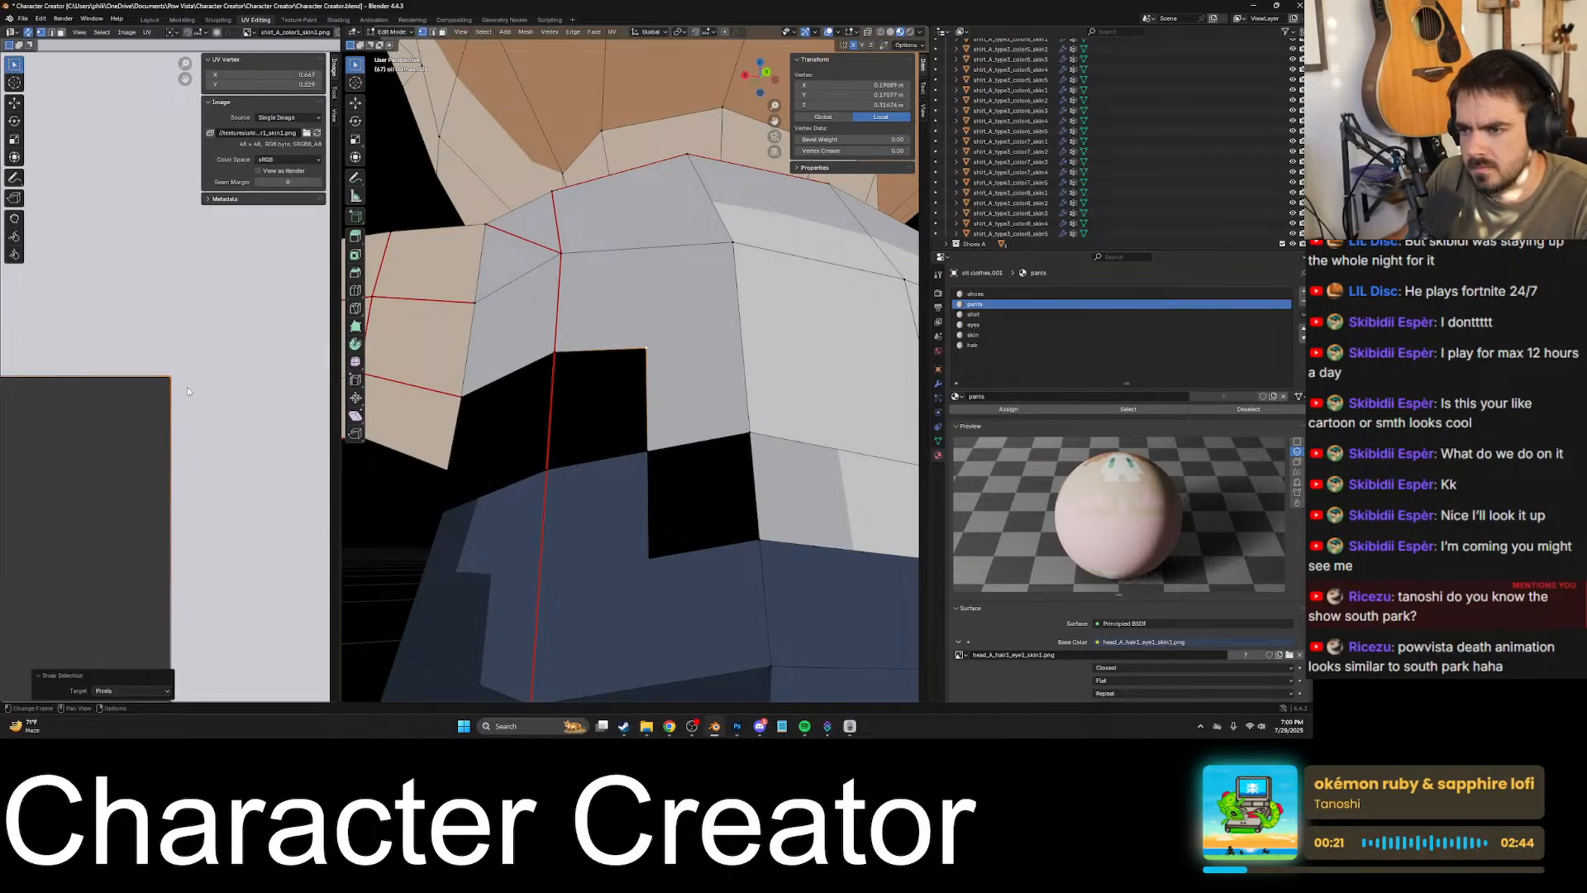
# - Select the matching notch vertex on the other side of the shirt's back and frame it in the UV layout
pyautogui.press('Tab')
pyautogui.scroll(5, 603, 391)
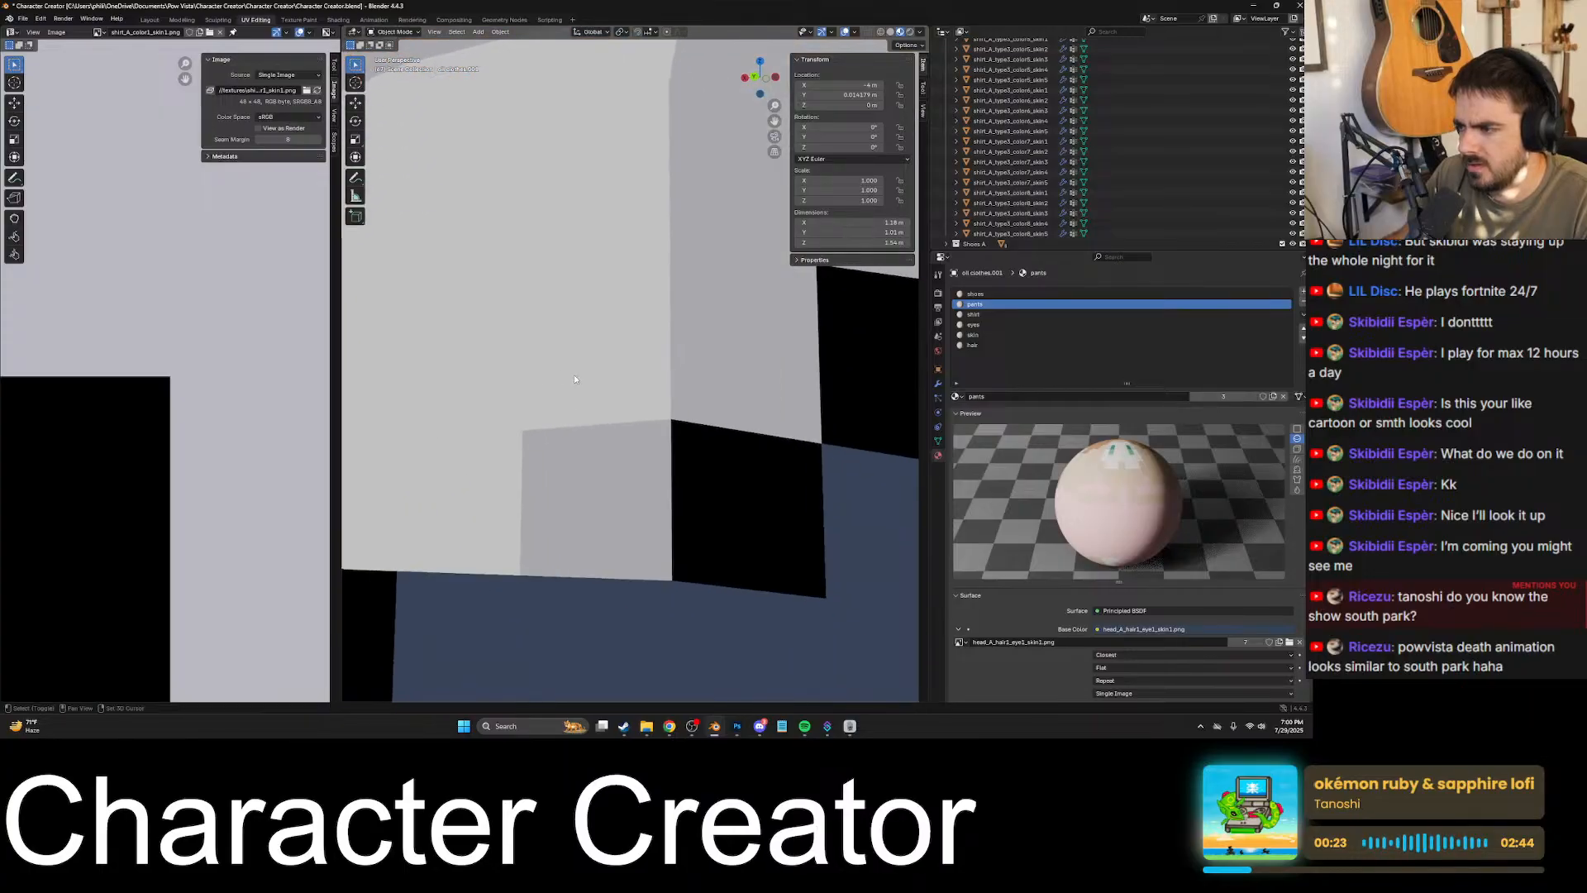
pyautogui.moveTo(746, 397); pyautogui.dragTo(499, 405, button='middle')
pyautogui.press('Tab')
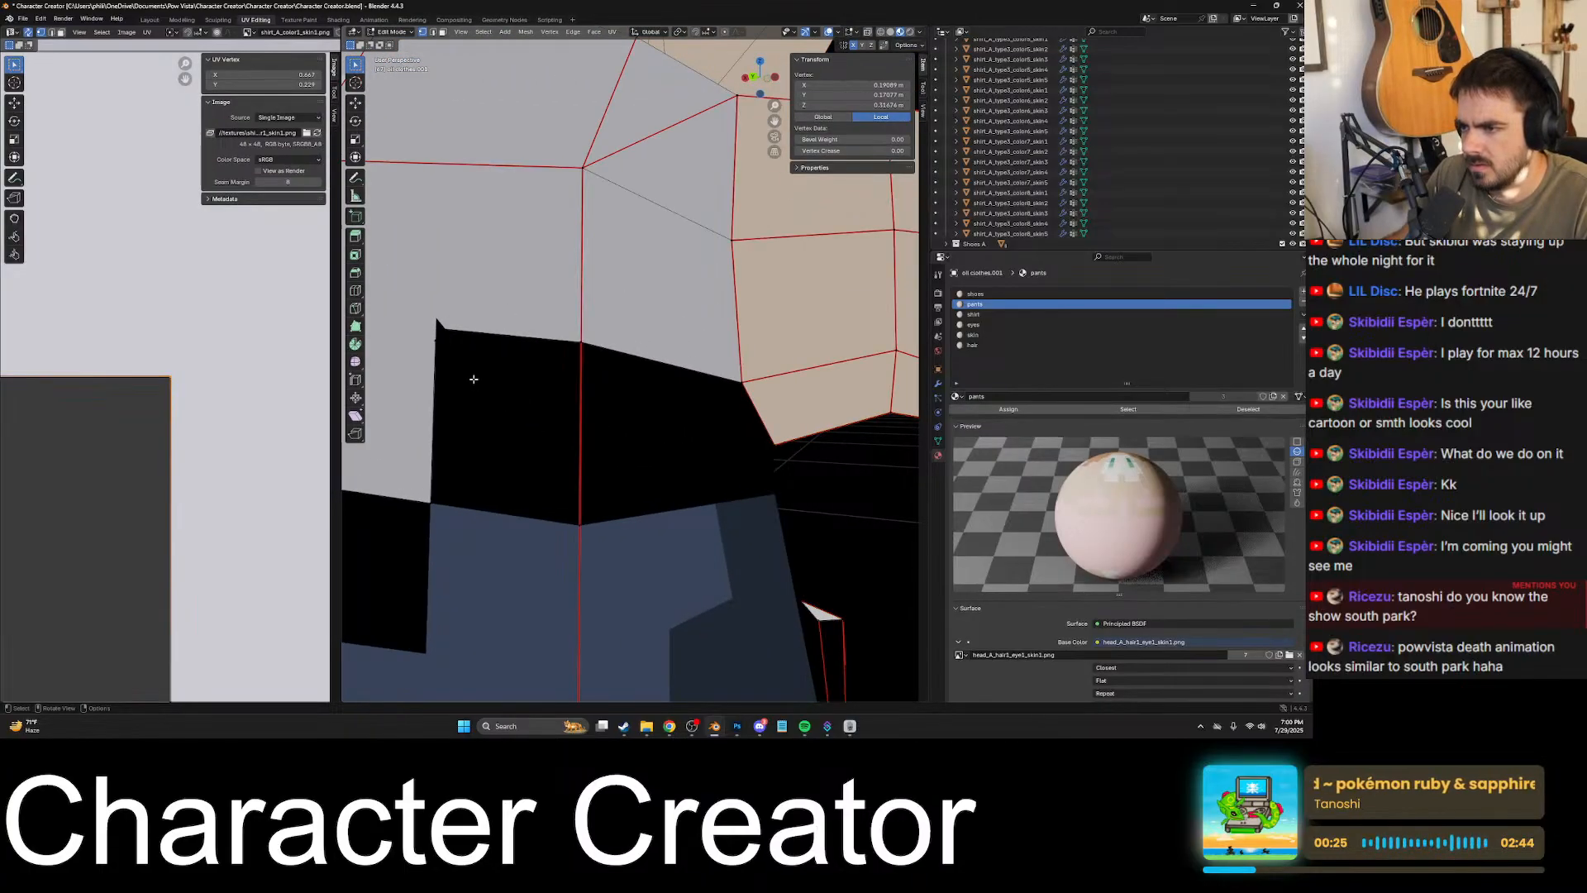
pyautogui.click(437, 342)
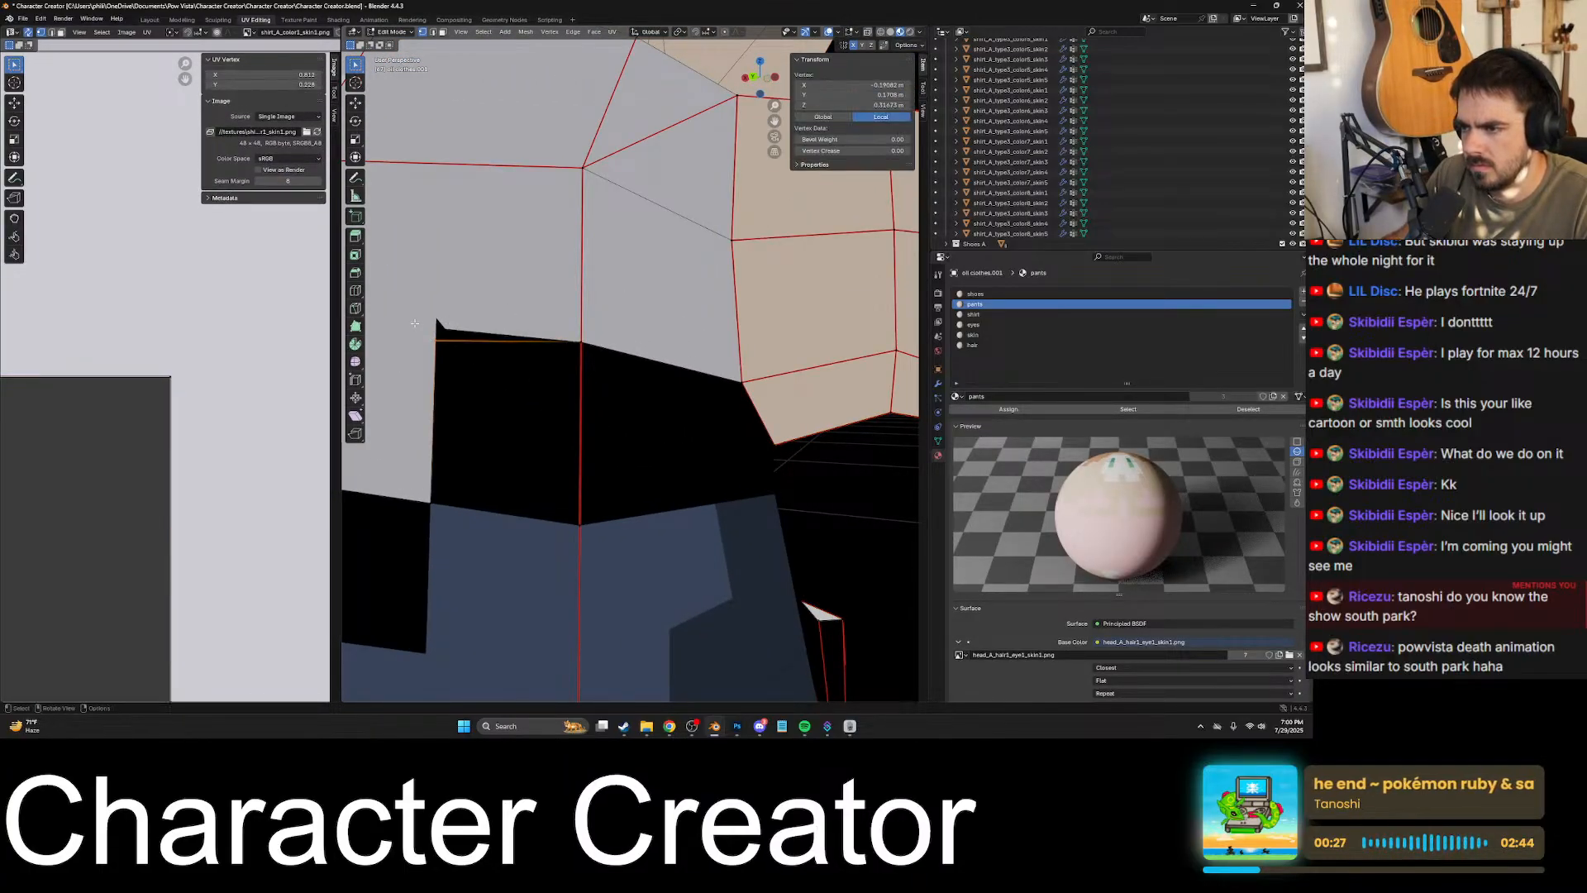
pyautogui.press('KP_Decimal')
pyautogui.scroll(-5, 558, 359)
pyautogui.press('KP_Decimal')
pyautogui.scroll(5, 177, 400)
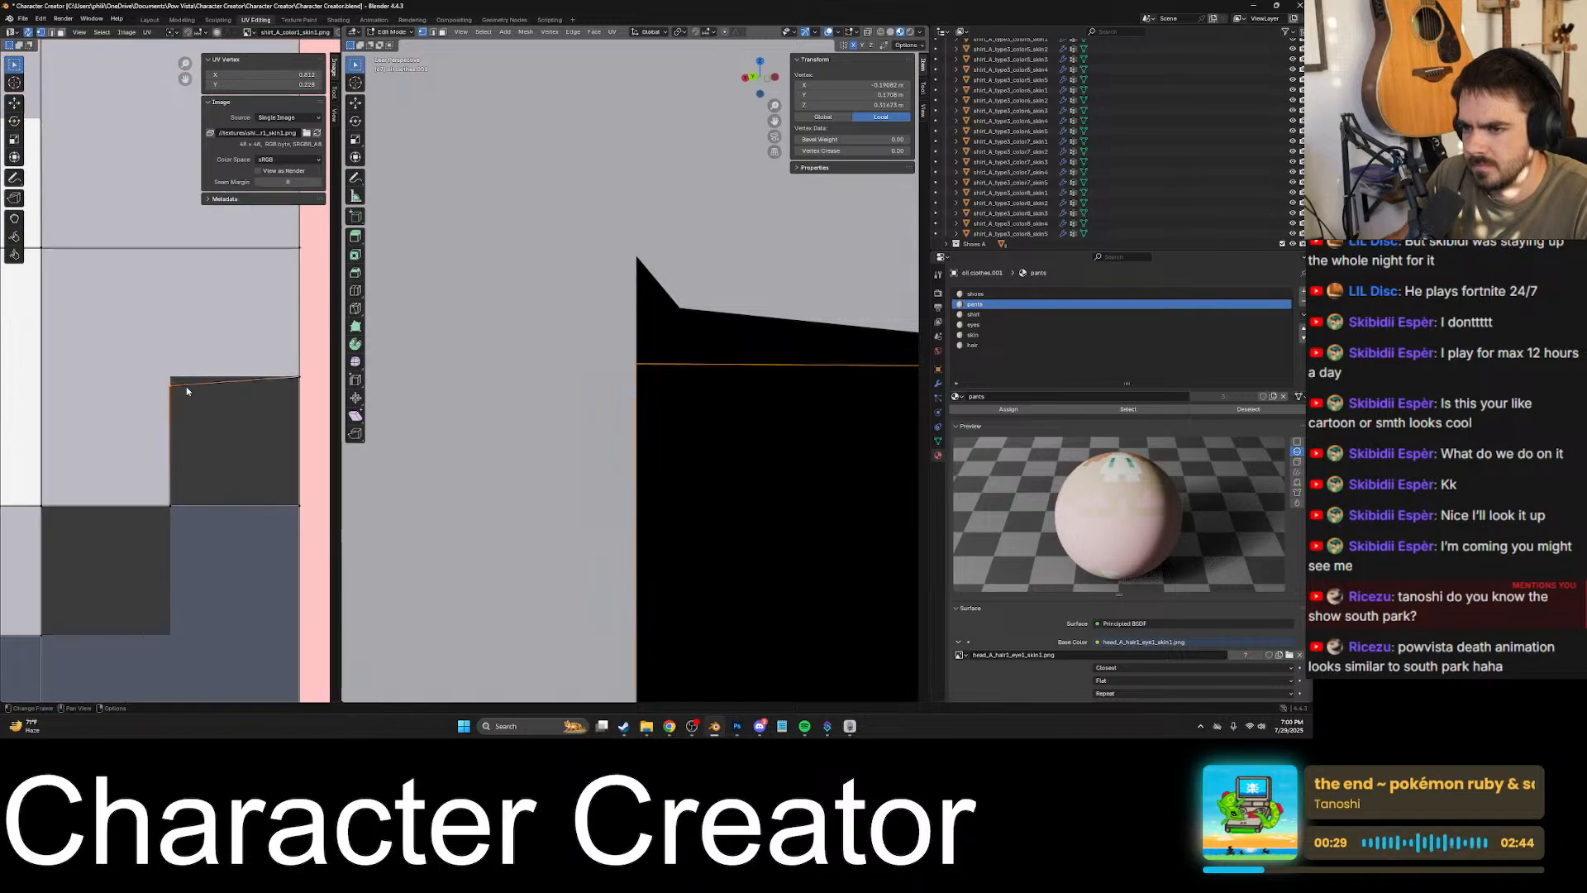
# - Raise the matching corner UV along Y to the dark area's upper edge and snap it to the texture pixels
pyautogui.press('g')
pyautogui.press('y')
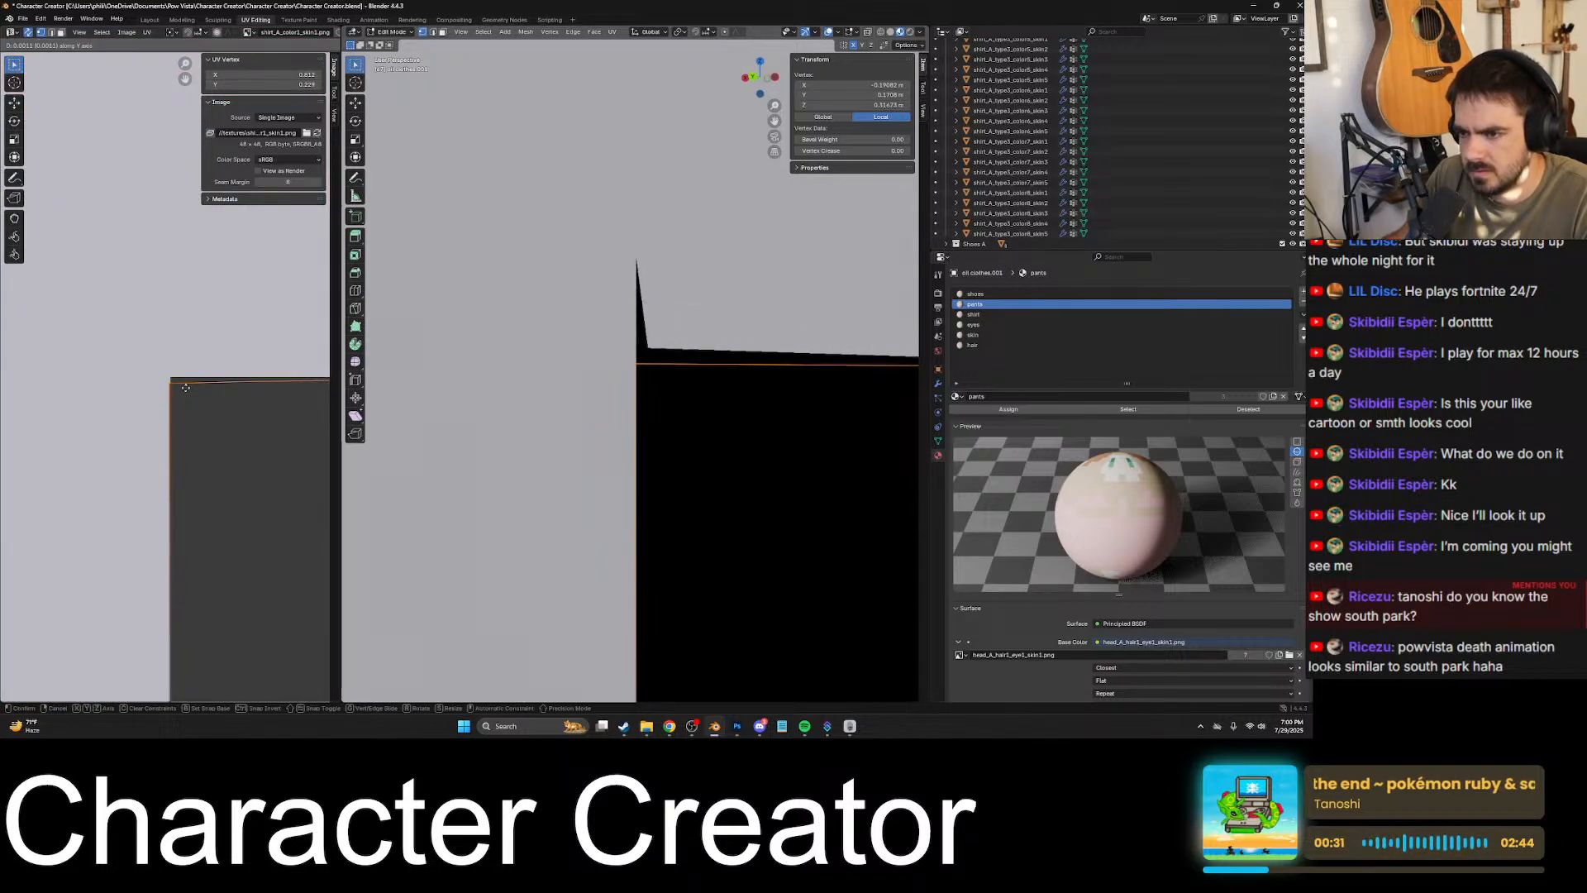
pyautogui.click(188, 383)
pyautogui.hotkey('shift', 's')
pyautogui.click(195, 393)
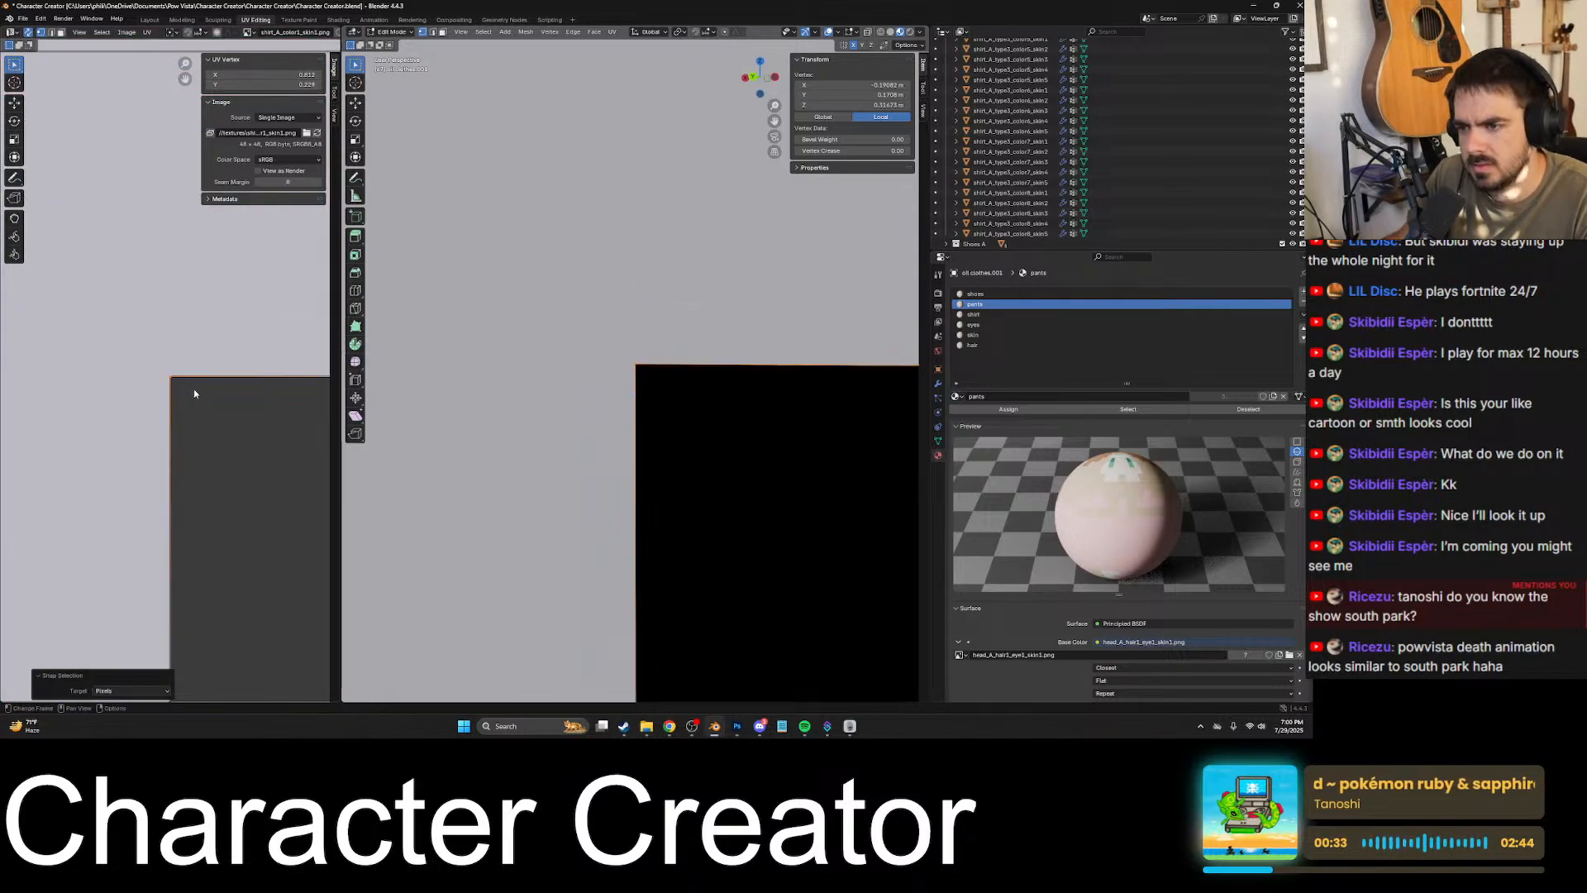
# - Try snapping all of the character's UVs to the texture pixels, and undo it
pyautogui.press('a')
pyautogui.hotkey('shift', 's')
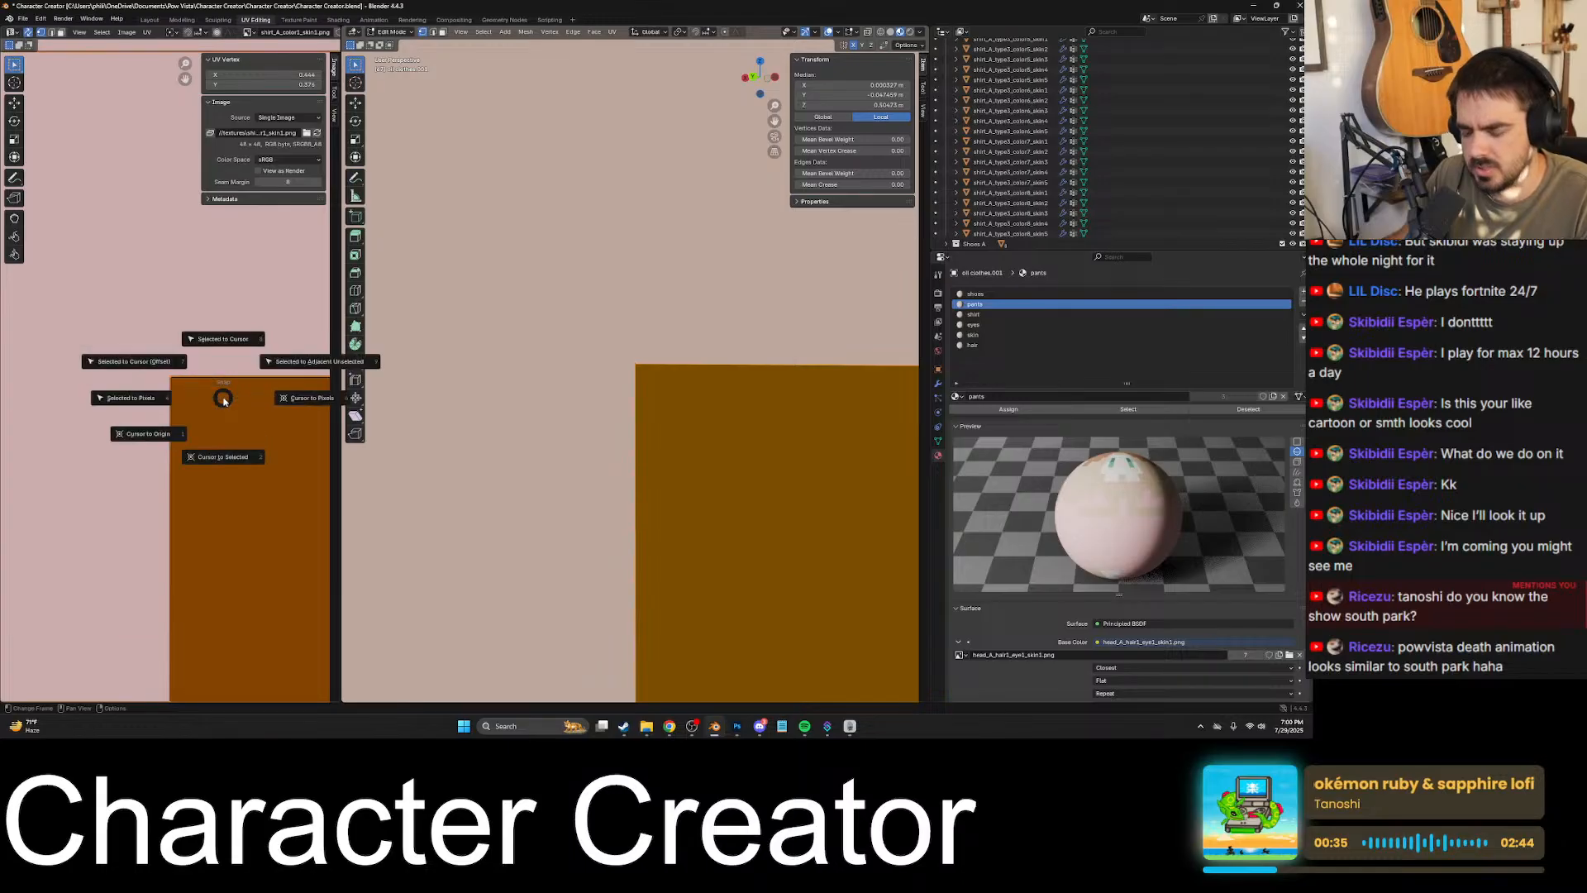
pyautogui.click(225, 405)
pyautogui.scroll(-8, 223, 402)
pyautogui.scroll(2, 196, 391)
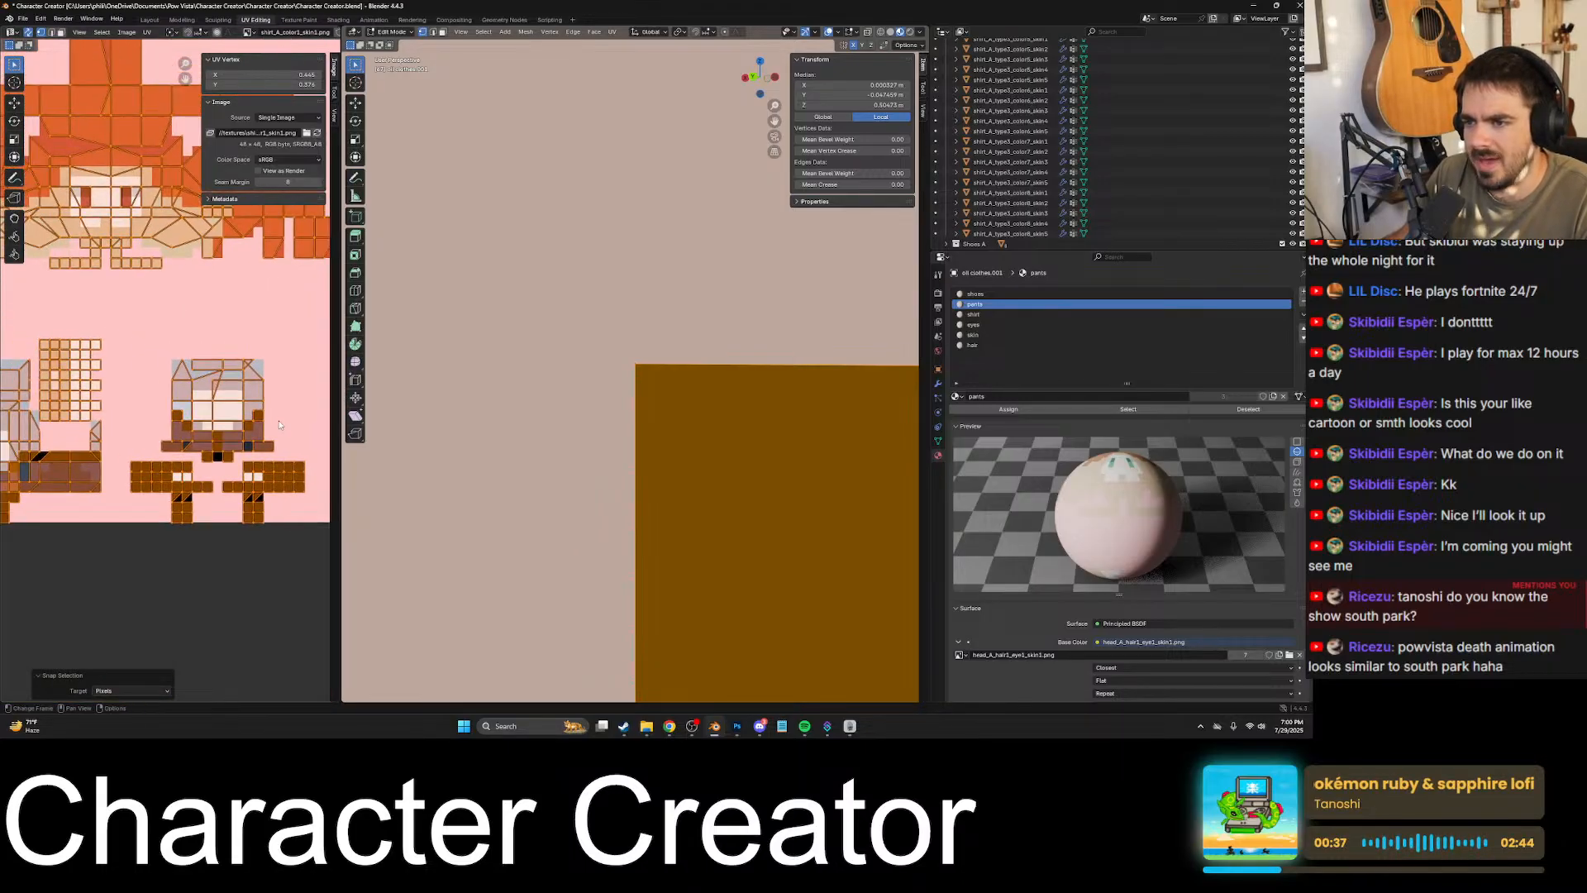
pyautogui.hotkey('ctrl', 'z')
# - Examine the torso's UV layout and the shirt on the model for remaining misaligned or extra vertices
pyautogui.scroll(4, 279, 415)
pyautogui.click(273, 426)
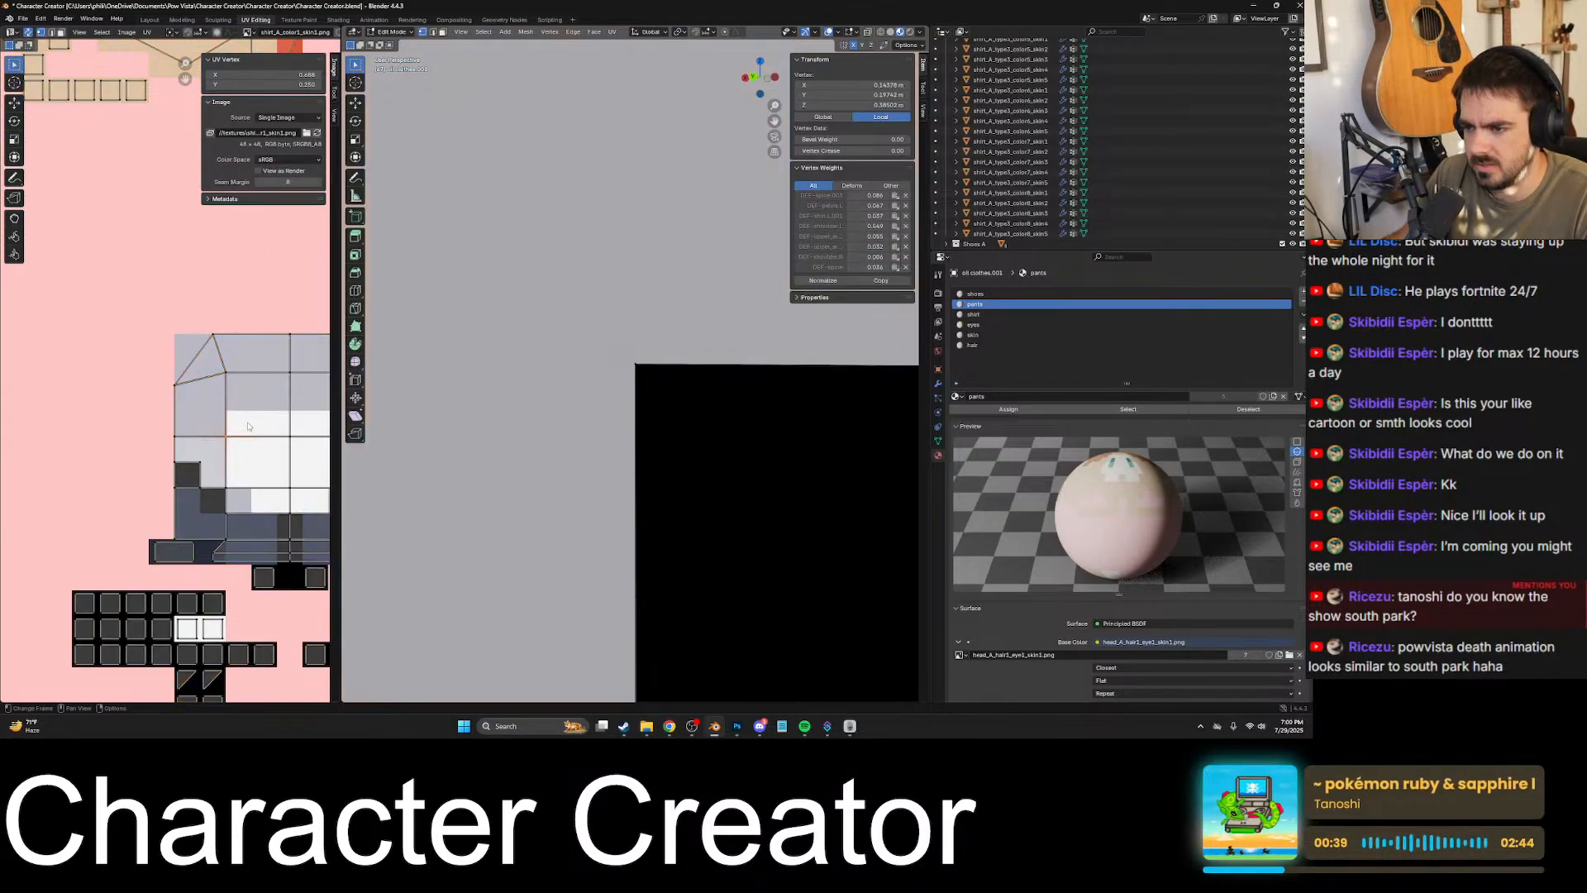
pyautogui.scroll(-4, 169, 416)
pyautogui.scroll(-4, 159, 314)
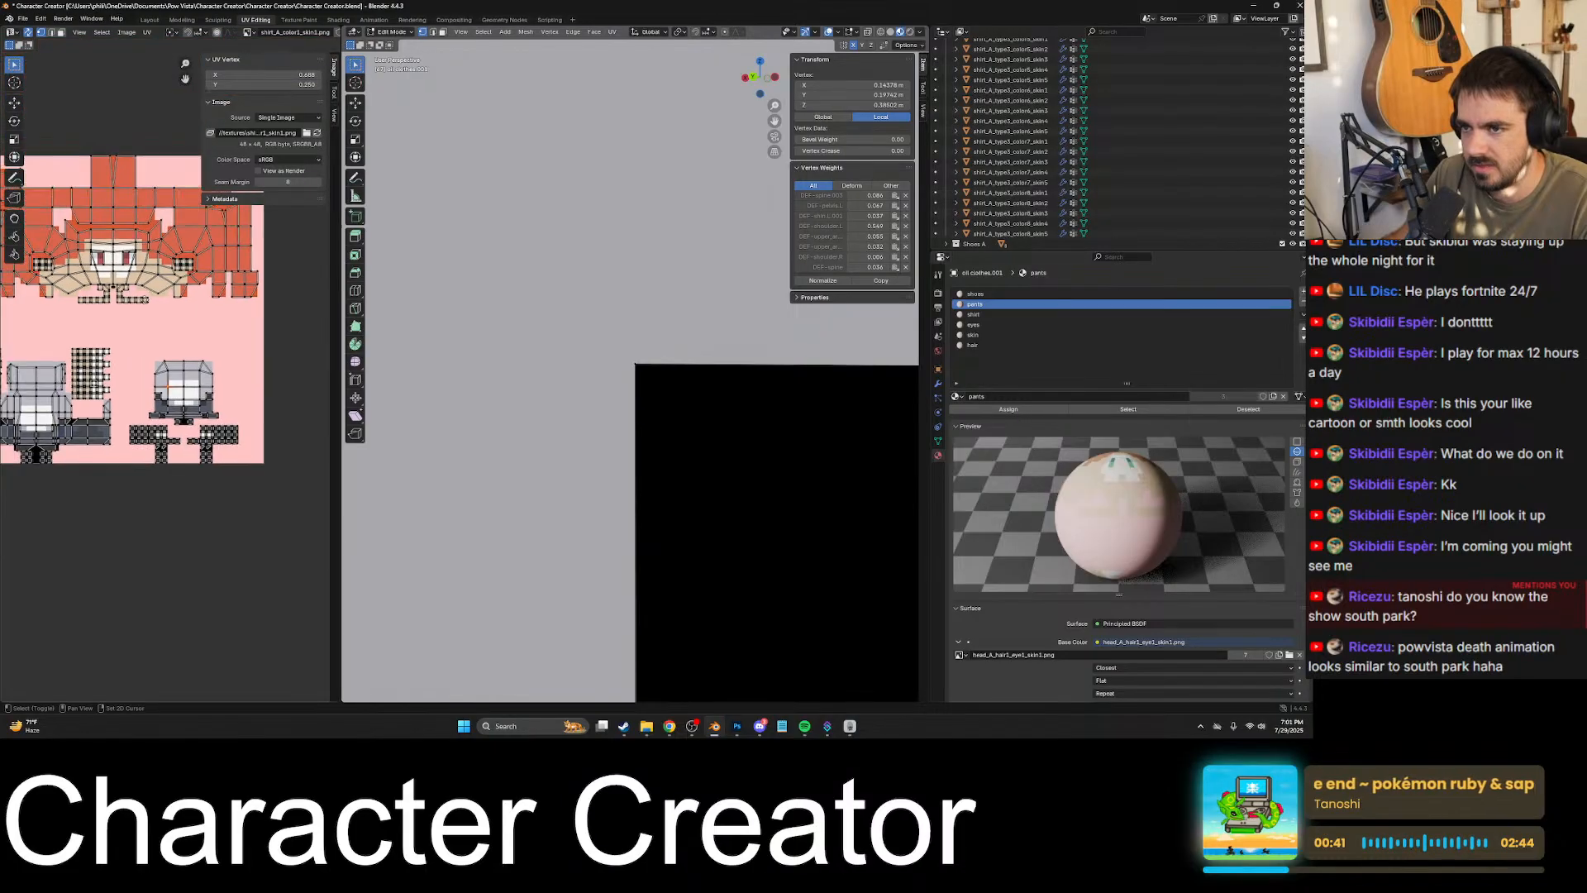
pyautogui.scroll(4, 245, 361)
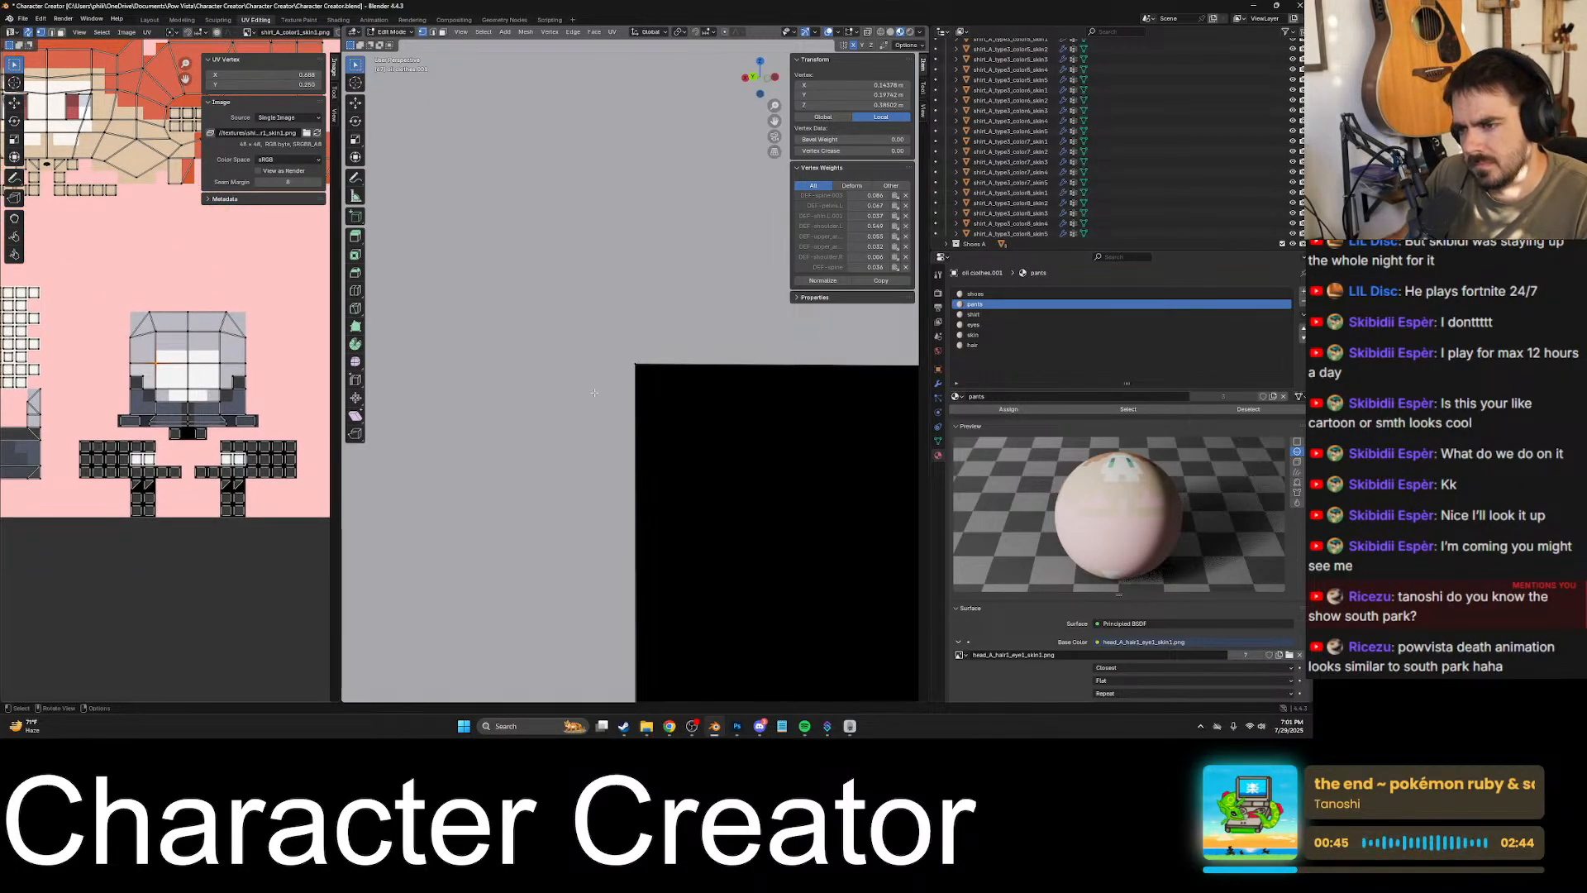
pyautogui.scroll(-8, 593, 393)
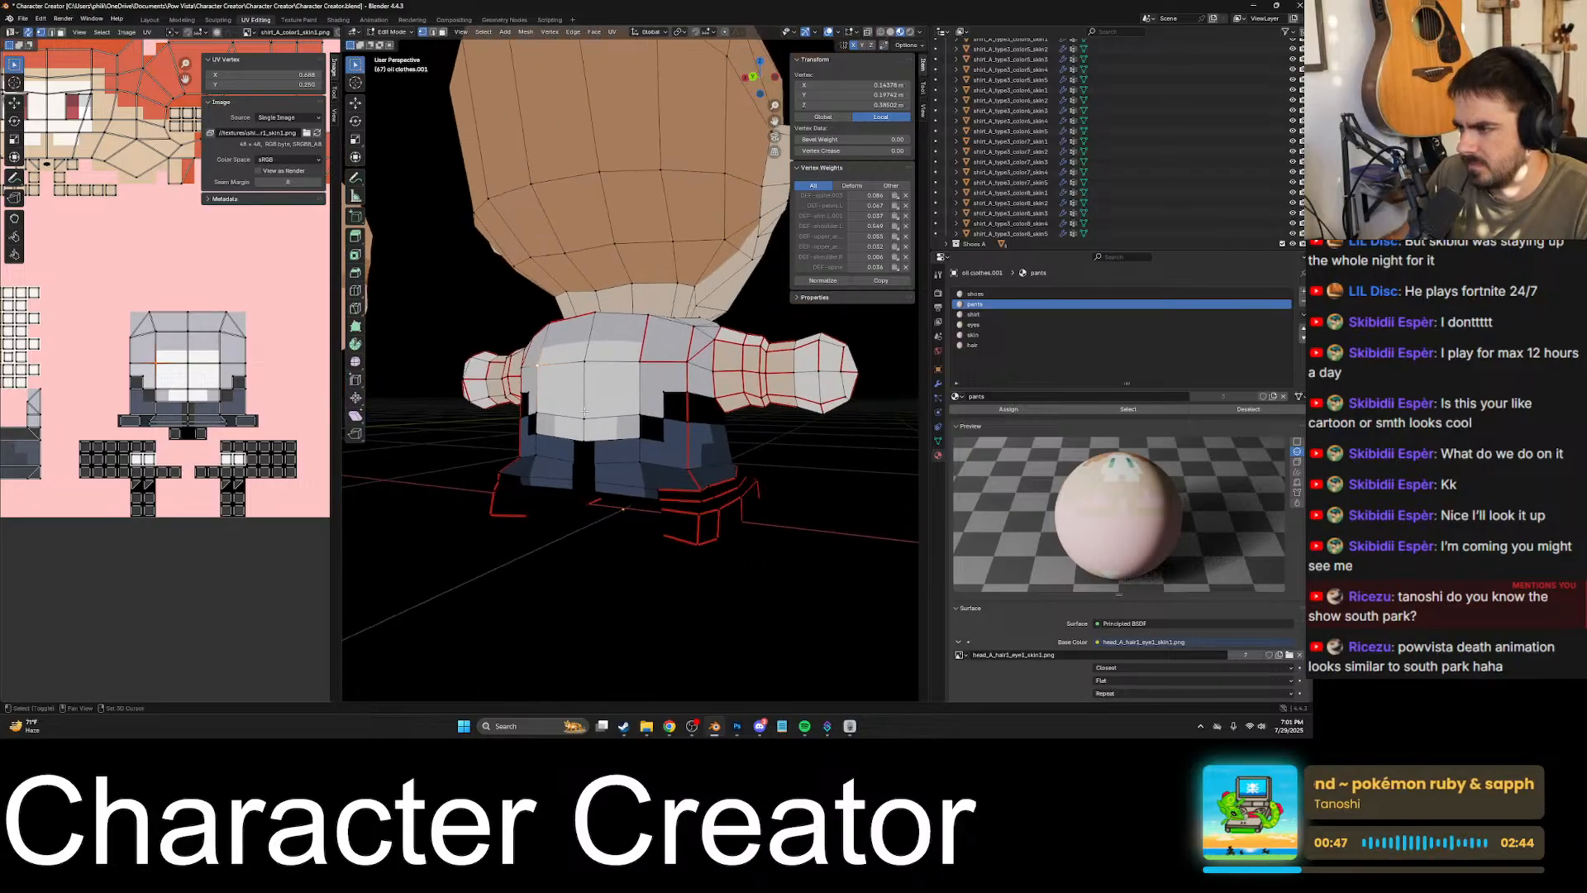
pyautogui.moveTo(585, 411); pyautogui.dragTo(534, 420, button='middle')
pyautogui.press('Tab')
pyautogui.press('Tab')
# - Select and dissolve the extra vertex midway along the shirt's lower edge on the opposite side of the body
pyautogui.click(460, 397)
pyautogui.press('KP_Decimal')
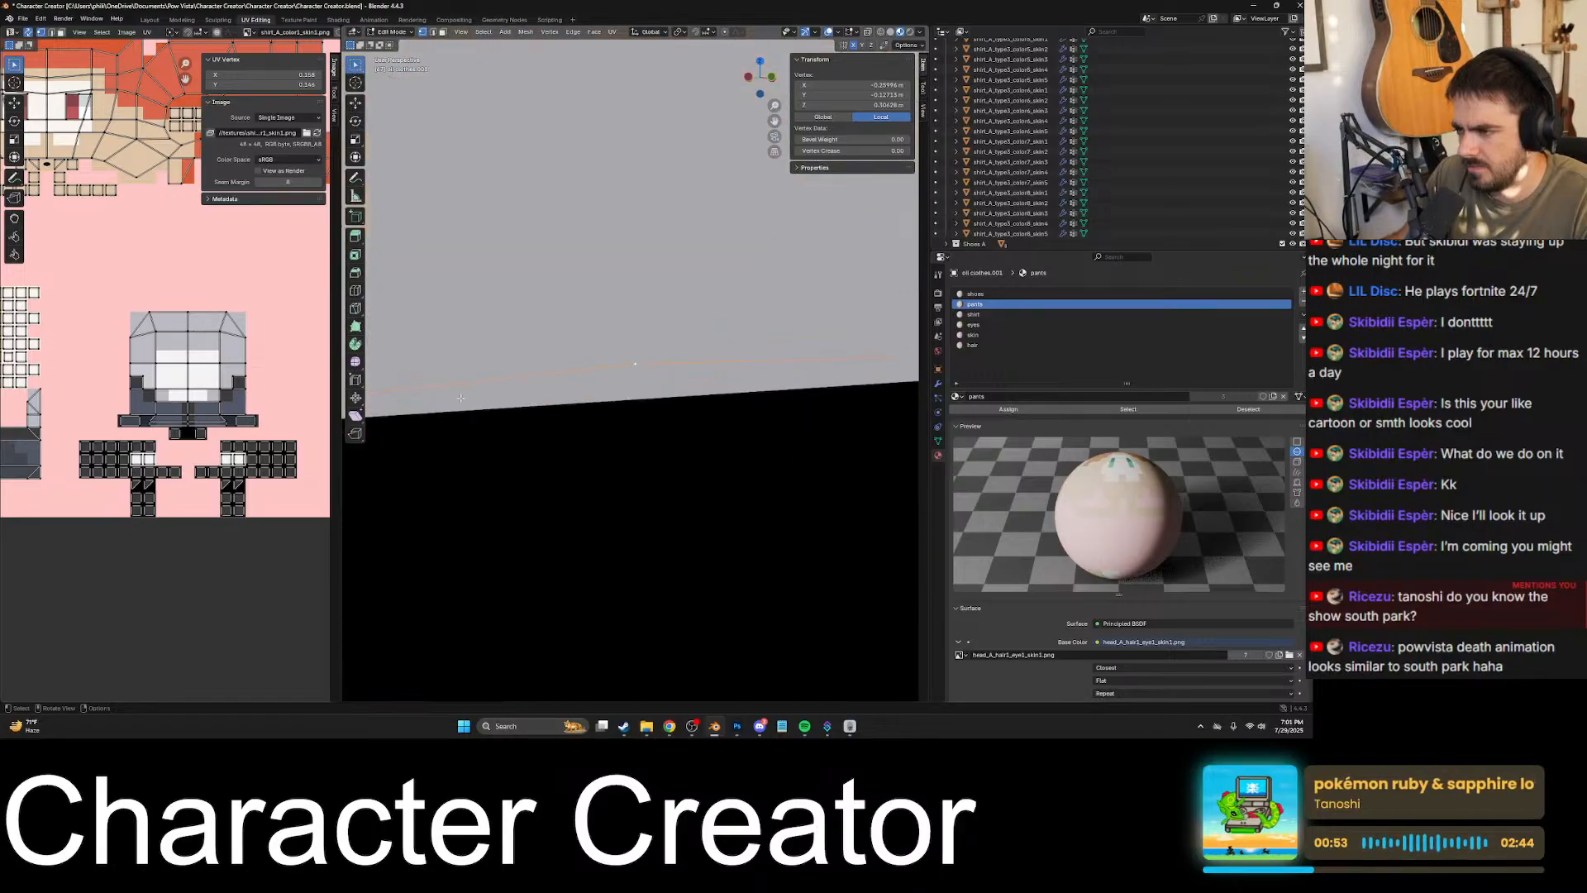
pyautogui.scroll(10, 132, 386)
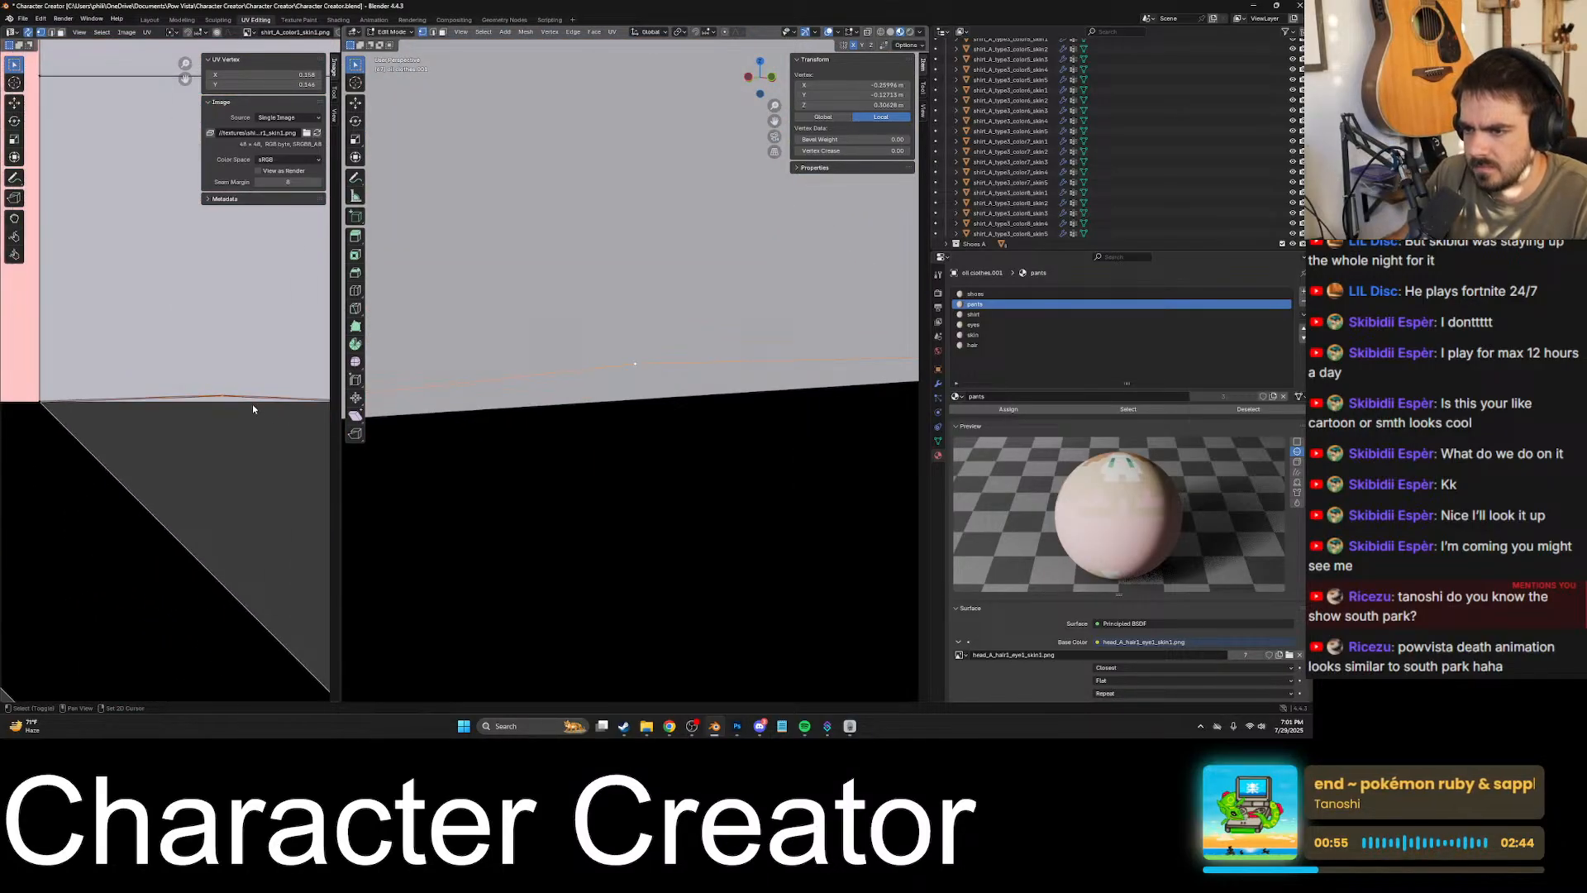
pyautogui.scroll(-5, 619, 351)
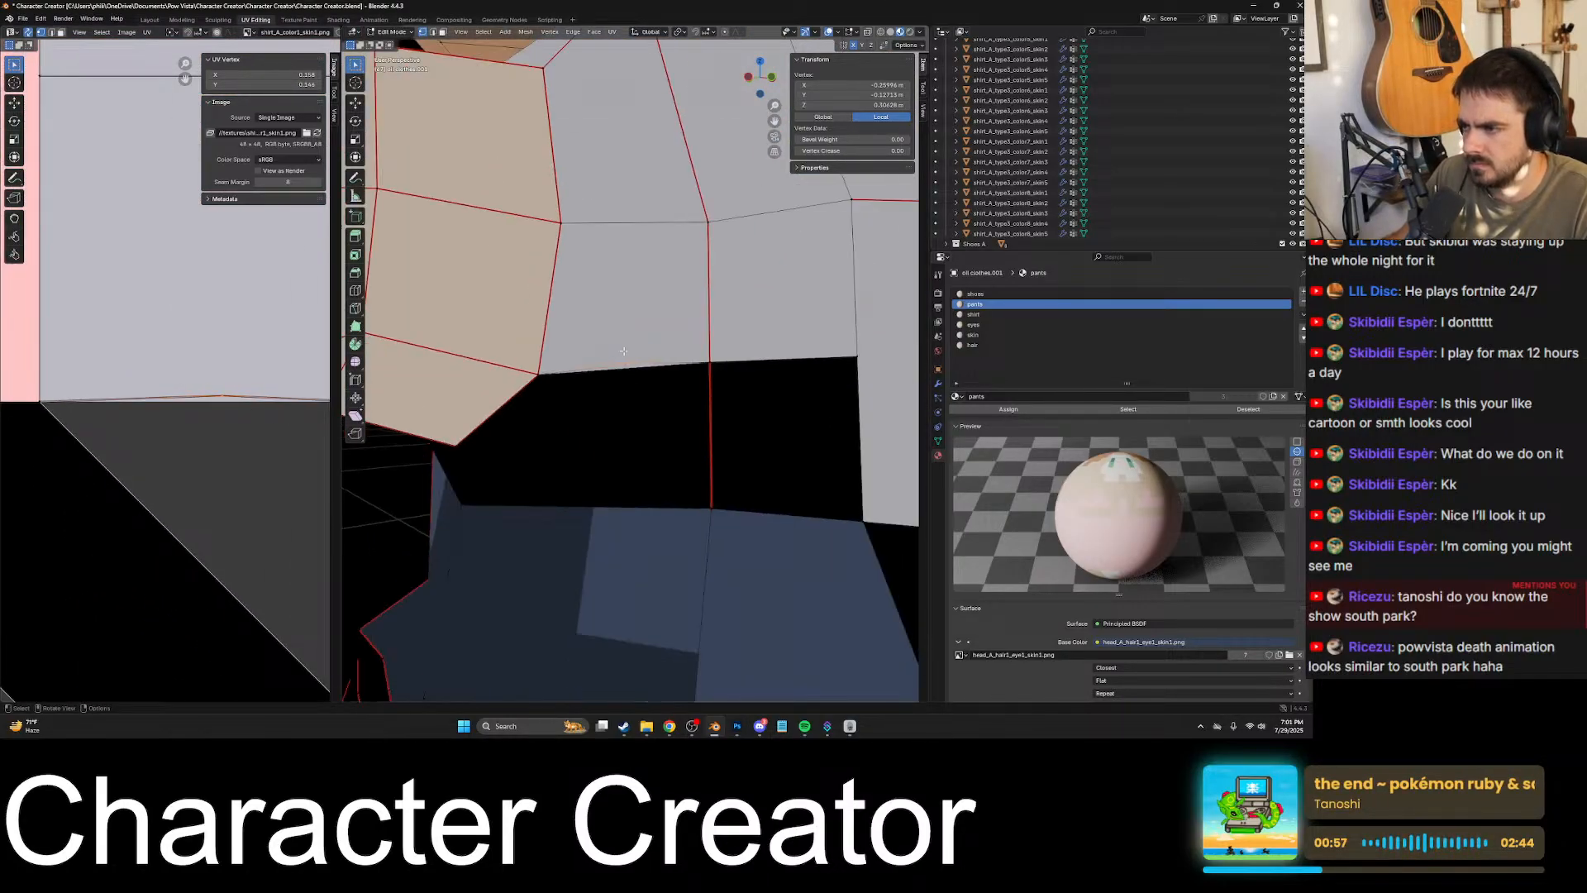
pyautogui.press('x')
pyautogui.click(634, 362)
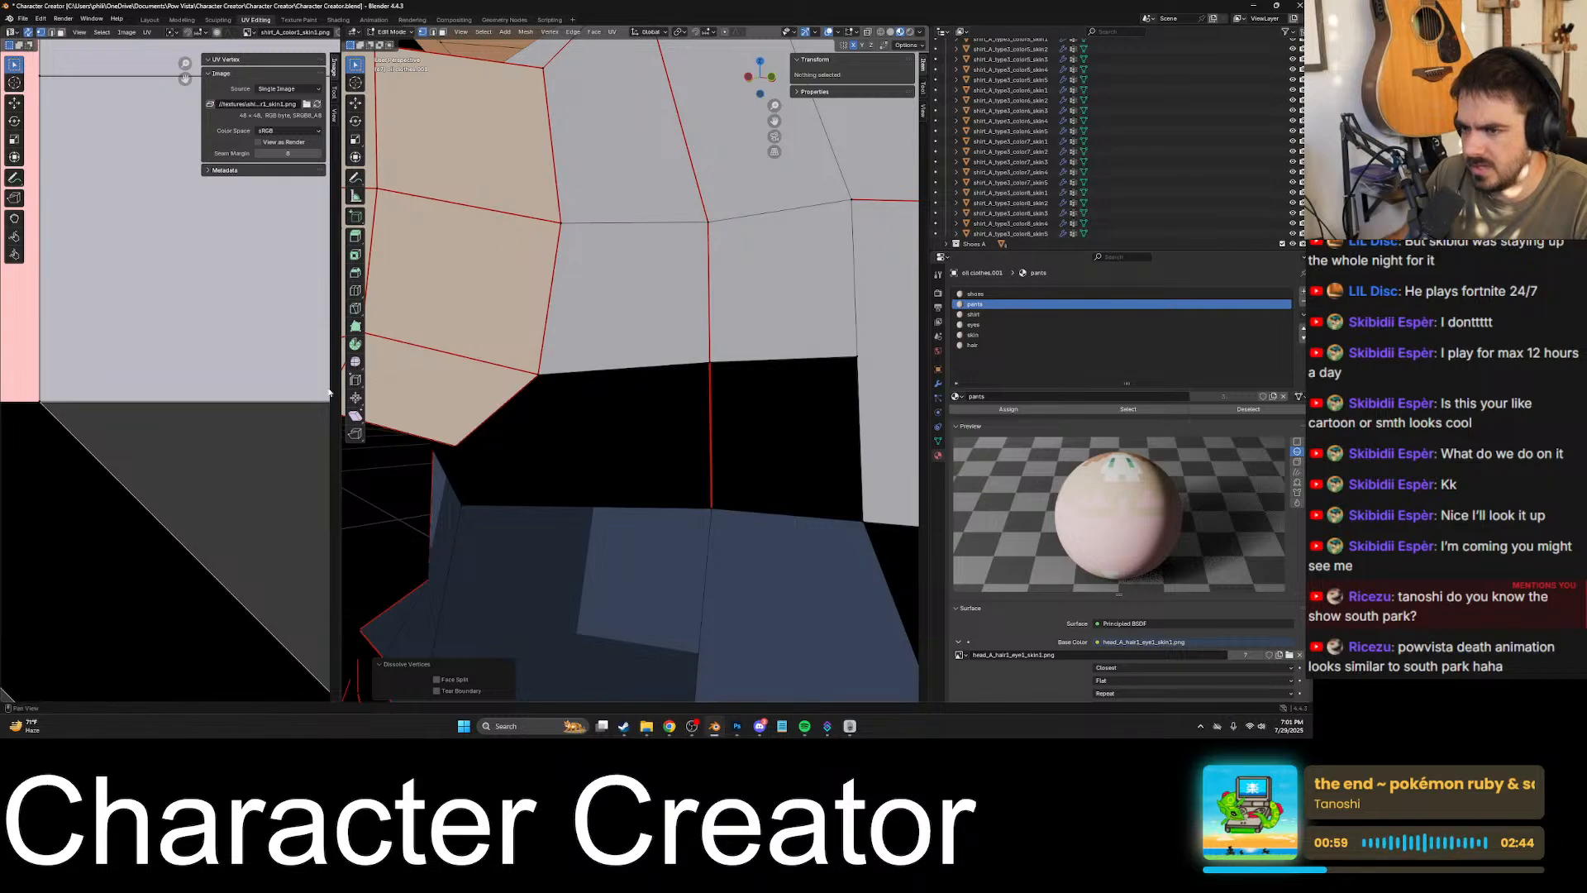
pyautogui.scroll(-6, 236, 400)
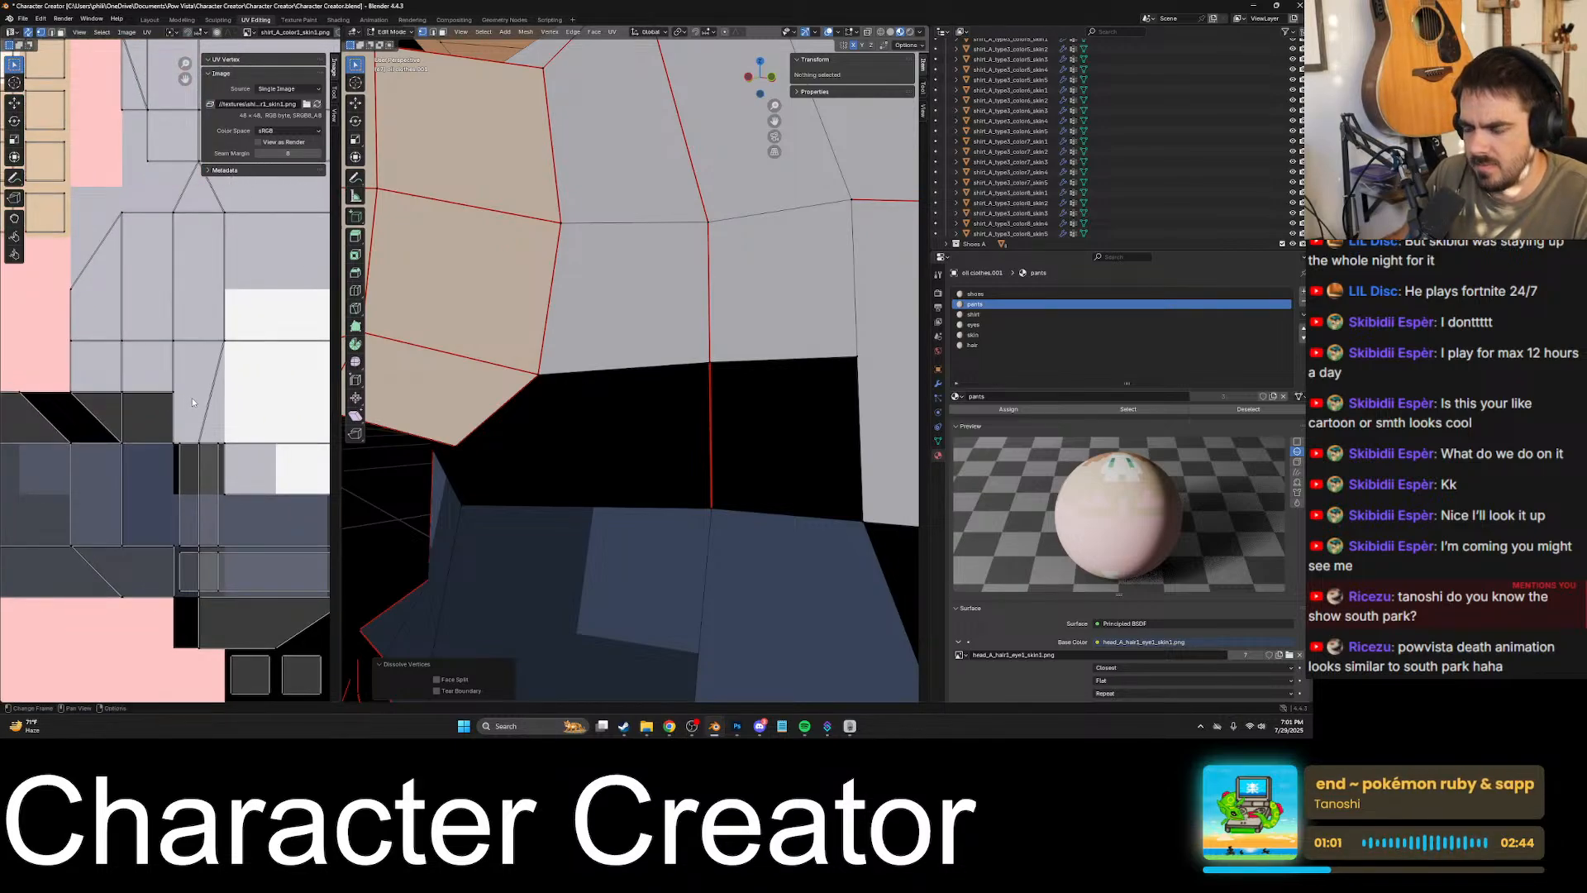
# - Switch to face selection and pick individual faces around the shirt's lower edge to locate them in the UV layout
pyautogui.scroll(-3, 191, 399)
pyautogui.press('Tab')
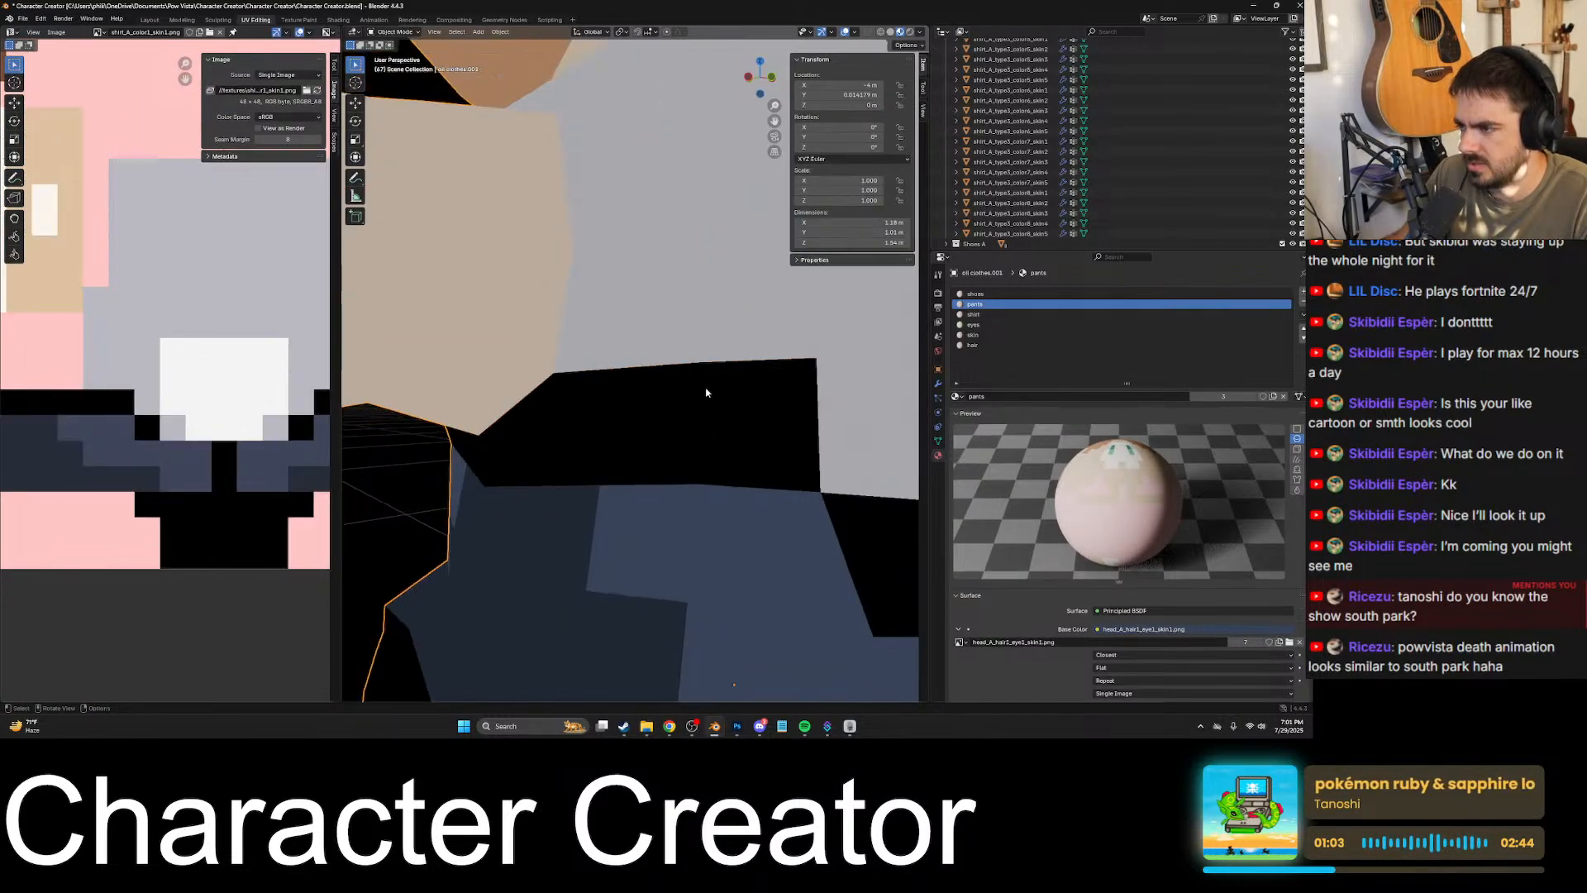
pyautogui.press('Tab')
pyautogui.click(443, 32)
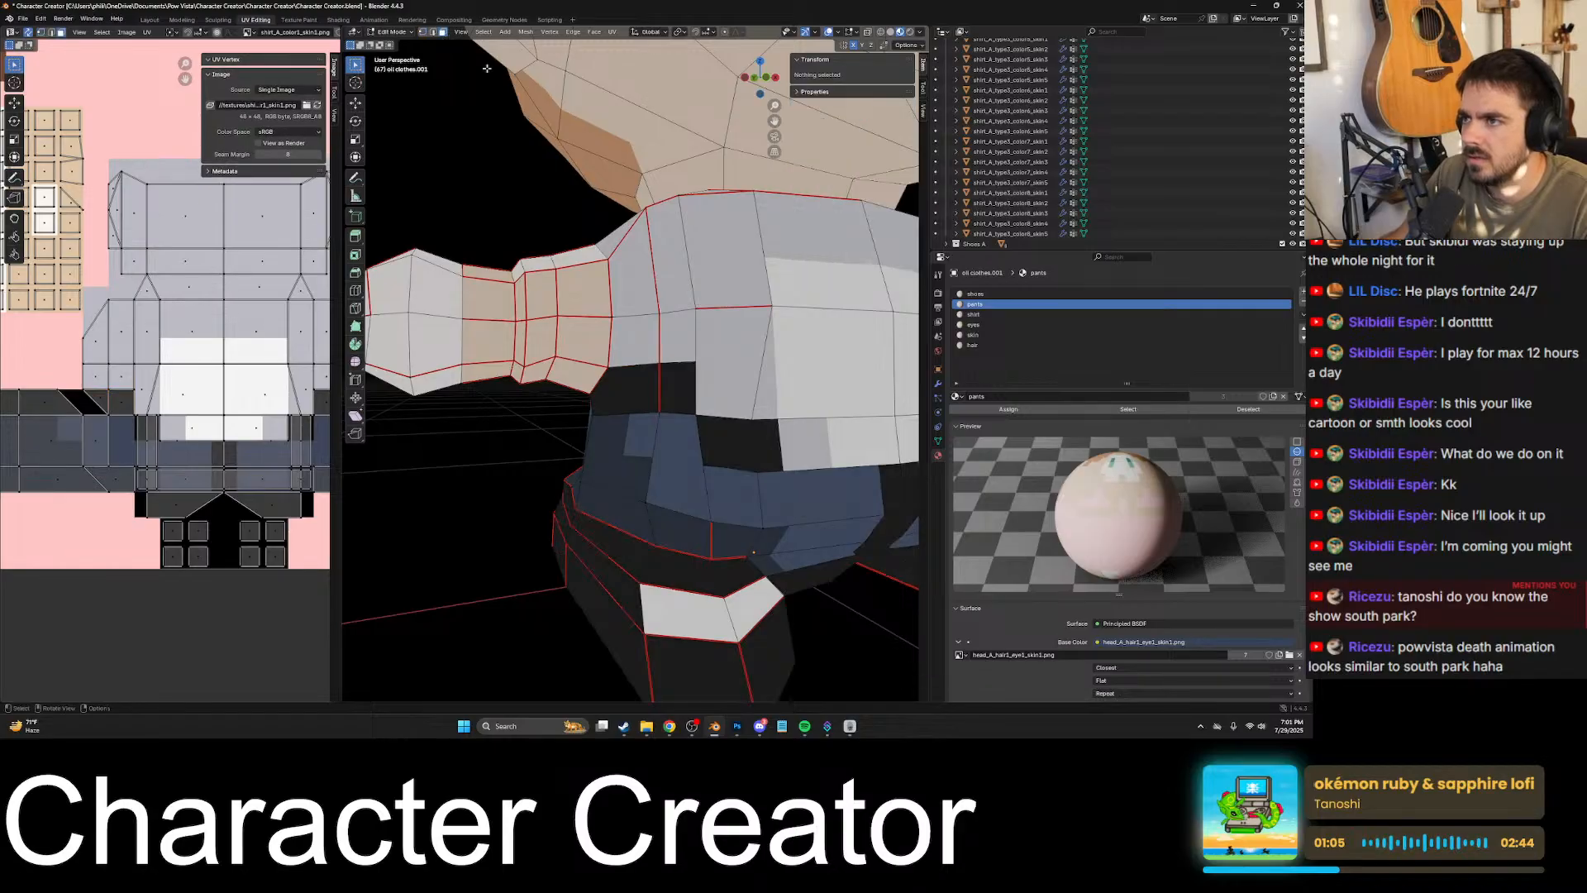
pyautogui.click(675, 399)
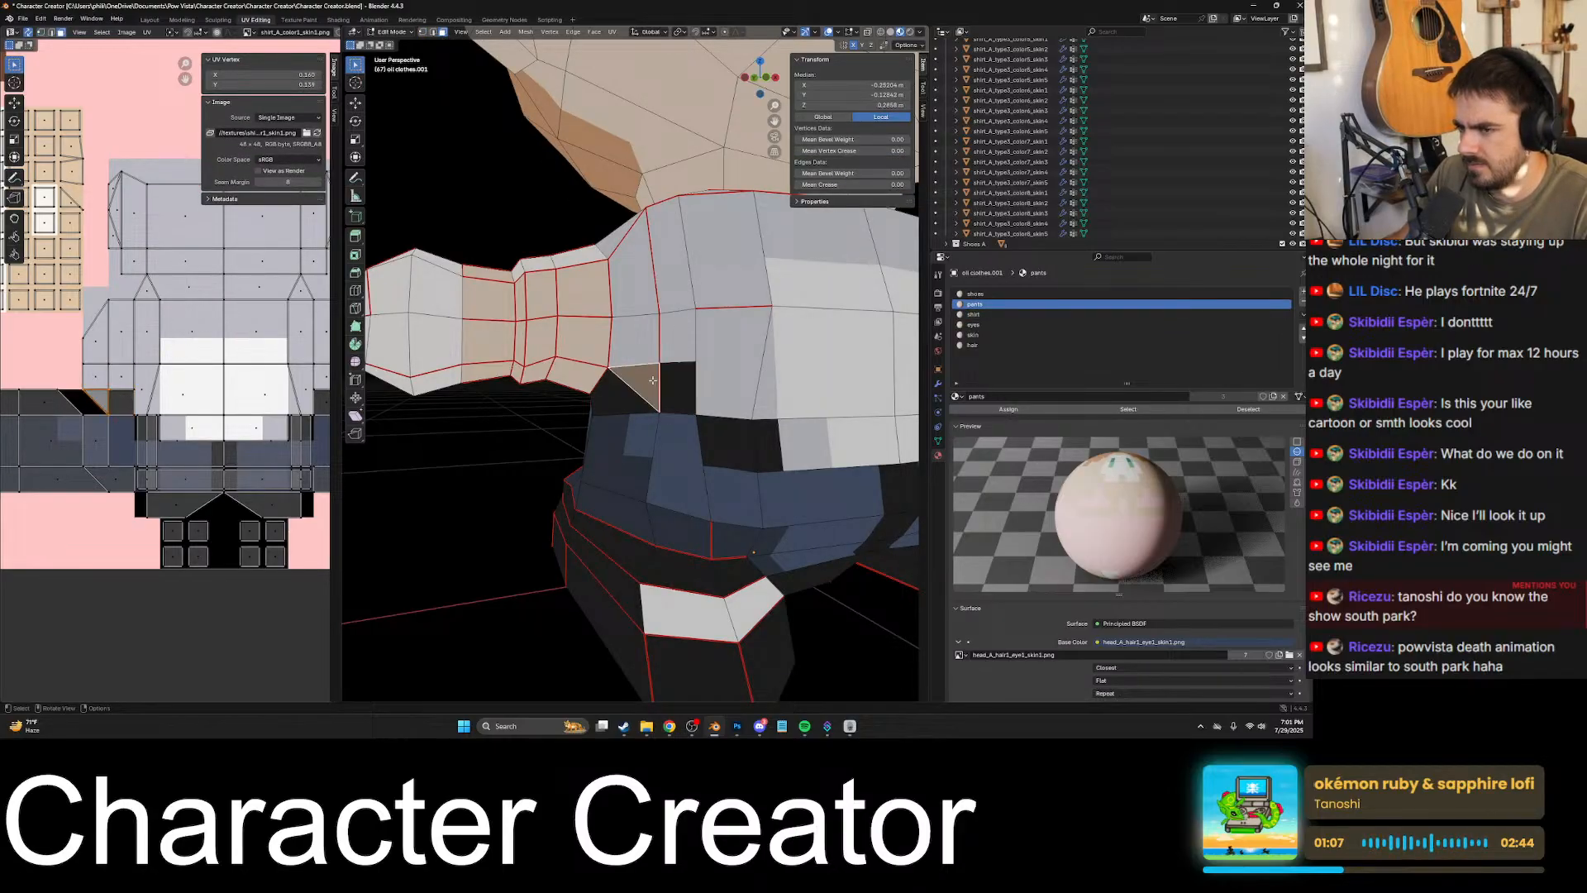
pyautogui.scroll(3, 166, 403)
pyautogui.click(728, 449)
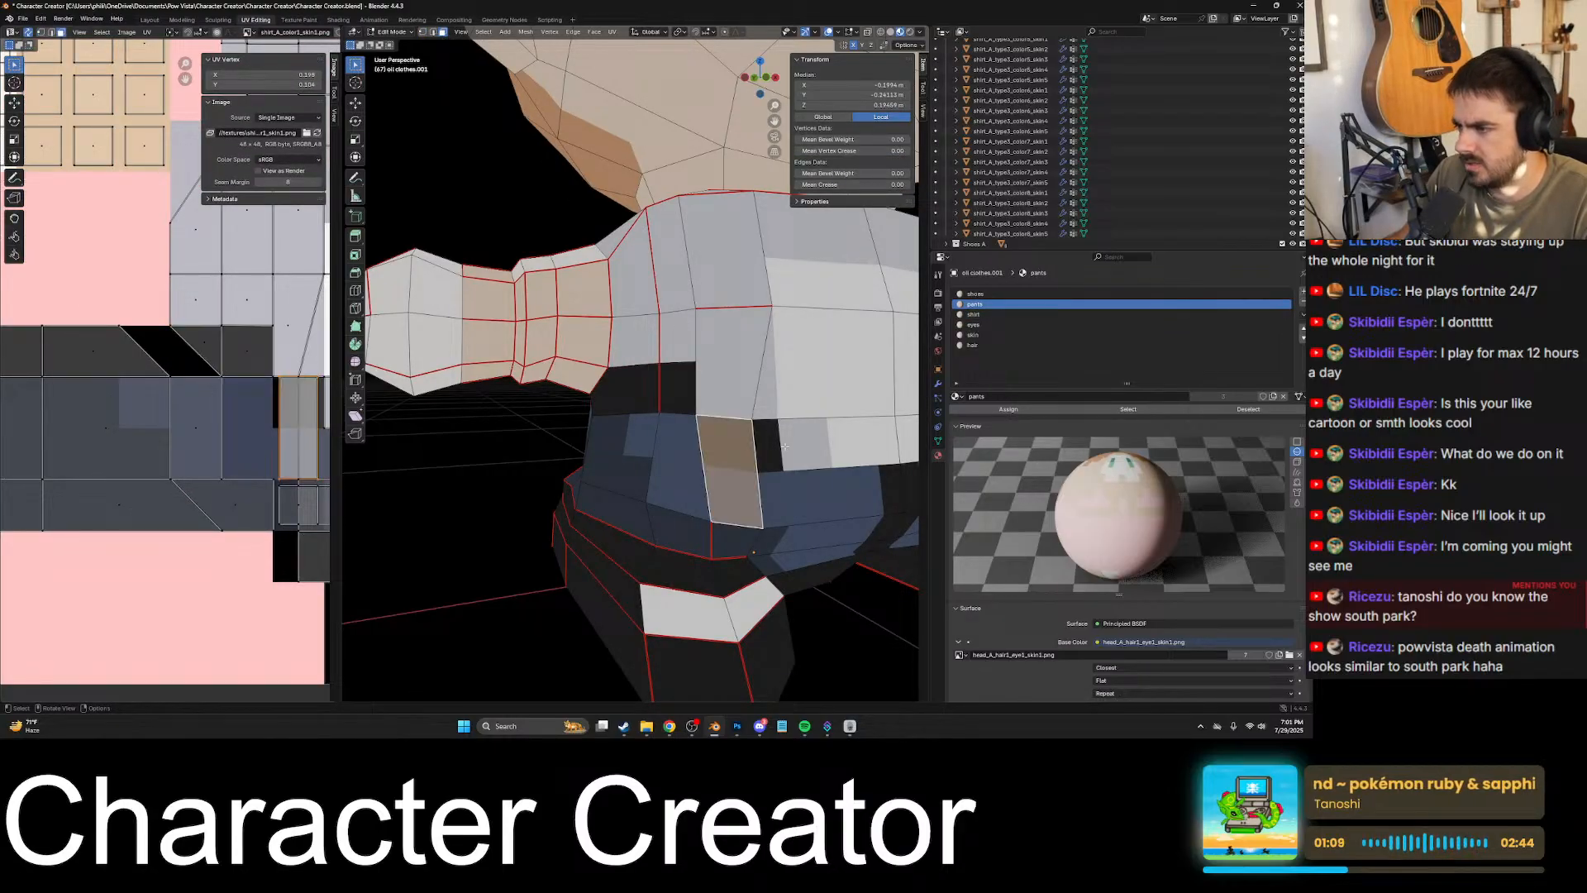
pyautogui.moveTo(727, 449); pyautogui.dragTo(692, 441, button='middle')
pyautogui.click(734, 444)
pyautogui.press('KP_Decimal')
# - Examine the UV borders of the selected L-shaped hip face against the texture's colour boundaries
pyautogui.scroll(6, 267, 427)
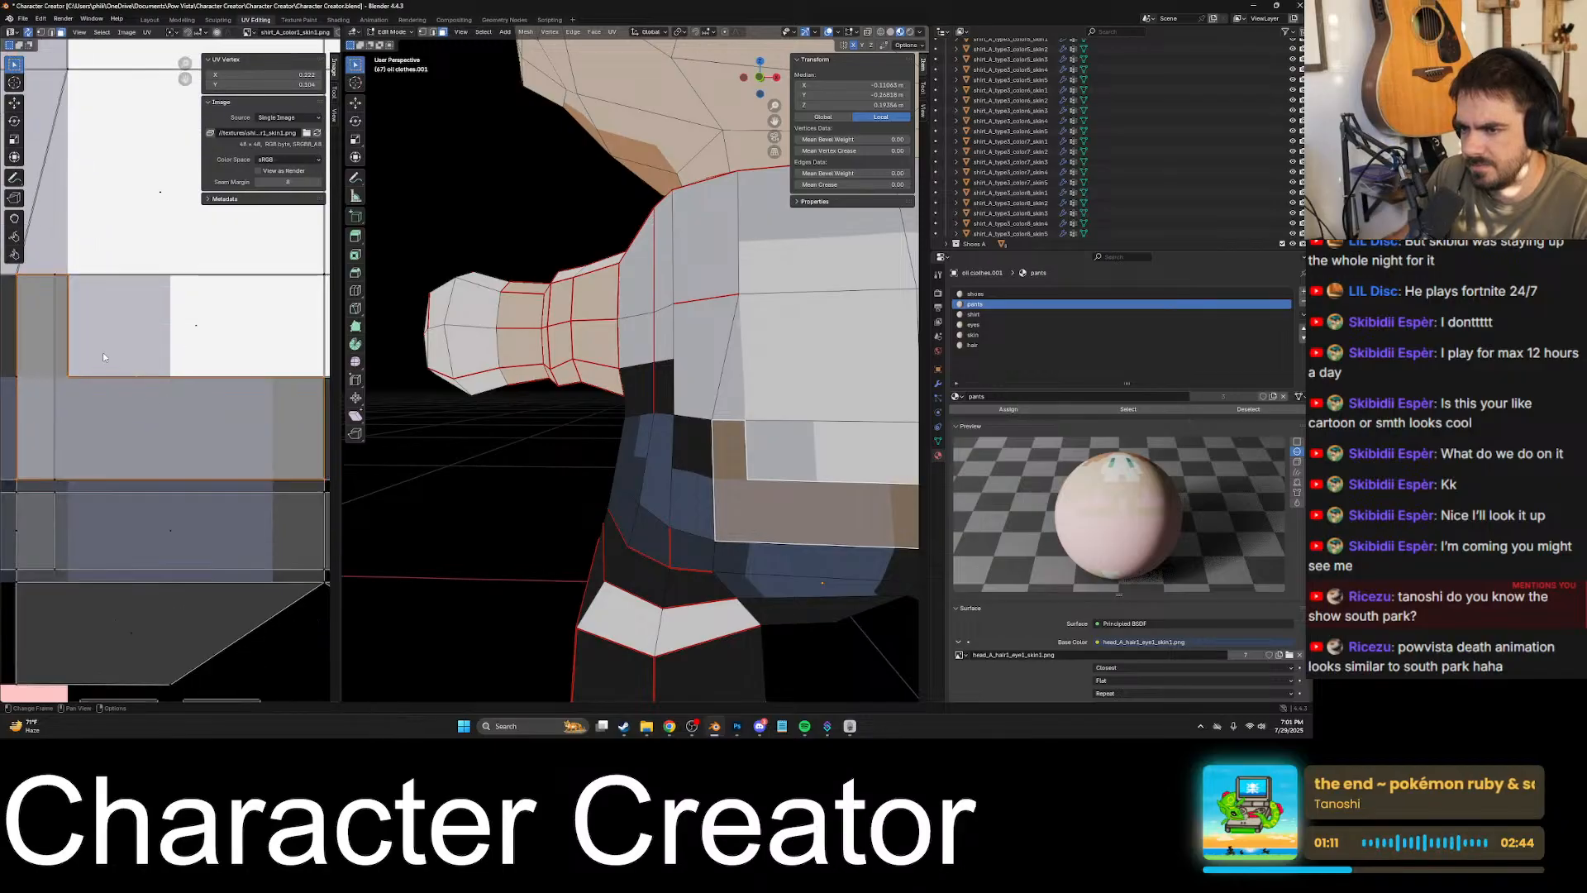
pyautogui.moveTo(240, 361); pyautogui.dragTo(267, 456, button='middle')
pyautogui.scroll(1, 256, 370)
pyautogui.keyDown('shift'); pyautogui.moveTo(149, 384); pyautogui.dragTo(127, 304, button='middle'); pyautogui.keyUp('shift')
pyautogui.scroll(-4, 206, 371)
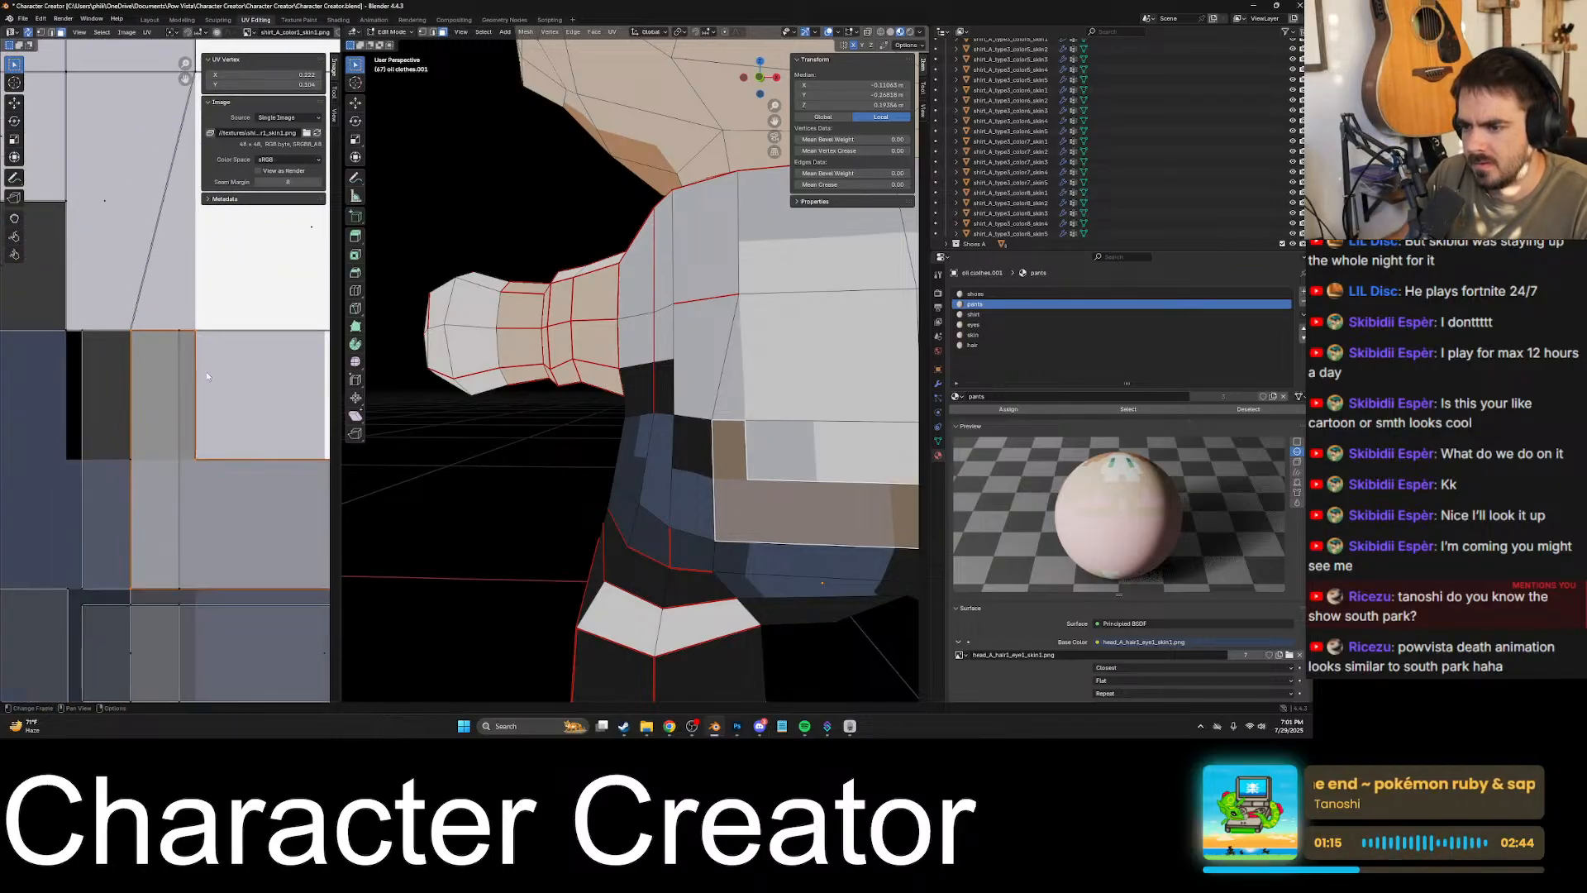
pyautogui.moveTo(206, 371)
pyautogui.keyDown('shift'); pyautogui.mouseDown(button='middle')
pyautogui.moveTo(75, 339)
pyautogui.moveTo(93, 362)
pyautogui.mouseUp(button='middle'); pyautogui.keyUp('shift')
pyautogui.scroll(3, 259, 397)
pyautogui.keyDown('shift'); pyautogui.moveTo(259, 396); pyautogui.dragTo(60, 359, button='middle'); pyautogui.keyUp('shift')
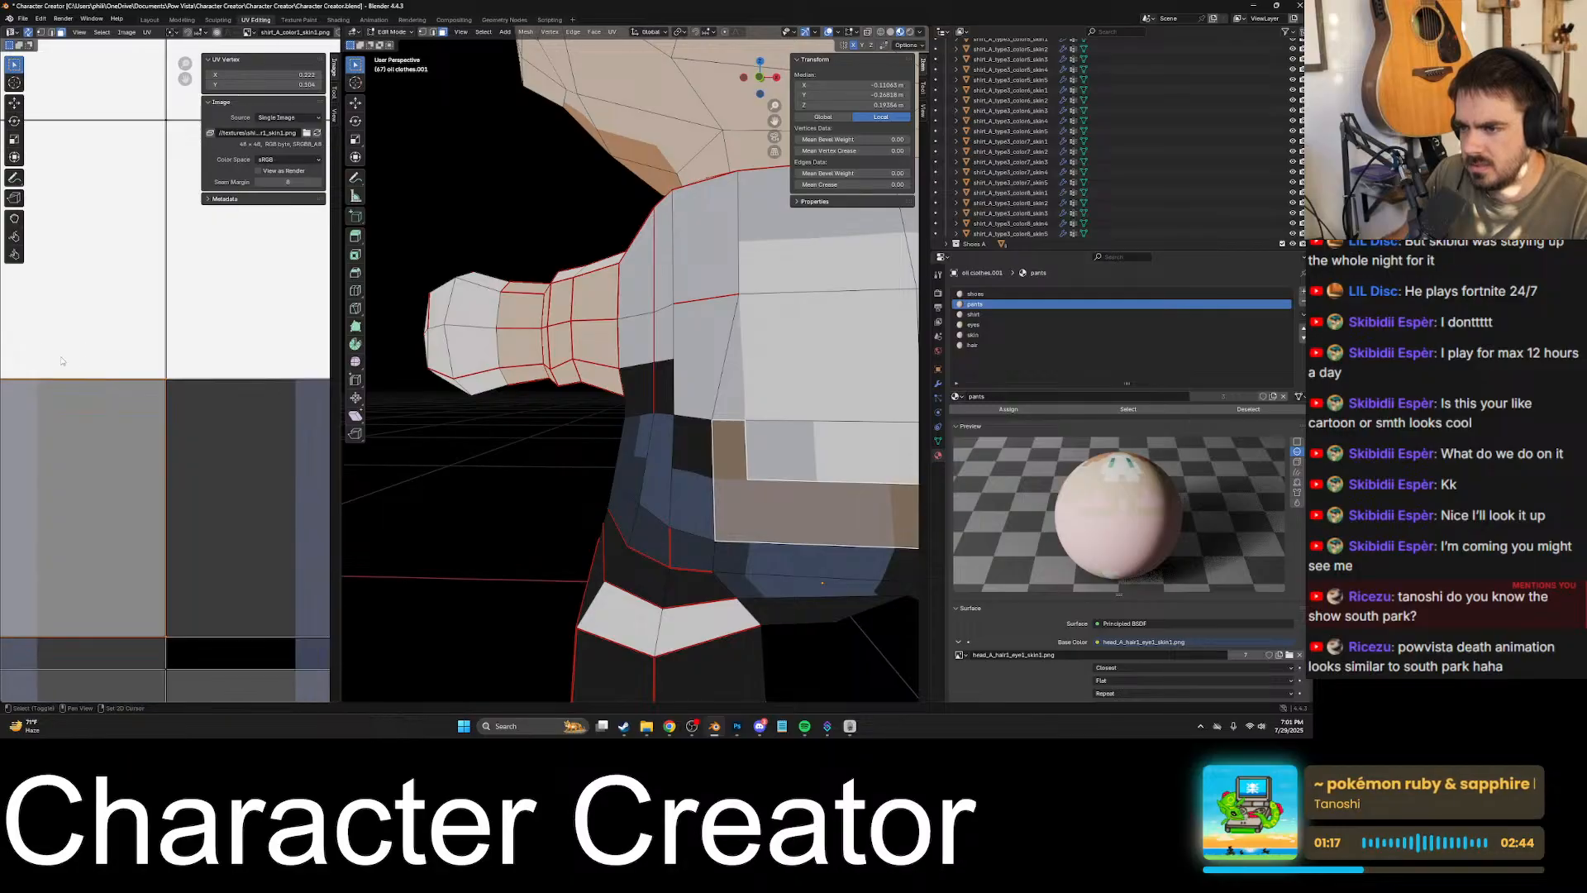
pyautogui.scroll(-2, 208, 379)
pyautogui.scroll(3, 183, 380)
pyautogui.scroll(-4, 183, 380)
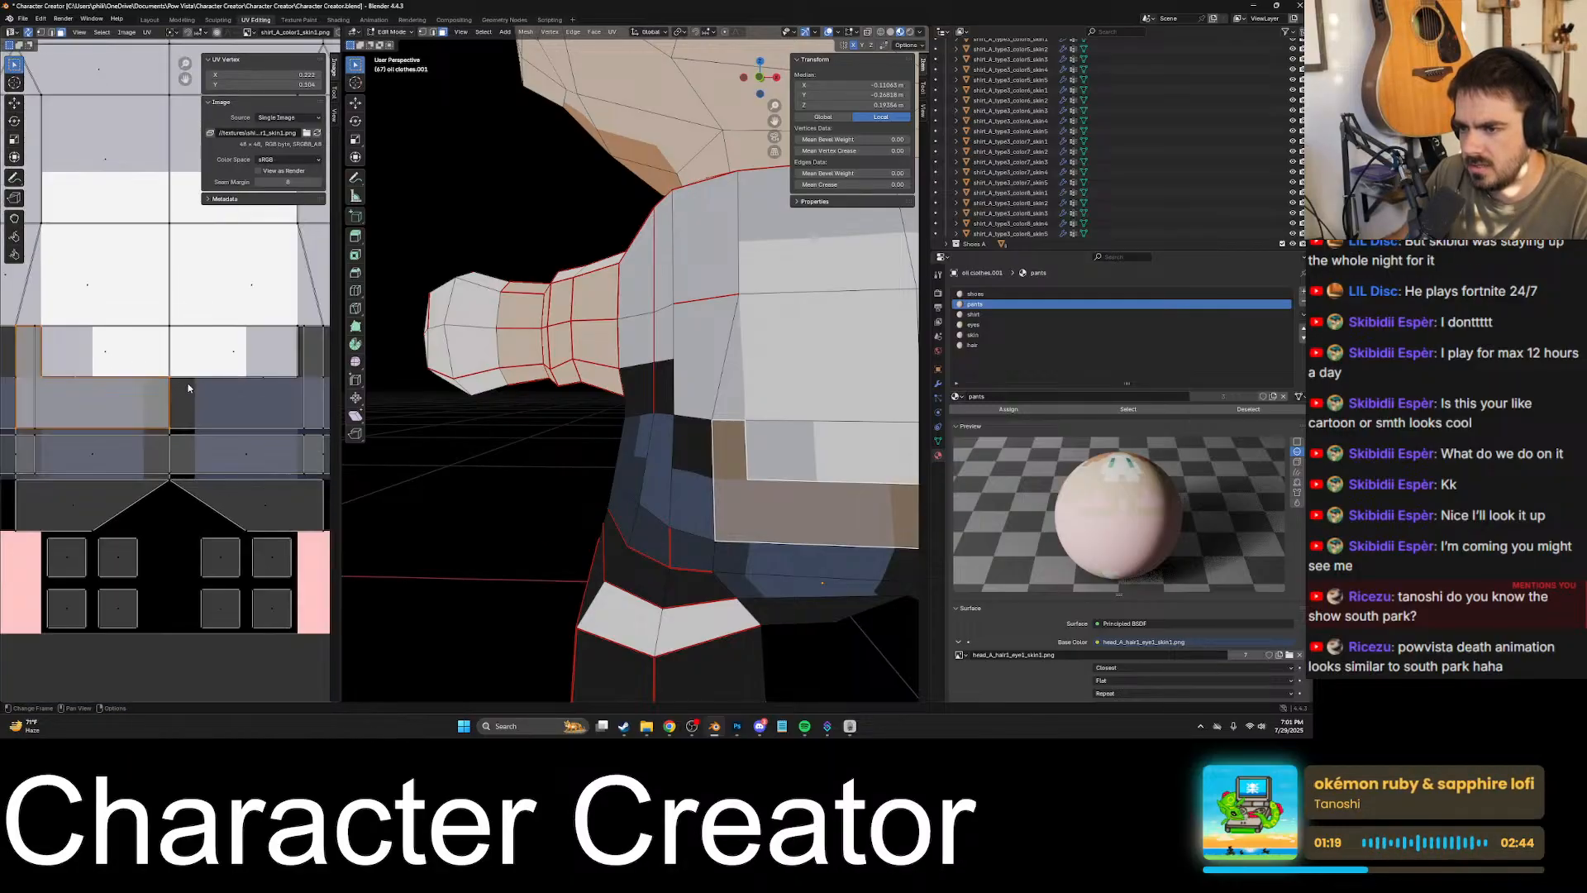
# - Examine the mirrored faces at the shirt's front lower corner for misalignment between colours and edges
pyautogui.keyDown('shift'); pyautogui.moveTo(805, 429); pyautogui.dragTo(438, 384, button='middle'); pyautogui.keyUp('shift')
pyautogui.scroll(7, 702, 421)
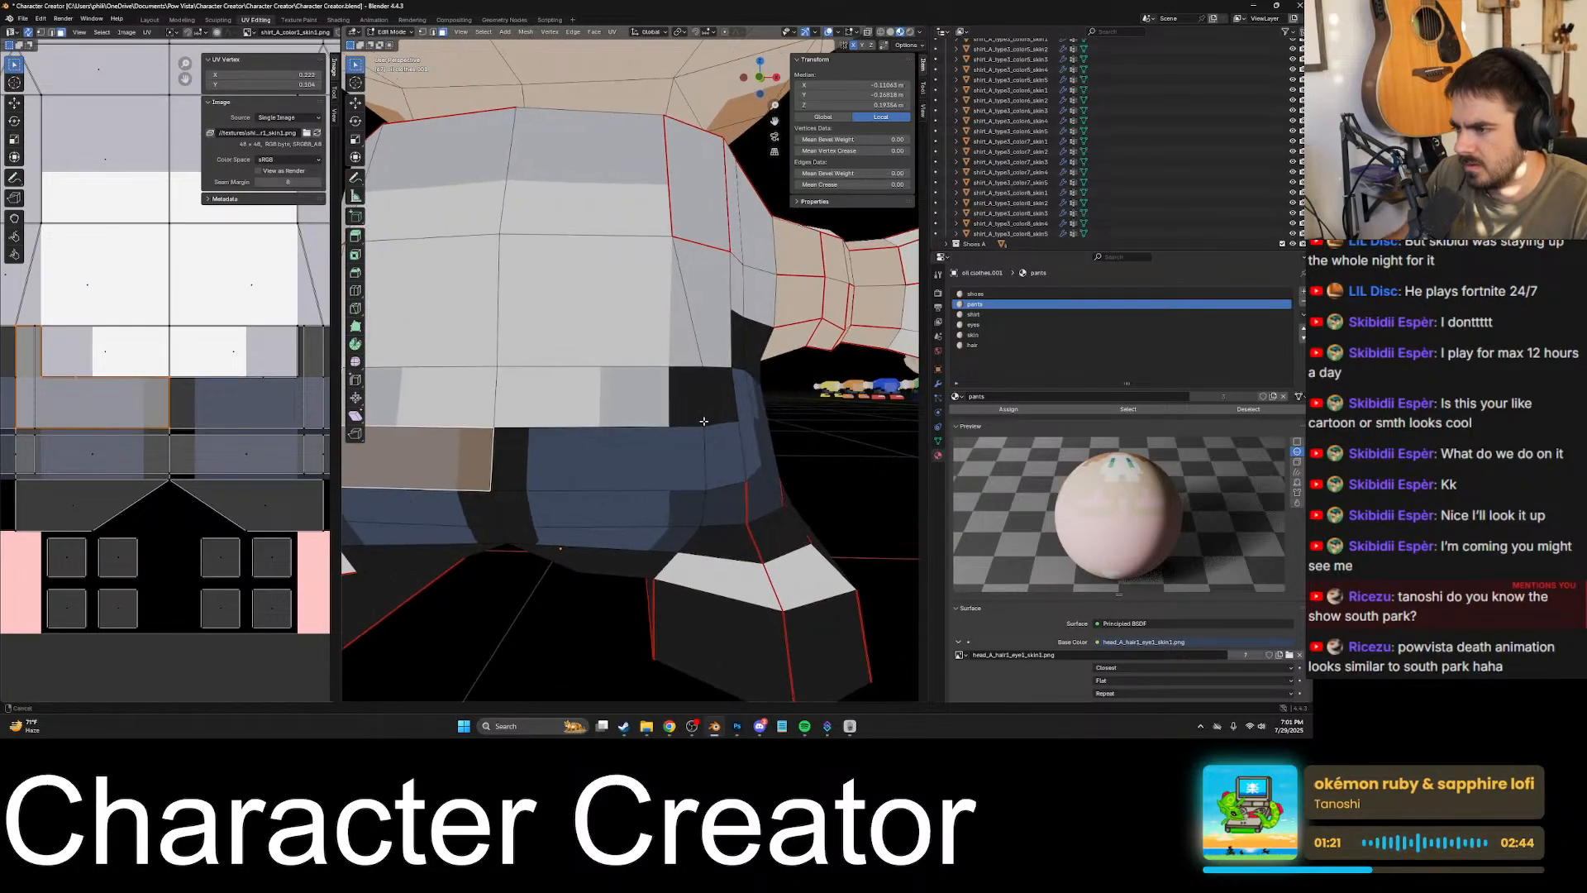
pyautogui.keyDown('shift'); pyautogui.moveTo(827, 569); pyautogui.dragTo(591, 434, button='middle'); pyautogui.keyUp('shift')
pyautogui.scroll(5, 590, 434)
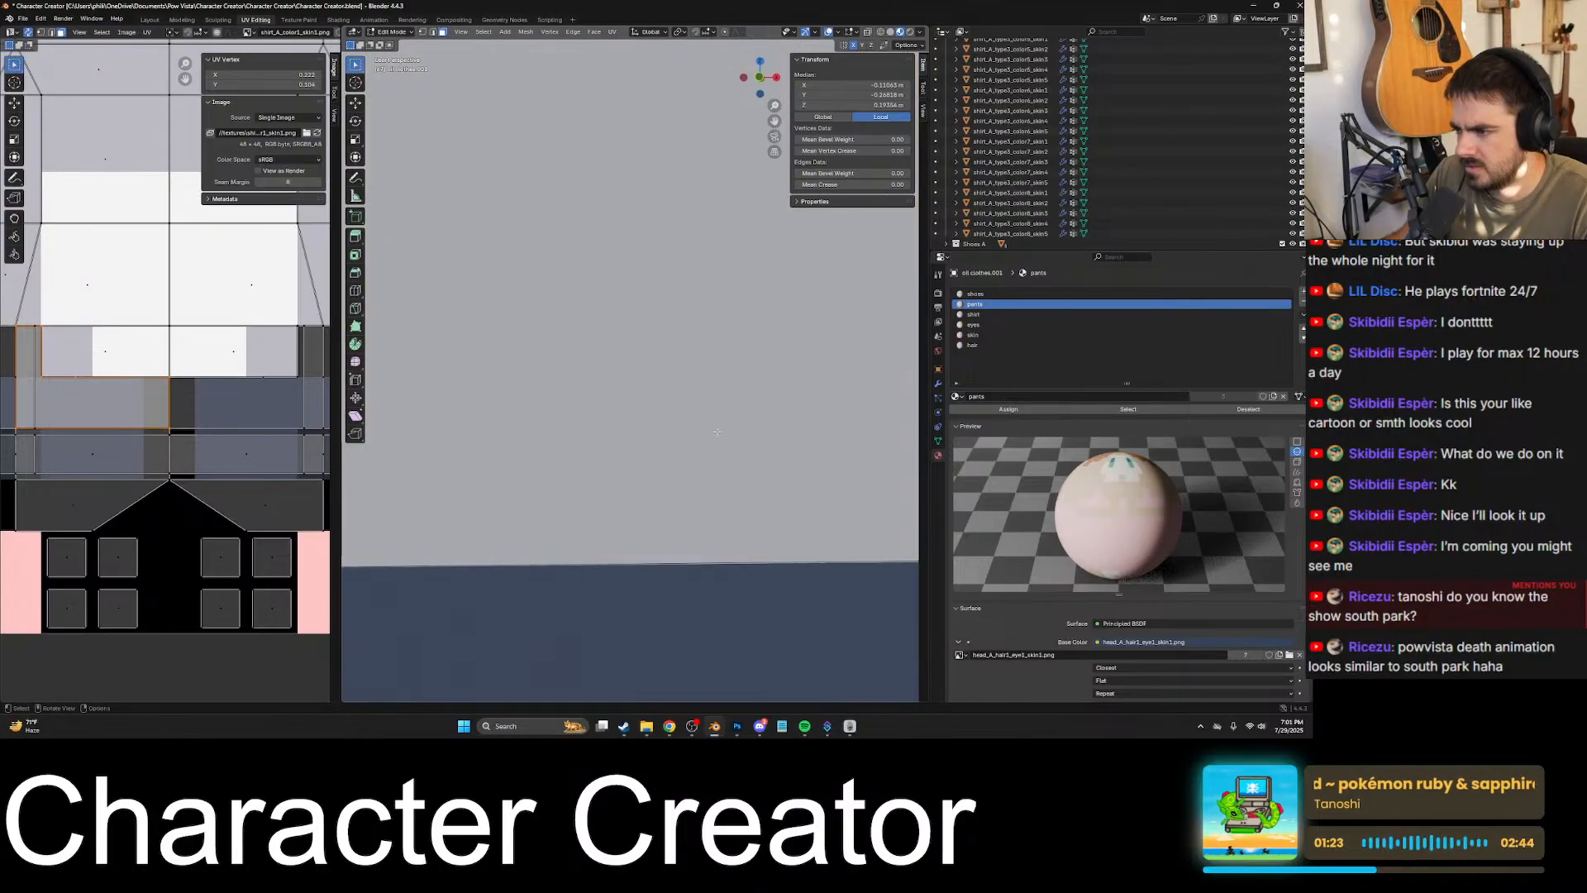
pyautogui.moveTo(642, 439); pyautogui.dragTo(626, 427)
pyautogui.scroll(-6, 632, 409)
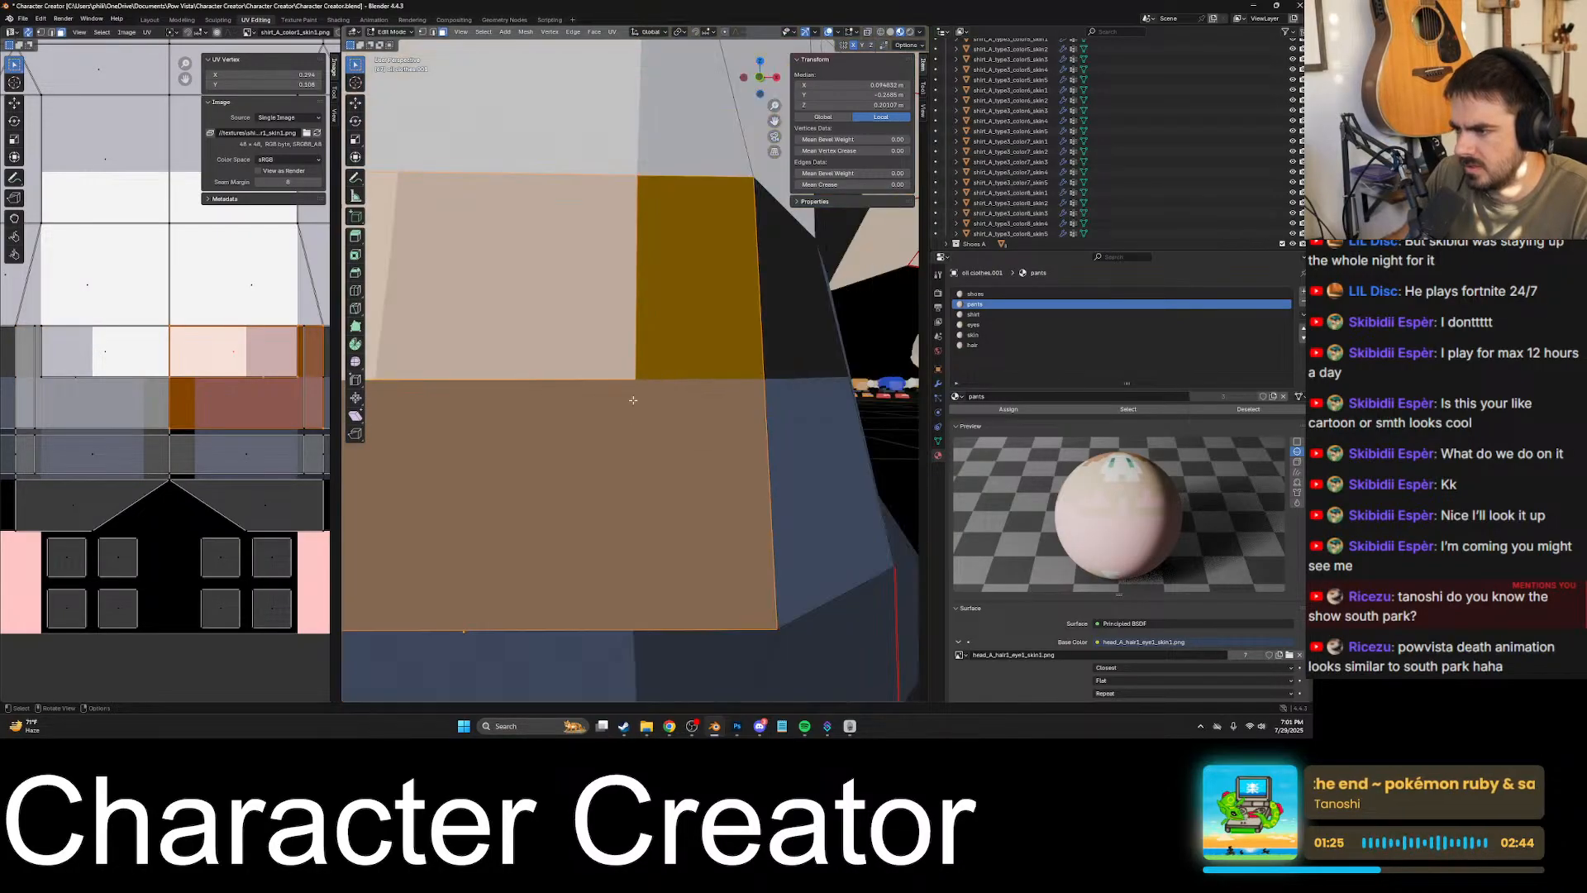
pyautogui.press('Tab')
pyautogui.press('Tab')
# - Switch to vertex selection, select the shirt hem's front corner vertex and snap its UV to the texture pixels
pyautogui.click(637, 381)
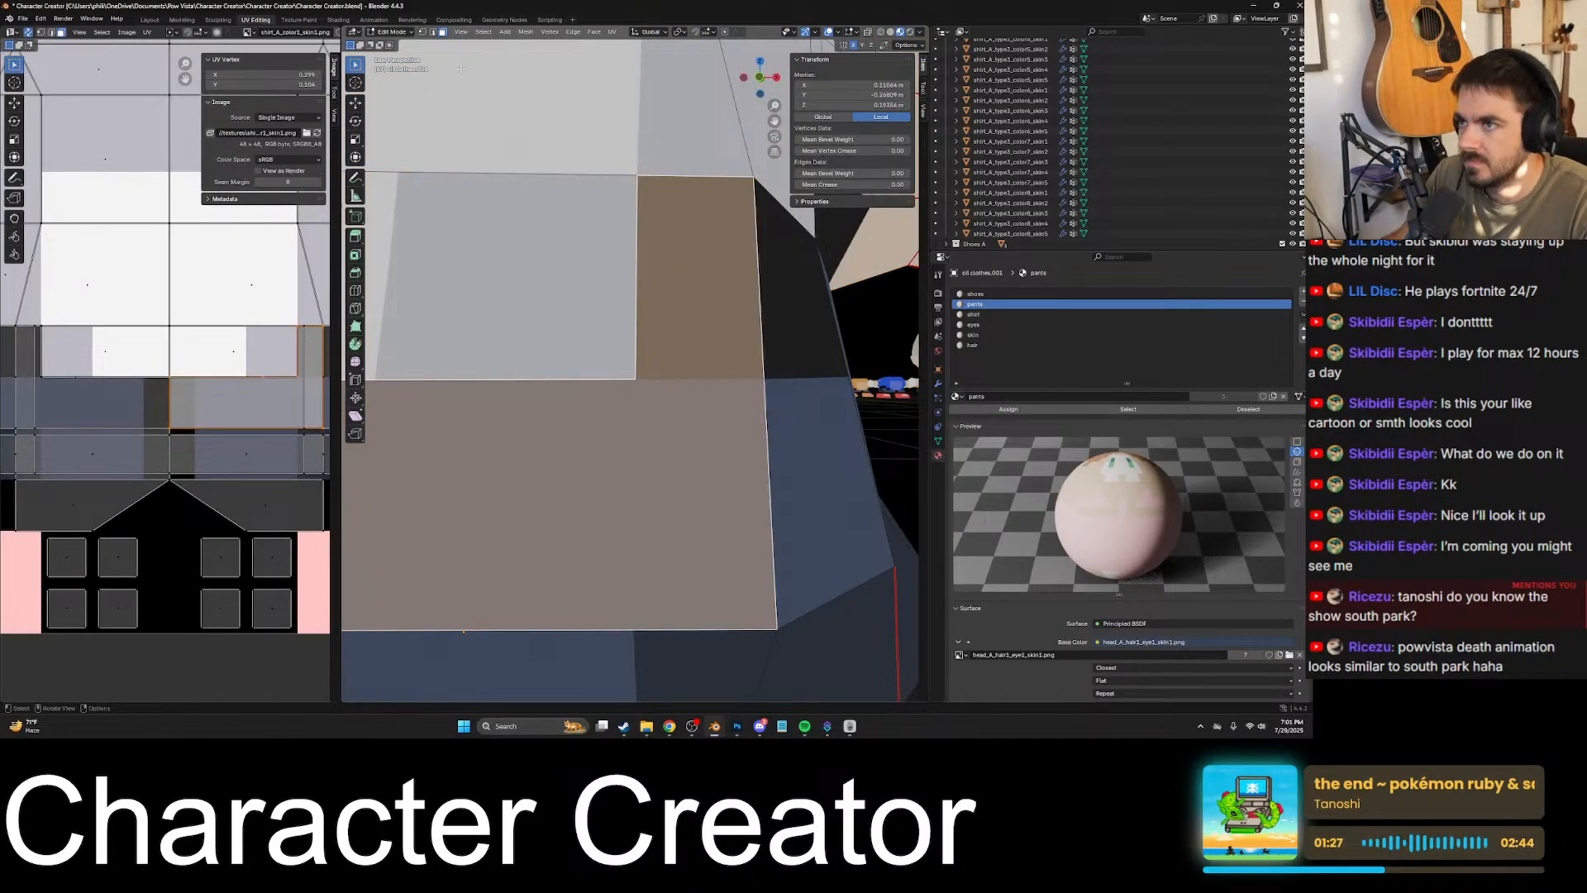
pyautogui.click(422, 32)
pyautogui.scroll(3, 183, 377)
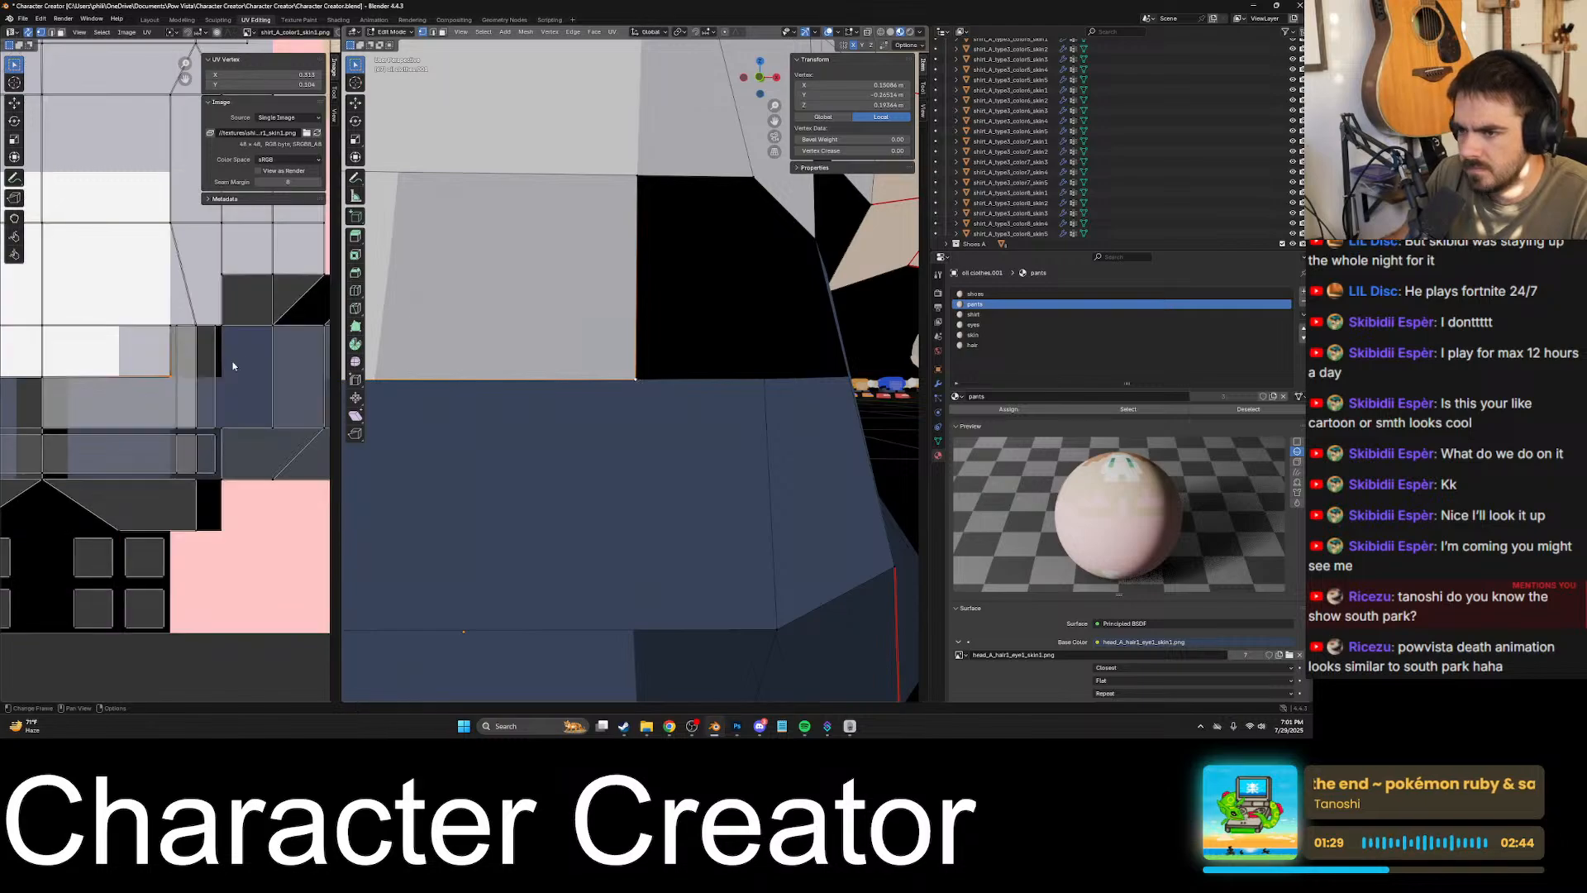
pyautogui.scroll(2, 178, 378)
pyautogui.hotkey('shift', 's')
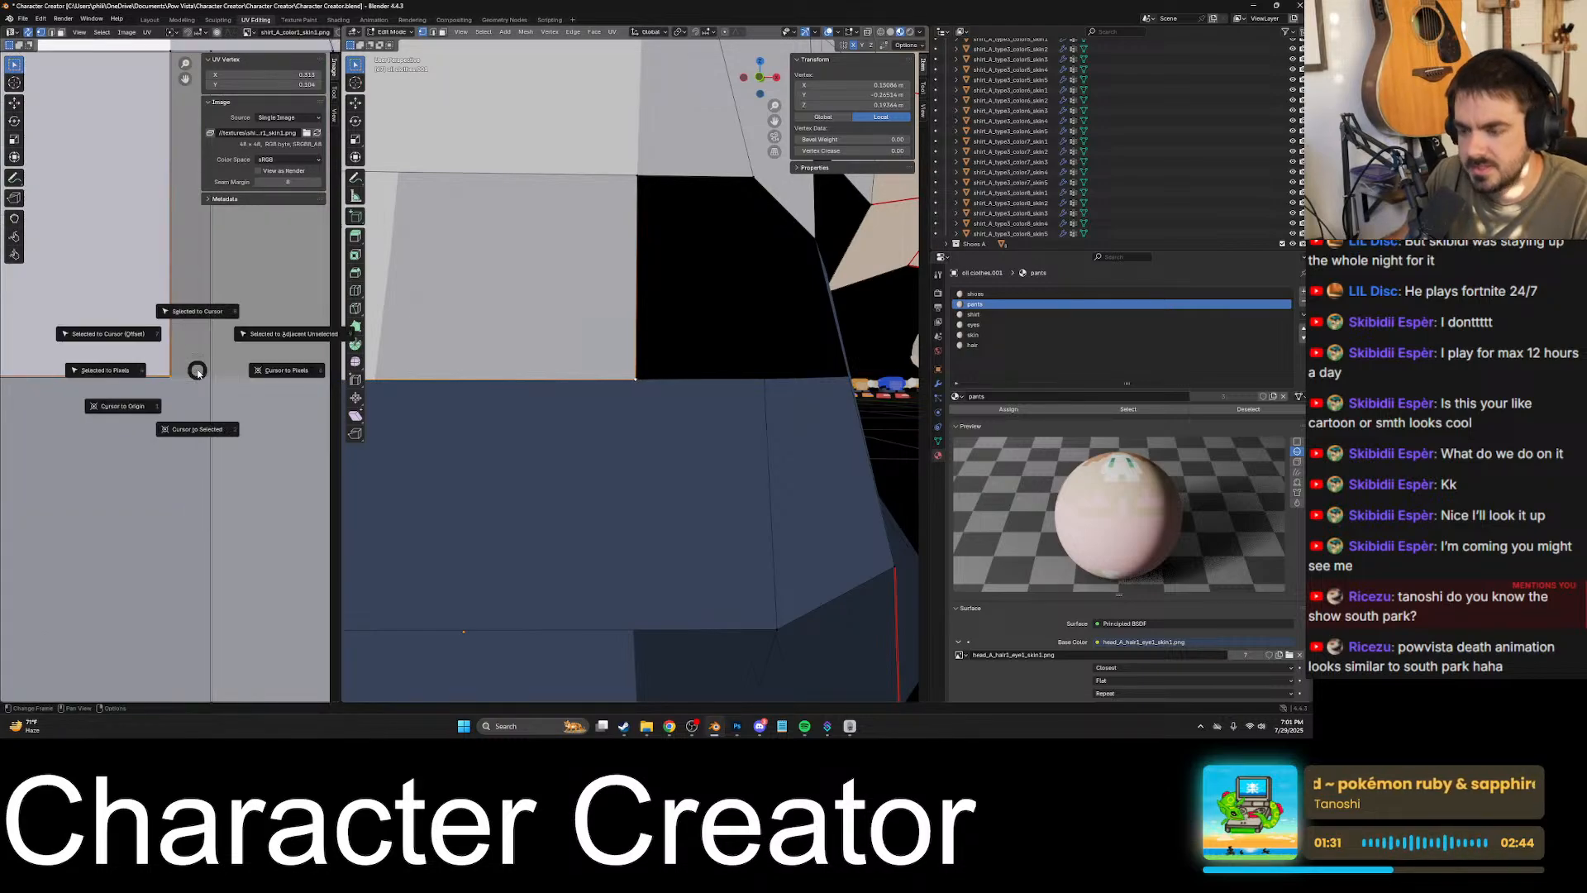
pyautogui.press('4')
pyautogui.scroll(-7, 631, 378)
# - Try snapping the UV of the hem's front centre vertex to the texture pixels, and undo it
pyautogui.keyDown('shift'); pyautogui.moveTo(599, 397); pyautogui.dragTo(691, 404, button='middle'); pyautogui.keyUp('shift')
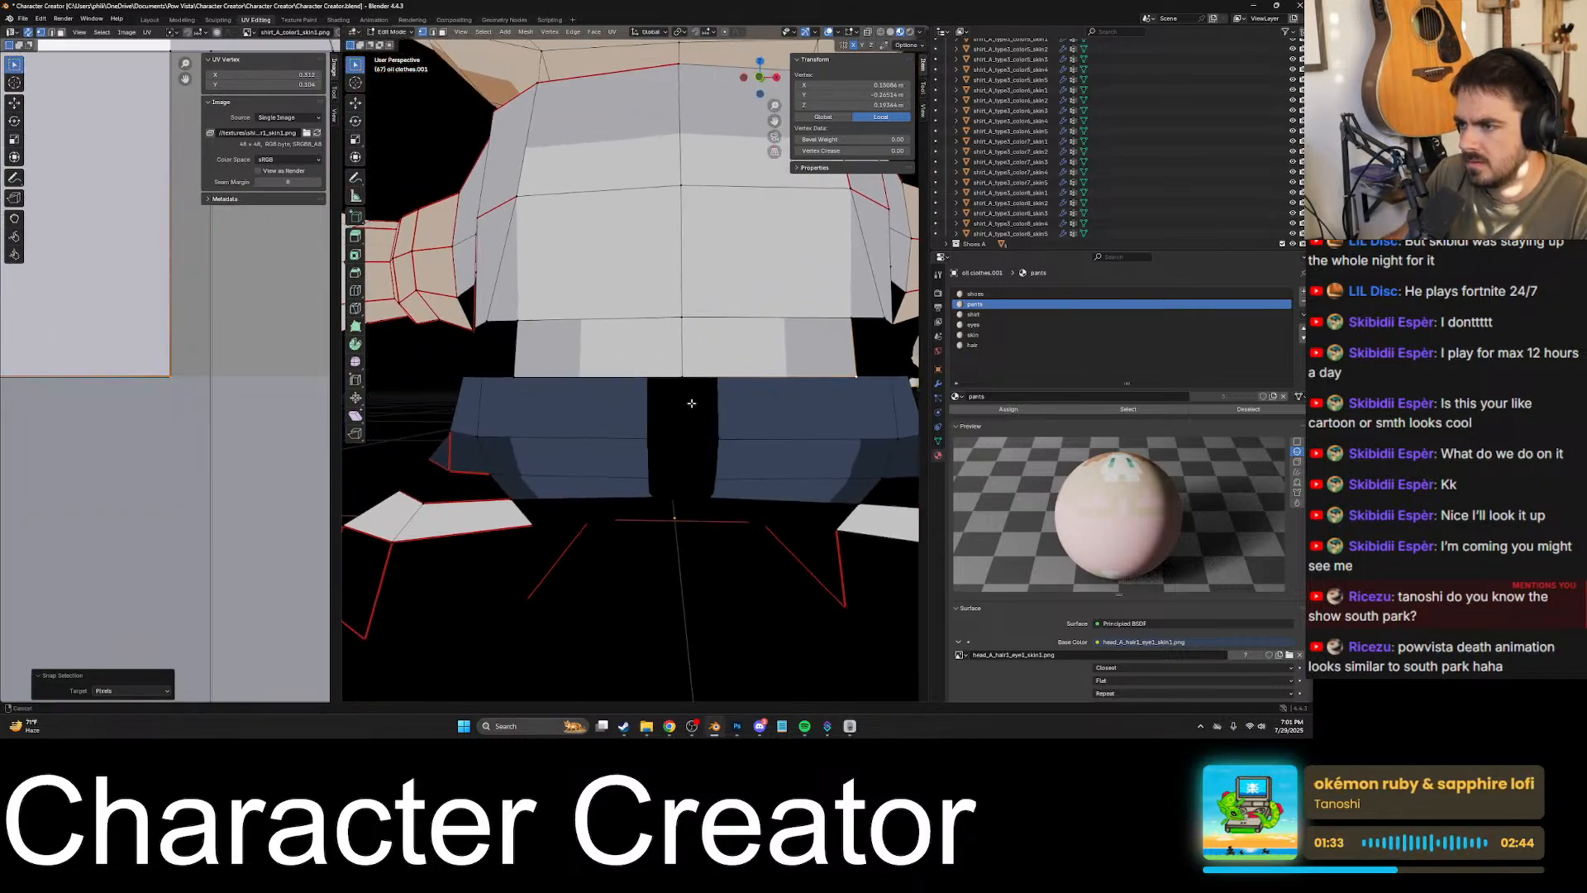
pyautogui.click(686, 380)
pyautogui.scroll(-8, 285, 385)
pyautogui.scroll(3, 155, 387)
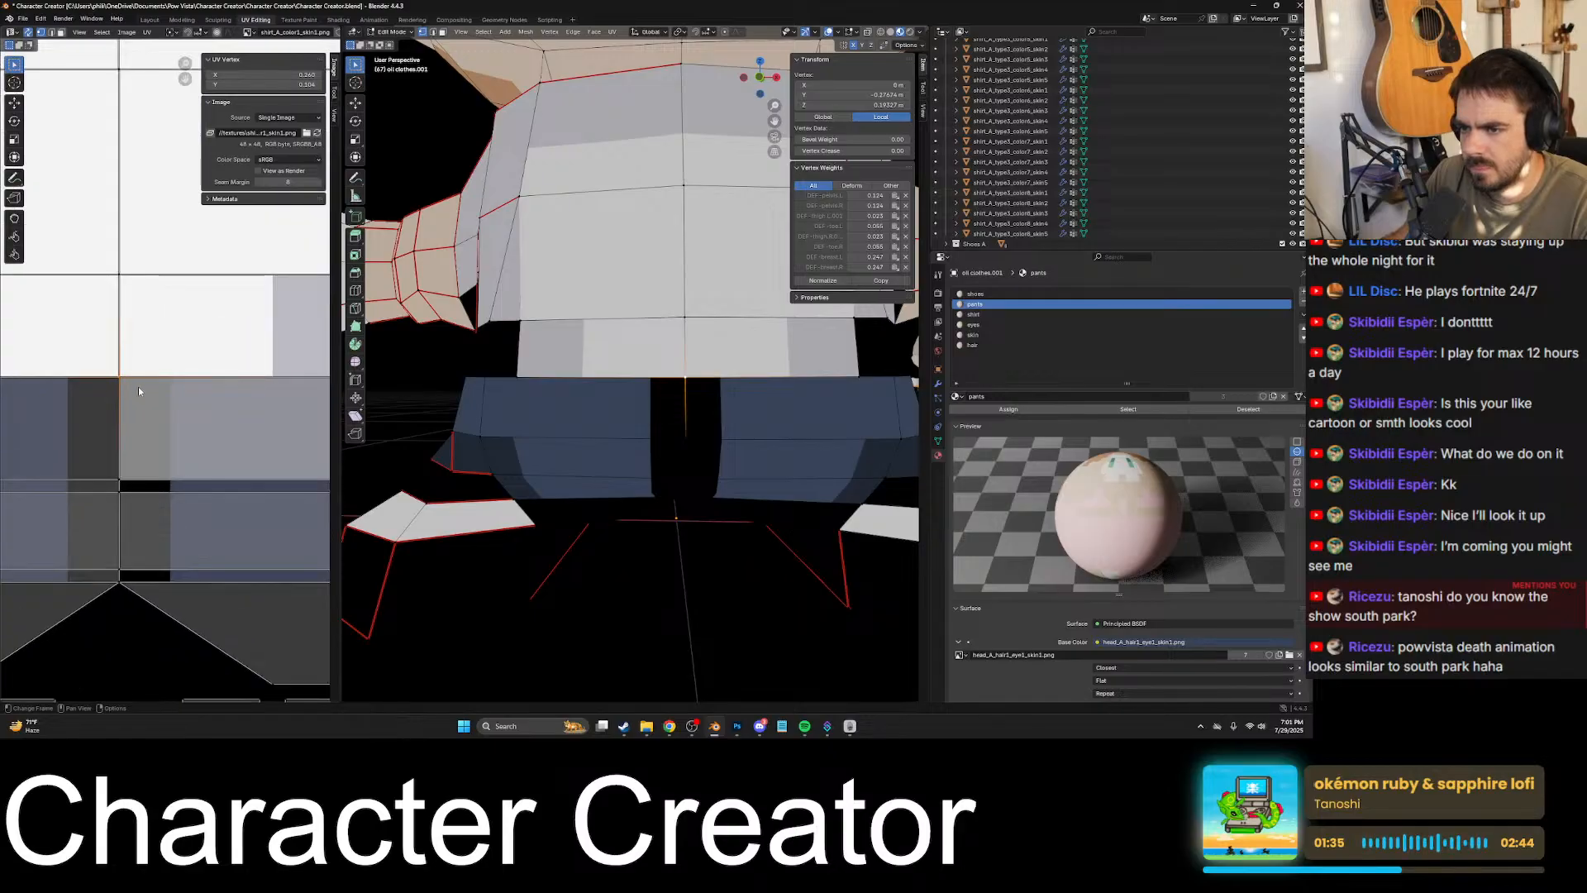
pyautogui.moveTo(109, 366); pyautogui.dragTo(110, 369)
pyautogui.hotkey('shift', 's')
pyautogui.press('4')
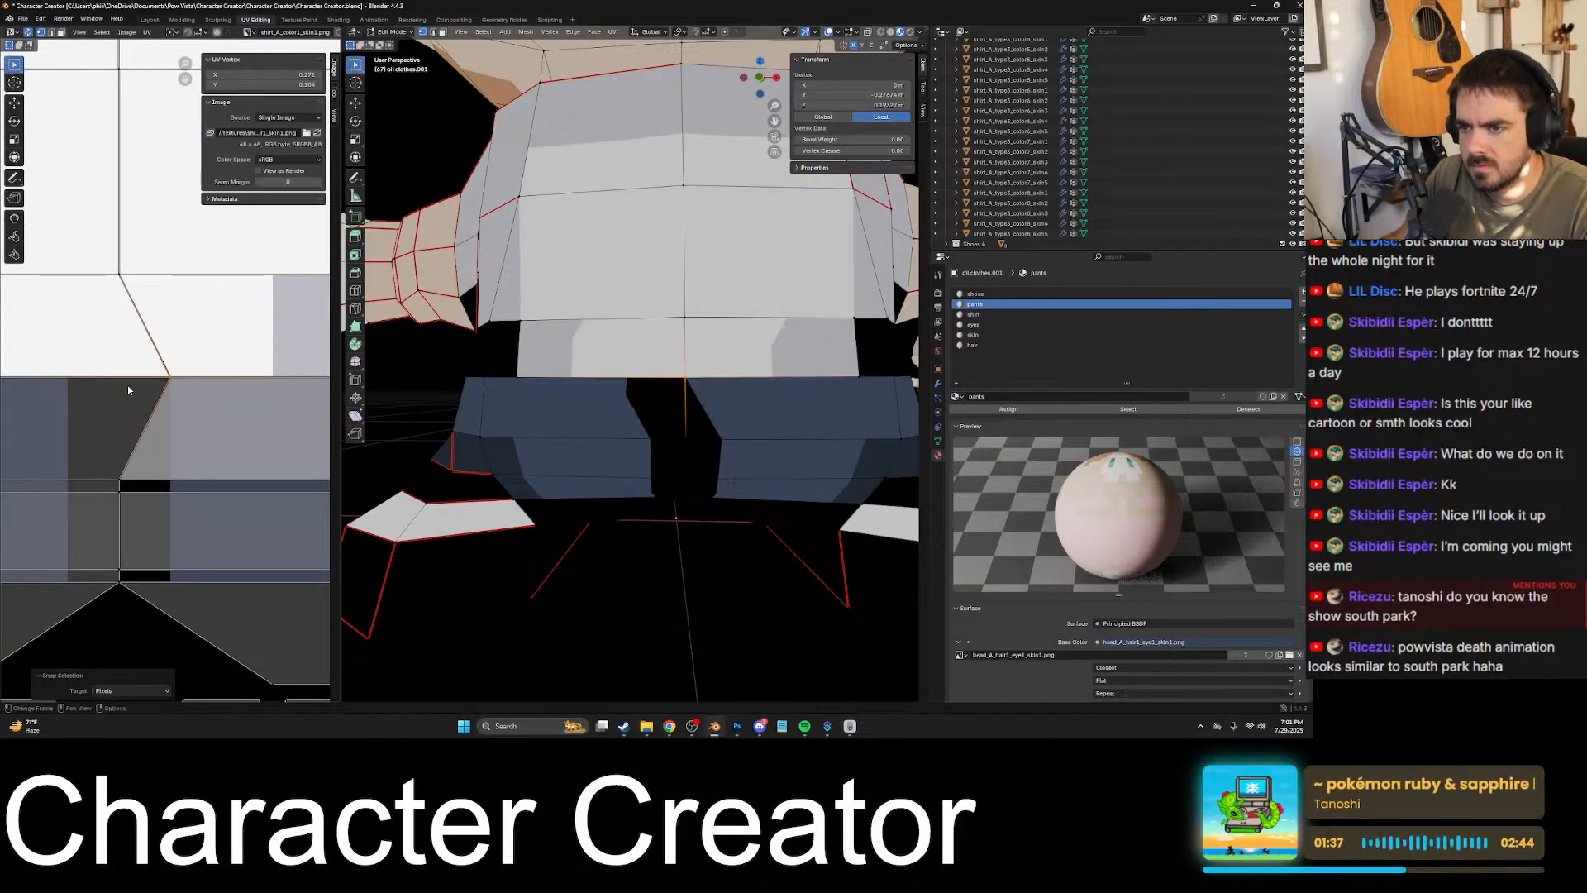
pyautogui.hotkey('ctrl', 'z')
pyautogui.scroll(3, 166, 397)
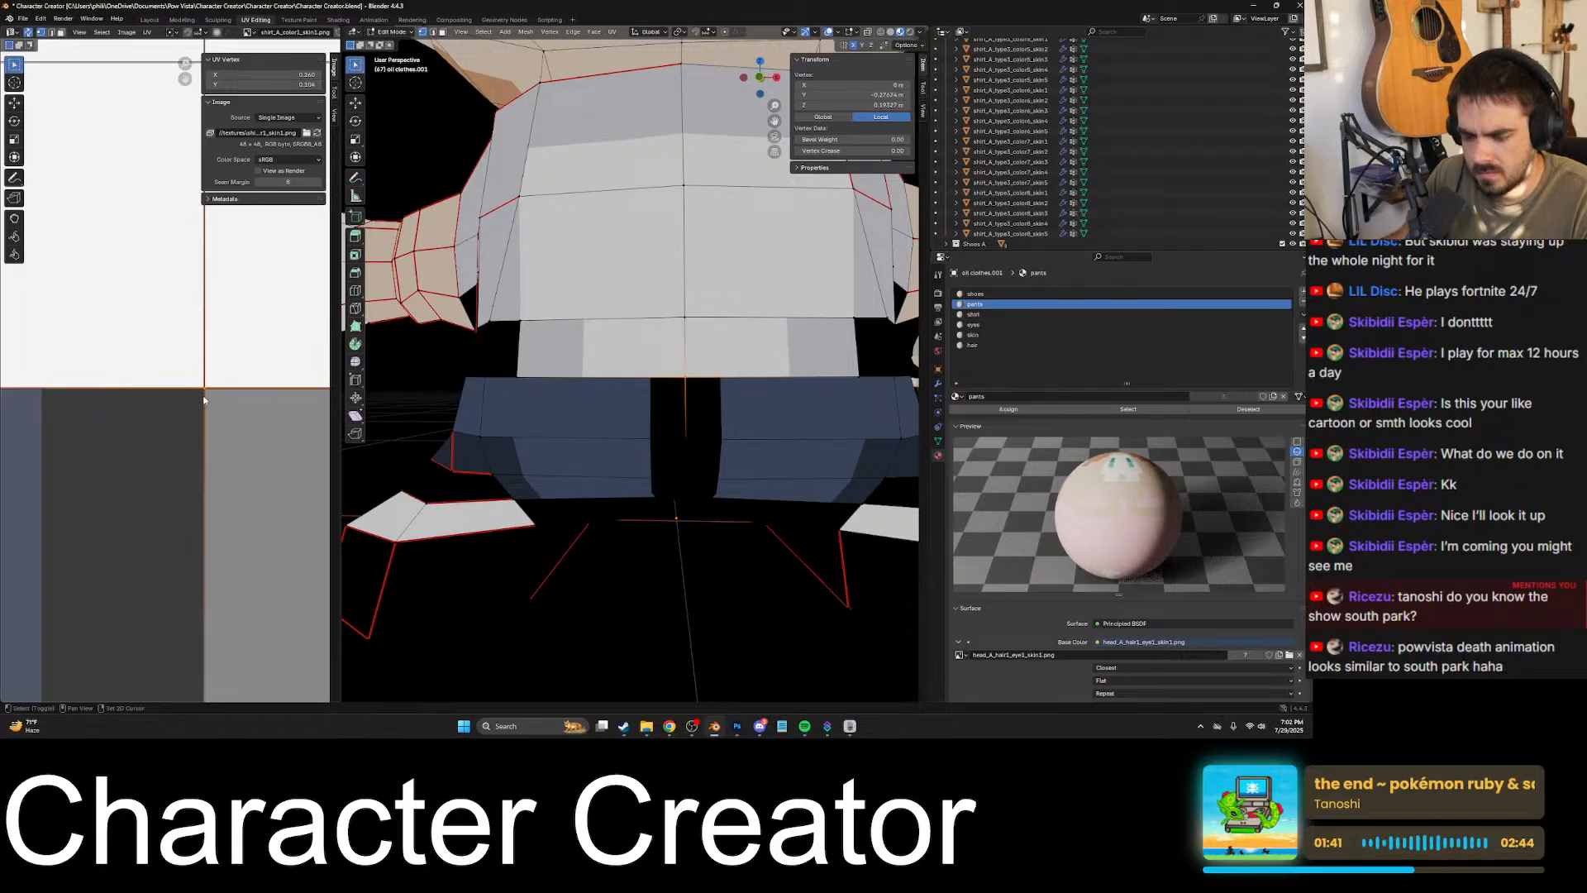
pyautogui.hotkey('shift', 's')
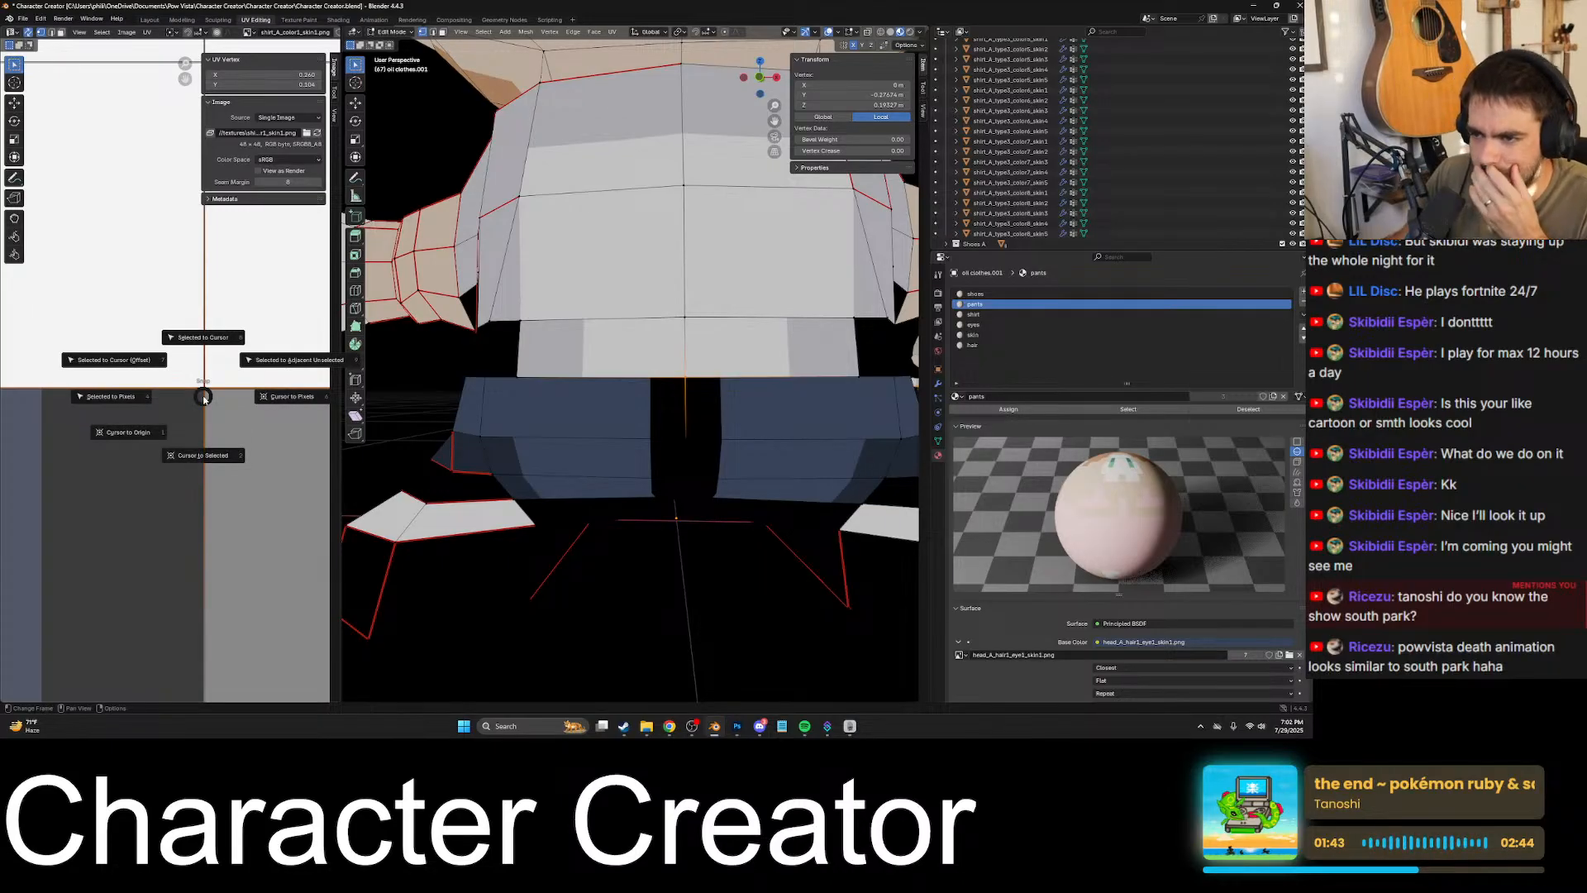
pyautogui.press('Escape')
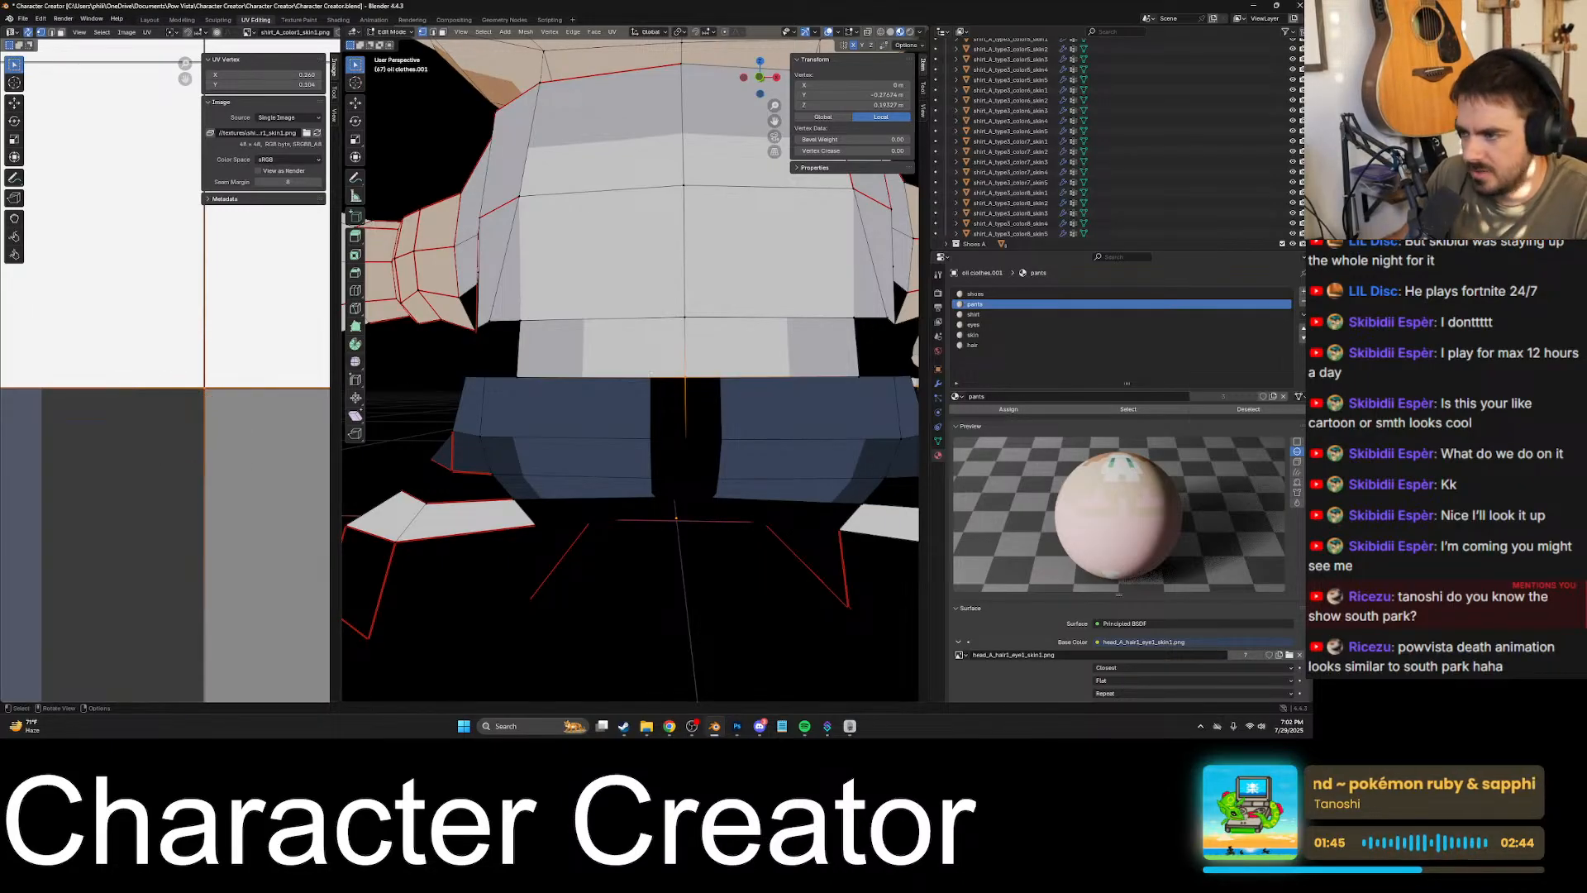
# - Examine the hem's front centre vertex on the model for a mismatch between the edge and the texture boundary
pyautogui.scroll(4, 756, 405)
pyautogui.keyDown('shift'); pyautogui.moveTo(757, 405); pyautogui.dragTo(630, 398, button='middle'); pyautogui.keyUp('shift')
pyautogui.scroll(-4, 658, 391)
pyautogui.scroll(4, 591, 400)
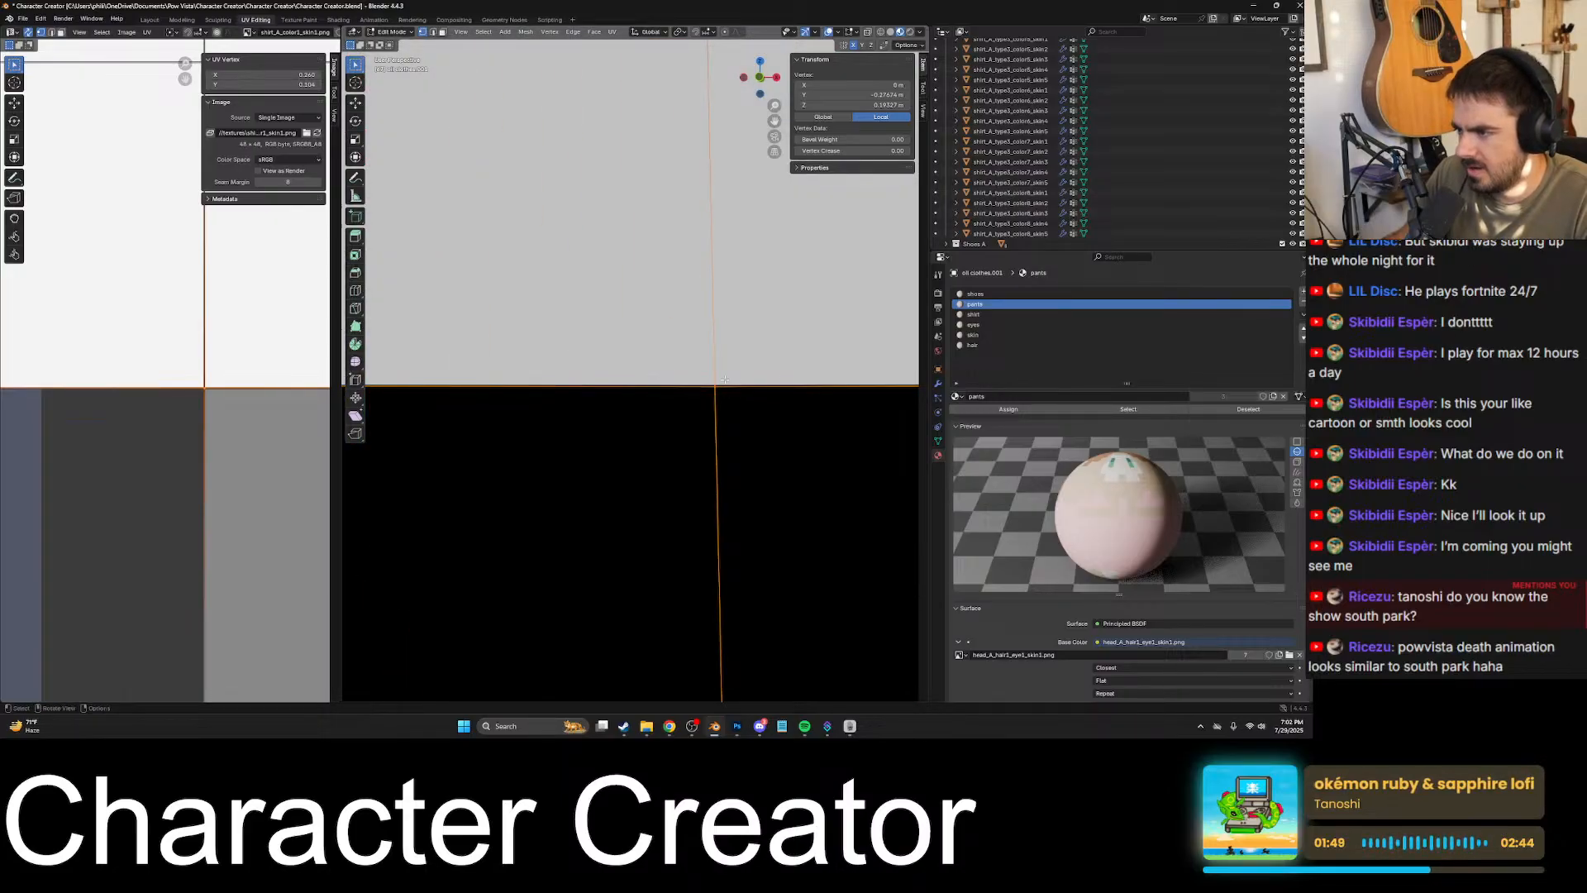
pyautogui.keyDown('shift'); pyautogui.moveTo(725, 380); pyautogui.dragTo(657, 355, button='middle'); pyautogui.keyUp('shift')
pyautogui.scroll(-4, 657, 356)
pyautogui.scroll(4, 656, 359)
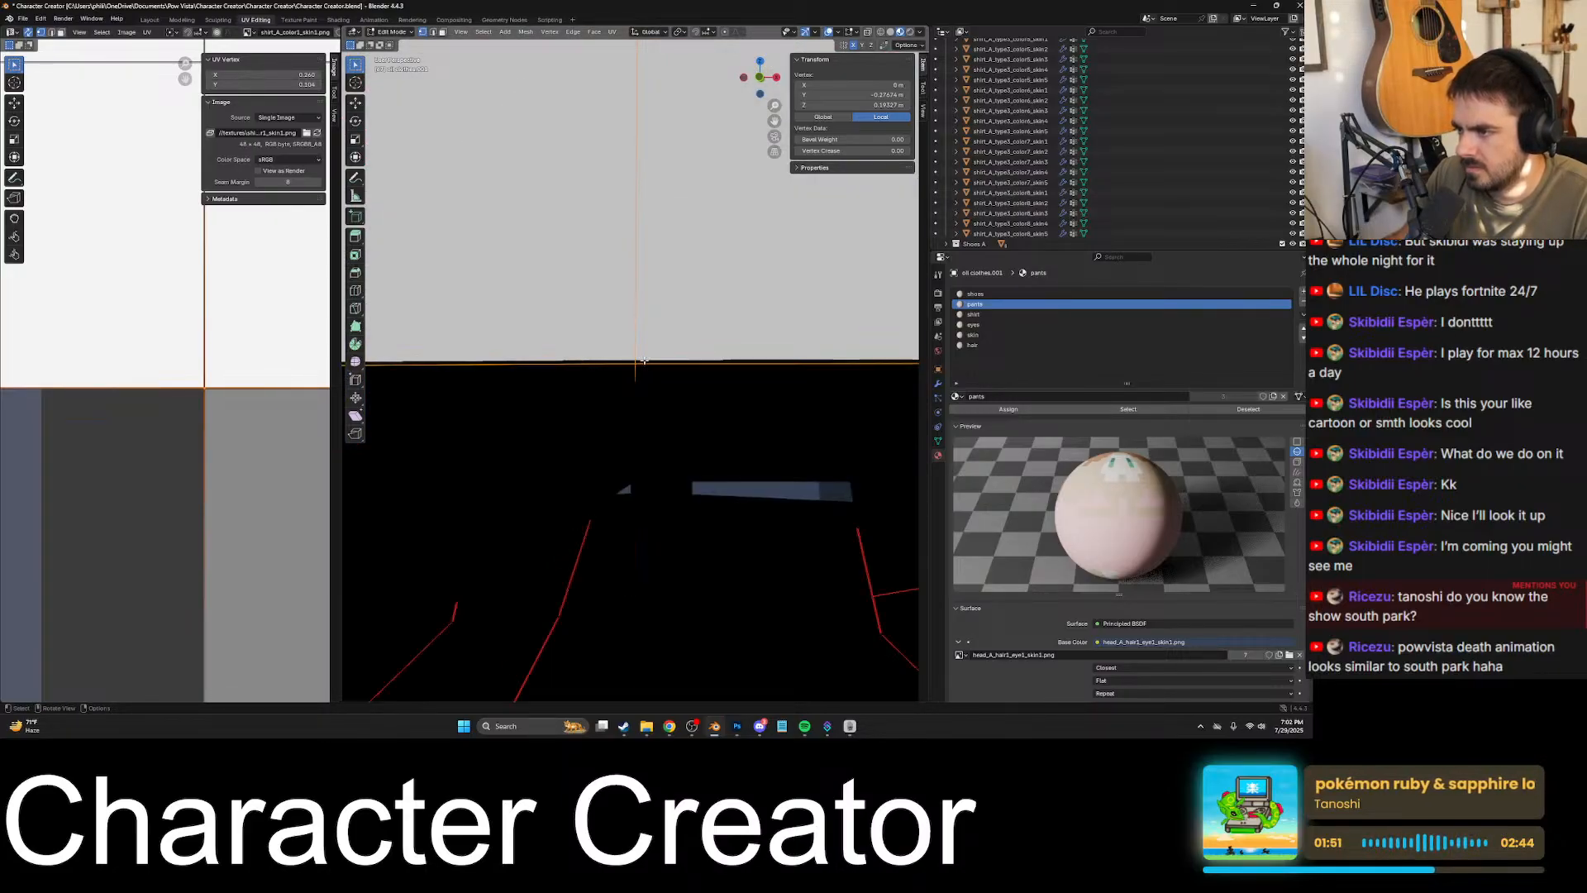
pyautogui.scroll(-4, 644, 362)
pyautogui.scroll(4, 646, 364)
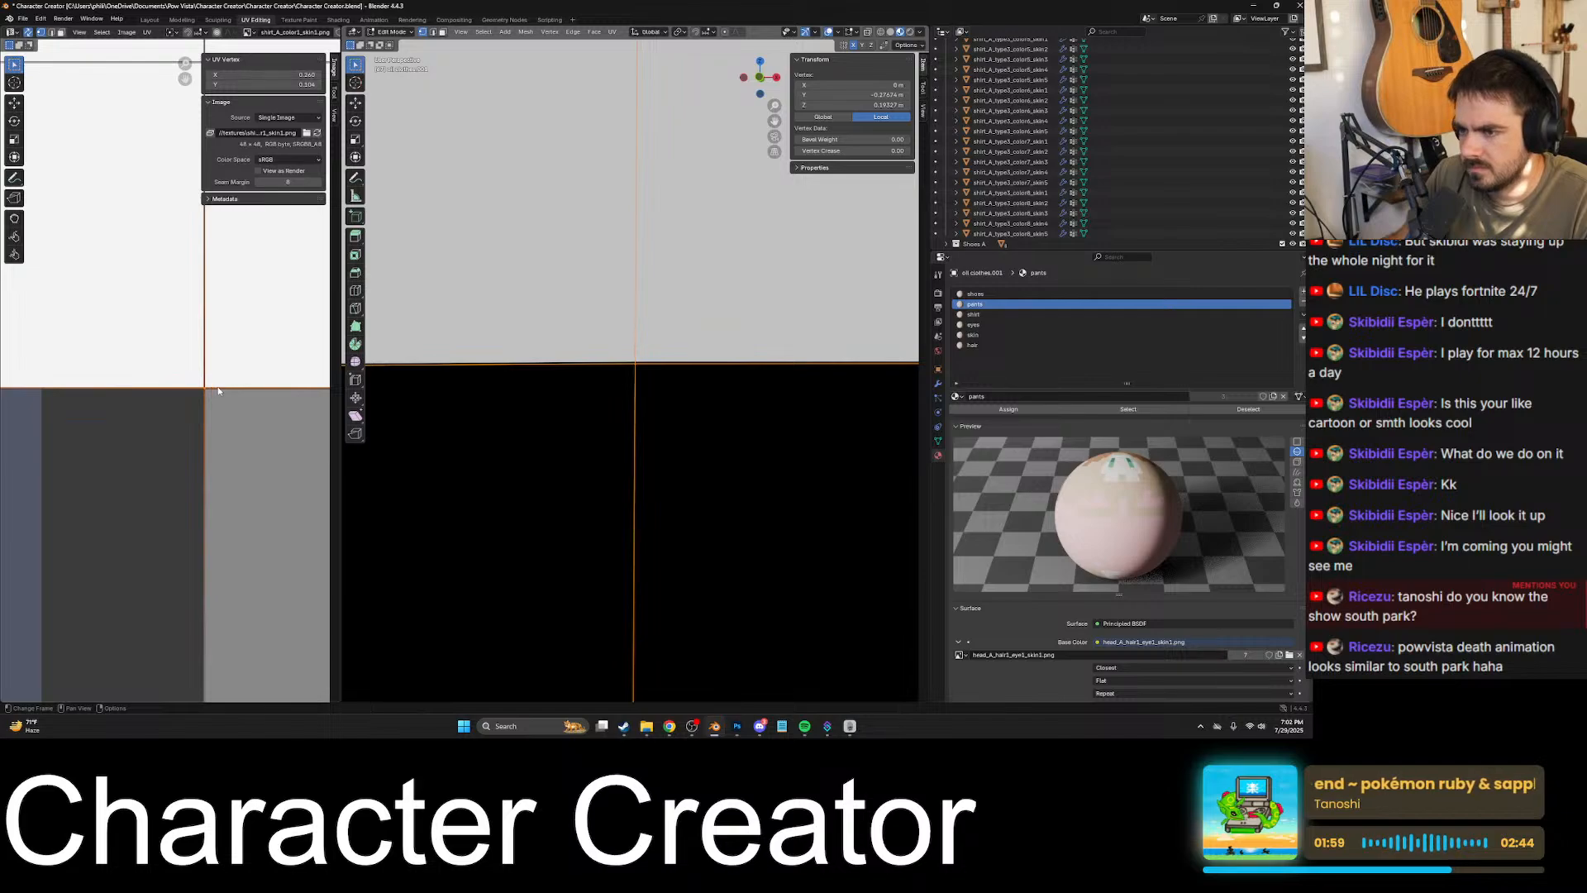
# - Nudge the hem's front centre UV along Y to line up with the boundary between the white and dark areas
pyautogui.press('g')
pyautogui.press('x')
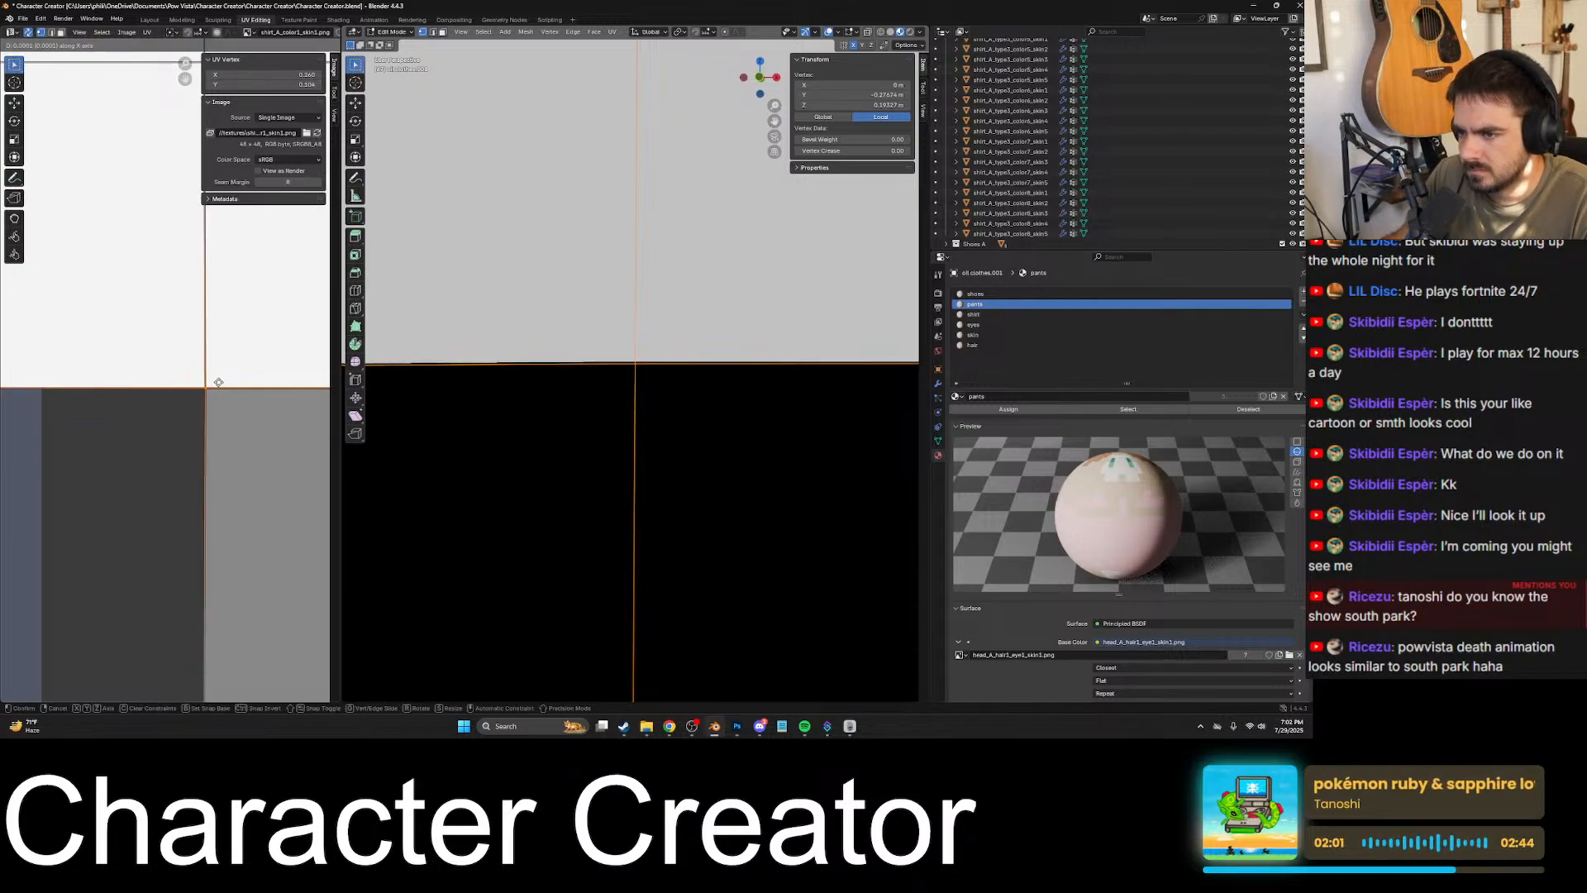
pyautogui.press('y')
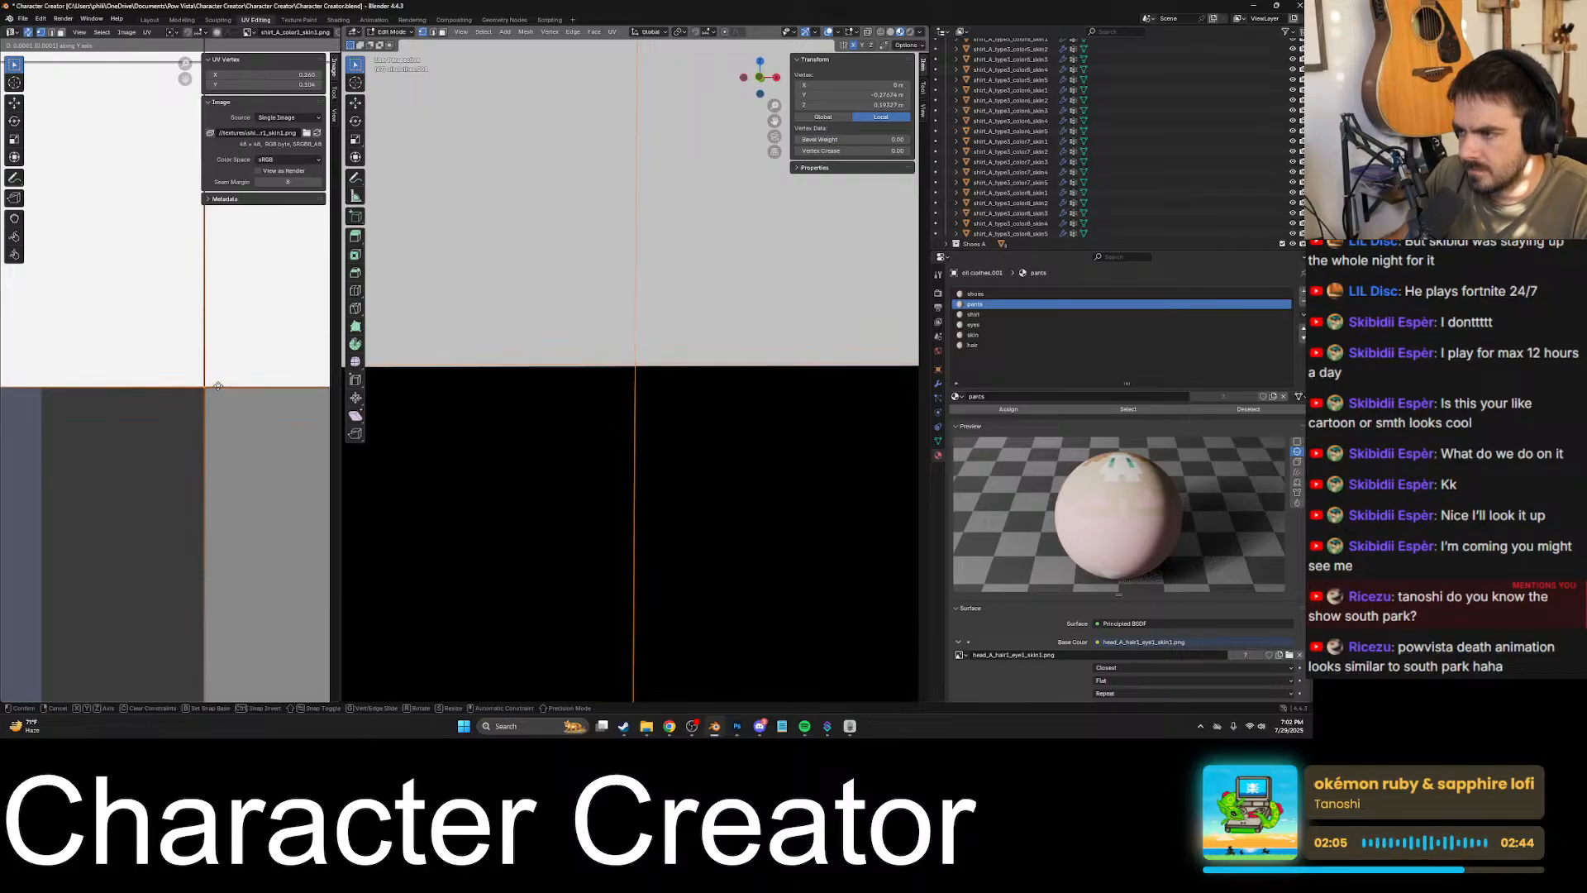
pyautogui.click(218, 388)
pyautogui.click(223, 413)
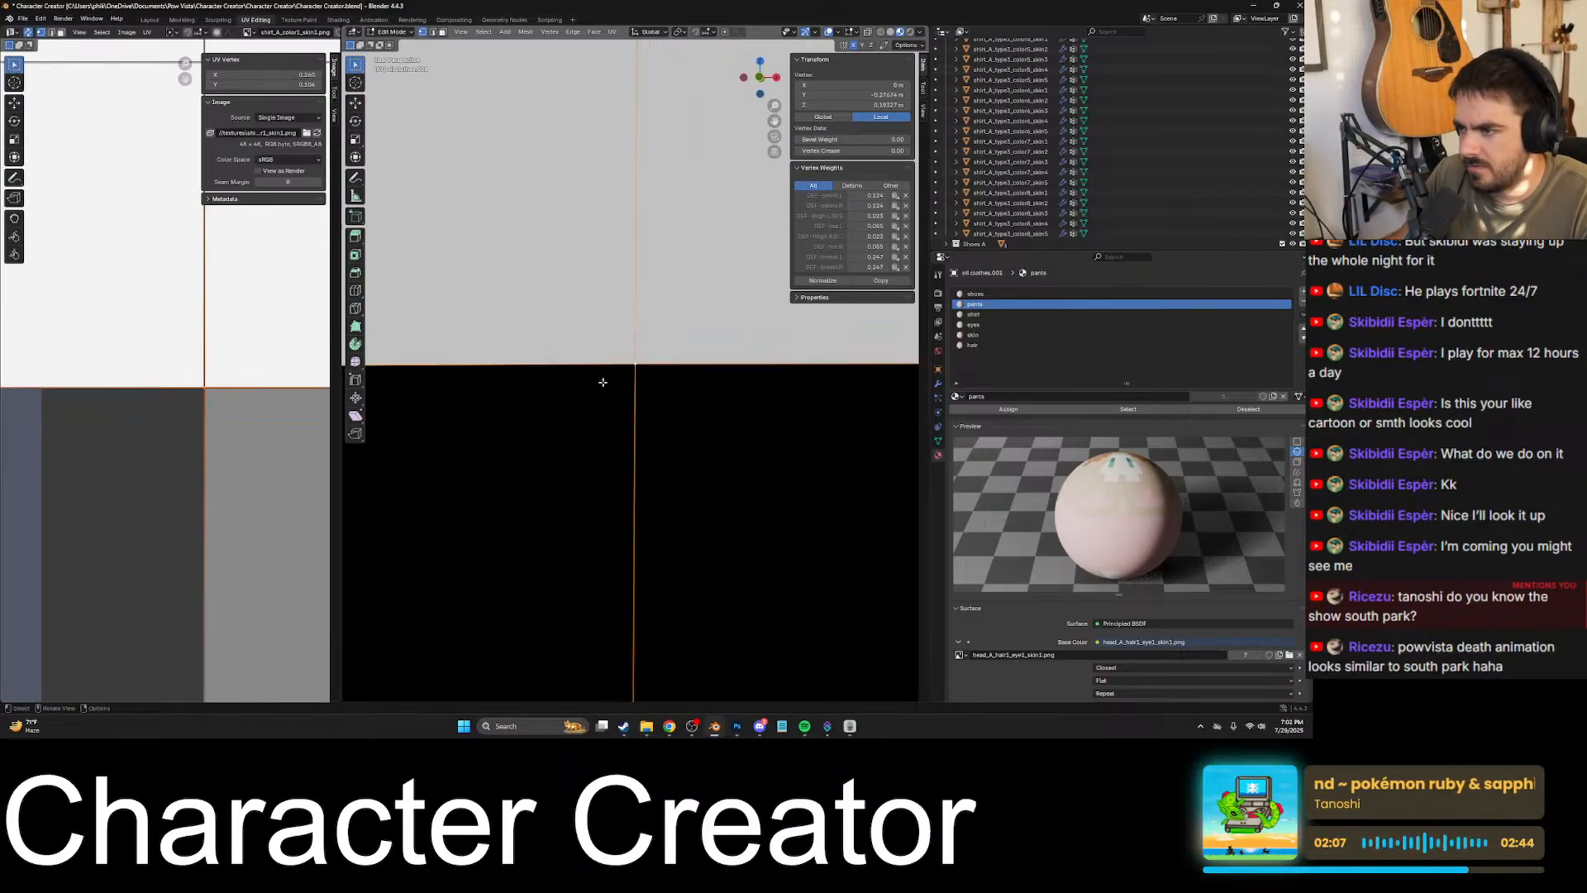
# - Select the hem's front corner vertex on the opposite side and snap its UV to the texture pixels
pyautogui.scroll(-5, 628, 381)
pyautogui.moveTo(631, 380); pyautogui.dragTo(698, 376, button='middle')
pyautogui.scroll(-2, 629, 376)
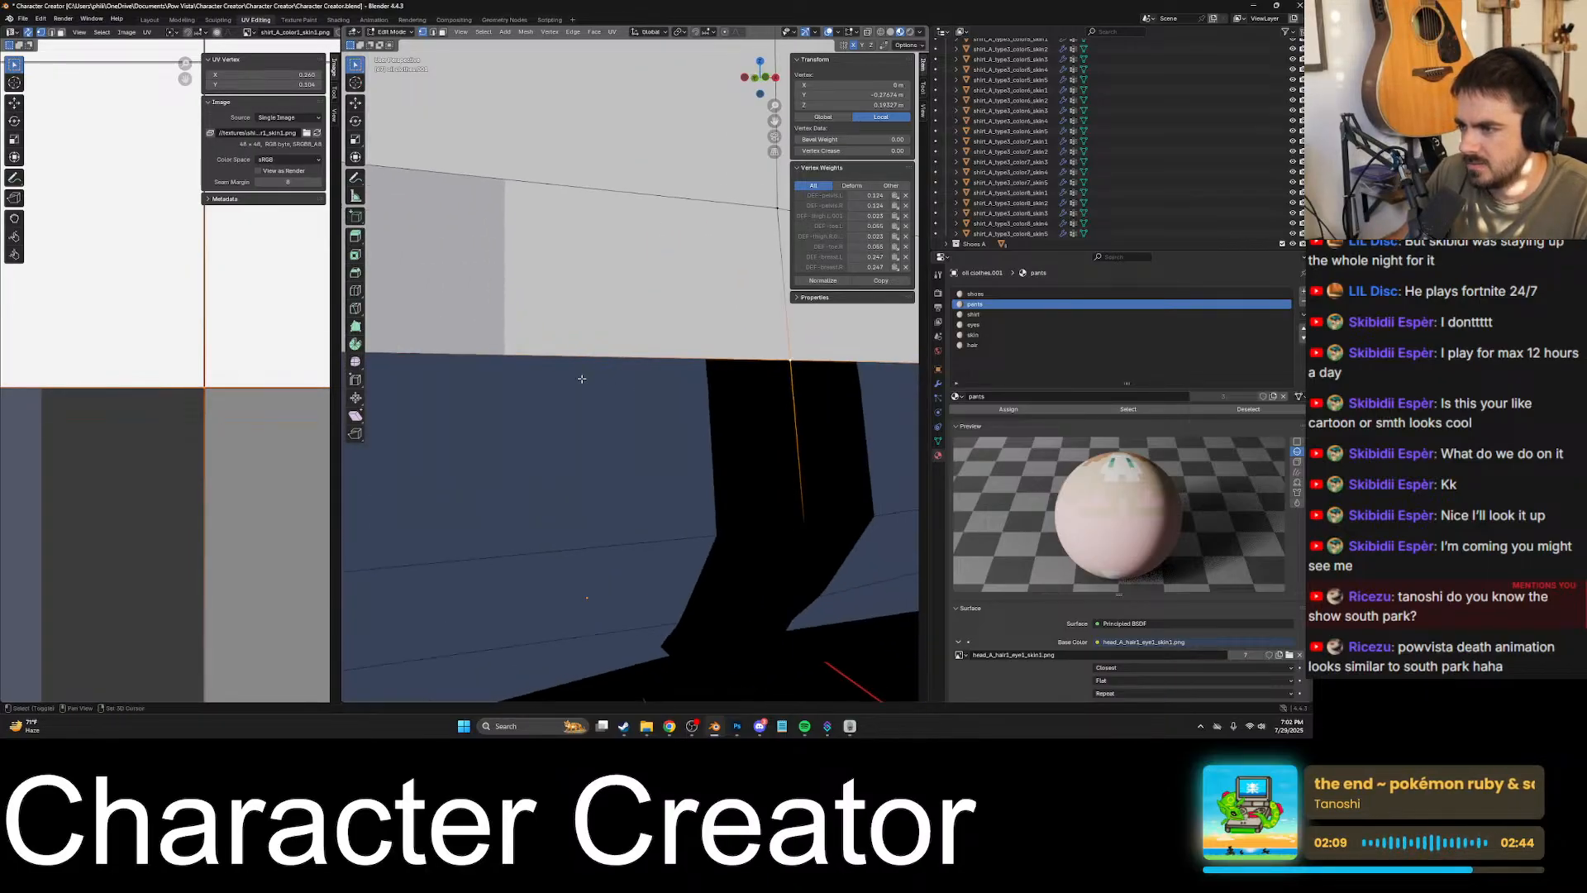
pyautogui.keyDown('shift'); pyautogui.moveTo(584, 377); pyautogui.dragTo(639, 382, button='middle'); pyautogui.keyUp('shift')
pyautogui.click(523, 352)
pyautogui.scroll(-6, 178, 377)
pyautogui.scroll(6, 170, 377)
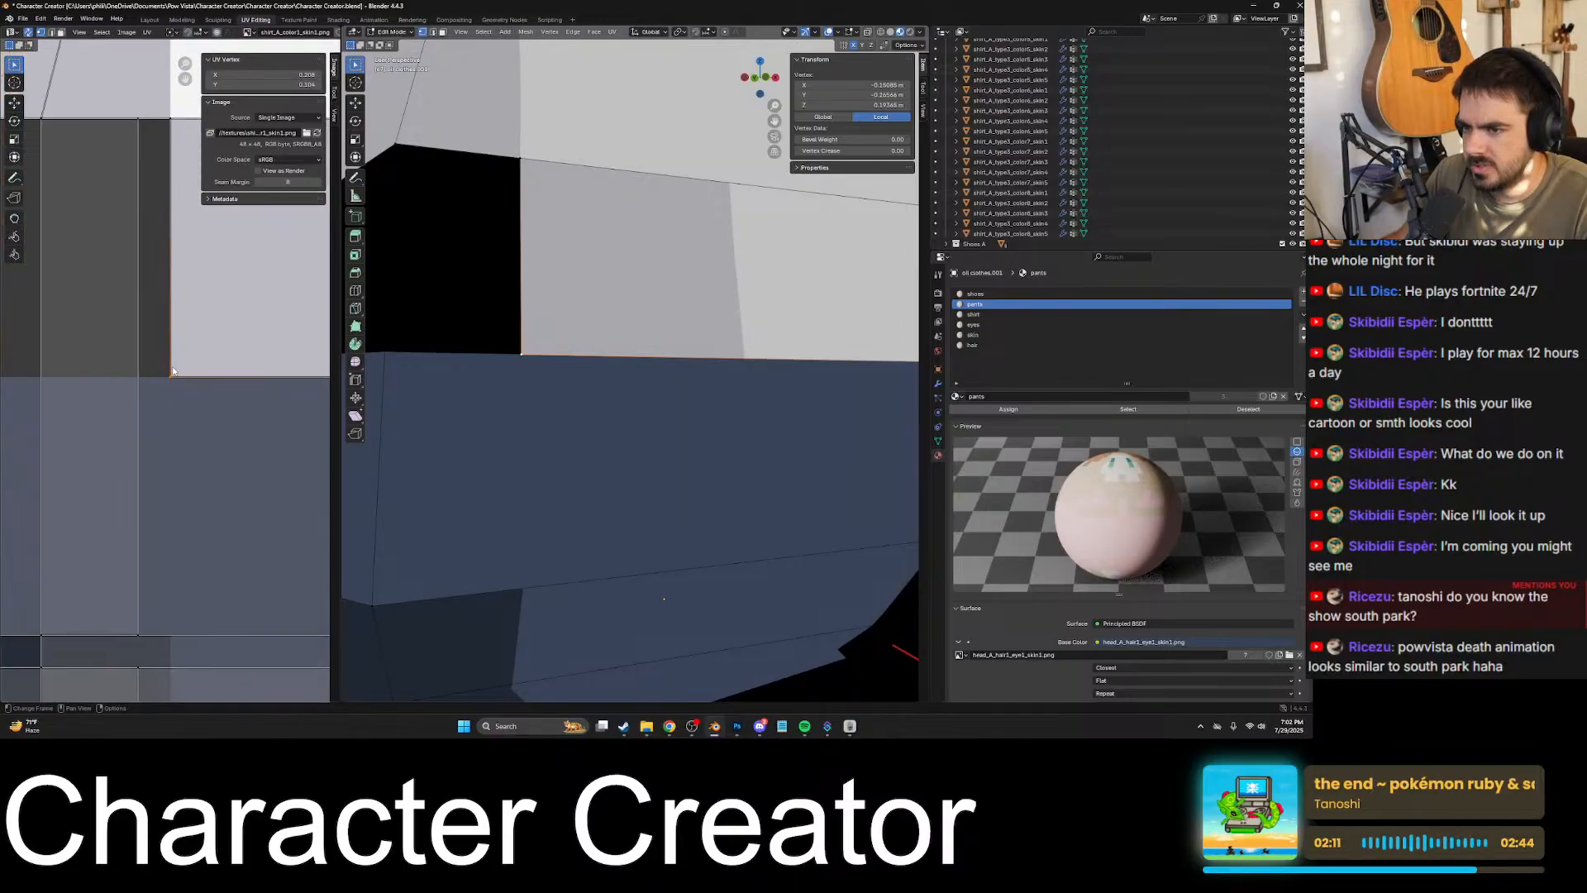
pyautogui.moveTo(203, 382); pyautogui.dragTo(168, 364)
pyautogui.hotkey('shift', 's')
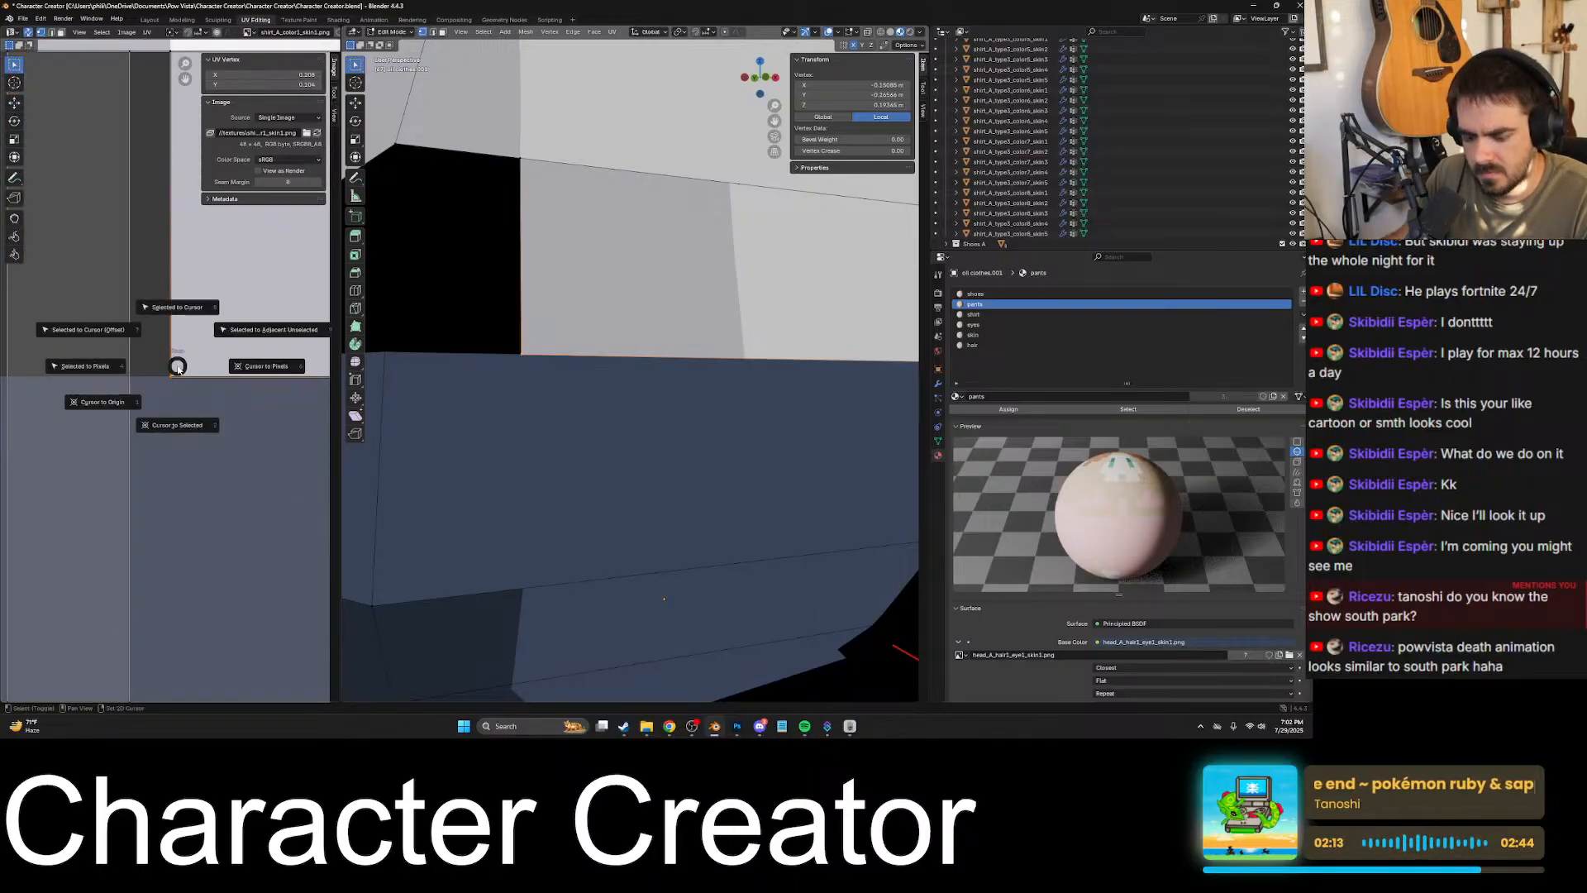
pyautogui.press('4')
# - Select the vertex directly above that hem corner and snap its UV to the texture pixels
pyautogui.click(521, 158)
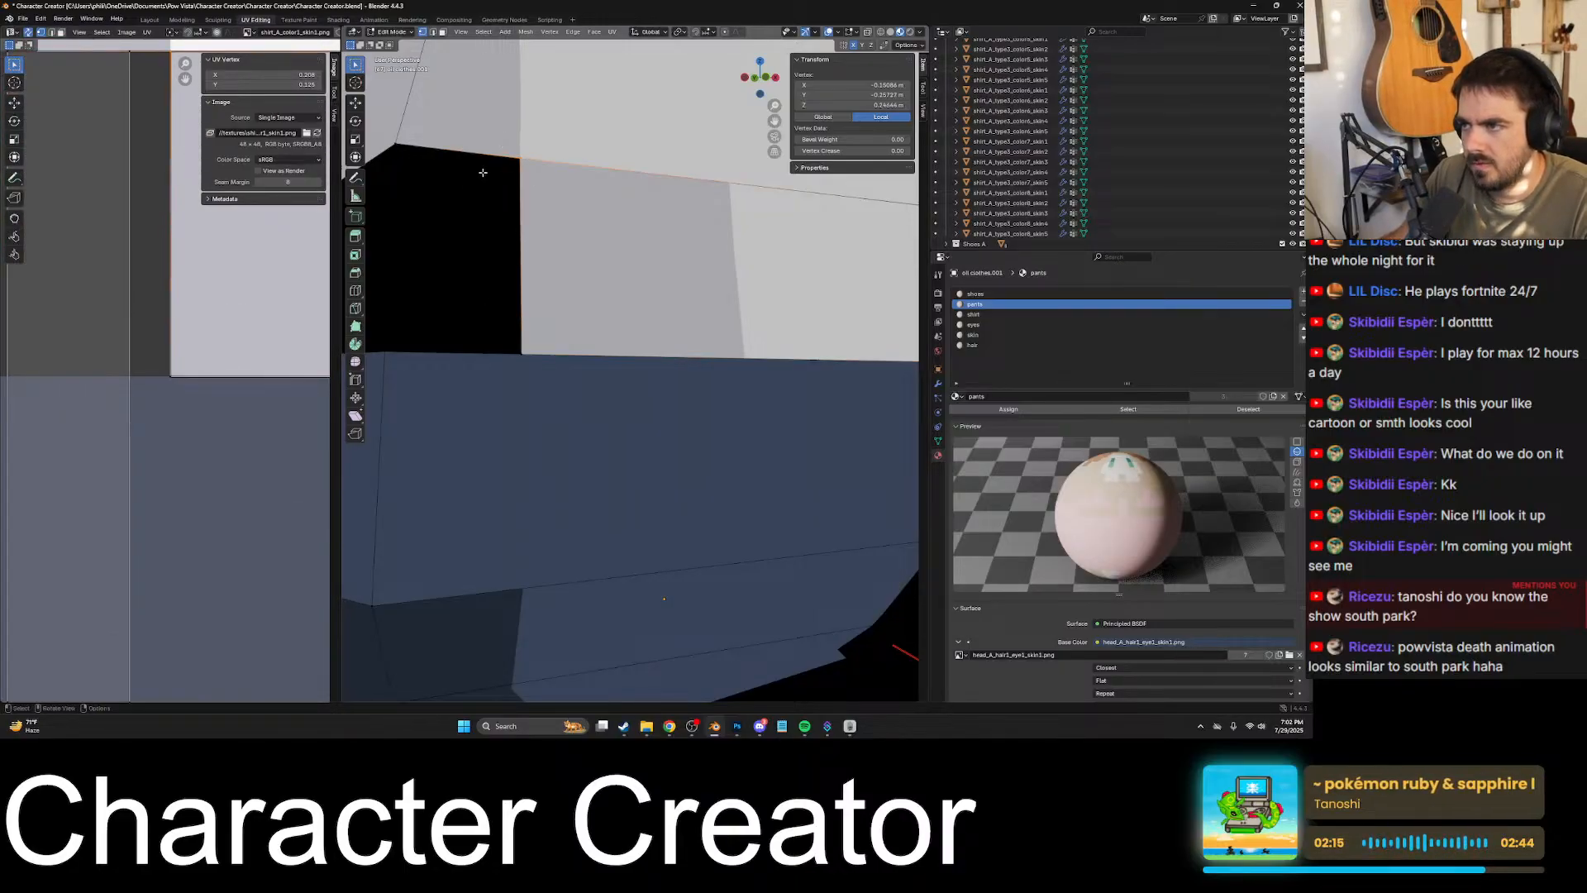
pyautogui.scroll(-4, 177, 377)
pyautogui.scroll(5, 177, 377)
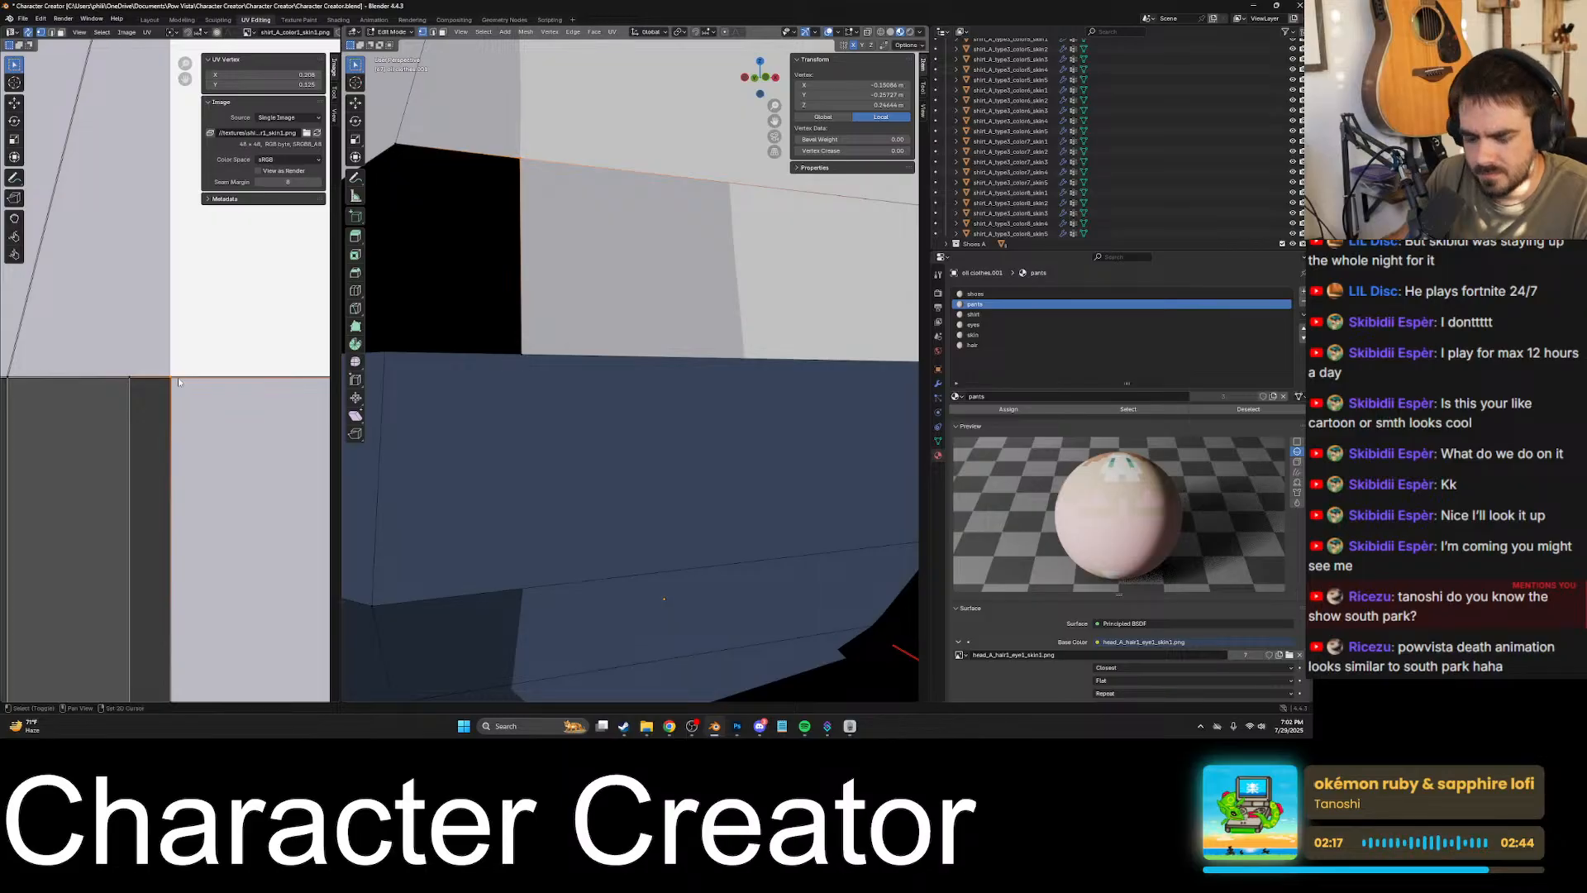
pyautogui.hotkey('shift', 's')
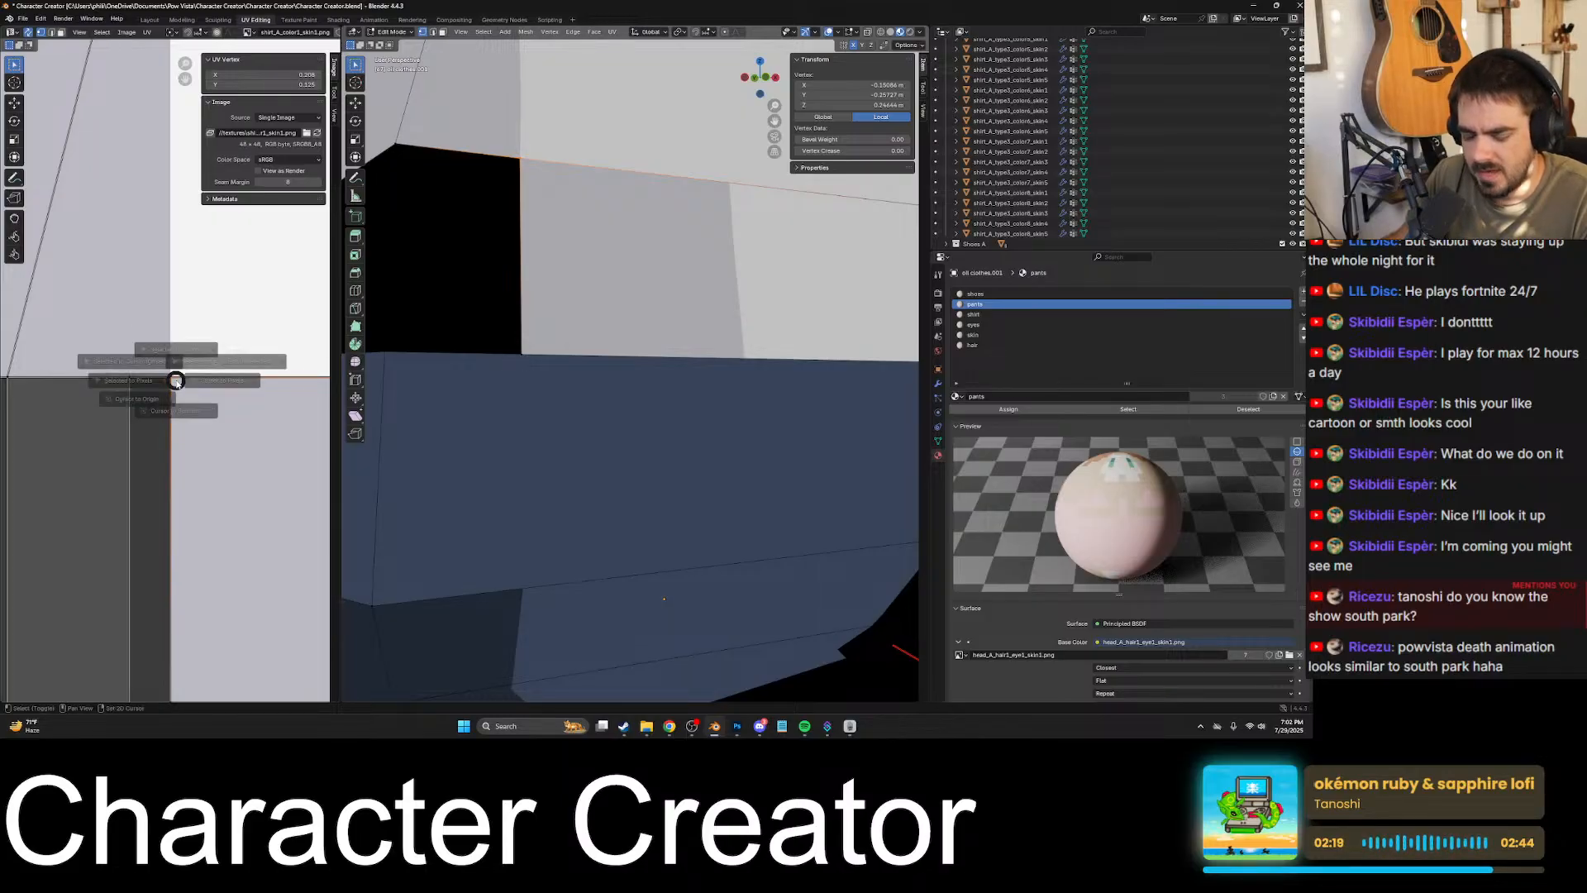
pyautogui.press('4')
pyautogui.hotkey('shift', 's')
pyautogui.press('4')
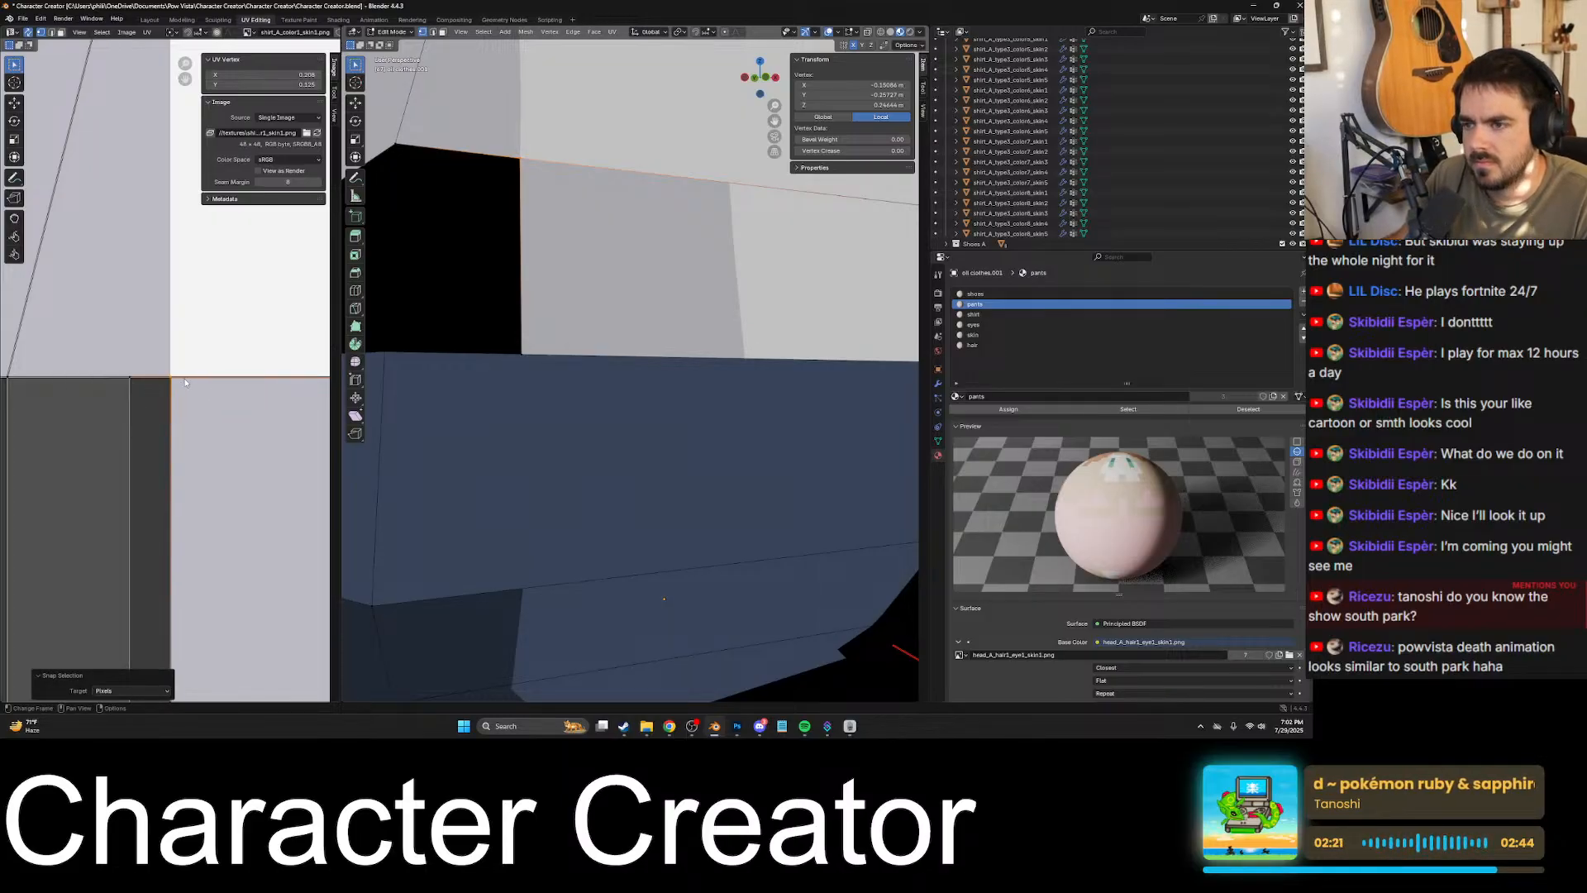
# - Select the matching vertex above the hem corner on the other side of the shirt and snap its UV to the texture pixels
pyautogui.scroll(-9, 178, 380)
pyautogui.keyDown('shift'); pyautogui.moveTo(246, 391); pyautogui.dragTo(175, 385, button='middle'); pyautogui.keyUp('shift')
pyautogui.scroll(7, 177, 377)
pyautogui.click(235, 418)
pyautogui.scroll(-7, 235, 418)
pyautogui.scroll(7, 176, 385)
pyautogui.scroll(2, 175, 385)
pyautogui.press('KP_Decimal')
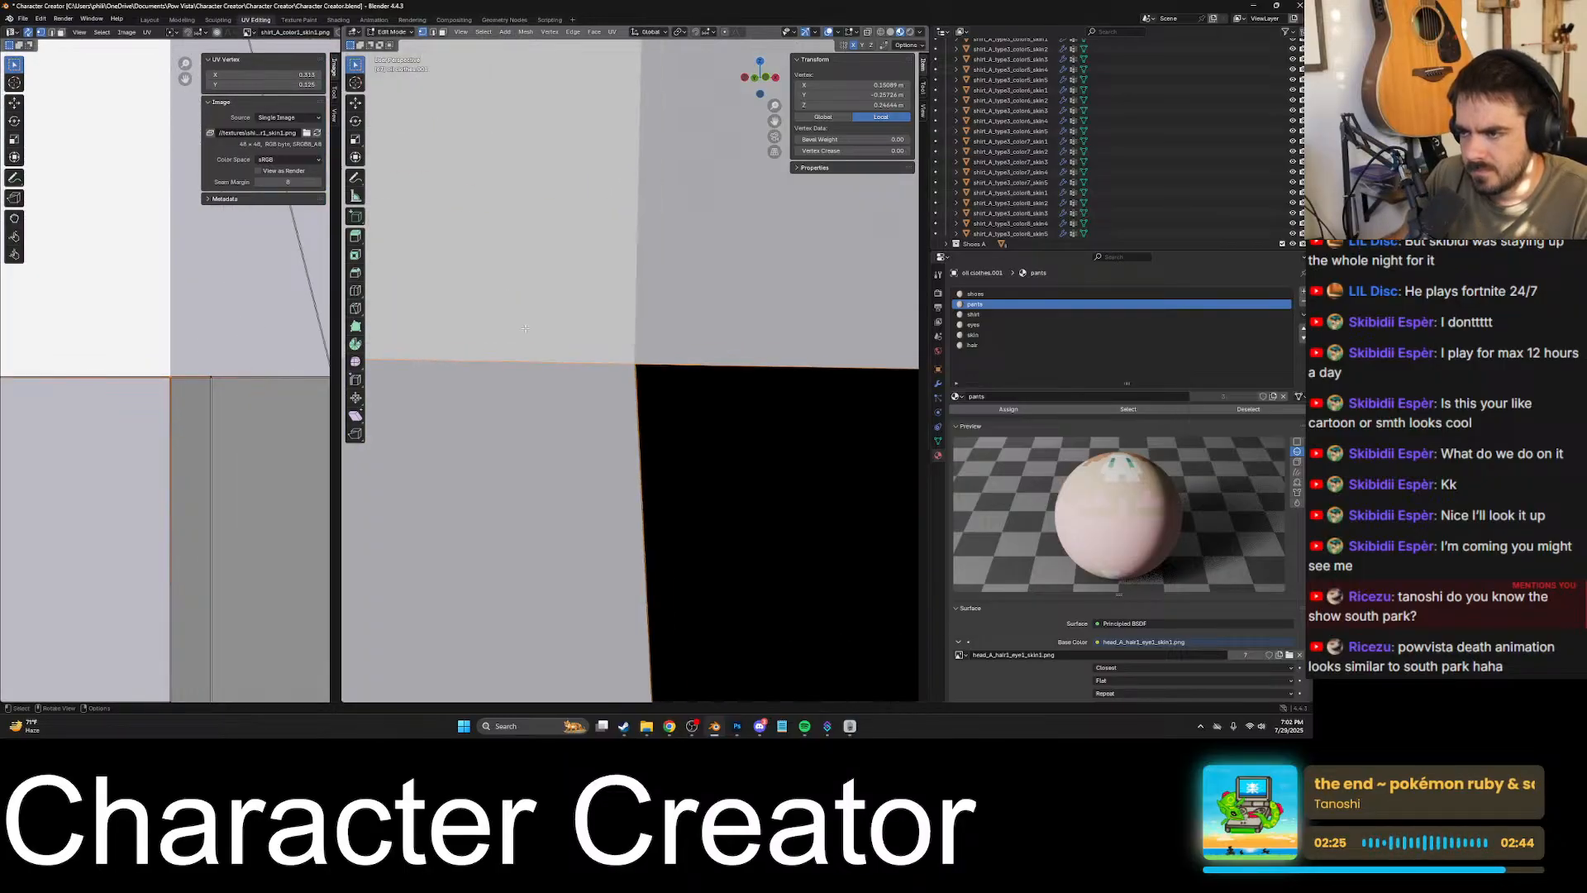
pyautogui.moveTo(589, 393); pyautogui.dragTo(617, 377, button='middle')
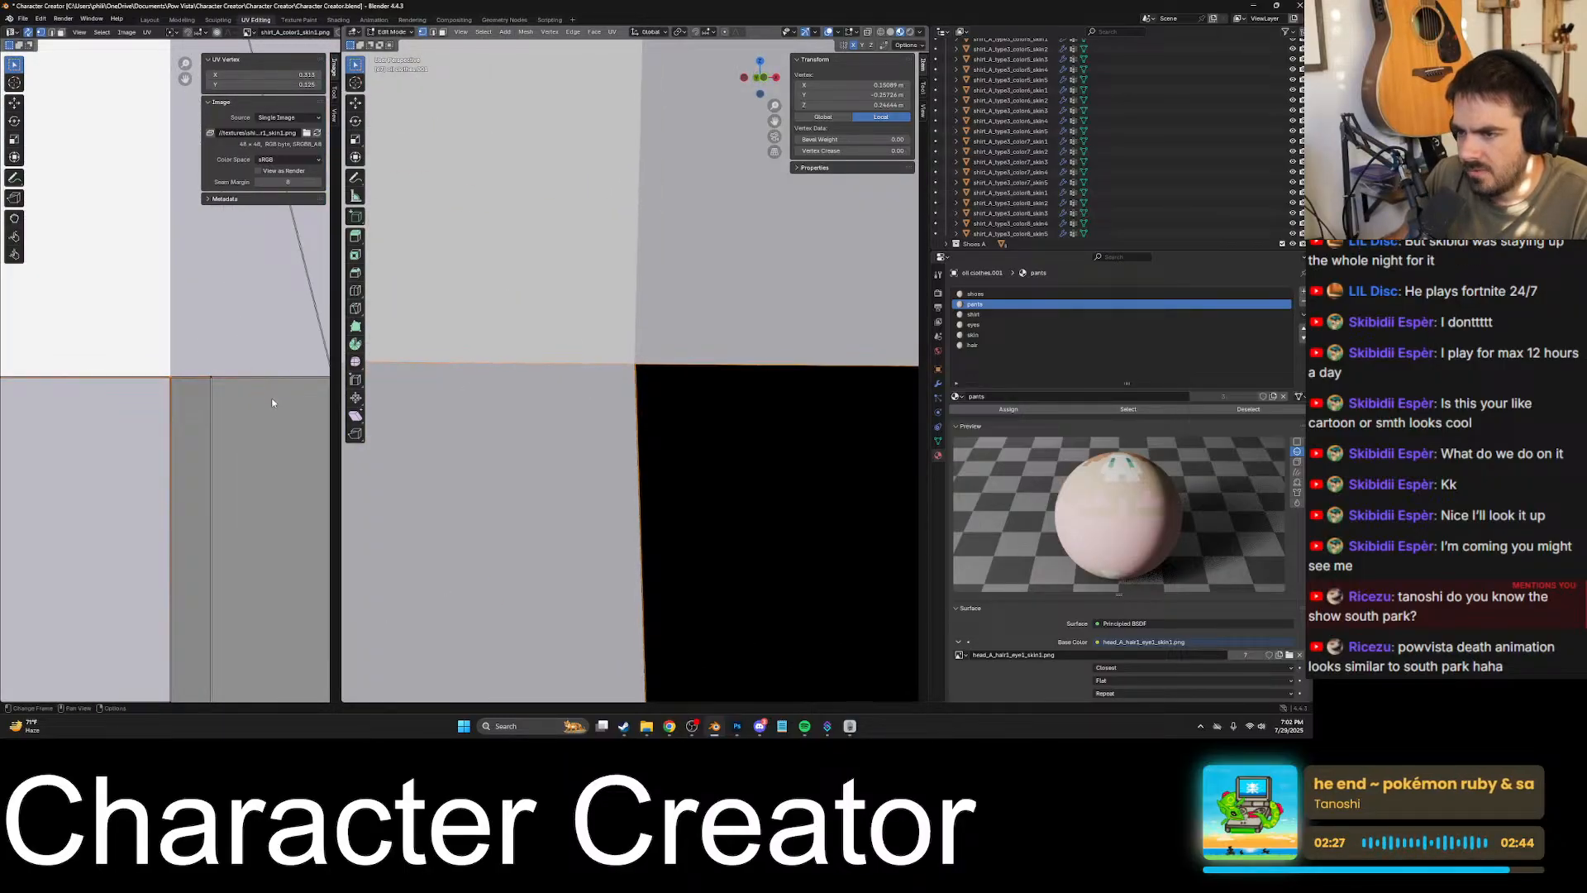
pyautogui.hotkey('shift', 's')
pyautogui.click(107, 362)
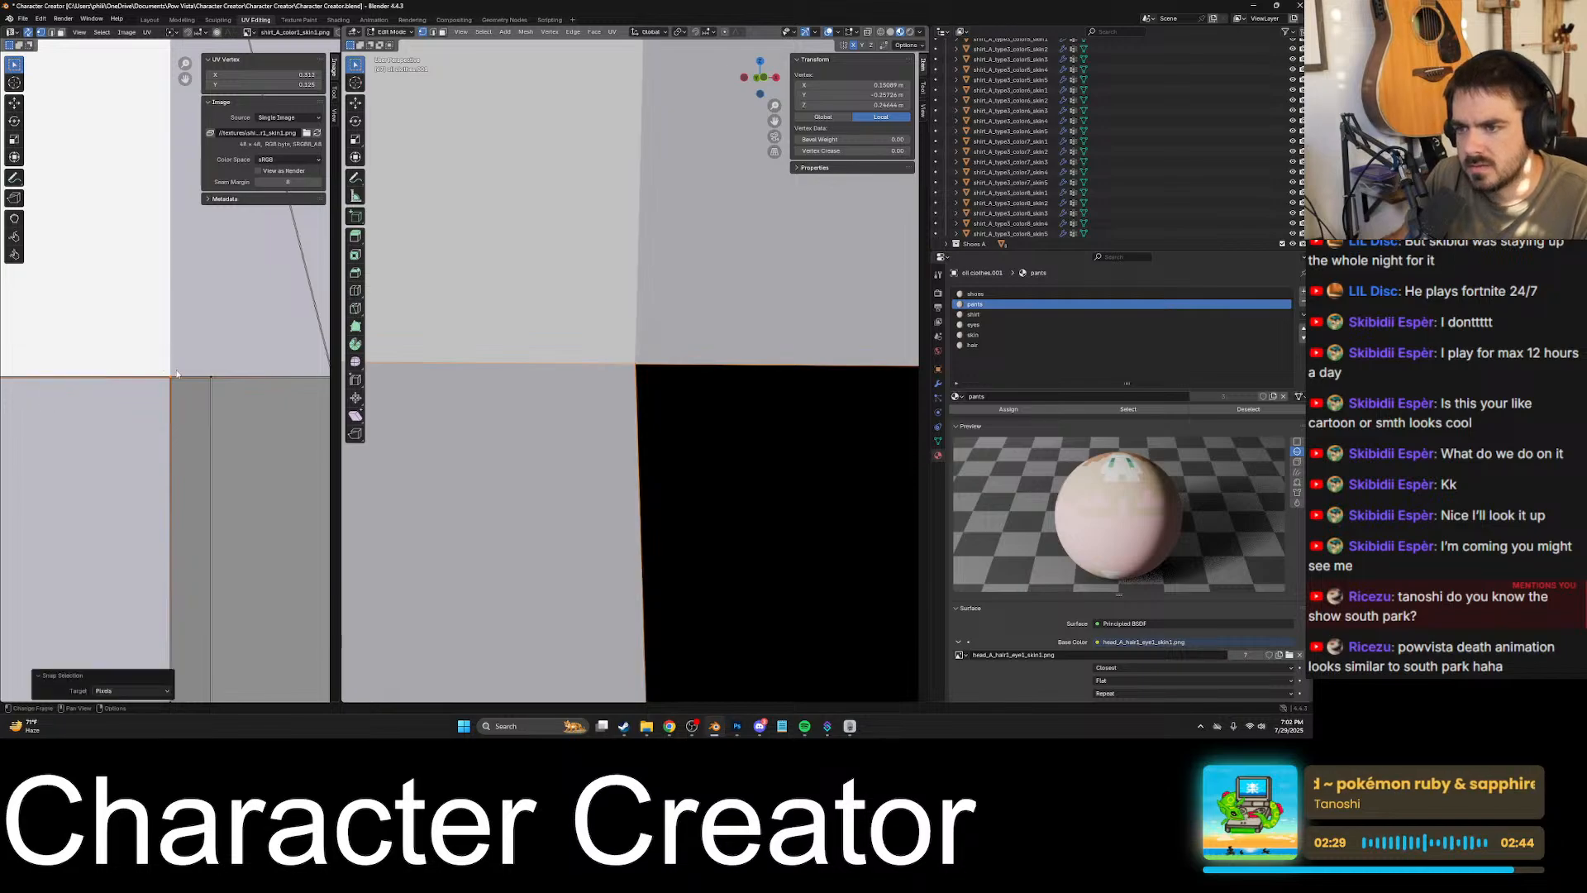
# - Examine the neighbouring side vertex and the shirt's lower edge on the model for texture misalignment, then clear the selection
pyautogui.scroll(-2, 222, 397)
pyautogui.click(191, 379)
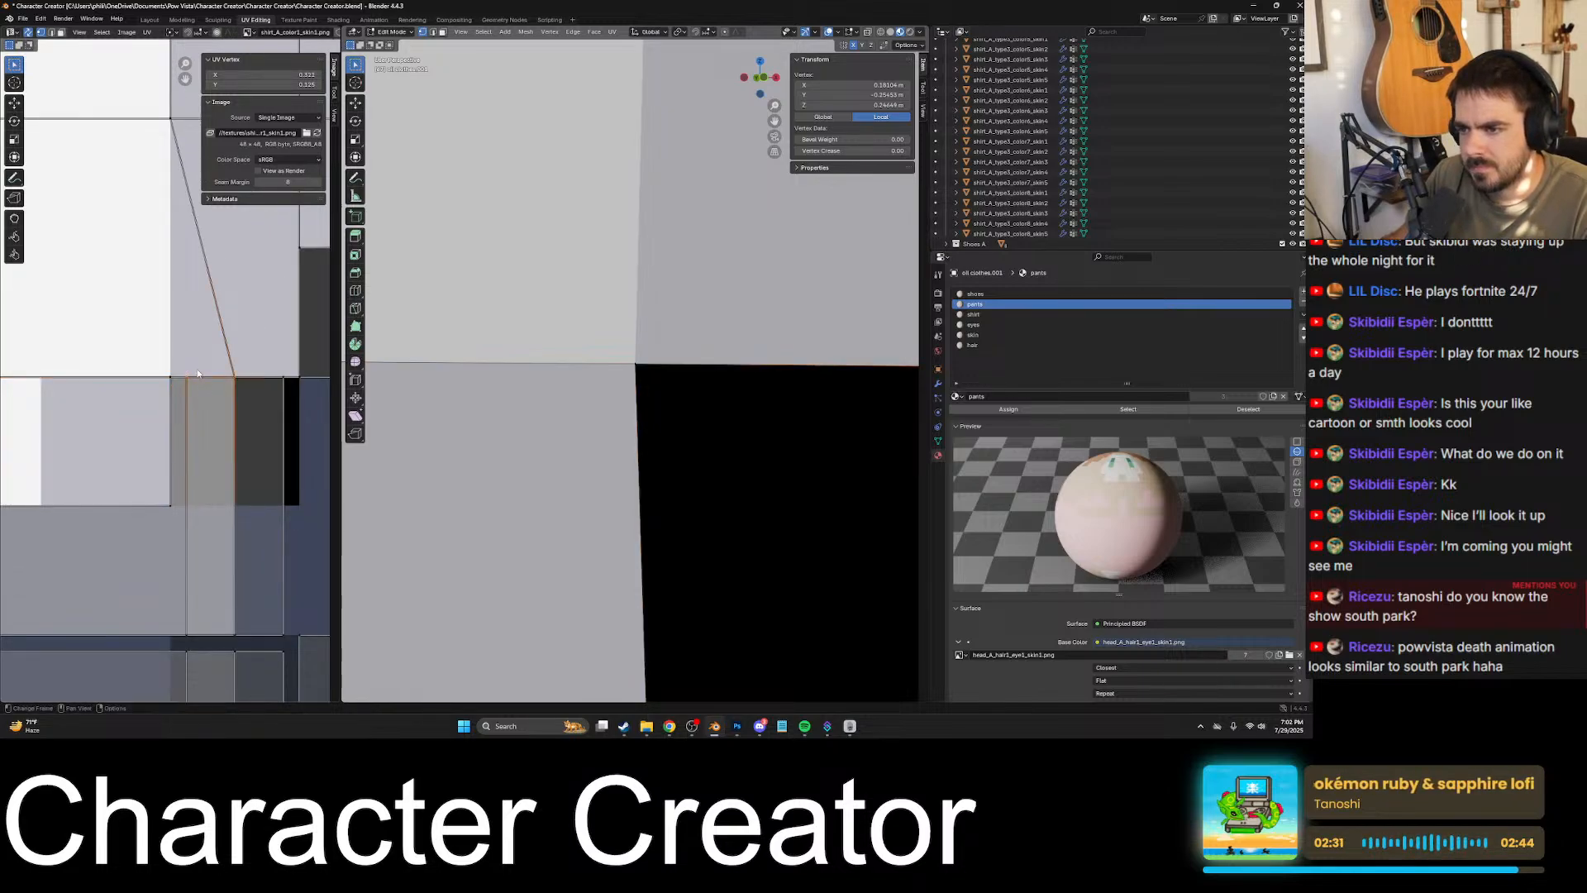
pyautogui.moveTo(529, 380); pyautogui.dragTo(664, 346, button='middle')
pyautogui.scroll(-10, 602, 373)
pyautogui.scroll(5, 695, 354)
pyautogui.scroll(-7, 691, 352)
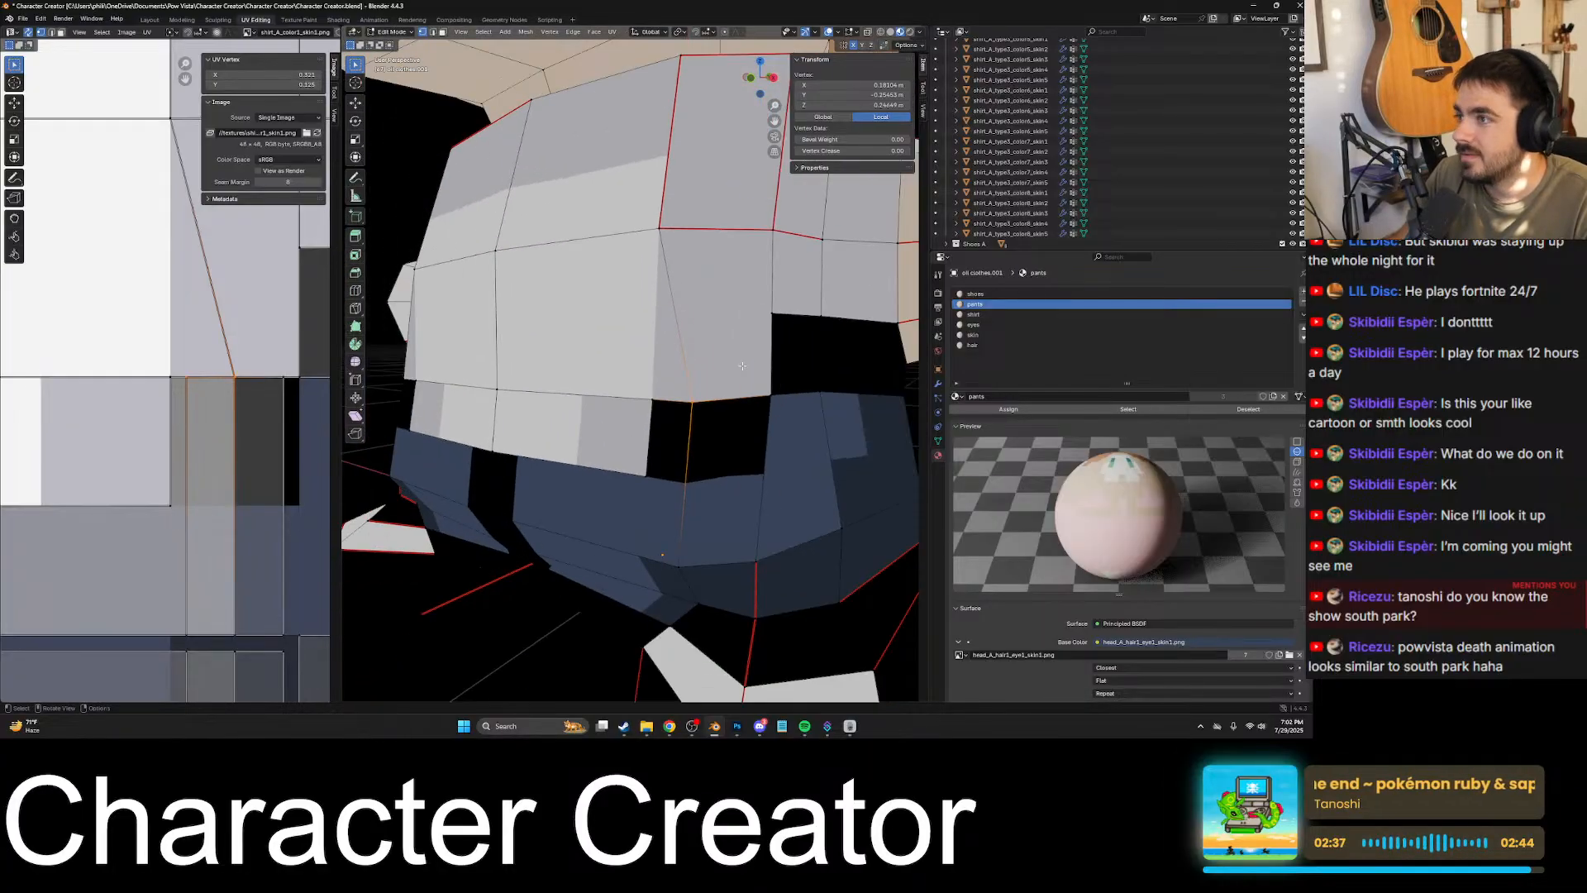
pyautogui.click(653, 340)
pyautogui.moveTo(653, 340); pyautogui.dragTo(571, 383, button='middle')
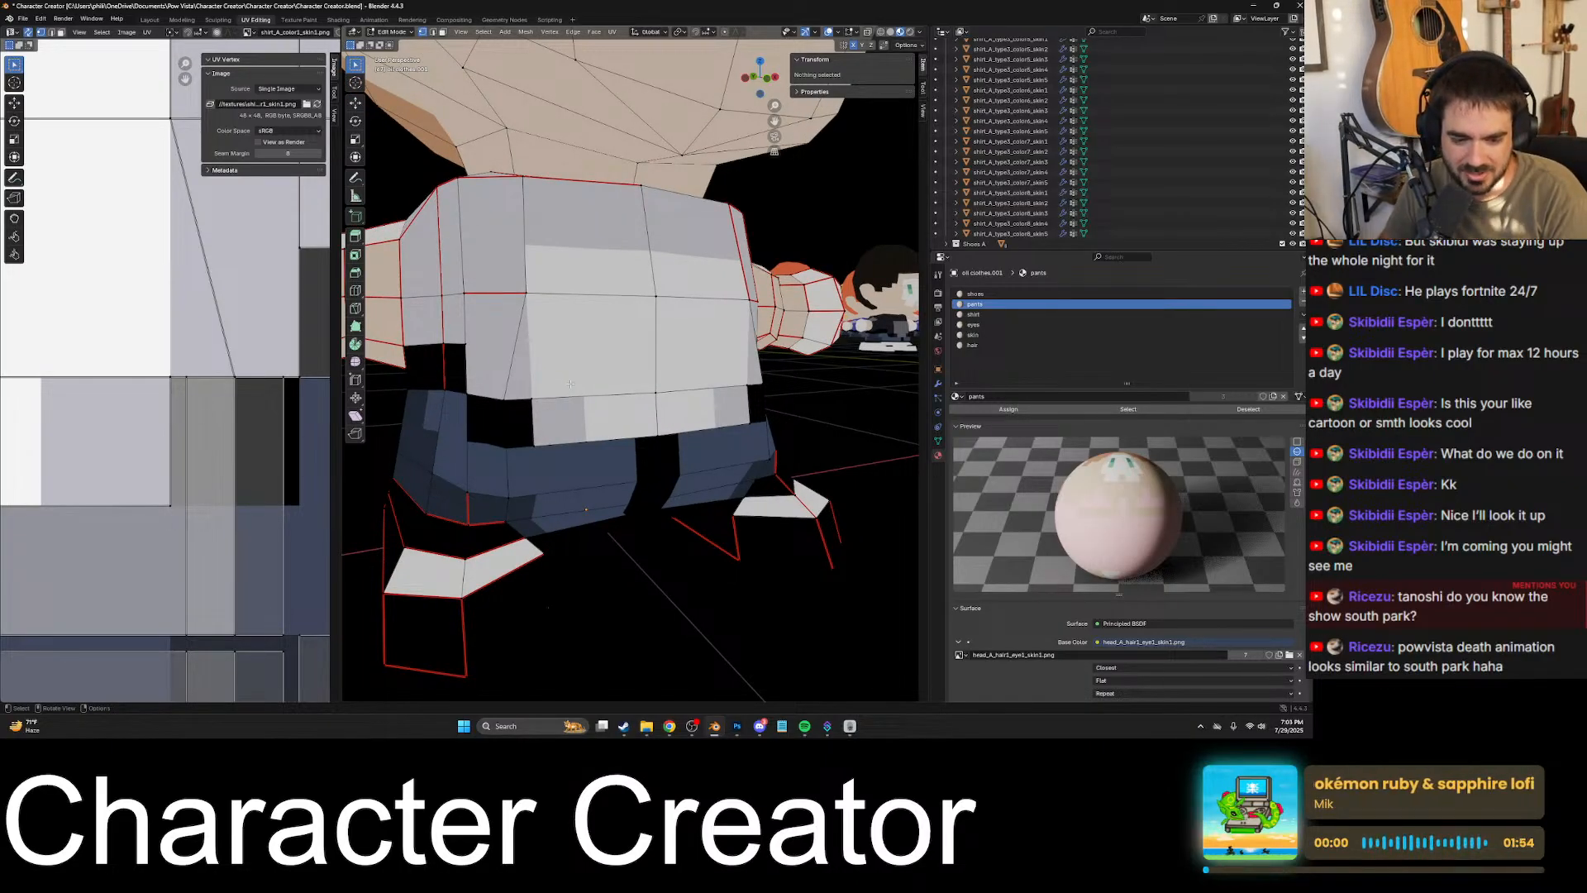
# - Switch to the Pow Vista game and walk the rabbit character from the oak trees down to the lower stone plaza
pyautogui.click(829, 725)
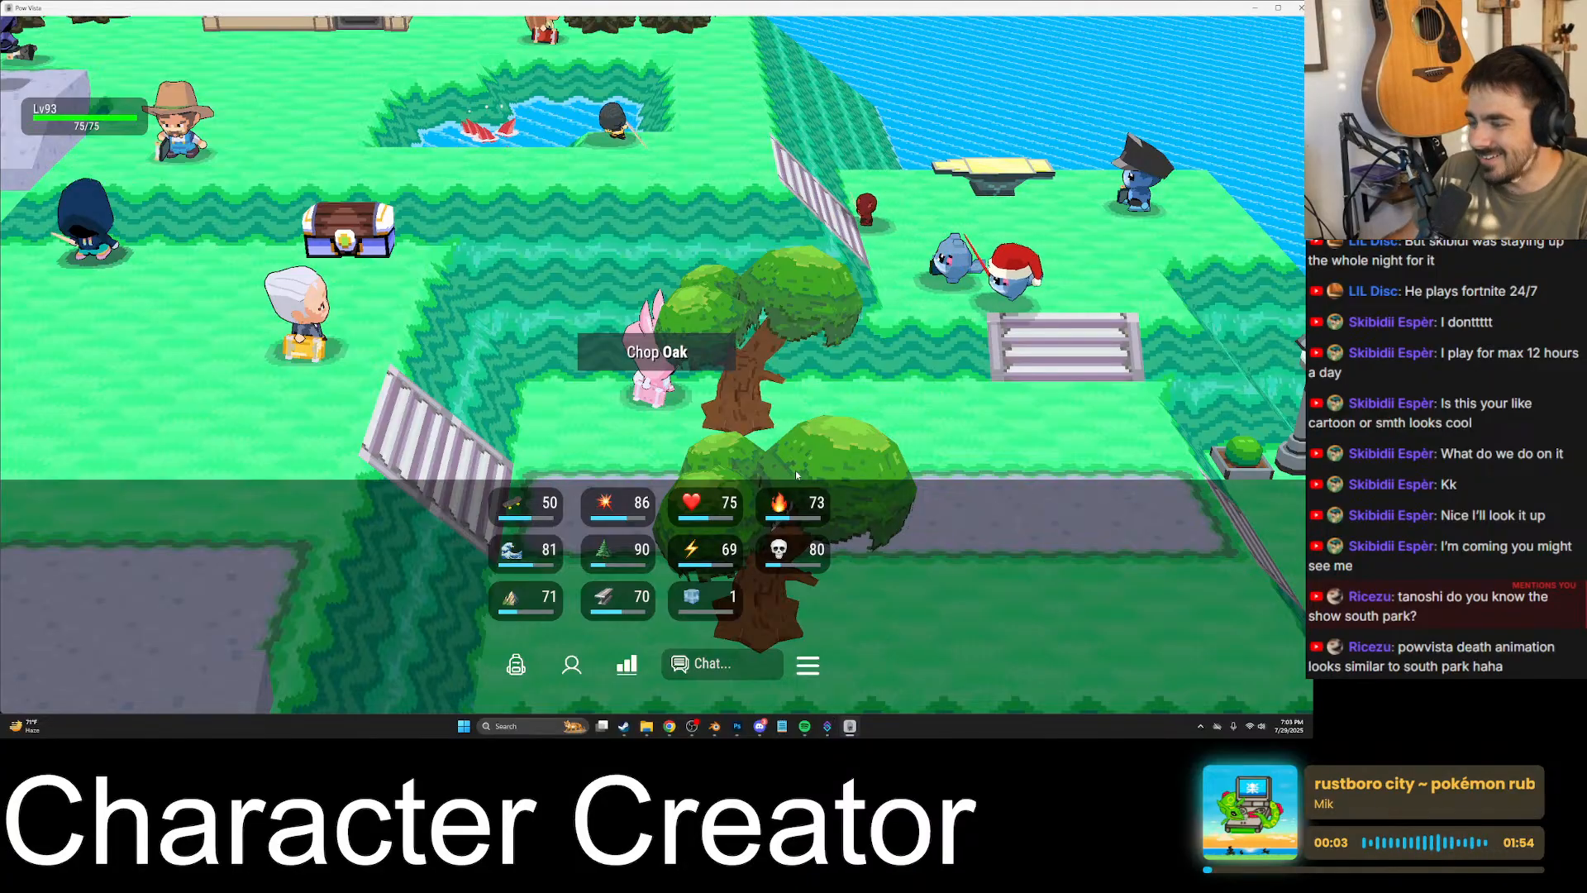
pyautogui.press('a')
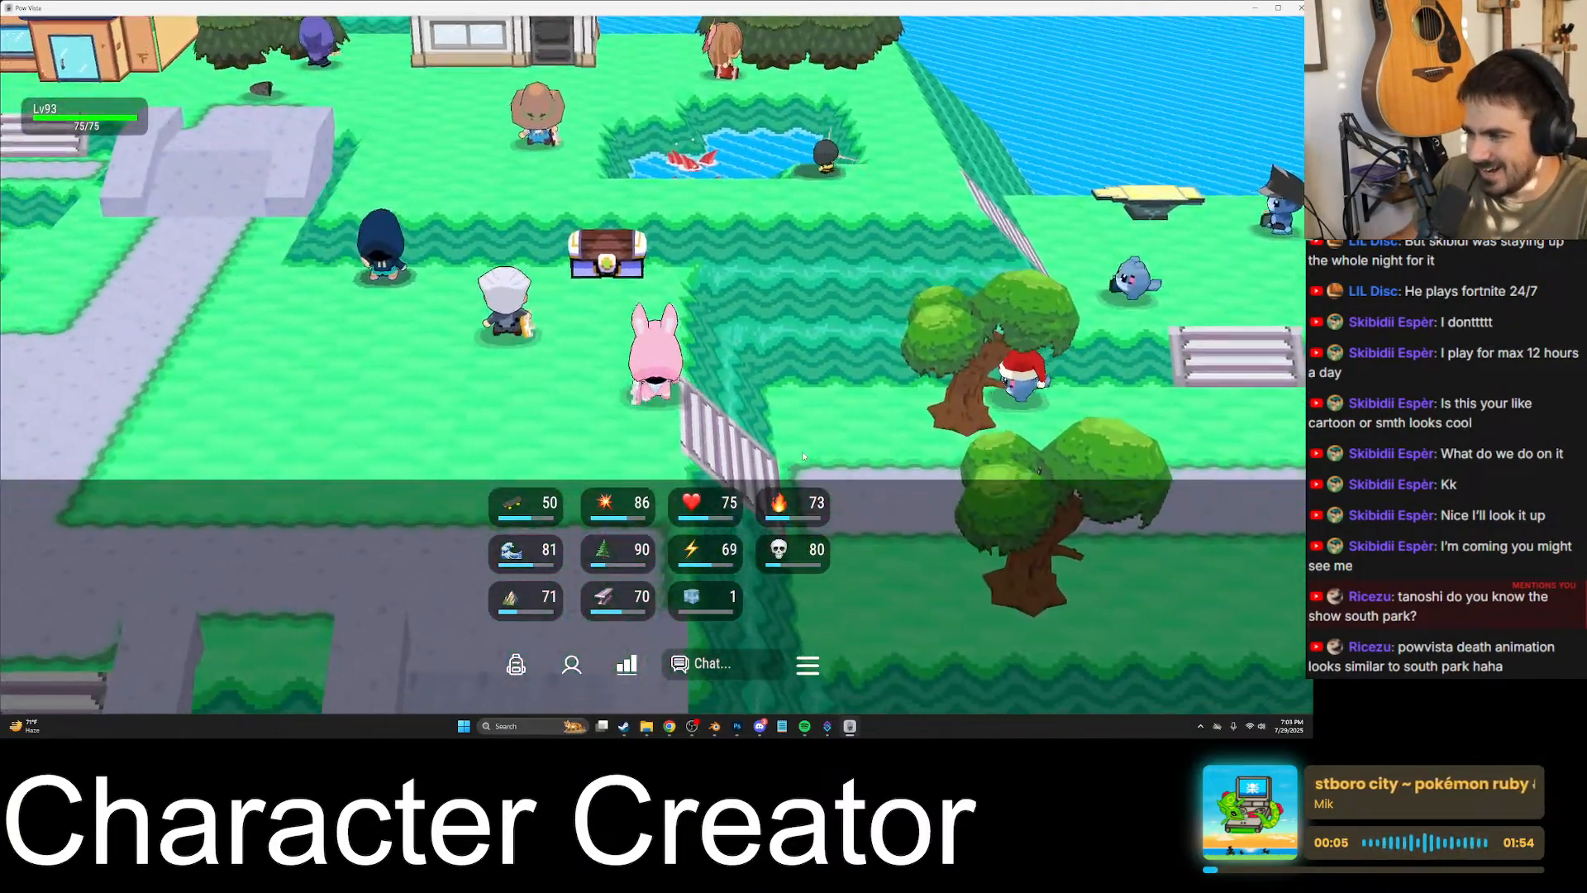
pyautogui.press('a')
pyautogui.press('s')
pyautogui.press('a')
pyautogui.press('d')
pyautogui.press('s')
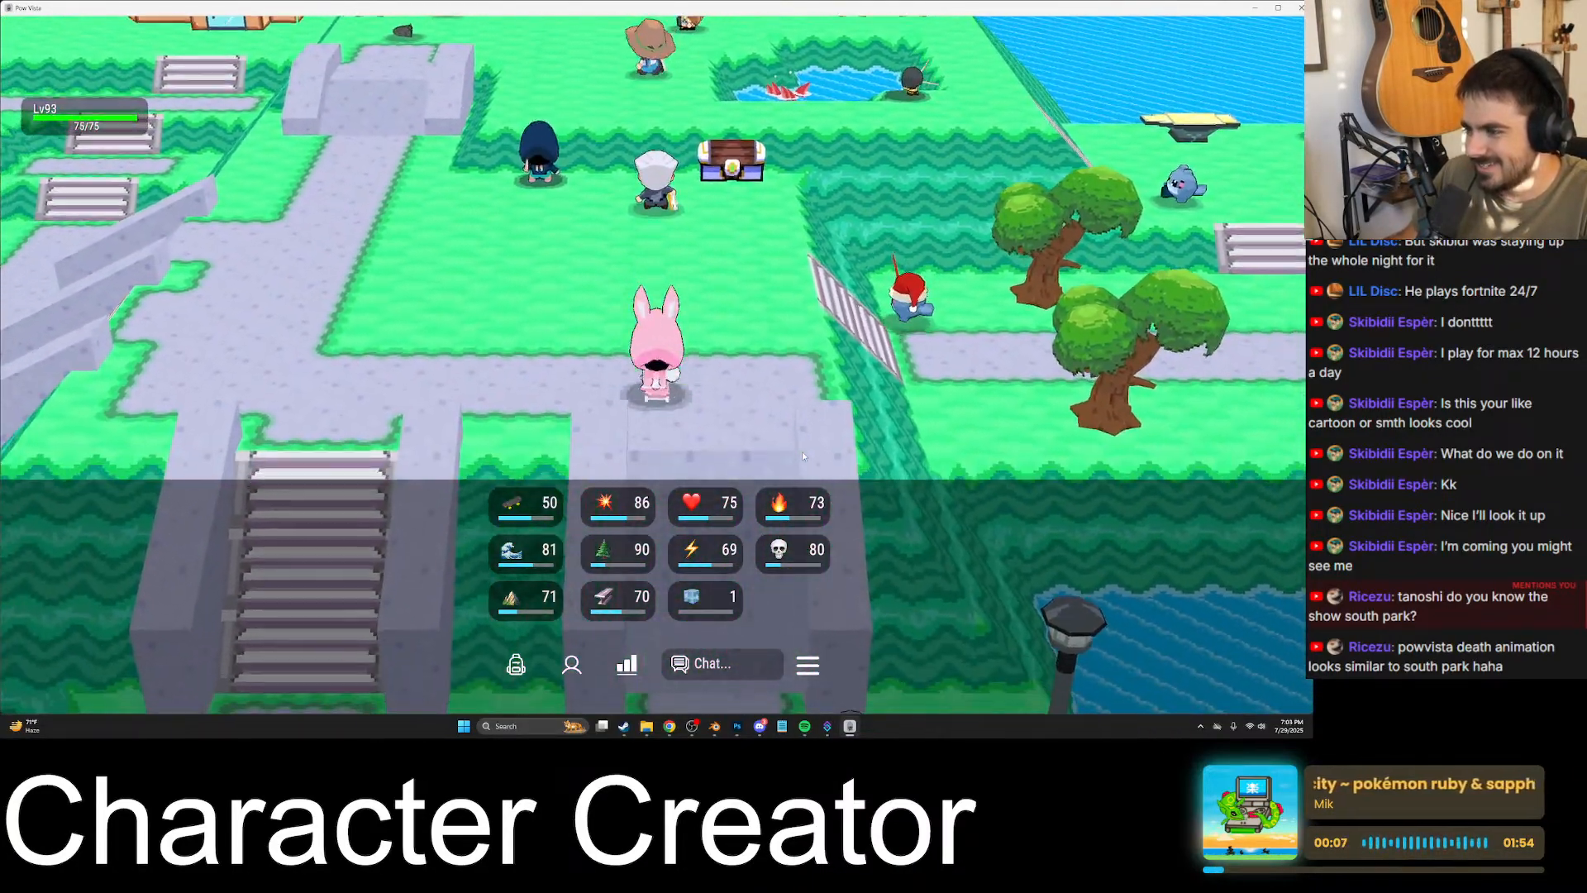
pyautogui.press('s')
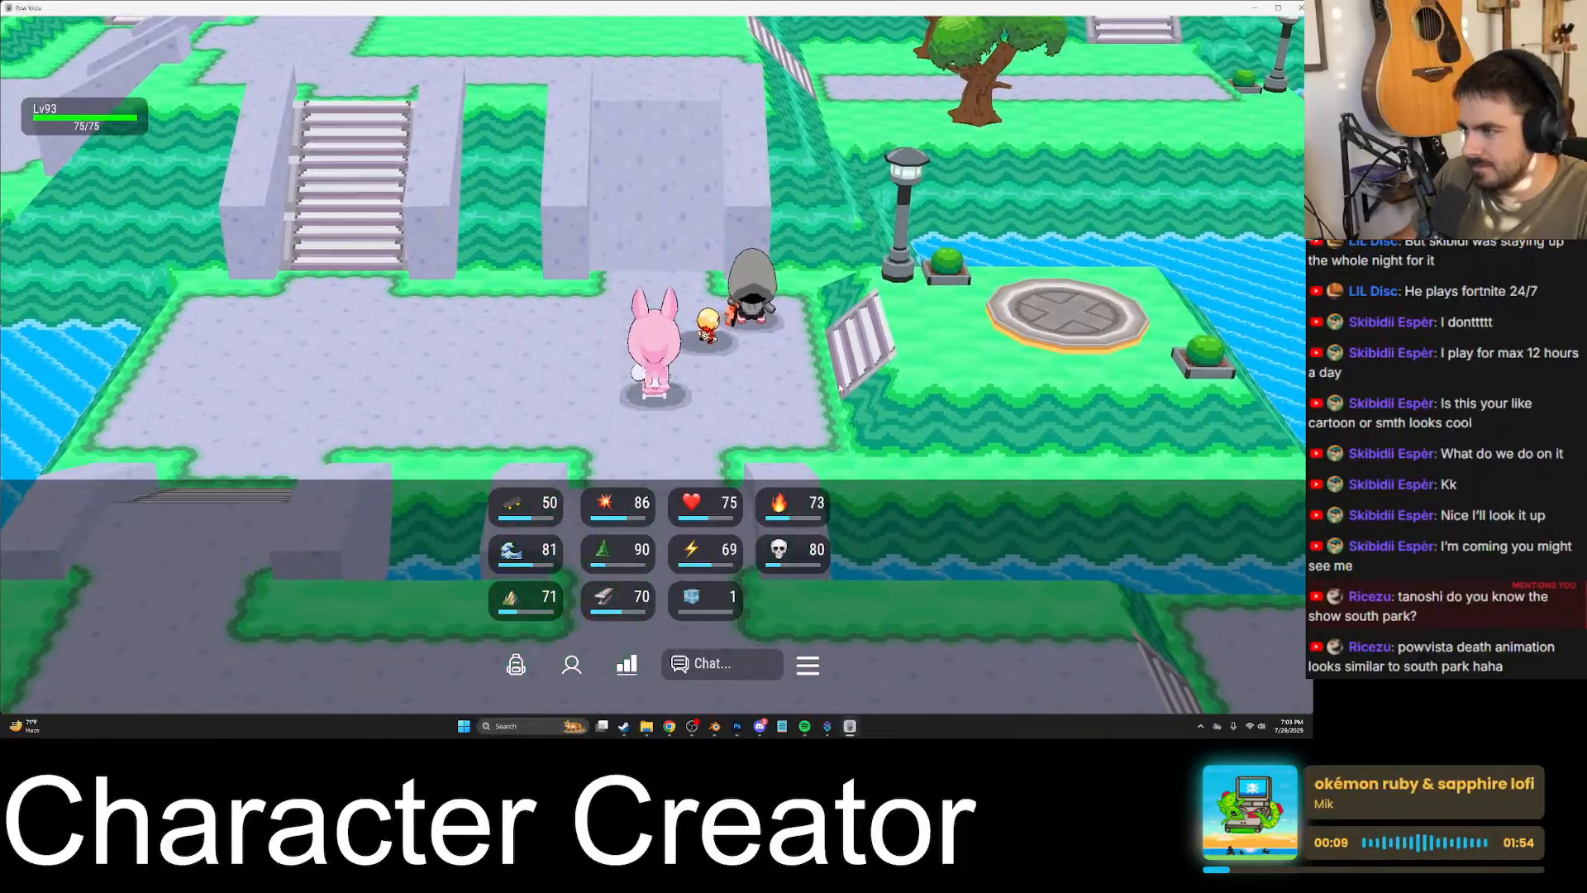
# - Move the rabbit character to the knights' platform by the water and attack a knight
pyautogui.press('d')
pyautogui.press('w')
pyautogui.press('s')
pyautogui.press('space')
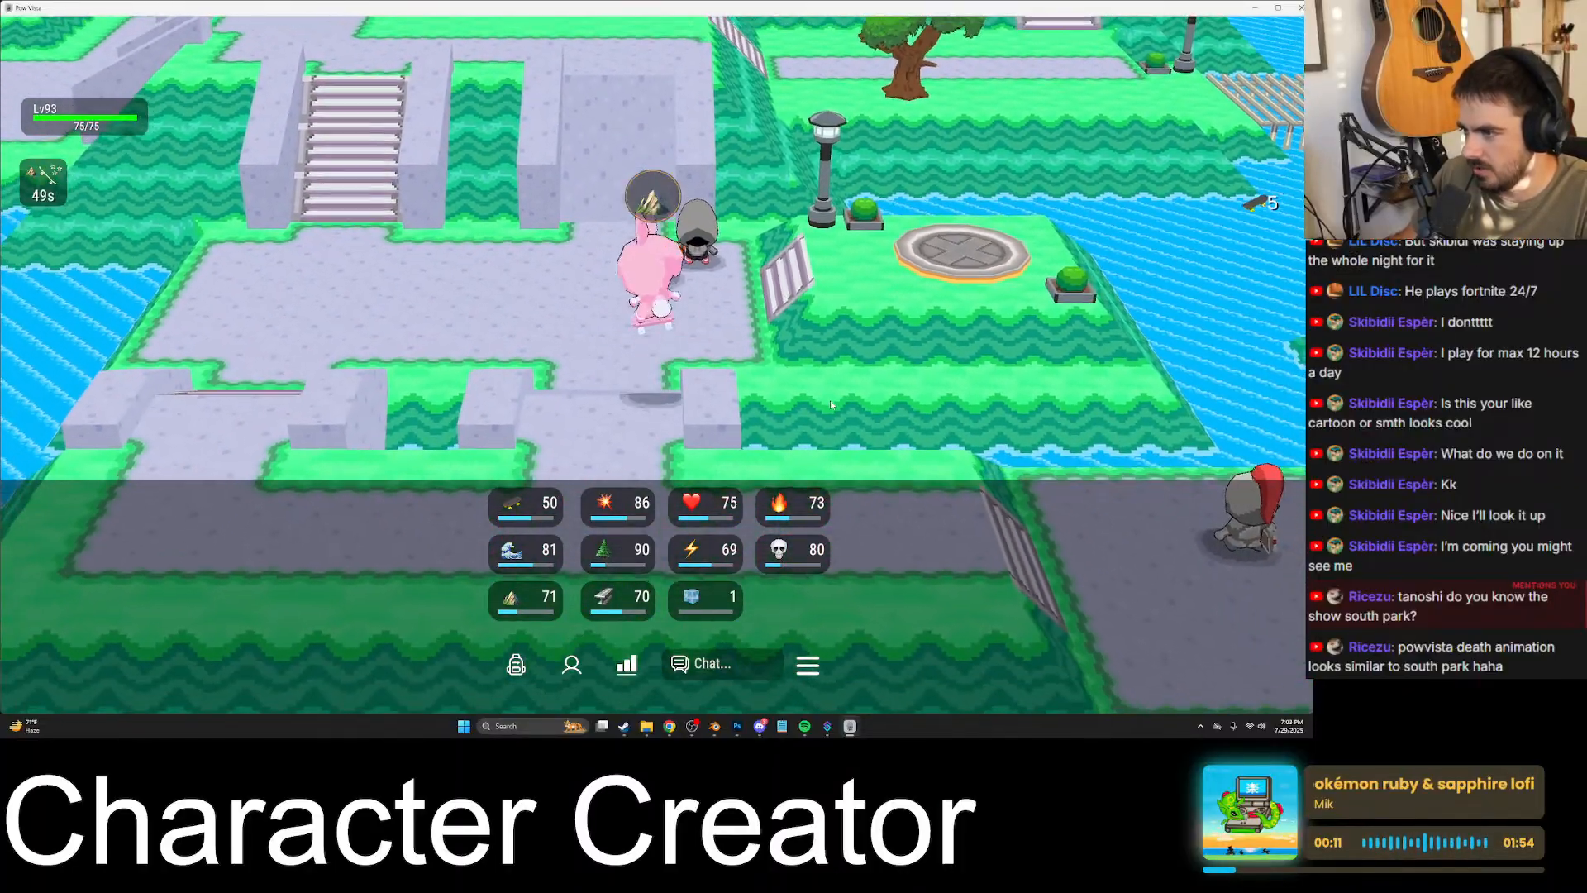
pyautogui.press('s')
pyautogui.press('d')
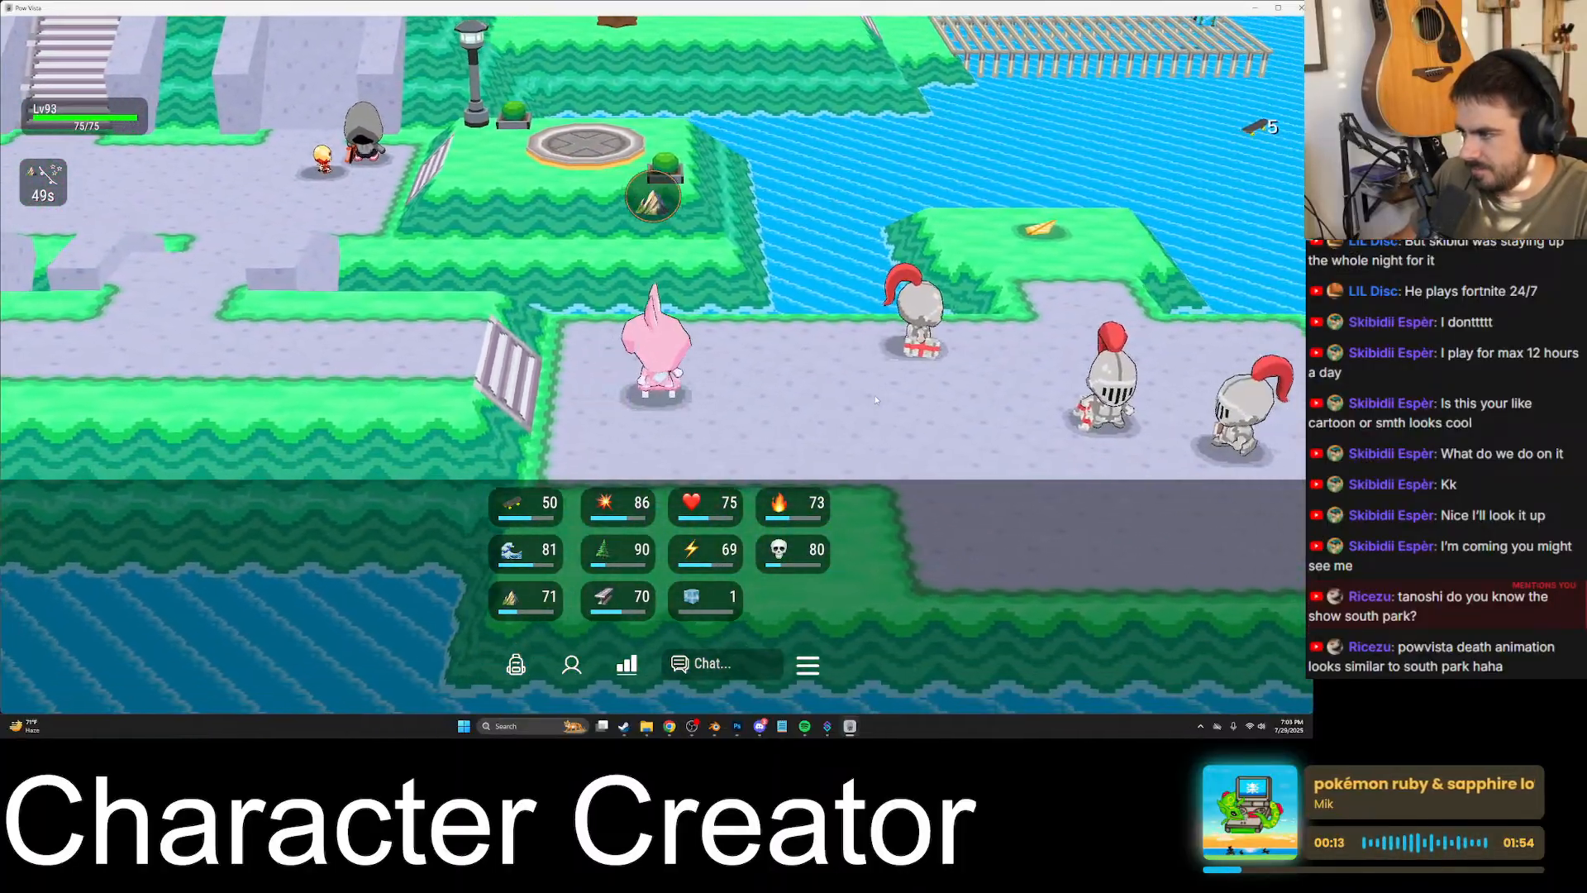
pyautogui.press('d')
pyautogui.press('w')
pyautogui.press('space')
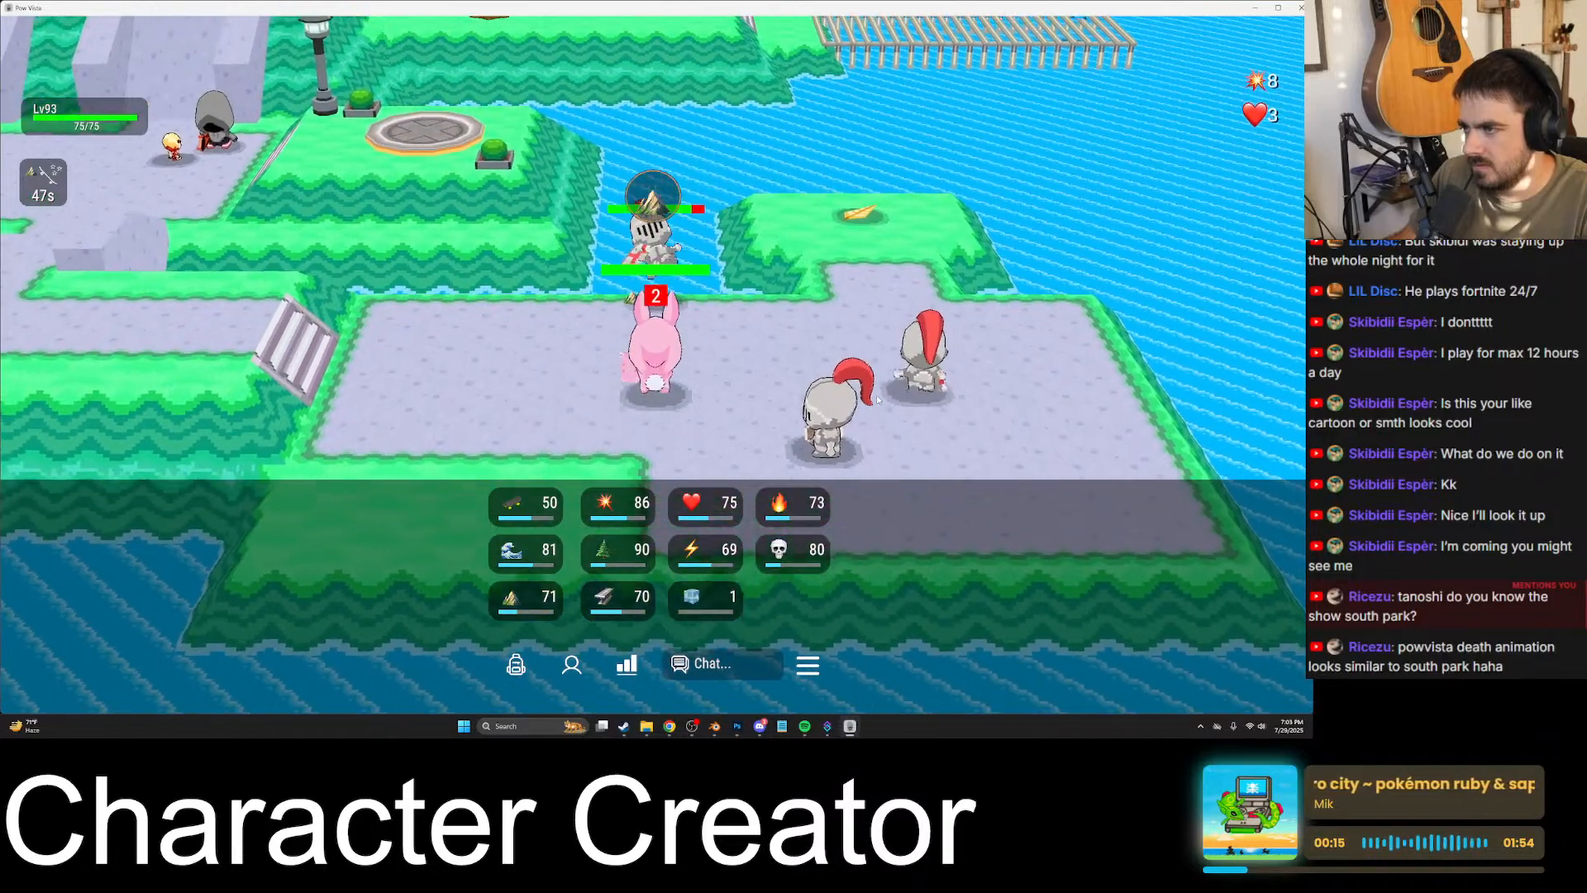
# - Chase the knights across the platform and return to the dropped Knight's Skateboard
pyautogui.press('d')
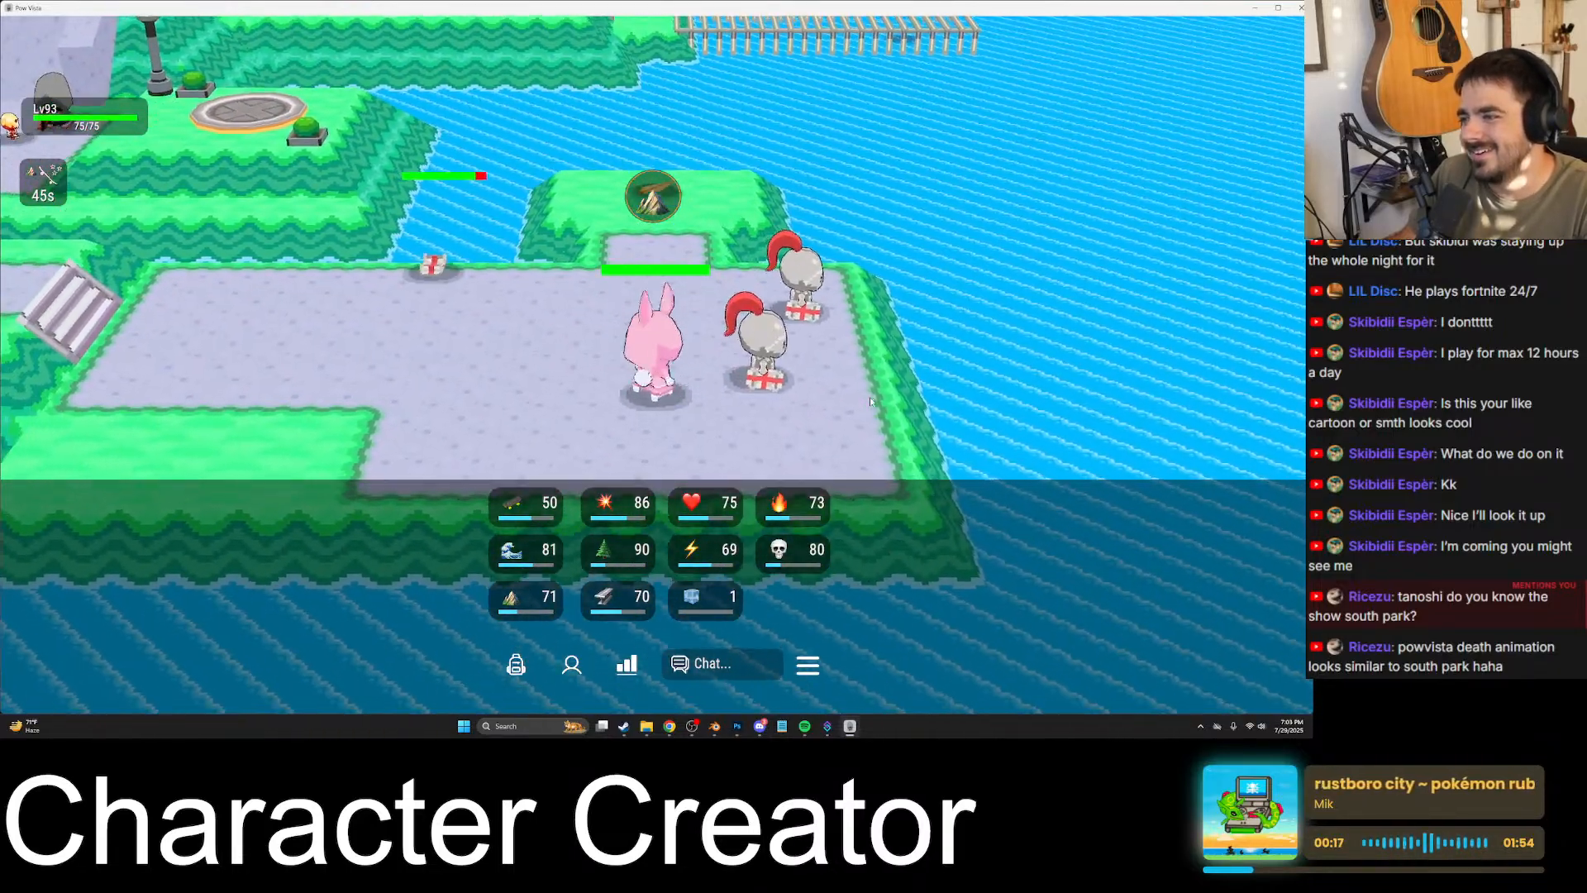
pyautogui.click(870, 402)
pyautogui.press('a')
pyautogui.press('w')
pyautogui.press('a')
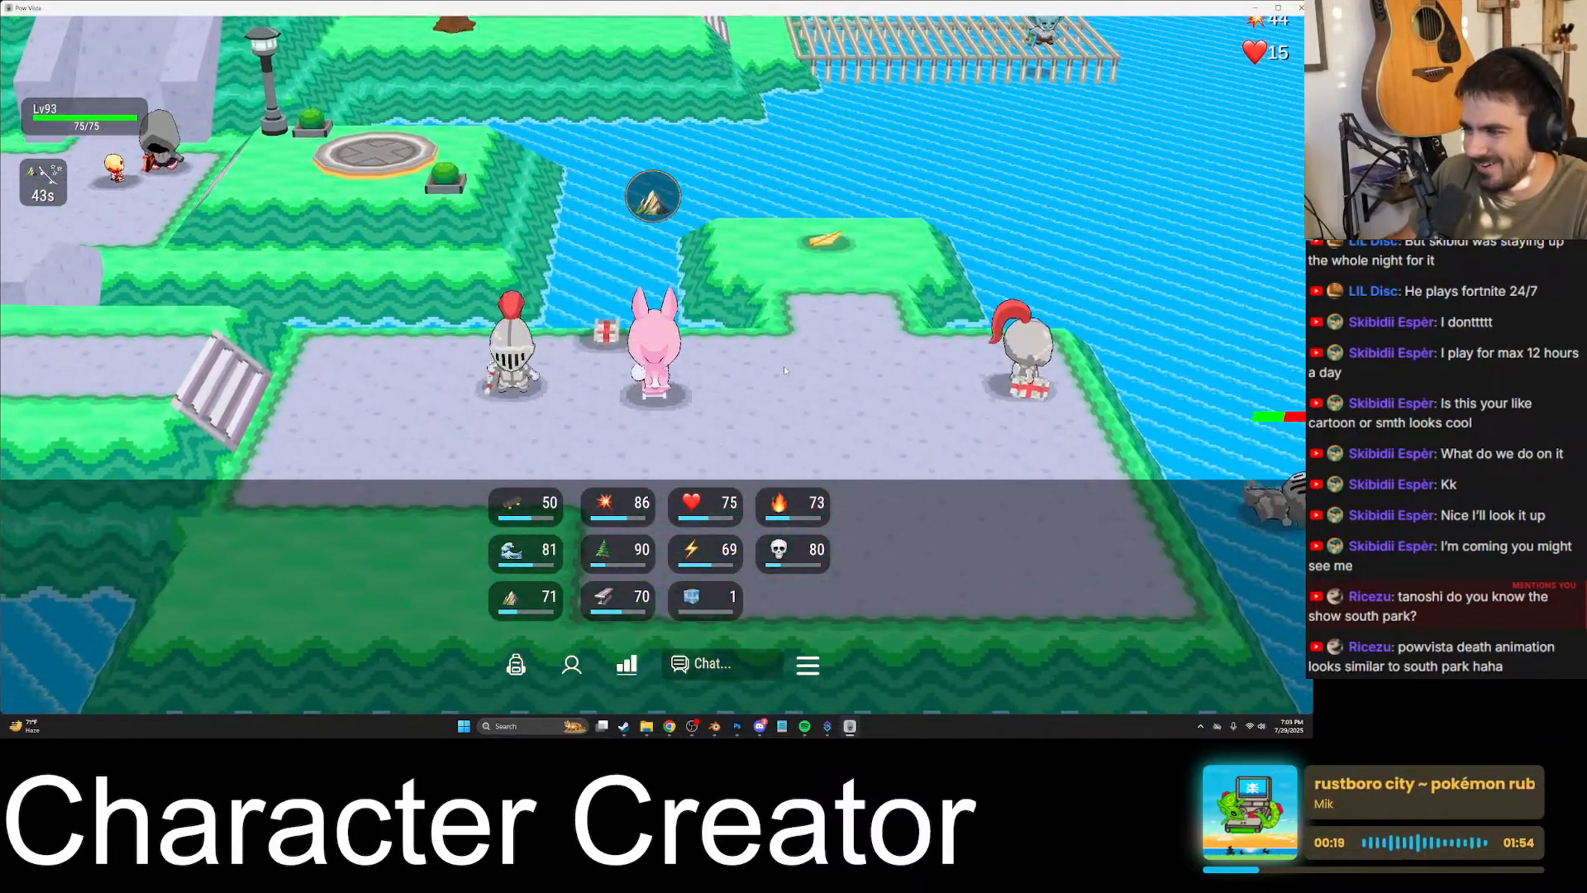
pyautogui.press('a')
pyautogui.press('w')
pyautogui.press('space')
pyautogui.press('space')
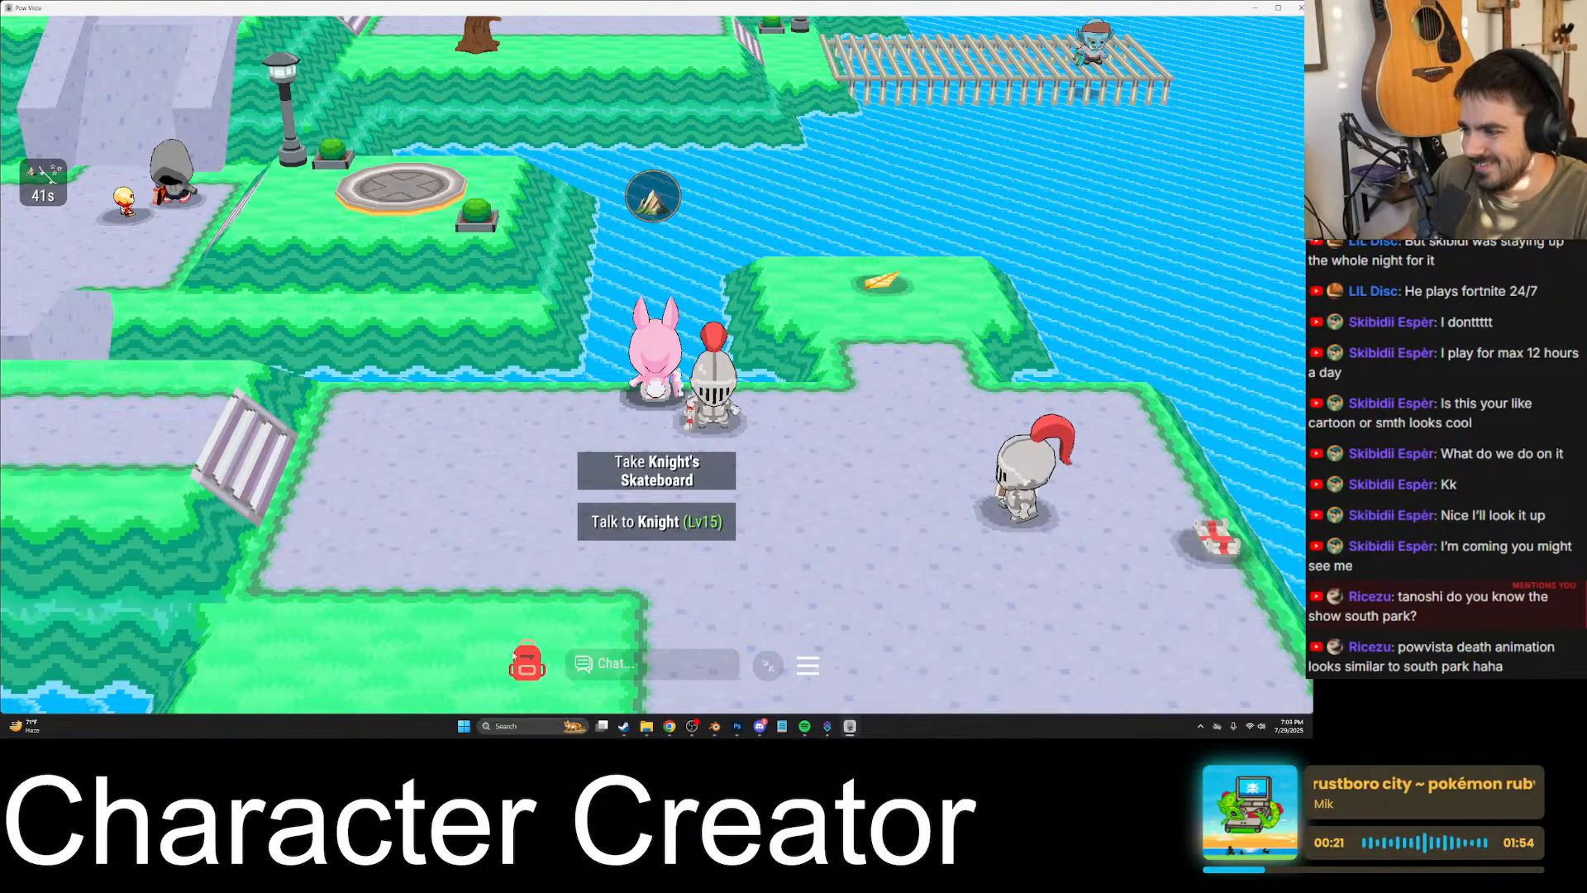
# - Show the character's inventory and light a campfire with one of the logs beside the dropped skateboard
pyautogui.click(528, 663)
pyautogui.press('s')
pyautogui.press('s')
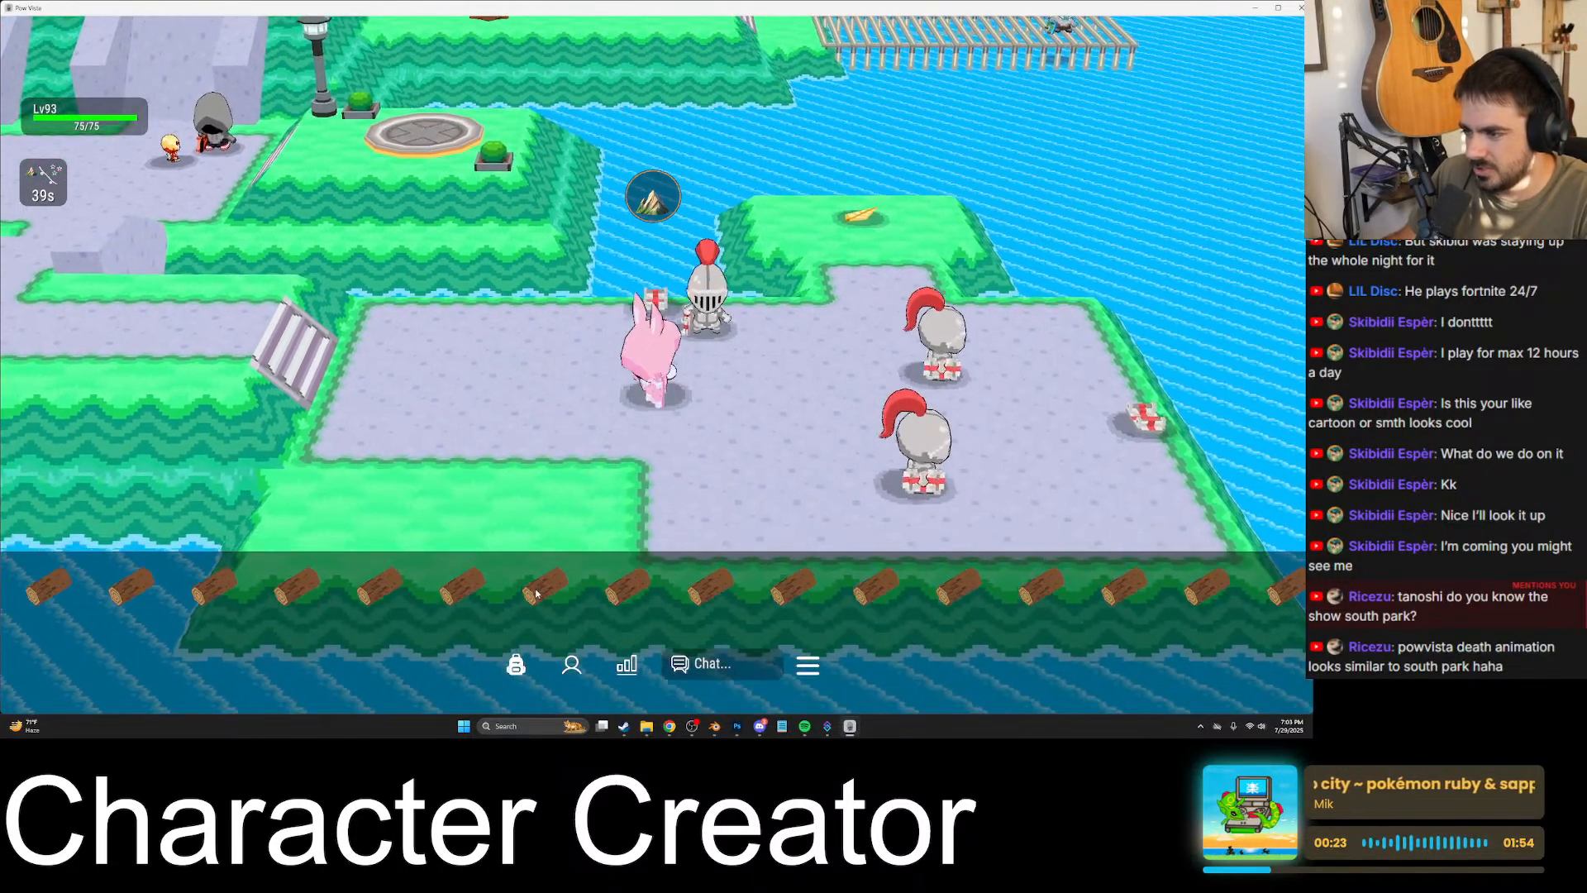
pyautogui.click(536, 593)
# - Take the Knight's Skateboard and bring the character back up to the bank chest
pyautogui.press('w')
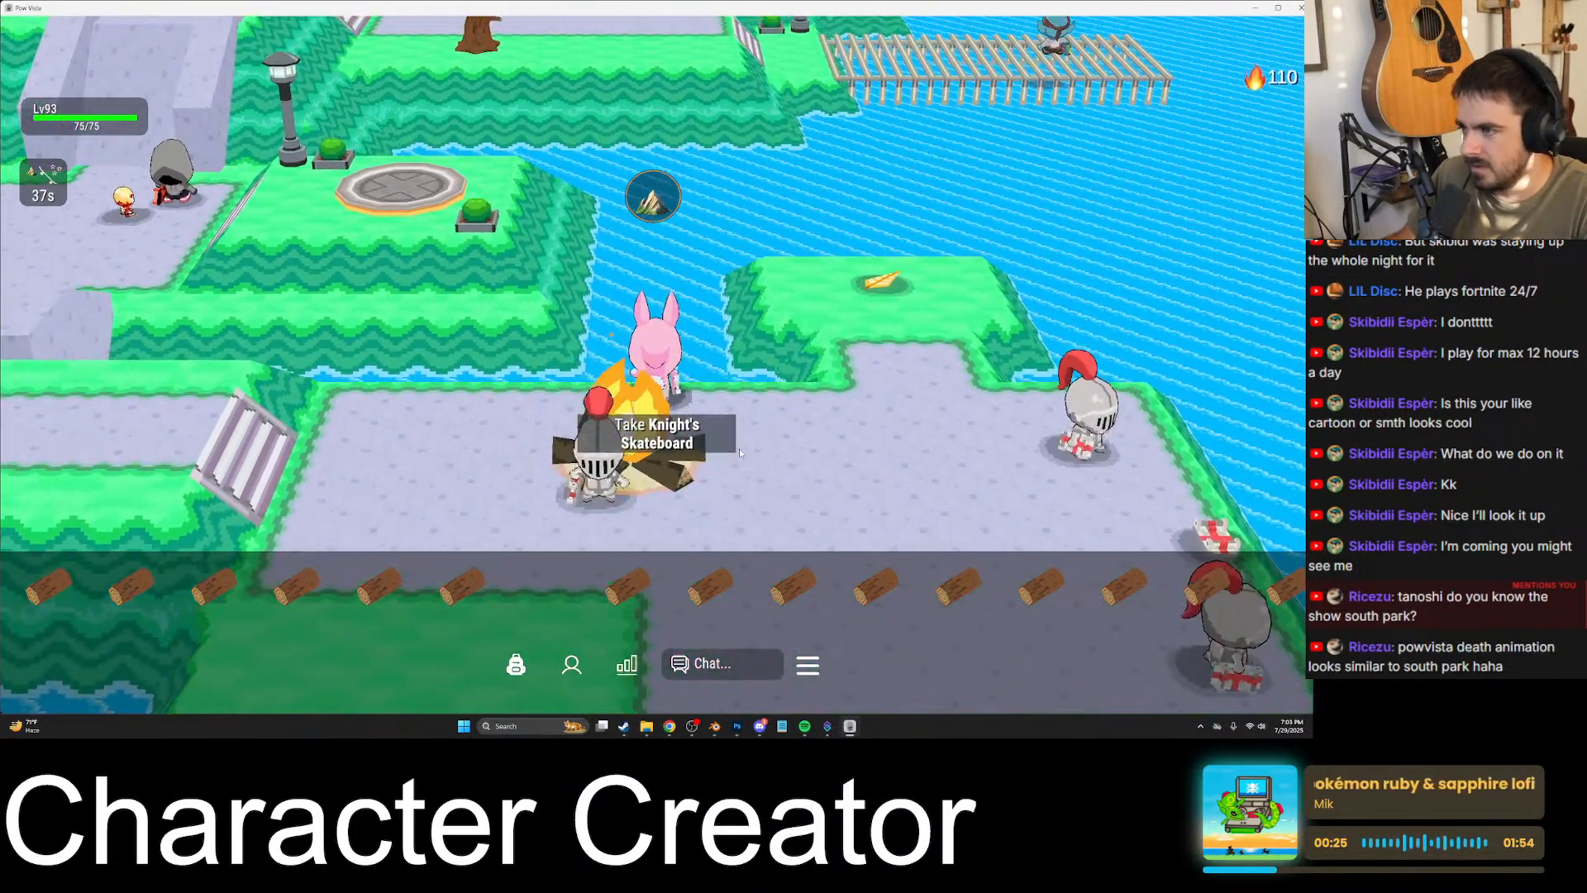
pyautogui.press('a')
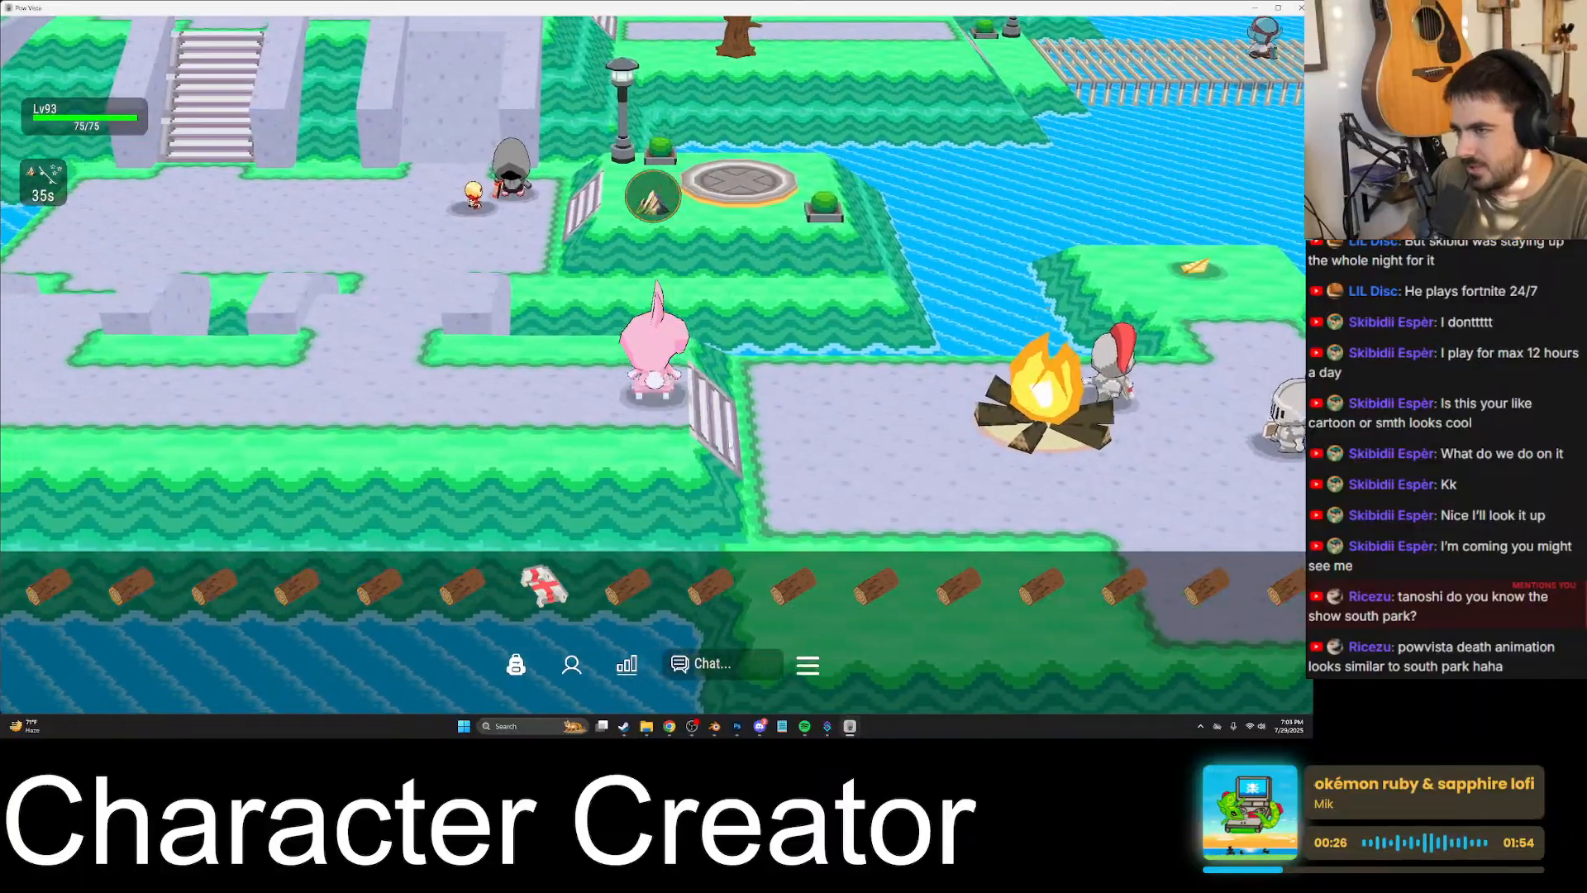
pyautogui.press('w')
pyautogui.press('w')
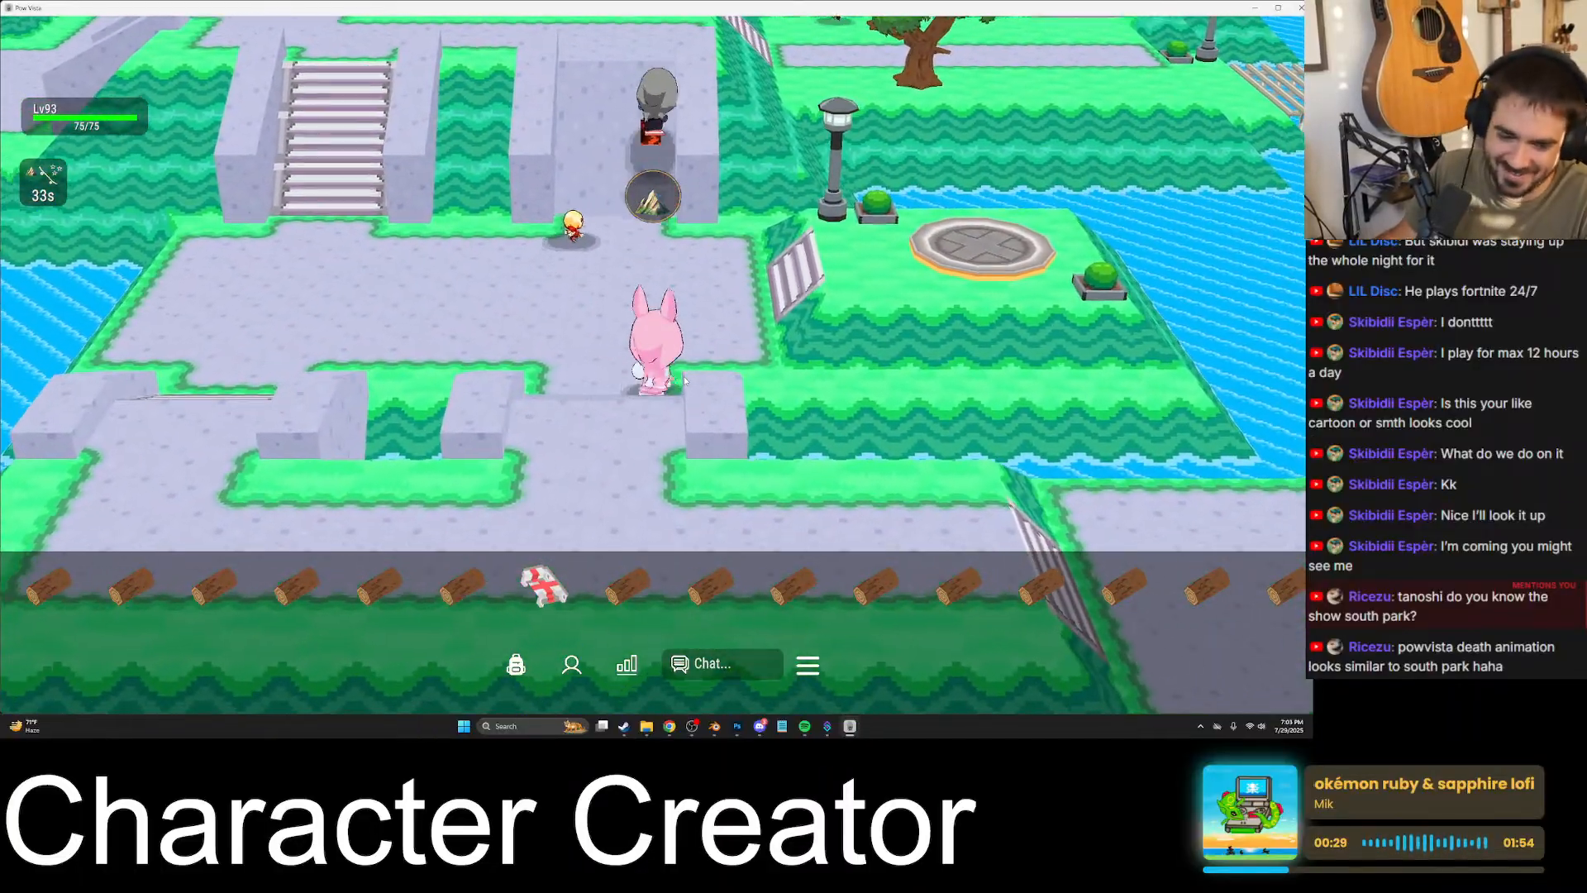
pyautogui.press('w')
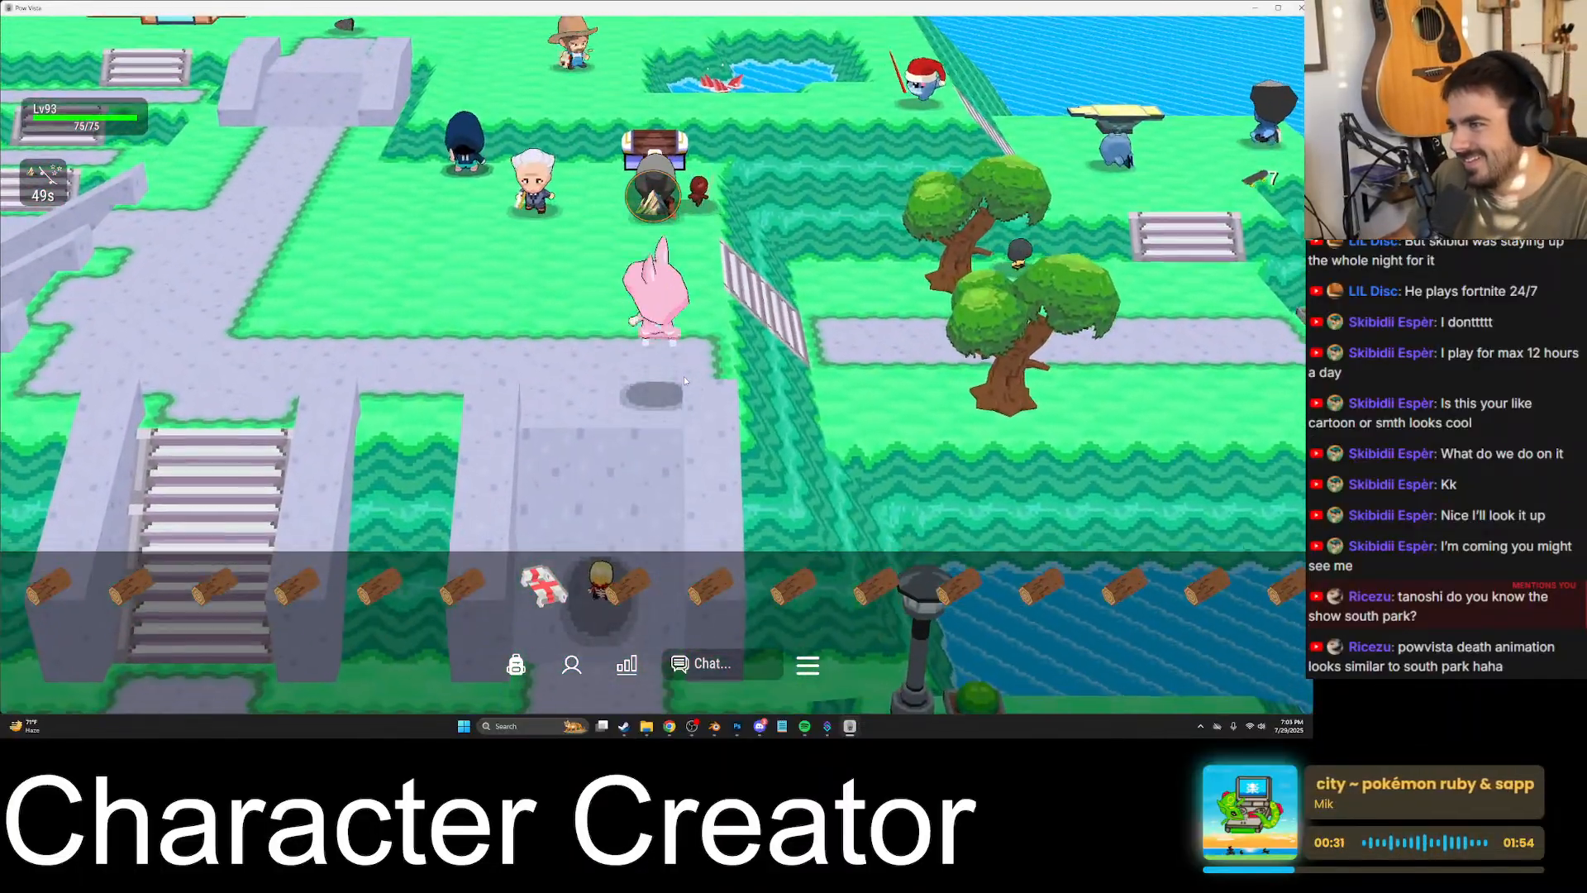
pyautogui.press('w')
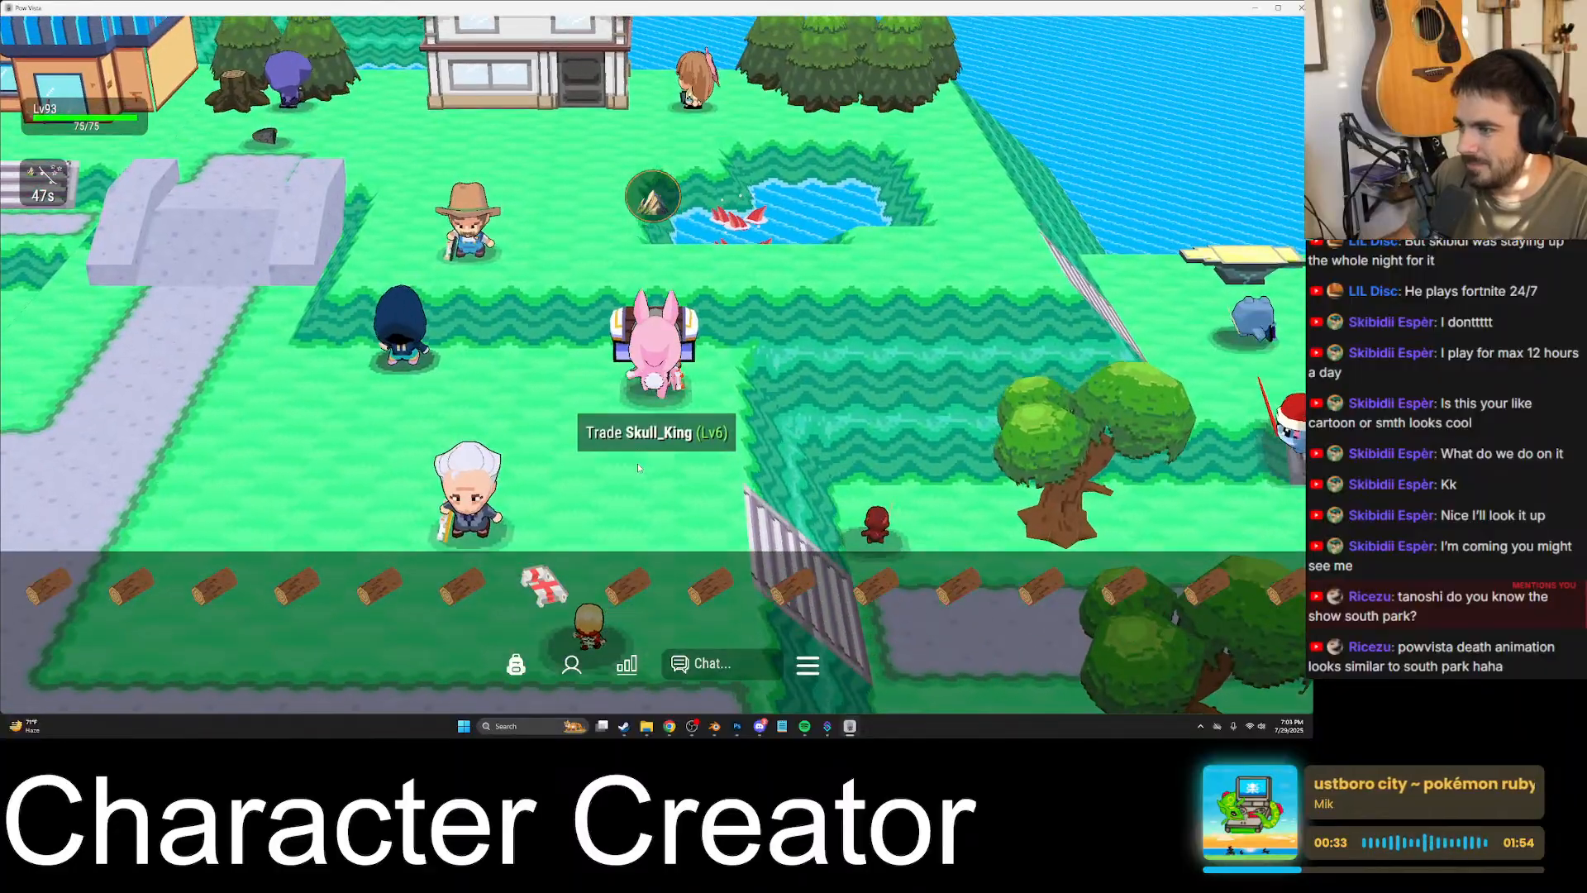
# - Deposit the carried items in the bank and withdraw the red axe from the tool collection
pyautogui.press('space')
pyautogui.scroll(-10, 763, 297)
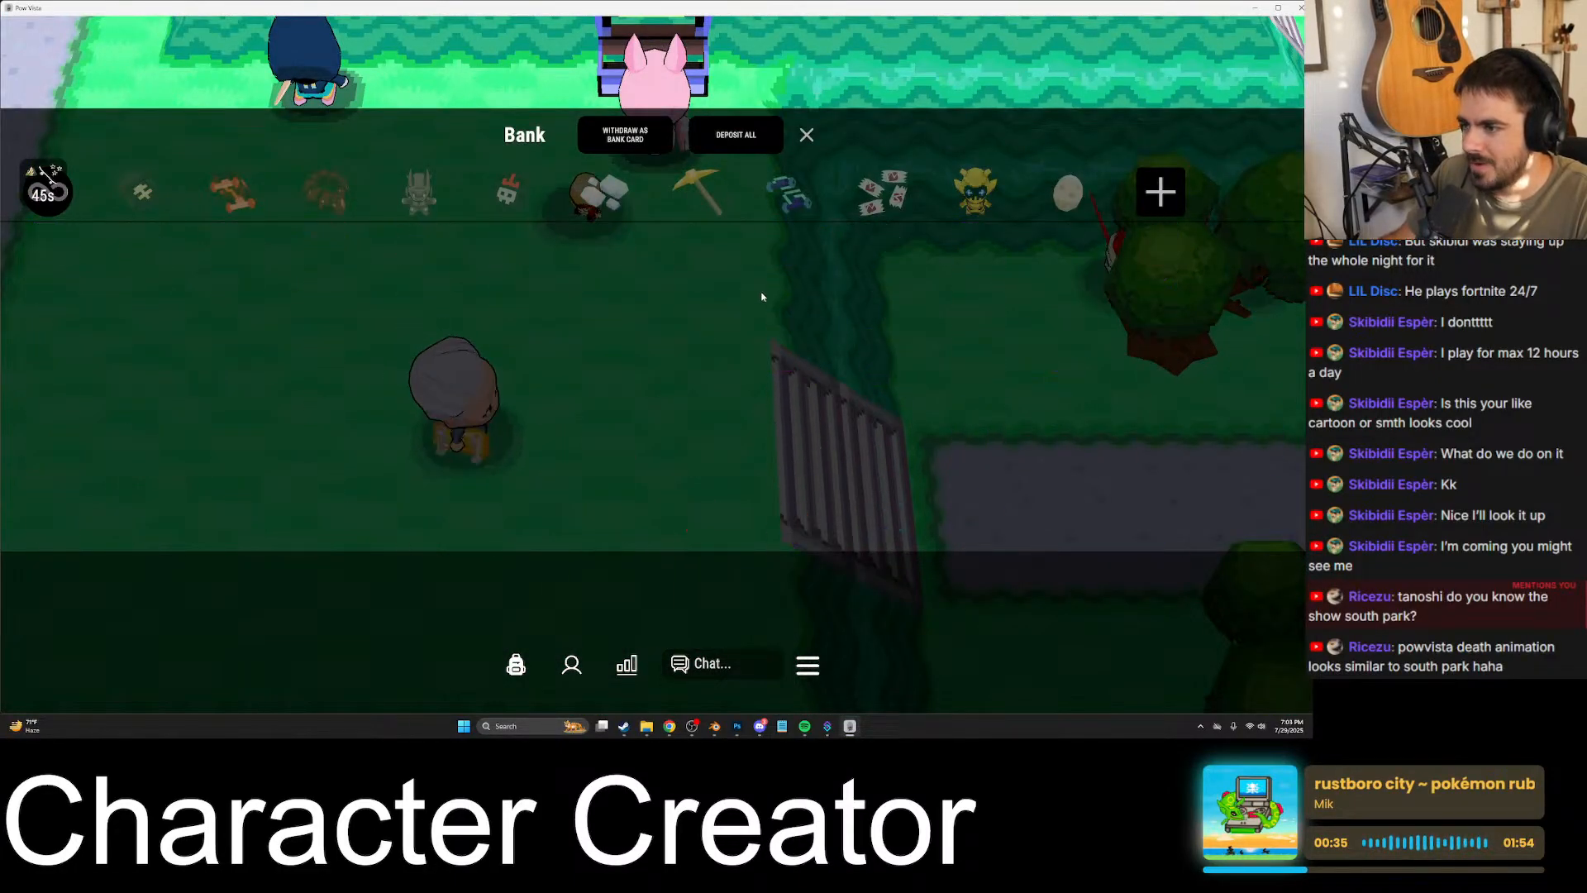
pyautogui.scroll(10, 787, 379)
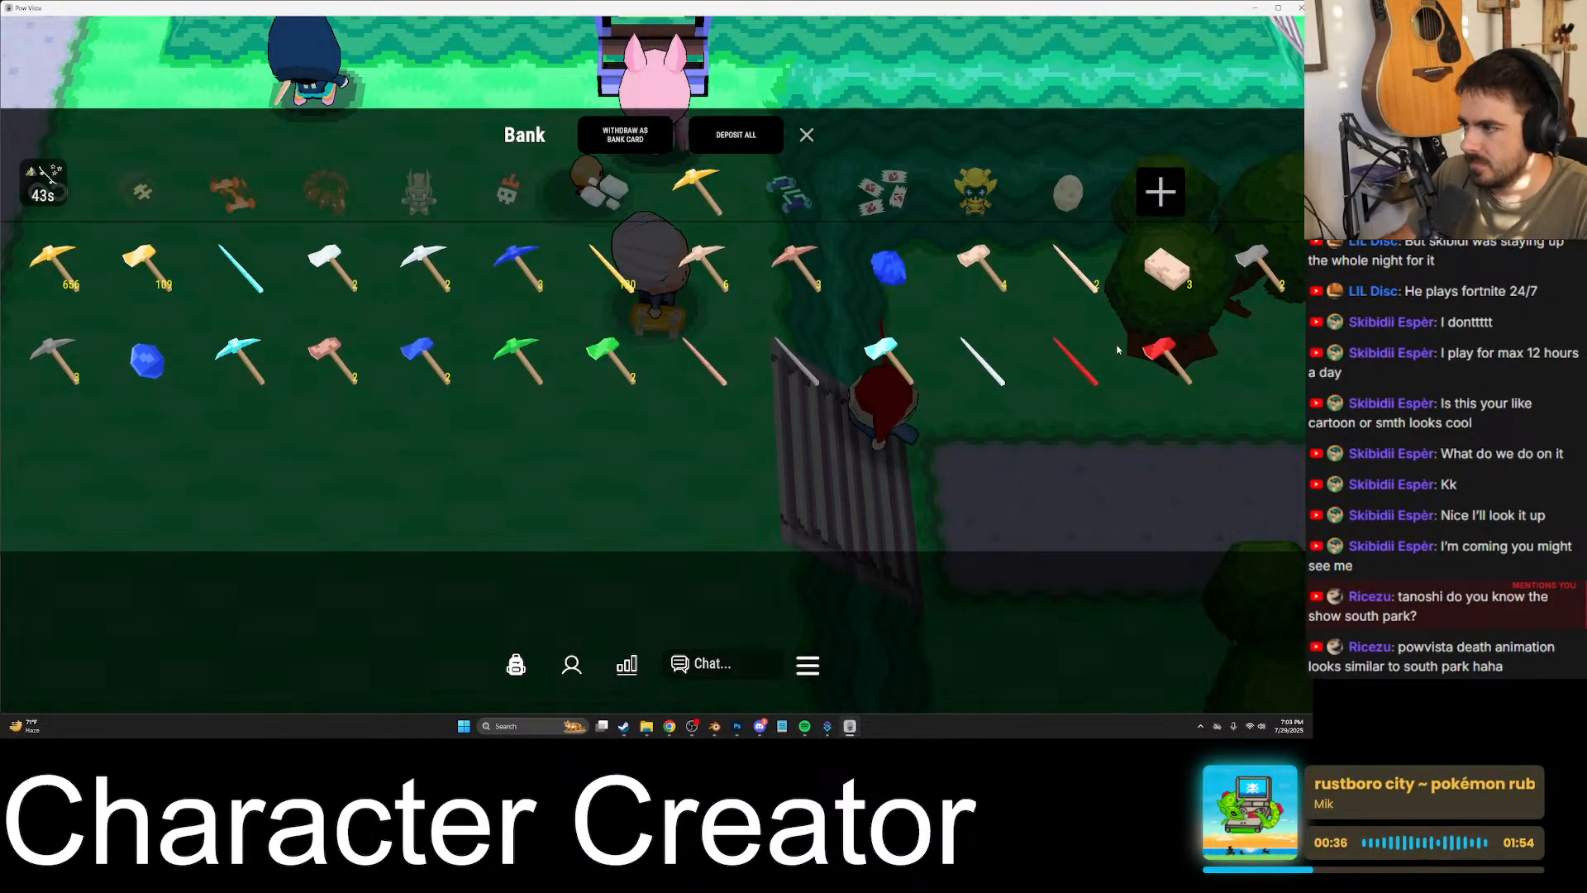
pyautogui.click(1178, 366)
pyautogui.press('Escape')
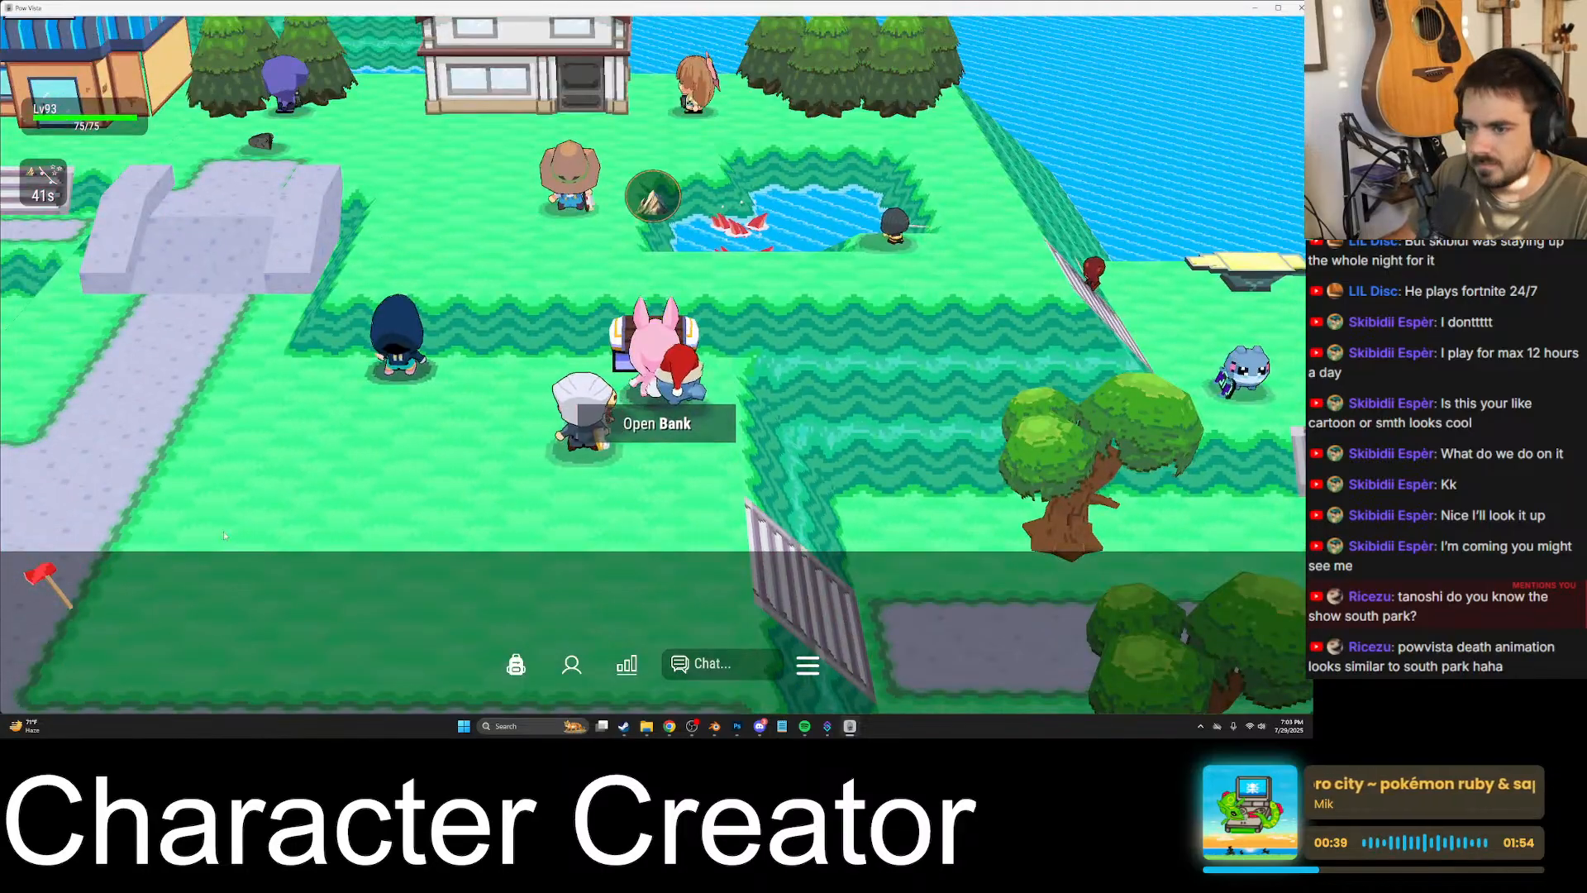
# - Equip the red axe and move the pink skateboard into the bank's main item collection
pyautogui.click(58, 570)
pyautogui.press('space')
pyautogui.click(64, 583)
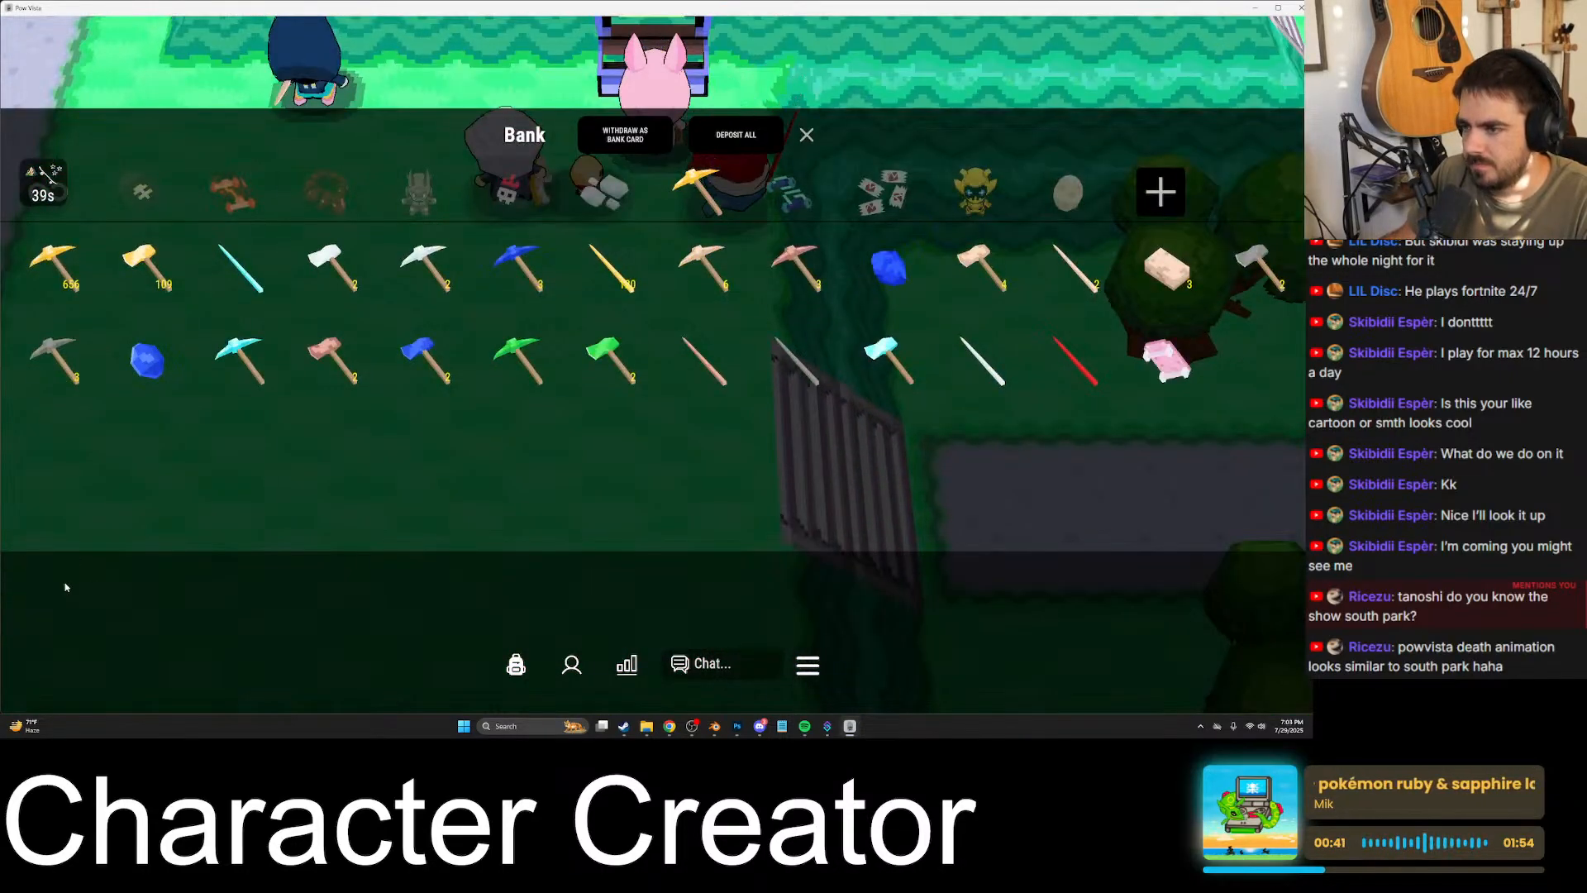
pyautogui.click(1141, 359)
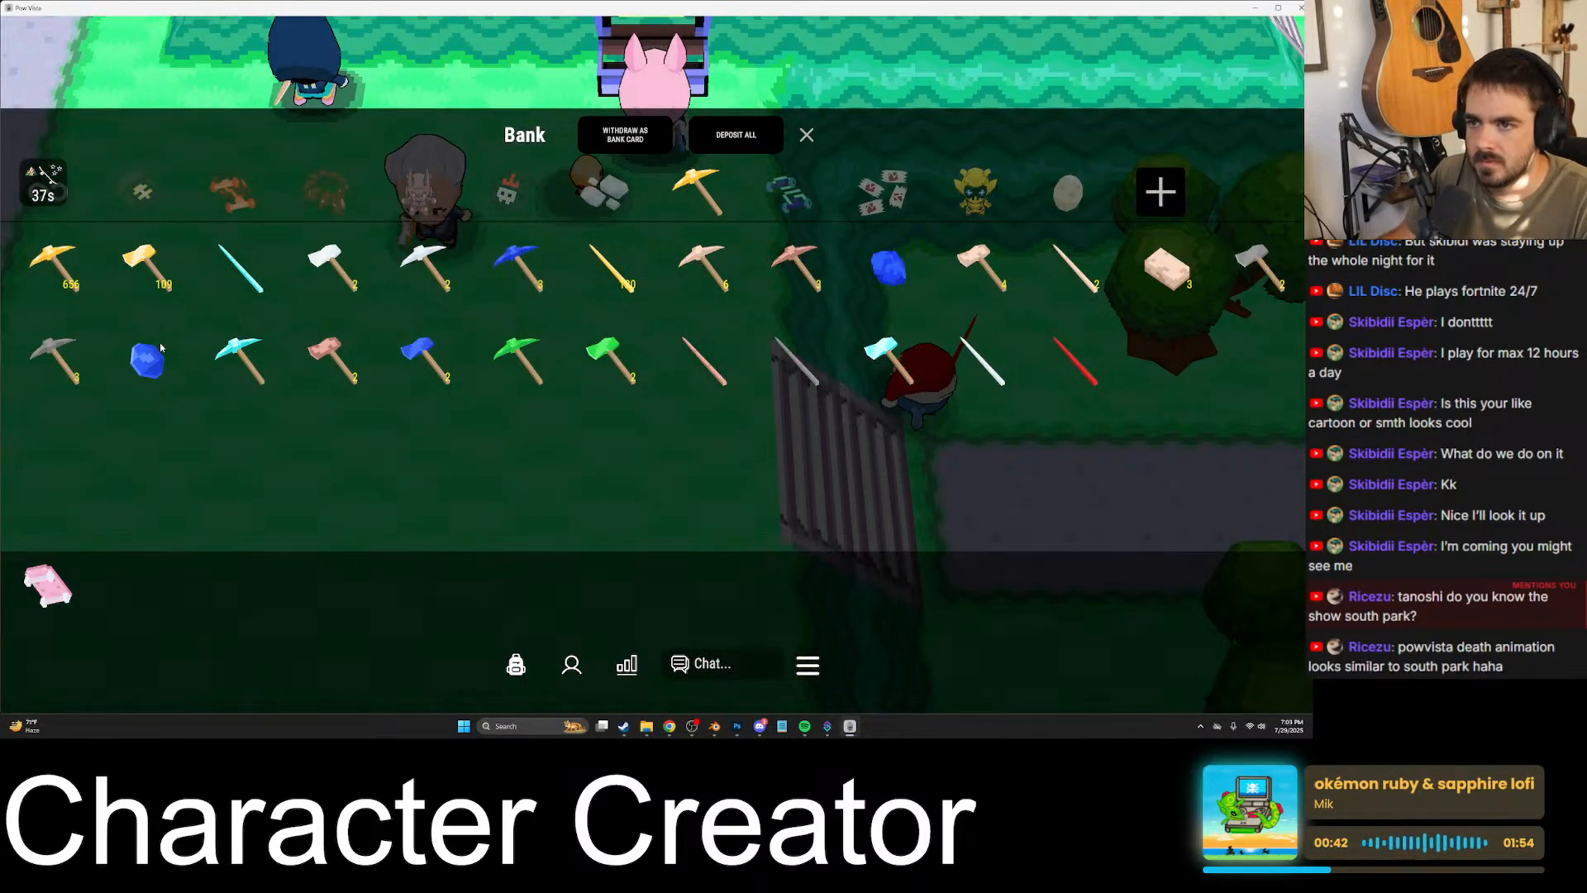
pyautogui.click(51, 202)
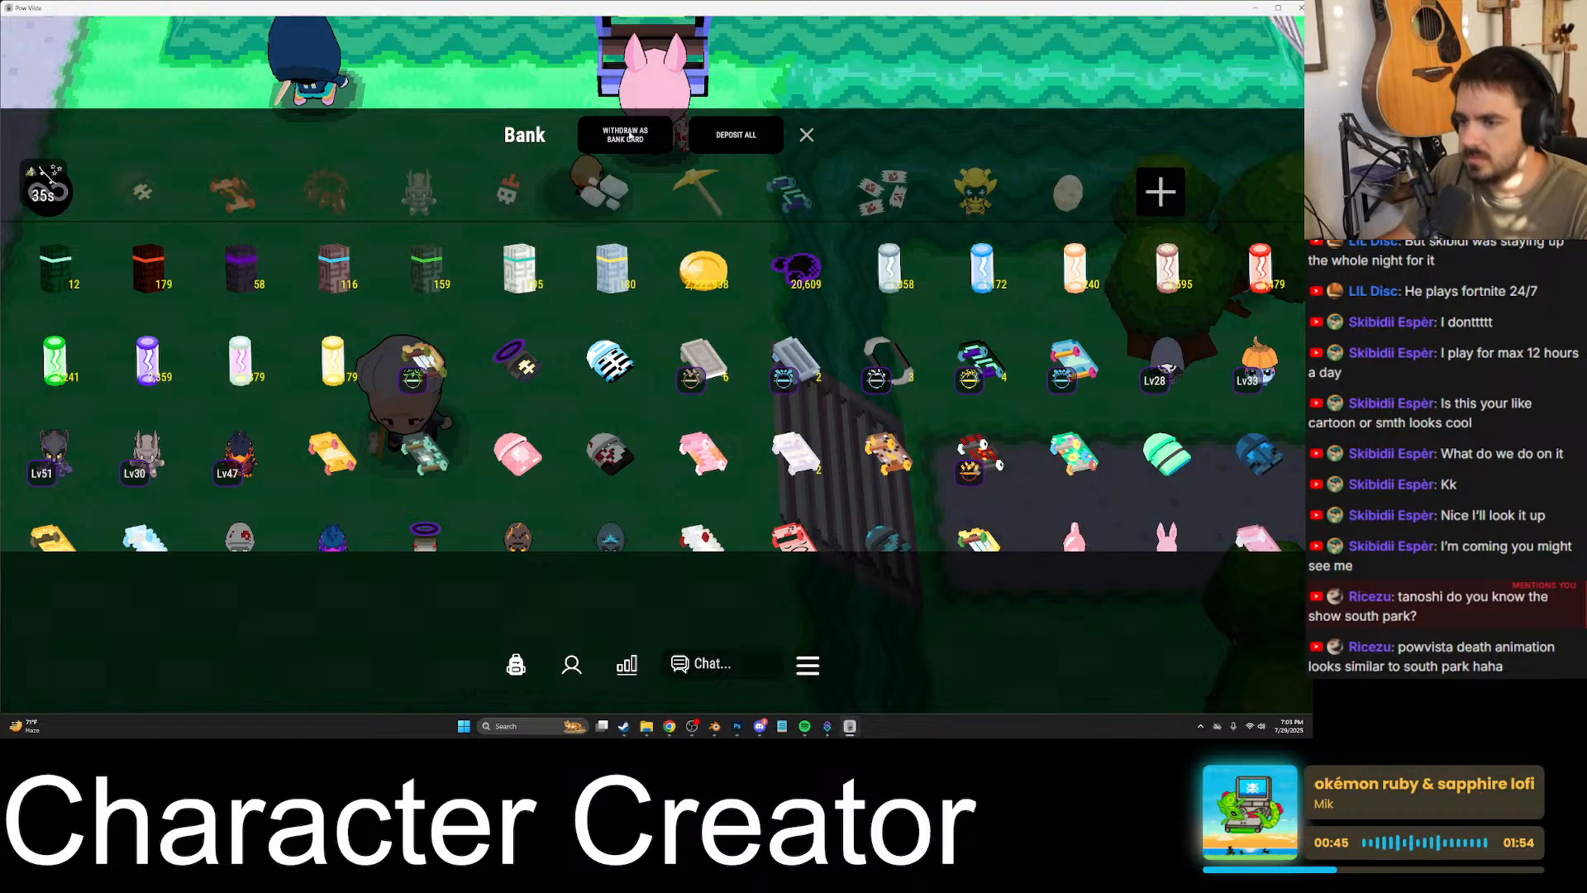
# - Leave the bank, walk to the oak tree and chop it with the red axe
pyautogui.click(807, 135)
pyautogui.press('s')
pyautogui.press('d')
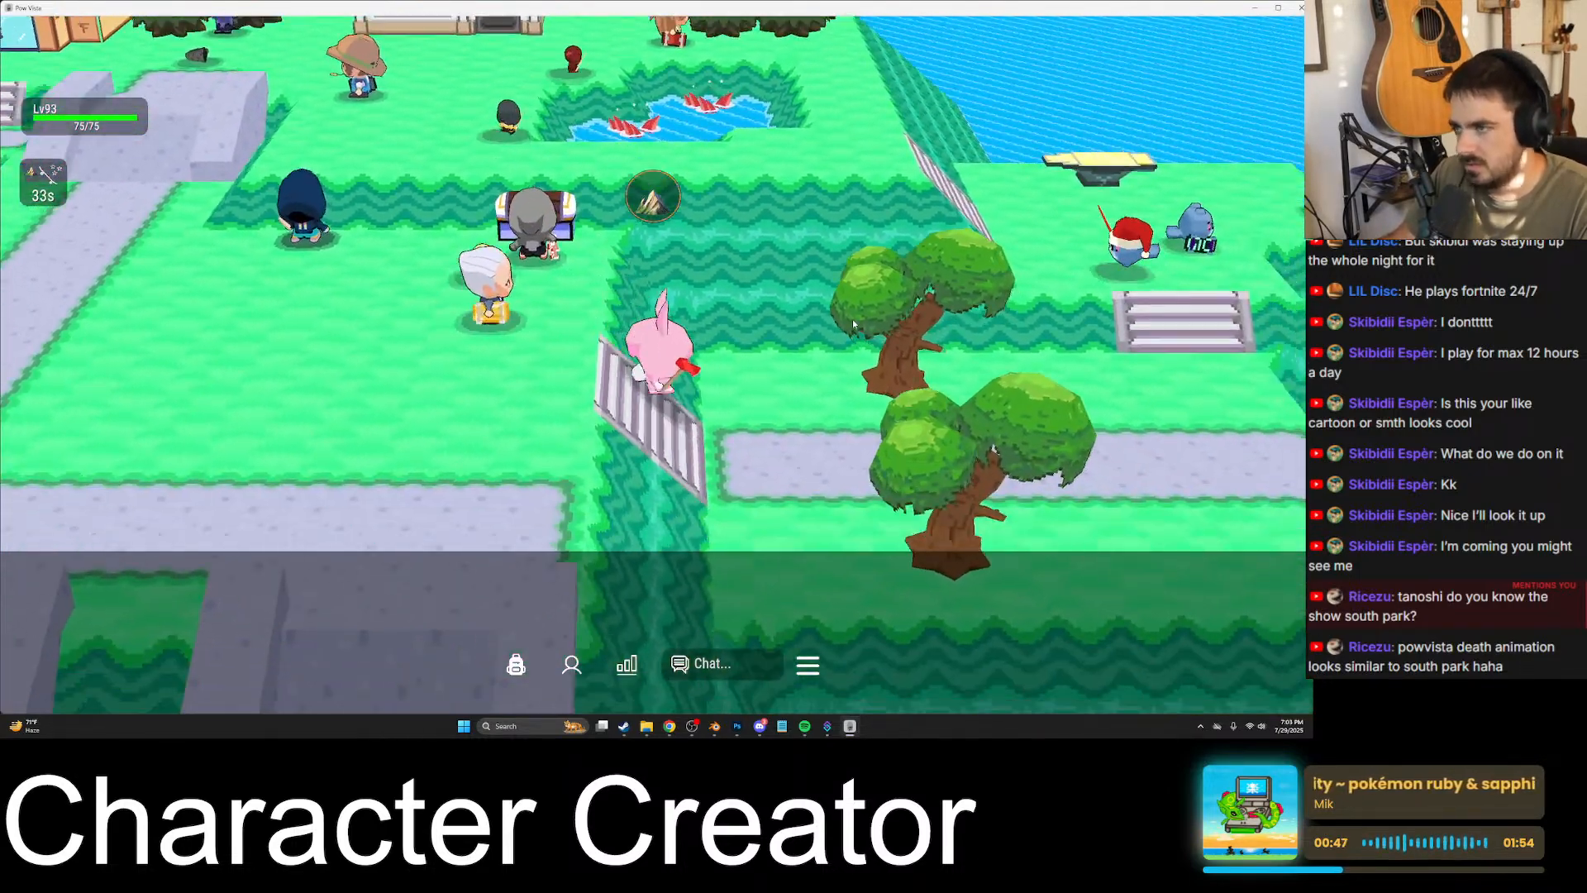
pyautogui.press('d')
pyautogui.press('w')
pyautogui.press('space')
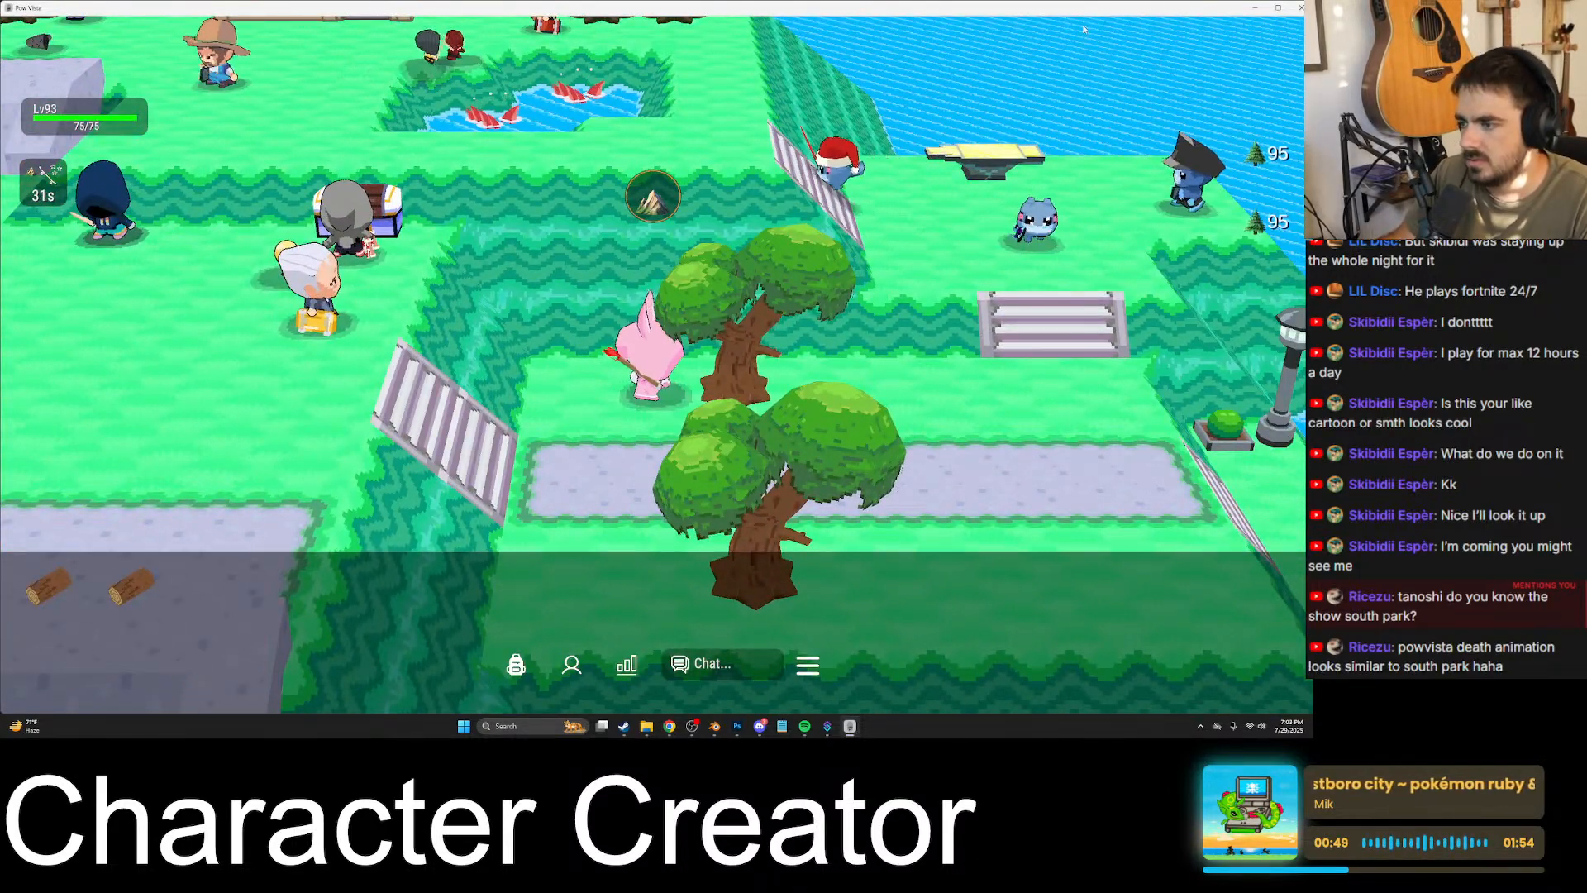
# - Switch back to Blender and inspect the whole character from the front in Edit Mode
pyautogui.hotkey('alt', 'Tab')
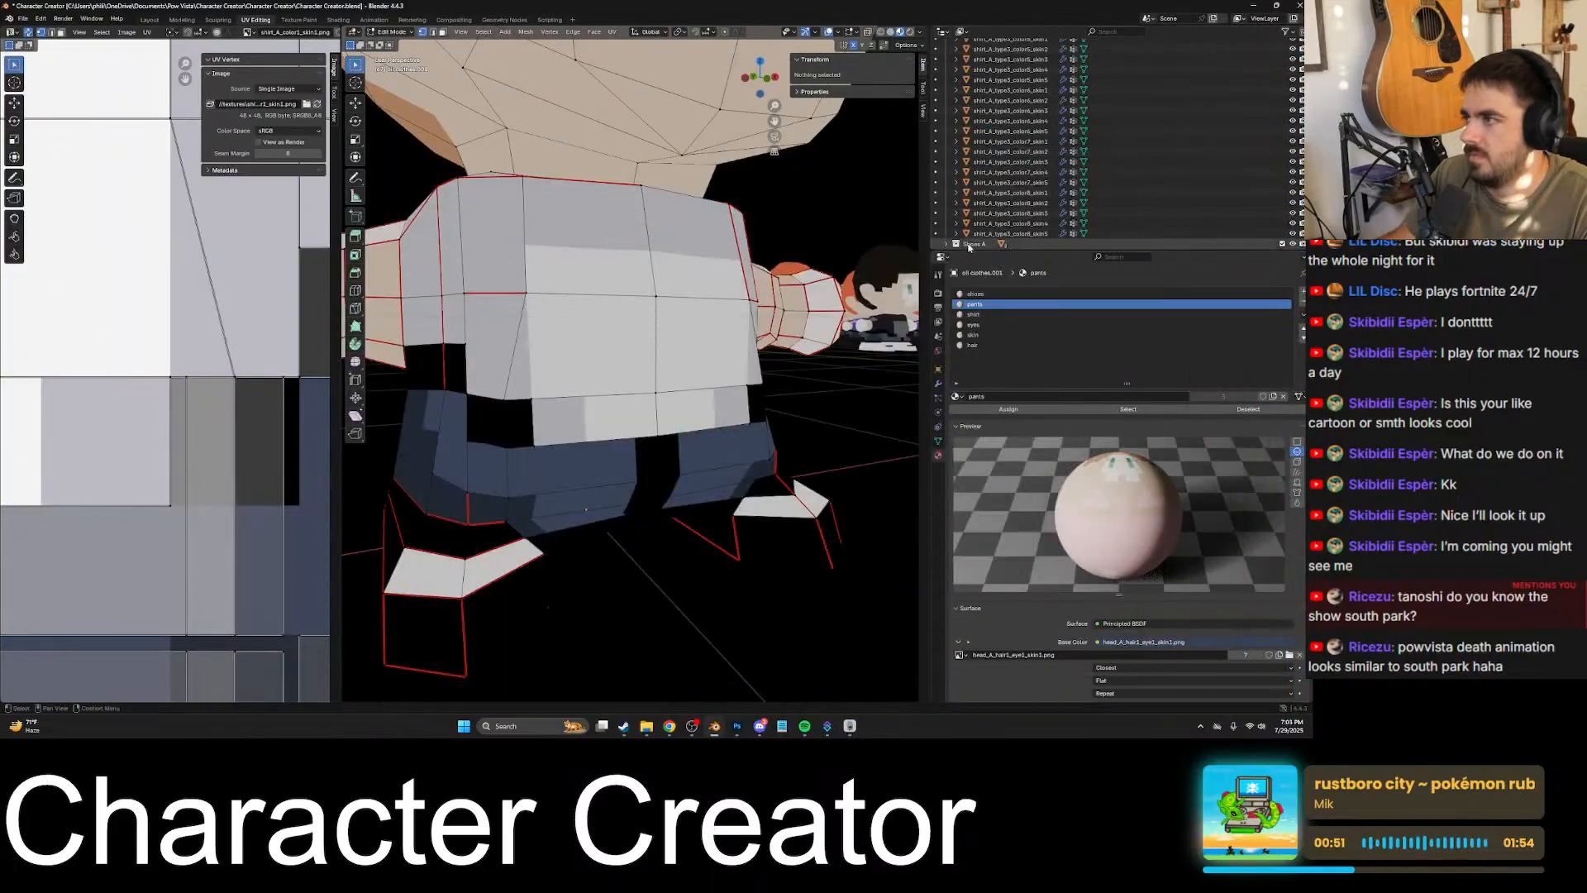
pyautogui.scroll(-5, 675, 319)
pyautogui.moveTo(682, 322); pyautogui.dragTo(644, 330, button='middle')
pyautogui.press('Tab')
pyautogui.press('`')
pyautogui.scroll(4, 644, 331)
pyautogui.press('Tab')
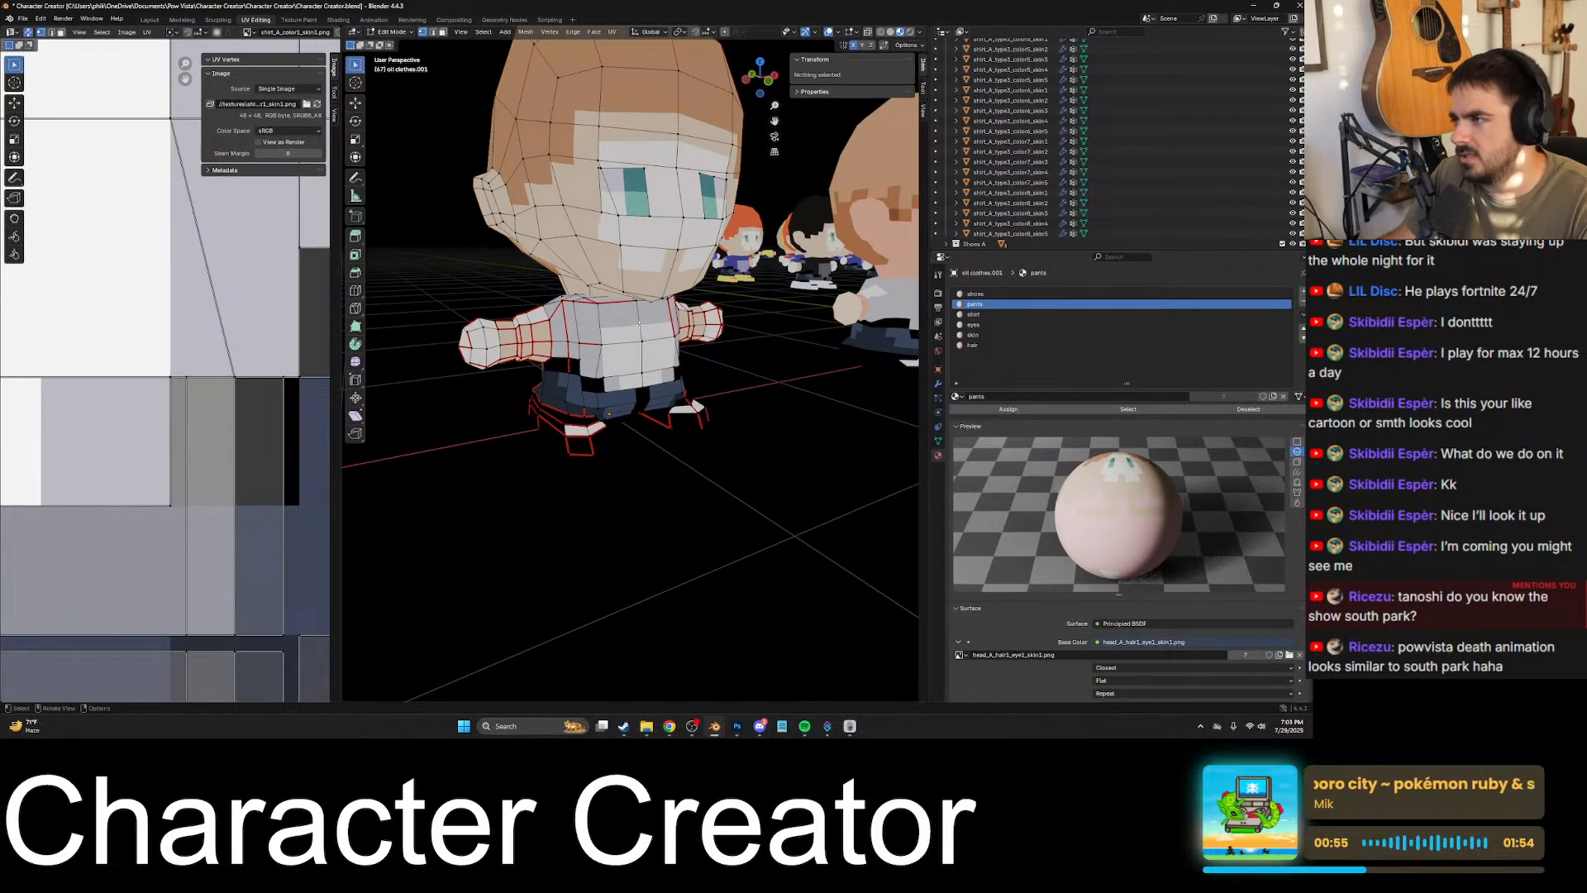
pyautogui.press('KP_1')
# - Display the shader nodes in the Shading workspace and compare the shoes and pants materials
pyautogui.click(987, 295)
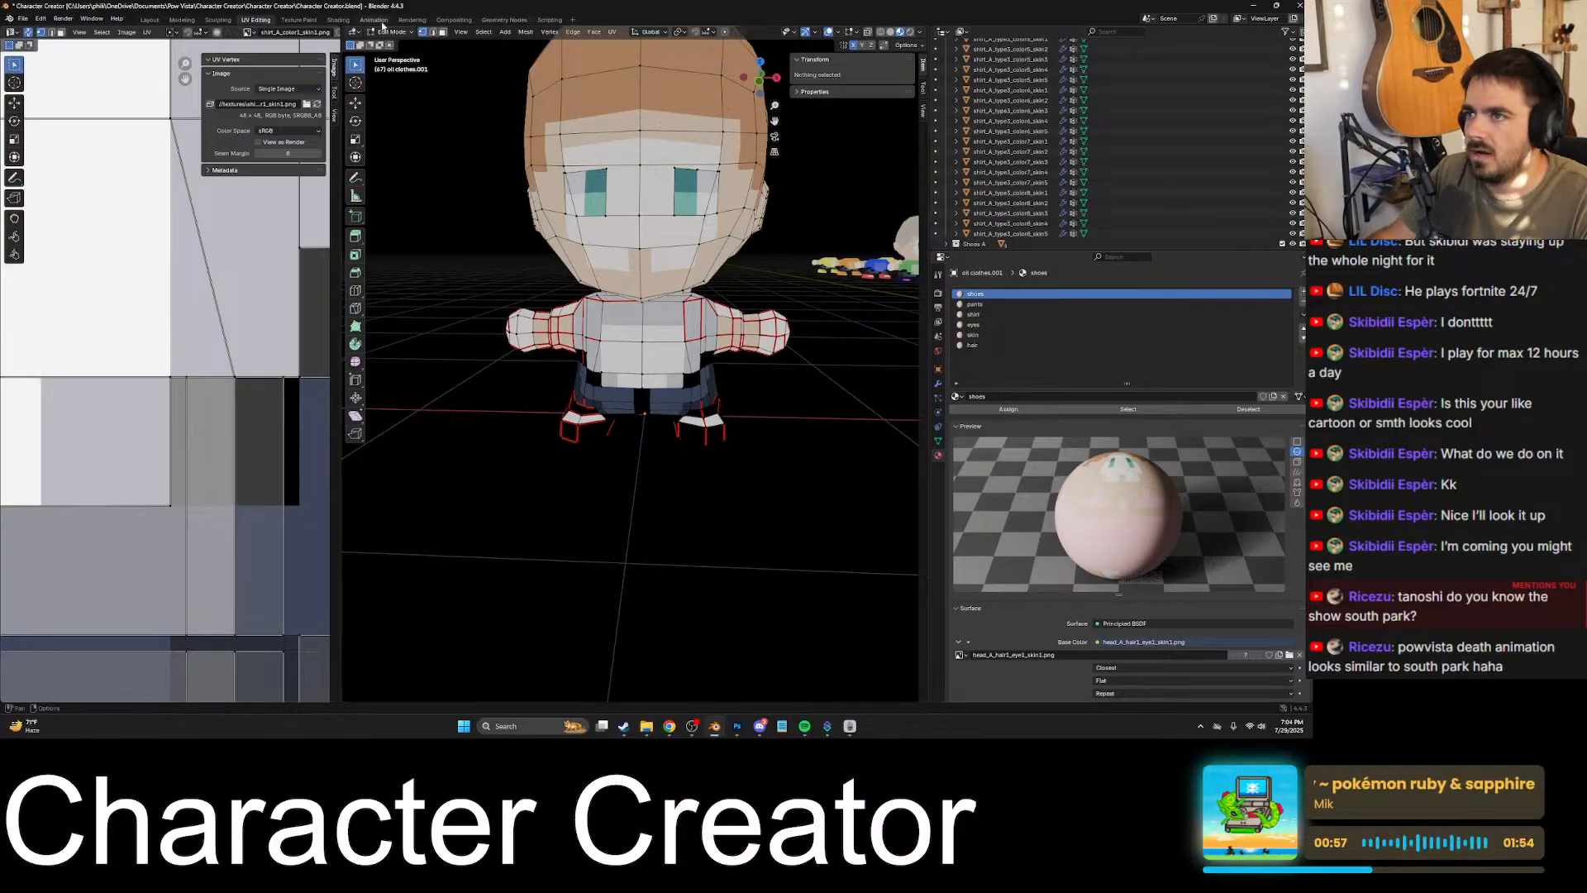
pyautogui.click(339, 20)
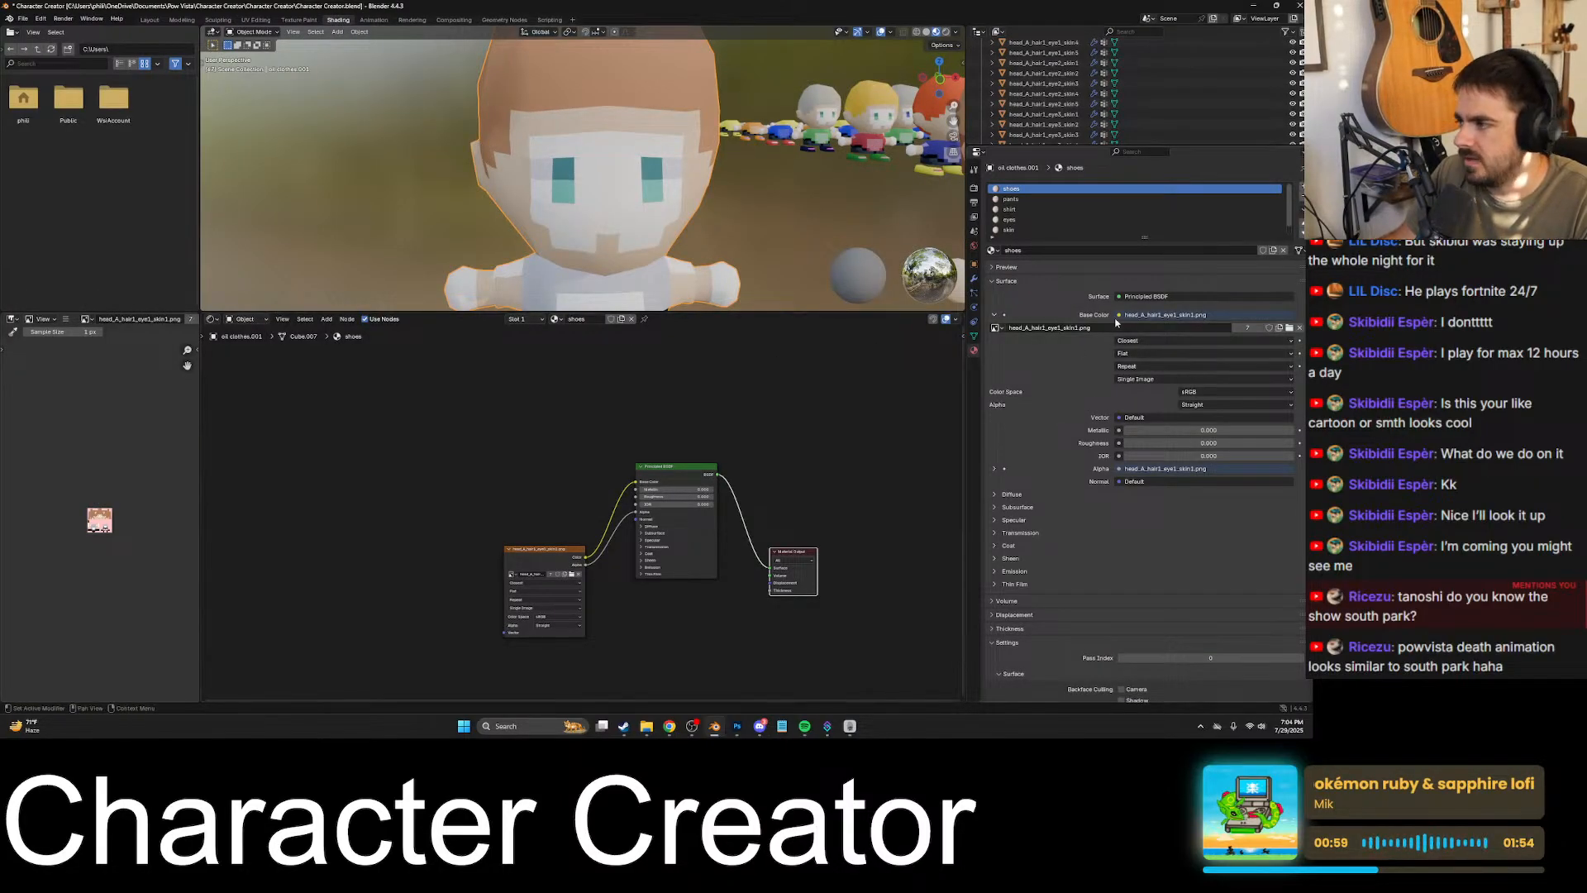
pyautogui.click(1017, 199)
pyautogui.click(1018, 190)
pyautogui.click(1017, 201)
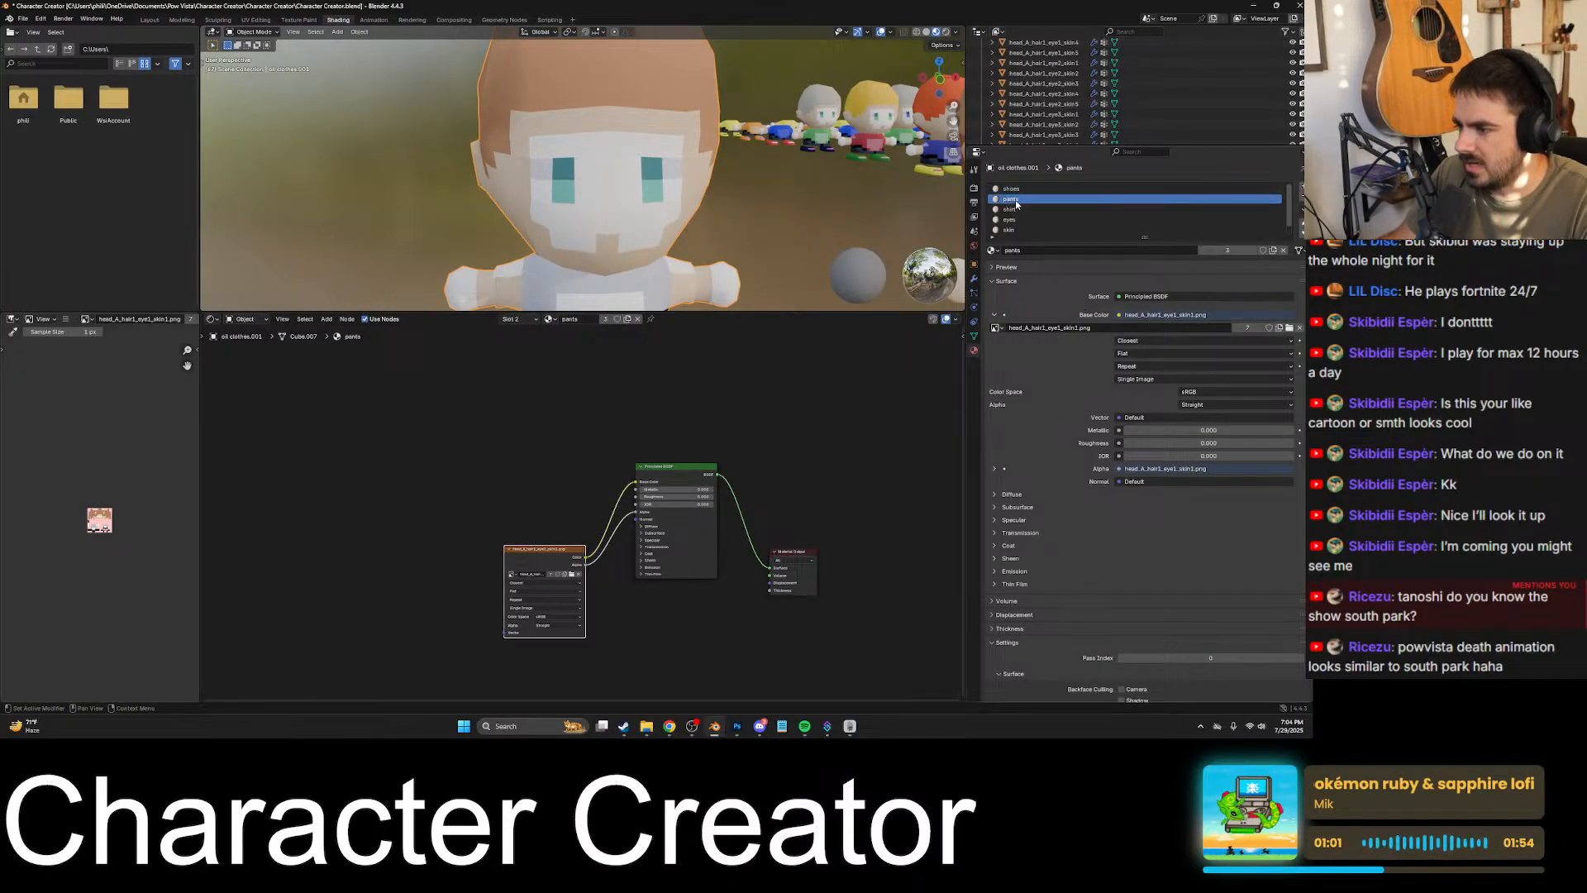
# - Compare the shader nodes of the shirt, eyes and skin materials
pyautogui.click(1016, 210)
pyautogui.click(1017, 221)
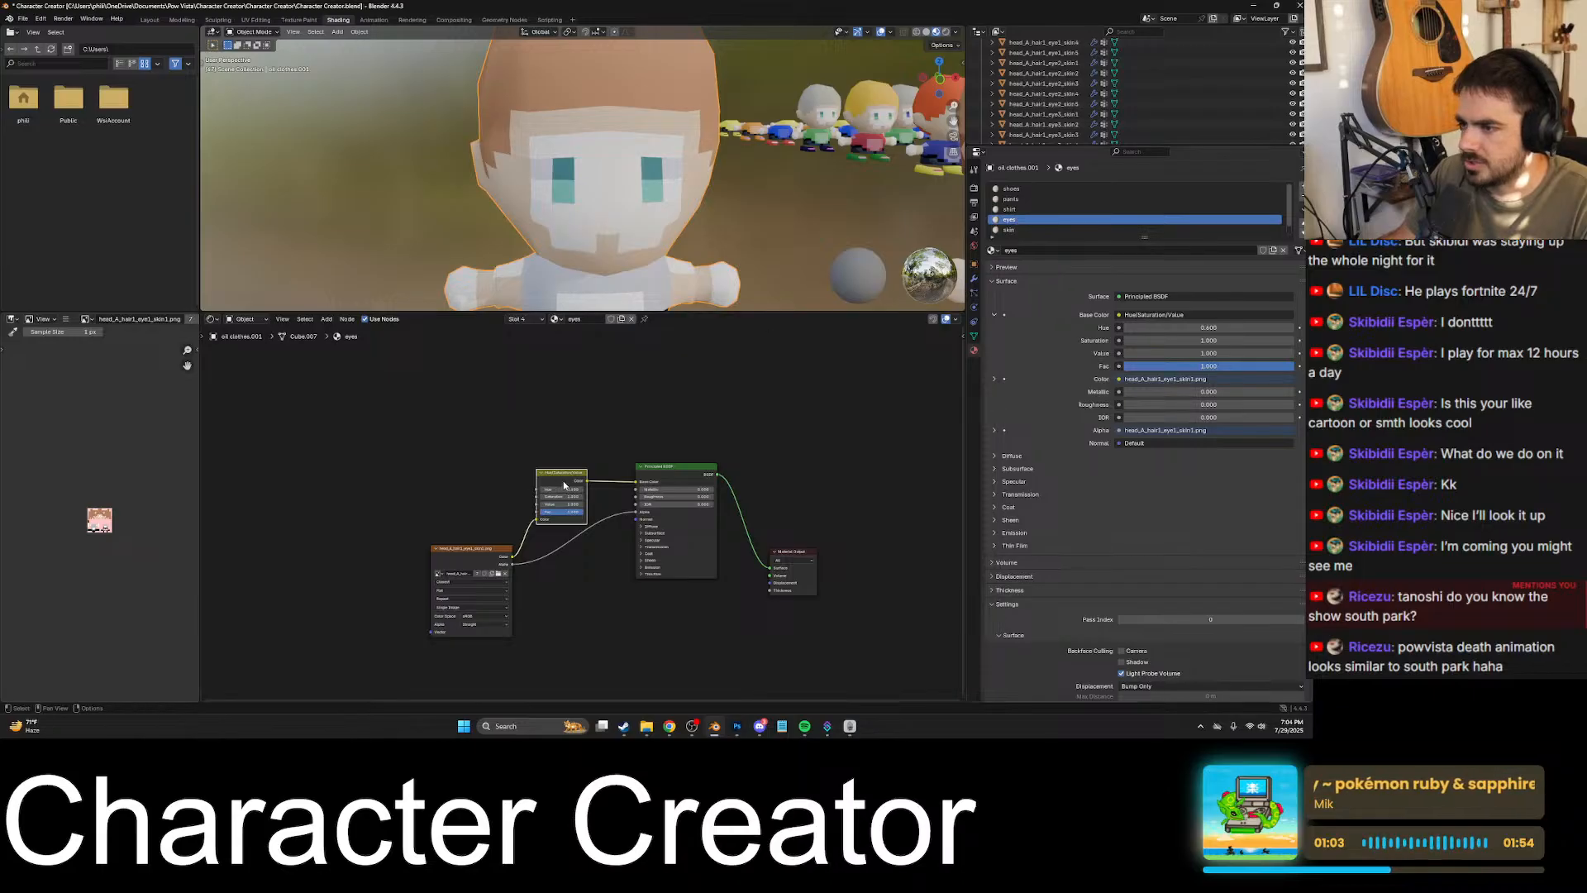
pyautogui.scroll(4, 564, 486)
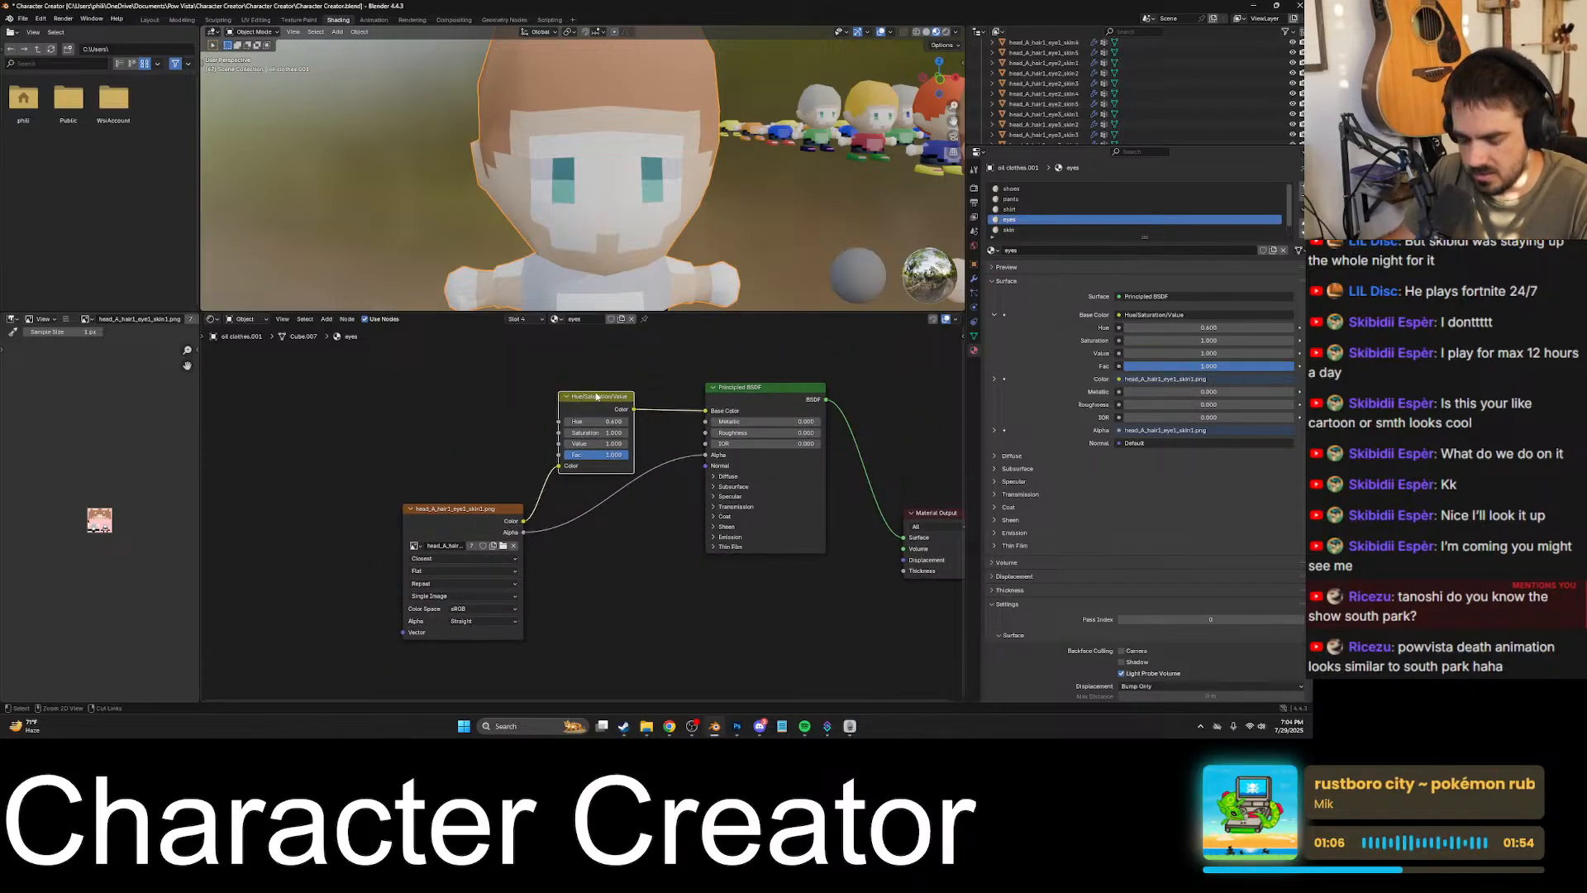
pyautogui.click(1019, 231)
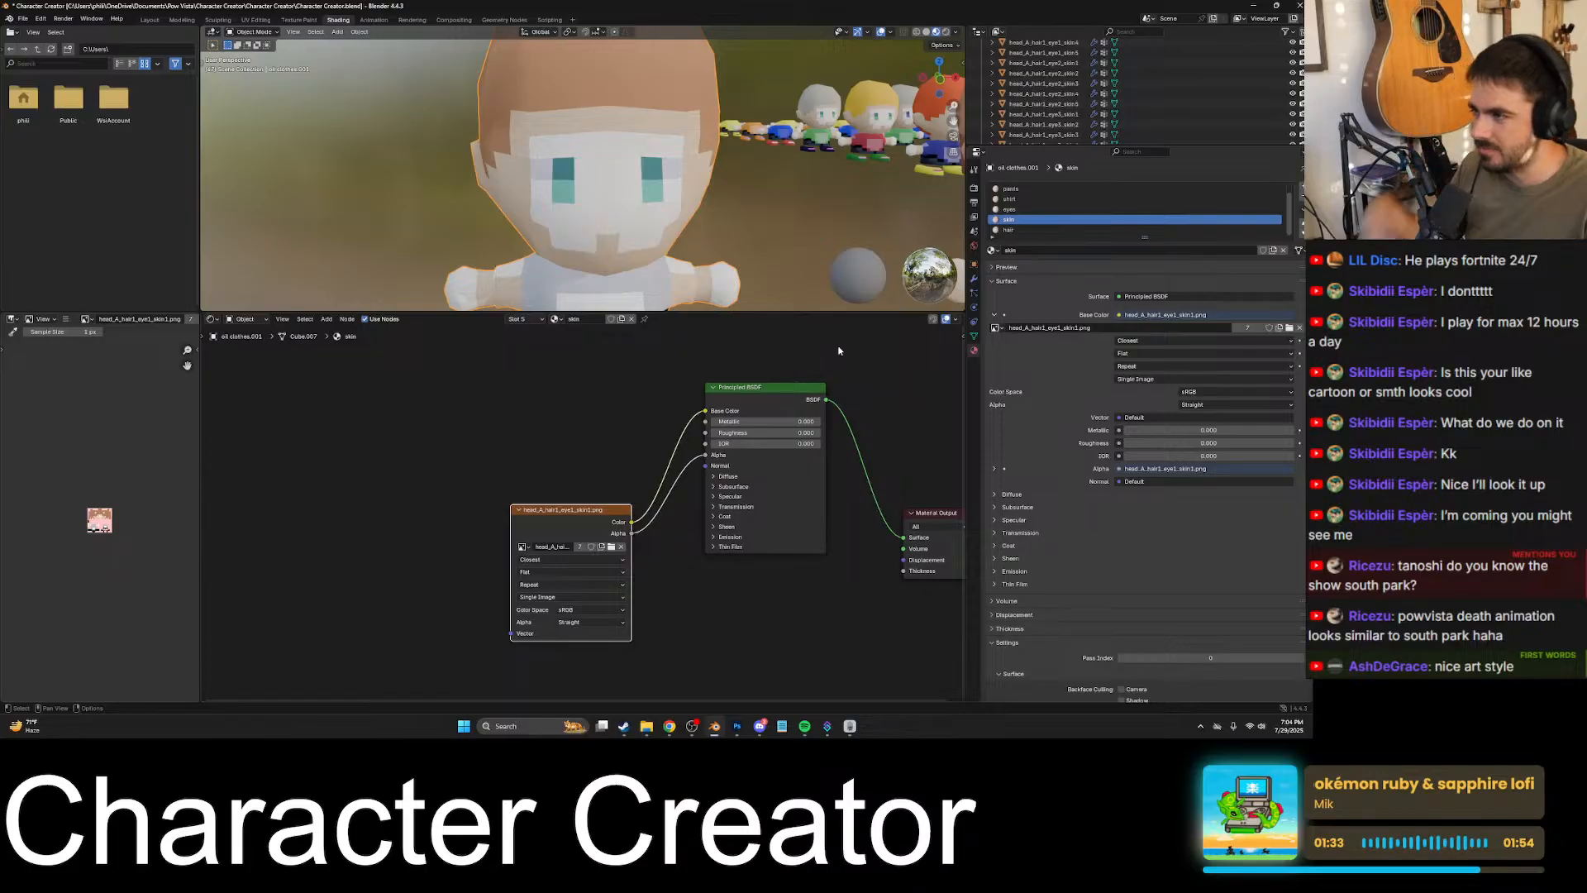
# - Switch to the Pow Vista game, walk from the oak trees to Mayor Nial and collapse the on-screen interface
pyautogui.click(864, 734)
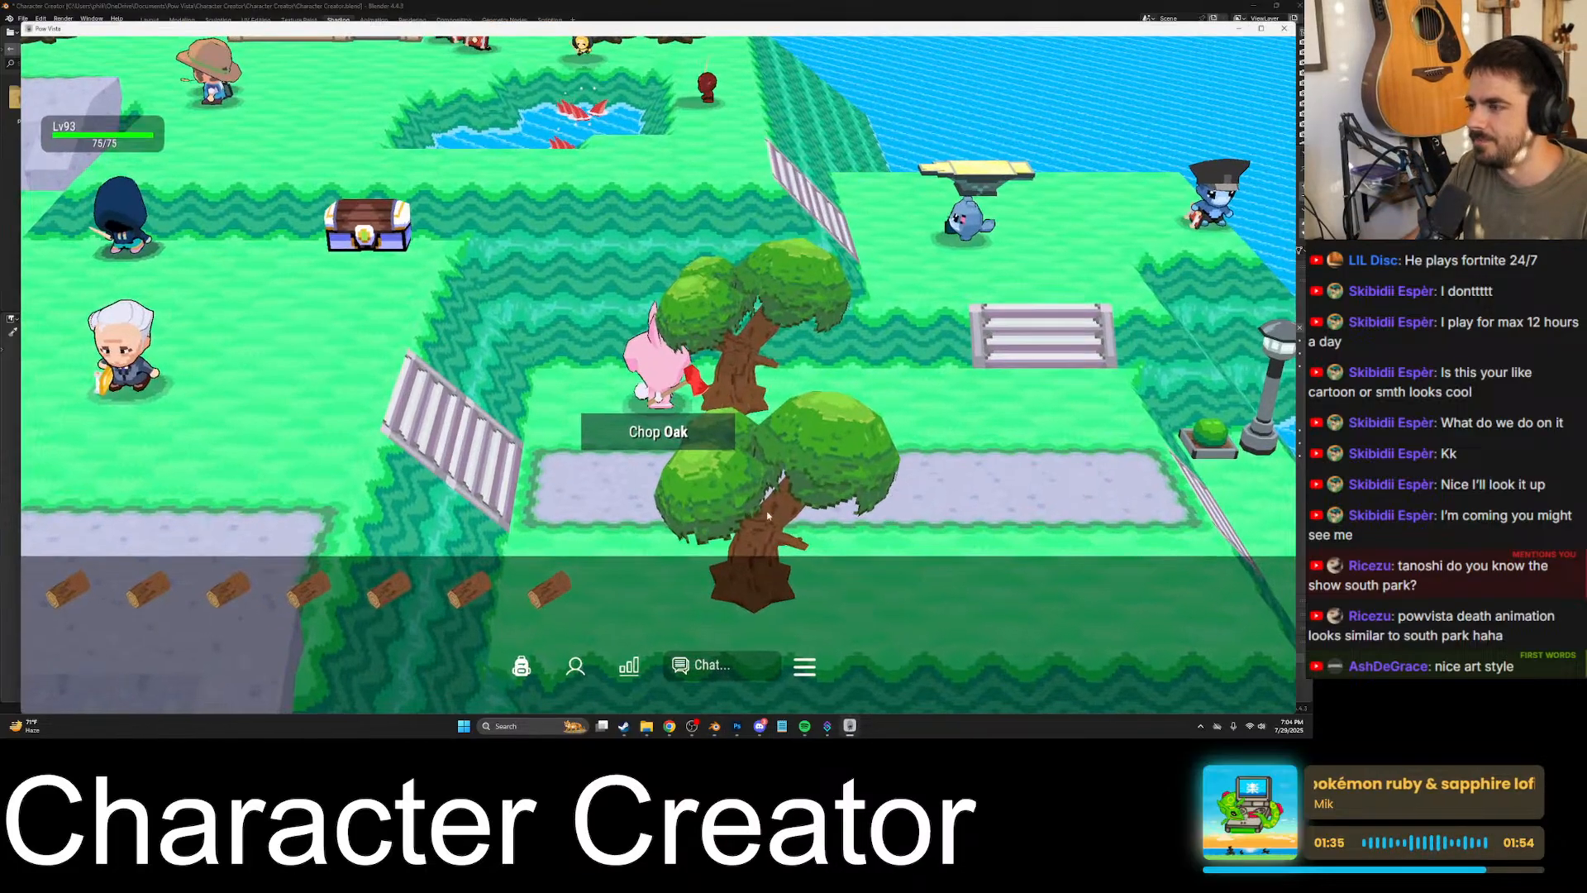
pyautogui.press('a')
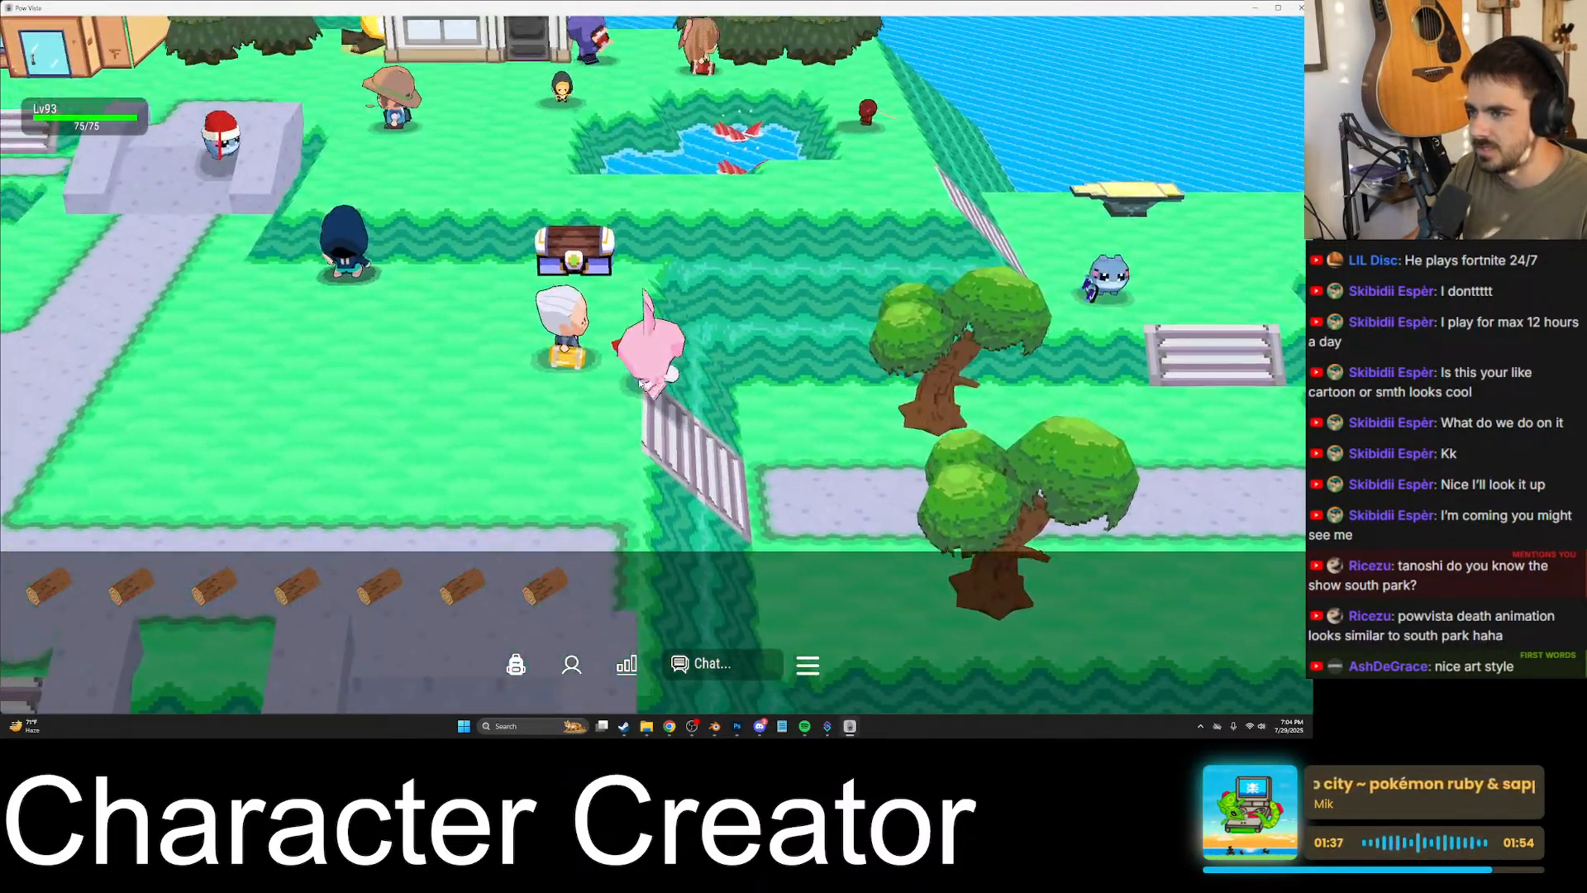
pyautogui.press('d')
pyautogui.press('a')
pyautogui.click(553, 664)
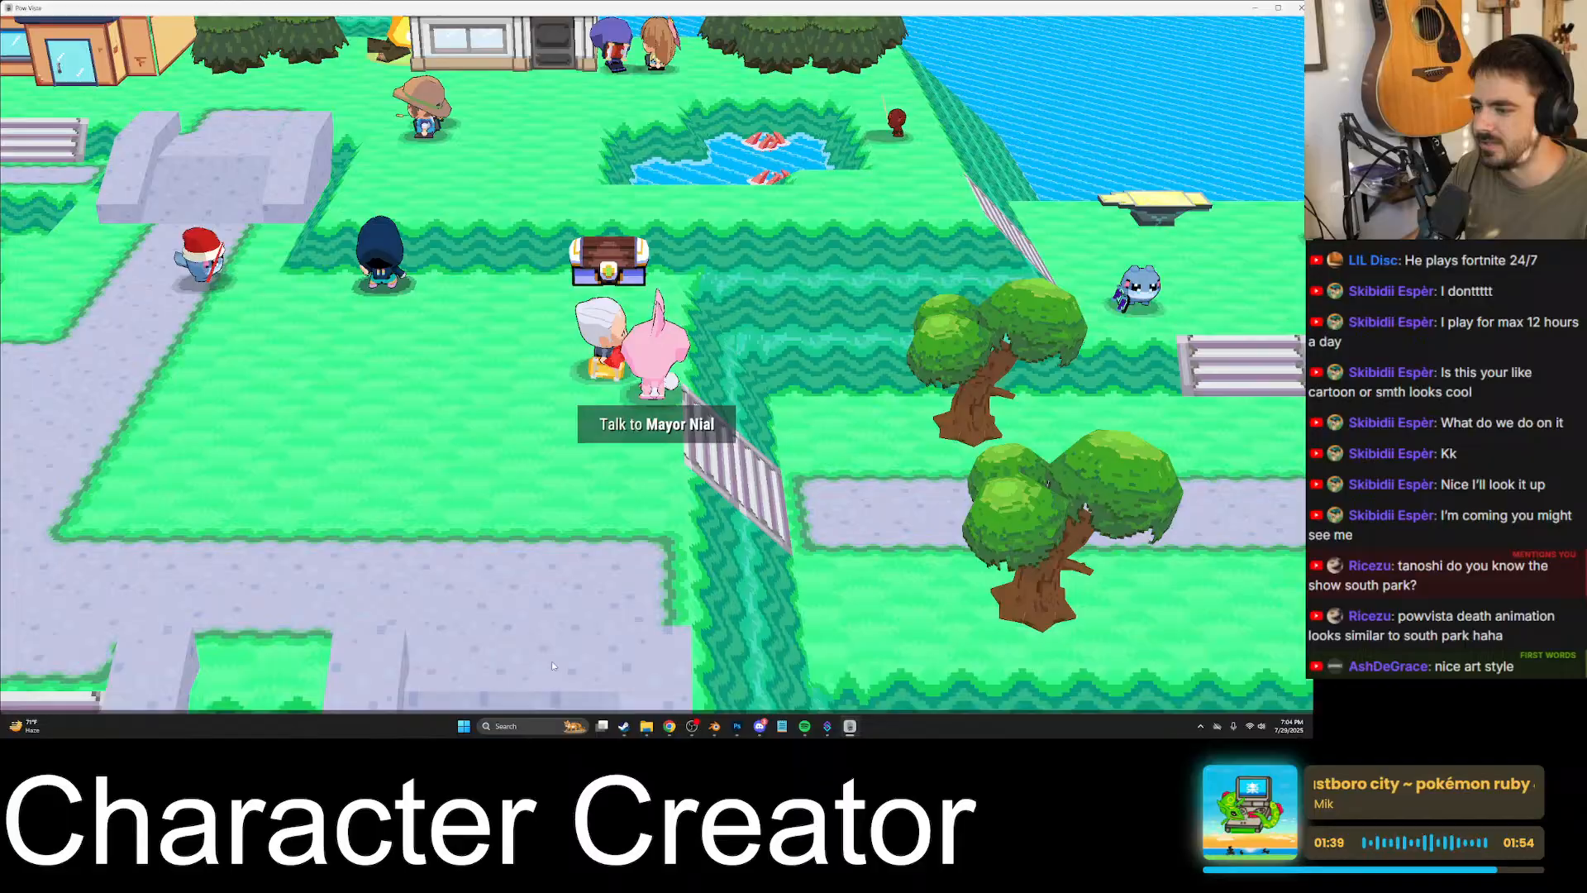
pyautogui.click(760, 659)
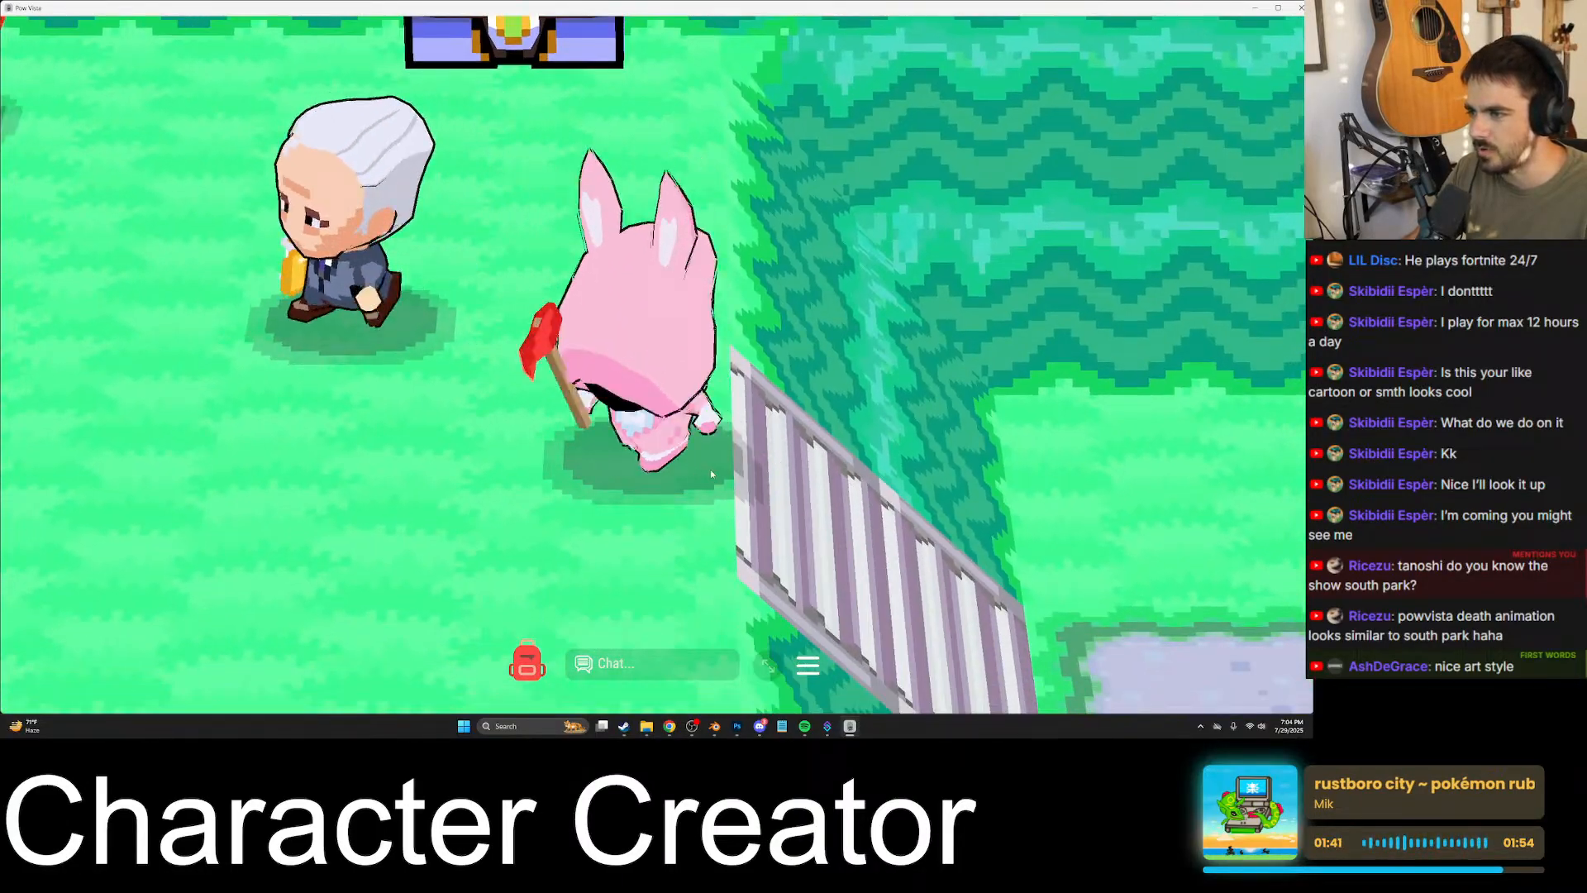
# - Walk down the stairs to the path near the oaks and return to the orange-hooded player beside the chest
pyautogui.press('w')
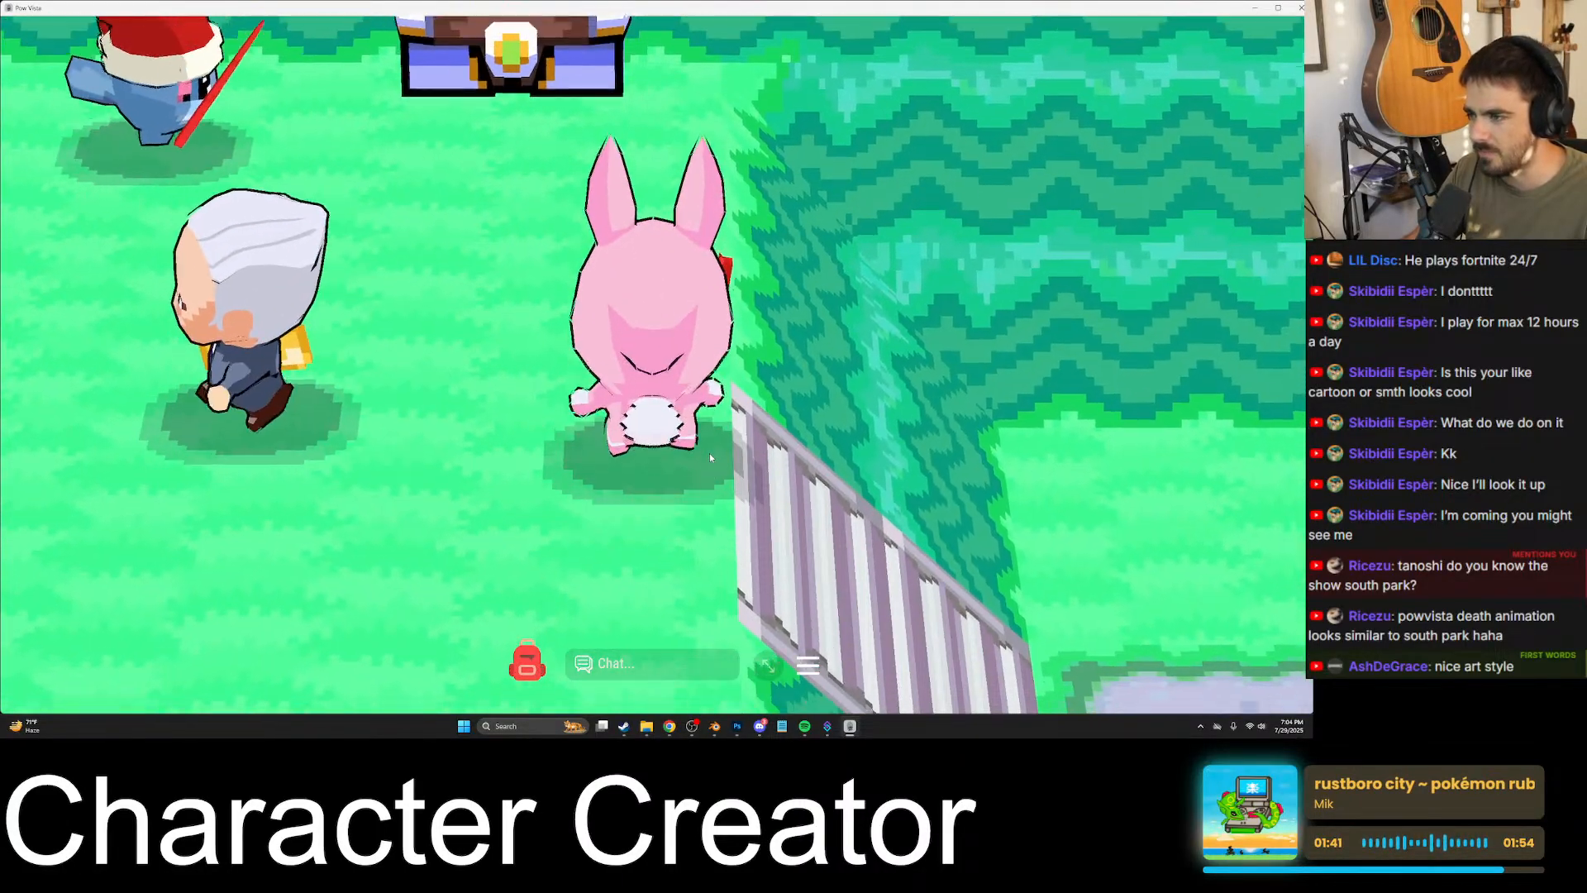
pyautogui.press('s')
pyautogui.press('d')
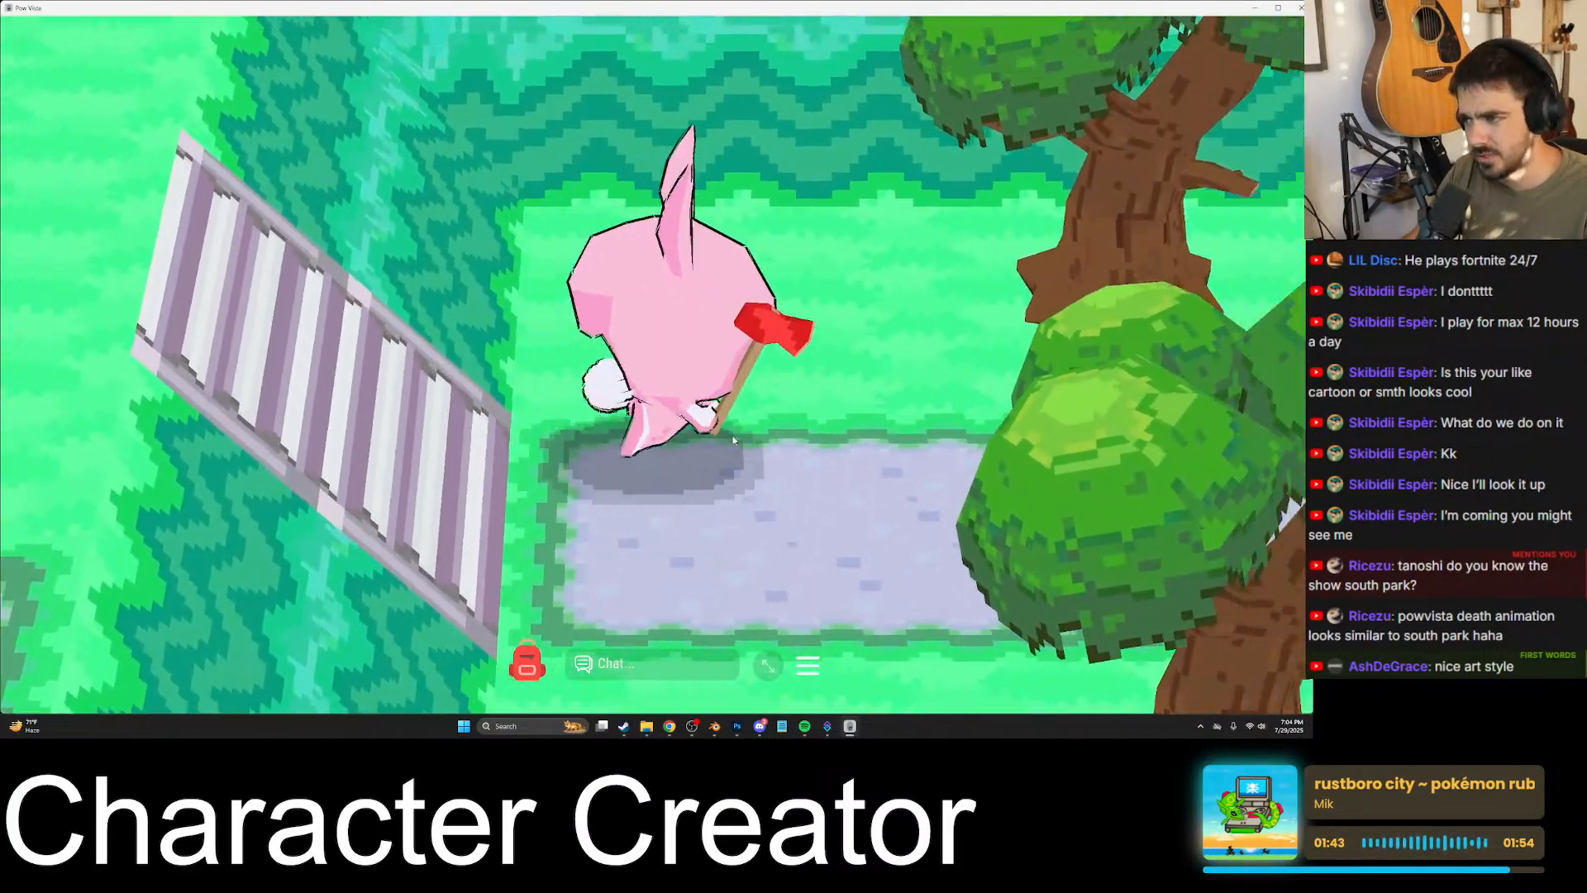
pyautogui.press('w')
pyautogui.press('s')
pyautogui.press('a')
pyautogui.press('a')
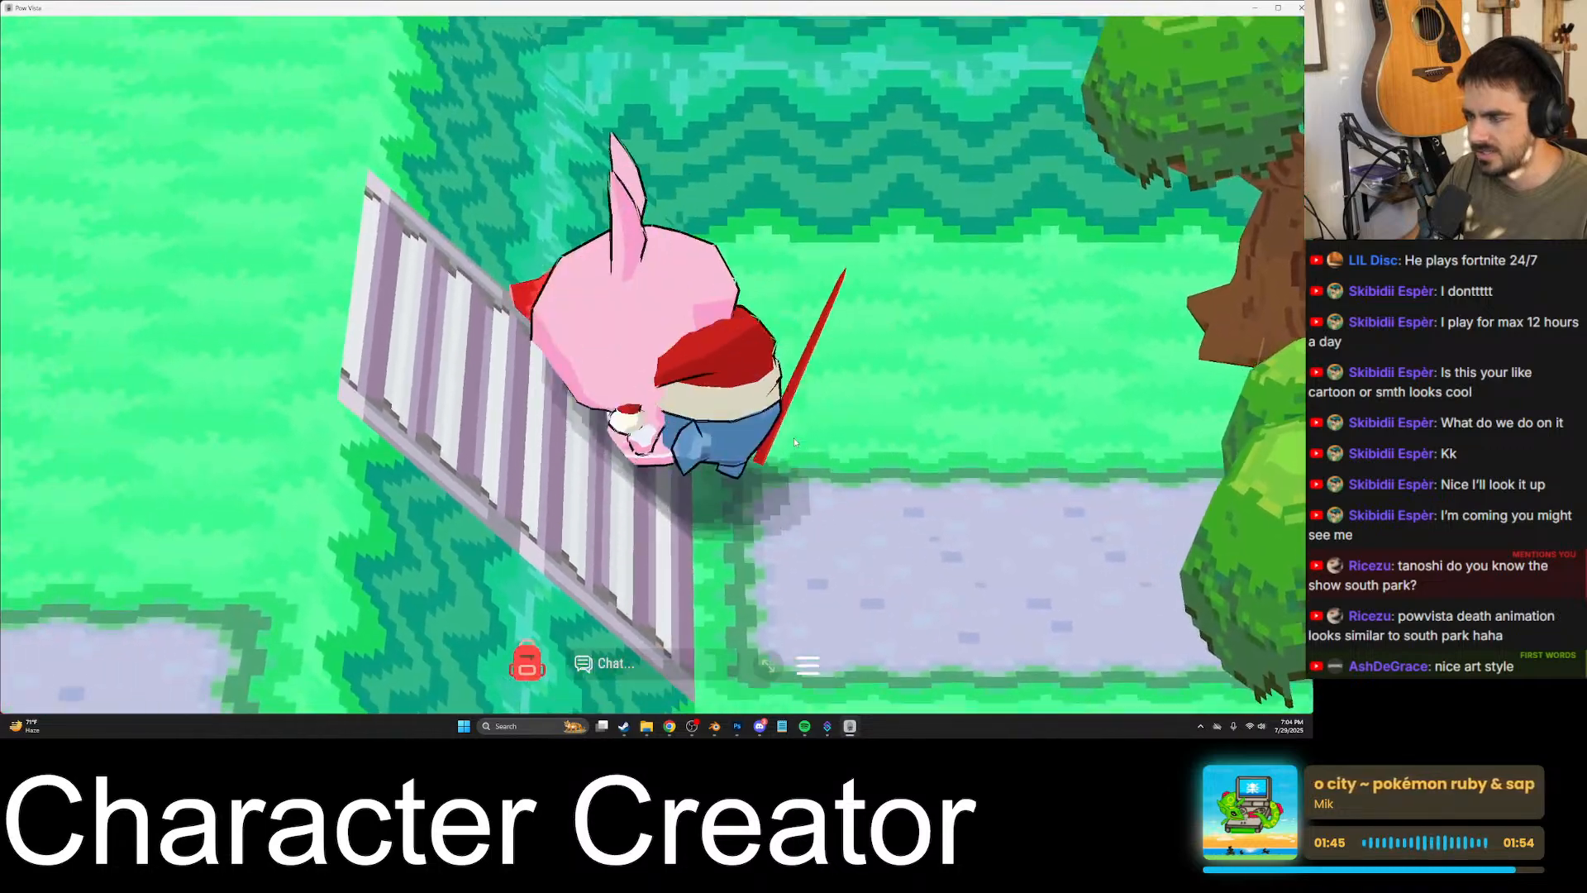
pyautogui.press('d')
pyautogui.press('s')
pyautogui.press('s')
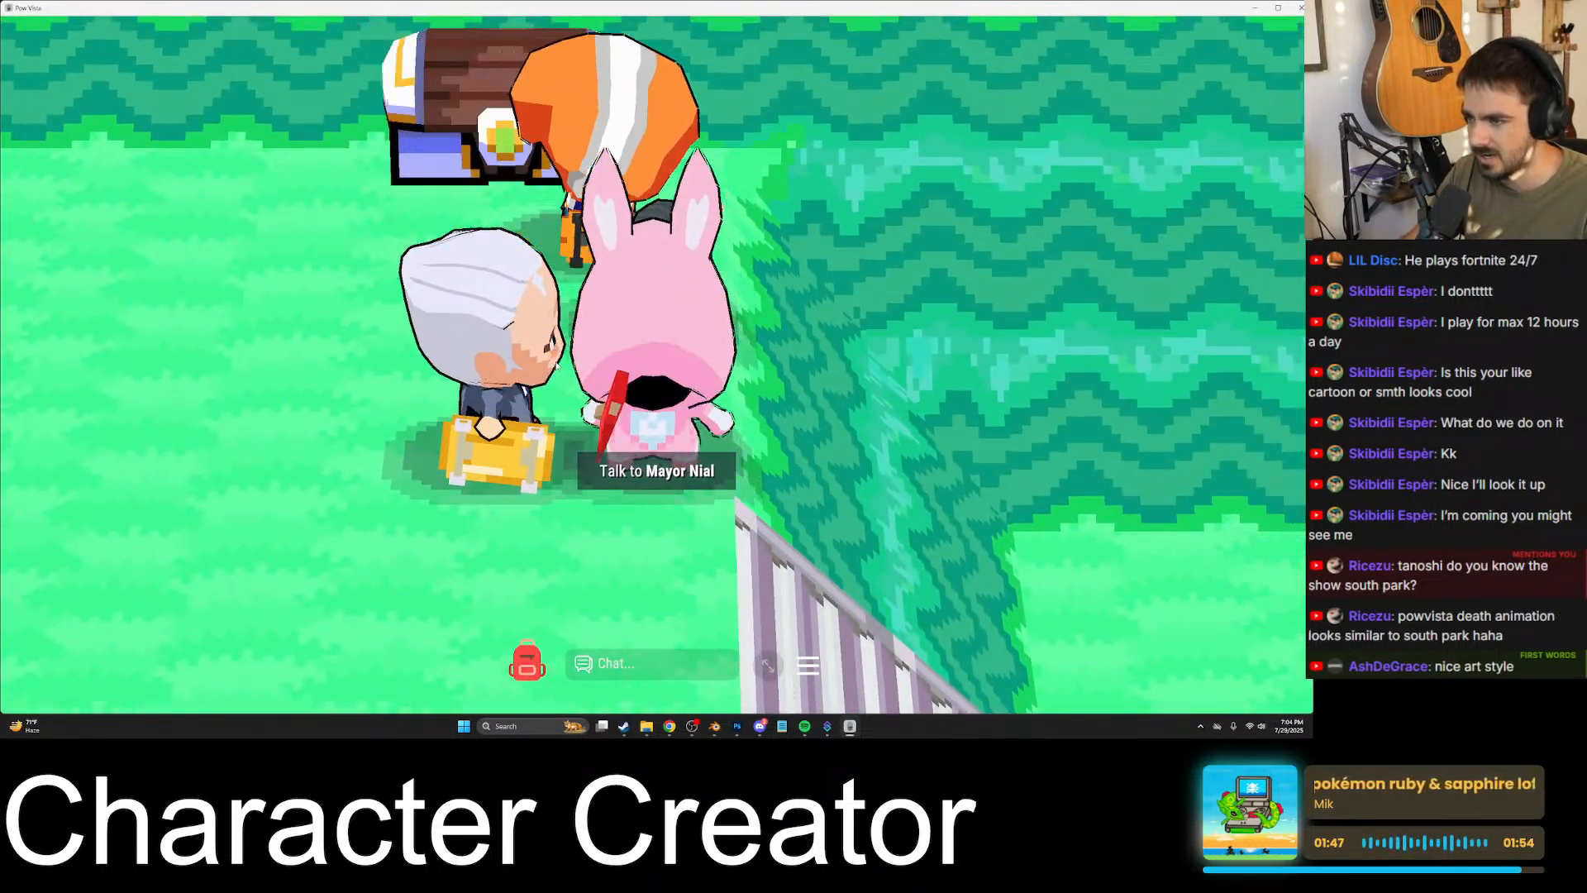
pyautogui.press('d')
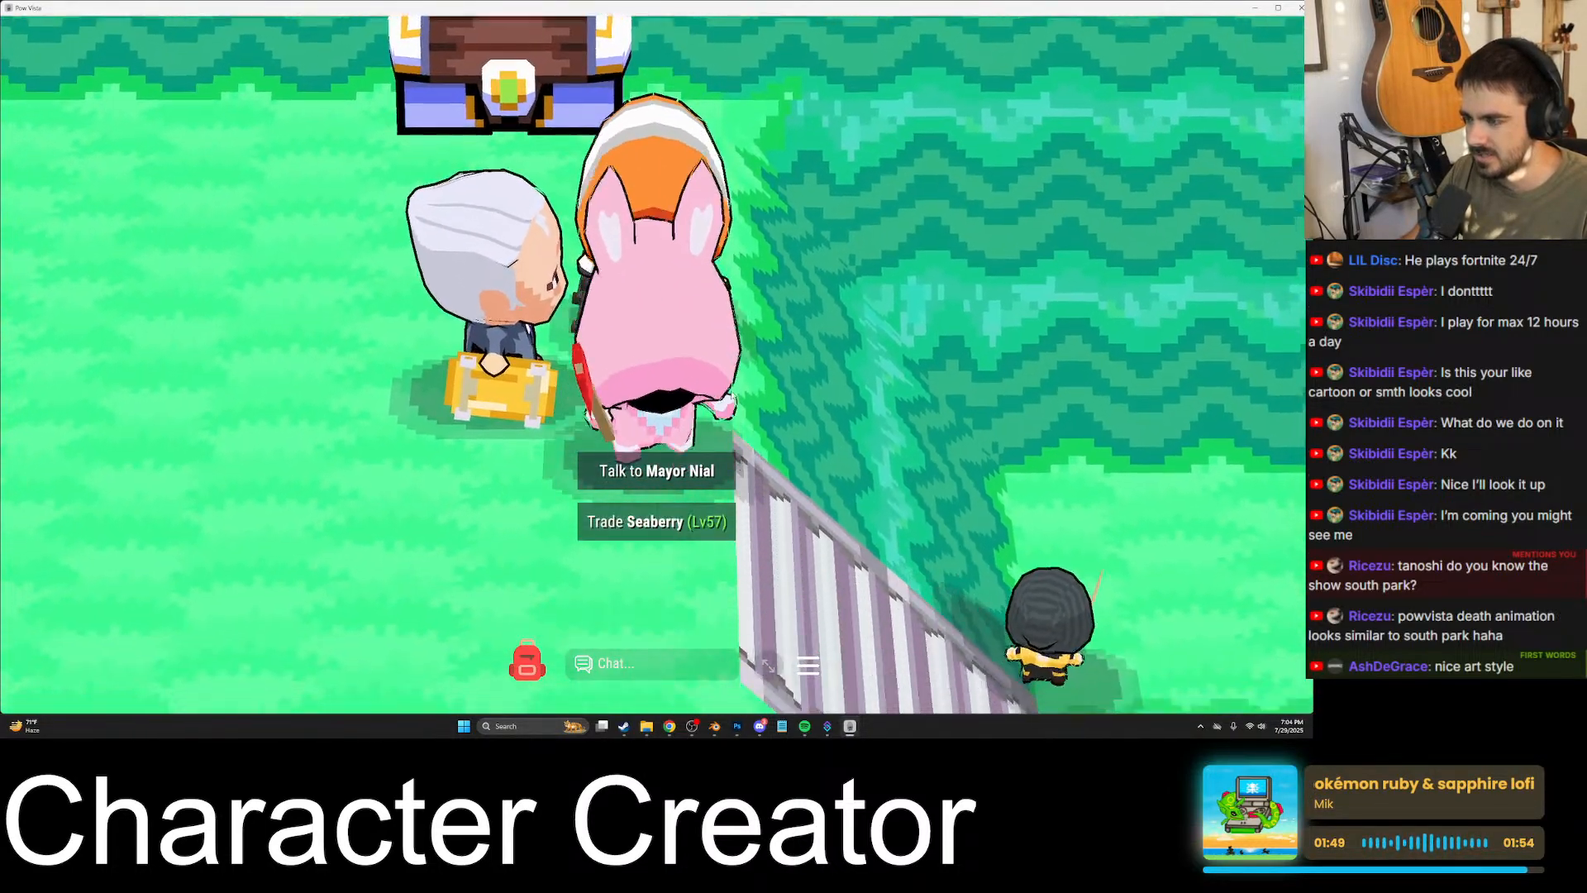
pyautogui.press('w')
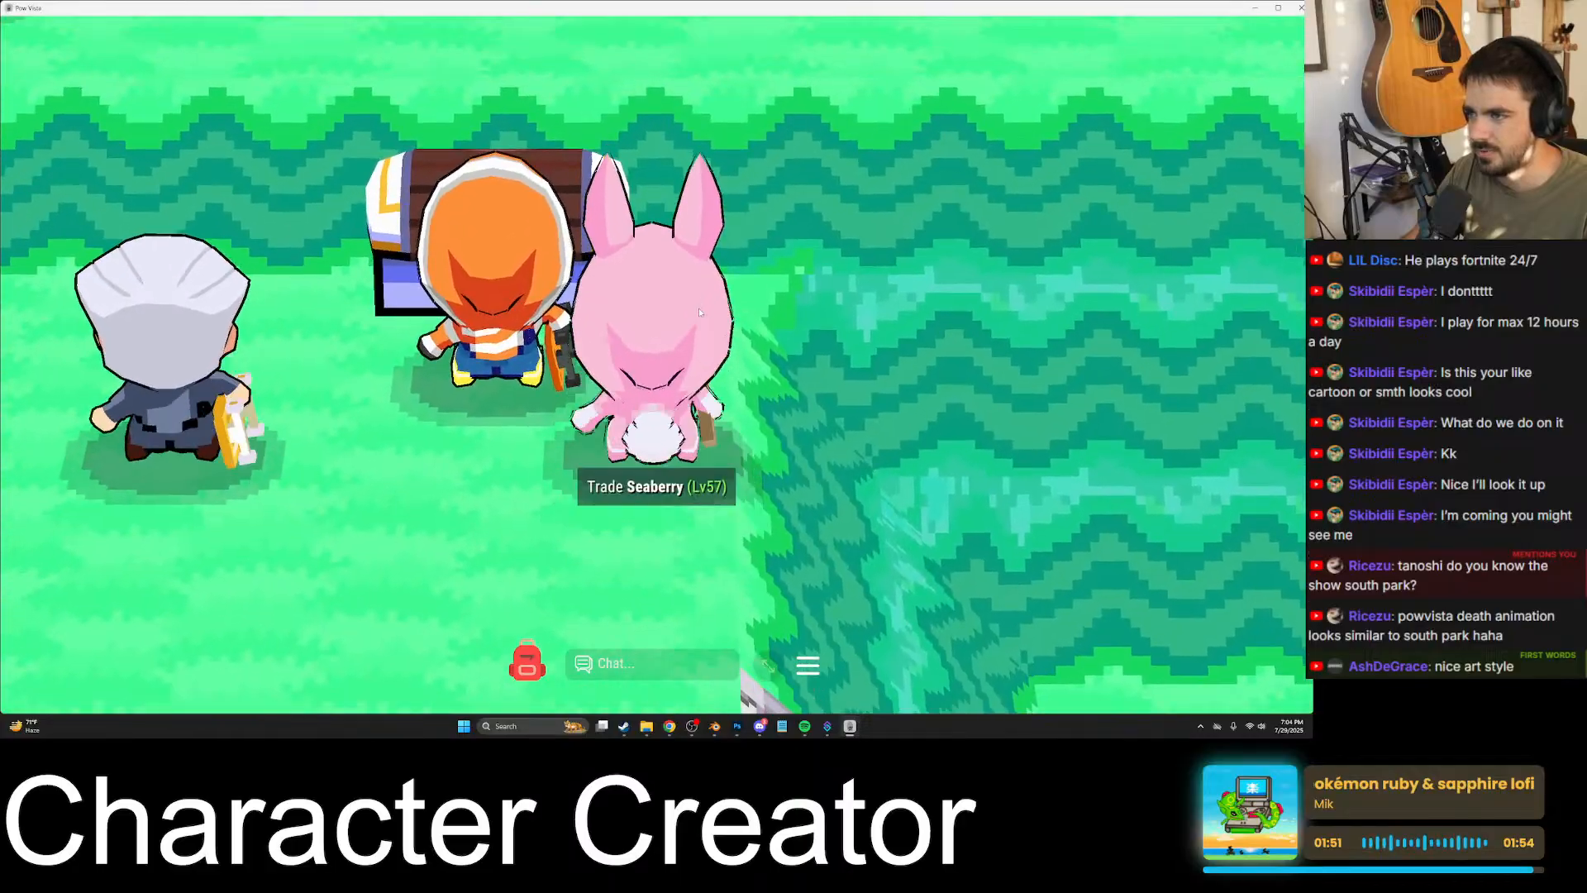
pyautogui.scroll(-10, 696, 419)
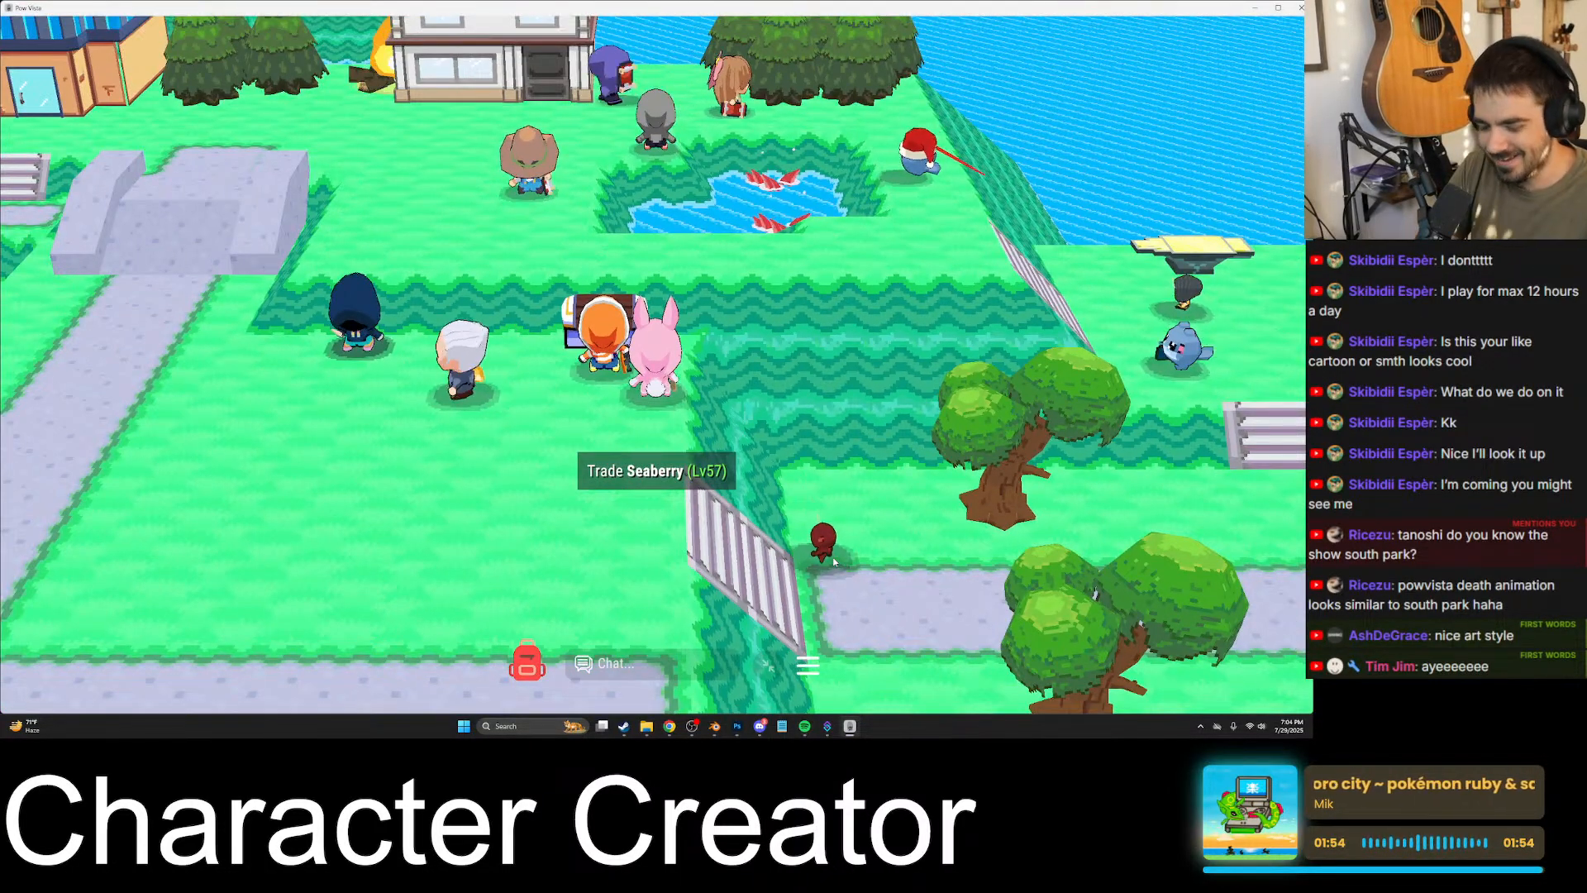
# - Send the chat messages "hey babe" and "waddup"
pyautogui.press('Return')
pyautogui.write('he')
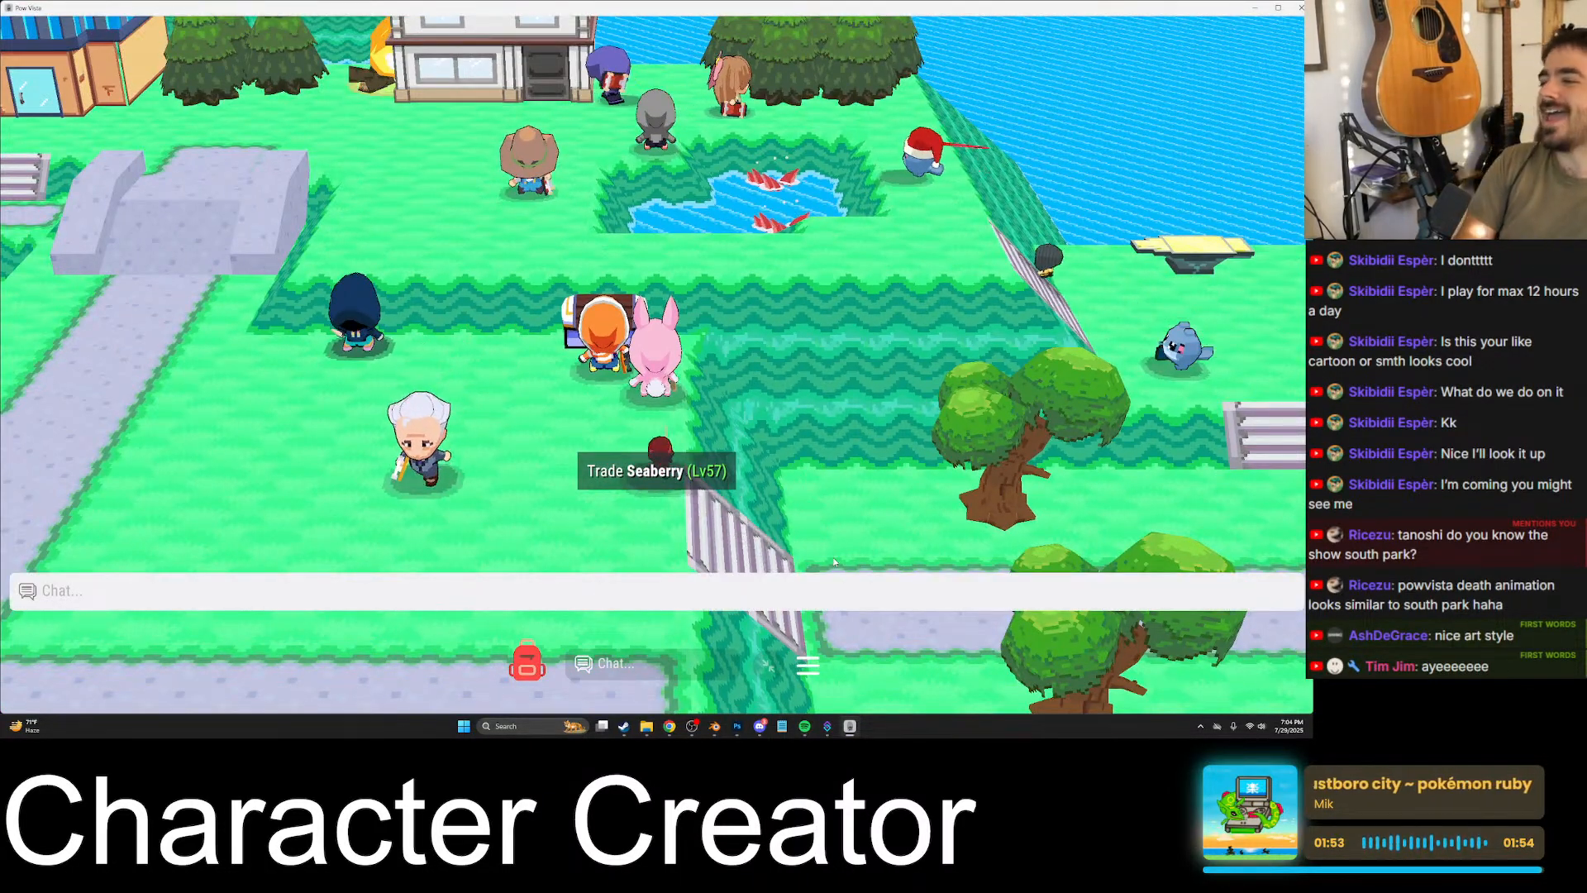
pyautogui.write('y babe')
pyautogui.press('Return')
pyautogui.press('Return')
pyautogui.write('ad')
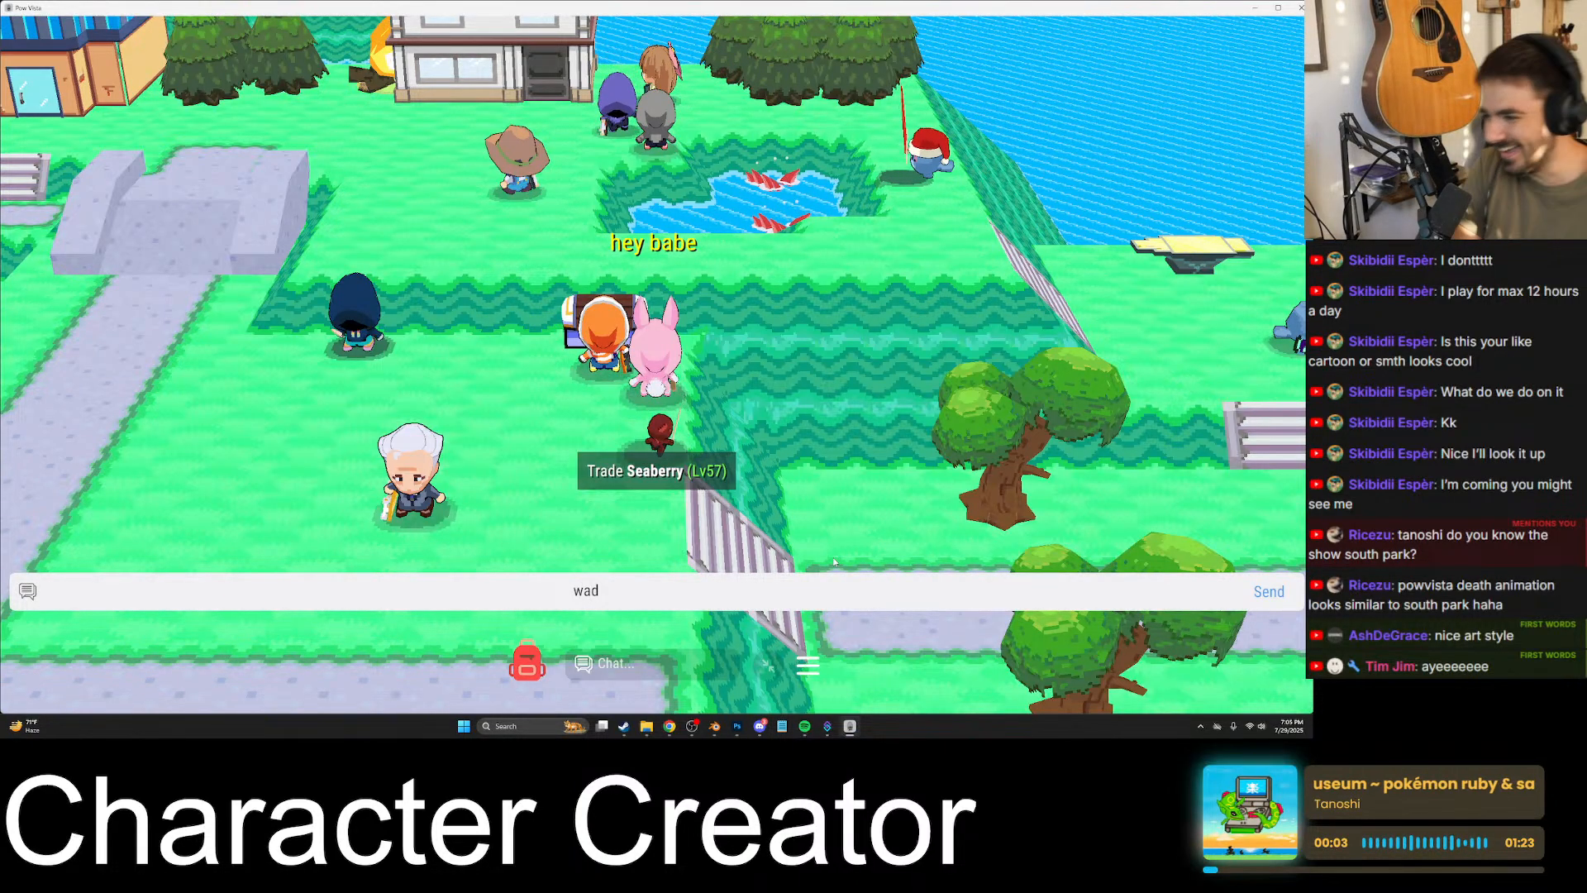
pyautogui.write('addup')
pyautogui.press('Return')
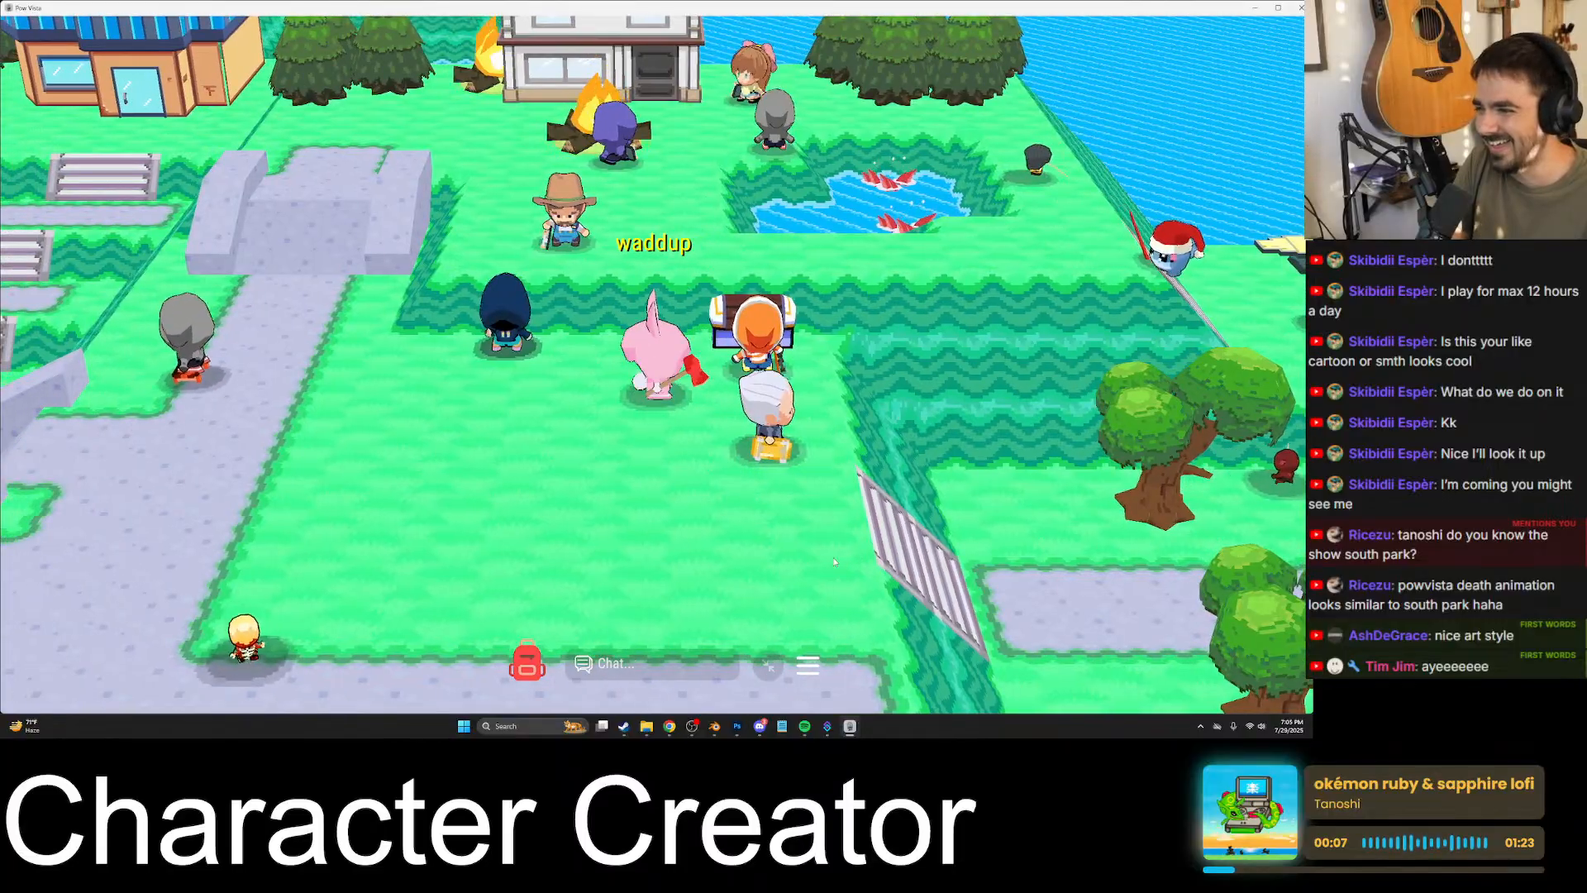
# - Send the chat messages "HI BABE" and "I LOVE YOU"
pyautogui.press('Return')
pyautogui.write('HI BABE')
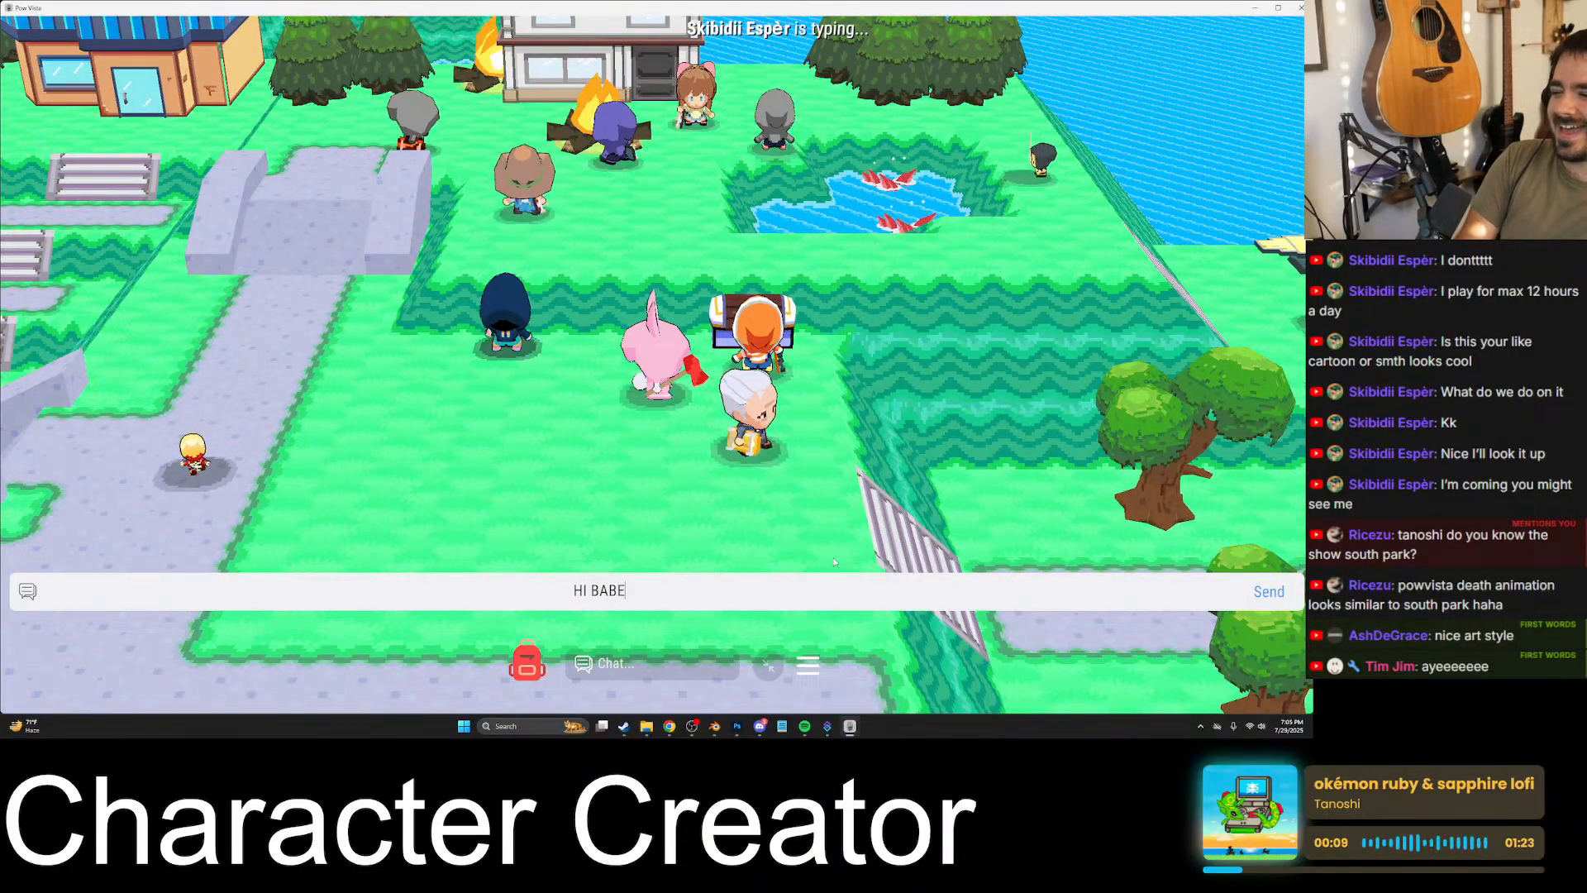
pyautogui.press('Return')
pyautogui.press('Return')
pyautogui.write('I LOVE YOU')
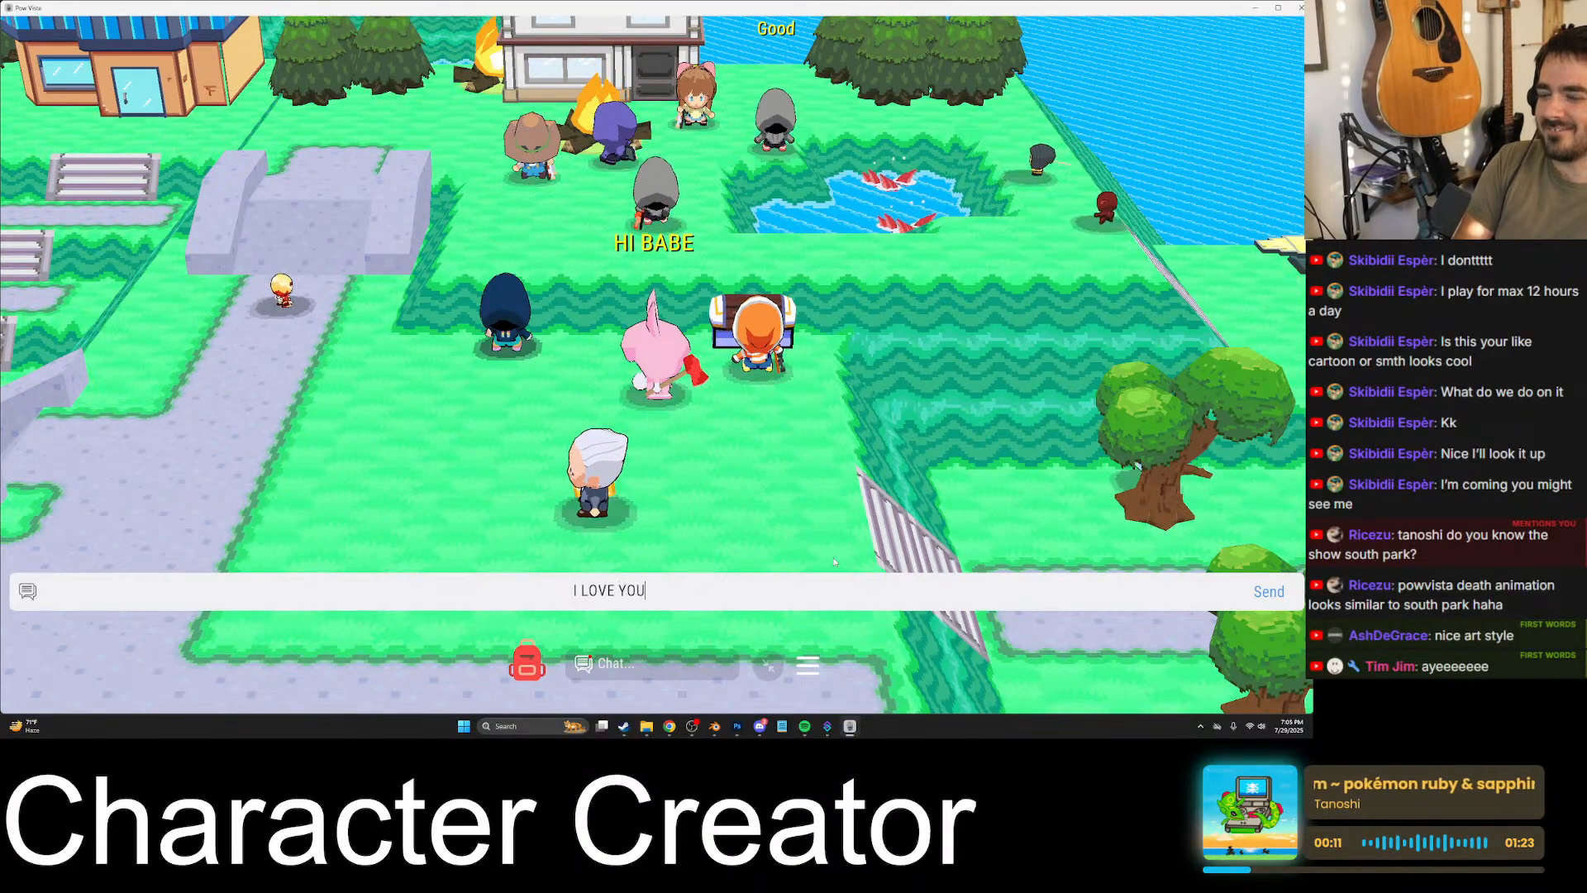
pyautogui.press('Return')
pyautogui.press('Return')
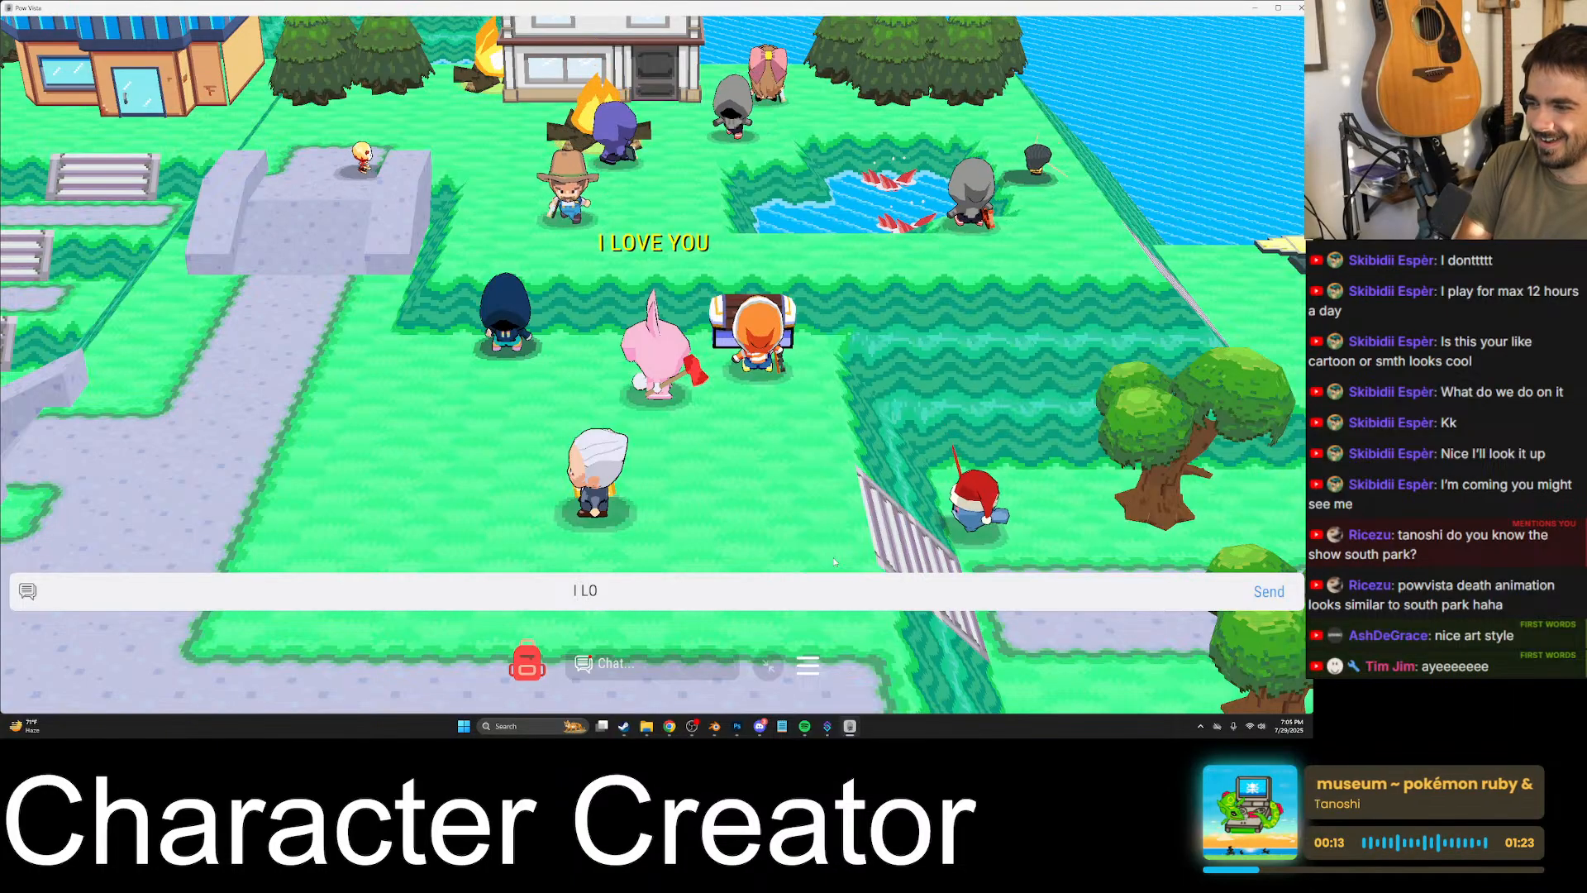
# - Send the chat messages "I LOVE YOU SO MUCH" and "*KISS FACE EMOJI*"
pyautogui.write('I LOVE YOU SO MUCH')
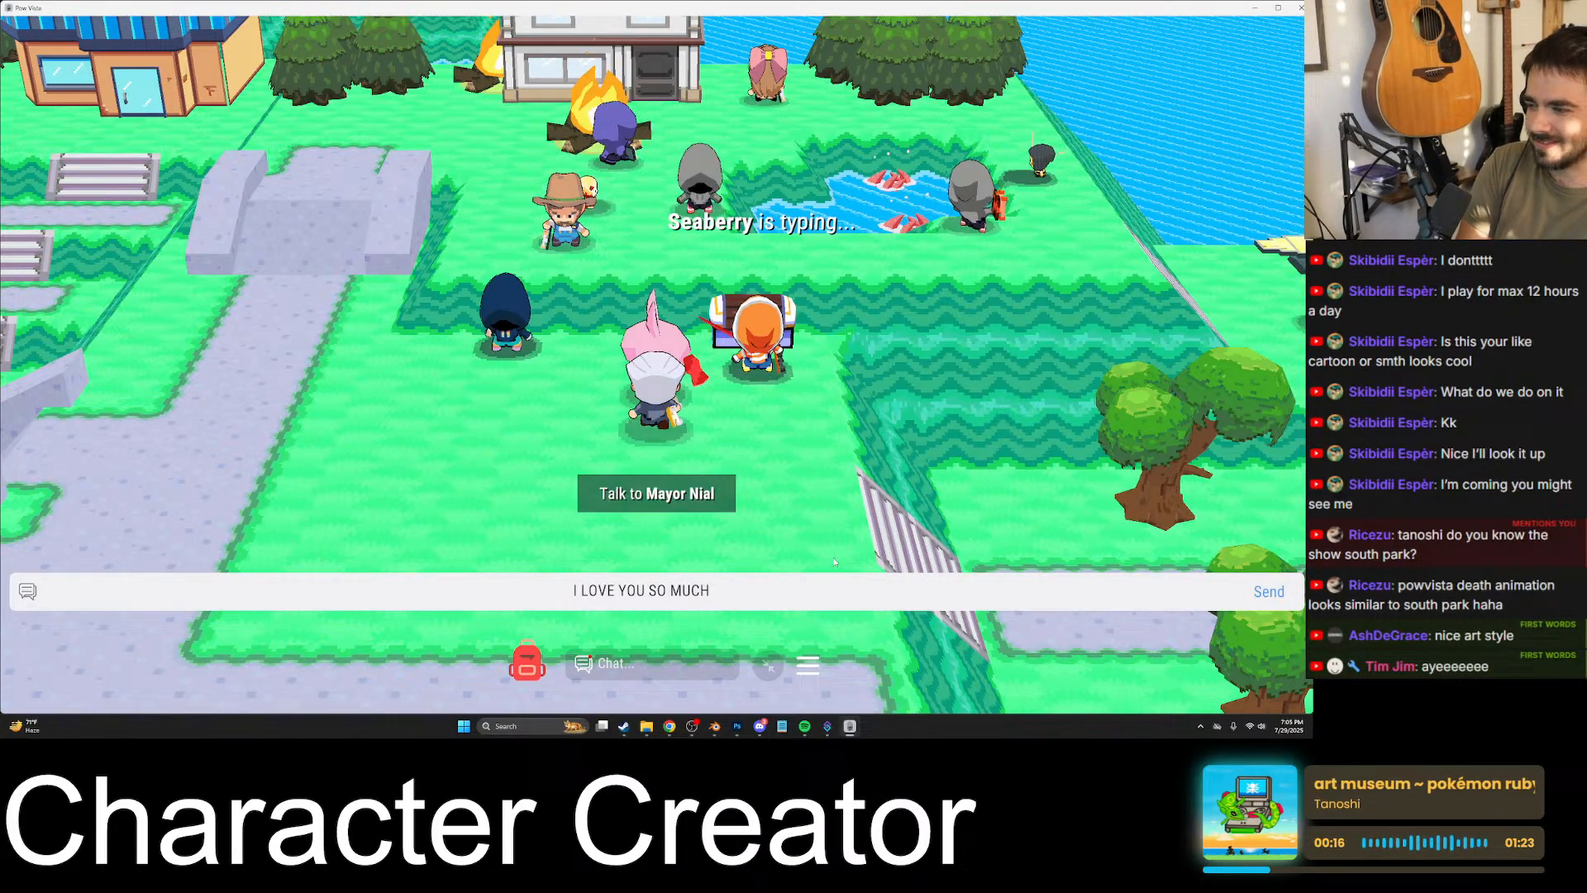
pyautogui.press('Return')
pyautogui.write('*KI')
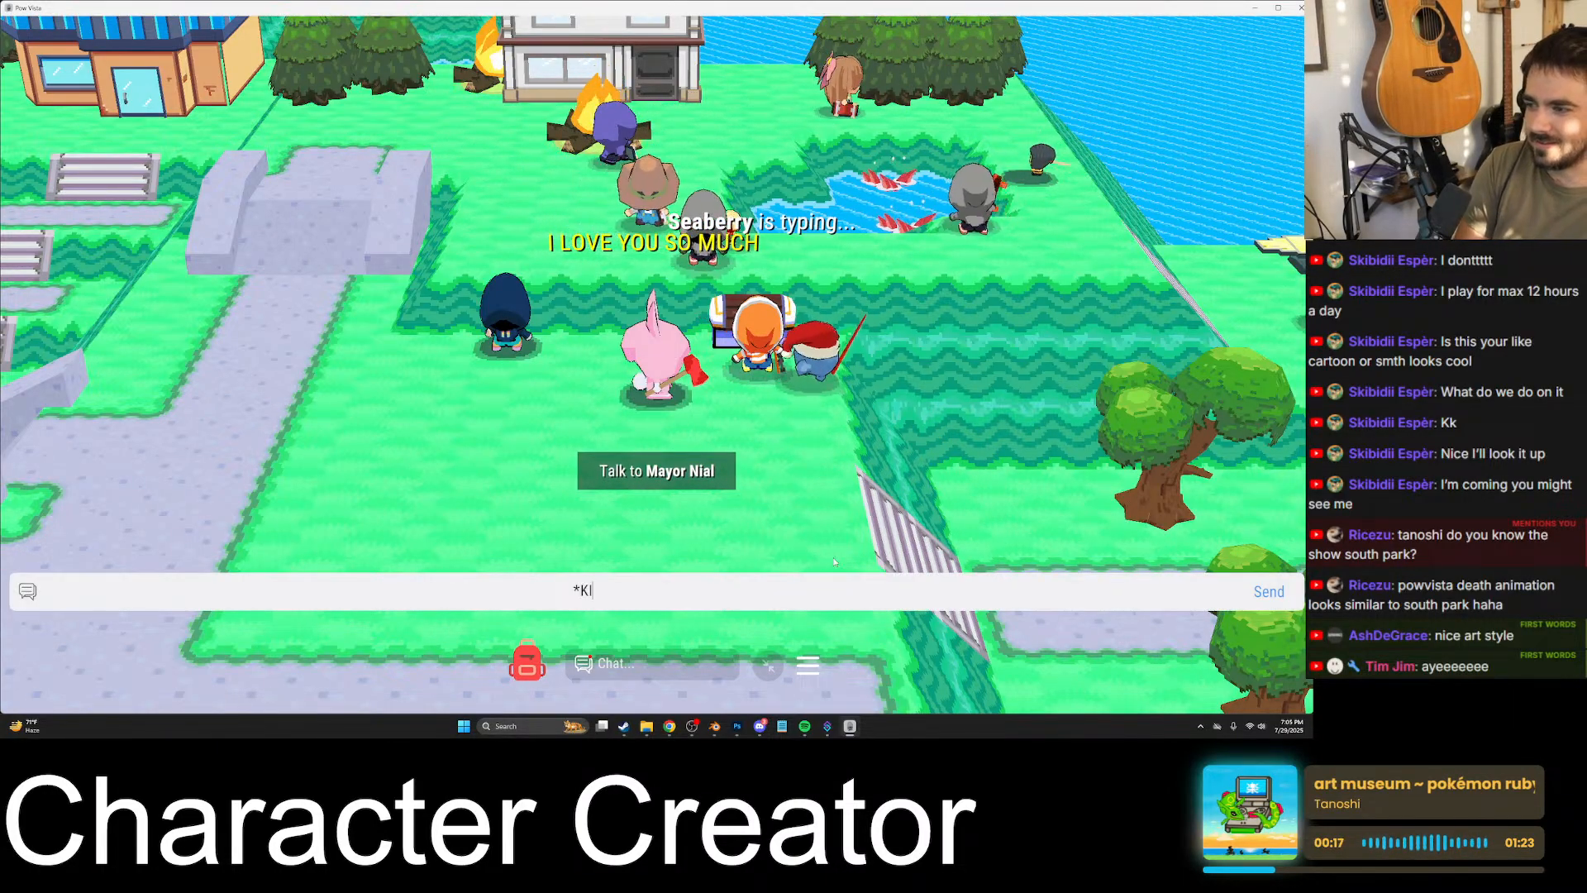
pyautogui.write('SS FACE EMOJI')
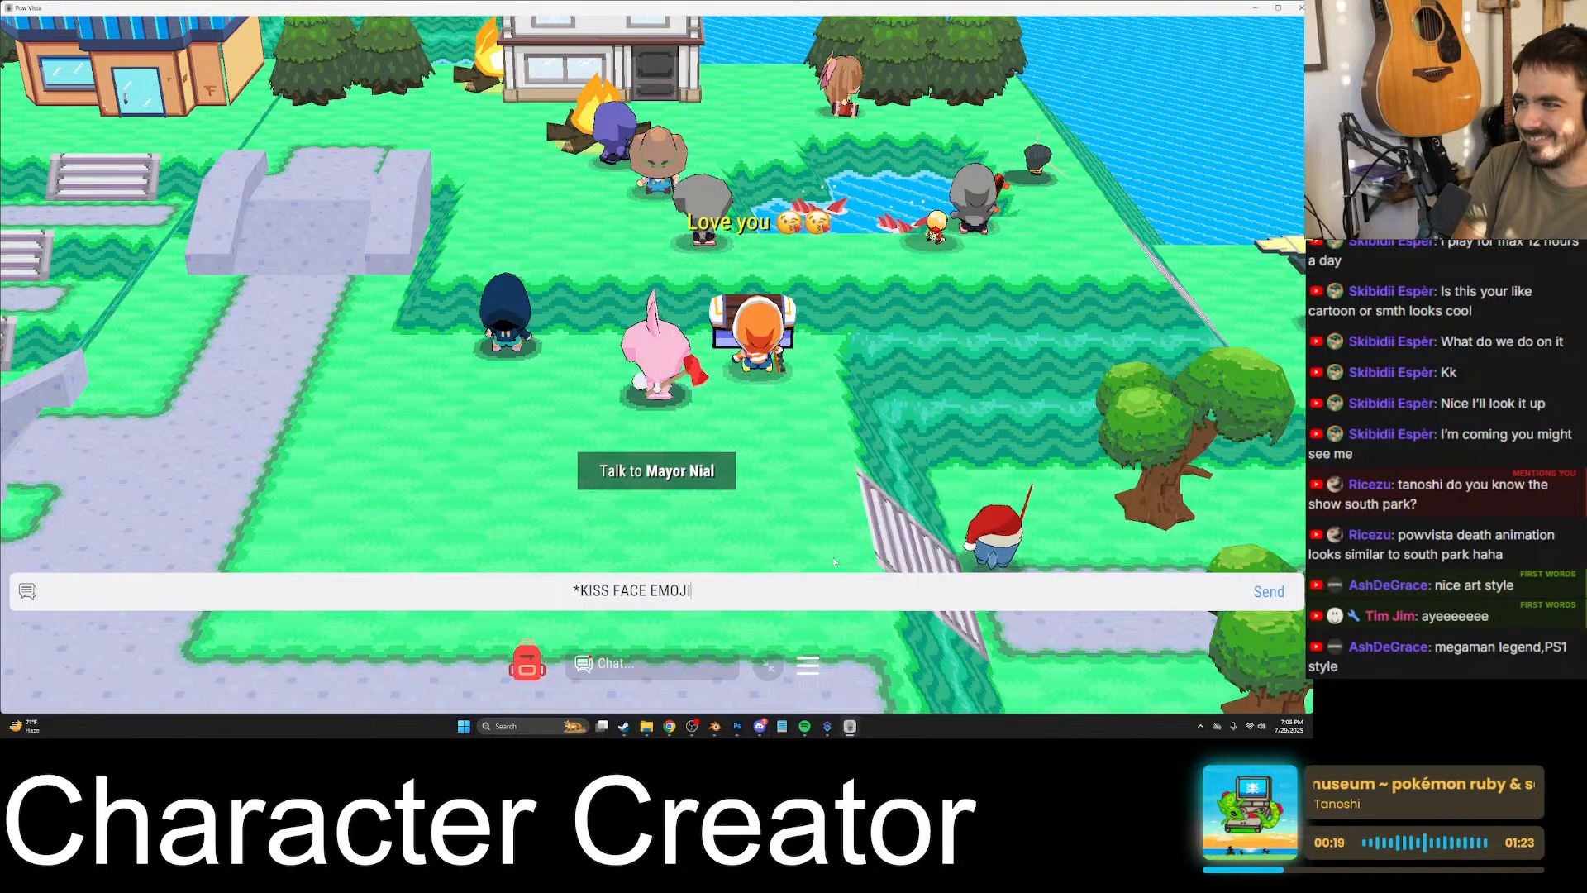
pyautogui.write('*')
pyautogui.press('Return')
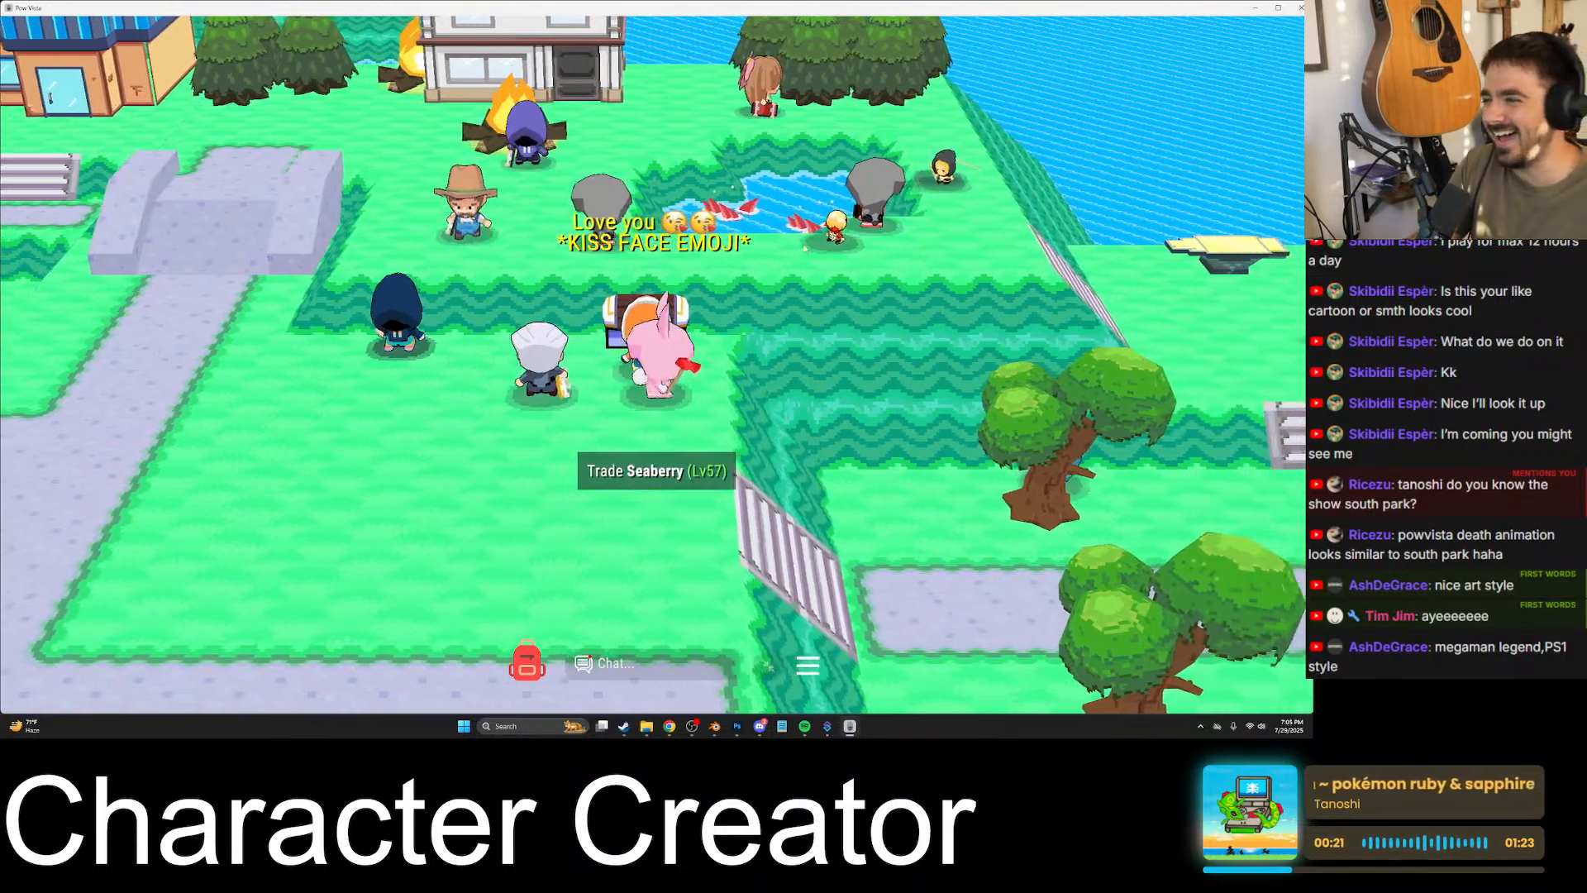
# - Move beside the orange-hooded player at the chest and send the chat message "so you're an oil worker now?"
pyautogui.press('d')
pyautogui.press('a')
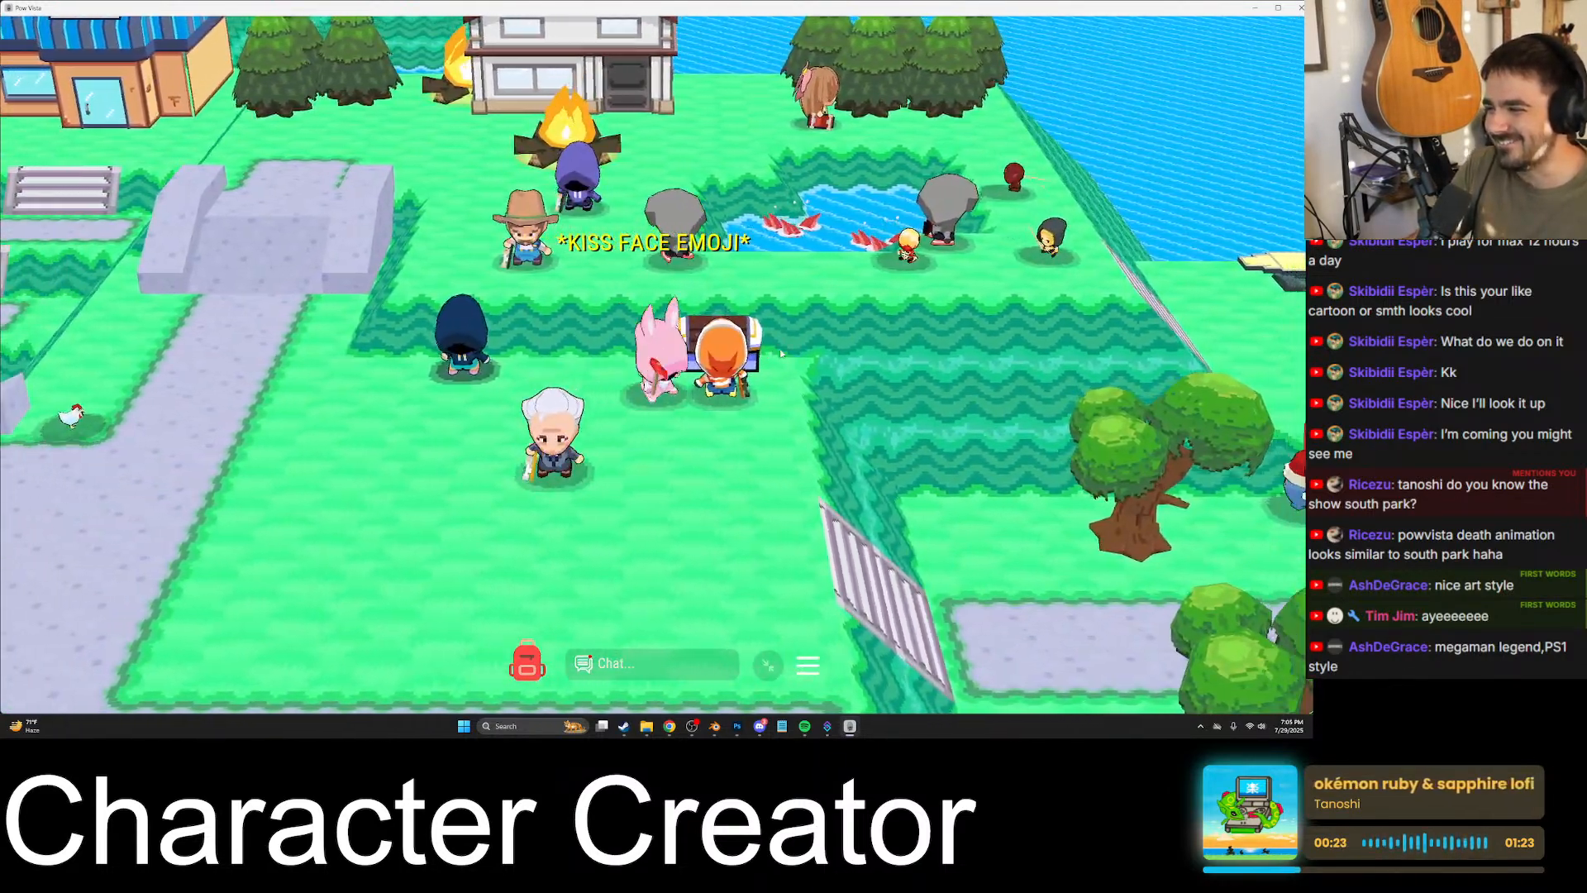
pyautogui.press('d')
pyautogui.press('a')
pyautogui.press('Return')
pyautogui.write('so')
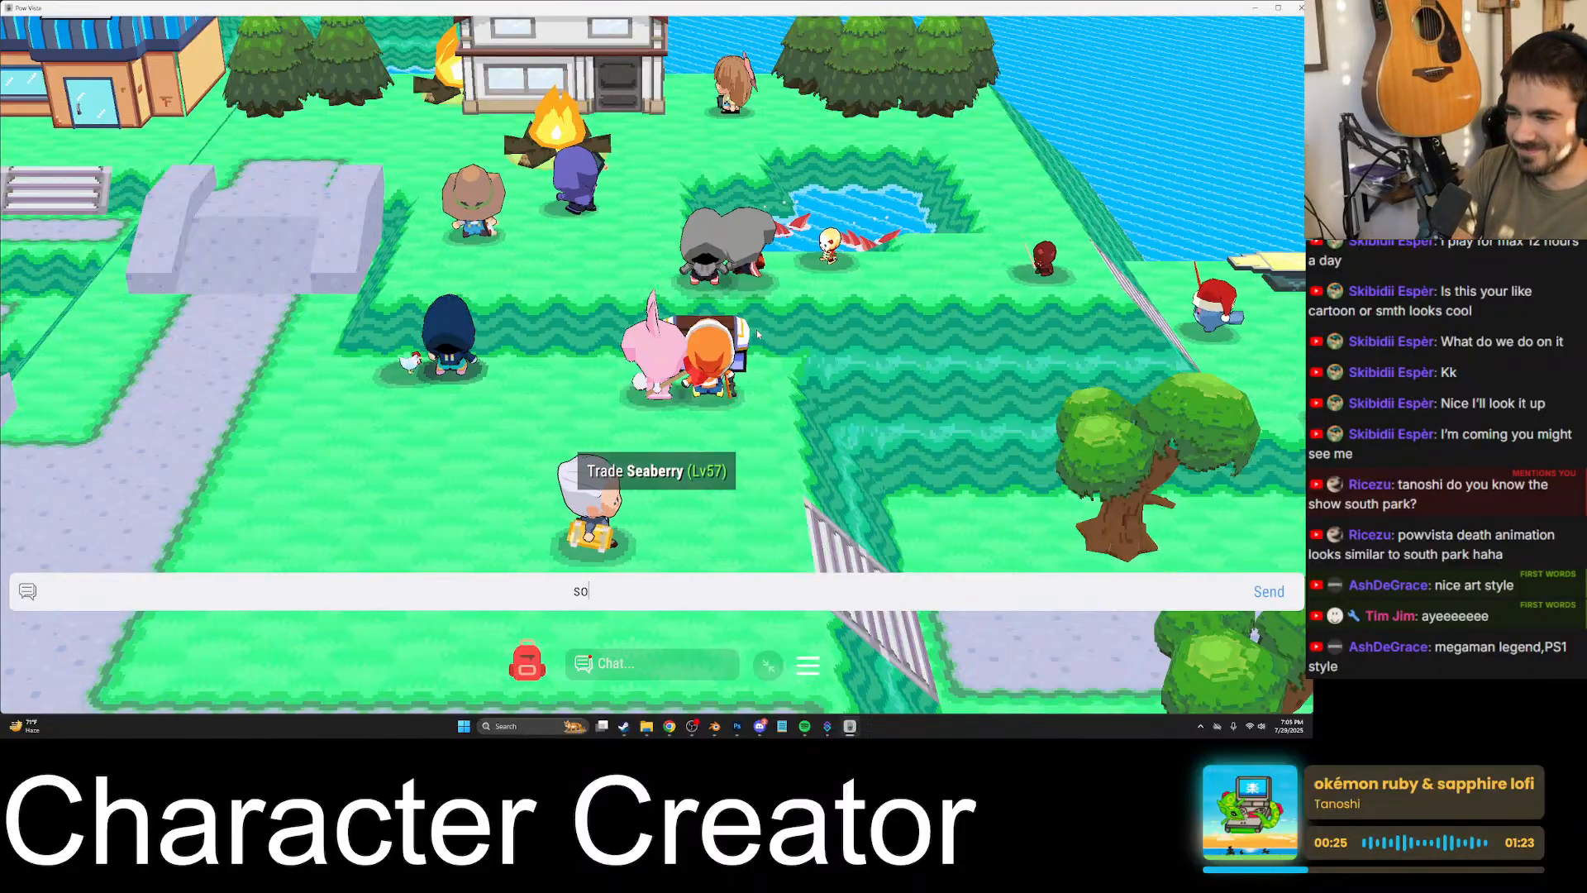
pyautogui.write(" you're an oi")
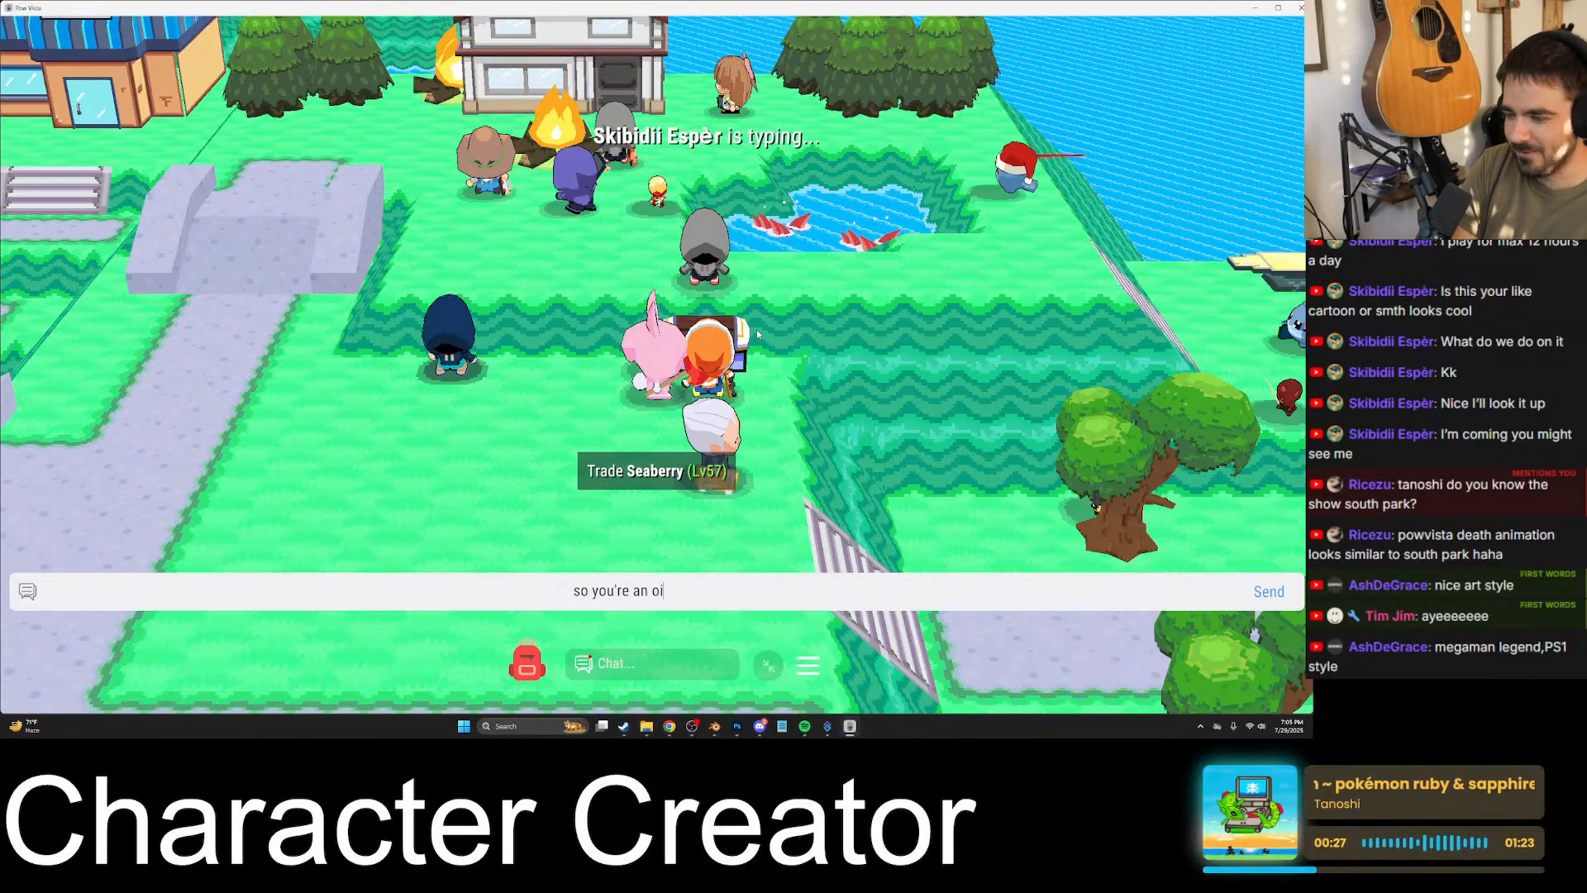
pyautogui.write('l worker now?')
pyautogui.press('Return')
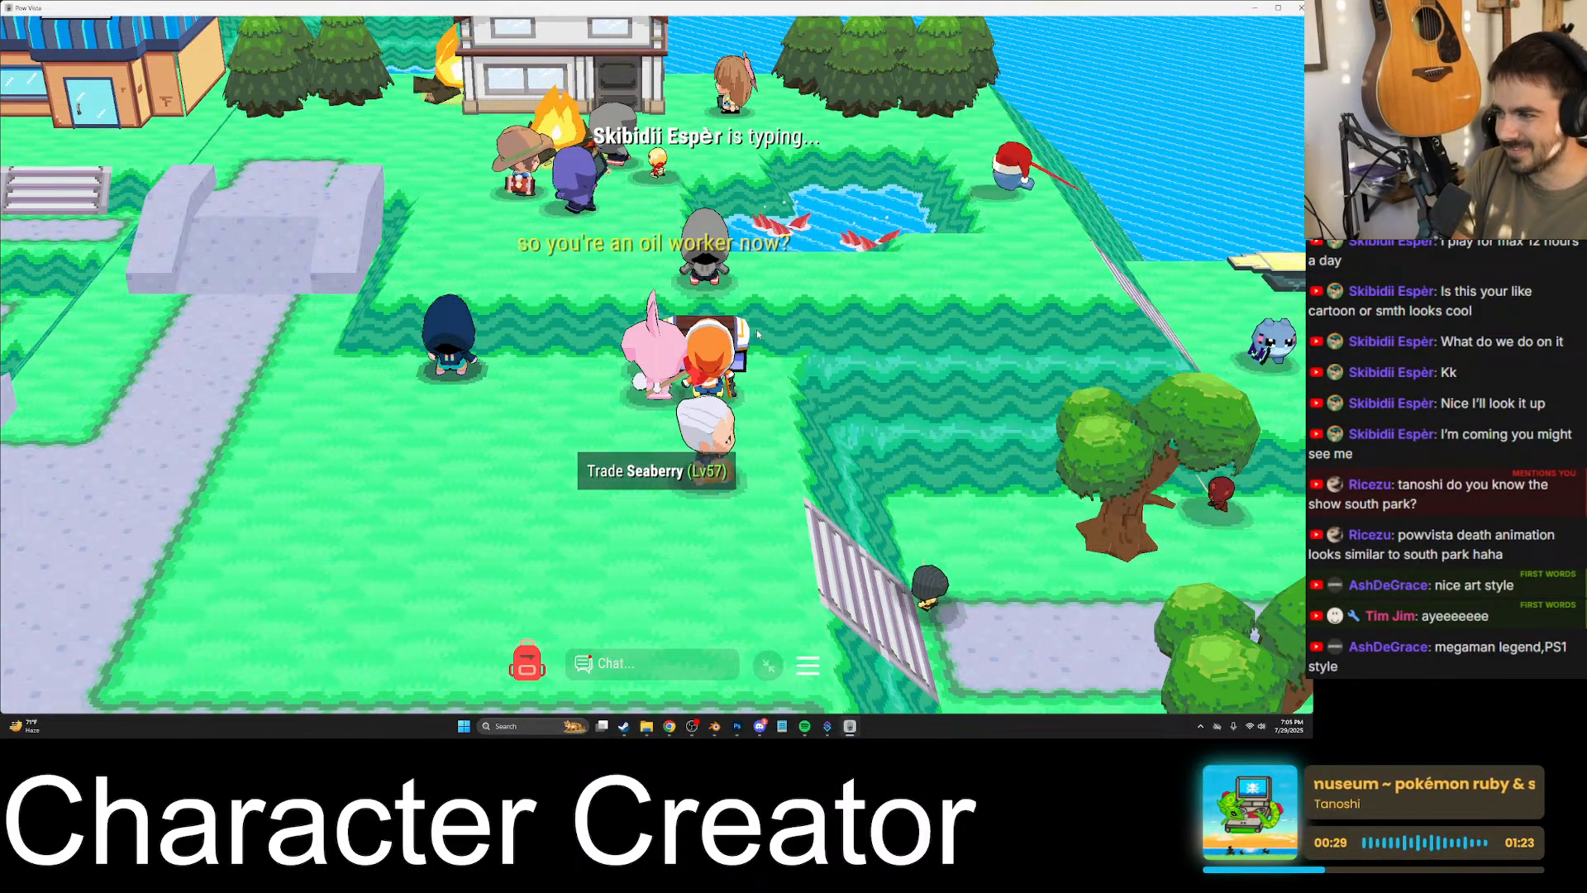
# - Step away from the chest, restore the full on-screen interface and review the chat history
pyautogui.write('we')
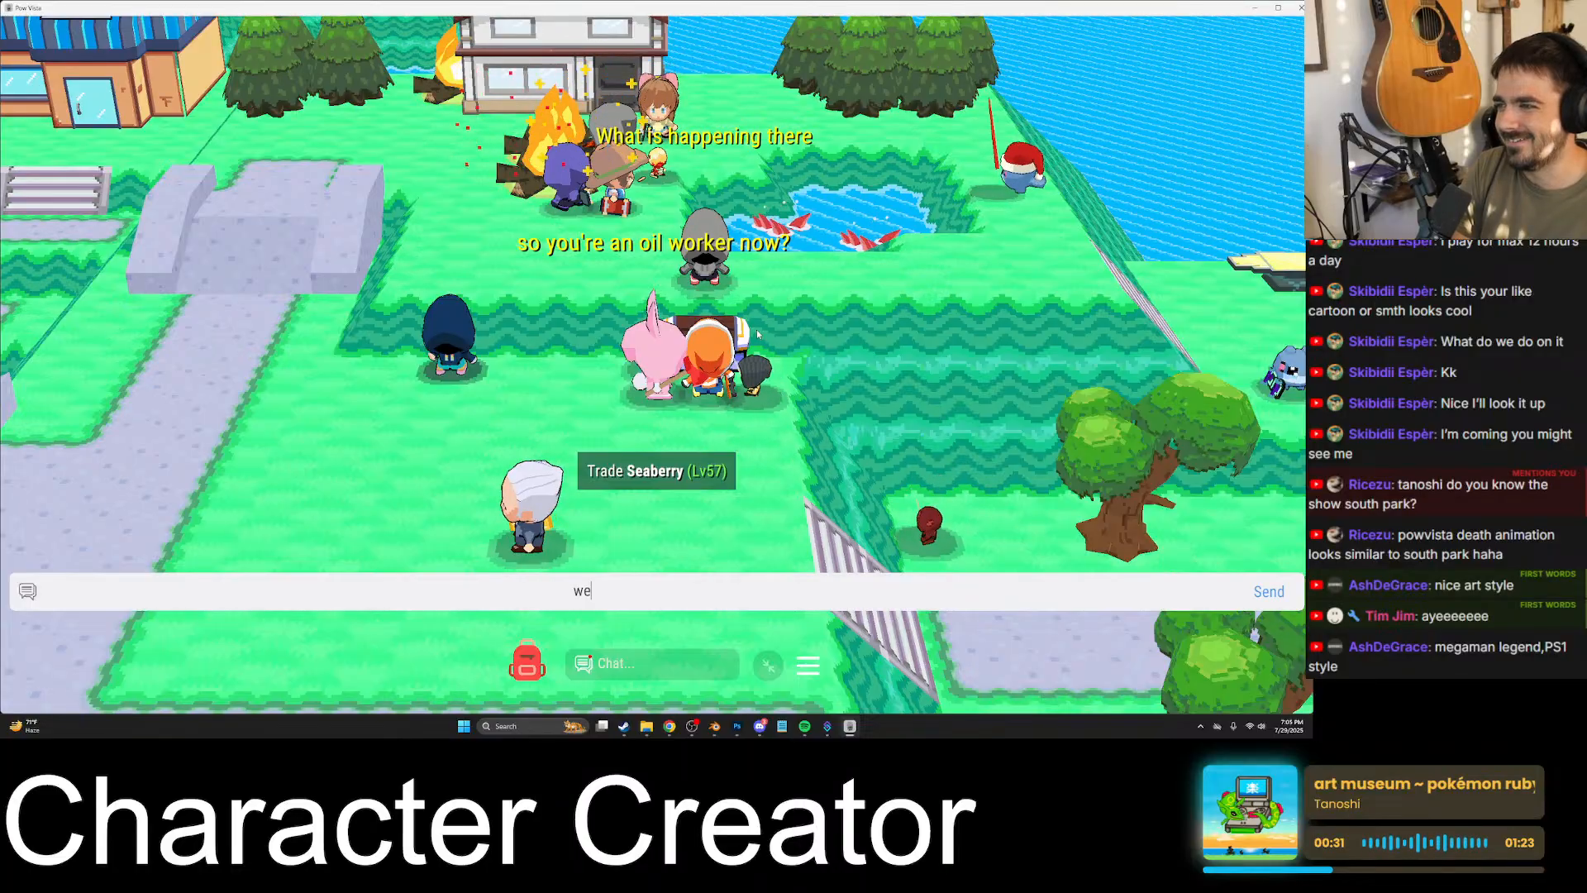
pyautogui.press('Return')
pyautogui.press('w')
pyautogui.press('a')
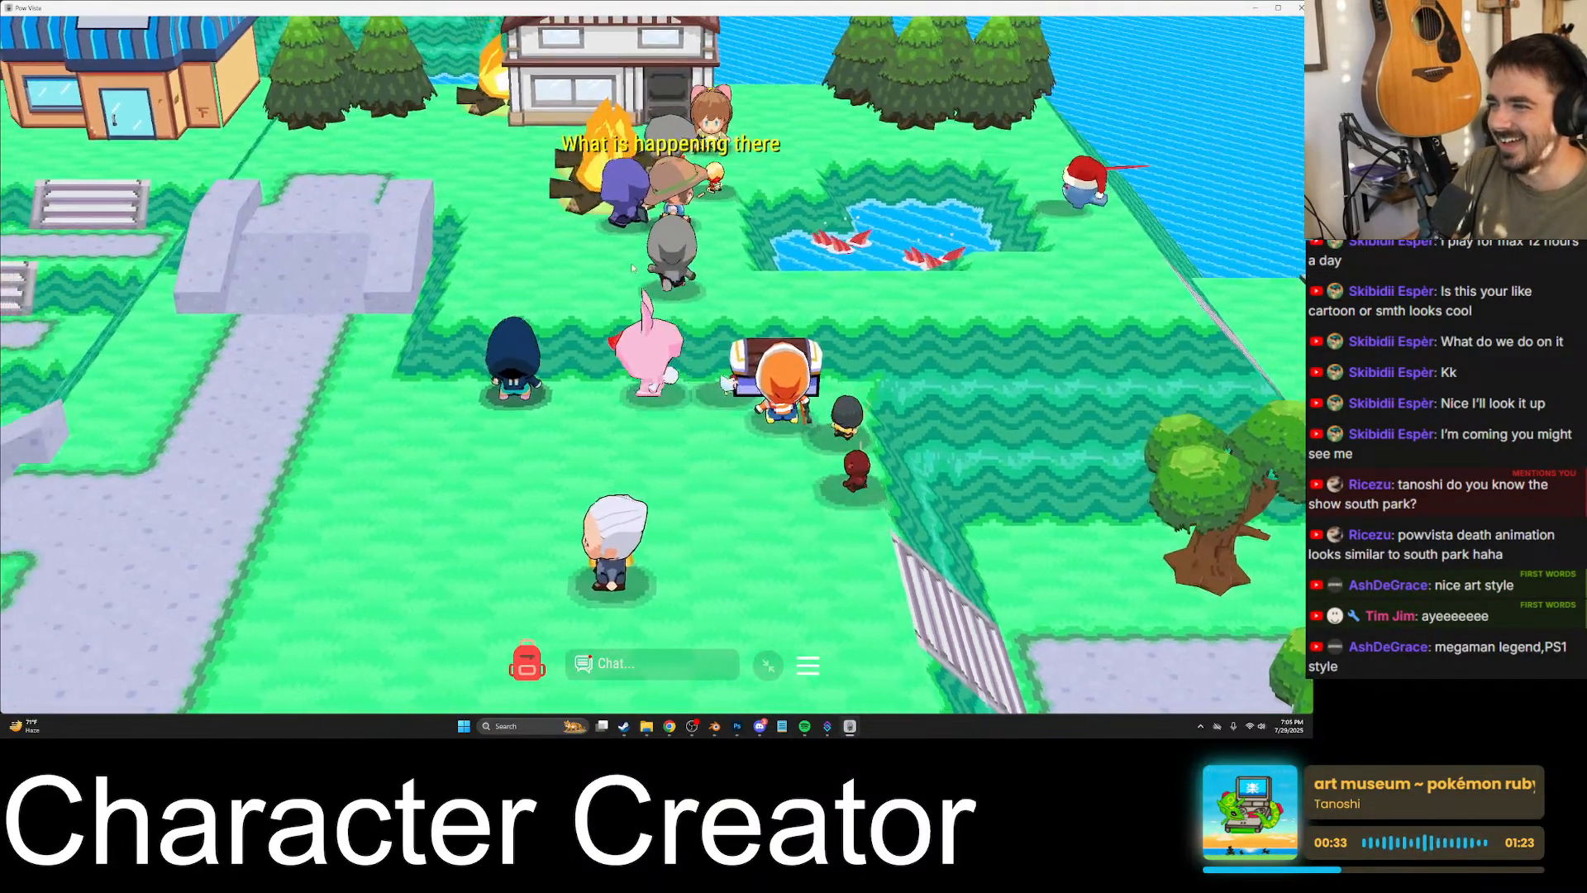
pyautogui.press('Escape')
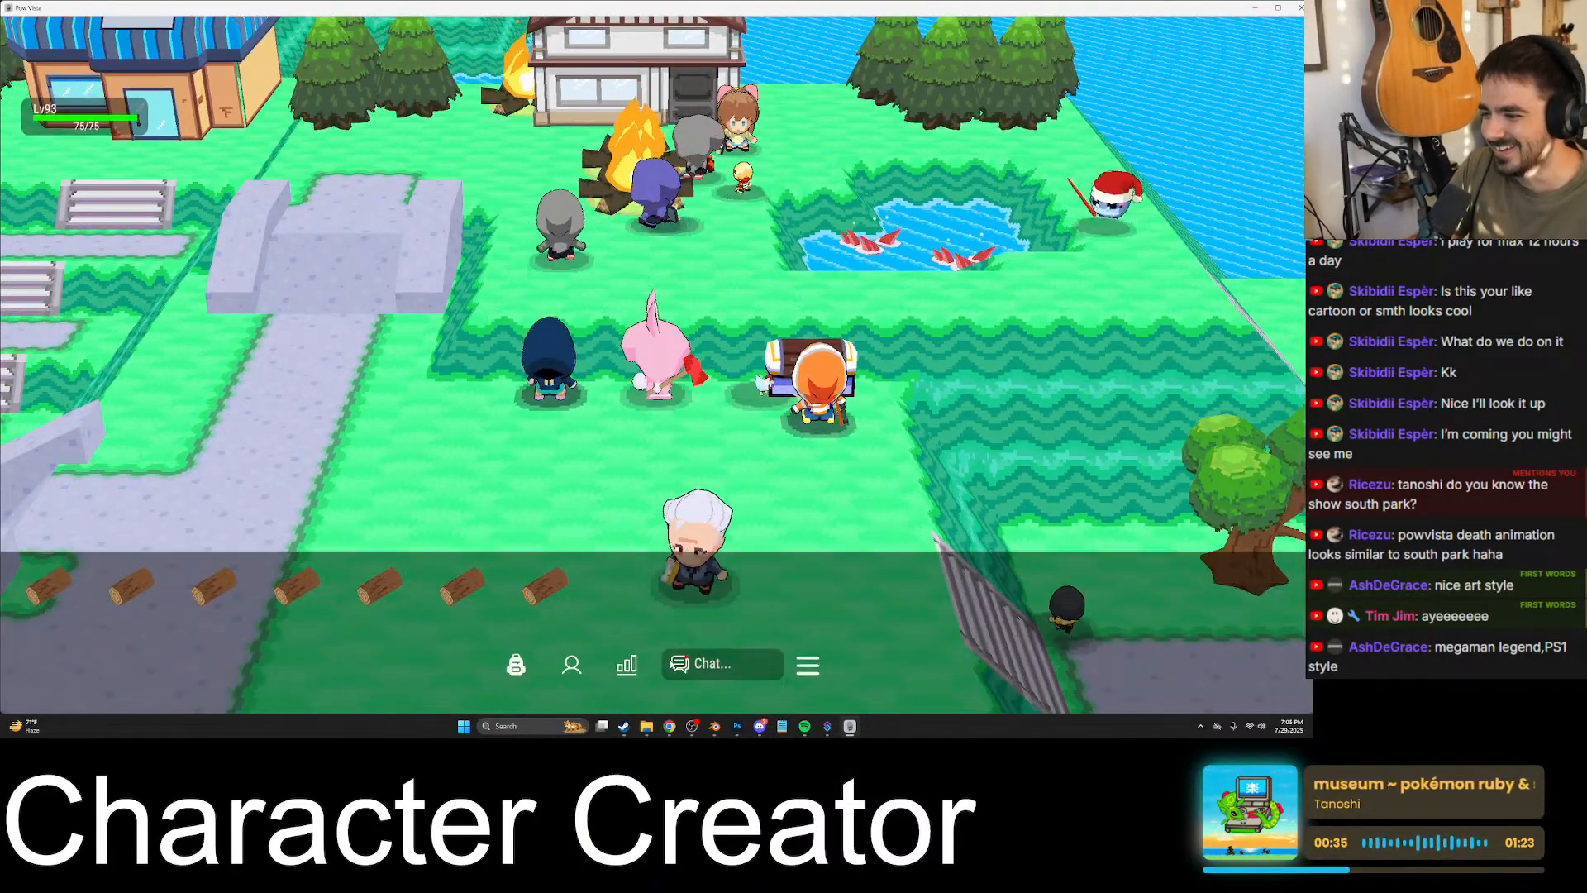
pyautogui.click(671, 663)
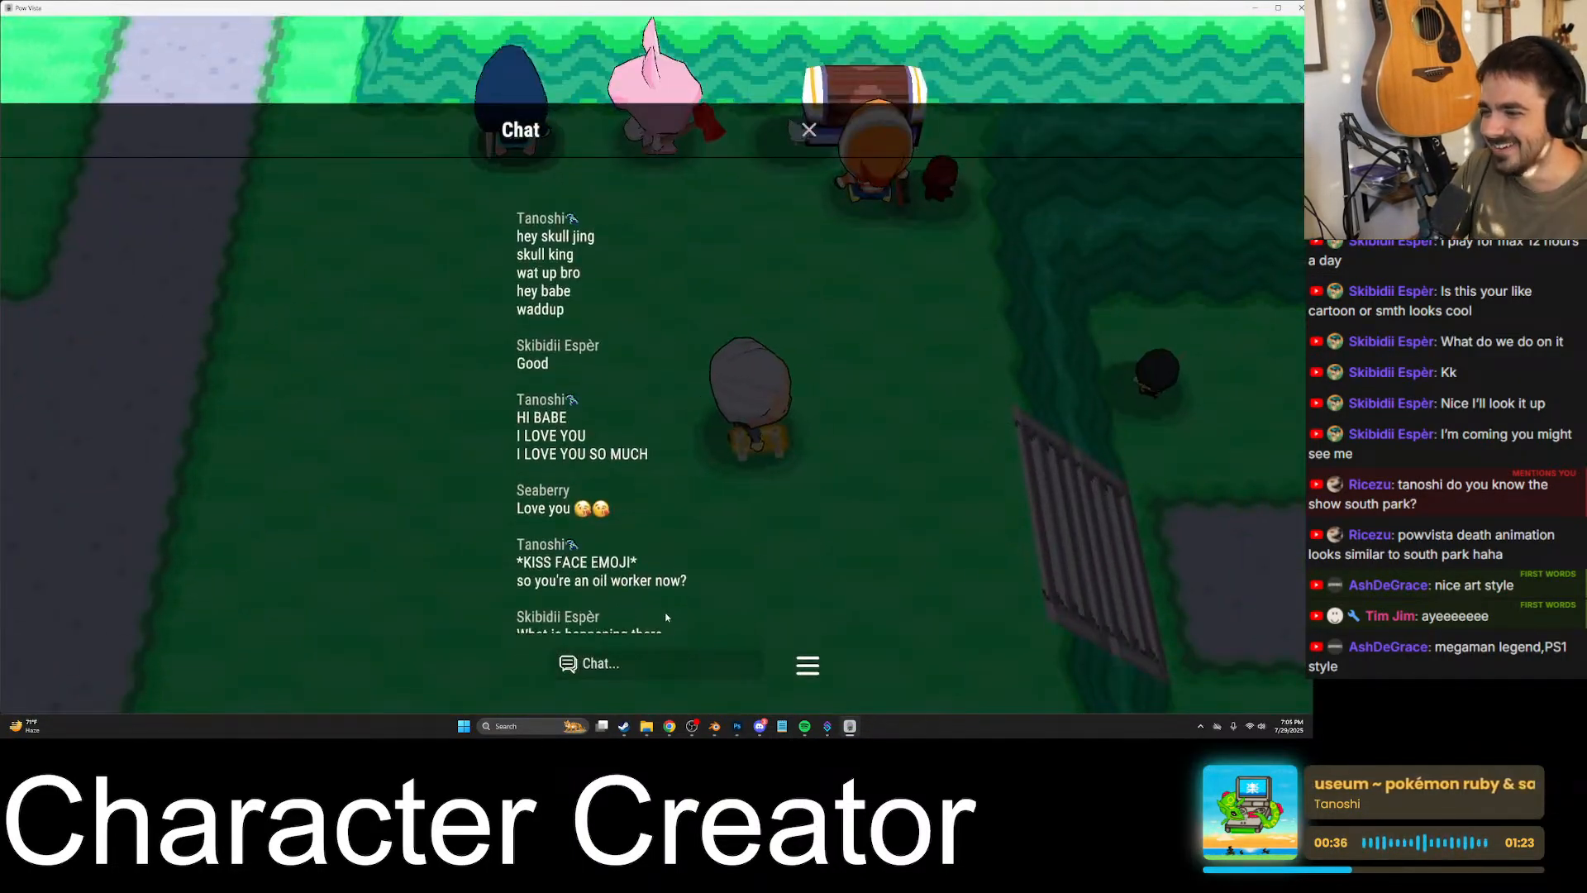
pyautogui.click(791, 81)
# - Walk to the grey-hooded player on the stone platform, send "YO" and begin a chat message with "skibidi"
pyautogui.press('a')
pyautogui.press('w')
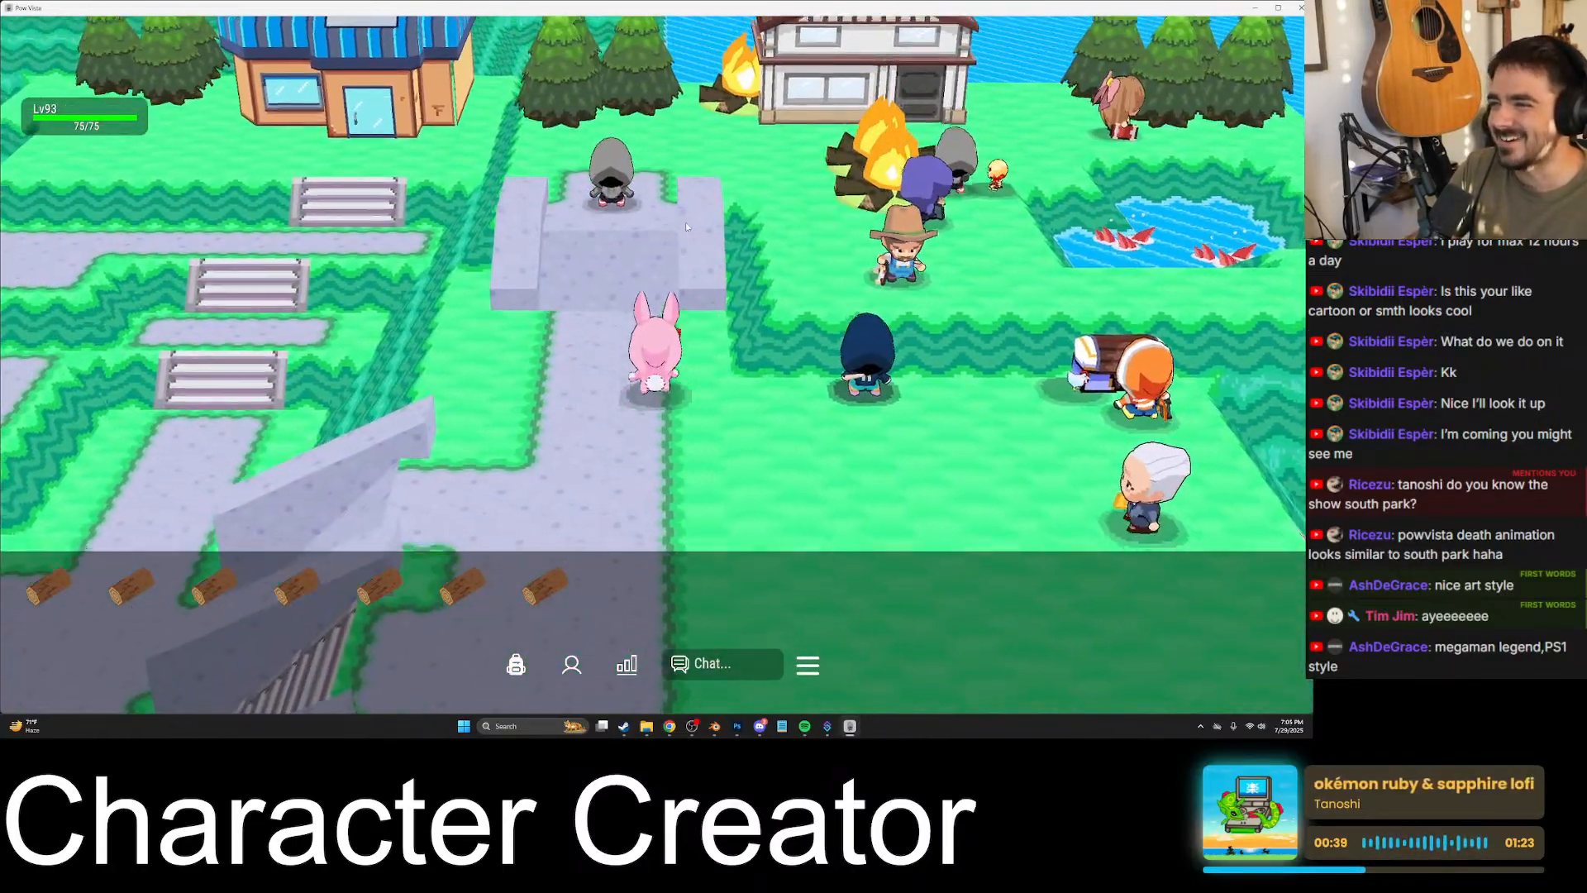
pyautogui.press('w')
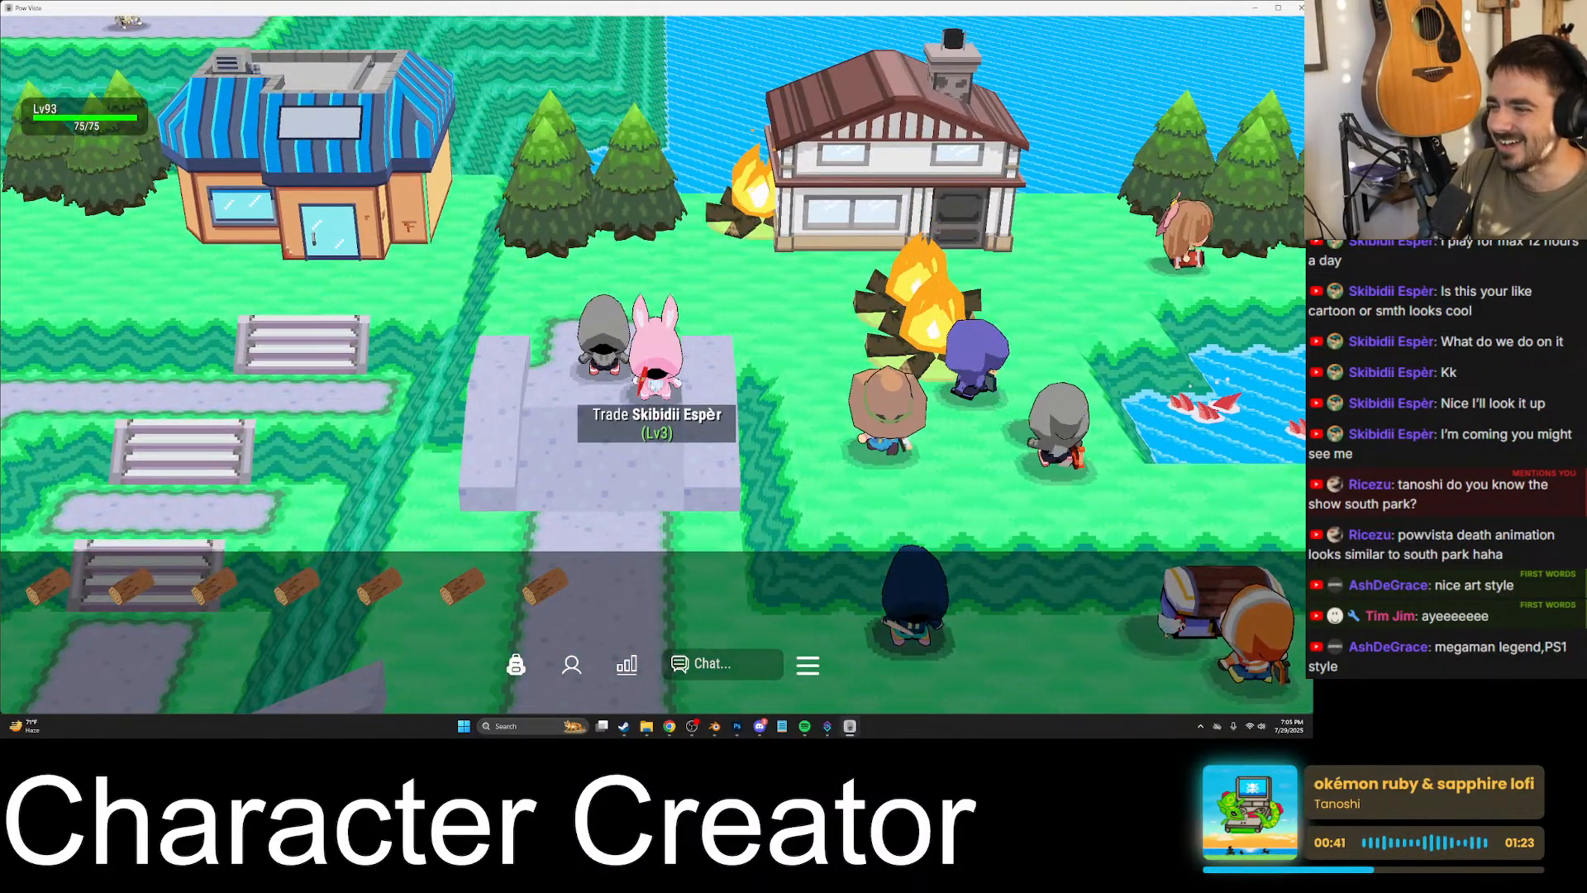
pyautogui.press('Return')
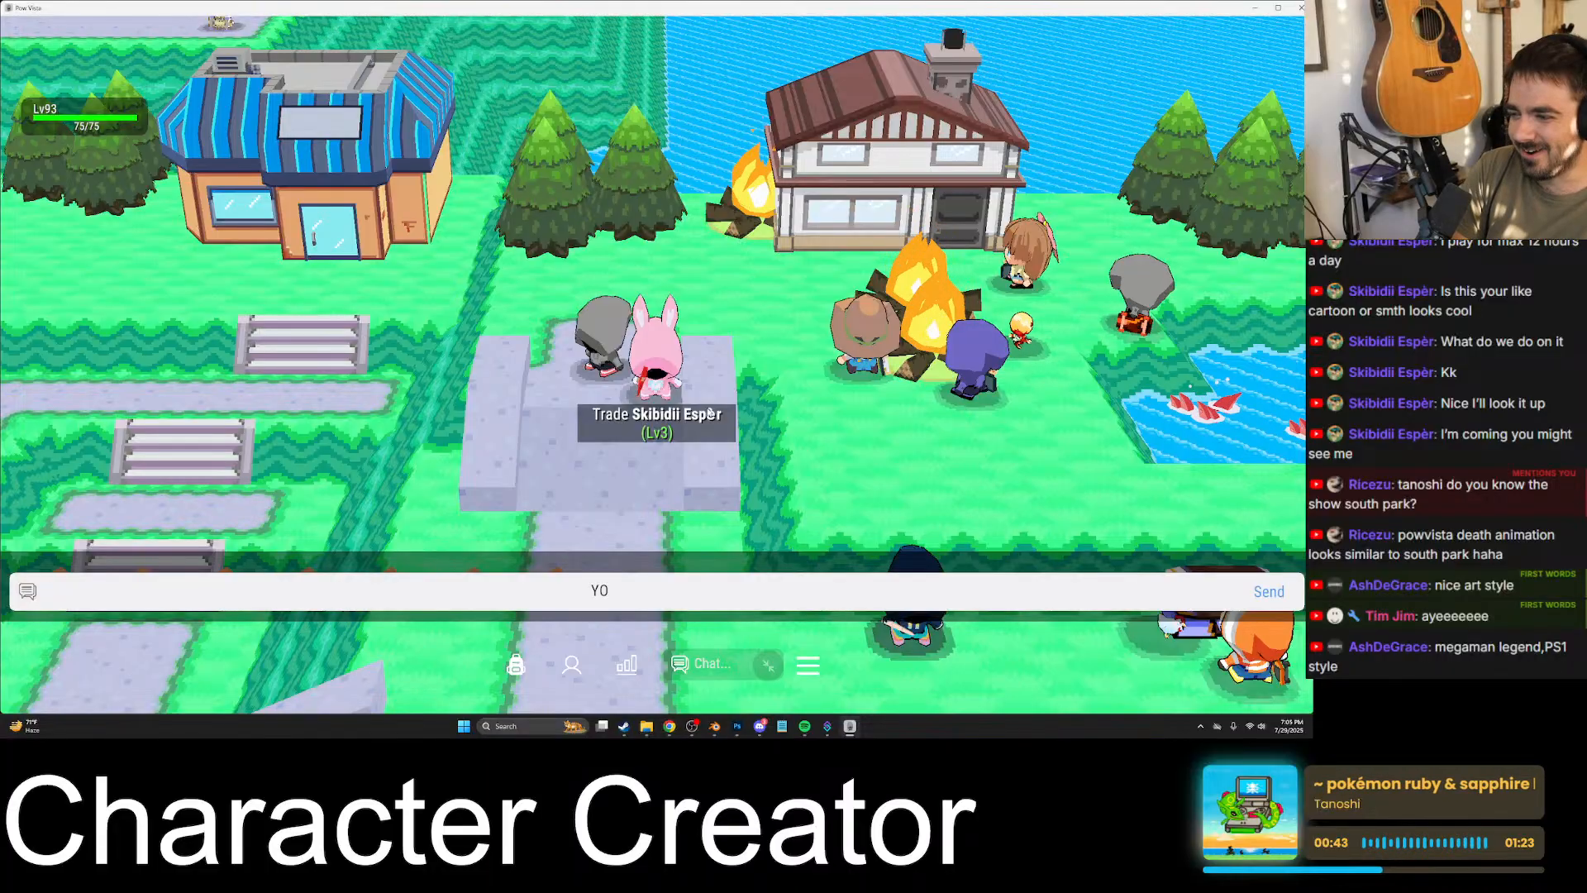
pyautogui.press('Return')
pyautogui.write('skibidi boo bop esper')
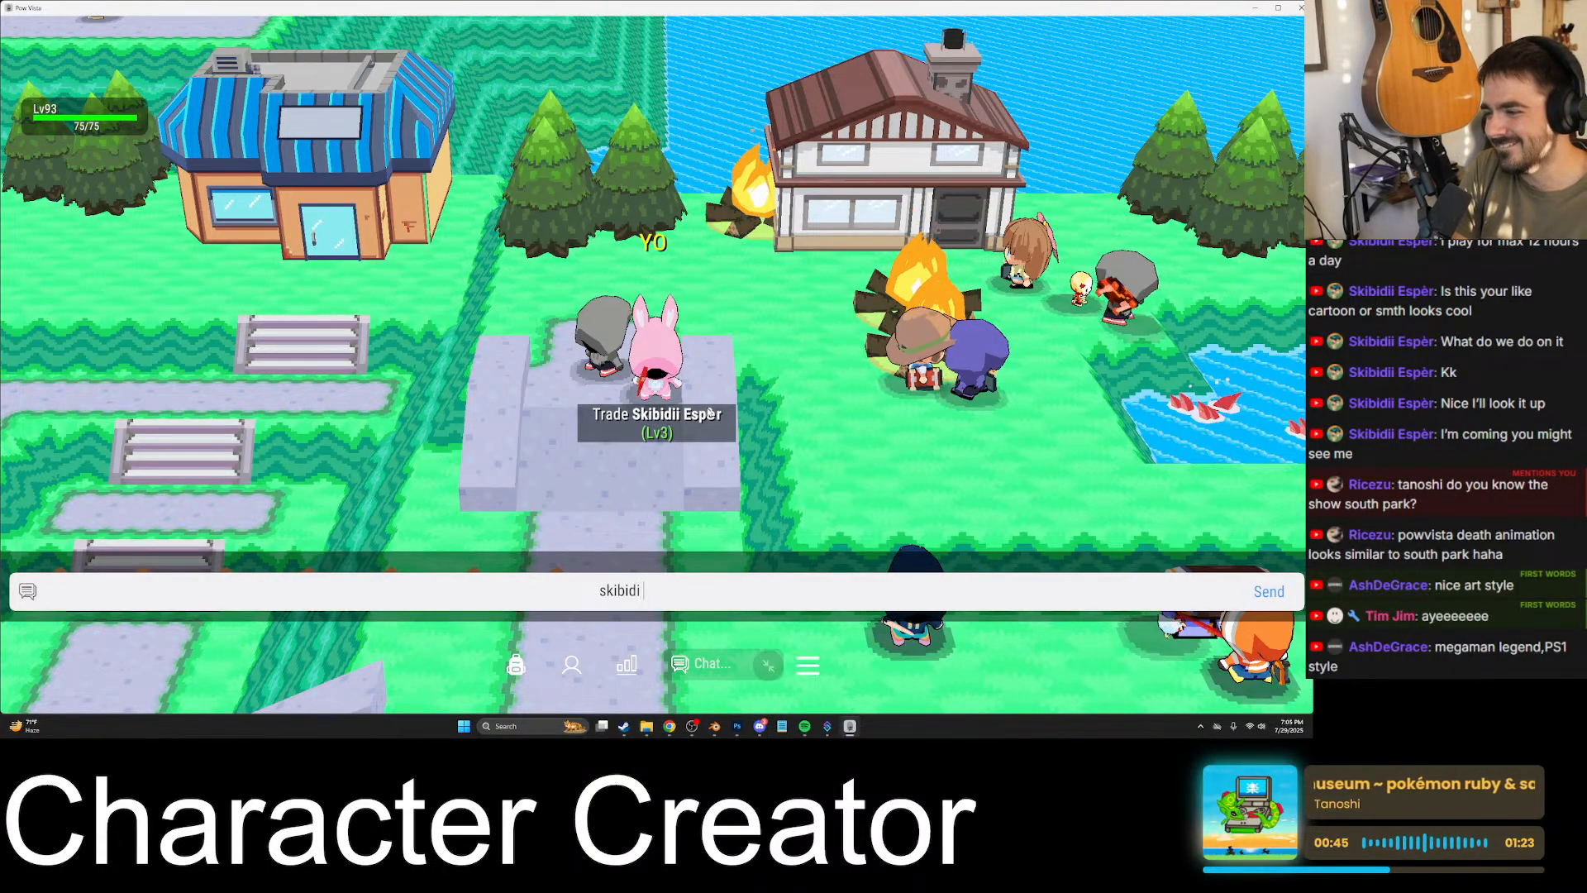
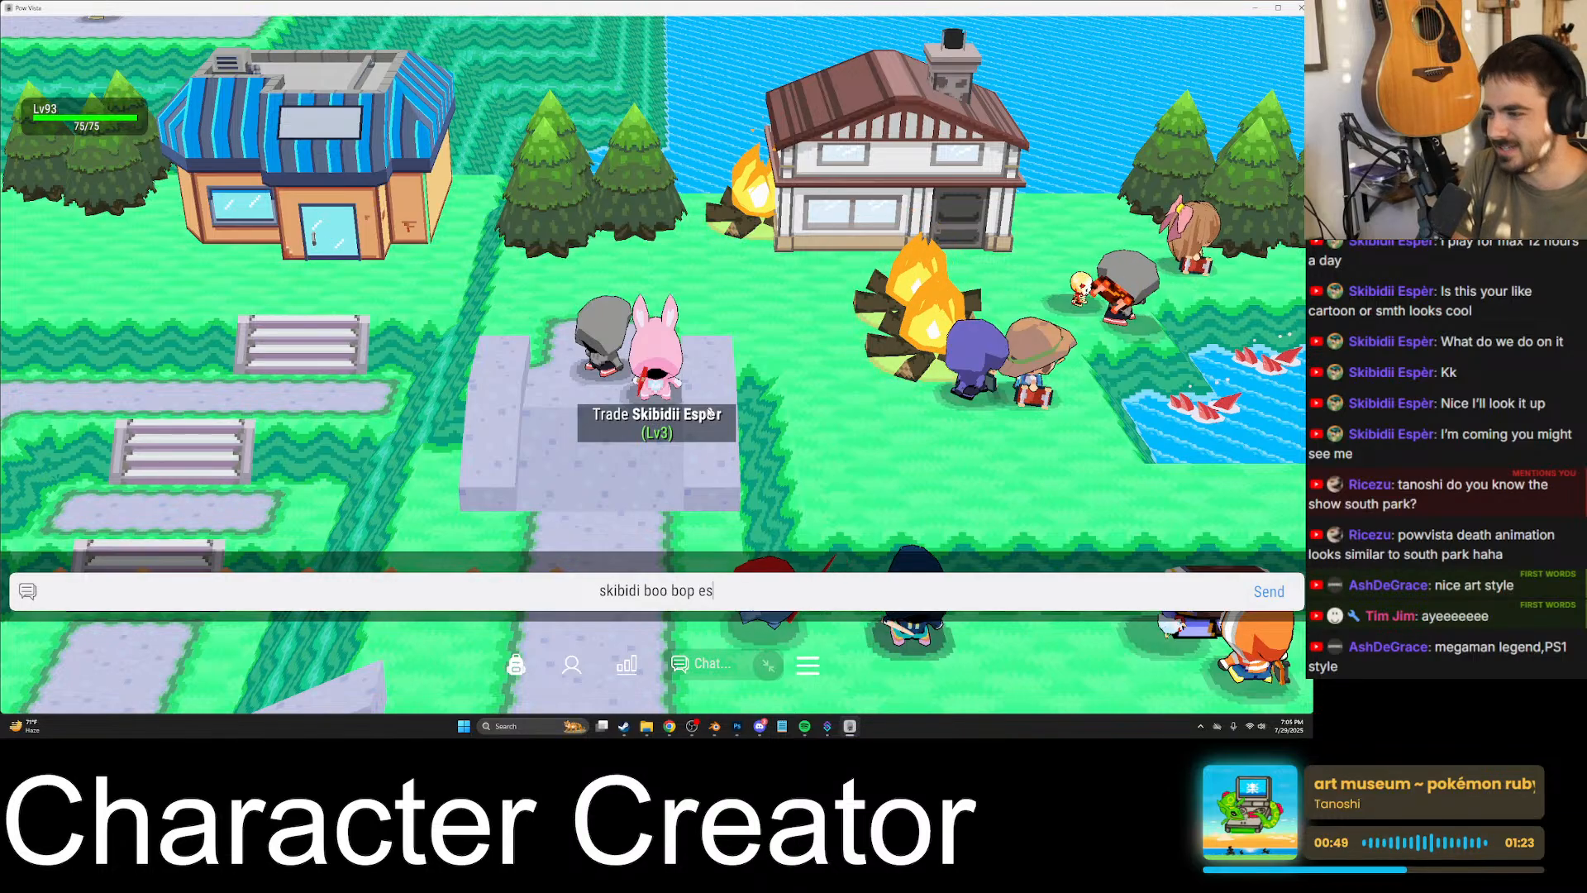
# - Finish and send the chat message beginning with "skibidi boo bop"
pyautogui.press('Return')
pyautogui.write('p')
pyautogui.press('Return')
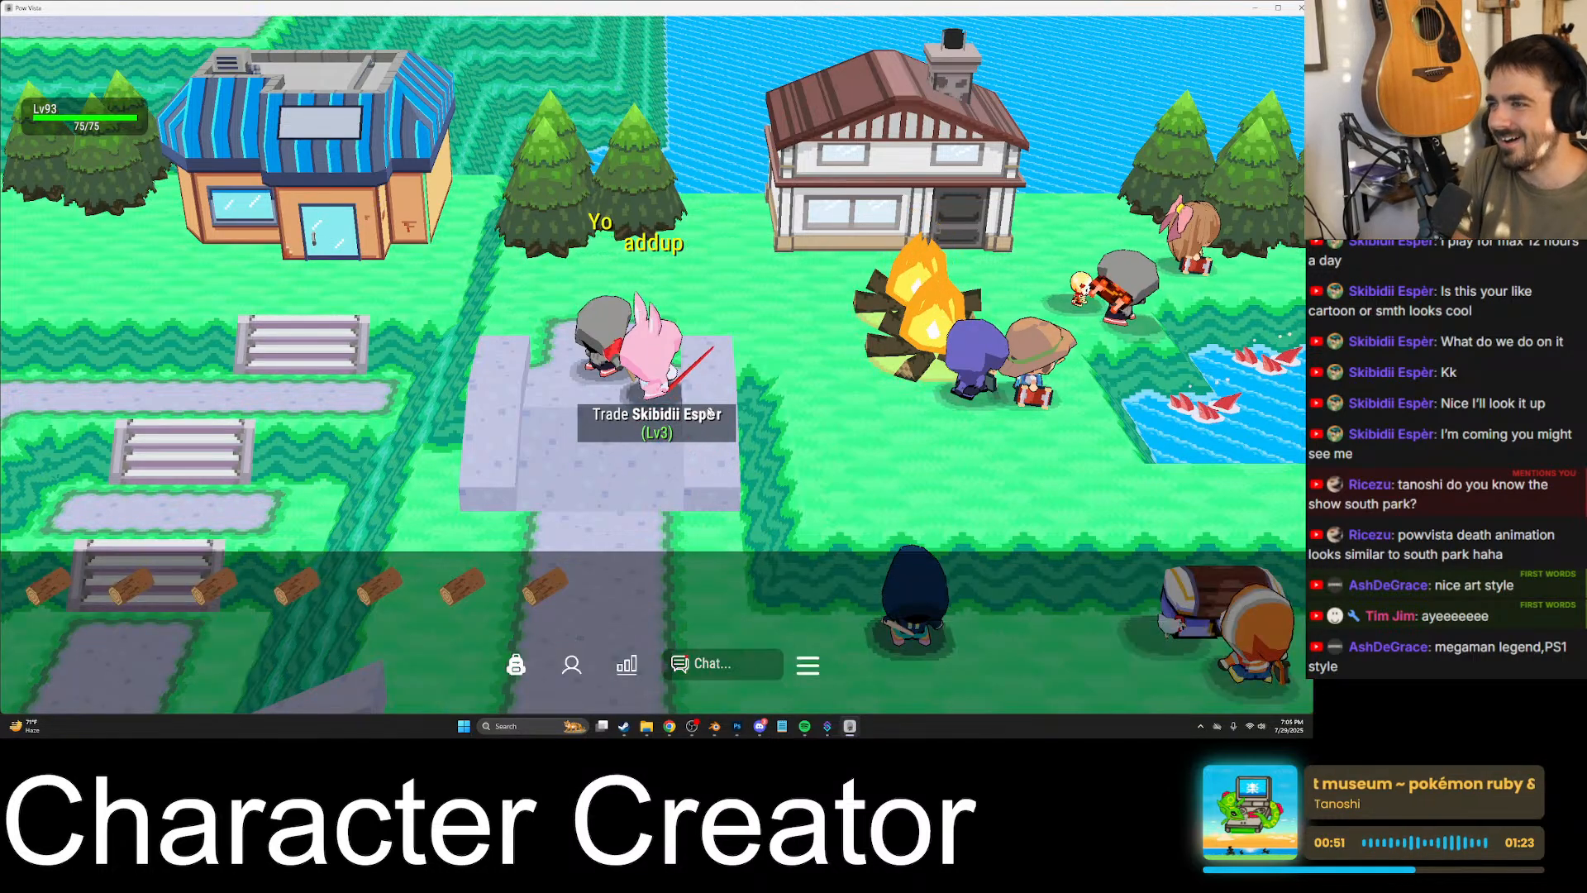
# - Walk the pink rabbit character off the stone platform and across the grass to the bank chest
pyautogui.press('a')
pyautogui.press('s')
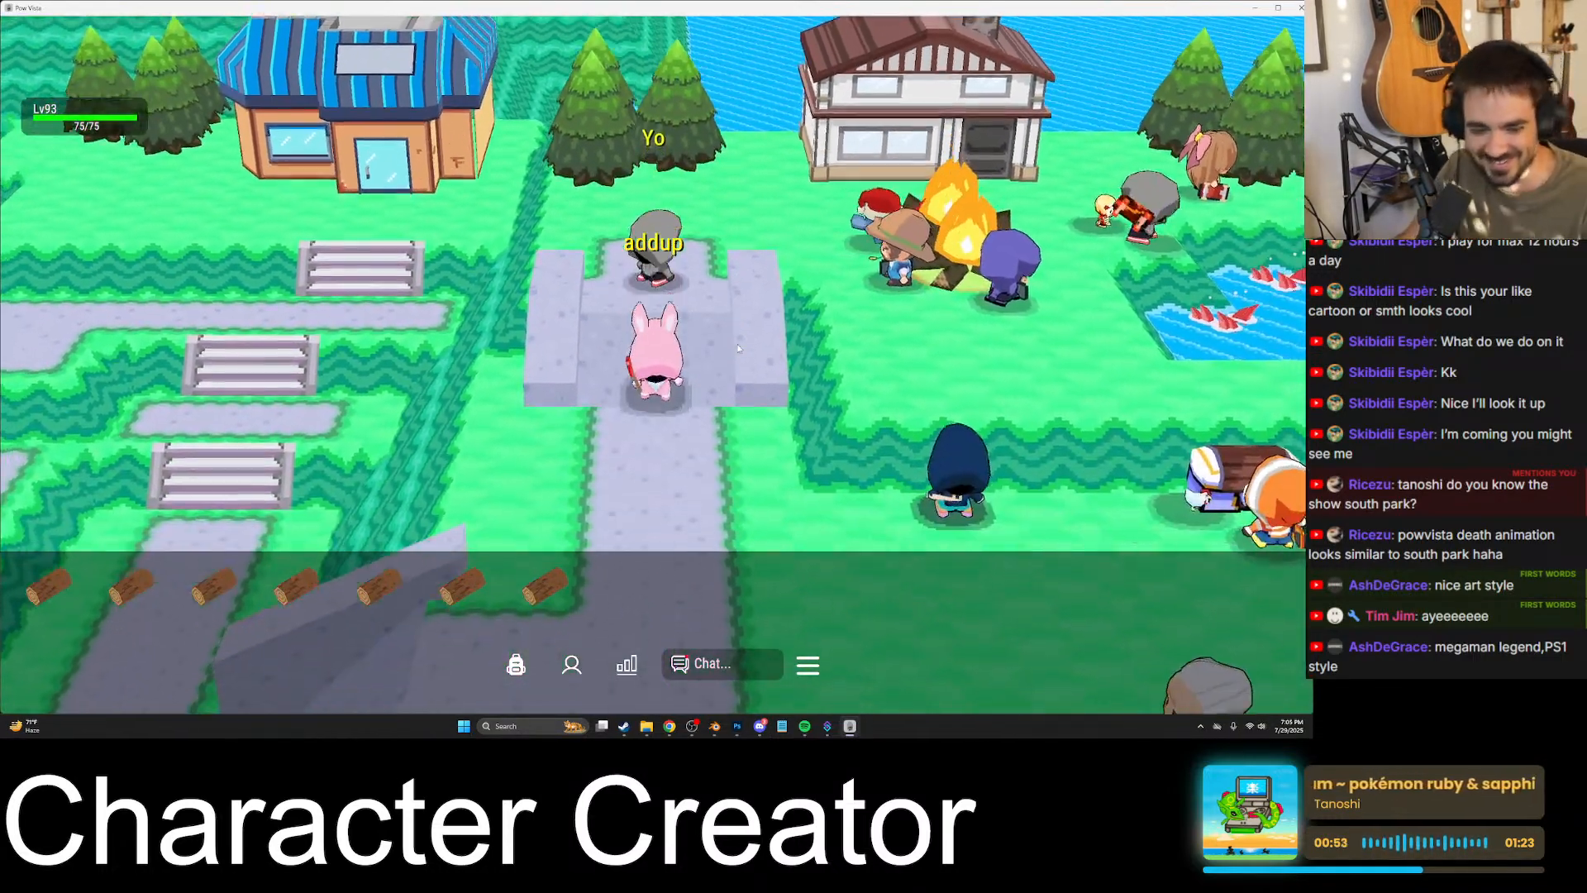
pyautogui.press('d')
pyautogui.press('a')
pyautogui.press('s')
pyautogui.press('d')
pyautogui.press('d')
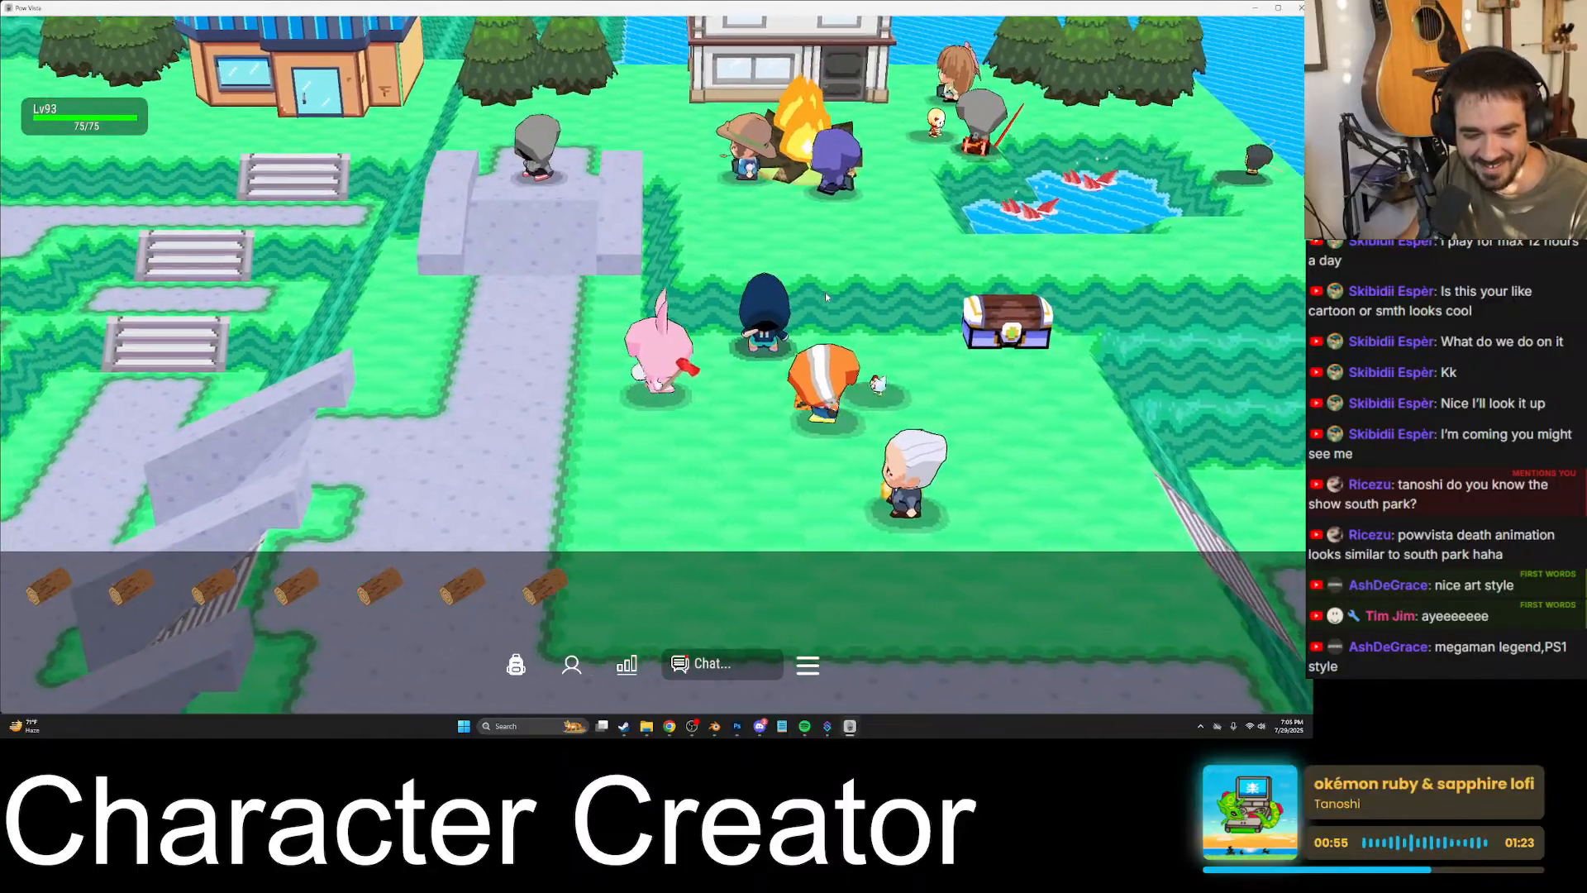
pyautogui.press('s')
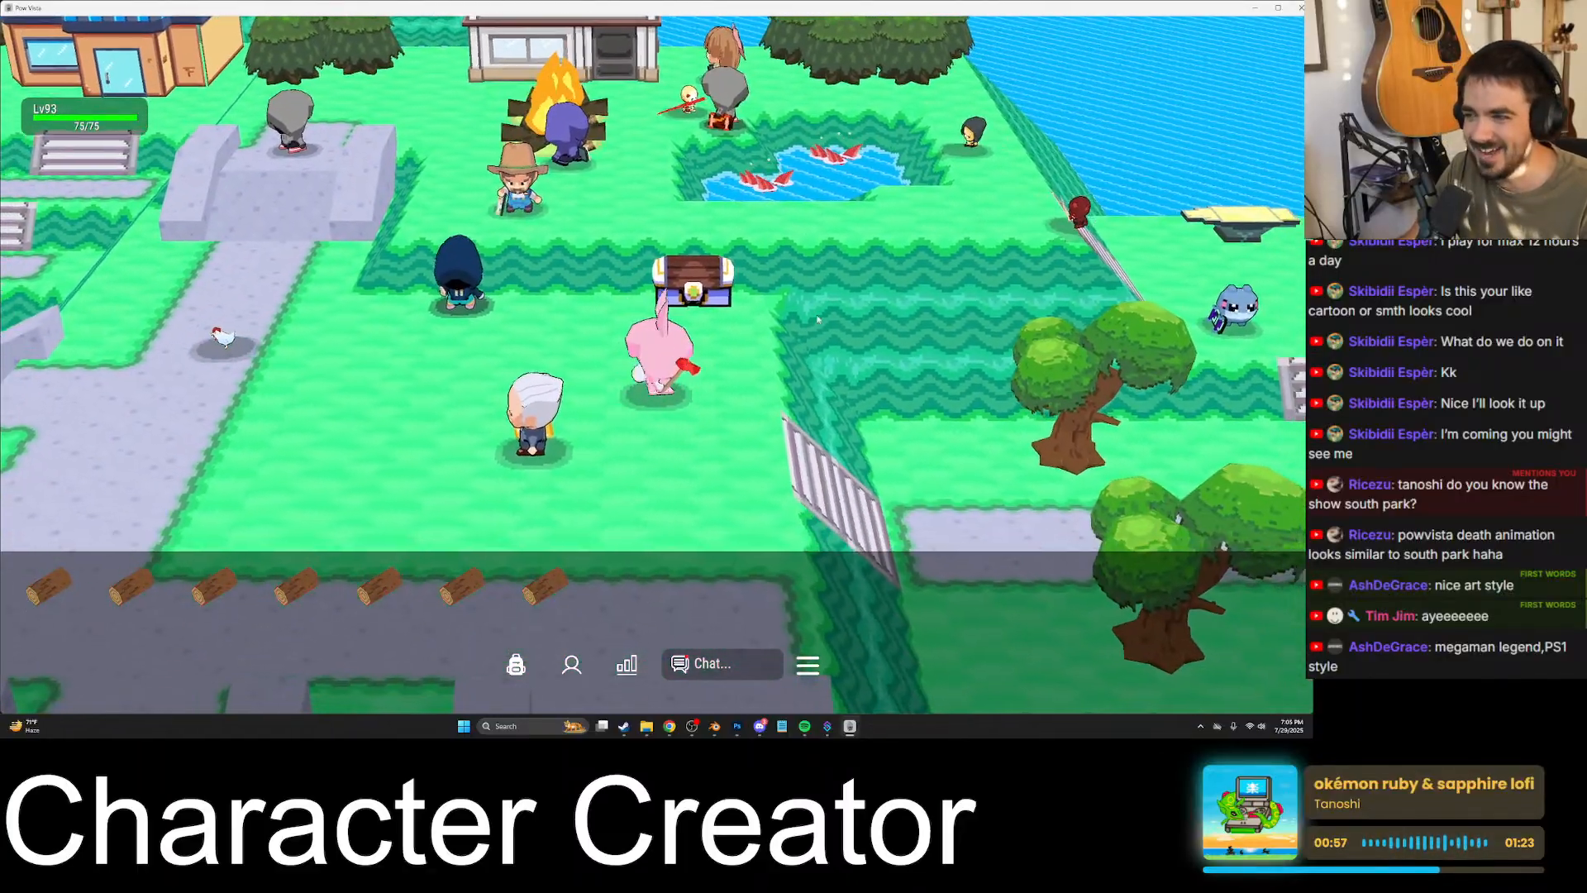
pyautogui.press('d')
pyautogui.press('w')
# - Switch to Chrome and search in a new tab for images of "megaman legend ps1"
pyautogui.hotkey('alt', 'Tab')
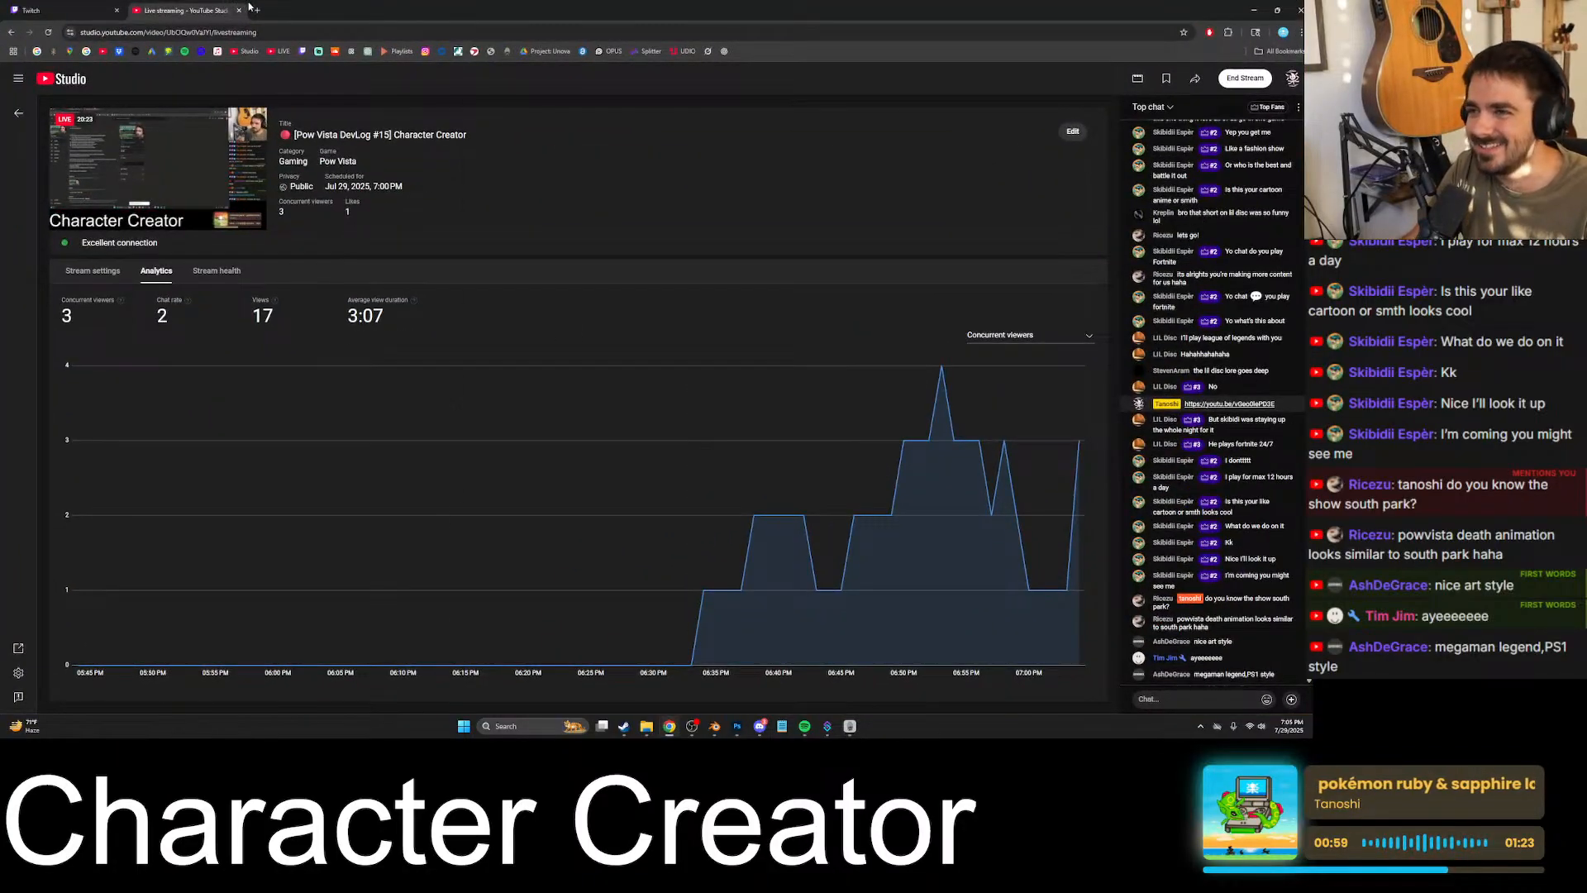
pyautogui.click(257, 9)
pyautogui.write('mega')
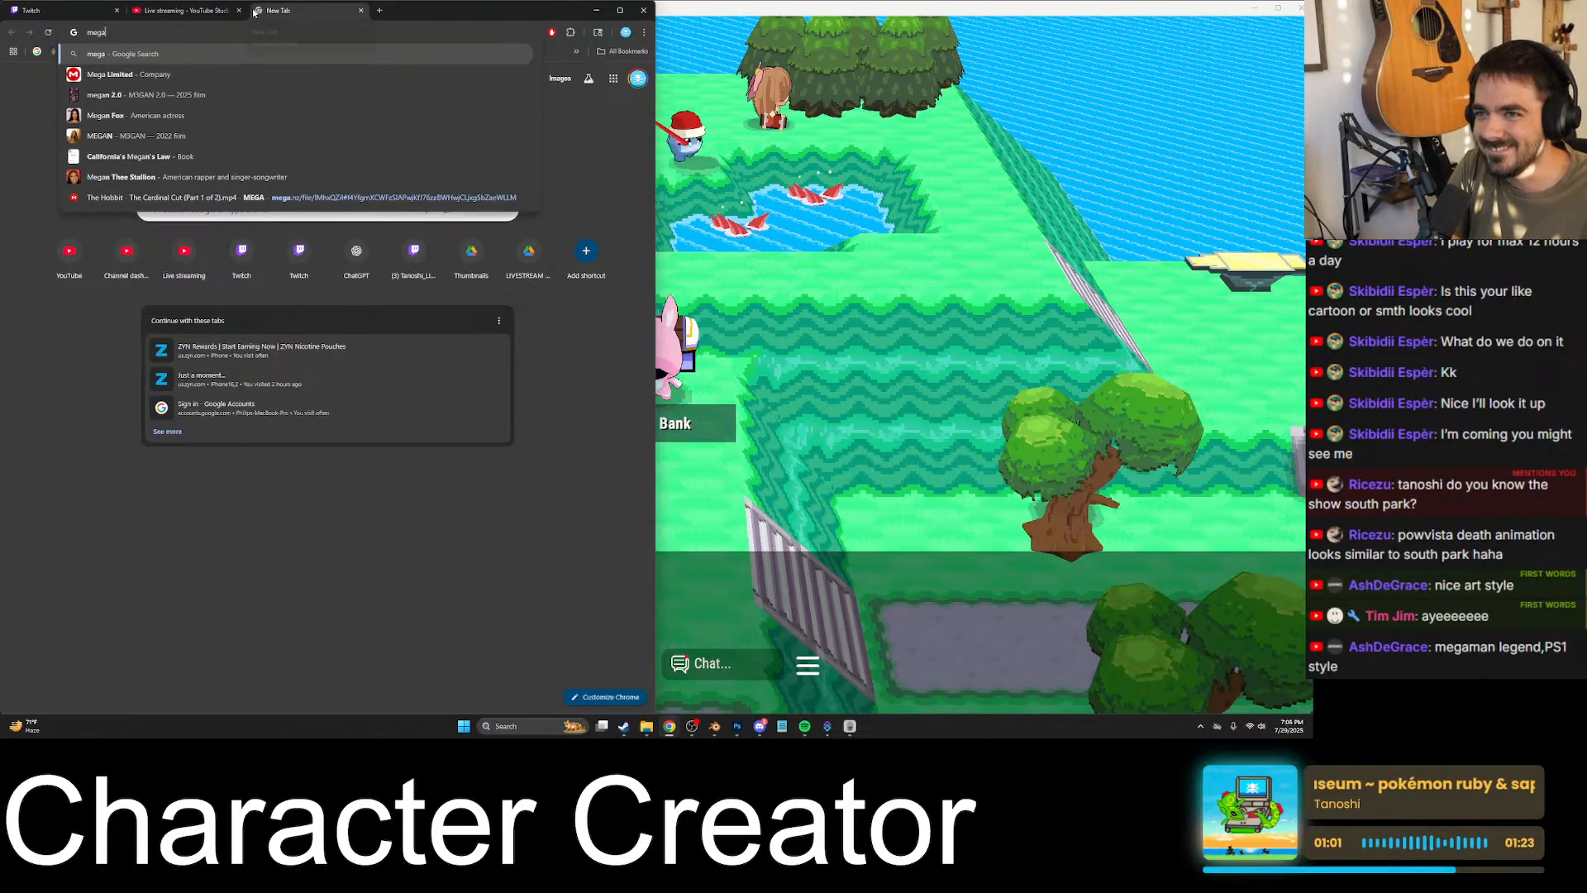
pyautogui.write('man legend ps')
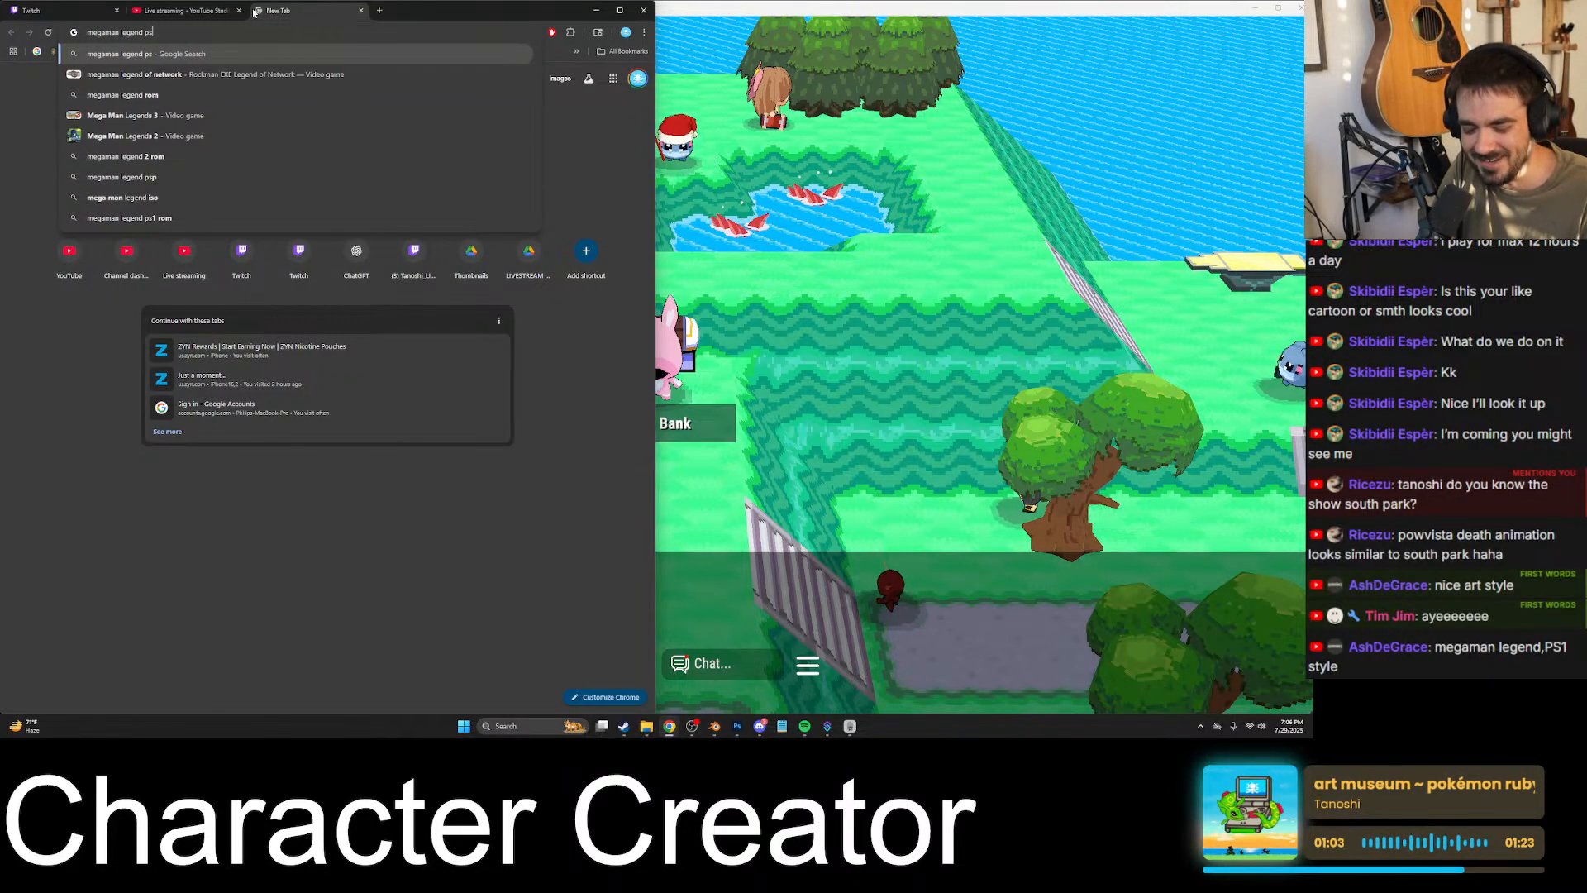
pyautogui.write('1')
pyautogui.press('Return')
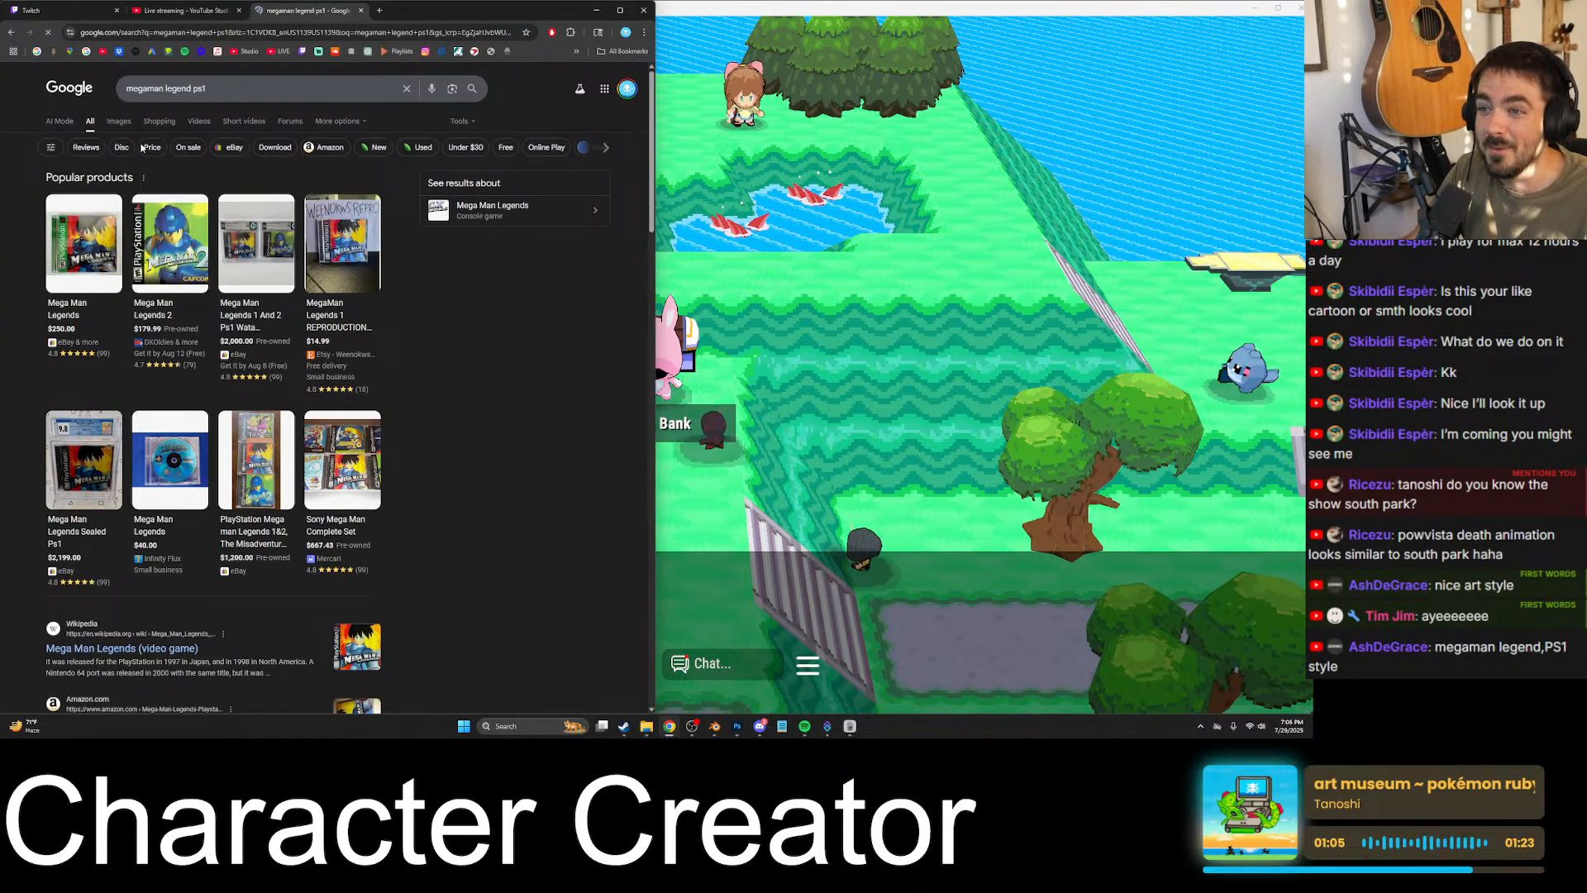
pyautogui.click(118, 121)
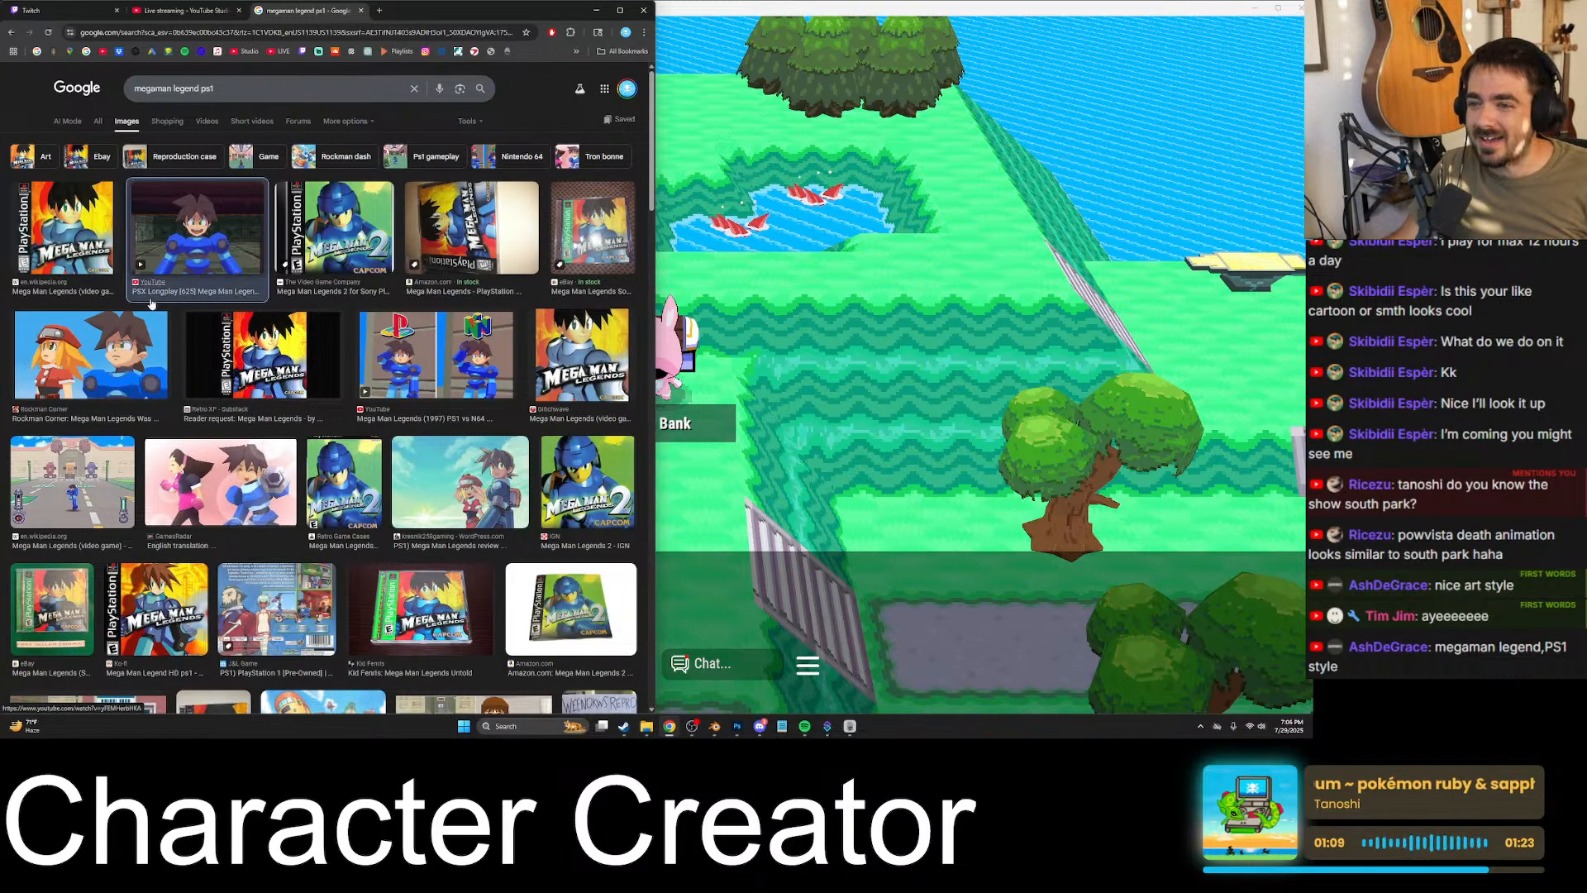
# - Preview several Mega Man Legends image results, including the PSX longplay, the PS1 vs N64 comparison and the cover art
pyautogui.click(135, 328)
pyautogui.click(170, 231)
pyautogui.scroll(-3, 277, 264)
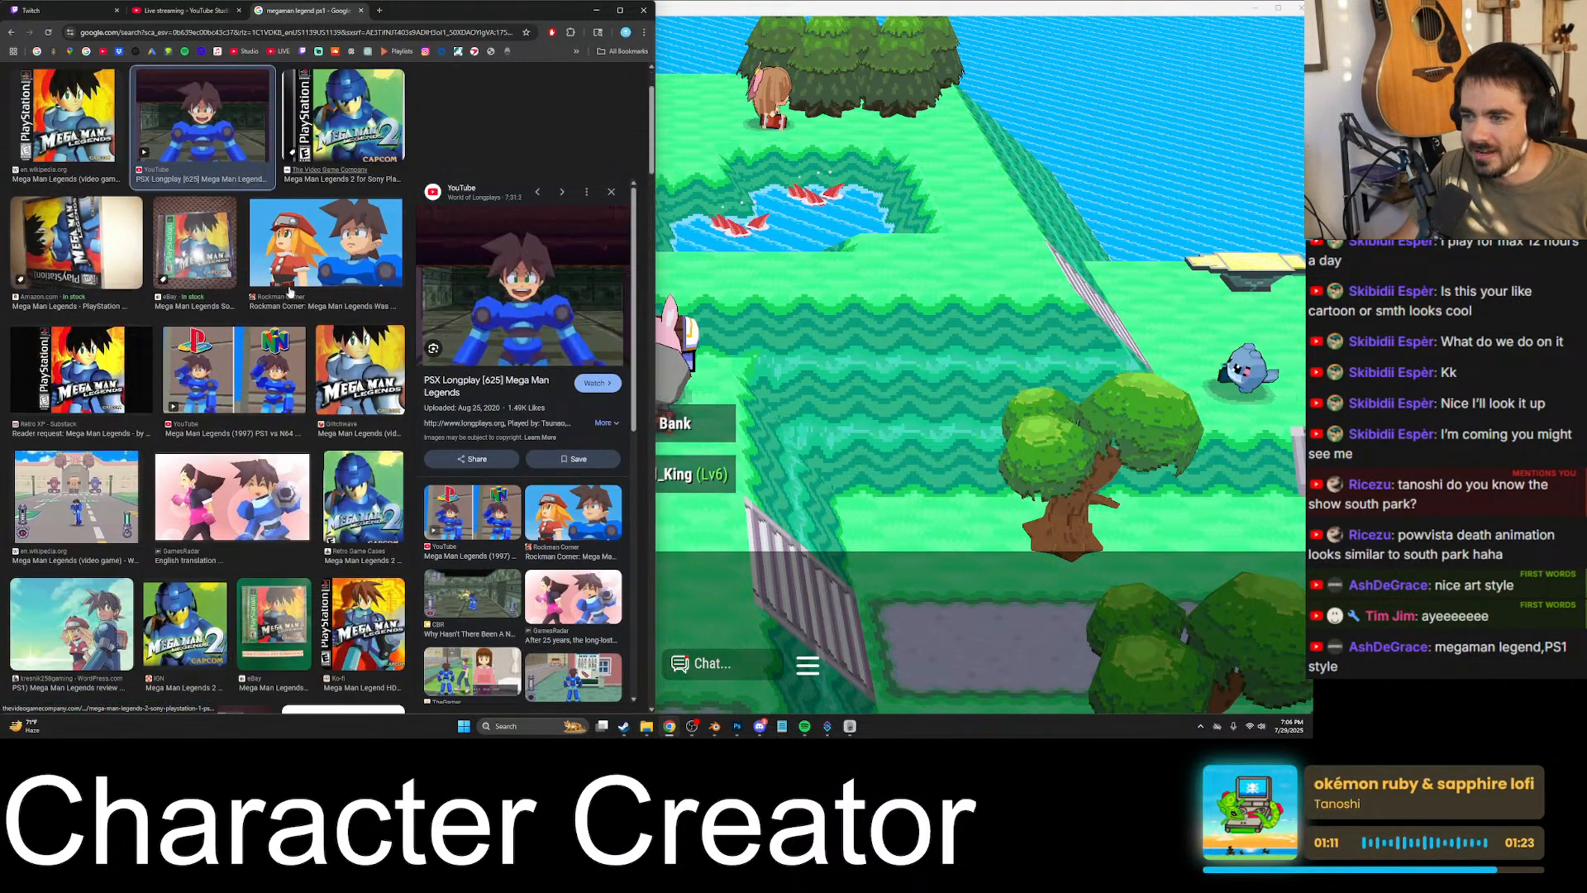
pyautogui.click(271, 237)
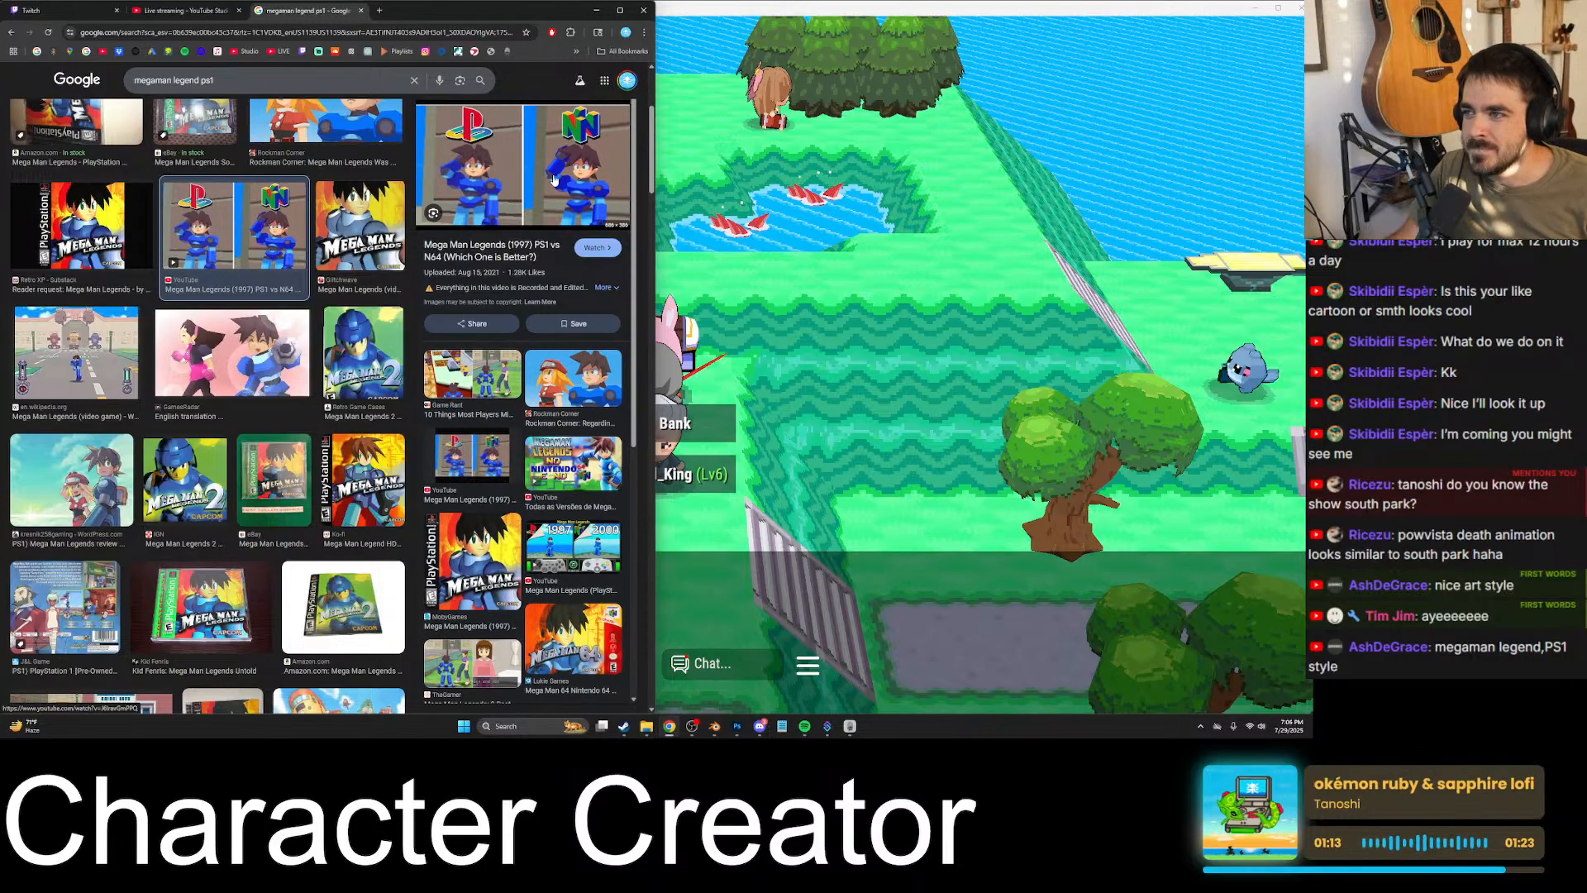
pyautogui.scroll(-2, 319, 281)
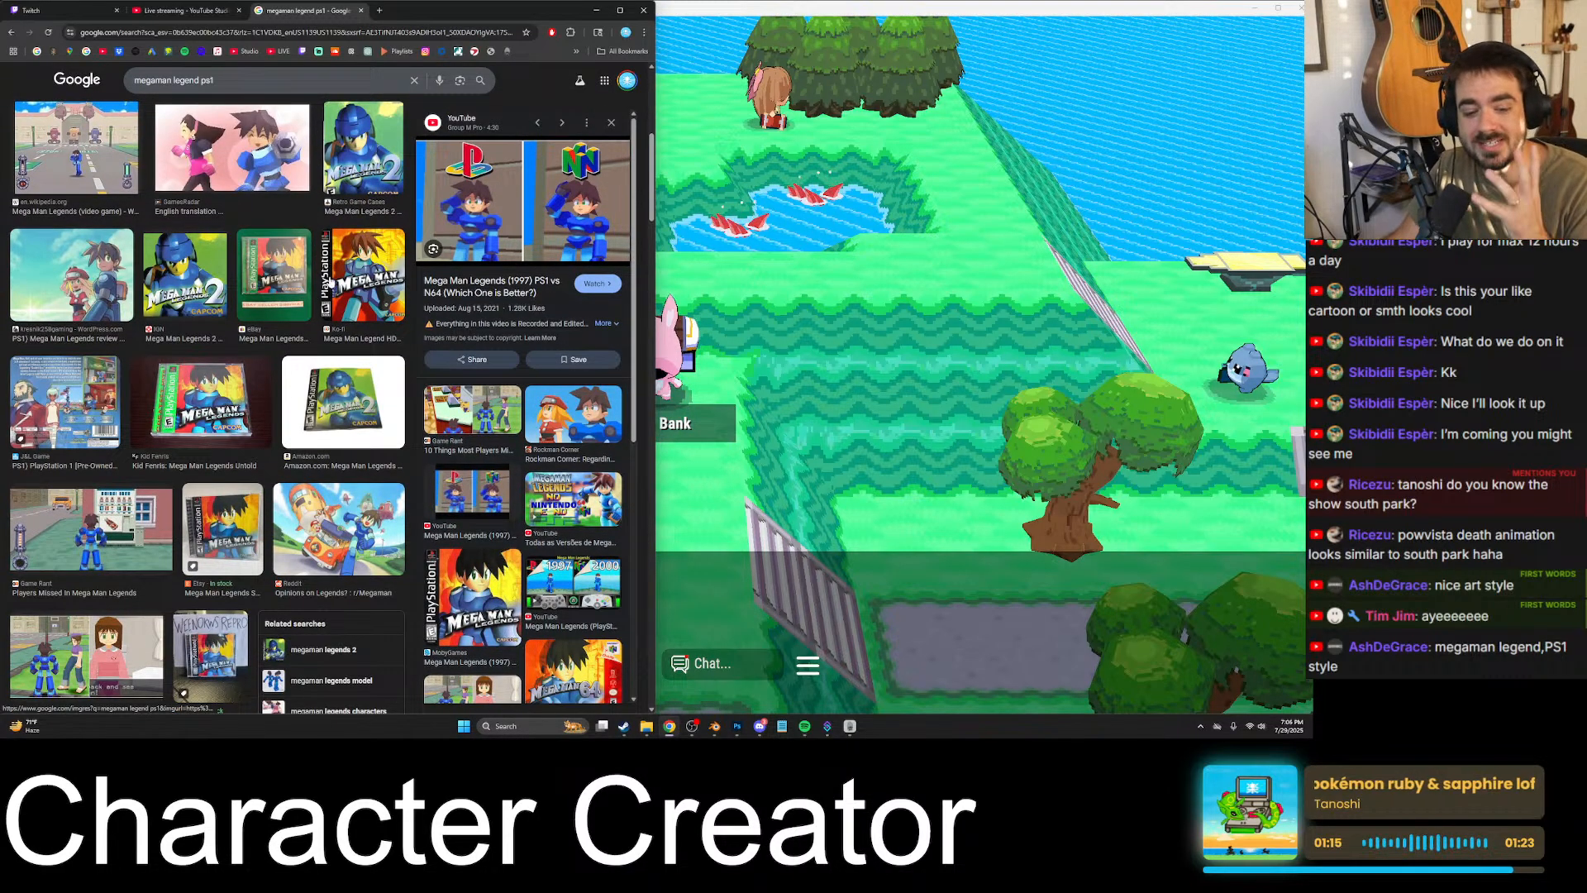
pyautogui.click(355, 269)
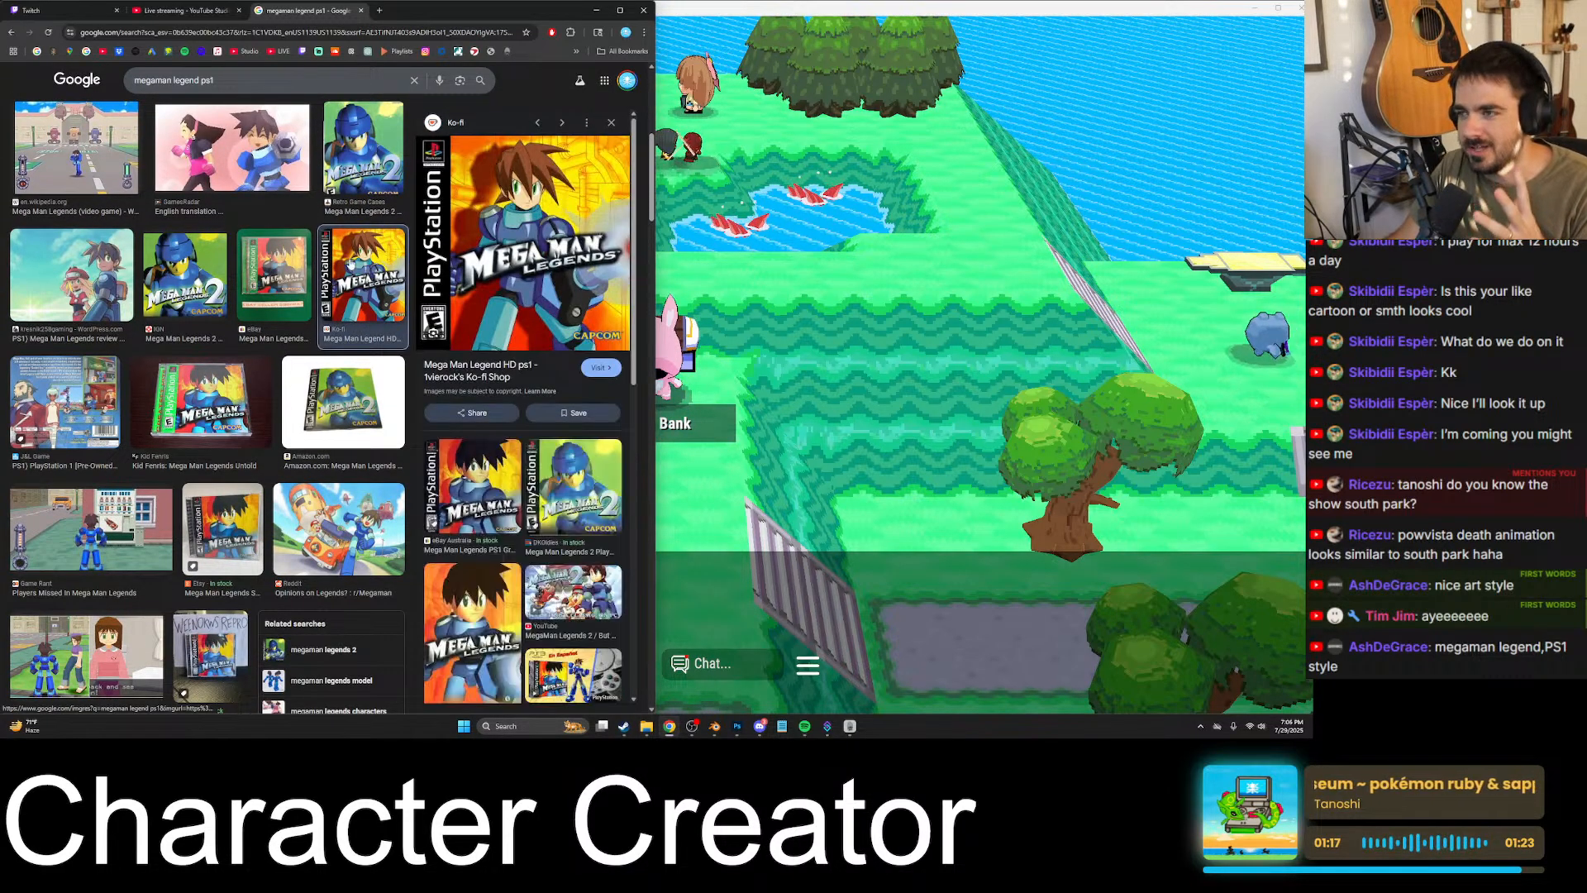
pyautogui.click(202, 275)
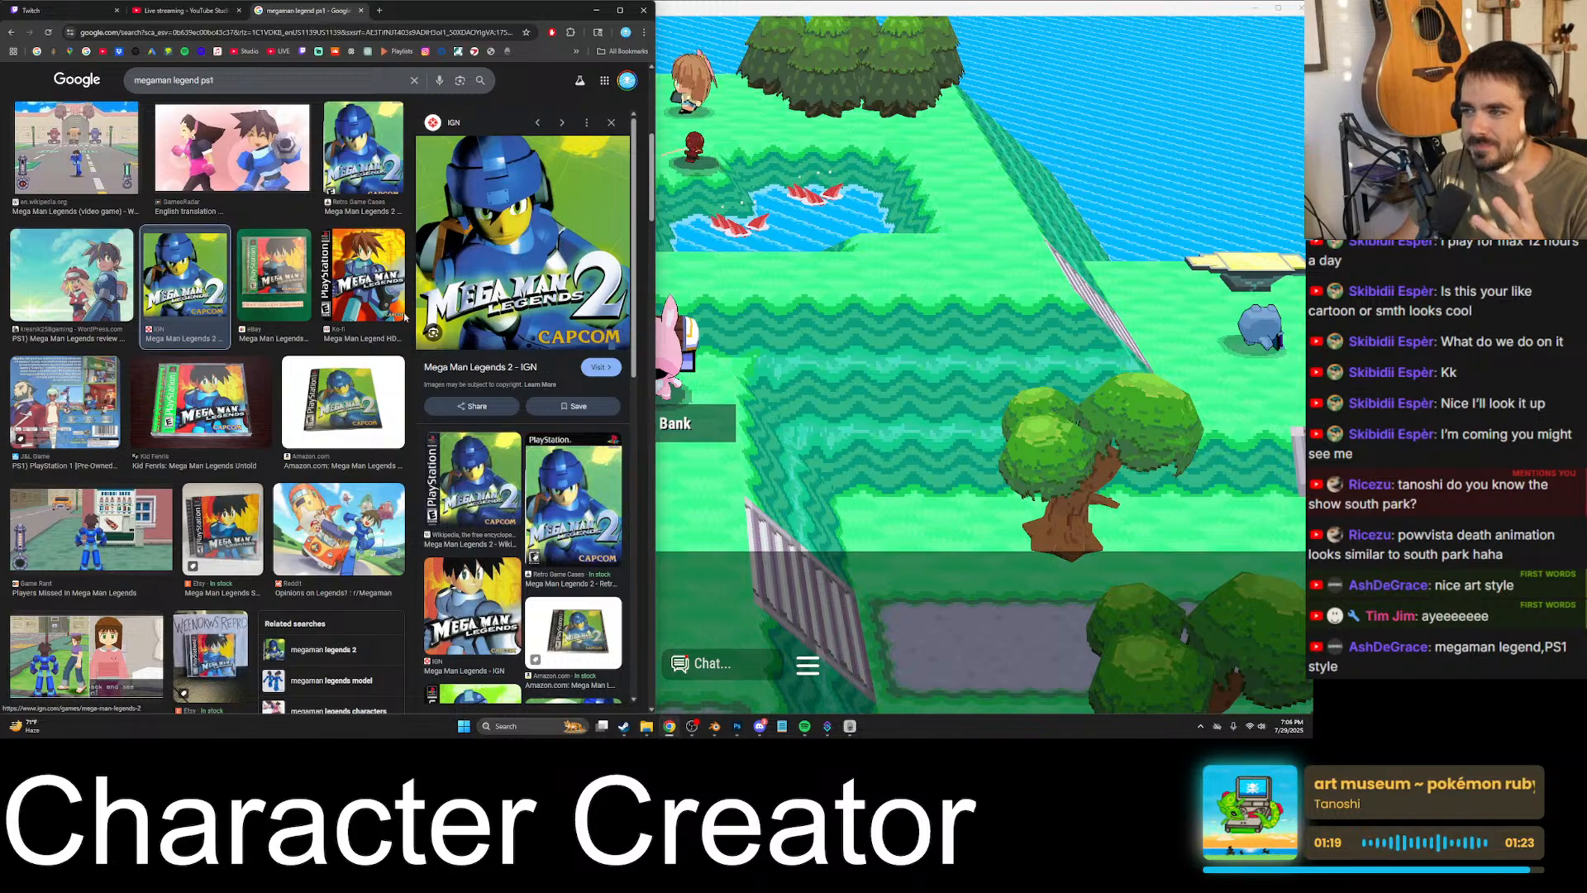
# - Reopen the PSX longplay preview and step forward through the images to the Eurogamer Mega Man Legends 2 review
pyautogui.scroll(5, 214, 257)
pyautogui.click(224, 245)
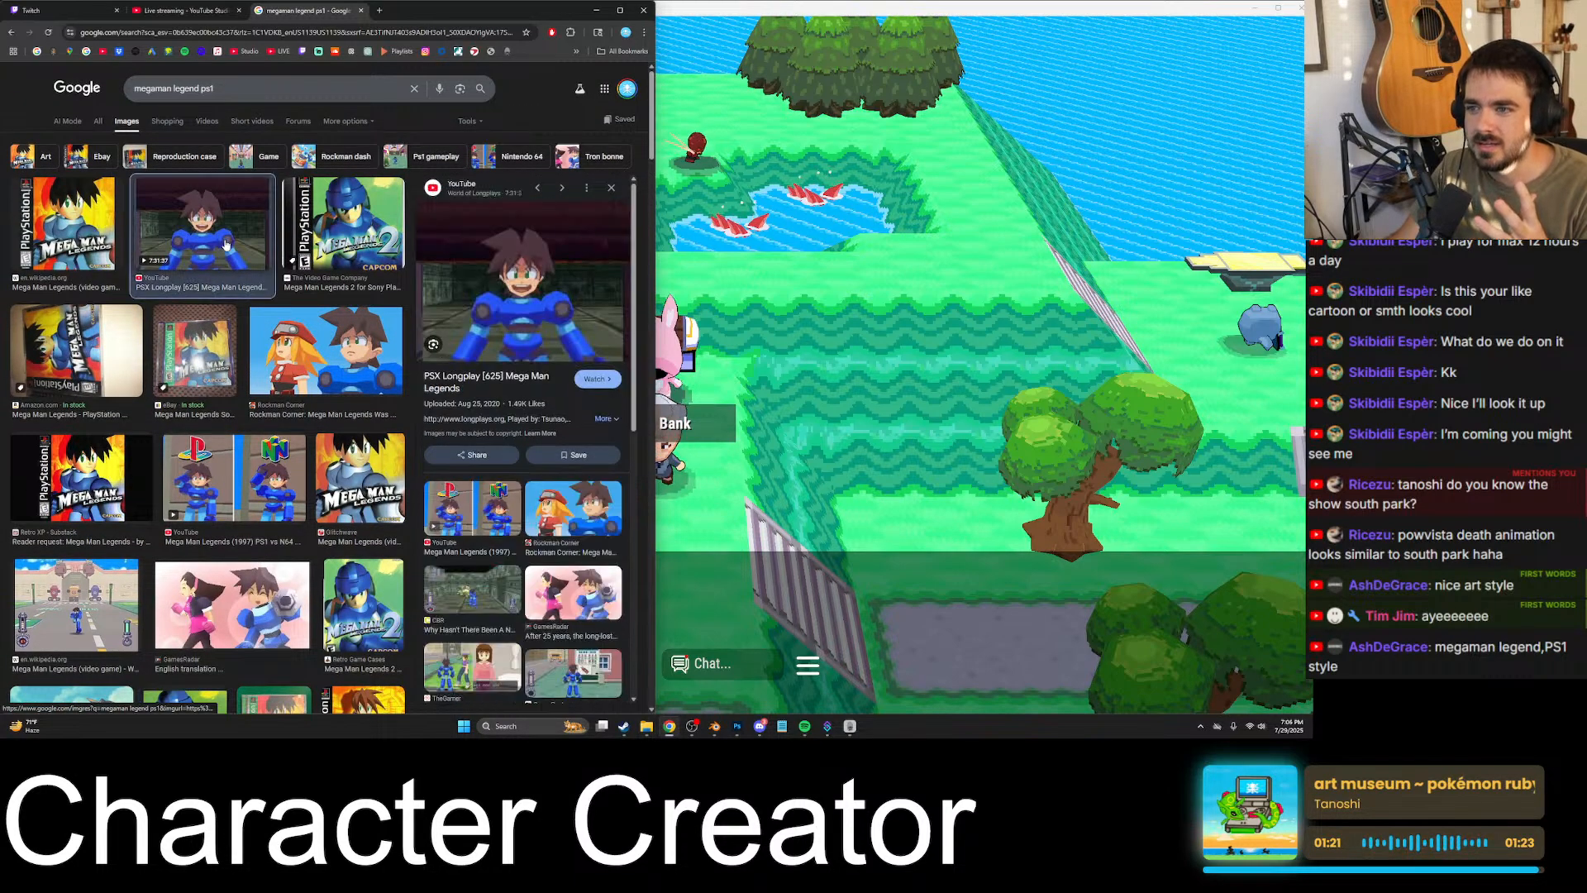
pyautogui.press('Right')
pyautogui.press('Right')
pyautogui.press('Right')
pyautogui.press('Right')
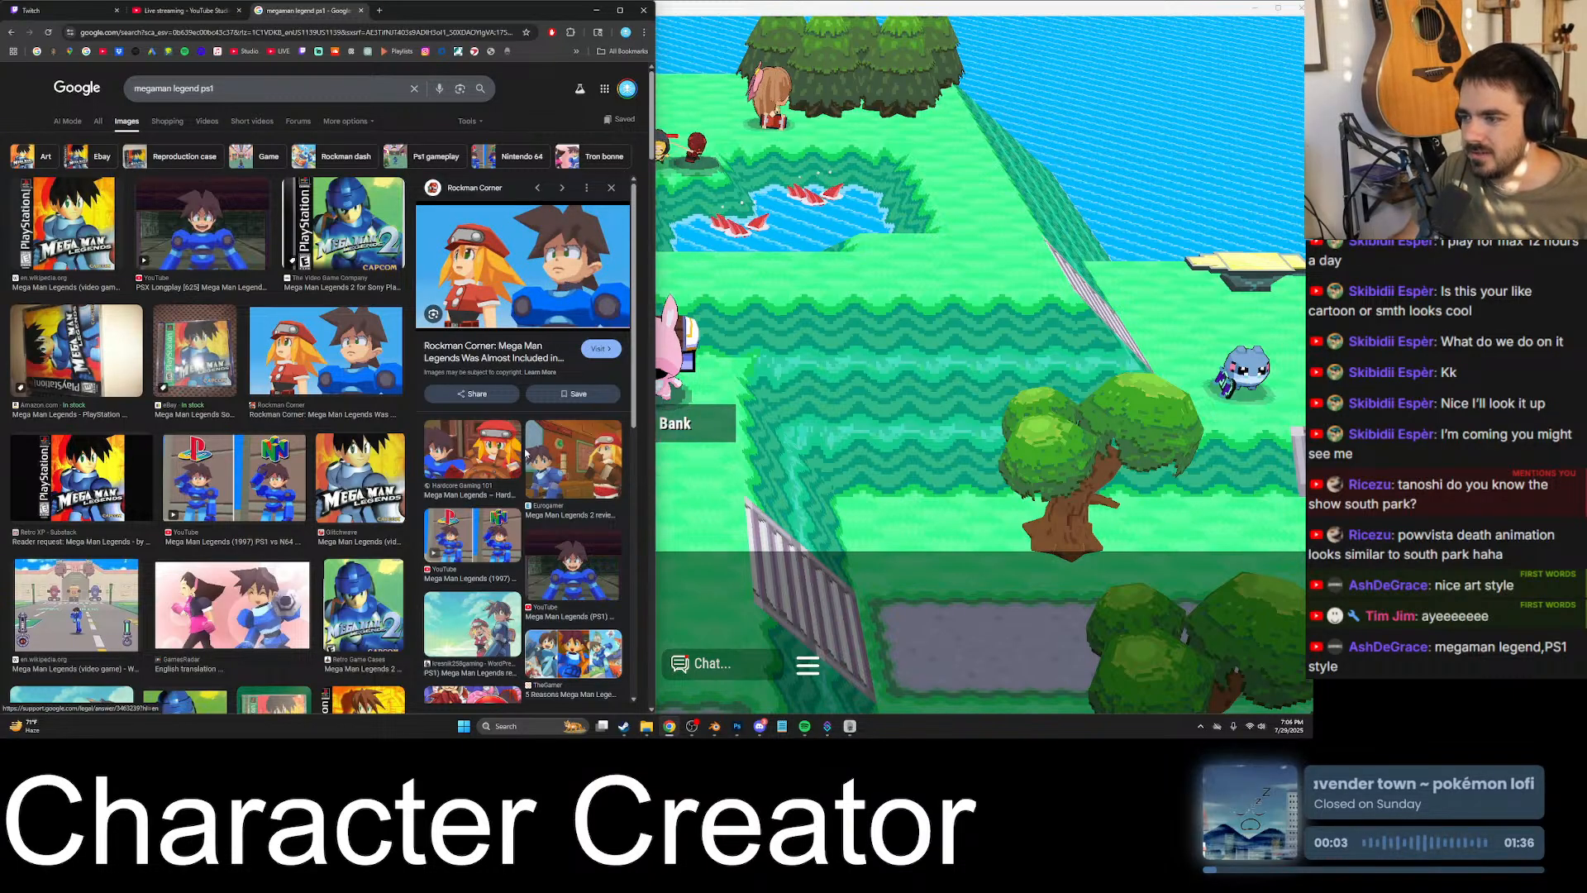
pyautogui.press('Right')
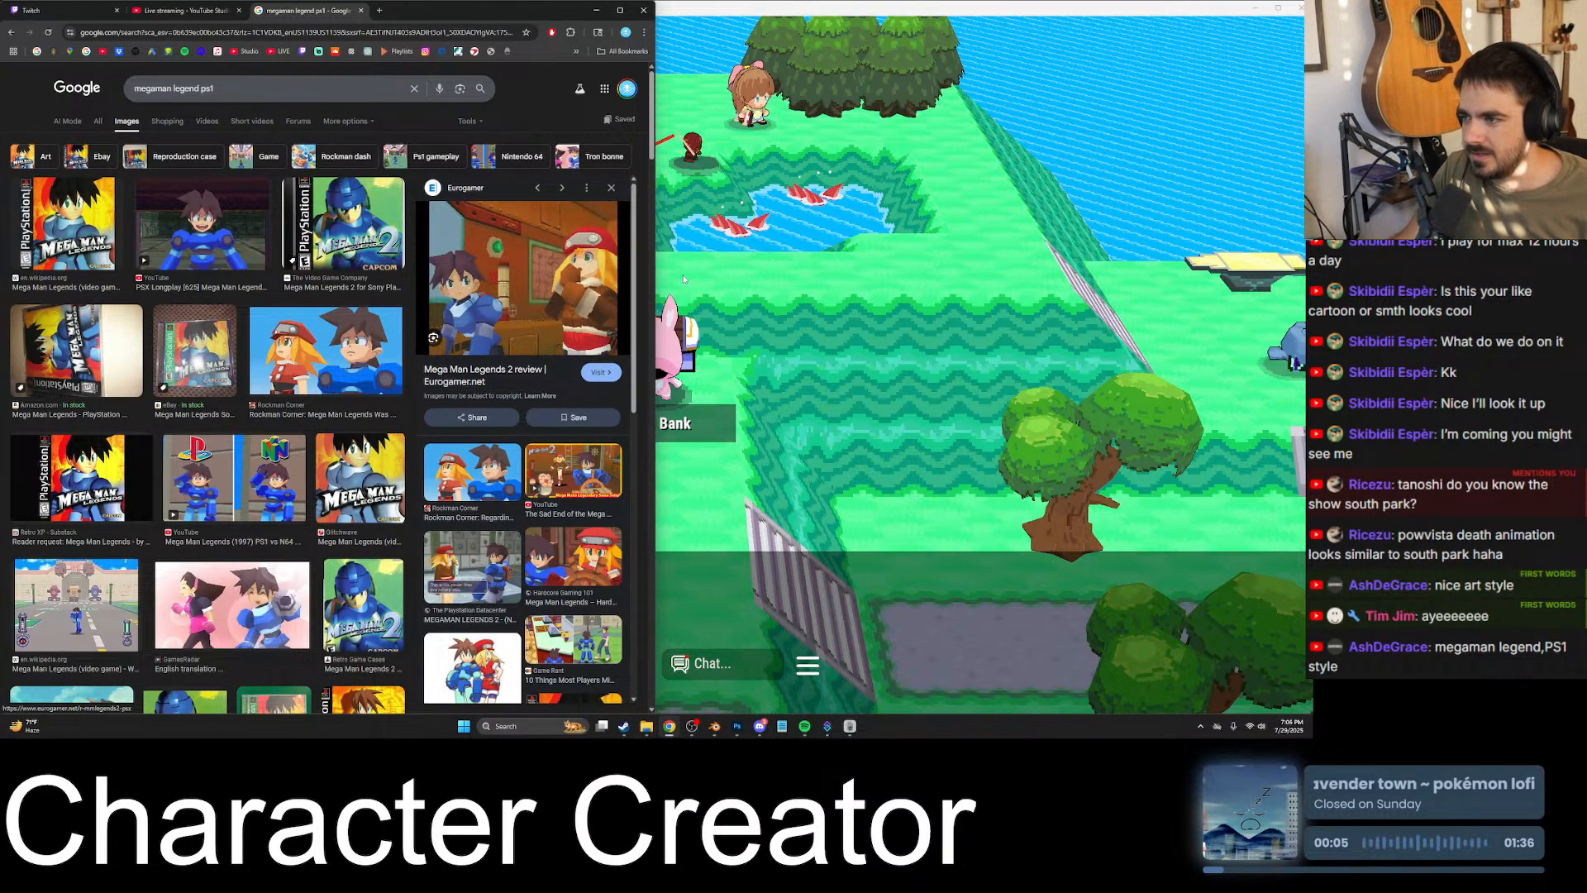
# - Search for "hgsg ds" in another new browser tab and try to narrow the results by media type
pyautogui.click(379, 10)
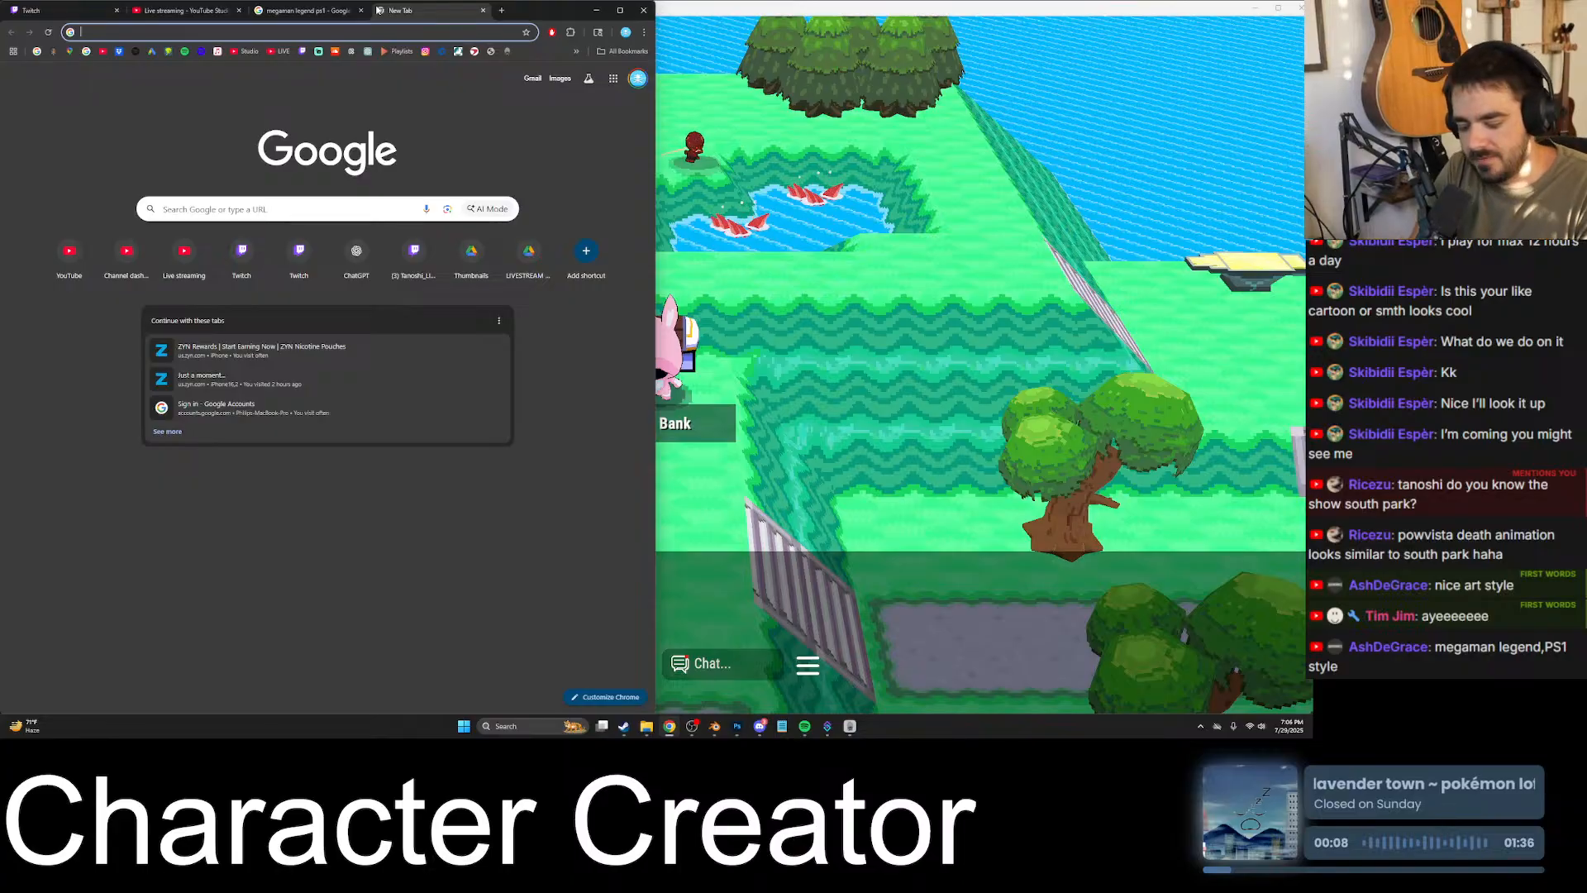
pyautogui.write('hgsg ds')
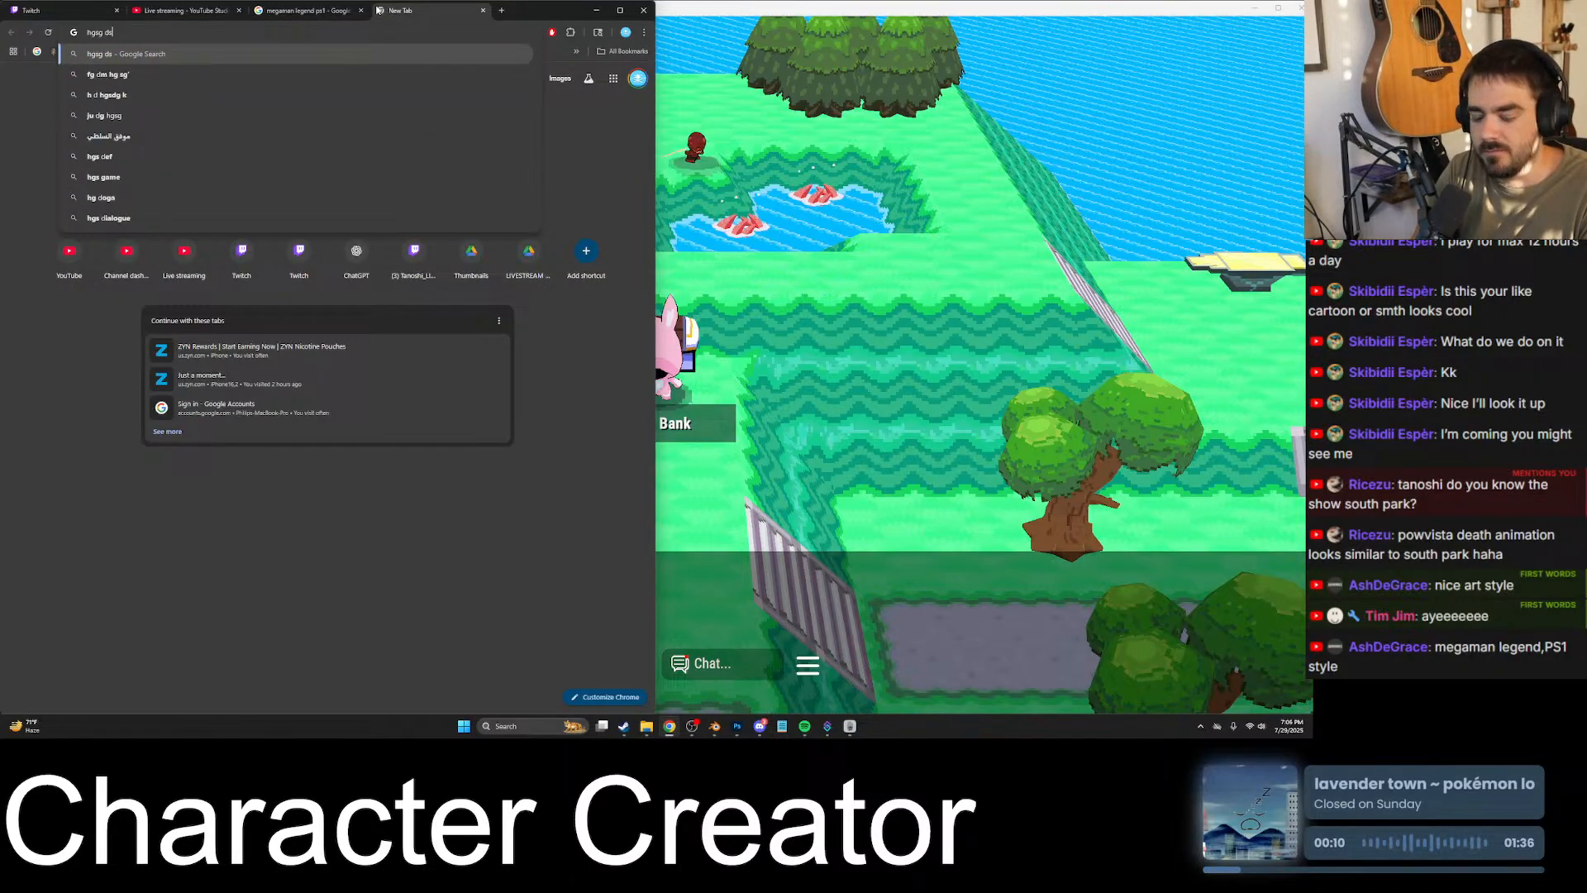
pyautogui.press('Return')
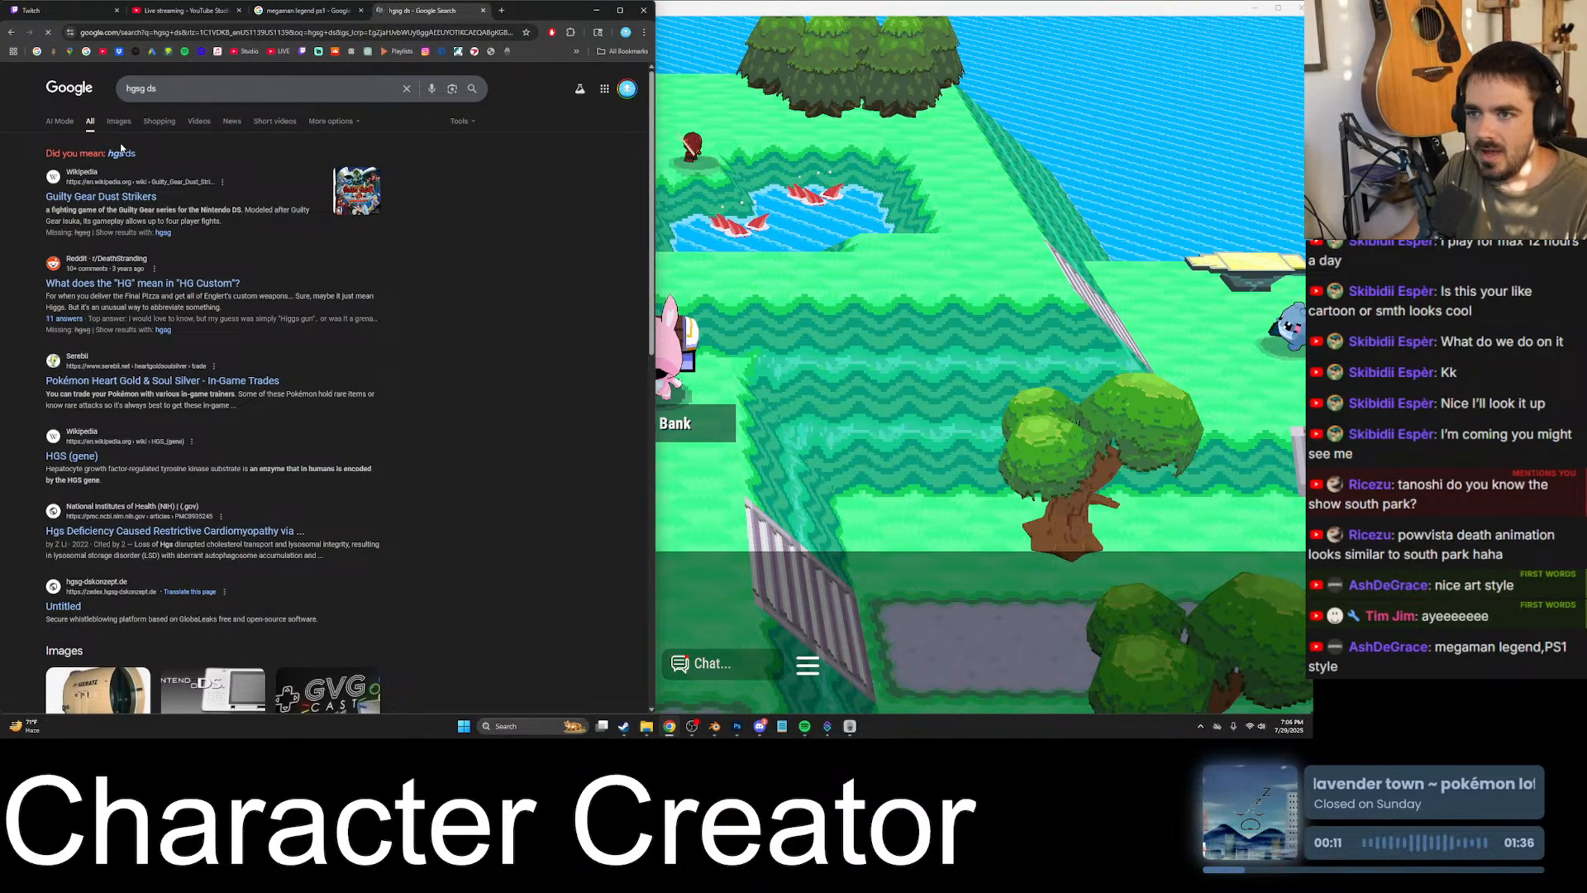
pyautogui.click(119, 123)
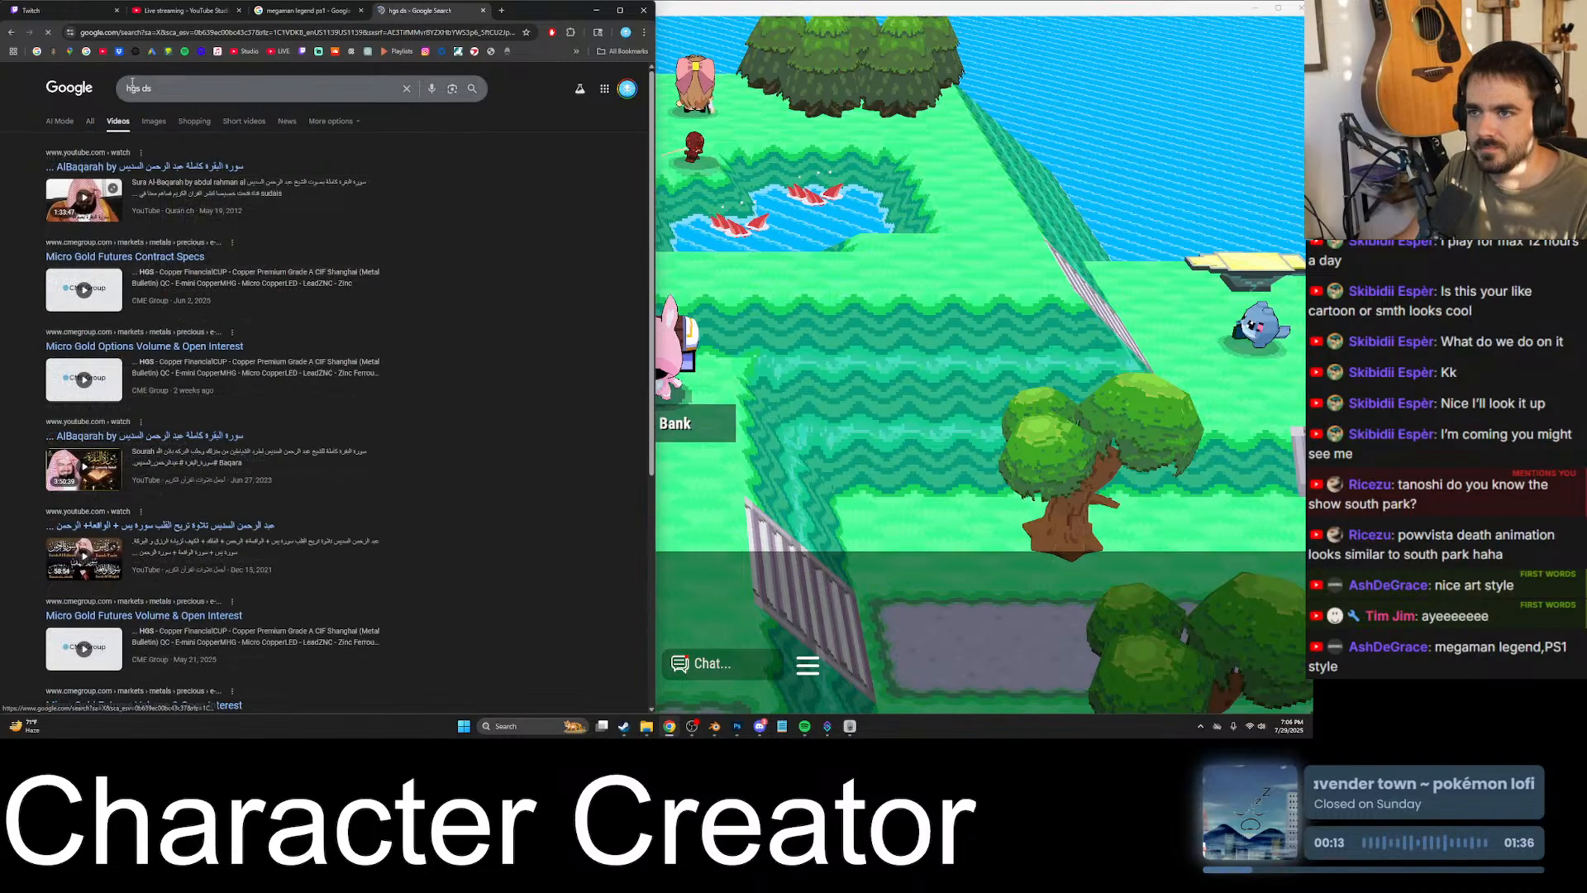
# - Correct the search to "hgss ds pokemon" and show its image results
pyautogui.click(150, 88)
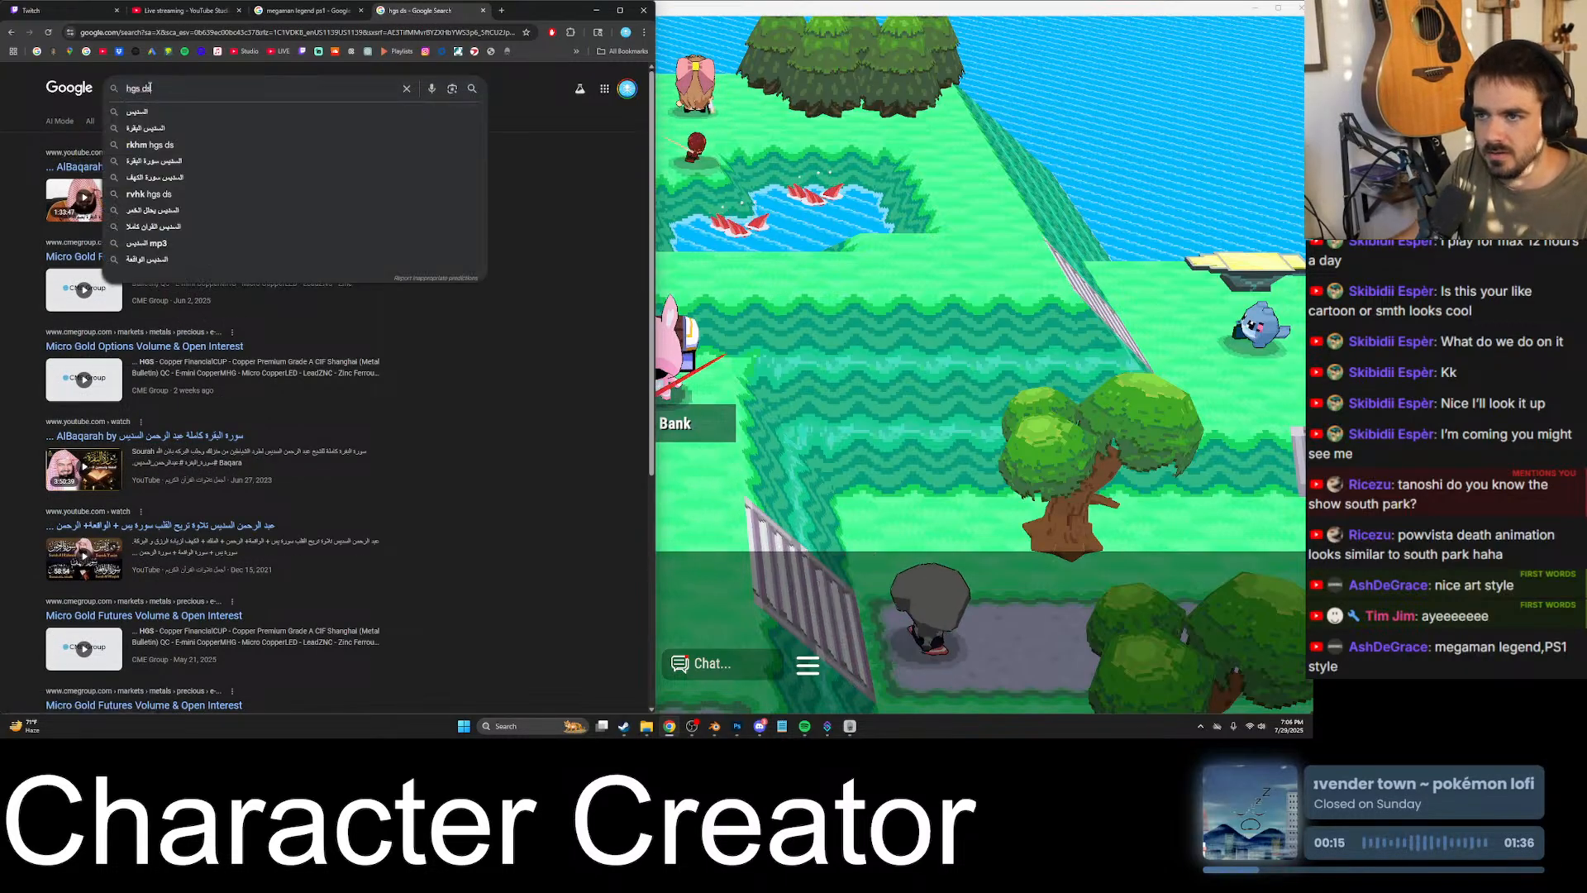
pyautogui.click(137, 88)
pyautogui.write('s')
pyautogui.press('End')
pyautogui.write('poke')
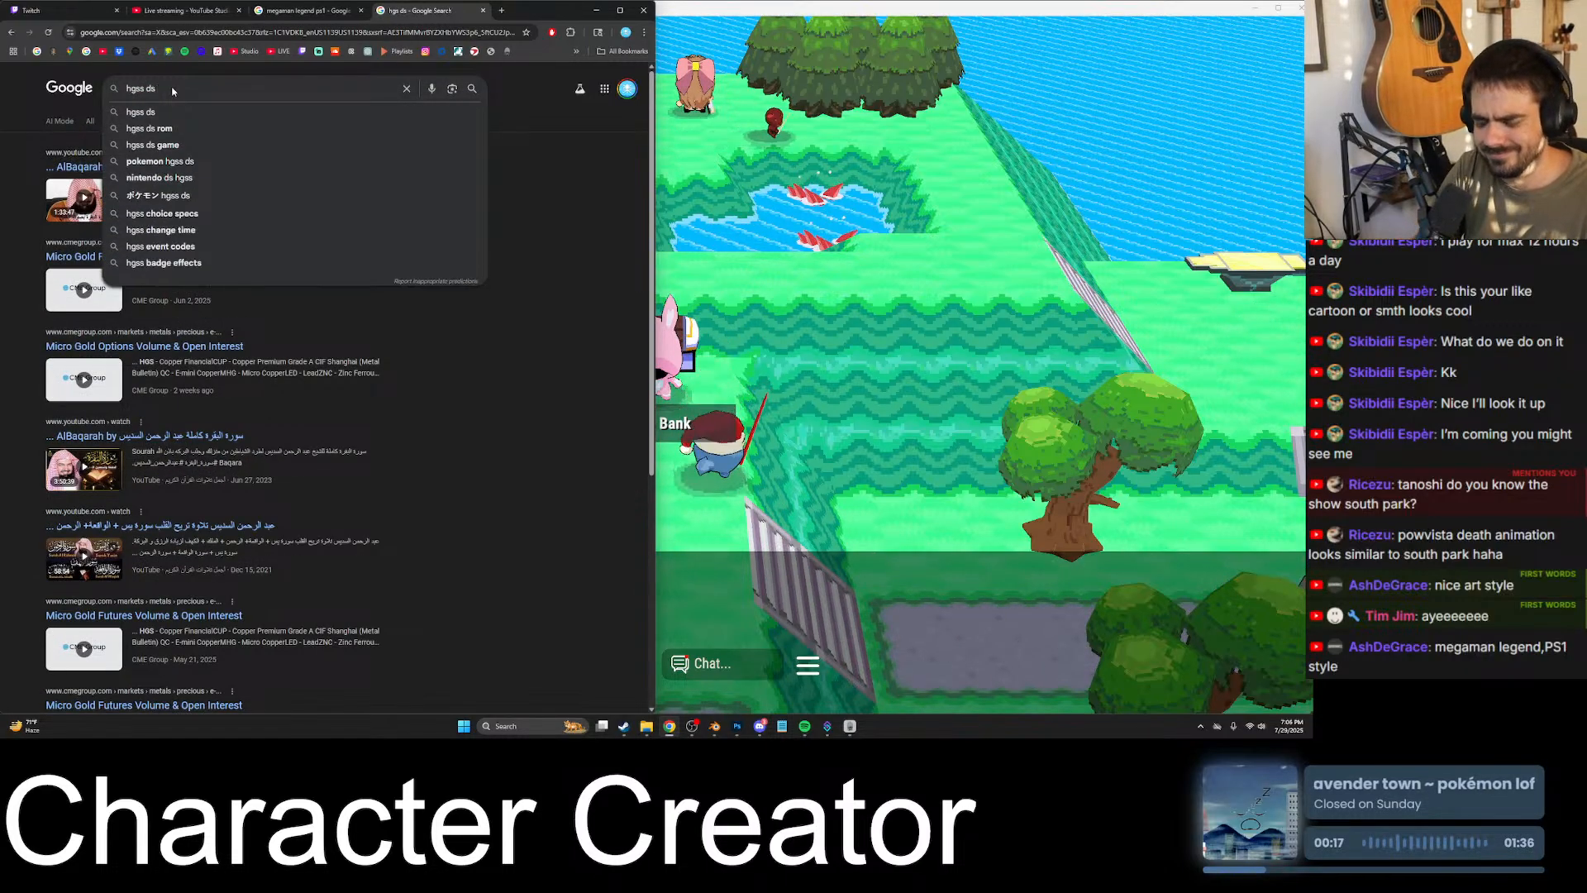
pyautogui.write('mon')
pyautogui.press('Return')
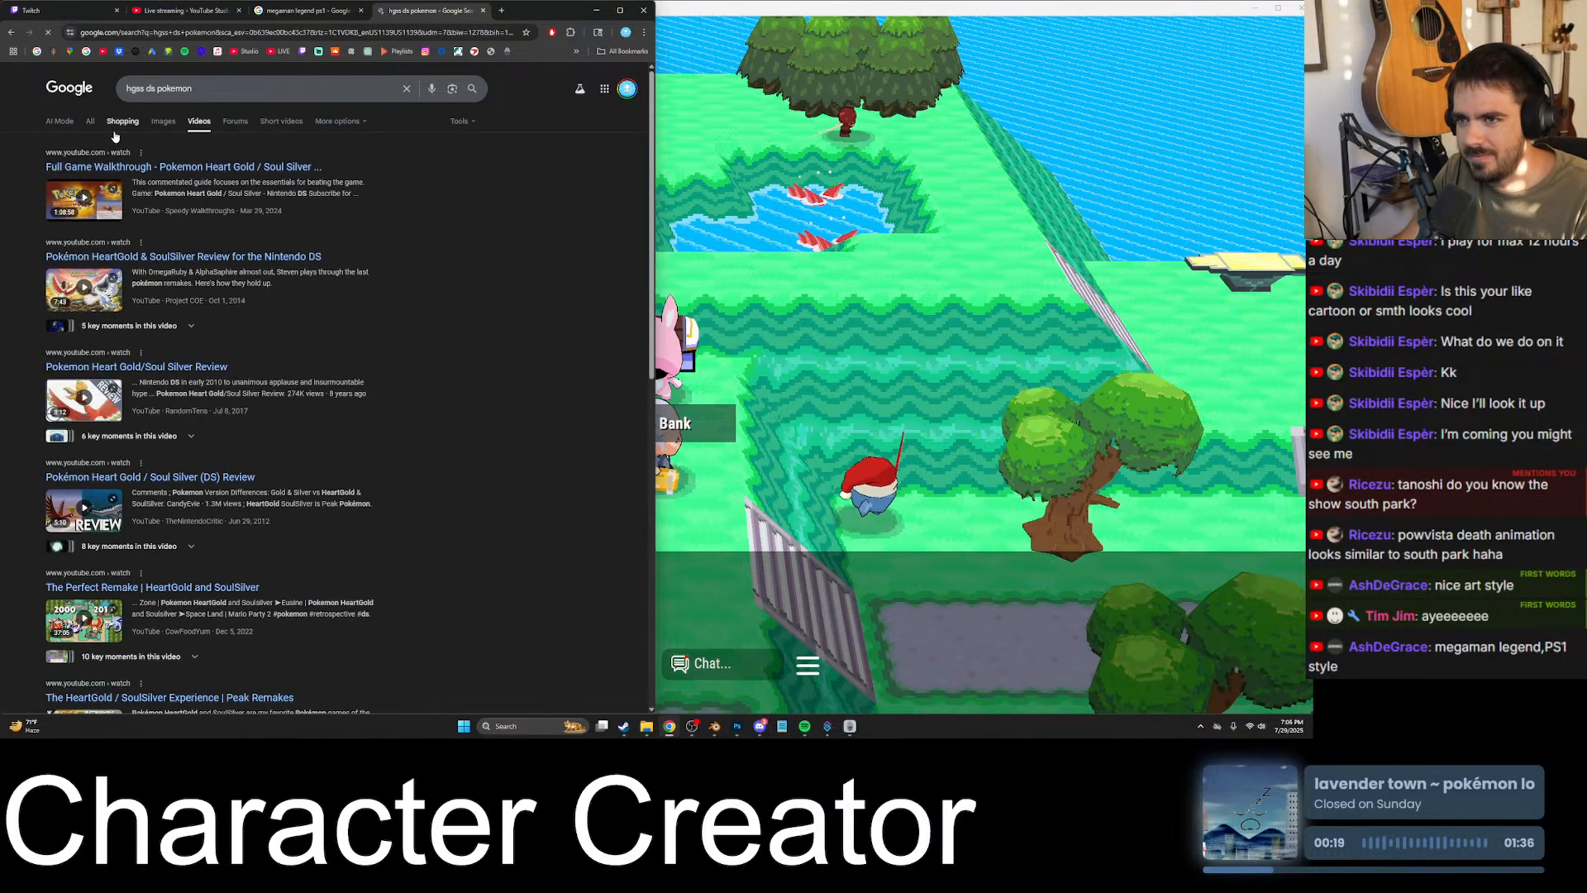
pyautogui.click(163, 121)
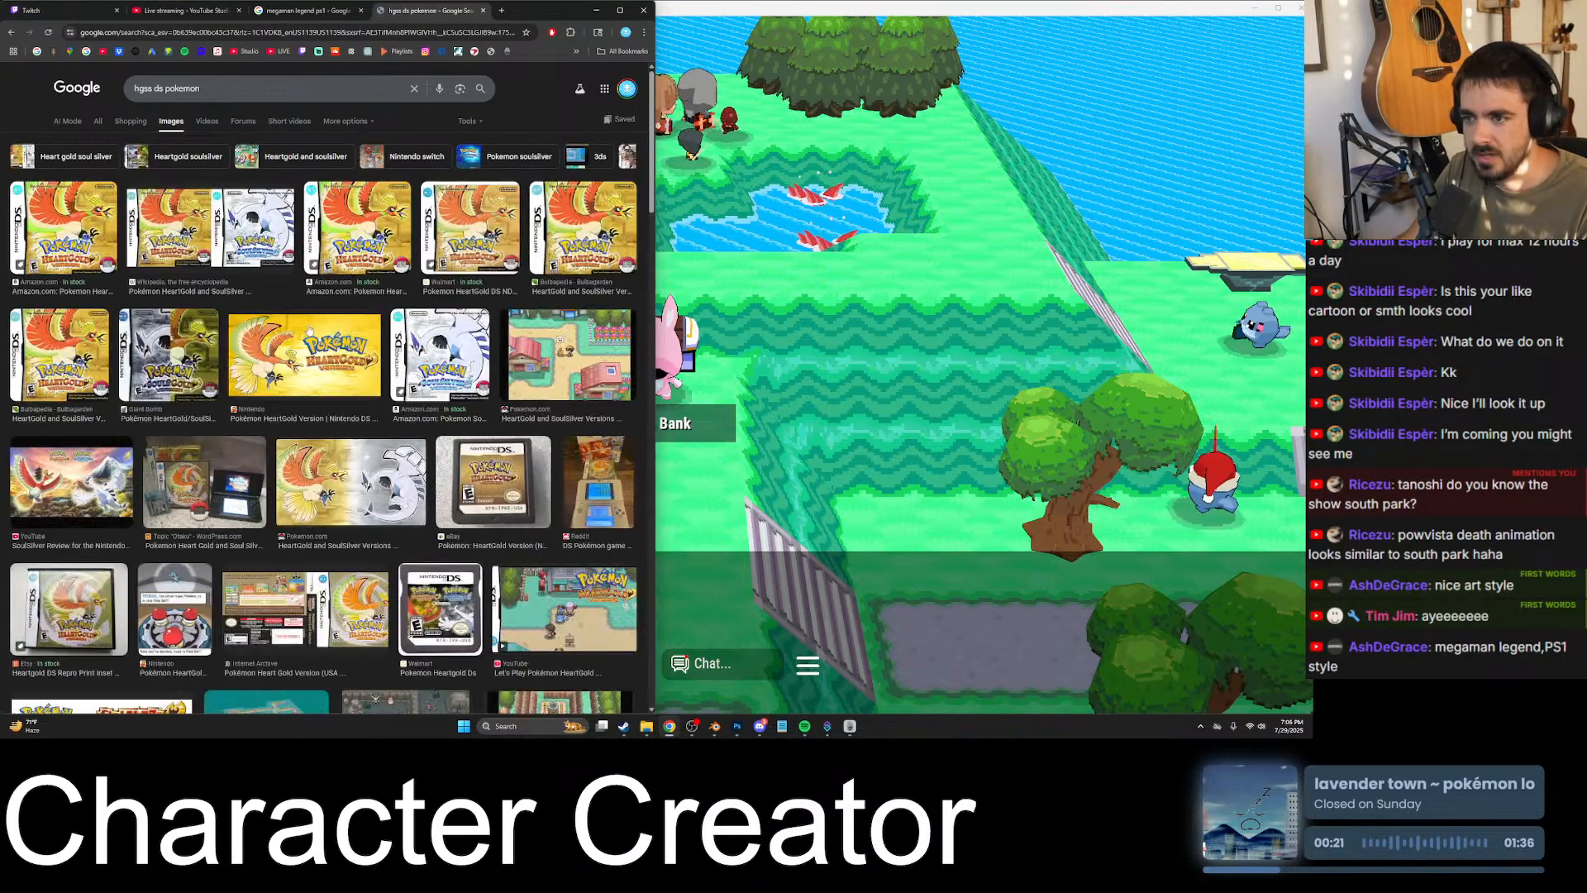
# - Look over the images and refine the search to "hgss ds pokemon characters"
pyautogui.scroll(-3, 393, 296)
pyautogui.scroll(3, 394, 296)
pyautogui.click(240, 83)
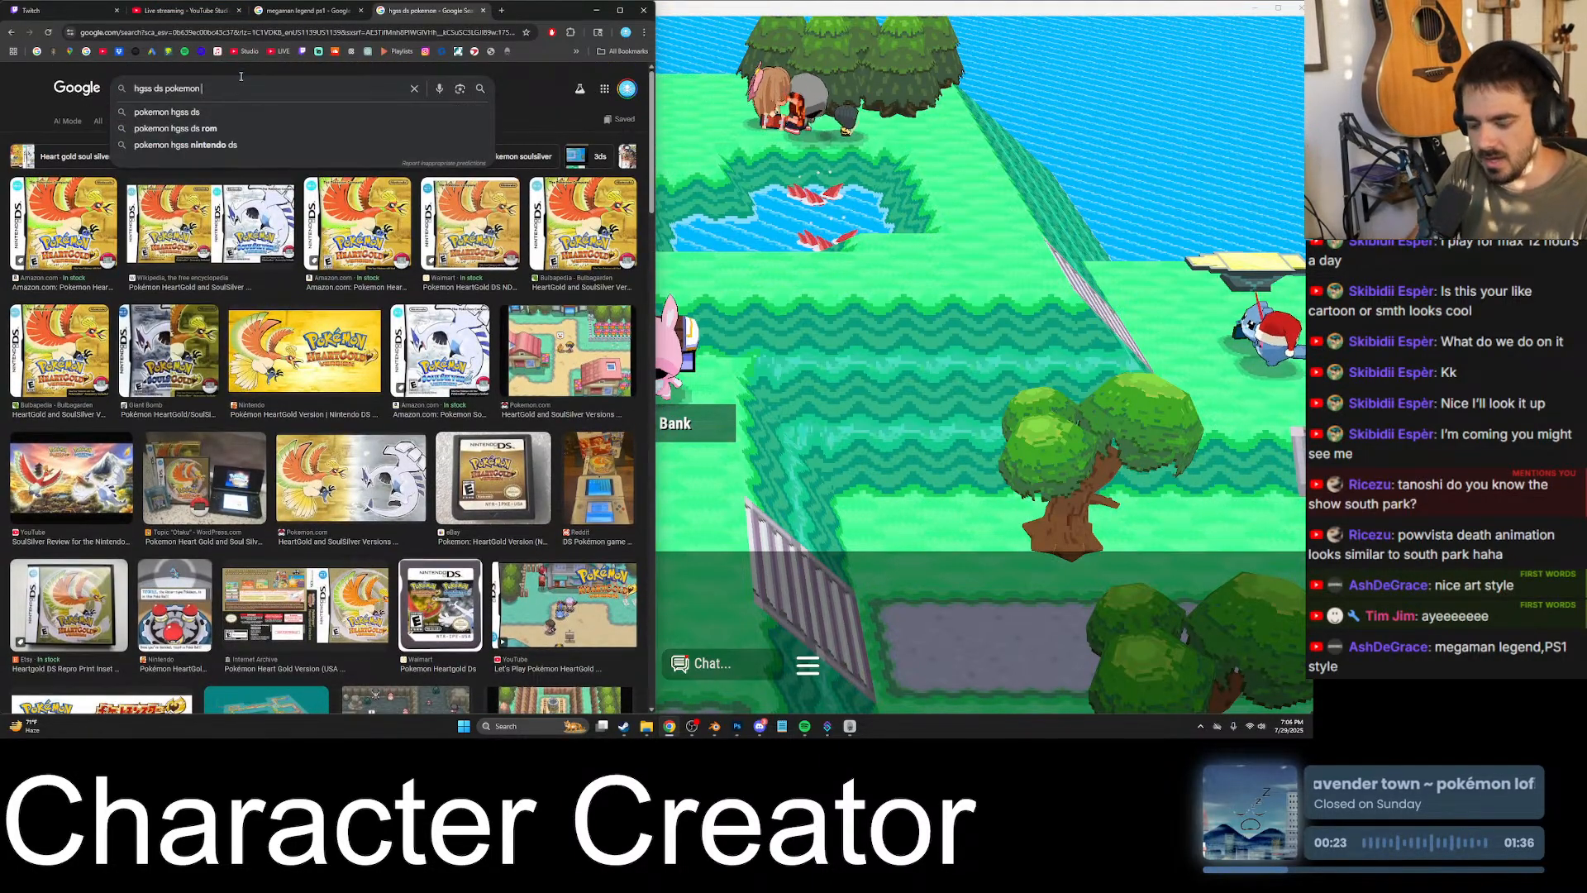
pyautogui.write('characters')
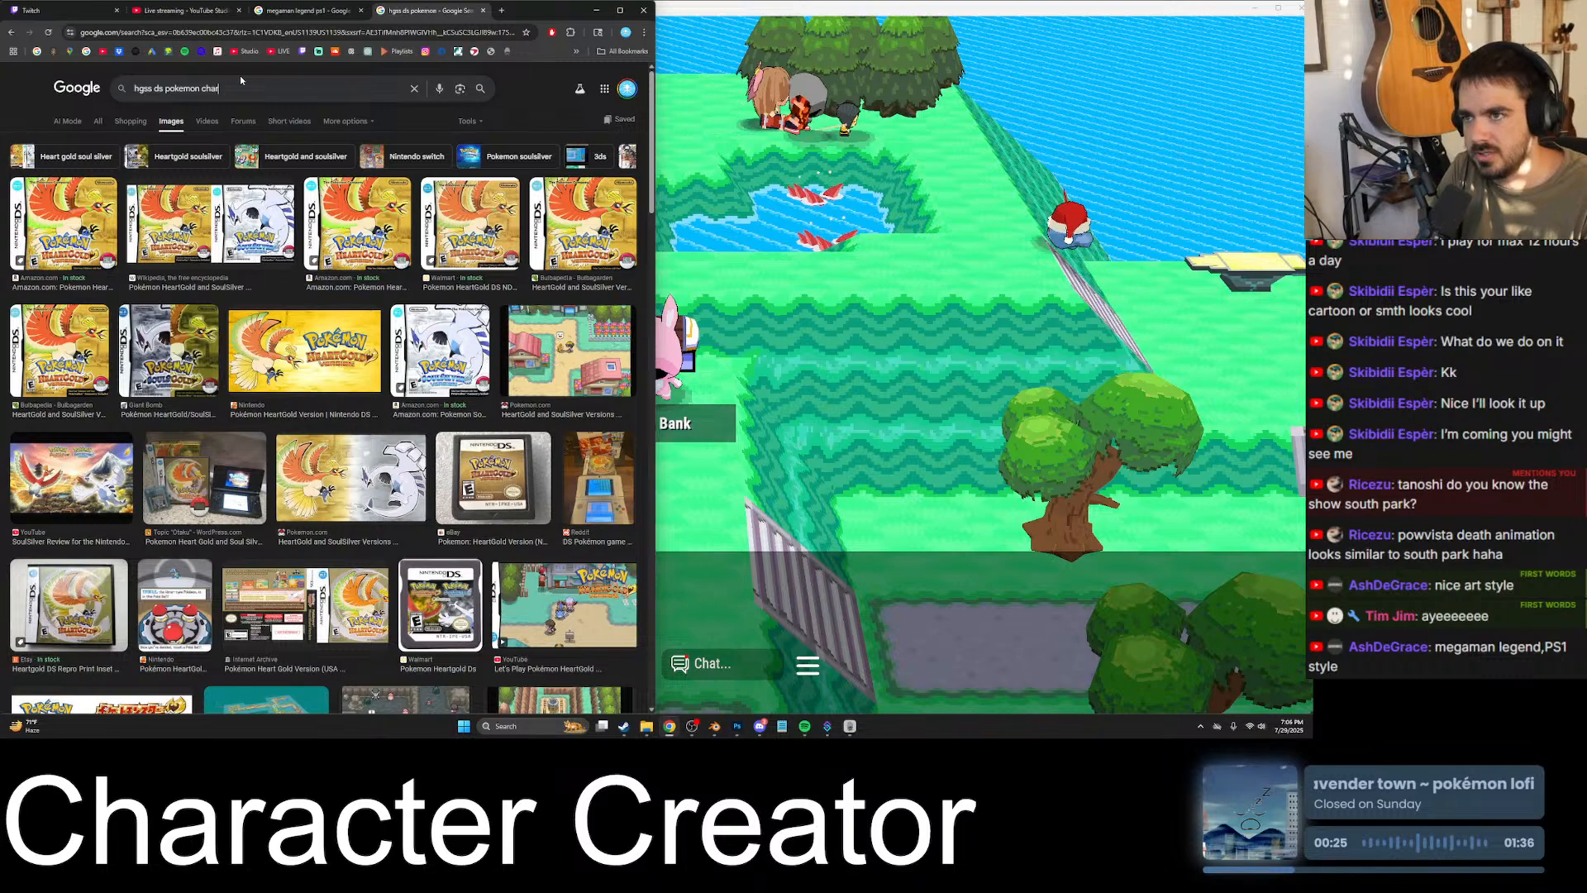
pyautogui.press('Return')
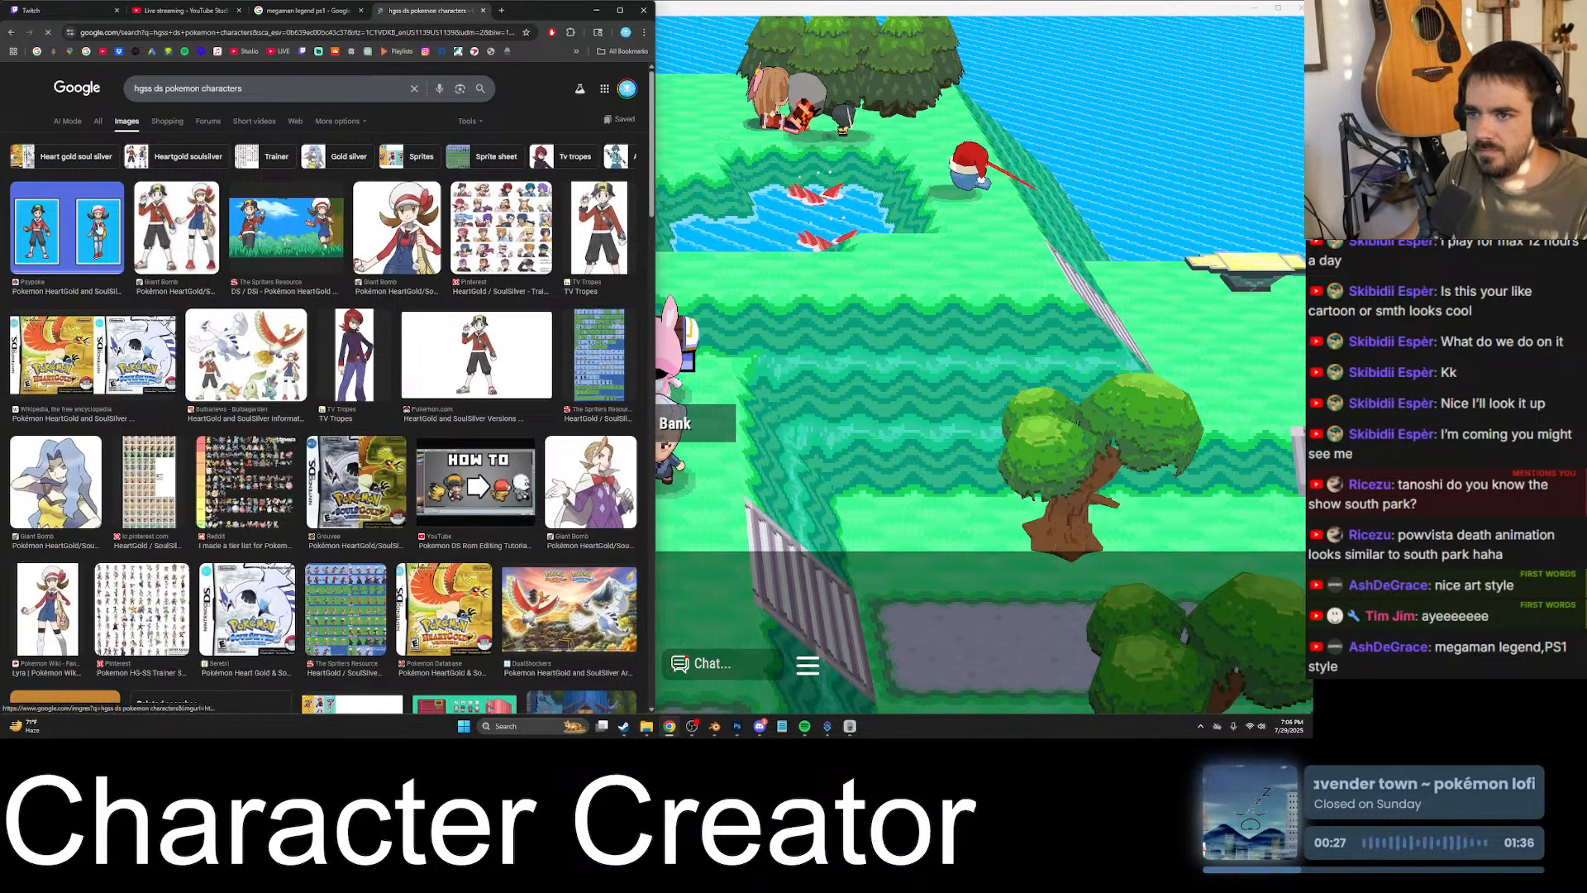
# - Preview the Etsy HeartGold/SoulSilver theme pack and the related Serebii screenshot, magnifying the in-game characters
pyautogui.scroll(-3, 309, 224)
pyautogui.scroll(-2, 386, 267)
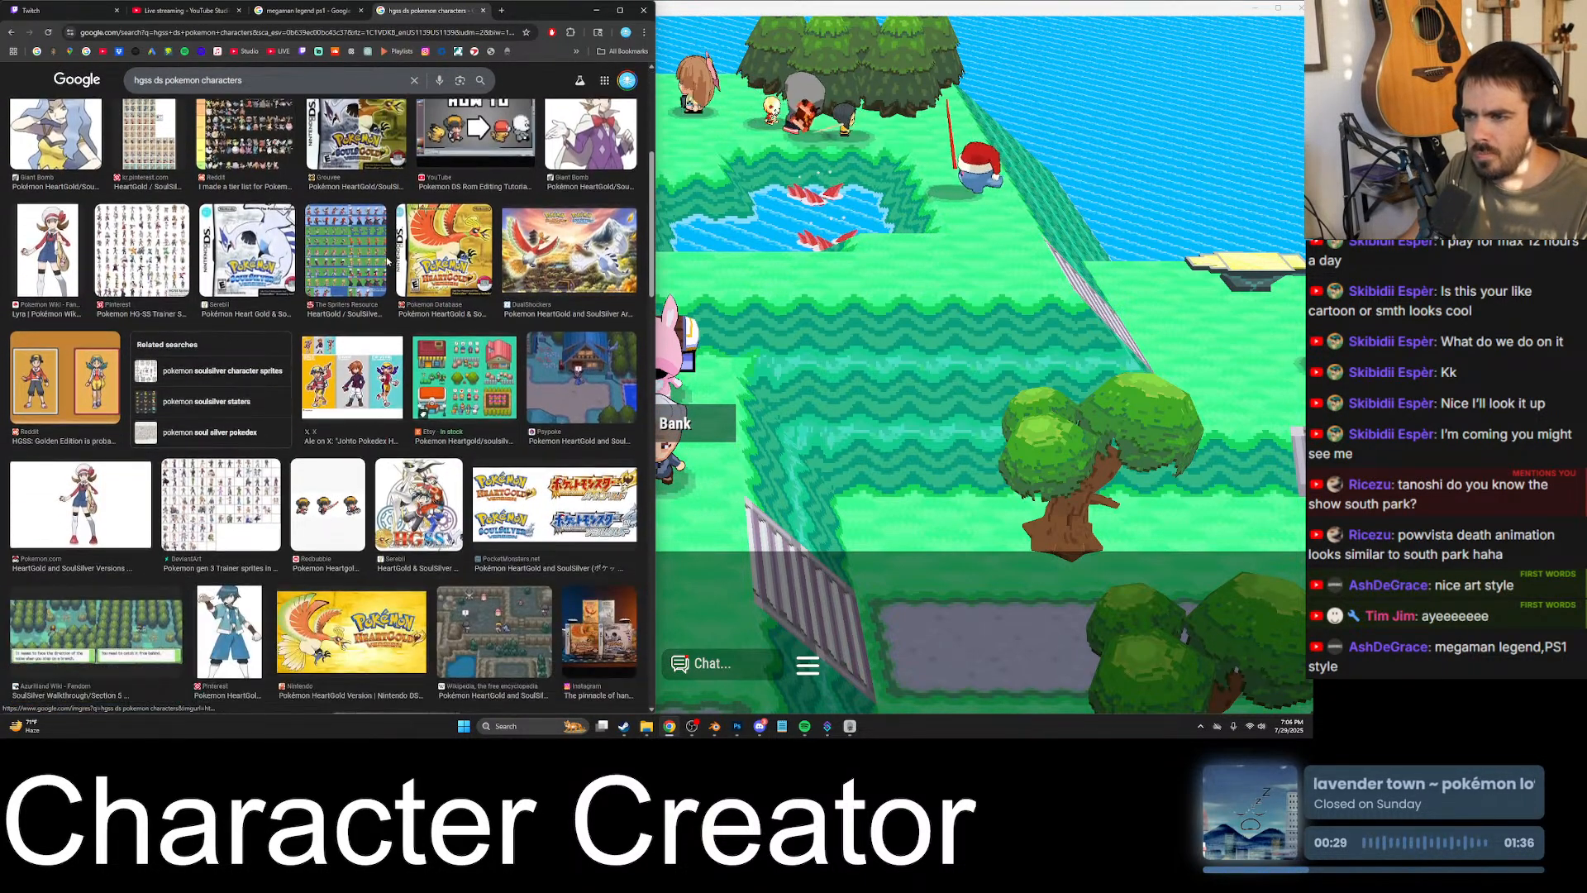
pyautogui.click(455, 351)
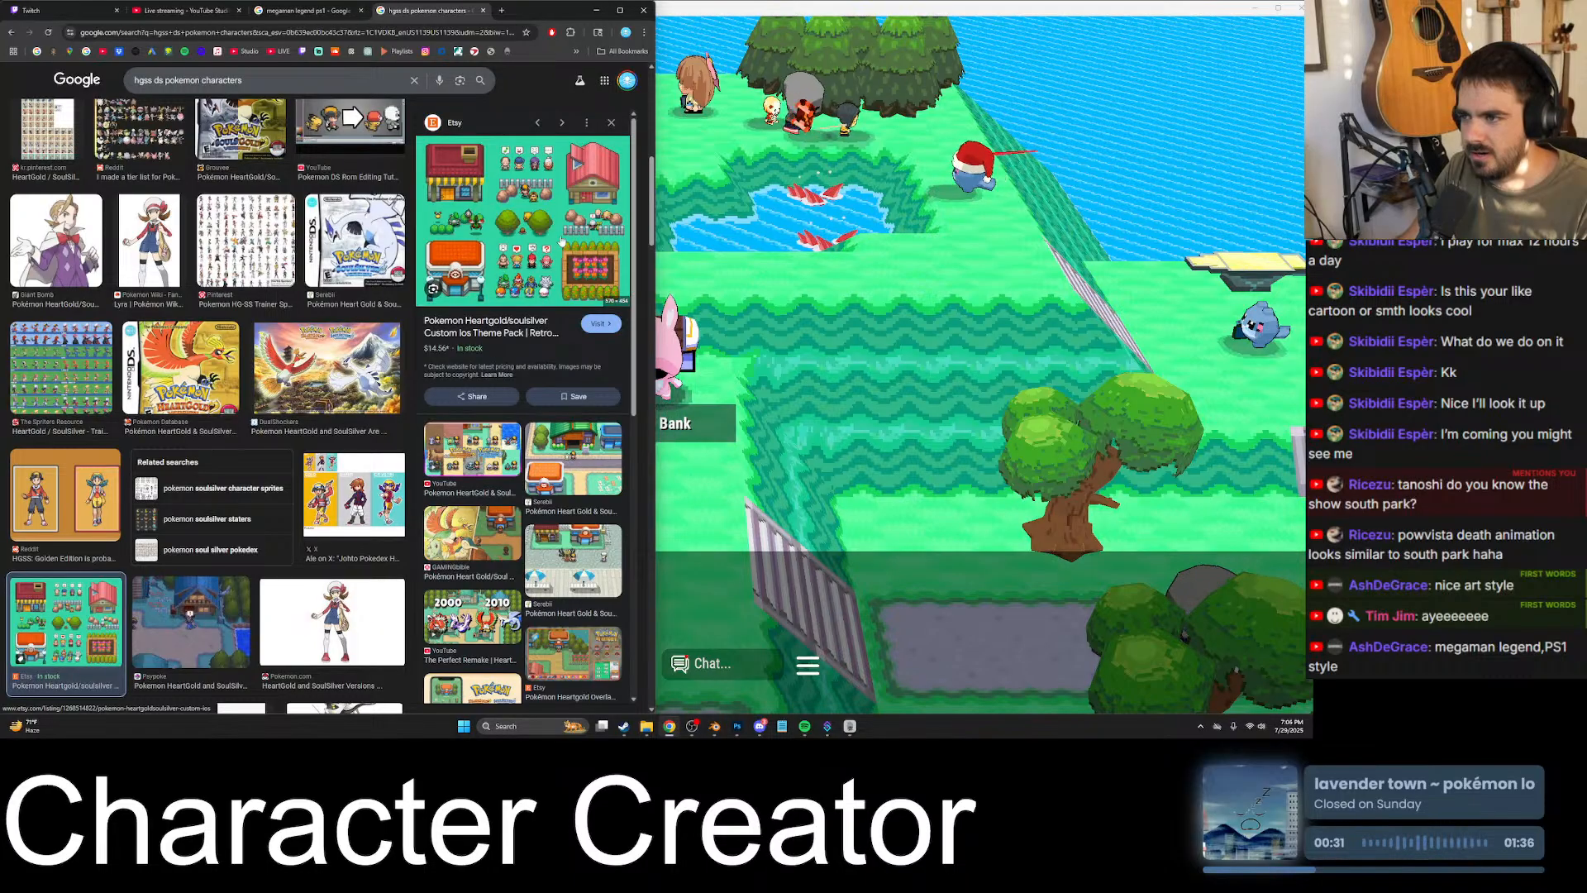
pyautogui.scroll(-2, 571, 346)
pyautogui.click(597, 361)
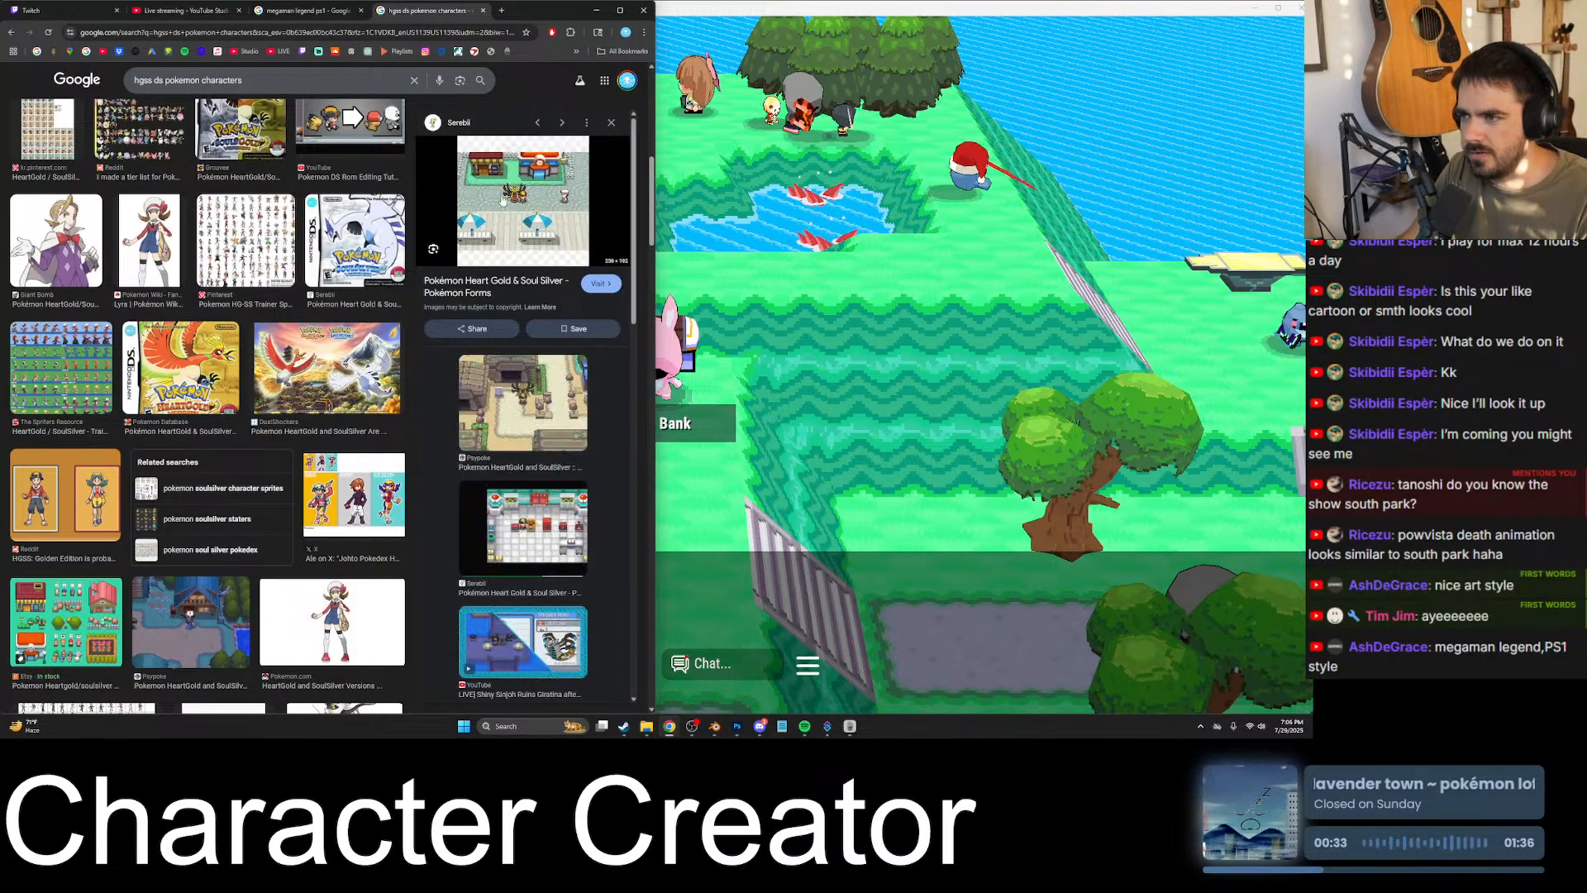
pyautogui.keyDown('ctrl'); pyautogui.scroll(8, 545, 216); pyautogui.keyUp('ctrl')
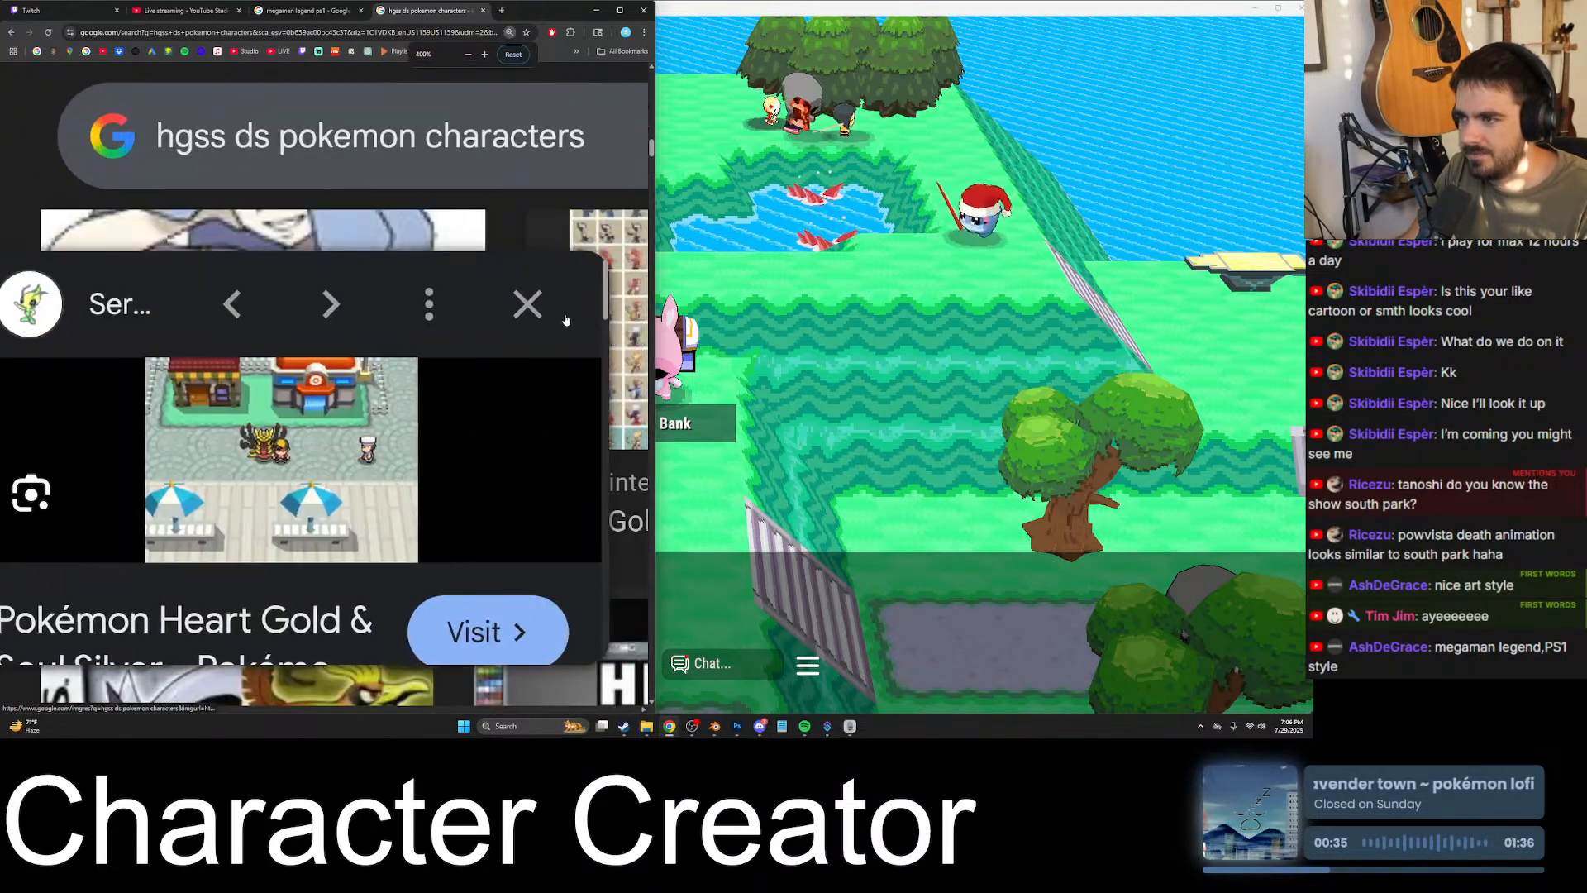
pyautogui.keyDown('ctrl'); pyautogui.scroll(-7, 321, 457); pyautogui.keyUp('ctrl')
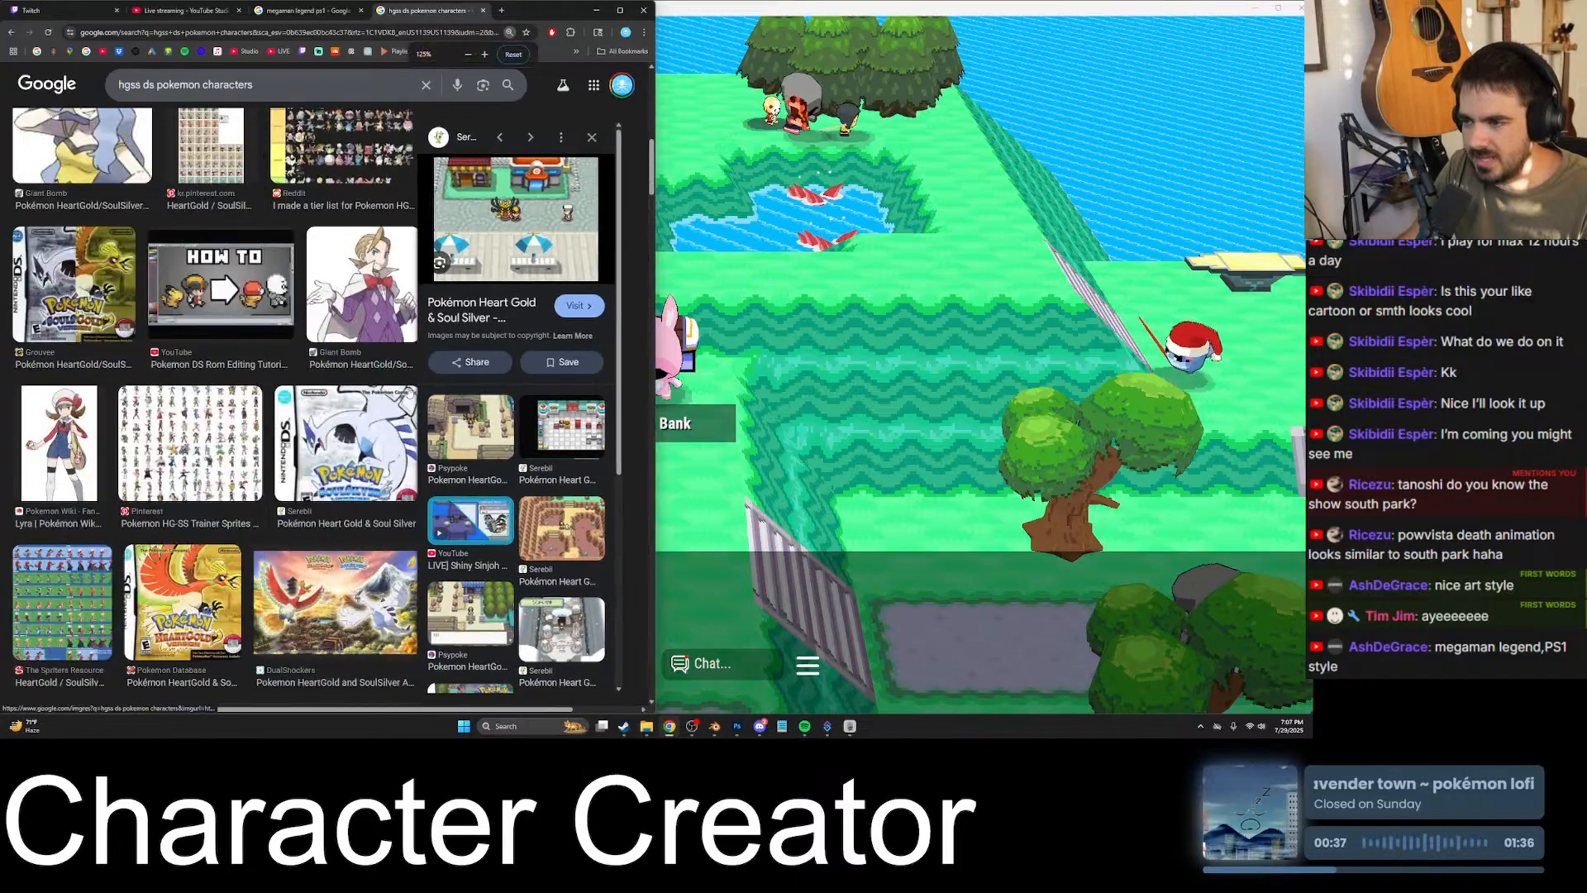
# - Revisit the Mega Man Legends image results and the livestream tab, and return to the Pow Vista game window
pyautogui.click(305, 11)
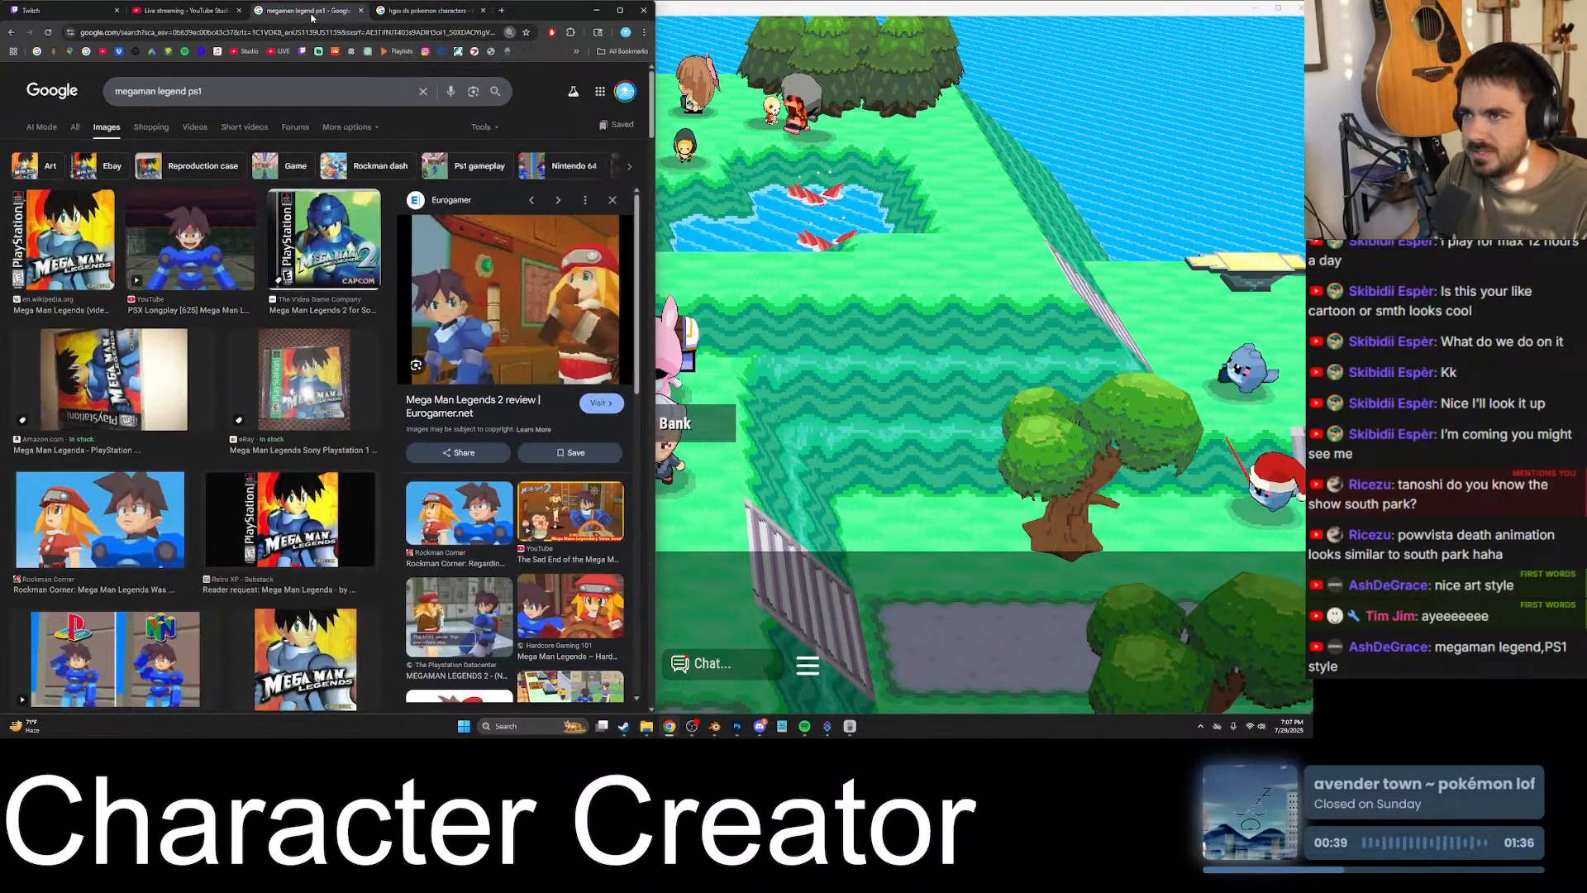
pyautogui.click(197, 11)
pyautogui.click(773, 318)
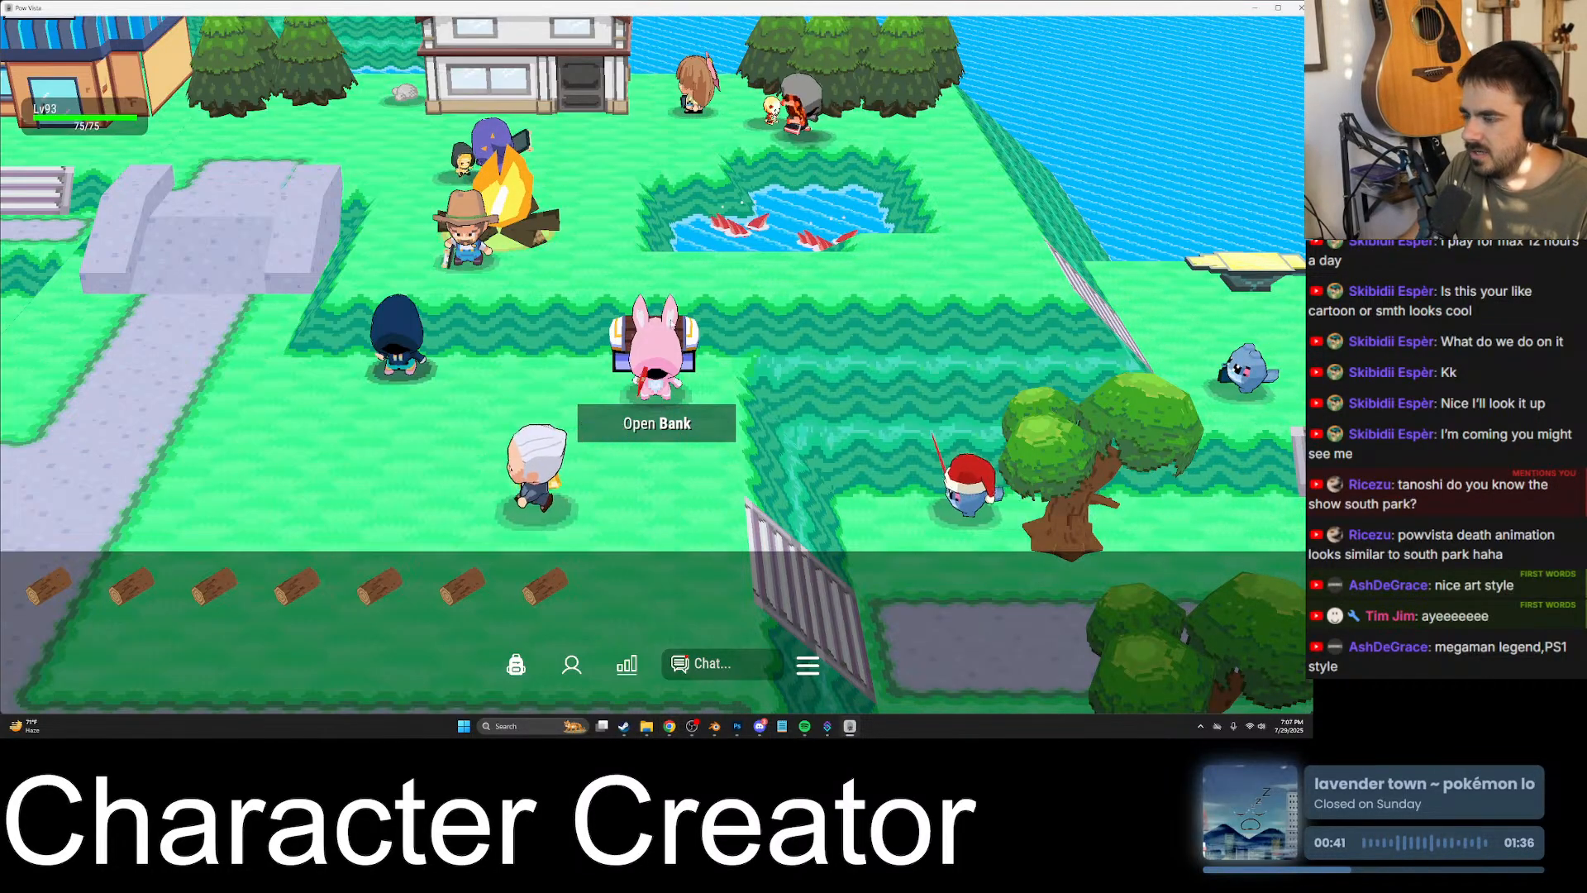
# - Deposit the carried logs in the bank and walk over to the level 3 player beside the oak trees
pyautogui.press('space')
pyautogui.press('Escape')
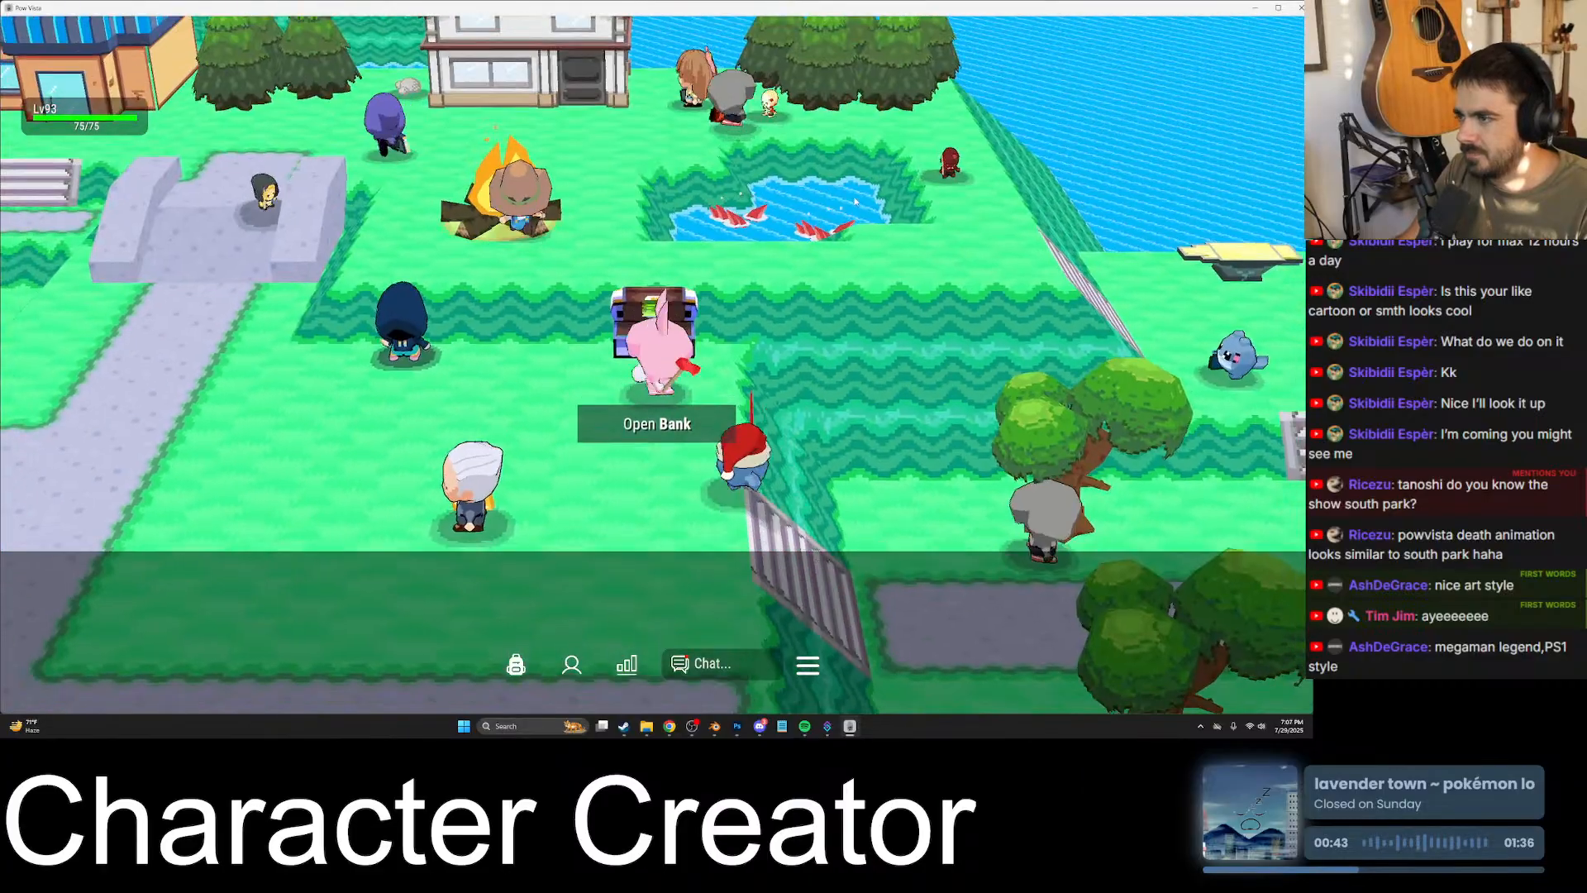
pyautogui.press('s')
pyautogui.press('d')
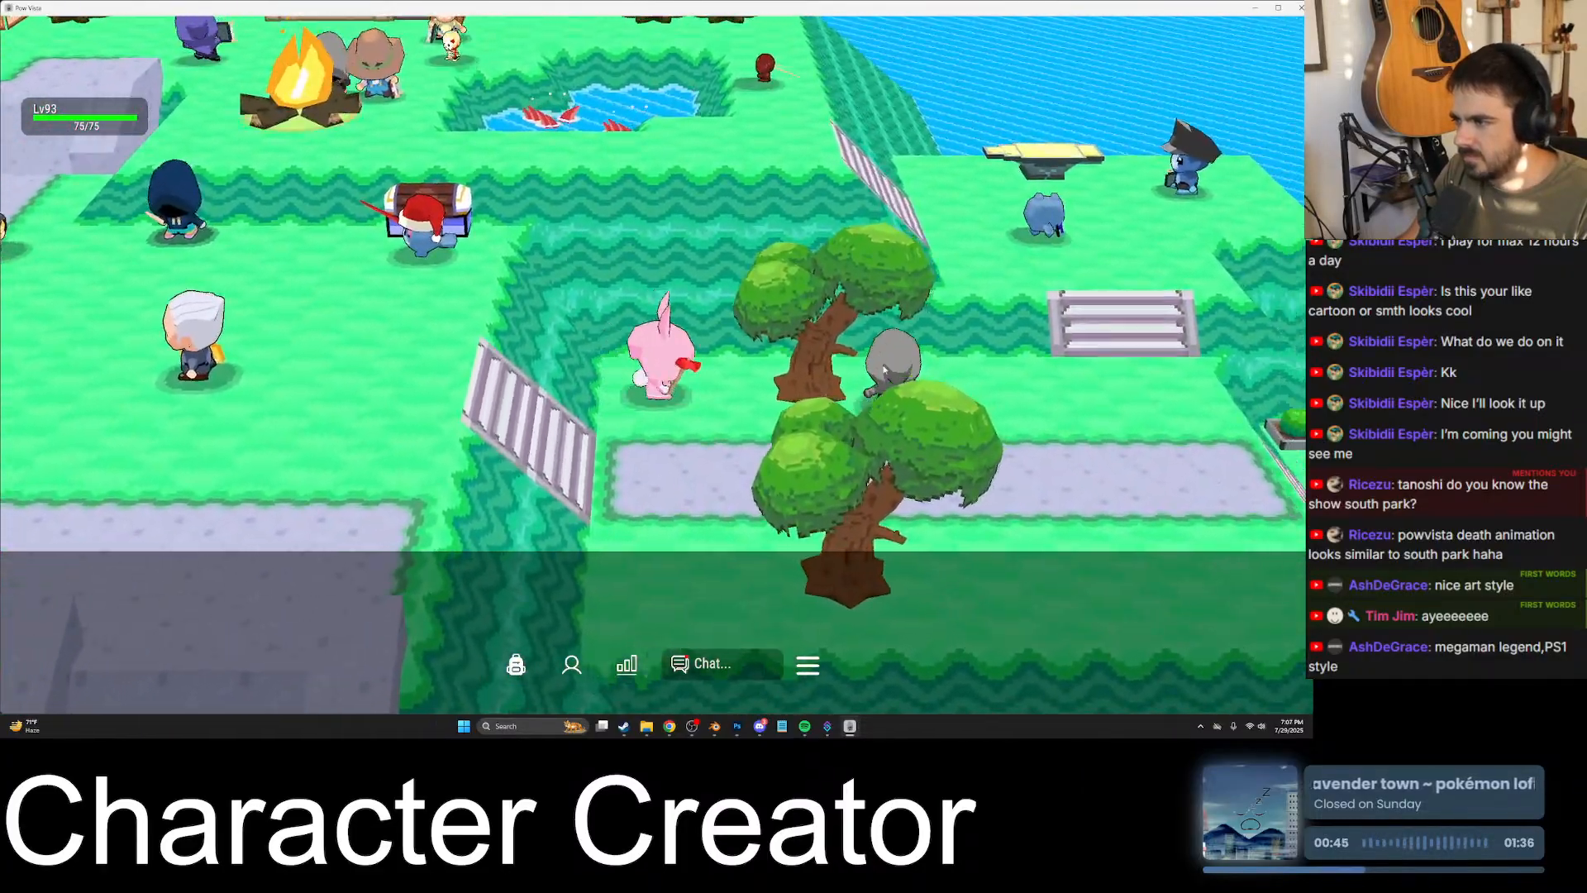
pyautogui.press('w')
pyautogui.press('d')
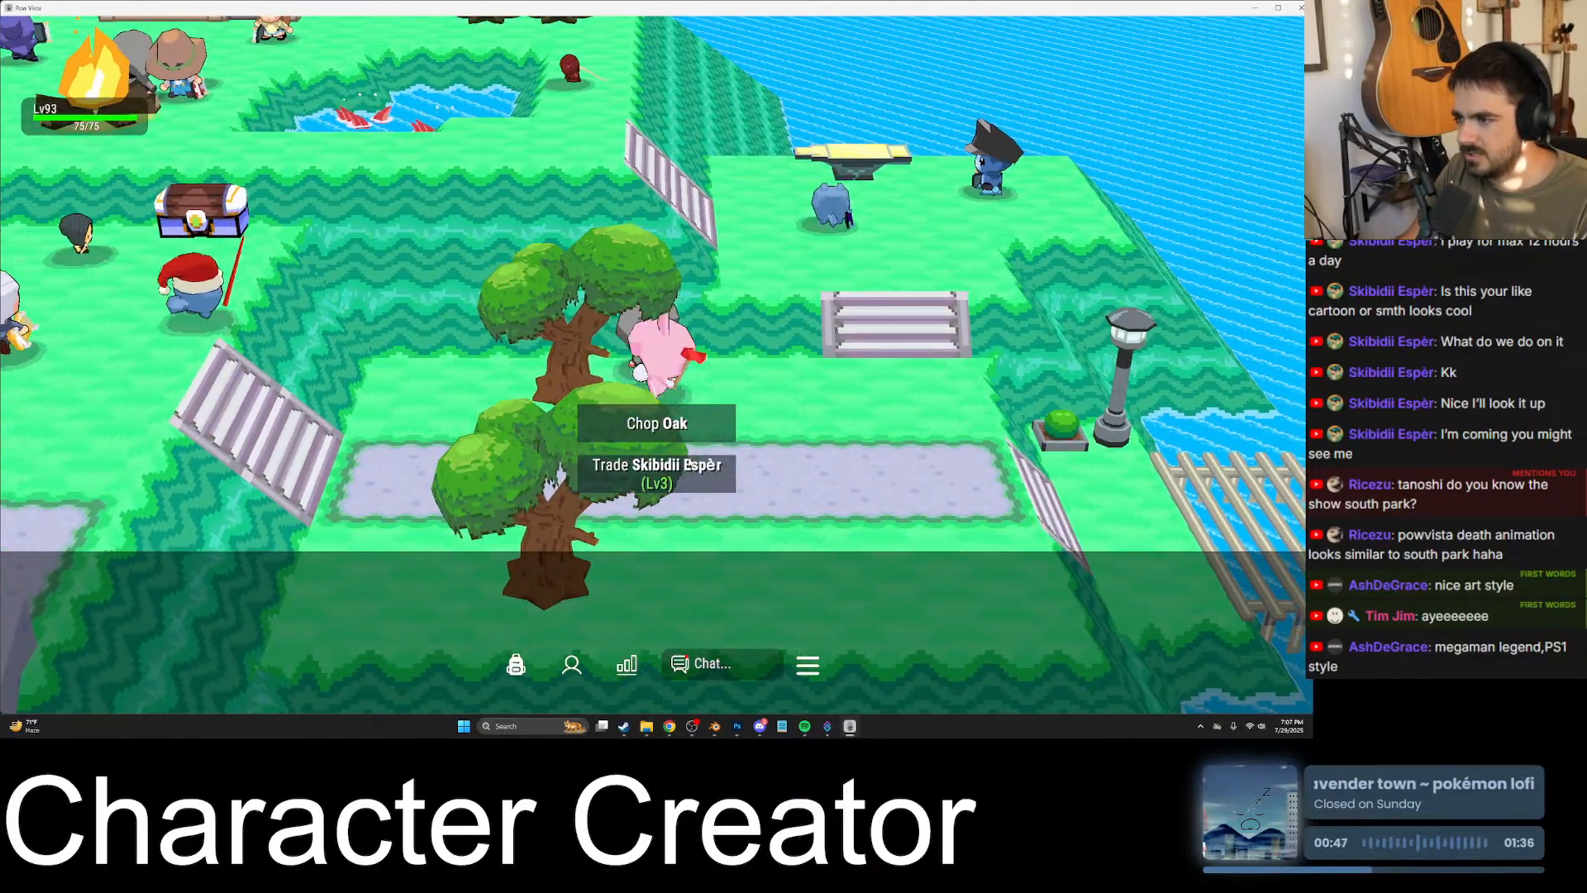
# - Address the level 3 player by name in the game chat and send "you want to fight?"
pyautogui.press('Return')
pyautogui.write('esper')
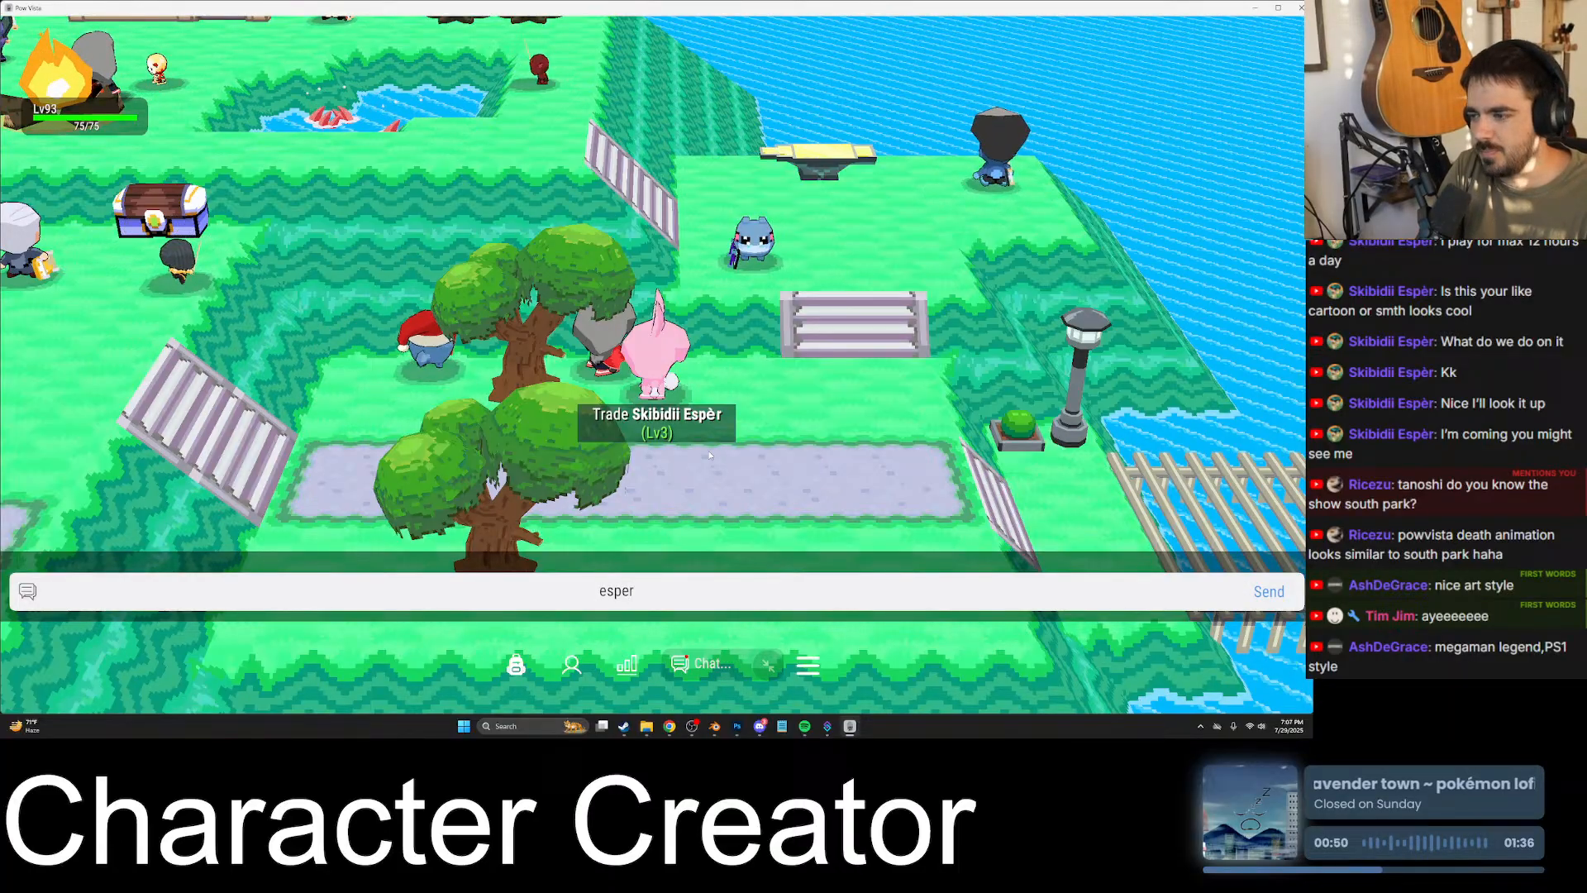
pyautogui.press('Return')
pyautogui.write('you weant')
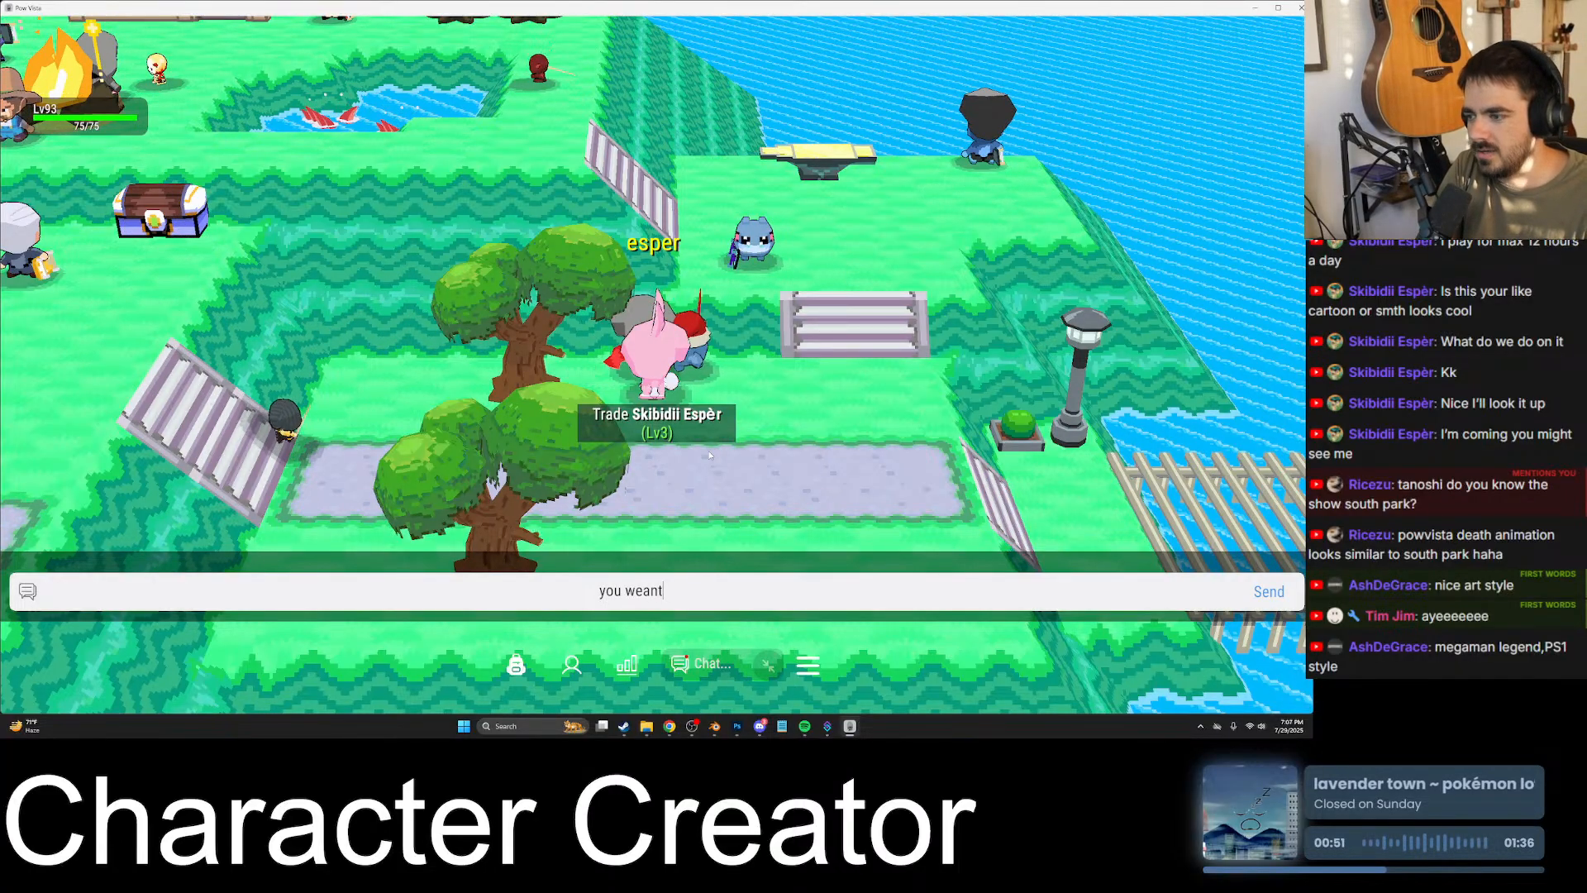
pyautogui.press('BackSpace')
pyautogui.press('BackSpace')
pyautogui.press('BackSpace')
pyautogui.press('BackSpace')
pyautogui.write('ant to fight?')
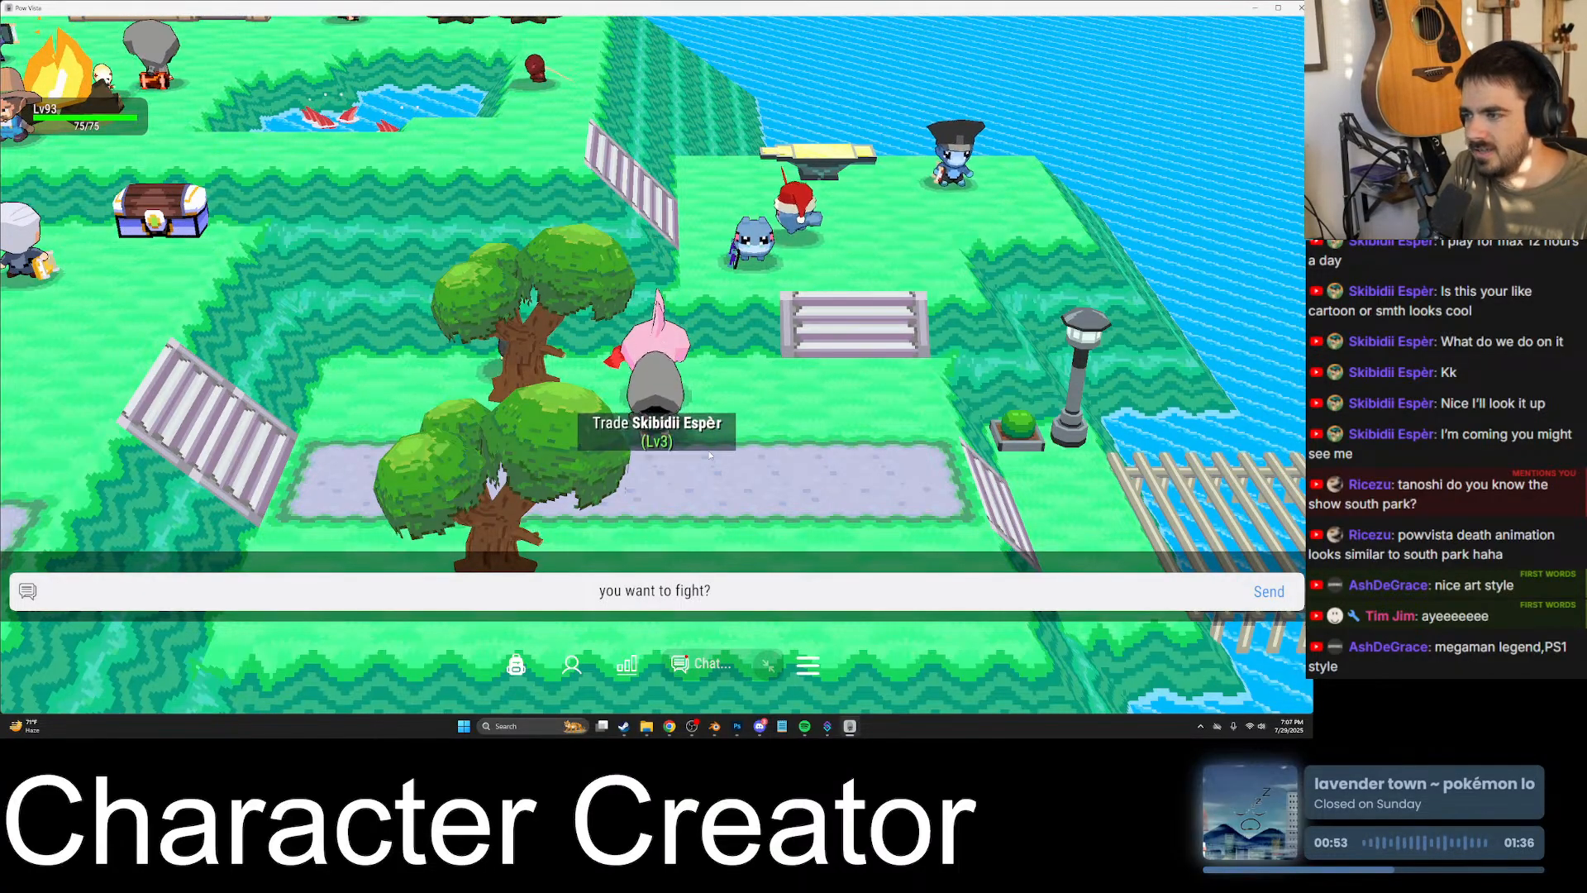
pyautogui.press('Return')
# - Walk back to the treasure chest and open the bank
pyautogui.press('s')
pyautogui.press('a')
pyautogui.press('a')
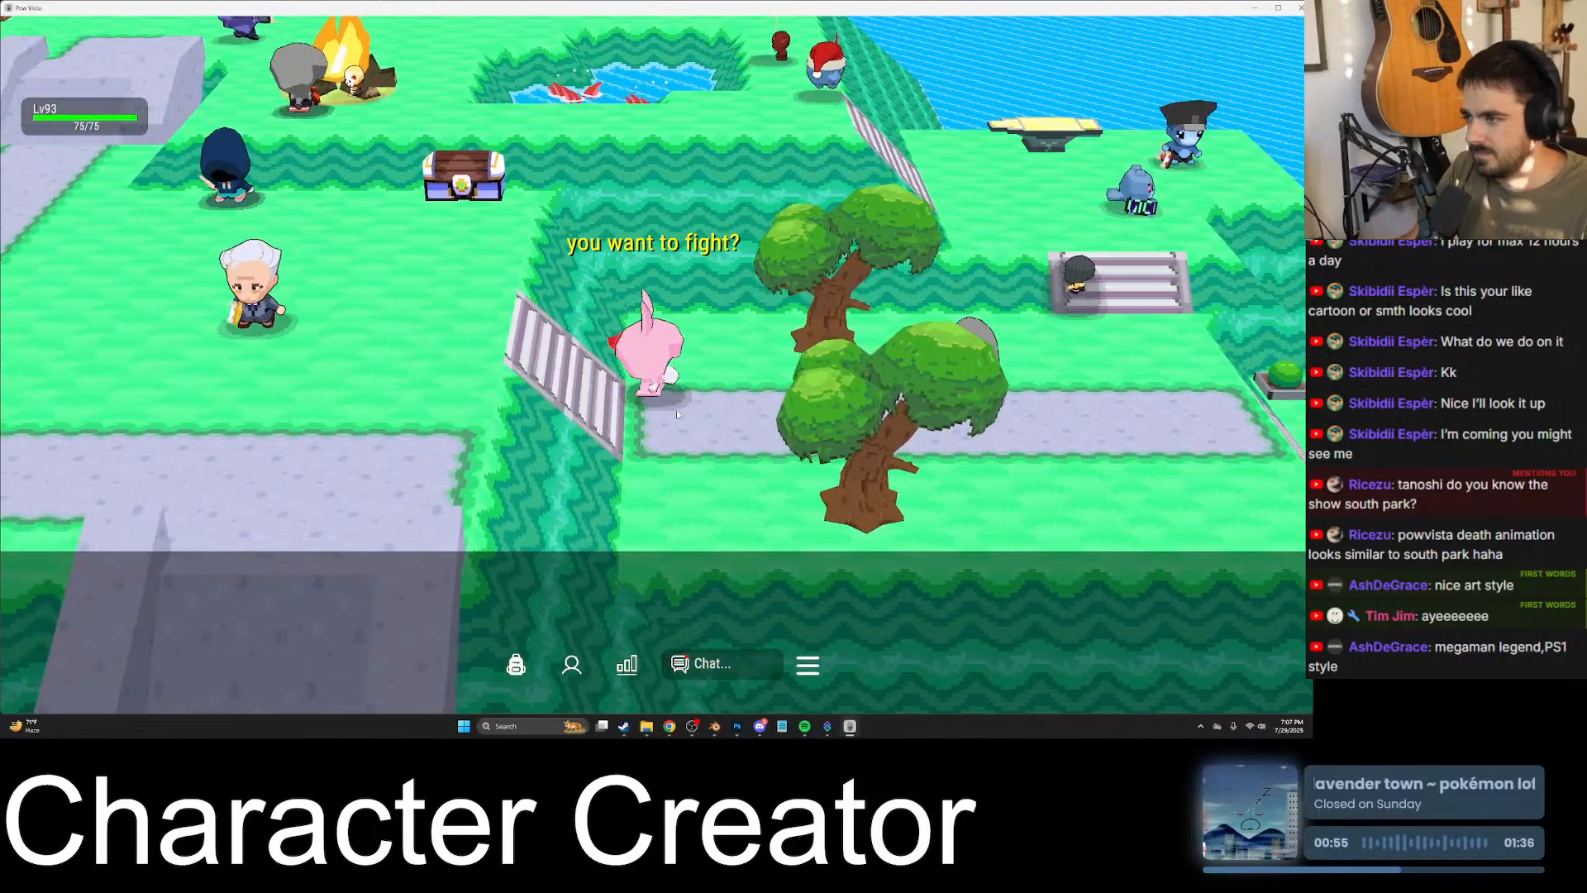
pyautogui.press('w')
pyautogui.press('w')
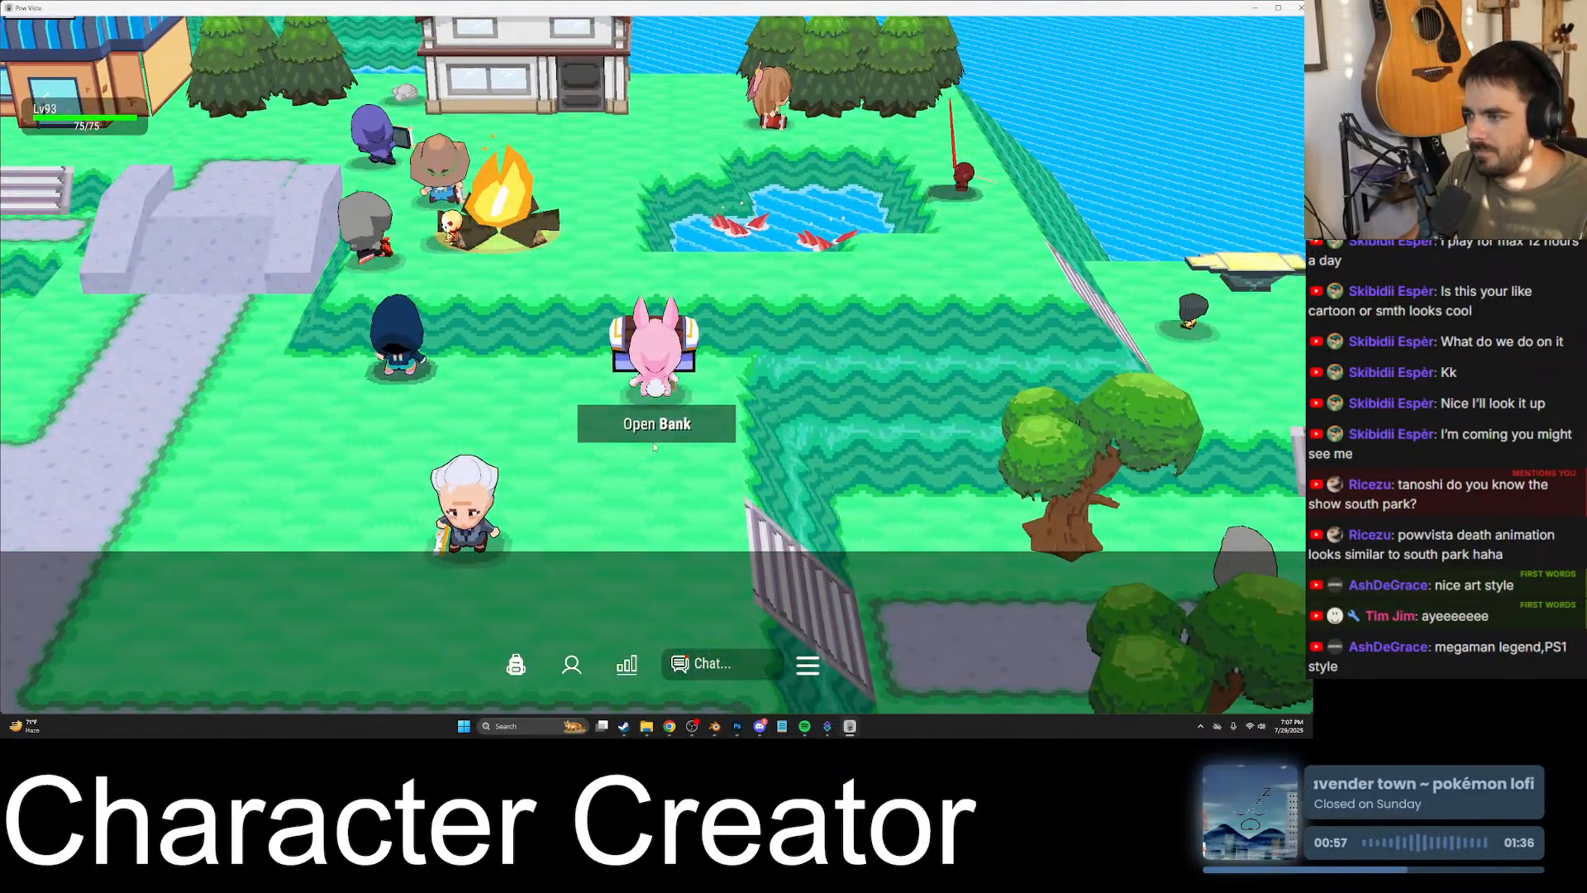
pyautogui.press('e')
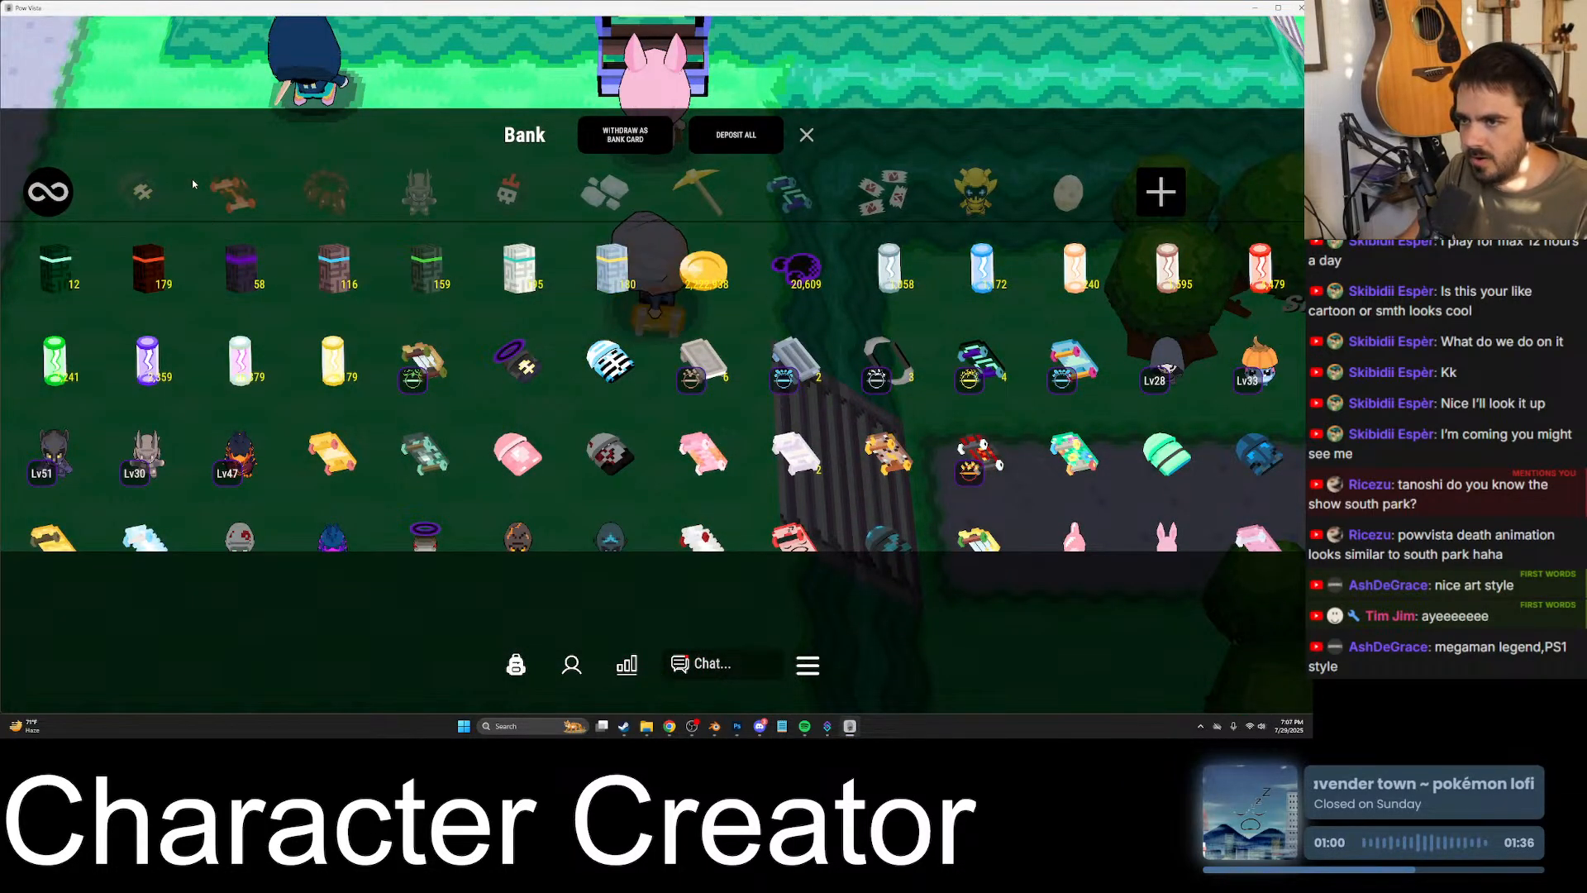
# - Withdraw the white skateboard with red and yellow markings from the bank's skateboard category and close the bank
pyautogui.click(233, 192)
pyautogui.click(518, 453)
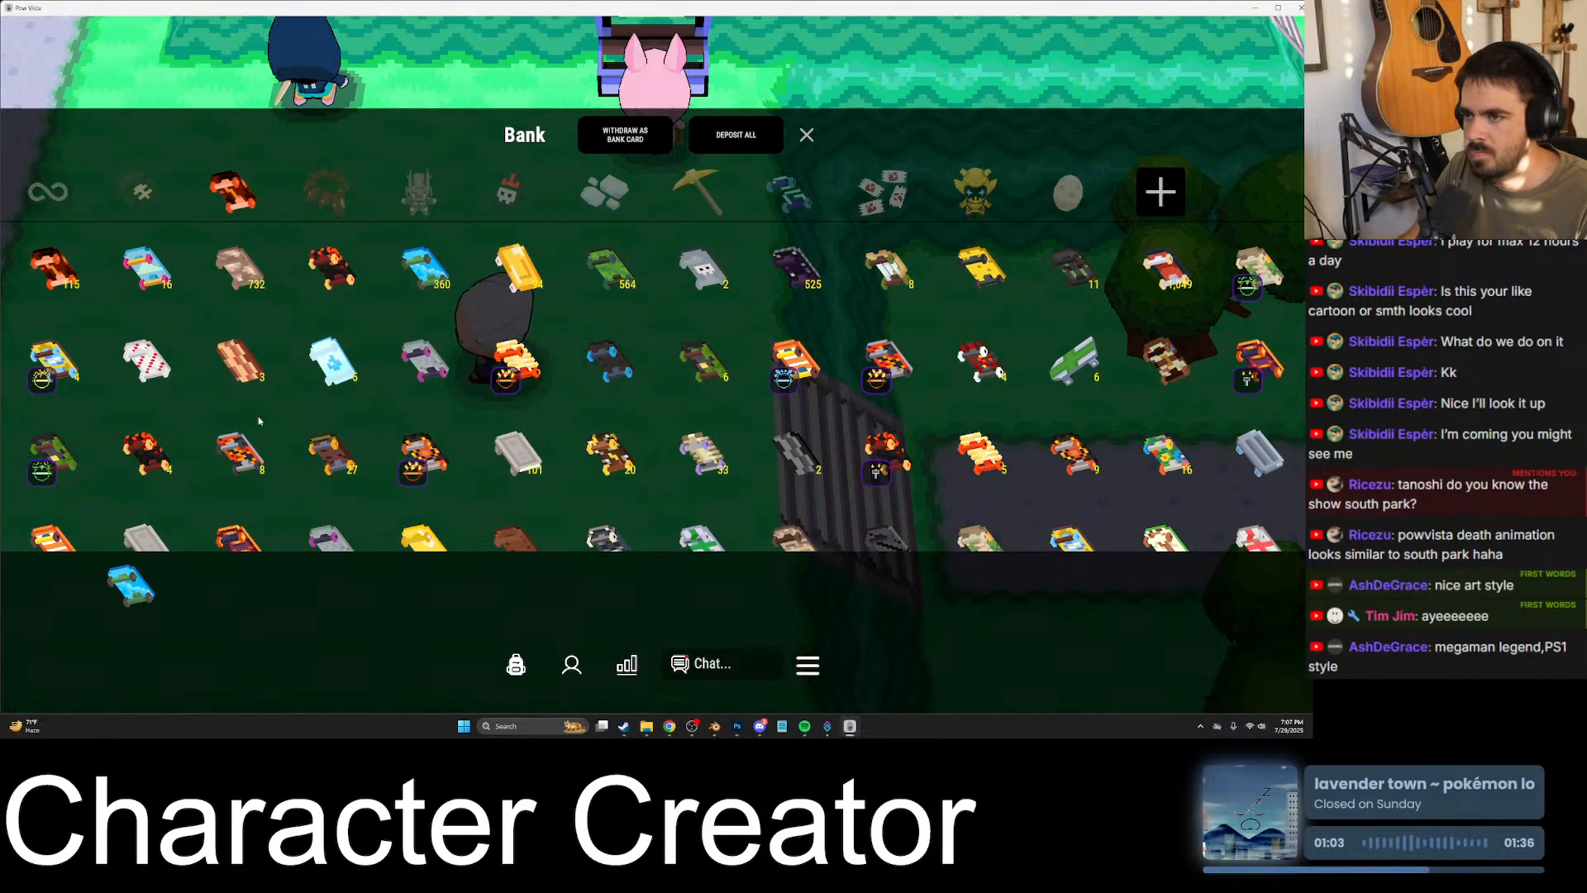
pyautogui.scroll(-3, 430, 463)
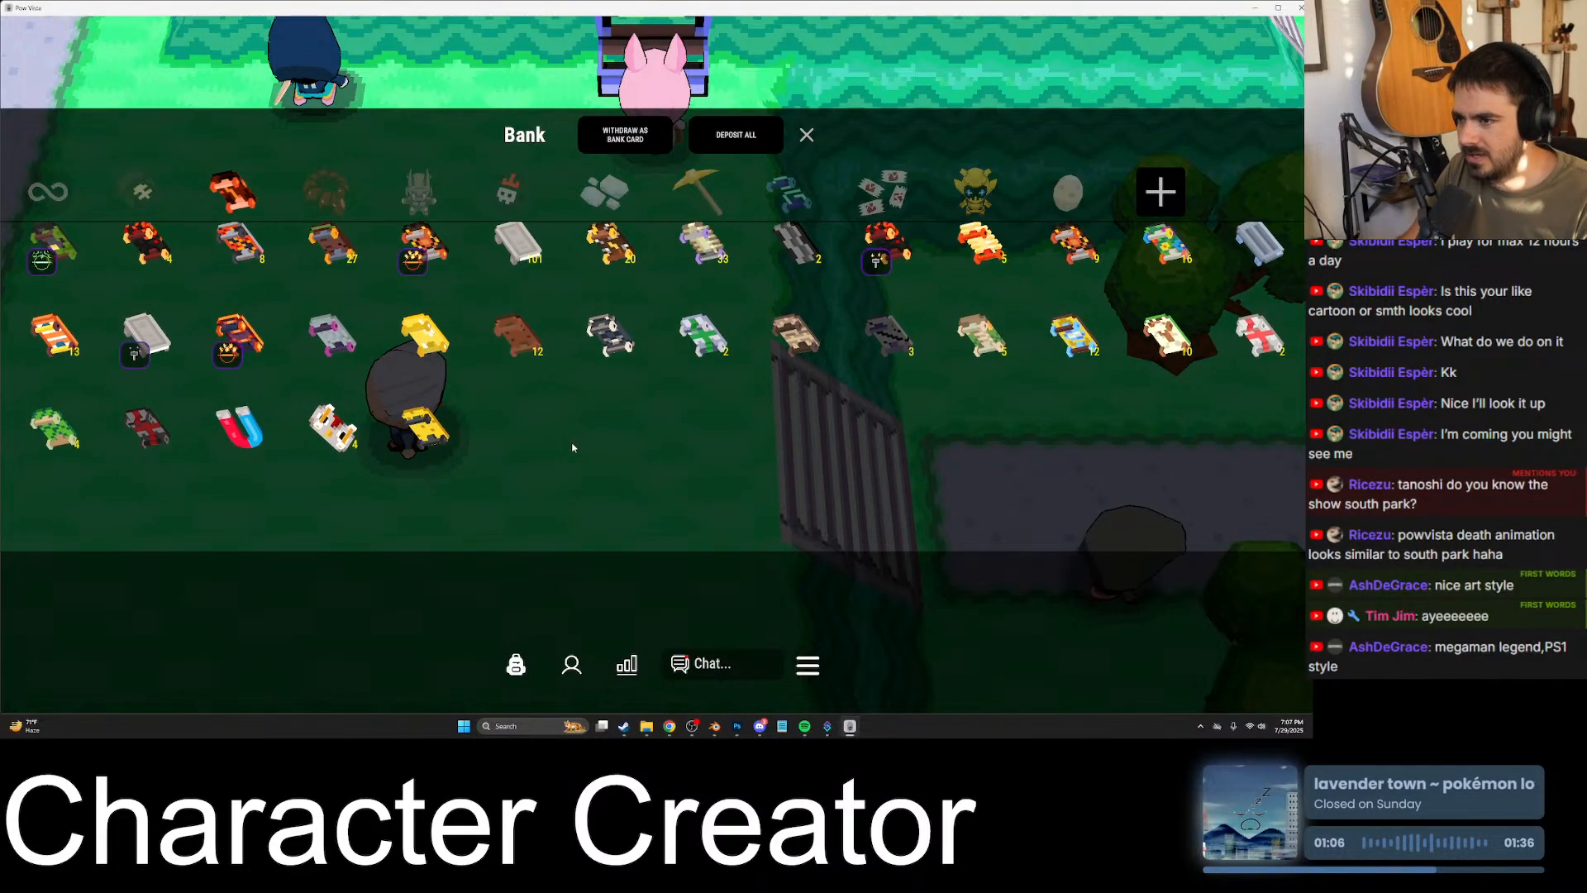
pyautogui.click(339, 447)
pyautogui.click(807, 135)
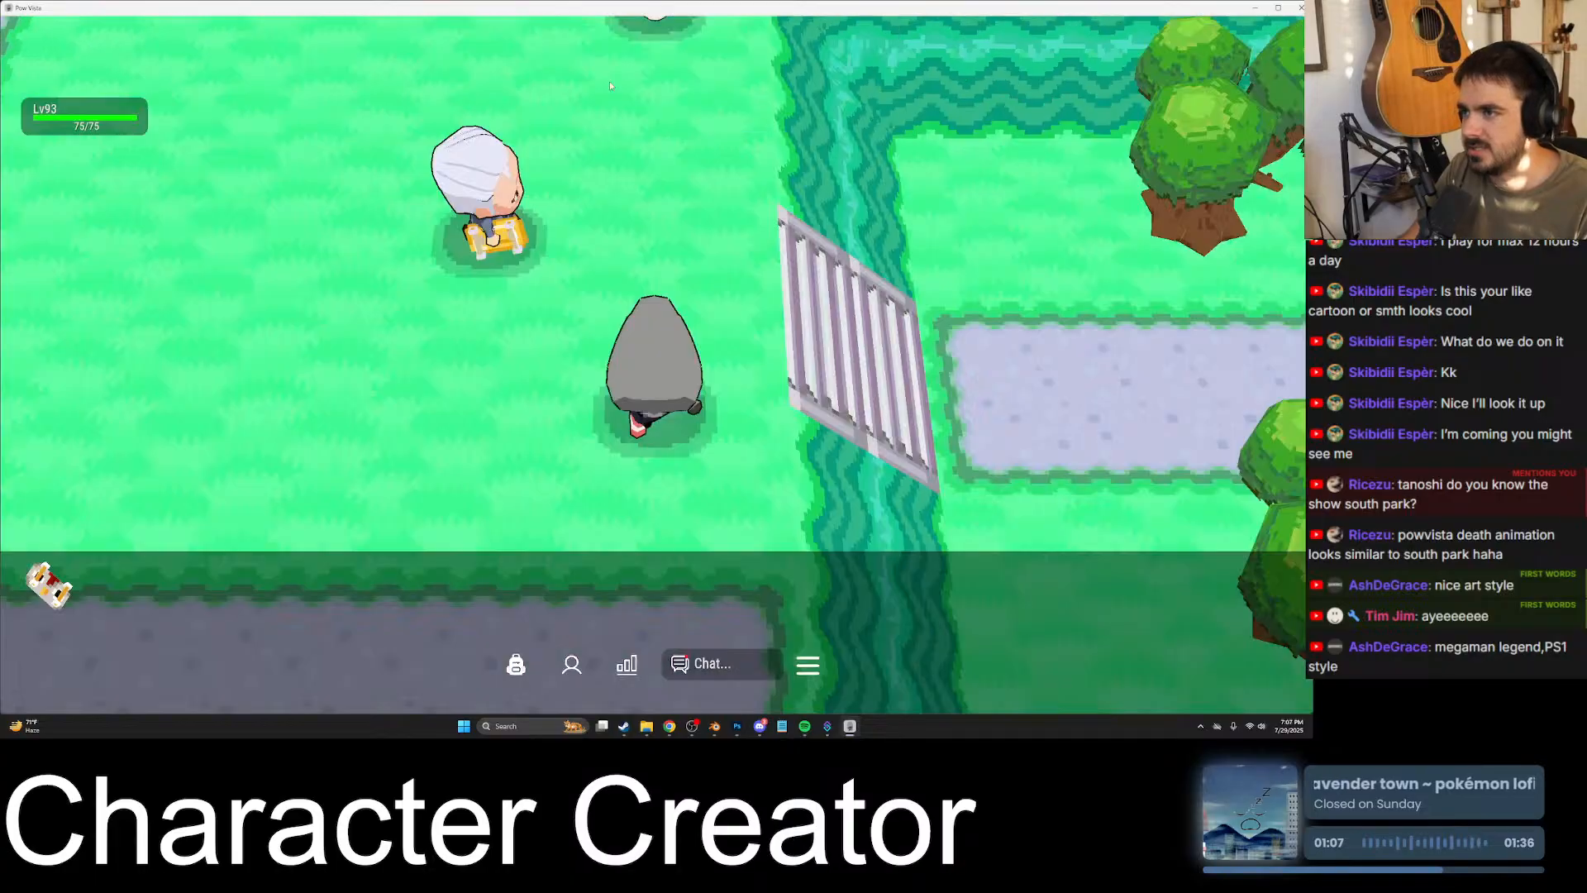
# - Meet the level 3 player on the stone ledge and give them the white skateboard in an accepted trade
pyautogui.press('s')
pyautogui.press('s')
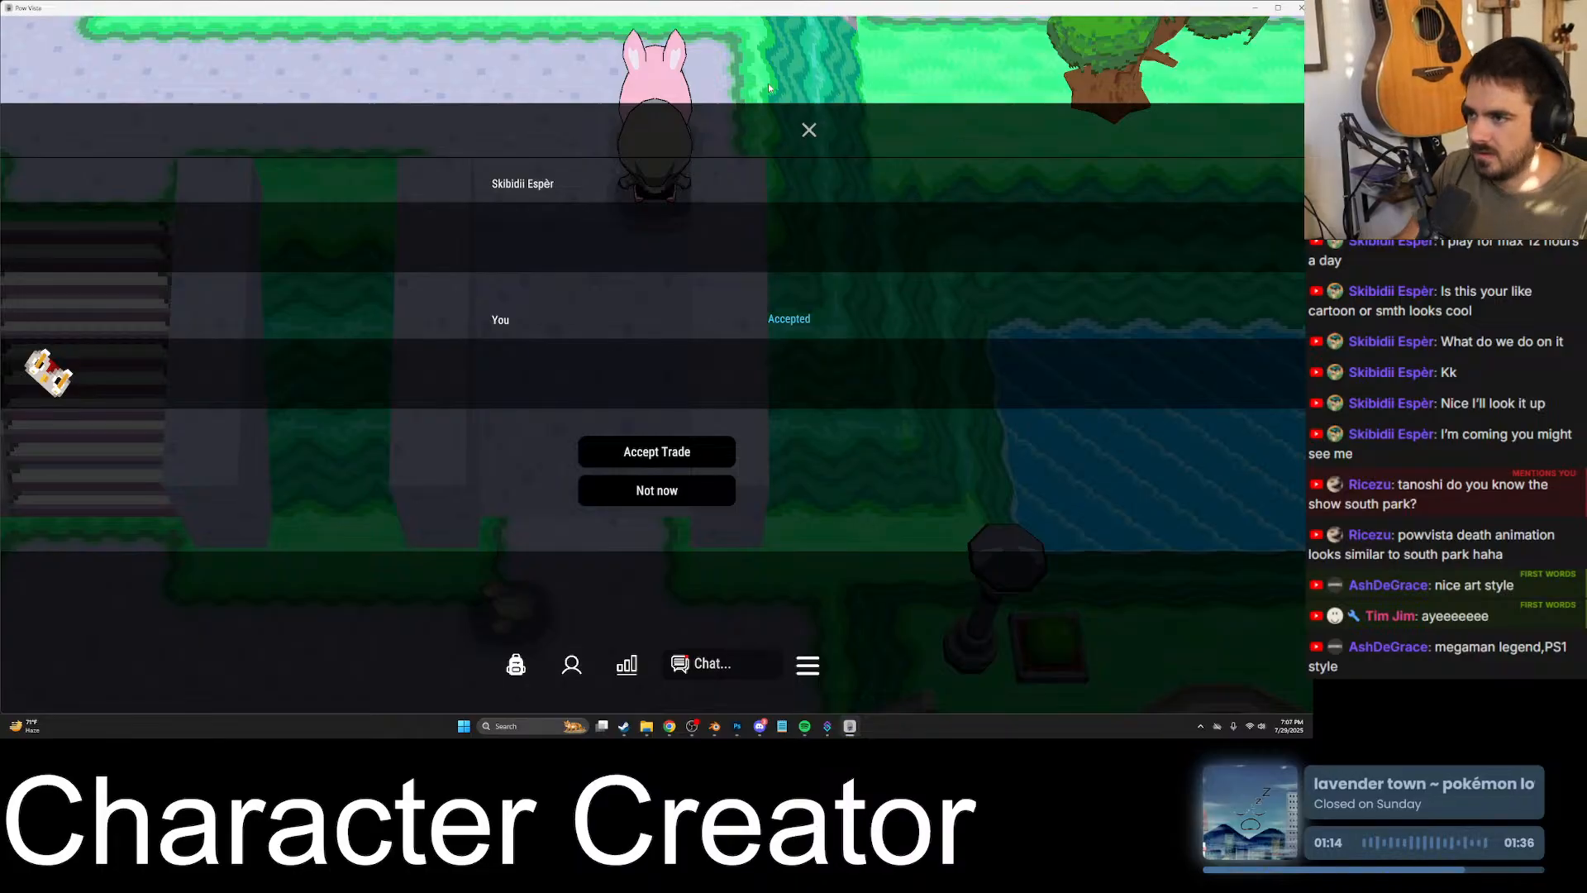
pyautogui.press('Escape')
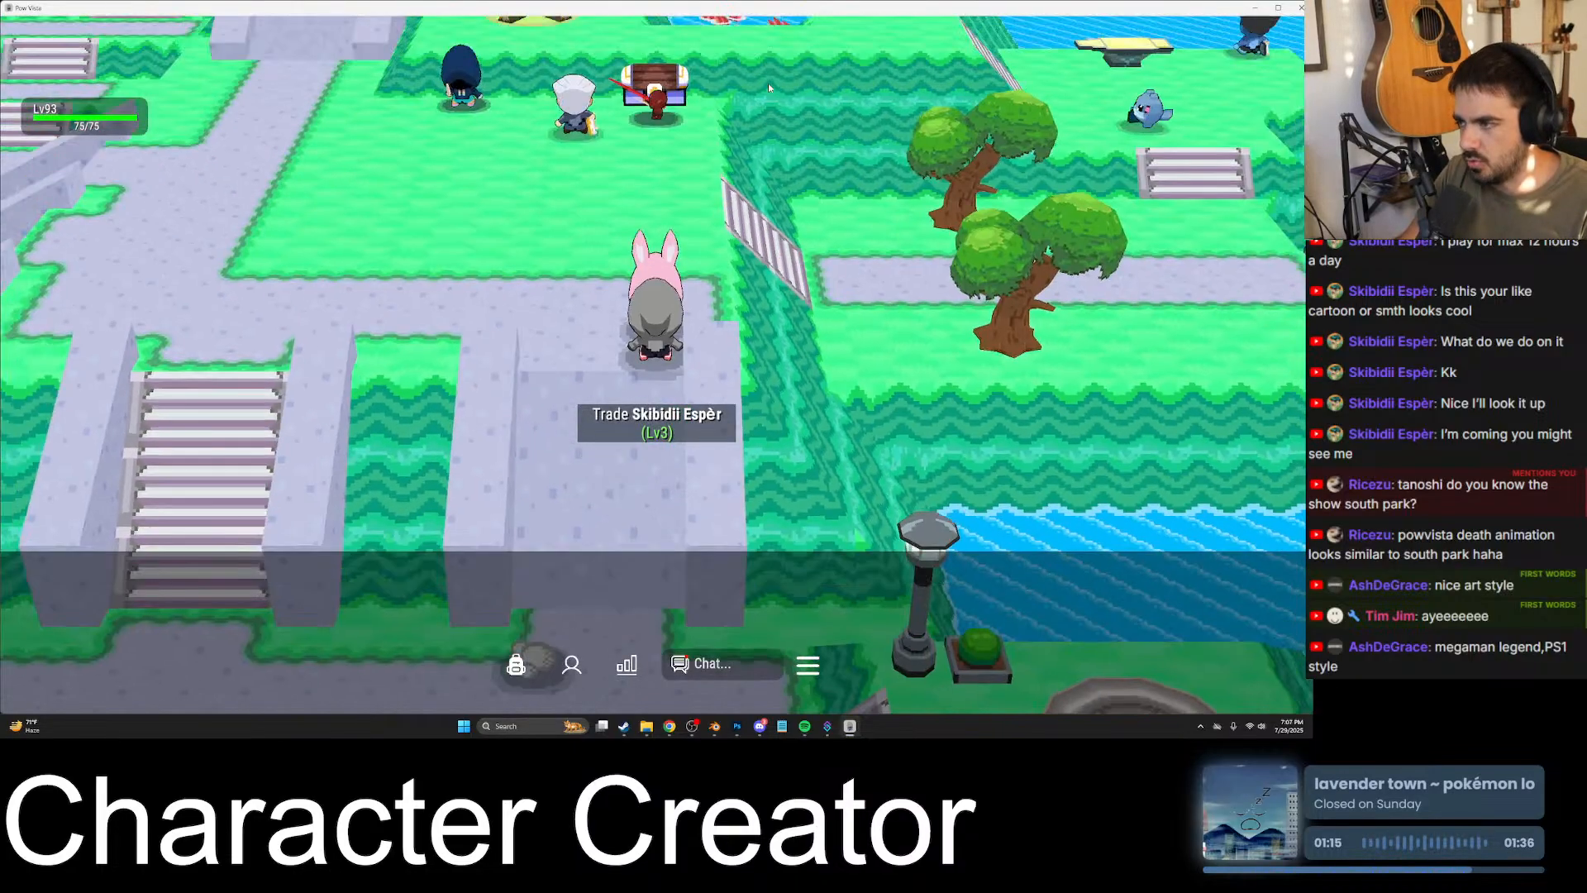
# - Send the chat message "open your backpack" to the player
pyautogui.press('Return')
pyautogui.write('open your va')
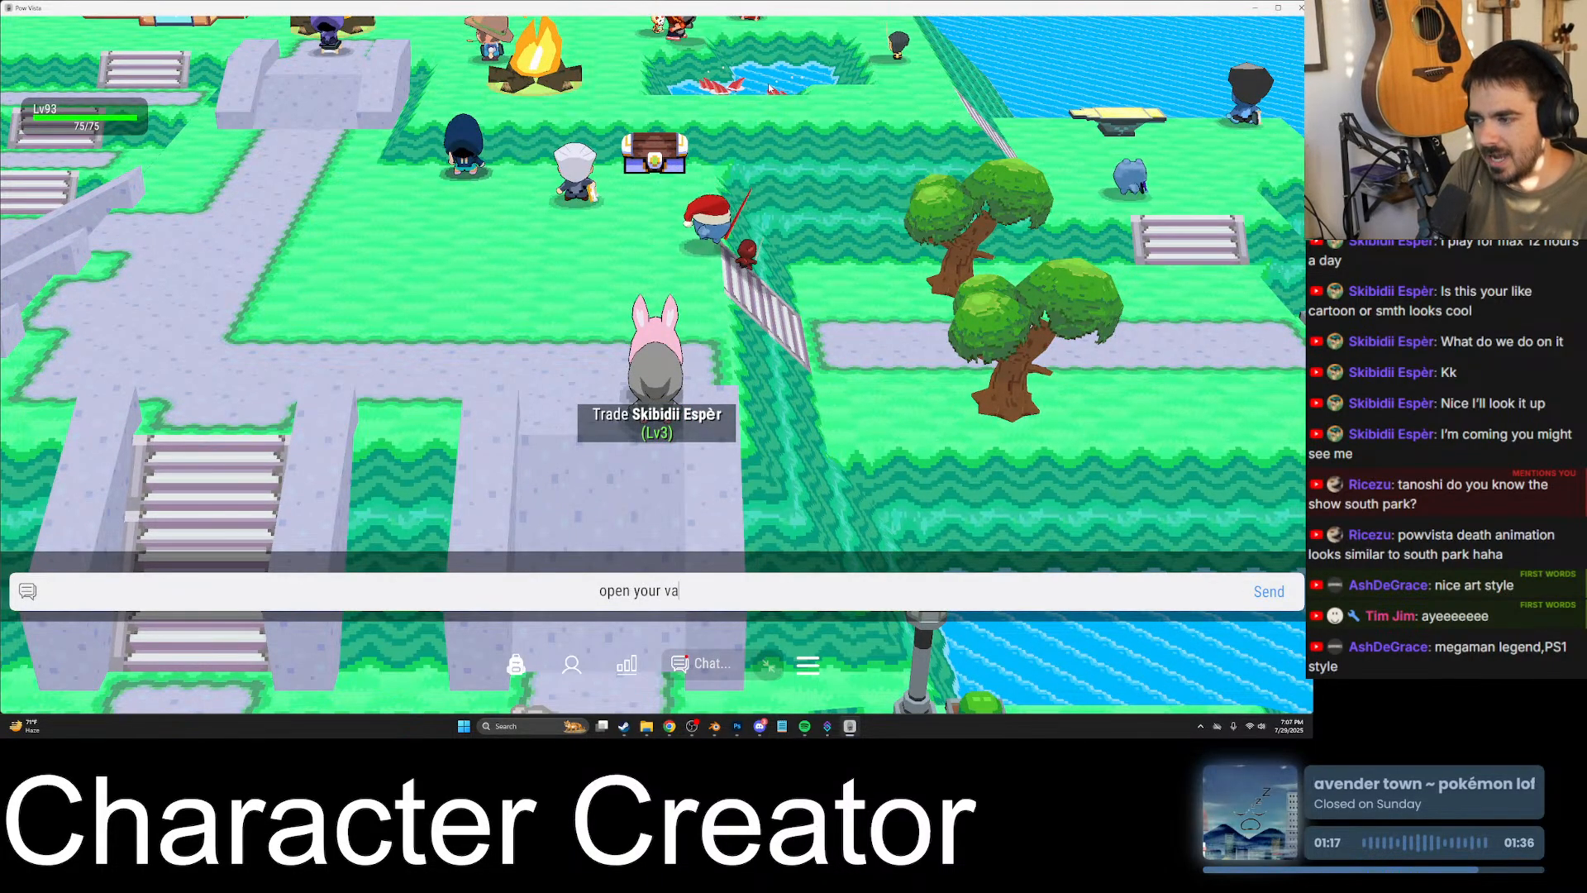
pyautogui.press('BackSpace')
pyautogui.press('BackSpace')
pyautogui.write('backpack')
pyautogui.press('Return')
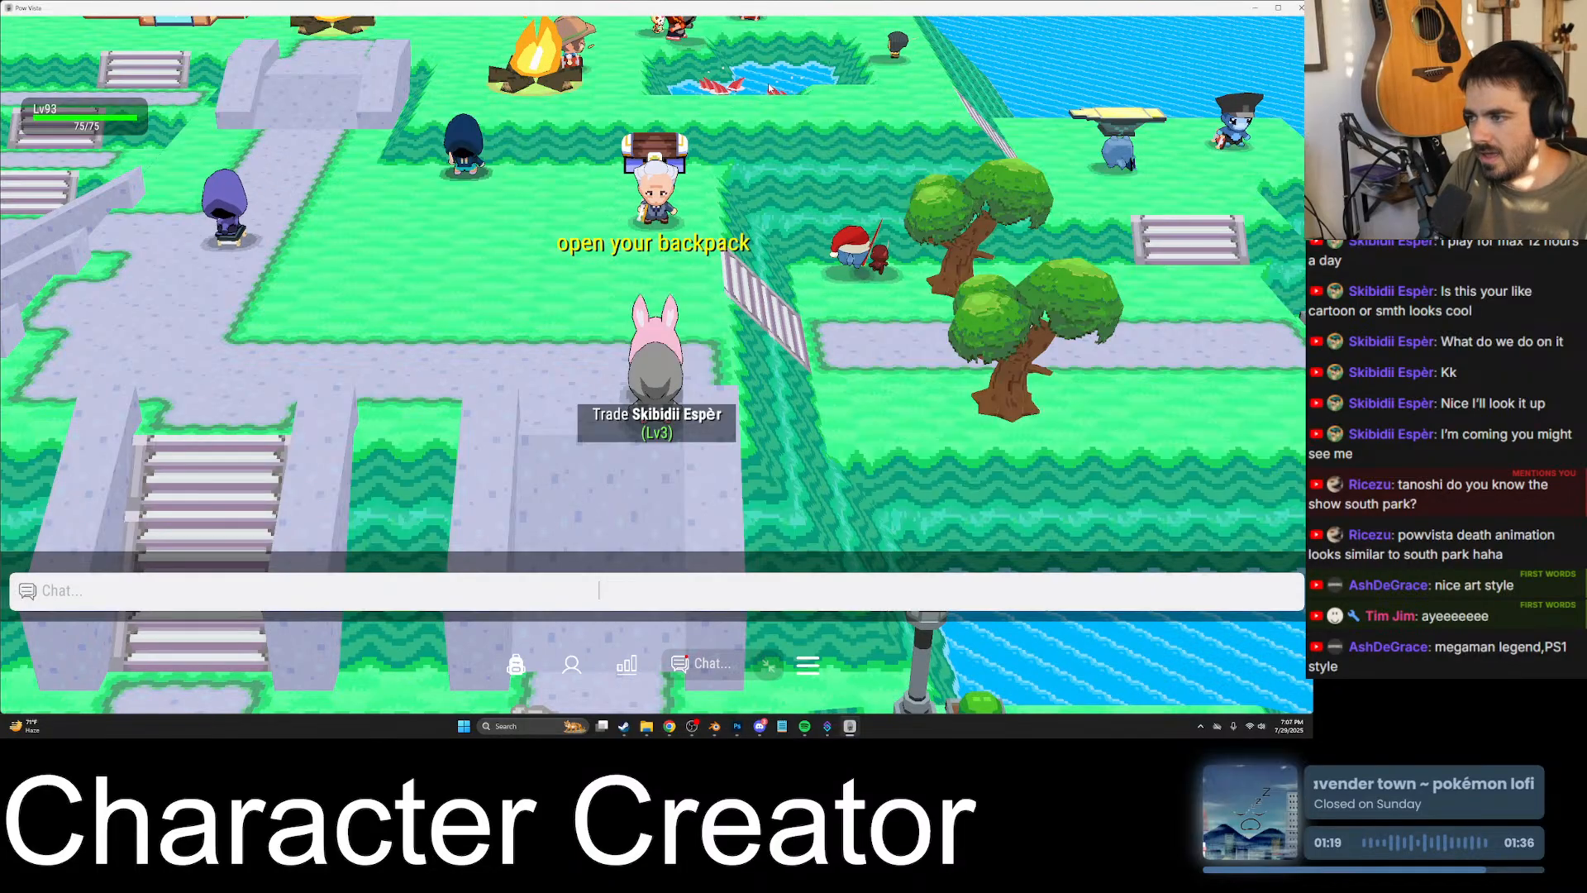
# - Send the follow-up chat message "and click the board"
pyautogui.write('nd')
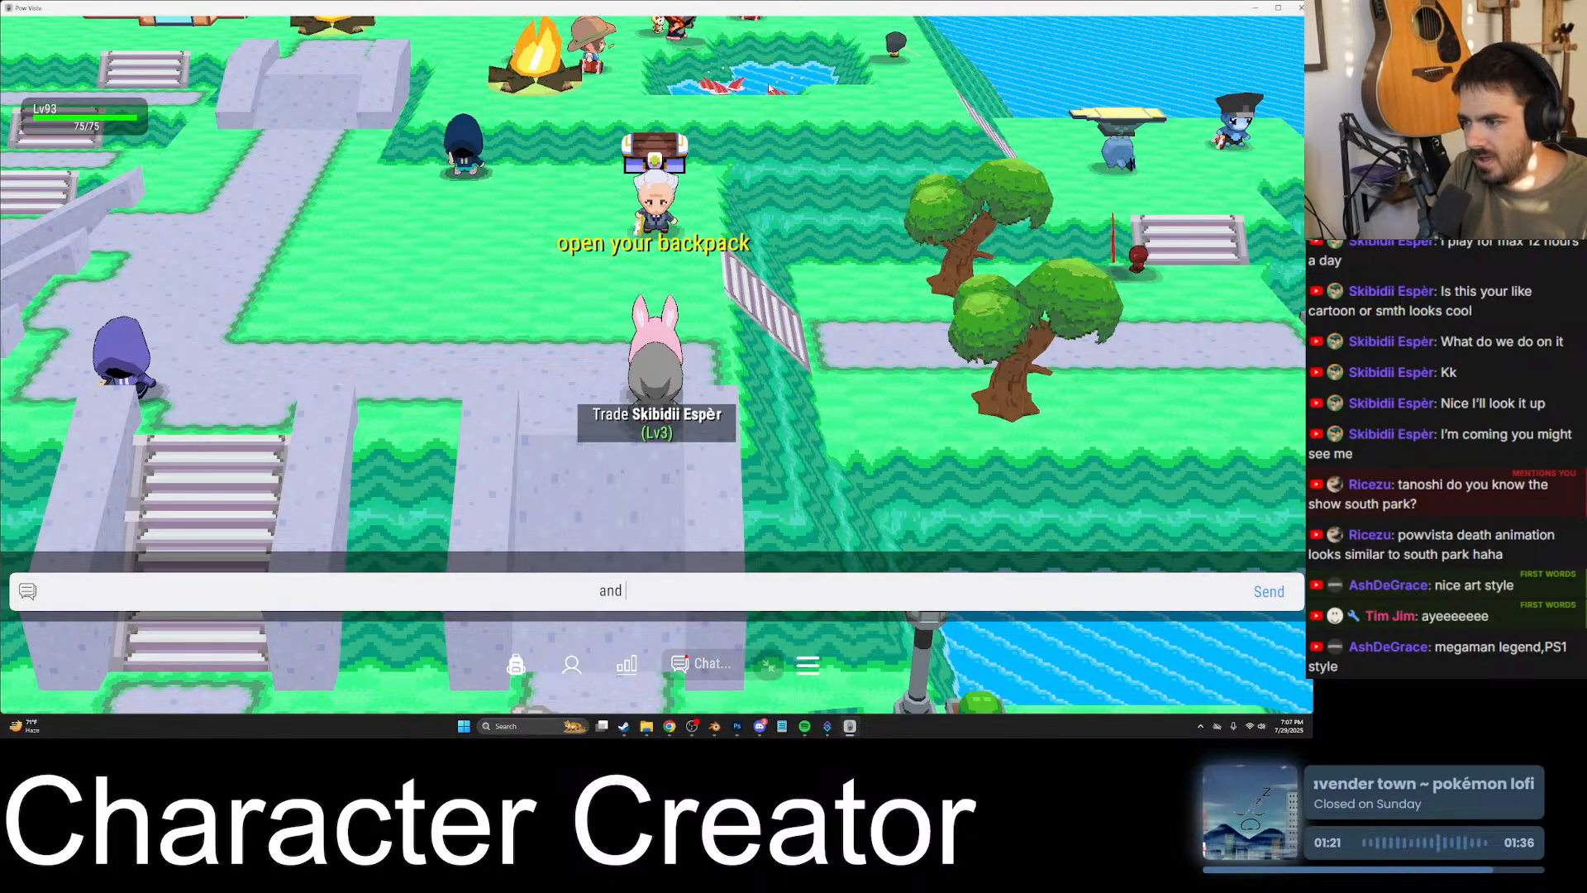
pyautogui.write('click the boar')
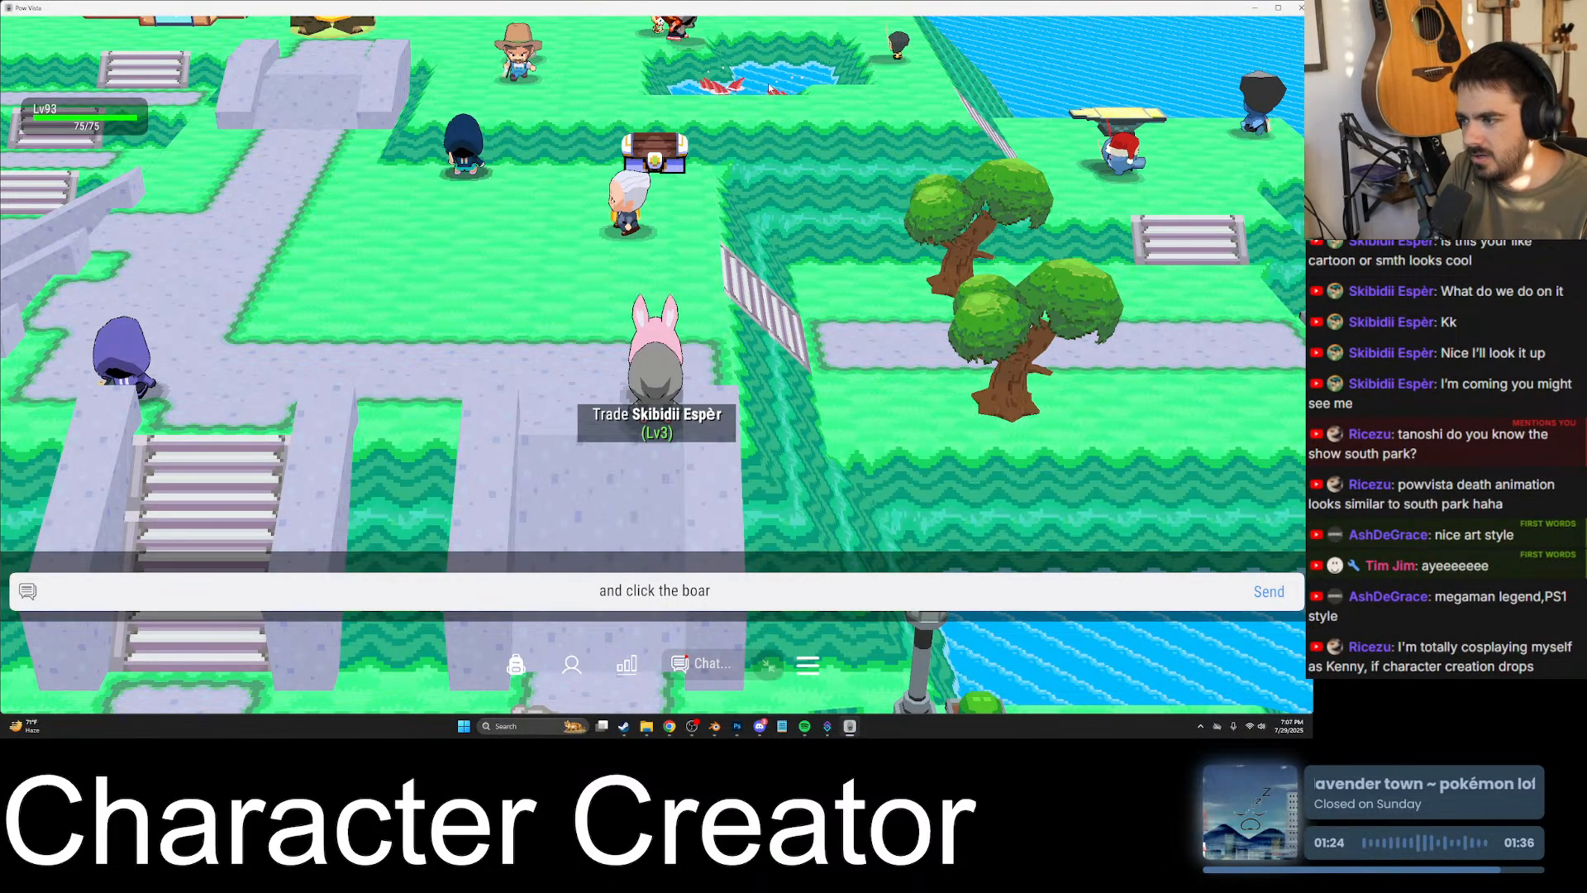
pyautogui.write('d')
pyautogui.press('Return')
# - Return to the bank chest and withdraw a brown skateboard and a red axe into the backpack
pyautogui.press('Up')
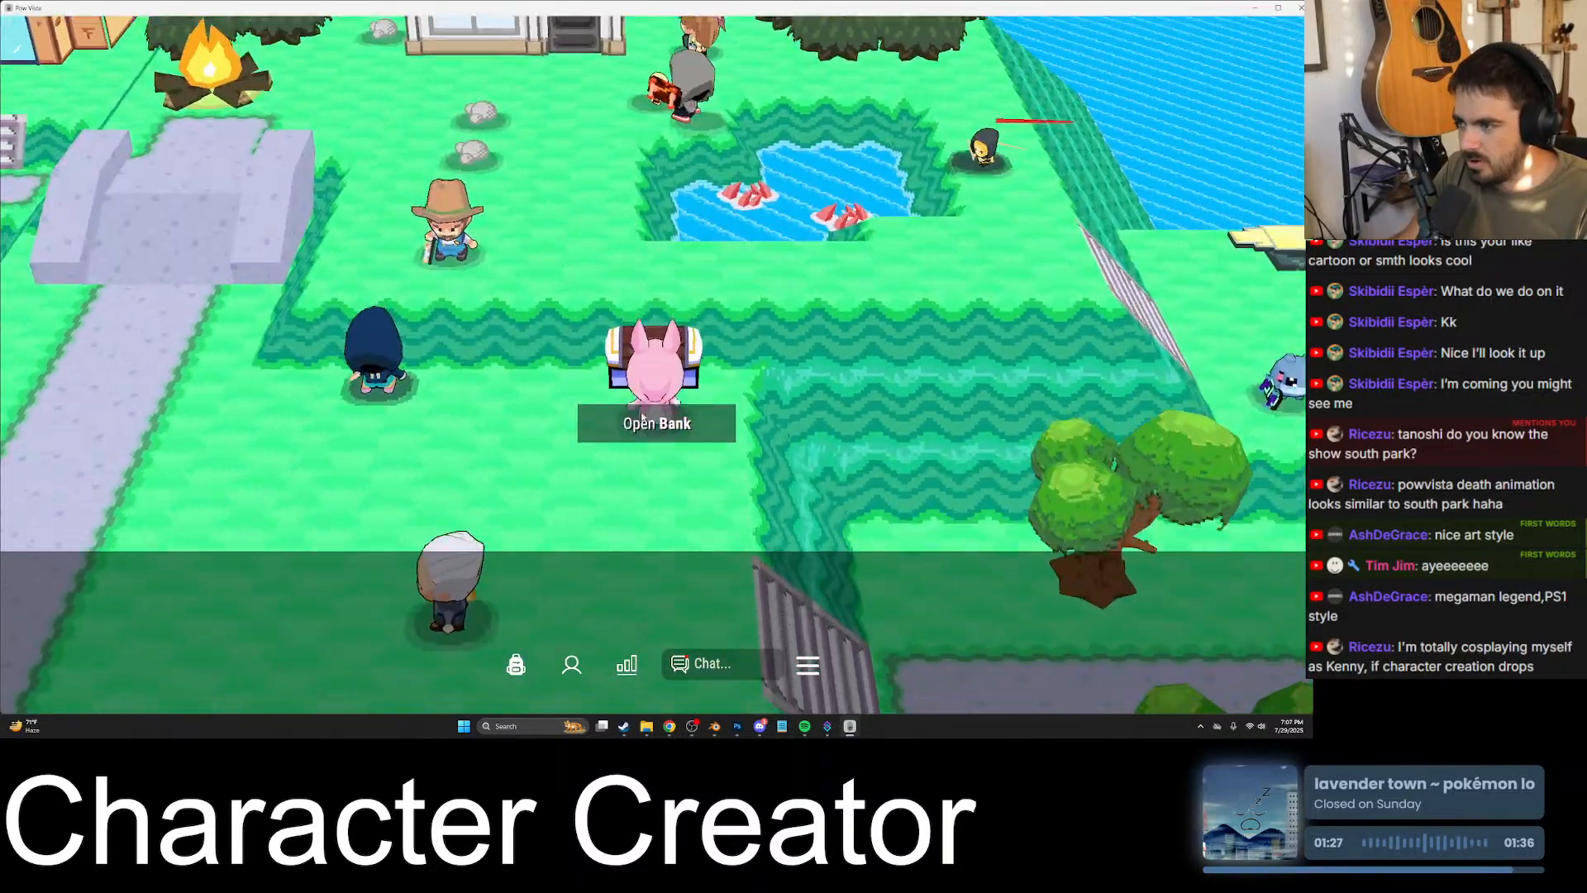
pyautogui.click(656, 418)
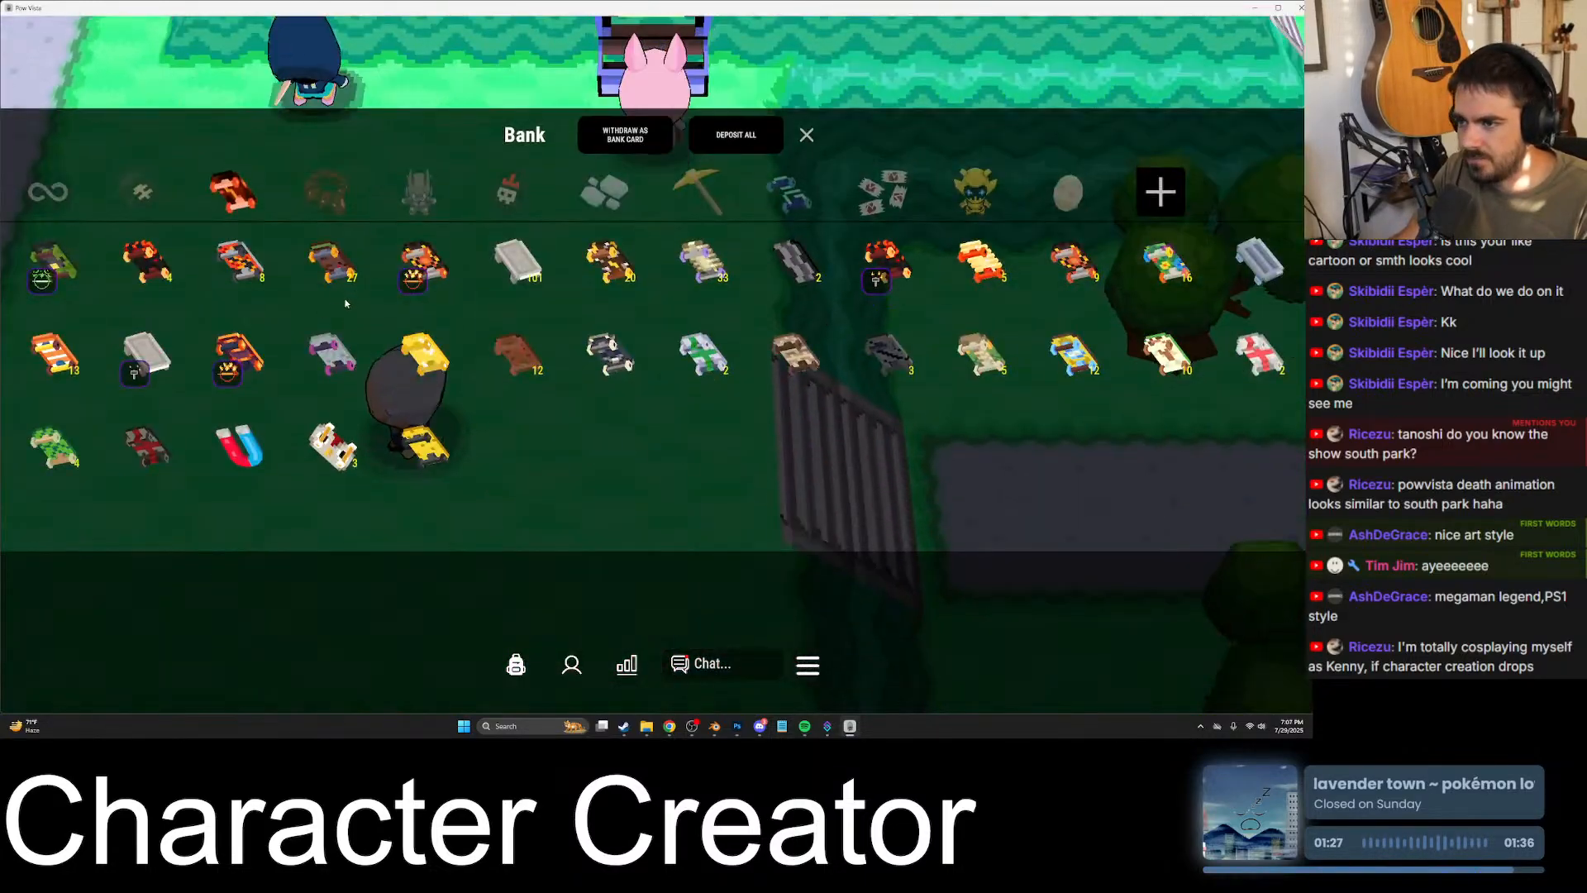
pyautogui.click(500, 108)
pyautogui.click(658, 421)
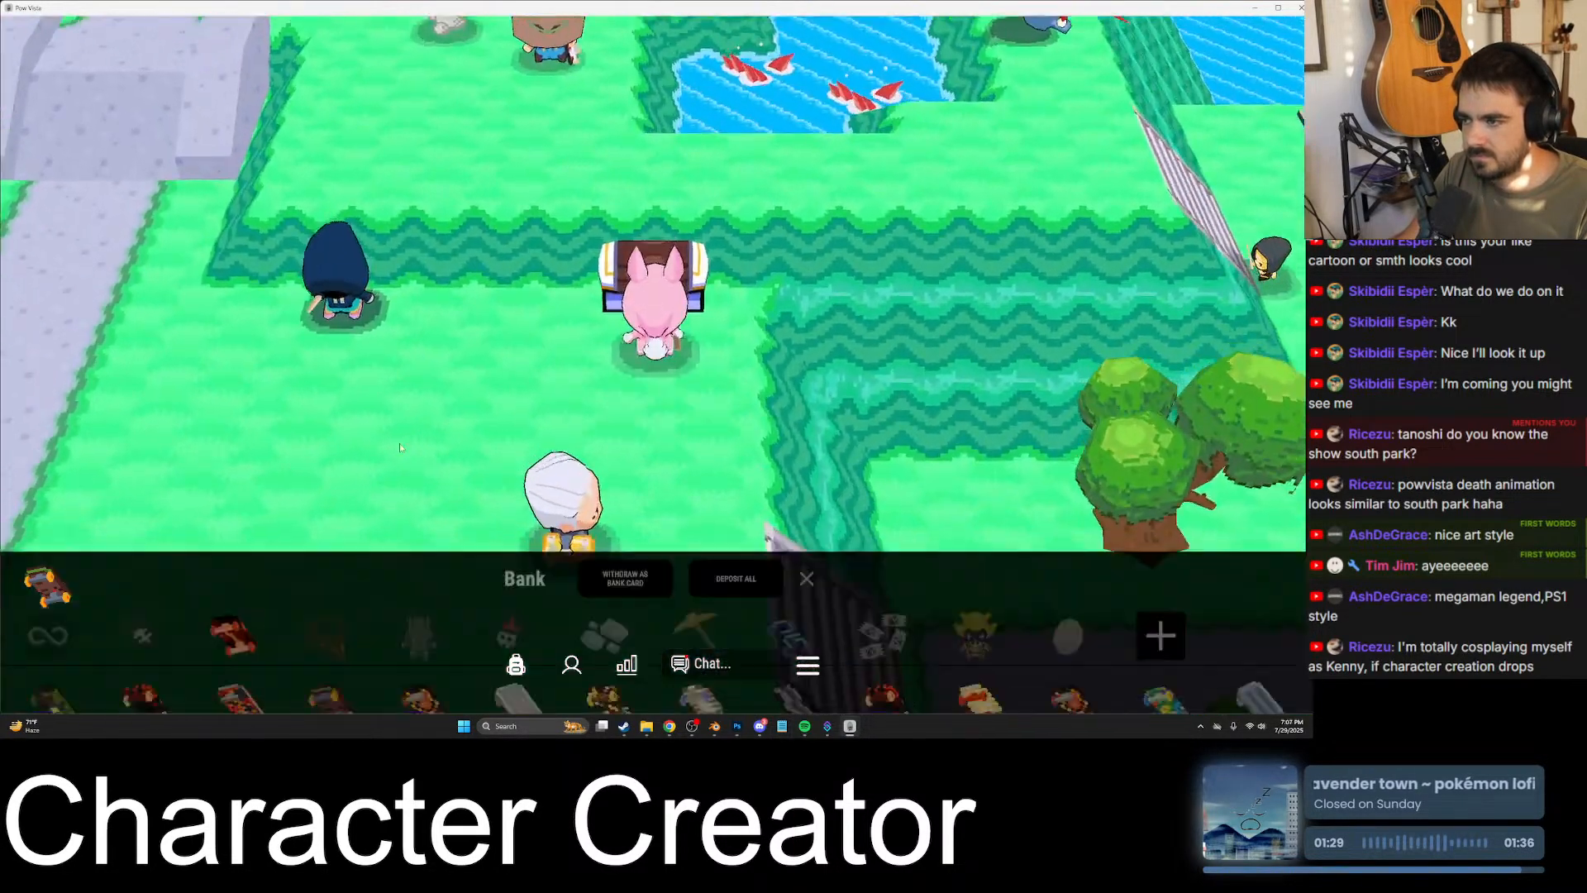
pyautogui.click(392, 100)
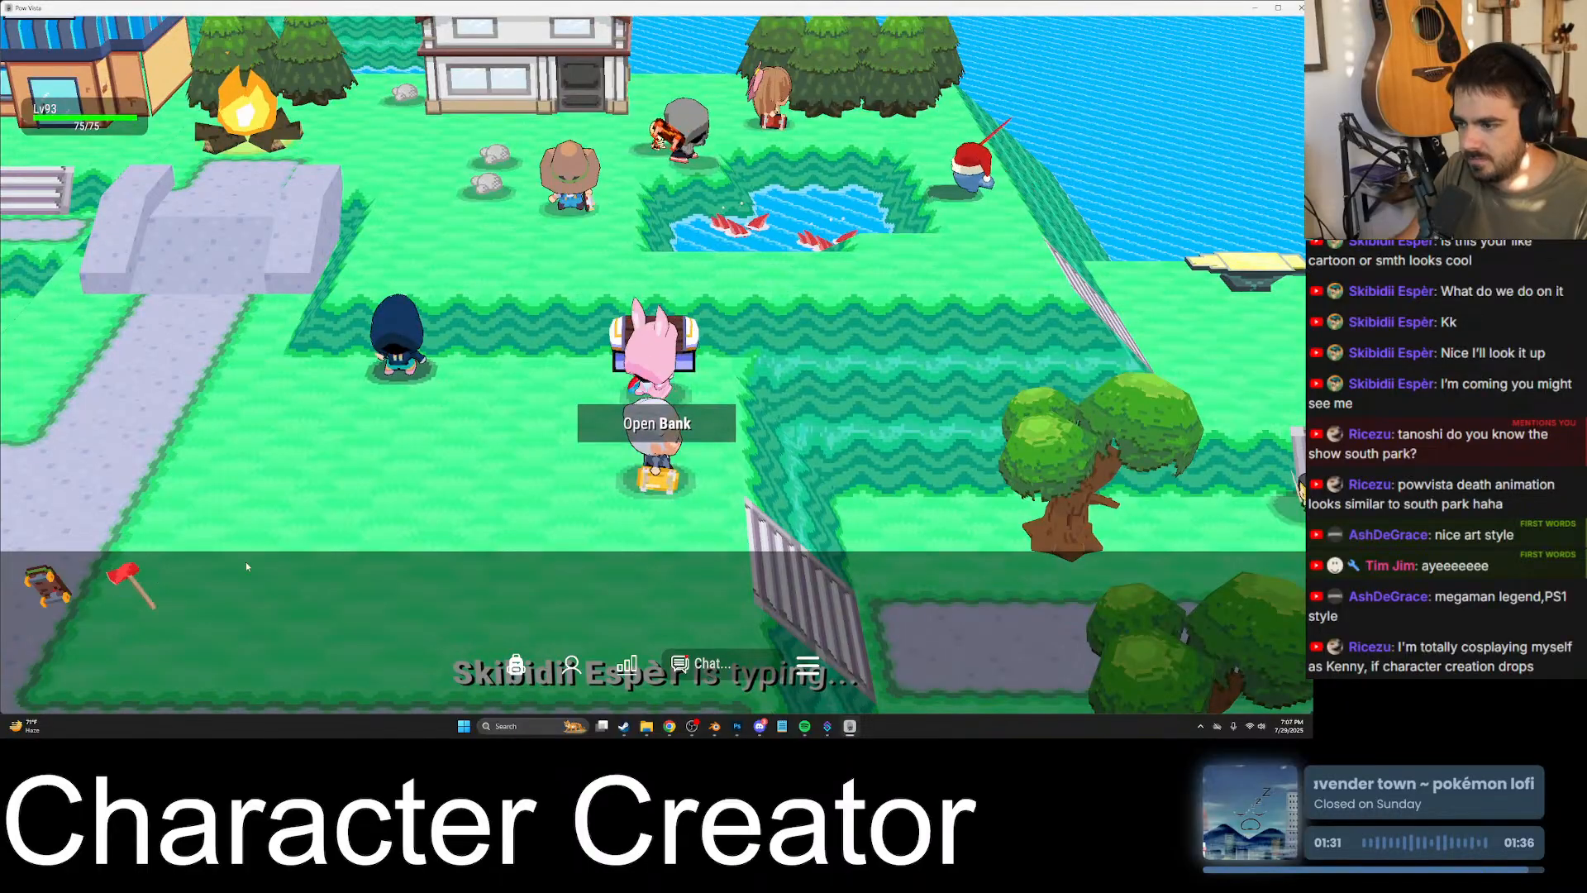
# - Go back to the level 3 player on the stone ledge and move and jump around beside them
pyautogui.press('s')
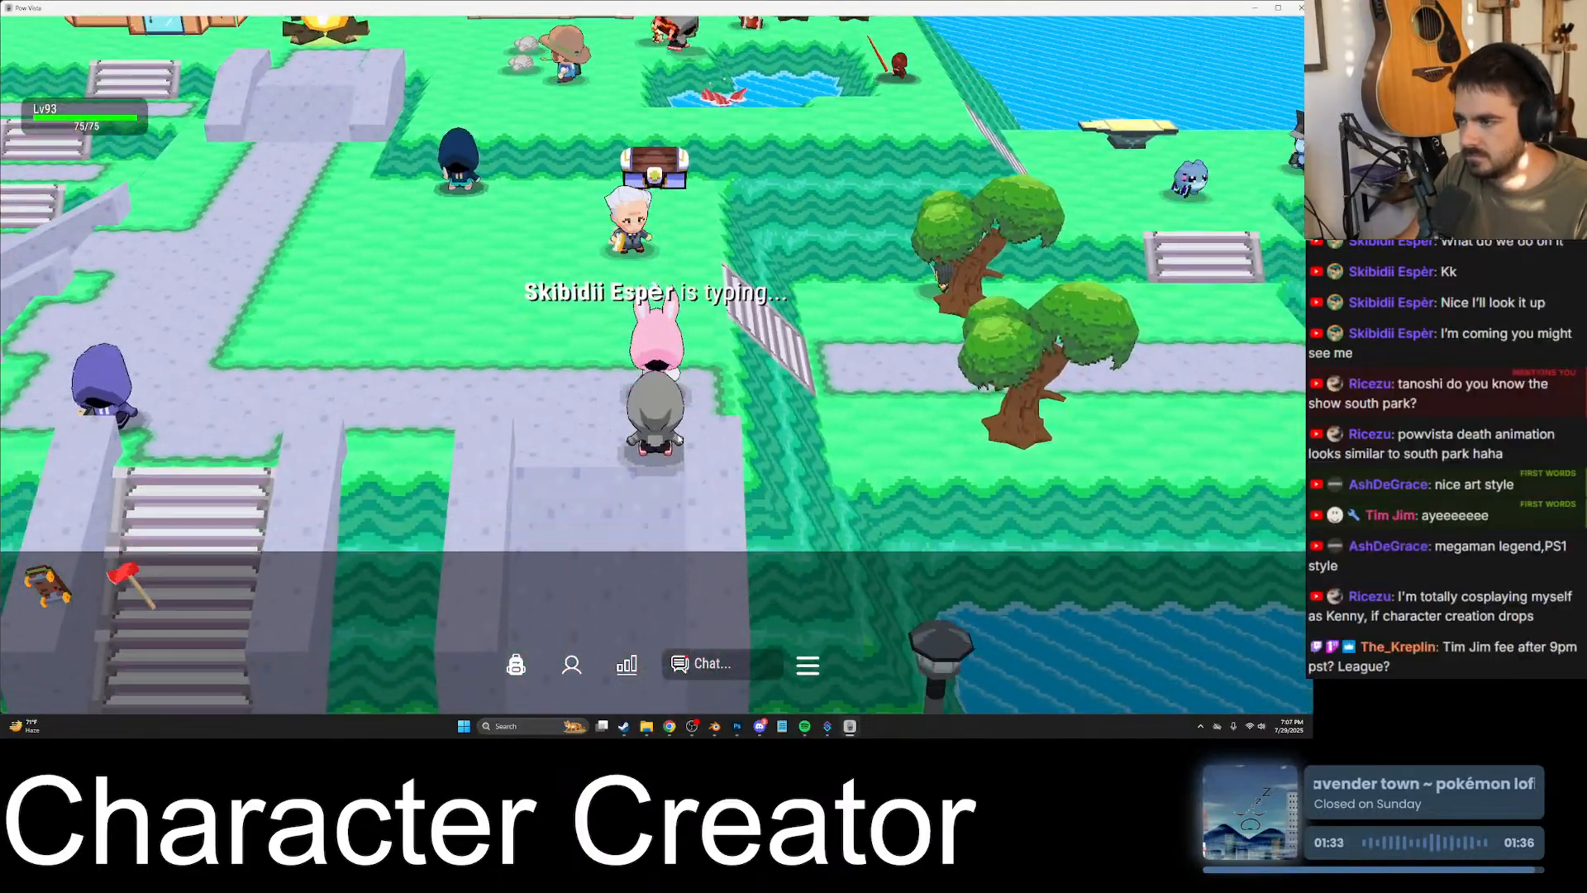
pyautogui.press('a')
pyautogui.press('d')
pyautogui.press('w')
pyautogui.press('space')
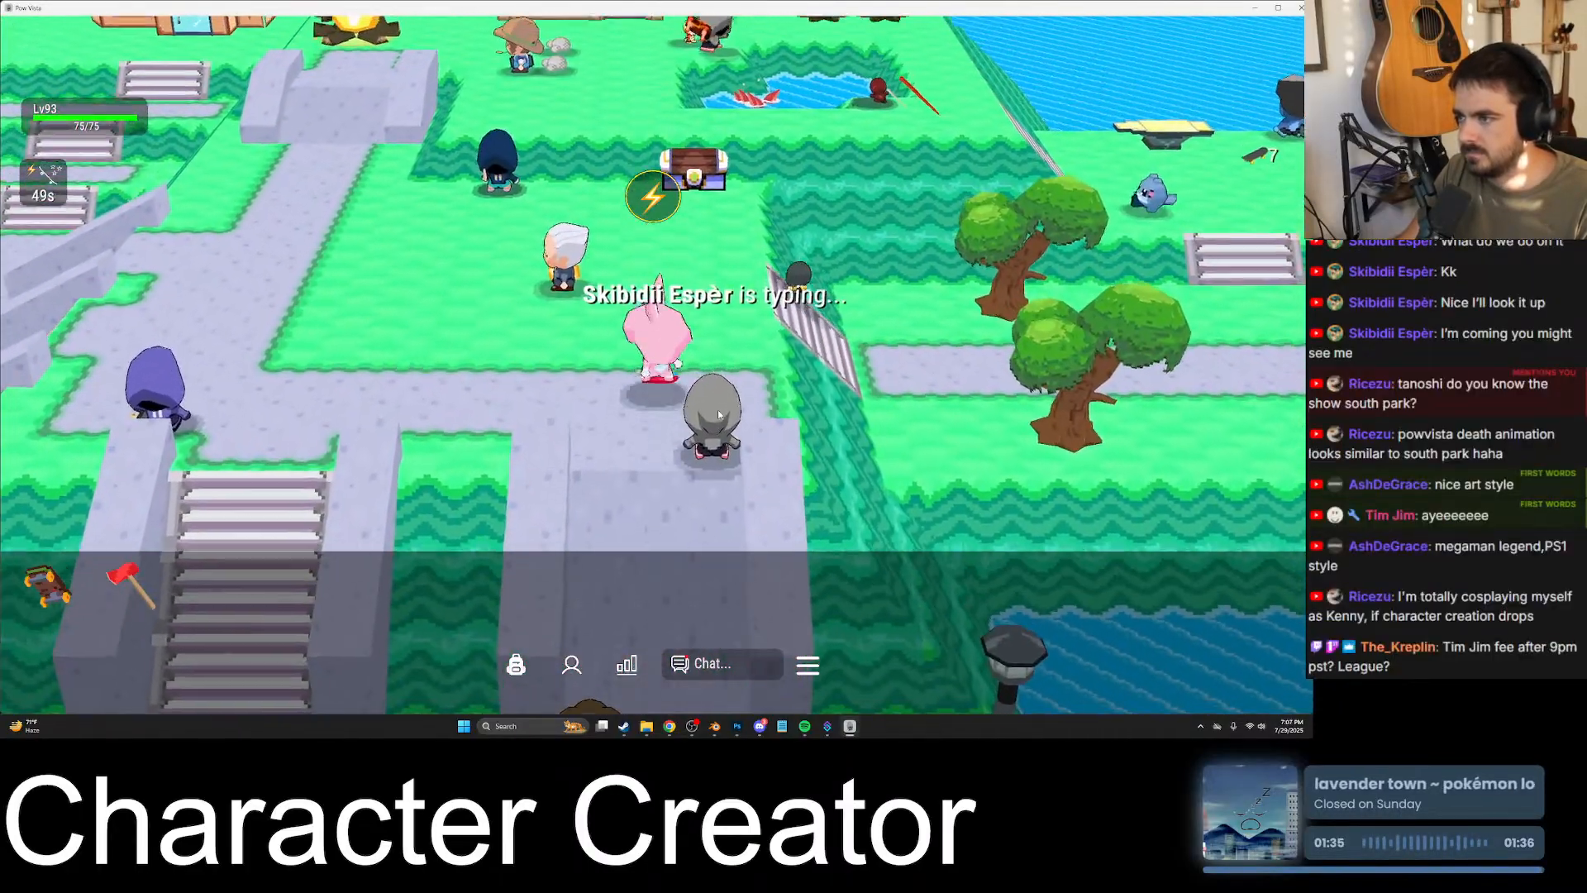
pyautogui.press('a')
pyautogui.press('d')
pyautogui.press('s')
pyautogui.press('w')
pyautogui.press('space')
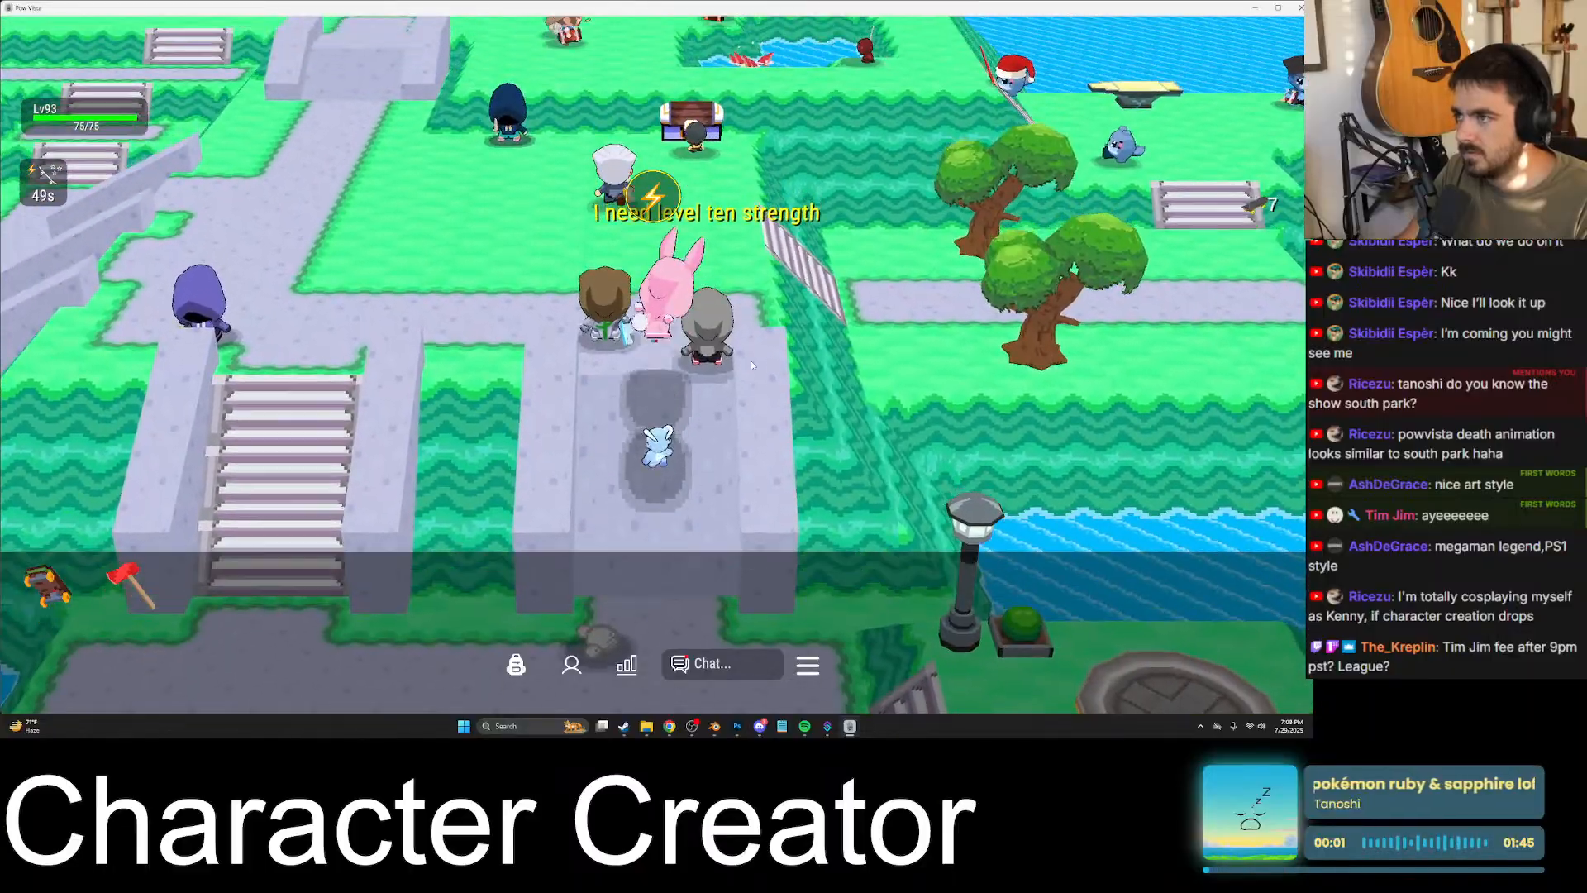
pyautogui.press('w')
pyautogui.press('s')
pyautogui.press('d')
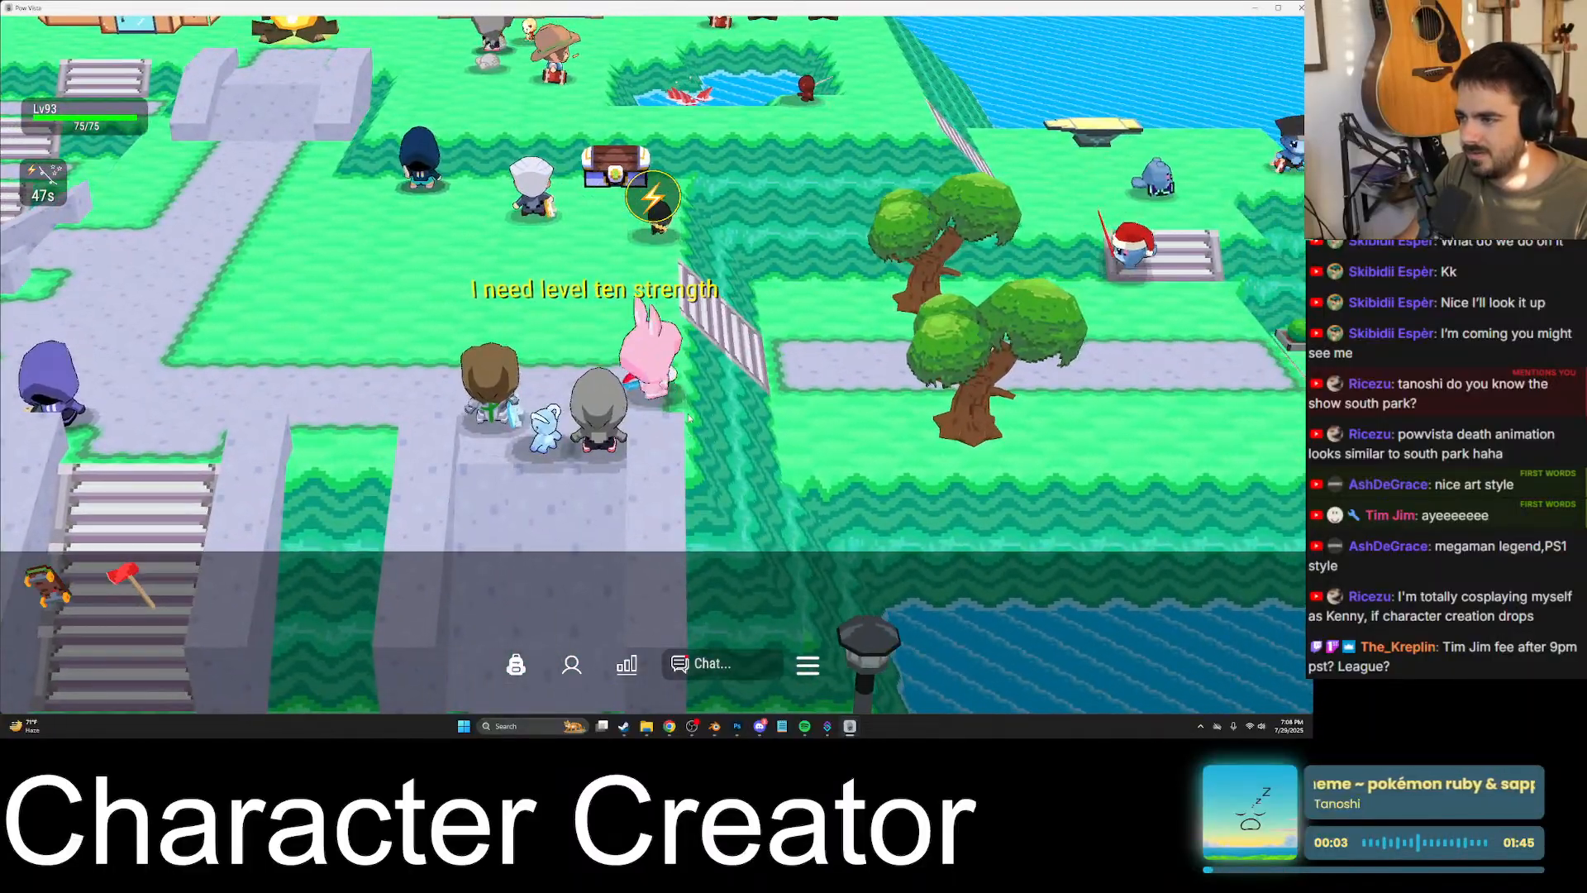
# - Reopen the bank at the chest, withdraw a red-and-white skateboard and close the bank
pyautogui.press('w')
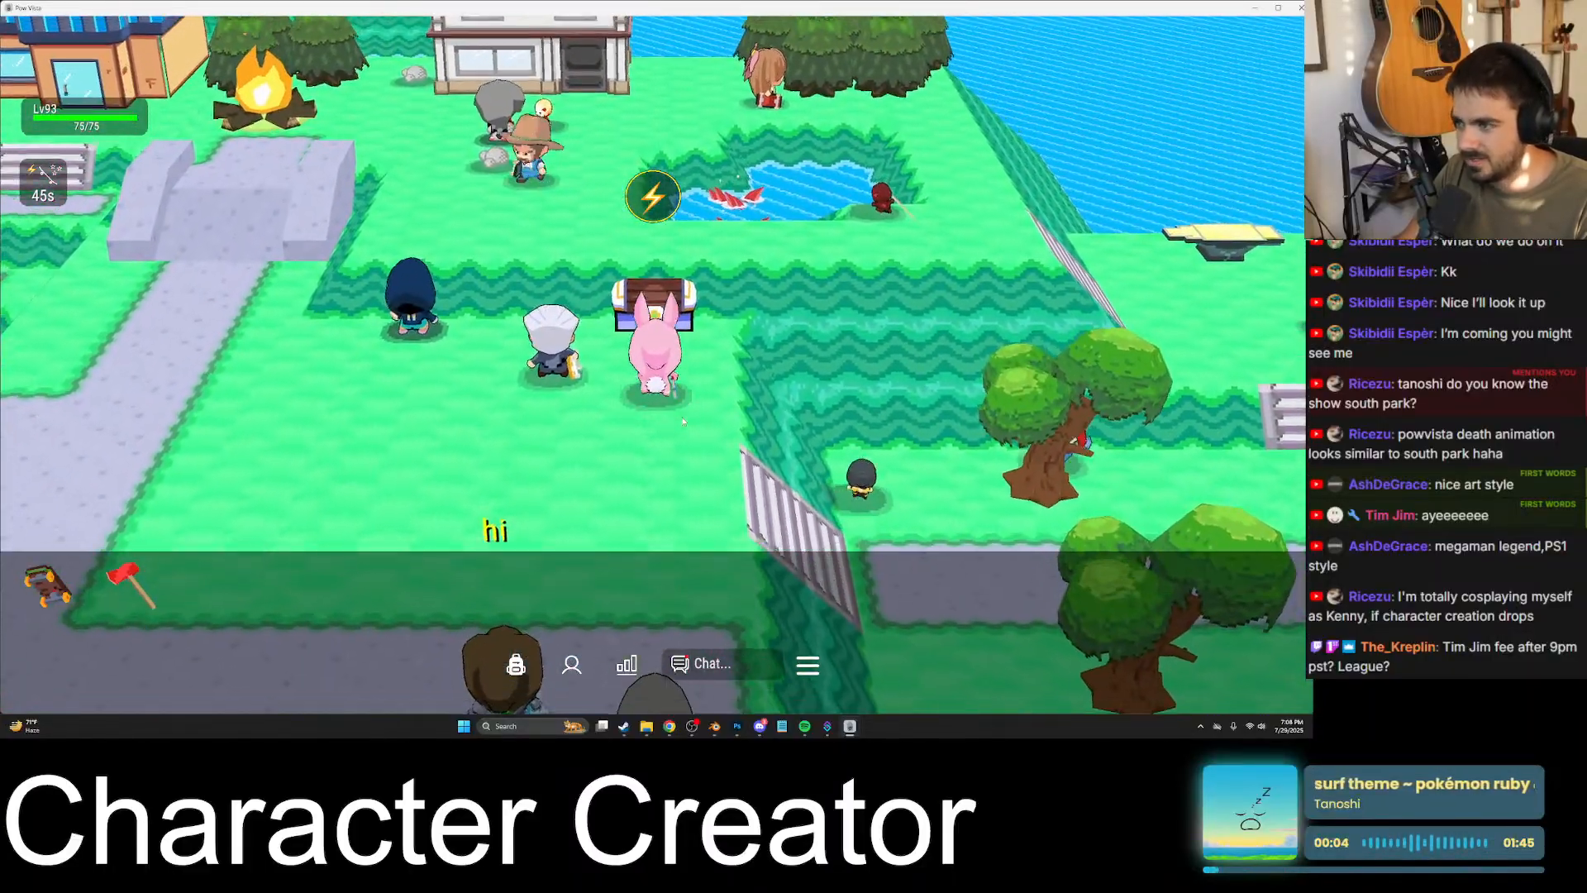
pyautogui.click(679, 421)
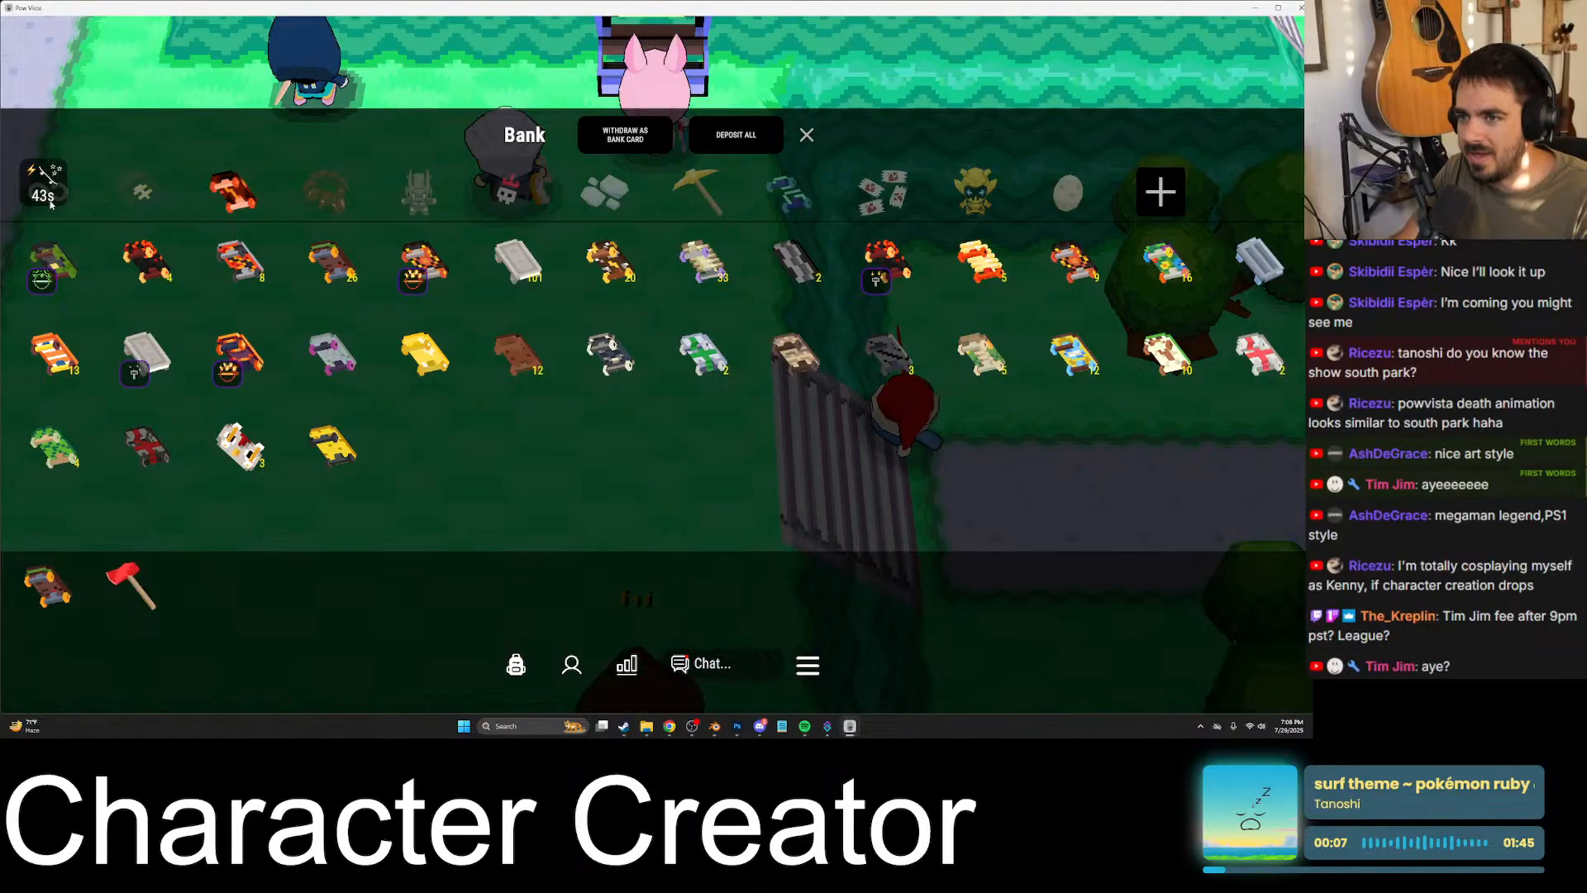
pyautogui.click(49, 204)
pyautogui.click(143, 194)
pyautogui.click(234, 195)
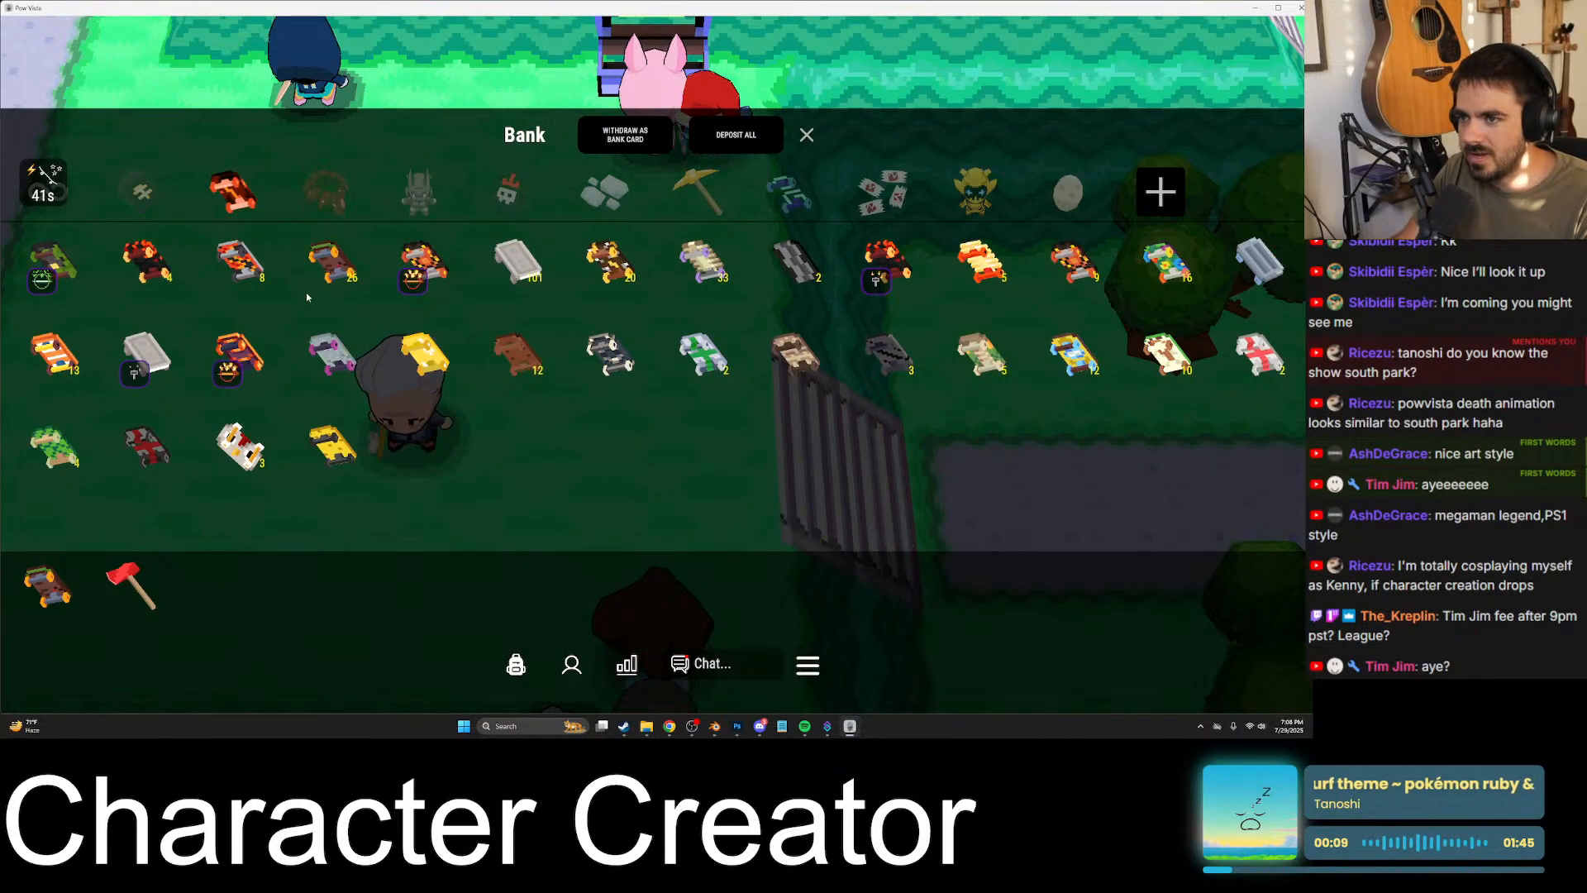
pyautogui.scroll(3, 678, 372)
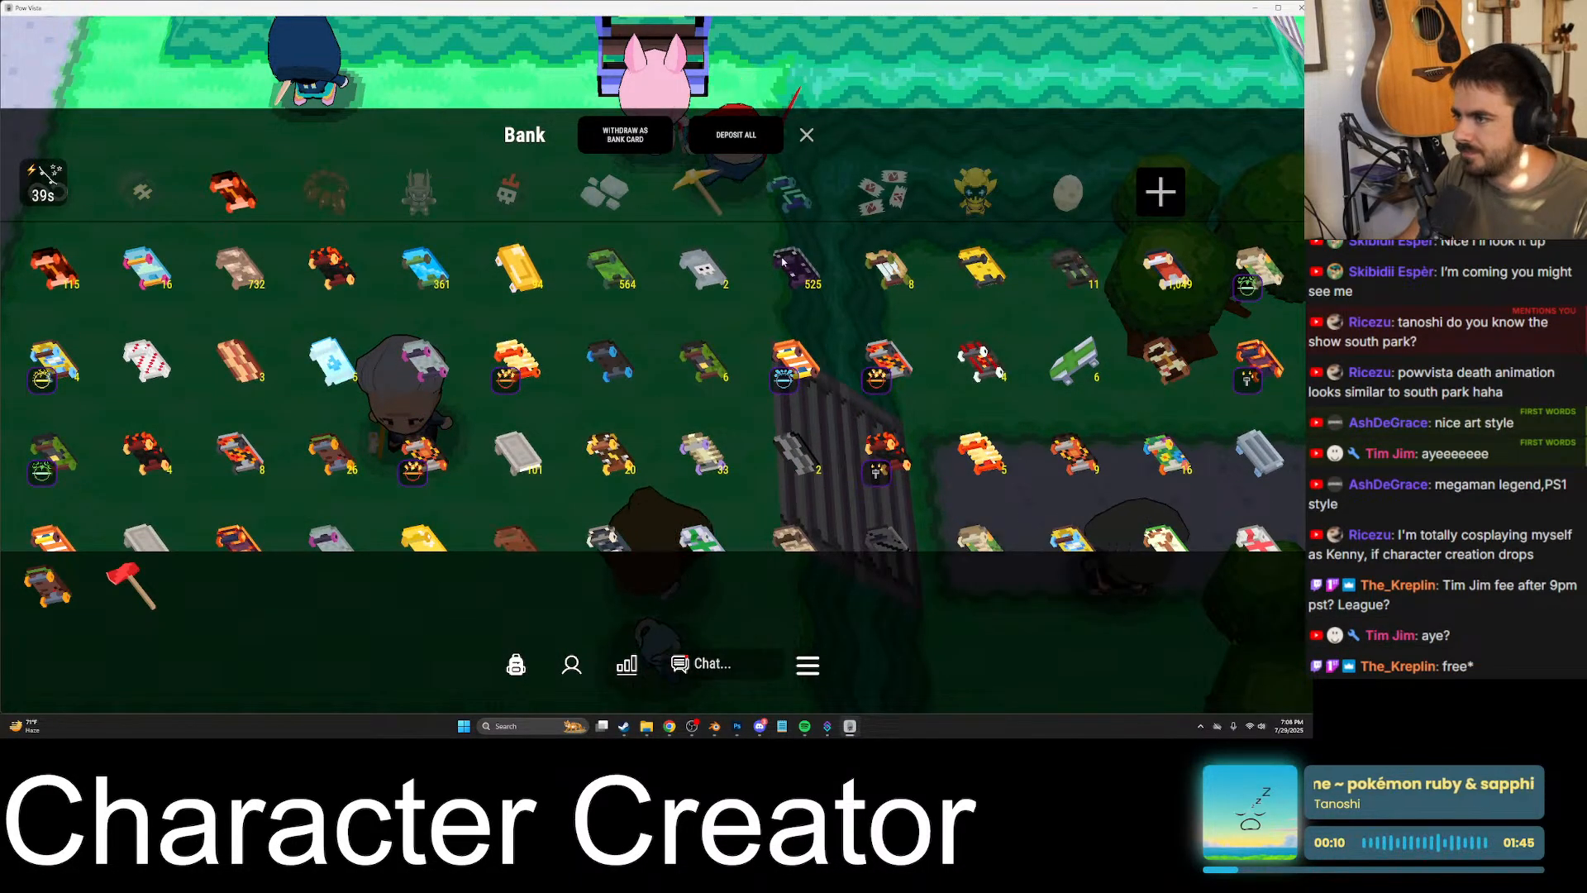
pyautogui.click(1157, 264)
pyautogui.click(807, 135)
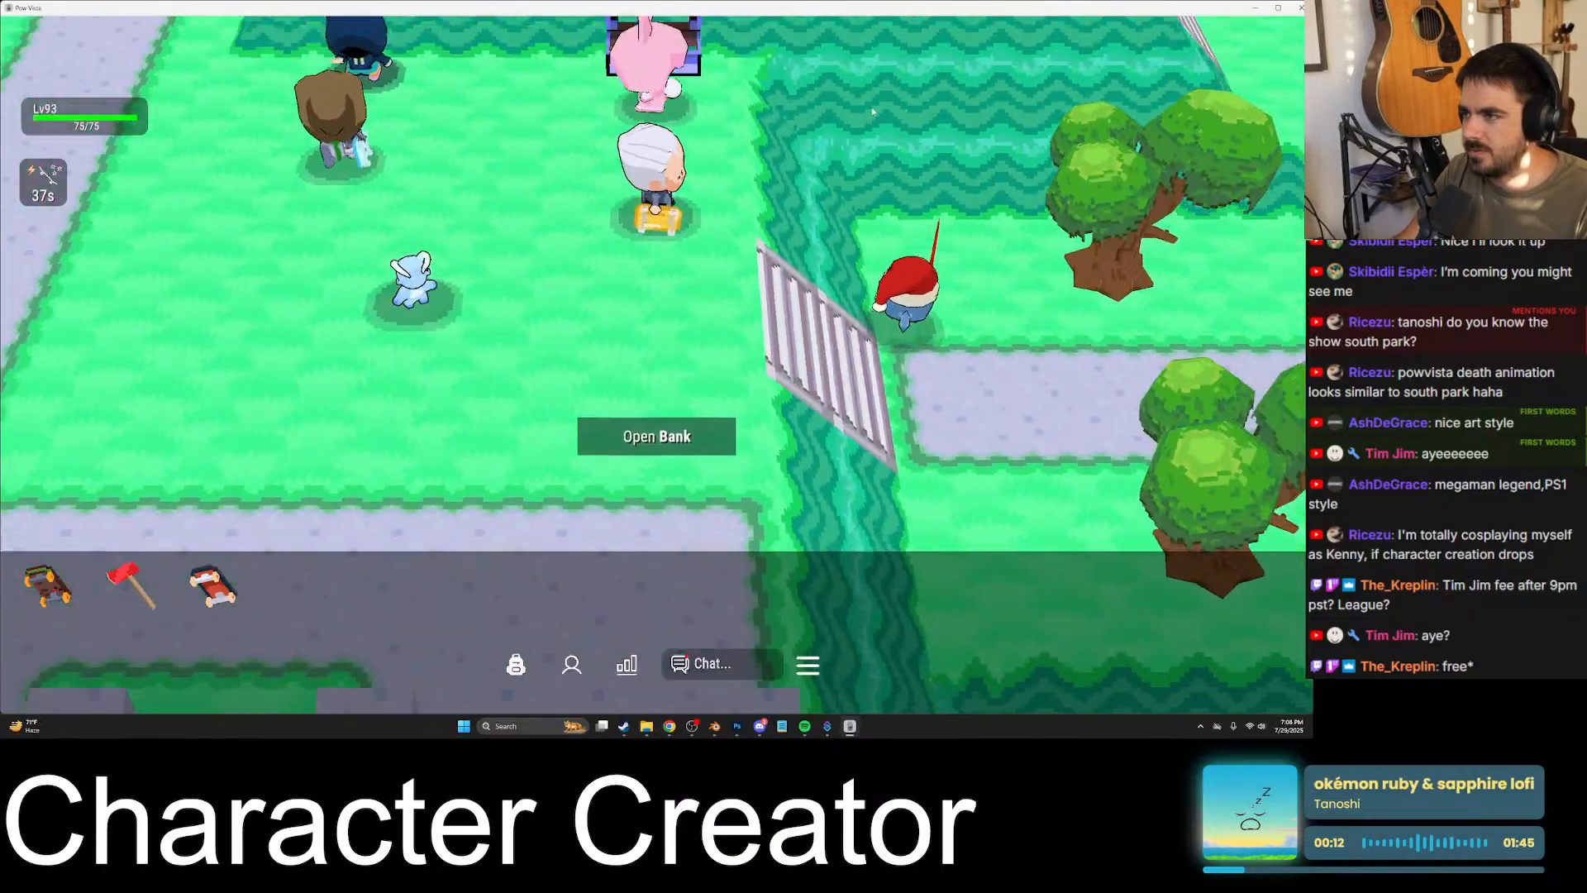
# - Cross the stairs to the level 3 player beside the oak trees and try to trade them the red-and-white skateboard
pyautogui.press('s')
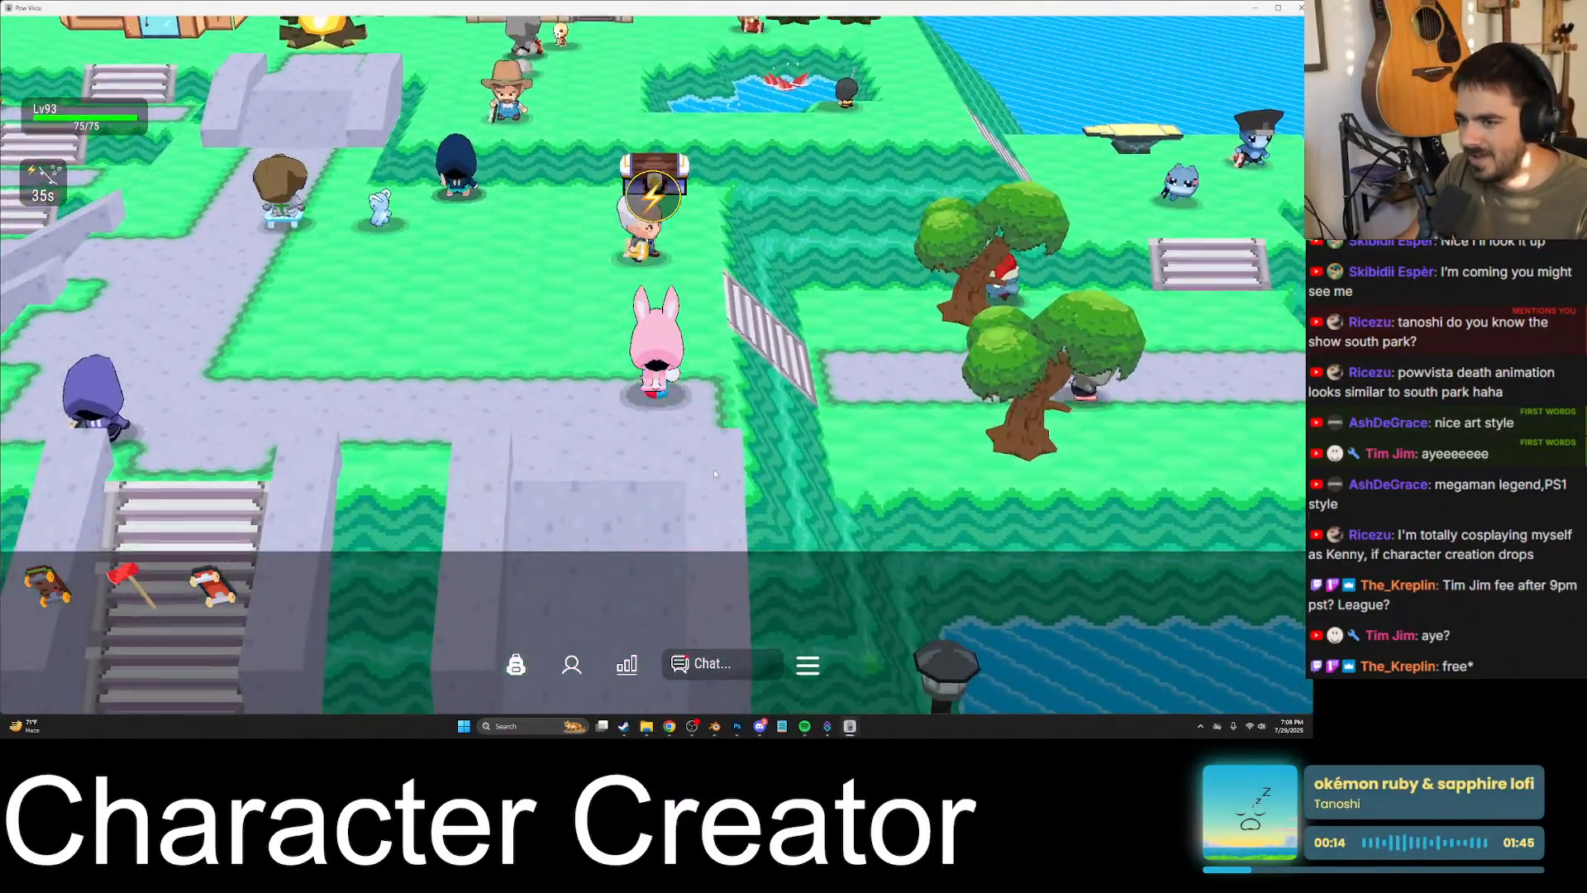
pyautogui.press('s')
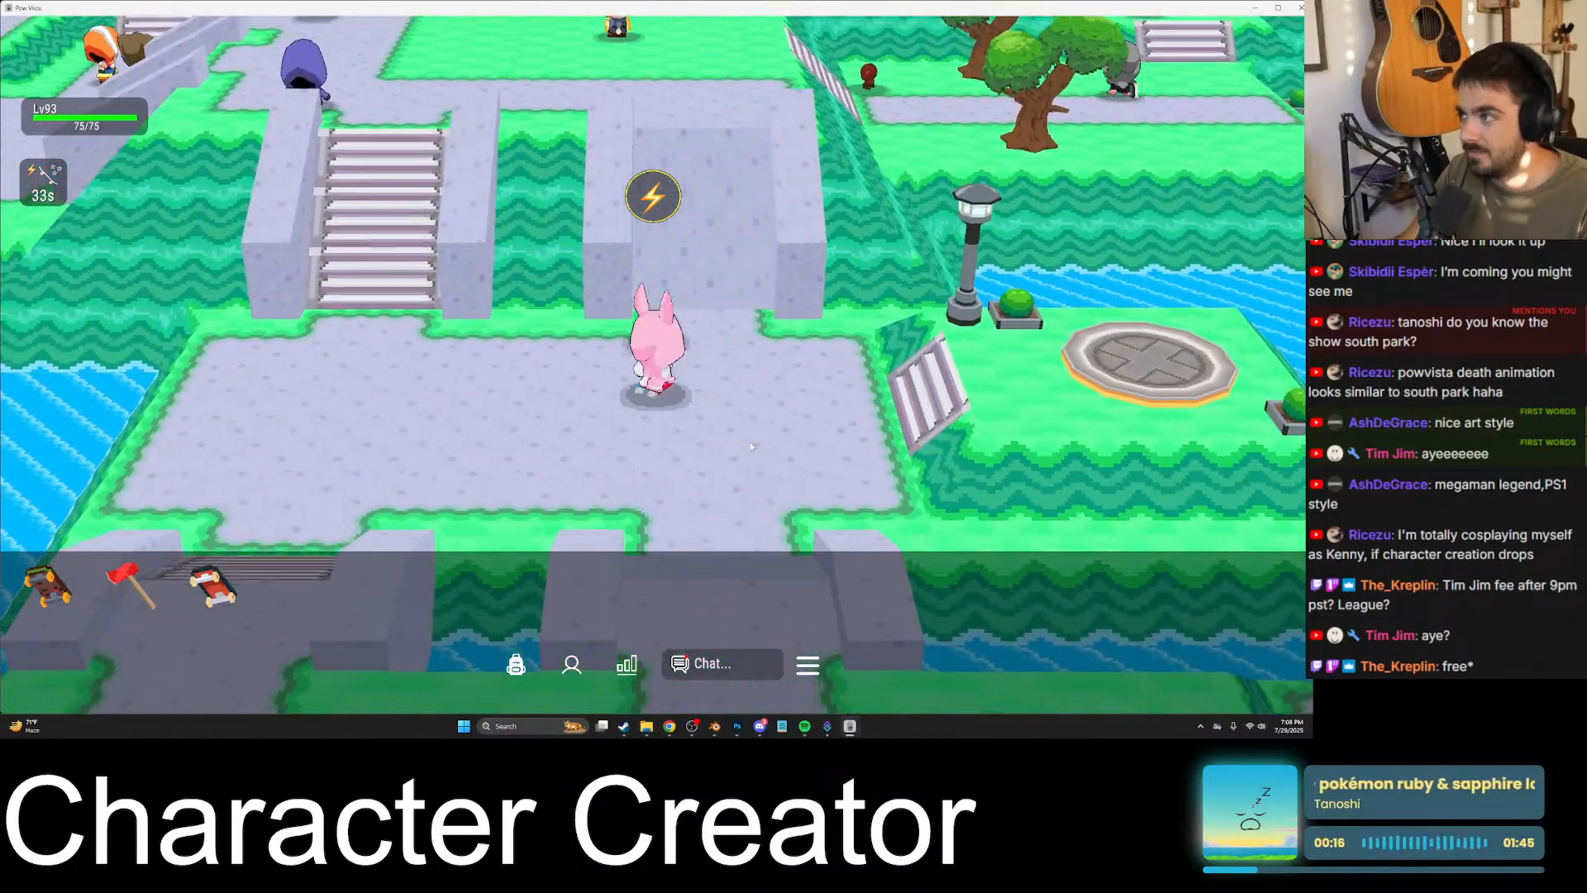
pyautogui.press('w')
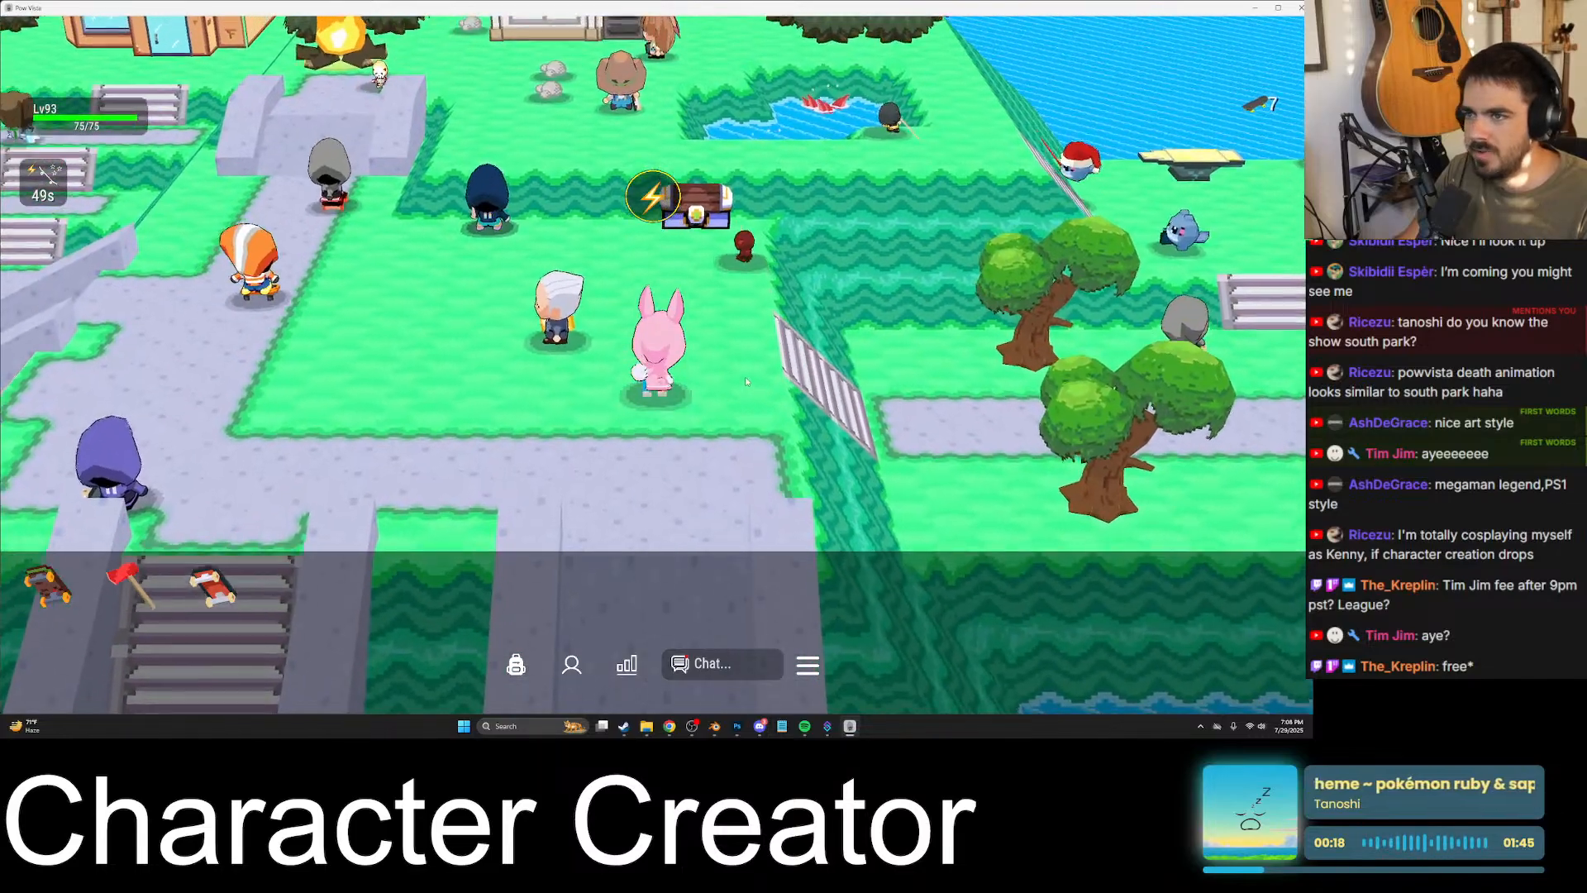
pyautogui.press('d')
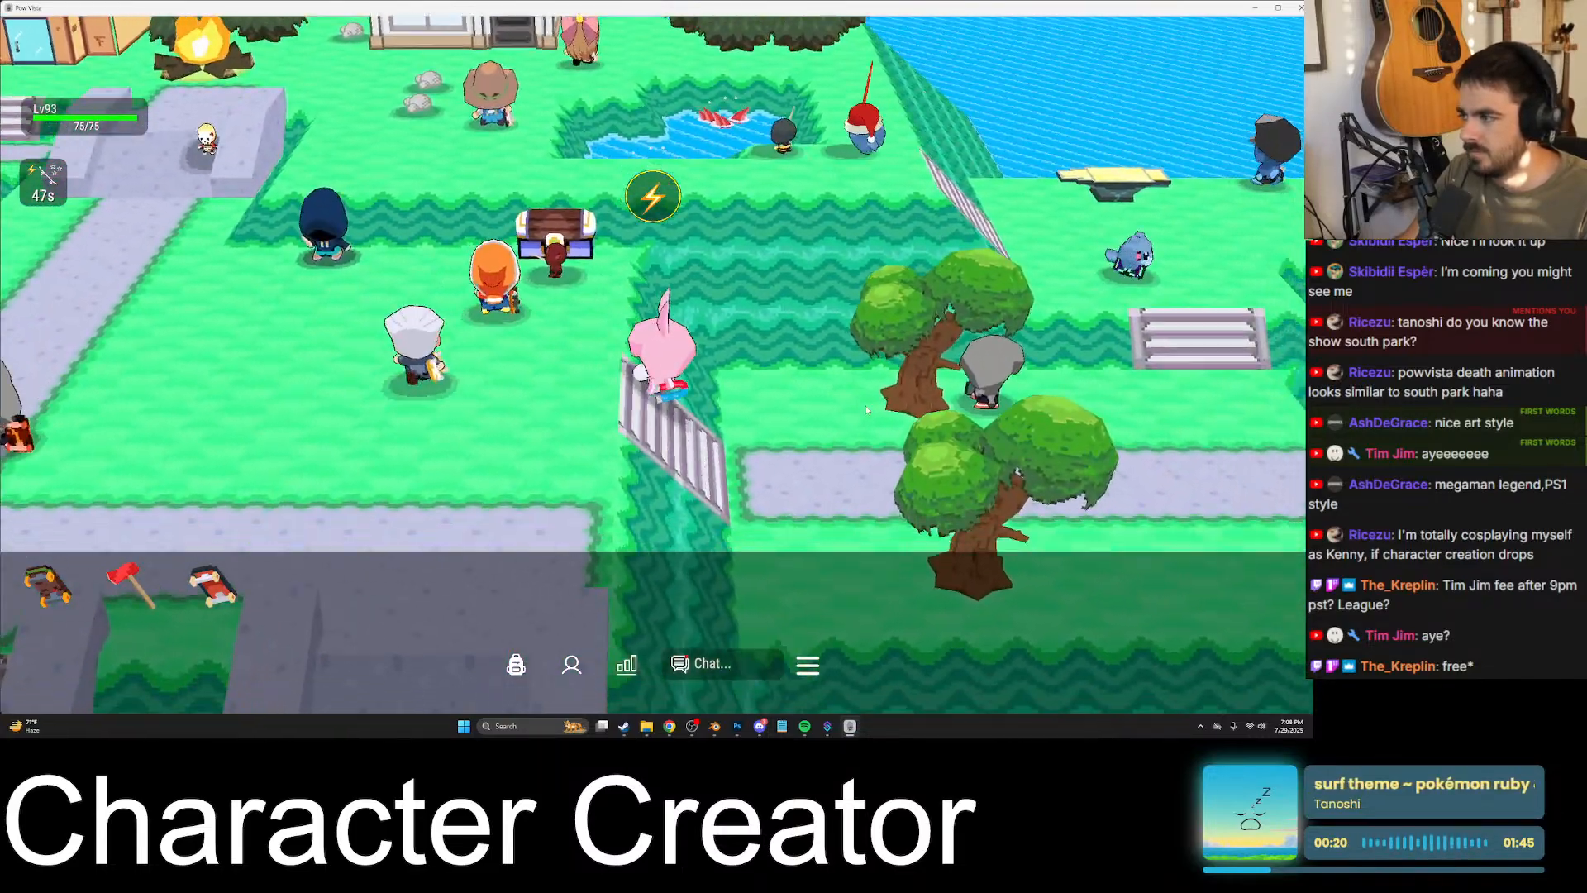
pyautogui.press('d')
pyautogui.press('w')
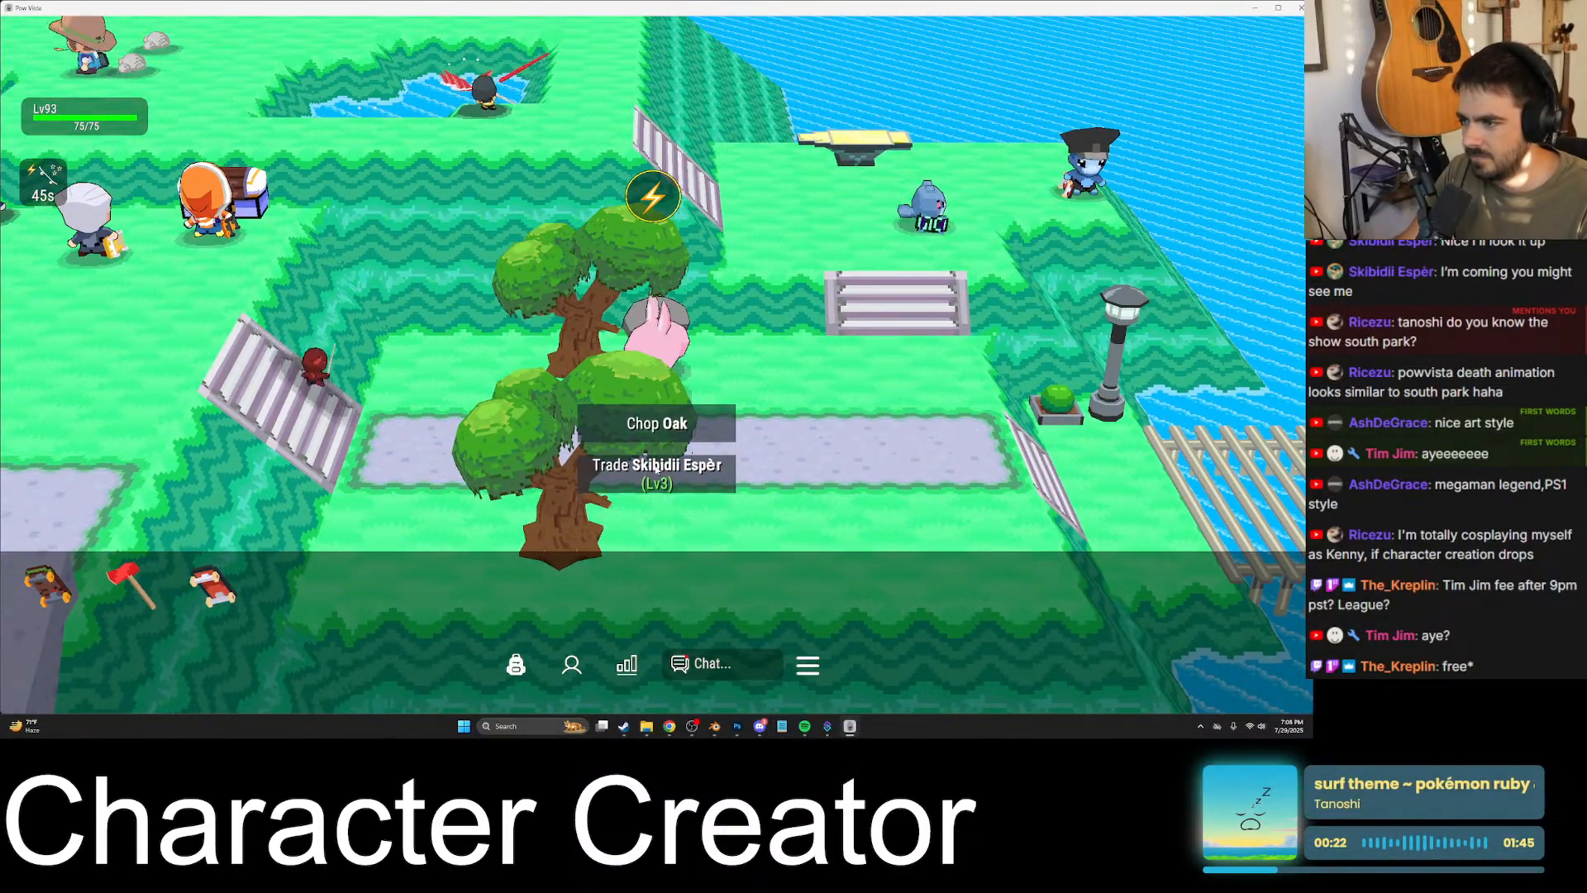
pyautogui.click(655, 468)
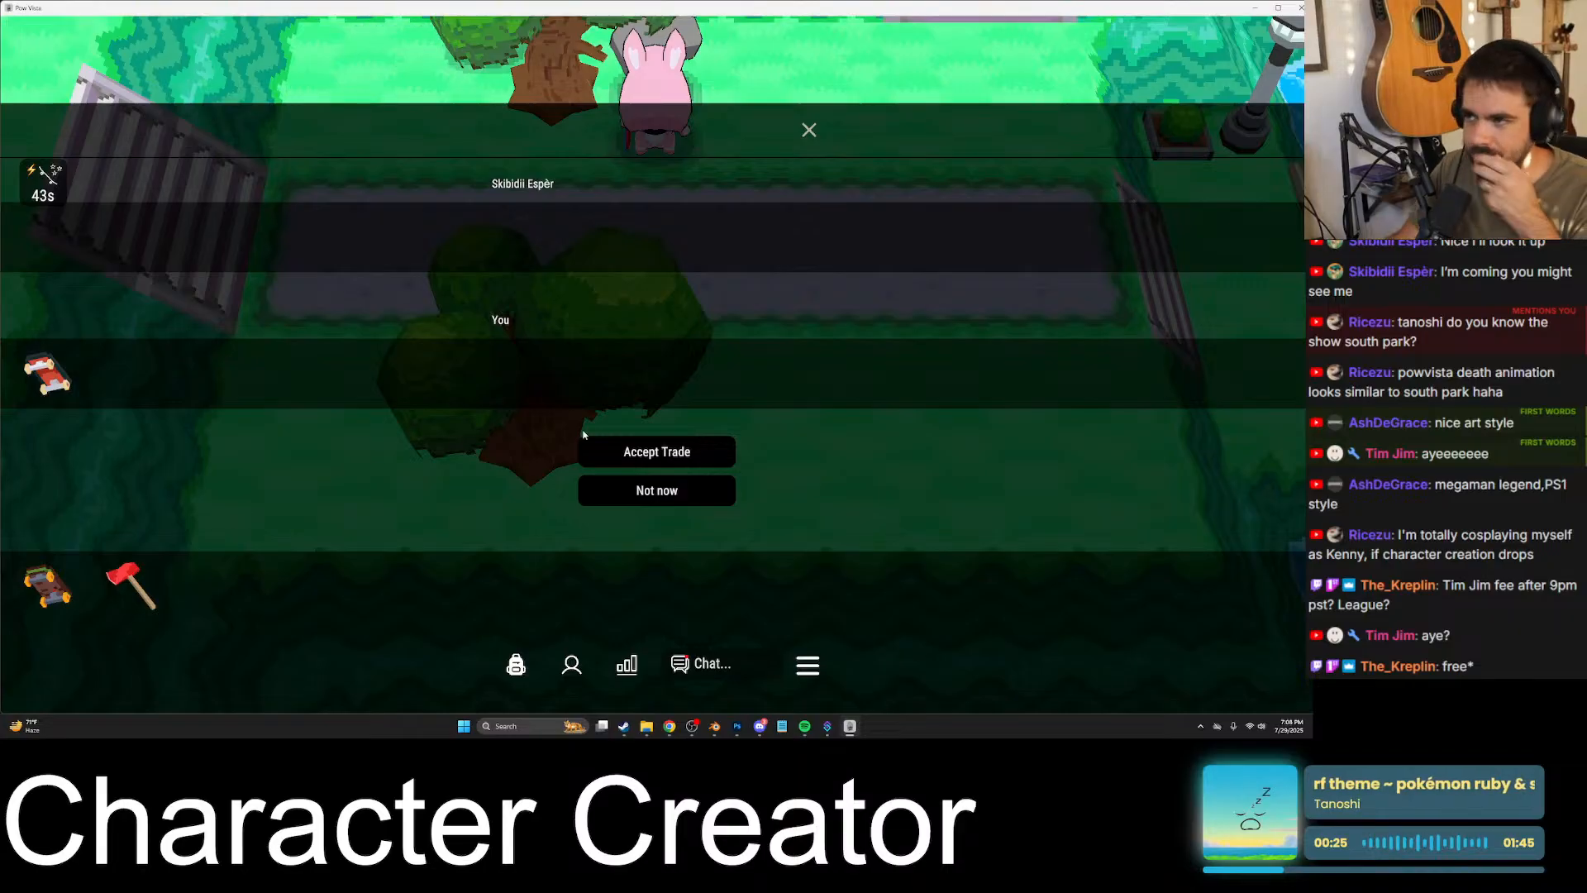
pyautogui.click(657, 451)
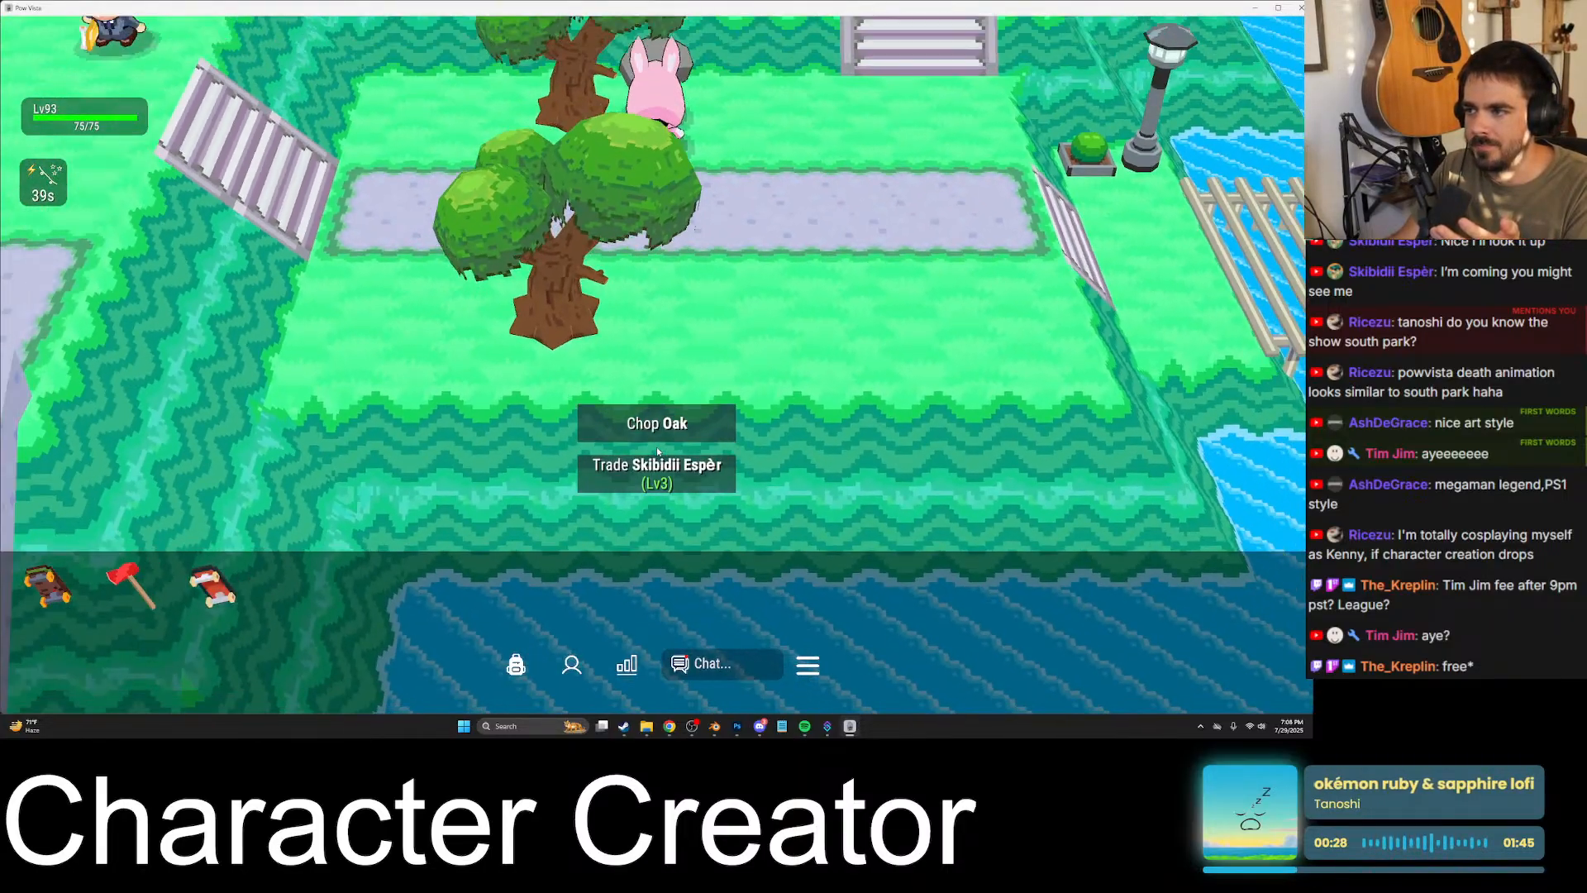
# - Move around beside the level 3 player near the oaks and send the chat message "ollow"
pyautogui.press('s')
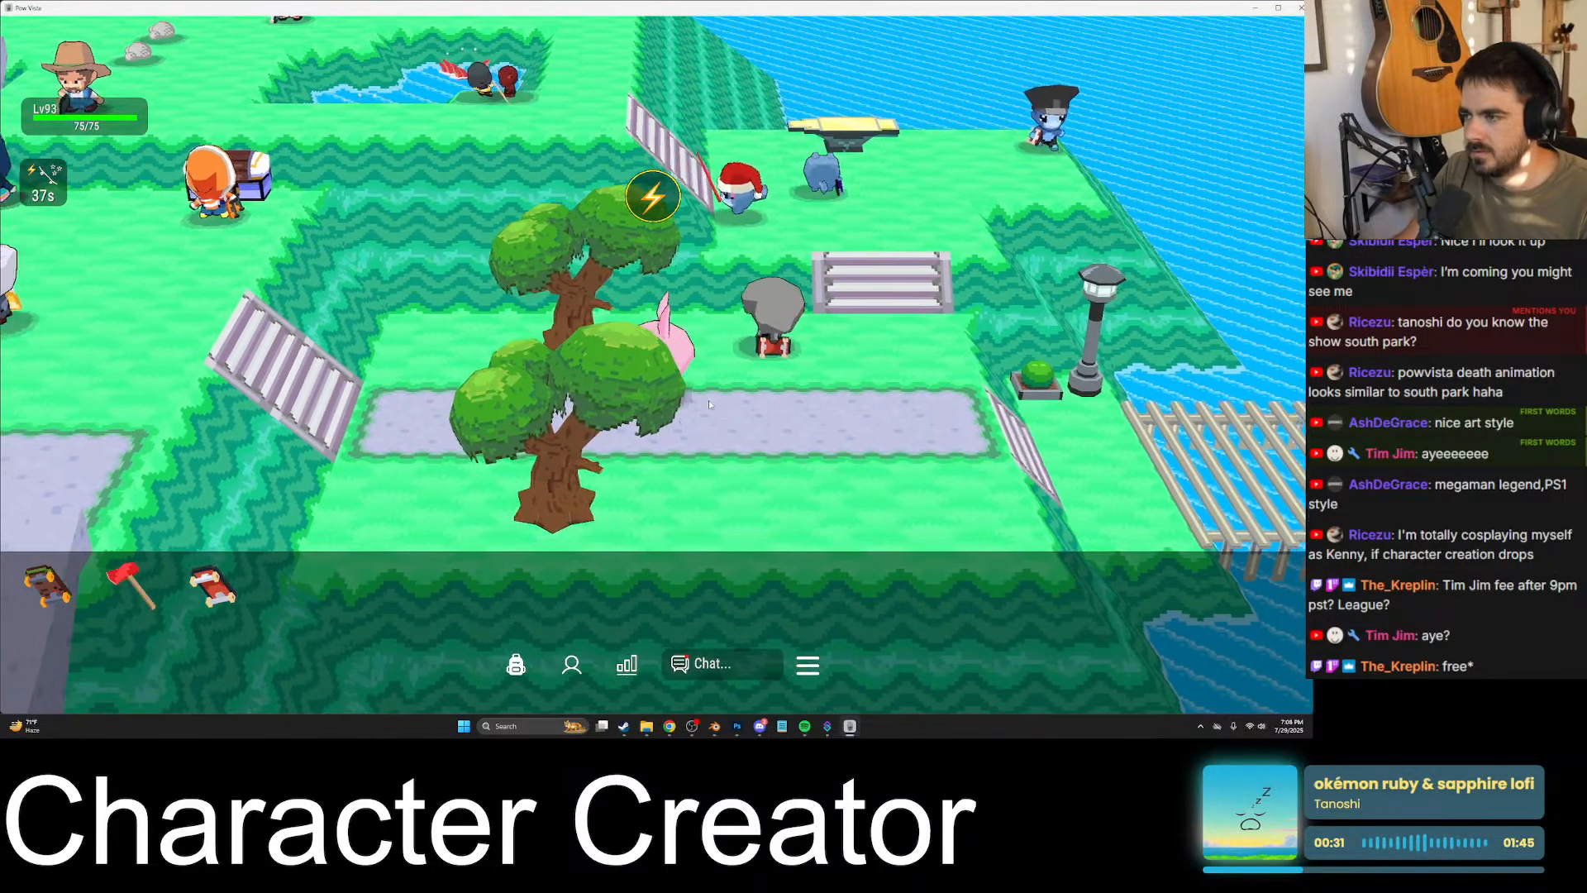
pyautogui.press('d')
pyautogui.press('a')
pyautogui.press('d')
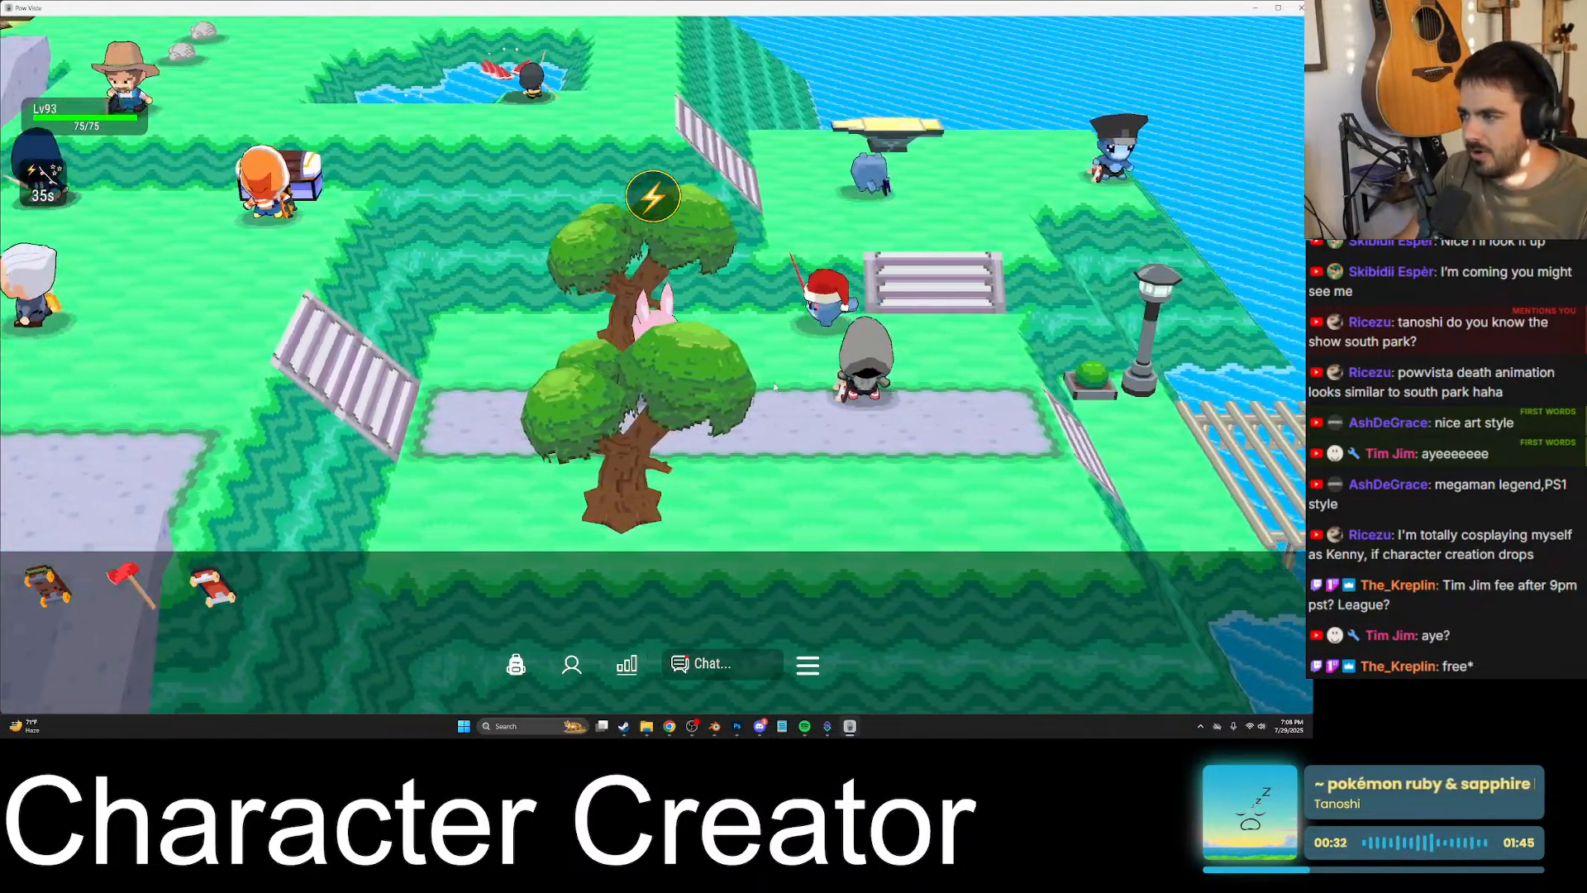
pyautogui.press('a')
pyautogui.press('Return')
pyautogui.write('follow')
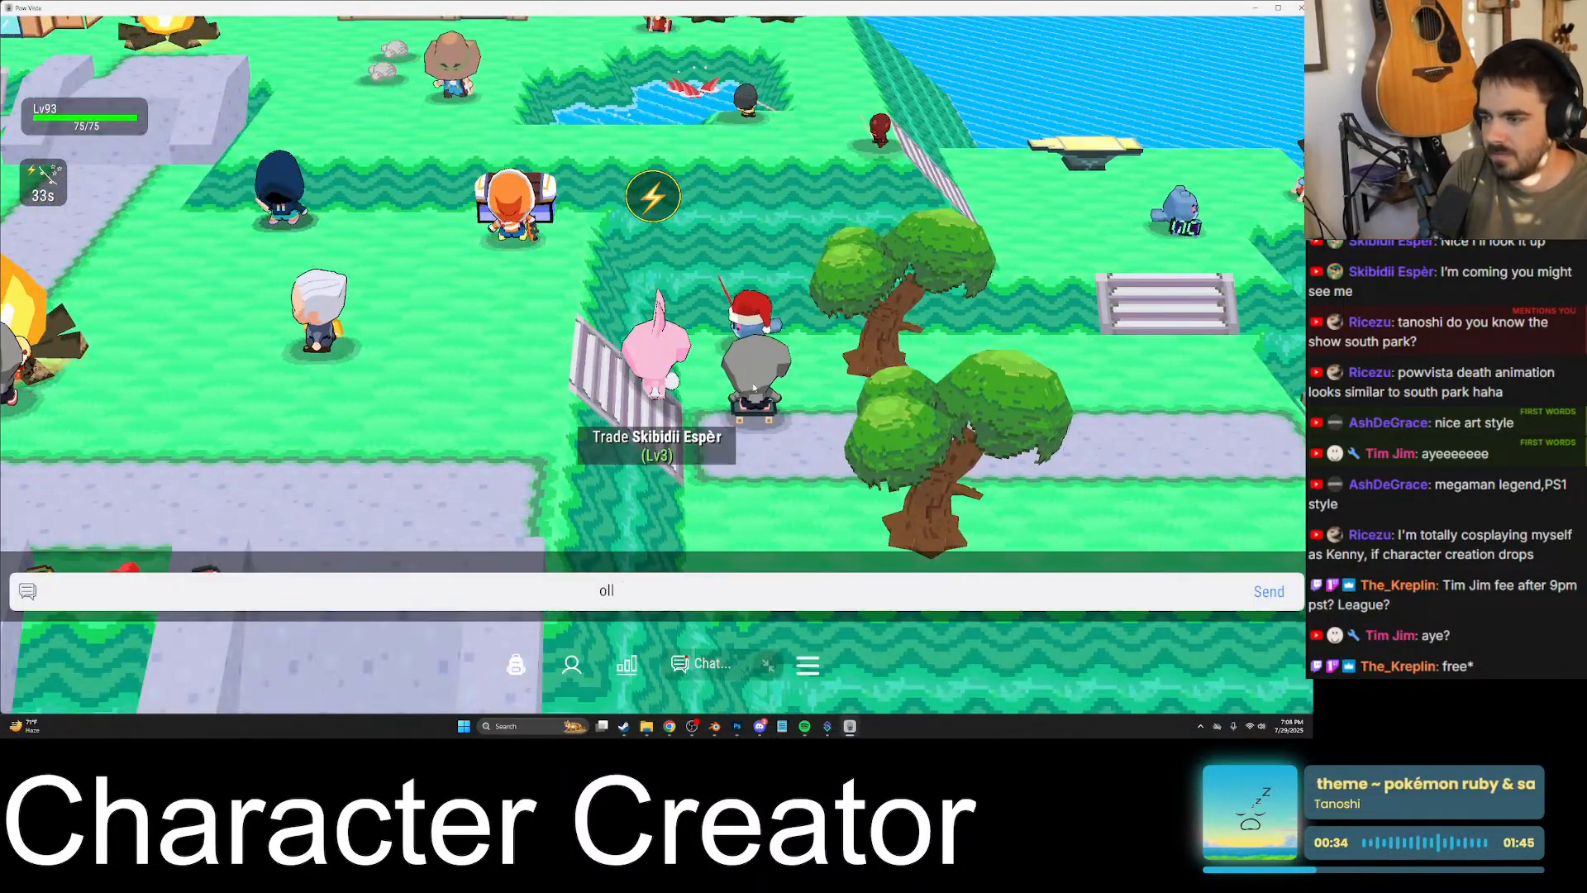
pyautogui.press('Return')
# - Lead the level 3 player west past the campfire and over the stone ramps into the clearing, and attack a green enemy
pyautogui.press('a')
pyautogui.press('a')
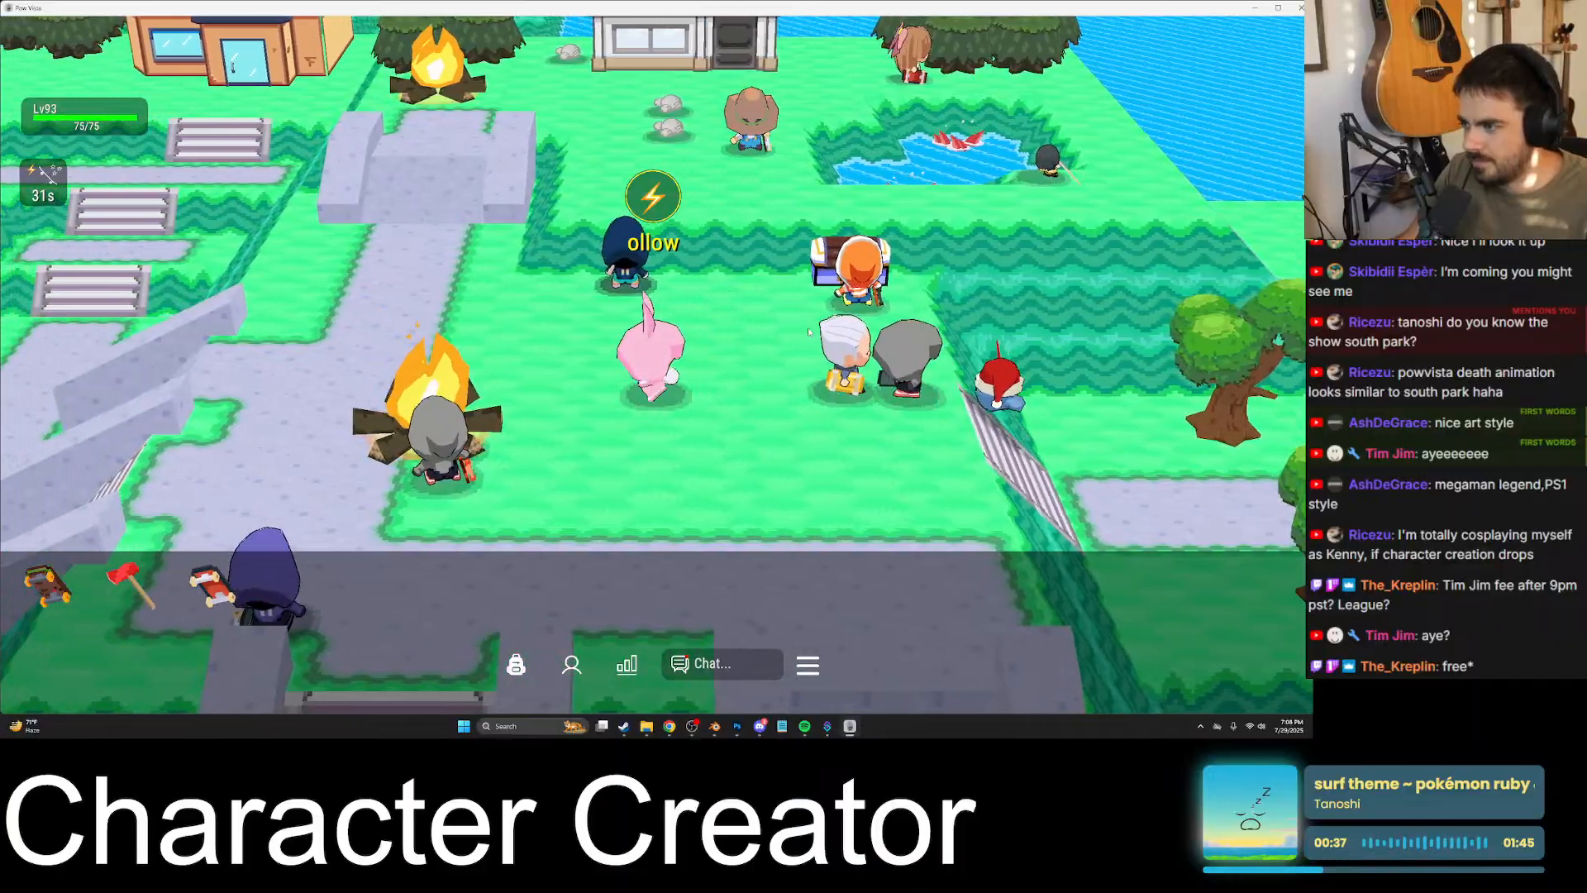
pyautogui.press('a')
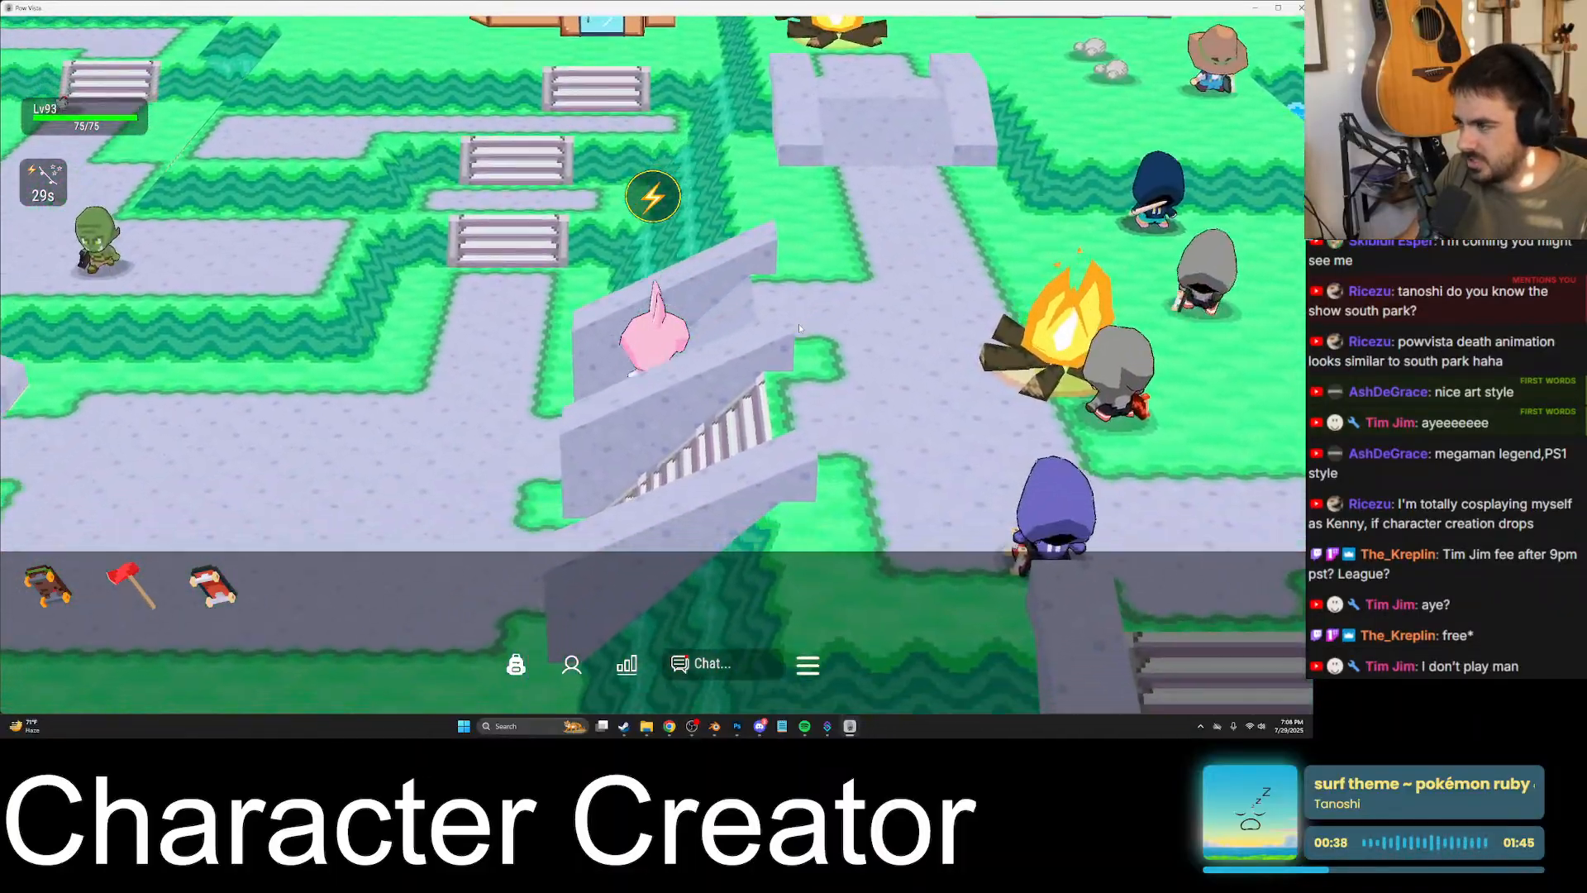
pyautogui.press('d')
pyautogui.press('space')
pyautogui.press('a')
pyautogui.press('a')
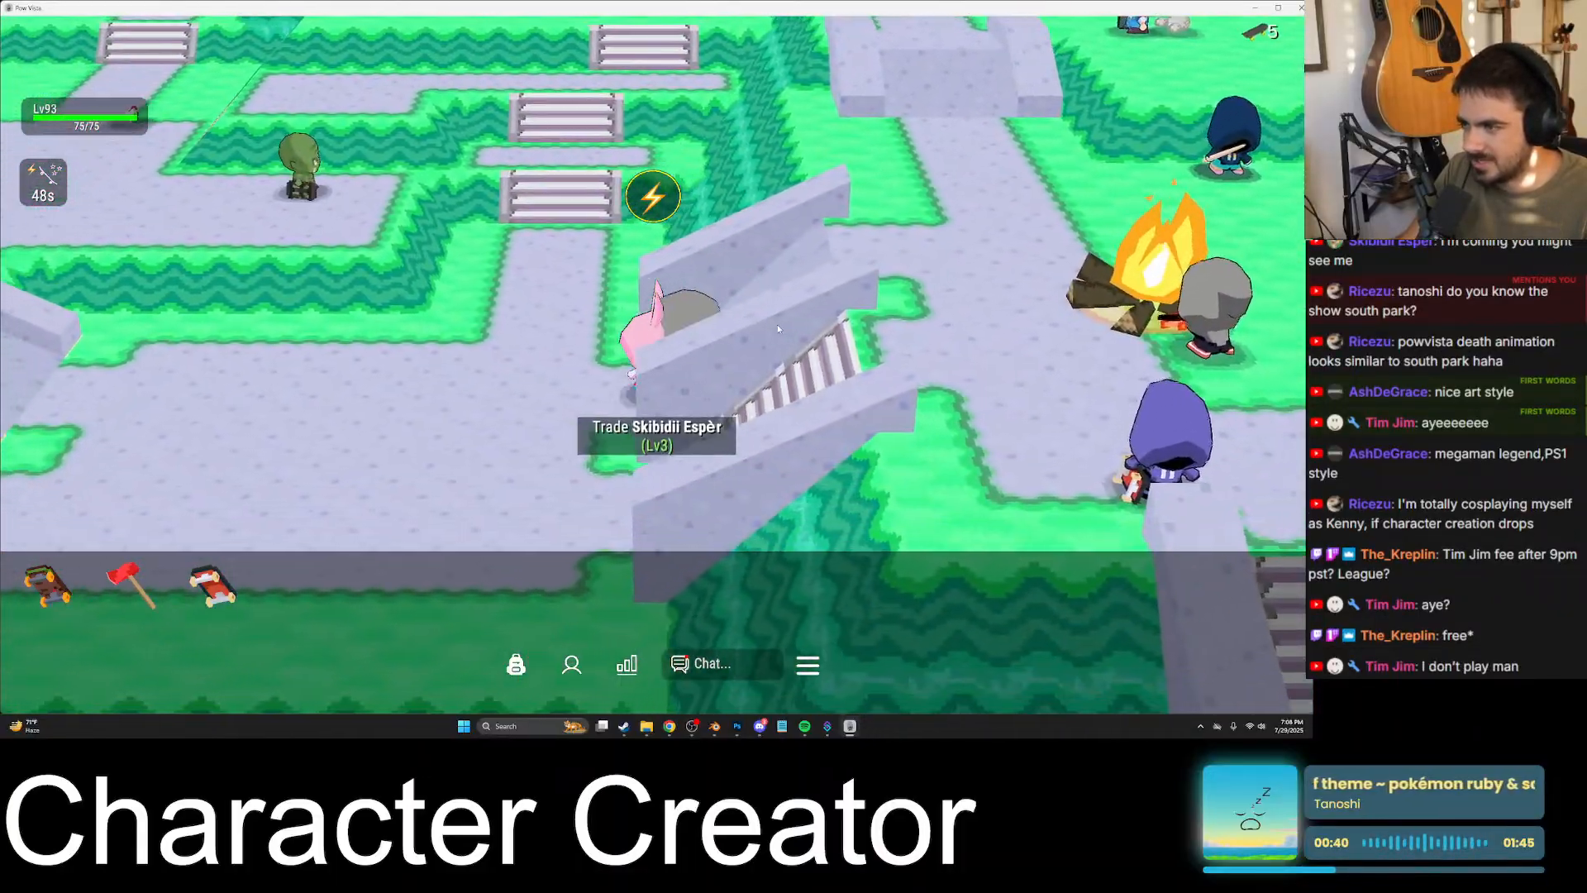
pyautogui.press('a')
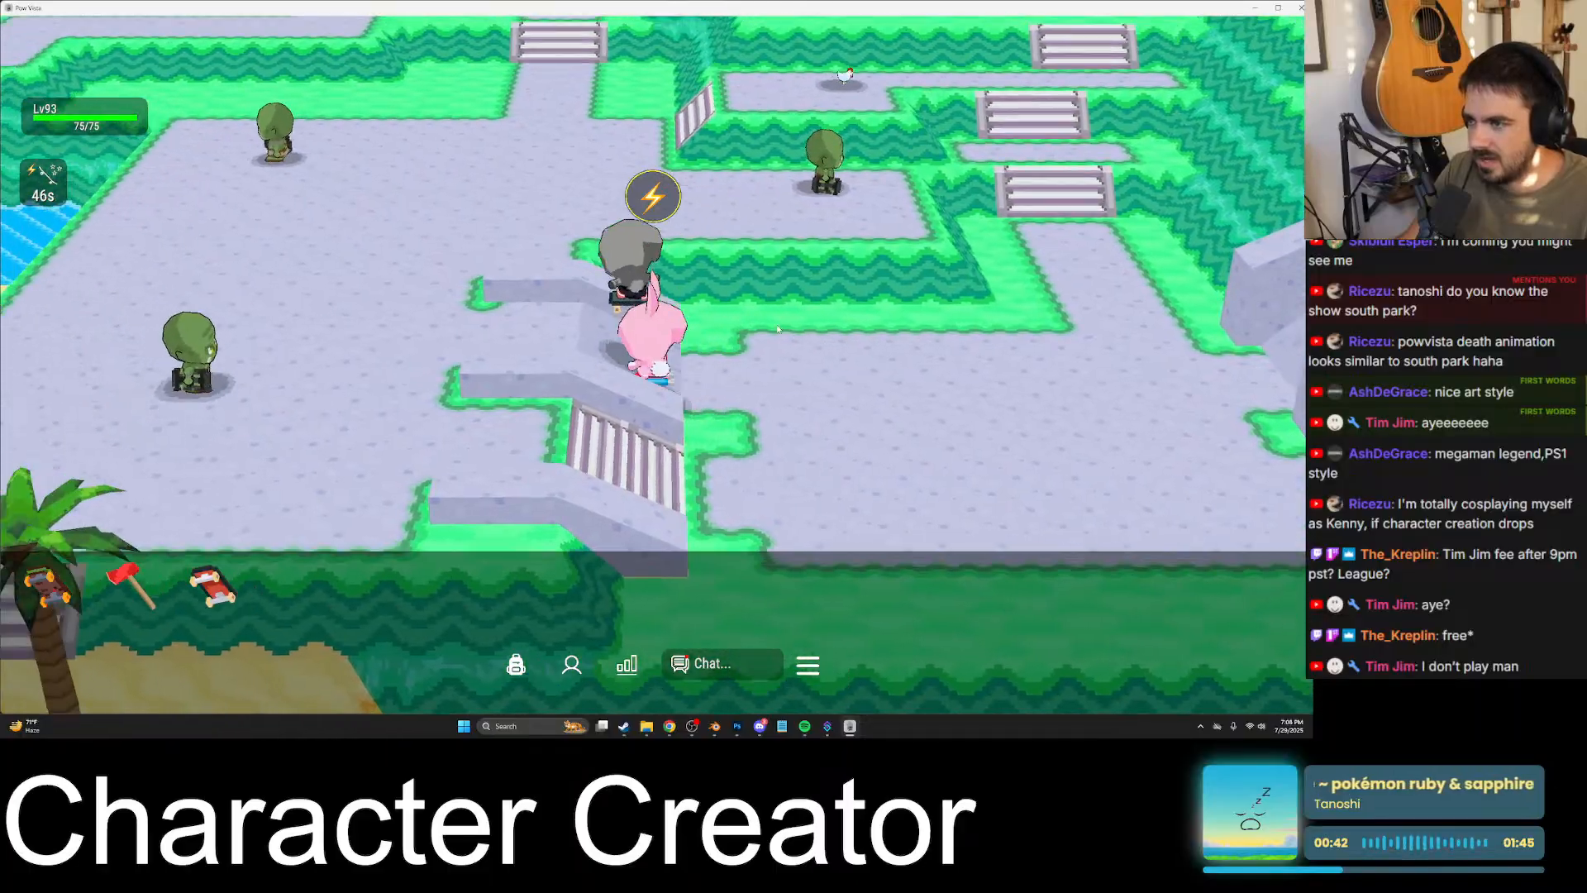
pyautogui.press('space')
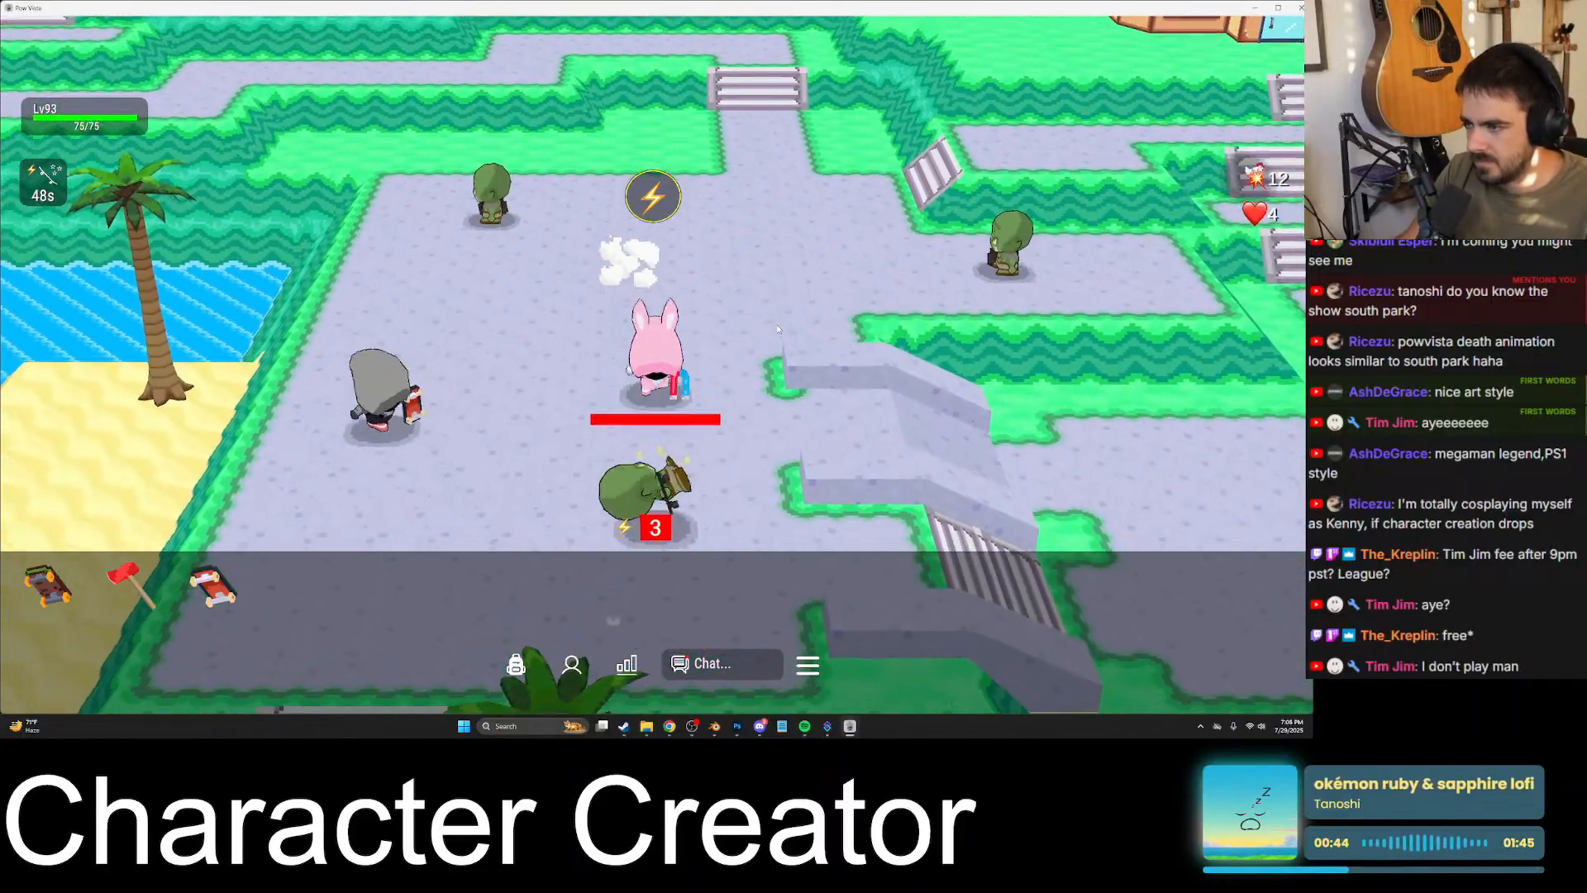
# - Fight the green enemies in the northern half of the paved clearing, staying near the level 3 player
pyautogui.press('w')
pyautogui.press('d')
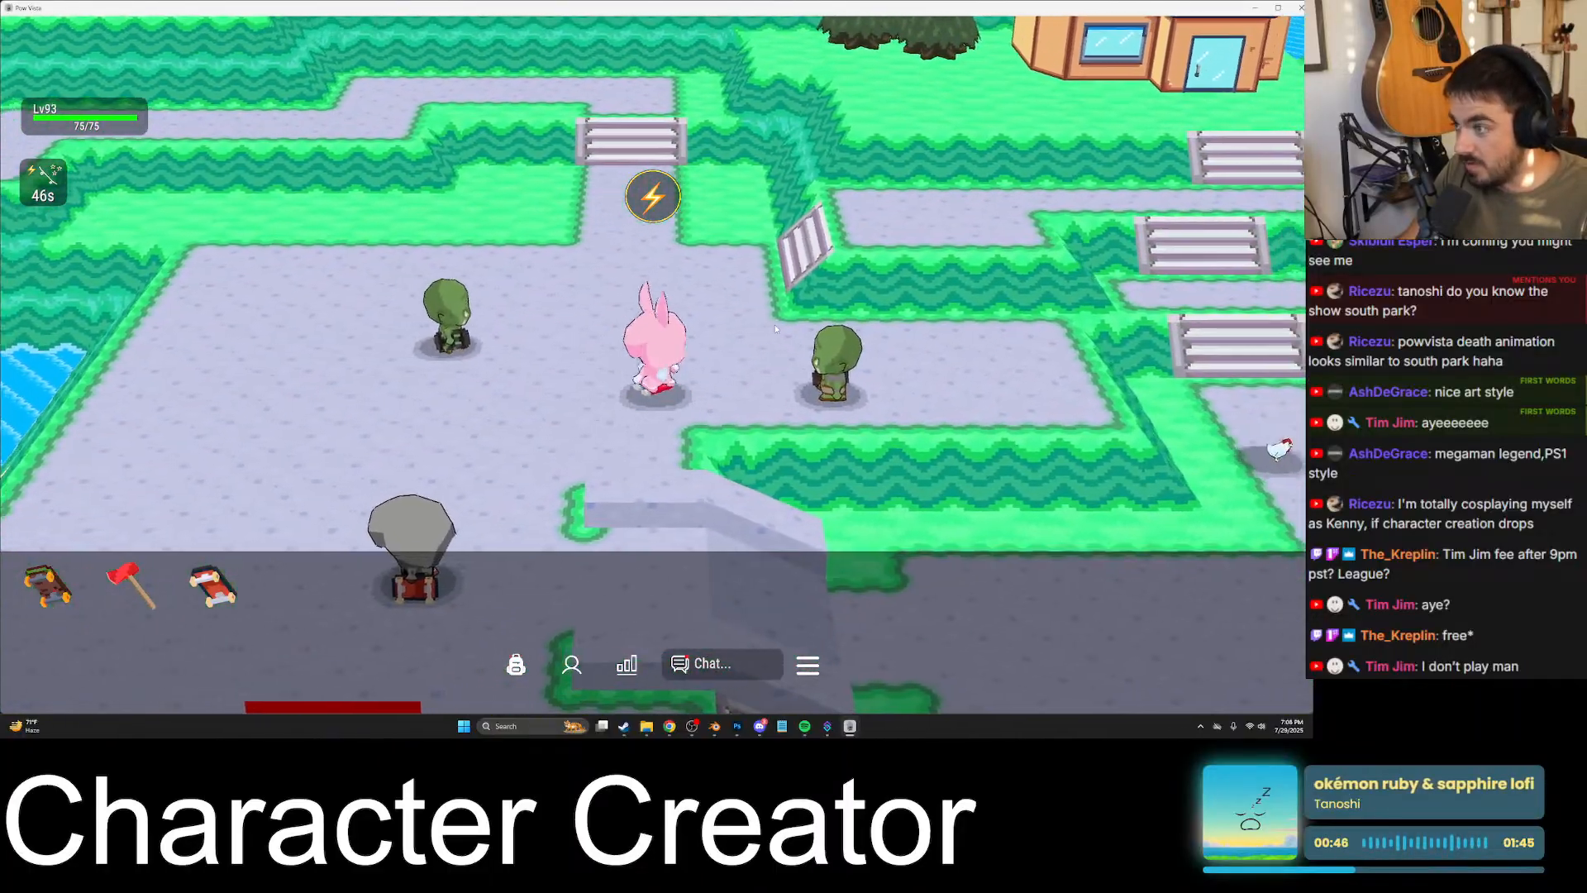
pyautogui.press('w')
pyautogui.press('a')
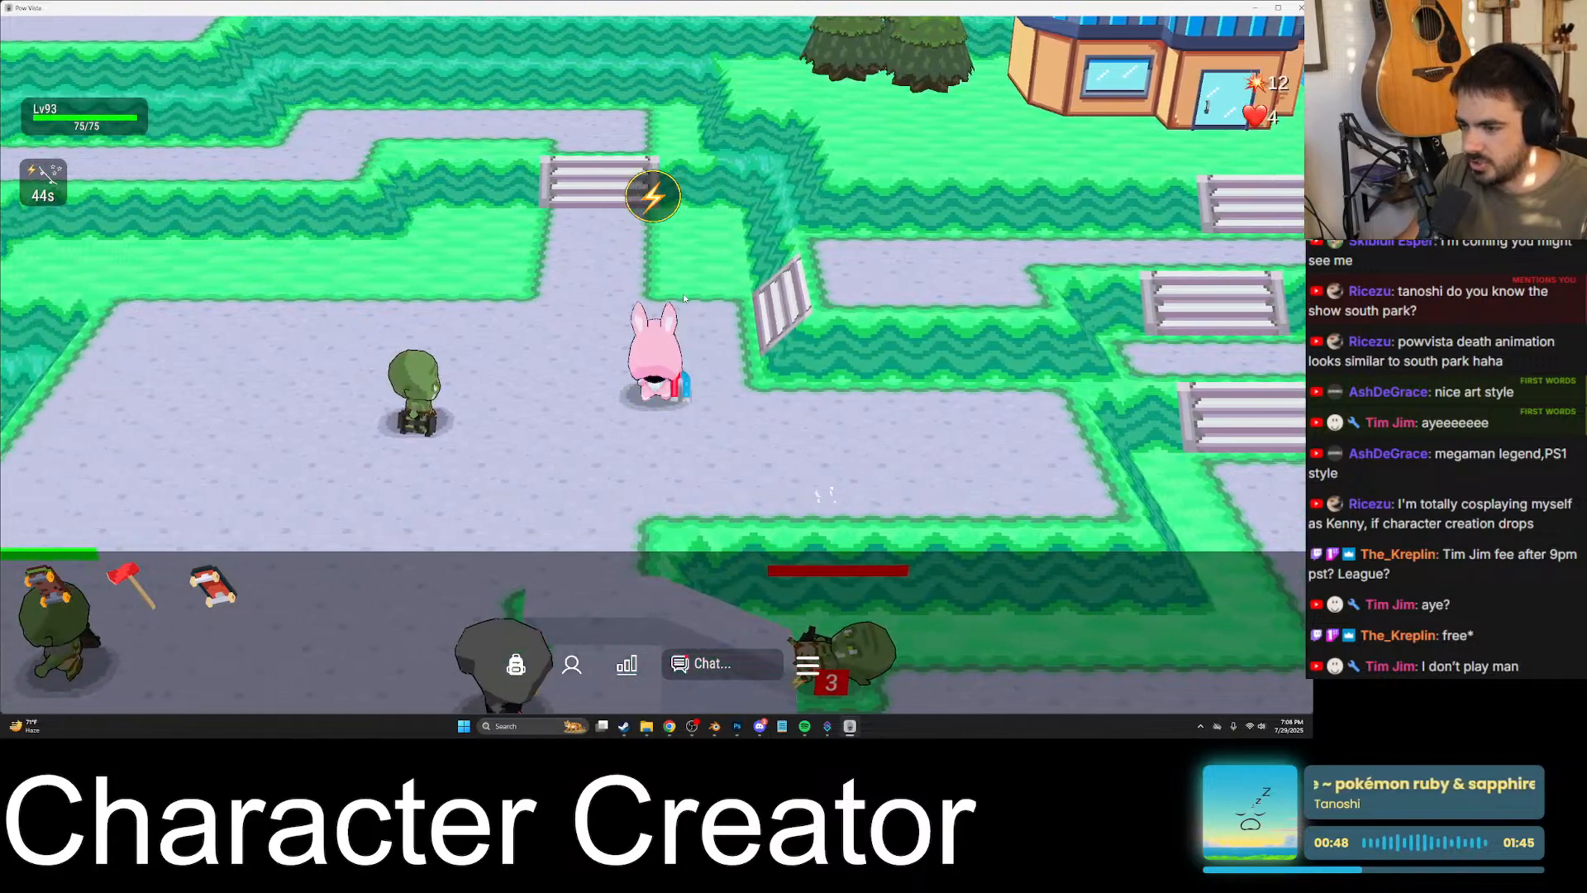
pyautogui.press('s')
pyautogui.press('w')
pyautogui.press('d')
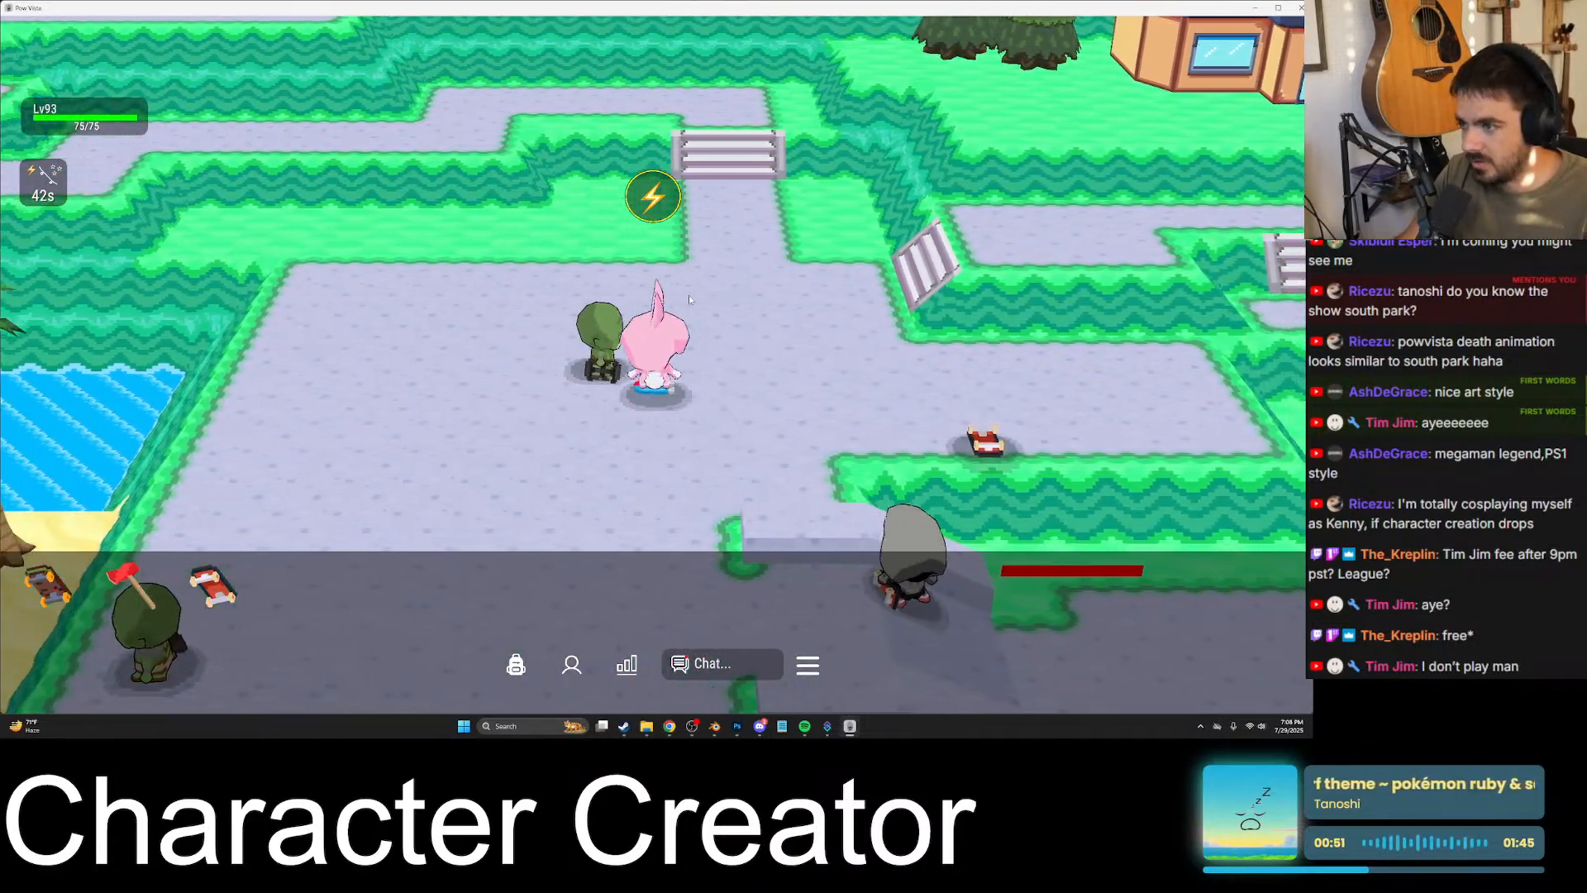
pyautogui.press('w')
pyautogui.press('a')
pyautogui.press('d')
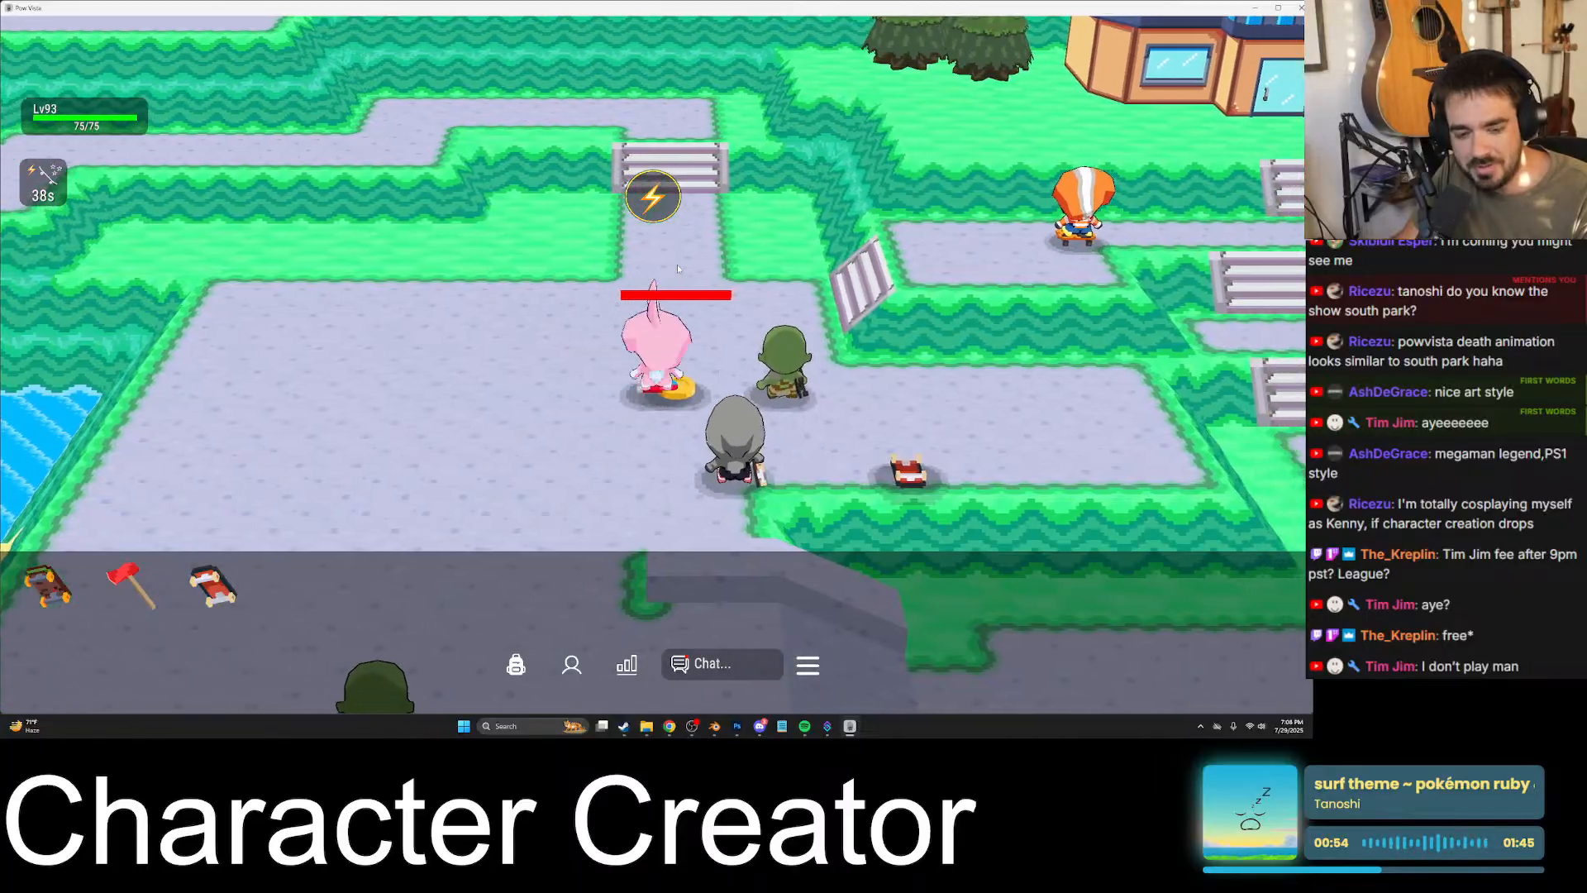
# - Attack the green enemy at the clearing's eastern side by the diagonal stairs and return west
pyautogui.press('a')
pyautogui.press('d')
pyautogui.press('d')
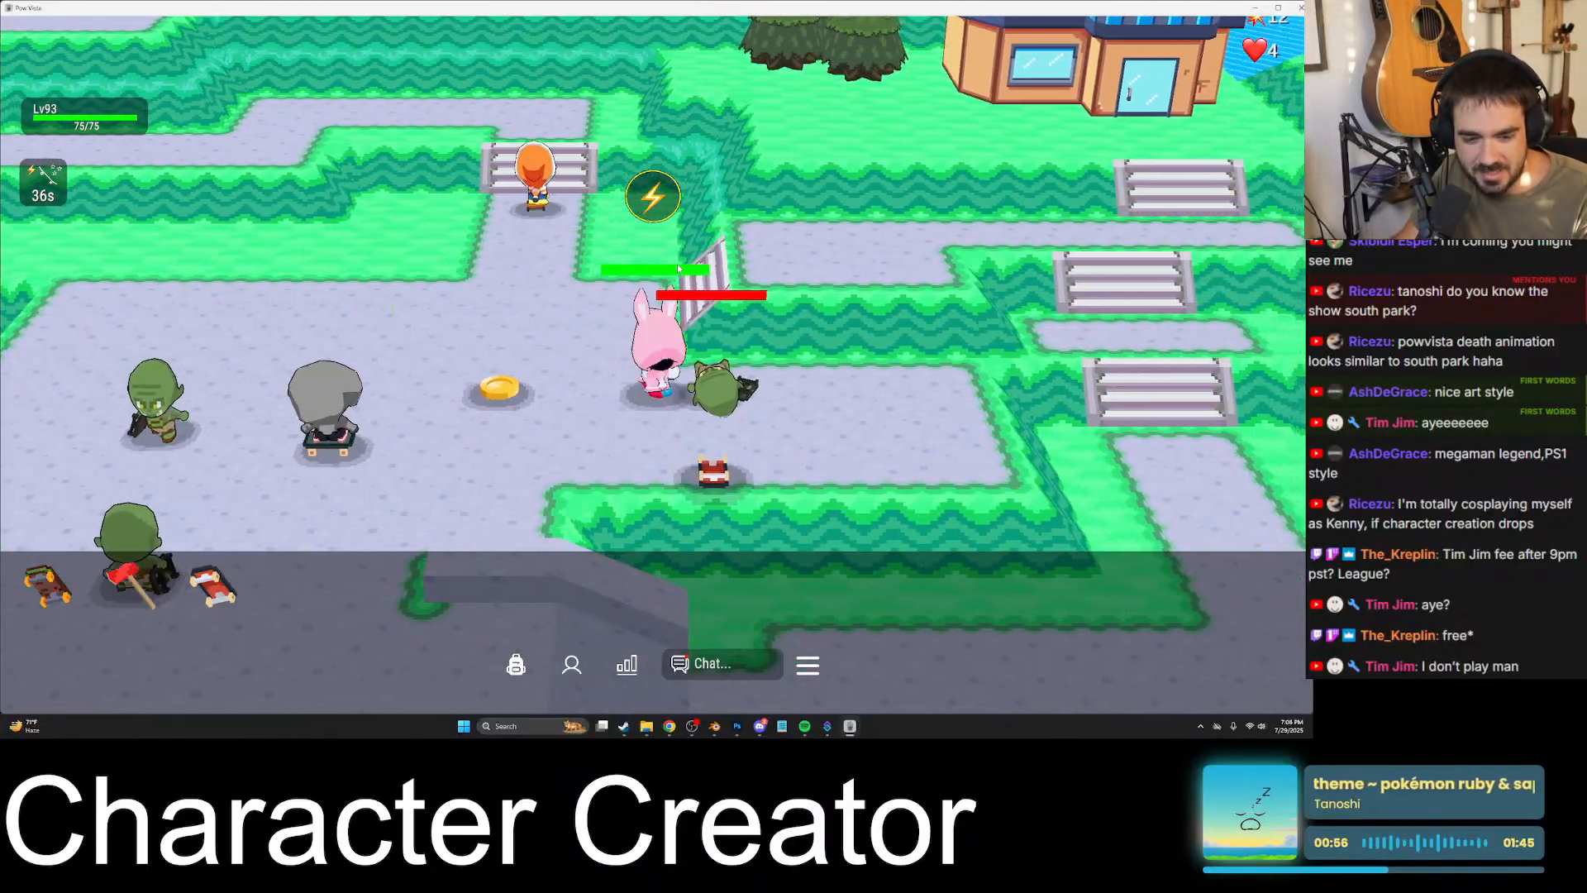
pyautogui.press('a')
# - Fight the remaining green enemies alongside the level 3 player in the clearing's western part
pyautogui.press('d')
pyautogui.press('s')
pyautogui.press('a')
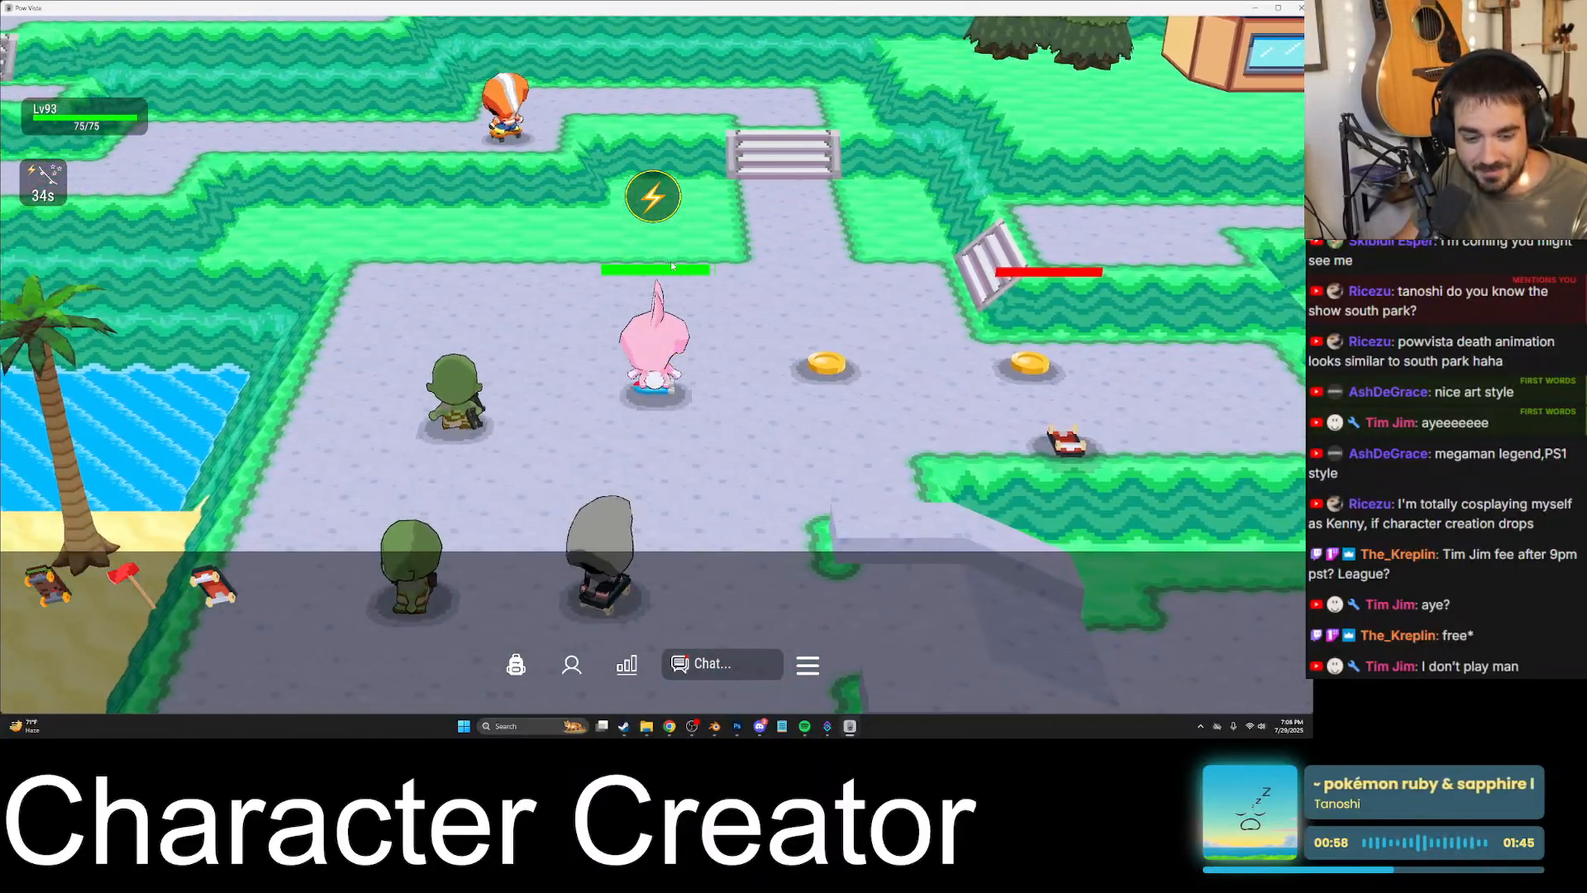
pyautogui.press('s')
pyautogui.press('d')
pyautogui.press('a')
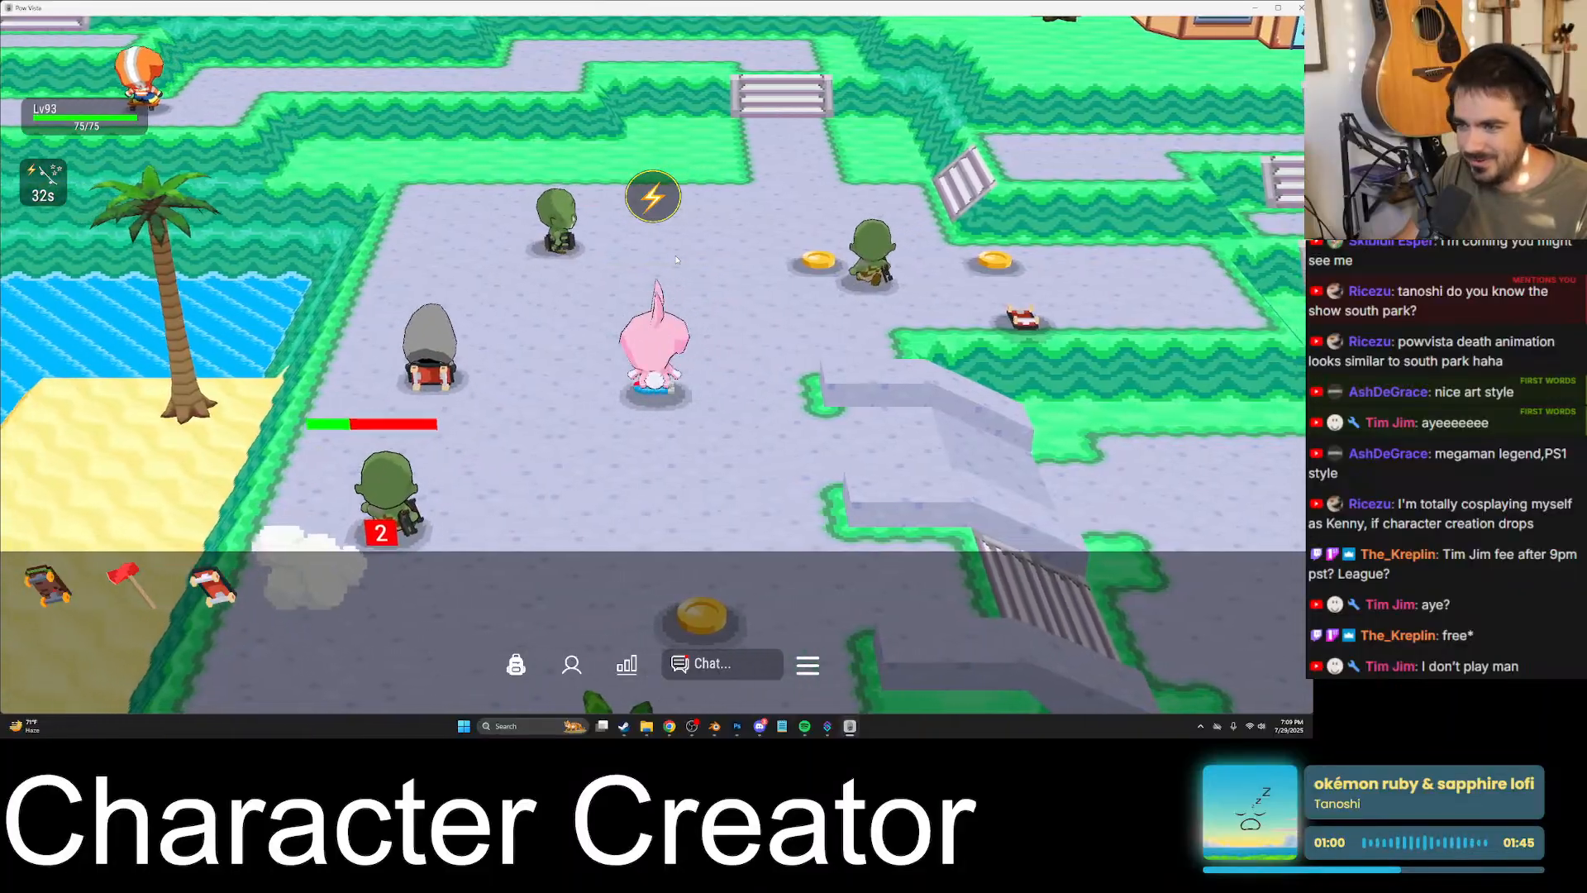
pyautogui.press('w')
pyautogui.press('d')
pyautogui.press('s')
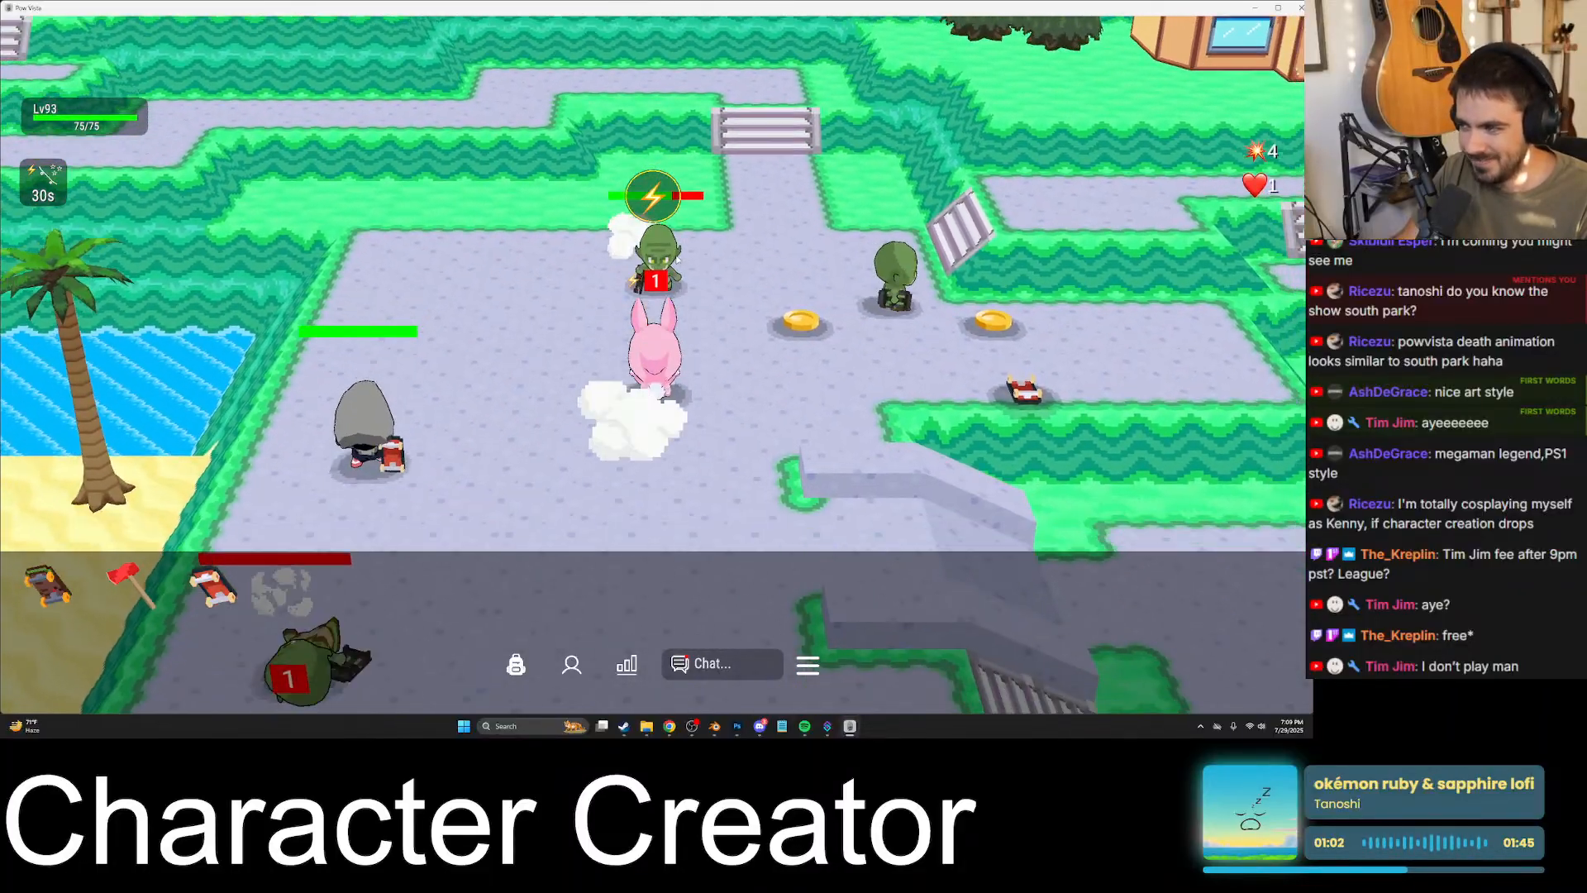
pyautogui.press('w')
pyautogui.press('s')
# - Leave the clearing eastward over the stone ramps and return past the campfire to the lawn by the bank chest
pyautogui.press('d')
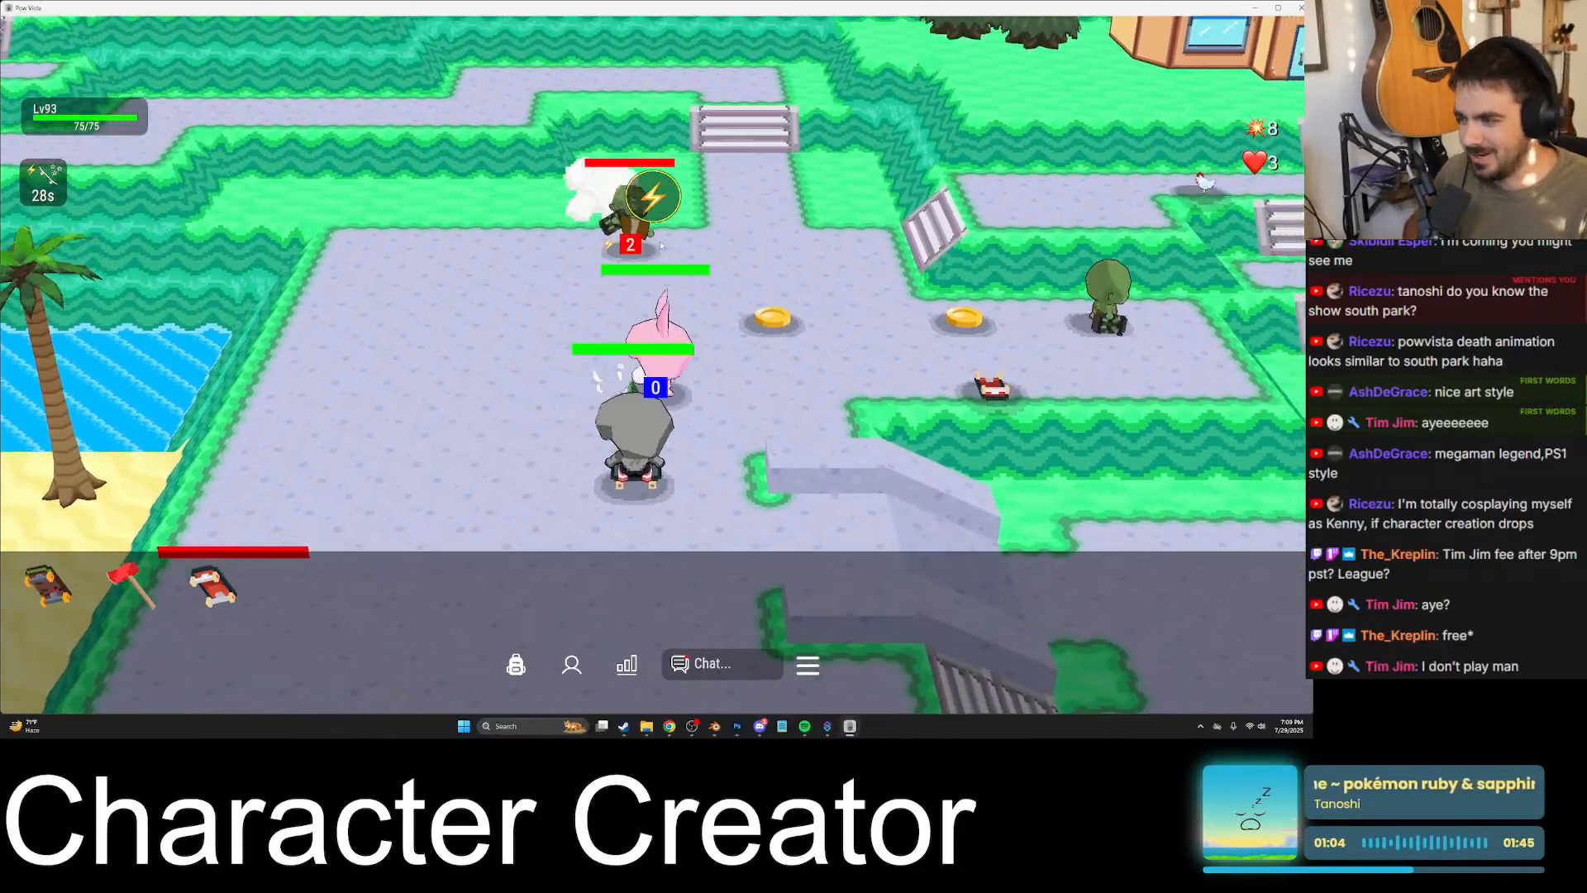
pyautogui.press('w')
pyautogui.press('d')
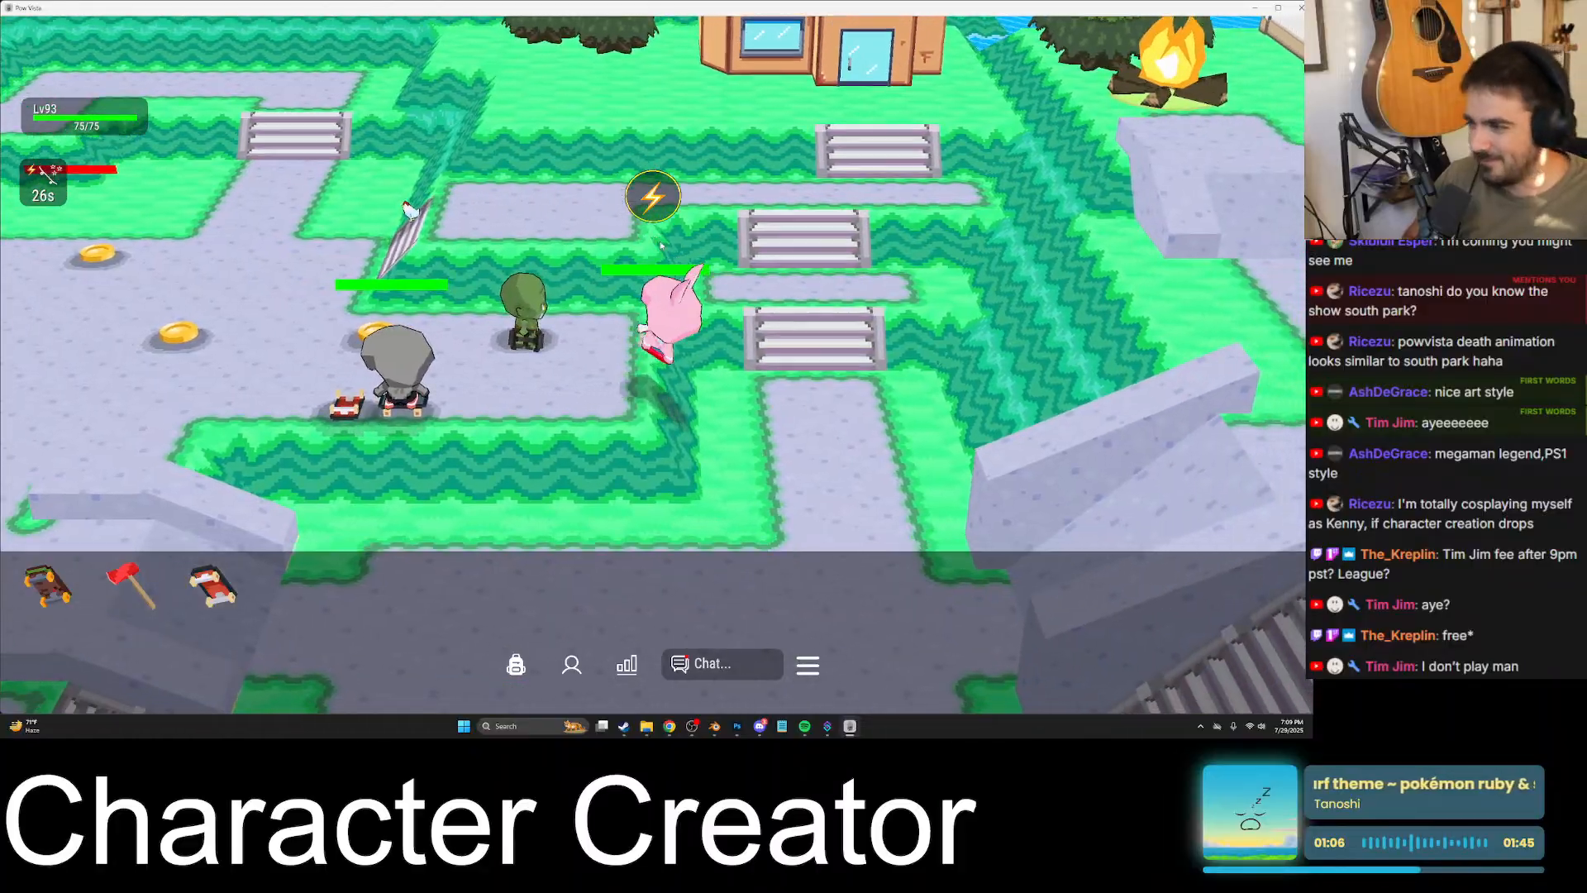
pyautogui.press('s')
pyautogui.press('d')
pyautogui.press('w')
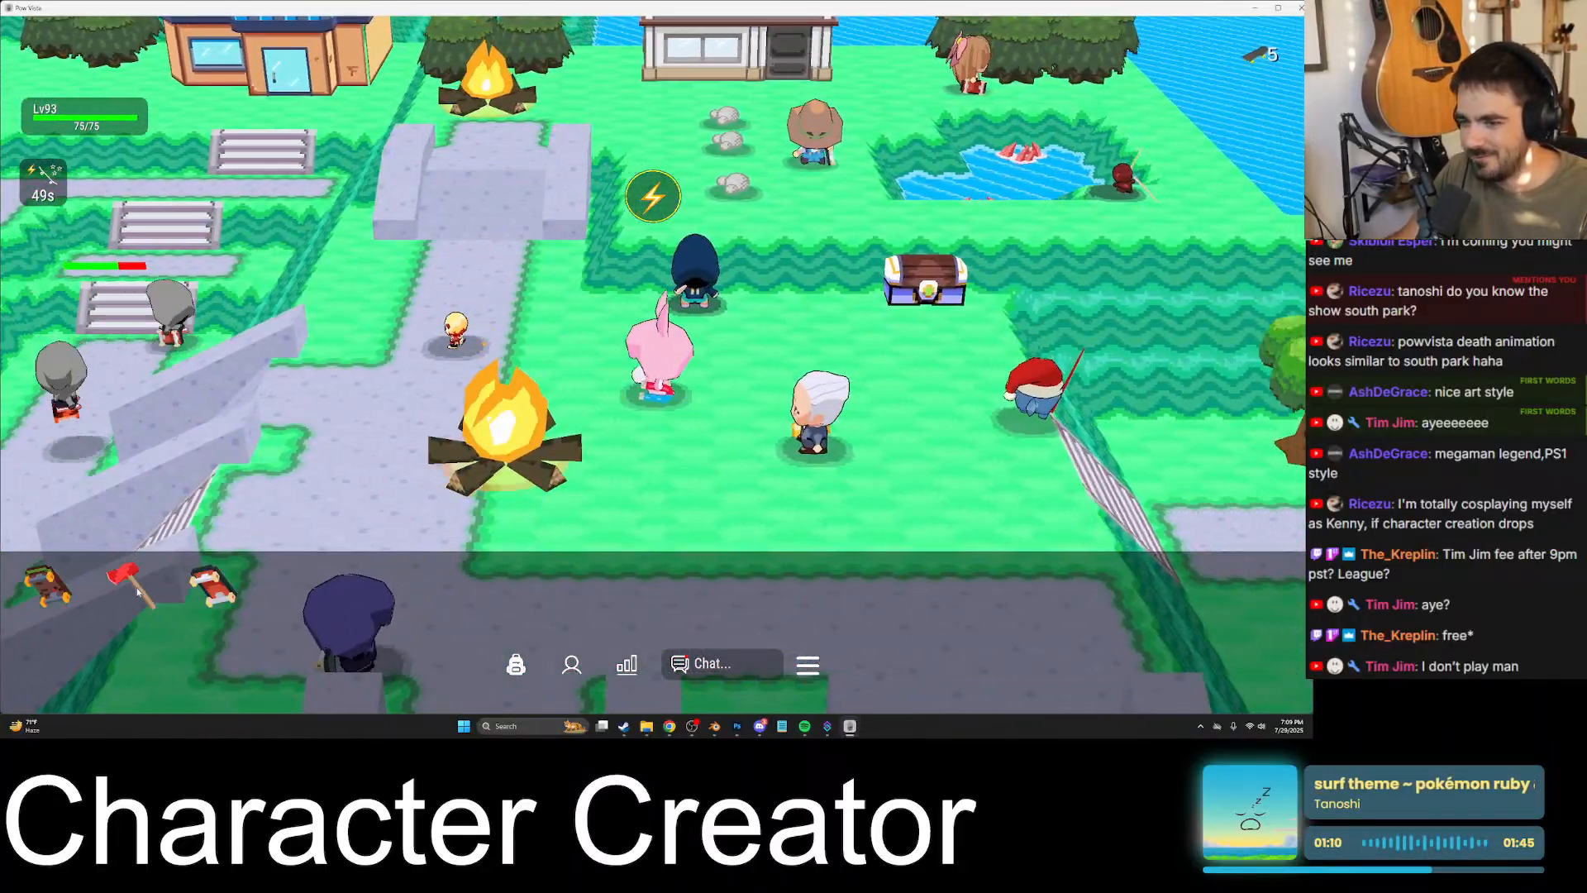
# - Equip the red axe, cross to the oak trees and chop the oak for logs
pyautogui.press('d')
pyautogui.click(138, 592)
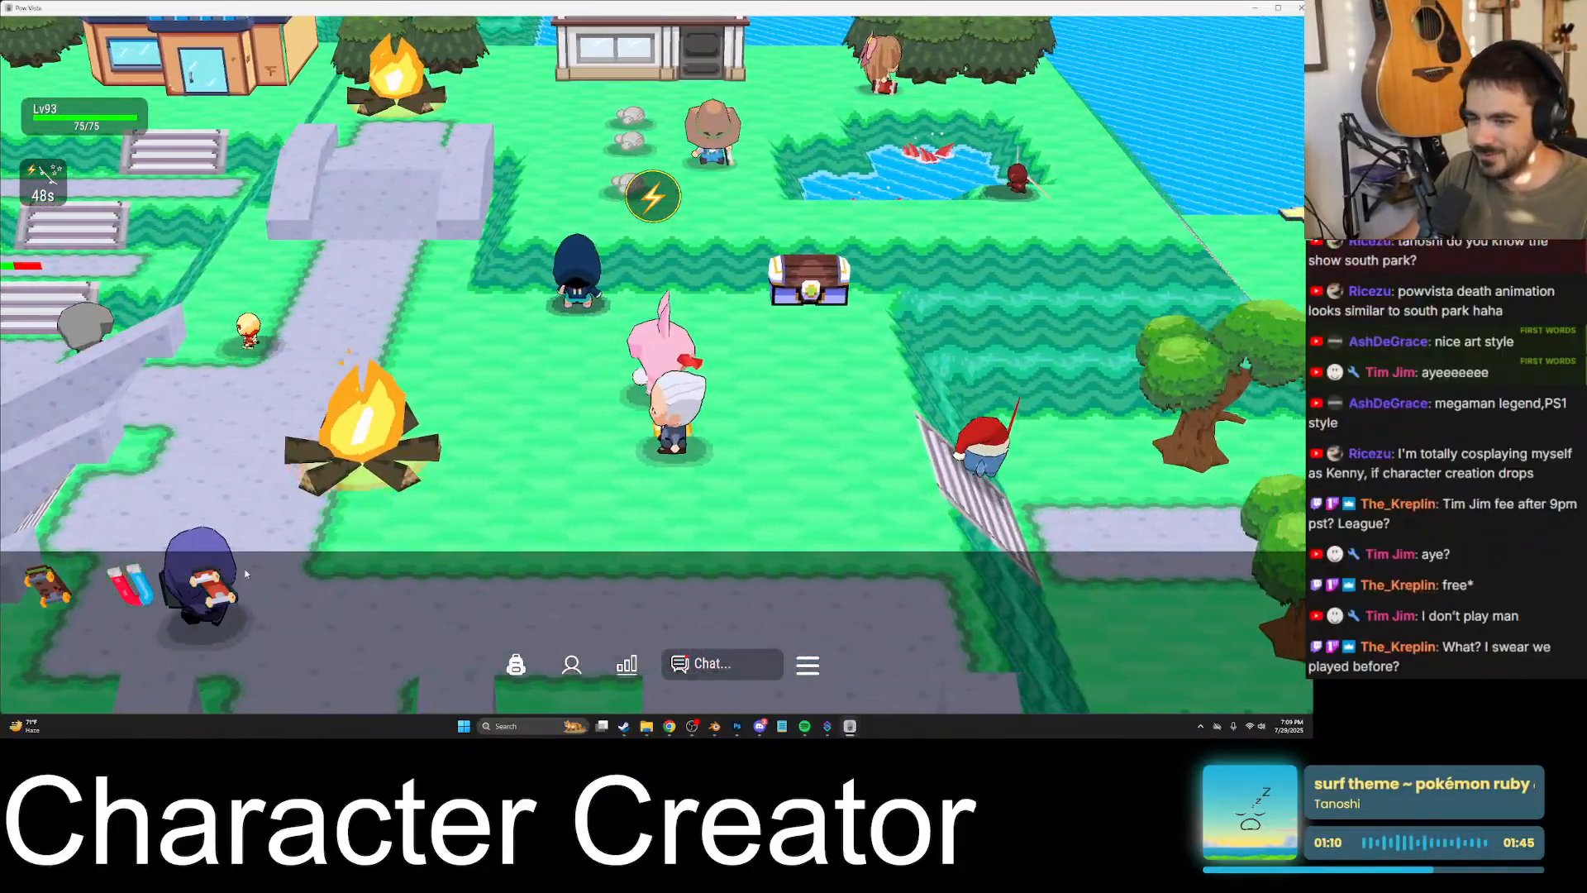
pyautogui.press('s')
pyautogui.press('w')
pyautogui.press('d')
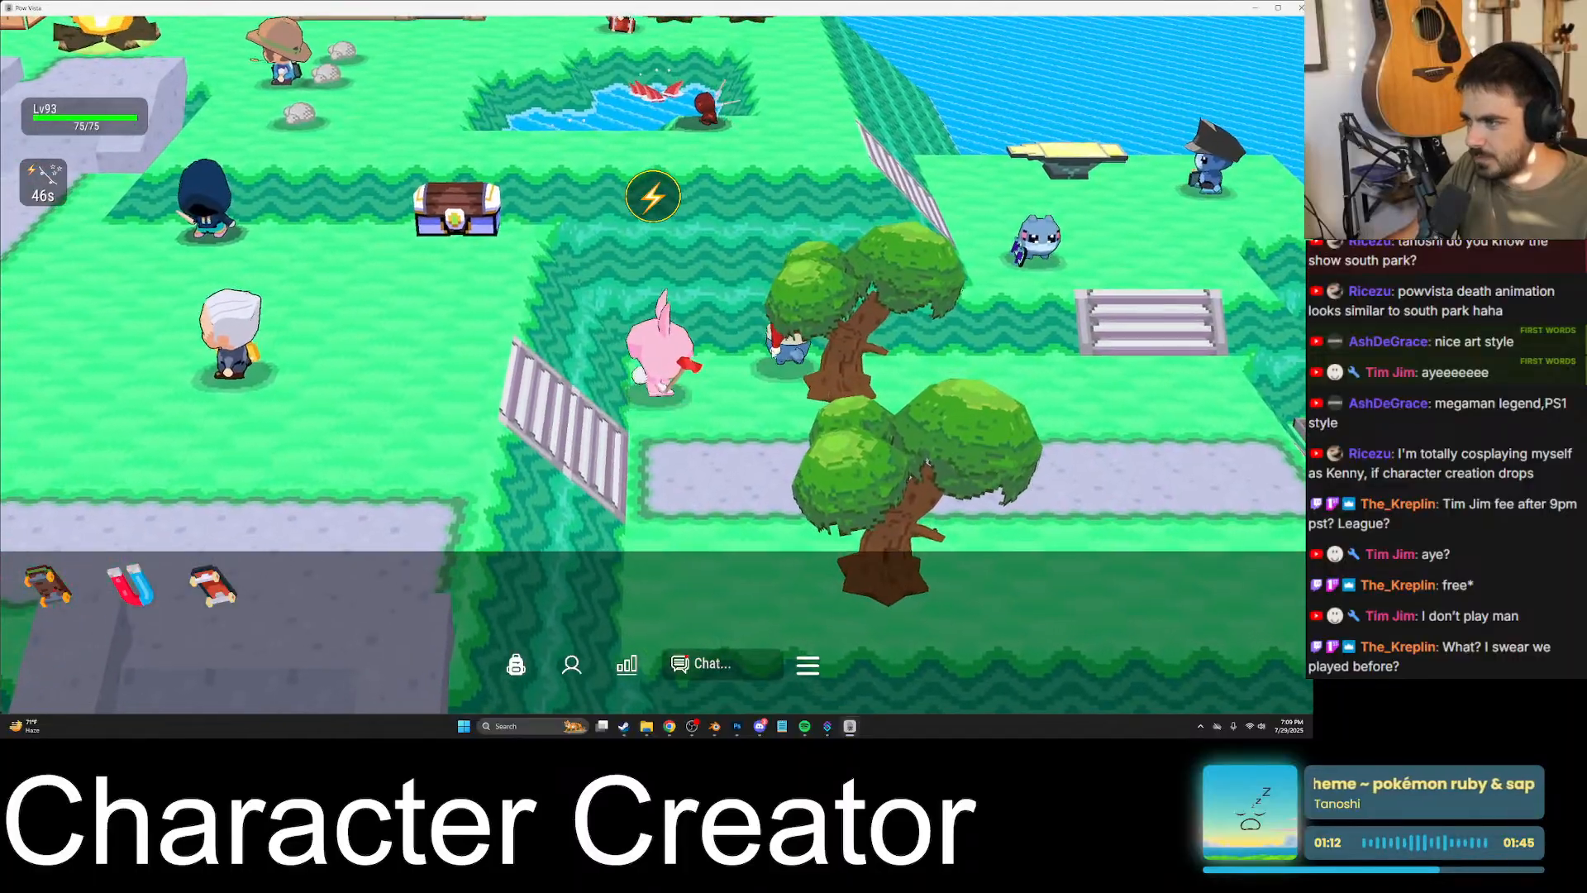
pyautogui.click(653, 433)
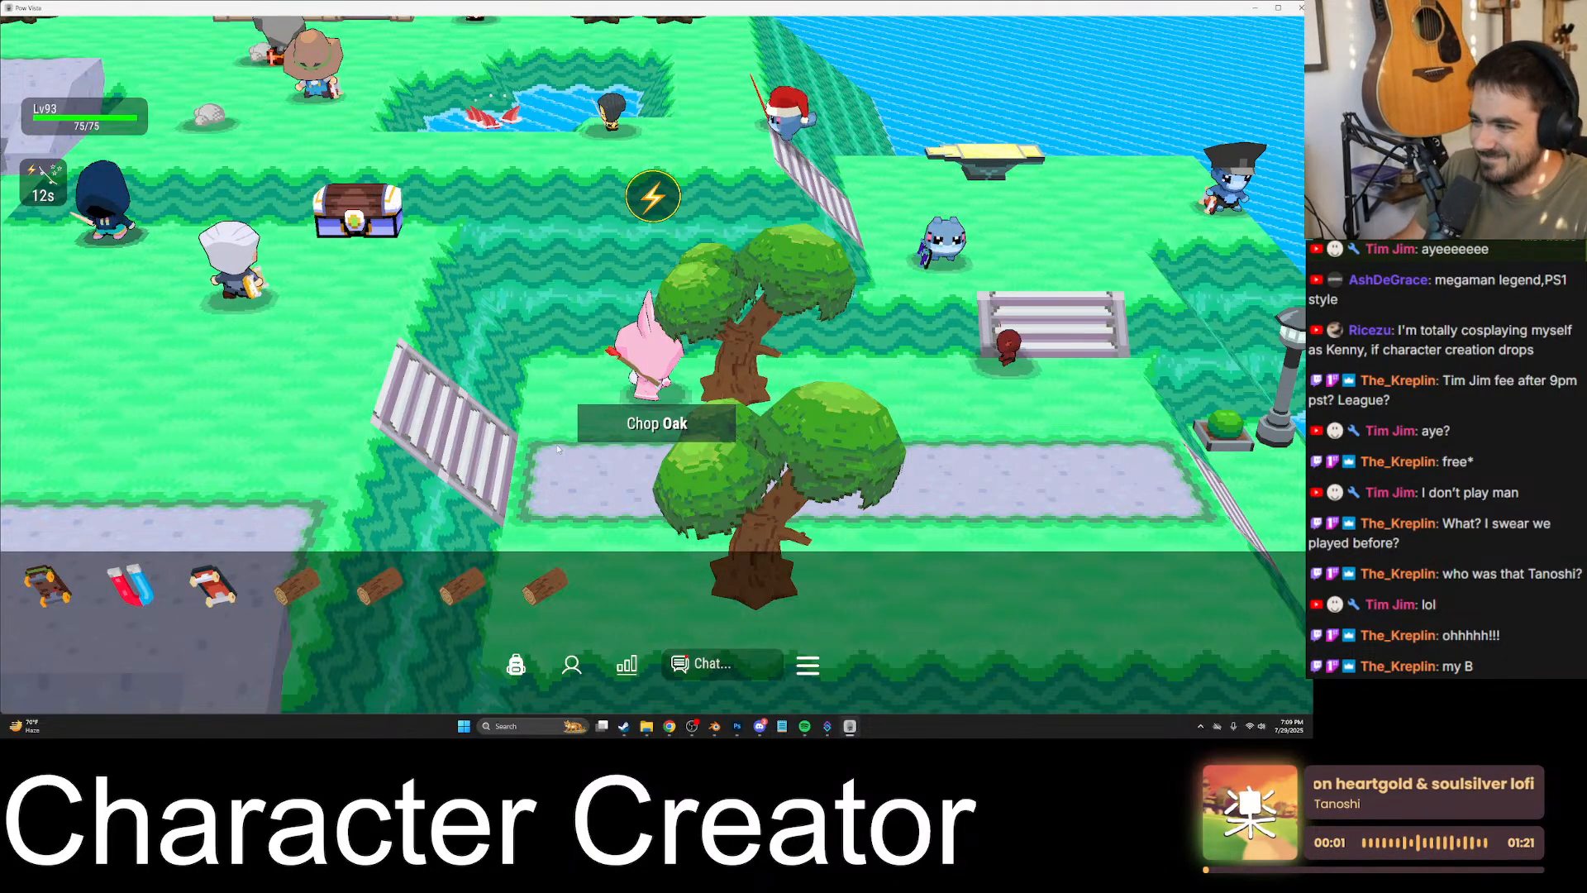
pyautogui.click(657, 424)
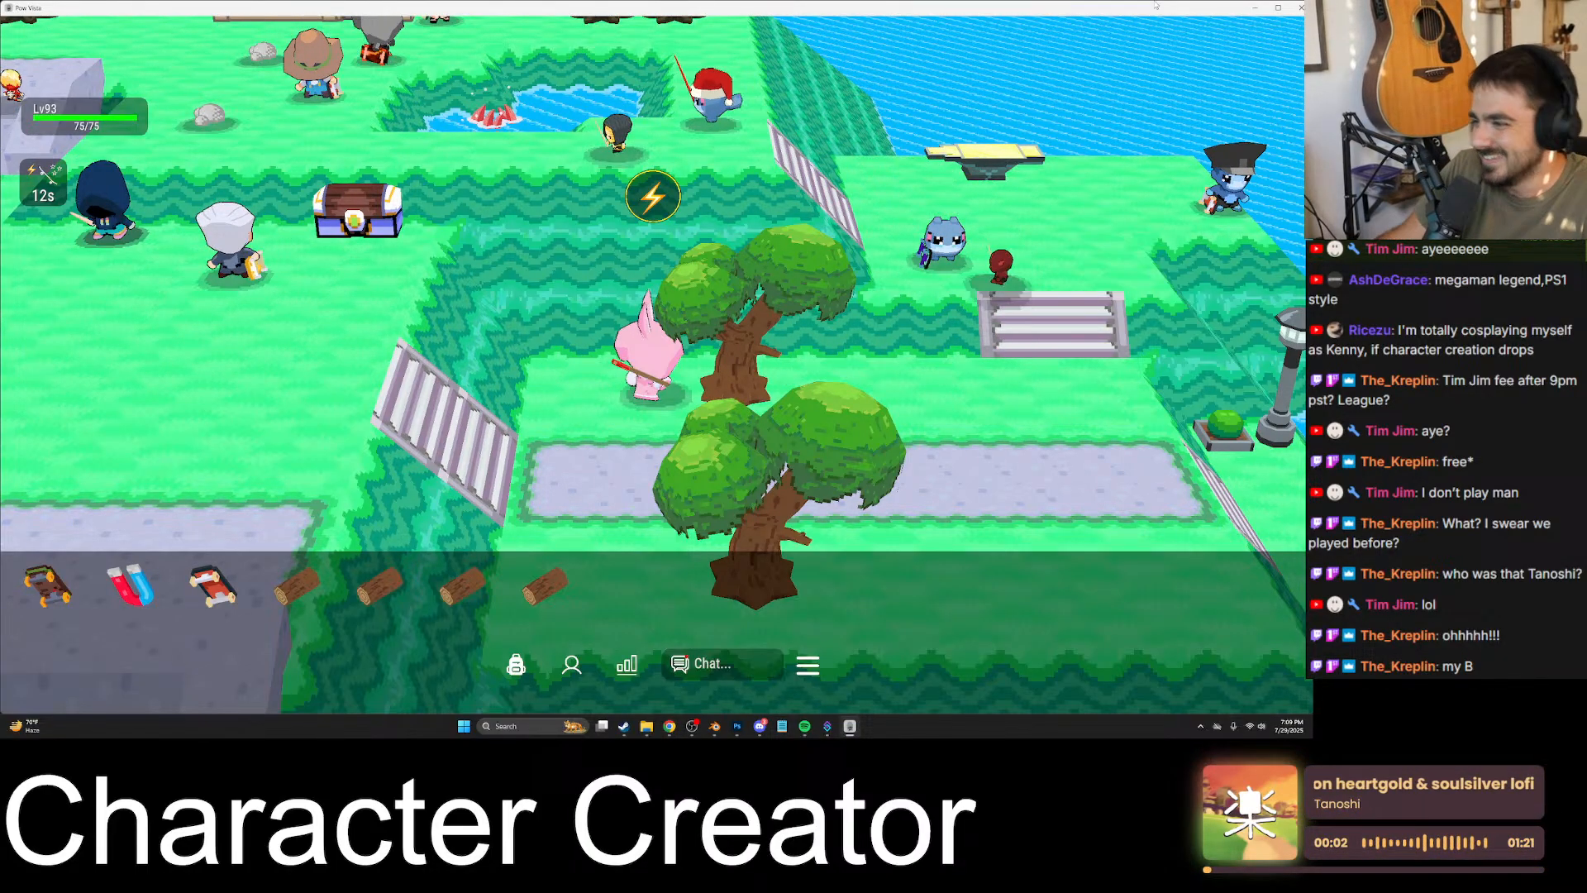
# - Switch to Blender and insert a Hue/Saturation/Value node between the image texture and the Principled BSDF's Base Color in the skin material
pyautogui.click(714, 726)
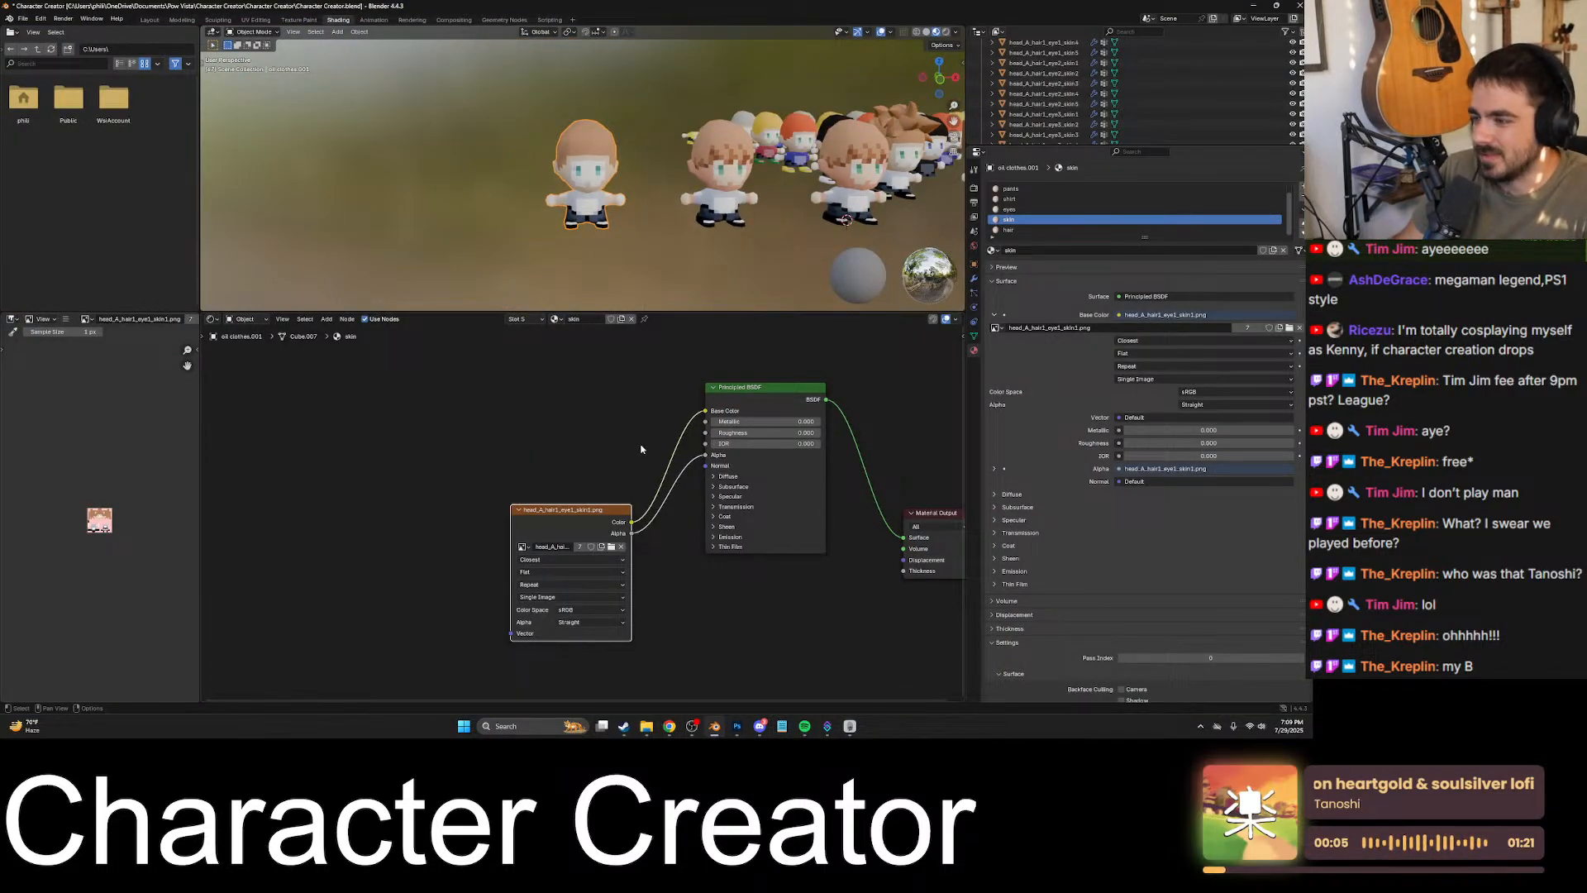
pyautogui.moveTo(590, 512); pyautogui.dragTo(510, 486)
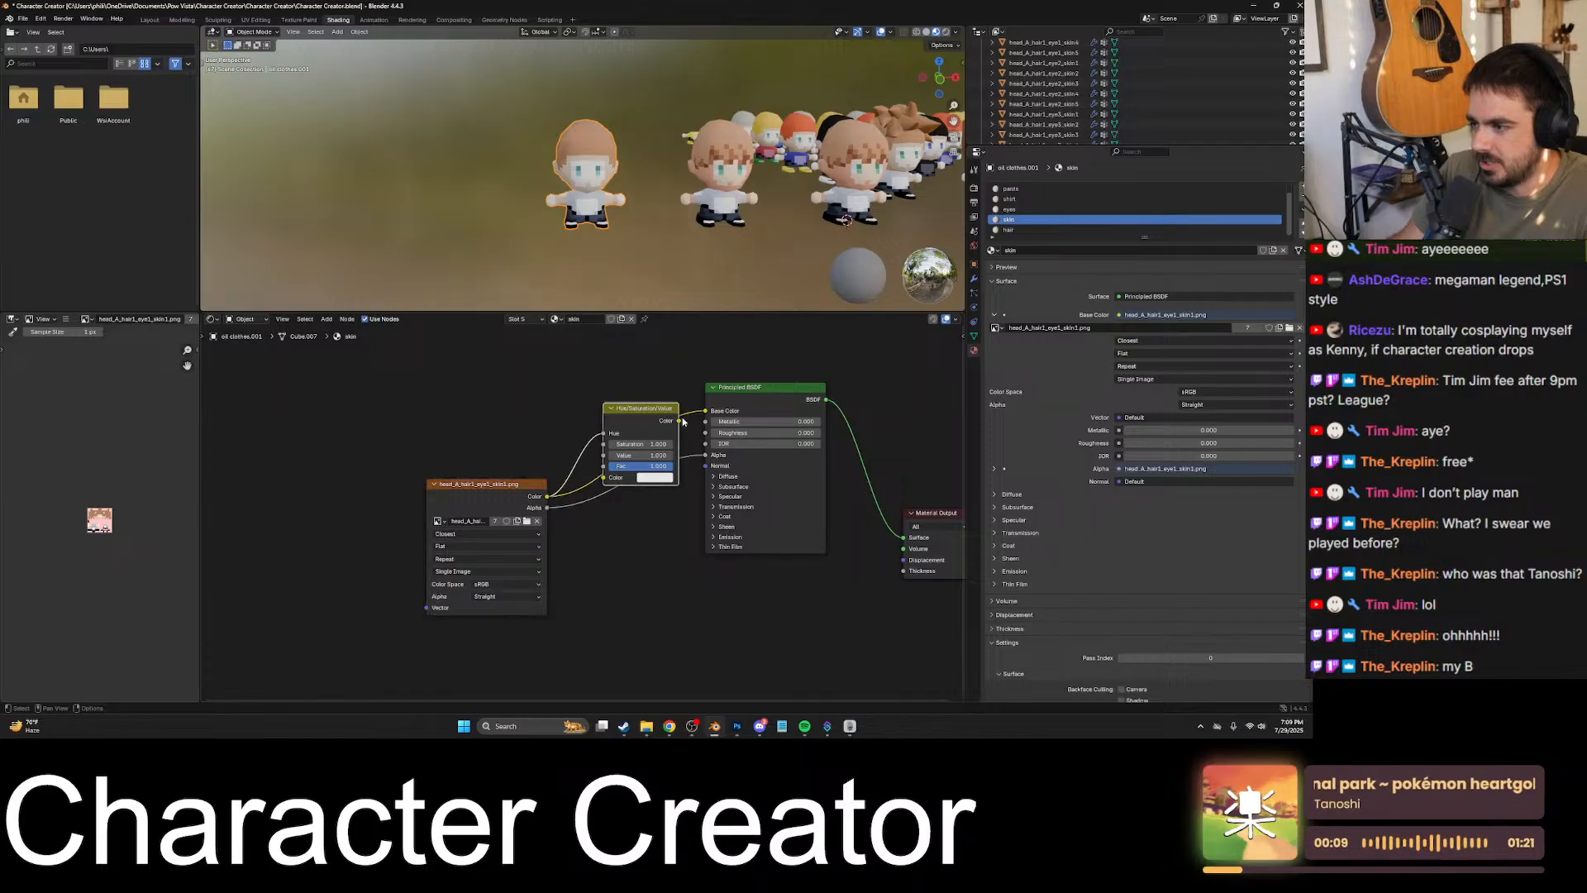
pyautogui.moveTo(683, 423); pyautogui.dragTo(620, 381)
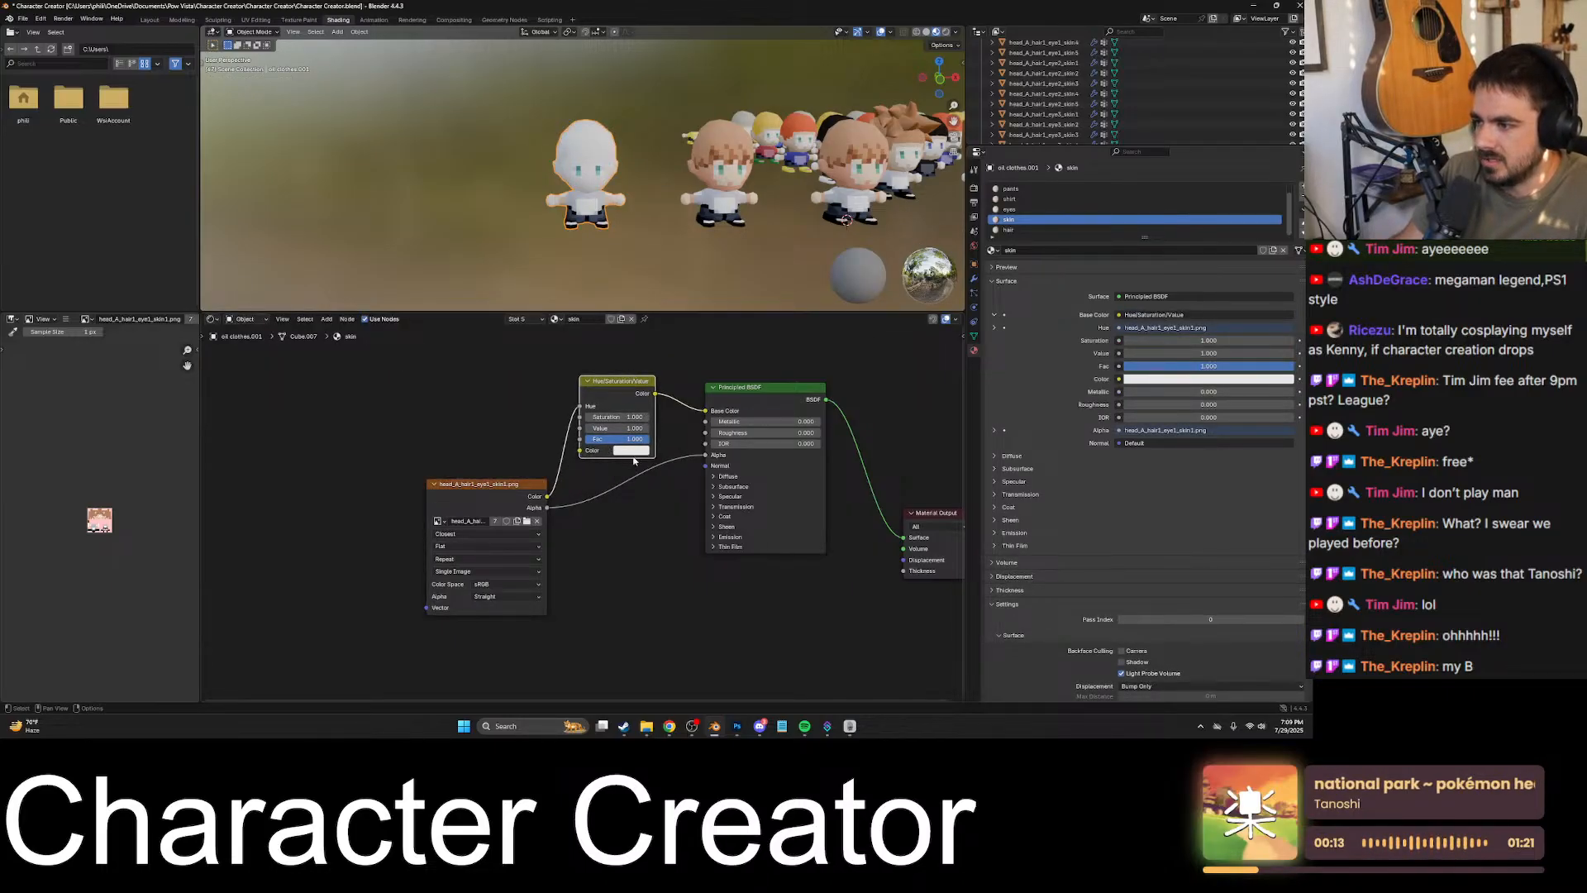
# - Change the Hue/Saturation/Value node's color to orange
pyautogui.click(633, 452)
pyautogui.moveTo(658, 328); pyautogui.dragTo(652, 362)
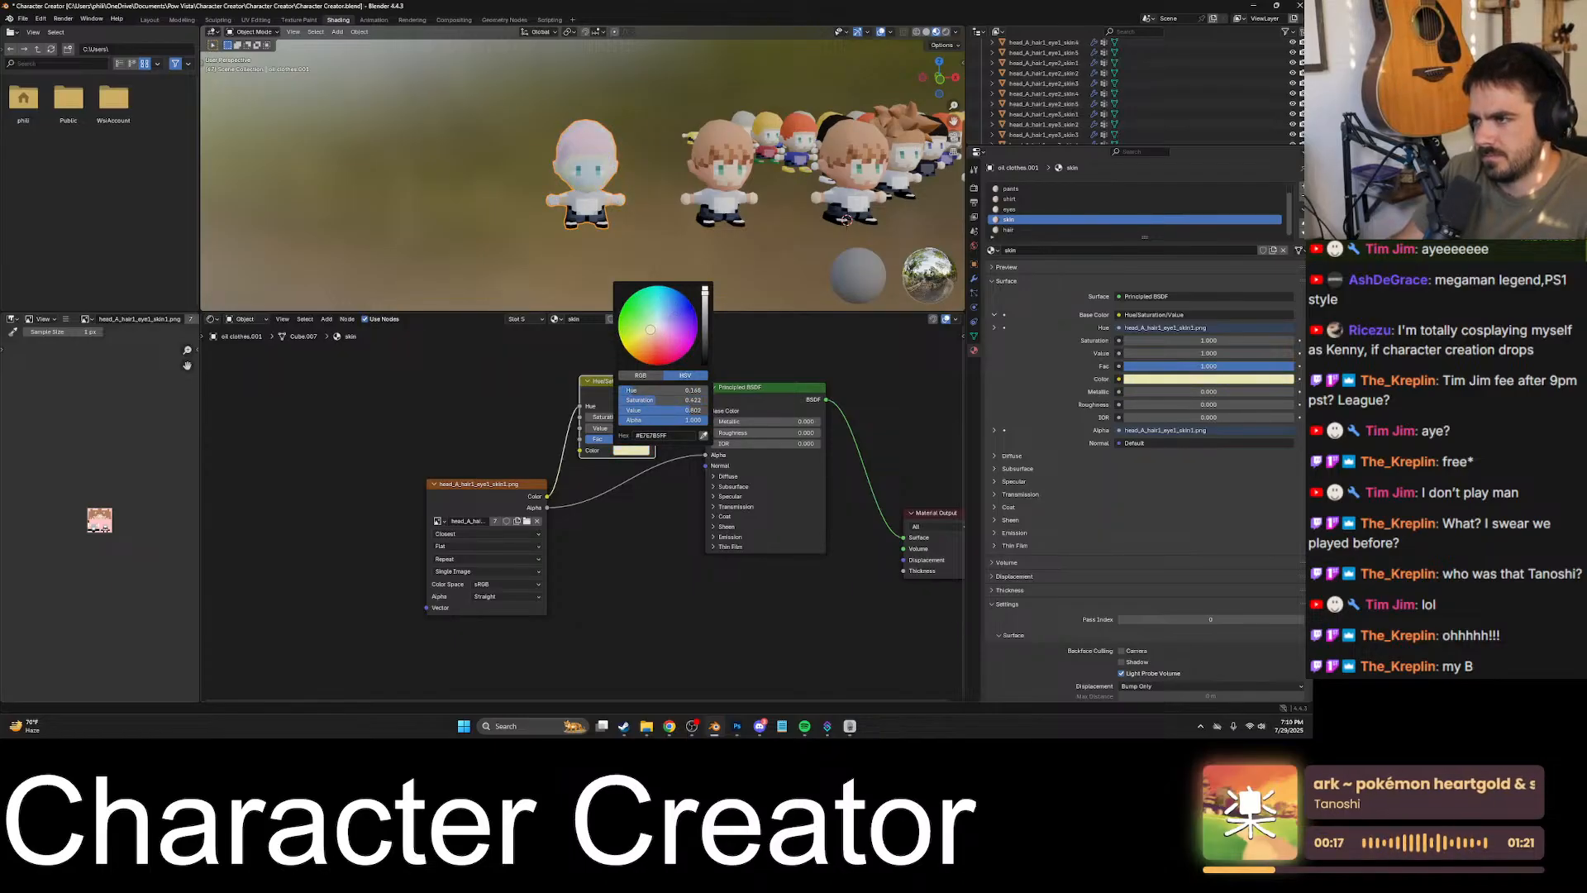
pyautogui.moveTo(634, 347); pyautogui.dragTo(634, 348)
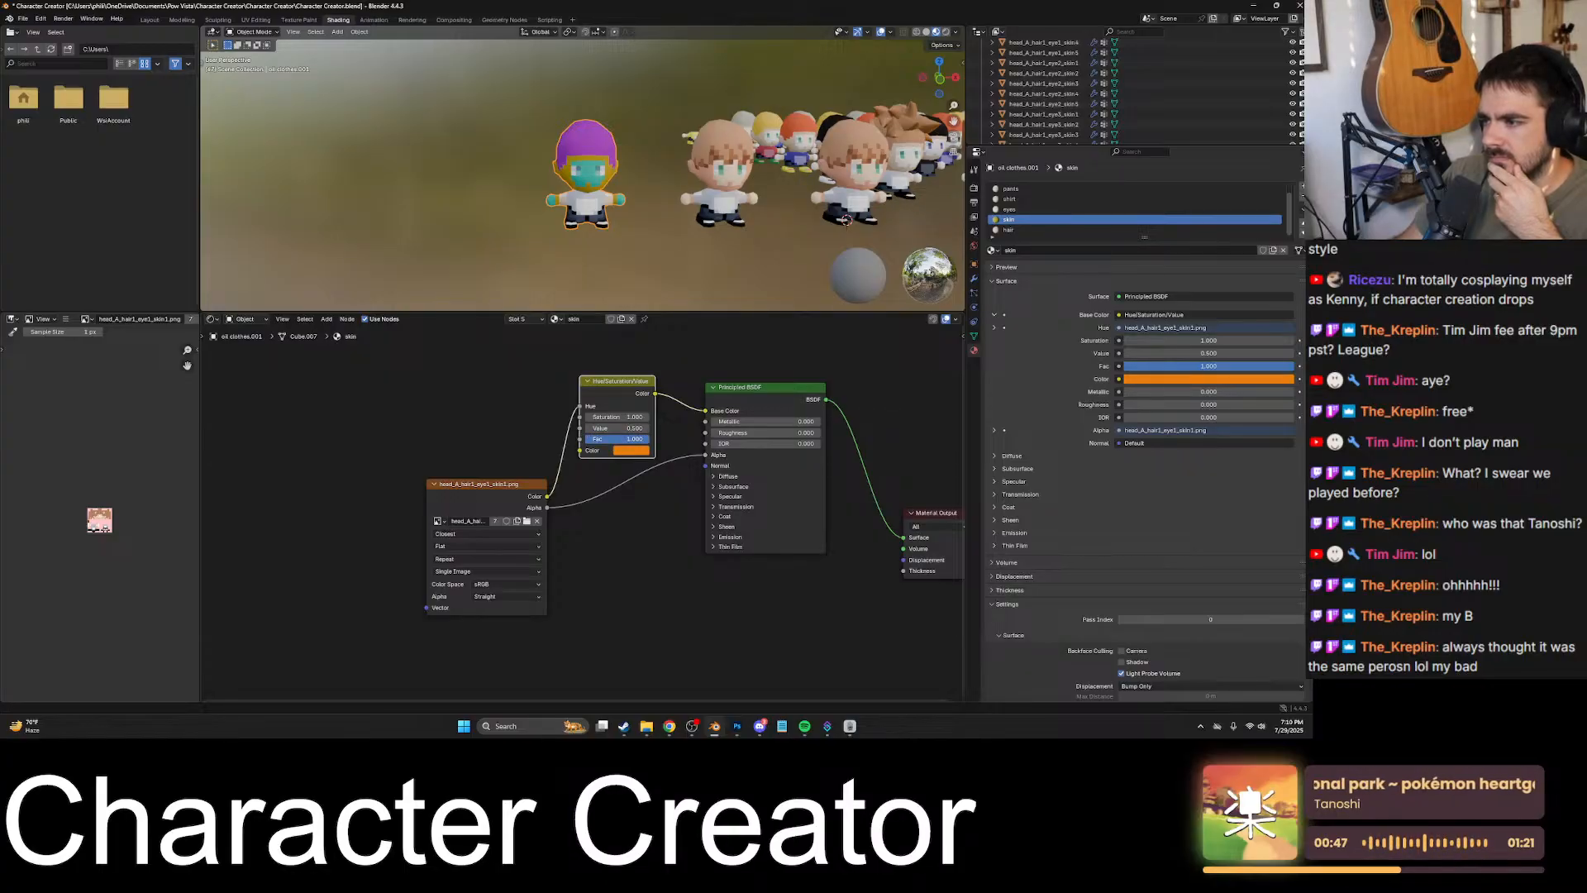
# - Try cyan and other colors on the skin material's Hue/Saturation/Value node, finishing on a lighter orange
pyautogui.moveTo(647, 439); pyautogui.dragTo(584, 439)
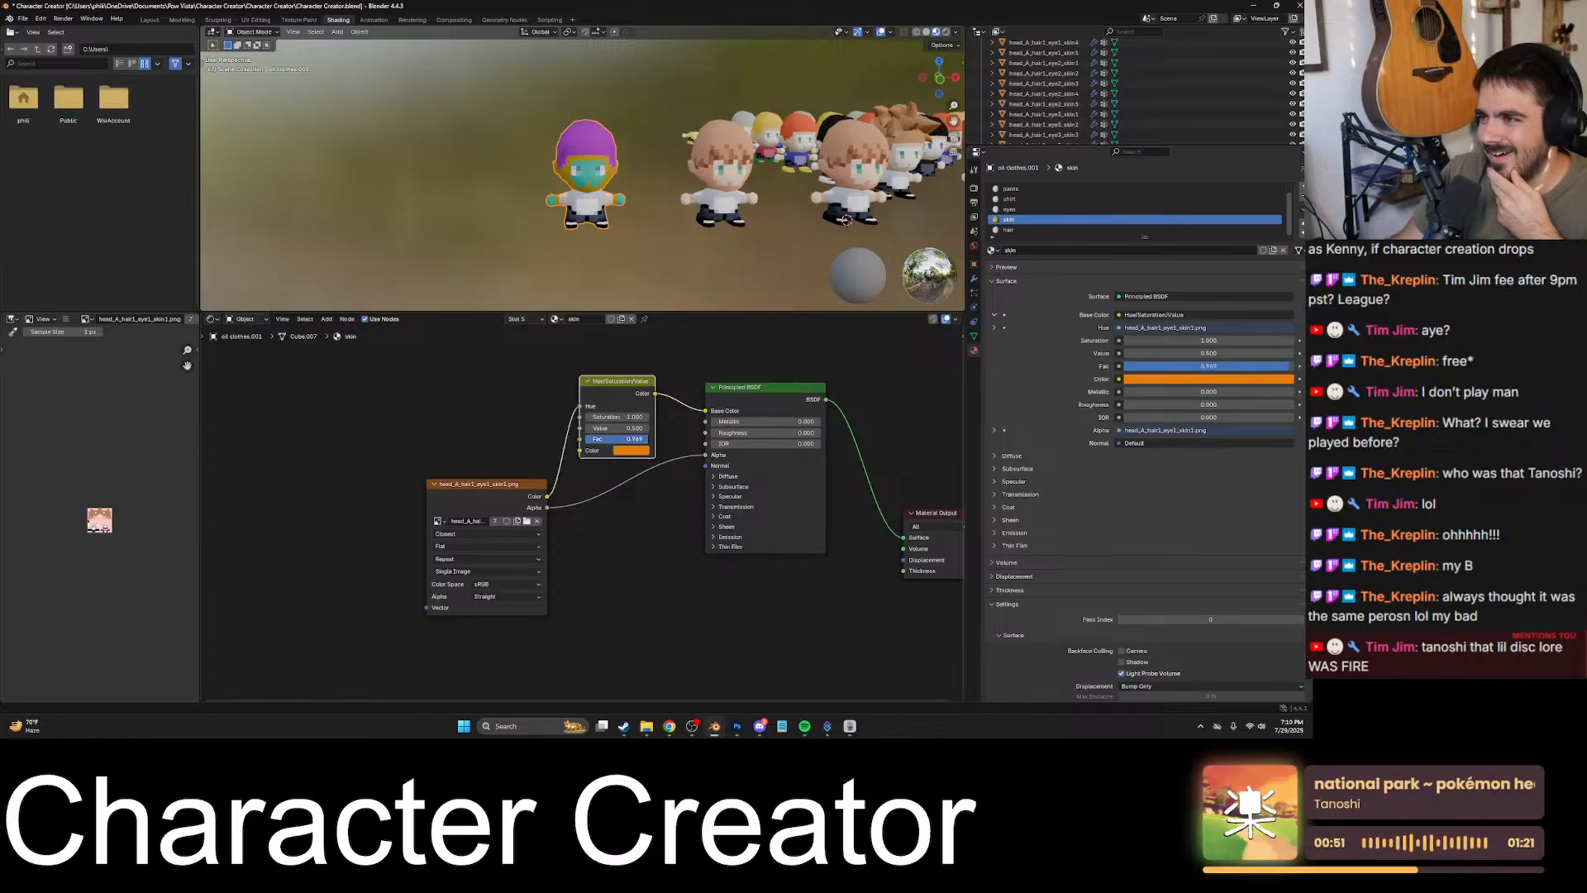
pyautogui.click(630, 450)
pyautogui.moveTo(642, 350); pyautogui.dragTo(676, 299)
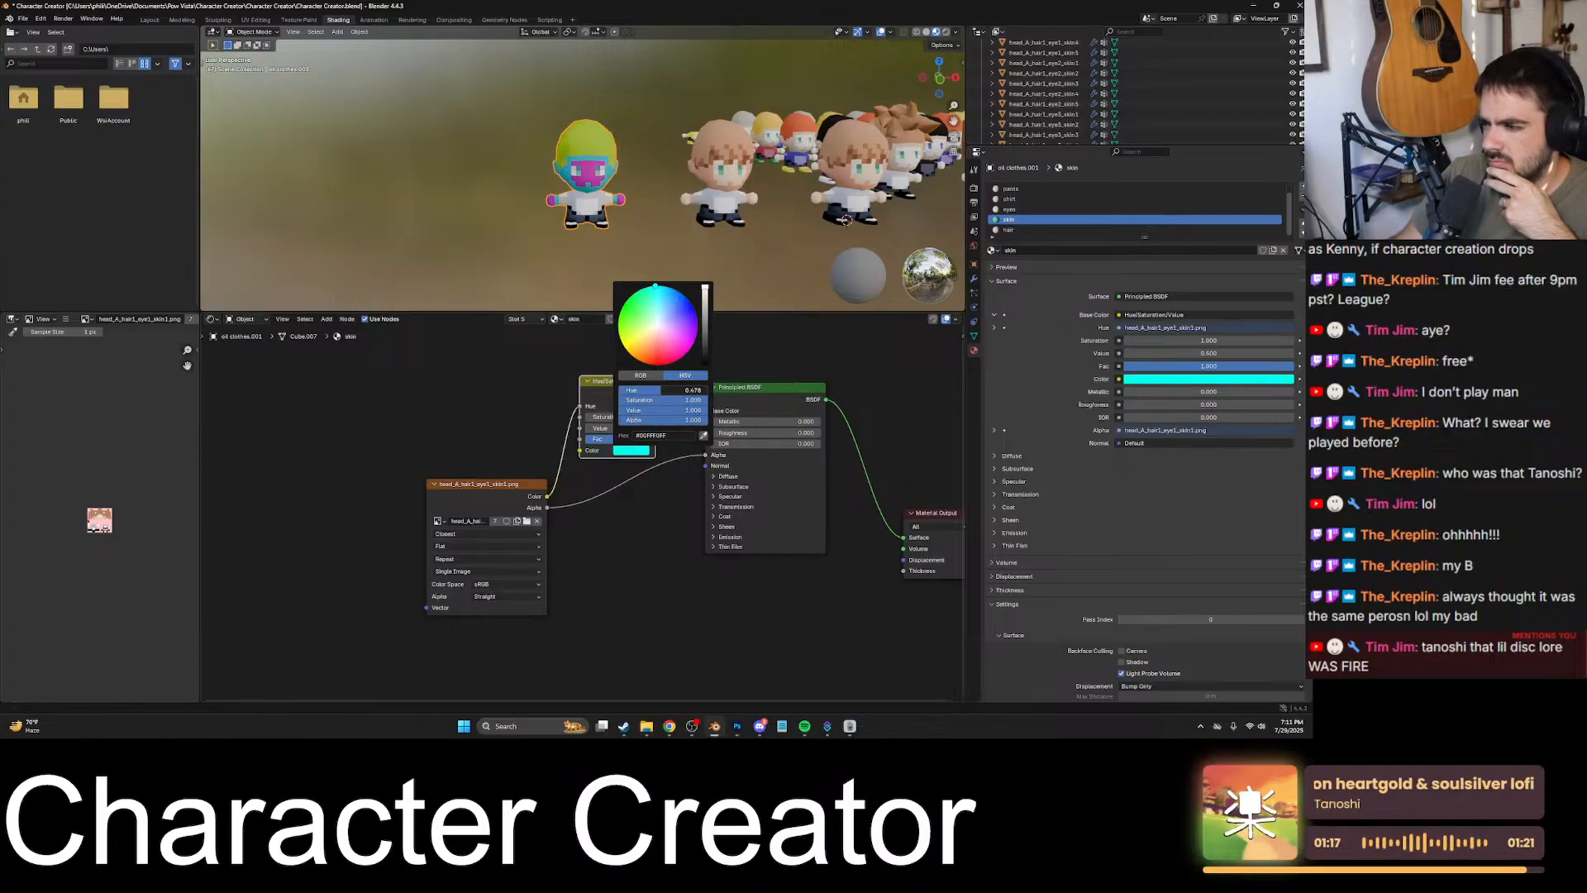
pyautogui.moveTo(665, 388)
pyautogui.mouseDown()
pyautogui.moveTo(698, 388)
pyautogui.moveTo(635, 383)
pyautogui.moveTo(710, 393)
pyautogui.moveTo(644, 343)
pyautogui.moveTo(683, 390)
pyautogui.moveTo(647, 394)
pyautogui.moveTo(702, 400)
pyautogui.mouseUp()
pyautogui.click(685, 376)
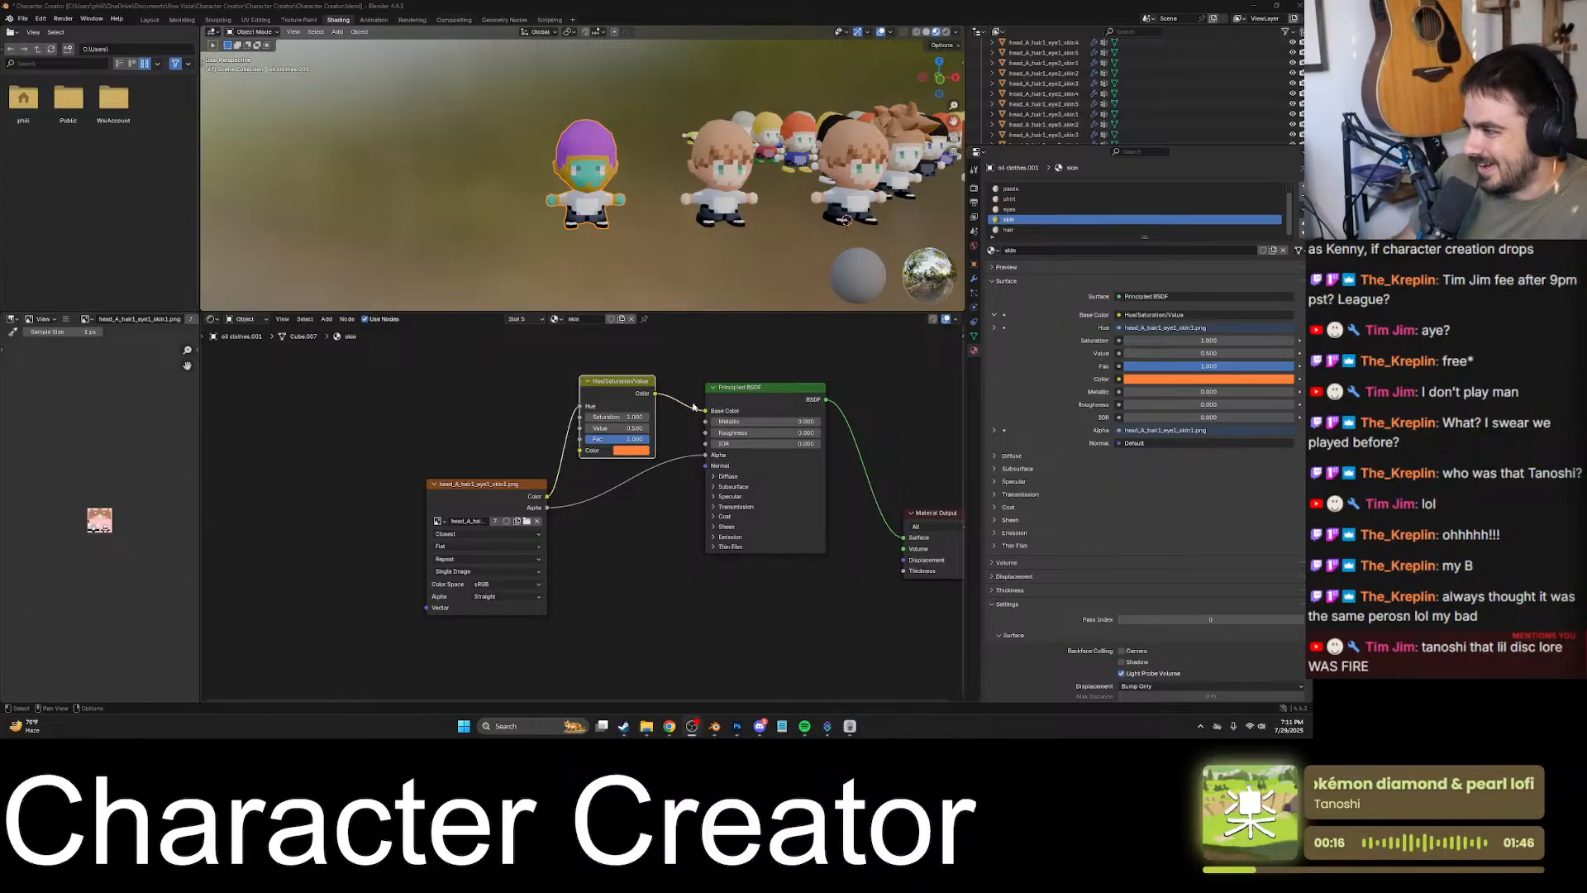
# - Space out the skin material's nodes and insert a copied Hue/Saturation/Value node between the shirt material's image texture and its Base Color
pyautogui.moveTo(526, 484); pyautogui.dragTo(508, 502)
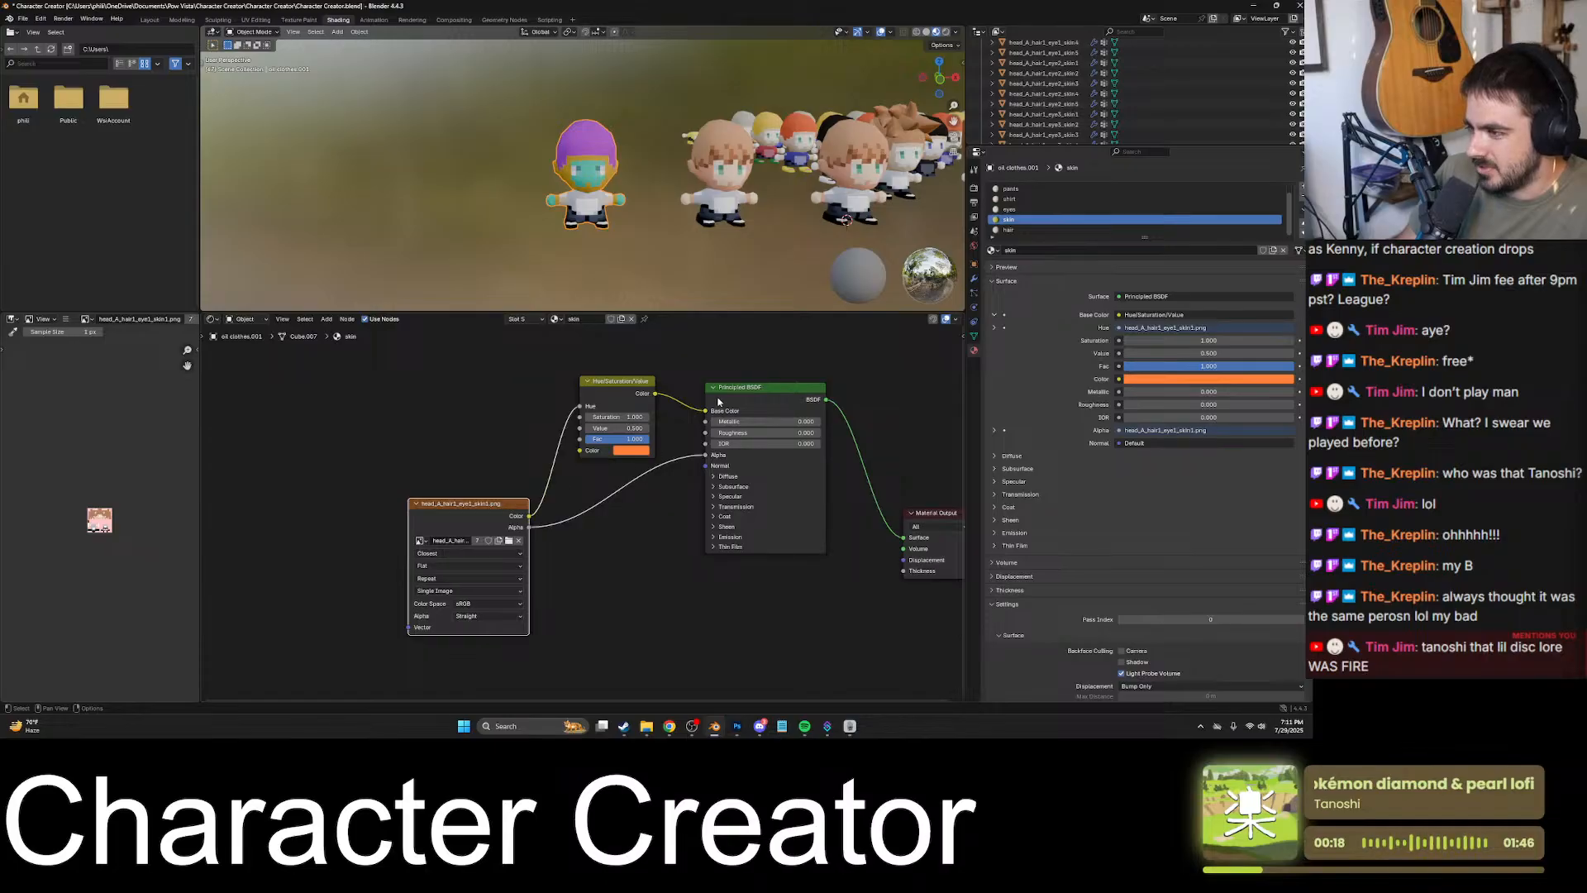
pyautogui.click(600, 385)
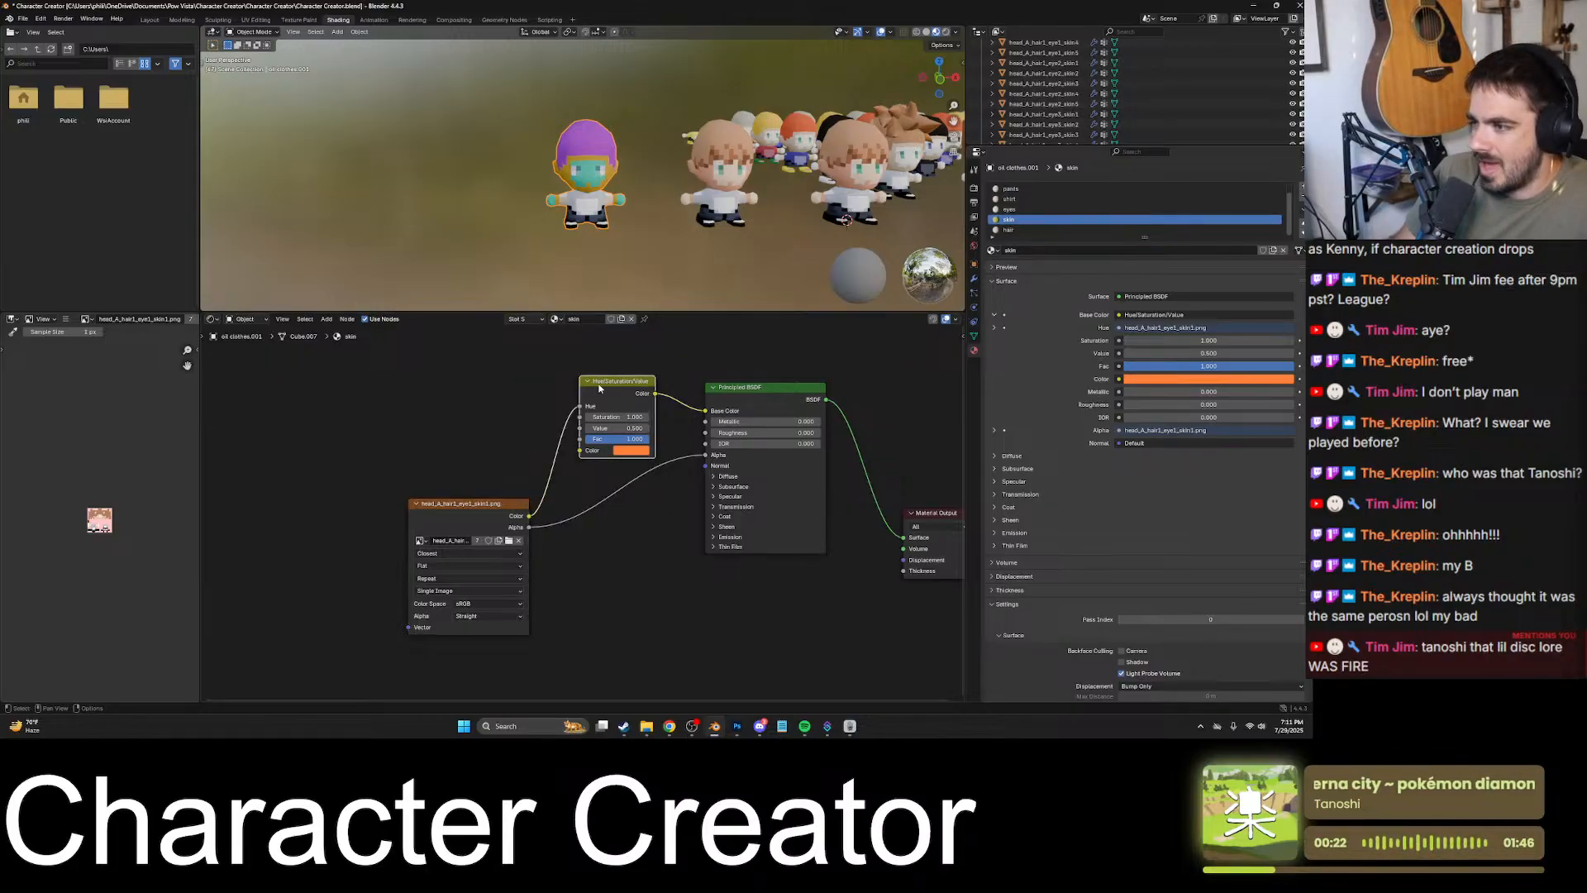
pyautogui.click(1027, 200)
pyautogui.click(1024, 209)
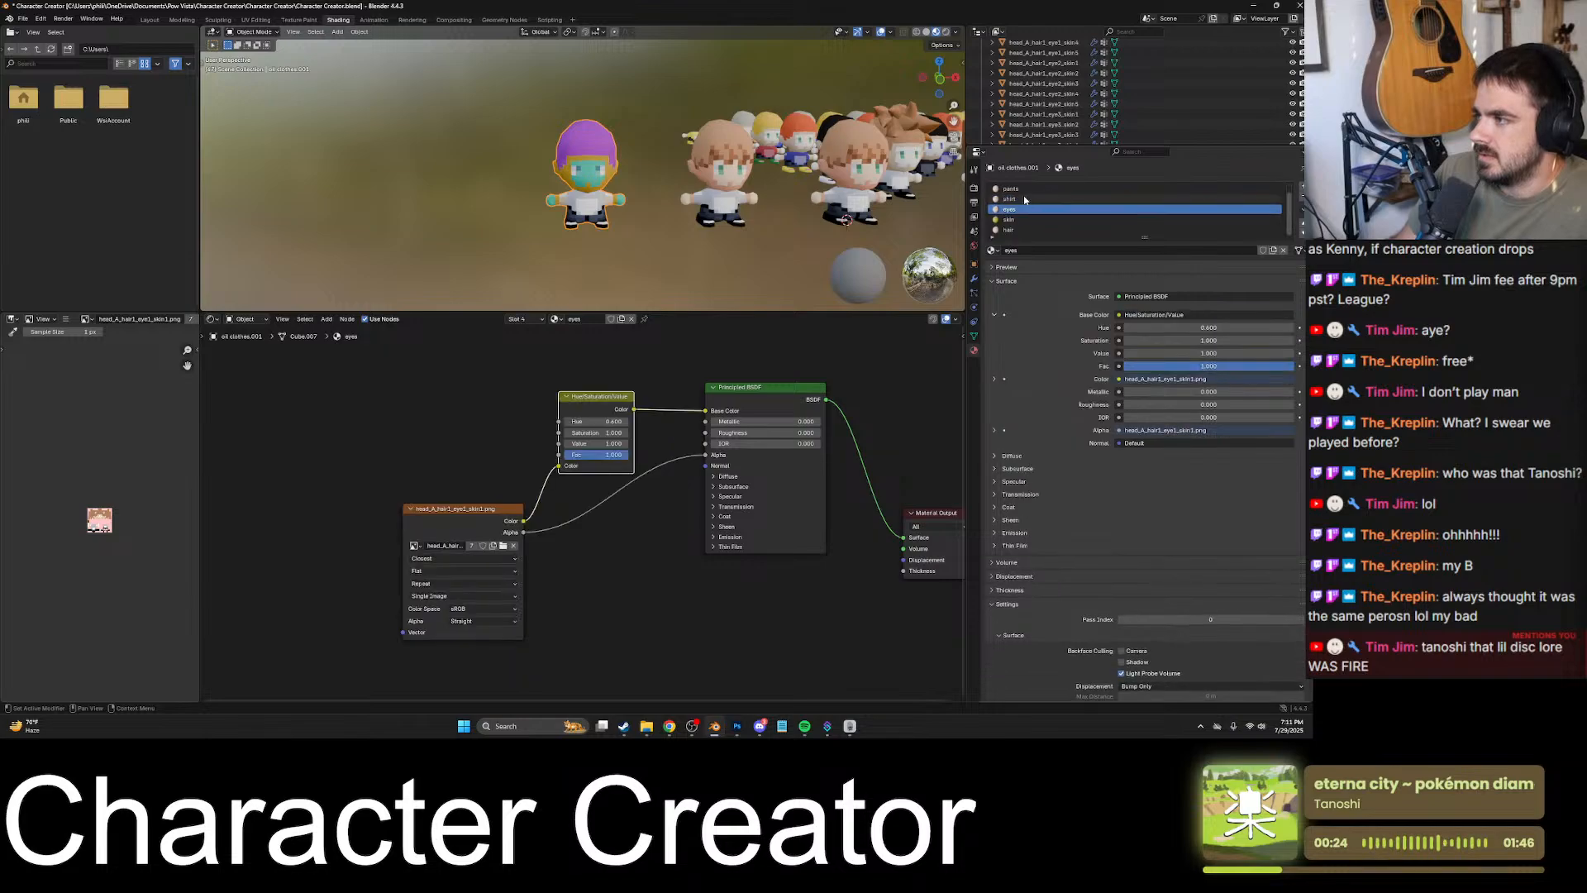
pyautogui.click(1026, 201)
pyautogui.click(1024, 208)
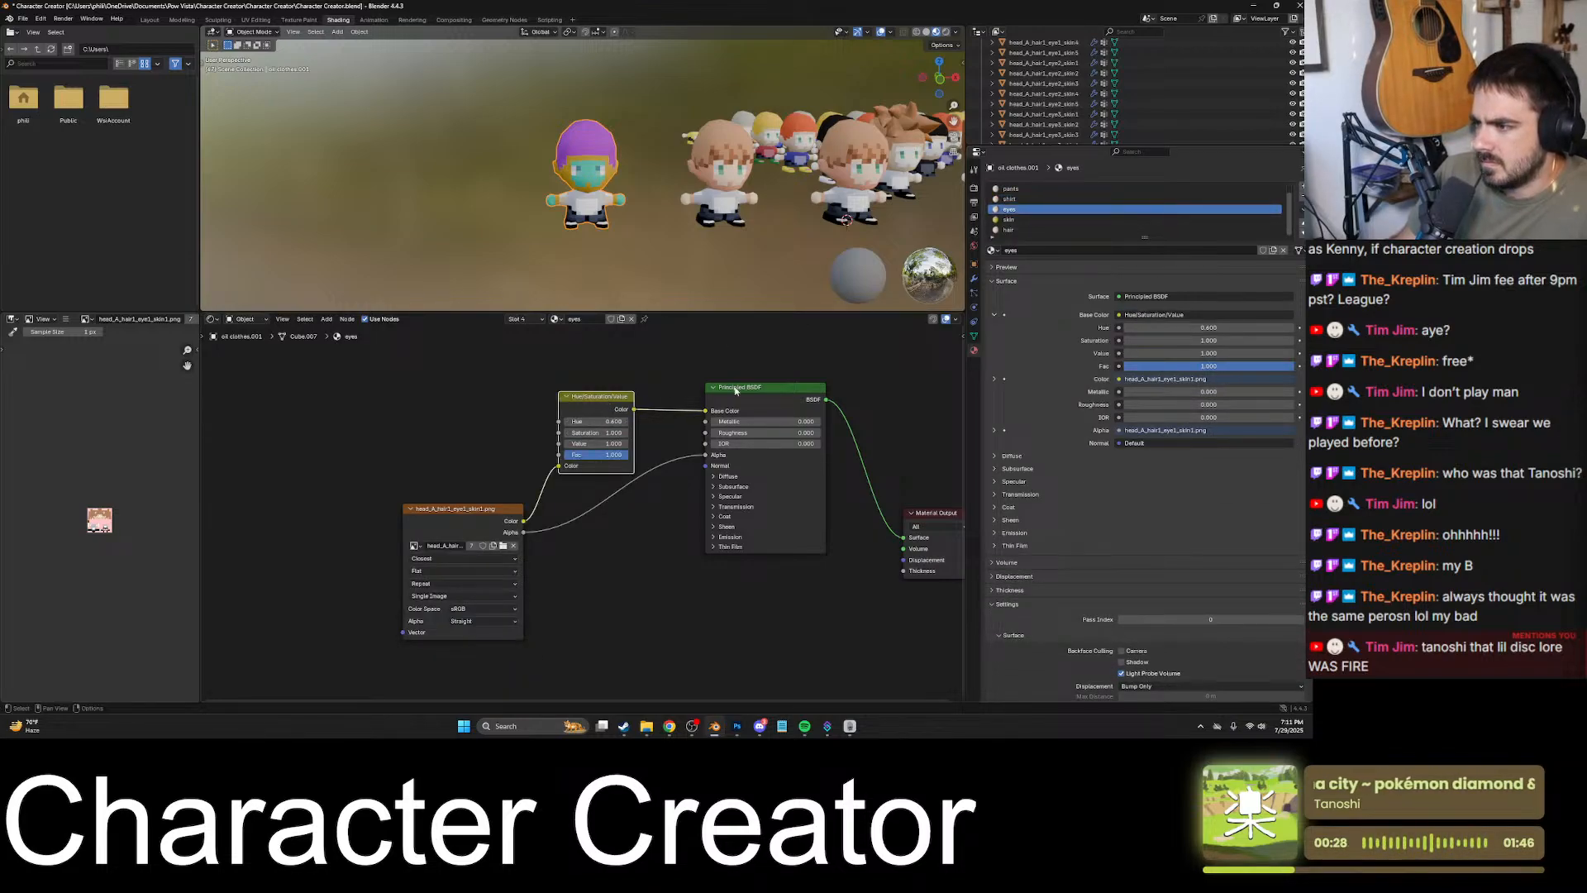
pyautogui.click(1024, 219)
pyautogui.click(1025, 199)
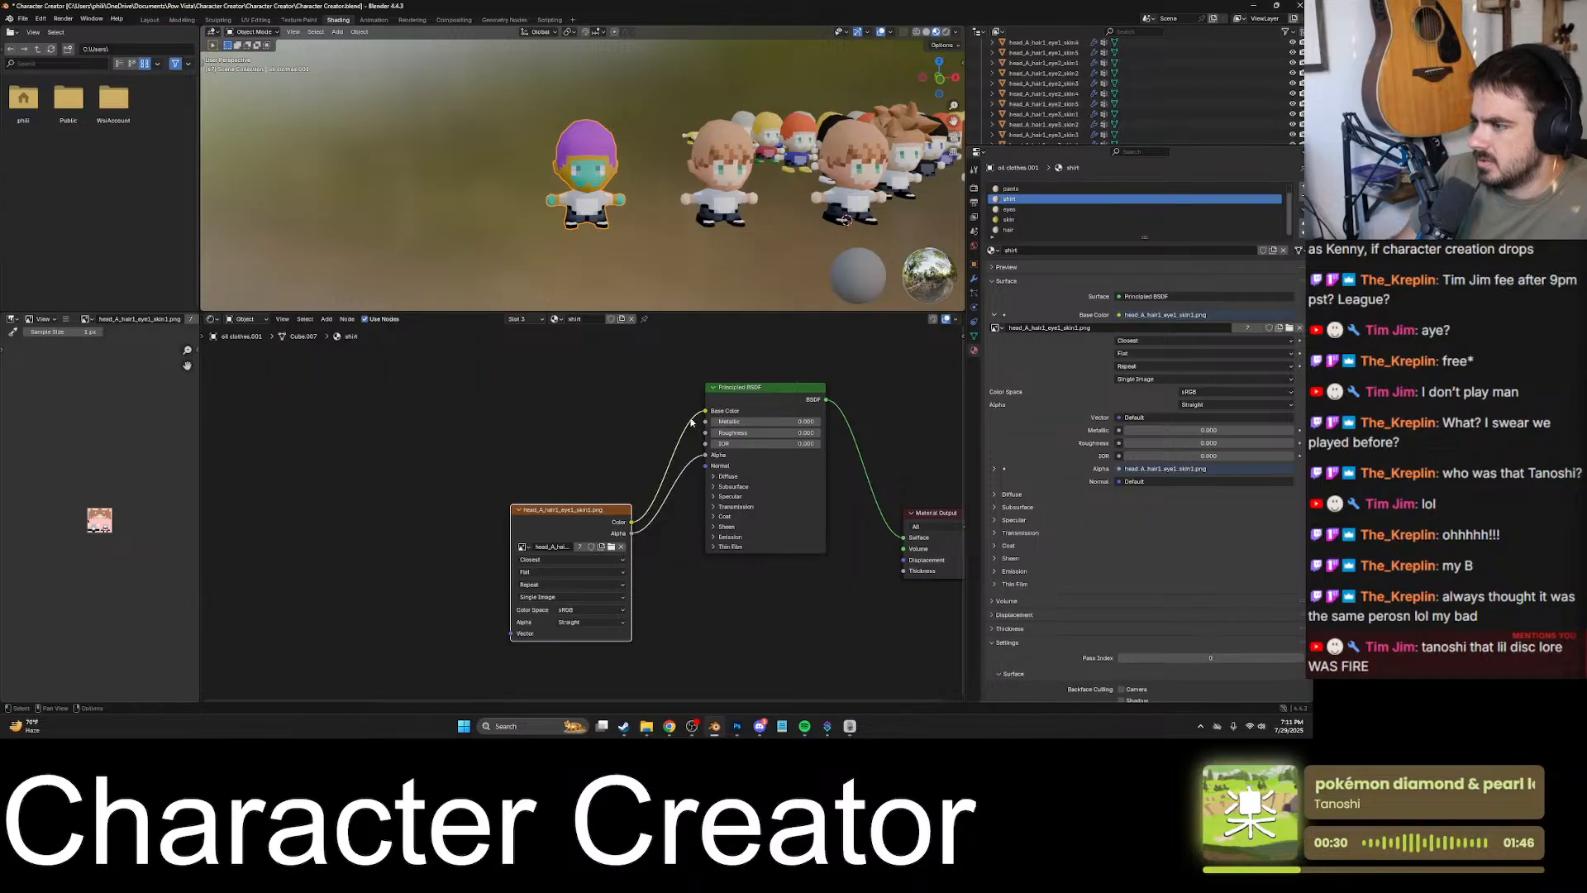
pyautogui.hotkey('ctrl', 'v')
pyautogui.moveTo(583, 509); pyautogui.dragTo(686, 439)
pyautogui.hotkey('ctrl', 'z')
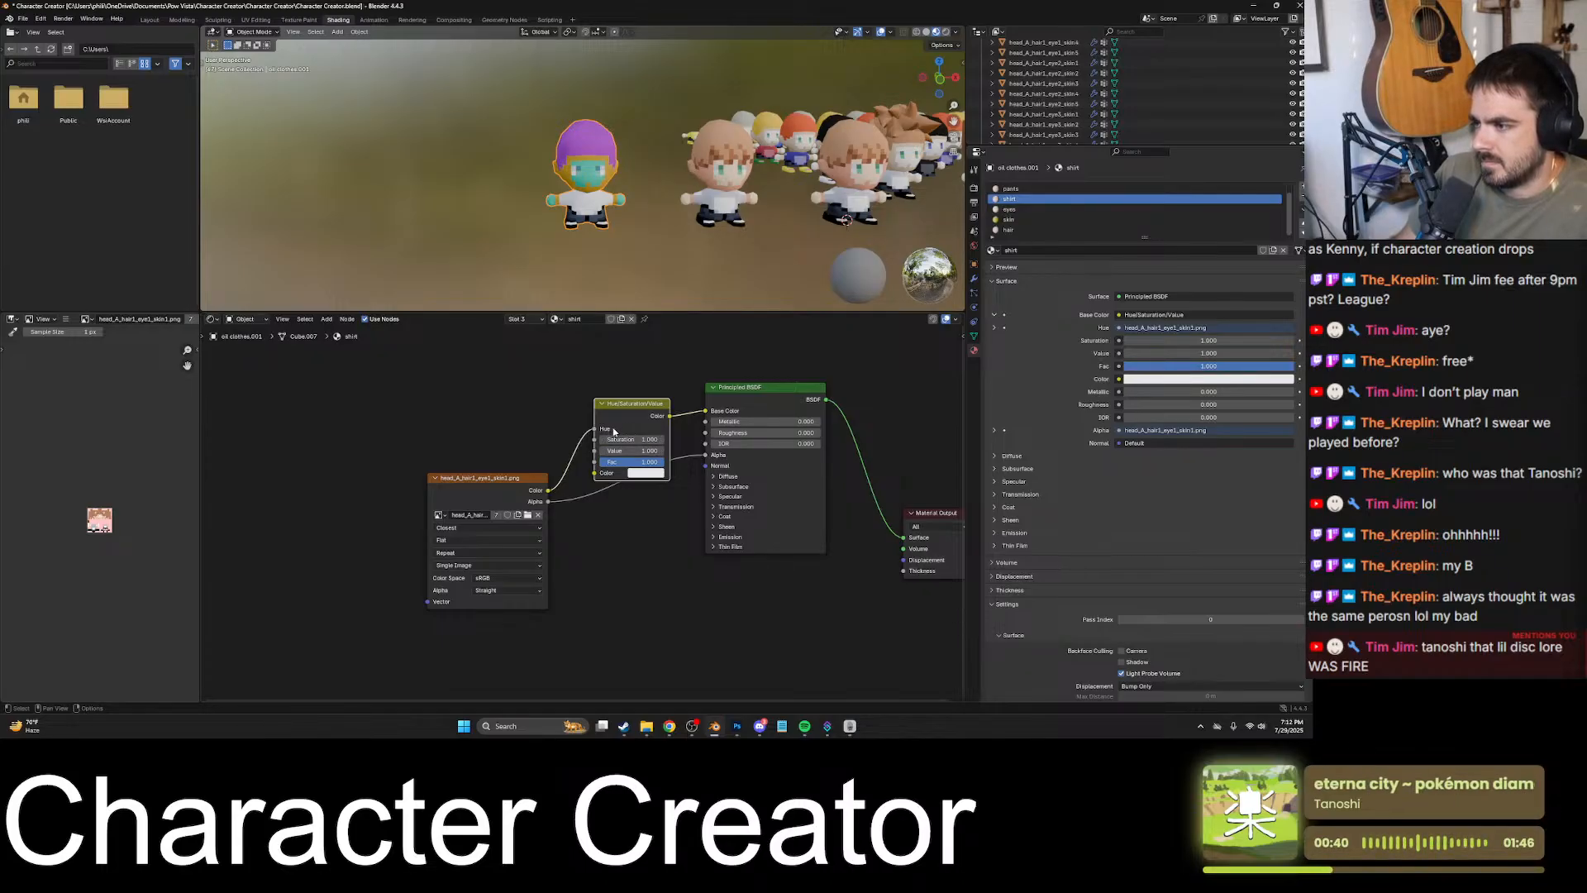
# - Change the color of the shirt material's Hue/Saturation/Value node to turquoise green
pyautogui.click(639, 473)
pyautogui.moveTo(675, 415); pyautogui.dragTo(673, 415)
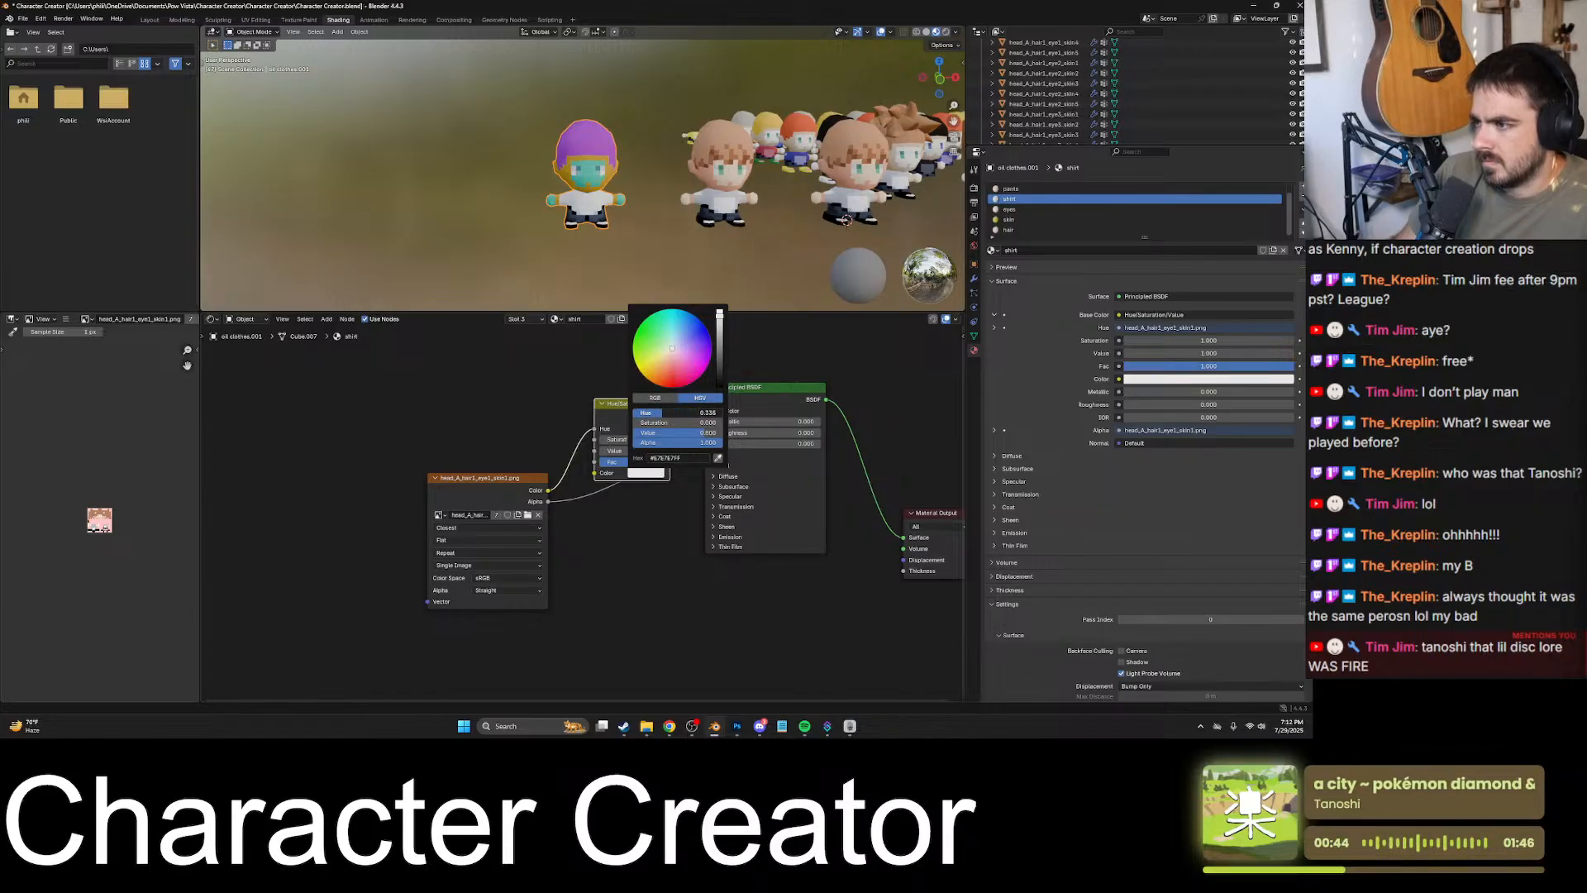
pyautogui.moveTo(673, 415)
pyautogui.mouseDown()
pyautogui.moveTo(671, 387)
pyautogui.moveTo(713, 417)
pyautogui.moveTo(676, 417)
pyautogui.mouseUp()
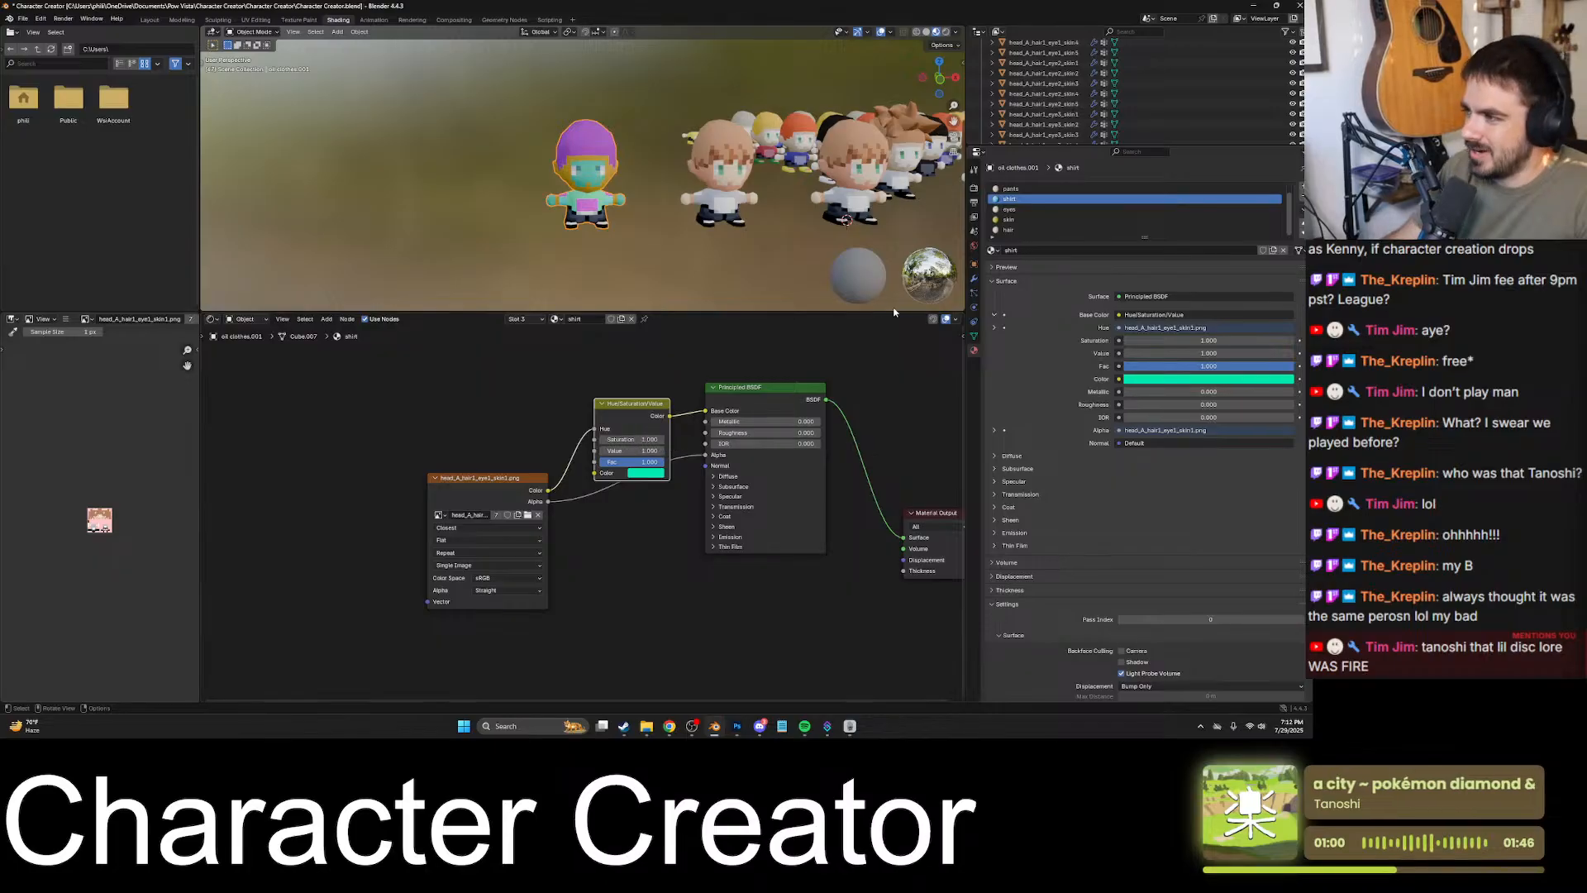
# - Insert a Hue/Saturation/Value node between the image texture and Base Color in the pants material, and space out its nodes
pyautogui.click(1025, 189)
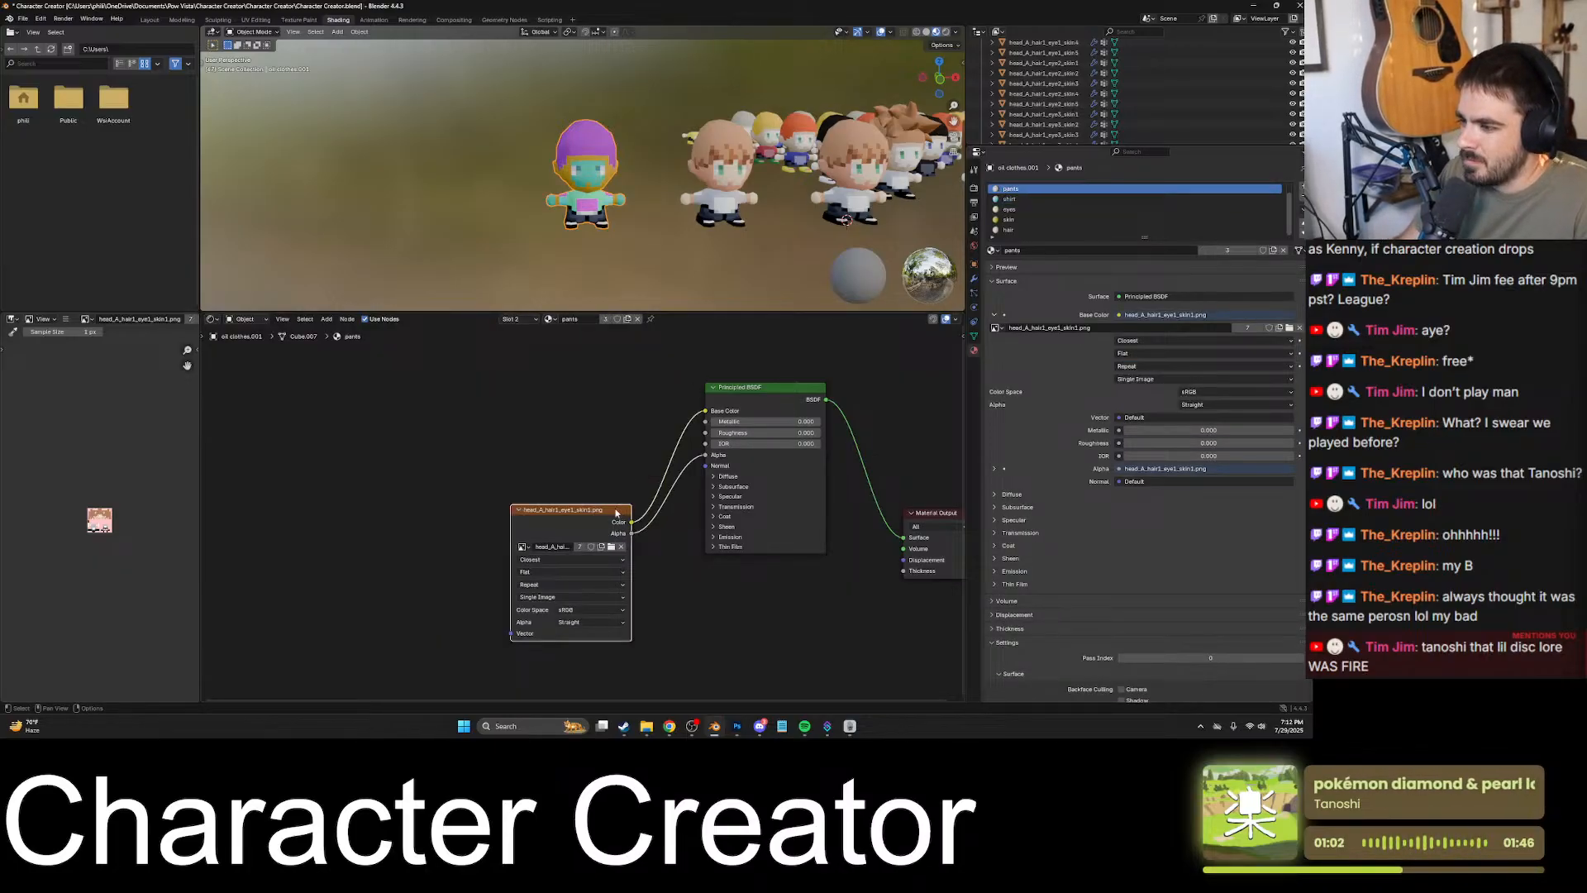
pyautogui.moveTo(623, 521); pyautogui.dragTo(552, 443)
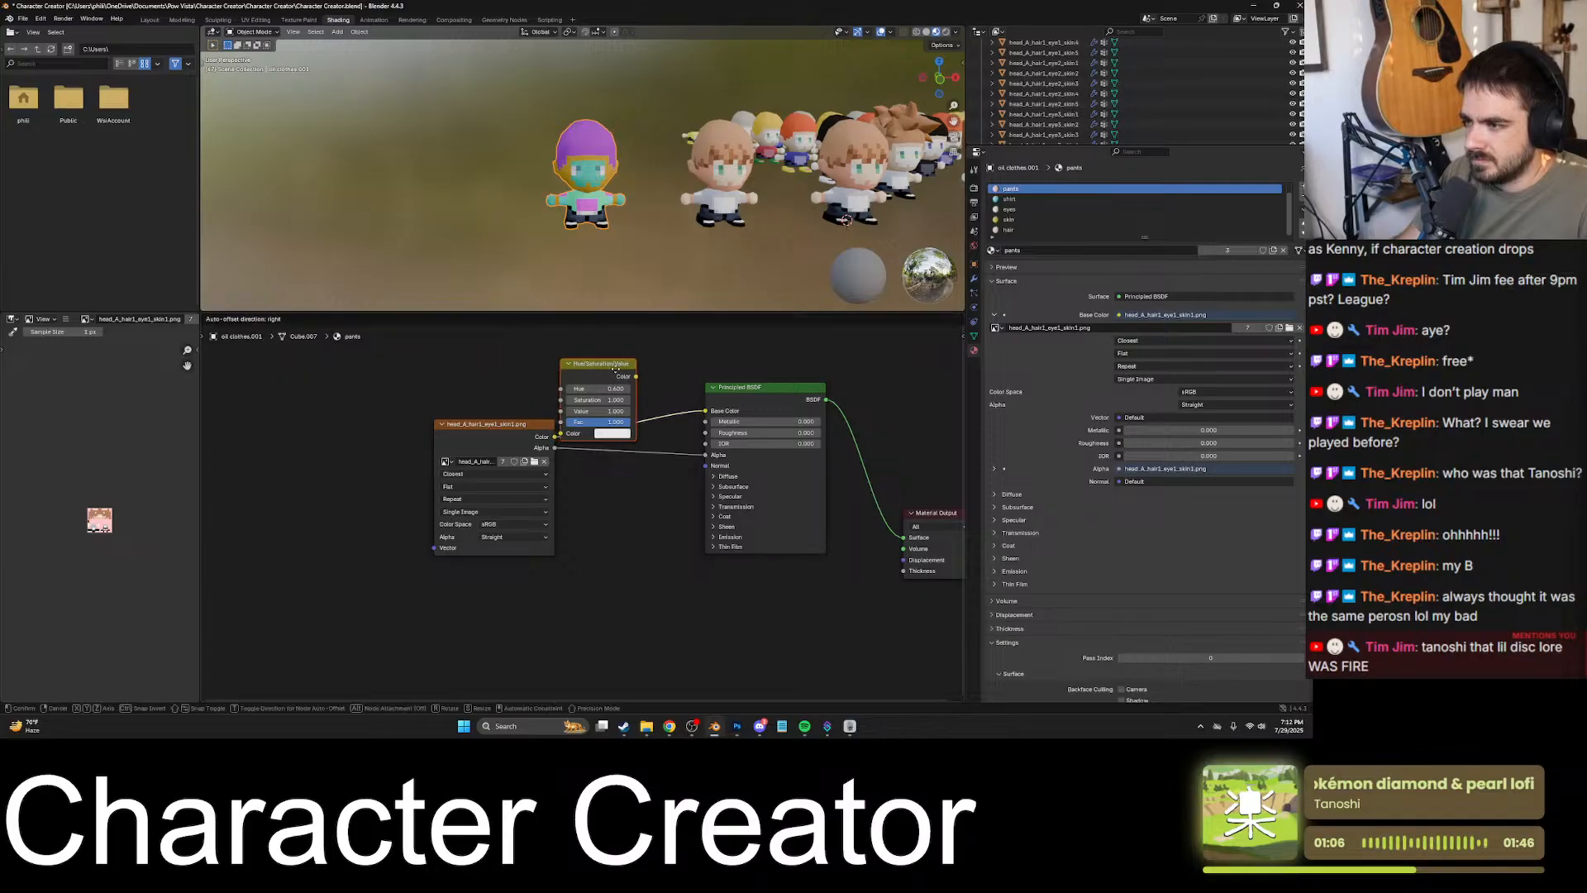
pyautogui.moveTo(593, 365); pyautogui.dragTo(616, 370)
pyautogui.moveTo(576, 429); pyautogui.dragTo(530, 442)
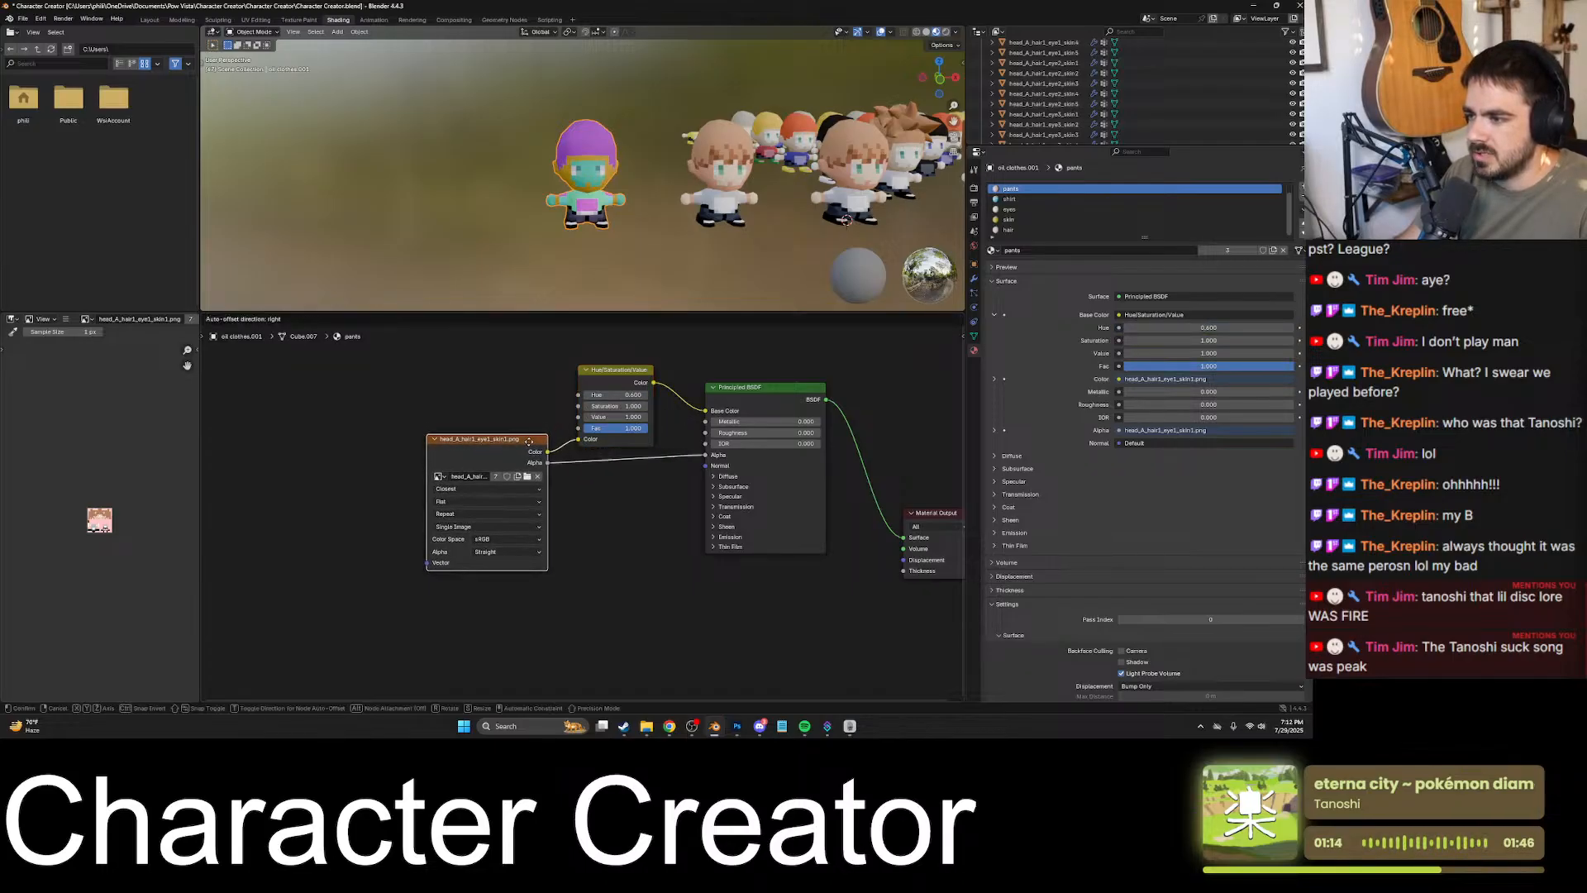
pyautogui.moveTo(616, 396); pyautogui.dragTo(496, 396)
# - Reroute the shirt material's image texture color from the Hue input to the Color input of its Hue/Saturation/Value node
pyautogui.click(1033, 200)
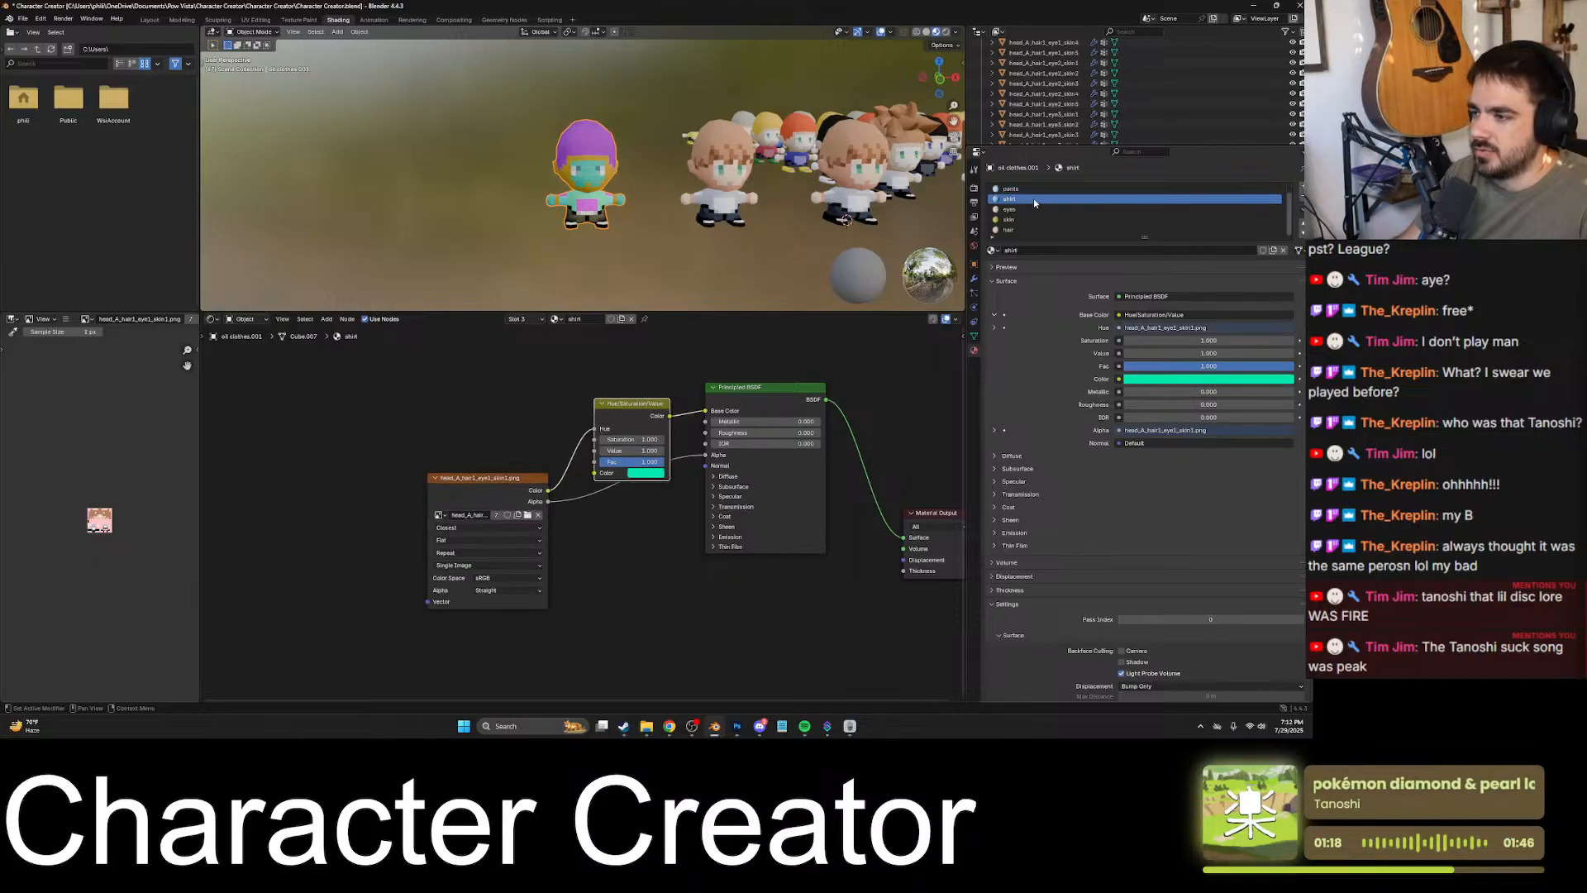
pyautogui.moveTo(595, 429); pyautogui.dragTo(596, 473)
# - Insert a copied Hue/Saturation/Value node between the image texture and the Principled BSDF's Base Color in the hair material
pyautogui.click(1027, 231)
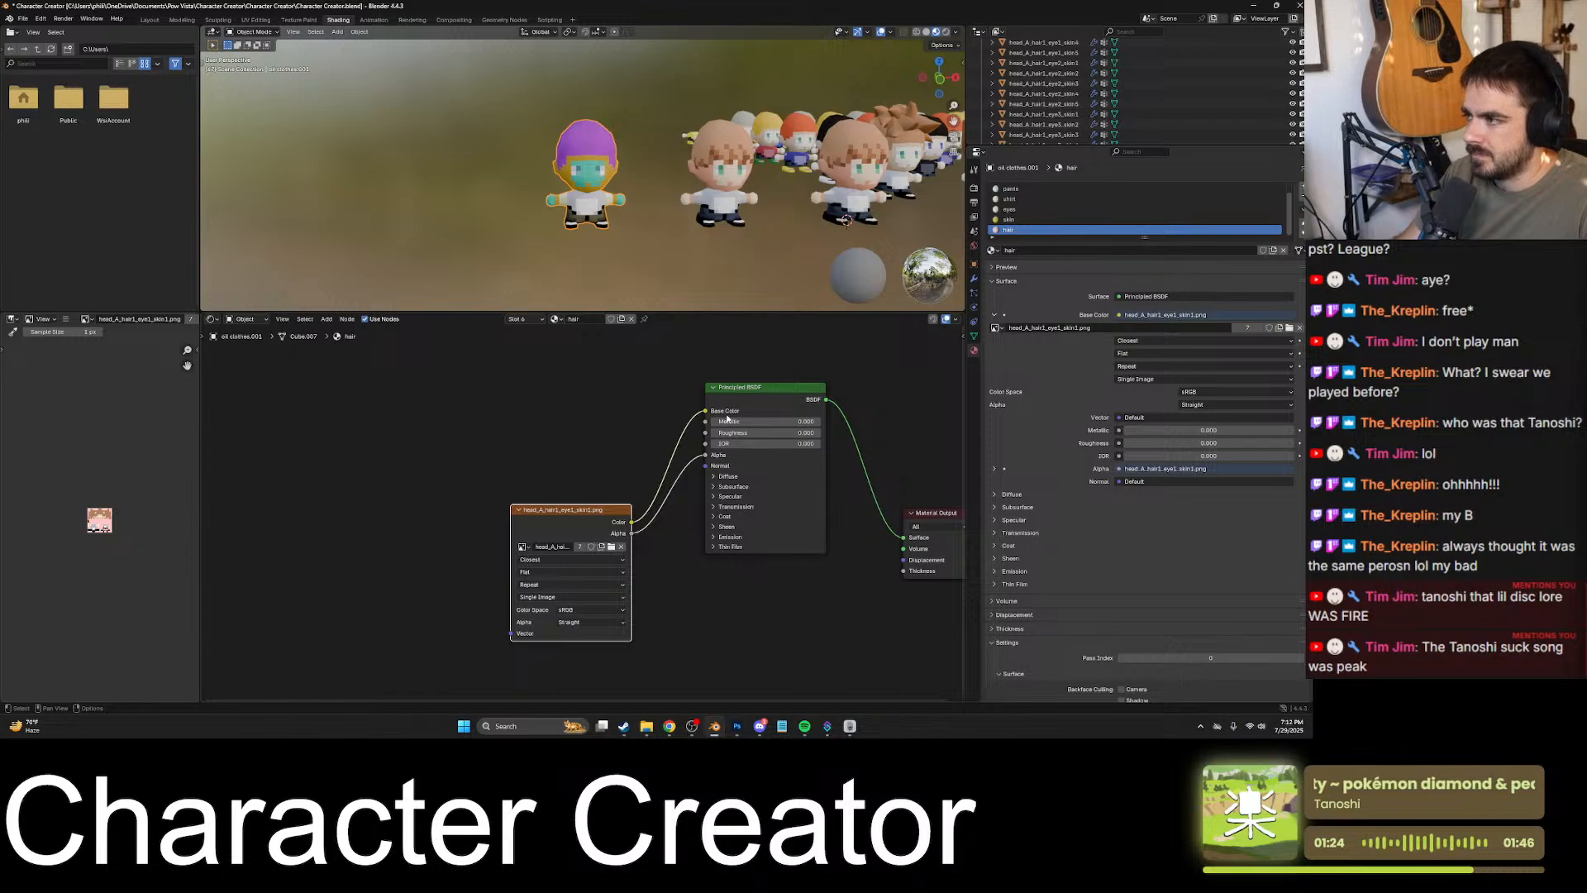
pyautogui.hotkey('ctrl', 'v')
pyautogui.moveTo(613, 523); pyautogui.dragTo(574, 494)
pyautogui.moveTo(636, 422); pyautogui.dragTo(705, 411)
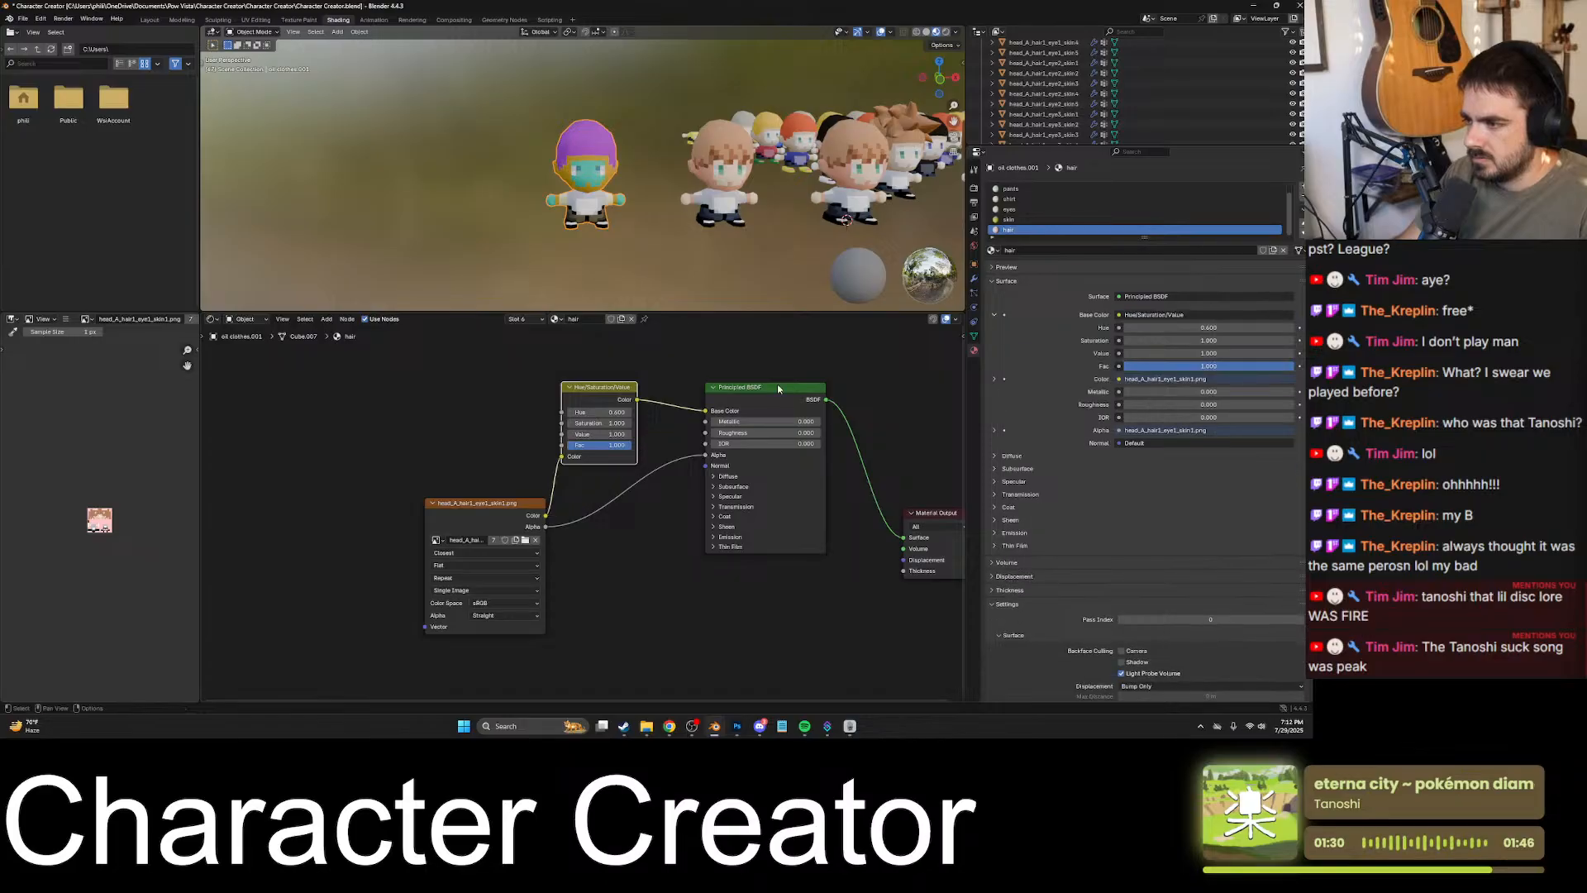
# - Check the node setup of each material and reroute the skin material's image texture color into its Hue/Saturation/Value node's Color input
pyautogui.click(1014, 220)
pyautogui.click(1021, 210)
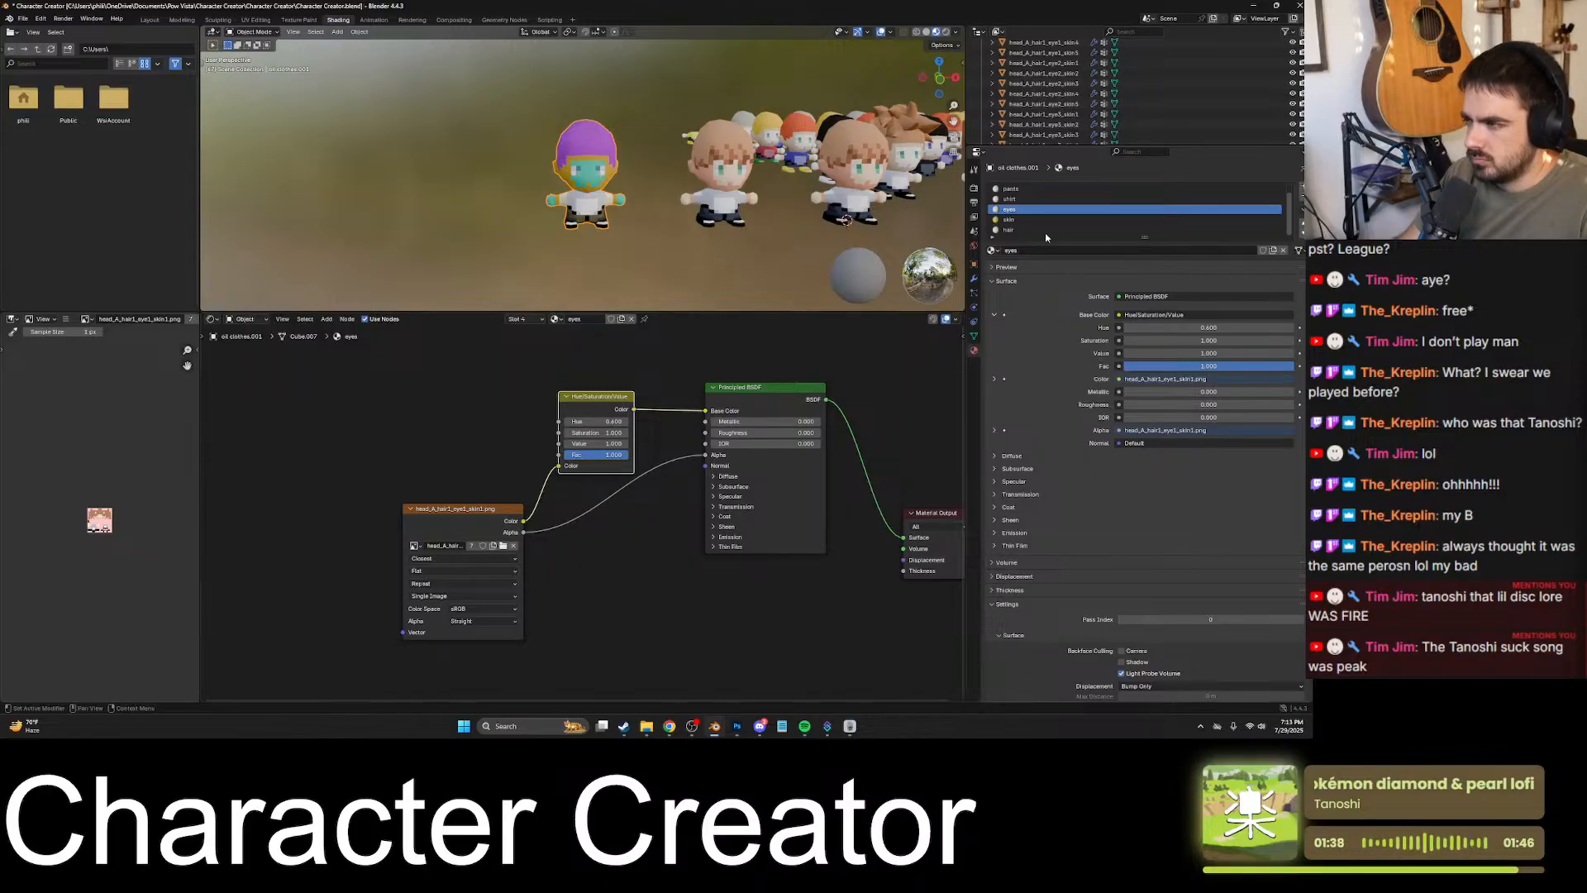
pyautogui.click(1010, 200)
pyautogui.click(1019, 189)
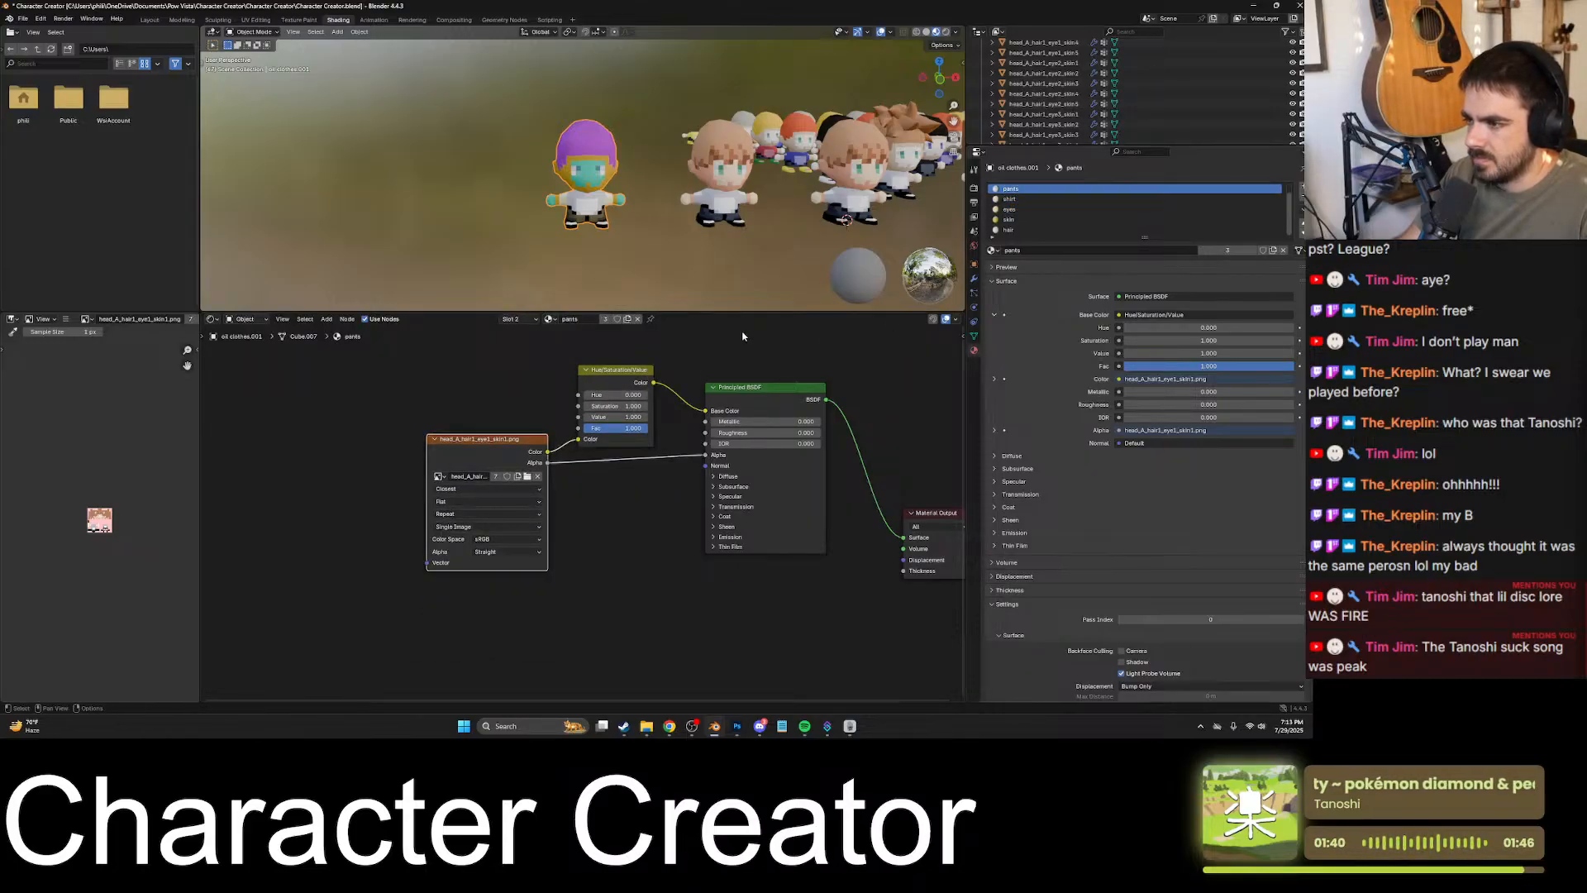
pyautogui.click(1010, 199)
pyautogui.click(1012, 209)
pyautogui.click(1023, 220)
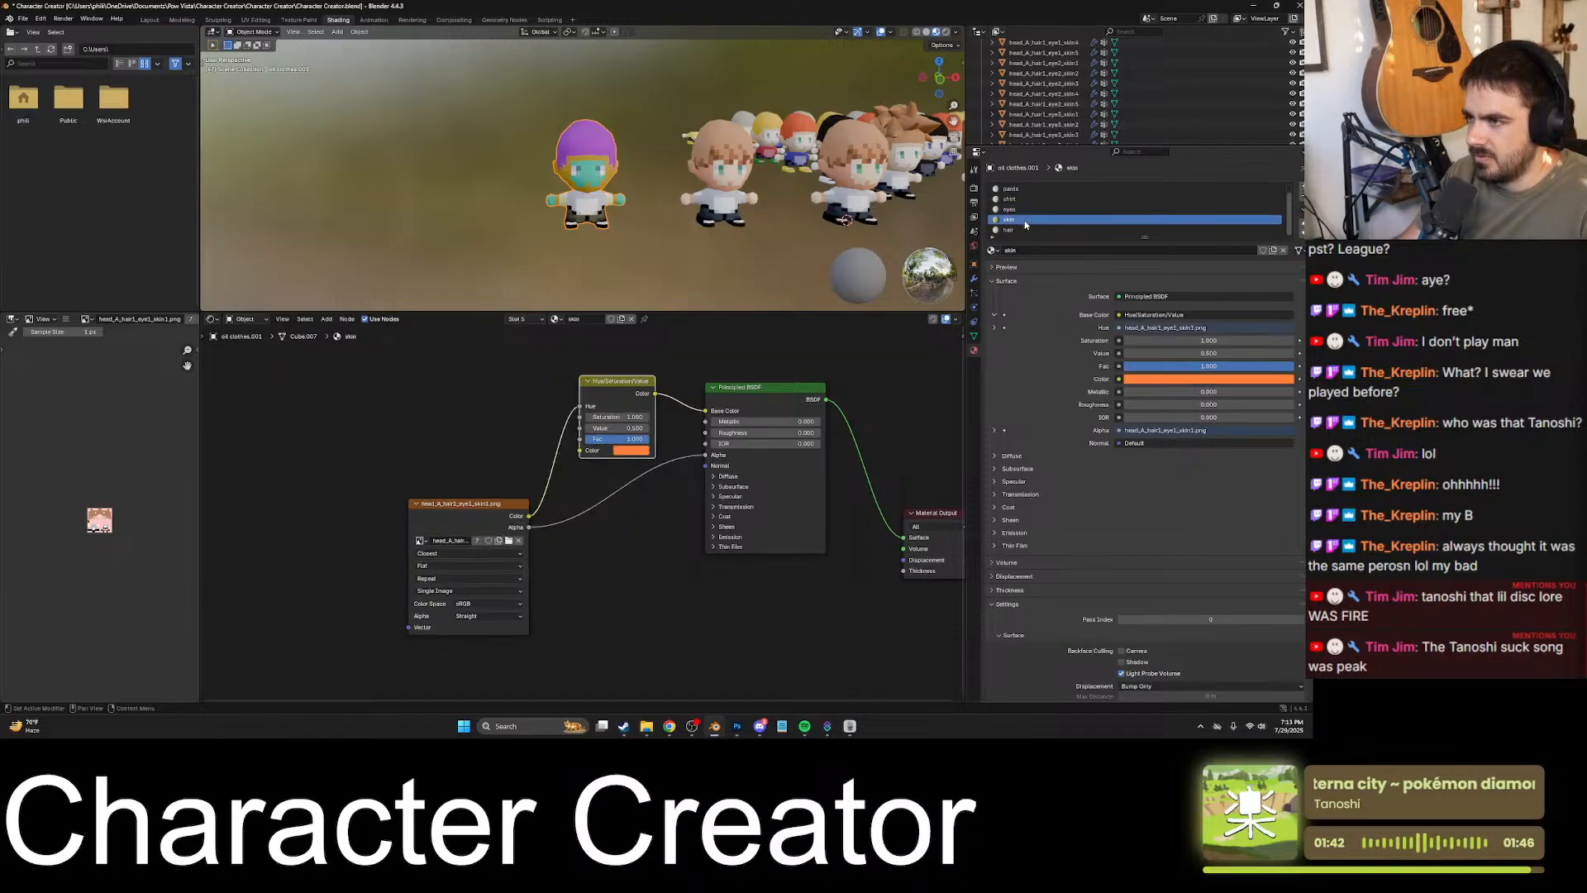
pyautogui.moveTo(579, 406); pyautogui.dragTo(584, 453)
pyautogui.moveTo(627, 382); pyautogui.dragTo(686, 423)
# - Set the skin material's hue to 0.500 on its Hue/Saturation/Value node and reposition that node and the Principled BSDF
pyautogui.click(588, 425)
pyautogui.click(588, 425)
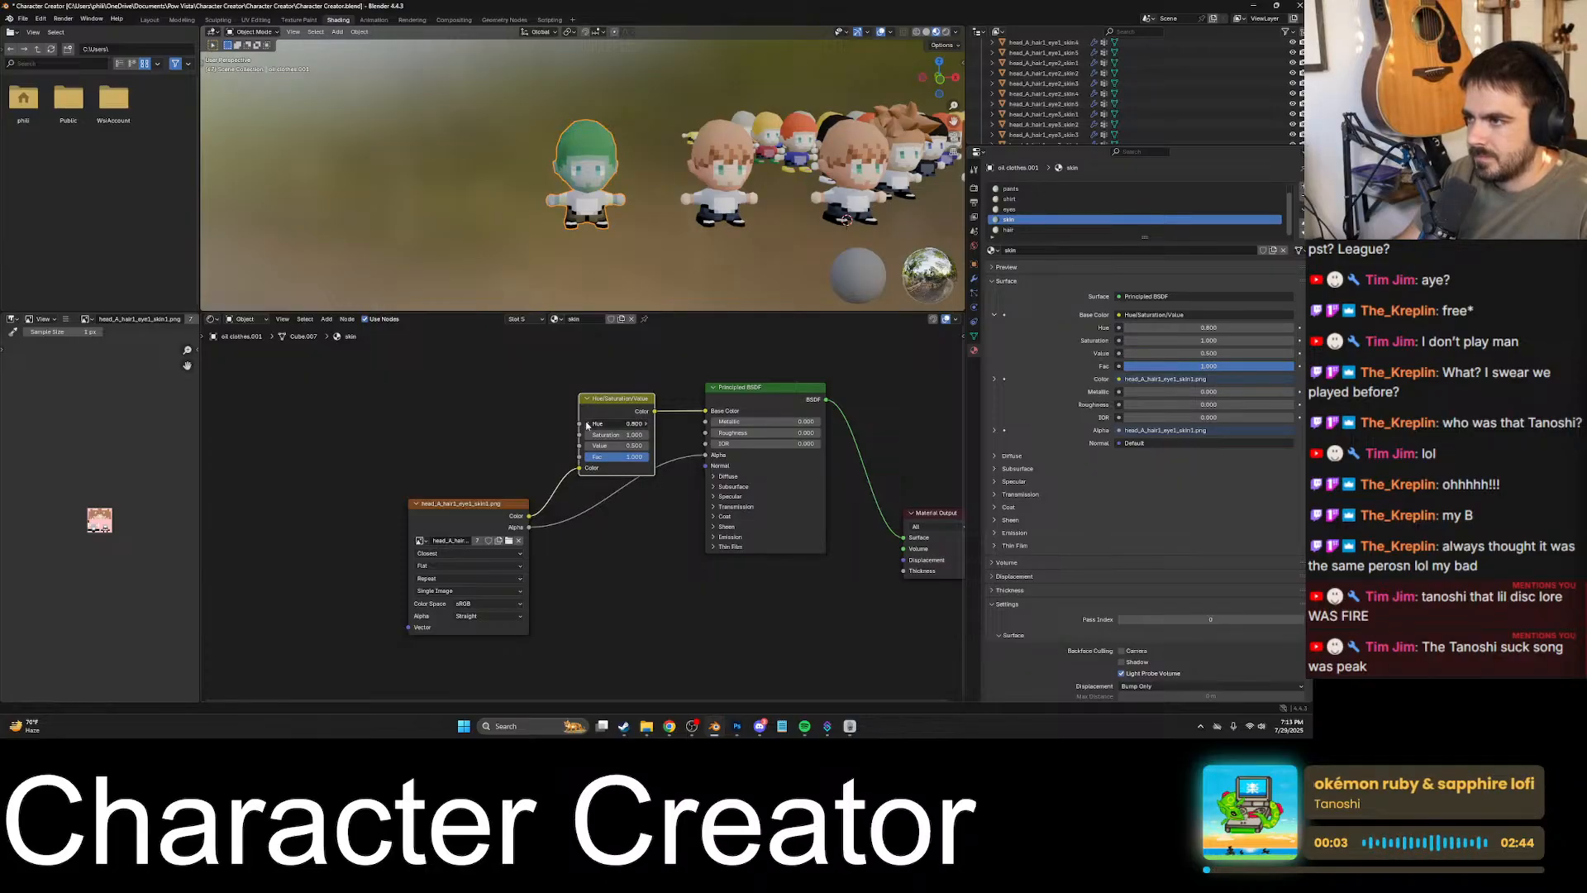
pyautogui.click(588, 425)
pyautogui.click(588, 425)
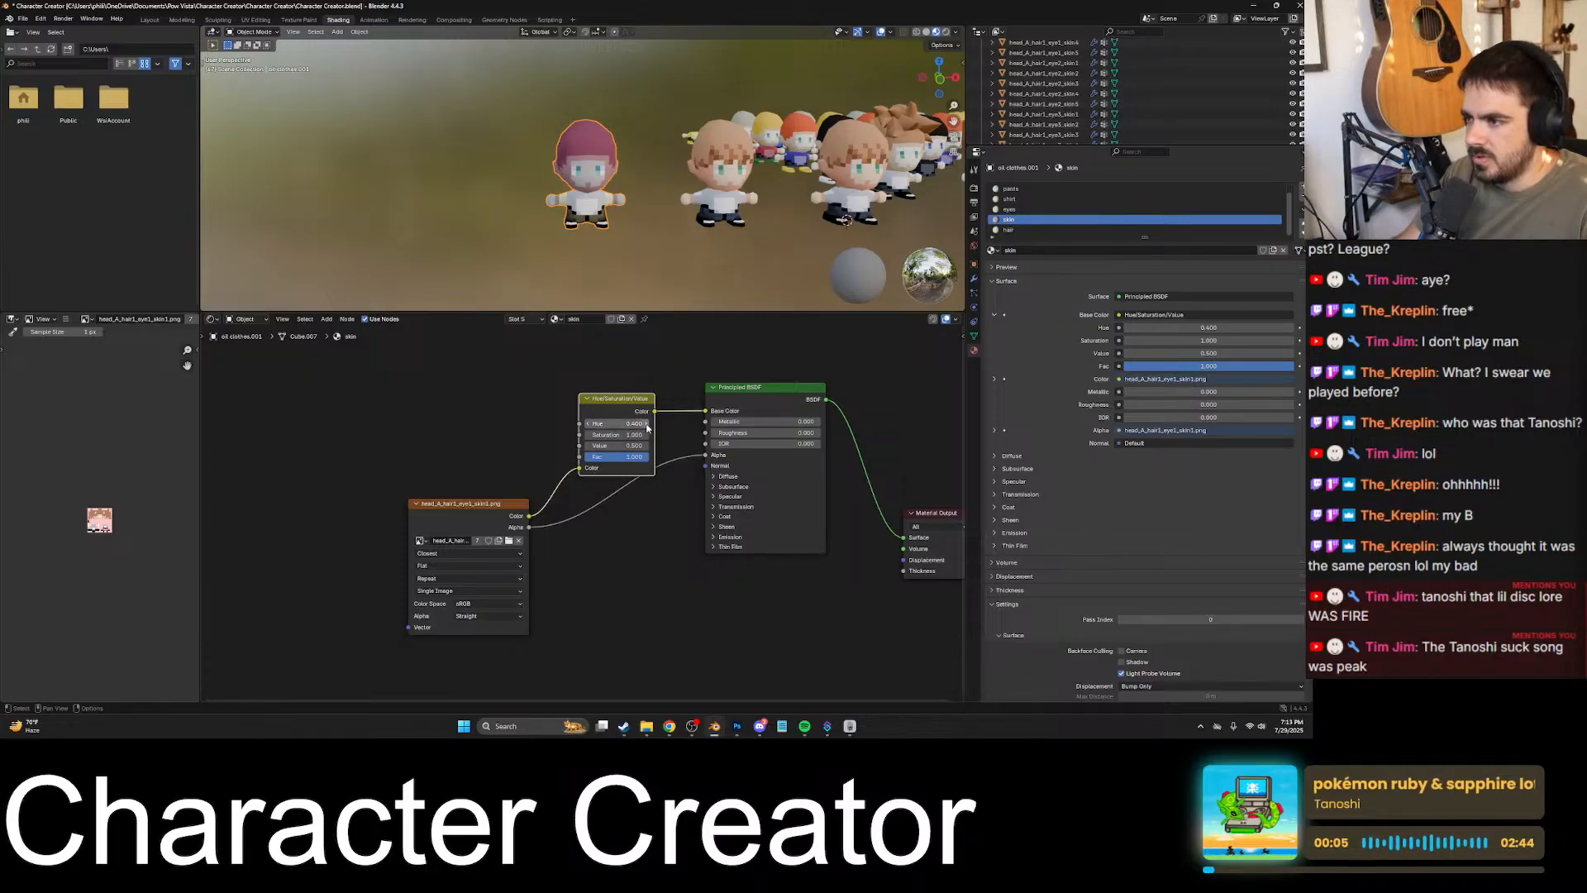
pyautogui.click(646, 425)
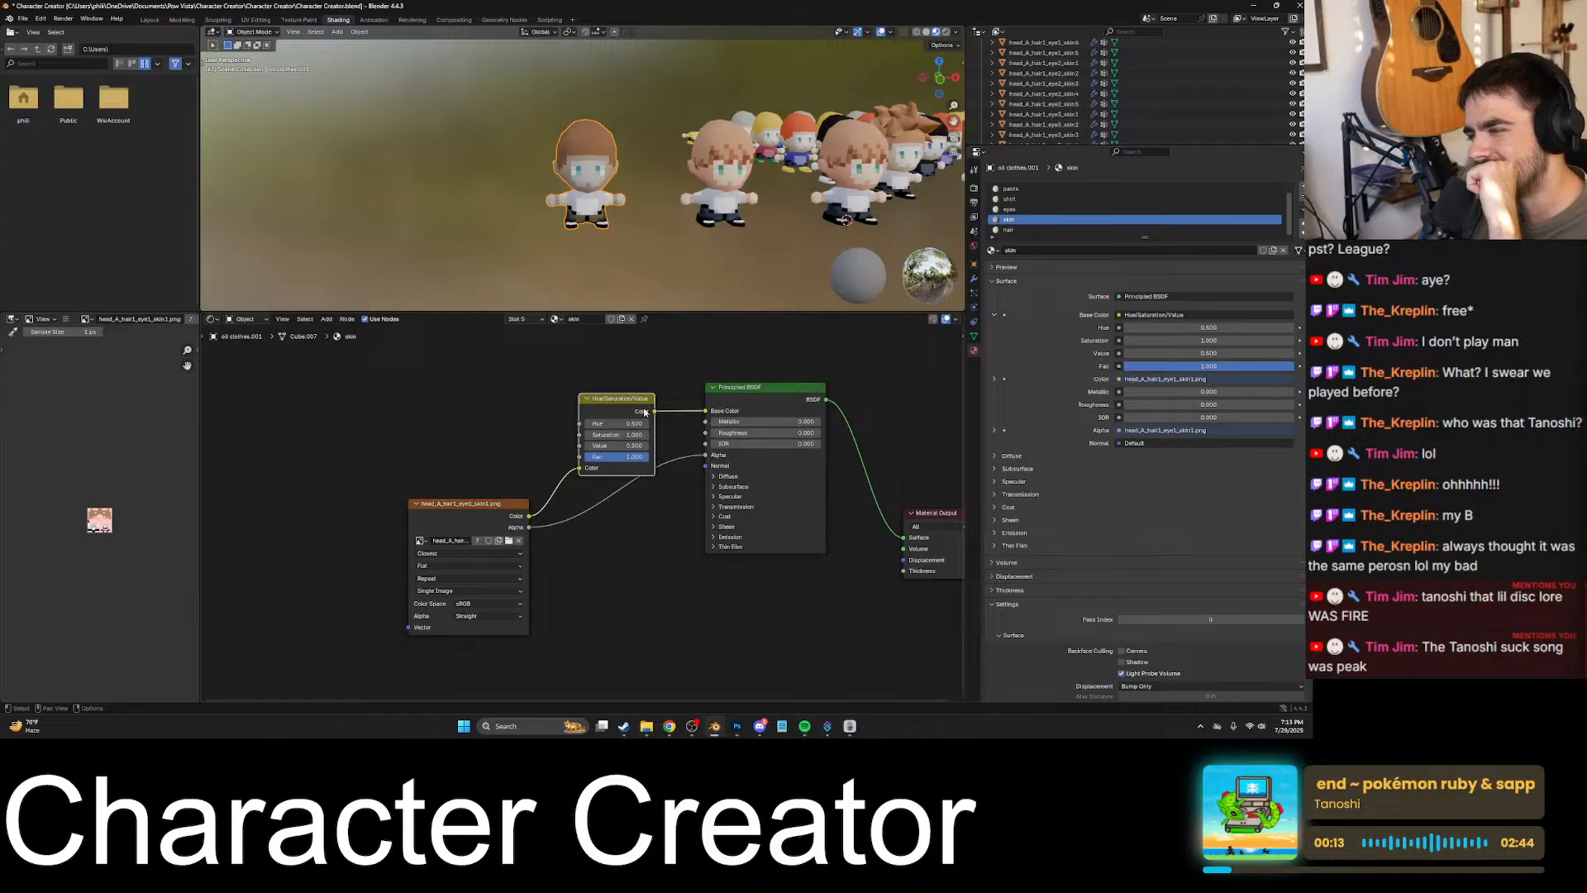
pyautogui.moveTo(726, 394); pyautogui.dragTo(728, 463)
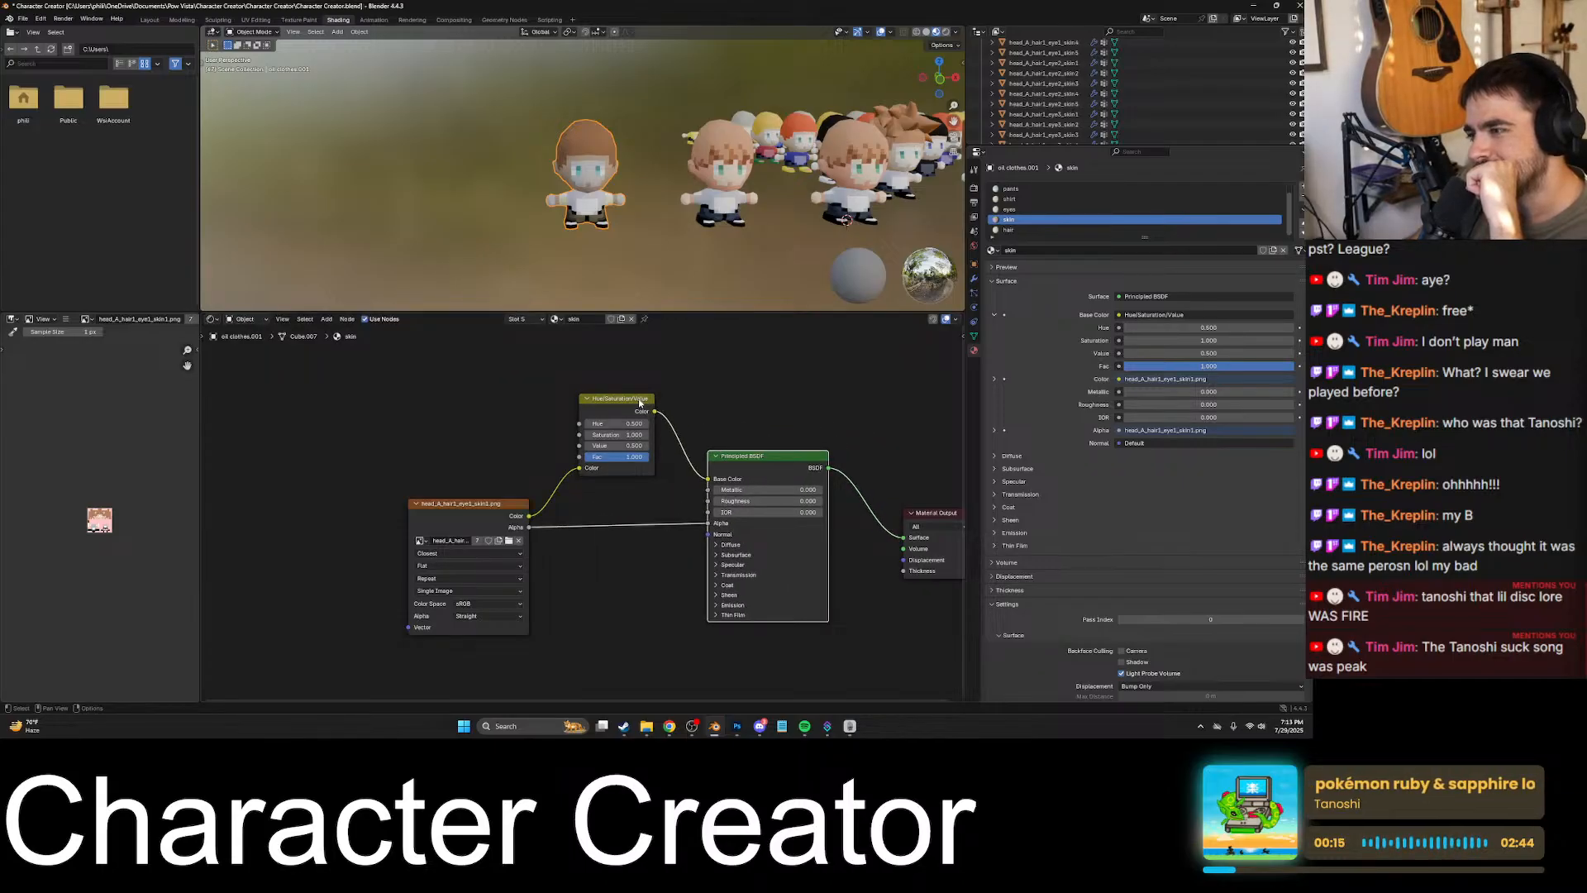
pyautogui.moveTo(640, 403); pyautogui.dragTo(647, 416)
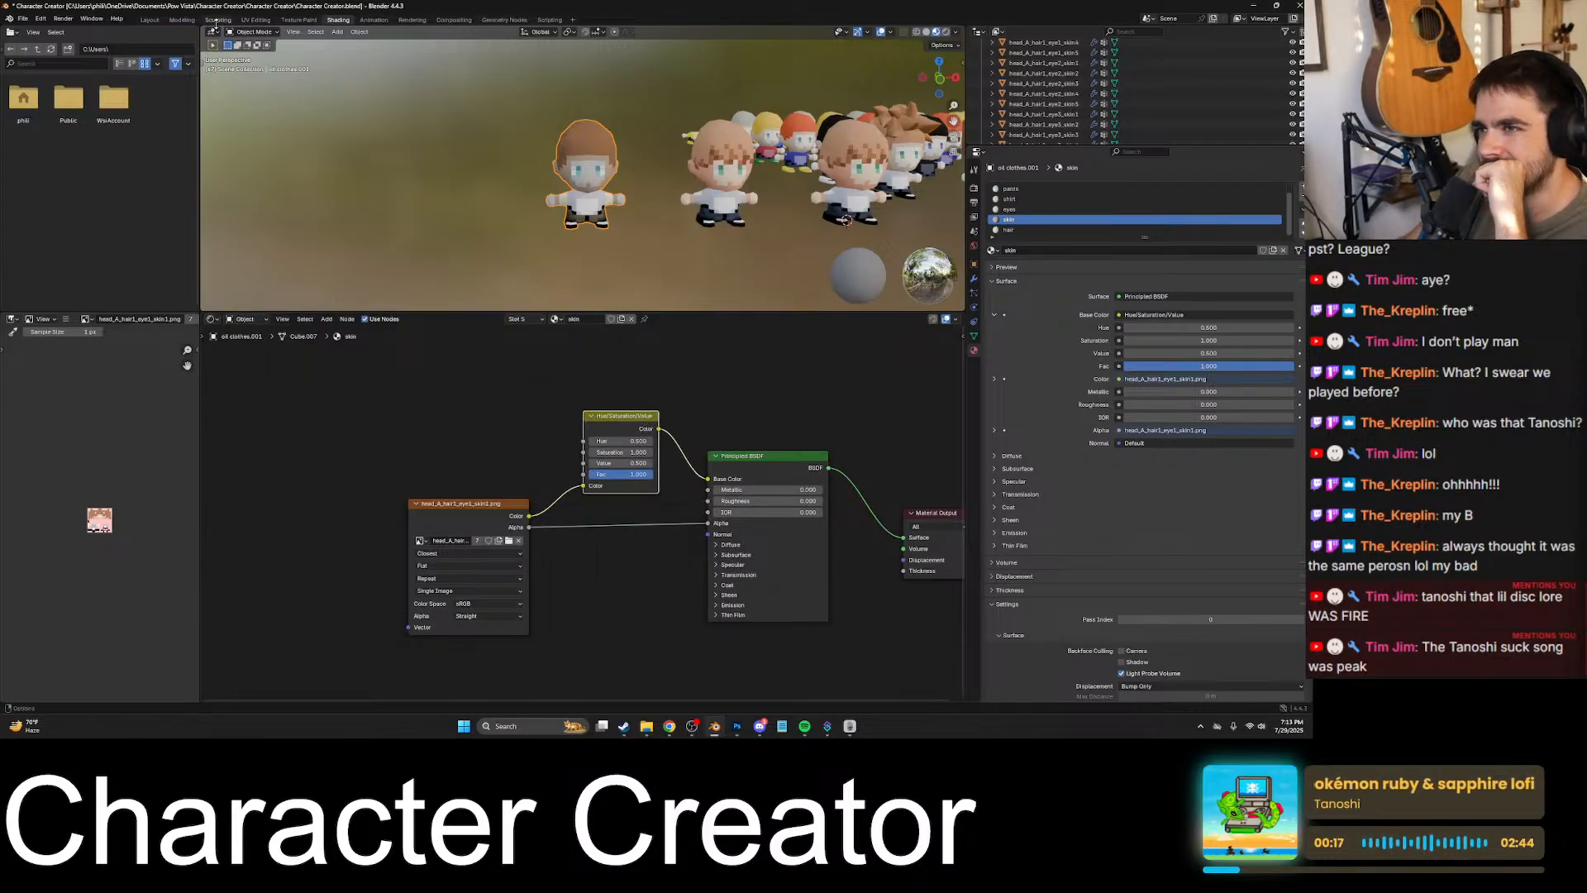
# - Try lower hue values on the shirt material's Hue/Saturation/Value node and return it to 0.500
pyautogui.click(1010, 200)
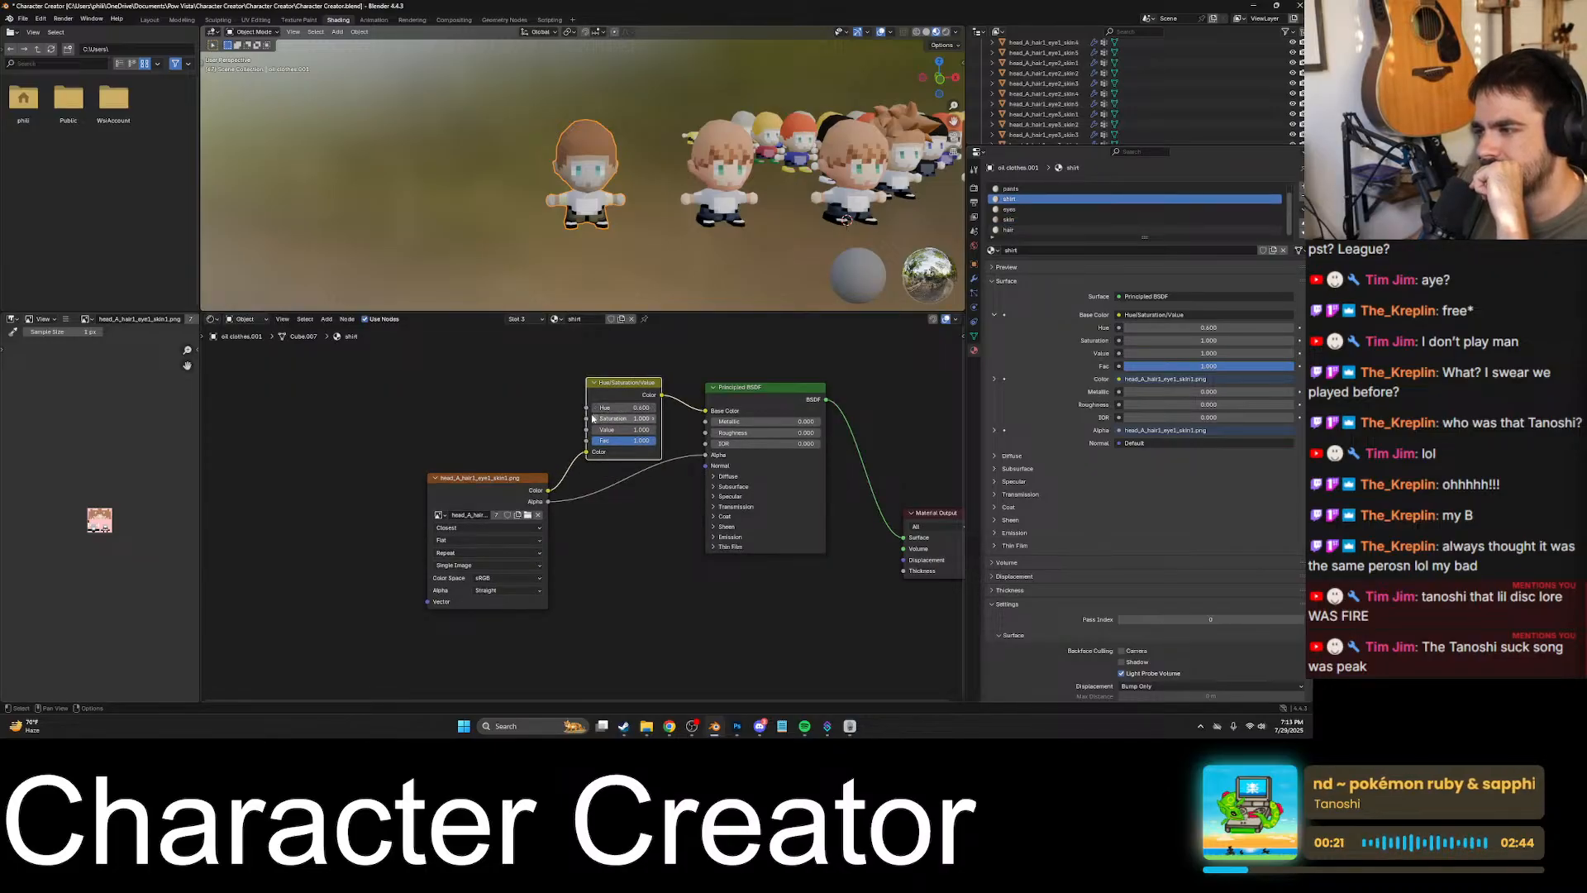
pyautogui.moveTo(594, 411)
pyautogui.mouseDown()
pyautogui.moveTo(579, 410)
pyautogui.moveTo(595, 410)
pyautogui.mouseUp()
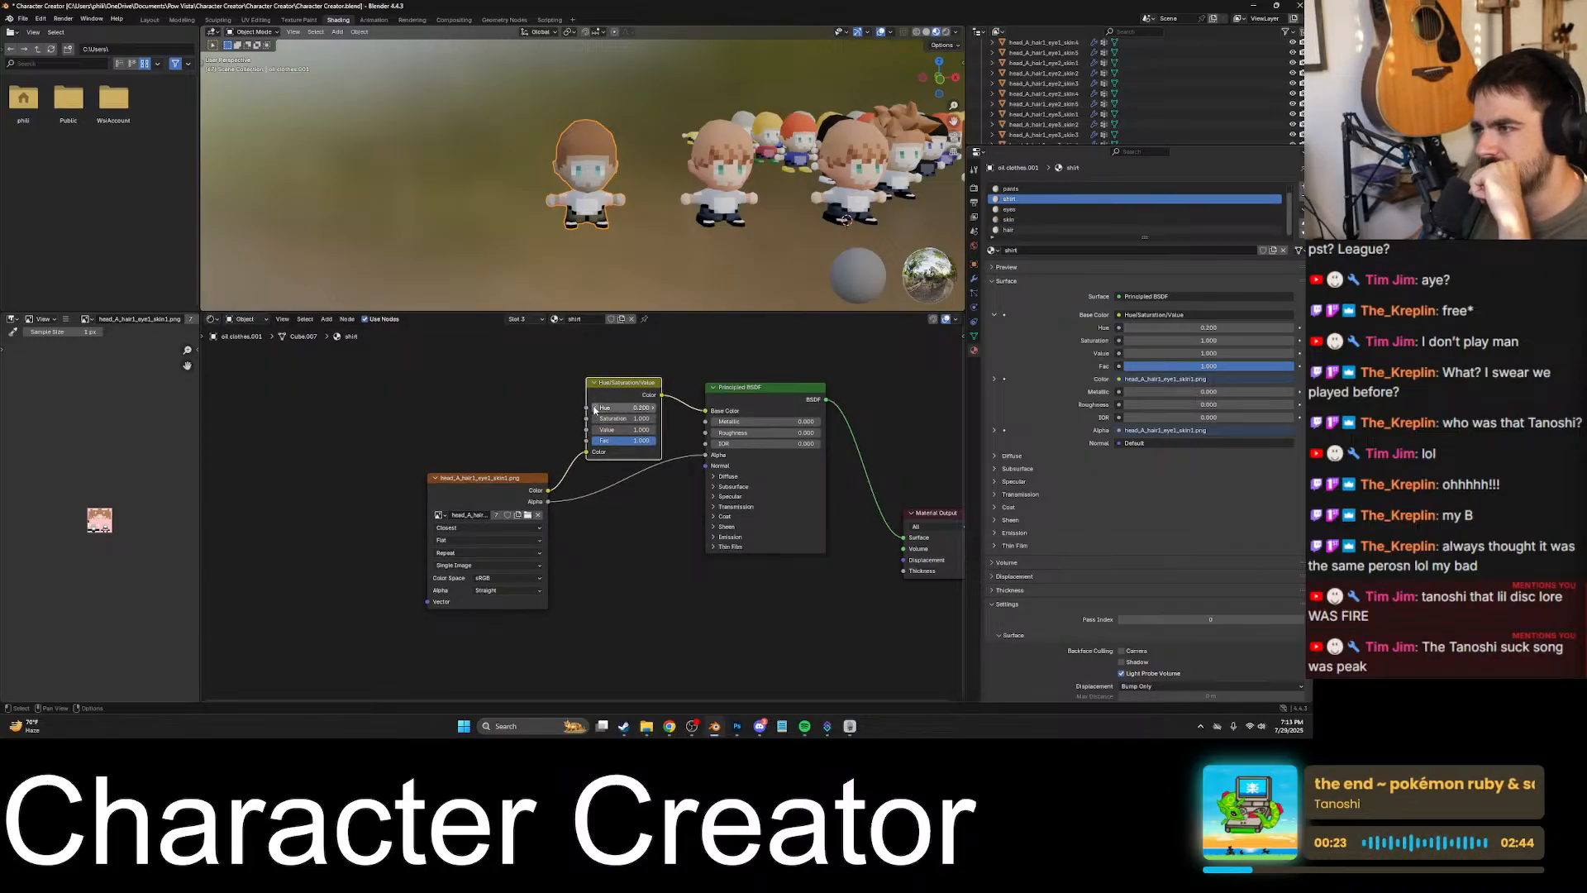
pyautogui.click(655, 409)
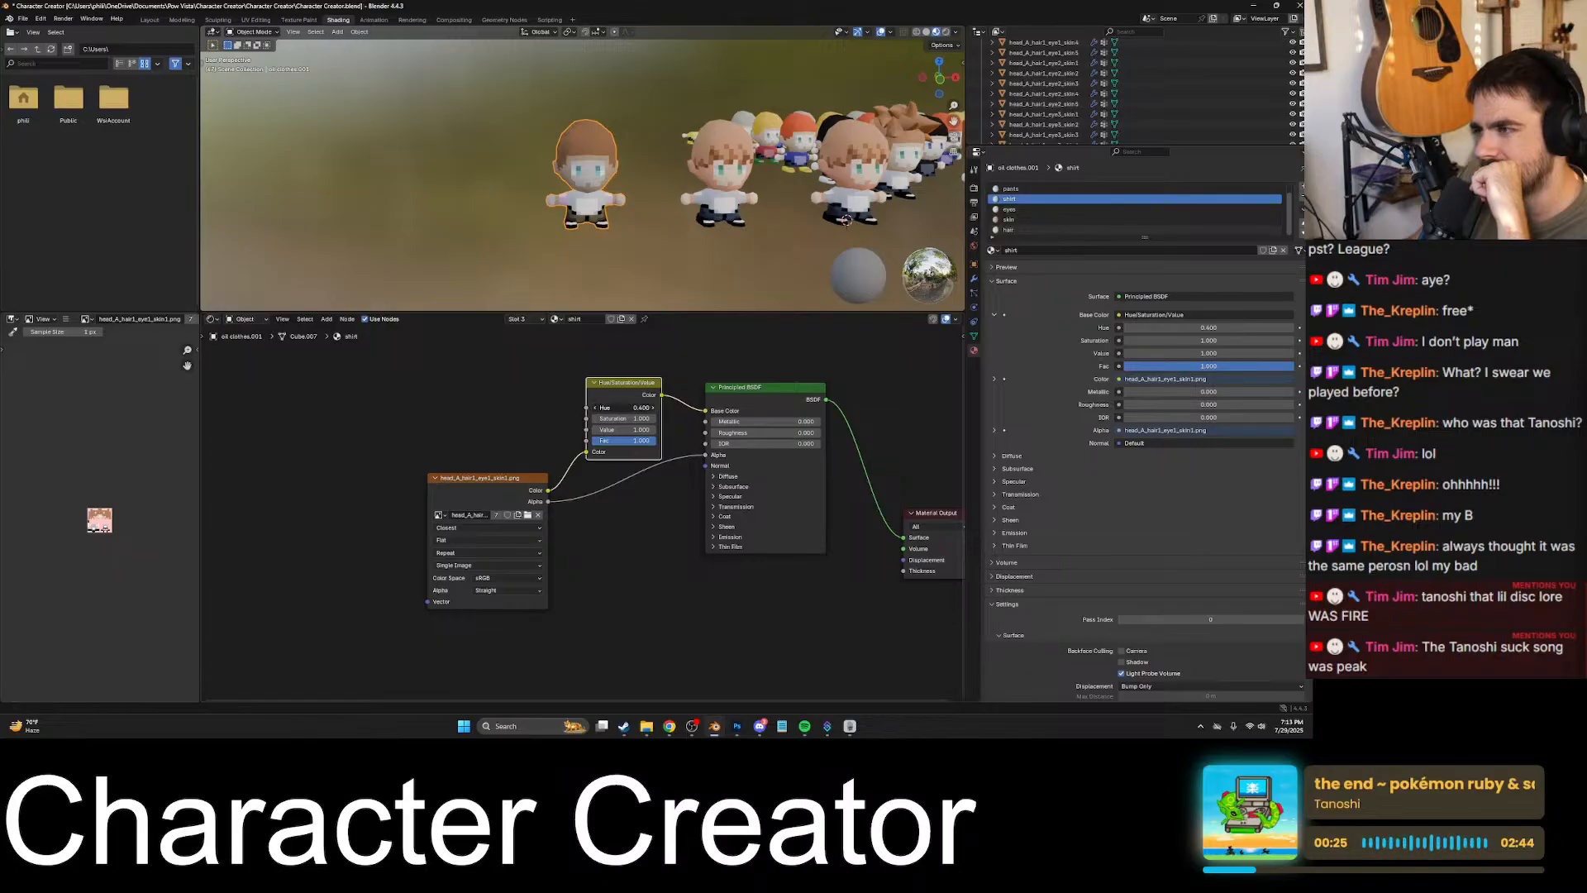
pyautogui.click(655, 408)
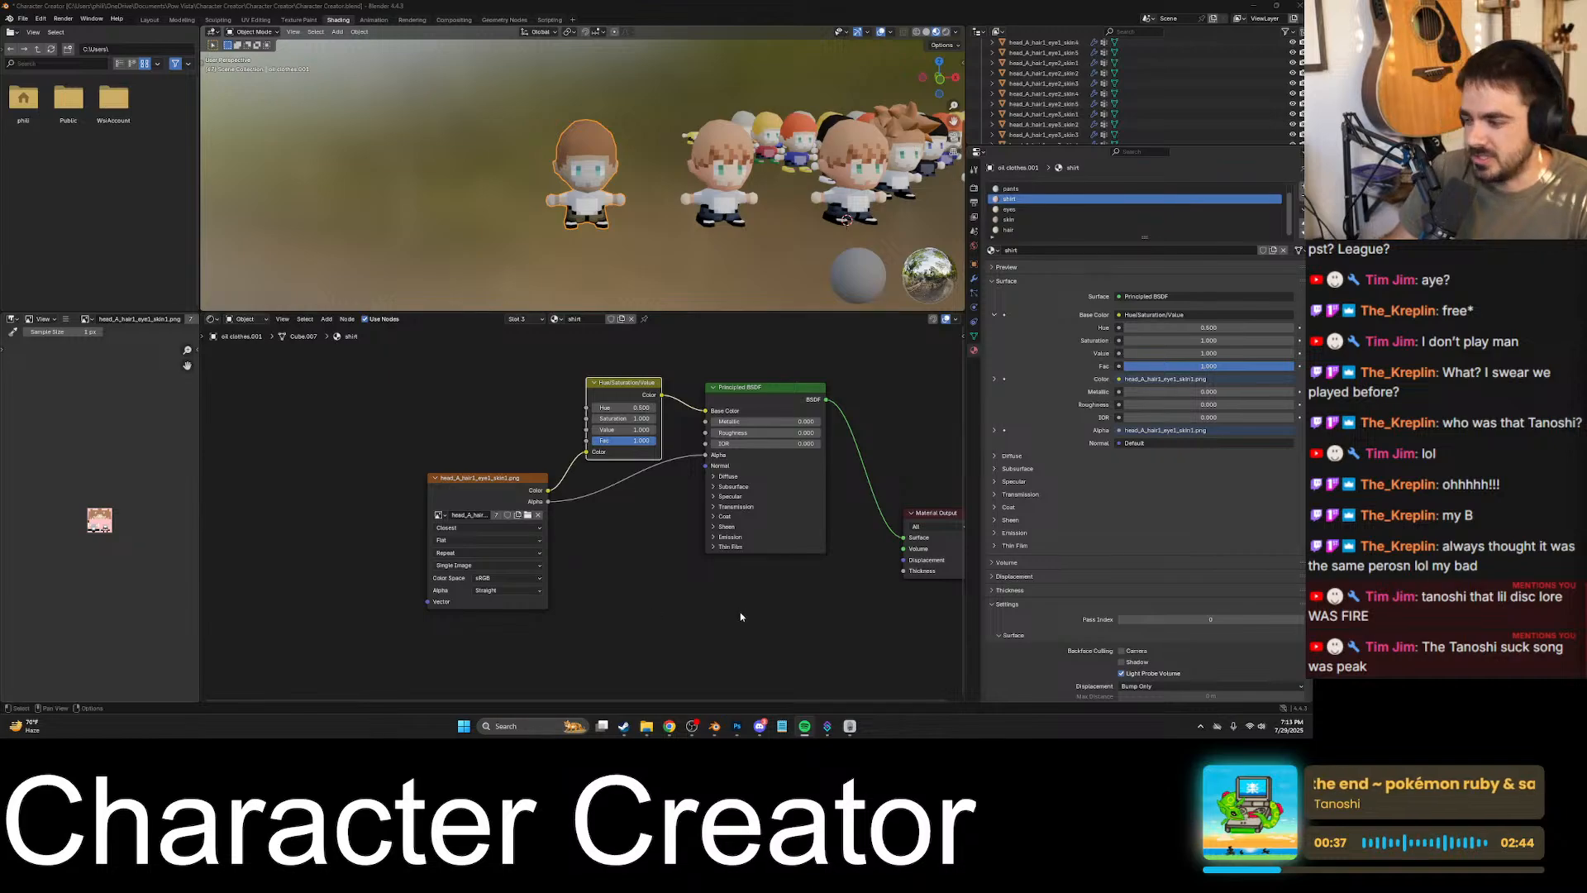
# - Switch to Discord, go to the fan club server's creations channel and play the shared YouTube video full screen
pyautogui.click(760, 727)
pyautogui.click(583, 320)
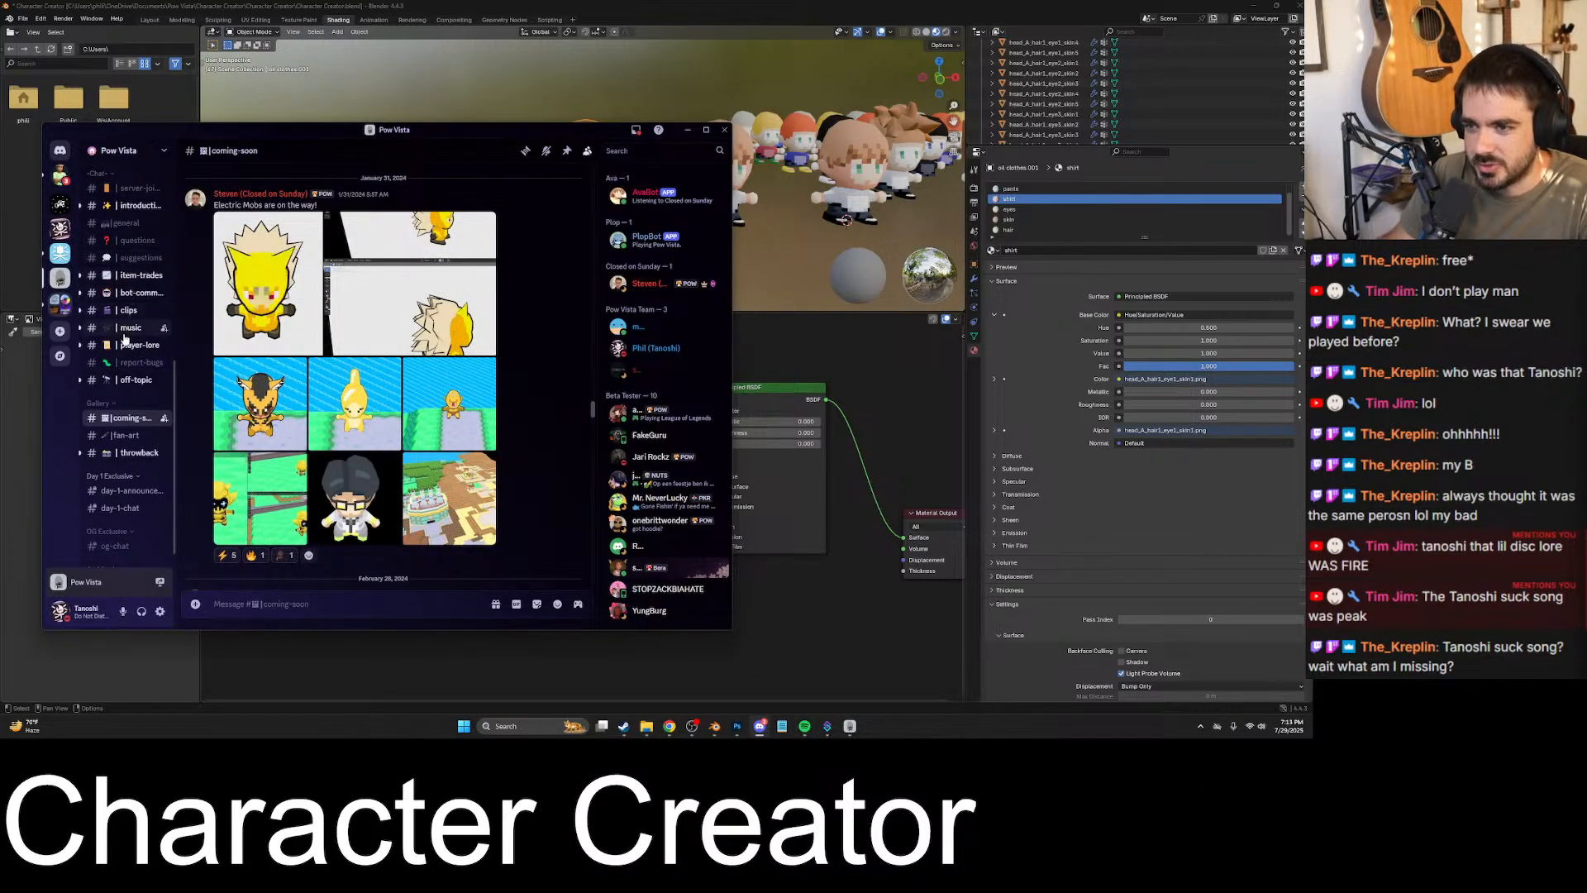
pyautogui.scroll(2, 116, 345)
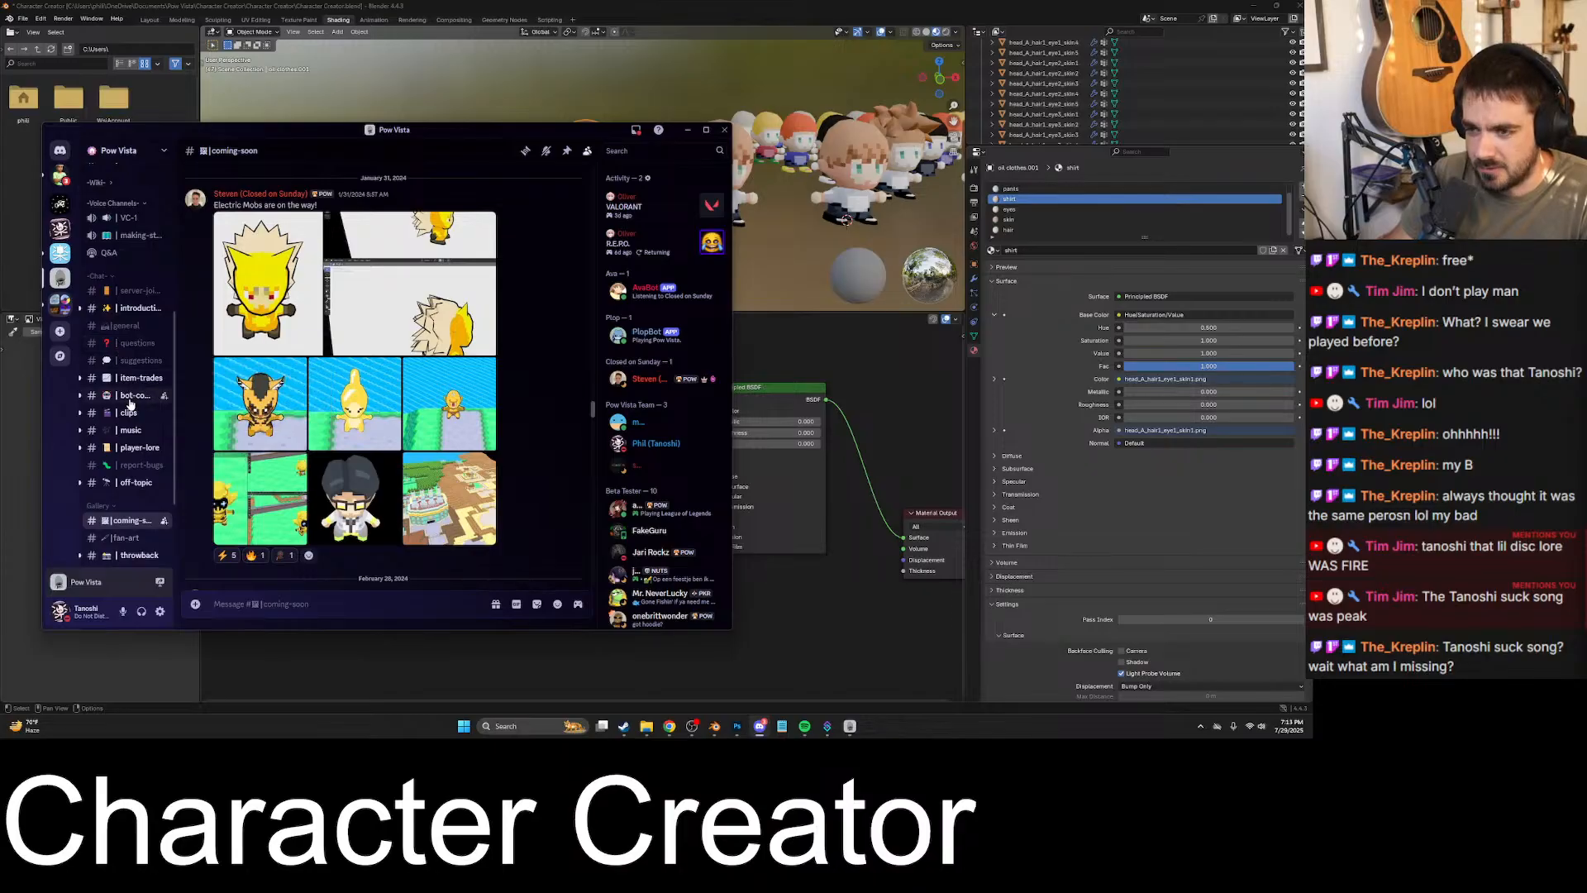
pyautogui.click(59, 252)
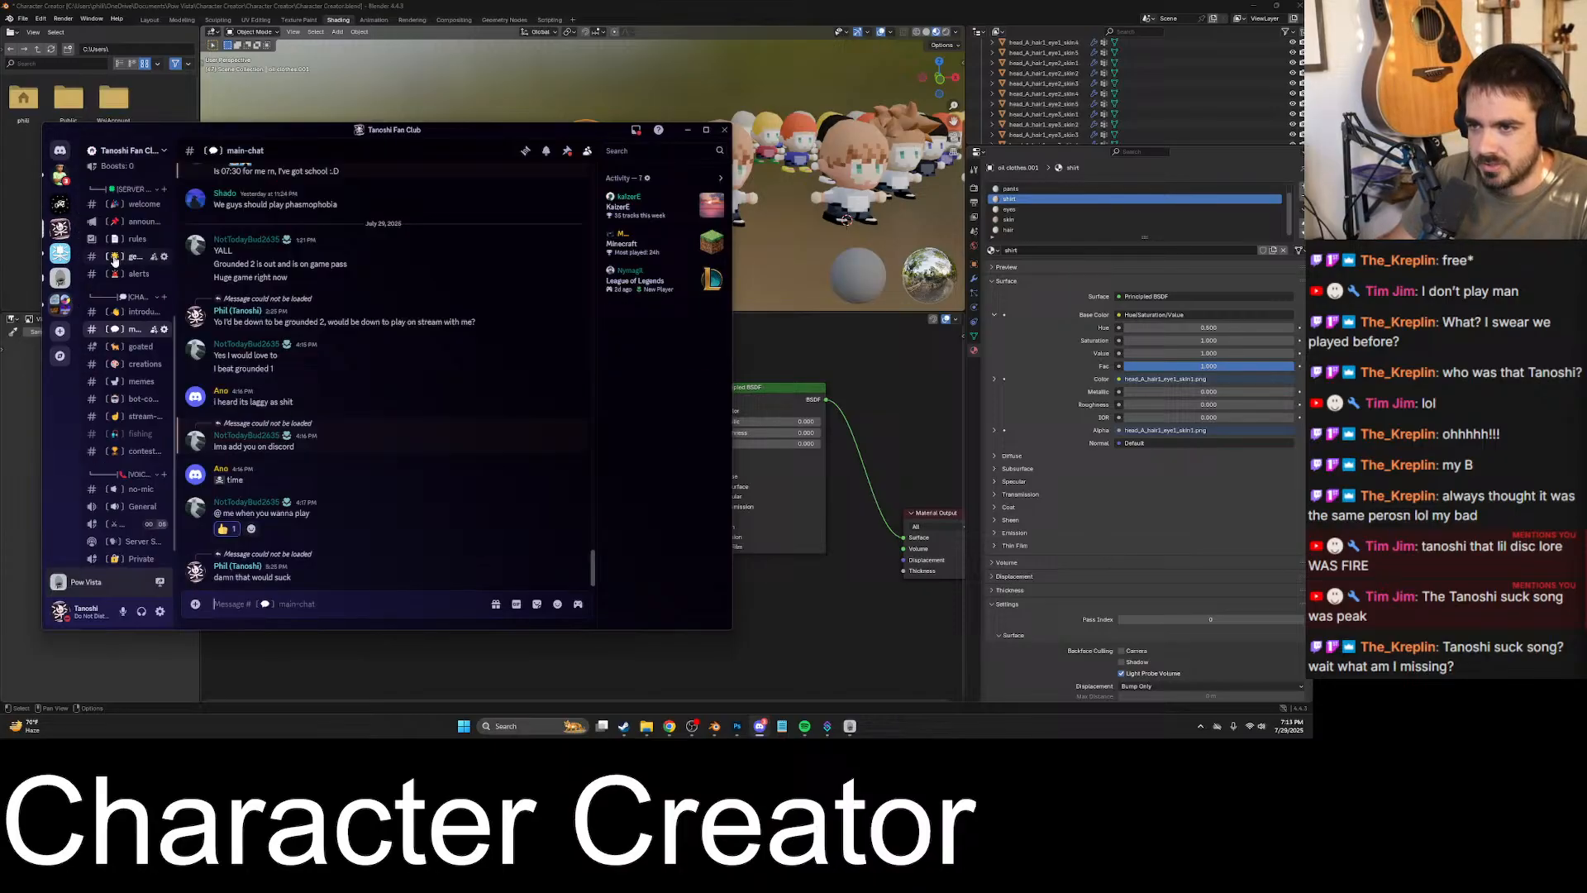
pyautogui.click(129, 371)
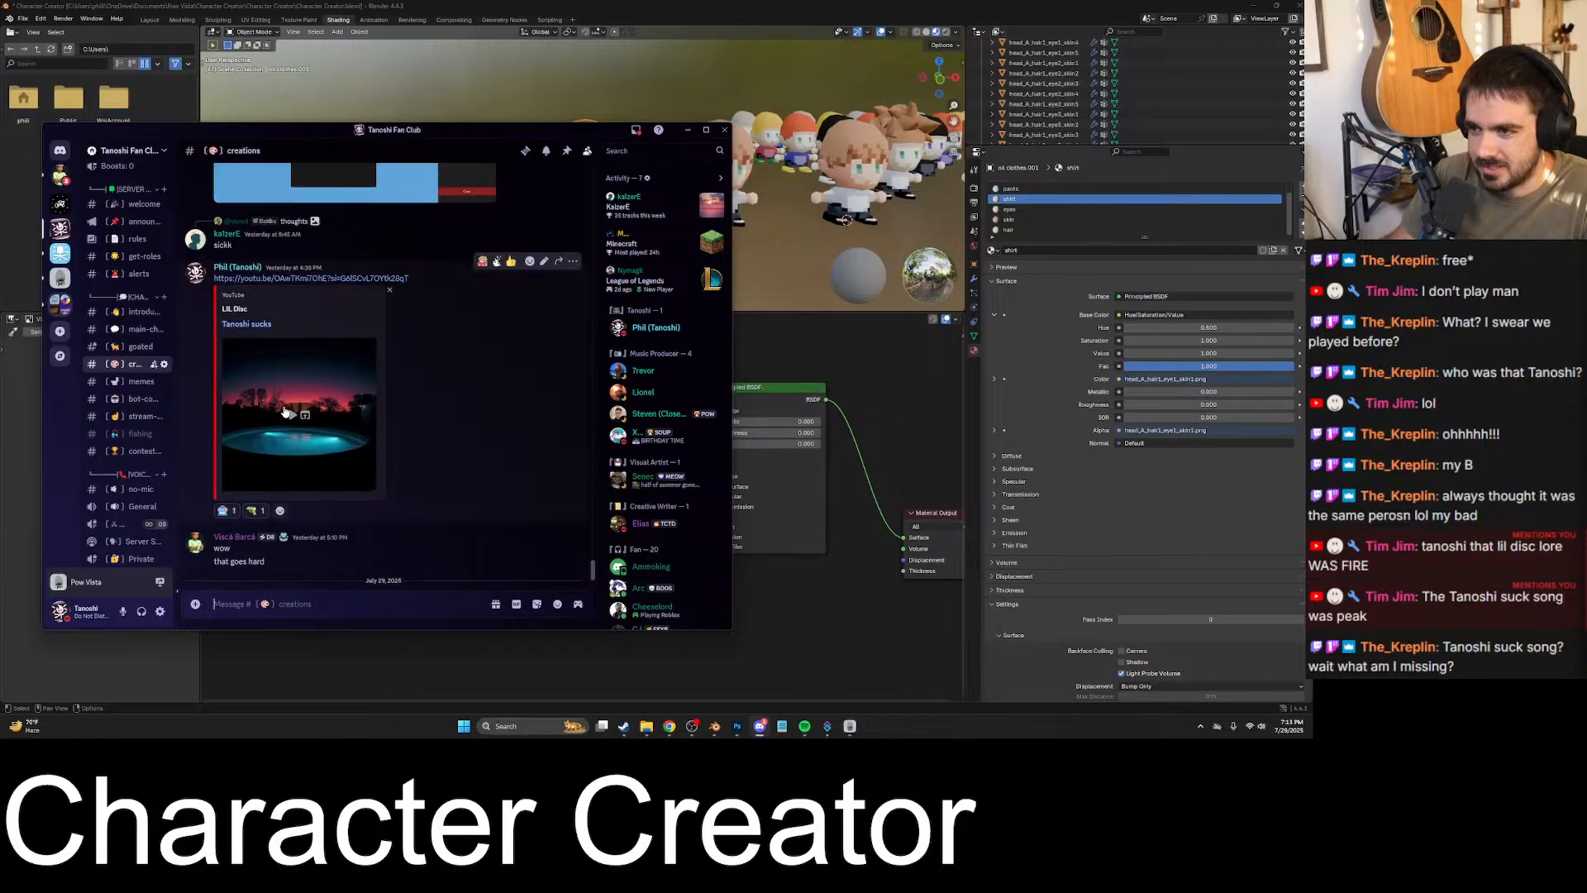
pyautogui.click(362, 481)
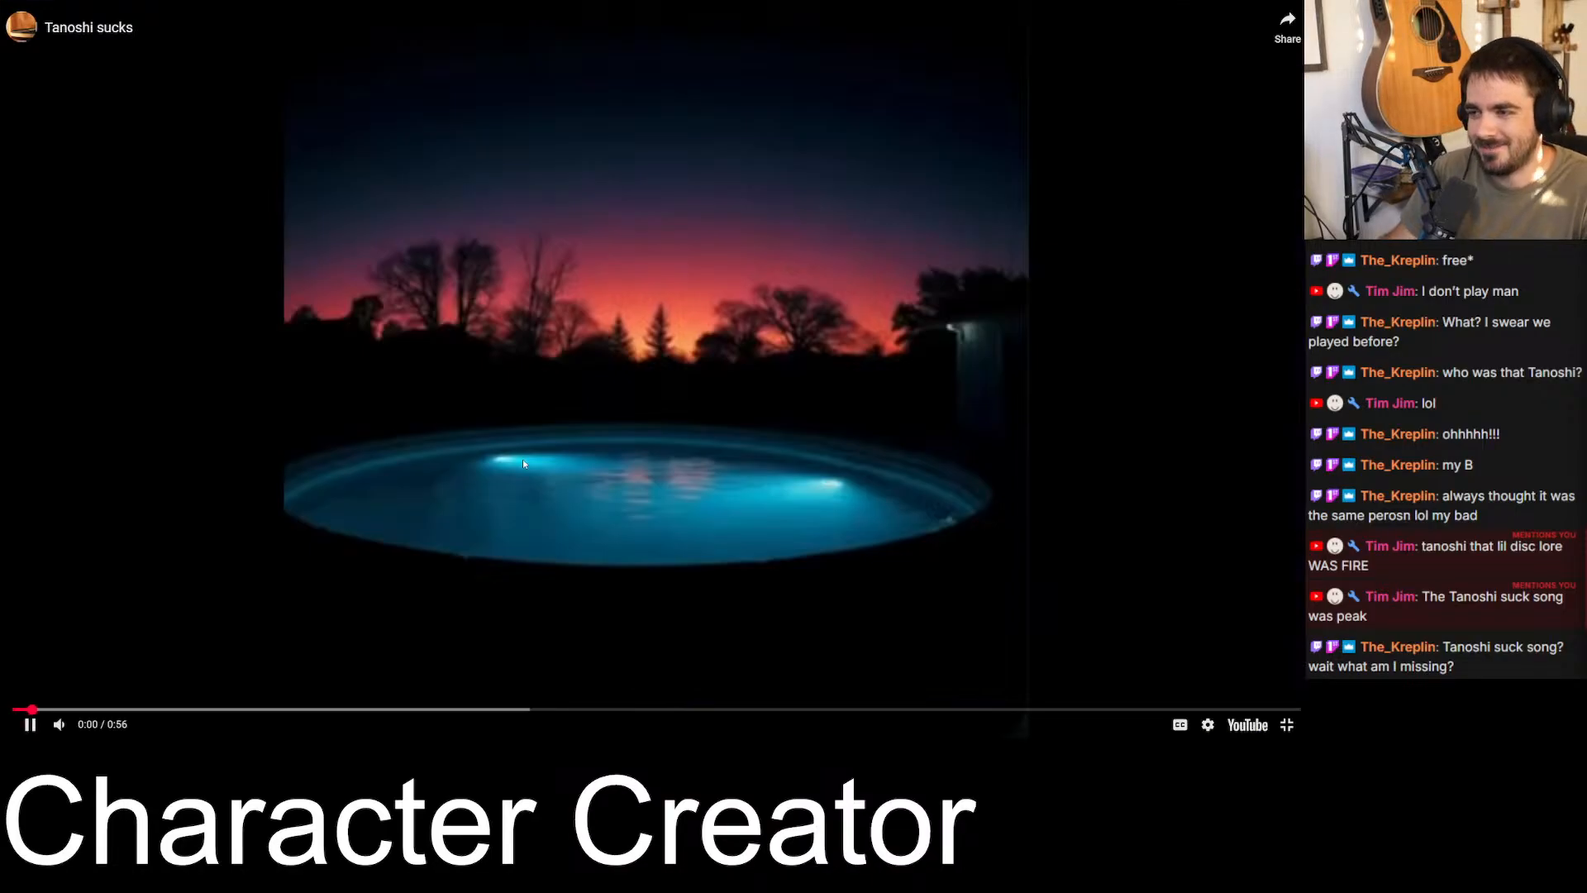
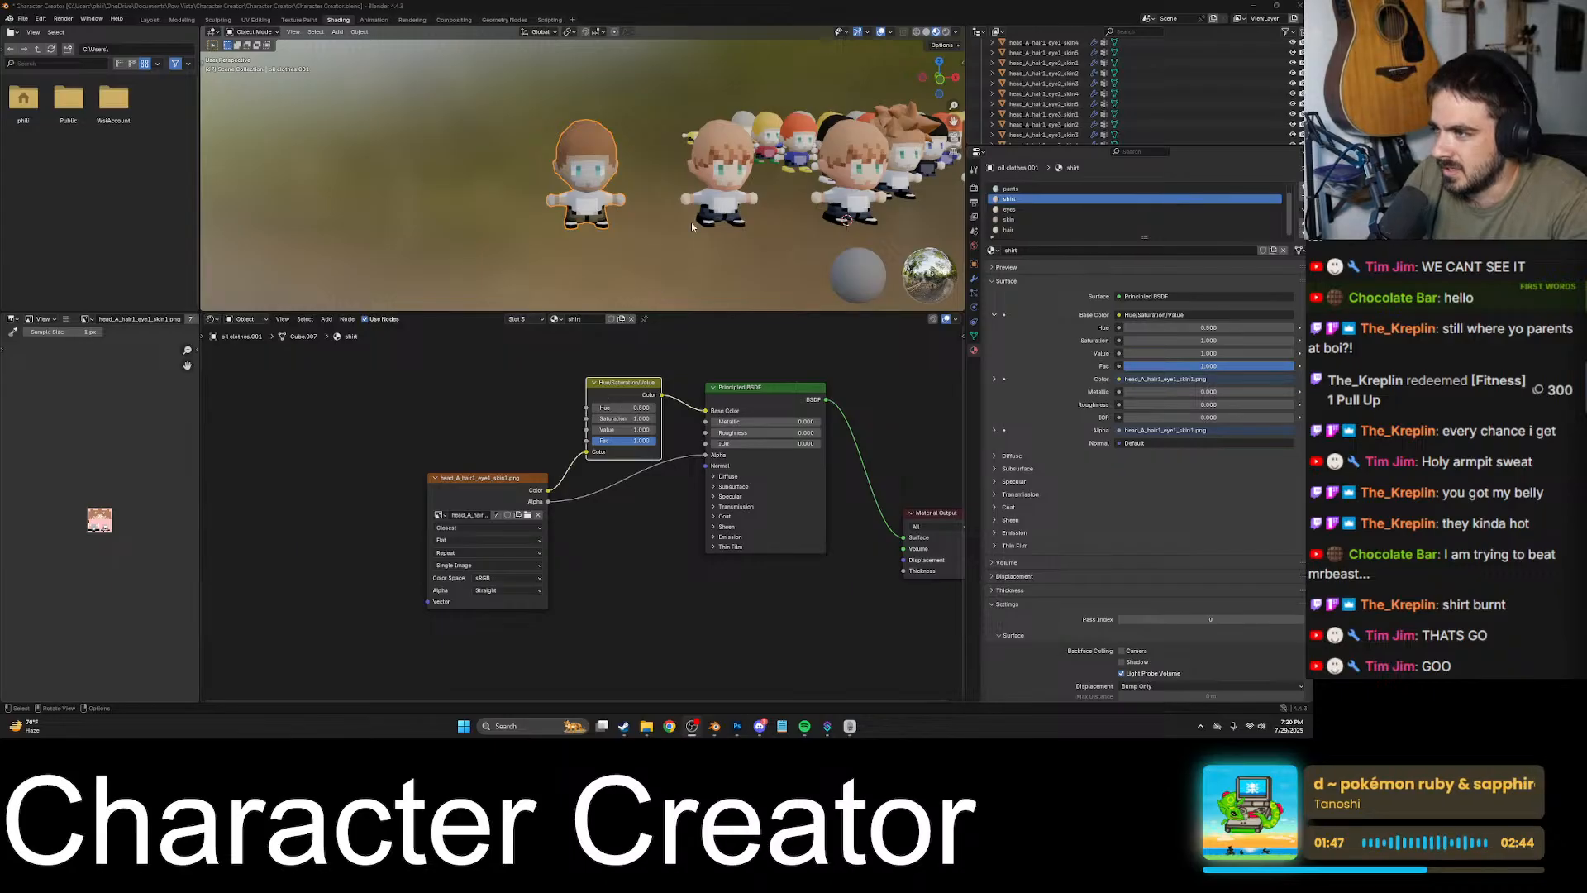
# - Adjust the shirt material's hue on its Hue/Saturation/Value node while viewing the character up close
pyautogui.scroll(4, 661, 202)
pyautogui.scroll(4, 633, 248)
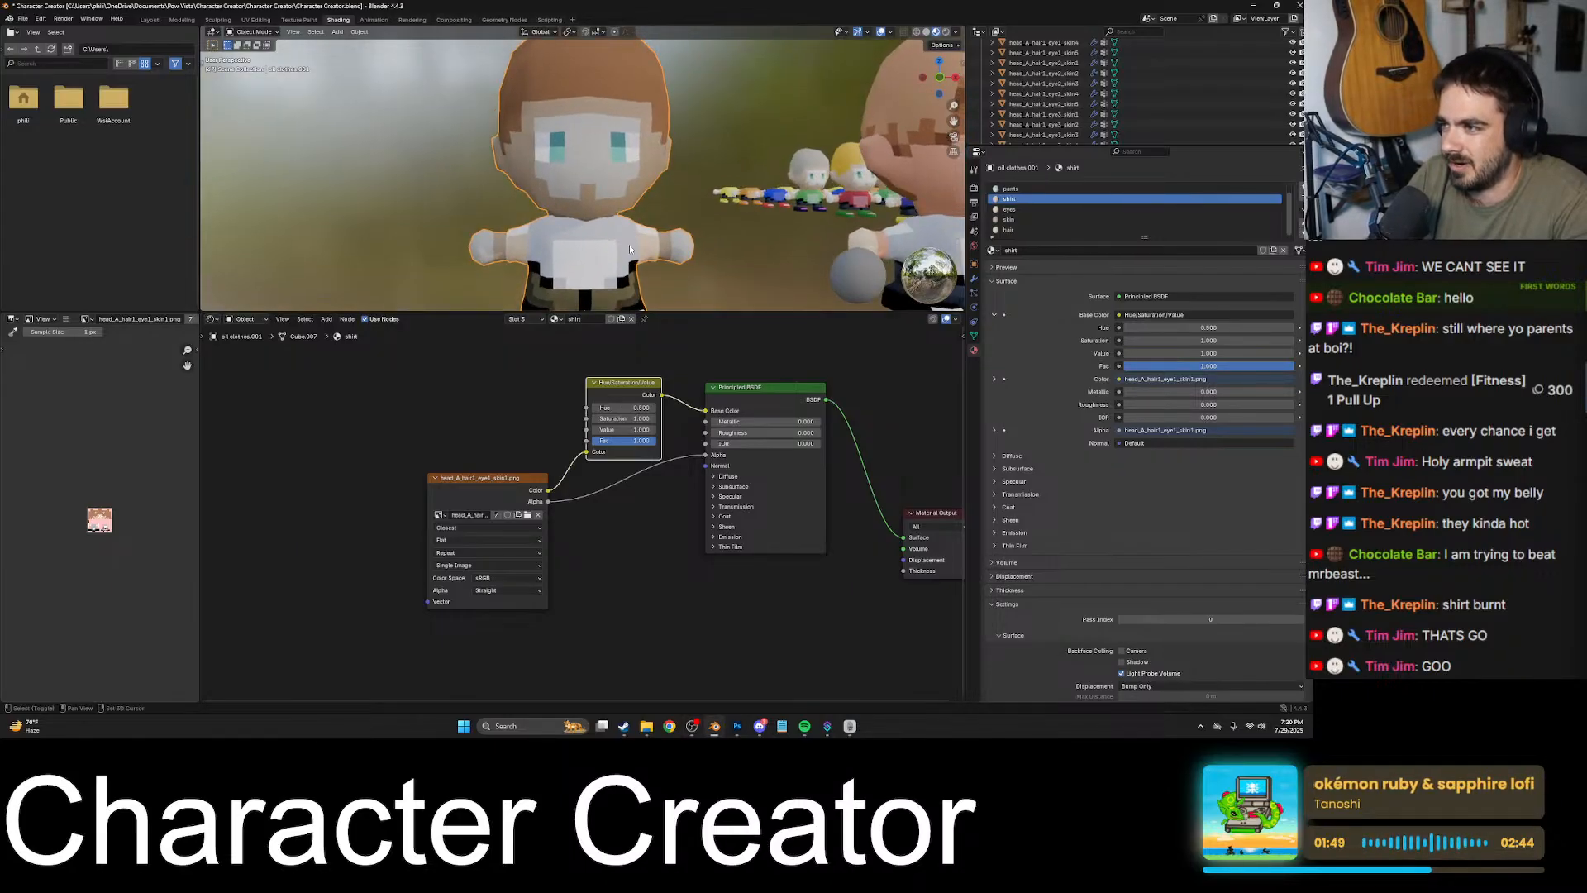
pyautogui.click(652, 410)
pyautogui.click(653, 410)
pyautogui.click(653, 410)
pyautogui.click(652, 410)
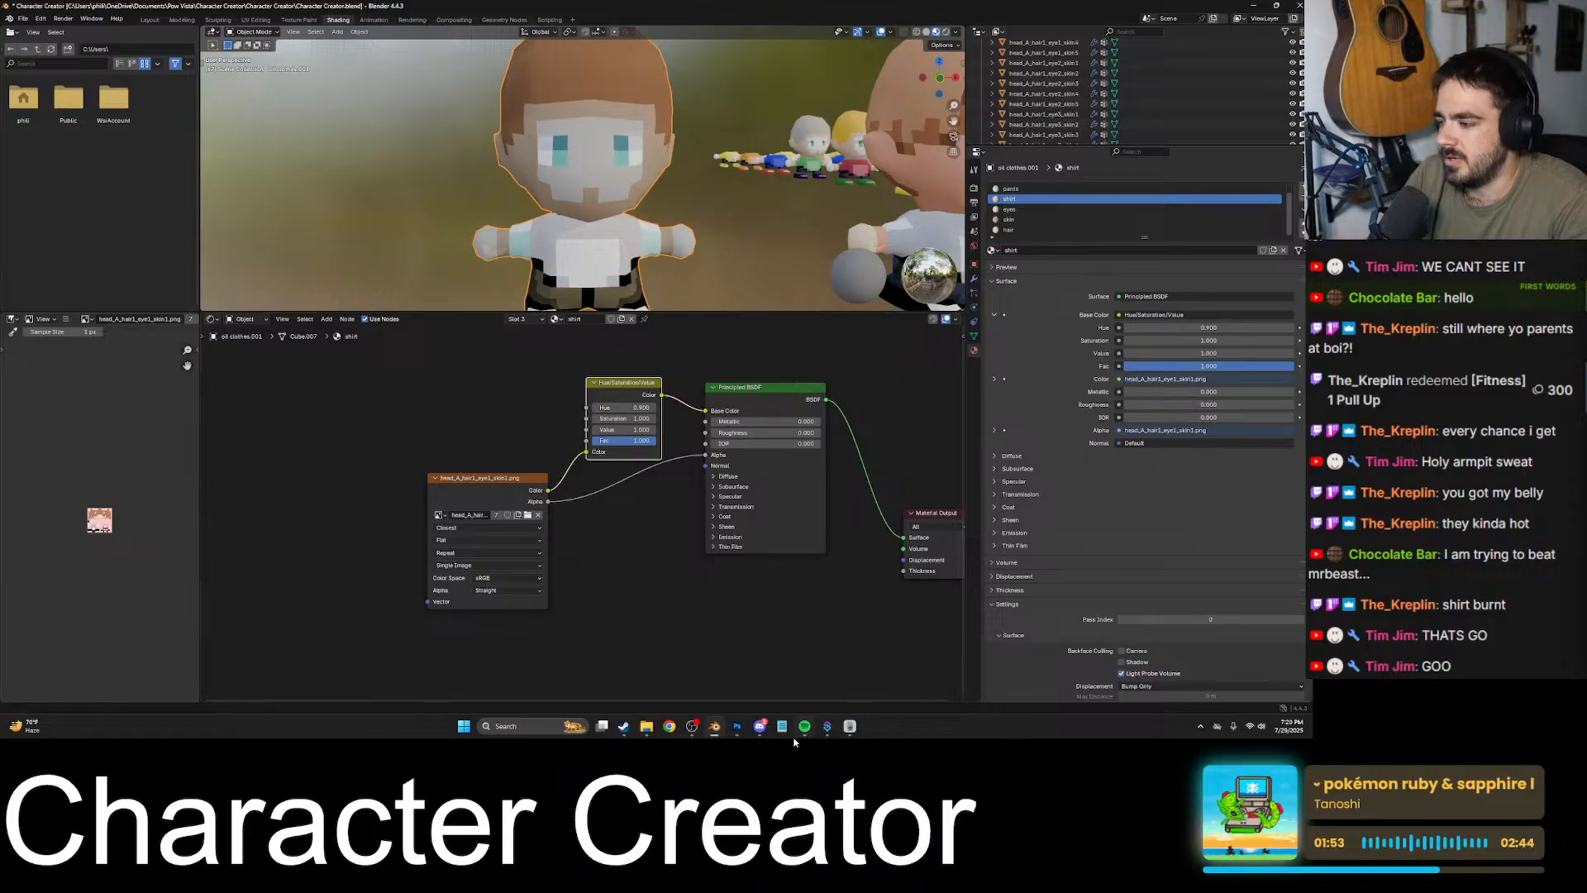
# - Switch to Photoshop, close the thumbnail document, and open the Character Creator project's textures folder in File Explorer
pyautogui.click(746, 730)
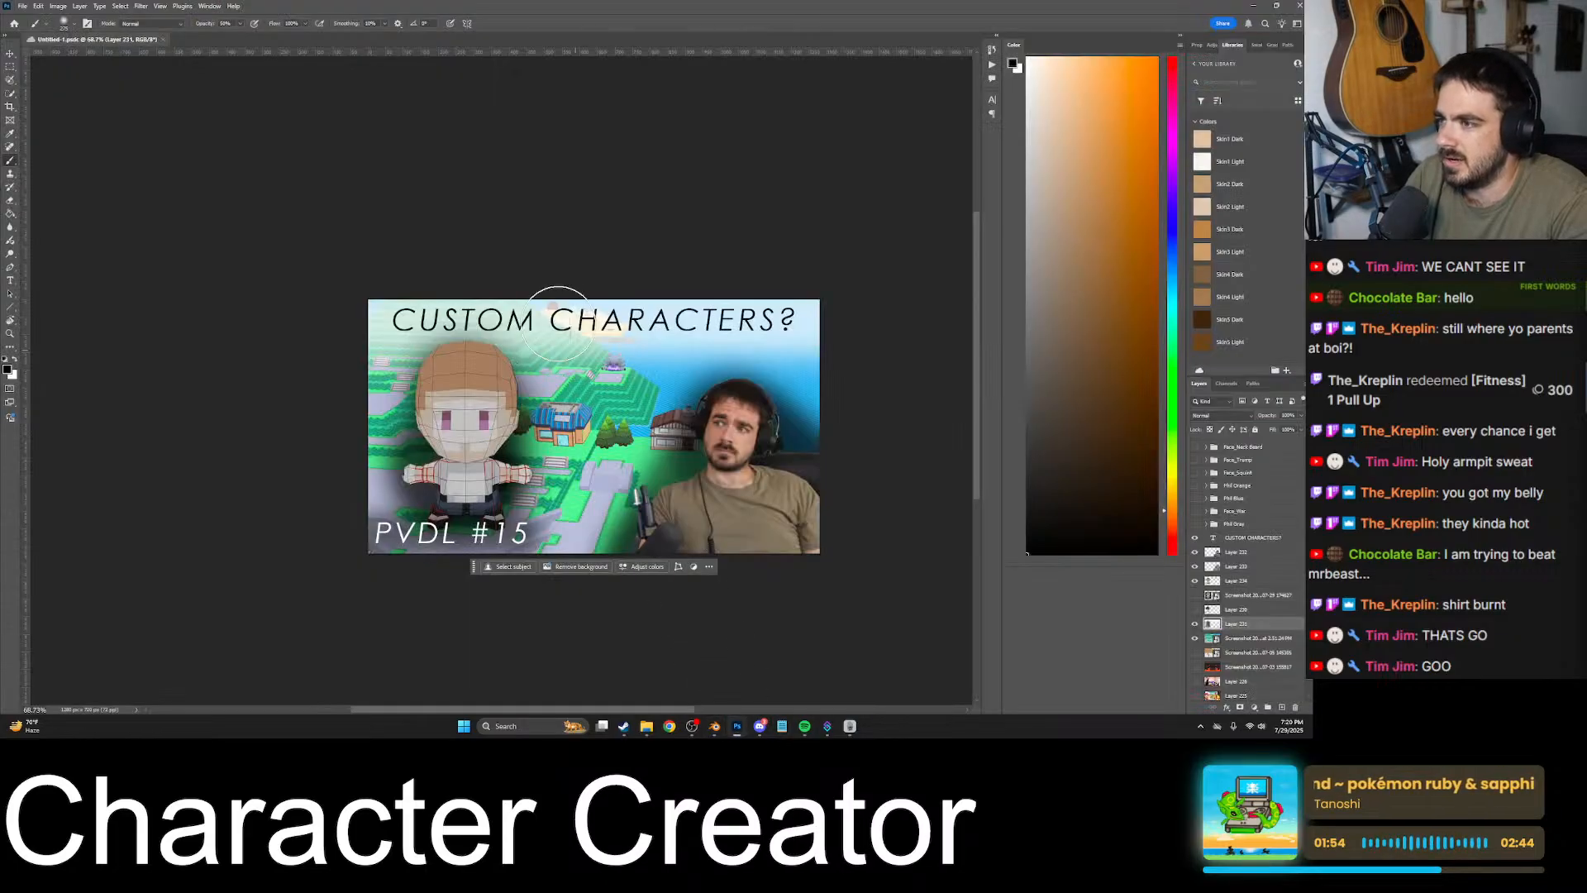
pyautogui.click(162, 39)
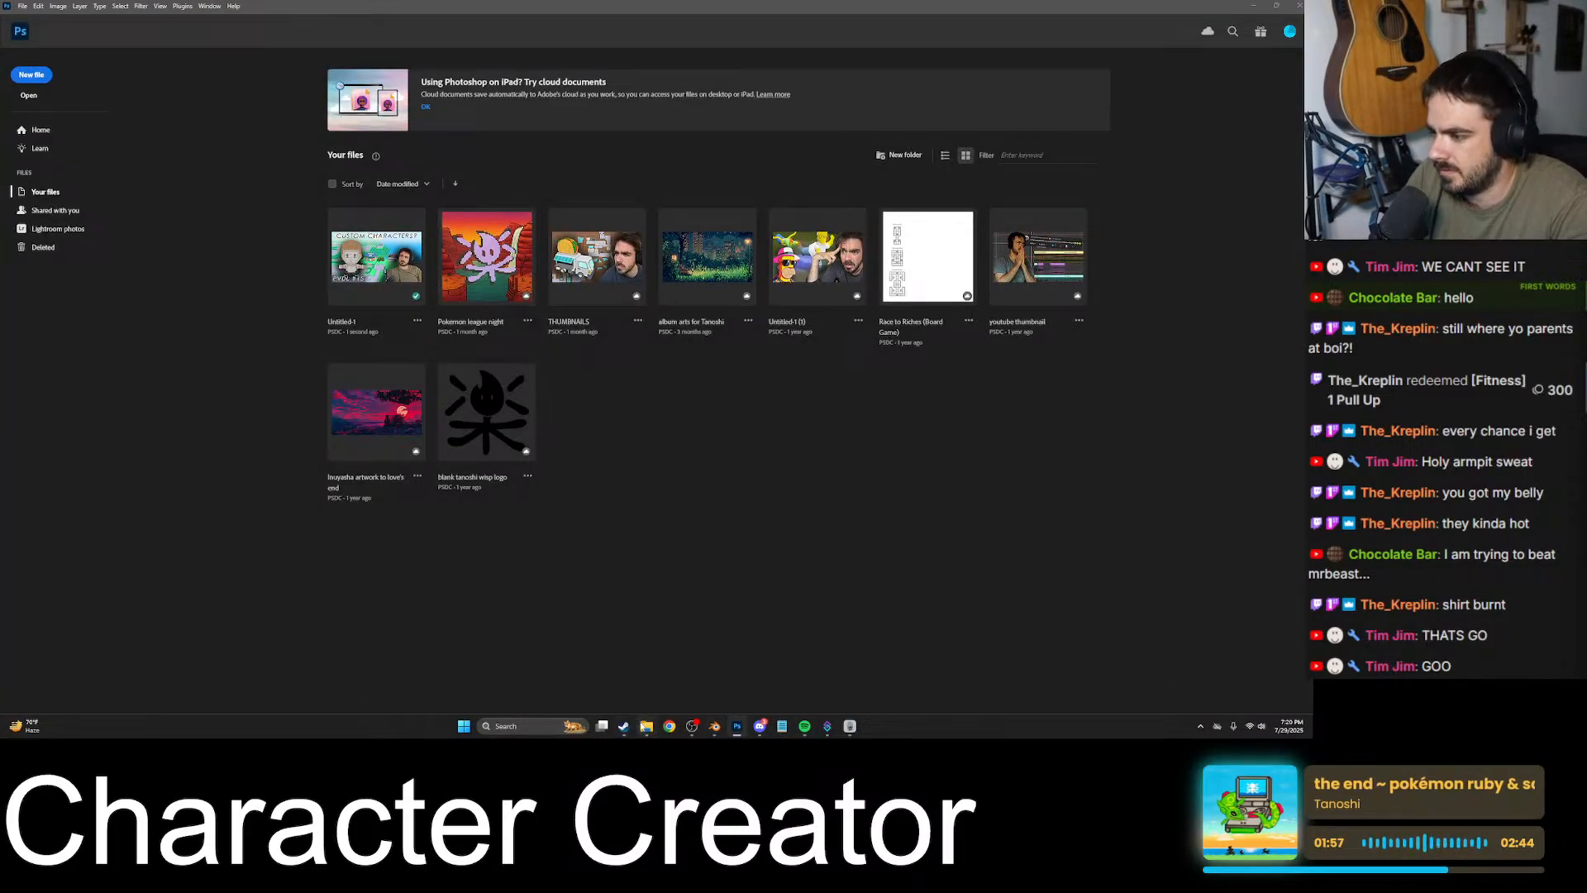
pyautogui.click(646, 726)
pyautogui.click(50, 114)
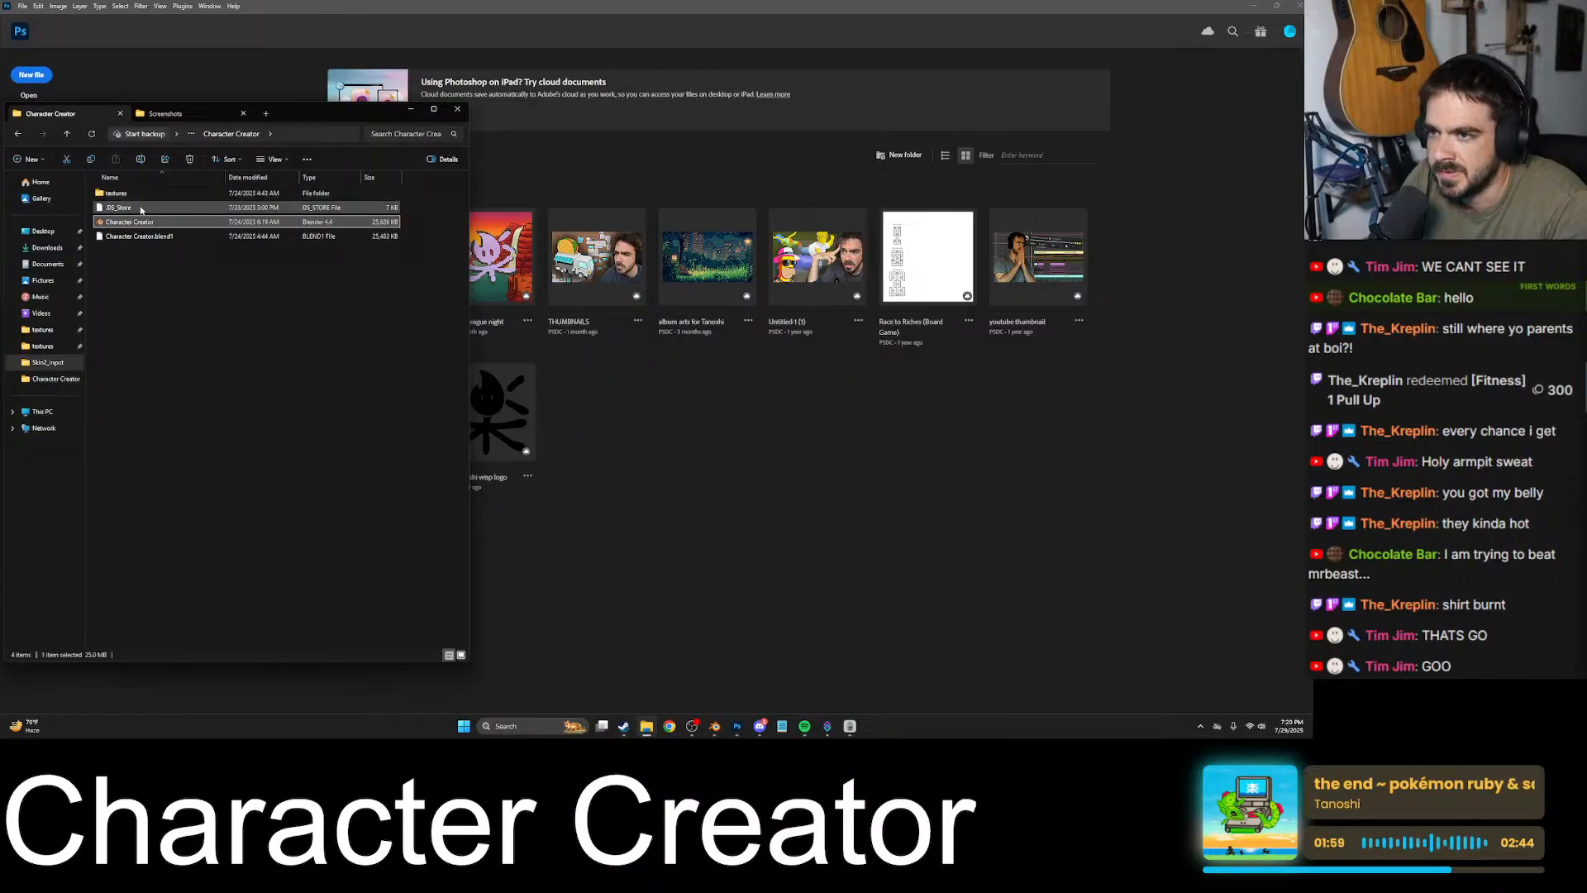
pyautogui.doubleClick(133, 193)
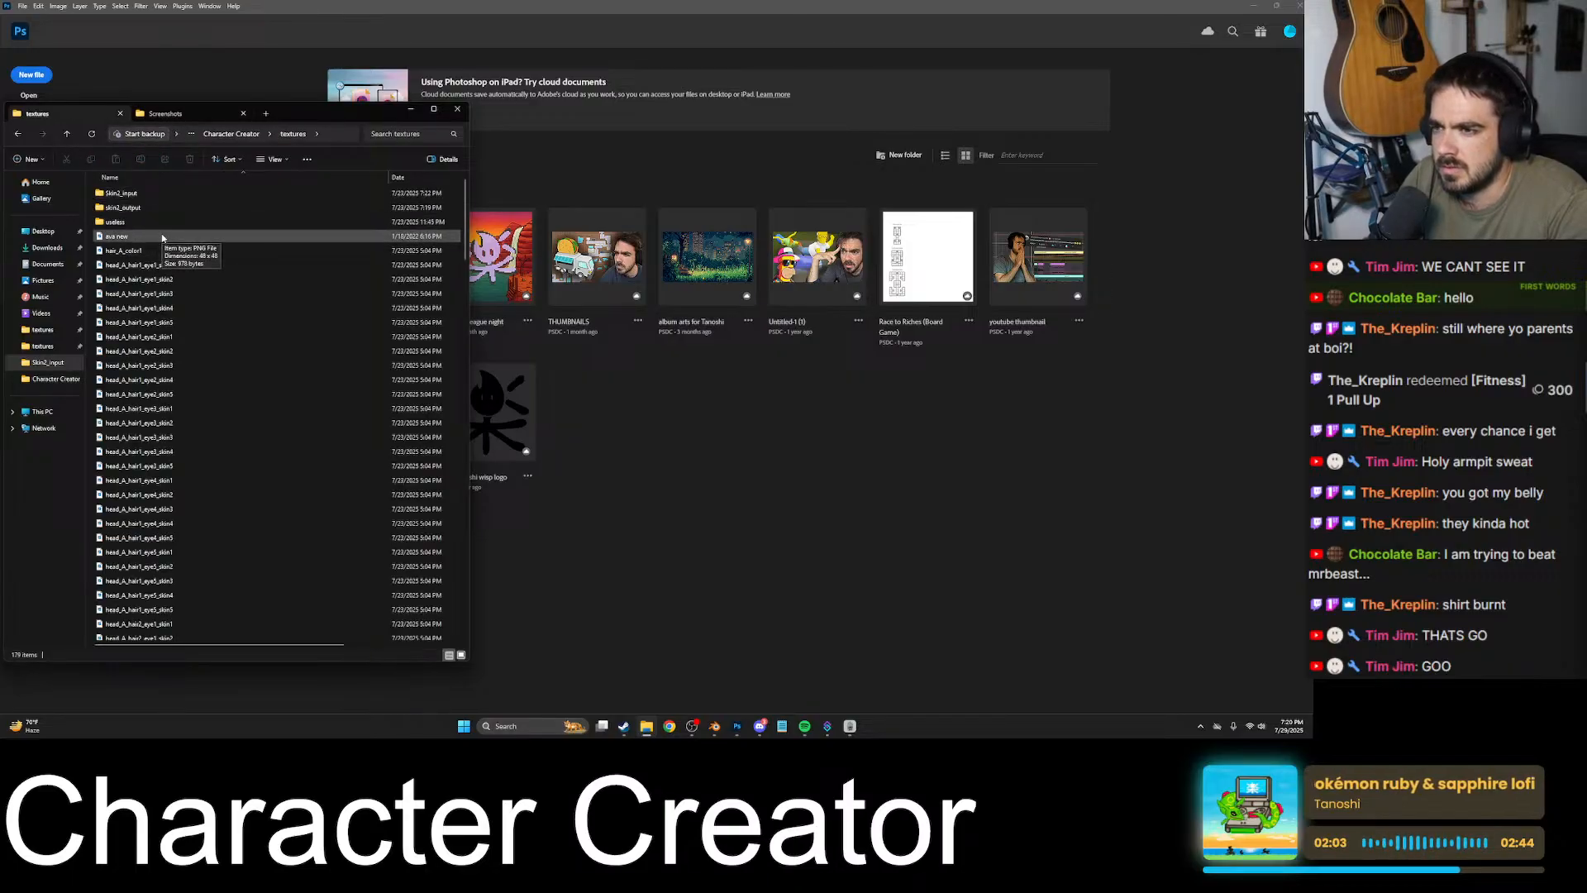
# - Duplicate the small texture file listed just before shirt_A_color1_skin1 and rename the copy as Avatar
pyautogui.scroll(-20, 230, 405)
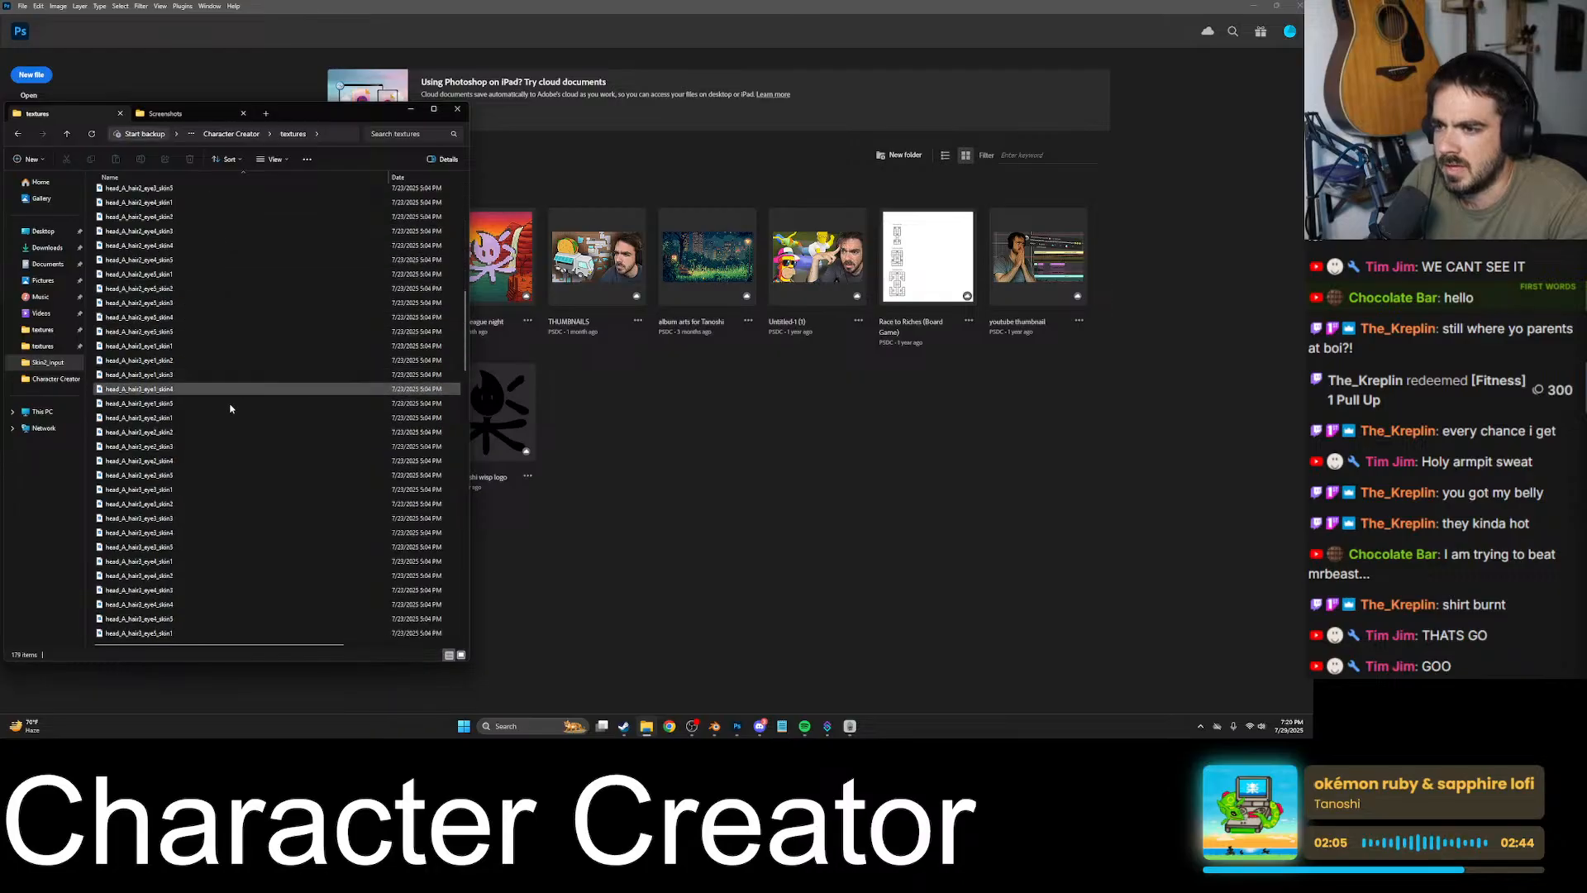
pyautogui.scroll(13, 232, 430)
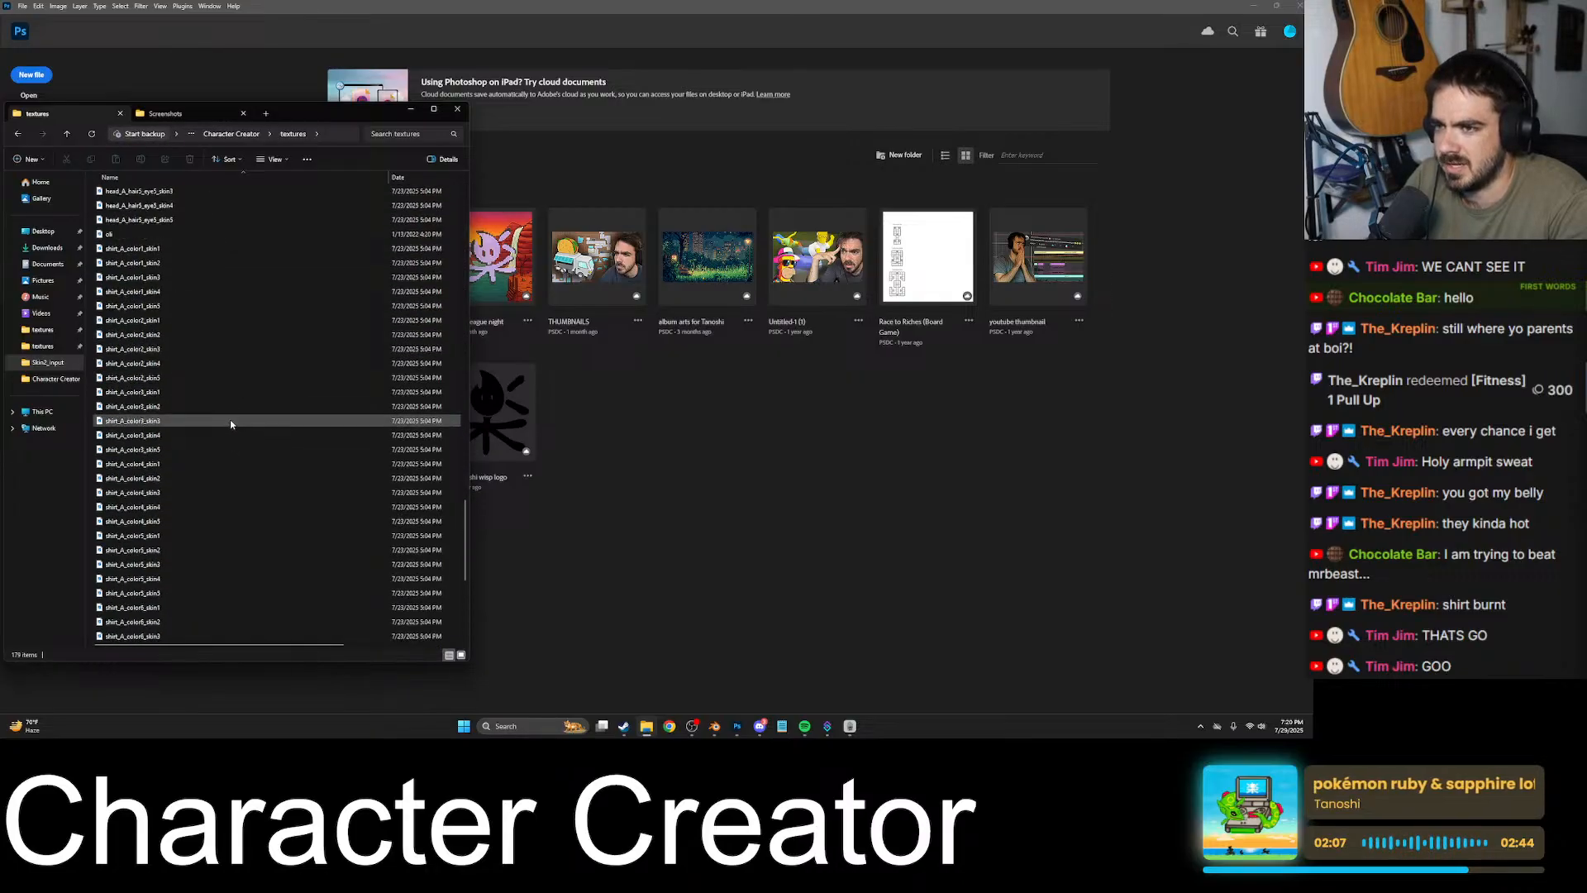
pyautogui.click(189, 493)
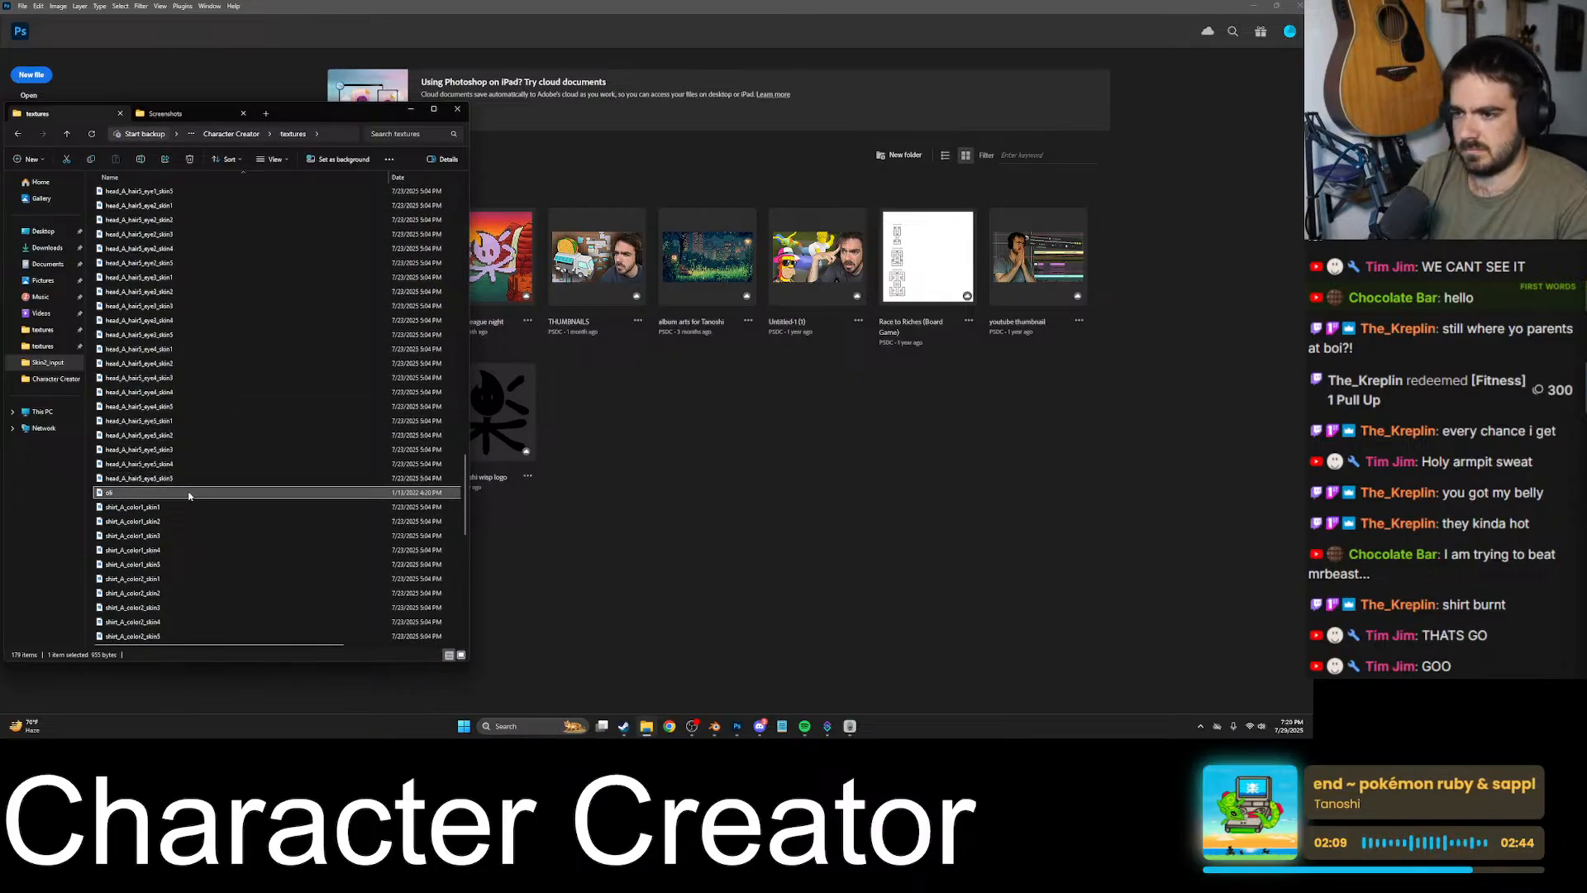
pyautogui.hotkey('ctrl', 'c')
pyautogui.hotkey('ctrl', 'v')
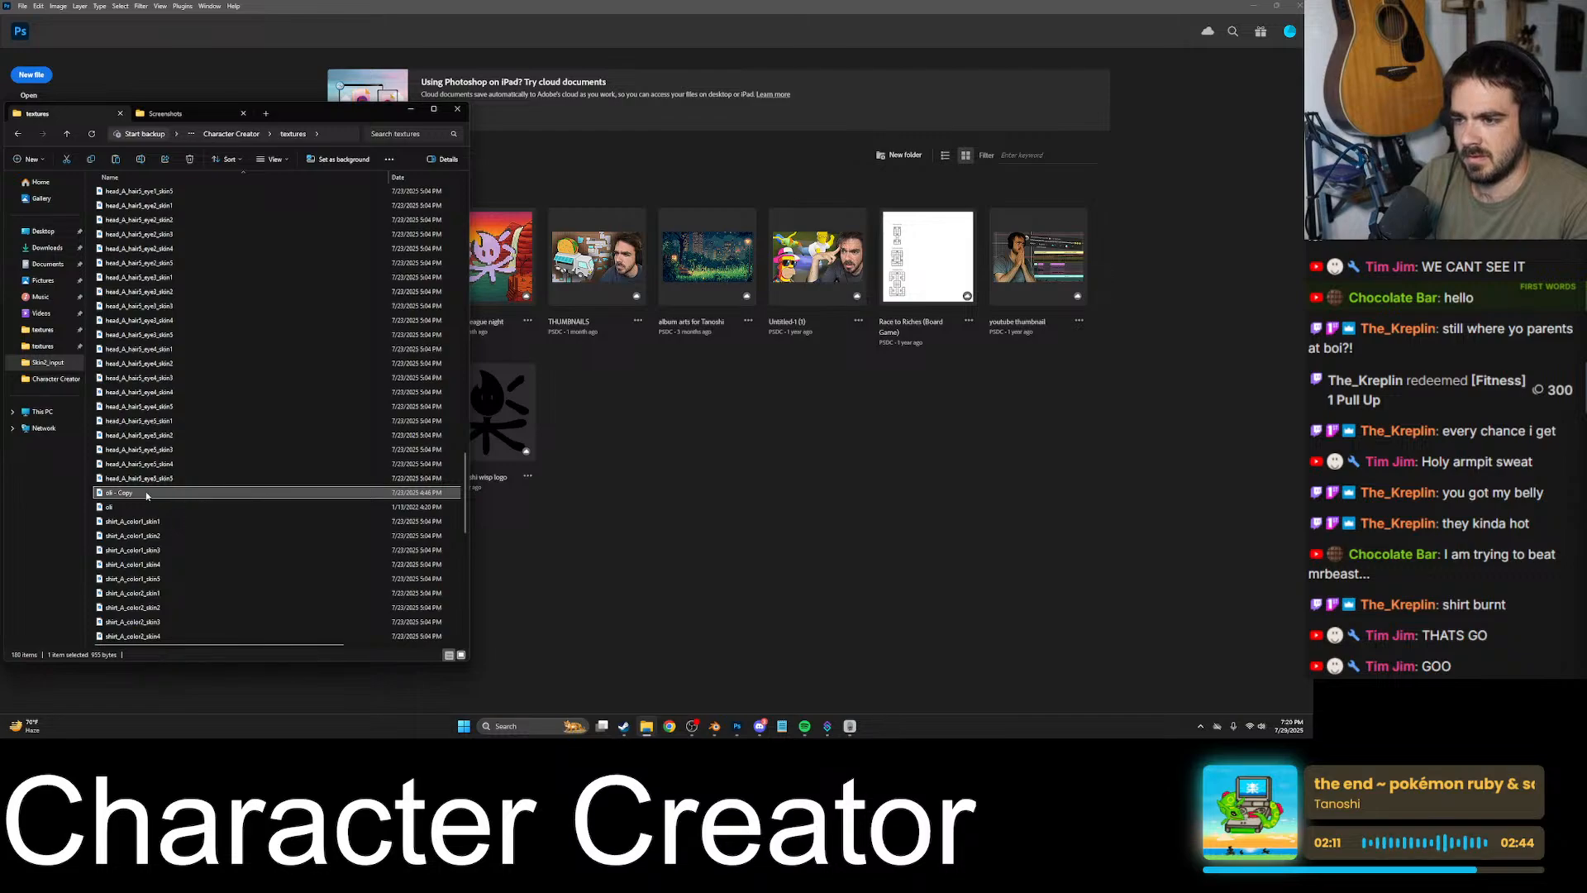
pyautogui.click(132, 493)
pyautogui.write('Charc')
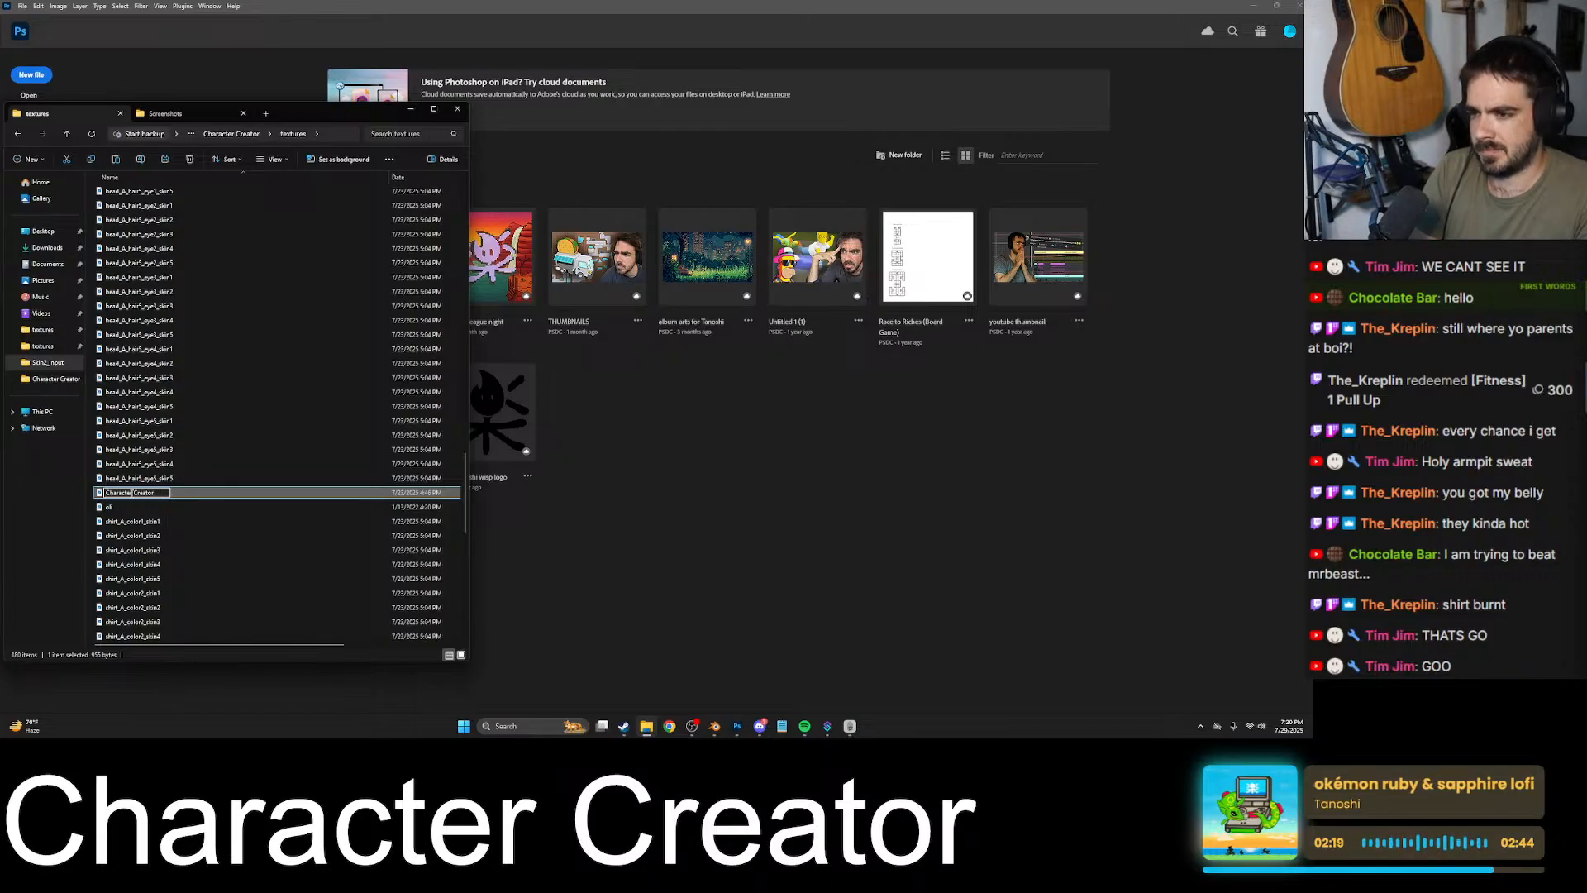
pyautogui.hotkey('ctrl', 'BackSpace')
pyautogui.hotkey('ctrl', 'BackSpace')
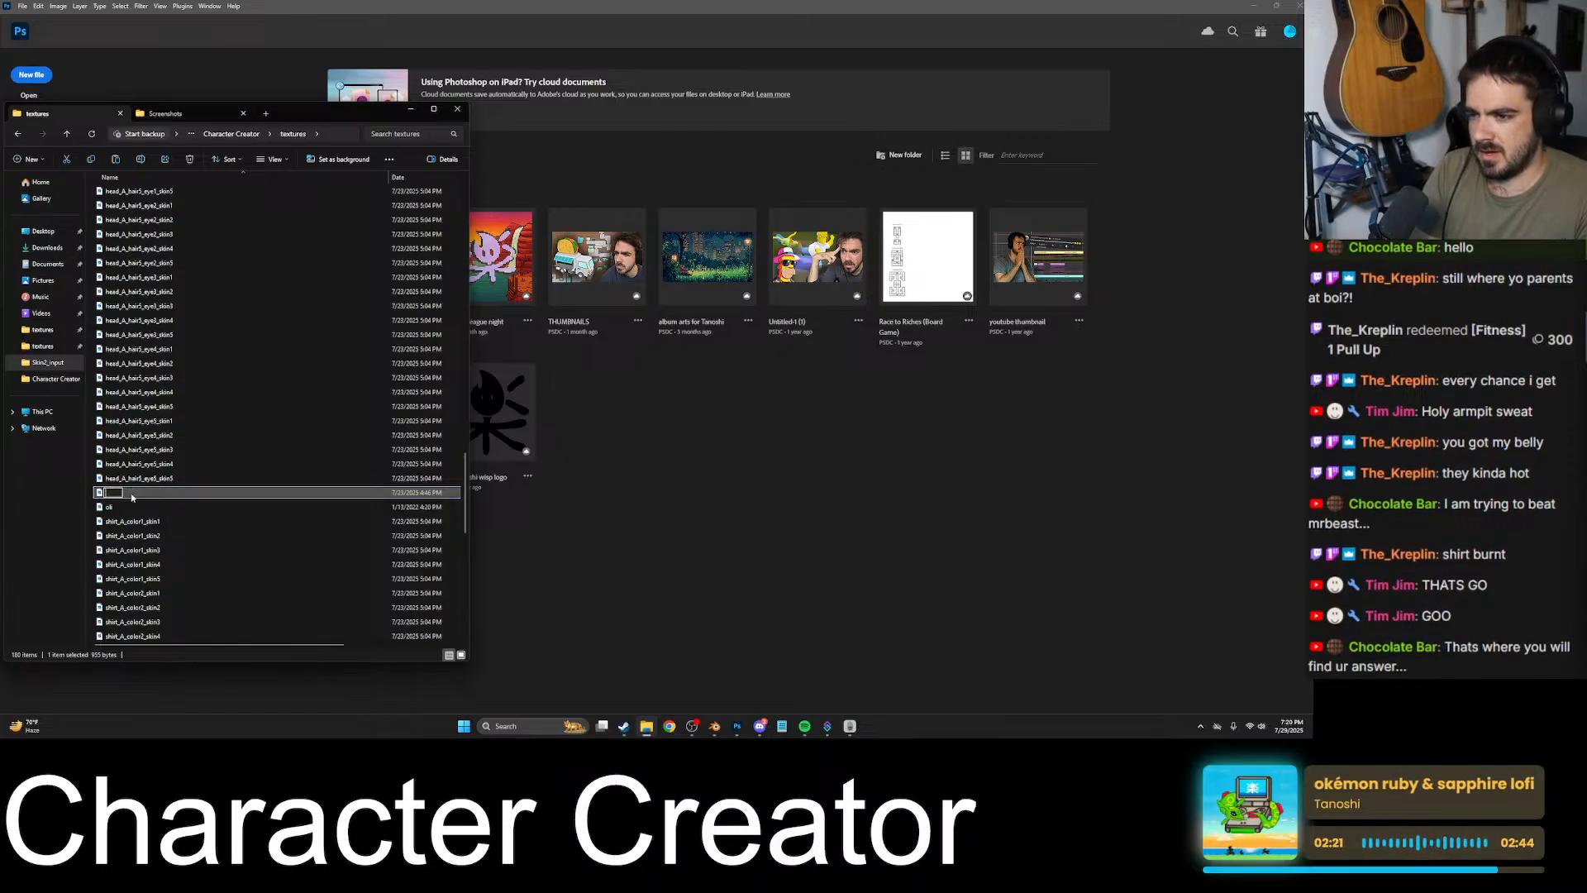
pyautogui.write('Avat')
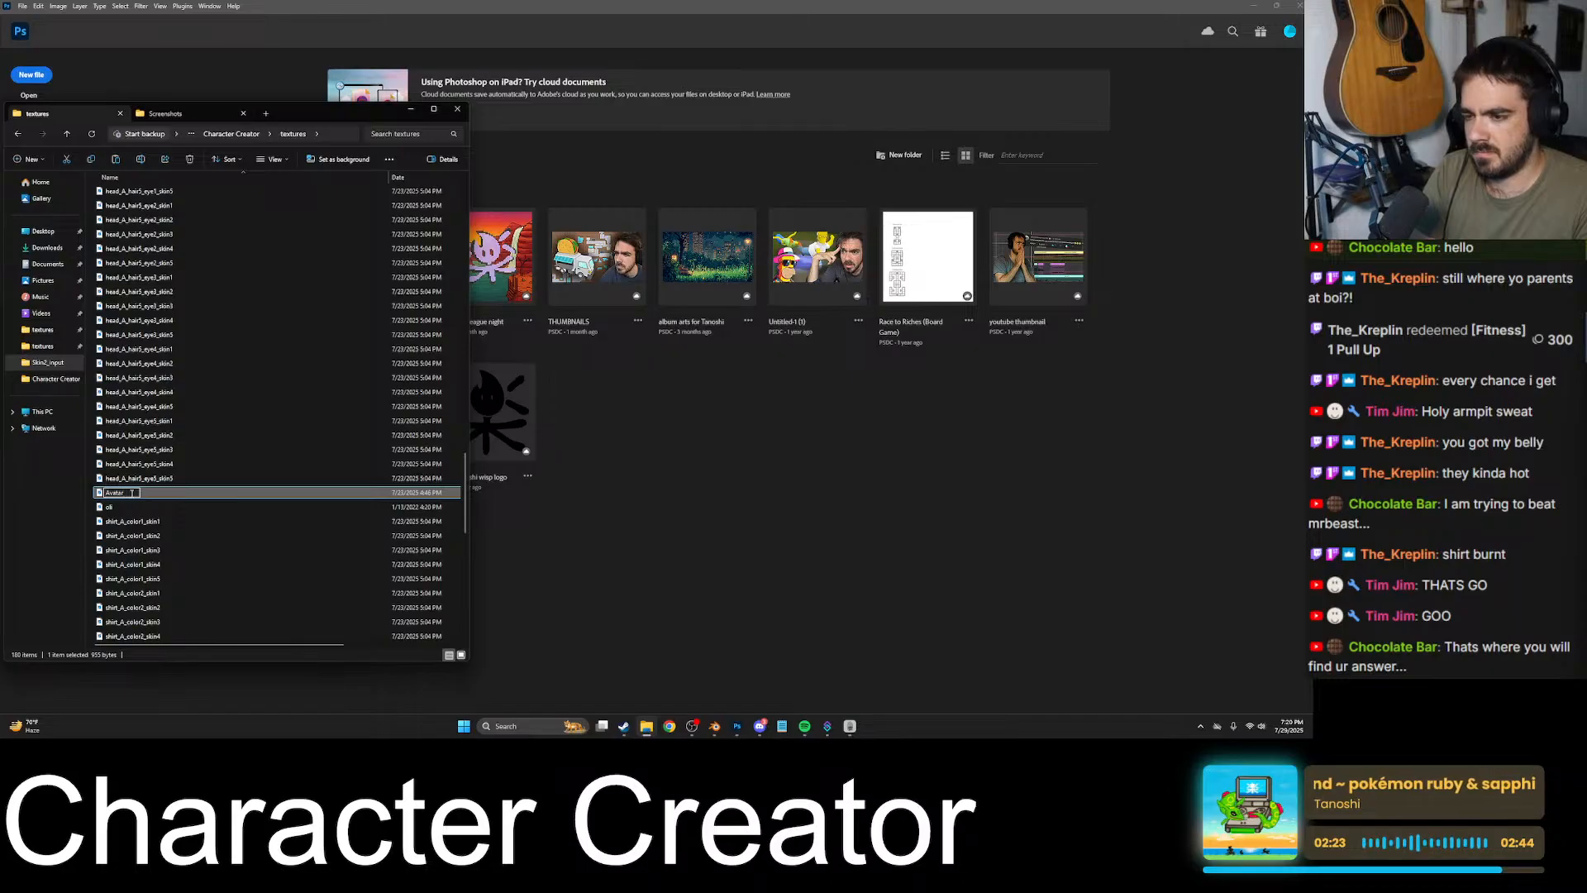
pyautogui.write('ar')
pyautogui.press('Return')
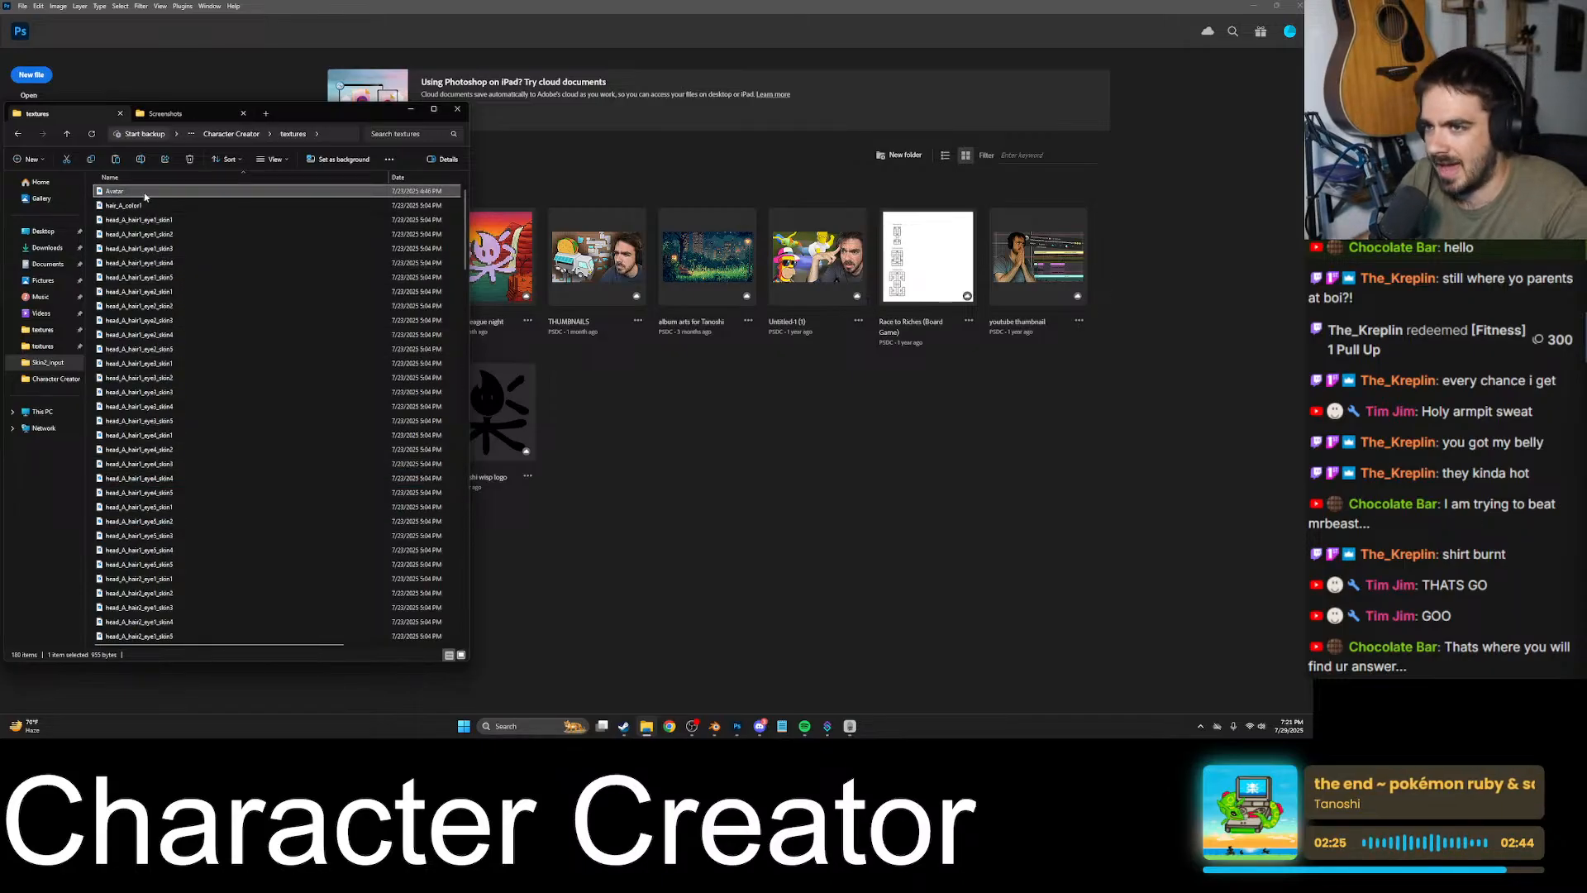
# - Open the Avatar texture in Photoshop and view its pixel layout up close
pyautogui.moveTo(190, 192); pyautogui.dragTo(641, 394)
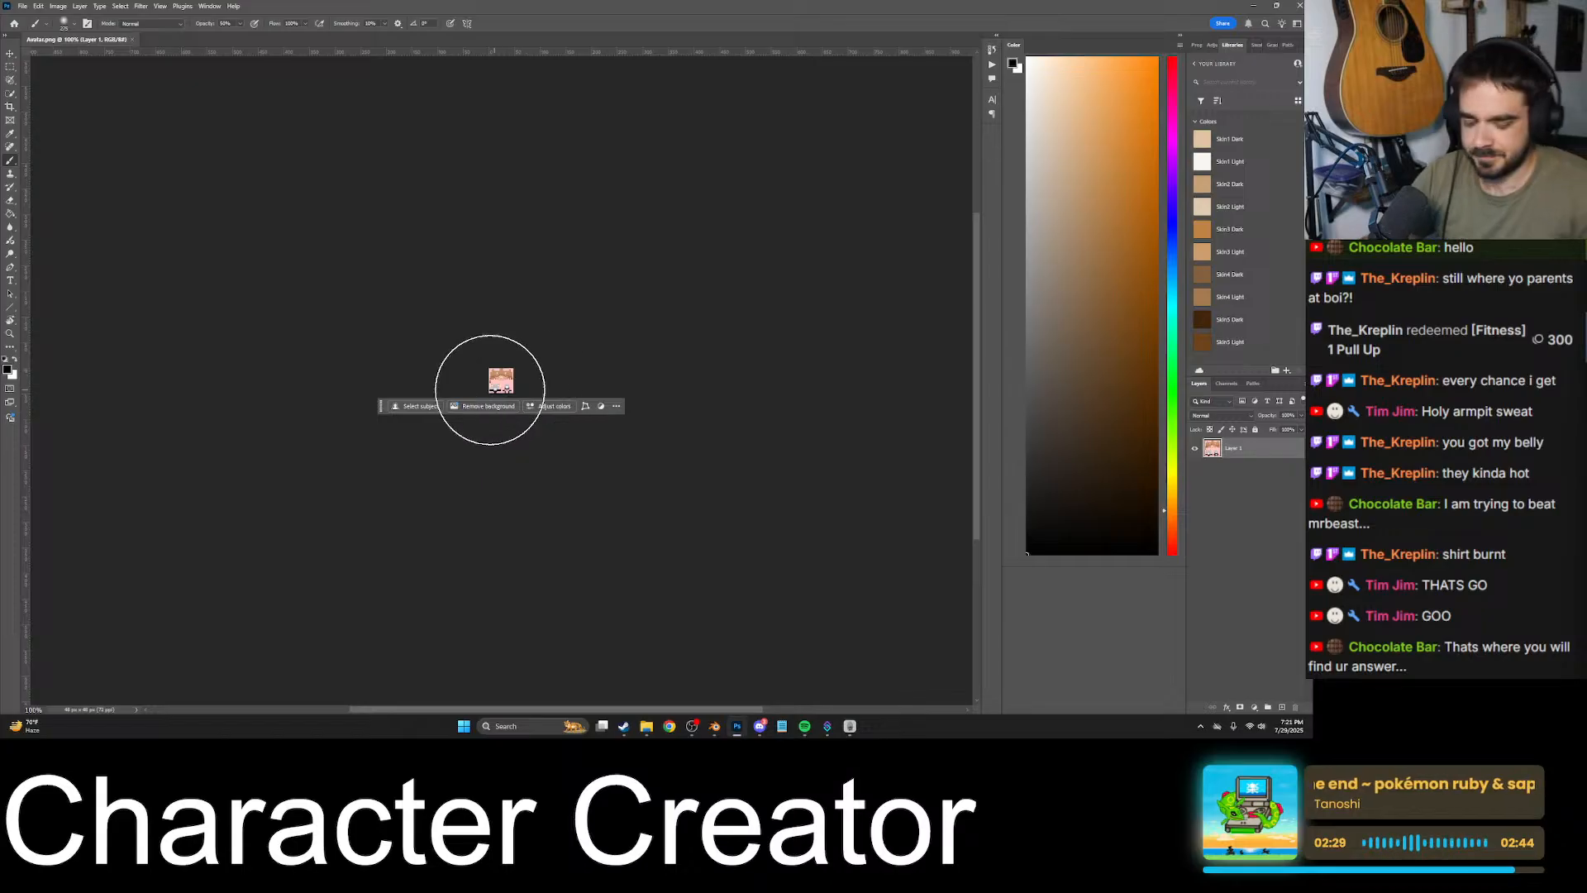
pyautogui.keyDown('alt'); pyautogui.scroll(8, 496, 380); pyautogui.keyUp('alt')
pyautogui.keyDown('alt'); pyautogui.scroll(5, 506, 364); pyautogui.keyUp('alt')
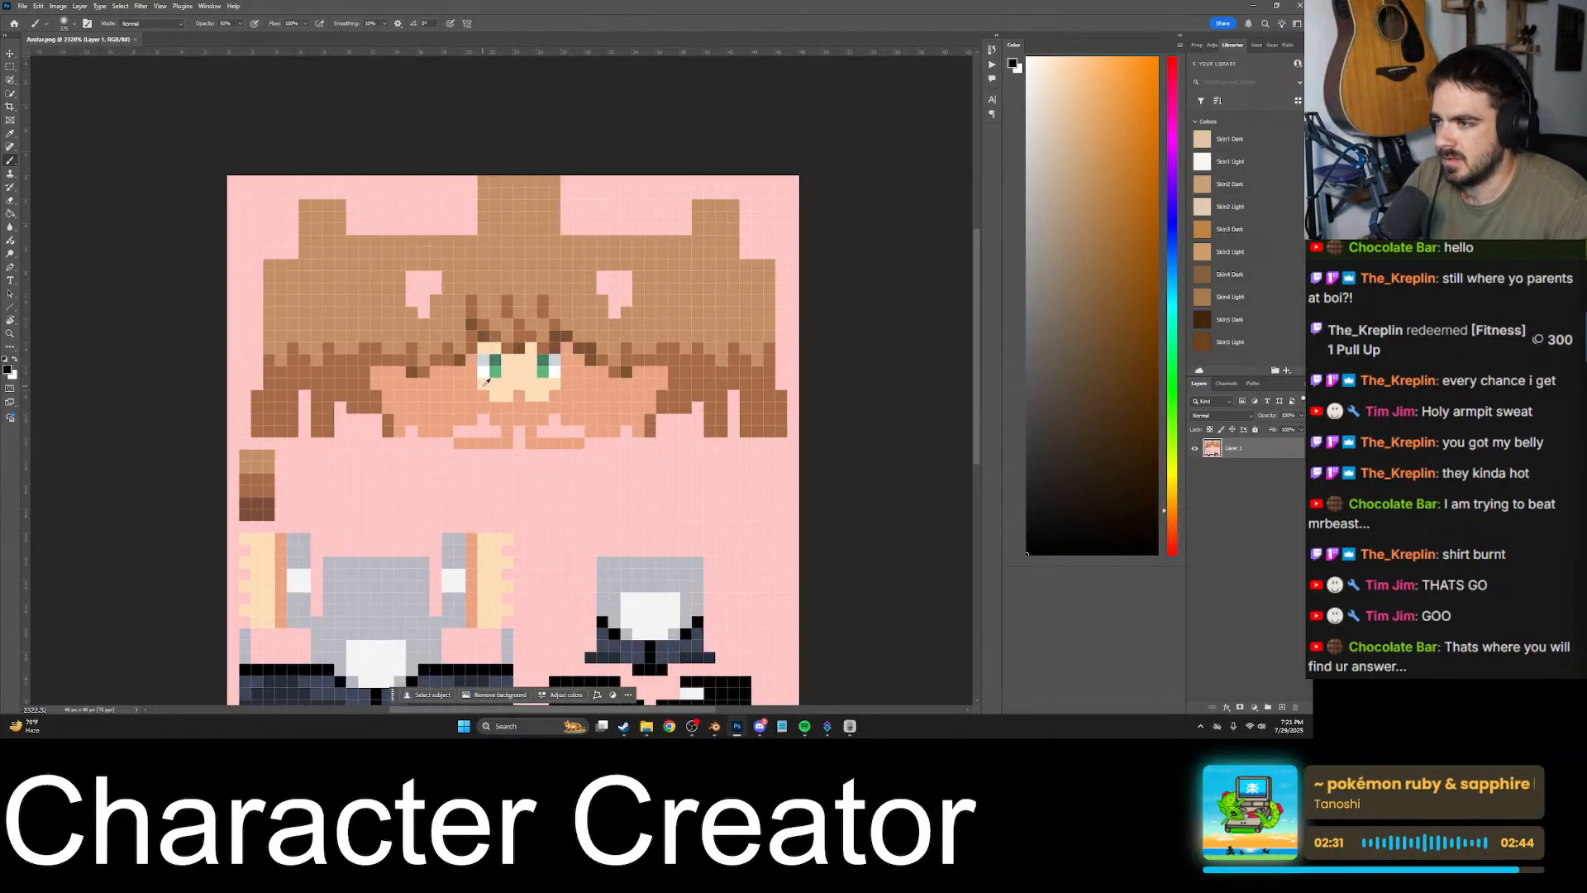
pyautogui.keyDown('alt'); pyautogui.scroll(-3, 504, 397); pyautogui.keyUp('alt')
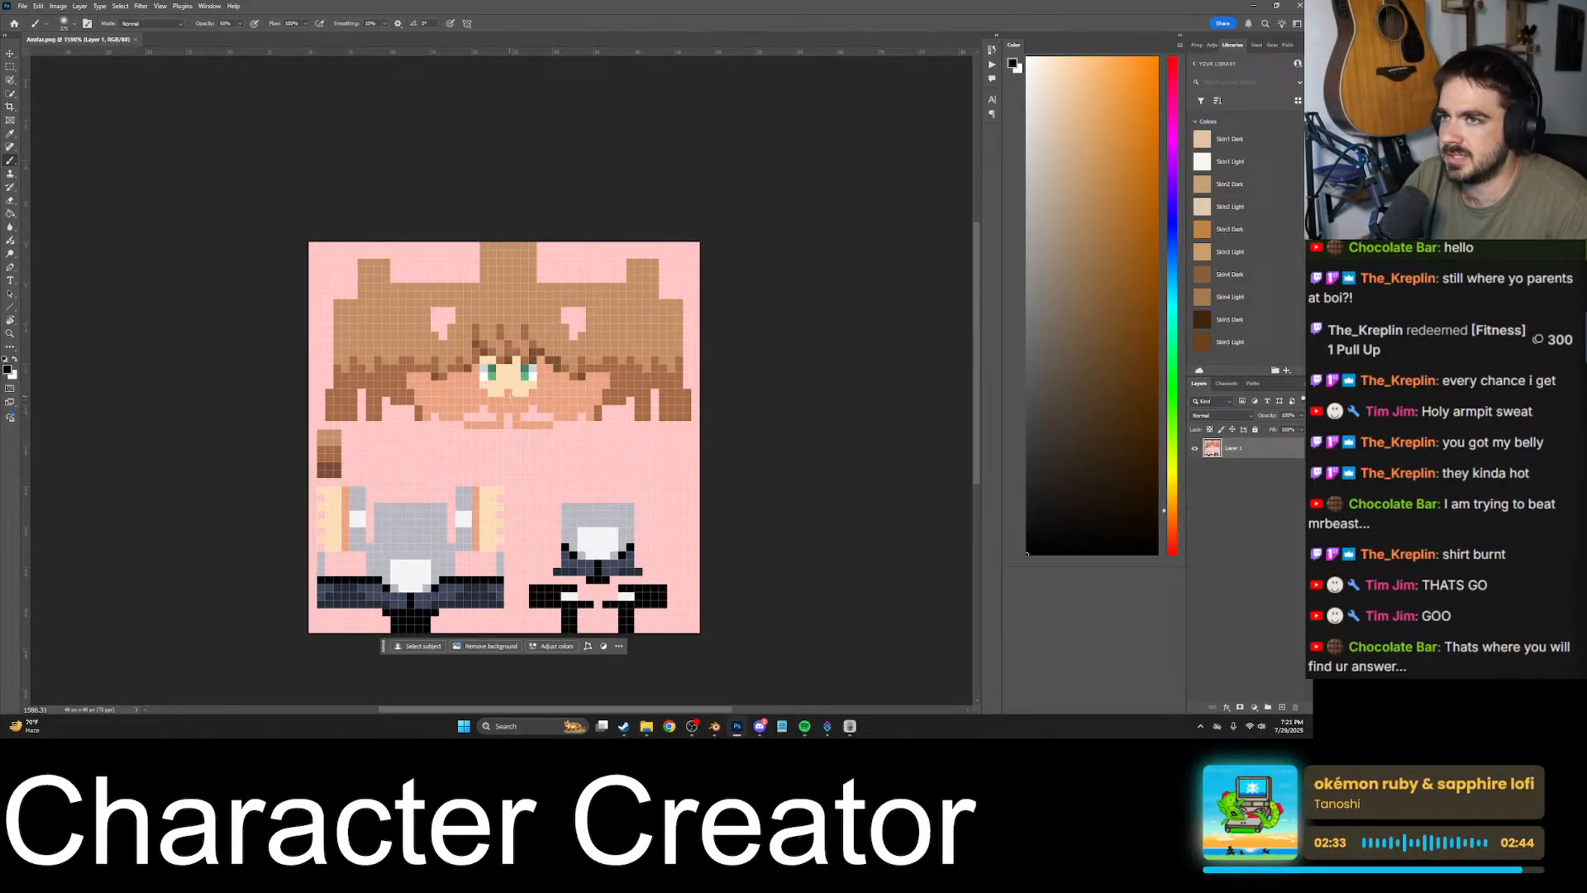
# - Switch to Pow Vista, walk to the bank chest and deposit all carried items, closing the bank
pyautogui.click(850, 725)
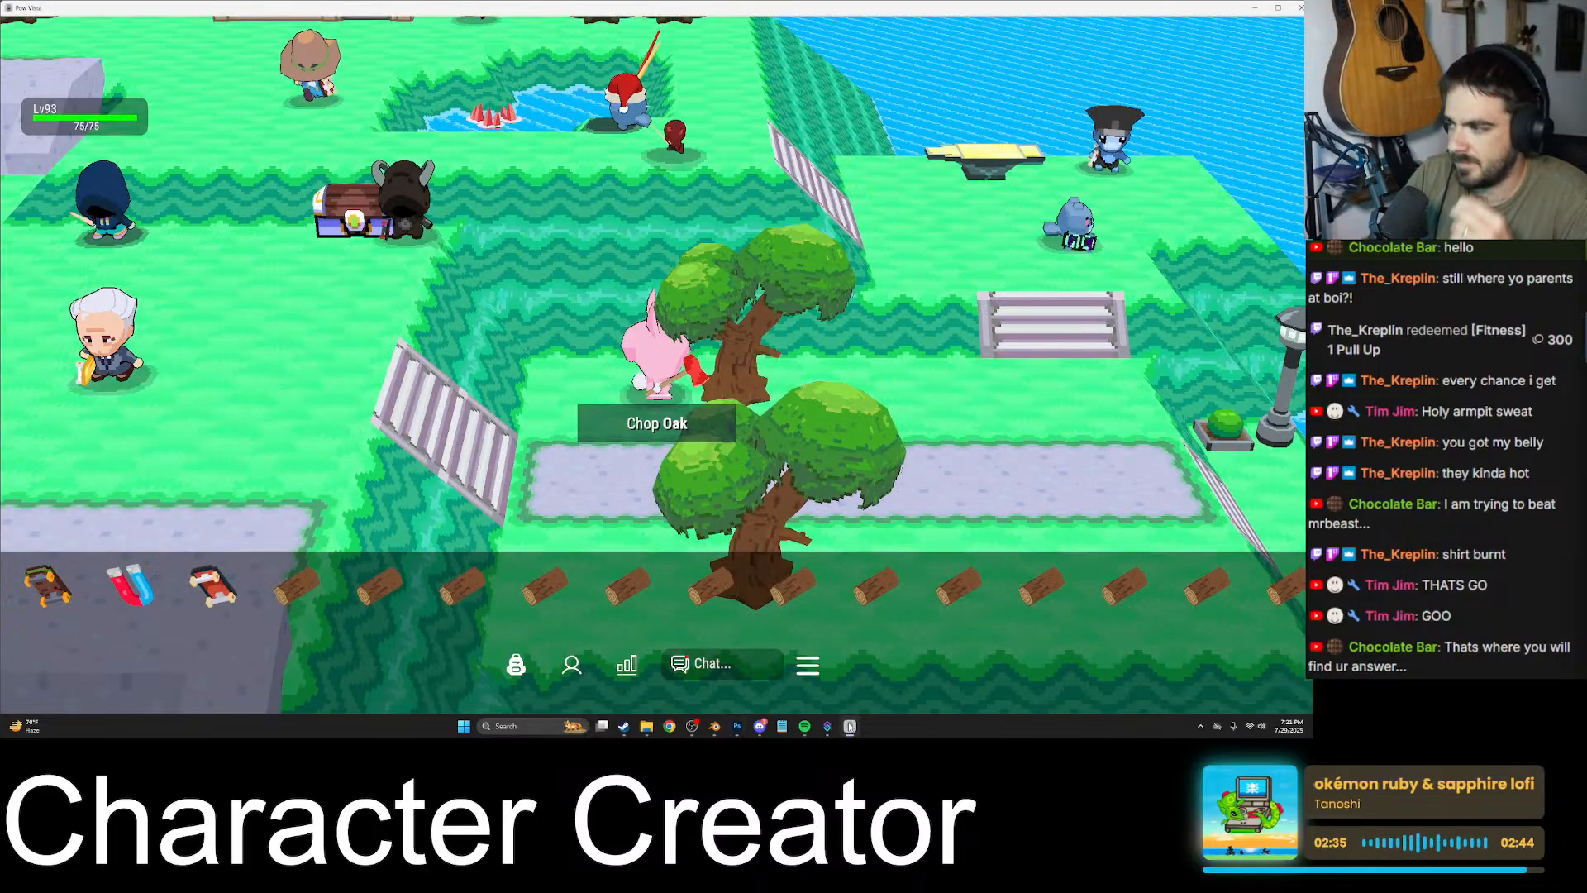
pyautogui.click(698, 452)
pyautogui.click(682, 474)
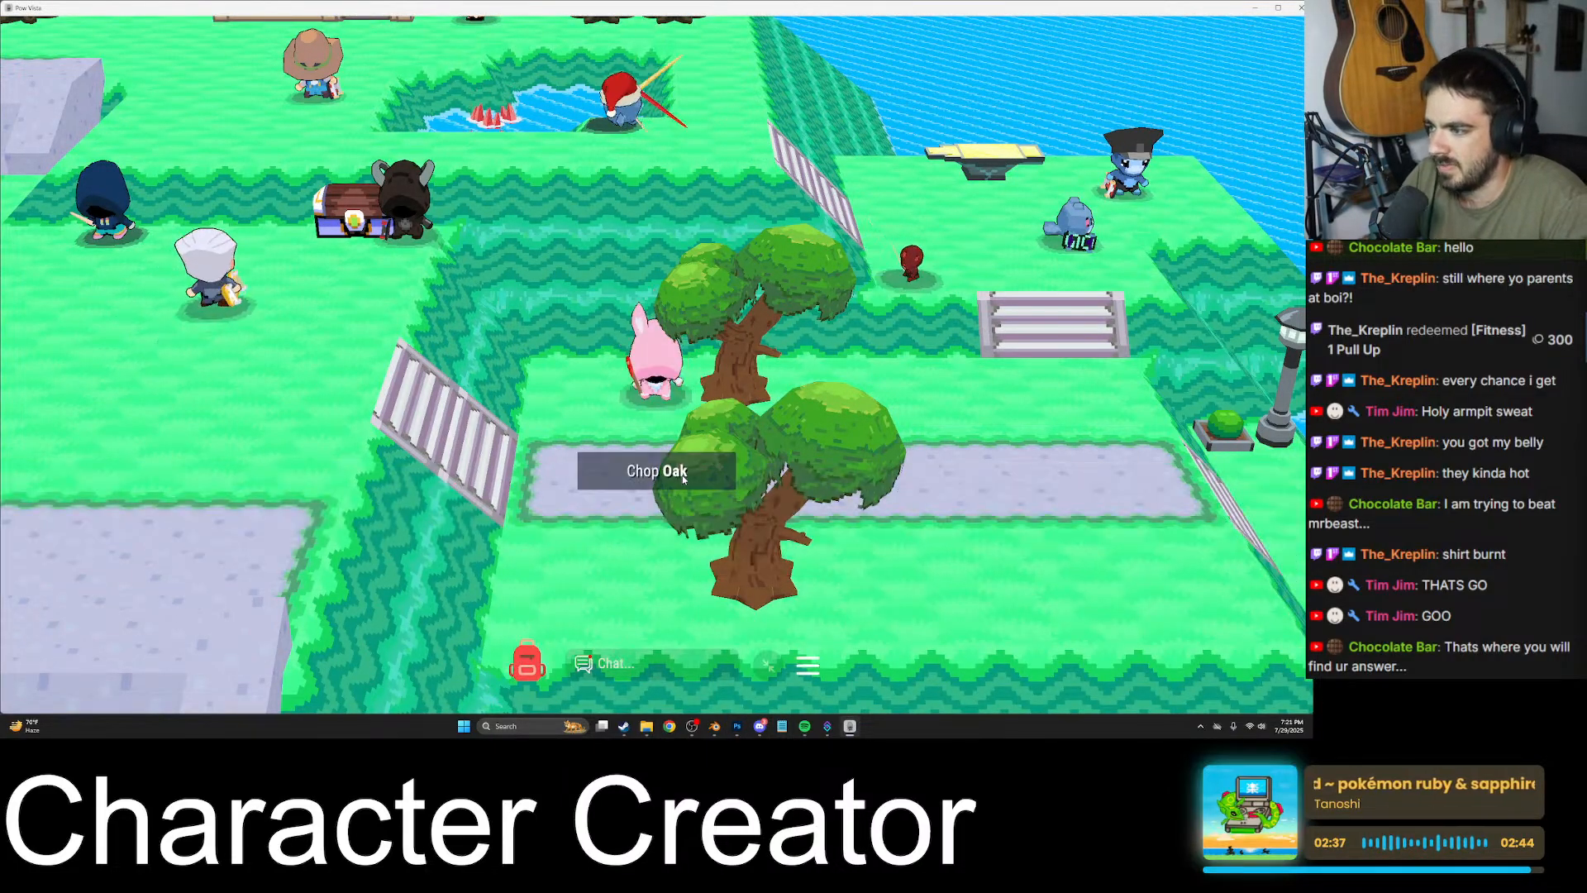
pyautogui.press('s')
pyautogui.press('a')
pyautogui.press('w')
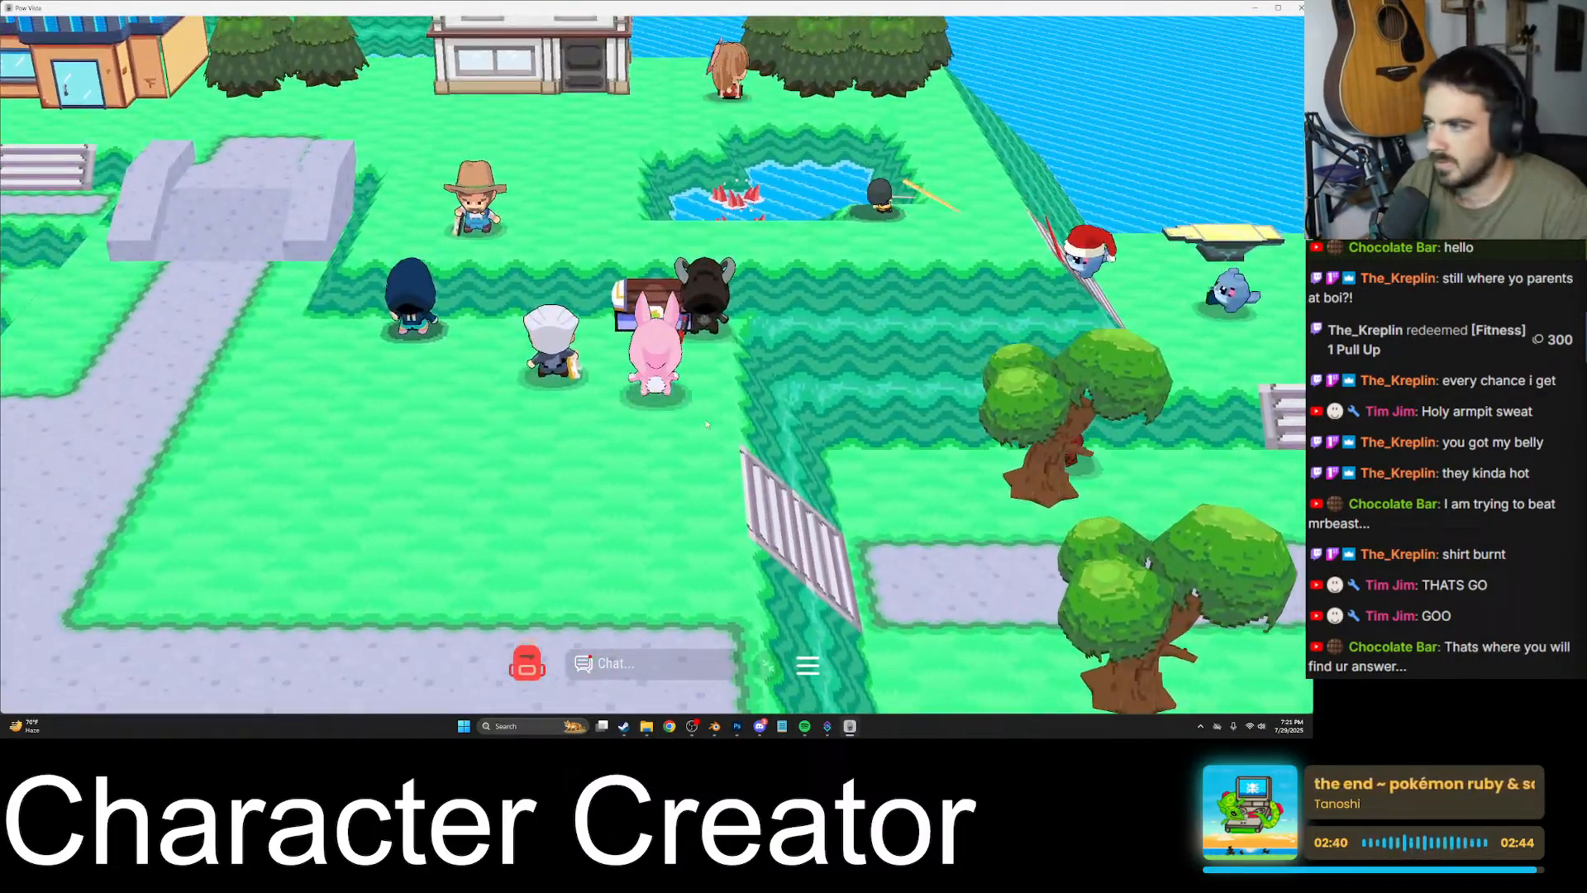
pyautogui.click(740, 259)
pyautogui.click(738, 137)
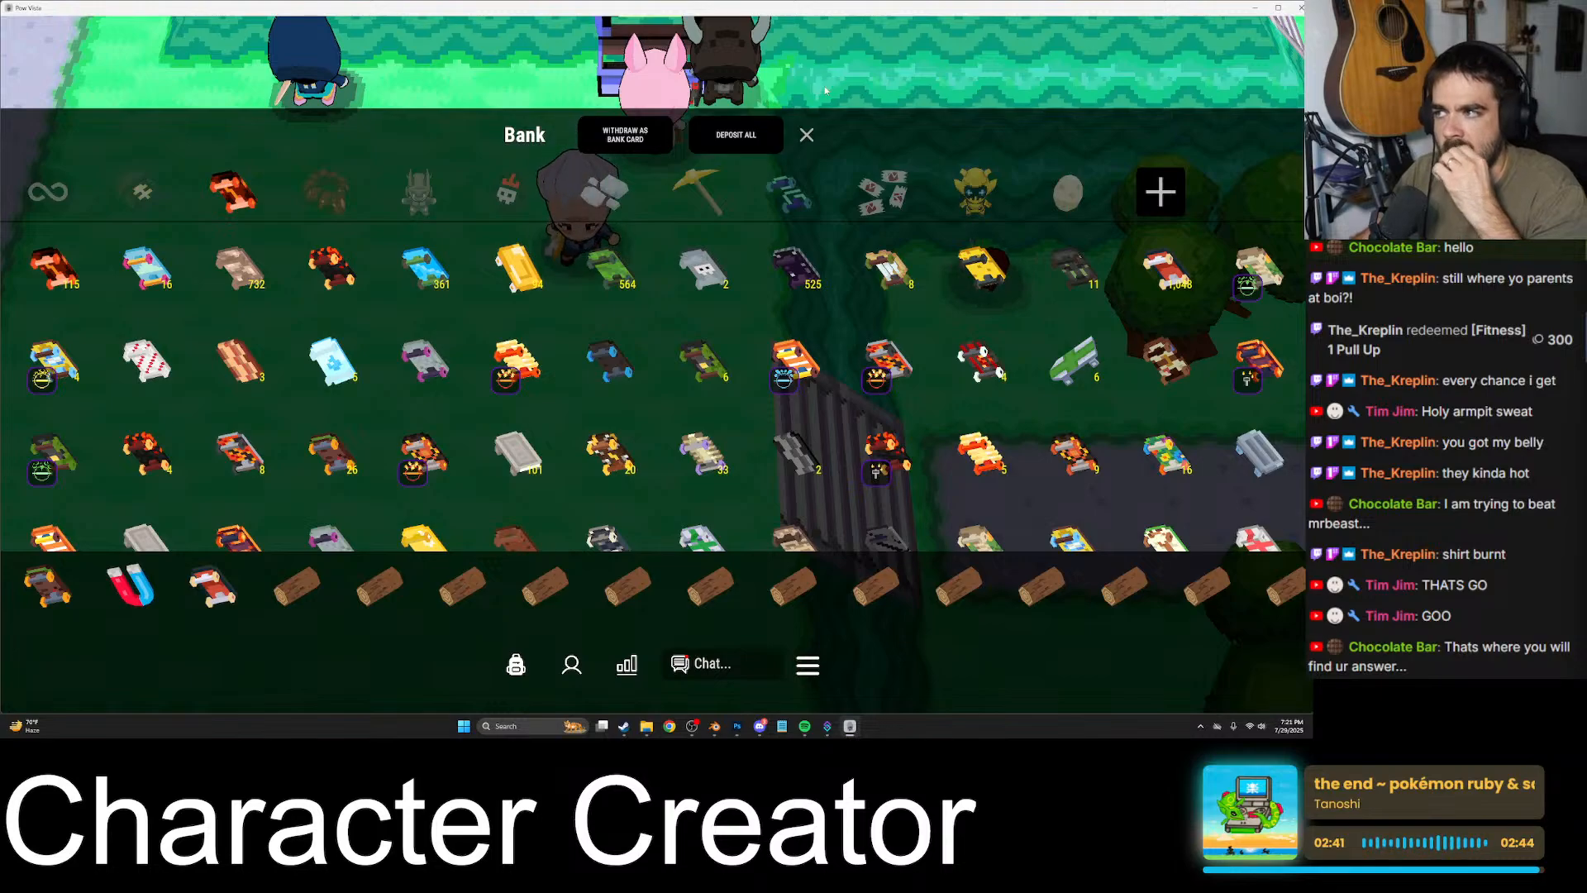
pyautogui.click(808, 135)
# - Walk the game character back across the stairs to the oak trees
pyautogui.press('s')
pyautogui.press('d')
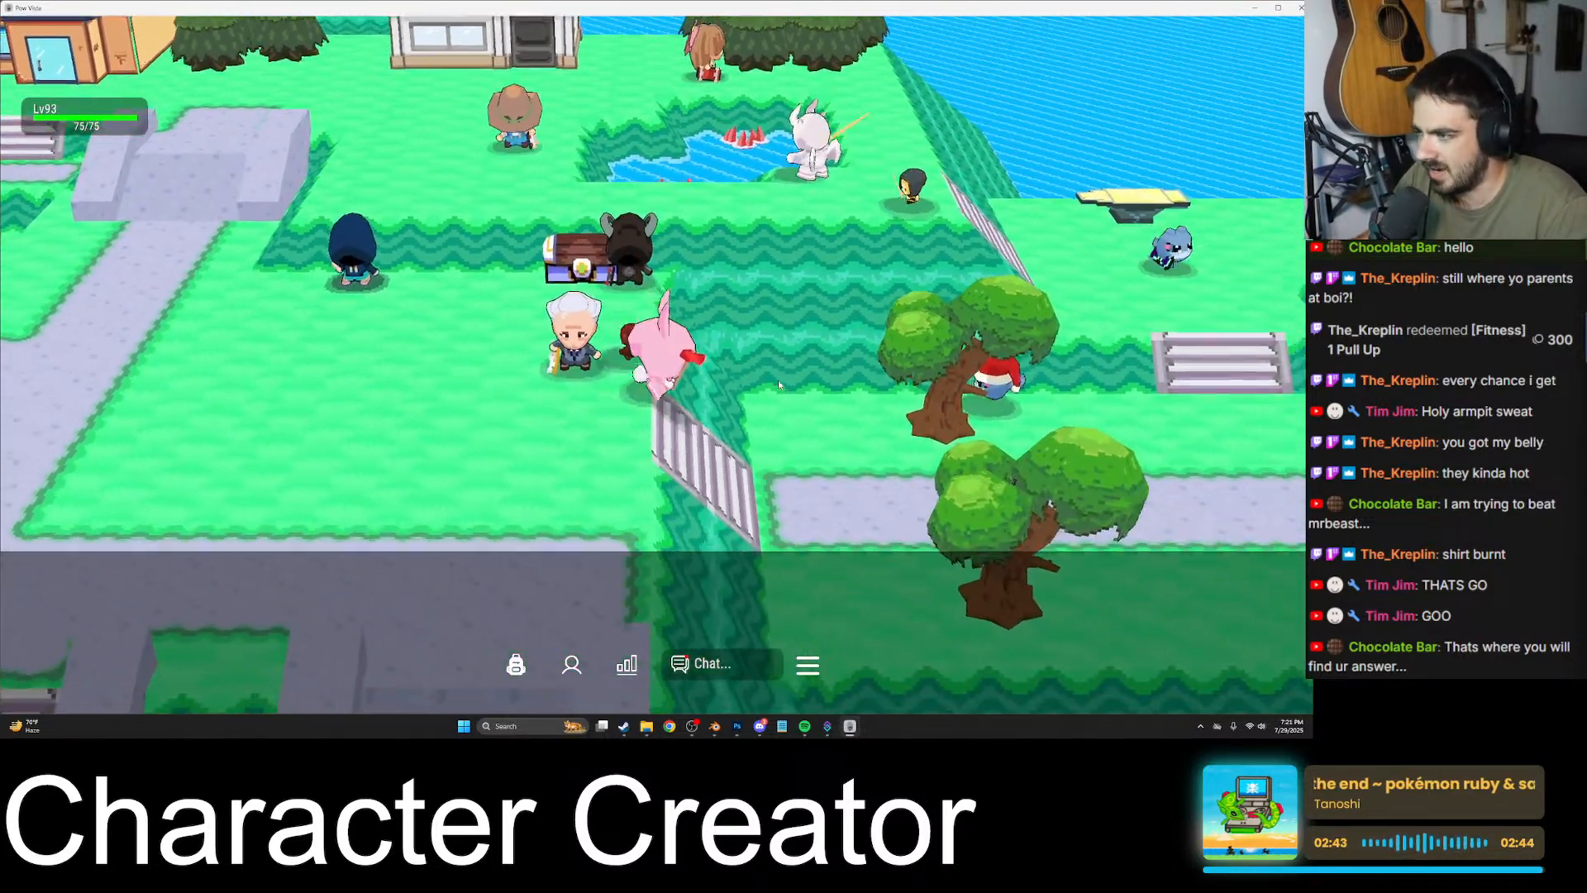
pyautogui.press('w')
pyautogui.press('a')
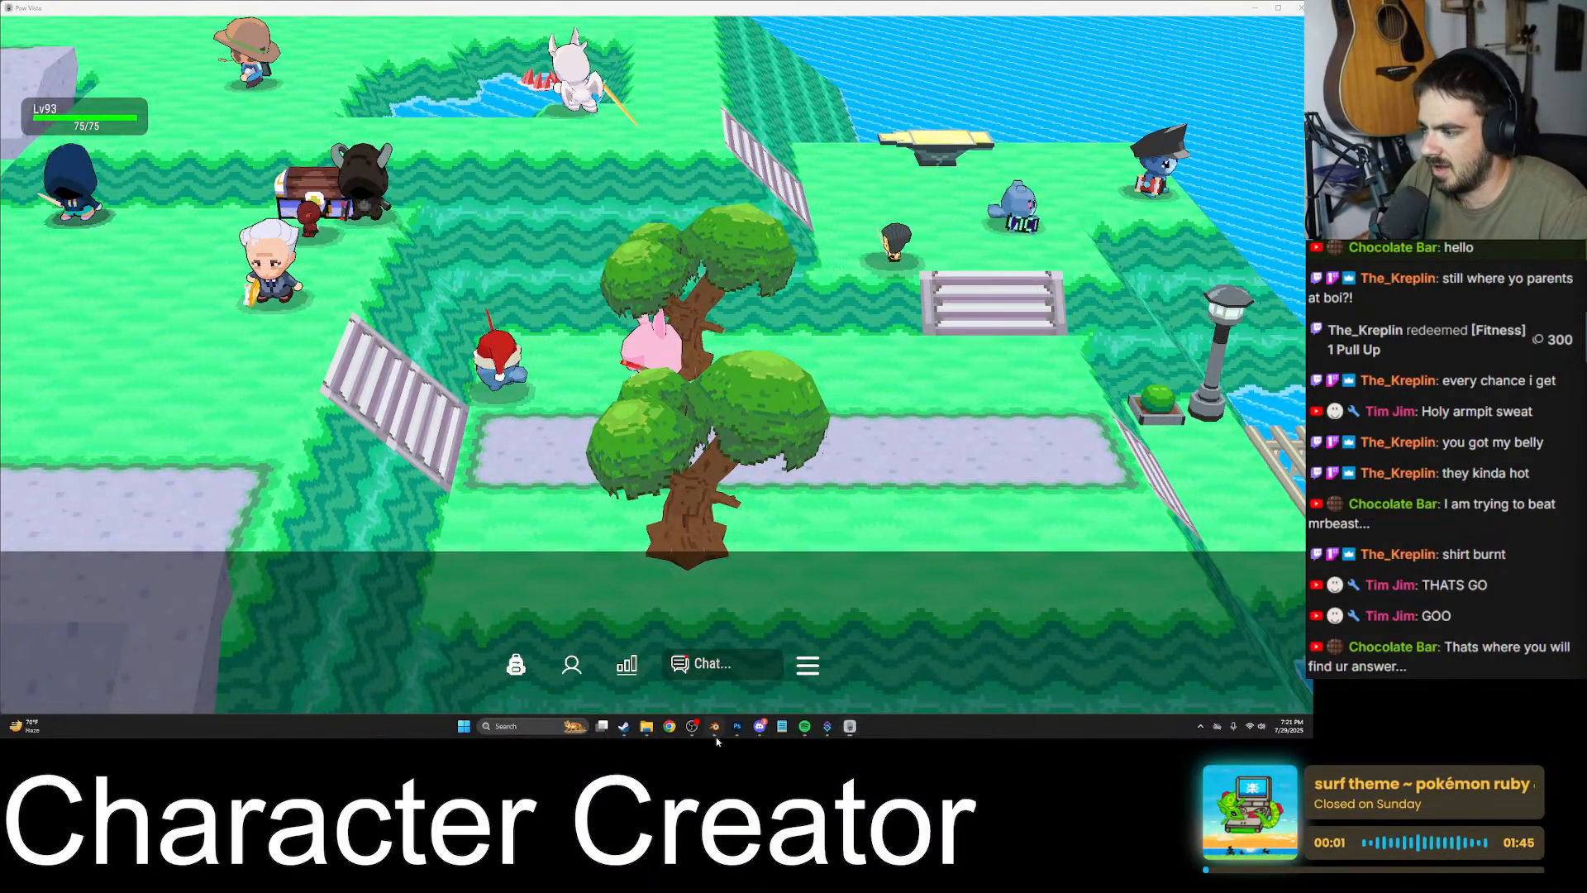
# - Switch to Blender and return to the Shading workspace with the character's shirt material
pyautogui.click(714, 725)
pyautogui.click(150, 19)
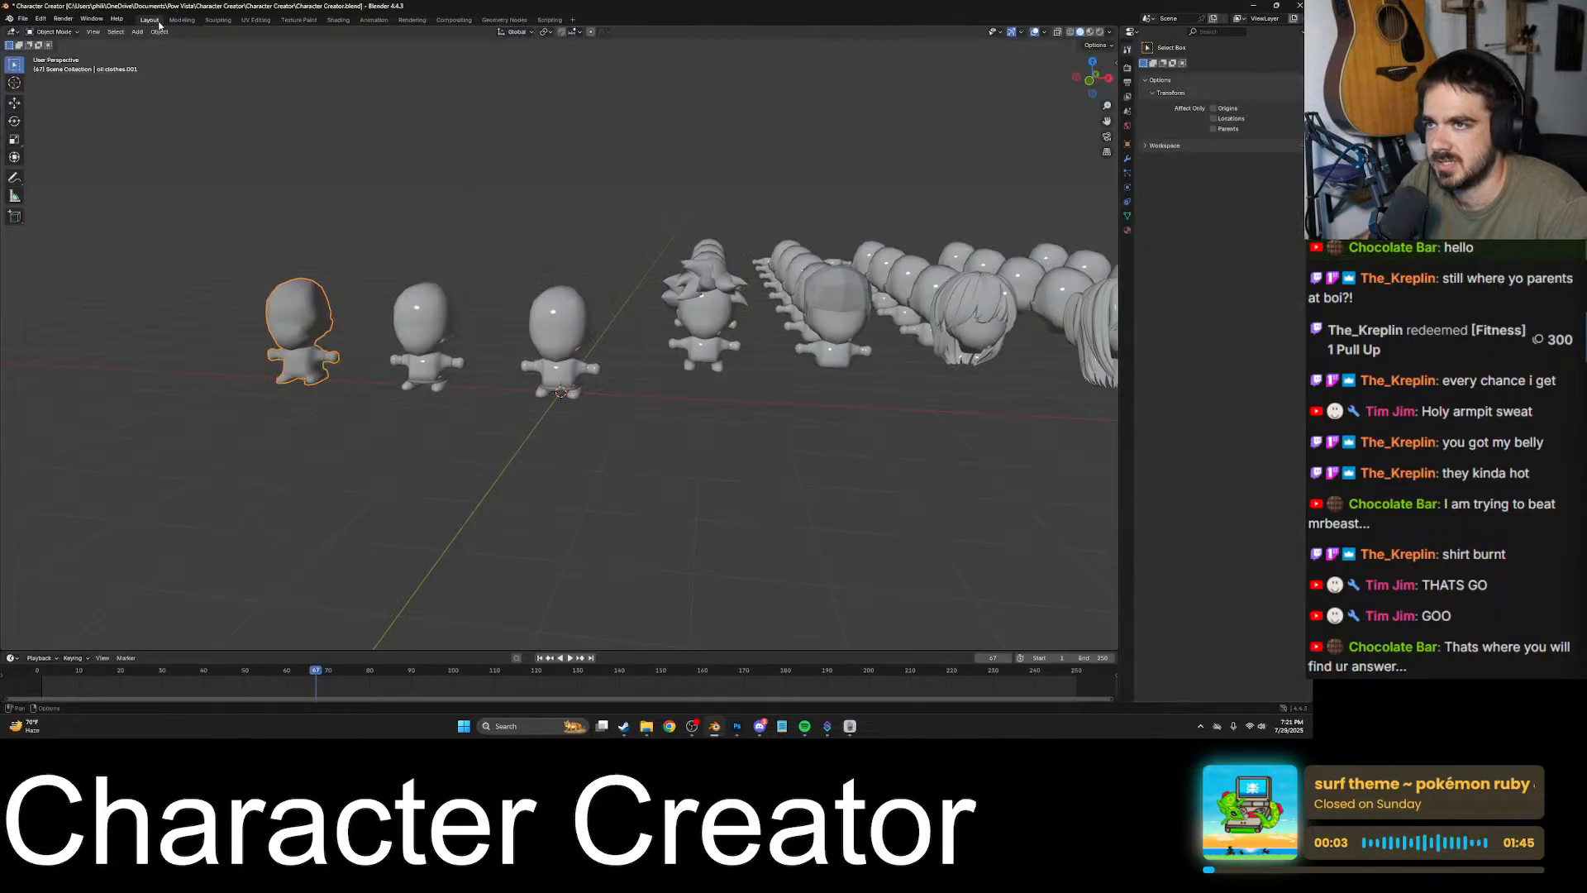
pyautogui.click(298, 19)
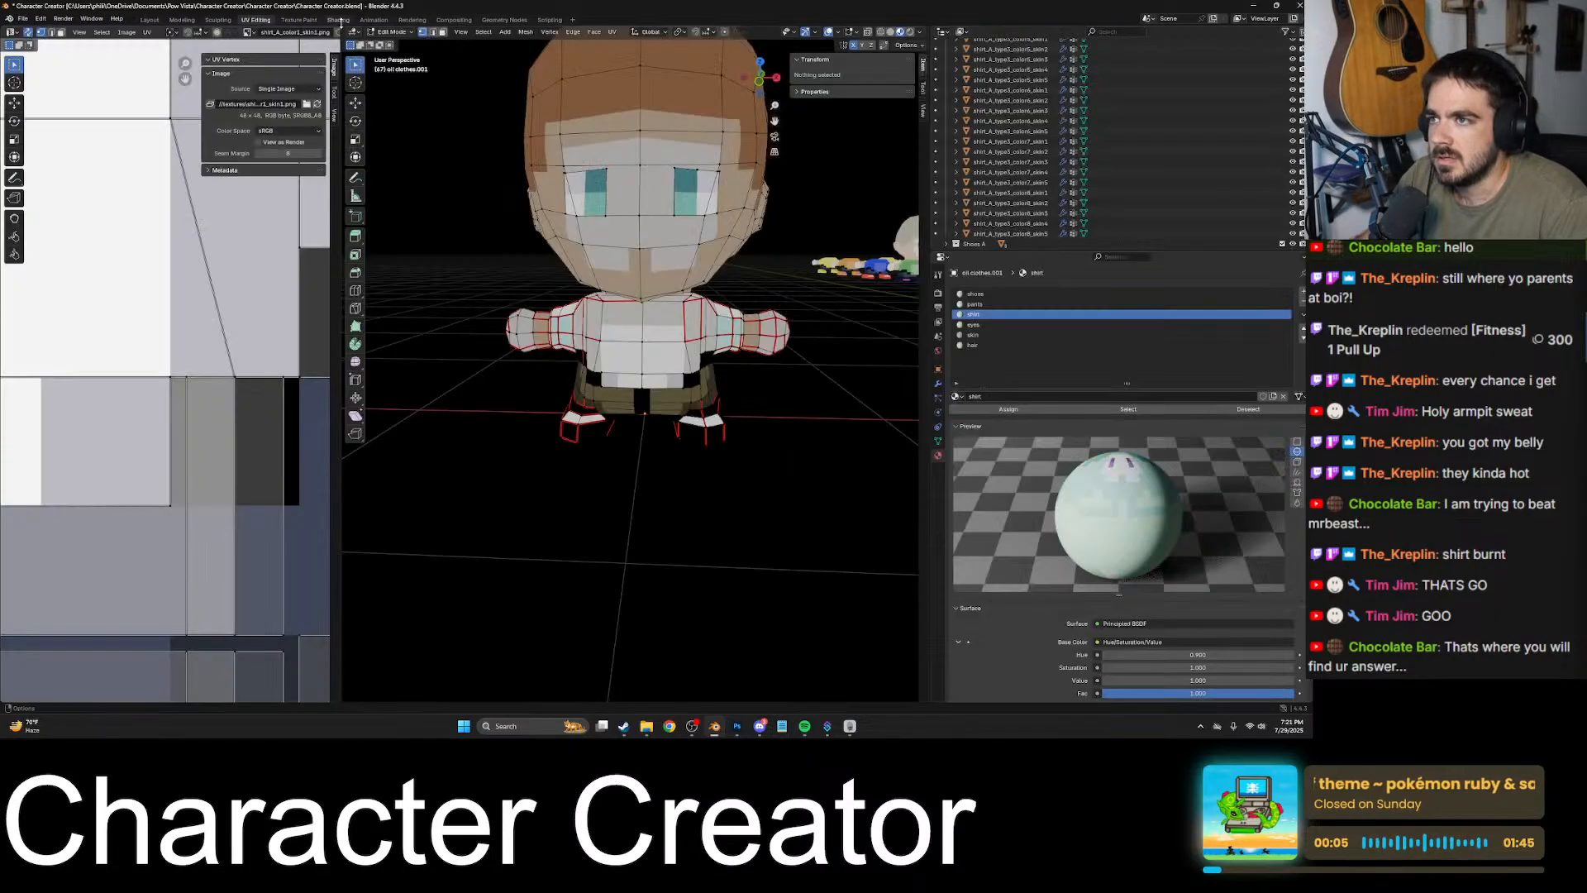
pyautogui.click(338, 19)
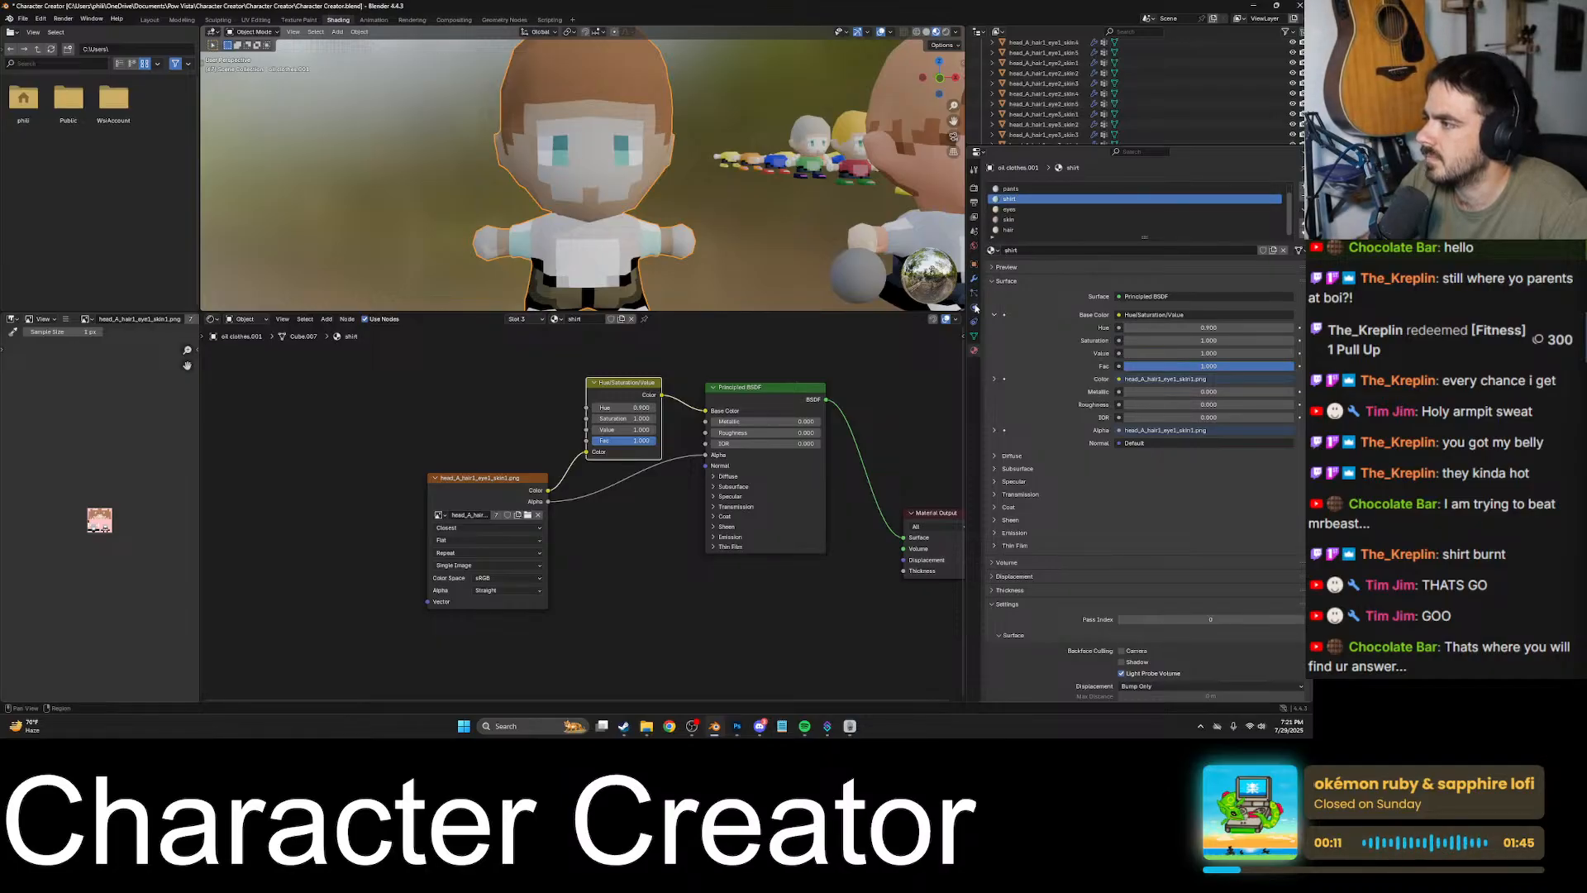
# - Check the lists of available materials for the shirt slot and the pants slot
pyautogui.click(1006, 281)
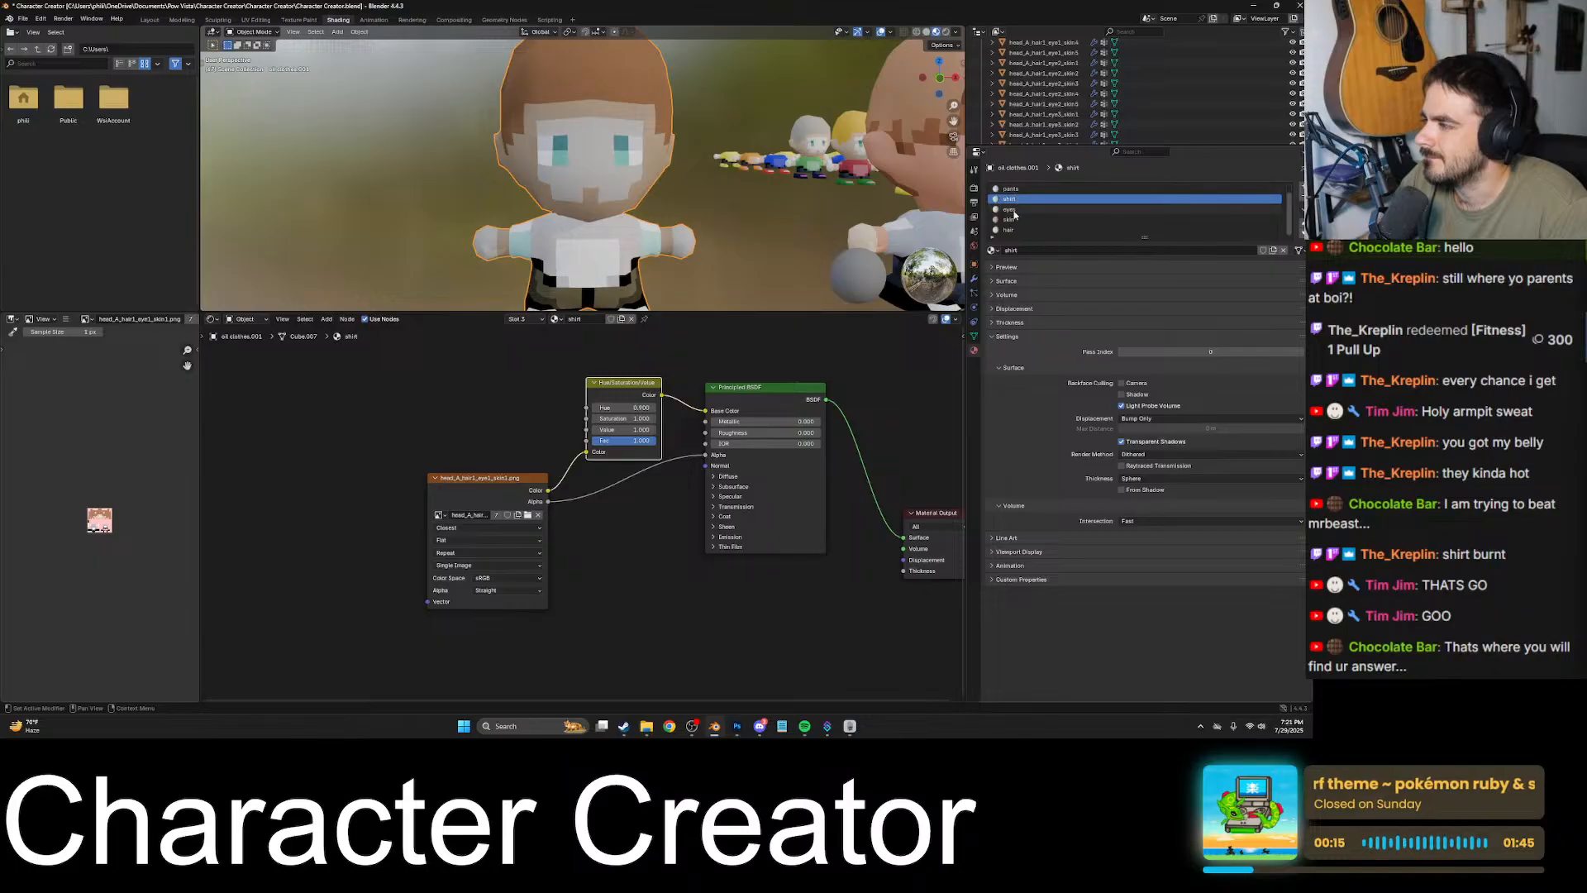
pyautogui.click(993, 249)
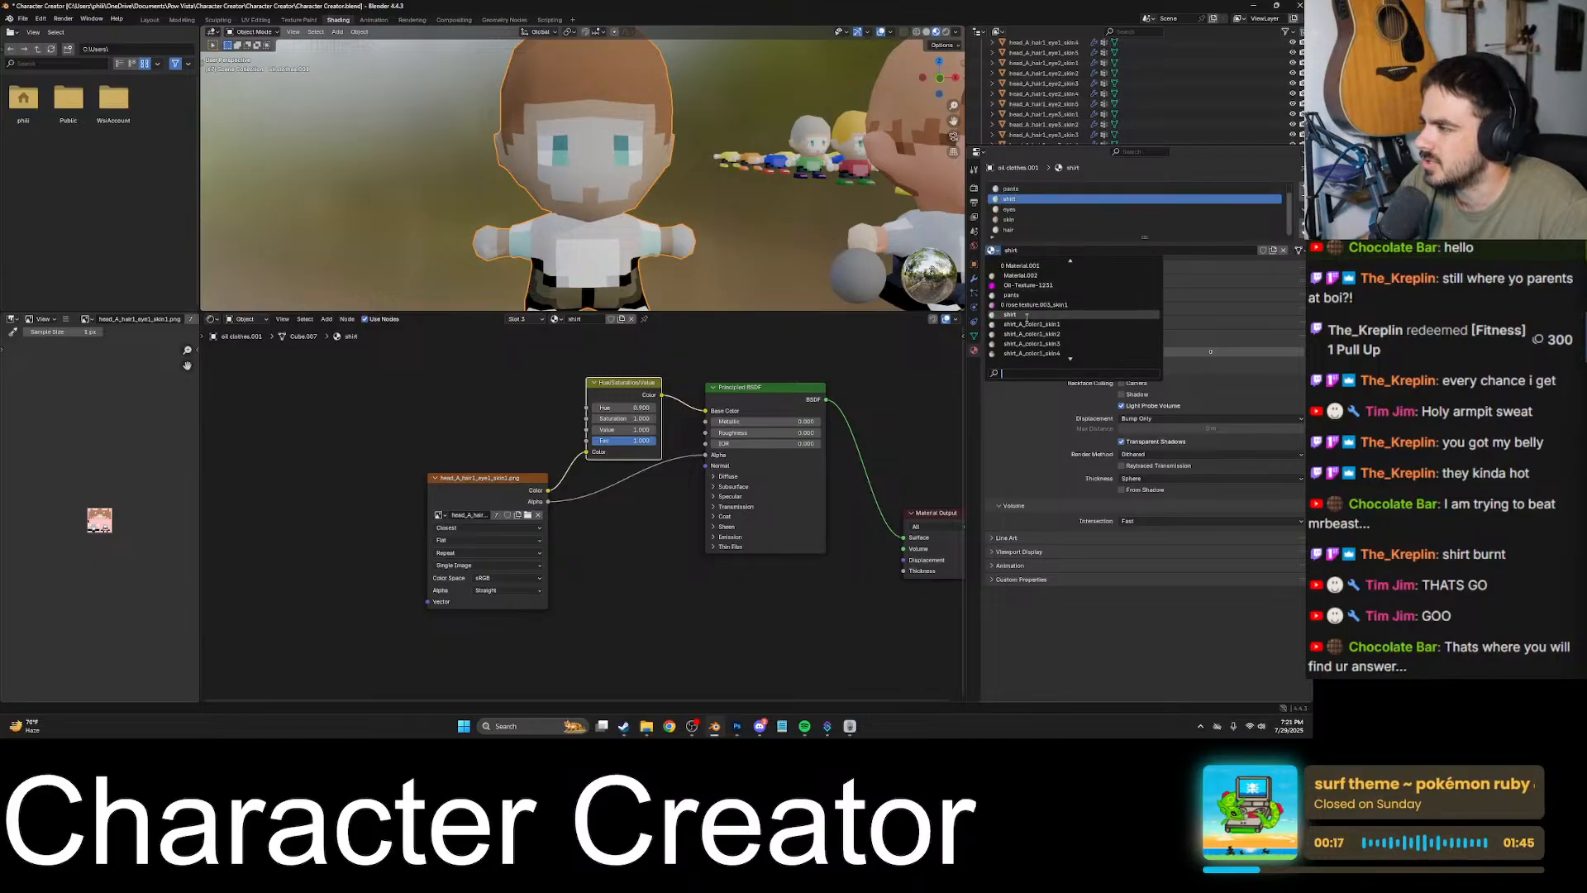
pyautogui.click(994, 251)
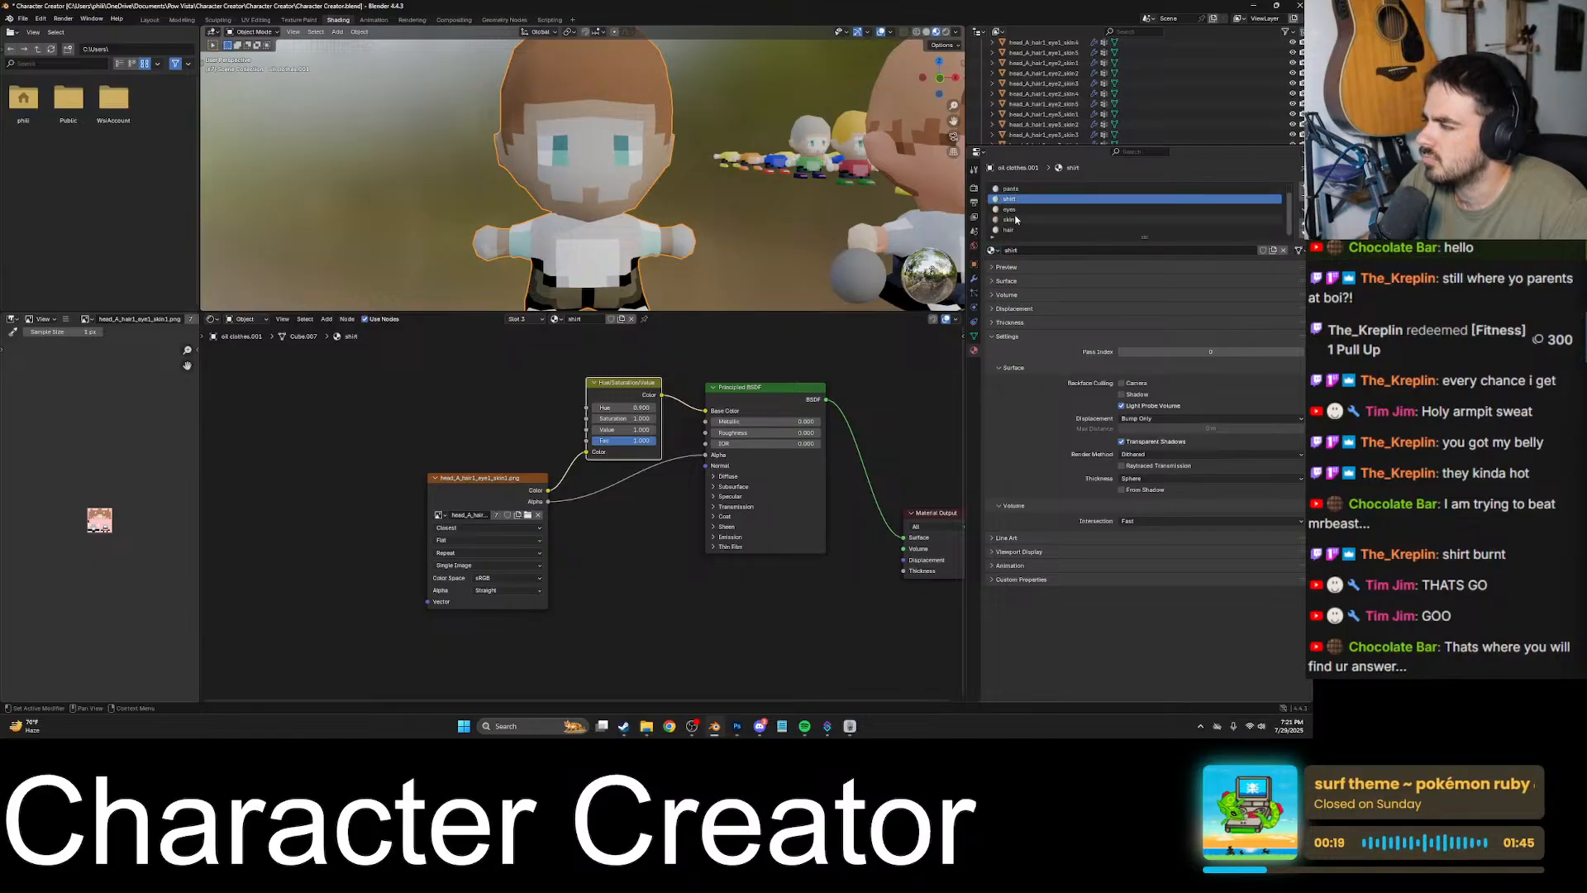
pyautogui.click(1021, 190)
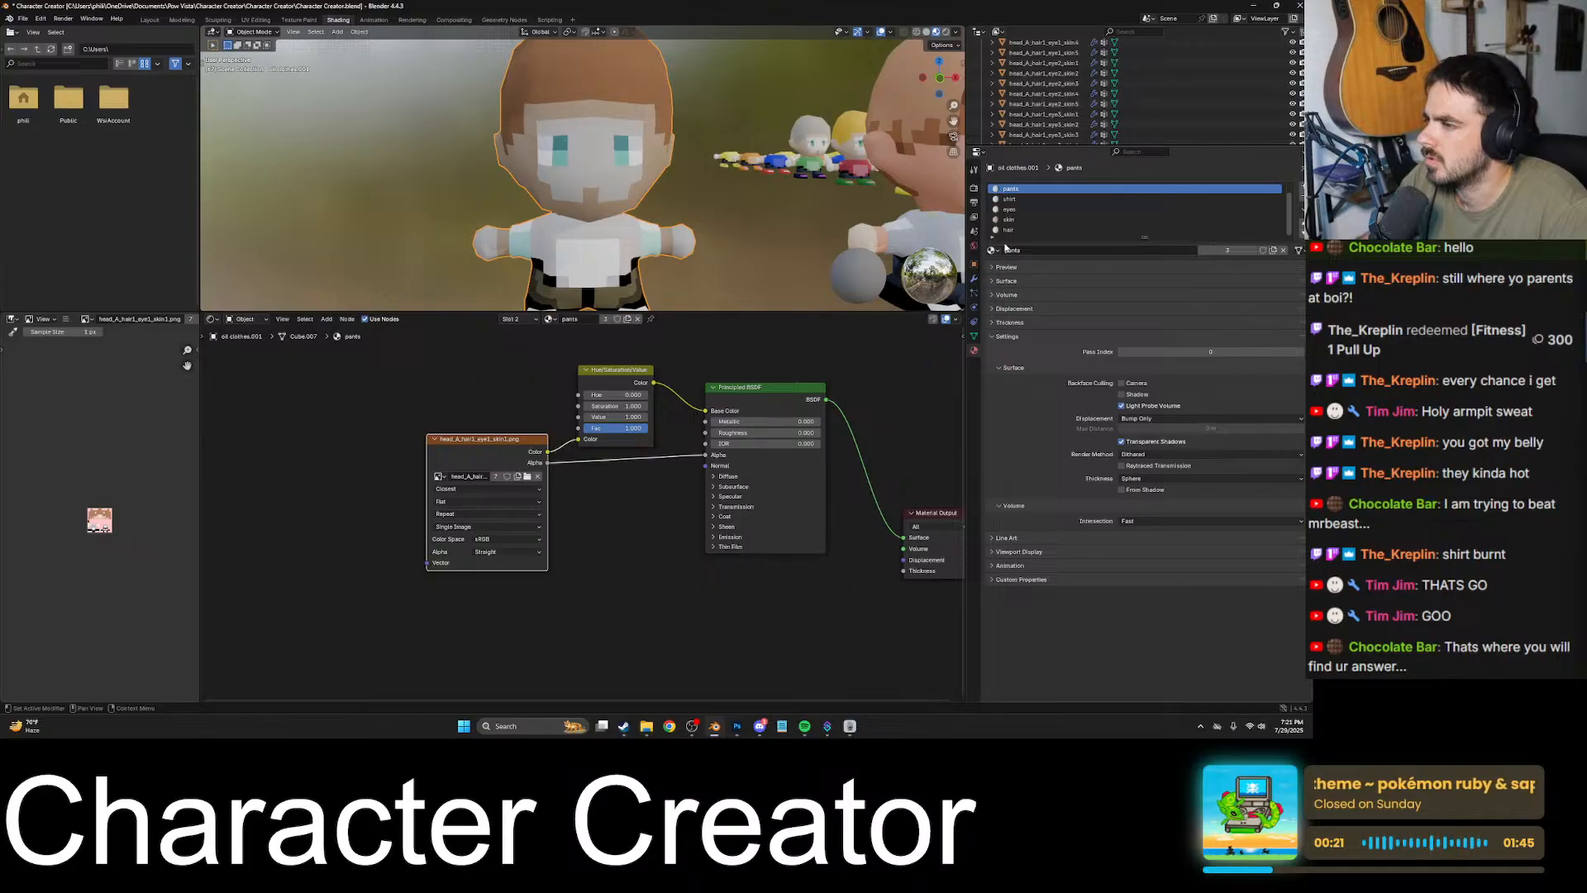
pyautogui.click(993, 250)
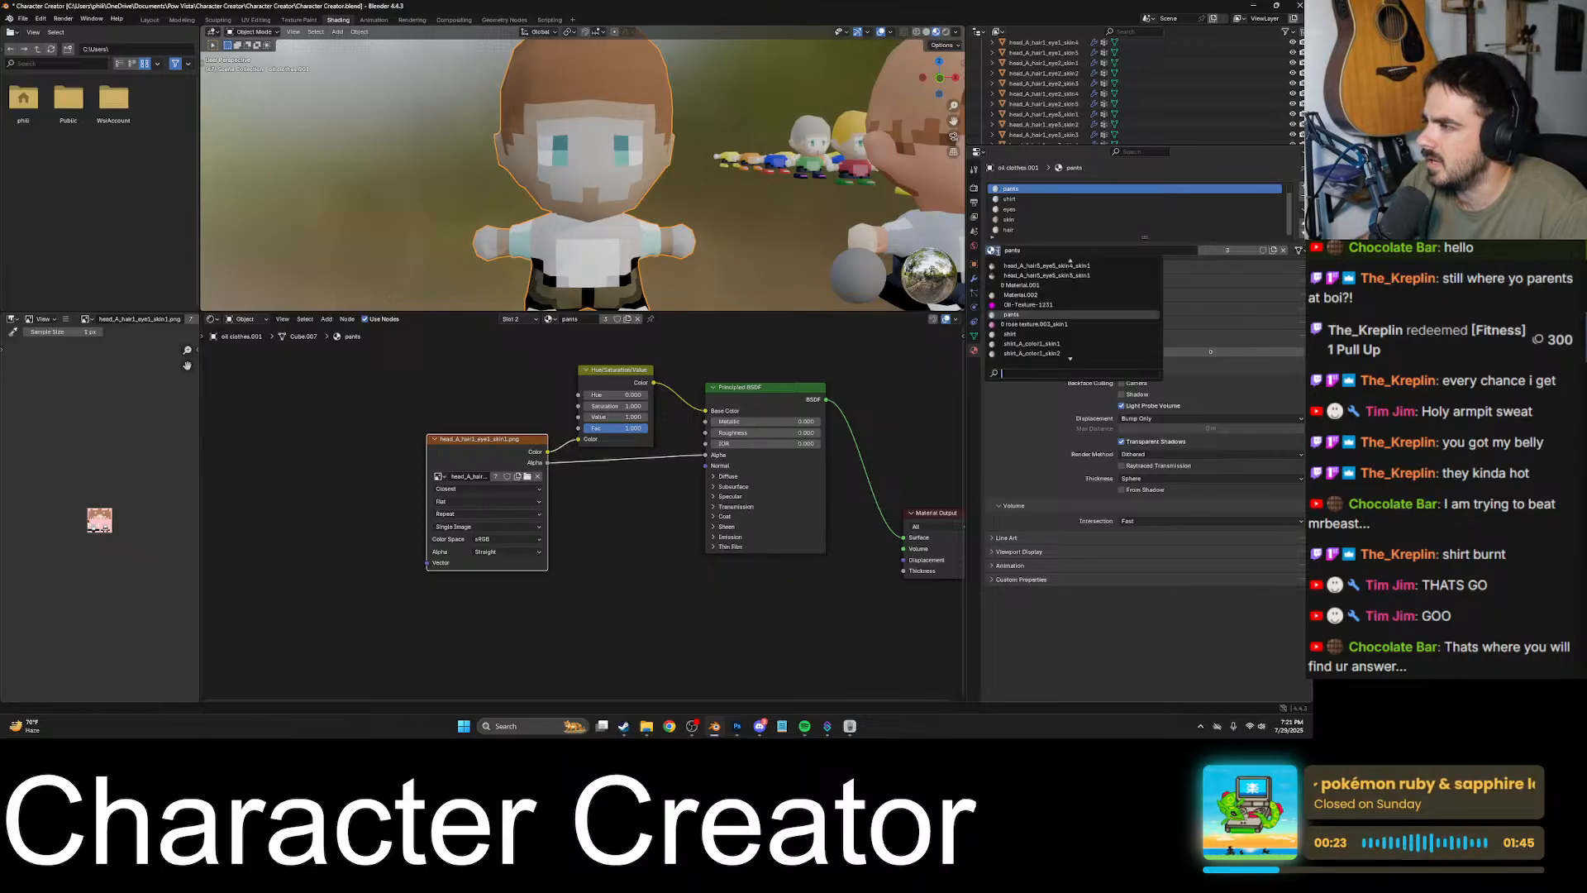
pyautogui.click(998, 252)
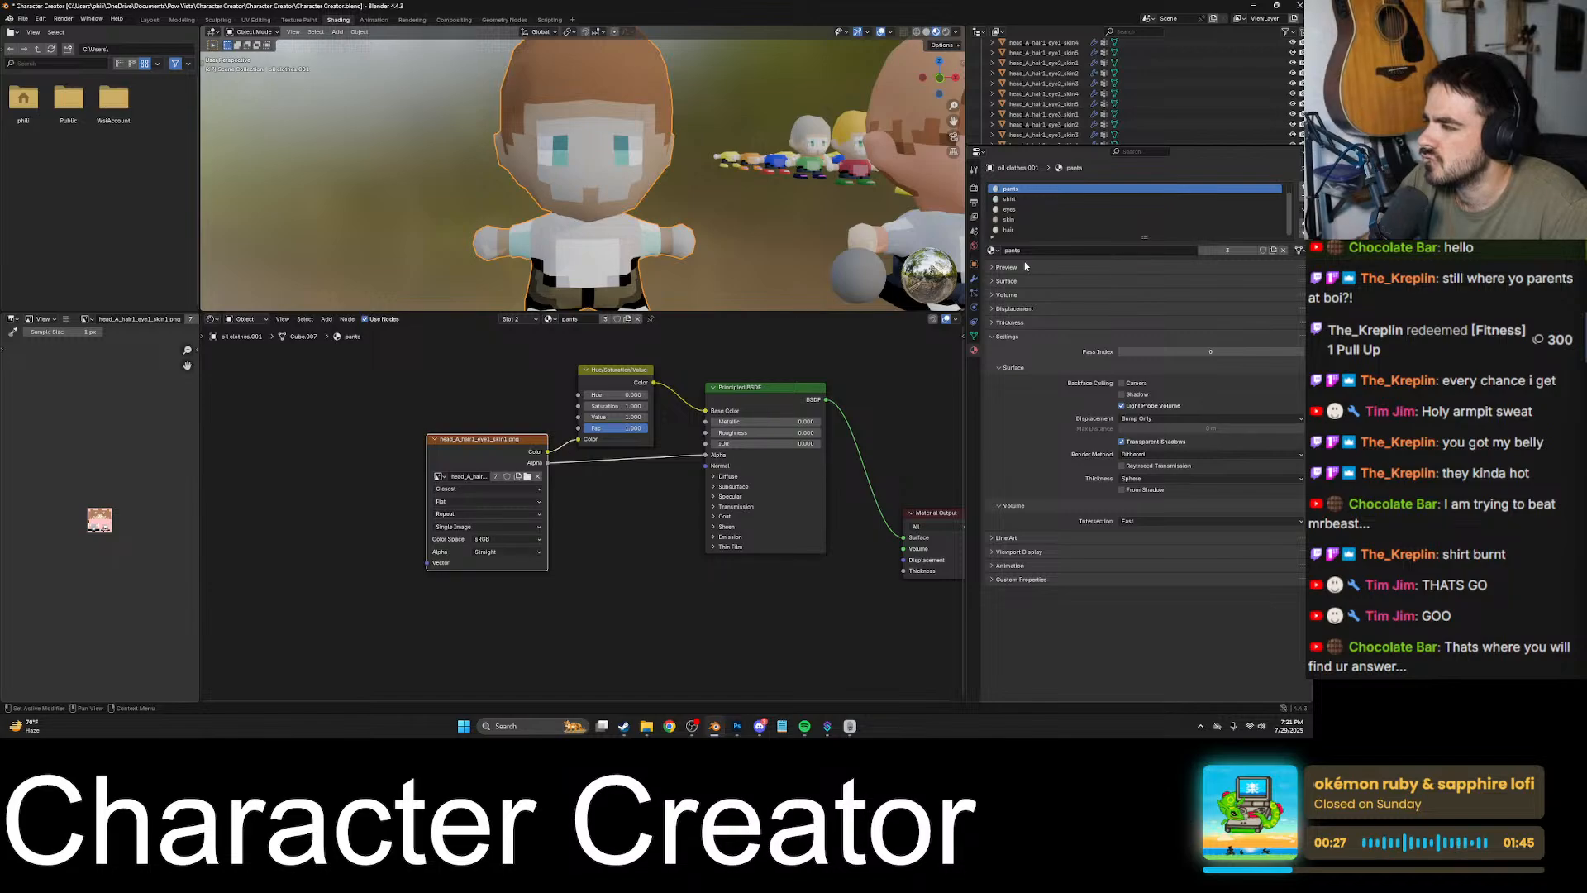
# - Replace the image texture of the pants material with Avatar.png
pyautogui.click(995, 268)
pyautogui.click(995, 268)
pyautogui.click(995, 281)
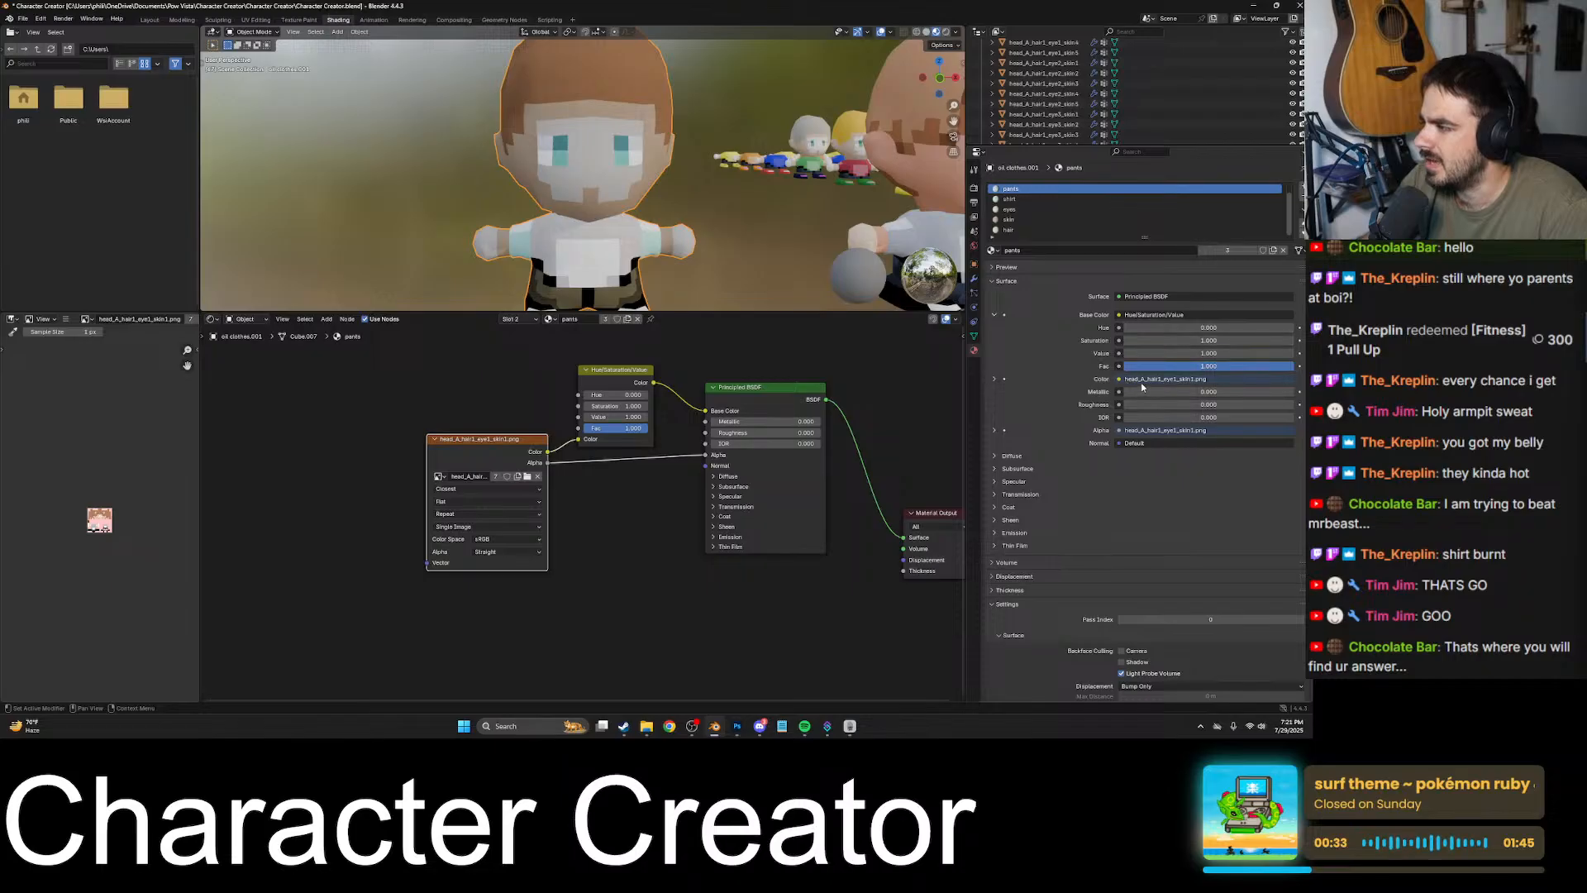
pyautogui.click(994, 378)
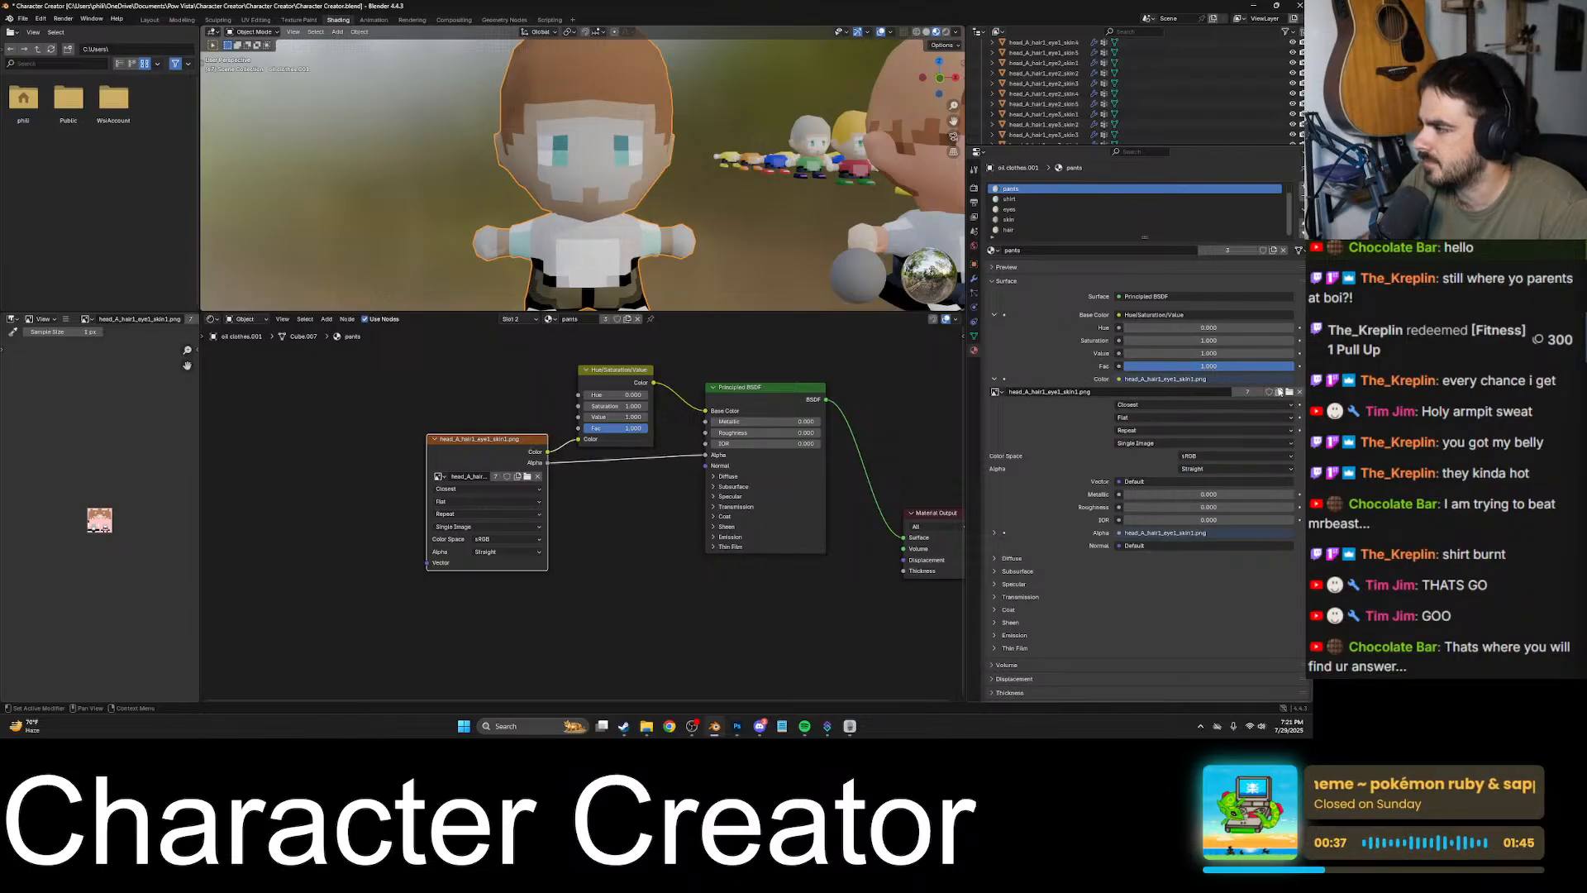
pyautogui.click(1289, 393)
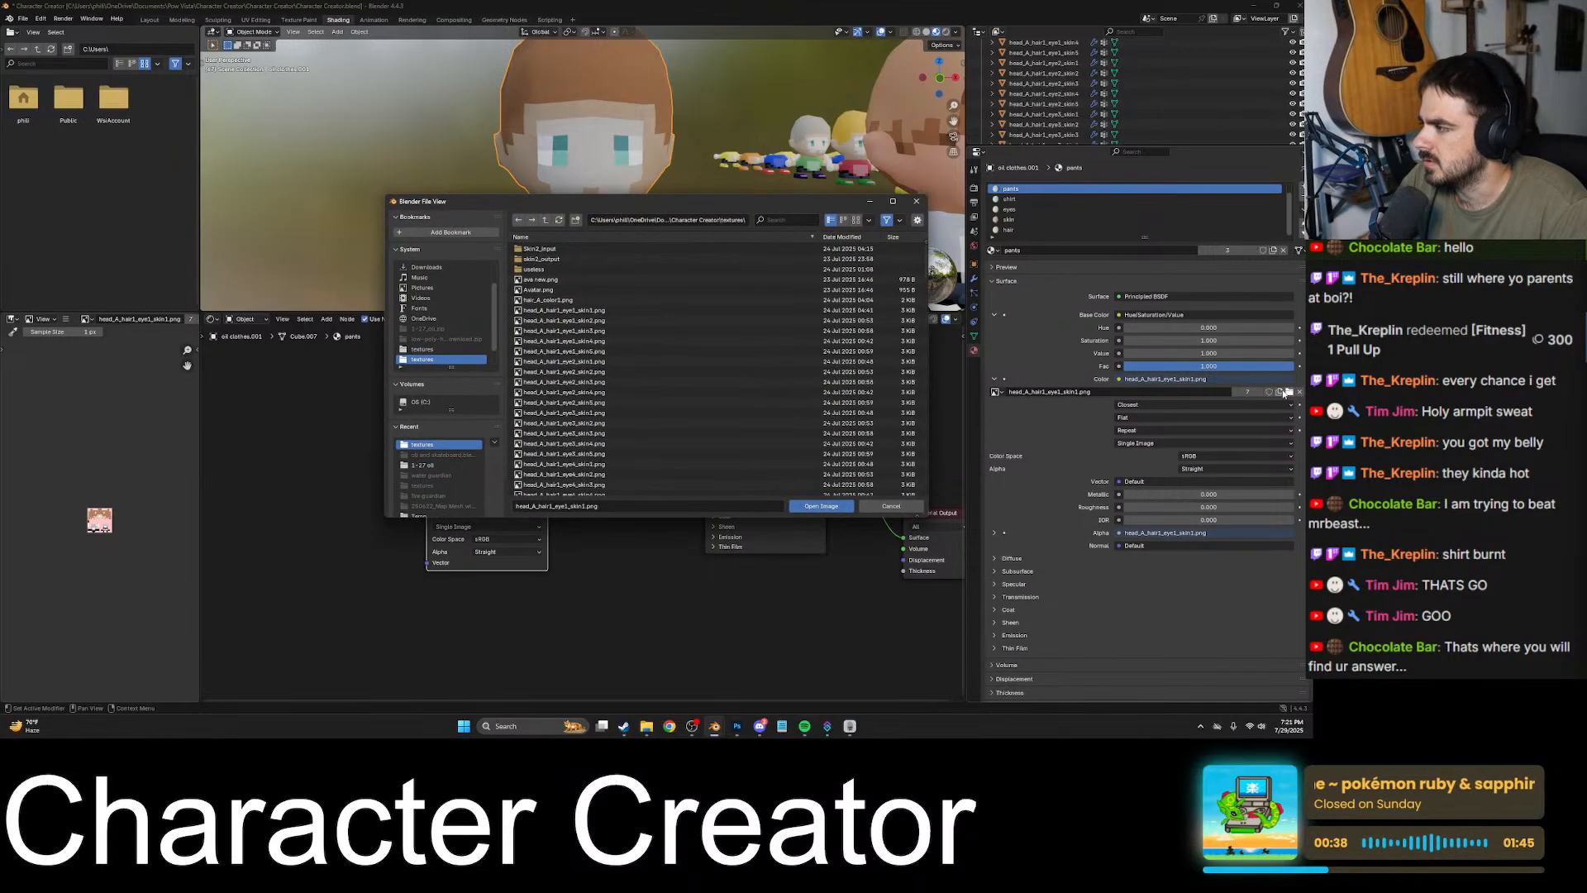
pyautogui.doubleClick(648, 291)
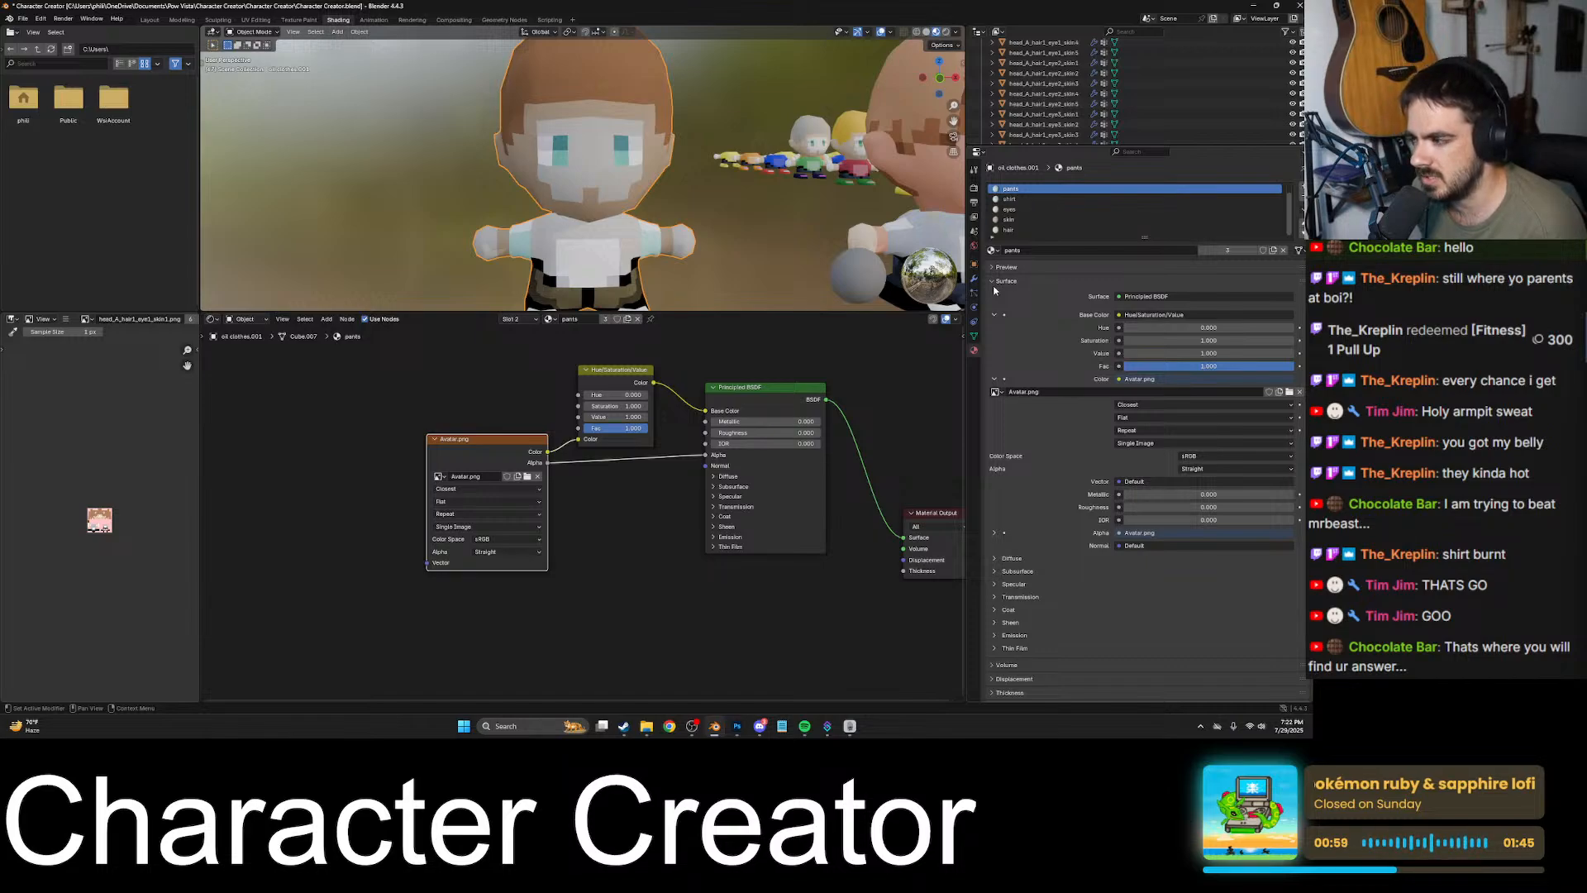
# - Load Avatar.png as the image texture of the shirt material
pyautogui.click(1024, 200)
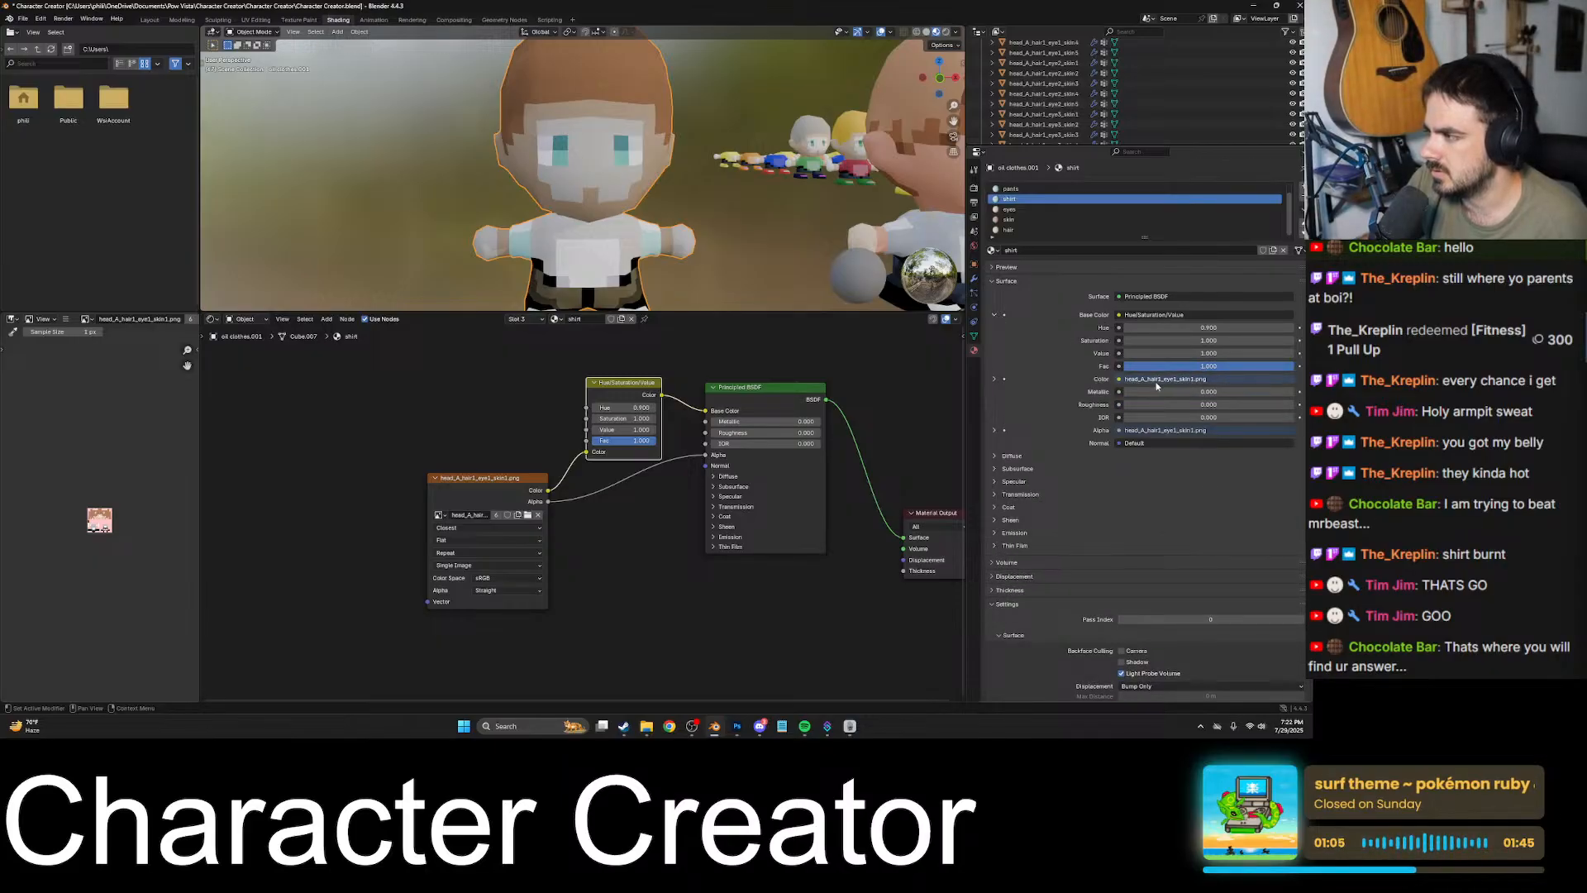
pyautogui.click(994, 380)
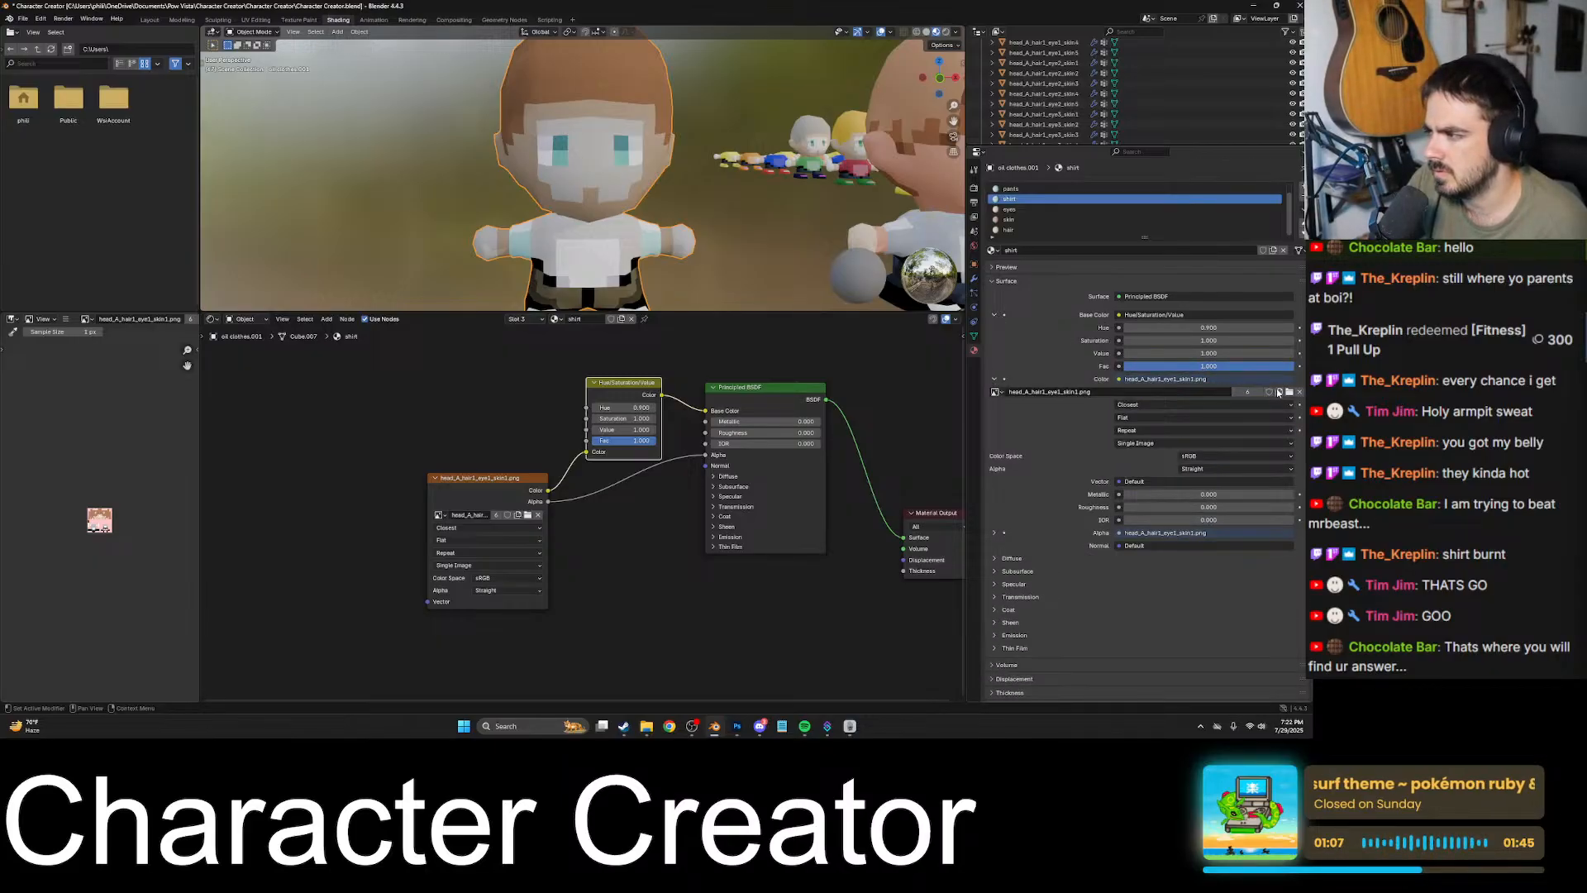
pyautogui.click(1290, 393)
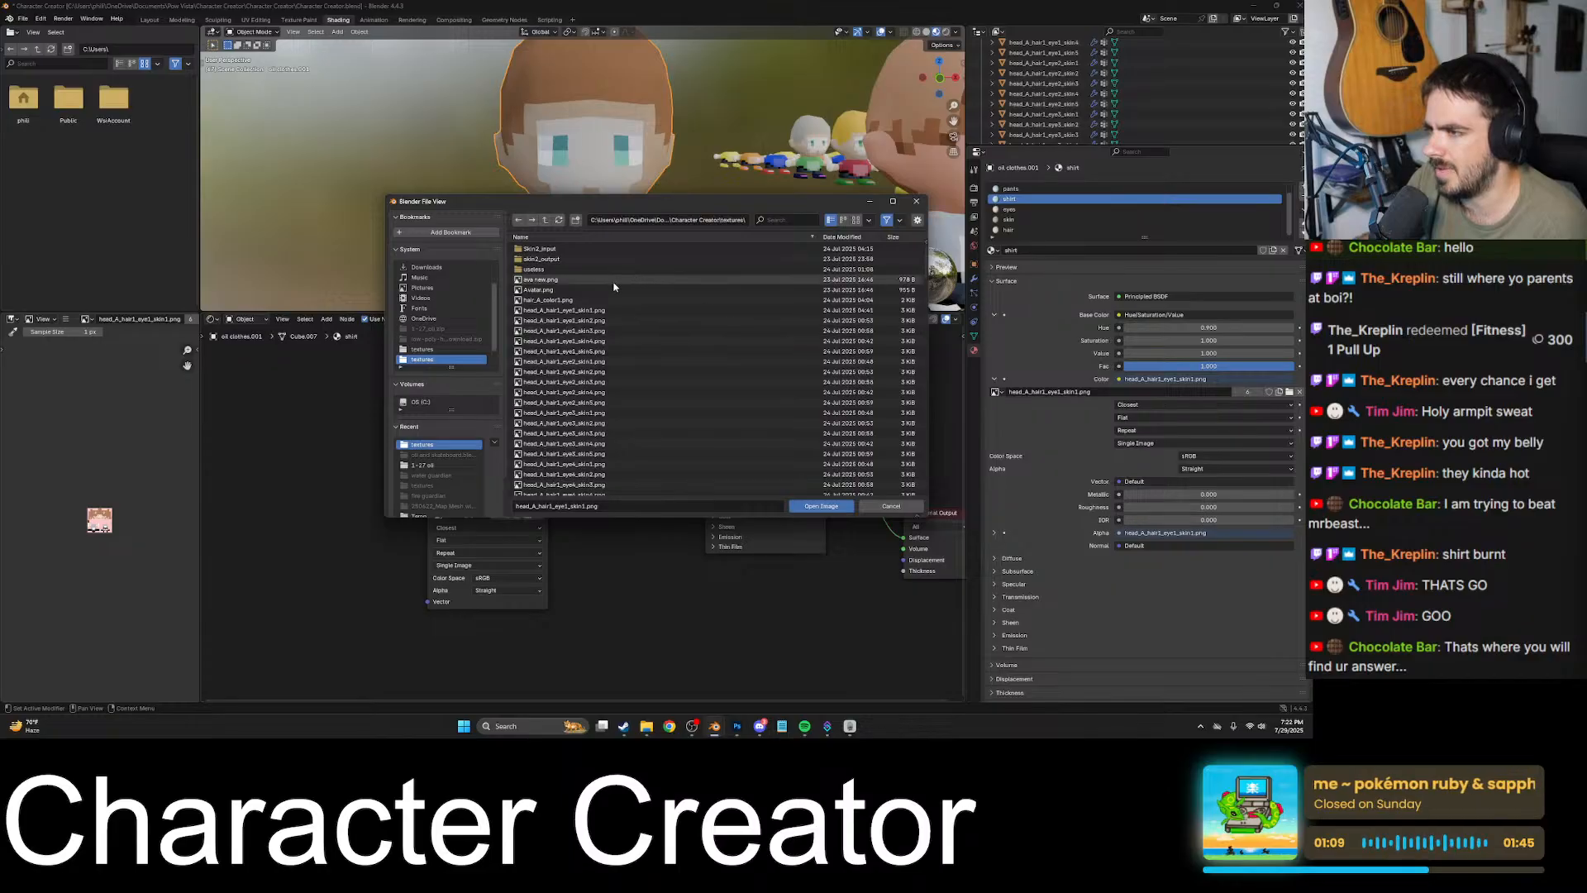
pyautogui.press('Escape')
# - Select the eyes material and swap its image texture for Avatar.png
pyautogui.click(1020, 210)
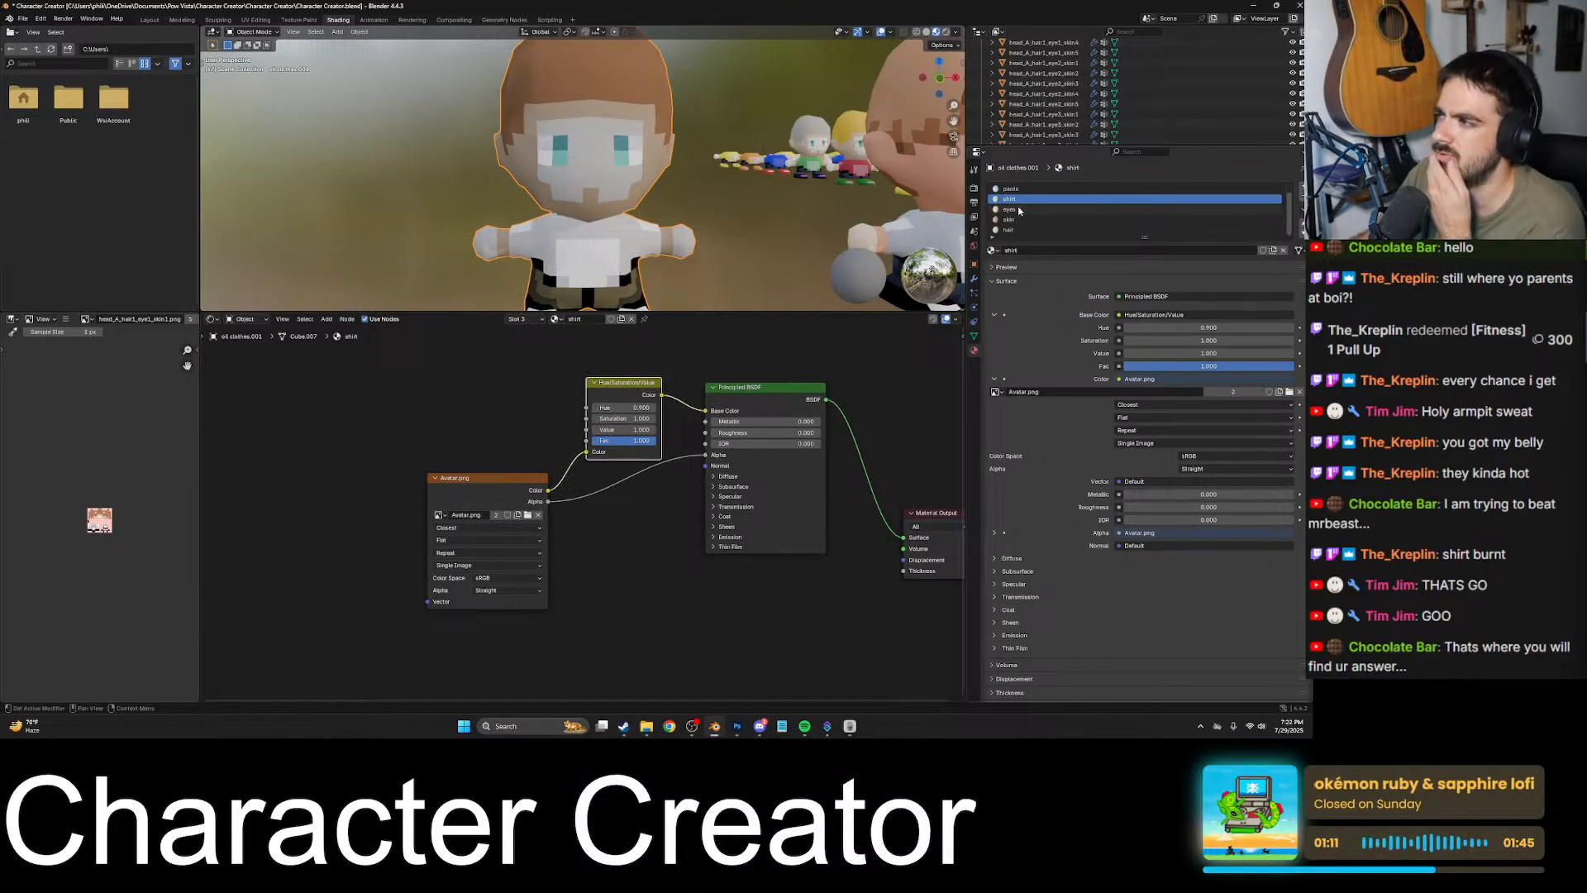
pyautogui.click(995, 379)
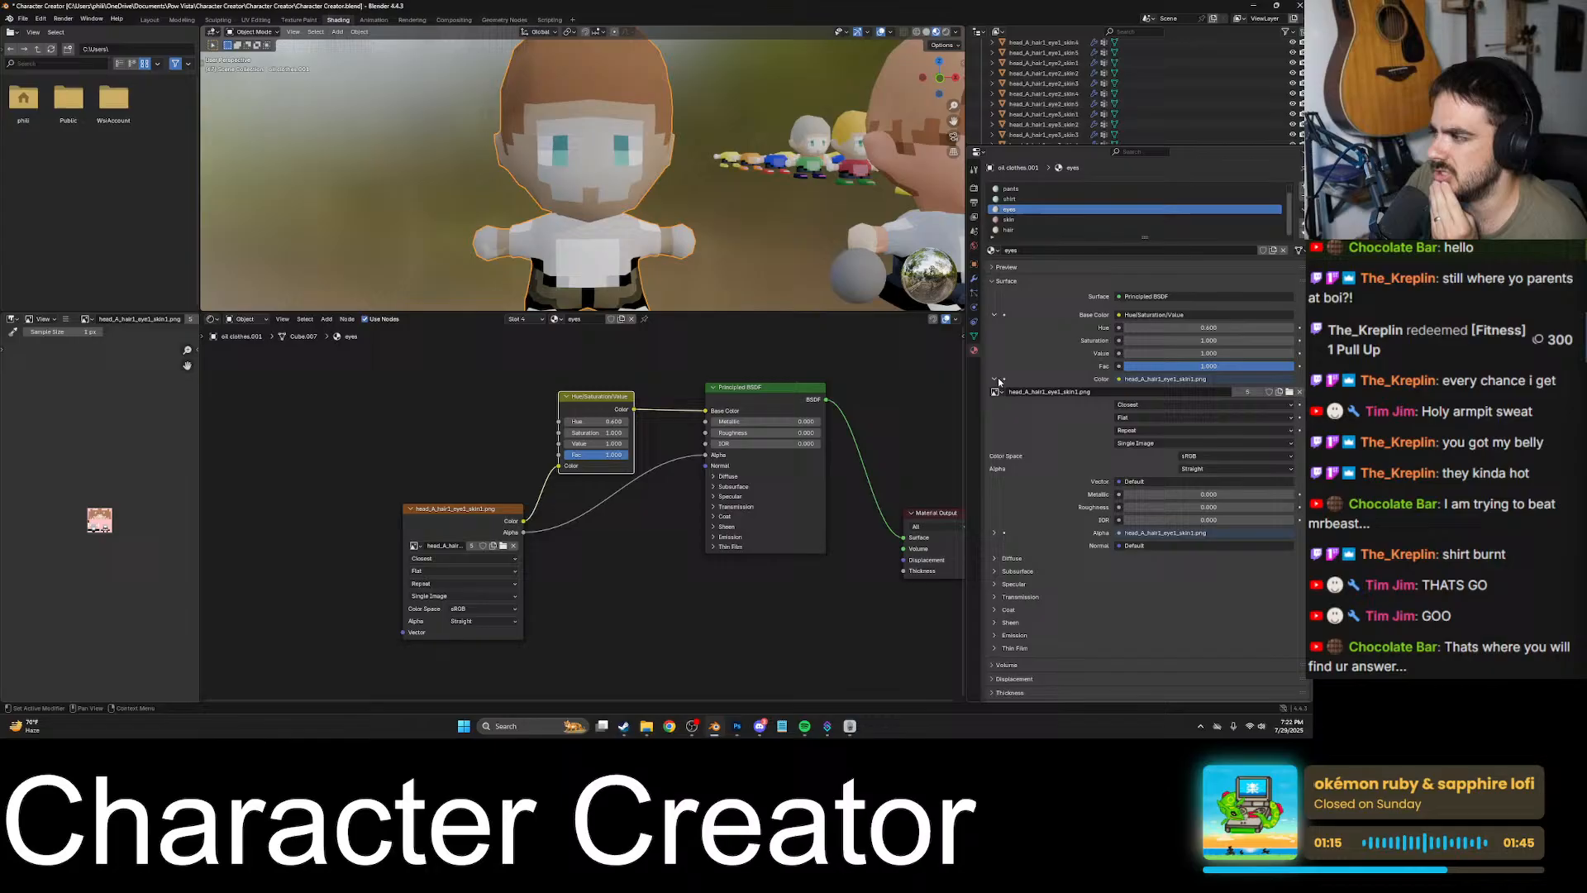
pyautogui.click(1289, 392)
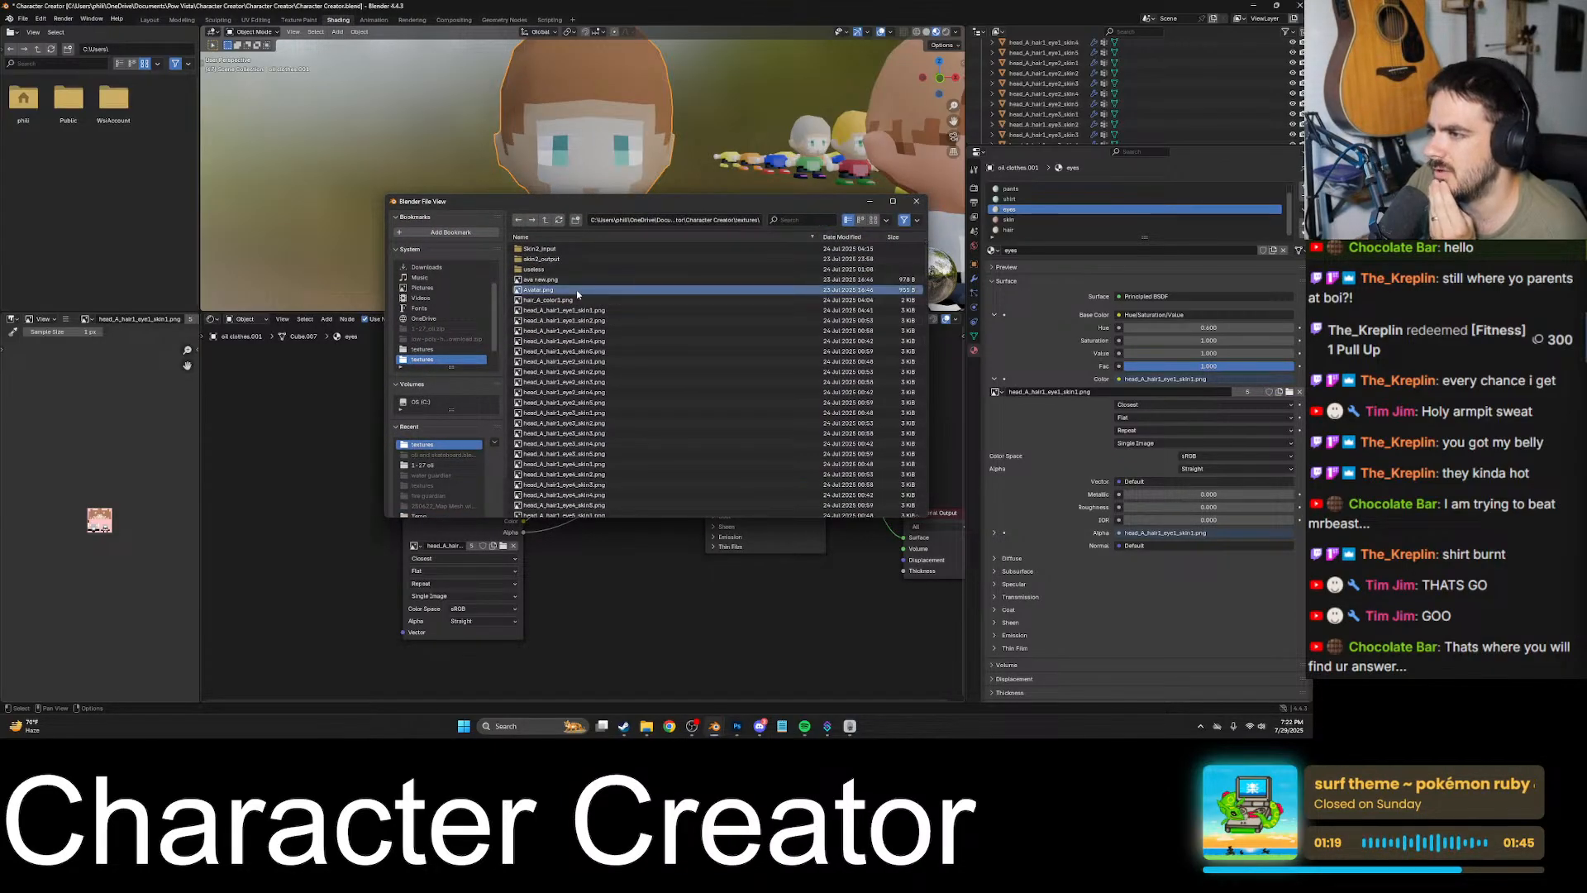
pyautogui.doubleClick(577, 290)
# - Select the skin material and set its image texture to Avatar.png
pyautogui.click(1010, 219)
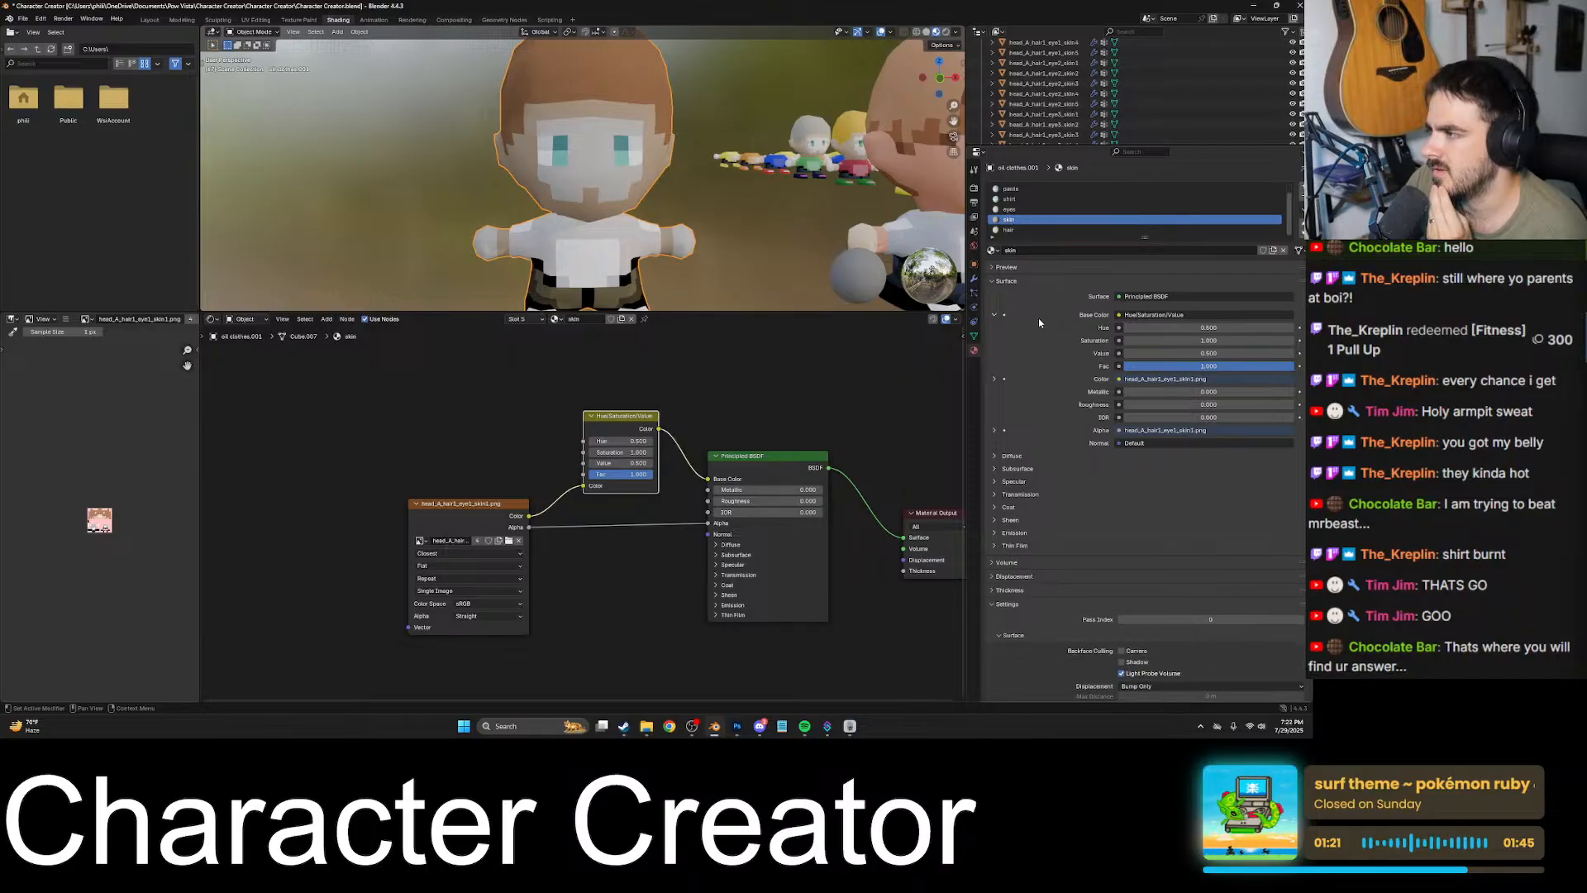
pyautogui.click(994, 378)
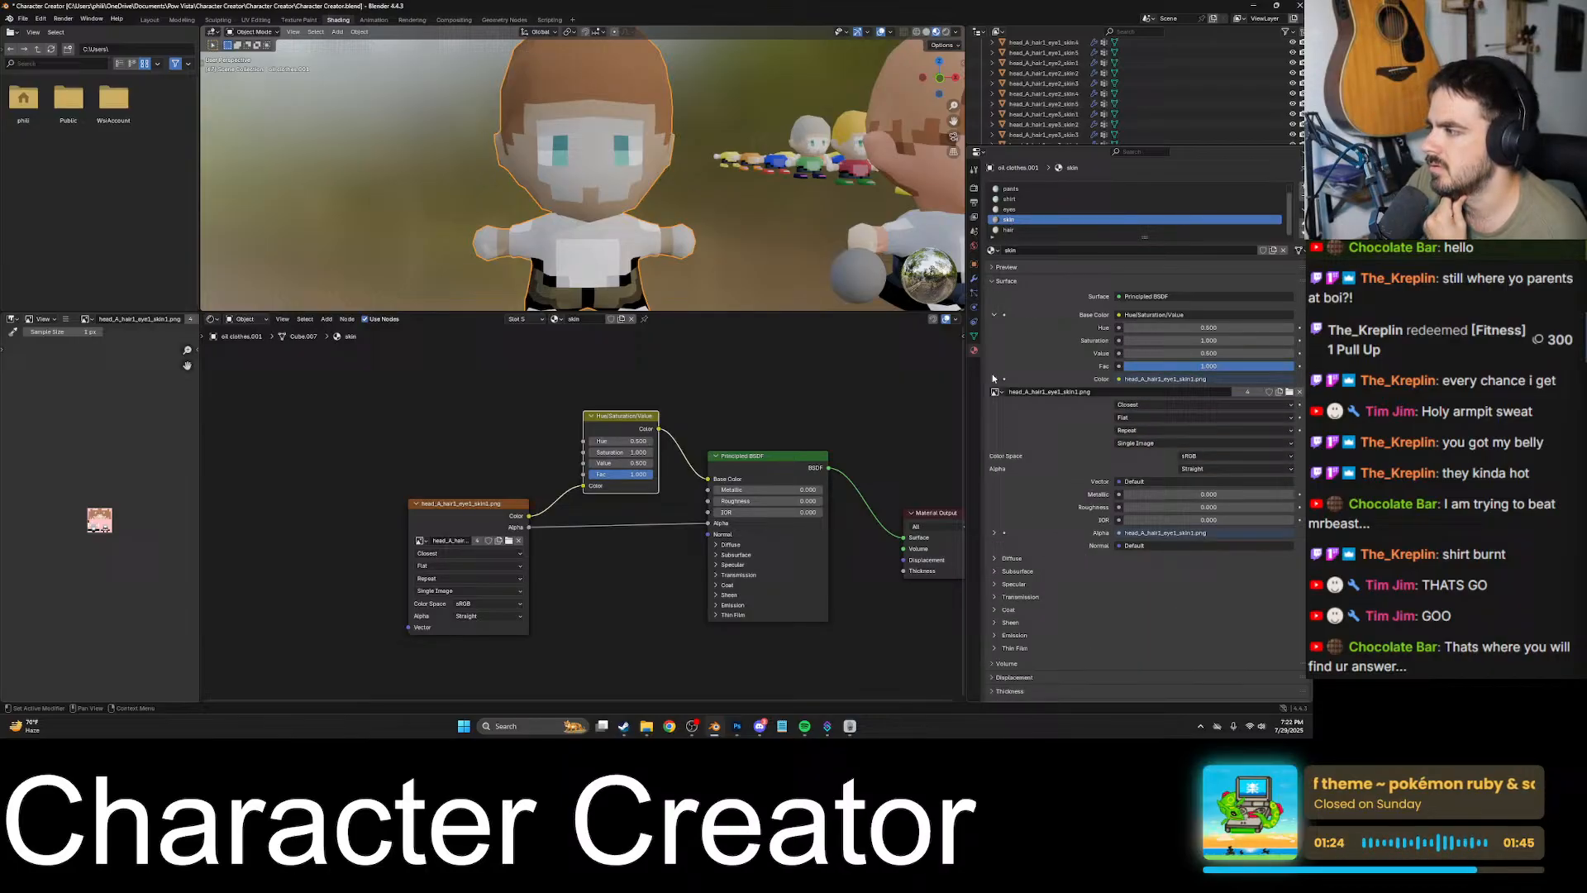
pyautogui.click(1288, 393)
pyautogui.doubleClick(565, 291)
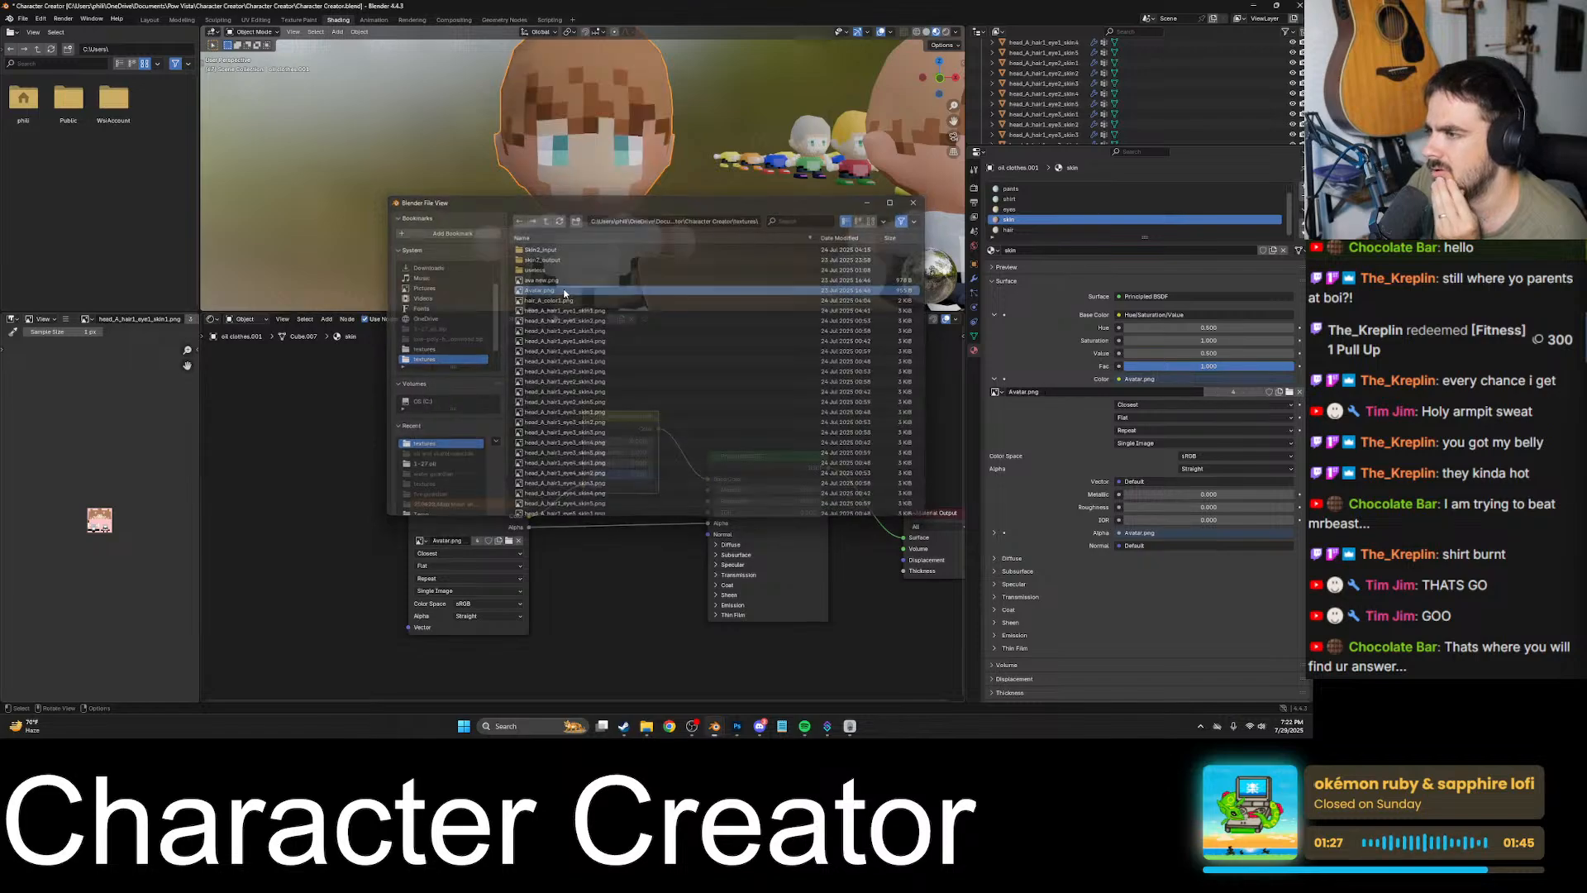
# - Assign Avatar.png as the image texture of the hair material and check the textured character
pyautogui.click(1022, 229)
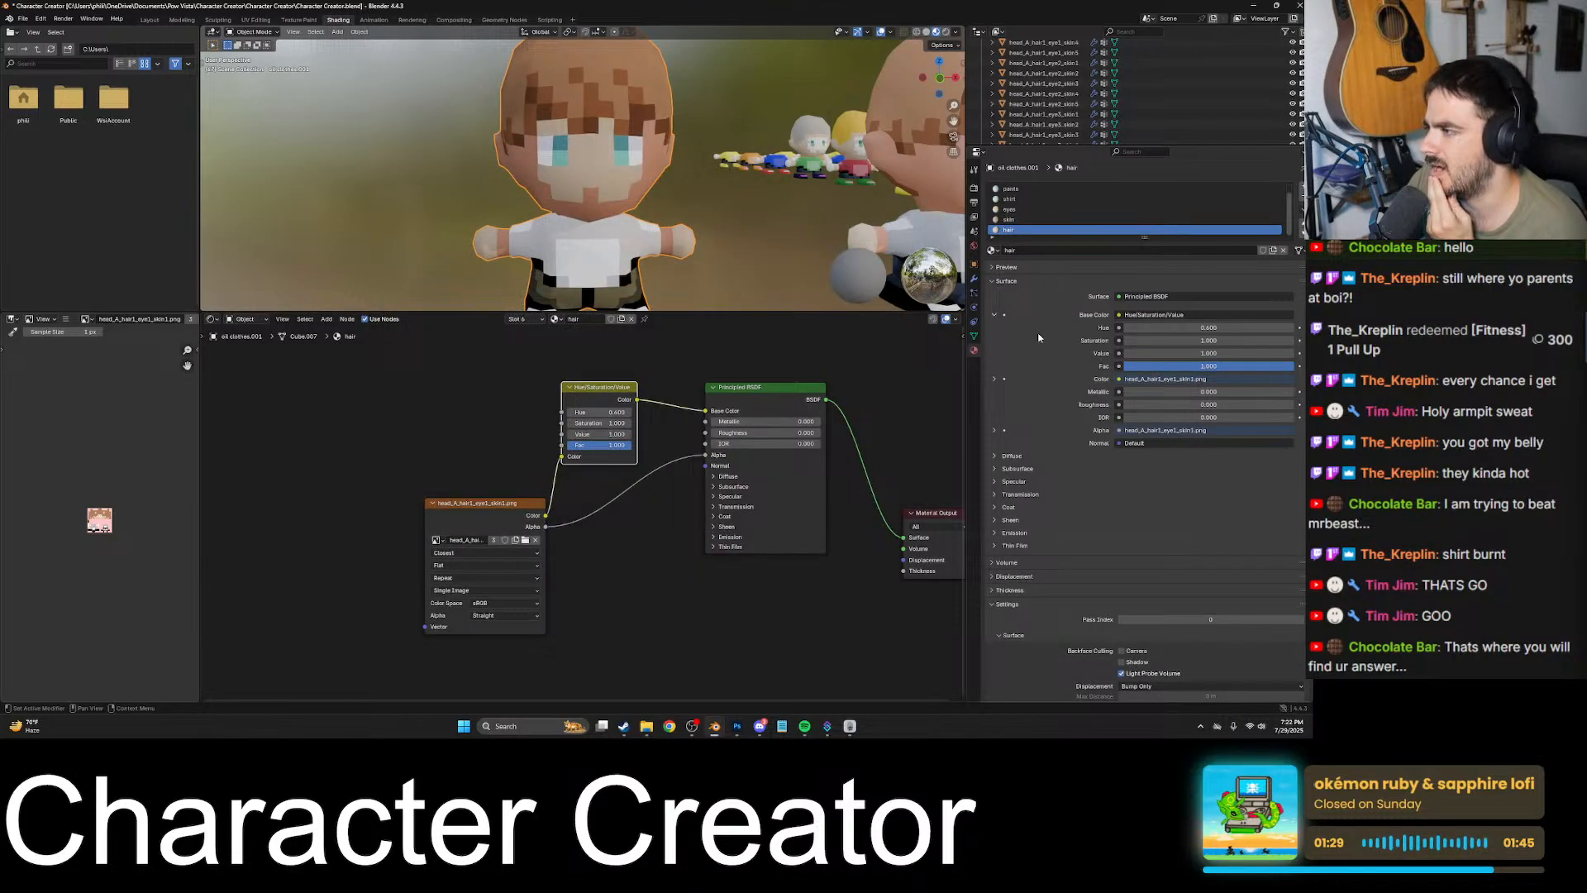
pyautogui.click(993, 313)
pyautogui.click(995, 366)
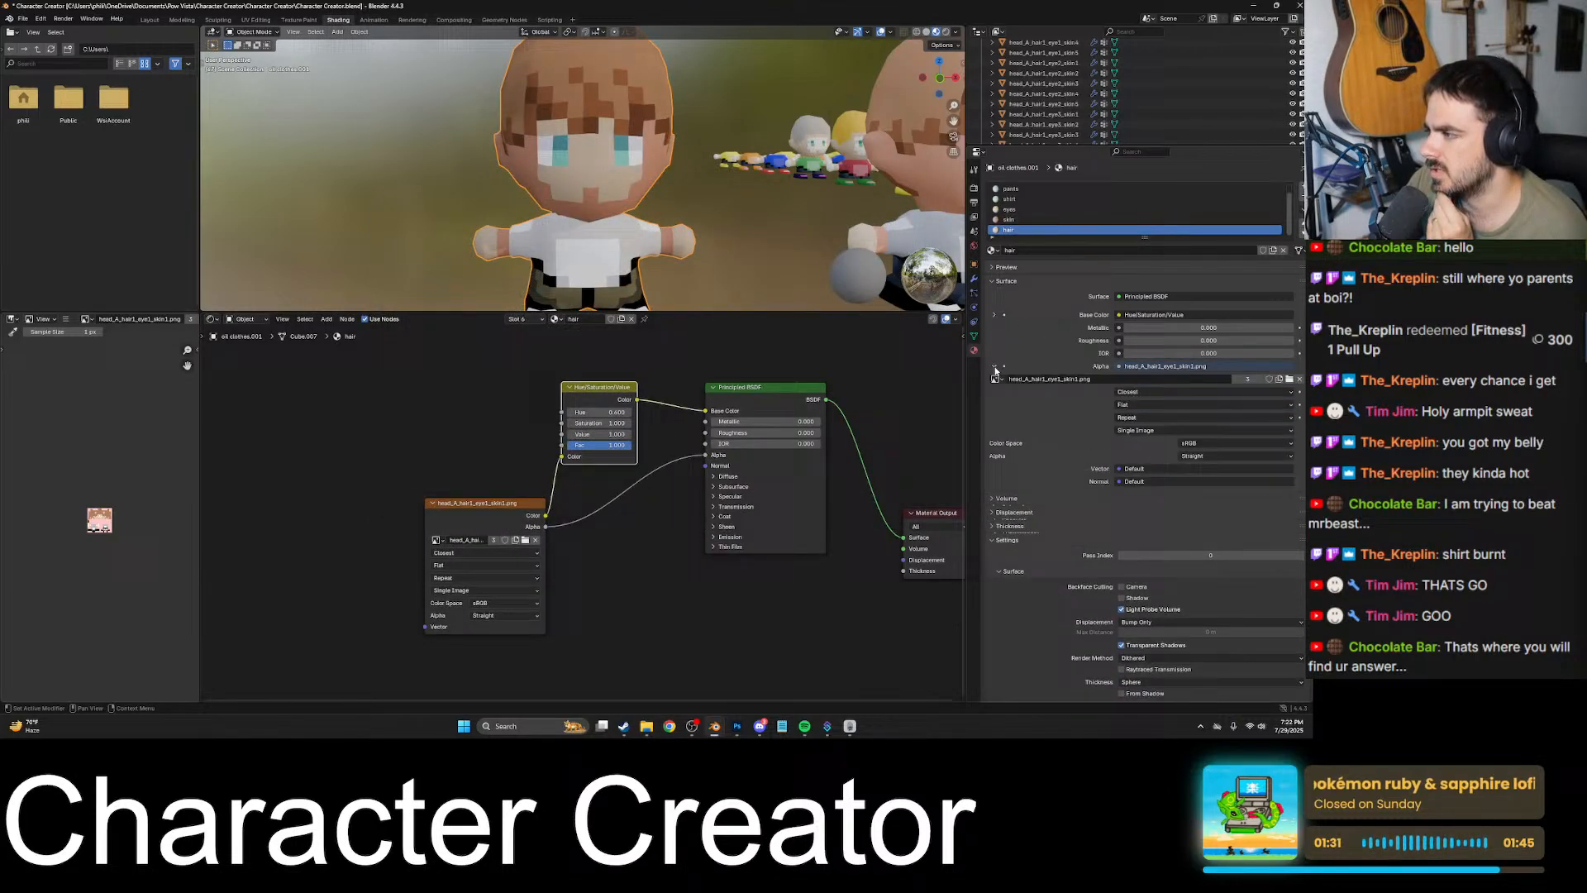
pyautogui.click(1289, 379)
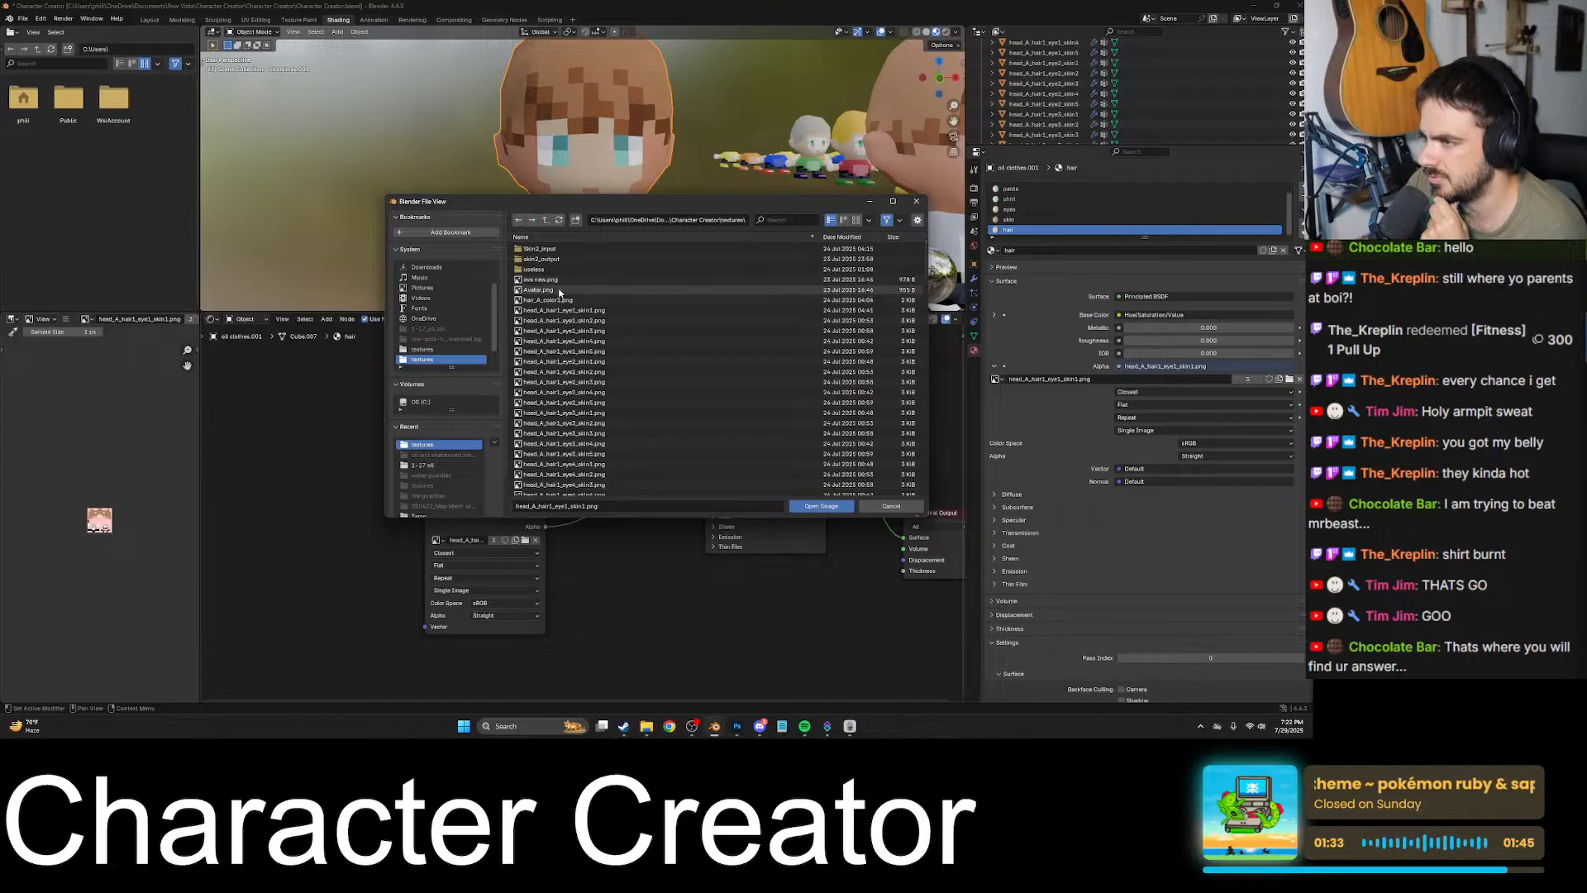
pyautogui.doubleClick(593, 292)
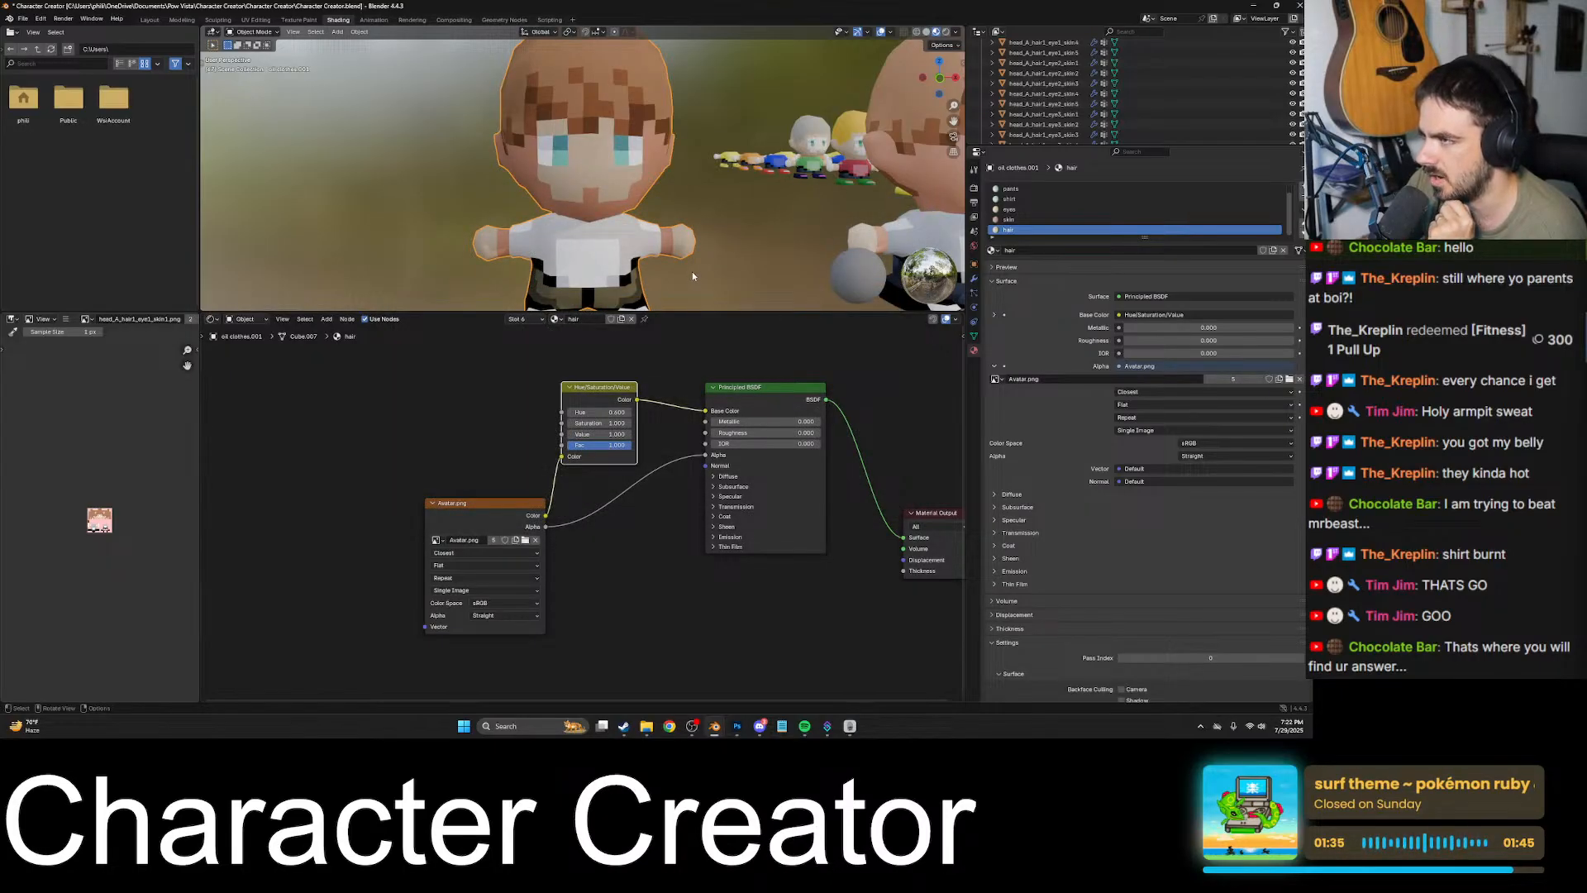
pyautogui.scroll(-6, 692, 272)
pyautogui.scroll(4, 609, 197)
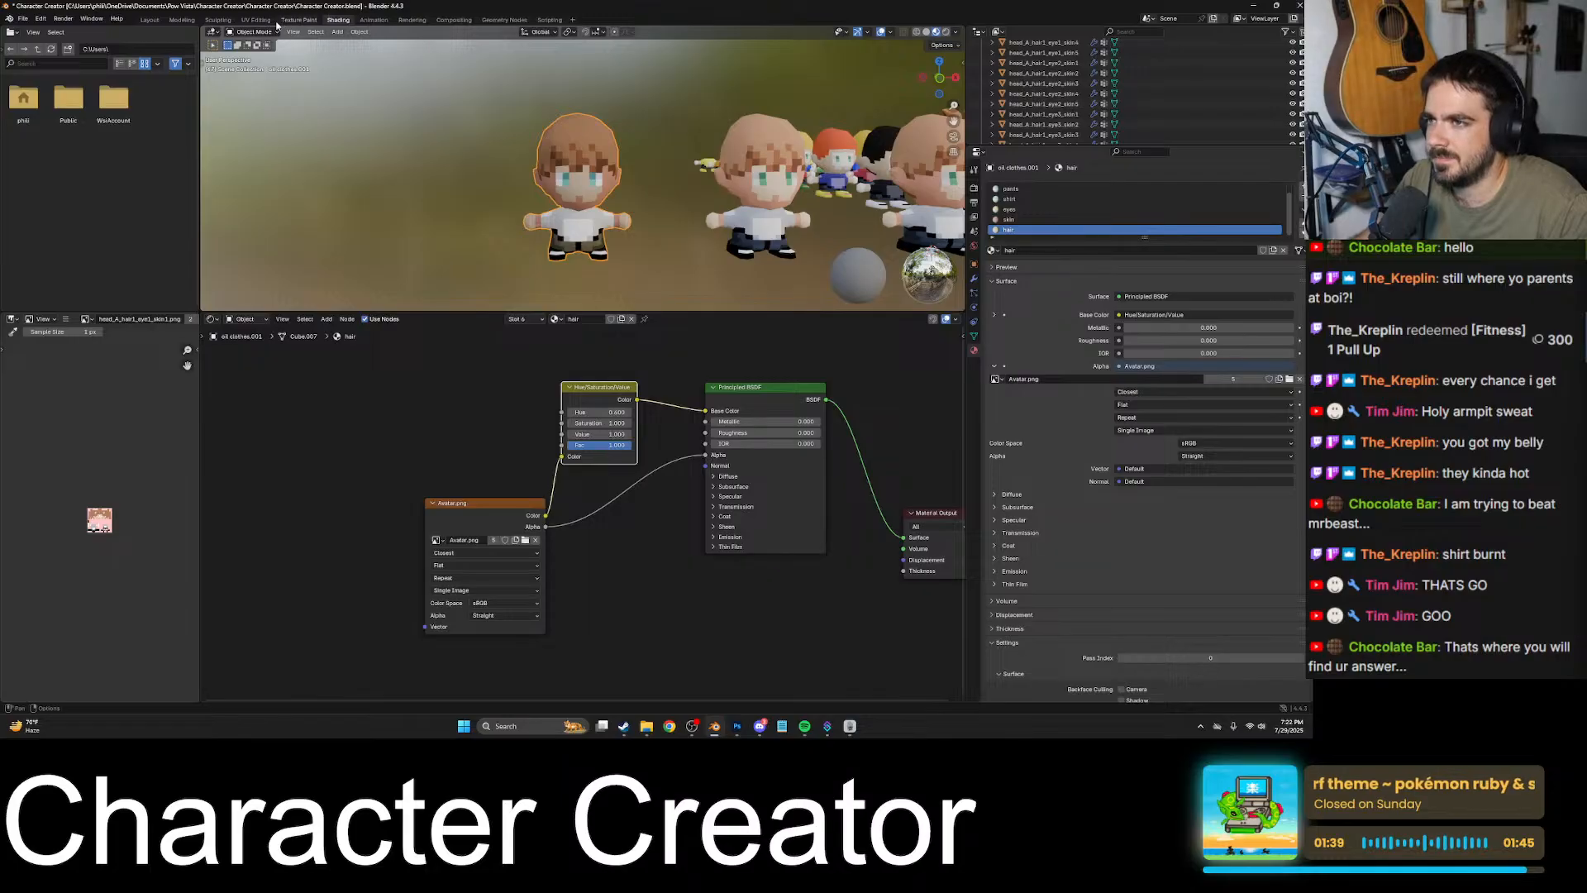
# - Open the UV Editing workspace, enable face selection and examine the hair texture around the character's face up close
pyautogui.click(149, 19)
pyautogui.click(218, 19)
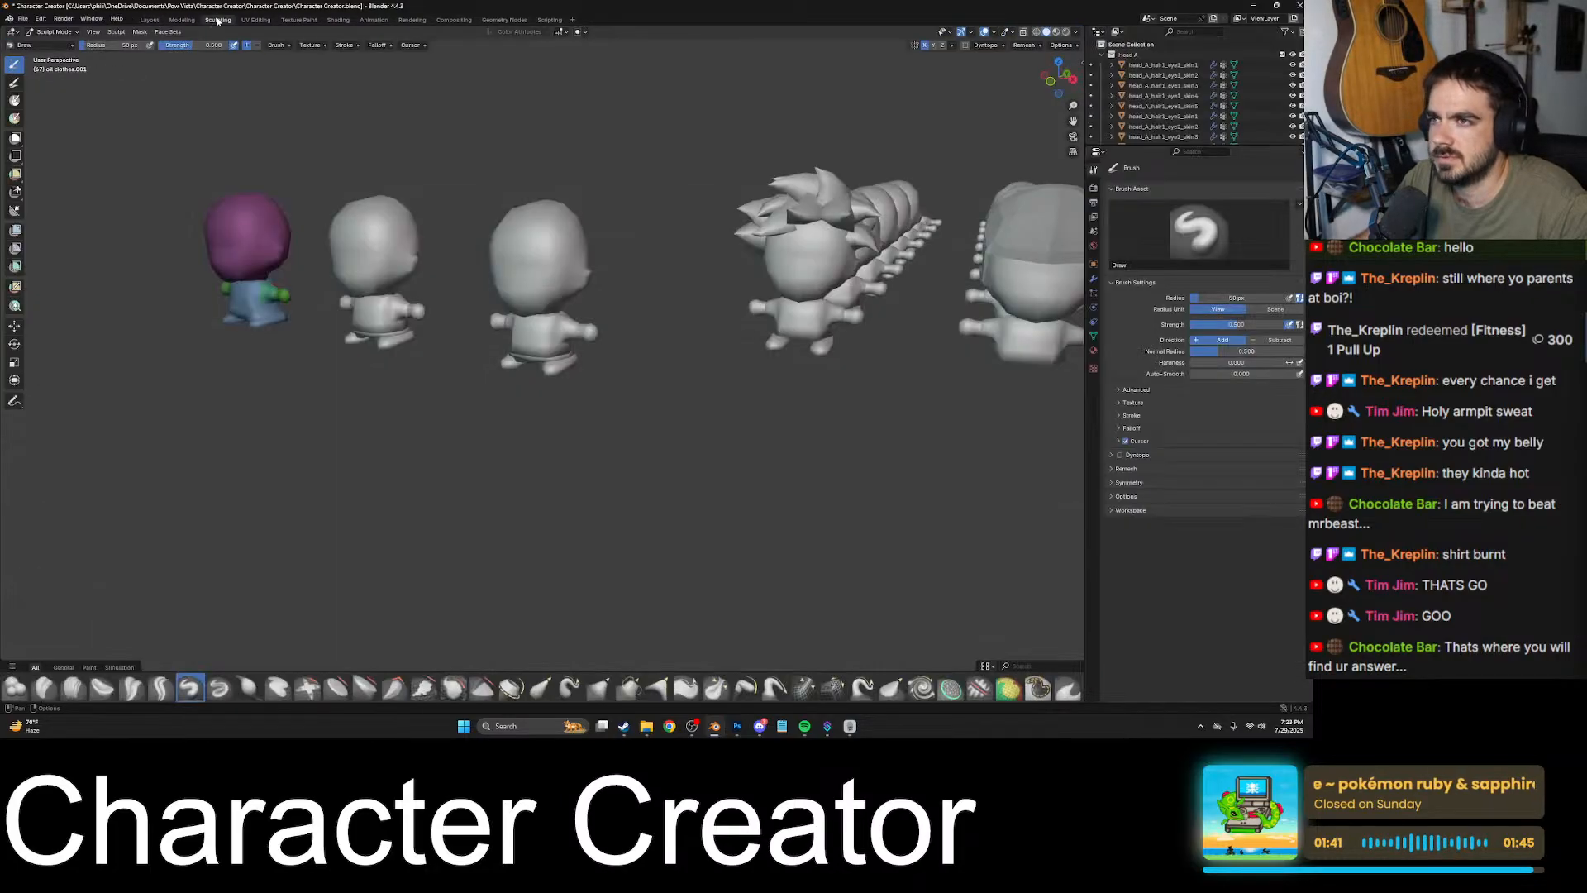
pyautogui.click(255, 19)
pyautogui.moveTo(651, 245); pyautogui.dragTo(660, 256, button='middle')
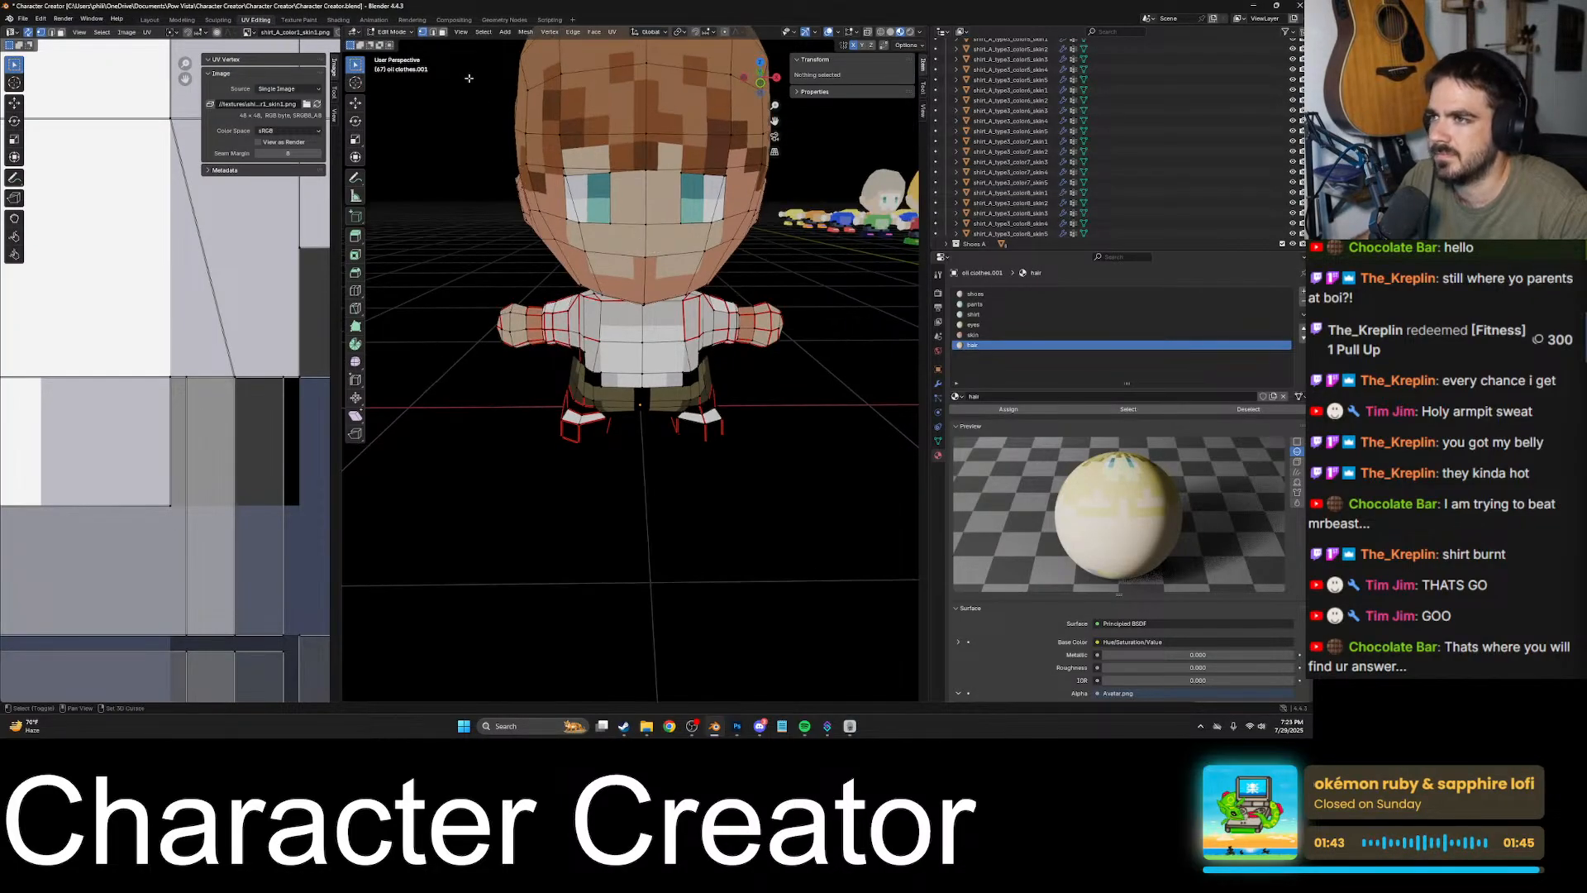
pyautogui.click(443, 32)
pyautogui.moveTo(602, 156); pyautogui.dragTo(679, 197)
pyautogui.press('KP_Decimal')
pyautogui.scroll(-5, 653, 236)
pyautogui.moveTo(633, 260); pyautogui.dragTo(765, 405, button='middle')
pyautogui.click(677, 434)
pyautogui.press('KP_Decimal')
pyautogui.scroll(-2, 675, 436)
pyautogui.scroll(-7, 692, 398)
pyautogui.scroll(-3, 691, 398)
pyautogui.scroll(-5, 694, 351)
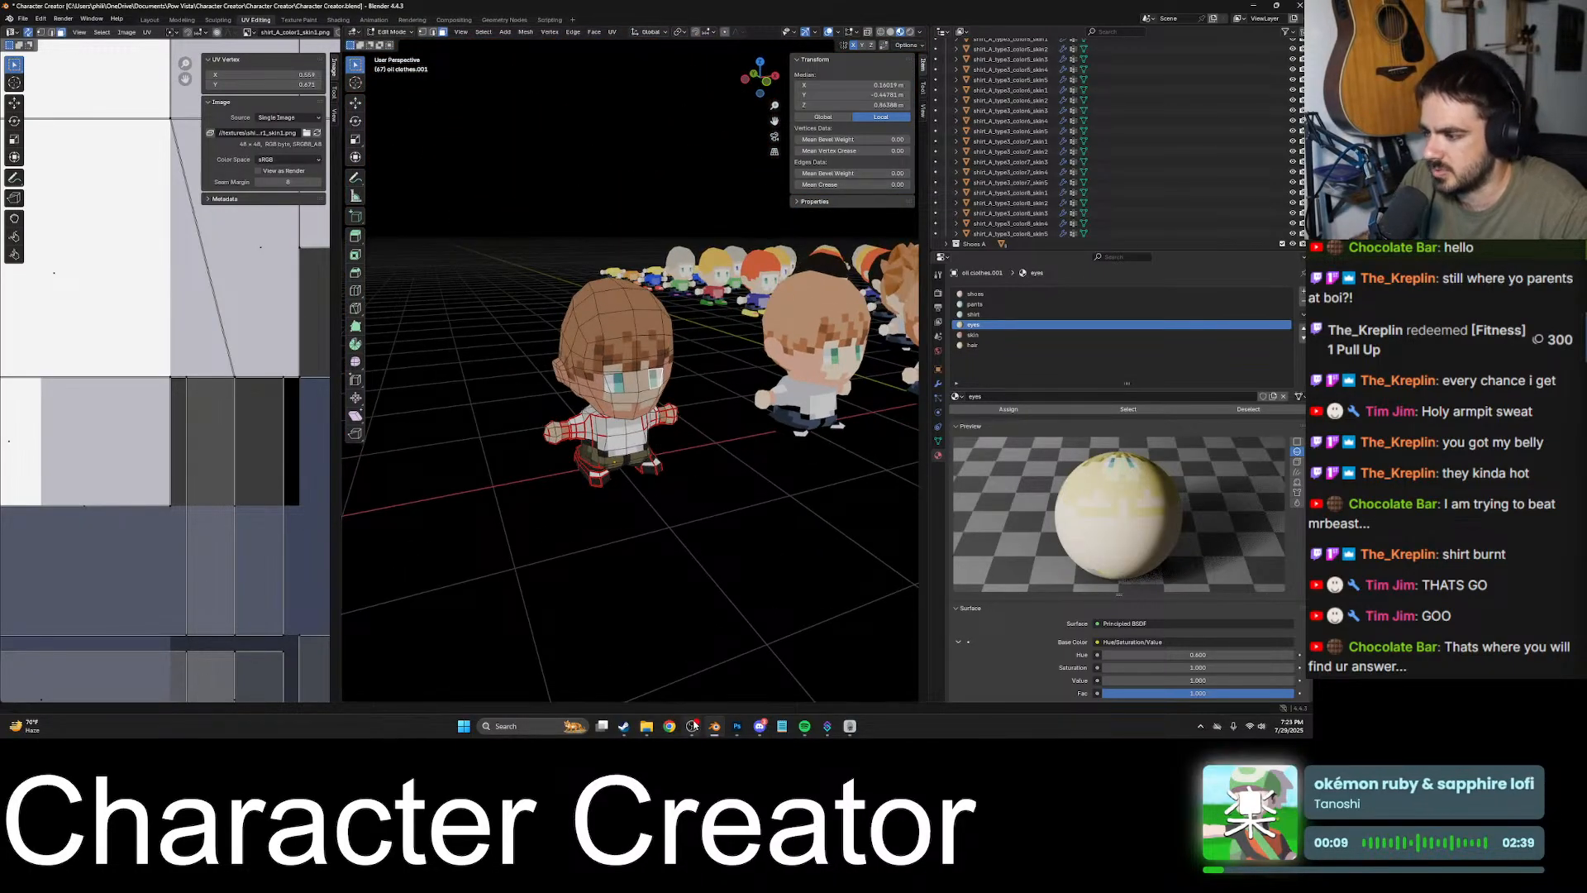
# - Switch to Photoshop and sample the darker skin colour beside the eyes of the Avatar.png texture
pyautogui.click(737, 726)
pyautogui.scroll(2, 537, 418)
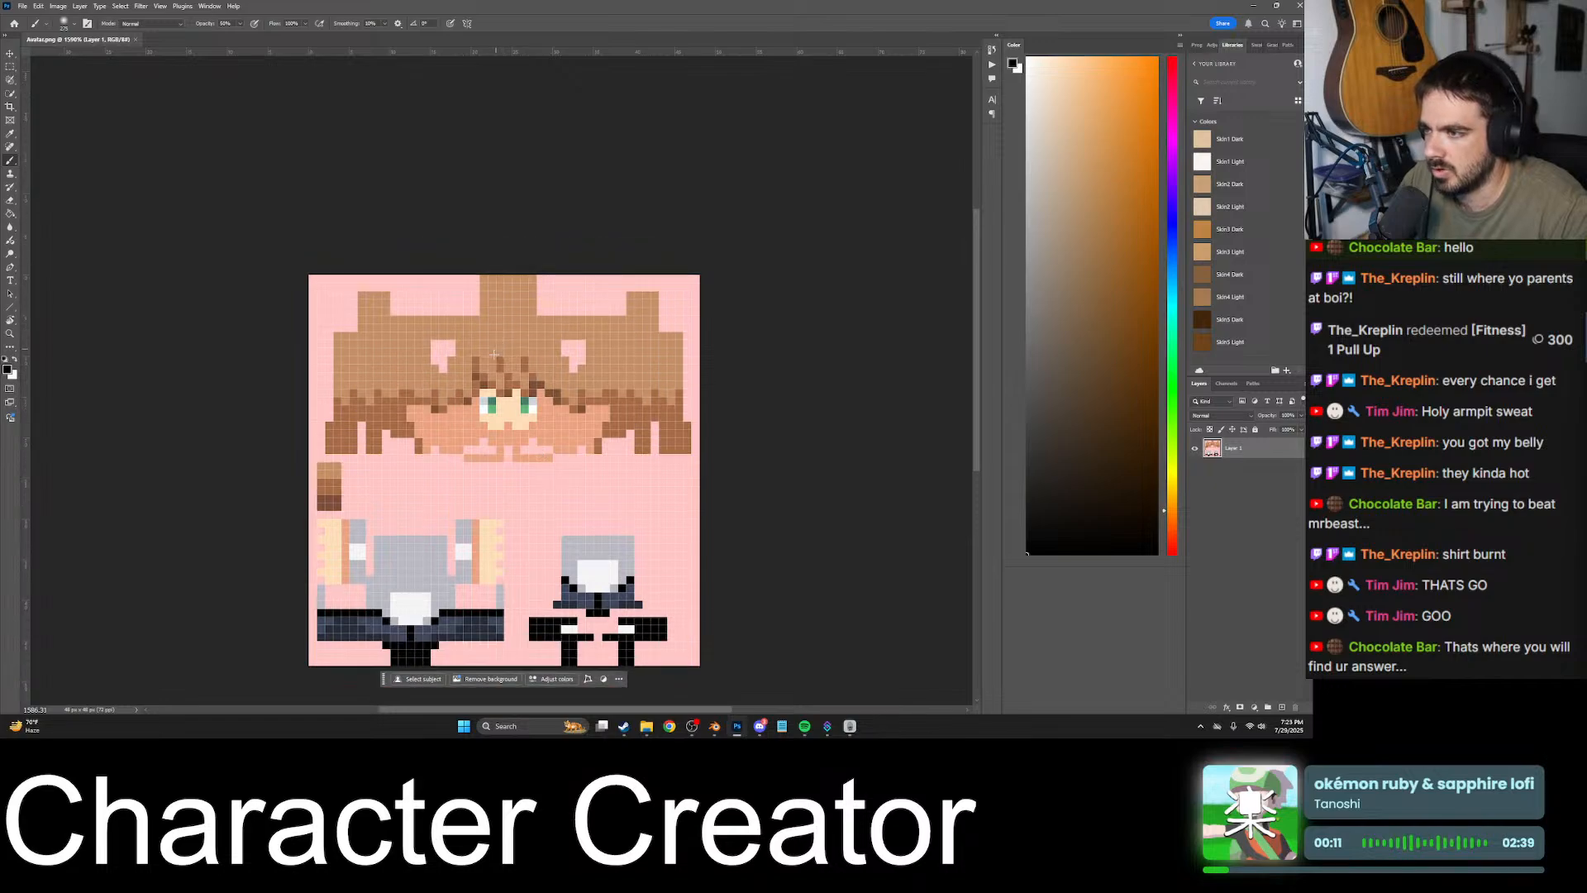
pyautogui.keyDown('alt'); pyautogui.scroll(10, 473, 402); pyautogui.keyUp('alt')
pyautogui.keyDown('alt'); pyautogui.click(485, 398); pyautogui.keyUp('alt')
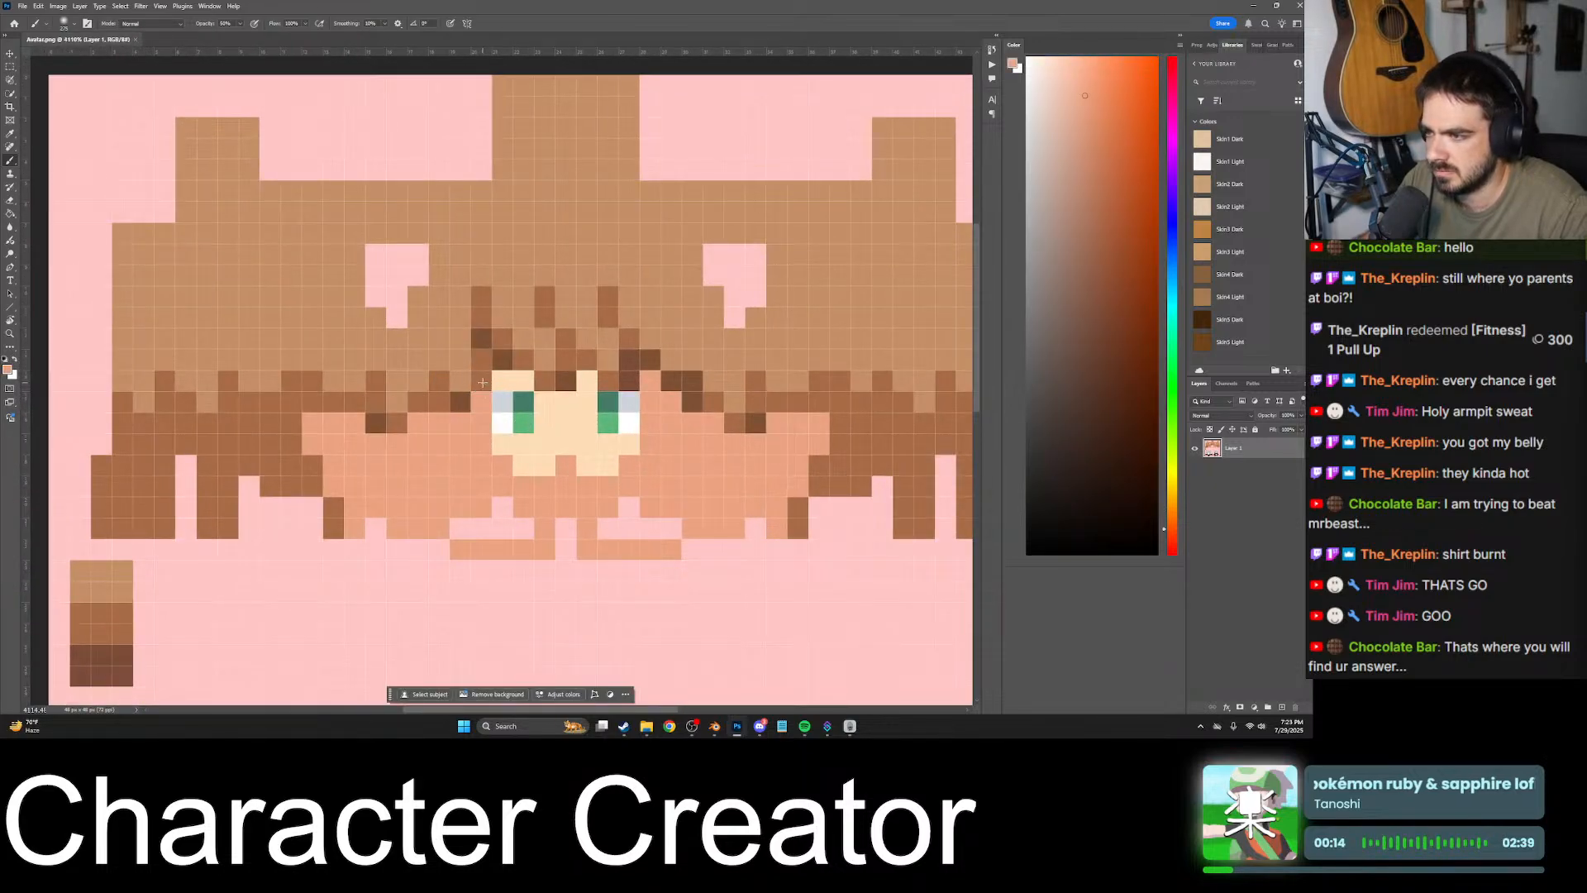
# - Undo the trial brush stroke and use the Pencil tool to paint skin colour over hair pixels beside the face
pyautogui.click(483, 372)
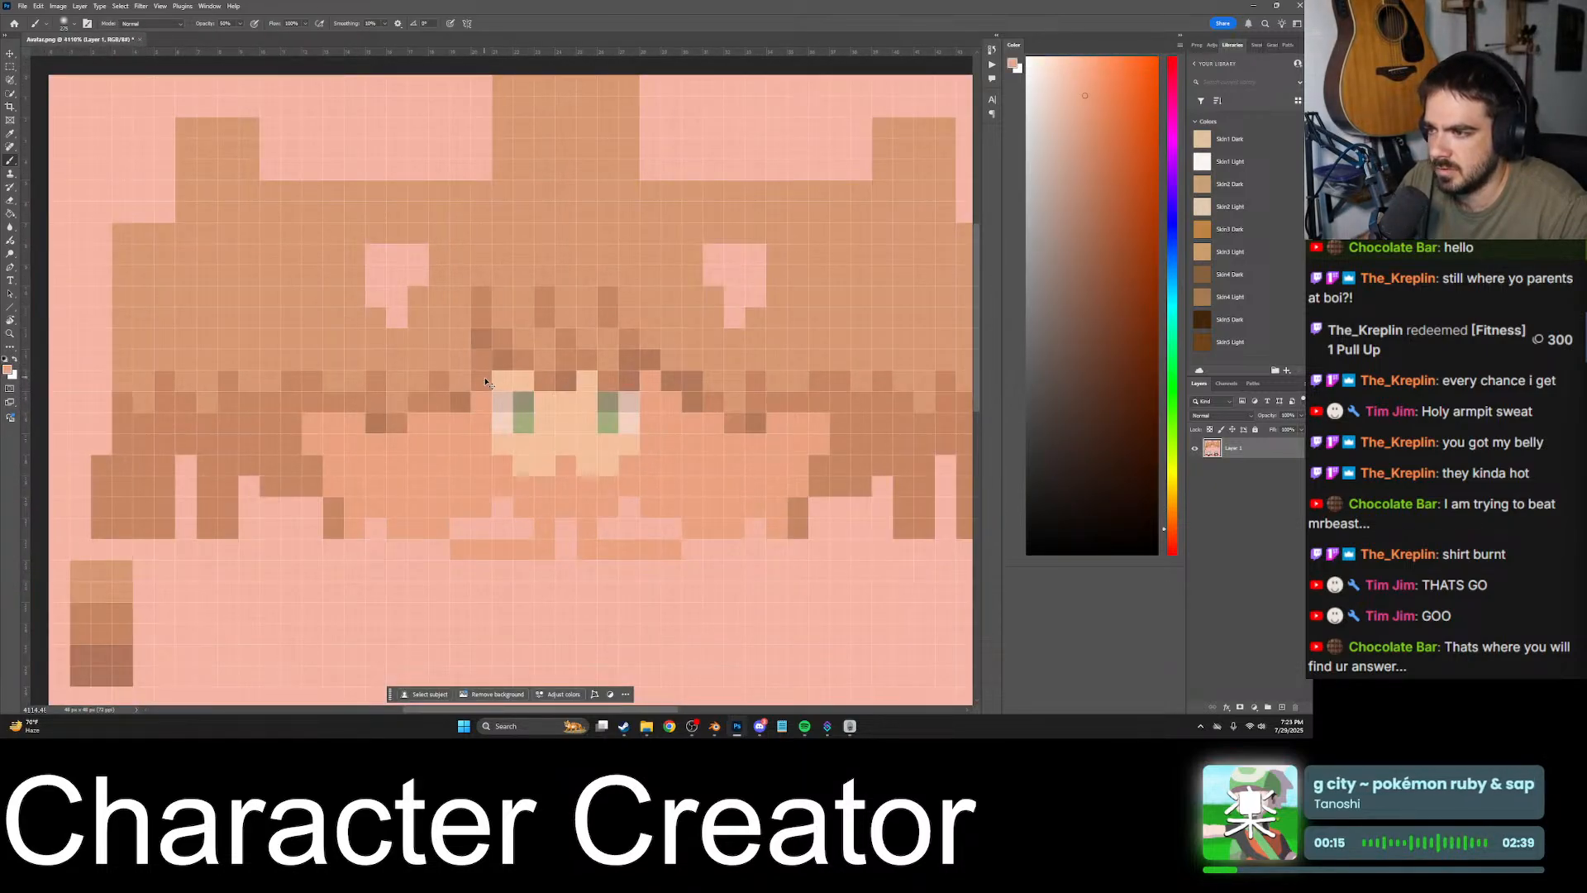
pyautogui.hotkey('ctrl', 'z')
pyautogui.rightClick(11, 164)
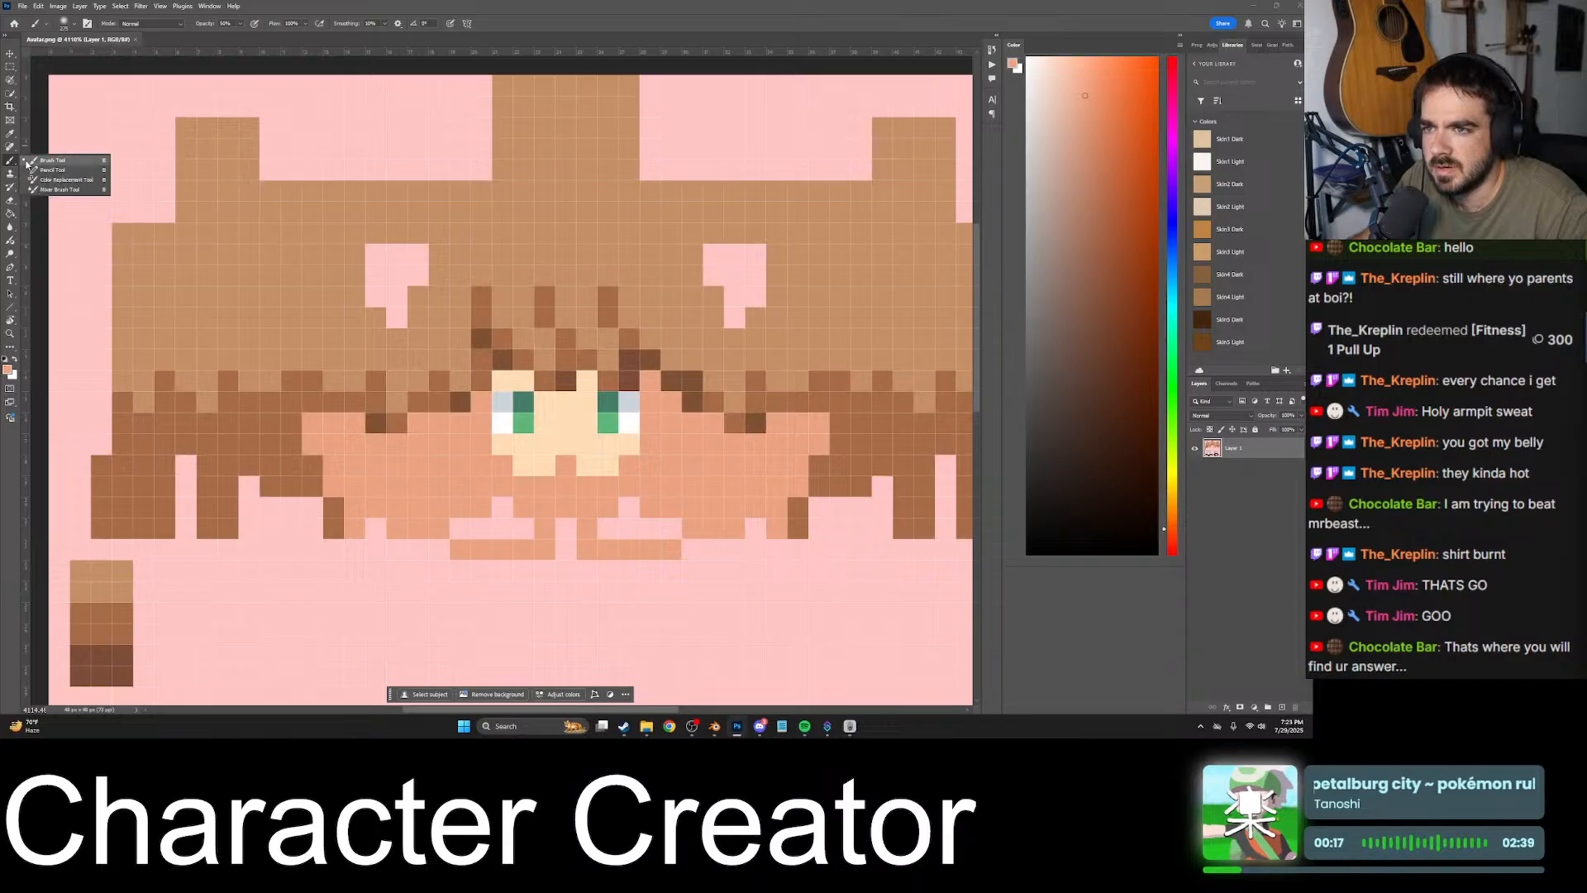
pyautogui.click(40, 169)
pyautogui.moveTo(477, 374); pyautogui.dragTo(457, 407)
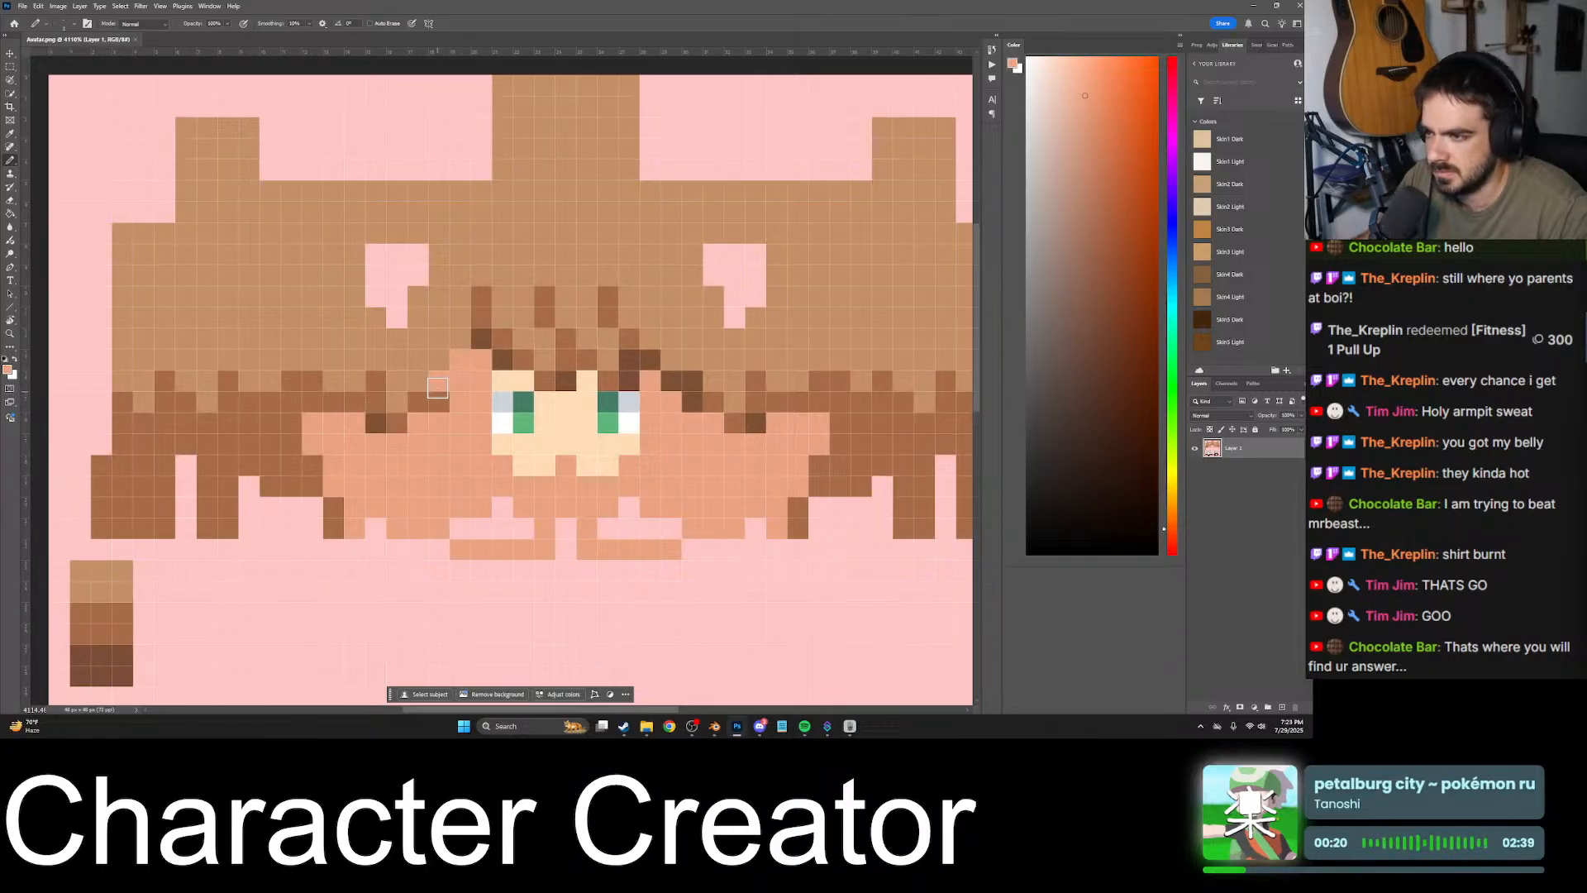
# - Fill the light and dark hair areas of the head texture with the darker skin colour using the Paint Bucket
pyautogui.press('g')
pyautogui.click(425, 347)
pyautogui.keyDown('alt'); pyautogui.scroll(-3, 425, 346); pyautogui.keyUp('alt')
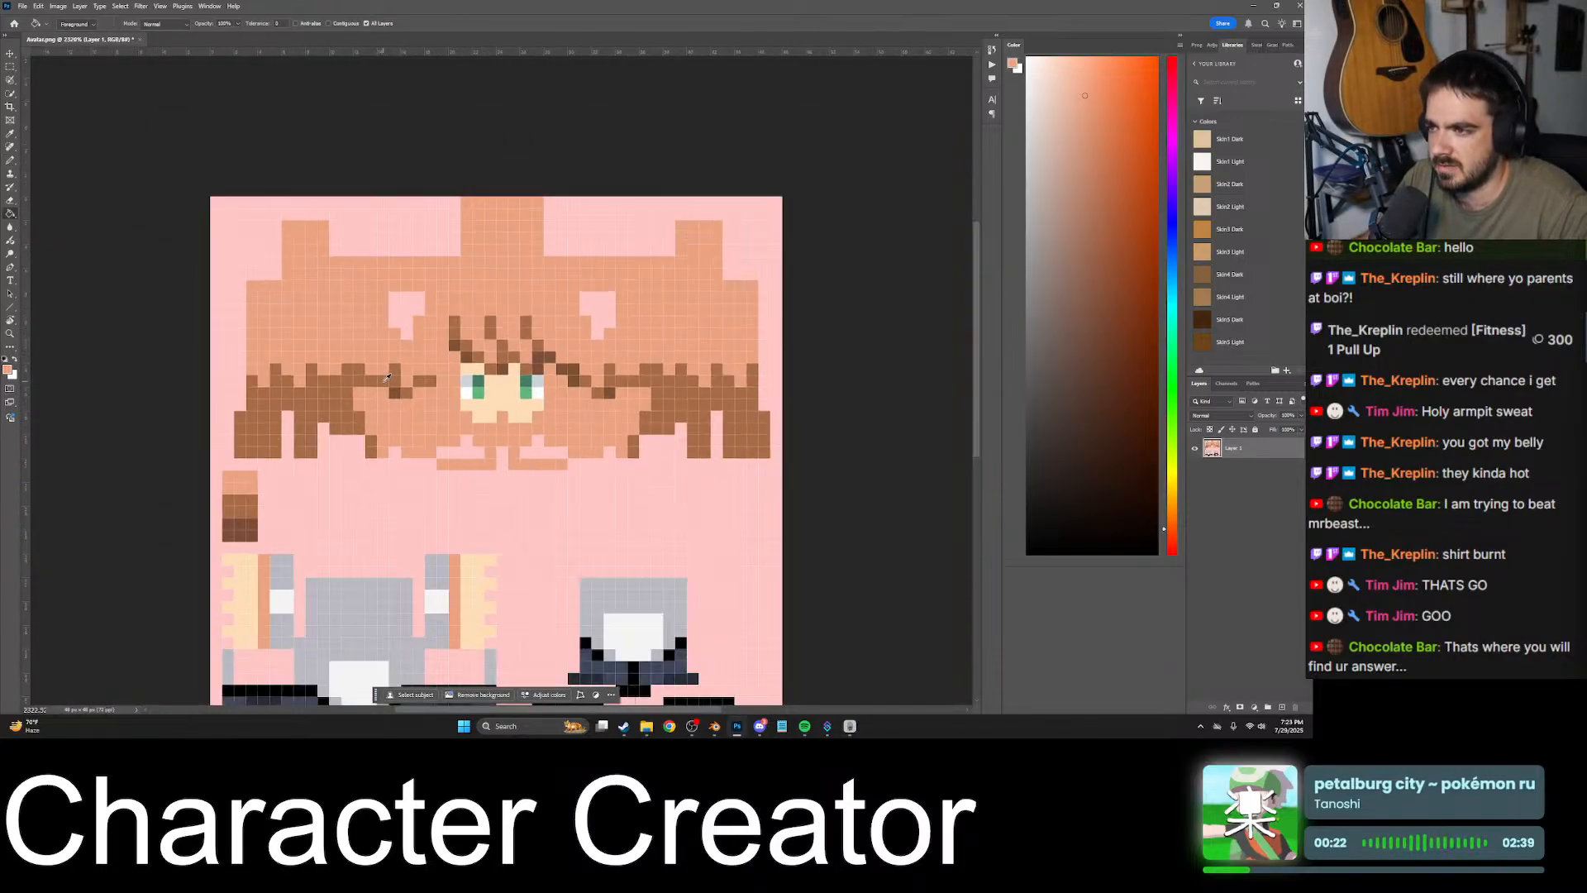
pyautogui.click(377, 388)
pyautogui.click(399, 394)
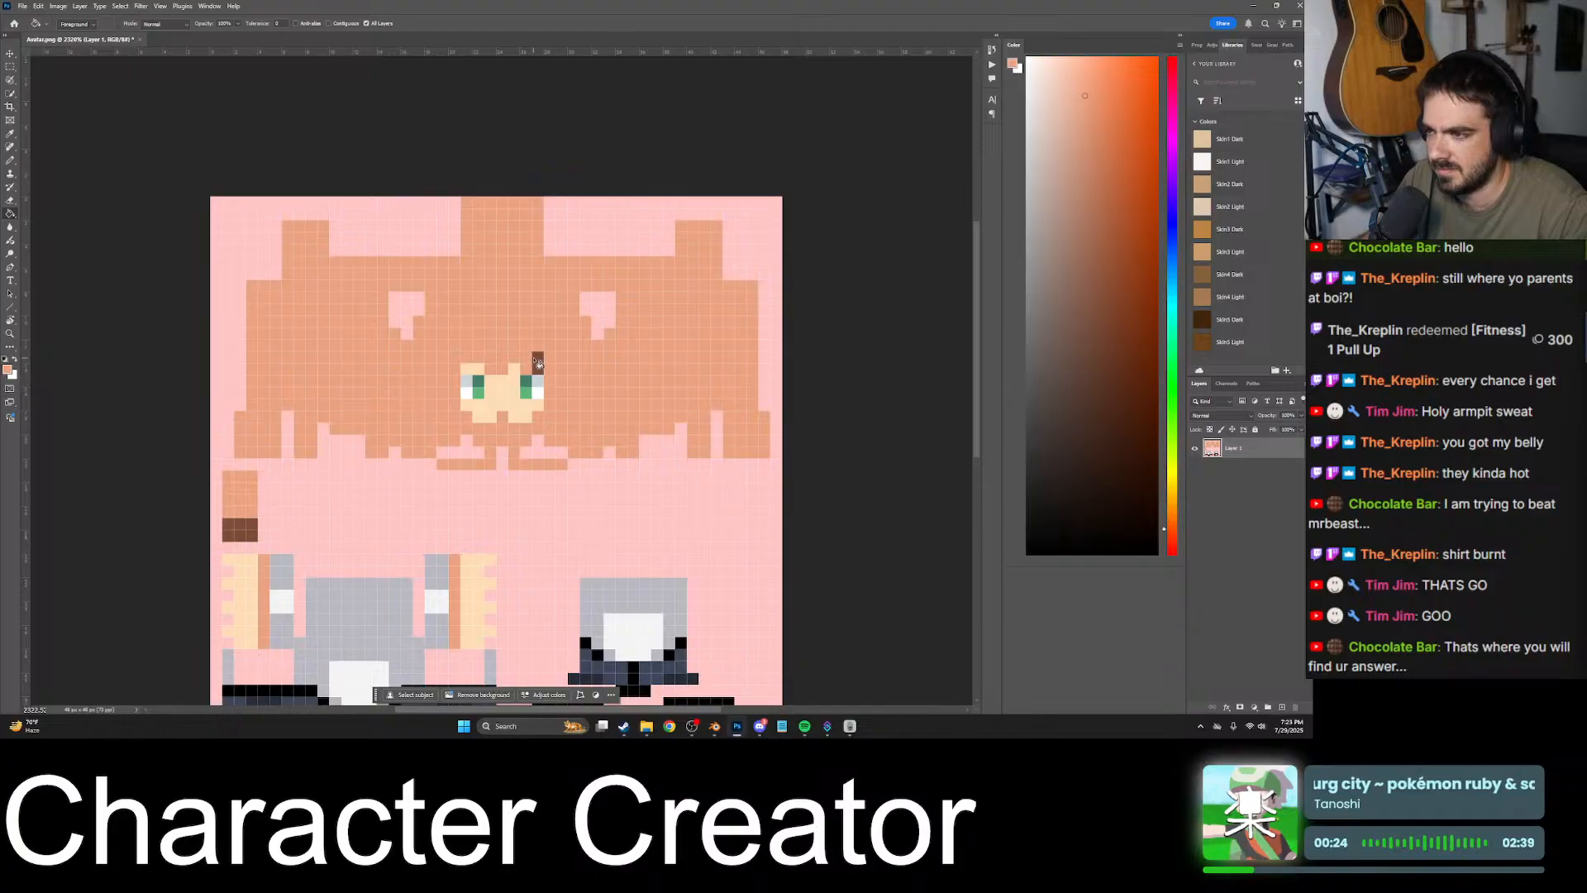
# - Sample the light skin colour and pencil it over the forehead strip above the eyes, covering the remaining hair pixels
pyautogui.keyDown('alt'); pyautogui.click(496, 379); pyautogui.keyUp('alt')
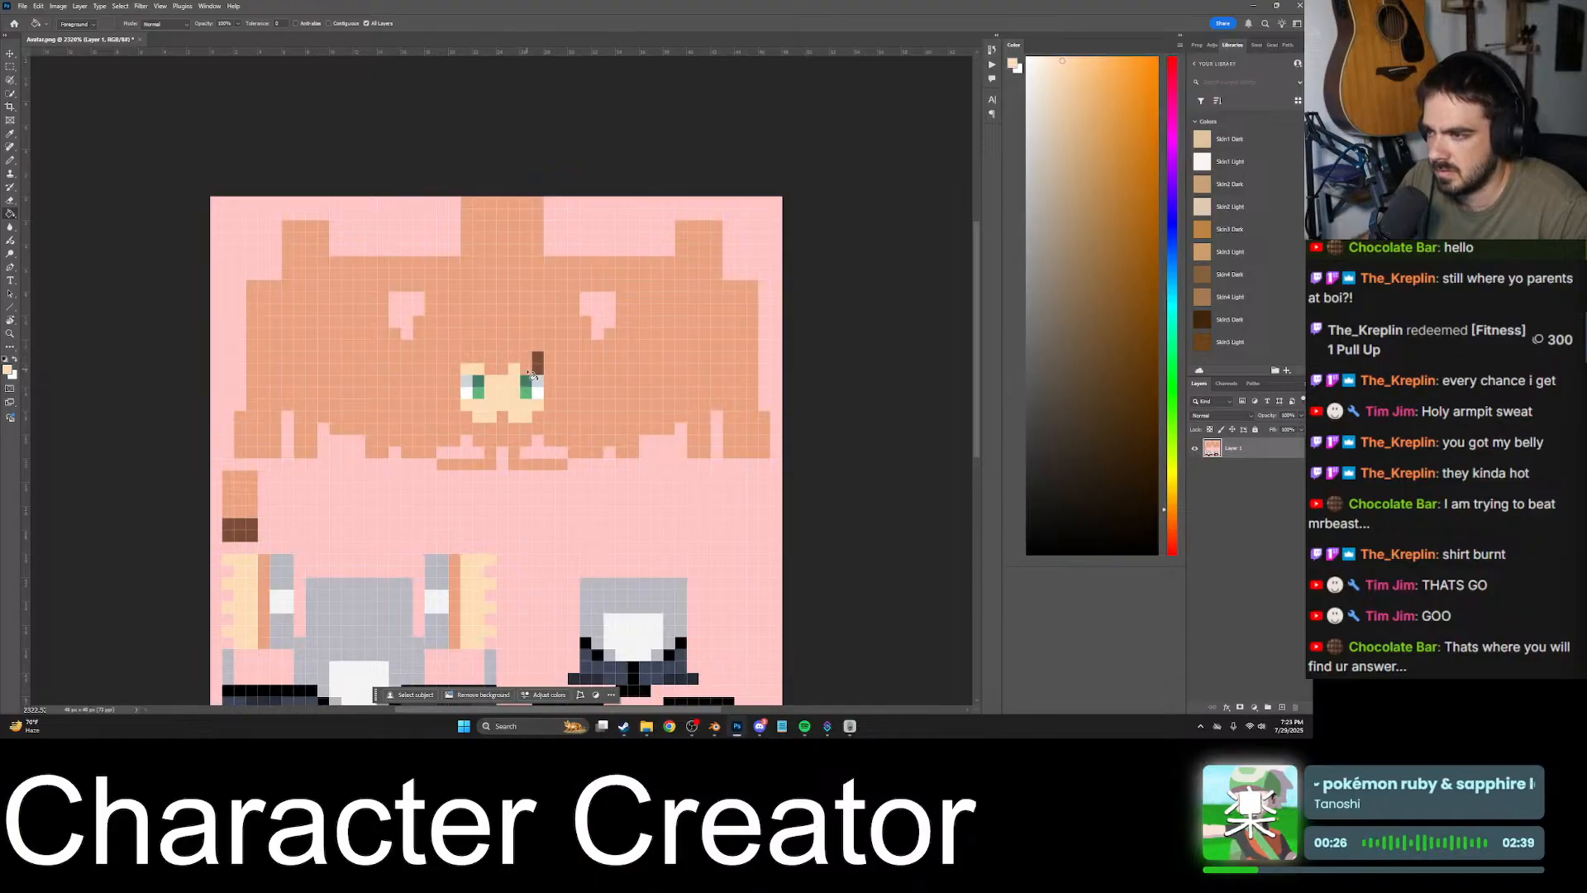
pyautogui.press('b')
pyautogui.keyDown('alt'); pyautogui.scroll(5, 524, 373); pyautogui.keyUp('alt')
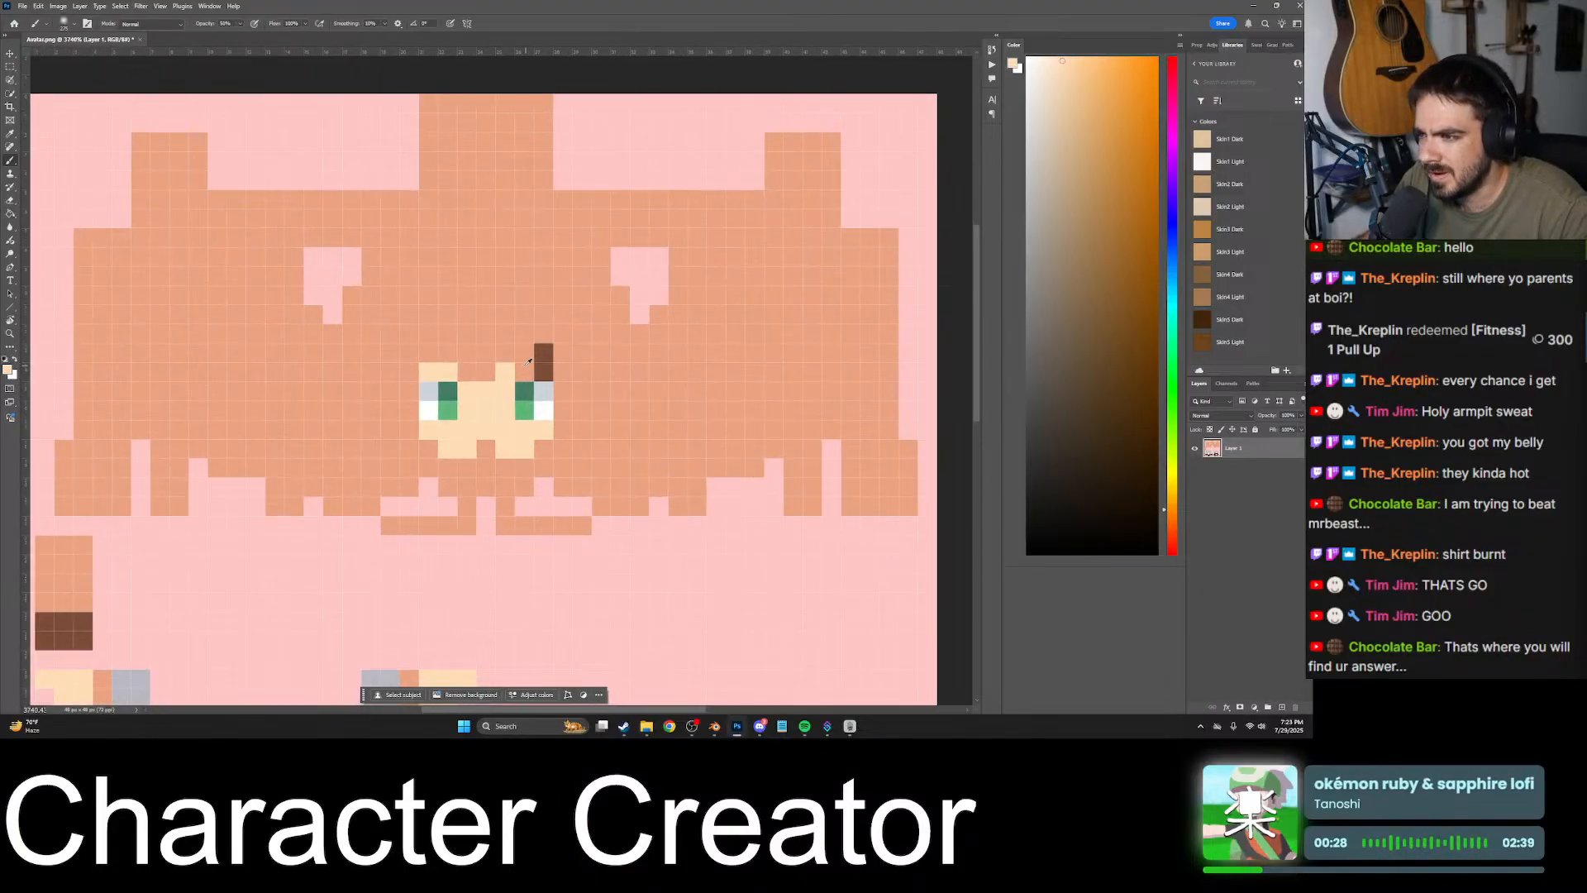
pyautogui.hotkey('ctrl', 'z')
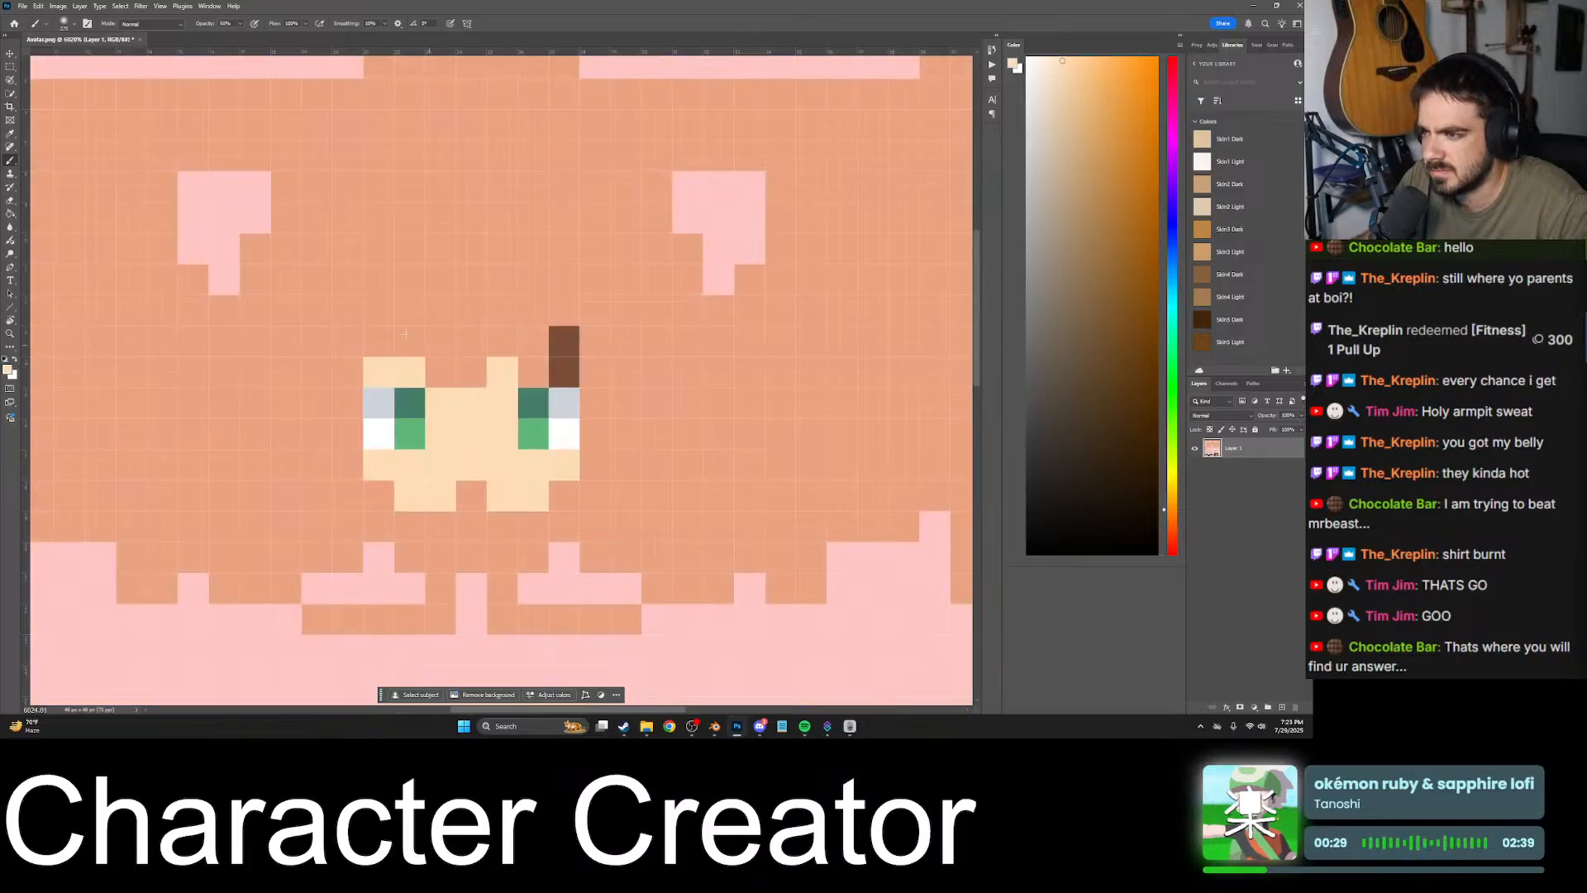
pyautogui.rightClick(16, 163)
pyautogui.click(50, 170)
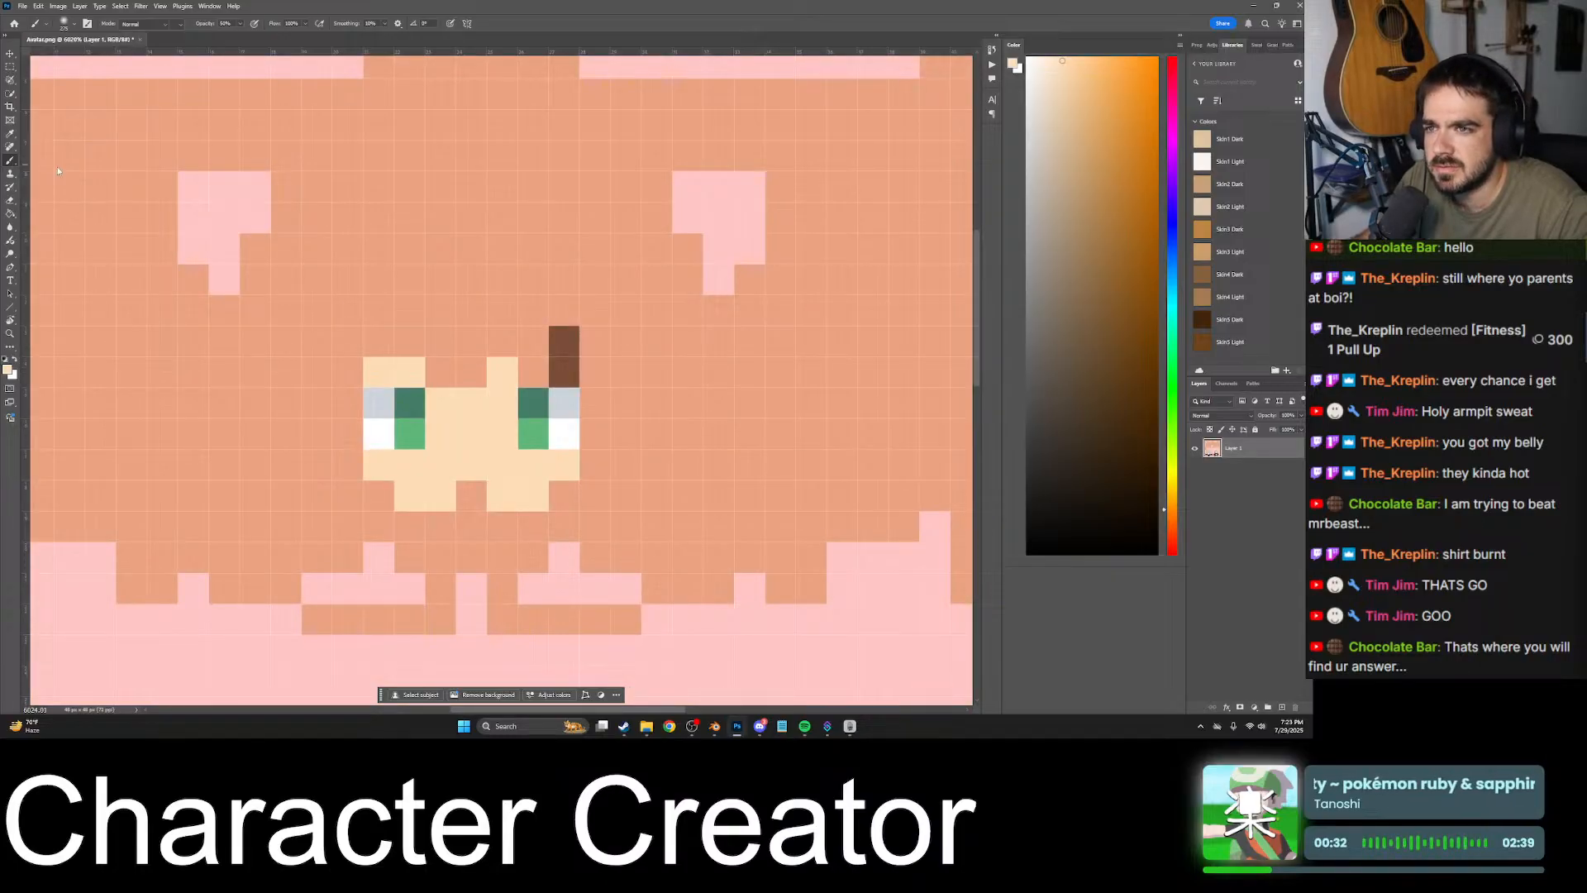
pyautogui.click(453, 368)
pyautogui.moveTo(452, 368)
pyautogui.mouseDown()
pyautogui.moveTo(560, 376)
pyautogui.moveTo(454, 358)
pyautogui.mouseUp()
pyautogui.keyDown('alt'); pyautogui.scroll(-3, 560, 376); pyautogui.keyUp('alt')
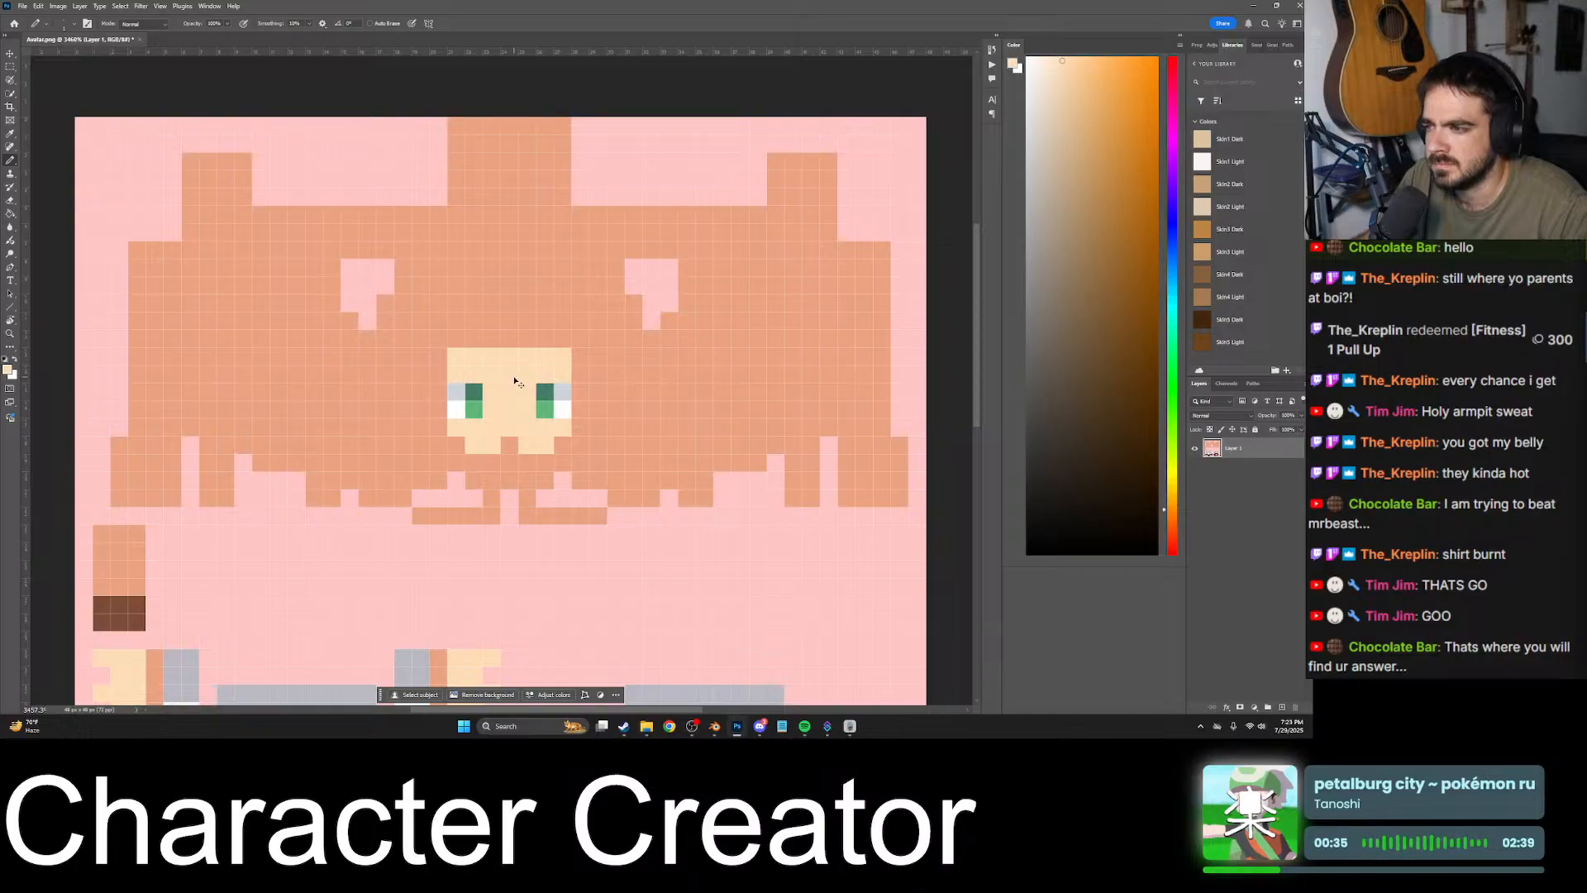
pyautogui.keyDown('alt'); pyautogui.scroll(-3, 517, 377); pyautogui.keyUp('alt')
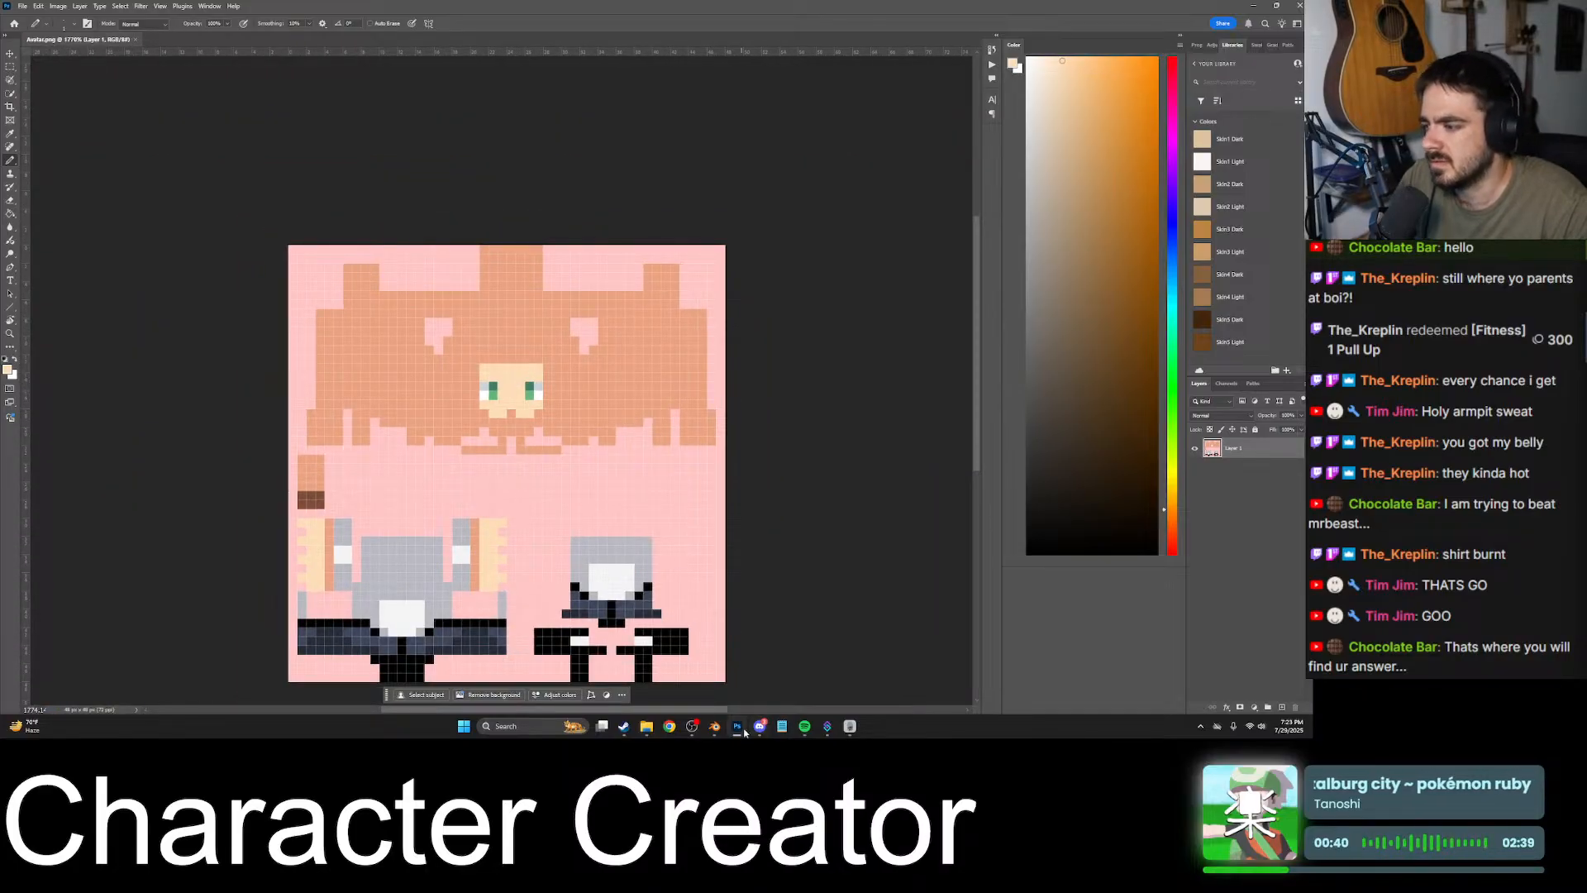
# - Switch to Blender and display the Avatar.png texture in the UV editor
pyautogui.click(712, 729)
pyautogui.scroll(-5, 193, 264)
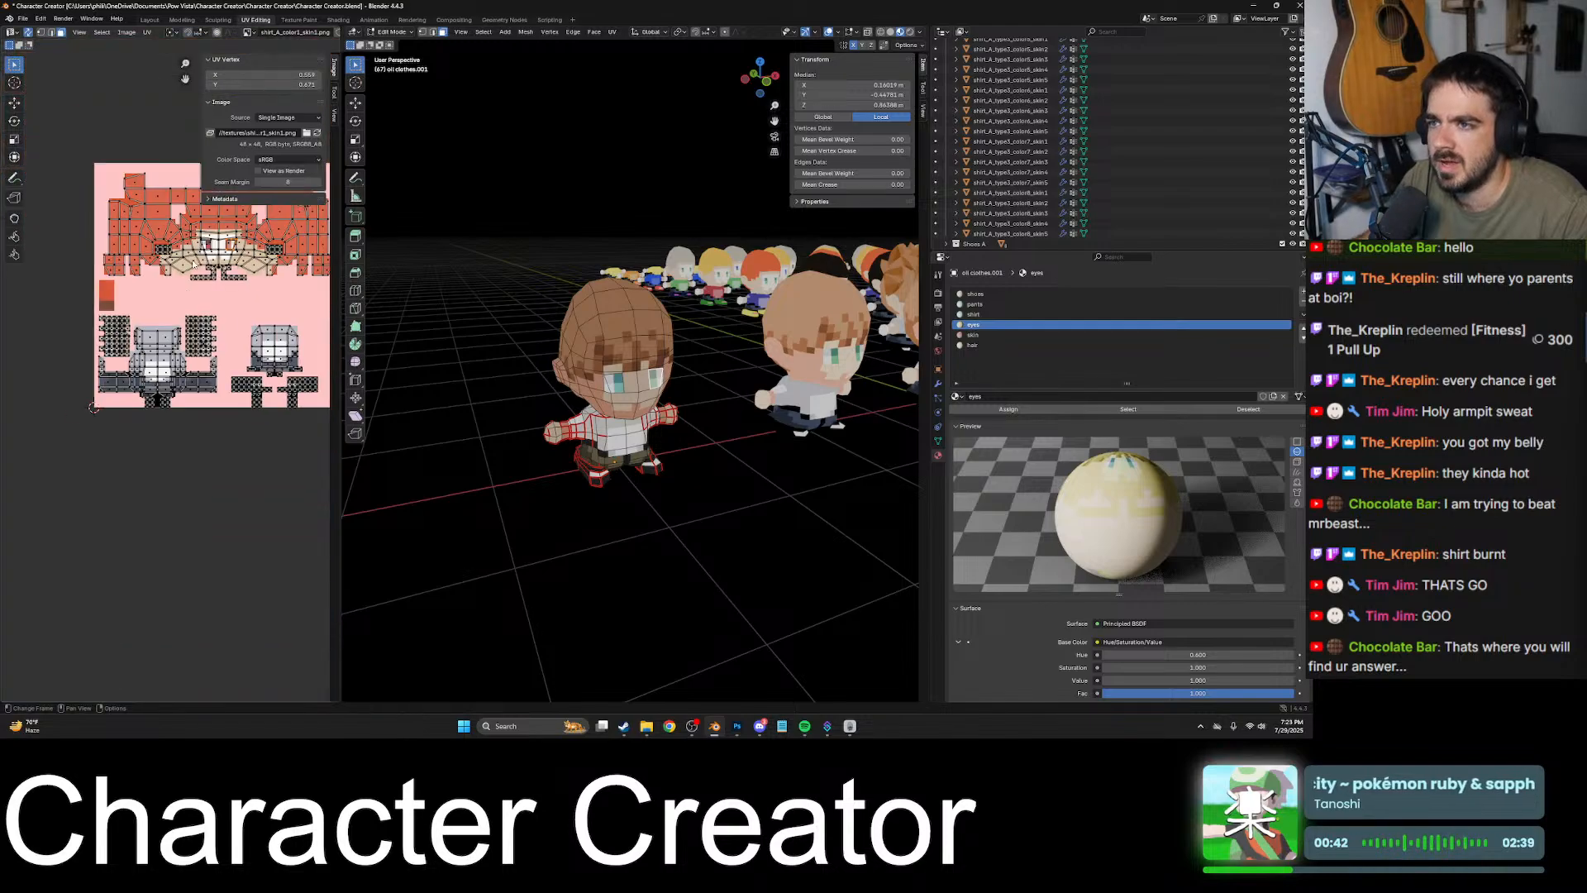
pyautogui.moveTo(207, 266); pyautogui.dragTo(155, 320, button='middle')
pyautogui.click(248, 33)
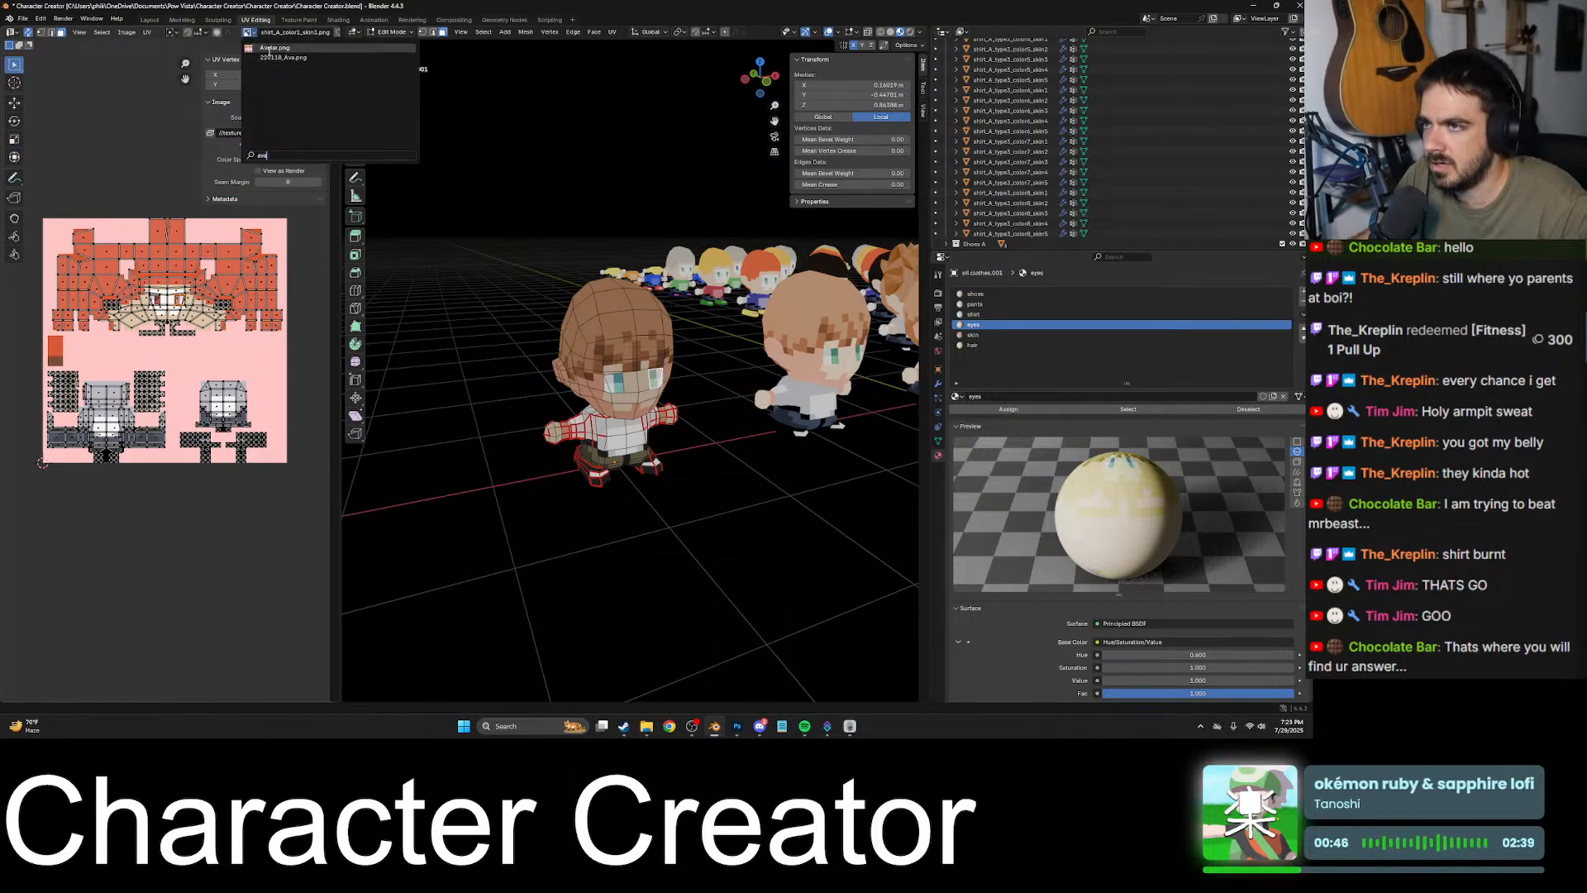
pyautogui.click(269, 49)
# - Examine the repainted head on the character's face and sides, in both Edit Mode and Object Mode
pyautogui.moveTo(580, 334); pyautogui.dragTo(589, 339, button='middle')
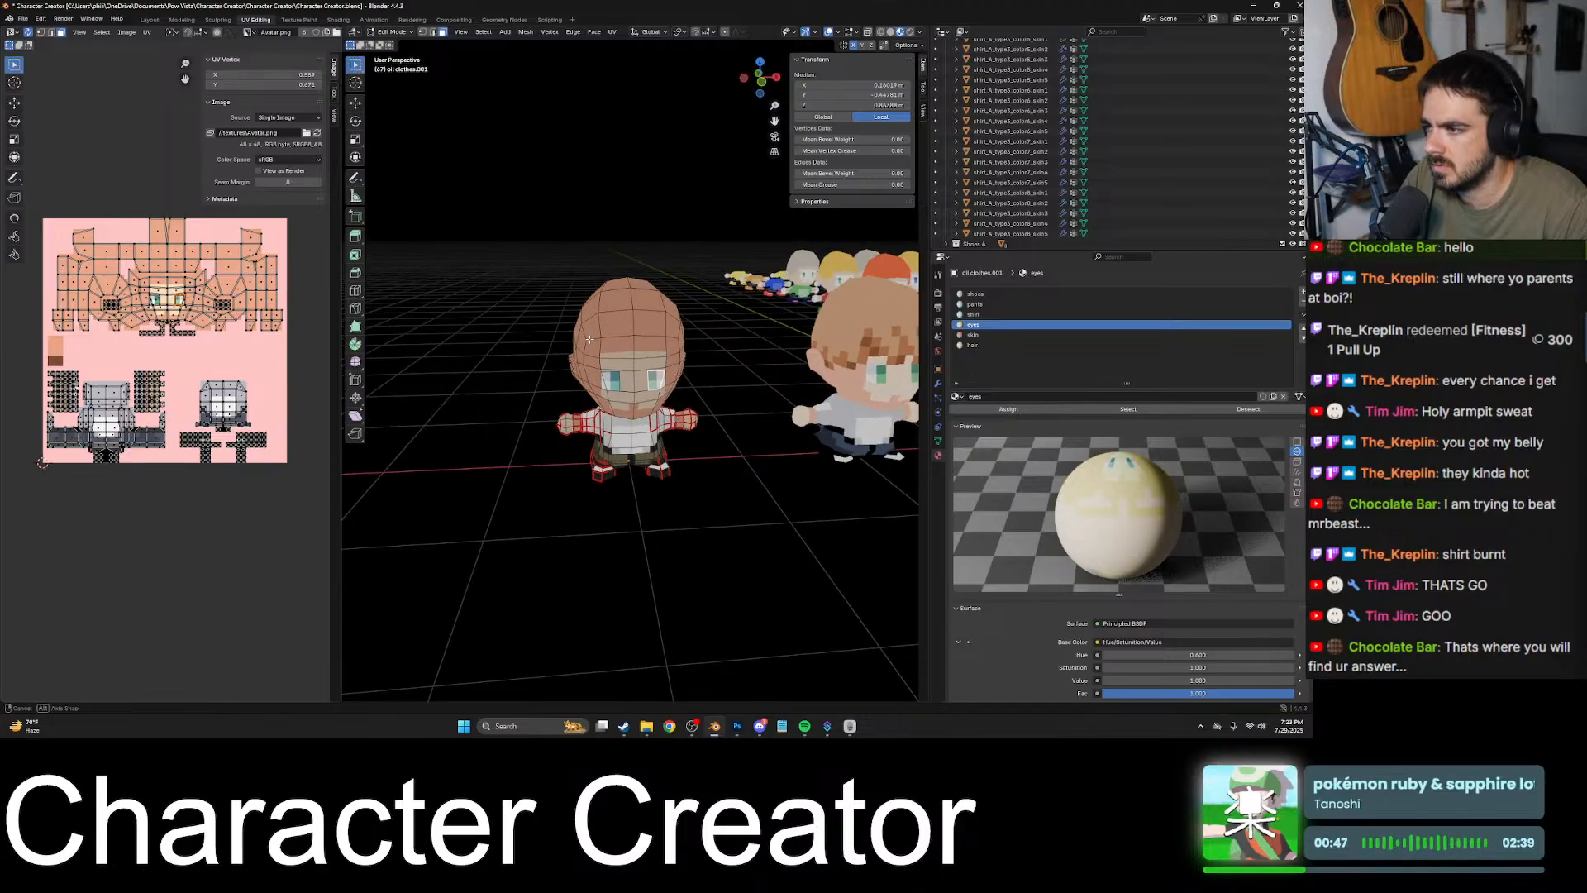
pyautogui.moveTo(693, 358); pyautogui.dragTo(639, 377, button='middle')
pyautogui.click(658, 350)
pyautogui.press('Tab')
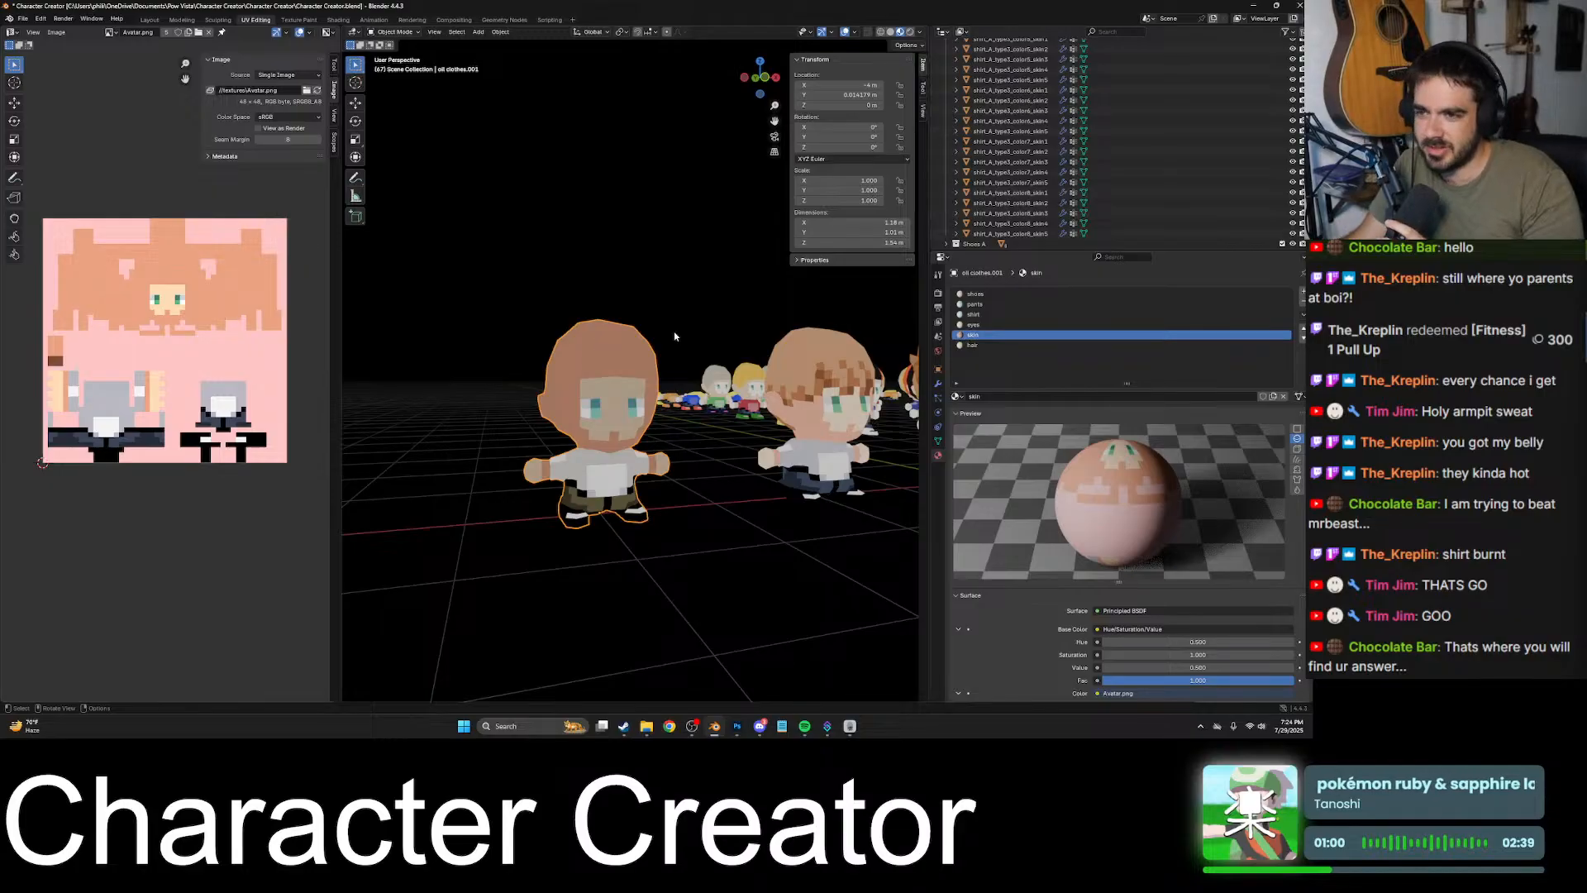
pyautogui.scroll(6, 637, 386)
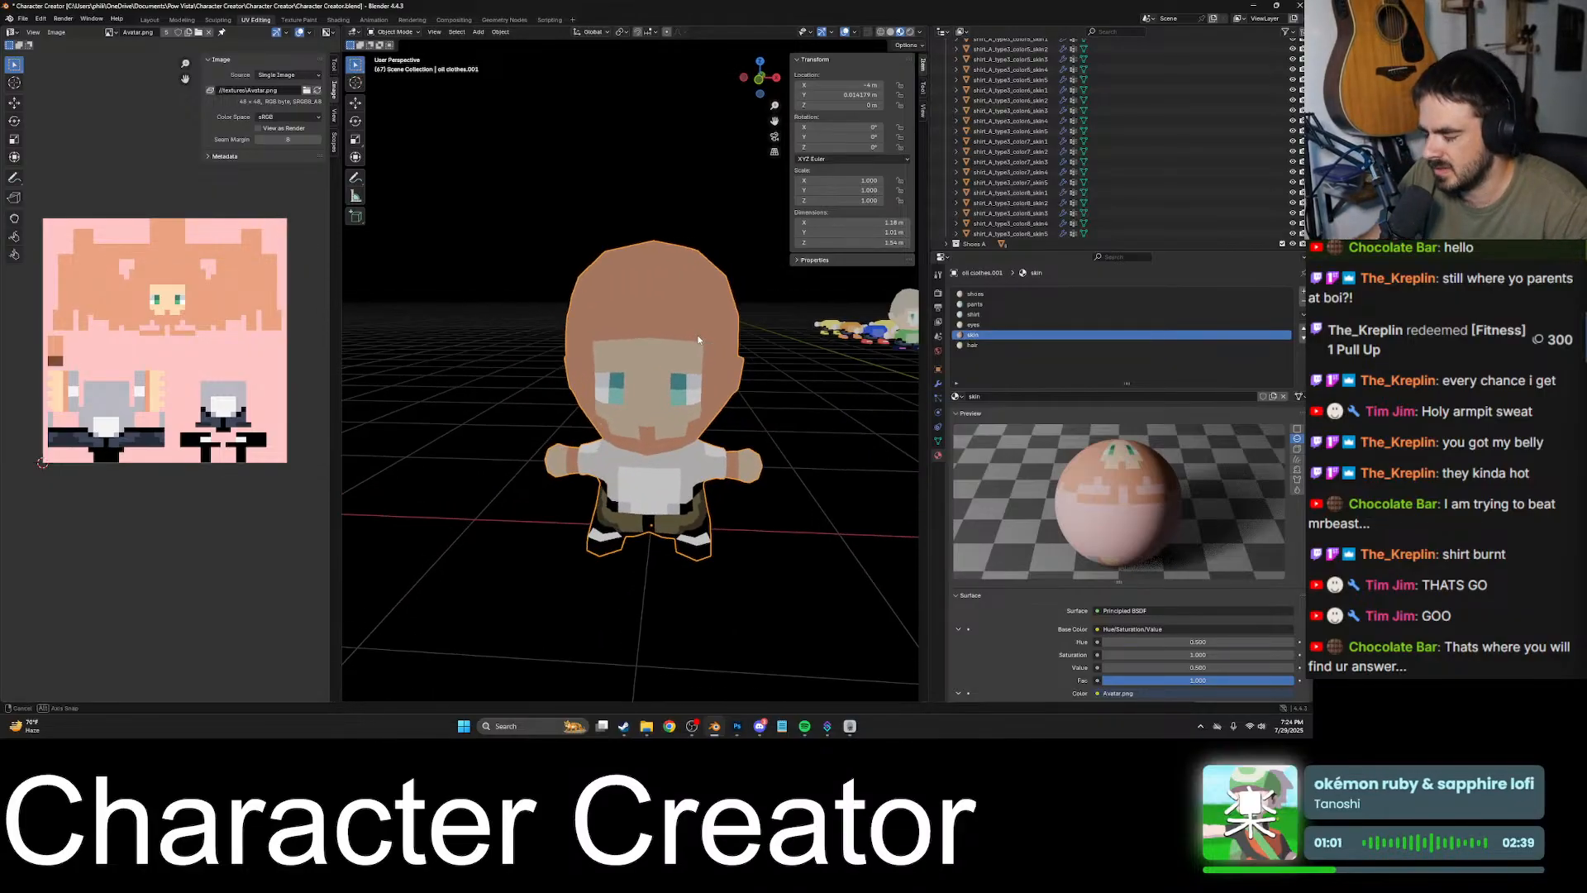
pyautogui.moveTo(689, 348)
pyautogui.mouseDown(button='middle')
pyautogui.moveTo(672, 362)
pyautogui.moveTo(714, 448)
pyautogui.moveTo(703, 465)
pyautogui.moveTo(647, 389)
pyautogui.moveTo(677, 353)
pyautogui.mouseUp(button='middle')
pyautogui.press('Tab')
pyautogui.click(678, 426)
pyautogui.press('Tab')
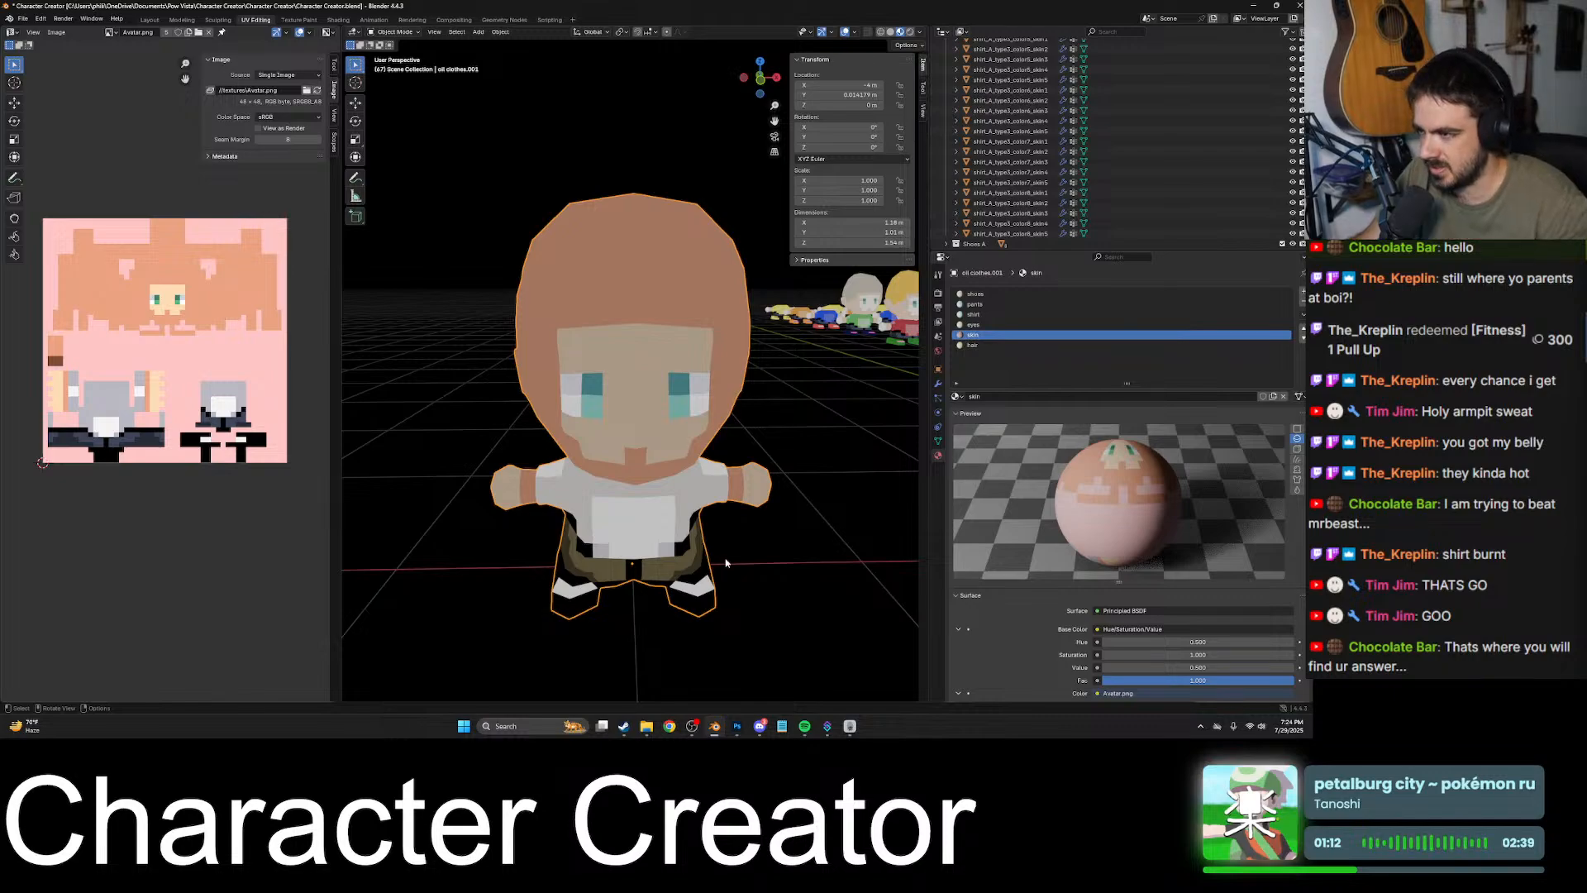
# - Switch to Photoshop and try filling the head texture's darker skin area with other skin tones using the Paint Bucket
pyautogui.click(735, 727)
pyautogui.keyDown('alt'); pyautogui.scroll(3, 509, 378); pyautogui.keyUp('alt')
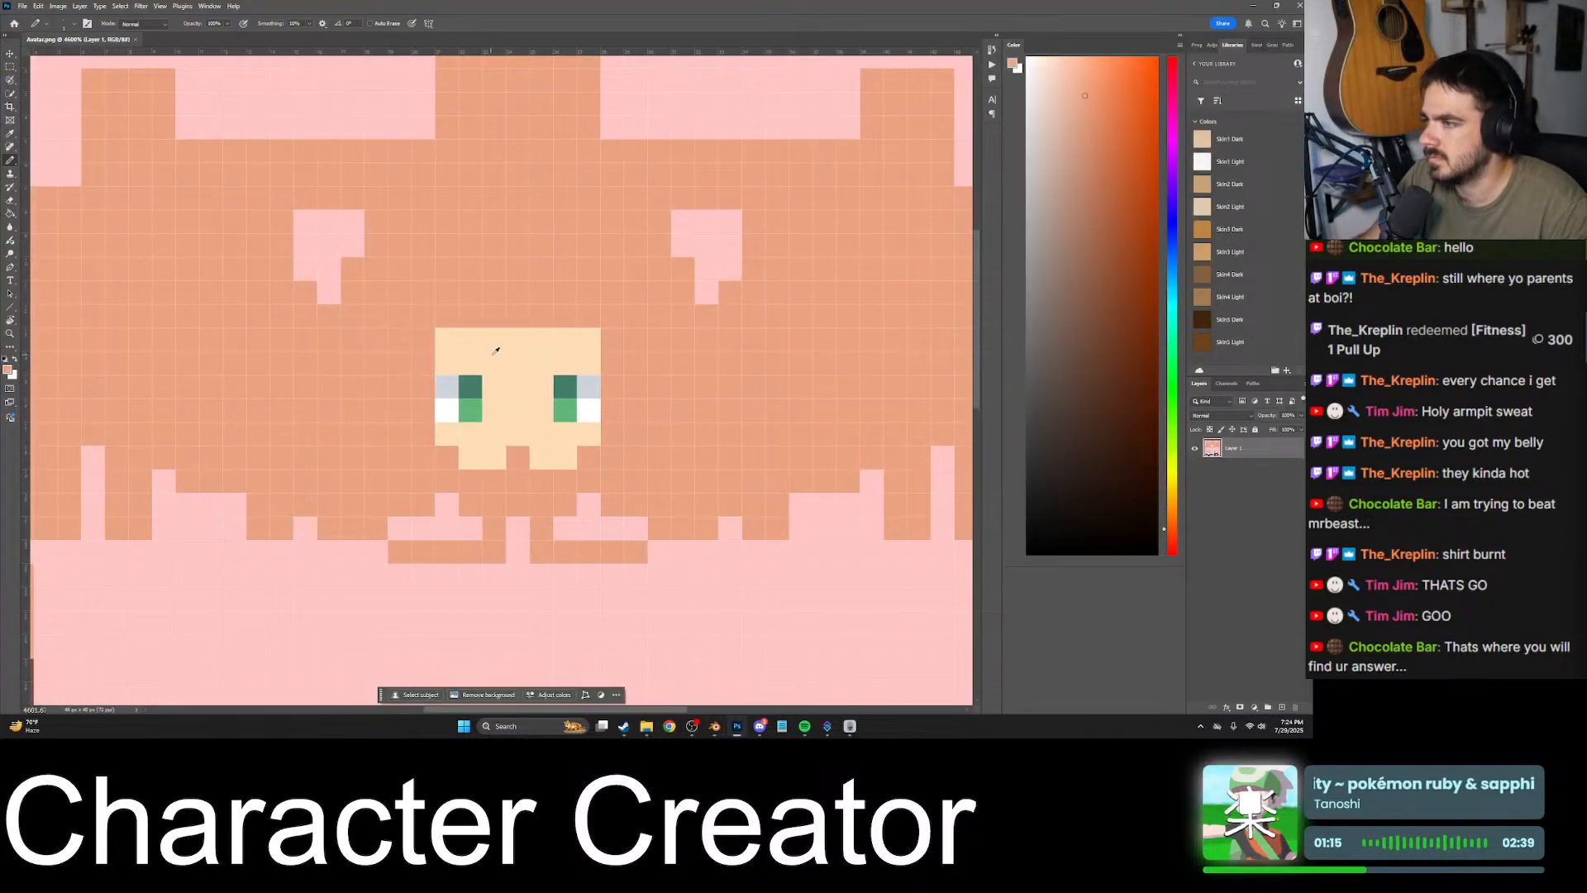
pyautogui.click(420, 360)
pyautogui.keyDown('alt'); pyautogui.scroll(-3, 420, 359); pyautogui.keyUp('alt')
pyautogui.hotkey('ctrl', 'z')
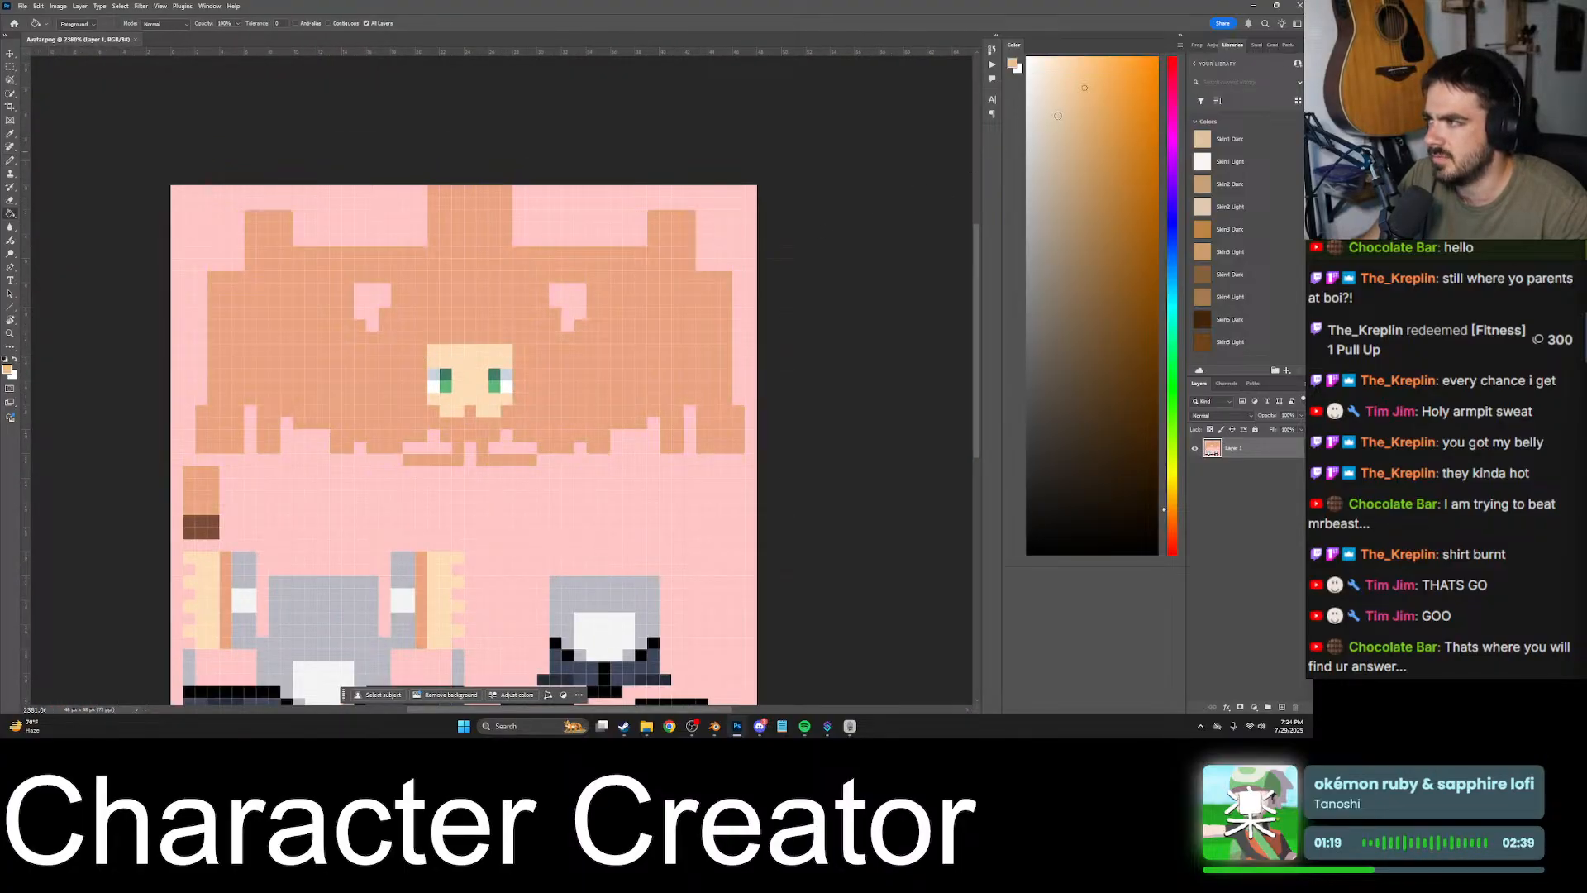
pyautogui.click(456, 326)
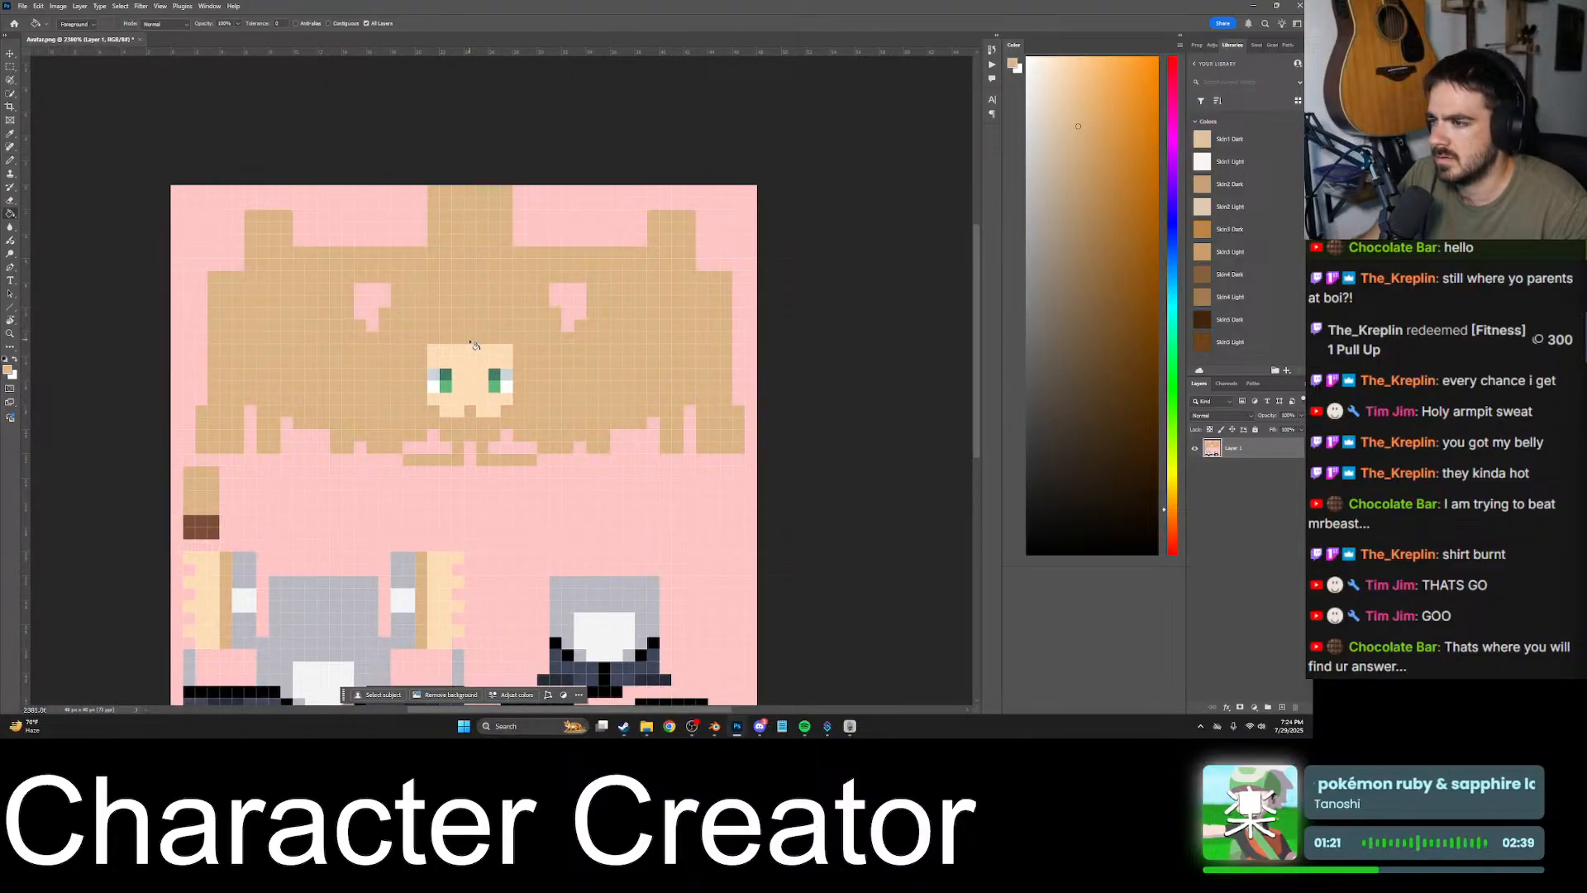
pyautogui.hotkey('ctrl', 'z')
# - Fill the darker skin area of the head texture with a lighter peach tone using the Paint Bucket
pyautogui.keyDown('alt'); pyautogui.click(468, 314); pyautogui.keyUp('alt')
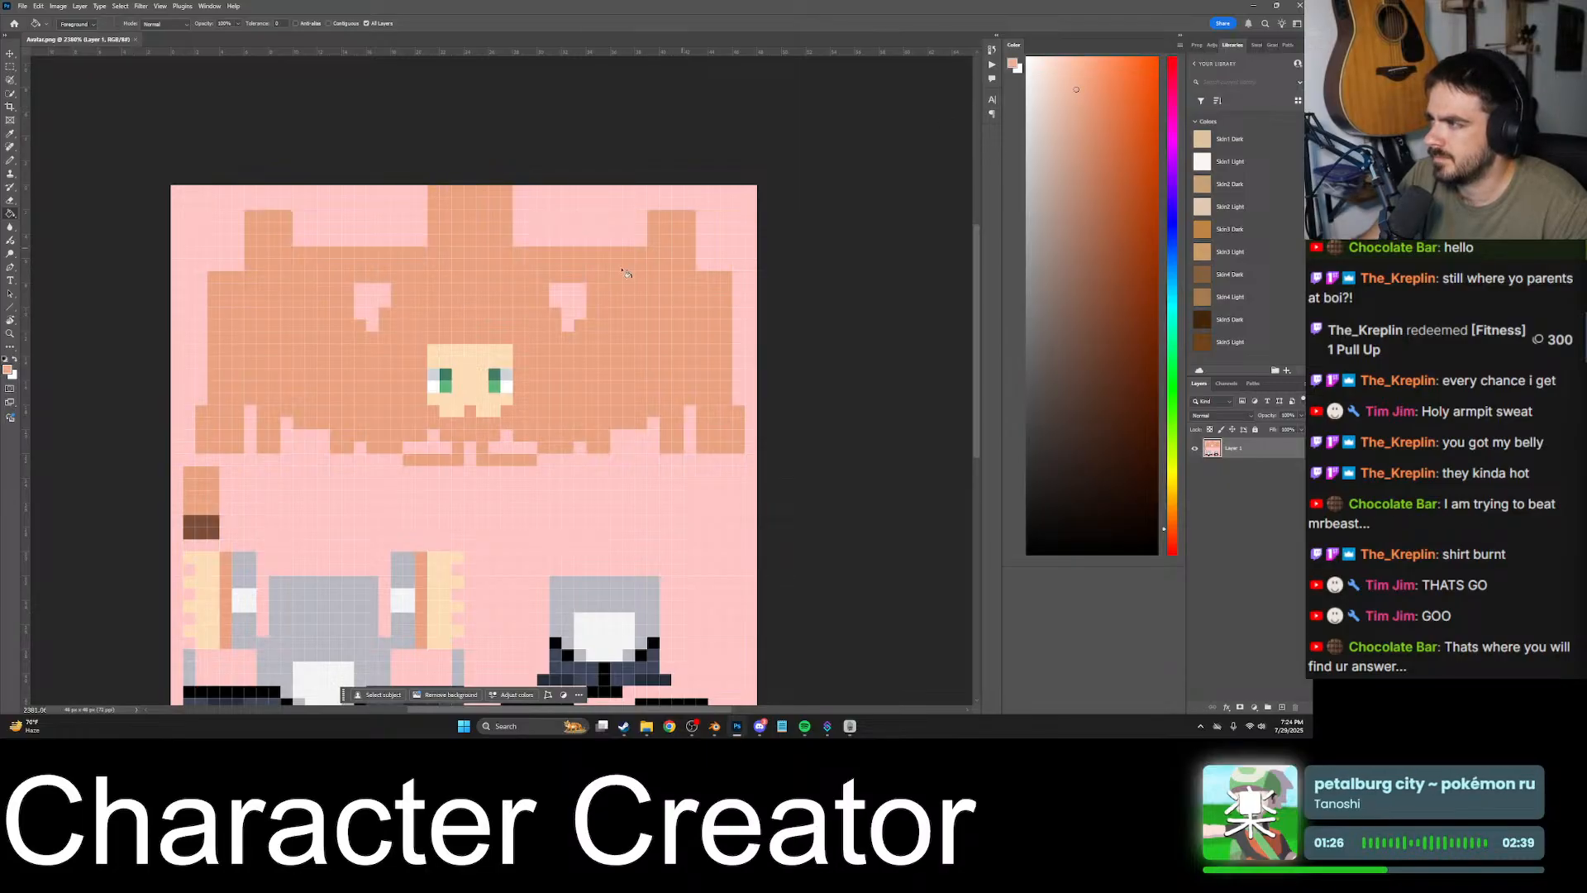
pyautogui.click(478, 301)
pyautogui.keyDown('alt'); pyautogui.scroll(-3, 489, 302); pyautogui.keyUp('alt')
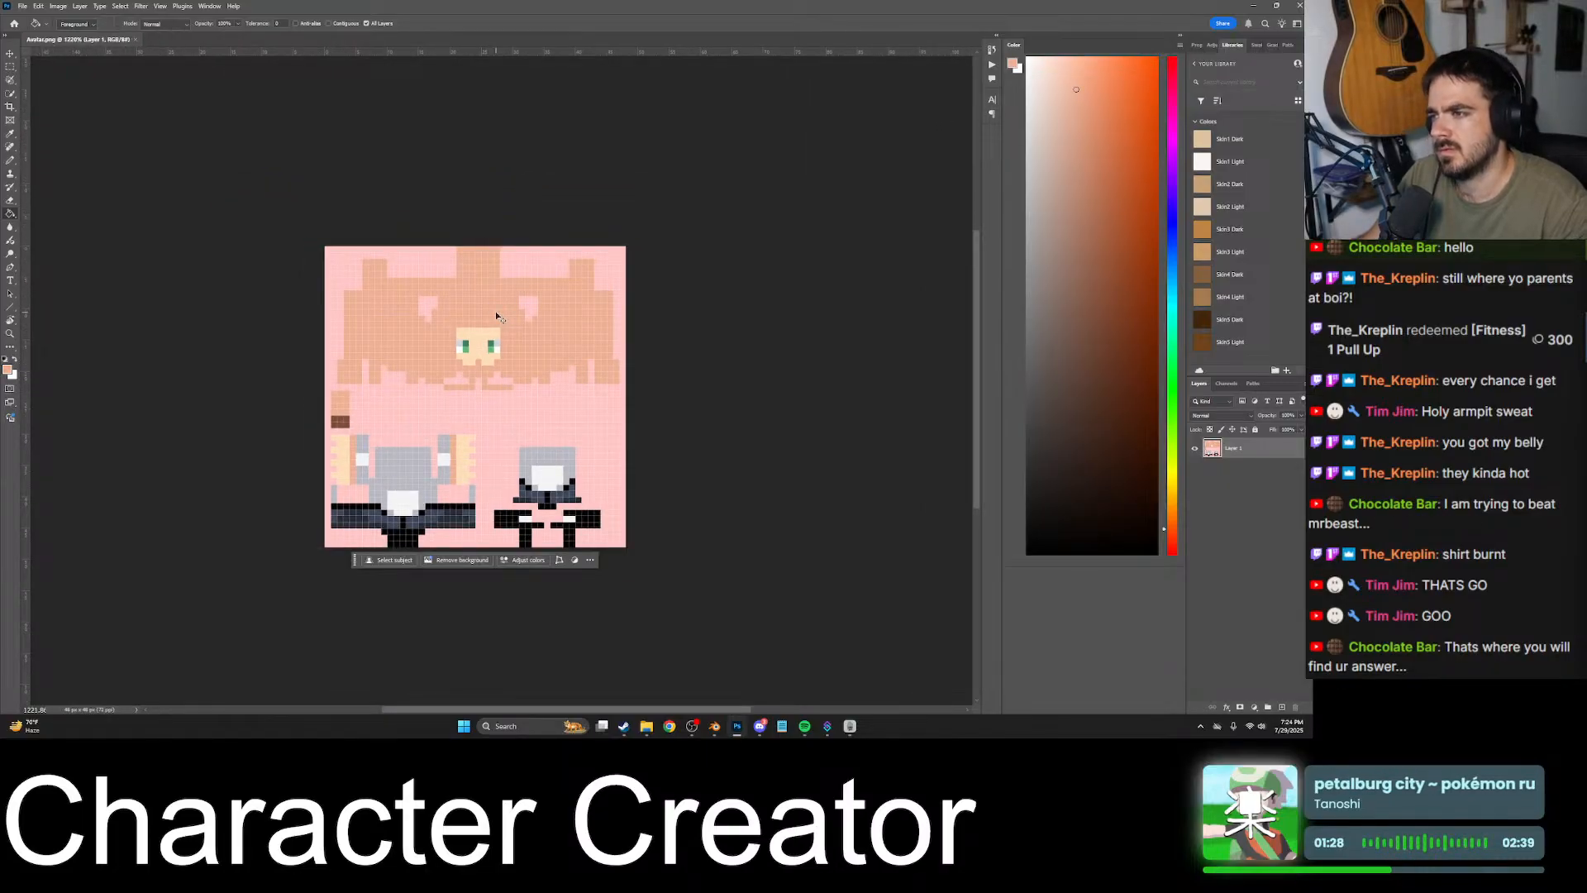
# - Switch to Blender and compare the lightened head's skin tone with the neighbouring characters from several angles
pyautogui.click(716, 726)
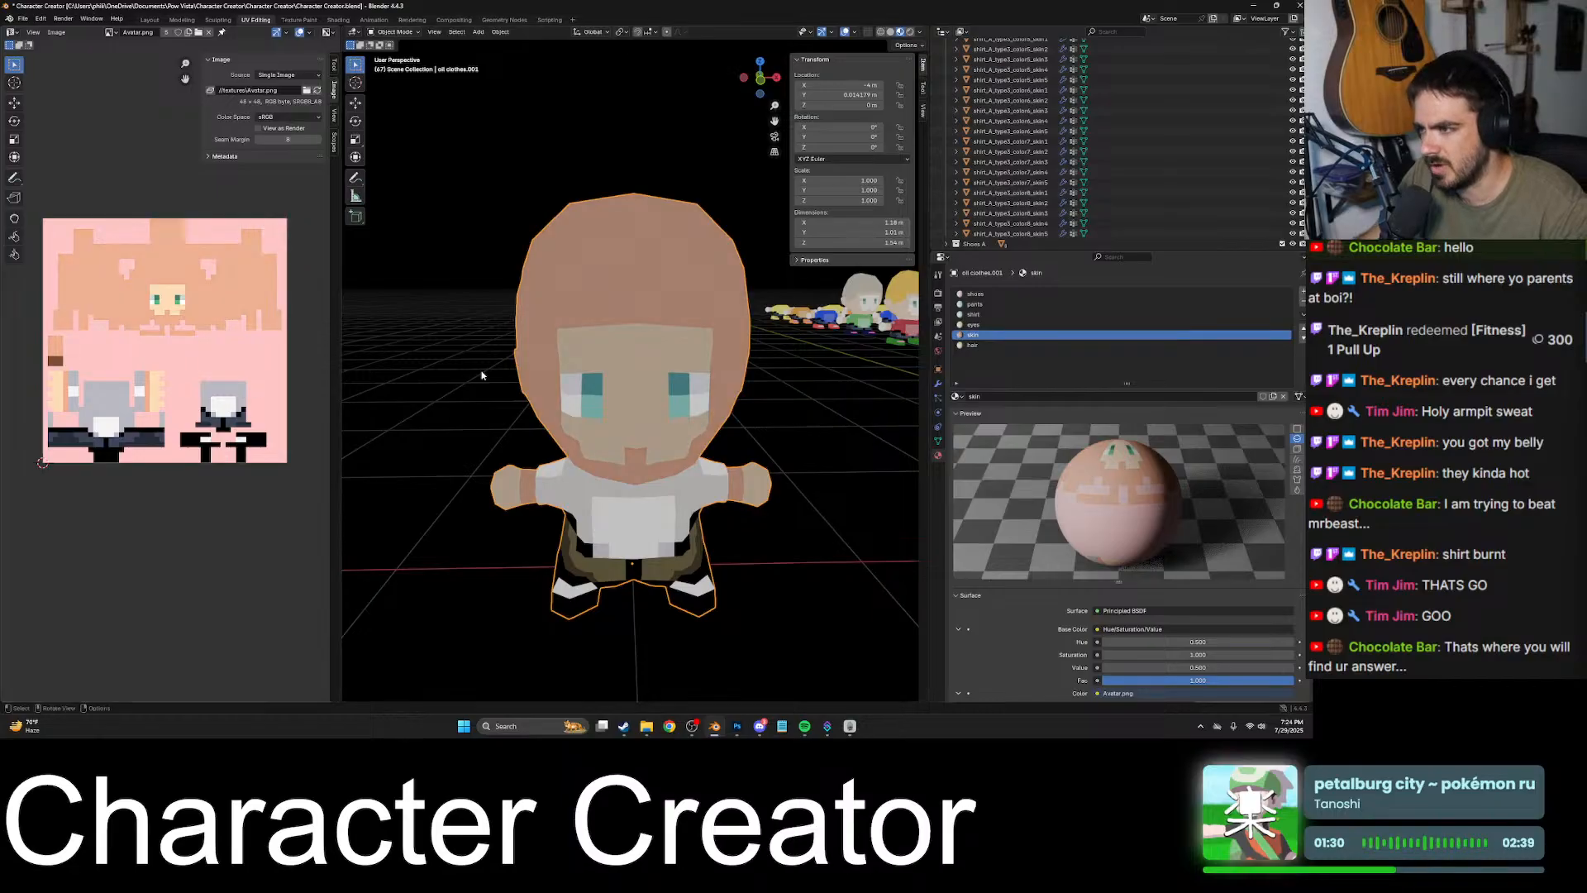
pyautogui.moveTo(583, 339); pyautogui.dragTo(617, 394, button='middle')
pyautogui.scroll(-9, 617, 398)
pyautogui.moveTo(716, 419); pyautogui.dragTo(624, 410, button='middle')
pyautogui.scroll(-3, 785, 433)
pyautogui.scroll(-3, 701, 463)
pyautogui.scroll(10, 623, 410)
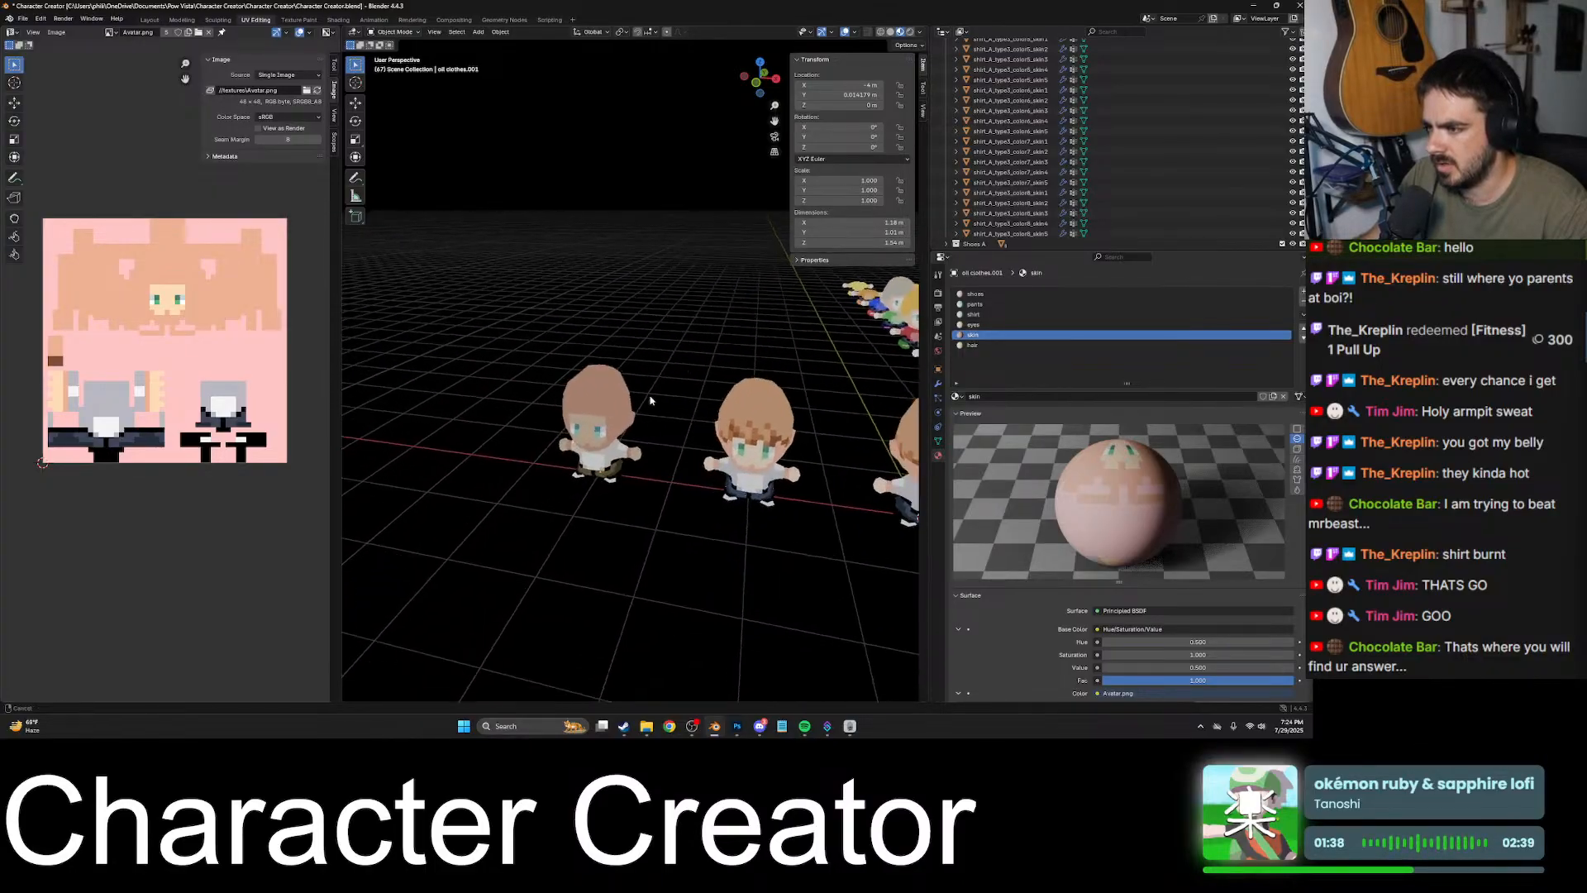
pyautogui.click(566, 411)
pyautogui.scroll(6, 567, 411)
pyautogui.moveTo(566, 411); pyautogui.dragTo(772, 643, button='middle')
# - Switch to Discord and open the direct message conversation with the friend who shared the character images
pyautogui.click(762, 725)
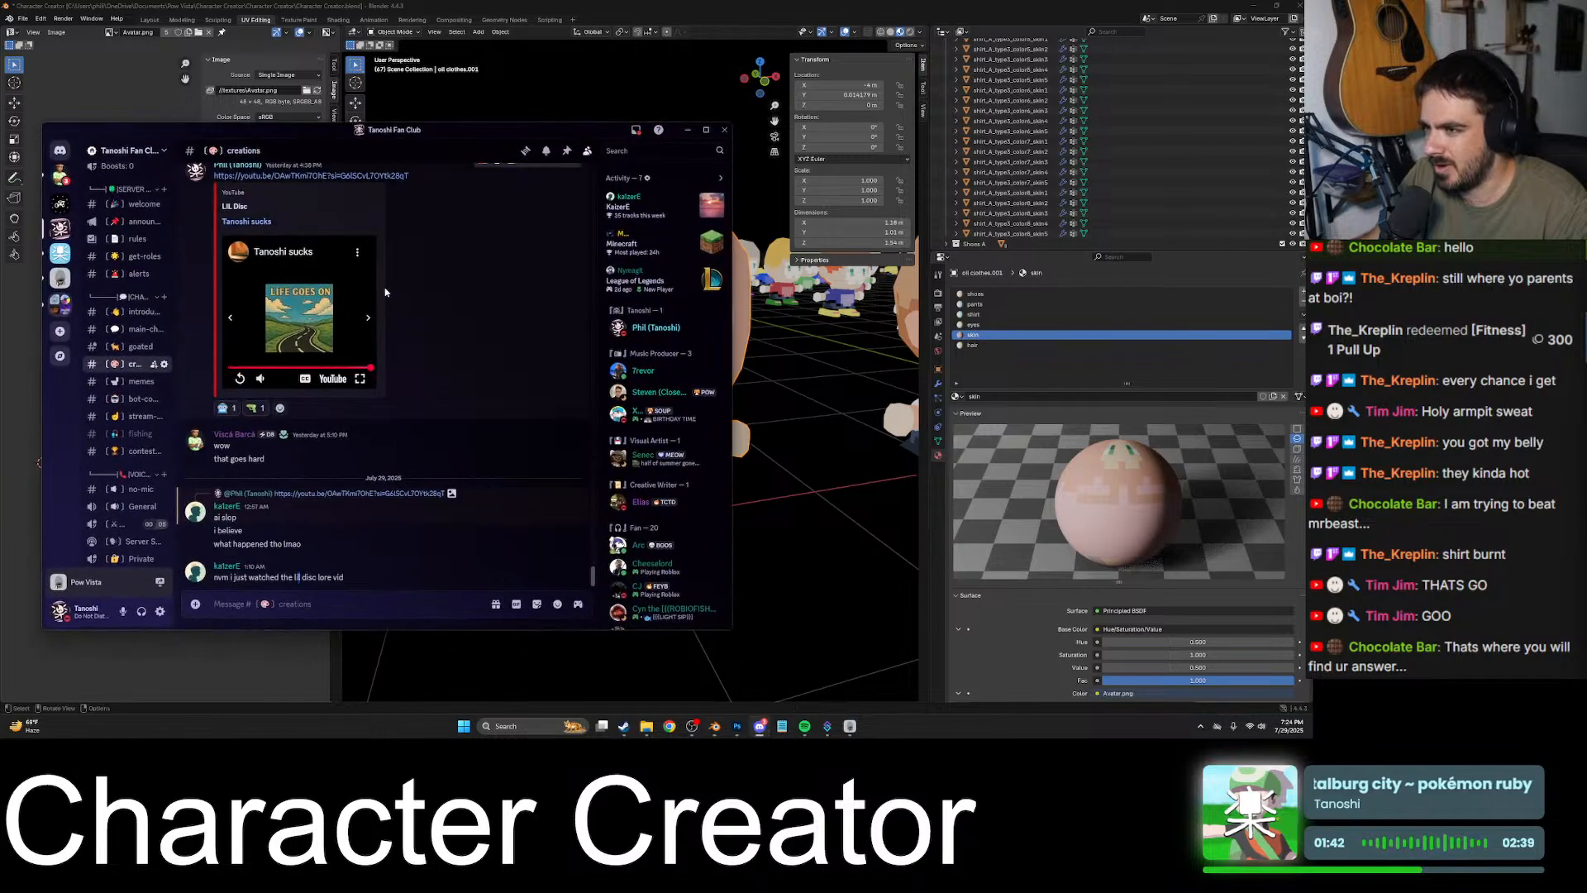
pyautogui.click(60, 150)
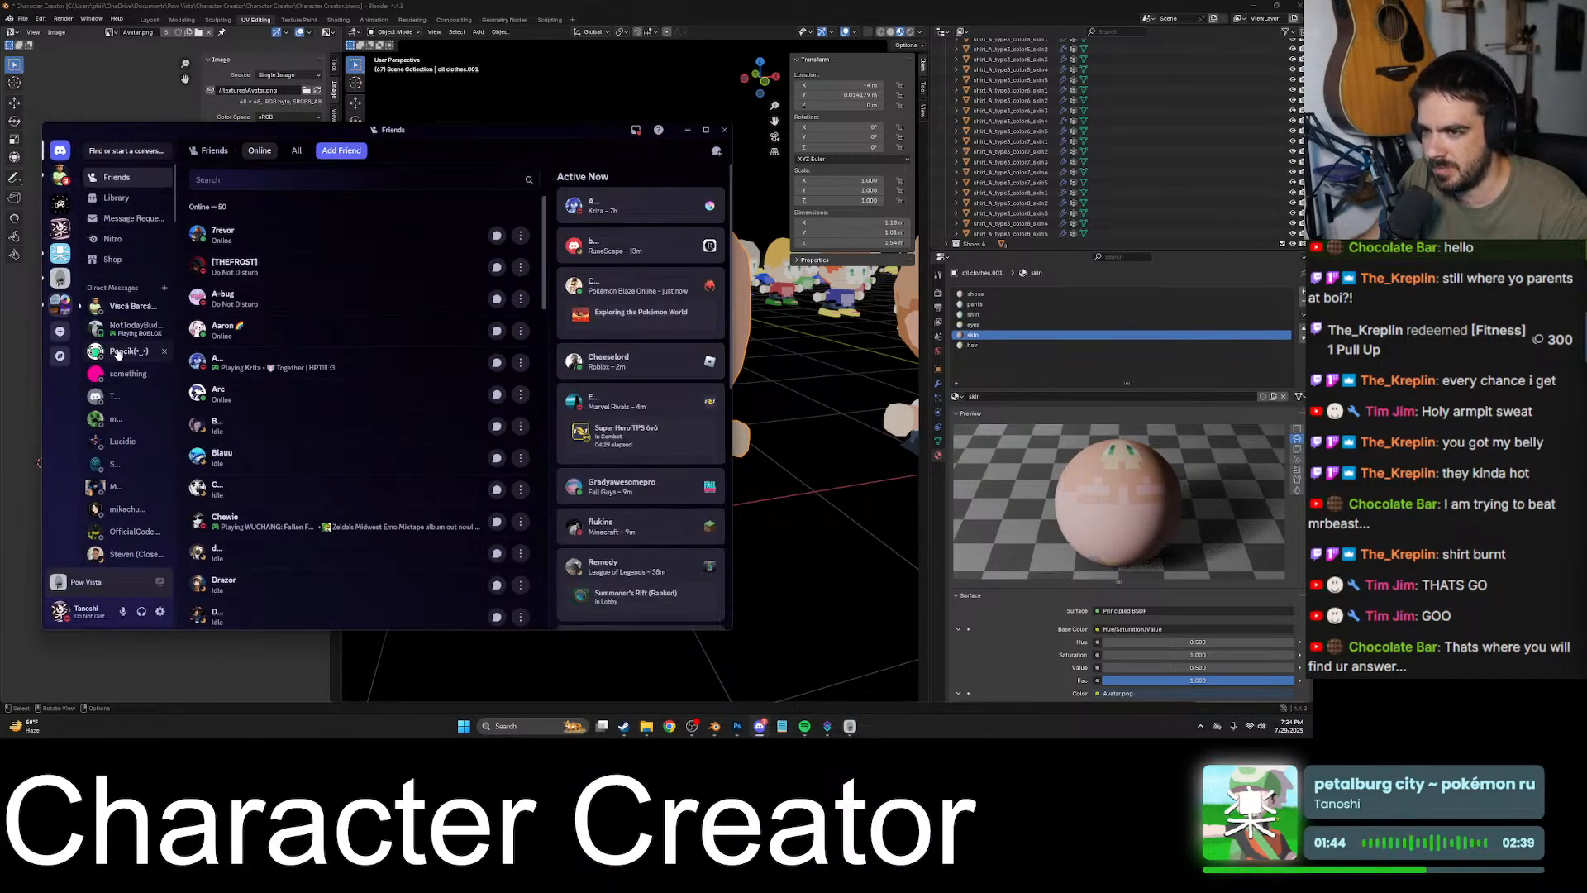
pyautogui.scroll(-5, 117, 461)
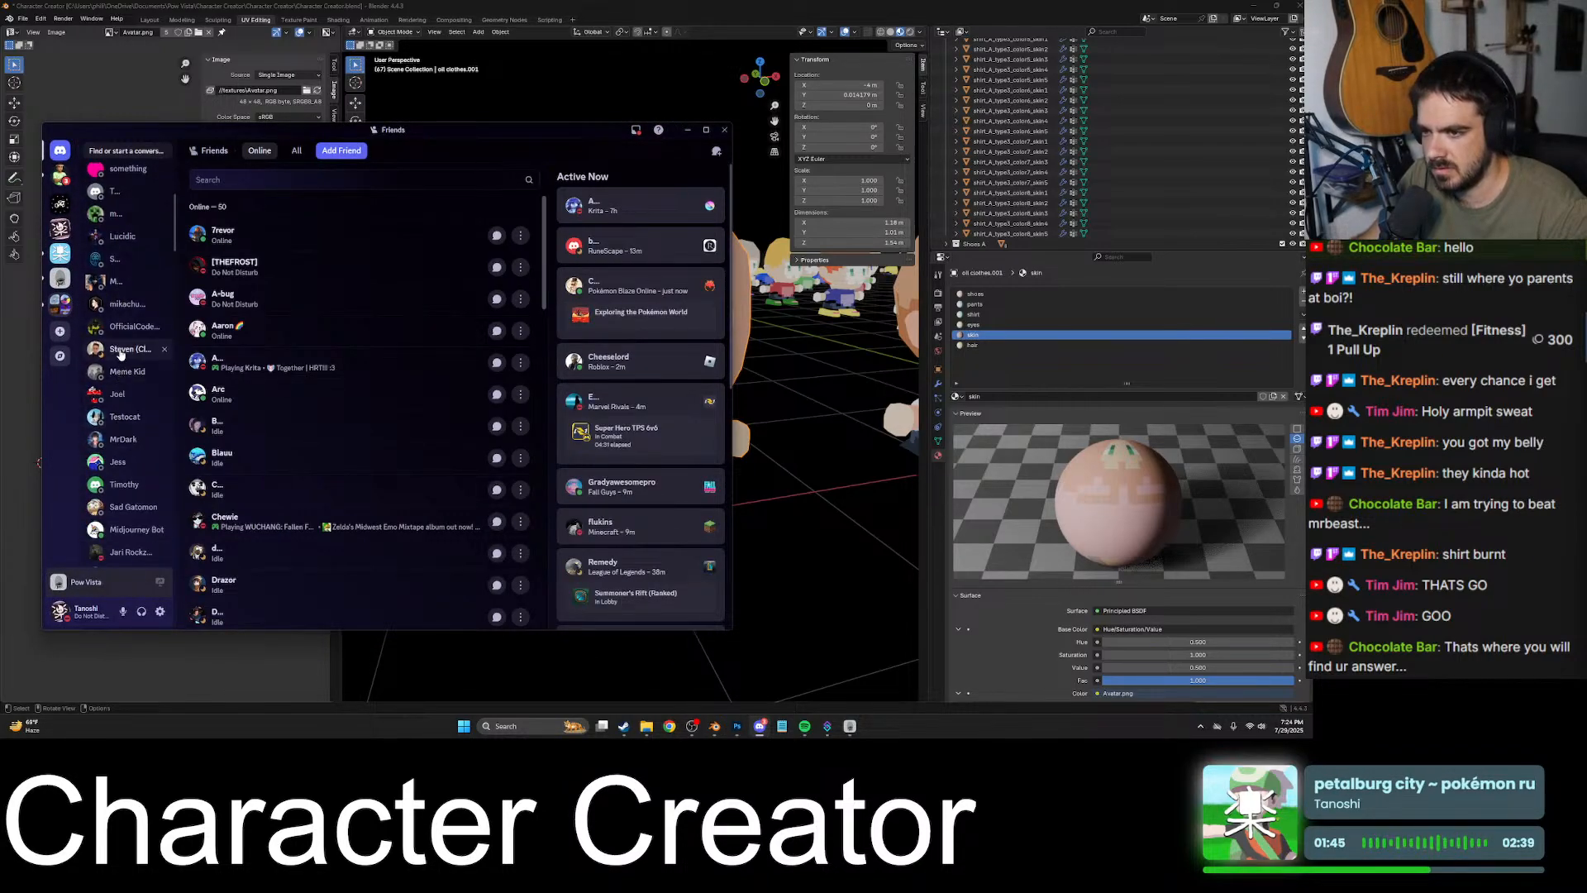
pyautogui.click(132, 349)
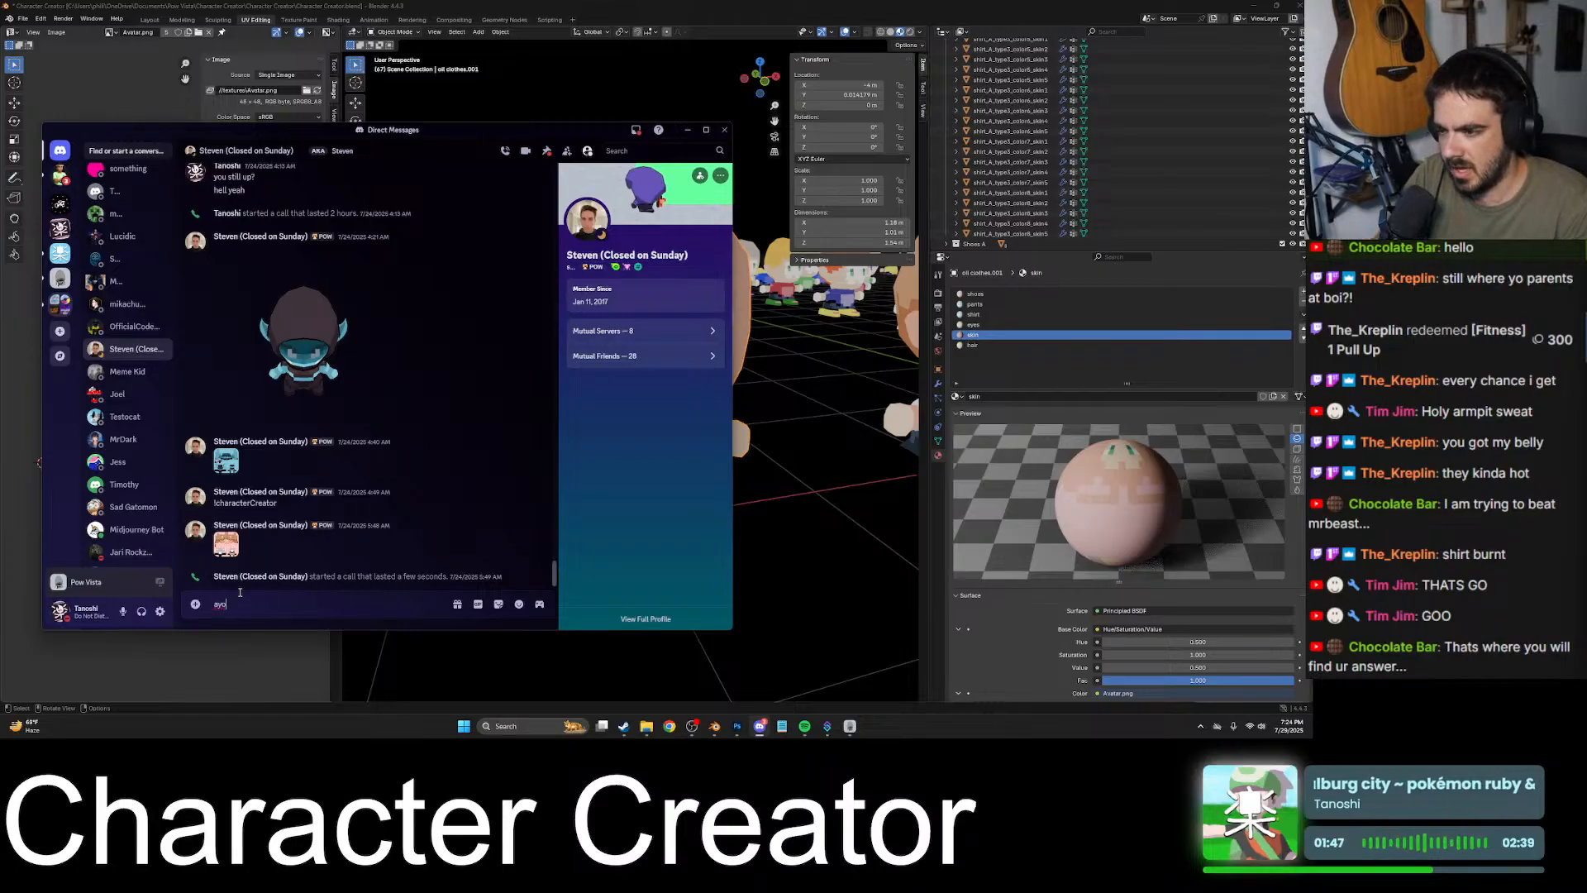
# - Send the friend a short greeting, followed by the message "call me when you get the chance"
pyautogui.press('Return')
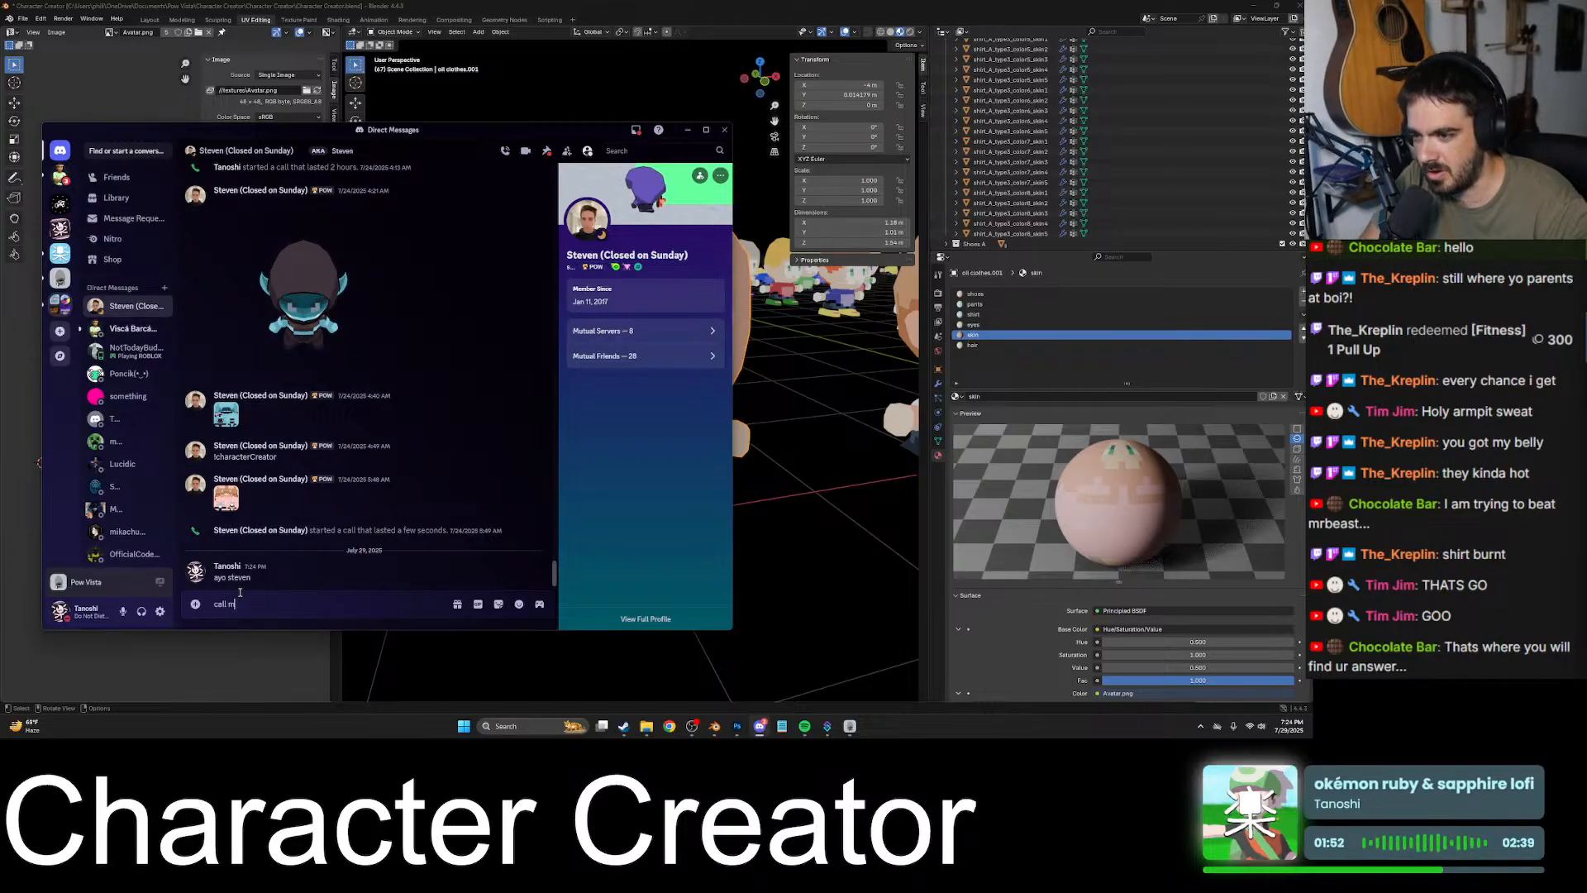
pyautogui.write('call me when you get the c')
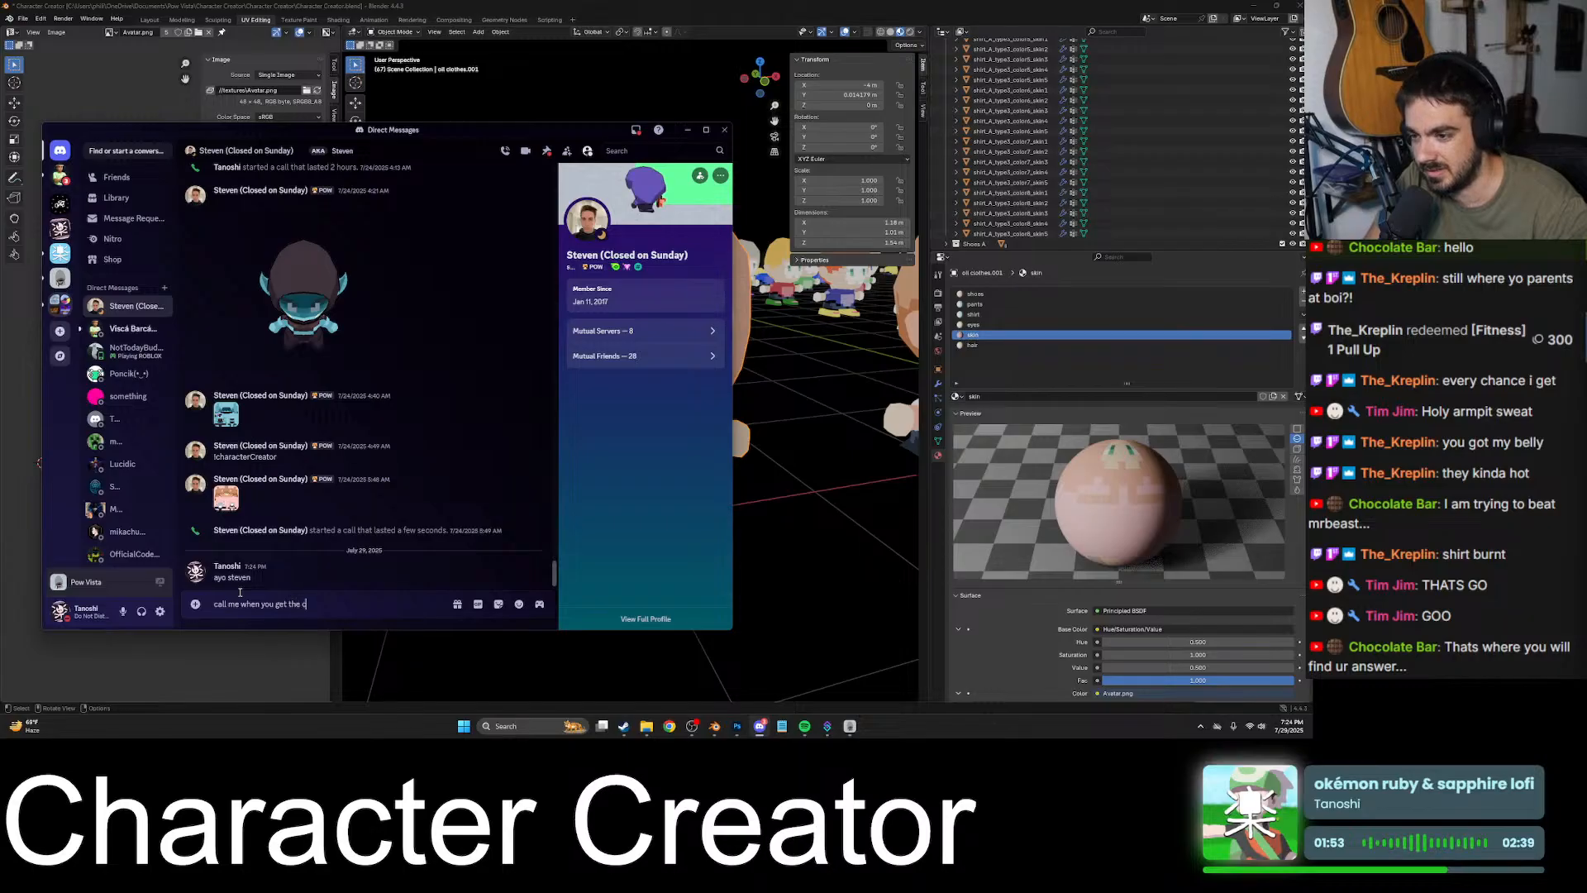
pyautogui.write('hance')
pyautogui.press('Return')
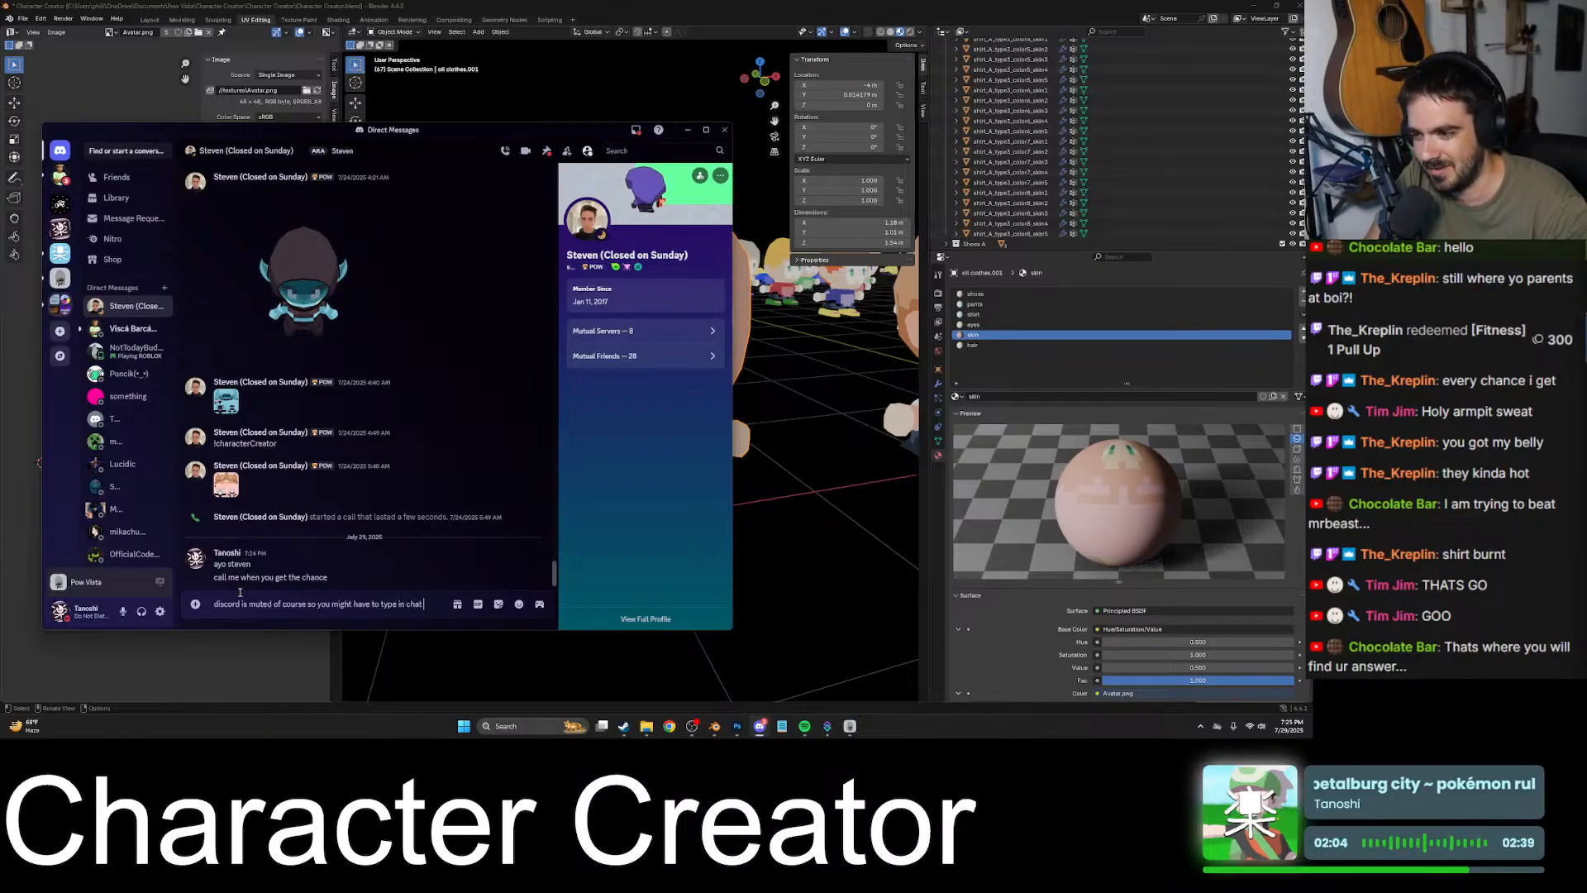
# - Message the friend that Discord is muted, so they might have to type in chat or call the phone to get attention
pyautogui.write('my phone to get my')
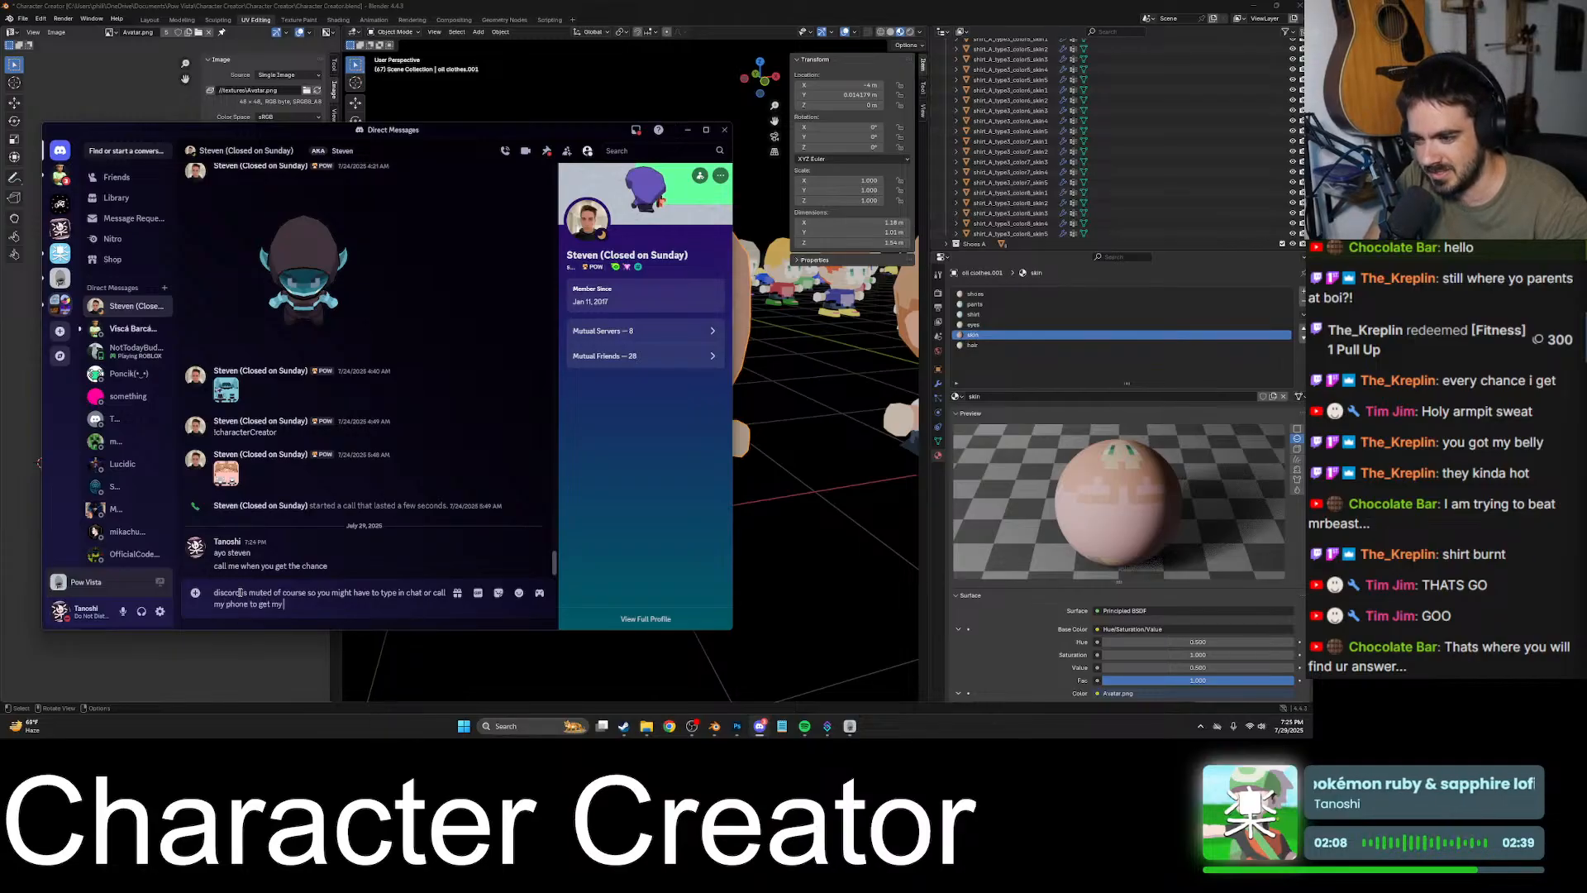
pyautogui.write(' attention')
pyautogui.press('Return')
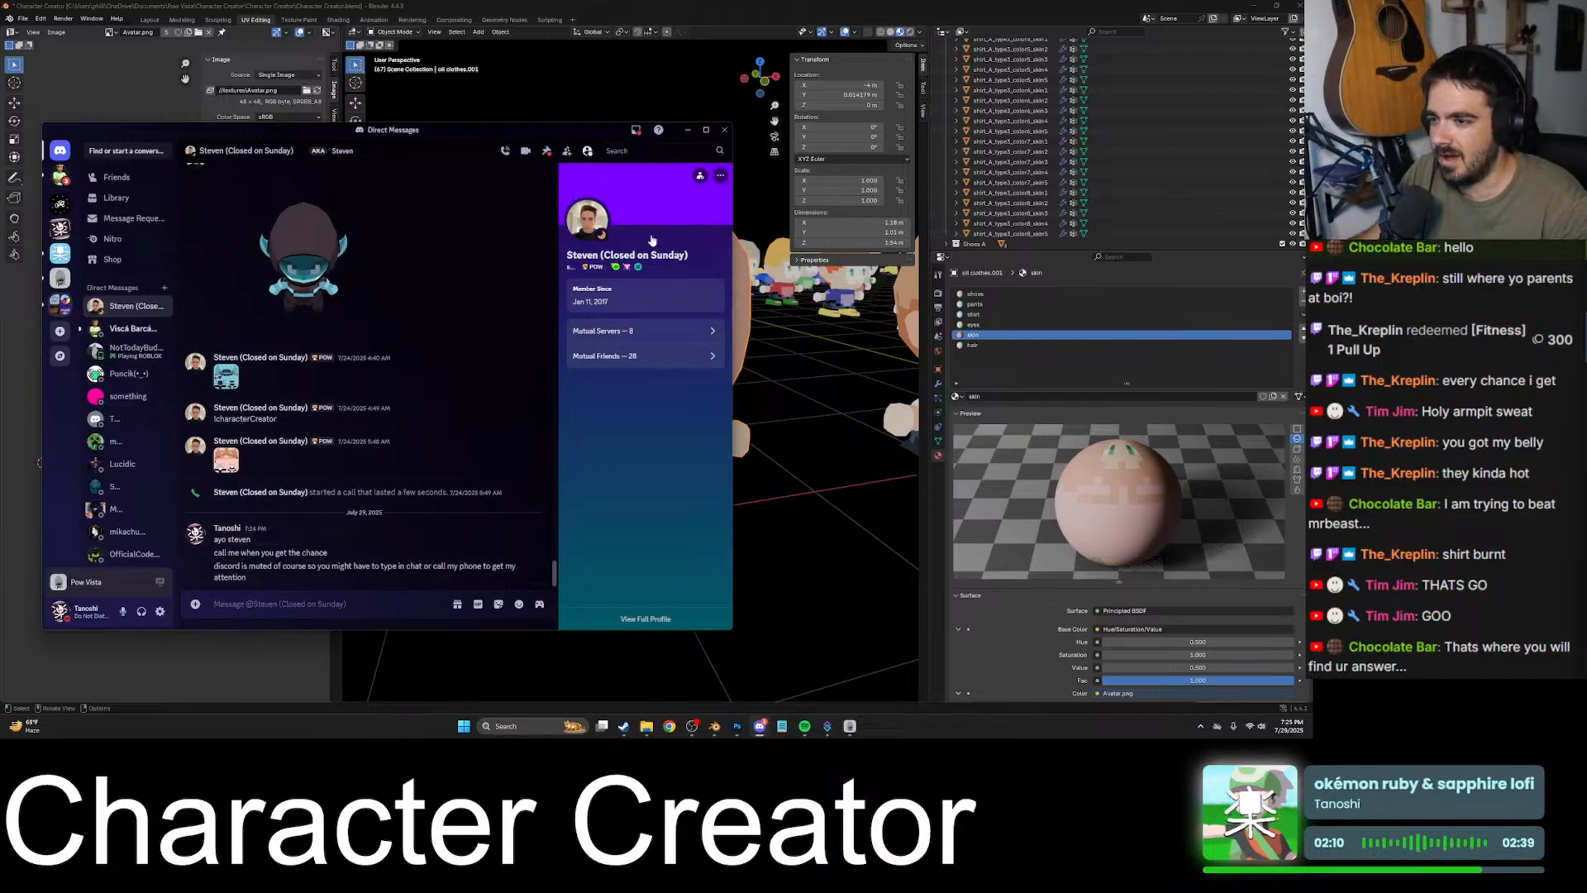
# - Return to Blender and view the bald character beside the neighbouring one
pyautogui.click(746, 5)
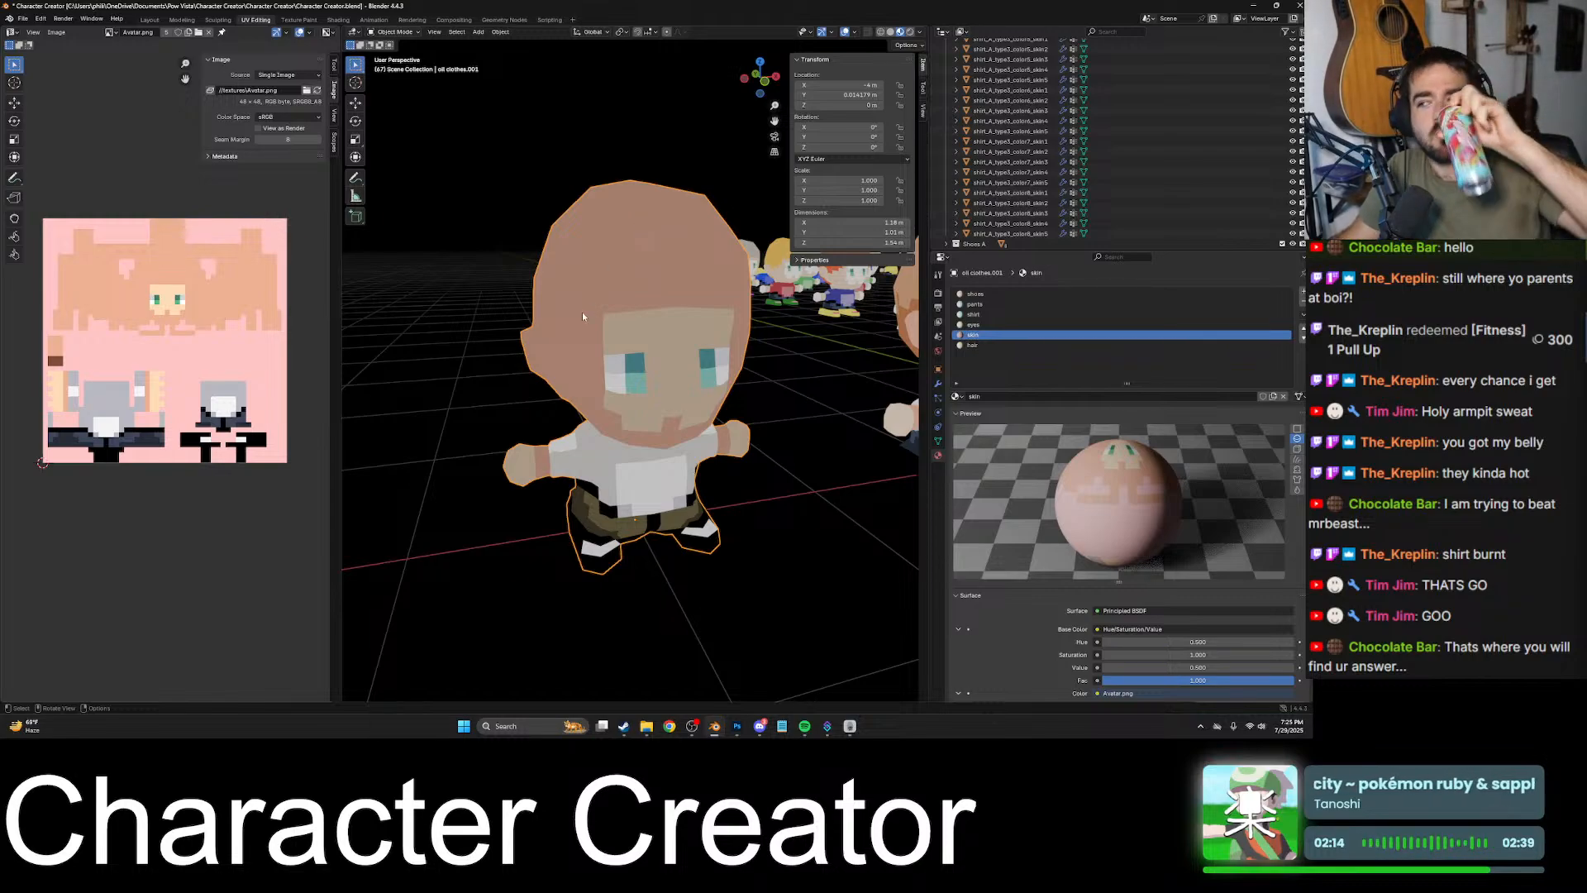
pyautogui.moveTo(582, 311); pyautogui.dragTo(678, 463, button='middle')
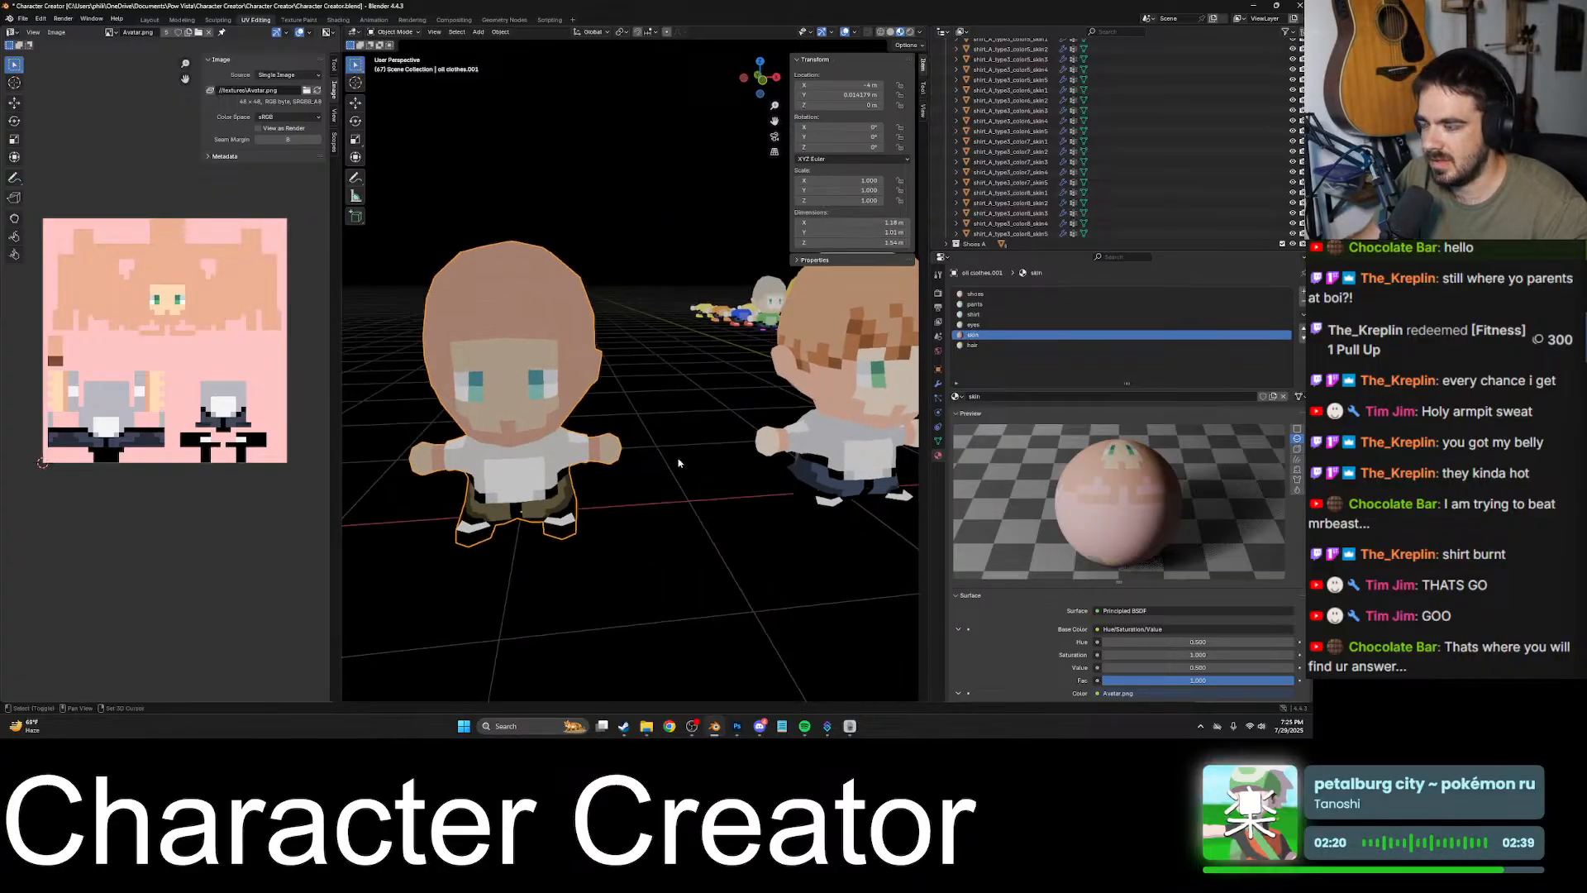
# - Switch to the Pew Vista game and walk the pink rabbit character past the other players to the round waypoint platform
pyautogui.click(851, 727)
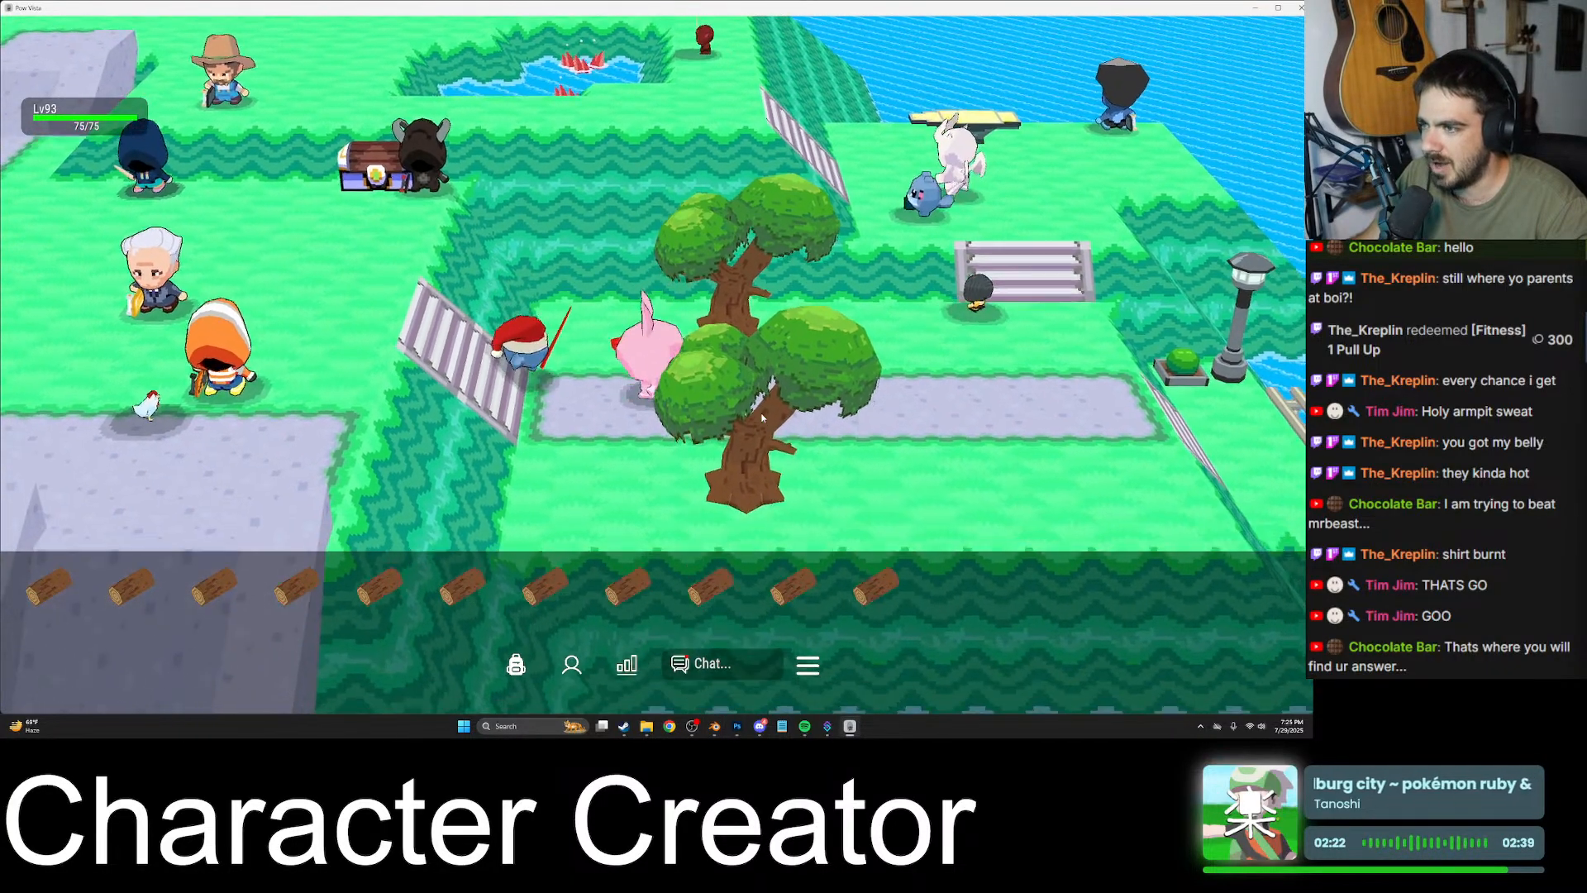
pyautogui.press('a')
pyautogui.press('w')
pyautogui.press('s')
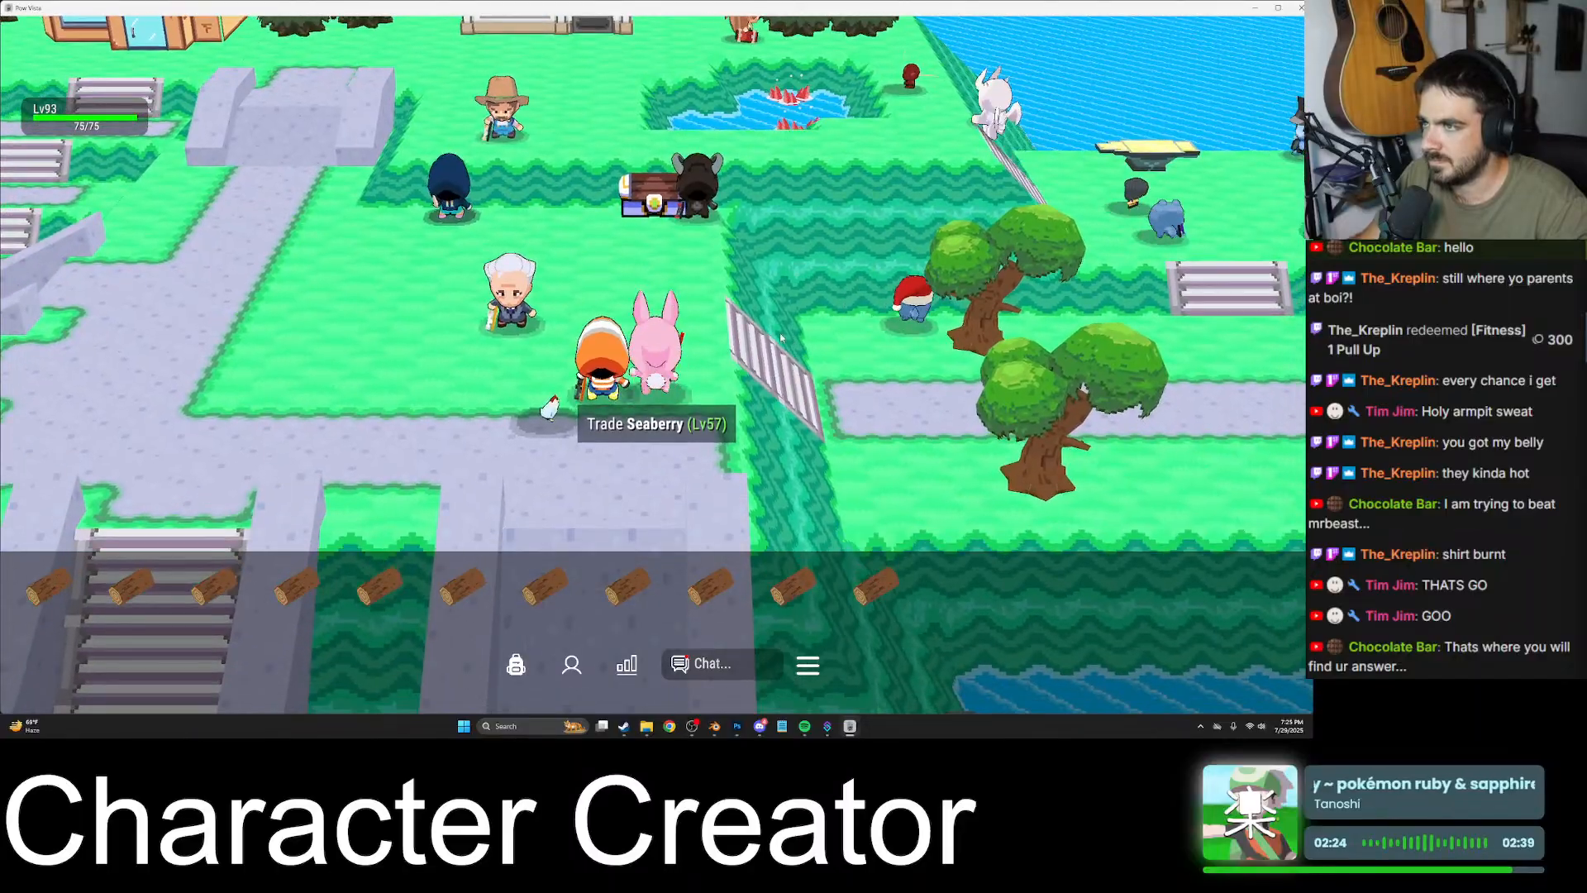
pyautogui.press('w')
pyautogui.press('s')
pyautogui.press('d')
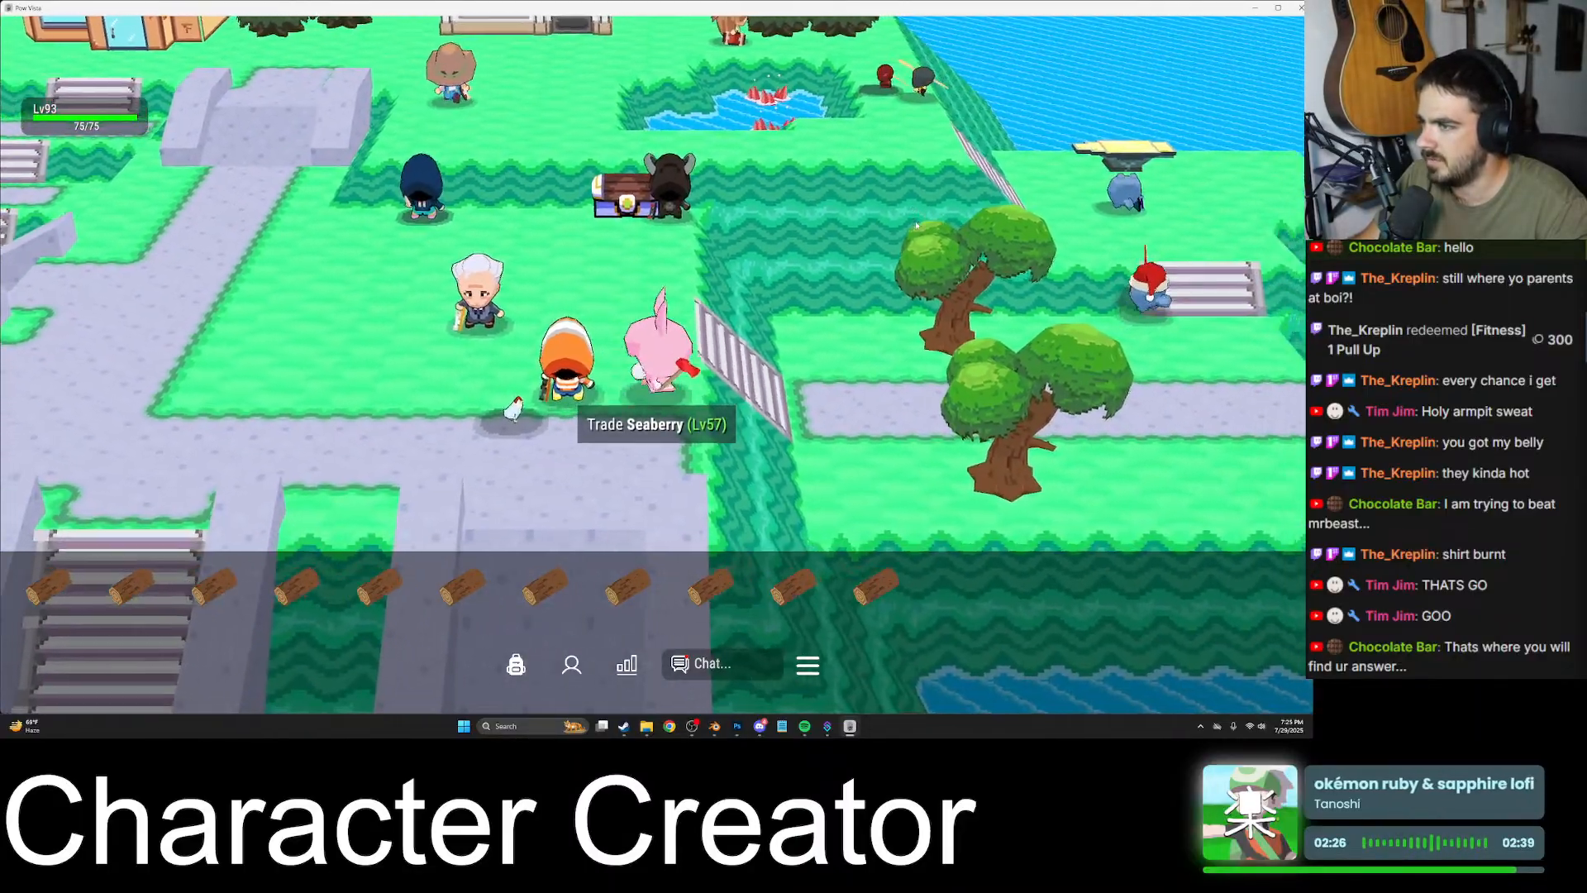
pyautogui.press('s')
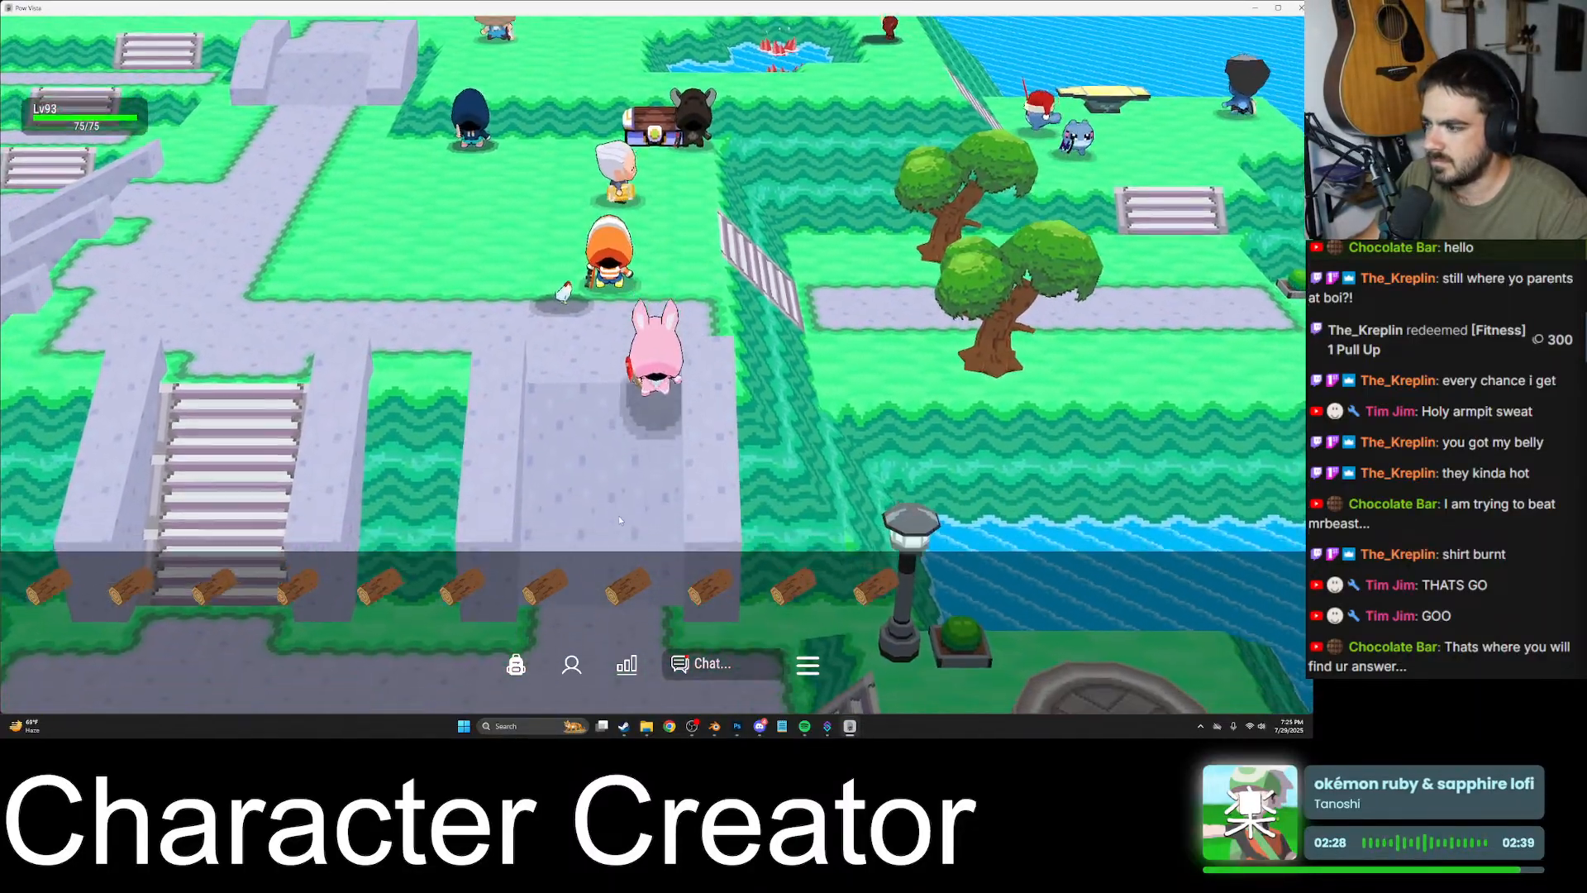
pyautogui.press('w')
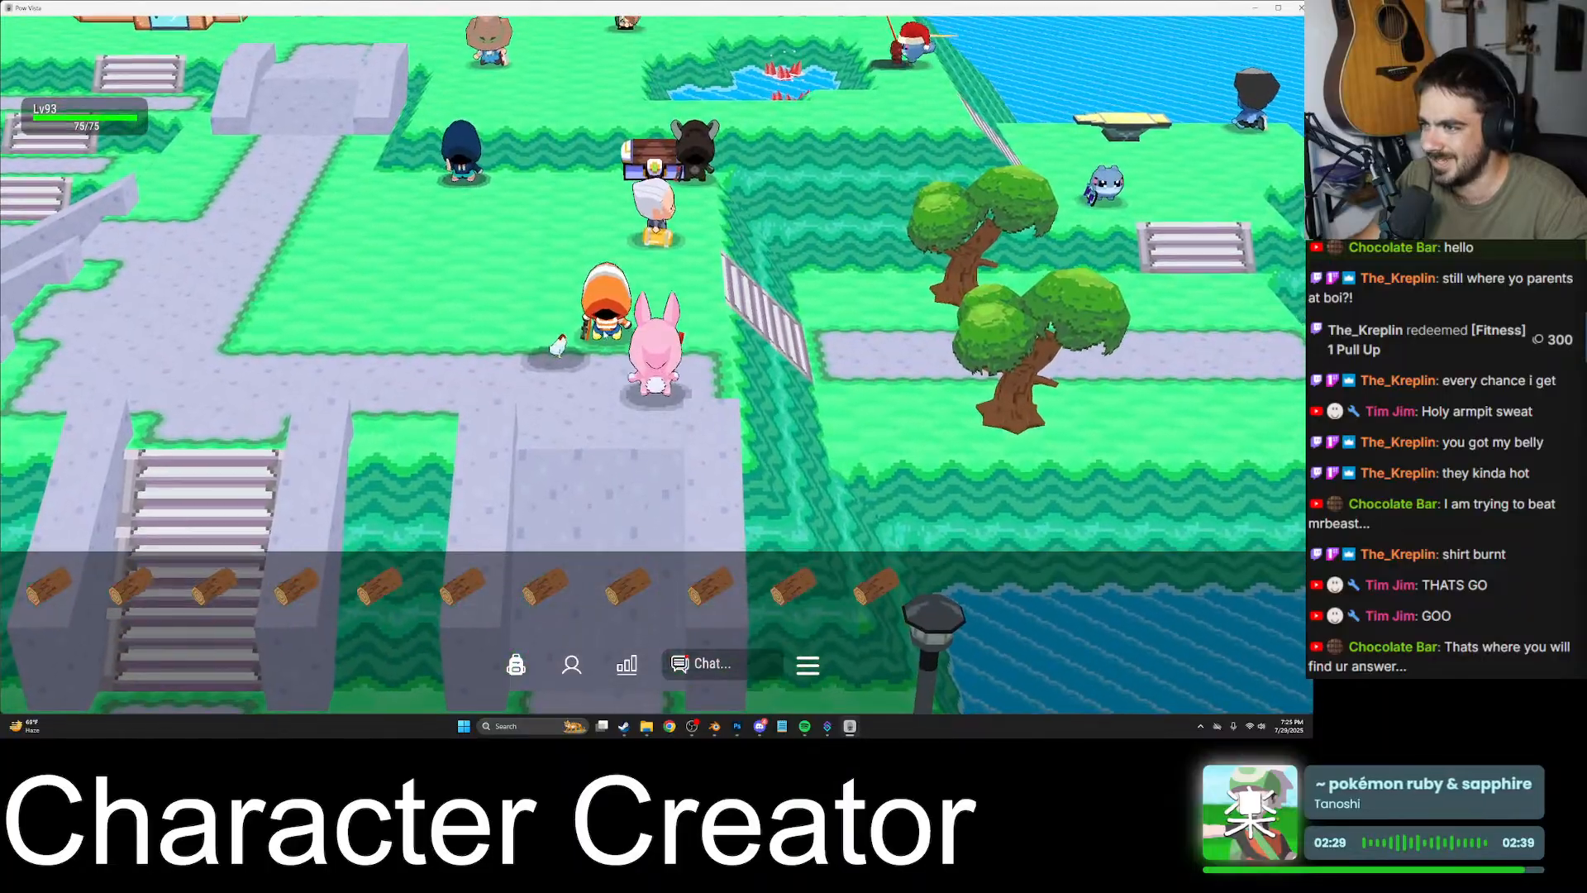
pyautogui.press('s')
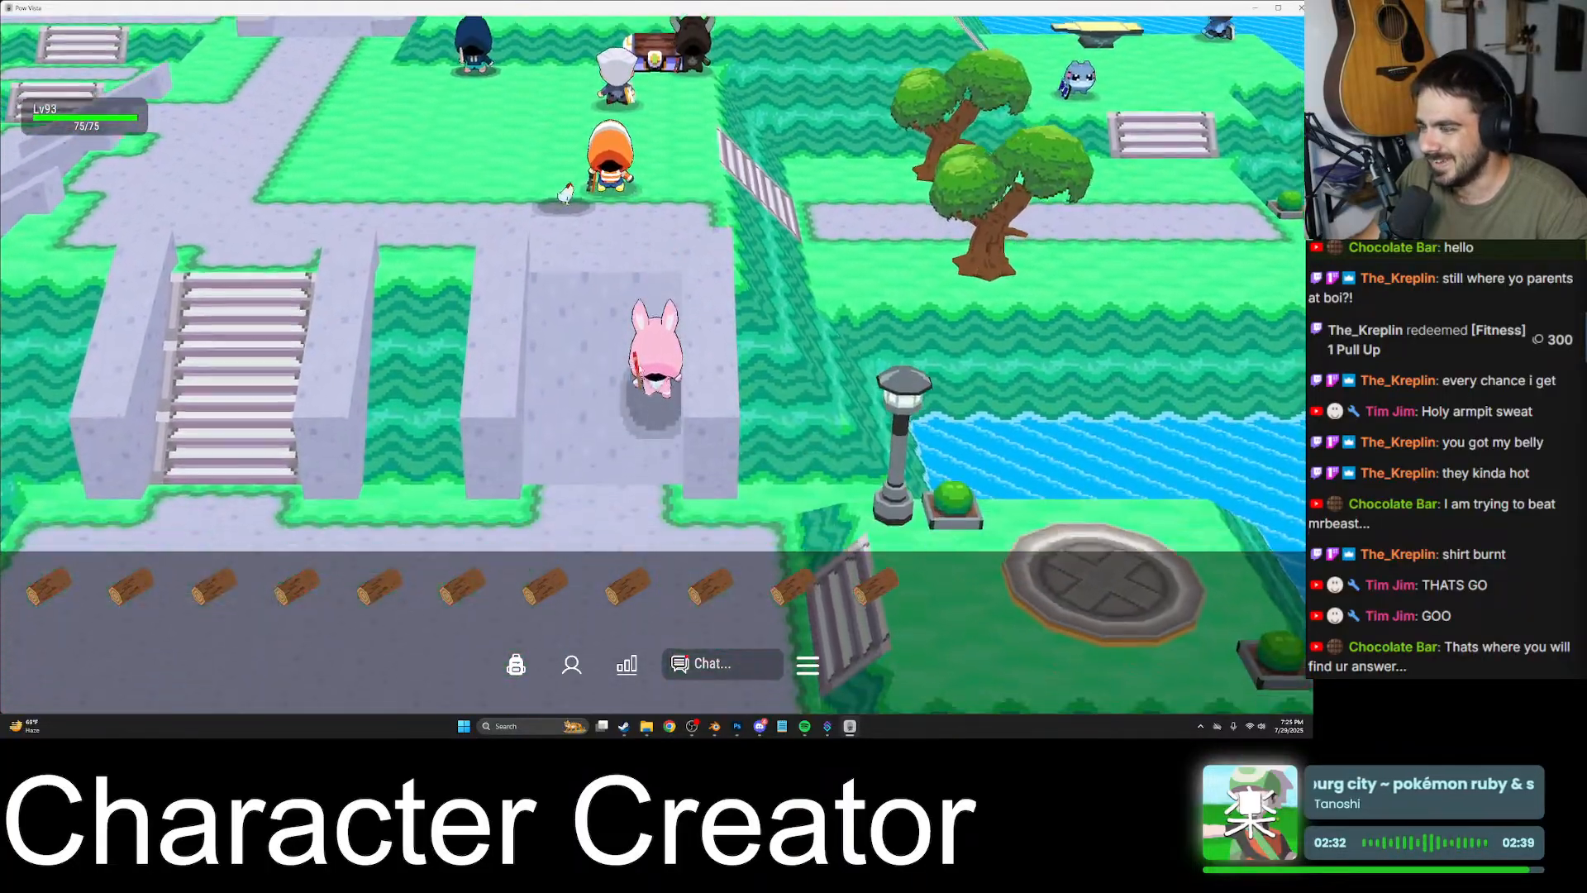
pyautogui.press('d')
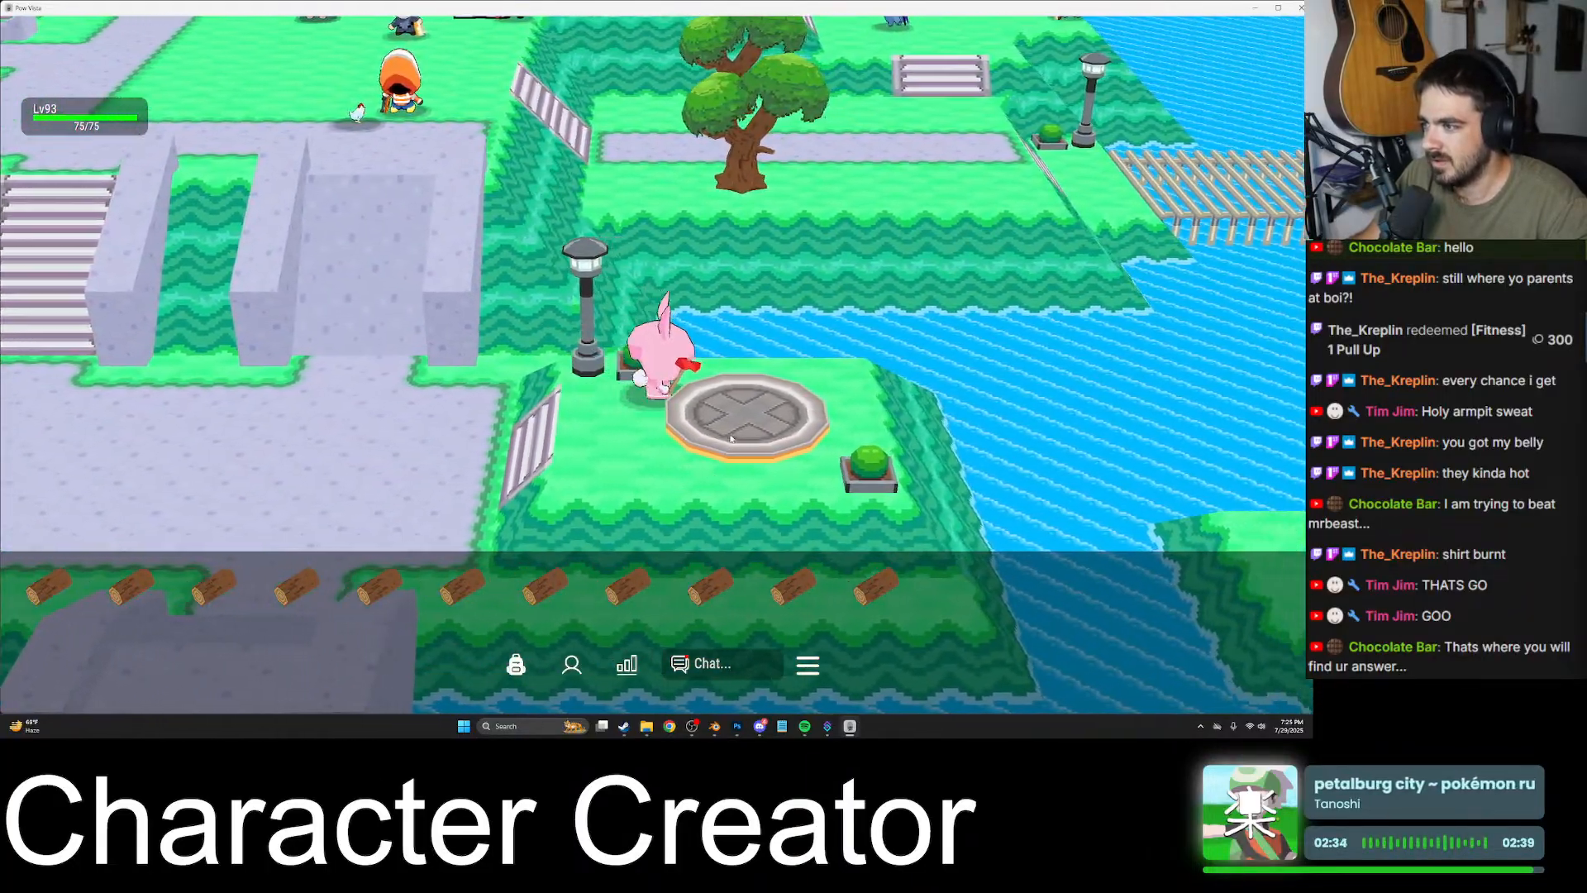
# - Travel through the waypoint to Rancho Bamba and walk the rabbit character along the paths to the treasure chest in the plaza
pyautogui.click(641, 474)
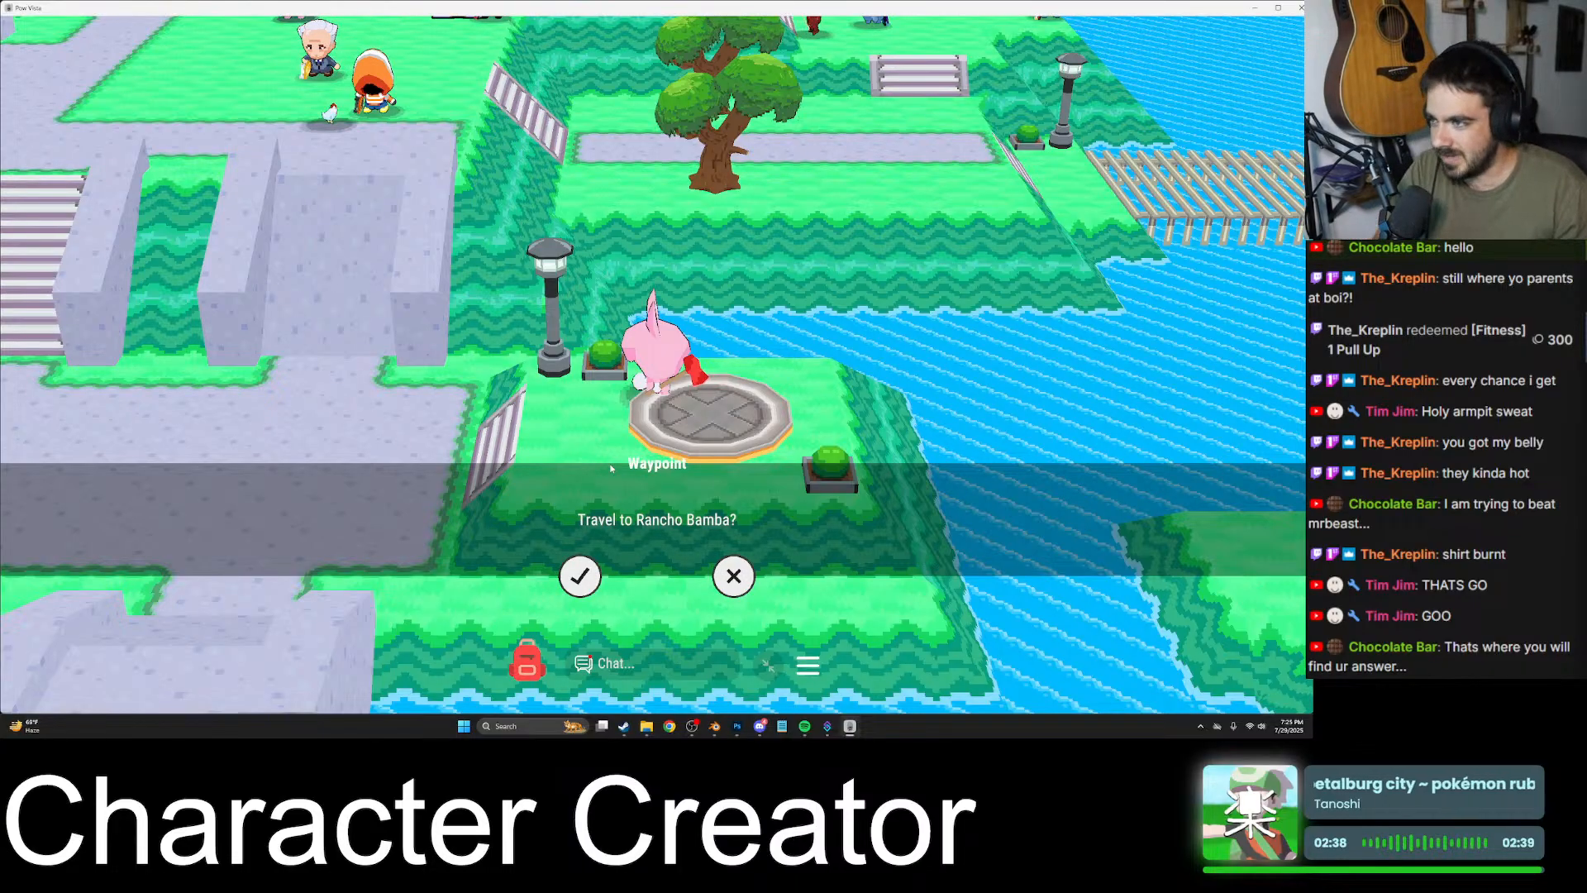
pyautogui.click(582, 576)
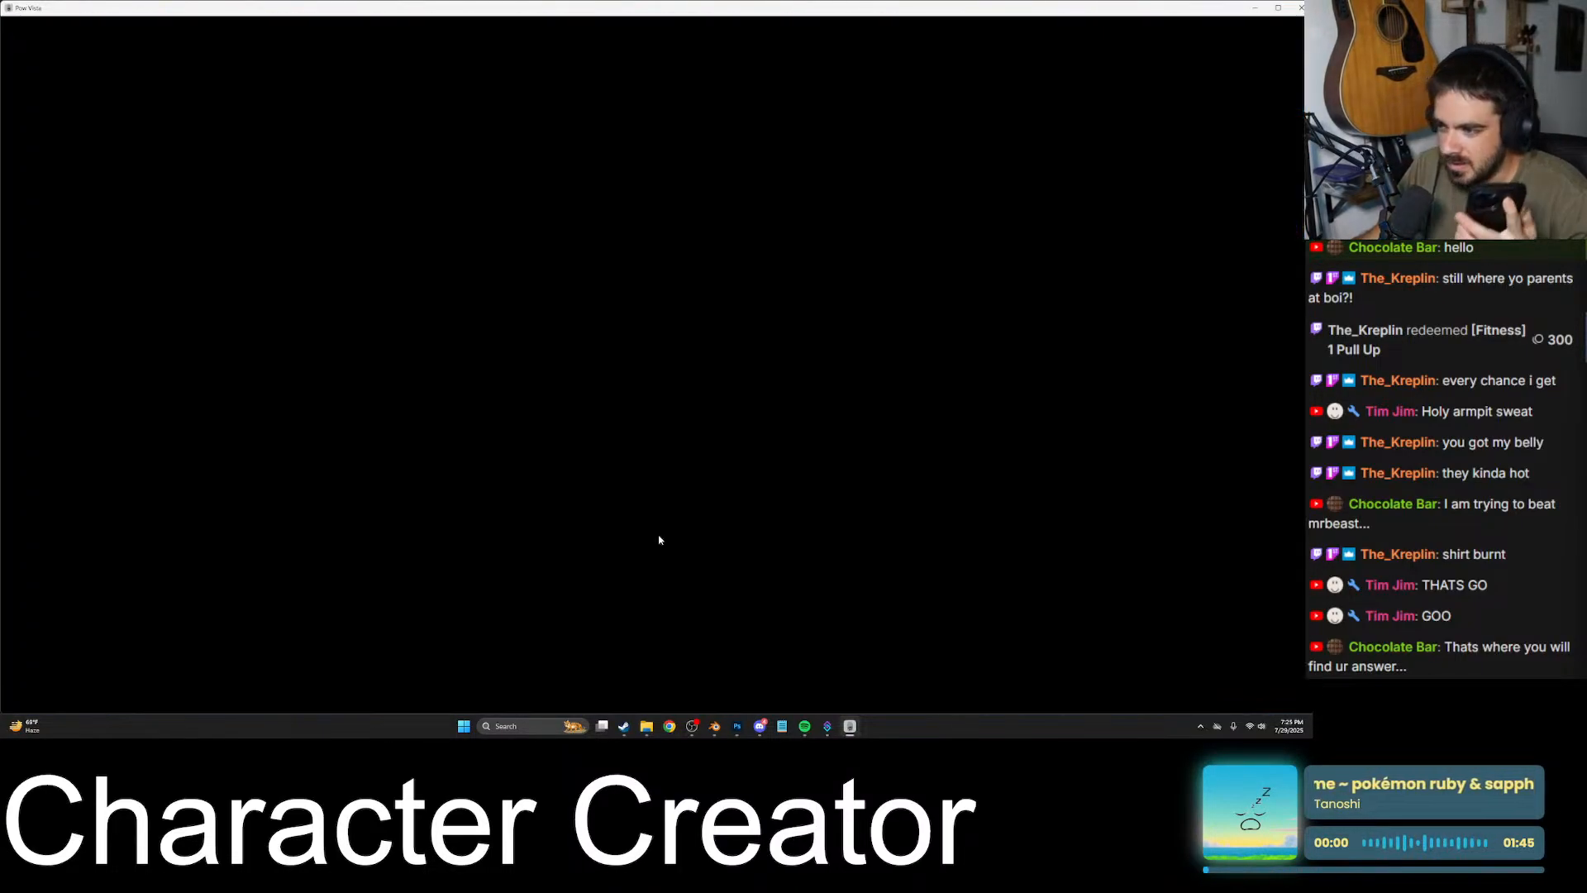
pyautogui.press('s')
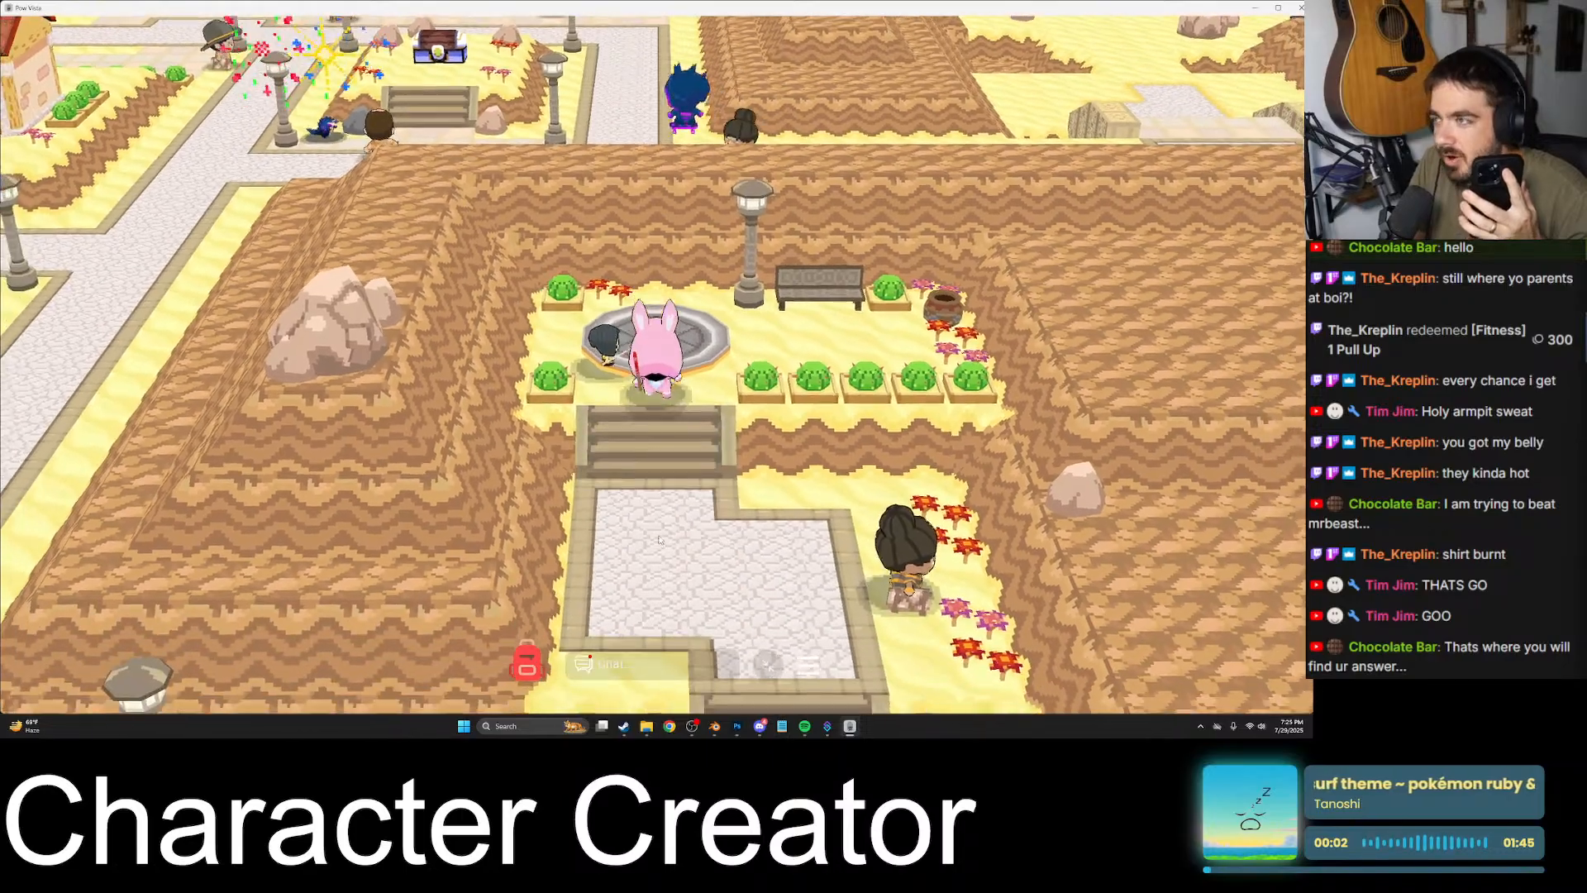
pyautogui.press('s')
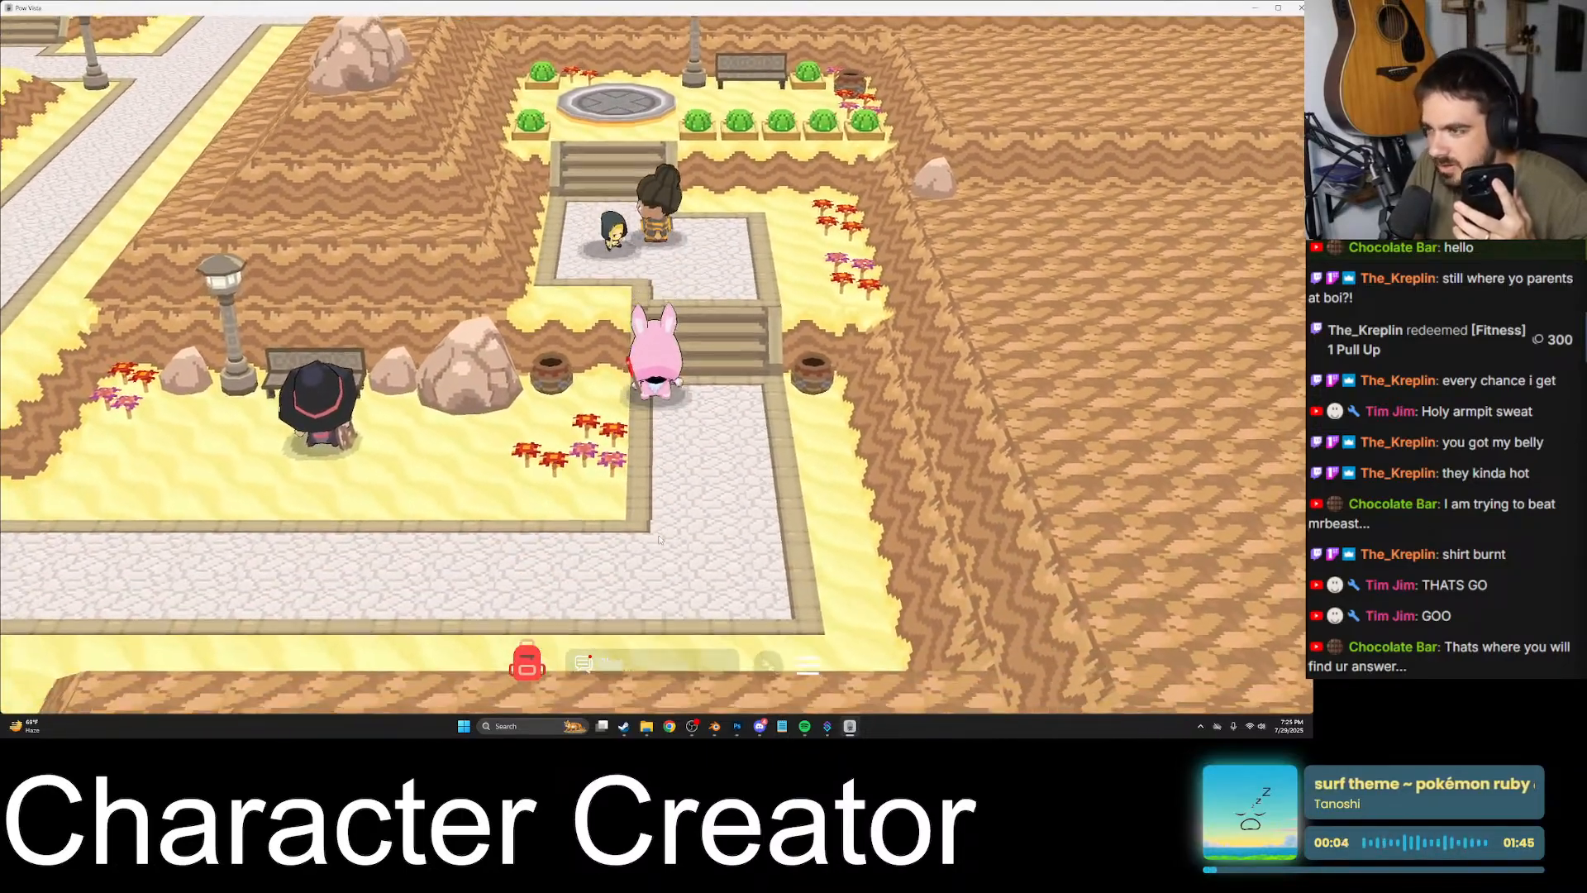
pyautogui.press('a')
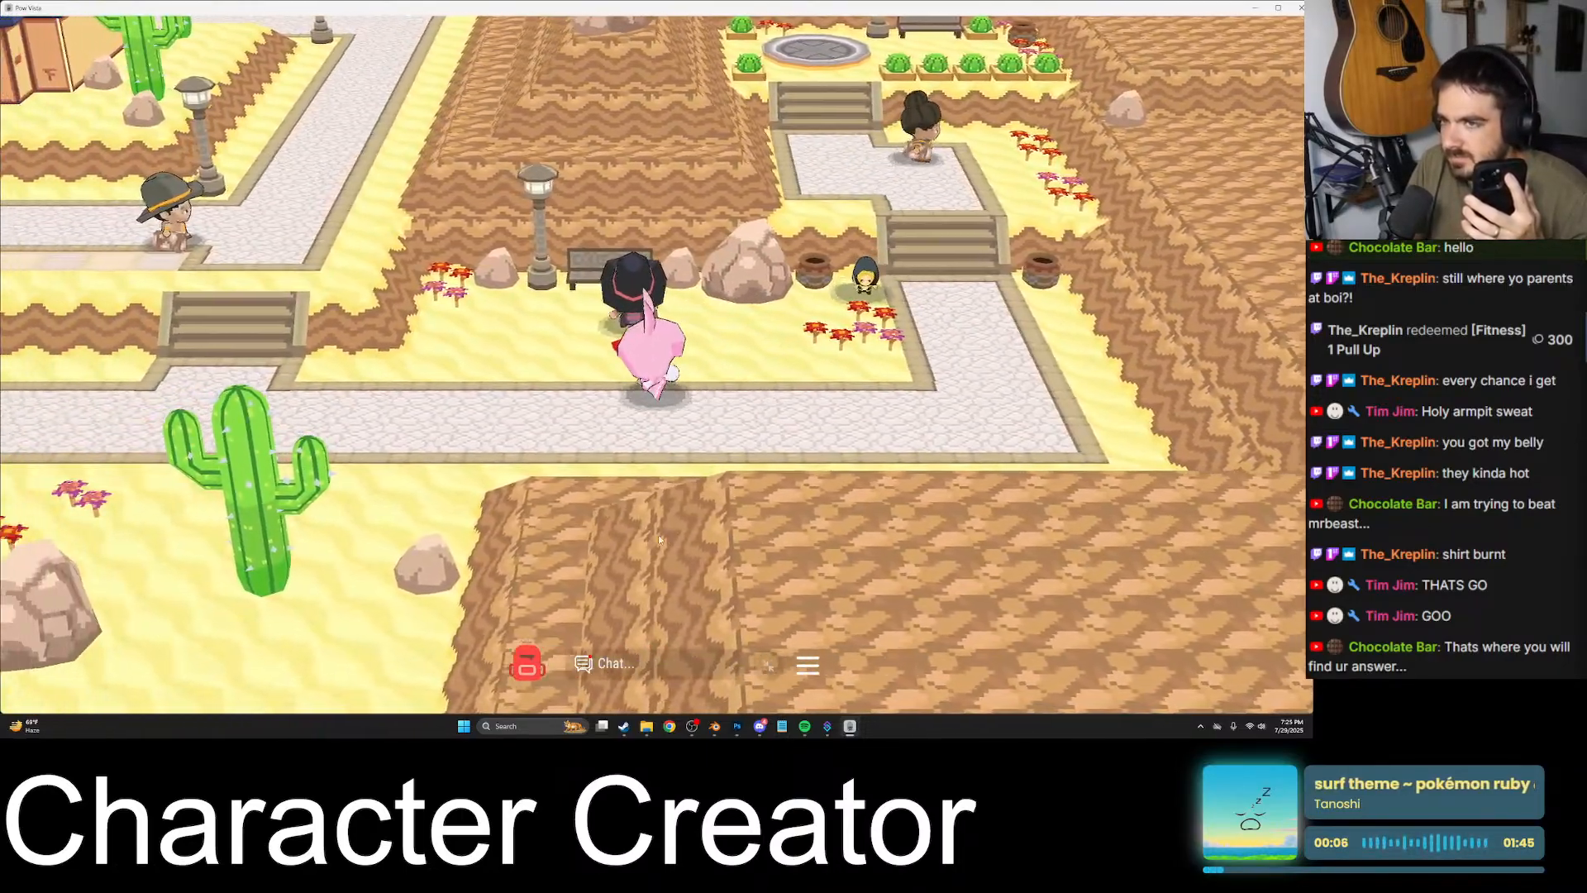
pyautogui.press('w')
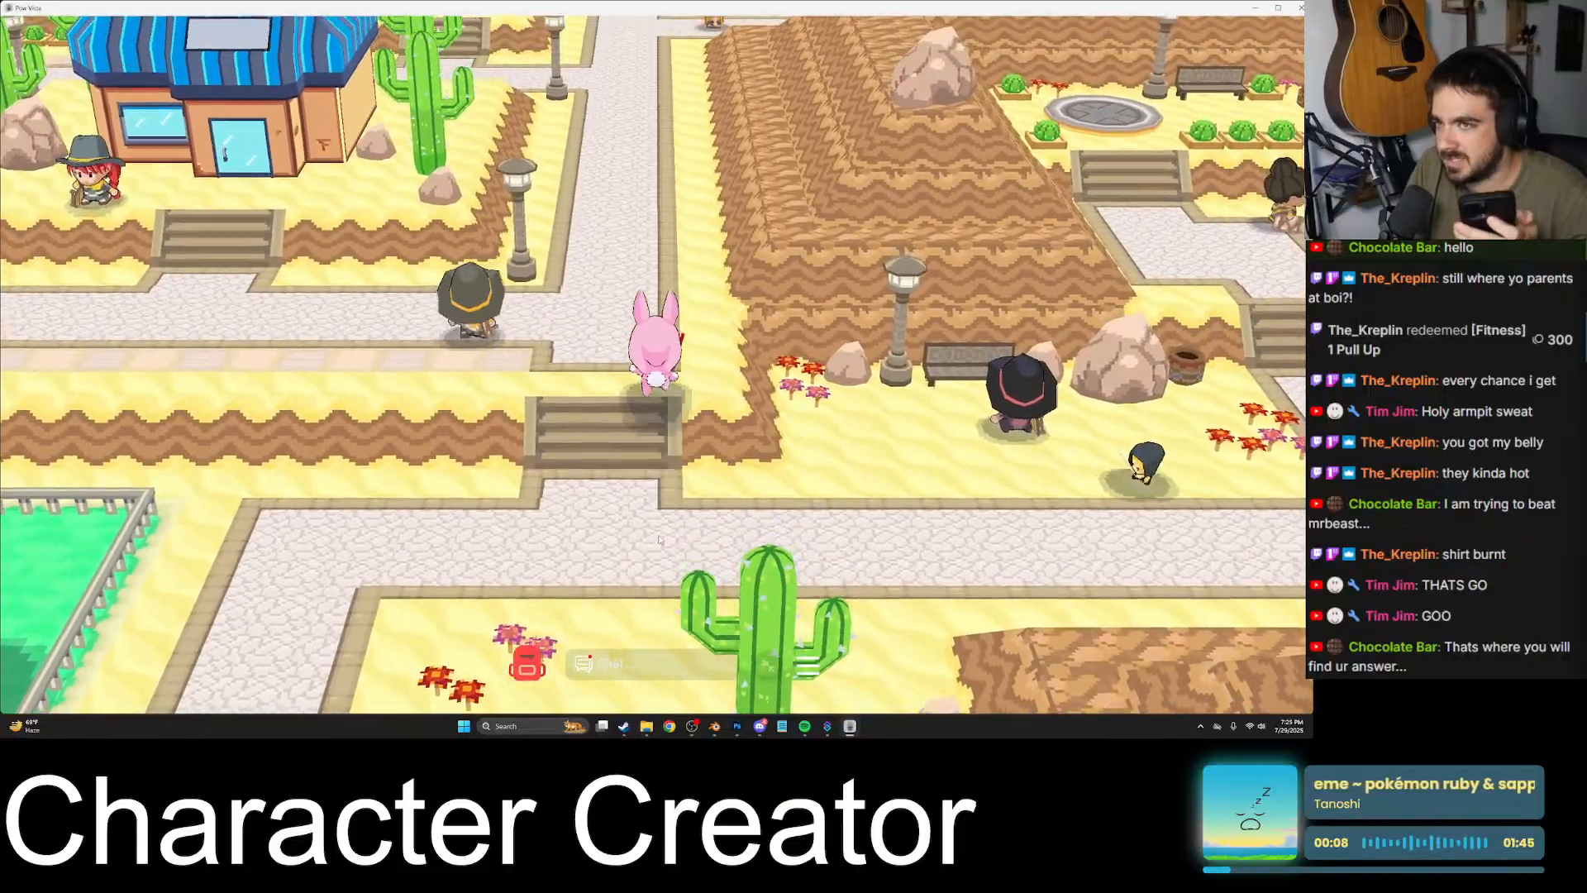
pyautogui.press('w')
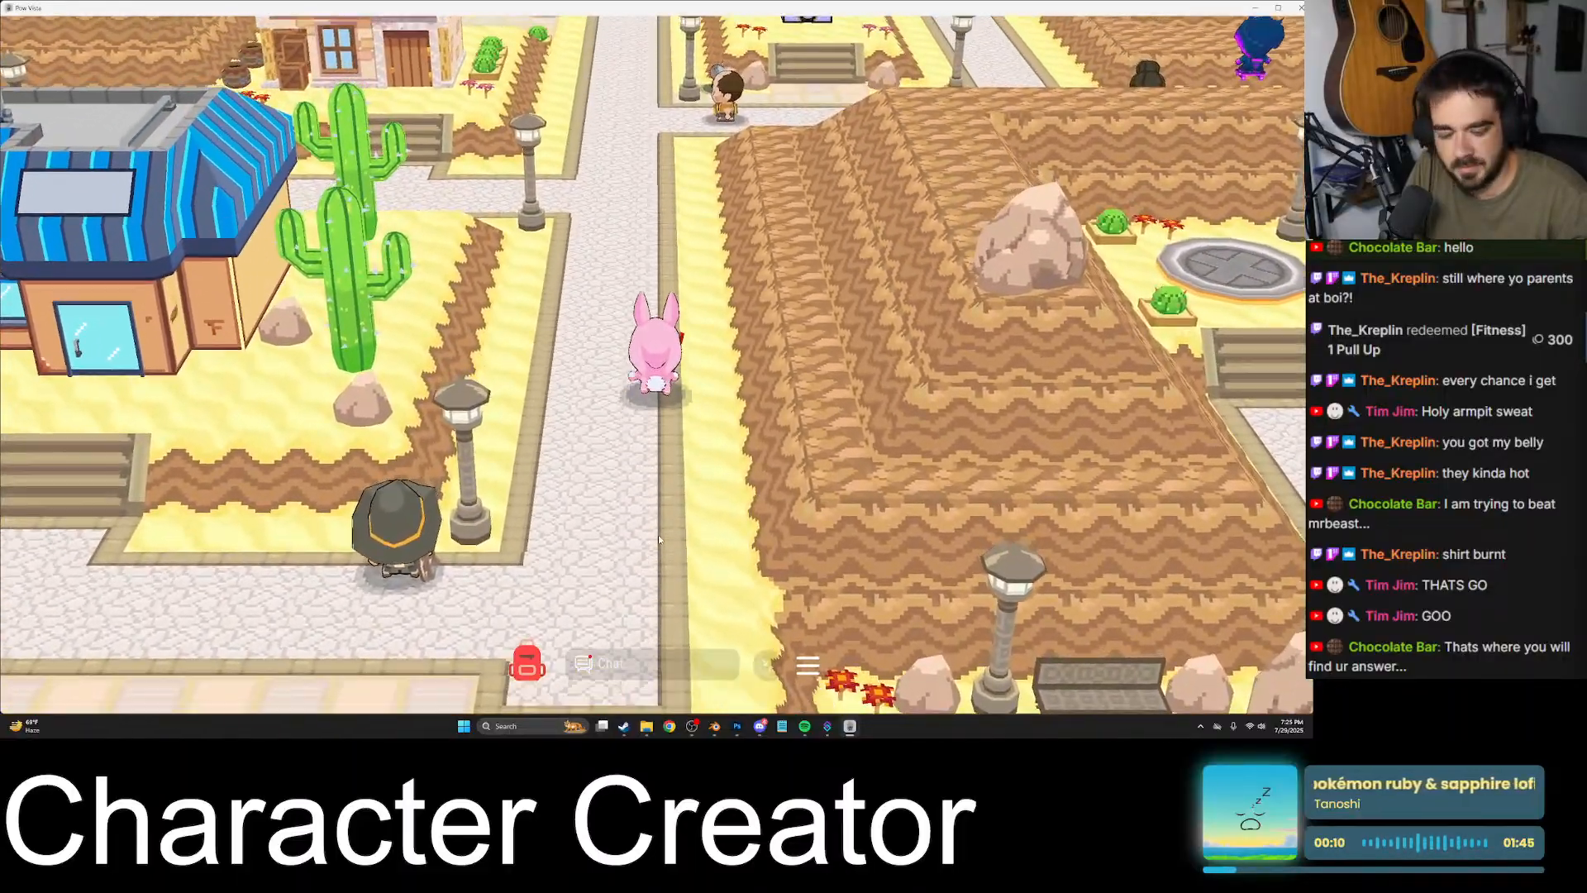
pyautogui.press('w')
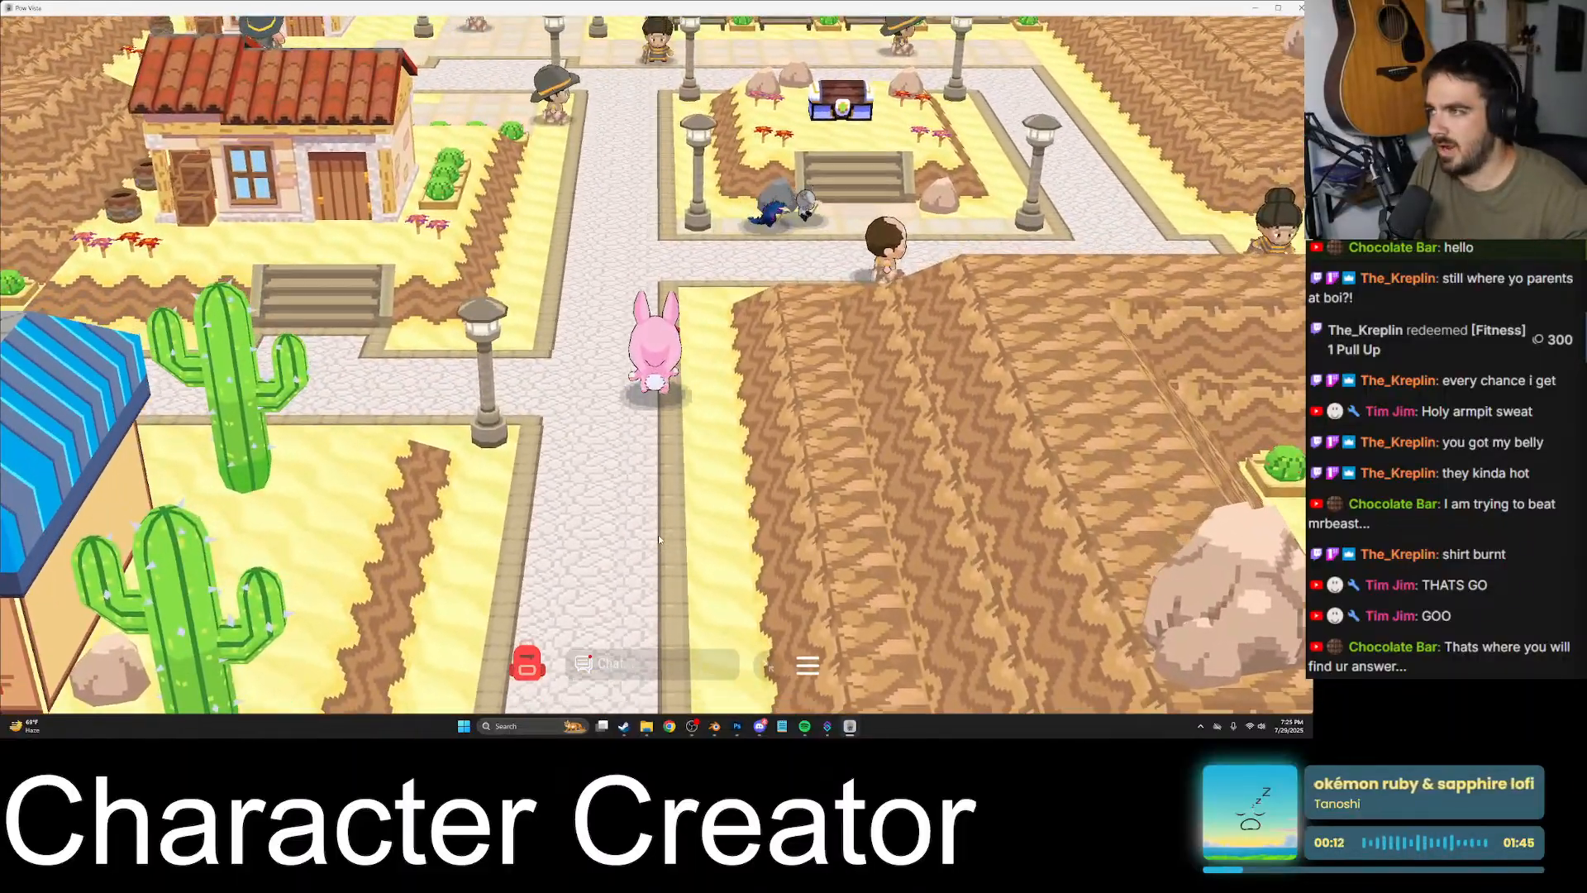
pyautogui.press('w')
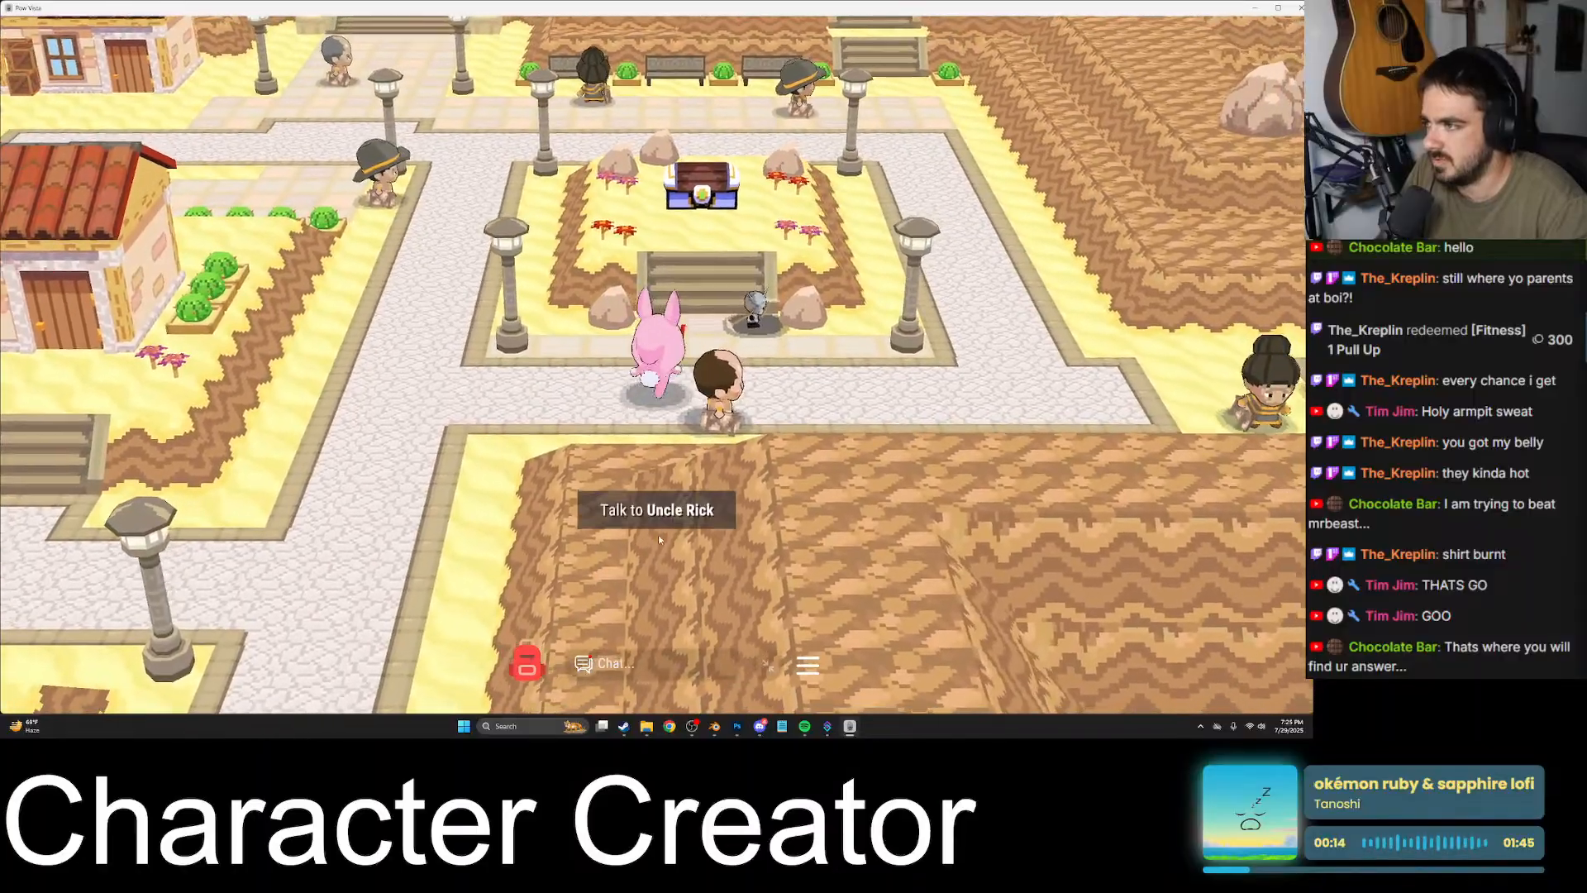
pyautogui.press('s')
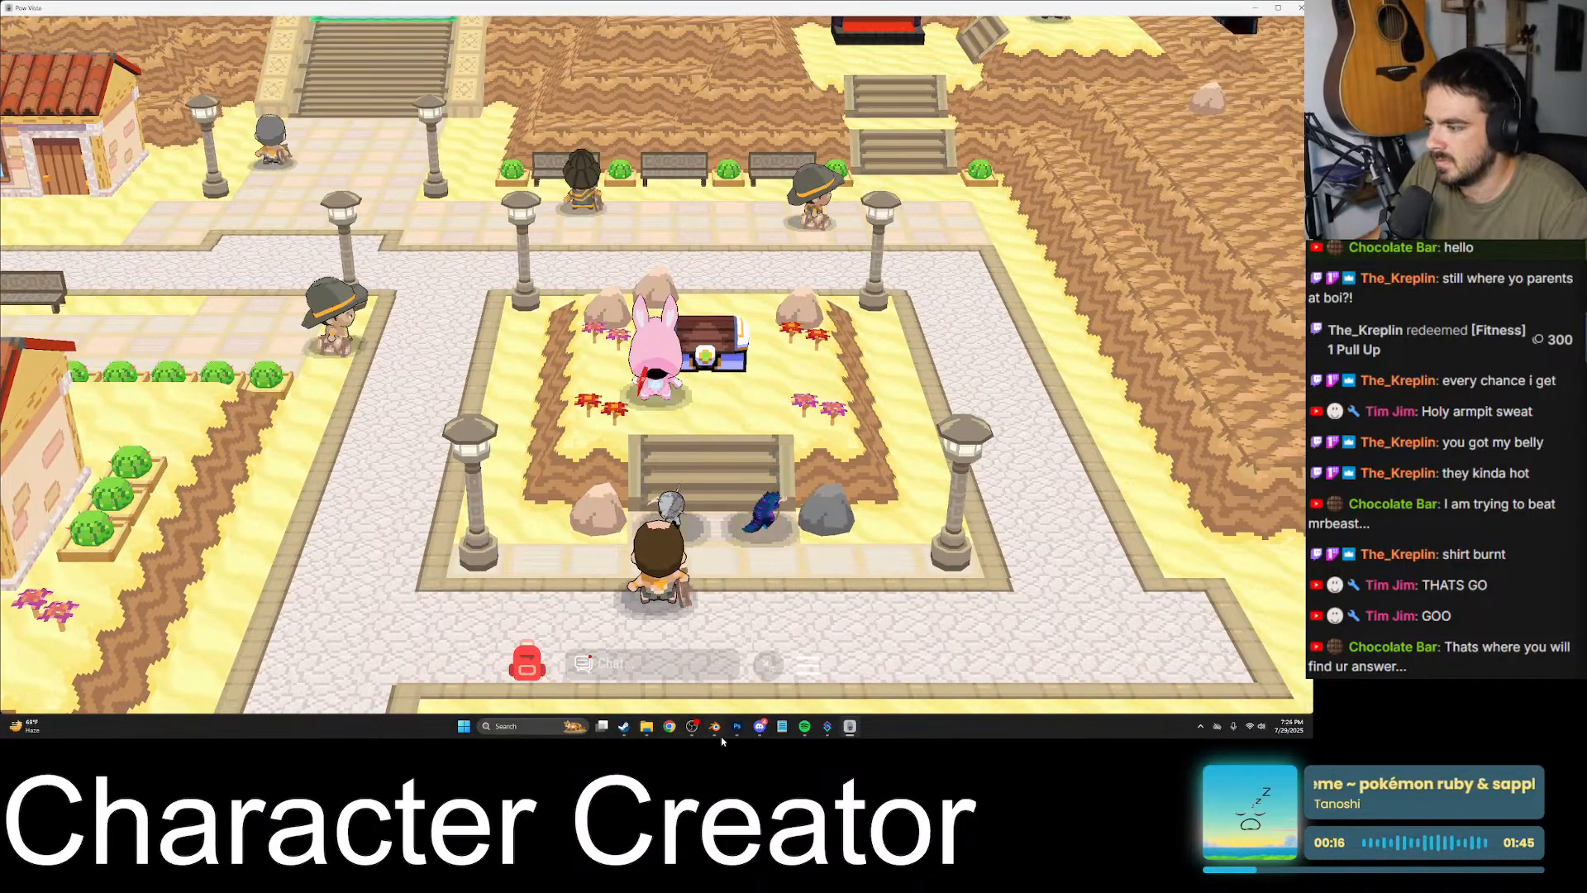
# - Switch to Discord, join the friend's voice call, share the entire Screen 1 in it, and get the Discord window out of the way
pyautogui.click(760, 726)
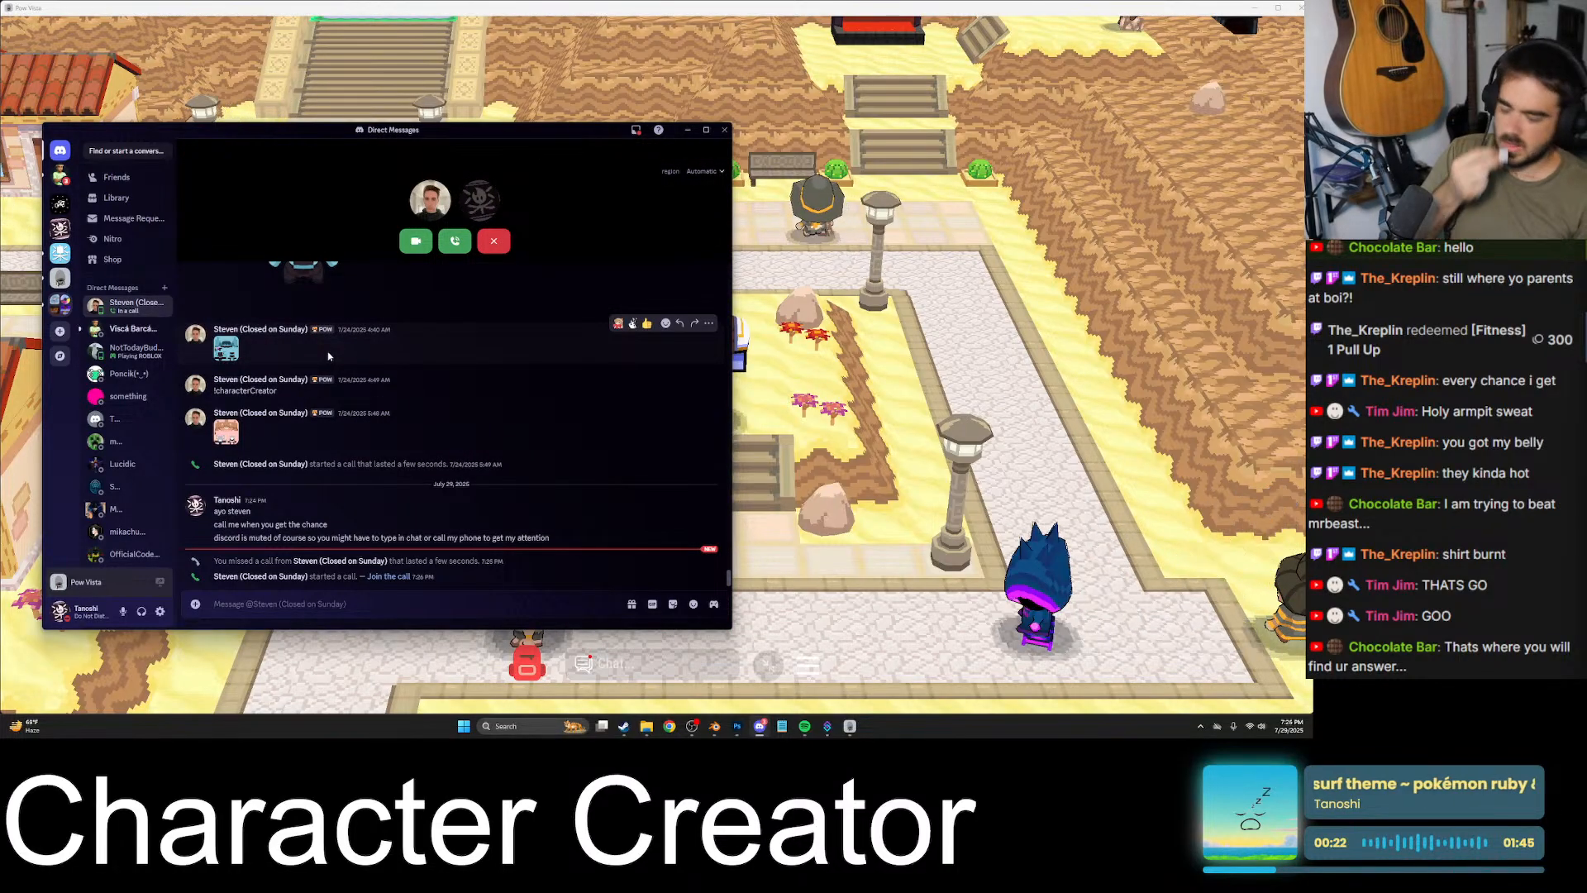
pyautogui.click(455, 242)
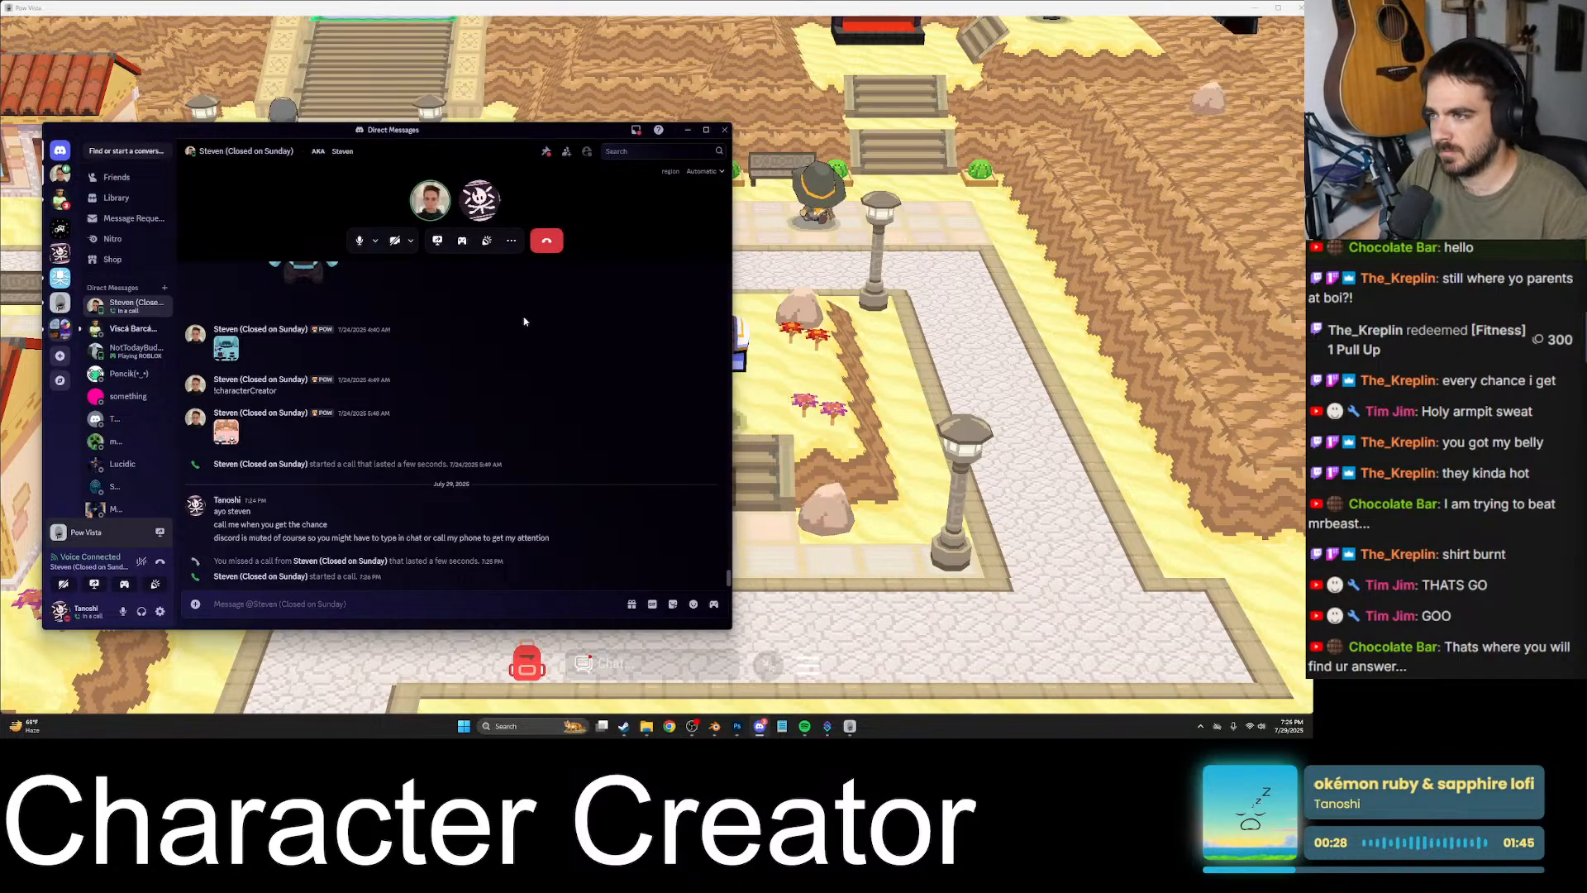
pyautogui.click(437, 241)
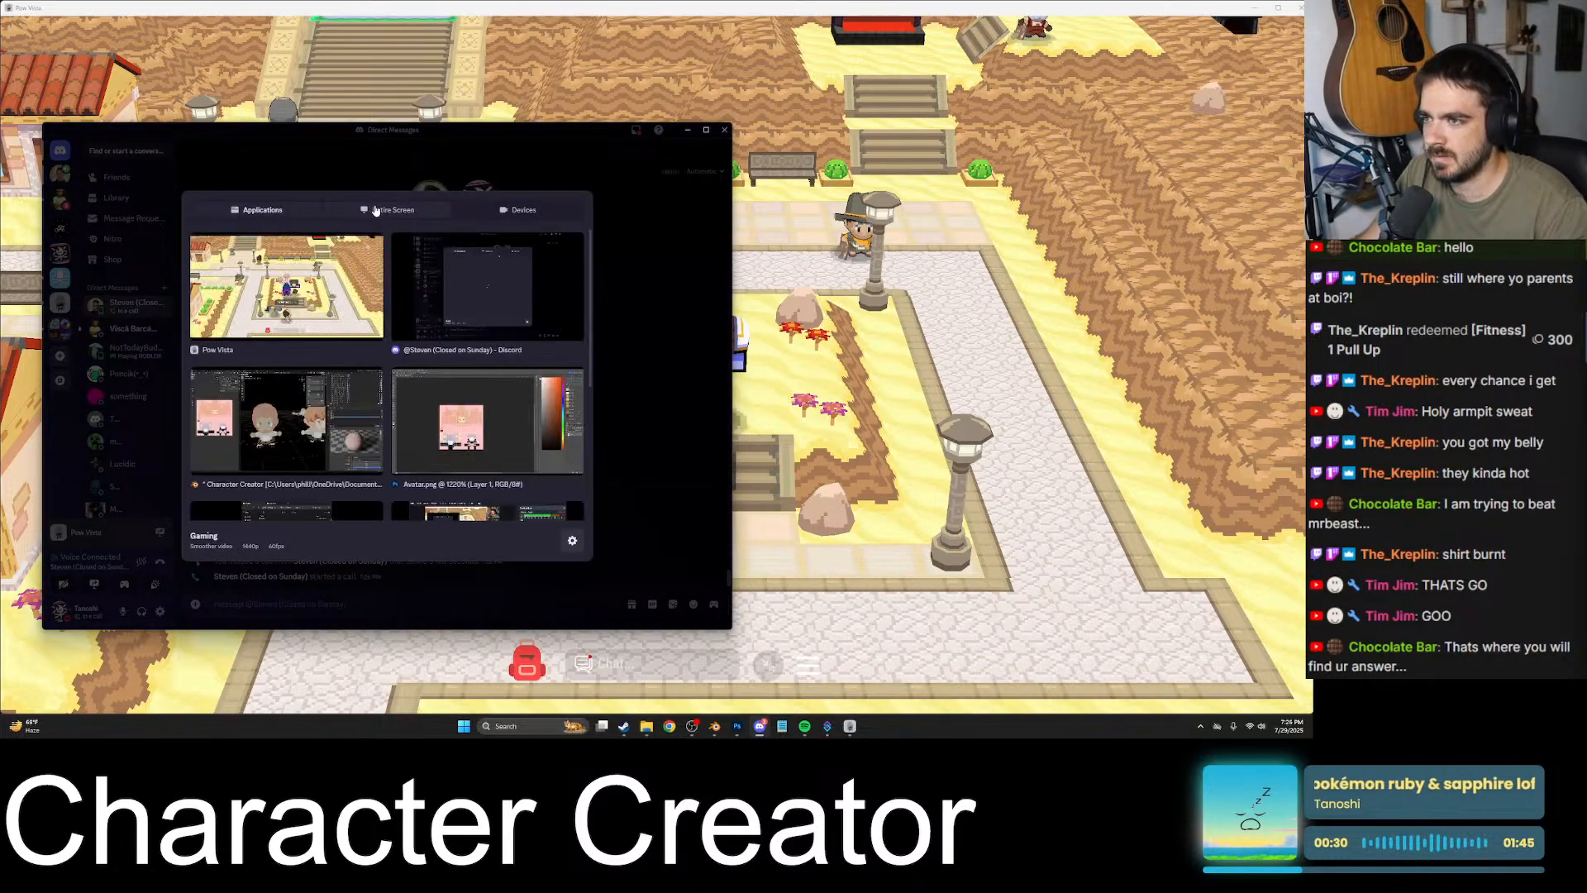
pyautogui.click(290, 287)
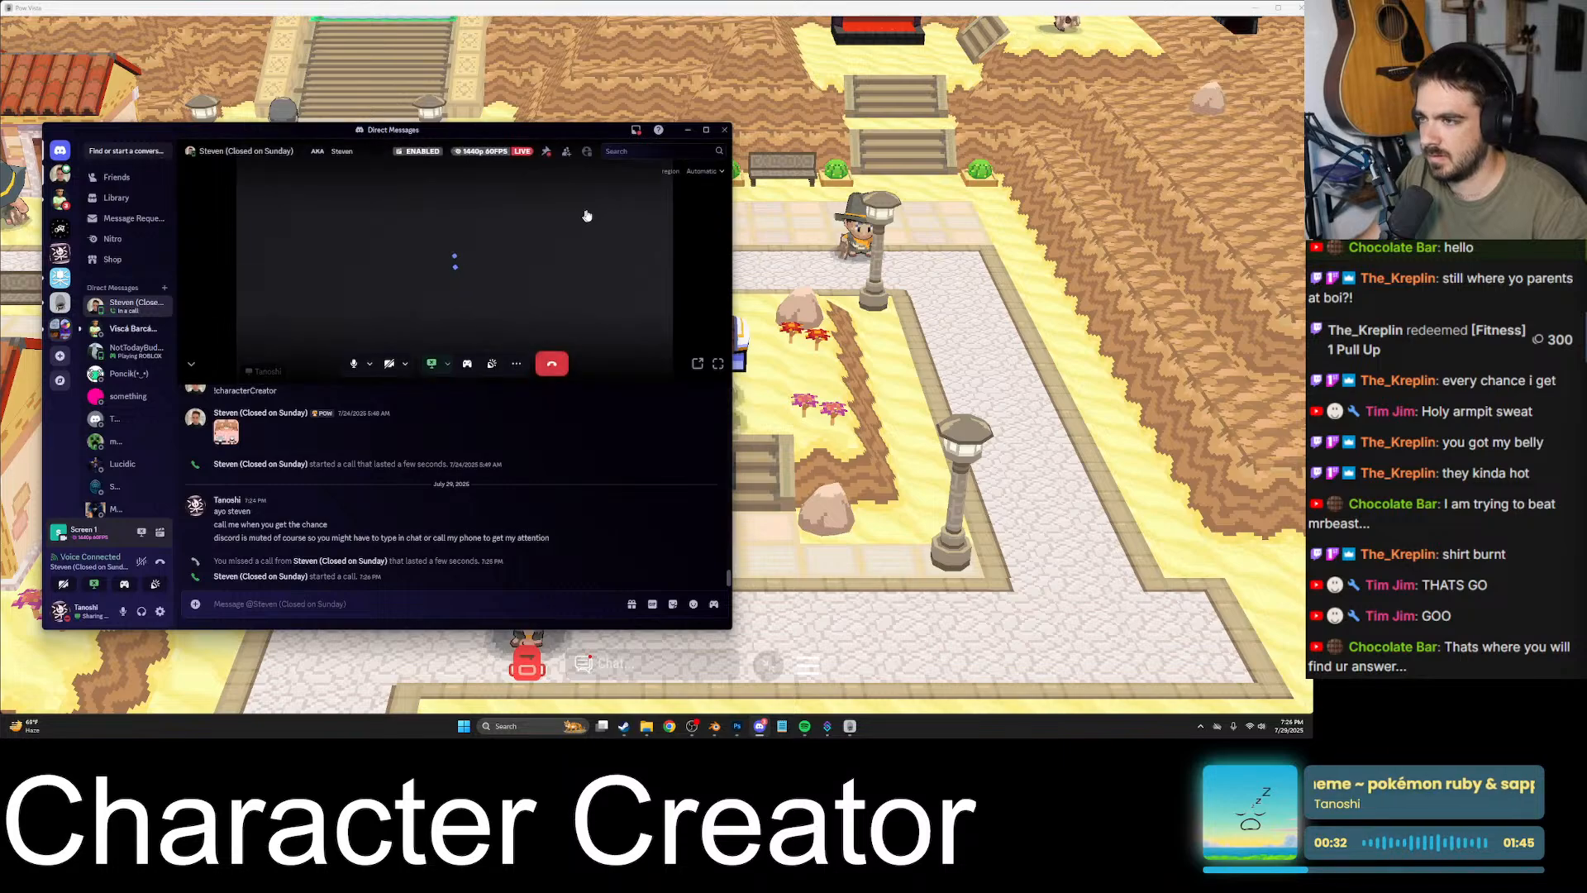
pyautogui.click(687, 132)
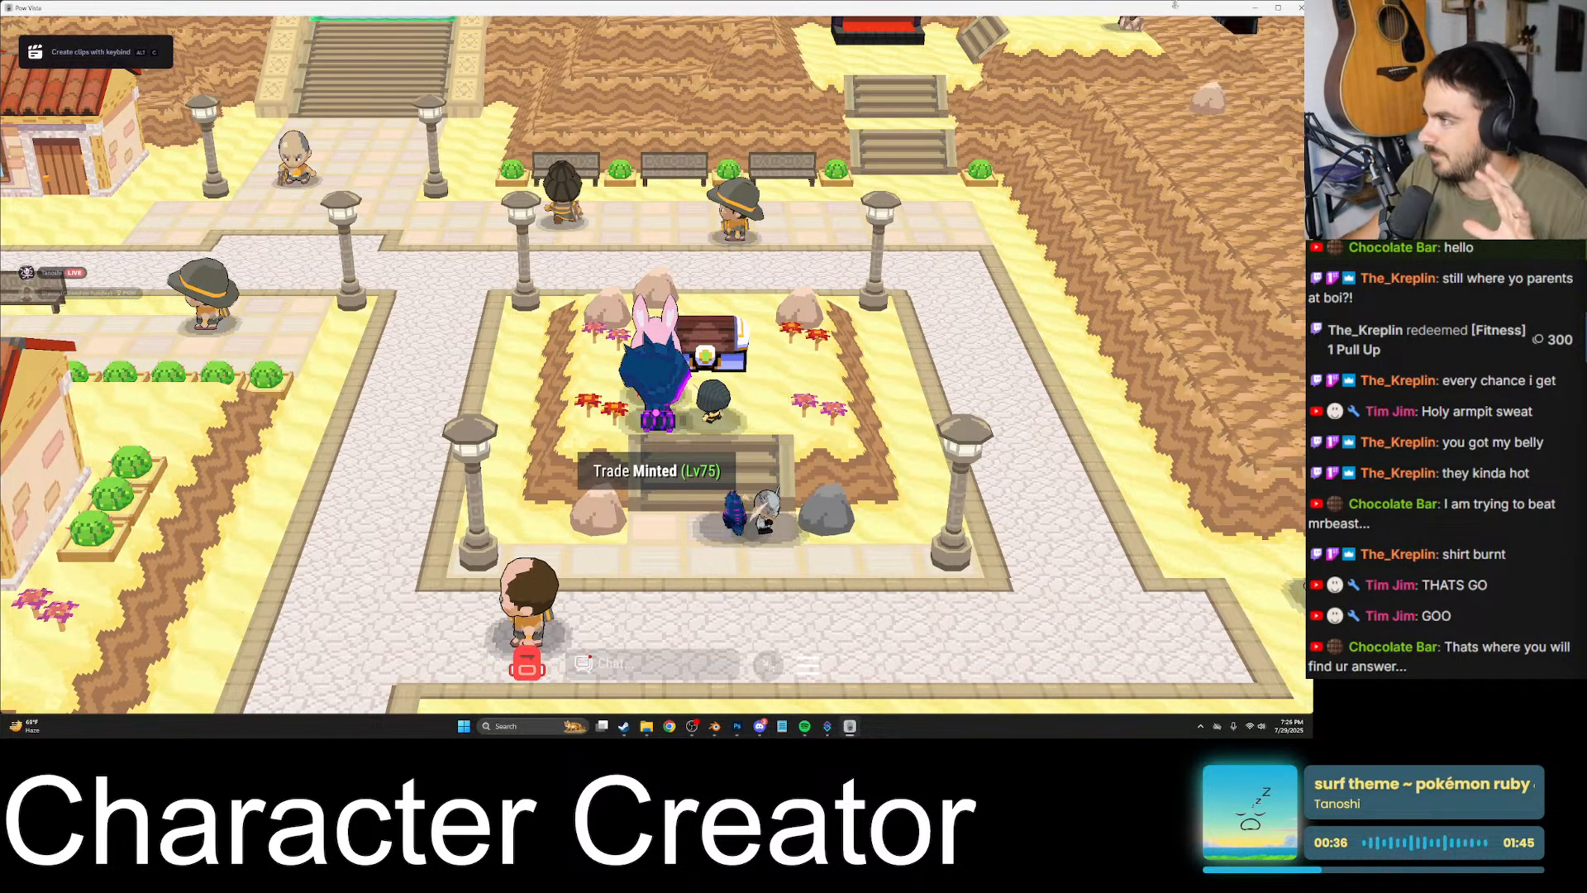
# - Return to Blender and examine the bald character's head and body from the front and back, including its mesh edges and seams
pyautogui.click(1253, 8)
pyautogui.moveTo(602, 378); pyautogui.dragTo(549, 405, button='middle')
pyautogui.press('KP_Decimal')
pyautogui.moveTo(721, 394)
pyautogui.mouseDown(button='middle')
pyautogui.moveTo(676, 400)
pyautogui.moveTo(749, 407)
pyautogui.mouseUp(button='middle')
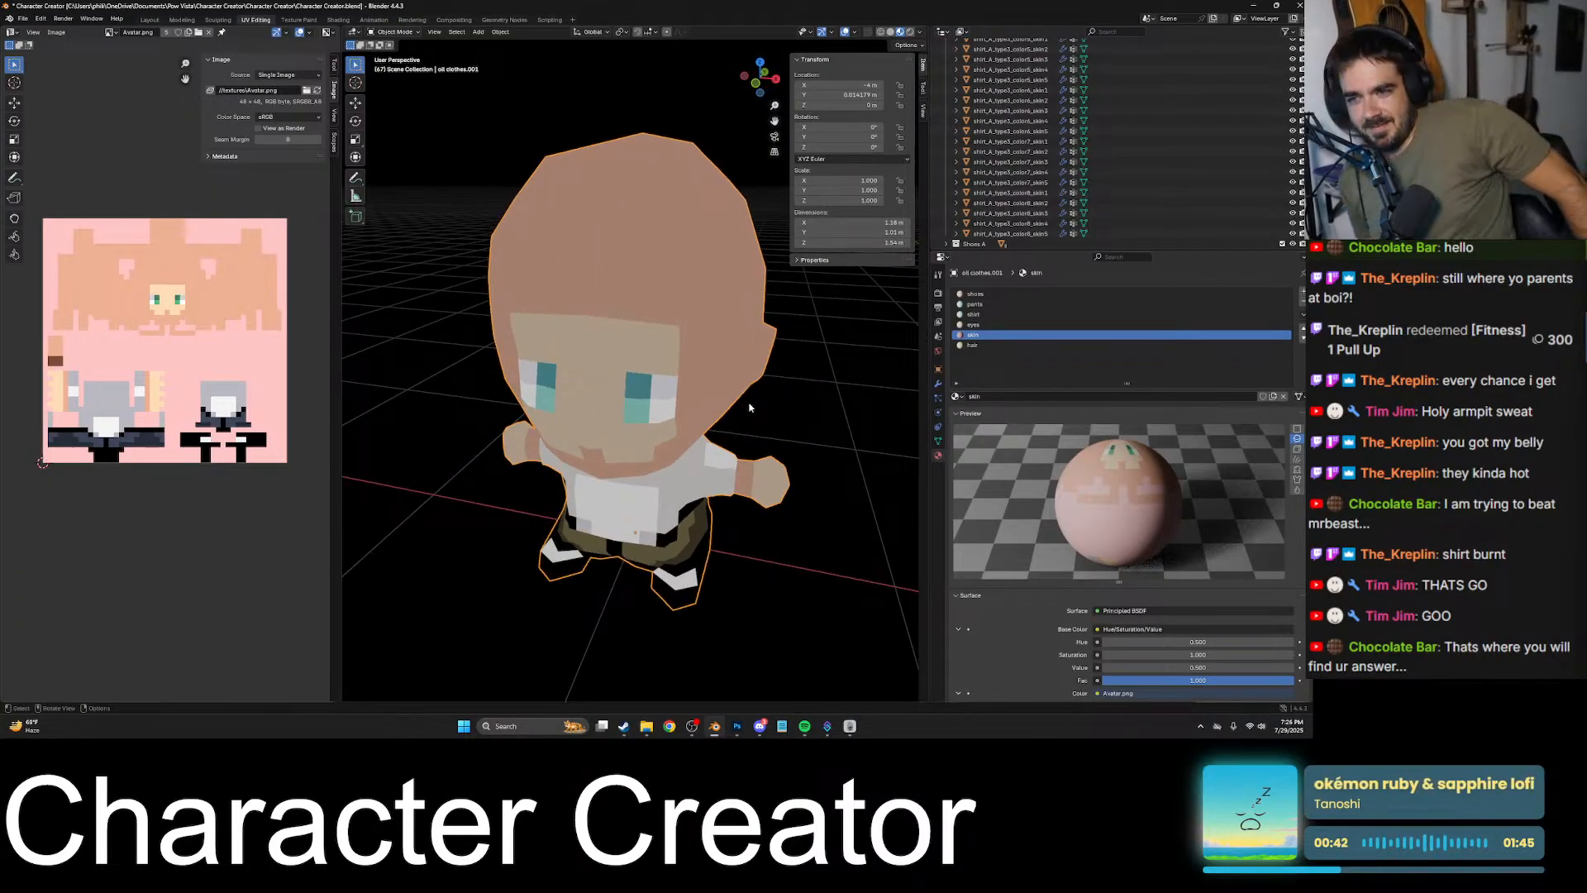
pyautogui.moveTo(624, 411); pyautogui.dragTo(578, 374, button='middle')
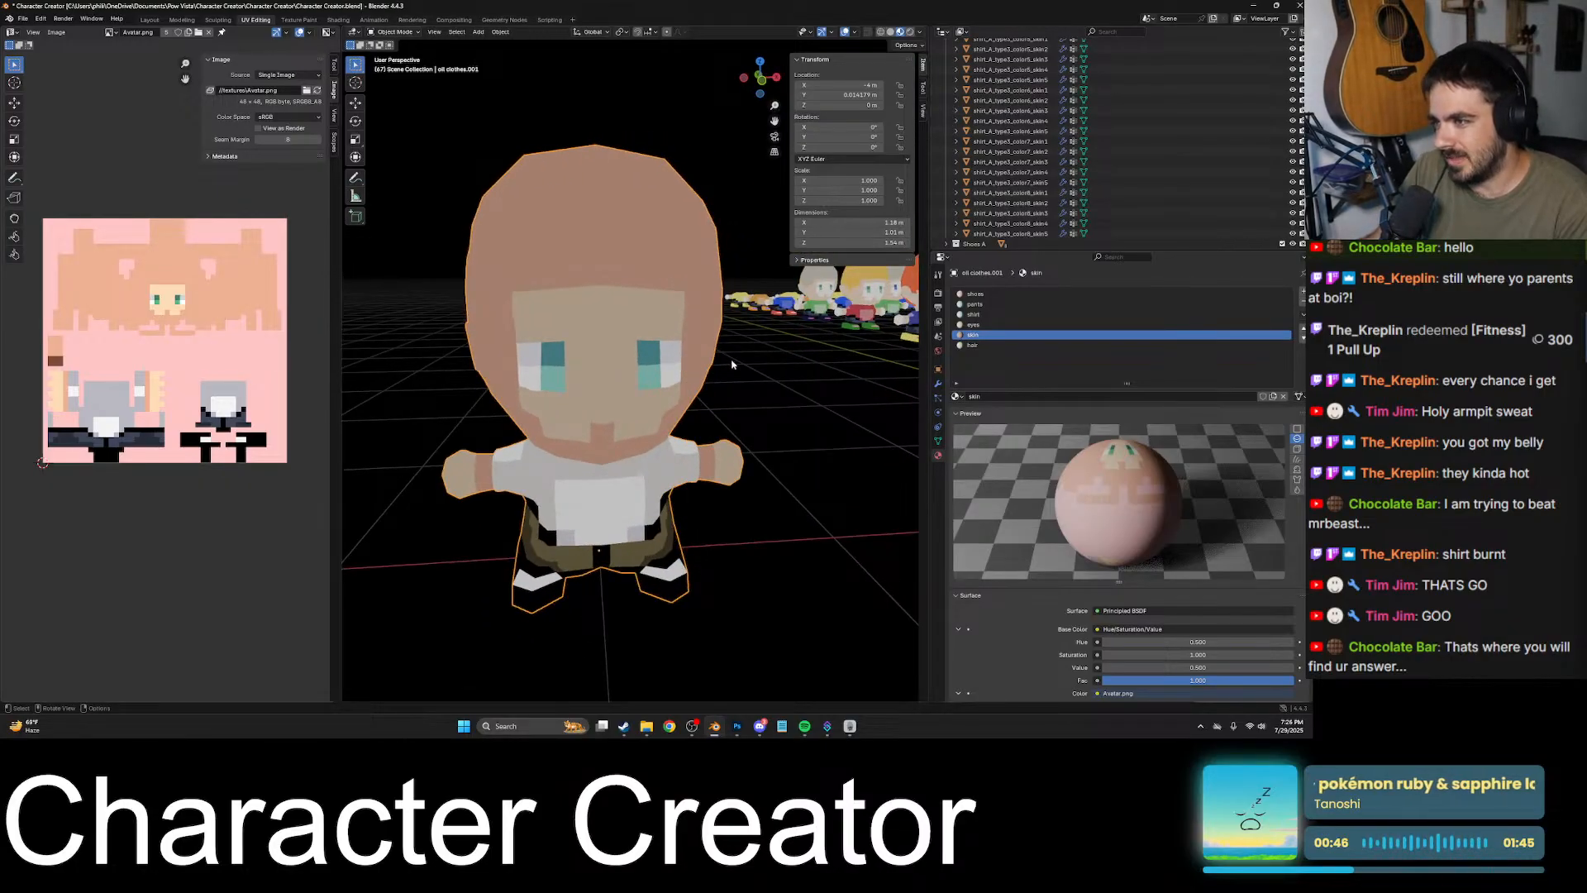
pyautogui.moveTo(732, 364)
pyautogui.mouseDown(button='middle')
pyautogui.moveTo(631, 387)
pyautogui.moveTo(744, 380)
pyautogui.mouseUp(button='middle')
pyautogui.press('Tab')
pyautogui.hotkey('alt', 'a')
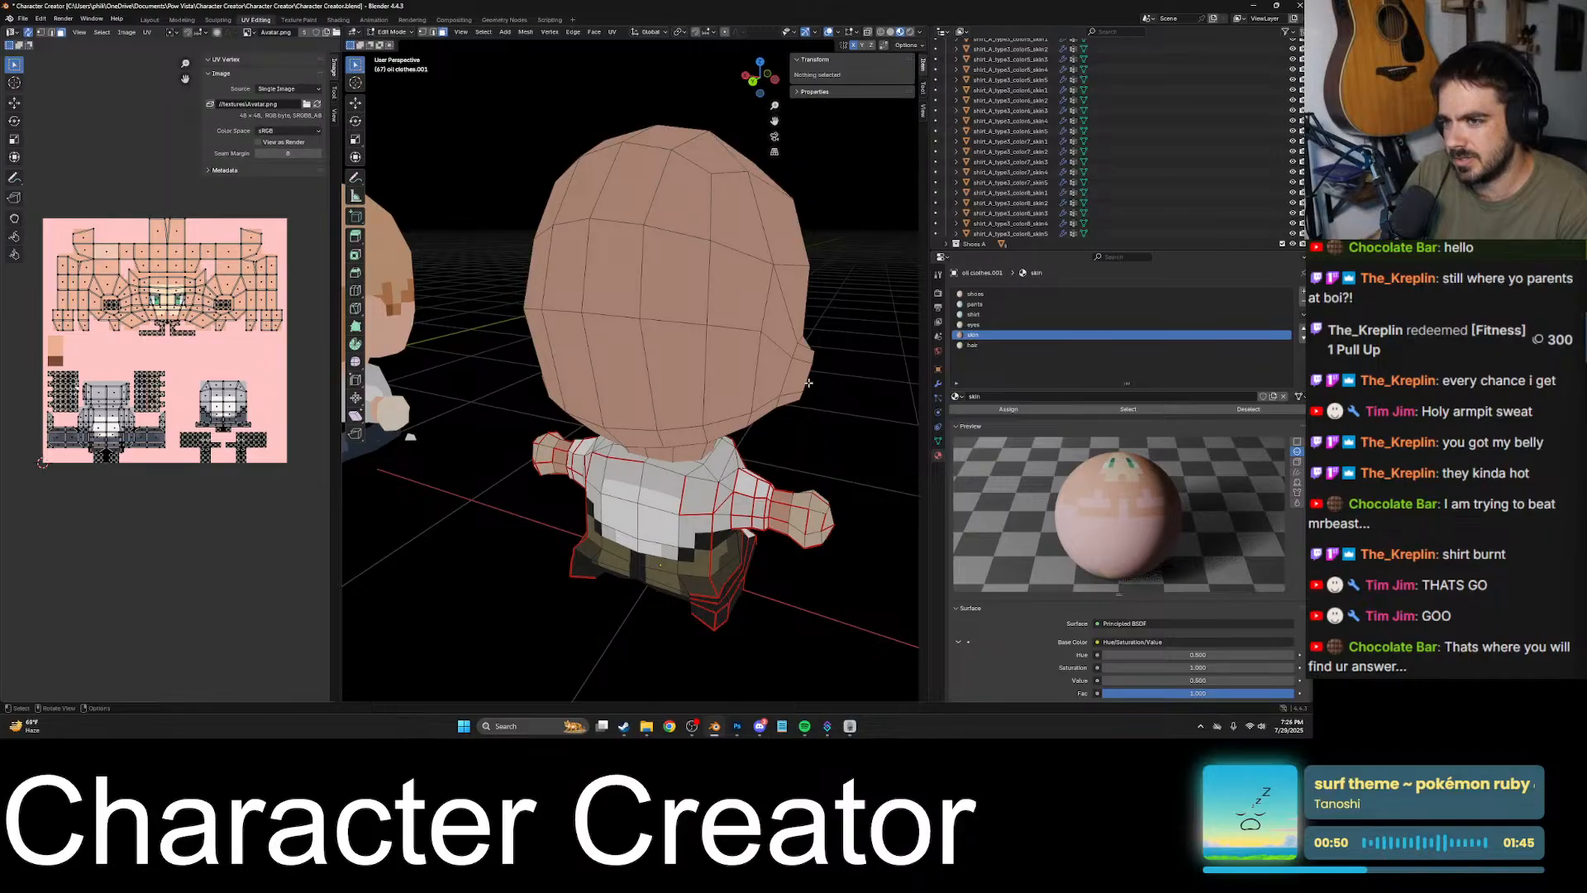
pyautogui.press('Tab')
pyautogui.moveTo(807, 382); pyautogui.dragTo(586, 450, button='middle')
# - Switch to File Explorer and look through the Character Creator textures, the useless folder and the Downloads folder
pyautogui.click(642, 728)
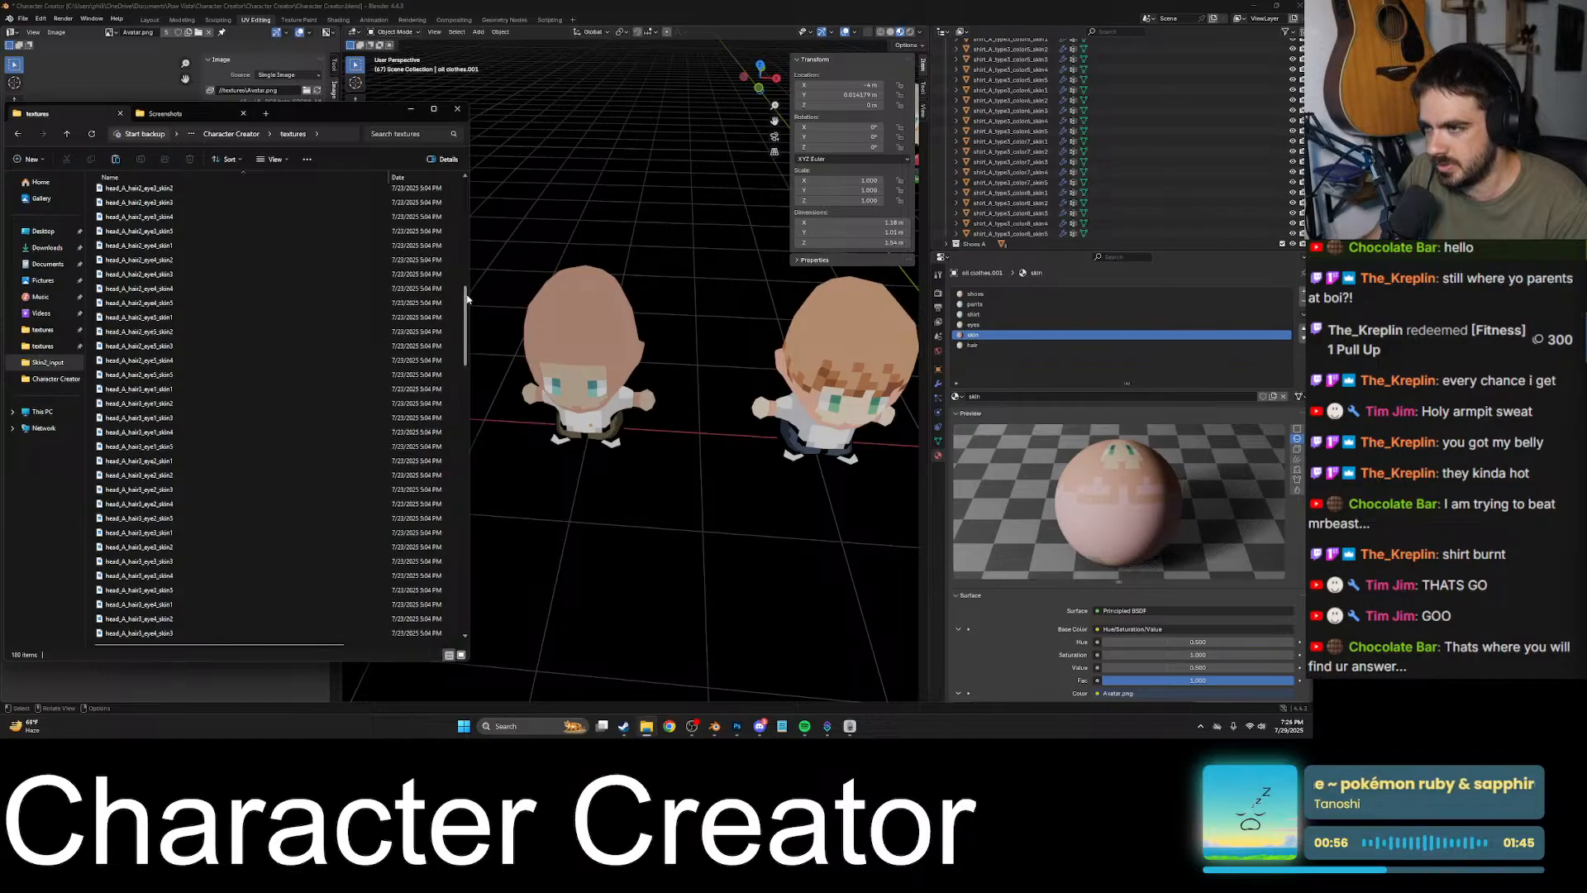
pyautogui.scroll(14, 467, 299)
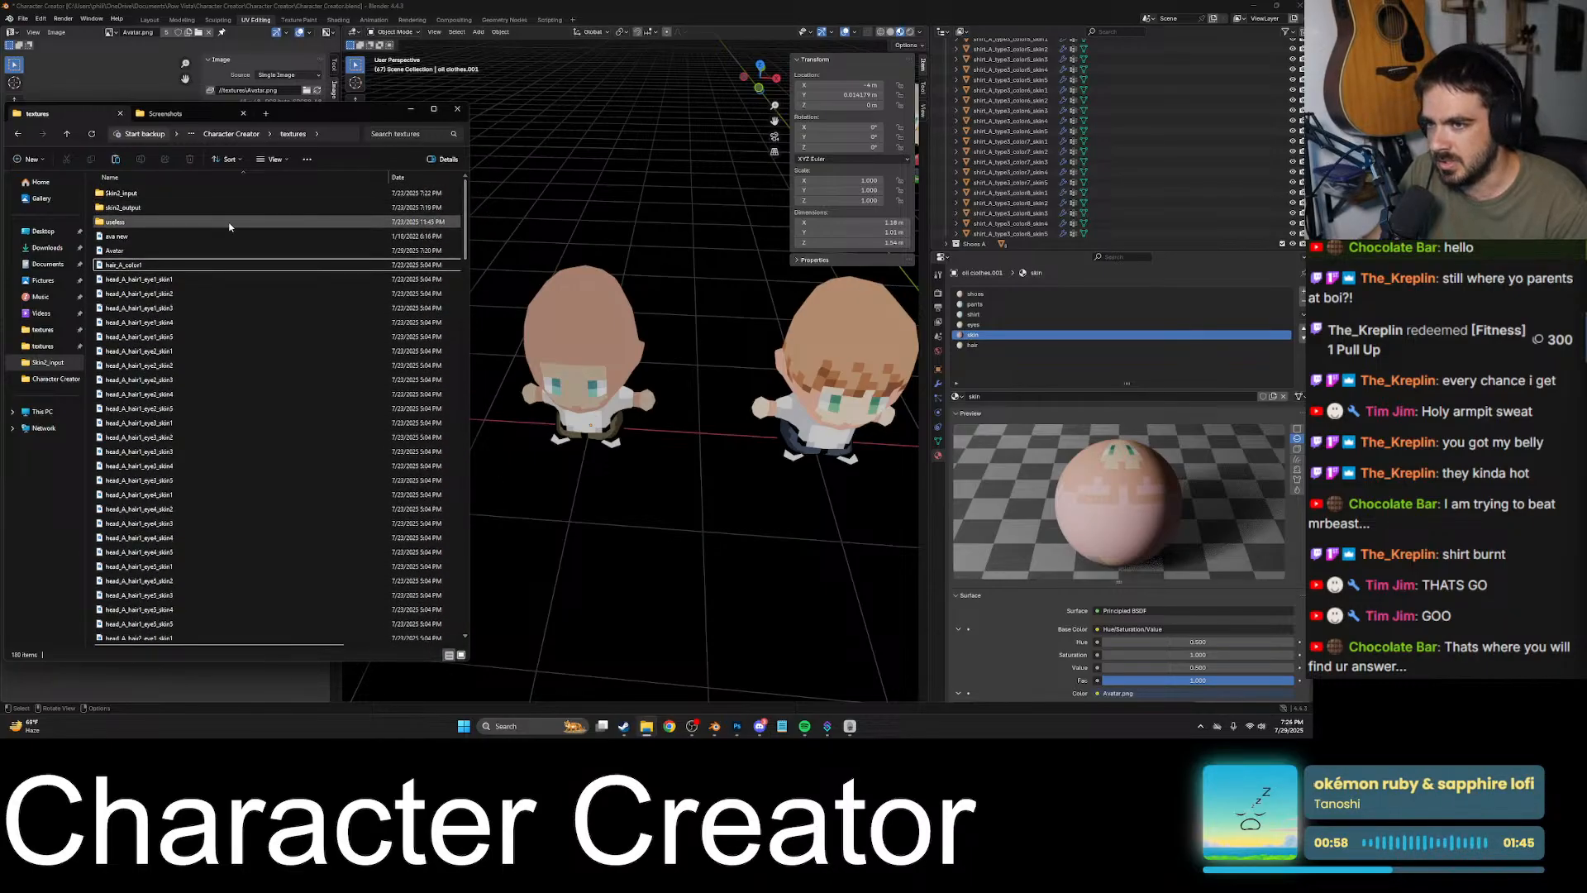
pyautogui.doubleClick(184, 222)
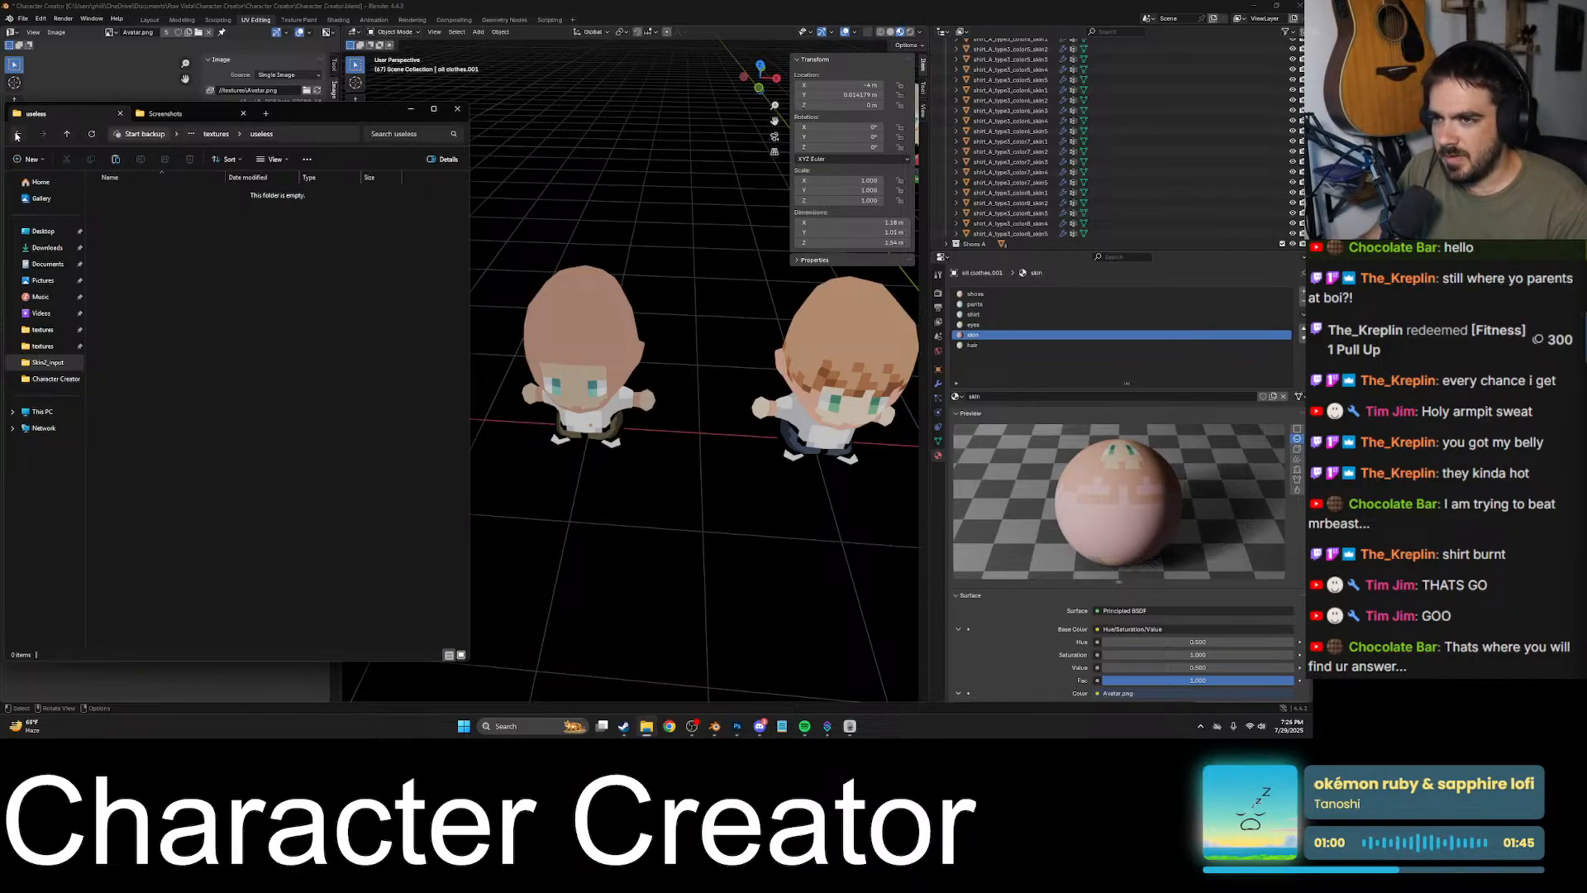
pyautogui.click(17, 134)
pyautogui.click(17, 135)
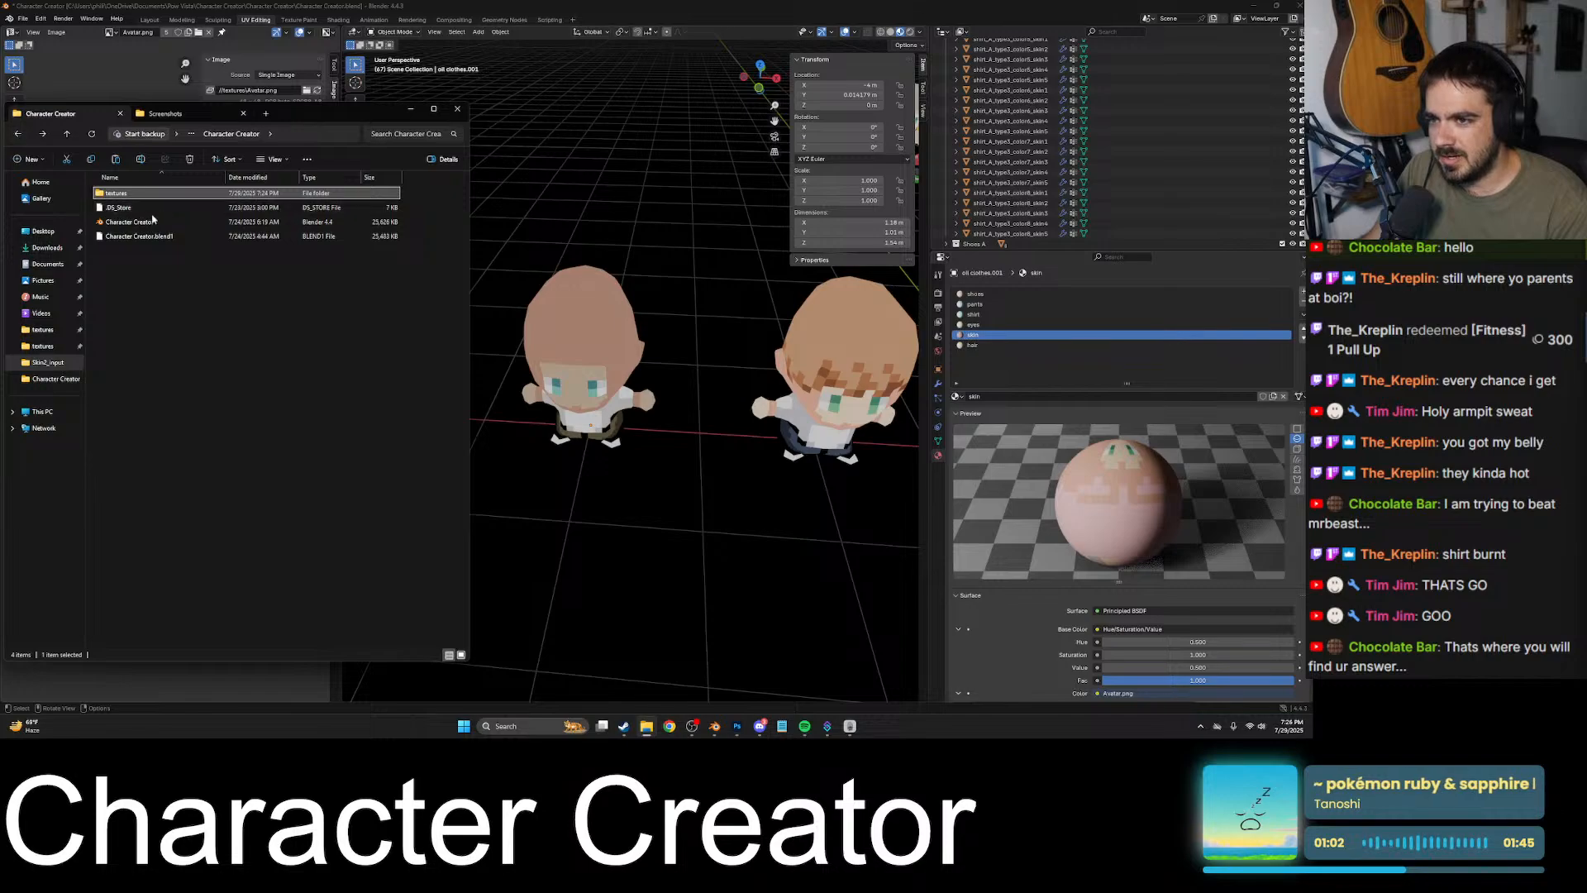
pyautogui.click(172, 115)
pyautogui.click(48, 246)
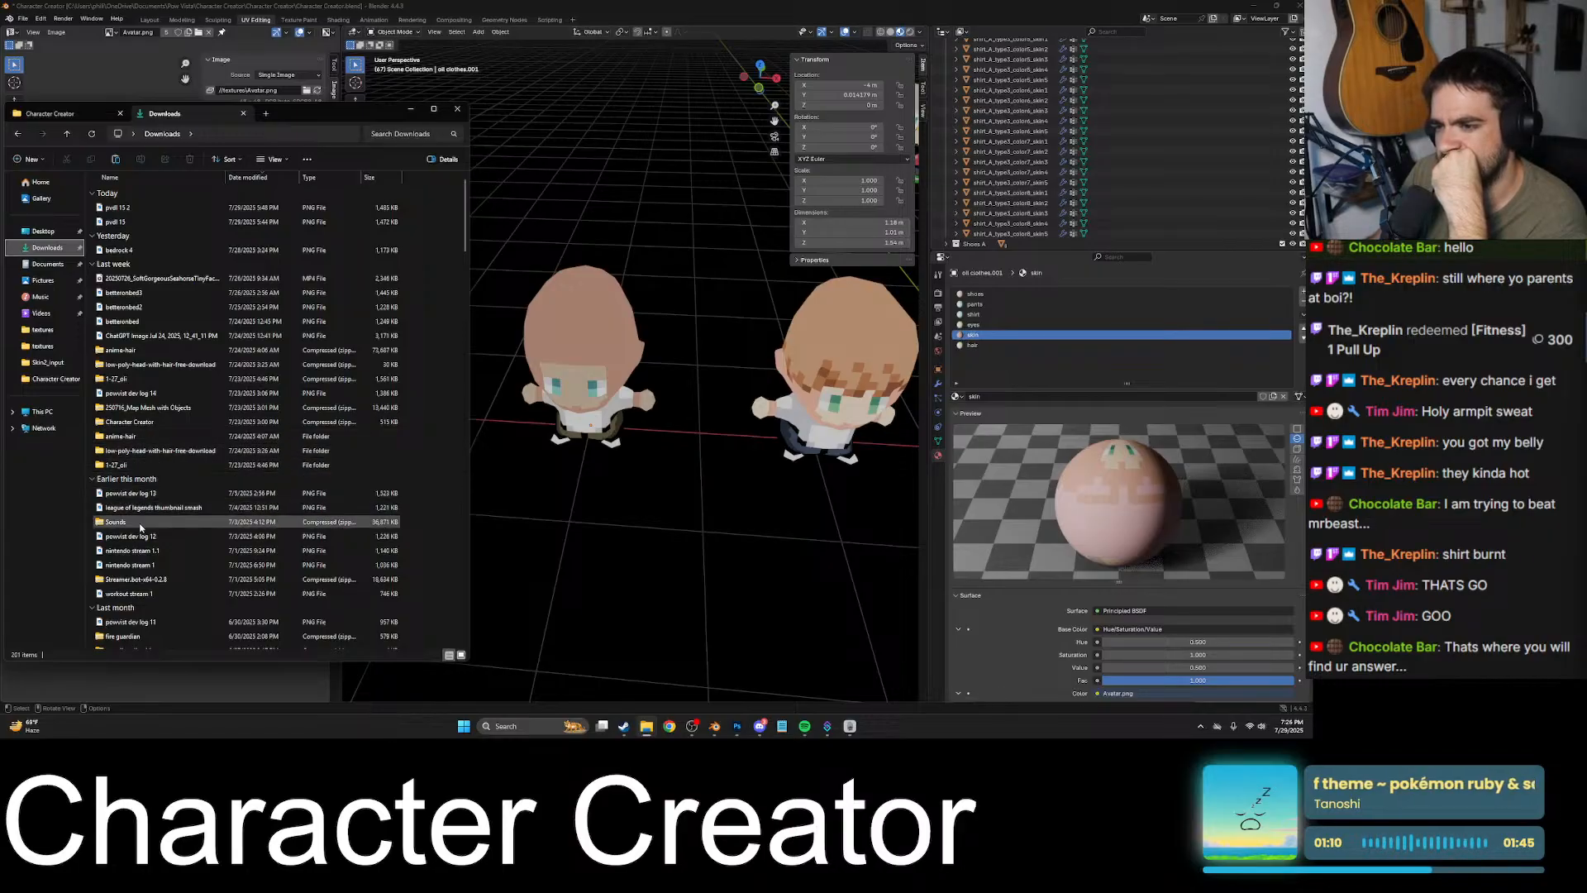
pyautogui.scroll(-5, 162, 480)
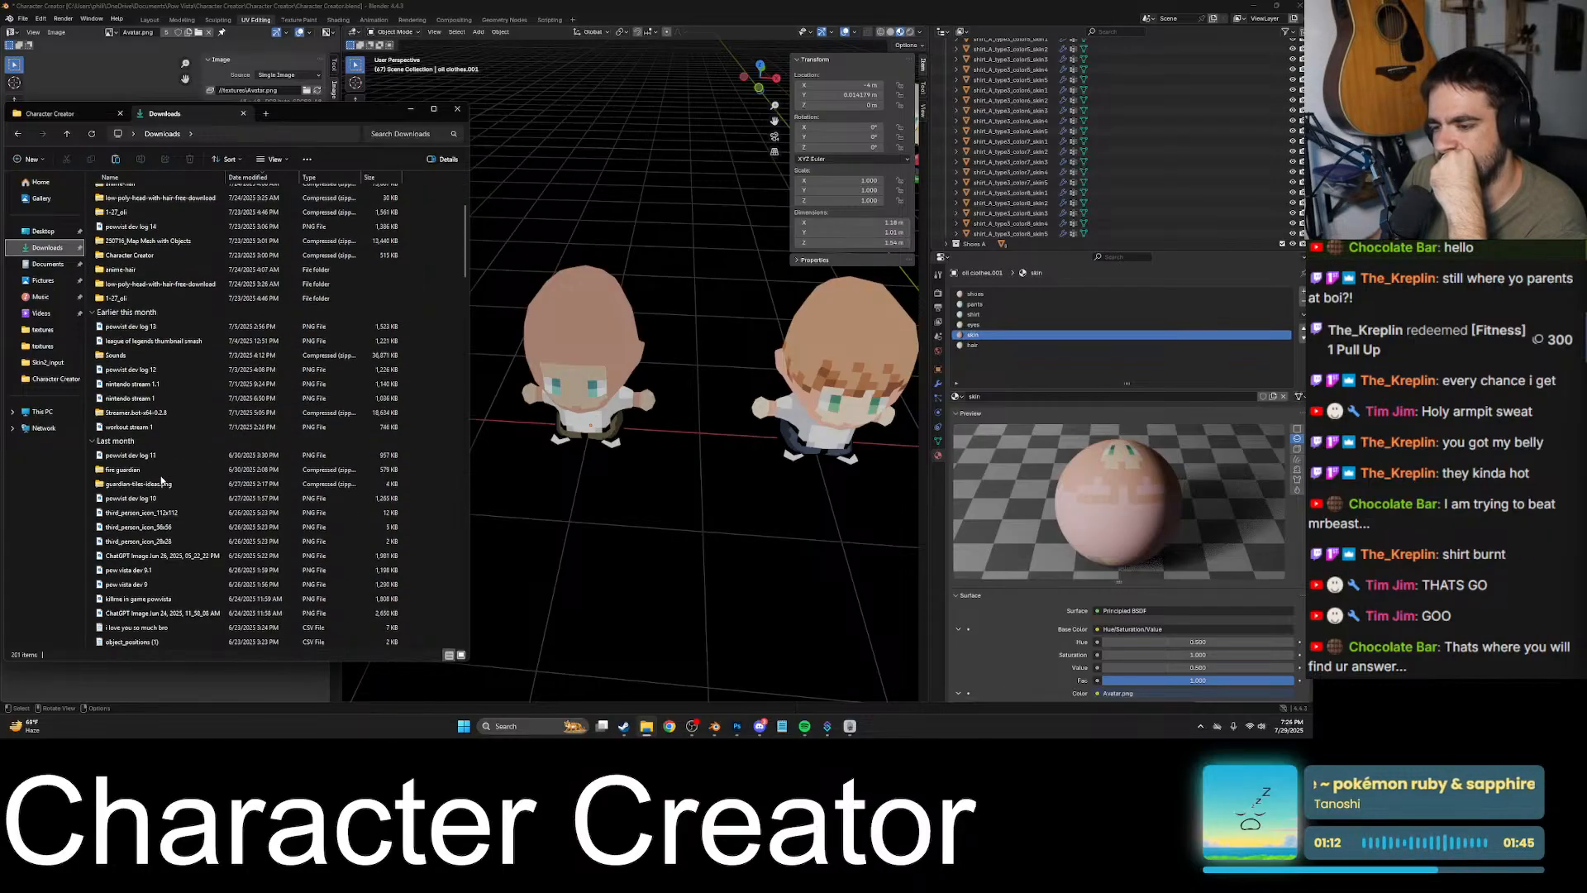
# - Return to Blender and examine the bald character's face up close, checking the Discord call in between
pyautogui.click(576, 384)
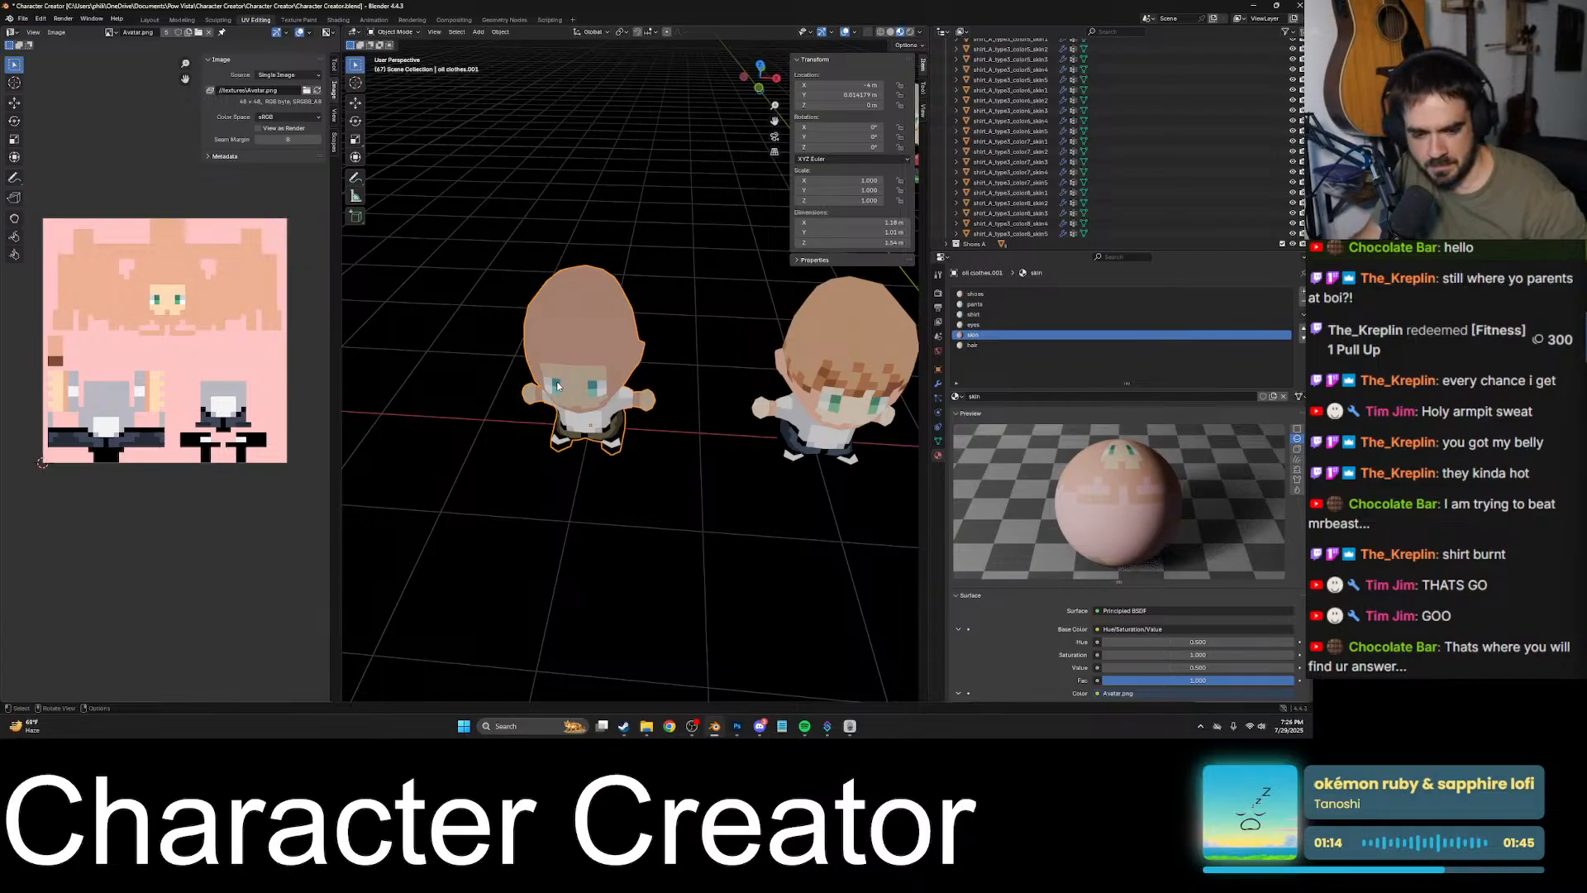
pyautogui.scroll(6, 558, 386)
pyautogui.moveTo(558, 386); pyautogui.dragTo(786, 406, button='middle')
pyautogui.click(762, 728)
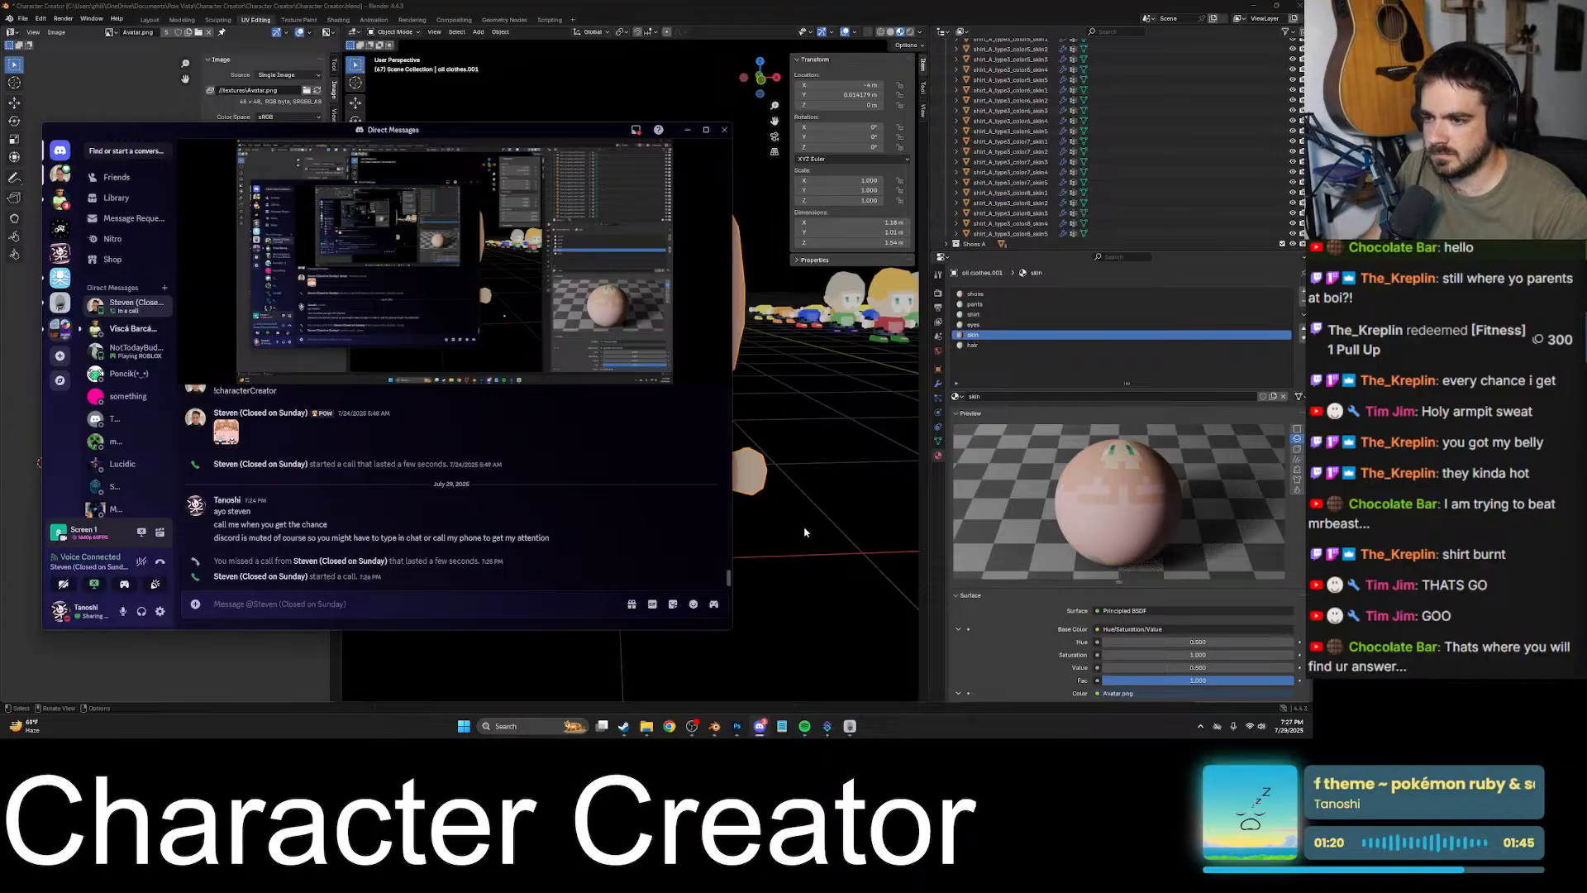
pyautogui.click(812, 518)
pyautogui.moveTo(812, 518); pyautogui.dragTo(676, 496, button='middle')
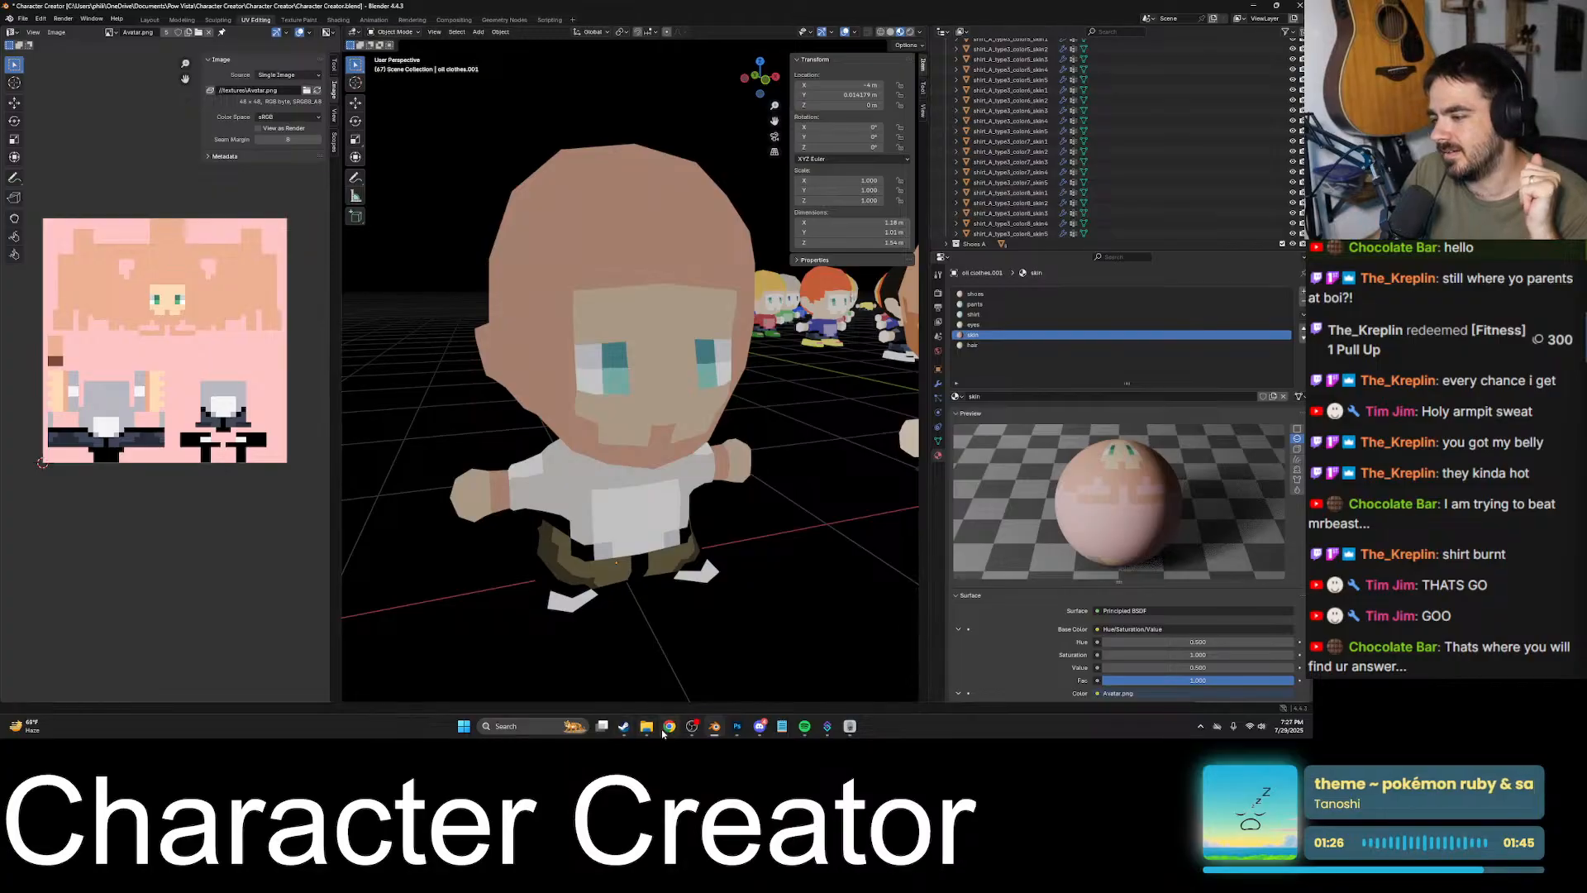
# - Switch to Chrome, search Google for aang images, and enlarge the Avatar Wiki and IGN pictures of his bald head
pyautogui.click(670, 727)
pyautogui.click(350, 33)
pyautogui.write('aang')
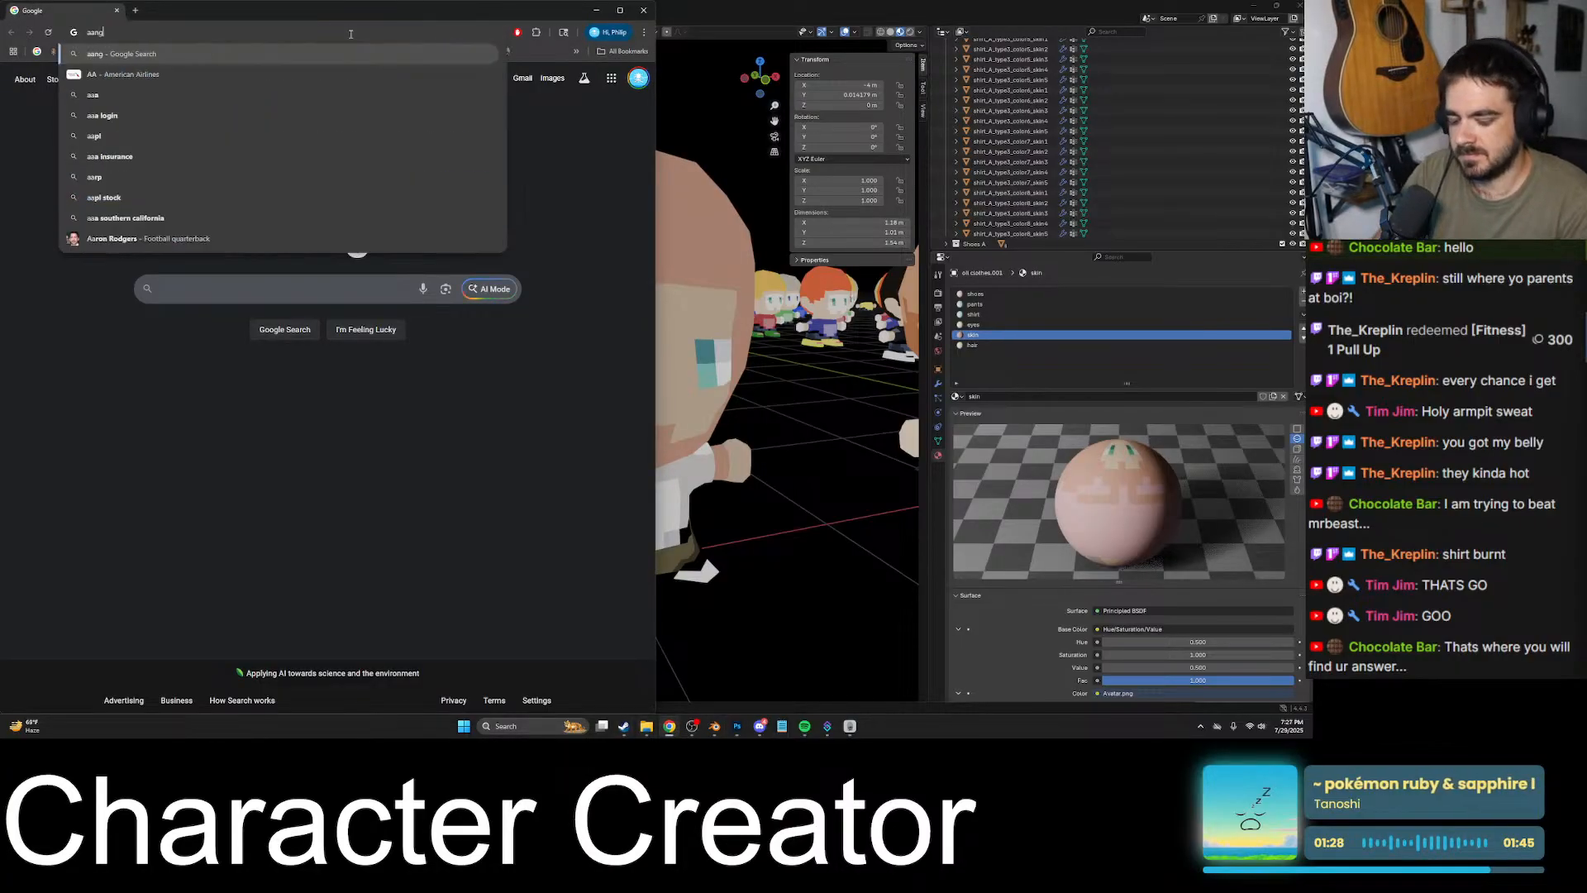
pyautogui.press('Return')
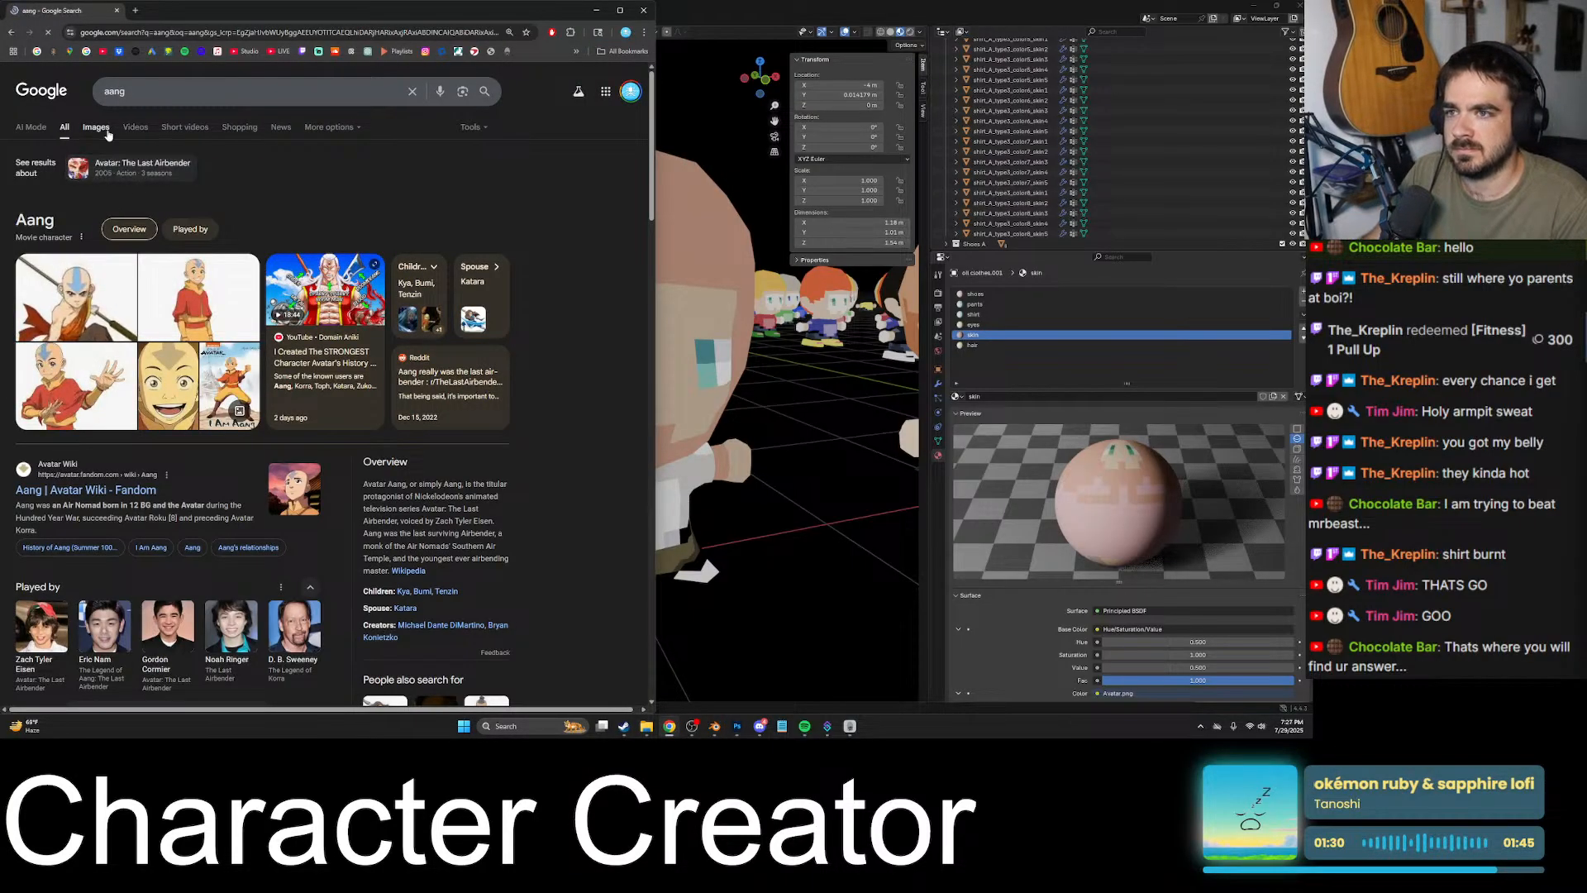
pyautogui.click(210, 266)
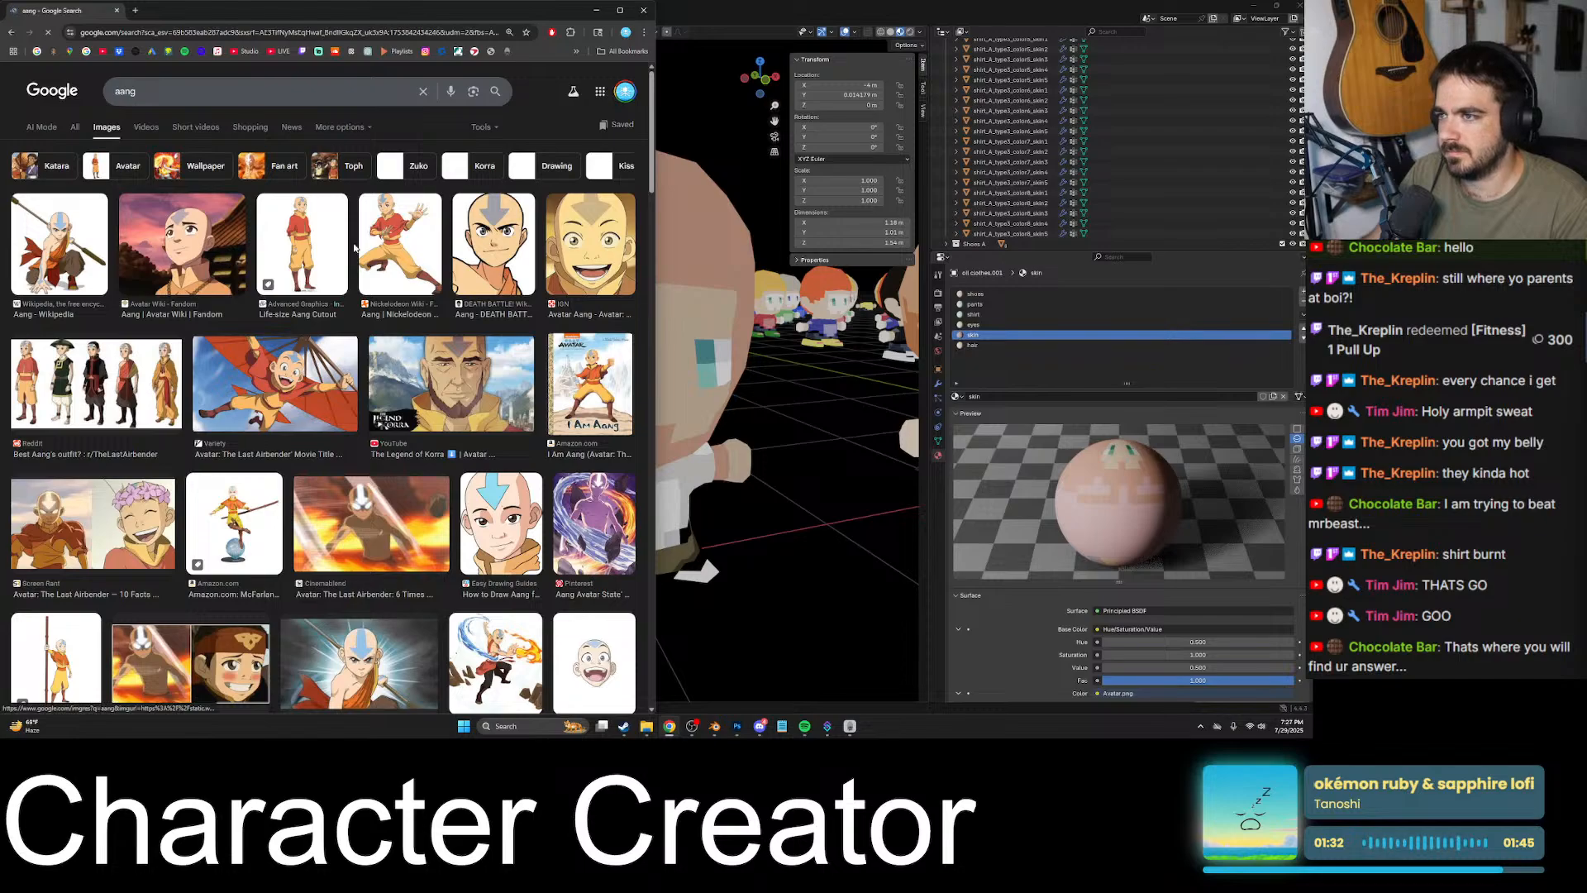
pyautogui.click(222, 245)
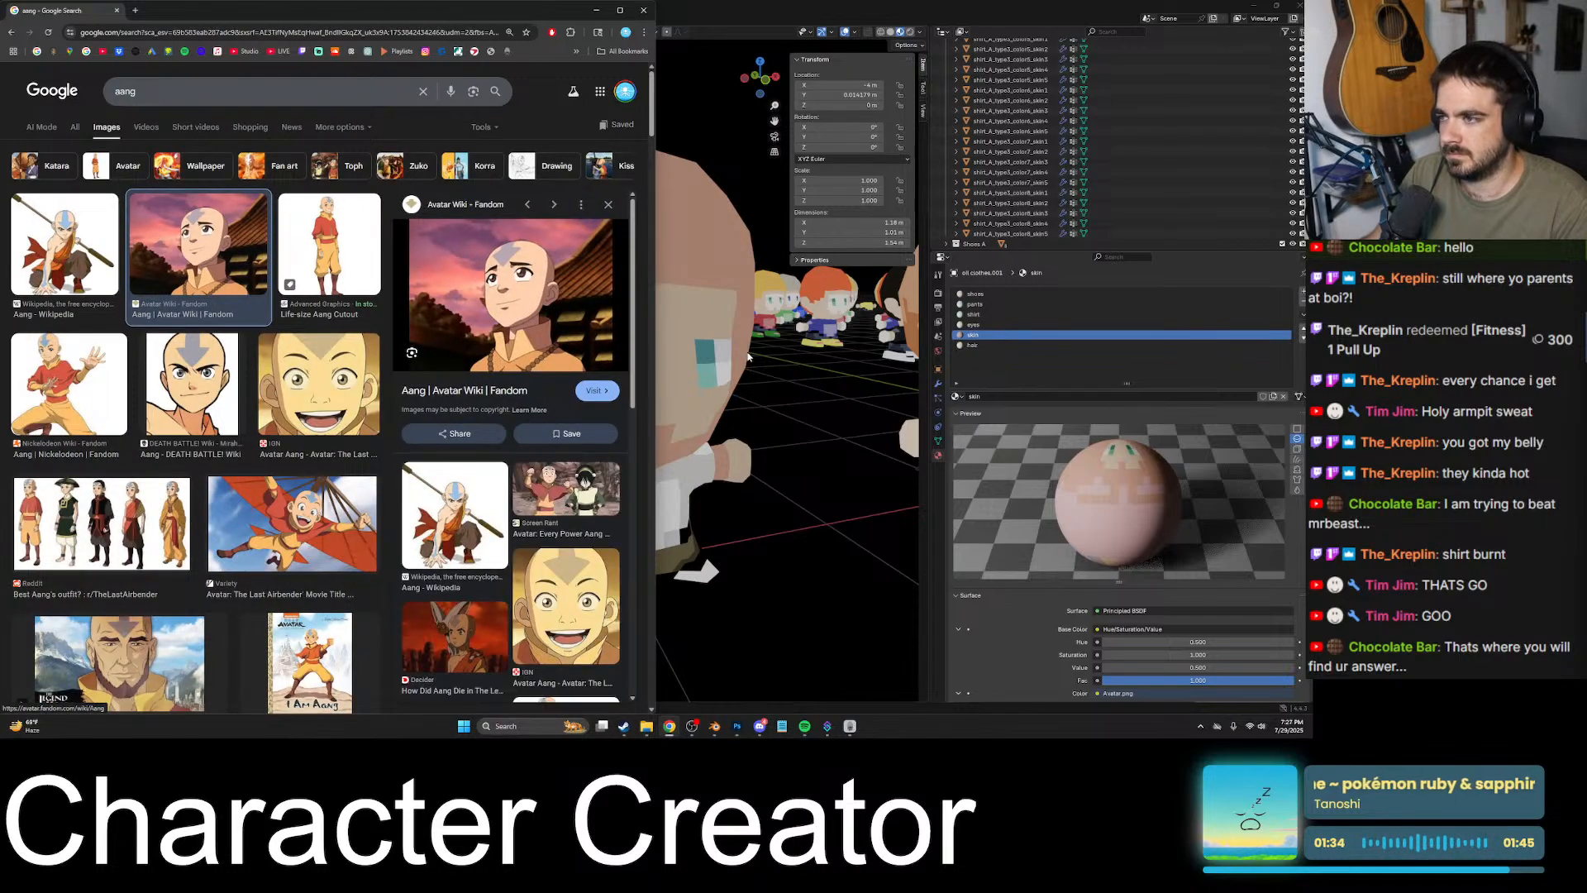
pyautogui.click(566, 577)
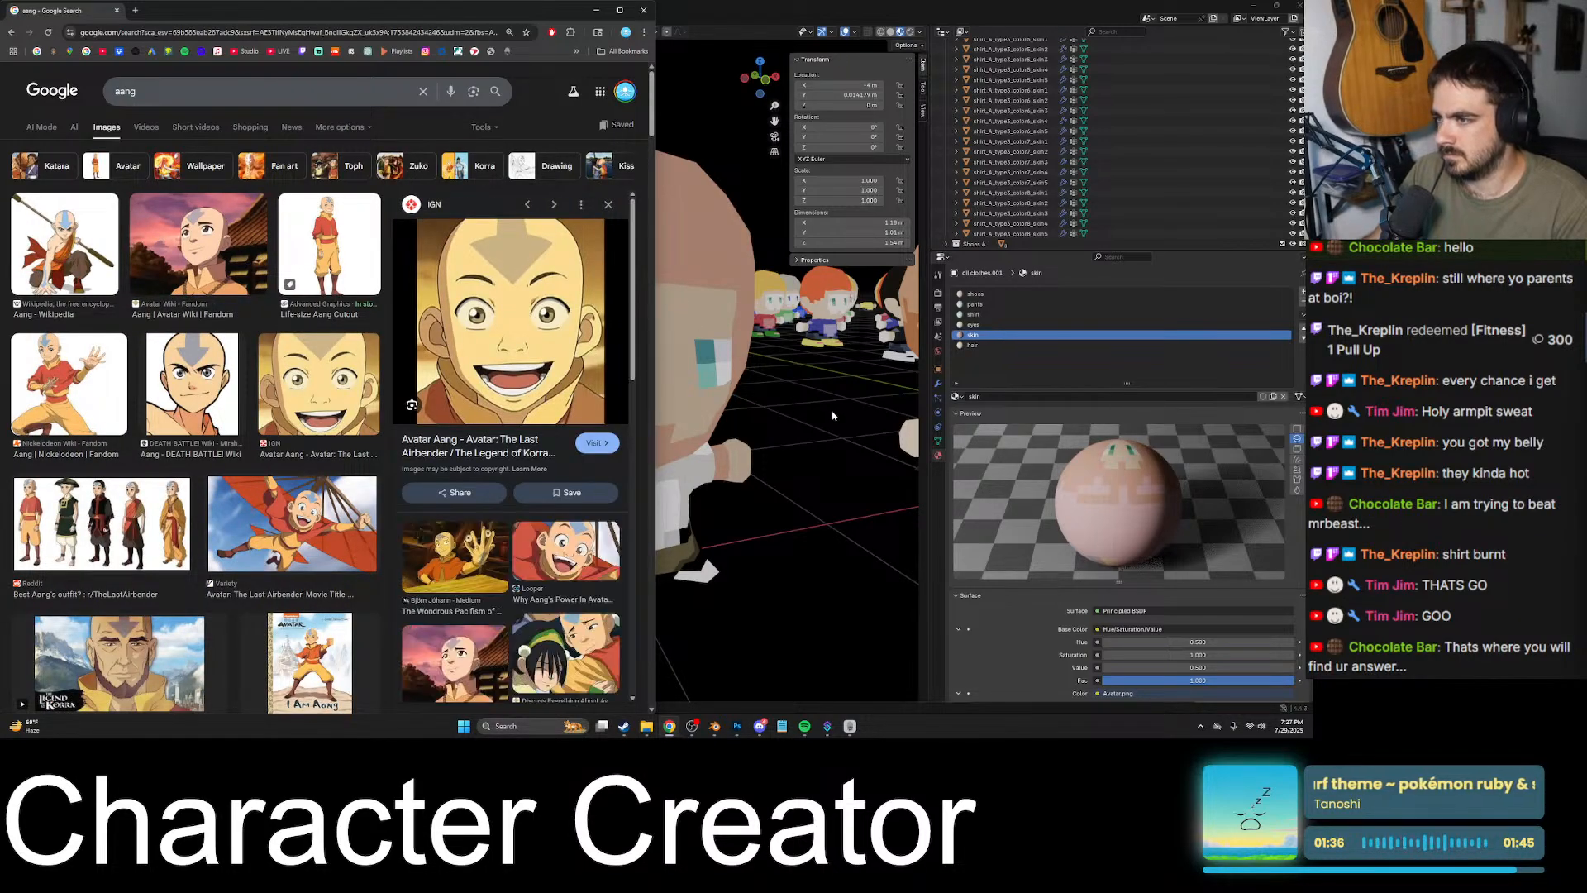
# - Switch to Discord, open the texture image shared by the friend in the direct messages, and copy it
pyautogui.click(772, 729)
pyautogui.click(771, 729)
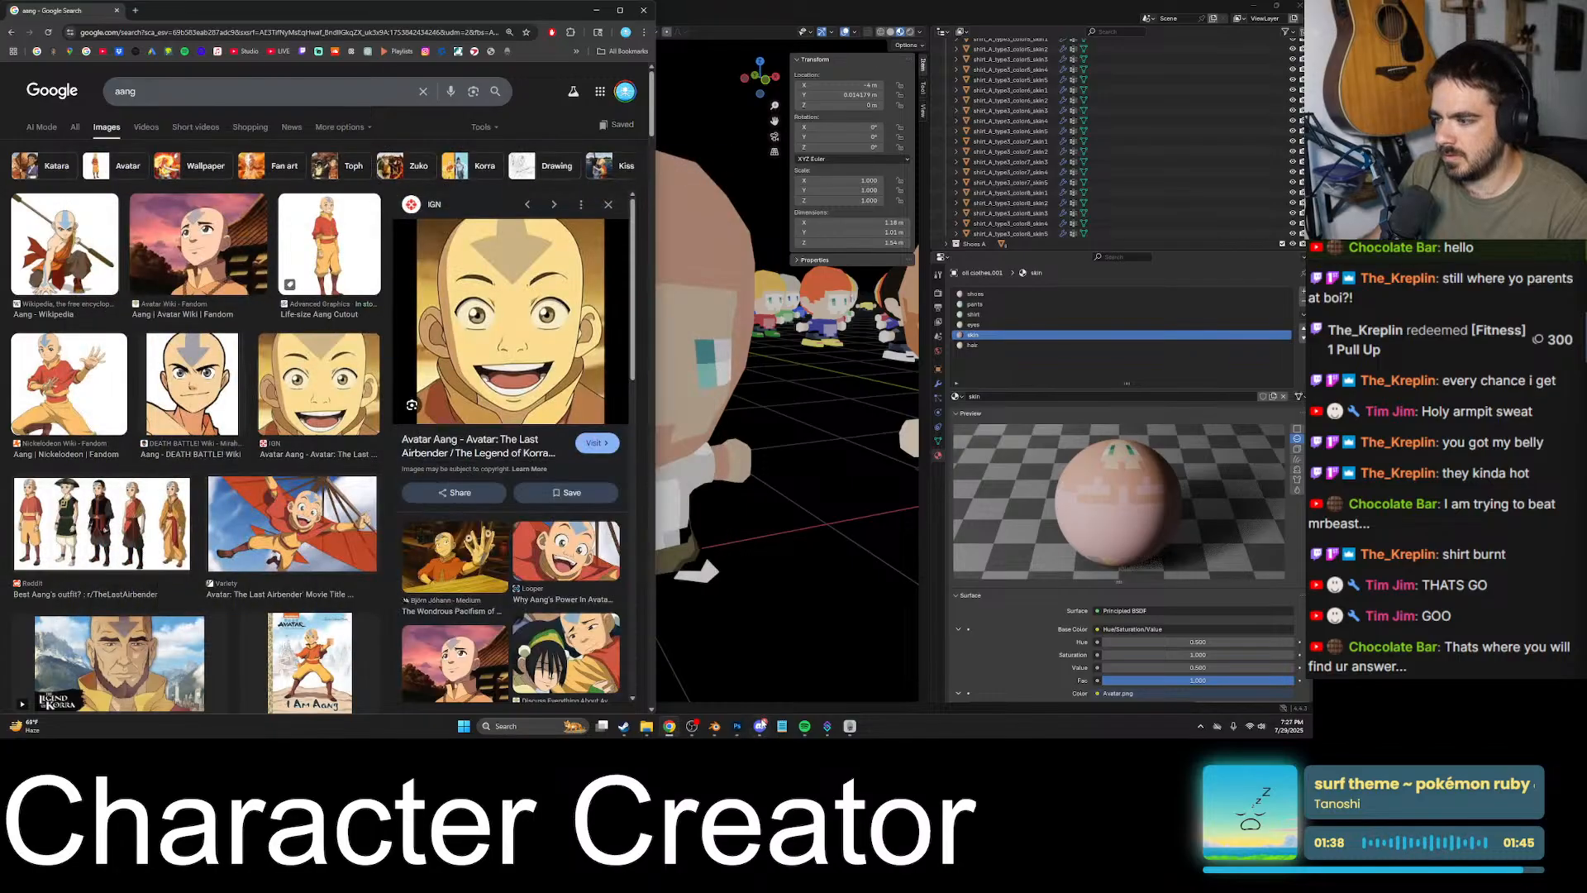
pyautogui.click(771, 730)
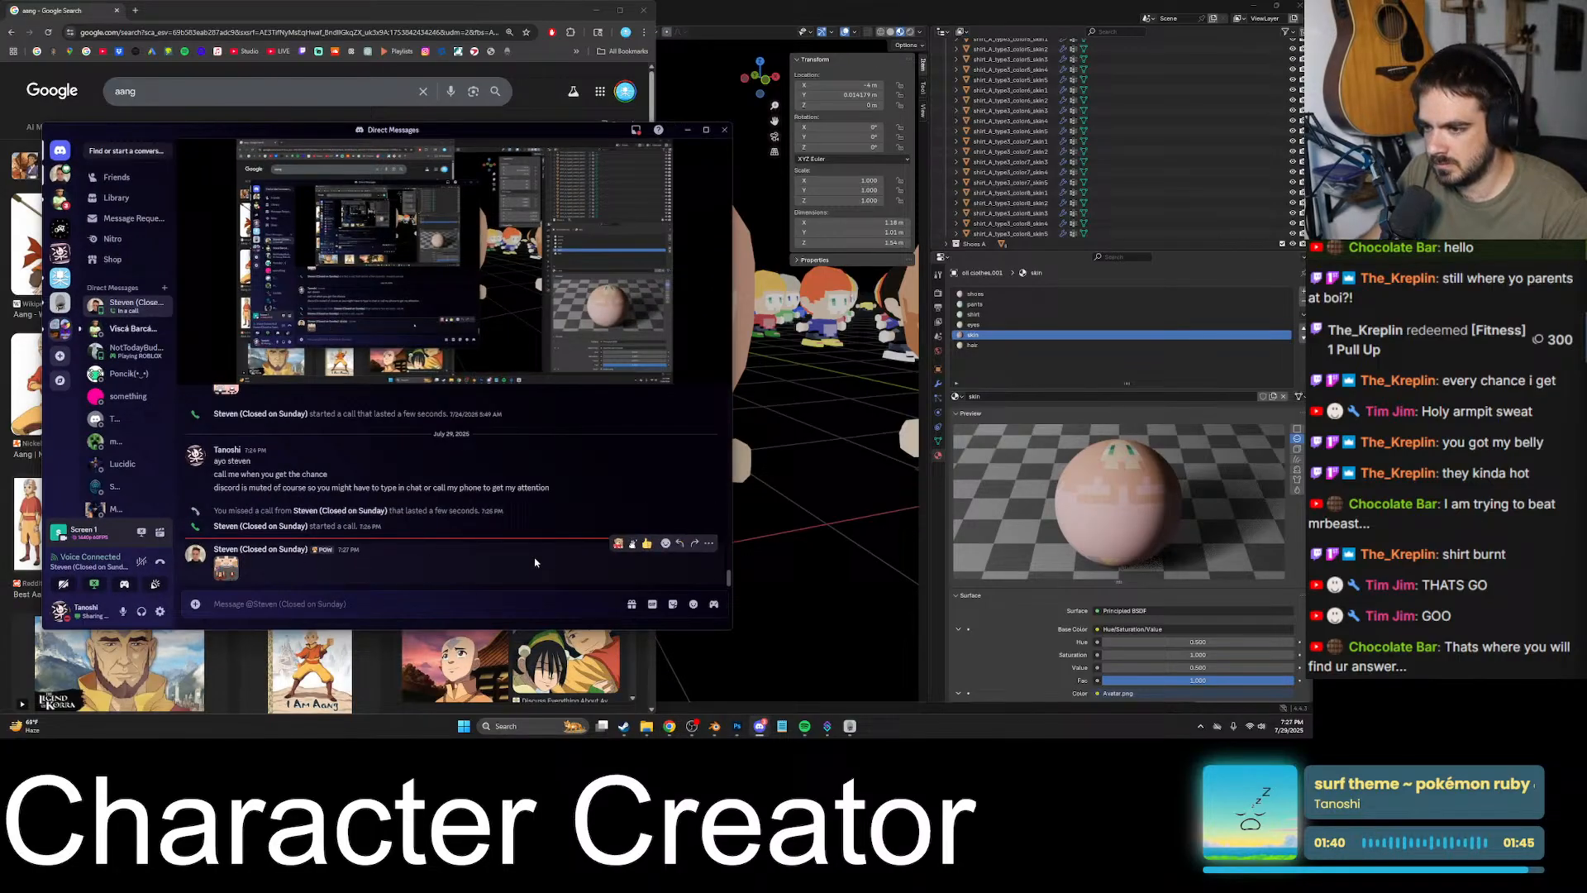
pyautogui.click(709, 543)
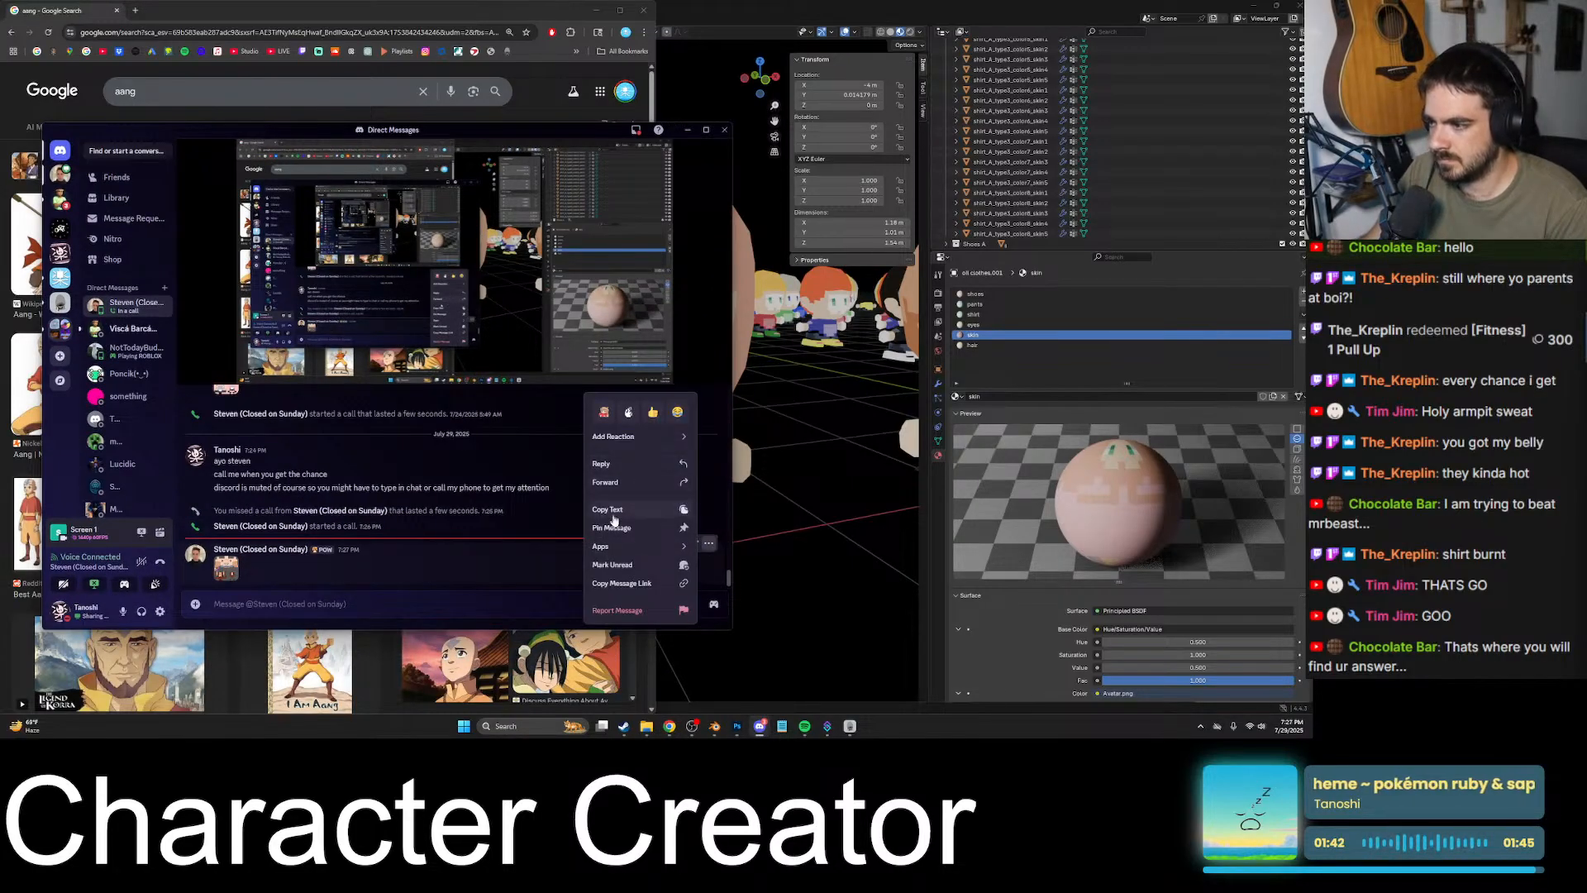
pyautogui.click(224, 577)
pyautogui.click(359, 426)
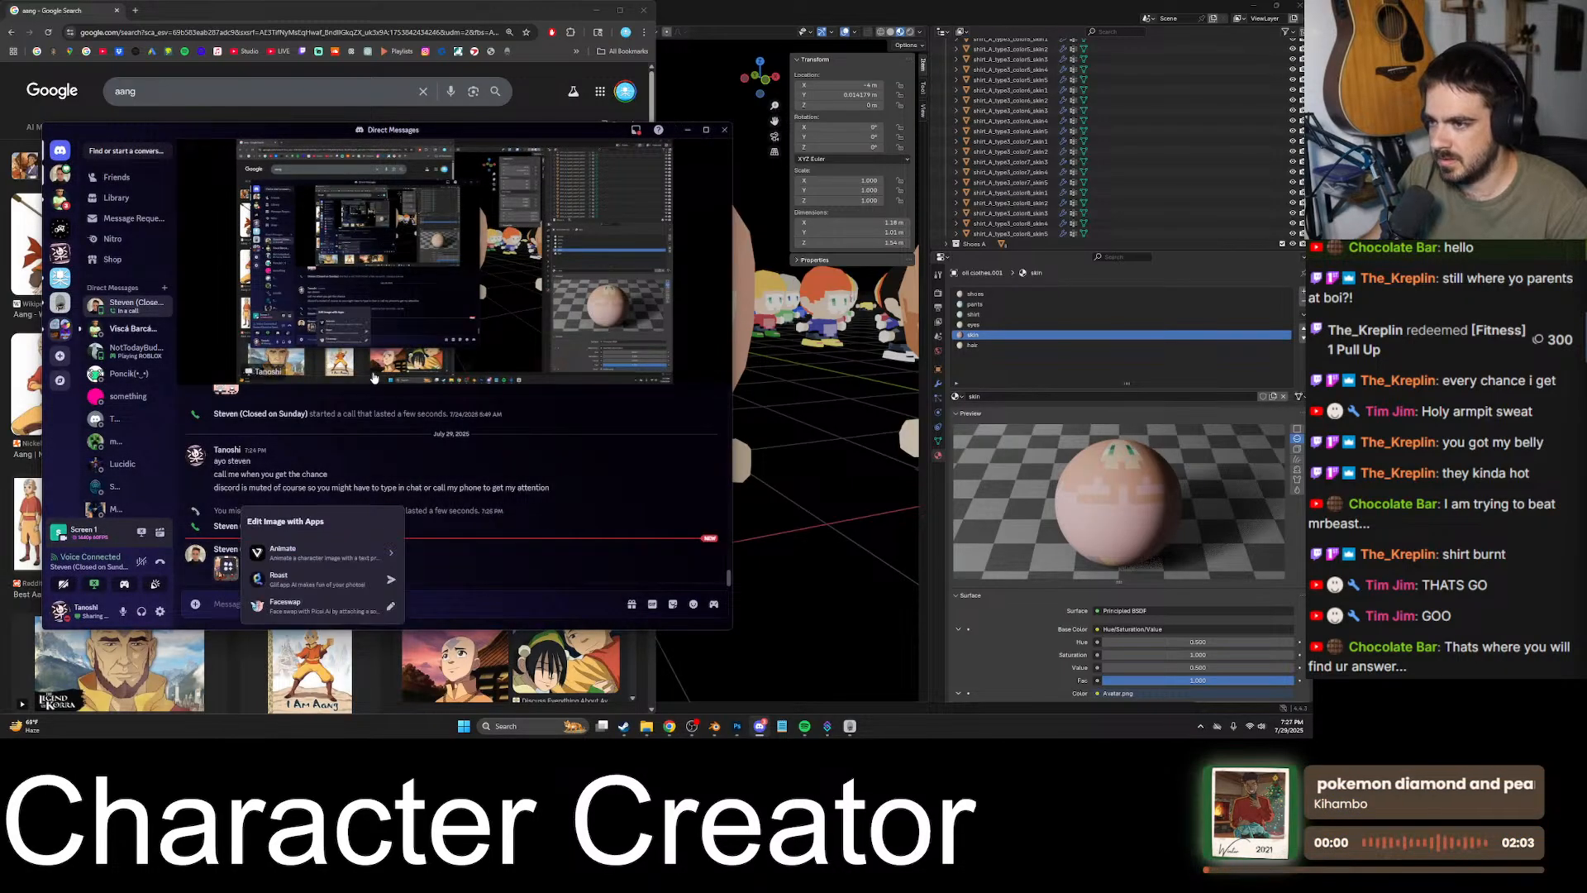
pyautogui.click(218, 569)
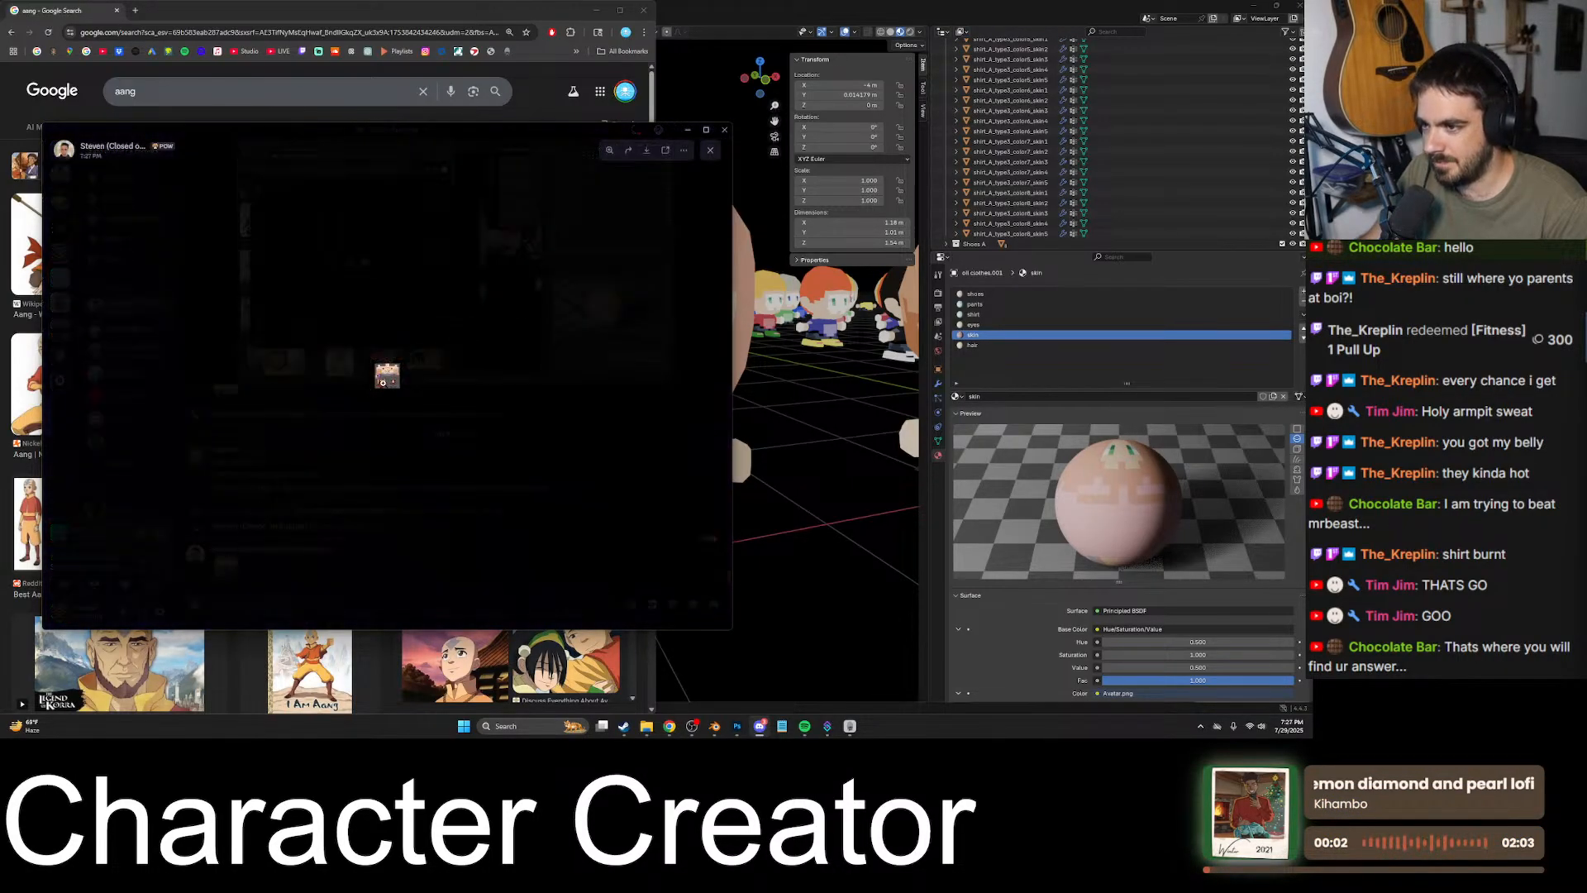
pyautogui.rightClick(386, 378)
pyautogui.click(417, 397)
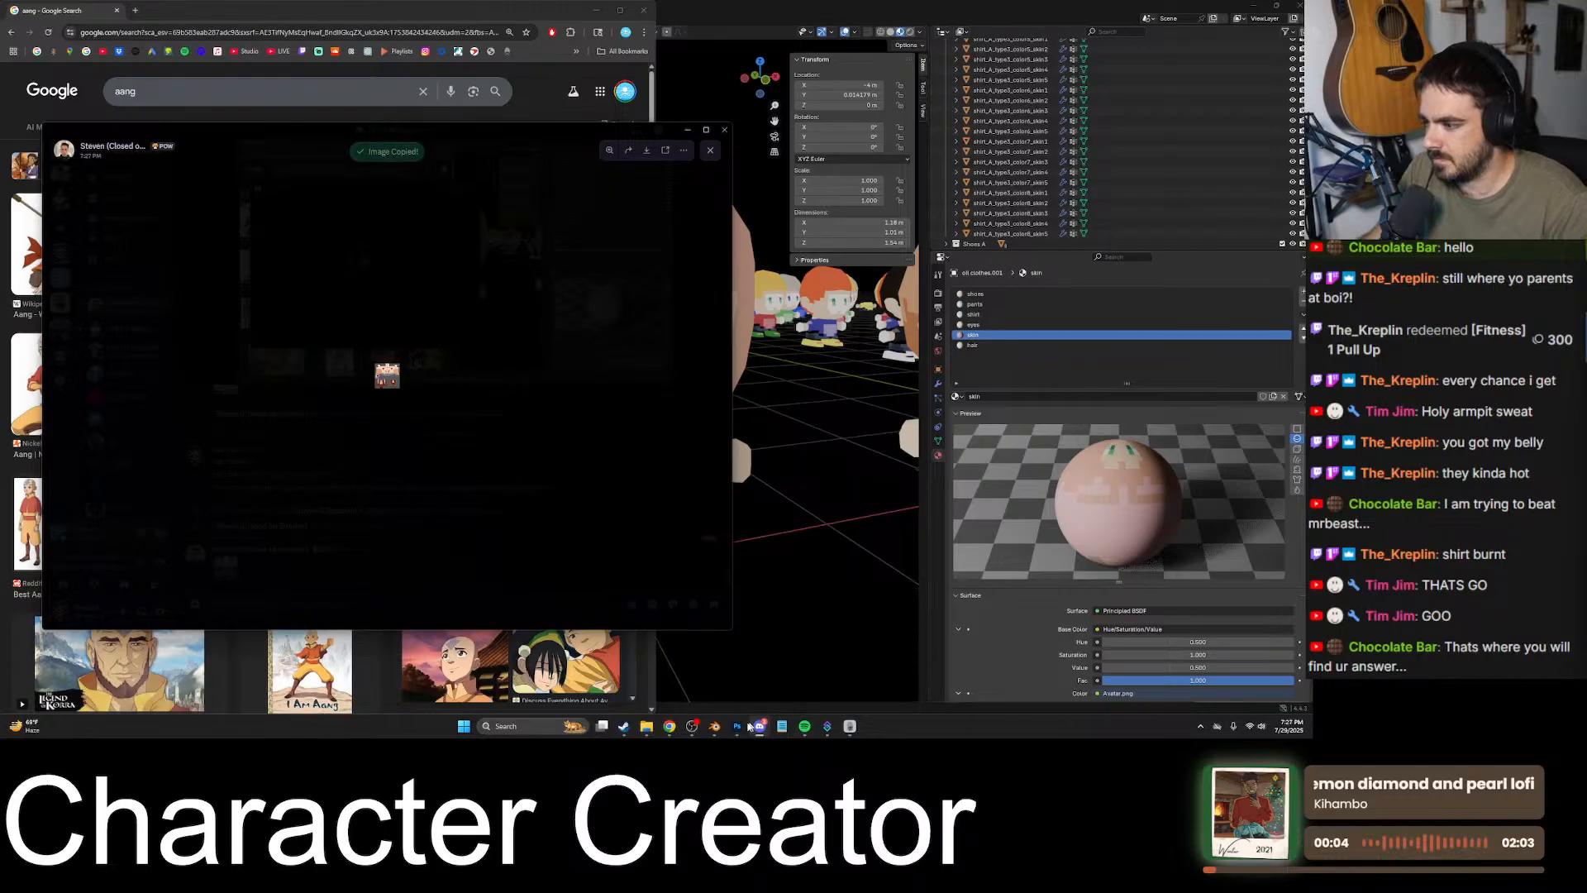
# - Switch to Photoshop and paste the copied texture into Avatar.png as a new layer
pyautogui.hotkey('alt', 'Tab')
pyautogui.rightClick(158, 41)
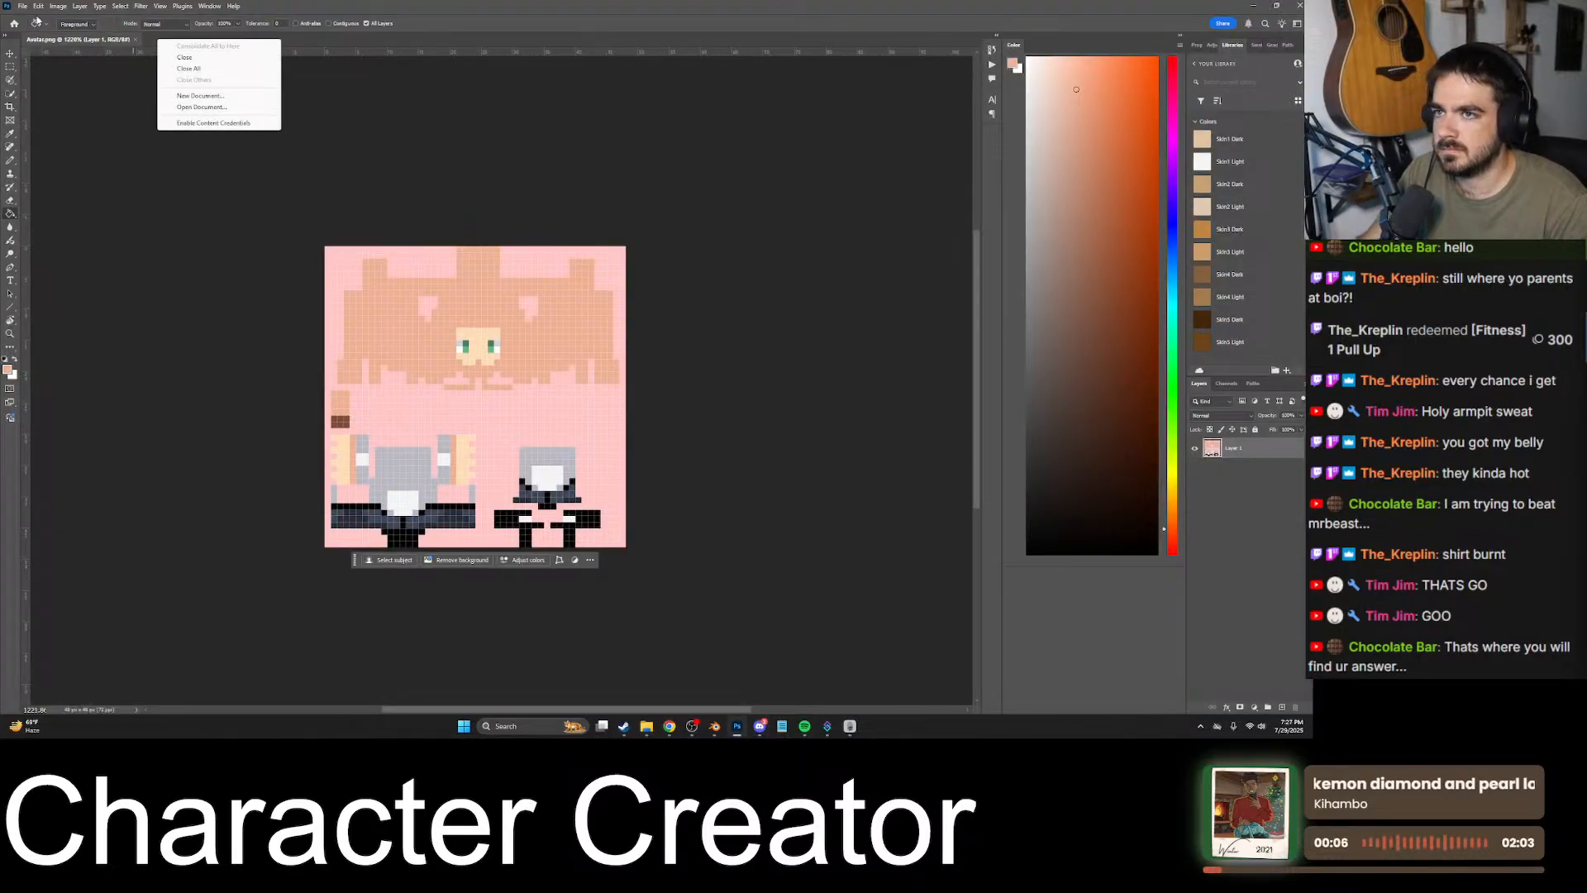
pyautogui.click(23, 6)
pyautogui.click(34, 16)
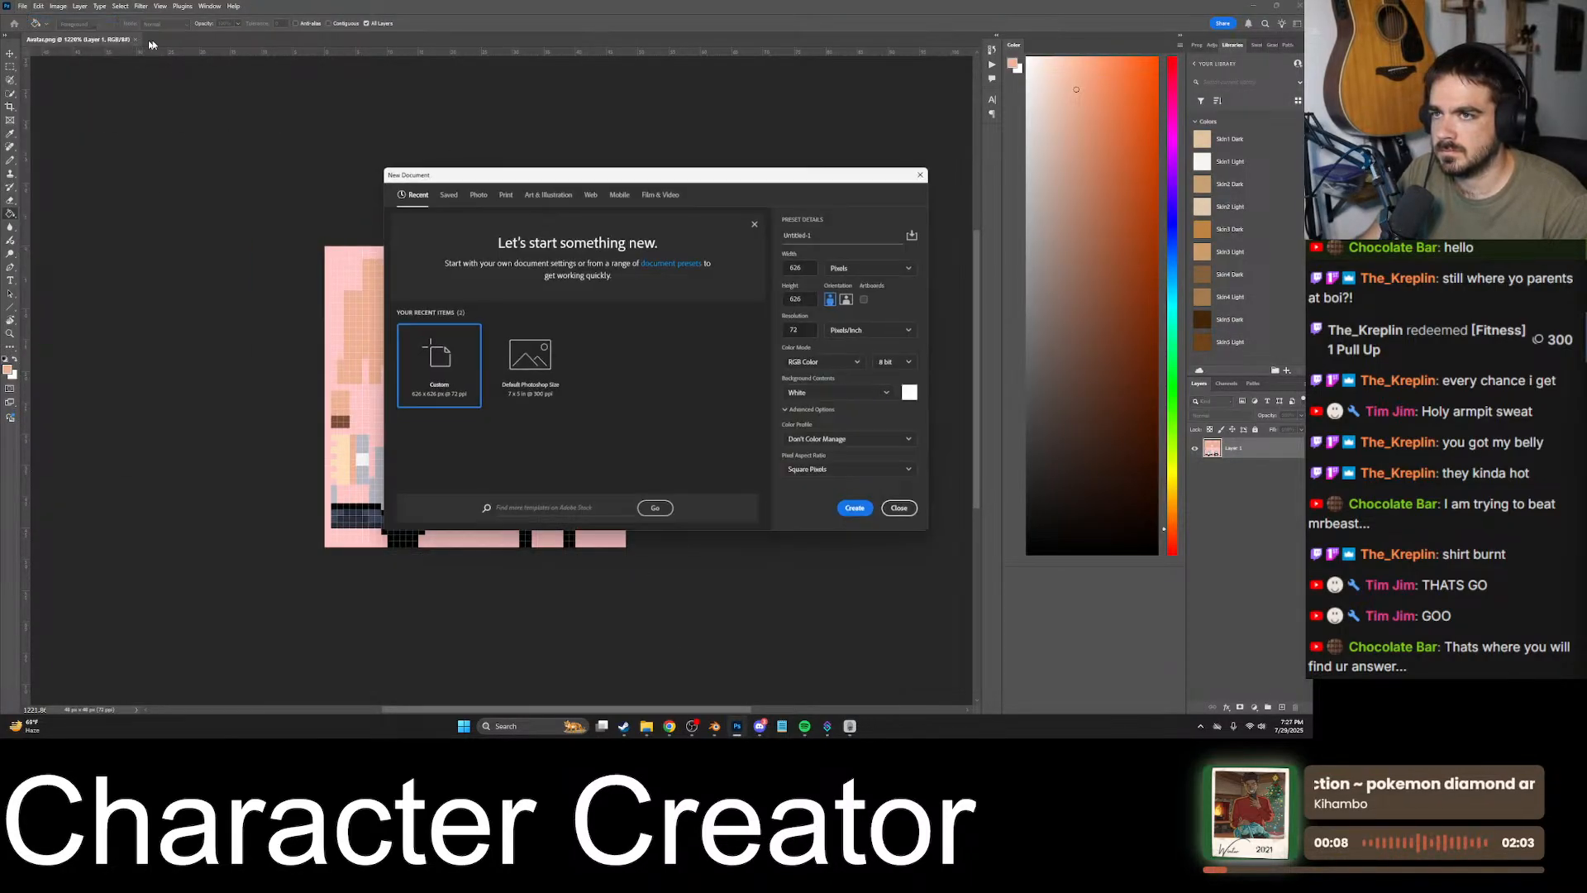
pyautogui.click(905, 511)
pyautogui.hotkey('ctrl', 'v')
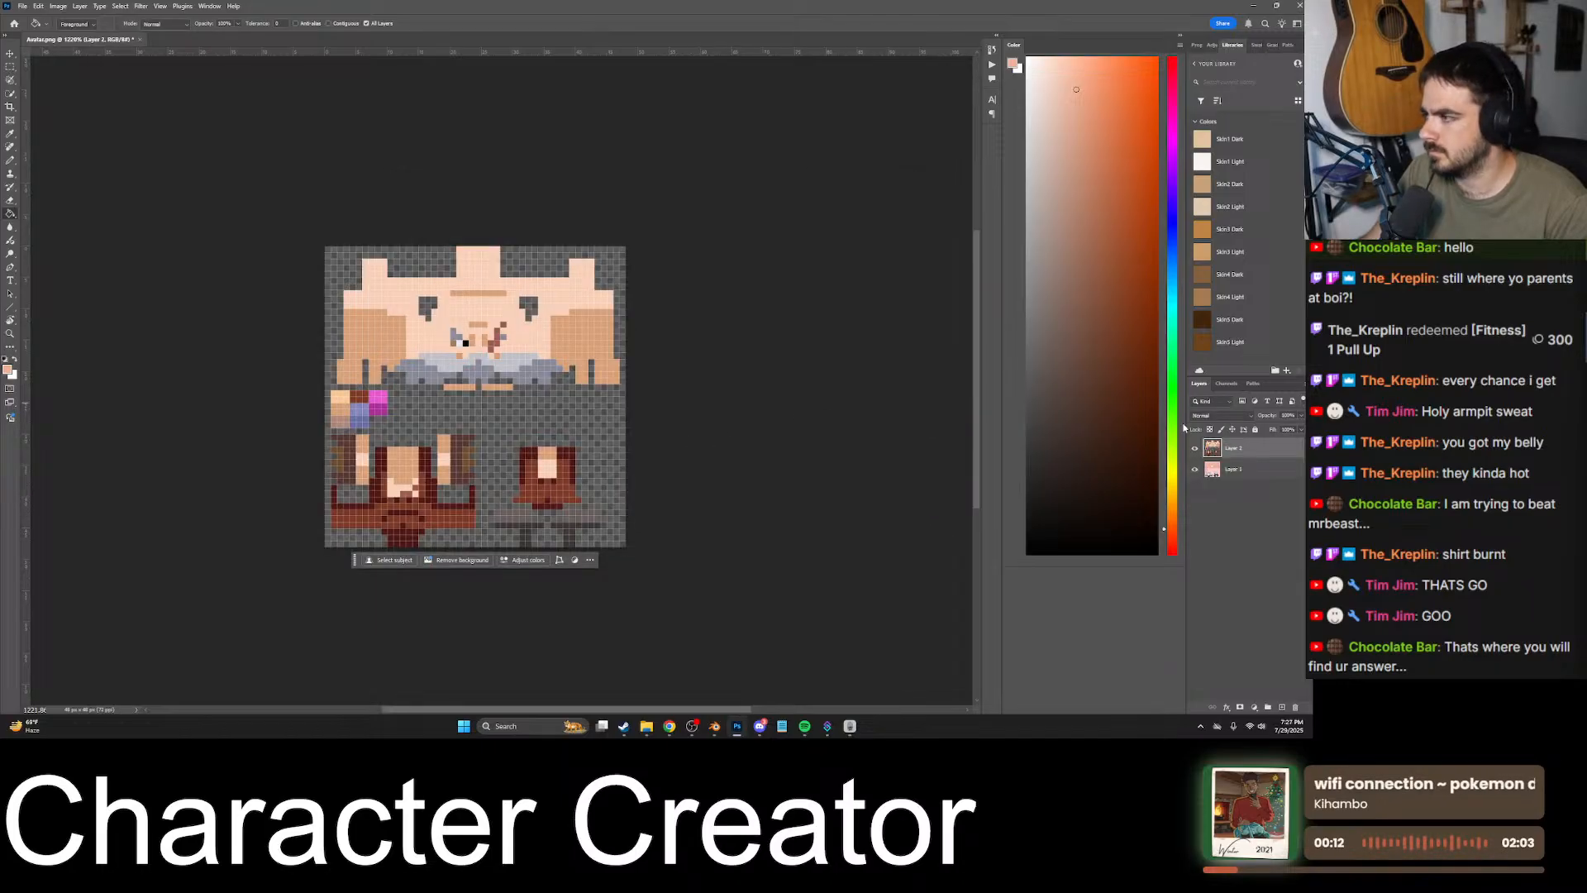
# - Examine the pasted texture's face and head layout up close, checking the friend's Bodies sprite sheet in Discord in between
pyautogui.scroll(1, 450, 388)
pyautogui.keyDown('alt'); pyautogui.scroll(12, 443, 391); pyautogui.keyUp('alt')
pyautogui.keyDown('alt'); pyautogui.scroll(-4, 530, 329); pyautogui.keyUp('alt')
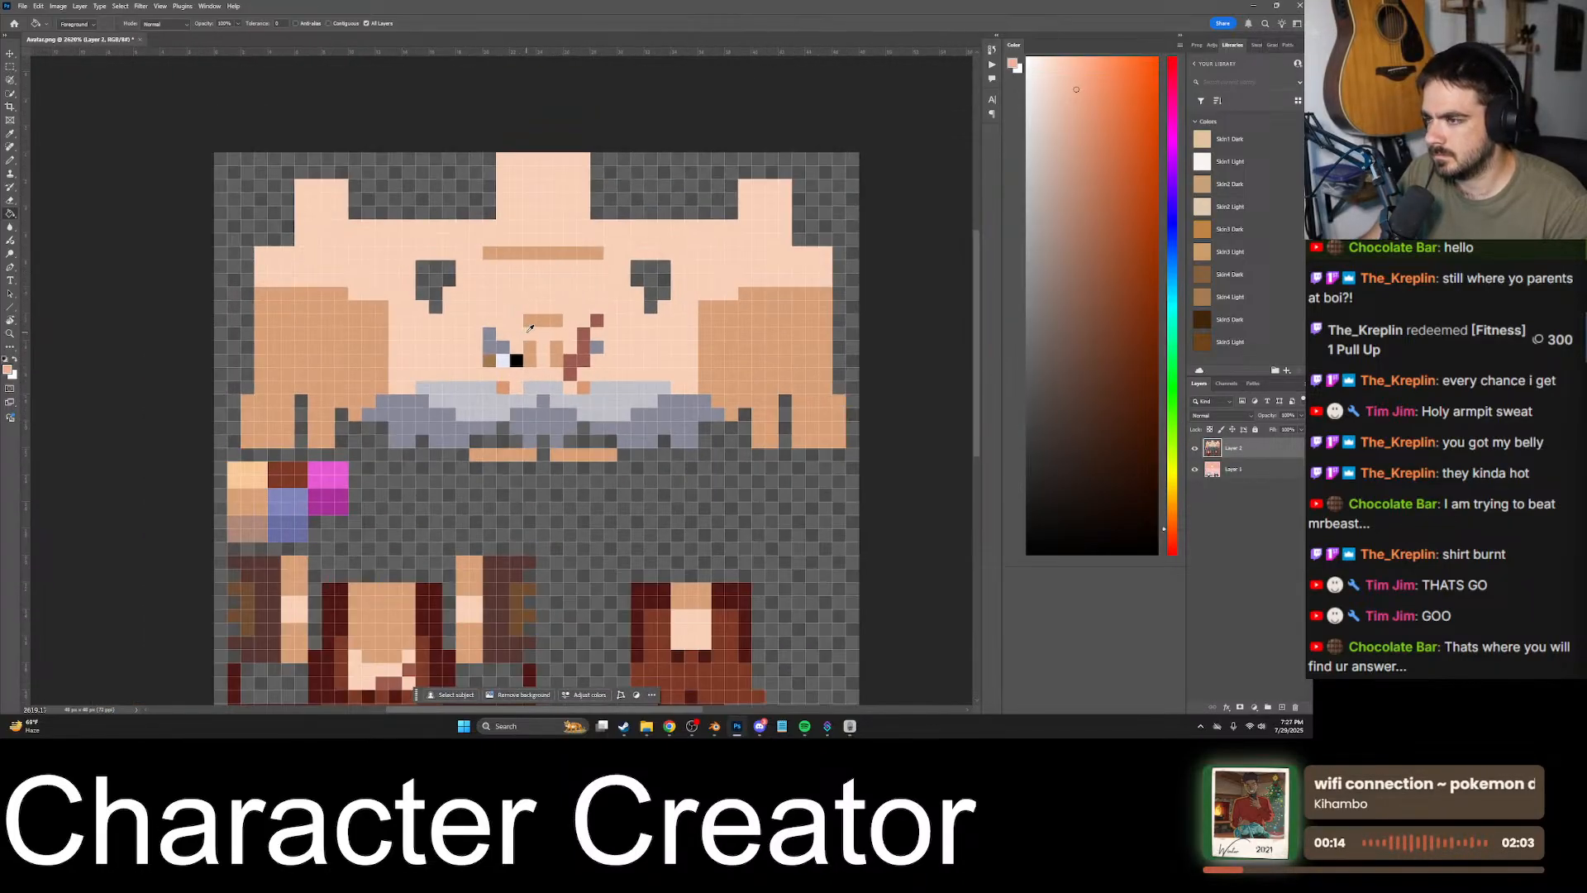
pyautogui.keyDown('alt'); pyautogui.scroll(-3, 515, 340); pyautogui.keyUp('alt')
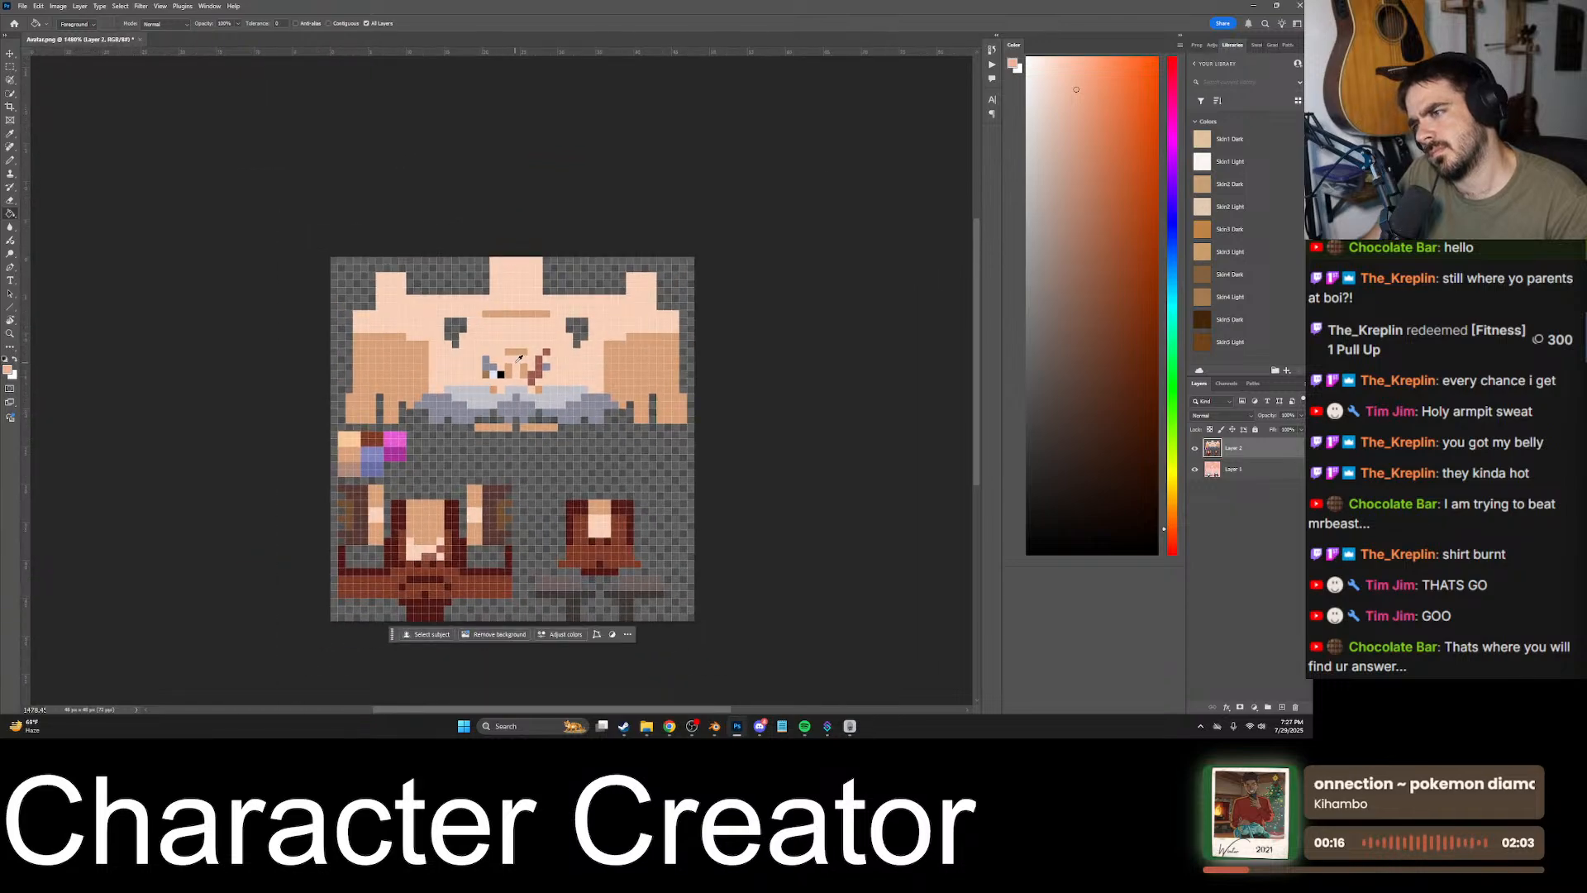
pyautogui.click(760, 725)
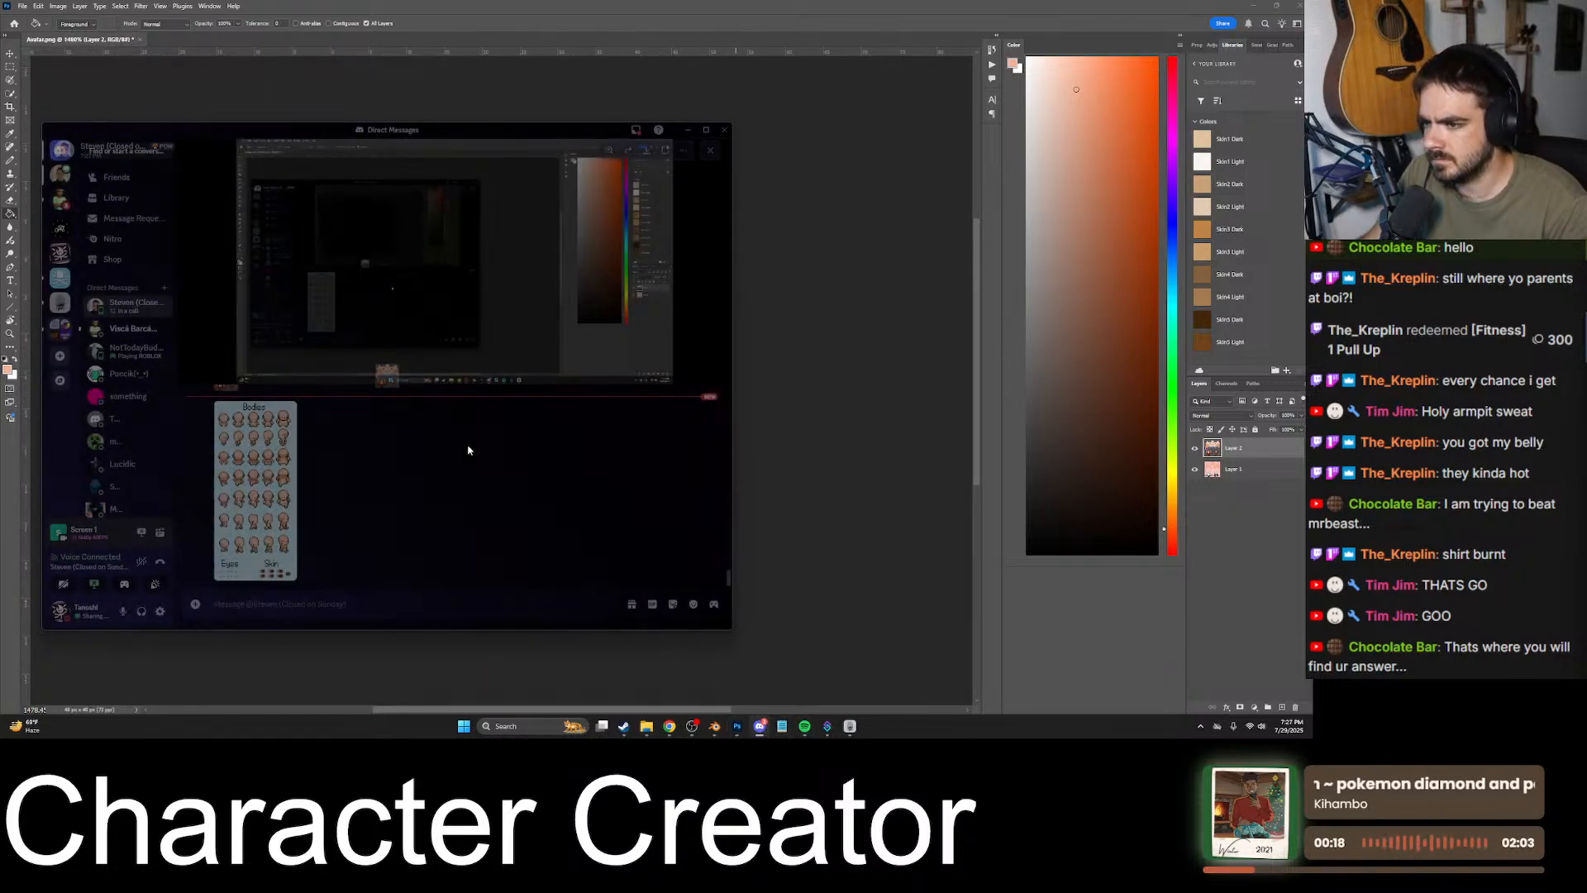
pyautogui.click(289, 489)
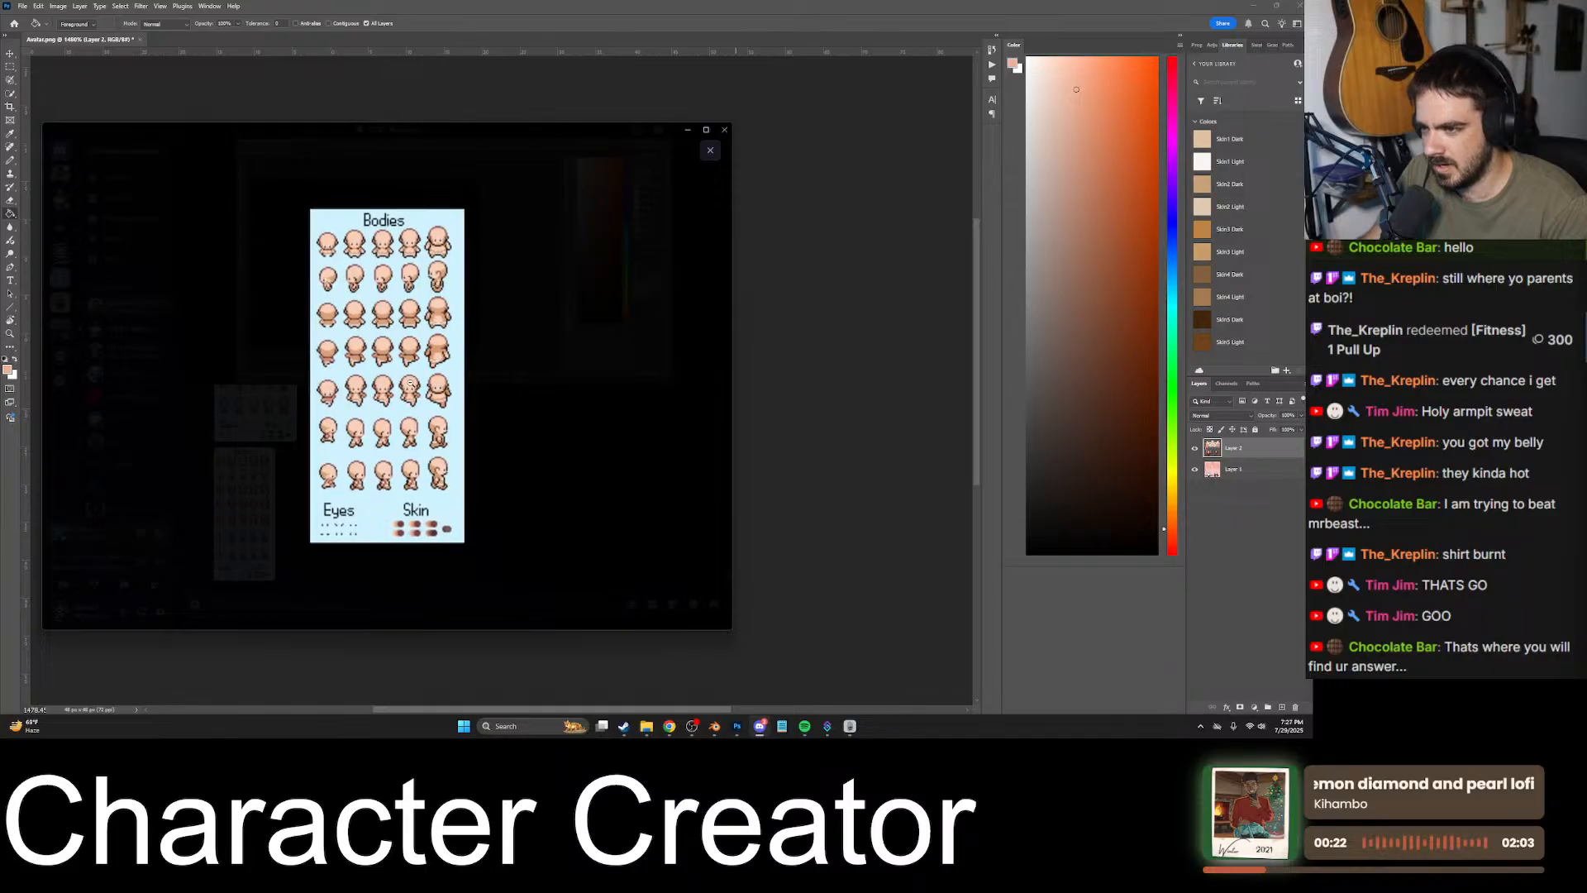
pyautogui.click(507, 380)
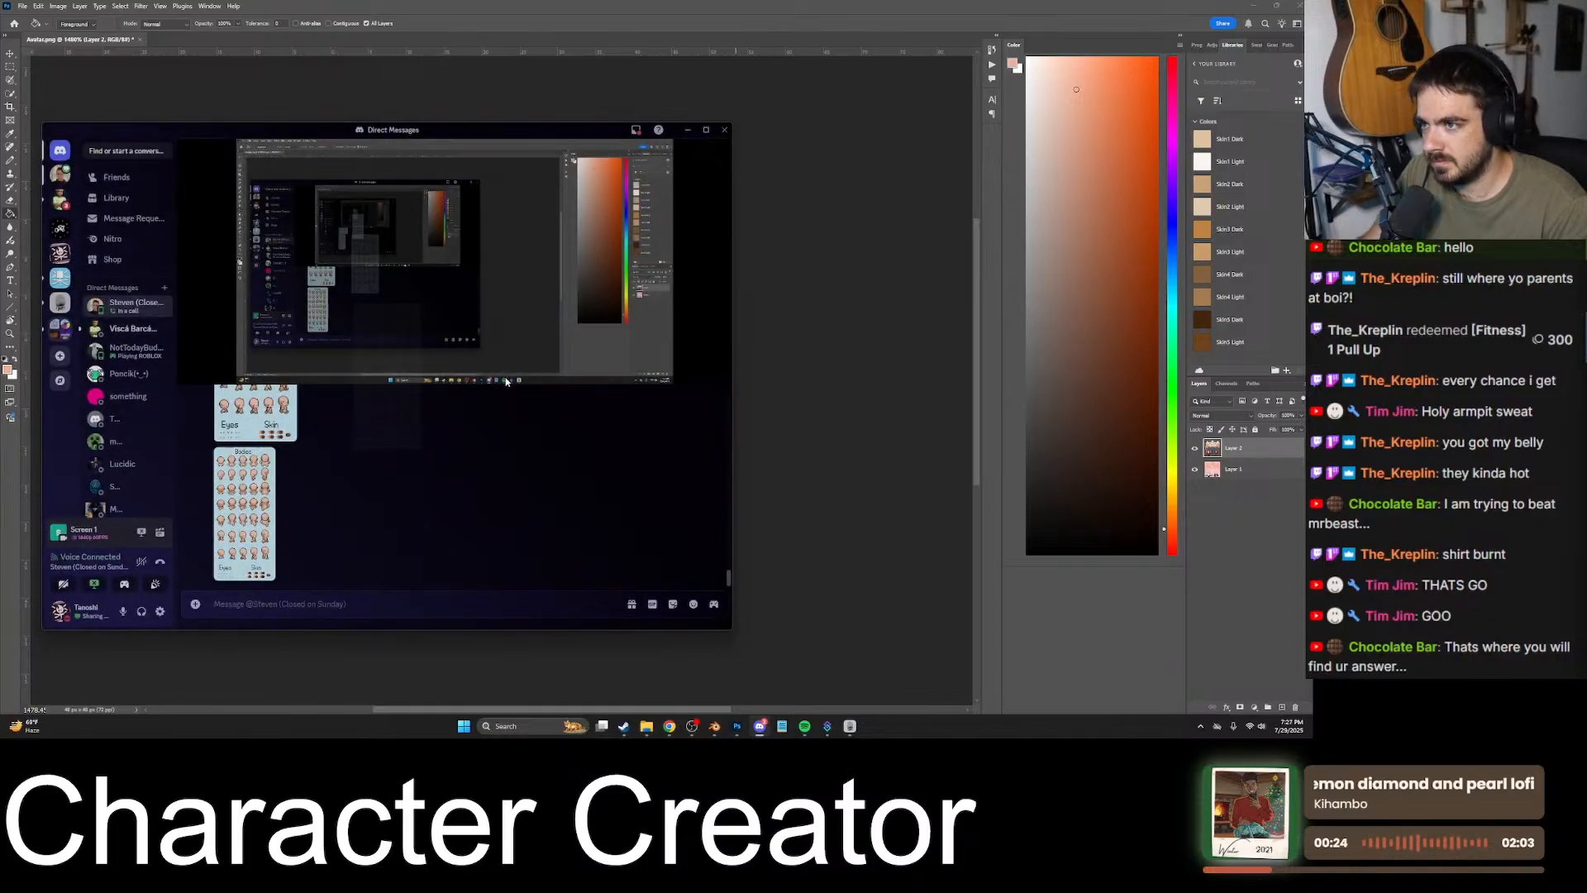
pyautogui.click(874, 454)
pyautogui.keyDown('alt'); pyautogui.scroll(5, 504, 379); pyautogui.keyUp('alt')
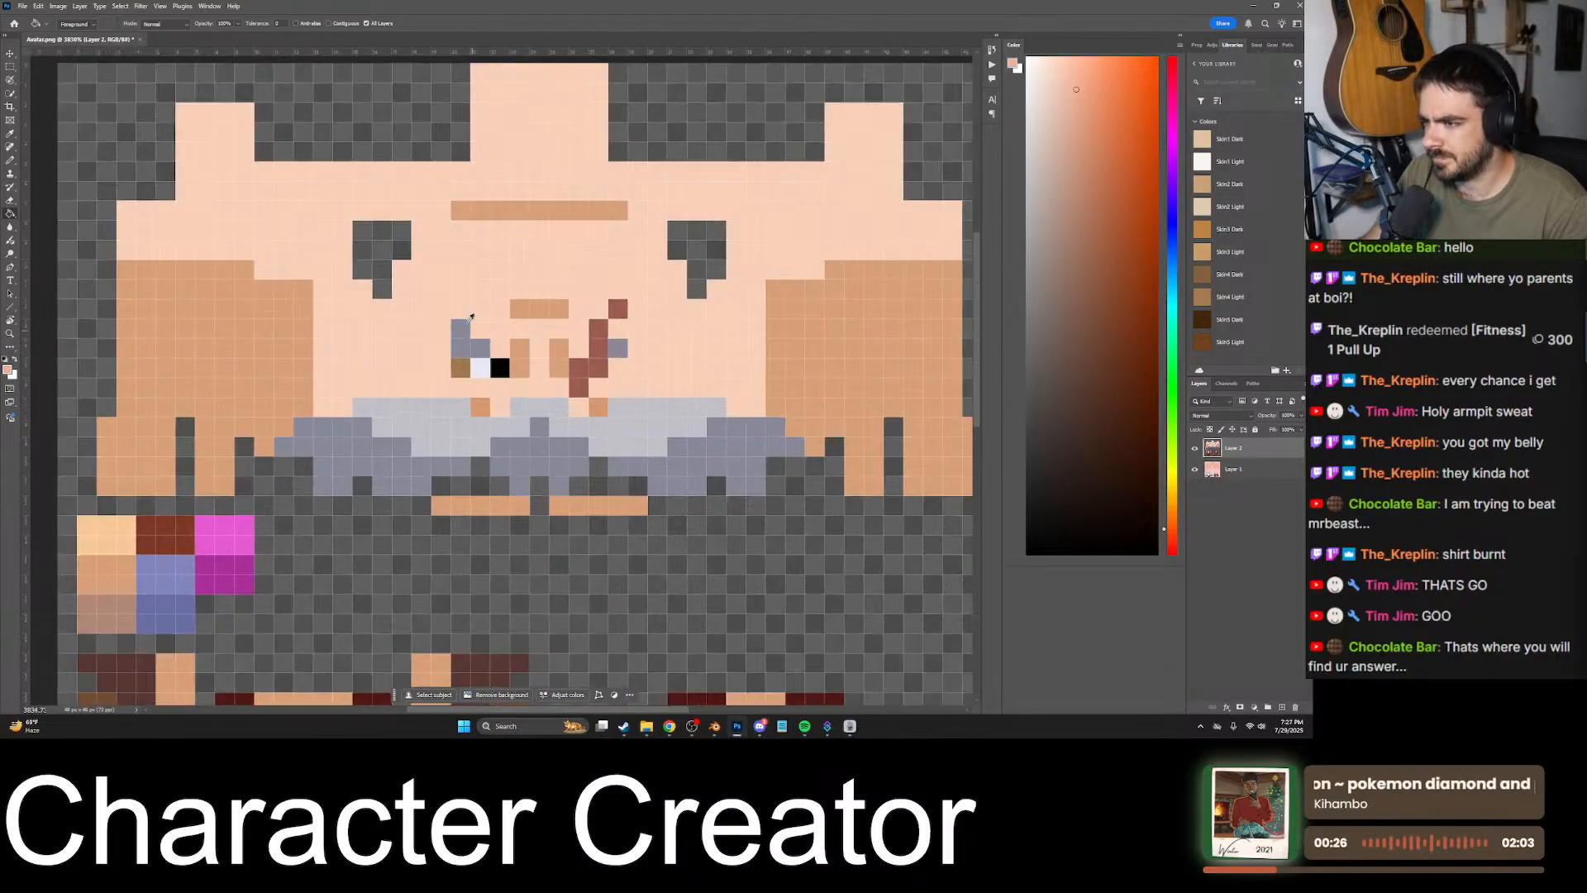
pyautogui.keyDown('alt'); pyautogui.scroll(-2, 529, 321); pyautogui.keyUp('alt')
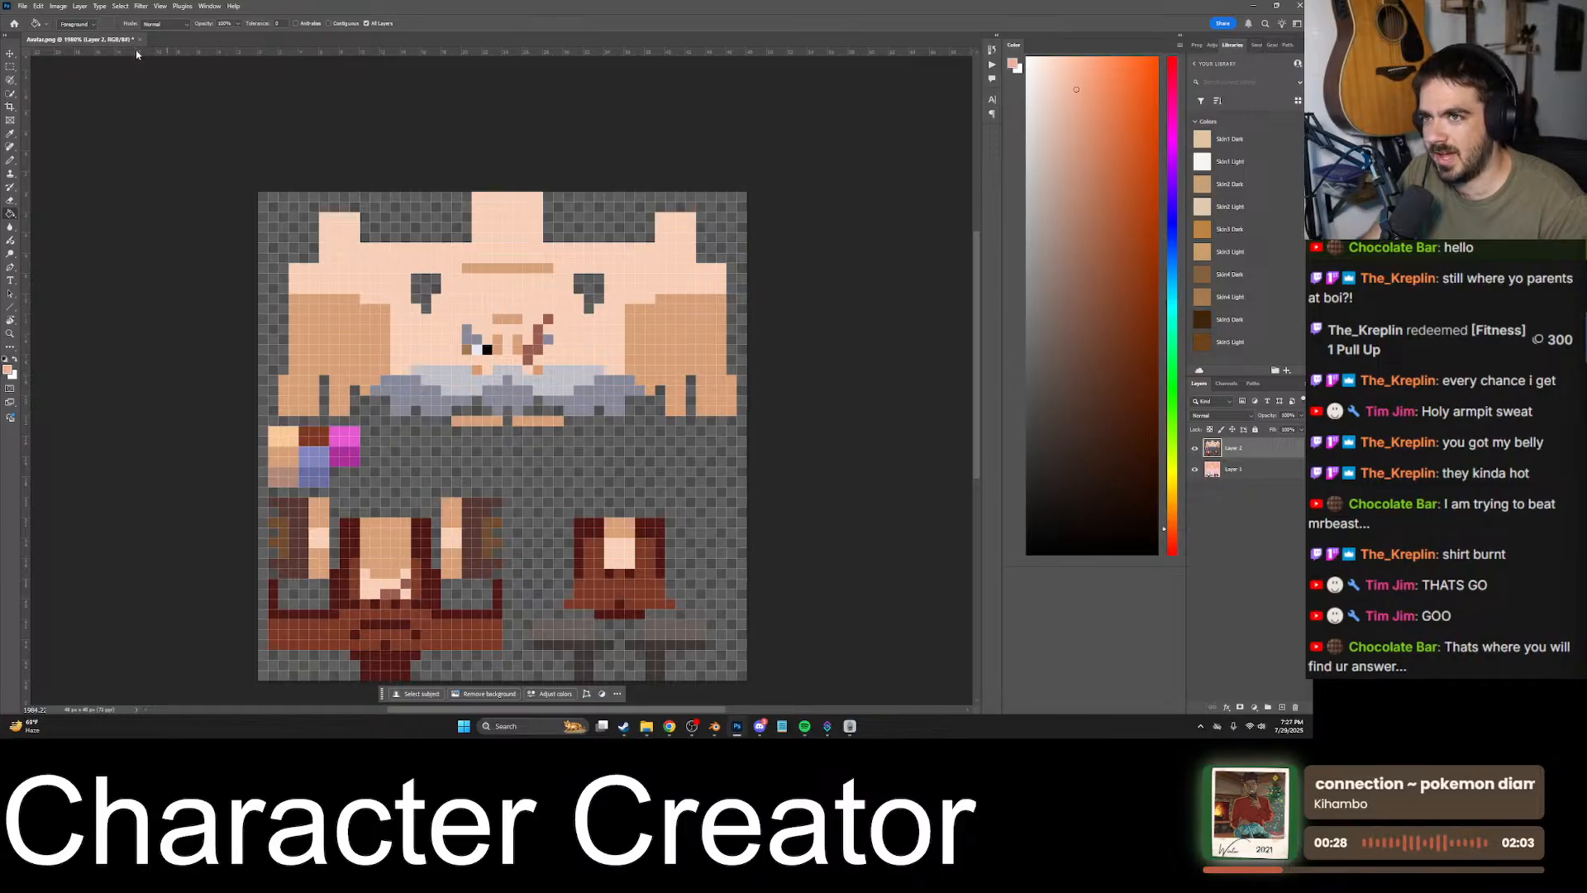
# - Compare the pasted texture with the original Avatar texture by repeatedly toggling the pasted layer's visibility
pyautogui.click(1193, 452)
pyautogui.click(1194, 452)
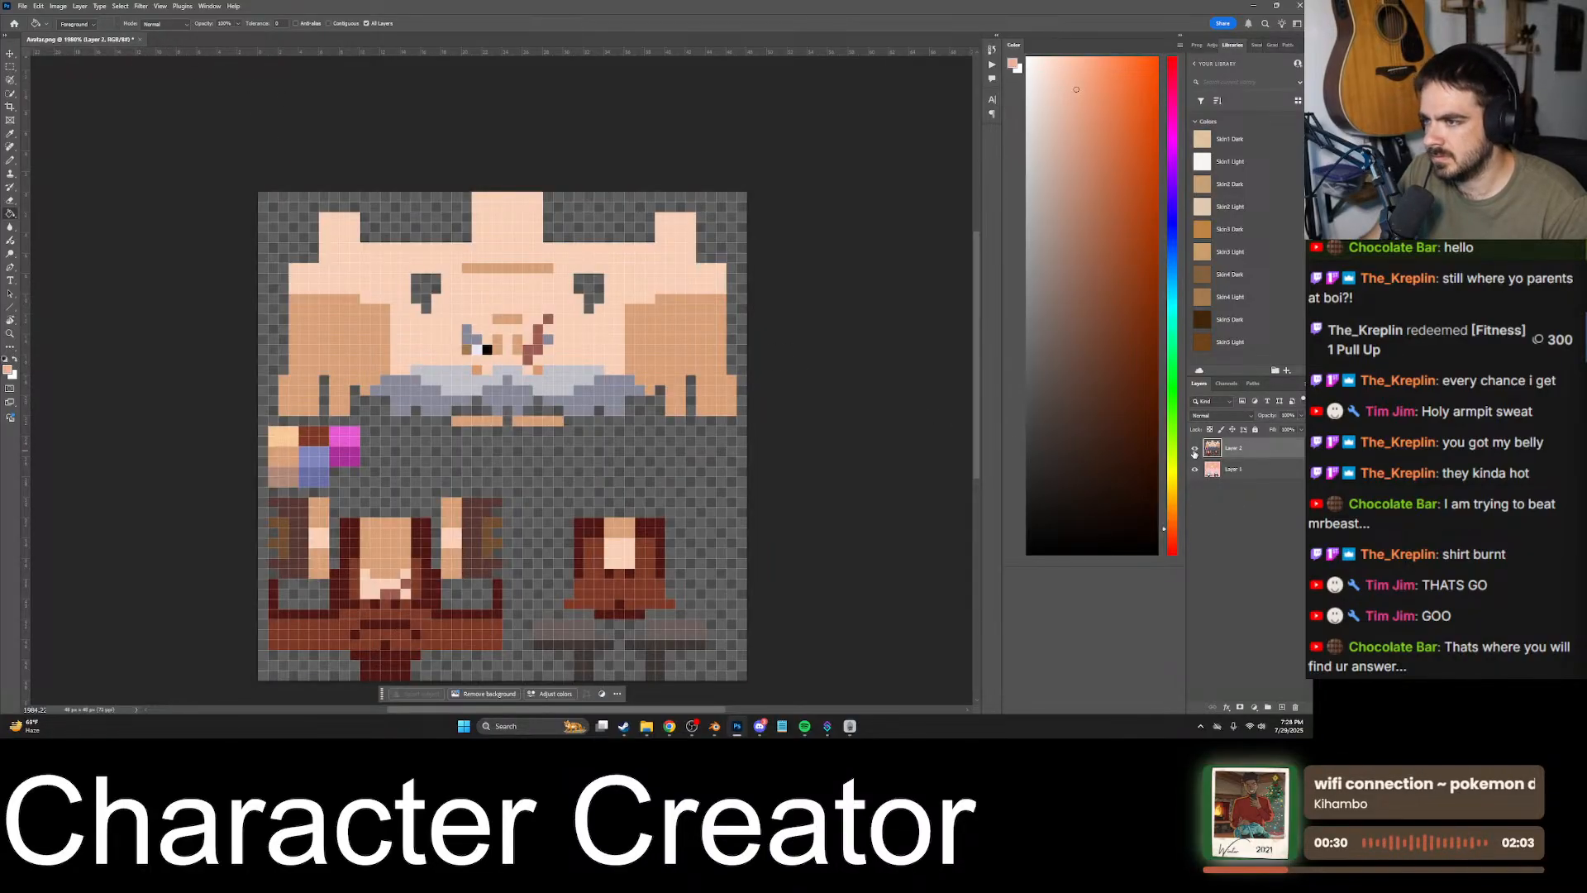
pyautogui.click(1193, 451)
pyautogui.click(1194, 452)
pyautogui.click(1193, 452)
pyautogui.click(1194, 451)
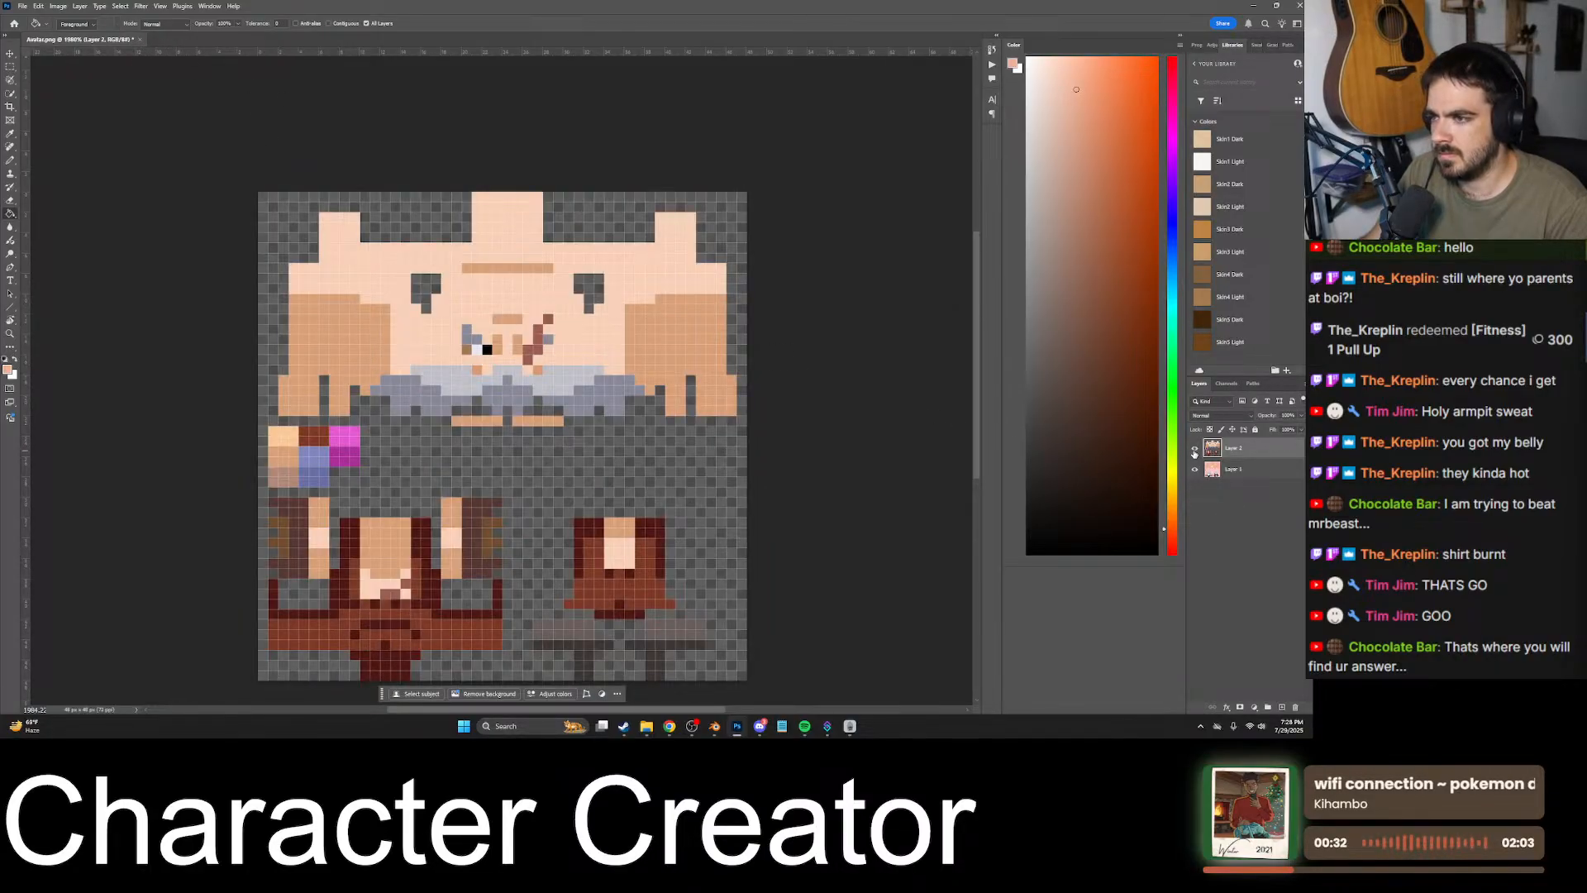
pyautogui.click(1193, 452)
pyautogui.click(1194, 452)
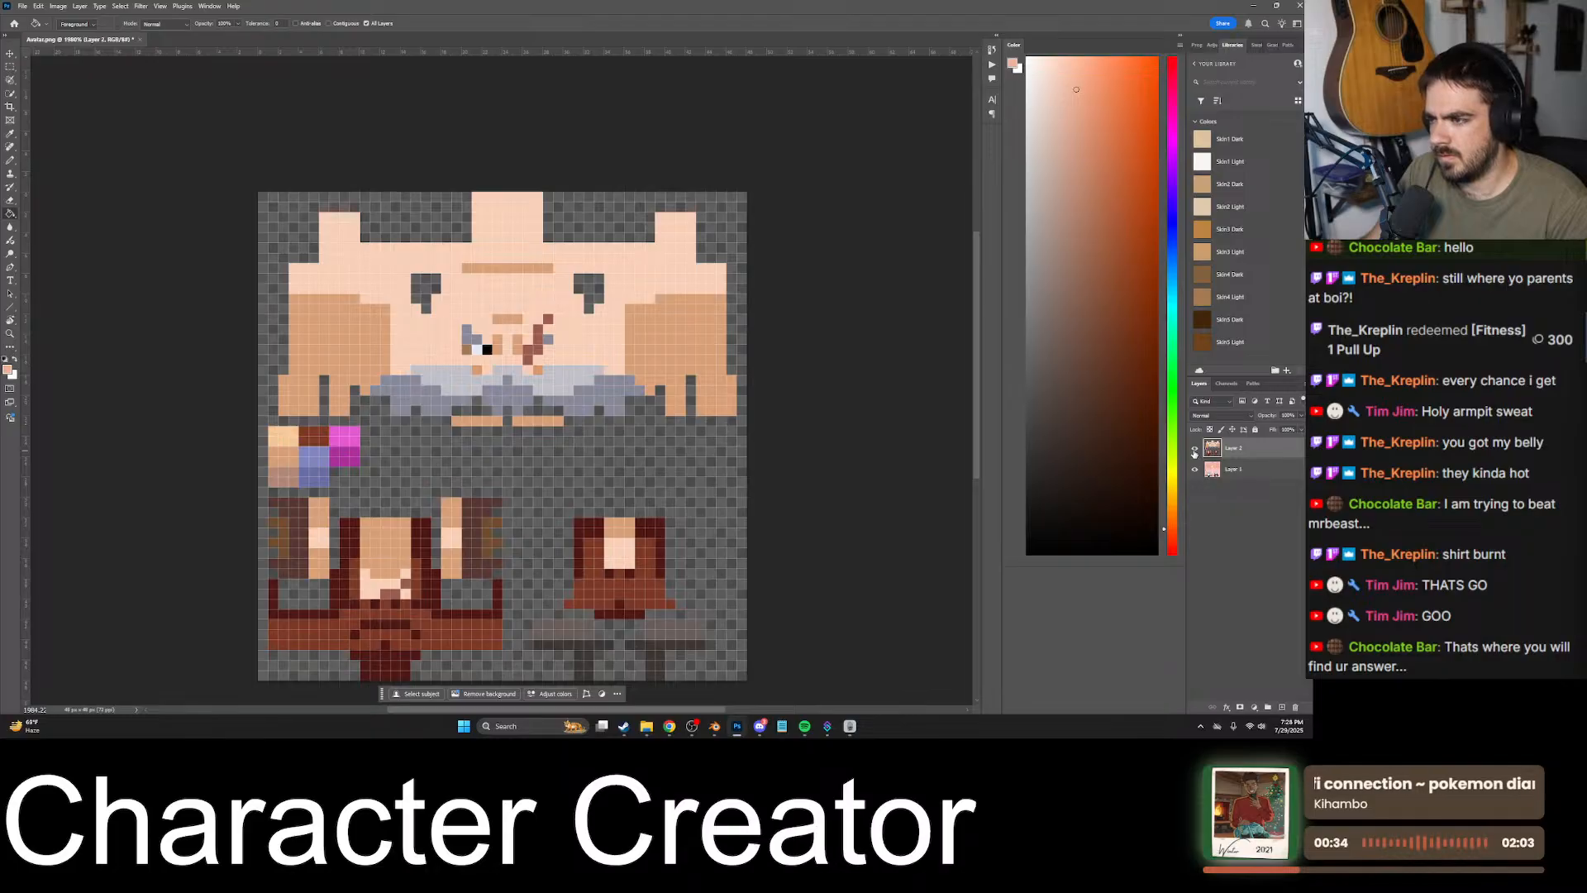
pyautogui.click(1194, 452)
pyautogui.click(1194, 451)
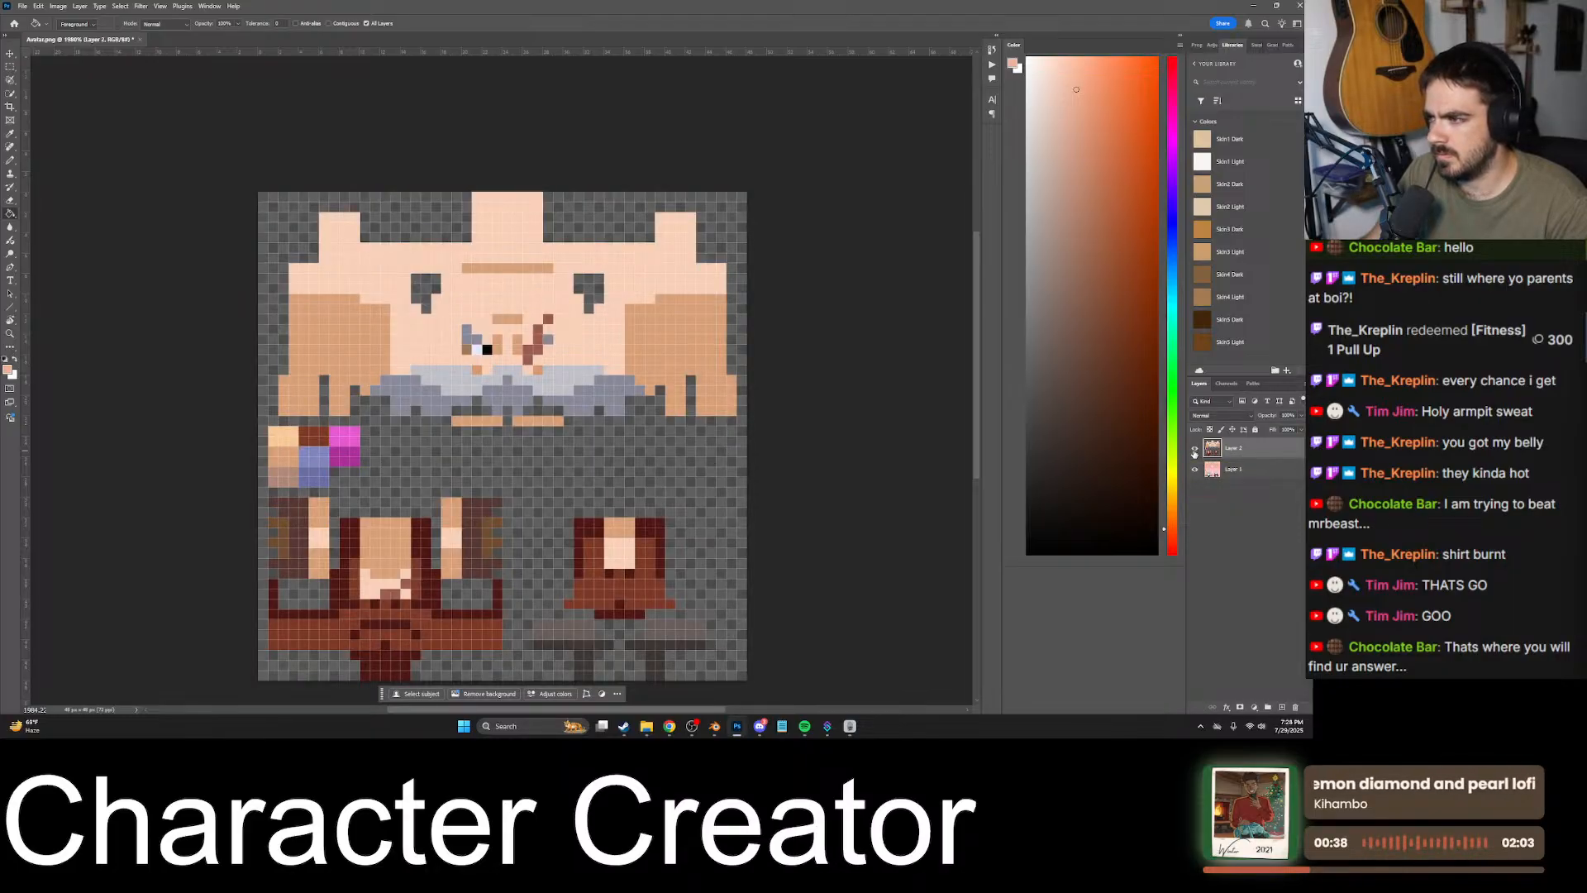
# - Hide the pasted layer, sample the face's light skin color, and fill the tan head area on Layer 1 with it
pyautogui.click(1194, 451)
pyautogui.click(493, 336)
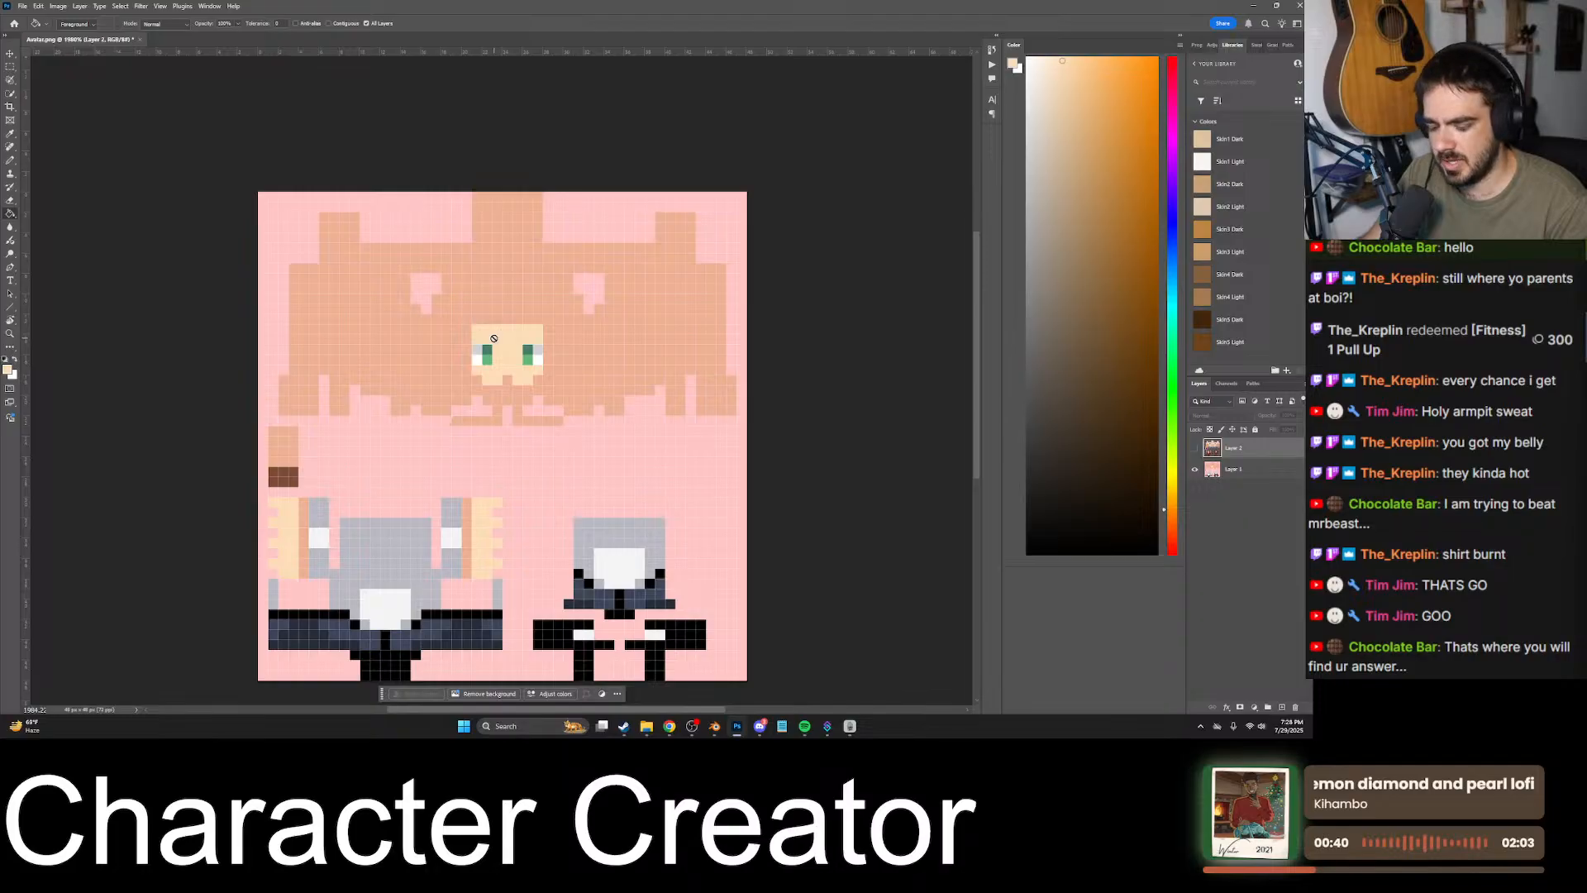
pyautogui.click(493, 338)
pyautogui.click(657, 265)
pyautogui.click(1234, 468)
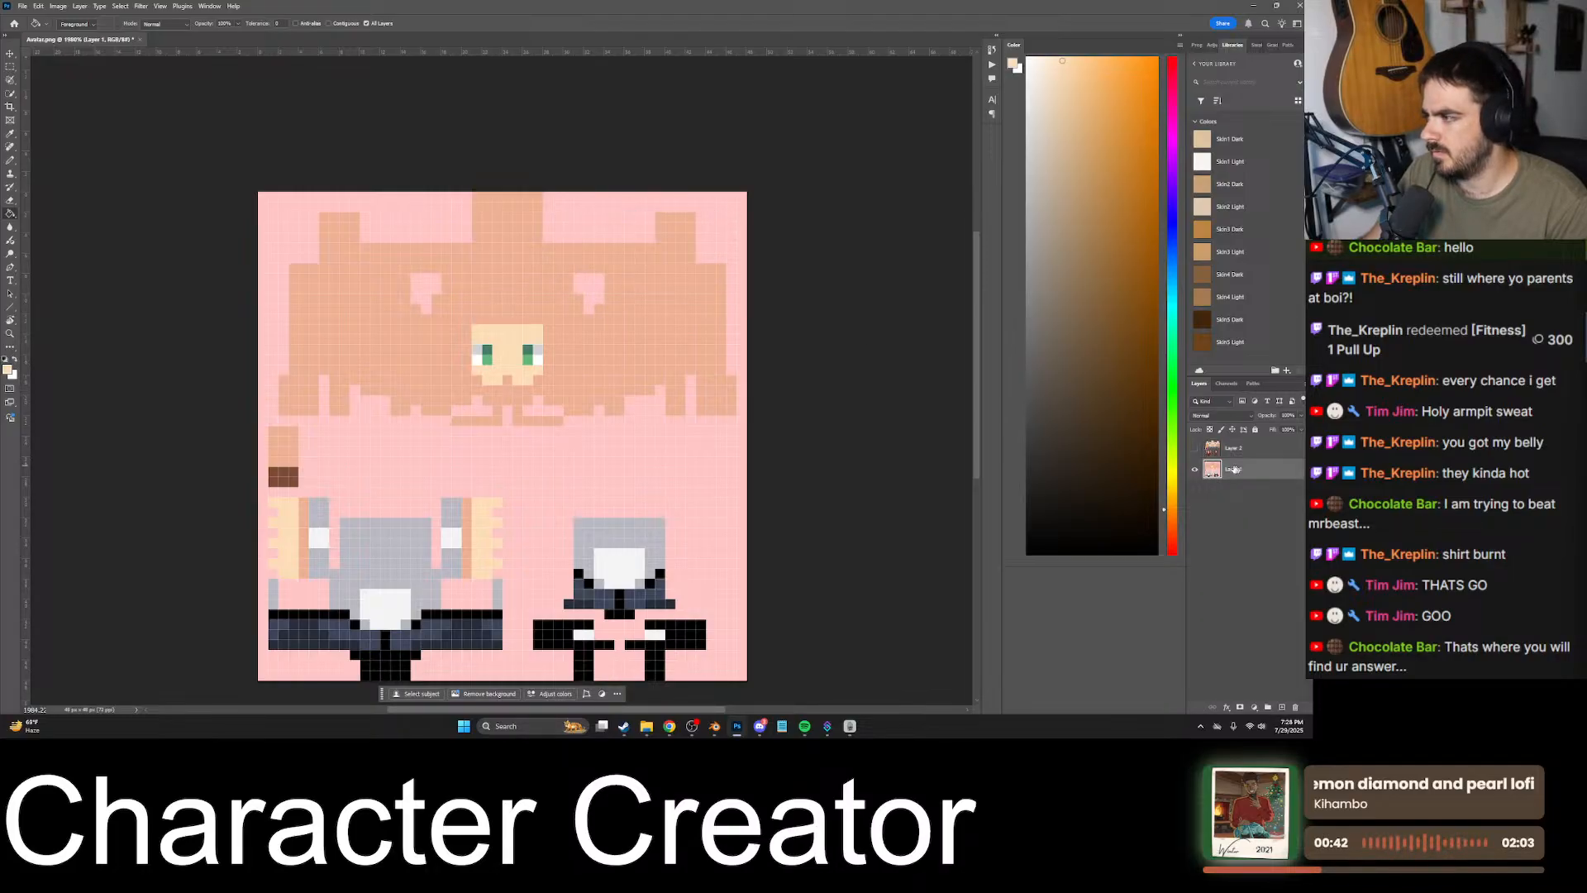
pyautogui.click(486, 288)
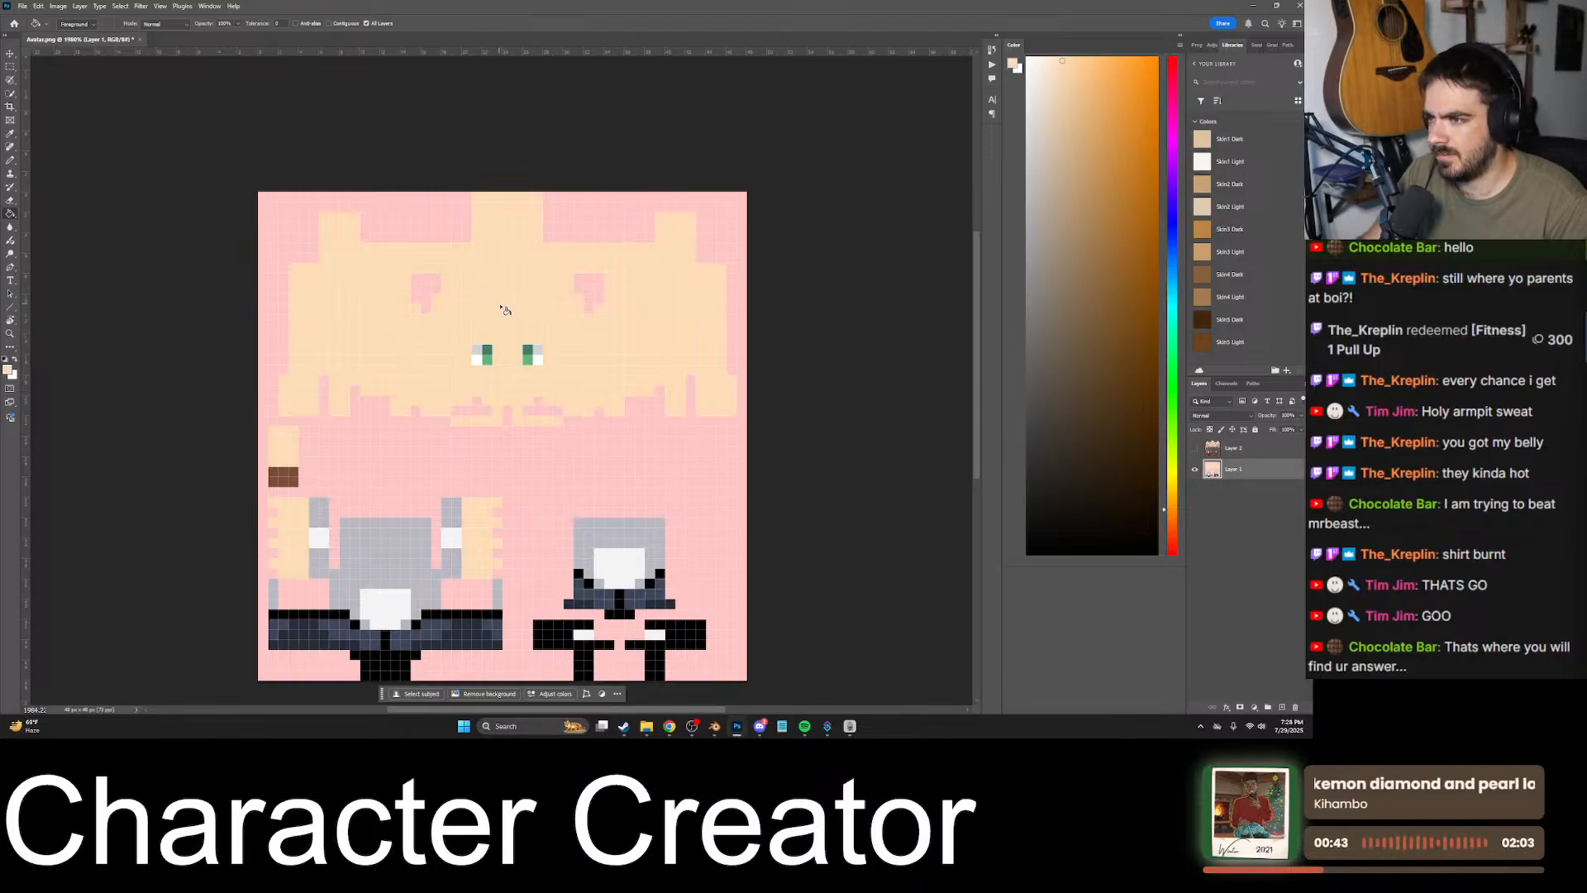
# - Show the pasted layer again, sample its darker skin tone, and marquee-select the darker area on the right side of the head
pyautogui.click(1247, 457)
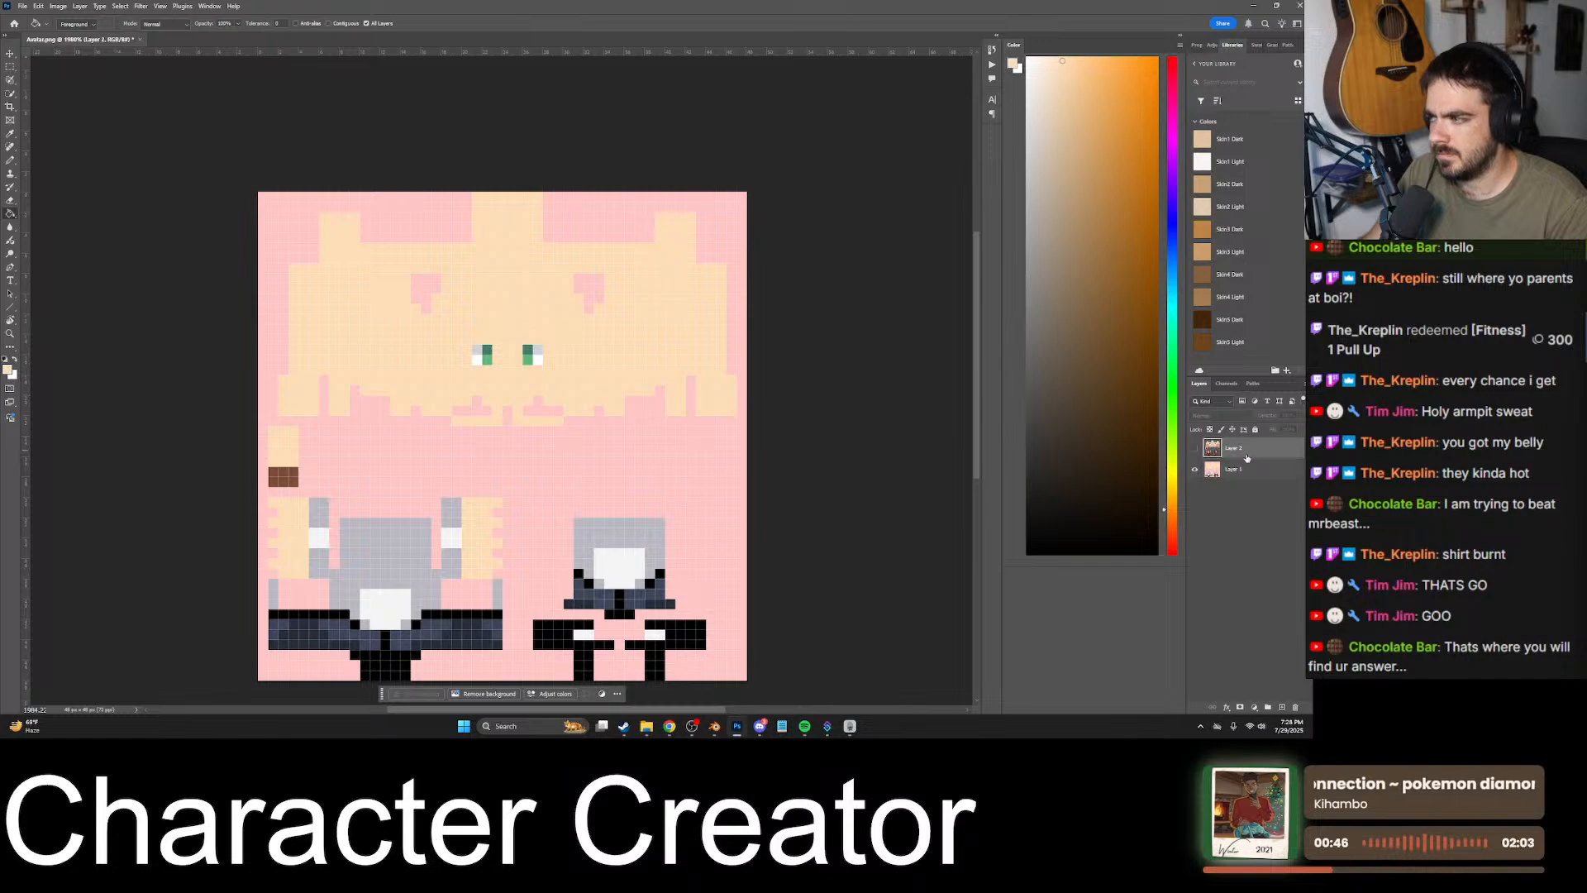
pyautogui.click(1246, 469)
pyautogui.keyDown('alt'); pyautogui.click(1195, 448); pyautogui.keyUp('alt')
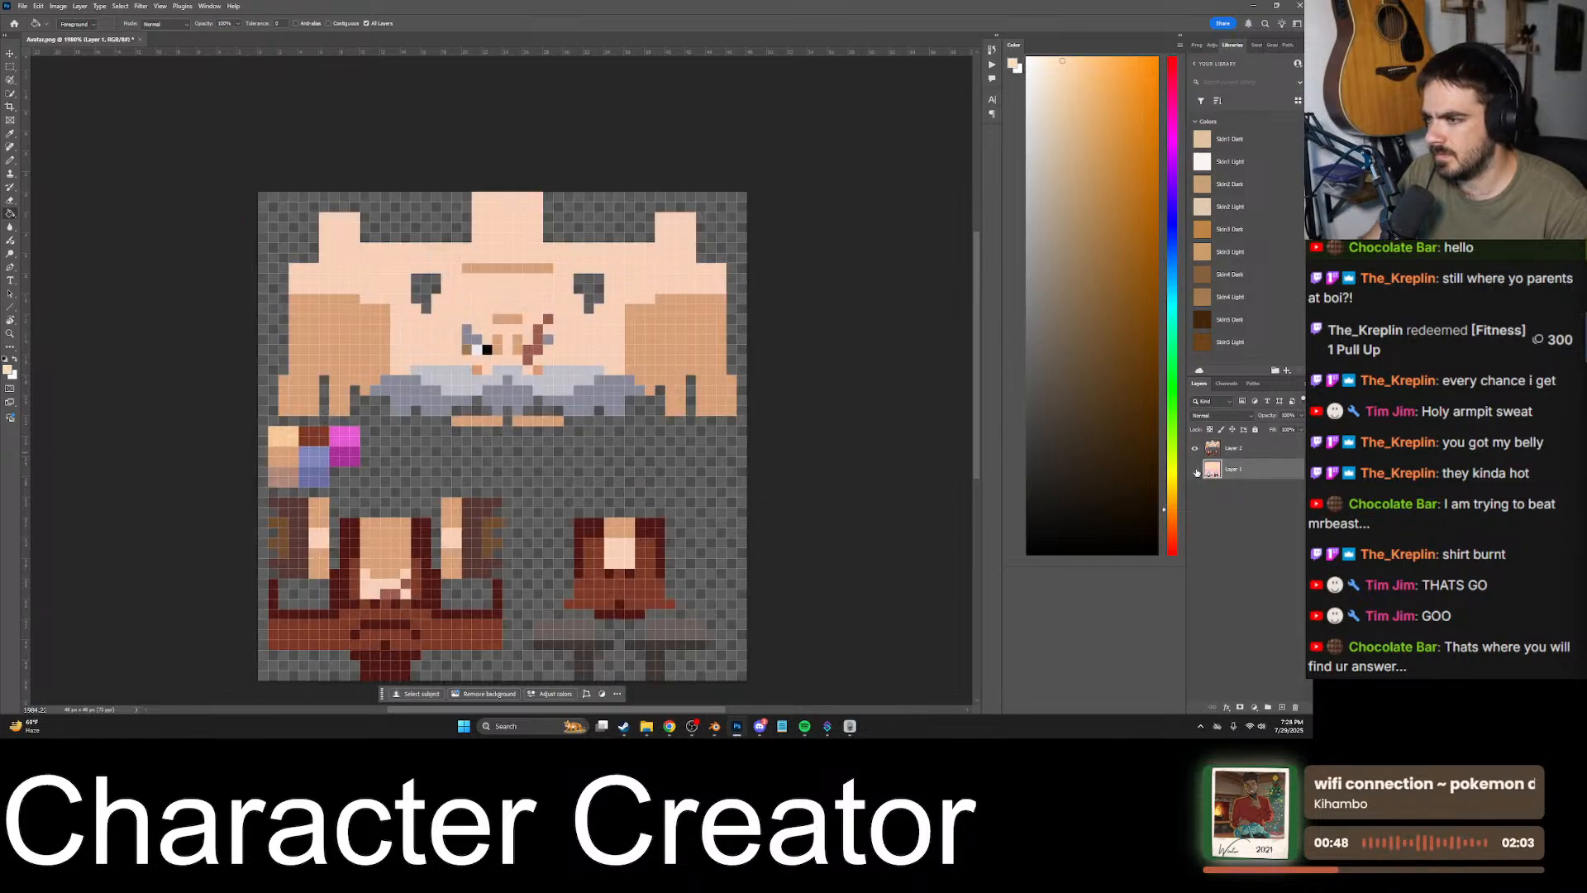
pyautogui.keyDown('alt'); pyautogui.click(646, 338); pyautogui.keyUp('alt')
pyautogui.press('m')
pyautogui.moveTo(626, 374)
pyautogui.mouseDown()
pyautogui.moveTo(671, 317)
pyautogui.moveTo(723, 309)
pyautogui.moveTo(674, 293)
pyautogui.moveTo(720, 295)
pyautogui.mouseUp()
# - Enlarge the Bodies sprite sheet in Discord to study the head shading, and return to Photoshop
pyautogui.click(760, 726)
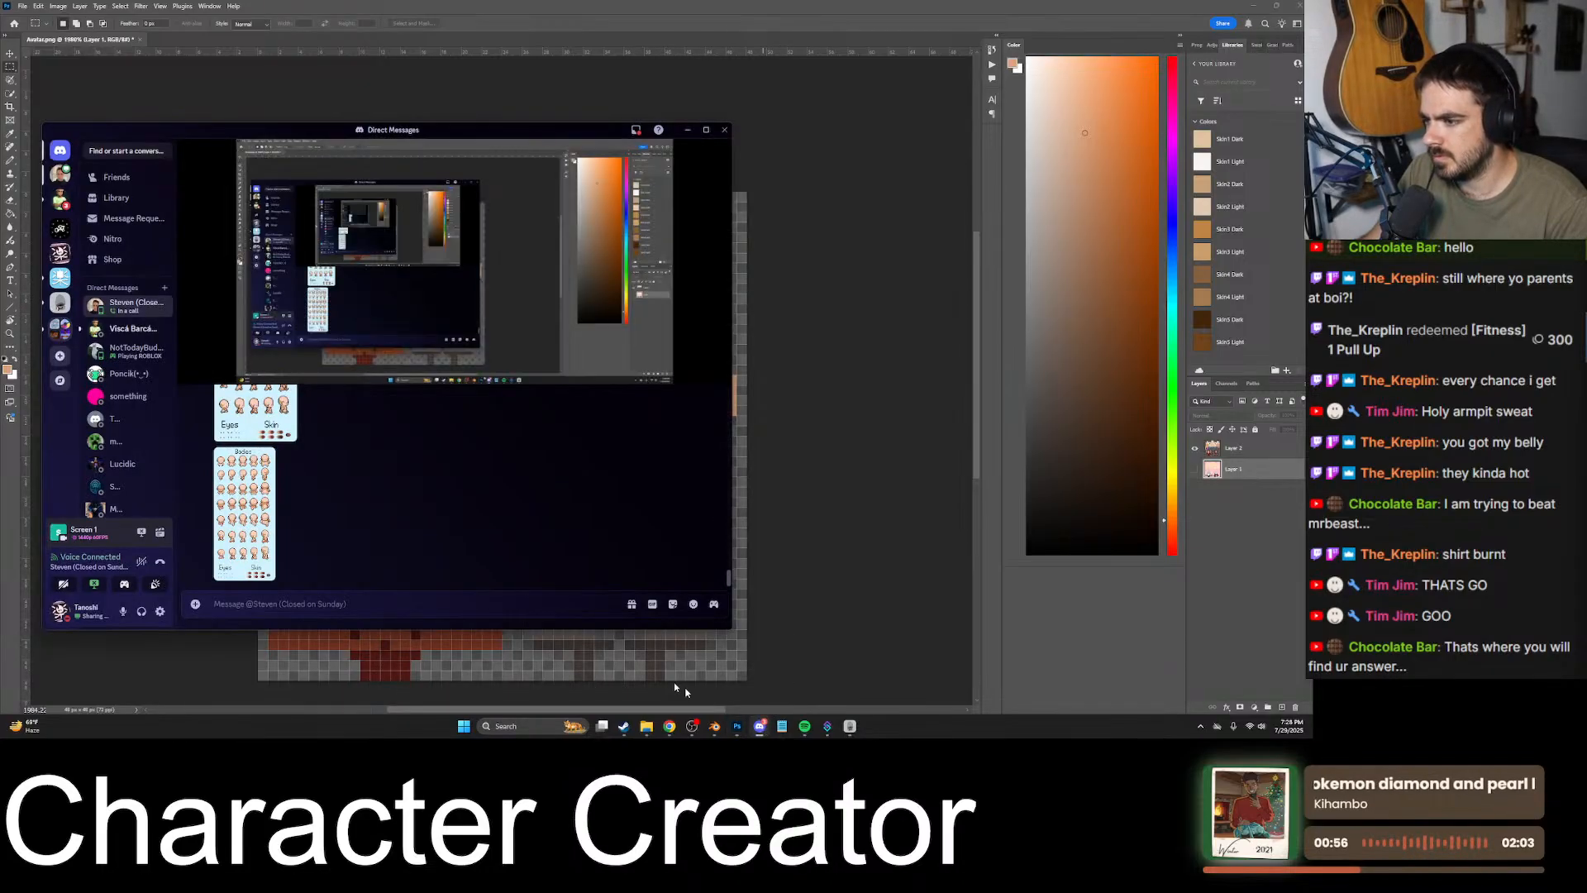
pyautogui.click(273, 515)
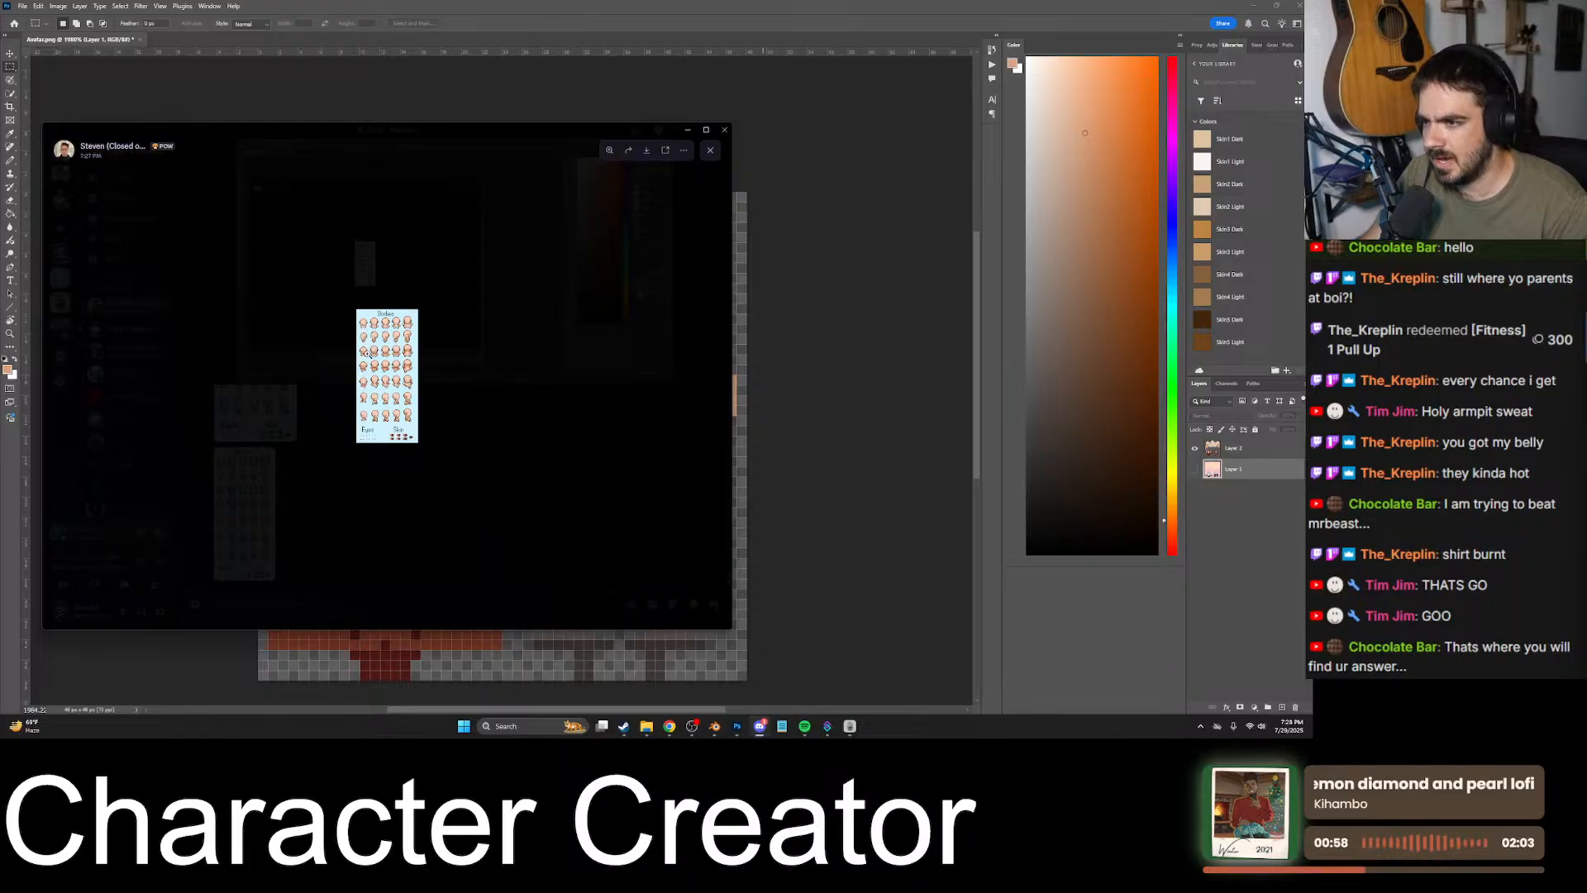
pyautogui.click(365, 353)
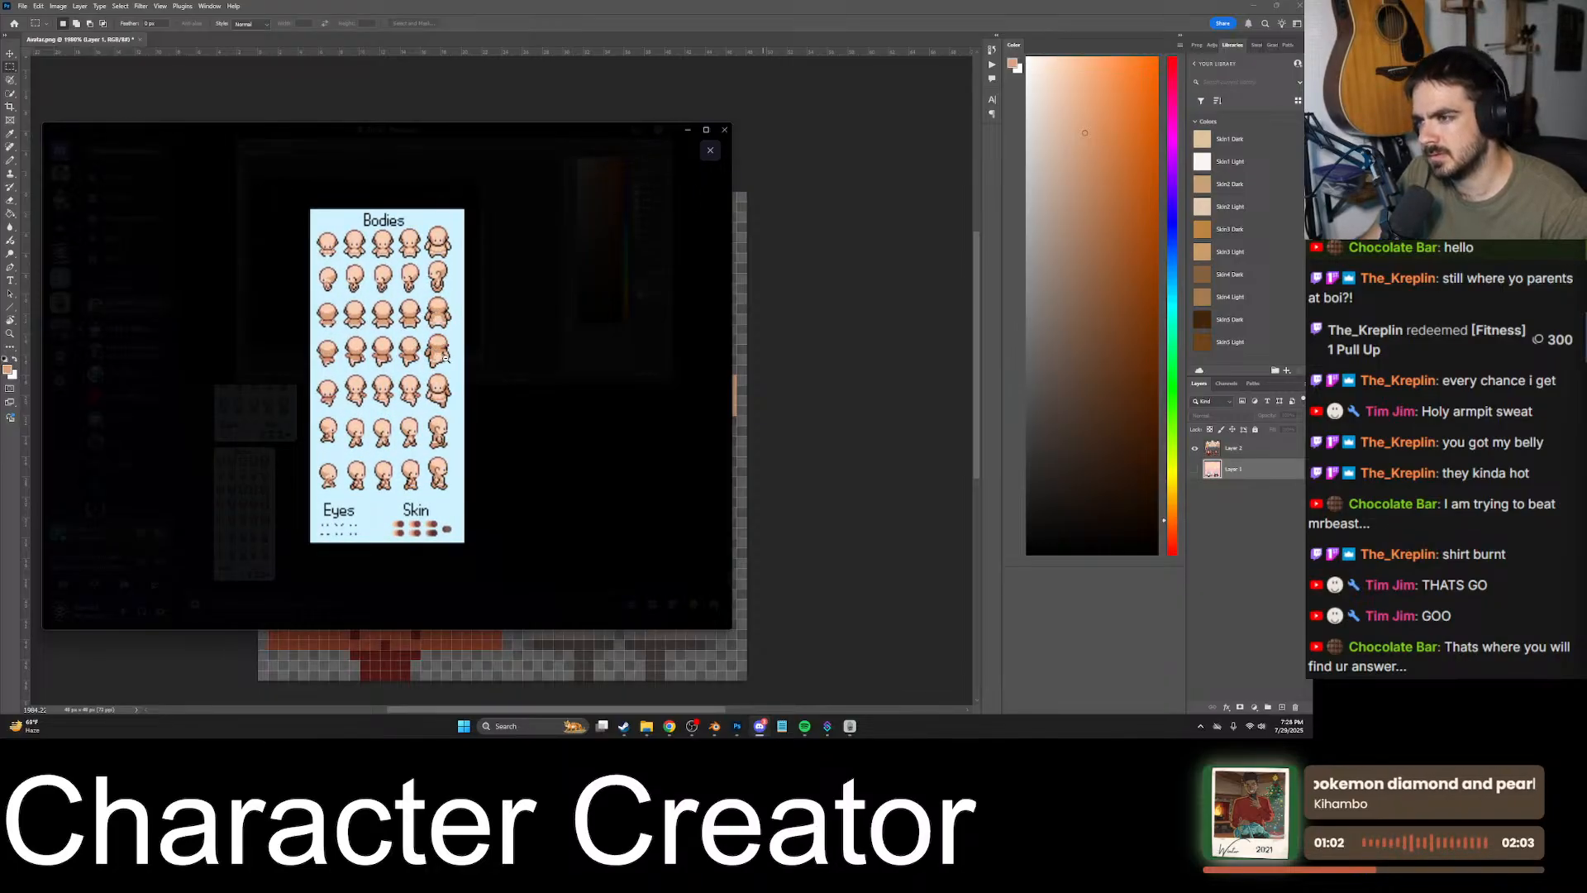
pyautogui.click(513, 343)
pyautogui.click(880, 410)
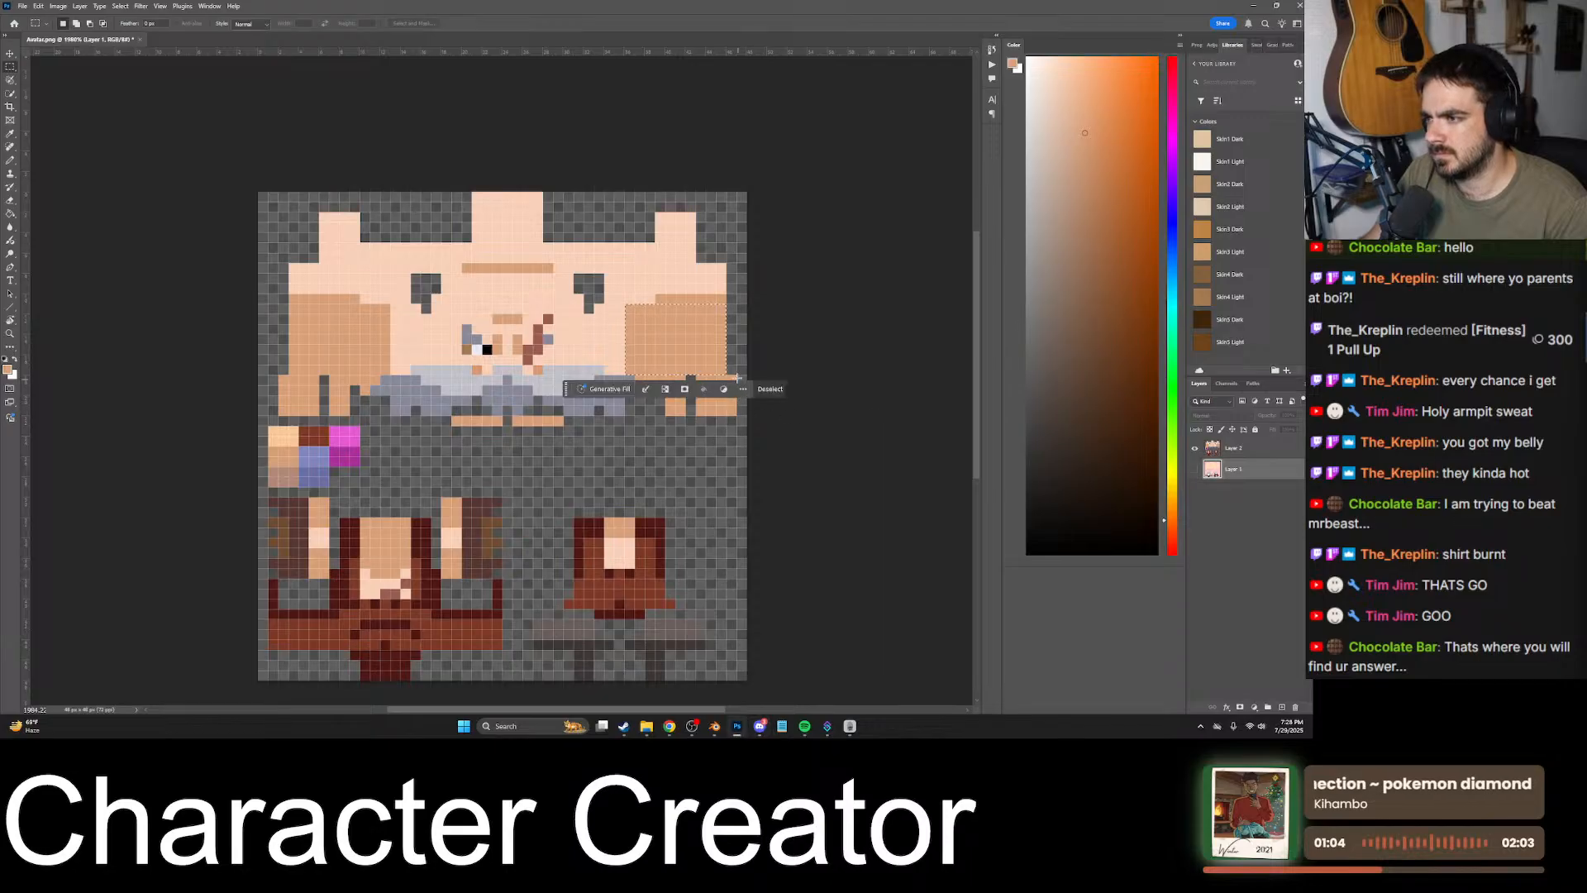
# - Marquee-select the darker skin areas on both sides of the head, following the pasted texture and making its layer active
pyautogui.keyDown('shift'); pyautogui.moveTo(657, 298); pyautogui.dragTo(725, 304); pyautogui.keyUp('shift')
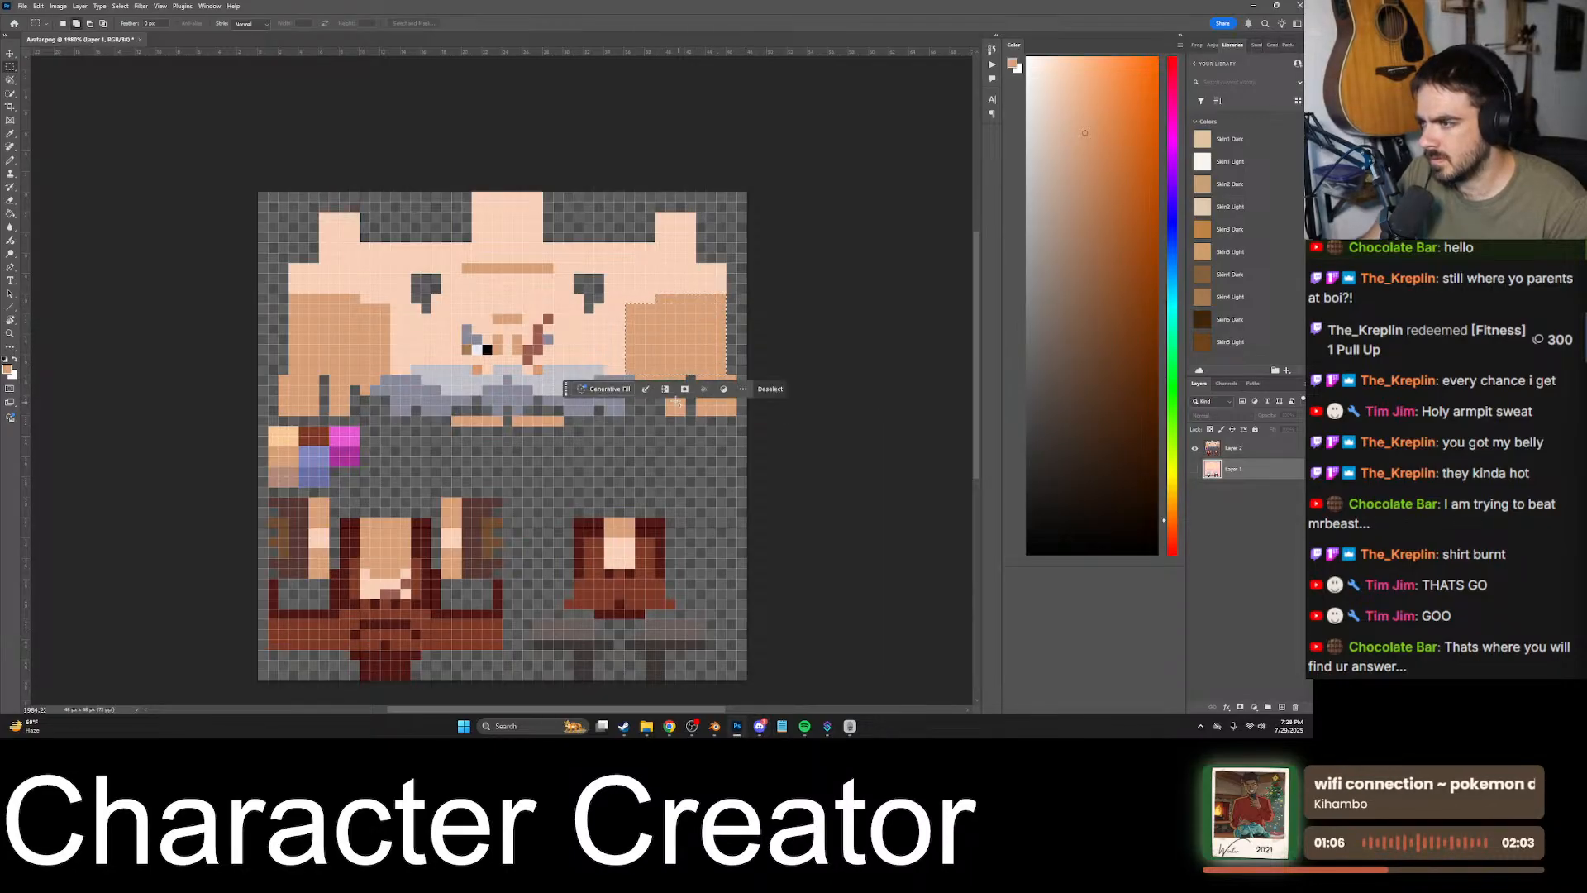
pyautogui.keyDown('shift'); pyautogui.moveTo(638, 375); pyautogui.dragTo(735, 414); pyautogui.keyUp('shift')
pyautogui.keyDown('shift'); pyautogui.moveTo(386, 377); pyautogui.dragTo(289, 294); pyautogui.keyUp('shift')
pyautogui.hotkey('ctrl', 'd')
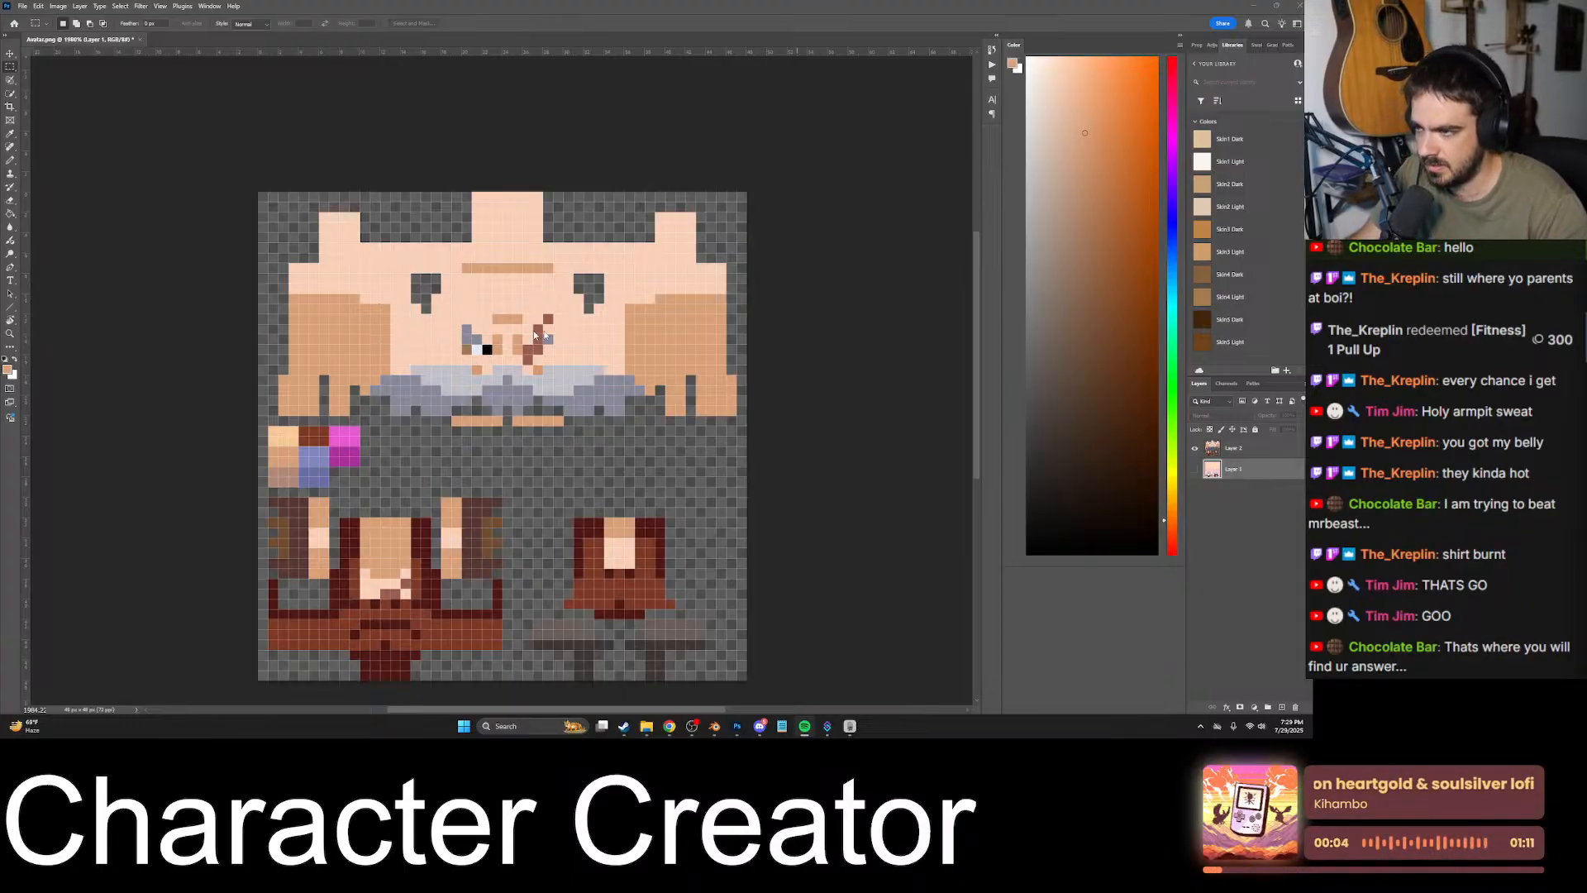
pyautogui.click(1257, 463)
pyautogui.click(1250, 453)
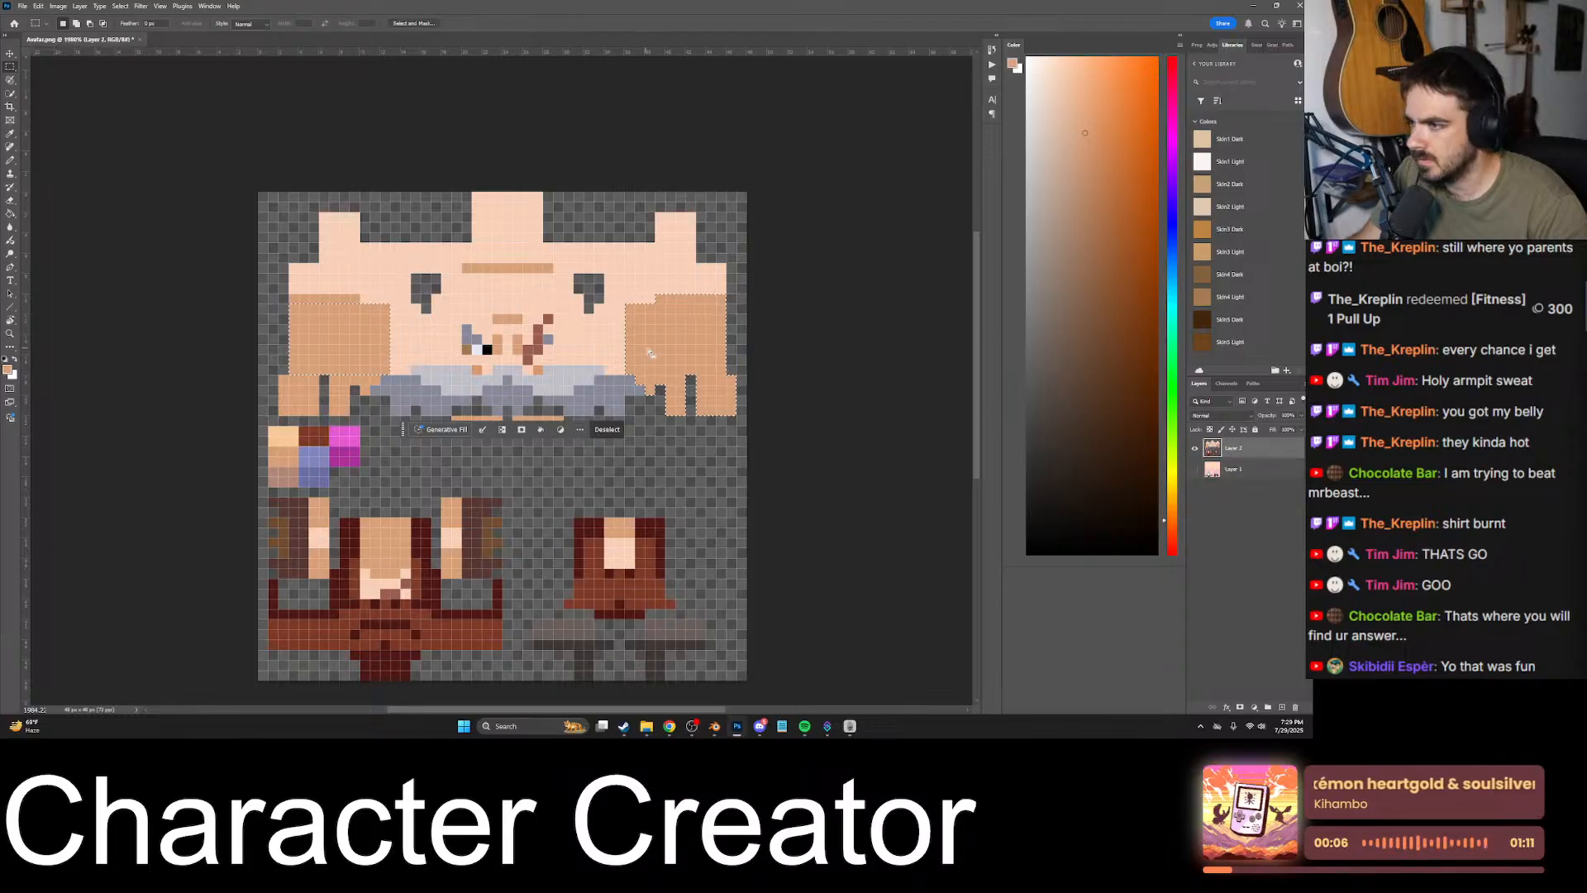
pyautogui.keyDown('shift'); pyautogui.moveTo(376, 381); pyautogui.dragTo(290, 411); pyautogui.keyUp('shift')
pyautogui.keyDown('shift'); pyautogui.moveTo(287, 414); pyautogui.dragTo(285, 379); pyautogui.keyUp('shift')
pyautogui.keyDown('shift'); pyautogui.moveTo(356, 302); pyautogui.dragTo(290, 298); pyautogui.keyUp('shift')
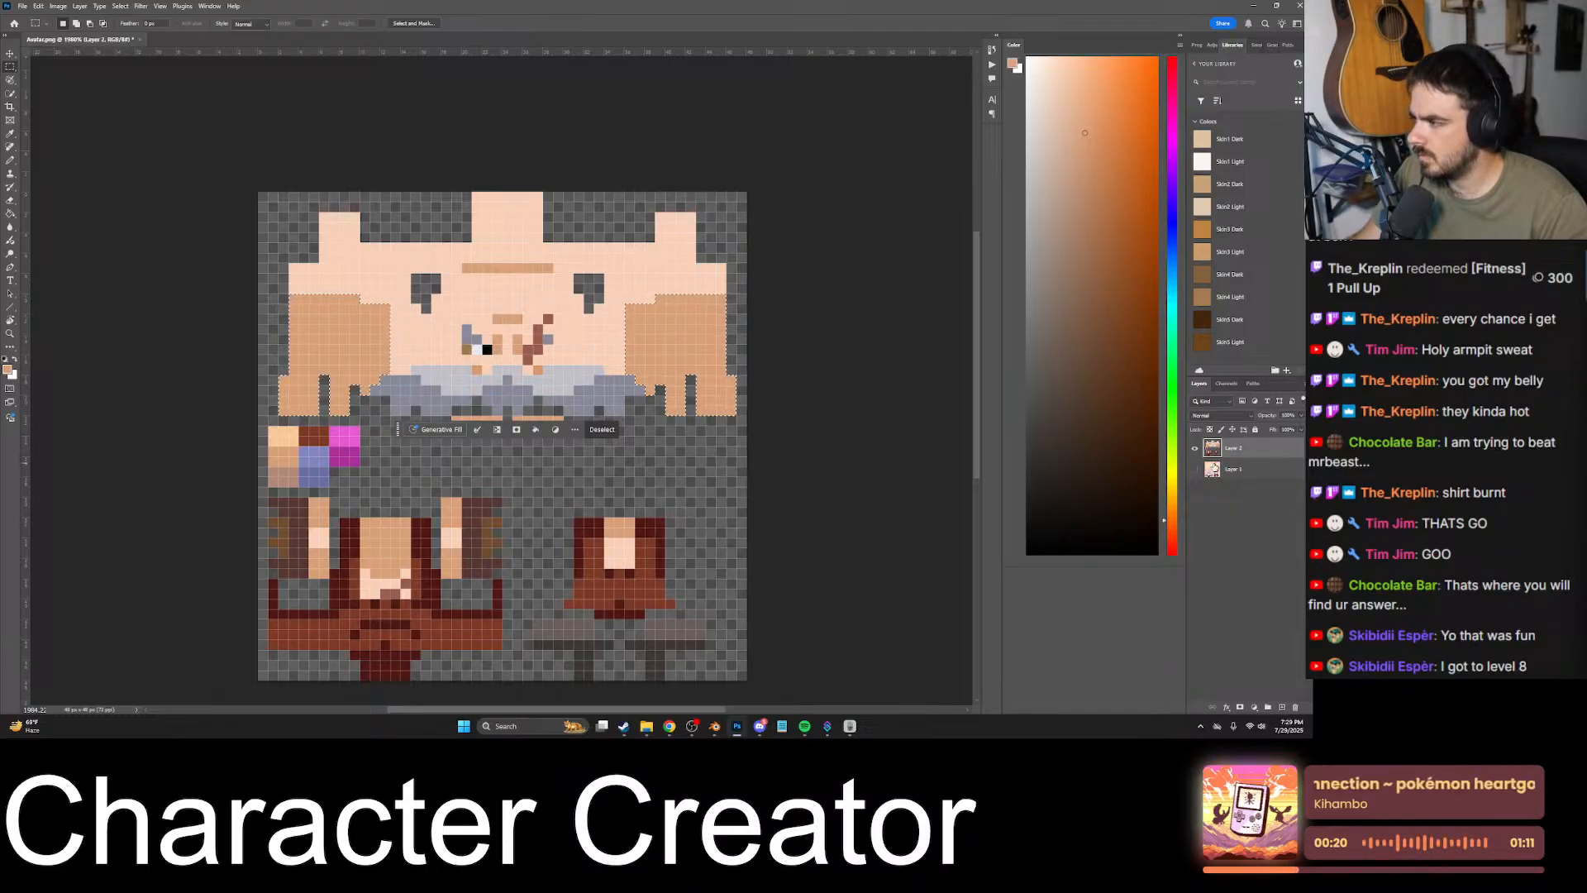
# - Copy the selected head areas from Layer 1 to a new layer, and select that layer together with Layer 1
pyautogui.click(1203, 469)
pyautogui.hotkey('ctrl', 'j')
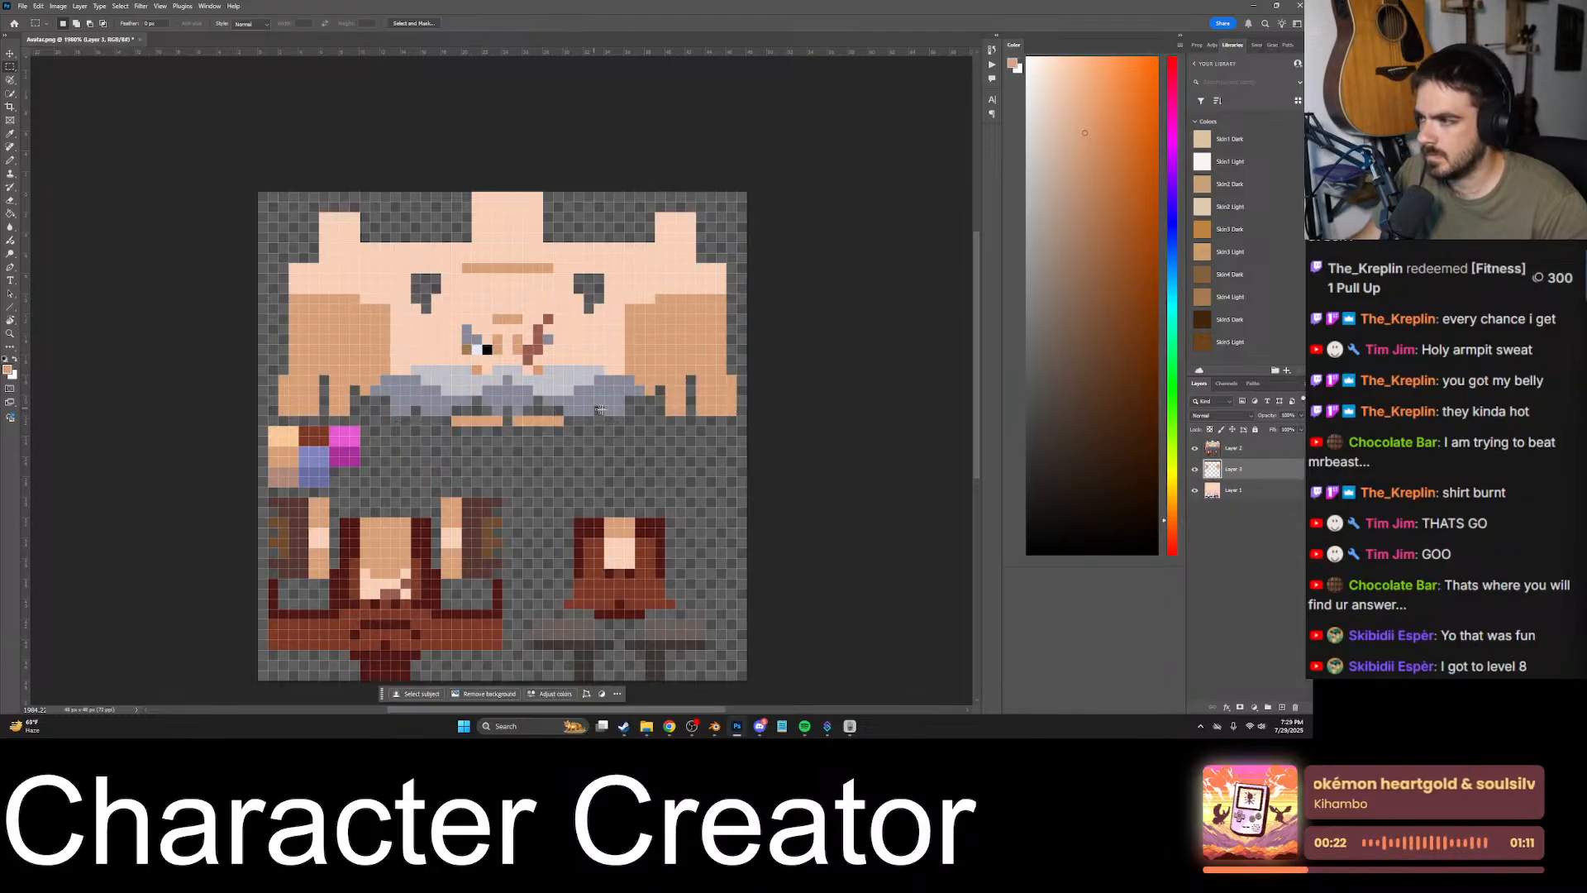
pyautogui.keyDown('shift'); pyautogui.click(1229, 490); pyautogui.keyUp('shift')
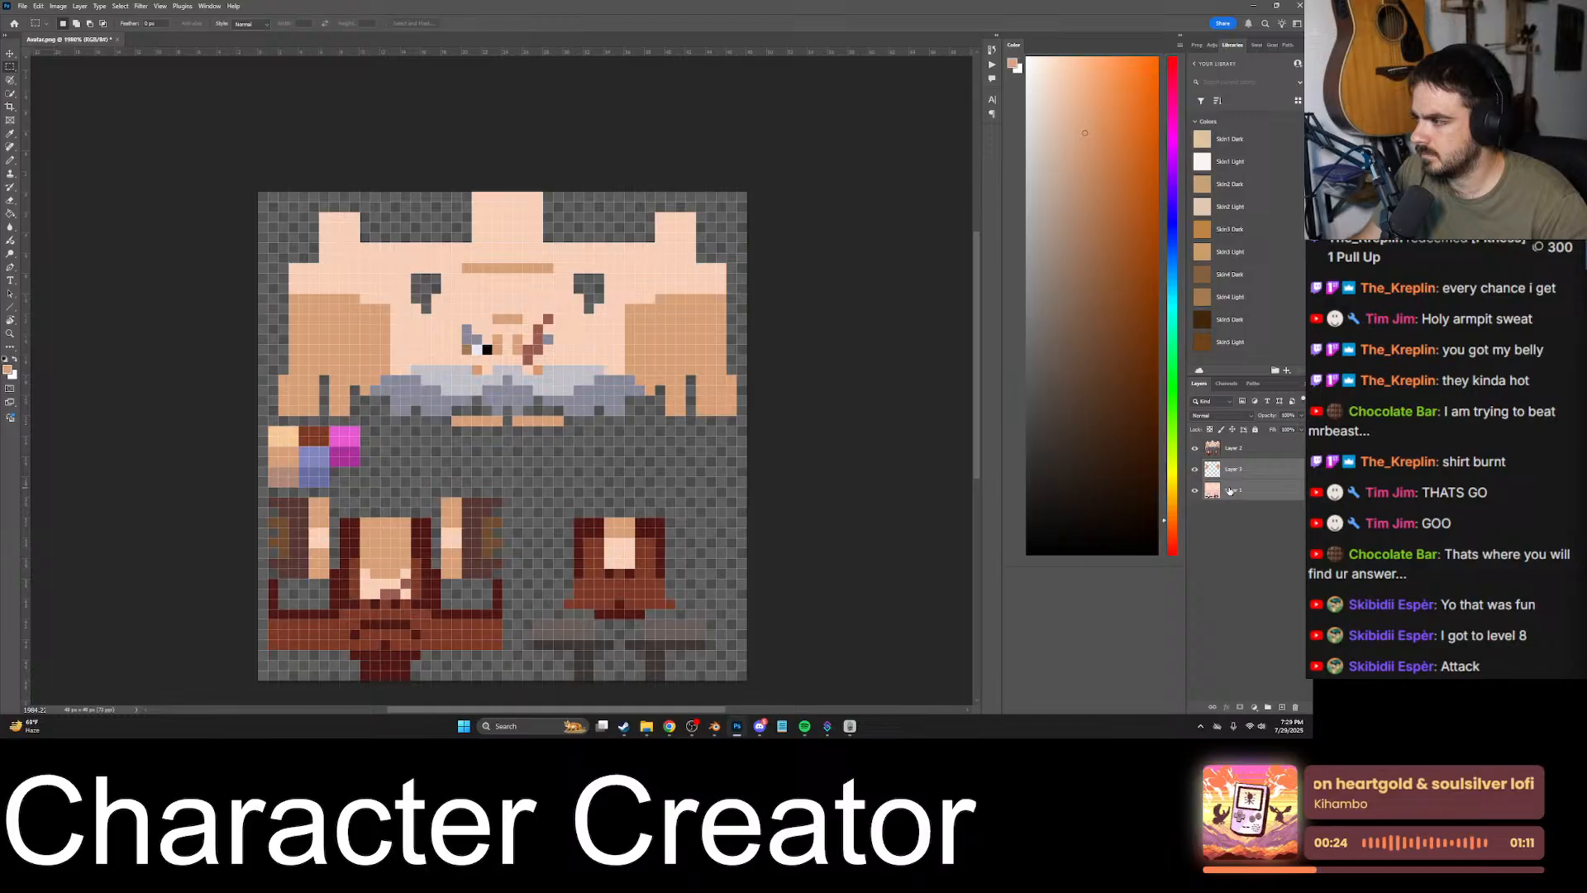
# - Compare the pasted reference texture with the head texture beneath it by toggling the pasted layer's visibility
pyautogui.click(1195, 448)
pyautogui.click(1240, 447)
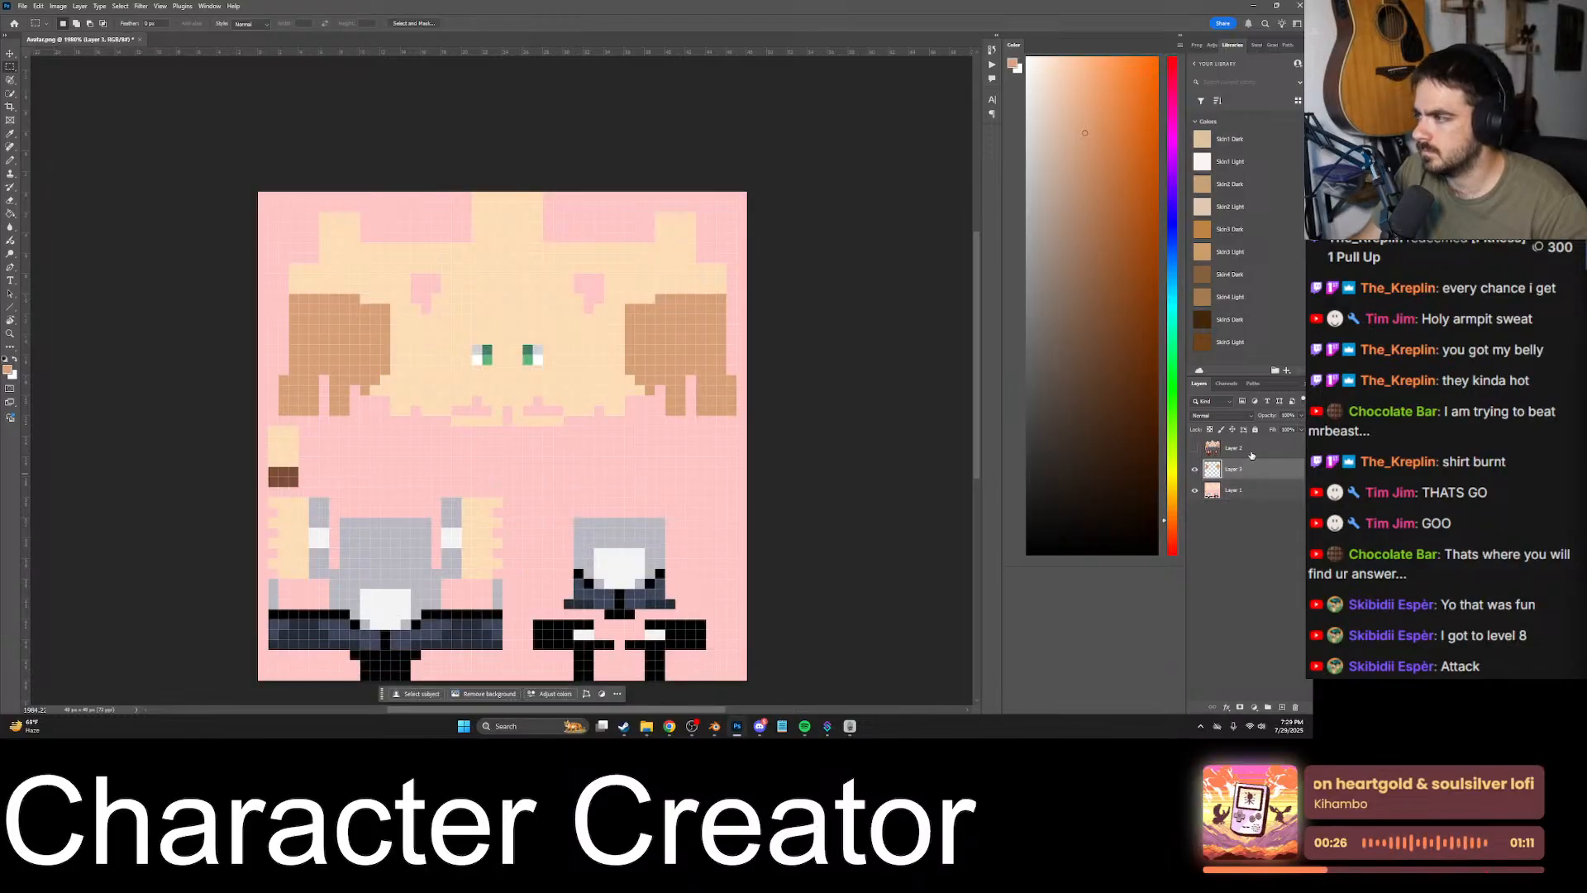
pyautogui.click(1195, 448)
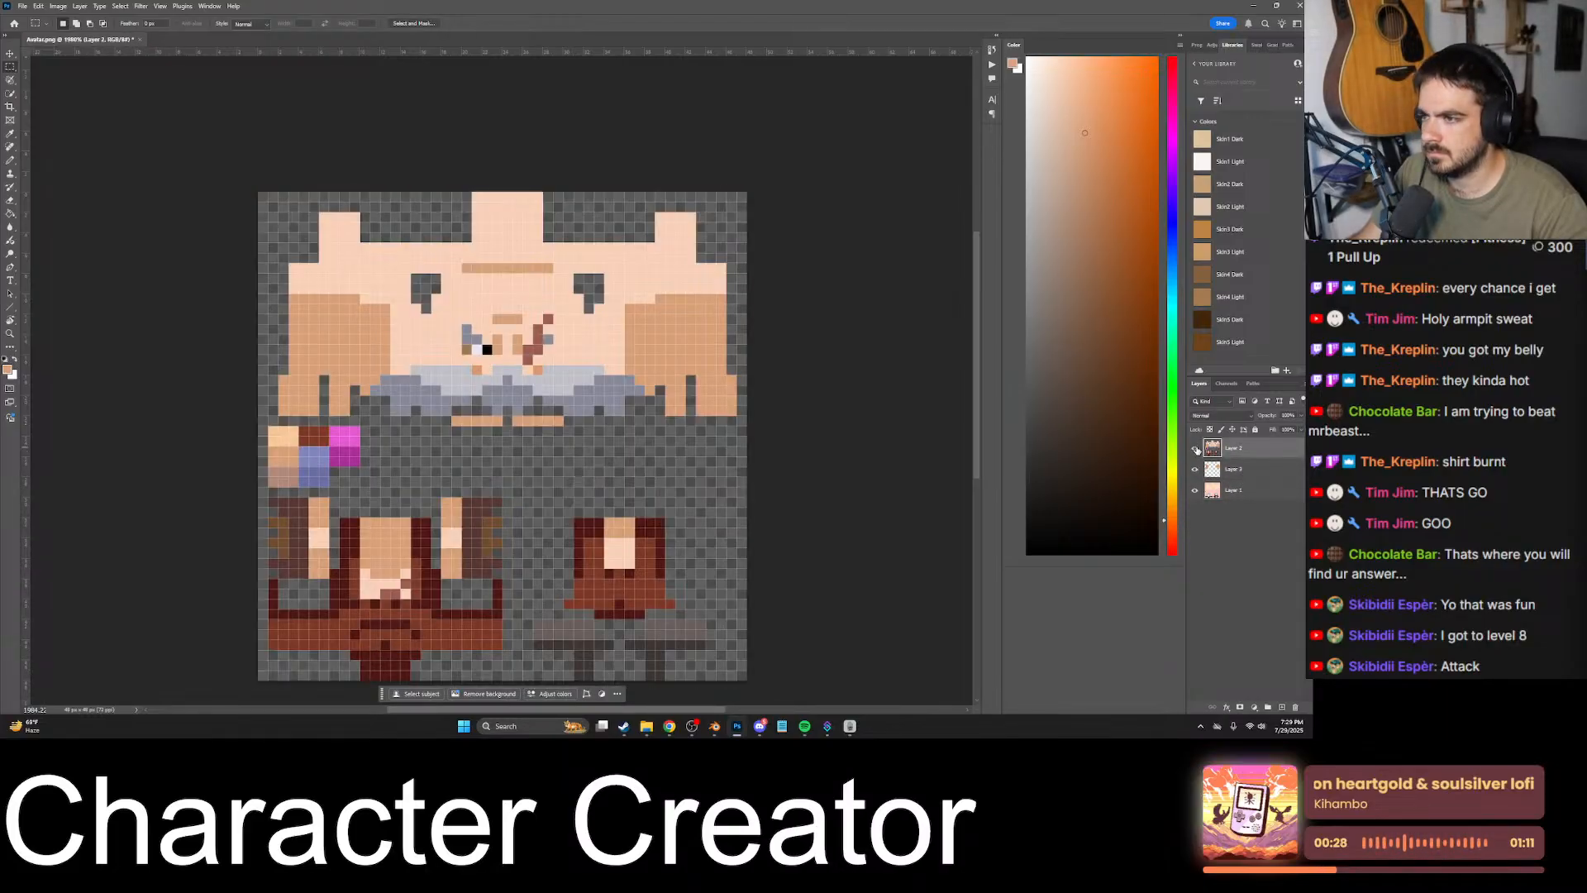
pyautogui.click(1194, 448)
pyautogui.click(1195, 448)
# - Sample the pasted head's light skin tone and try filling the head's light skin areas on Layer 1 with it
pyautogui.press('b')
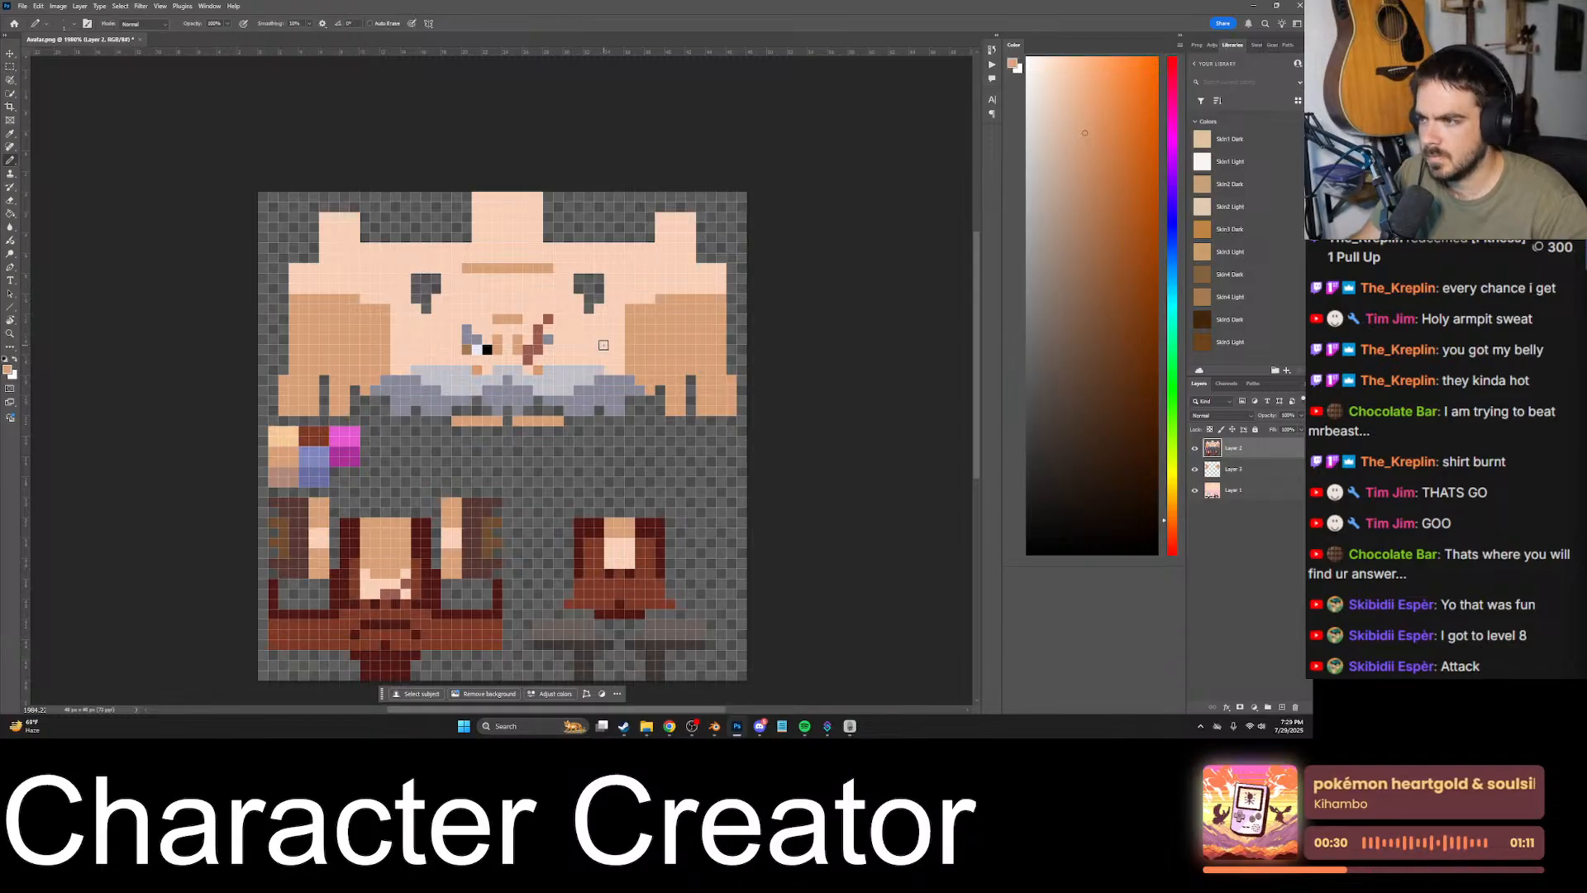
pyautogui.hotkey('alt', '[')
pyautogui.hotkey('alt', '[')
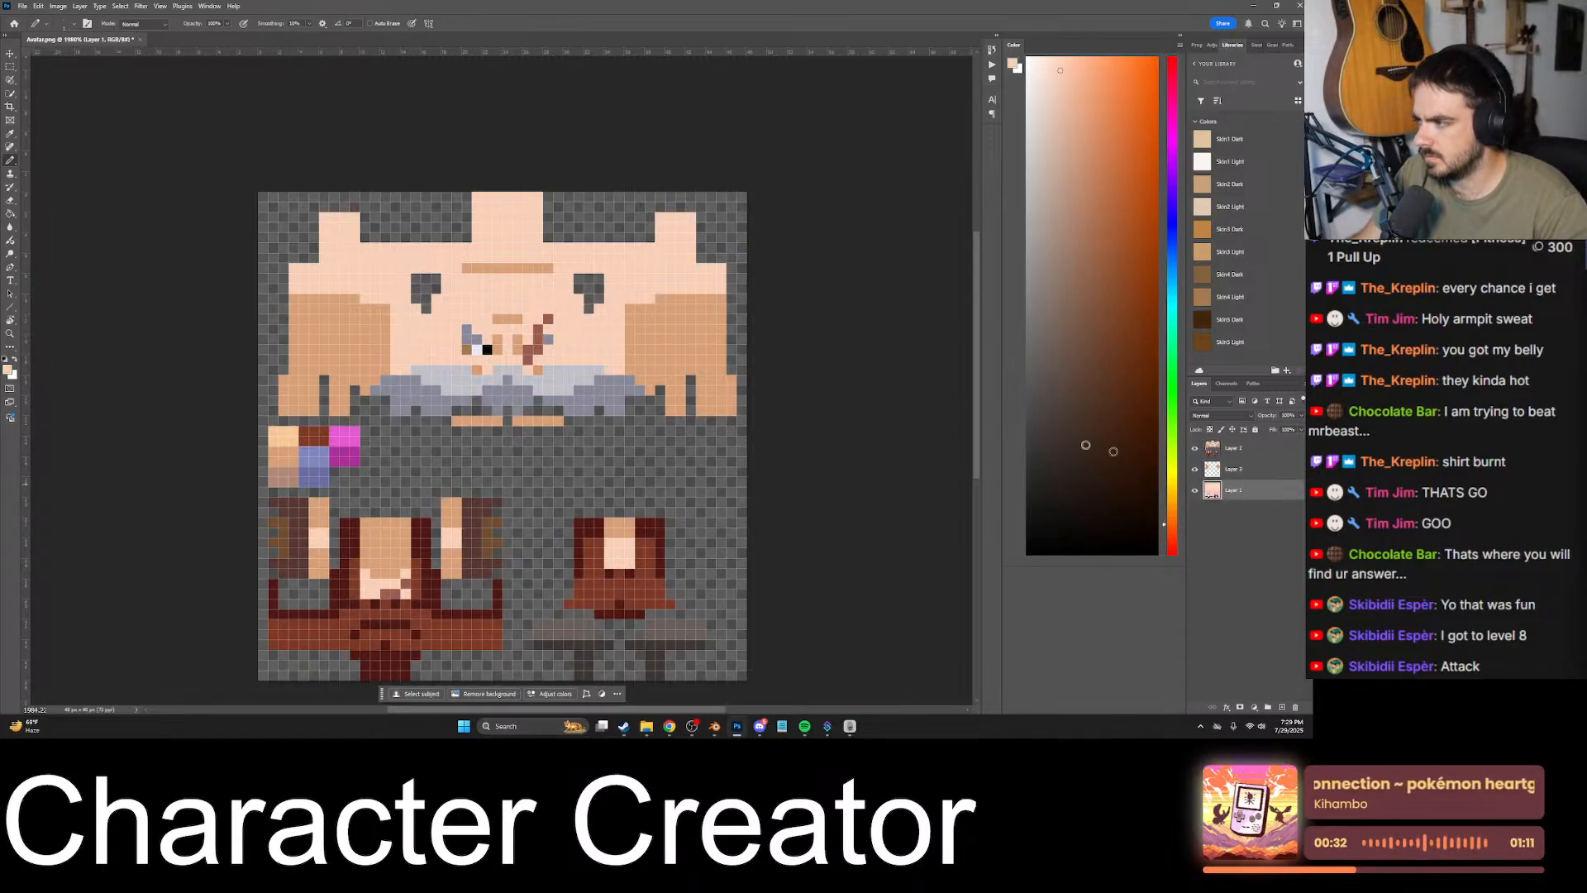
pyautogui.press('g')
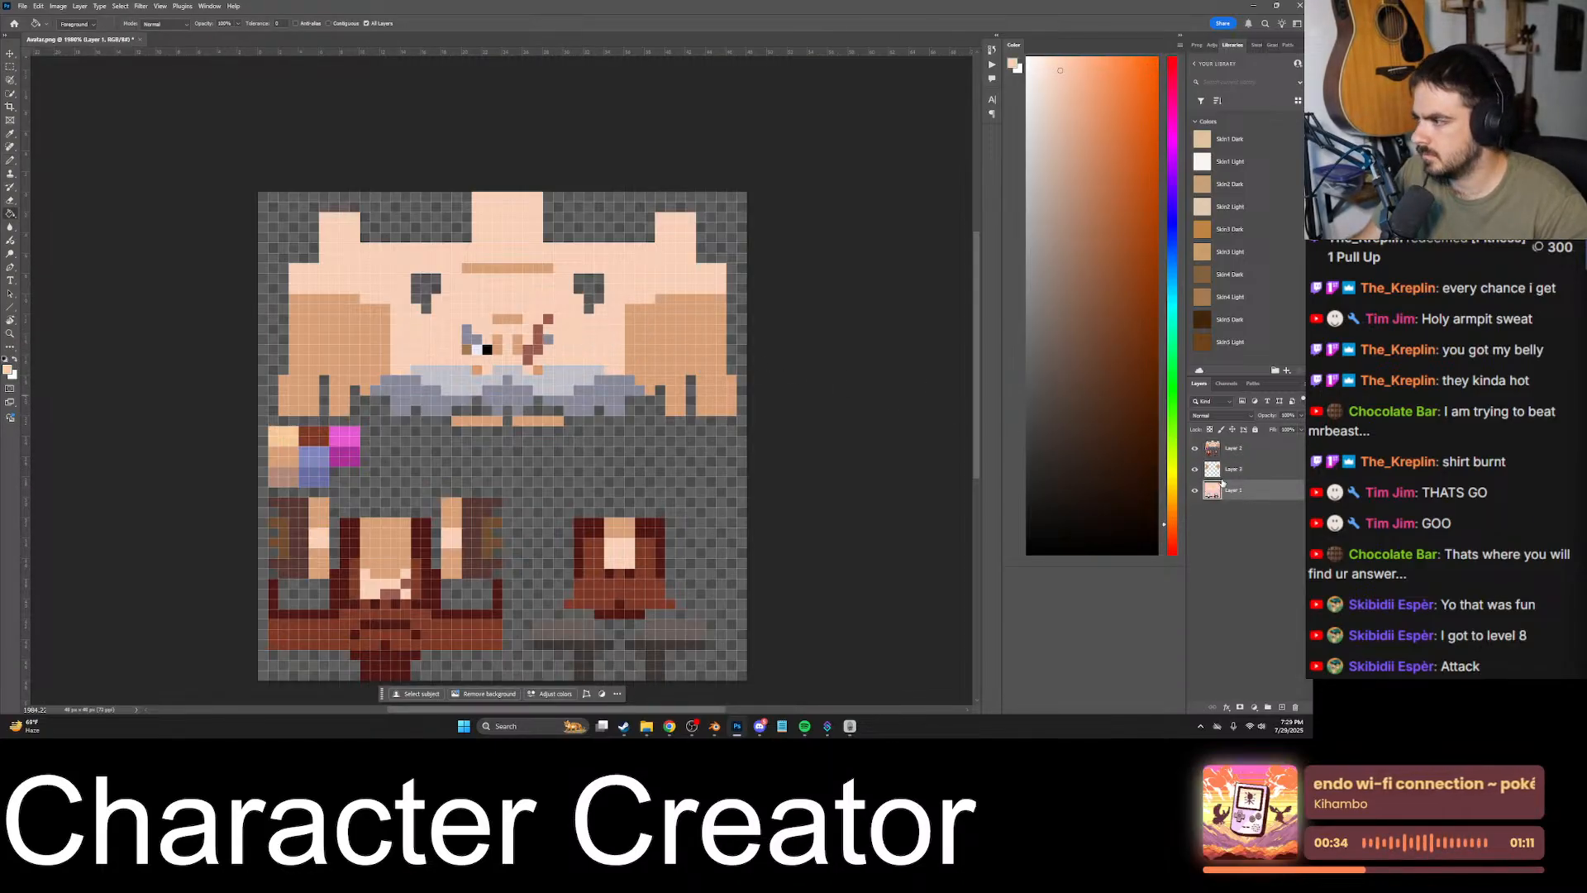
pyautogui.click(1196, 449)
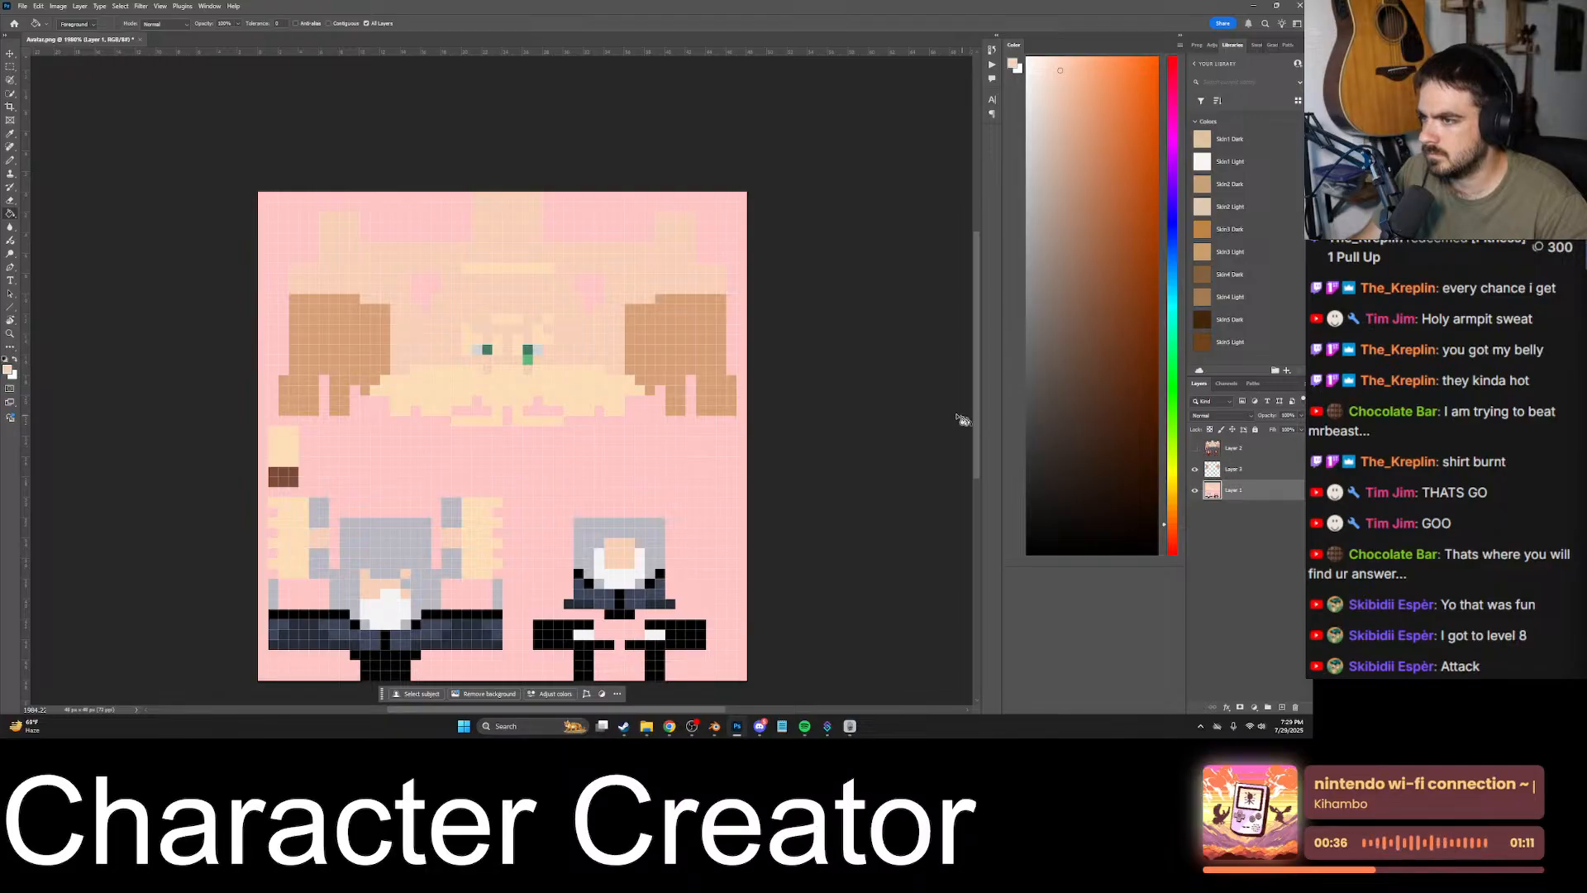
pyautogui.hotkey('ctrl', 'z')
pyautogui.click(1195, 448)
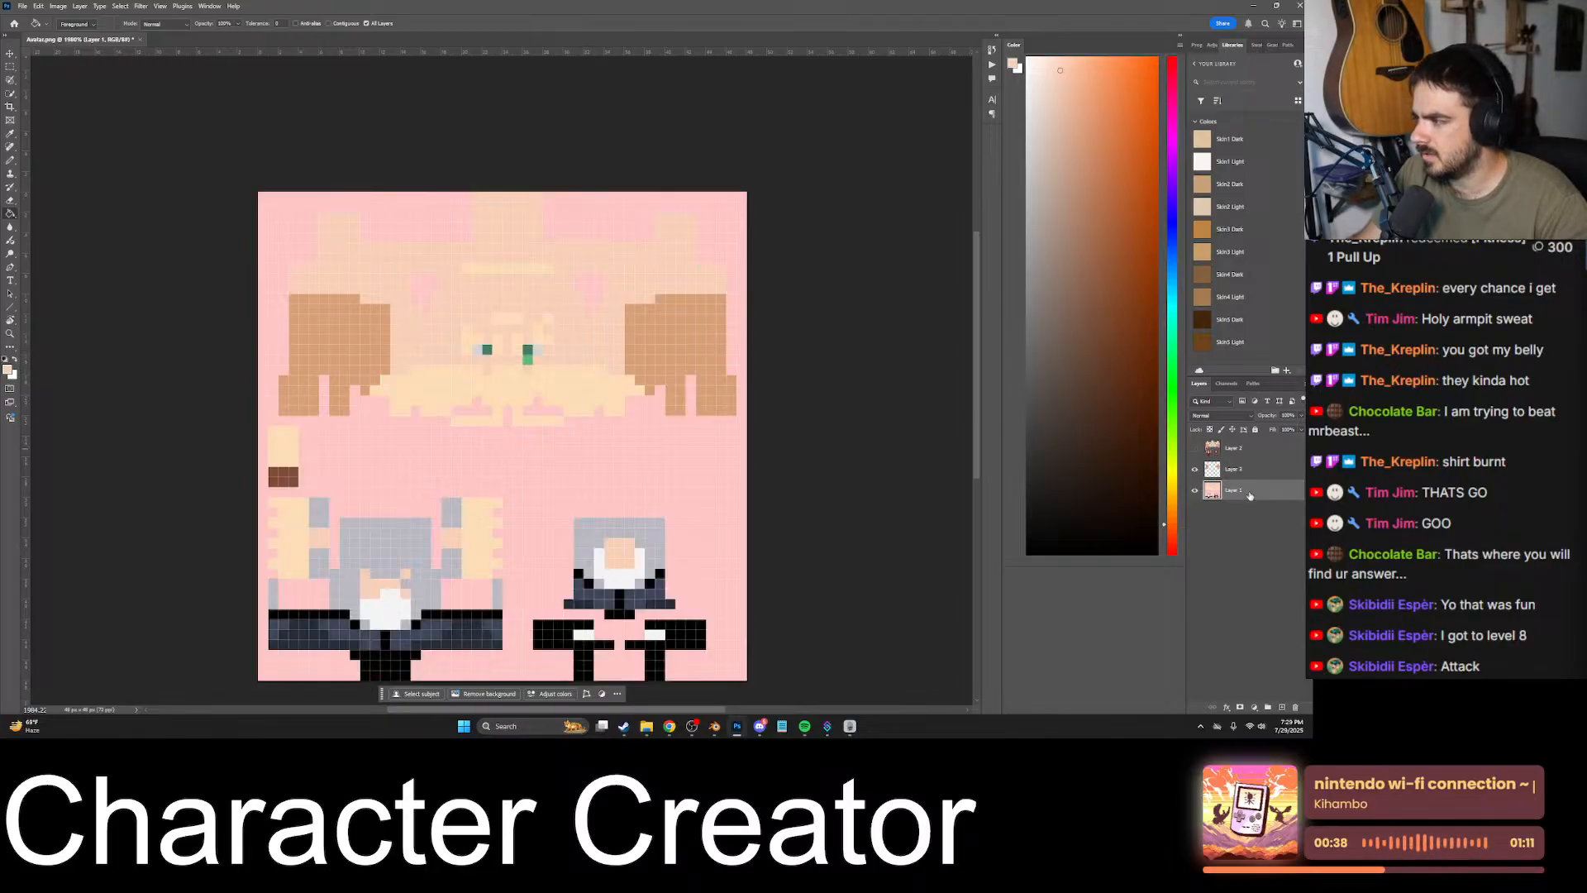
pyautogui.click(554, 380)
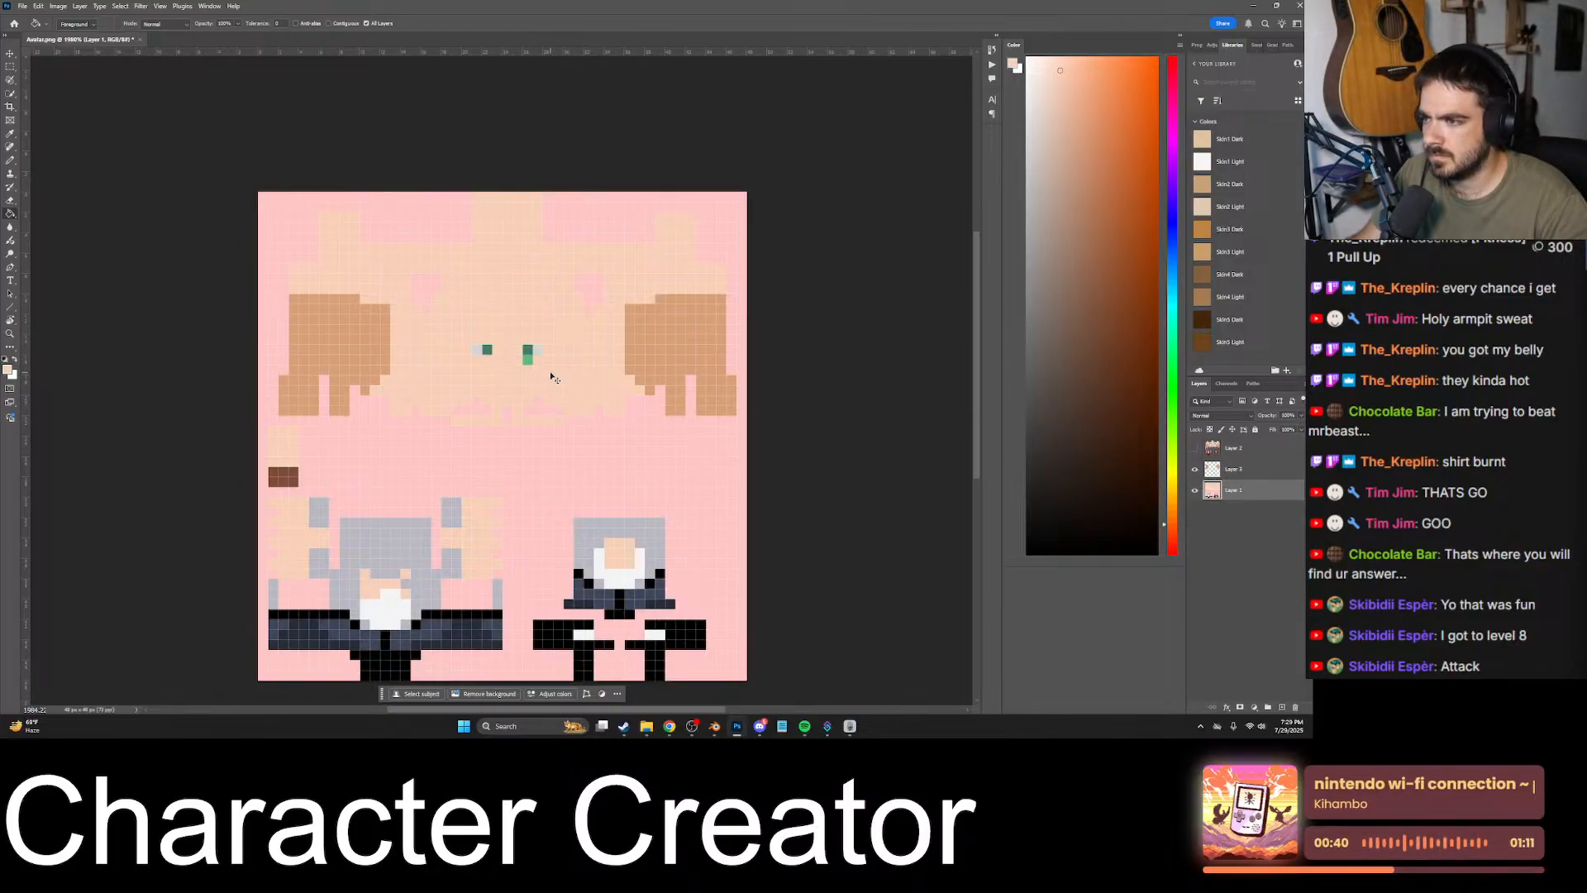
pyautogui.hotkey('ctrl', 'z')
pyautogui.hotkey('ctrl', 'z')
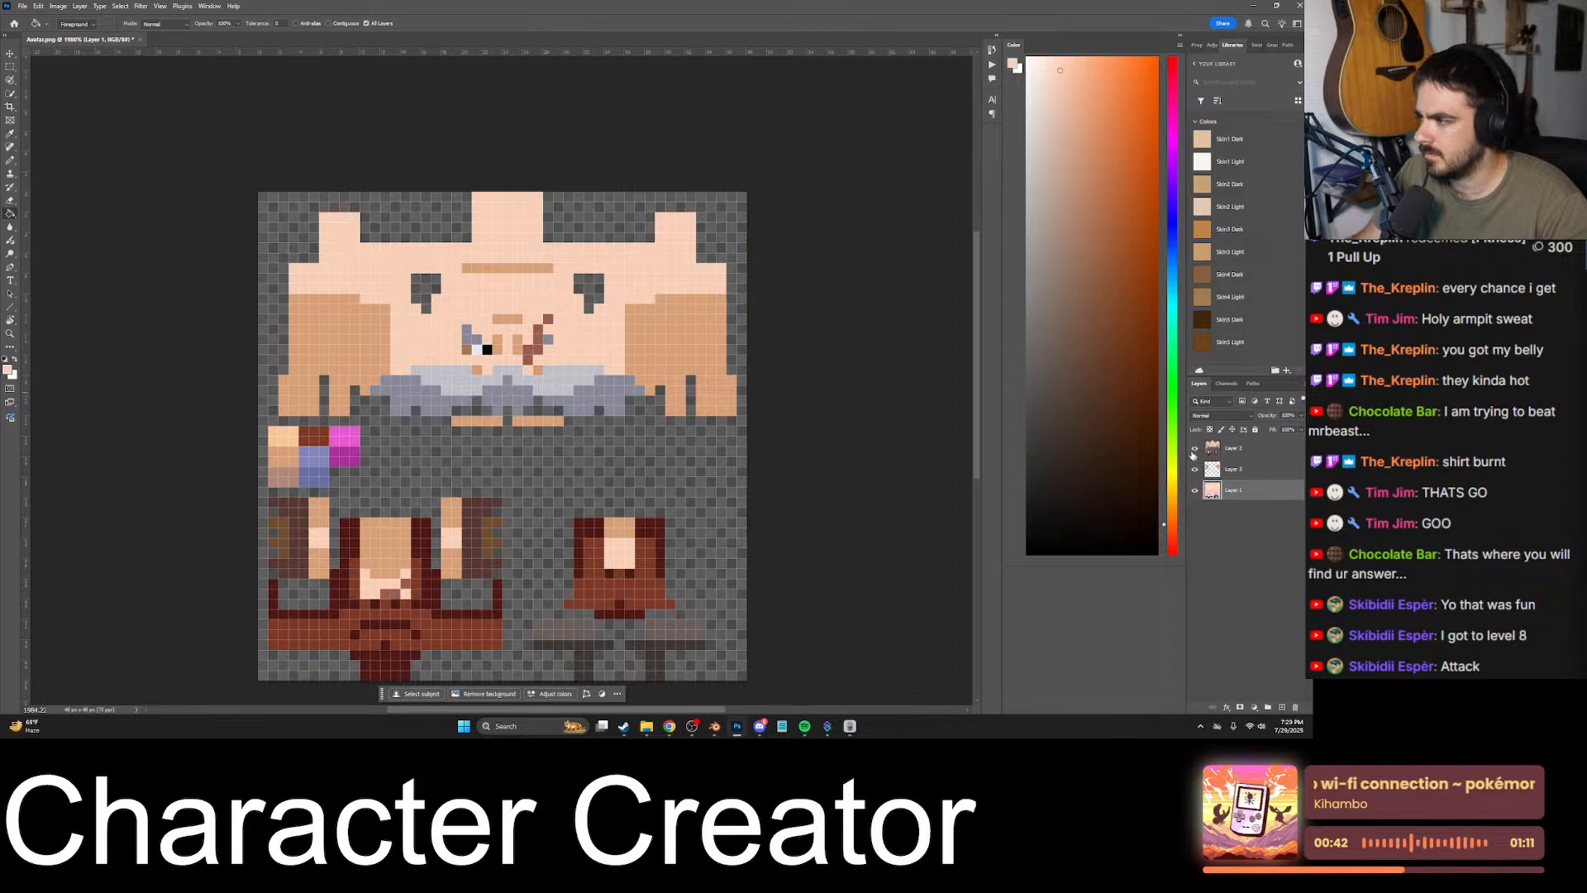
# - Hide the pasted texture layer and try the light-tone fill on the head skin once more
pyautogui.click(1195, 448)
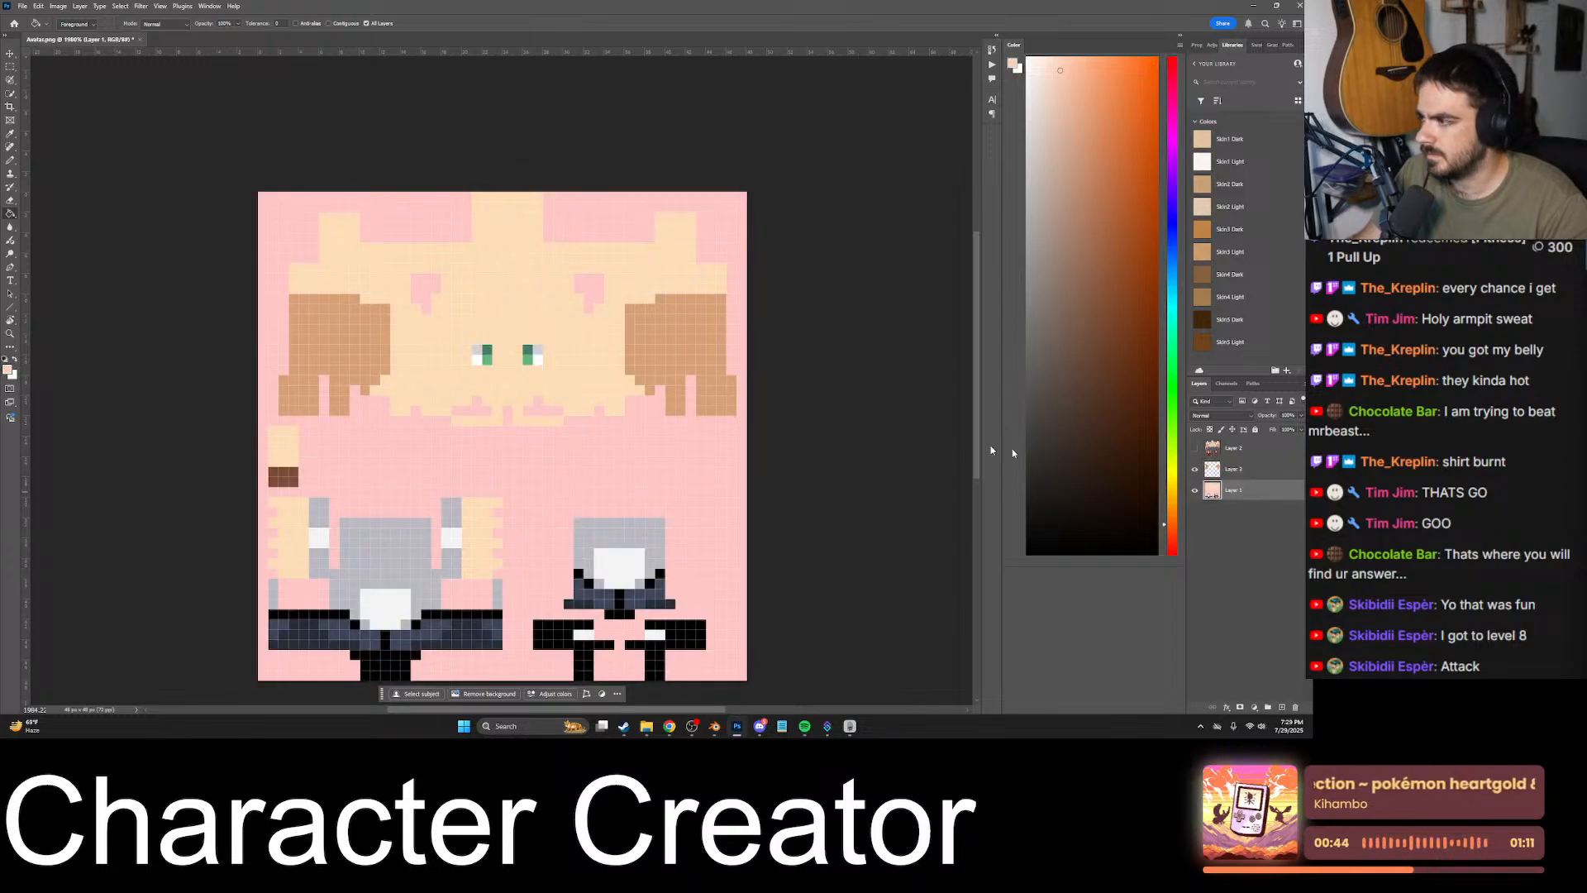
pyautogui.click(577, 386)
pyautogui.keyDown('alt'); pyautogui.scroll(-2, 576, 381); pyautogui.keyUp('alt')
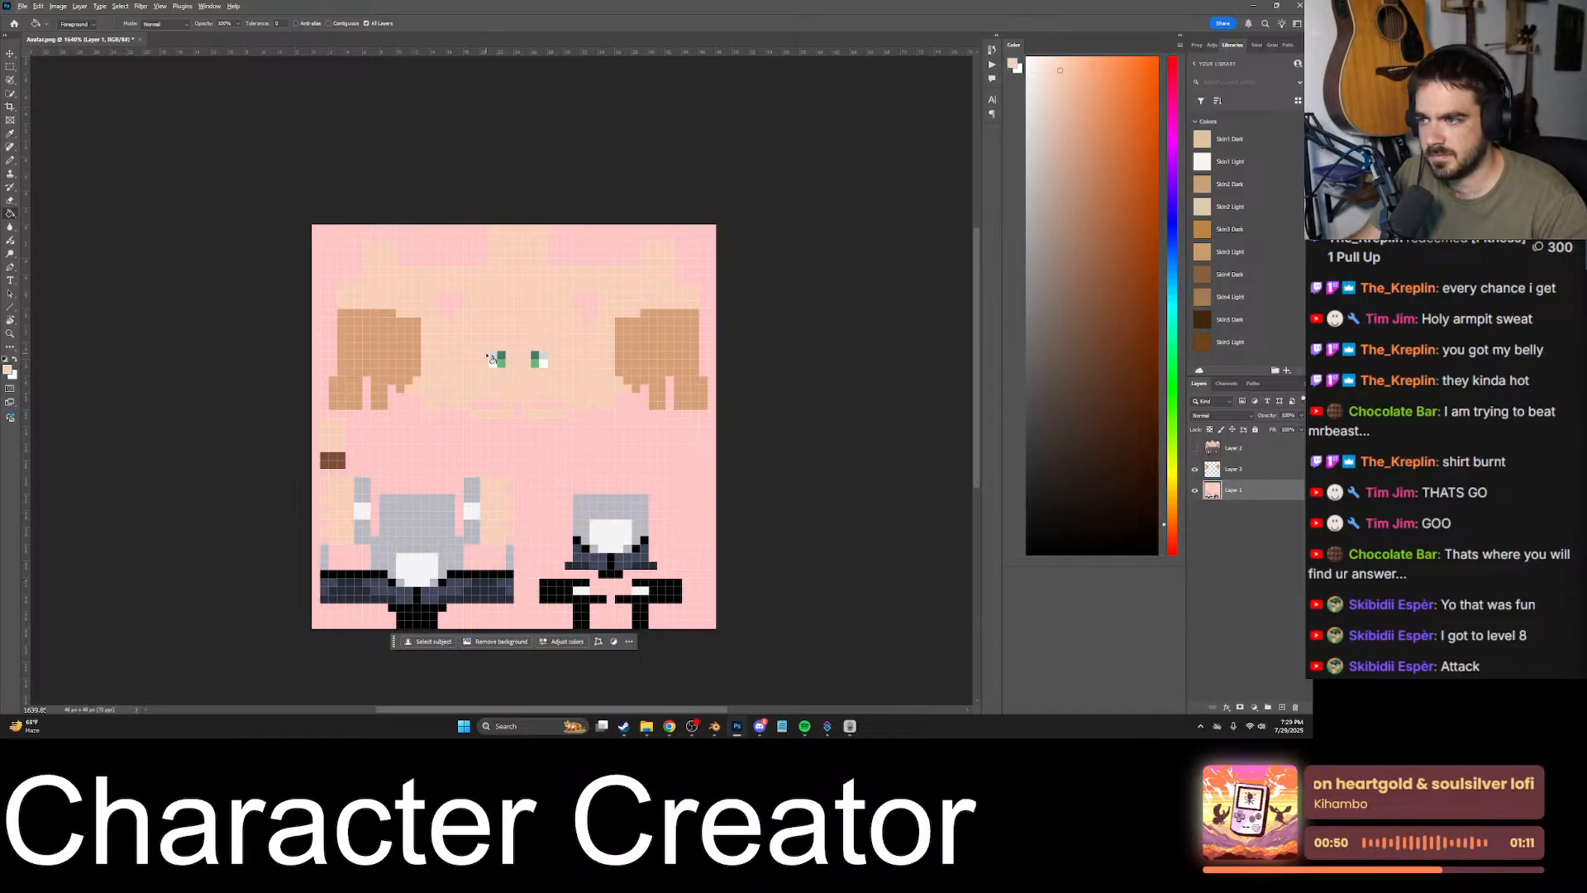
pyautogui.keyDown('alt'); pyautogui.scroll(10, 491, 357); pyautogui.keyUp('alt')
pyautogui.keyDown('alt'); pyautogui.scroll(-6, 545, 359); pyautogui.keyUp('alt')
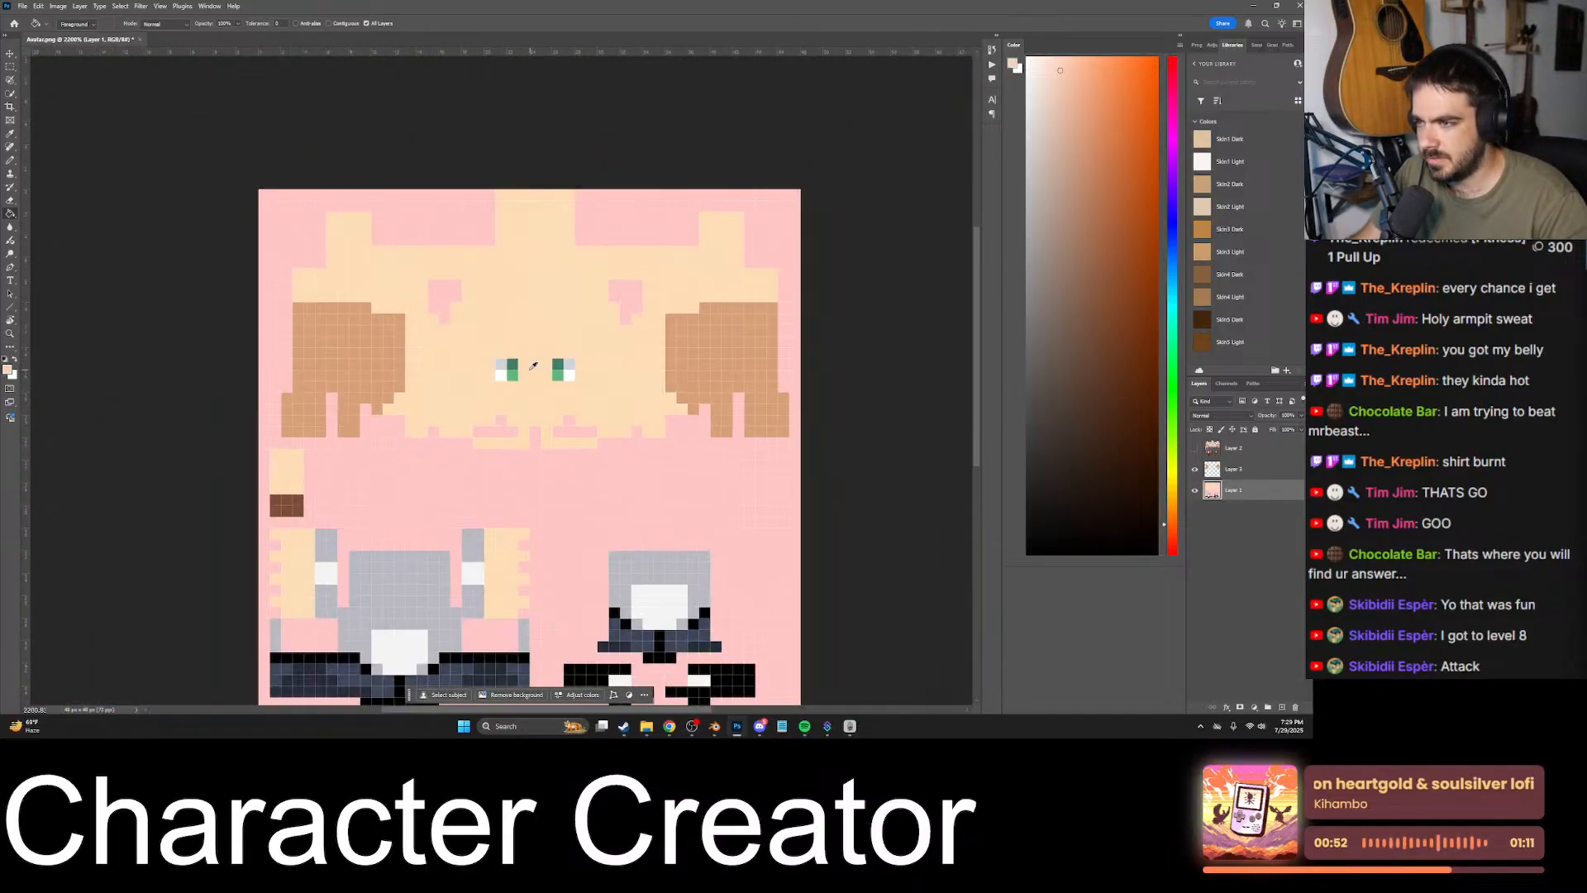
# - Merge the copied head areas with Layer 1 and fill them with a darker shade of the head's own light skin tone
pyautogui.keyDown('alt'); pyautogui.click(650, 350); pyautogui.keyUp('alt')
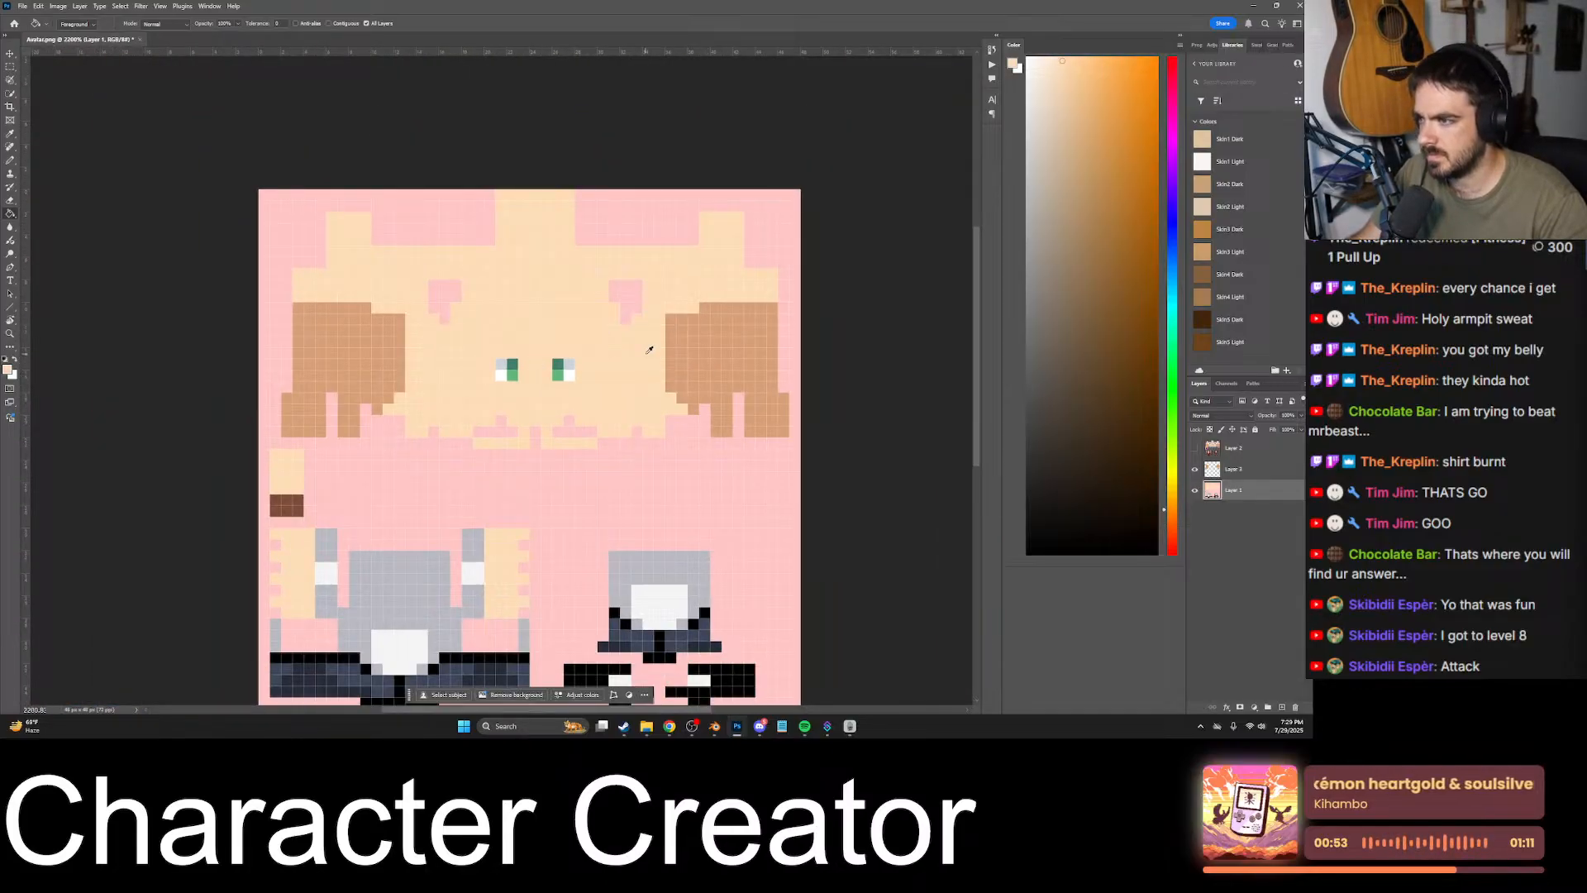
pyautogui.click(1083, 96)
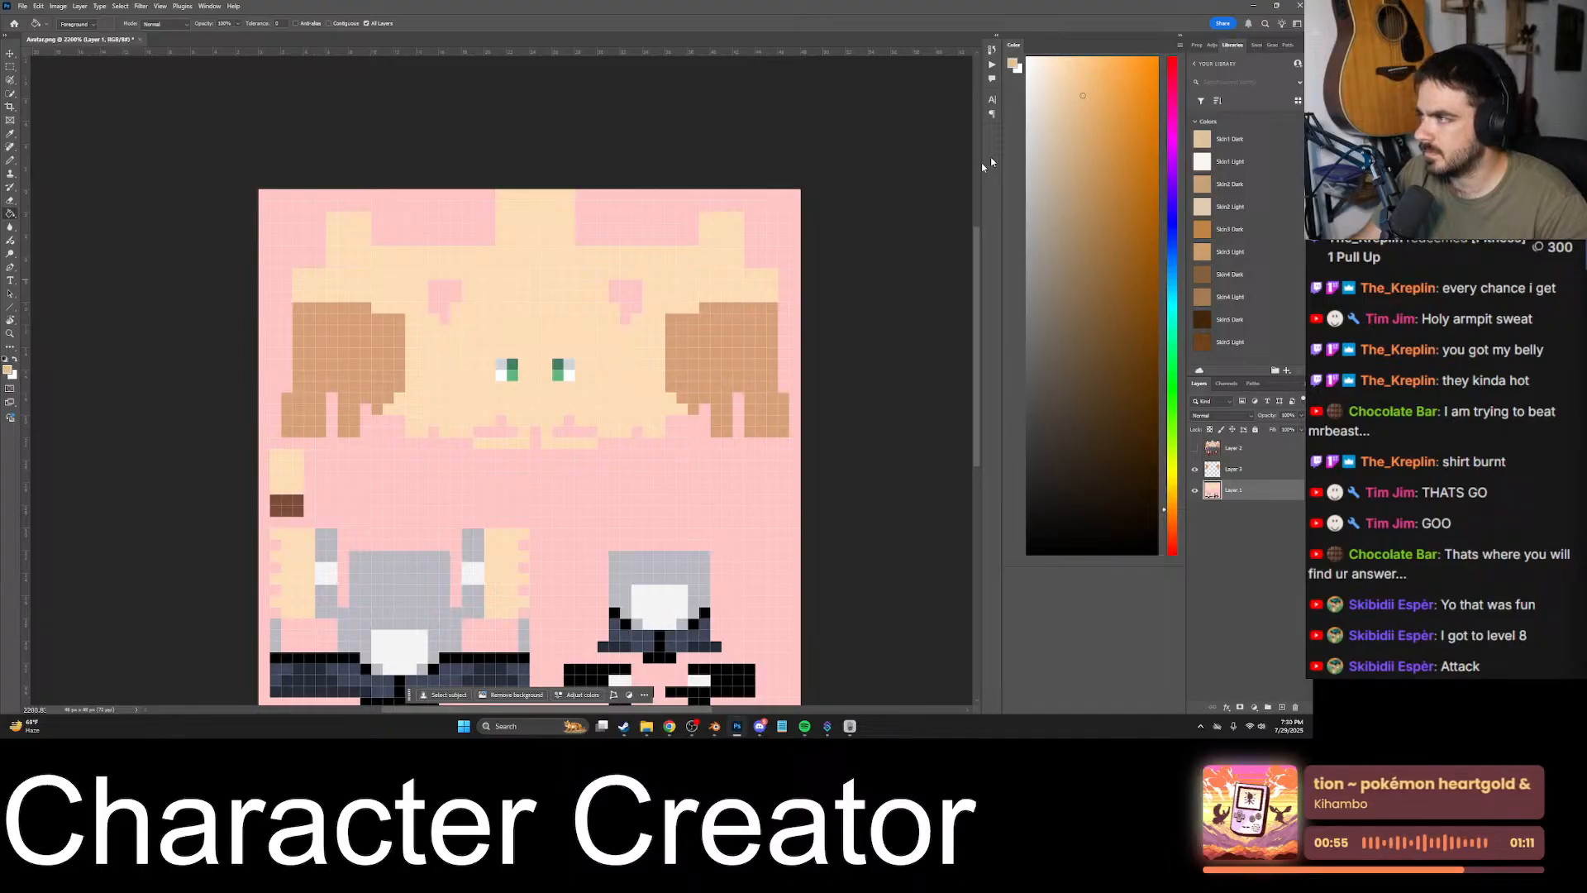
pyautogui.keyDown('shift'); pyautogui.click(1238, 471); pyautogui.keyUp('shift')
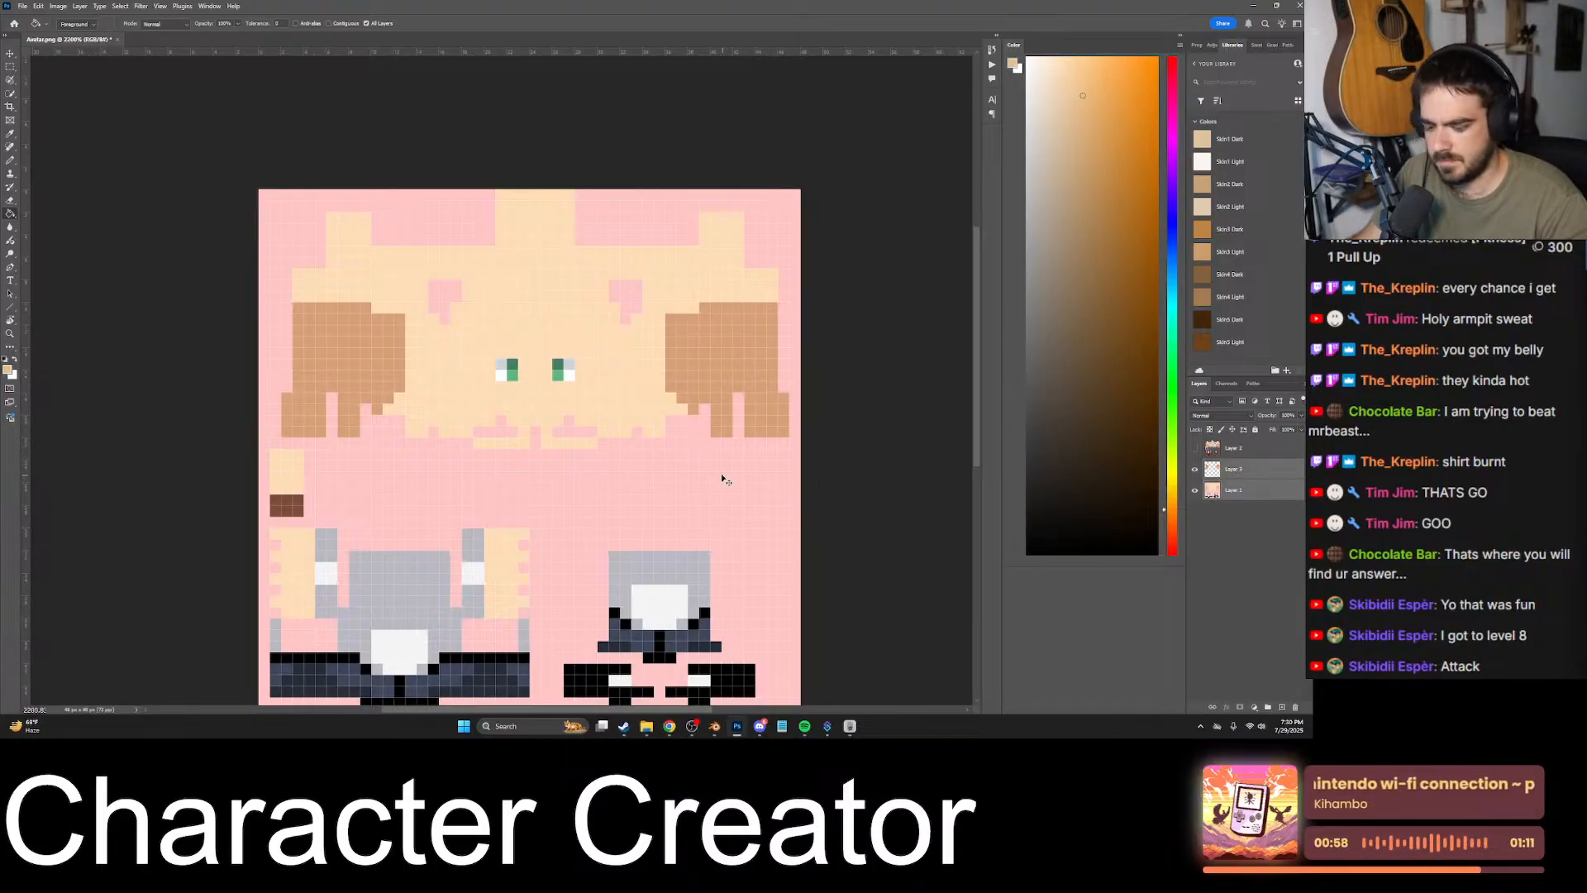
pyautogui.hotkey('ctrl', 'e')
pyautogui.click(716, 368)
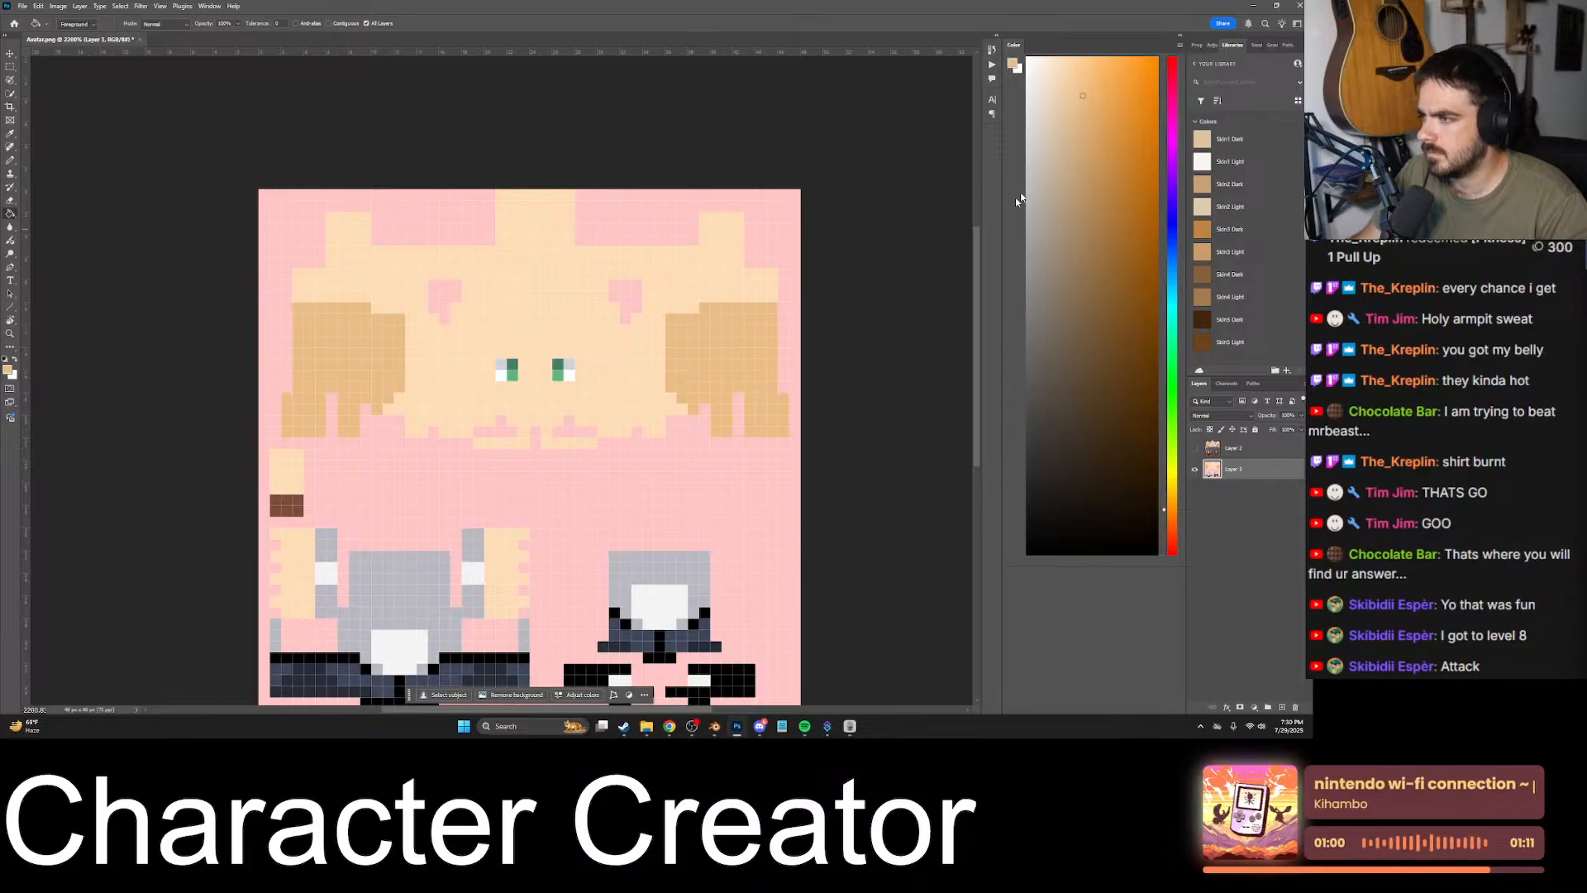
# - Copy the enlarged face image from the Discord chat and paste it into the Avatar texture in Photoshop as a new layer
pyautogui.click(761, 726)
pyautogui.click(273, 542)
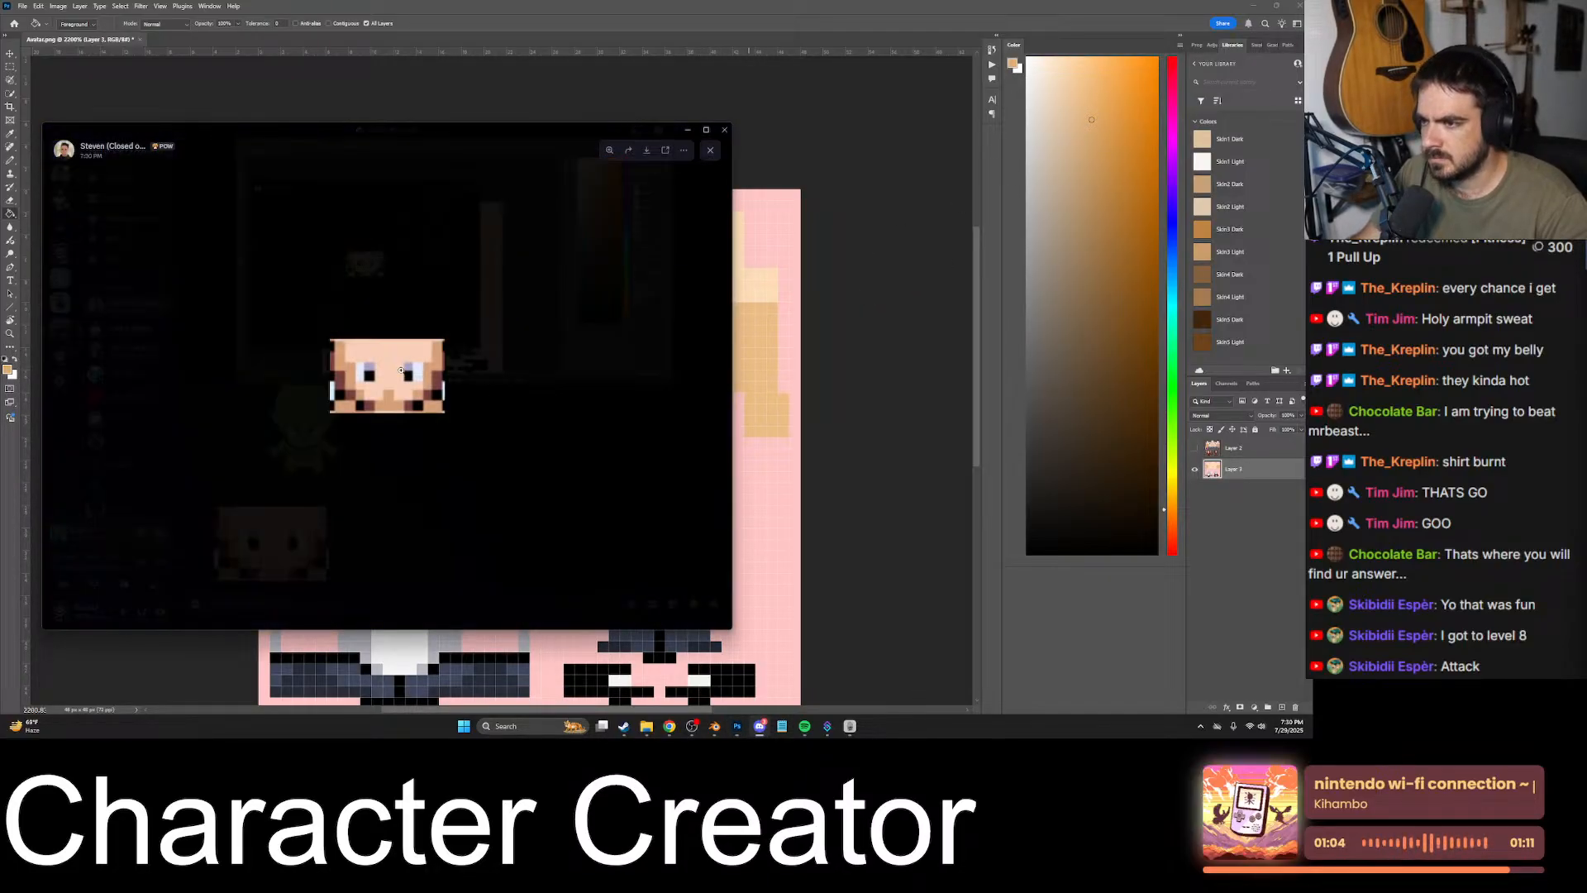
pyautogui.rightClick(401, 370)
pyautogui.click(455, 395)
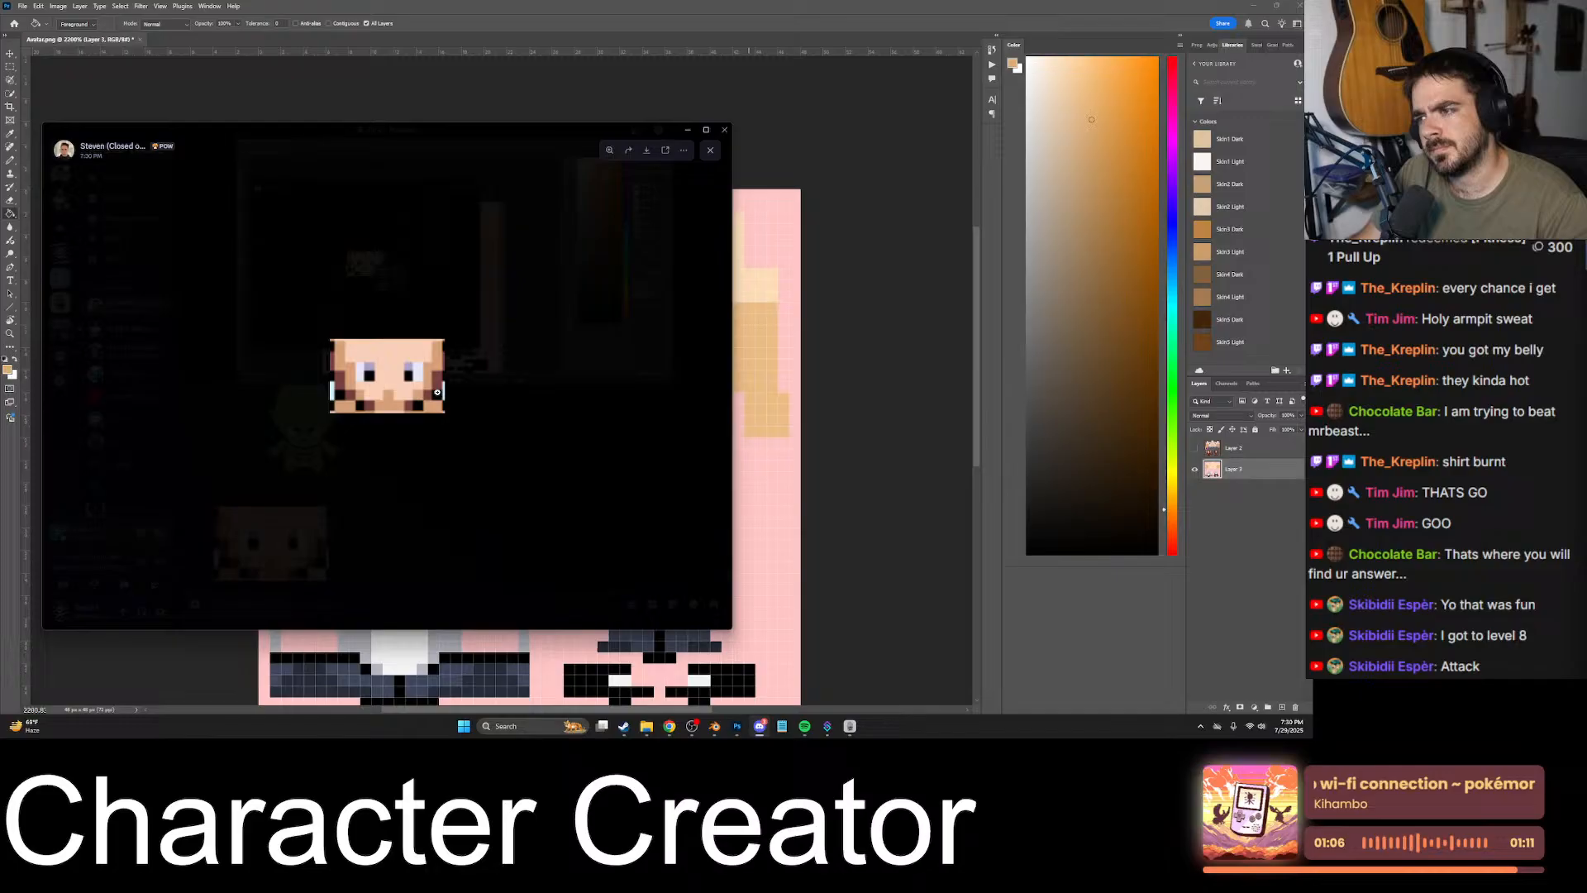
pyautogui.click(1194, 433)
pyautogui.hotkey('ctrl', 'v')
pyautogui.keyDown('alt'); pyautogui.scroll(-3, 555, 447); pyautogui.keyUp('alt')
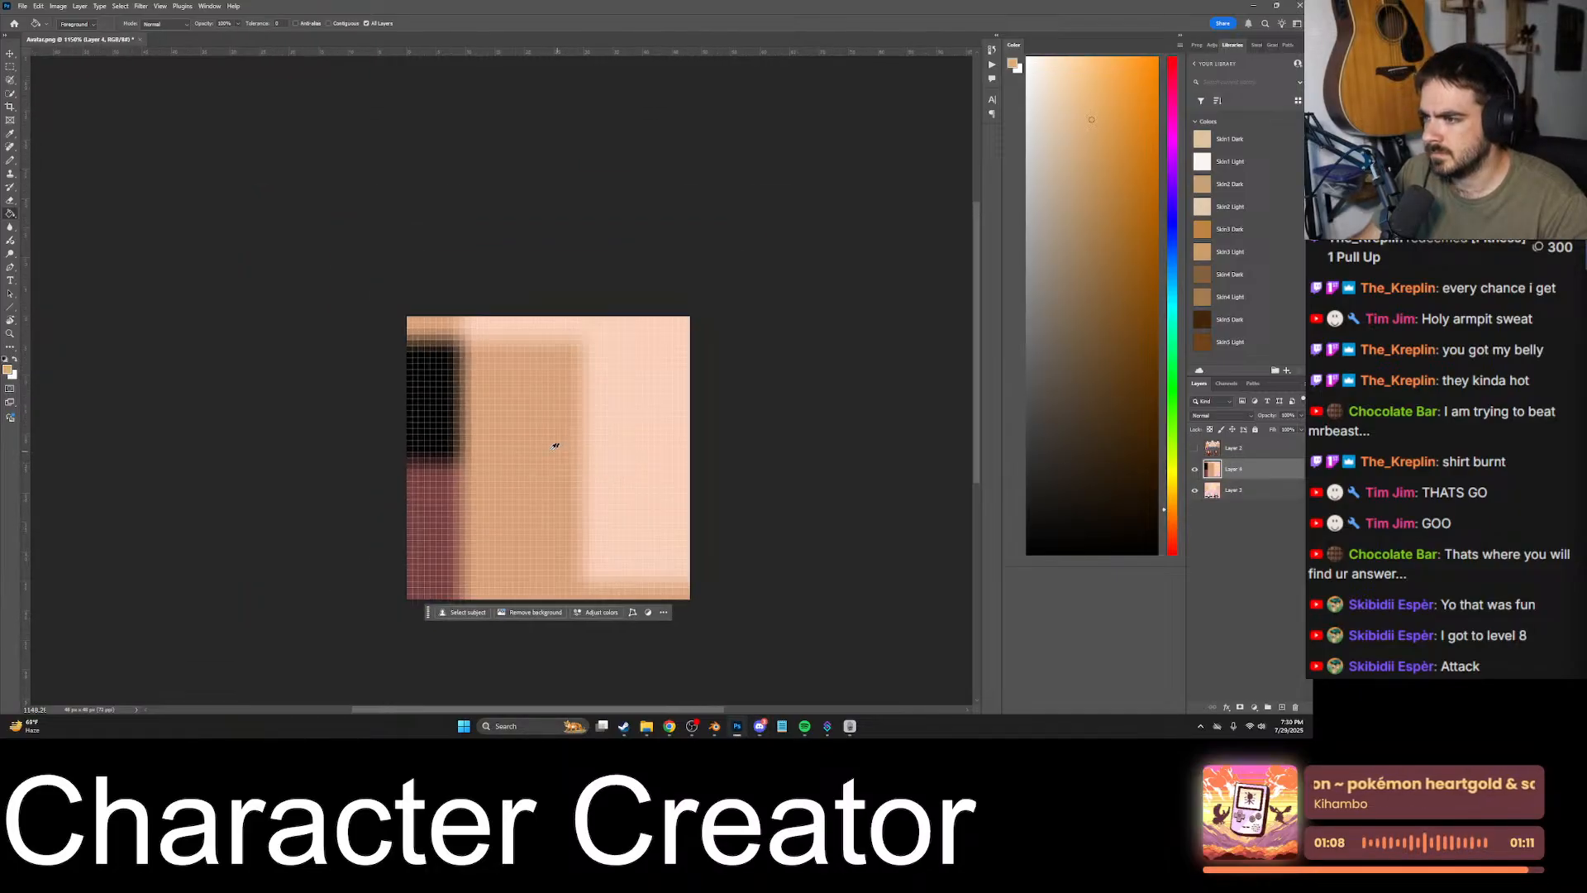
pyautogui.keyDown('alt'); pyautogui.scroll(-1, 555, 447); pyautogui.keyUp('alt')
# - Scale the pasted face down over the lower half of the texture, reposition it, and delete its layer
pyautogui.hotkey('ctrl', 't')
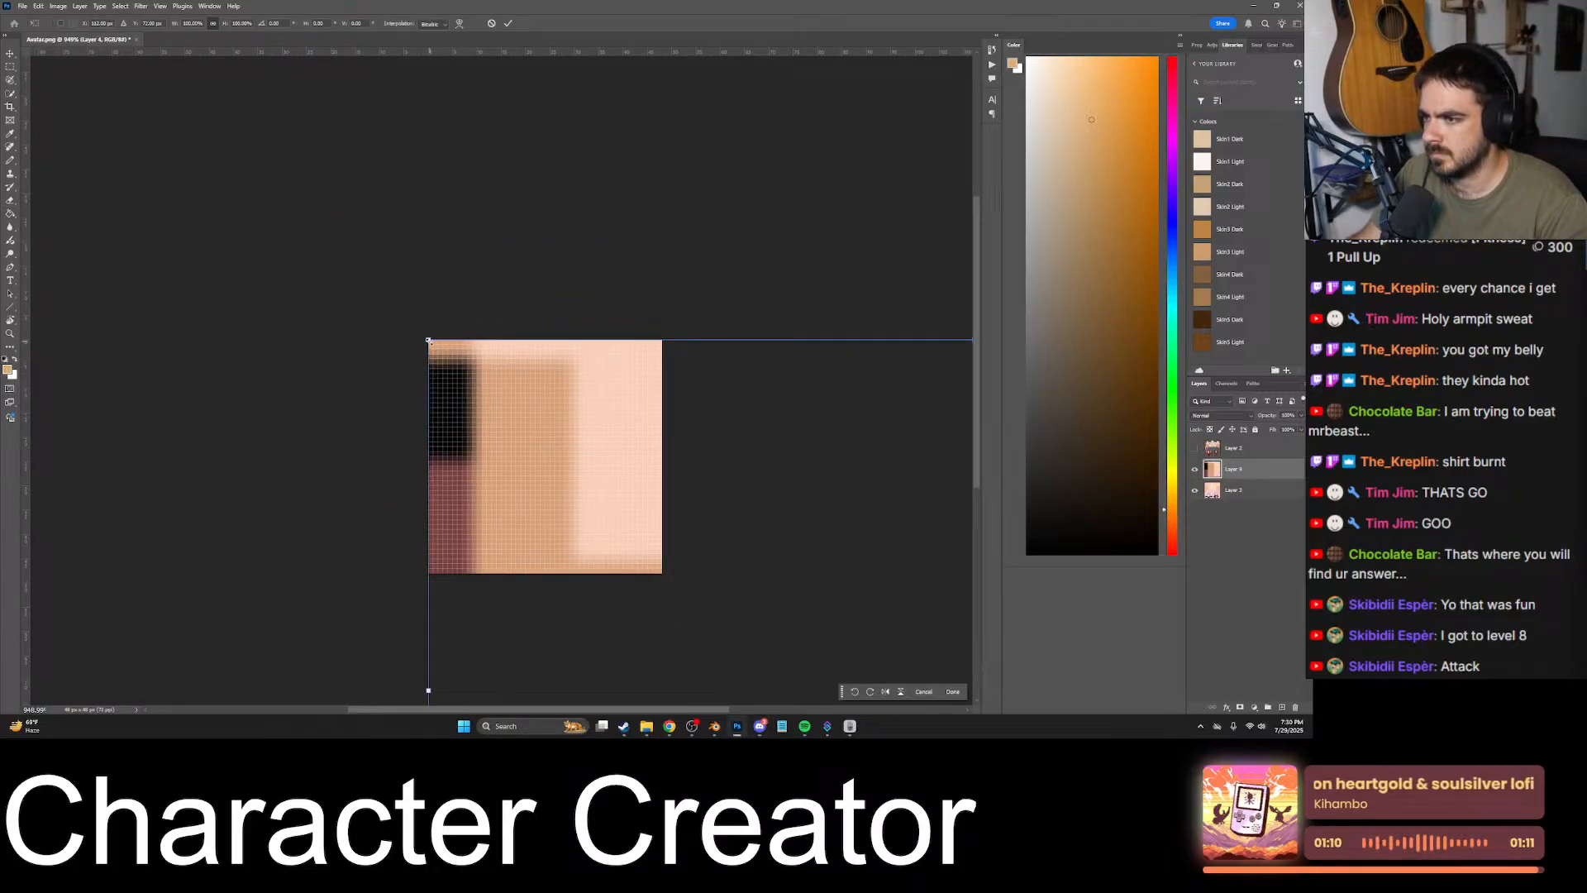
pyautogui.moveTo(428, 339); pyautogui.dragTo(598, 508)
pyautogui.moveTo(639, 561); pyautogui.dragTo(496, 509)
pyautogui.moveTo(496, 490); pyautogui.dragTo(502, 482)
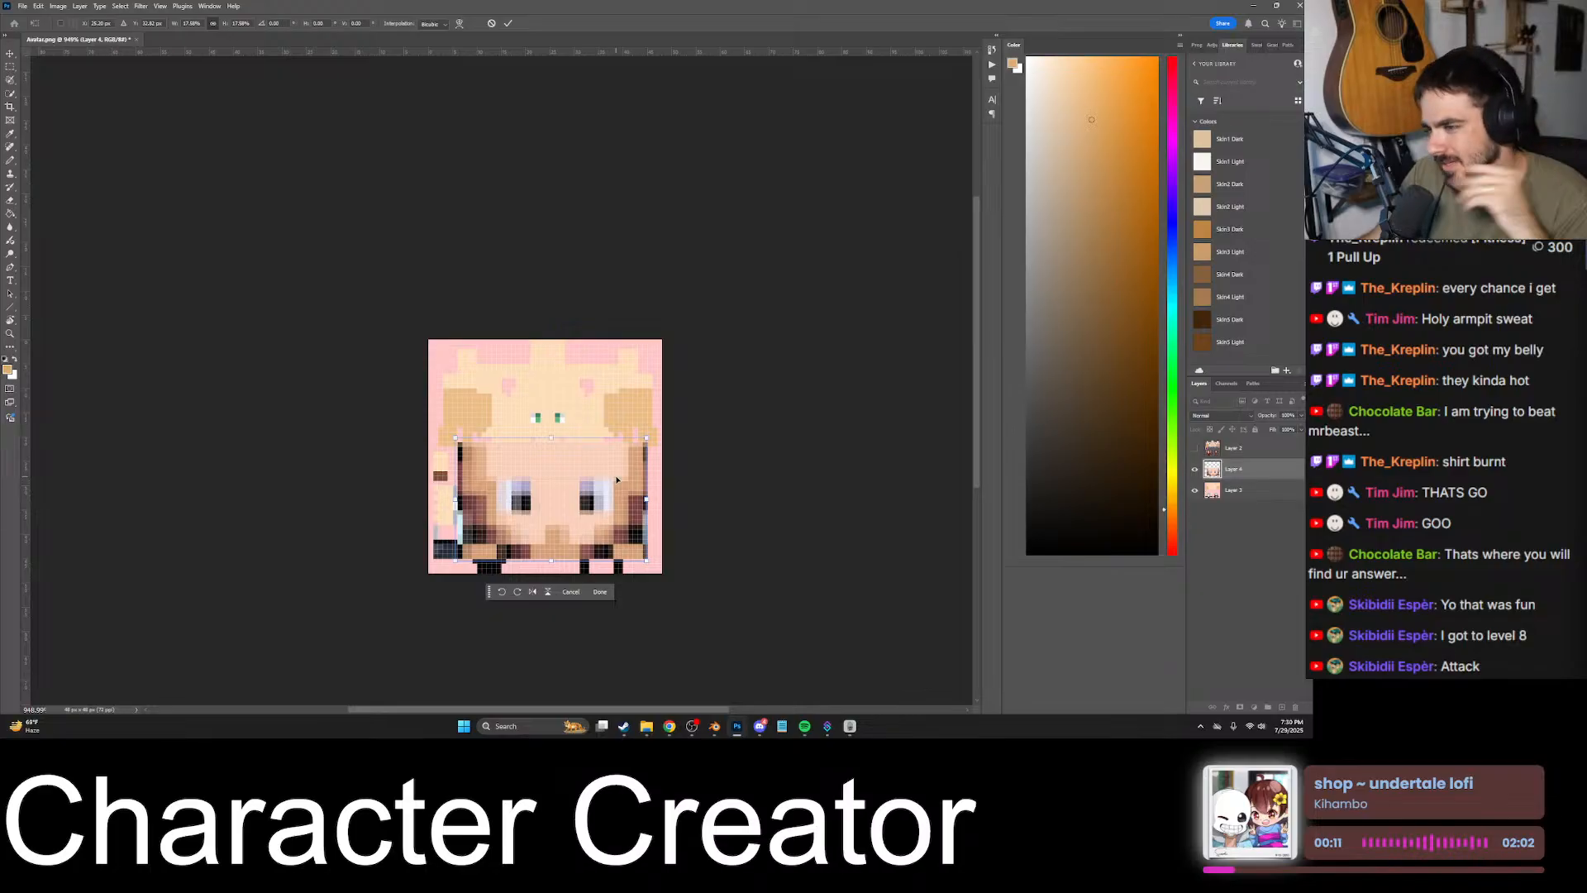
pyautogui.moveTo(593, 511)
pyautogui.mouseDown()
pyautogui.moveTo(589, 389)
pyautogui.moveTo(574, 512)
pyautogui.mouseUp()
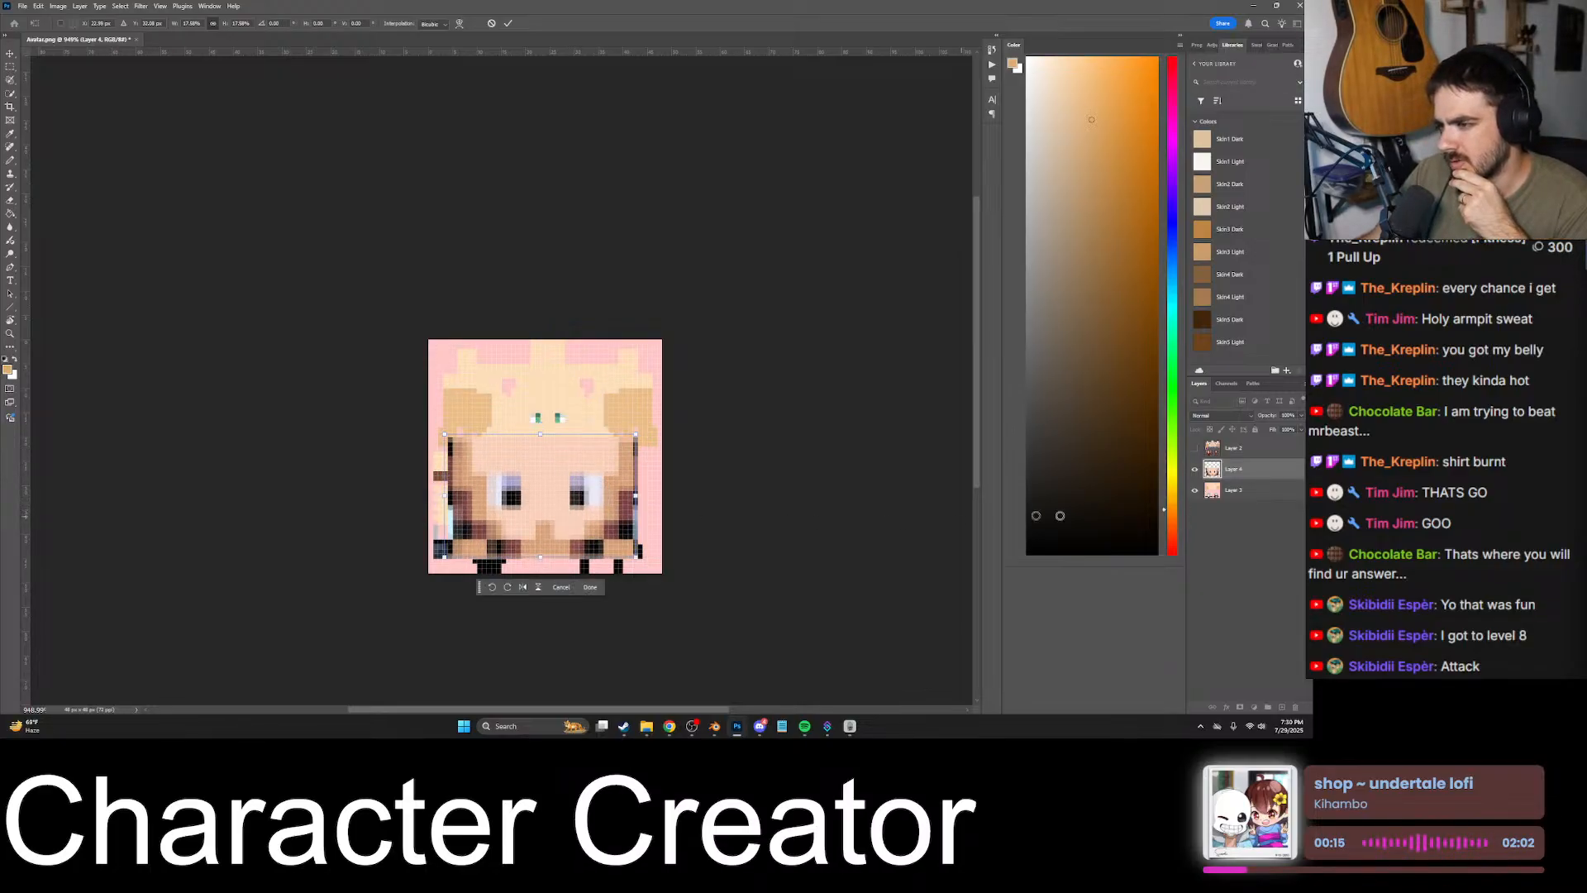
pyautogui.click(1249, 476)
pyautogui.press('Delete')
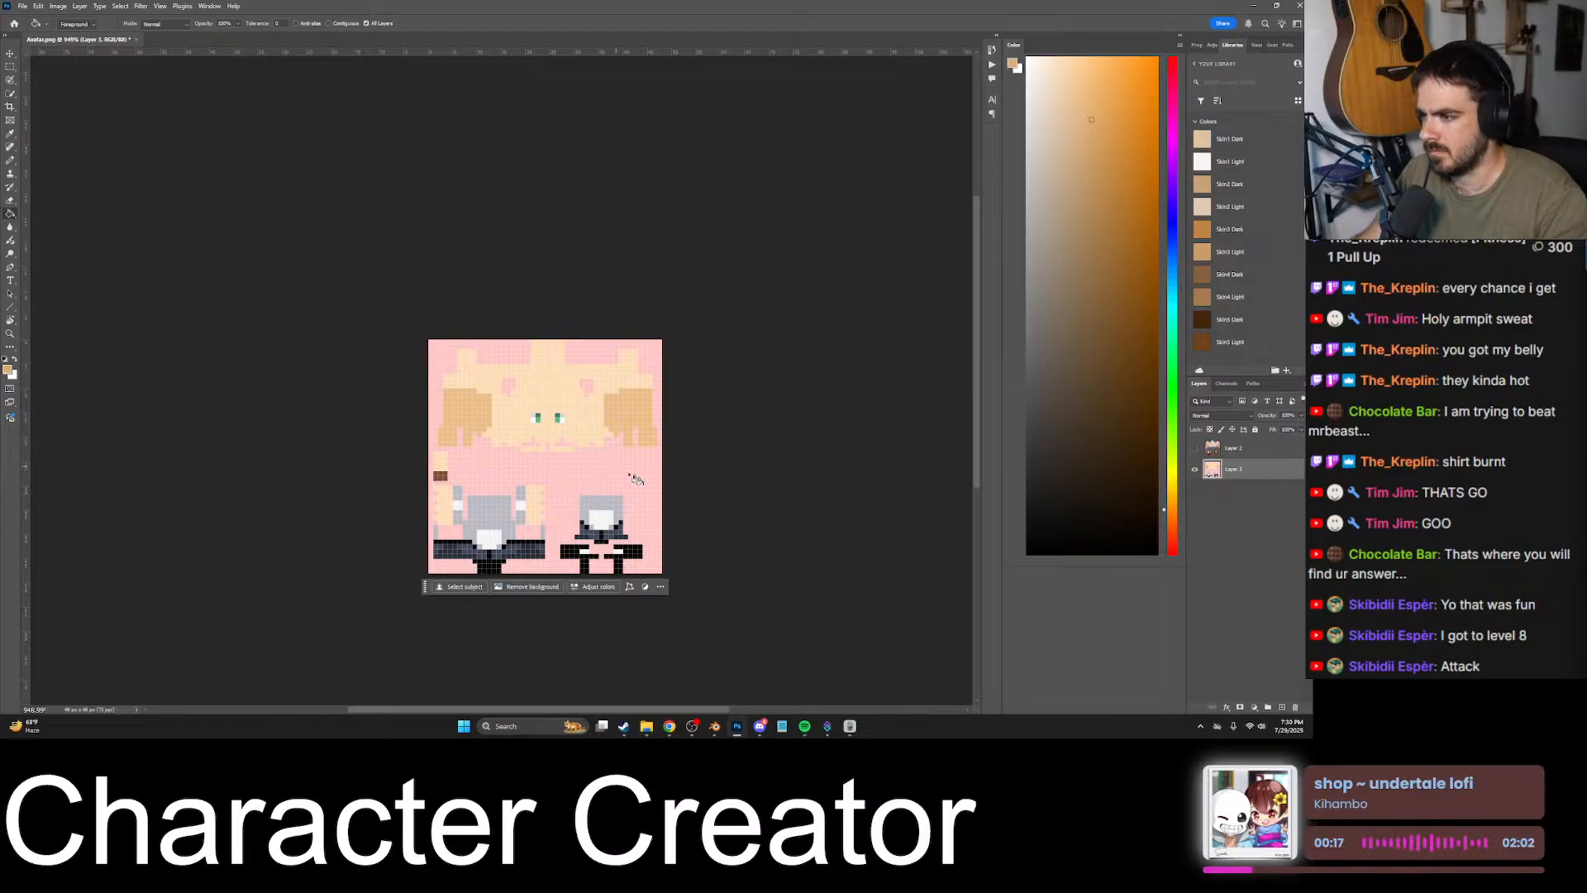
# - Copy the Bodies sprite sheet from the Discord chat and paste it into the Avatar texture in Photoshop as a new layer
pyautogui.click(759, 727)
pyautogui.click(440, 412)
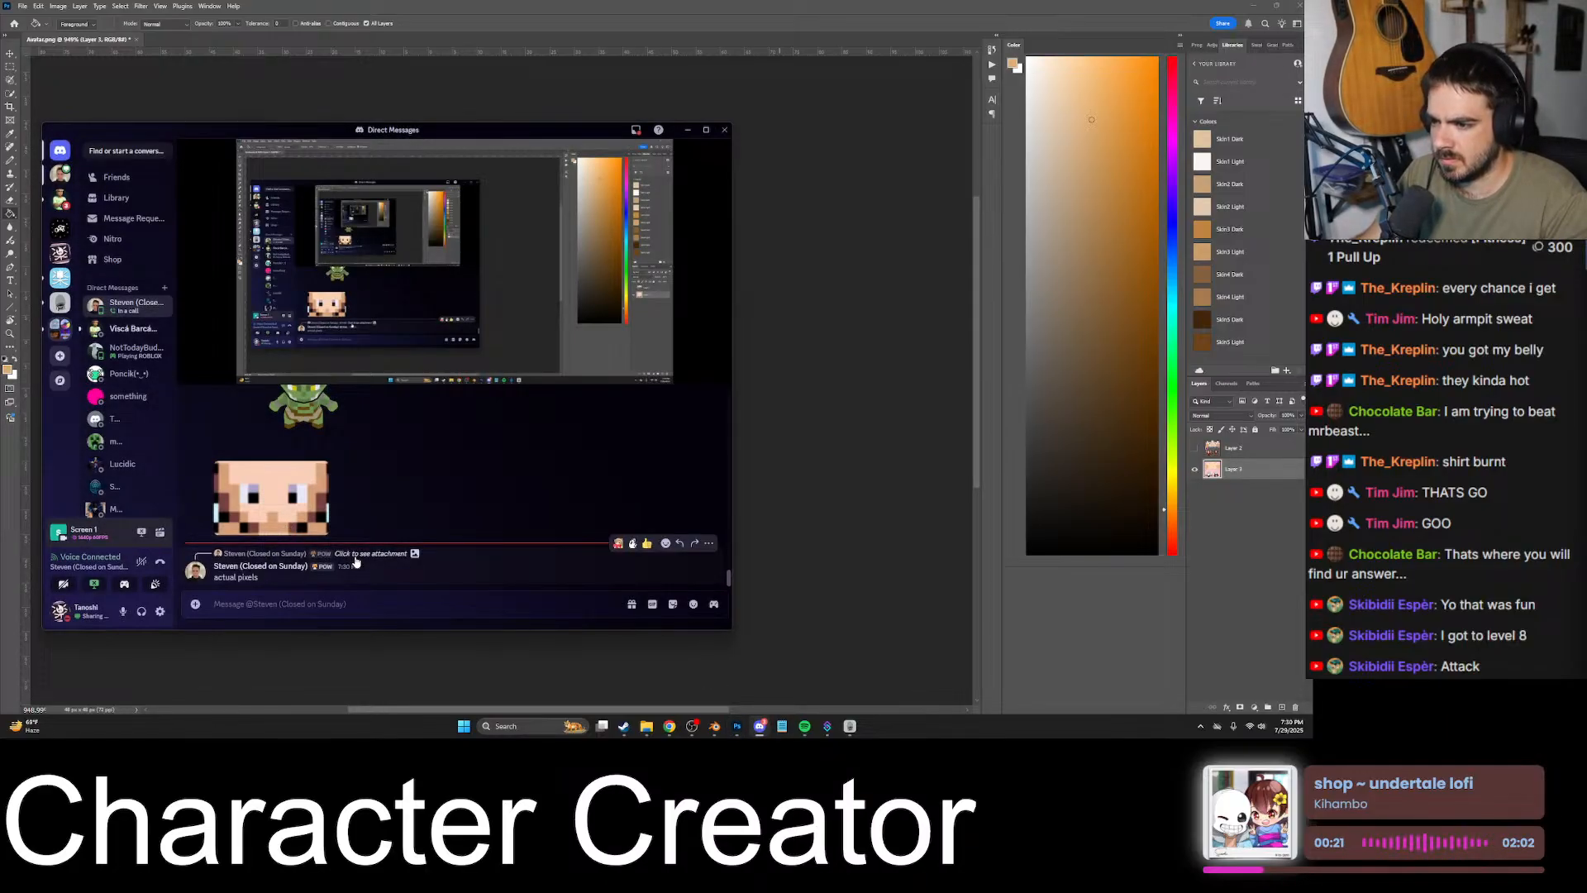
pyautogui.scroll(5, 355, 558)
pyautogui.click(252, 493)
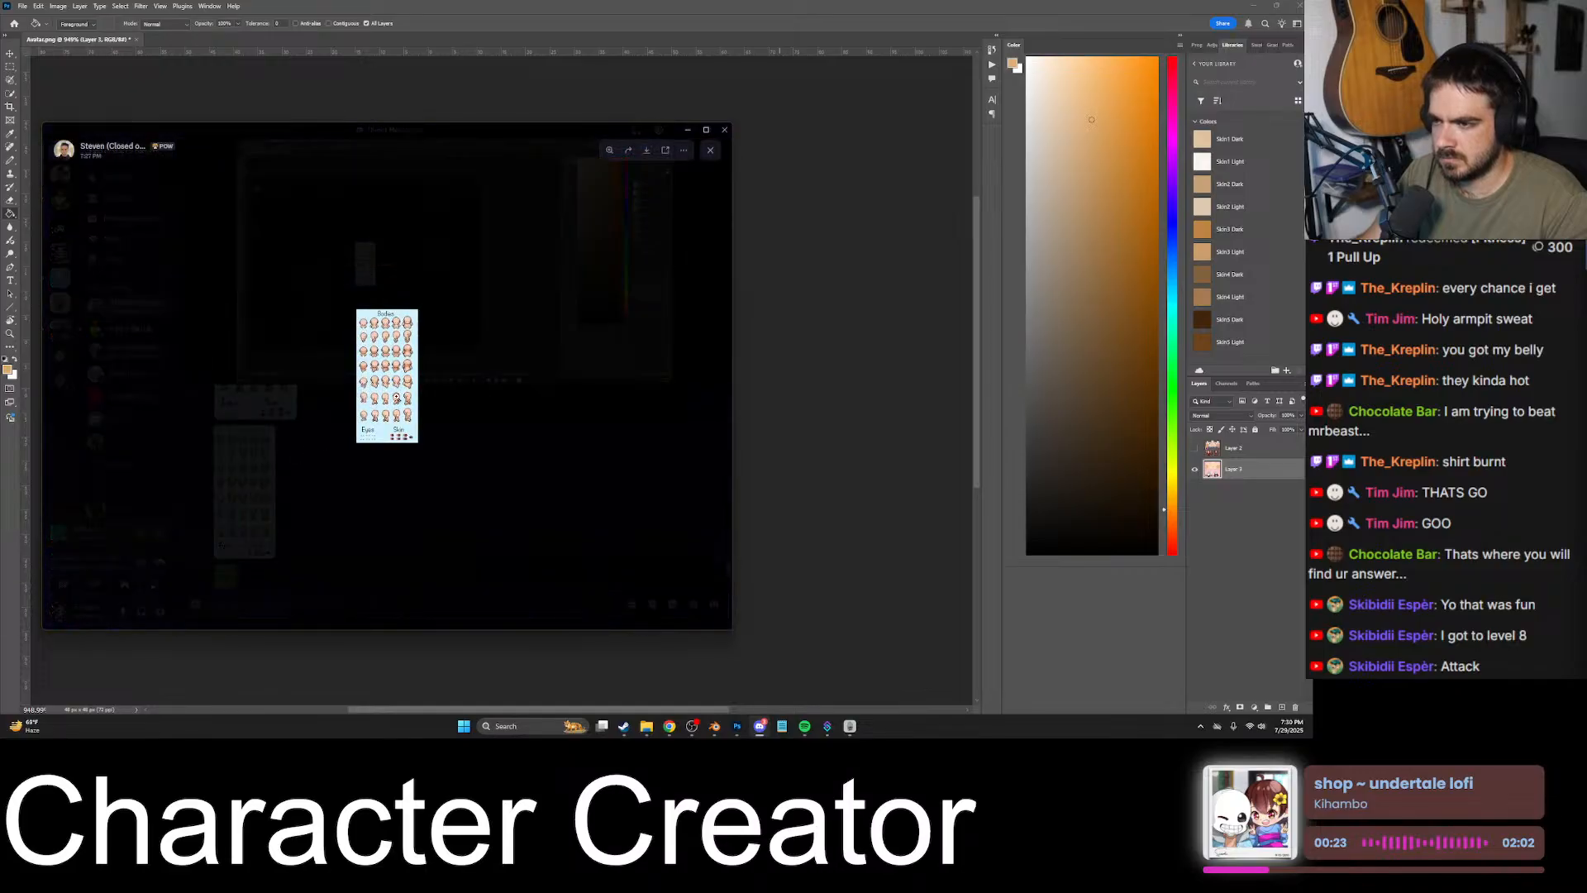
pyautogui.rightClick(403, 395)
pyautogui.click(428, 406)
pyautogui.click(872, 408)
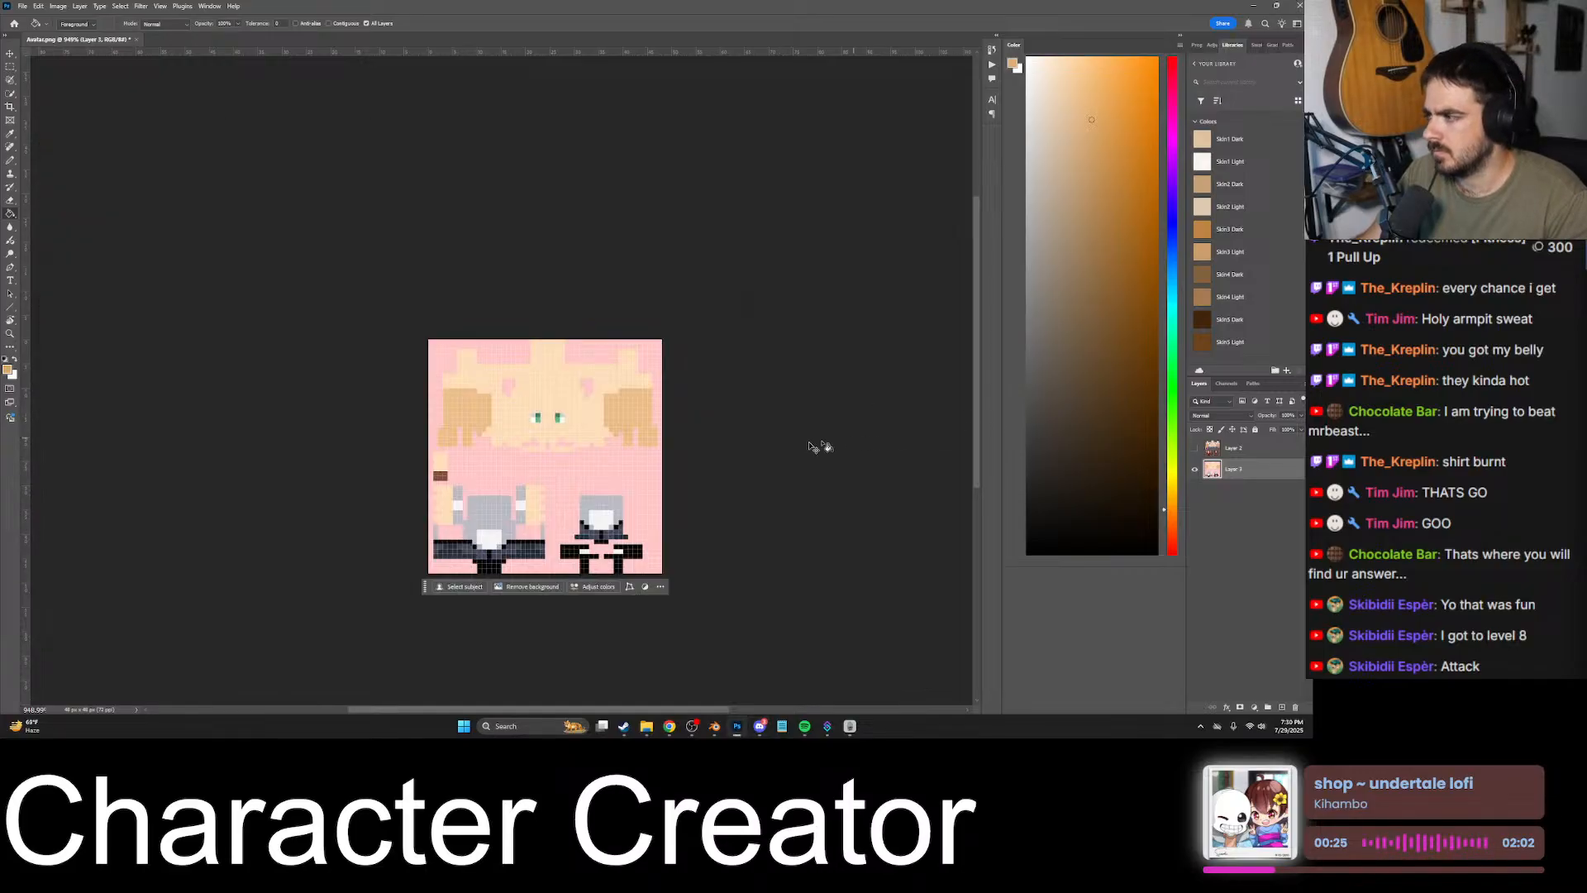
pyautogui.hotkey('ctrl', 'v')
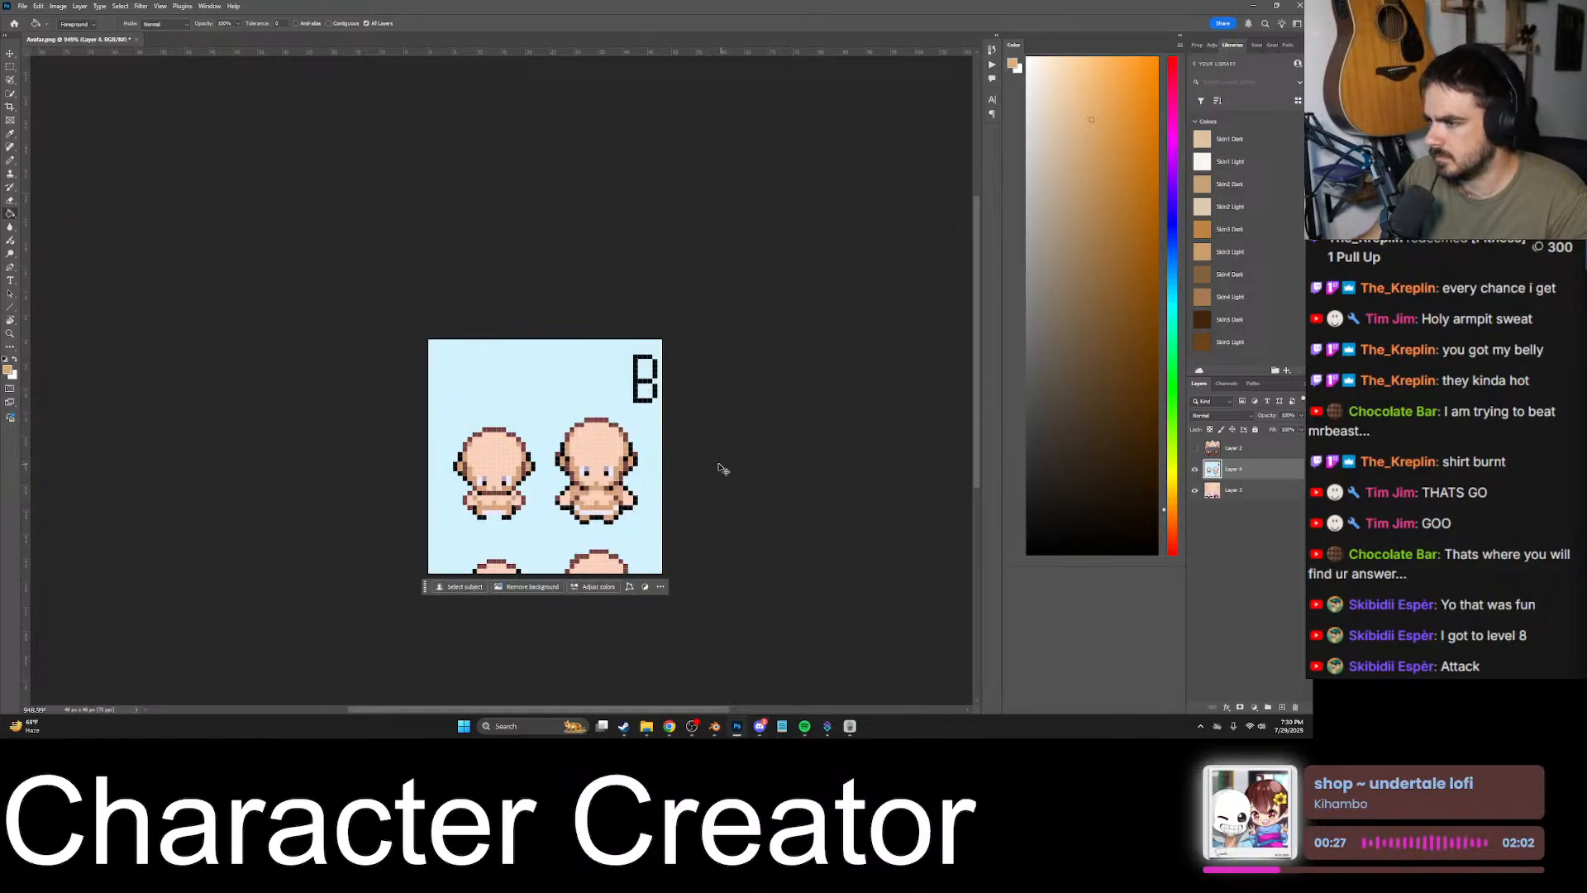
# - Examine the face shading on the pasted sprite sheet, sample its darker skin tone, and hide the sheet's layer
pyautogui.click(1194, 468)
pyautogui.keyDown('alt'); pyautogui.scroll(6, 588, 488); pyautogui.keyUp('alt')
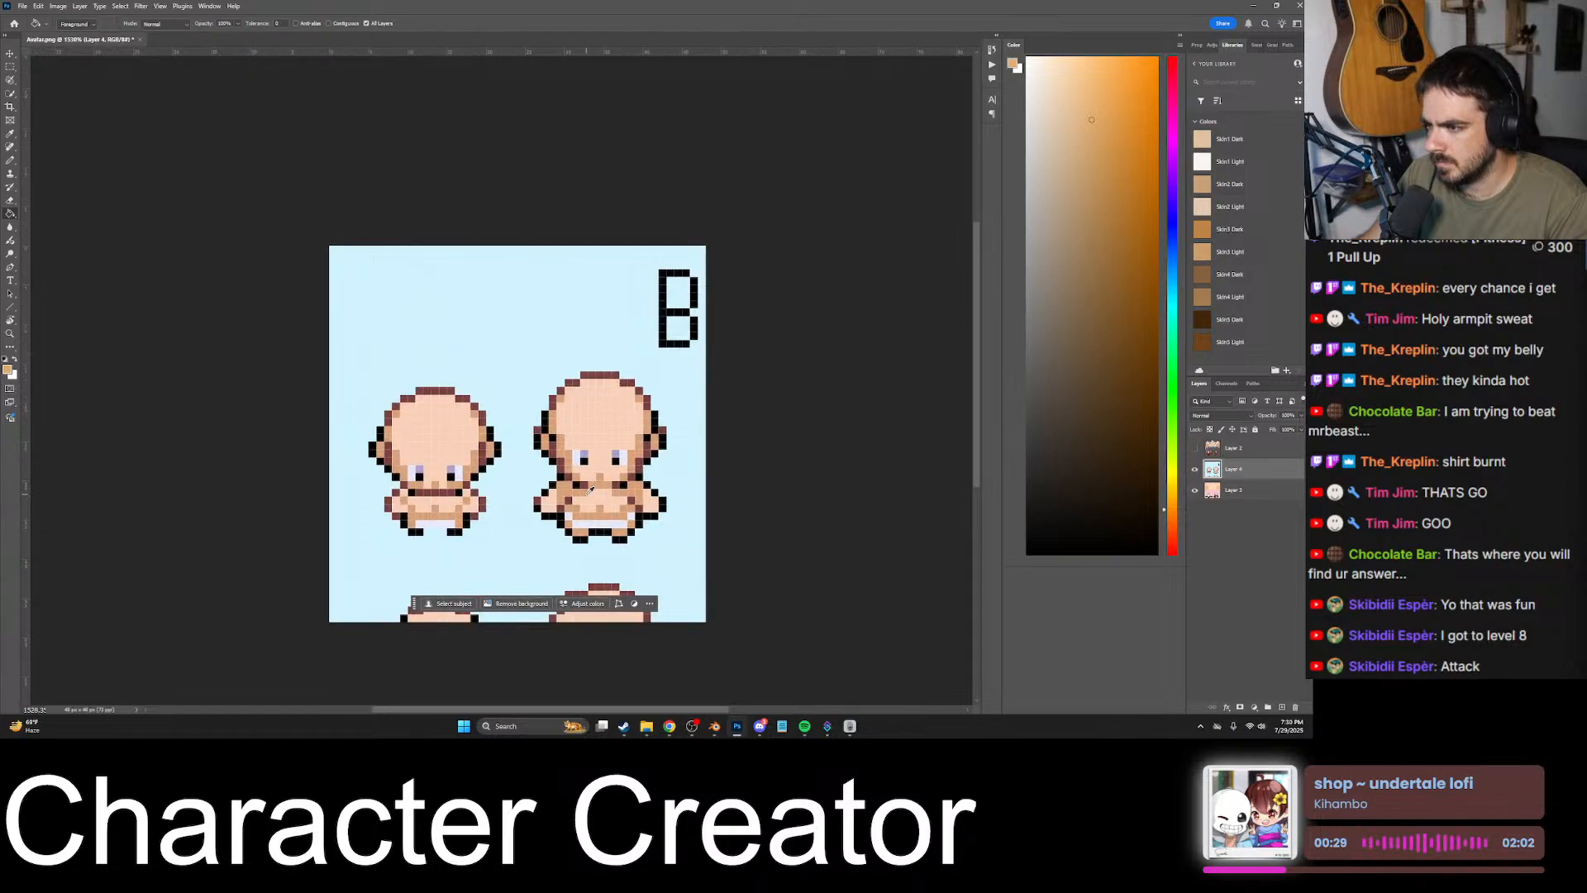
pyautogui.keyDown('alt'); pyautogui.scroll(-5, 616, 382); pyautogui.keyUp('alt')
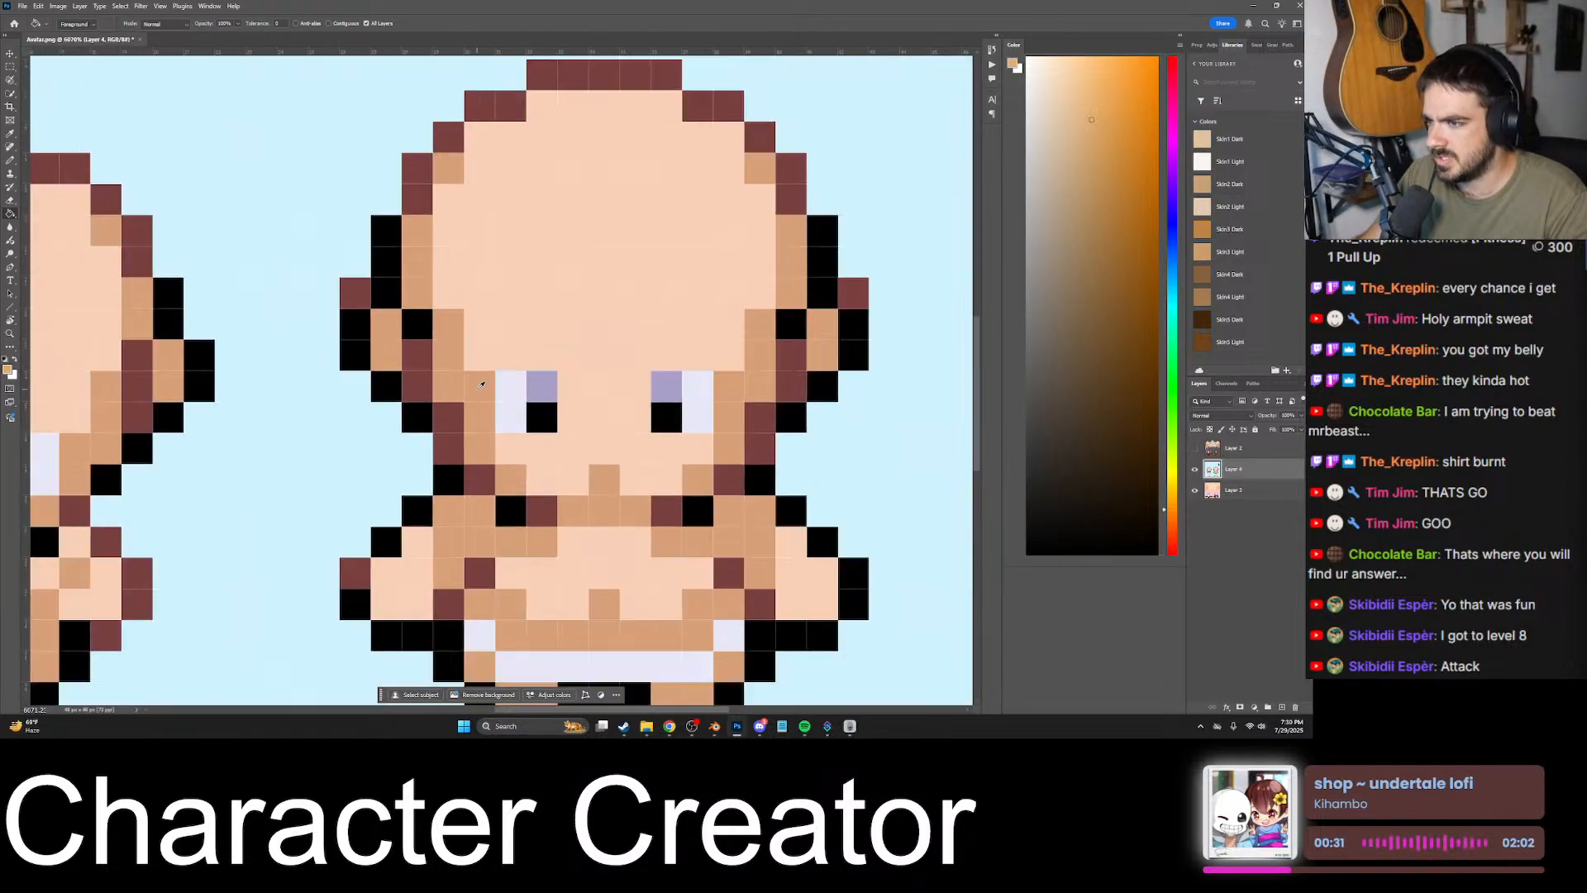
pyautogui.keyDown('alt'); pyautogui.scroll(-2, 526, 402); pyautogui.keyUp('alt')
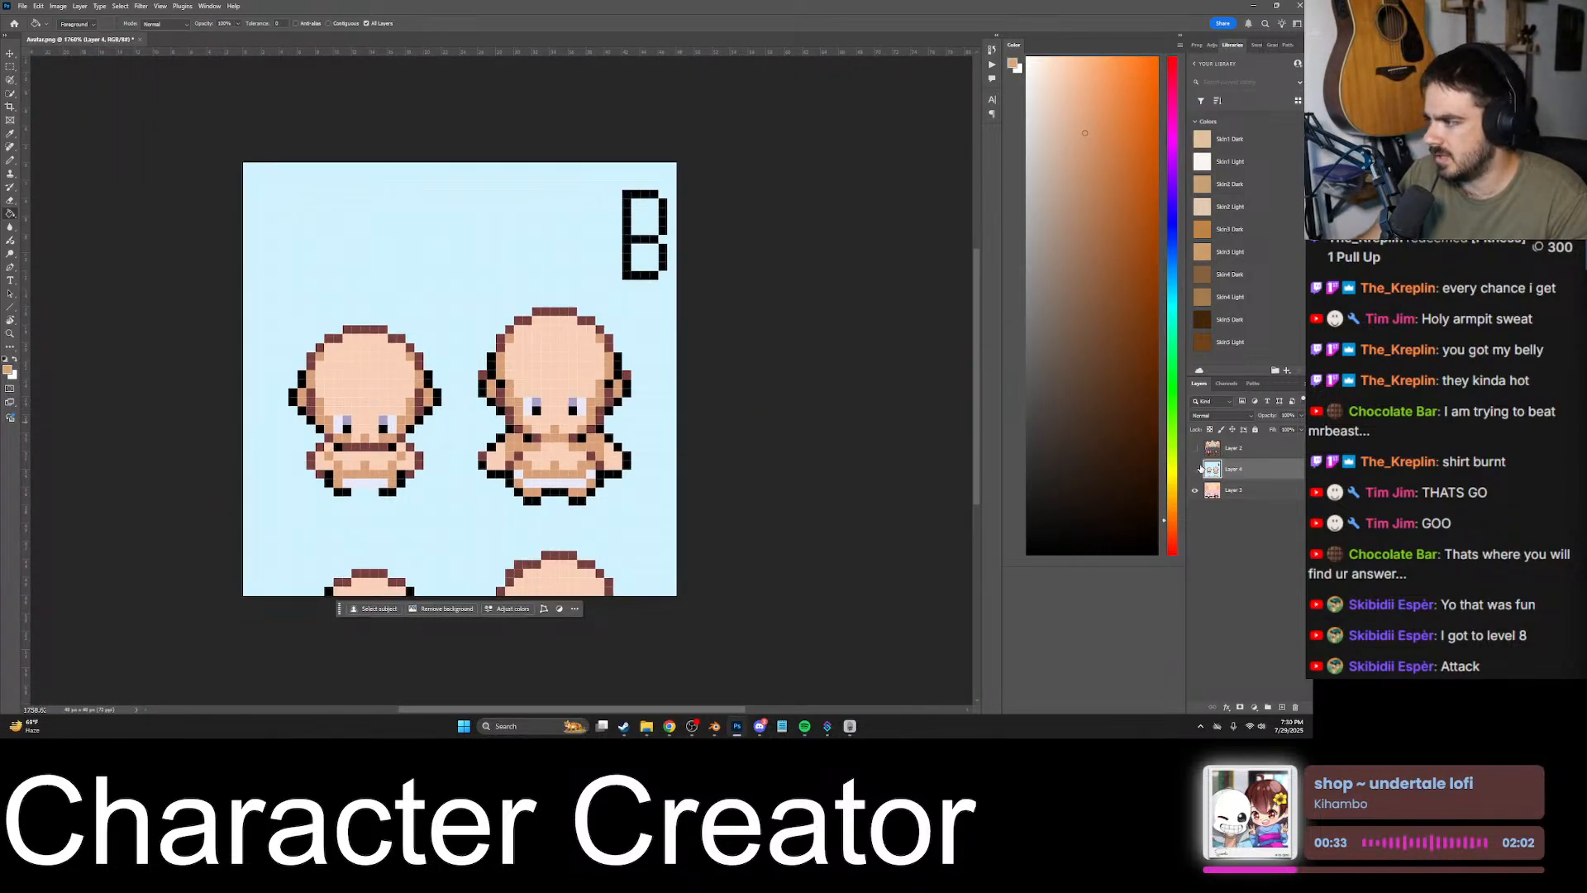
pyautogui.click(1194, 469)
# - Make the head texture layer active and pencil a two-pixel column in the sampled tone along the outer side of the left-hand eye
pyautogui.keyDown('alt'); pyautogui.scroll(5, 432, 303); pyautogui.keyUp('alt')
pyautogui.press('b')
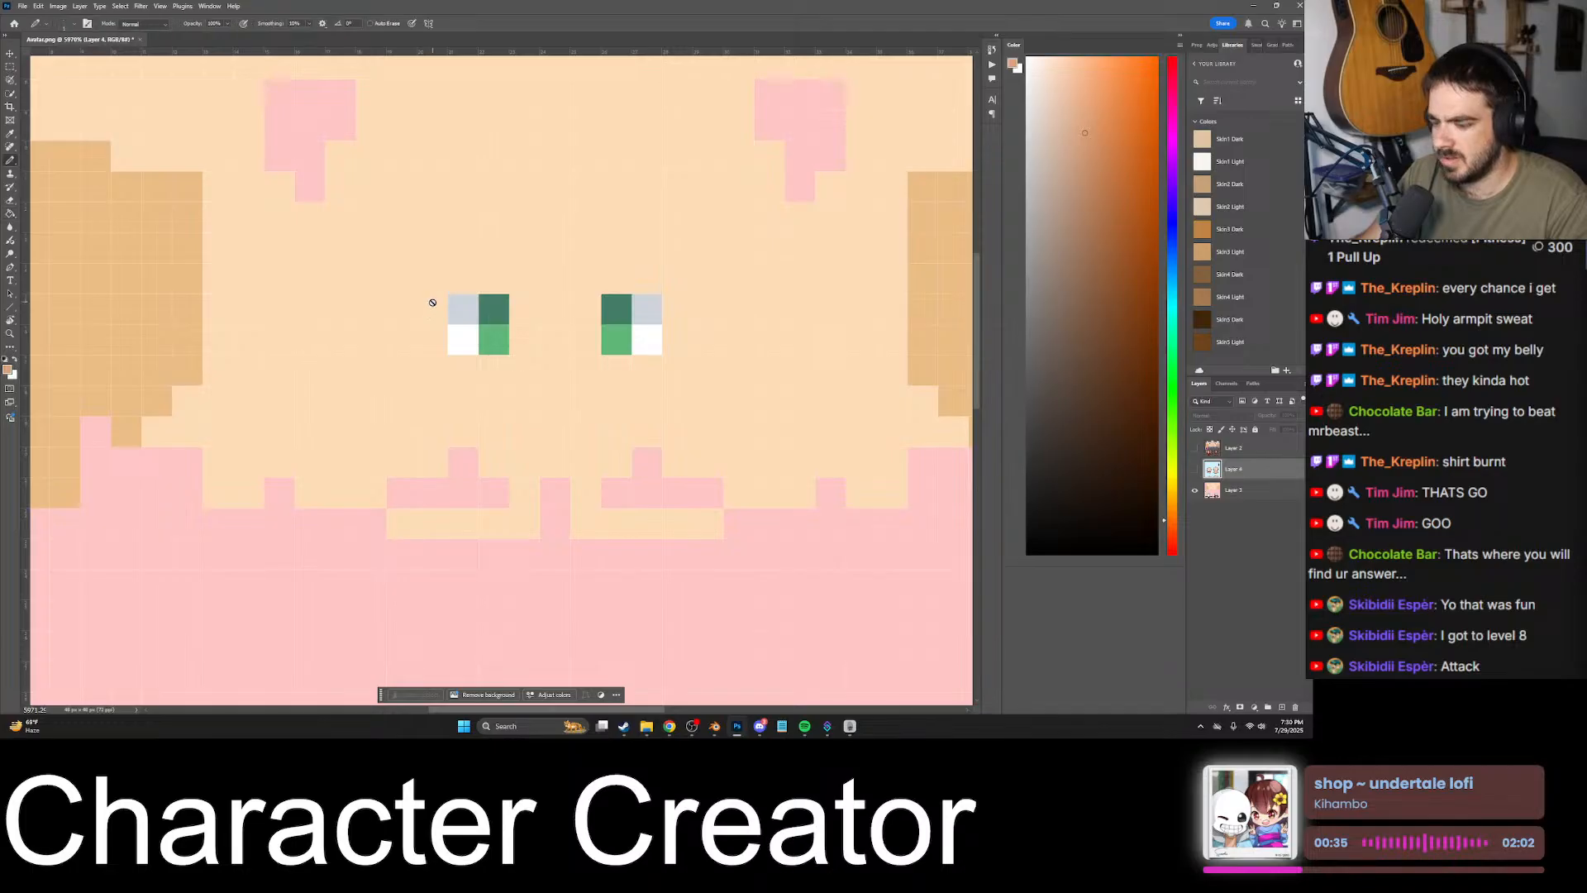
pyautogui.click(426, 289)
pyautogui.press('Return')
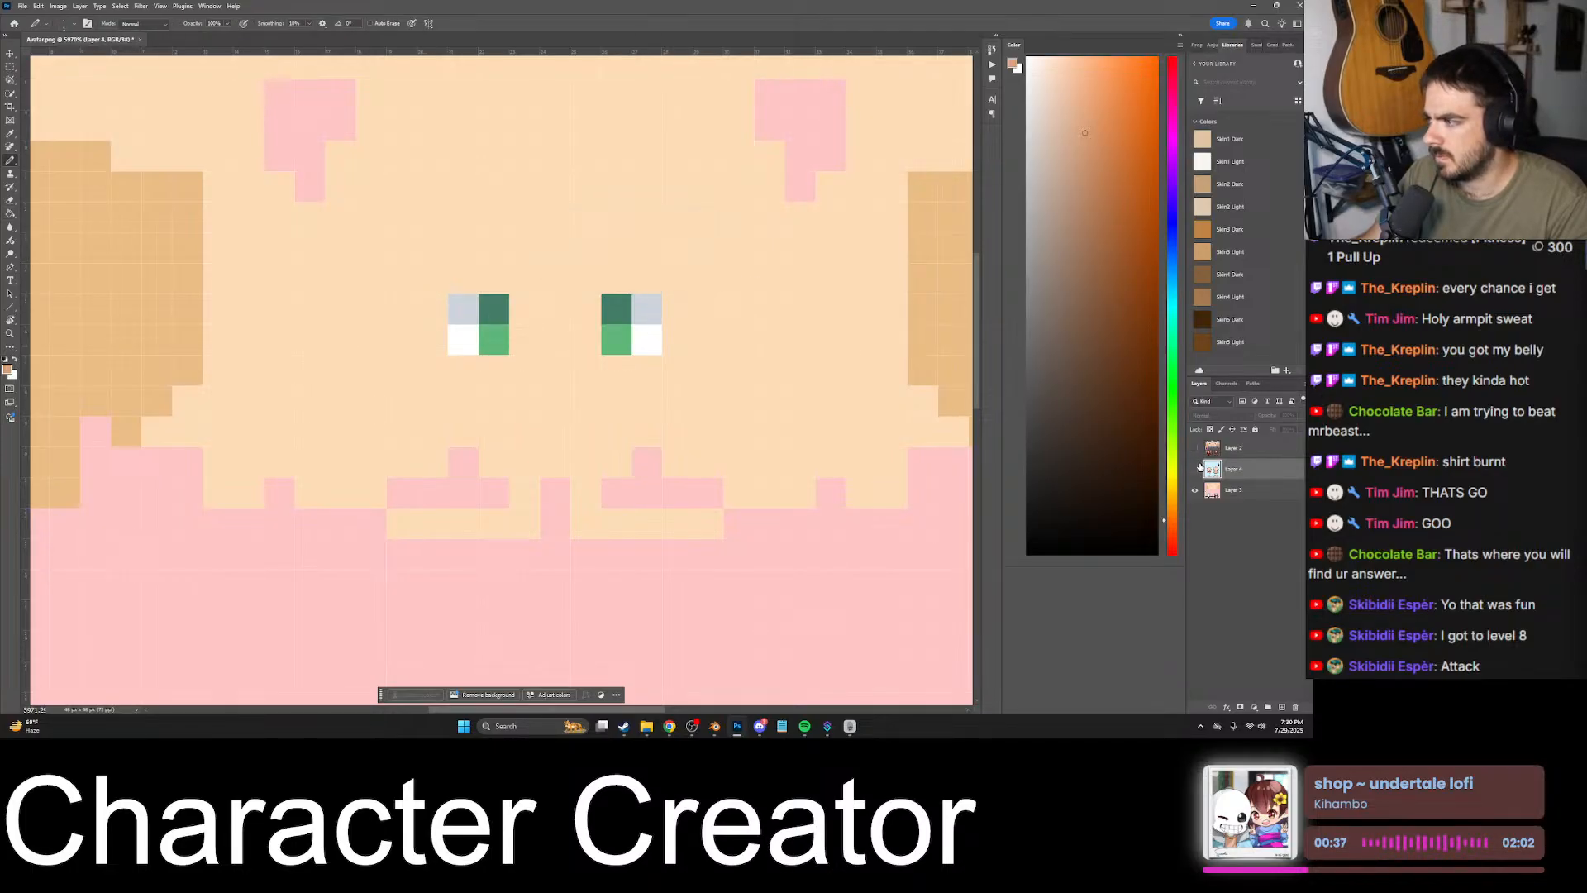
pyautogui.click(1235, 491)
pyautogui.moveTo(431, 308); pyautogui.dragTo(432, 341)
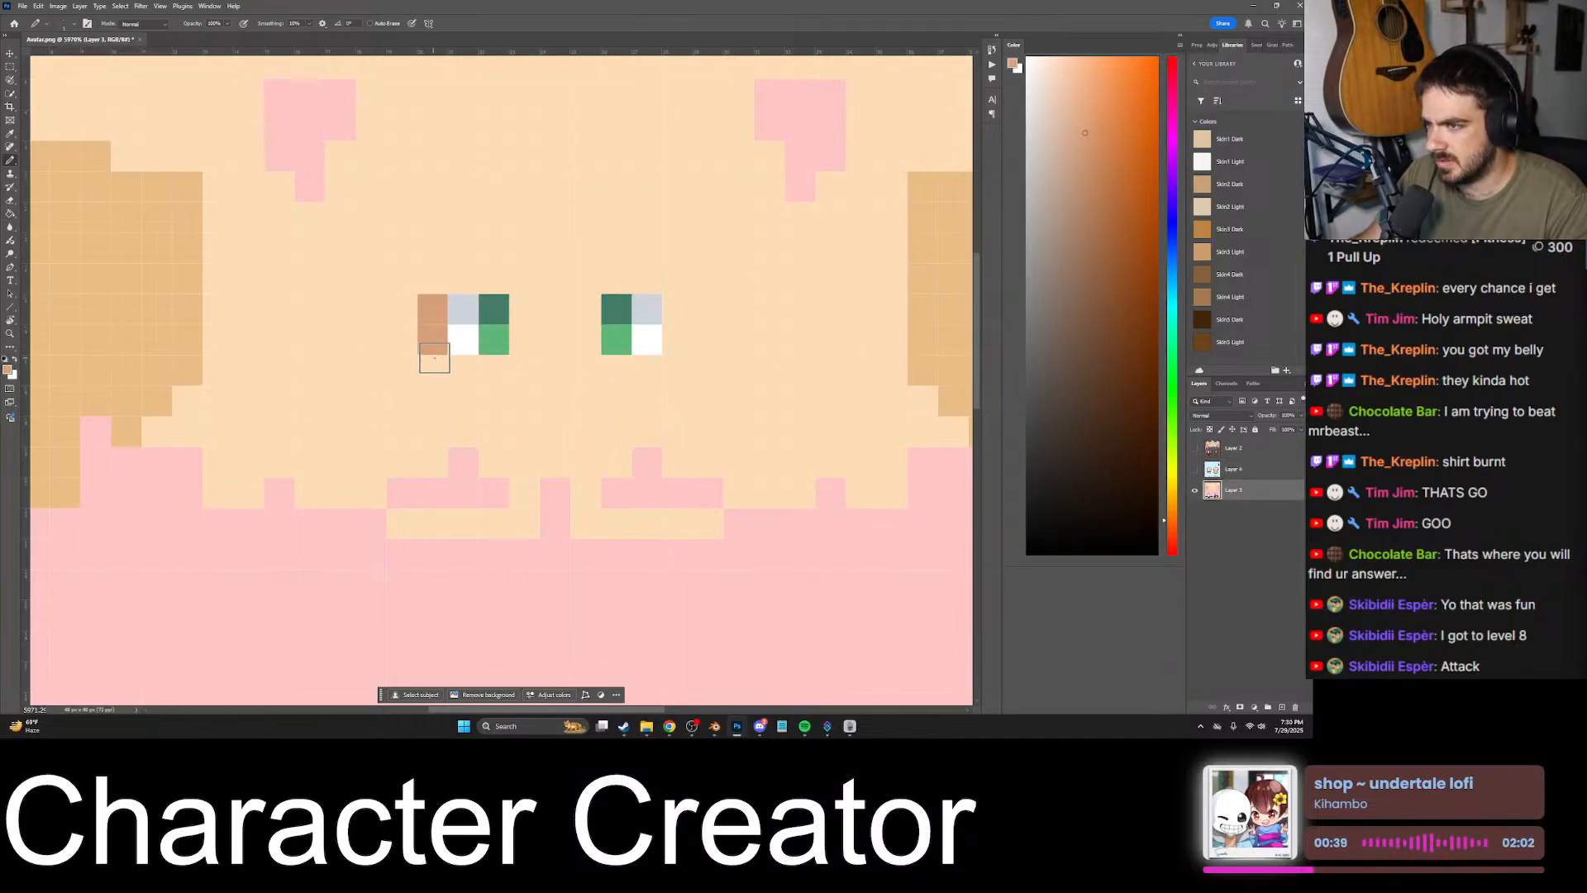
# - Repaint the column beside the left-hand eye with the head's own darker skin tone, extending it to four pixels tall
pyautogui.keyDown('alt'); pyautogui.scroll(-2, 408, 332); pyautogui.keyUp('alt')
pyautogui.keyDown('alt'); pyautogui.click(409, 332); pyautogui.keyUp('alt')
pyautogui.click(439, 332)
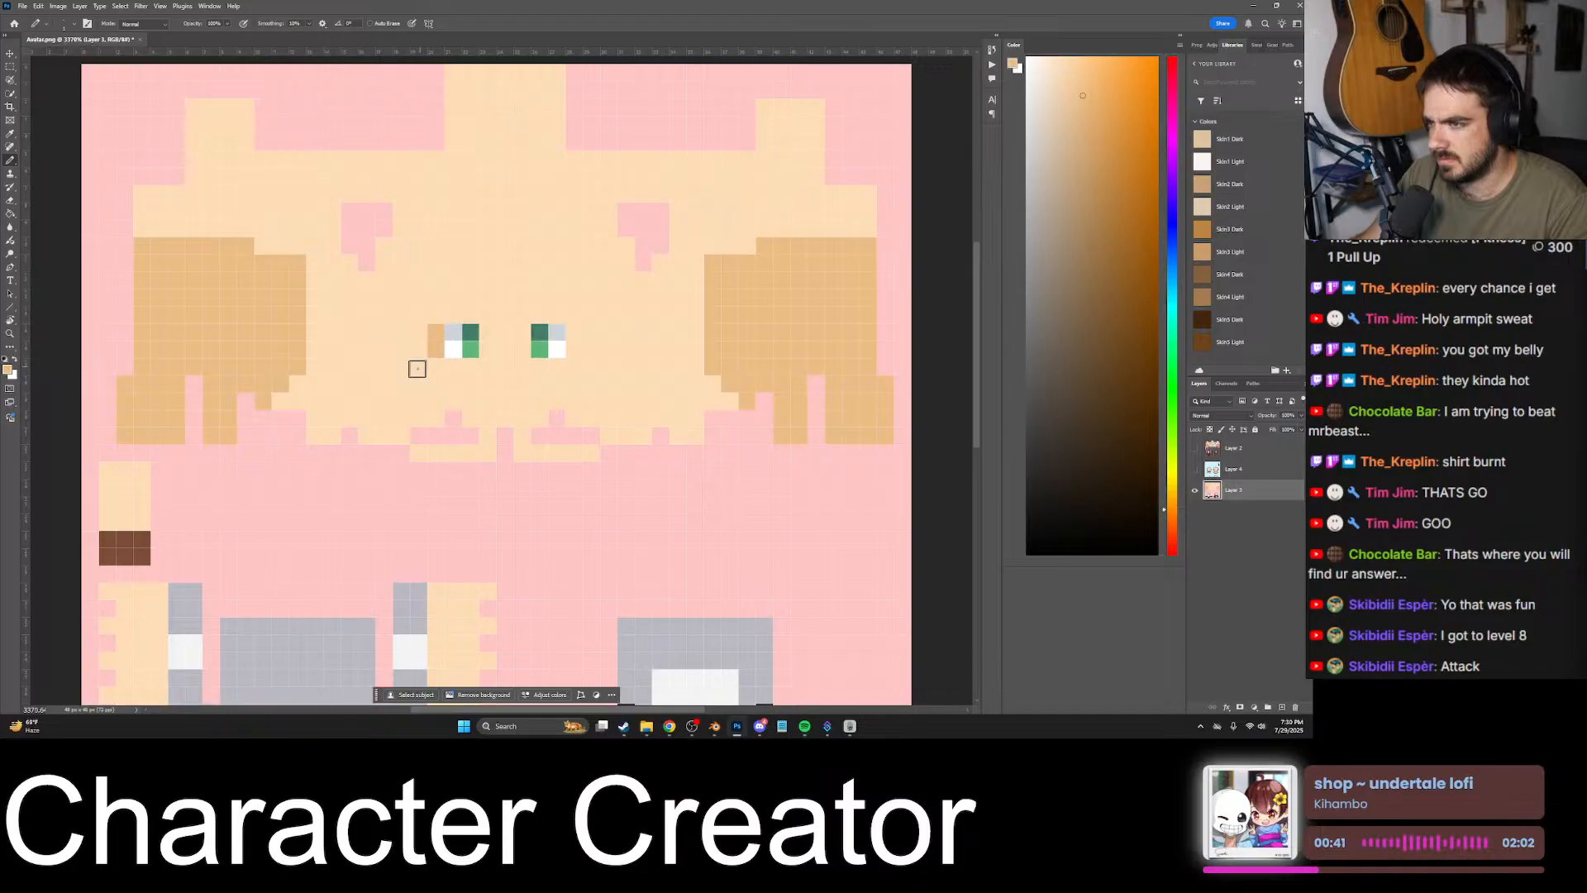
pyautogui.keyDown('alt'); pyautogui.scroll(2, 417, 369); pyautogui.keyUp('alt')
pyautogui.moveTo(452, 279); pyautogui.dragTo(451, 370)
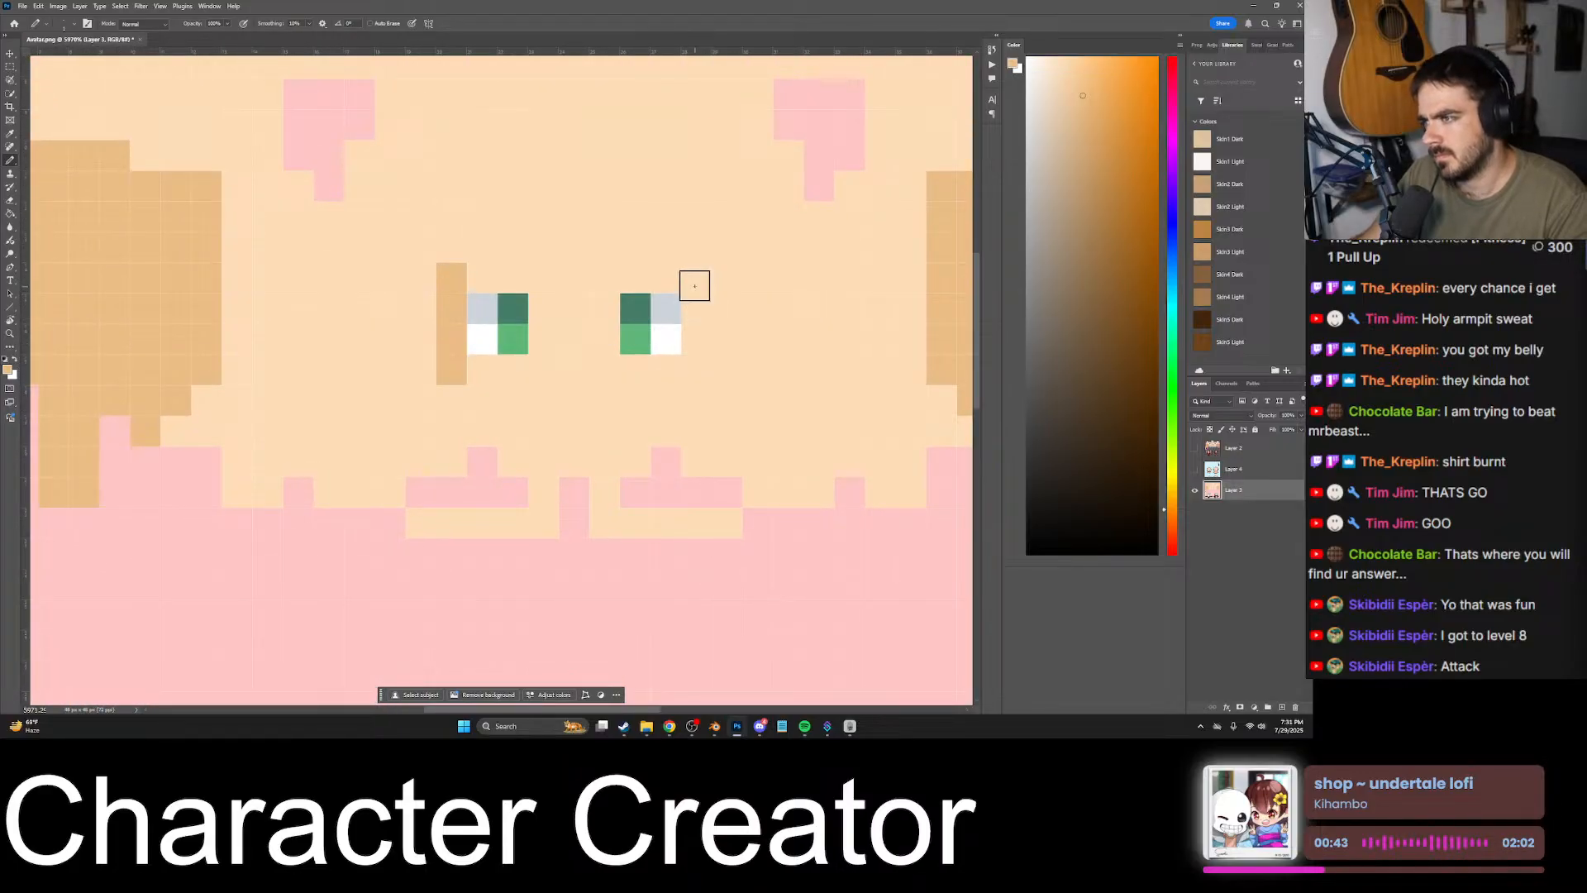
# - Pencil a matching darker skin column beside the outer side of the right-hand eye and show the sprite sheet's layer
pyautogui.moveTo(694, 285); pyautogui.dragTo(695, 370)
pyautogui.click(1194, 468)
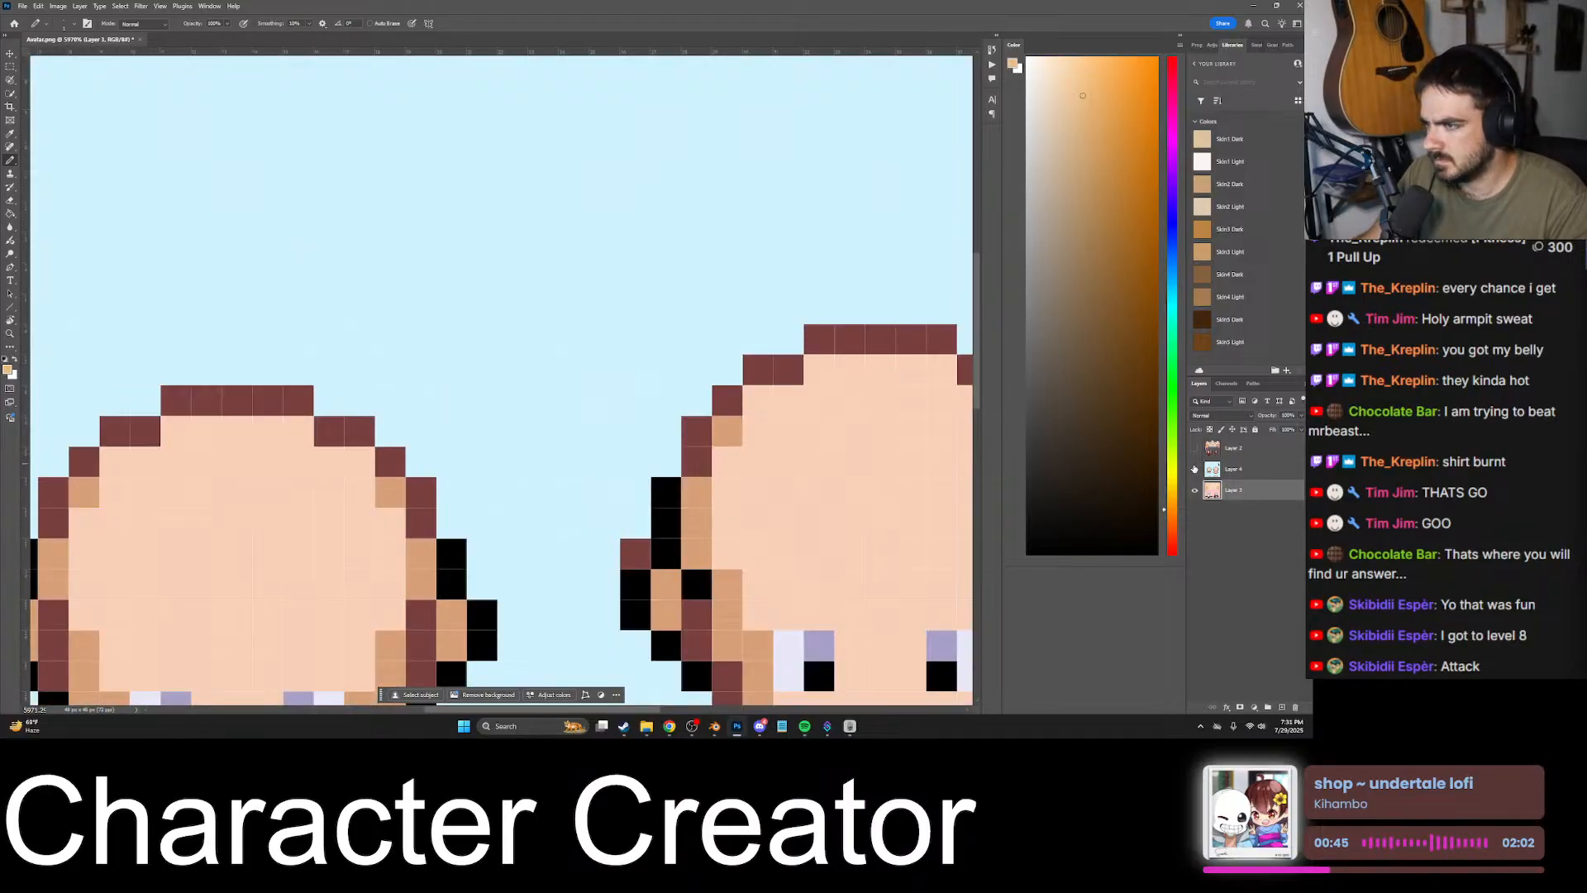
pyautogui.keyDown('alt'); pyautogui.scroll(-3, 565, 447); pyautogui.keyUp('alt')
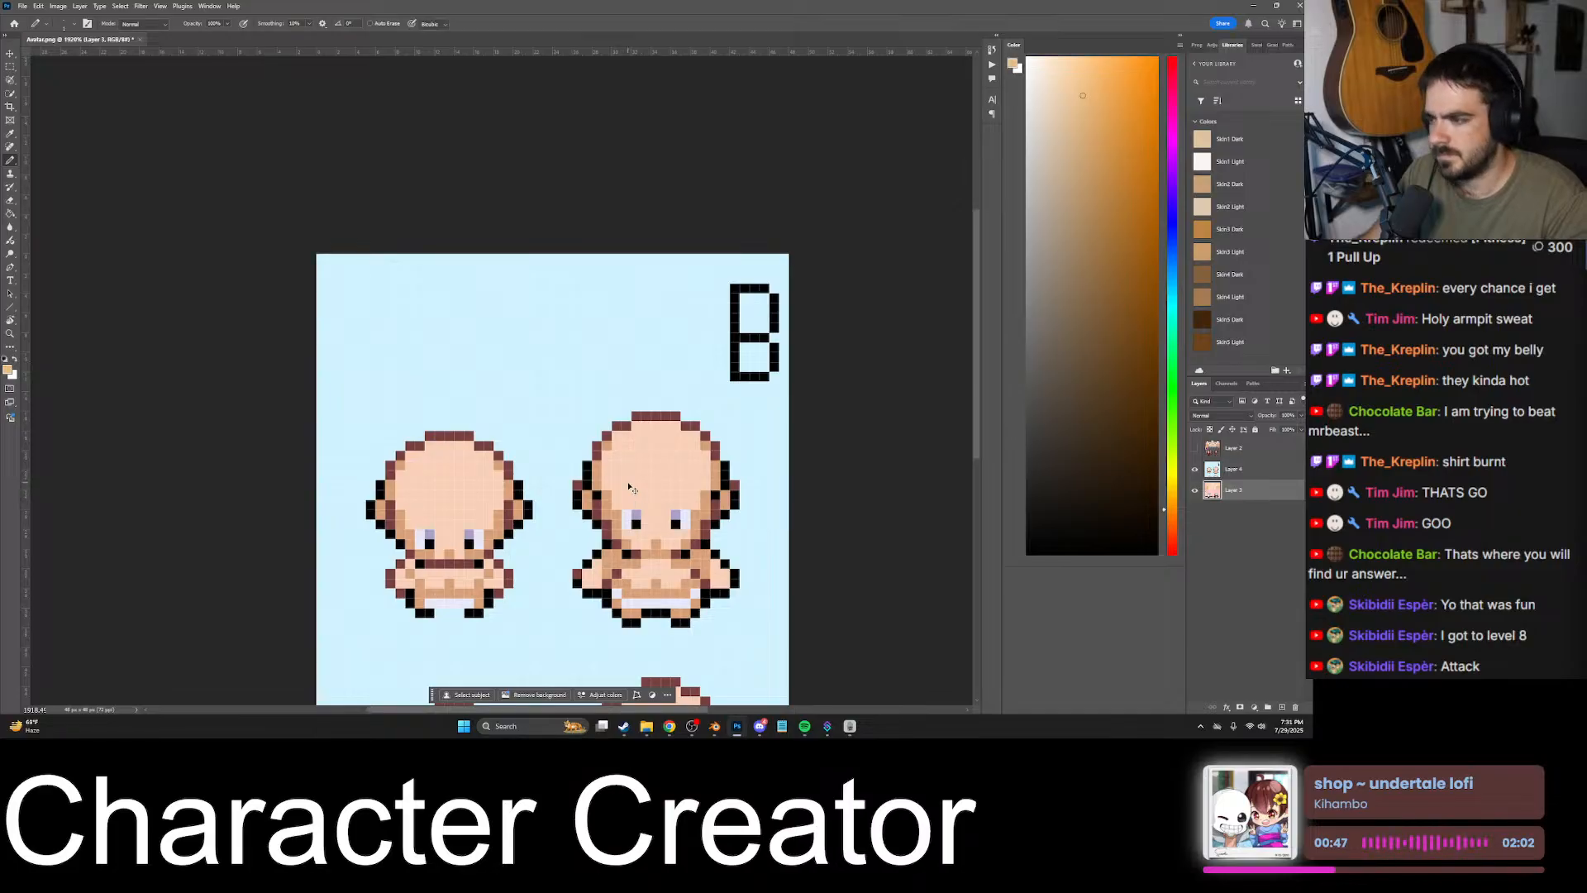
pyautogui.hotkey('ctrl', 't')
pyautogui.moveTo(645, 511); pyautogui.dragTo(632, 429)
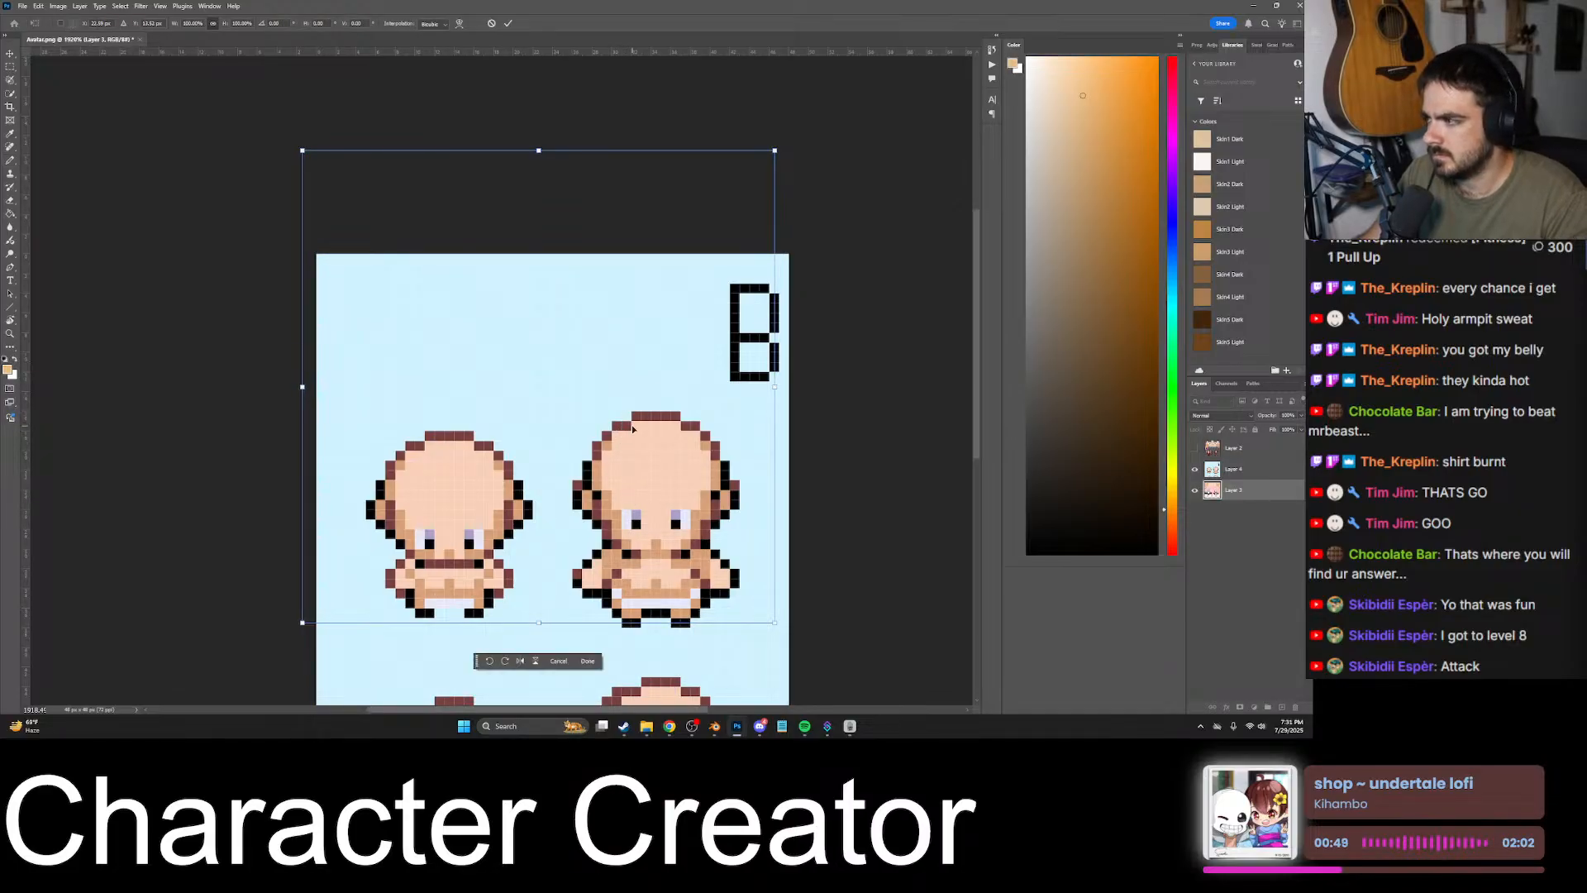
pyautogui.hotkey('ctrl', 'z')
pyautogui.hotkey('ctrl', 'z')
pyautogui.hotkey('ctrl', 'z')
# - Move the sprite sheet's layer up and left so the larger front-facing body's face lies over the head texture's face
pyautogui.click(1257, 469)
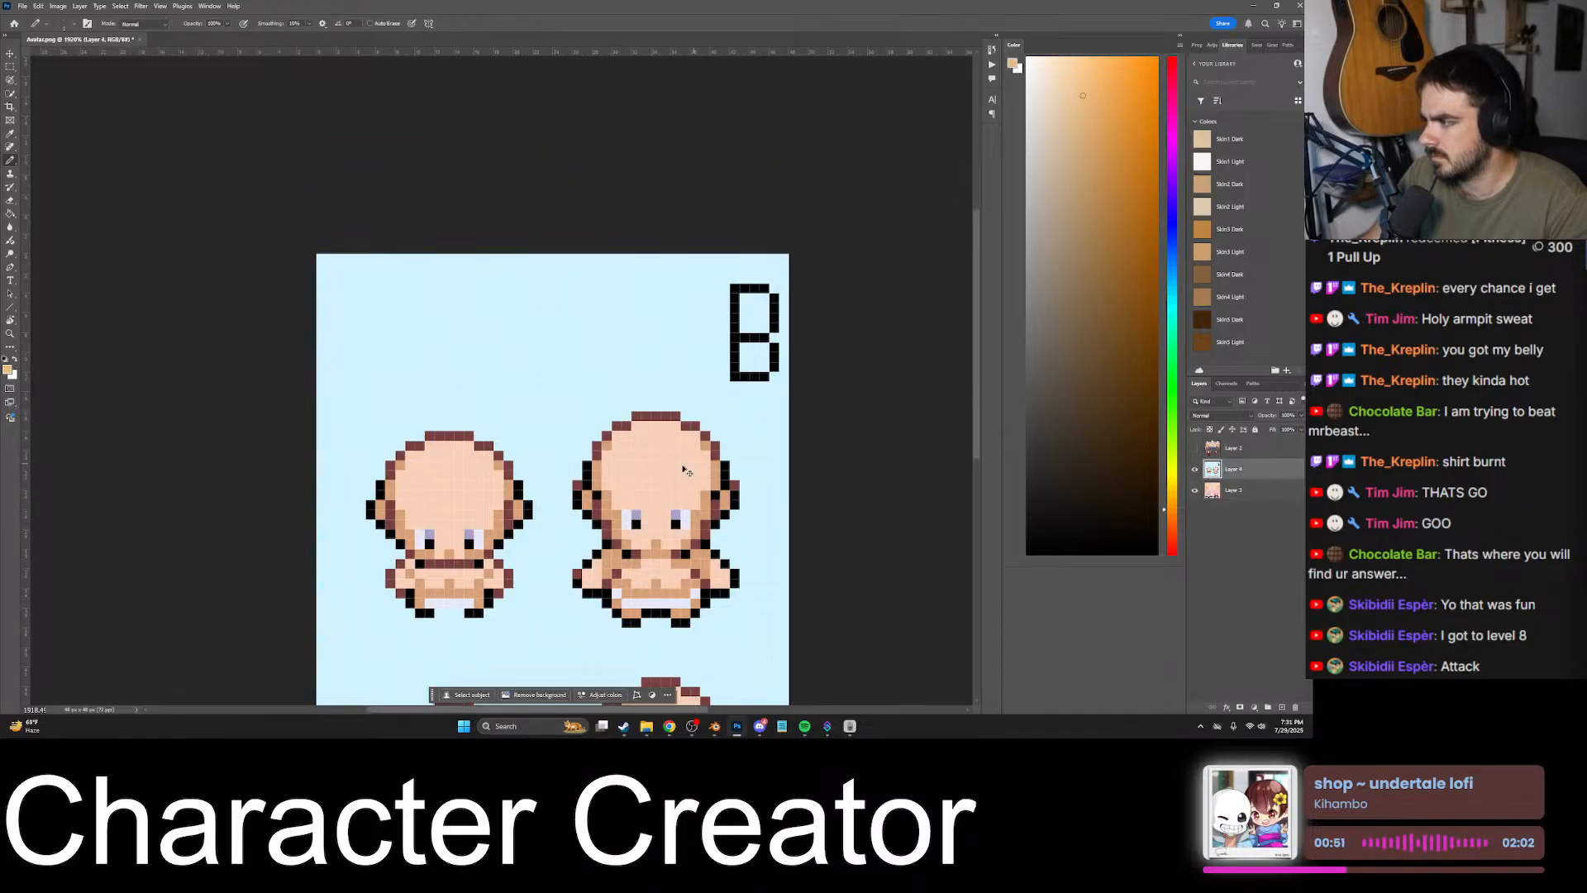
pyautogui.hotkey('ctrl', 't')
pyautogui.moveTo(648, 498); pyautogui.dragTo(510, 363)
pyautogui.keyDown('alt'); pyautogui.scroll(7, 523, 382); pyautogui.keyUp('alt')
pyautogui.keyDown('alt'); pyautogui.scroll(-3, 538, 376); pyautogui.keyUp('alt')
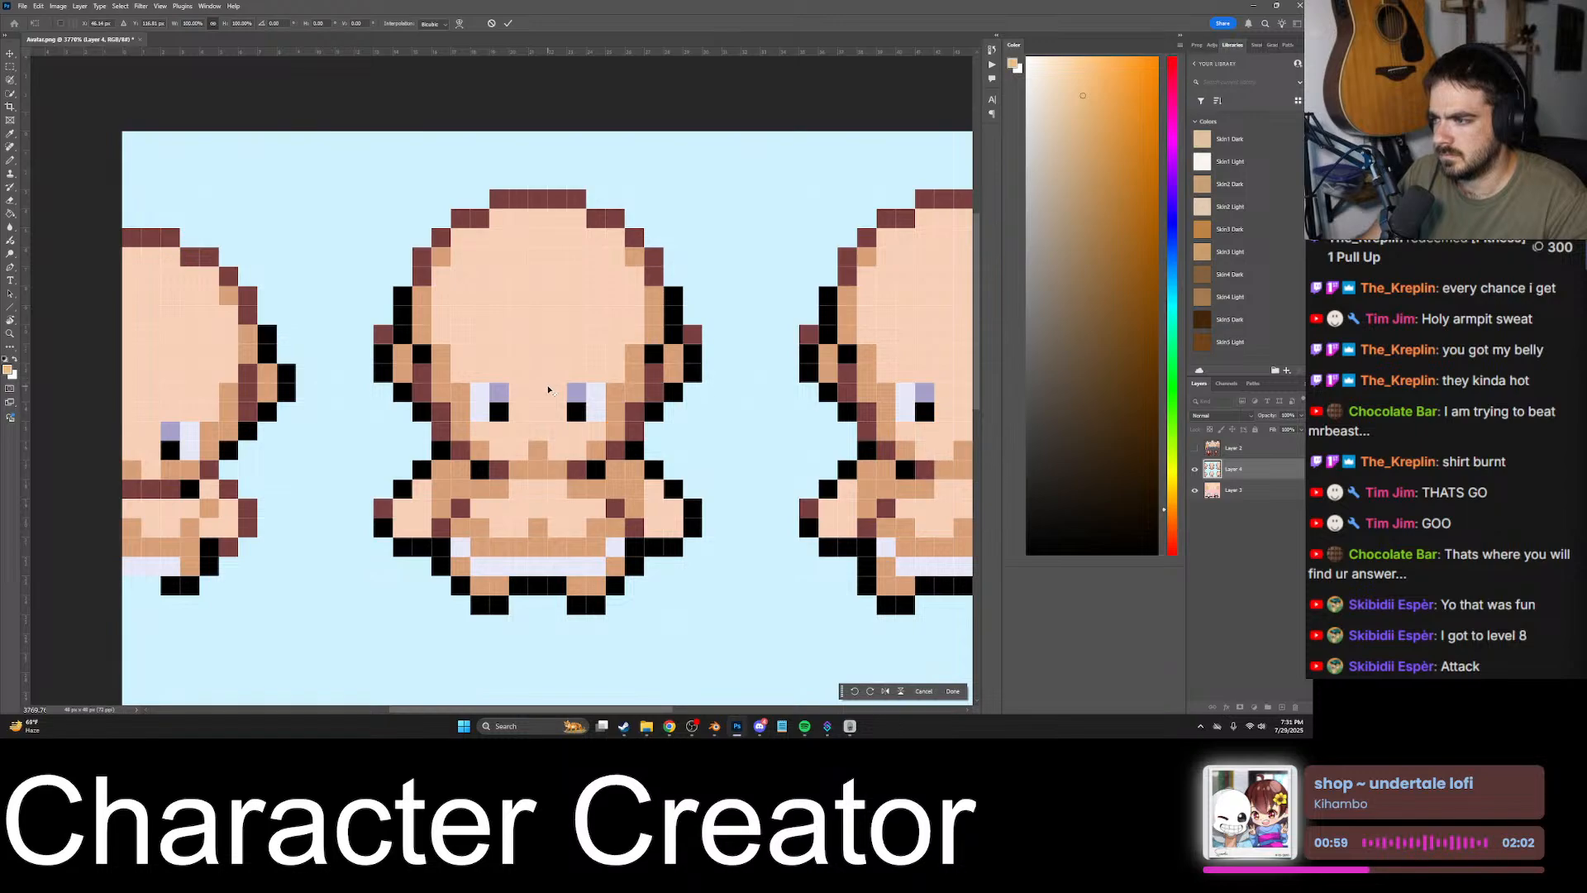
# - Compare the sprite sheet's face shading with the head texture by toggling the sheet's visibility, leaving its layer hidden
pyautogui.click(1195, 469)
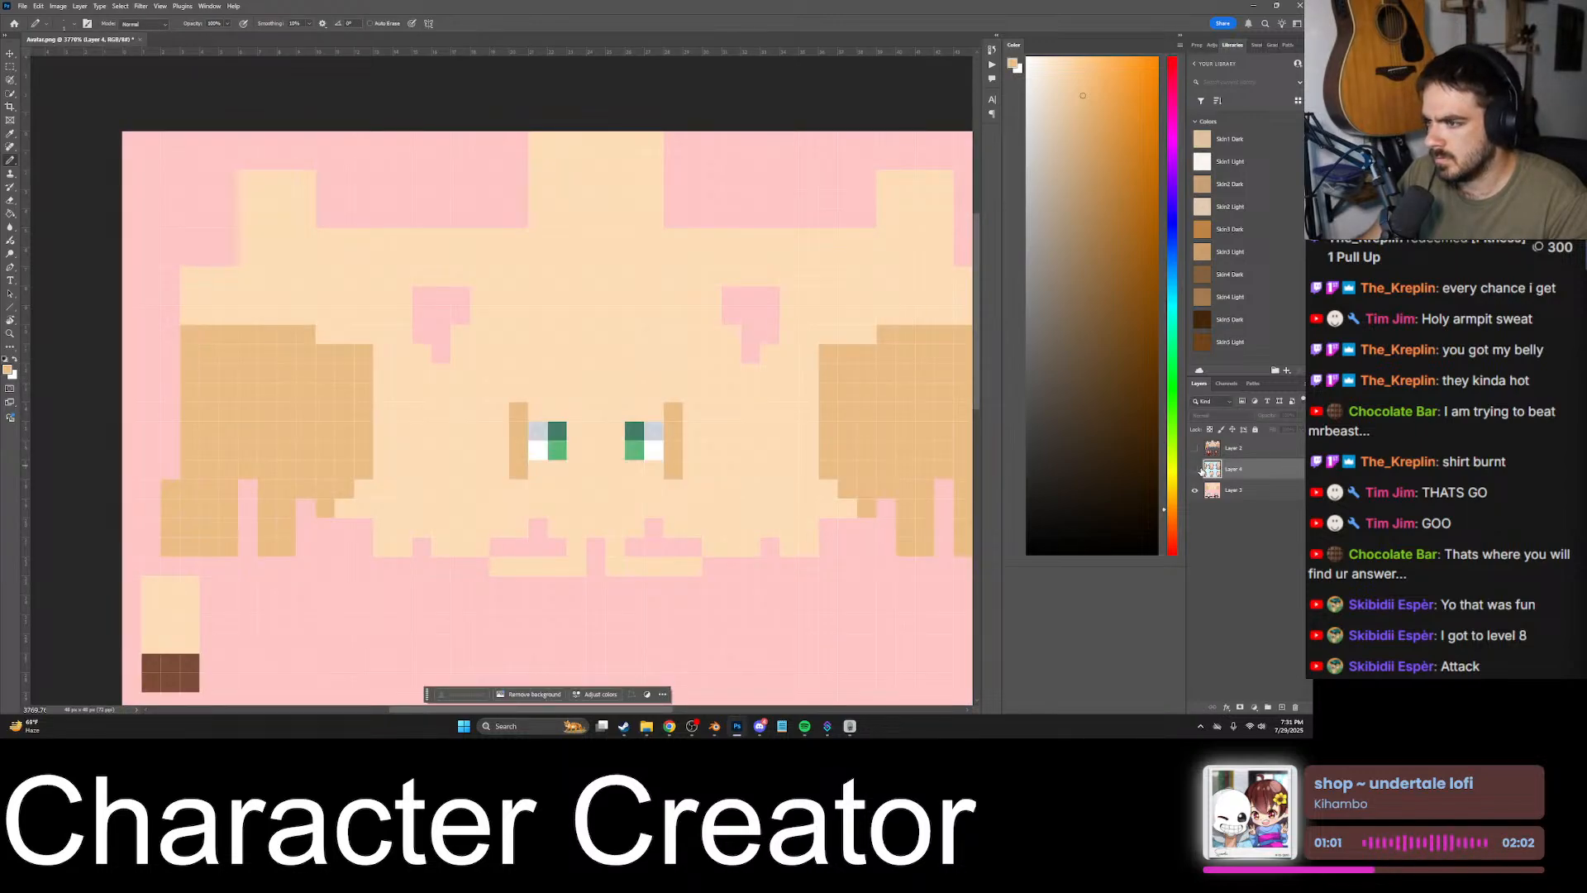
pyautogui.click(1196, 469)
pyautogui.click(1196, 468)
pyautogui.click(1195, 468)
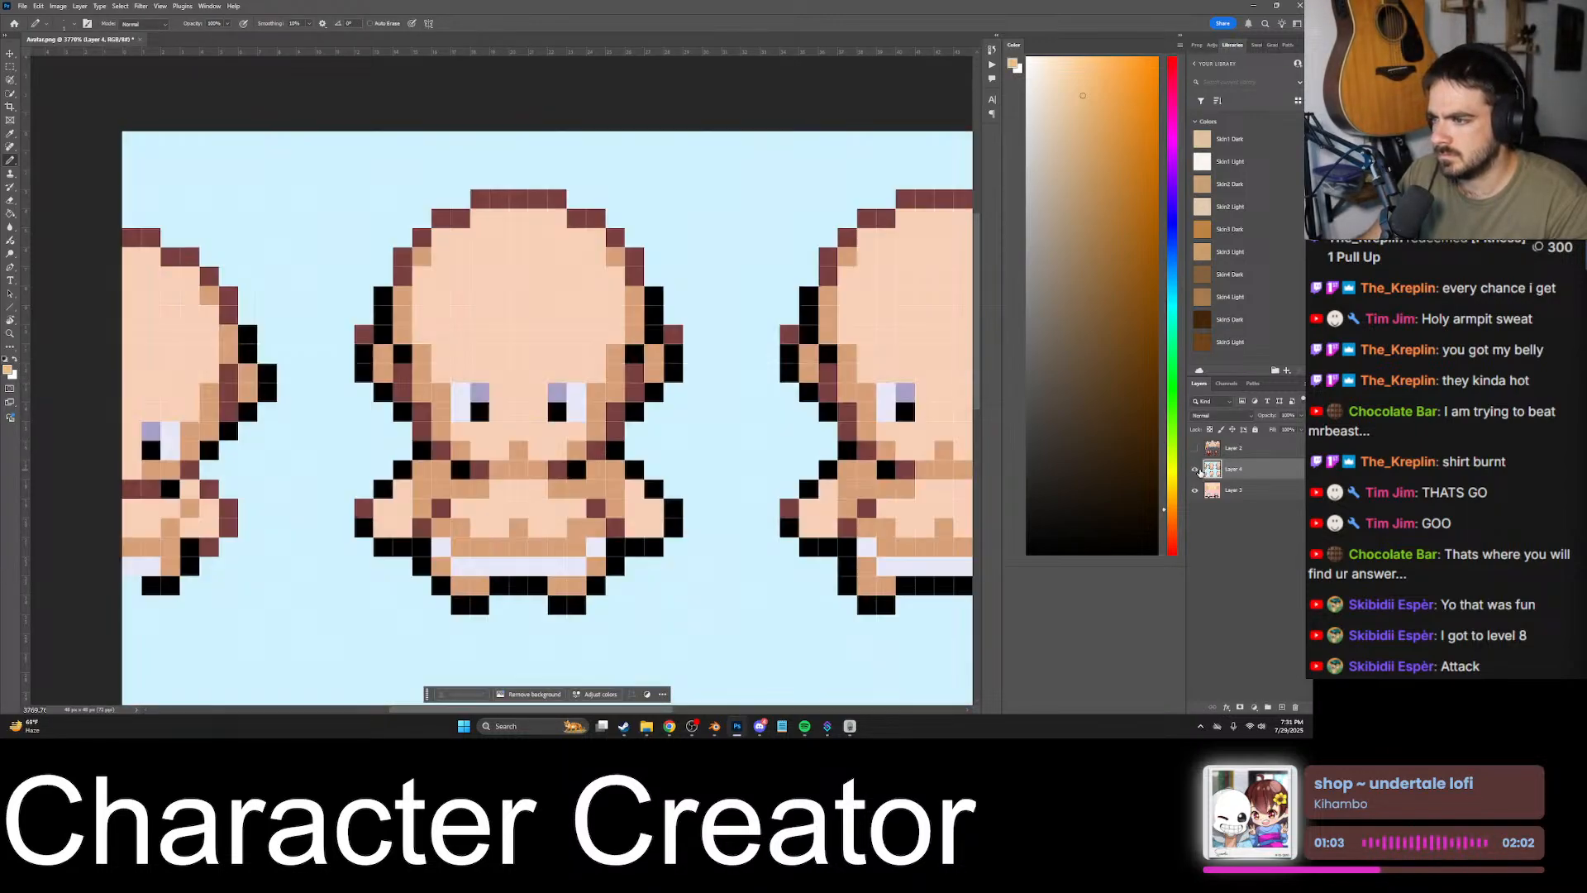
pyautogui.click(1197, 470)
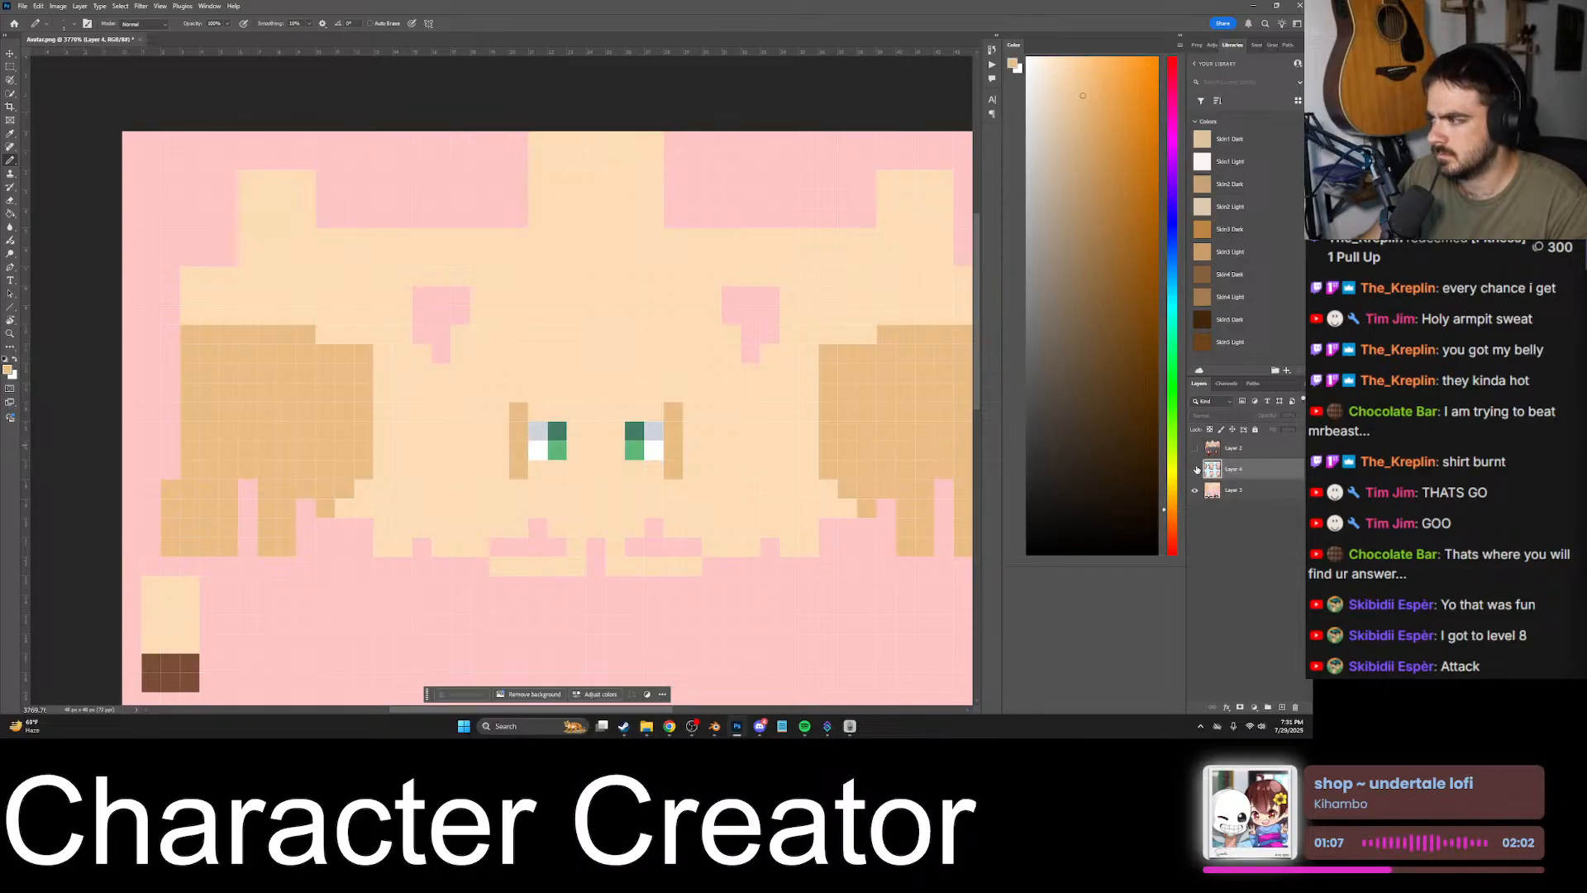
pyautogui.click(1197, 469)
pyautogui.keyDown('alt'); pyautogui.scroll(-2, 474, 578); pyautogui.keyUp('alt')
pyautogui.keyDown('alt'); pyautogui.scroll(1, 555, 388); pyautogui.keyUp('alt')
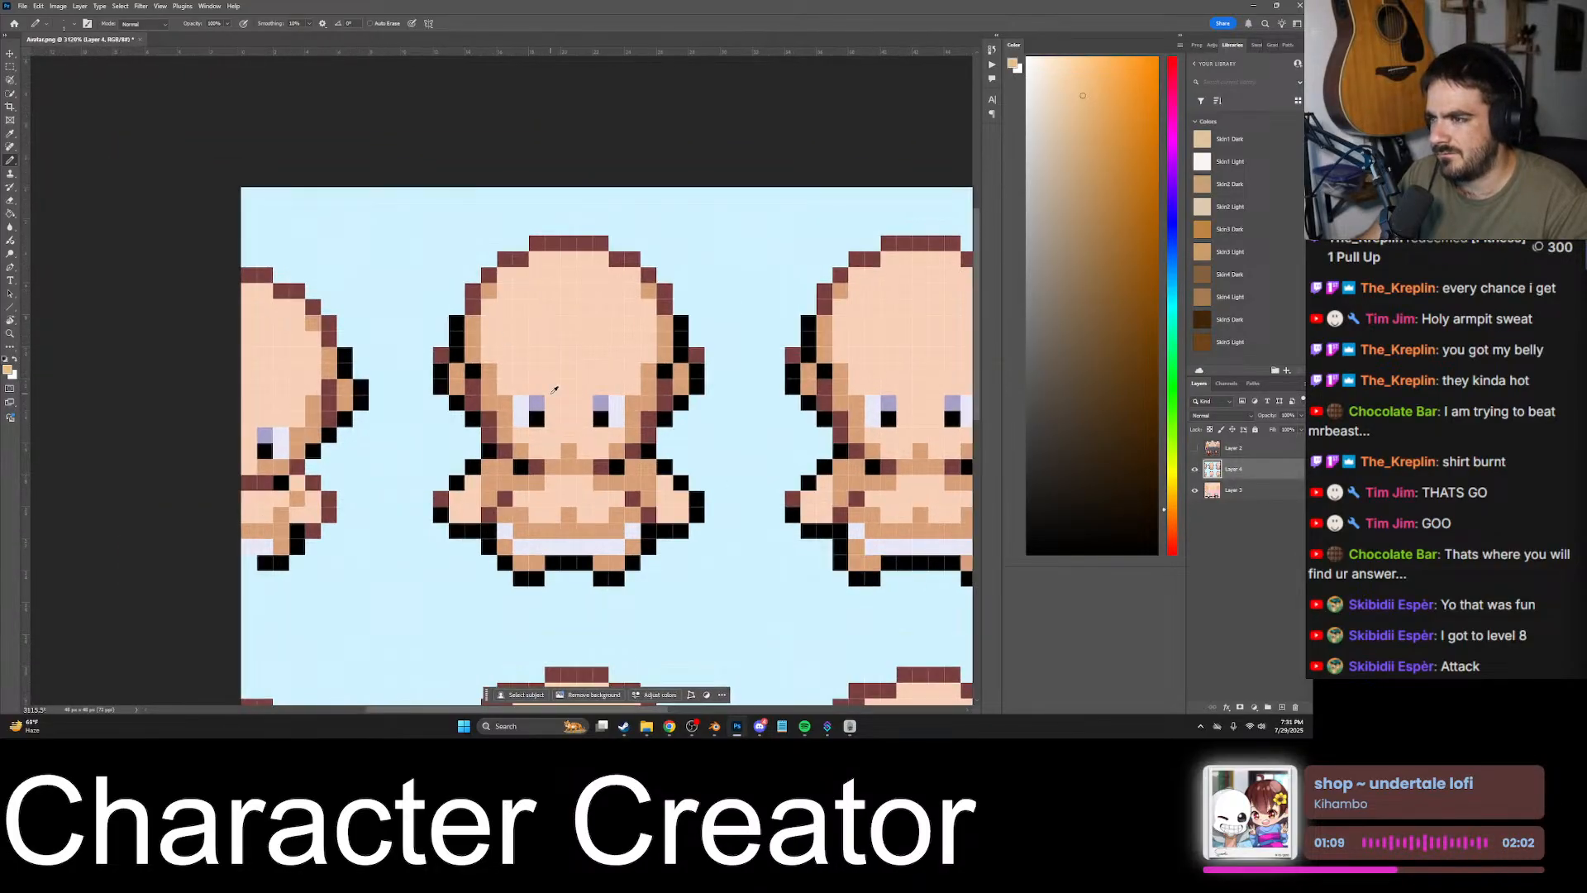
pyautogui.click(1194, 469)
pyautogui.keyDown('alt'); pyautogui.scroll(2, 608, 390); pyautogui.keyUp('alt')
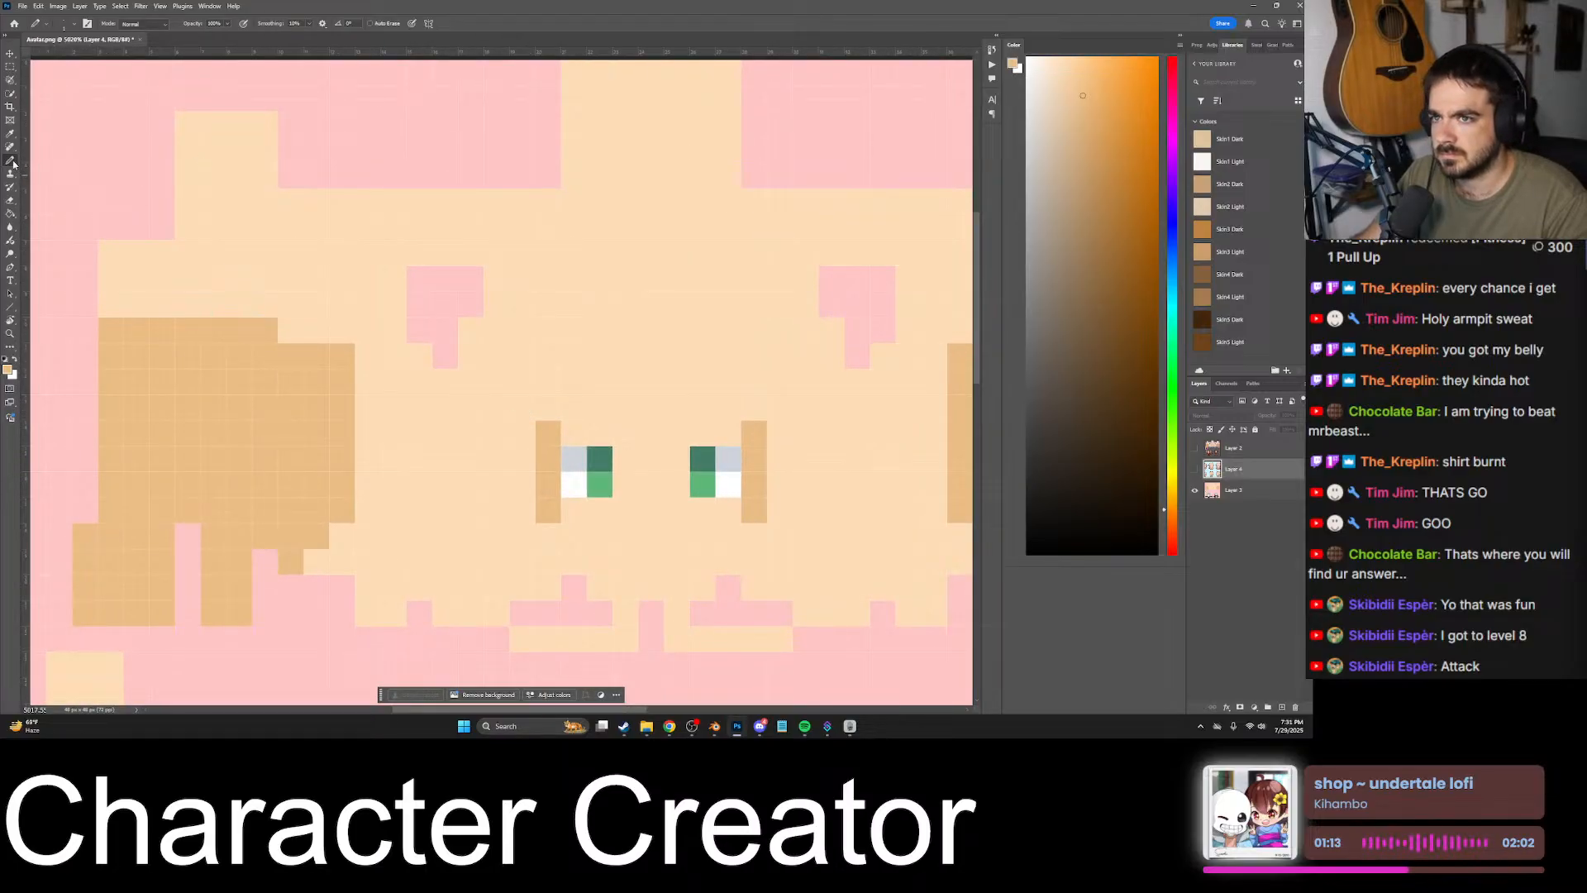
pyautogui.rightClick(14, 164)
pyautogui.click(19, 165)
pyautogui.click(527, 408)
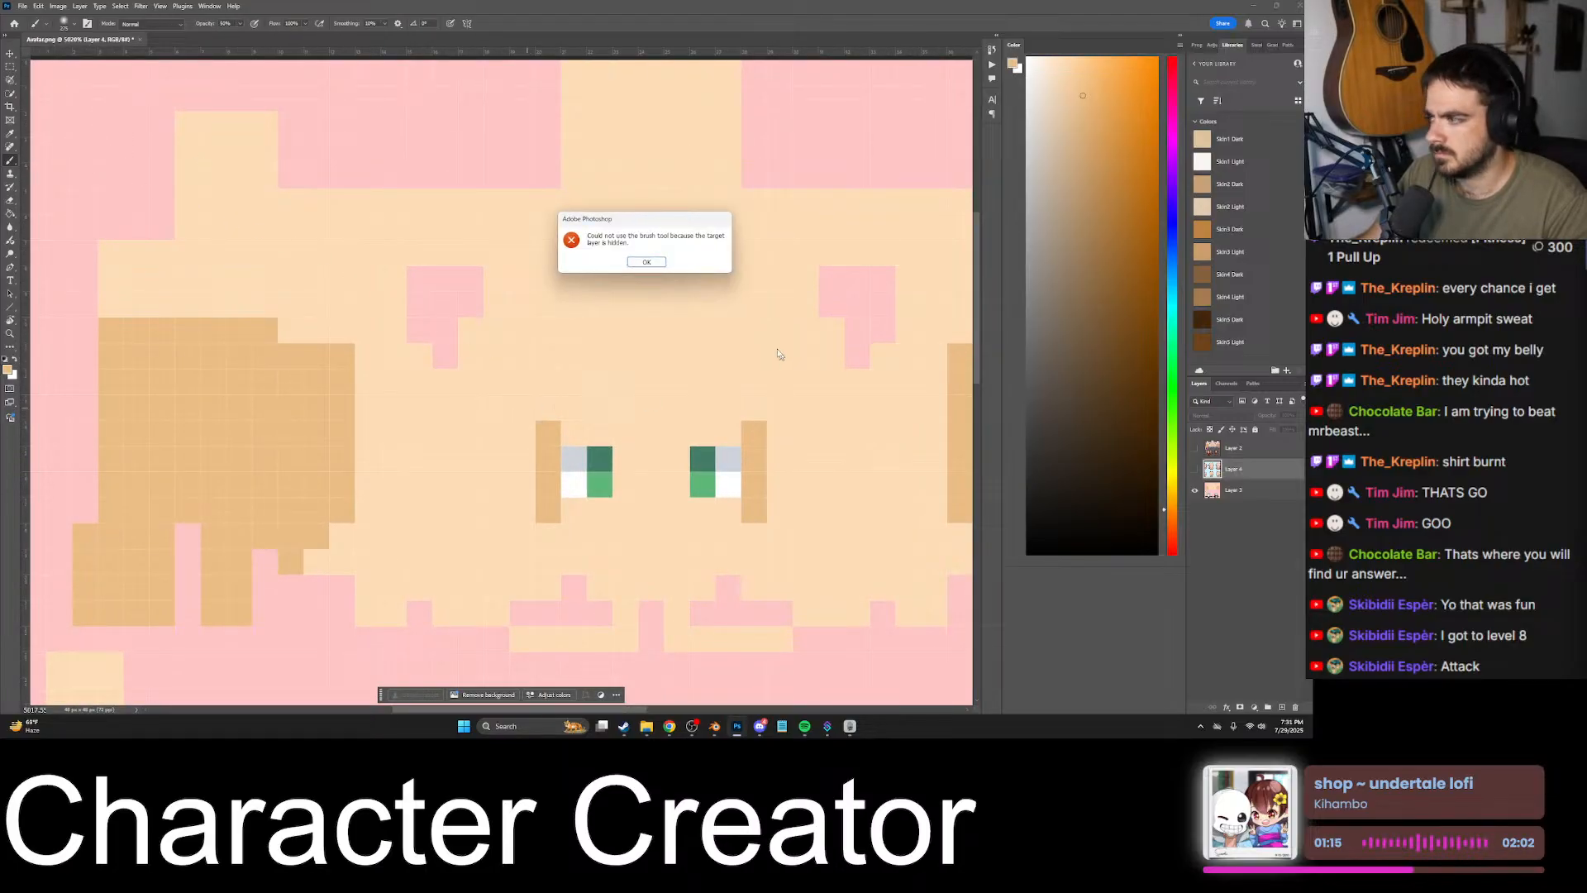
pyautogui.click(645, 261)
# - Copy the green goblin texture from the Discord chat and paste it into the Avatar texture in Photoshop as a new layer
pyautogui.click(847, 722)
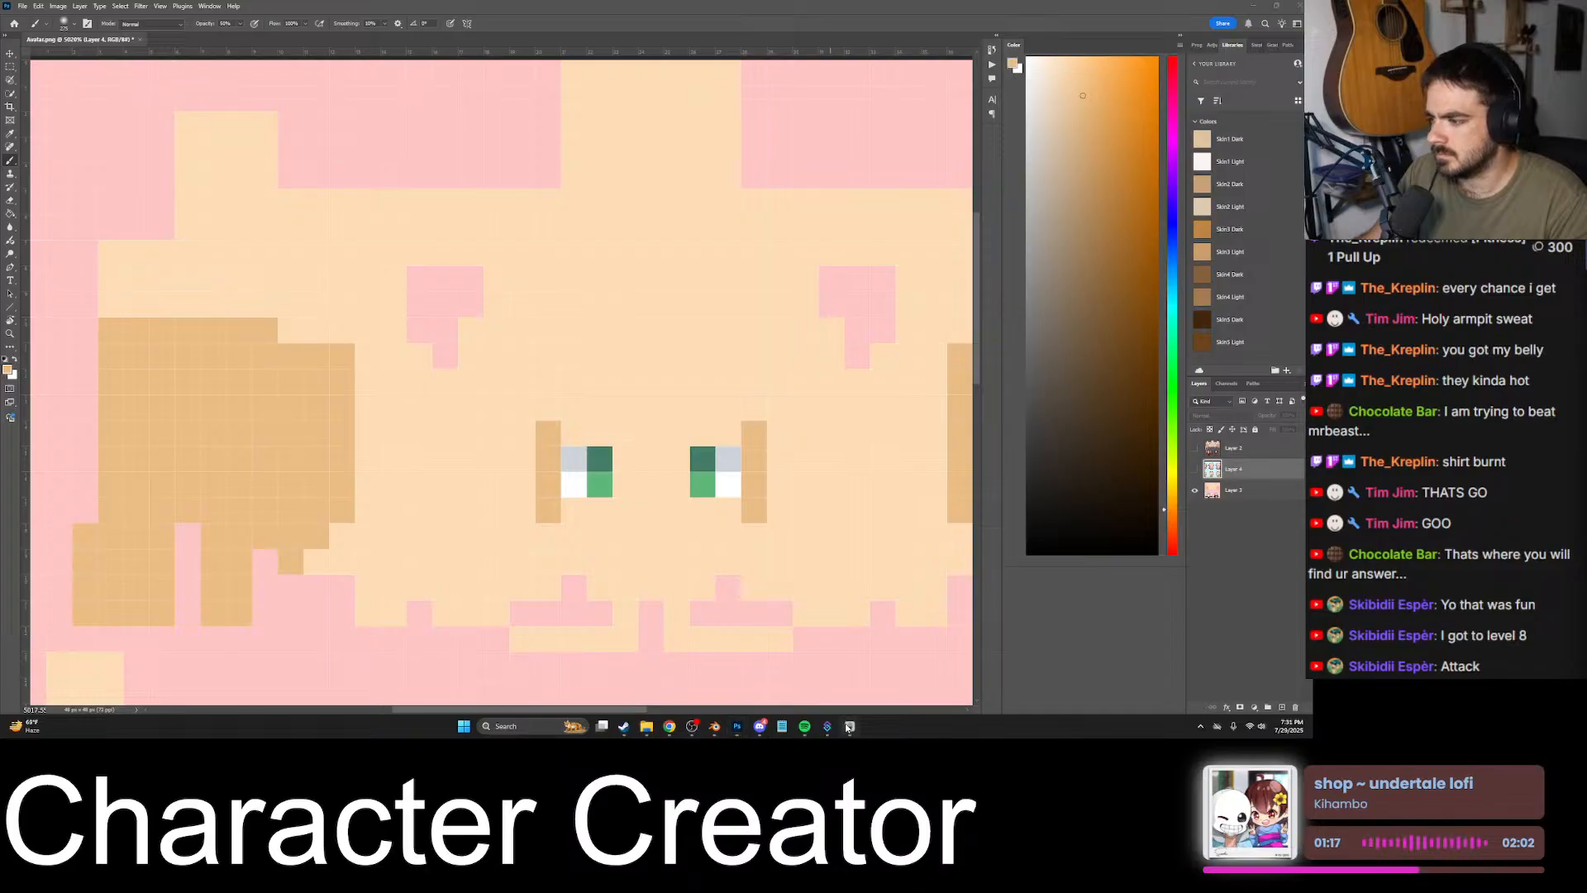
pyautogui.click(846, 722)
pyautogui.click(759, 728)
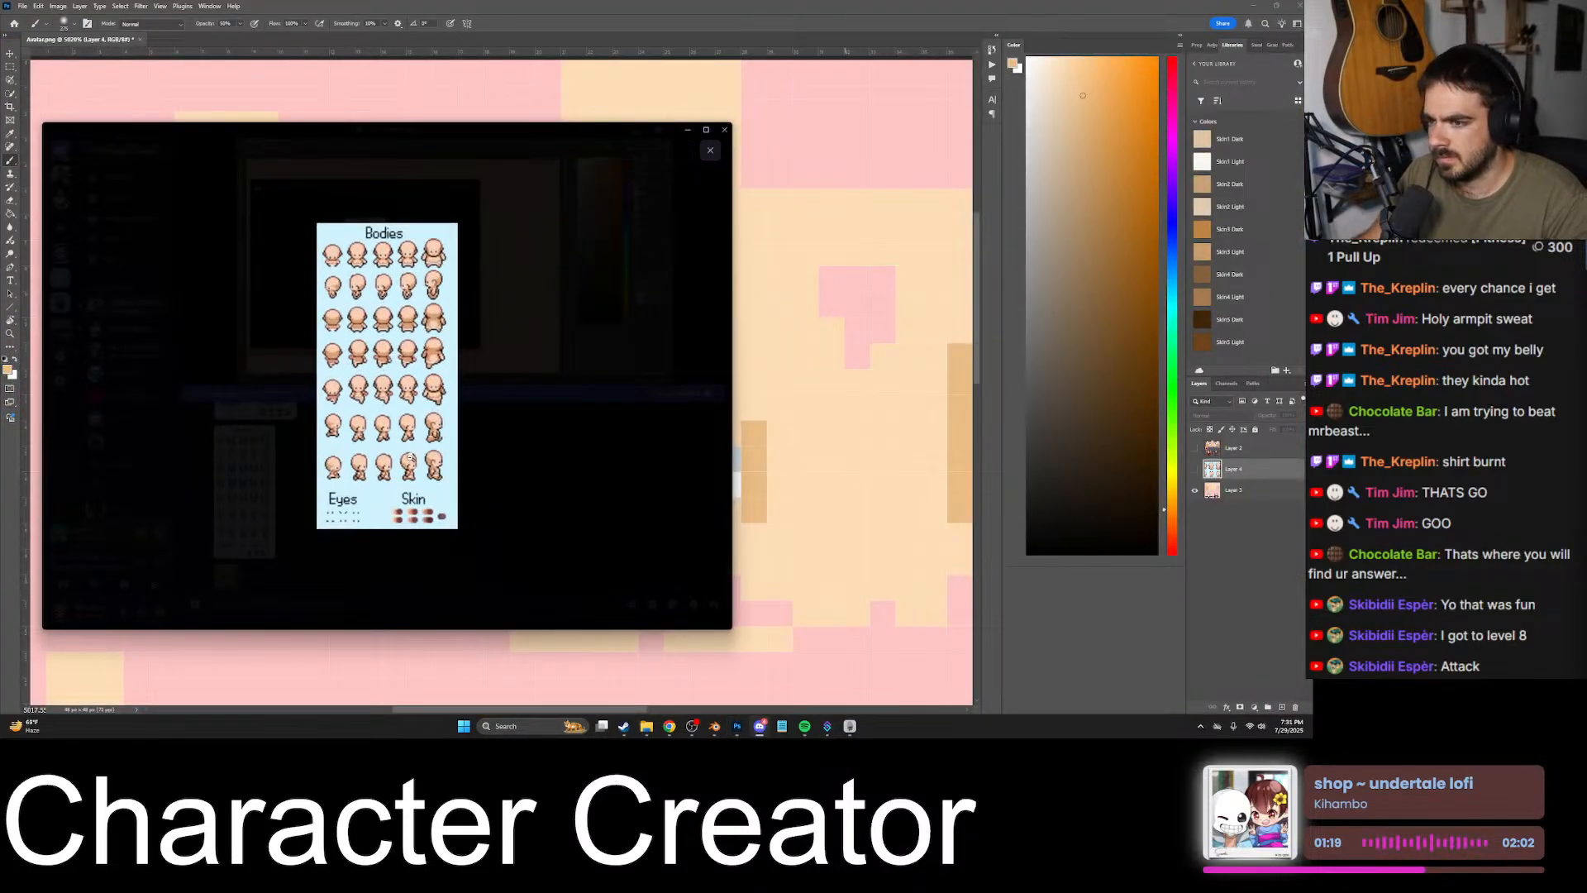
pyautogui.click(496, 461)
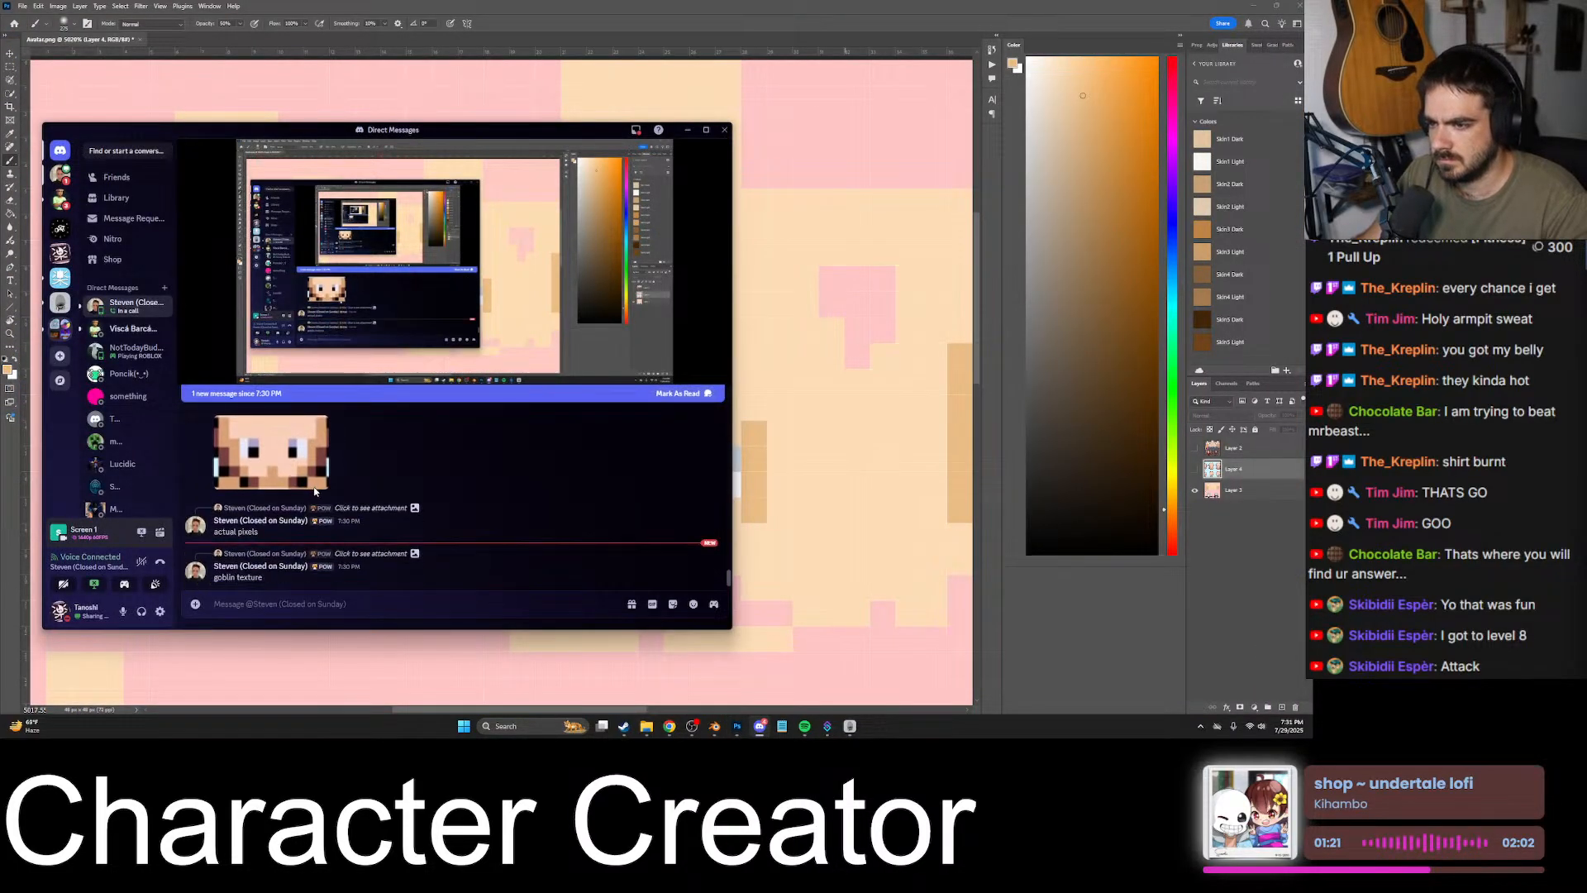
pyautogui.scroll(2, 248, 496)
pyautogui.click(228, 469)
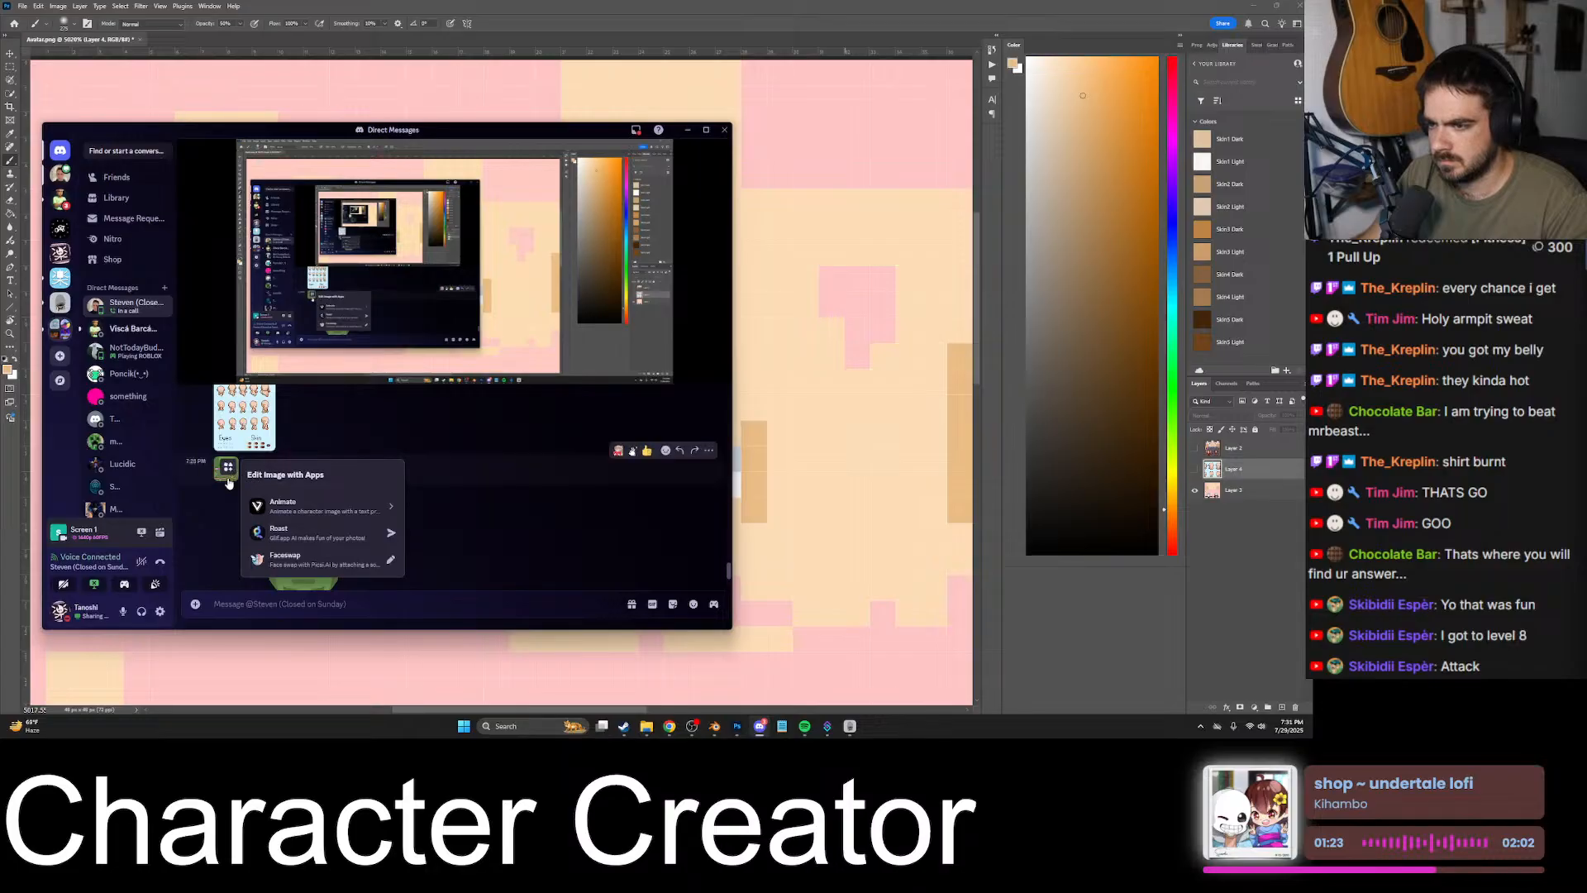
pyautogui.click(223, 468)
pyautogui.rightClick(392, 369)
pyautogui.click(419, 386)
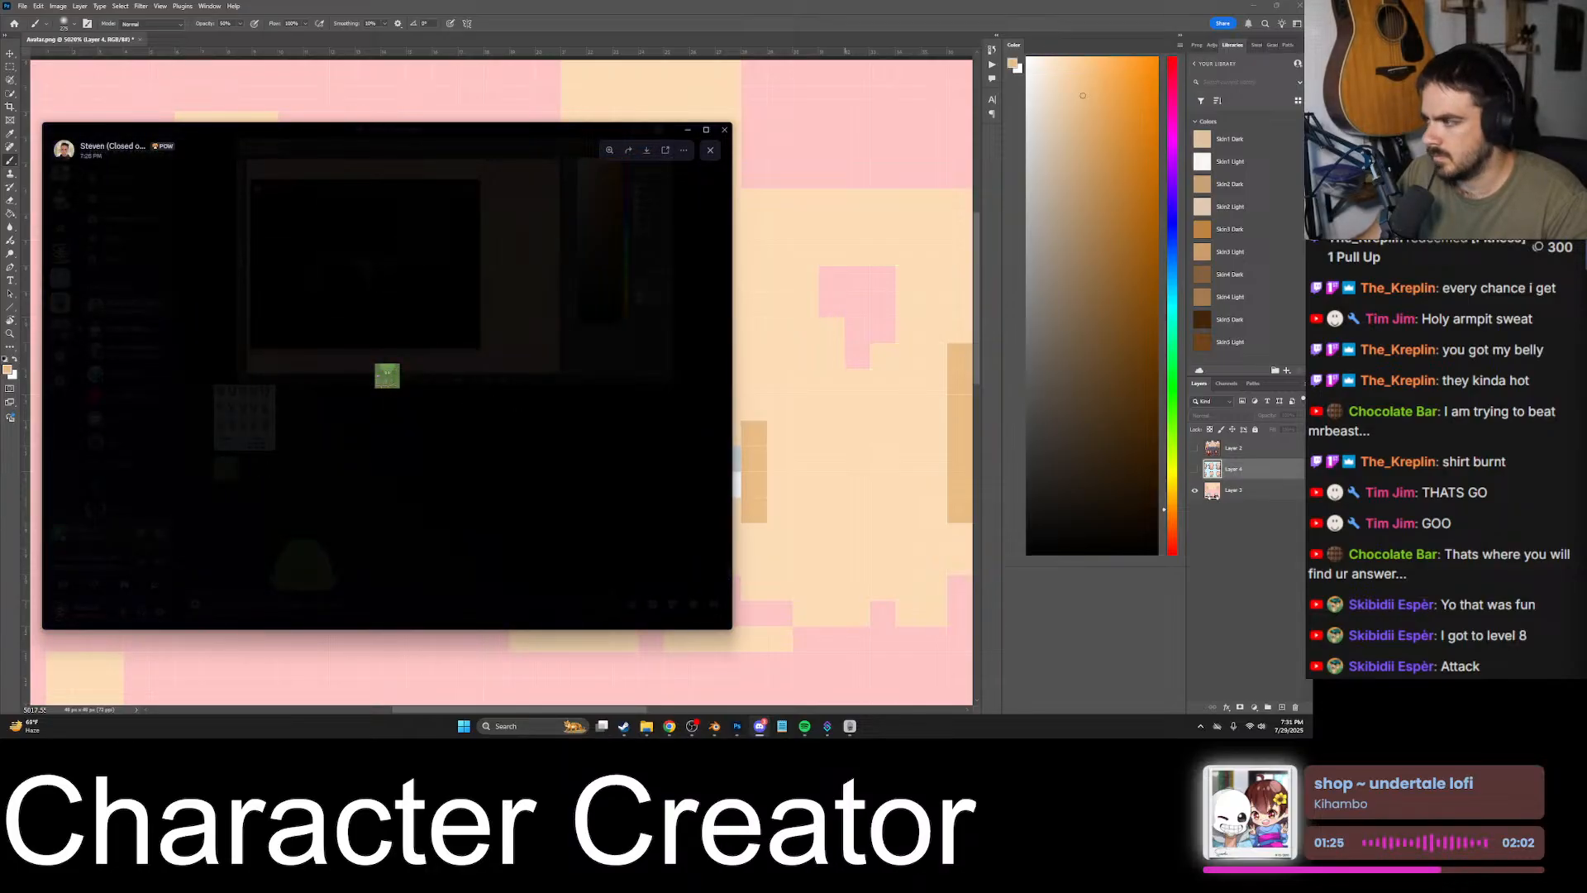
pyautogui.click(1235, 470)
pyautogui.hotkey('ctrl', 'v')
# - Examine the goblin texture's shading around the eyes and compare it with the head texture by toggling the goblin layer's visibility
pyautogui.keyDown('alt'); pyautogui.scroll(-5, 538, 415); pyautogui.keyUp('alt')
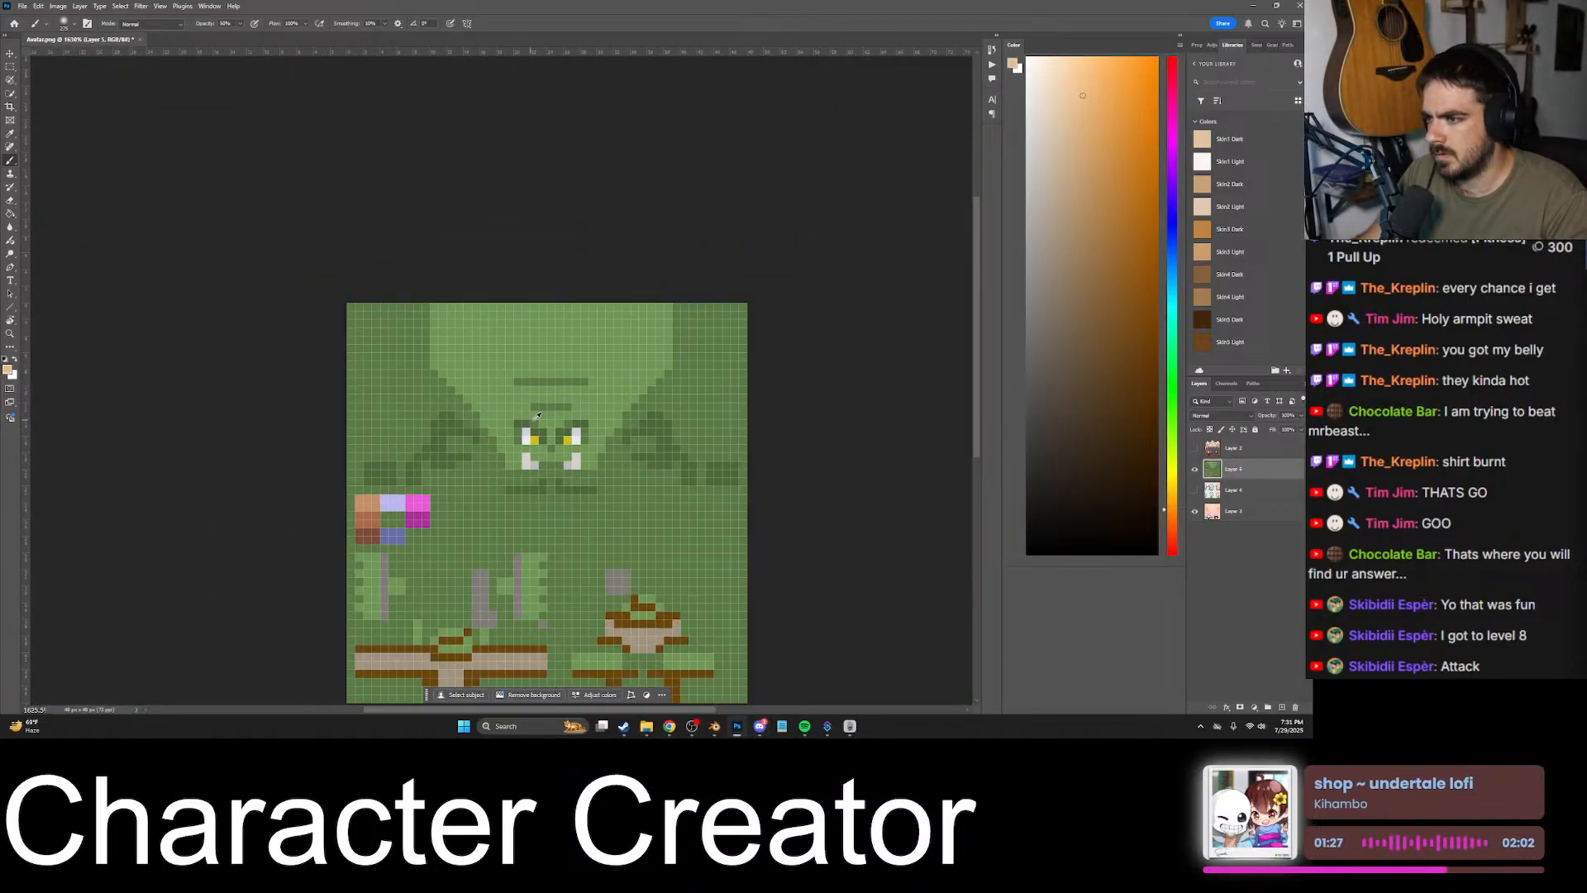
pyautogui.keyDown('alt'); pyautogui.scroll(-1, 549, 420); pyautogui.keyUp('alt')
pyautogui.keyDown('alt'); pyautogui.scroll(6, 550, 430); pyautogui.keyUp('alt')
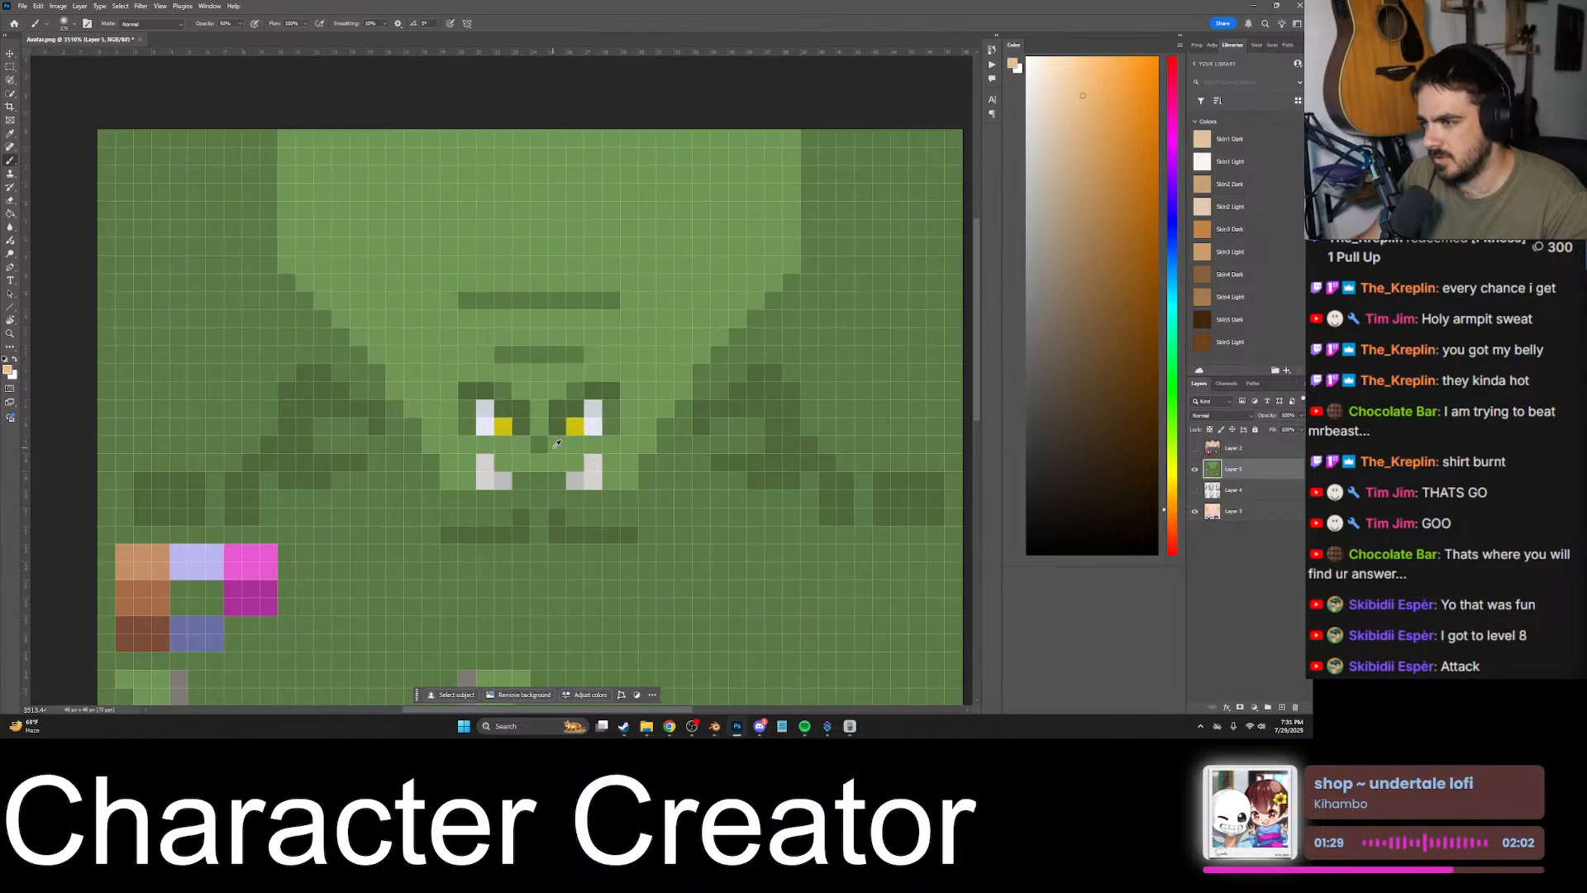
pyautogui.keyDown('alt'); pyautogui.scroll(2, 549, 445); pyautogui.keyUp('alt')
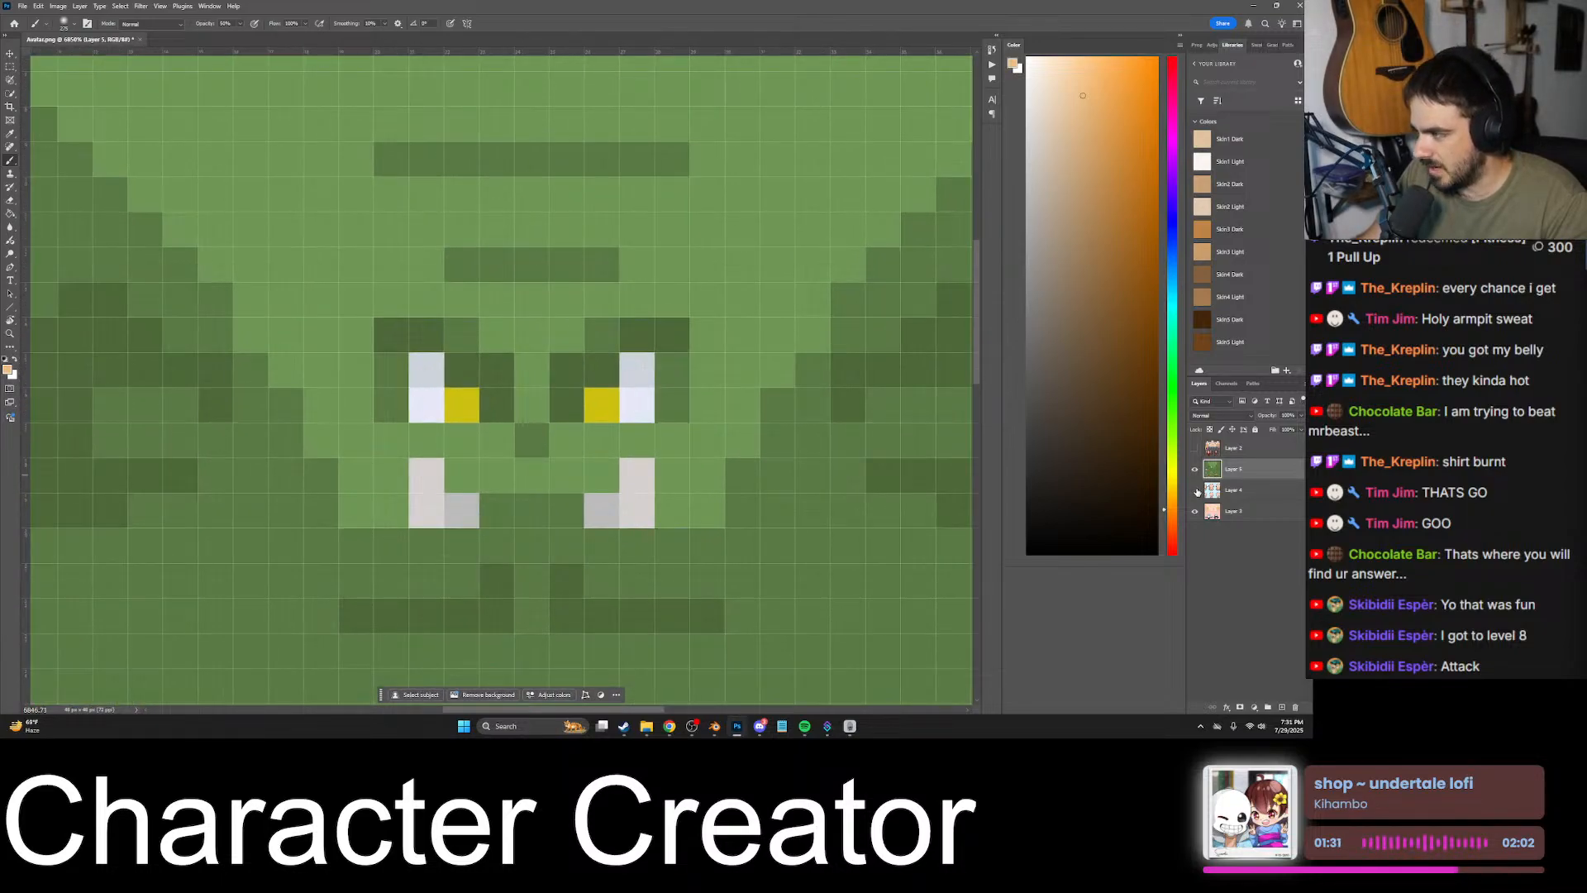
pyautogui.click(1195, 470)
pyautogui.click(1195, 470)
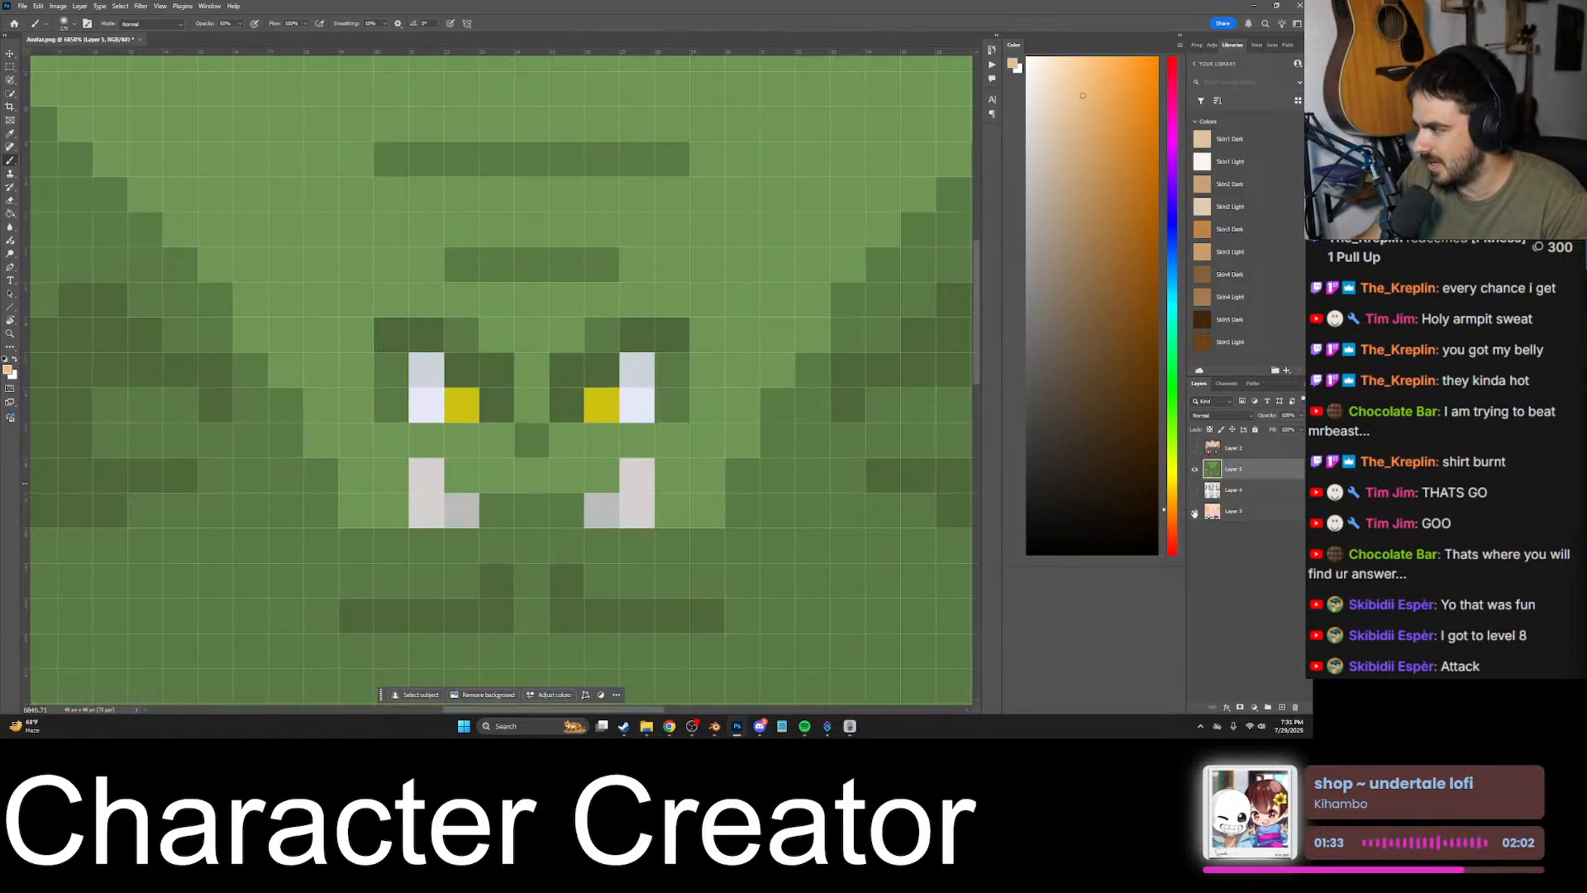
pyautogui.click(1194, 470)
pyautogui.click(1195, 469)
pyautogui.click(1194, 470)
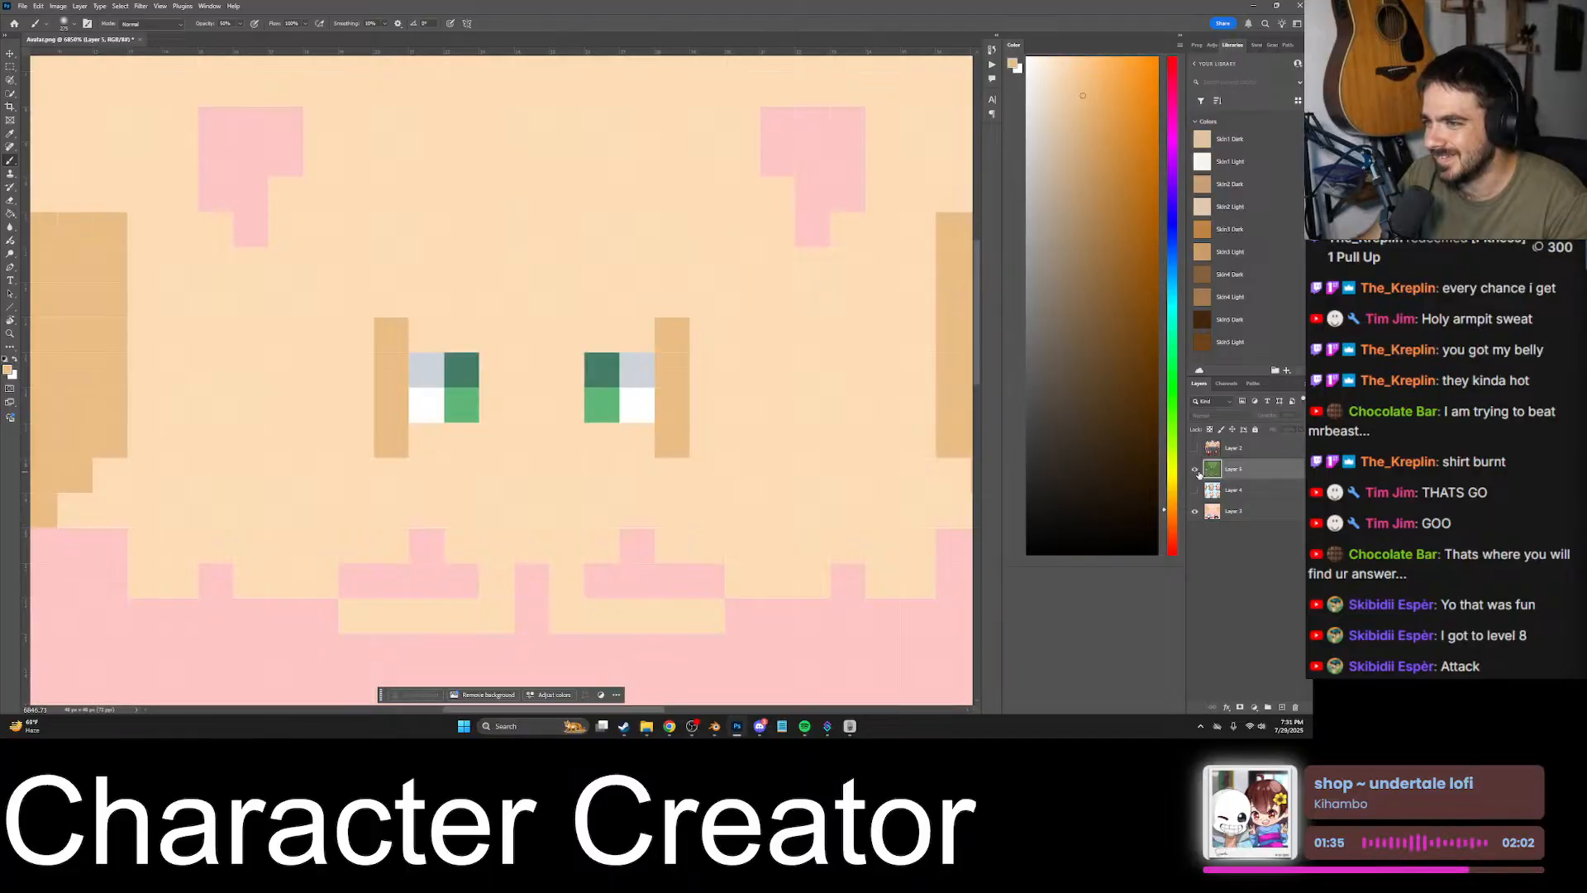
pyautogui.click(1195, 470)
pyautogui.keyDown('alt'); pyautogui.scroll(-3, 577, 456); pyautogui.keyUp('alt')
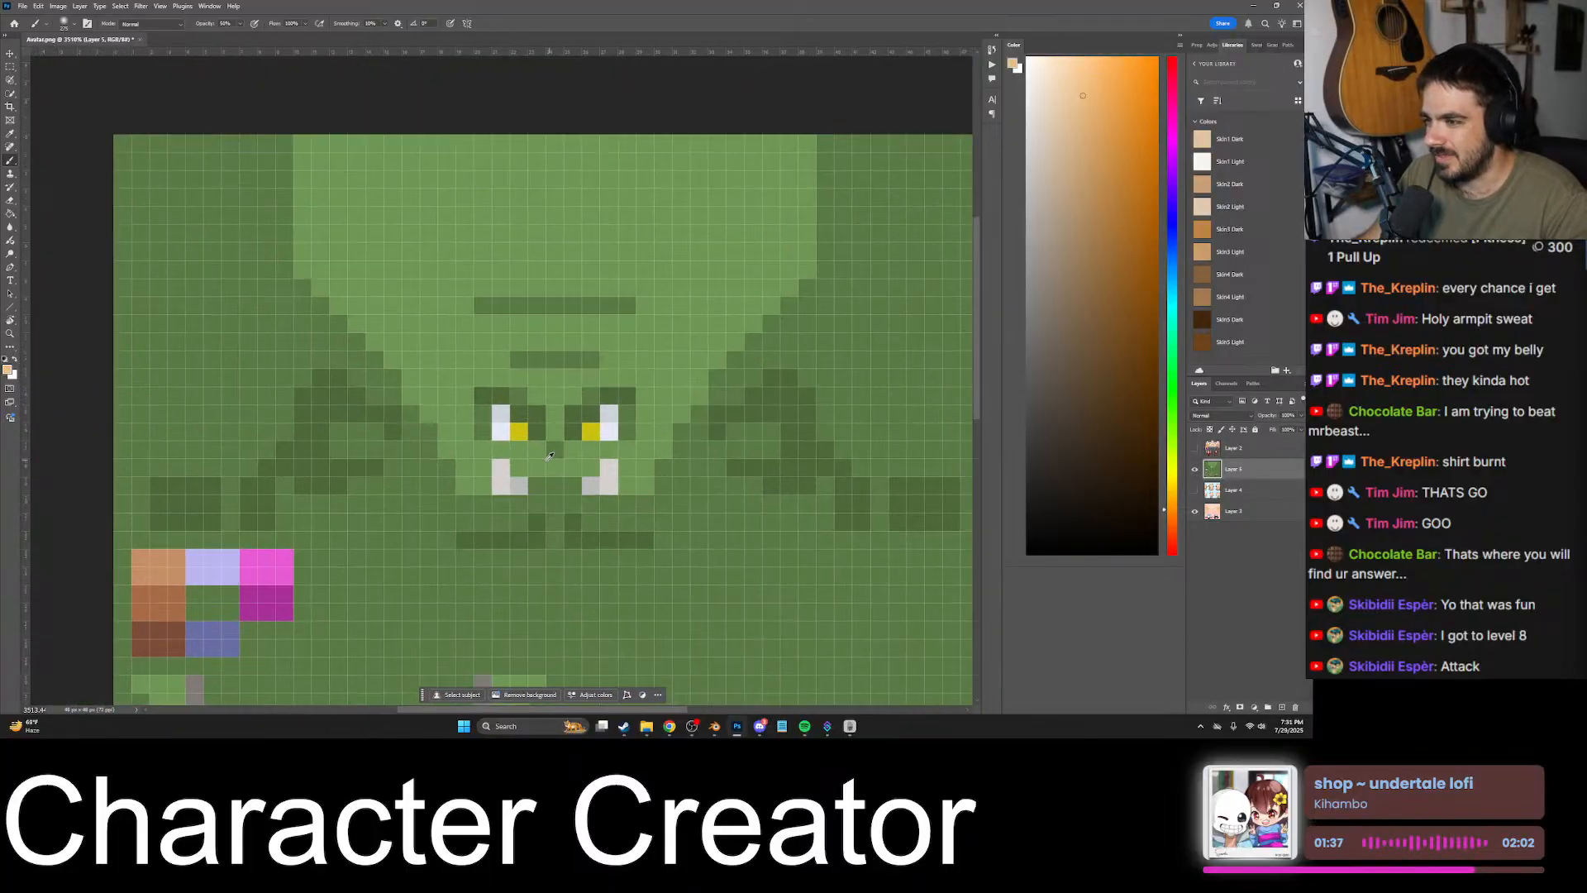
pyautogui.keyDown('alt'); pyautogui.scroll(3, 694, 473); pyautogui.keyUp('alt')
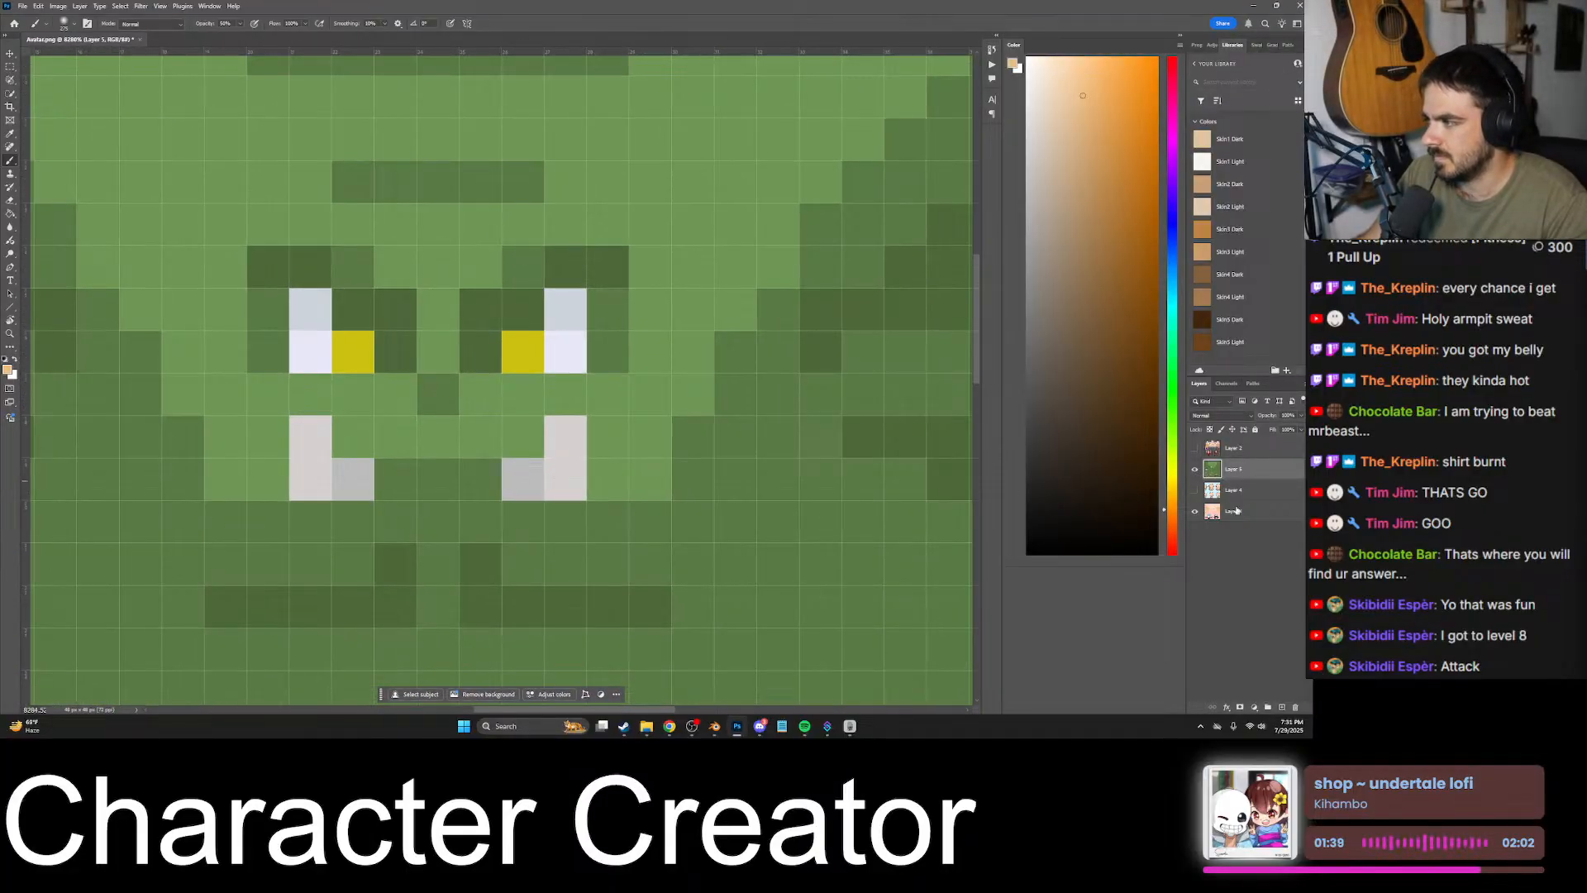
# - Set the goblin layer's opacity to 30% so the head texture shows through the face
pyautogui.click(1236, 511)
pyautogui.click(1235, 448)
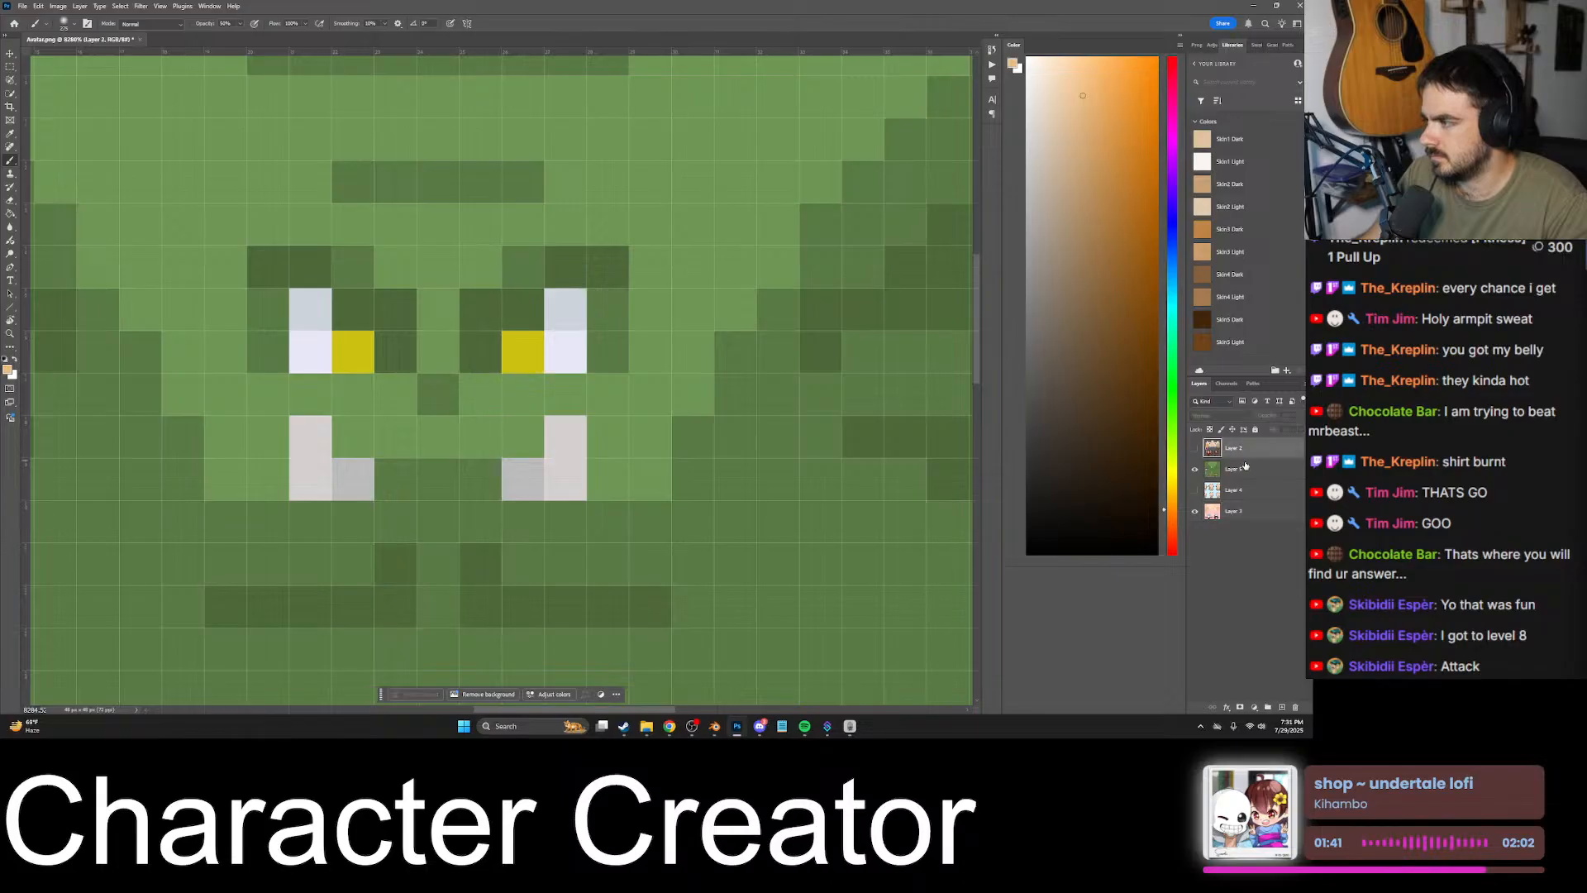
pyautogui.click(1246, 468)
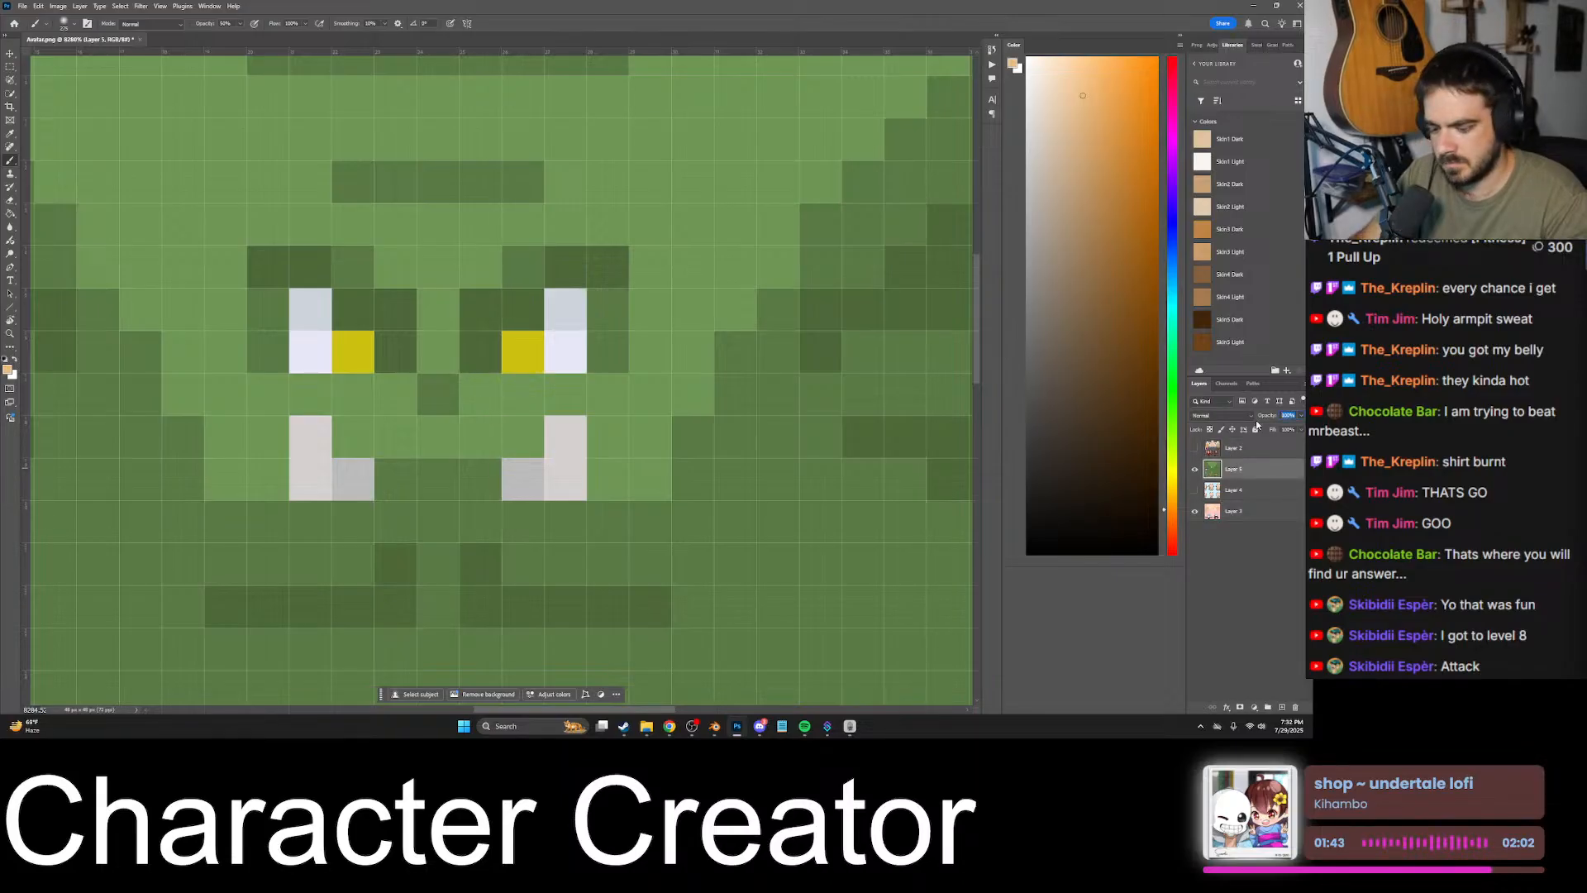
pyautogui.write('30')
pyautogui.press('Return')
pyautogui.keyDown('alt'); pyautogui.scroll(-5, 580, 405); pyautogui.keyUp('alt')
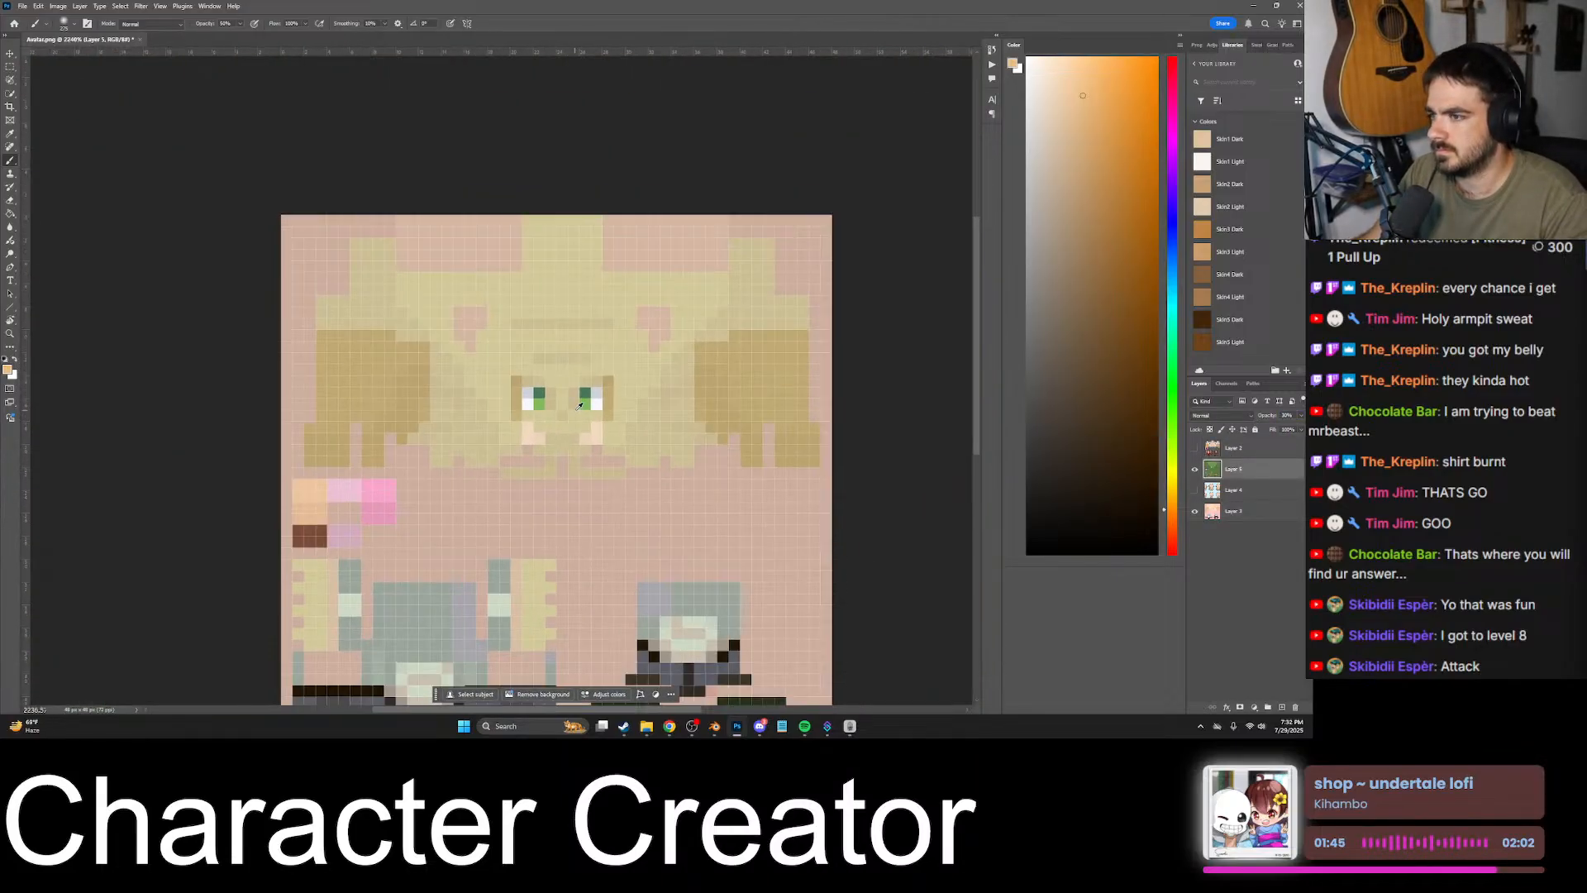
pyautogui.keyDown('alt'); pyautogui.scroll(3, 584, 386); pyautogui.keyUp('alt')
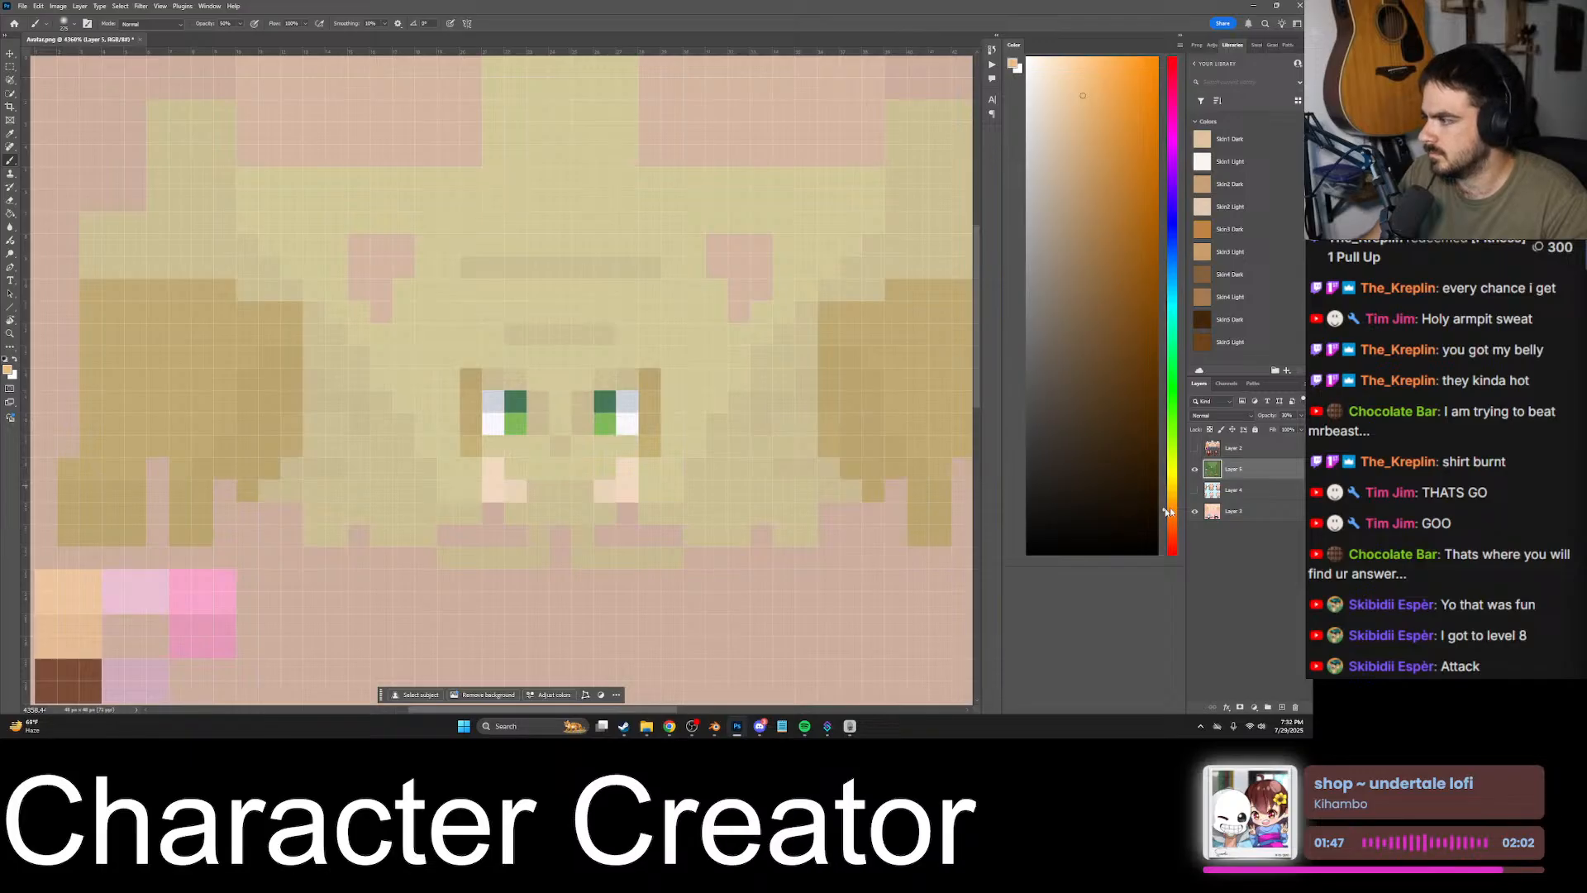
# - Make the head texture layer active and use the Pencil tool to extend the left-hand eye's darker column two pixels downward
pyautogui.click(1201, 511)
pyautogui.keyDown('alt'); pyautogui.scroll(2, 477, 453); pyautogui.keyUp('alt')
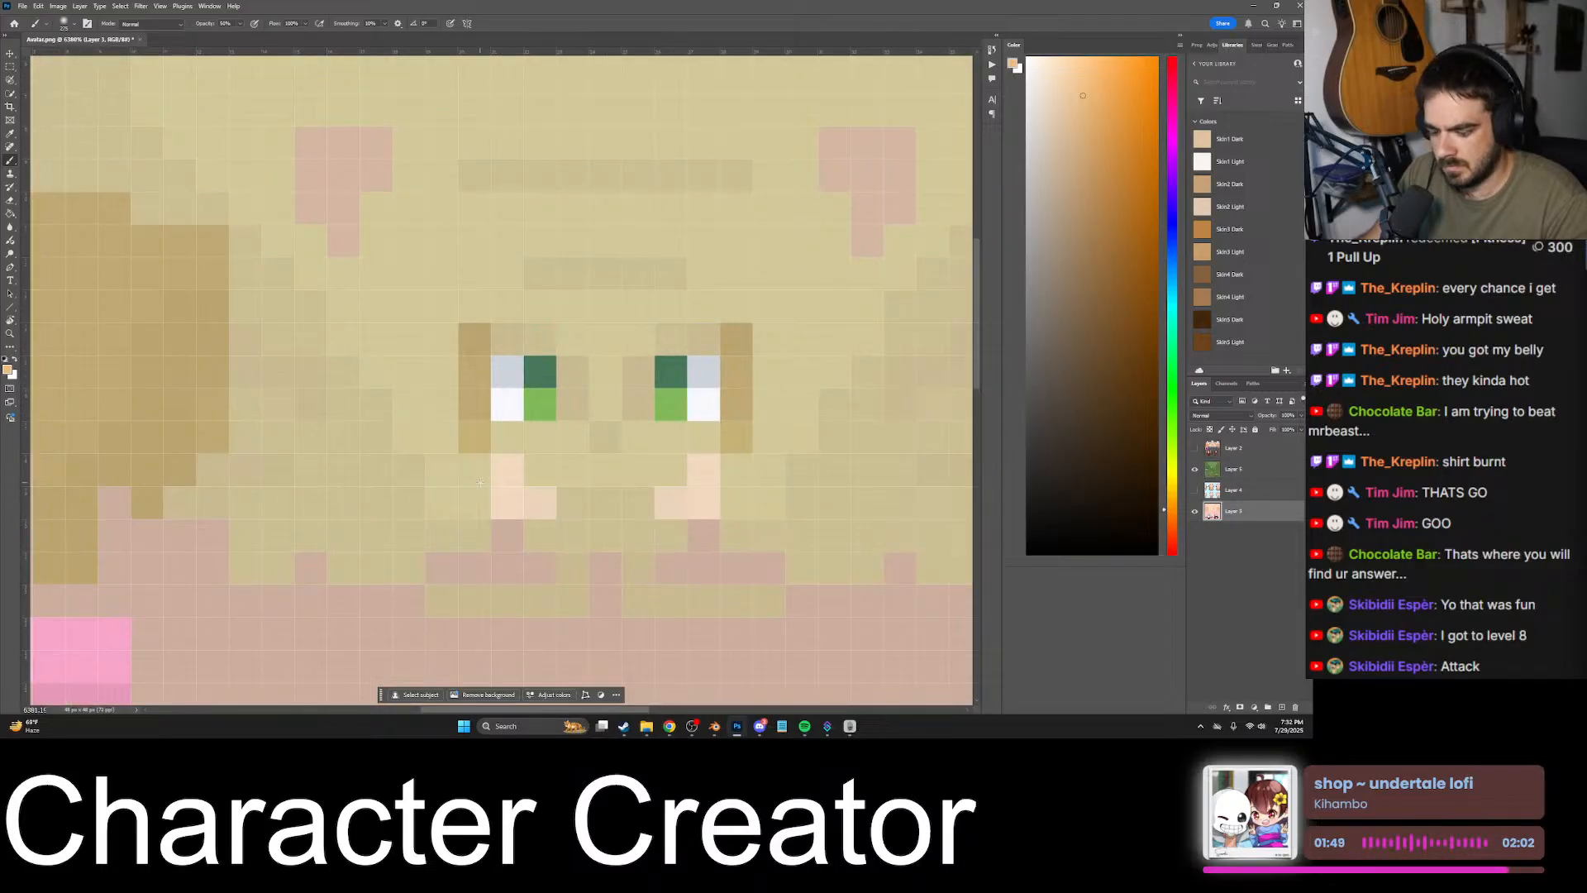
pyautogui.click(478, 499)
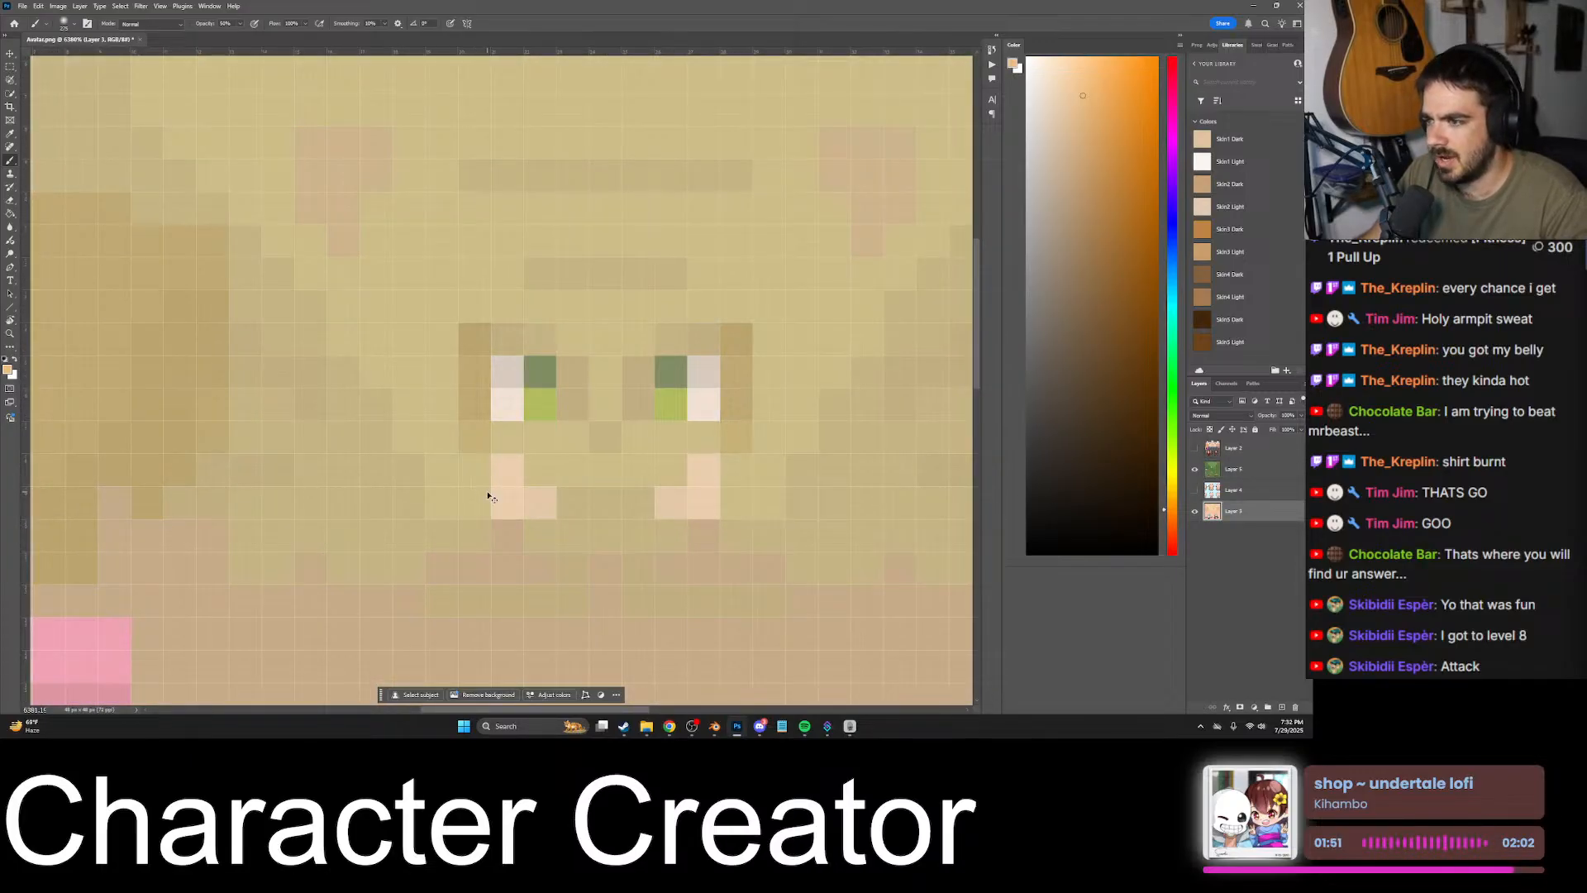
pyautogui.hotkey('ctrl', 'z')
pyautogui.rightClick(11, 163)
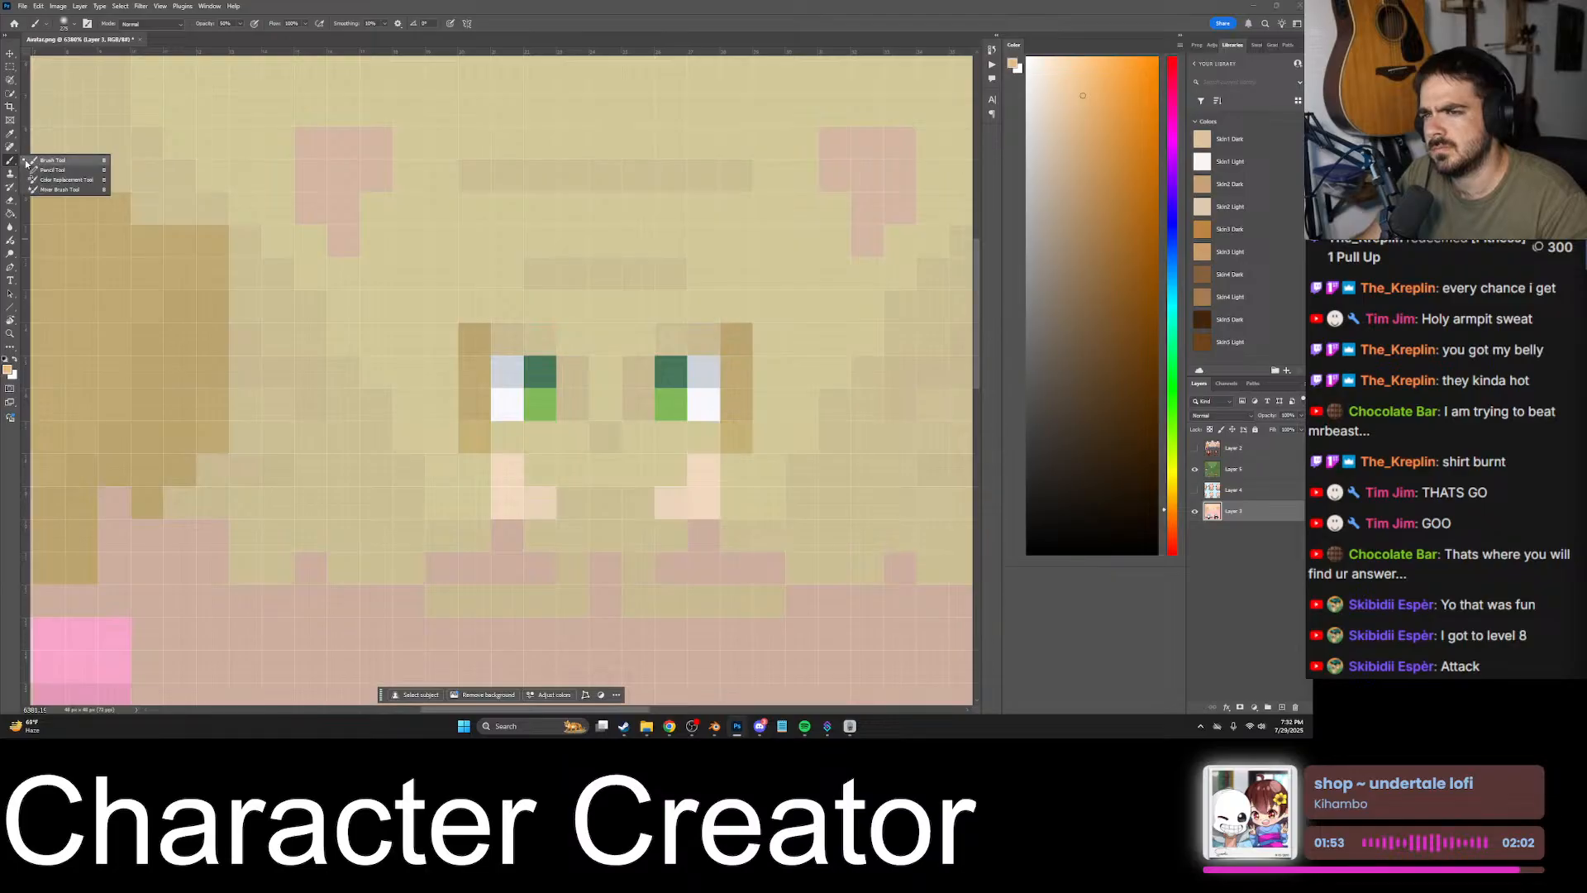
pyautogui.click(49, 172)
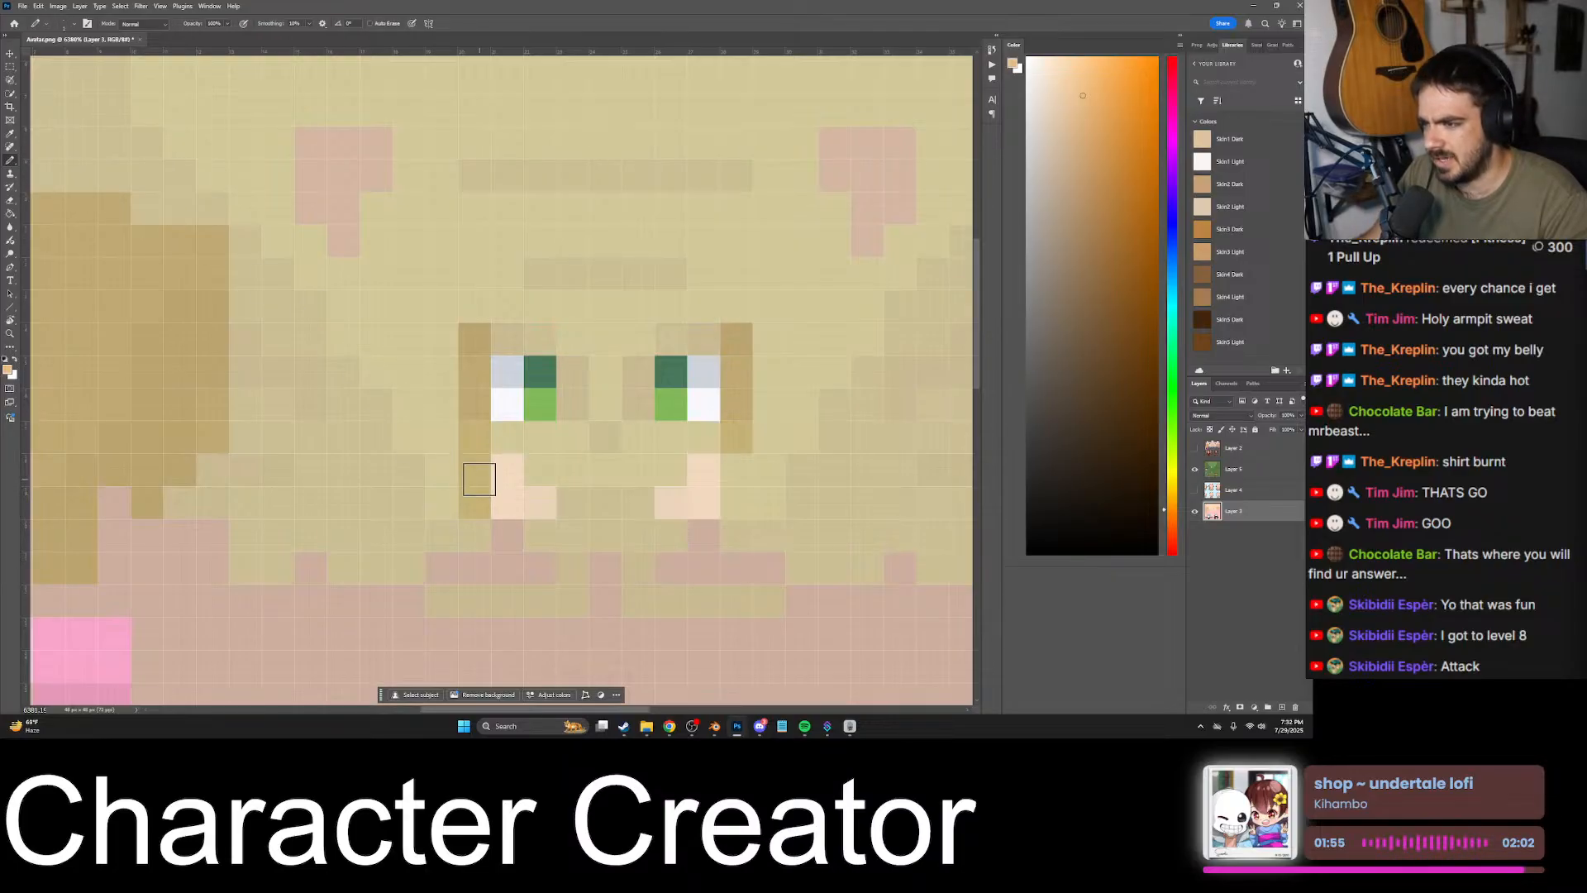
pyautogui.keyDown('alt'); pyautogui.scroll(-2, 478, 482); pyautogui.keyUp('alt')
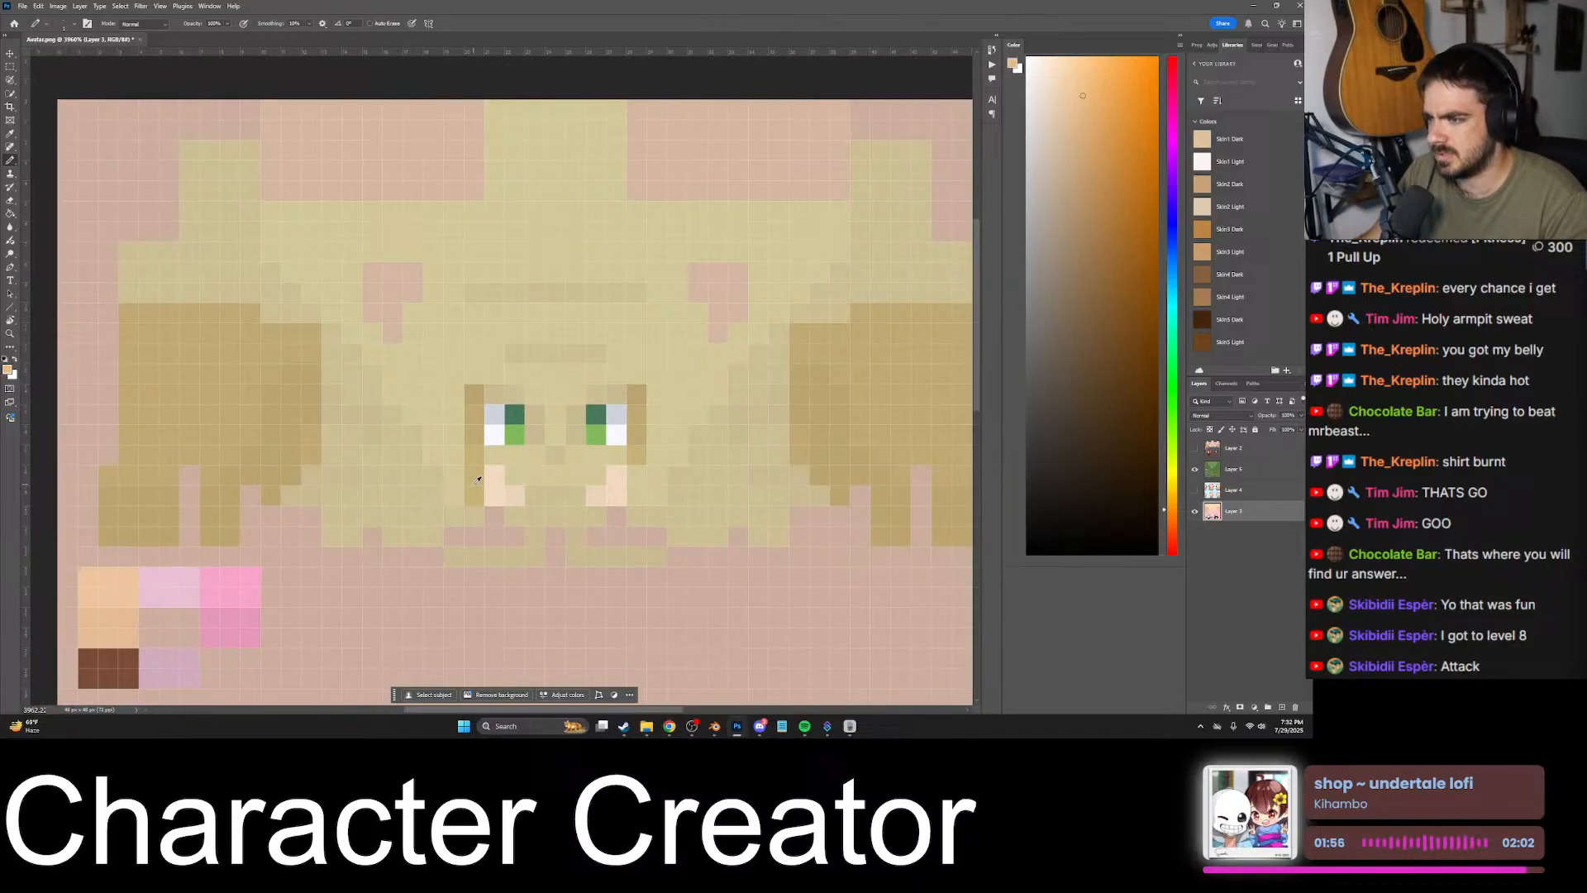
# - Check the extended eye column with the goblin overlay on and off, leaving the goblin layer hidden
pyautogui.click(1194, 471)
pyautogui.click(1194, 472)
pyautogui.keyDown('alt'); pyautogui.scroll(2, 464, 480); pyautogui.keyUp('alt')
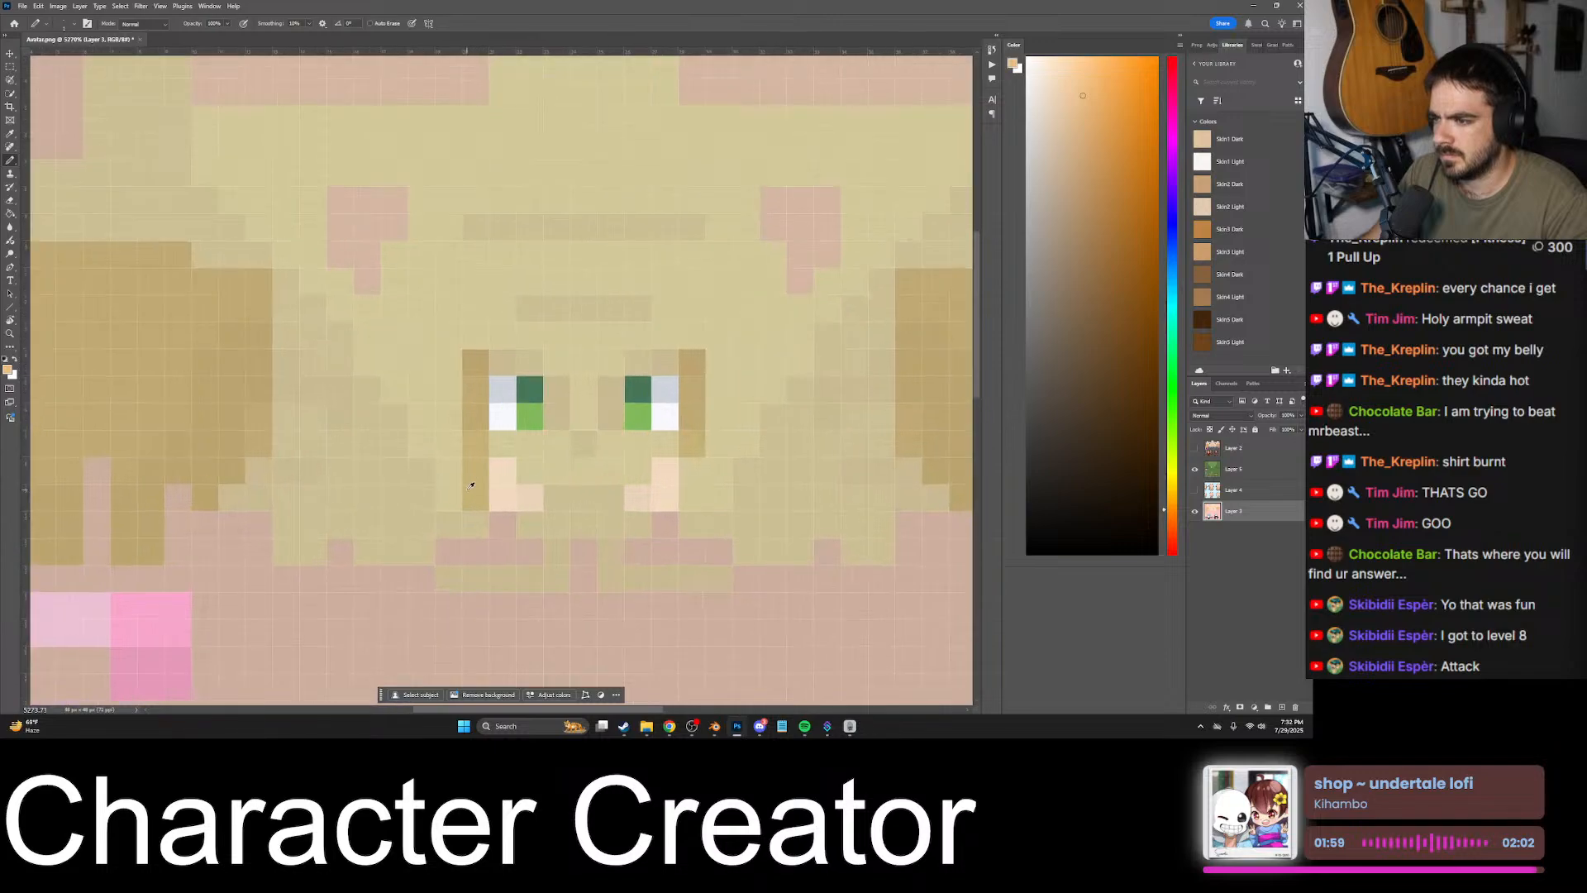
pyautogui.hotkey('ctrl', 'z')
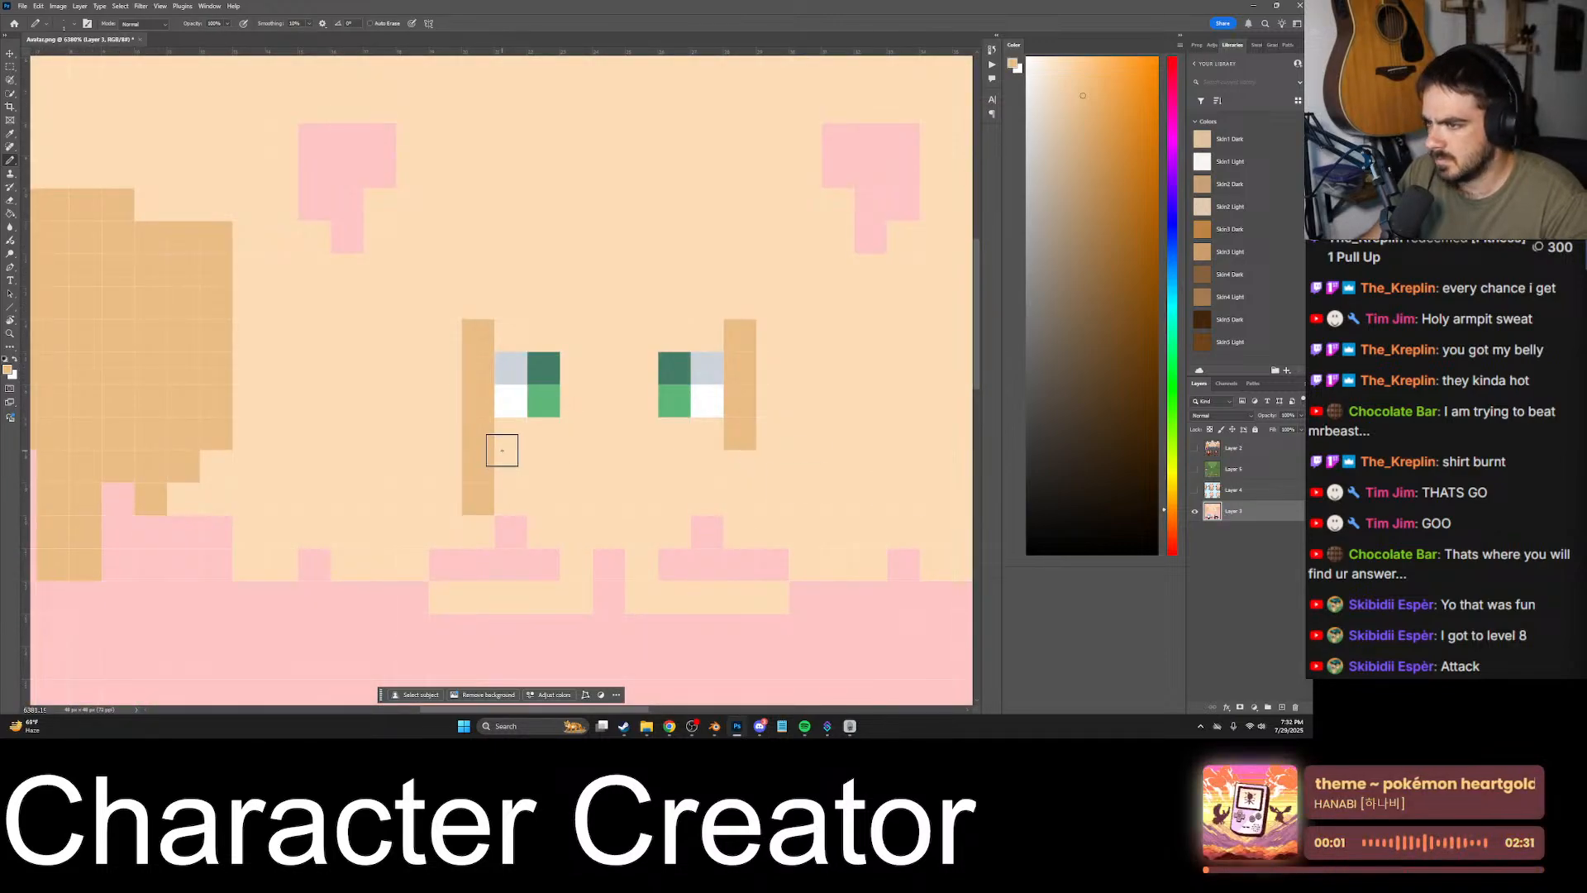
# - Sample the head's light skin tone and paint over the left-hand eye's darker column, keeping only its fifth pixel from the top
pyautogui.keyDown('alt'); pyautogui.click(453, 419); pyautogui.keyUp('alt')
pyautogui.moveTo(478, 434); pyautogui.dragTo(477, 337)
pyautogui.click(468, 487)
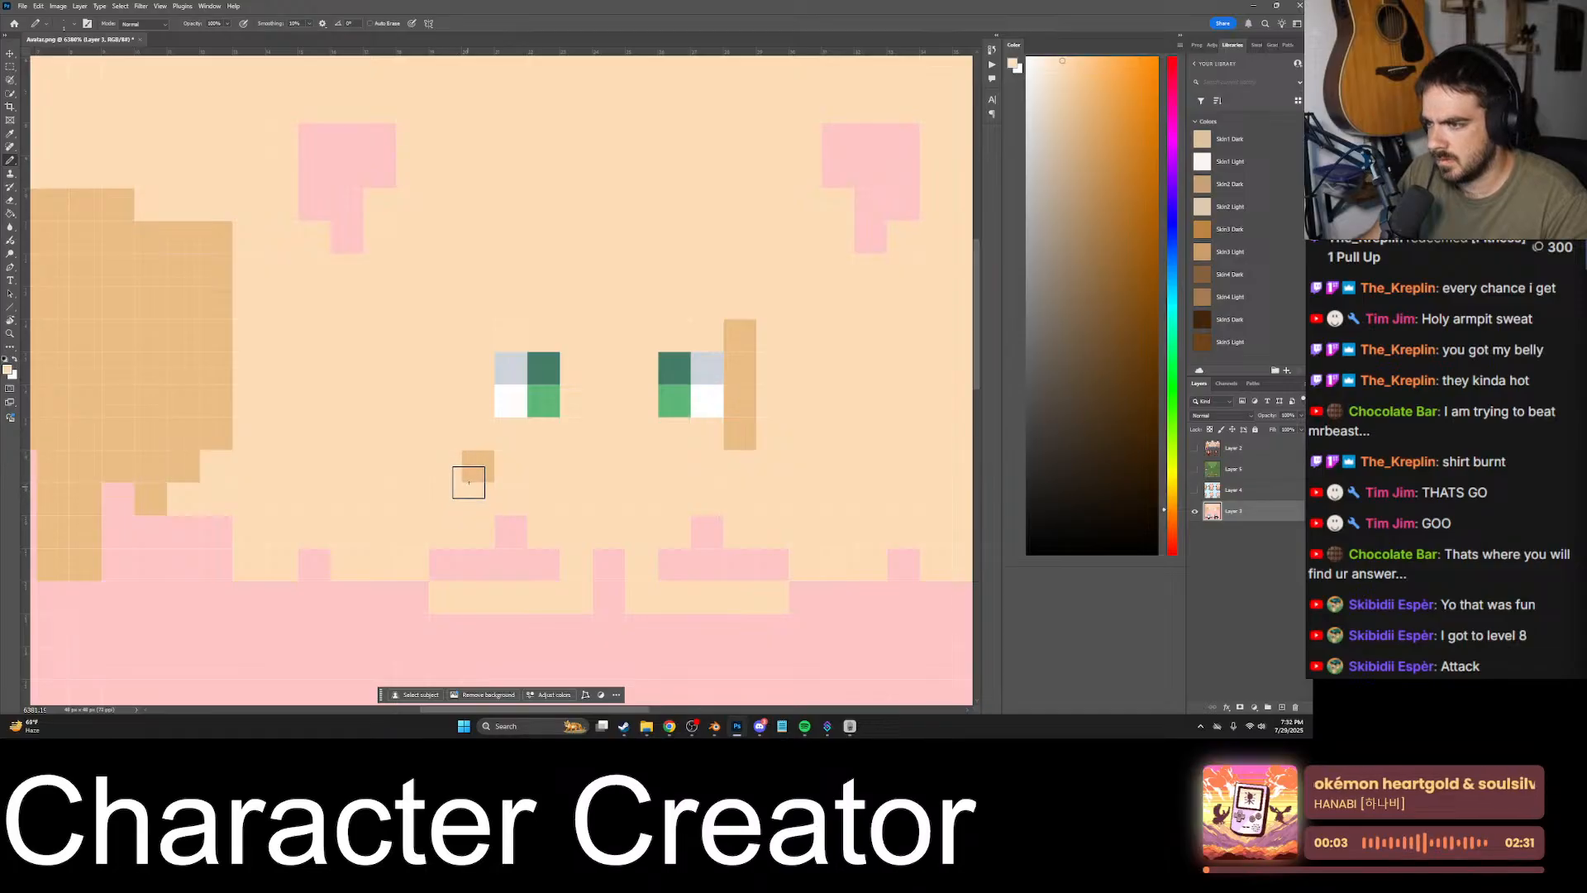
# - Paint the light skin tone over the leftover dark pixel below the left-hand eye and the darker column beside the right-hand eye
pyautogui.click(488, 464)
pyautogui.moveTo(764, 422); pyautogui.dragTo(740, 326)
pyautogui.keyDown('alt'); pyautogui.scroll(-3, 637, 382); pyautogui.keyUp('alt')
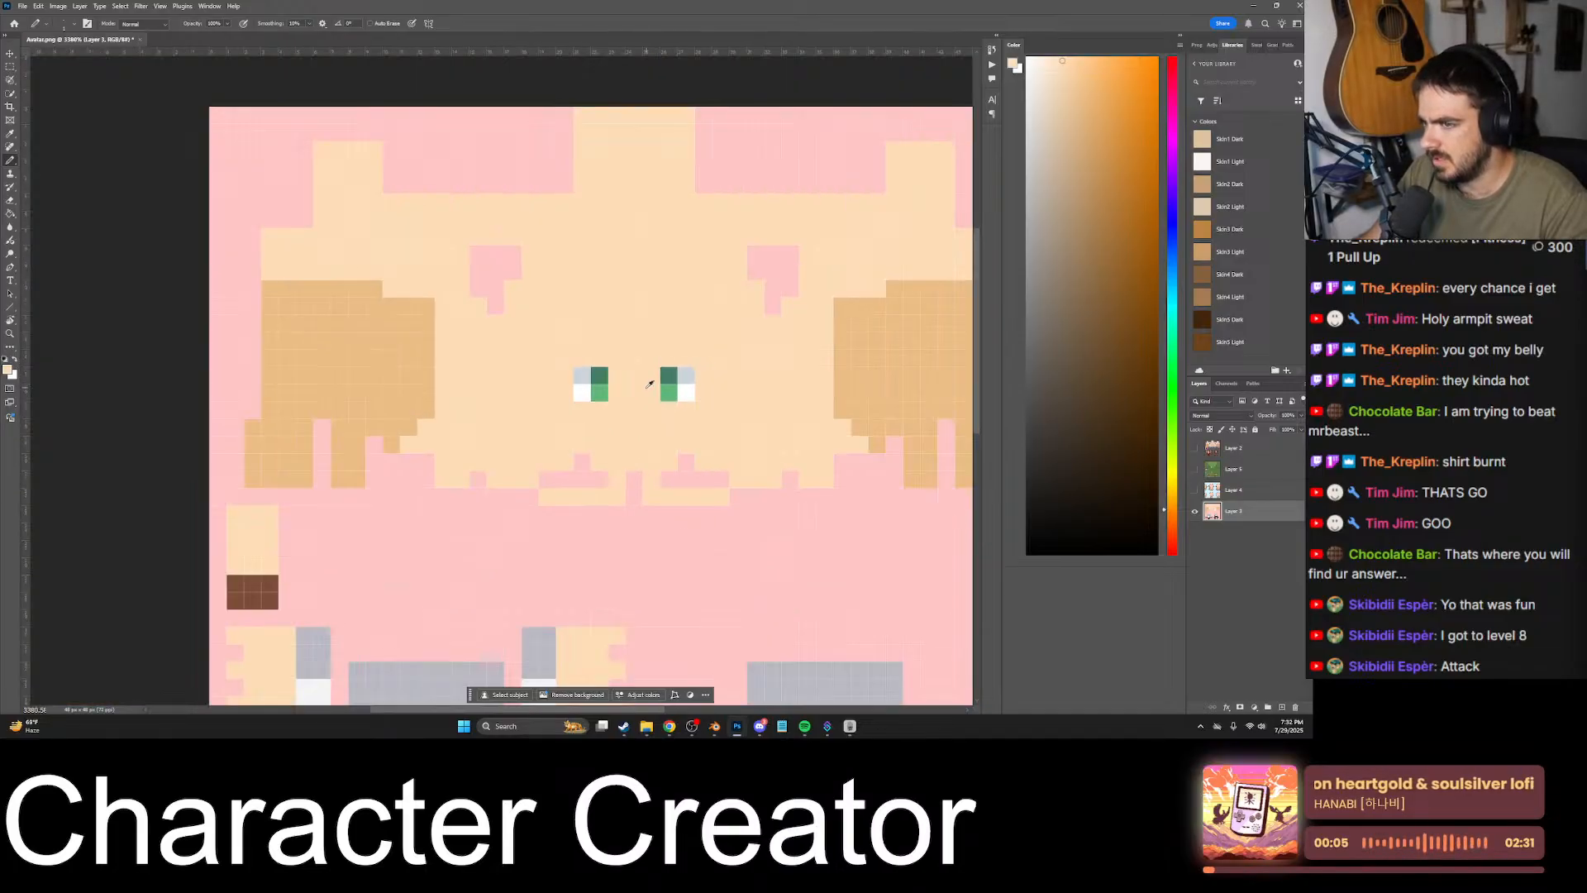
# - Show the goblin overlay, sample the head's darker skin tone and paint it over the left-hand jaw and the chin strip below it
pyautogui.click(1195, 468)
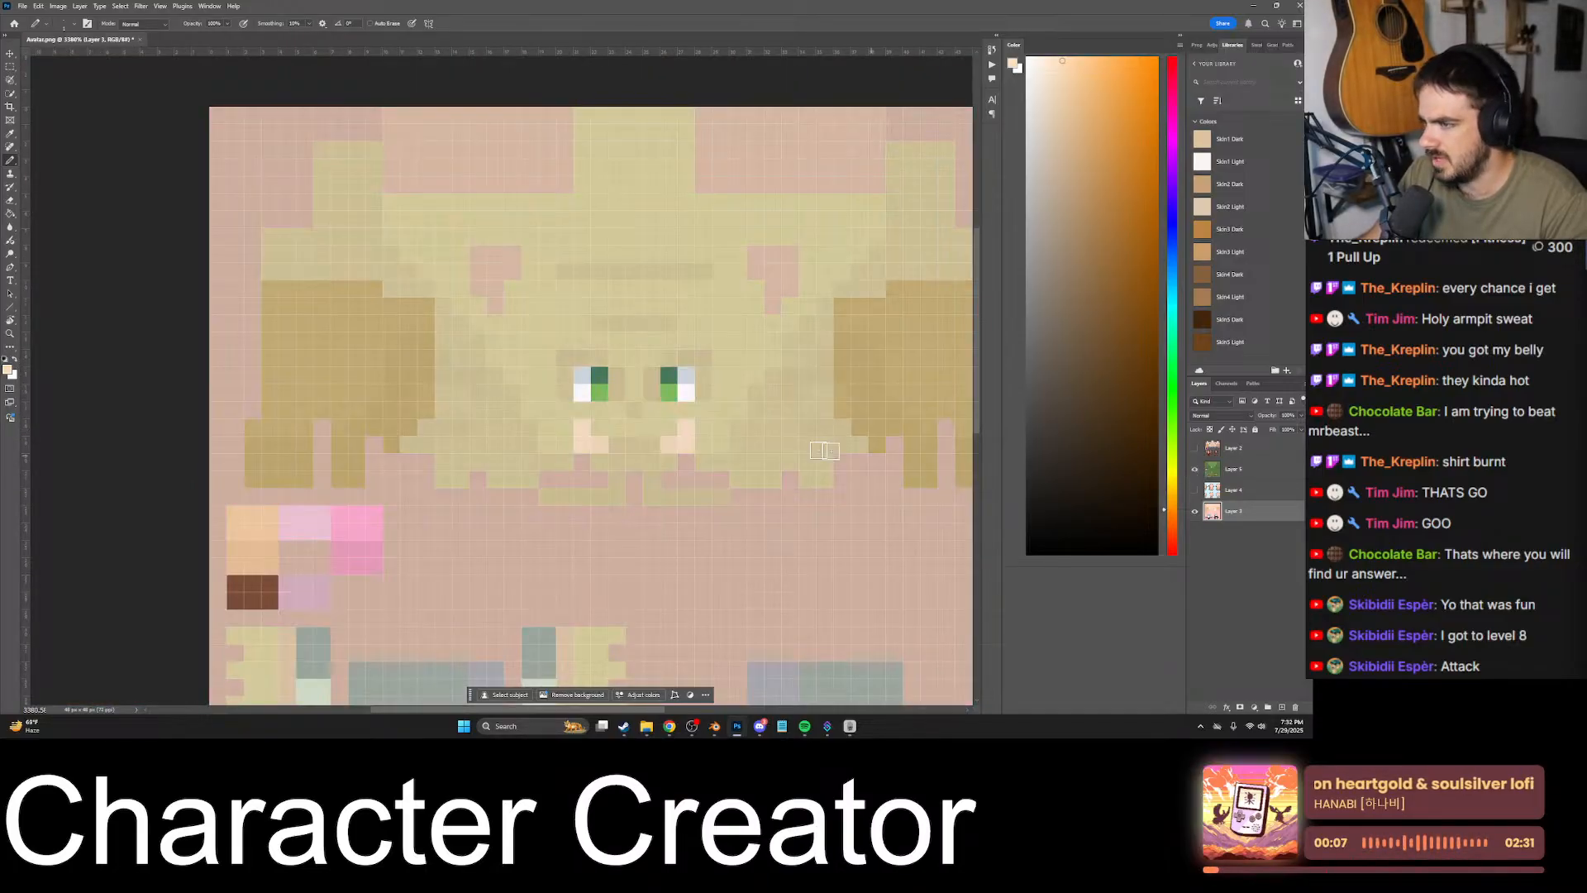
pyautogui.keyDown('alt'); pyautogui.scroll(2, 543, 426); pyautogui.keyUp('alt')
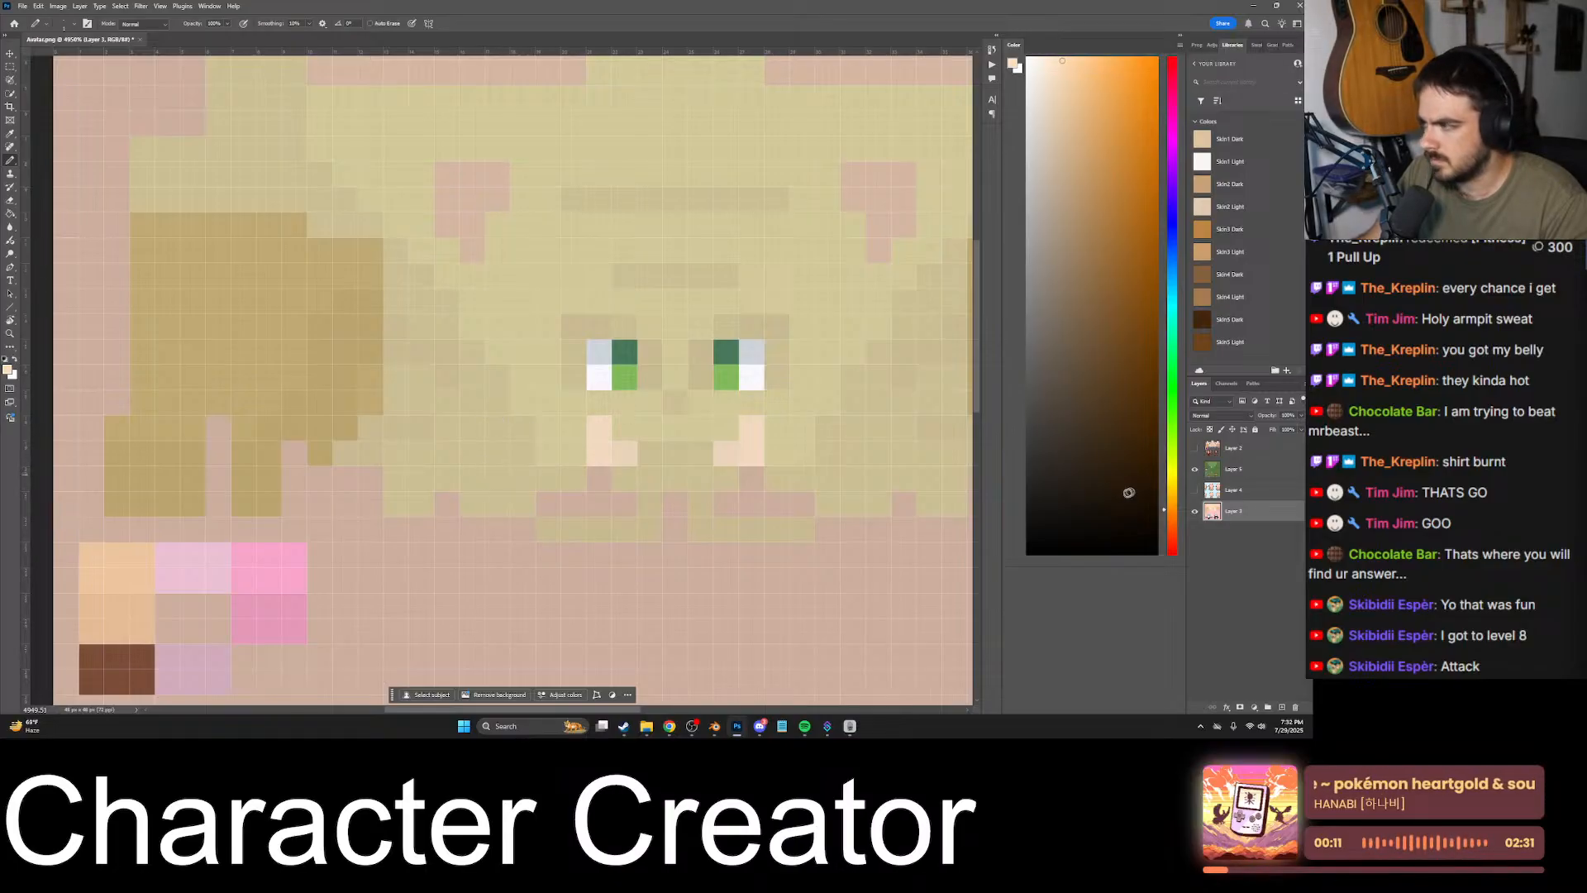
pyautogui.click(1195, 468)
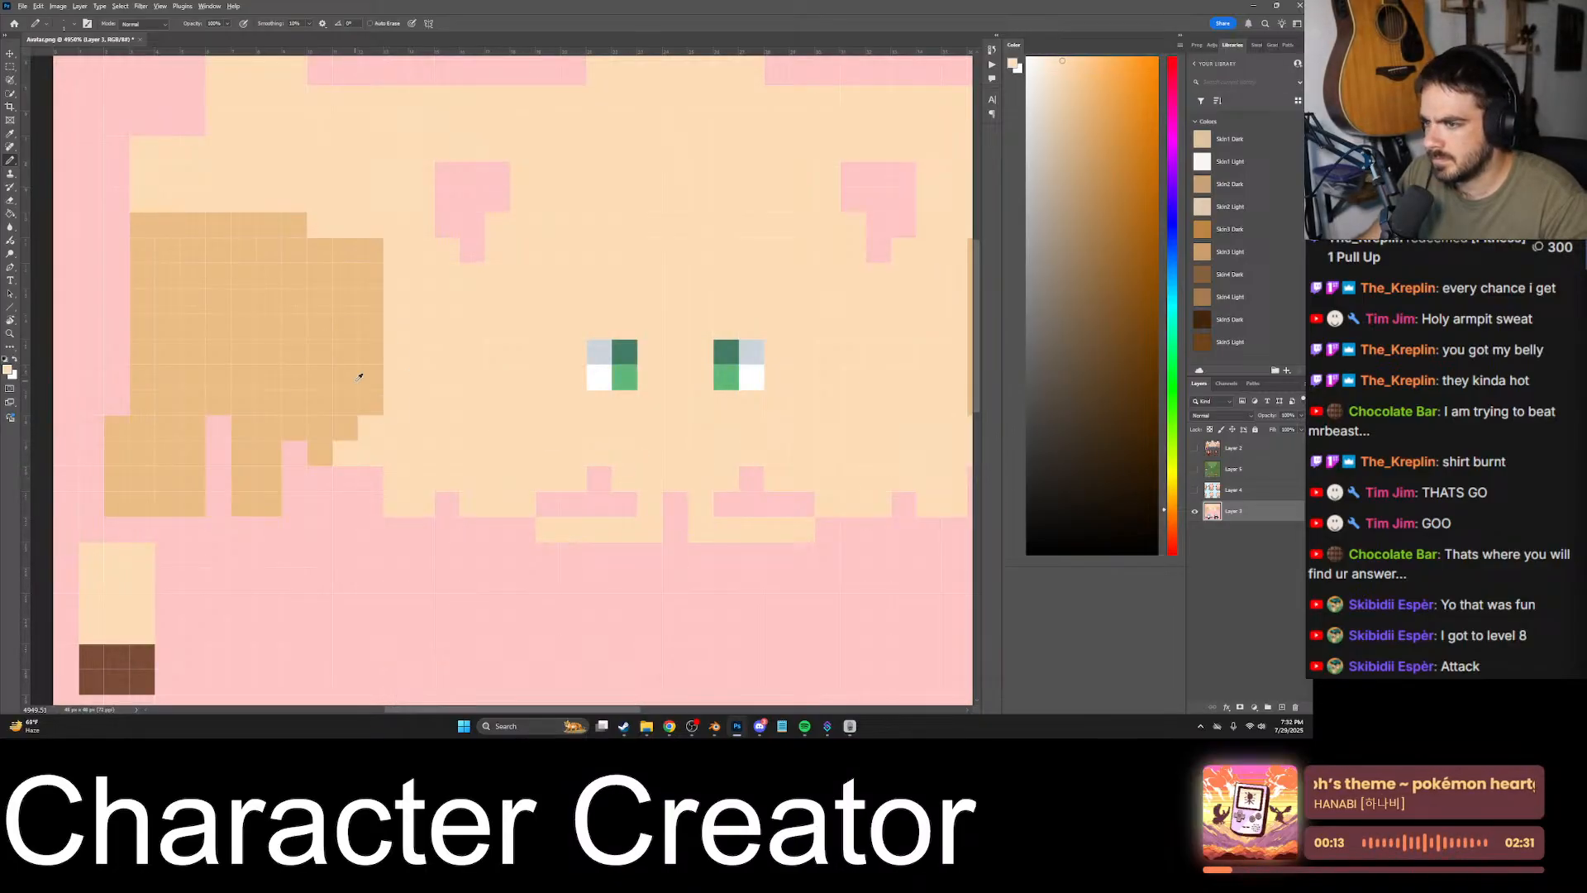
pyautogui.click(1195, 469)
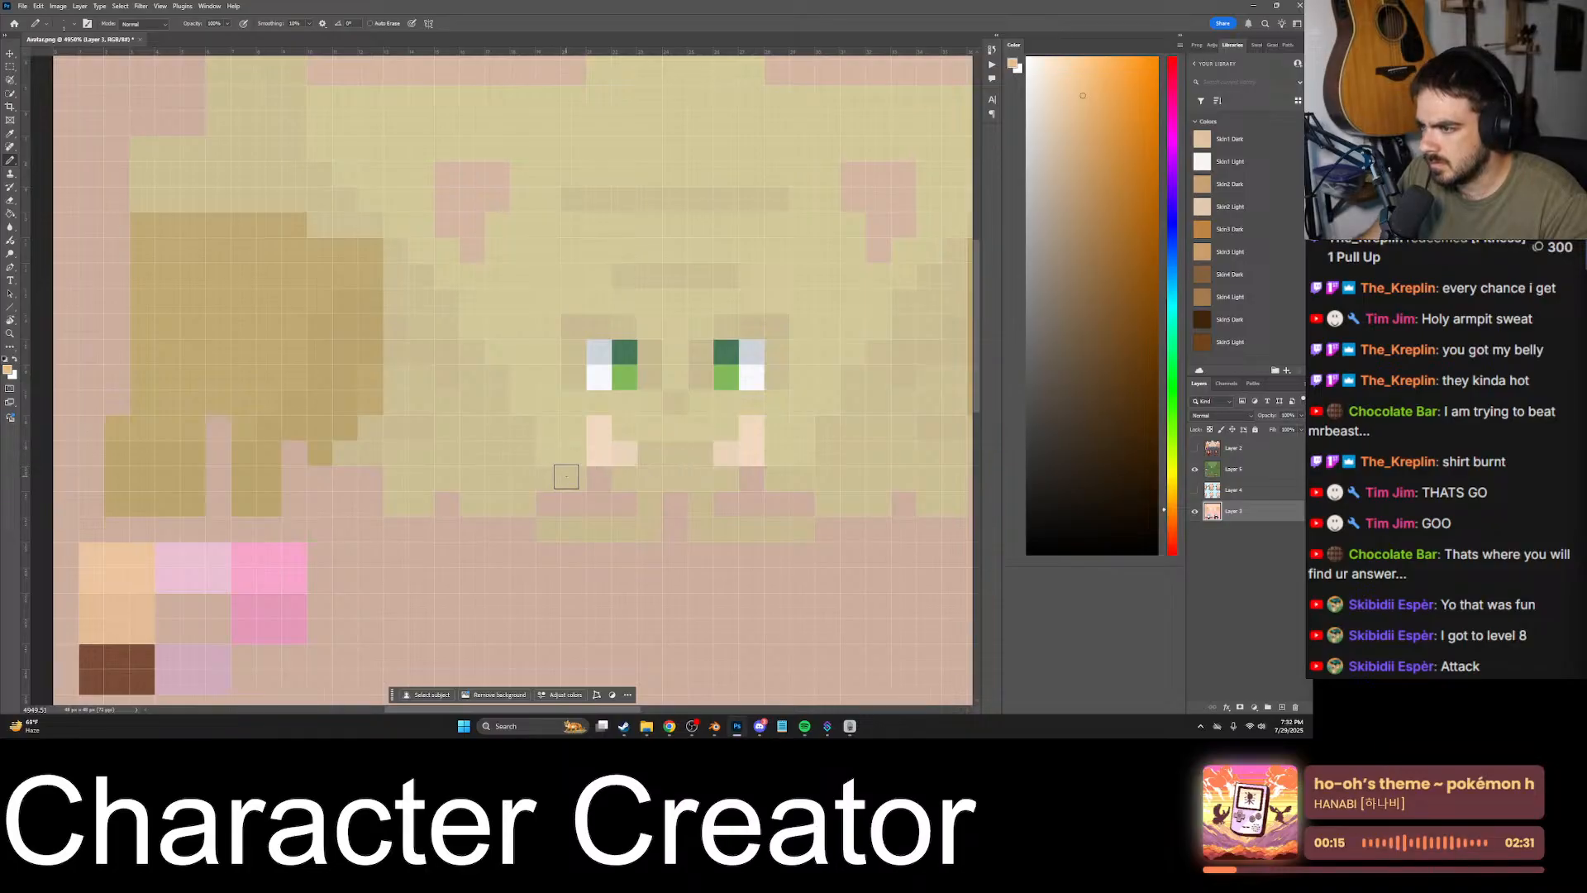
pyautogui.moveTo(566, 476)
pyautogui.mouseDown()
pyautogui.moveTo(519, 471)
pyautogui.moveTo(518, 430)
pyautogui.moveTo(493, 461)
pyautogui.moveTo(506, 497)
pyautogui.moveTo(477, 501)
pyautogui.moveTo(642, 535)
pyautogui.mouseUp()
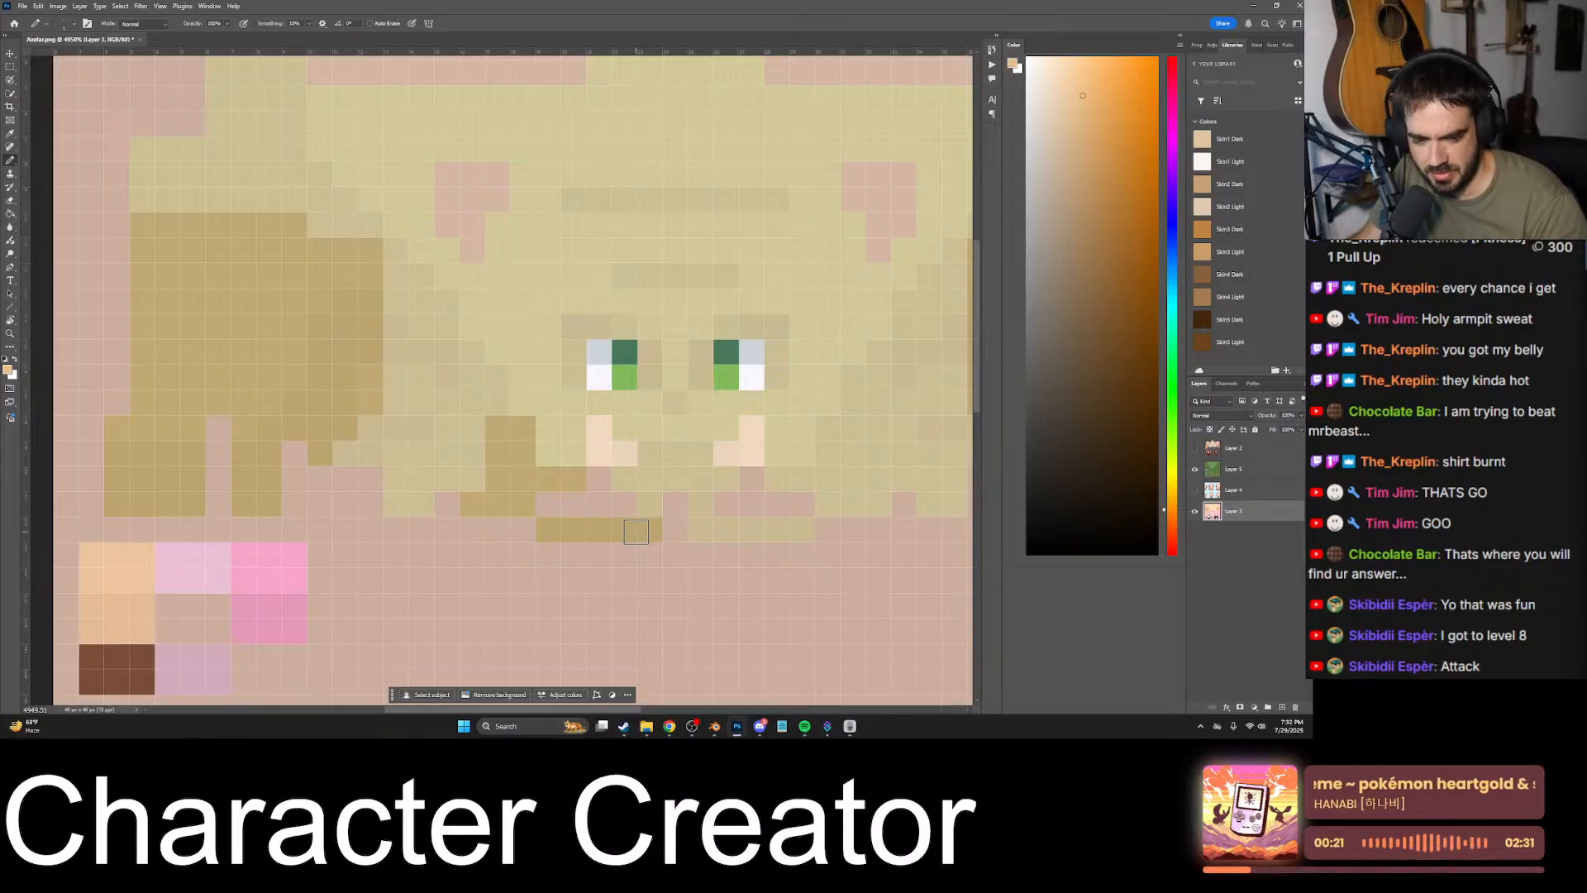
# - Continue the darker skin tone across the middle of the mouth, the other chin strip and the right-hand jaw
pyautogui.moveTo(648, 516)
pyautogui.mouseDown()
pyautogui.moveTo(649, 480)
pyautogui.moveTo(692, 460)
pyautogui.moveTo(662, 454)
pyautogui.moveTo(646, 454)
pyautogui.moveTo(703, 520)
pyautogui.moveTo(789, 530)
pyautogui.mouseUp()
pyautogui.keyDown('alt'); pyautogui.scroll(1, 677, 524); pyautogui.keyUp('alt')
pyautogui.moveTo(696, 490)
pyautogui.mouseDown()
pyautogui.moveTo(783, 486)
pyautogui.moveTo(776, 512)
pyautogui.moveTo(811, 496)
pyautogui.moveTo(776, 458)
pyautogui.moveTo(796, 435)
pyautogui.moveTo(805, 459)
pyautogui.mouseUp()
pyautogui.keyDown('alt'); pyautogui.scroll(-9, 744, 484); pyautogui.keyUp('alt')
pyautogui.keyDown('alt'); pyautogui.scroll(11, 781, 481); pyautogui.keyUp('alt')
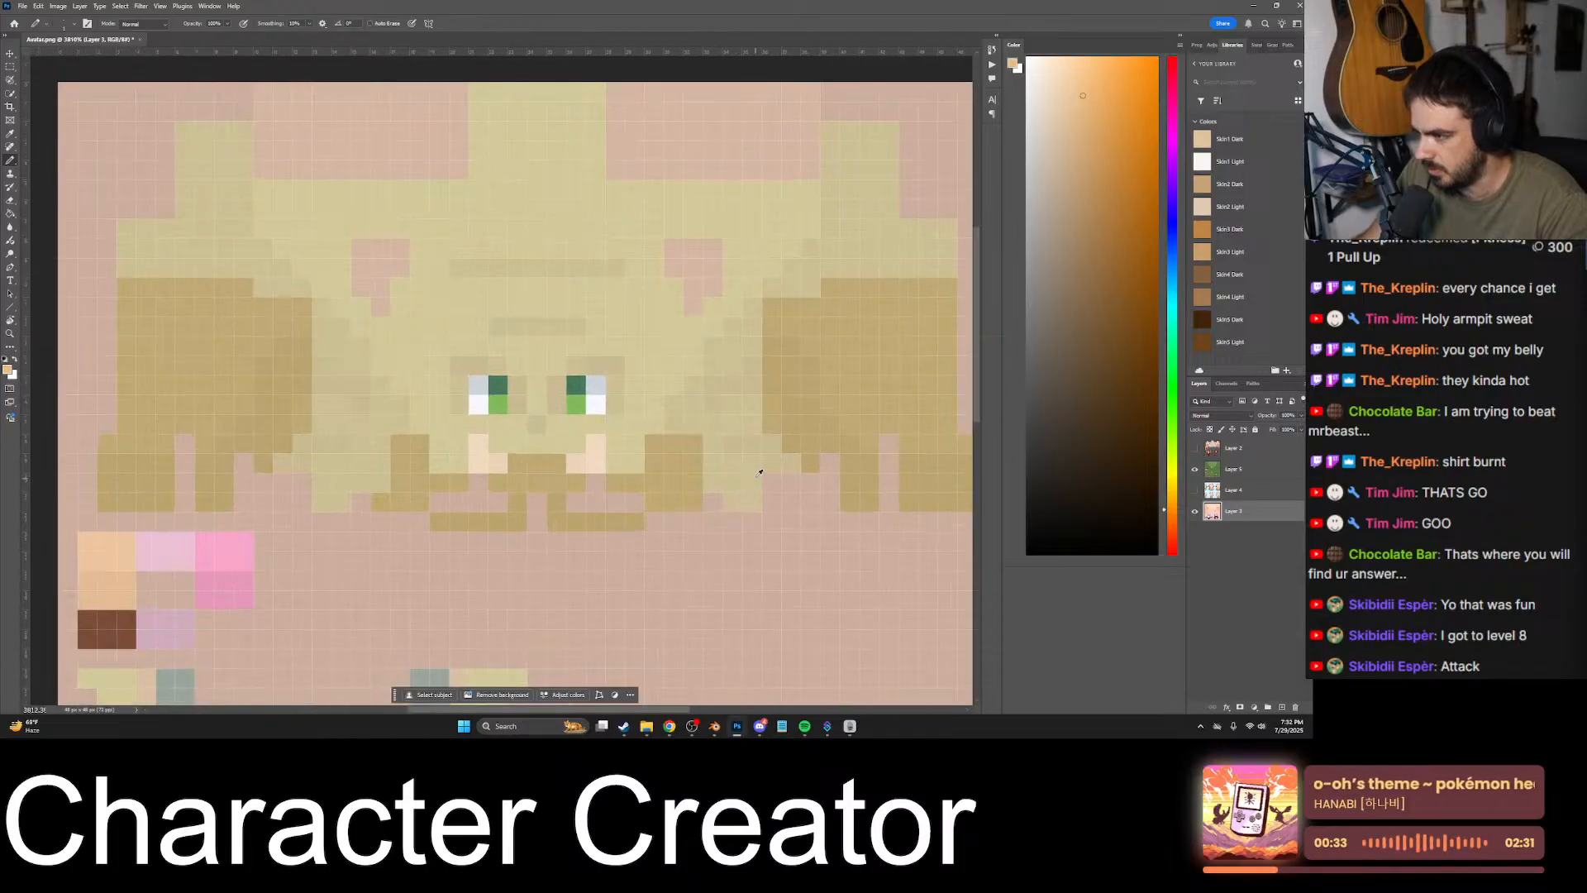
# - Fill both cheeks with the darker skin tone from the jaw out to the side patches, giving them stair-stepped inner edges
pyautogui.moveTo(691, 425)
pyautogui.mouseDown()
pyautogui.moveTo(715, 488)
pyautogui.moveTo(748, 428)
pyautogui.moveTo(747, 517)
pyautogui.moveTo(733, 514)
pyautogui.moveTo(795, 446)
pyautogui.mouseUp()
pyautogui.keyDown('alt'); pyautogui.scroll(-8, 791, 422); pyautogui.keyUp('alt')
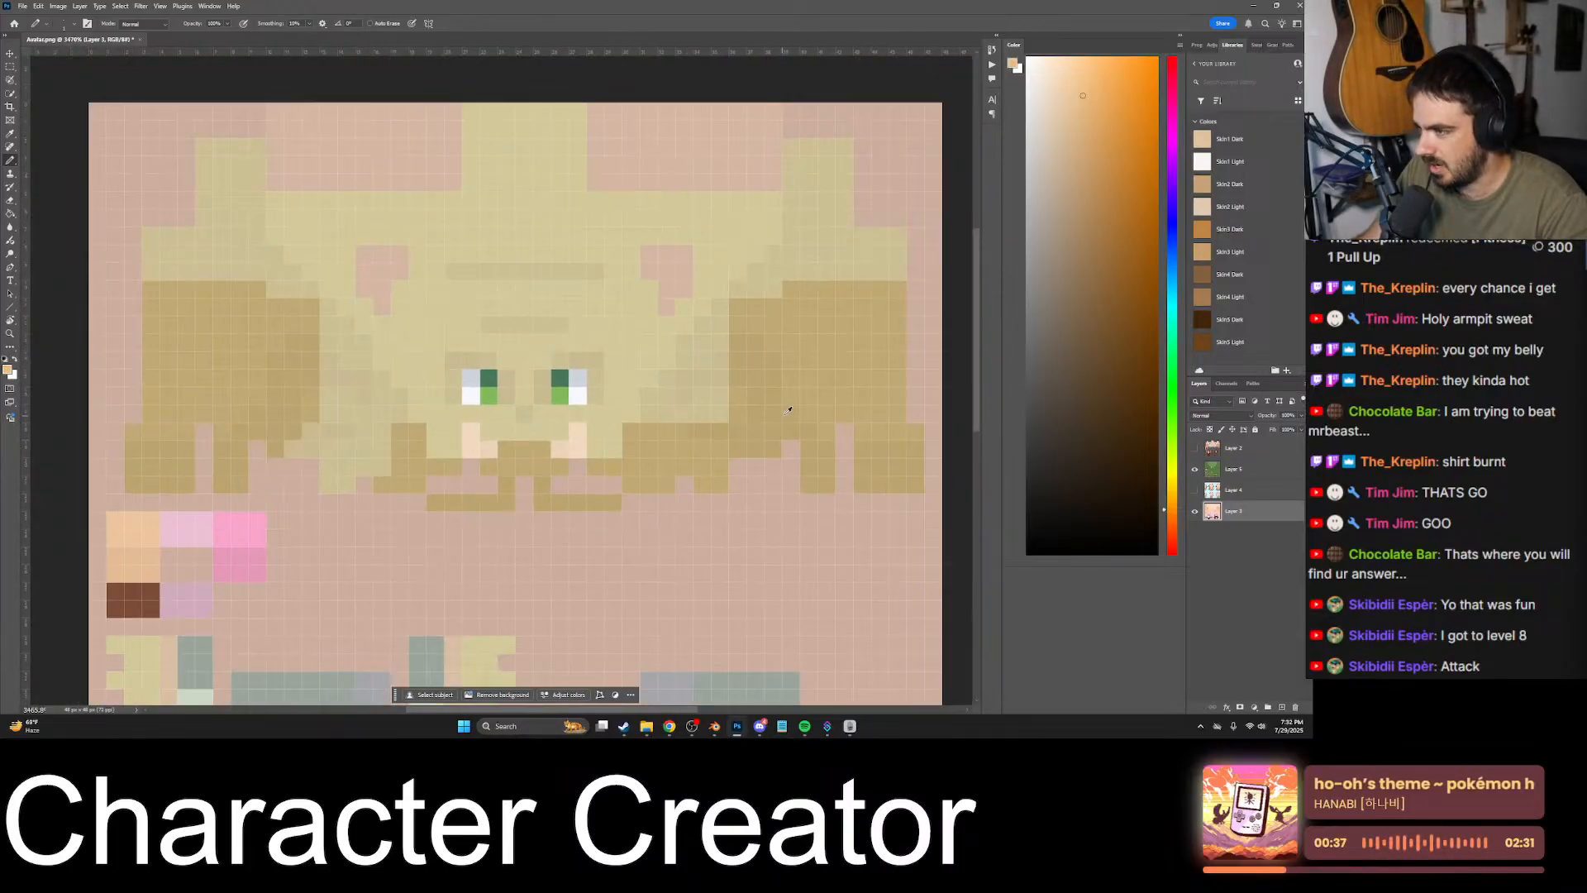
pyautogui.keyDown('alt'); pyautogui.scroll(7, 791, 406); pyautogui.keyUp('alt')
pyautogui.moveTo(659, 435)
pyautogui.mouseDown()
pyautogui.moveTo(633, 326)
pyautogui.moveTo(666, 312)
pyautogui.moveTo(642, 329)
pyautogui.moveTo(643, 277)
pyautogui.moveTo(626, 440)
pyautogui.moveTo(613, 311)
pyautogui.moveTo(556, 419)
pyautogui.moveTo(436, 369)
pyautogui.moveTo(463, 534)
pyautogui.moveTo(358, 521)
pyautogui.moveTo(358, 549)
pyautogui.moveTo(358, 524)
pyautogui.moveTo(242, 483)
pyautogui.moveTo(345, 463)
pyautogui.moveTo(326, 433)
pyautogui.moveTo(326, 340)
pyautogui.moveTo(373, 415)
pyautogui.mouseUp()
pyautogui.keyDown('alt'); pyautogui.scroll(-8, 557, 460); pyautogui.keyUp('alt')
pyautogui.keyDown('alt'); pyautogui.scroll(9, 388, 470); pyautogui.keyUp('alt')
pyautogui.keyDown('alt'); pyautogui.scroll(-6, 299, 499); pyautogui.keyUp('alt')
pyautogui.keyDown('alt'); pyautogui.scroll(-6, 403, 477); pyautogui.keyUp('alt')
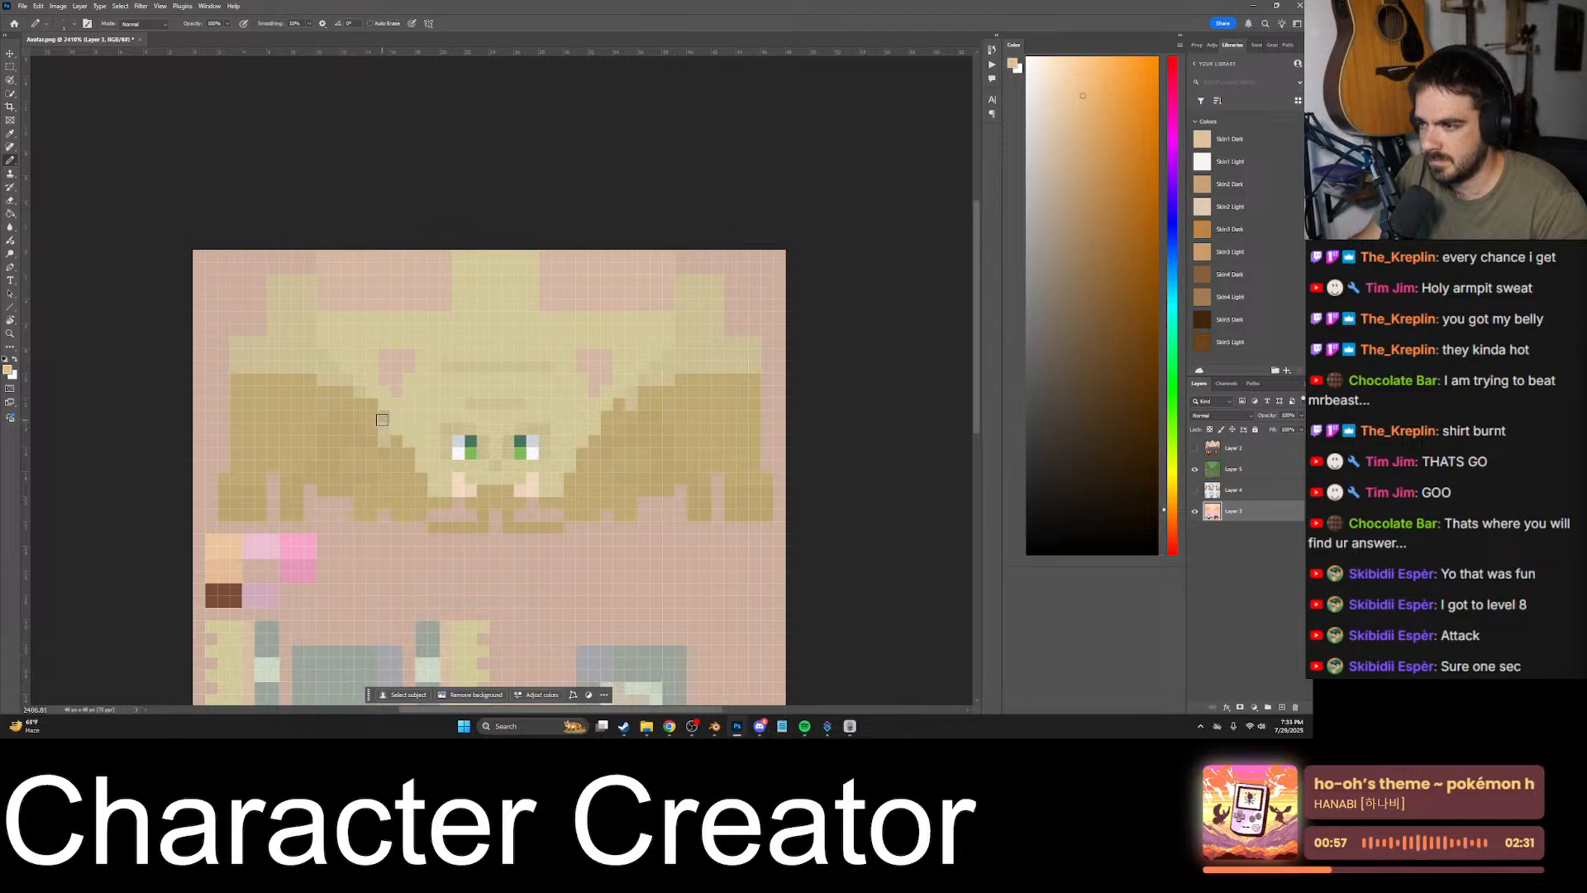
# - Extend the darker skin tone up the right-hand side of the head along the stepped edge and over the raised tab
pyautogui.keyDown('alt'); pyautogui.scroll(5, 636, 393); pyautogui.keyUp('alt')
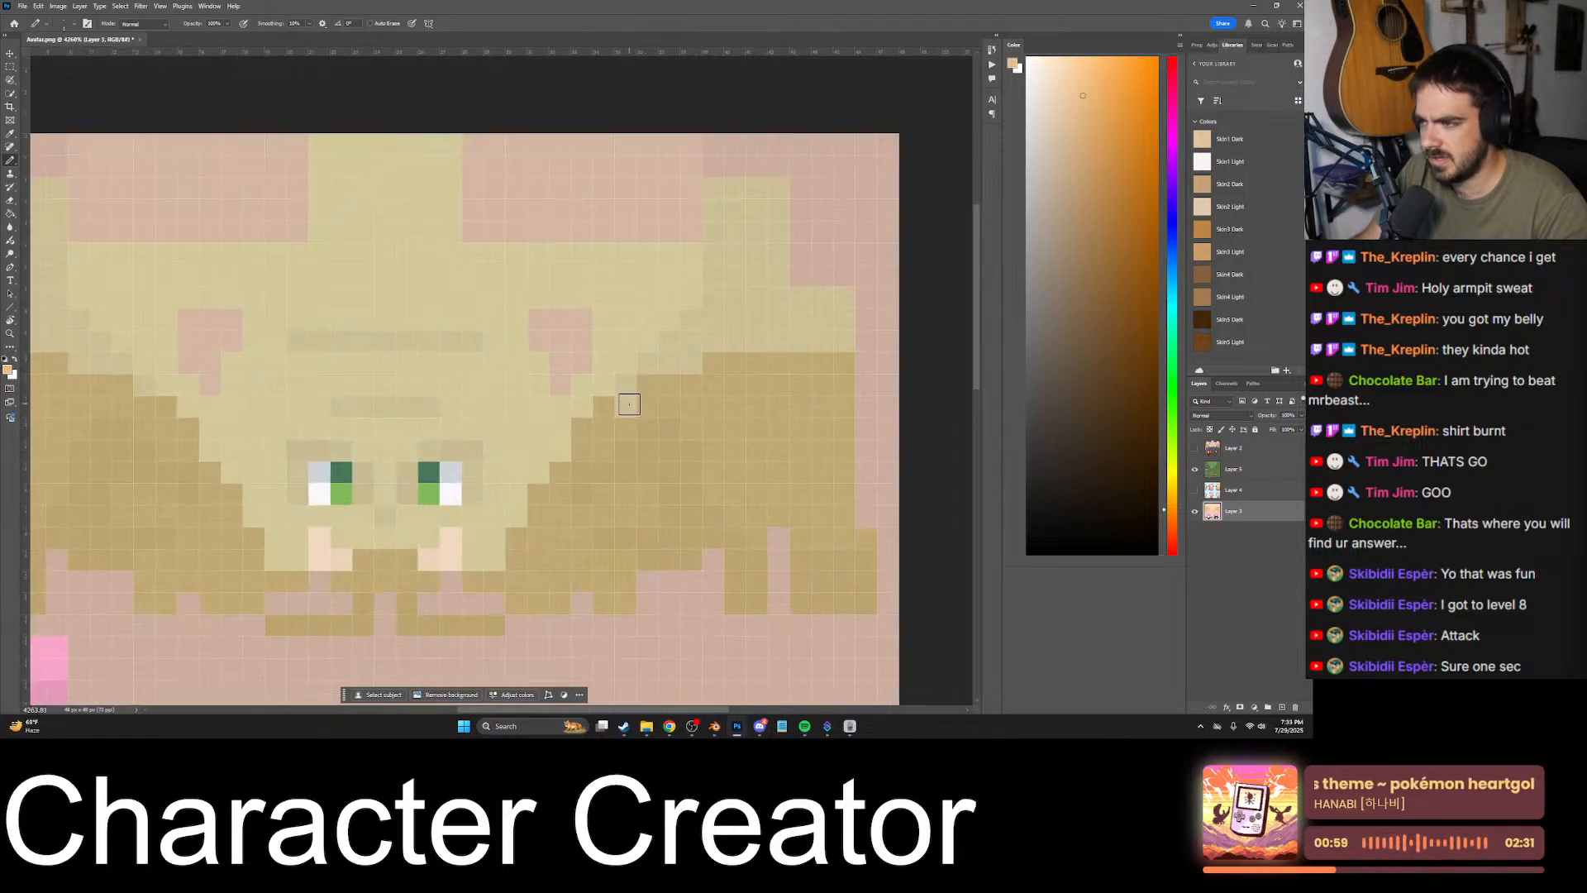
pyautogui.moveTo(631, 400)
pyautogui.mouseDown()
pyautogui.moveTo(691, 353)
pyautogui.moveTo(698, 326)
pyautogui.moveTo(801, 322)
pyautogui.moveTo(821, 339)
pyautogui.moveTo(748, 338)
pyautogui.mouseUp()
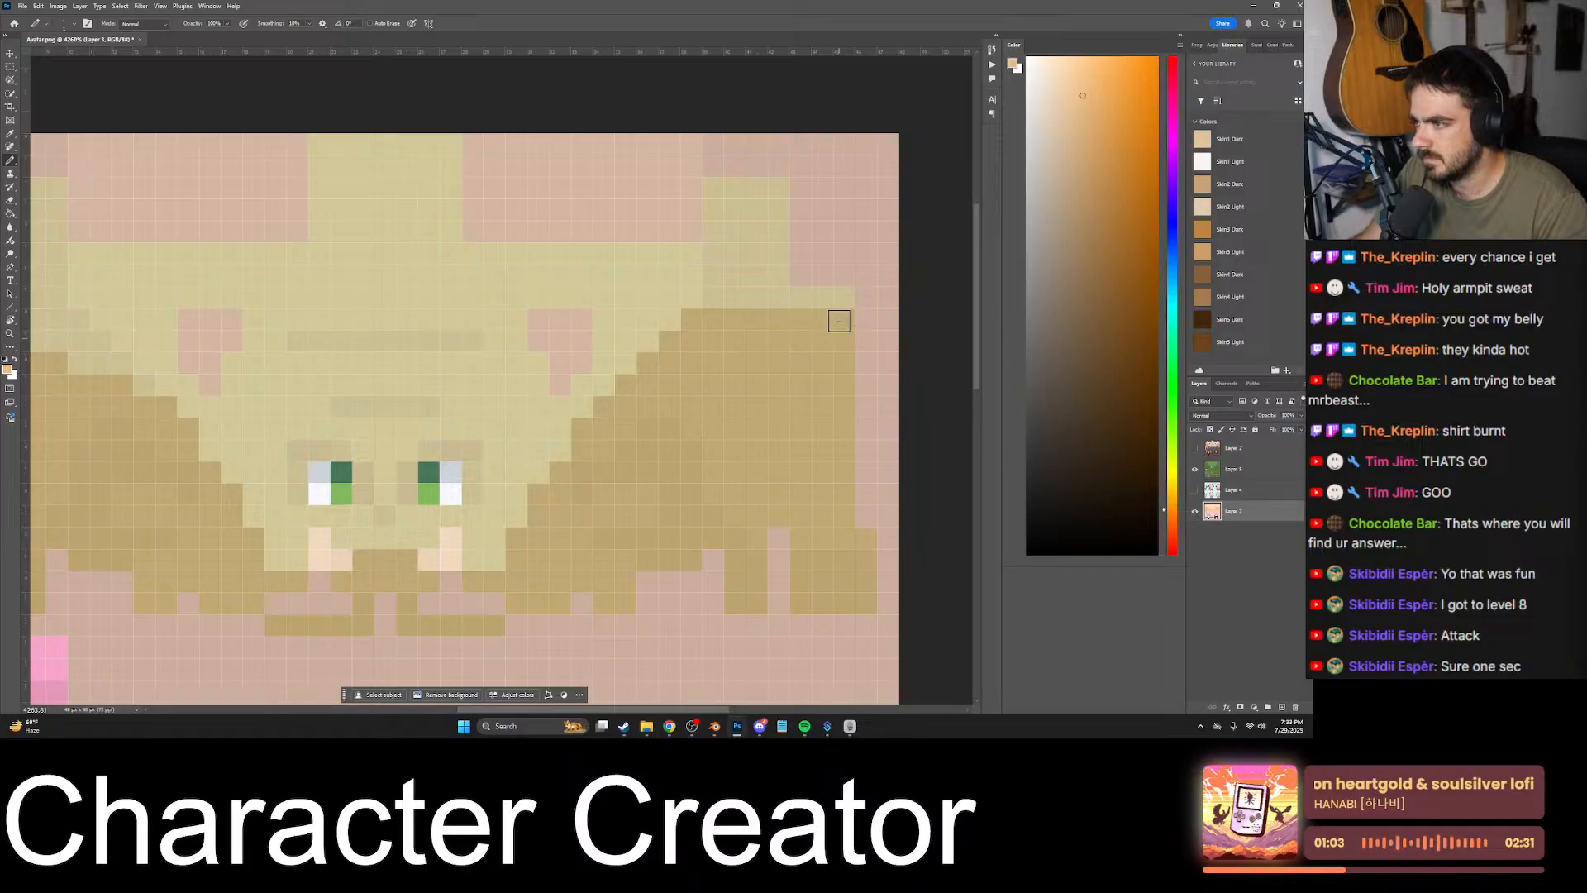
pyautogui.moveTo(839, 321)
pyautogui.mouseDown()
pyautogui.moveTo(712, 297)
pyautogui.moveTo(712, 220)
pyautogui.moveTo(733, 191)
pyautogui.moveTo(773, 207)
pyautogui.moveTo(737, 256)
pyautogui.moveTo(758, 251)
pyautogui.mouseUp()
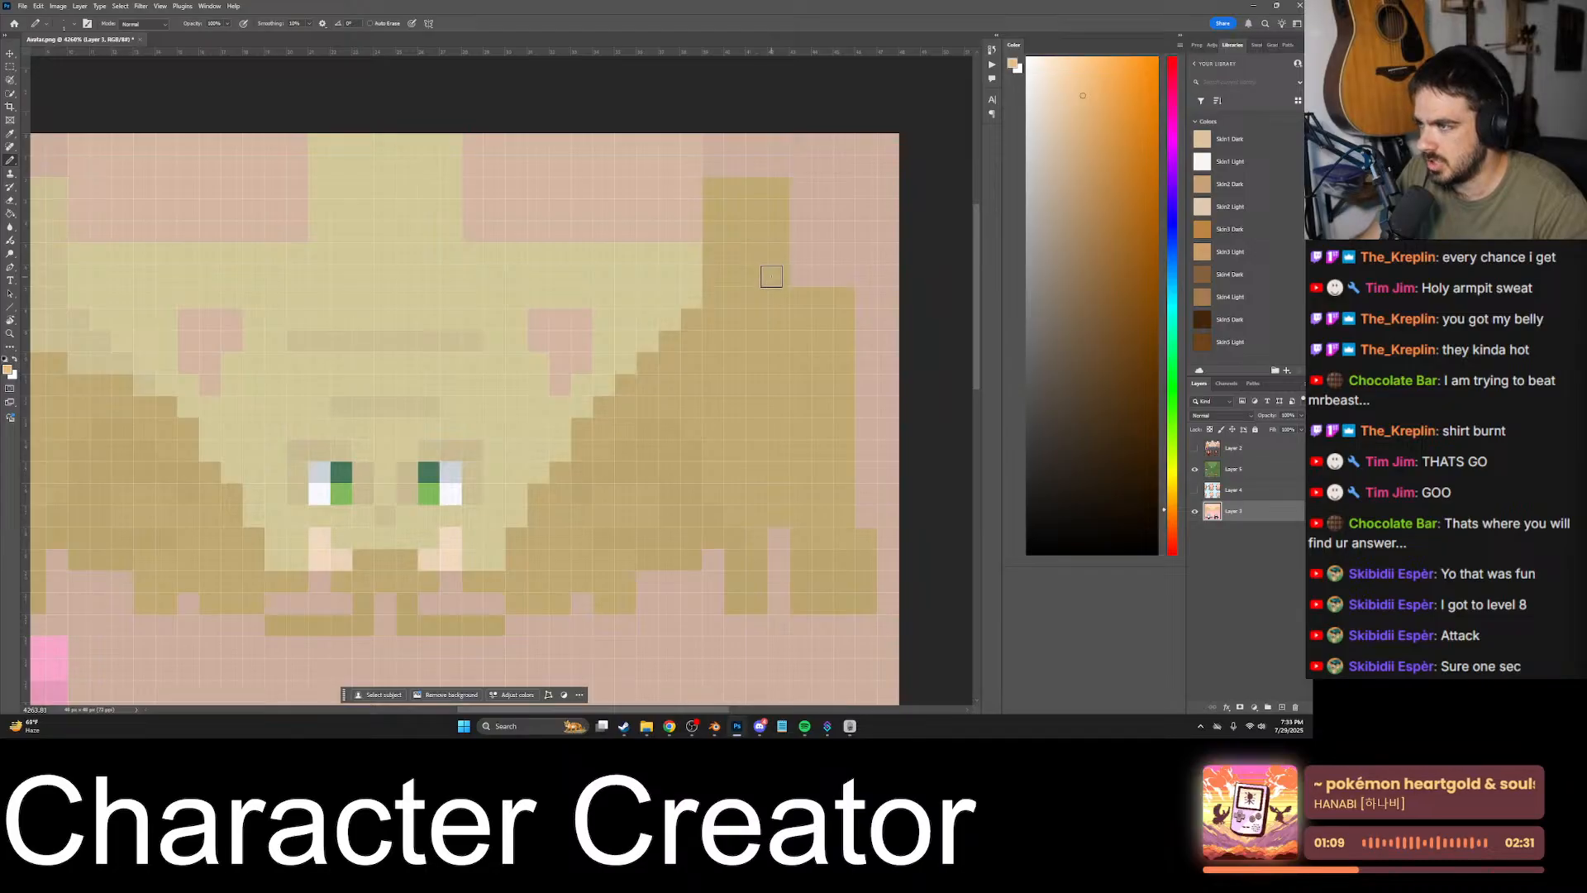
pyautogui.keyDown('alt'); pyautogui.scroll(-4, 774, 298); pyautogui.keyUp('alt')
# - Extend the darker skin tone up the left-hand side of the head to mirror the right, including its raised tab
pyautogui.keyDown('alt'); pyautogui.scroll(3, 479, 349); pyautogui.keyUp('alt')
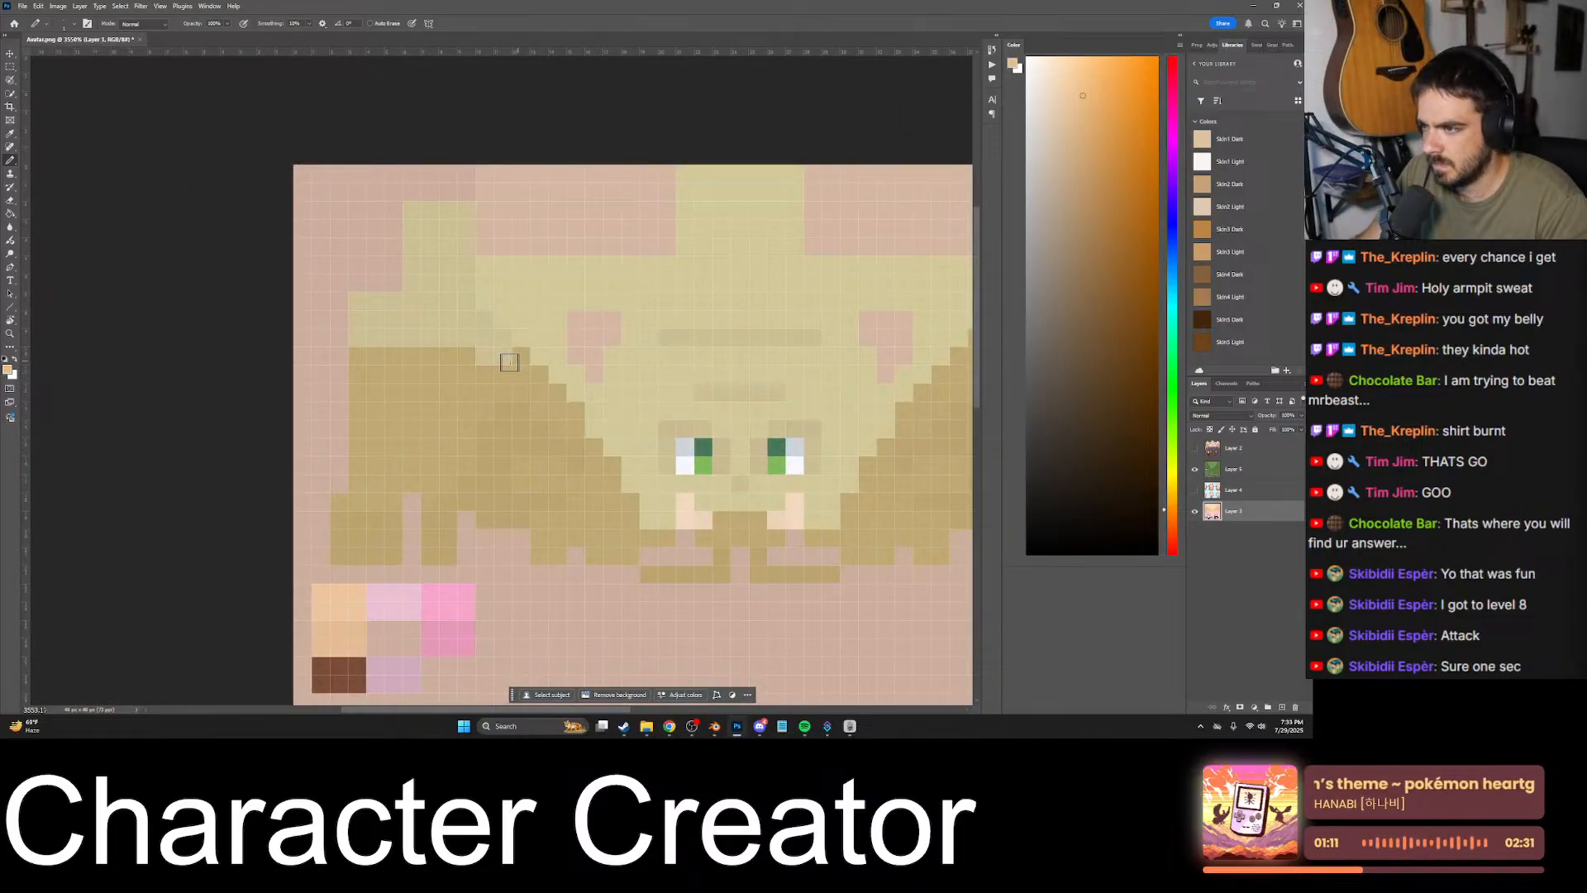
pyautogui.moveTo(509, 362)
pyautogui.mouseDown()
pyautogui.moveTo(492, 344)
pyautogui.moveTo(351, 326)
pyautogui.moveTo(400, 306)
pyautogui.moveTo(413, 253)
pyautogui.moveTo(466, 217)
pyautogui.moveTo(473, 322)
pyautogui.moveTo(428, 303)
pyautogui.mouseUp()
pyautogui.moveTo(428, 231); pyautogui.dragTo(451, 301)
pyautogui.keyDown('alt'); pyautogui.scroll(-8, 444, 322); pyautogui.keyUp('alt')
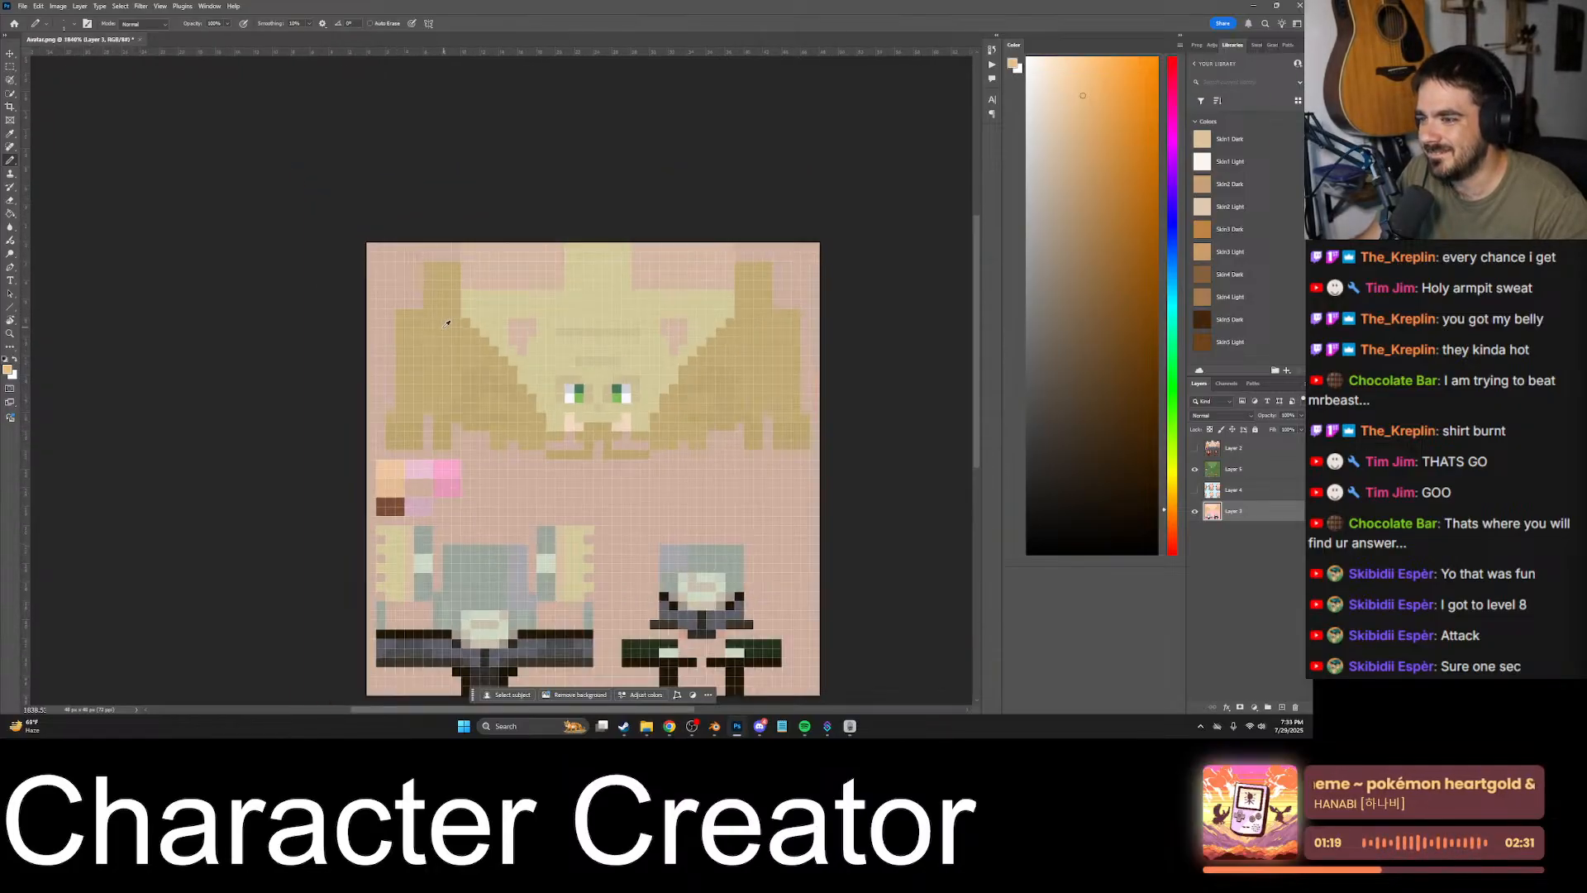
# - Compare the shaded head with the goblin overlay on and off, leaving the goblin layer hidden
pyautogui.keyDown('alt'); pyautogui.scroll(8, 496, 358); pyautogui.keyUp('alt')
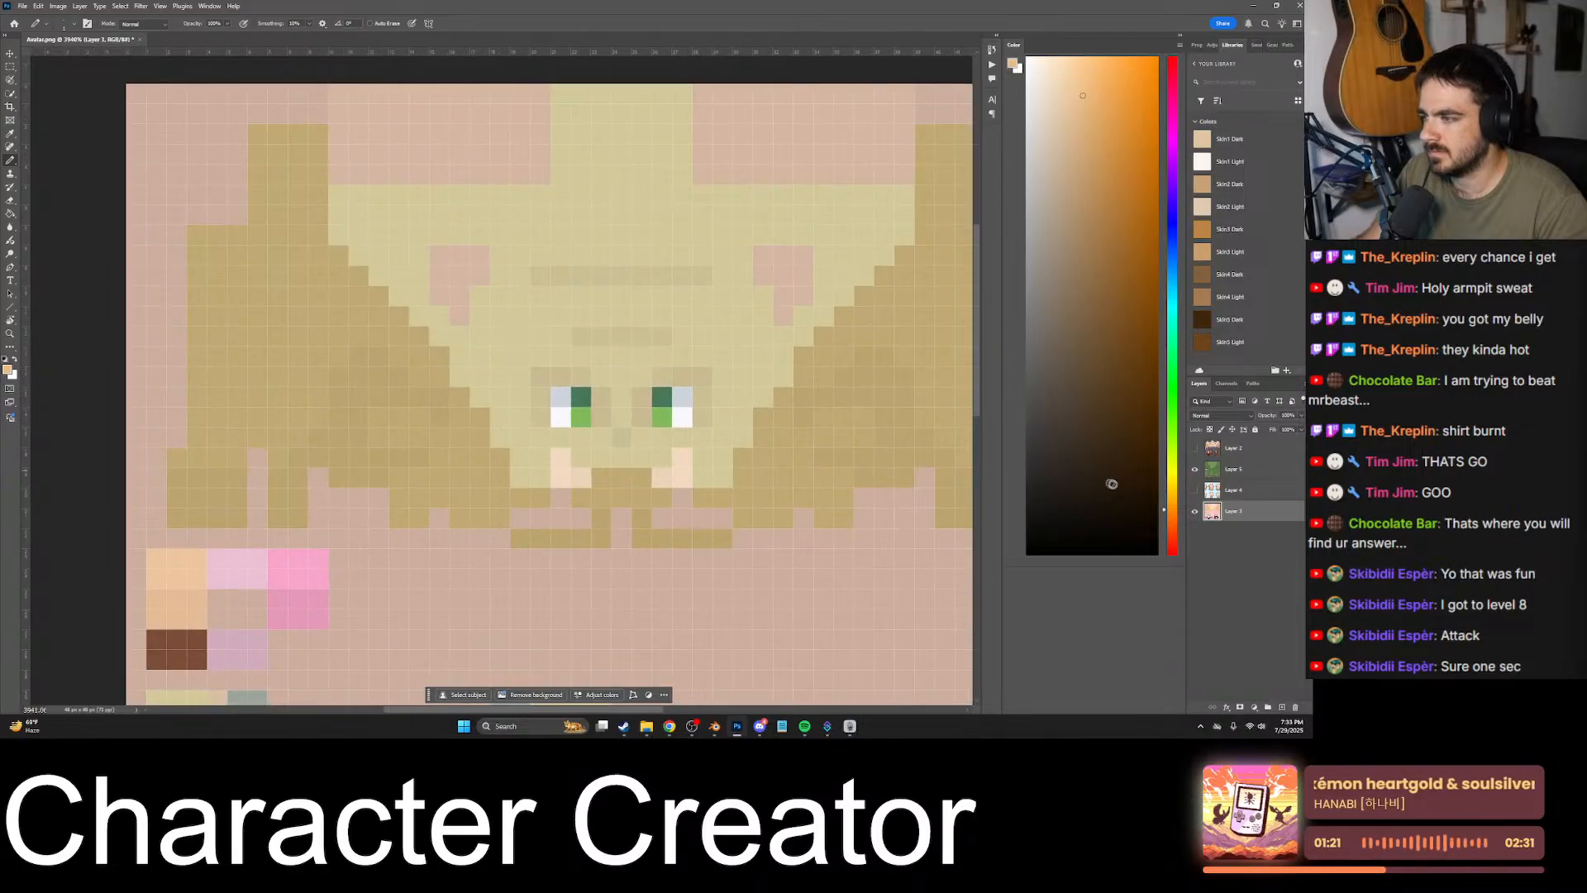
pyautogui.click(1207, 469)
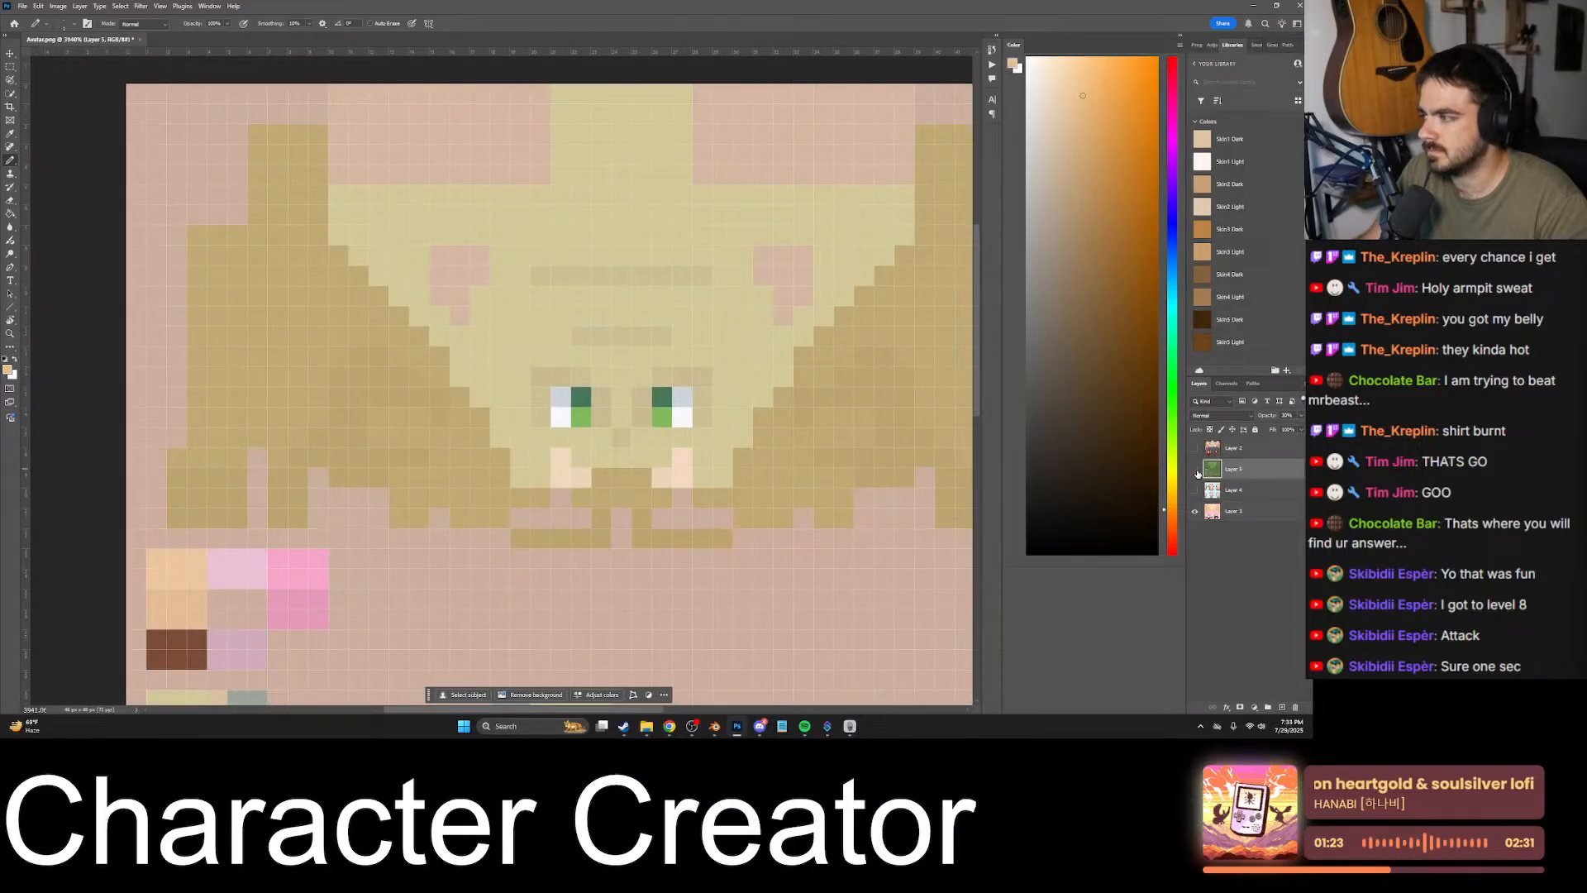
pyautogui.click(1196, 471)
pyautogui.keyDown('alt'); pyautogui.scroll(-6, 661, 468); pyautogui.keyUp('alt')
pyautogui.keyDown('alt'); pyautogui.scroll(4, 668, 471); pyautogui.keyUp('alt')
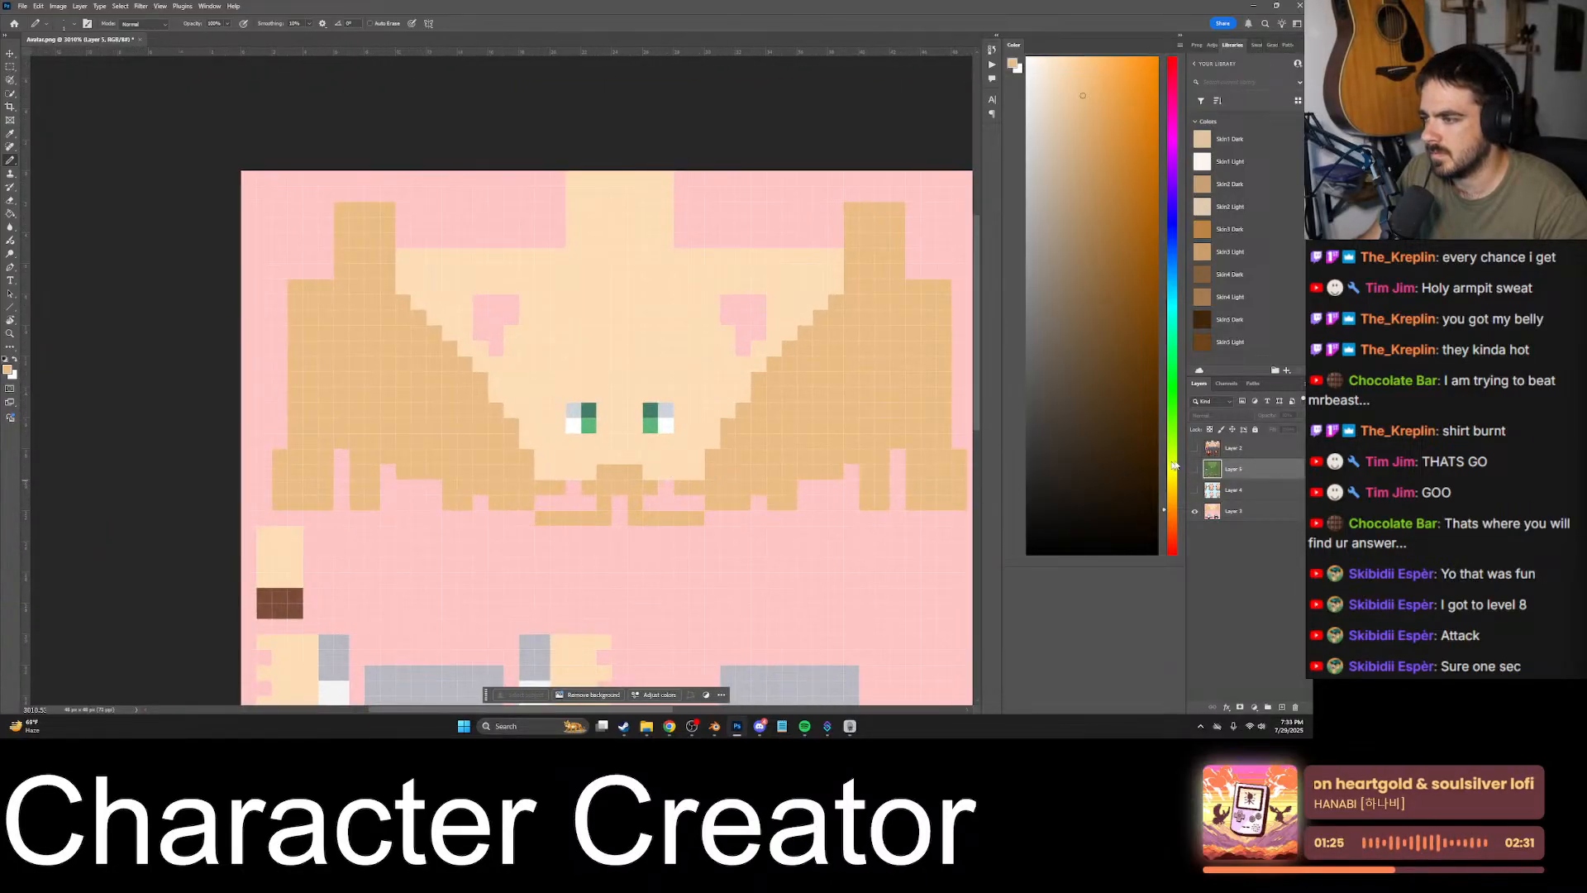
pyautogui.click(1194, 468)
pyautogui.click(1193, 469)
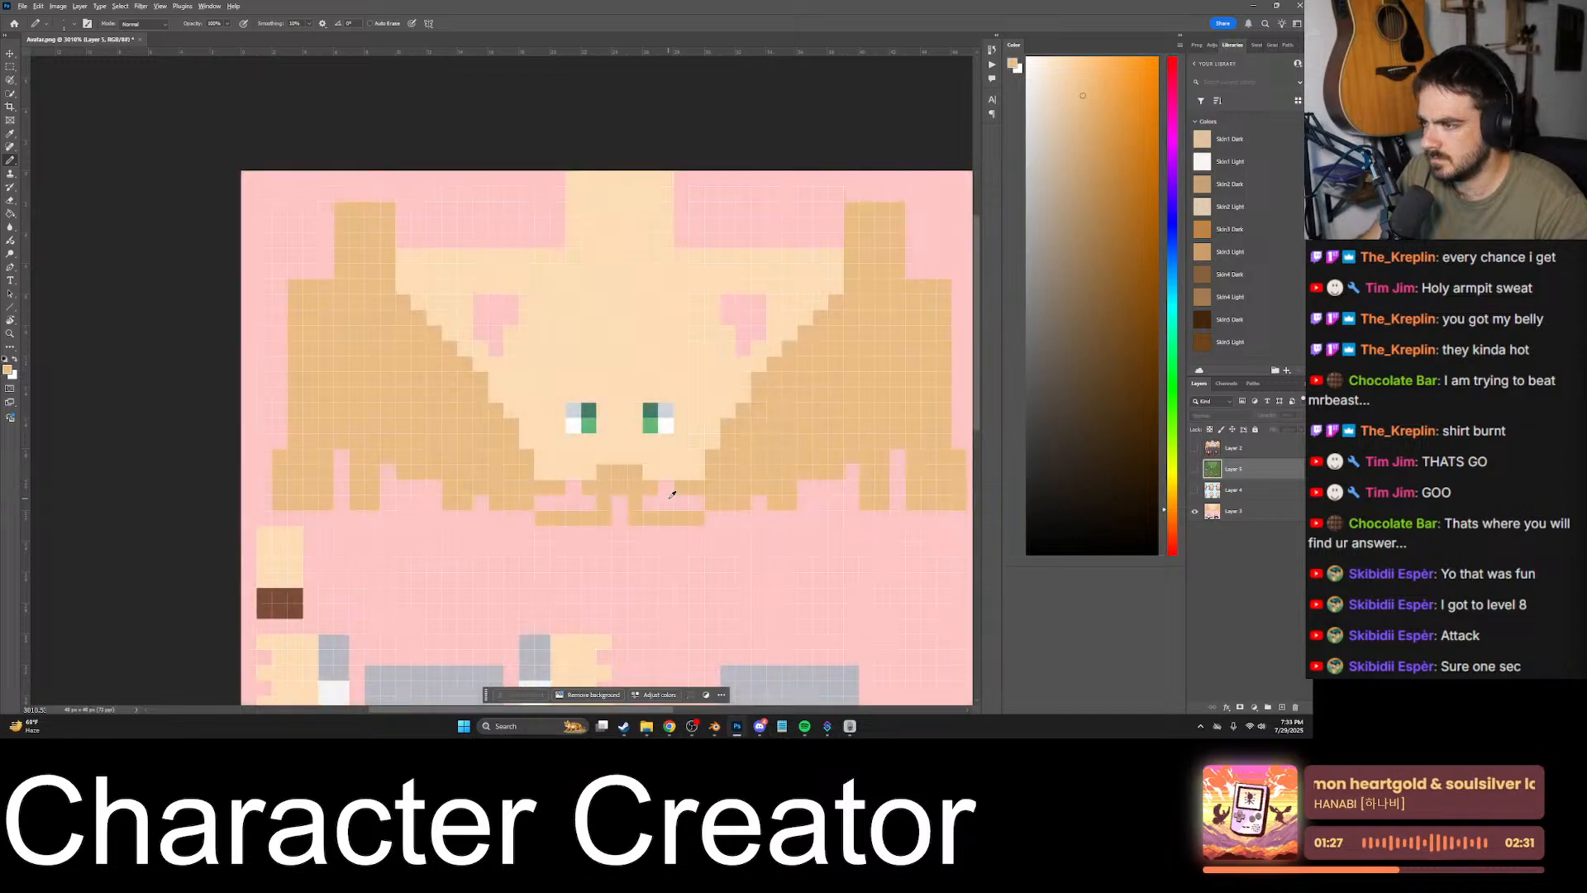
pyautogui.keyDown('alt'); pyautogui.scroll(-5, 773, 574); pyautogui.keyUp('alt')
pyautogui.keyDown('alt'); pyautogui.scroll(3, 773, 575); pyautogui.keyUp('alt')
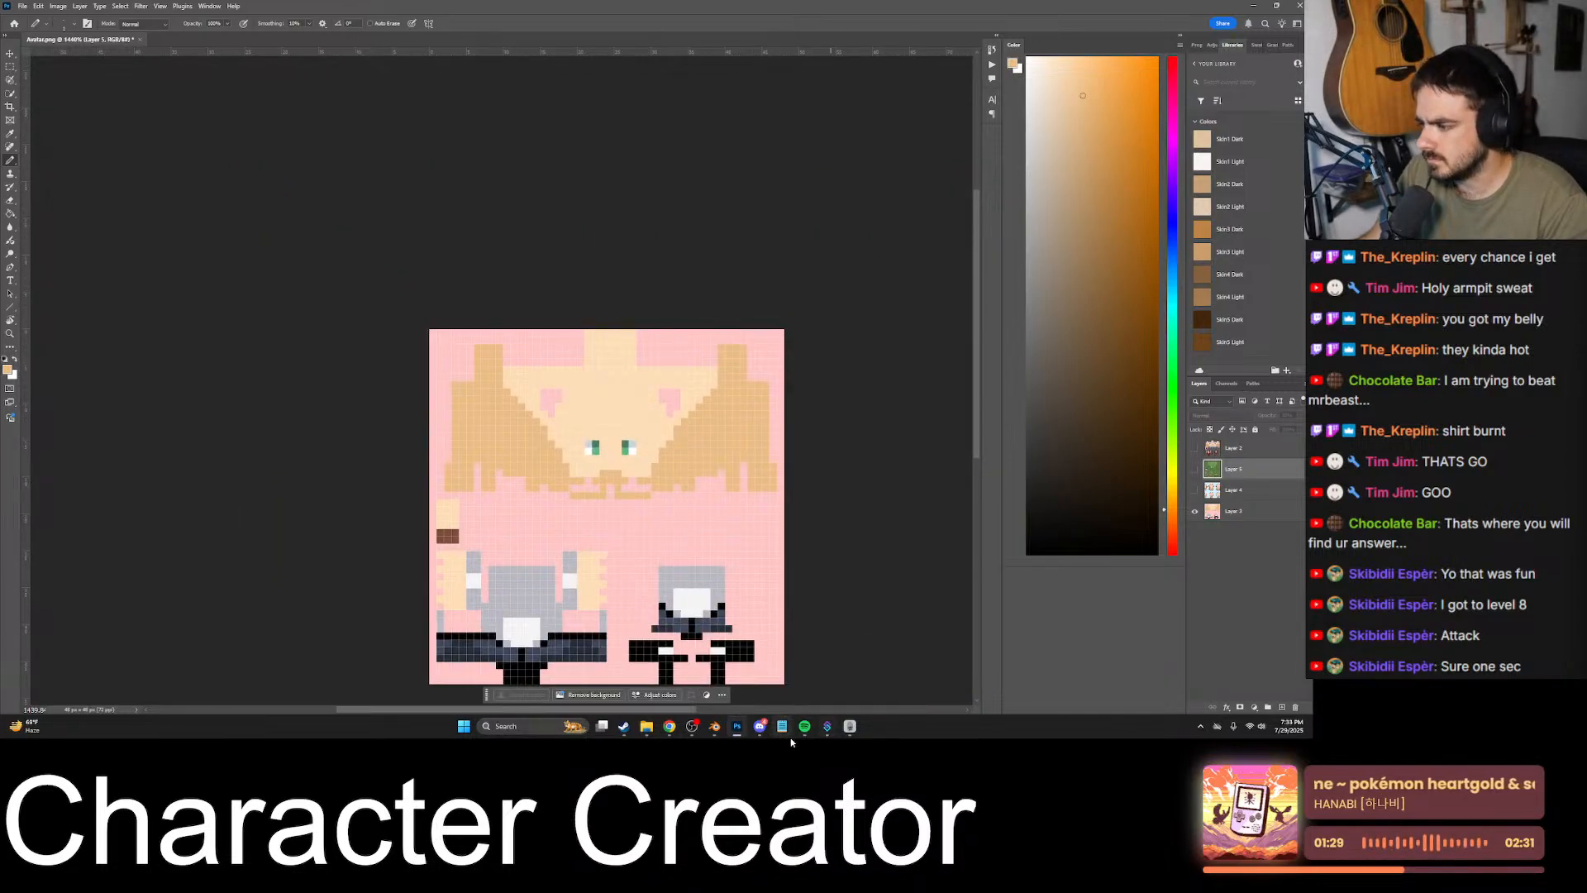
# - Copy the friend's full bald-head texture from the Discord chat and paste it into the Photoshop Avatar document as a new layer
pyautogui.click(760, 726)
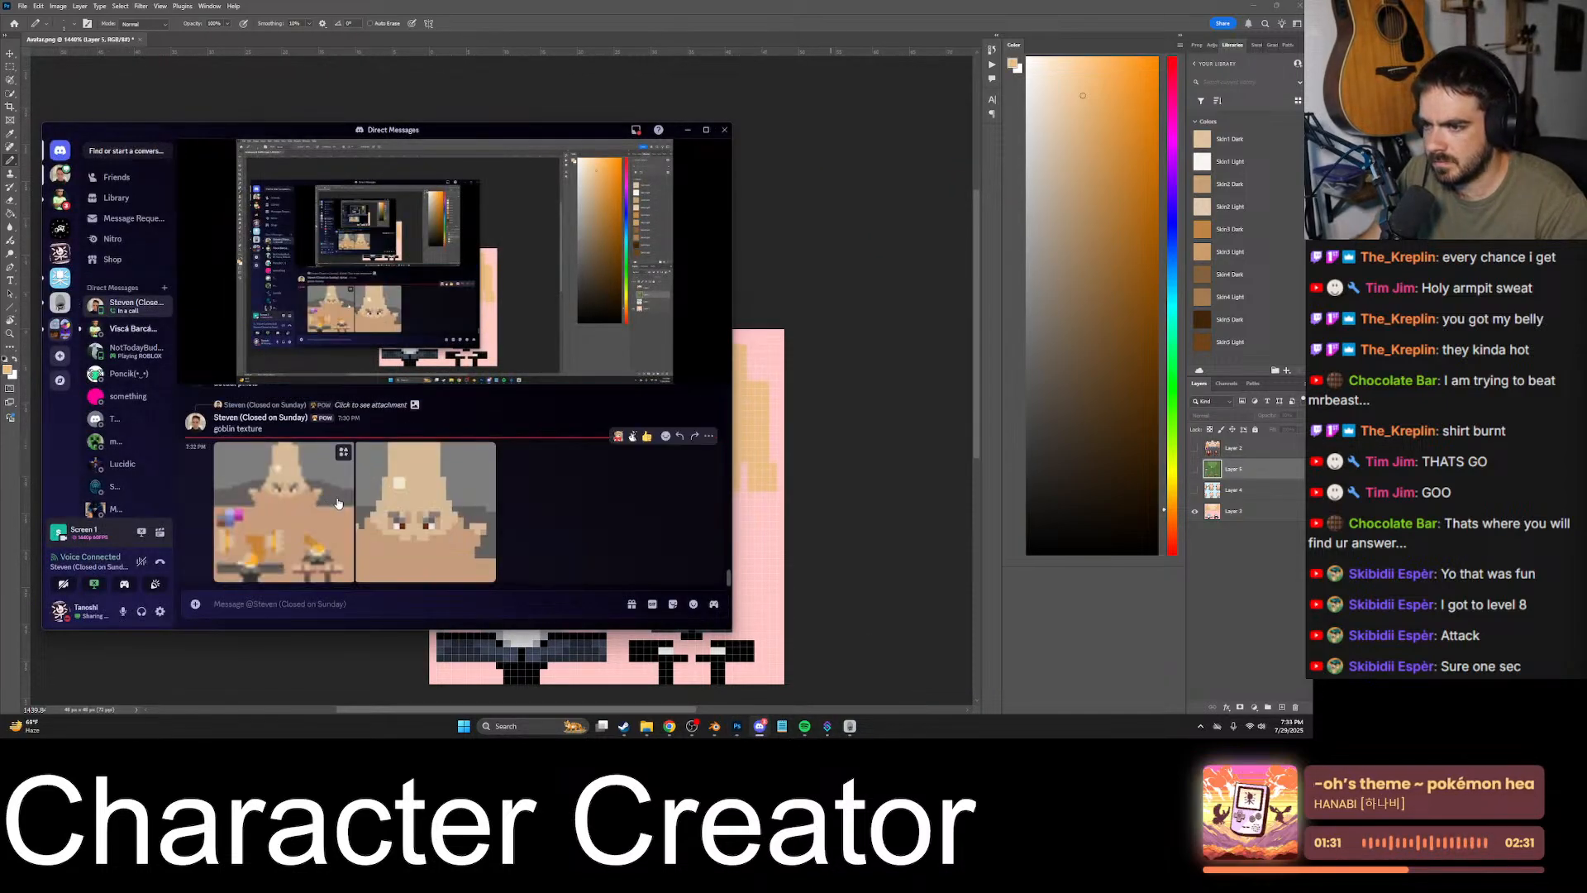
pyautogui.click(428, 513)
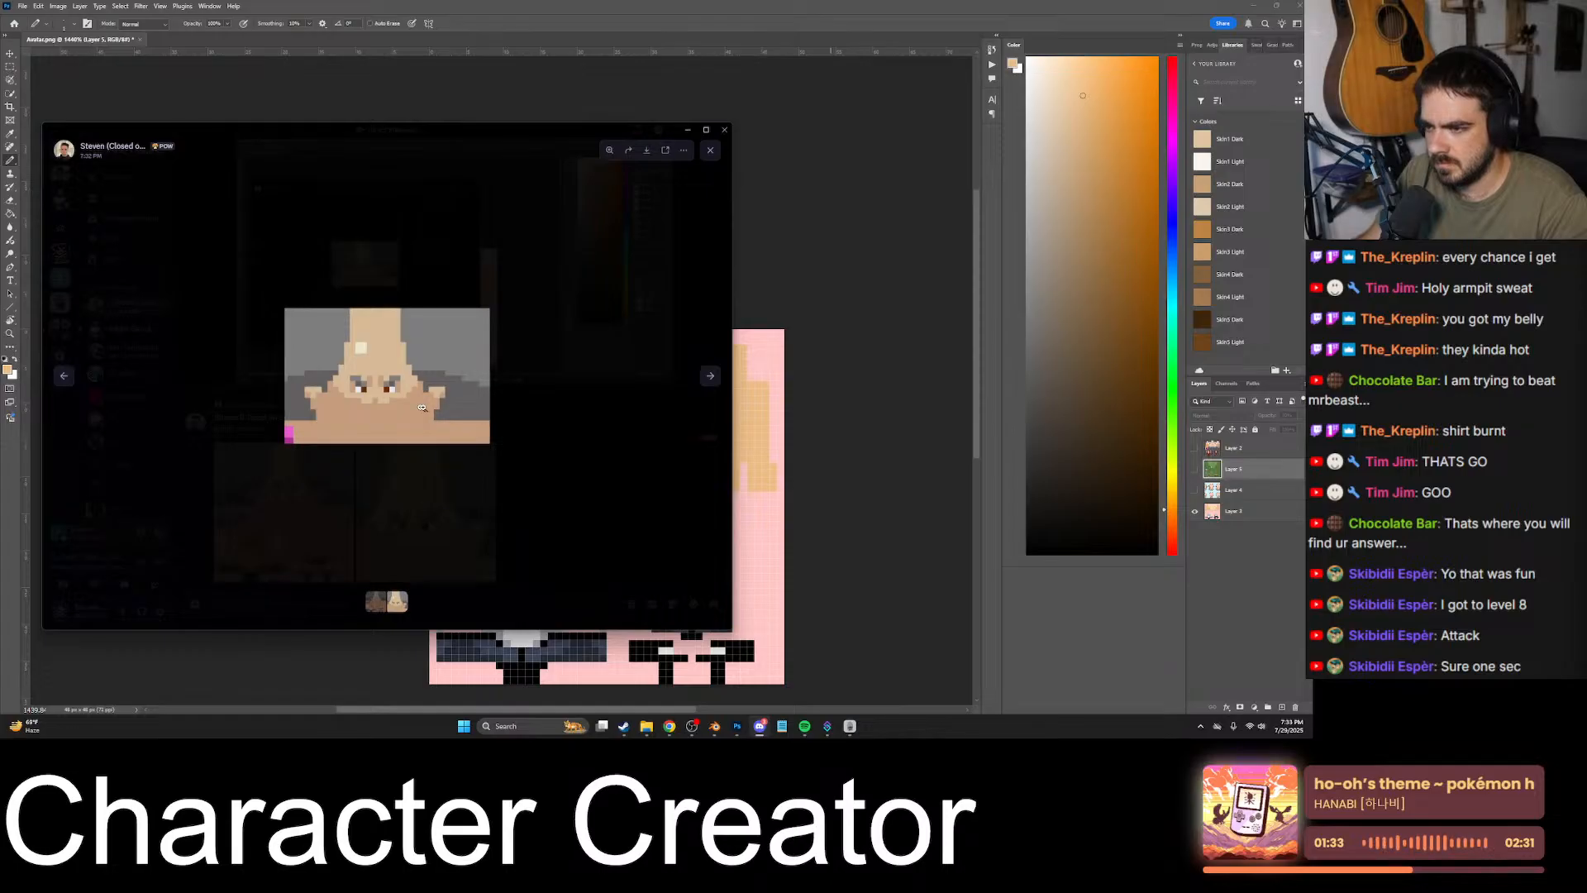
pyautogui.click(428, 514)
pyautogui.scroll(-2, 345, 514)
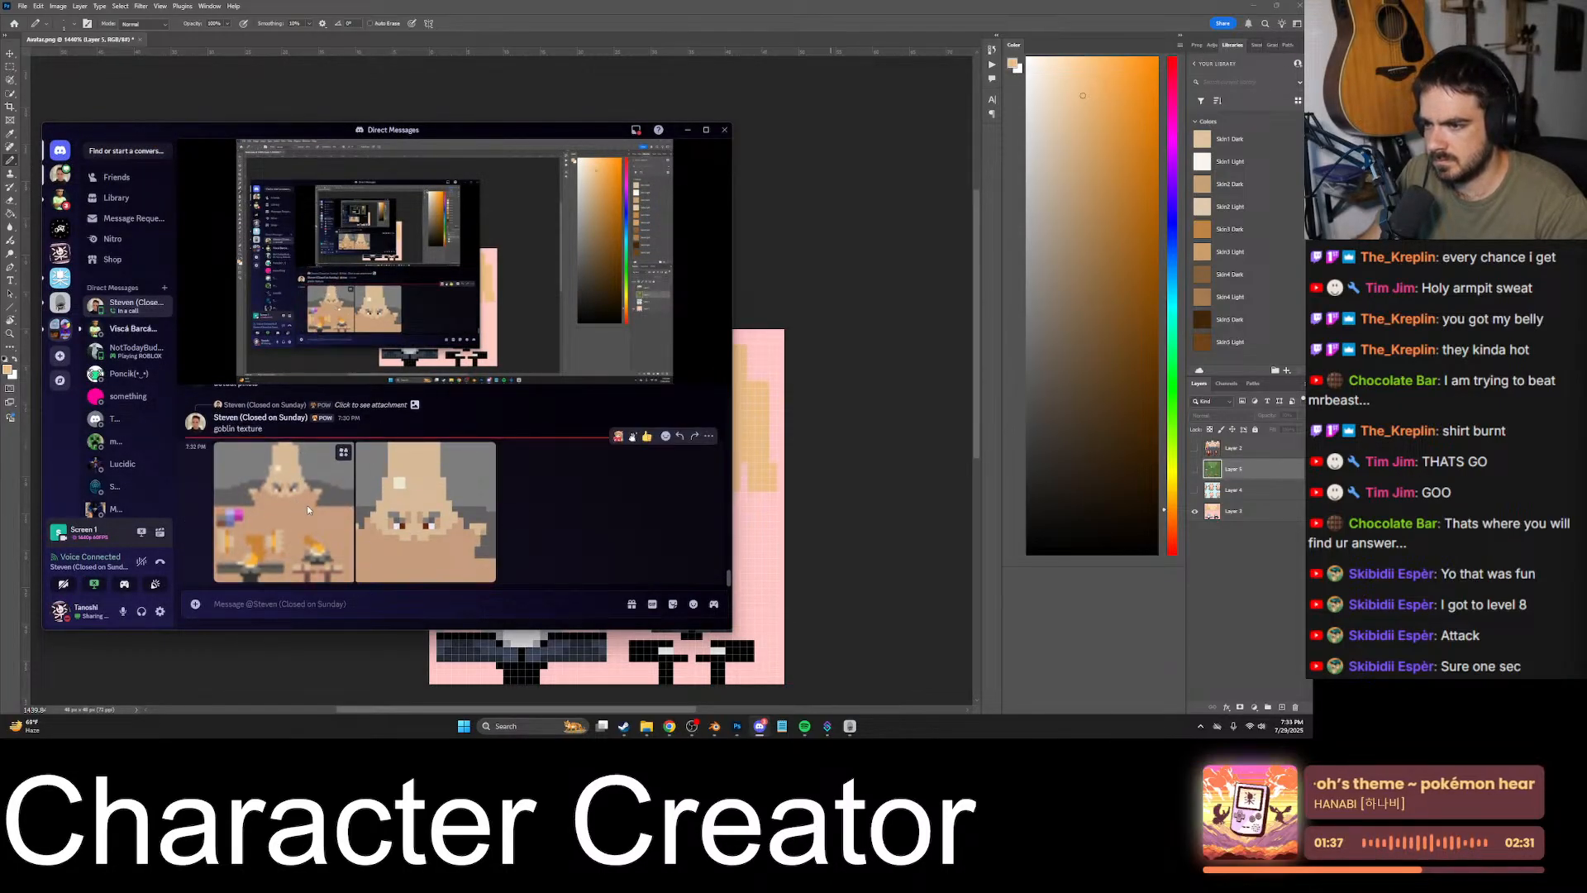
pyautogui.click(308, 506)
pyautogui.rightClick(386, 374)
pyautogui.click(428, 394)
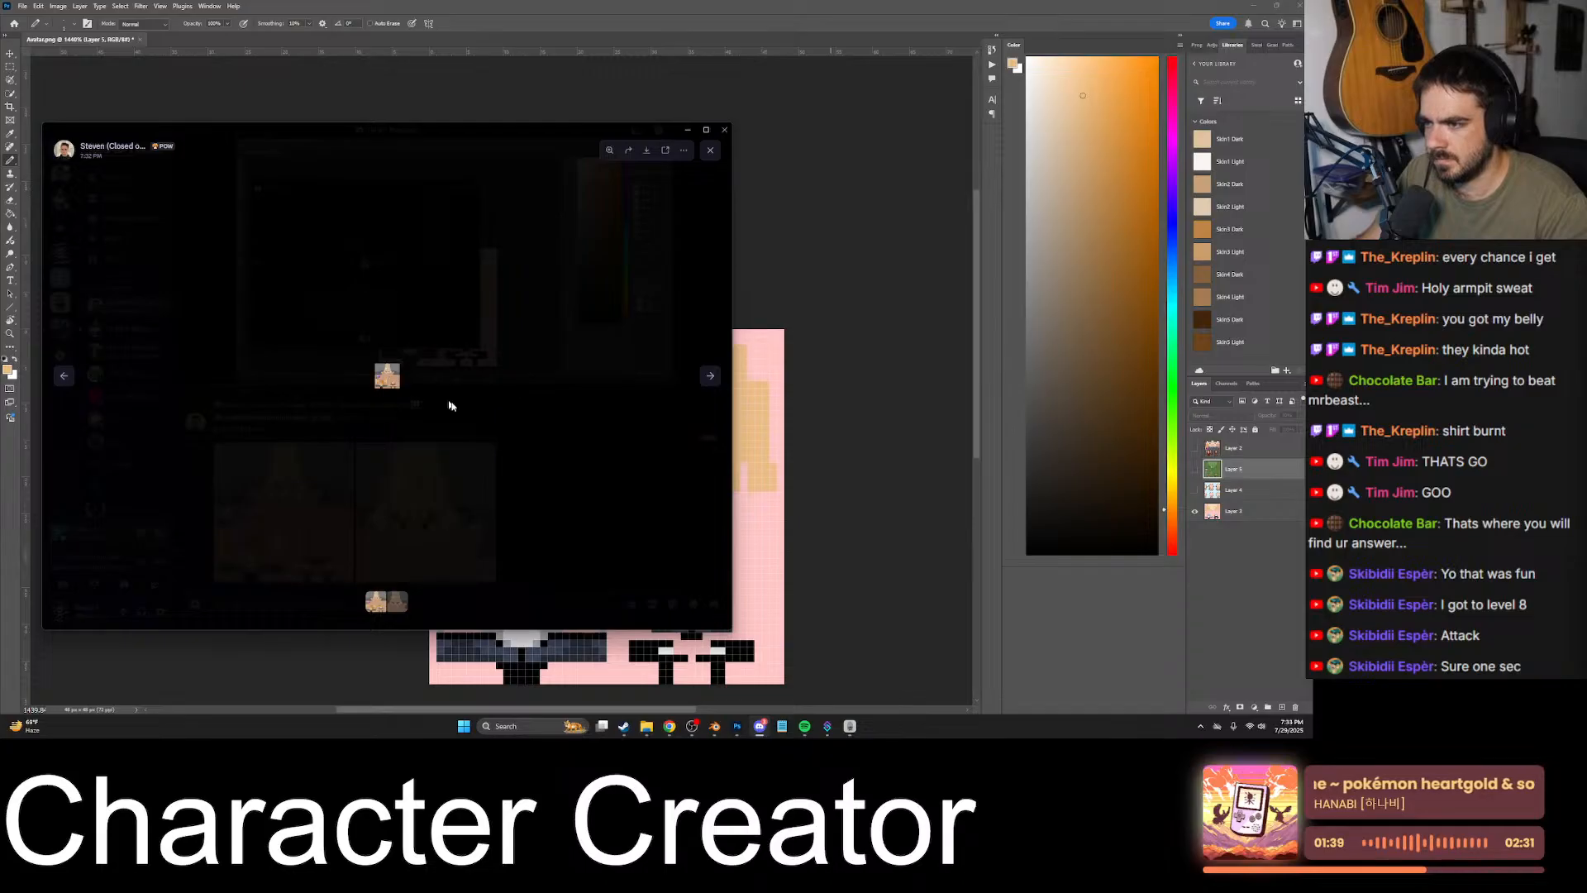
pyautogui.hotkey('alt', 'Tab')
pyautogui.hotkey('ctrl', 'v')
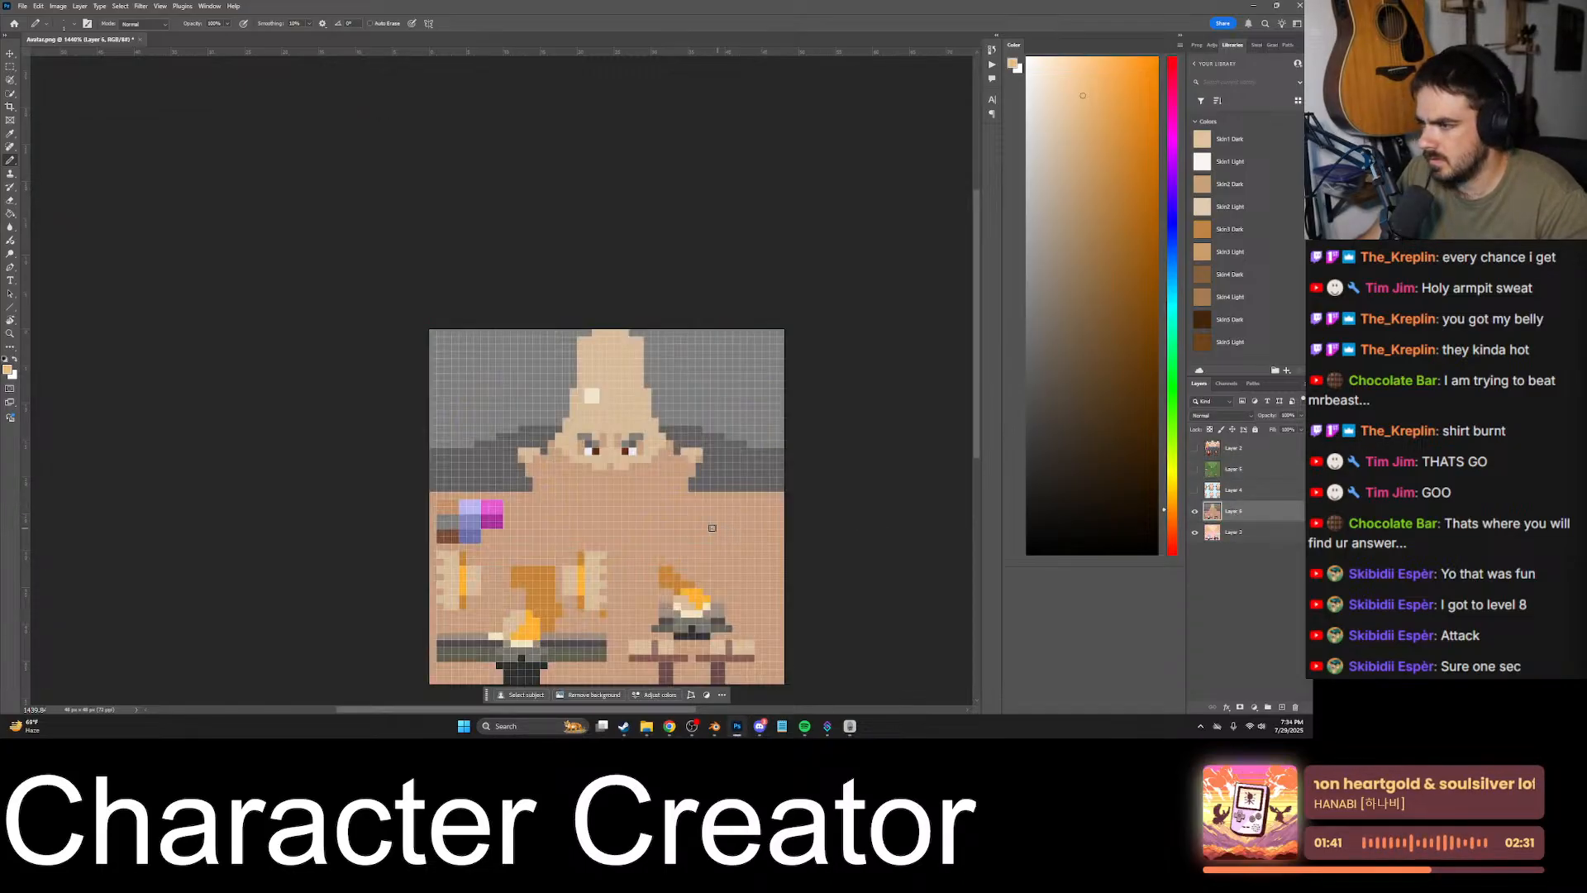
# - Toggle the pasted reference layer's visibility to compare its bald head with the shaded head texture
pyautogui.click(1194, 511)
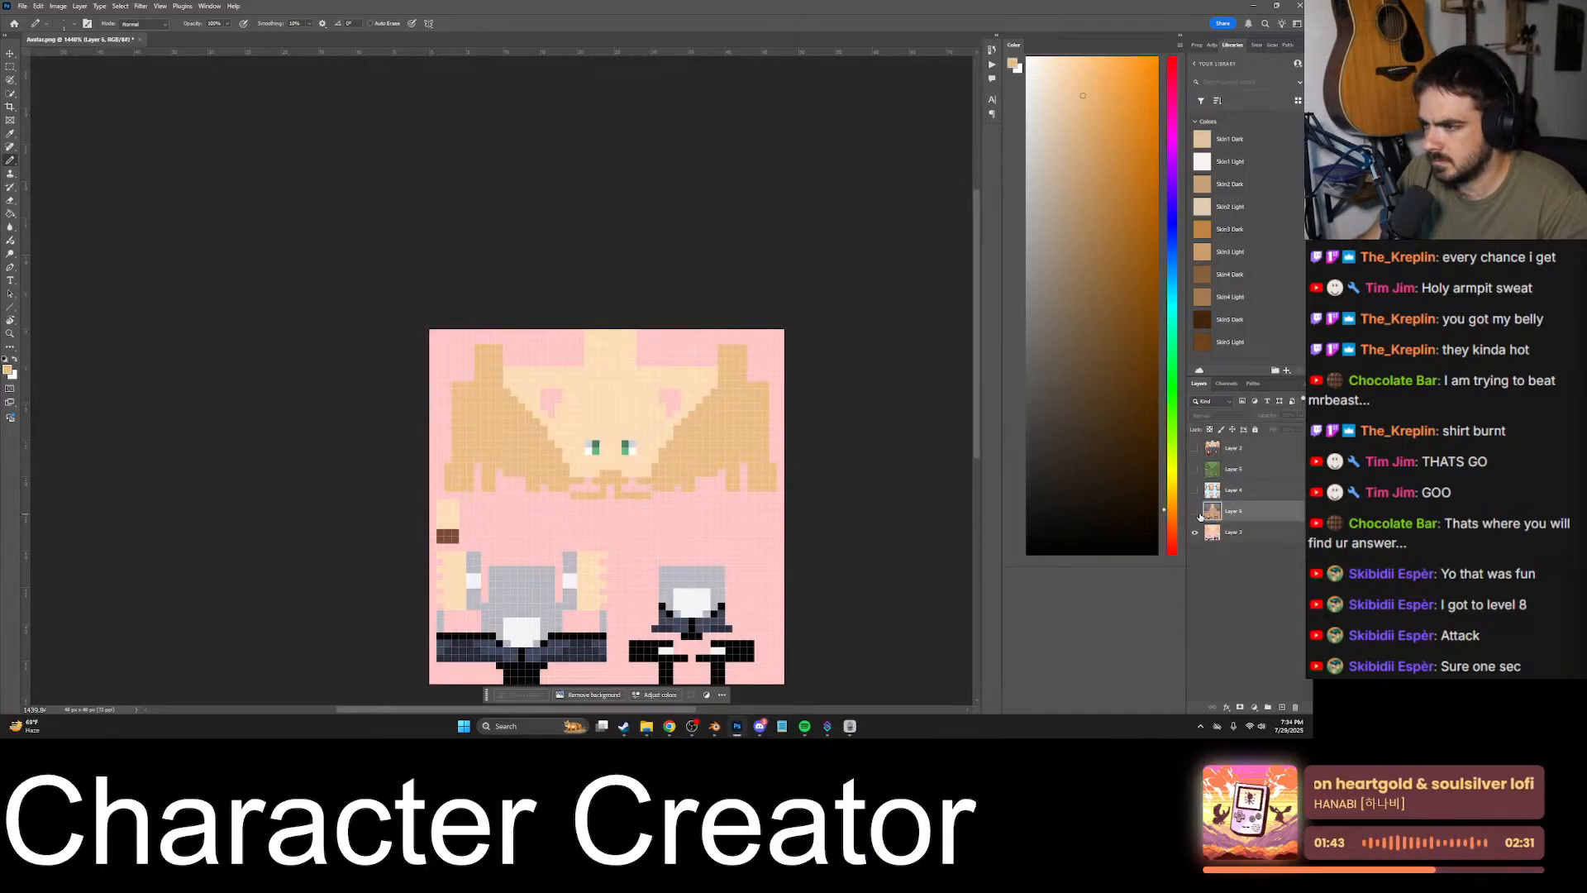
pyautogui.click(1195, 512)
pyautogui.click(1195, 512)
pyautogui.click(1195, 512)
pyautogui.click(1198, 513)
pyautogui.click(1198, 513)
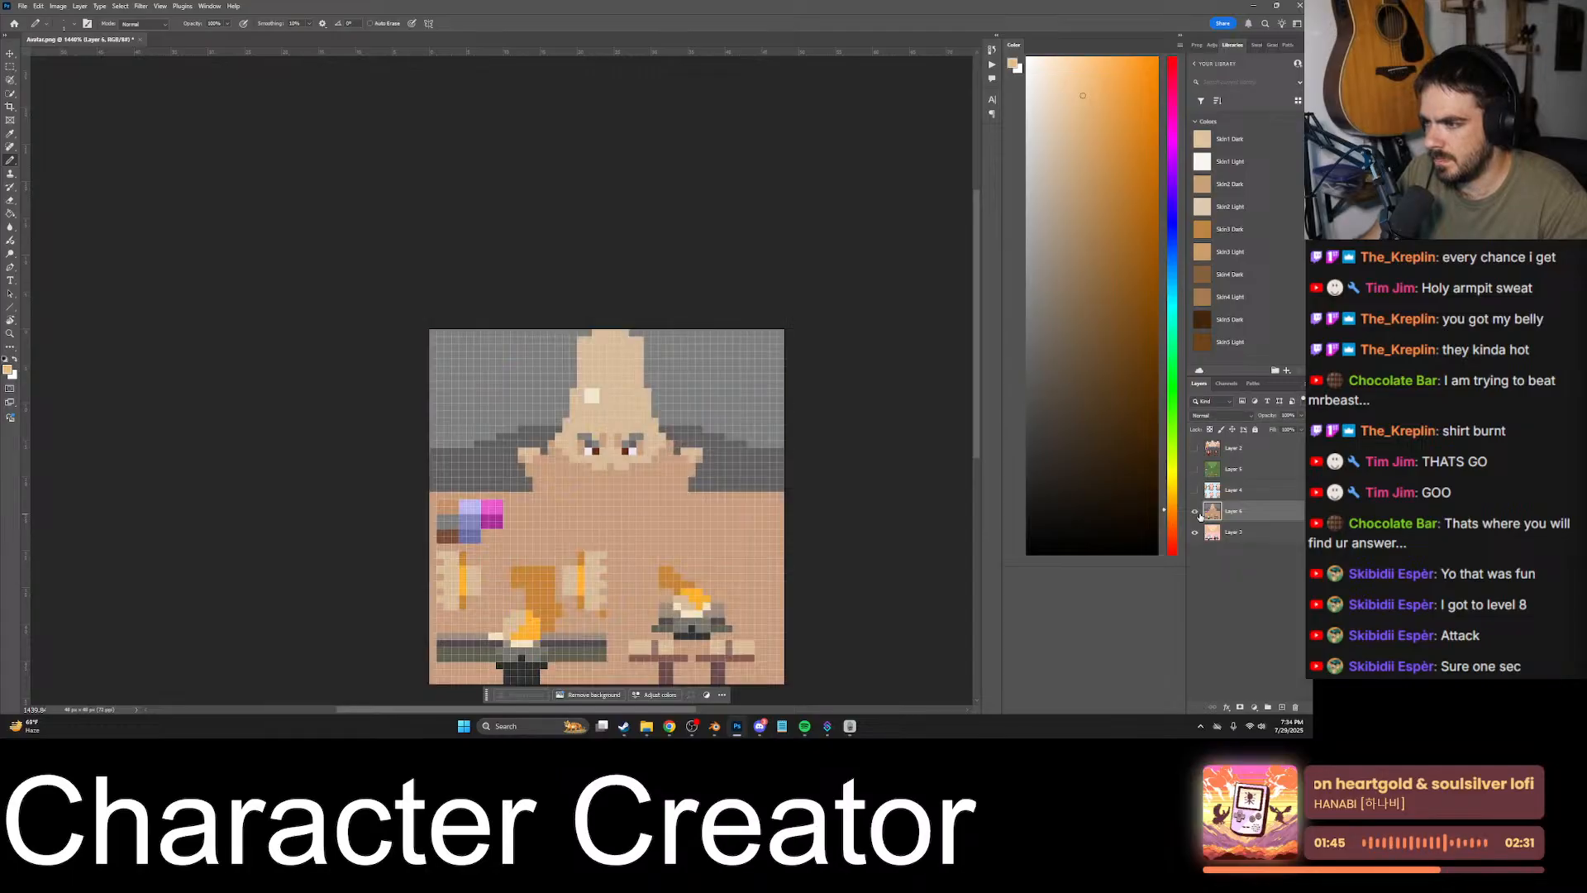
pyautogui.click(1196, 512)
pyautogui.click(1195, 512)
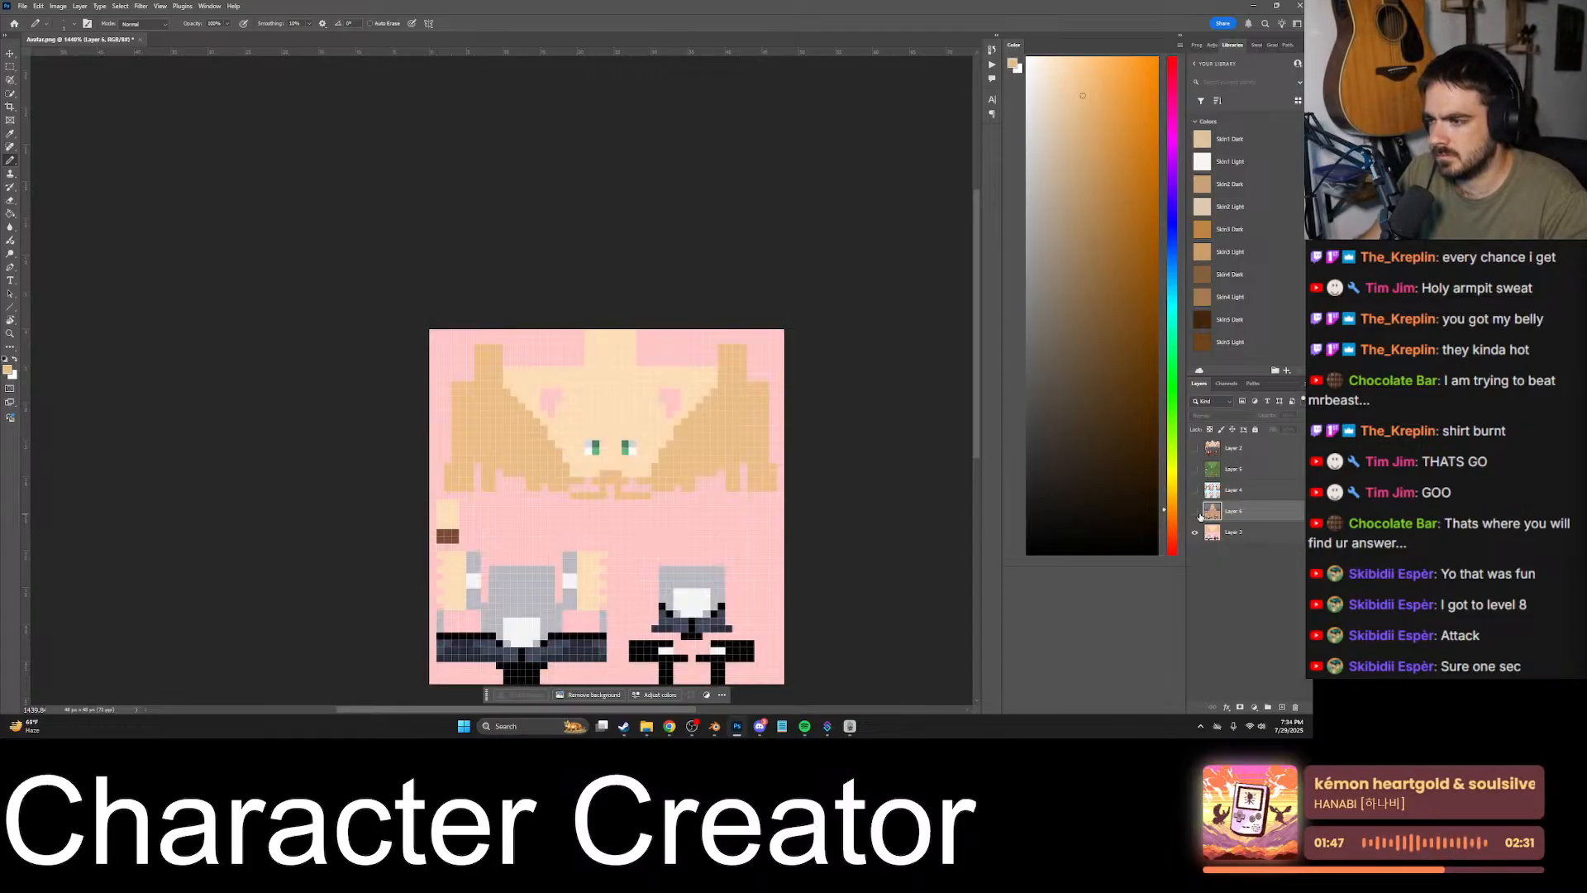
pyautogui.click(1195, 512)
# - Sample the reference's pale forehead highlight, hide that layer and paint a 2 by 2 pixel highlight on the head texture layer's forehead
pyautogui.keyDown('alt'); pyautogui.scroll(5, 592, 396); pyautogui.keyUp('alt')
pyautogui.keyDown('alt'); pyautogui.click(592, 403); pyautogui.keyUp('alt')
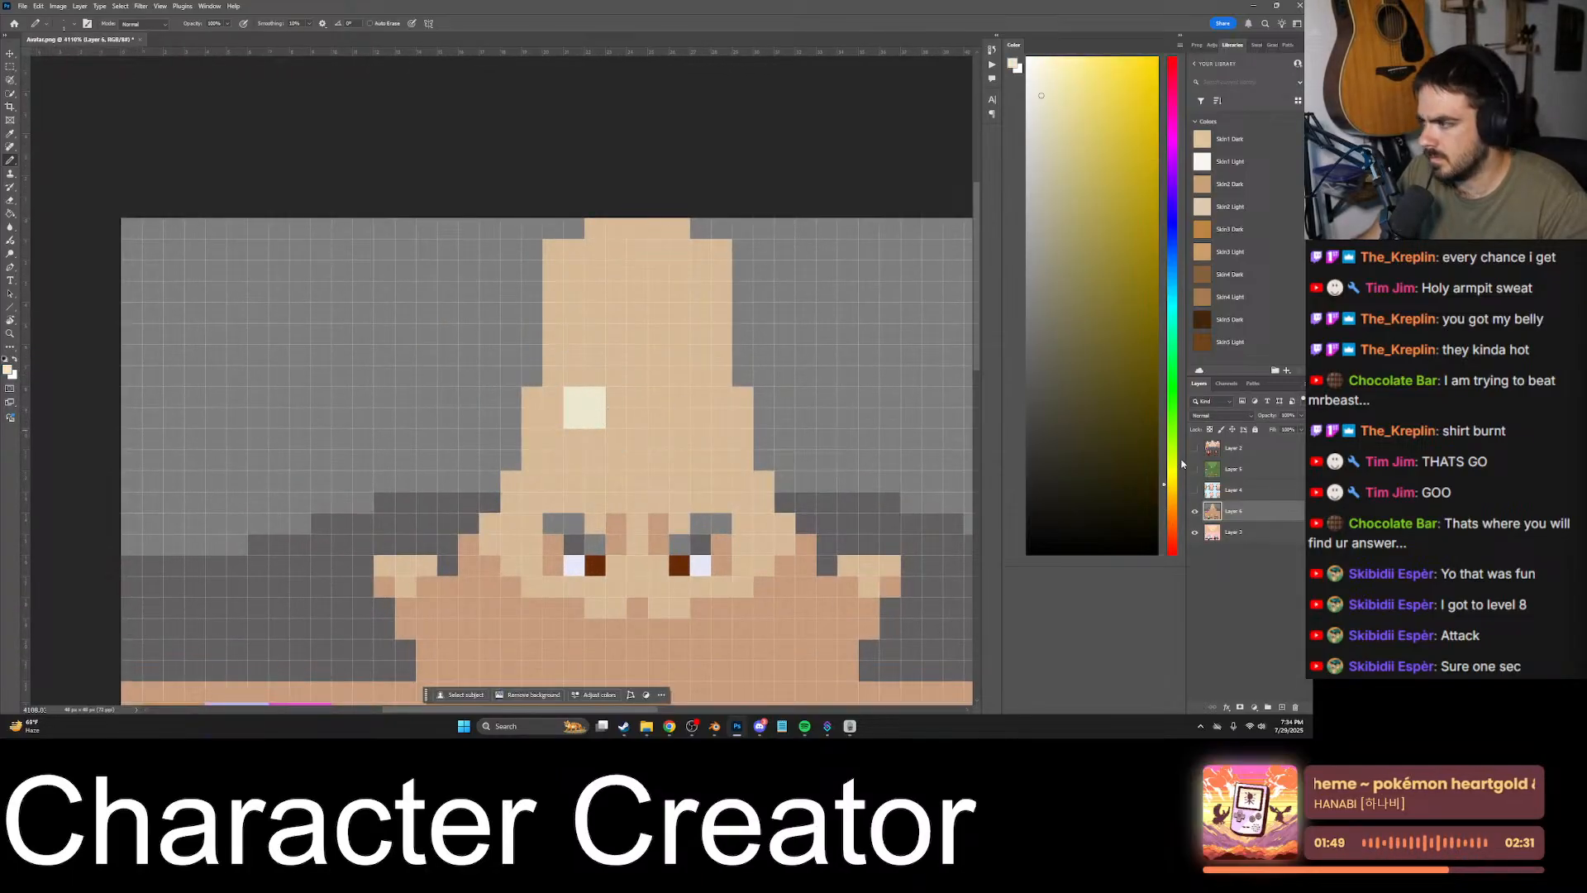
pyautogui.click(1196, 511)
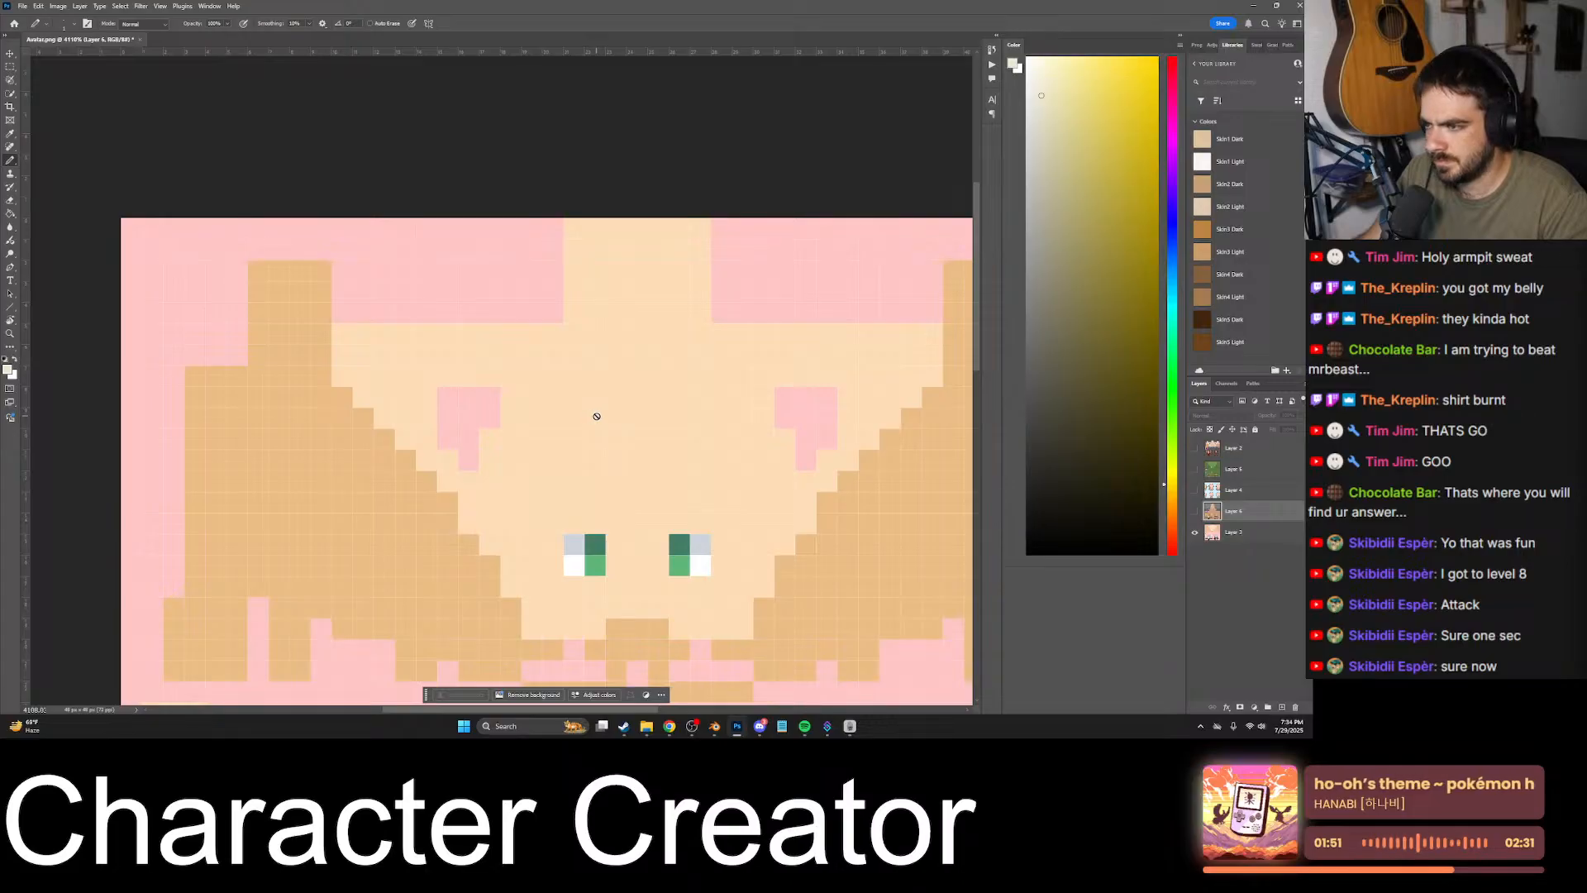
pyautogui.click(1256, 531)
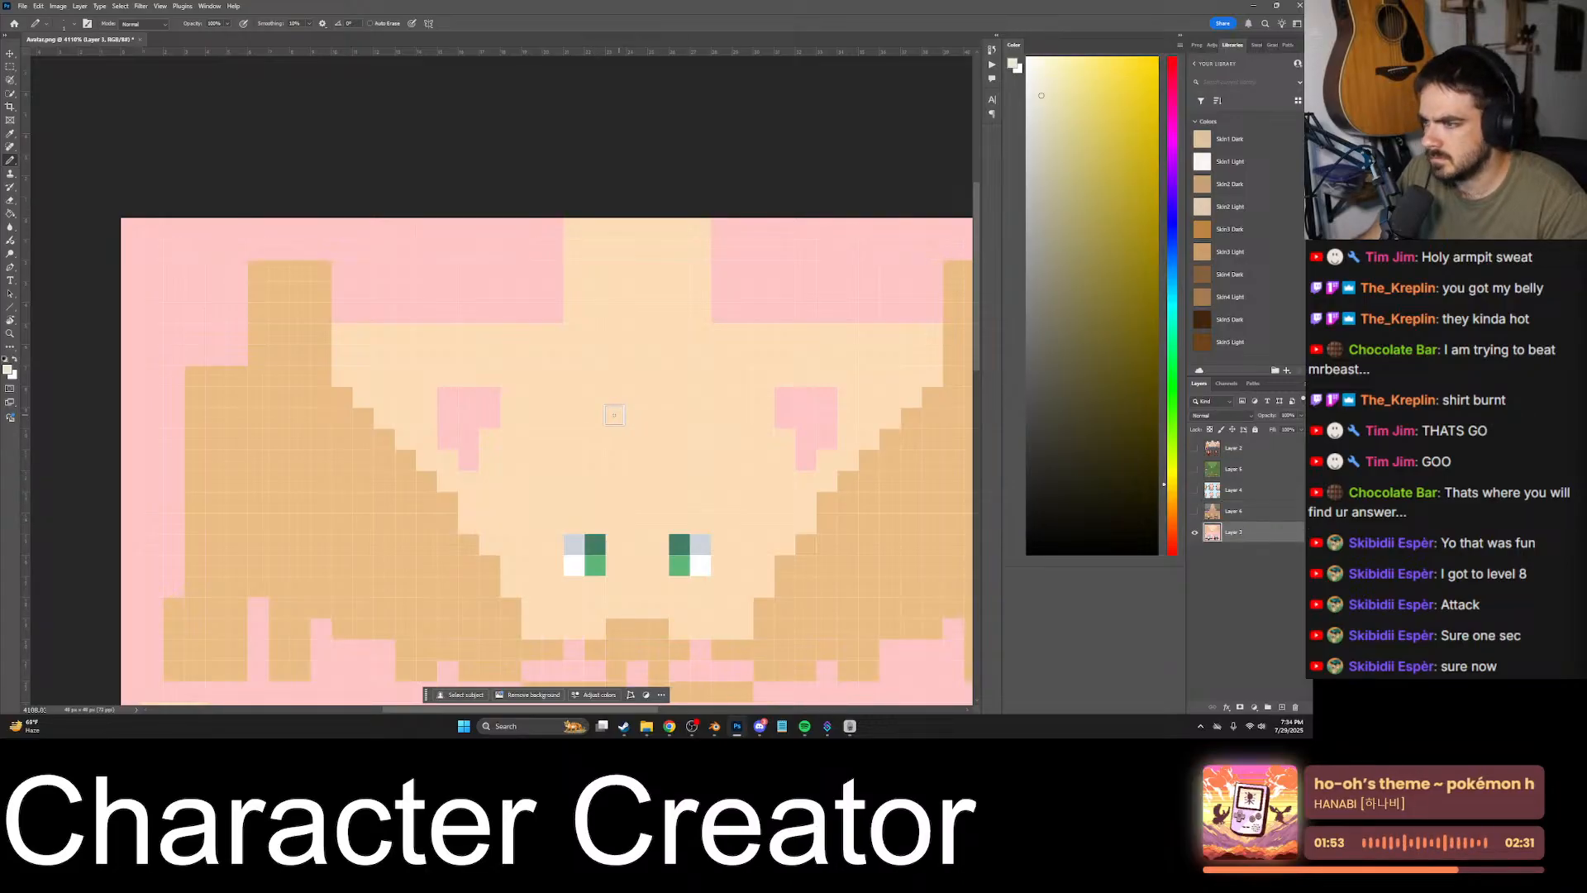
# - Check the highlight against the reference and repaint it one pixel to the right using the sampled light skin and pale highlight tones
pyautogui.click(1196, 513)
pyautogui.click(1195, 514)
pyautogui.hotkey('ctrl', 'z')
pyautogui.hotkey('ctrl', 'z')
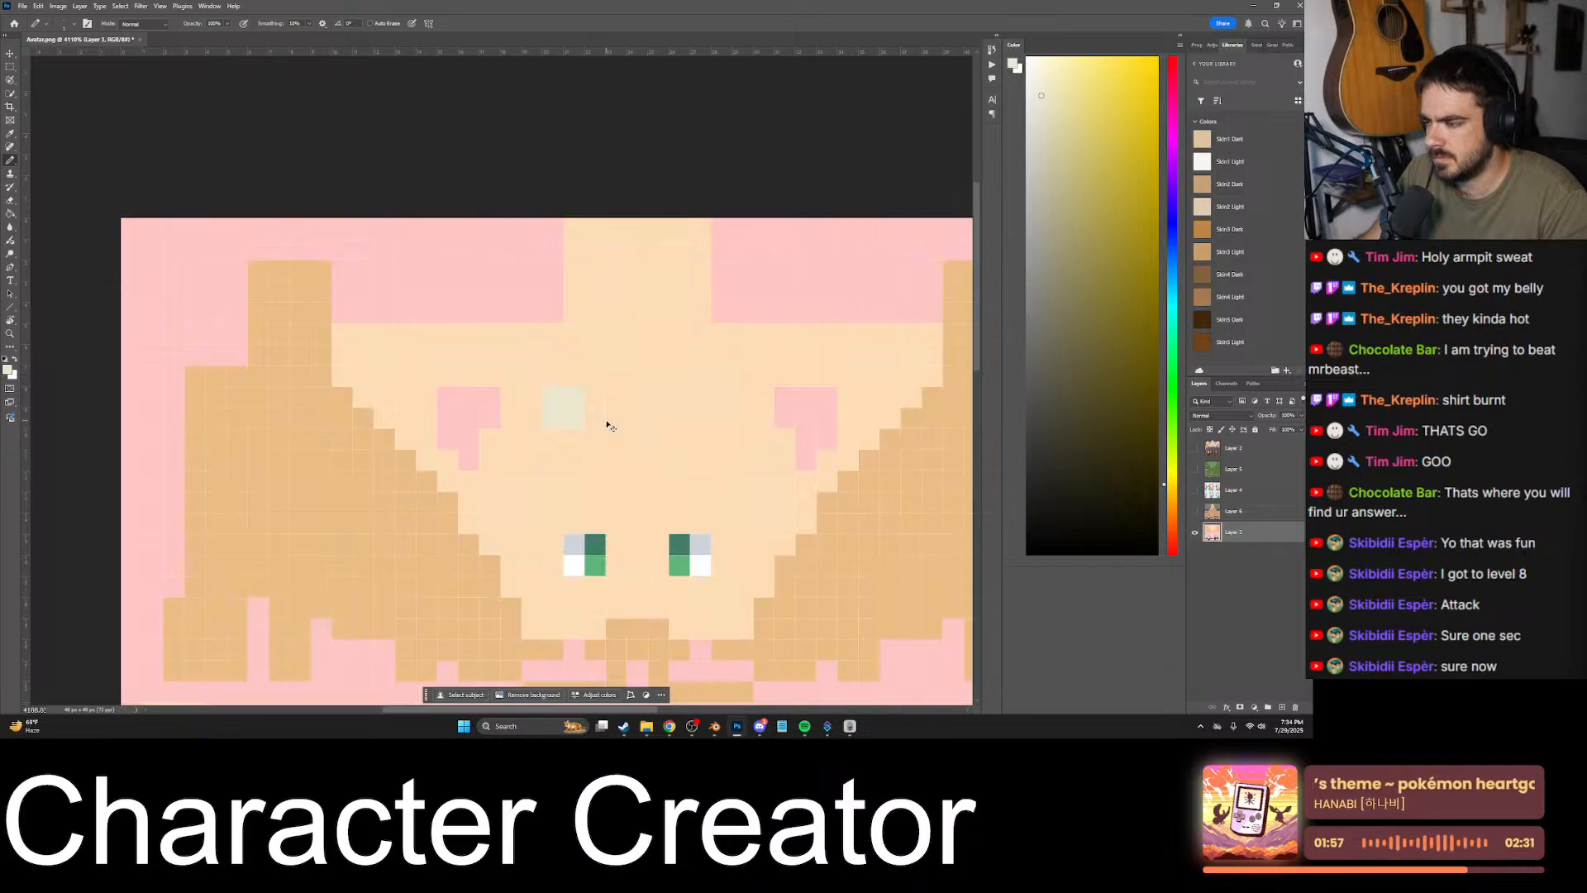
pyautogui.keyDown('alt'); pyautogui.click(632, 415); pyautogui.keyUp('alt')
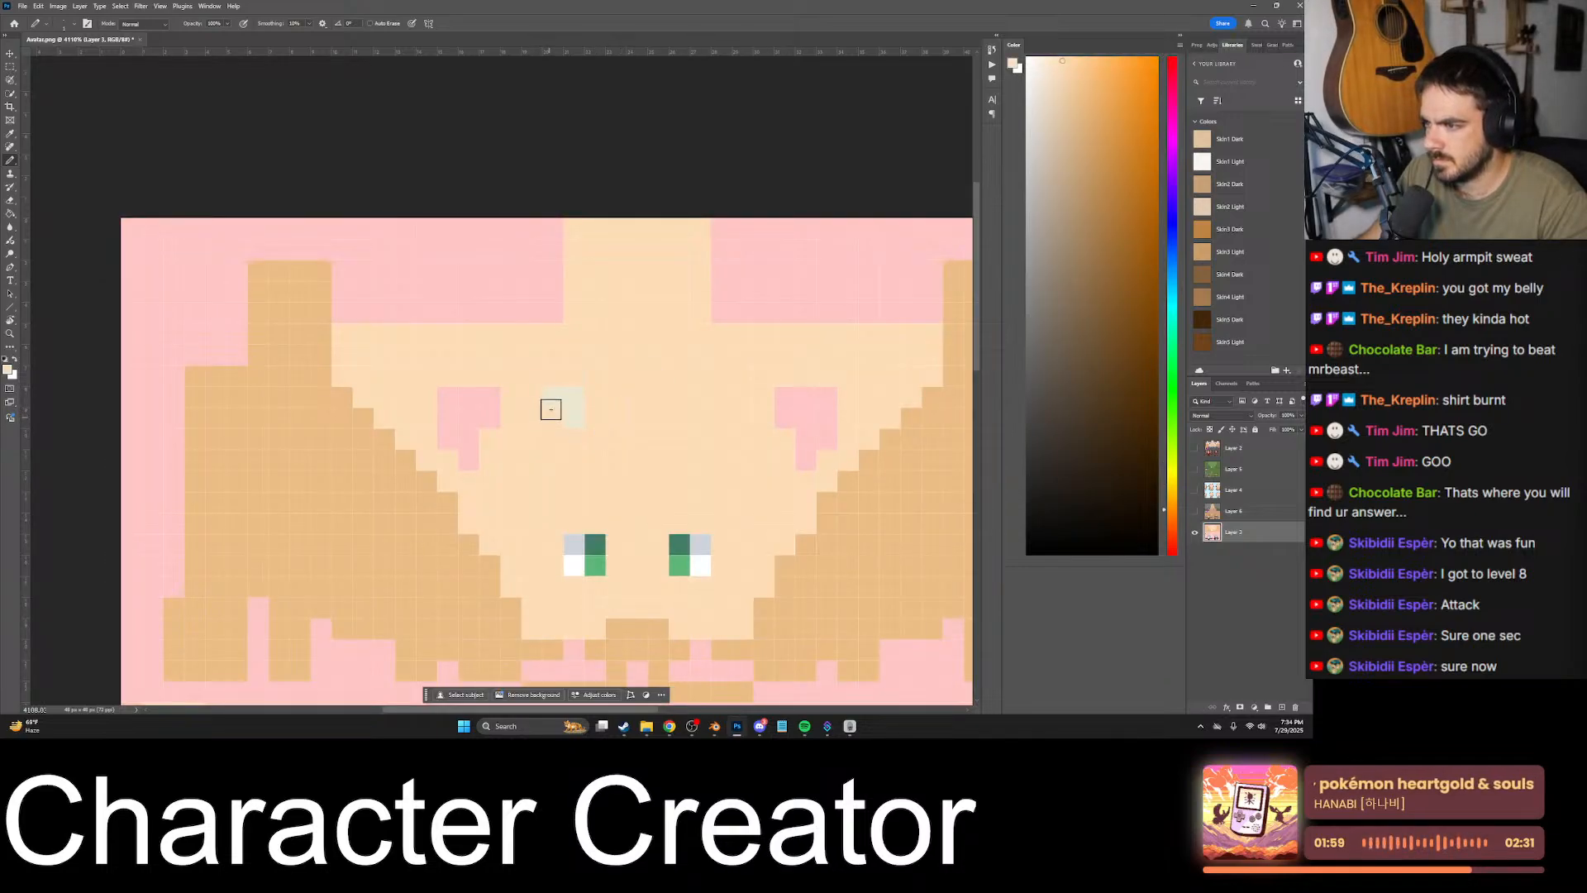
pyautogui.keyDown('alt'); pyautogui.click(578, 395); pyautogui.keyUp('alt')
pyautogui.keyDown('alt'); pyautogui.scroll(-5, 583, 413); pyautogui.keyUp('alt')
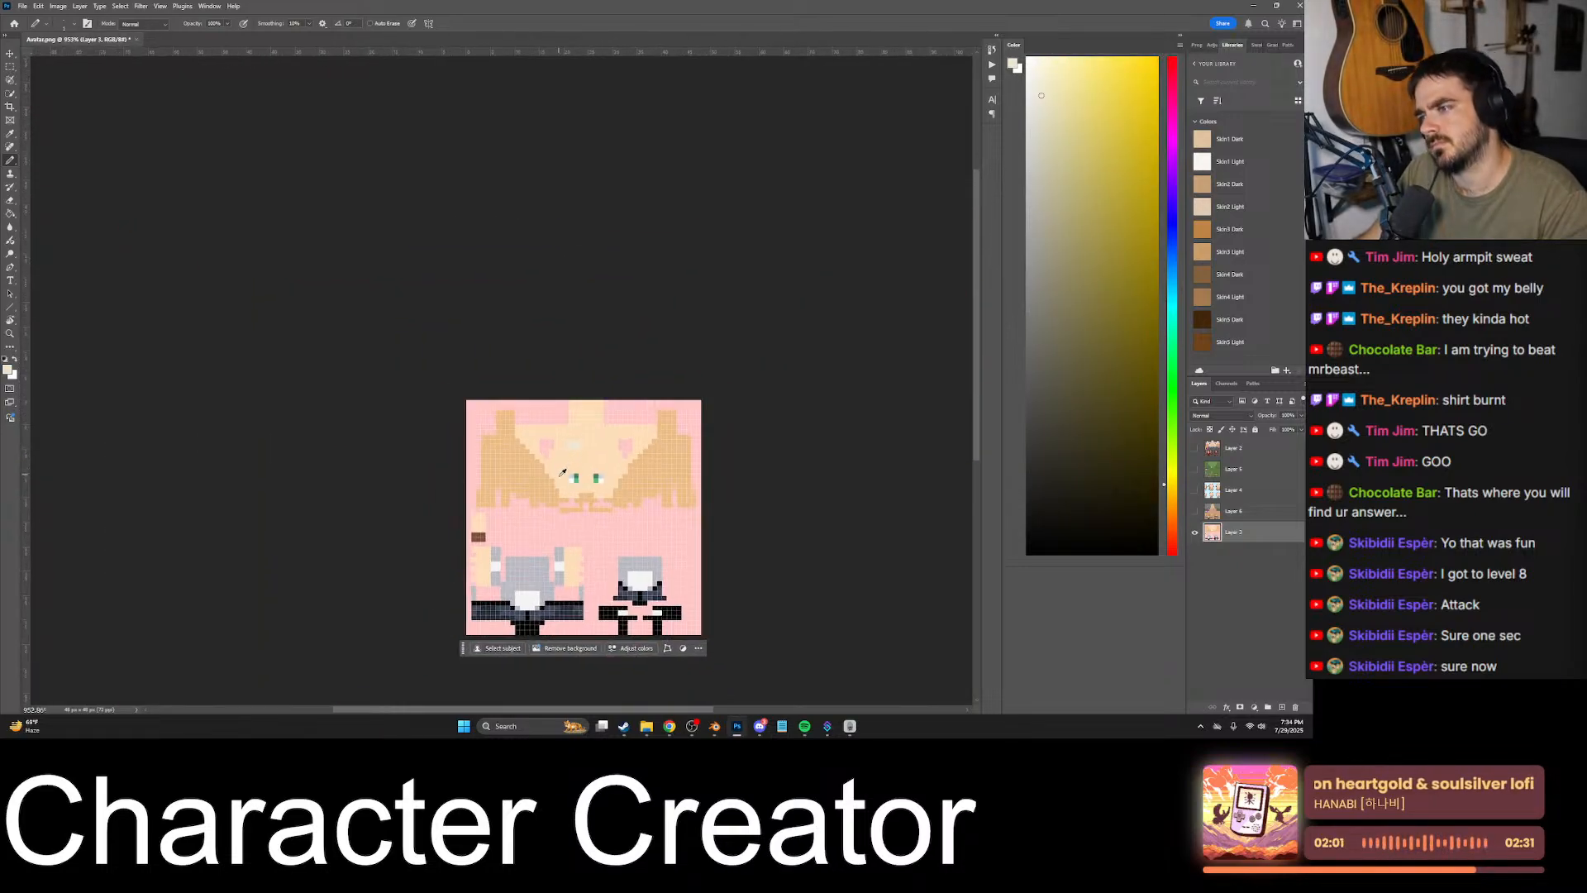
pyautogui.keyDown('alt'); pyautogui.scroll(5, 571, 480); pyautogui.keyUp('alt')
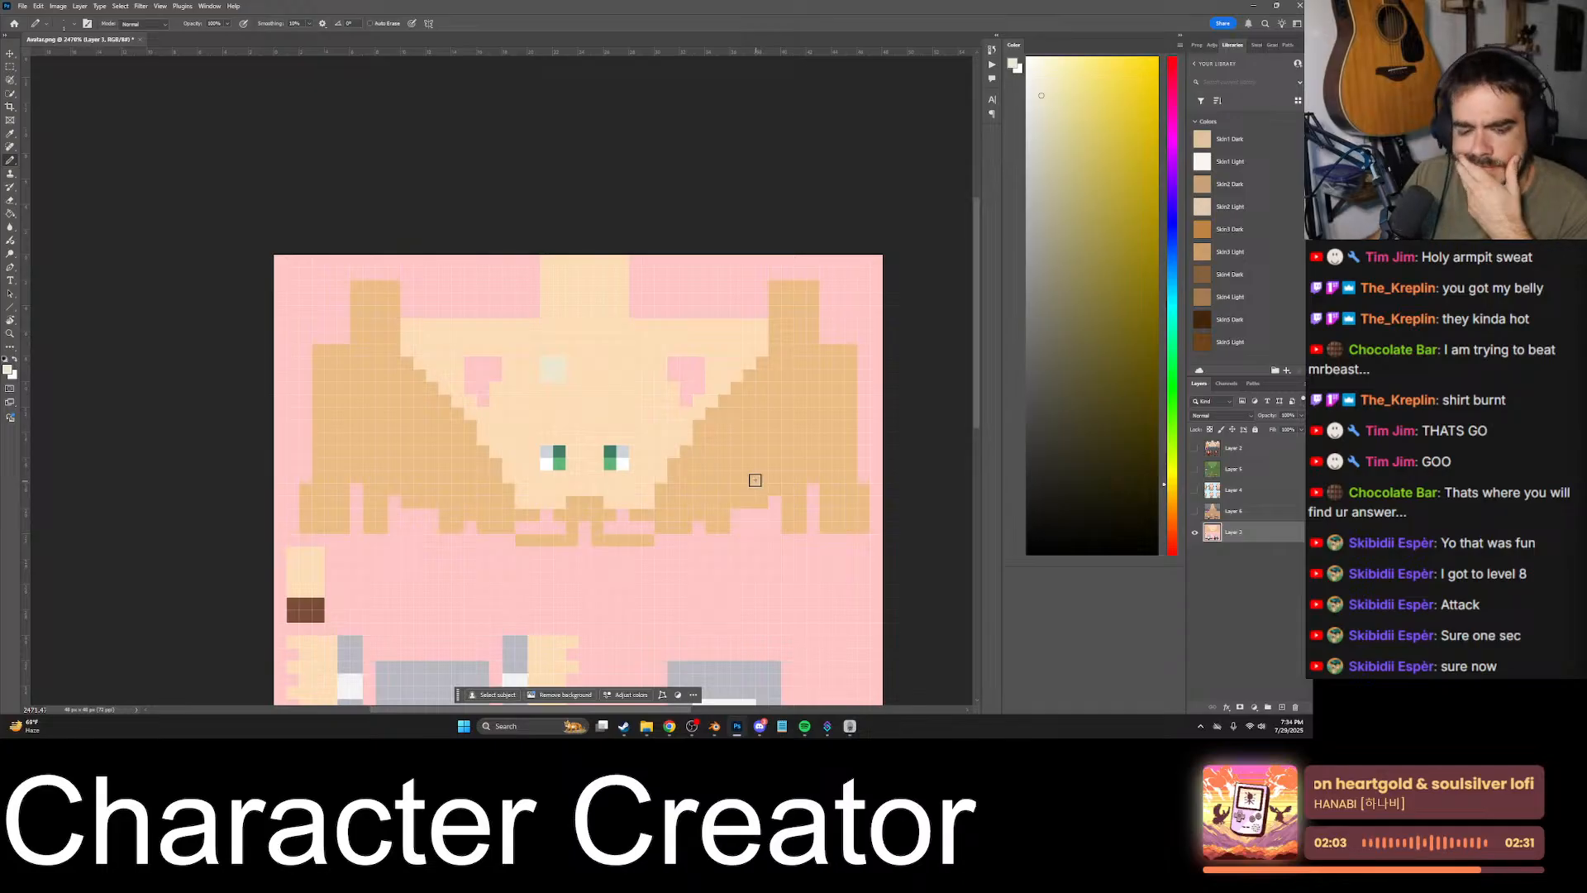
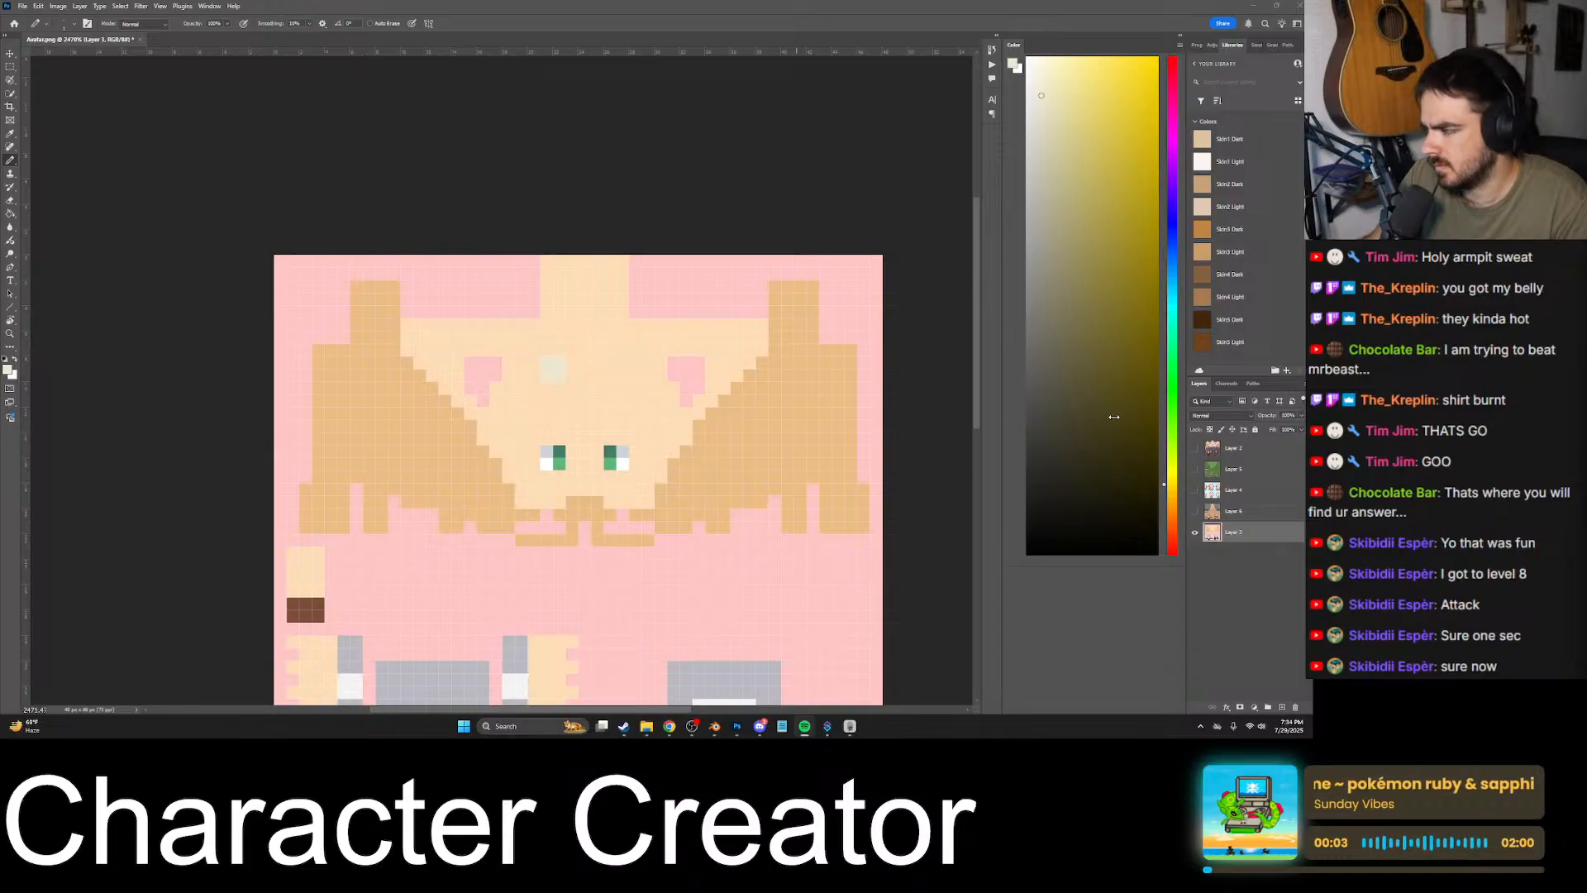
# - Compare the pink avatar texture layer with the hidden character layers stacked above it by toggling their visibility
pyautogui.click(1194, 512)
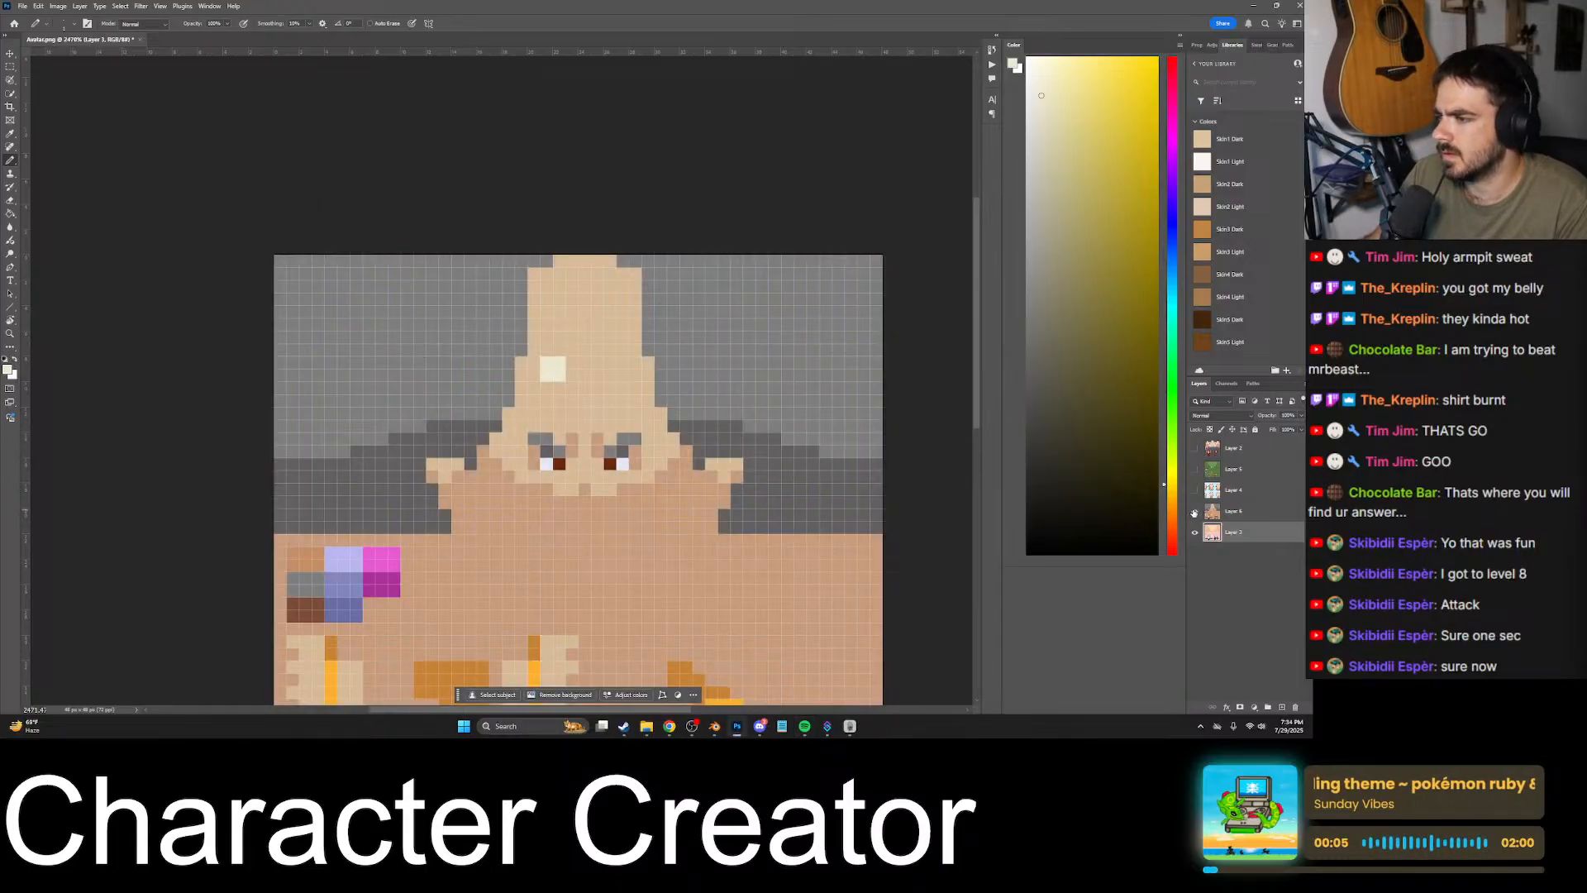
pyautogui.click(1194, 511)
pyautogui.click(1193, 512)
pyautogui.click(1194, 512)
pyautogui.click(1193, 512)
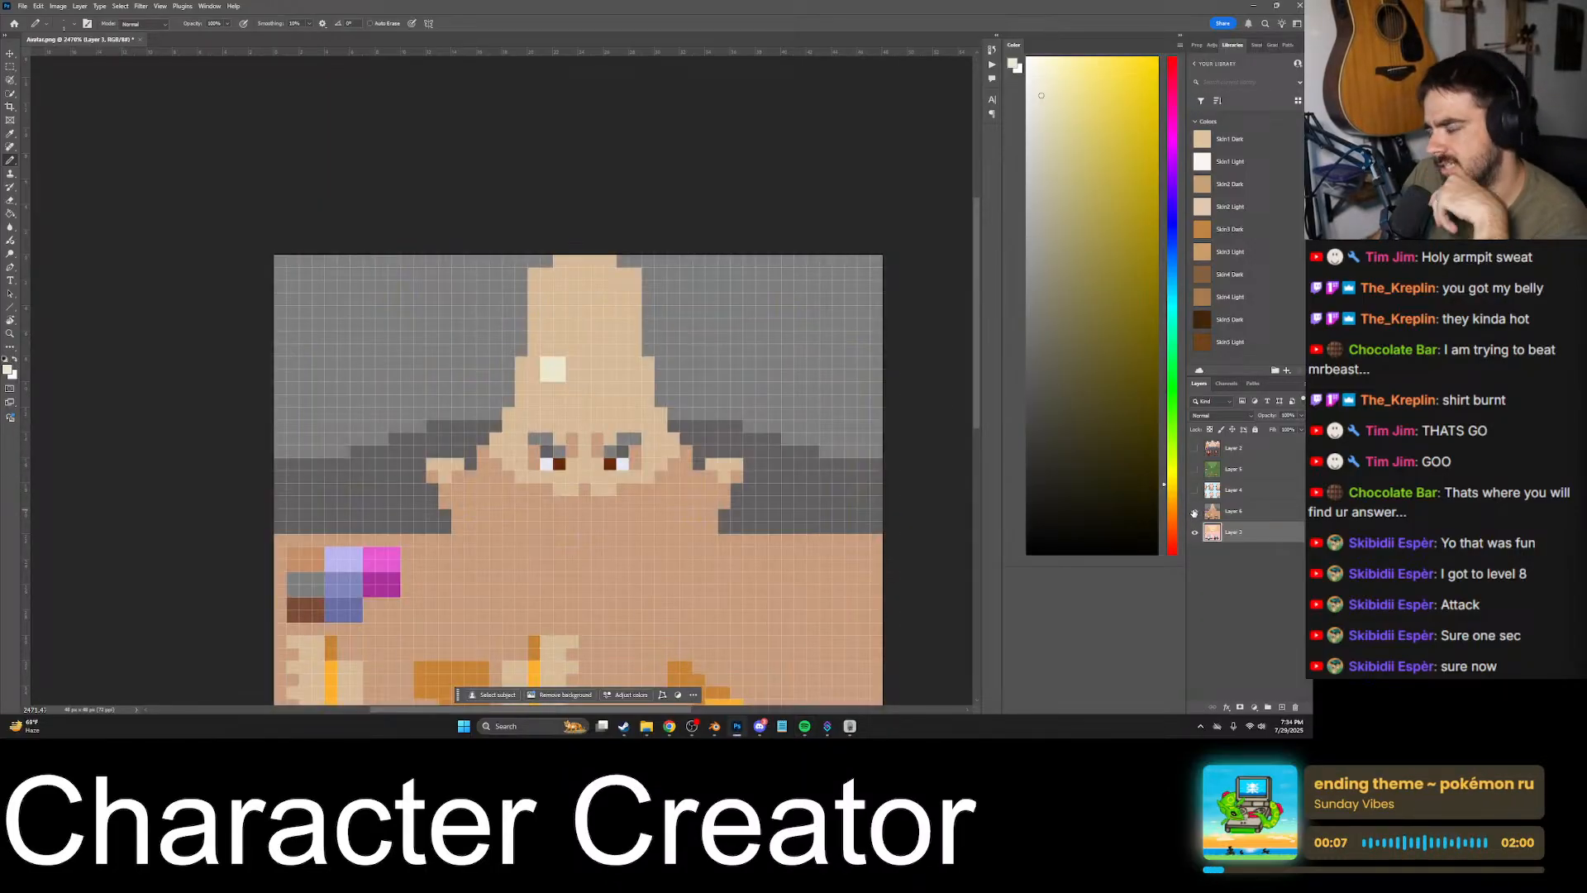
pyautogui.click(1194, 512)
pyautogui.click(1194, 512)
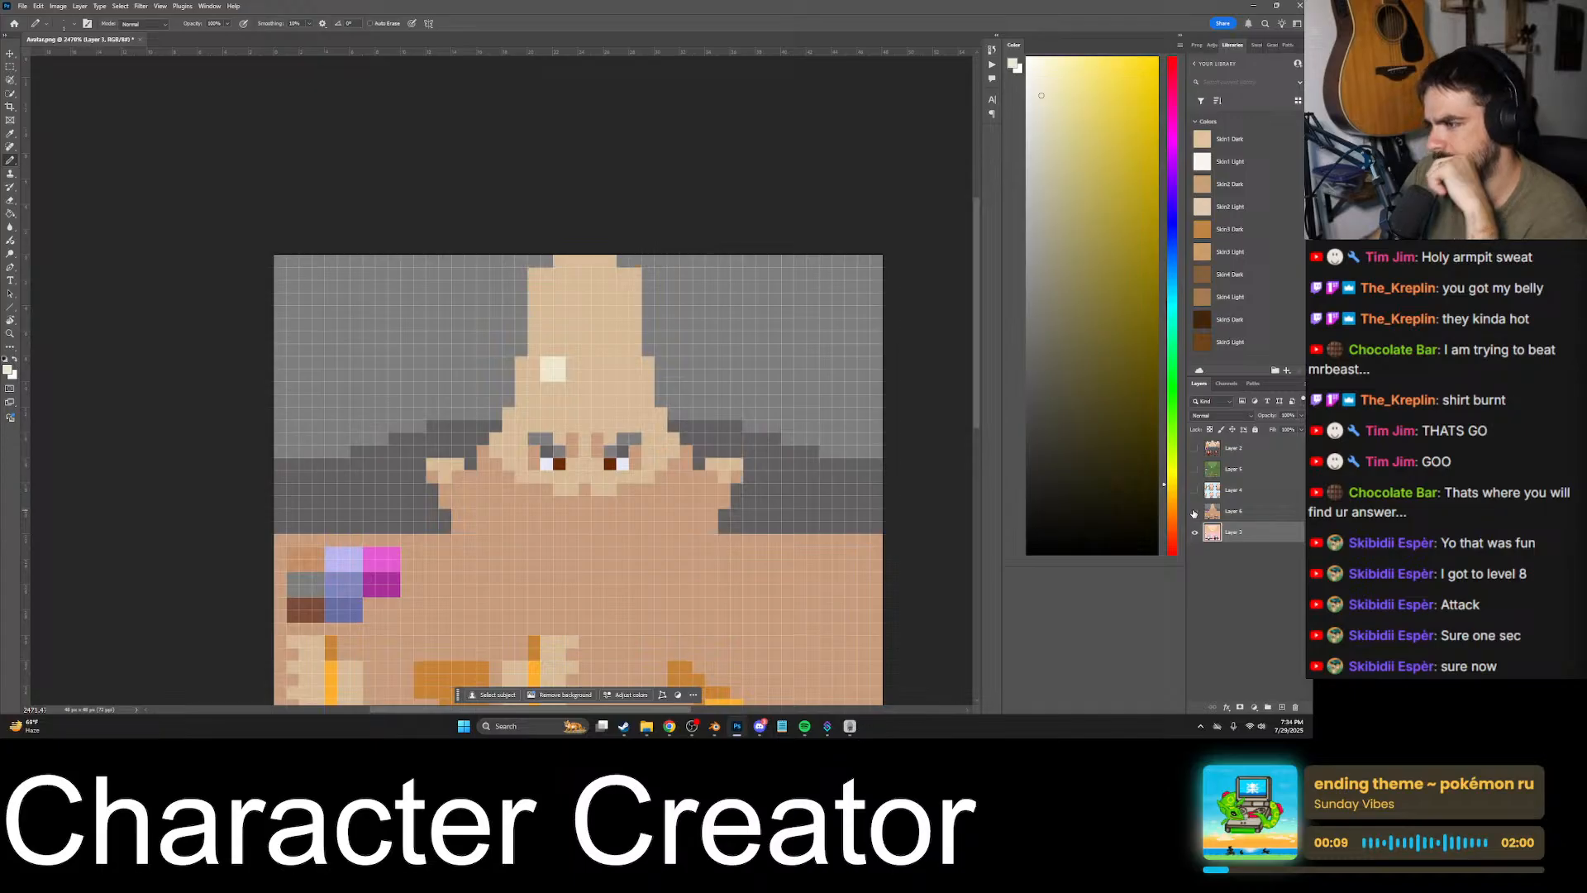
pyautogui.click(1194, 512)
pyautogui.click(1194, 468)
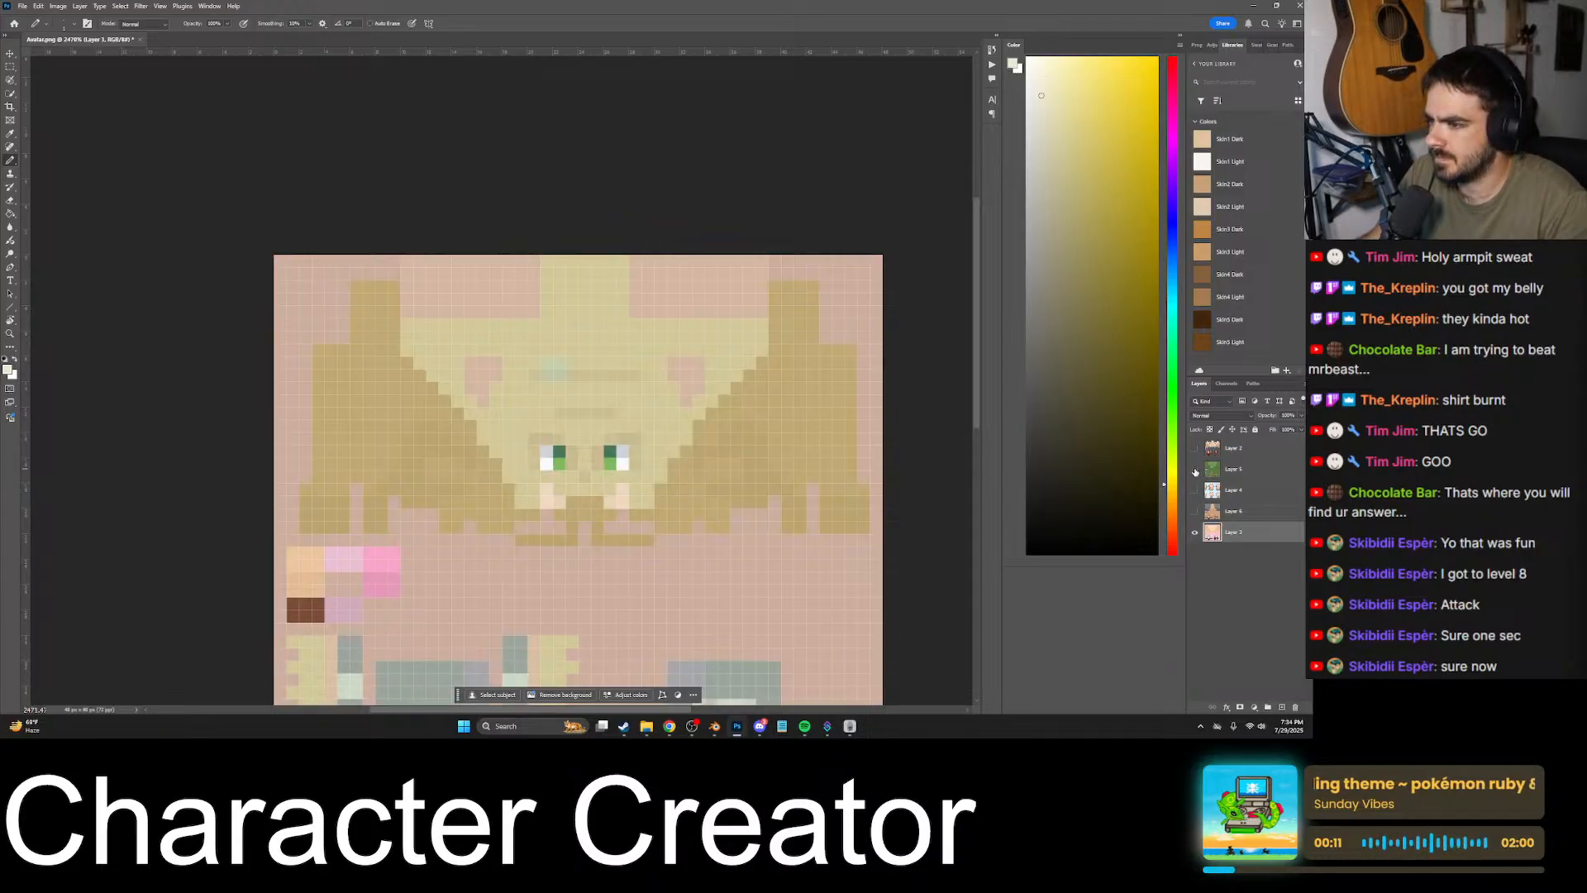
pyautogui.click(1194, 469)
pyautogui.click(1193, 512)
# - Paint a light skin-tone ear highlight over the hair to the right of the face, matching the ear on the reference layer
pyautogui.keyDown('alt'); pyautogui.click(719, 461); pyautogui.keyUp('alt')
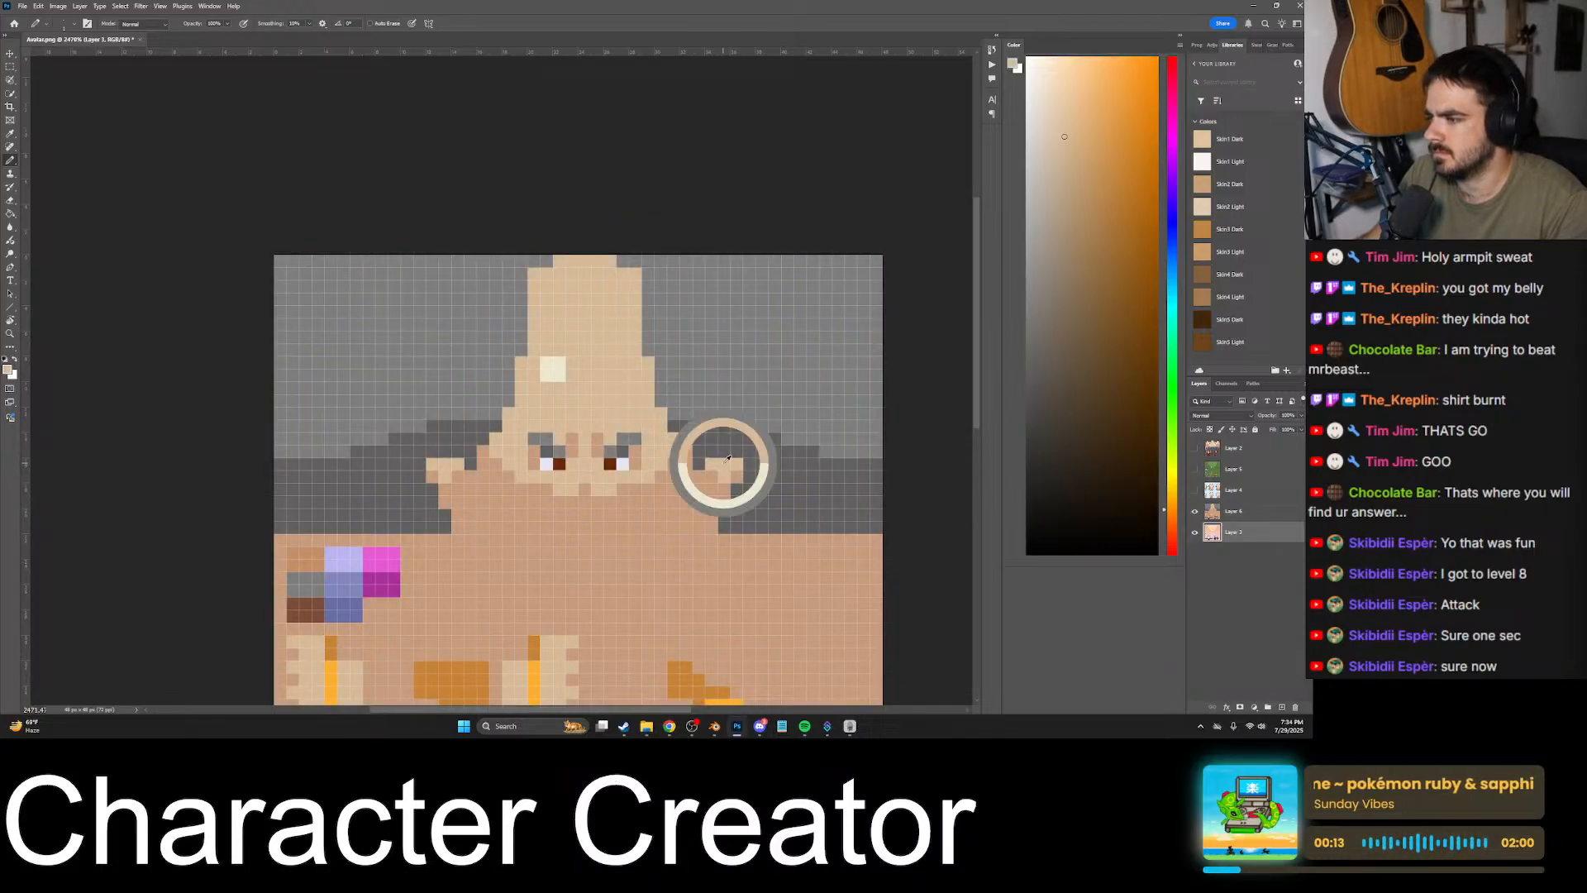
pyautogui.click(1194, 513)
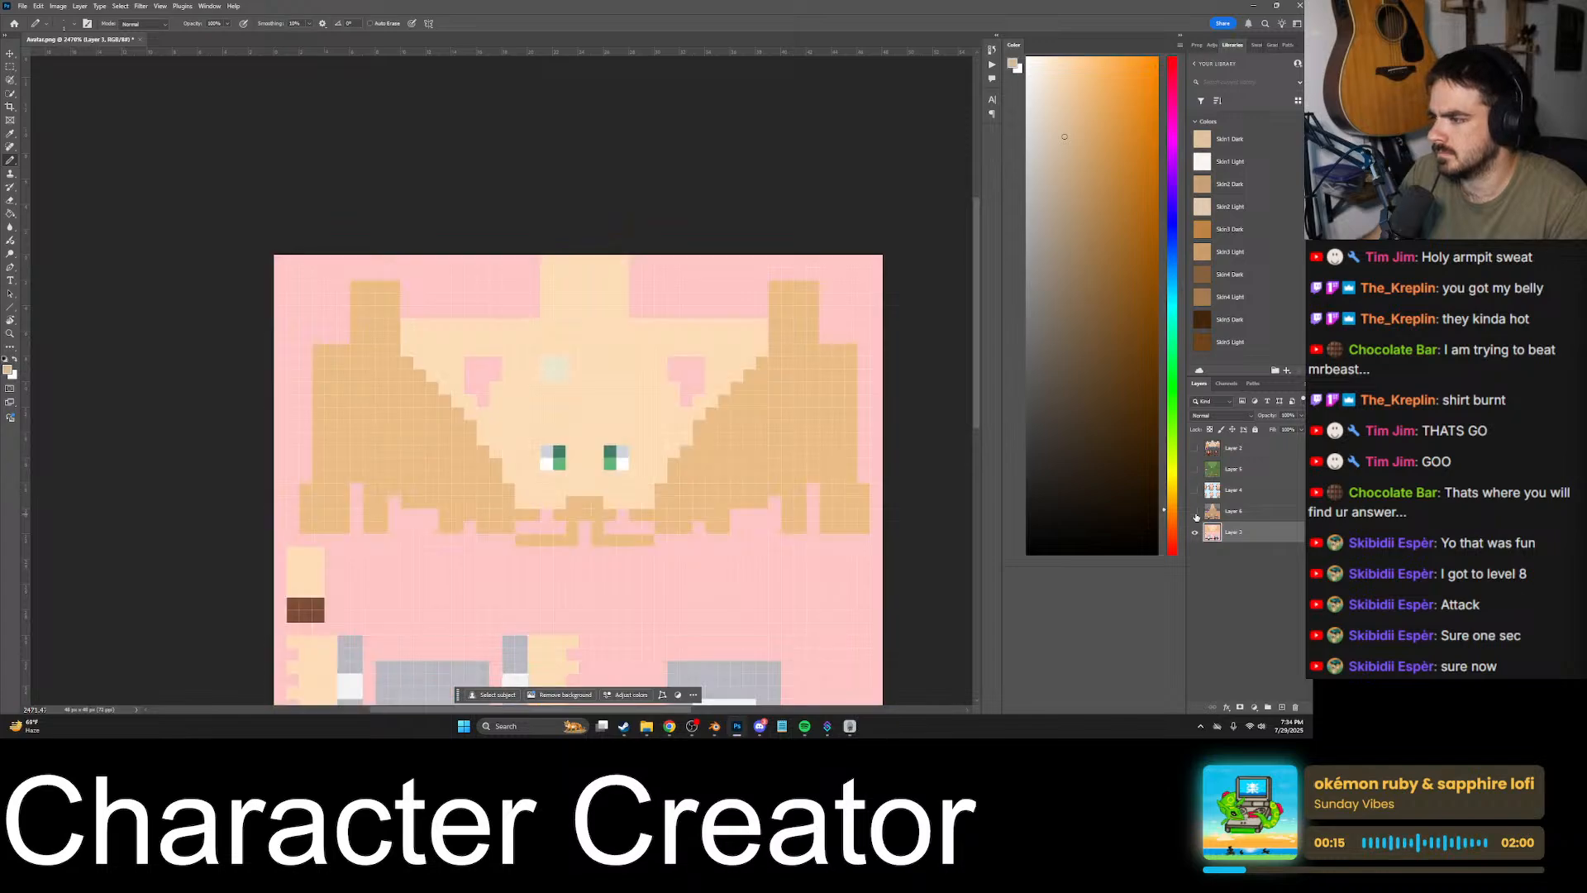
pyautogui.click(1194, 513)
pyautogui.click(1194, 513)
pyautogui.click(1194, 513)
pyautogui.keyDown('alt'); pyautogui.scroll(8, 744, 483); pyautogui.keyUp('alt')
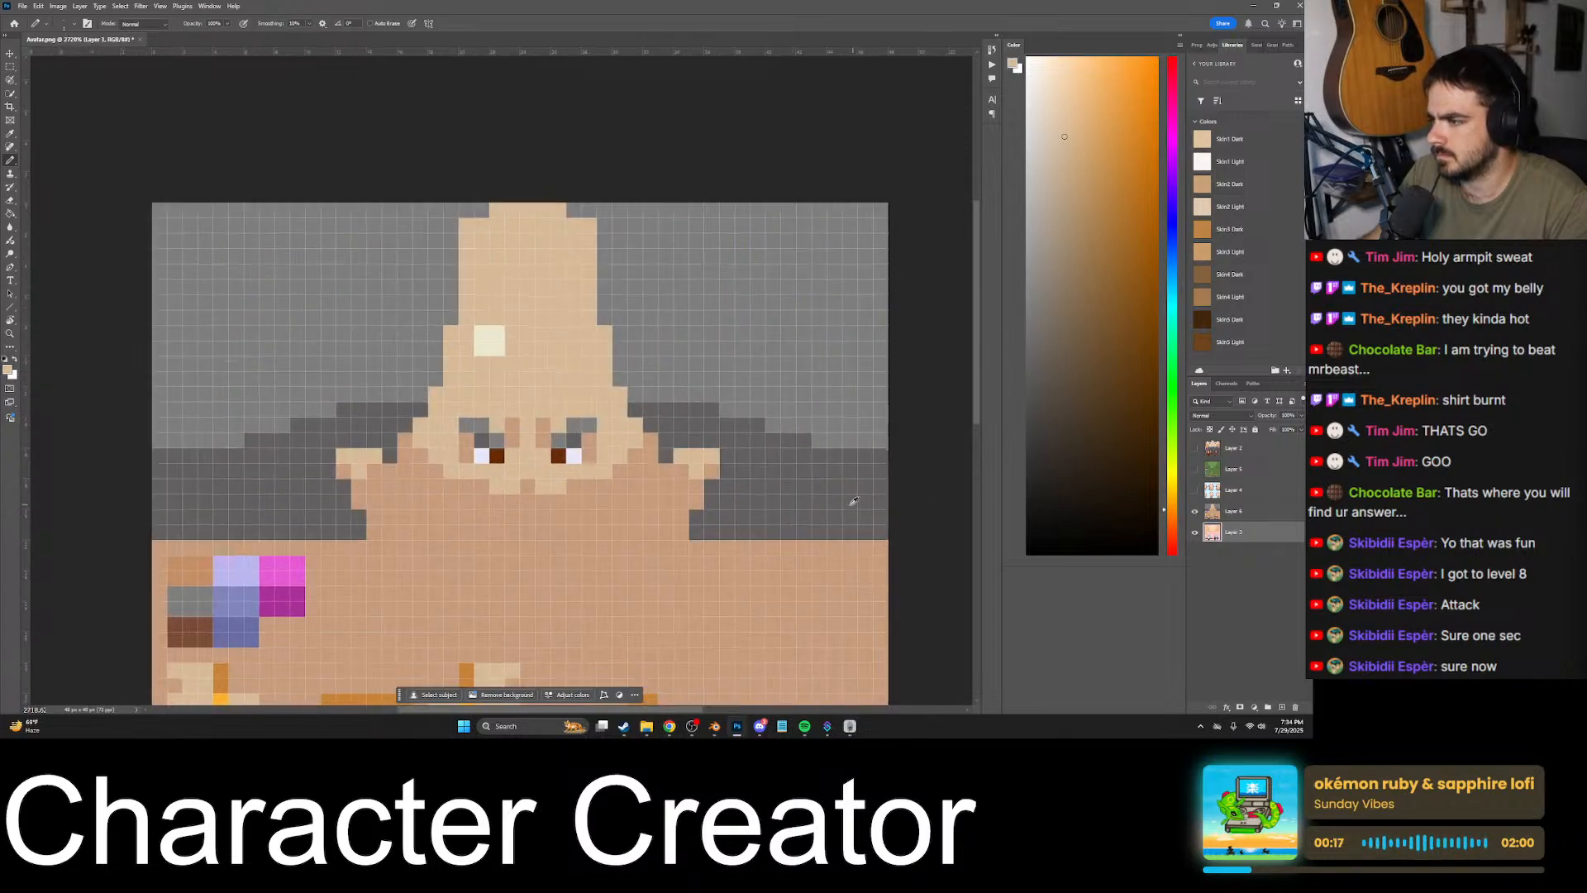
pyautogui.click(1195, 513)
pyautogui.moveTo(641, 439)
pyautogui.mouseDown()
pyautogui.moveTo(595, 401)
pyautogui.moveTo(675, 392)
pyautogui.moveTo(648, 451)
pyautogui.mouseUp()
pyautogui.keyDown('alt'); pyautogui.click(322, 372); pyautogui.keyUp('alt')
pyautogui.keyDown('alt'); pyautogui.scroll(-6, 697, 416); pyautogui.keyUp('alt')
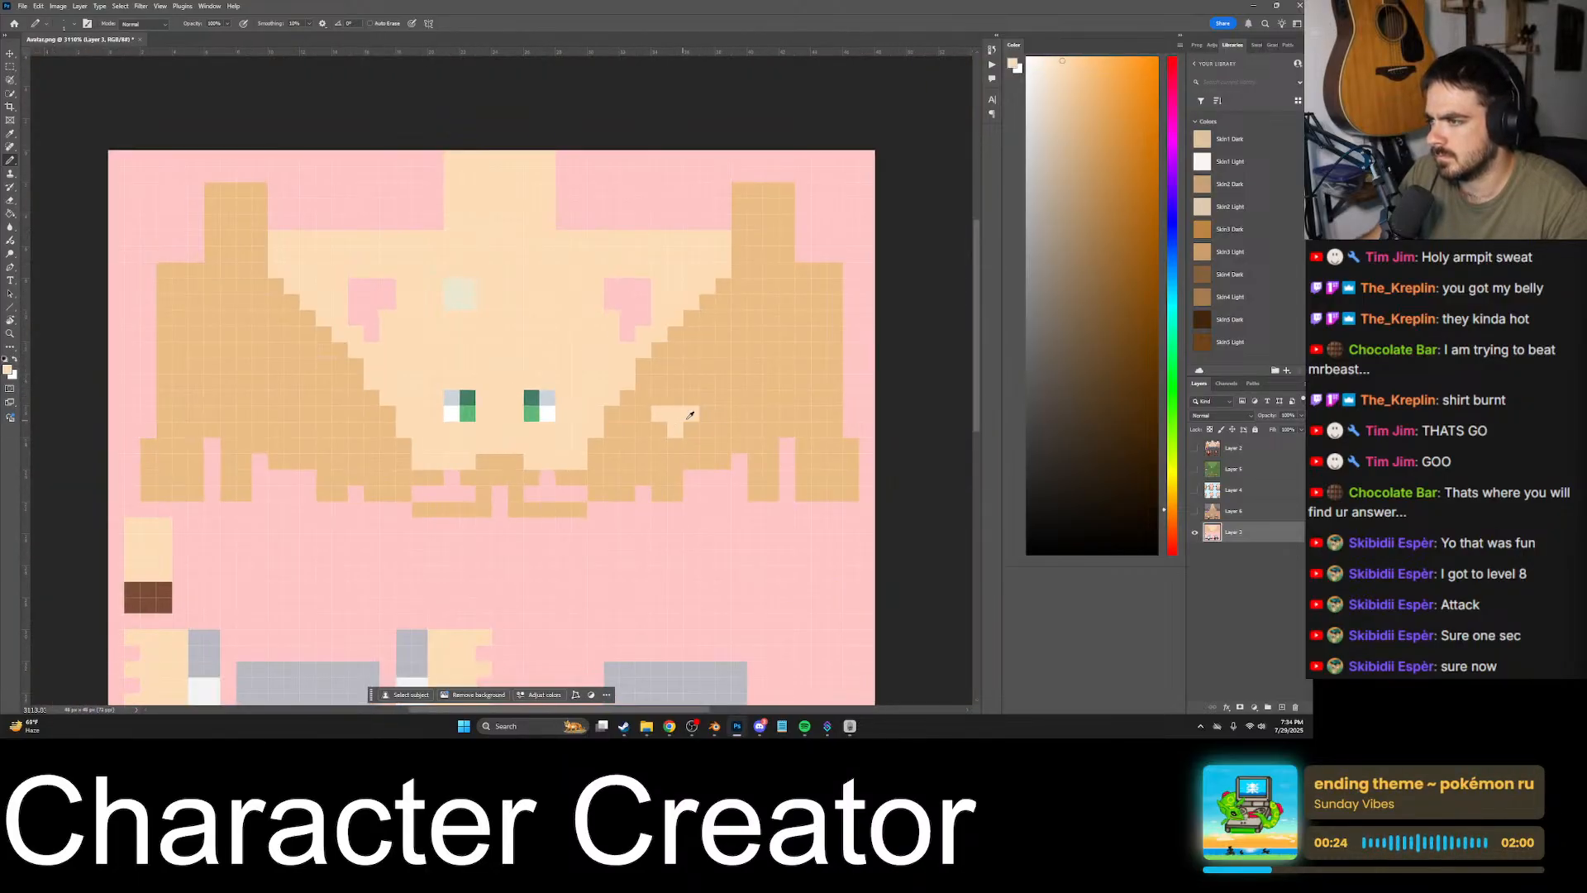
# - Paint the mirrored light skin-tone ear highlight over the hair to the left of the face, using the reference layer
pyautogui.click(1194, 512)
pyautogui.click(1195, 512)
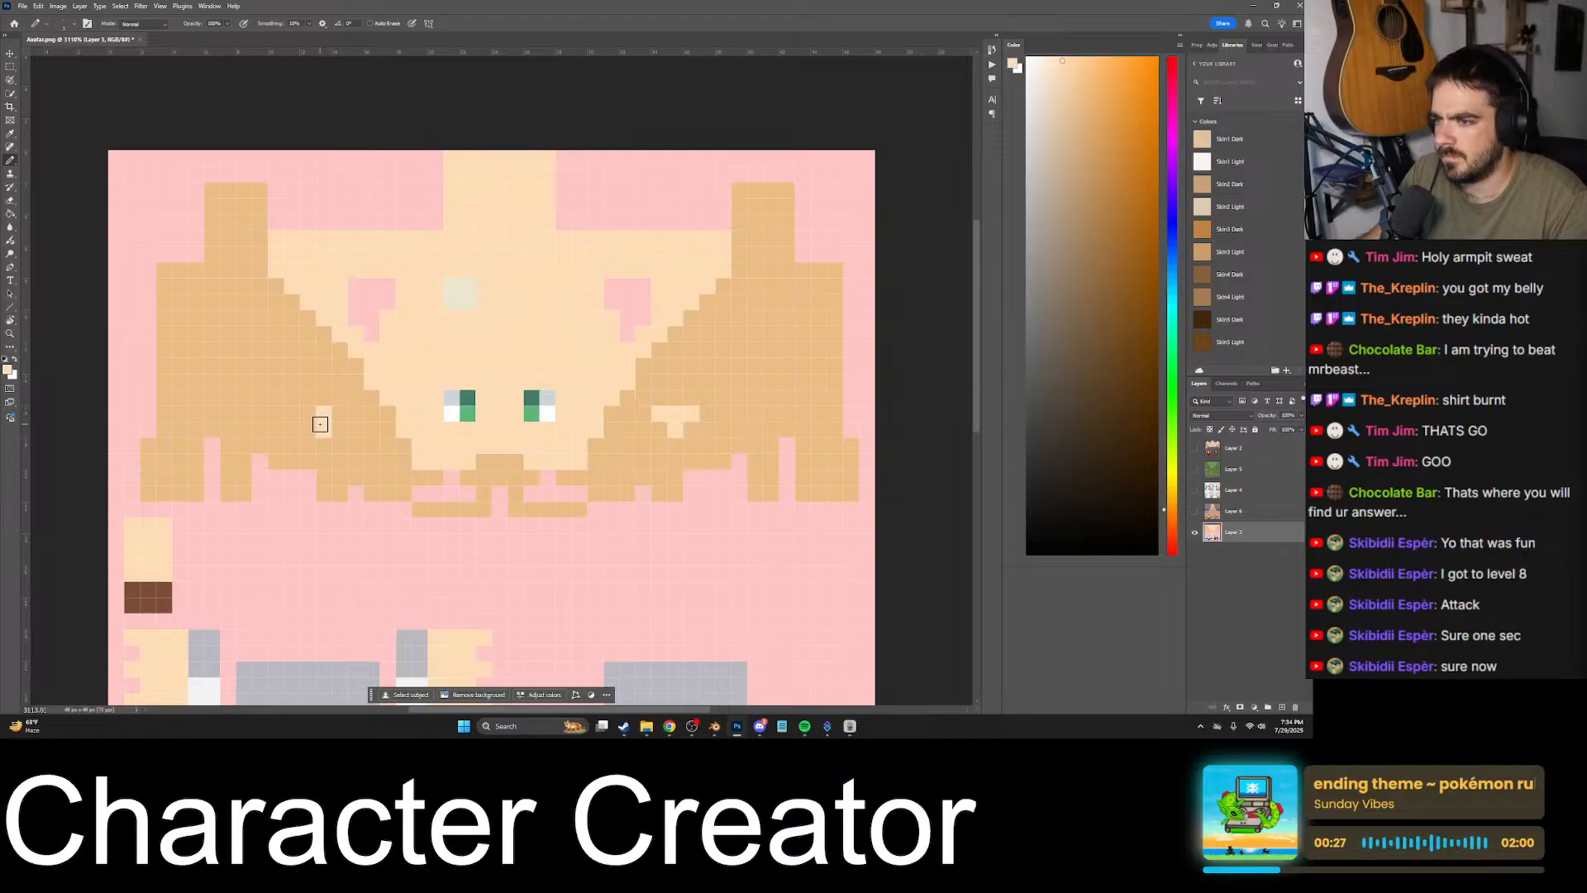
pyautogui.keyDown('alt'); pyautogui.scroll(-4, 348, 411); pyautogui.keyUp('alt')
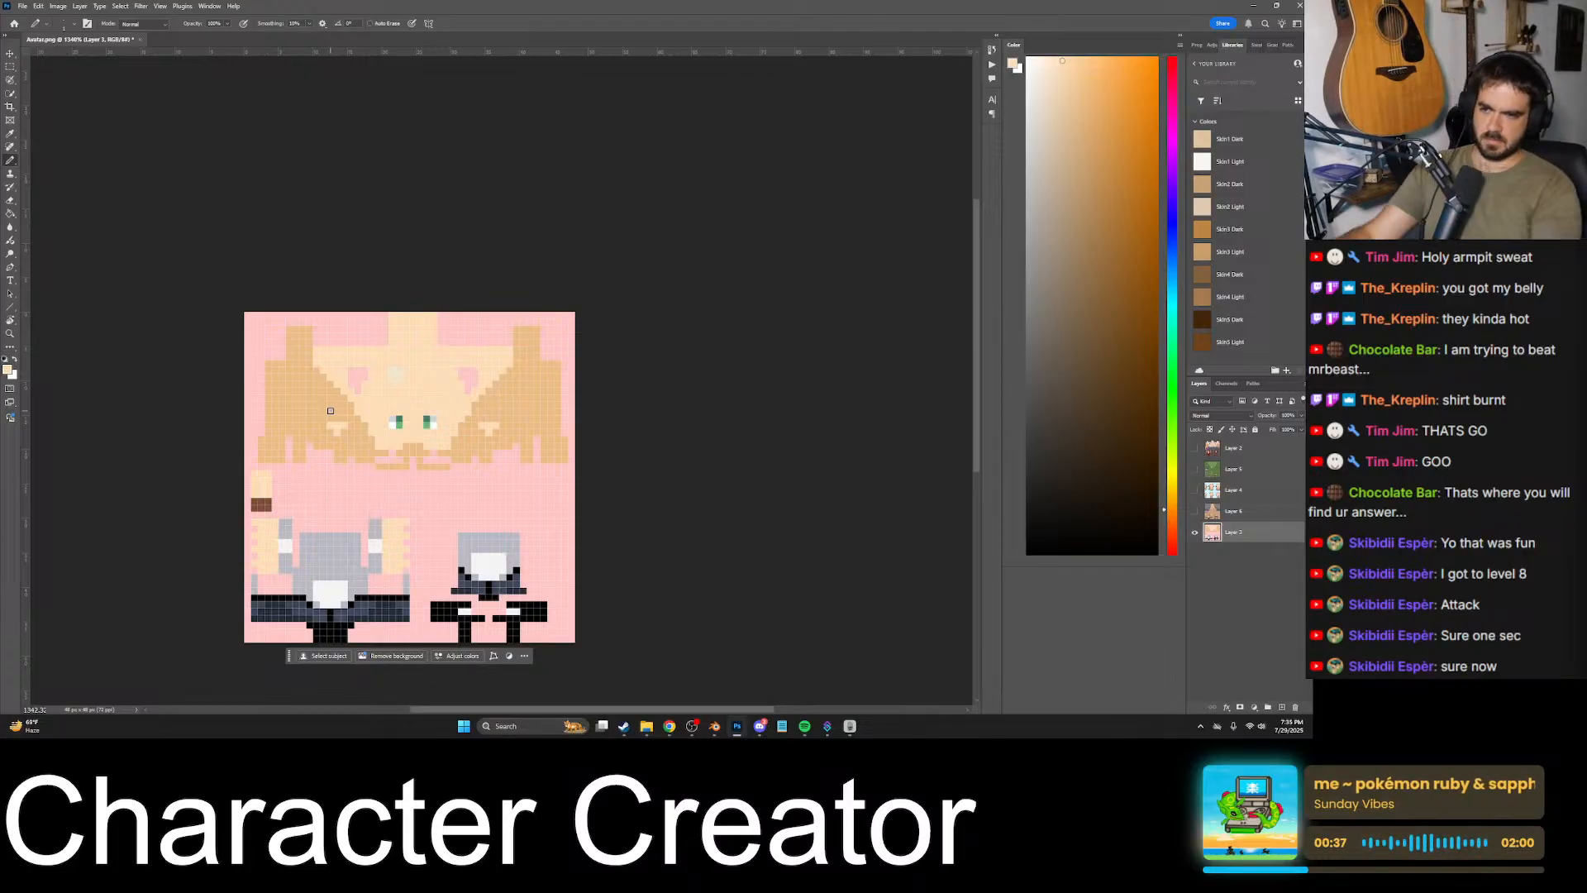
# - Delete the four hidden character layers above the pink avatar texture layer, leaving the Save As dialog without saving
pyautogui.hotkey('ctrl', 'shift', 's')
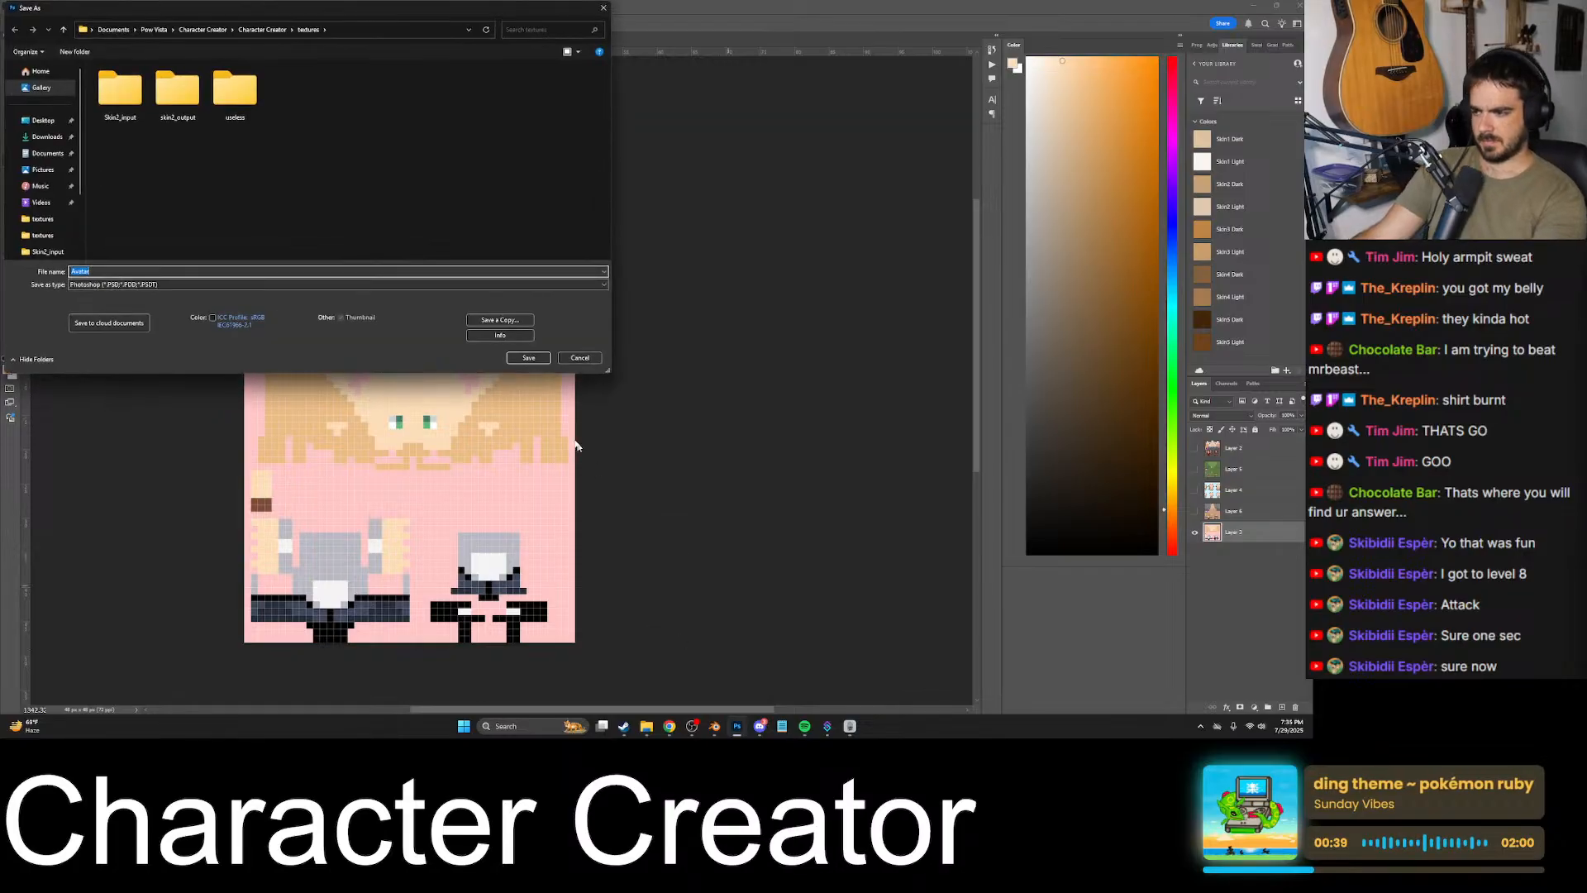
pyautogui.click(578, 358)
pyautogui.click(1242, 448)
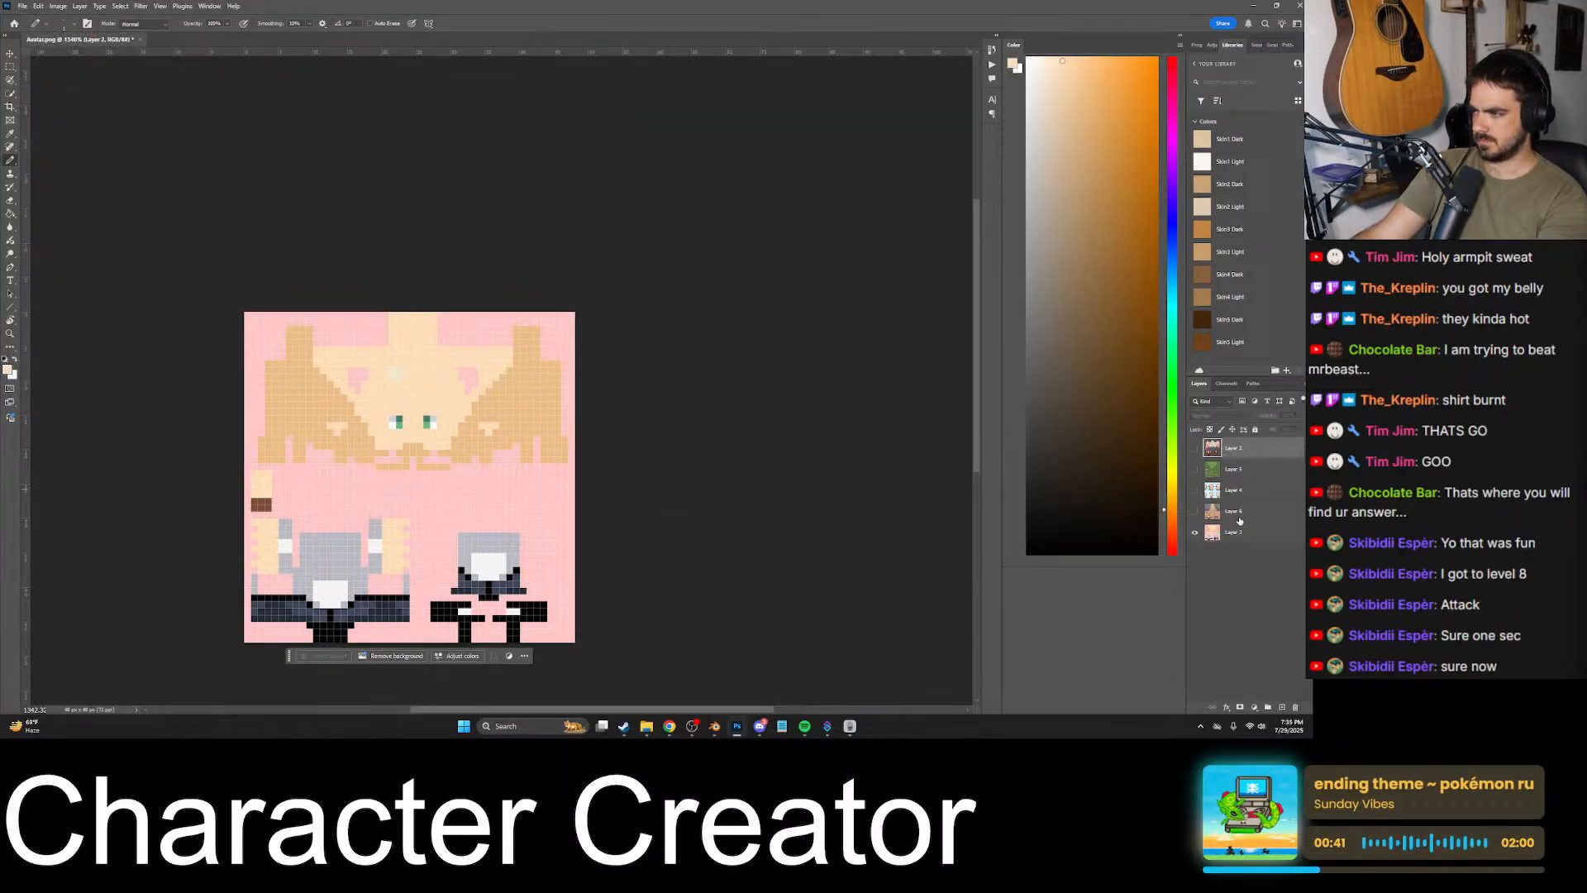
pyautogui.keyDown('shift'); pyautogui.click(1241, 511); pyautogui.keyUp('shift')
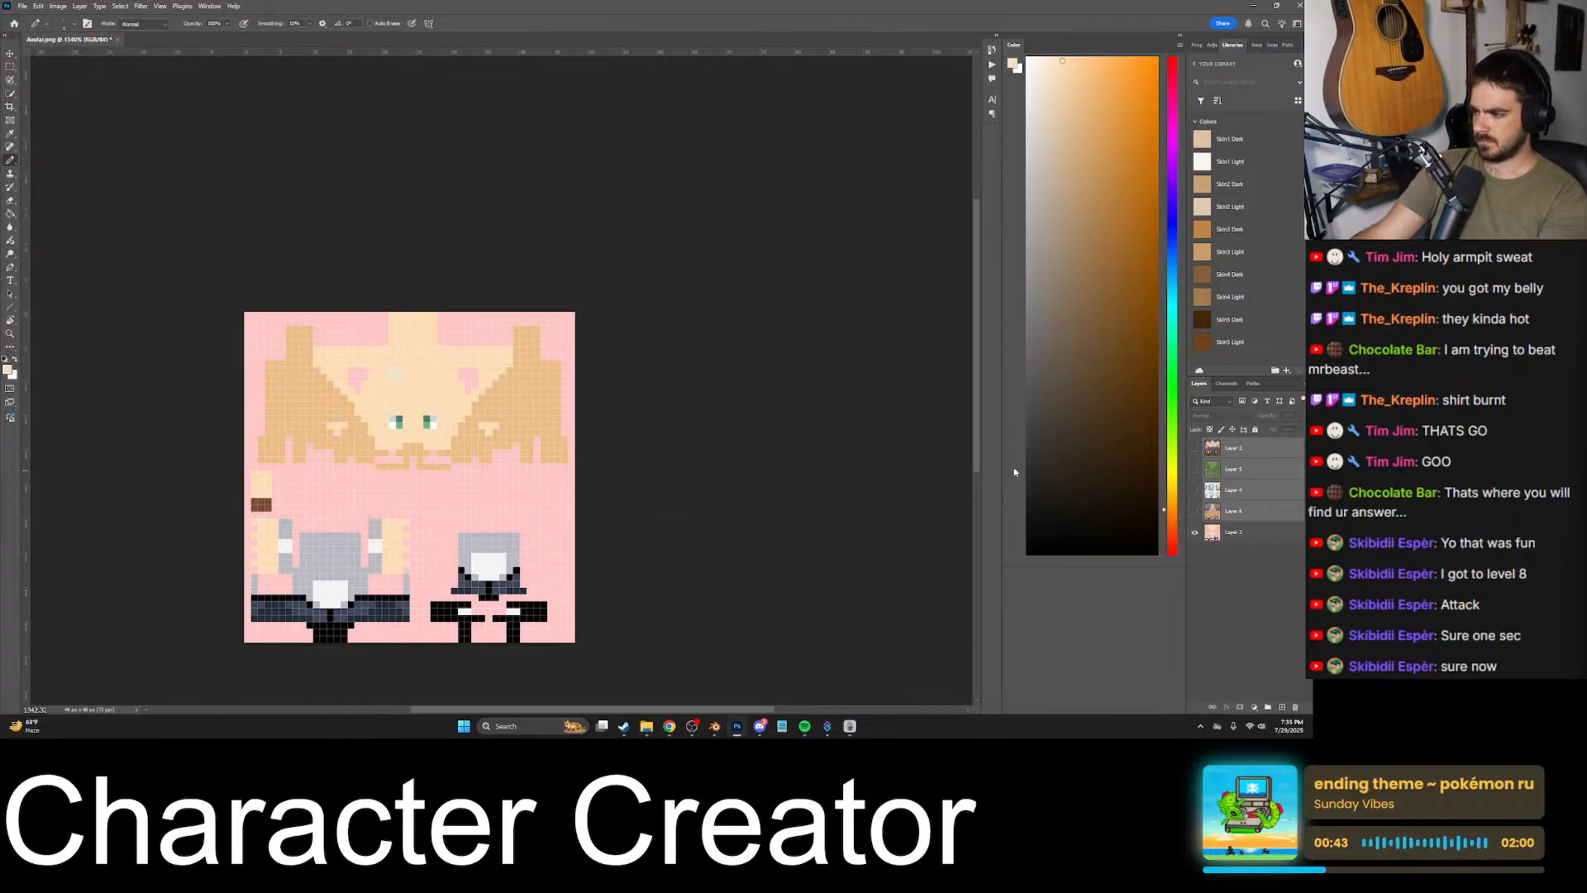
pyautogui.press('Delete')
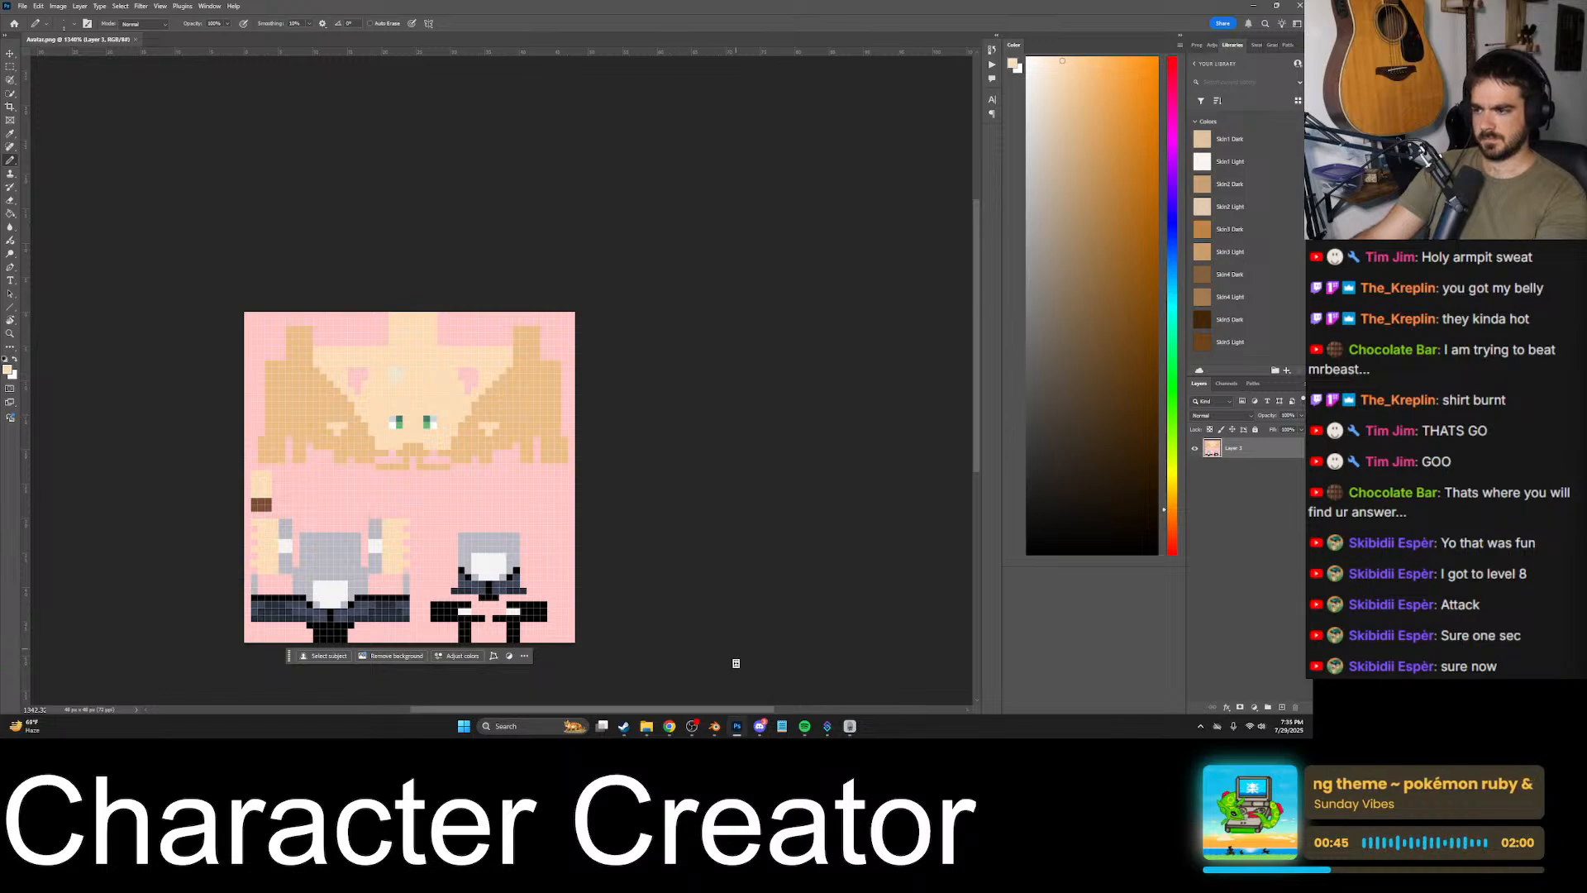
# - Switch to Blender and examine the face, ears and clothes of the bald character from several angles
pyautogui.click(714, 726)
pyautogui.moveTo(611, 430); pyautogui.dragTo(673, 384, button='middle')
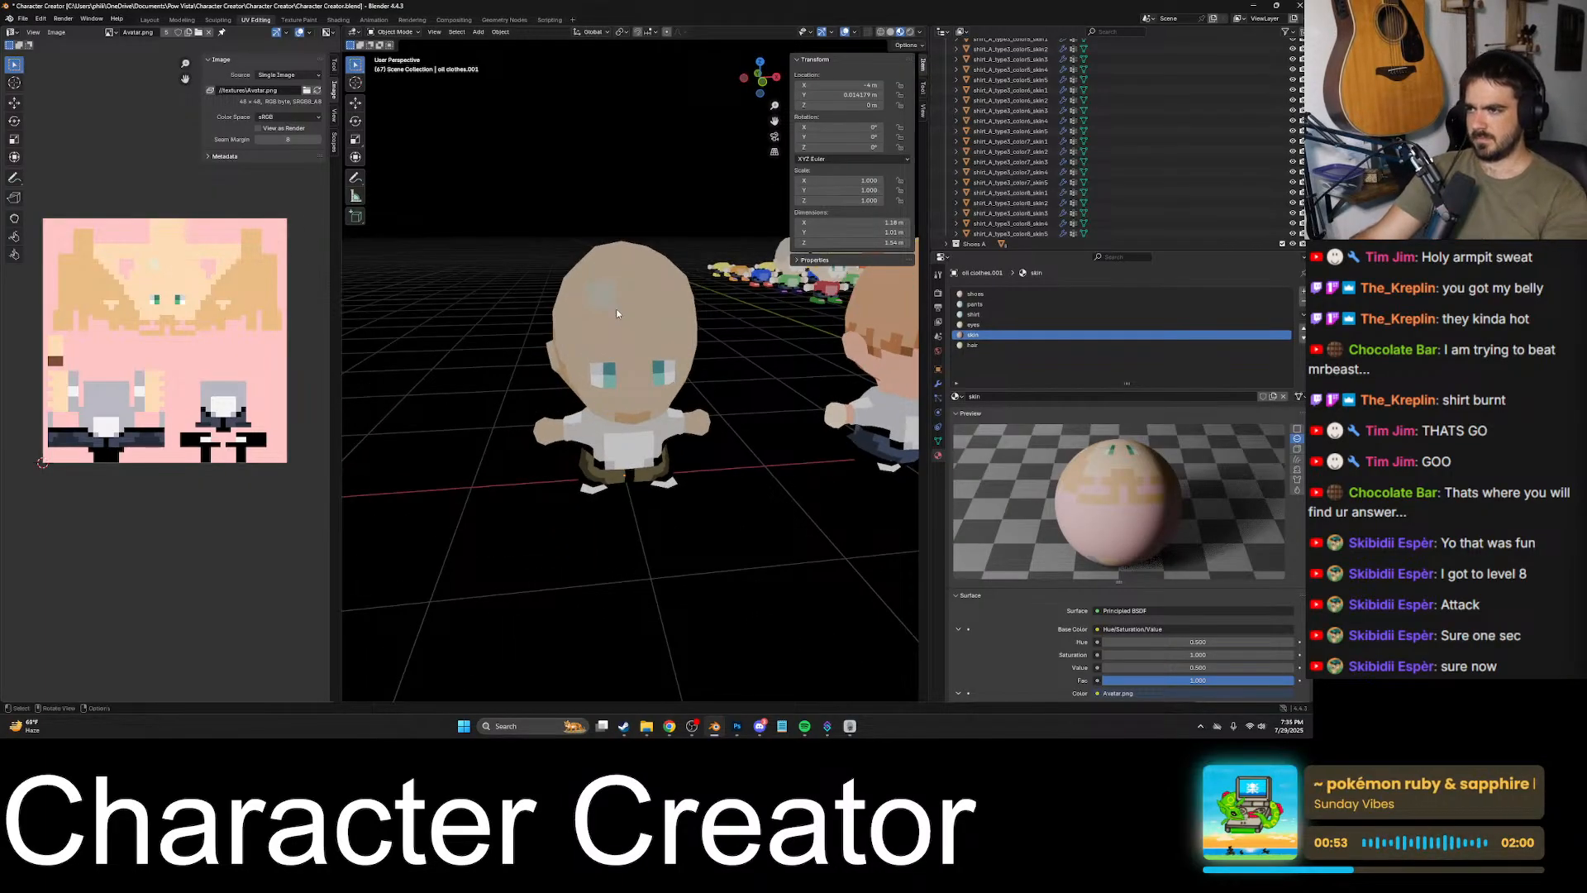
pyautogui.moveTo(616, 309); pyautogui.dragTo(649, 322, button='middle')
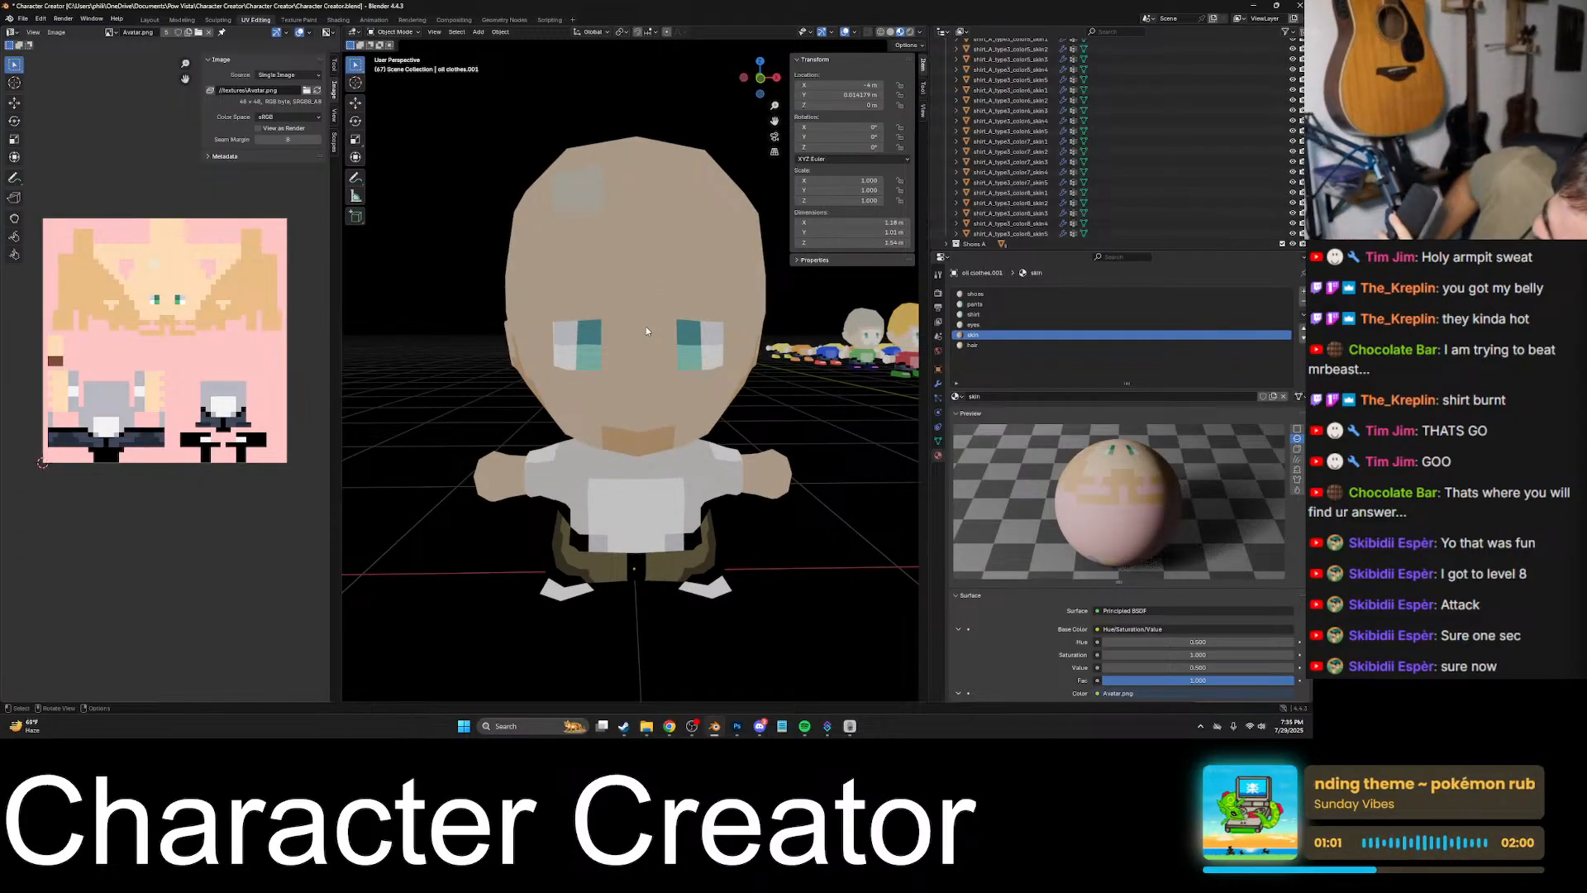
pyautogui.moveTo(654, 333); pyautogui.dragTo(376, 16, button='middle')
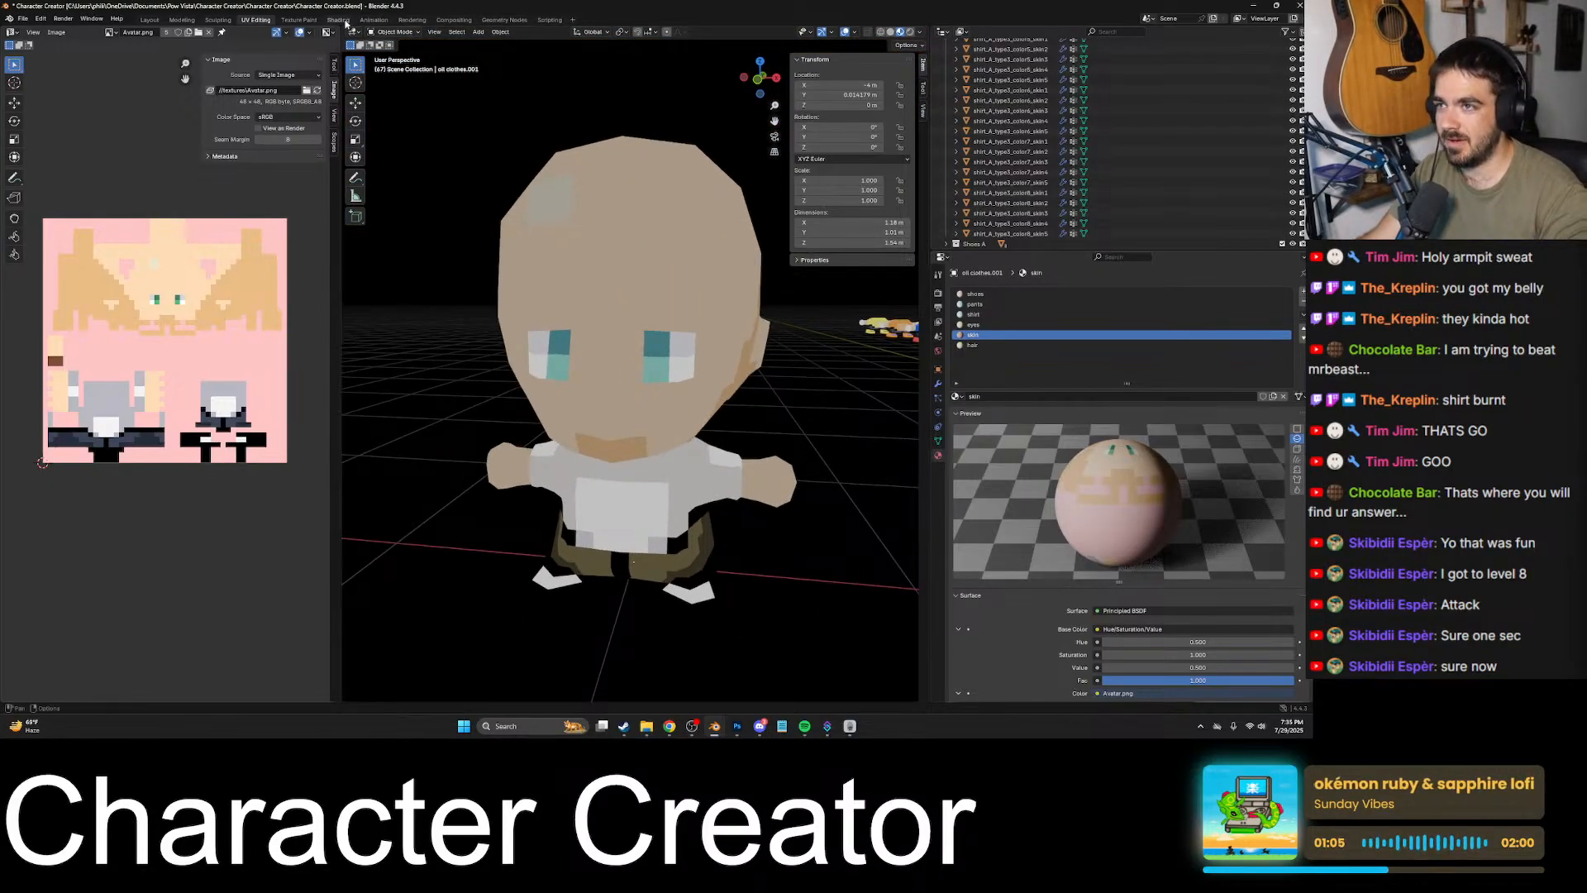
# - Open the Shading workspace and lower the skin material's Hue to 0 in its Hue/Saturation/Value node, keeping Saturation at 1
pyautogui.click(340, 20)
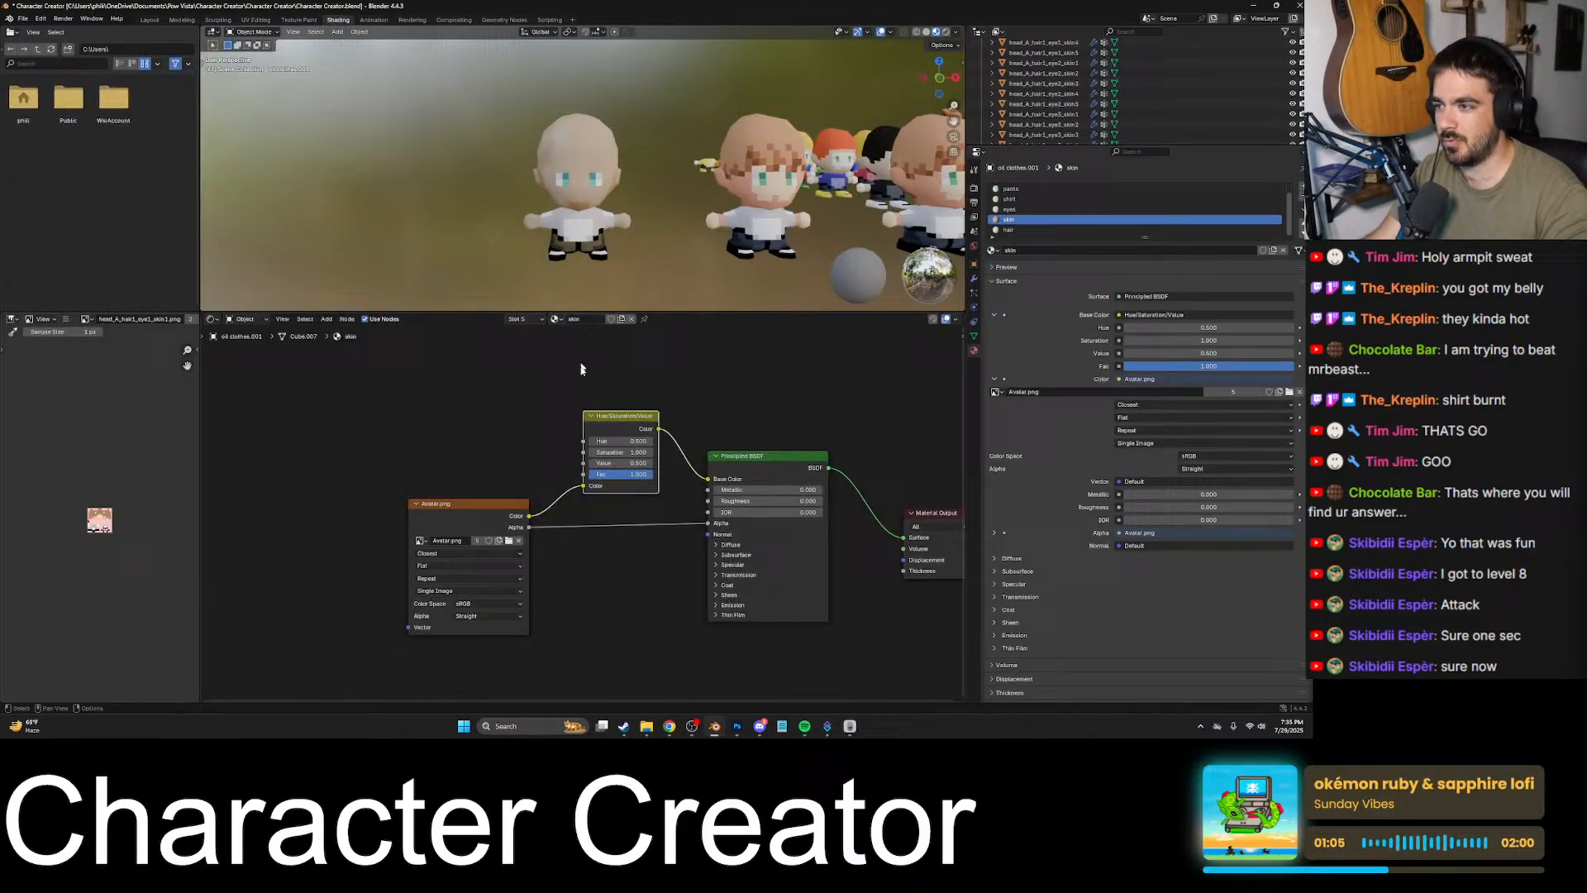
pyautogui.click(651, 442)
pyautogui.click(651, 442)
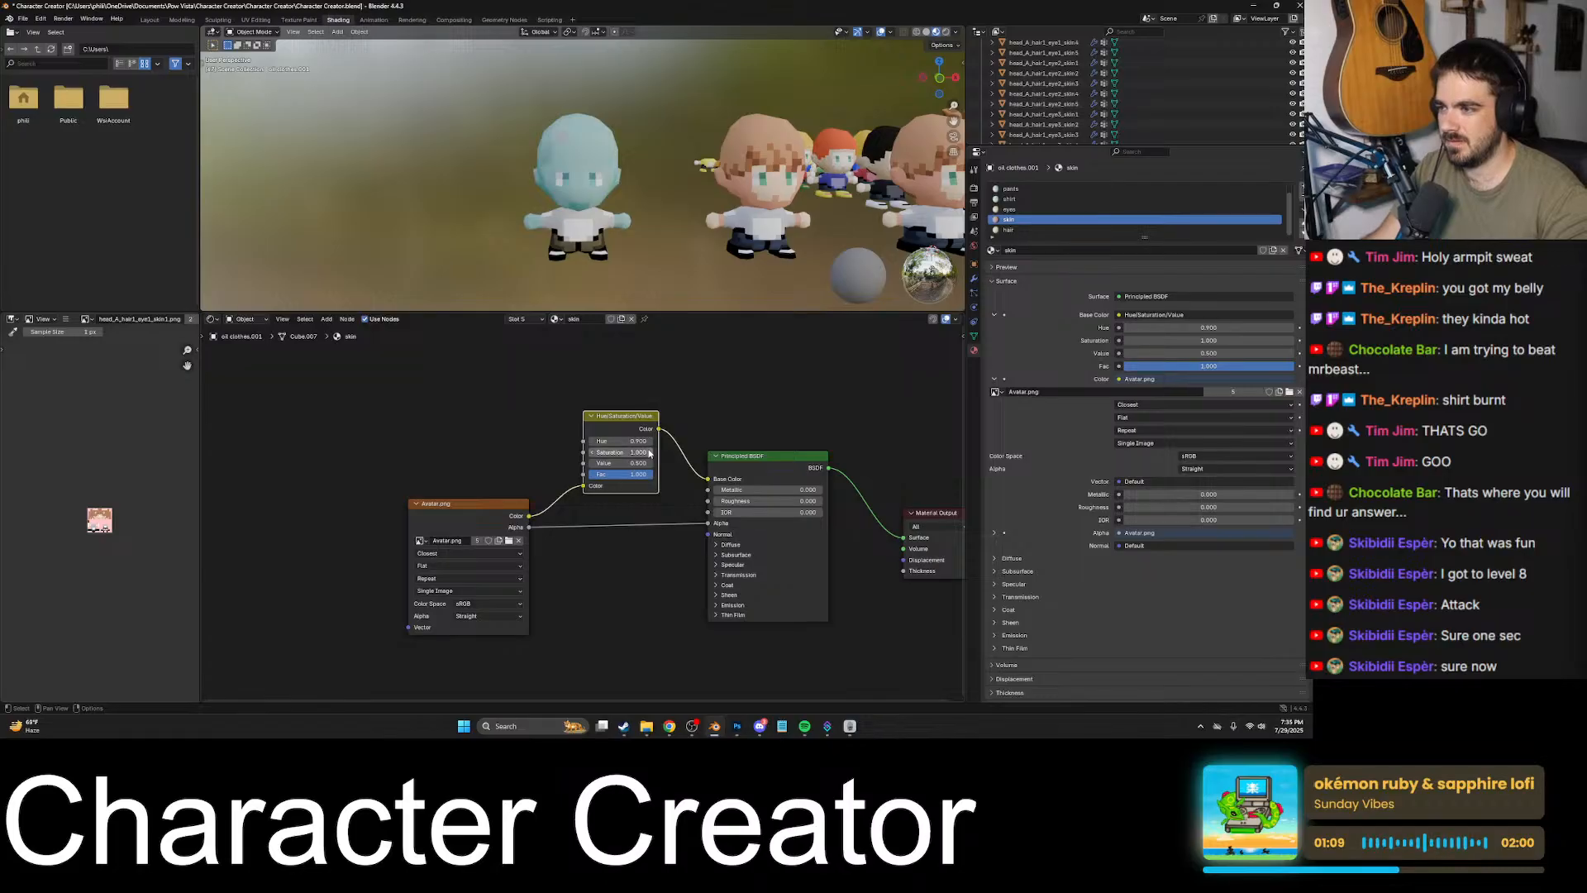
pyautogui.click(651, 452)
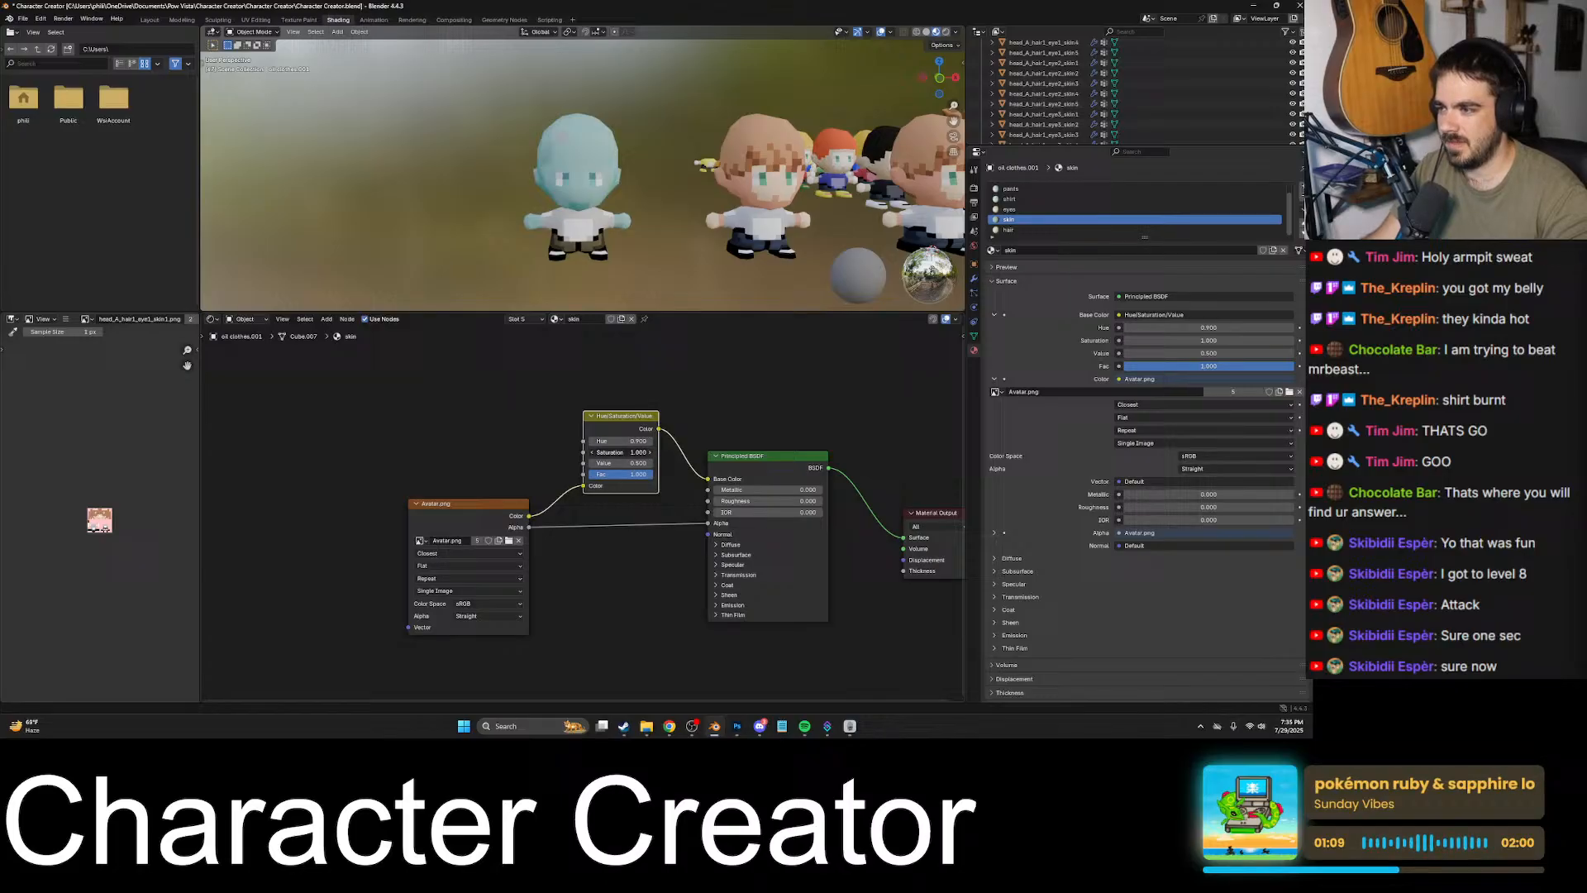
pyautogui.click(592, 453)
pyautogui.moveTo(560, 206); pyautogui.dragTo(692, 377, button='middle')
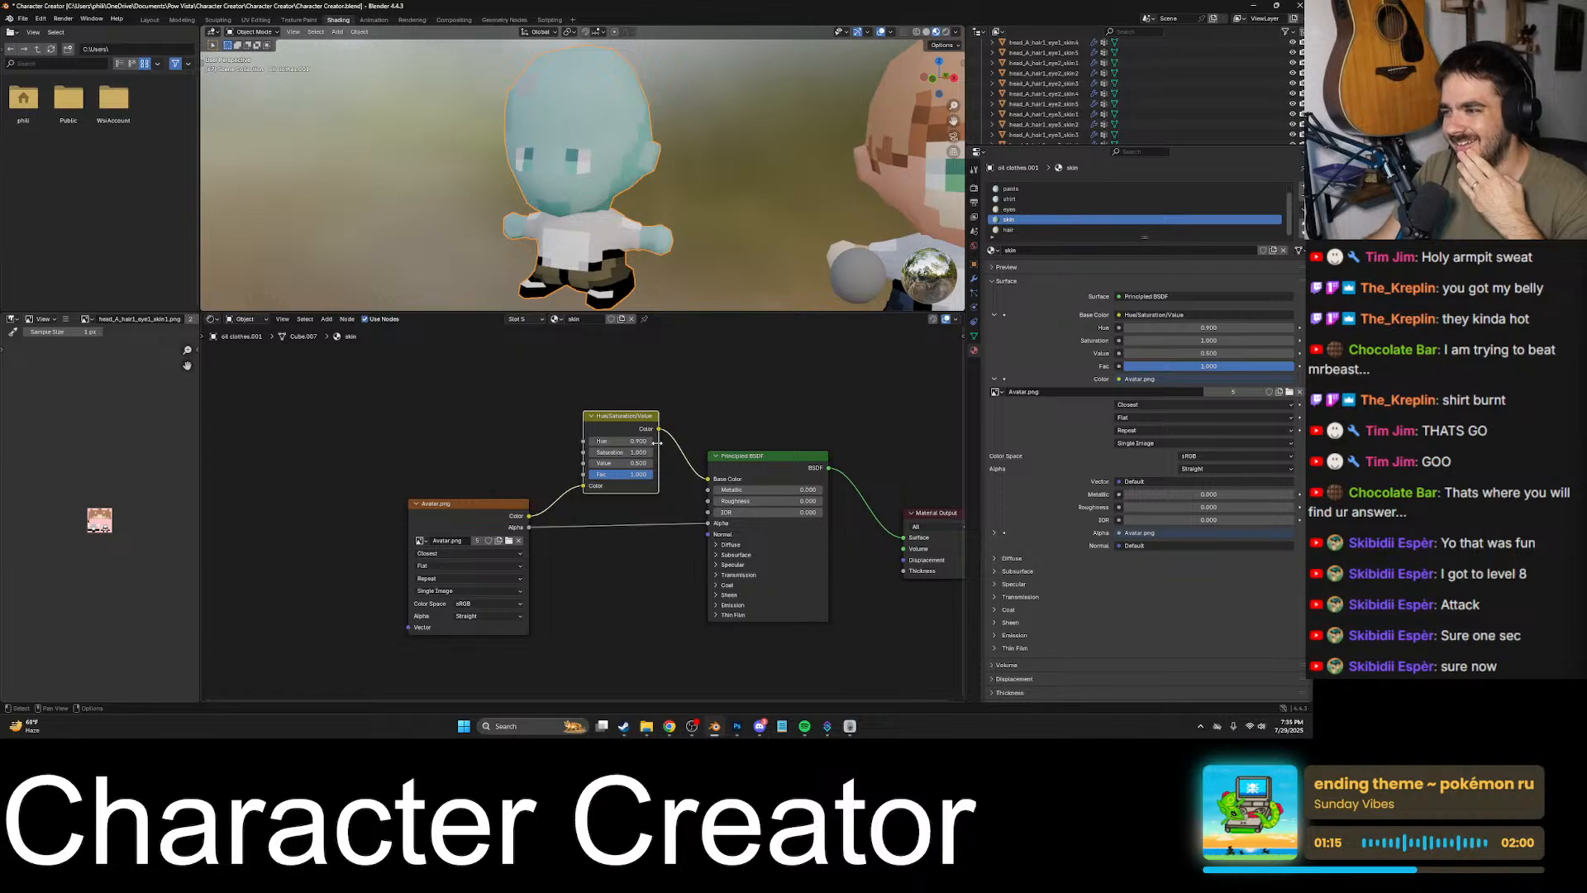
pyautogui.click(653, 442)
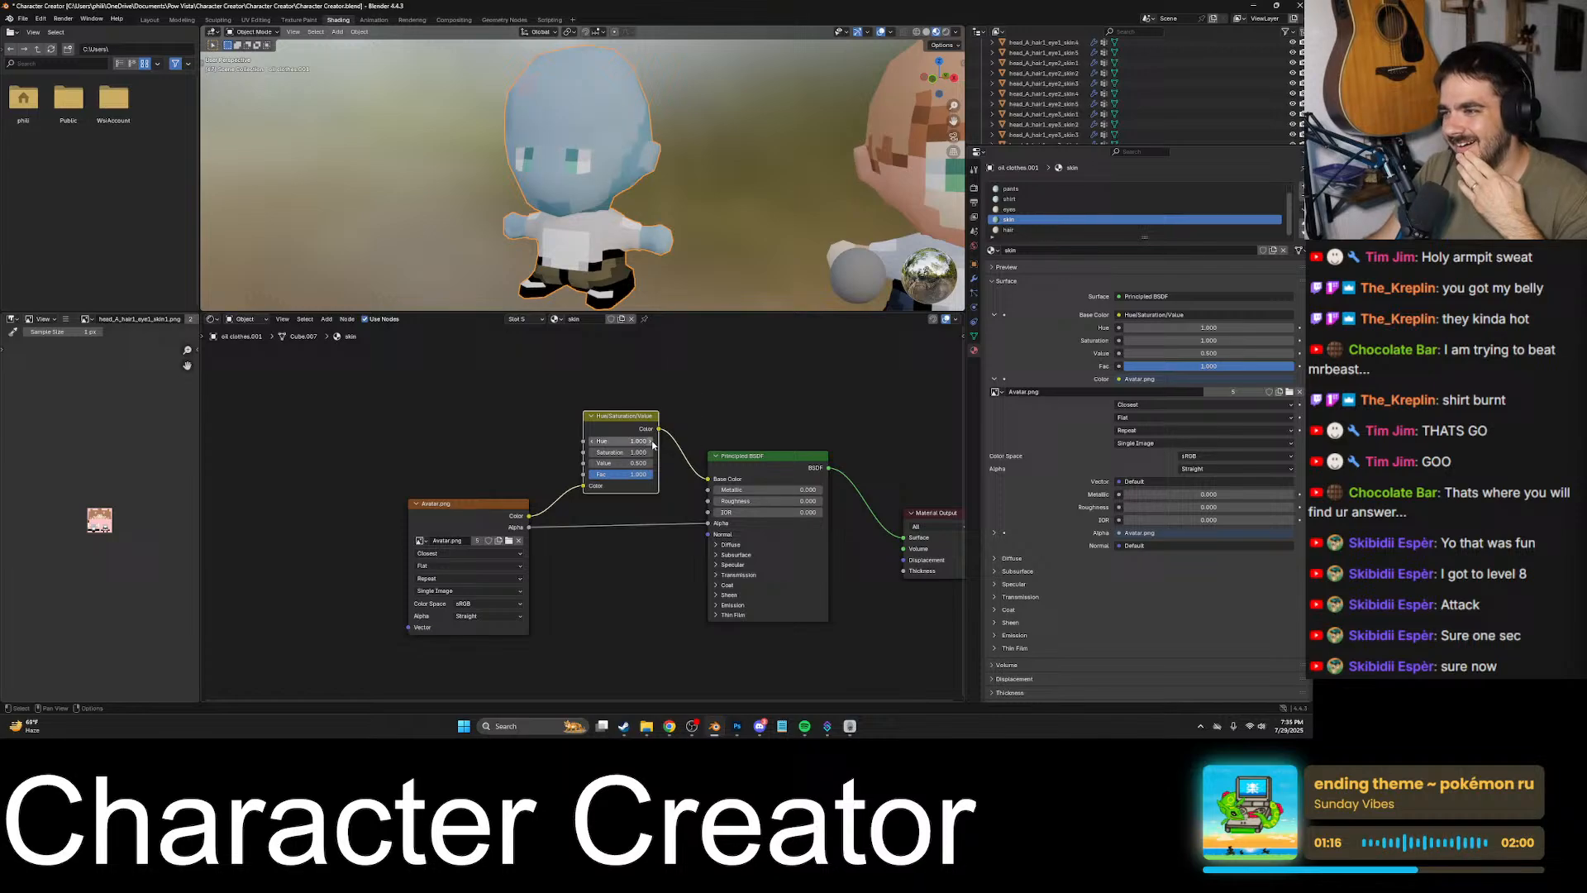
pyautogui.click(590, 442)
pyautogui.click(591, 442)
pyautogui.click(590, 443)
pyautogui.click(590, 442)
pyautogui.click(591, 443)
pyautogui.click(591, 442)
pyautogui.click(590, 442)
pyautogui.click(591, 442)
pyautogui.click(590, 442)
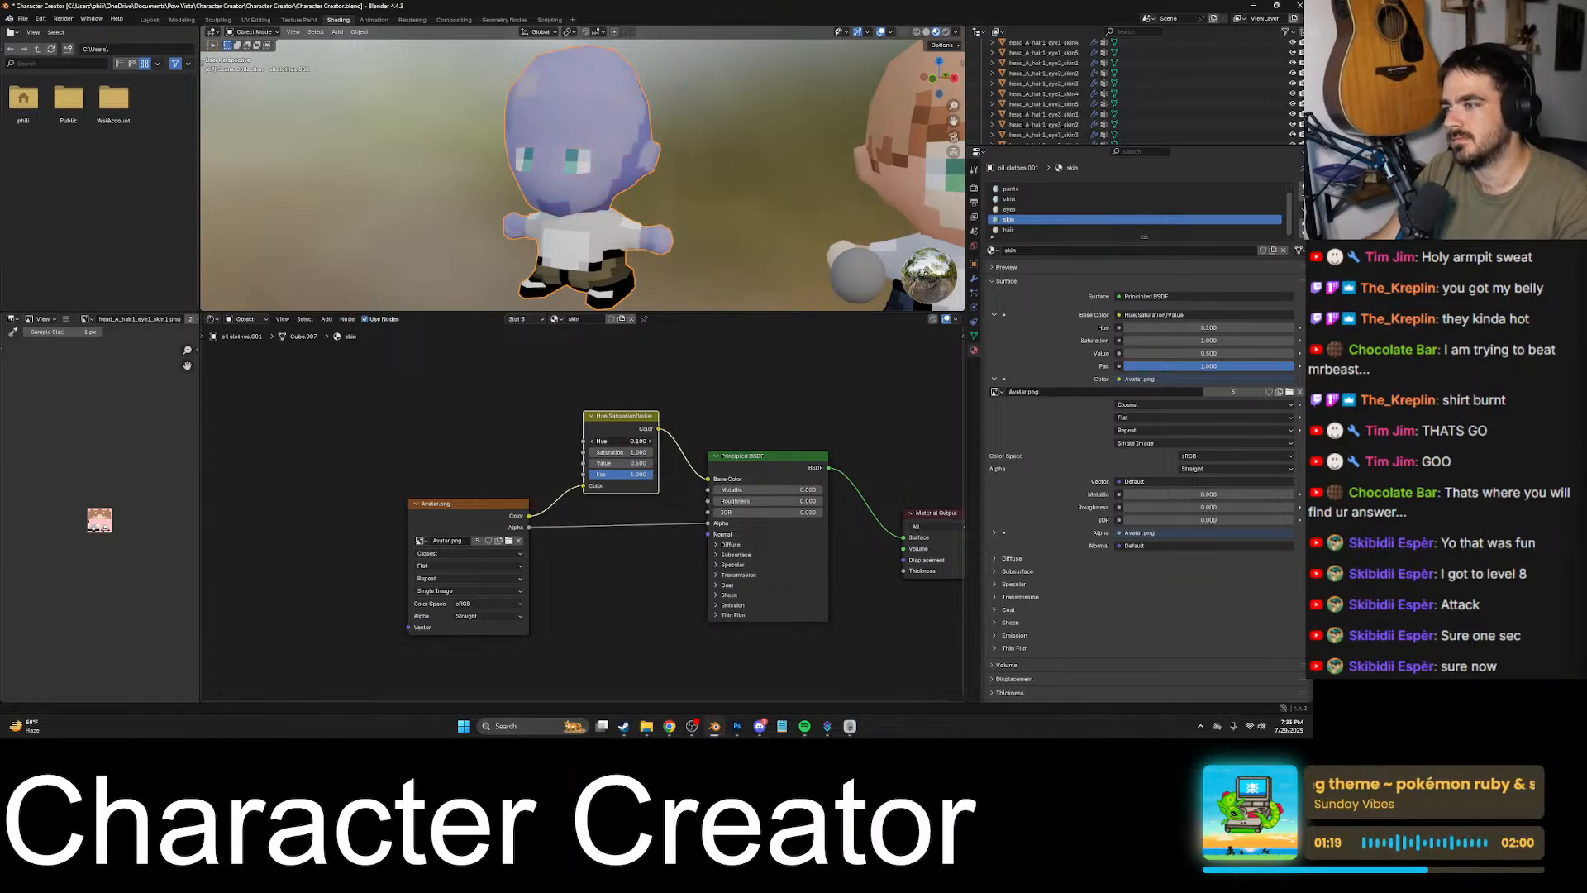
pyautogui.click(590, 442)
# - Try the skin material's Hue/Saturation/Value node with Saturation, Value and Fac all set to 0
pyautogui.click(592, 455)
pyautogui.click(592, 455)
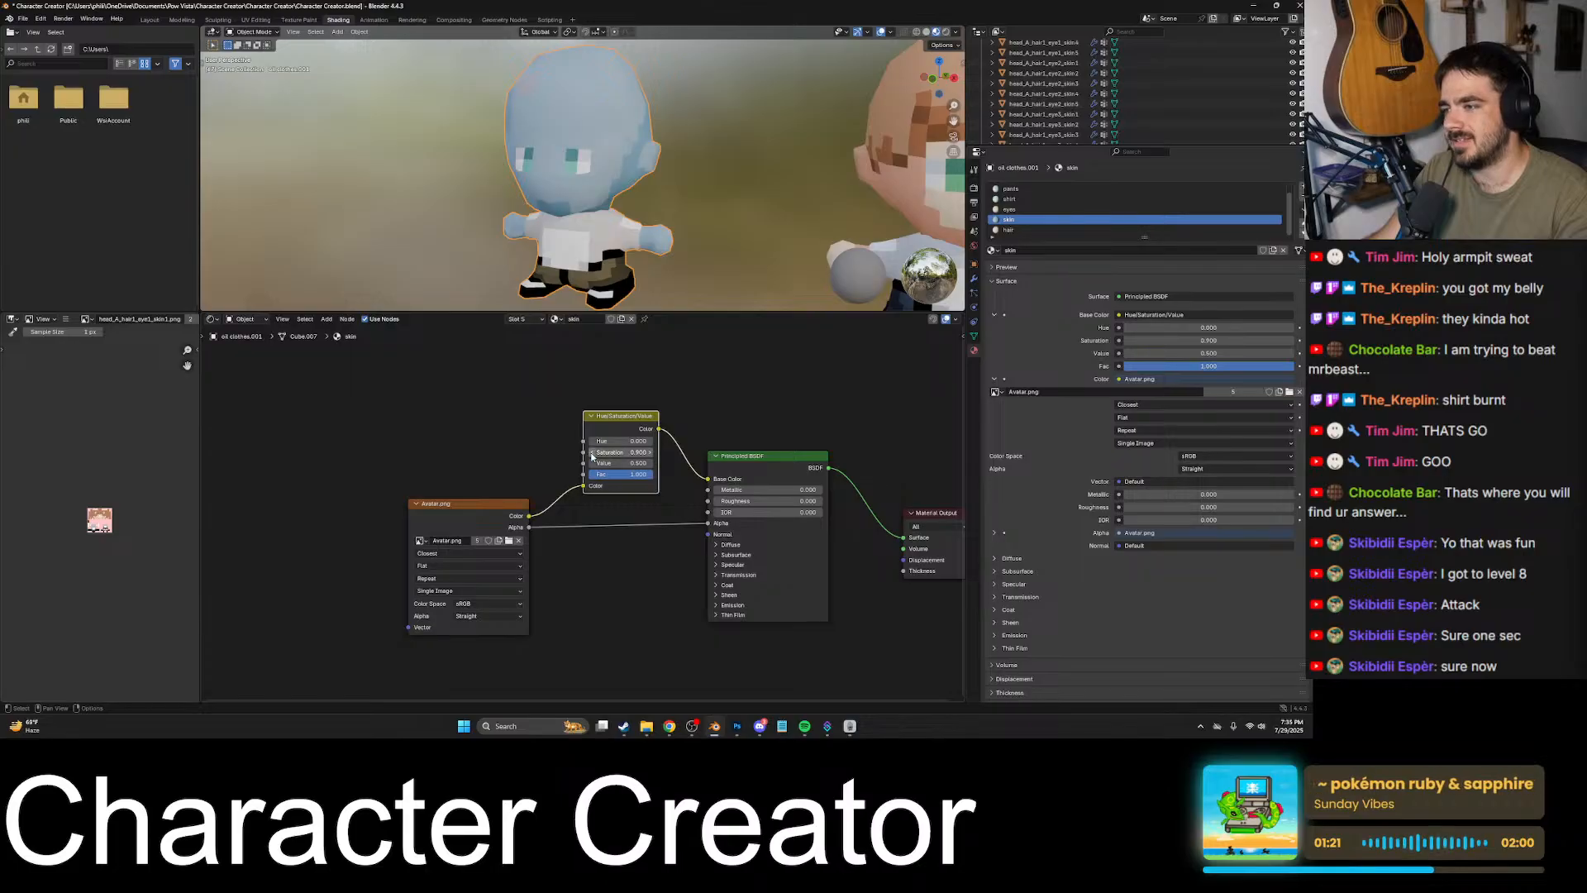
pyautogui.click(592, 455)
pyautogui.click(592, 454)
pyautogui.click(592, 455)
pyautogui.click(592, 454)
pyautogui.click(592, 455)
pyautogui.click(592, 455)
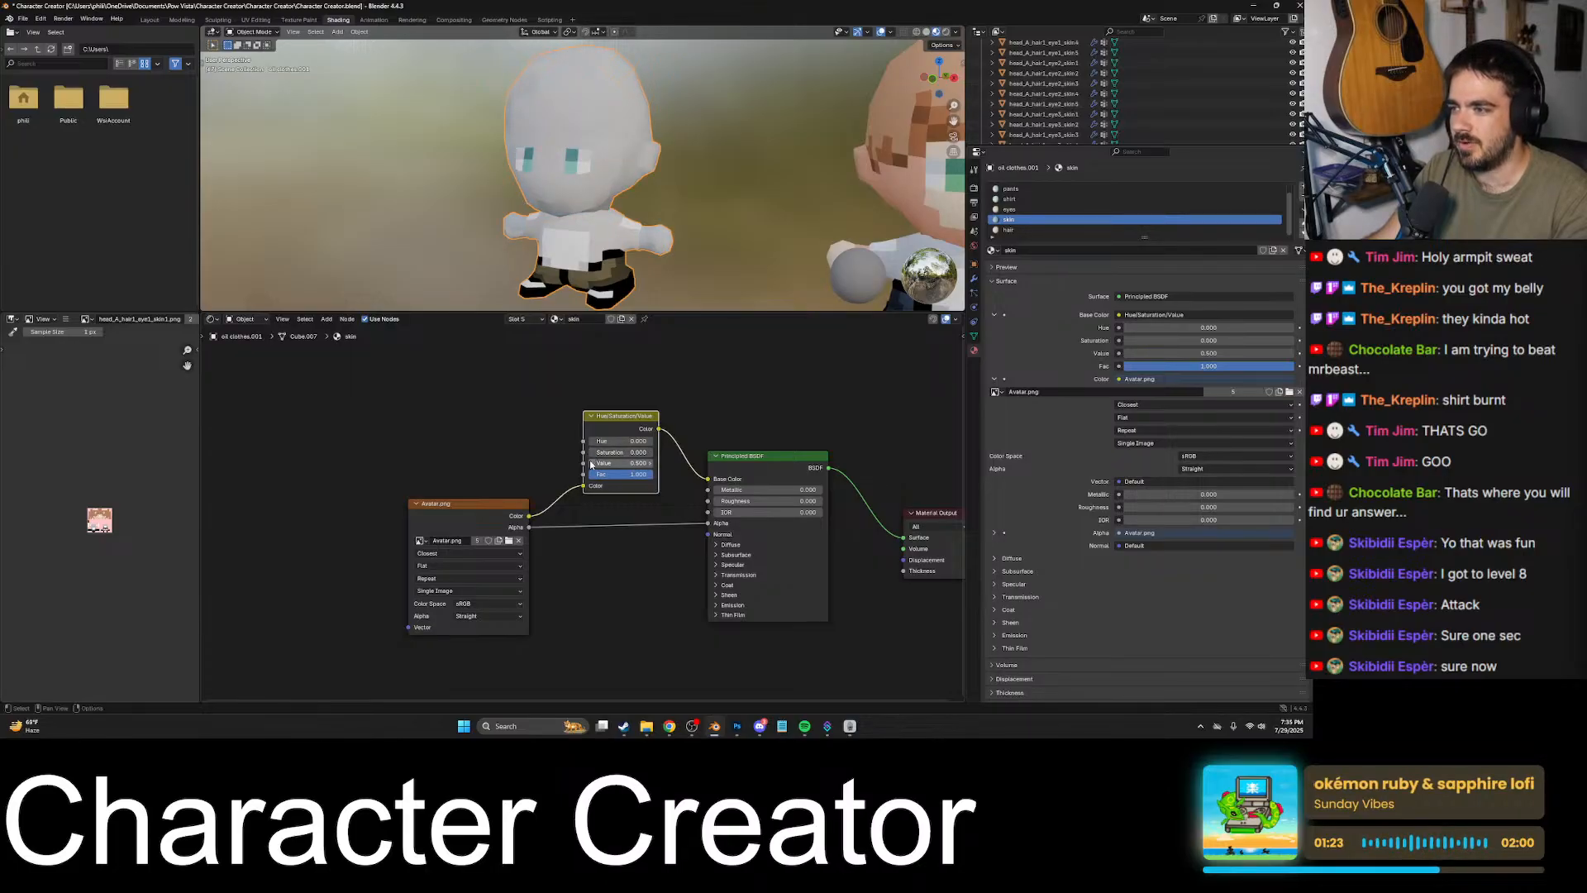
pyautogui.click(592, 464)
pyautogui.click(592, 464)
pyautogui.click(592, 463)
pyautogui.click(592, 464)
pyautogui.click(592, 464)
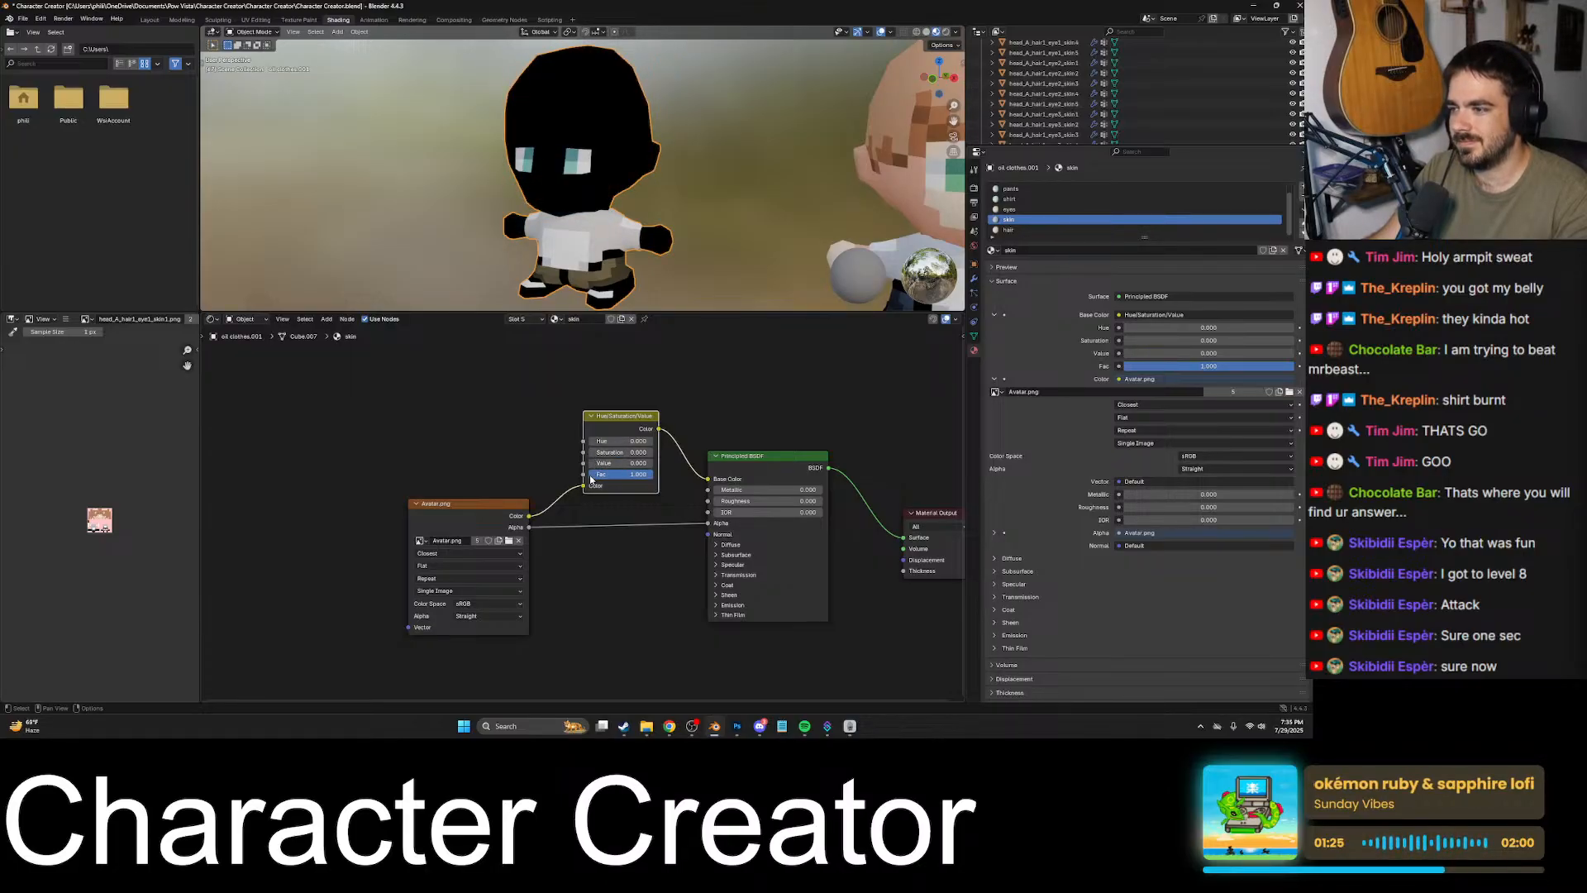
pyautogui.doubleClick(592, 475)
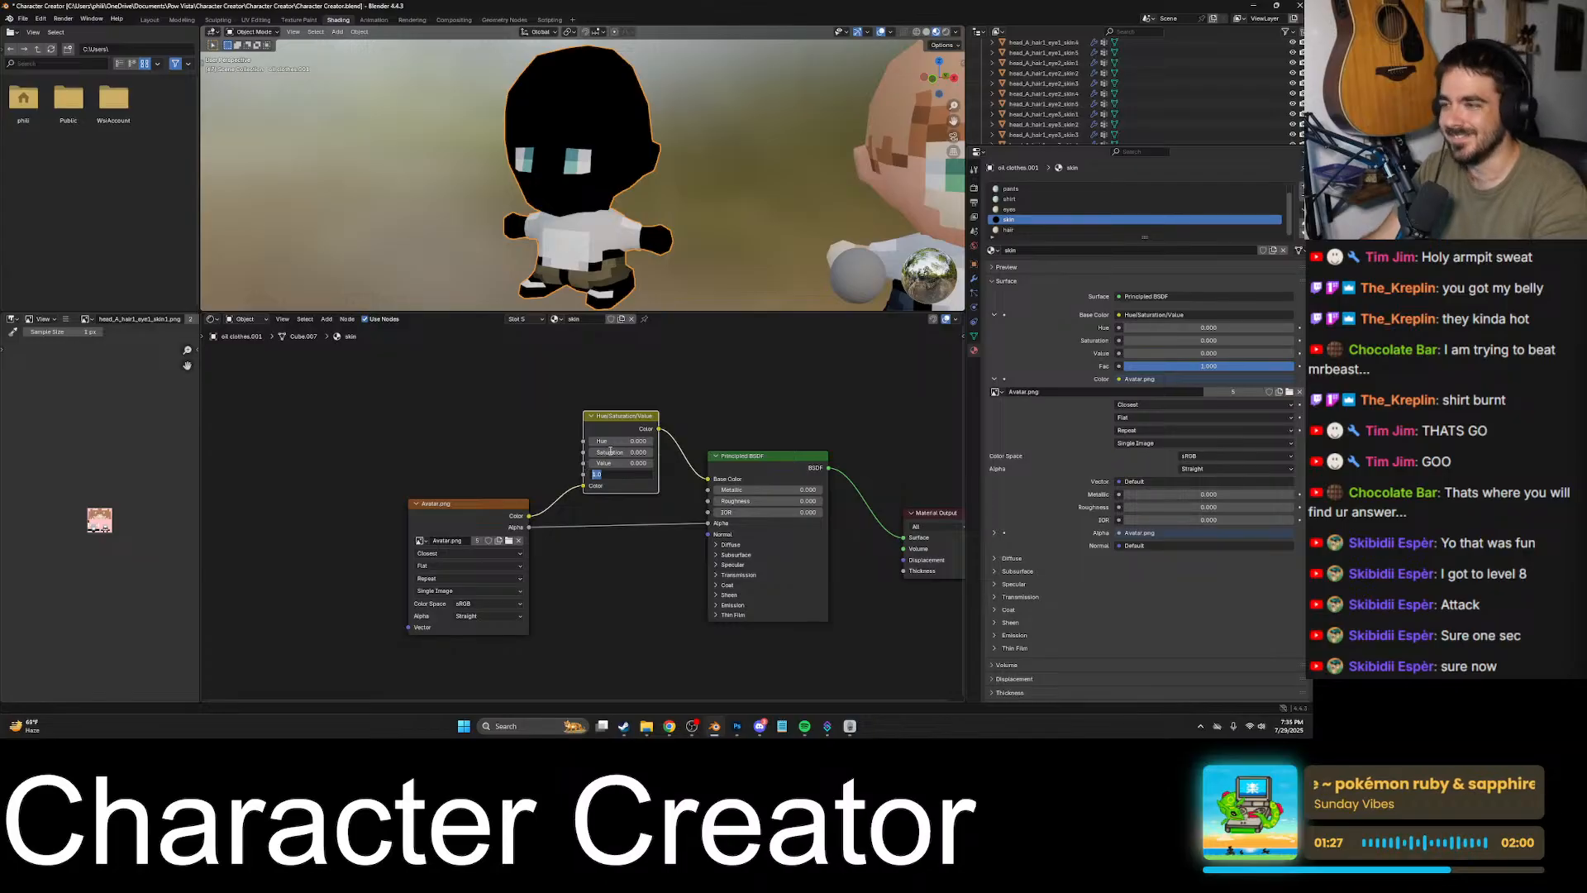
pyautogui.write('0')
pyautogui.press('Return')
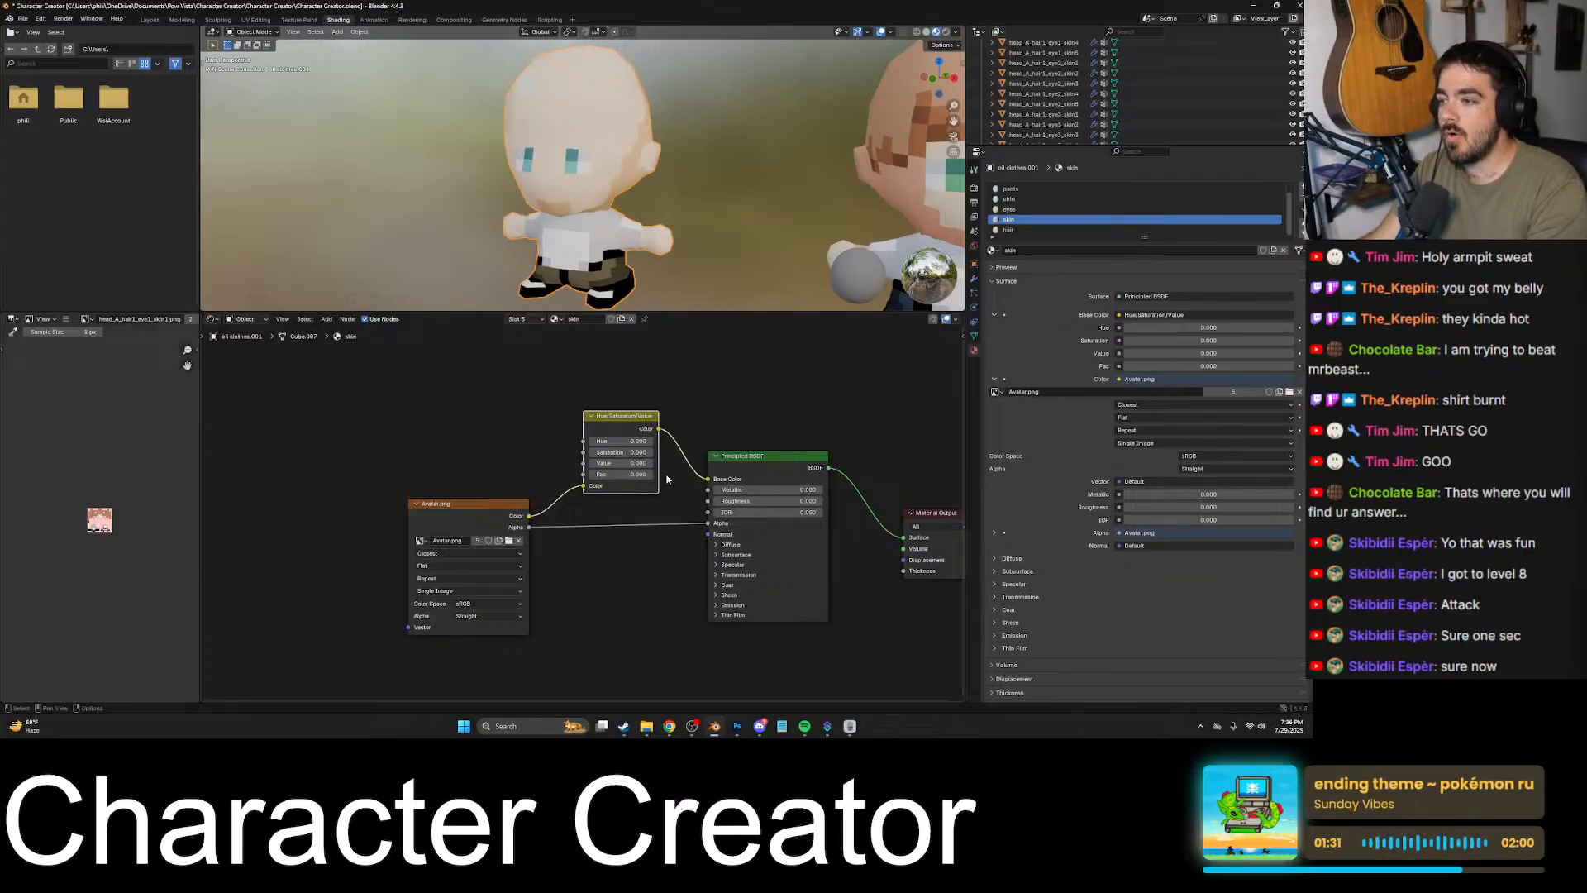
# - Set the skin node's Hue to 1, Saturation and Value to 2, and Fac to about 0.142
pyautogui.moveTo(645, 477); pyautogui.dragTo(611, 474)
pyautogui.click(650, 442)
pyautogui.click(651, 441)
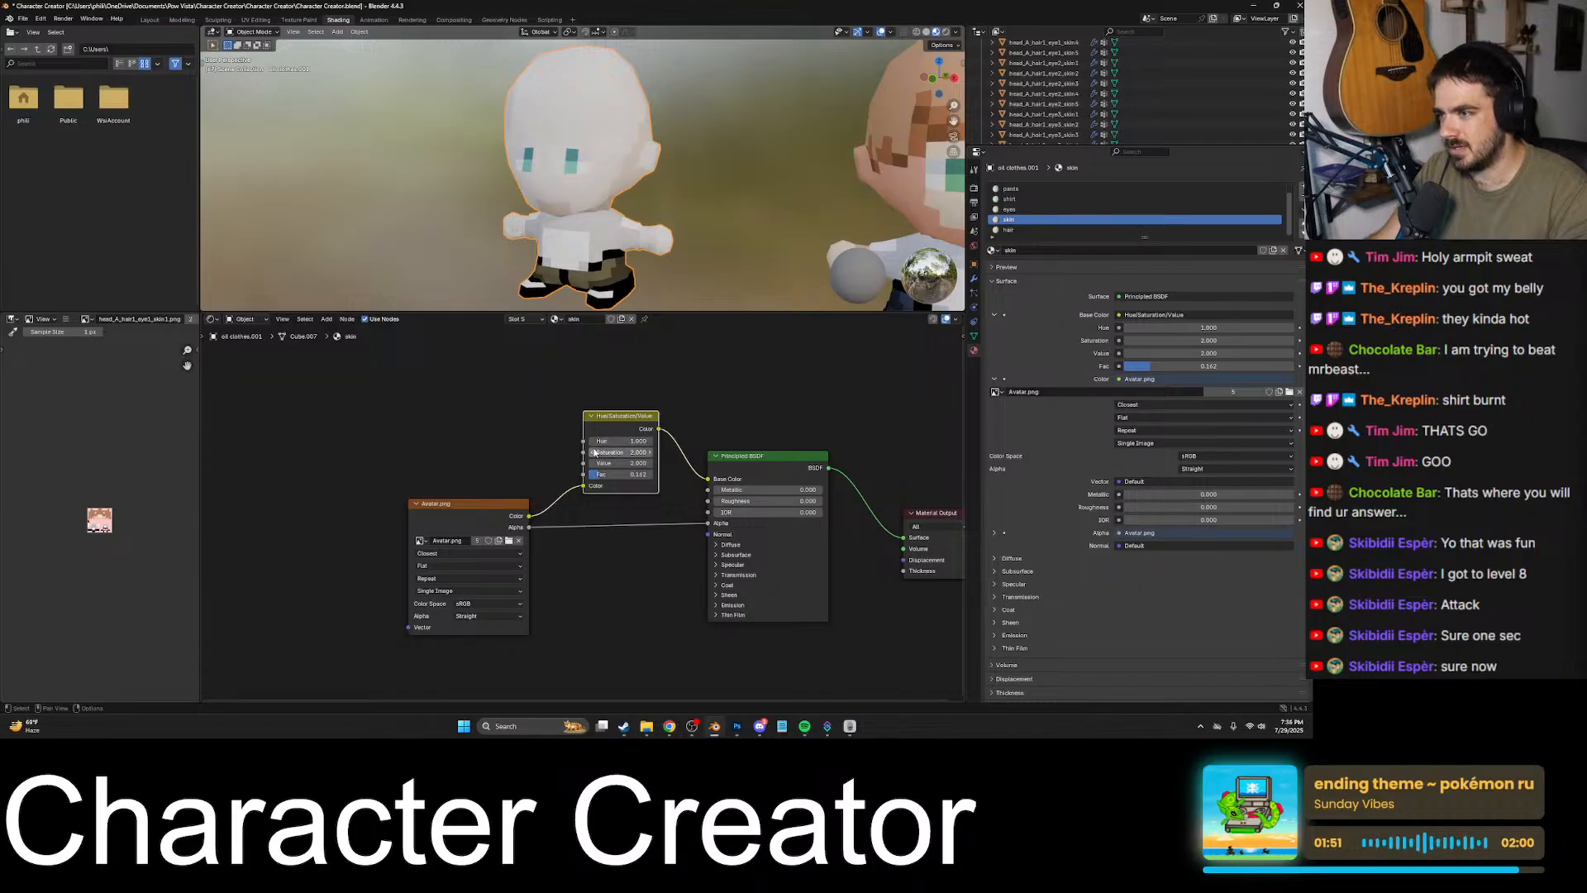
# - Try a skin Hue of 0.6 with Fac at about 0.34, then return Hue to 1 and lower Fac
pyautogui.moveTo(597, 440); pyautogui.dragTo(614, 475)
pyautogui.click(651, 442)
pyautogui.click(651, 442)
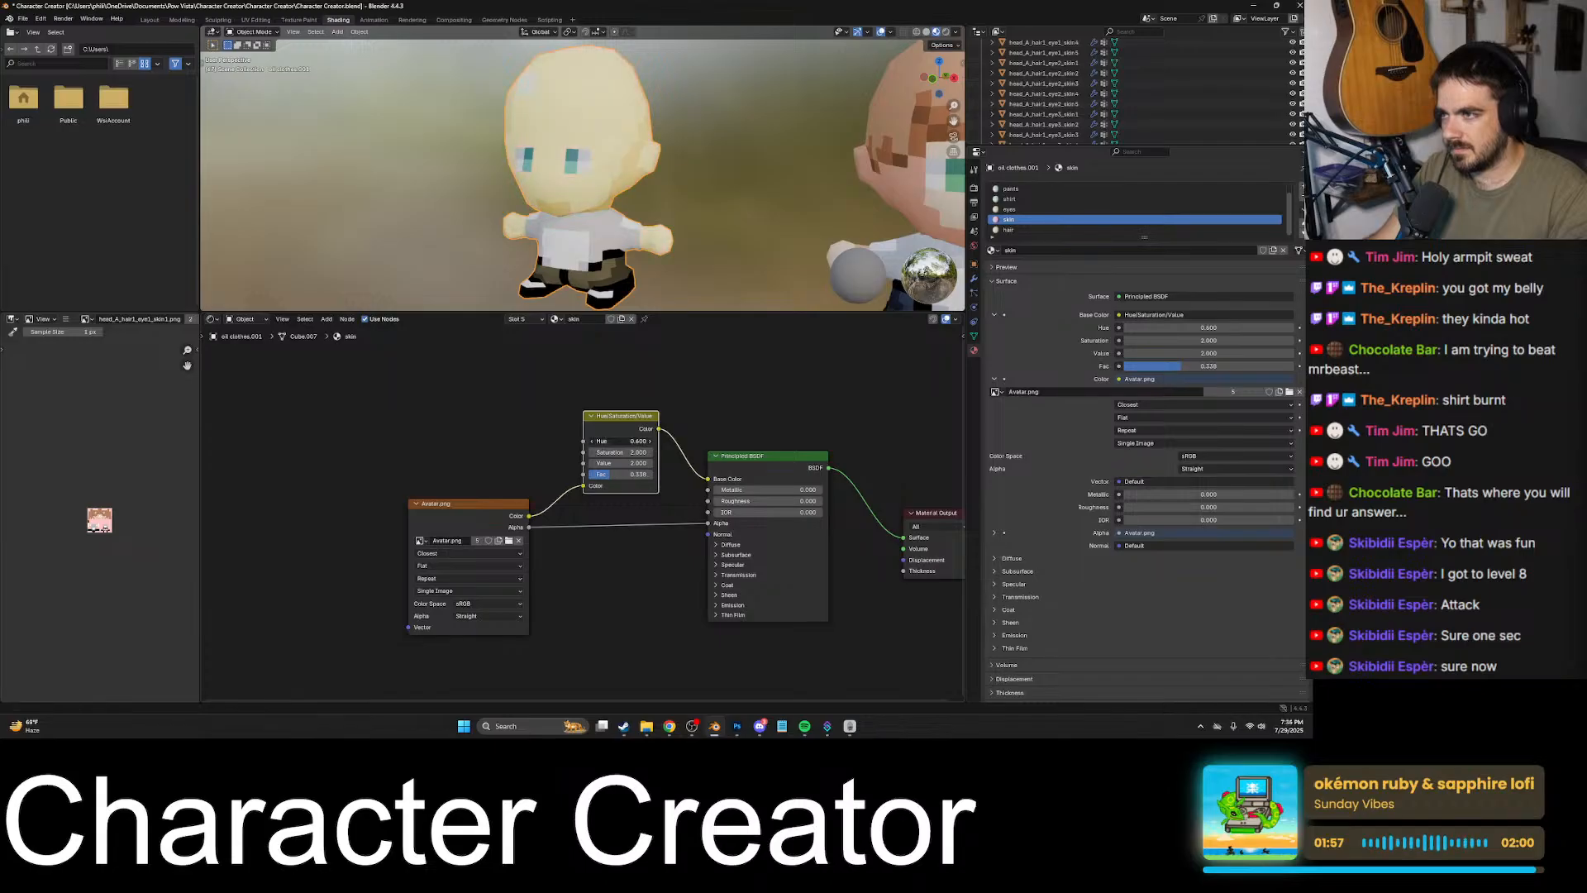
pyautogui.click(651, 441)
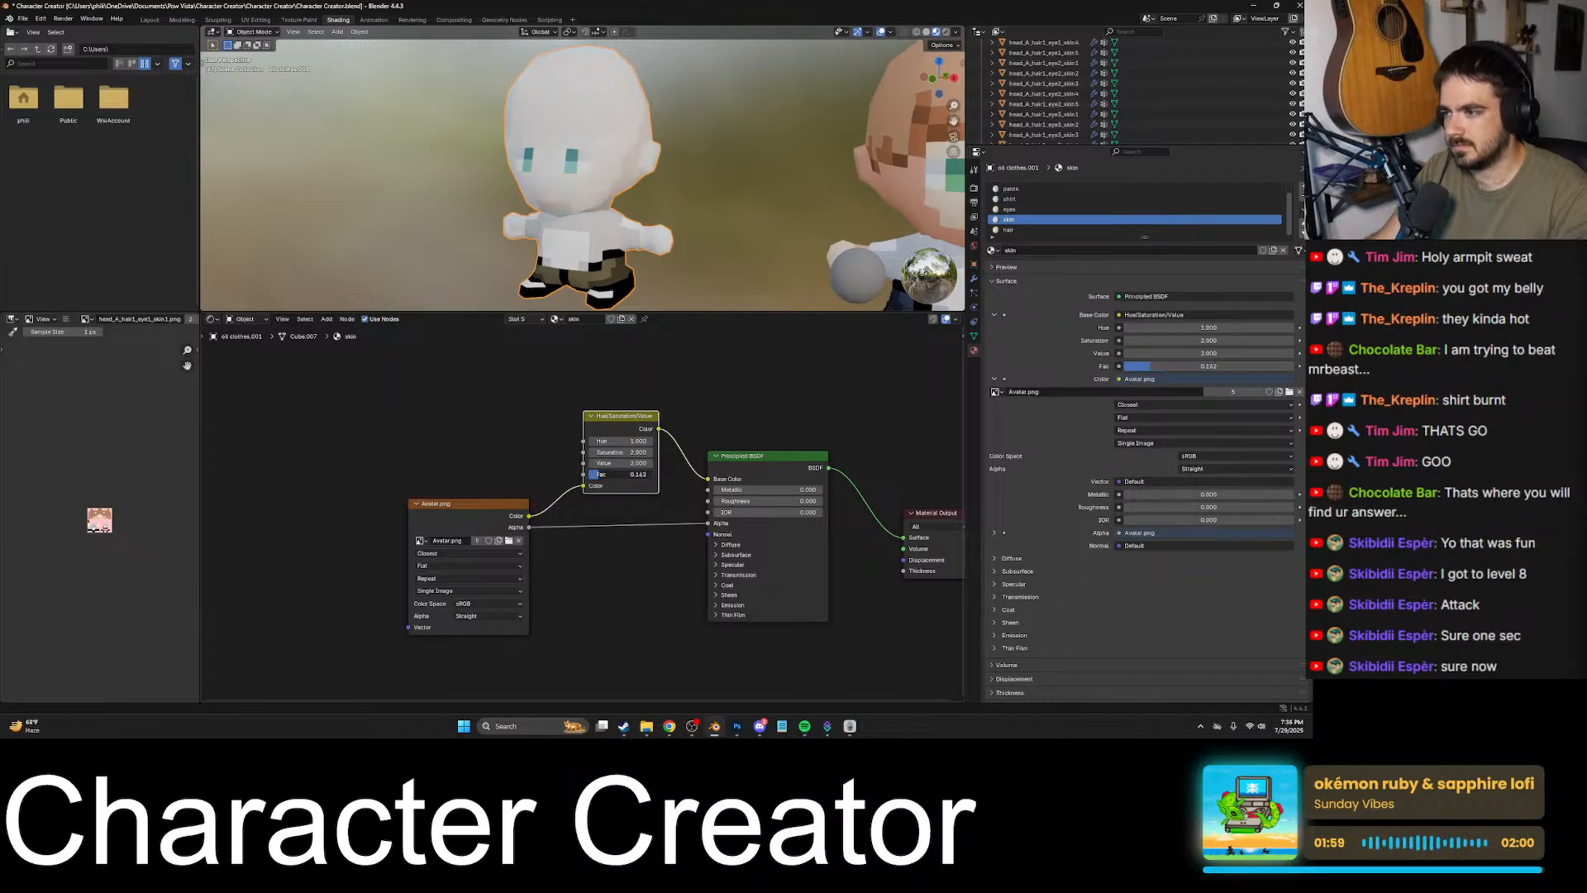
pyautogui.moveTo(616, 475); pyautogui.dragTo(610, 475)
# - Set both Hue and Fac of the skin material's Hue/Saturation/Value node to 0 and deselect the node
pyautogui.click(593, 442)
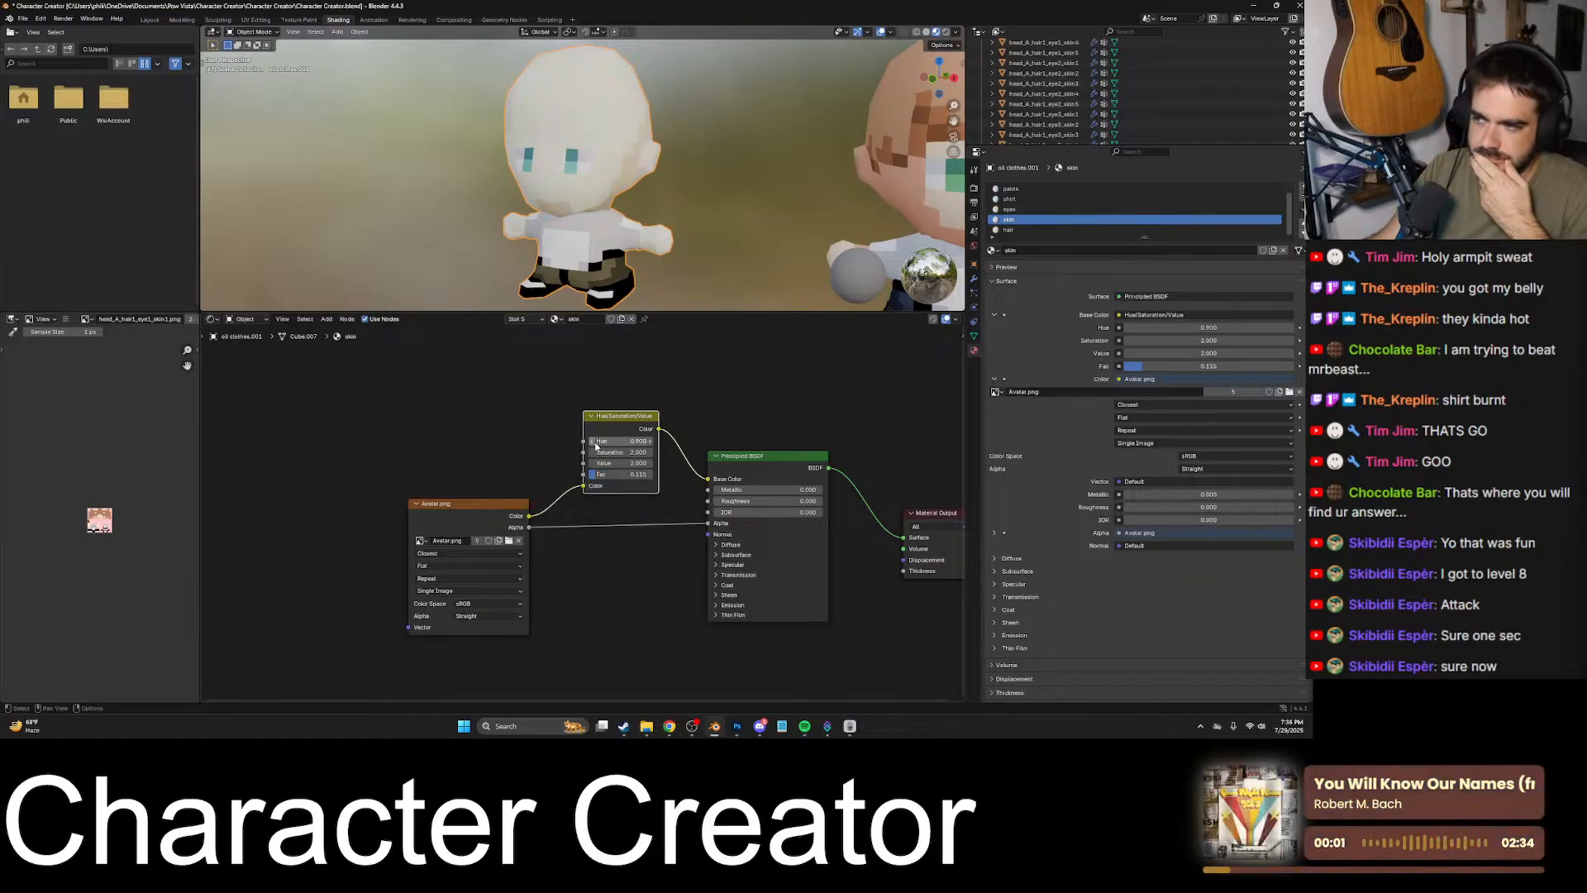
pyautogui.click(594, 442)
pyautogui.click(593, 443)
pyautogui.click(594, 443)
pyautogui.click(594, 442)
pyautogui.click(593, 442)
pyautogui.click(594, 442)
pyautogui.click(593, 442)
pyautogui.moveTo(602, 474); pyautogui.dragTo(589, 475)
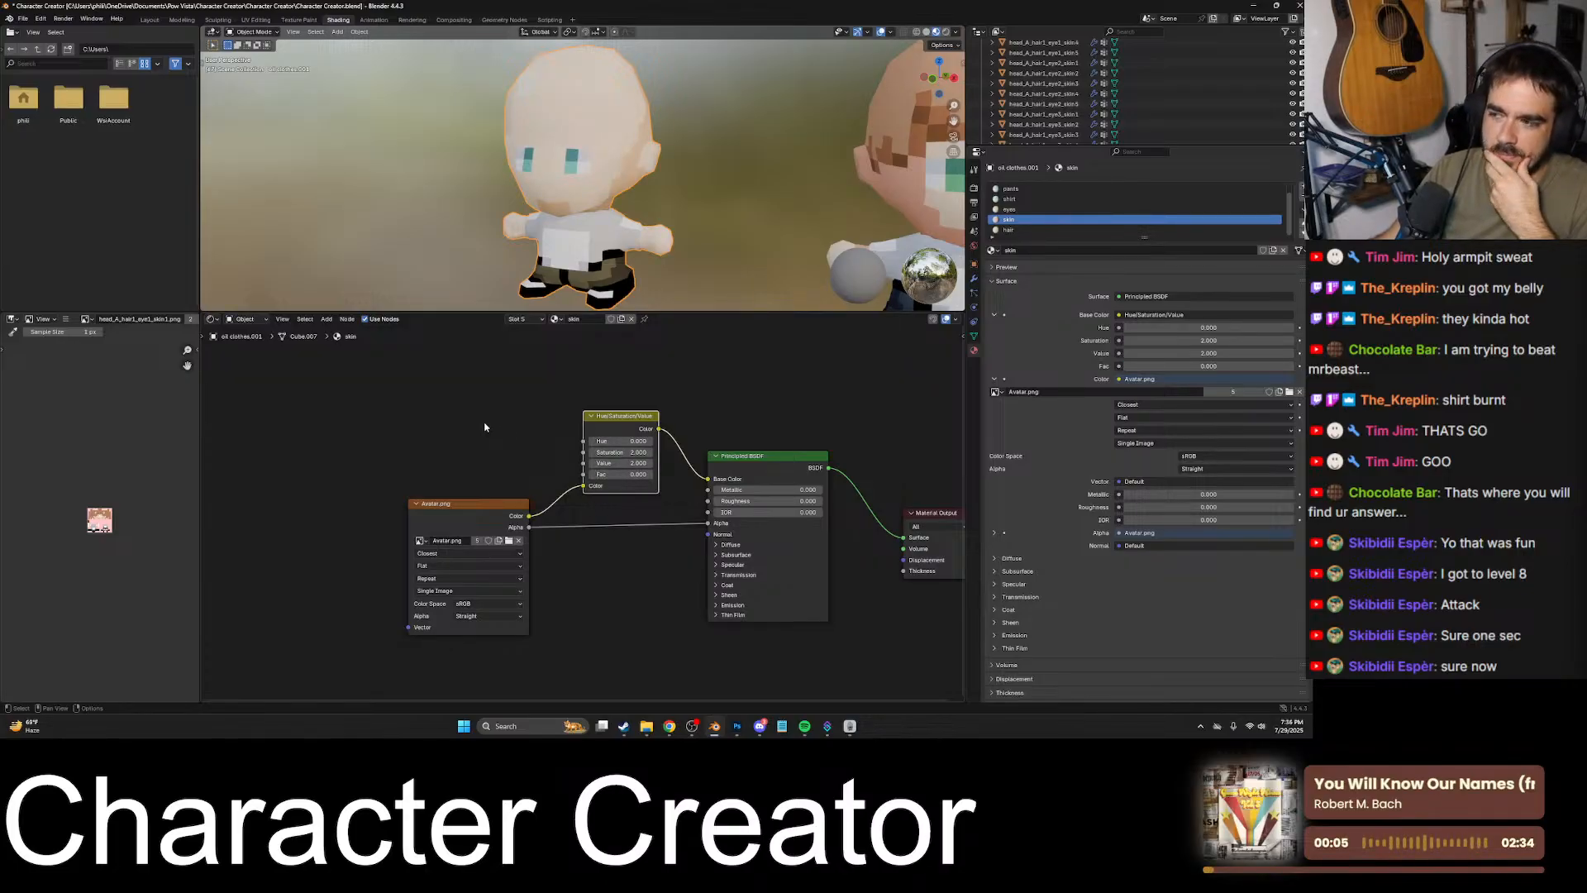
pyautogui.click(506, 416)
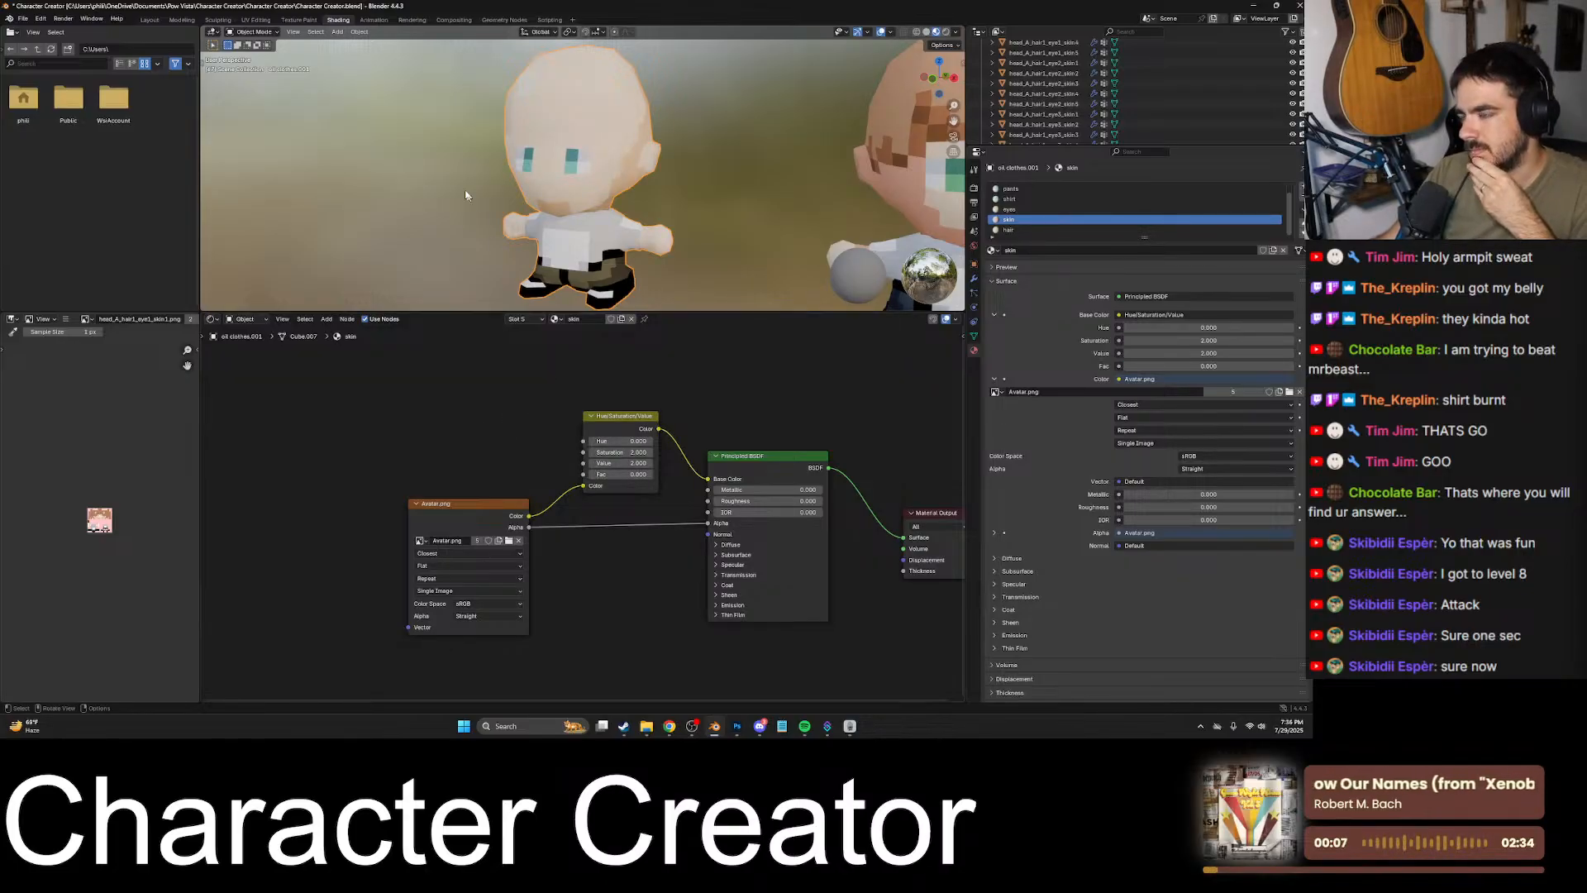
# - Set Hue, Saturation, Value and Fac to 0 on the eyes material's Hue/Saturation/Value node
pyautogui.click(1010, 209)
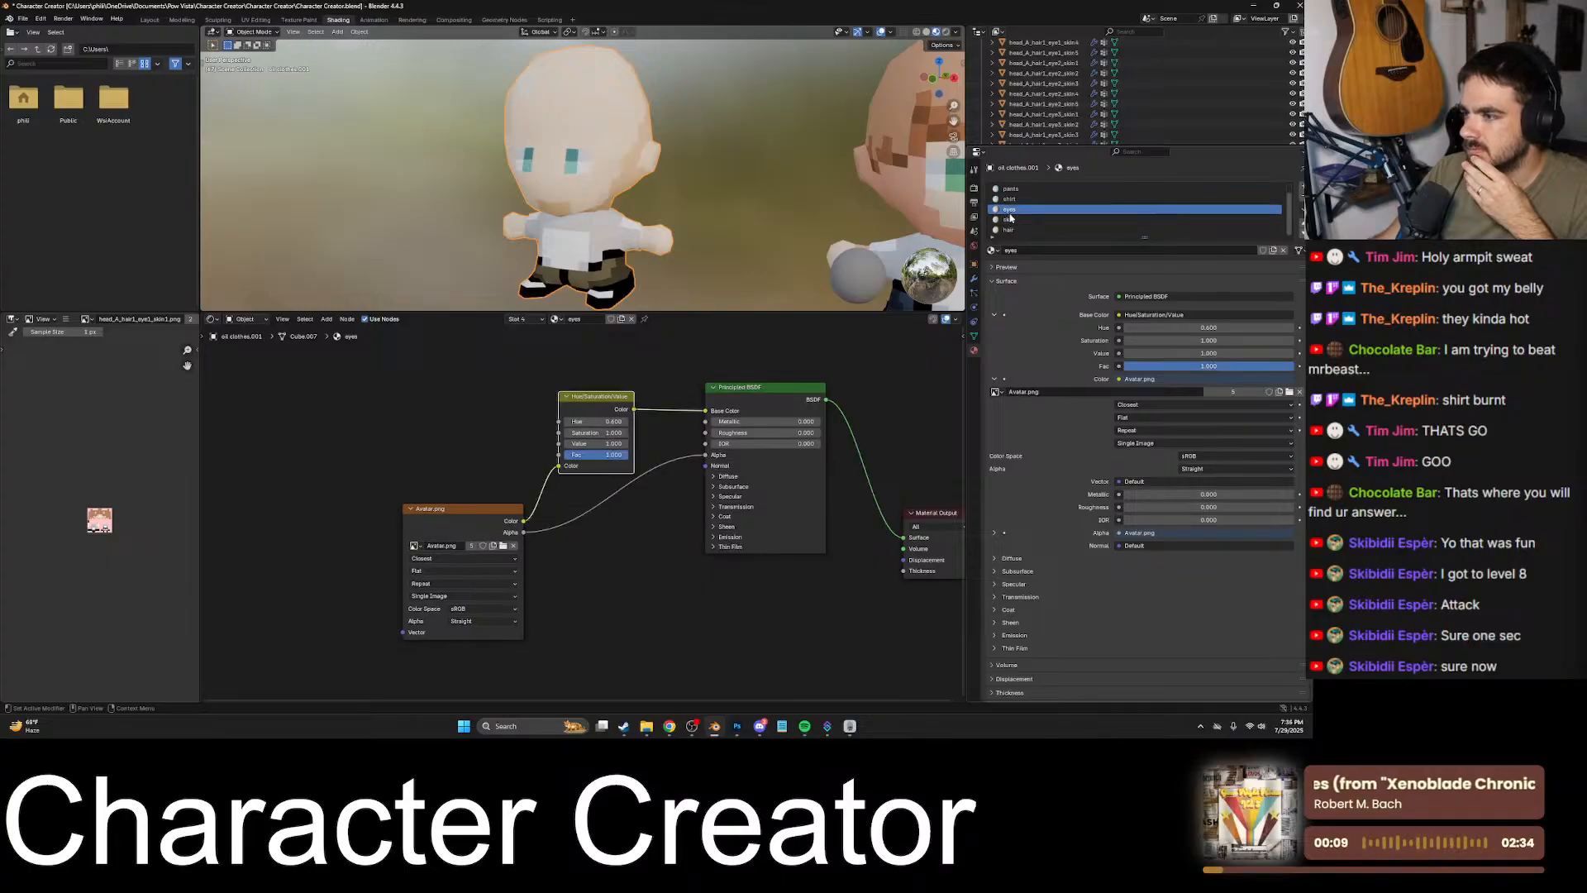
pyautogui.moveTo(599, 446); pyautogui.dragTo(578, 421)
pyautogui.moveTo(613, 421); pyautogui.dragTo(578, 422)
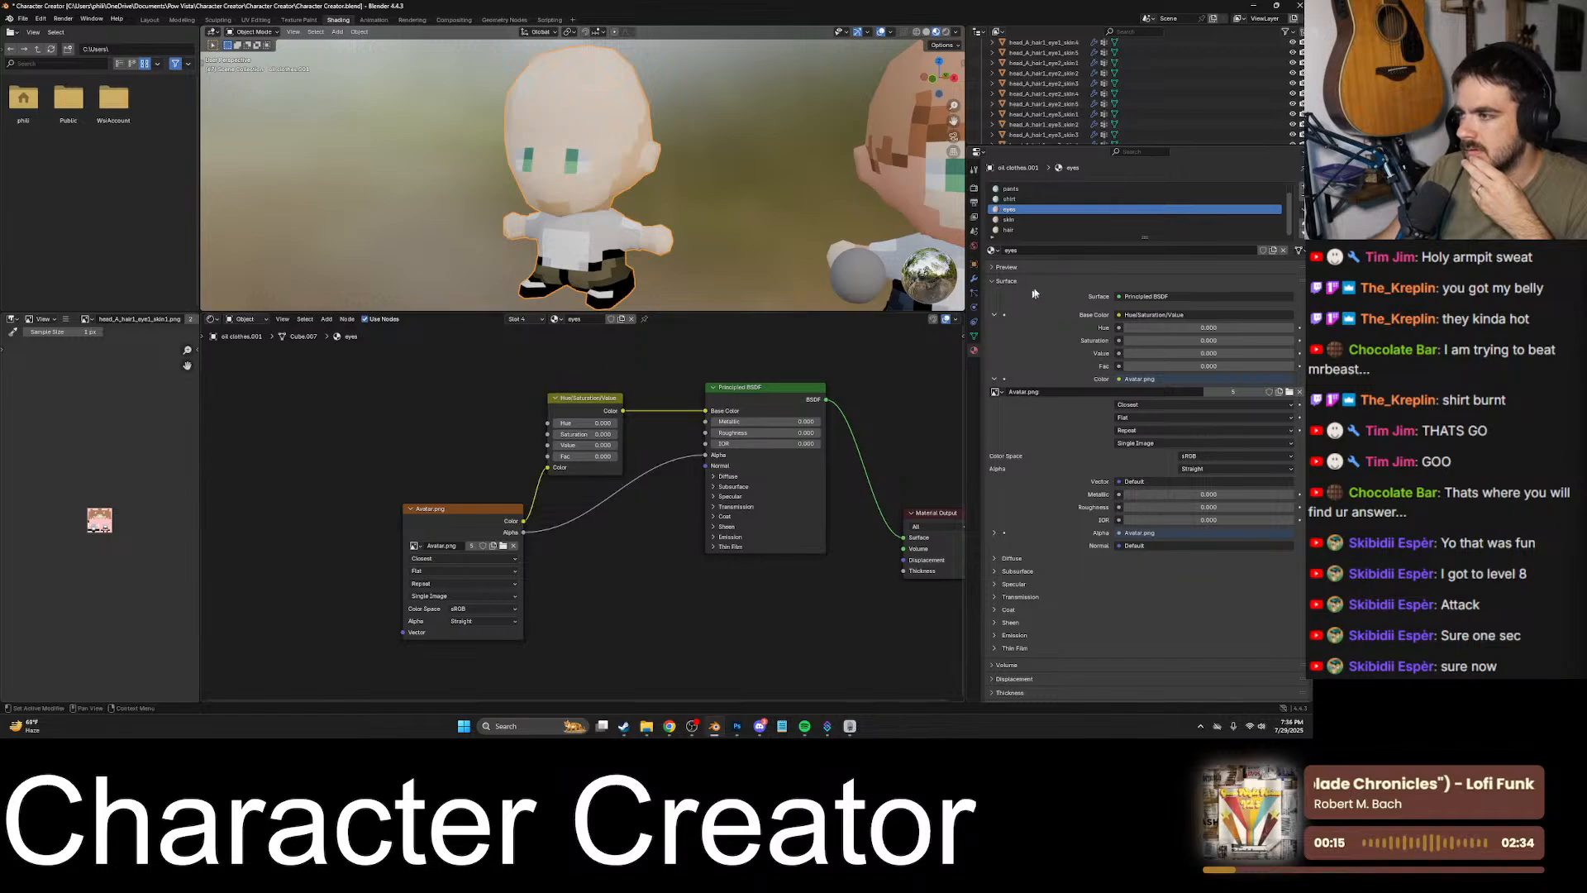
# - Set Fac to 0 on the shirt material's Hue/Saturation/Value node and nudge the node slightly upward
pyautogui.click(1010, 199)
pyautogui.moveTo(629, 408); pyautogui.dragTo(570, 419)
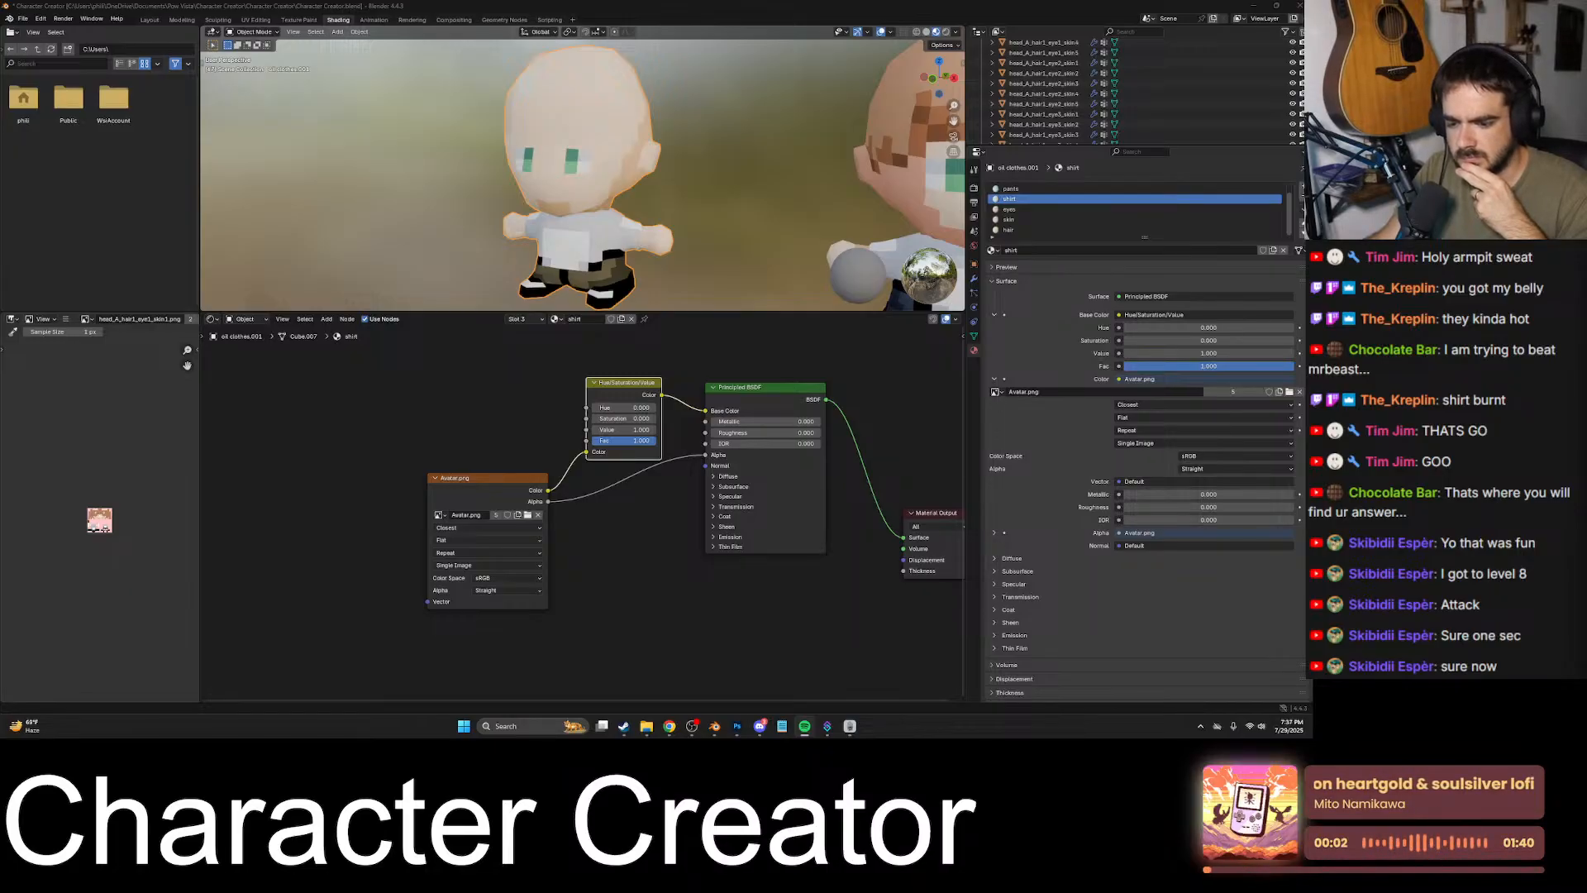
pyautogui.hotkey('alt', 'Tab')
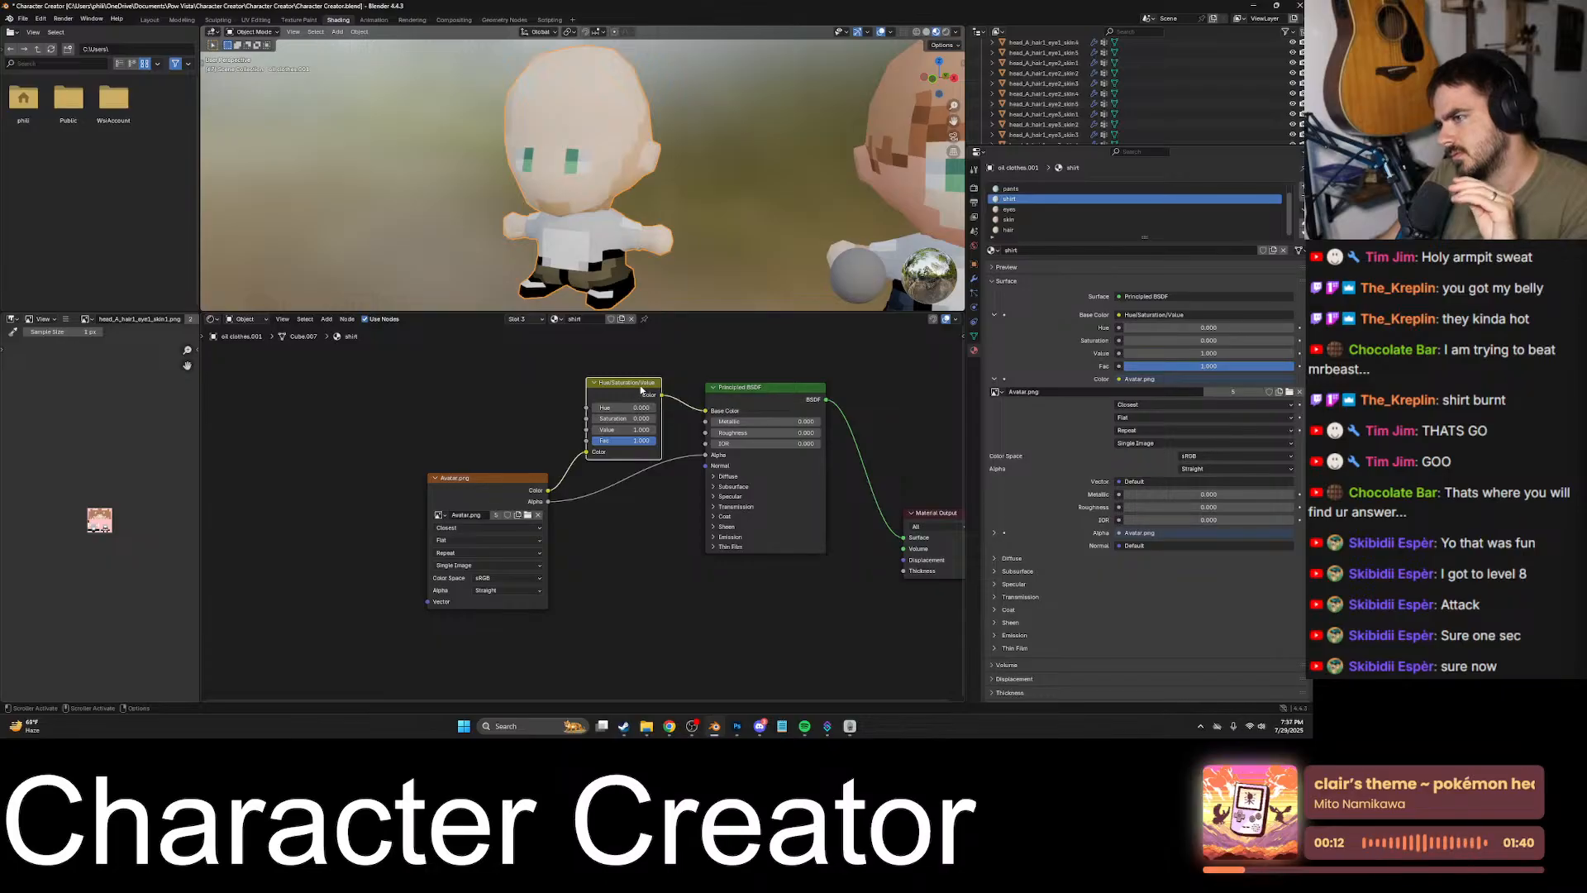
pyautogui.moveTo(639, 380); pyautogui.dragTo(639, 376)
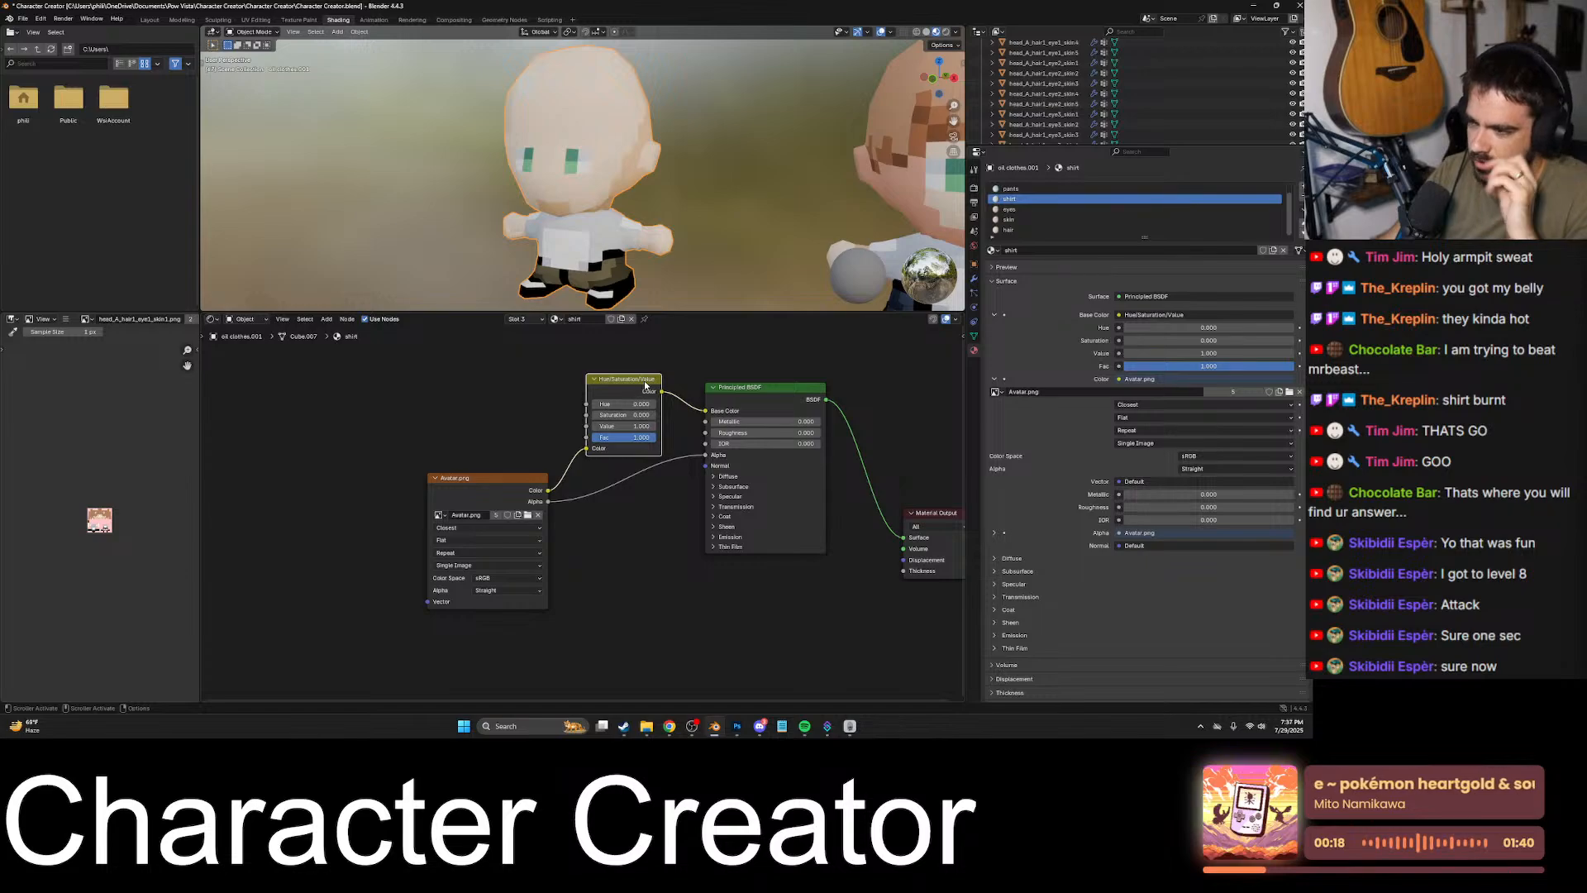
pyautogui.moveTo(644, 437); pyautogui.dragTo(585, 437)
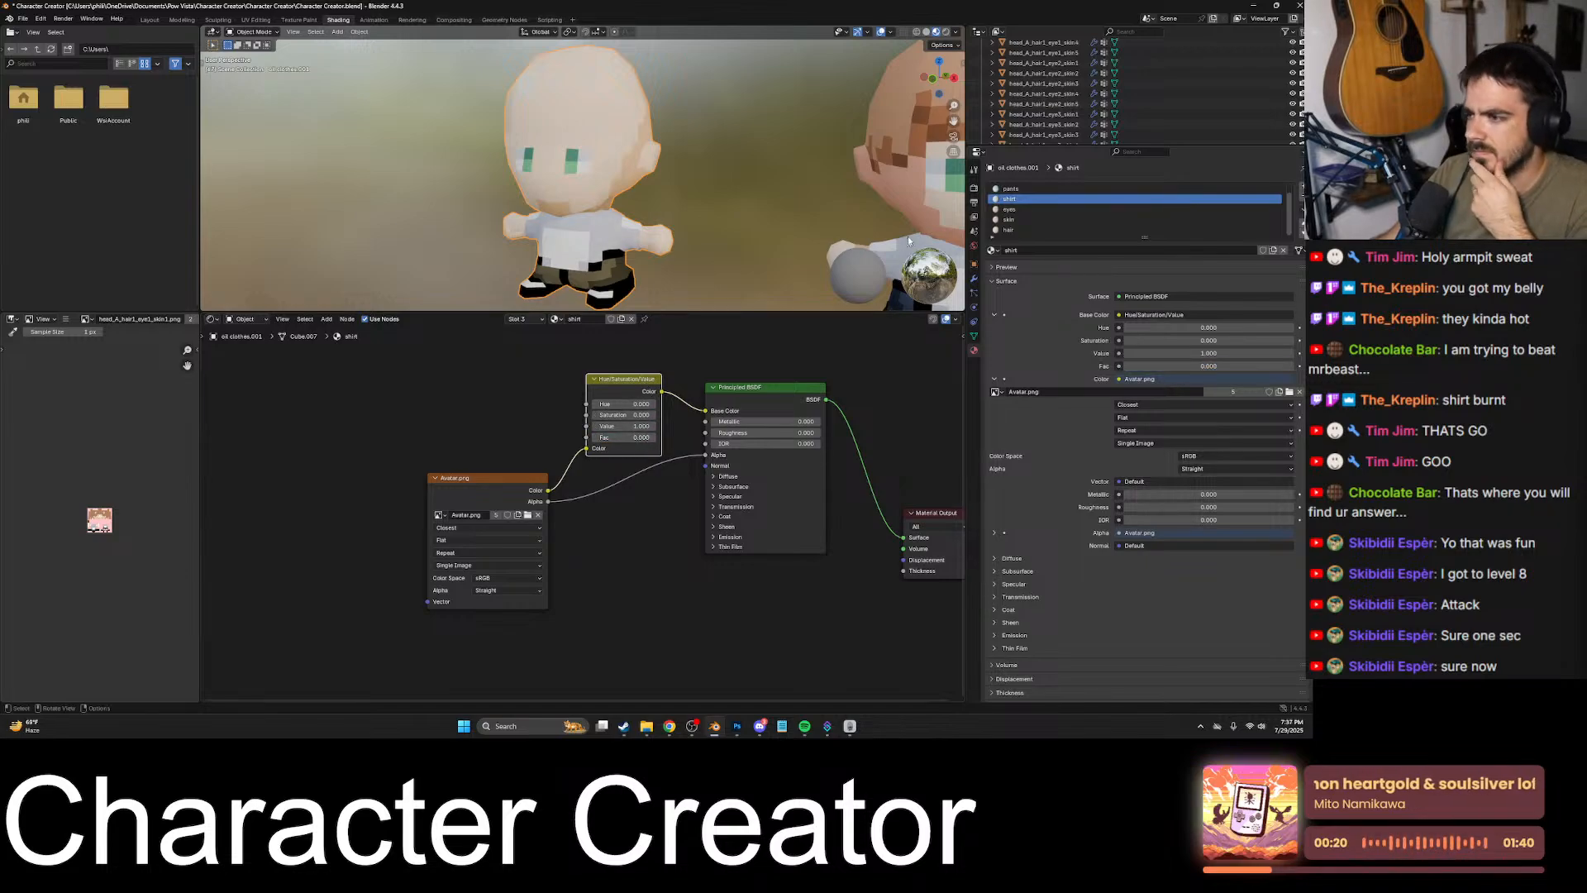
# - Set Hue, Saturation, Value and Fac to 0 on the pants material's Hue/Saturation/Value node
pyautogui.click(1009, 210)
pyautogui.click(1013, 189)
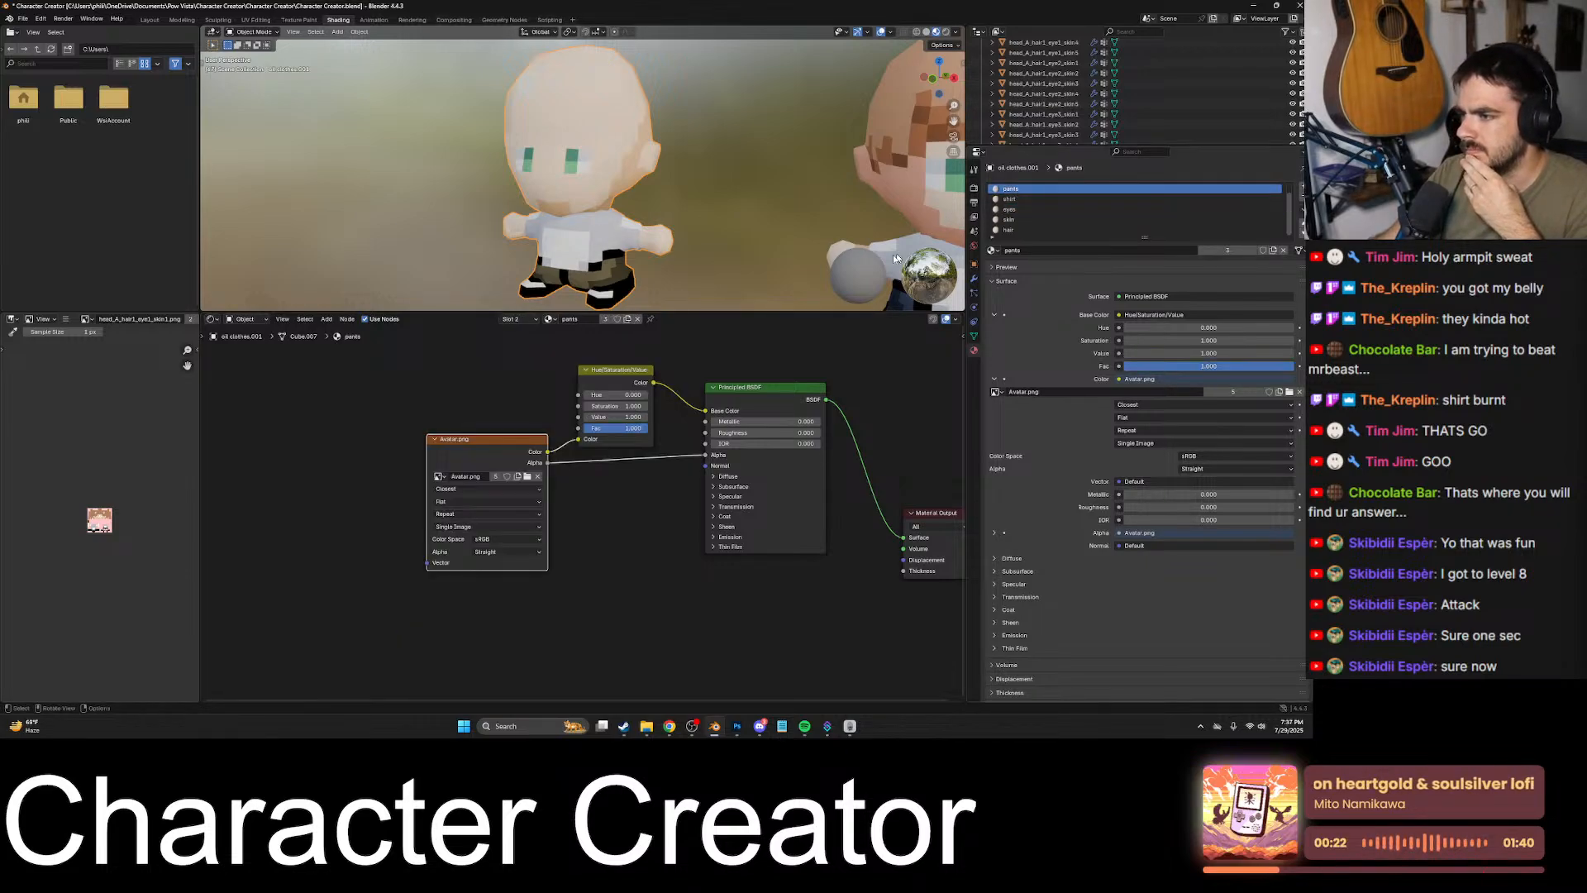
pyautogui.moveTo(630, 430); pyautogui.dragTo(585, 406)
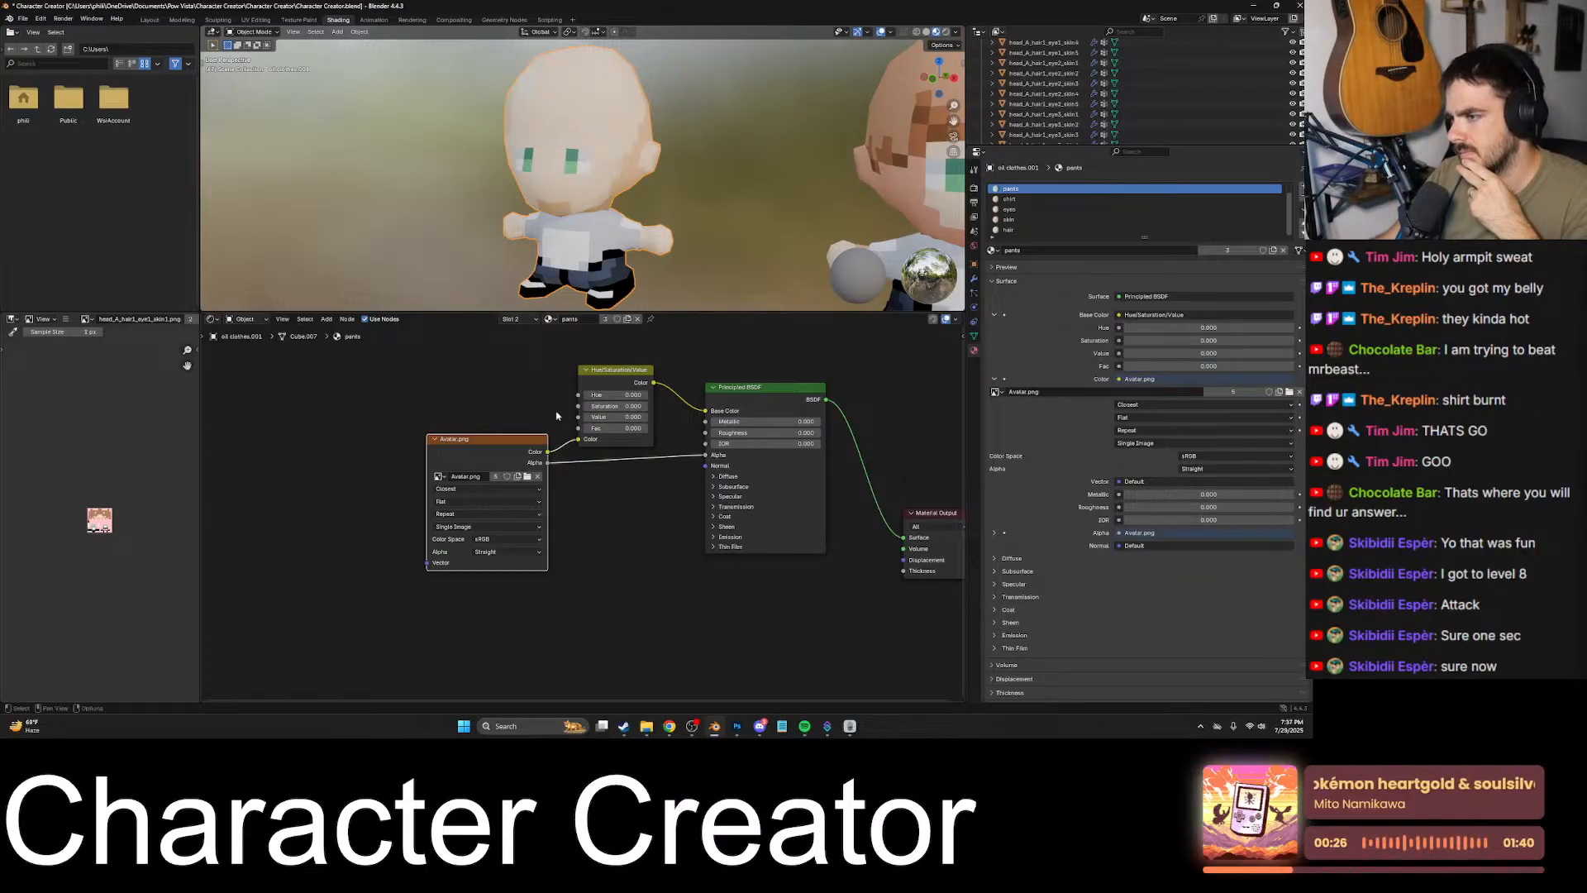
# - Set the remaining Value setting to 0 on the shirt material's Hue/Saturation/Value node
pyautogui.click(1020, 199)
pyautogui.click(1022, 209)
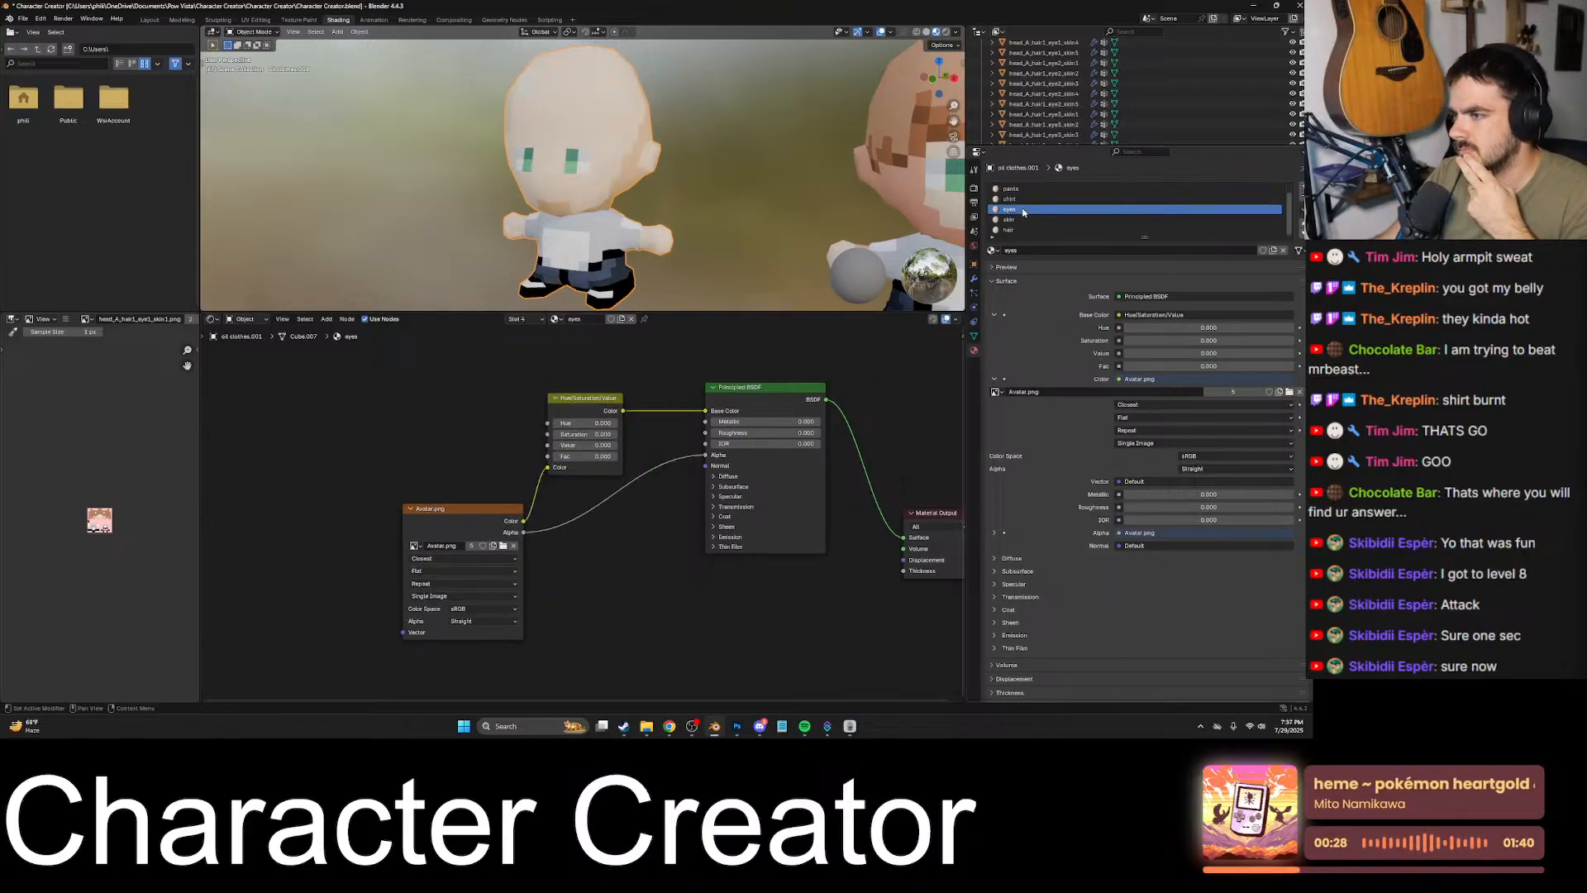
pyautogui.click(1022, 201)
pyautogui.moveTo(631, 426); pyautogui.dragTo(556, 421)
# - Set Saturation and Value to 0 on the skin material's Hue/Saturation/Value node, and zero all four values on the hair material's node
pyautogui.click(1010, 212)
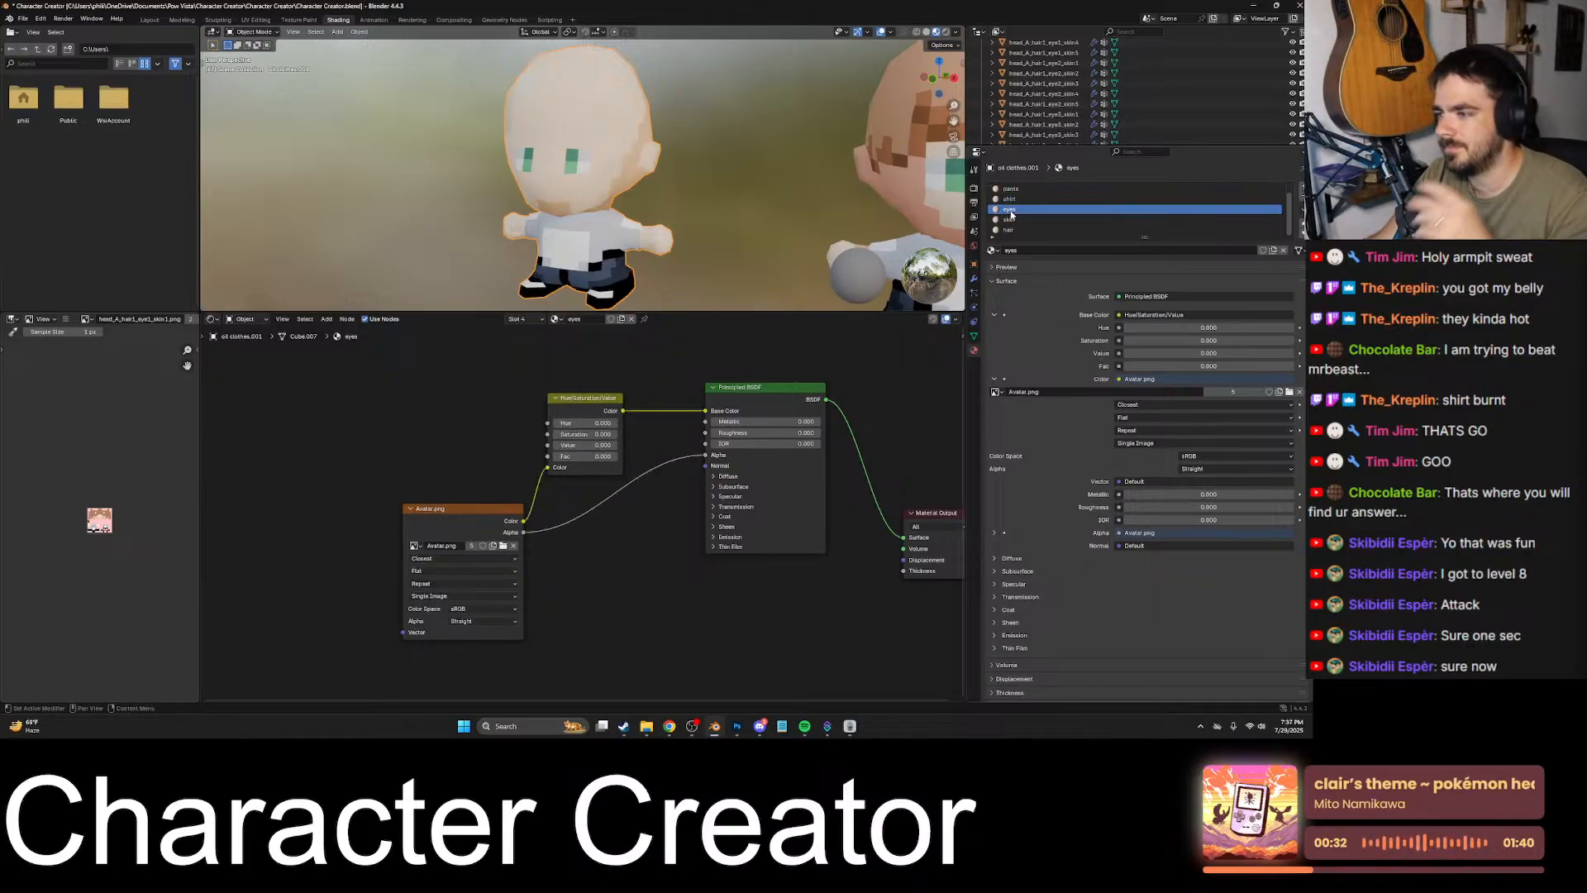
pyautogui.click(1036, 220)
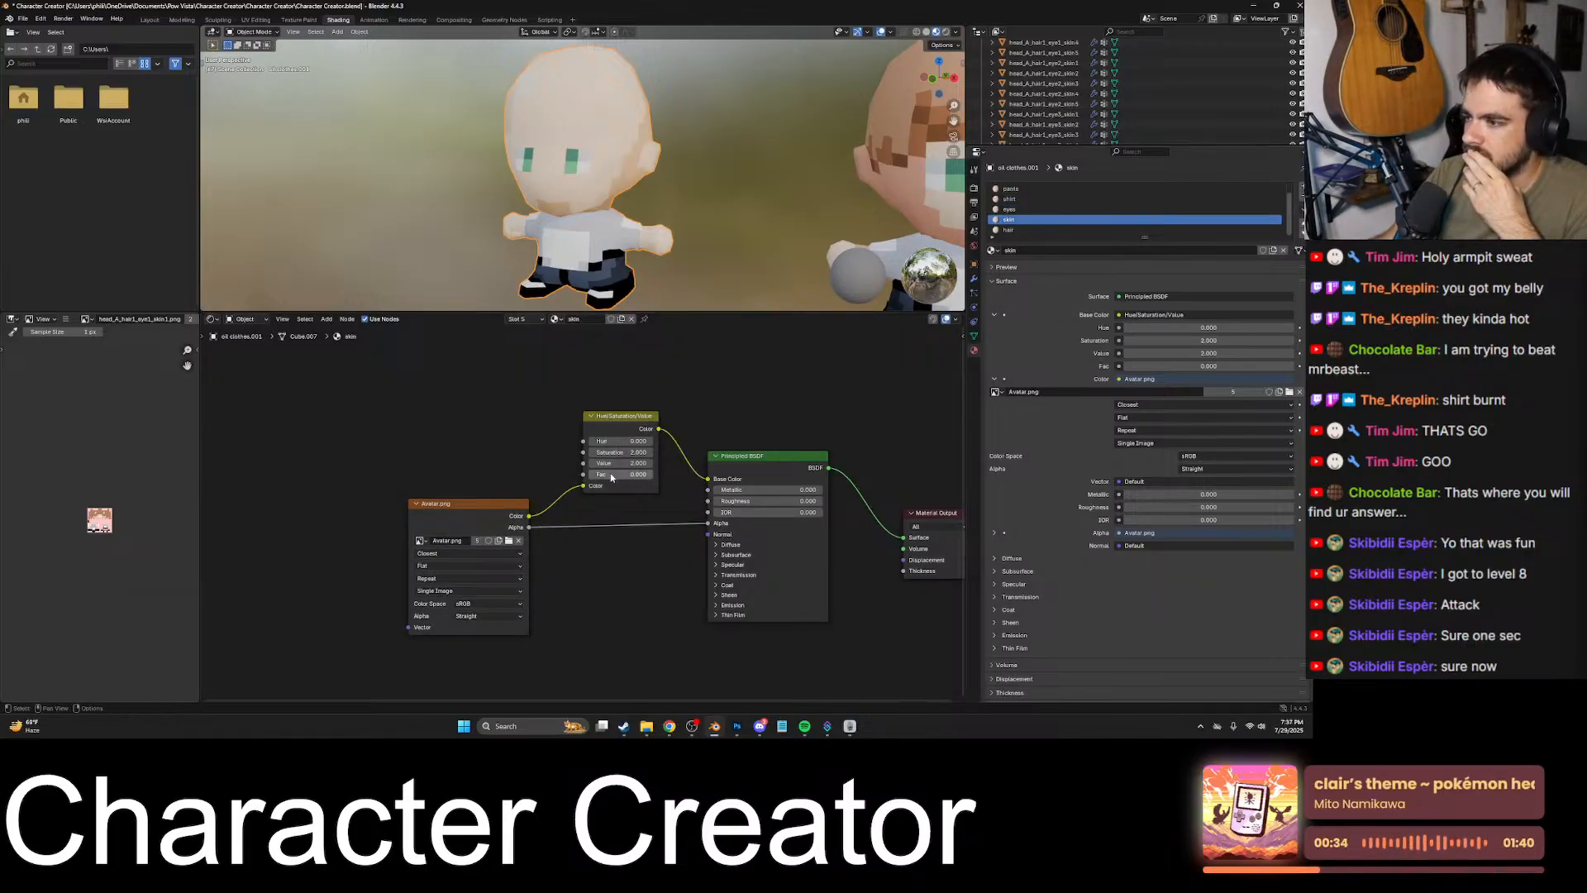
pyautogui.moveTo(635, 453); pyautogui.dragTo(570, 453)
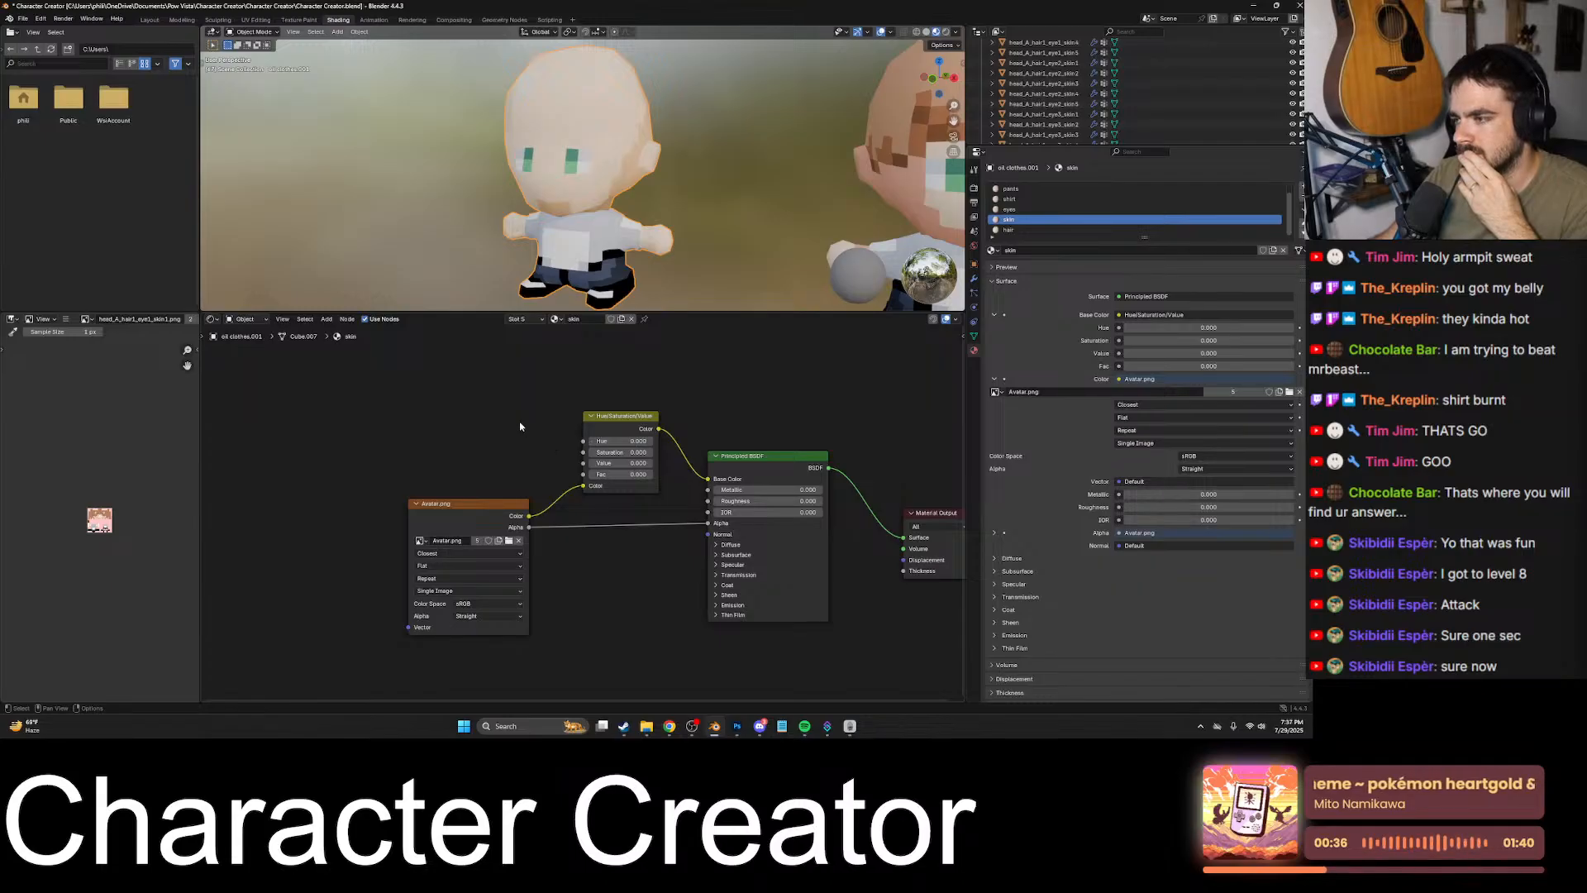
pyautogui.click(1033, 230)
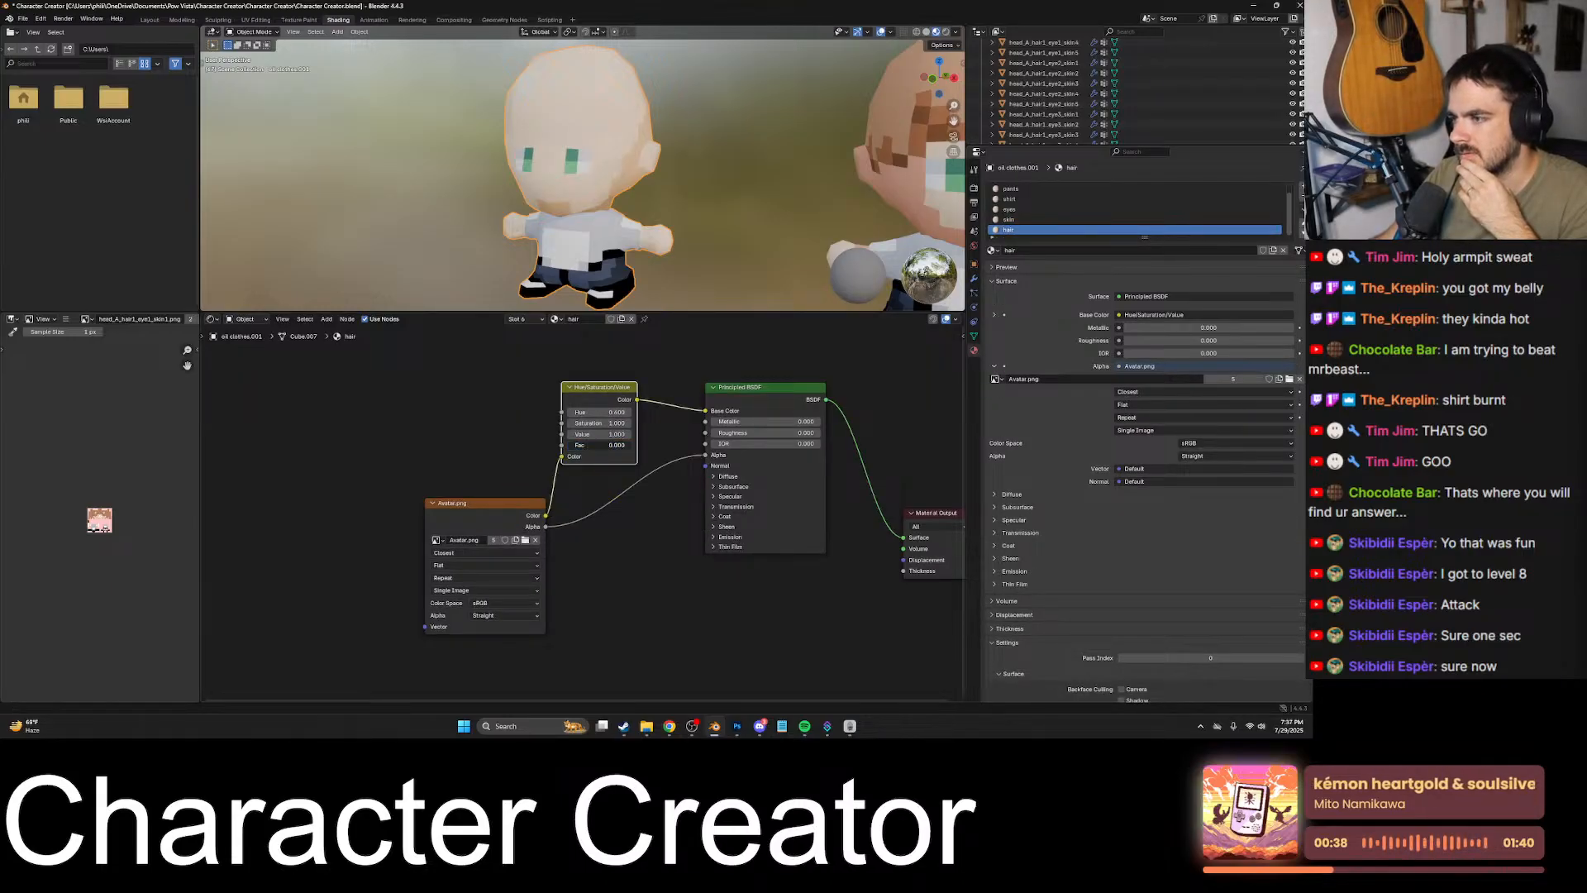
pyautogui.moveTo(611, 434); pyautogui.dragTo(500, 417)
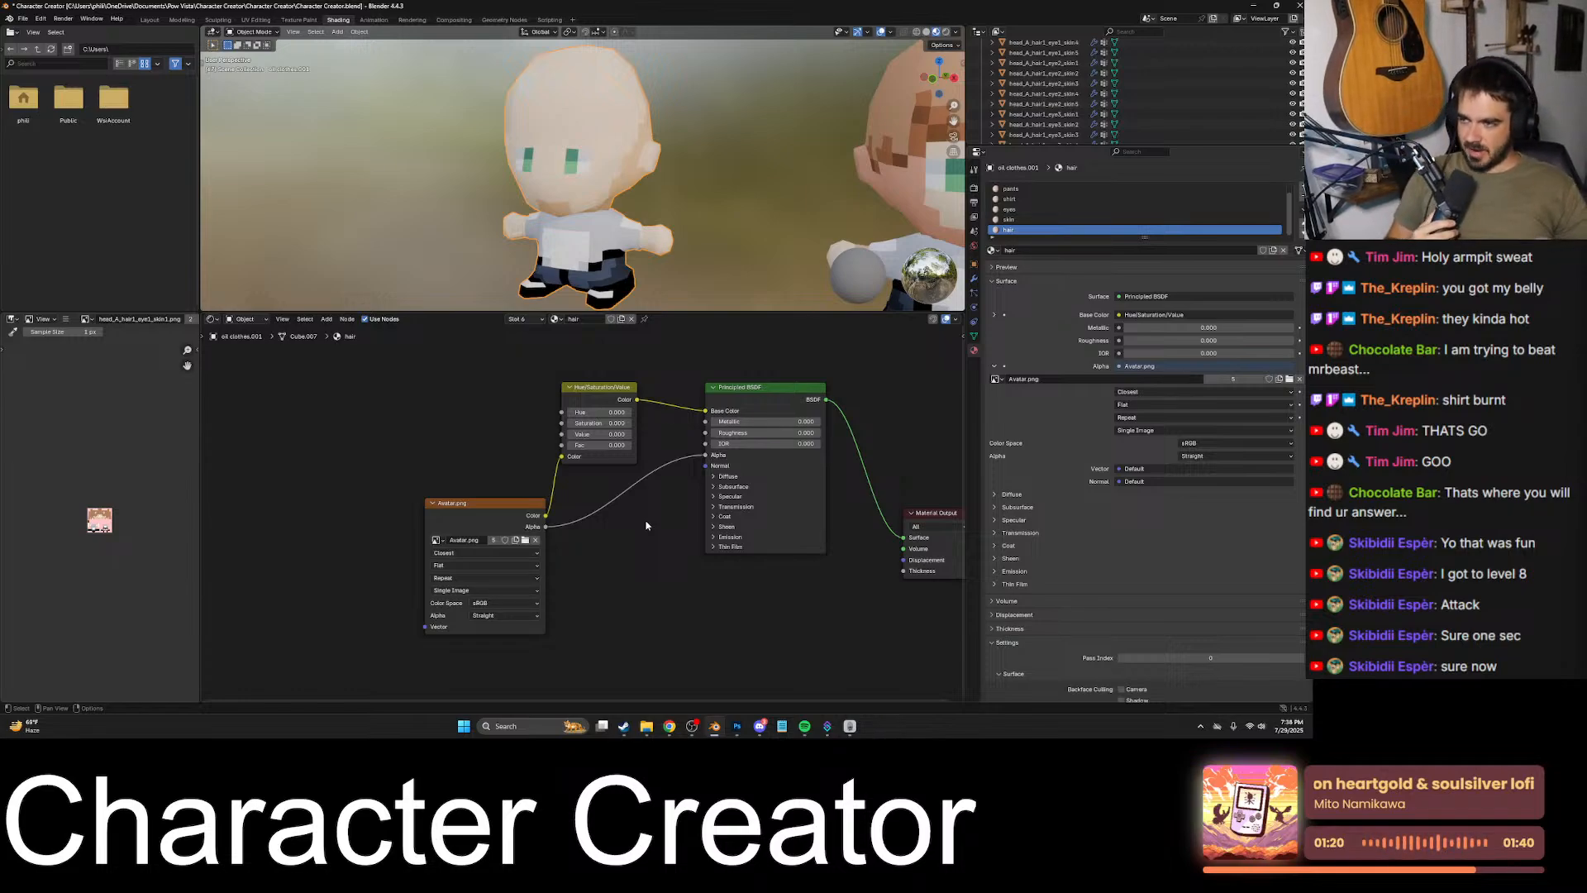
# - Switch to Photoshop and try three-pixel-wide dark brown eyebrows directly above both eyes in Avatar.png, saving the texture
pyautogui.click(737, 726)
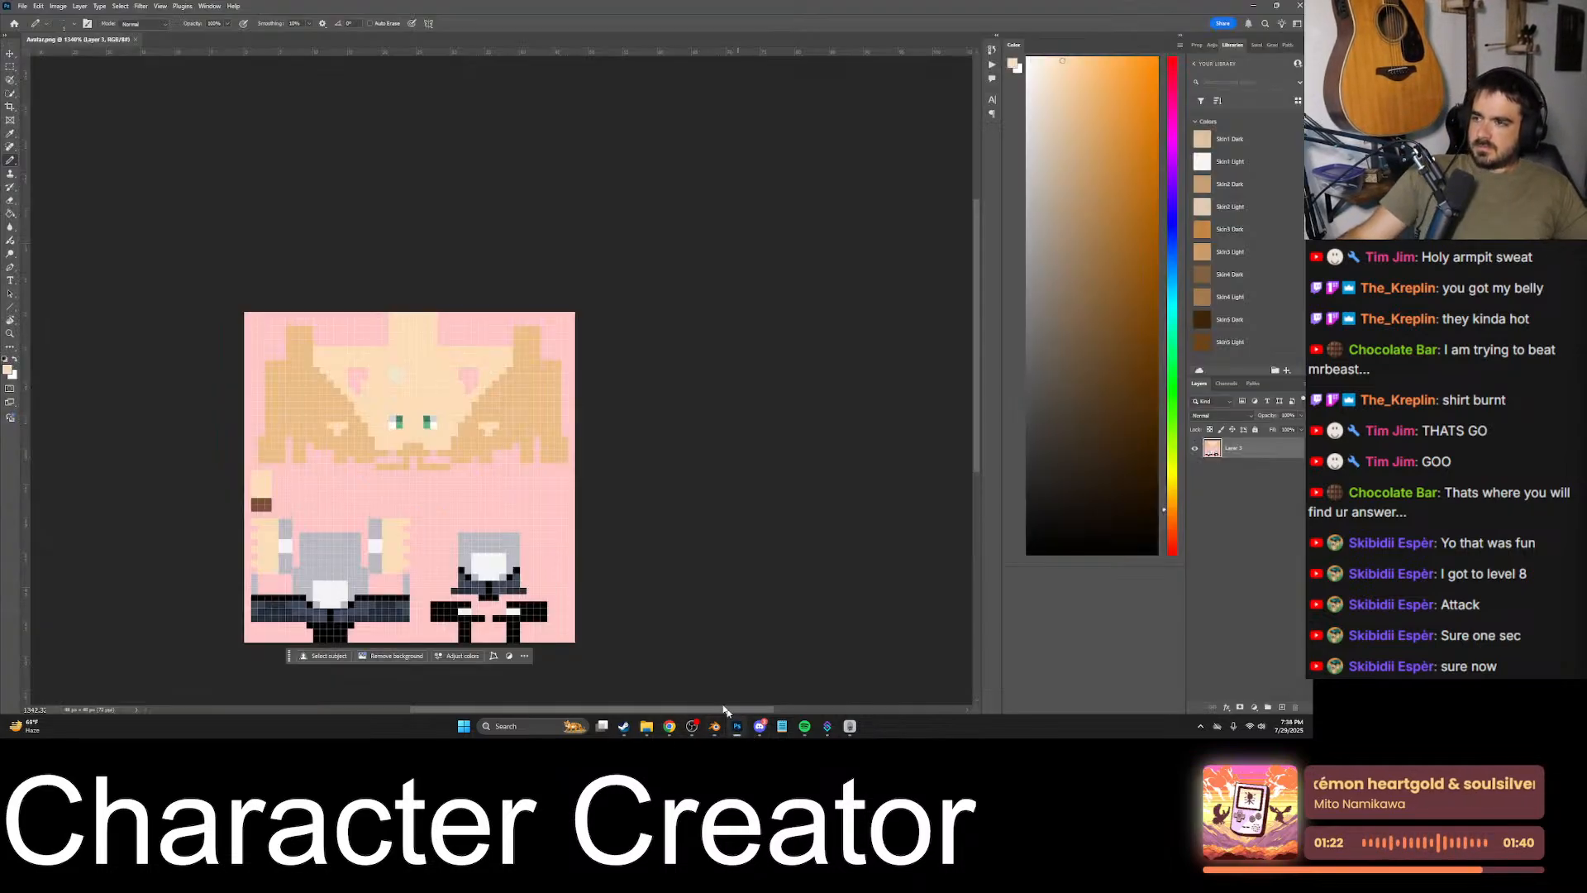
pyautogui.keyDown('alt'); pyautogui.scroll(2, 409, 402); pyautogui.keyUp('alt')
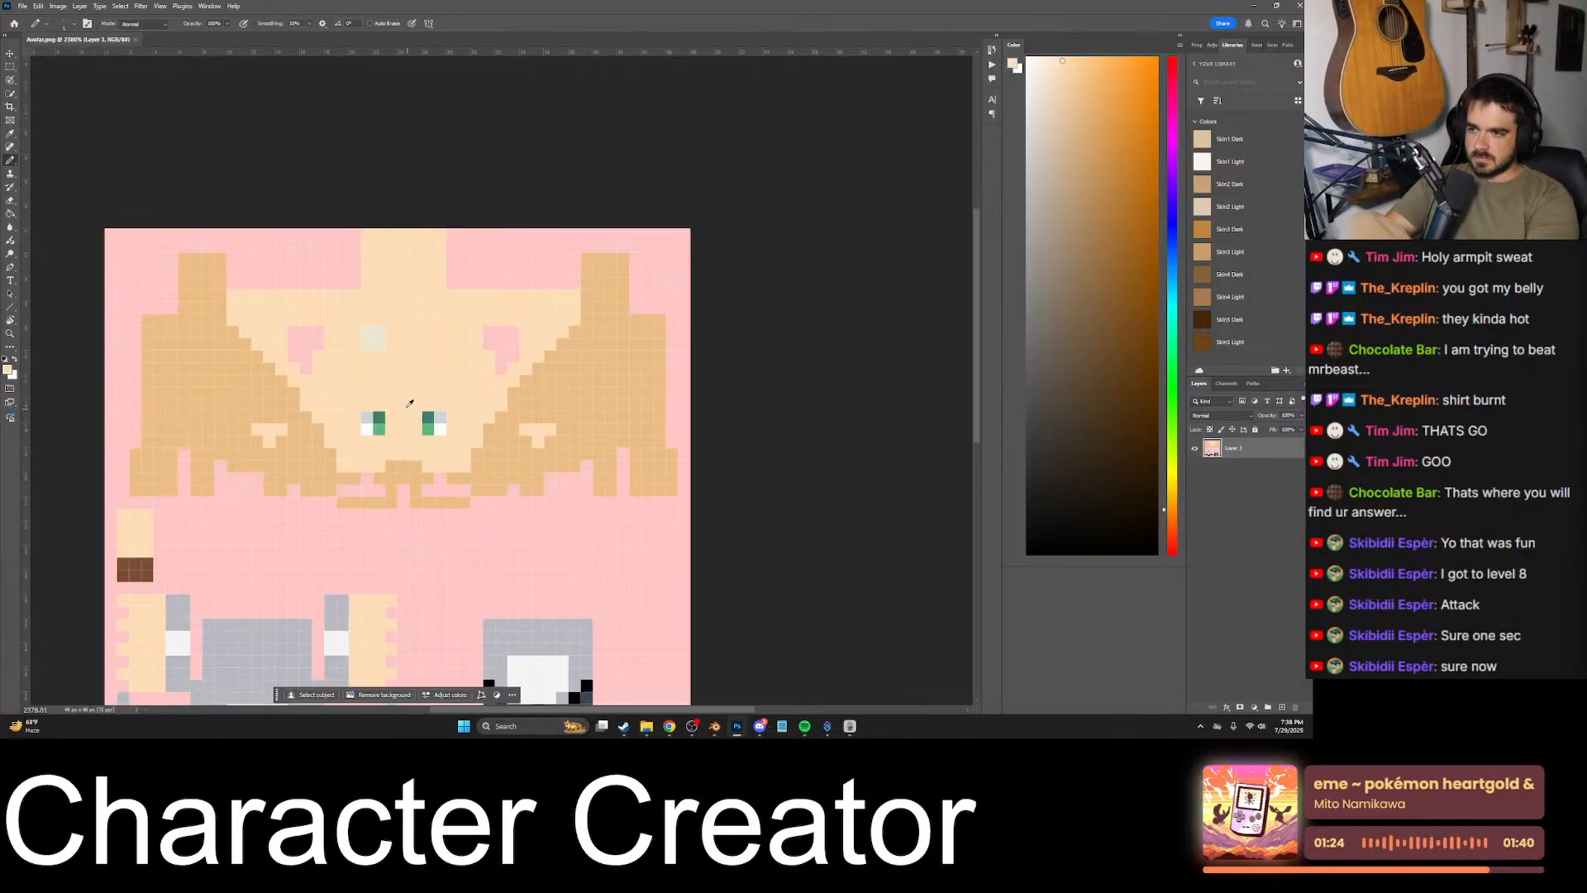
pyautogui.keyDown('alt'); pyautogui.scroll(3, 409, 403); pyautogui.keyUp('alt')
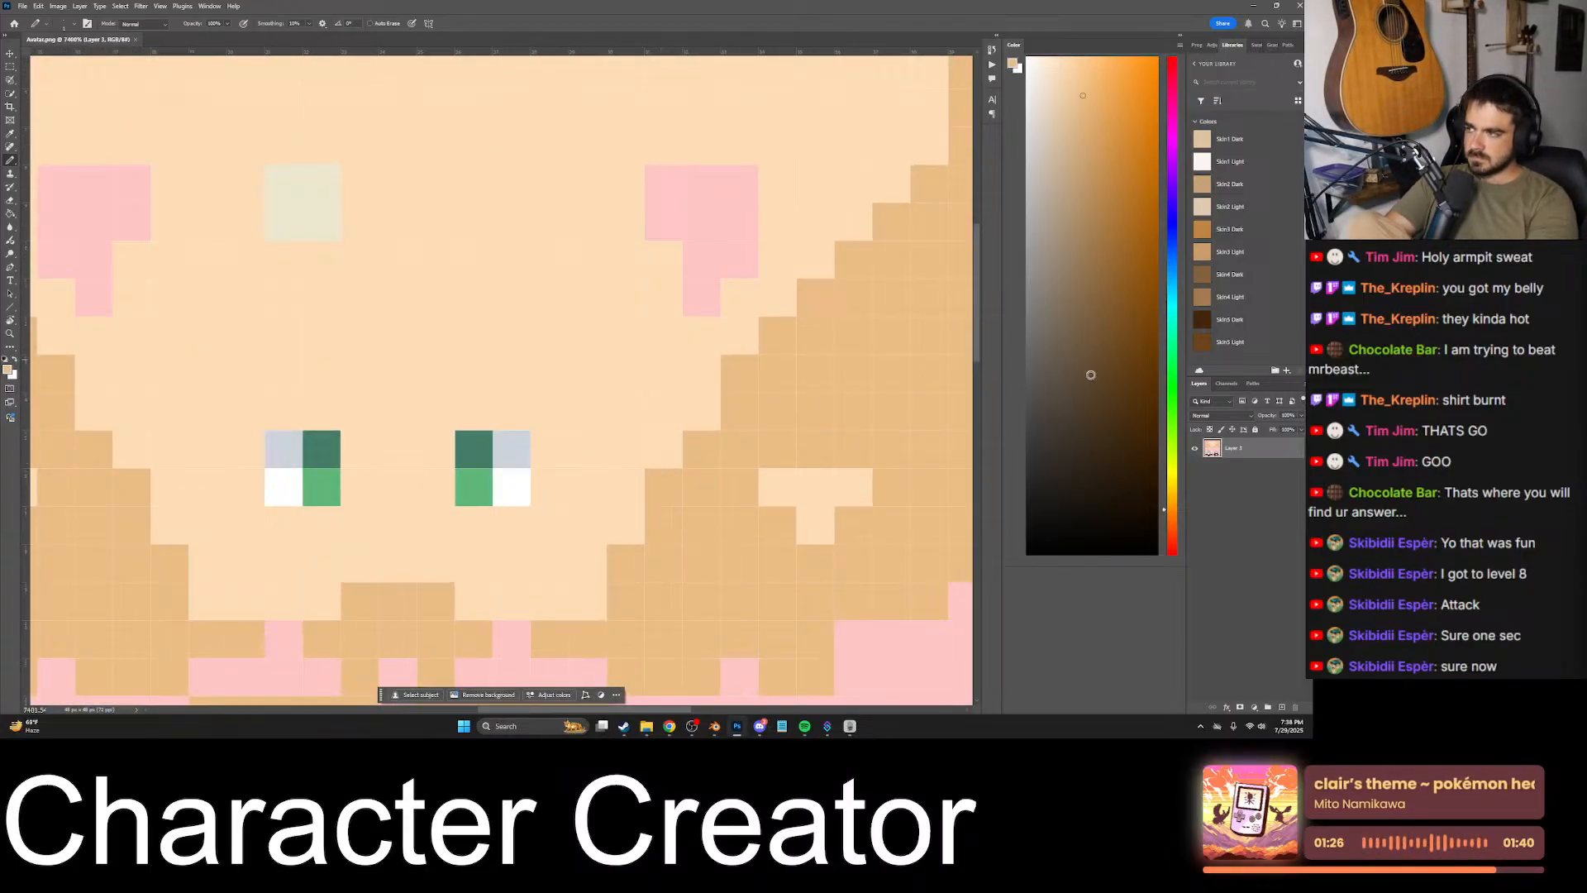
pyautogui.click(1083, 421)
pyautogui.moveTo(483, 414); pyautogui.dragTo(554, 411)
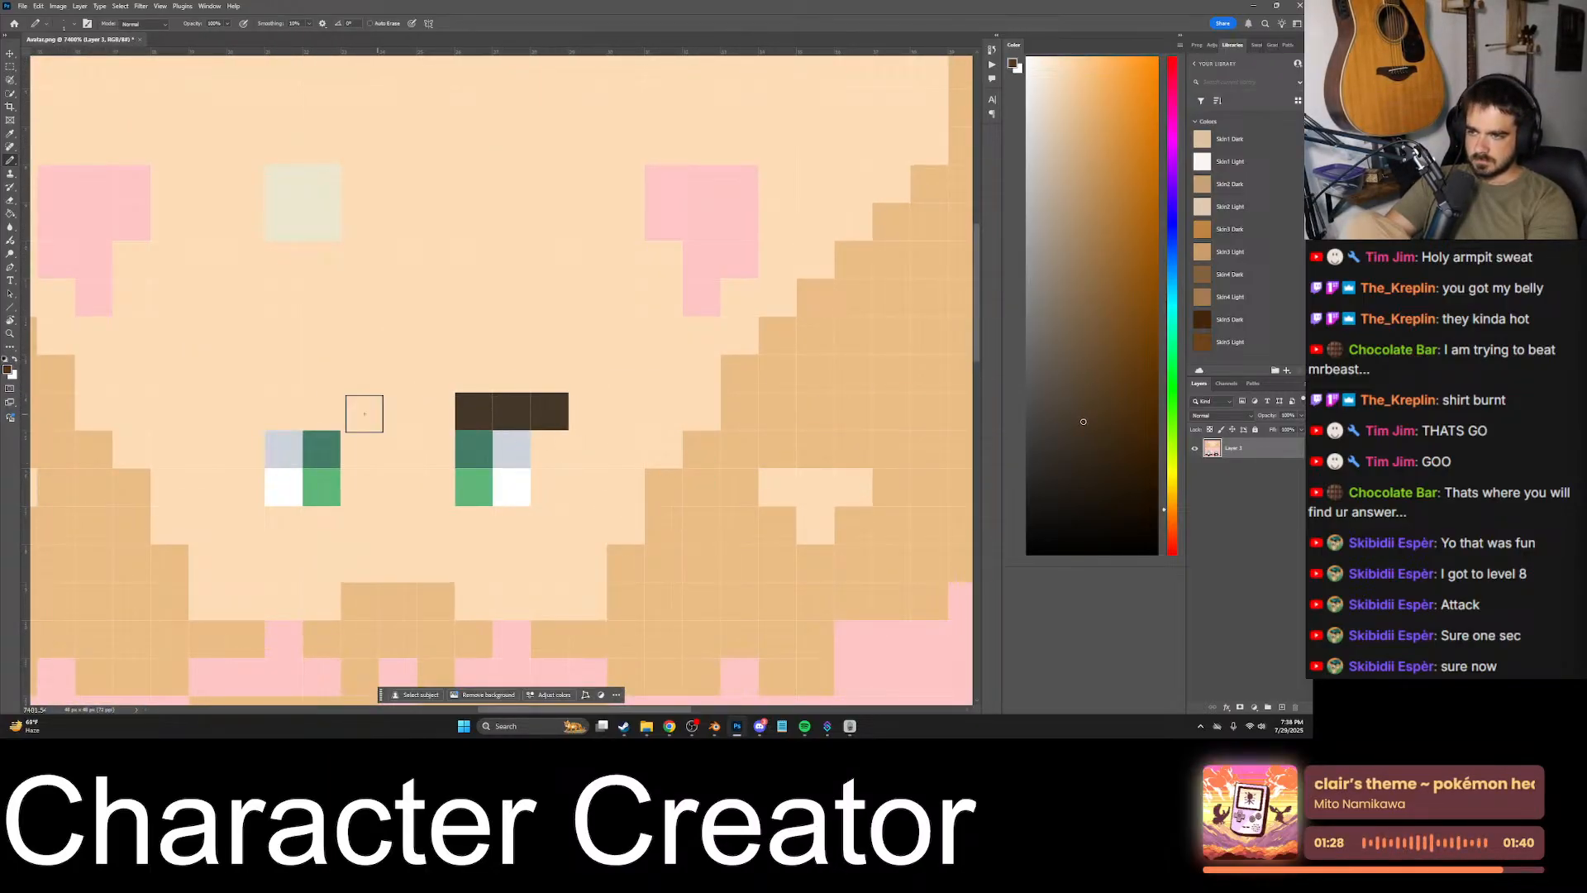
pyautogui.moveTo(326, 411); pyautogui.dragTo(236, 409)
pyautogui.keyDown('alt'); pyautogui.scroll(-3, 323, 400); pyautogui.keyUp('alt')
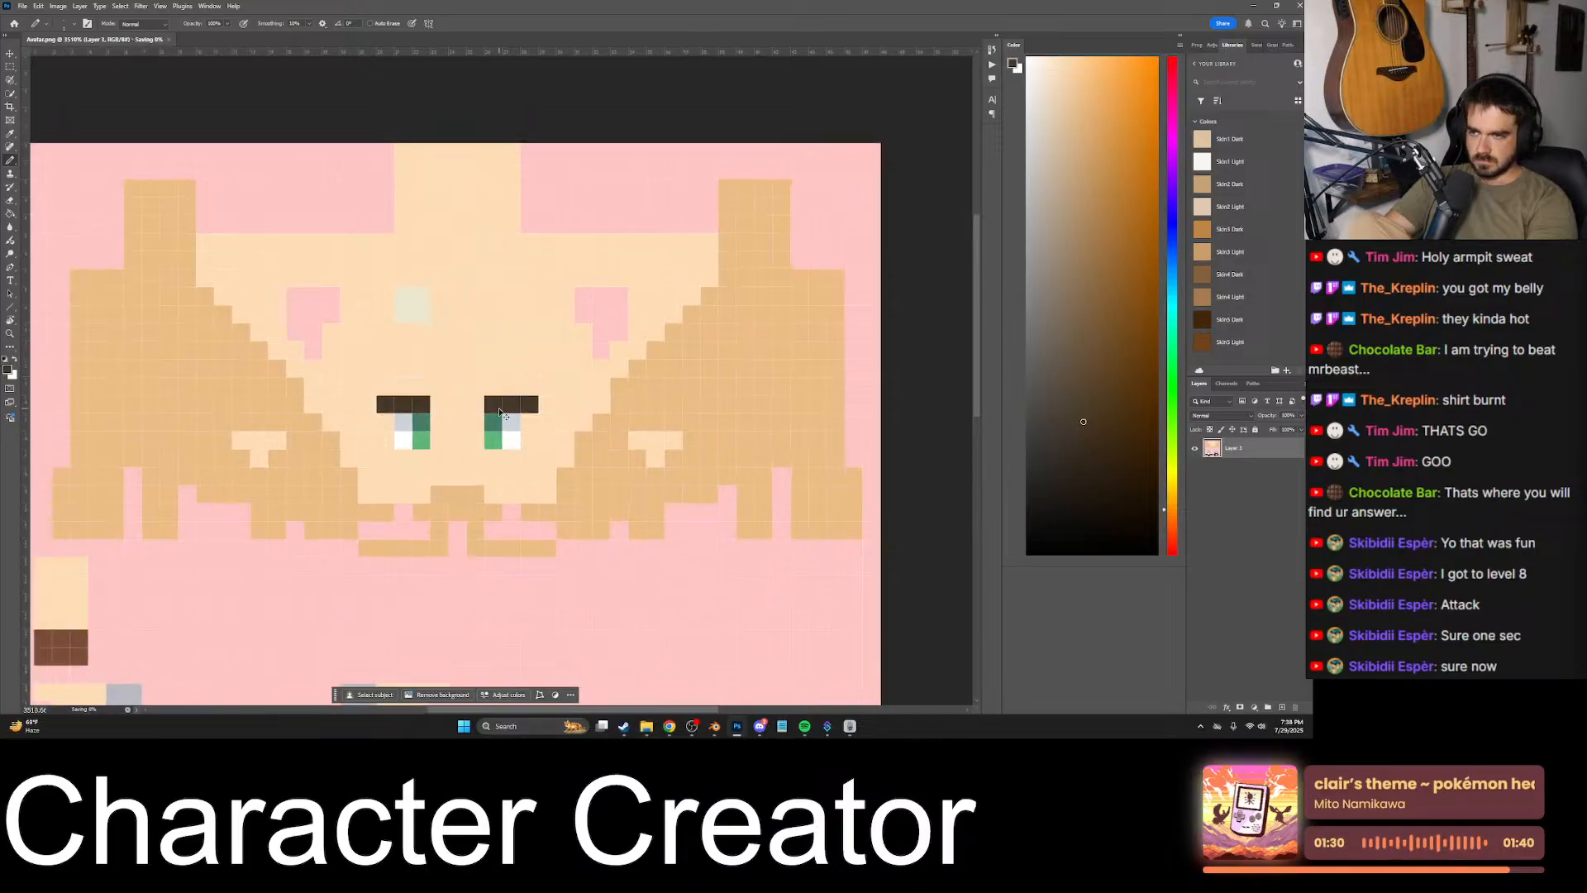
# - Switch to Blender and check the eyebrows on the character in the UV Editing workspace, in Object Mode
pyautogui.click(713, 729)
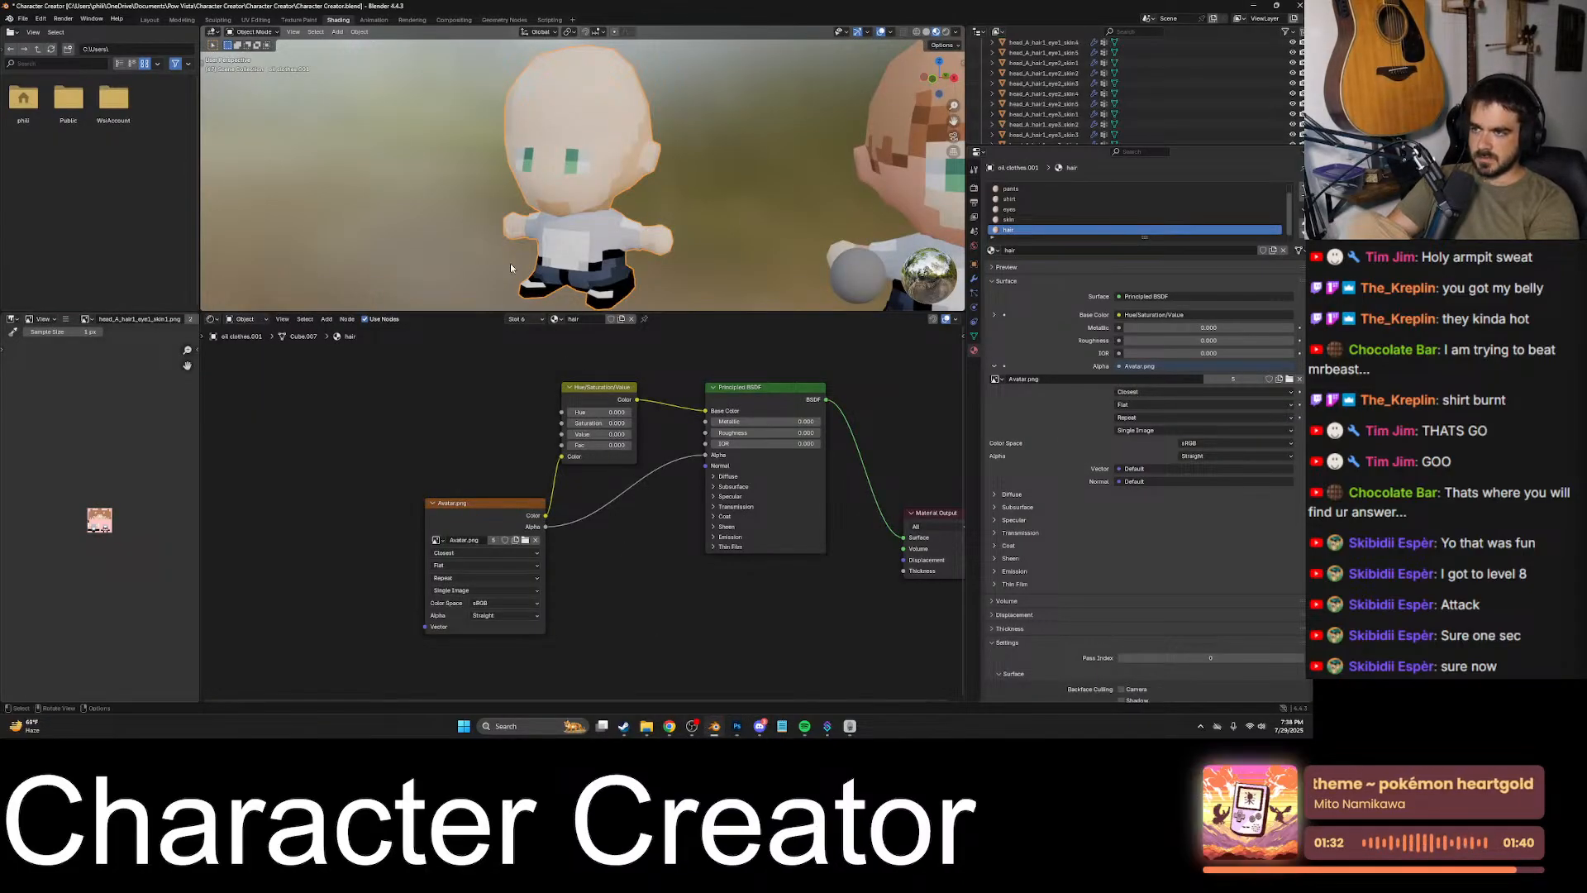
pyautogui.click(257, 20)
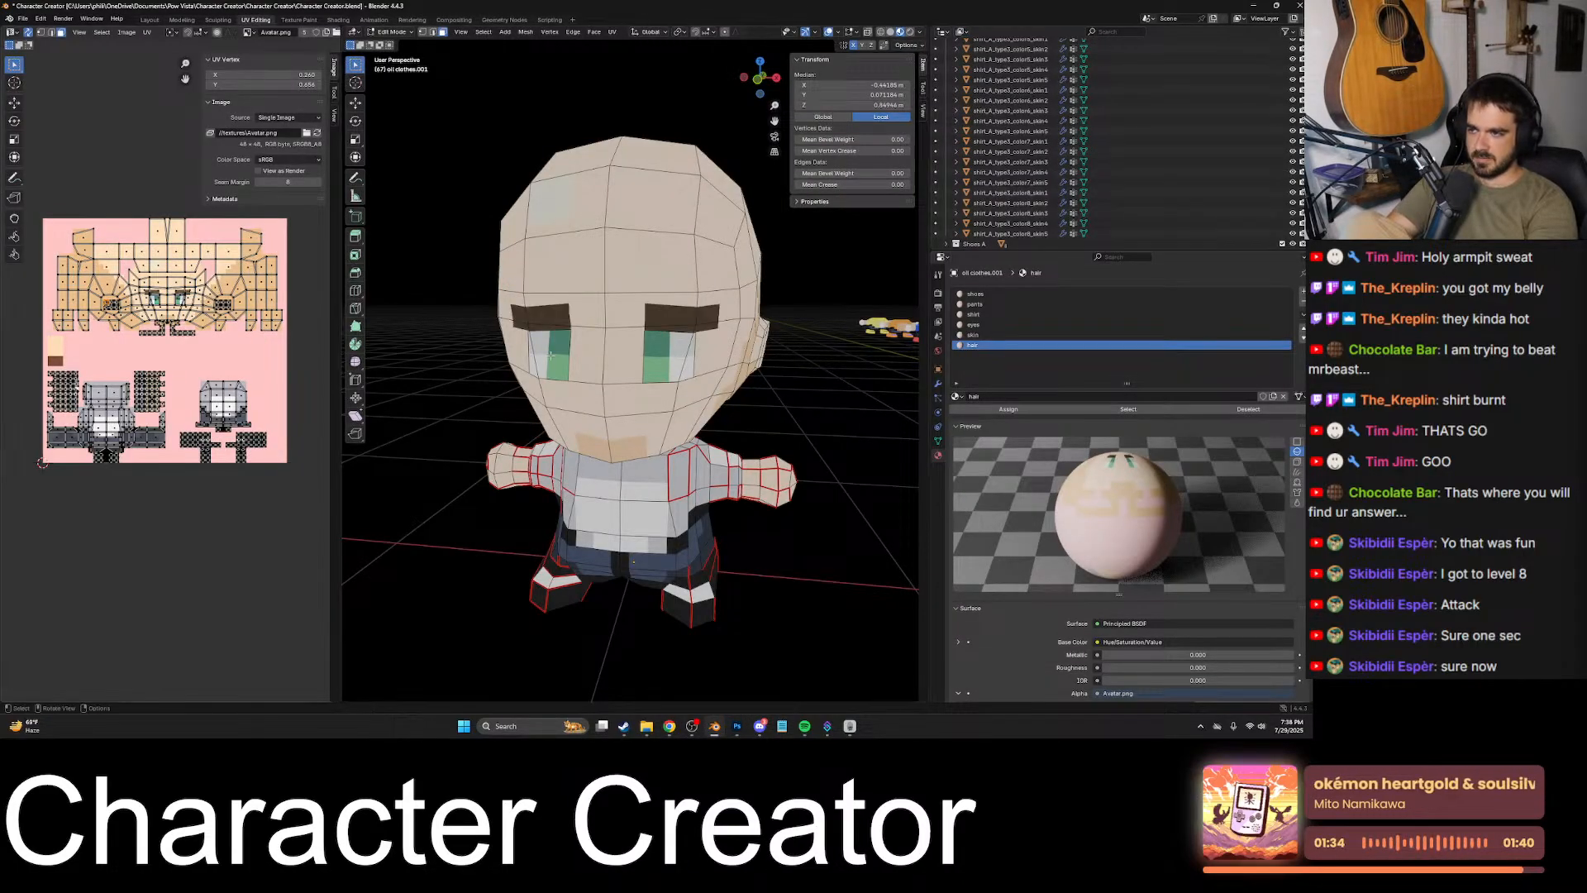
pyautogui.moveTo(666, 359); pyautogui.dragTo(675, 373, button='middle')
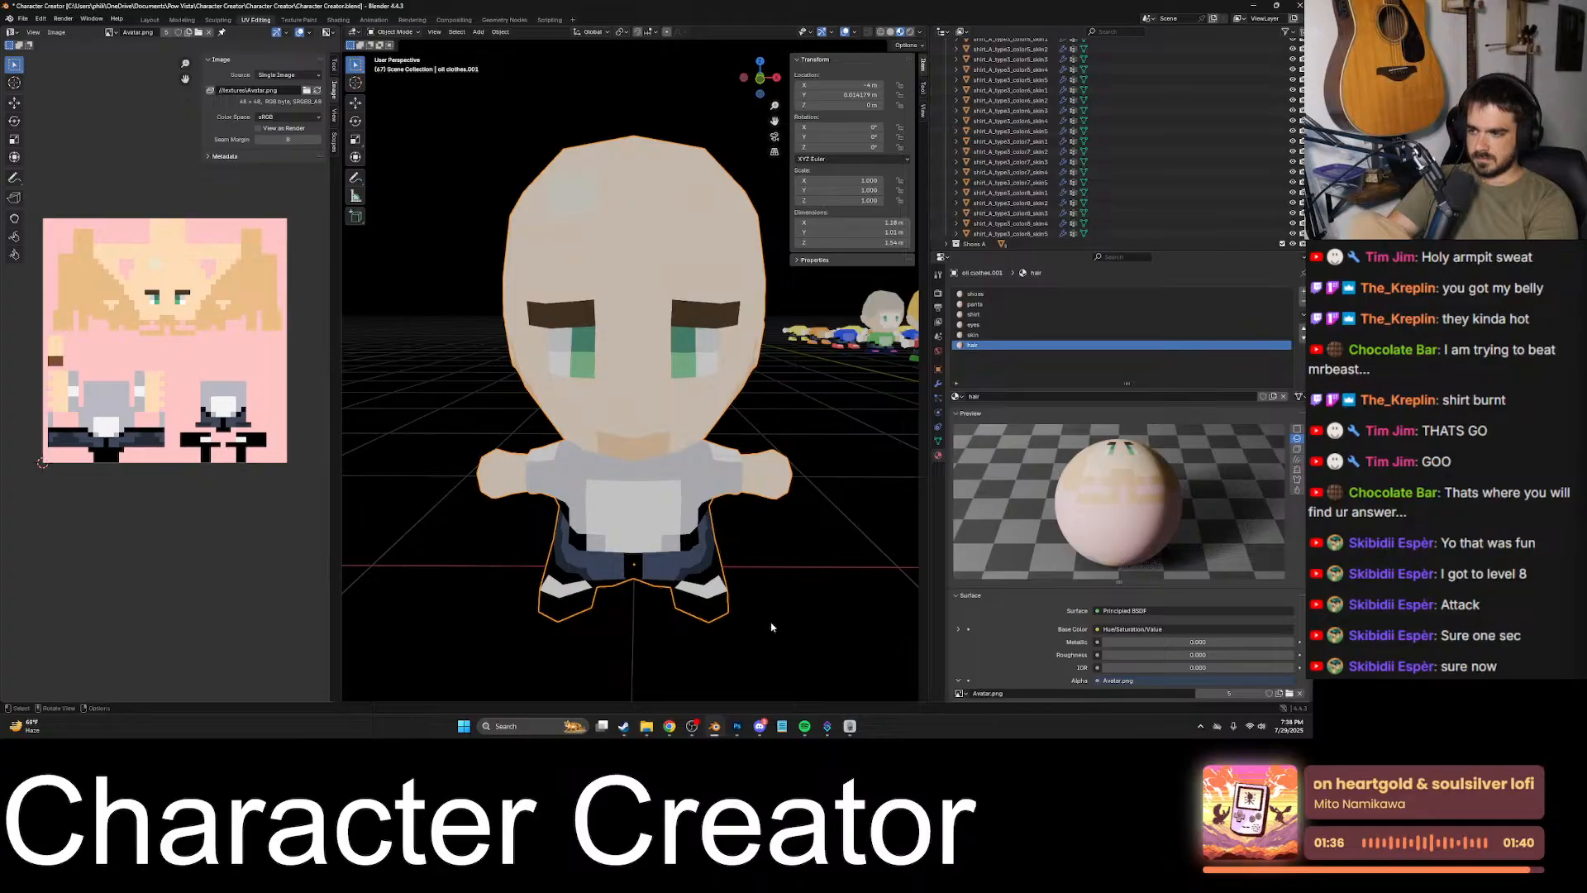
# - Switch to Discord and examine the face in the shared goblin texture image as an eyebrow reference
pyautogui.click(736, 726)
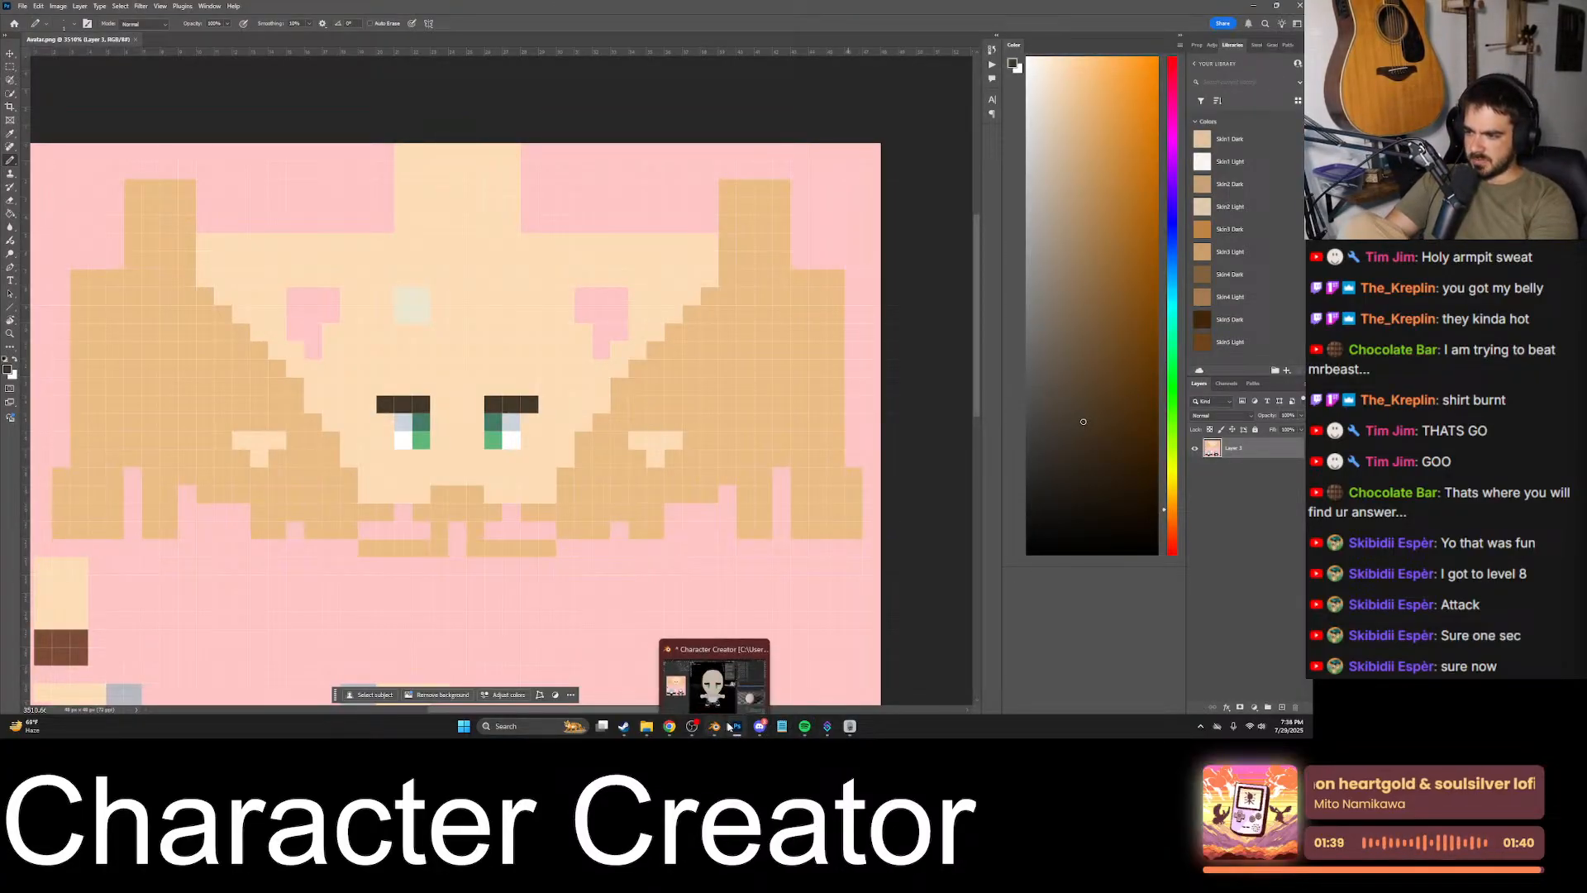
pyautogui.click(760, 726)
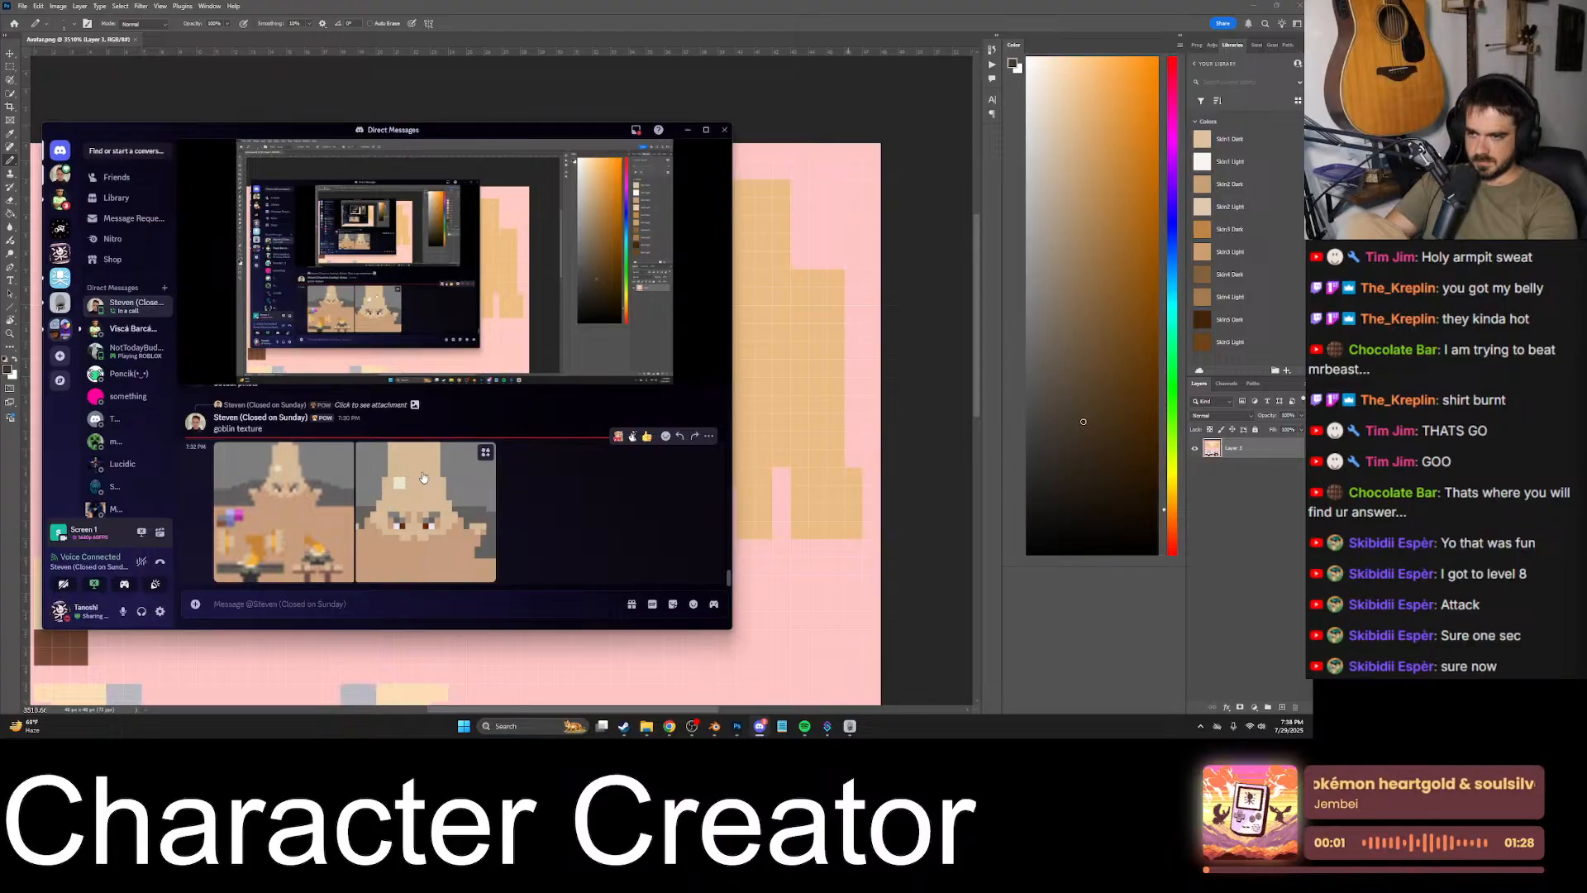
pyautogui.click(430, 491)
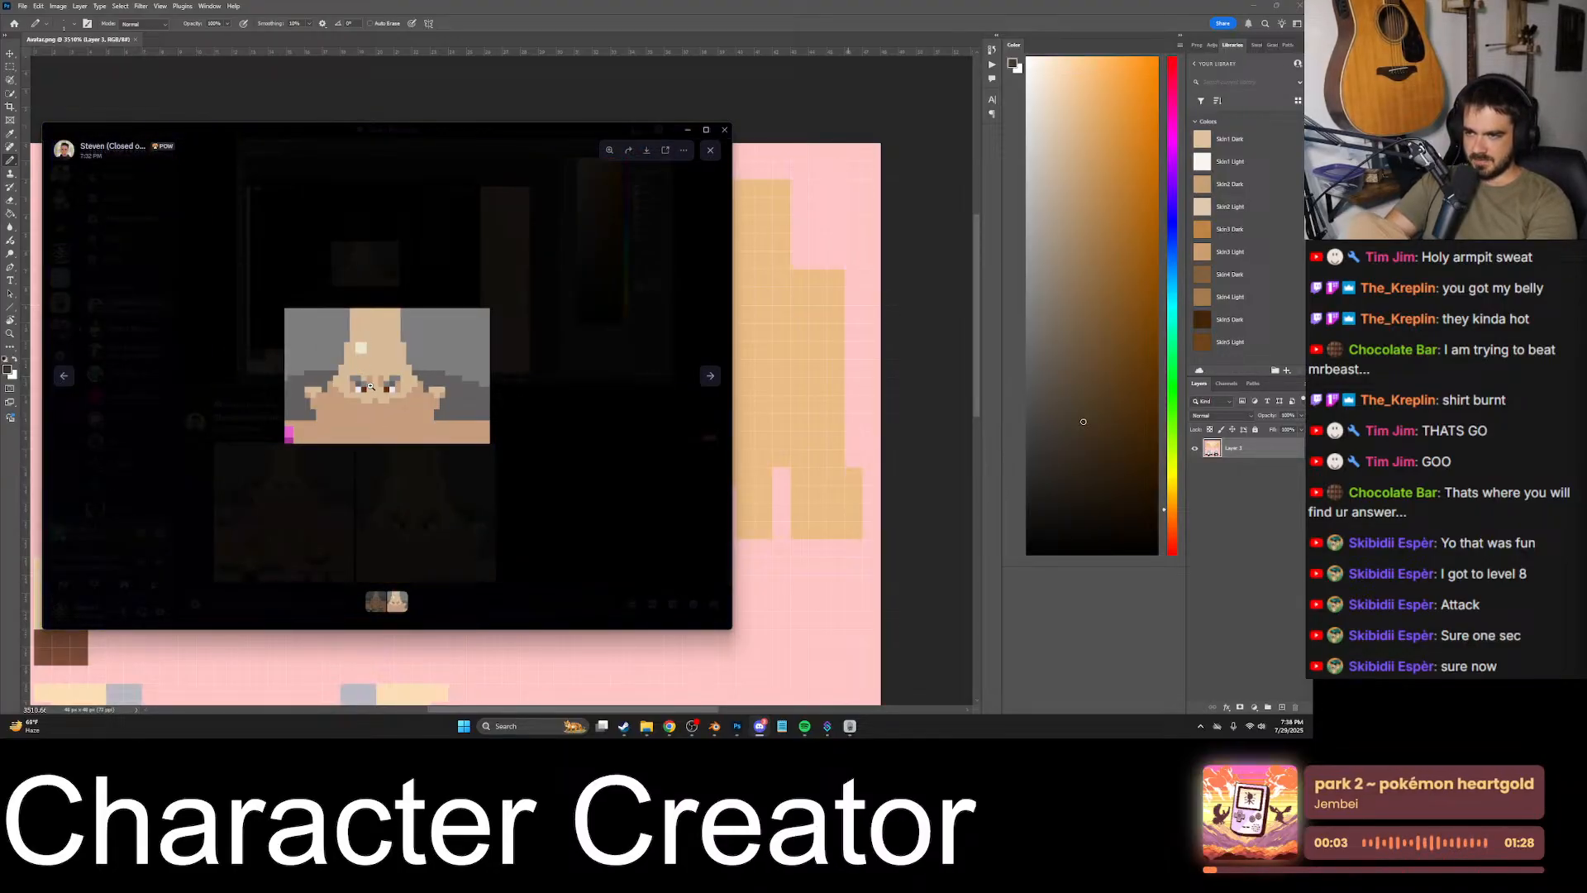
pyautogui.click(561, 378)
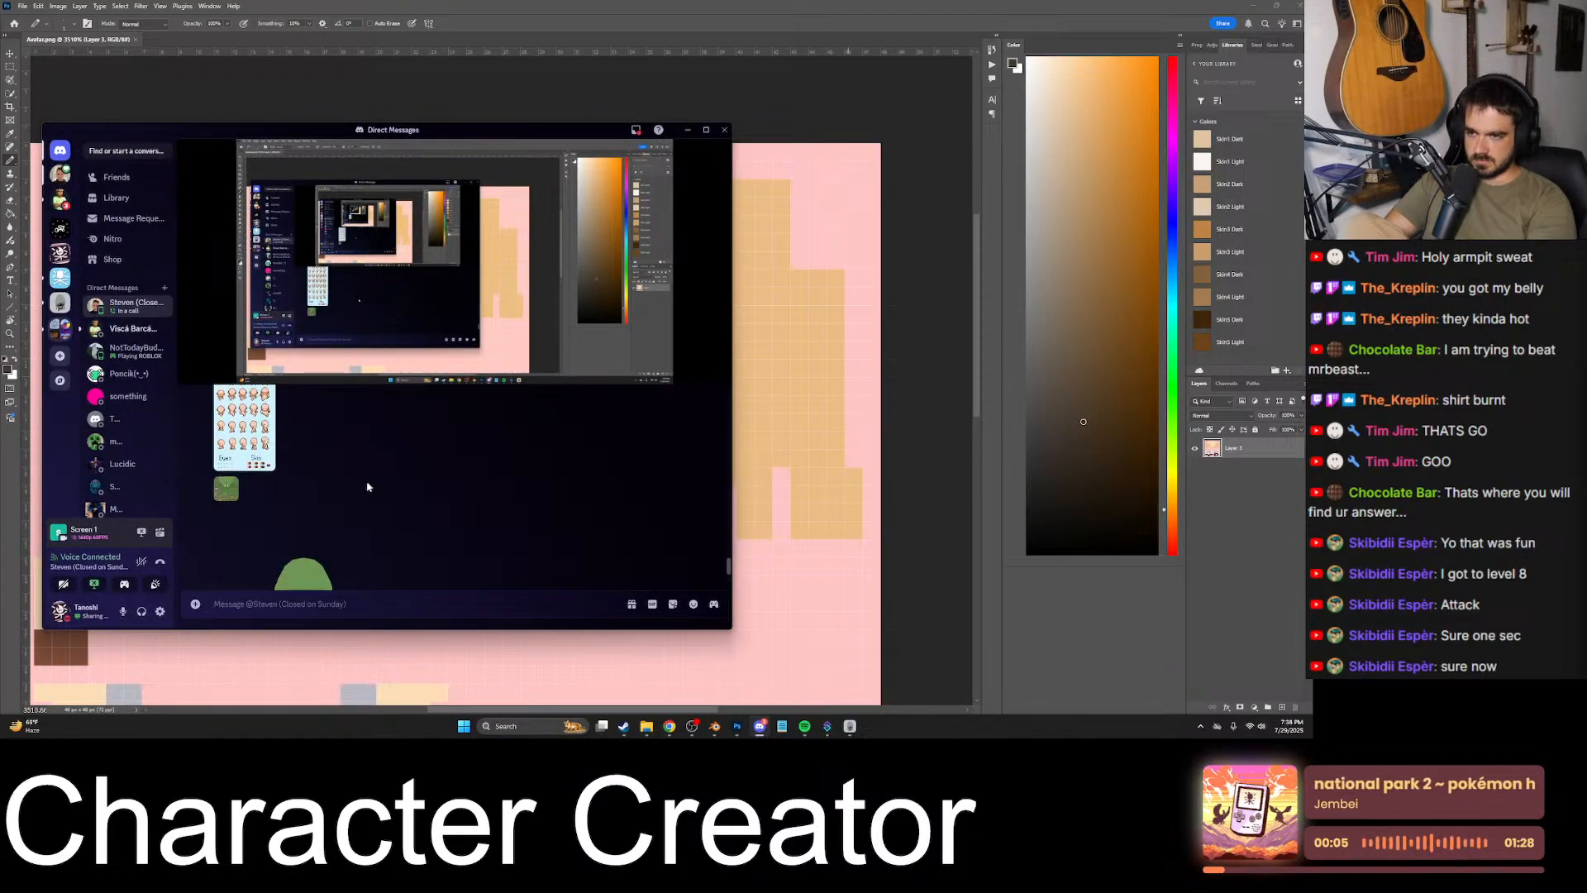
pyautogui.click(542, 439)
pyautogui.scroll(-5, 529, 444)
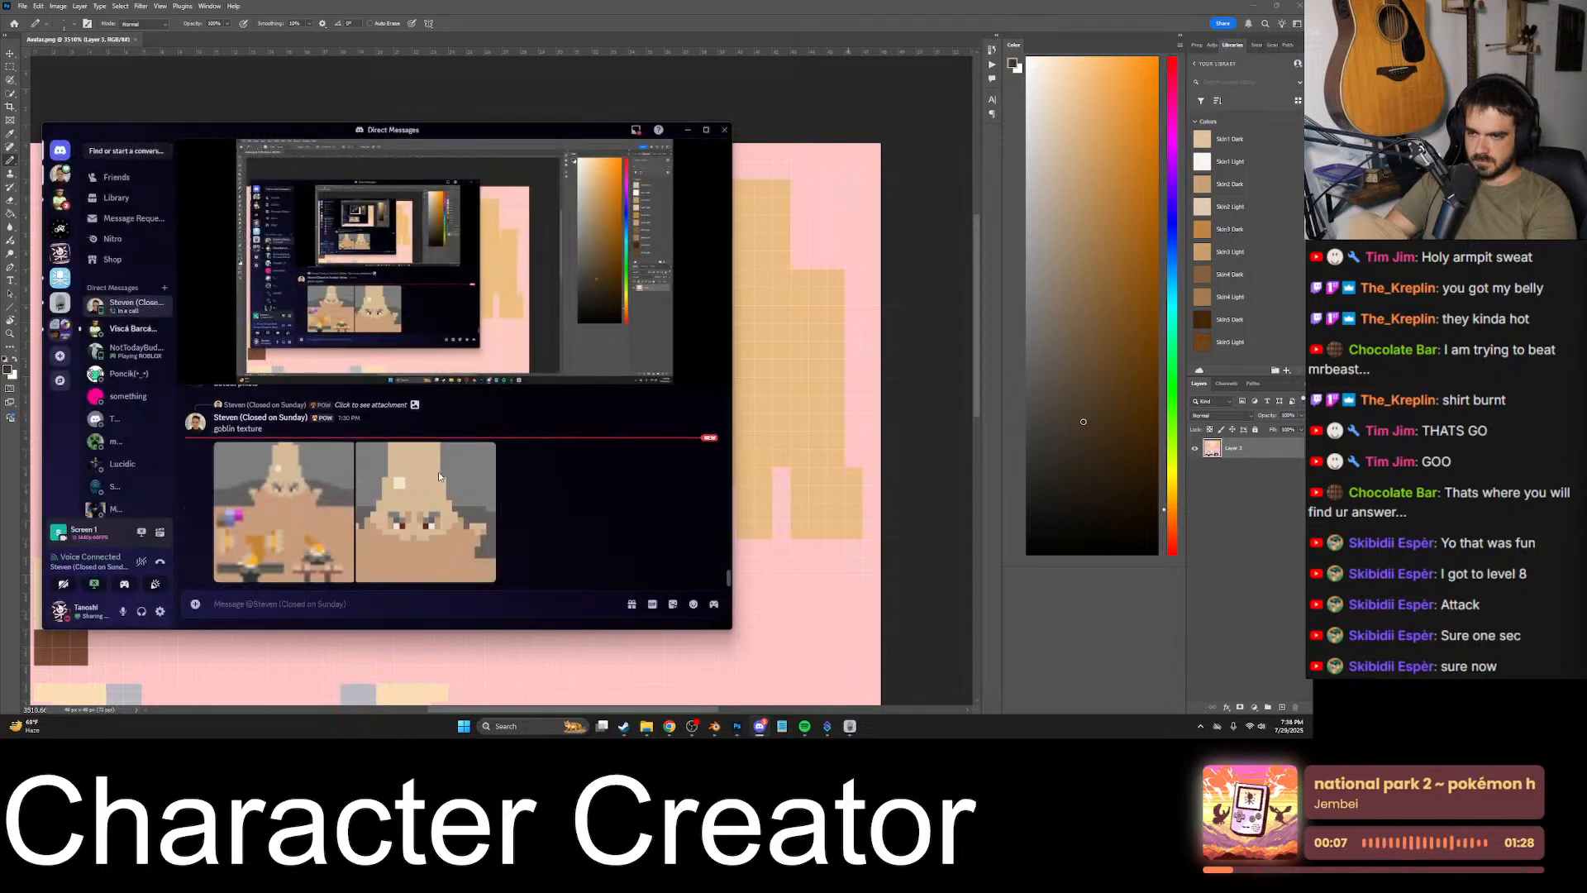
# - Return to Photoshop and paint over both dark brown eyebrows with the sampled light skin colour
pyautogui.click(749, 233)
pyautogui.keyDown('alt'); pyautogui.scroll(4, 497, 379); pyautogui.keyUp('alt')
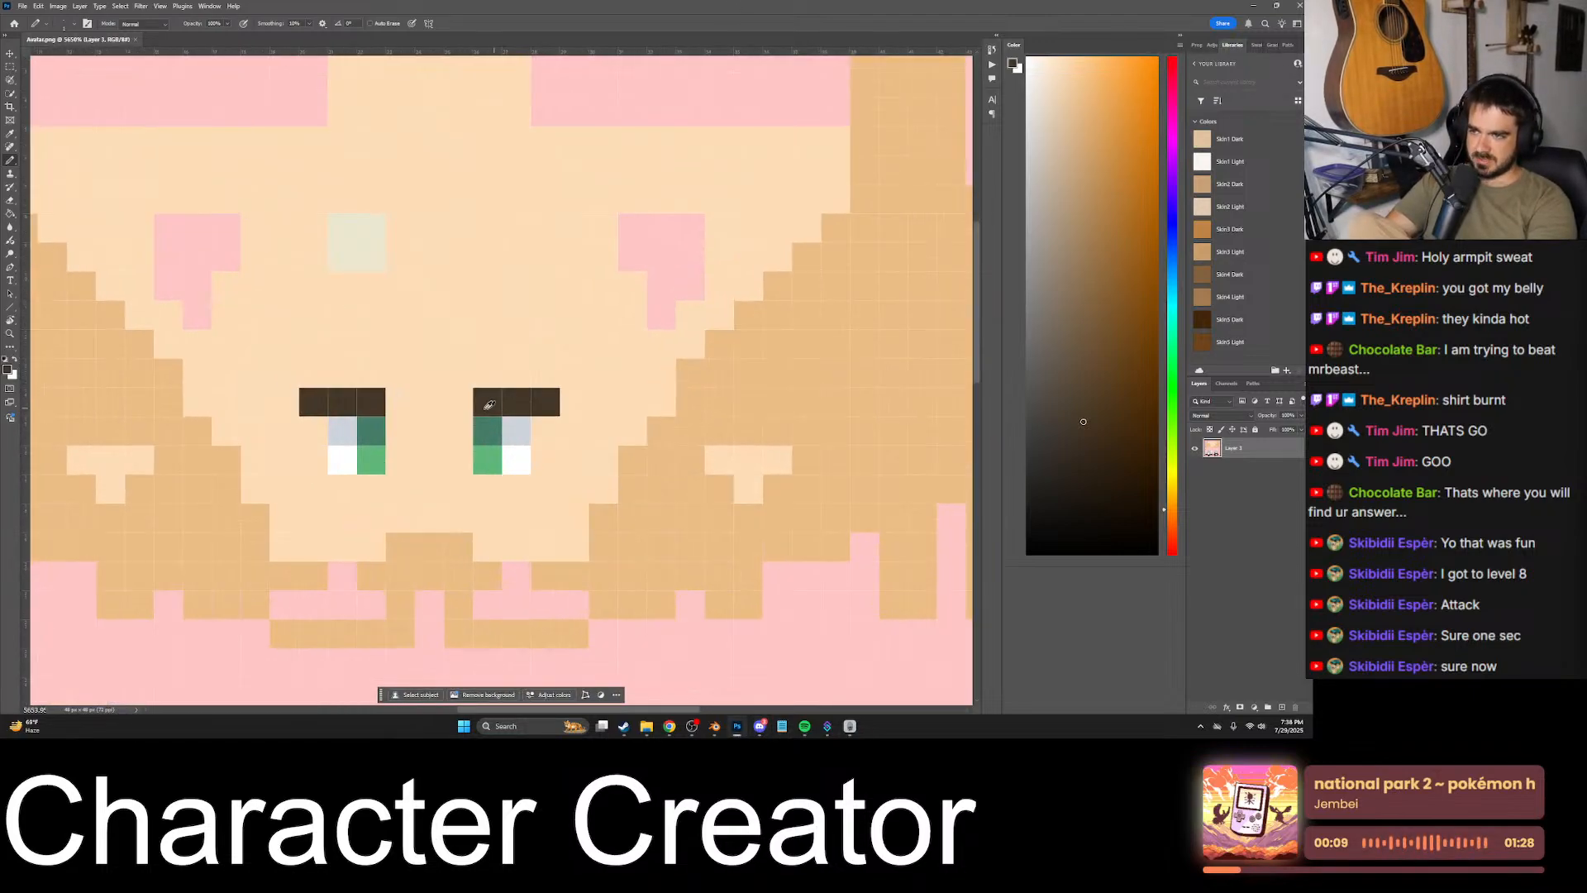
pyautogui.keyDown('alt'); pyautogui.click(482, 349); pyautogui.keyUp('alt')
pyautogui.moveTo(492, 380); pyautogui.dragTo(589, 391)
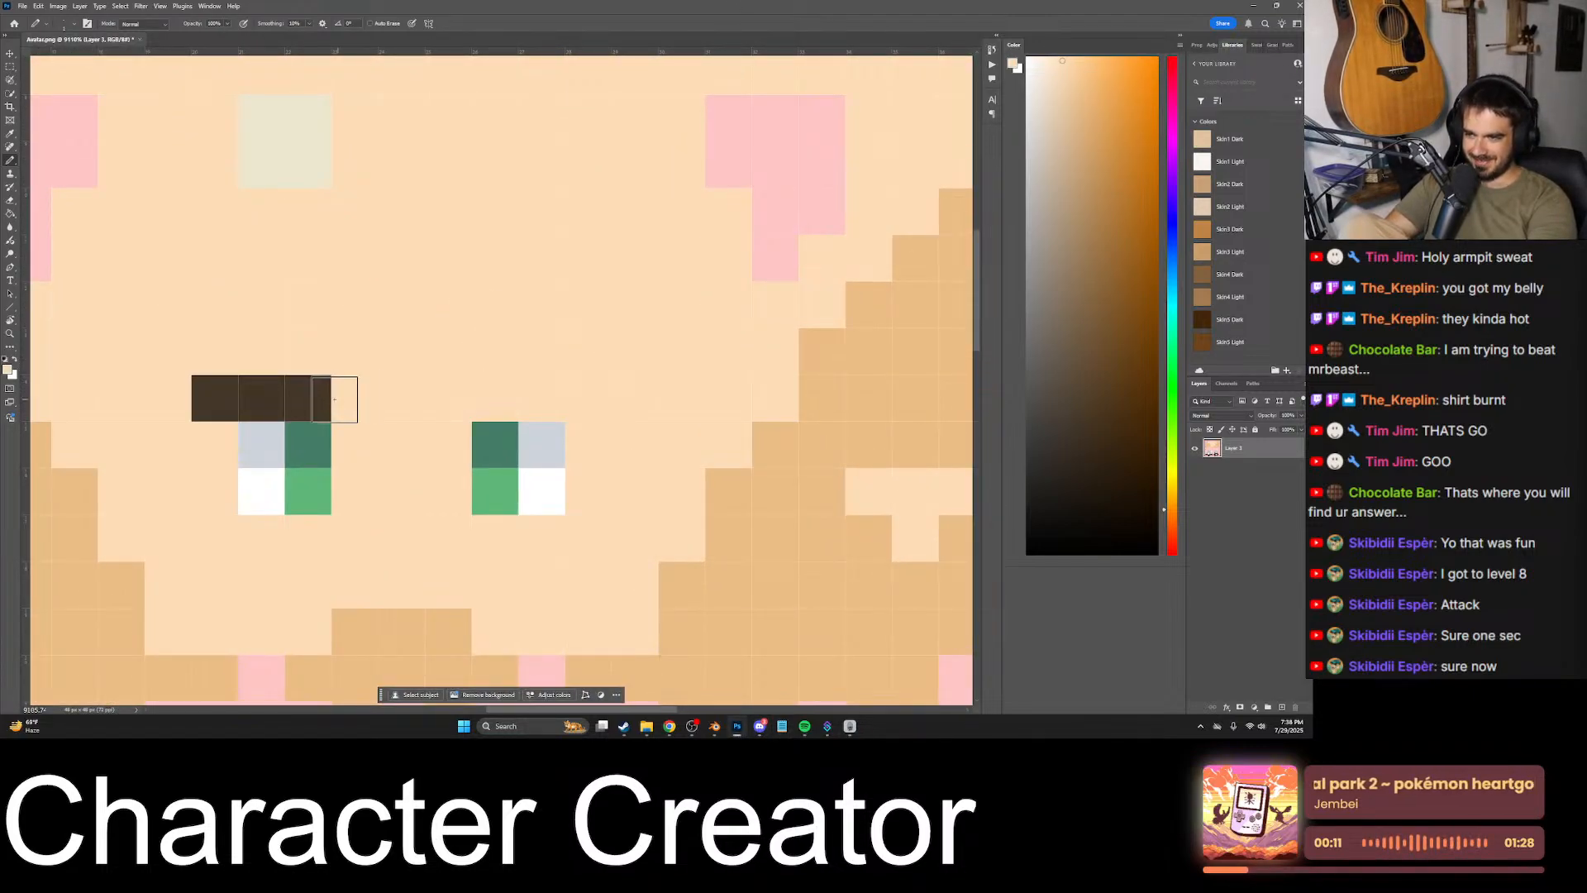
pyautogui.moveTo(319, 397); pyautogui.dragTo(219, 387)
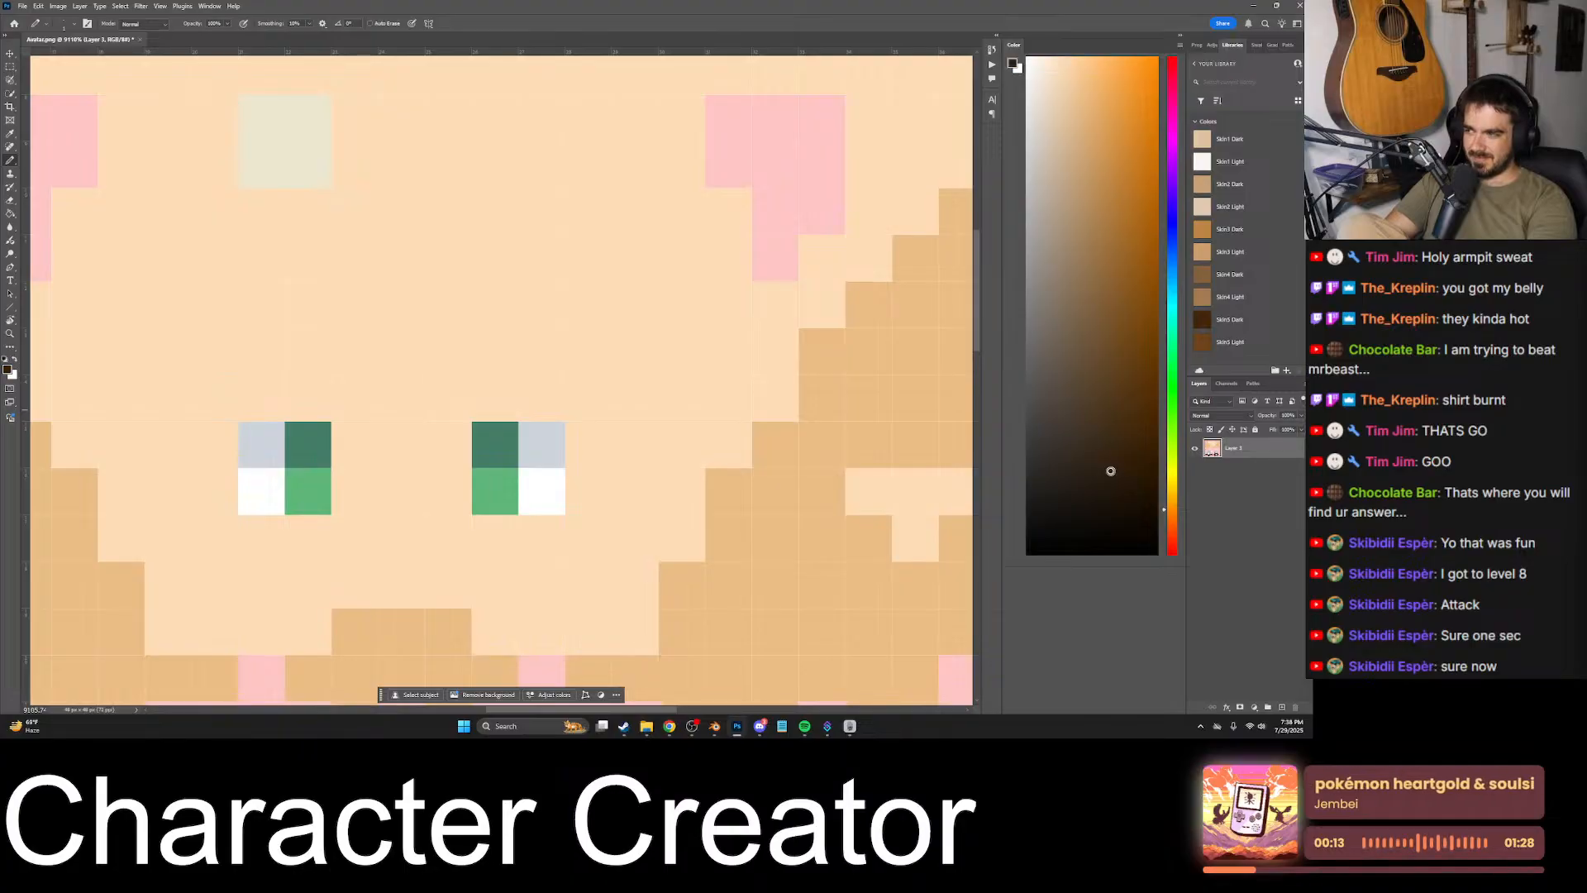
# - Try two-pixel-wide, very dark brown eyebrows above both eyes, leaving one skin-coloured row between brow and eye
pyautogui.moveTo(495, 351); pyautogui.dragTo(541, 351)
pyautogui.moveTo(308, 352); pyautogui.dragTo(254, 352)
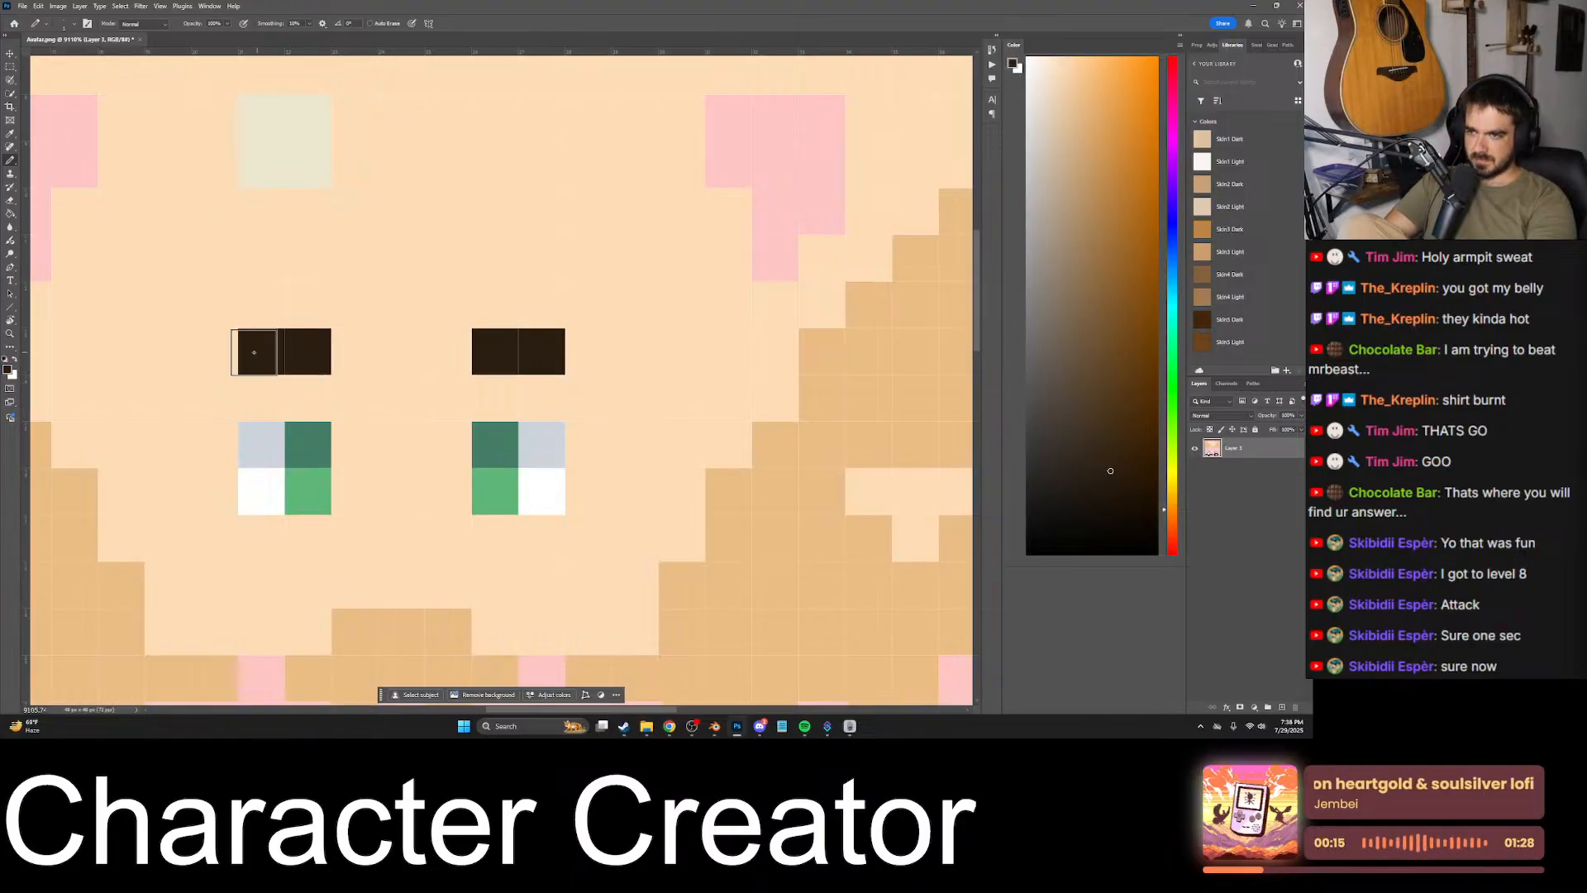
pyautogui.keyDown('alt'); pyautogui.scroll(-5, 429, 382); pyautogui.keyUp('alt')
pyautogui.keyDown('alt'); pyautogui.scroll(4, 416, 396); pyautogui.keyUp('alt')
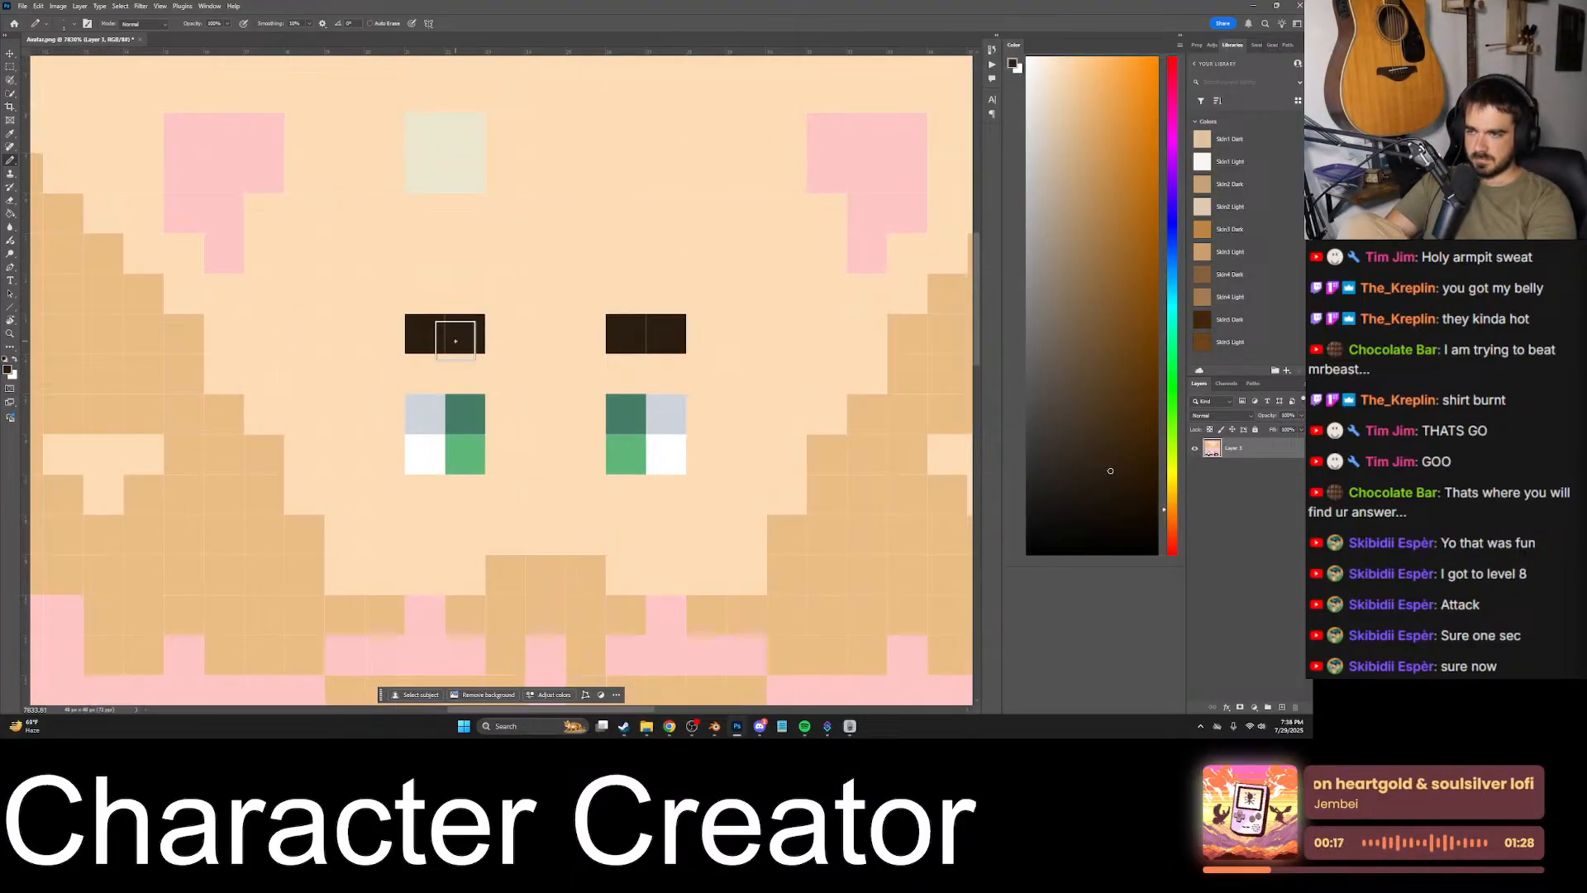
# - Sample the face's skin colour and erase the two-pixel eyebrows by painting over them
pyautogui.keyDown('alt'); pyautogui.click(493, 350); pyautogui.keyUp('alt')
pyautogui.moveTo(465, 334); pyautogui.dragTo(414, 333)
pyautogui.moveTo(626, 334); pyautogui.dragTo(687, 333)
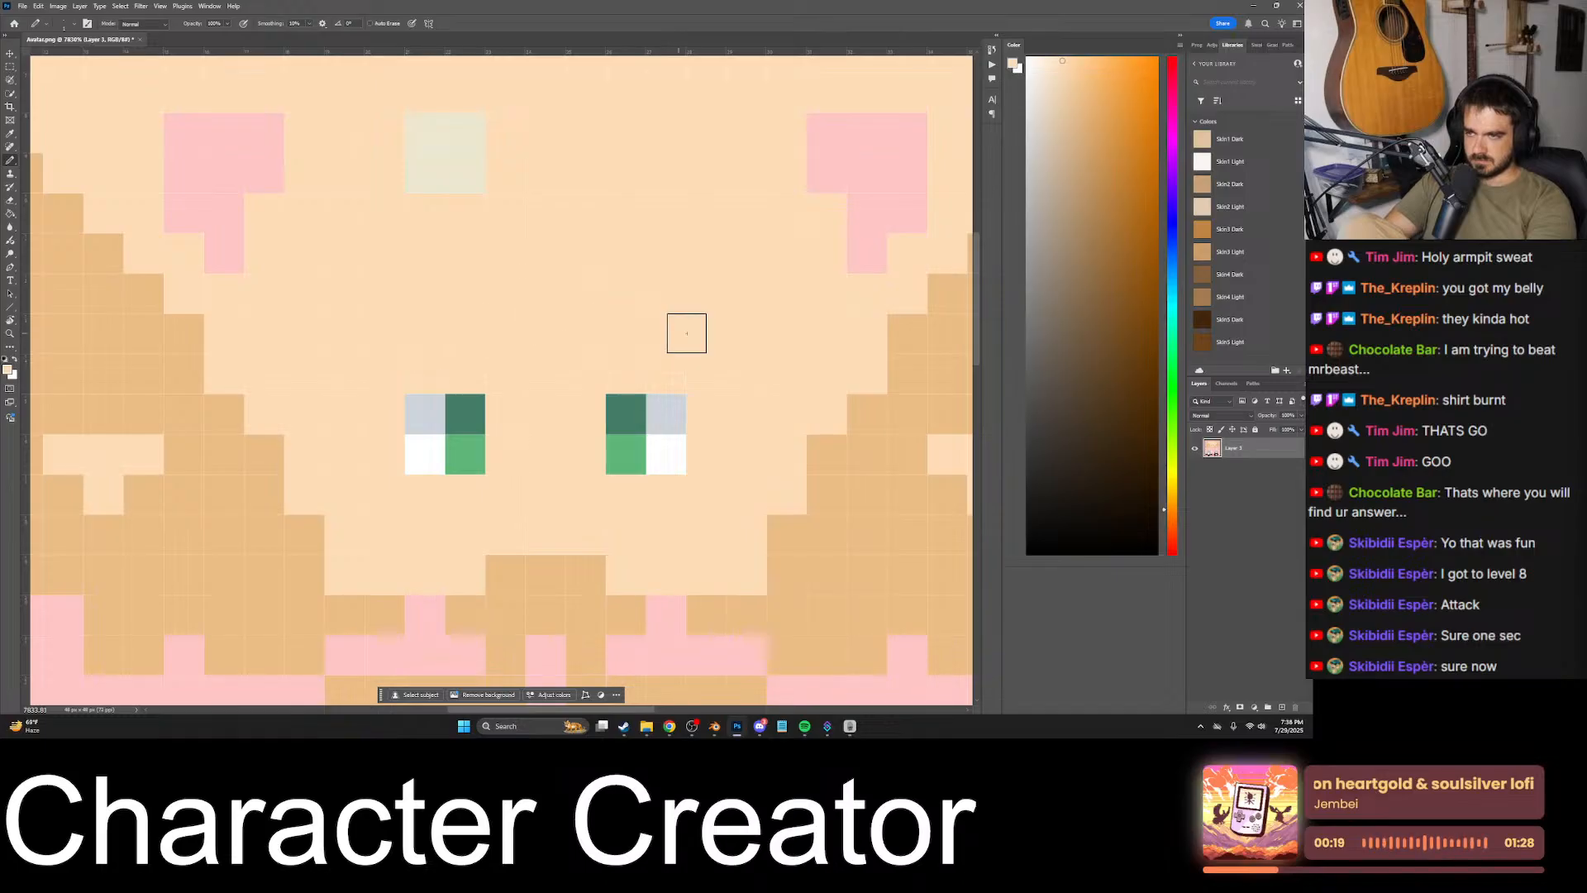
# - Pick a medium-dark brown and try a straight three-pixel-wide eyebrow above the right-hand eye
pyautogui.moveTo(1119, 433); pyautogui.dragTo(1093, 354)
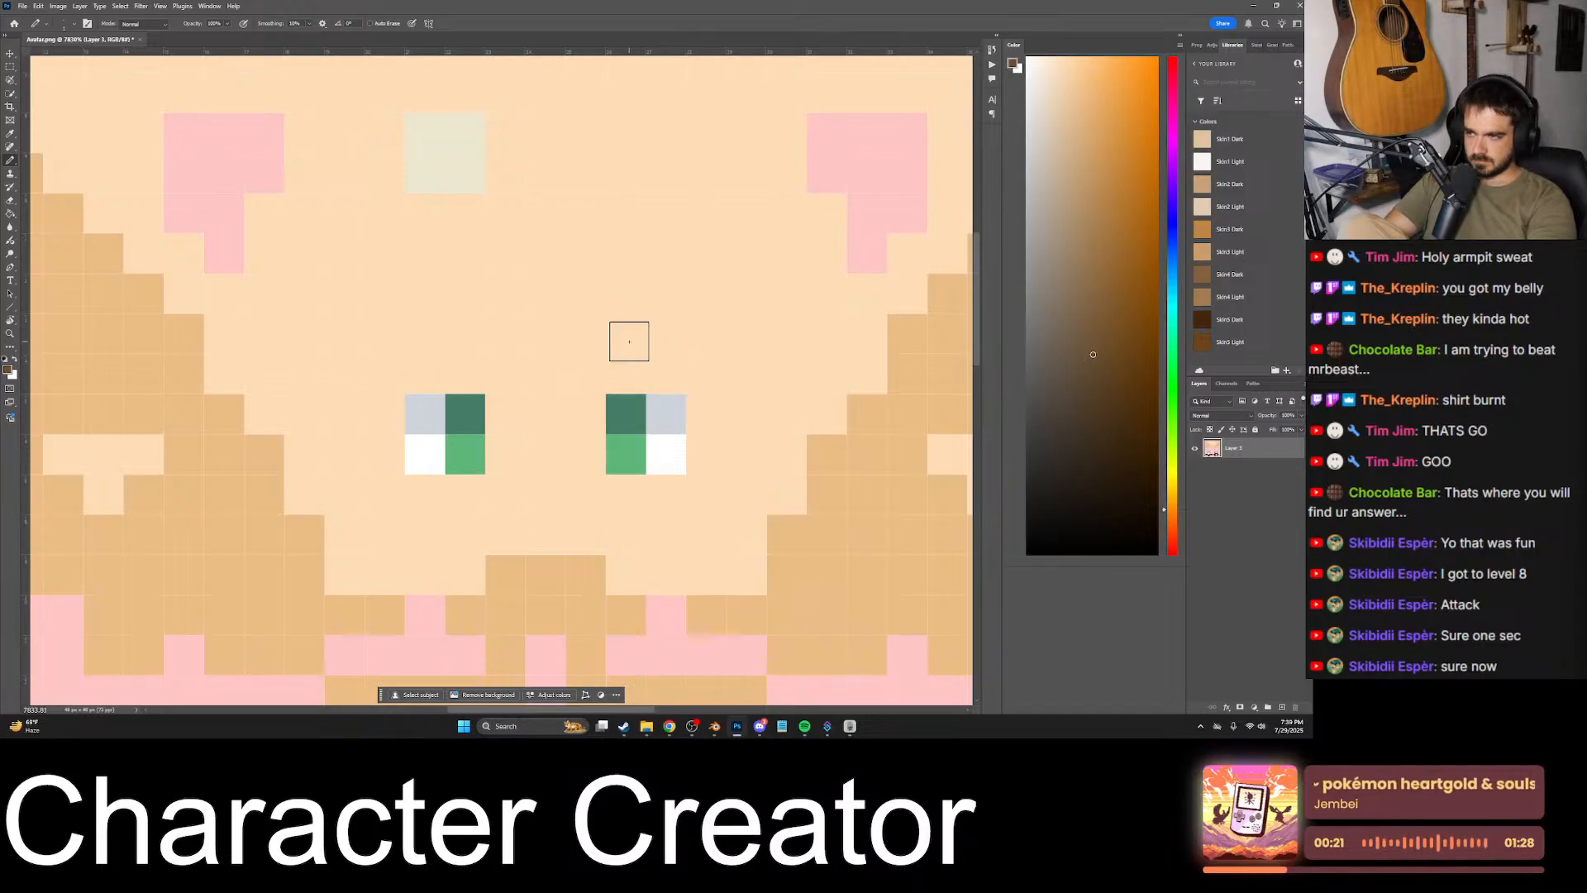
pyautogui.moveTo(631, 336); pyautogui.dragTo(700, 338)
pyautogui.keyDown('alt'); pyautogui.scroll(-3, 691, 343); pyautogui.keyUp('alt')
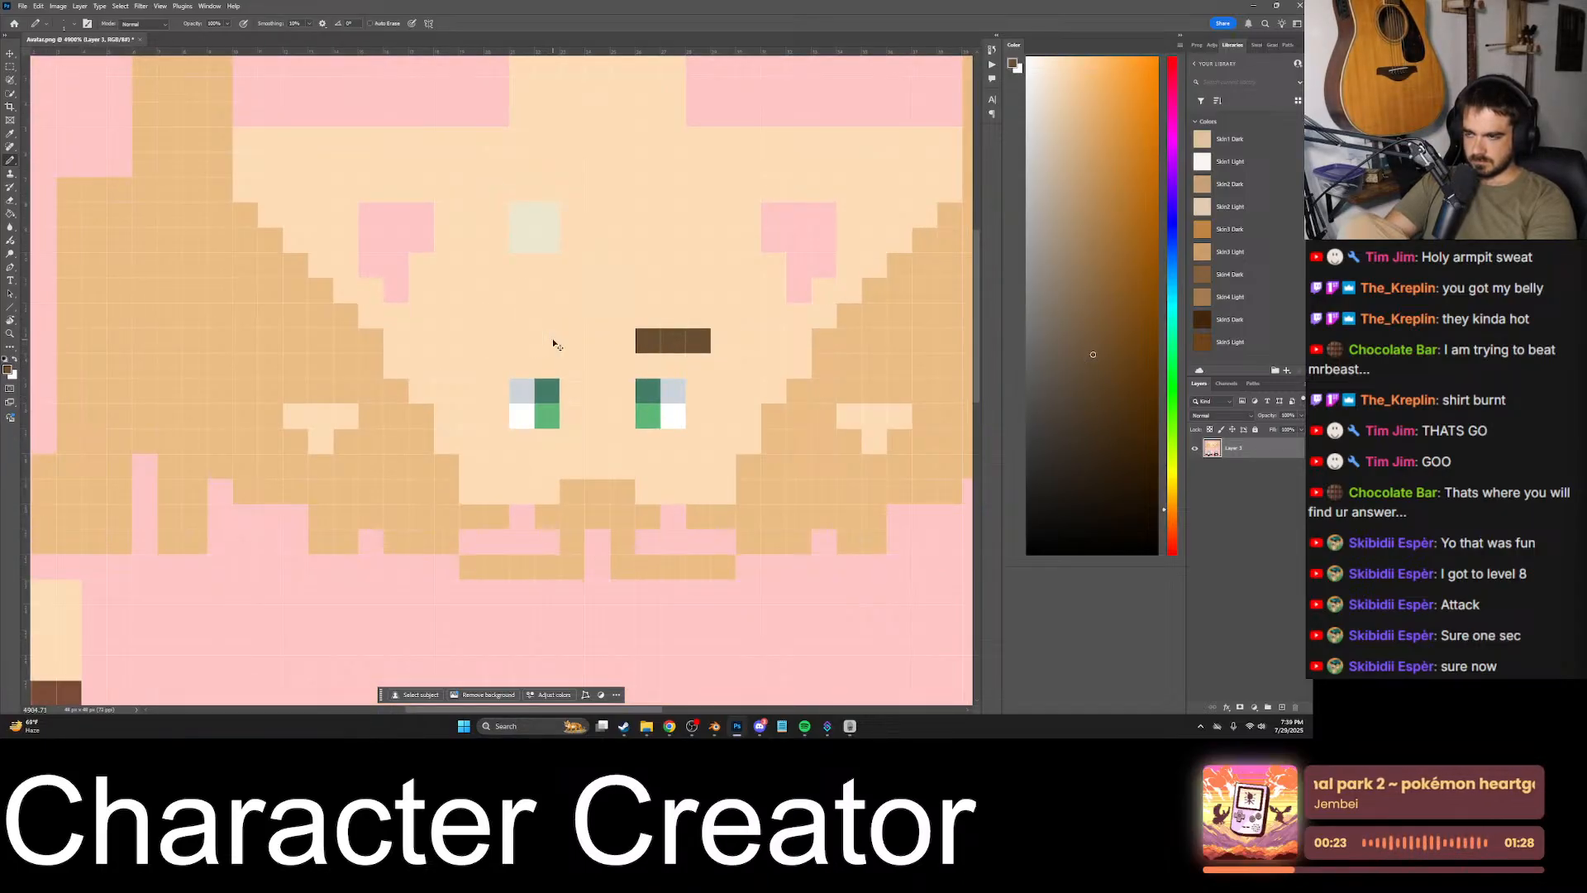
pyautogui.hotkey('ctrl', 'z')
# - Paint mirrored three-pixel brown eyebrows above both eyes, two pixels flat and the inner pixel raised one row
pyautogui.moveTo(554, 347); pyautogui.dragTo(498, 321)
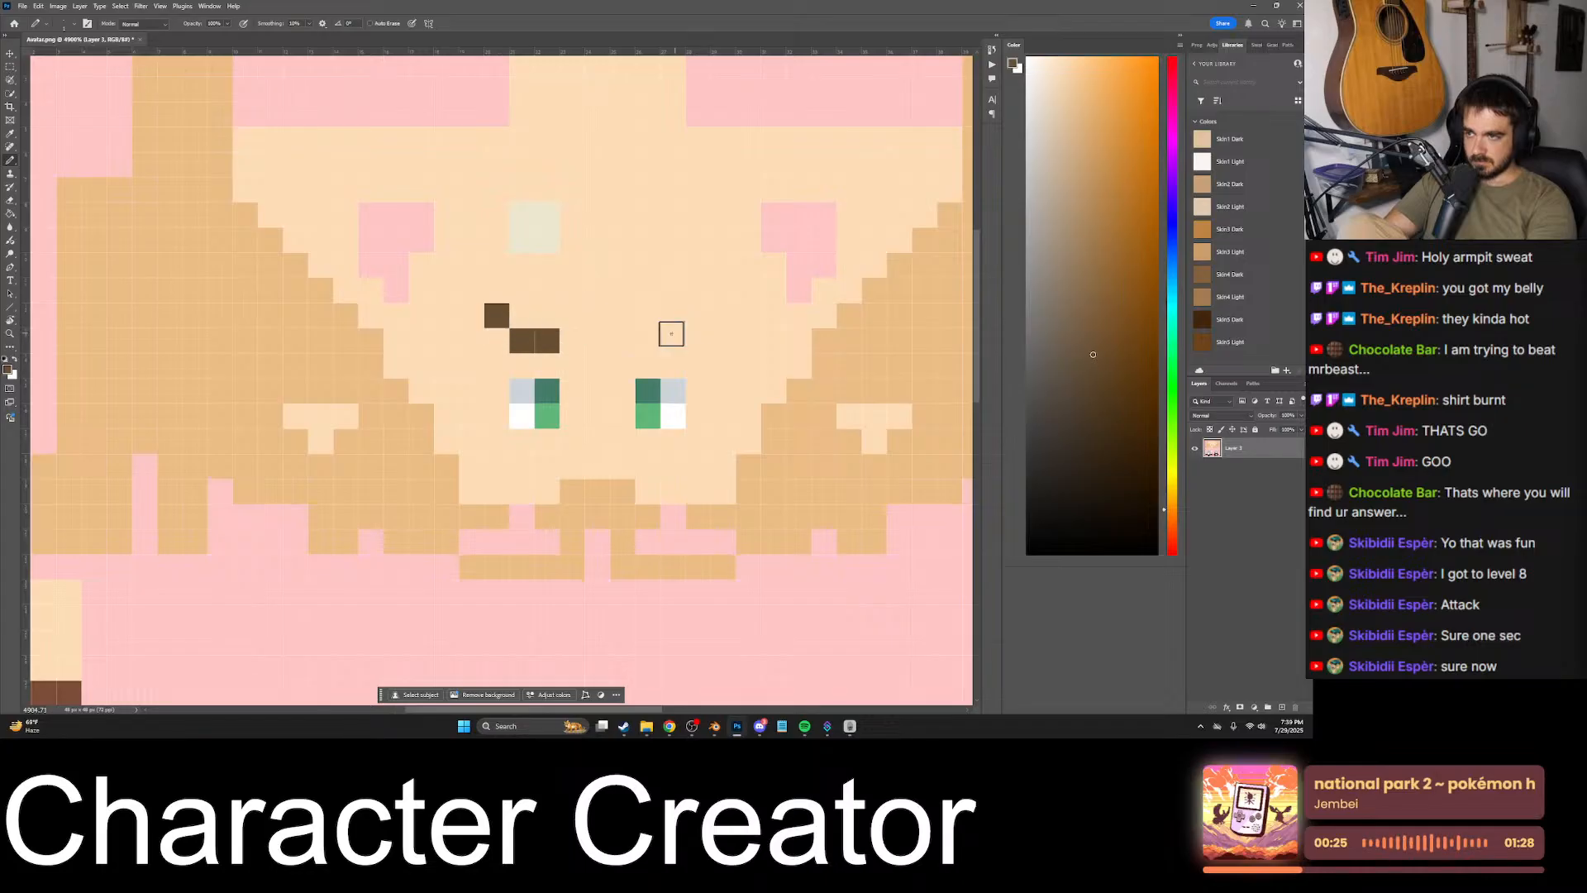
pyautogui.hotkey('ctrl', 'z')
pyautogui.click(569, 321)
pyautogui.click(626, 320)
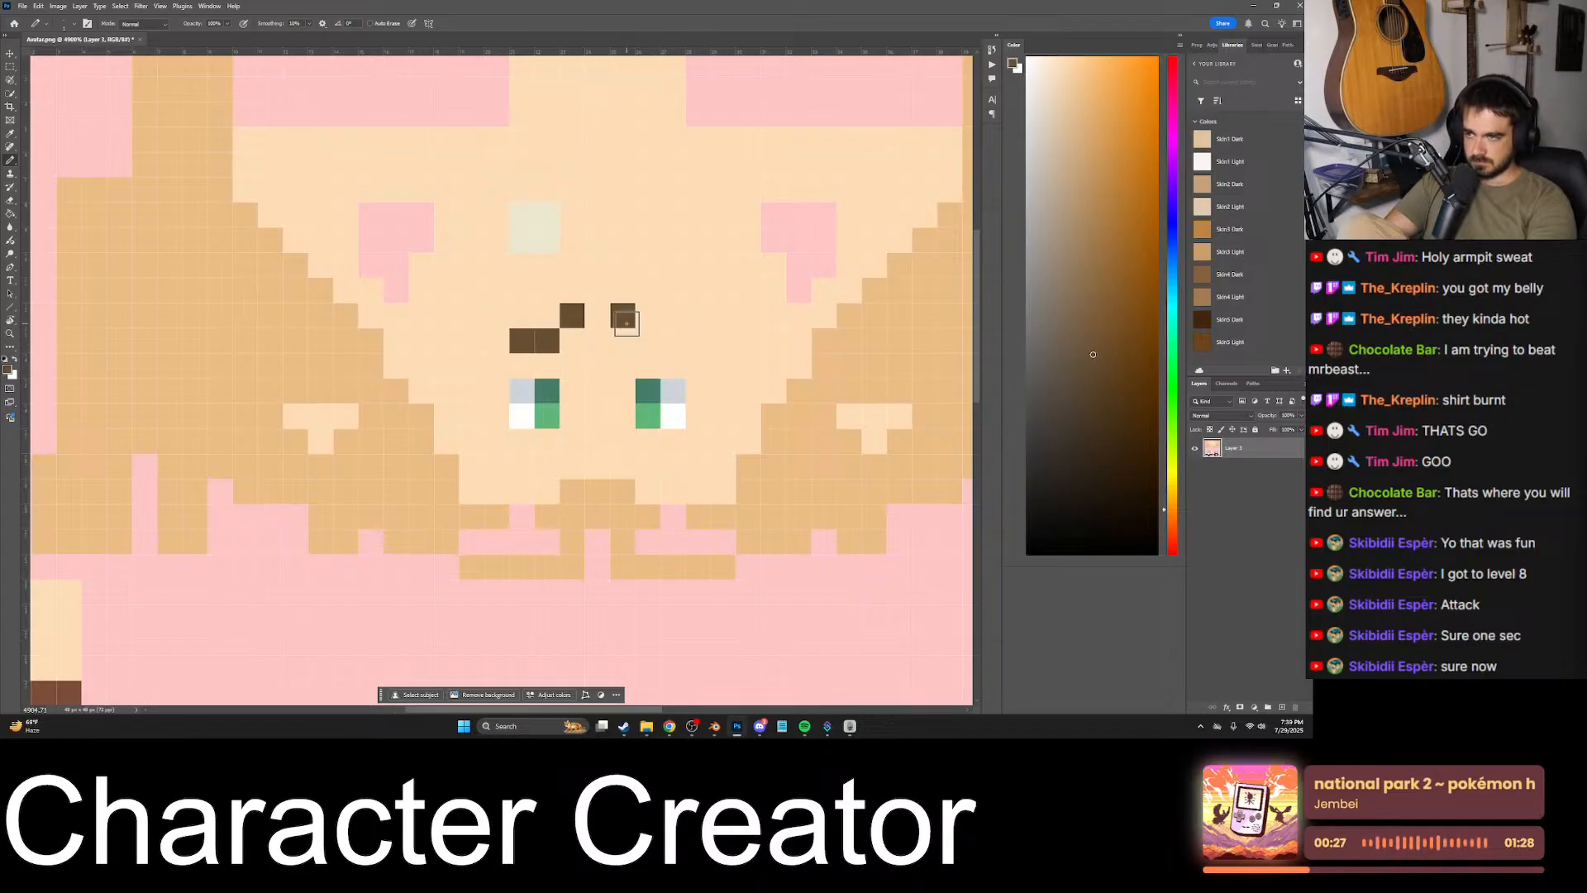
pyautogui.click(649, 341)
pyautogui.click(675, 341)
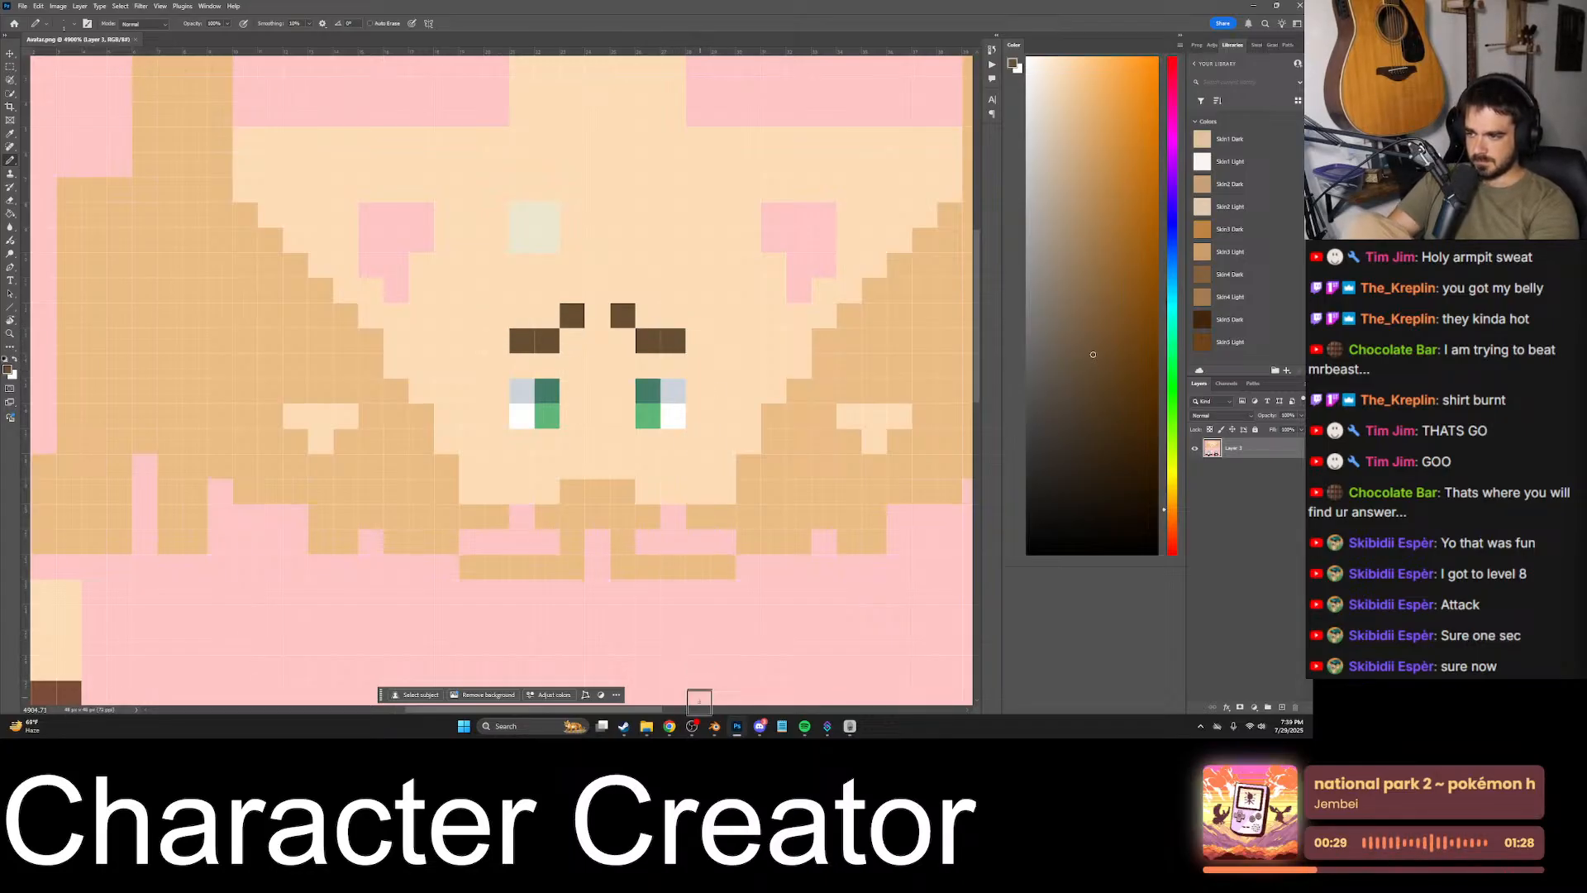
# - Switch to Blender to view the raised-inner eyebrows on the model's face, and return to Photoshop
pyautogui.click(714, 726)
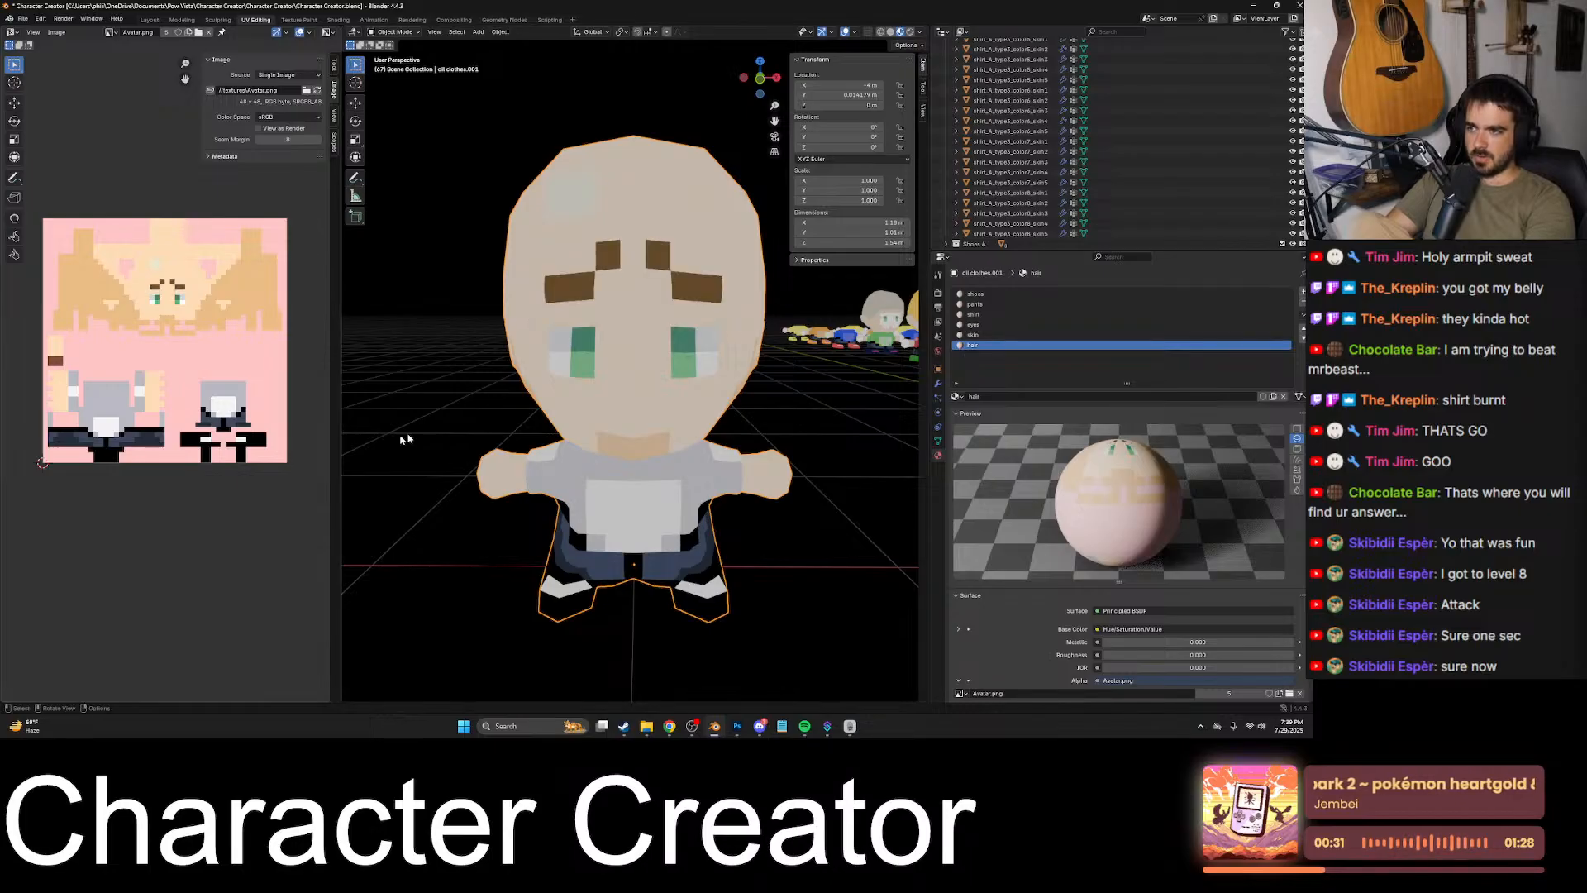
pyautogui.moveTo(601, 425)
pyautogui.mouseDown(button='middle')
pyautogui.moveTo(615, 428)
pyautogui.moveTo(593, 438)
pyautogui.mouseUp(button='middle')
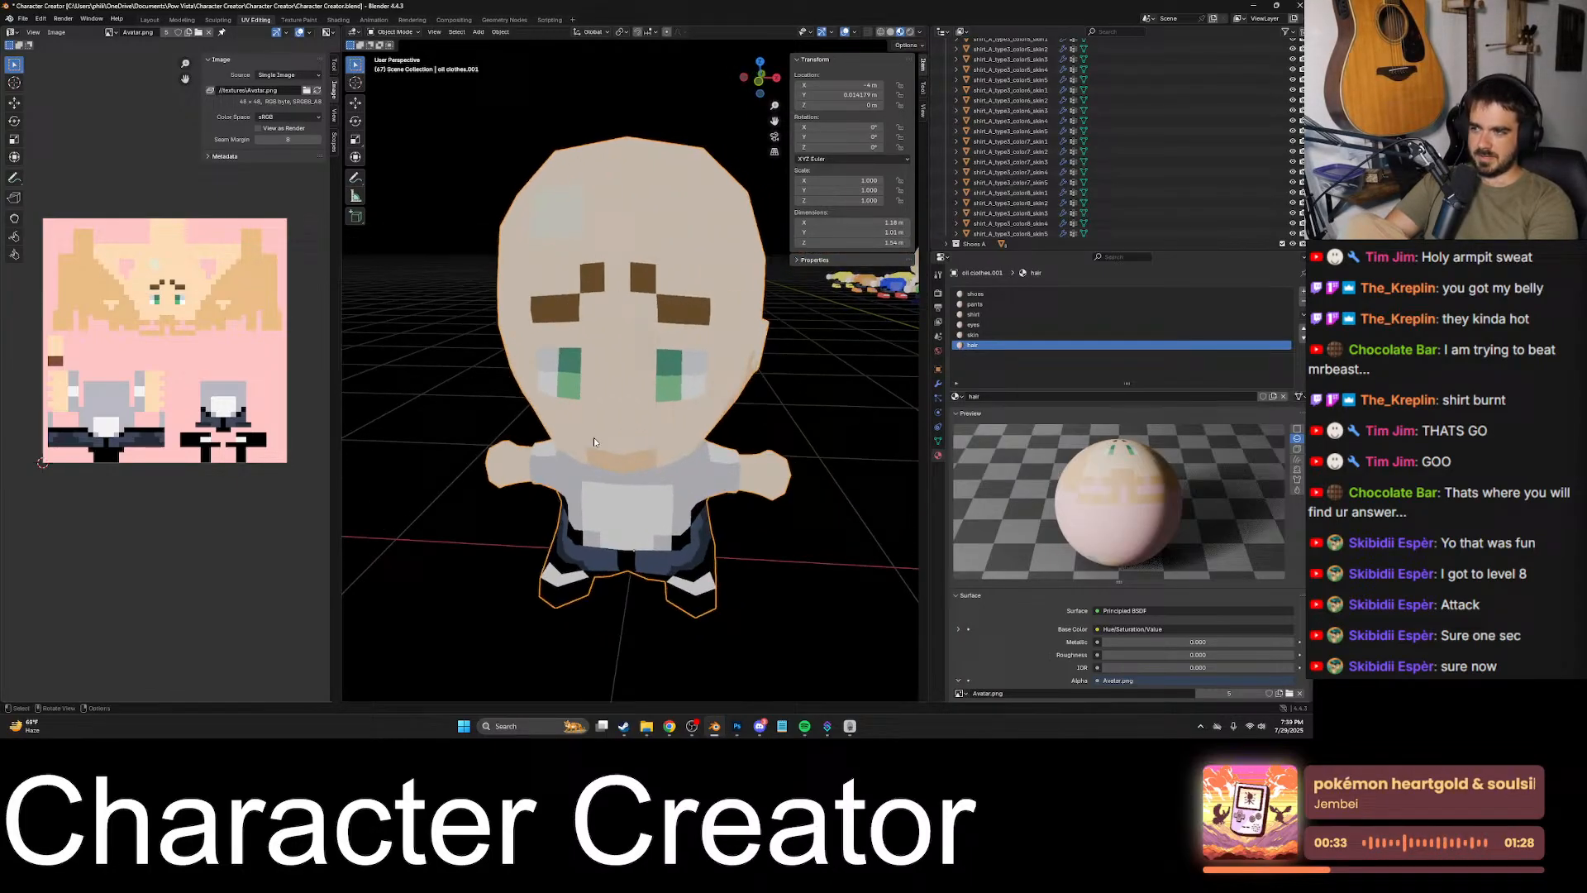
pyautogui.click(737, 726)
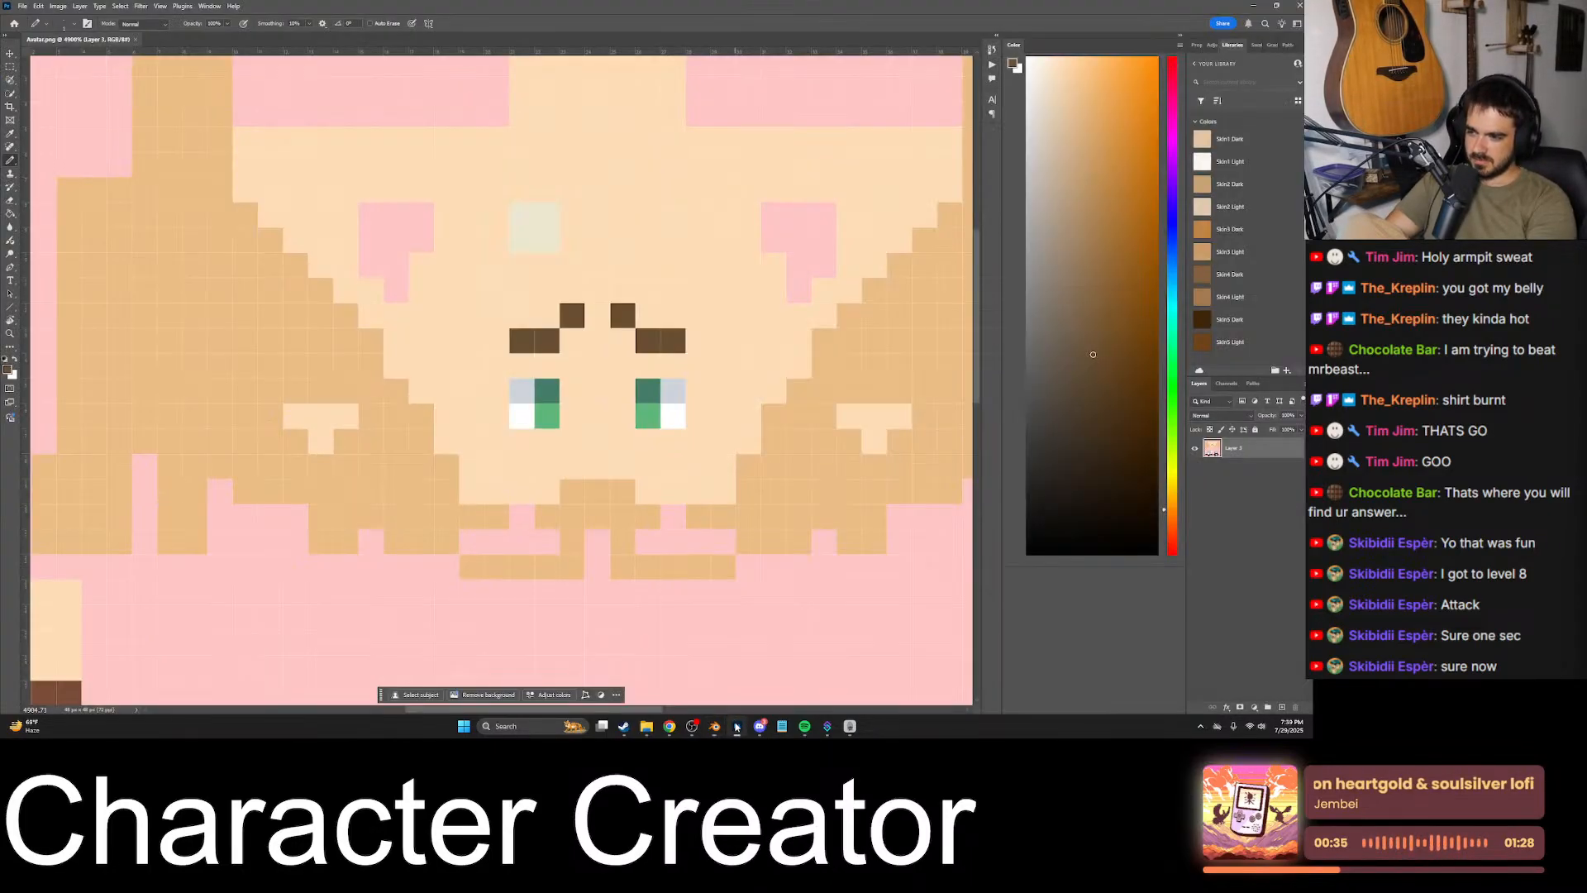
# - Erase the raised inner eyebrow pixels with the sampled skin colour and add a brown outer pixel one row lower on each brow
pyautogui.keyDown('alt'); pyautogui.click(598, 310); pyautogui.keyUp('alt')
pyautogui.click(573, 315)
pyautogui.click(622, 315)
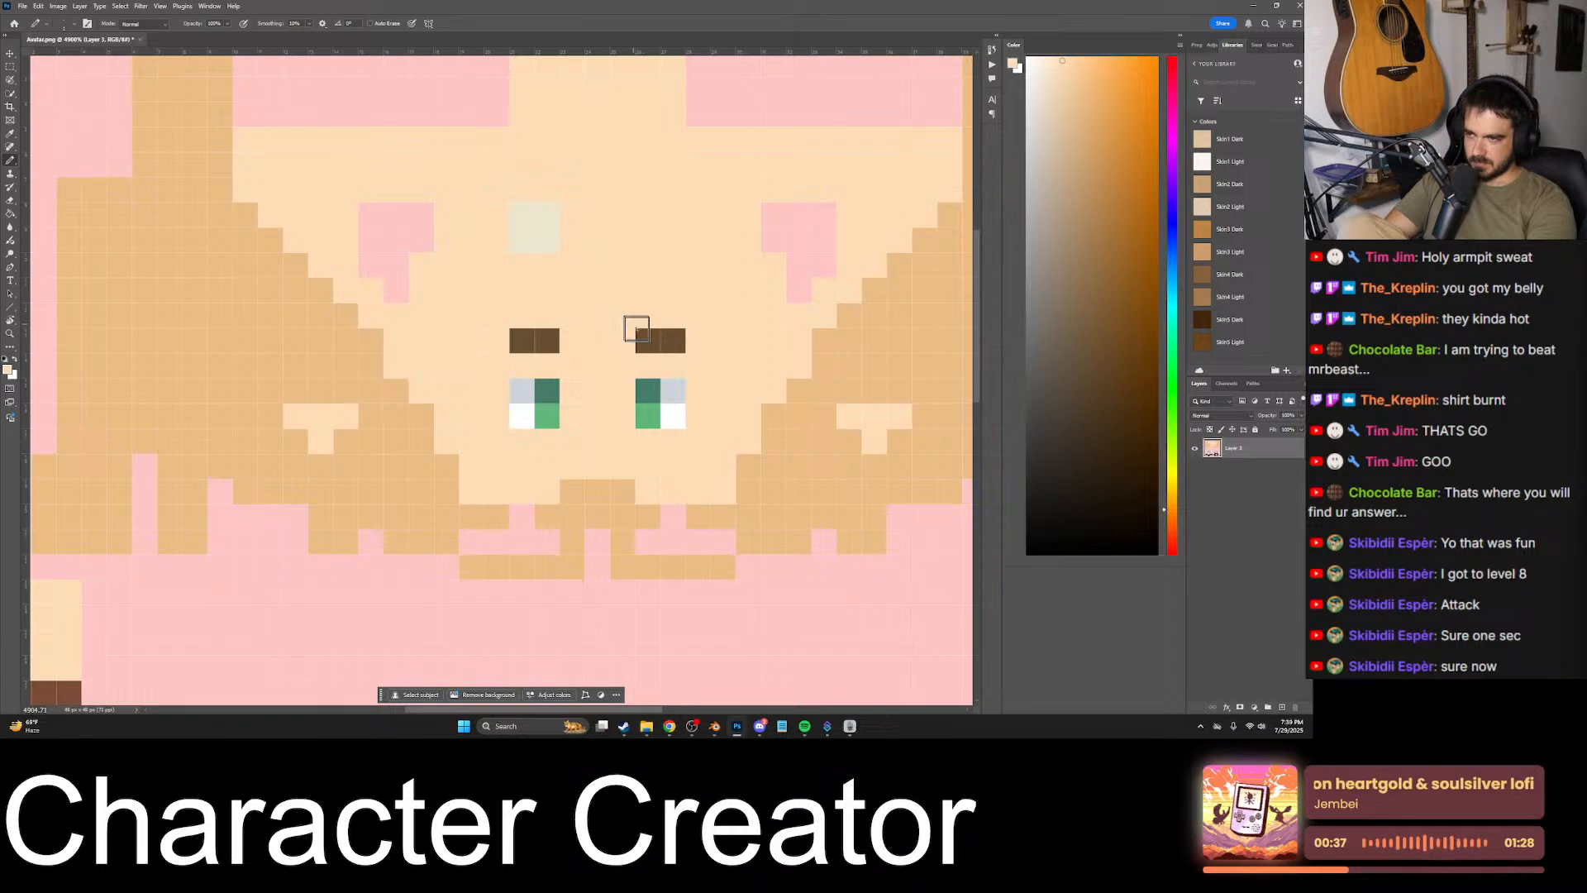
pyautogui.keyDown('alt'); pyautogui.click(639, 342); pyautogui.keyUp('alt')
pyautogui.click(496, 365)
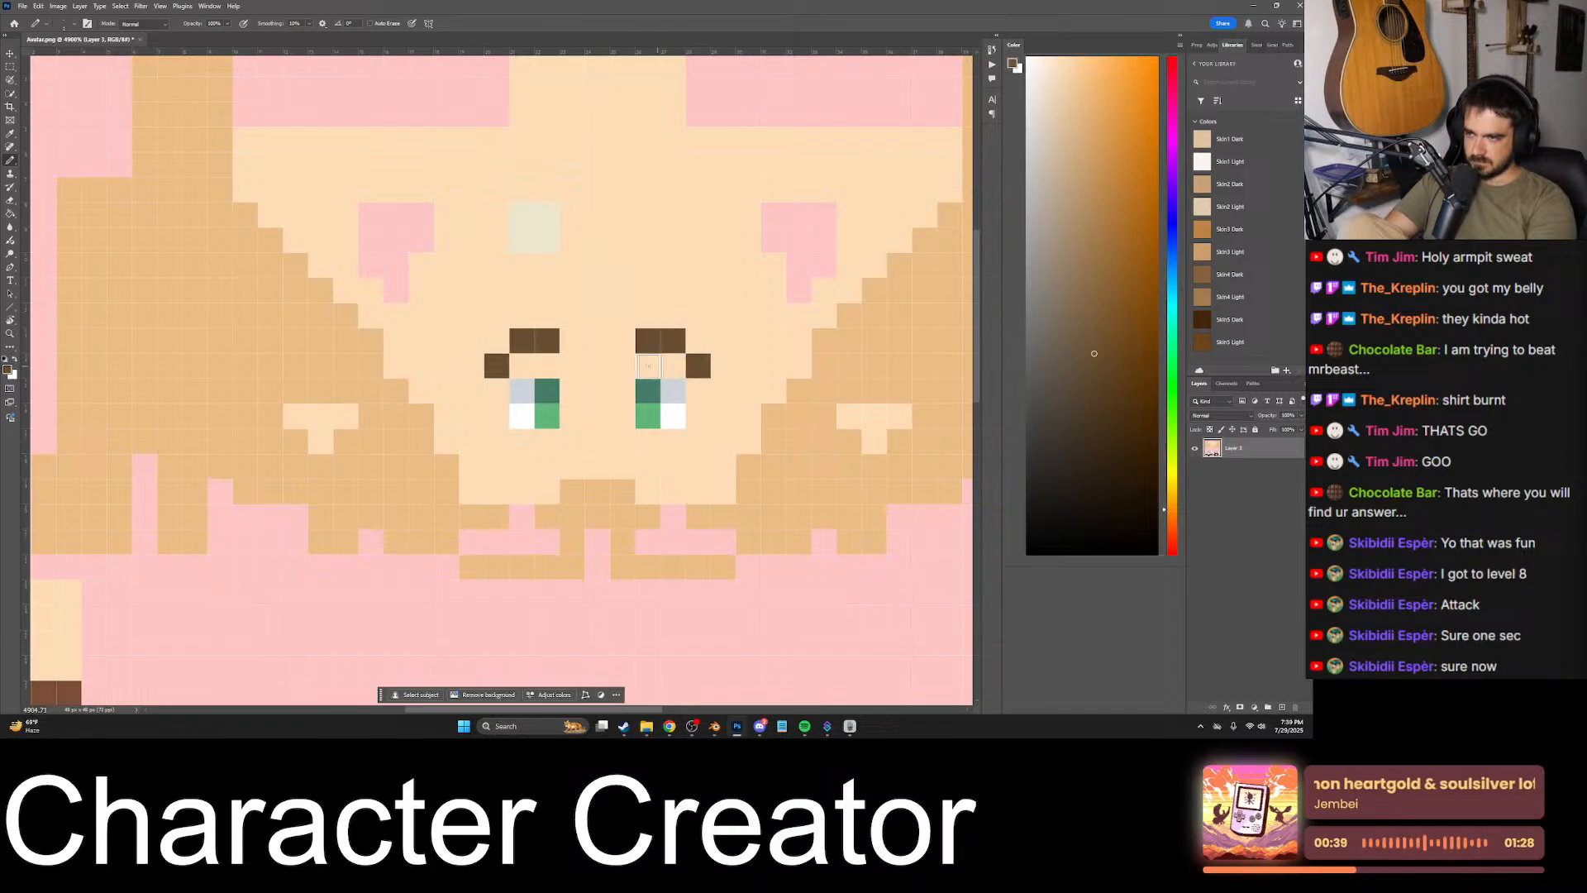
pyautogui.click(648, 365)
# - Switch to Blender, reload the avatar texture and inspect the drooping outer eyebrows on the model's face
pyautogui.click(715, 726)
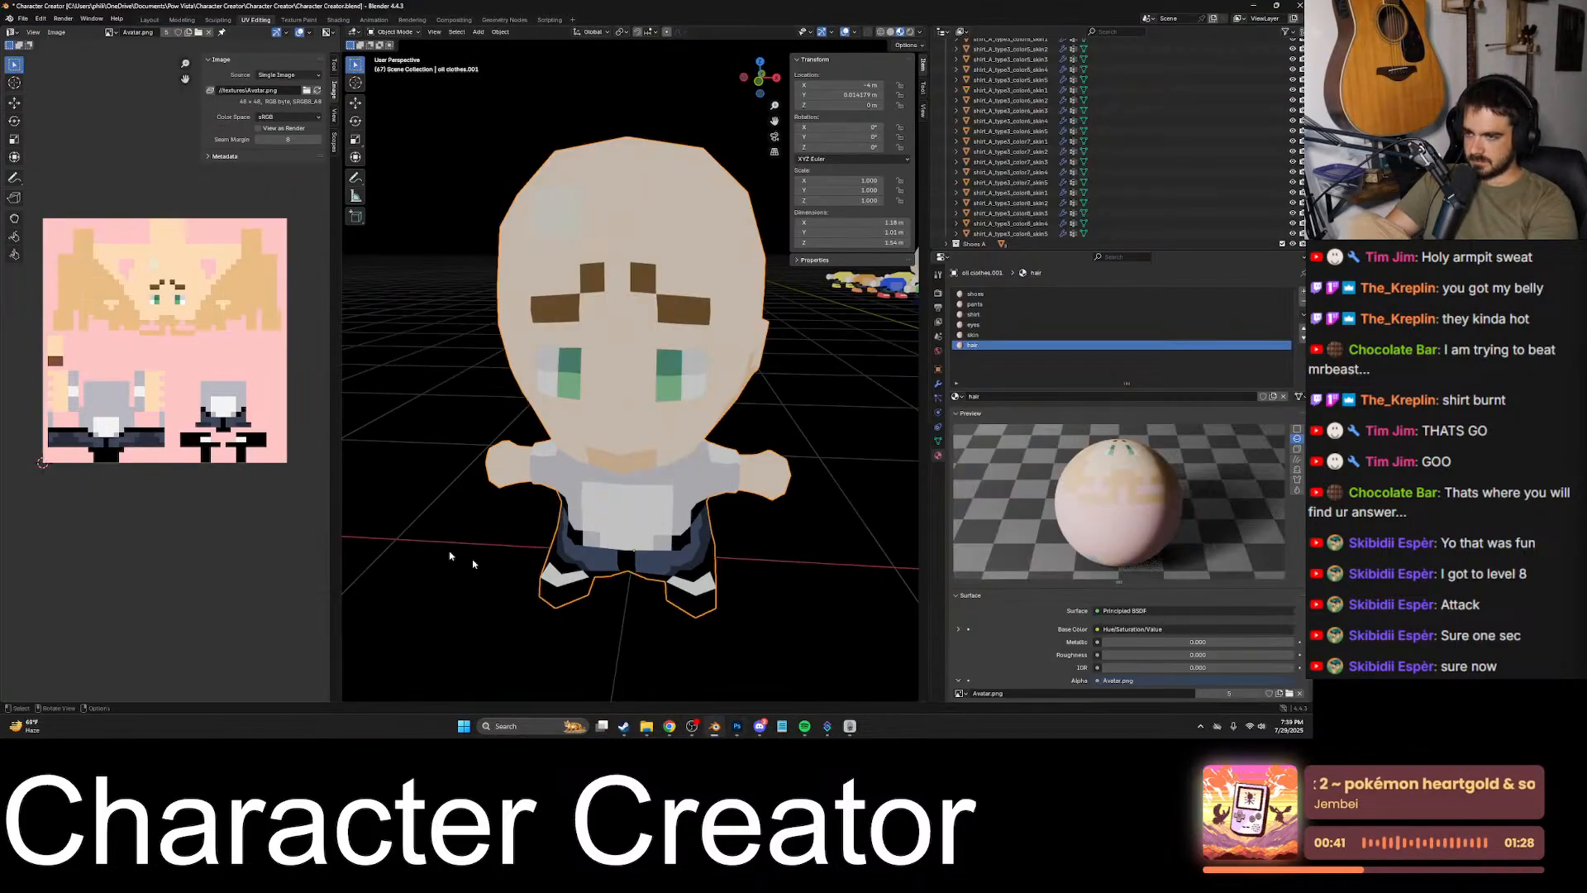
pyautogui.hotkey('alt', 'r')
pyautogui.moveTo(413, 435); pyautogui.dragTo(441, 403, button='middle')
pyautogui.click(811, 415)
pyautogui.moveTo(811, 415); pyautogui.dragTo(738, 410, button='middle')
pyautogui.scroll(-5, 782, 444)
pyautogui.scroll(1, 755, 439)
pyautogui.scroll(2, 703, 394)
# - Return to Photoshop and rework the left-hand eyebrow into two brown pixels directly above the eye, without the outer pixel
pyautogui.click(737, 726)
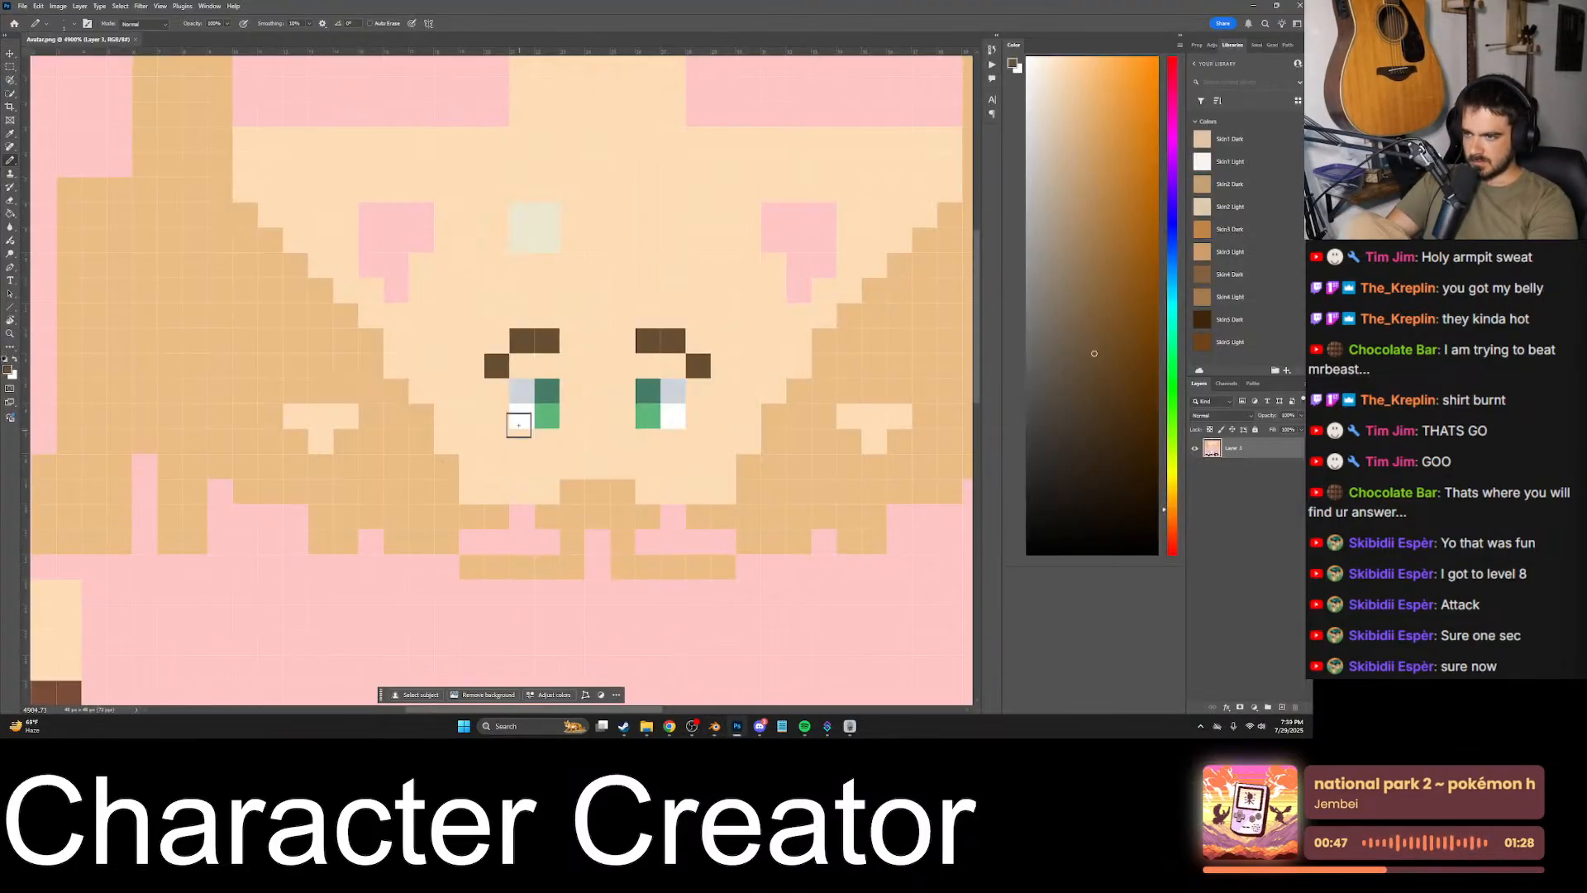
pyautogui.keyDown('alt'); pyautogui.click(538, 356); pyautogui.keyUp('alt')
pyautogui.moveTo(496, 365)
pyautogui.mouseDown()
pyautogui.moveTo(557, 343)
pyautogui.moveTo(516, 366)
pyautogui.mouseUp()
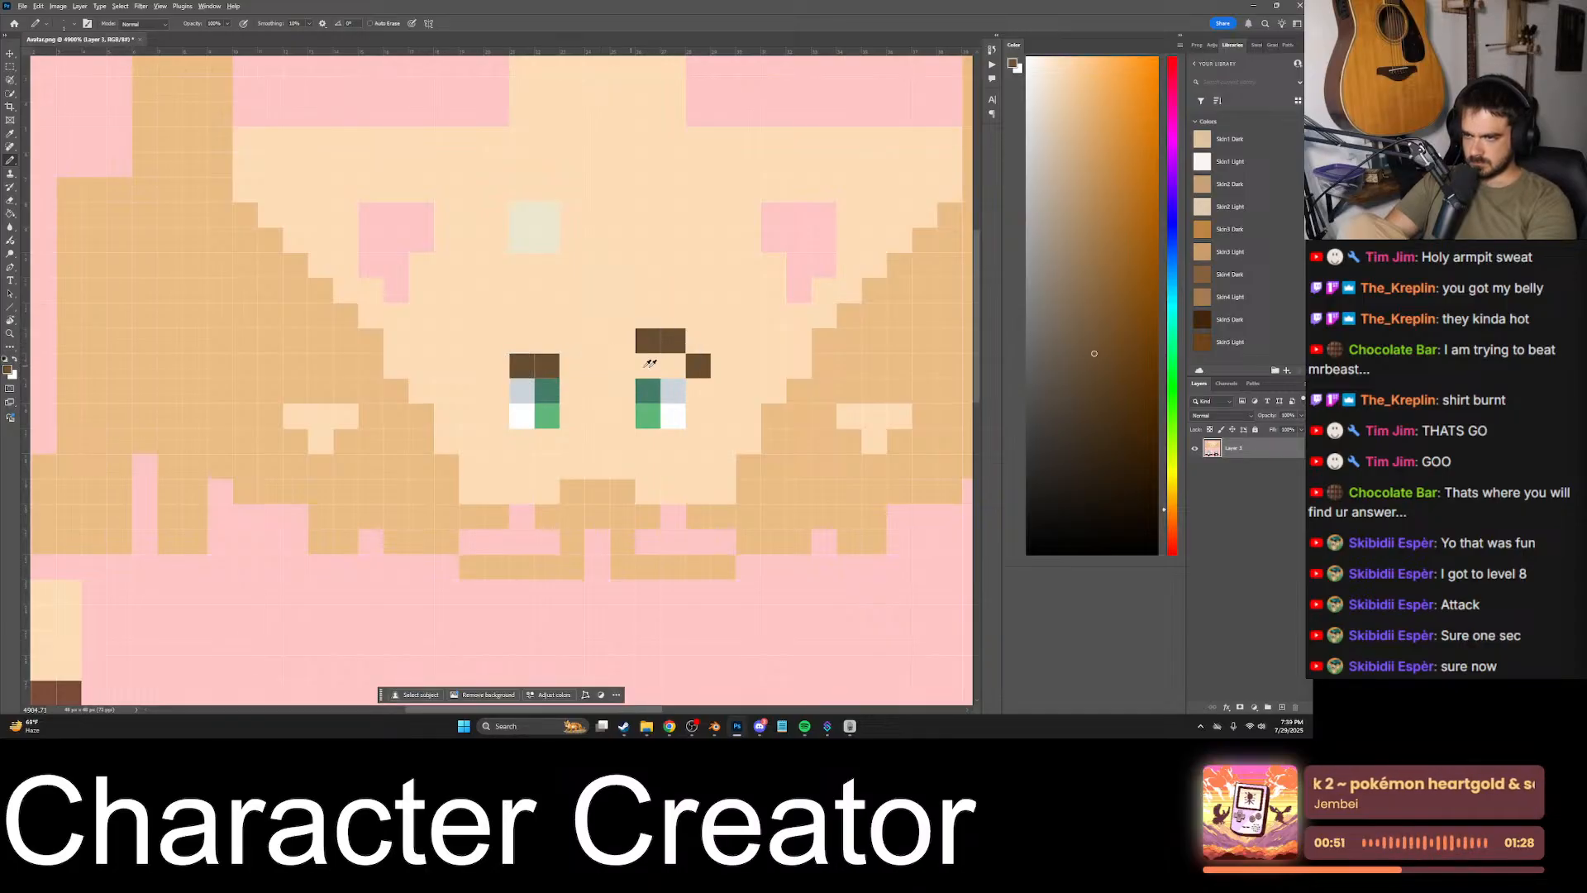
pyautogui.keyDown('alt'); pyautogui.scroll(-9, 645, 404); pyautogui.keyUp('alt')
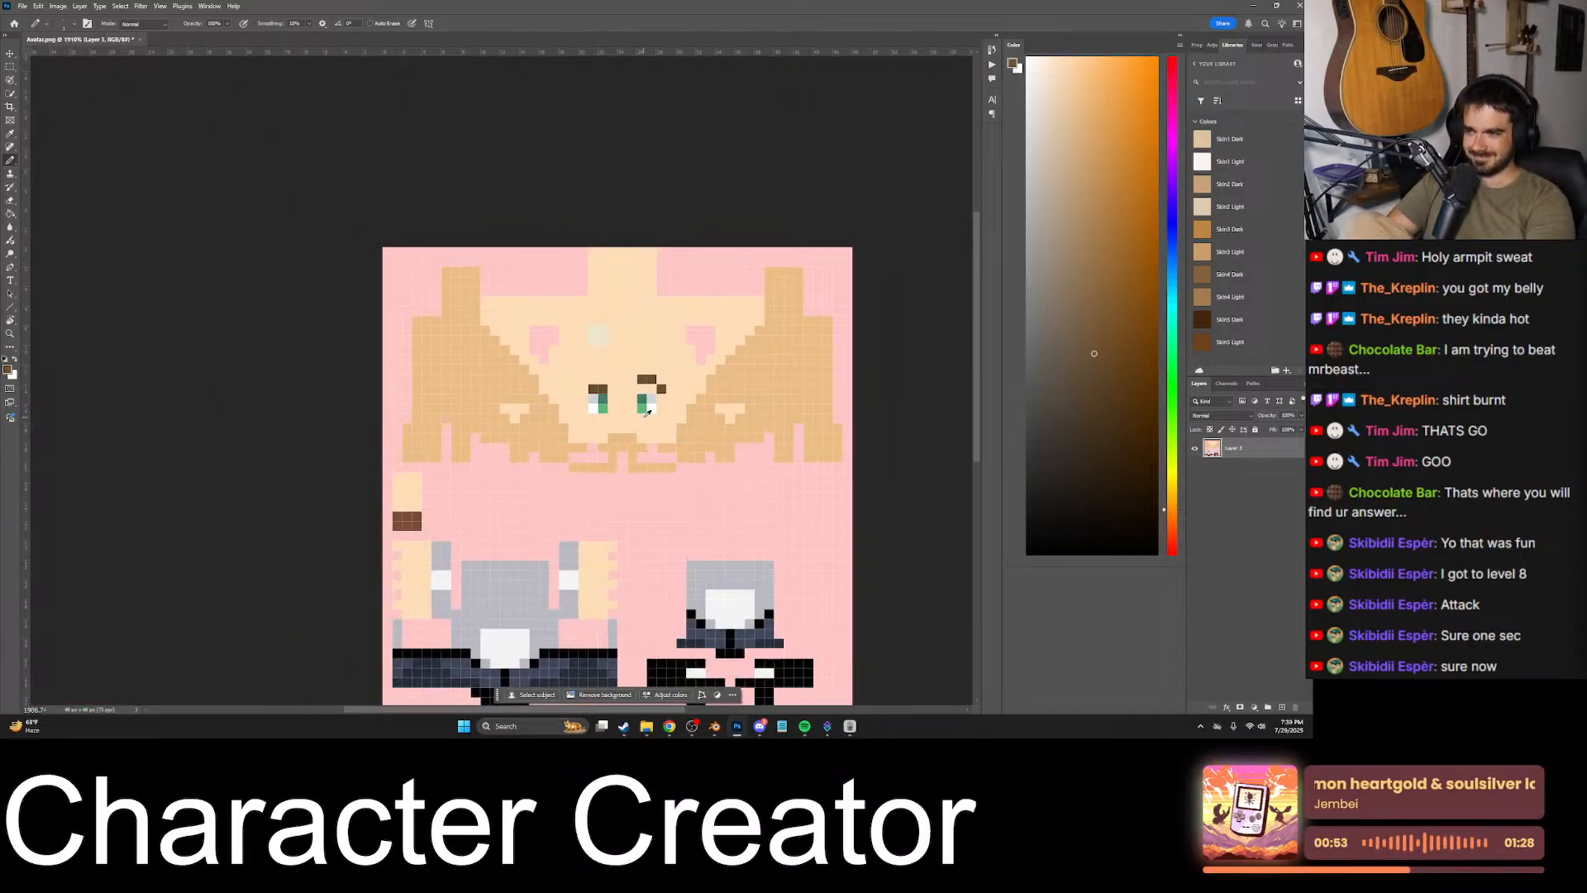
pyautogui.keyDown('alt'); pyautogui.scroll(9, 628, 413); pyautogui.keyUp('alt')
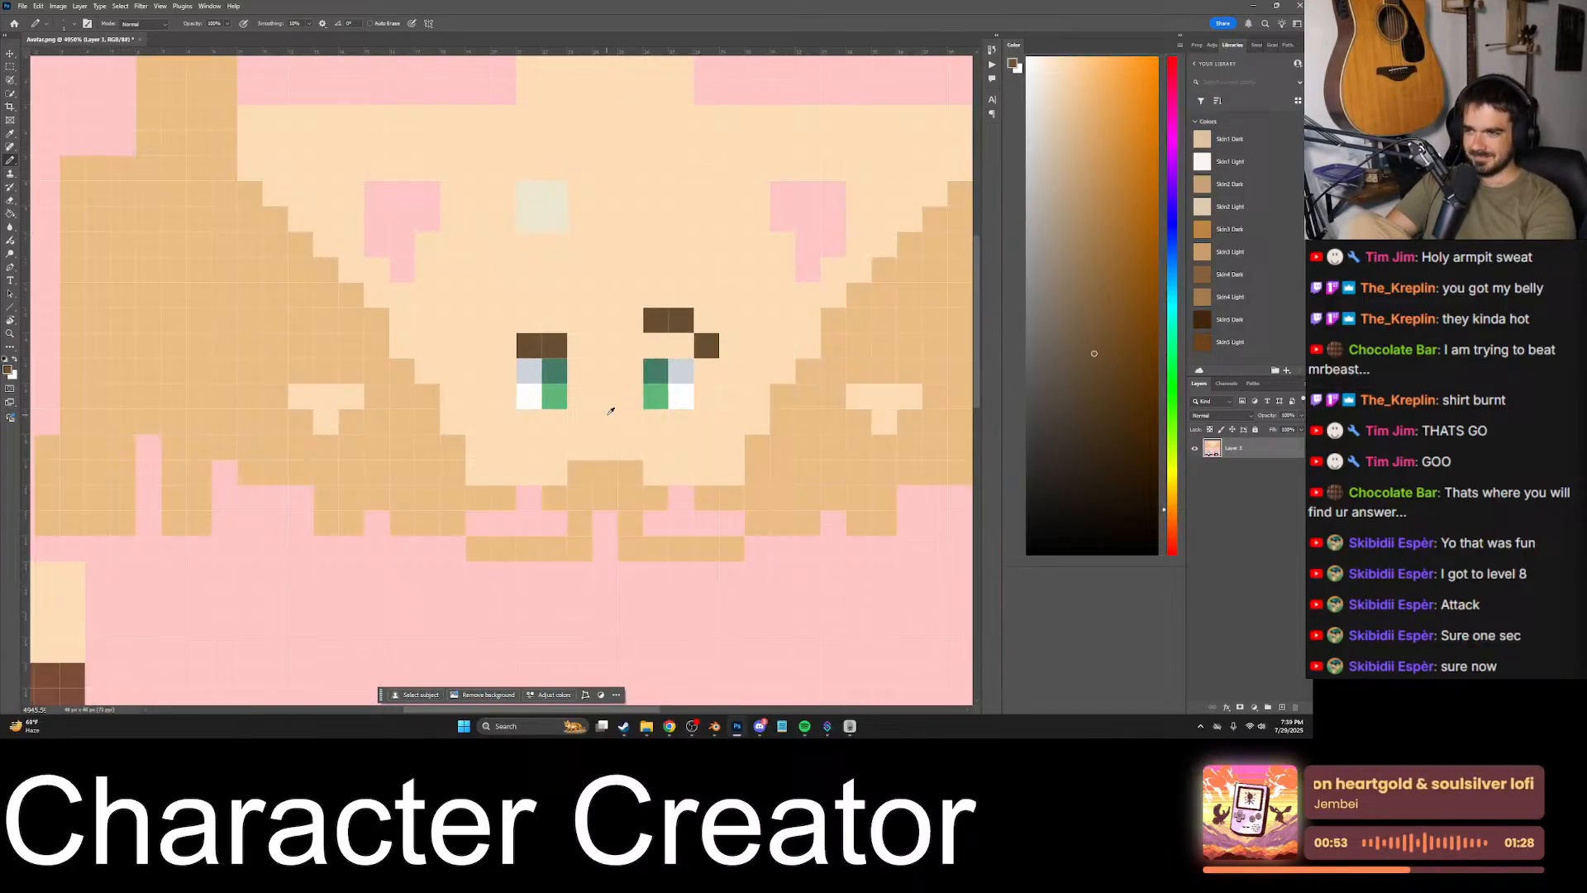
# - Compare the lowered and the raised eyebrow on the model in Blender, and return to Photoshop
pyautogui.click(715, 726)
pyautogui.moveTo(508, 454)
pyautogui.mouseDown(button='middle')
pyautogui.moveTo(538, 419)
pyautogui.moveTo(531, 440)
pyautogui.mouseUp(button='middle')
pyautogui.click(734, 726)
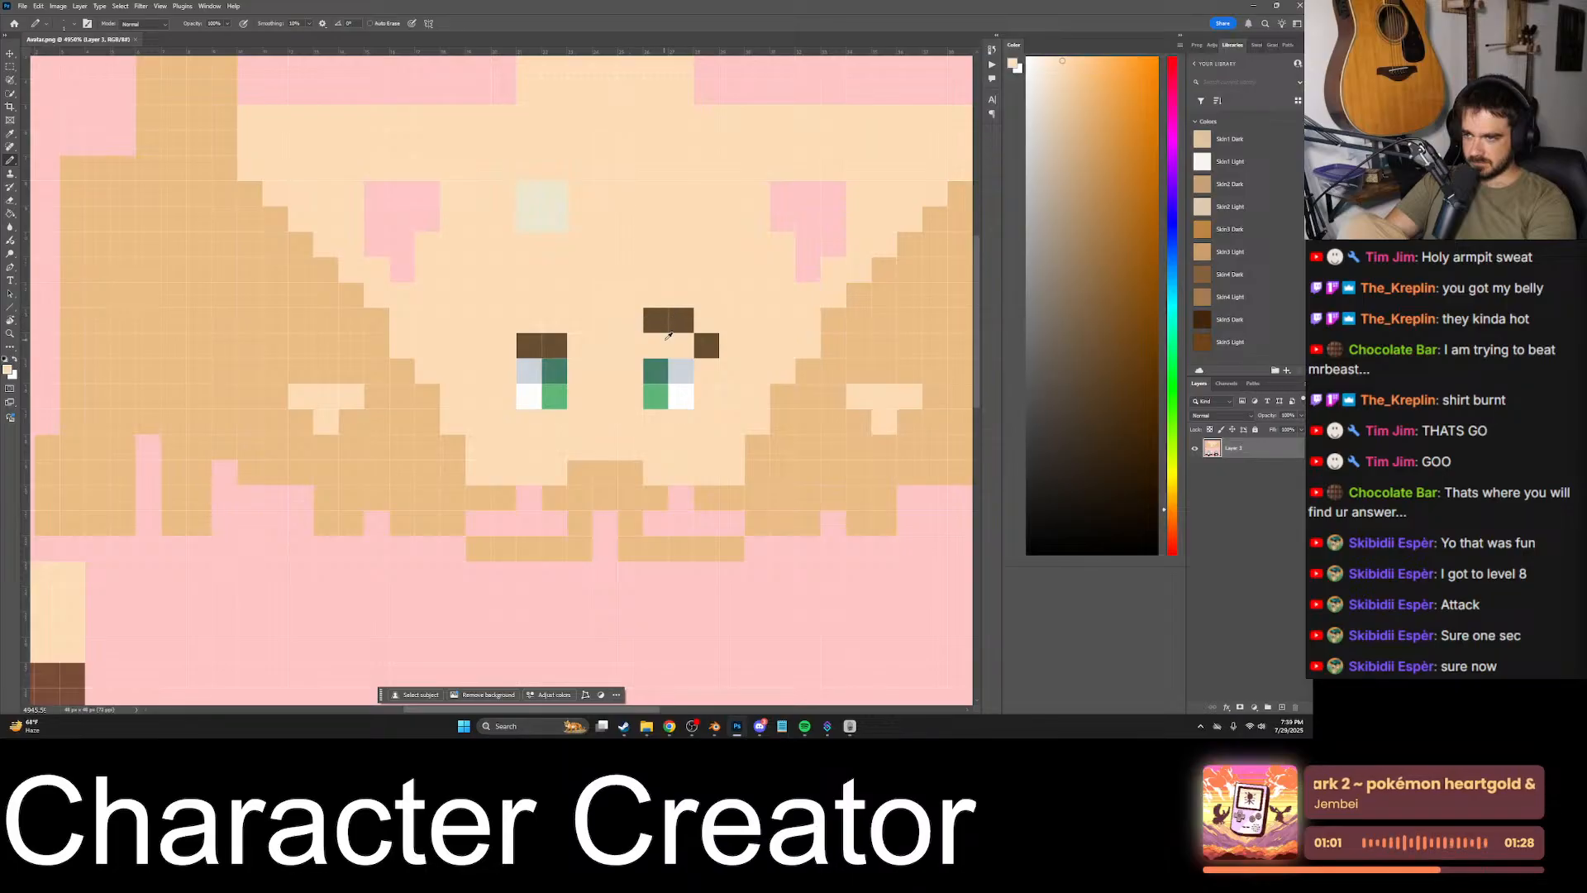
# - Lower the right-hand eyebrow to match and try angry brows with raised outer pixels and lowered inner pixels
pyautogui.moveTo(658, 340)
pyautogui.mouseDown()
pyautogui.moveTo(705, 319)
pyautogui.moveTo(711, 336)
pyautogui.mouseUp()
pyautogui.keyDown('alt'); pyautogui.click(624, 319); pyautogui.keyUp('alt')
pyautogui.keyDown('alt'); pyautogui.click(562, 335); pyautogui.keyUp('alt')
pyautogui.click(579, 370)
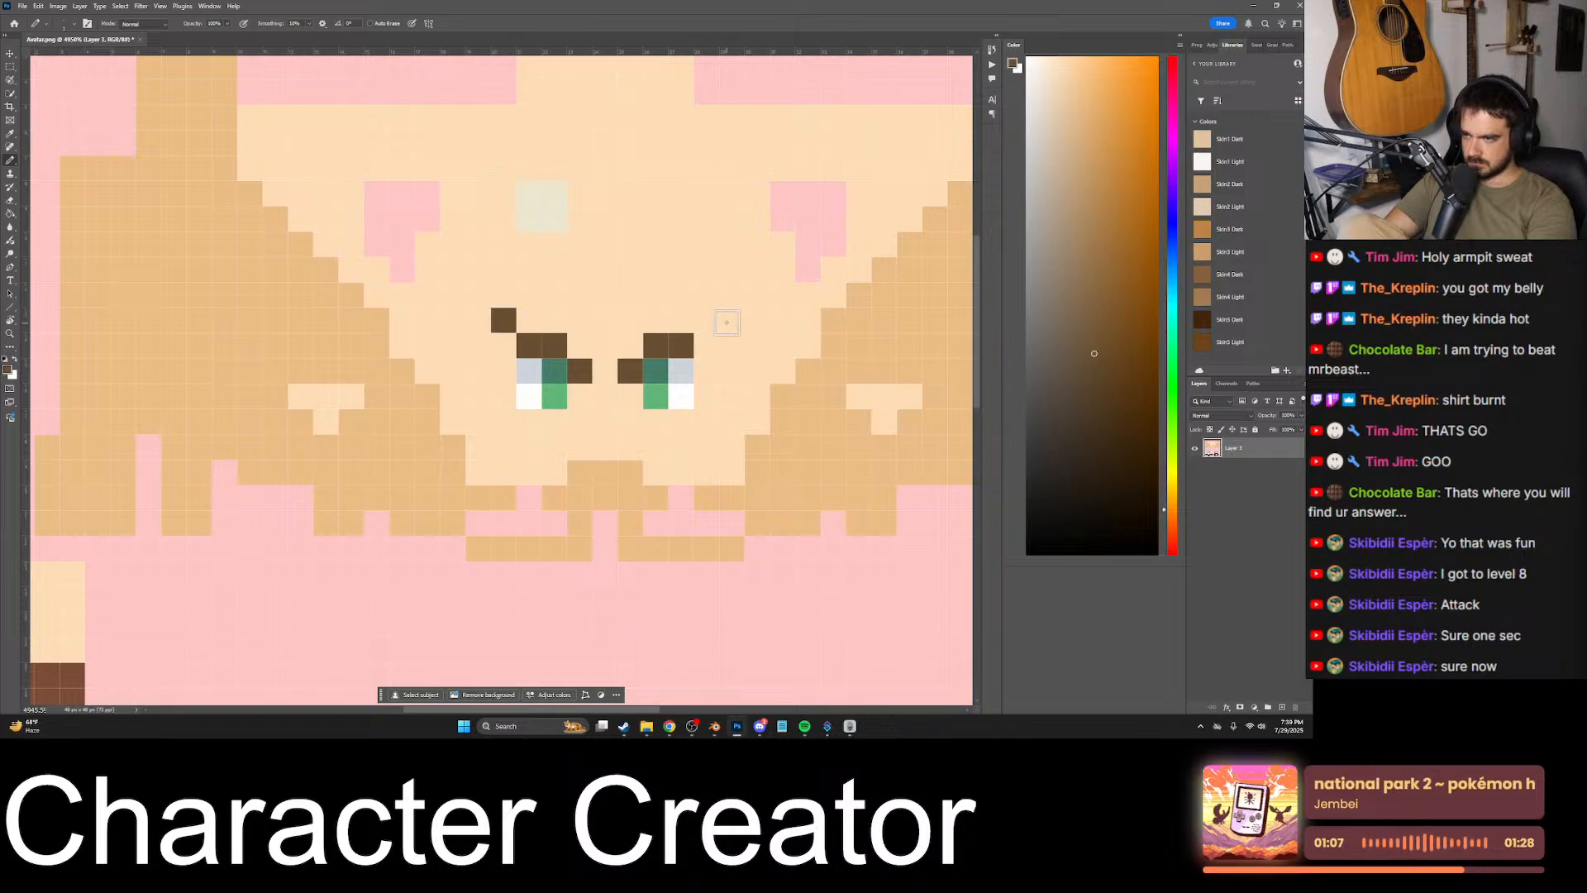
# - Check the angry eyebrows on the whole texture and on the model in Blender, and return to Photoshop
pyautogui.keyDown('alt'); pyautogui.scroll(-5, 708, 319); pyautogui.keyUp('alt')
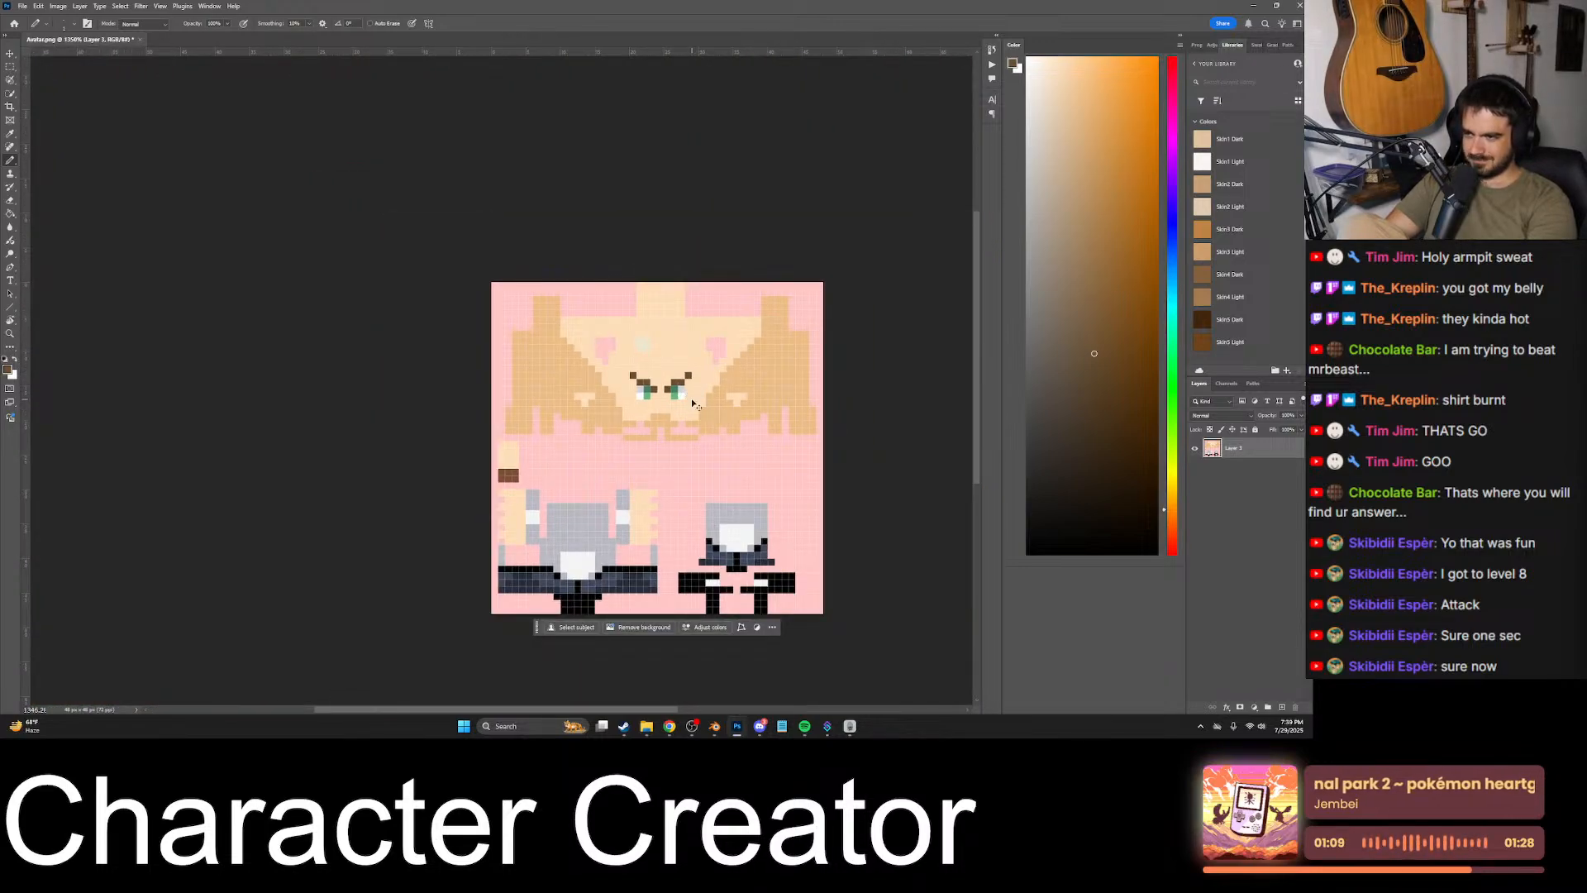
pyautogui.hotkey('alt', 'Tab')
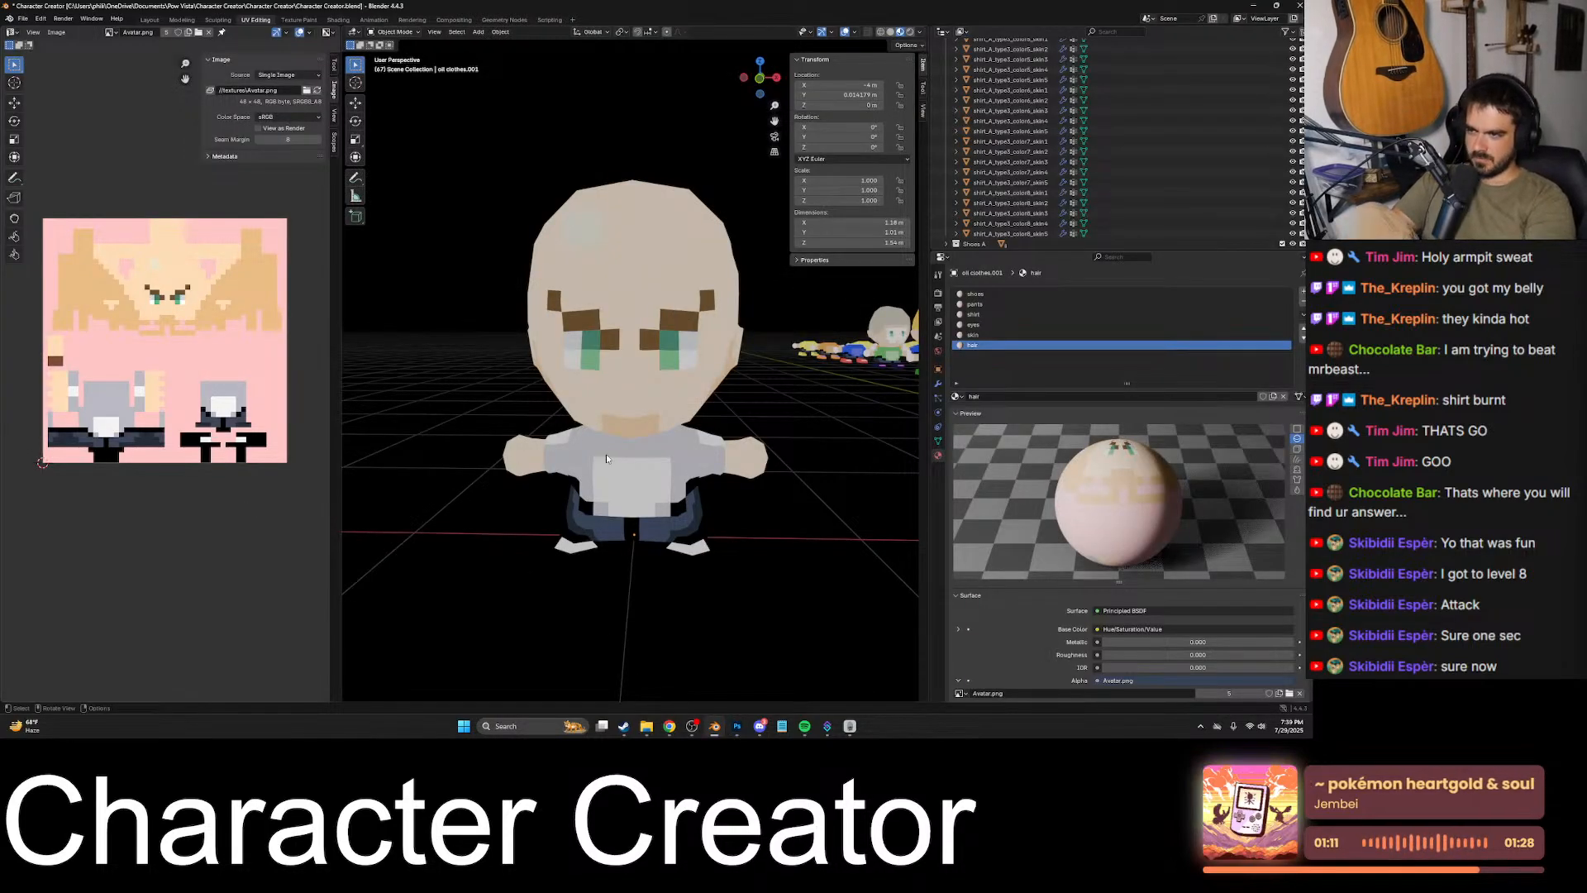
pyautogui.hotkey('alt', 'Tab')
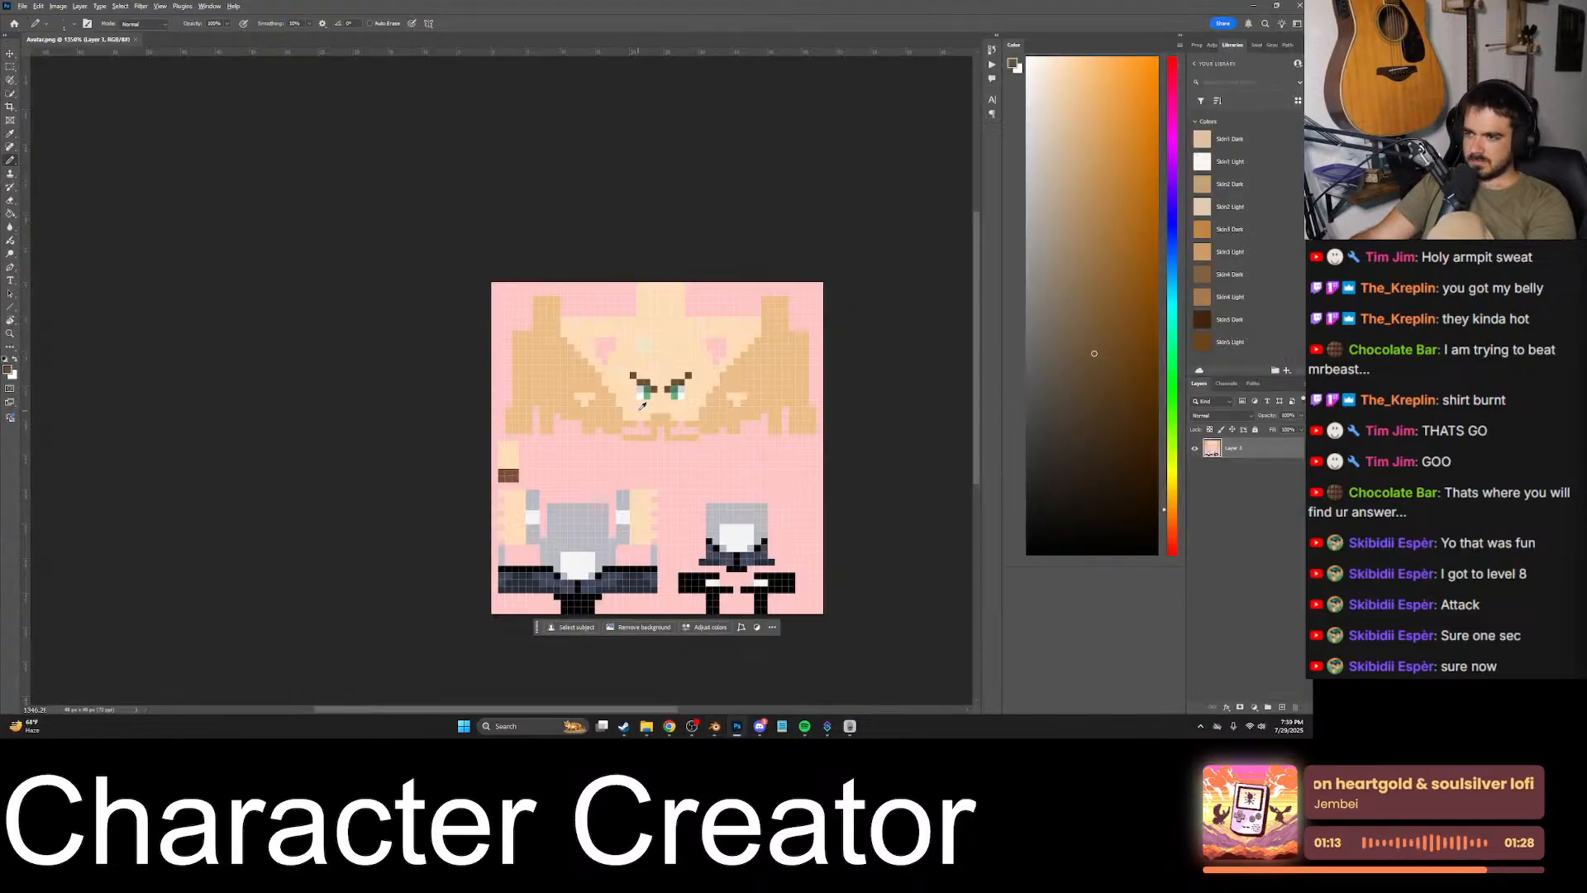
# - Sample the skin colour and erase the raised outer and lowered inner pixels of both eyebrows
pyautogui.keyDown('alt'); pyautogui.scroll(2, 642, 330); pyautogui.keyUp('alt')
pyautogui.keyDown('alt'); pyautogui.scroll(4, 642, 330); pyautogui.keyUp('alt')
pyautogui.keyDown('alt'); pyautogui.click(663, 369); pyautogui.keyUp('alt')
pyautogui.click(604, 381)
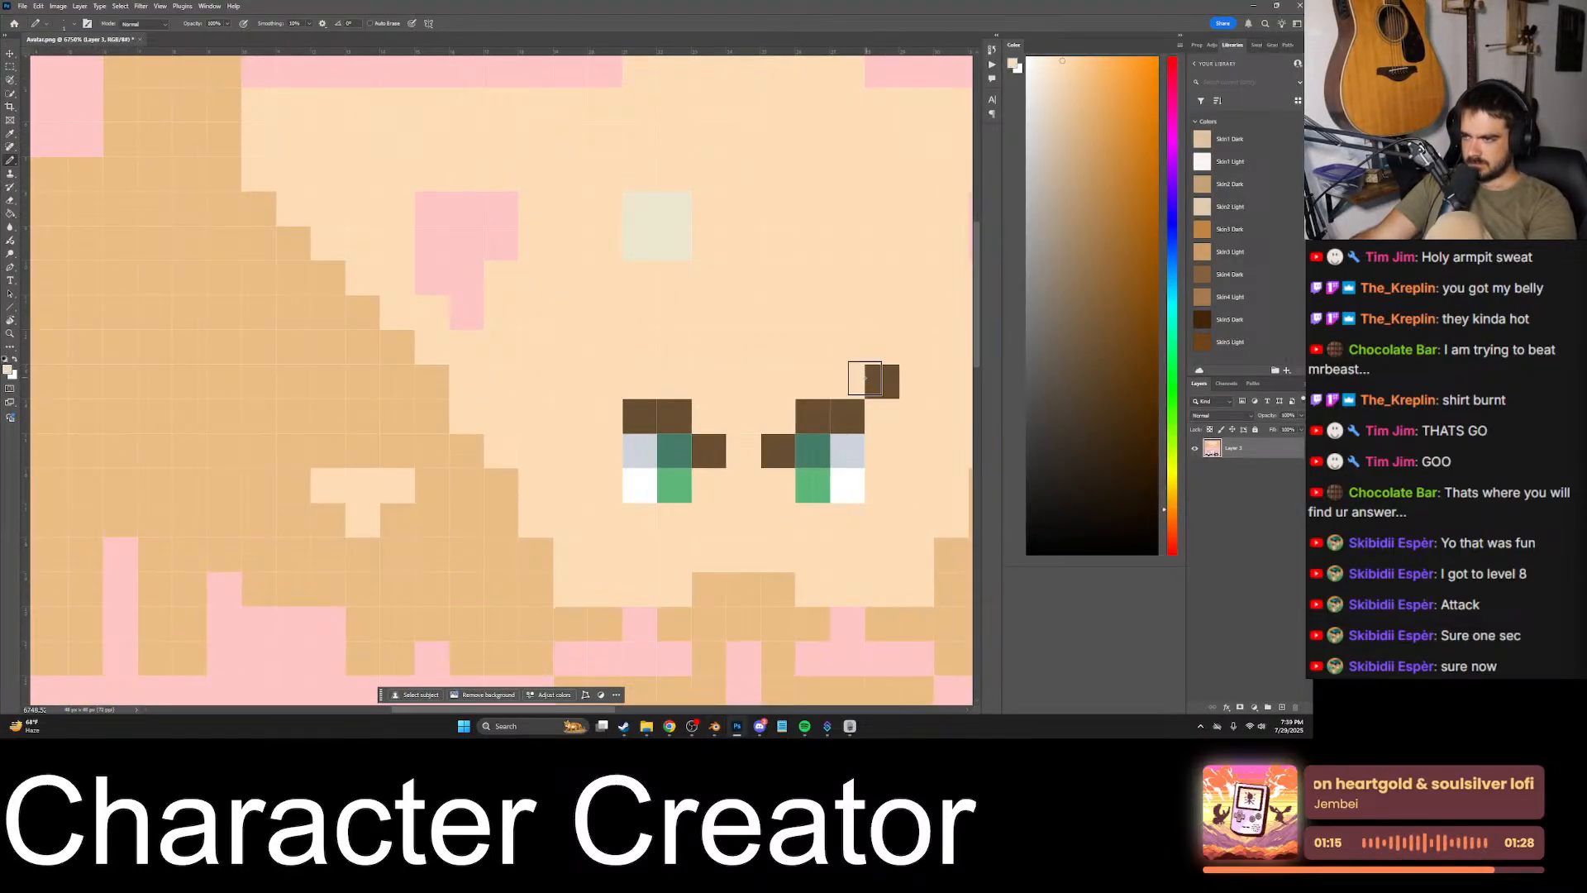
pyautogui.click(882, 381)
pyautogui.click(774, 442)
pyautogui.click(720, 445)
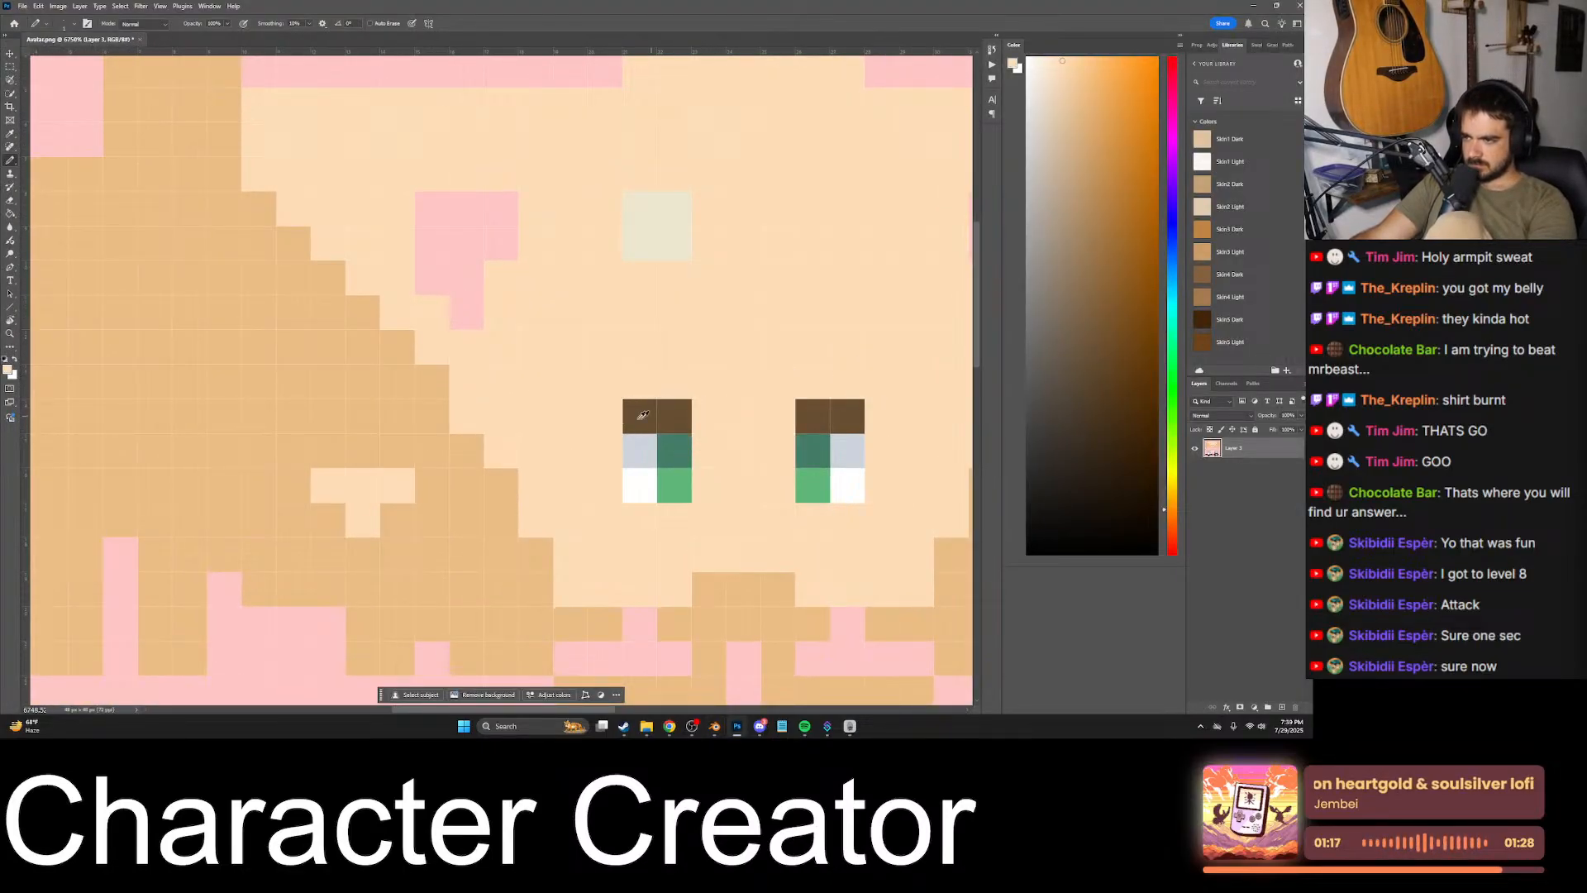
# - Sample the eyebrow brown and add one pixel at each brow's outer end, one row lower beside the eye
pyautogui.keyDown('alt'); pyautogui.click(630, 421); pyautogui.keyUp('alt')
pyautogui.click(606, 450)
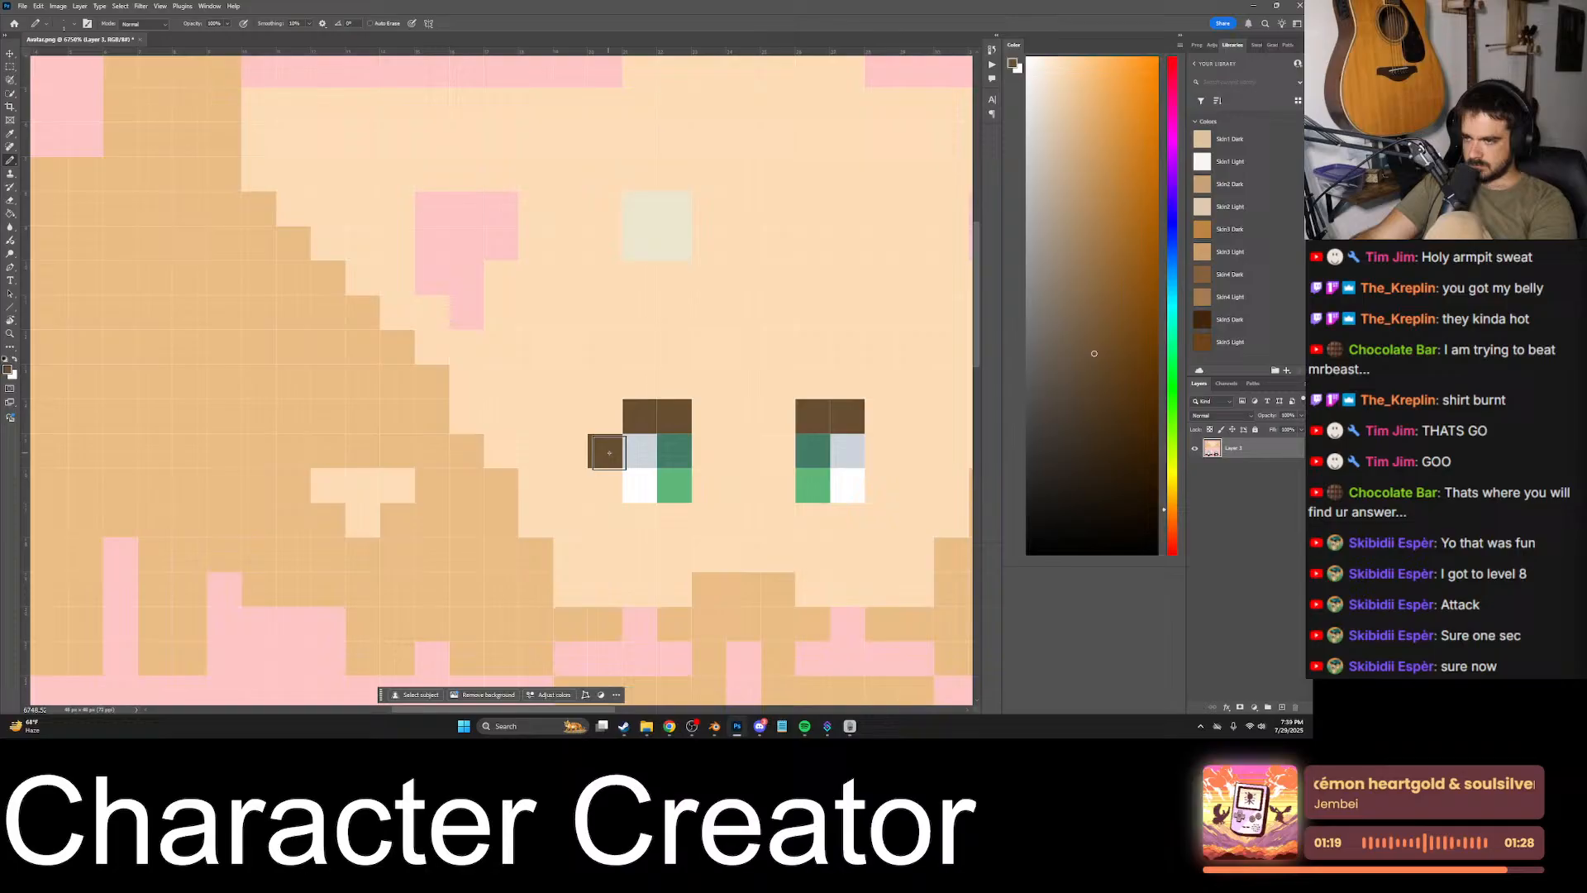
pyautogui.click(882, 450)
# - Switch to Blender and reload the avatar texture to check the new eyebrows on the model
pyautogui.keyDown('alt'); pyautogui.scroll(-1, 630, 445); pyautogui.keyUp('alt')
pyautogui.keyDown('alt'); pyautogui.scroll(-1, 630, 444); pyautogui.keyUp('alt')
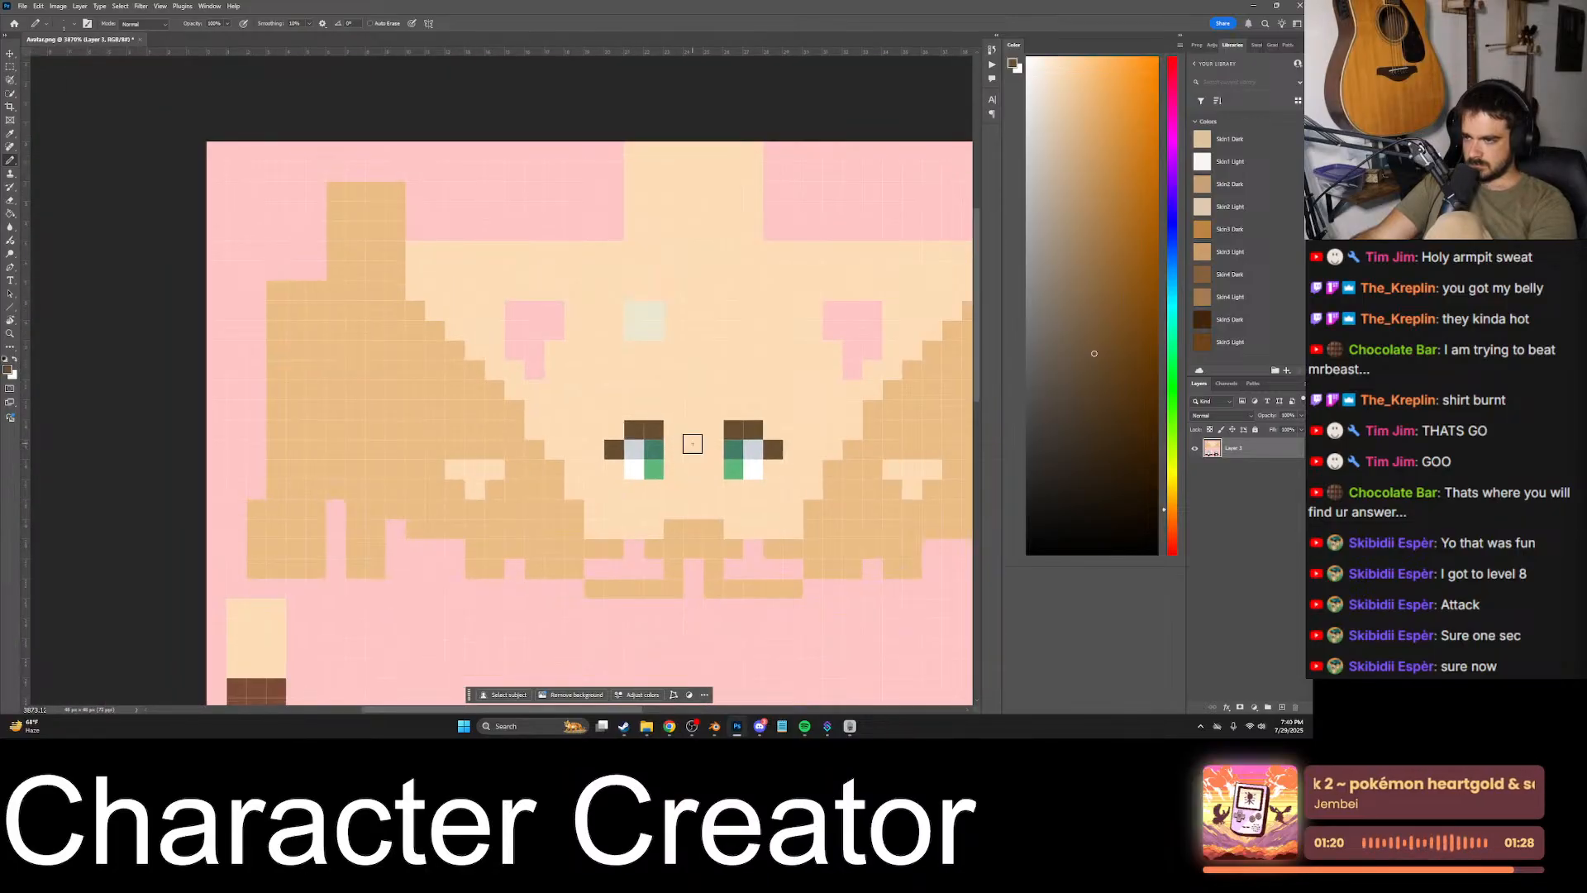
pyautogui.click(714, 725)
pyautogui.hotkey('alt', 'r')
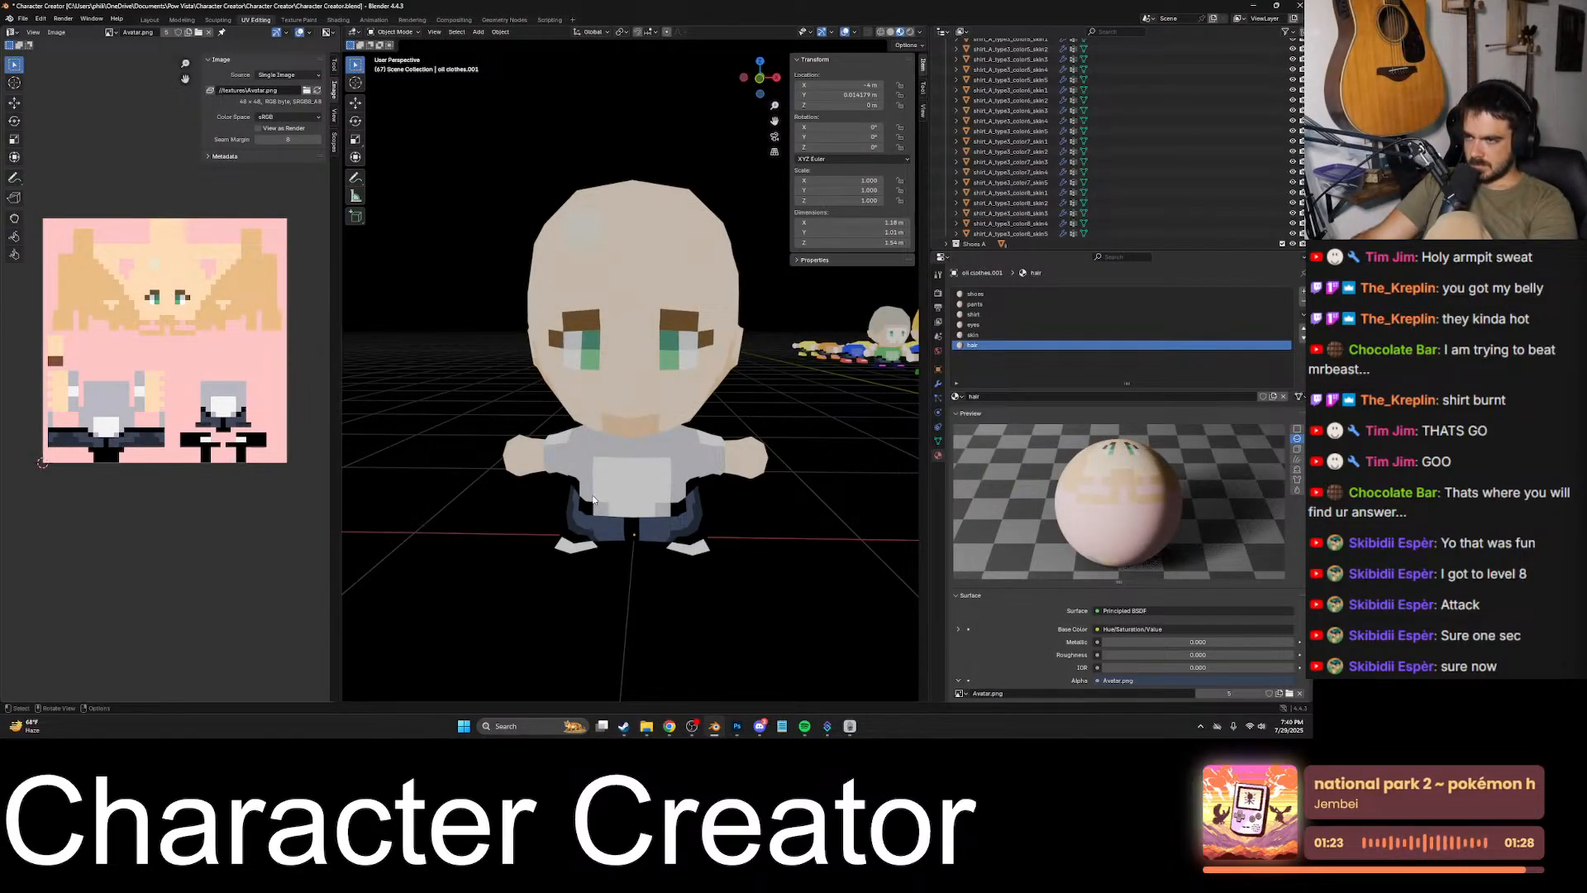
# - Copy the newly shared reference texture image from Discord and paste it as a new layer over the avatar texture in Photoshop
pyautogui.click(759, 726)
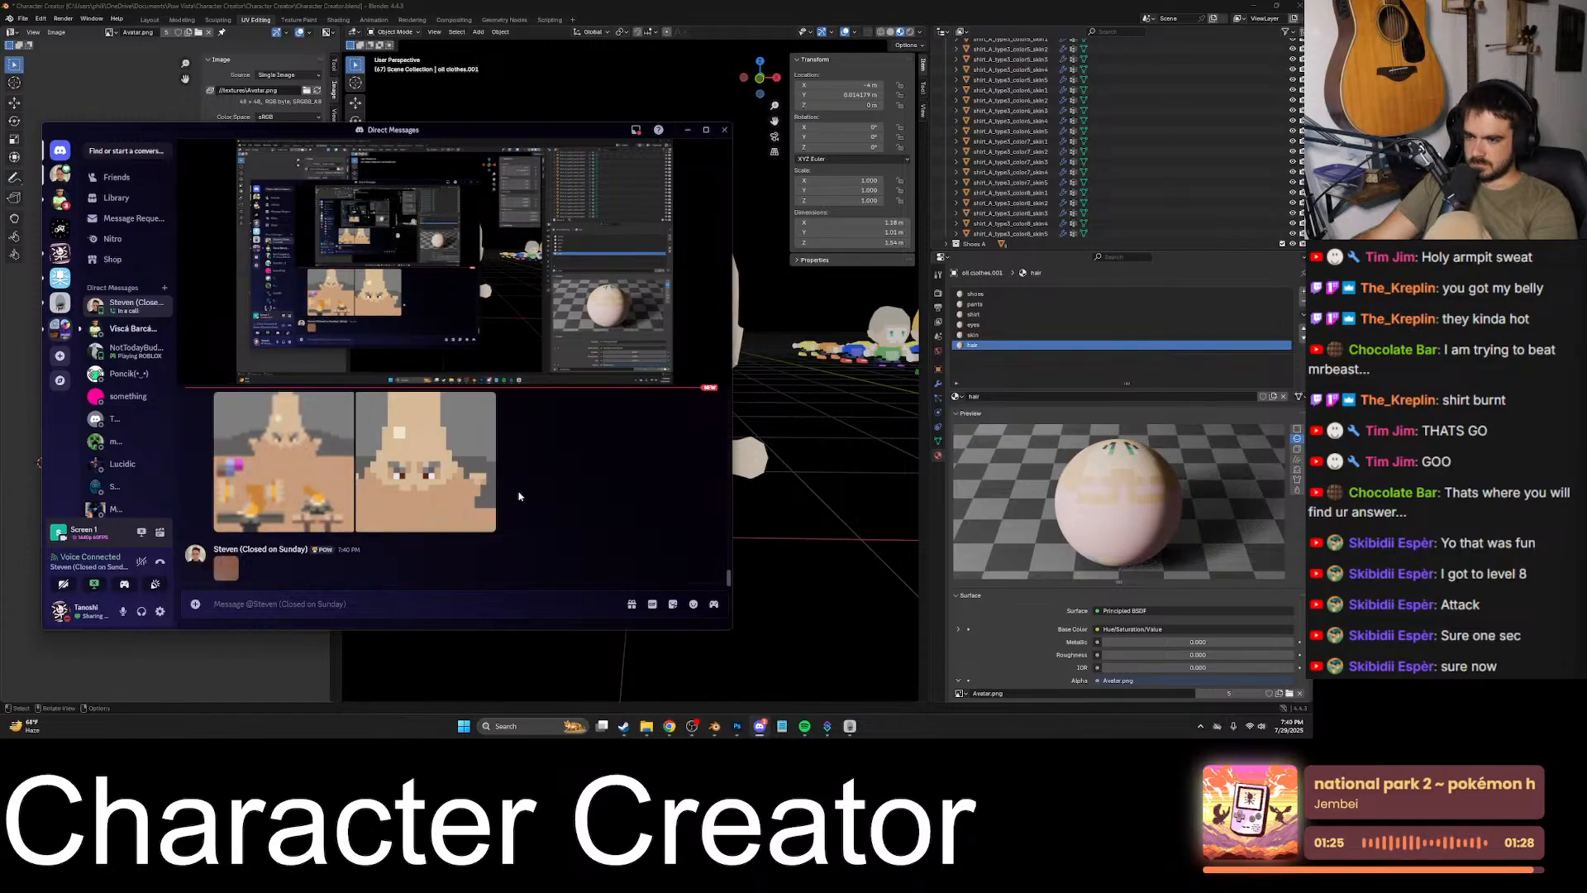
pyautogui.click(227, 570)
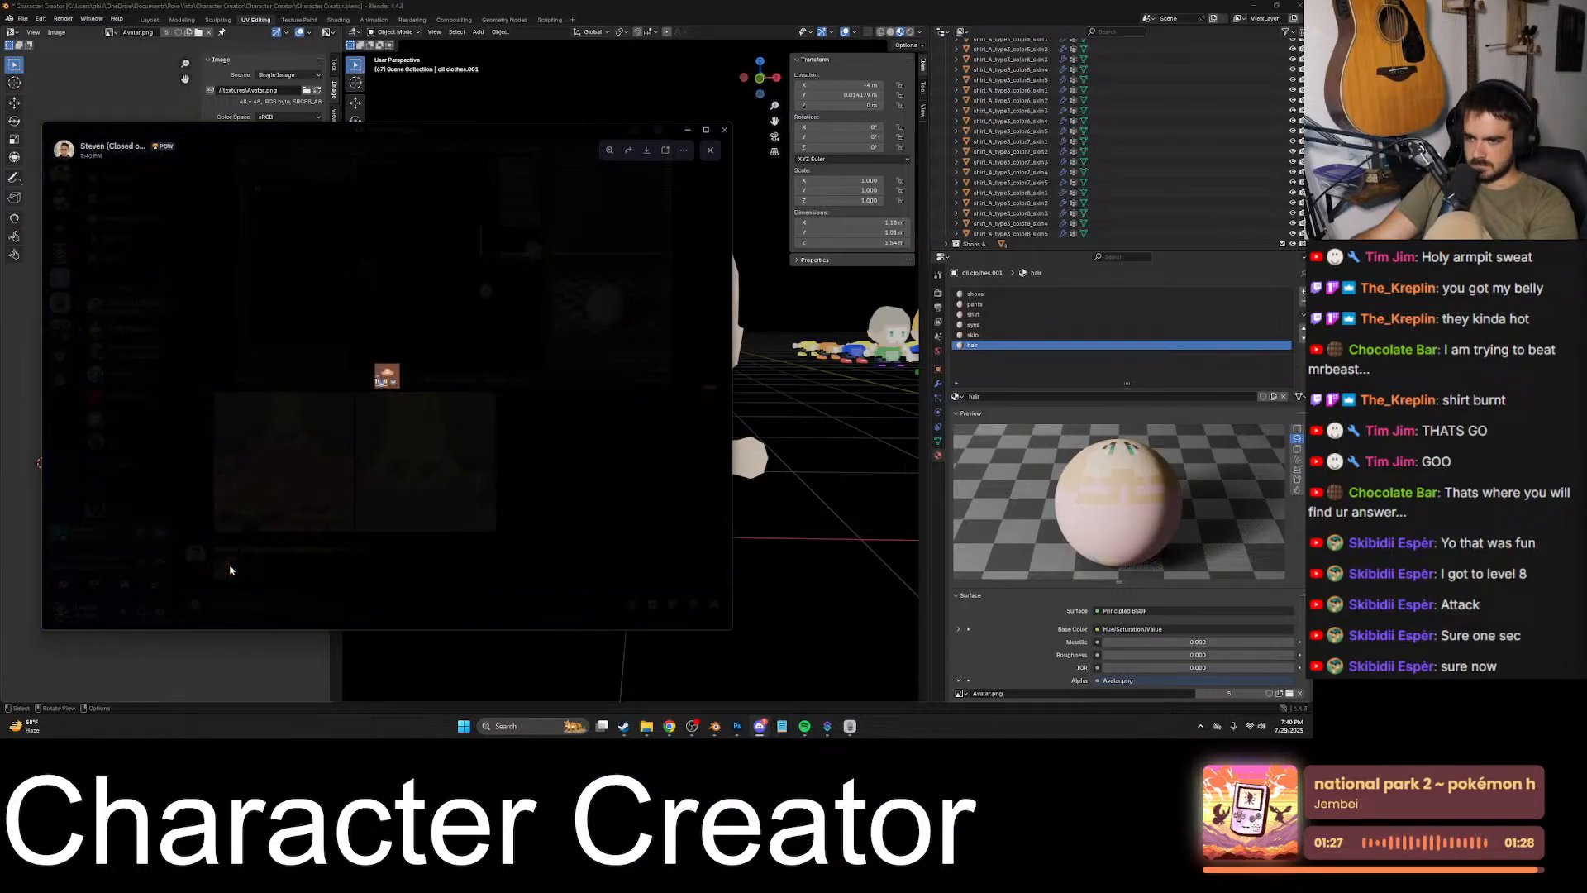
pyautogui.rightClick(384, 398)
pyautogui.click(414, 413)
pyautogui.hotkey('alt', 'Tab')
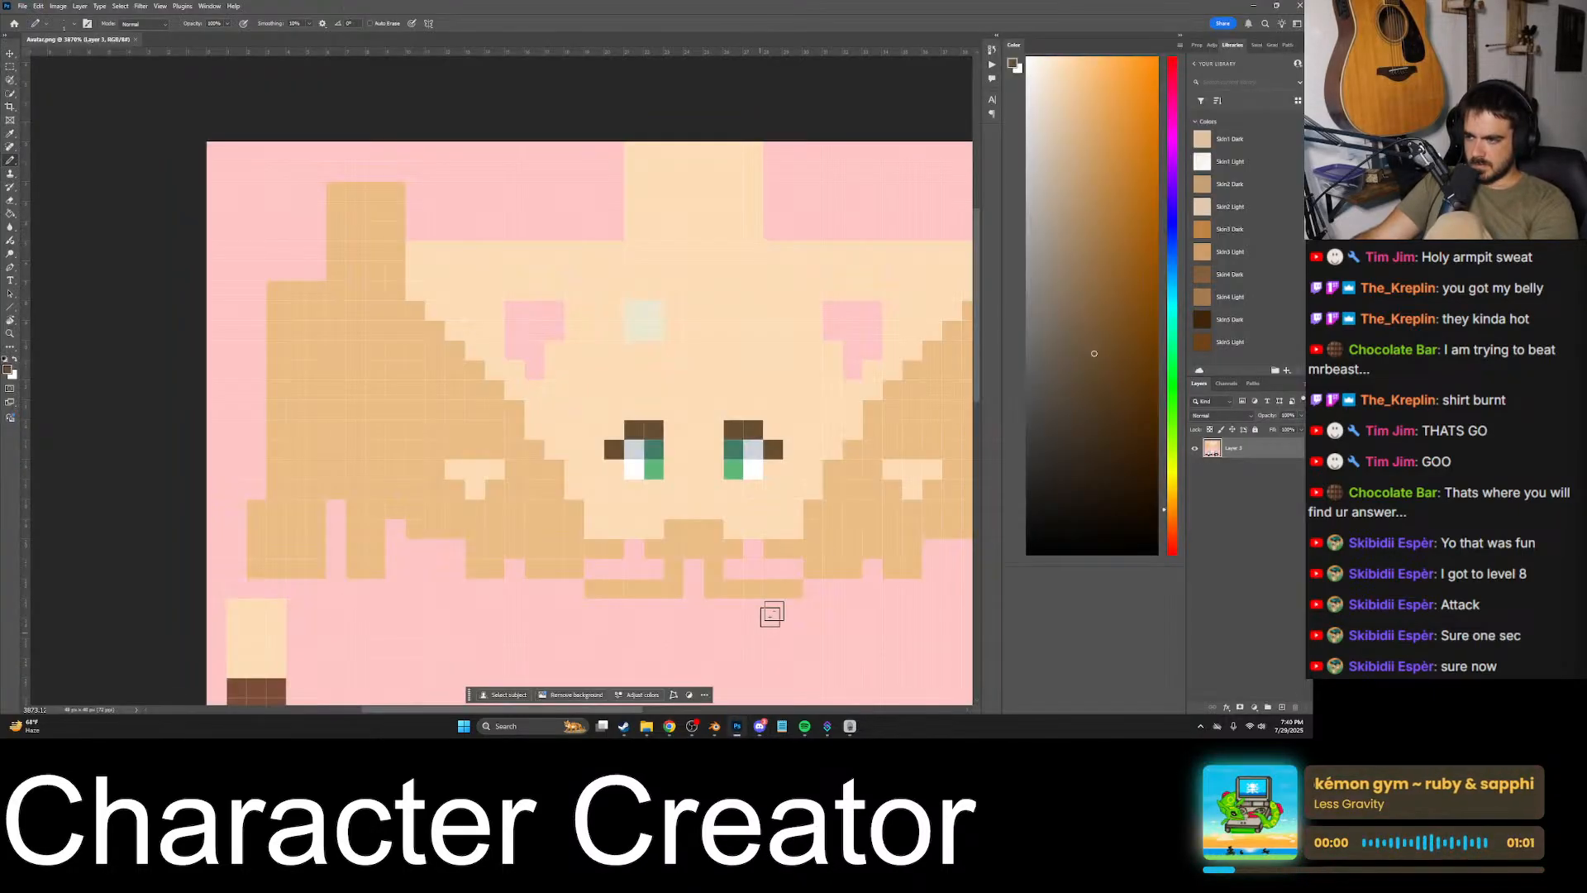
pyautogui.hotkey('ctrl', 'v')
pyautogui.keyDown('alt'); pyautogui.scroll(-3, 616, 467); pyautogui.keyUp('alt')
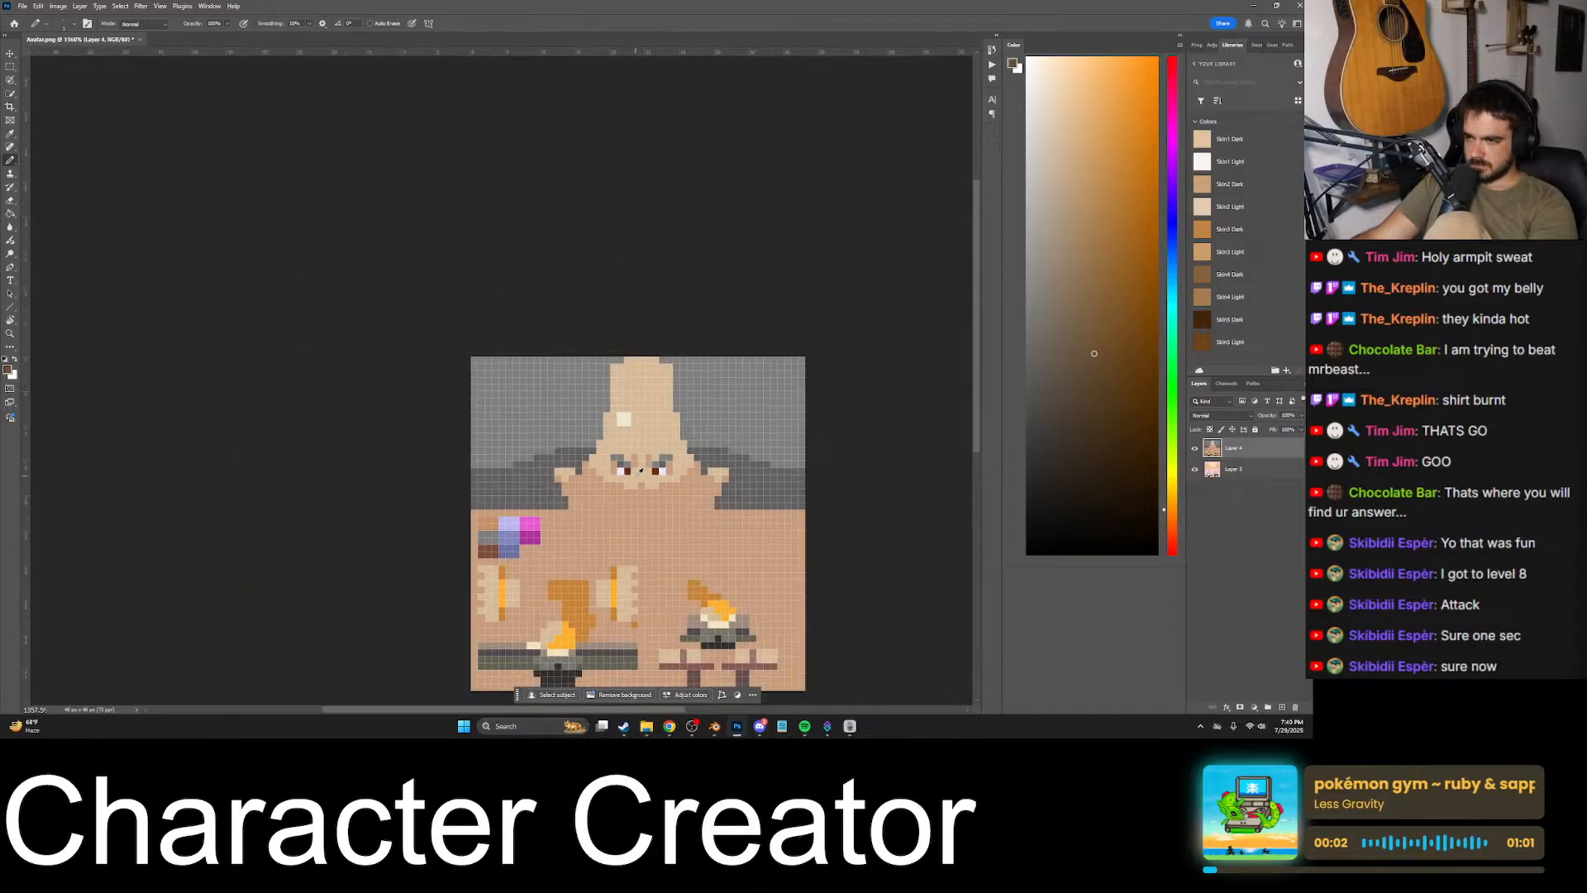
pyautogui.keyDown('alt'); pyautogui.scroll(2, 764, 465); pyautogui.keyUp('alt')
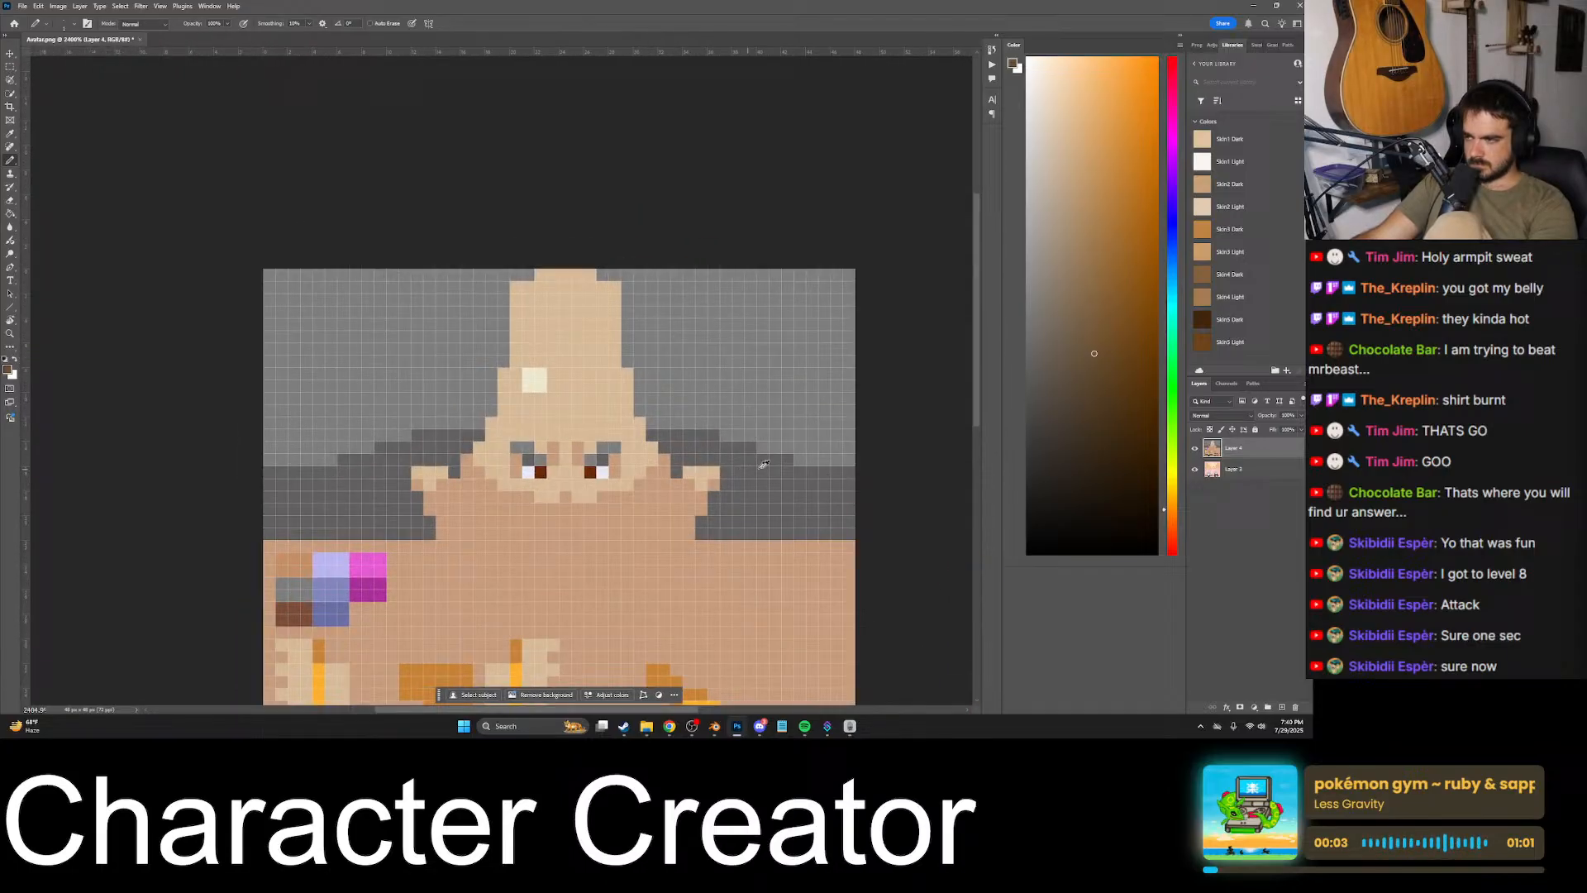
# - Toggle the pasted reference layer's visibility repeatedly to compare its eye and eyebrow placement with the avatar texture
pyautogui.click(1196, 450)
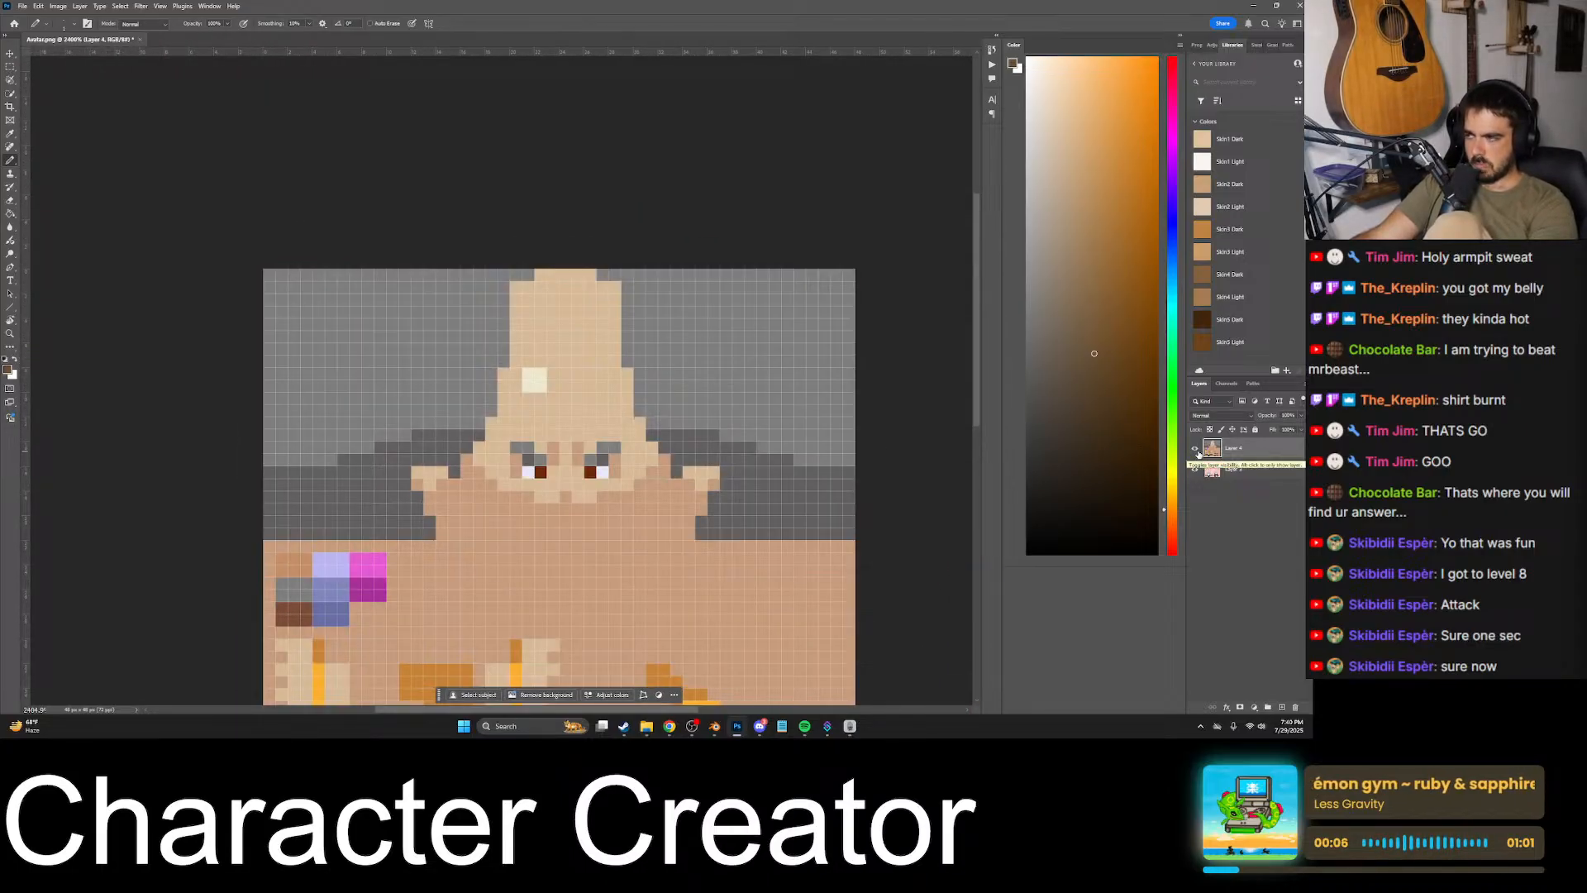
pyautogui.click(1197, 450)
pyautogui.click(1196, 450)
pyautogui.click(1196, 450)
pyautogui.click(1197, 450)
pyautogui.click(1196, 451)
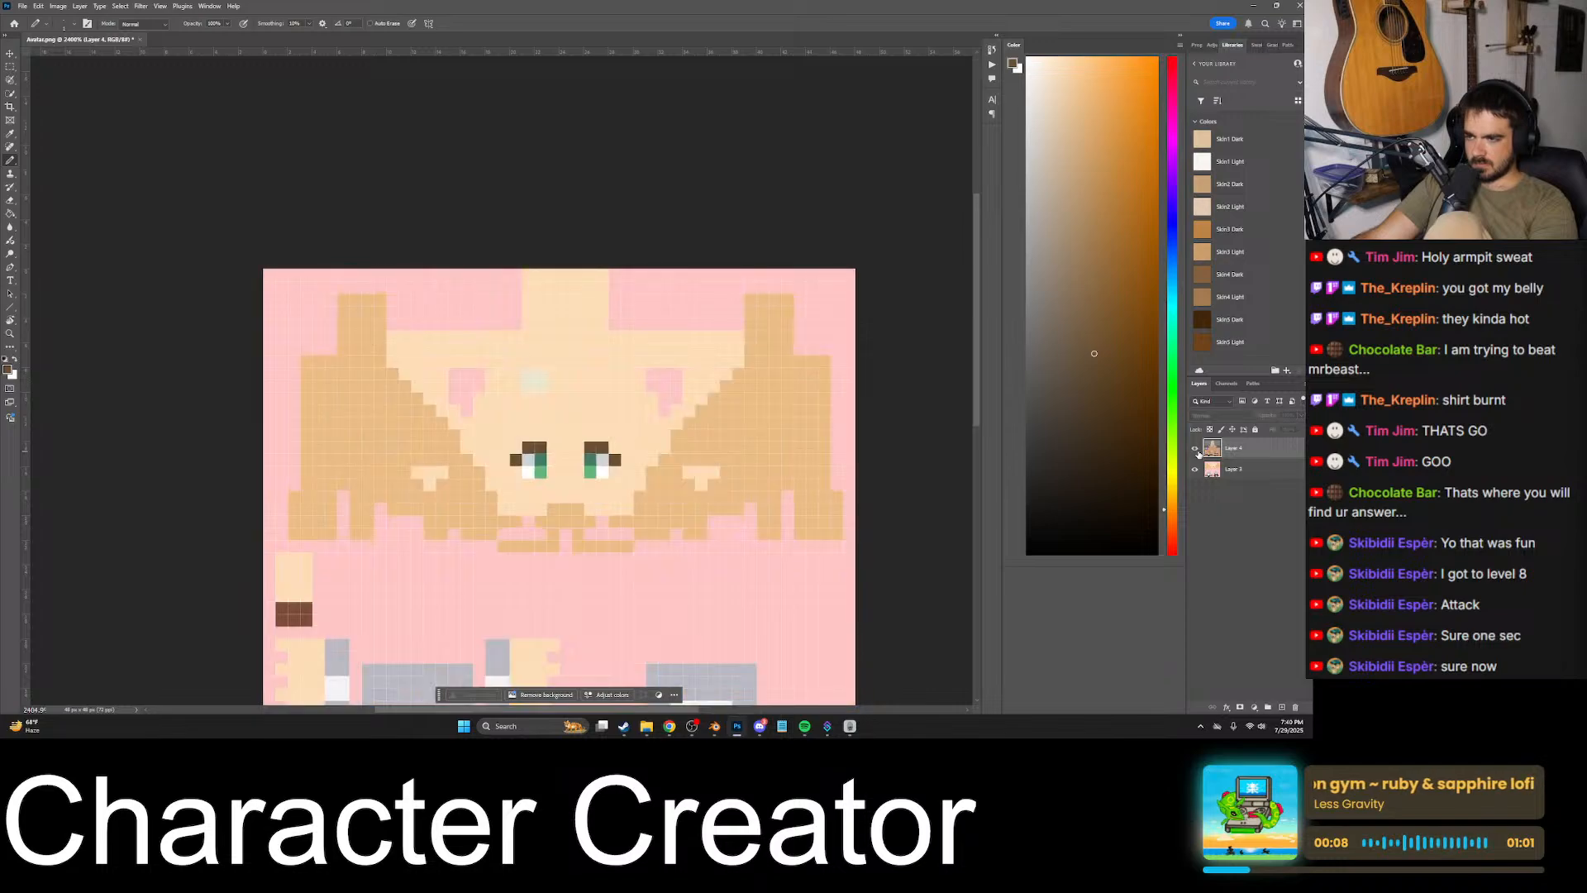
pyautogui.click(1196, 450)
pyautogui.click(1196, 450)
pyautogui.click(1197, 451)
pyautogui.click(1196, 450)
pyautogui.click(1196, 450)
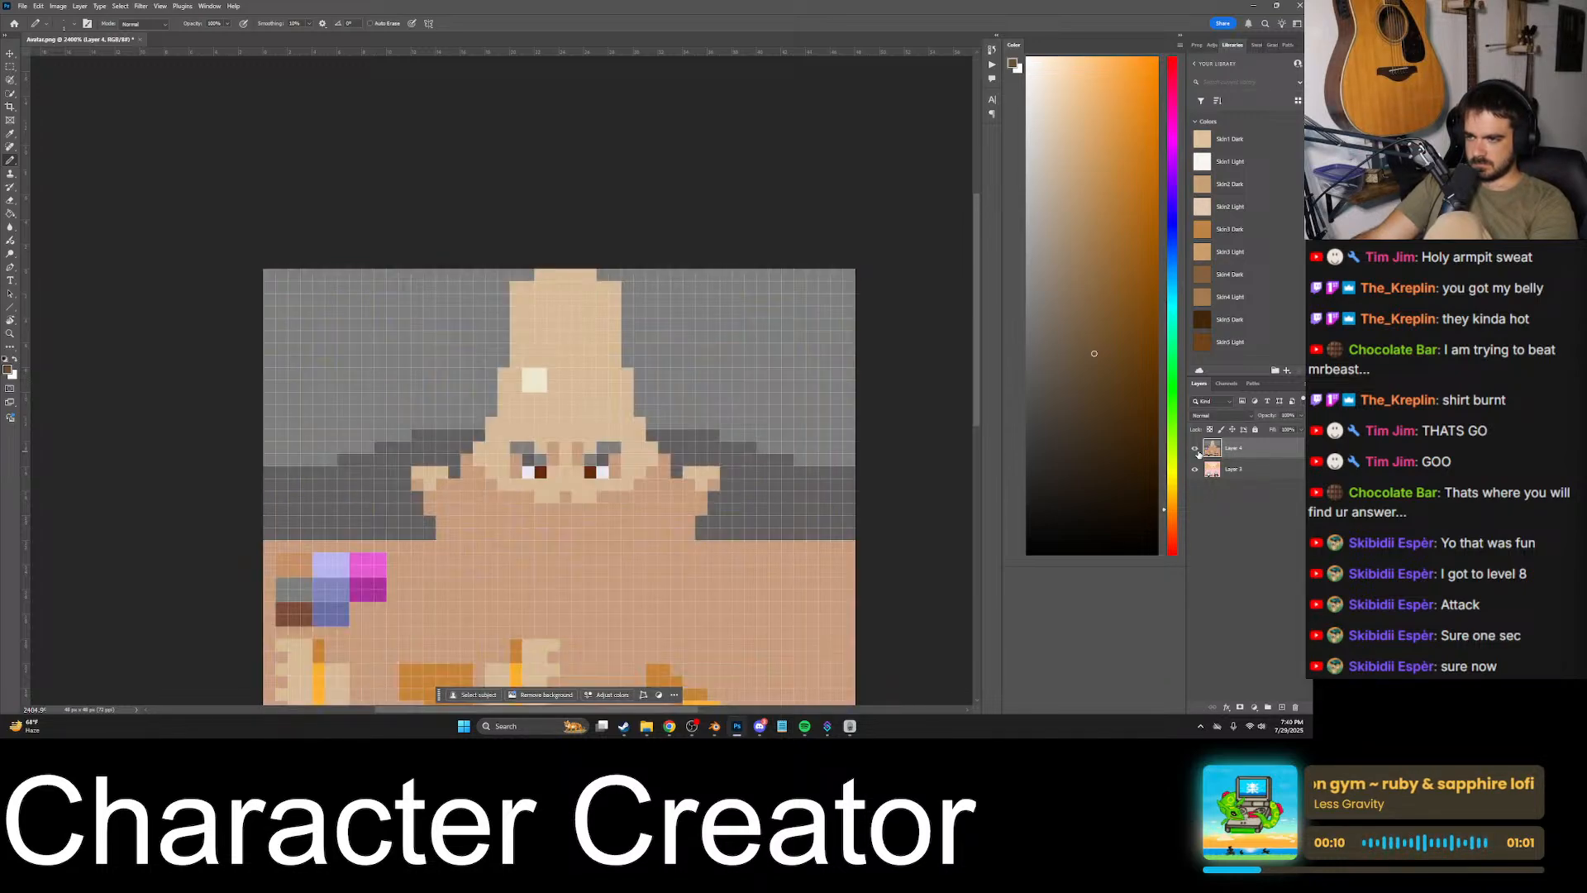
# - Try to copy the small enlarged texture image from Discord and paste it as another layer over the avatar texture in Photoshop
pyautogui.click(760, 726)
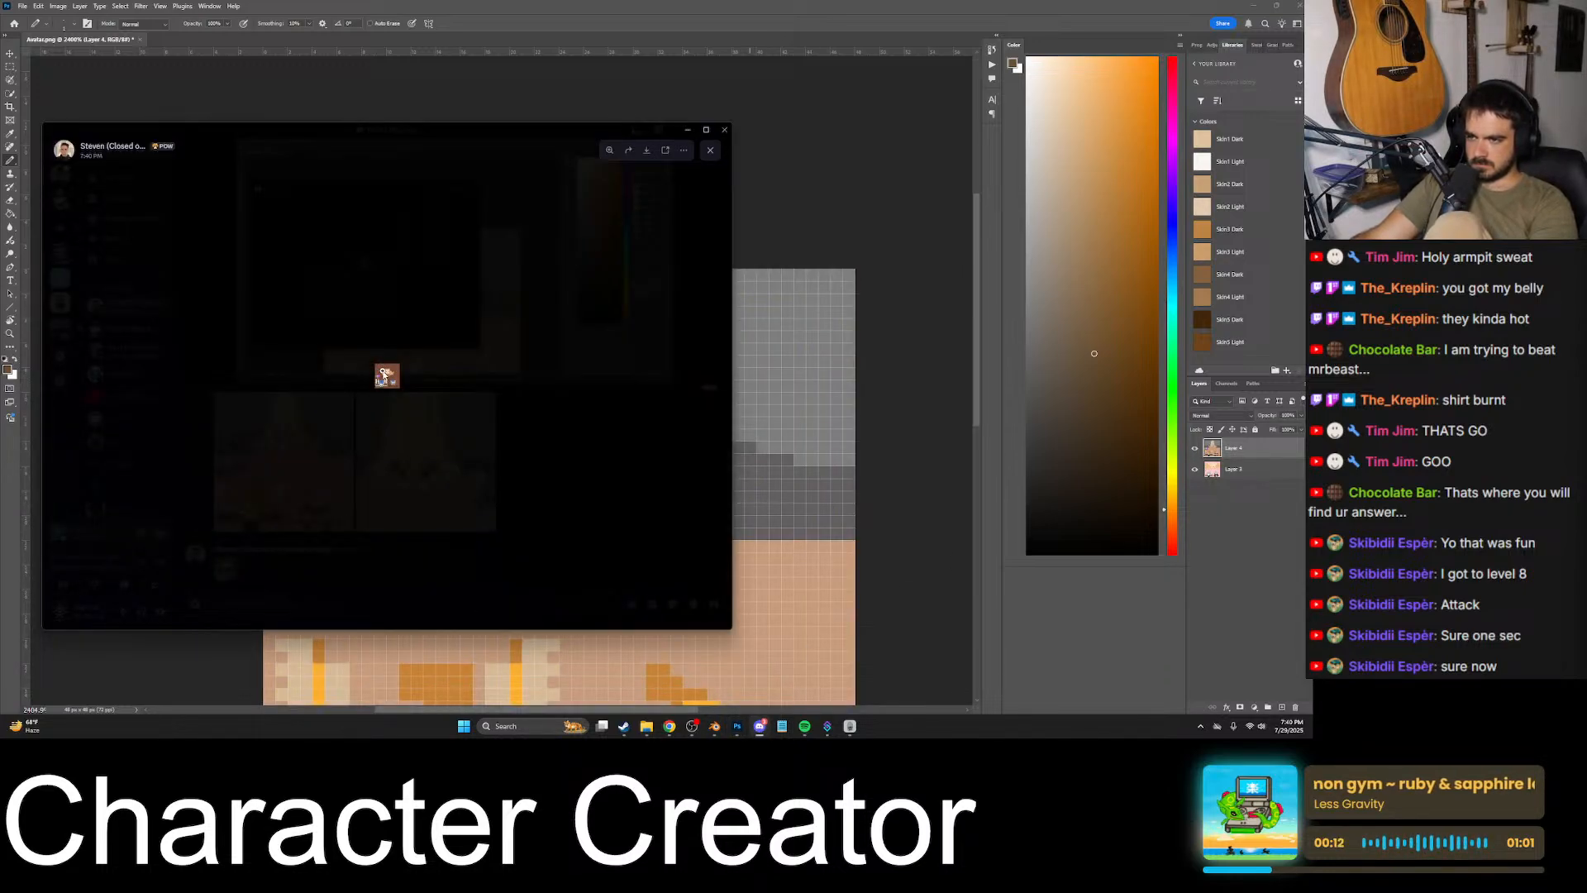
pyautogui.rightClick(382, 374)
pyautogui.click(419, 386)
pyautogui.click(1227, 449)
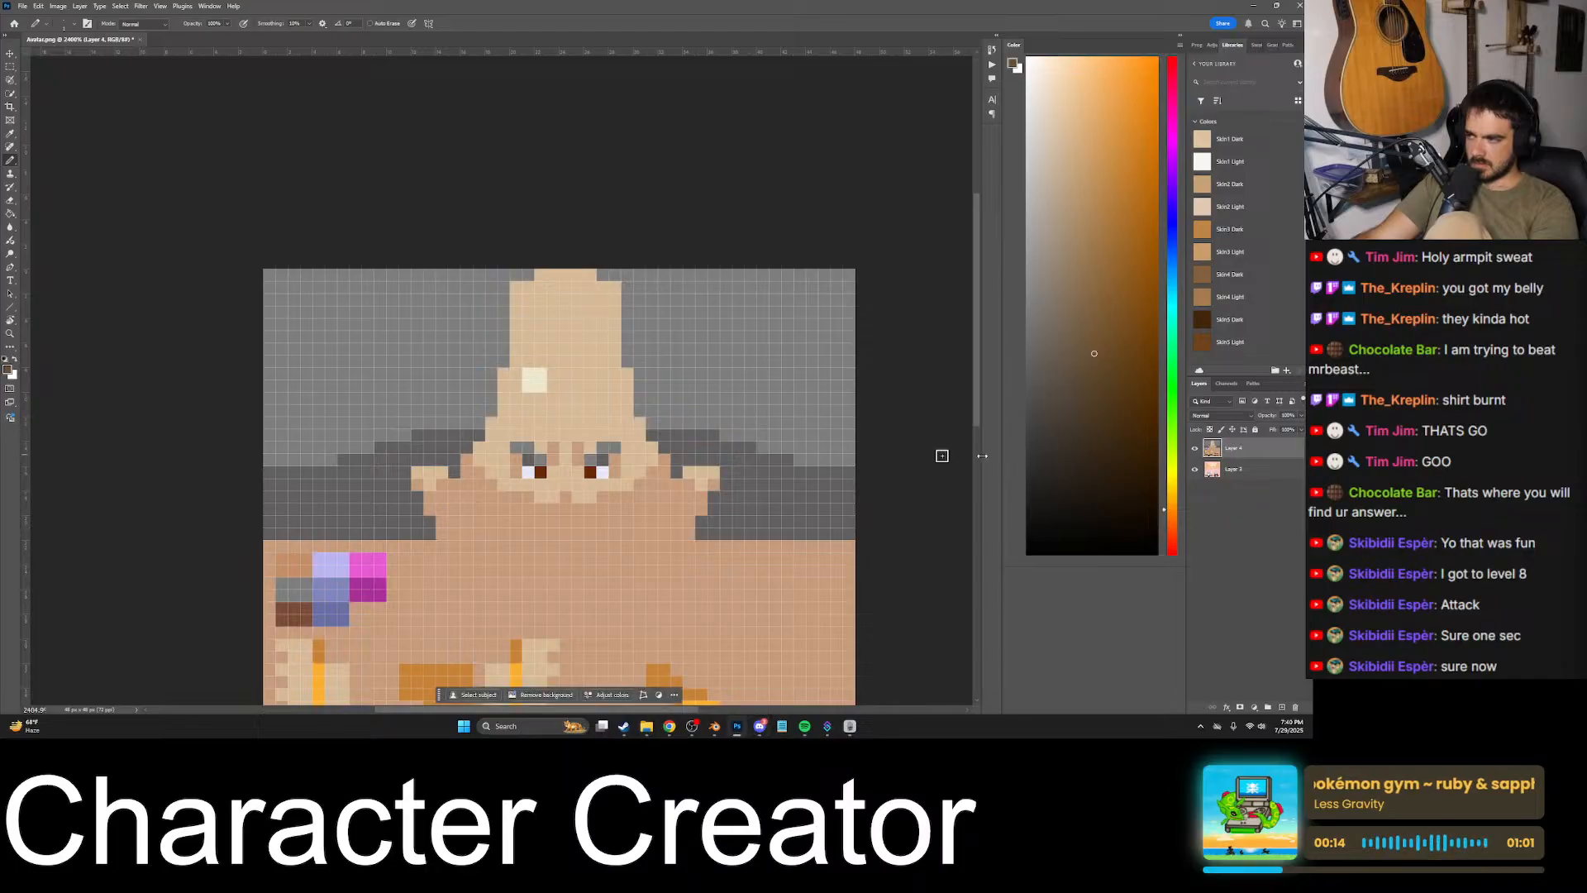
pyautogui.hotkey('ctrl', 'v')
# - Delete both pasted reference layers above the avatar texture layer
pyautogui.click(1245, 467)
pyautogui.click(1247, 450)
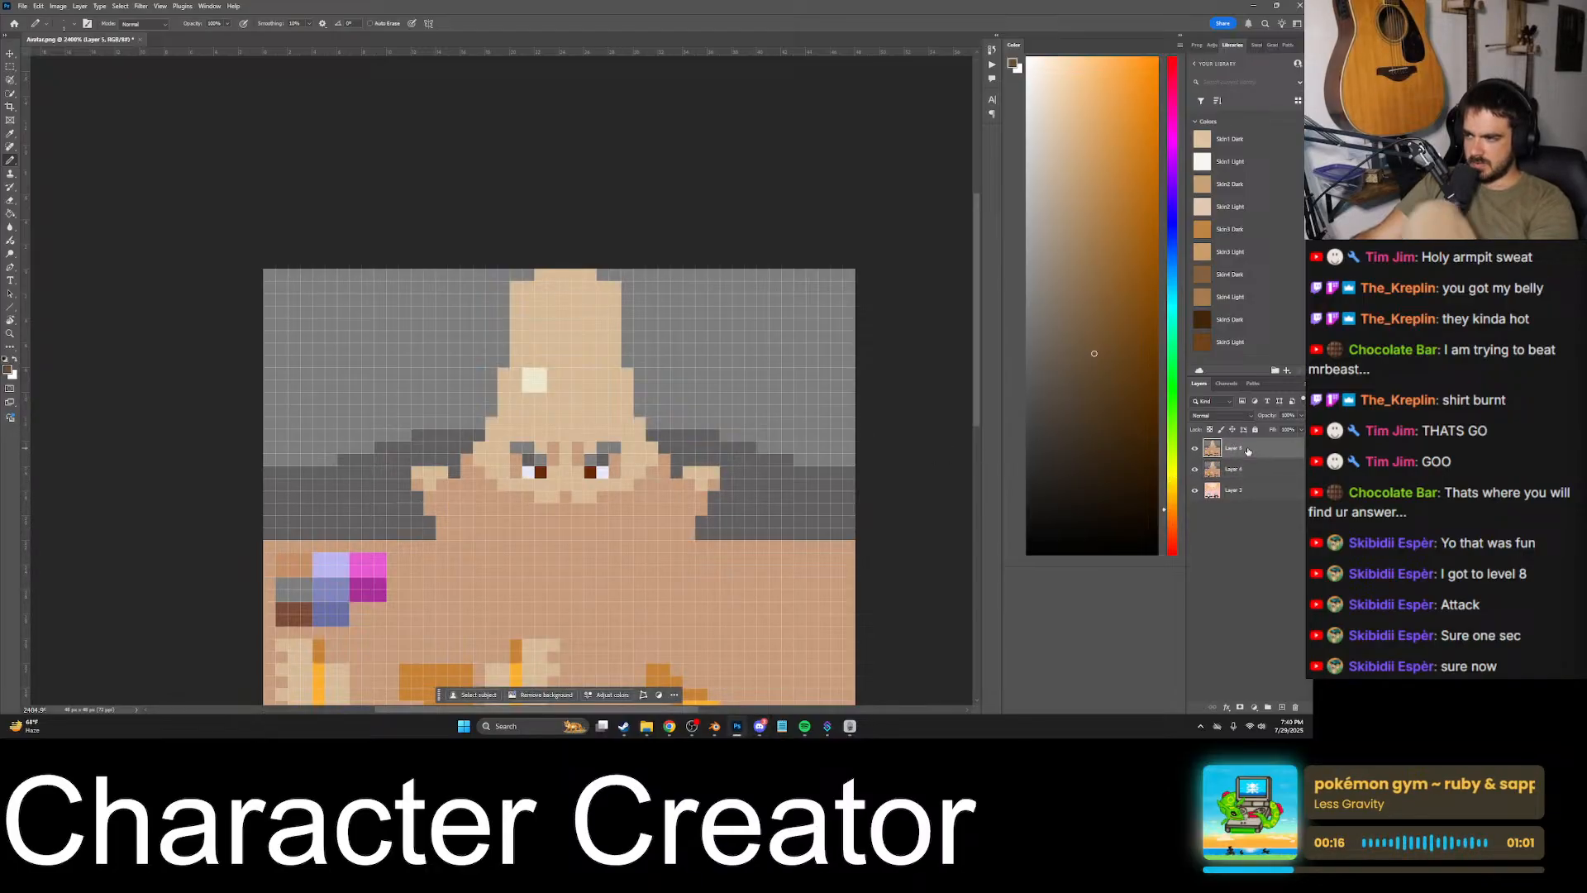
pyautogui.press('Delete')
pyautogui.press('Delete')
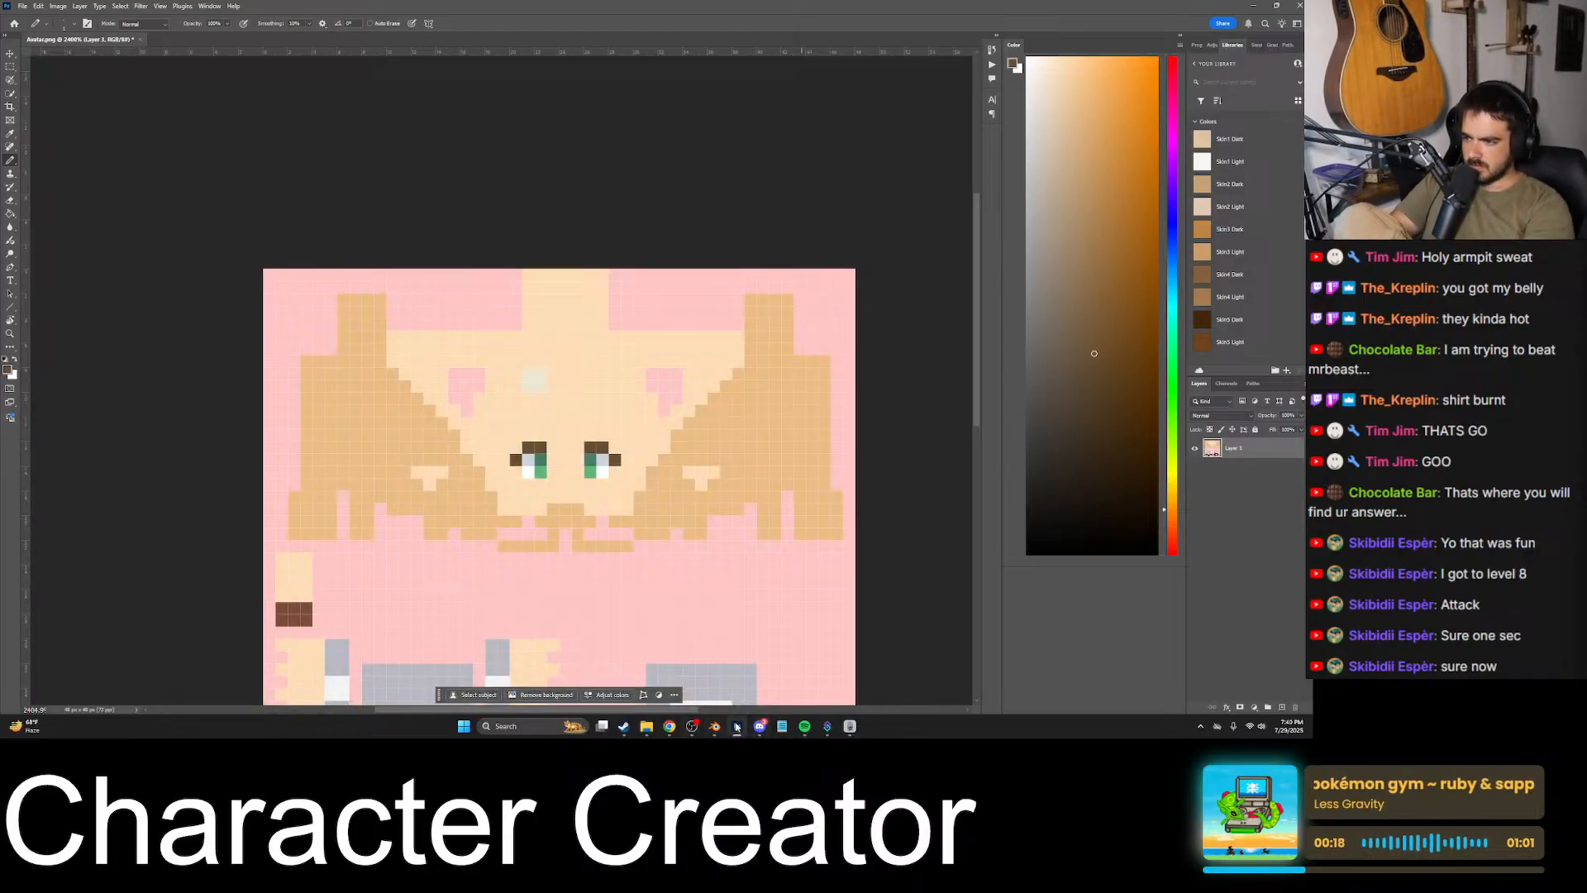
# - Try copying the small texture image straight from the Discord chat and pasting it over the avatar texture, then undo the paste
pyautogui.click(760, 726)
pyautogui.rightClick(218, 553)
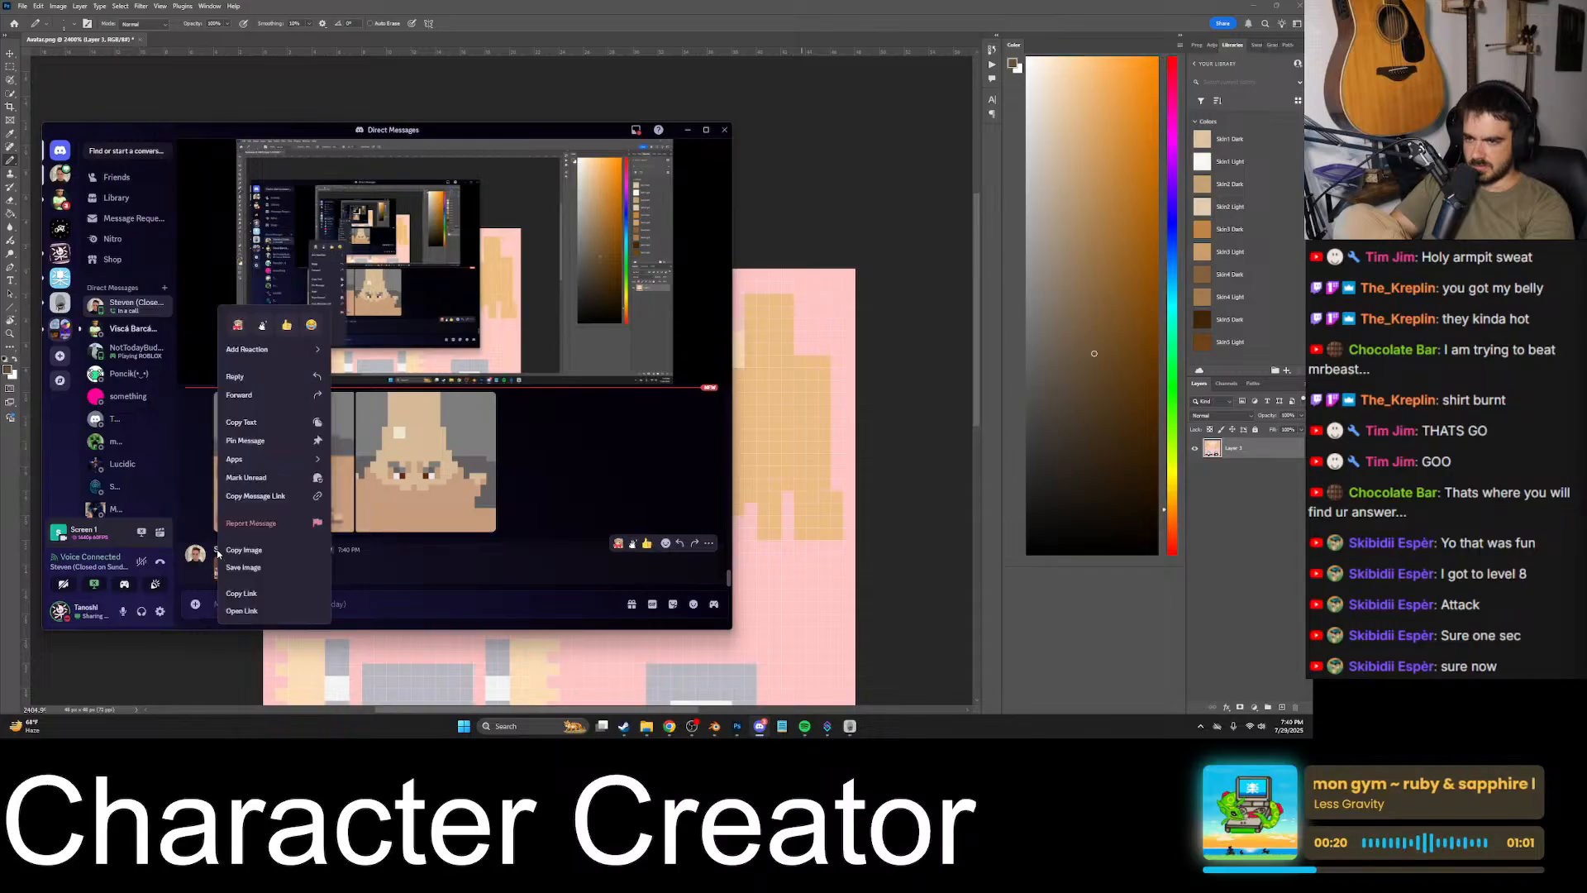
pyautogui.click(244, 550)
pyautogui.hotkey('alt', 'Tab')
pyautogui.hotkey('ctrl', 'v')
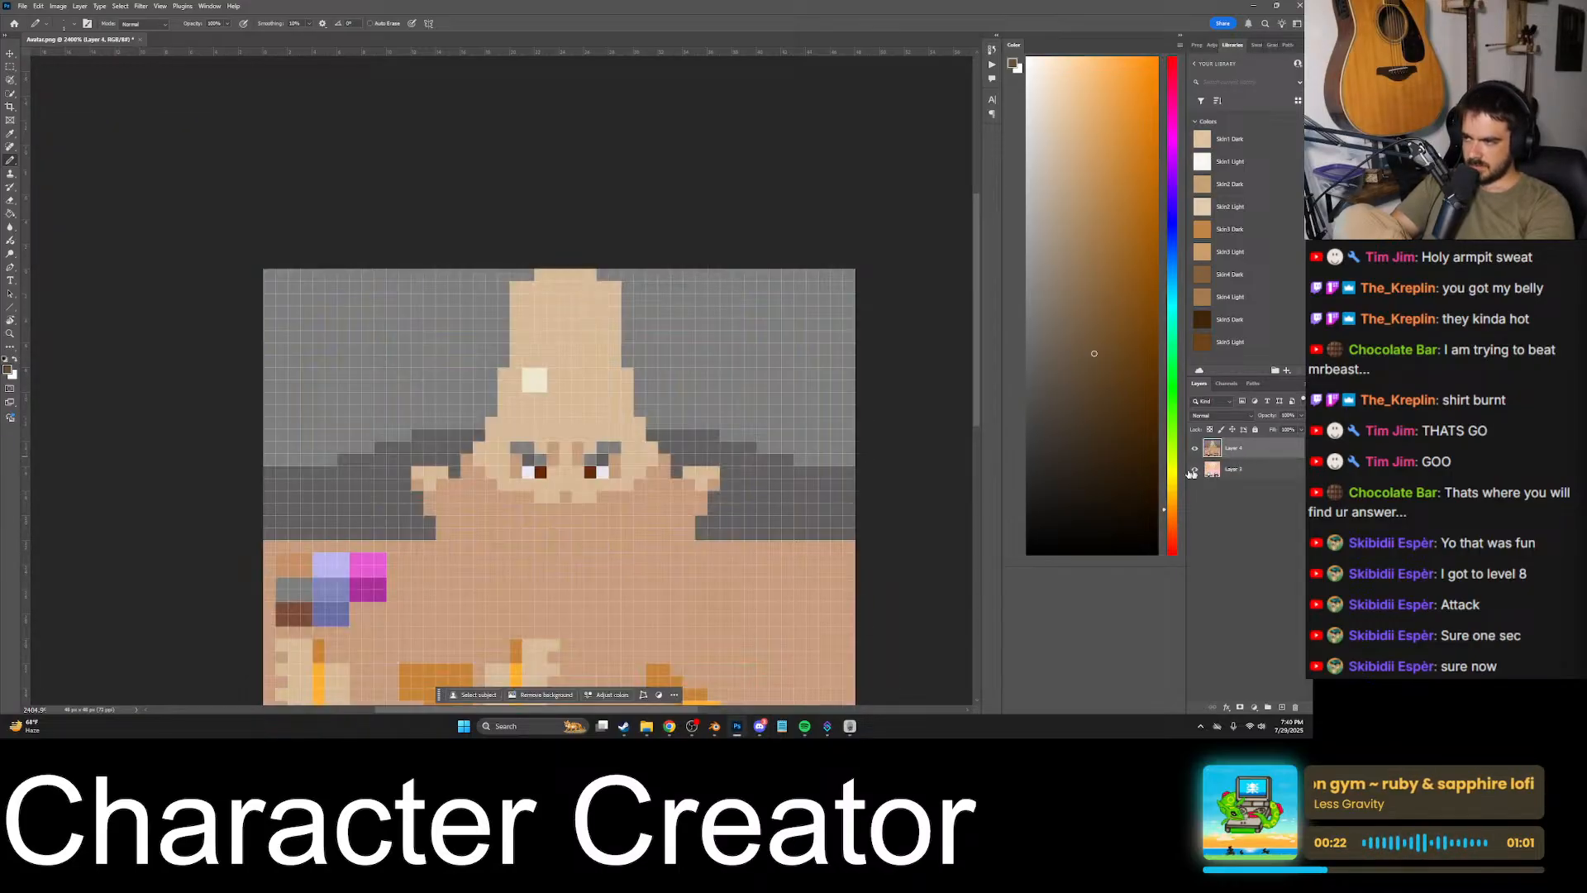
pyautogui.hotkey('ctrl', 'z')
# - Open the small shared texture image in Discord and try to save it
pyautogui.click(760, 726)
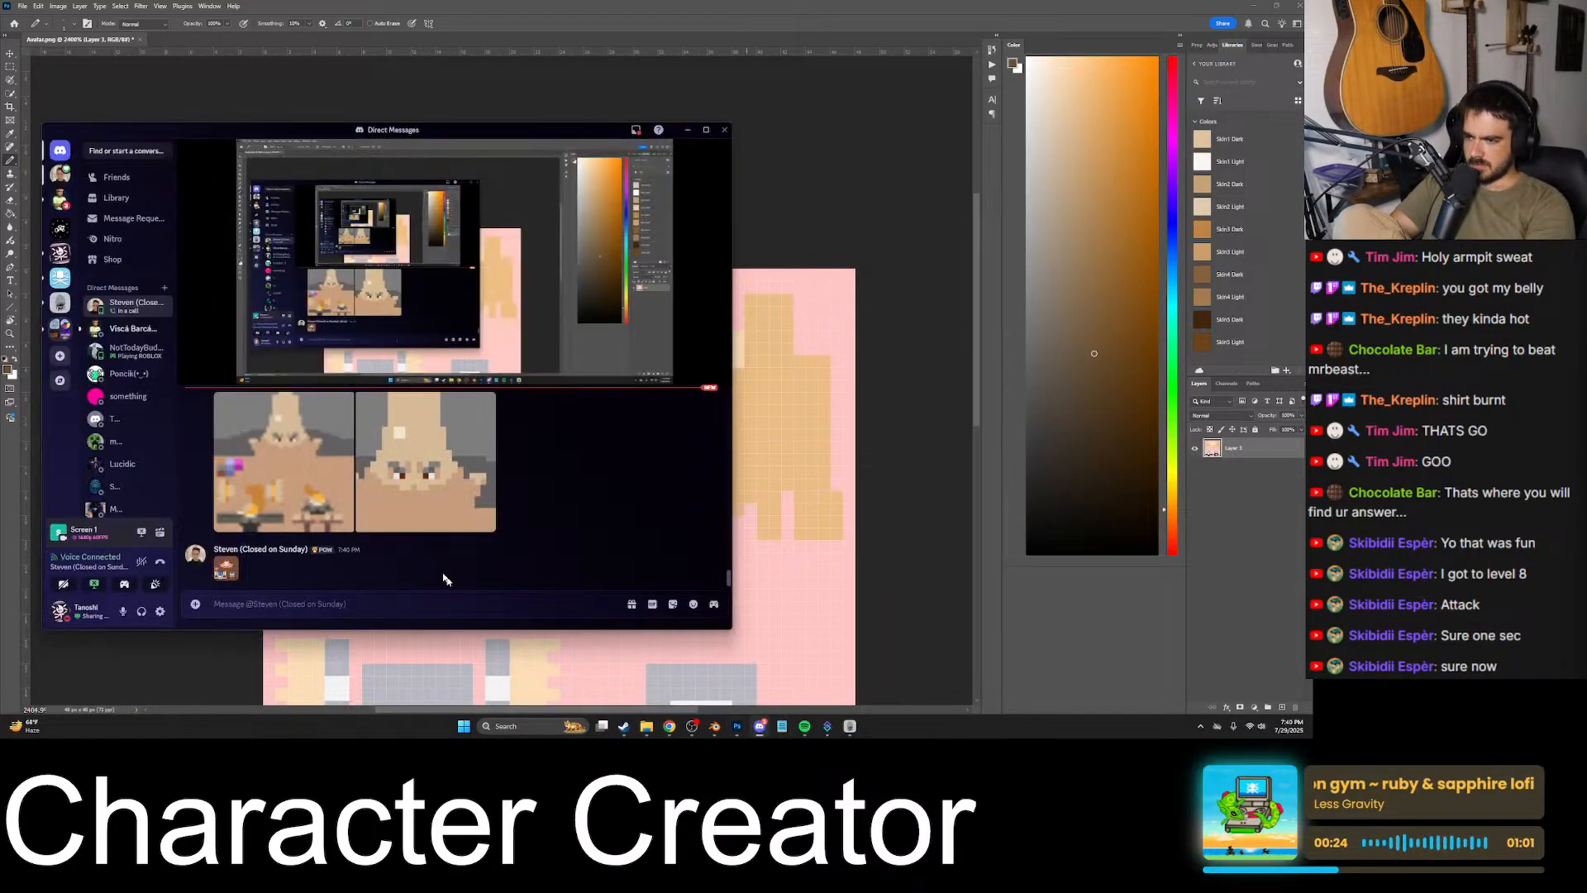
pyautogui.click(218, 575)
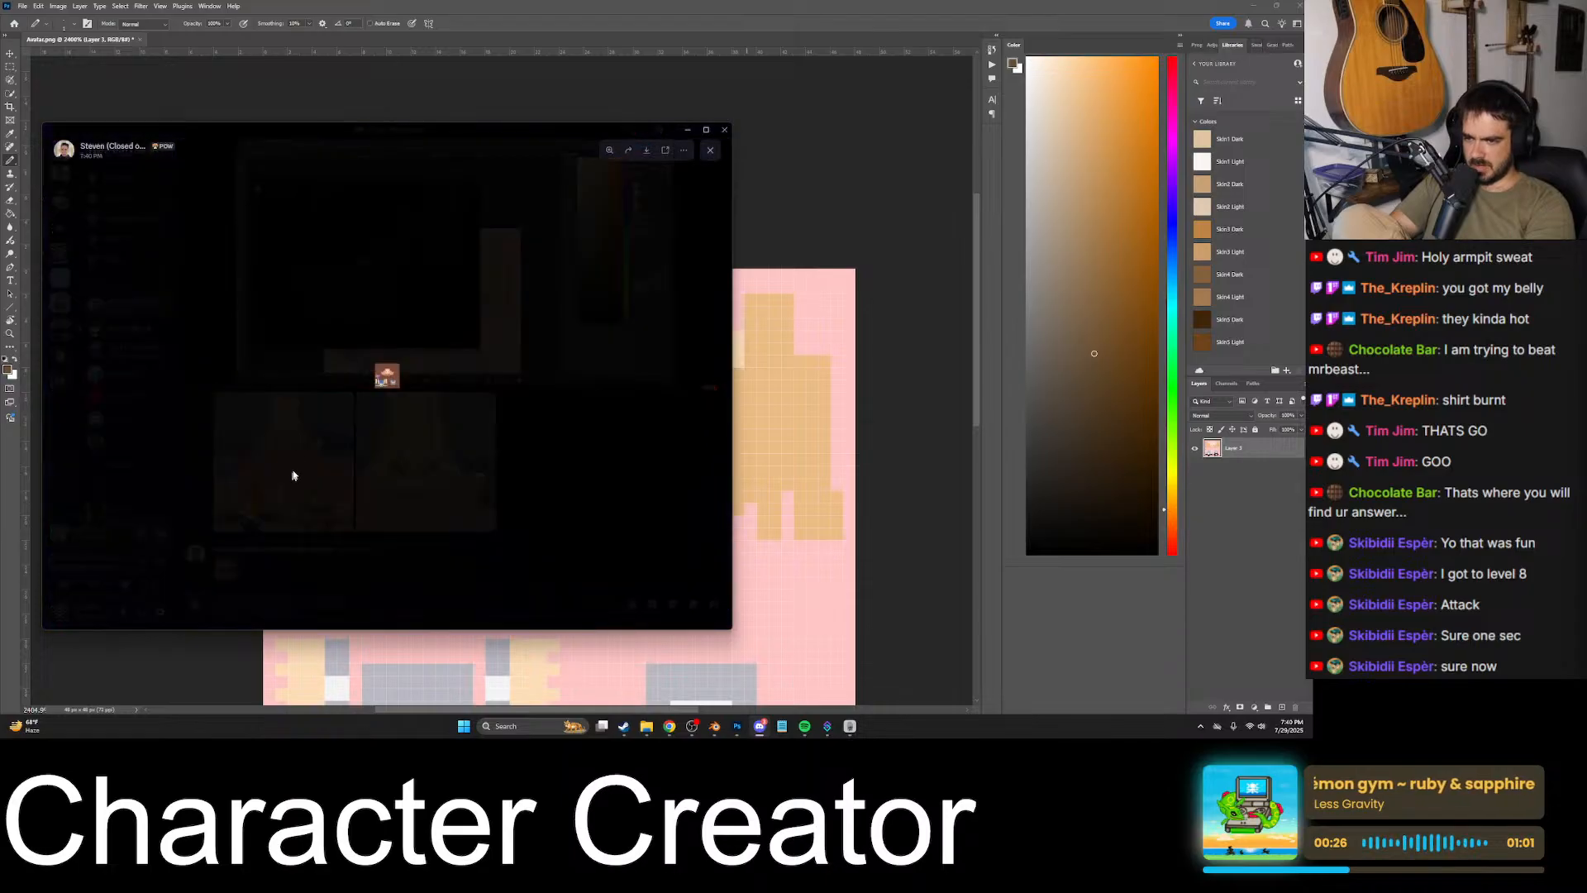
pyautogui.rightClick(386, 377)
pyautogui.click(423, 420)
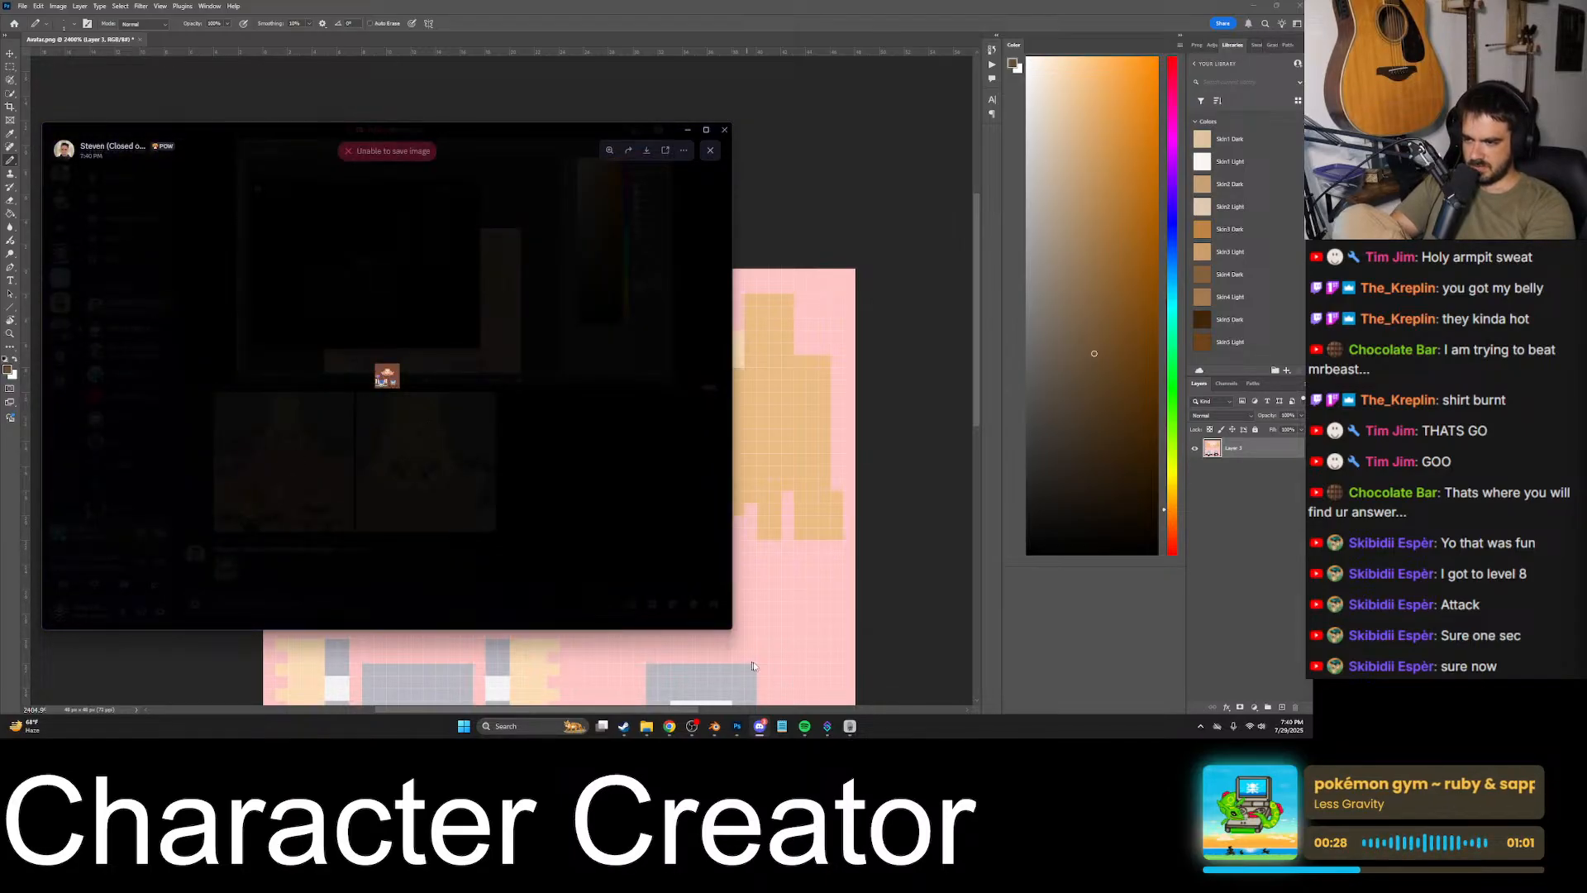
# - Open the shared image's link in the browser, try to save it as a file, and close its page
pyautogui.rightClick(385, 378)
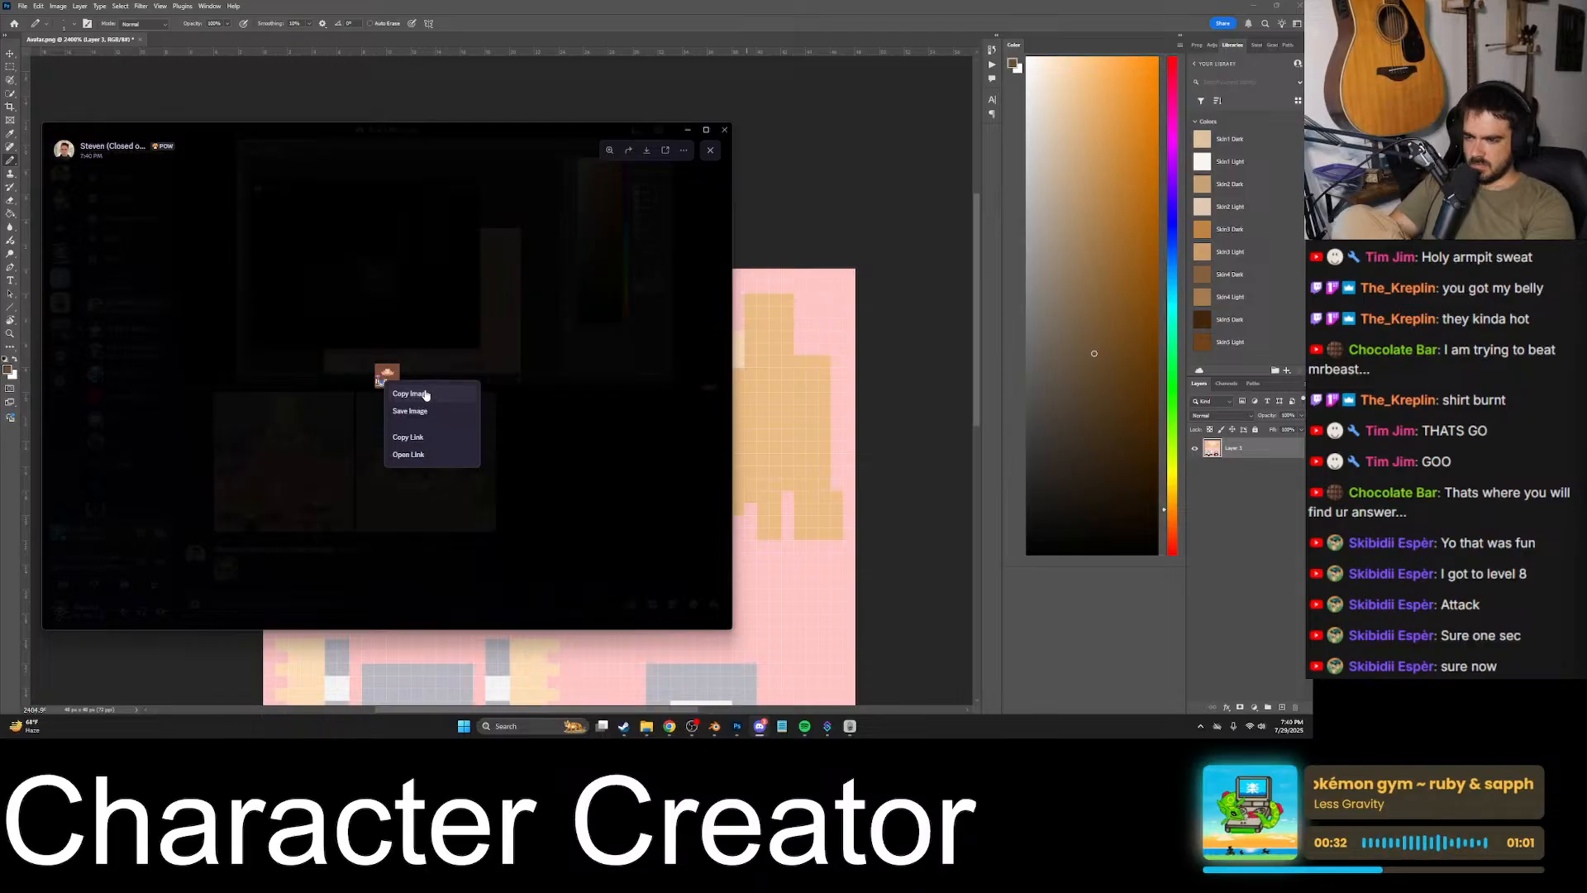
pyautogui.click(408, 454)
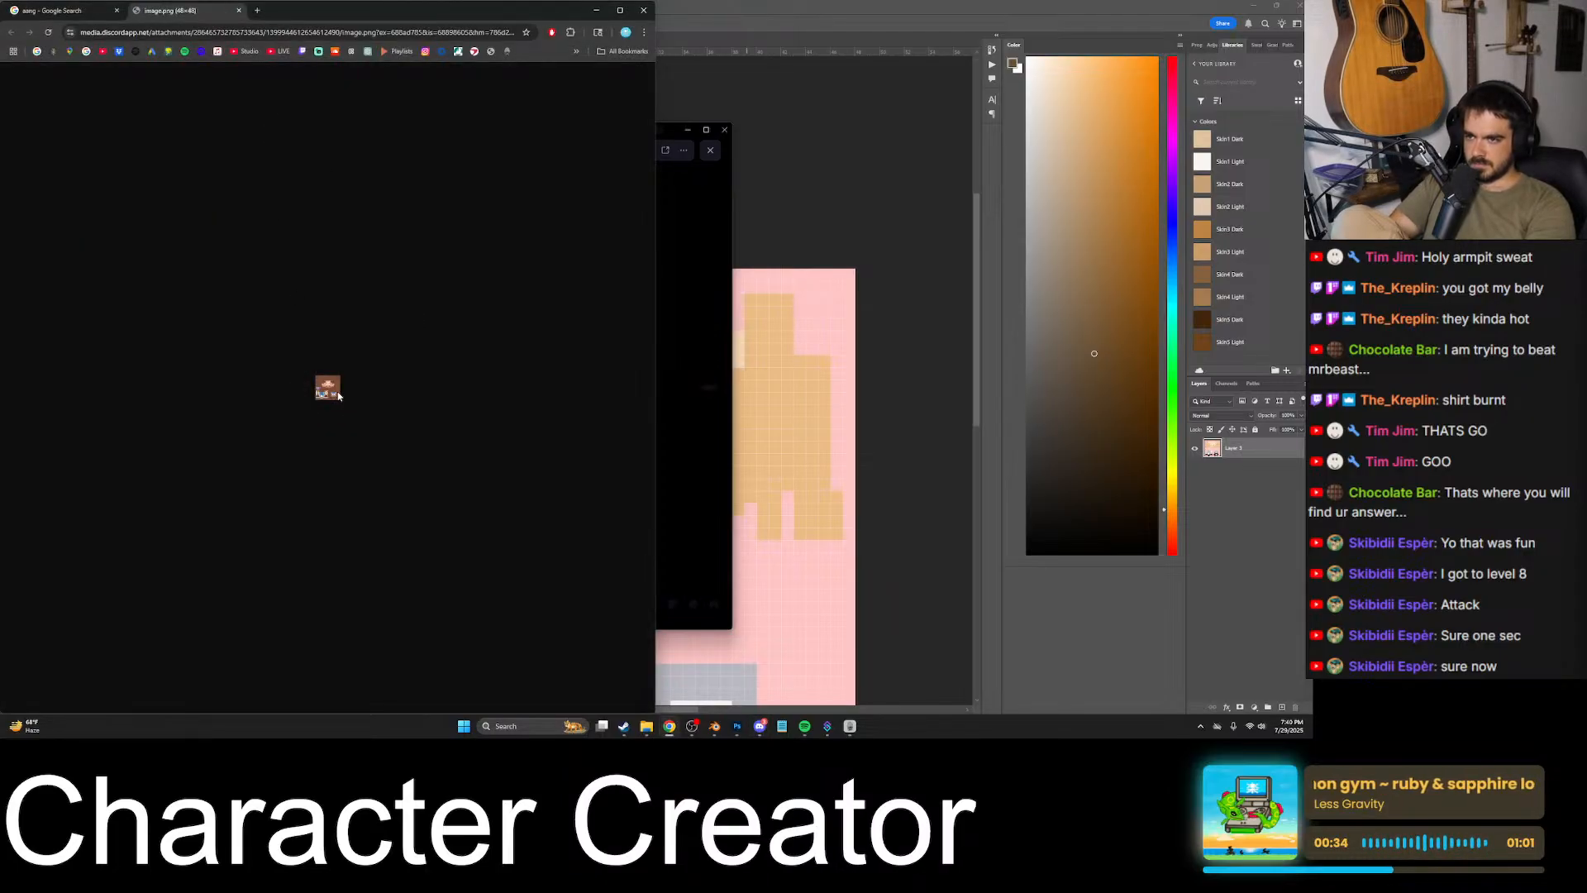
pyautogui.rightClick(338, 396)
pyautogui.click(405, 423)
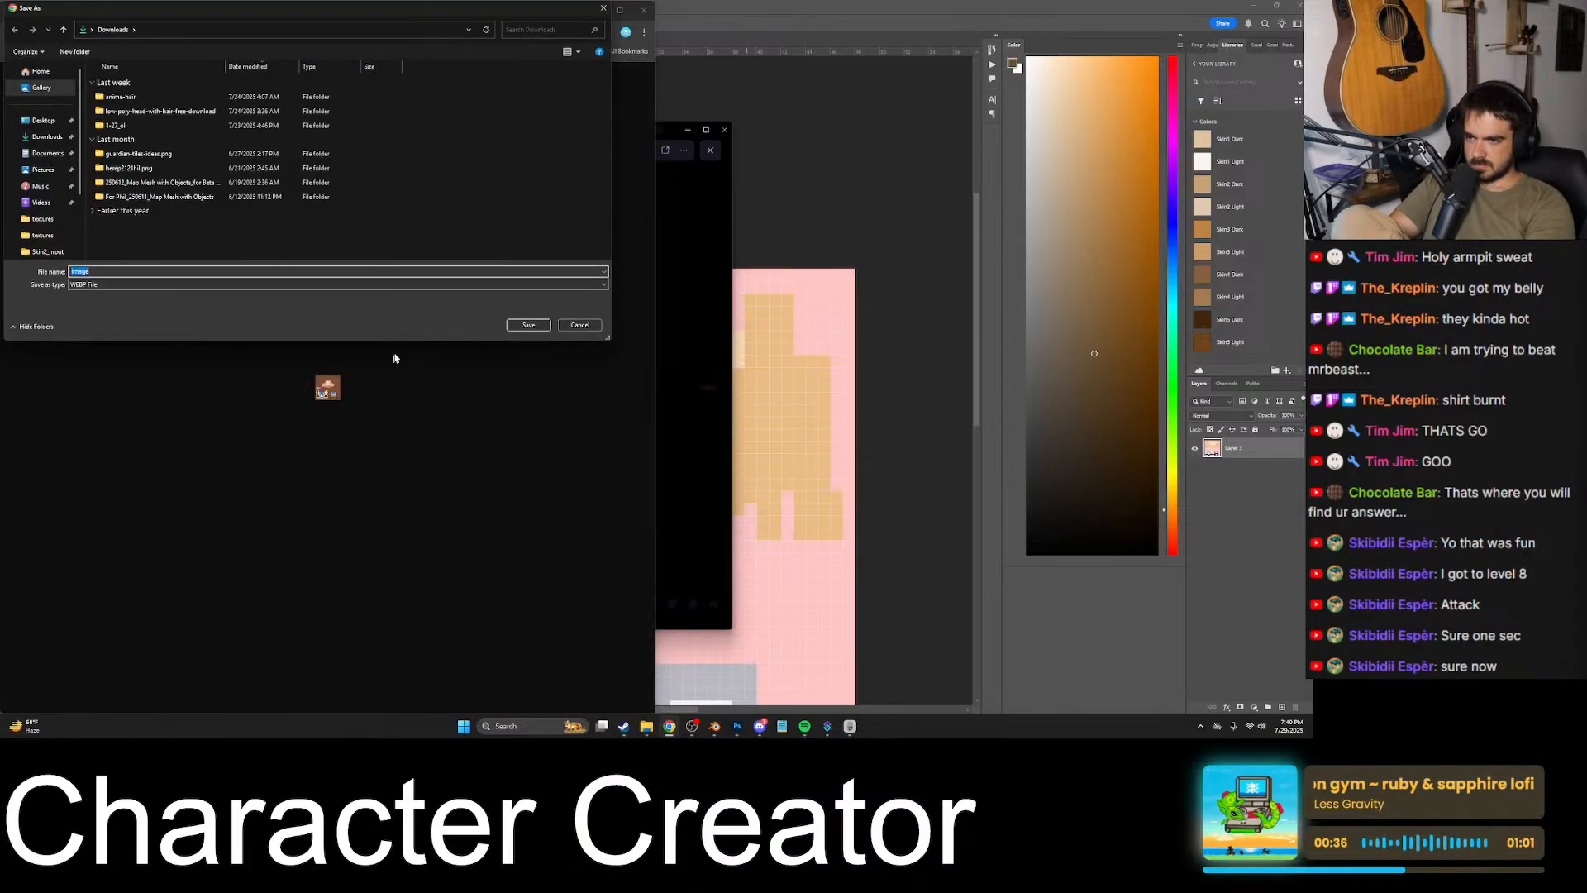
pyautogui.click(577, 328)
pyautogui.click(234, 11)
# - Reopen the small shared texture image in Discord and view it enlarged
pyautogui.click(668, 371)
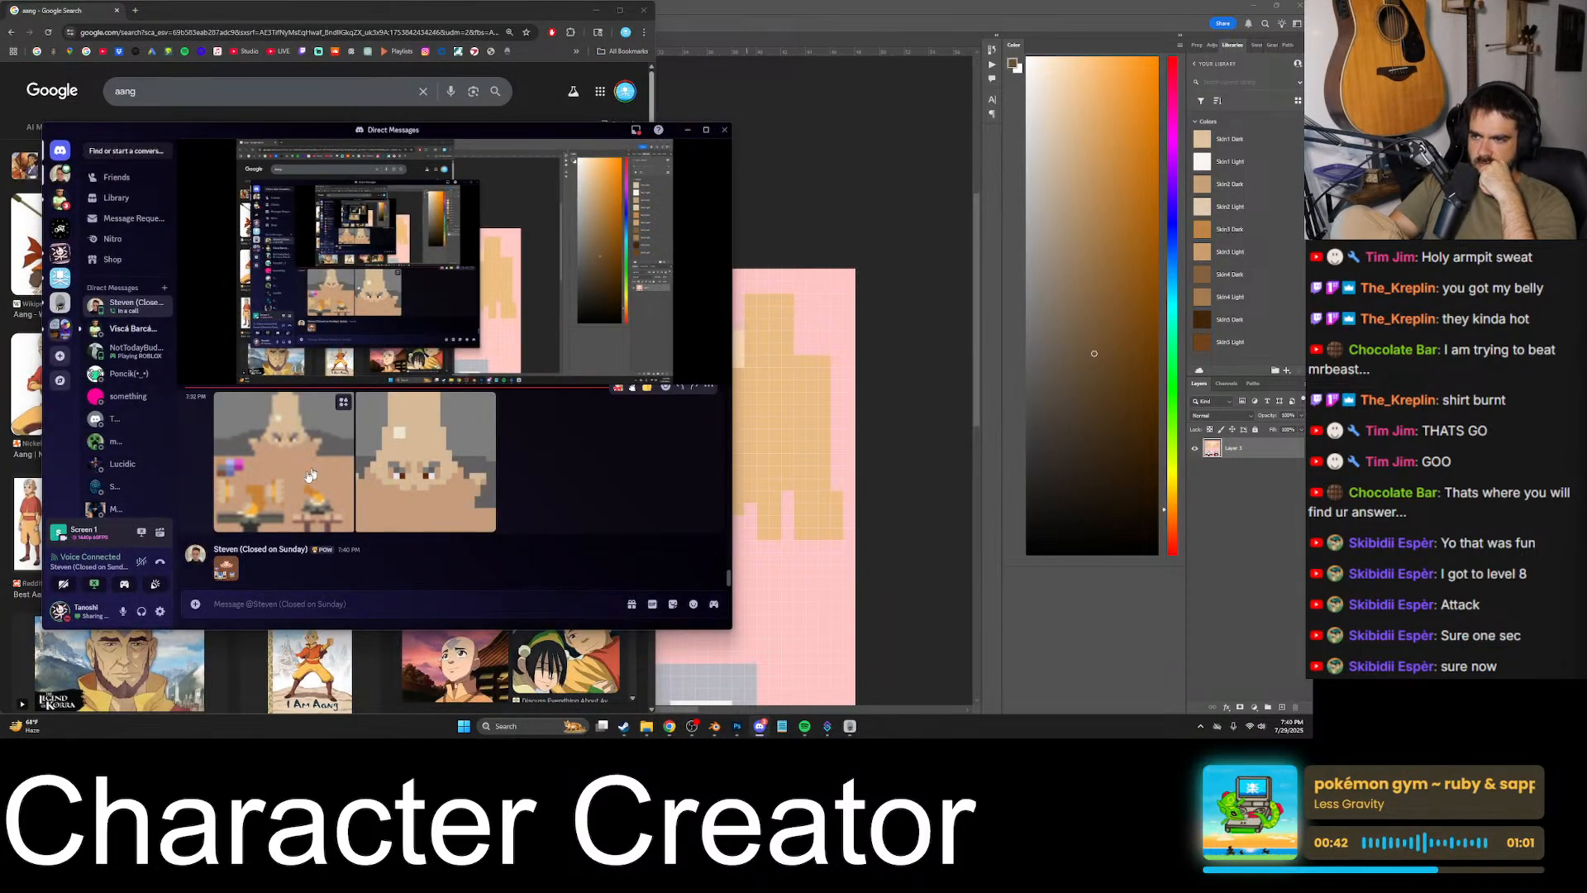
pyautogui.rightClick(226, 568)
pyautogui.click(226, 568)
pyautogui.click(226, 568)
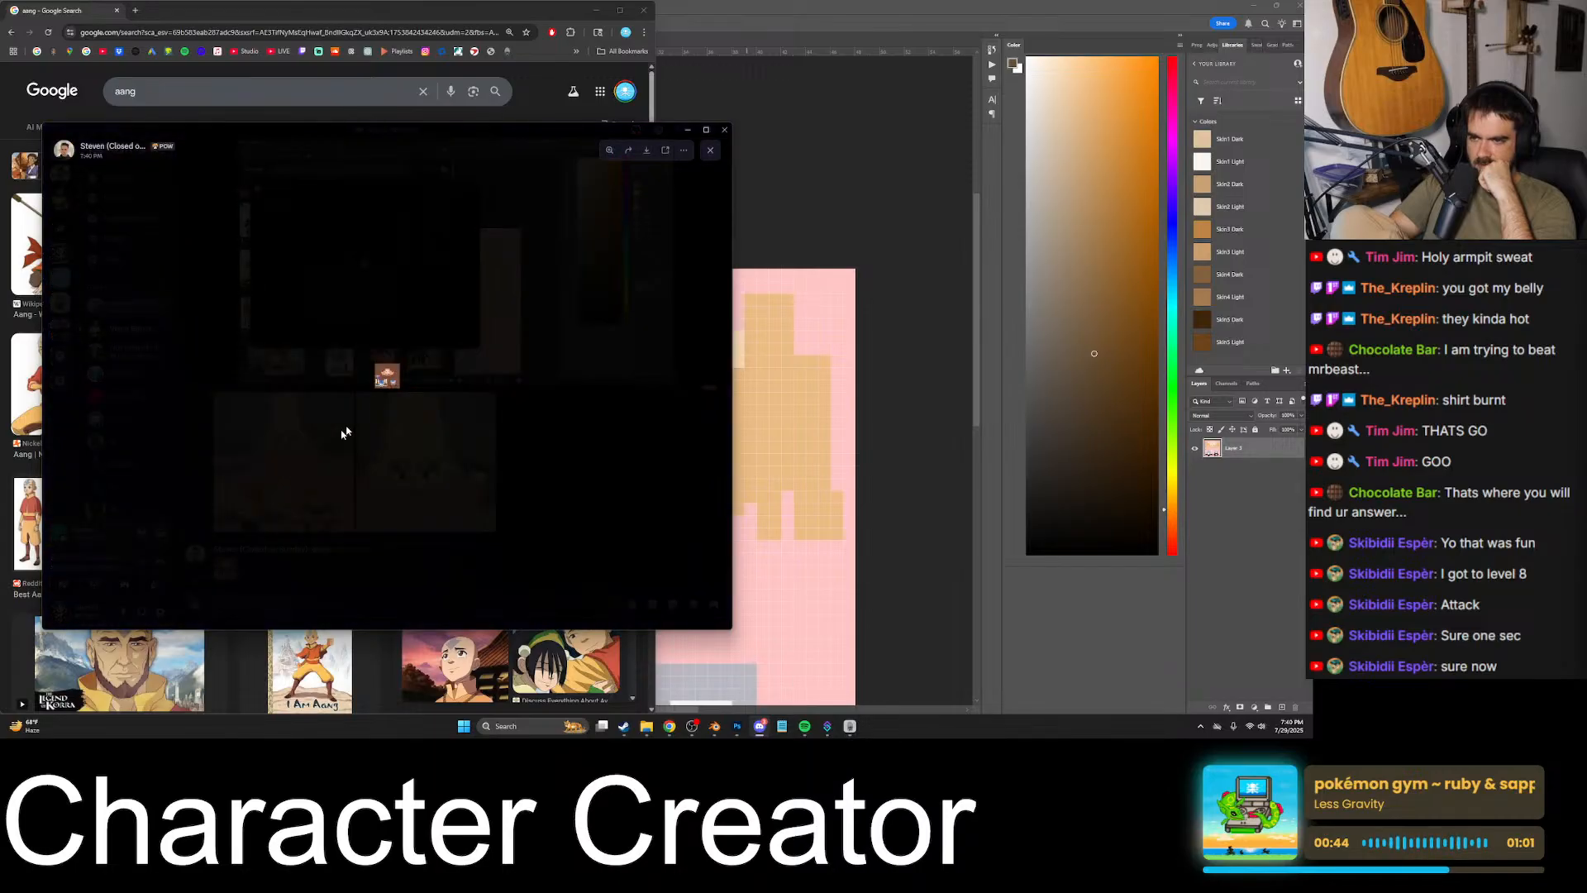
pyautogui.click(387, 374)
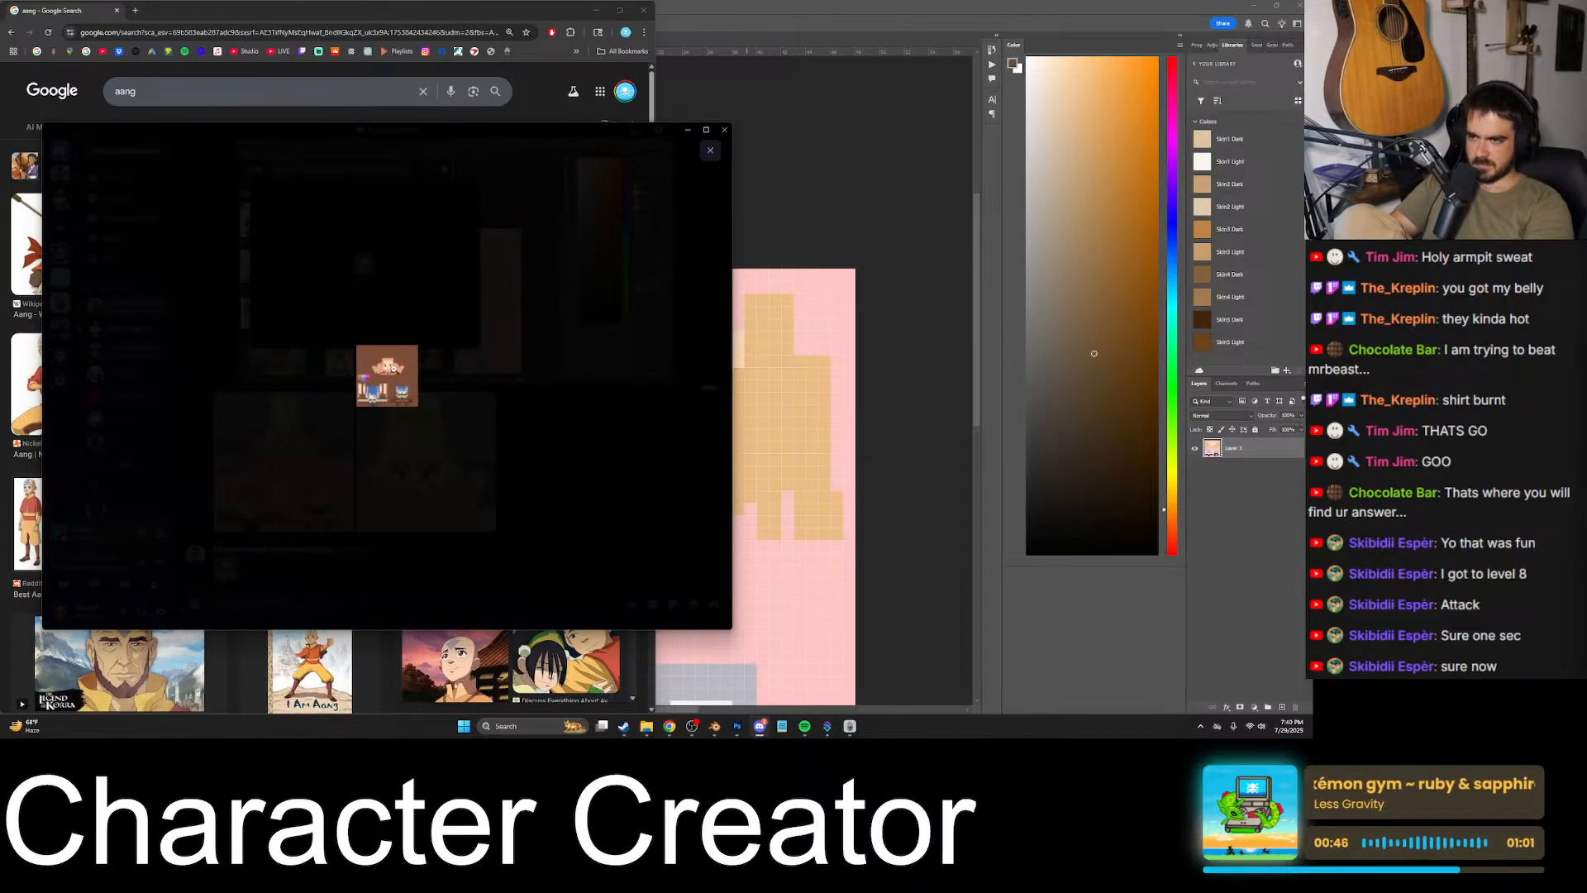
pyautogui.click(505, 399)
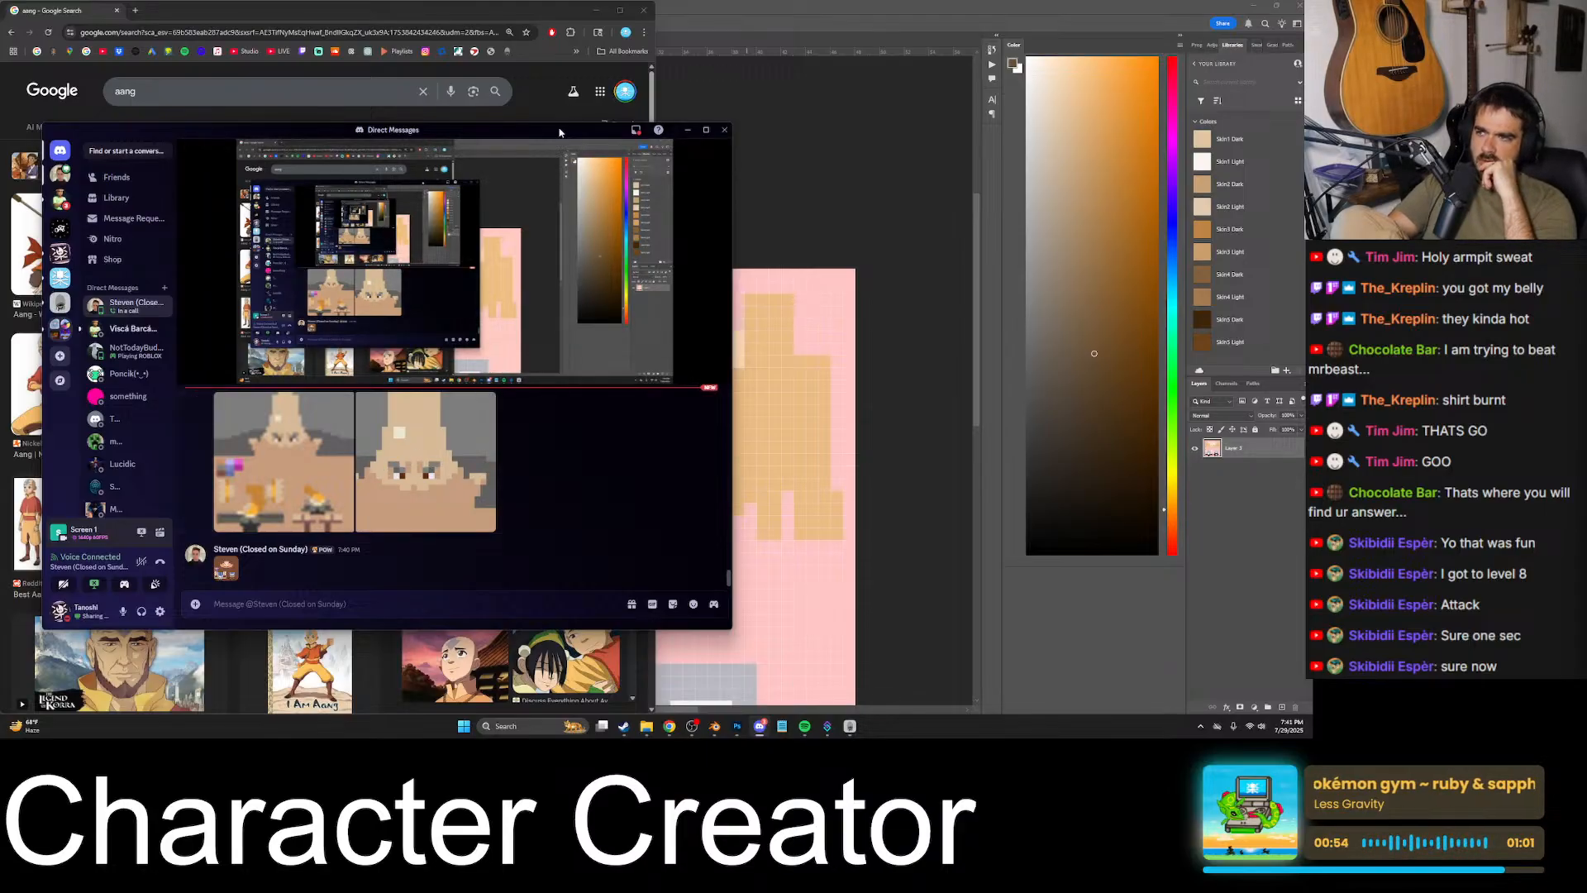
# - Download the newly shared flint.png.zip archive from Discord and open it
pyautogui.moveTo(561, 132); pyautogui.dragTo(570, 178)
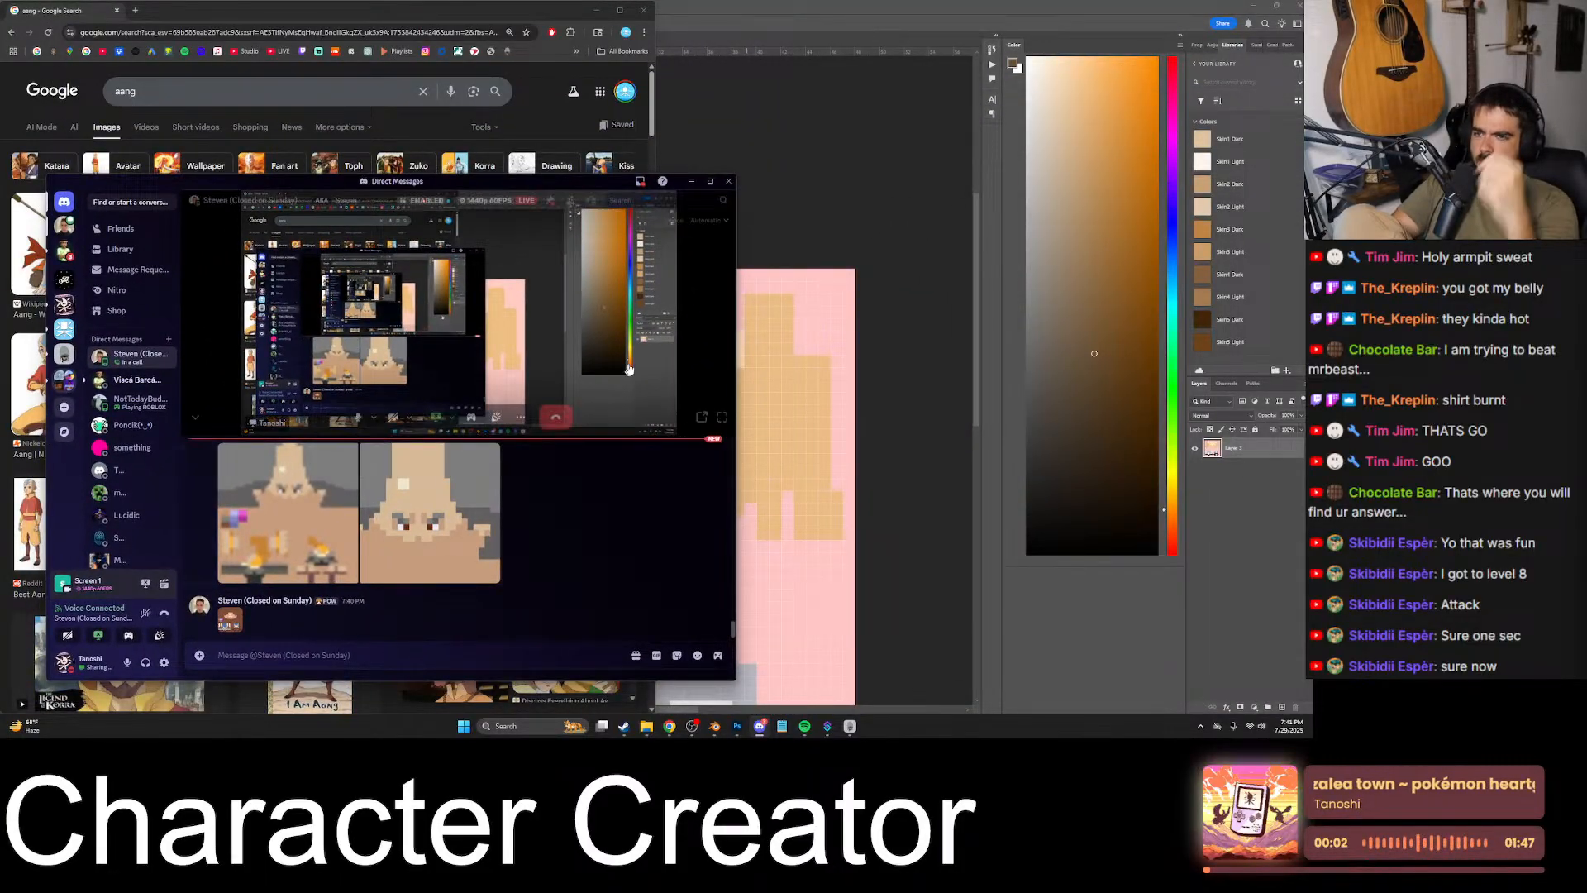
pyautogui.click(436, 599)
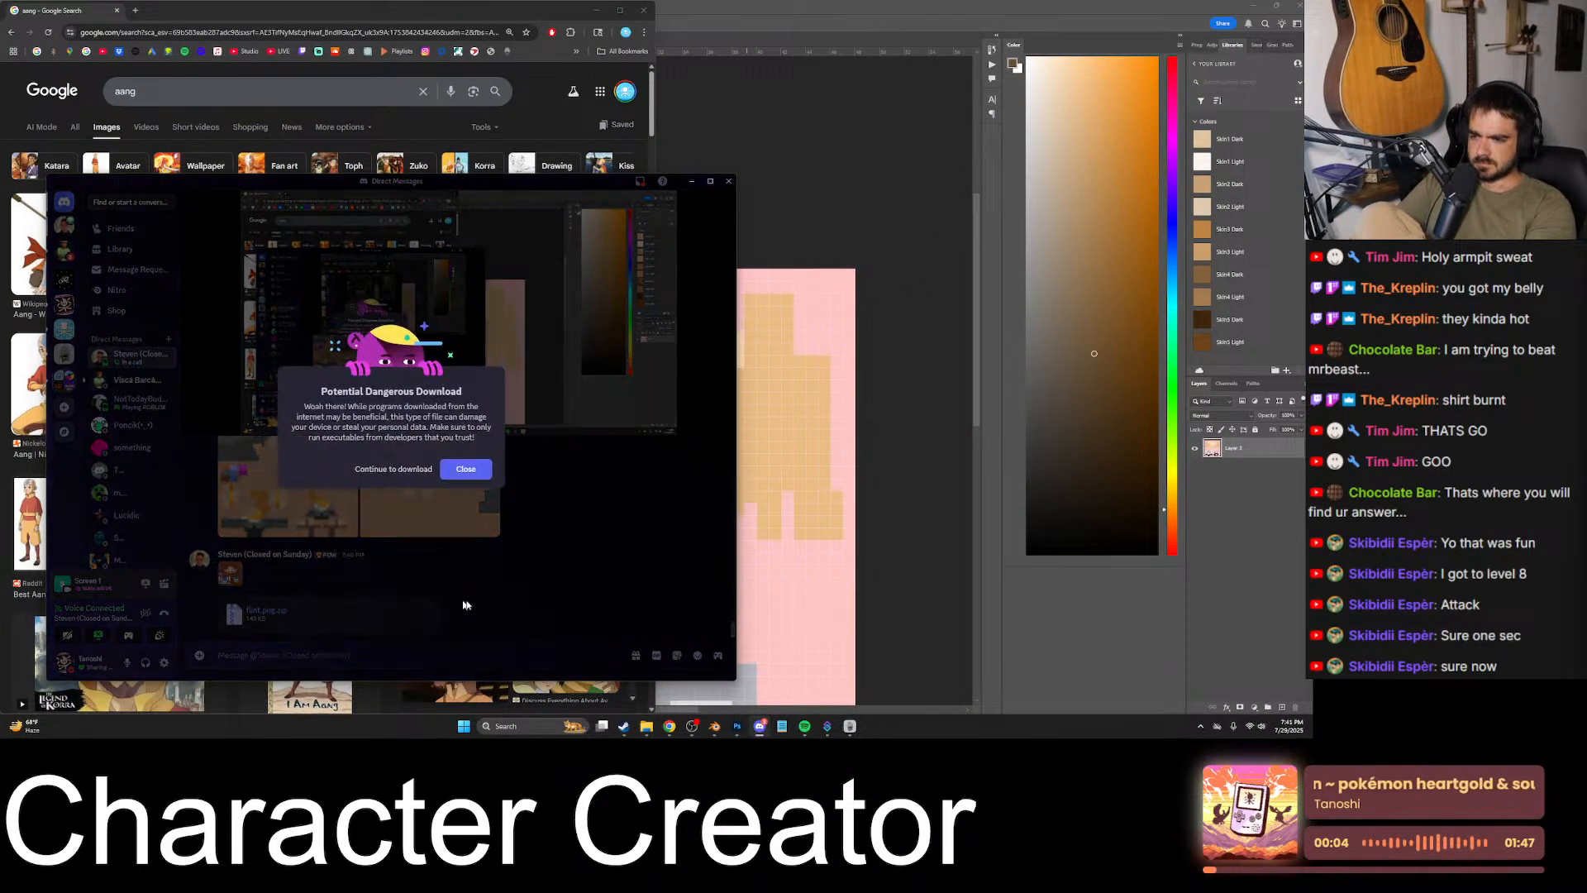
pyautogui.click(464, 464)
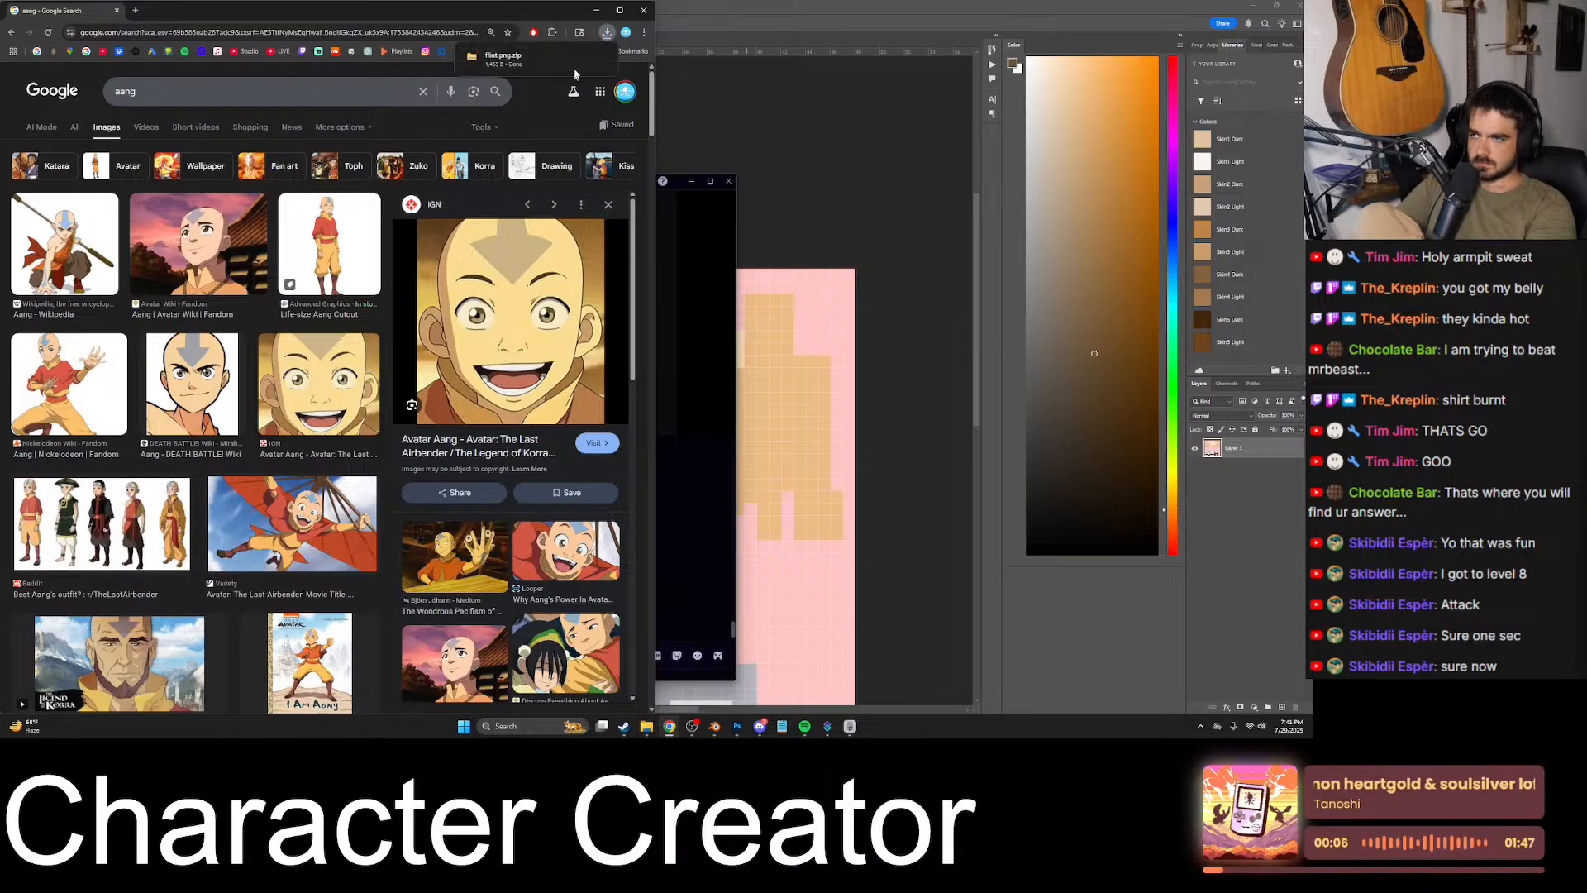
pyautogui.click(549, 62)
# - Extract the flint.png archive in the Downloads folder and open the extracted folder
pyautogui.click(159, 134)
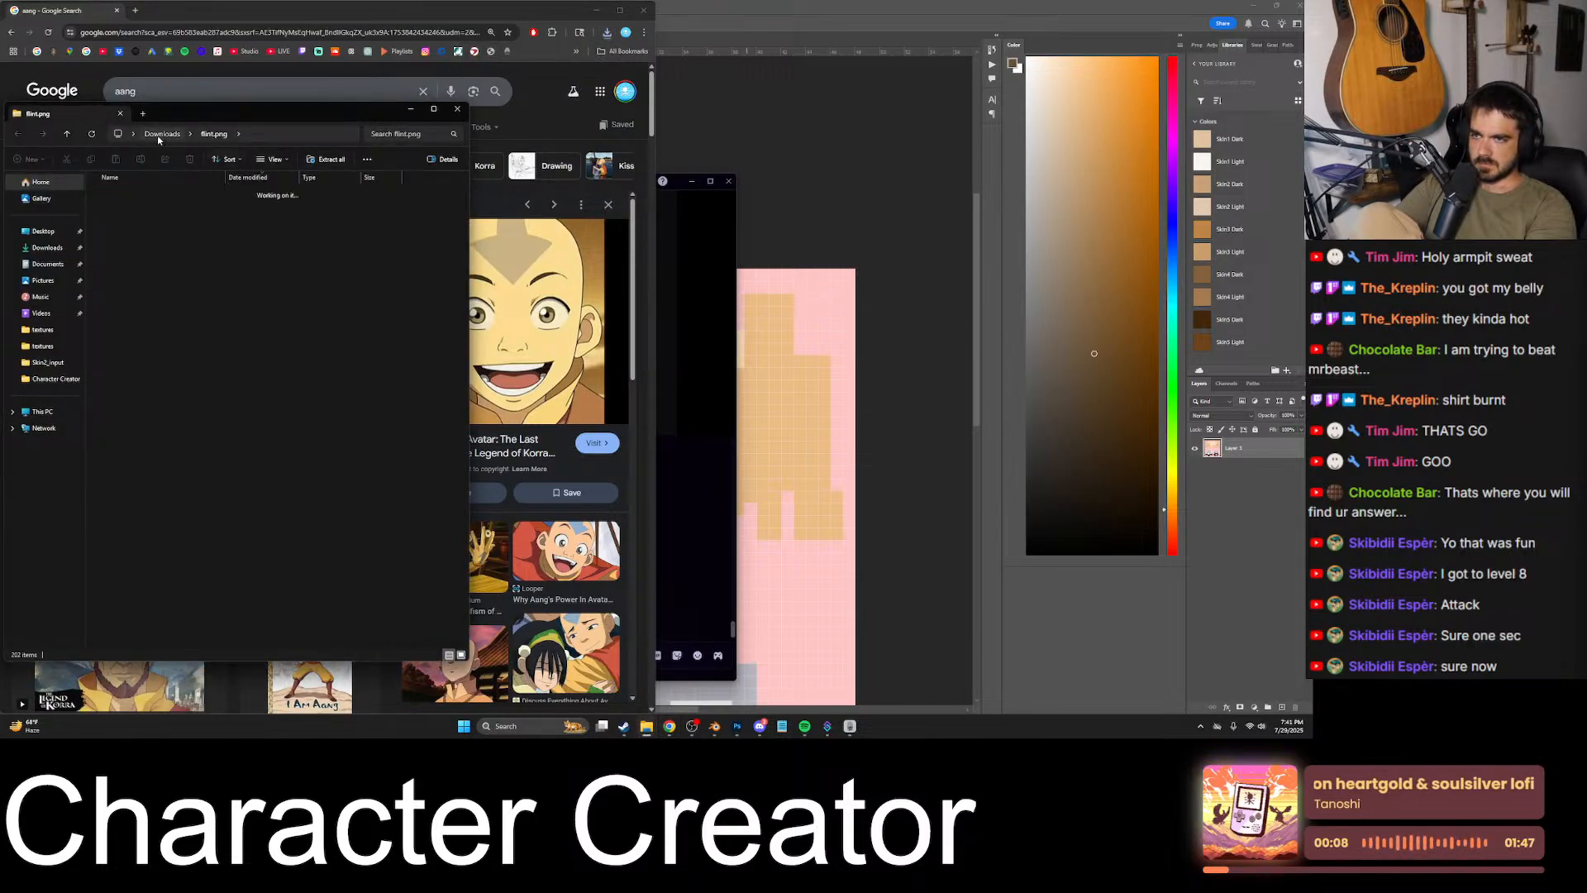
pyautogui.rightClick(135, 207)
pyautogui.click(169, 260)
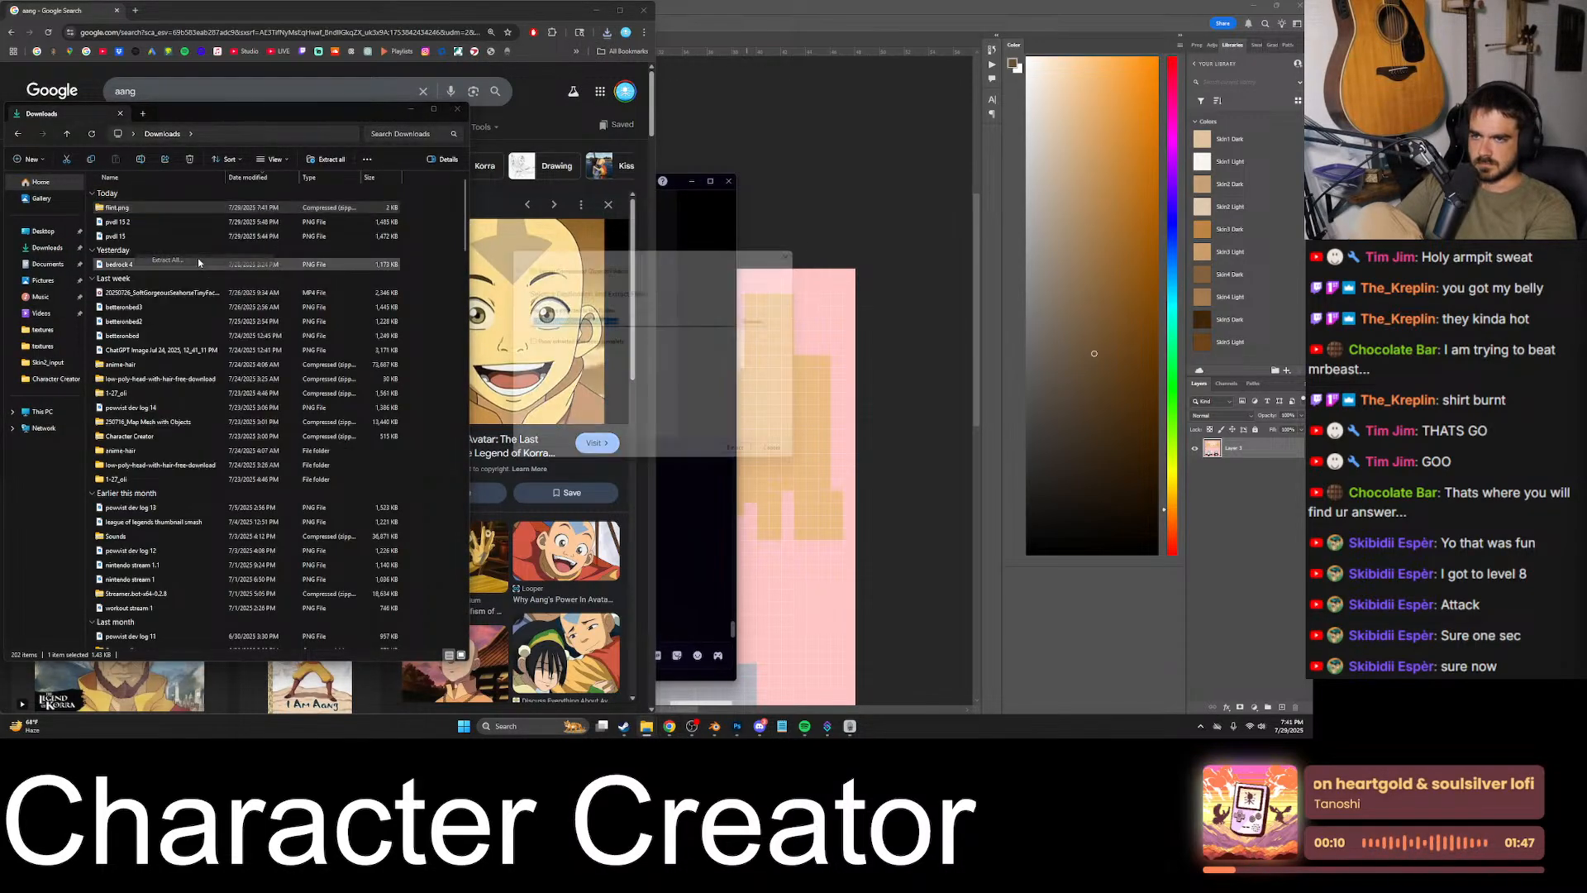
pyautogui.click(749, 461)
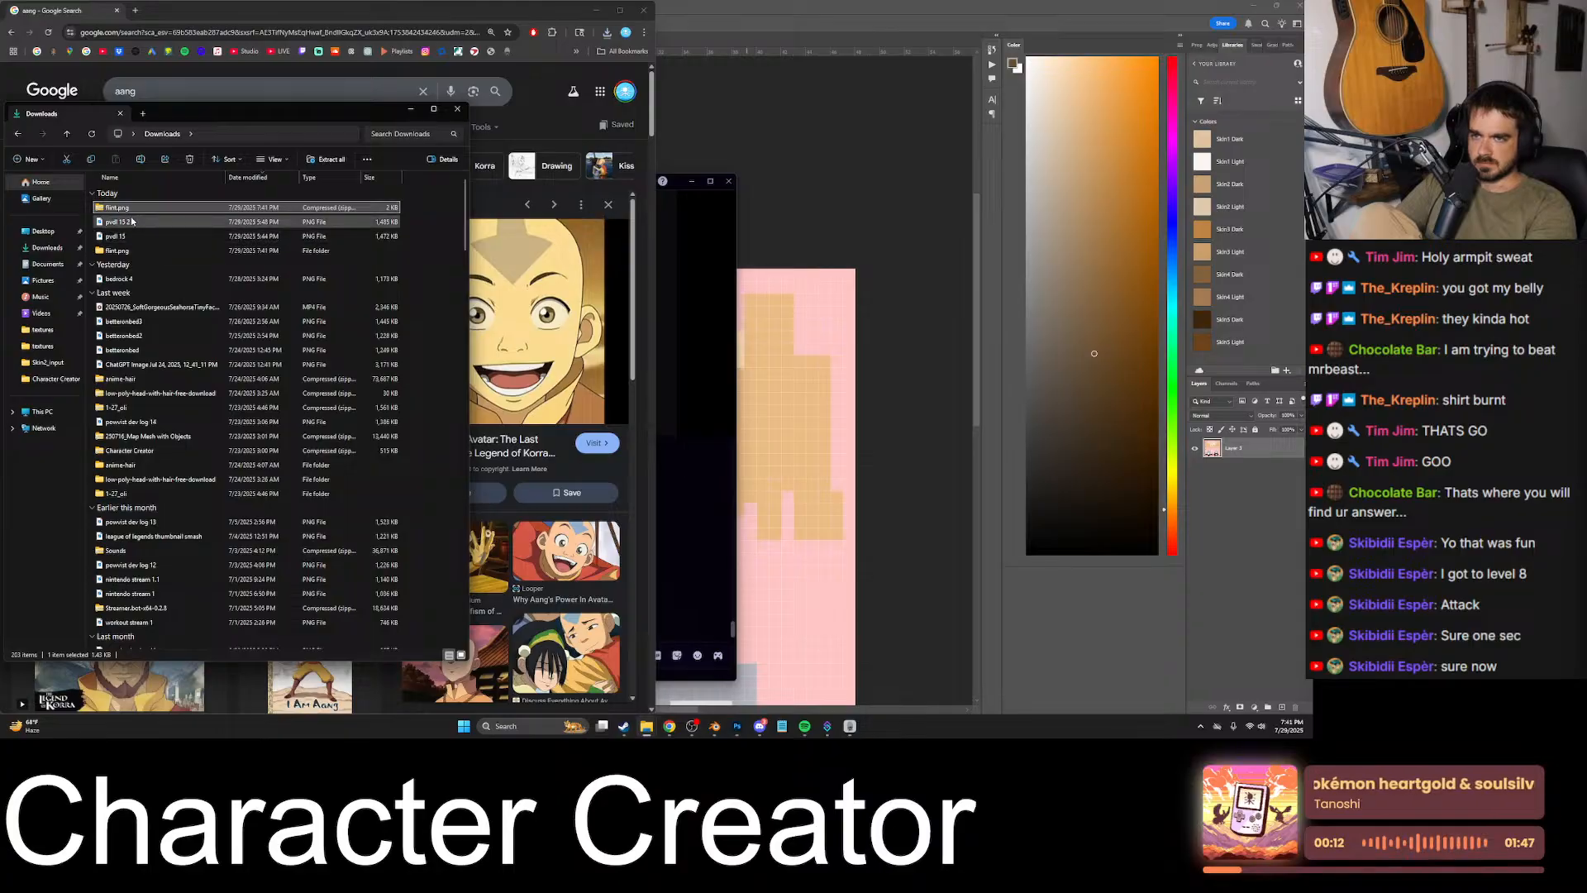
pyautogui.doubleClick(130, 250)
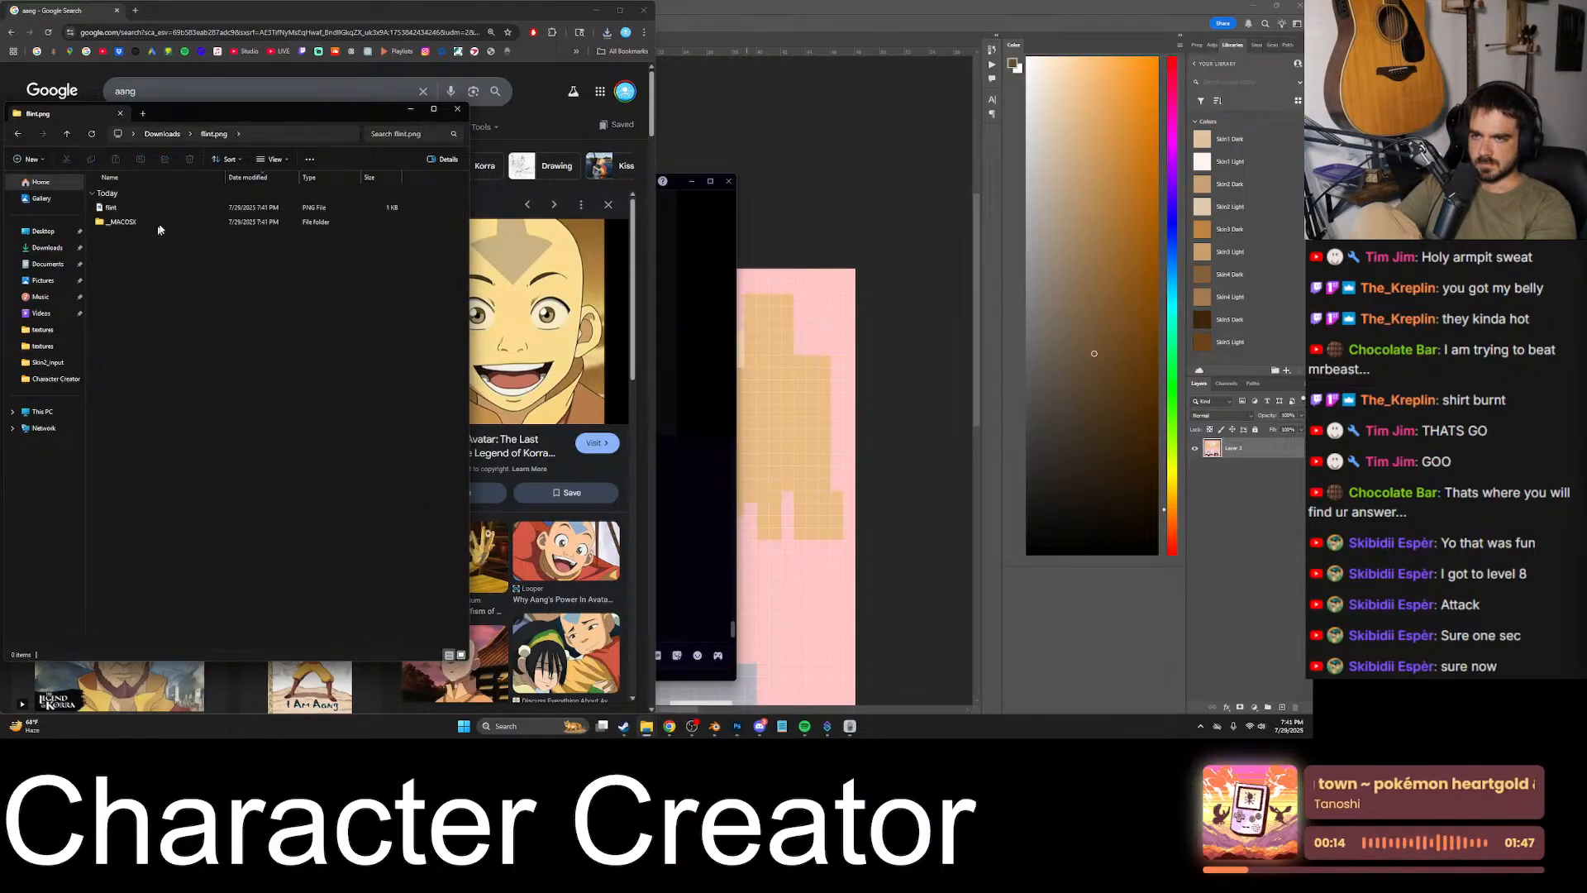
# - Open the extracted flint PNG in Photoshop as its own document
pyautogui.click(146, 210)
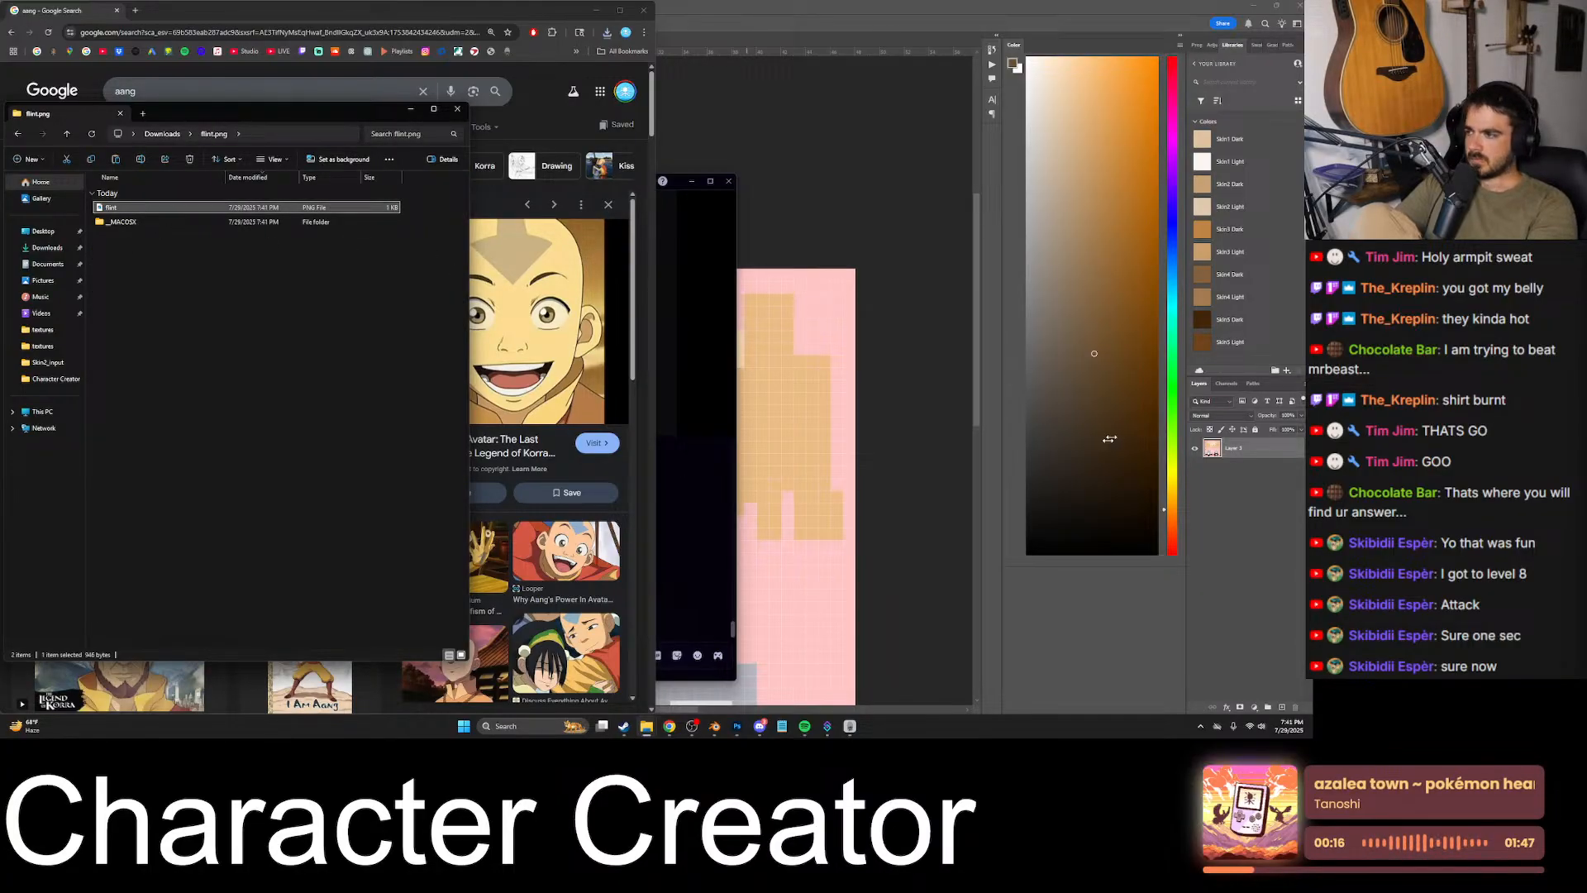
pyautogui.click(1244, 449)
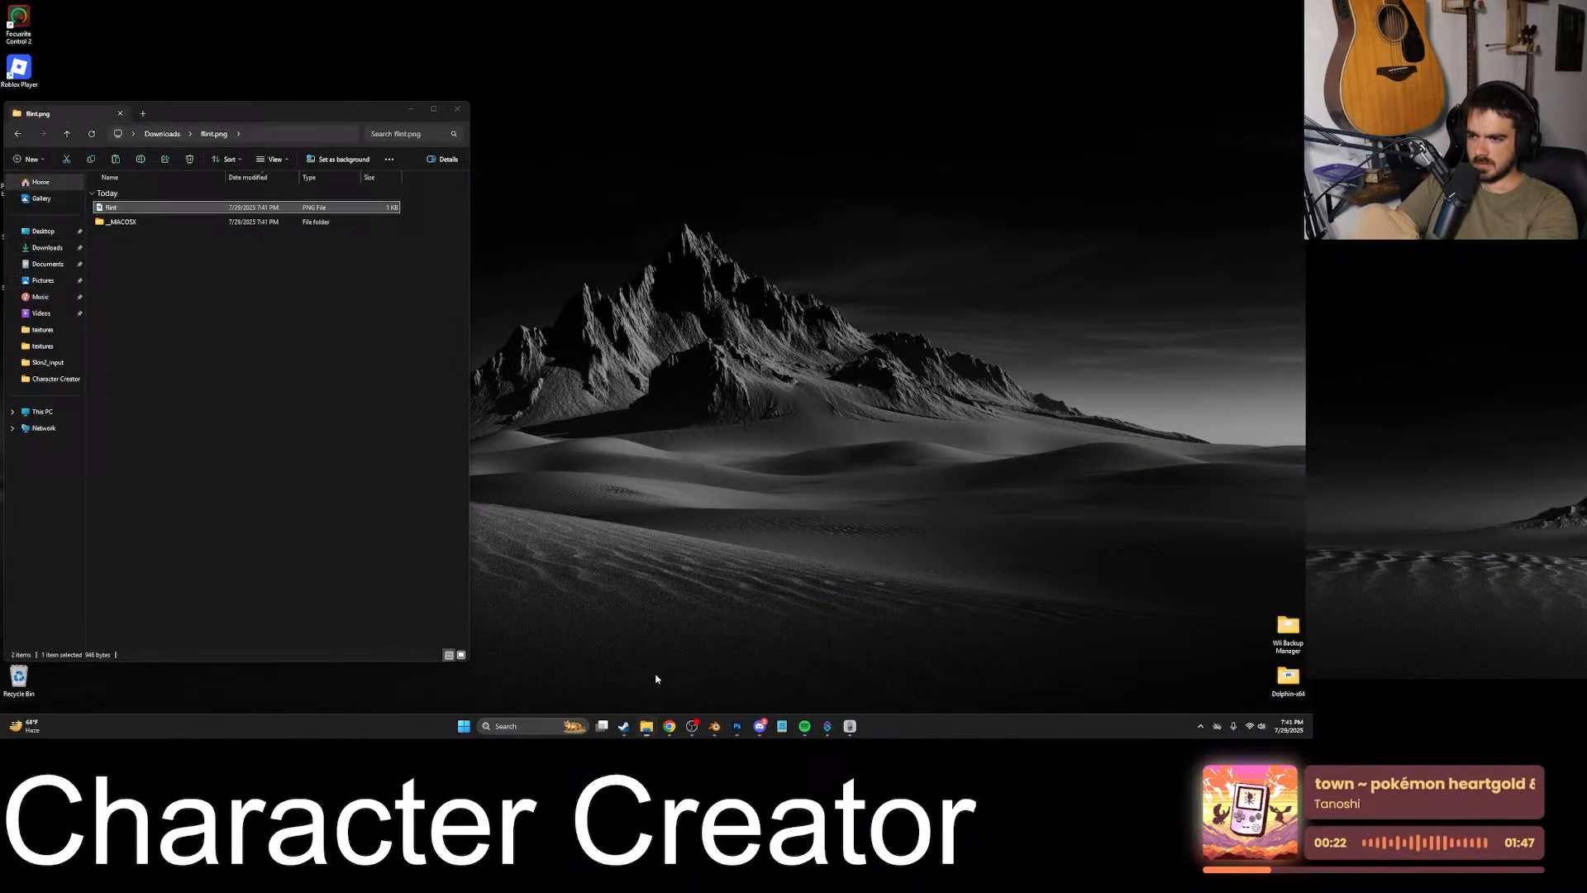
pyautogui.click(655, 673)
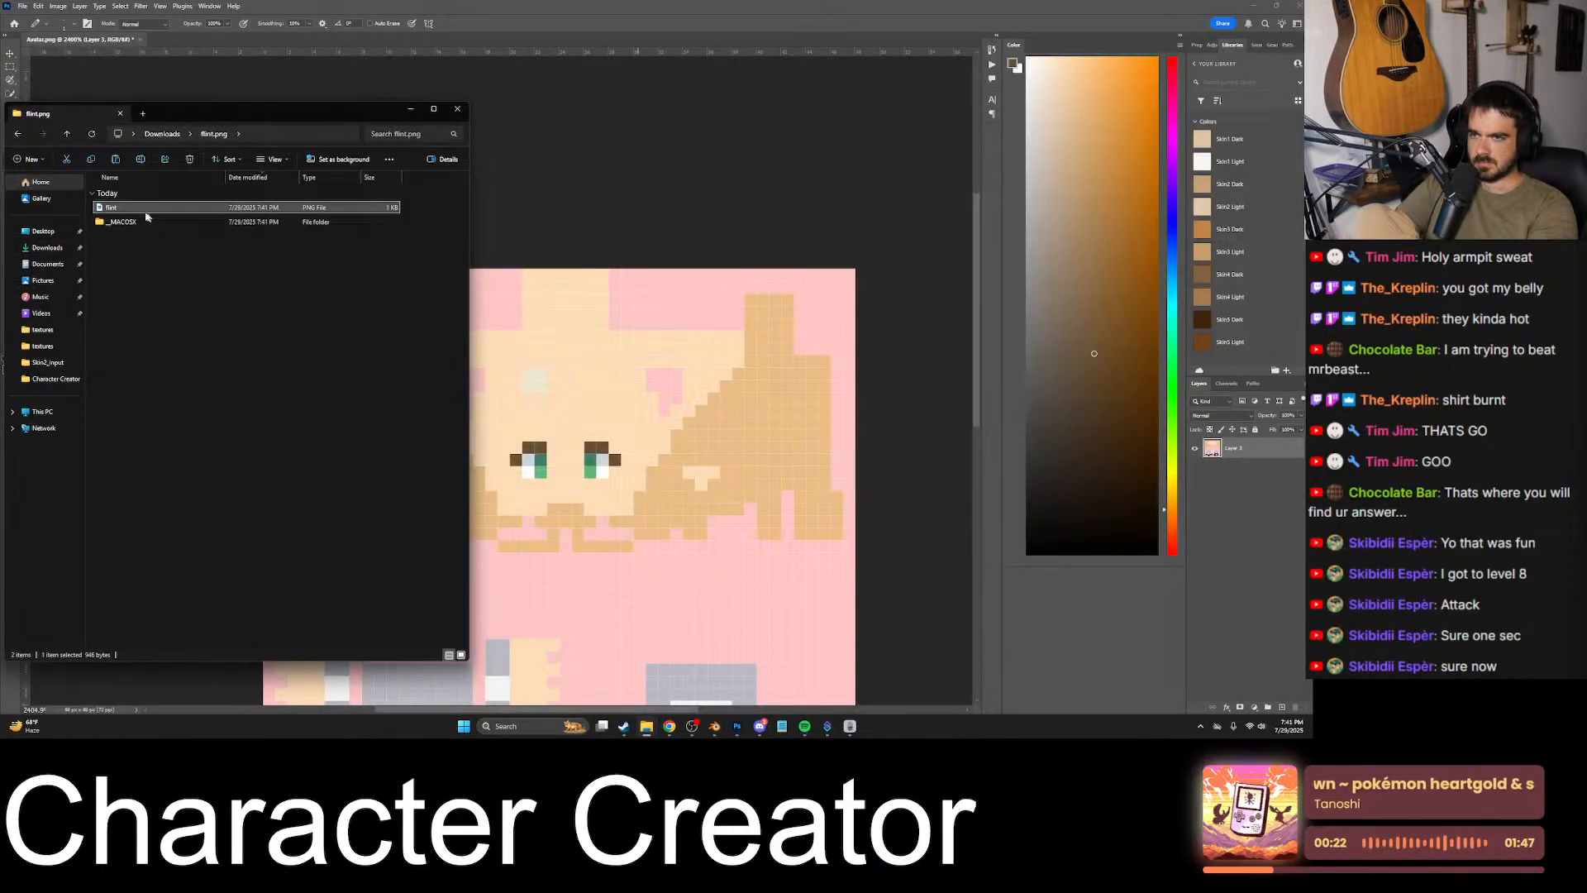
pyautogui.moveTo(145, 217); pyautogui.dragTo(1273, 492)
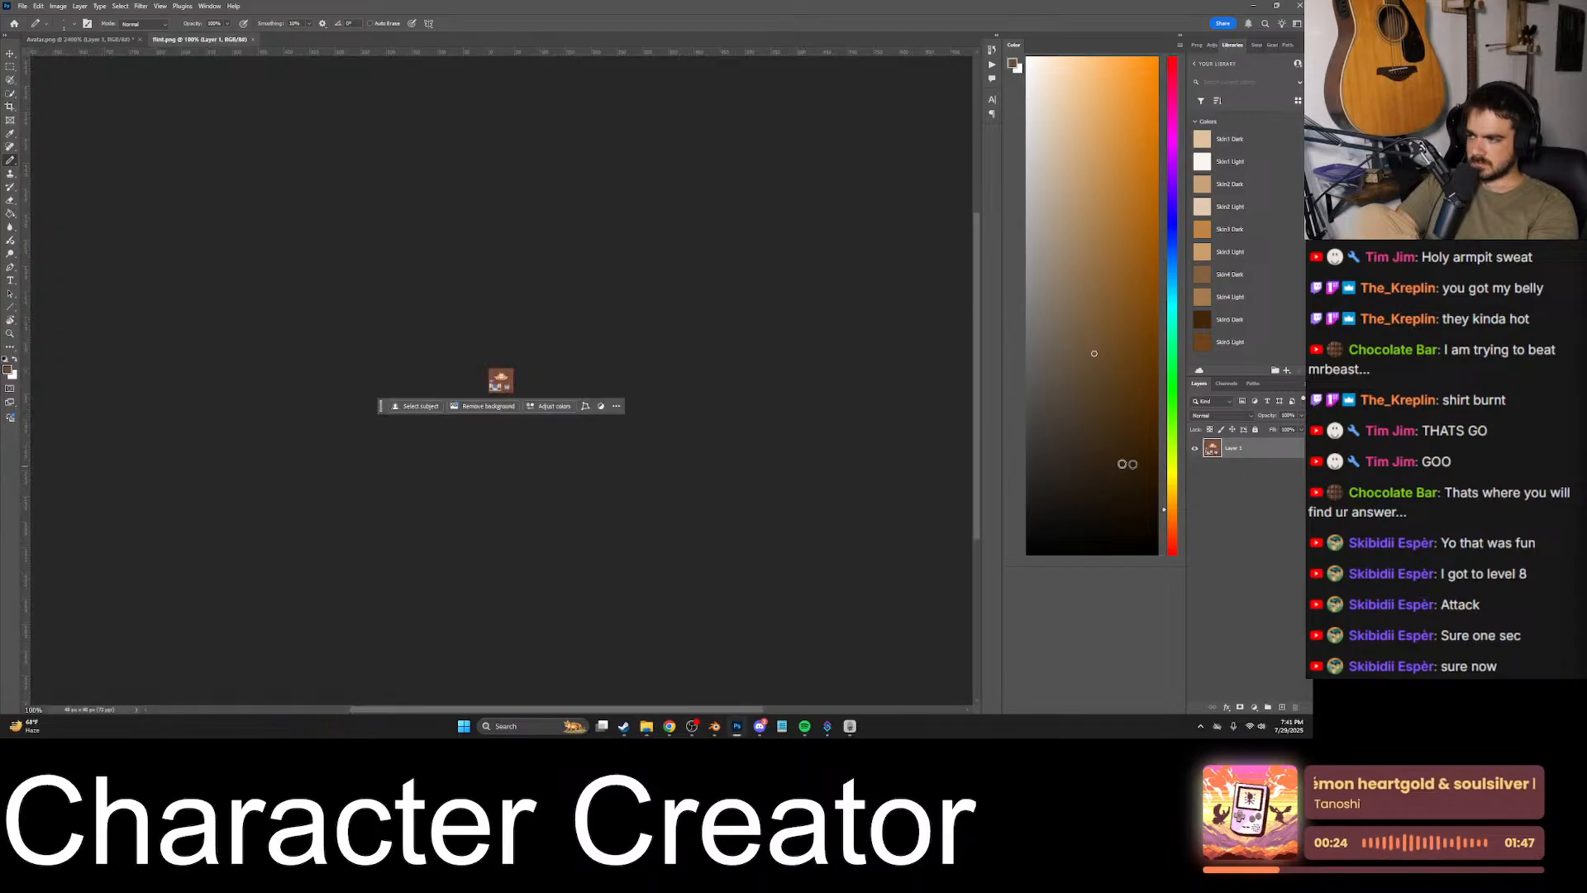
# - Compare the flint texture's face with the avatar texture, examining the eyebrow pixels above its eyes and sampling their salmon color
pyautogui.keyDown('alt'); pyautogui.scroll(20, 532, 357); pyautogui.keyUp('alt')
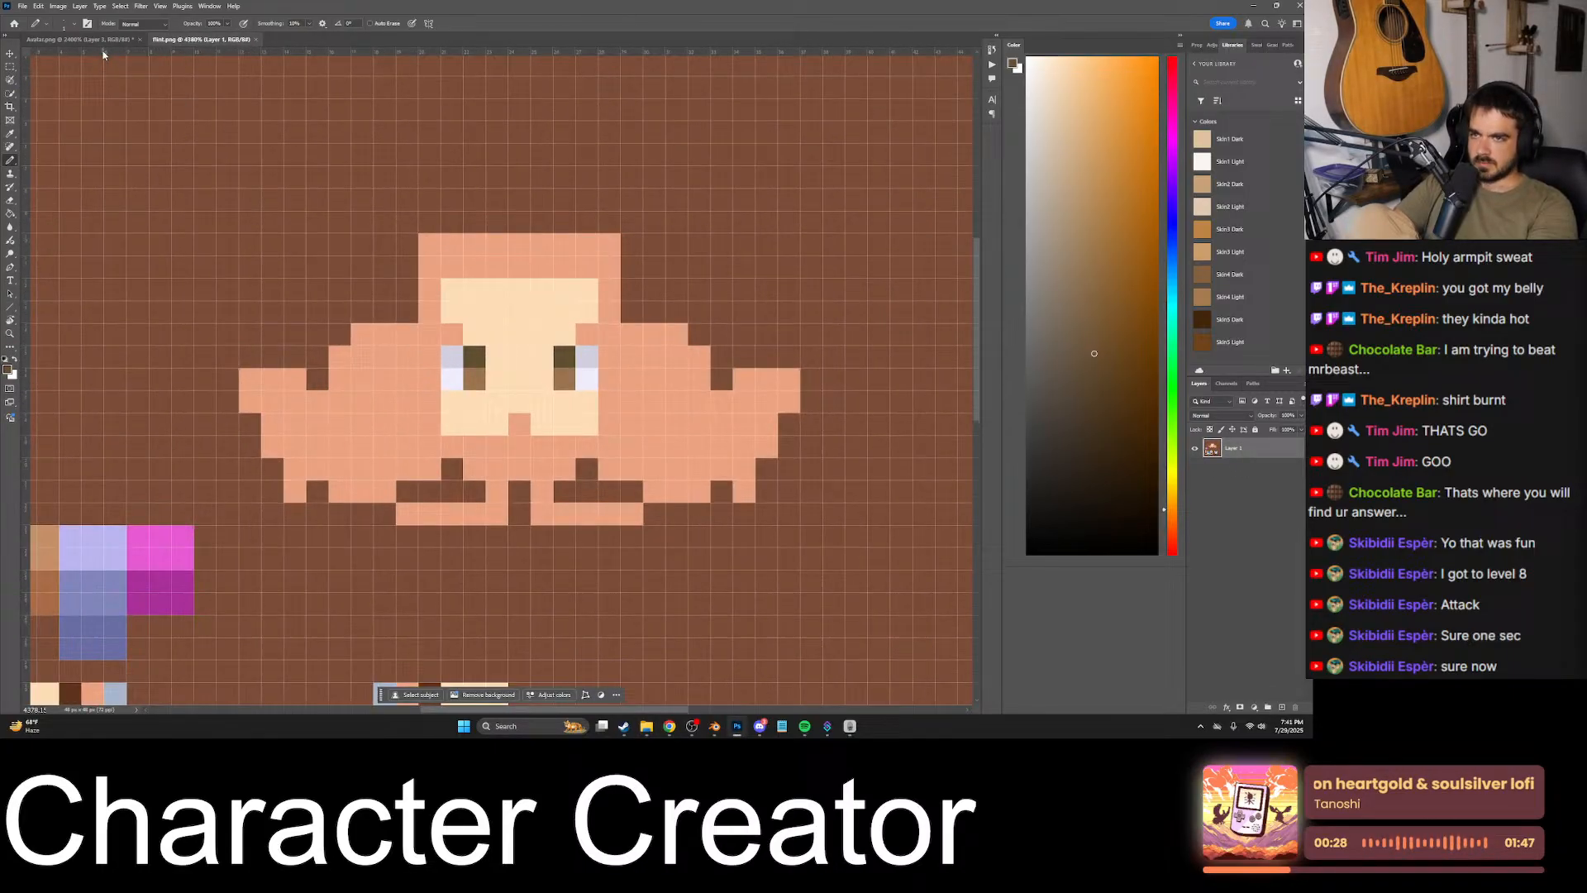
pyautogui.click(81, 39)
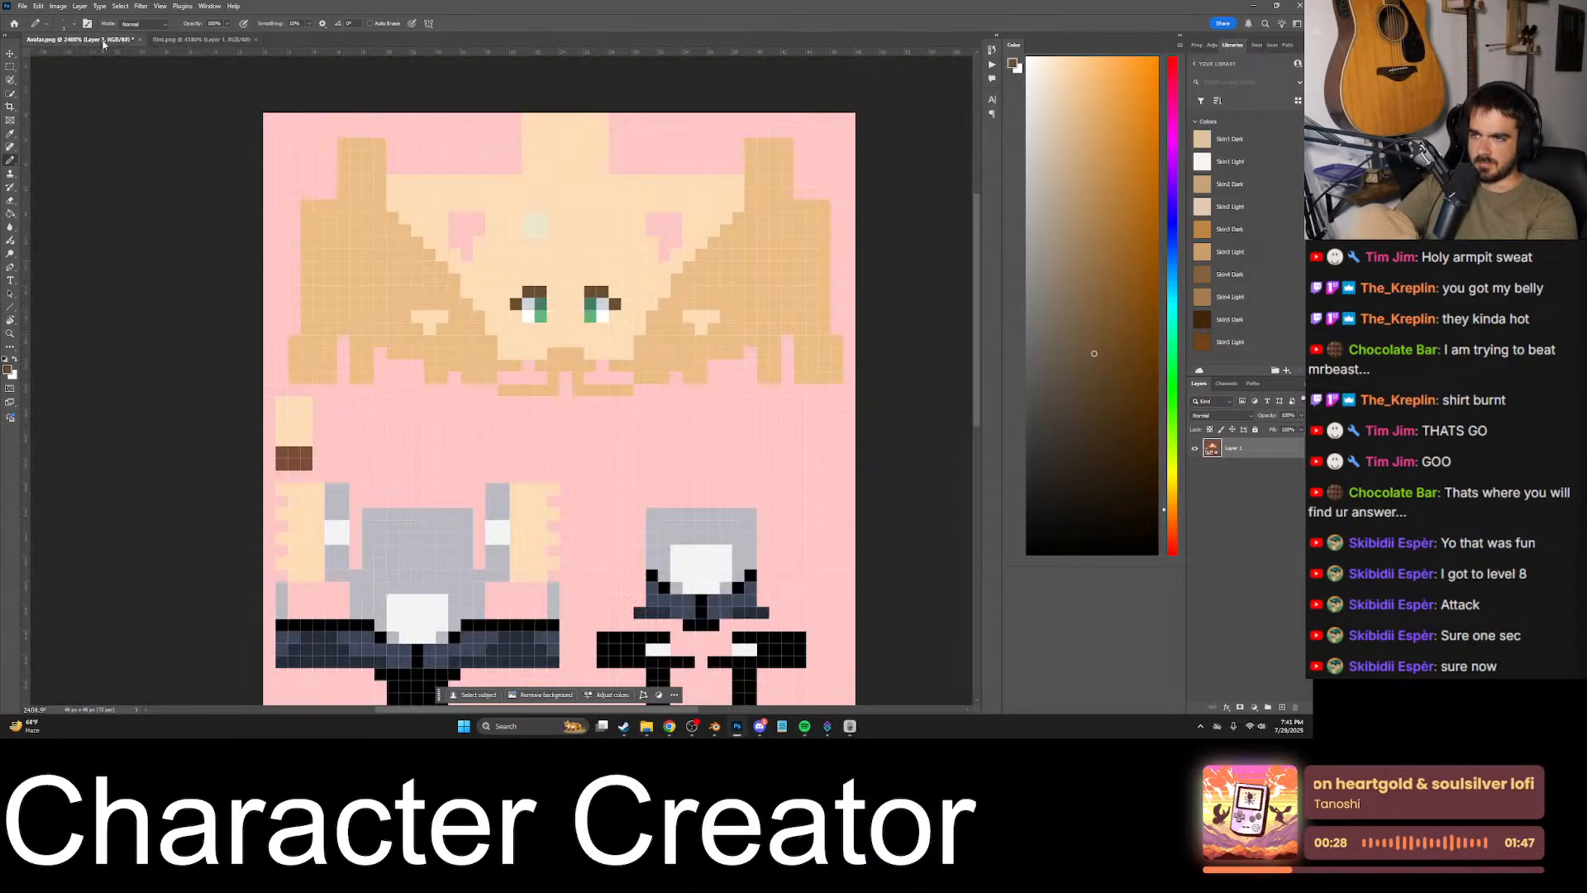
pyautogui.keyDown('alt'); pyautogui.scroll(8, 531, 241); pyautogui.keyUp('alt')
pyautogui.click(209, 40)
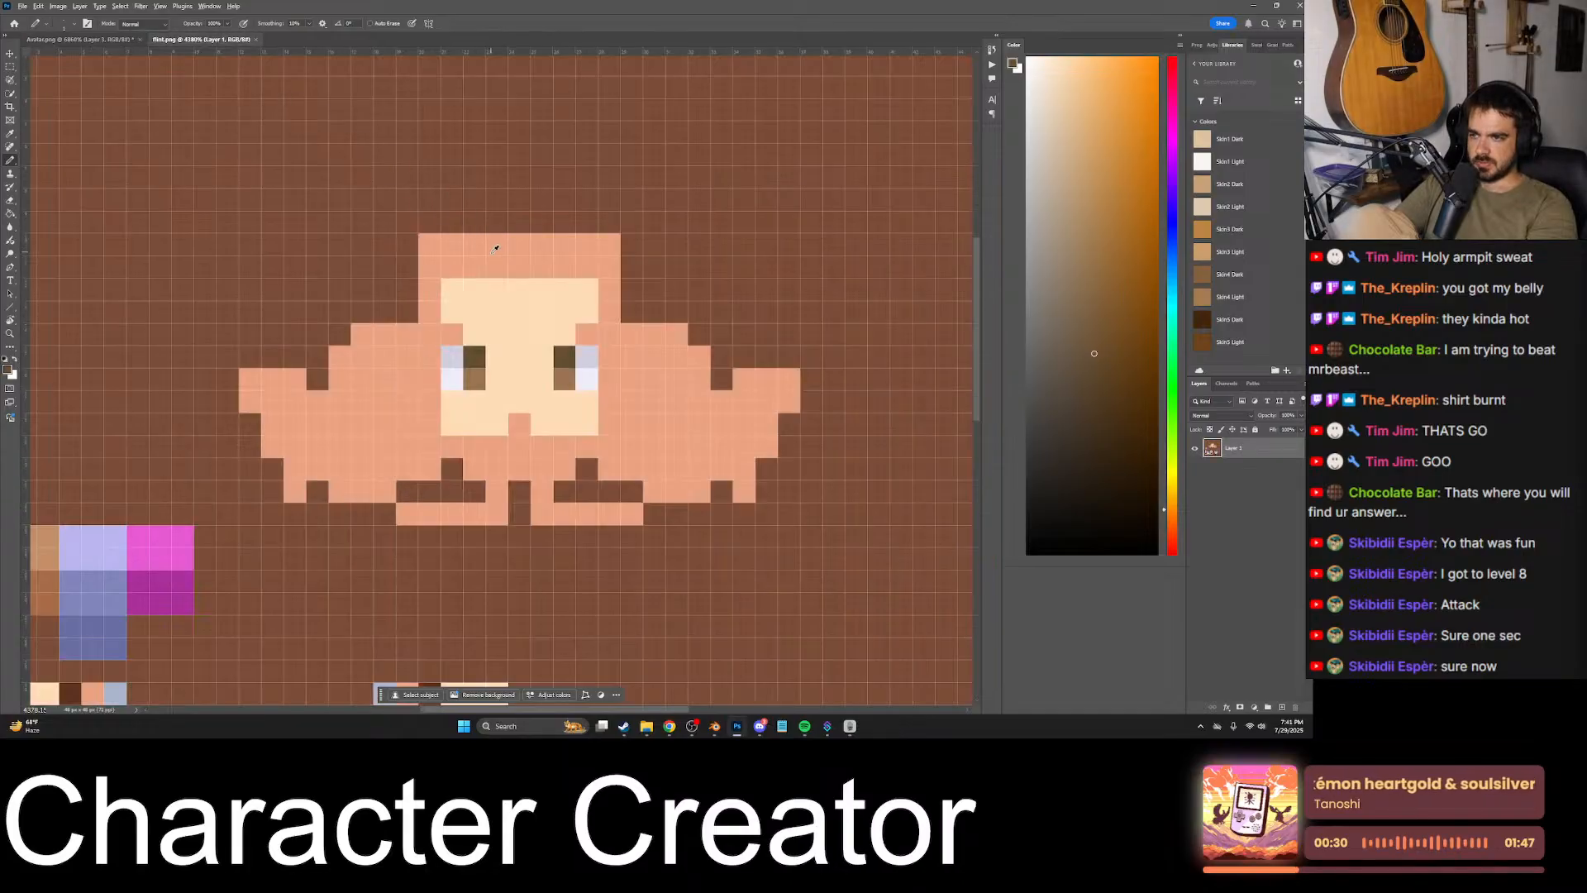
pyautogui.keyDown('alt'); pyautogui.scroll(9, 517, 322); pyautogui.keyUp('alt')
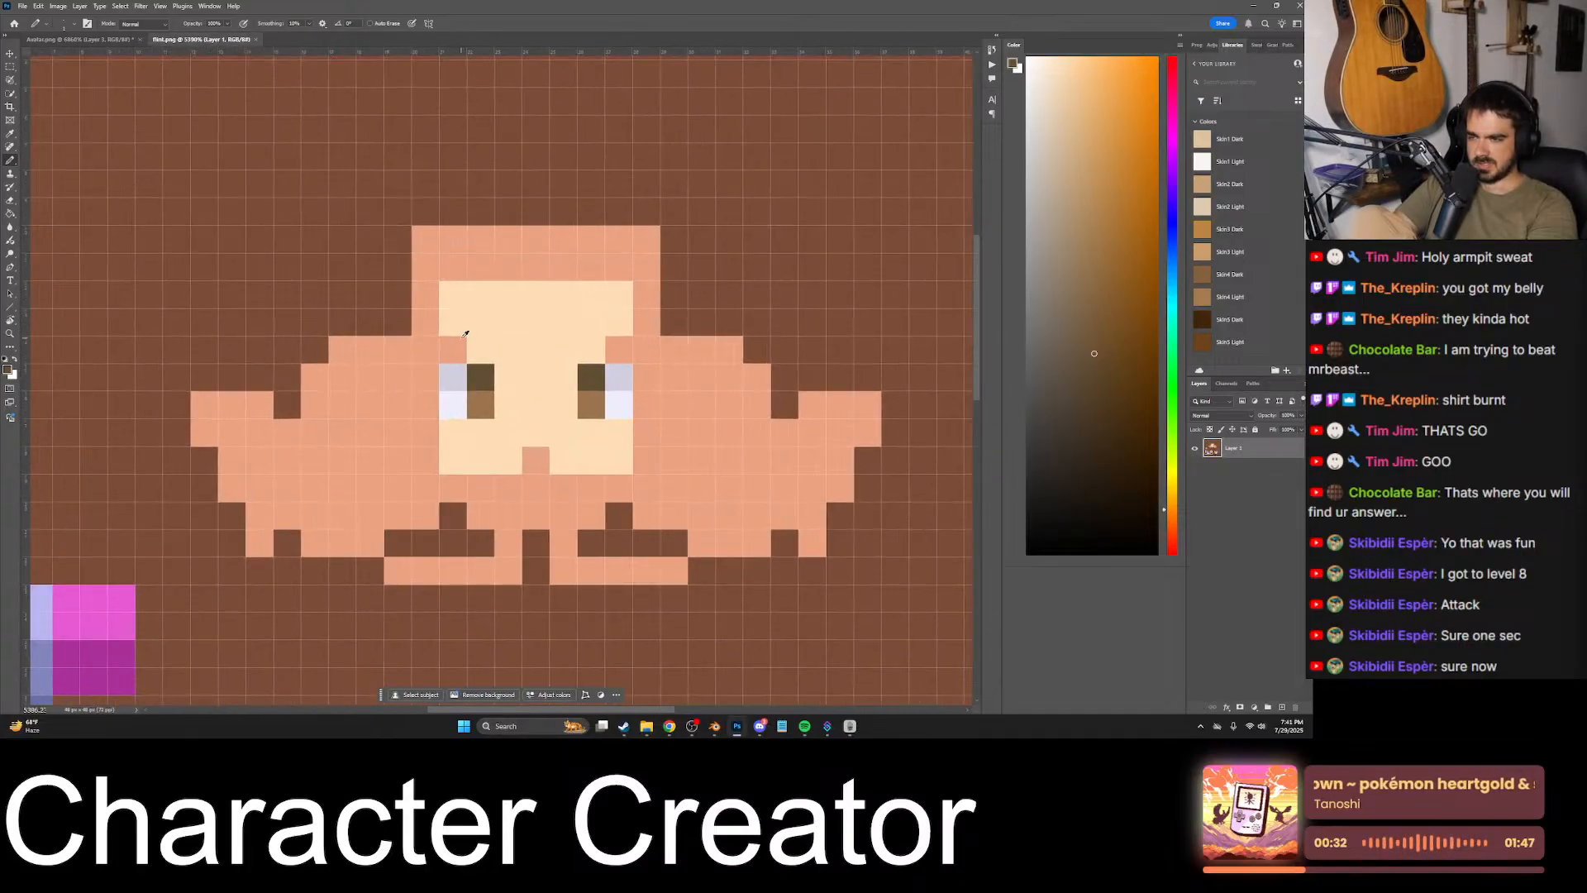
pyautogui.keyDown('alt'); pyautogui.click(460, 343); pyautogui.keyUp('alt')
pyautogui.keyDown('alt'); pyautogui.scroll(-6, 559, 340); pyautogui.keyUp('alt')
pyautogui.keyDown('alt'); pyautogui.scroll(-2, 562, 336); pyautogui.keyUp('alt')
pyautogui.keyDown('alt'); pyautogui.scroll(7, 571, 331); pyautogui.keyUp('alt')
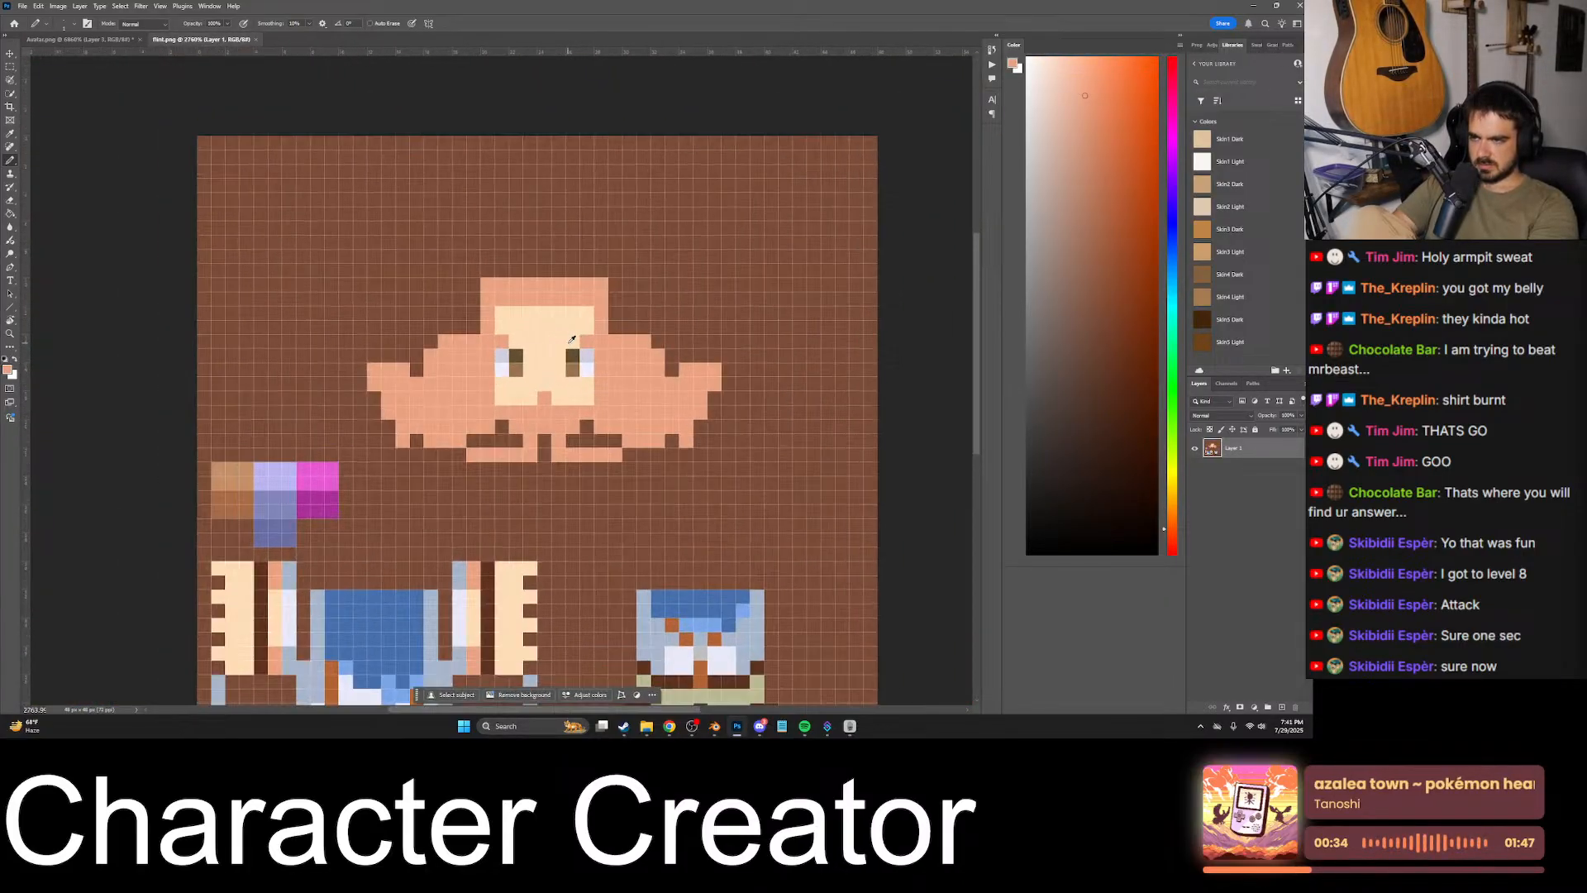
pyautogui.keyDown('alt'); pyautogui.scroll(3, 576, 326); pyautogui.keyUp('alt')
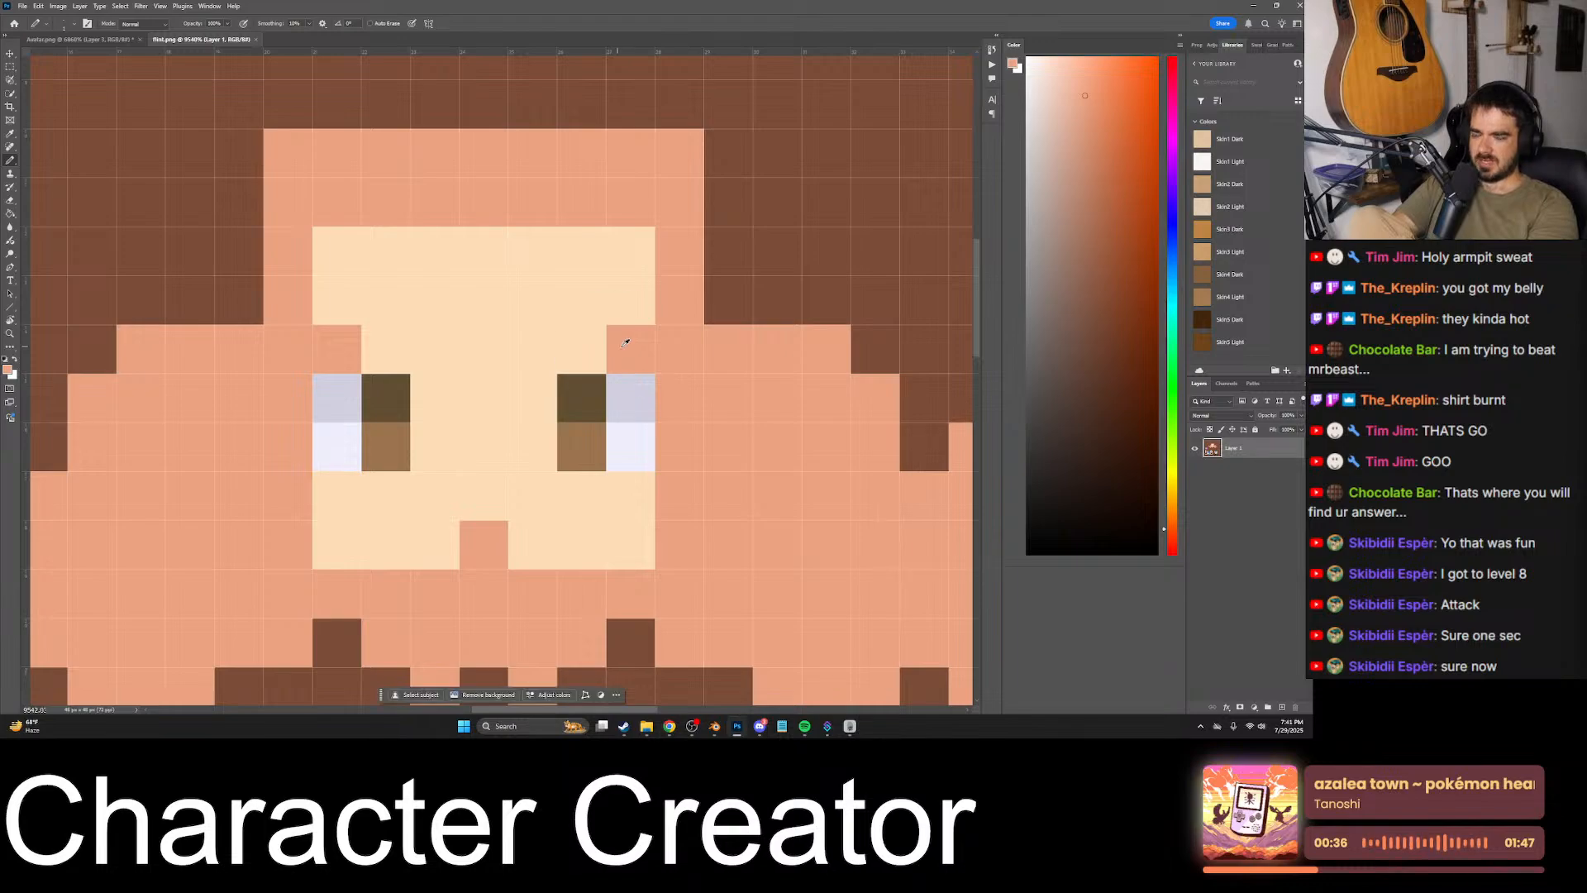
pyautogui.keyDown('alt'); pyautogui.scroll(-12, 539, 322); pyautogui.keyUp('alt')
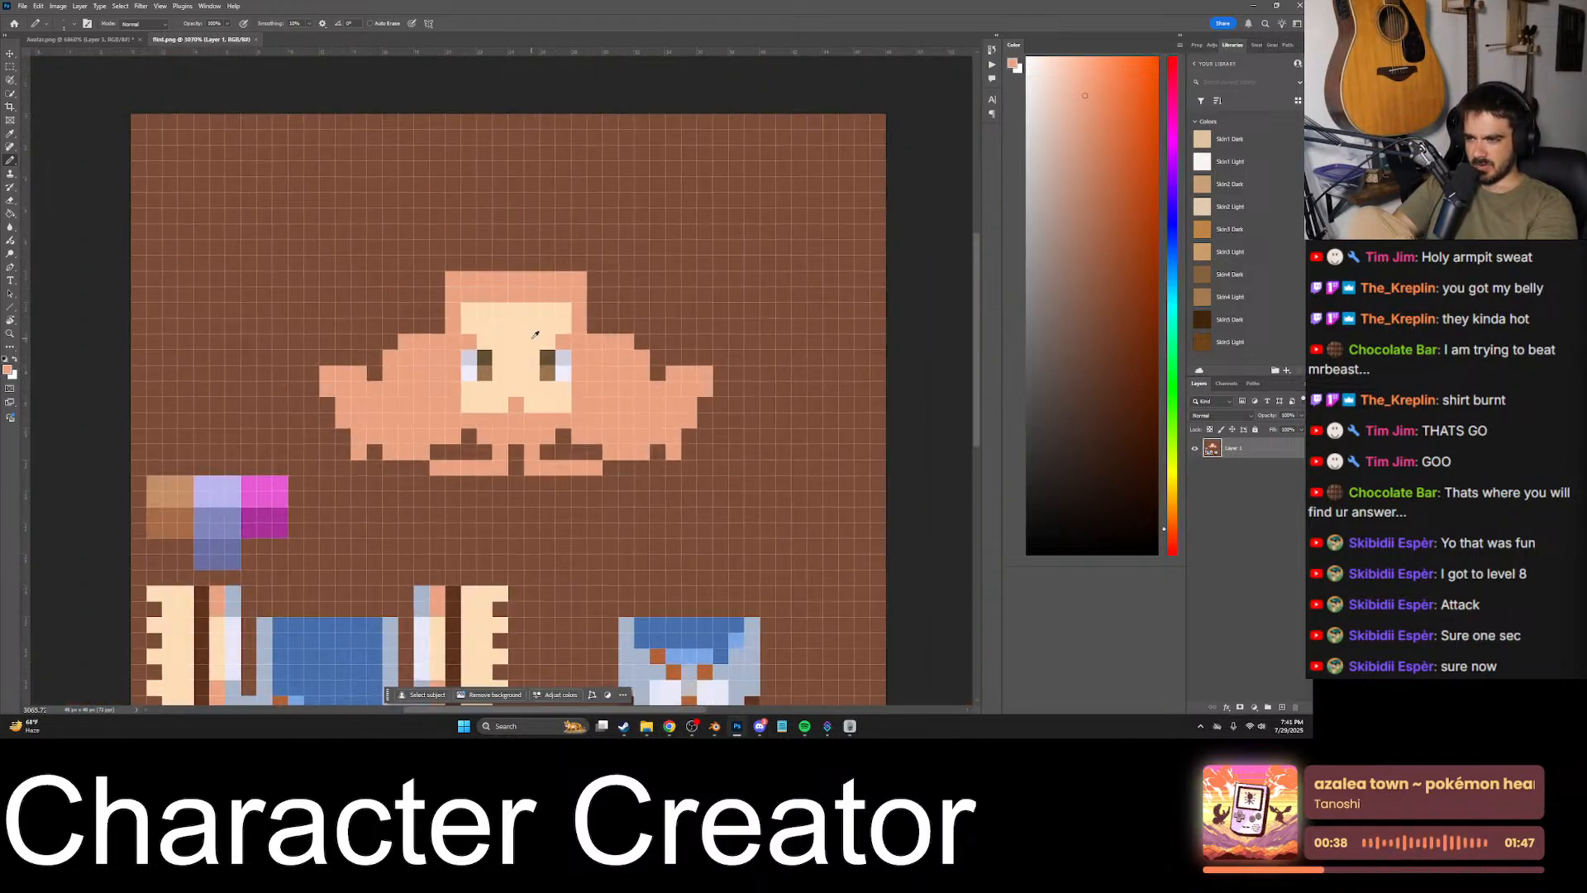
pyautogui.keyDown('alt'); pyautogui.scroll(13, 535, 339); pyautogui.keyUp('alt')
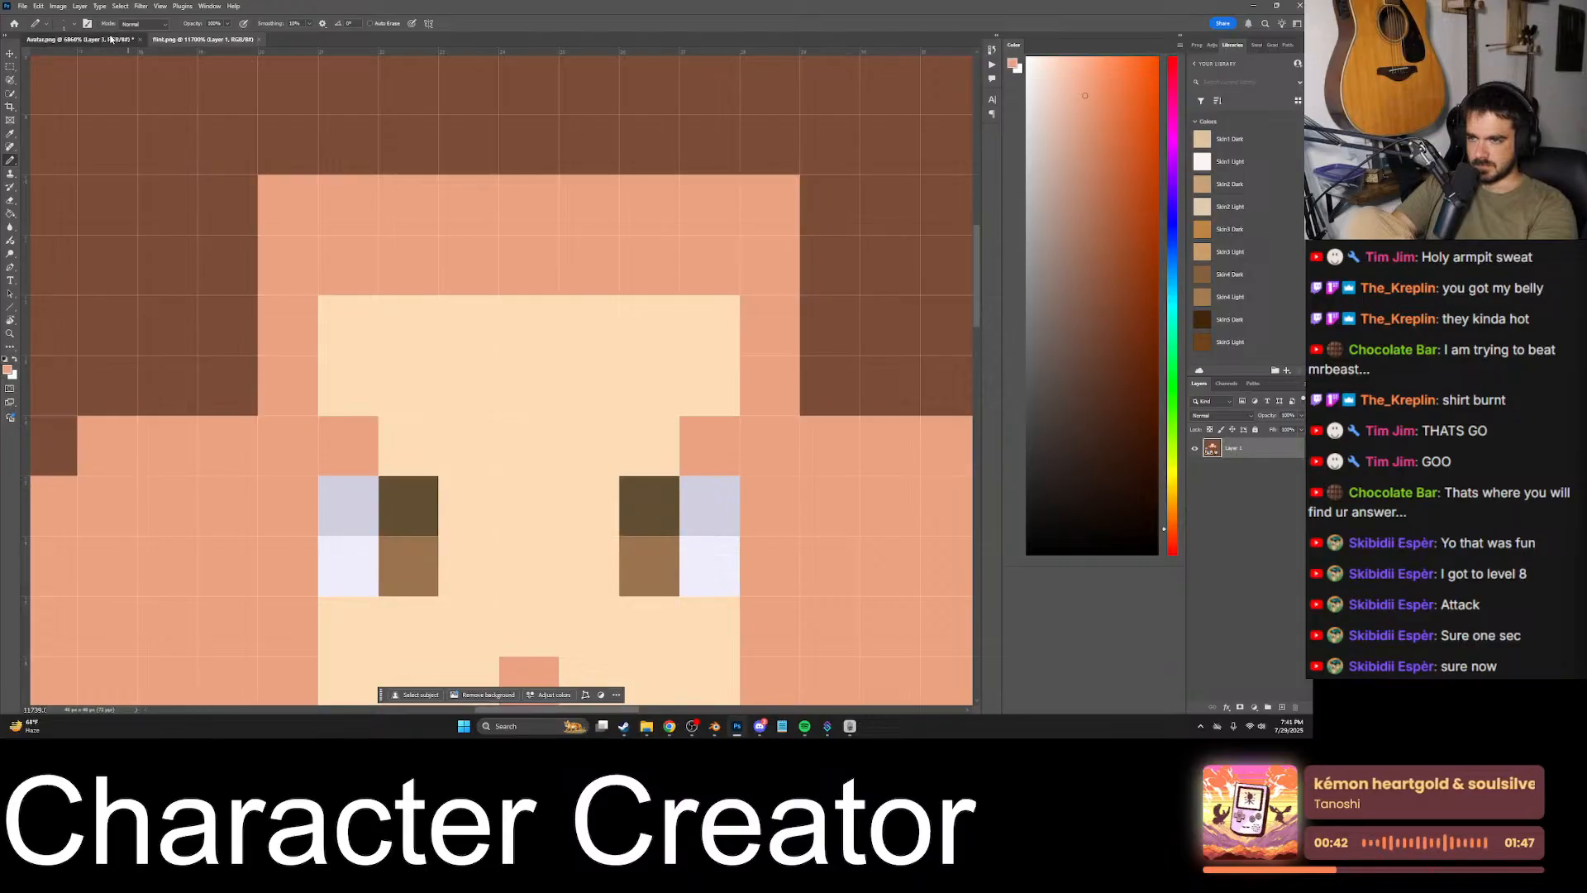
# - Compare the avatar texture's eyebrow placement with the face on the flint texture, switching between the two documents
pyautogui.click(80, 39)
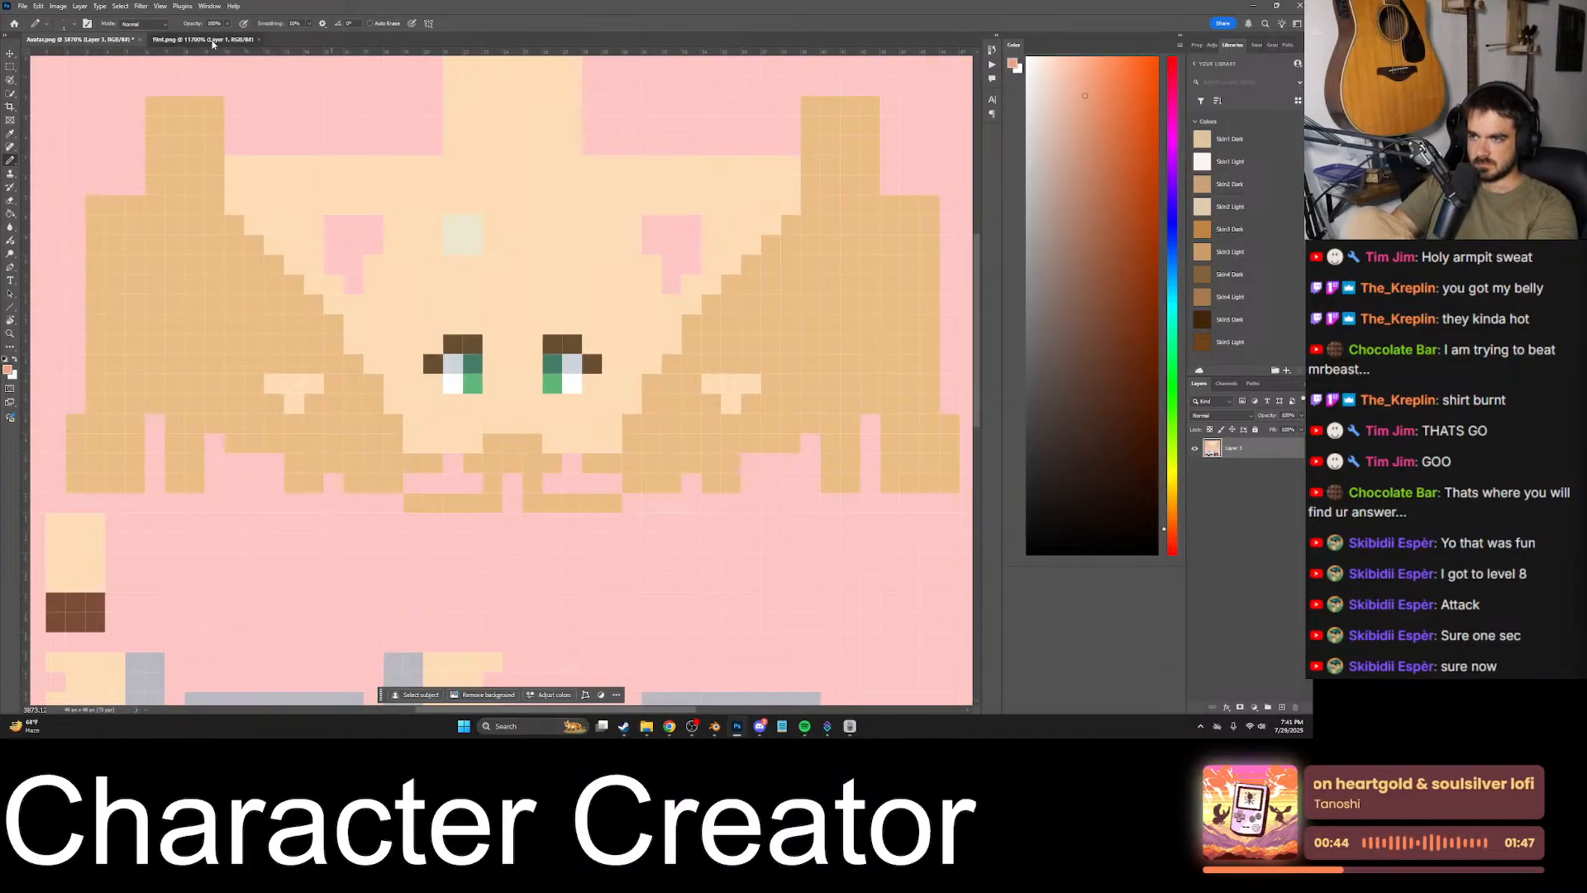
pyautogui.click(206, 40)
pyautogui.keyDown('alt'); pyautogui.scroll(-6, 538, 432); pyautogui.keyUp('alt')
pyautogui.keyDown('alt'); pyautogui.scroll(3, 553, 448); pyautogui.keyUp('alt')
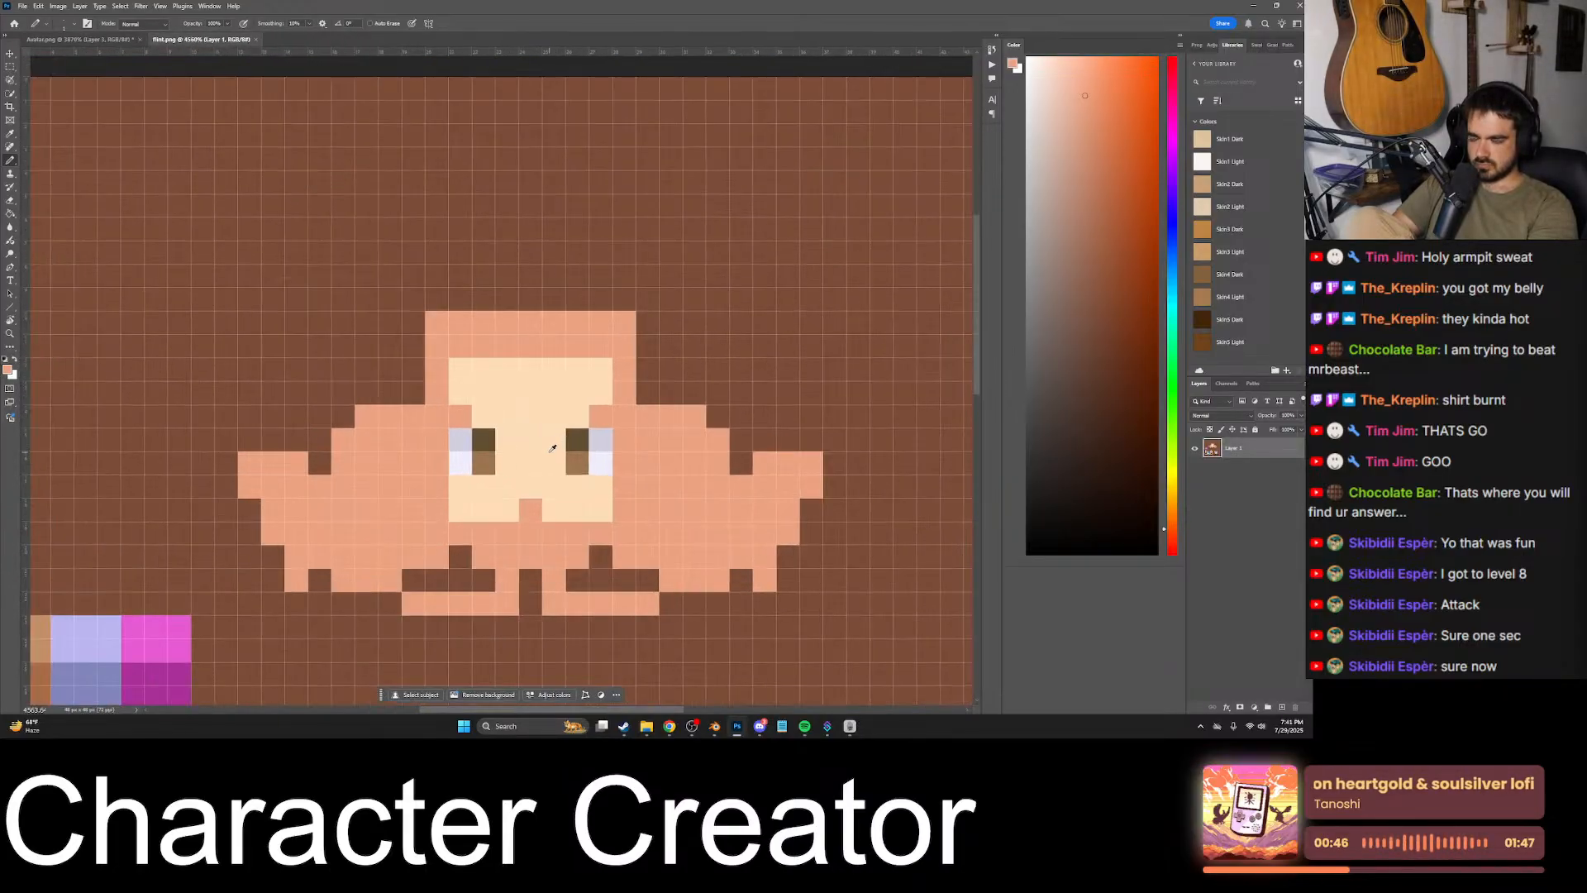
pyautogui.keyDown('alt'); pyautogui.scroll(3, 553, 448); pyautogui.keyUp('alt')
pyautogui.click(91, 39)
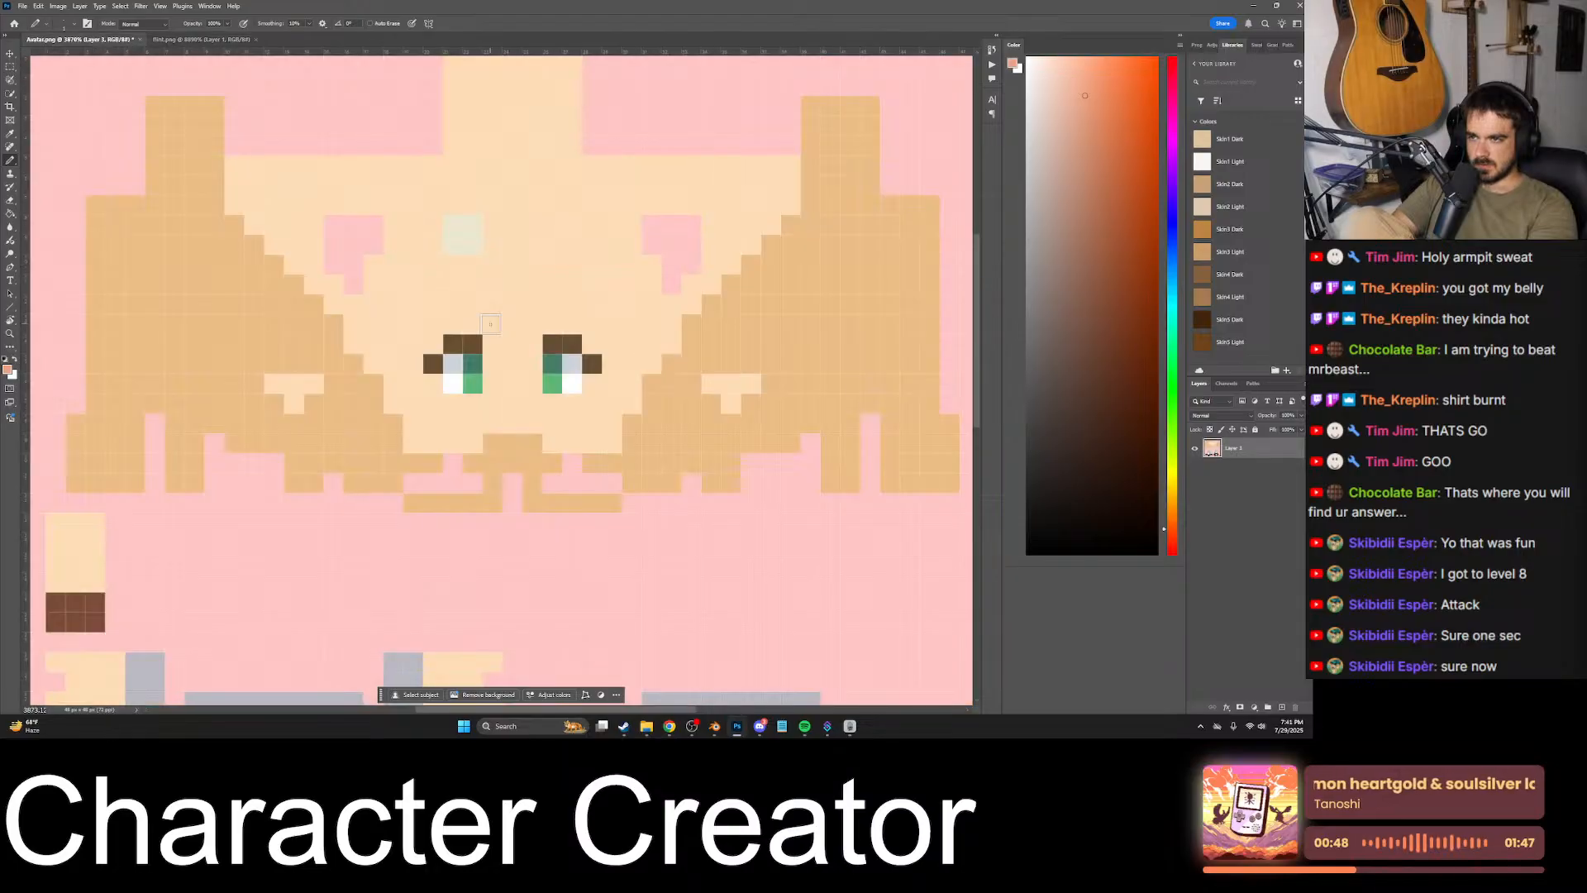
# - Erase the brown pixel beside the outer edge of each eye with skin color, leaving straight two-pixel eyebrows on the avatar texture
pyautogui.keyDown('alt'); pyautogui.scroll(-3, 418, 351); pyautogui.keyUp('alt')
pyautogui.keyDown('alt'); pyautogui.scroll(5, 418, 352); pyautogui.keyUp('alt')
pyautogui.keyDown('alt'); pyautogui.click(418, 351); pyautogui.keyUp('alt')
pyautogui.click(407, 373)
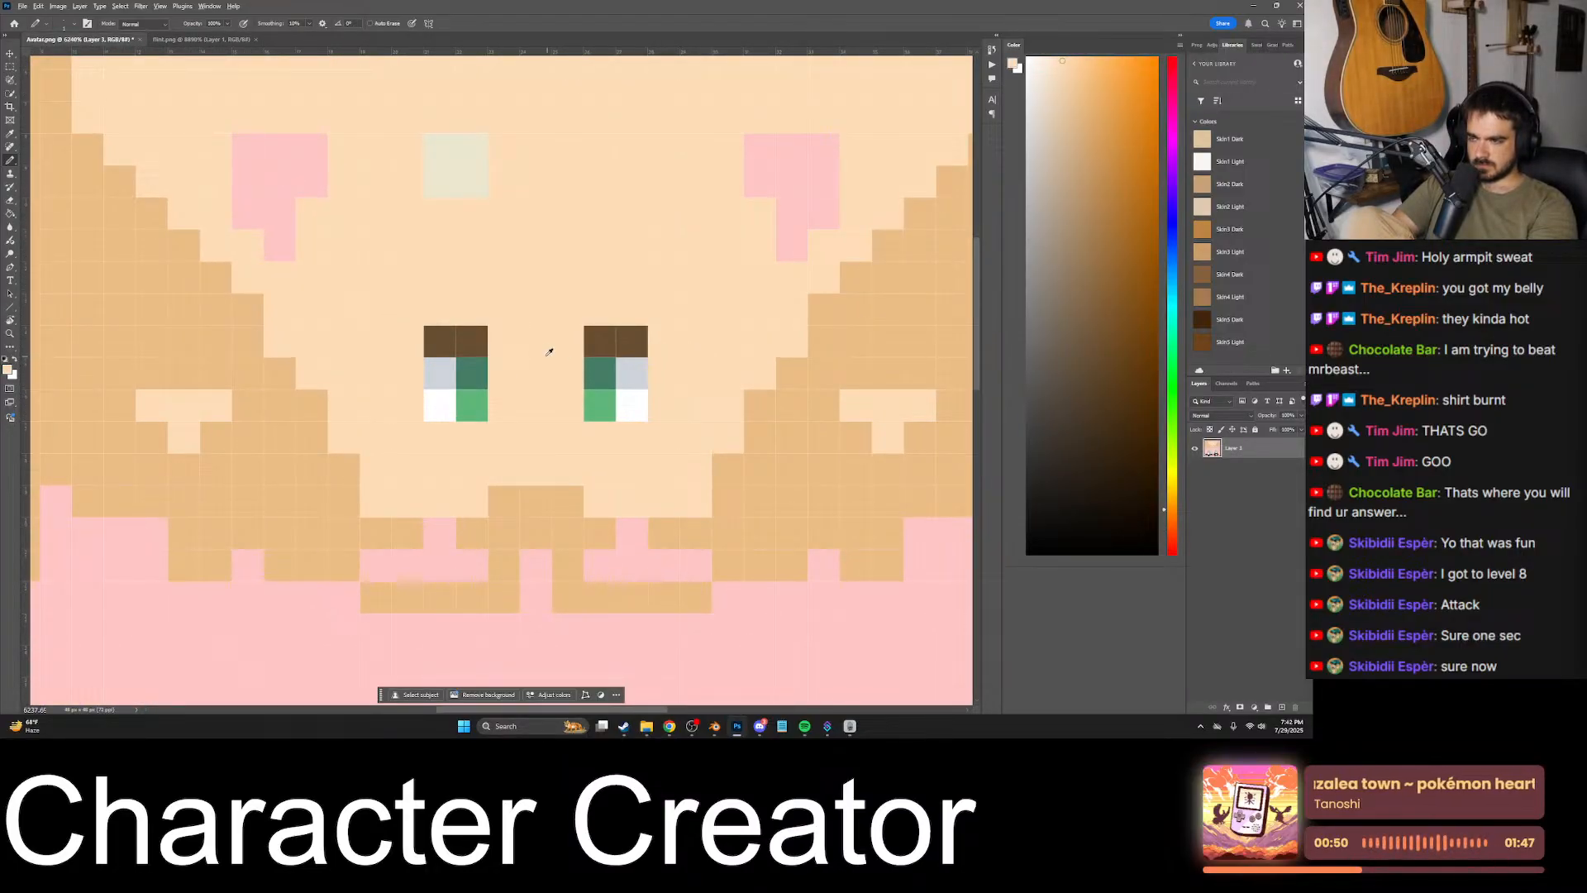
pyautogui.keyDown('alt'); pyautogui.scroll(-2, 549, 351); pyautogui.keyUp('alt')
pyautogui.keyDown('alt'); pyautogui.scroll(2, 524, 344); pyautogui.keyUp('alt')
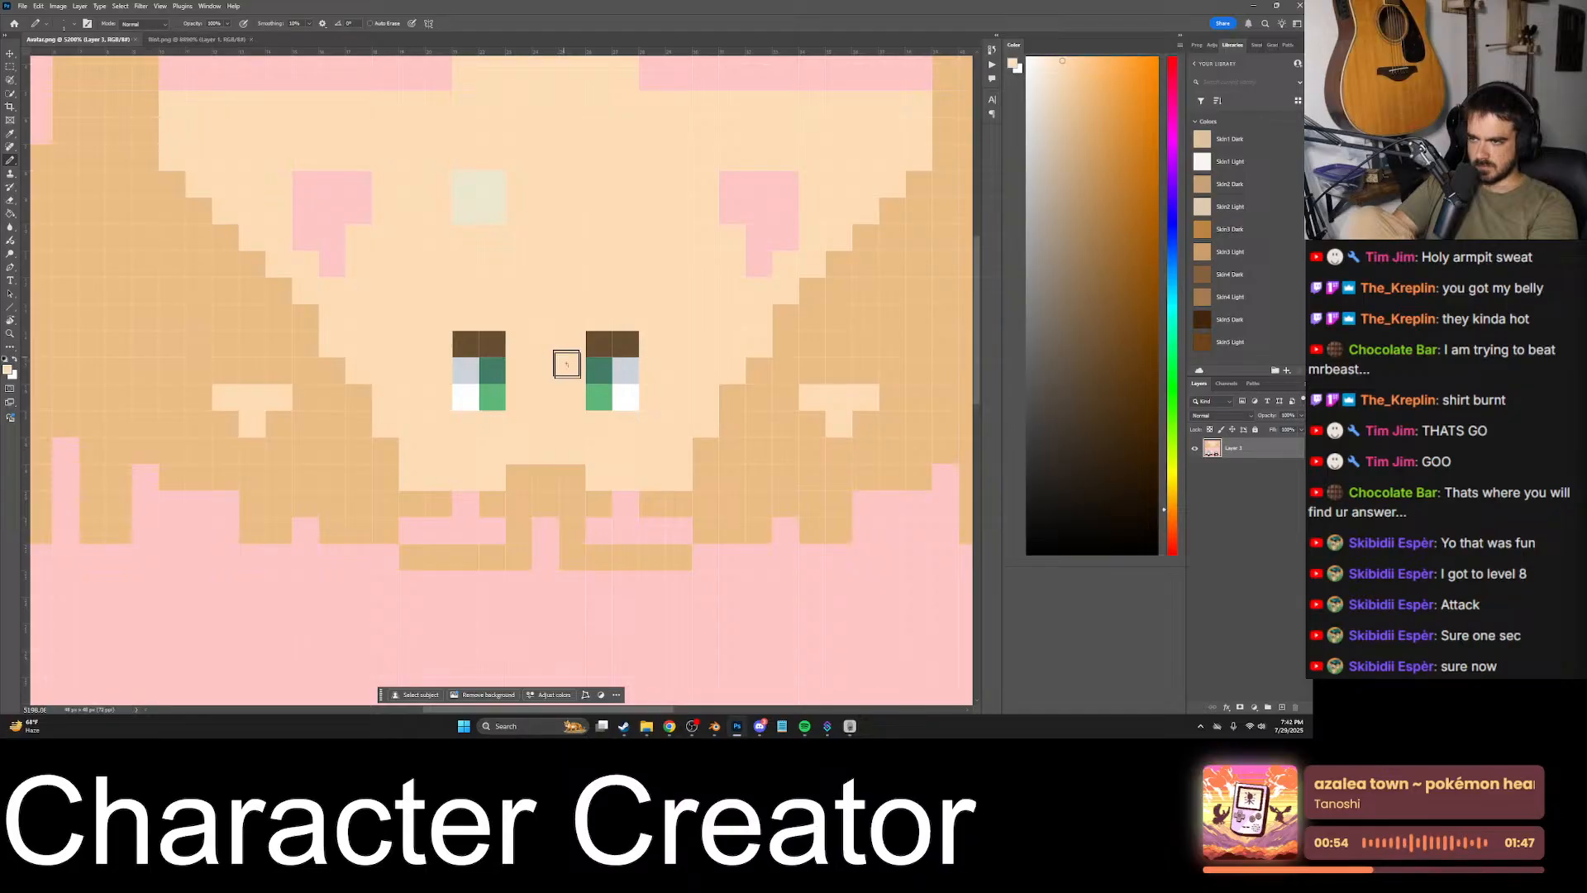
# - Switch to Blender and examine the straight two-pixel eyebrows on the character's face from near and far, checking back against the Photoshop texture
pyautogui.click(736, 731)
pyautogui.scroll(5, 663, 338)
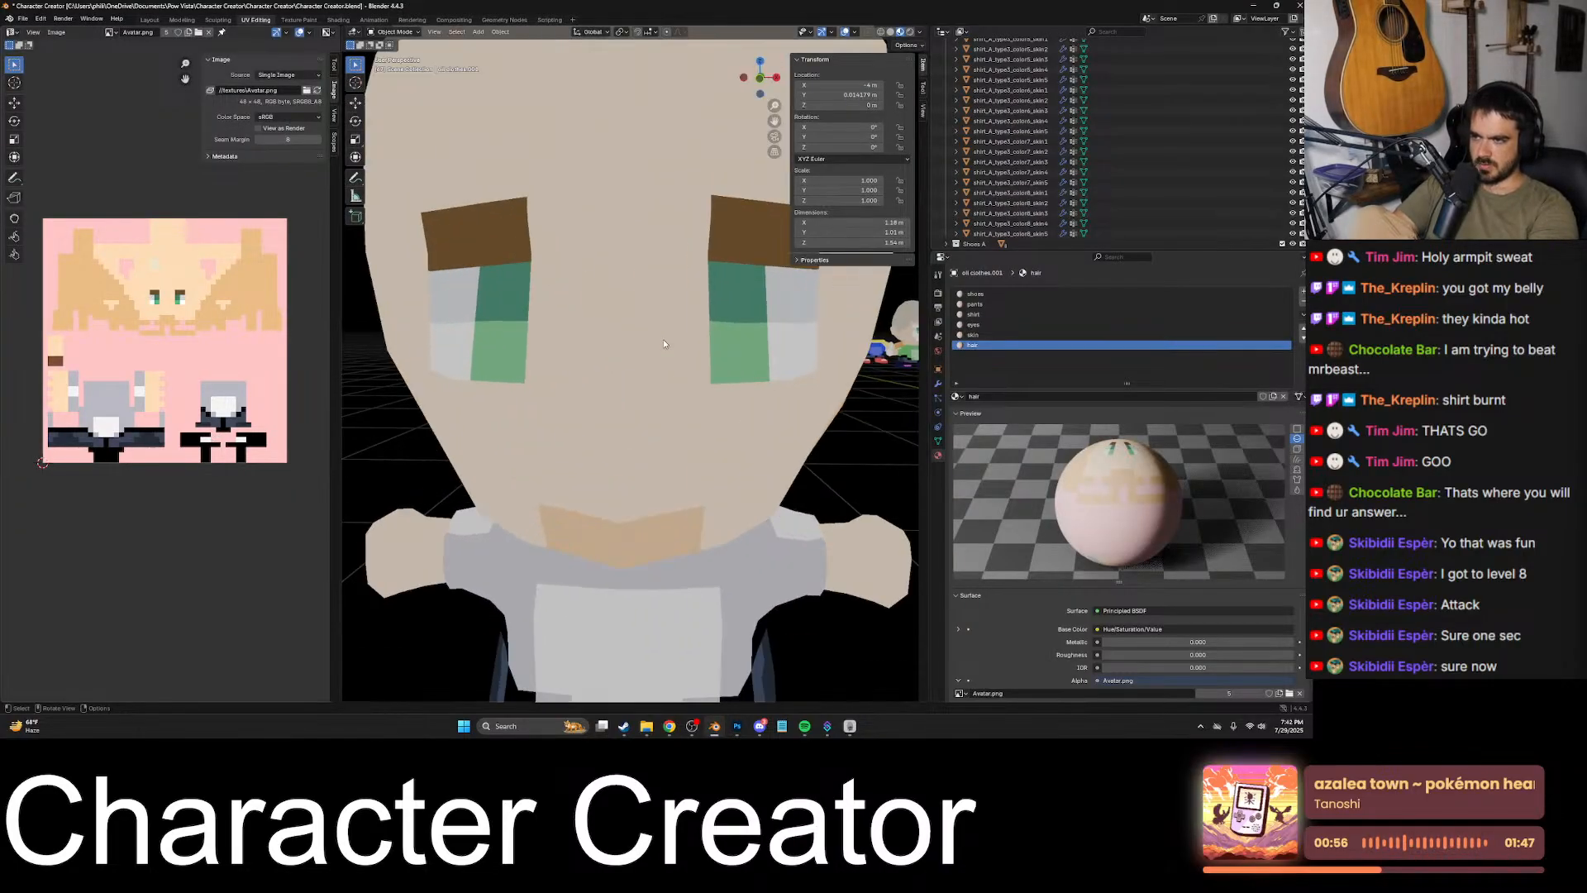
pyautogui.moveTo(672, 370); pyautogui.dragTo(686, 400, button='middle')
pyautogui.scroll(-5, 718, 370)
pyautogui.scroll(4, 658, 354)
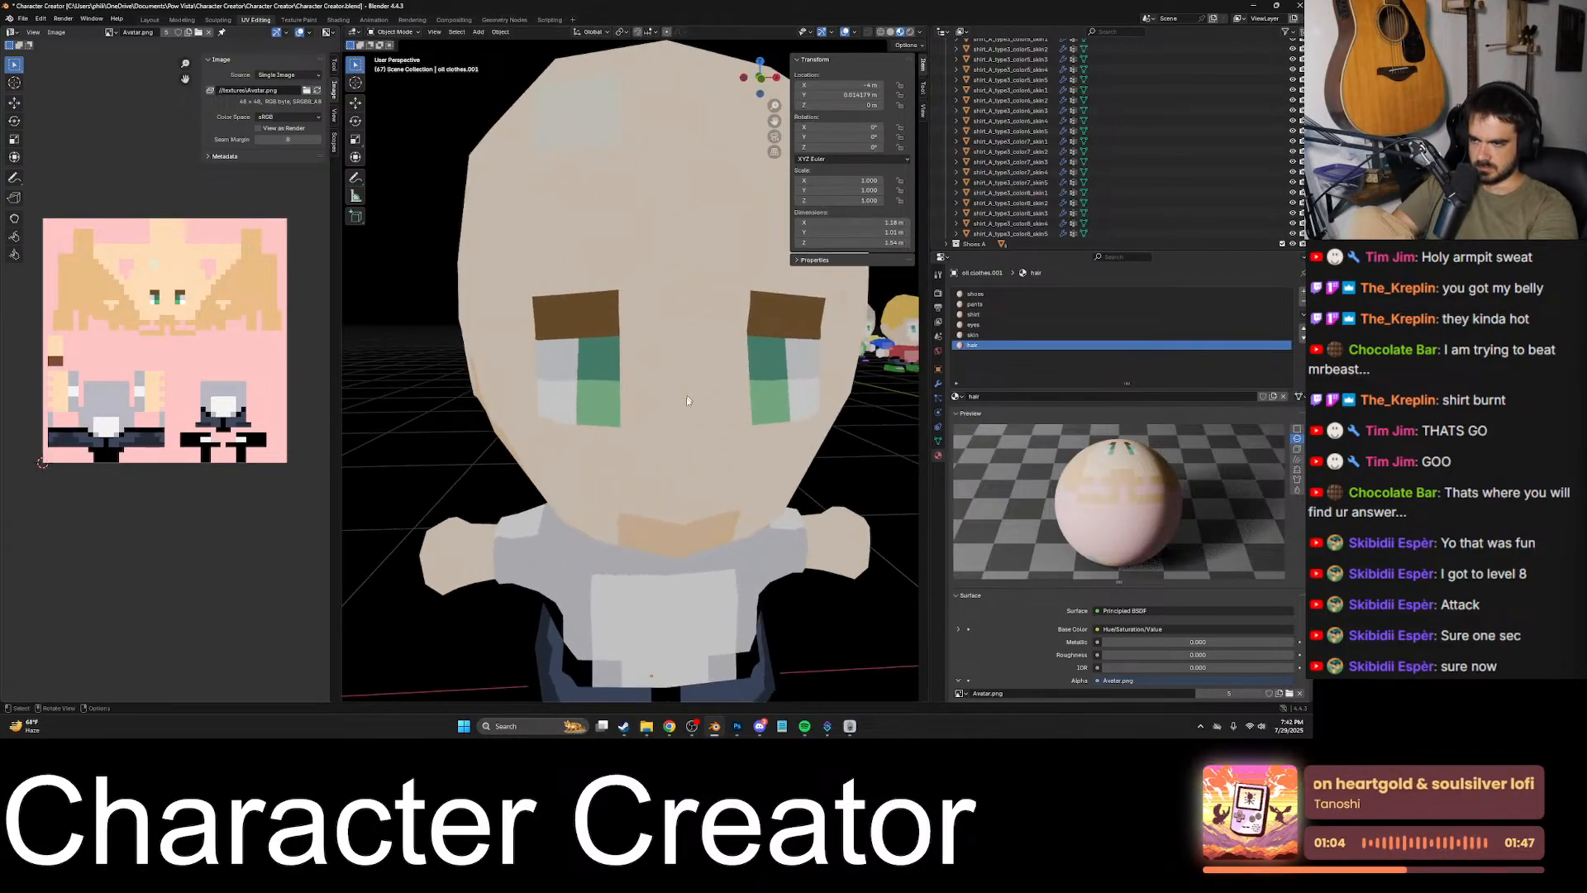
pyautogui.moveTo(744, 726)
pyautogui.click(707, 668)
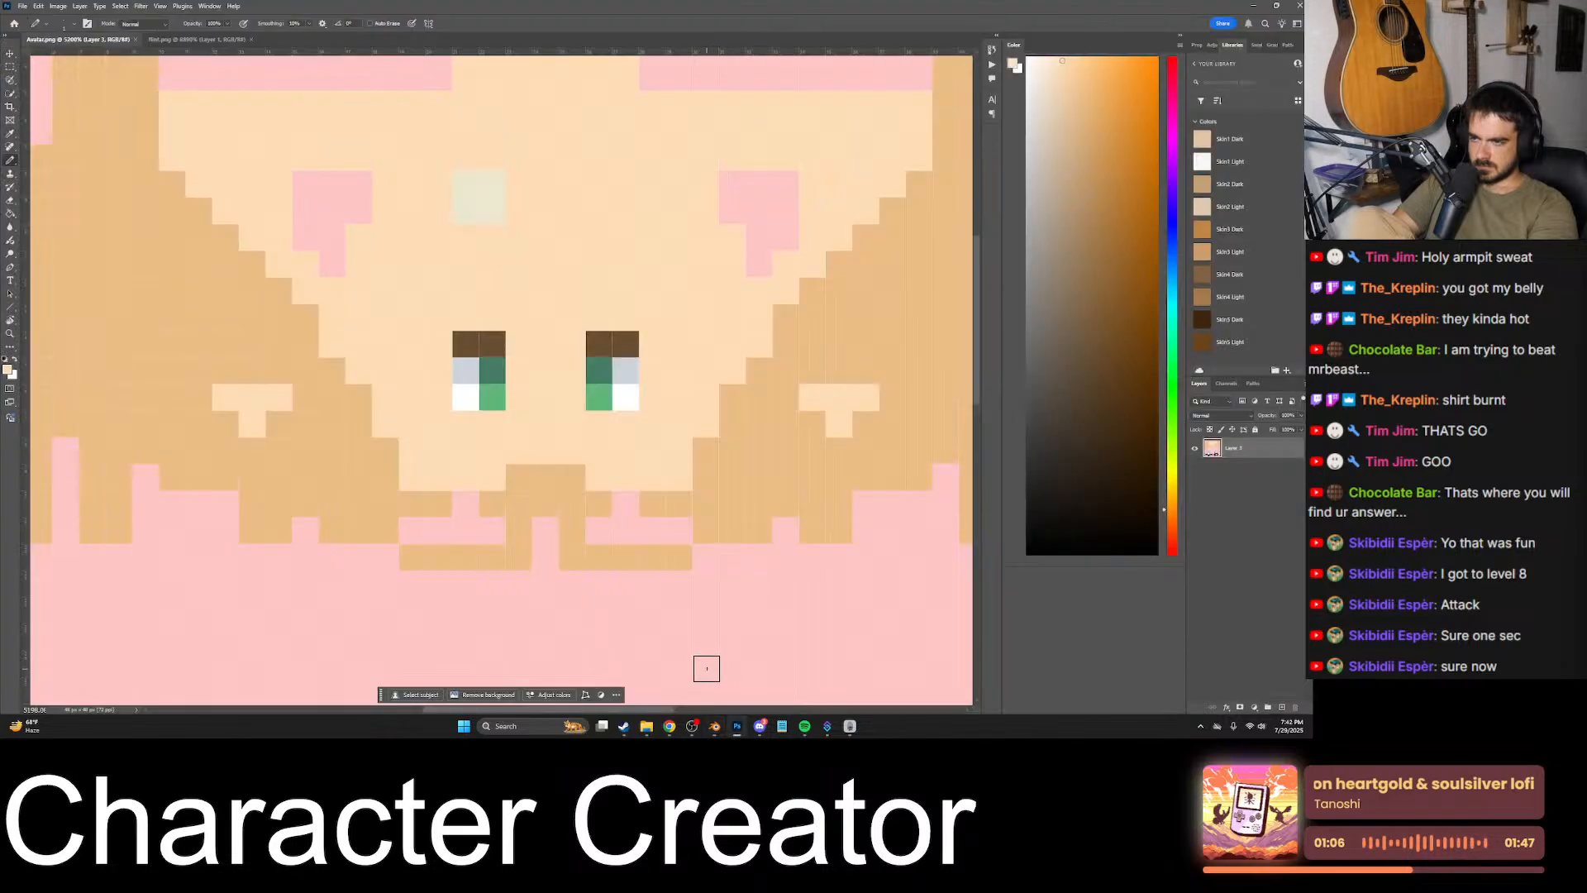
pyautogui.keyDown('alt'); pyautogui.scroll(-3, 577, 494); pyautogui.keyUp('alt')
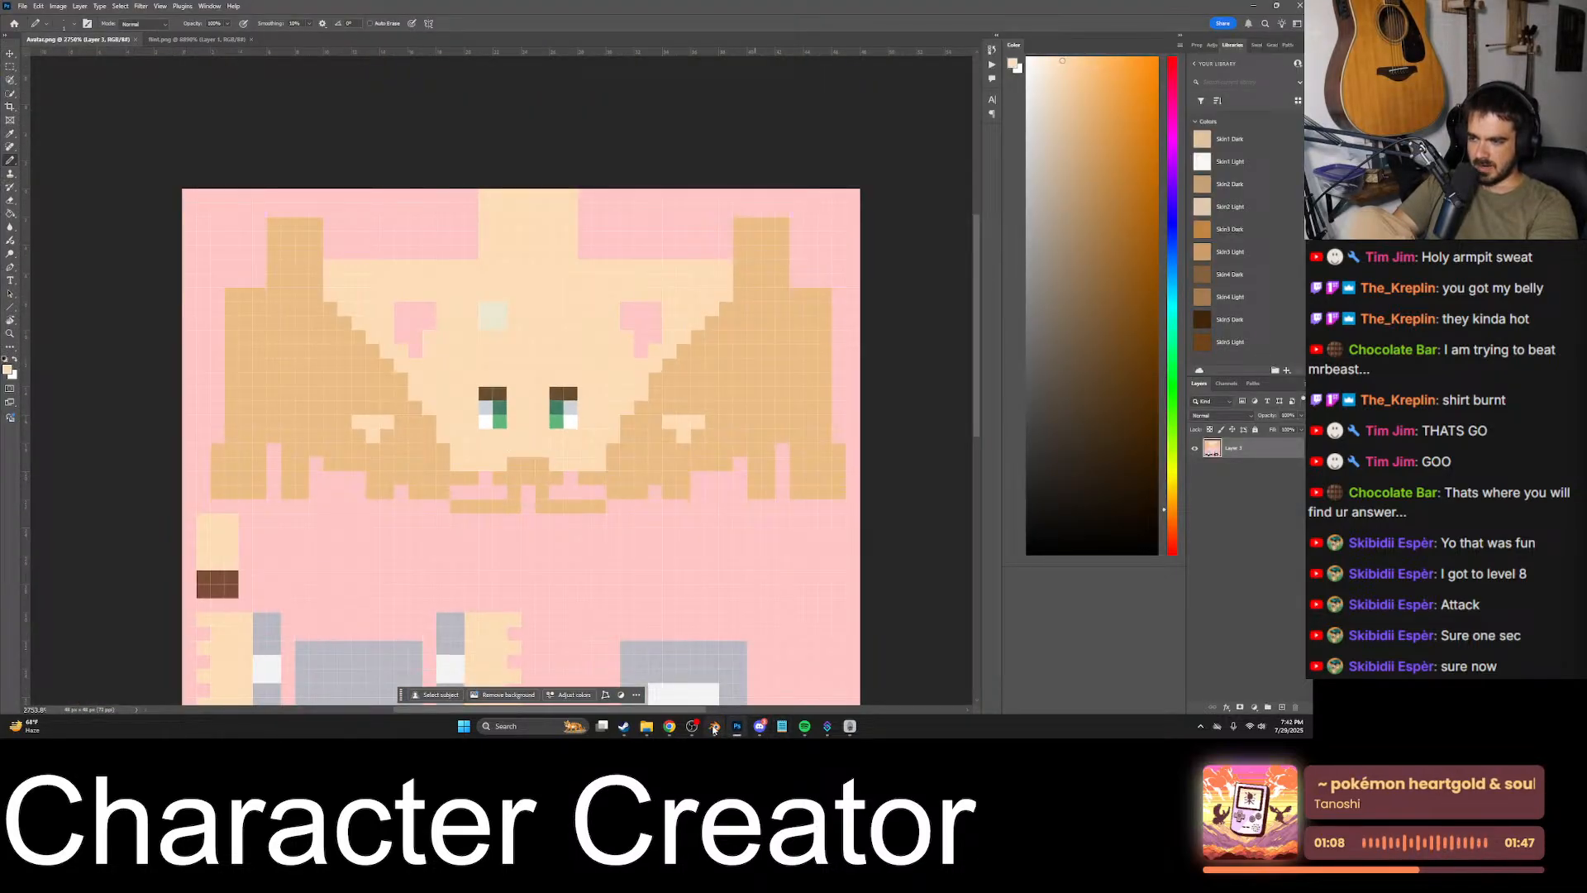
pyautogui.moveTo(714, 727)
pyautogui.click(718, 674)
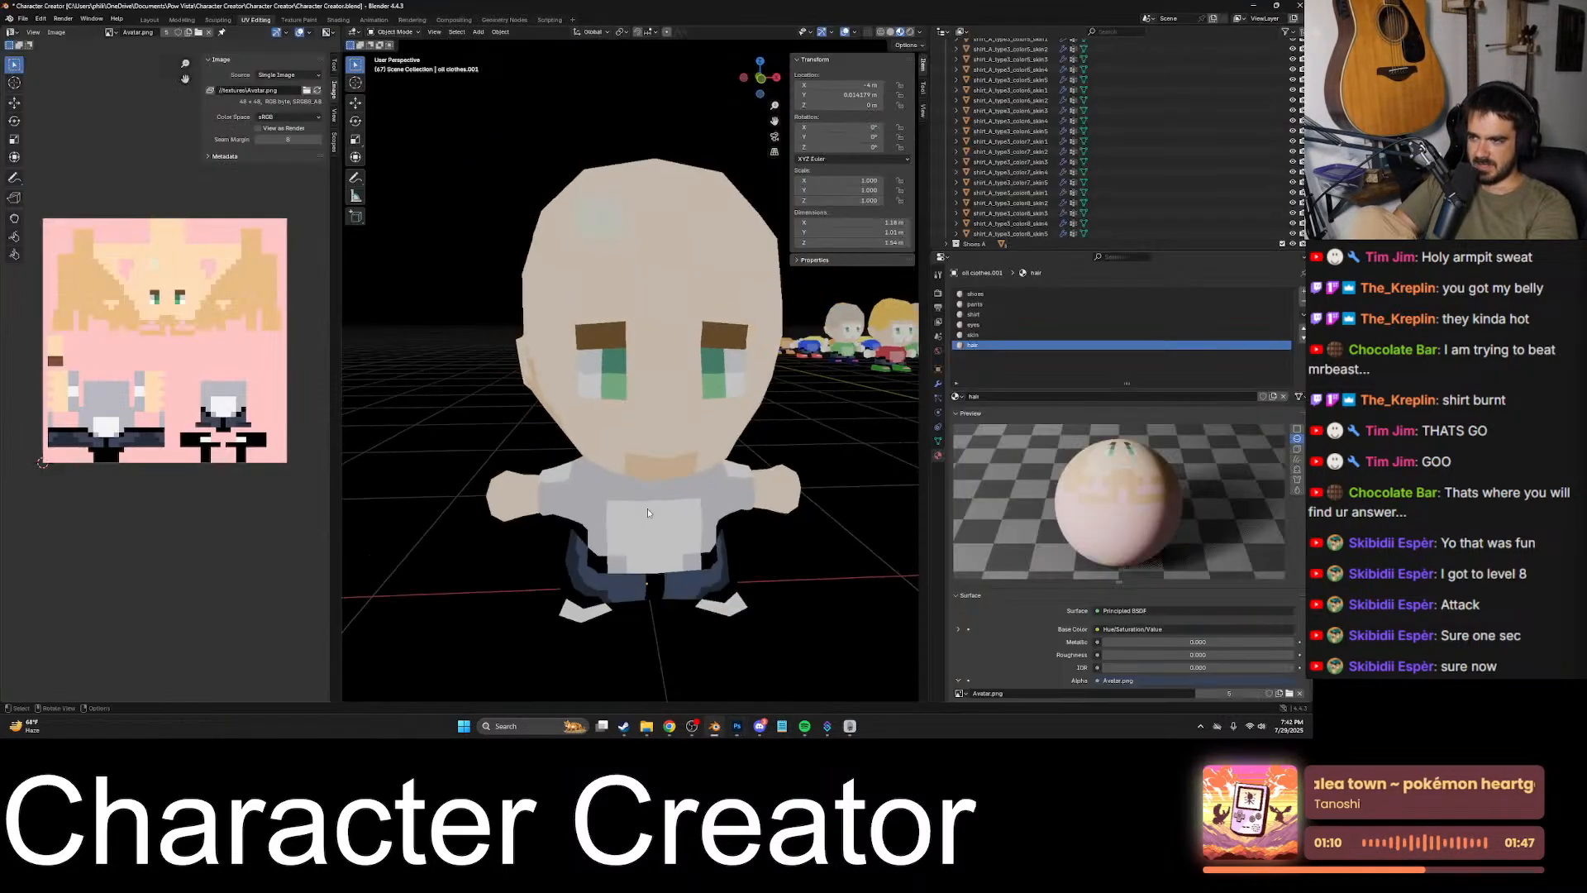
pyautogui.scroll(-4, 647, 512)
pyautogui.moveTo(648, 510); pyautogui.dragTo(726, 404, button='middle')
pyautogui.scroll(1, 720, 500)
pyautogui.scroll(2, 625, 447)
pyautogui.scroll(1, 624, 445)
pyautogui.scroll(5, 730, 407)
pyautogui.keyDown('shift'); pyautogui.moveTo(770, 463); pyautogui.dragTo(667, 470, button='middle'); pyautogui.keyUp('shift')
pyautogui.scroll(-3, 665, 472)
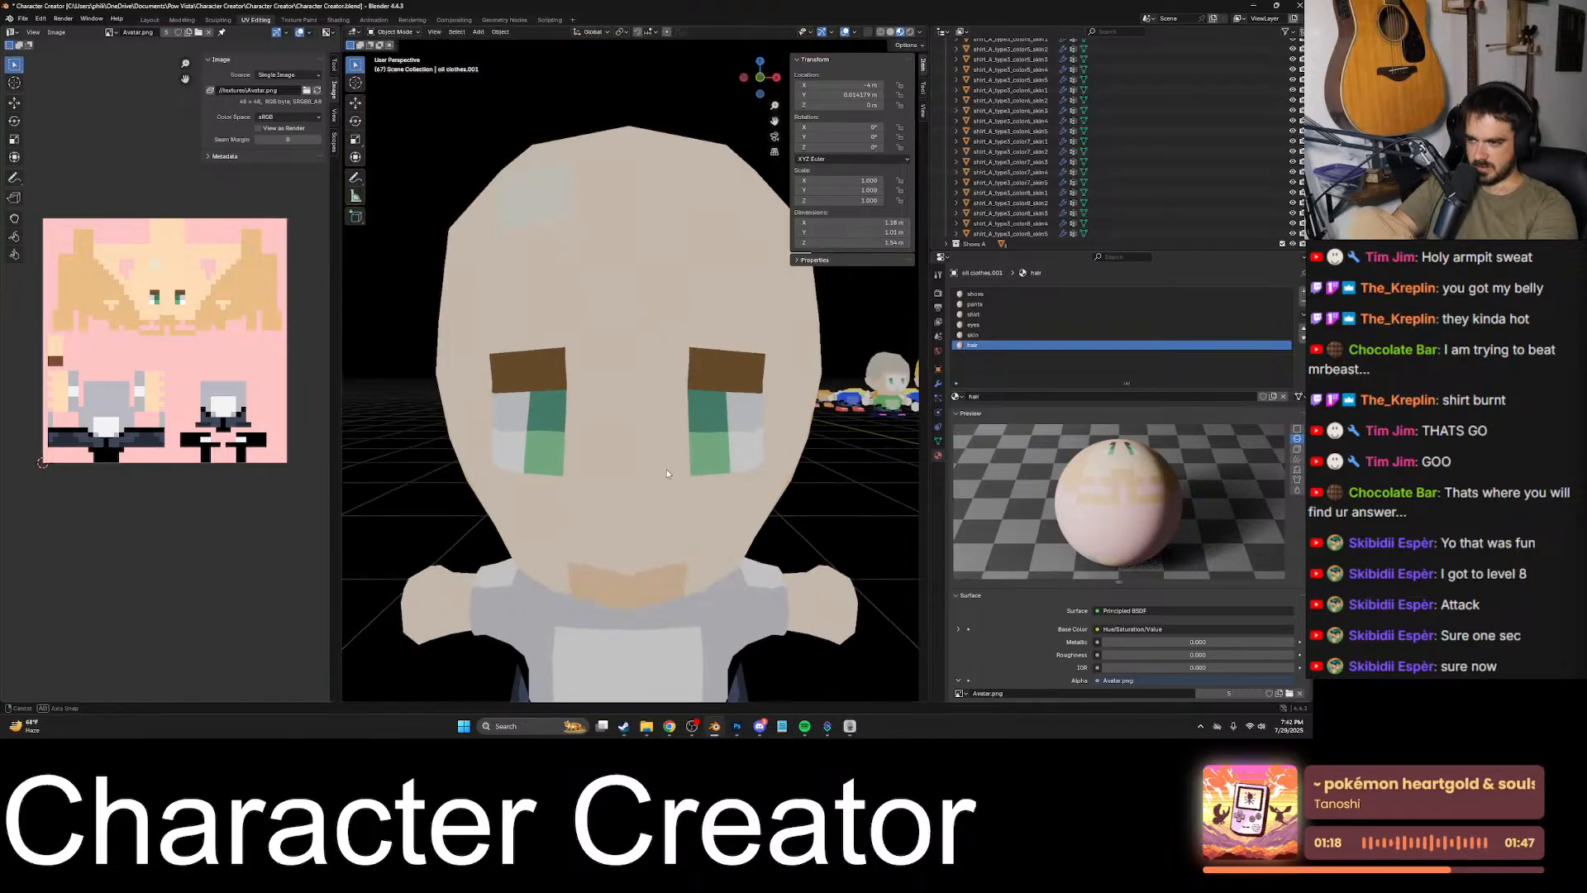
# - In Photoshop, raise the left eyebrow by one pixel row using sampled skin and brown colors, and save the texture
pyautogui.click(737, 726)
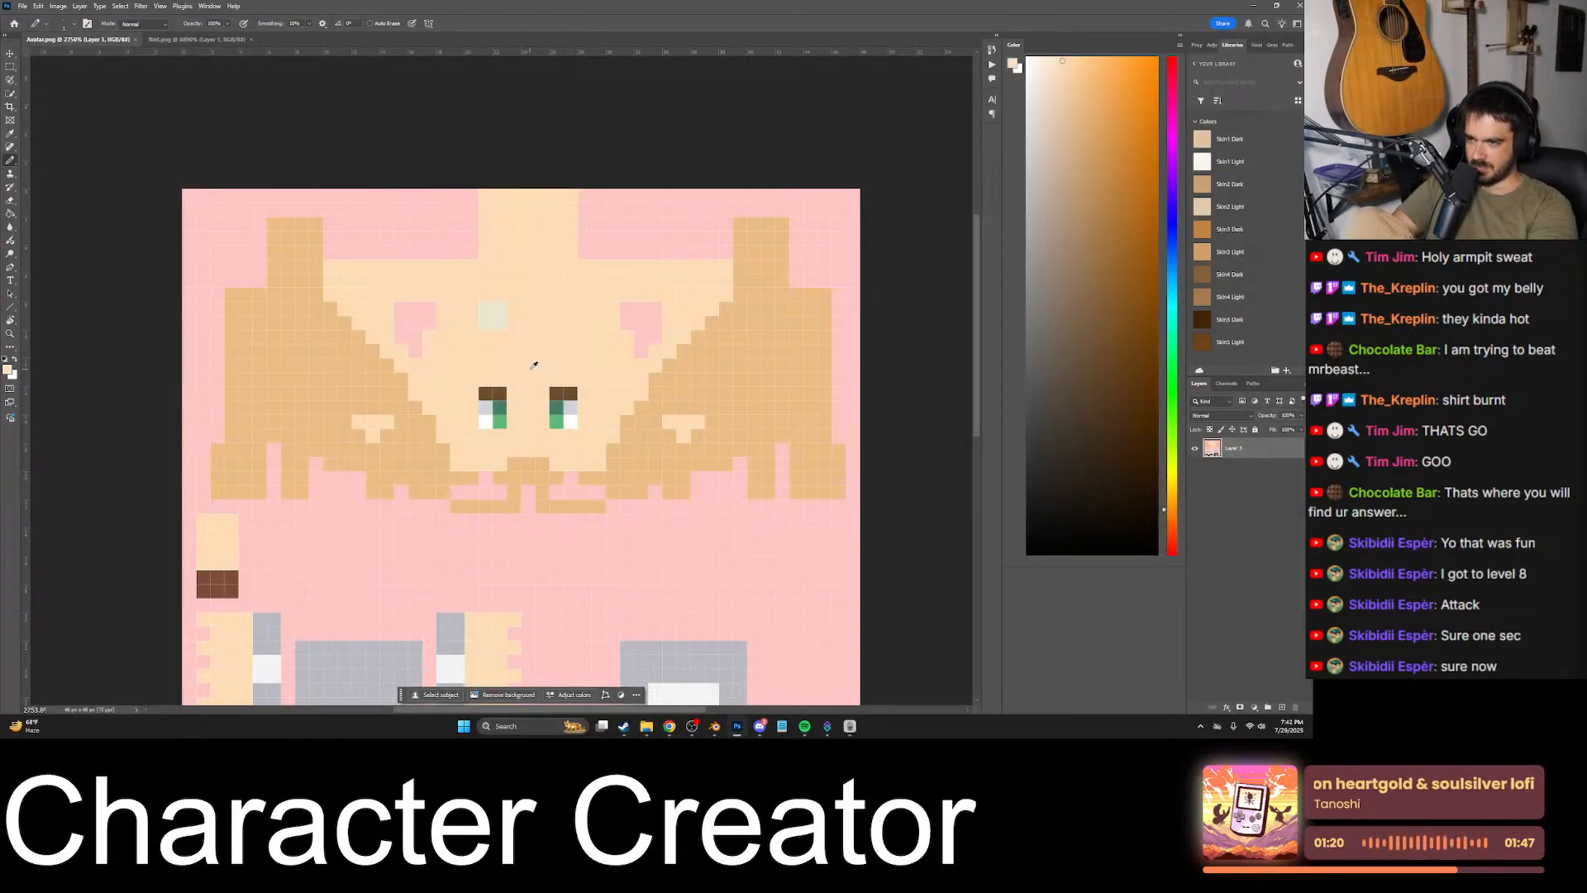
pyautogui.keyDown('alt'); pyautogui.scroll(5, 534, 365); pyautogui.keyUp('alt')
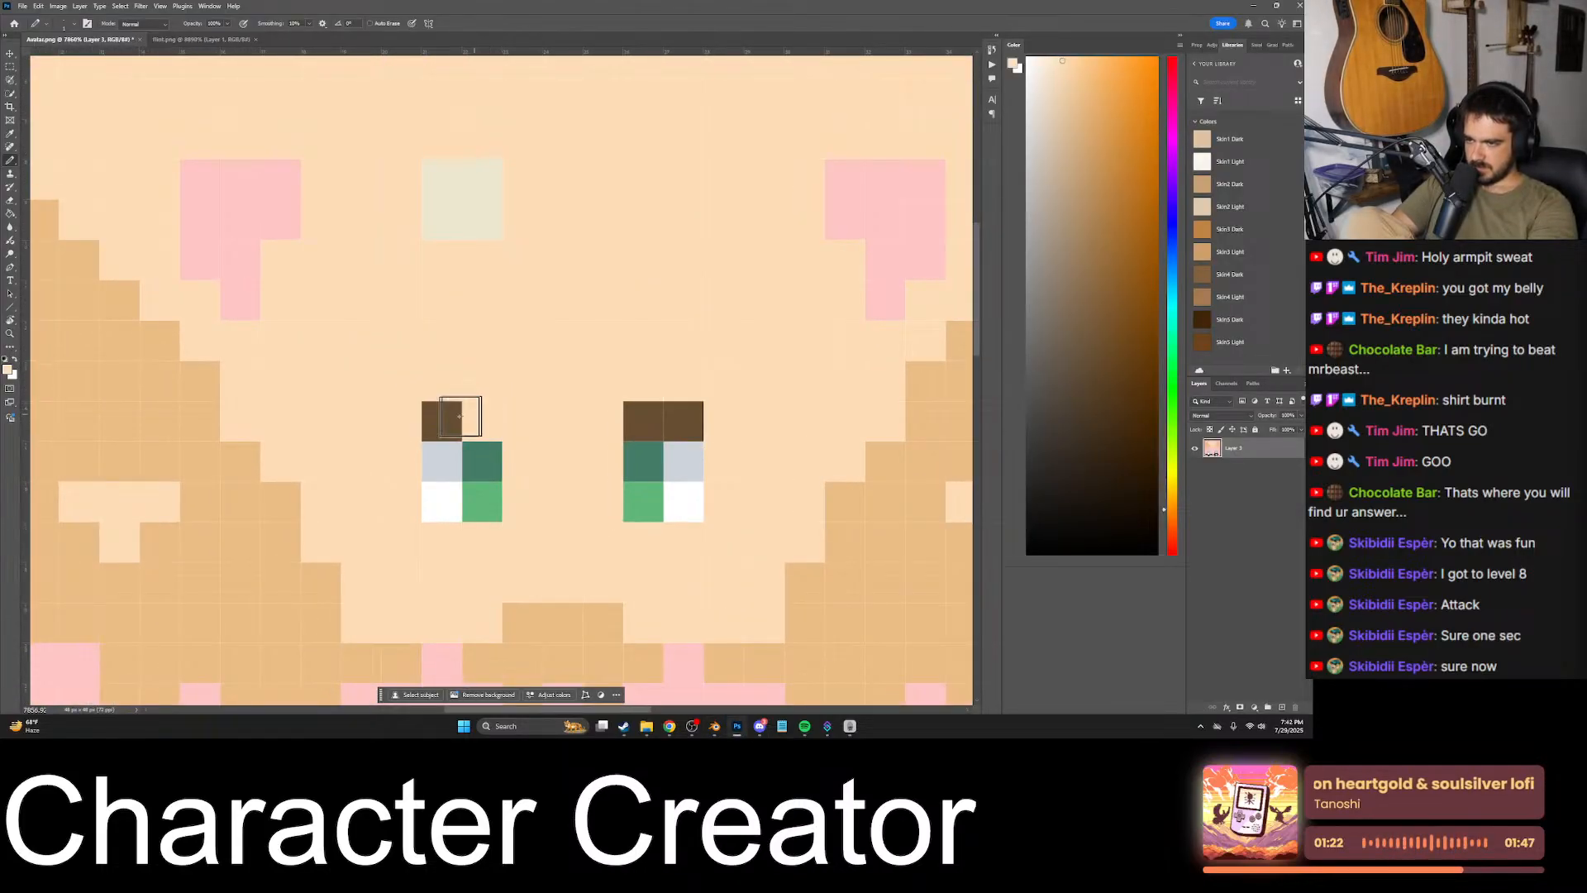
pyautogui.click(459, 416)
pyautogui.keyDown('alt'); pyautogui.click(627, 407); pyautogui.keyUp('alt')
pyautogui.moveTo(482, 382); pyautogui.dragTo(442, 382)
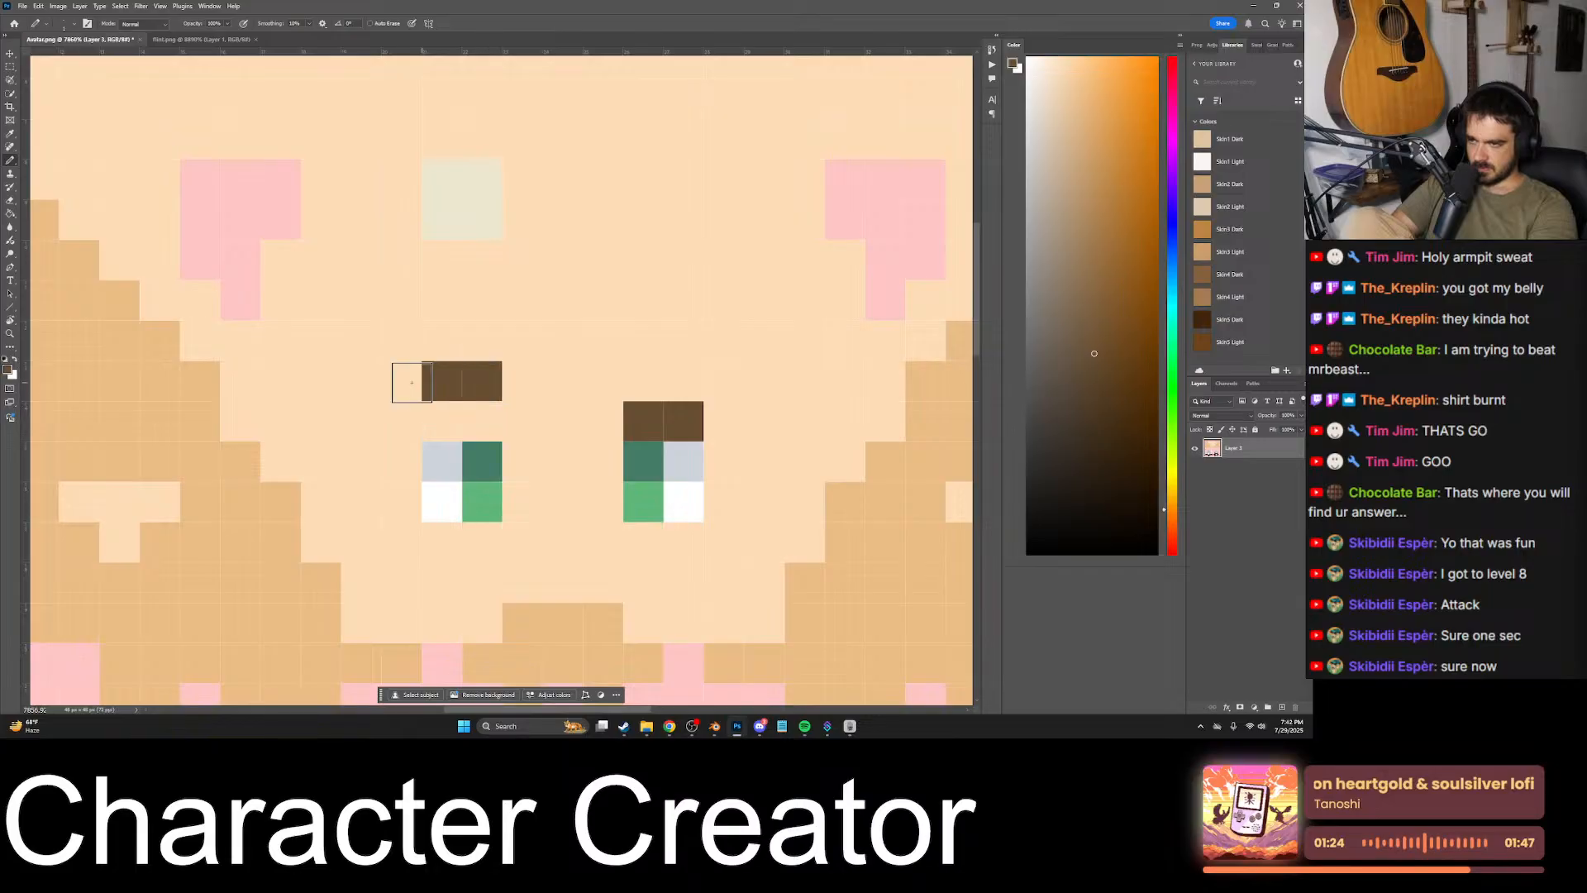
pyautogui.keyDown('alt'); pyautogui.scroll(-2, 506, 422); pyautogui.keyUp('alt')
pyautogui.hotkey('ctrl', 's')
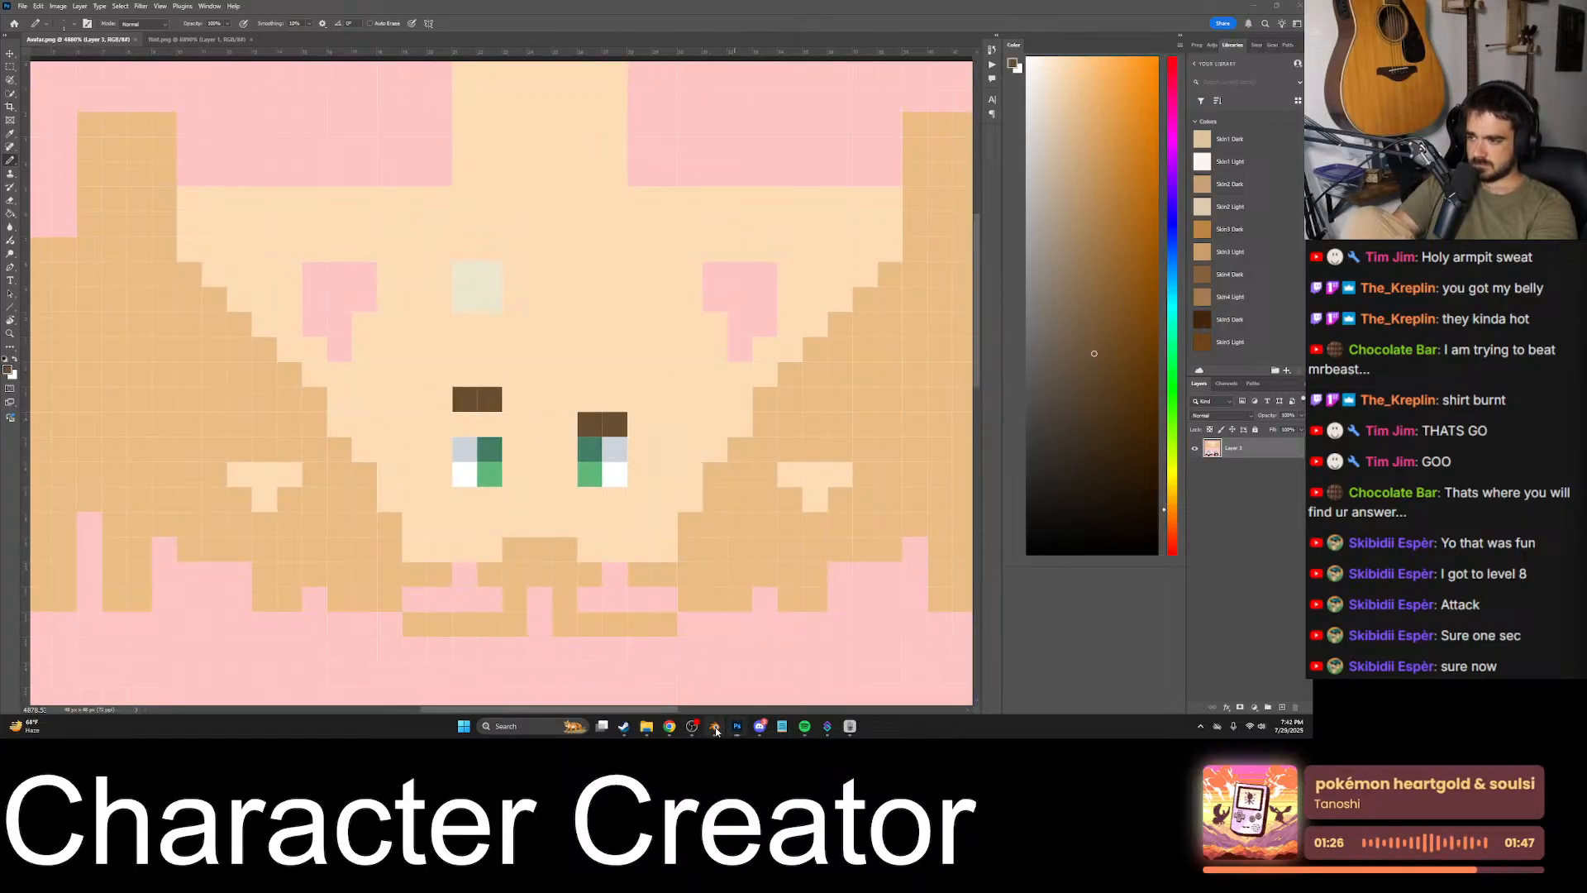
# - Switch to Blender, reload the avatar texture and view the raised eyebrow on the character
pyautogui.hotkey('alt', 'Tab')
pyautogui.hotkey('alt', 'r')
pyautogui.scroll(-3, 479, 469)
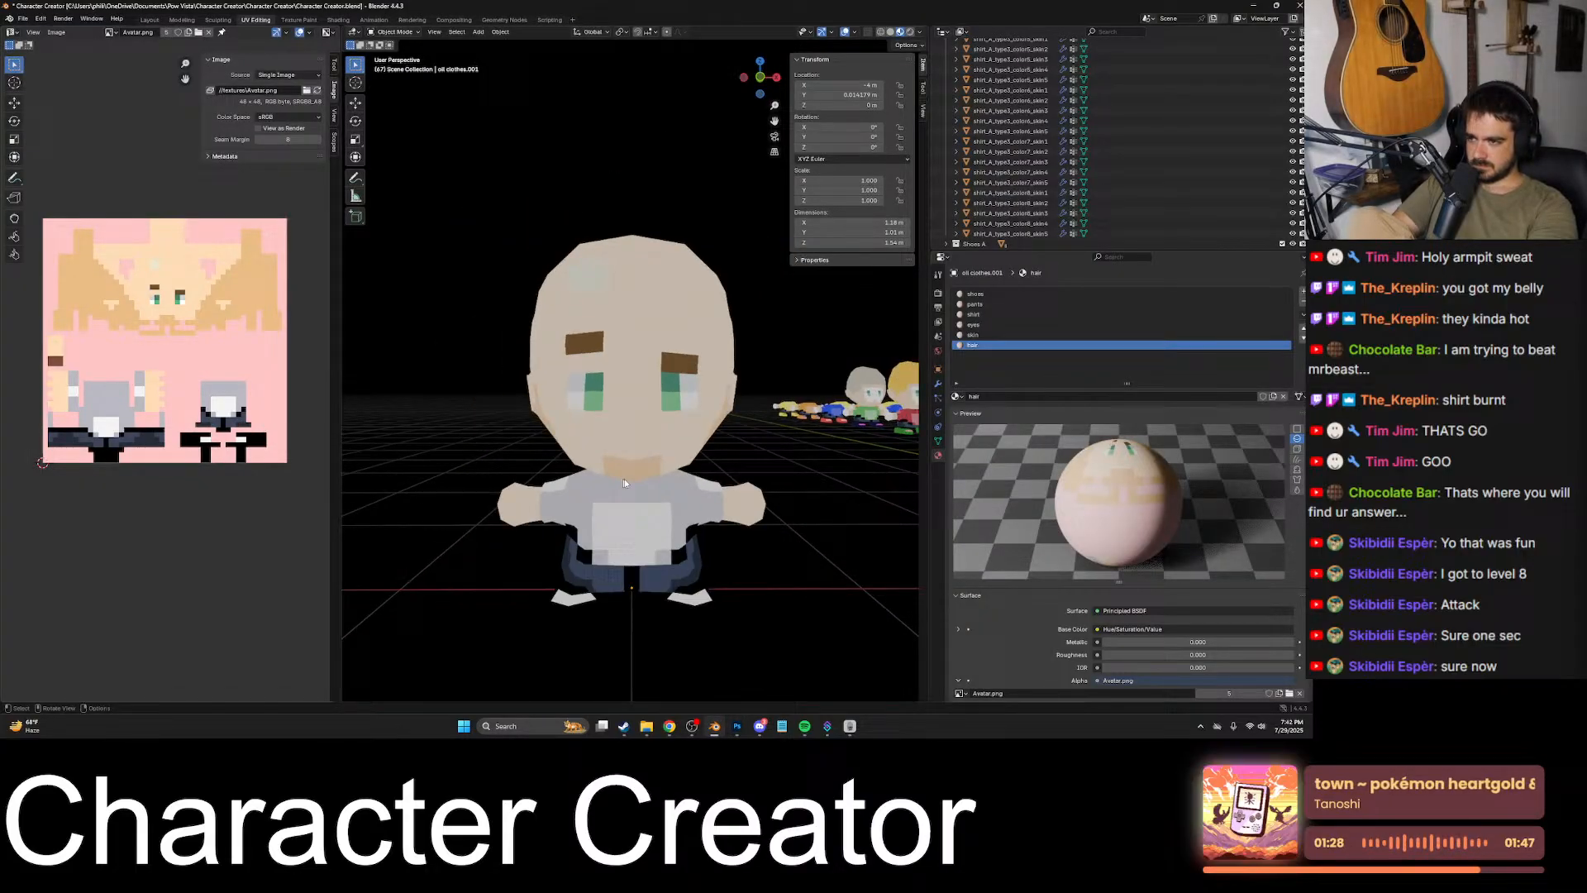
pyautogui.click(693, 475)
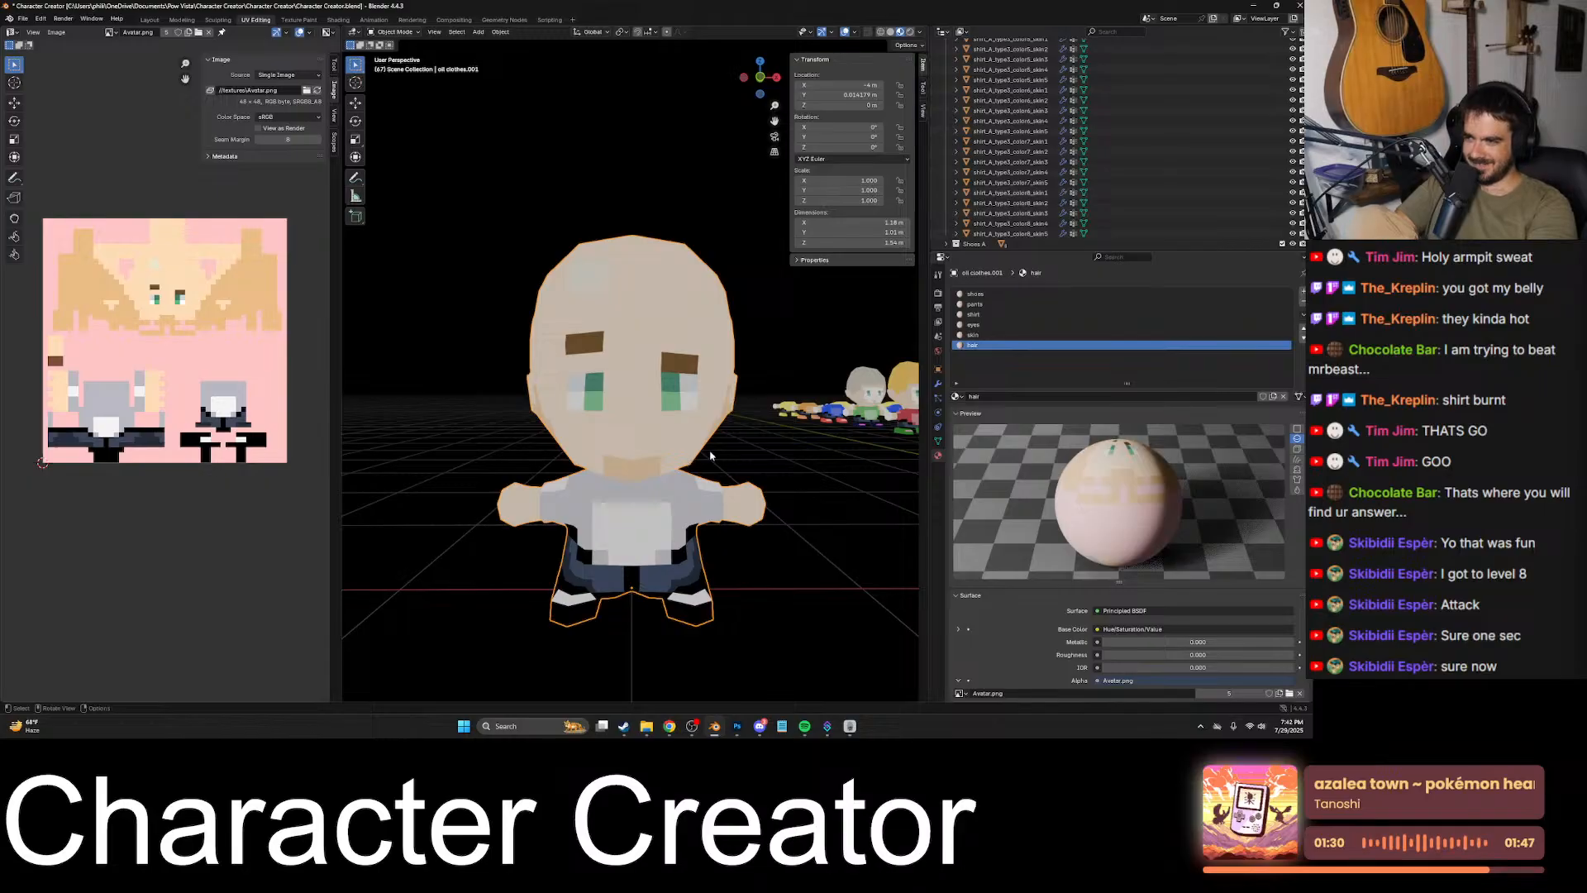
pyautogui.click(743, 452)
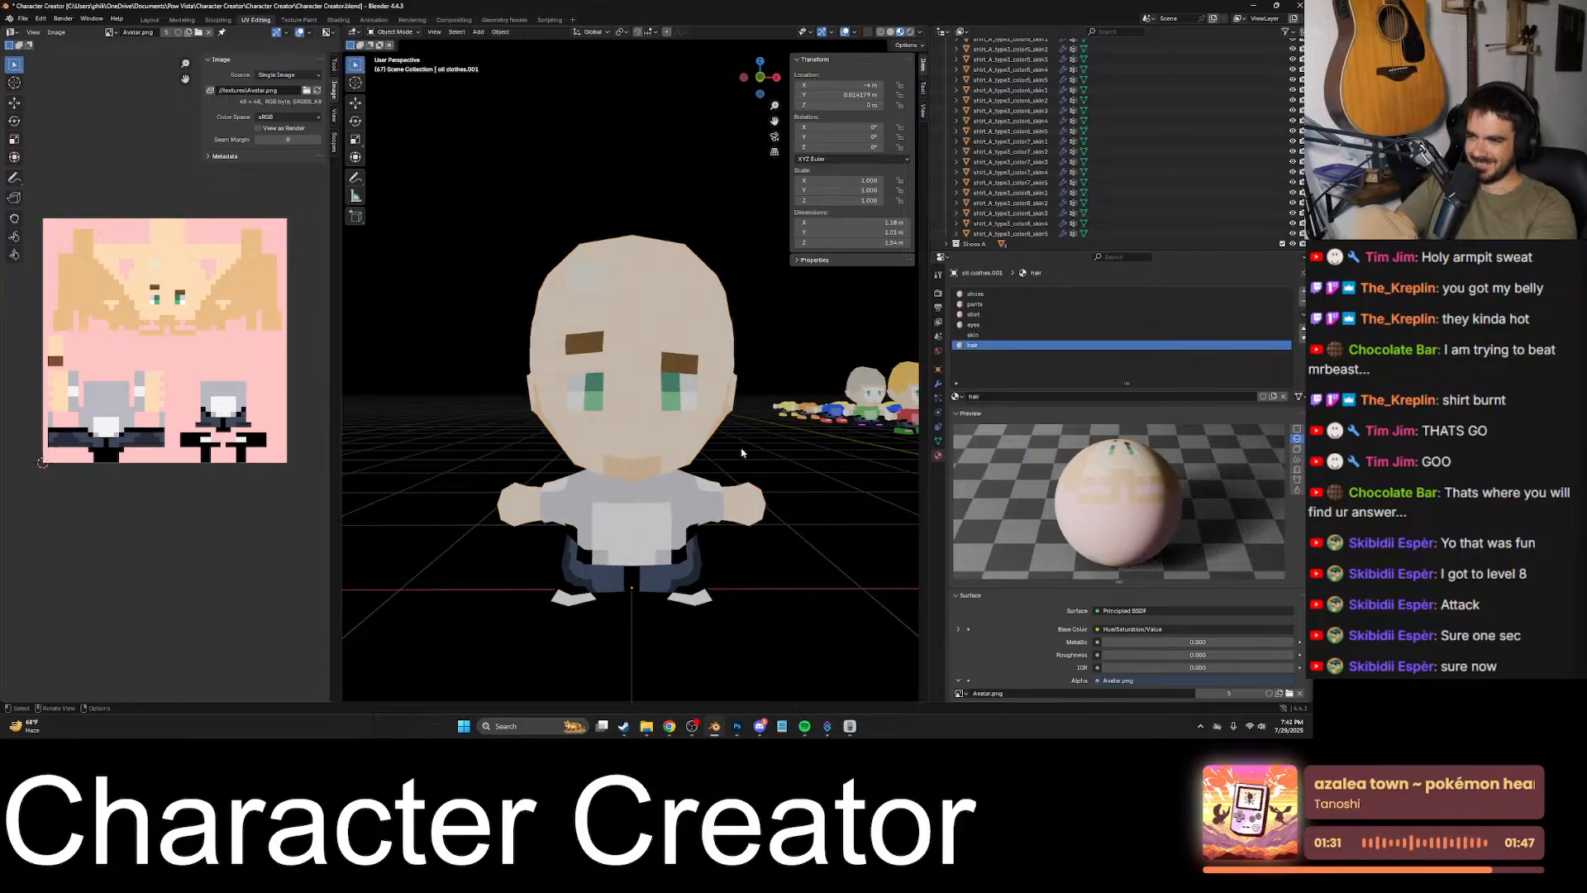
# - In Photoshop, replace both eyebrows with one dark brown pixel outside each eye's upper row, and check them on the Blender character
pyautogui.click(735, 726)
pyautogui.keyDown('alt'); pyautogui.click(545, 425); pyautogui.keyUp('alt')
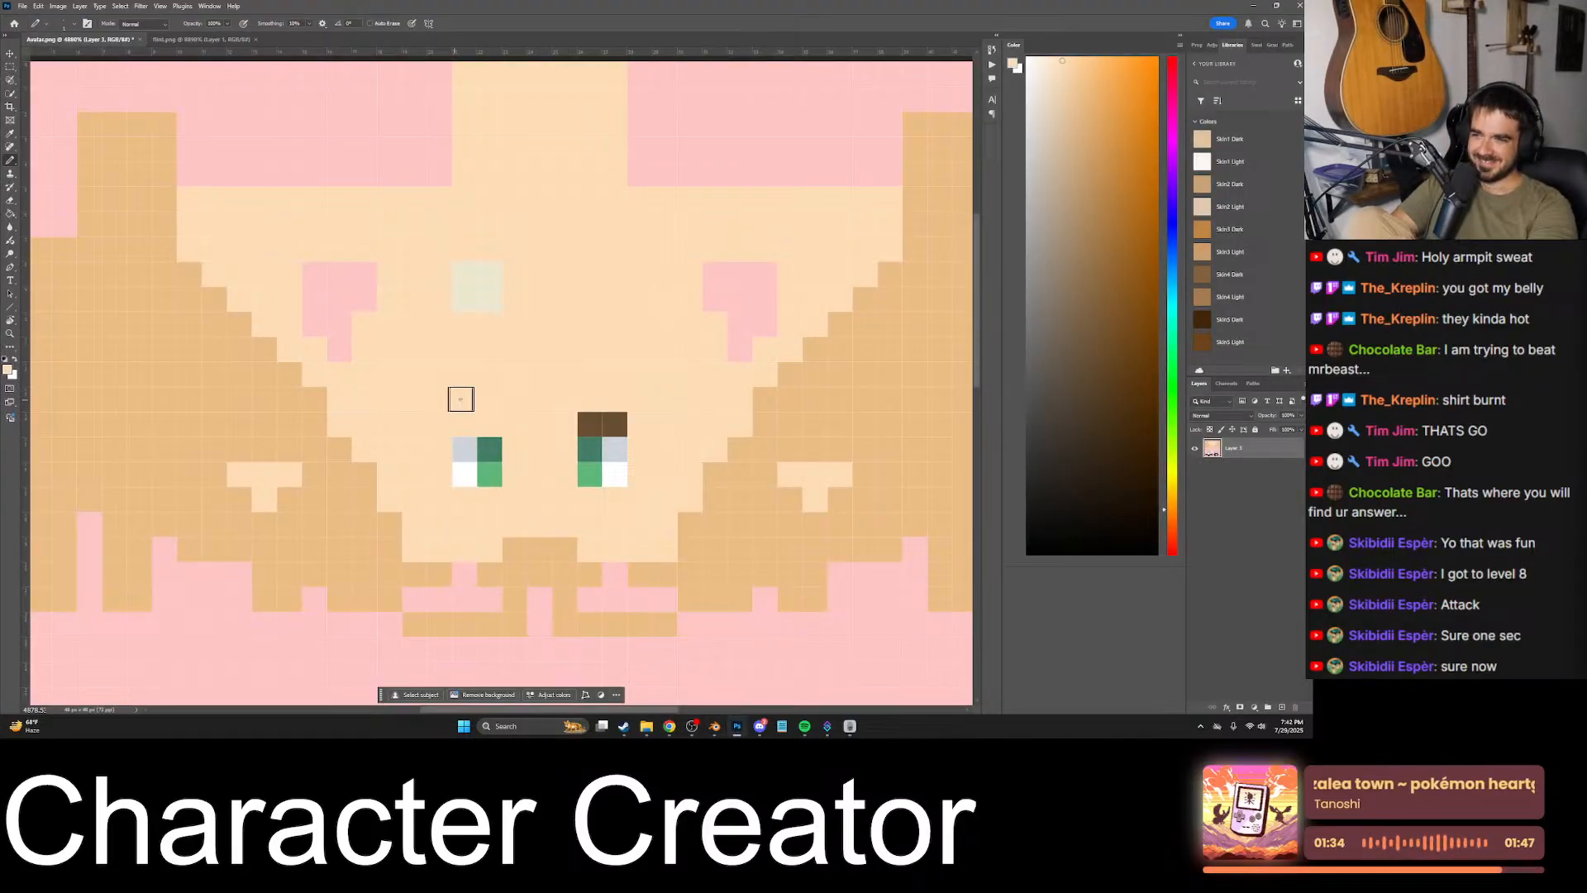
pyautogui.keyDown('alt'); pyautogui.click(588, 425); pyautogui.keyUp('alt')
pyautogui.click(440, 449)
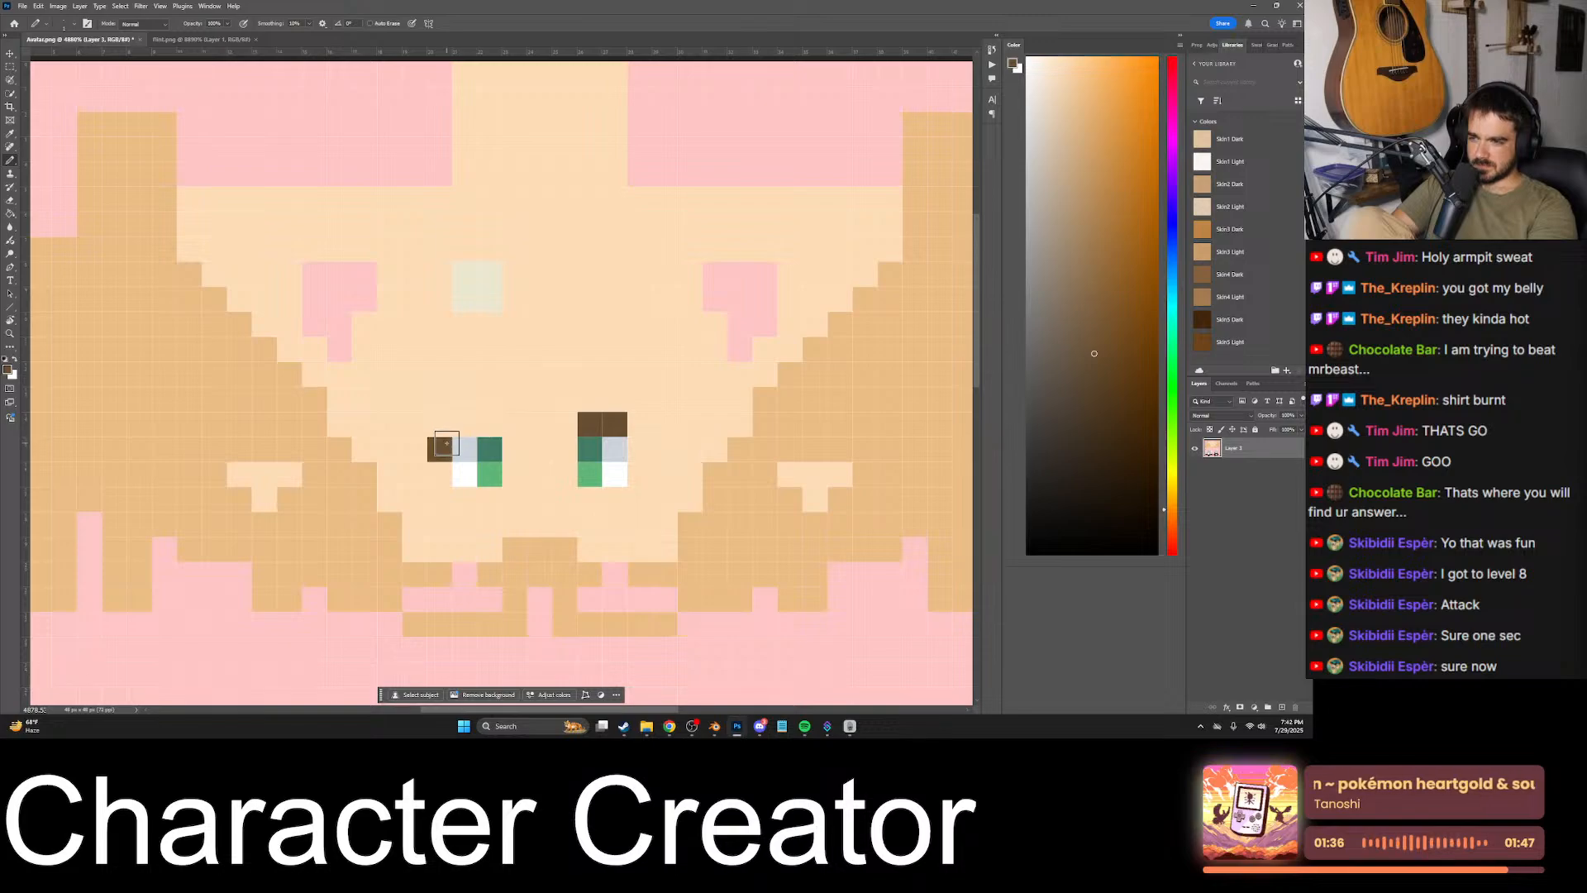
pyautogui.click(639, 449)
pyautogui.keyDown('alt'); pyautogui.click(641, 414); pyautogui.keyUp('alt')
pyautogui.moveTo(625, 422); pyautogui.dragTo(579, 420)
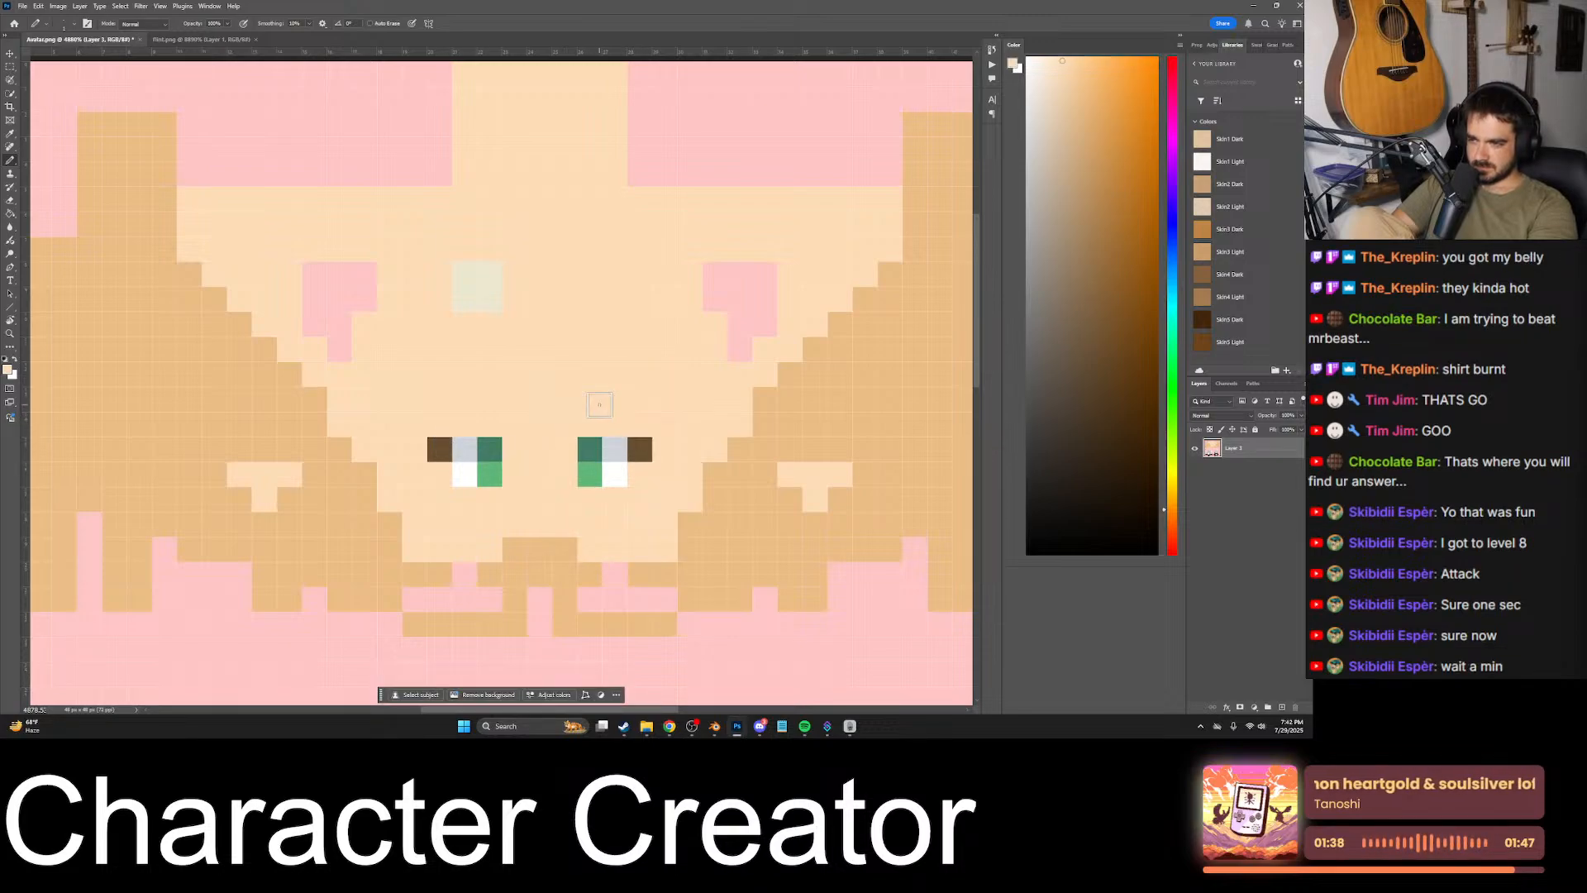
pyautogui.click(716, 724)
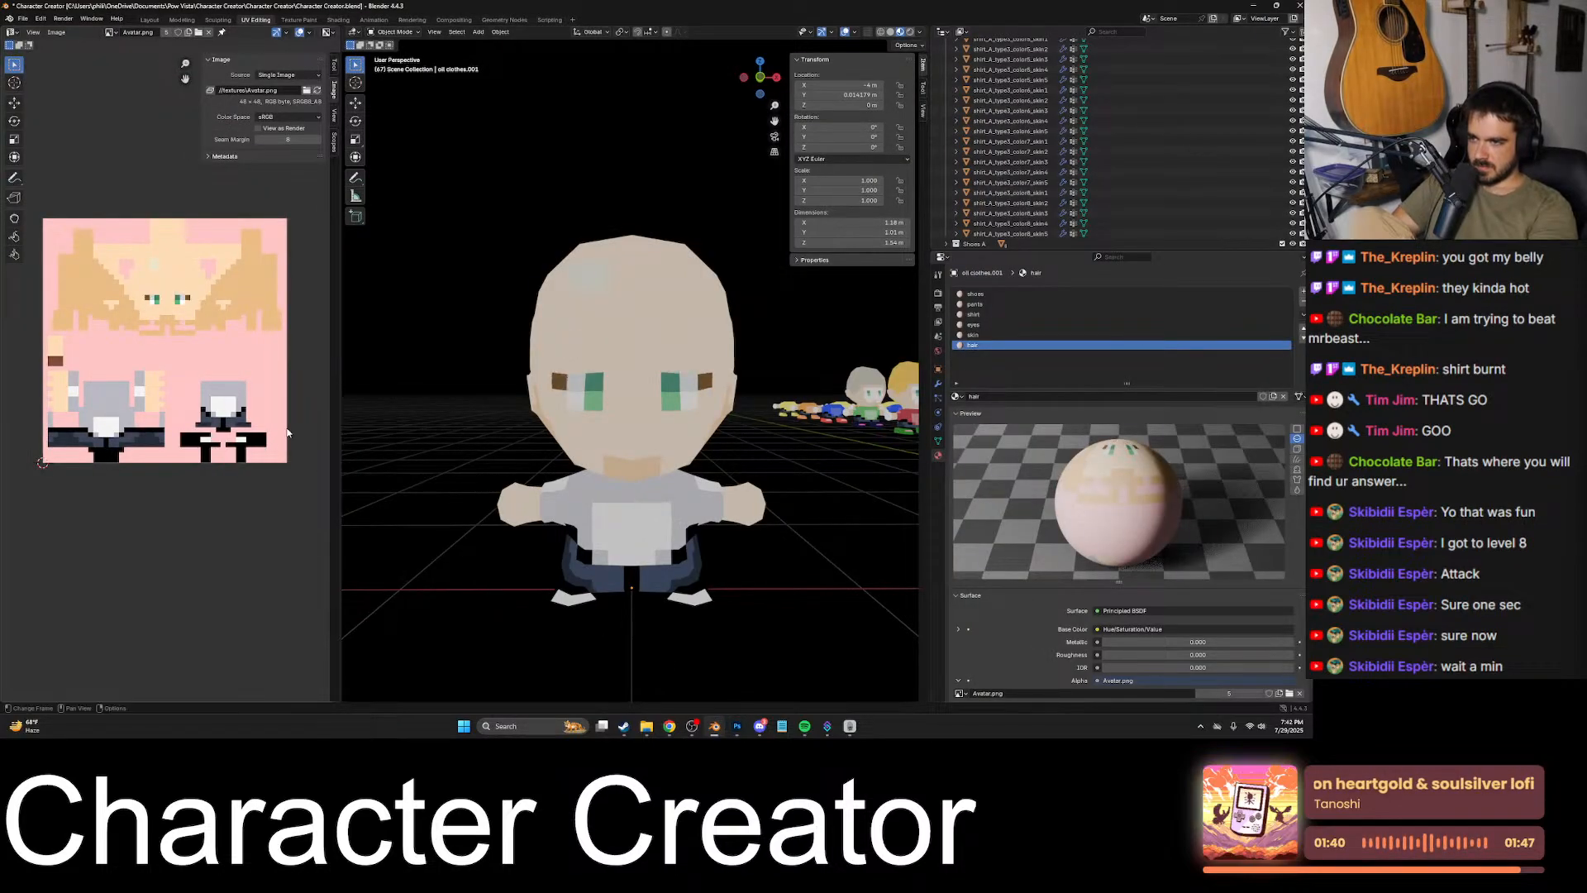
pyautogui.moveTo(686, 372); pyautogui.dragTo(686, 429, button='middle')
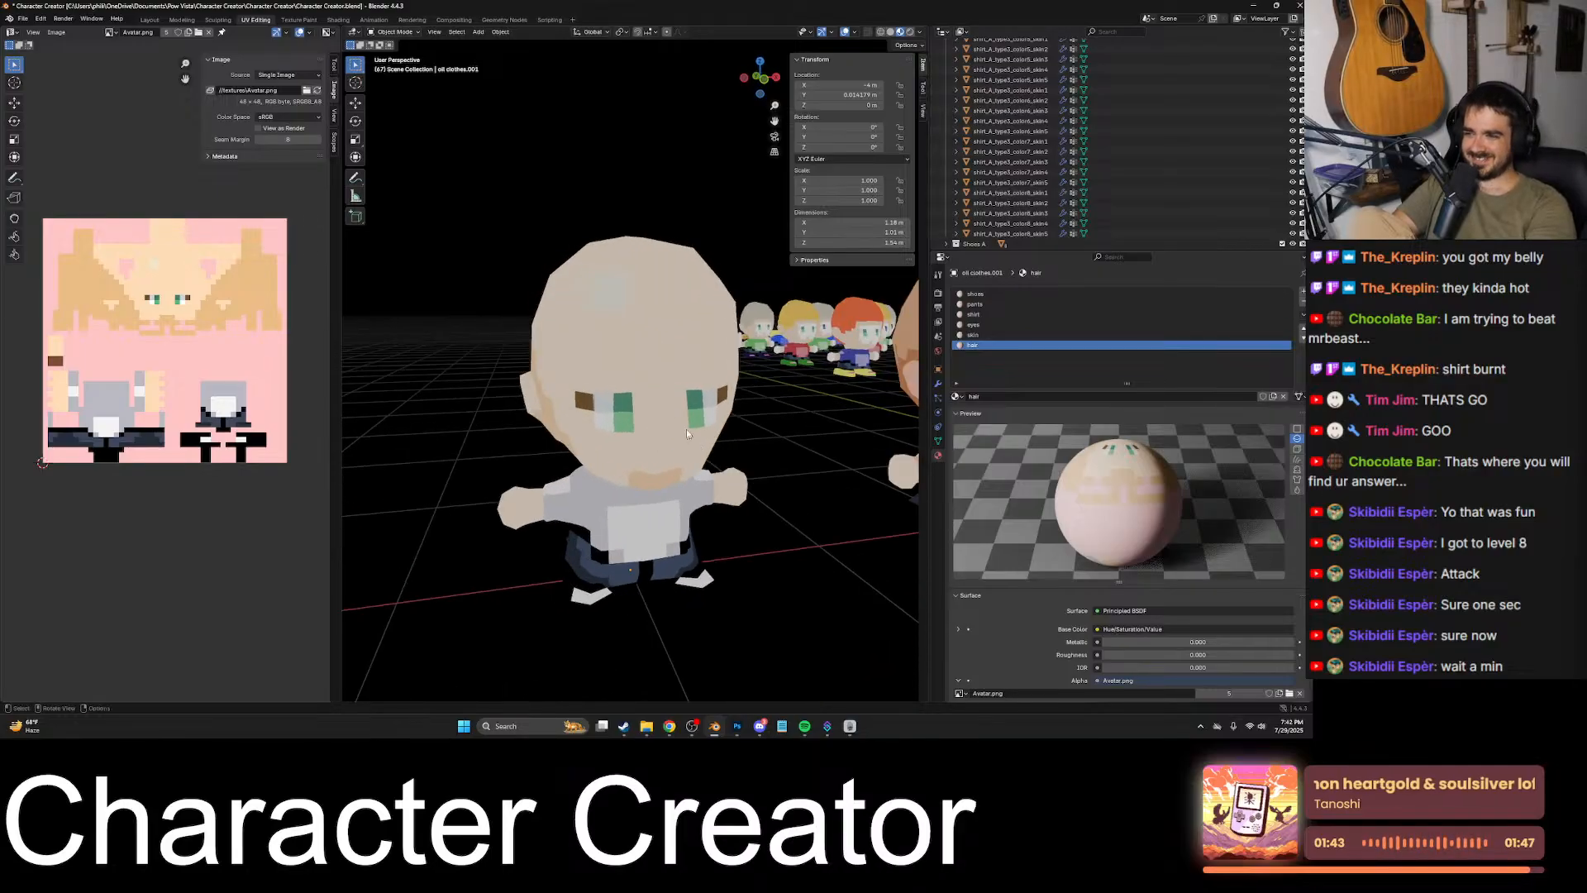
# - Return to Photoshop and marquee-select the area around the face on the flint texture to examine its extent
pyautogui.click(736, 725)
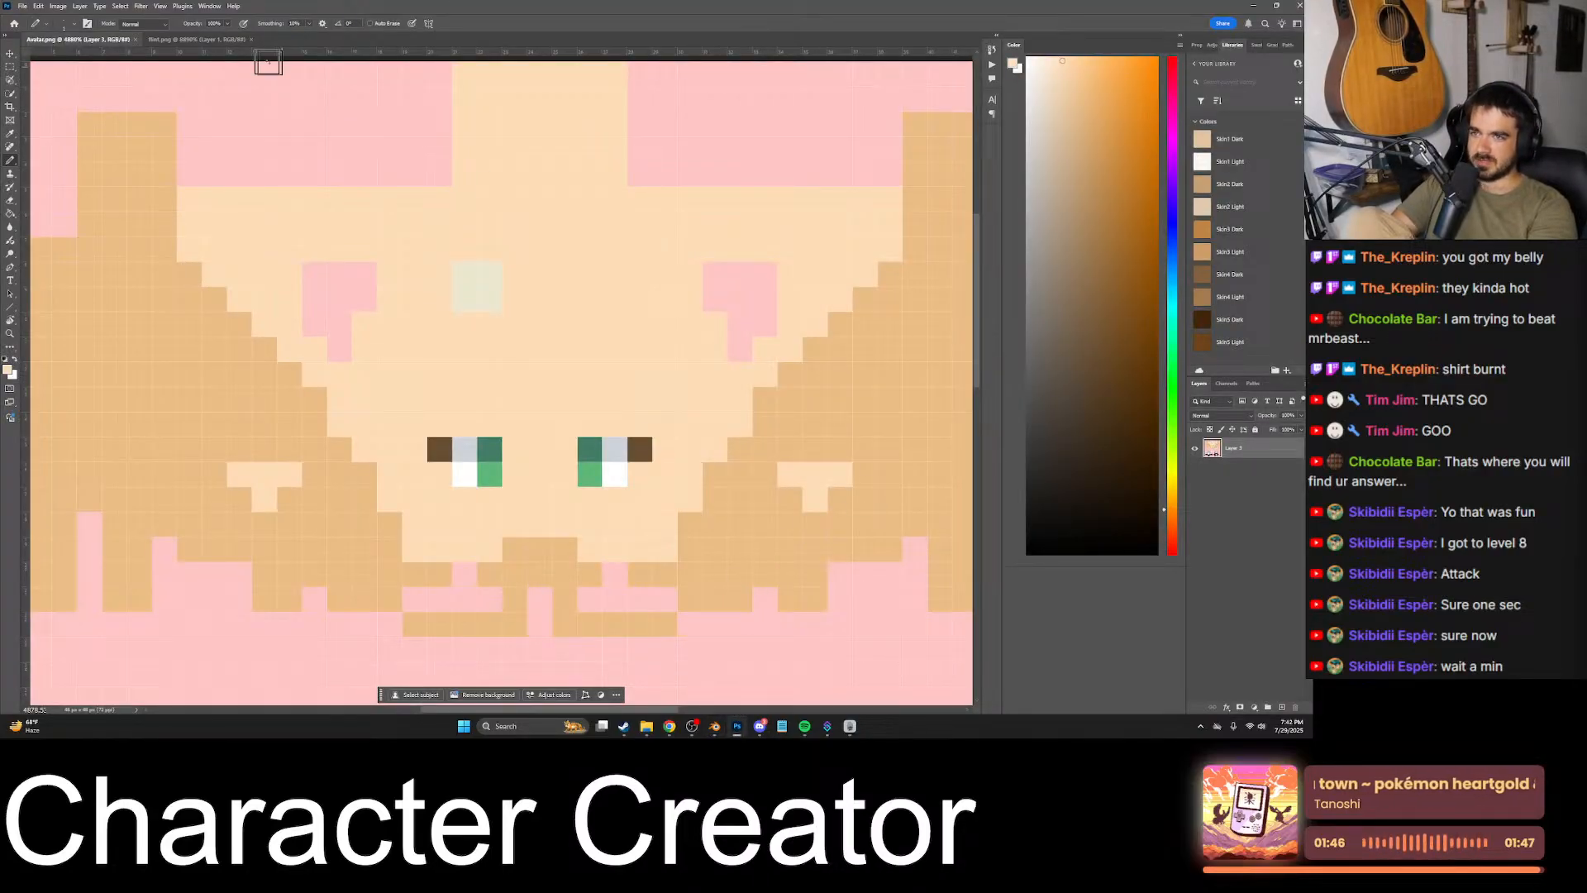
pyautogui.click(197, 38)
pyautogui.keyDown('alt'); pyautogui.scroll(-3, 500, 323); pyautogui.keyUp('alt')
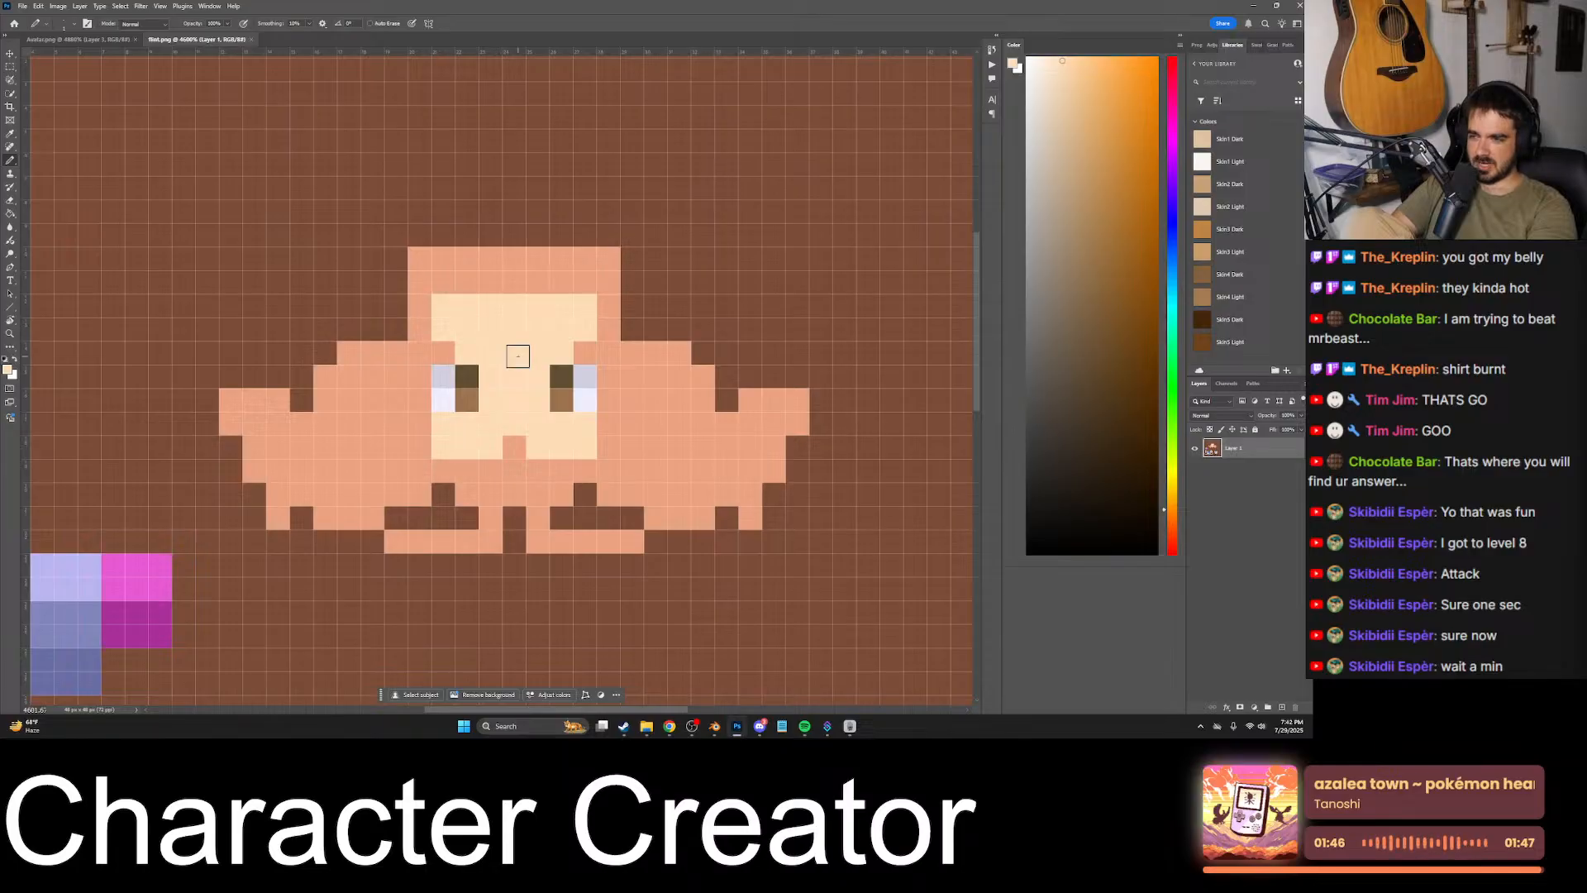
pyautogui.press('m')
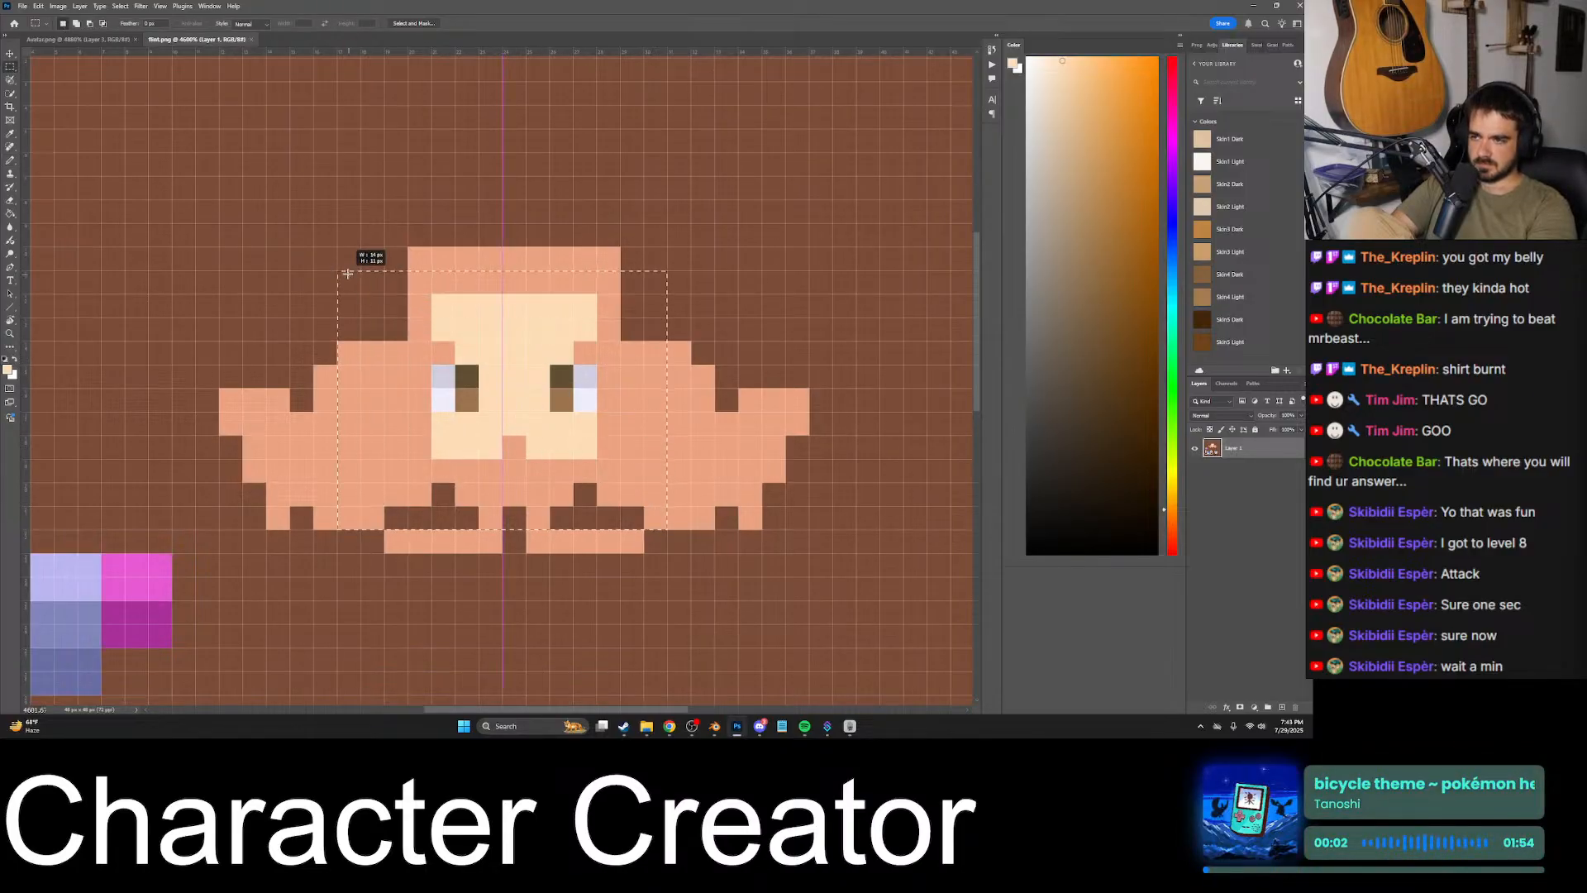
pyautogui.moveTo(347, 273); pyautogui.dragTo(348, 273)
pyautogui.moveTo(691, 271); pyautogui.dragTo(449, 404)
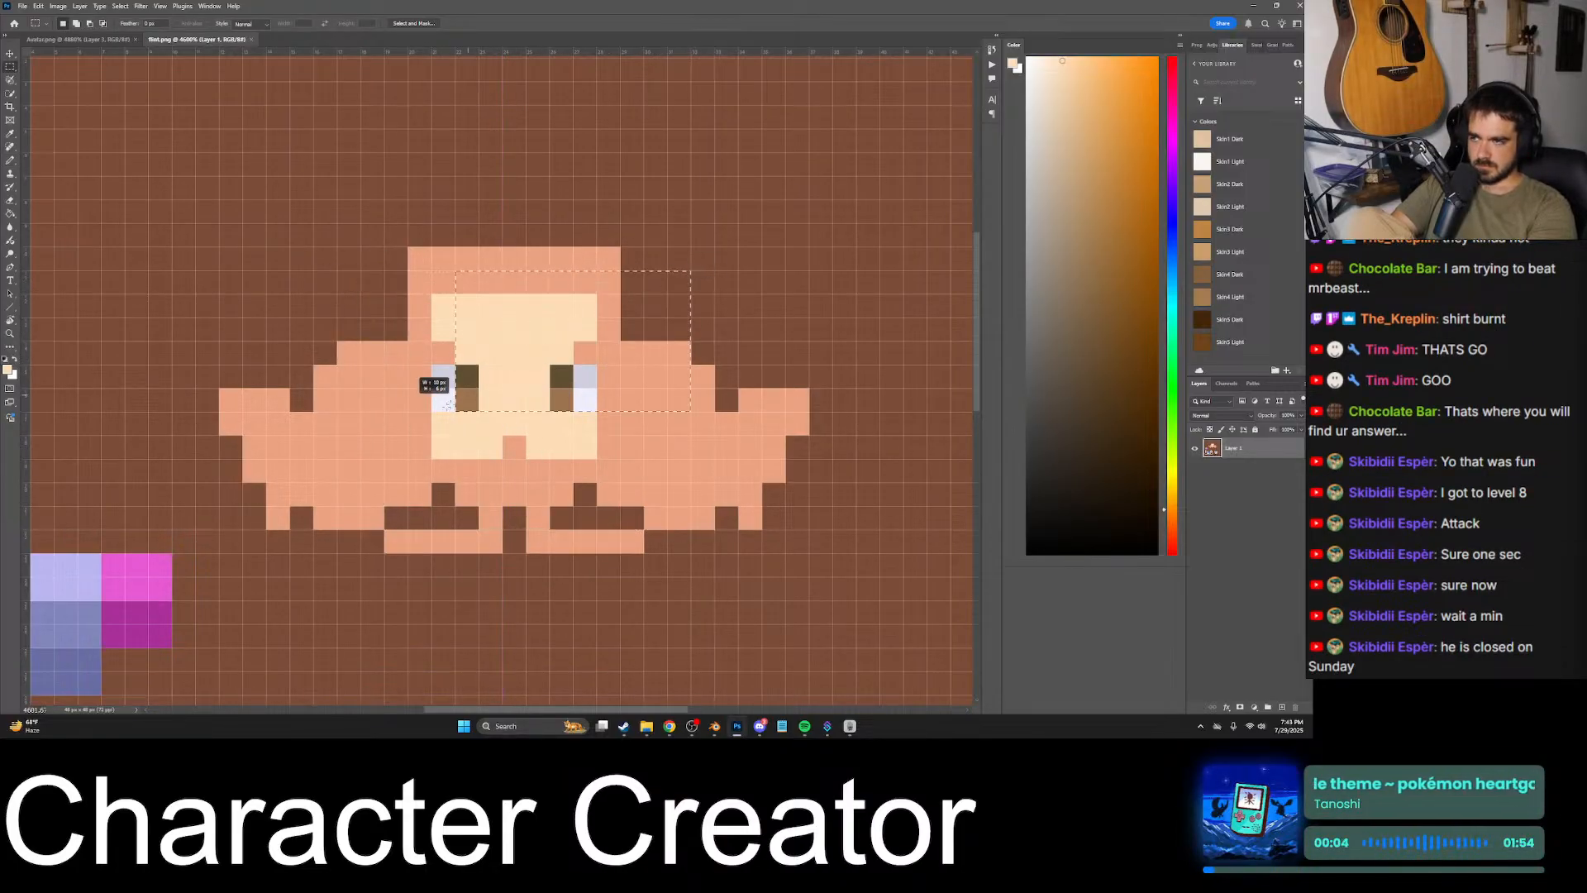
pyautogui.moveTo(351, 521); pyautogui.dragTo(350, 521)
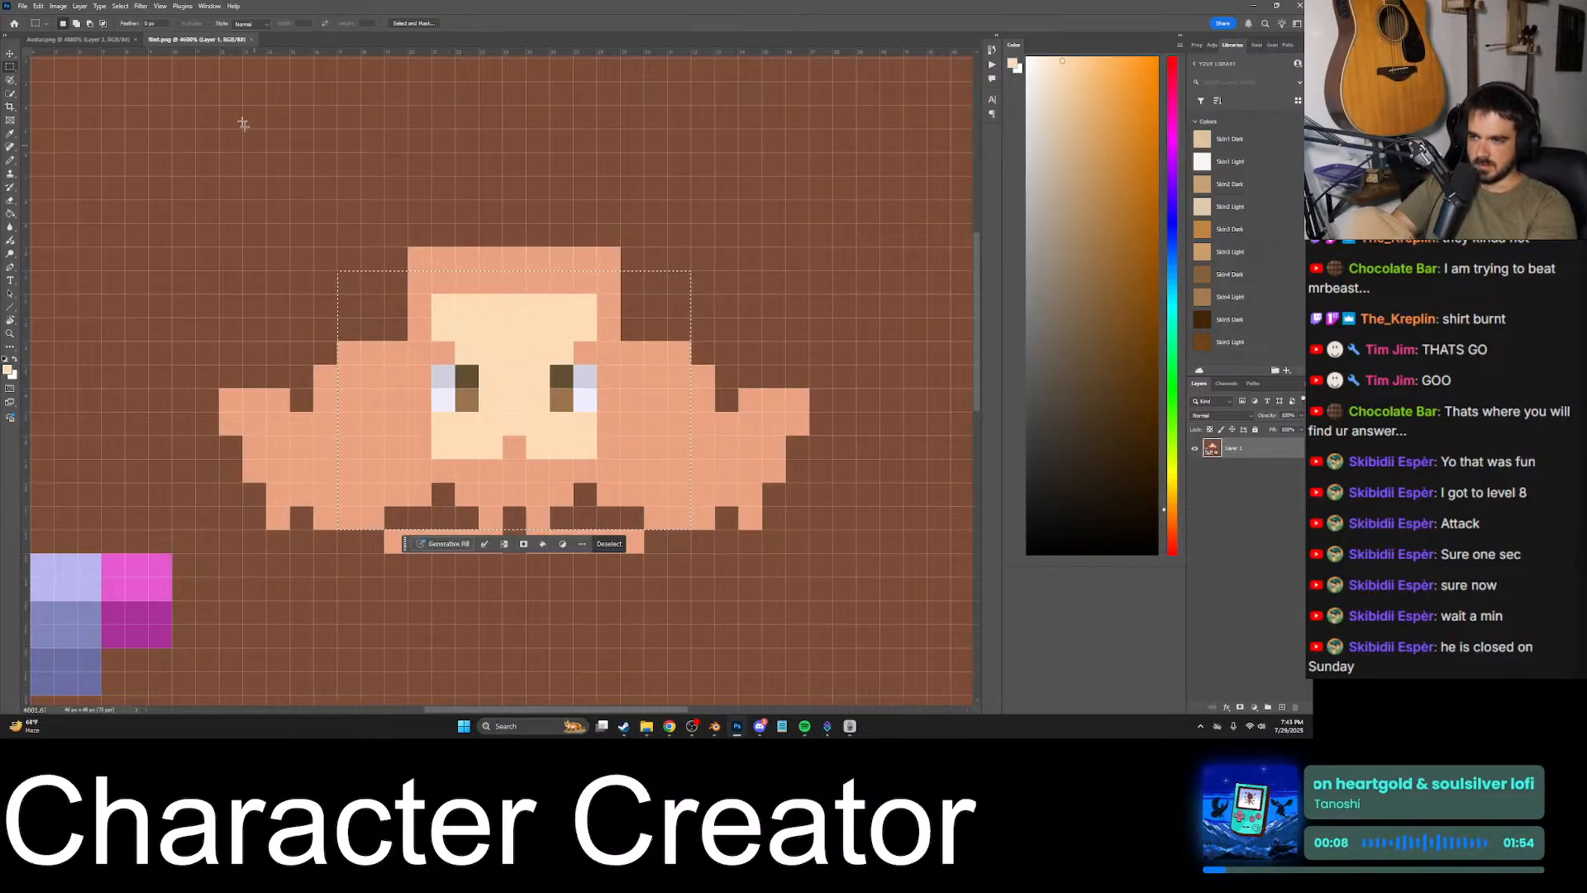
# - Paint three-pixel L-shaped eyebrows in the sampled tan hair color around the outer upper corner of each eye on the avatar texture
pyautogui.click(118, 40)
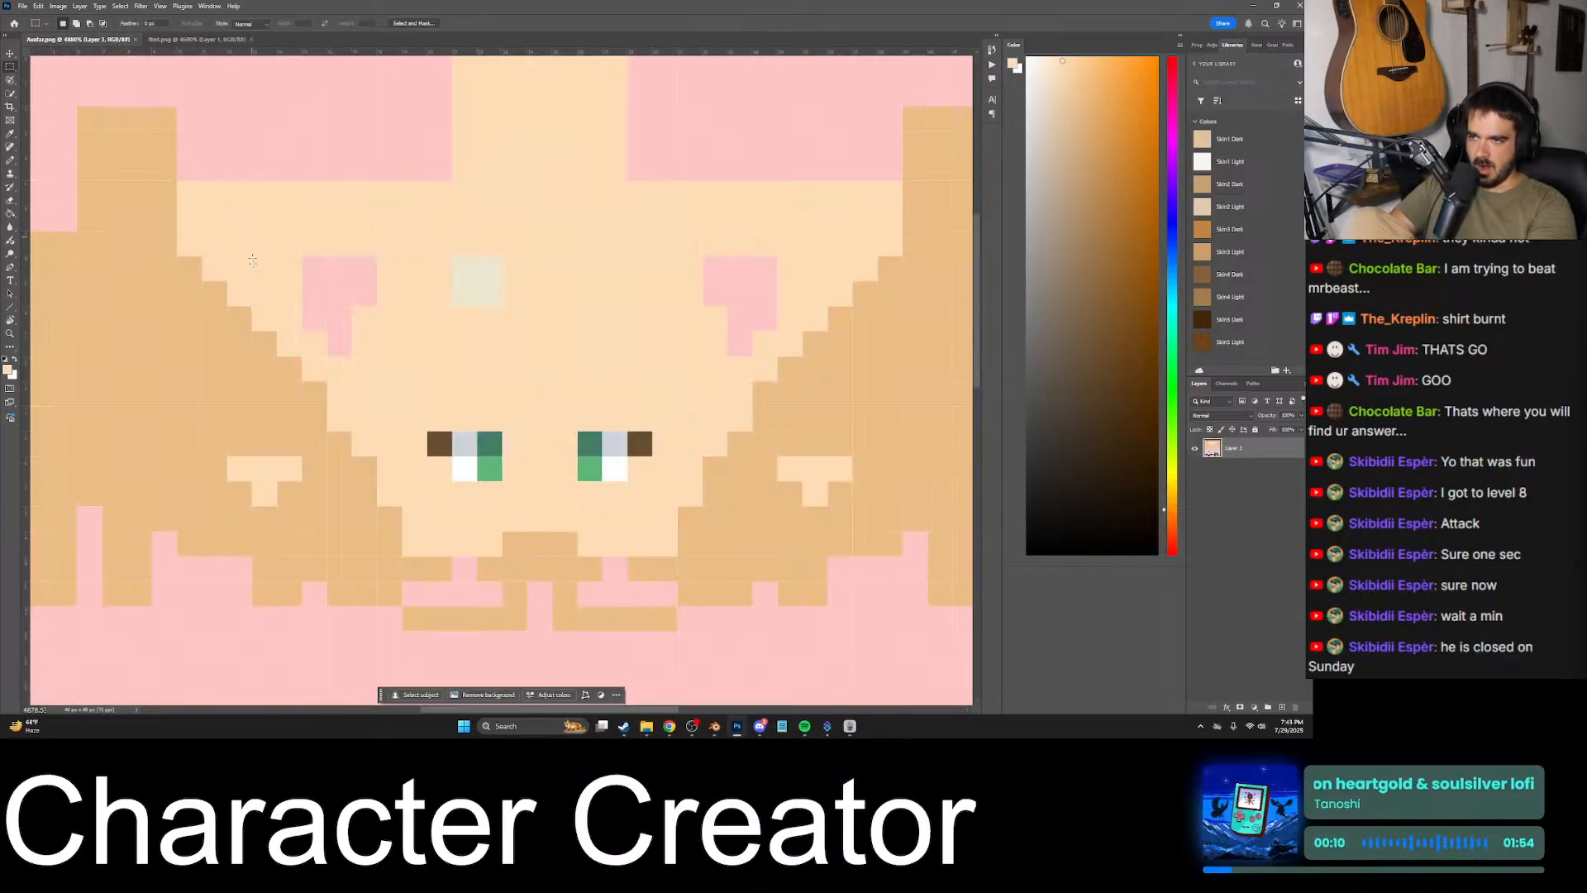
pyautogui.press('b')
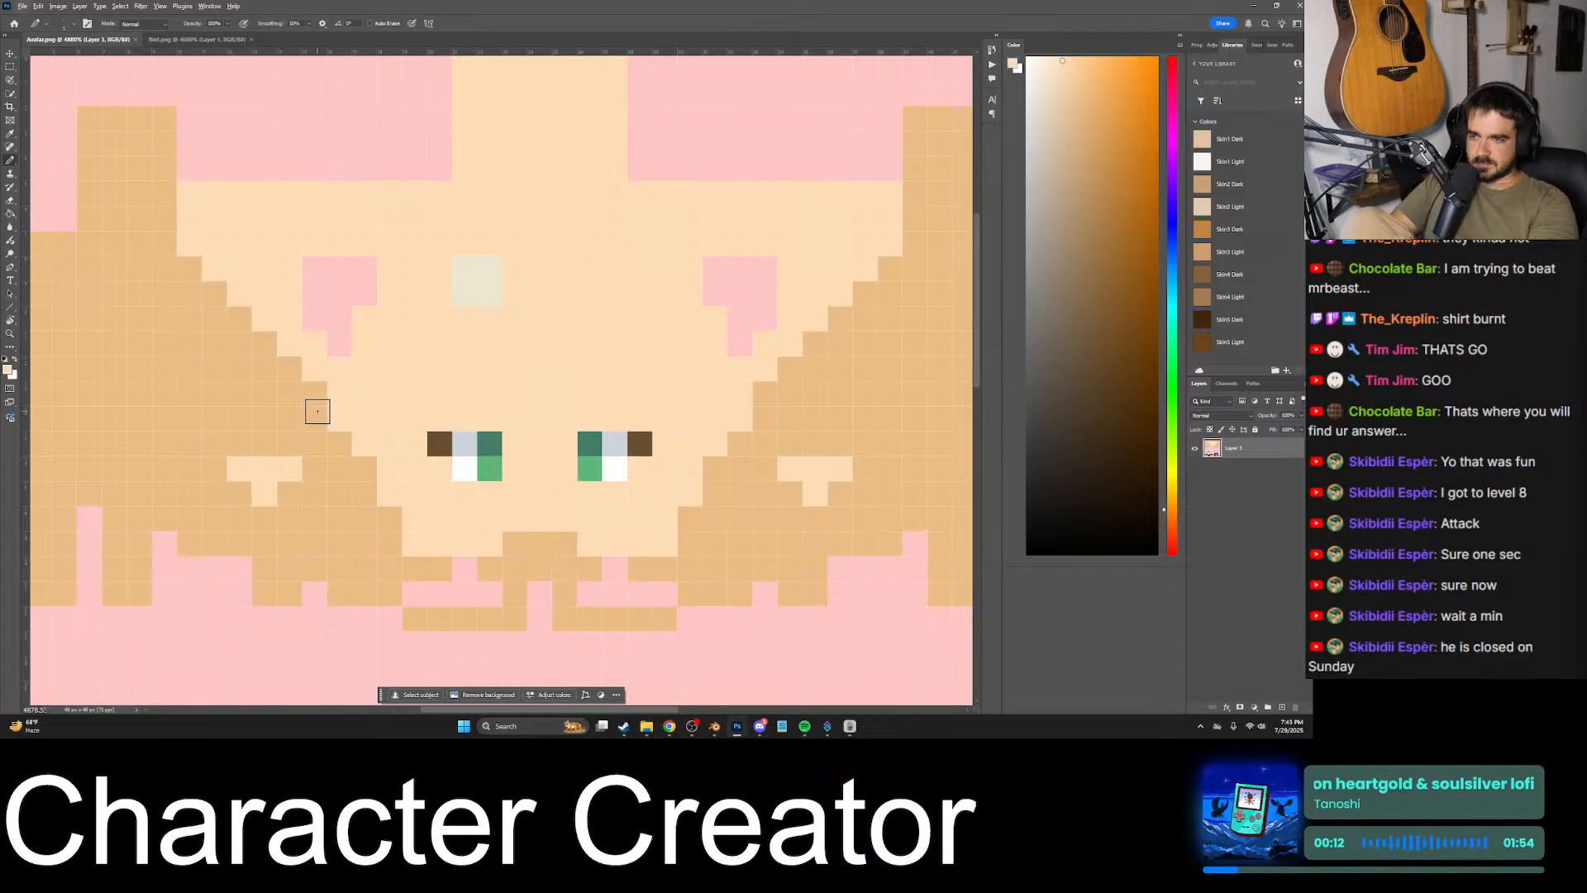
pyautogui.click(191, 38)
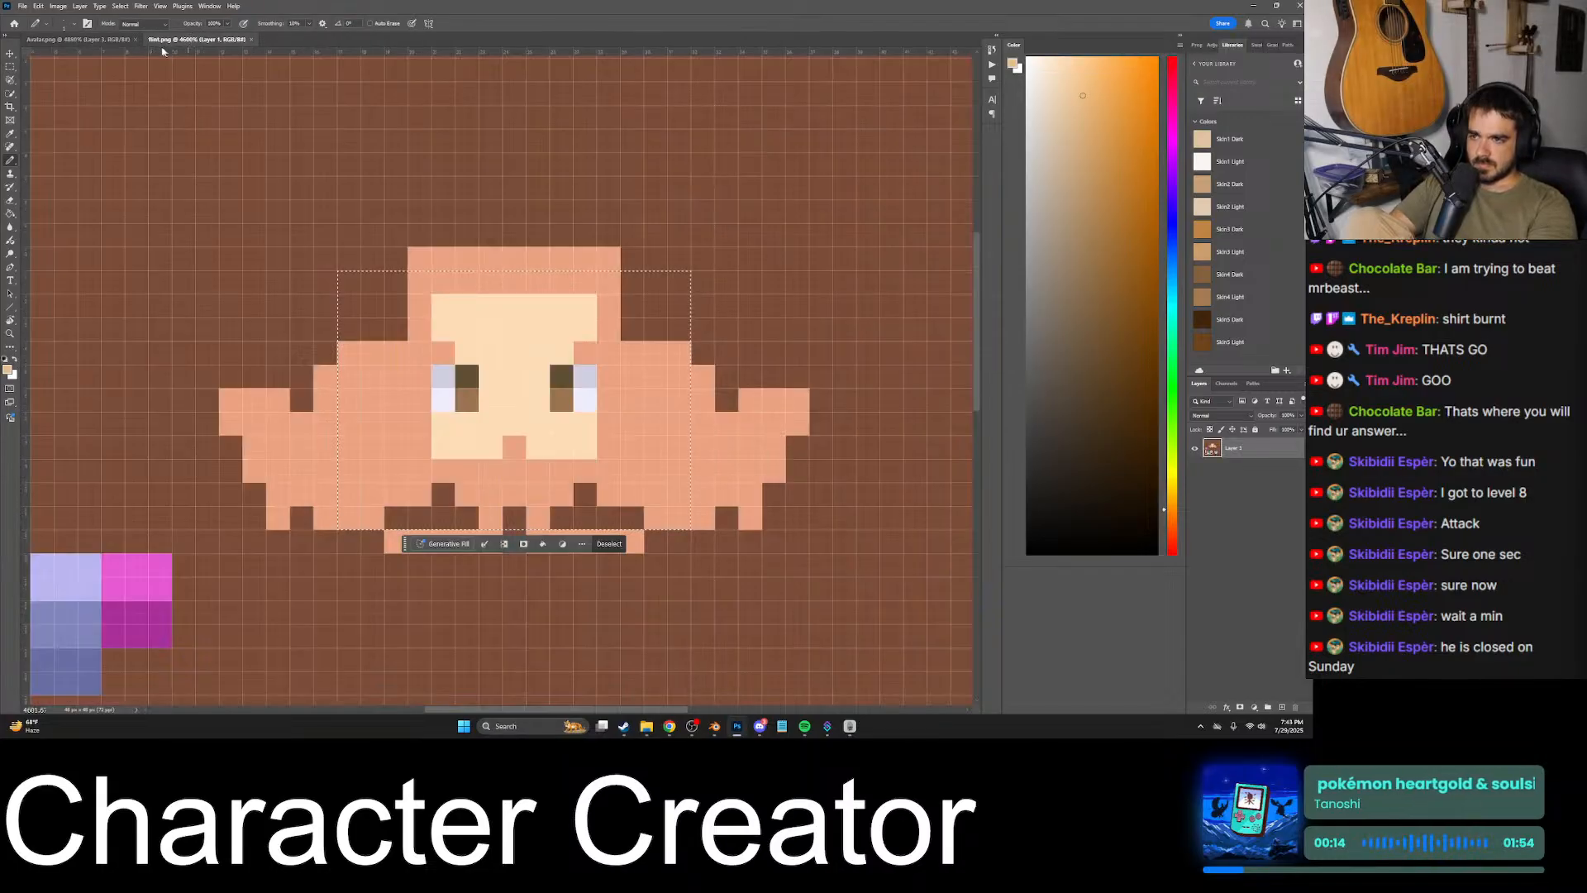
pyautogui.click(122, 40)
pyautogui.moveTo(464, 419)
pyautogui.mouseDown()
pyautogui.moveTo(425, 414)
pyautogui.moveTo(439, 444)
pyautogui.mouseUp()
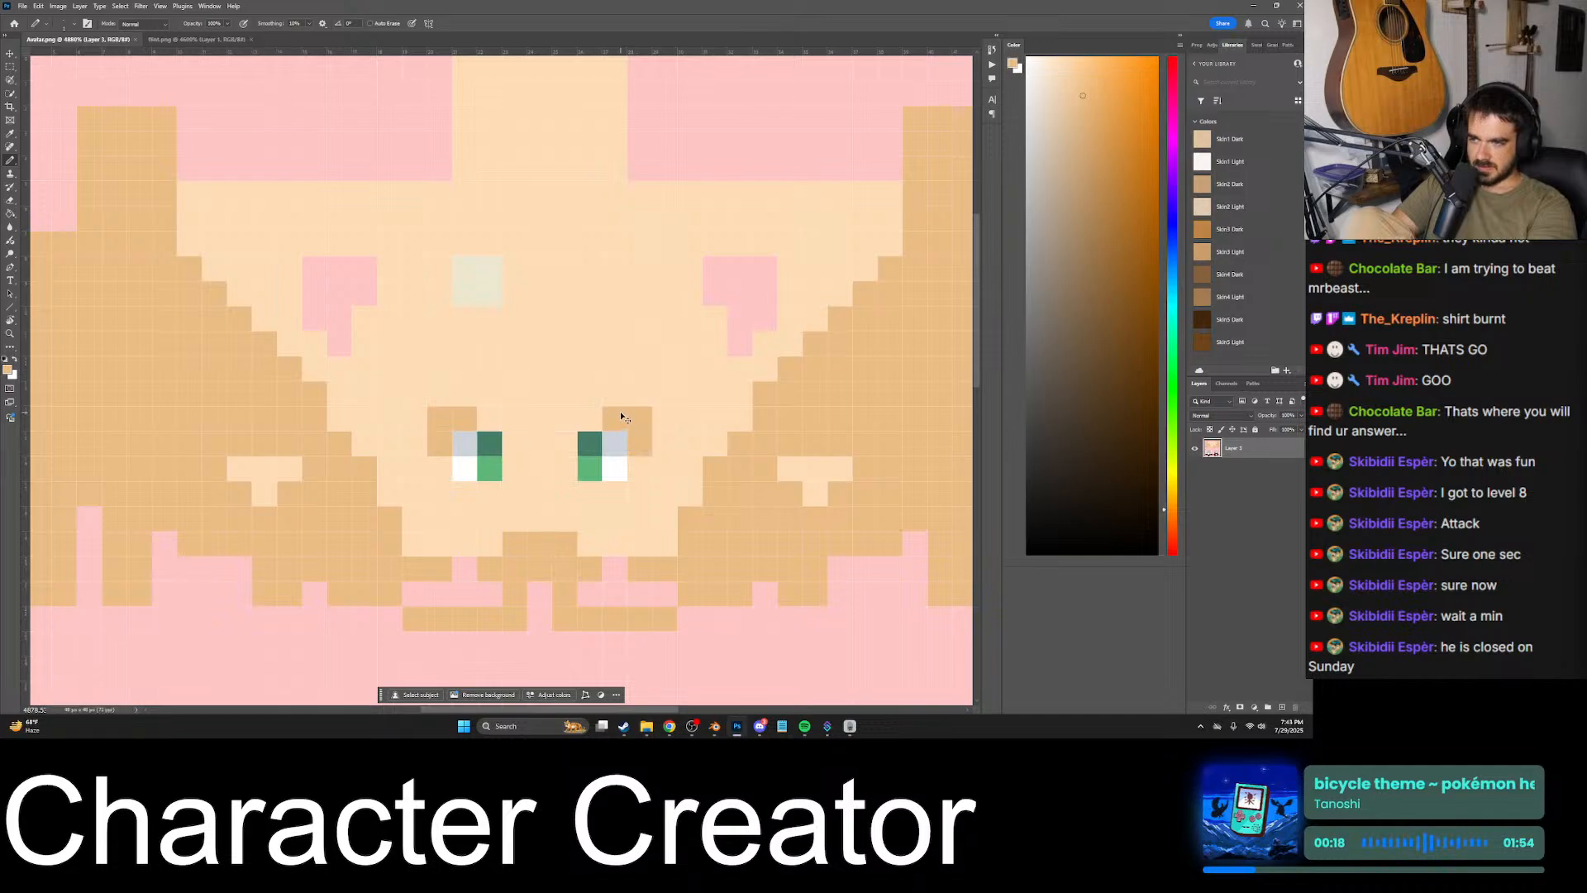
# - Check the tan eyebrows on the Blender character and reduce them in Photoshop to one pixel above each eye's outer column
pyautogui.click(715, 725)
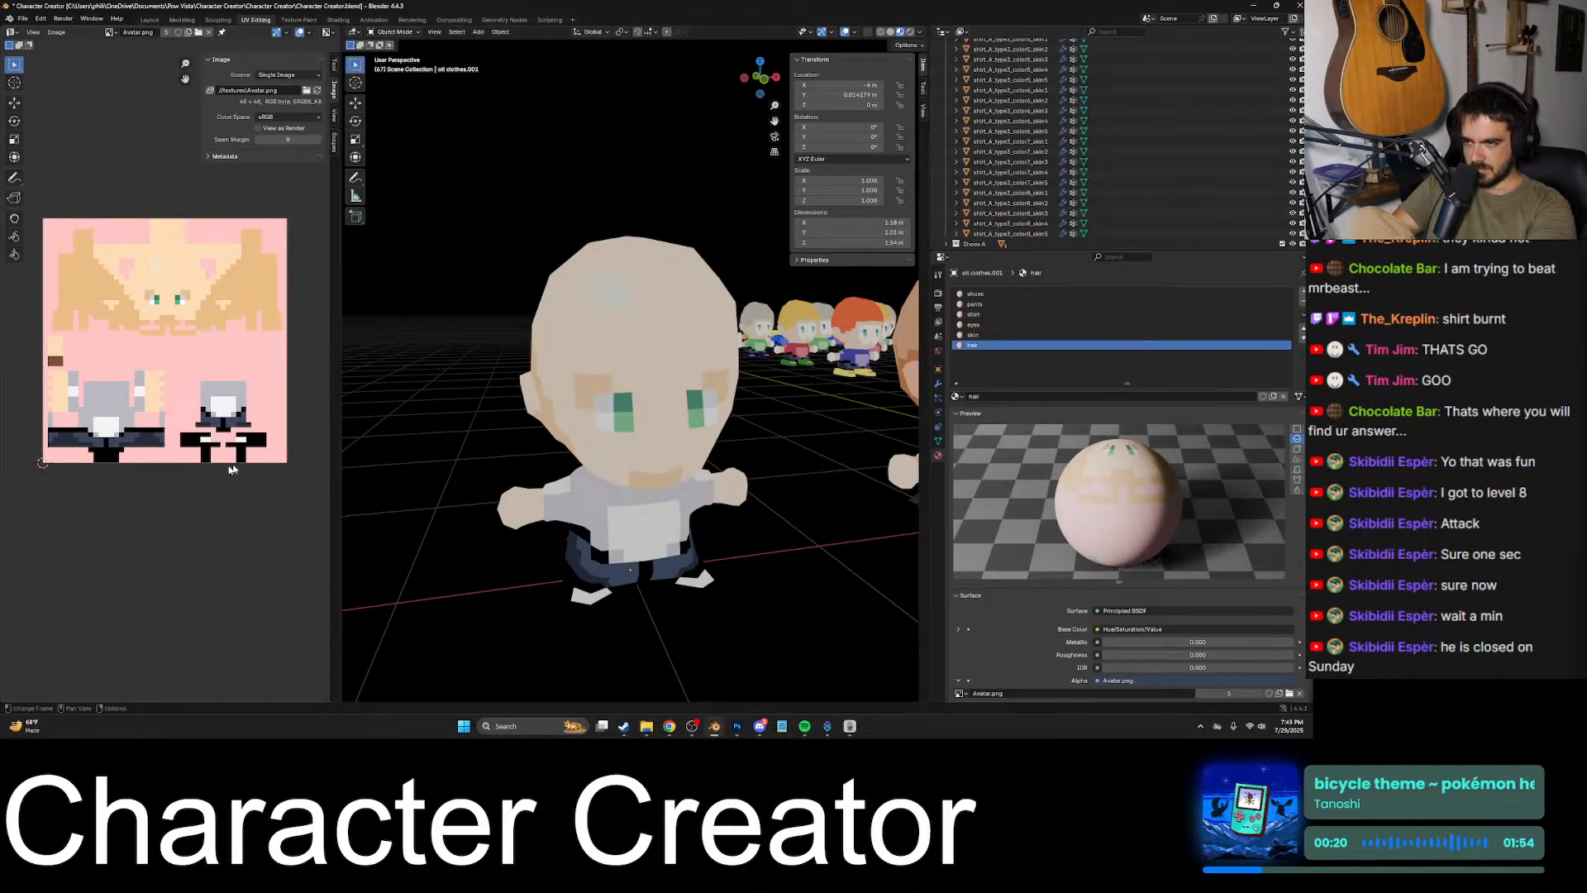
pyautogui.moveTo(611, 422); pyautogui.dragTo(686, 463, button='middle')
pyautogui.scroll(3, 578, 429)
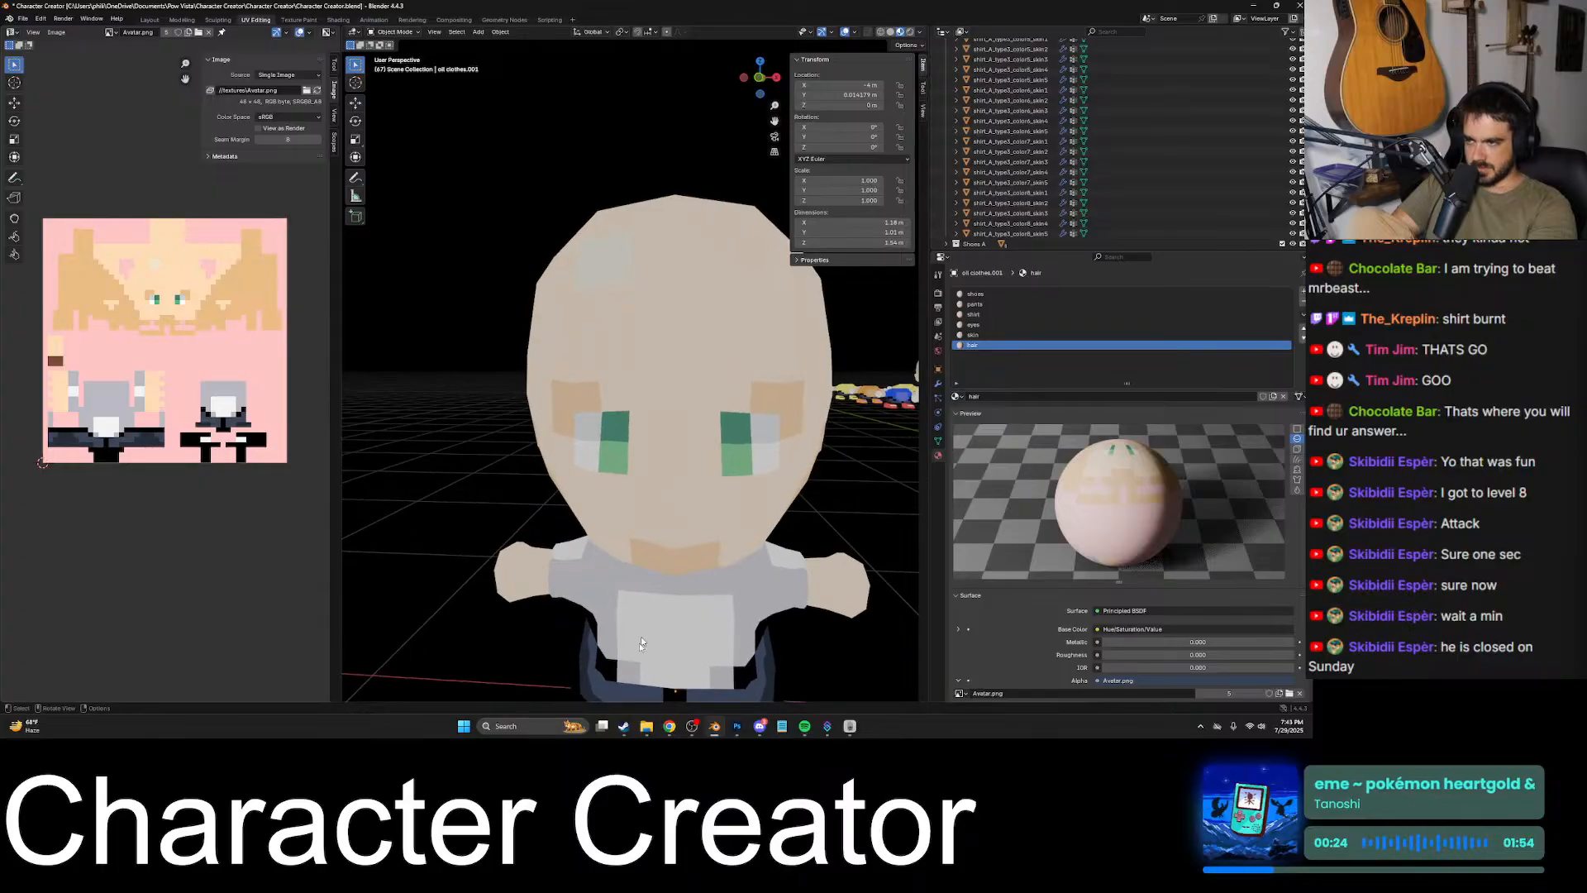
pyautogui.click(738, 727)
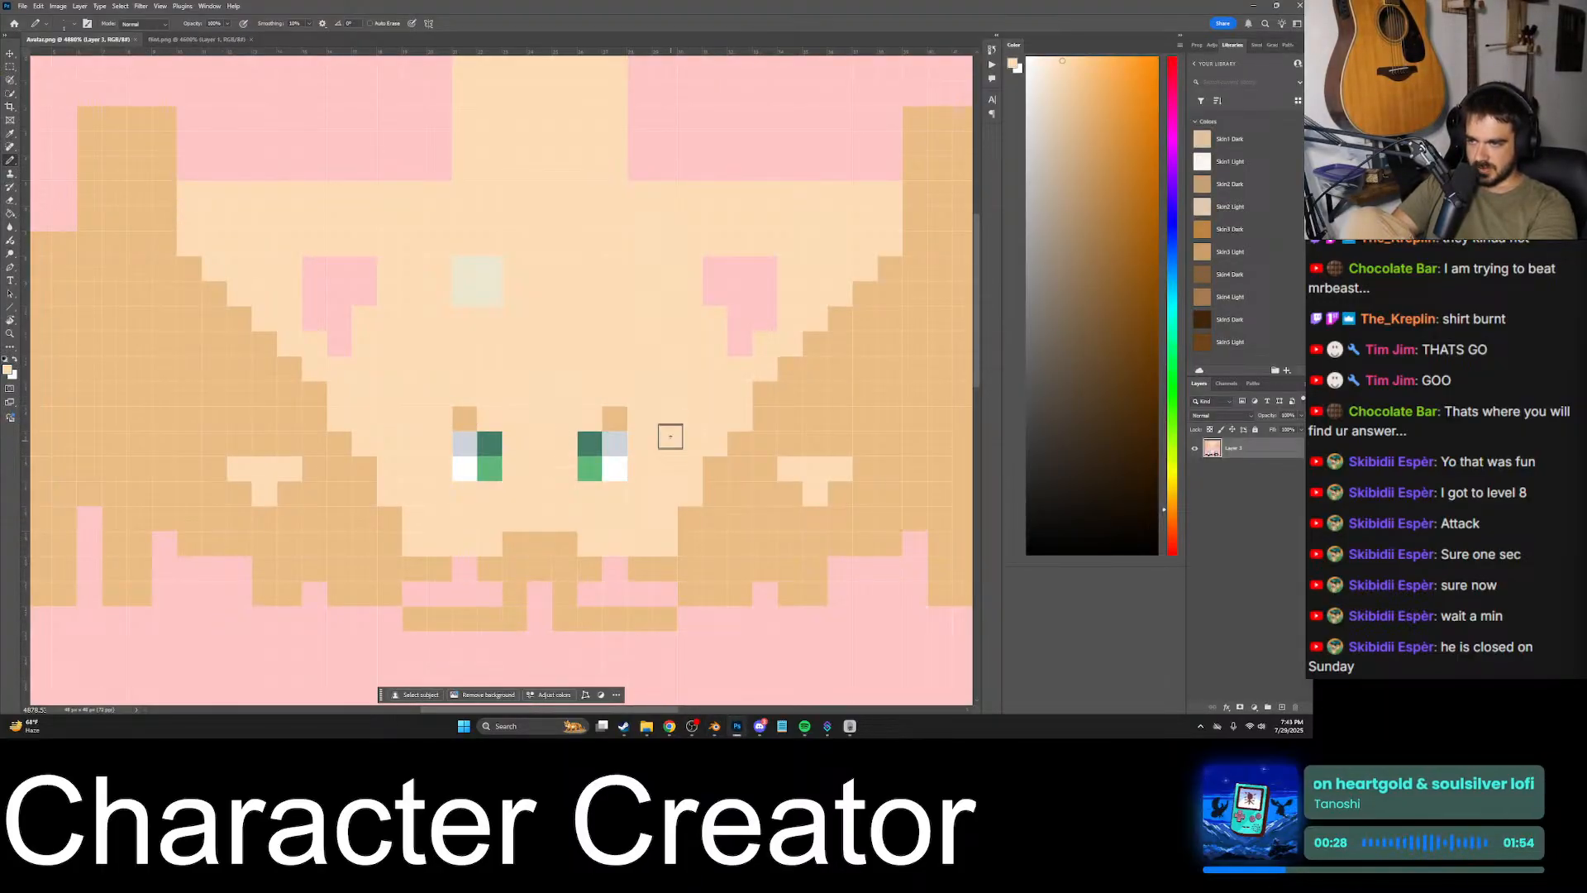
# - Switch to Blender and inspect the reduced tan eyebrows and chin patch on the character from the front
pyautogui.click(714, 726)
pyautogui.moveTo(537, 462); pyautogui.dragTo(685, 471, button='middle')
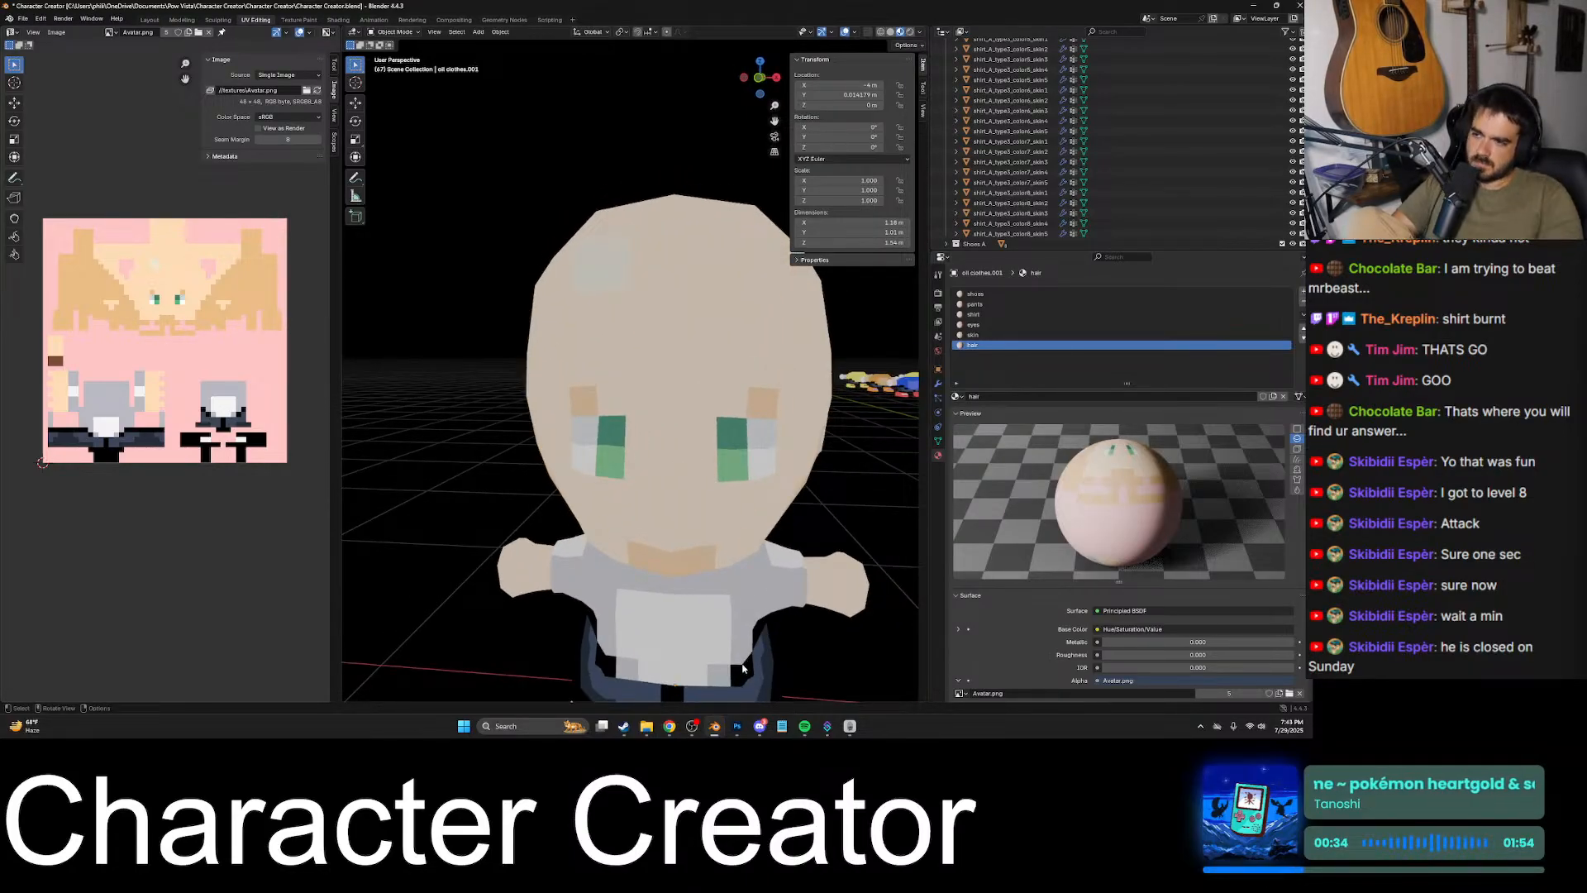
pyautogui.scroll(-5, 746, 684)
pyautogui.moveTo(708, 539); pyautogui.dragTo(706, 473, button='middle')
pyautogui.scroll(2, 640, 443)
pyautogui.scroll(4, 640, 443)
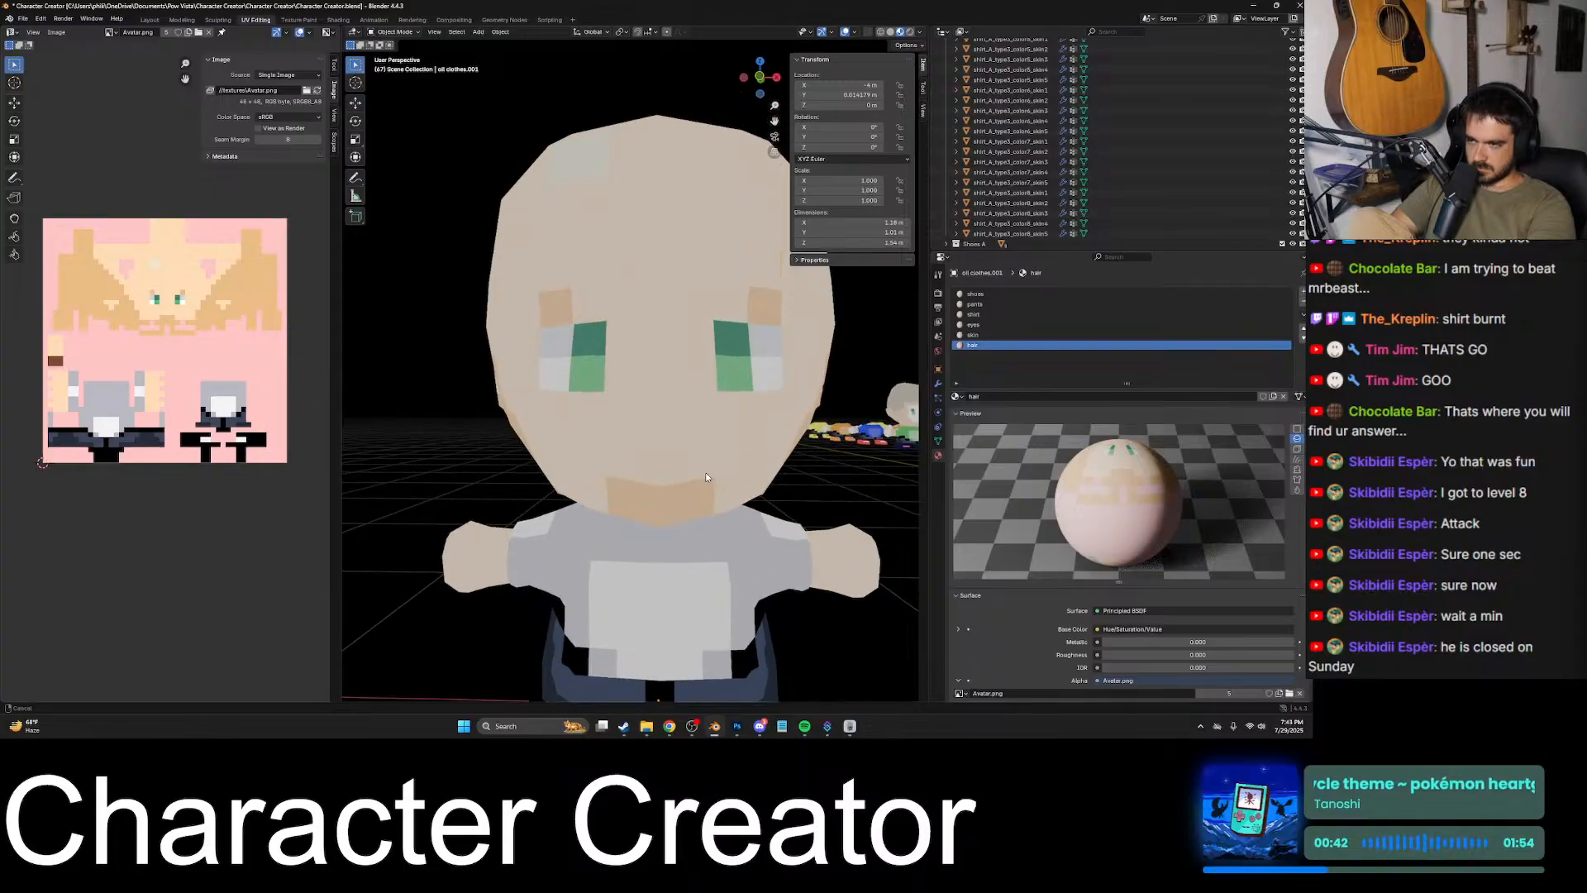
# - Add one tan pixel above the center of the chin patch on the avatar texture, and check it on the Blender character
pyautogui.click(539, 519)
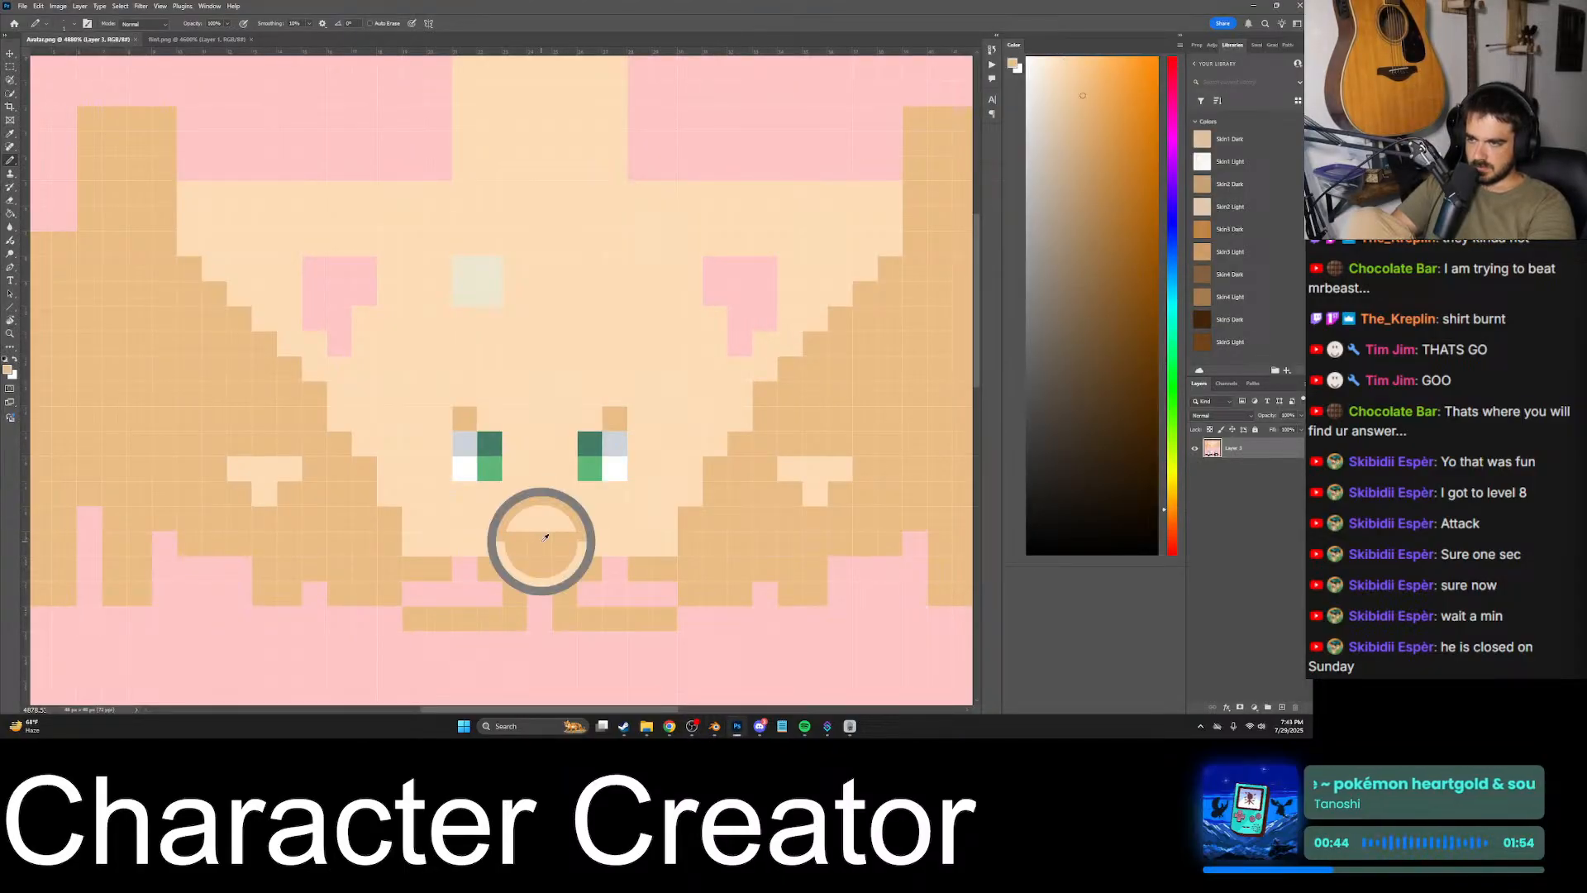
pyautogui.click(714, 726)
pyautogui.moveTo(581, 487); pyautogui.dragTo(661, 480, button='middle')
pyautogui.click(735, 726)
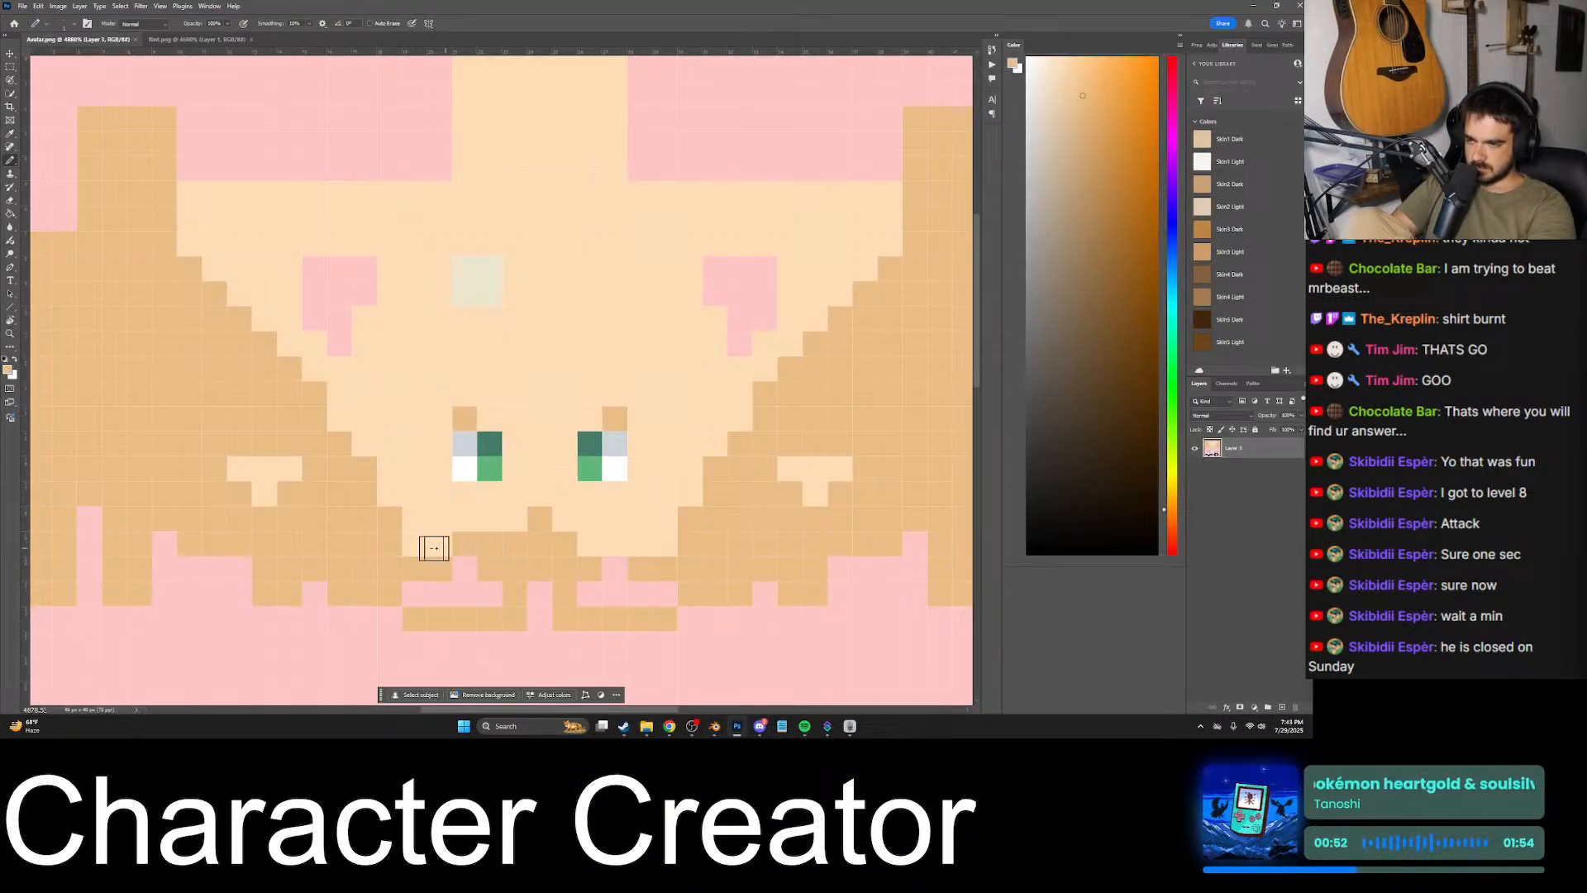
pyautogui.moveTo(583, 550); pyautogui.dragTo(712, 532)
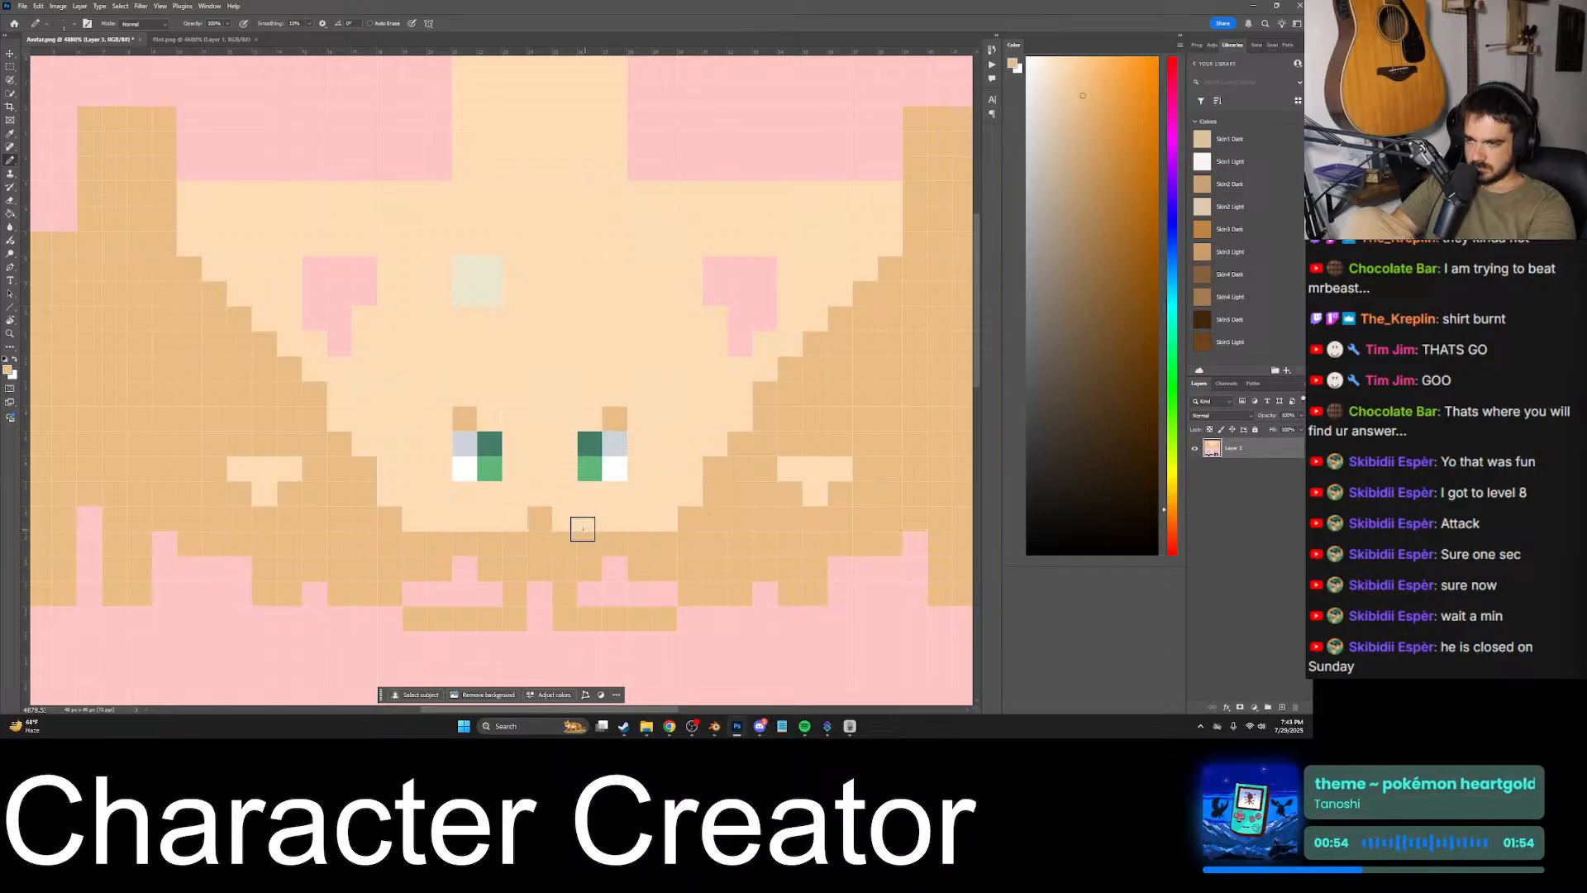
pyautogui.hotkey('ctrl', 'z')
pyautogui.hotkey('ctrl', 'z')
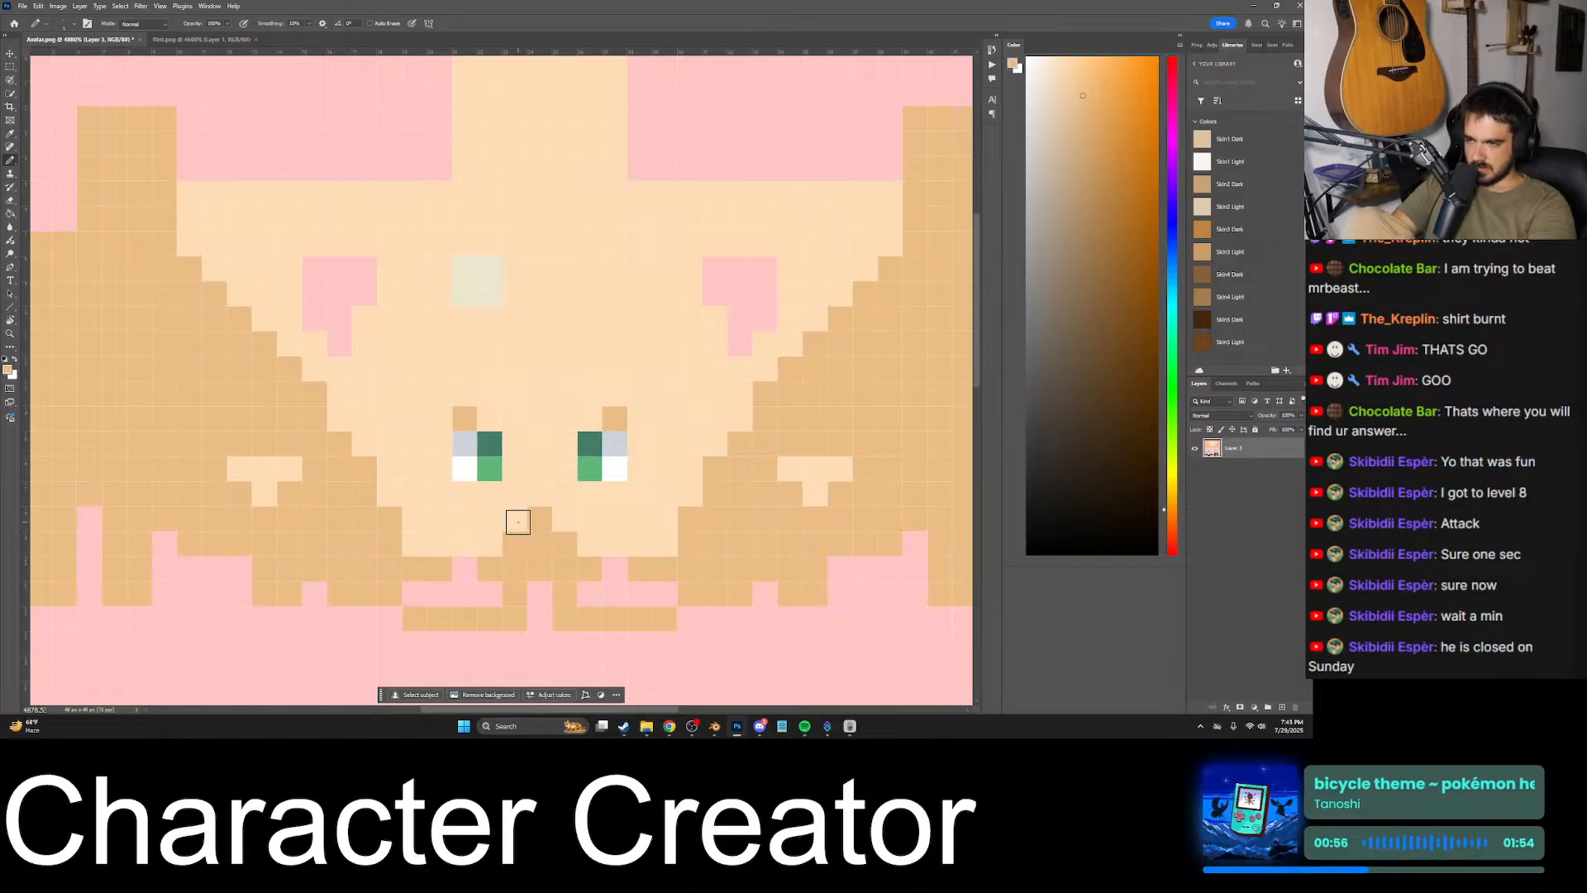
# - Extend the tan chin row outward on both sides to meet the hair areas, save the texture, and check it in Blender
pyautogui.moveTo(510, 542); pyautogui.dragTo(429, 547)
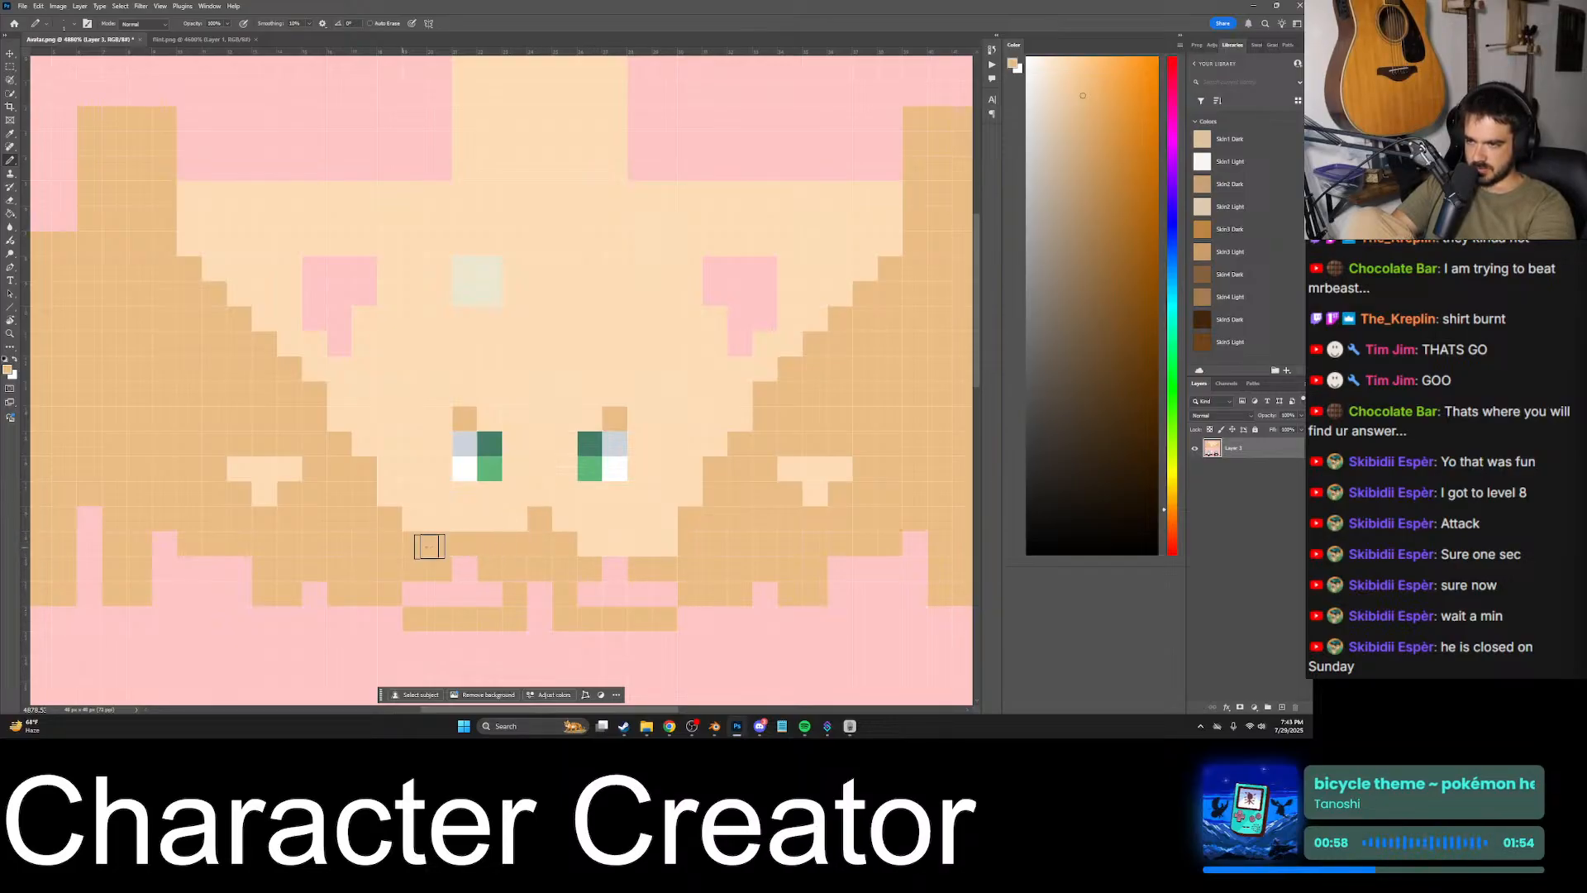
pyautogui.moveTo(581, 544); pyautogui.dragTo(666, 544)
pyautogui.hotkey('ctrl', 's')
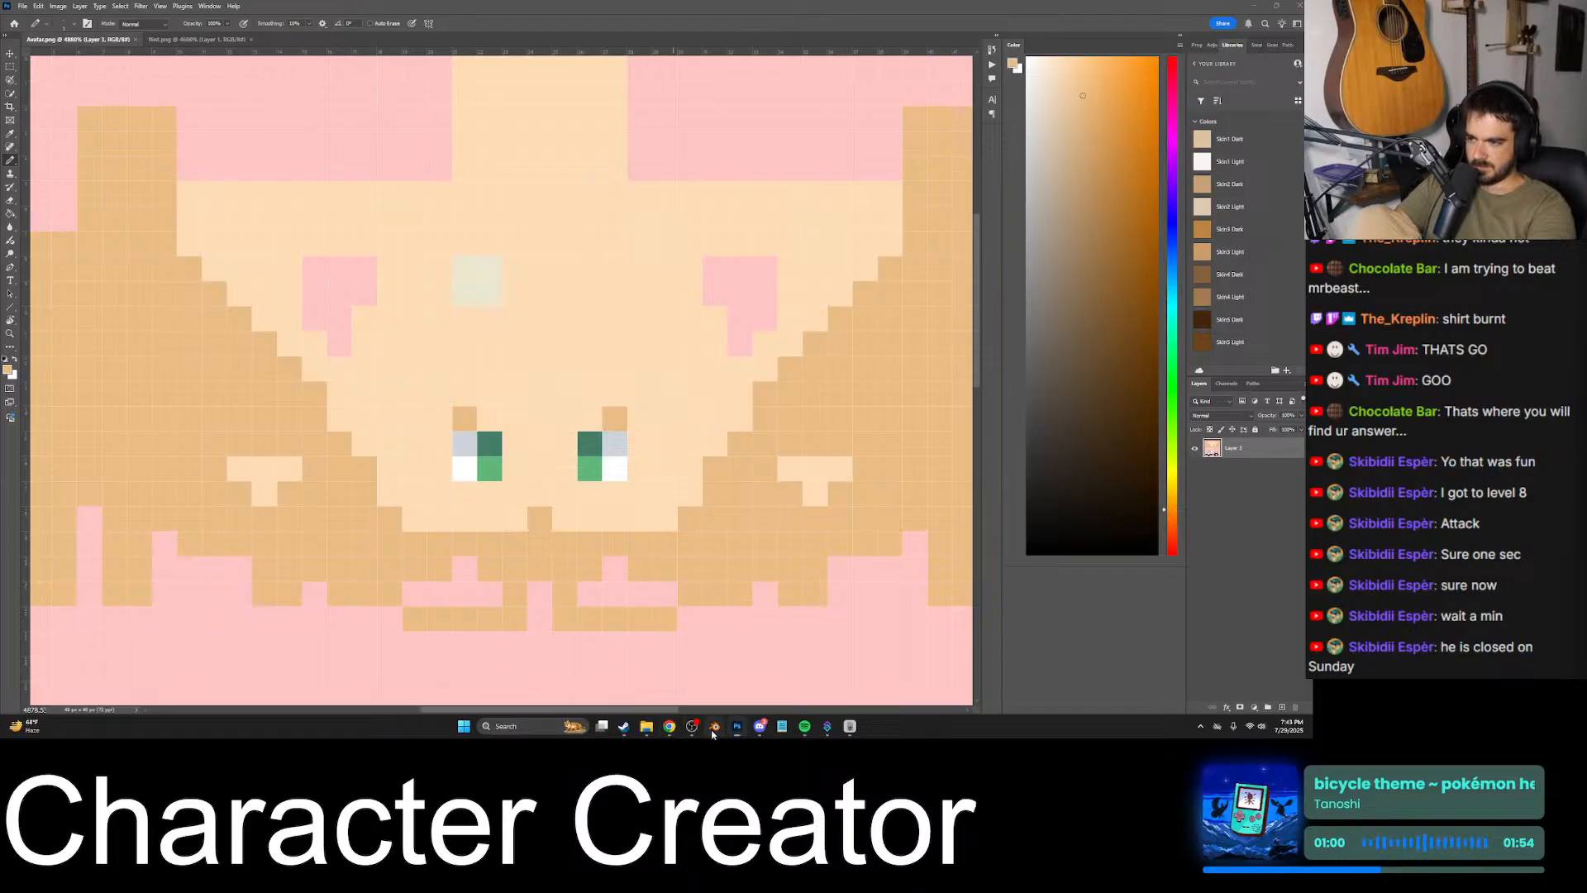
pyautogui.click(714, 726)
pyautogui.moveTo(636, 508); pyautogui.dragTo(760, 490, button='middle')
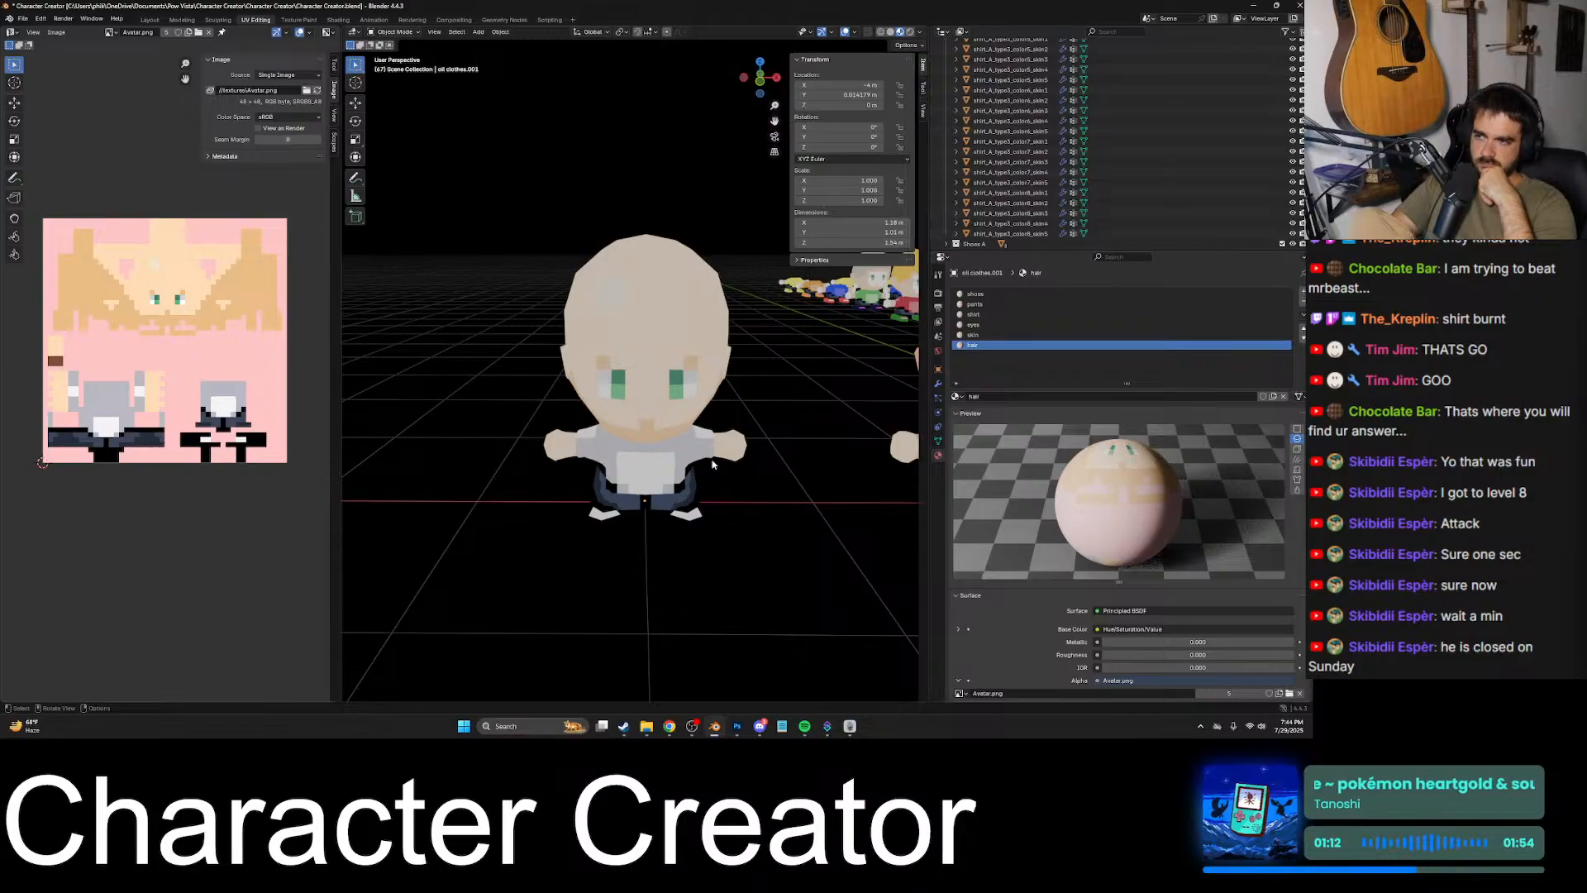
# - In Photoshop, repaint the forehead highlight square in a lighter off-white, and check it on the Blender character
pyautogui.hotkey('alt', 'Tab')
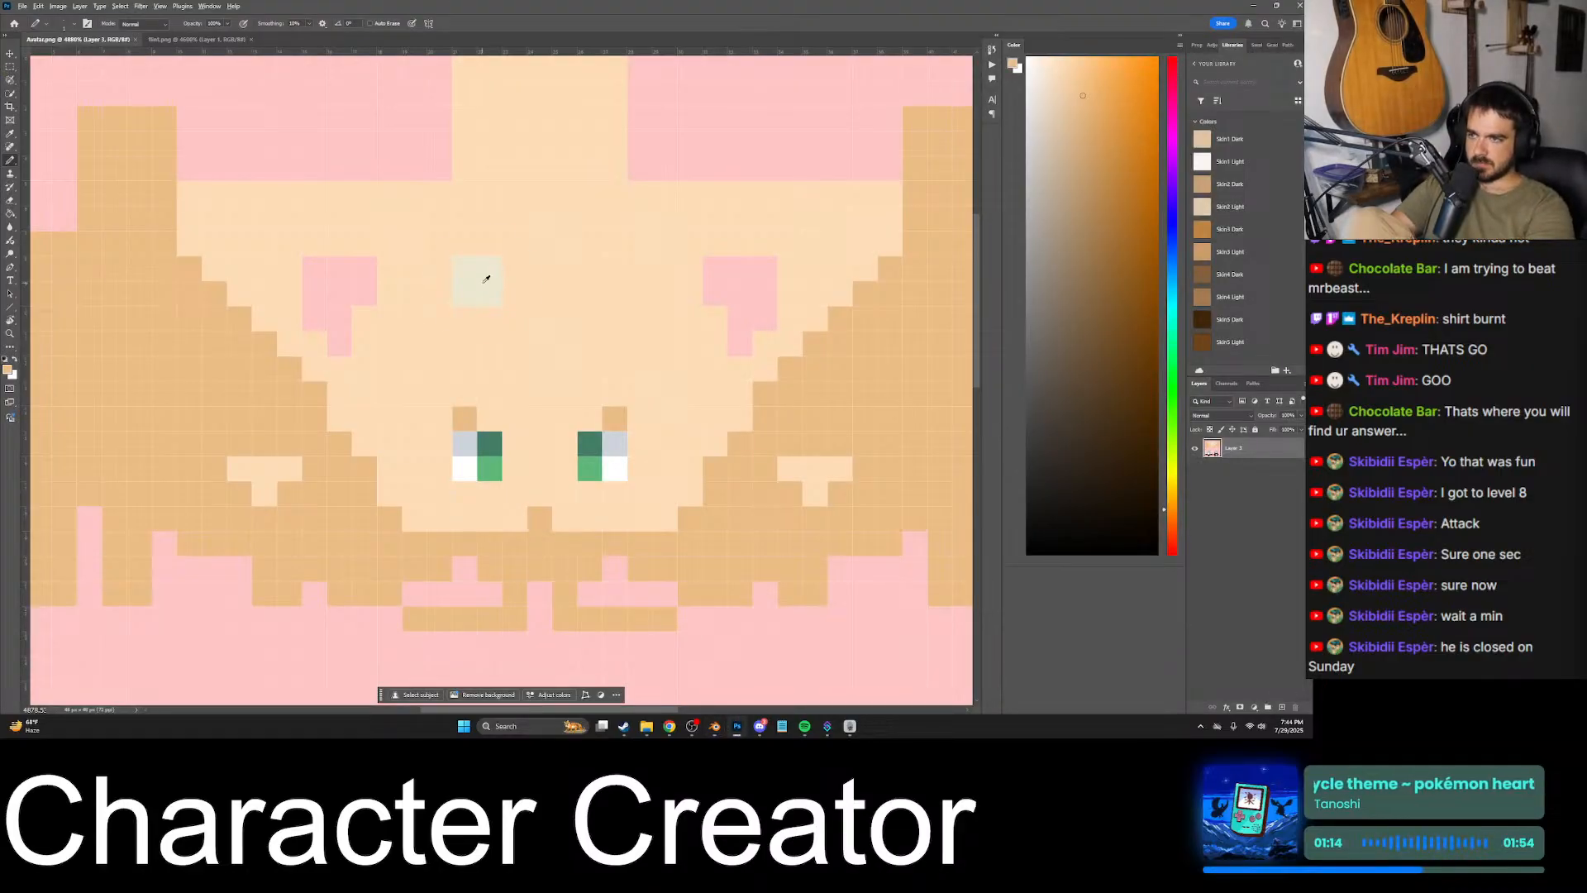
pyautogui.keyDown('alt'); pyautogui.click(486, 279); pyautogui.keyUp('alt')
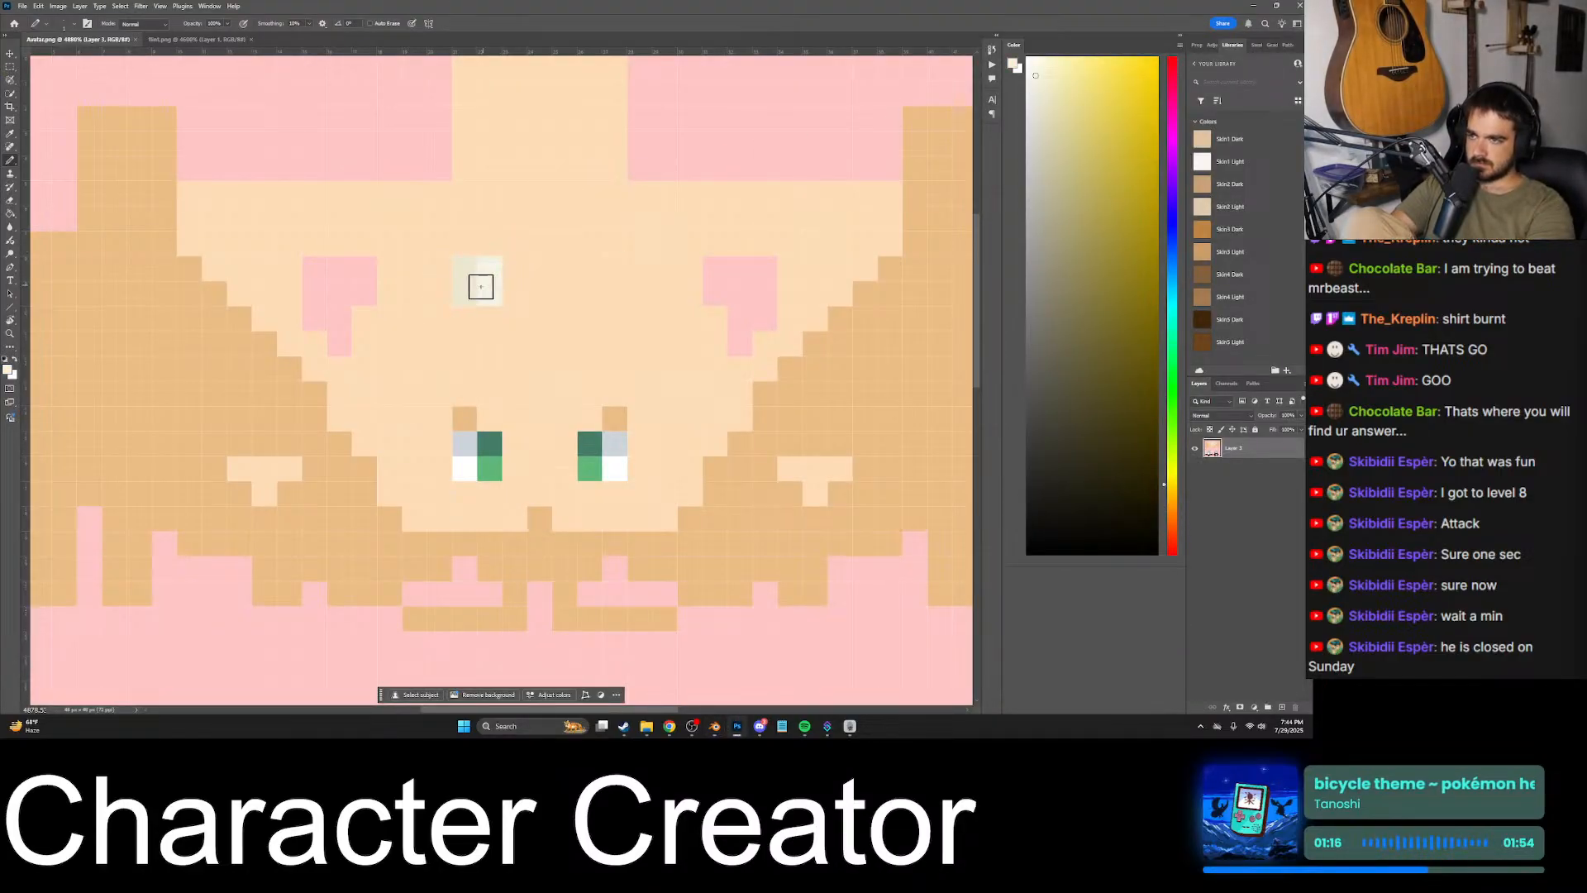
pyautogui.click(715, 727)
pyautogui.moveTo(562, 471); pyautogui.dragTo(728, 424, button='middle')
pyautogui.scroll(3, 744, 438)
pyautogui.scroll(-6, 724, 420)
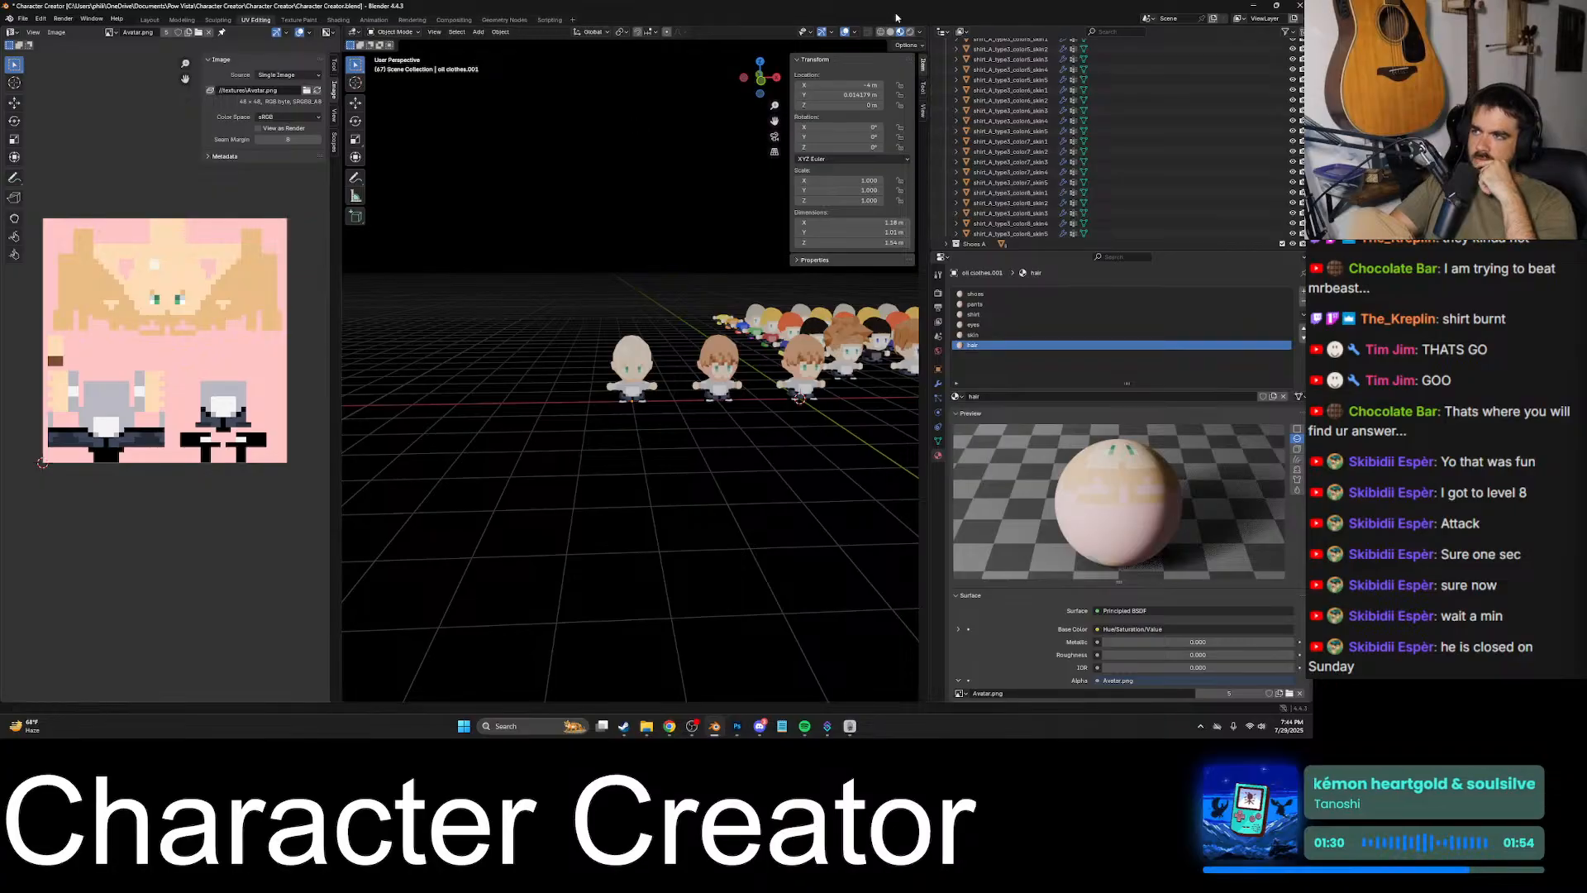
# - Review the viewport's render pass options with Diffuse Color active, and frame the bald character for a closer look
pyautogui.click(918, 33)
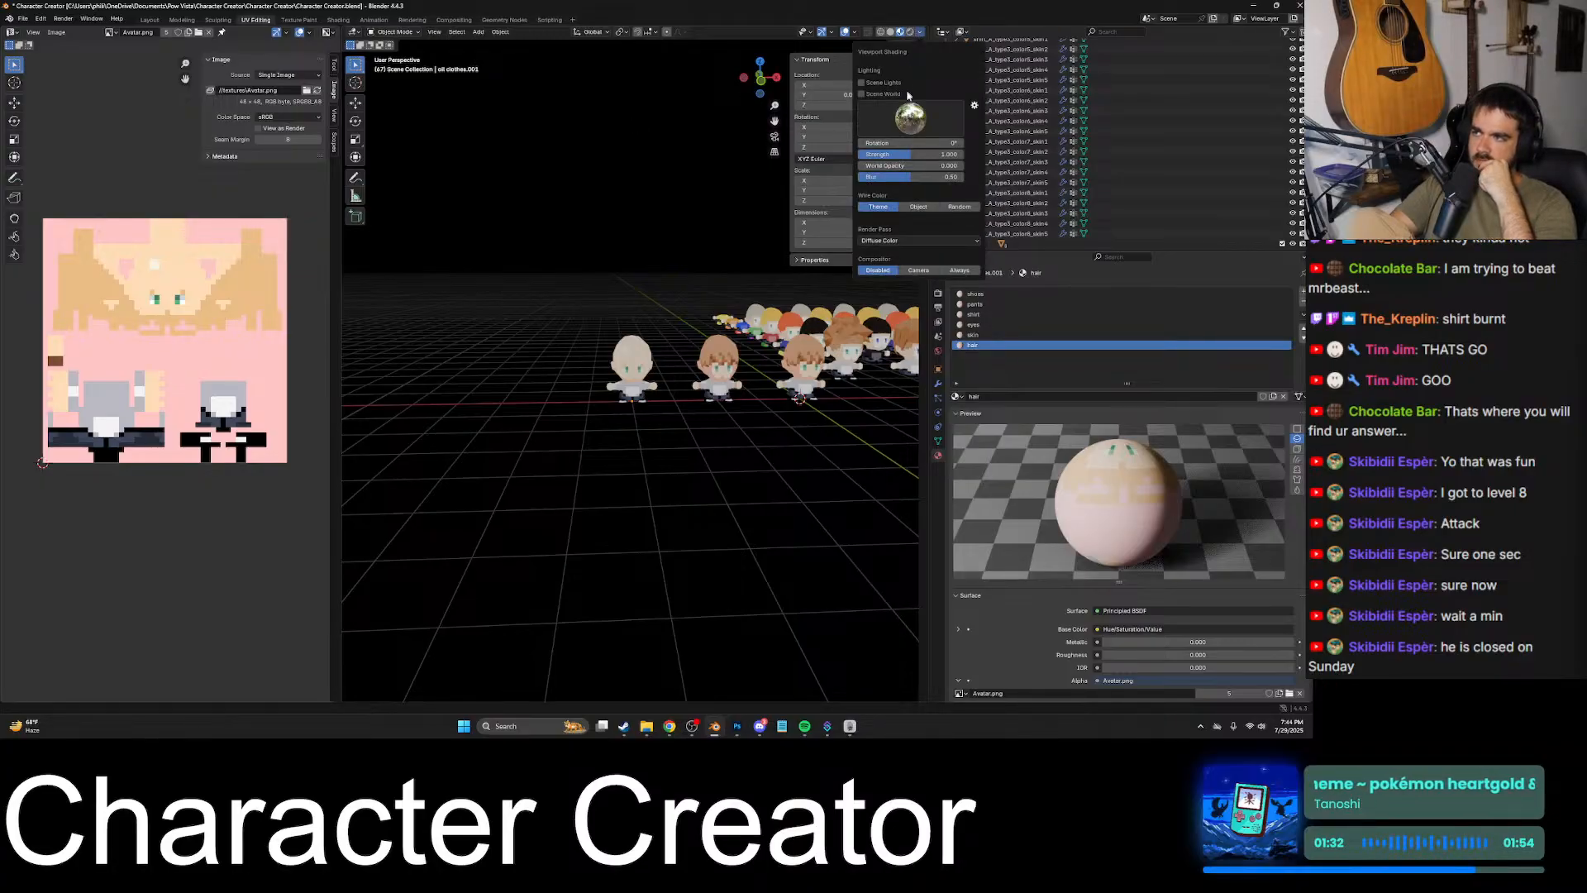
pyautogui.click(906, 241)
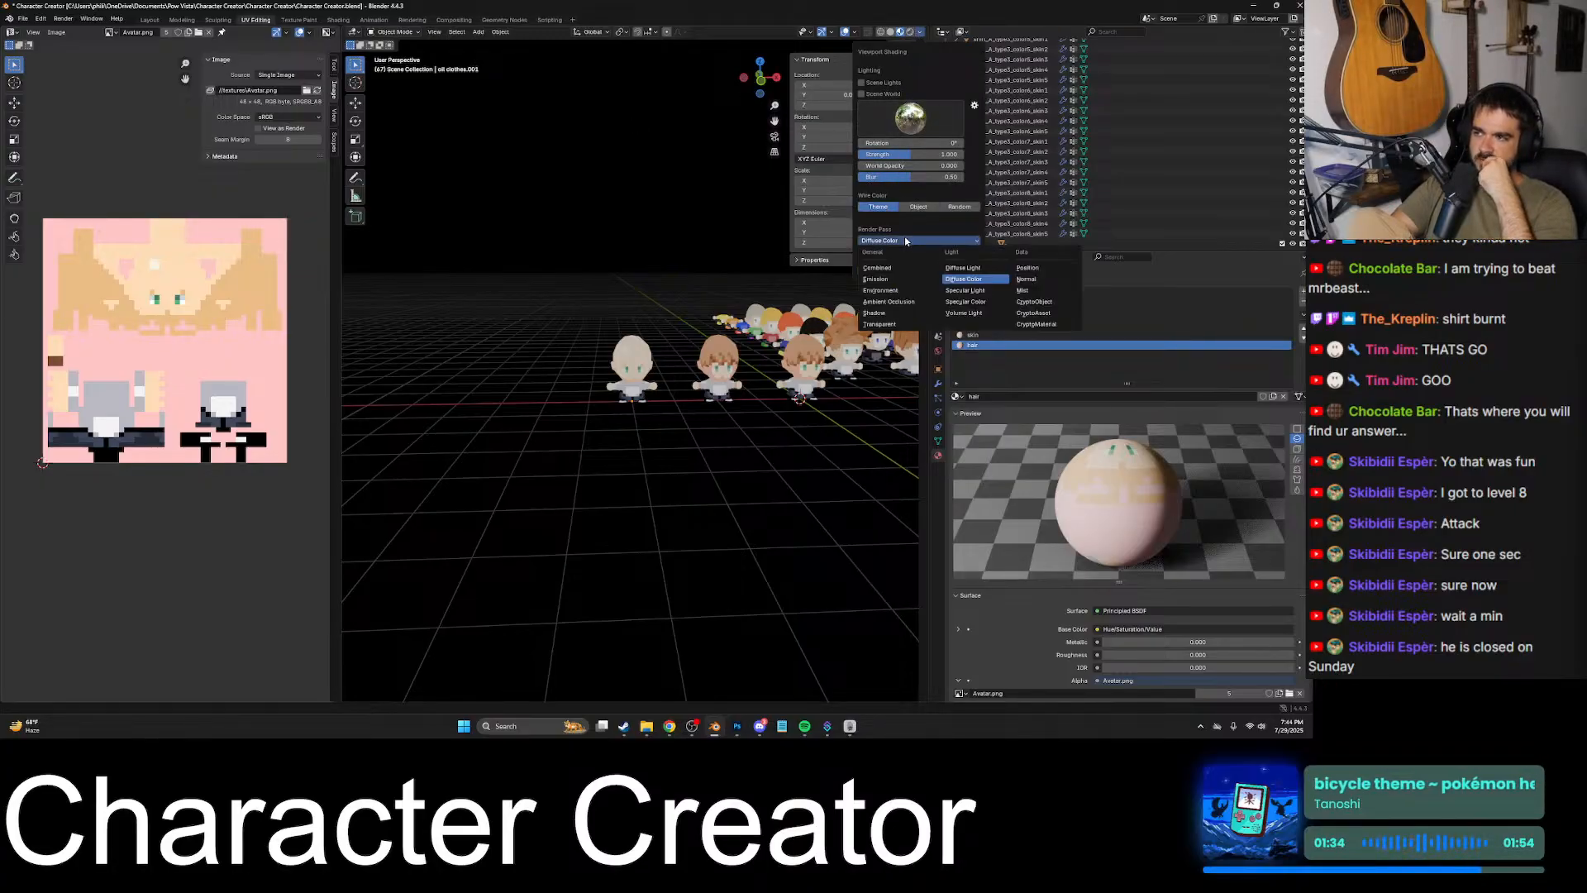
pyautogui.click(620, 362)
pyautogui.press('KP_Decimal')
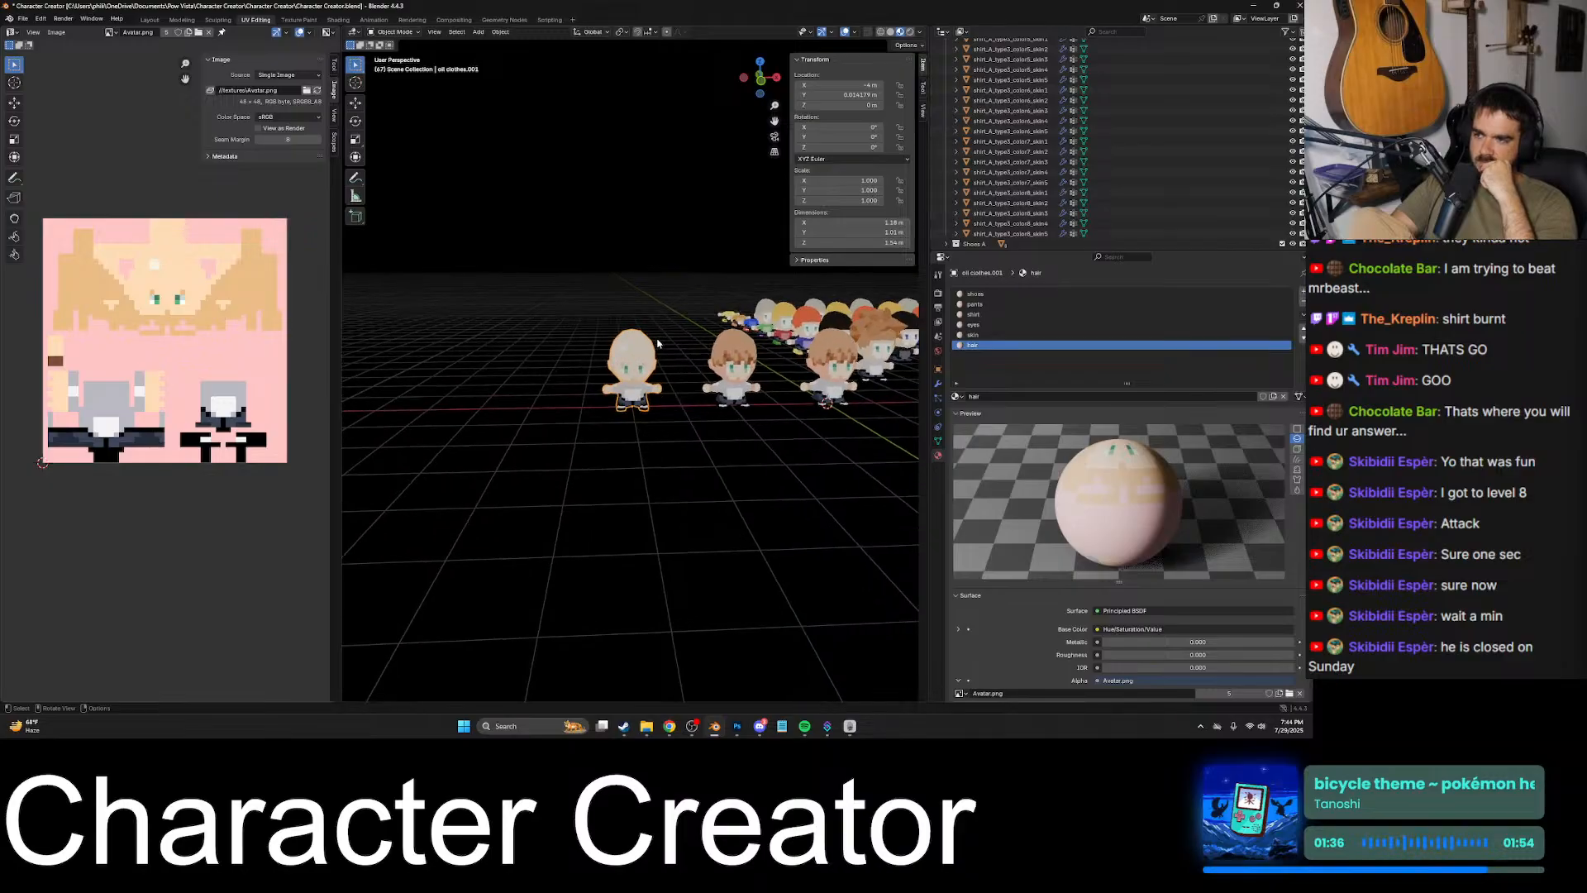
pyautogui.moveTo(762, 390)
pyautogui.mouseDown(button='middle')
pyautogui.moveTo(854, 340)
pyautogui.moveTo(787, 311)
pyautogui.moveTo(752, 405)
pyautogui.mouseUp(button='middle')
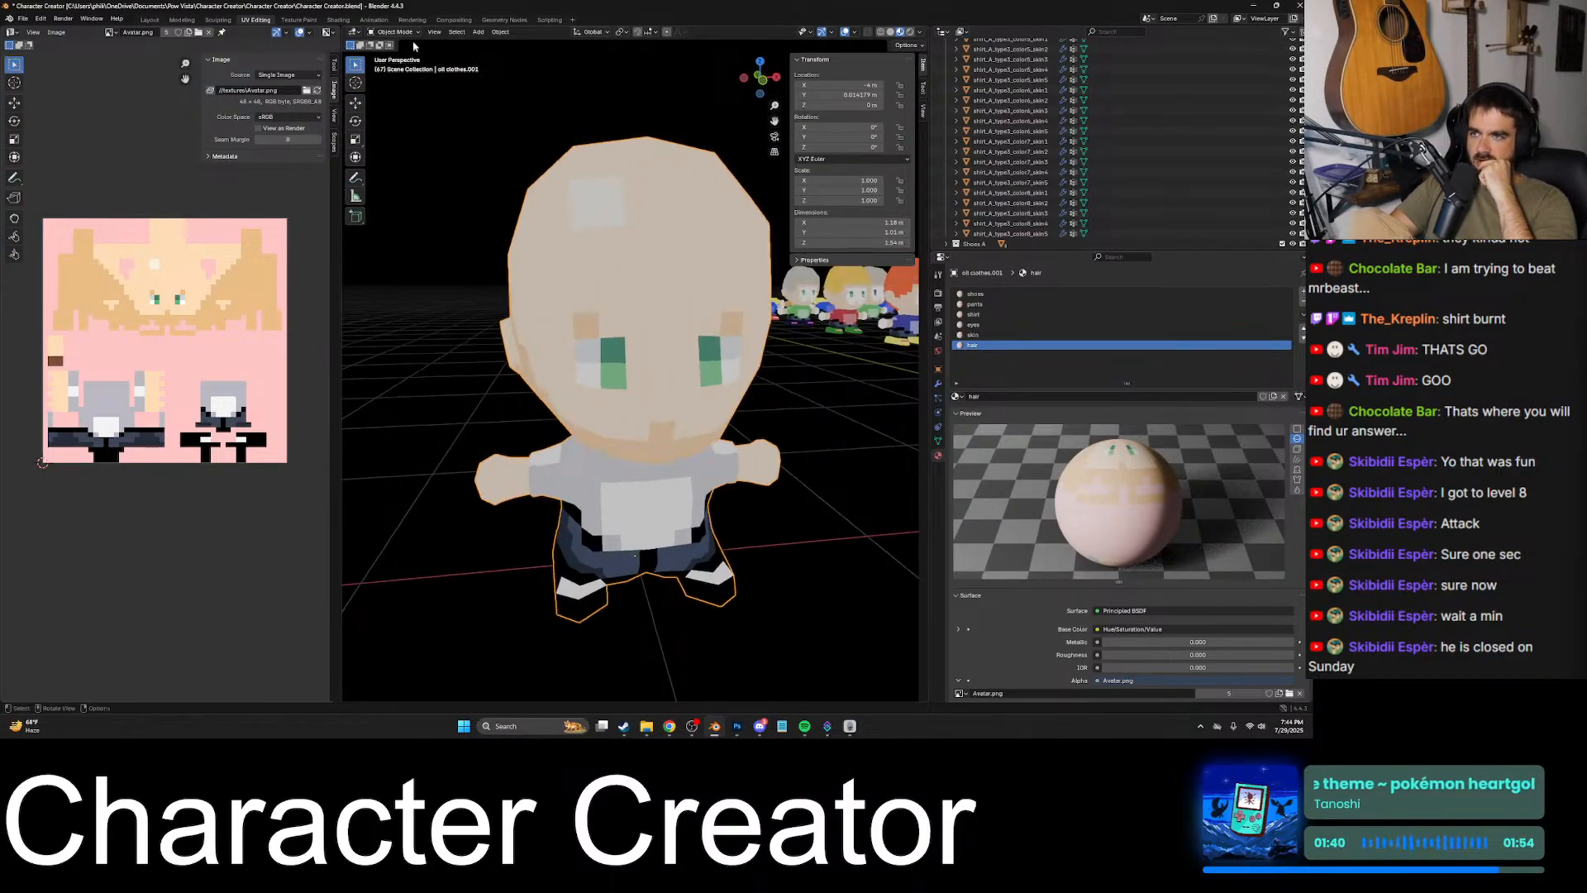
# - Examine the bald character and its hair material nodes in the Shading workspace, and return to UV Editing in Object Mode
pyautogui.click(339, 19)
pyautogui.moveTo(621, 241); pyautogui.dragTo(663, 223, button='middle')
pyautogui.scroll(-1, 663, 223)
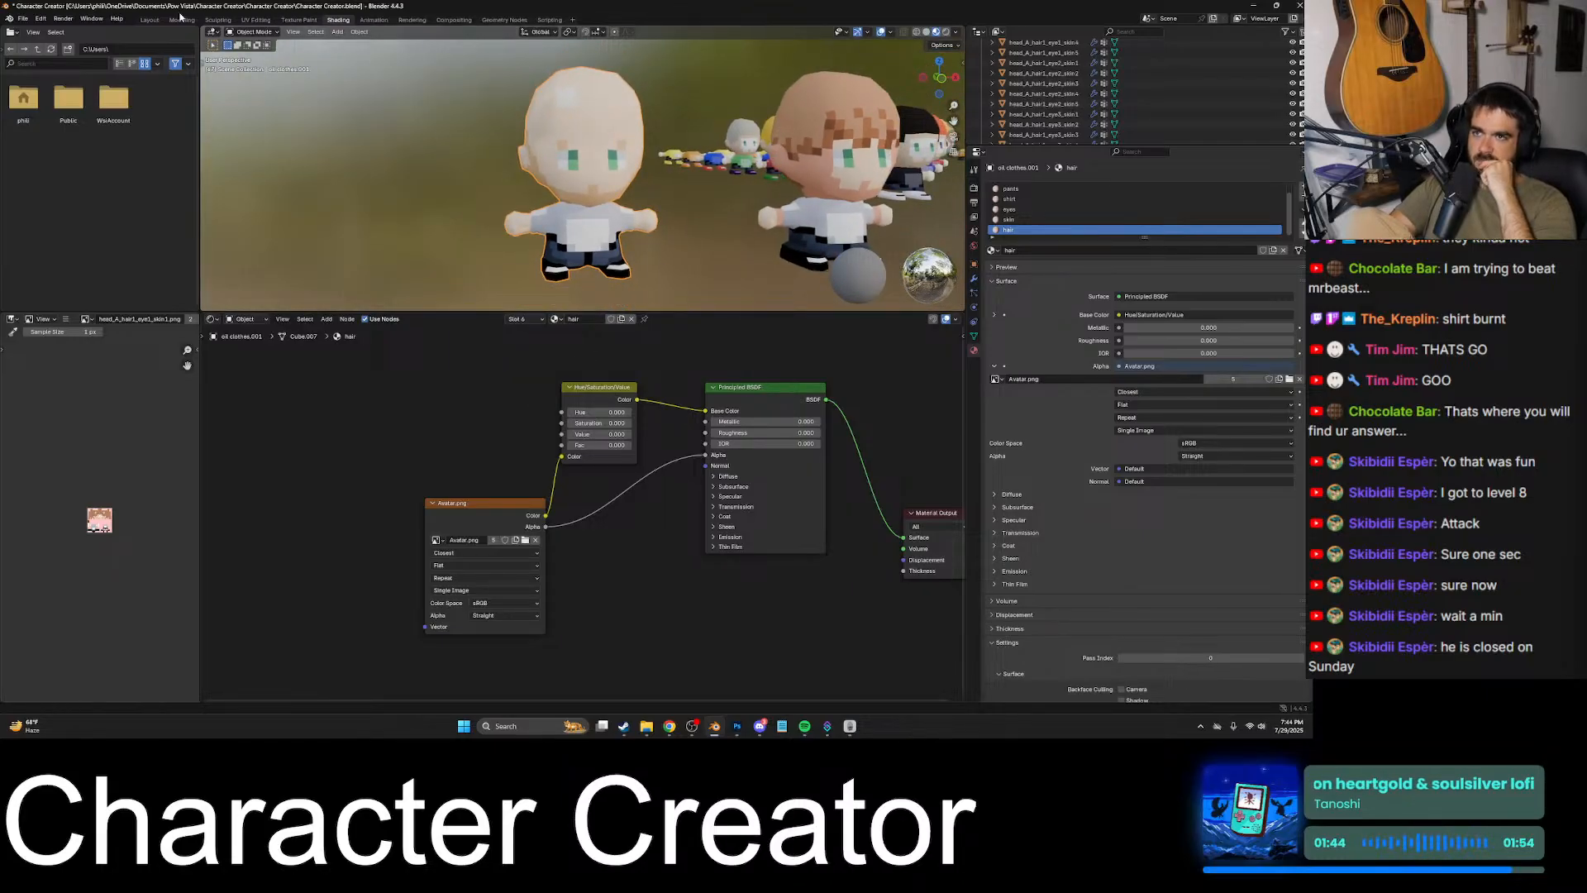
pyautogui.click(257, 20)
pyautogui.scroll(-6, 575, 275)
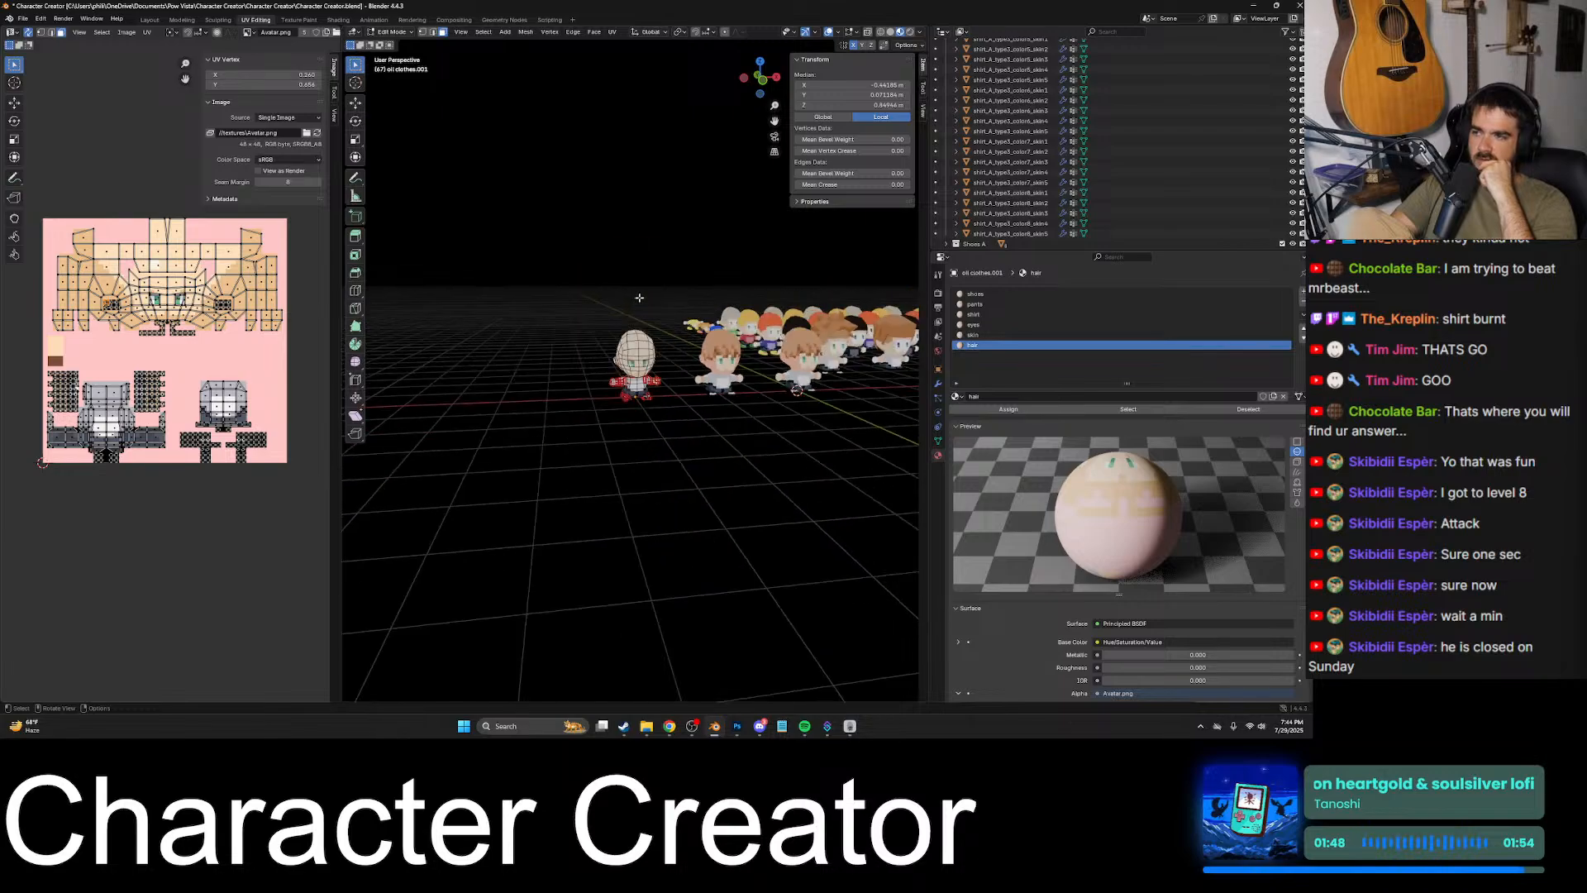
pyautogui.press('Tab')
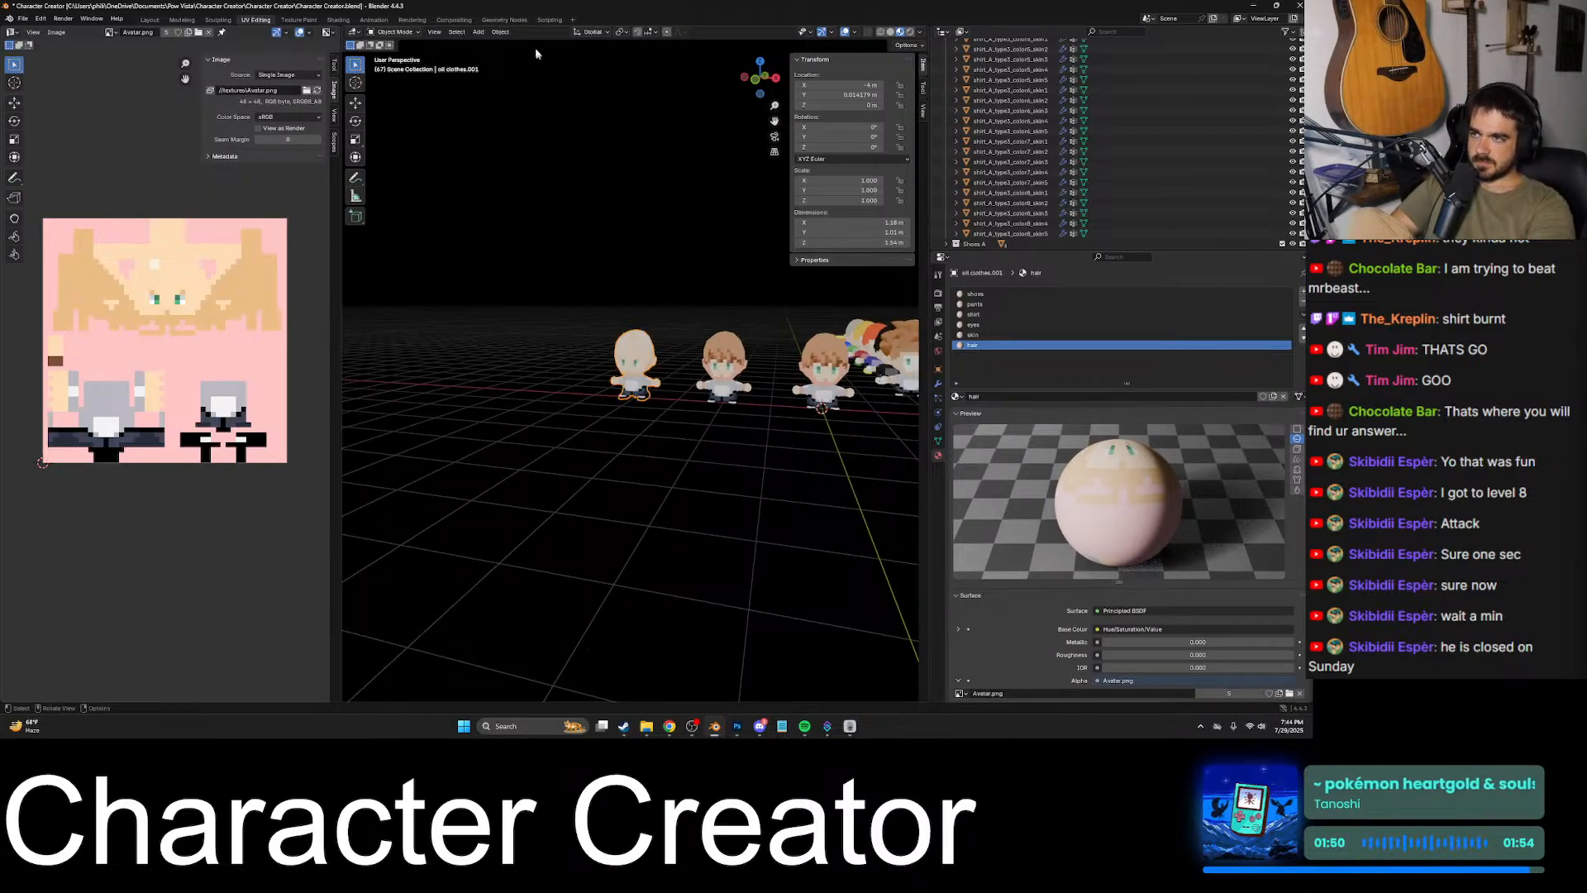
# - In the Shading workspace, dissolve the Hue/Saturation/Value nodes of the hair and skin materials, keeping Avatar.png linked to Base Color
pyautogui.click(335, 21)
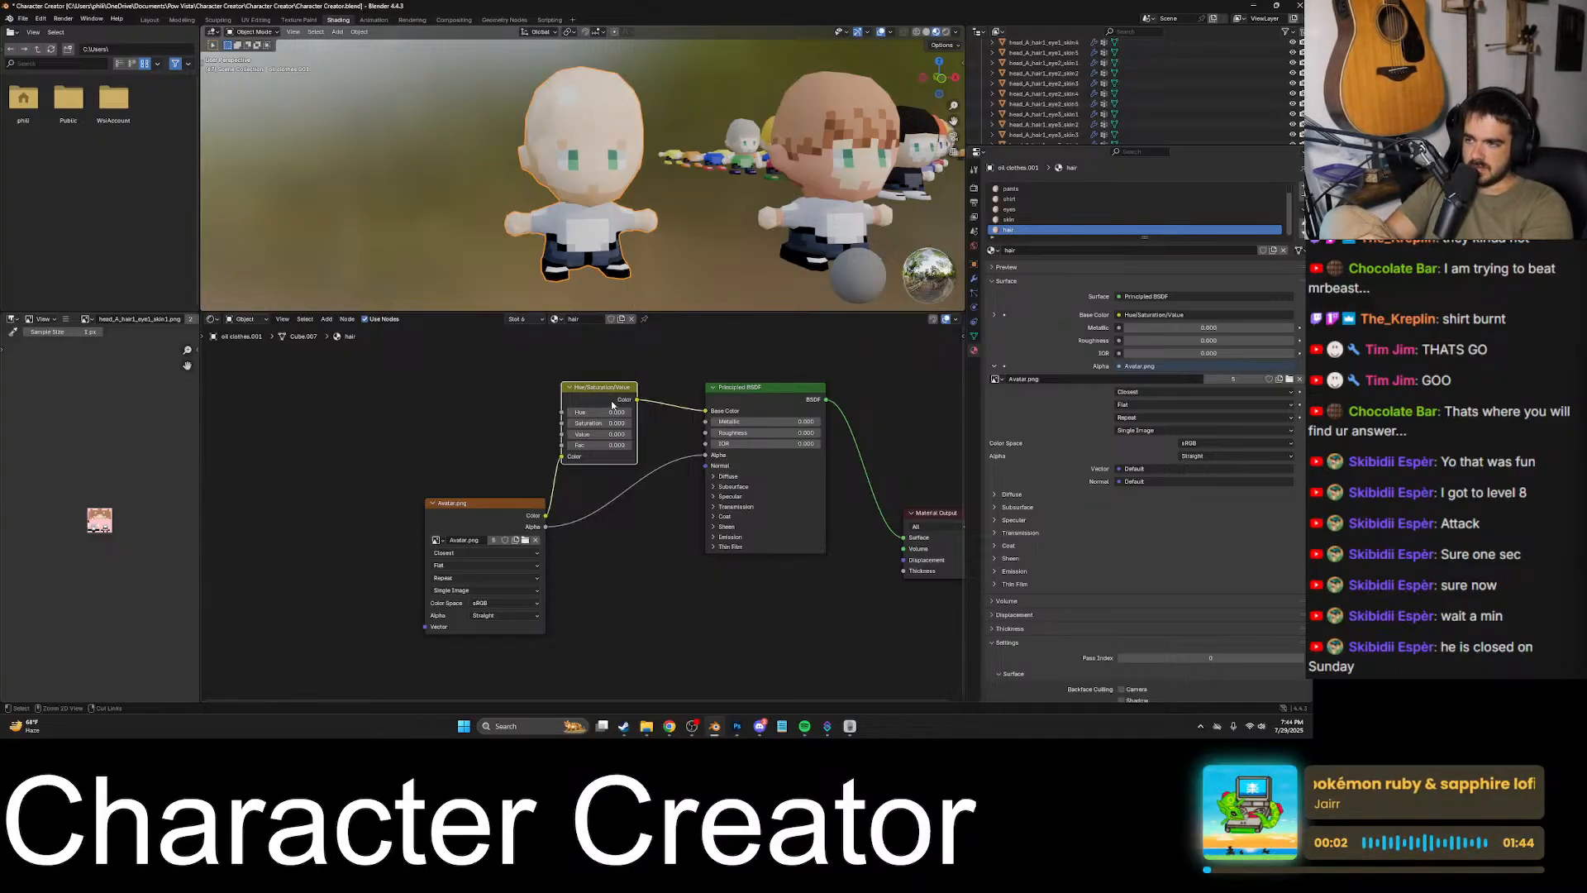
pyautogui.hotkey('ctrl', 'x')
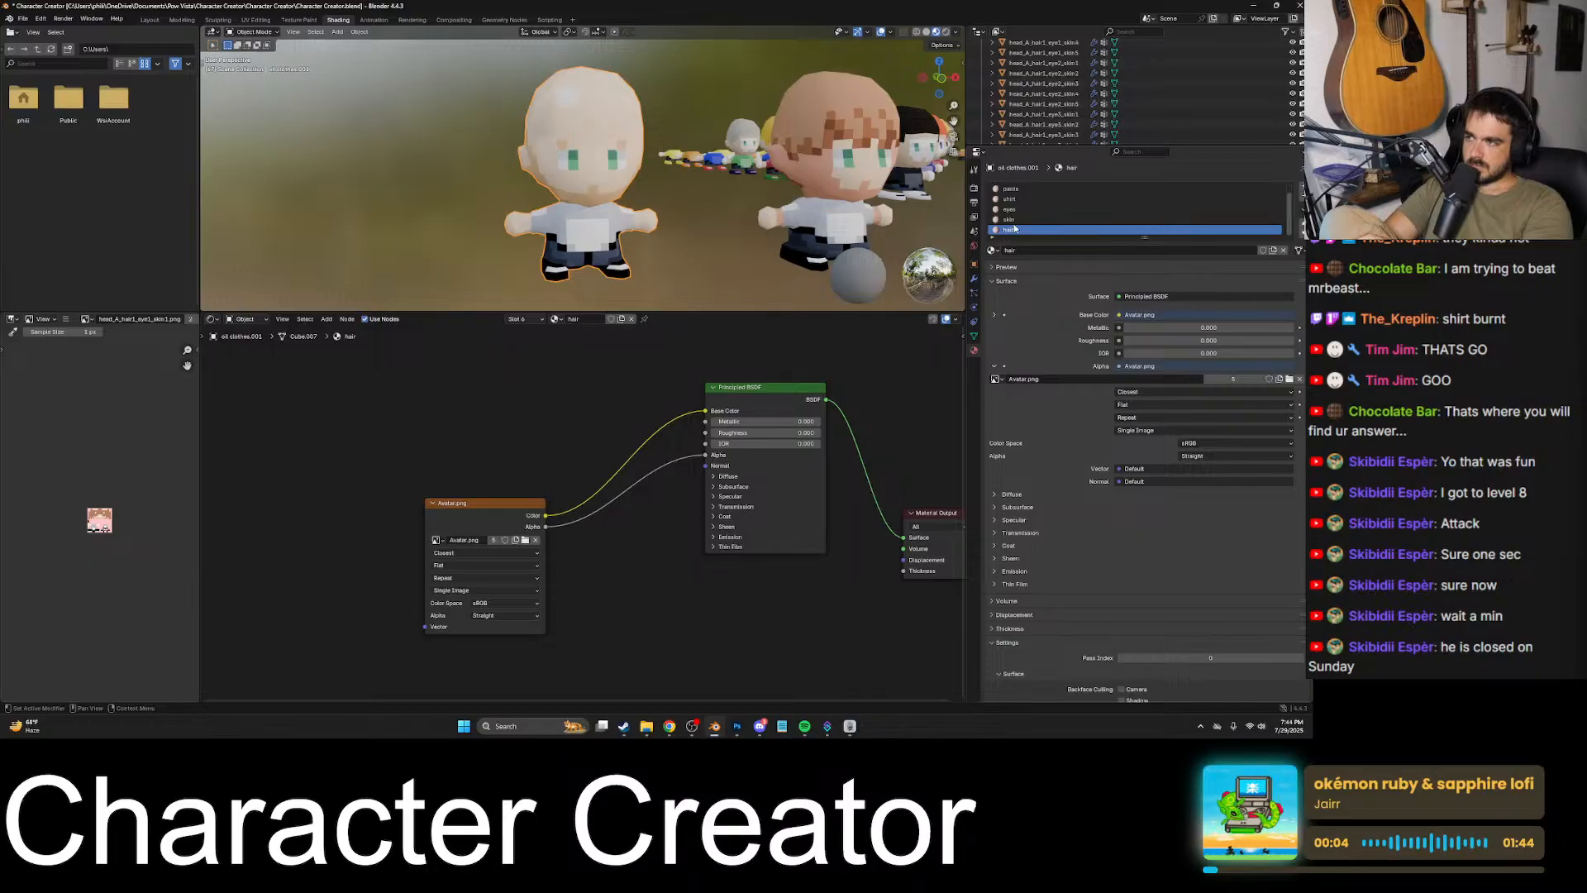
pyautogui.click(1010, 219)
pyautogui.hotkey('ctrl', 'x')
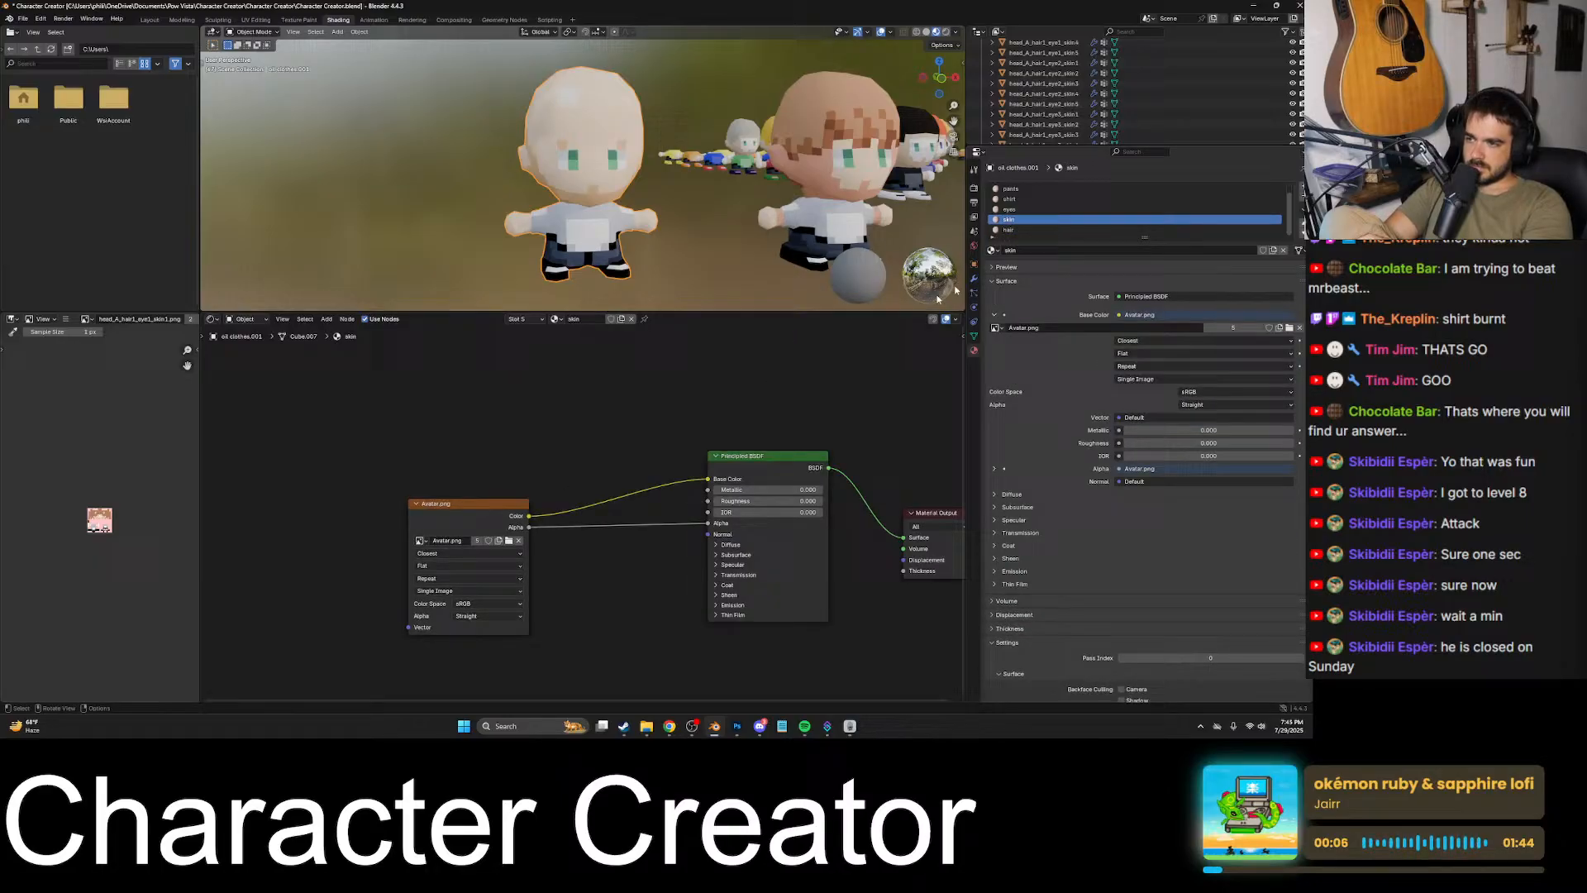
# - Dissolve the Hue/Saturation/Value nodes of the shirt and pants materials, keeping their texture links, and save the Blender file
pyautogui.click(1022, 209)
pyautogui.click(1012, 199)
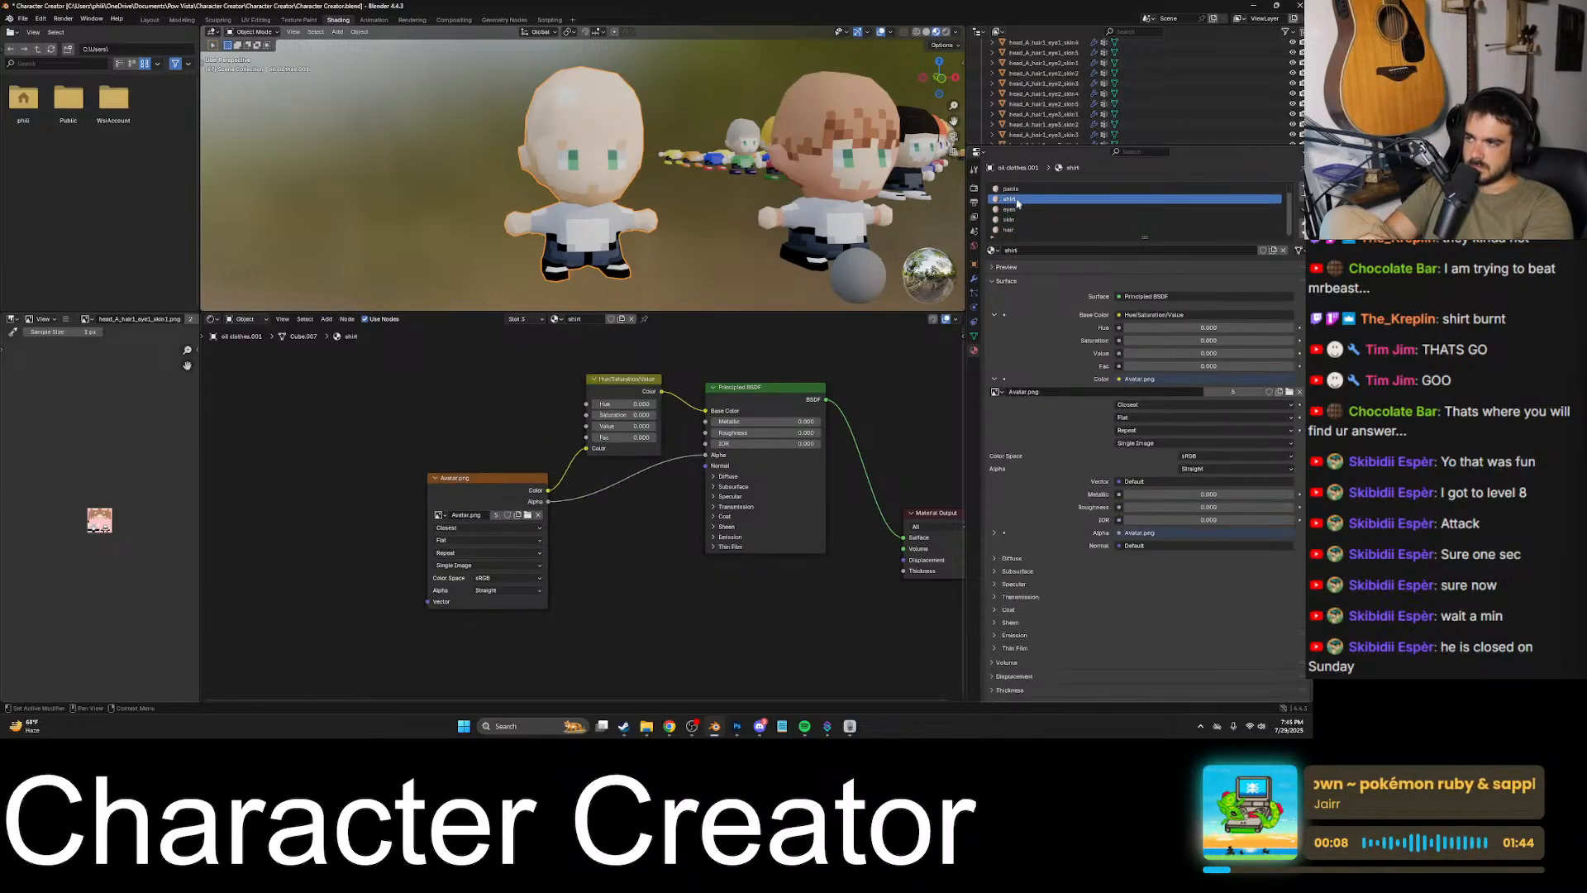
pyautogui.click(621, 380)
pyautogui.hotkey('ctrl', 'x')
pyautogui.click(1011, 188)
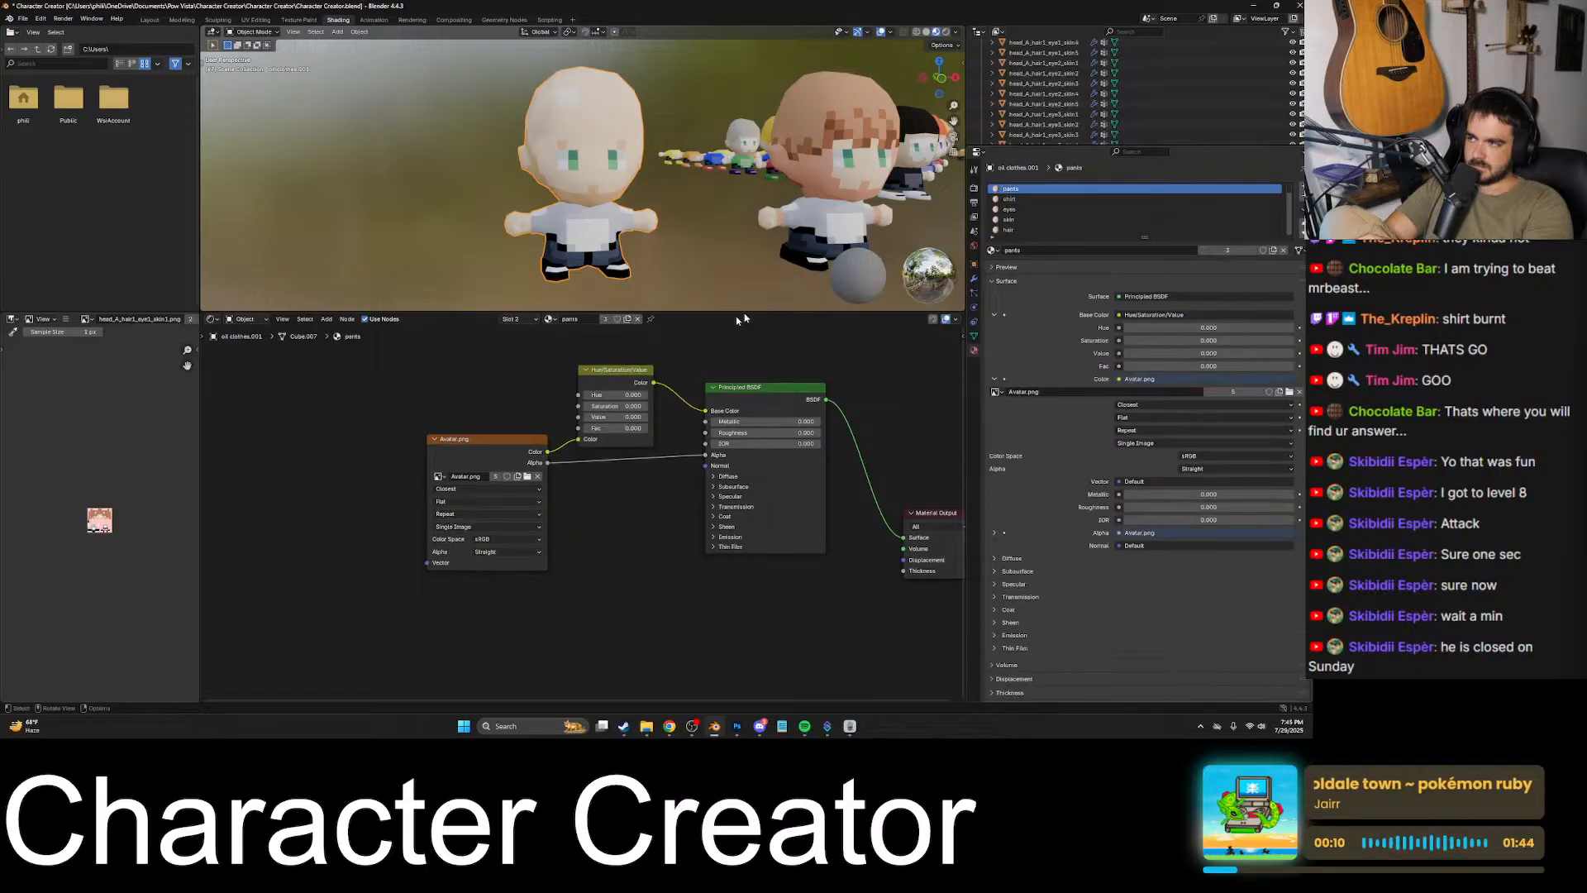
pyautogui.click(625, 370)
pyautogui.hotkey('ctrl', 'x')
pyautogui.hotkey('ctrl', 's')
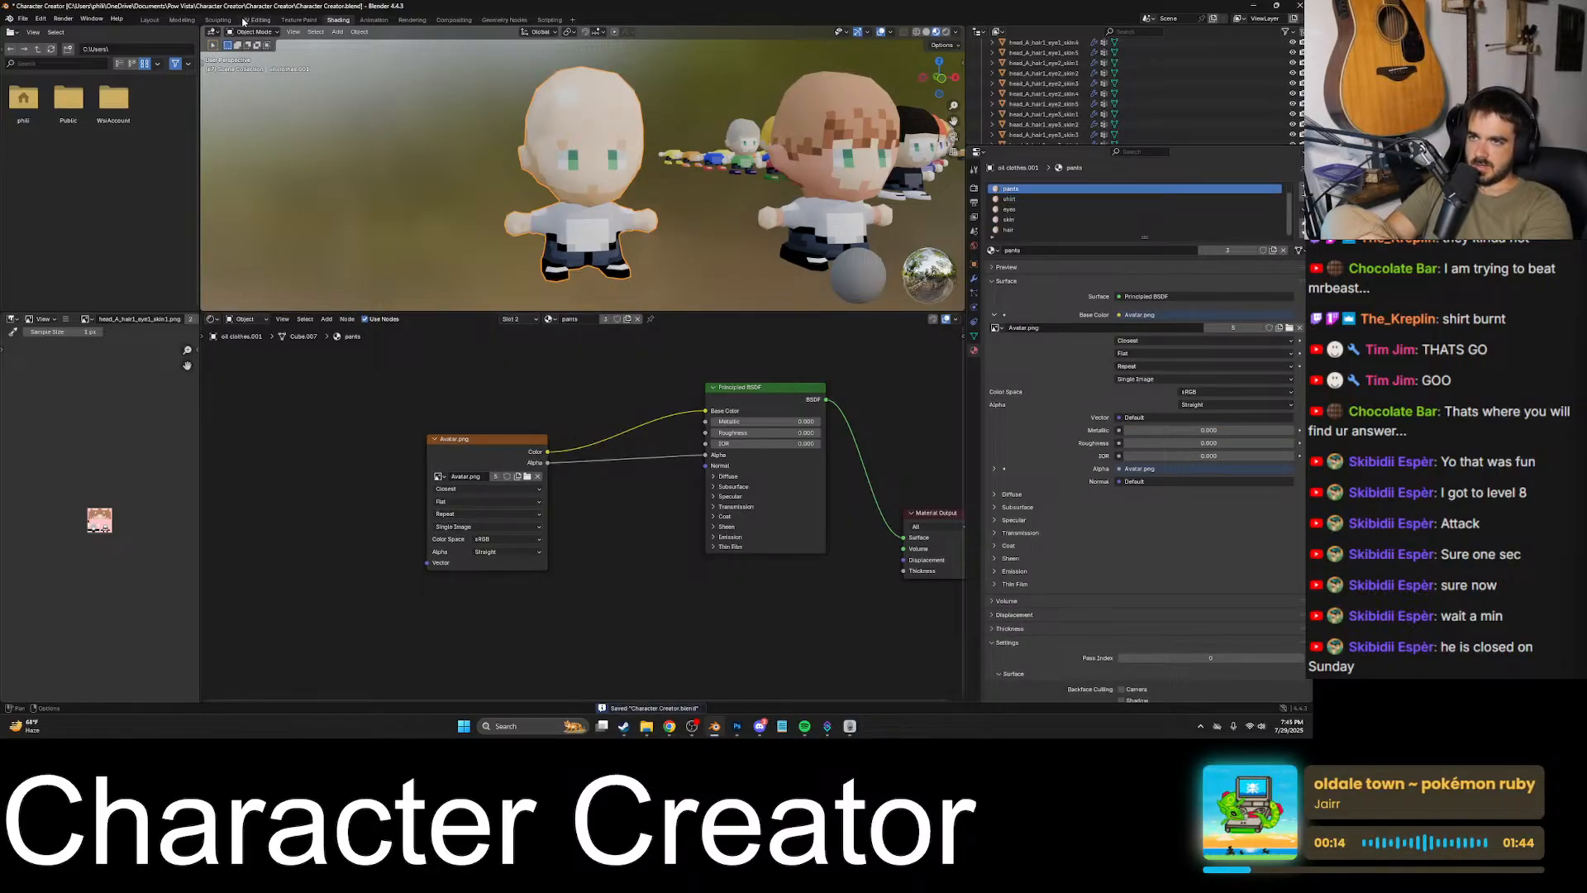
# - Return to the UV Editing workspace, frame the bald character, and examine its head and face from several angles
pyautogui.click(255, 19)
pyautogui.click(635, 341)
pyautogui.press('KP_Decimal')
pyautogui.press('Tab')
pyautogui.scroll(-8, 632, 355)
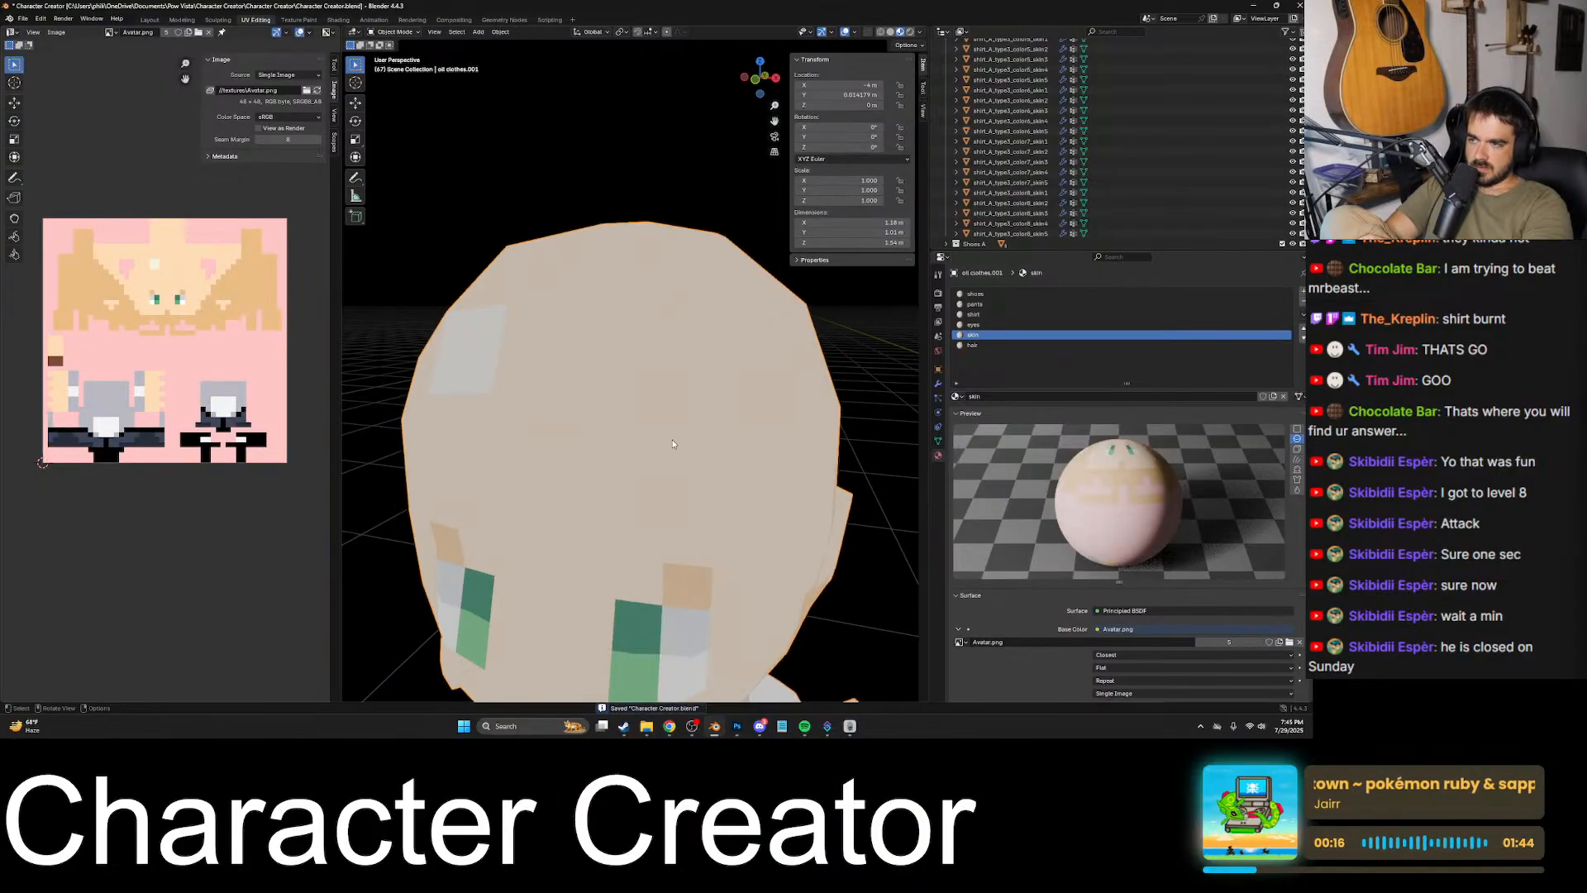
pyautogui.moveTo(579, 413); pyautogui.dragTo(628, 379, button='middle')
pyautogui.keyDown('shift'); pyautogui.moveTo(628, 379); pyautogui.dragTo(703, 385, button='middle'); pyautogui.keyUp('shift')
pyautogui.click(786, 380)
pyautogui.scroll(-4, 653, 414)
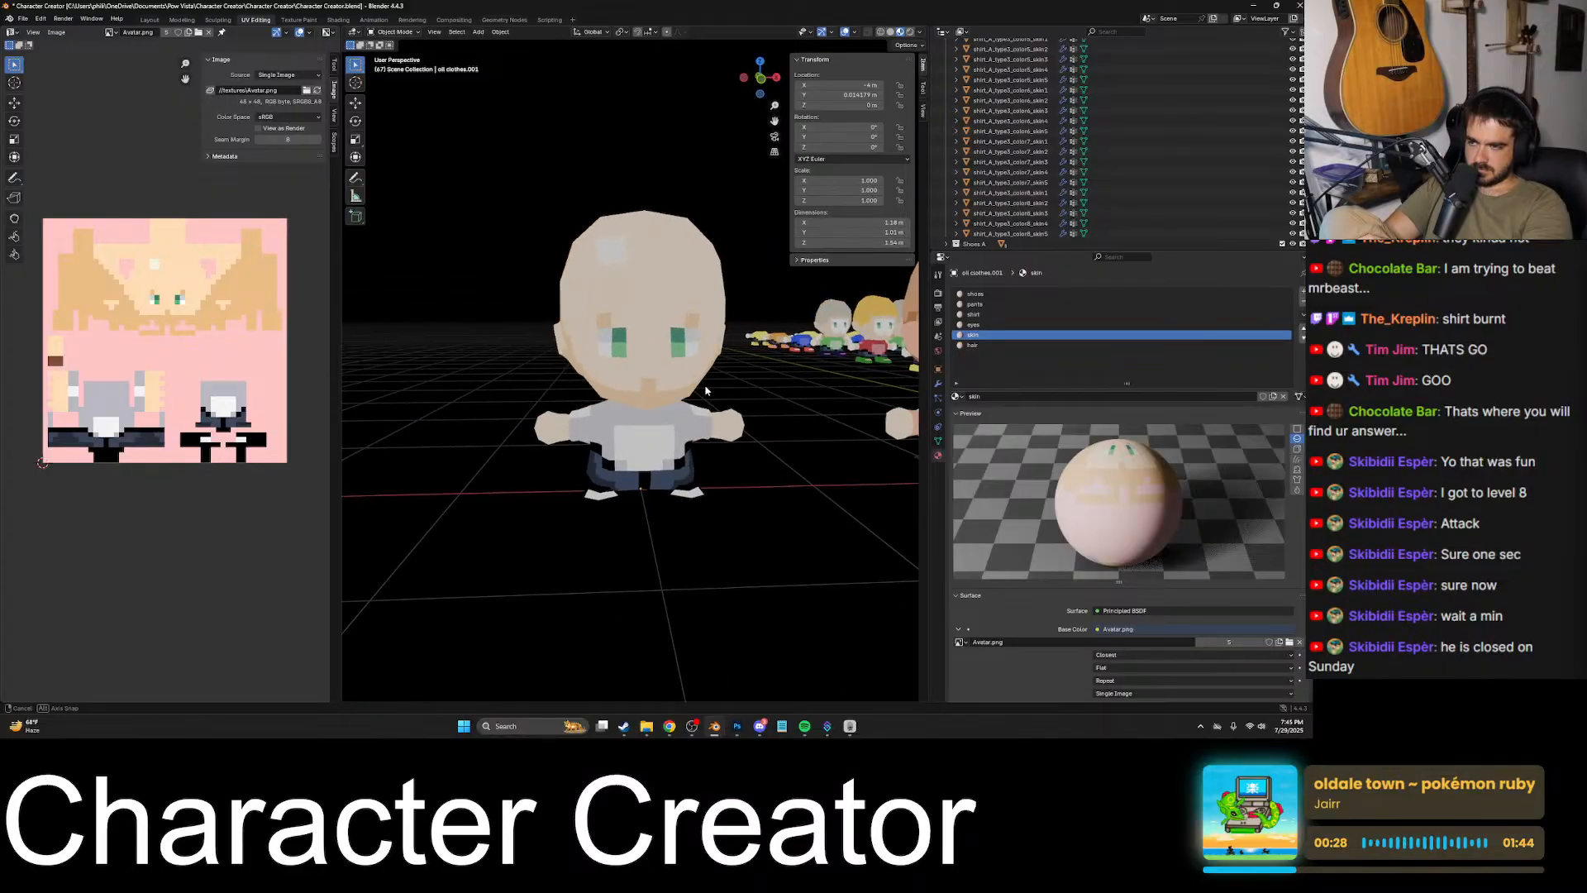
# - Inspect the face up close and at a distance beside the brown-haired character to judge the eyebrows and chin
pyautogui.scroll(3, 703, 387)
pyautogui.click(708, 375)
pyautogui.scroll(-1, 716, 348)
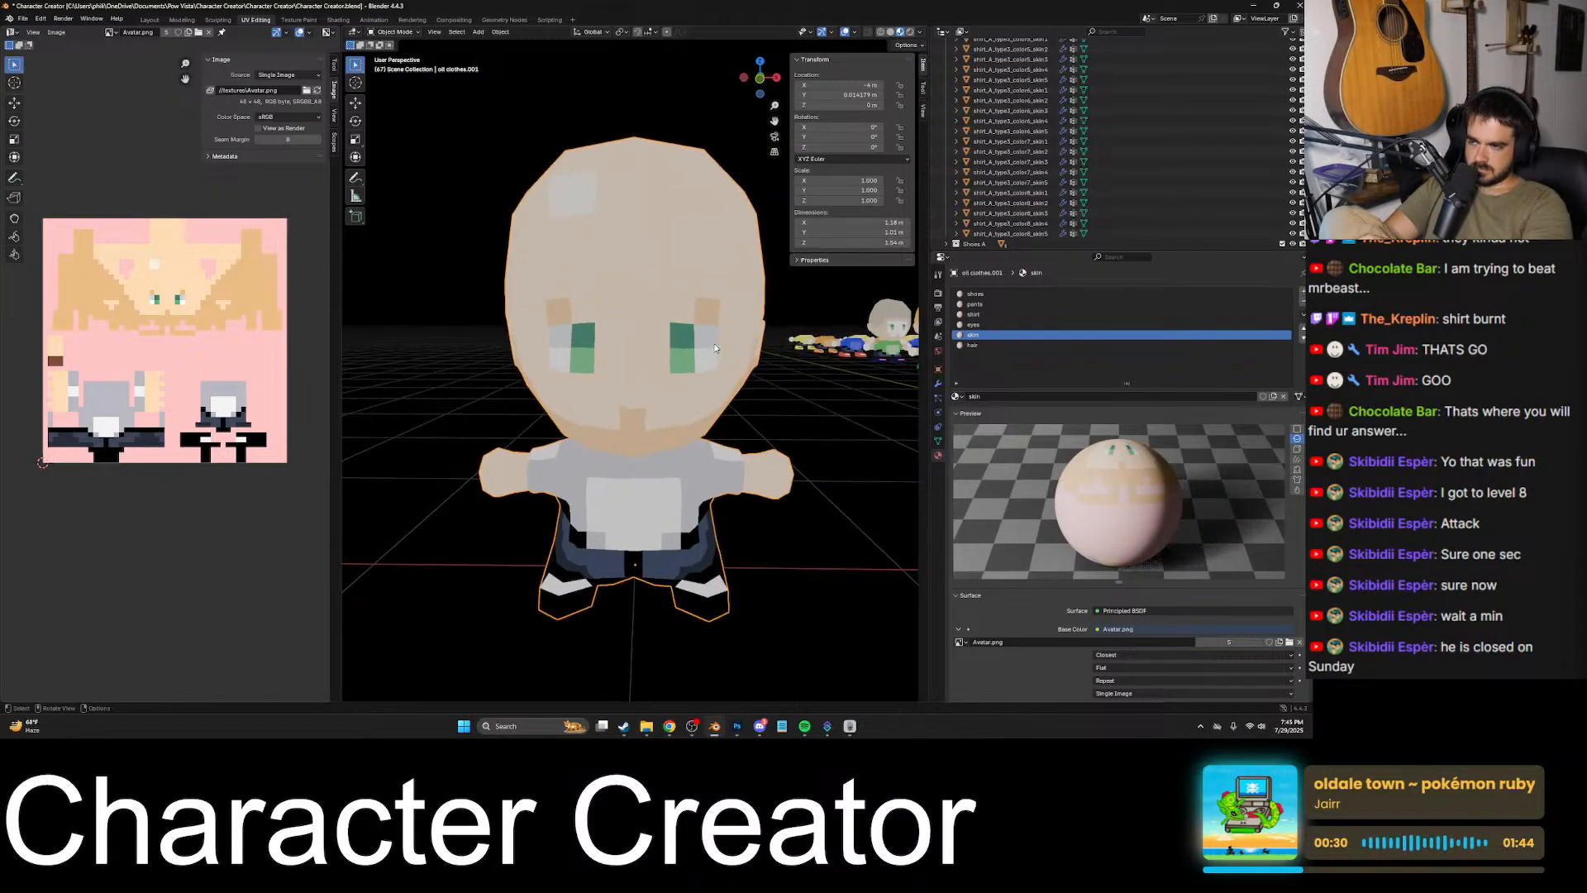
pyautogui.moveTo(757, 388)
pyautogui.mouseDown(button='middle')
pyautogui.moveTo(795, 374)
pyautogui.moveTo(778, 402)
pyautogui.mouseUp(button='middle')
pyautogui.click(794, 372)
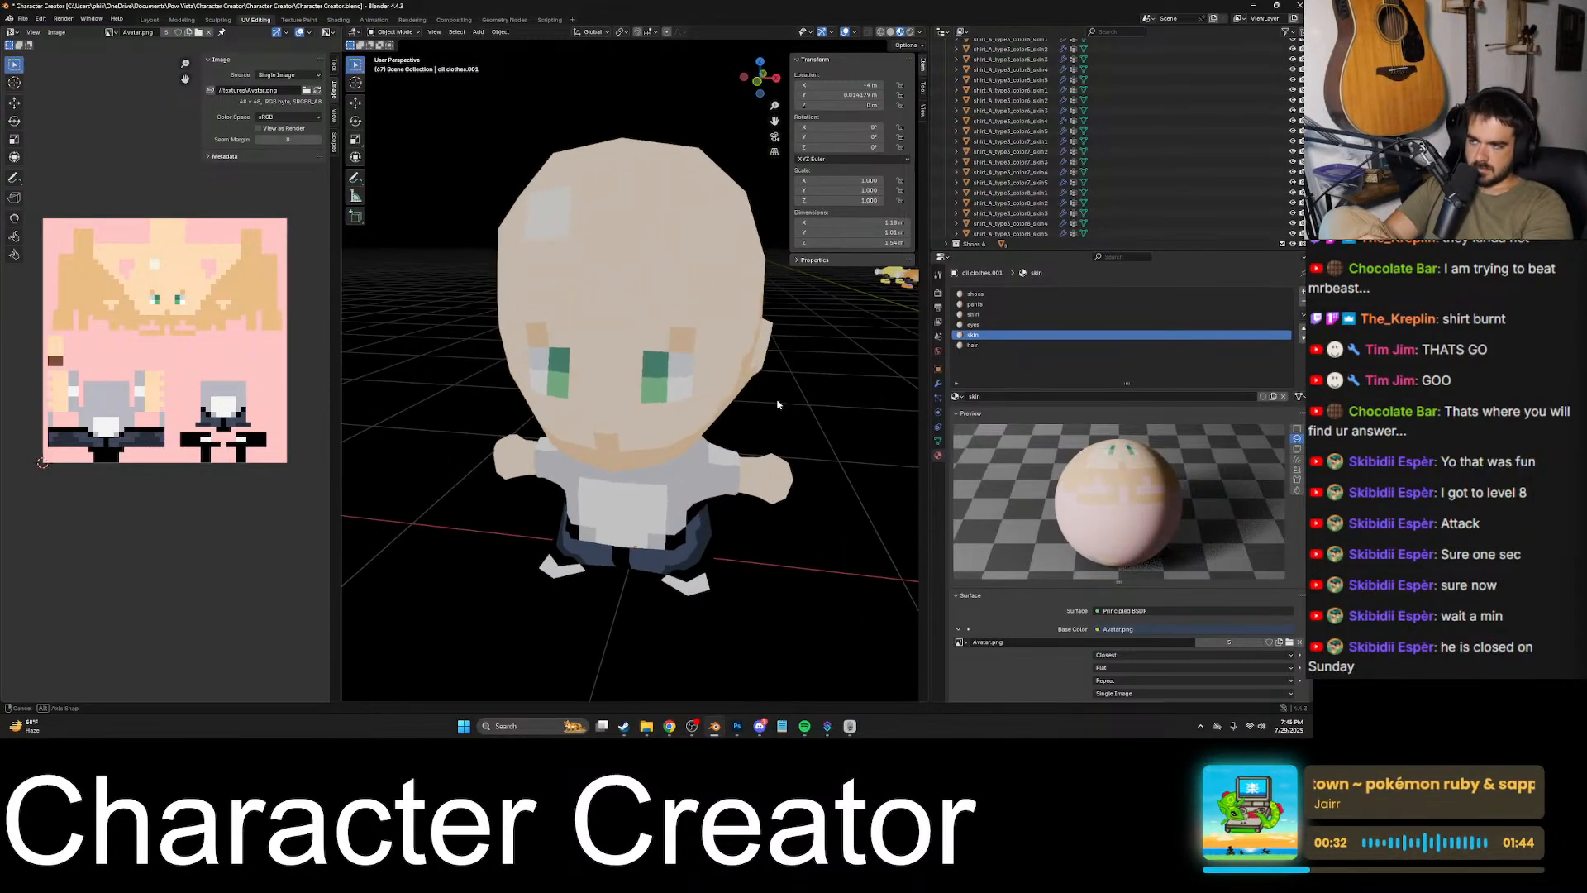
pyautogui.scroll(-6, 761, 388)
pyautogui.scroll(-2, 760, 390)
pyautogui.scroll(4, 644, 368)
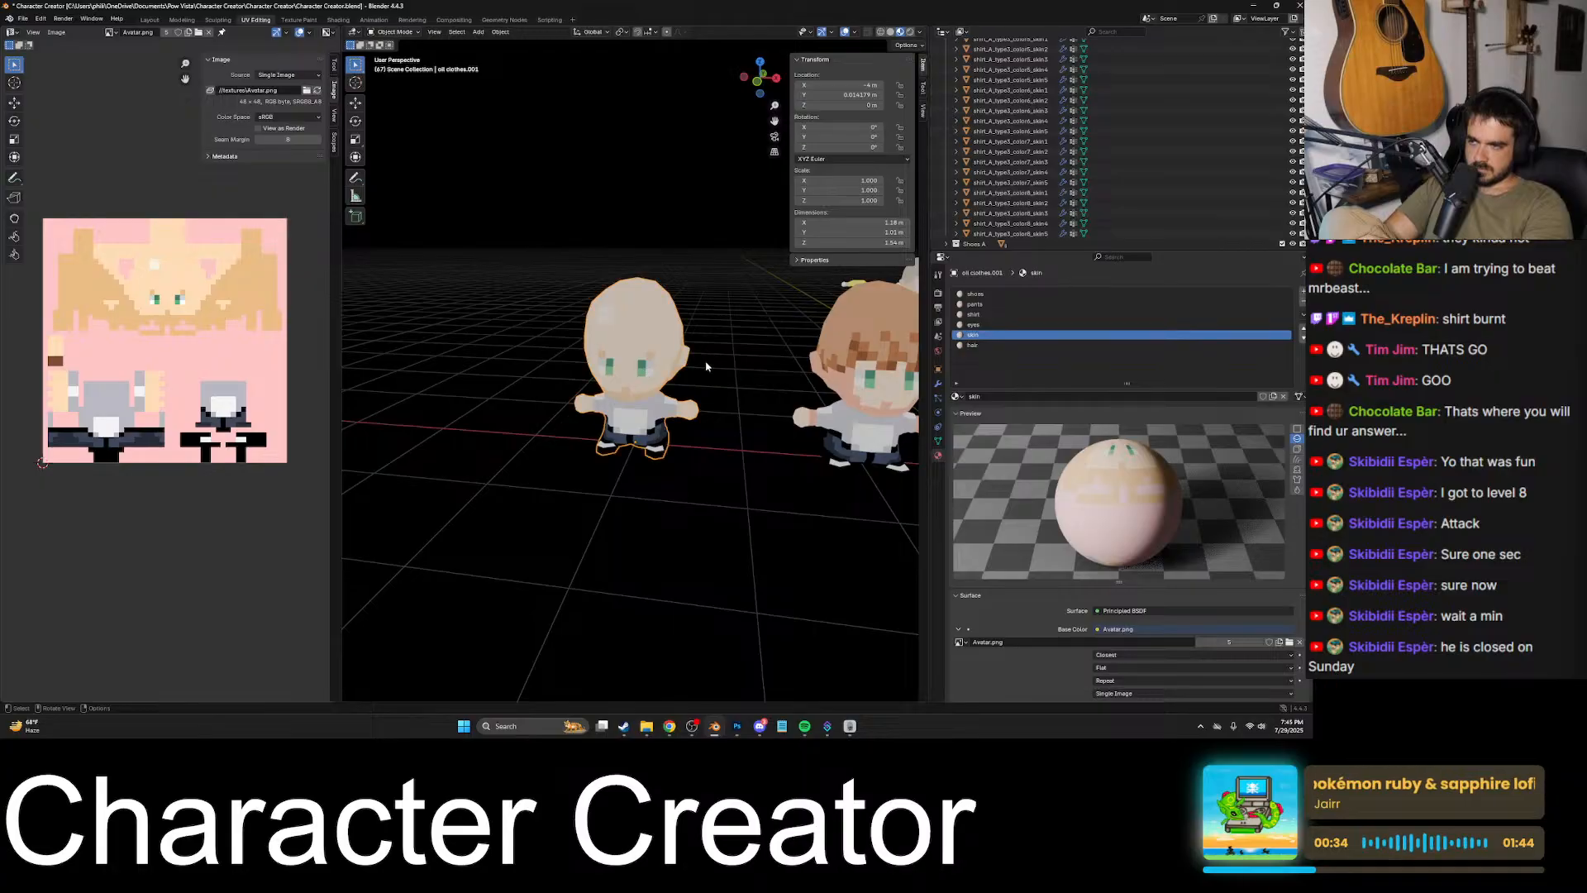
pyautogui.moveTo(706, 367); pyautogui.dragTo(724, 362, button='middle')
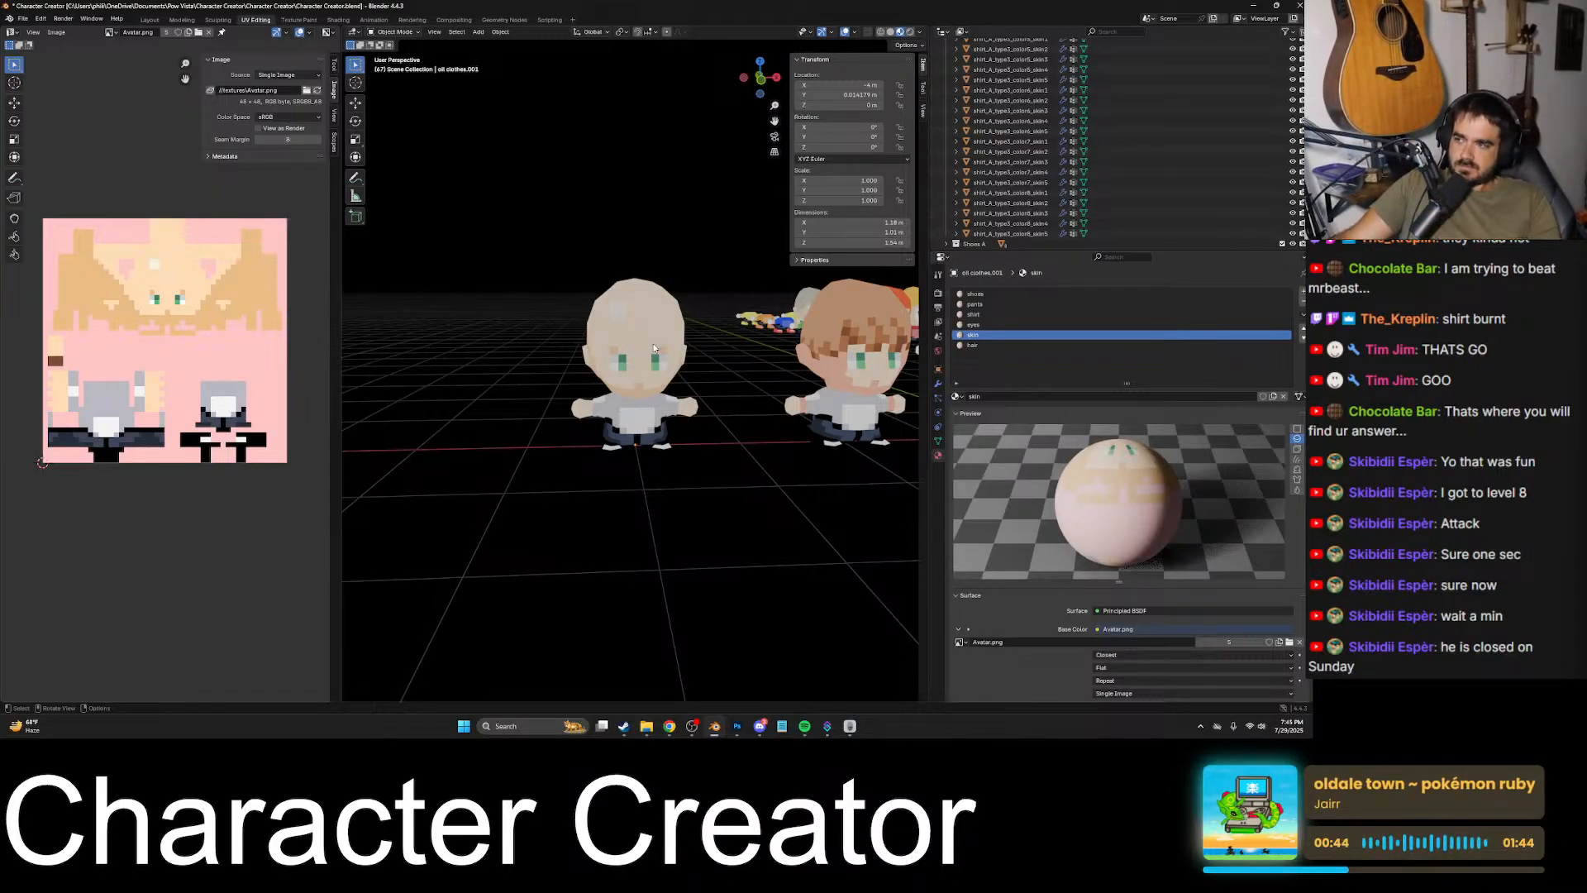
# - Frame the bald character again and save the Blender file
pyautogui.click(656, 344)
pyautogui.press('KP_Decimal')
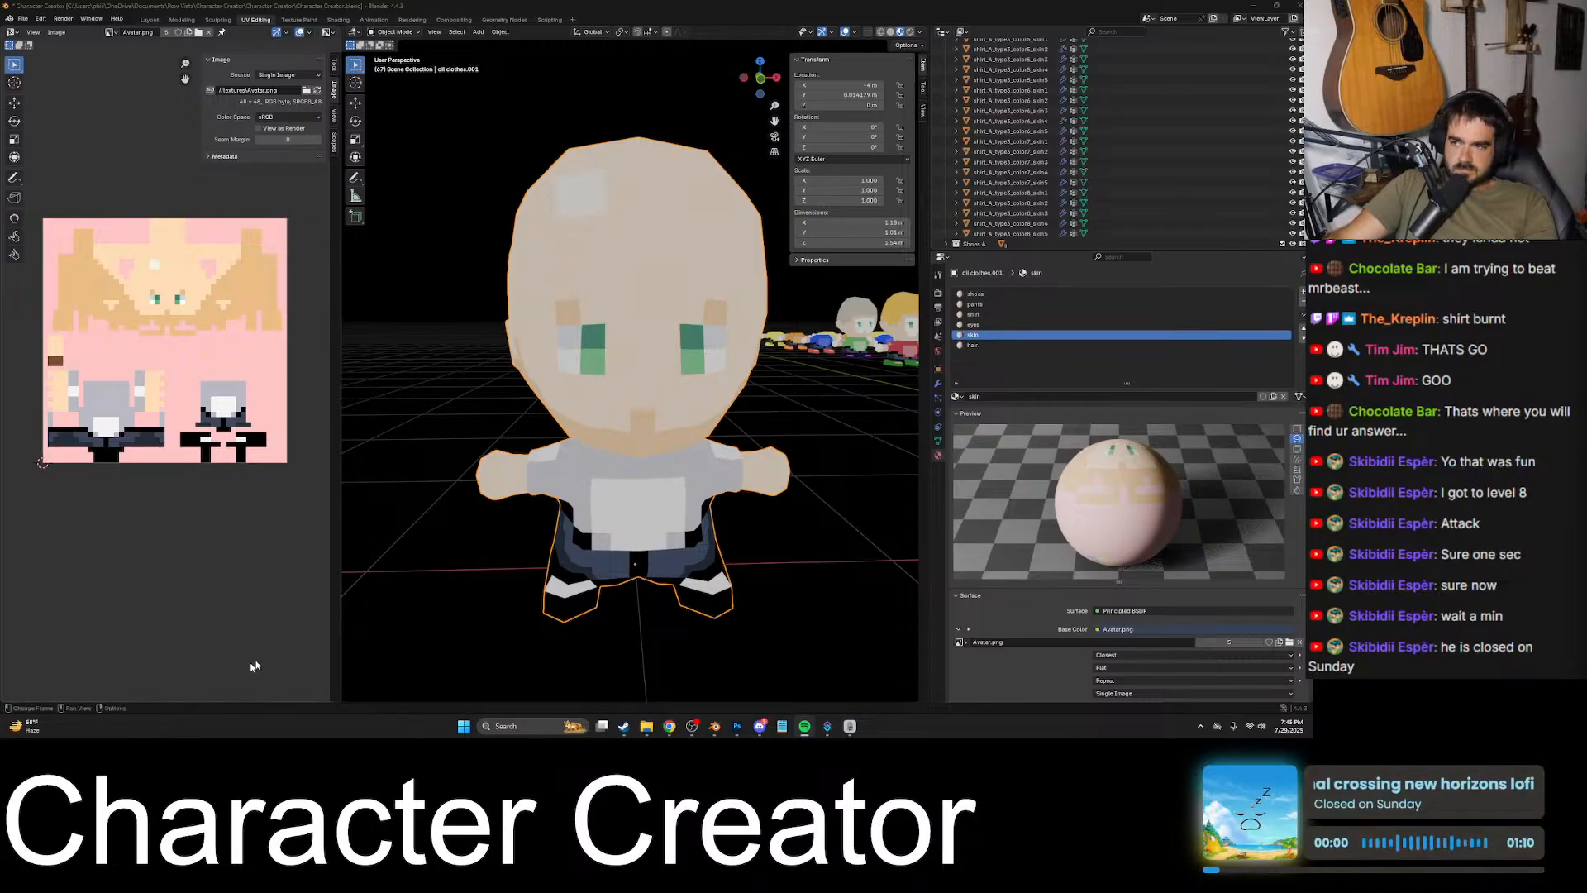
pyautogui.click(537, 5)
pyautogui.hotkey('ctrl', 's')
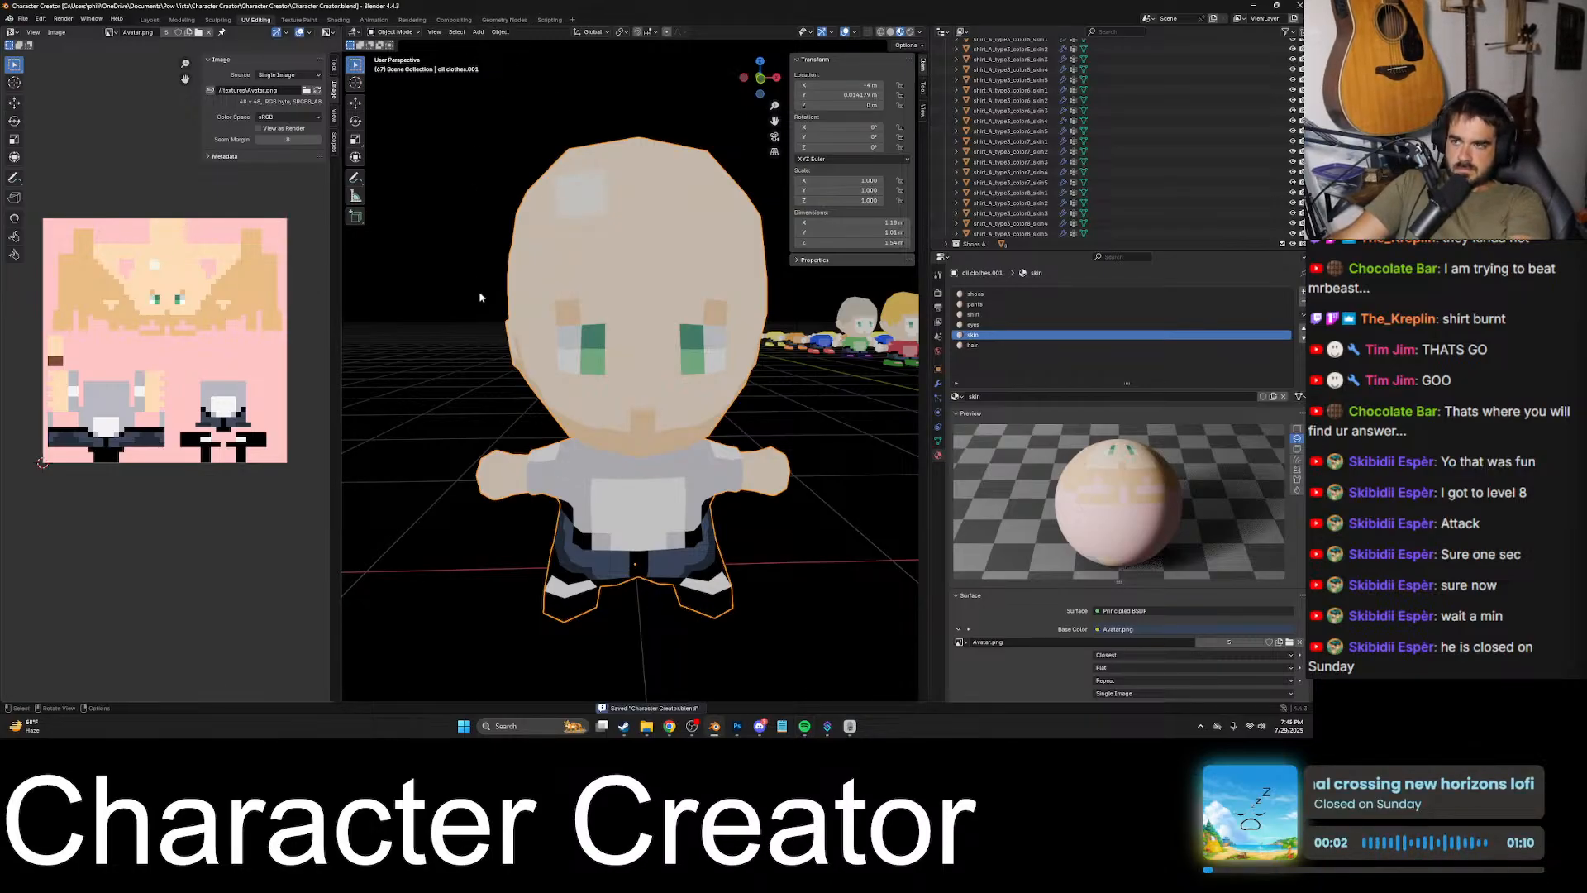
# - Pack all external resources into the Blender file, and unpack them using files in the current directory, creating them when necessary
pyautogui.moveTo(646, 726)
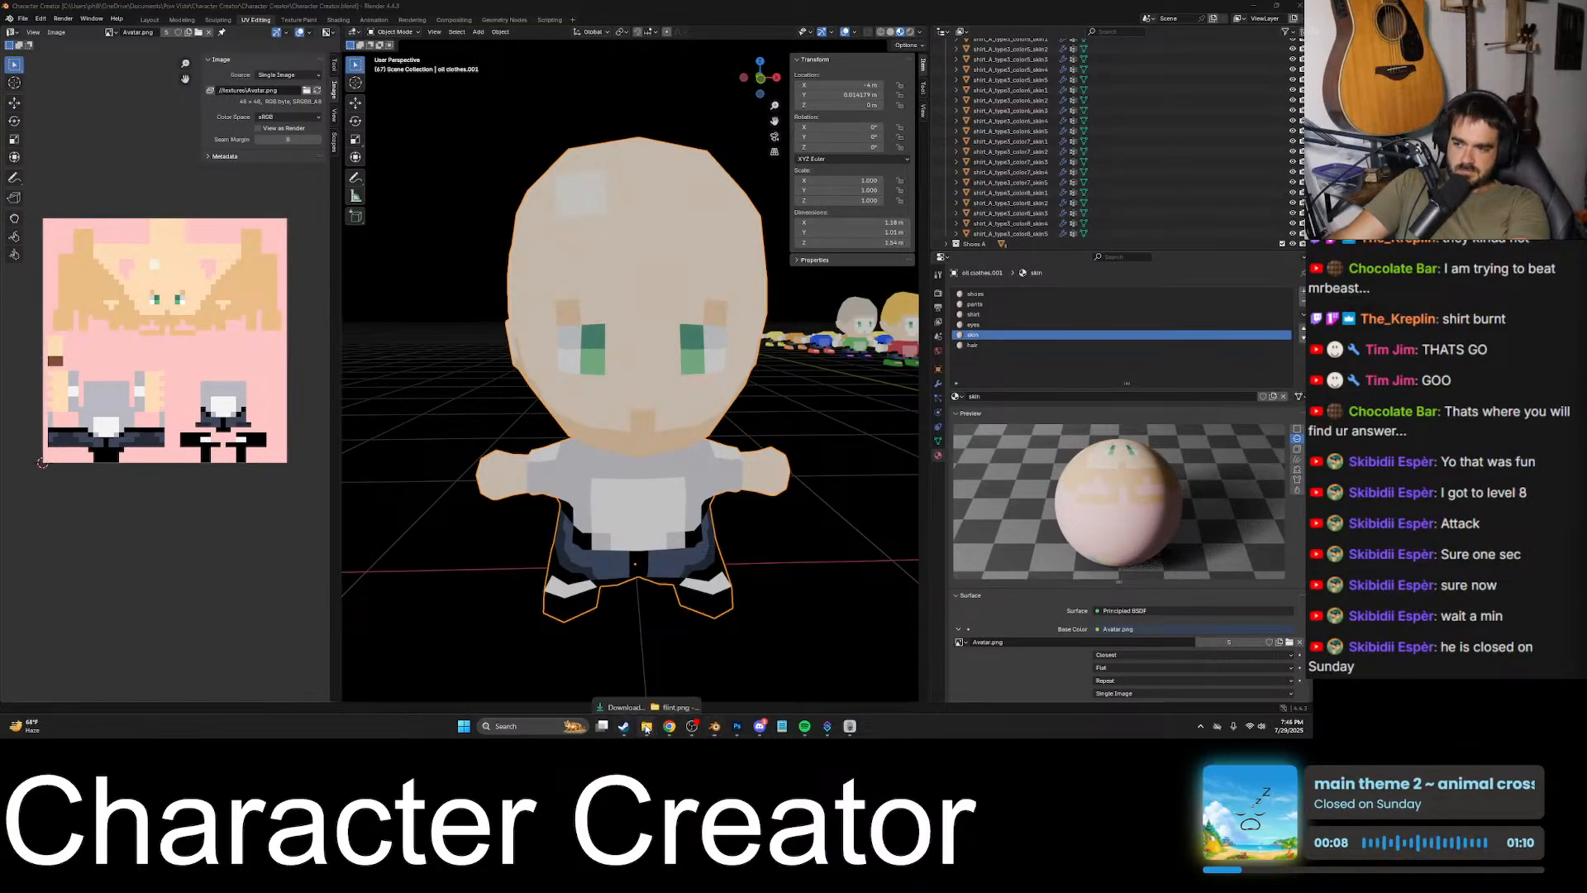
pyautogui.click(24, 19)
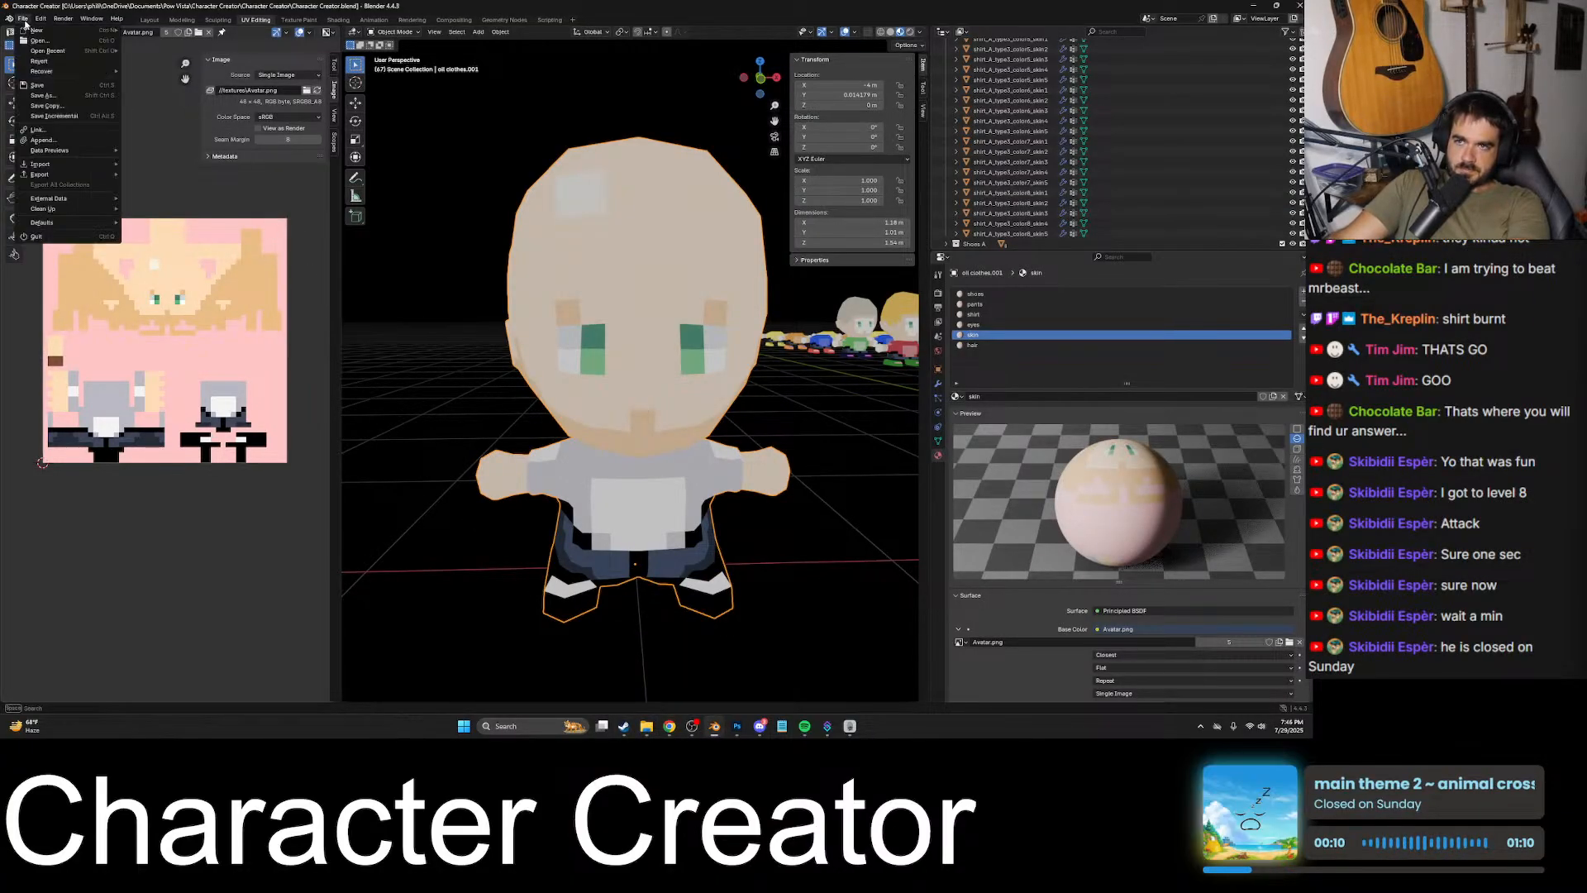
pyautogui.moveTo(65, 212)
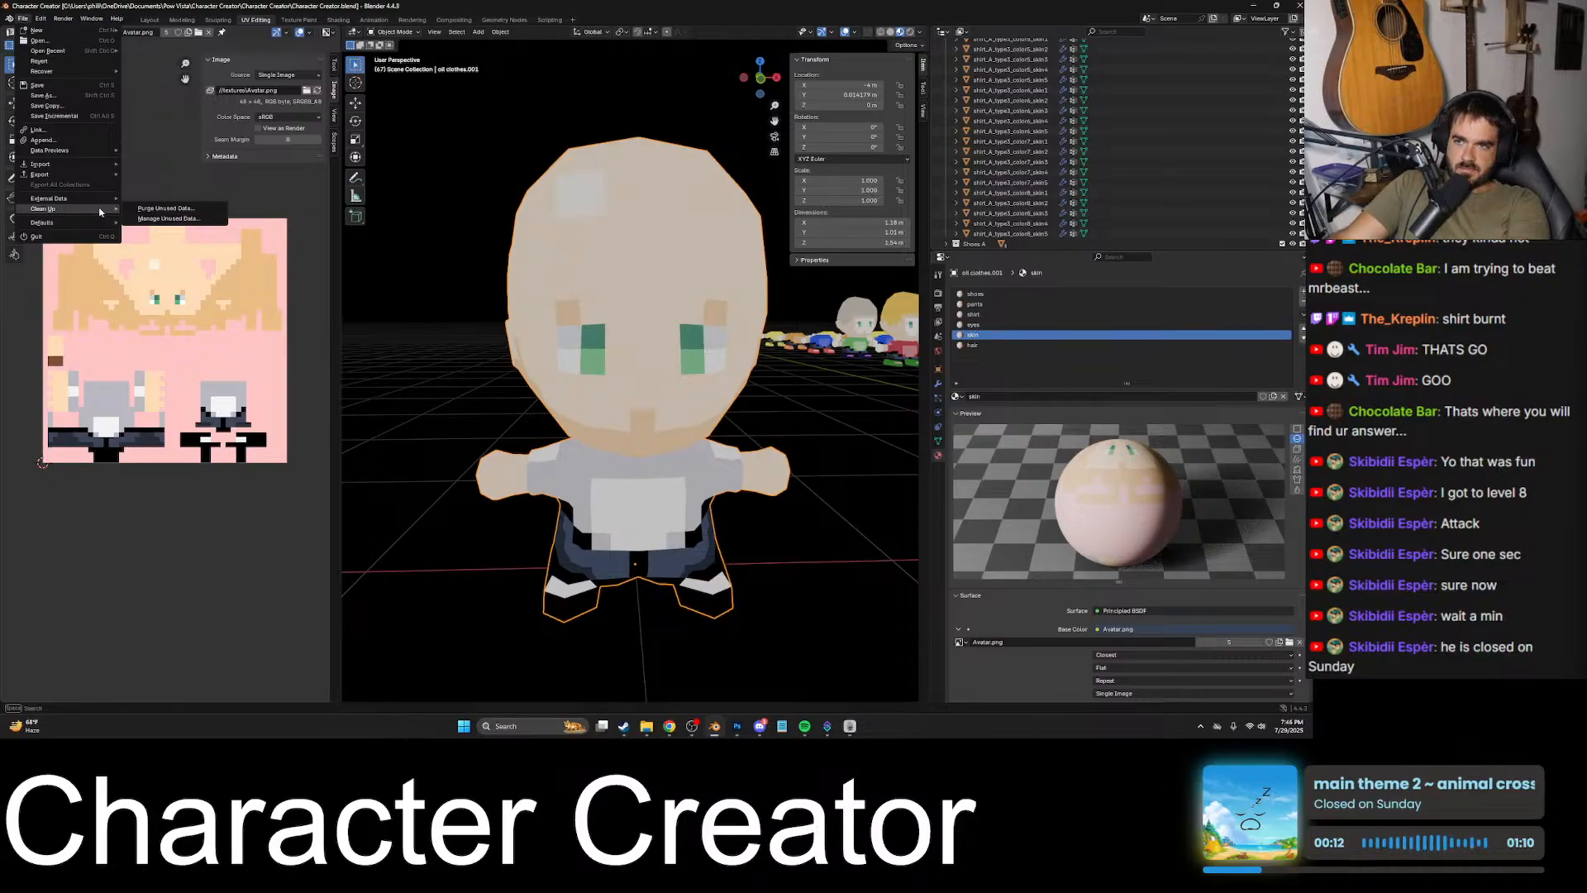
pyautogui.click(166, 208)
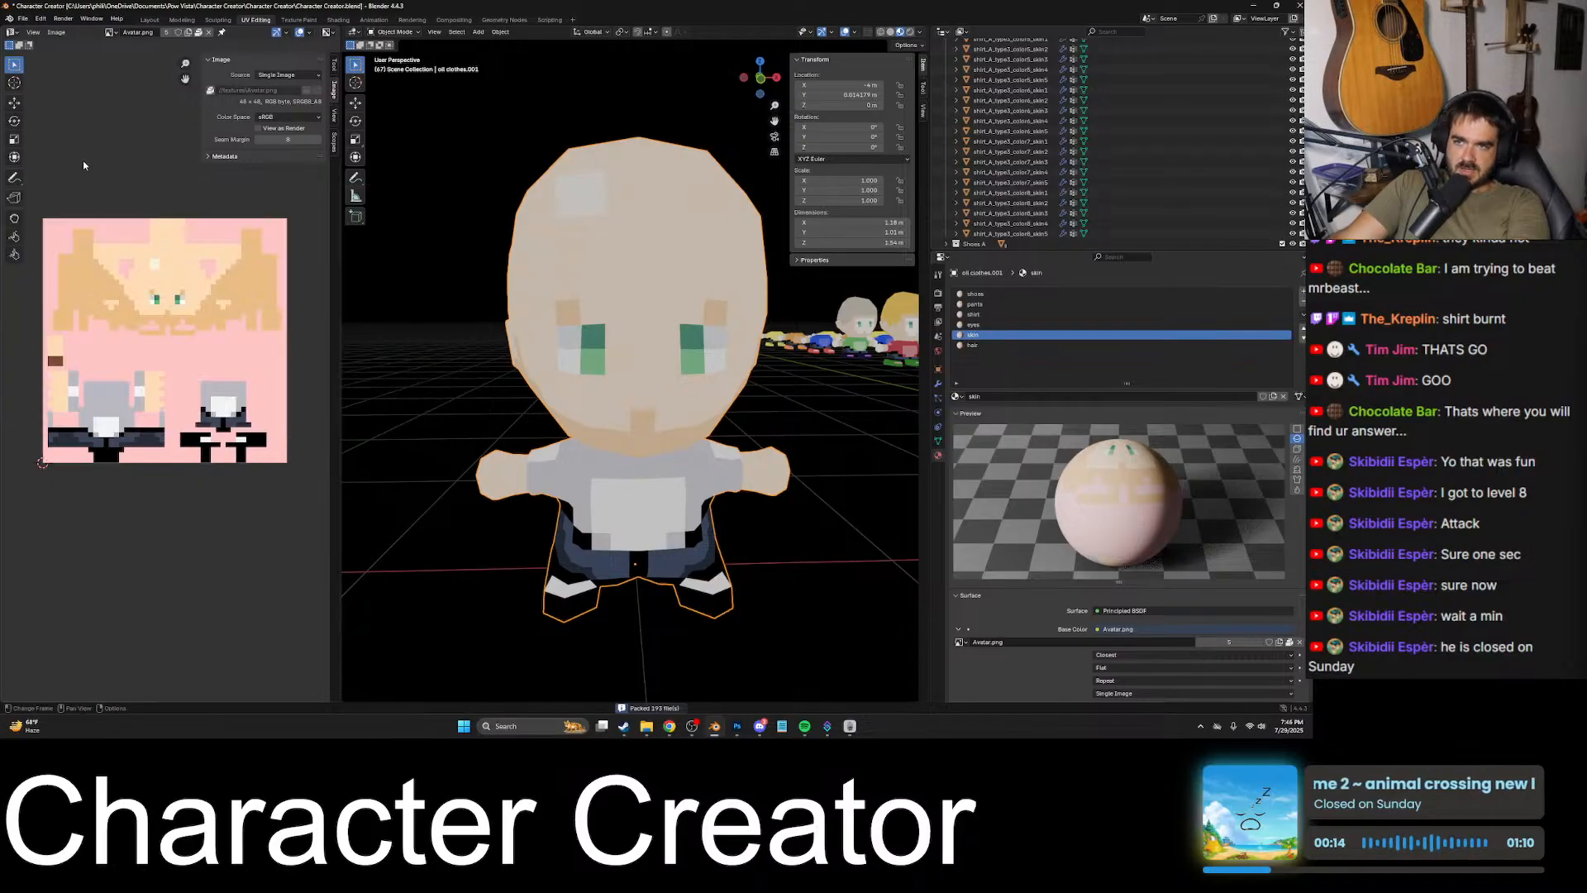
pyautogui.click(24, 18)
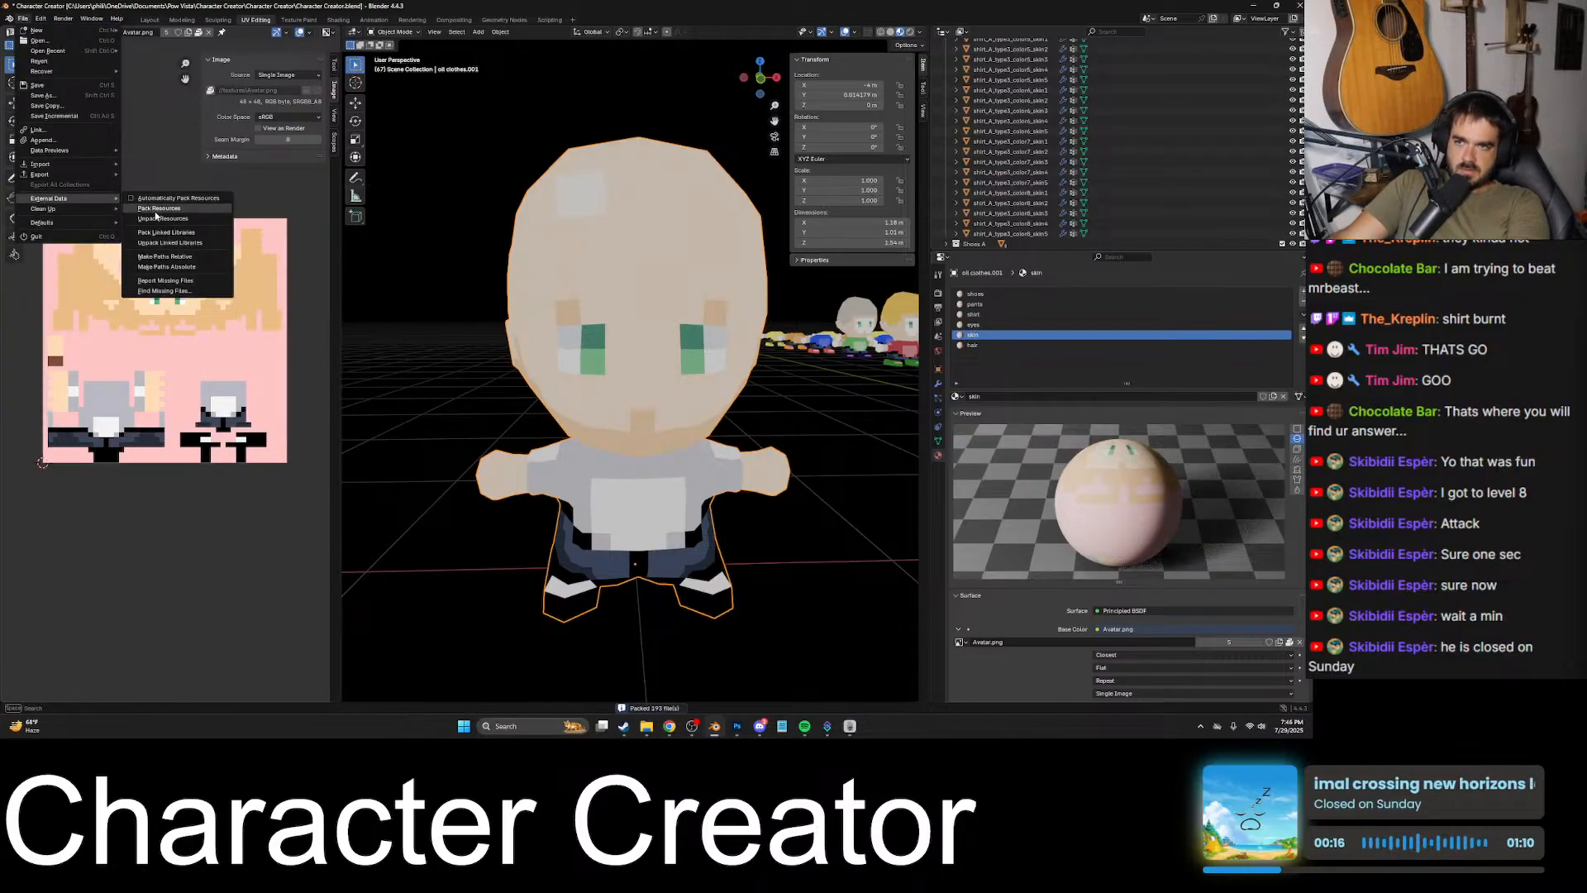
pyautogui.click(157, 218)
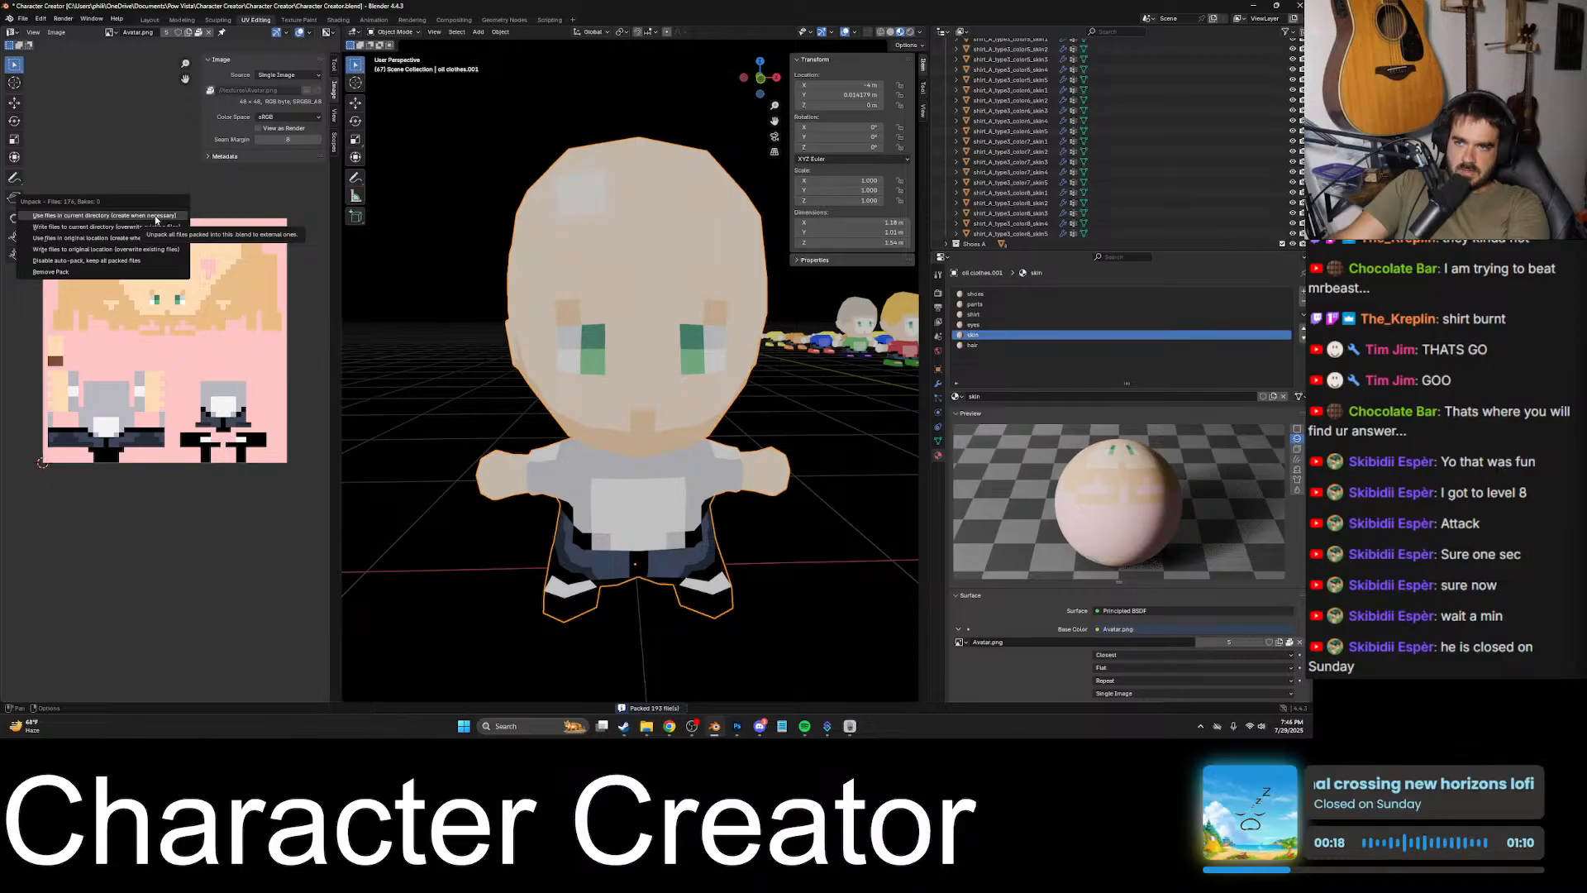
pyautogui.click(155, 218)
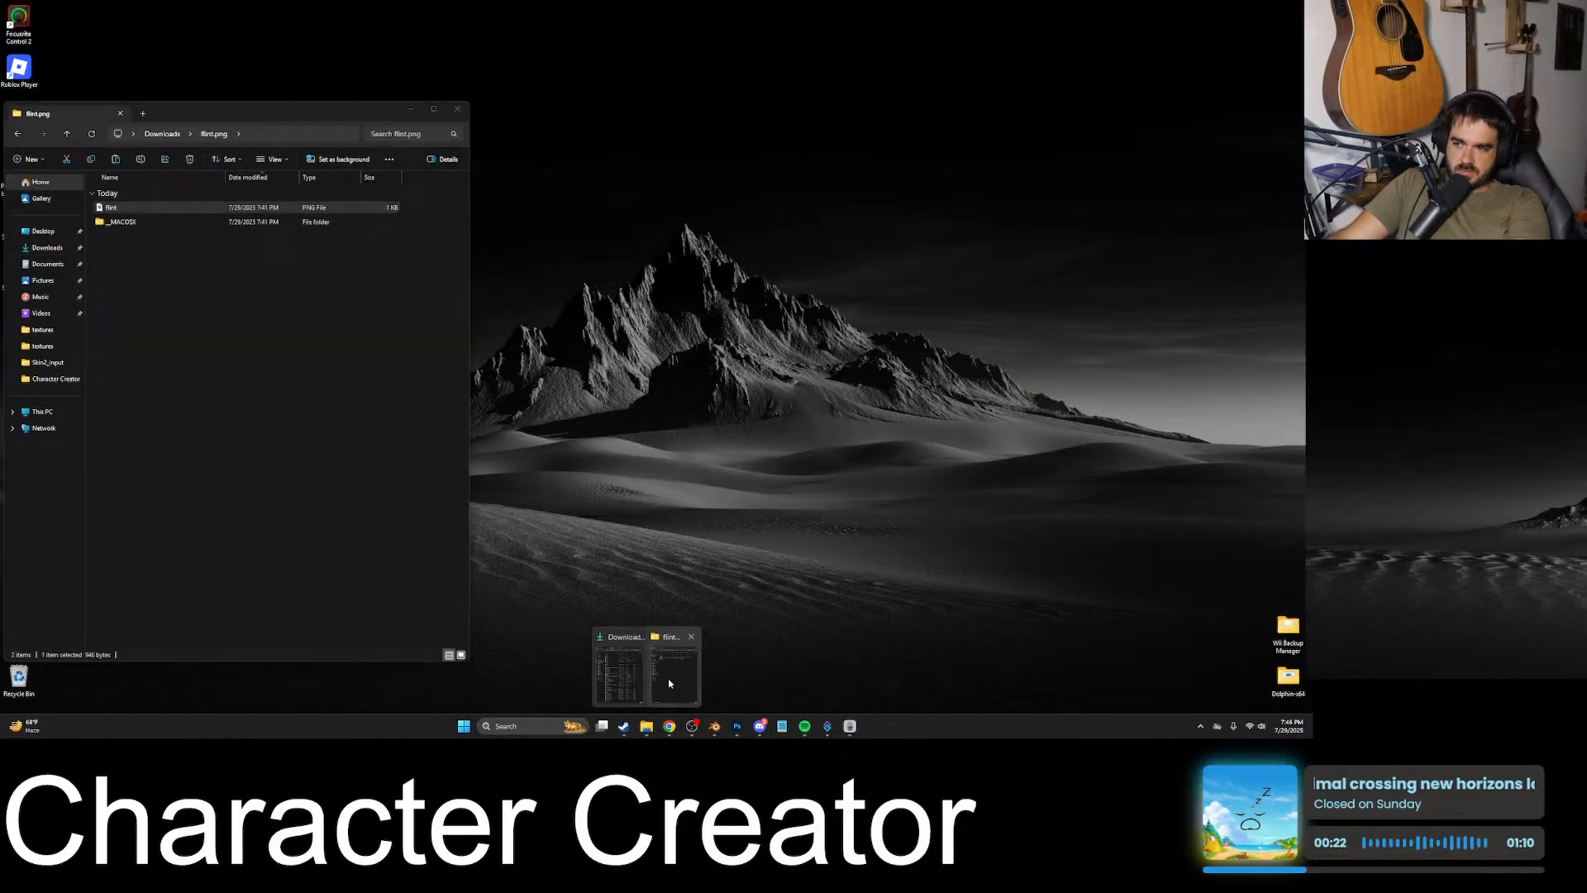
pyautogui.click(600, 647)
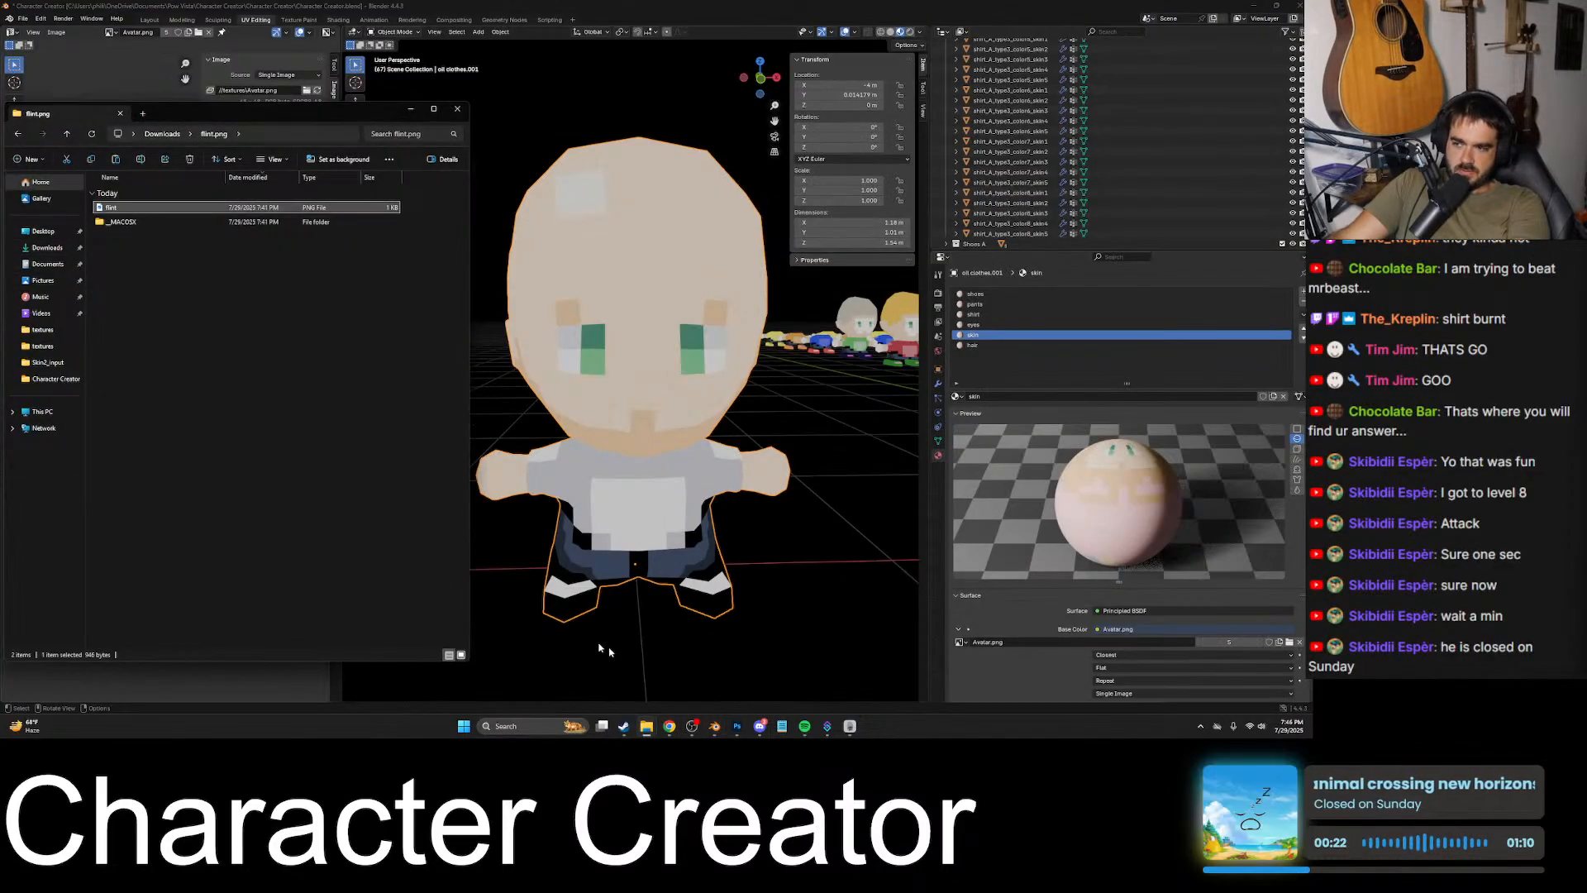
pyautogui.click(142, 113)
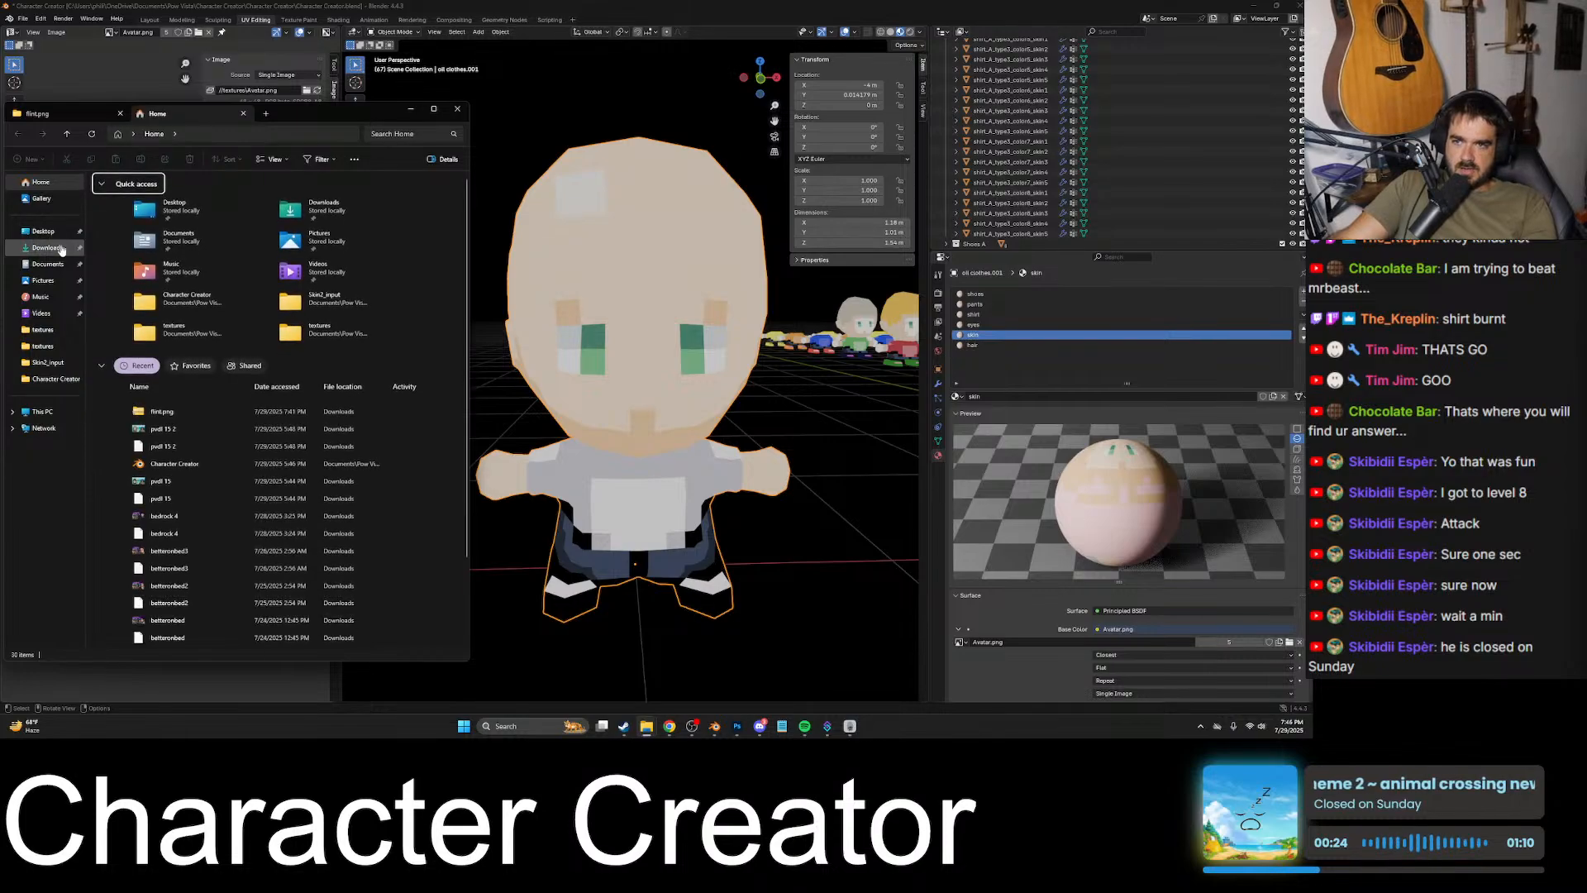
pyautogui.click(243, 113)
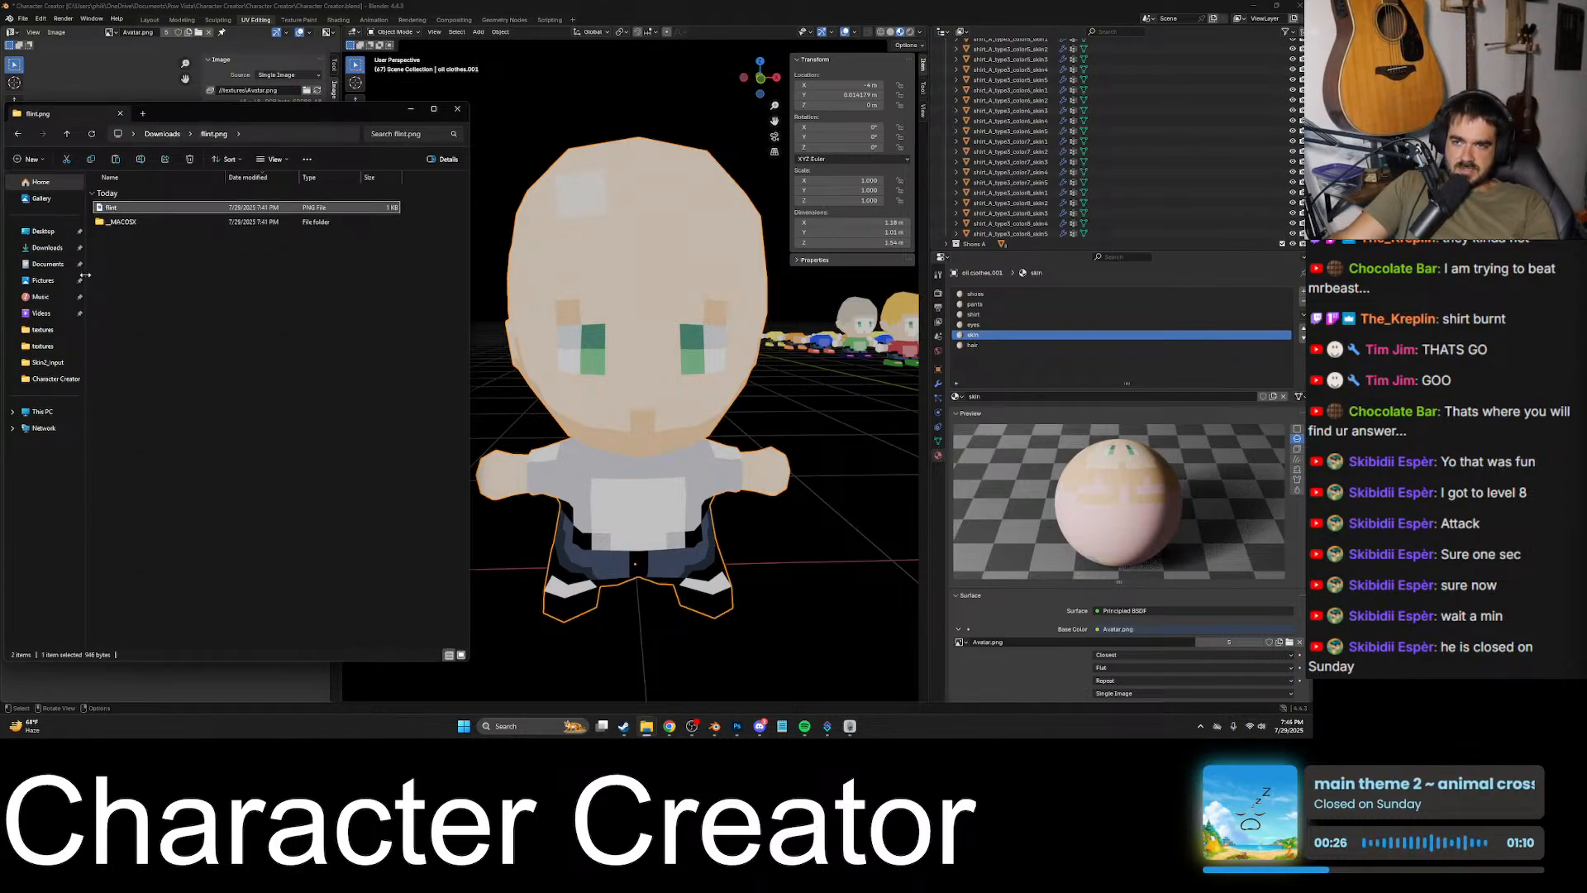
pyautogui.click(379, 7)
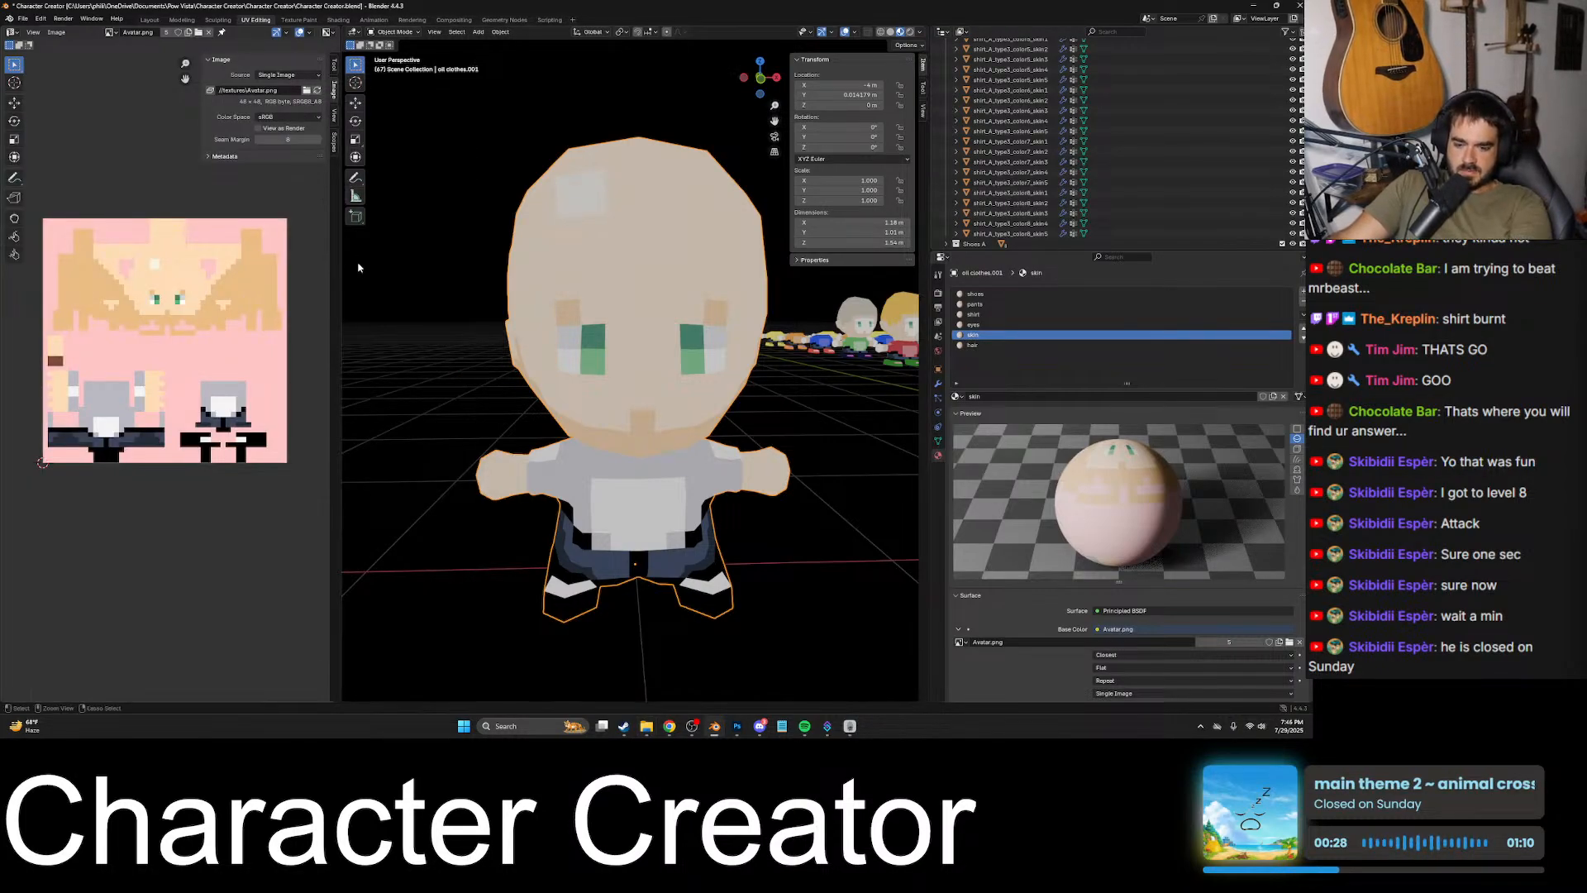
# - Save the Blender file and browse in File Explorer to the inner Character Creator project folder under Pow Vista
pyautogui.hotkey('ctrl', 's')
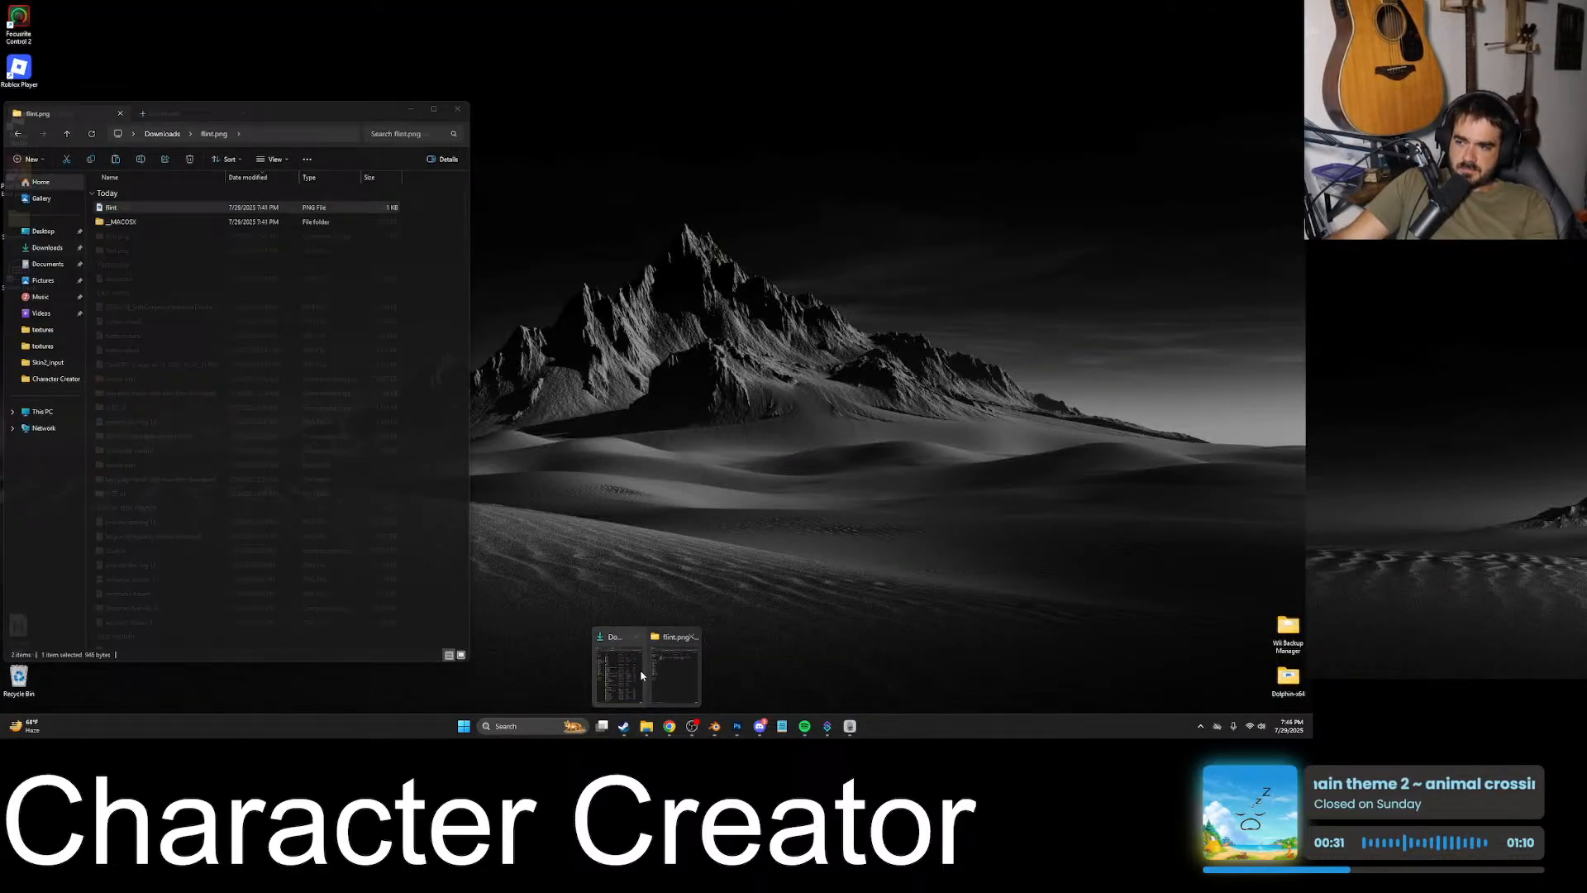
pyautogui.click(647, 666)
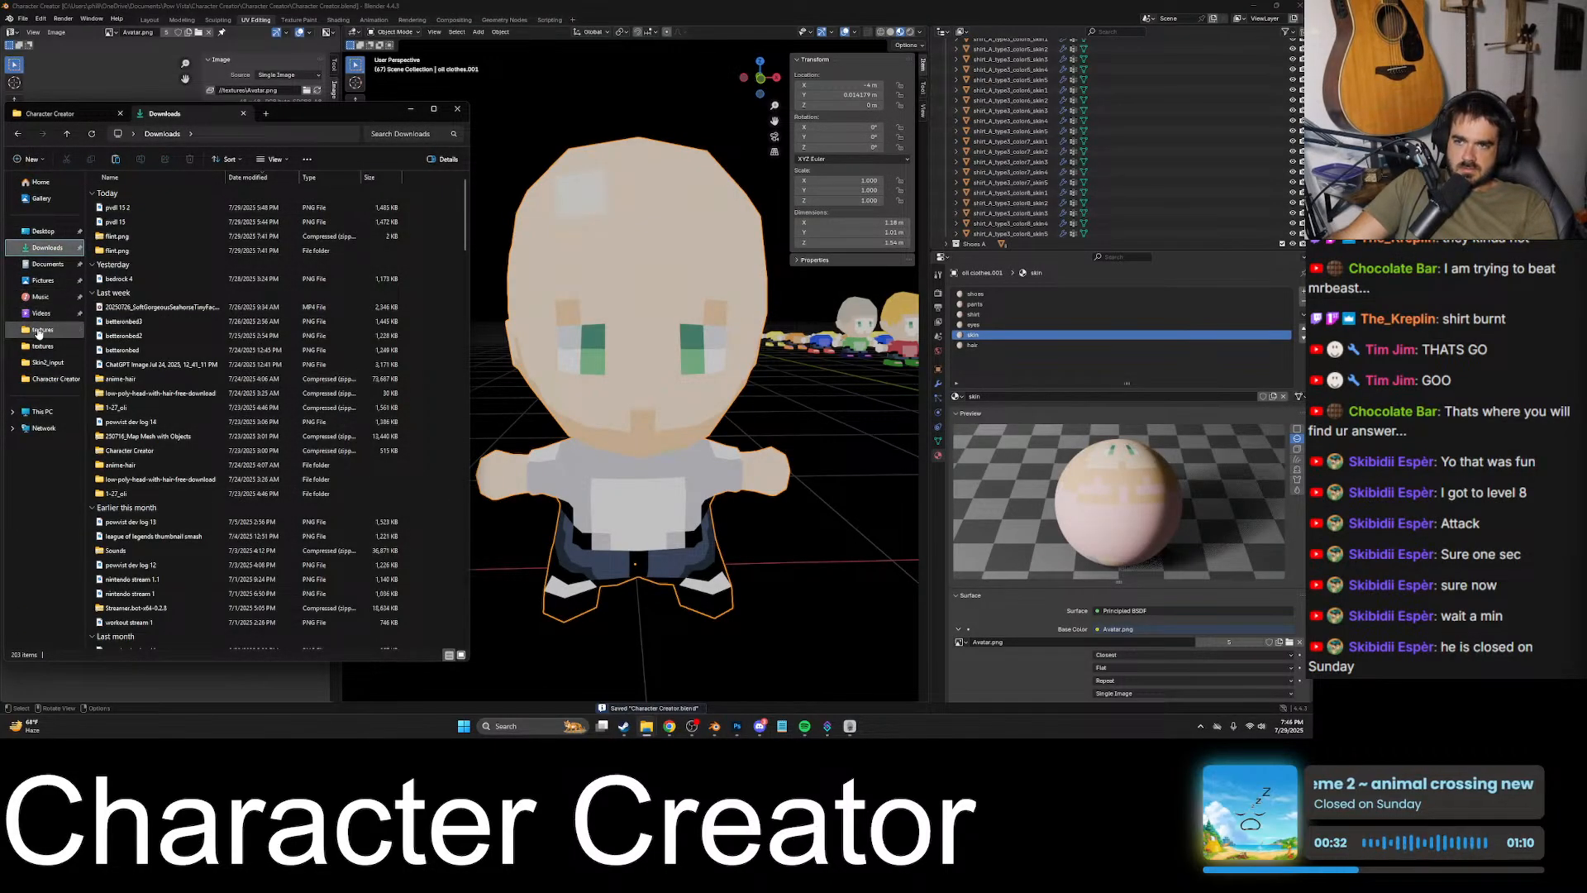
pyautogui.click(42, 329)
pyautogui.click(144, 133)
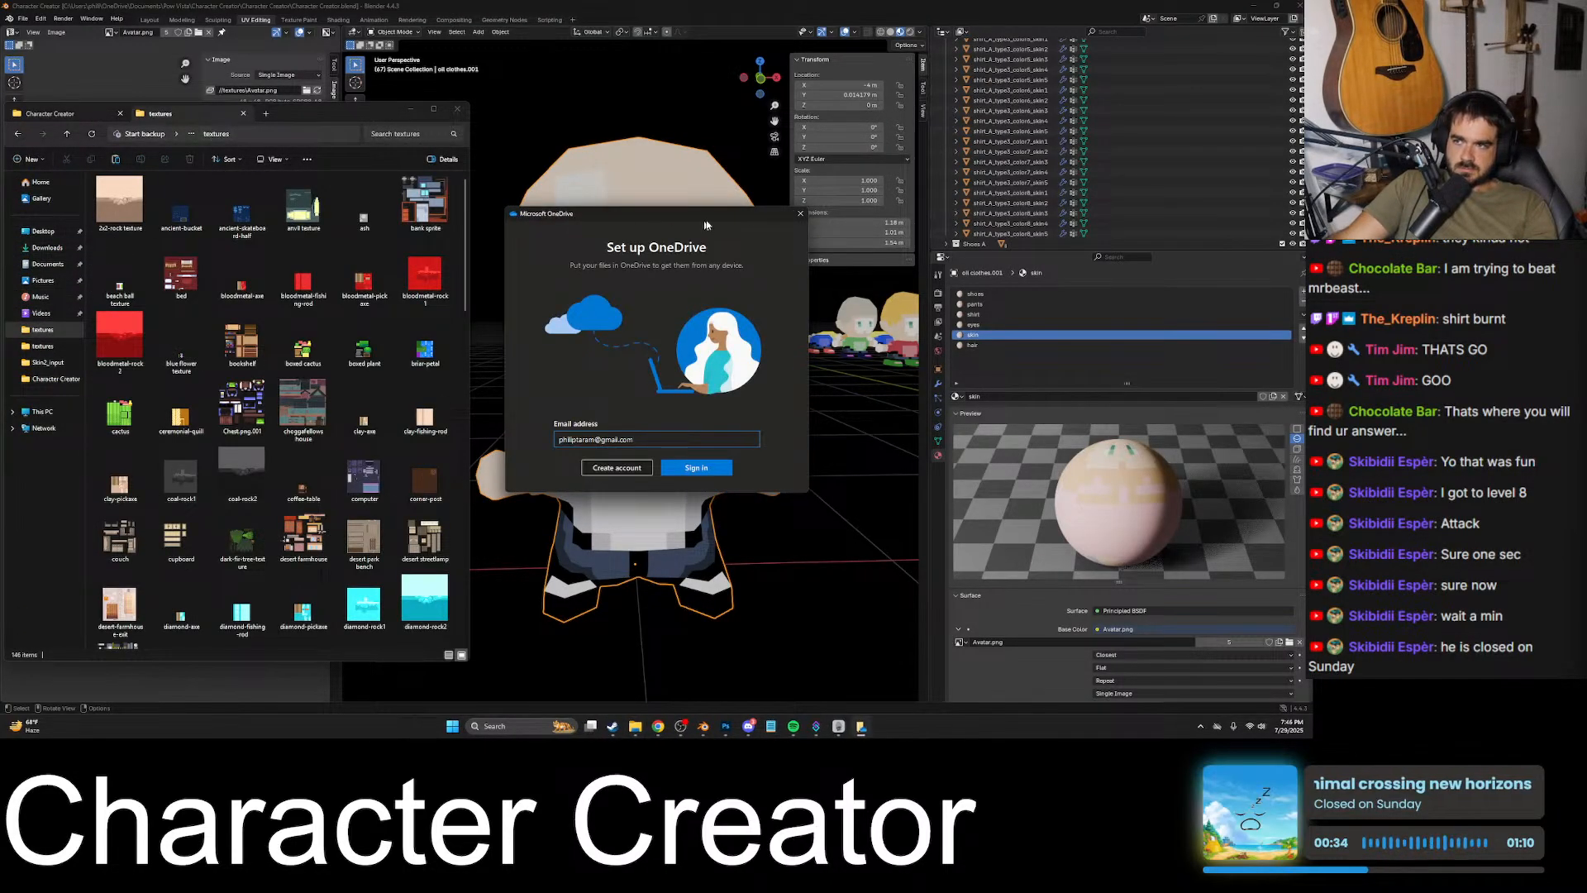
pyautogui.click(192, 134)
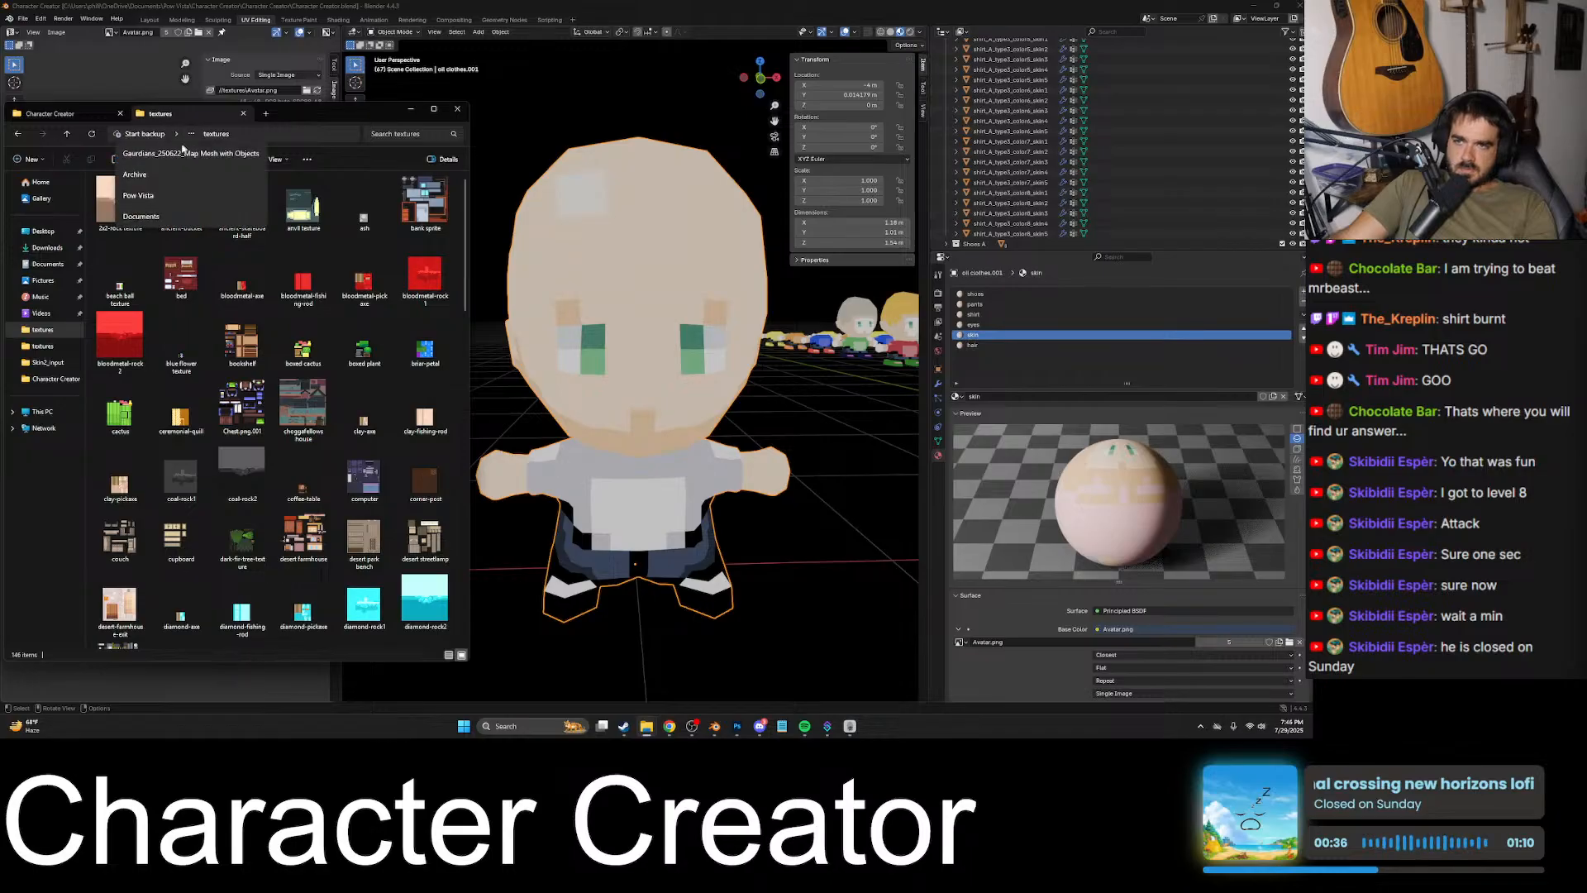
pyautogui.click(156, 197)
pyautogui.click(148, 221)
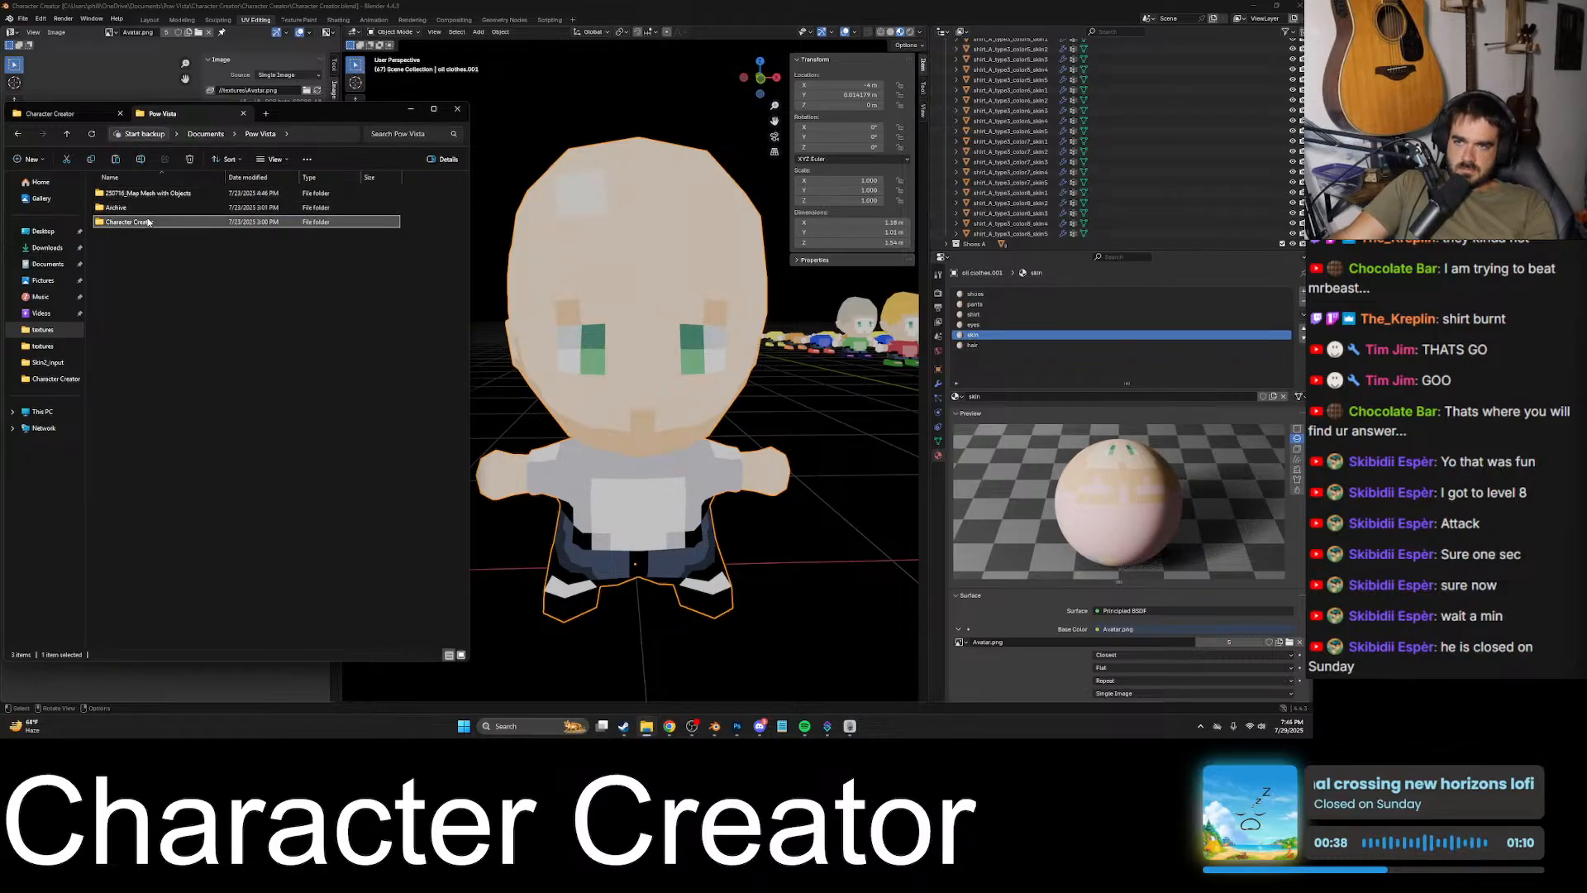
pyautogui.doubleClick(148, 221)
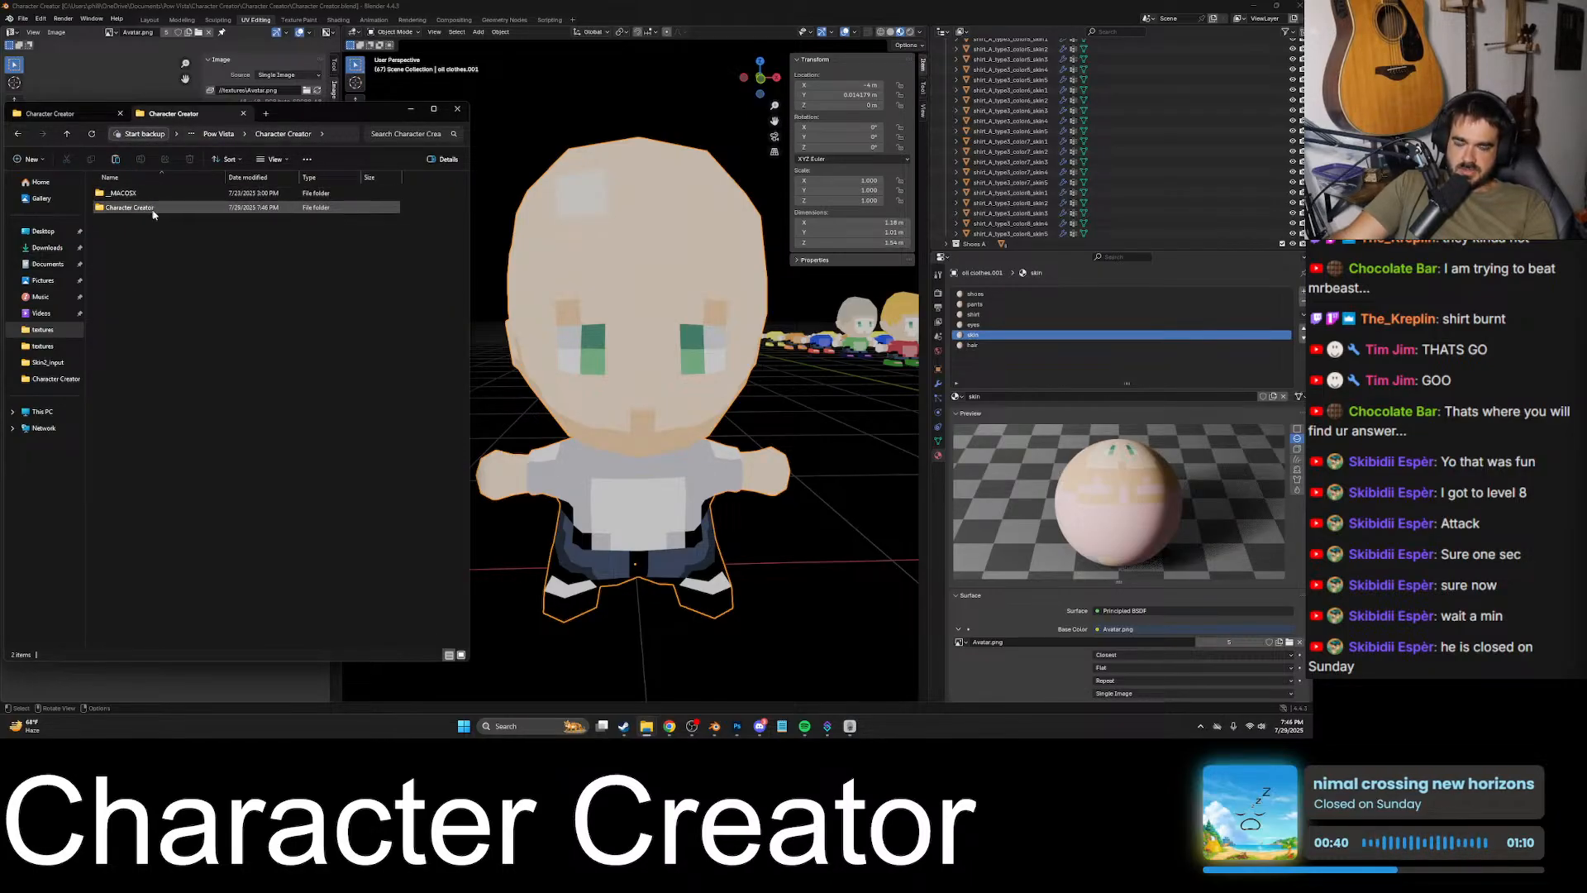
pyautogui.doubleClick(152, 211)
pyautogui.click(144, 223)
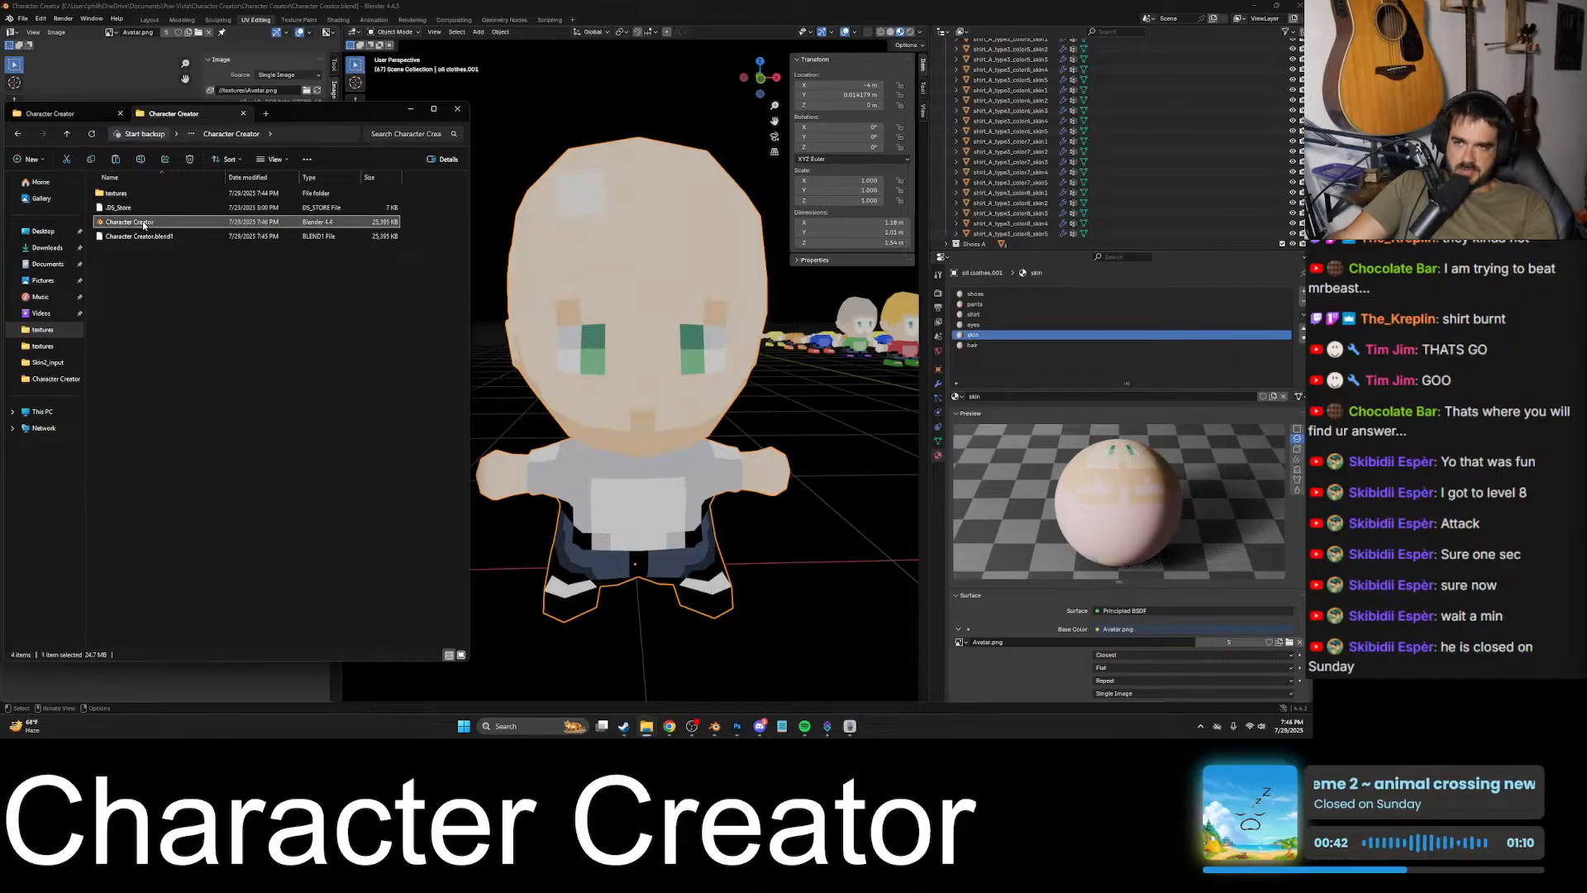
# - Compress everything in the Character Creator folder into a zip archive named "blend file"
pyautogui.rightClick(144, 223)
pyautogui.press('Escape')
pyautogui.hotkey('ctrl', 'a')
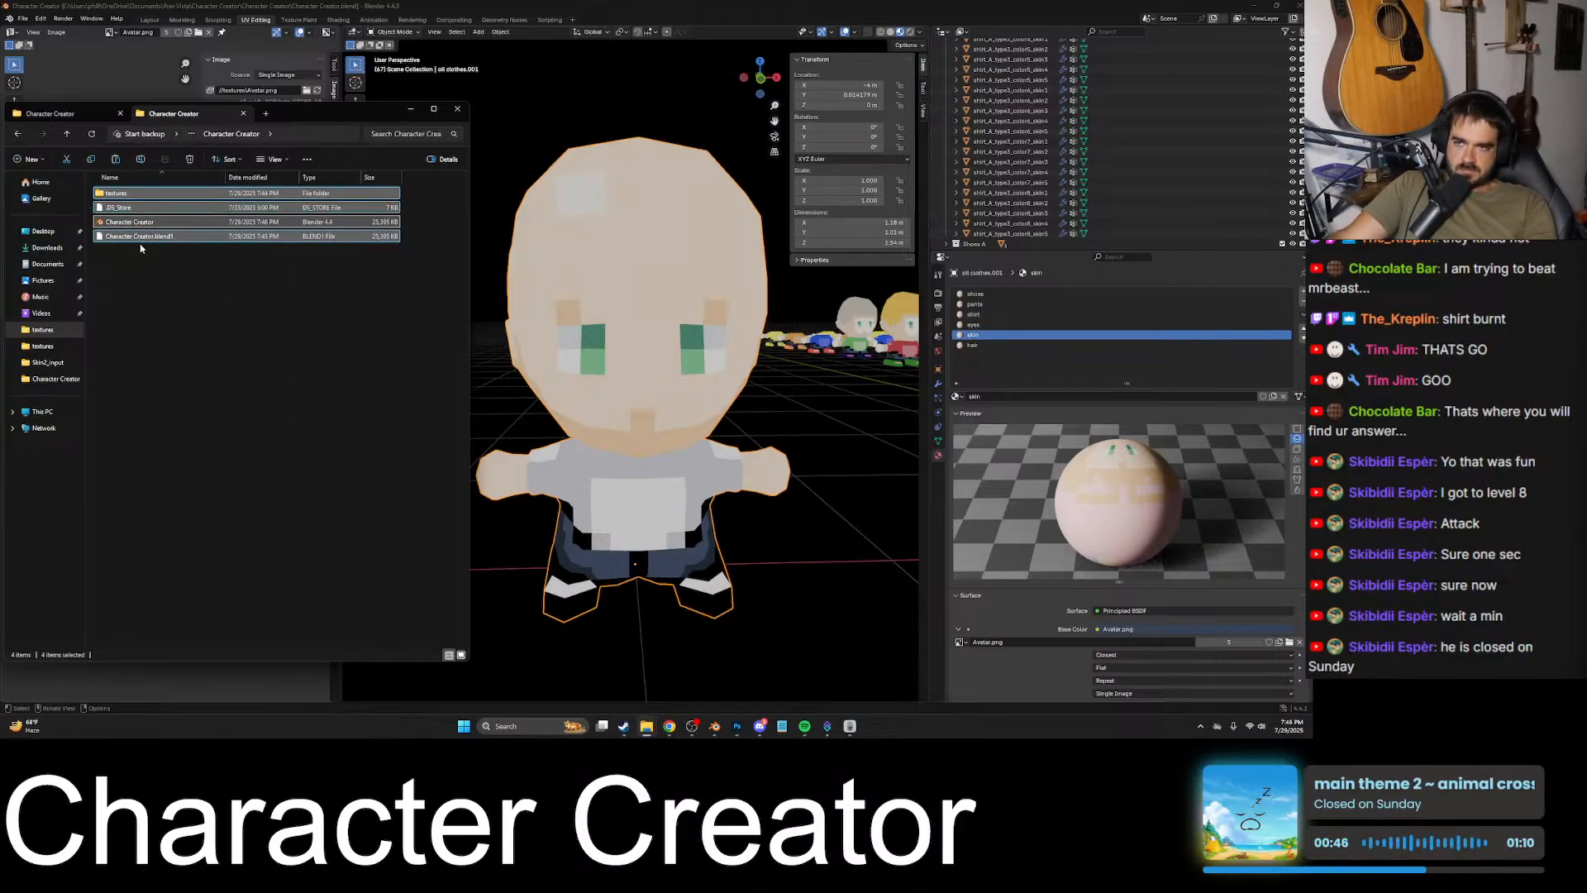
pyautogui.rightClick(124, 195)
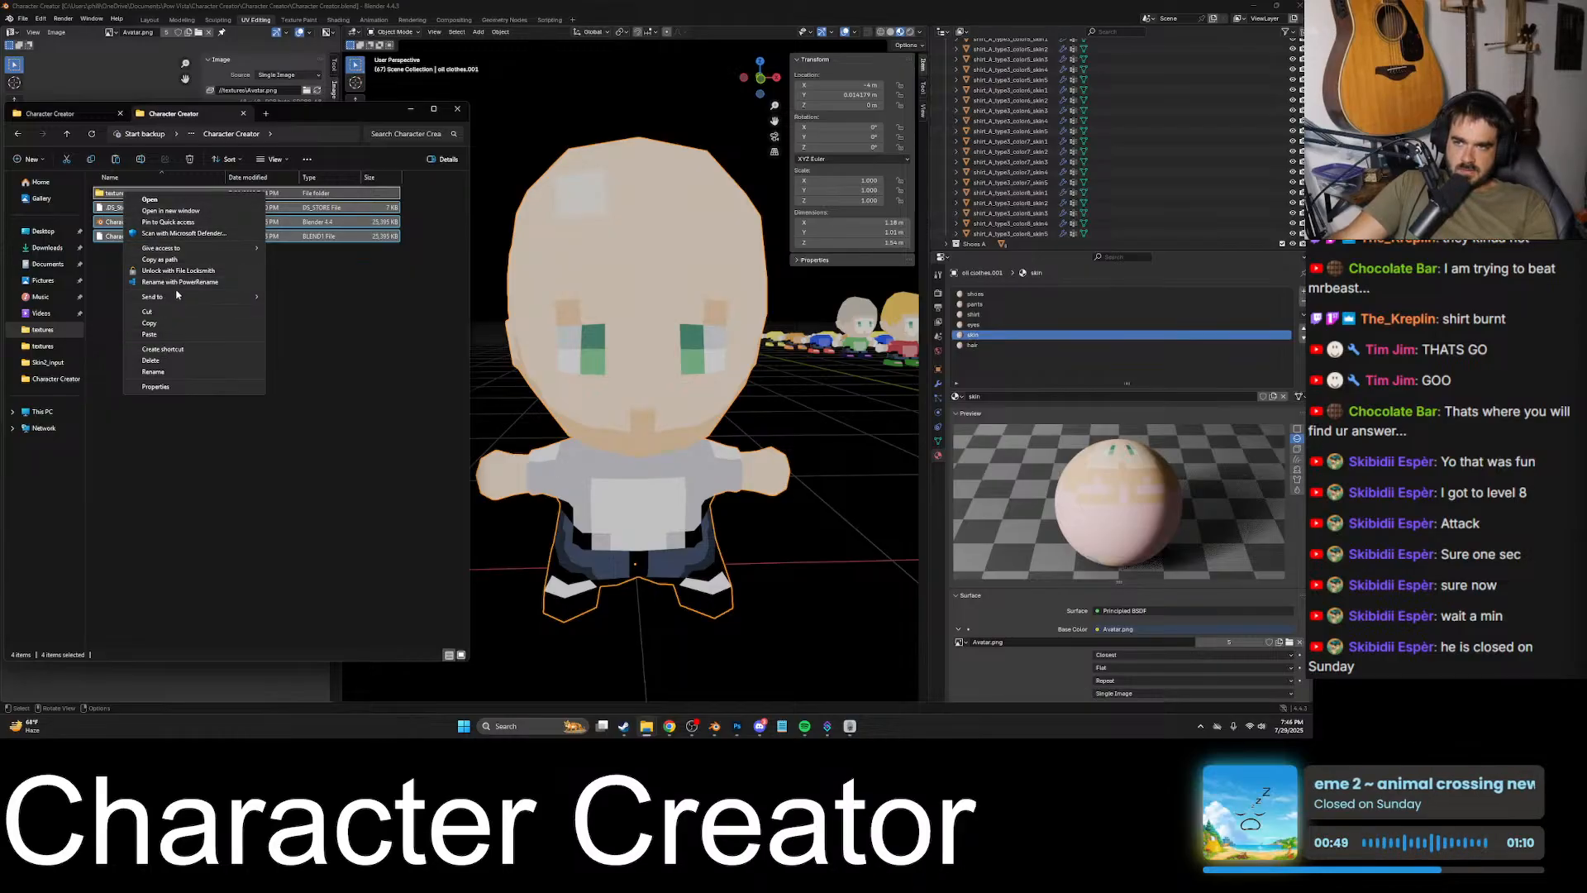
pyautogui.moveTo(246, 298)
pyautogui.click(292, 307)
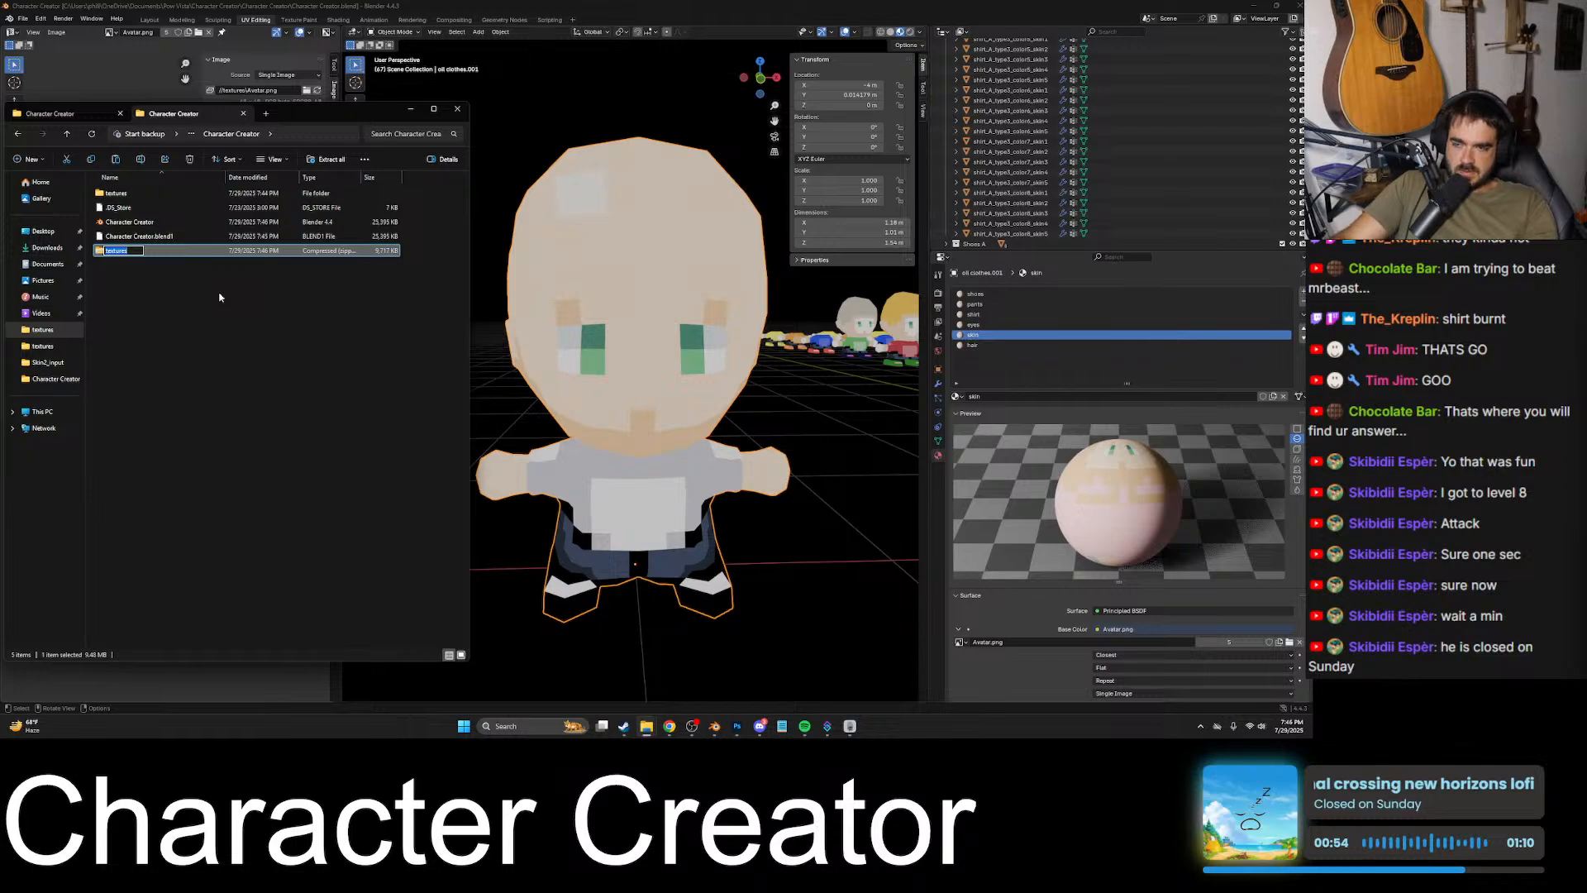
pyautogui.write('blend fi')
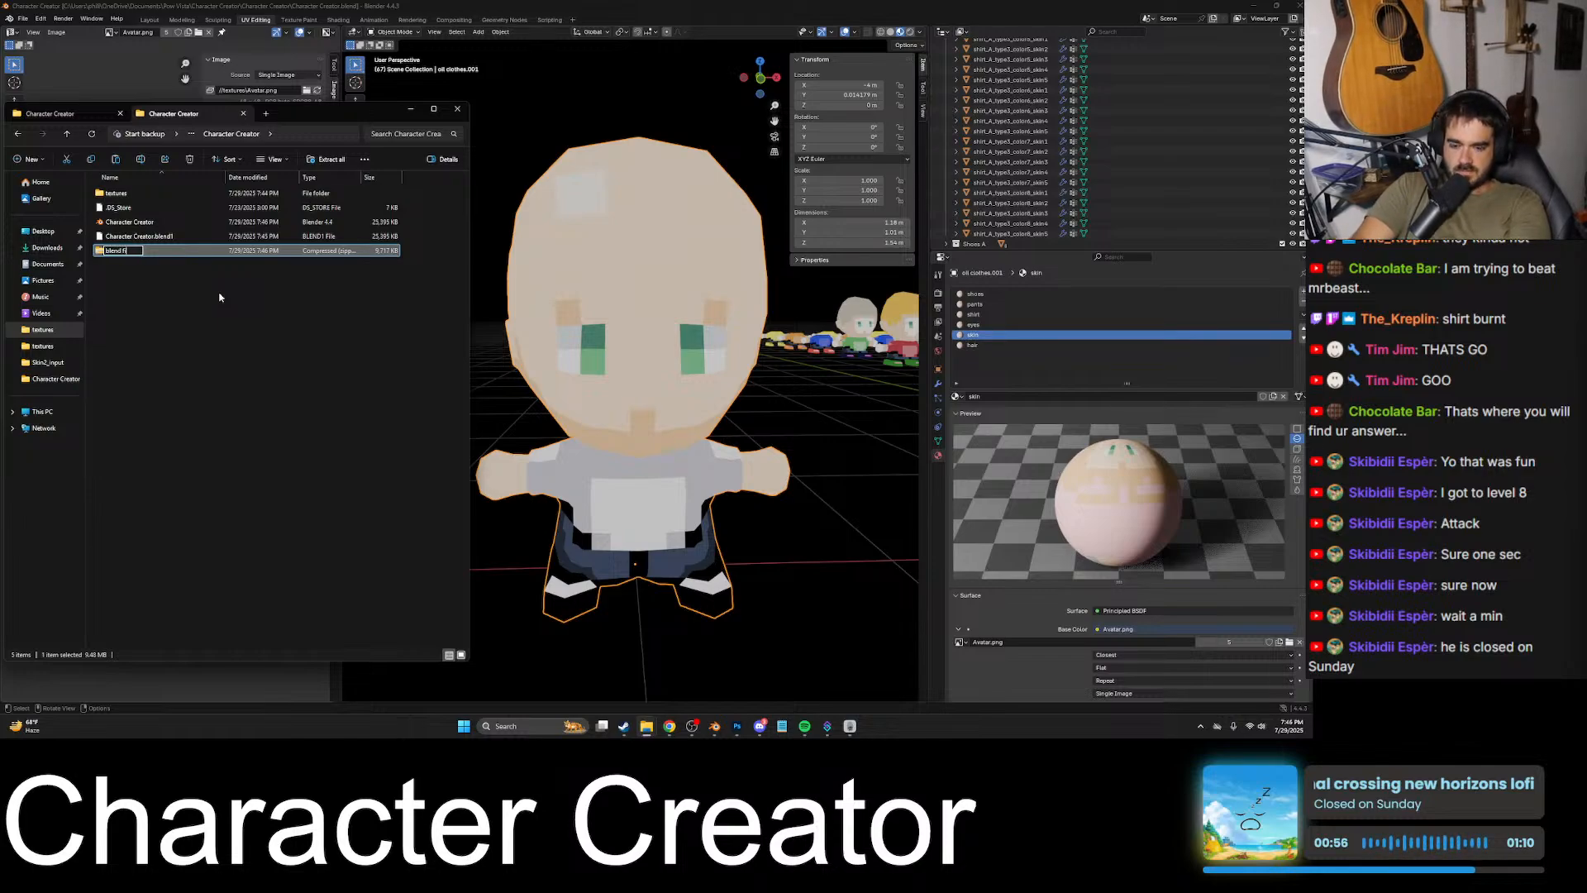
pyautogui.write('le')
pyautogui.press('Return')
# - Switch to Discord and send the blend file archive in the open direct message conversation
pyautogui.click(758, 726)
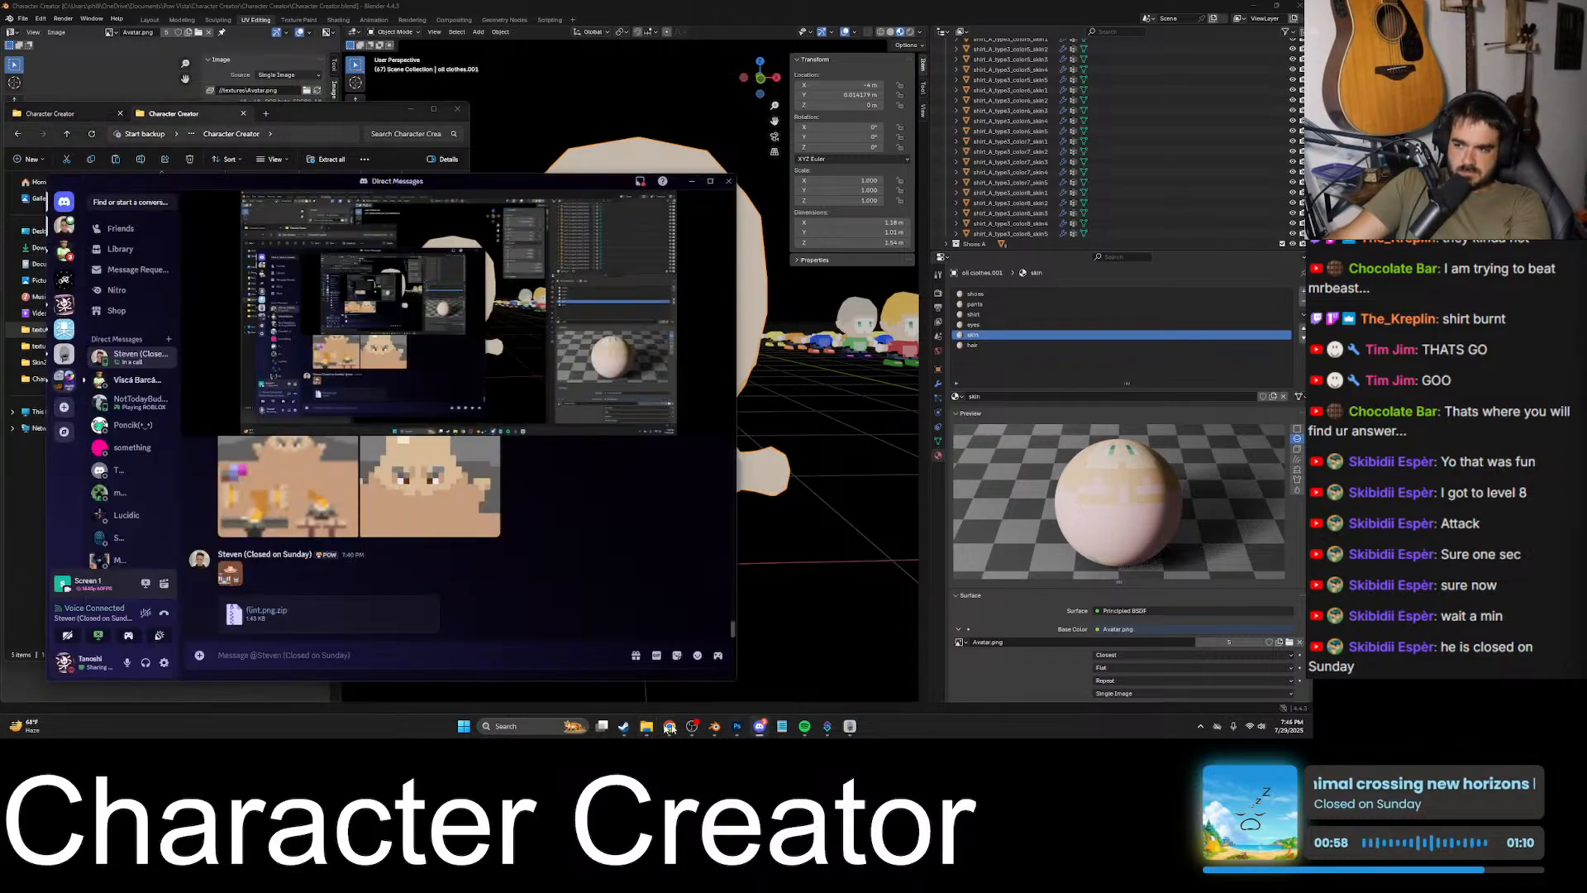
pyautogui.moveTo(577, 182); pyautogui.dragTo(790, 108)
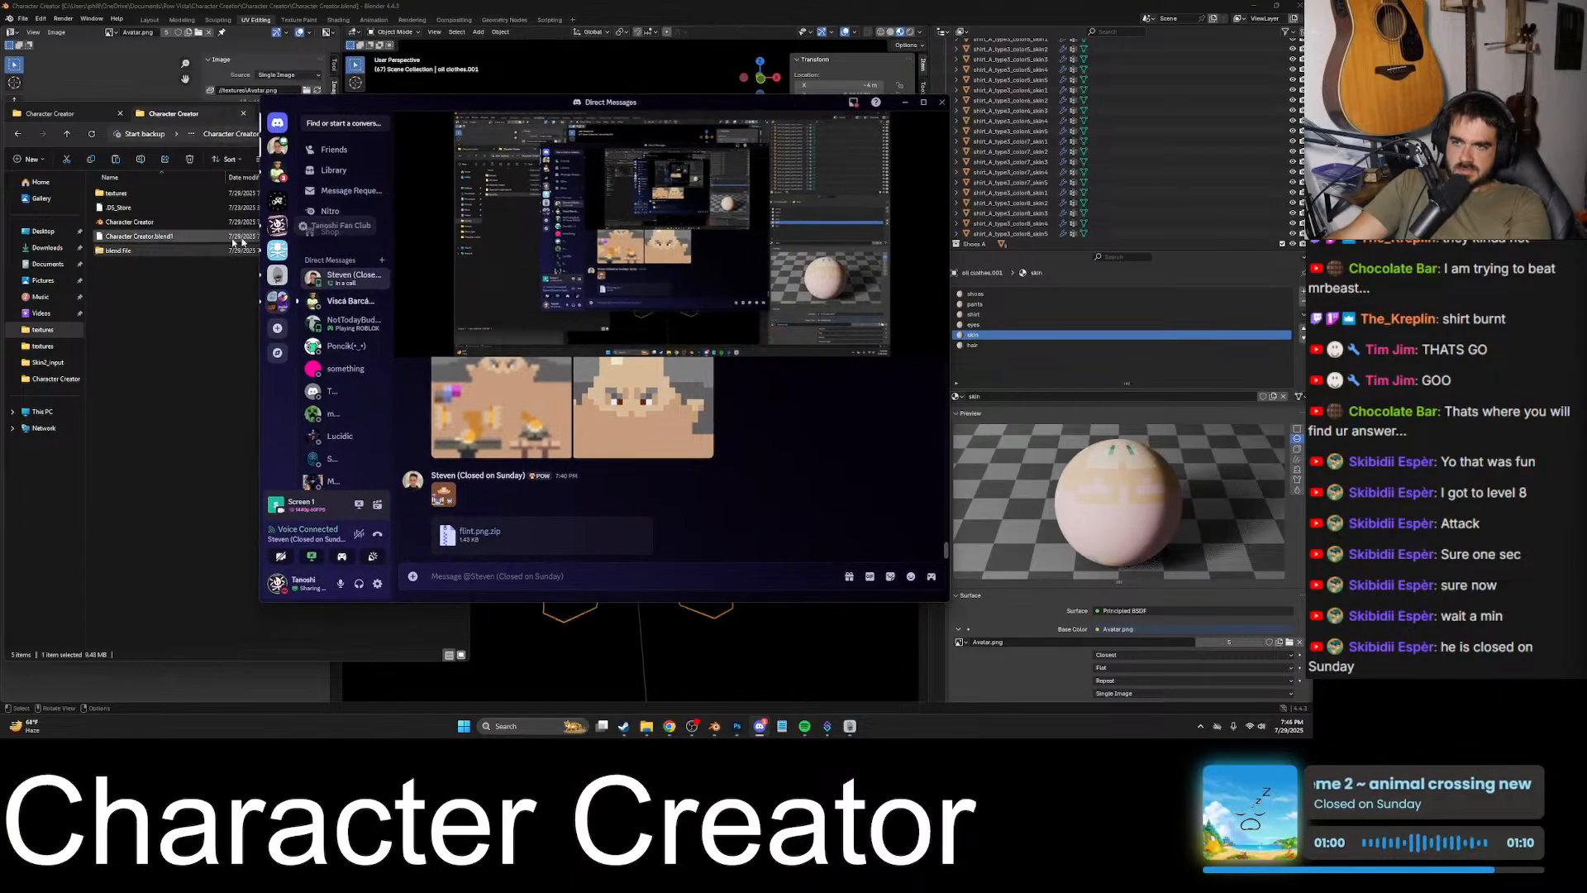
pyautogui.moveTo(118, 251); pyautogui.dragTo(595, 463)
pyautogui.press('Return')
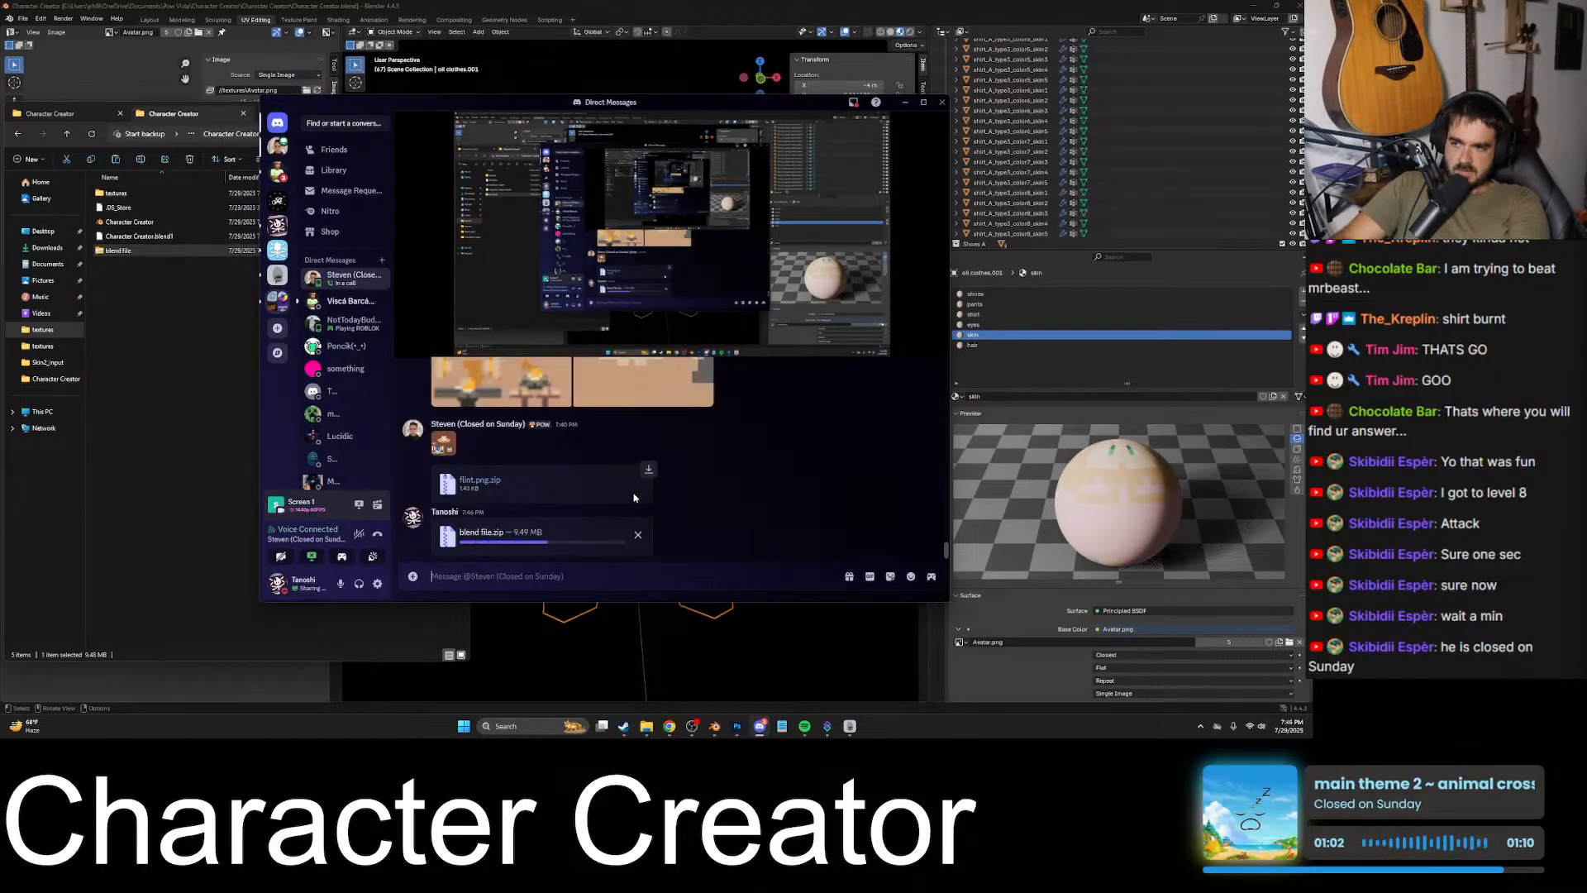
pyautogui.click(905, 102)
# - Return to Blender, examine the bald character from several angles, and frame it in the viewport
pyautogui.click(764, 7)
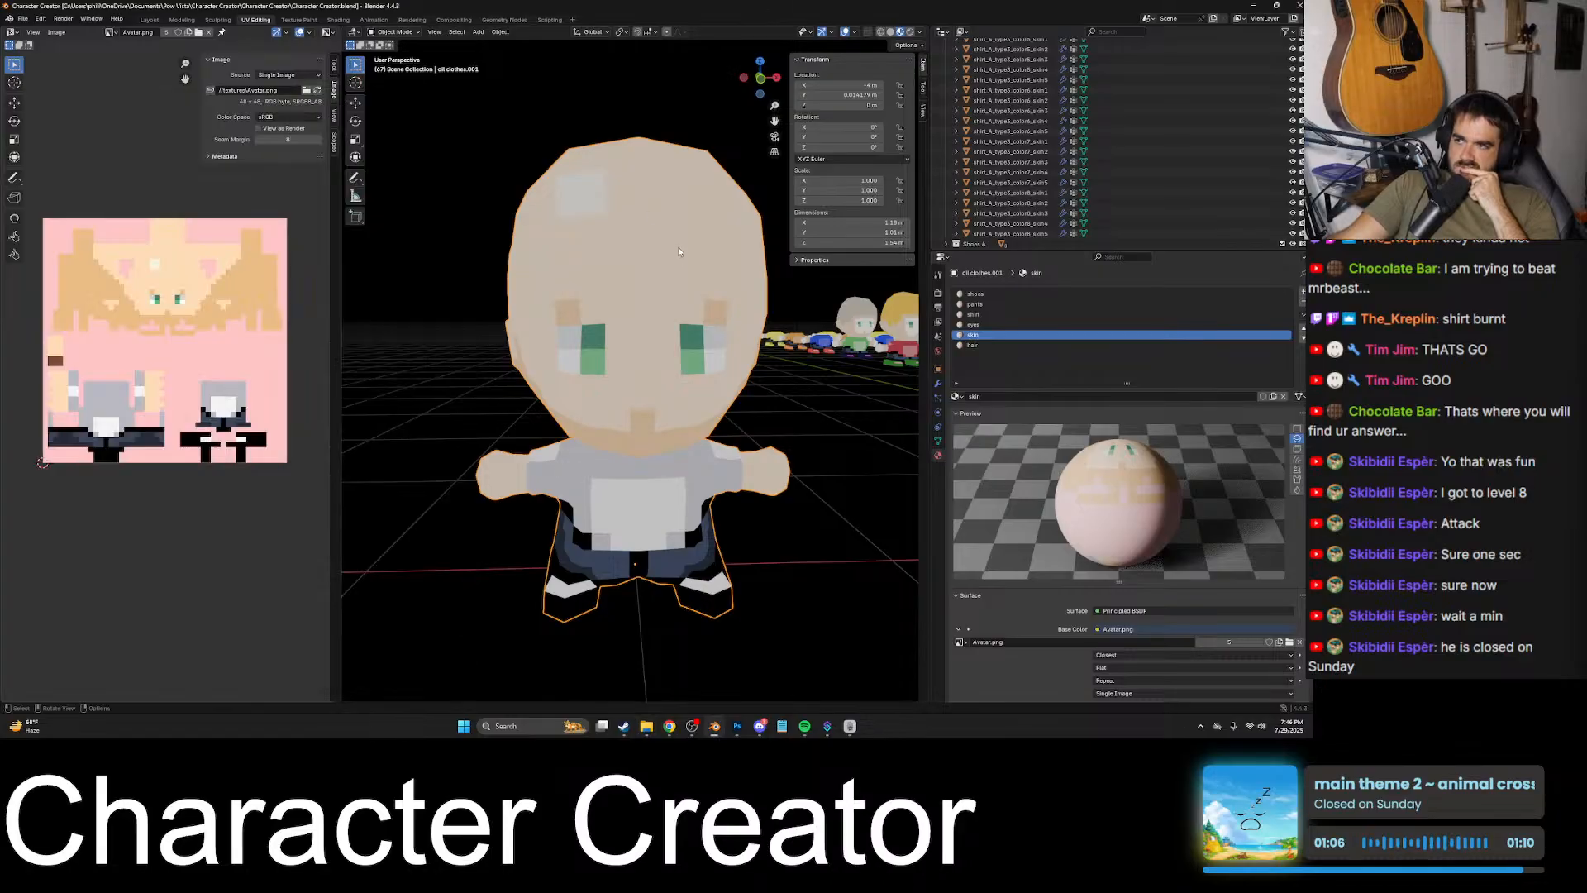
pyautogui.moveTo(678, 247); pyautogui.dragTo(792, 296, button='middle')
pyautogui.moveTo(806, 350); pyautogui.dragTo(719, 291, button='middle')
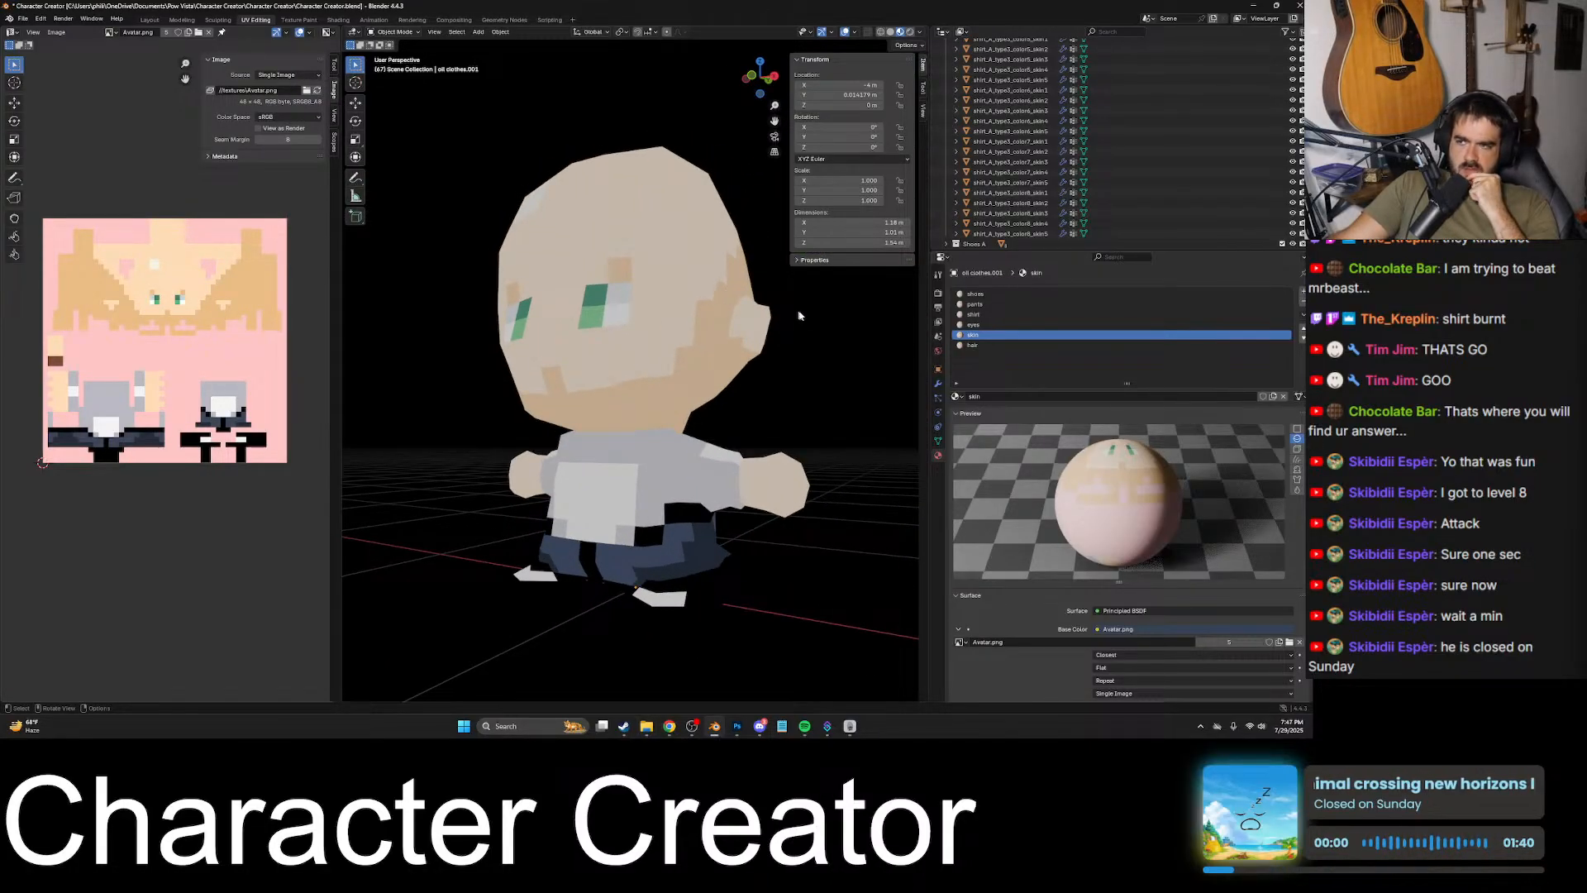
pyautogui.moveTo(799, 316); pyautogui.dragTo(691, 616, button='middle')
pyautogui.click(646, 328)
pyautogui.press('KP_Decimal')
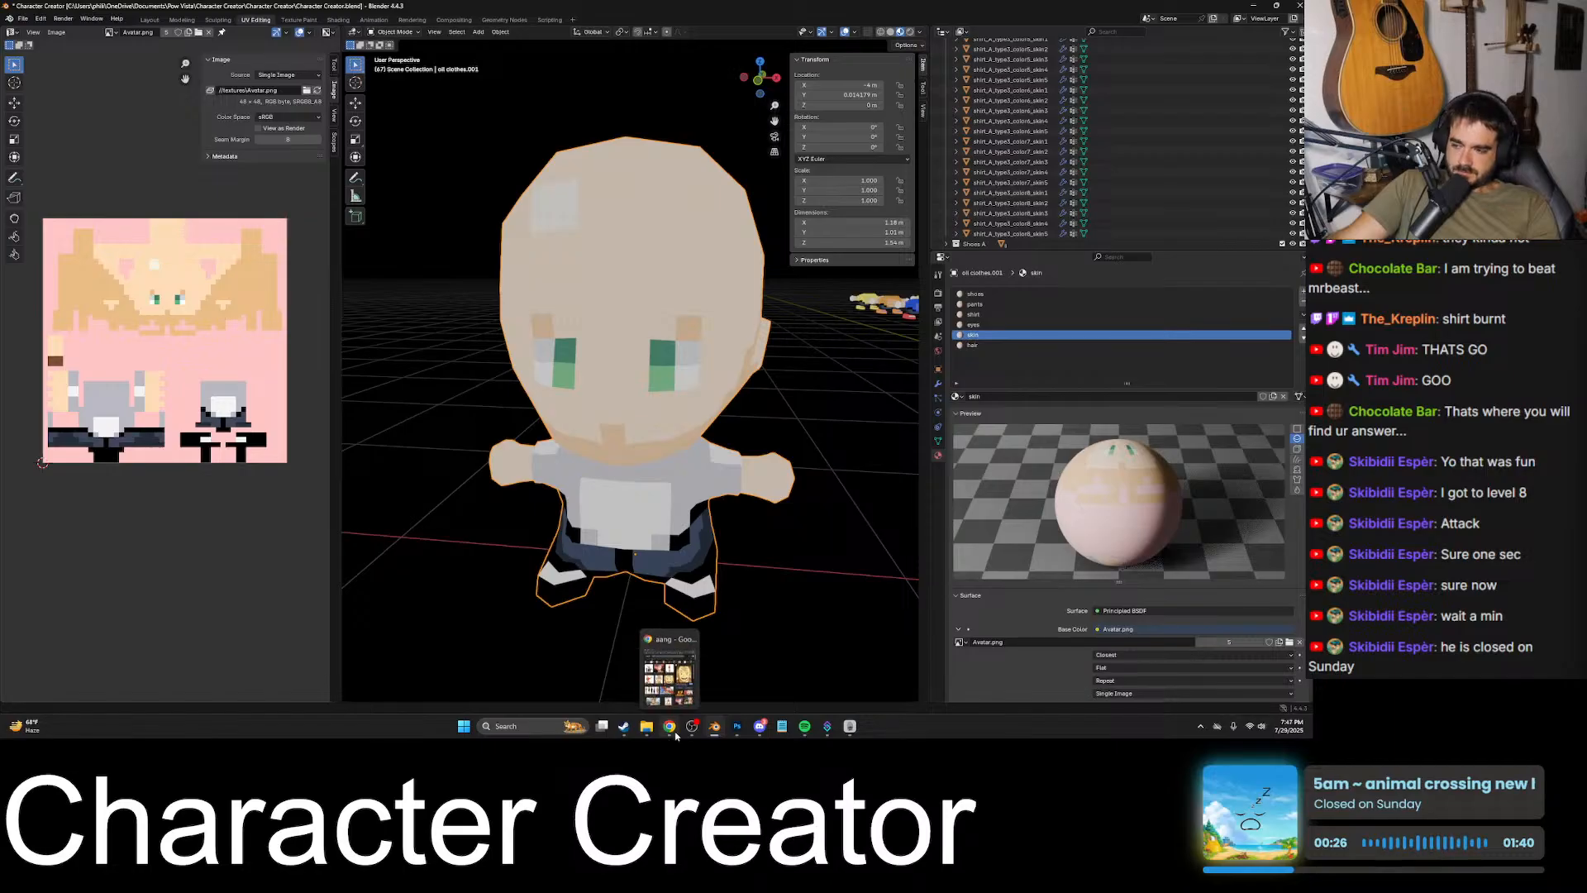
# - Copy the green goblin texture image from the Discord chat and paste it as a new layer in Photoshop's Avatar.png
pyautogui.click(737, 726)
pyautogui.keyDown('alt'); pyautogui.scroll(-4, 680, 535); pyautogui.keyUp('alt')
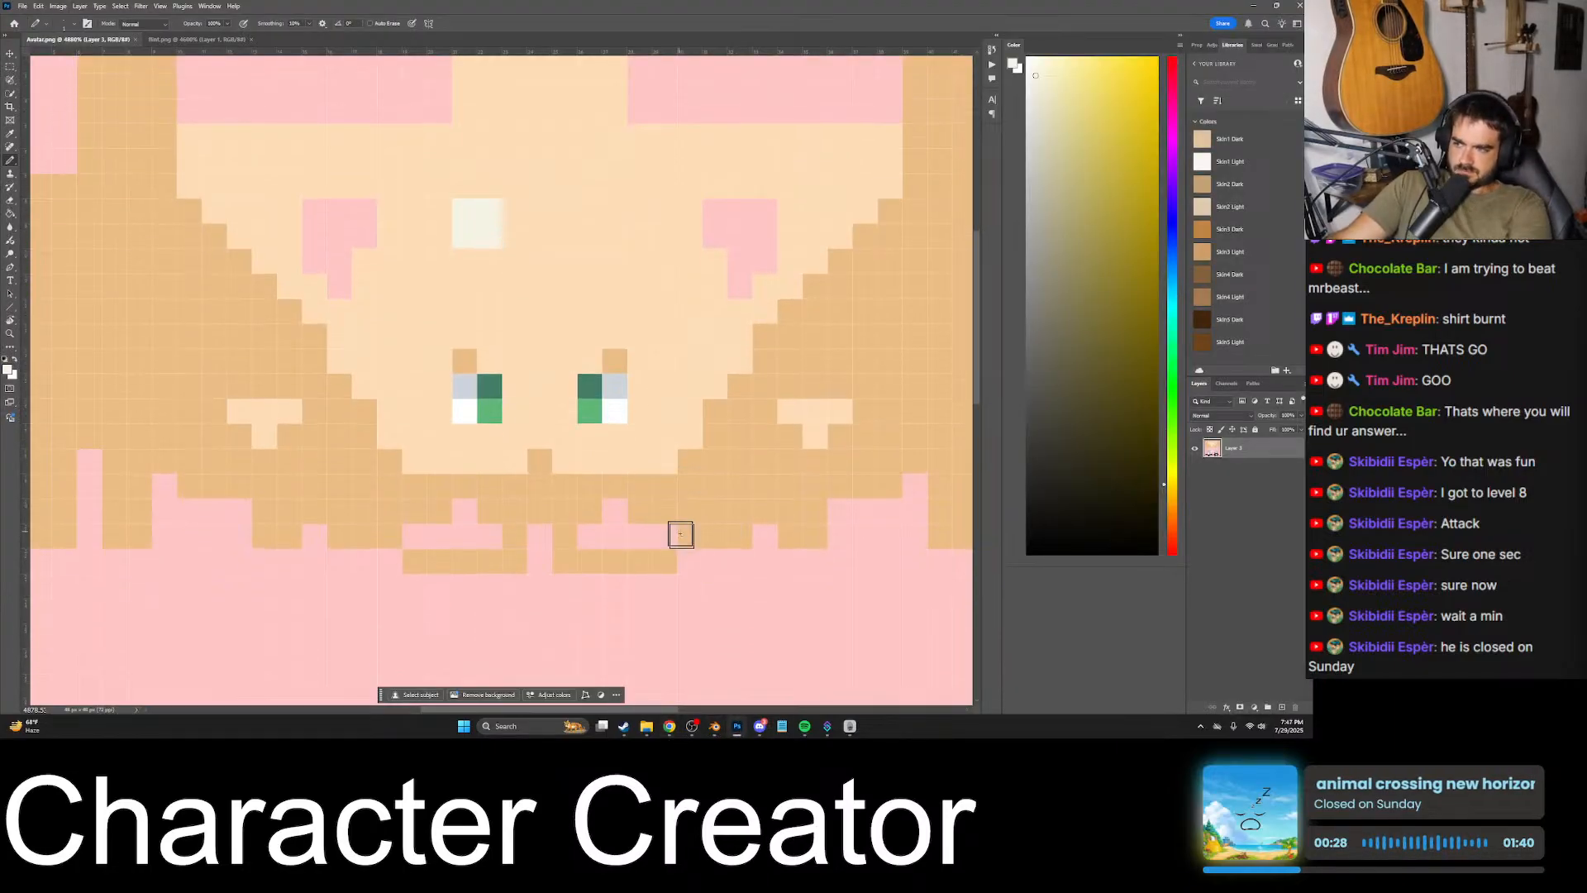
pyautogui.click(760, 725)
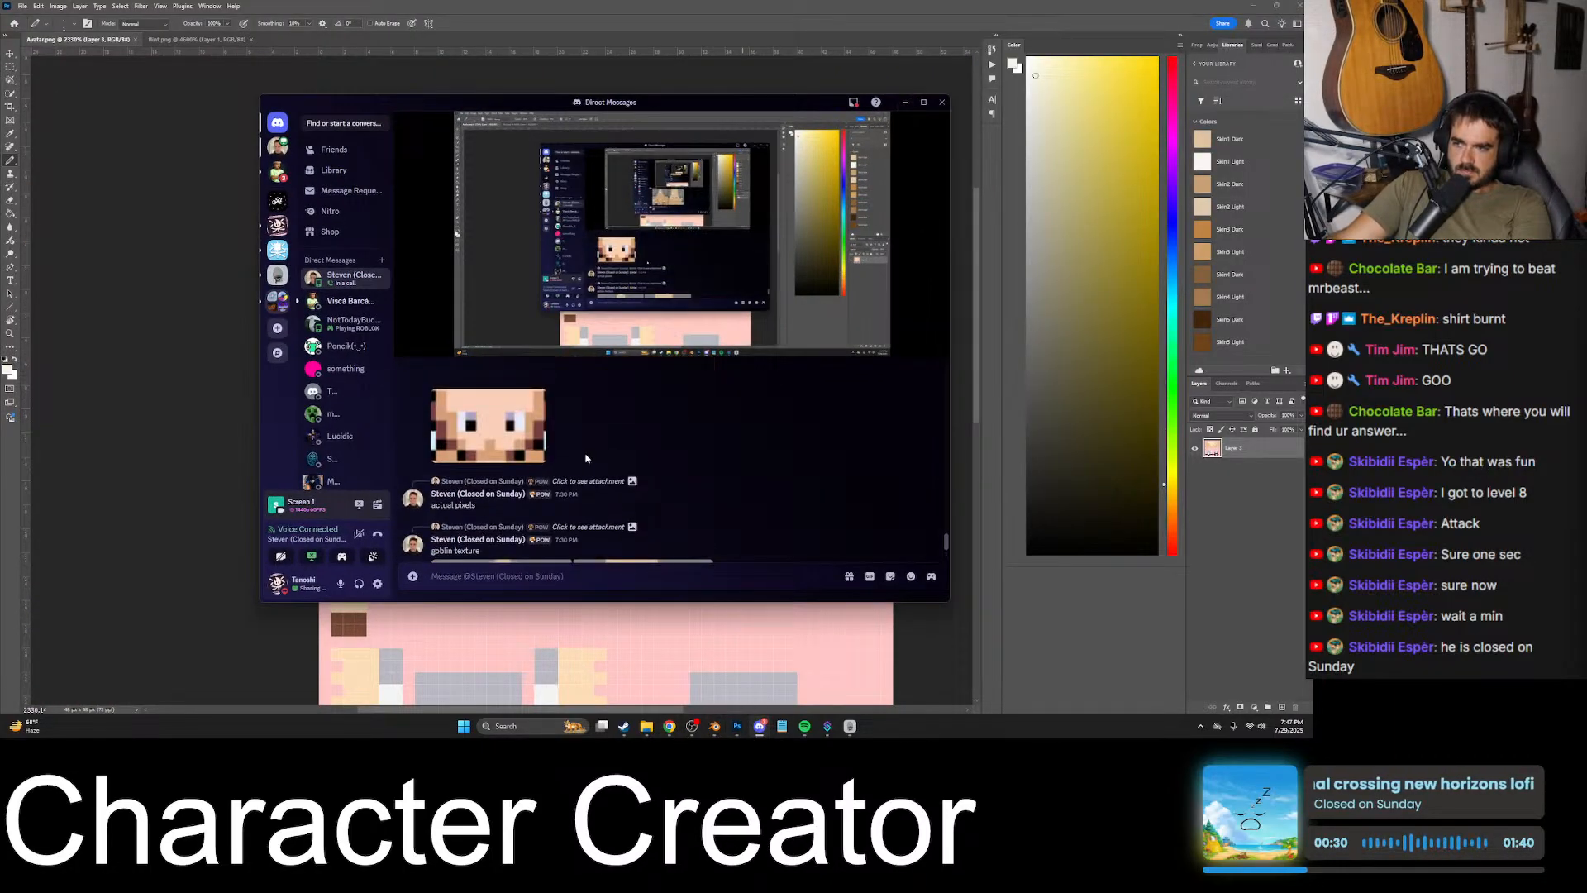
pyautogui.rightClick(441, 506)
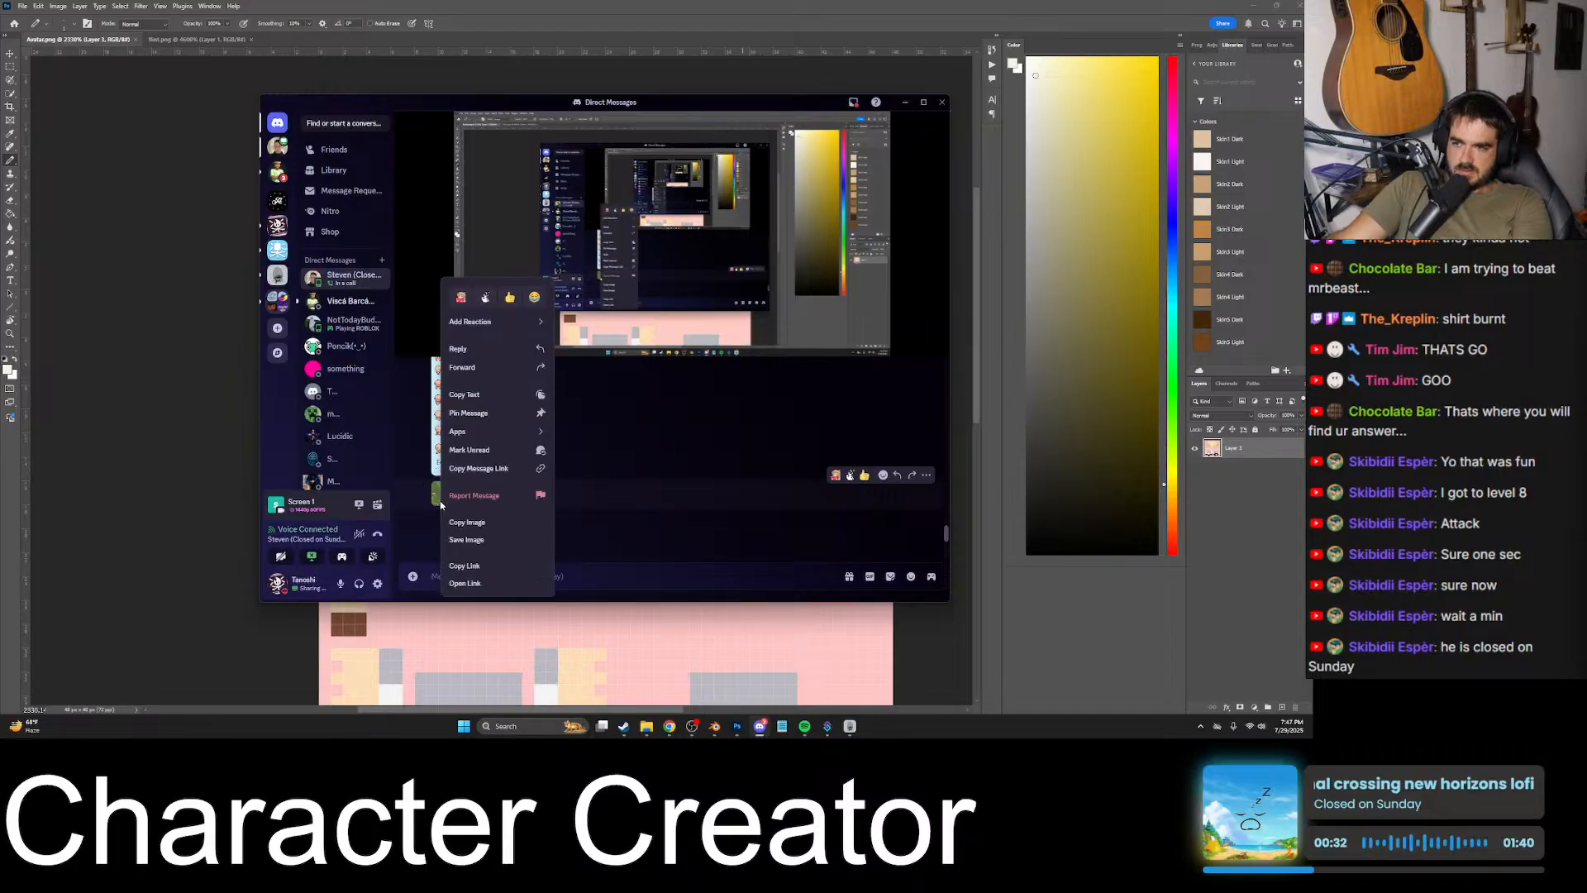
pyautogui.click(490, 524)
pyautogui.click(861, 8)
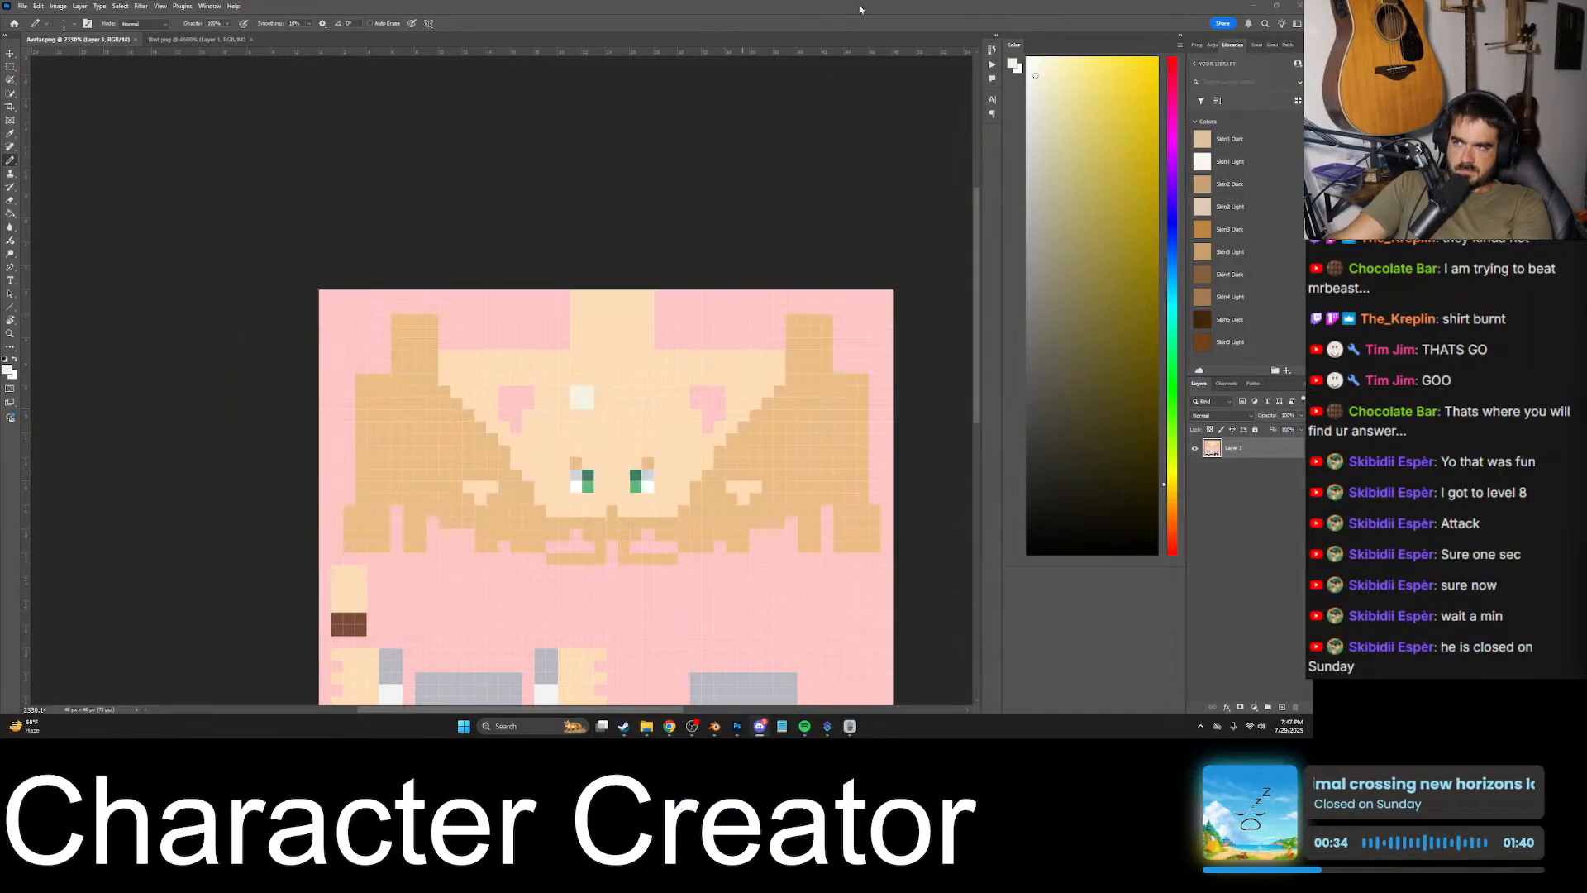
pyautogui.hotkey('ctrl', 'v')
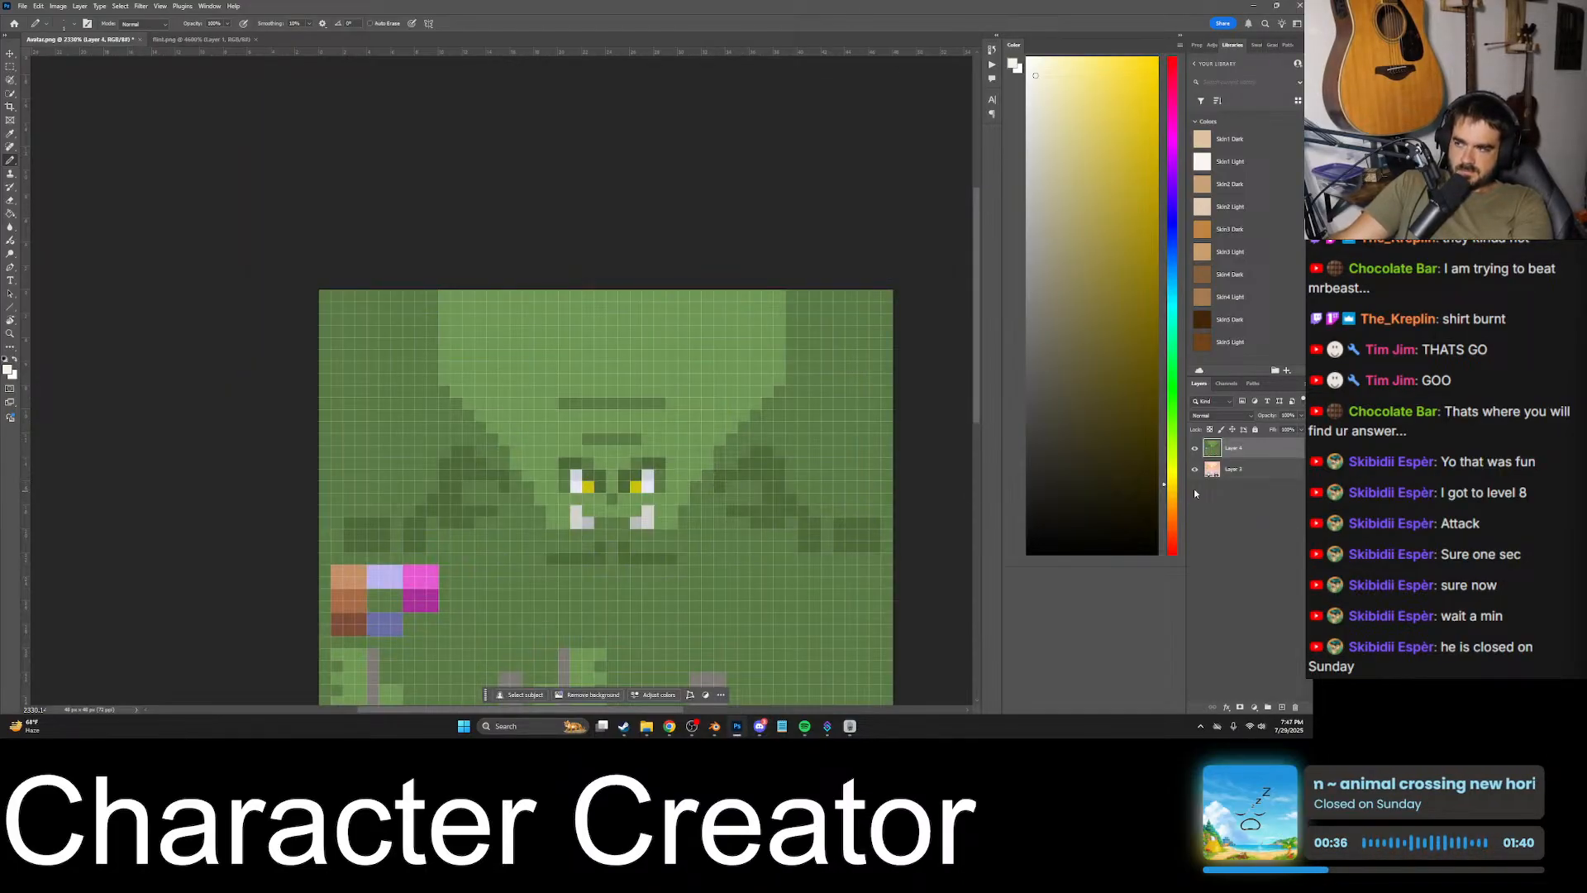
# - Toggle the goblin texture layer's visibility repeatedly to compare its face layout with the avatar texture beneath
pyautogui.click(1194, 448)
pyautogui.click(1193, 448)
pyautogui.click(1193, 448)
pyautogui.click(1194, 448)
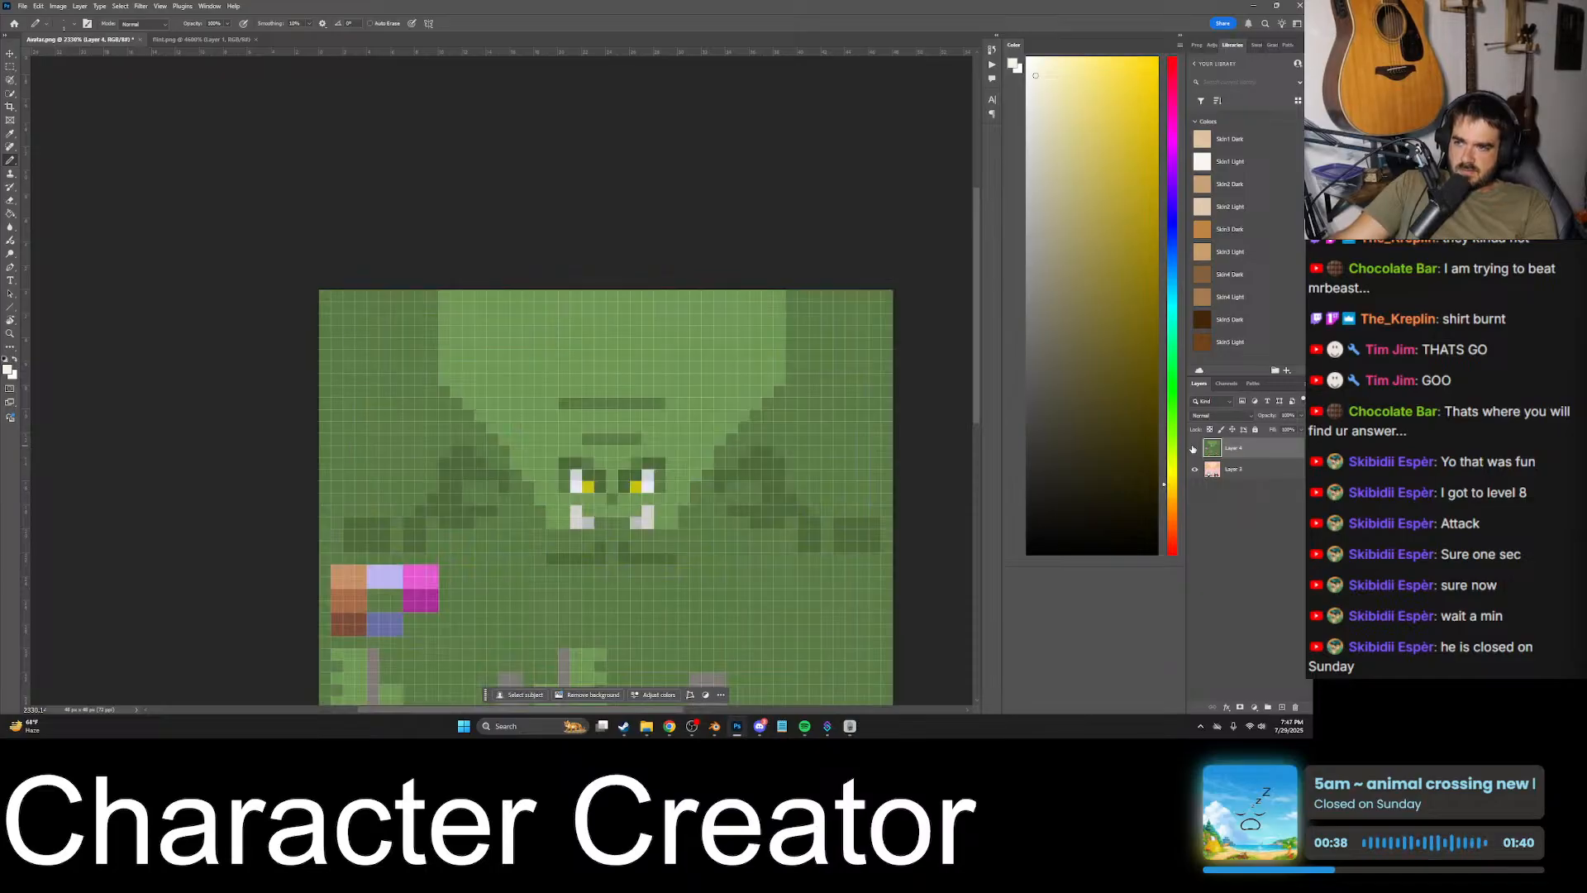
pyautogui.click(1194, 448)
pyautogui.click(1194, 448)
pyautogui.click(1194, 448)
pyautogui.click(1194, 448)
pyautogui.click(1194, 448)
pyautogui.click(1193, 448)
# - Hide the goblin texture layer and sample the avatar's darker tan from the side of the head as the foreground colour
pyautogui.click(1194, 448)
pyautogui.click(1193, 448)
pyautogui.click(1194, 448)
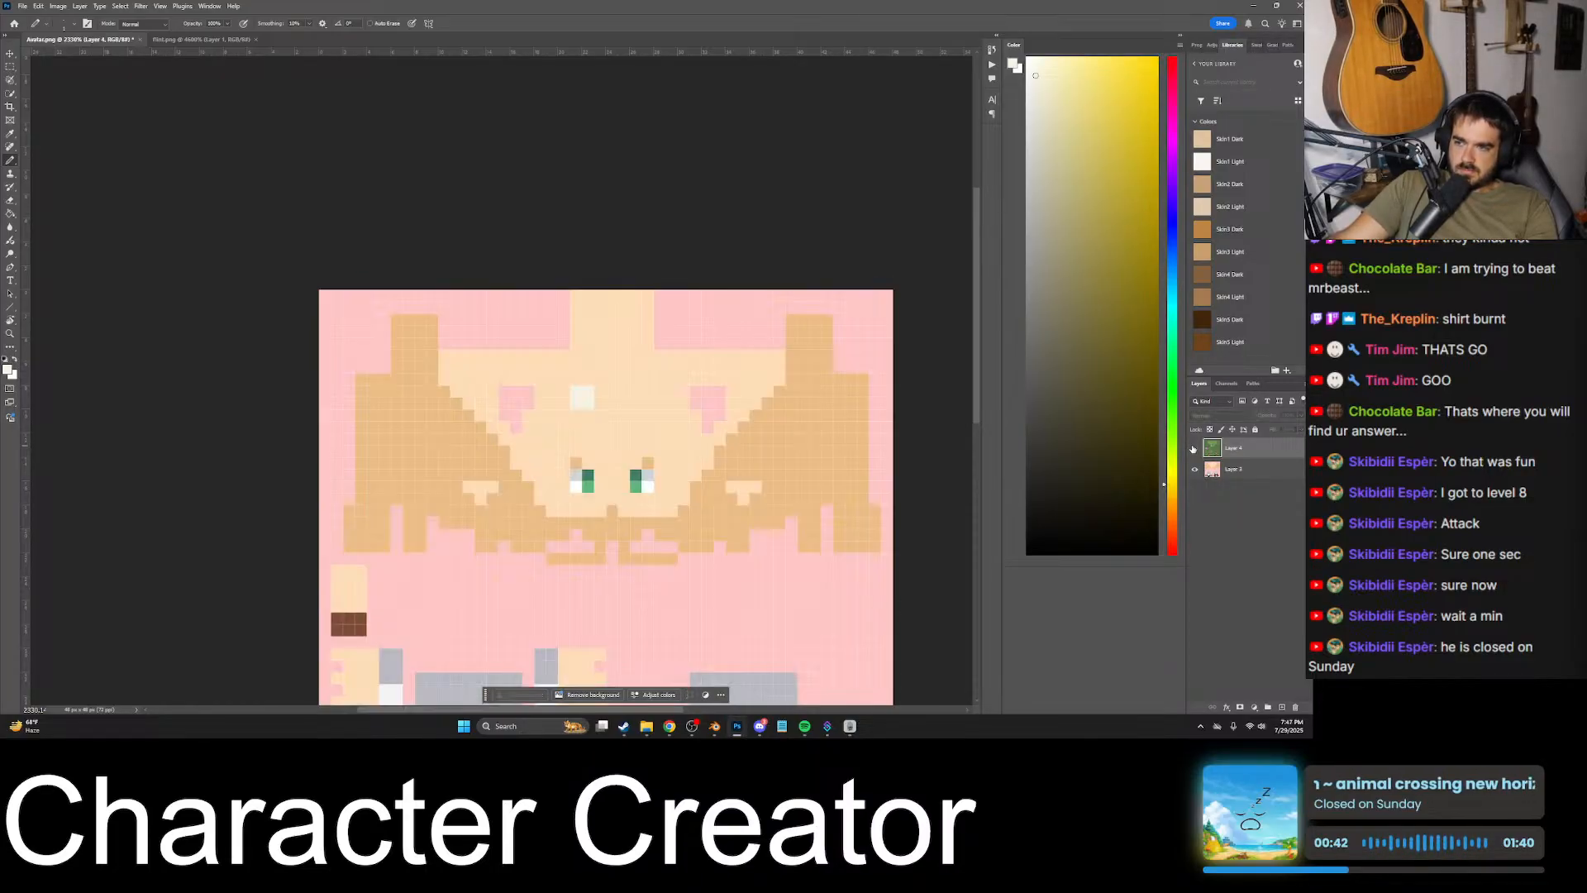
pyautogui.click(1194, 449)
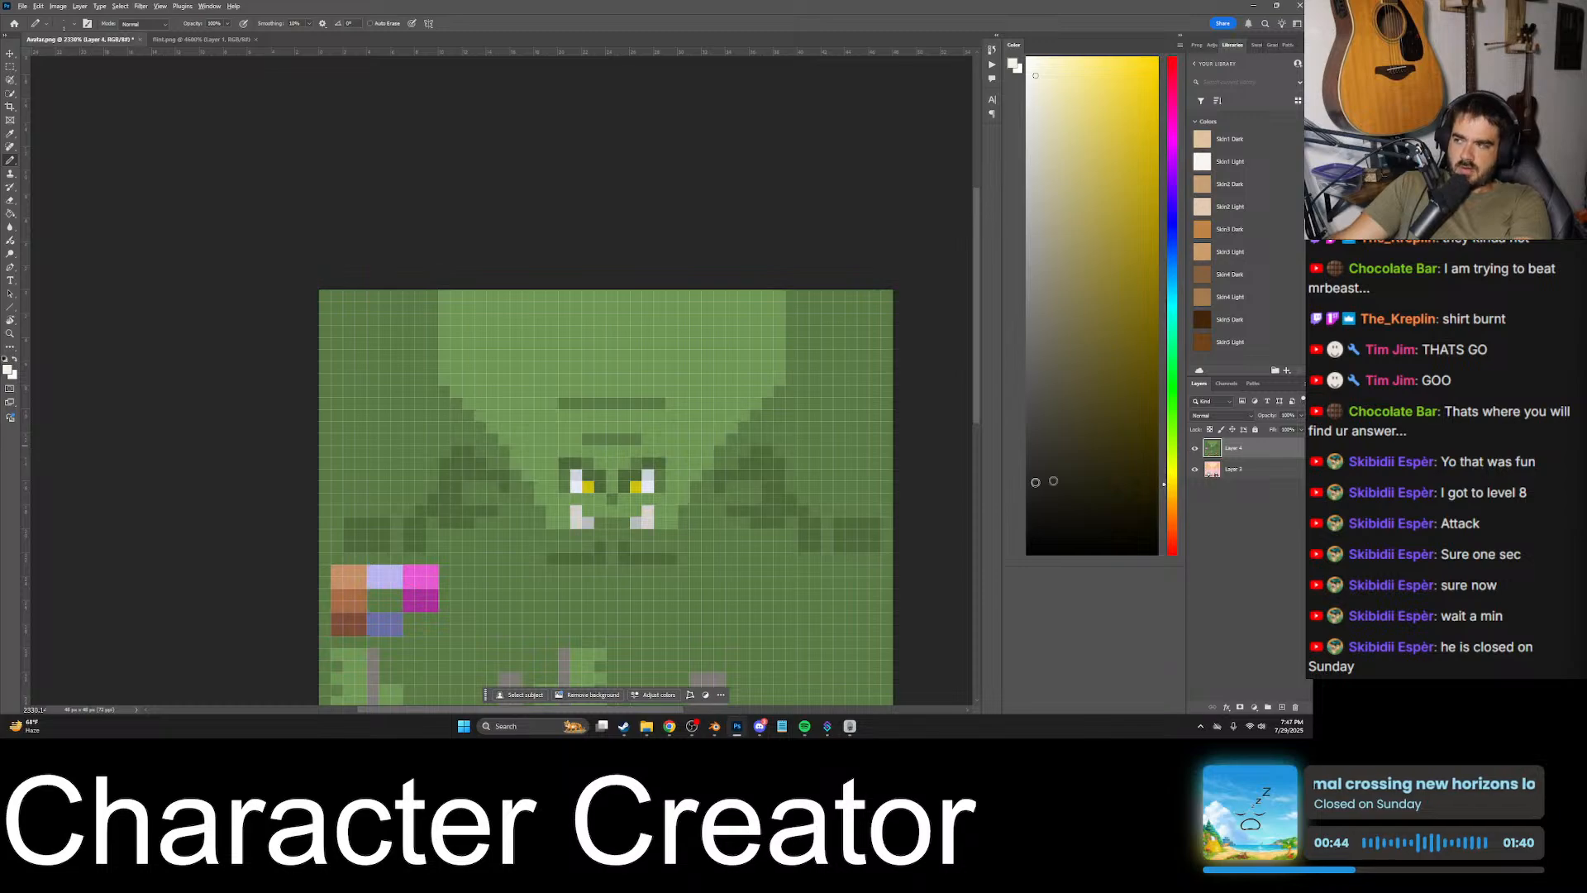
pyautogui.keyDown('alt'); pyautogui.scroll(5, 778, 497); pyautogui.keyUp('alt')
pyautogui.click(1194, 448)
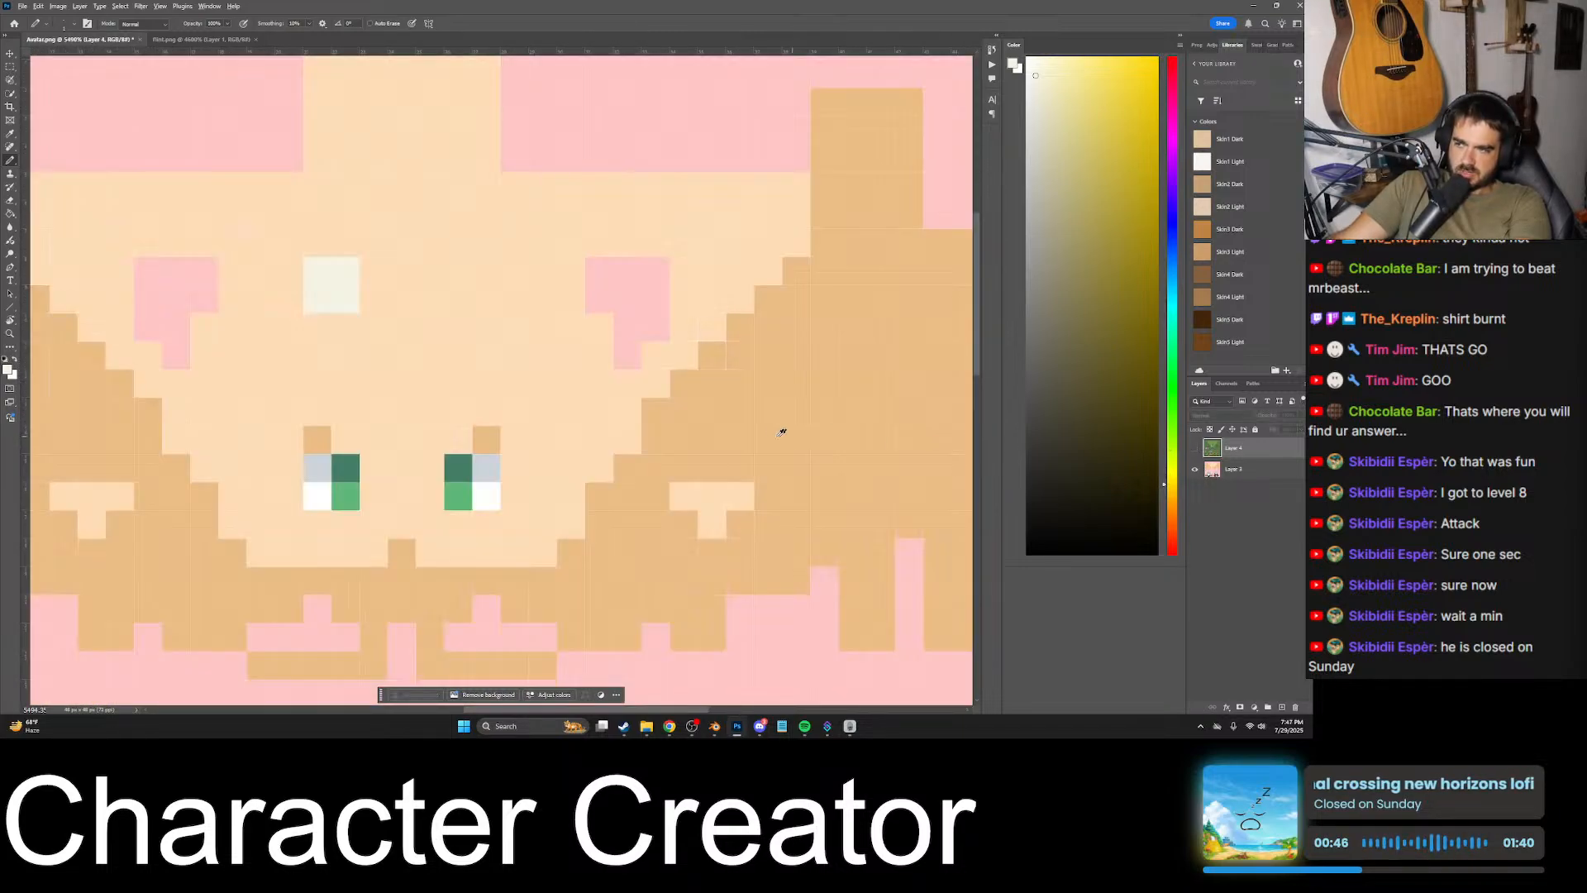
pyautogui.keyDown('alt'); pyautogui.click(949, 381); pyautogui.keyUp('alt')
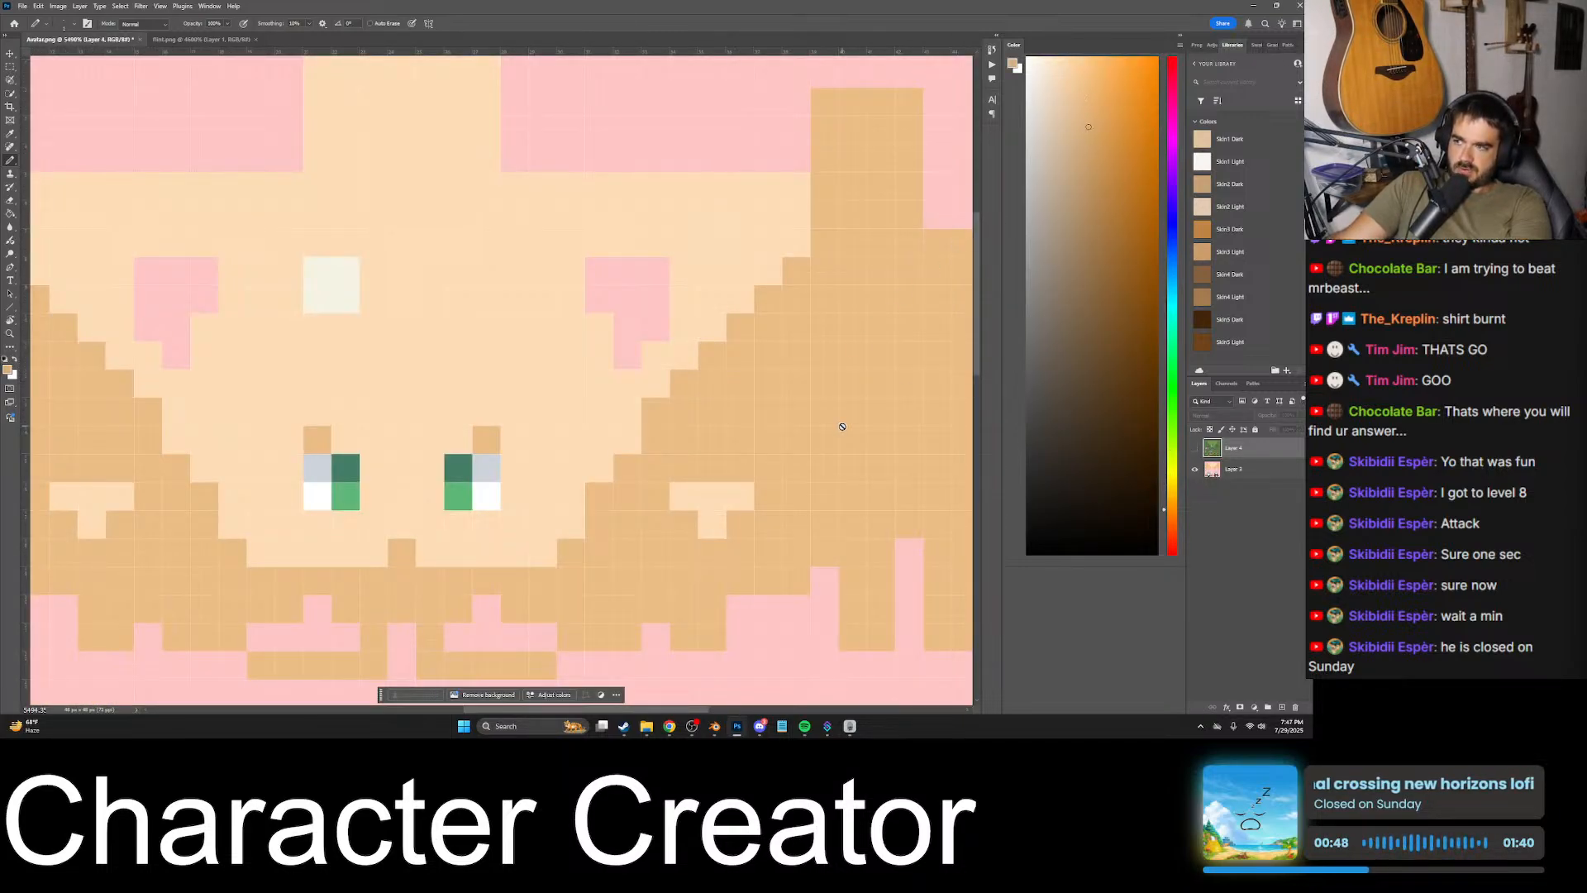
# - Show the goblin texture layer over the avatar texture and set its opacity to 50%
pyautogui.click(1193, 448)
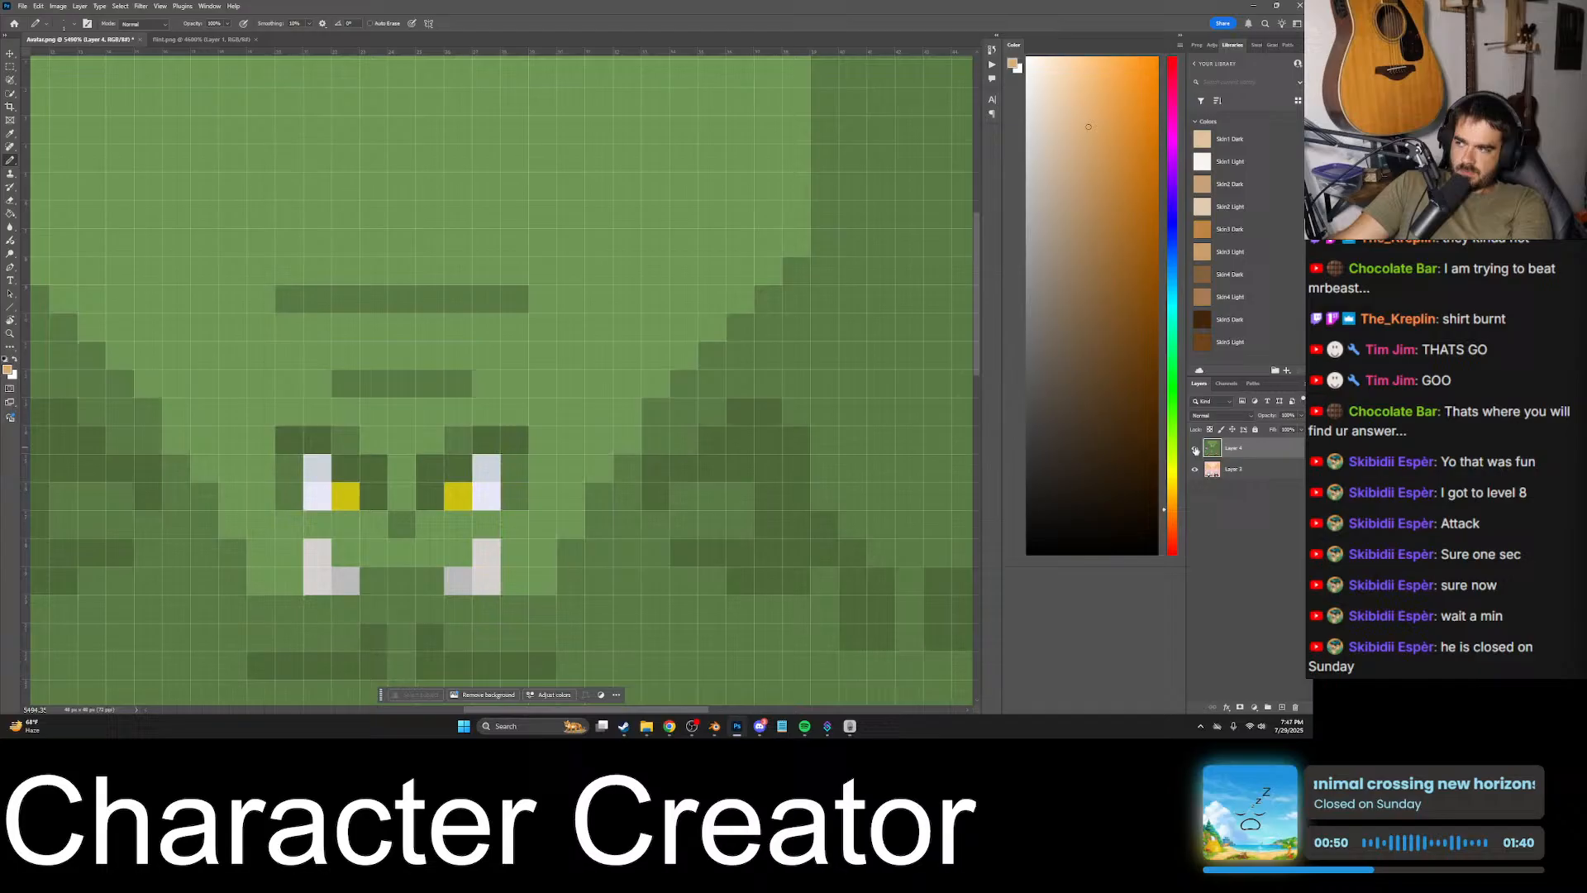
pyautogui.click(739, 416)
pyautogui.hotkey('ctrl', 'z')
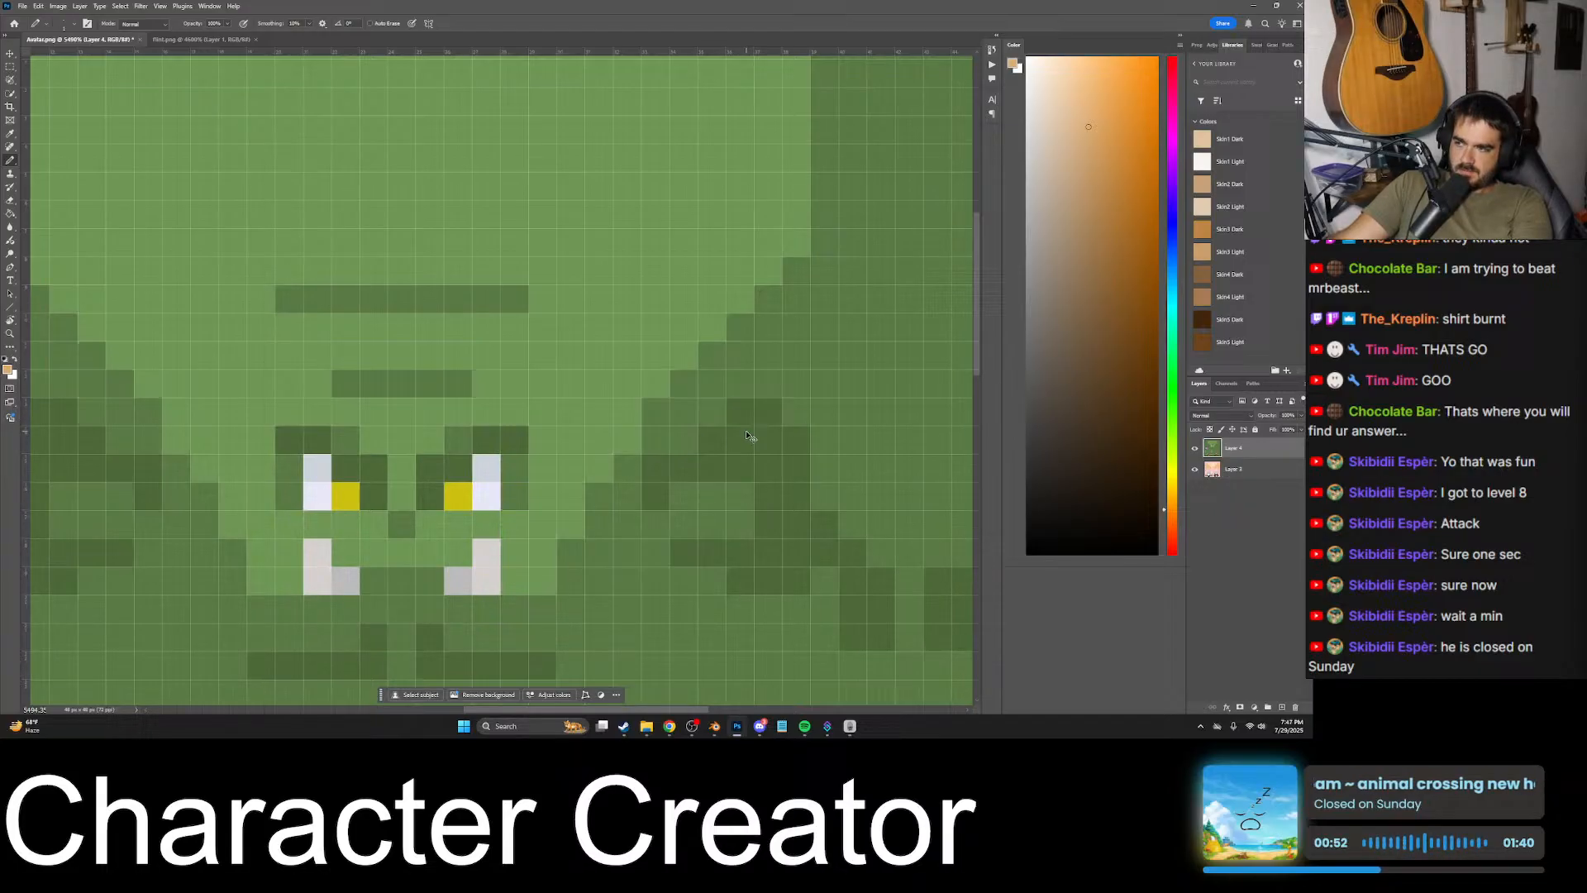
pyautogui.click(1228, 469)
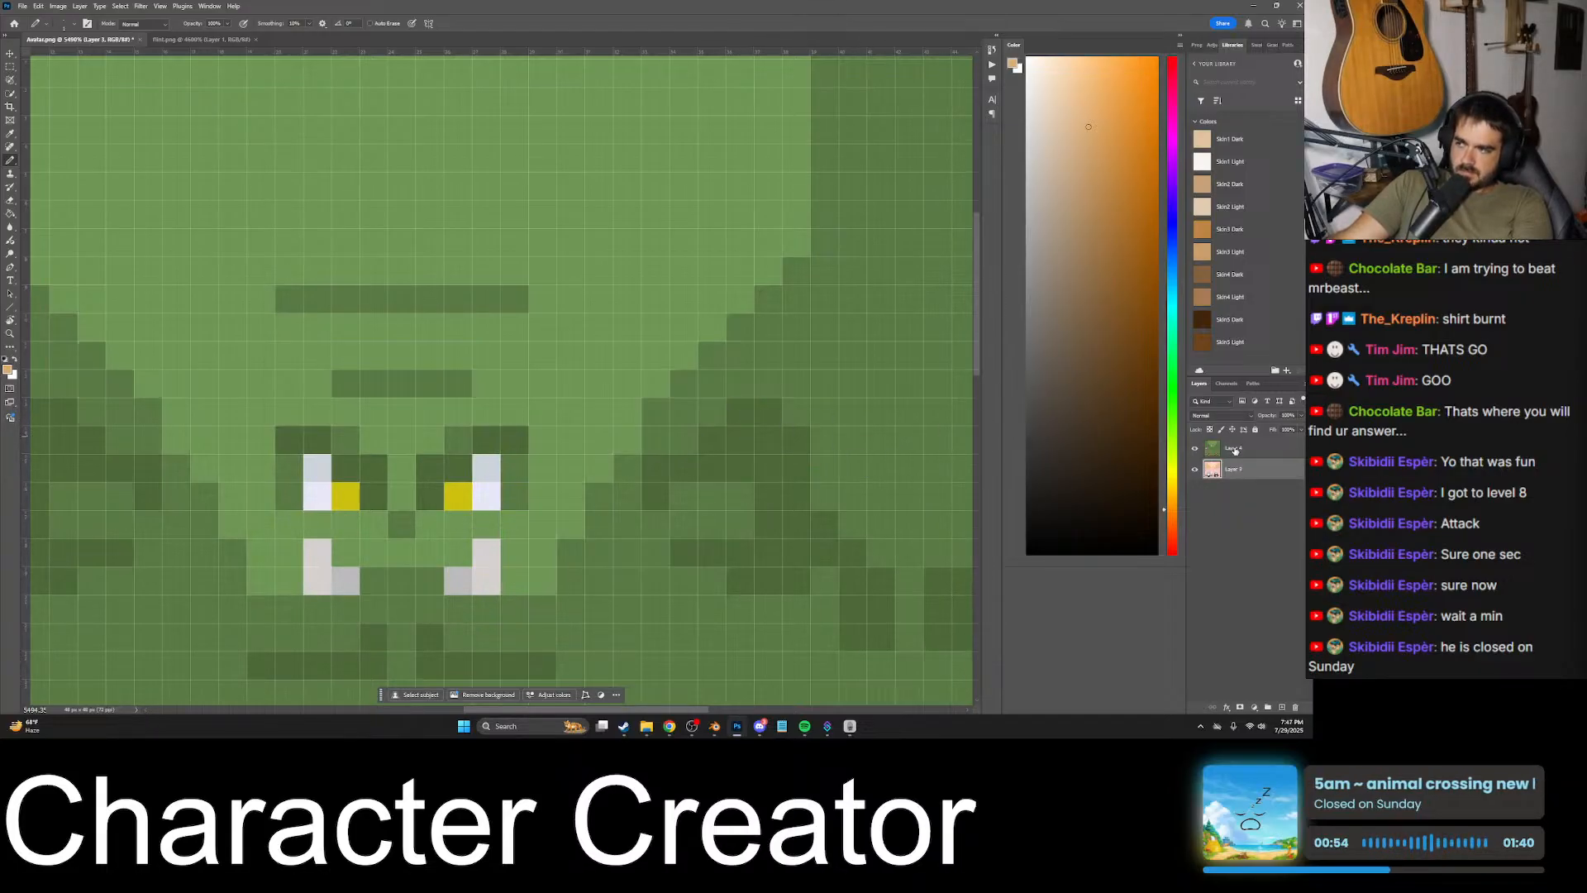
pyautogui.click(1235, 450)
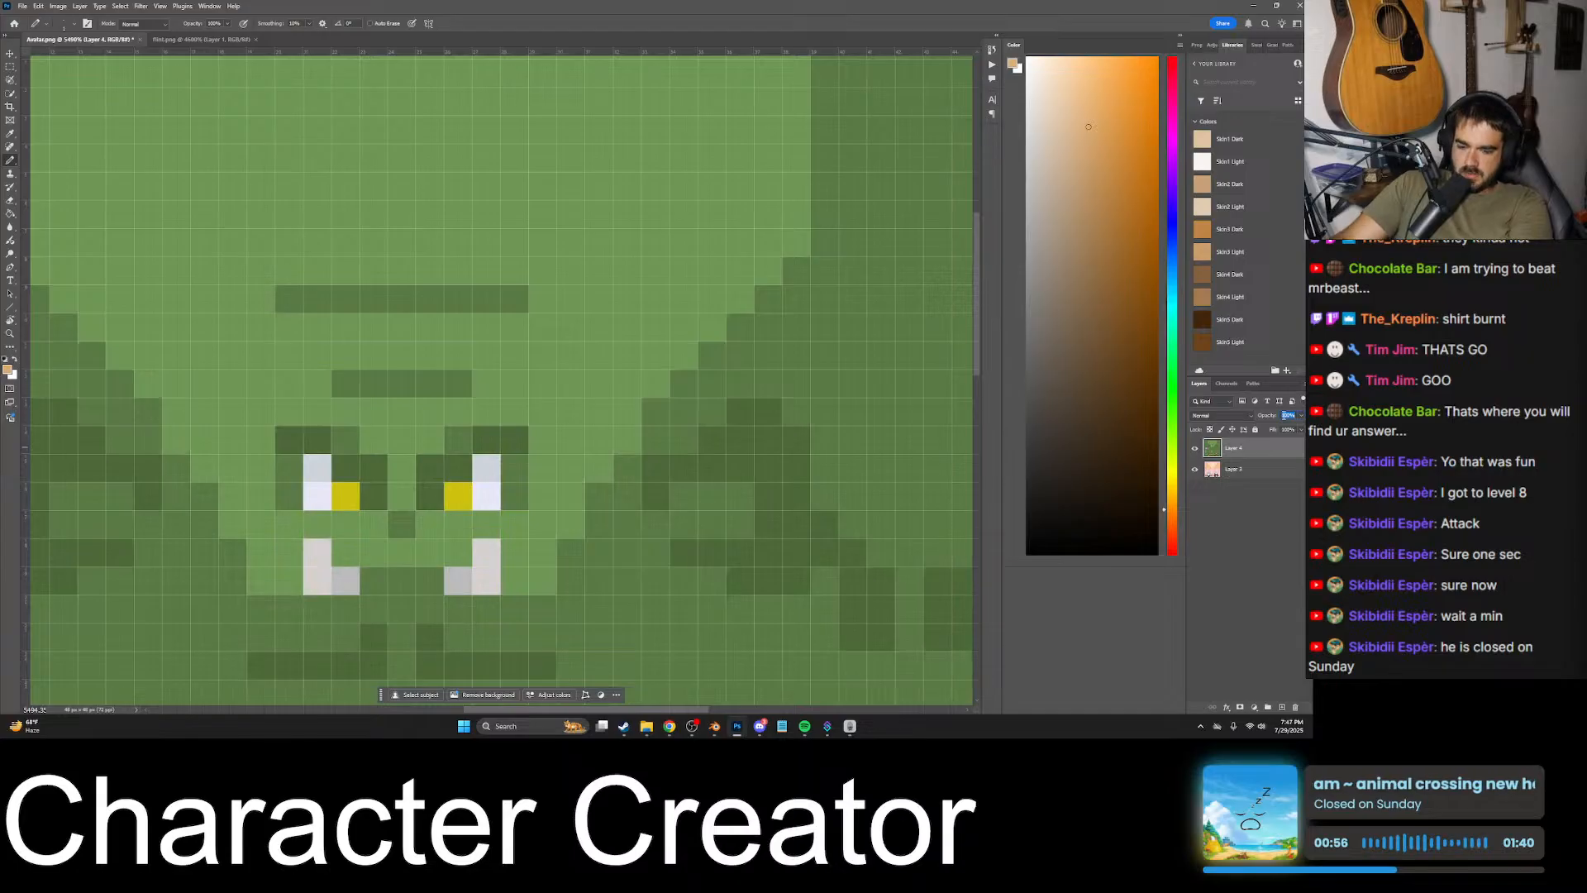
pyautogui.write('50')
pyautogui.press('Return')
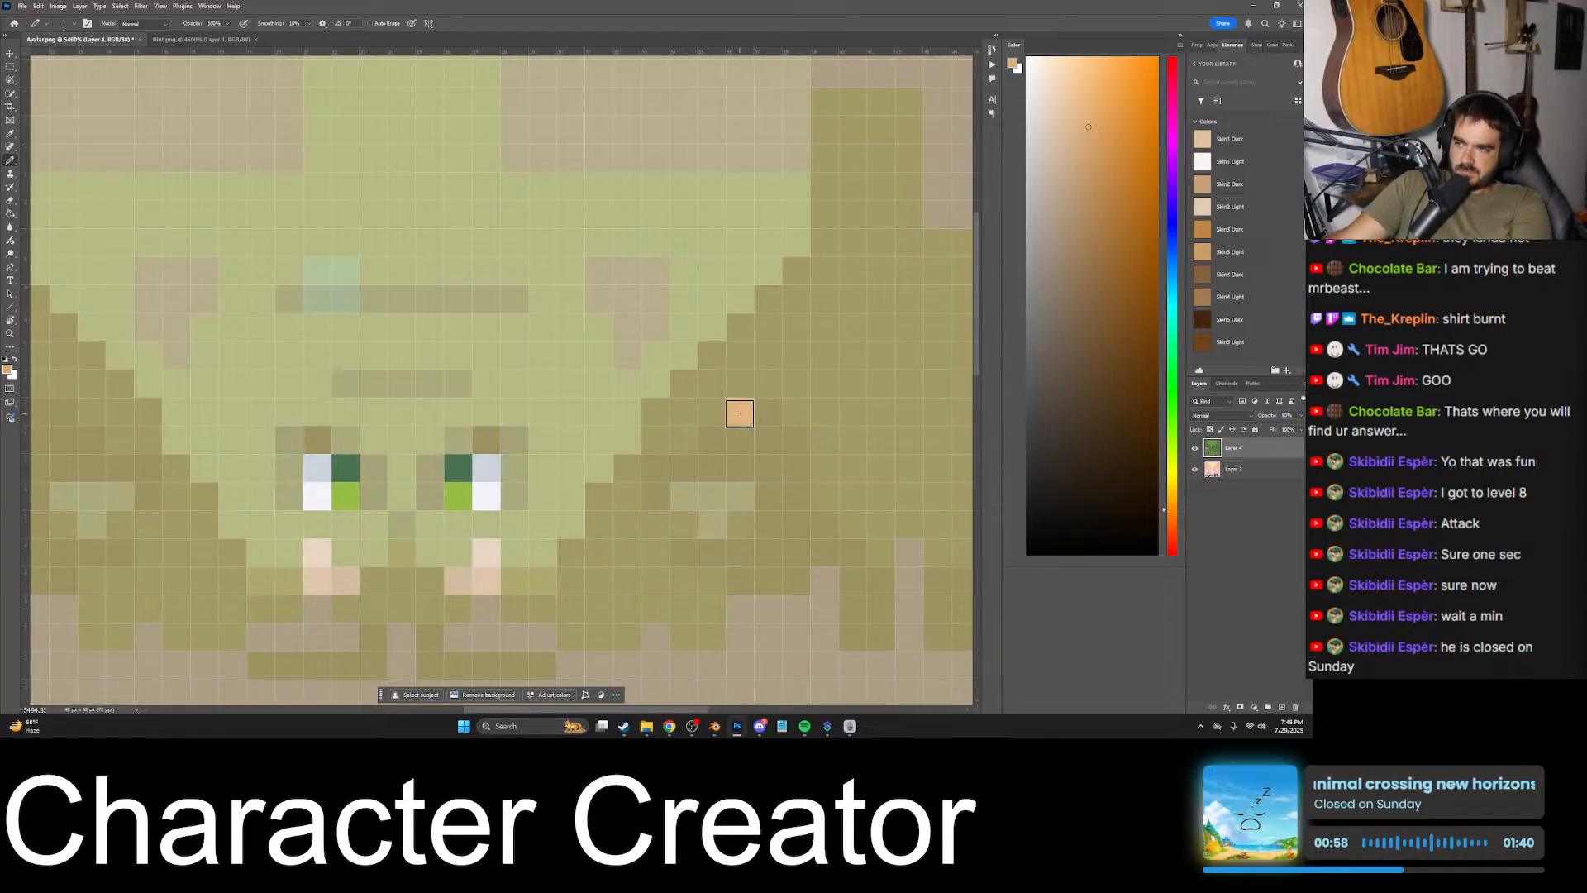
# - On the avatar layer, paint darker tan shading on the right side of the head, following the goblin overlay
pyautogui.click(1240, 470)
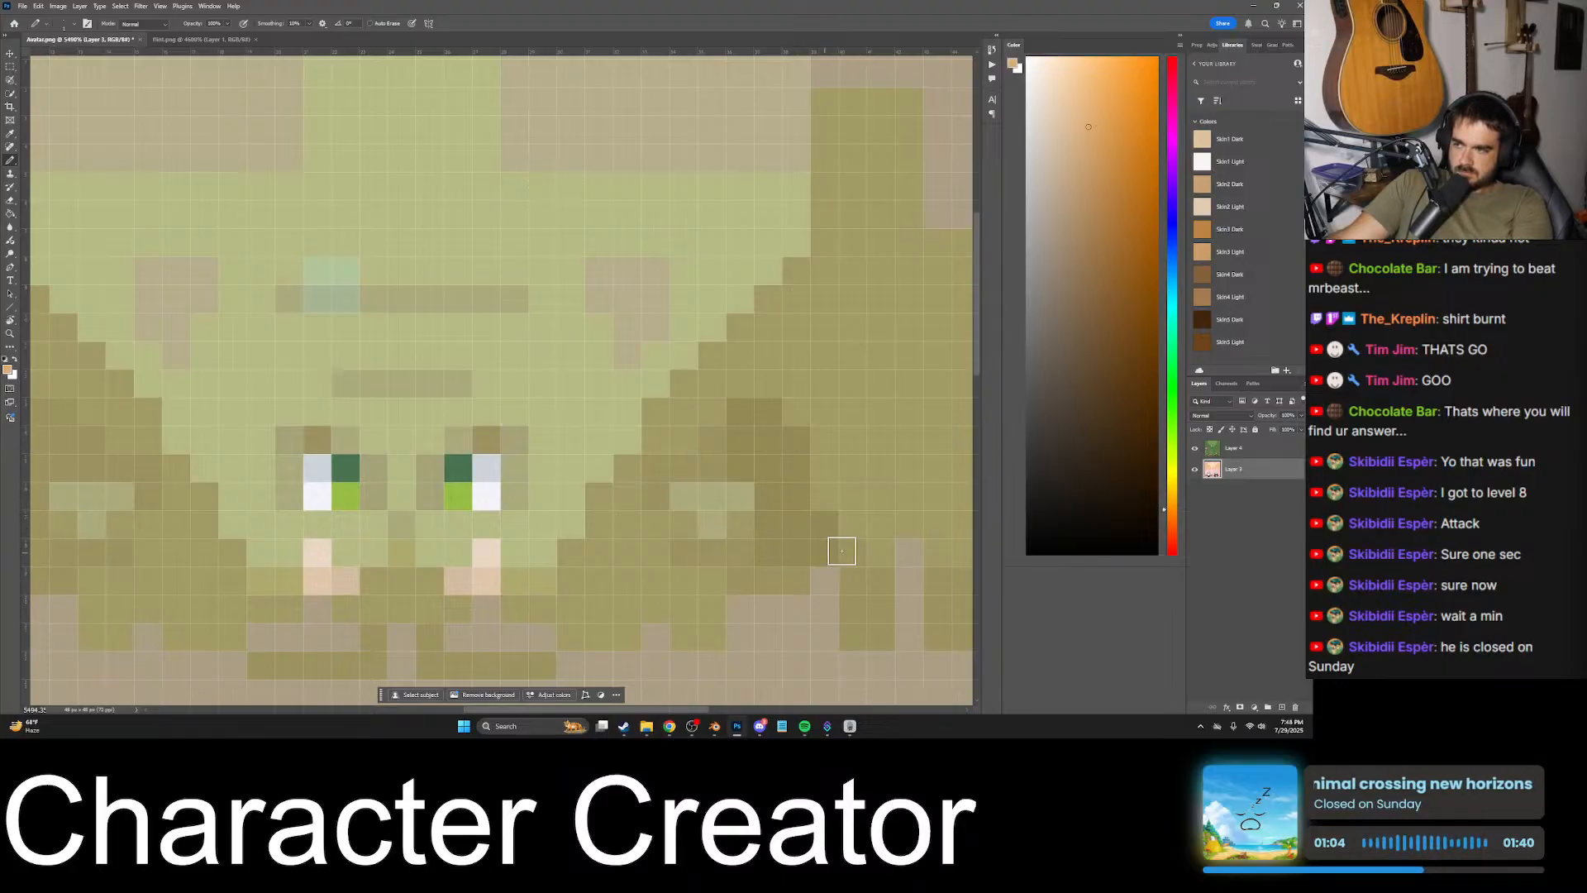
pyautogui.moveTo(842, 551)
pyautogui.mouseDown()
pyautogui.moveTo(850, 606)
pyautogui.moveTo(871, 584)
pyautogui.moveTo(940, 583)
pyautogui.moveTo(961, 626)
pyautogui.mouseUp()
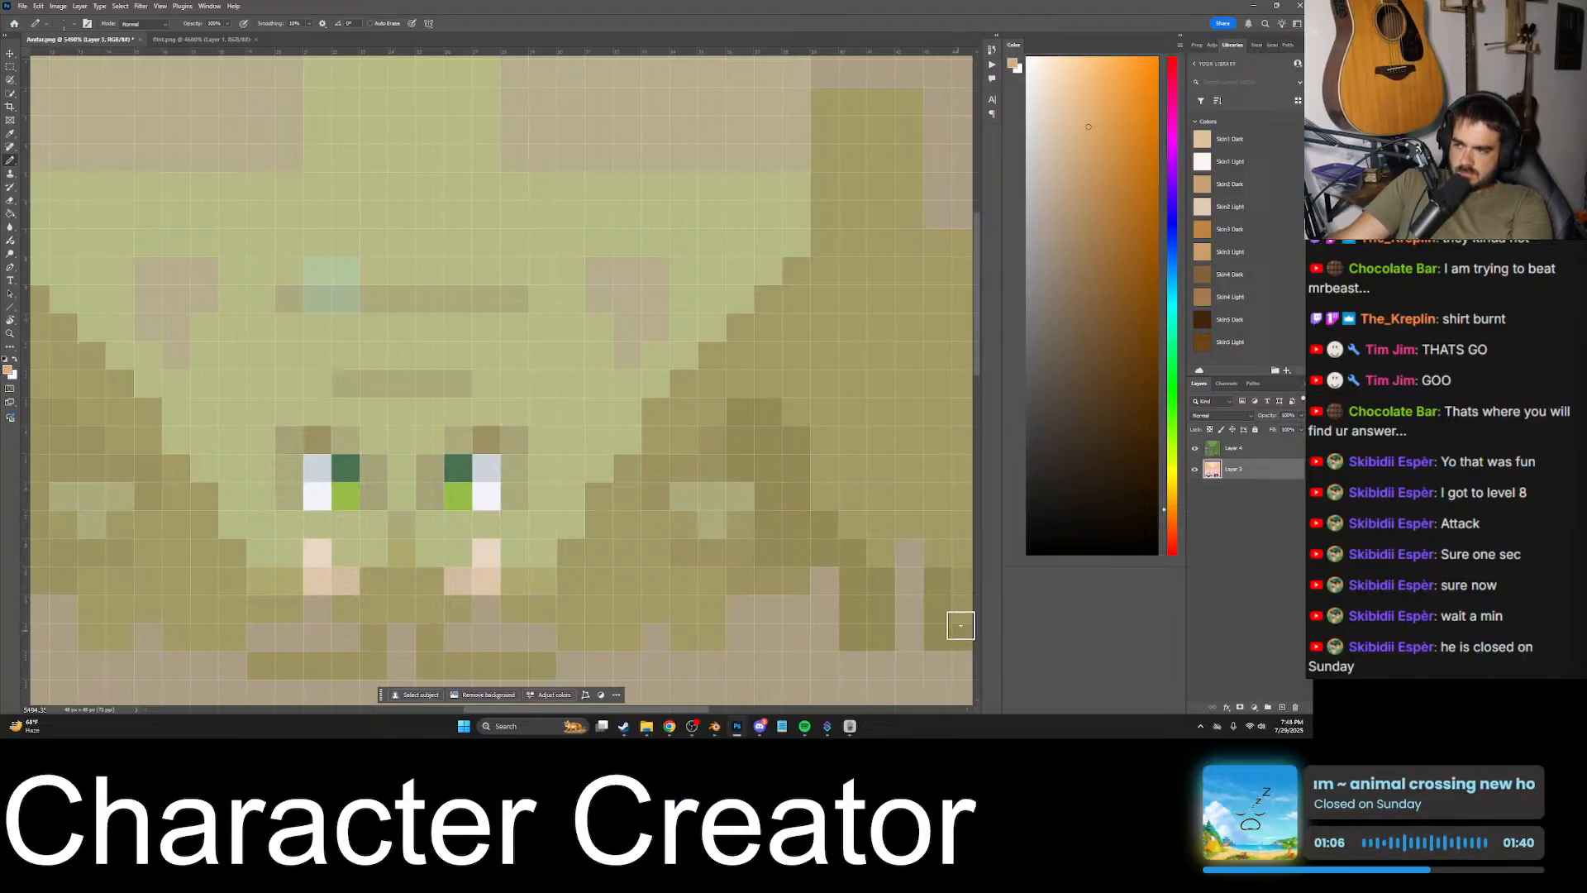
pyautogui.moveTo(790, 575)
pyautogui.mouseDown()
pyautogui.moveTo(746, 566)
pyautogui.moveTo(743, 530)
pyautogui.mouseUp()
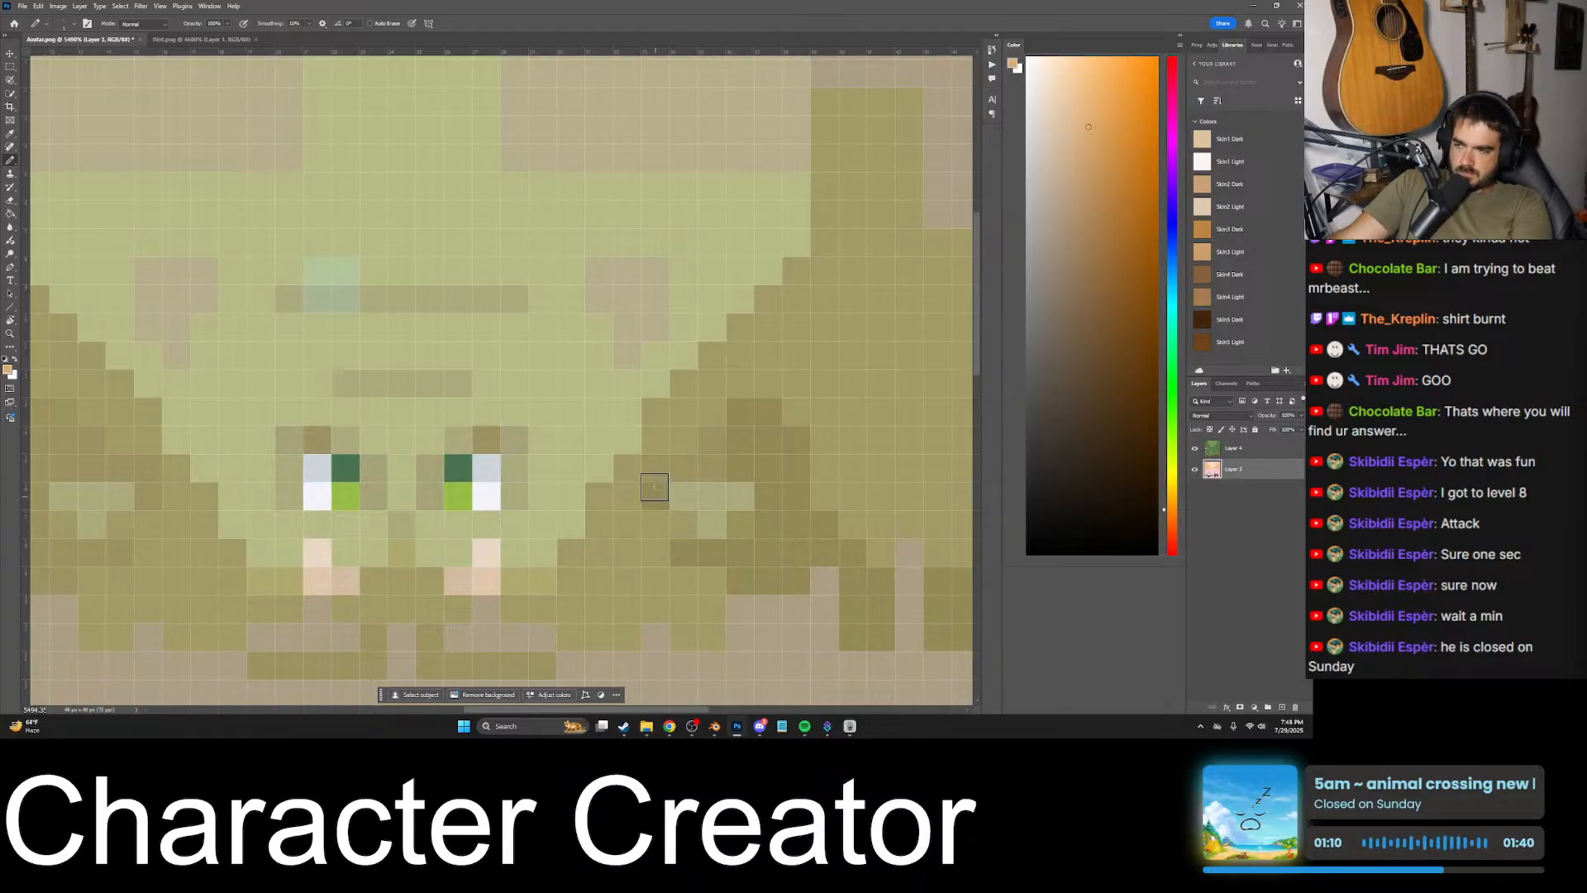
pyautogui.keyDown('alt'); pyautogui.scroll(-5, 792, 452); pyautogui.keyUp('alt')
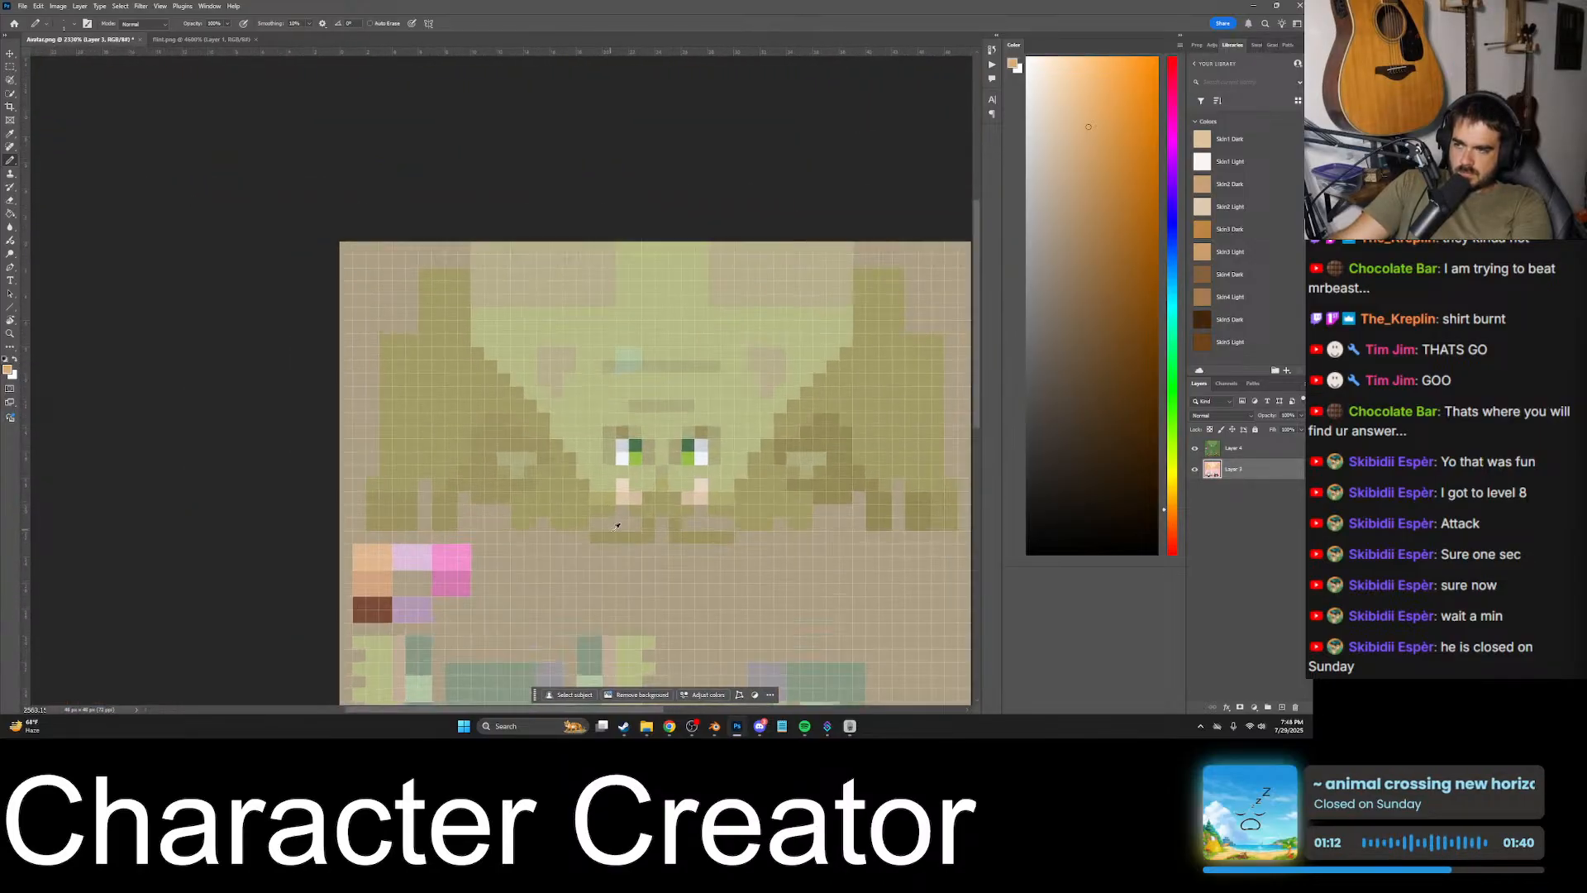
pyautogui.keyDown('alt'); pyautogui.scroll(3, 667, 526); pyautogui.keyUp('alt')
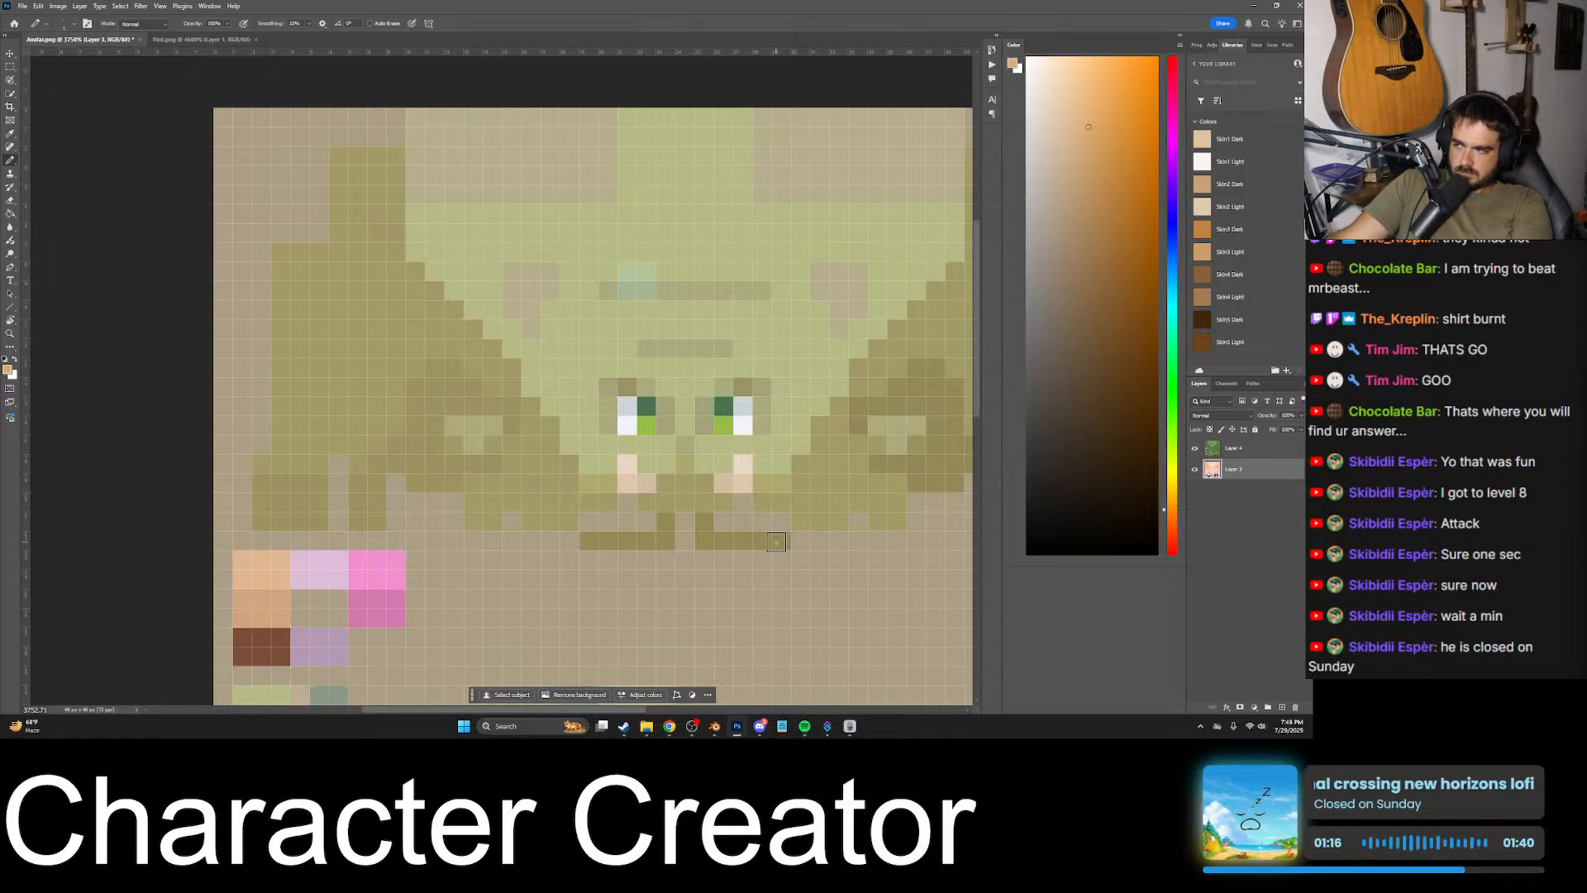
# - Compare the new shading on the head with the goblin overlay, viewing the avatar texture with and without it
pyautogui.click(1195, 447)
pyautogui.click(1195, 447)
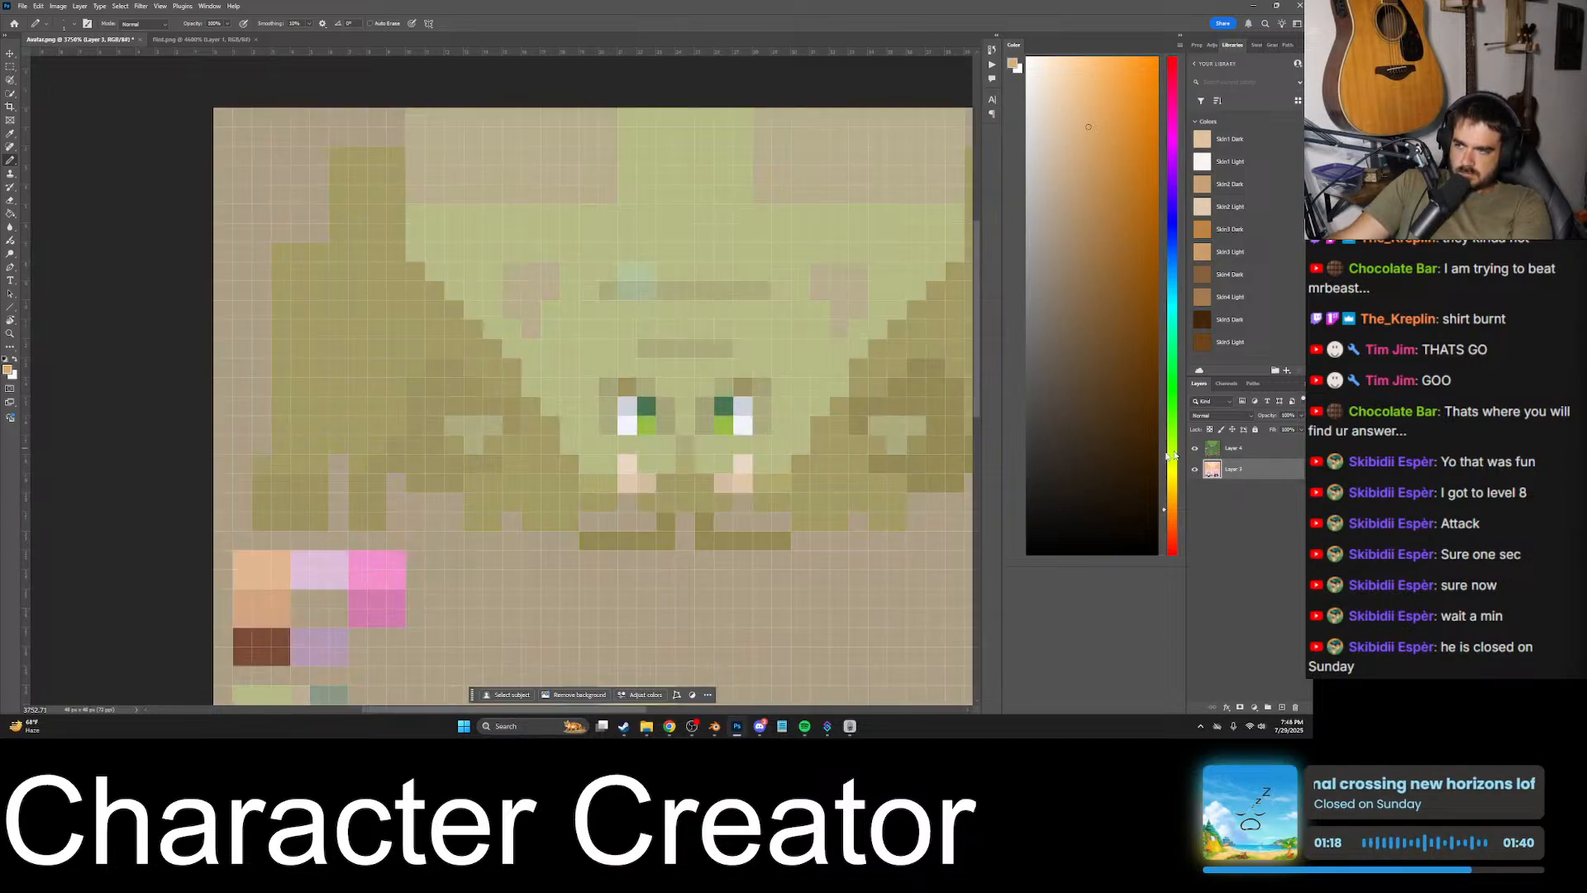
pyautogui.keyDown('alt'); pyautogui.scroll(3, 616, 502); pyautogui.keyUp('alt')
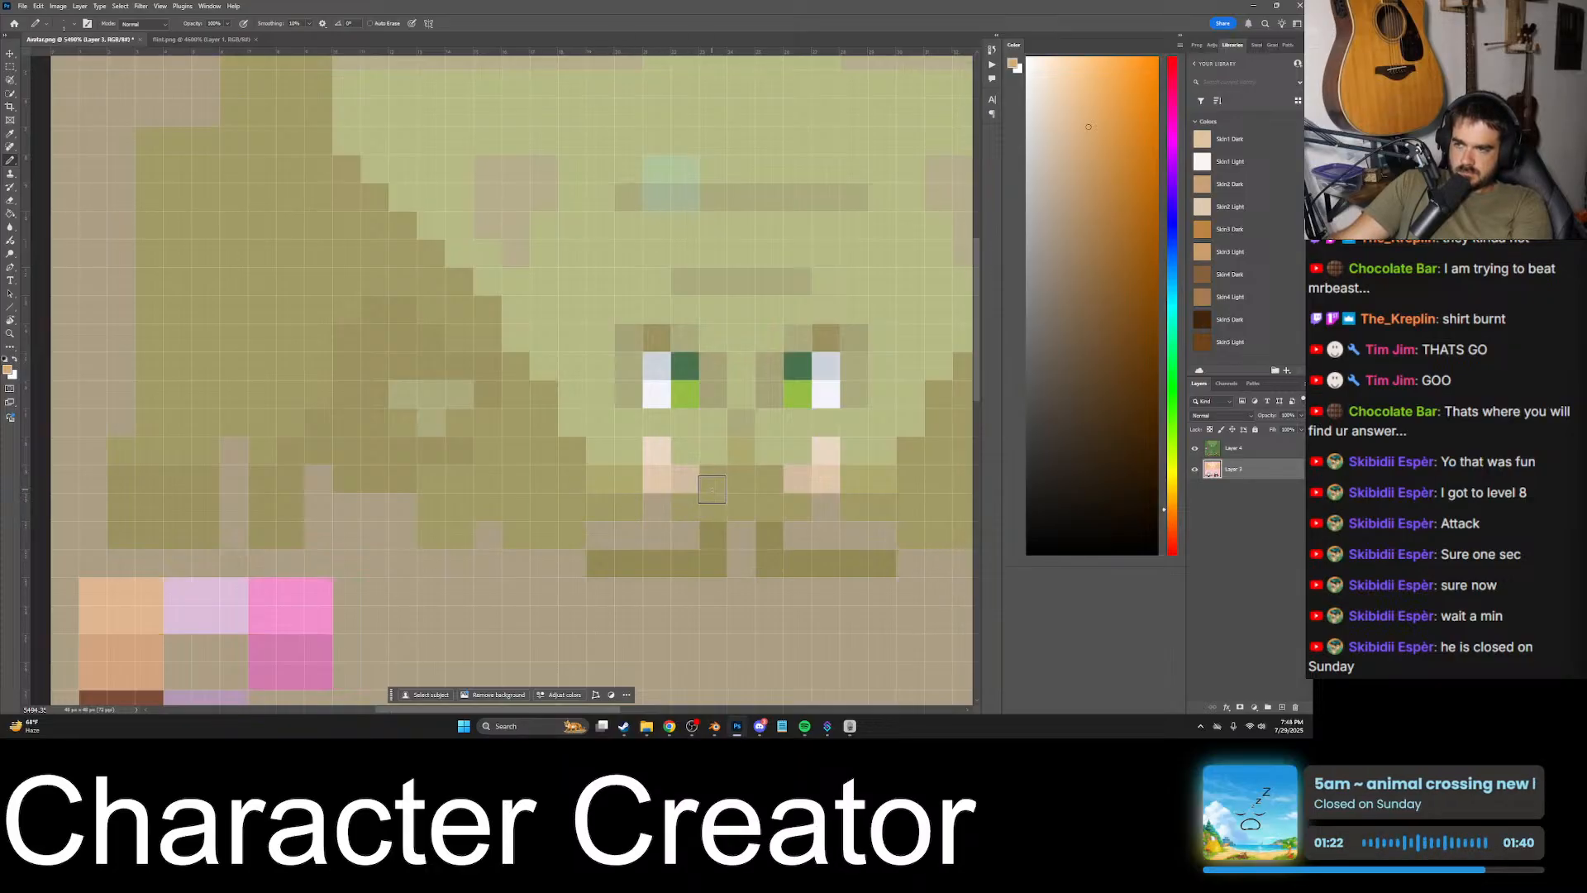
pyautogui.hotkey('ctrl', 'z')
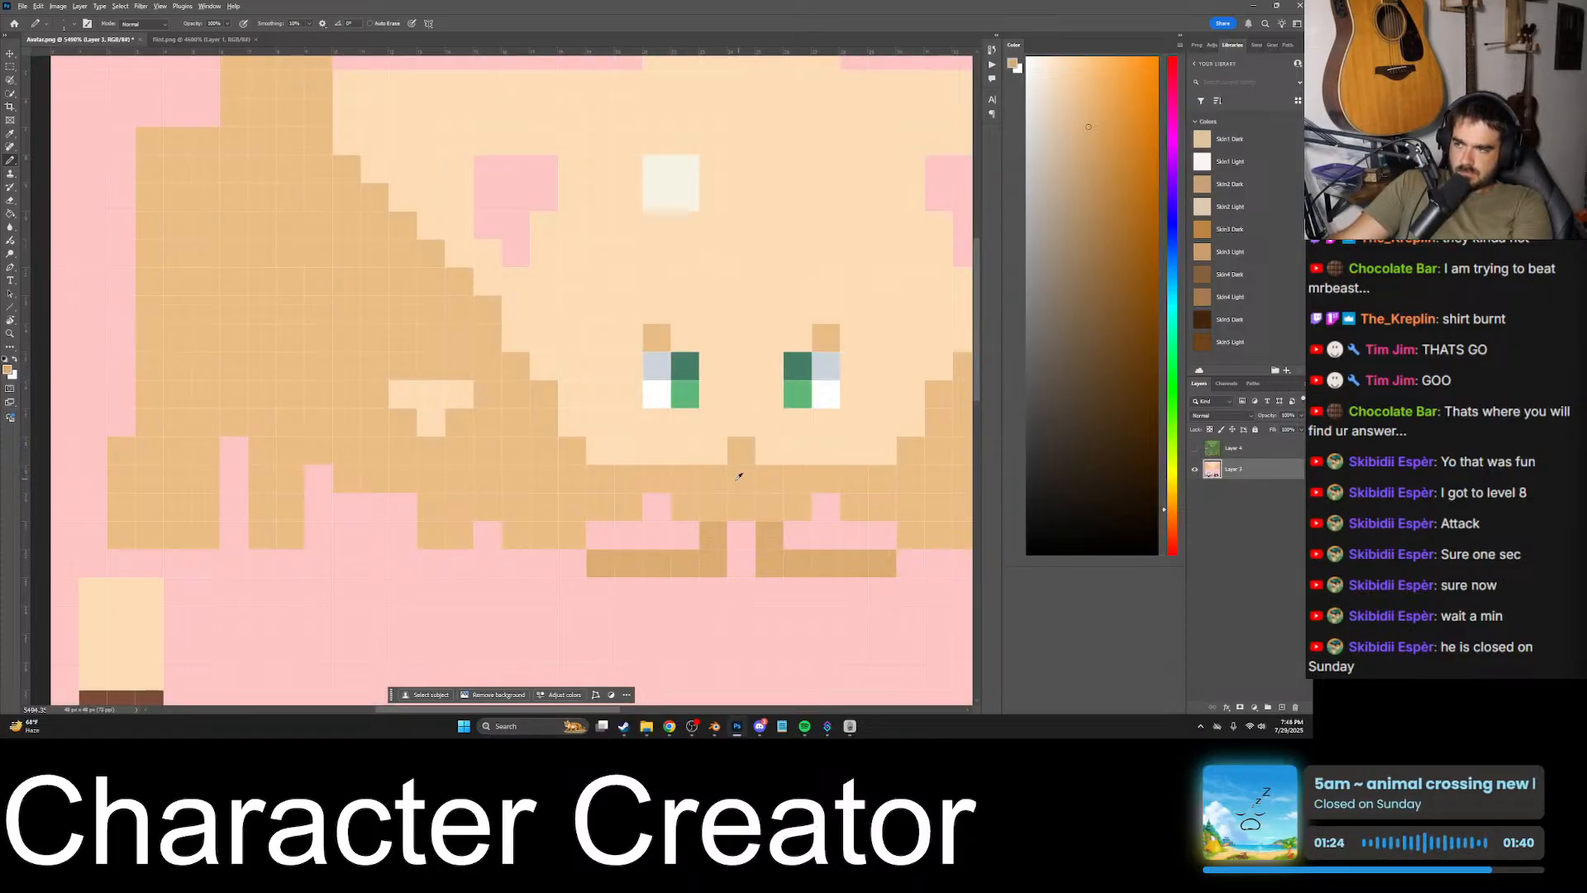
pyautogui.keyDown('alt'); pyautogui.scroll(-5, 739, 476); pyautogui.keyUp('alt')
pyautogui.hotkey('ctrl', 'shift', 'z')
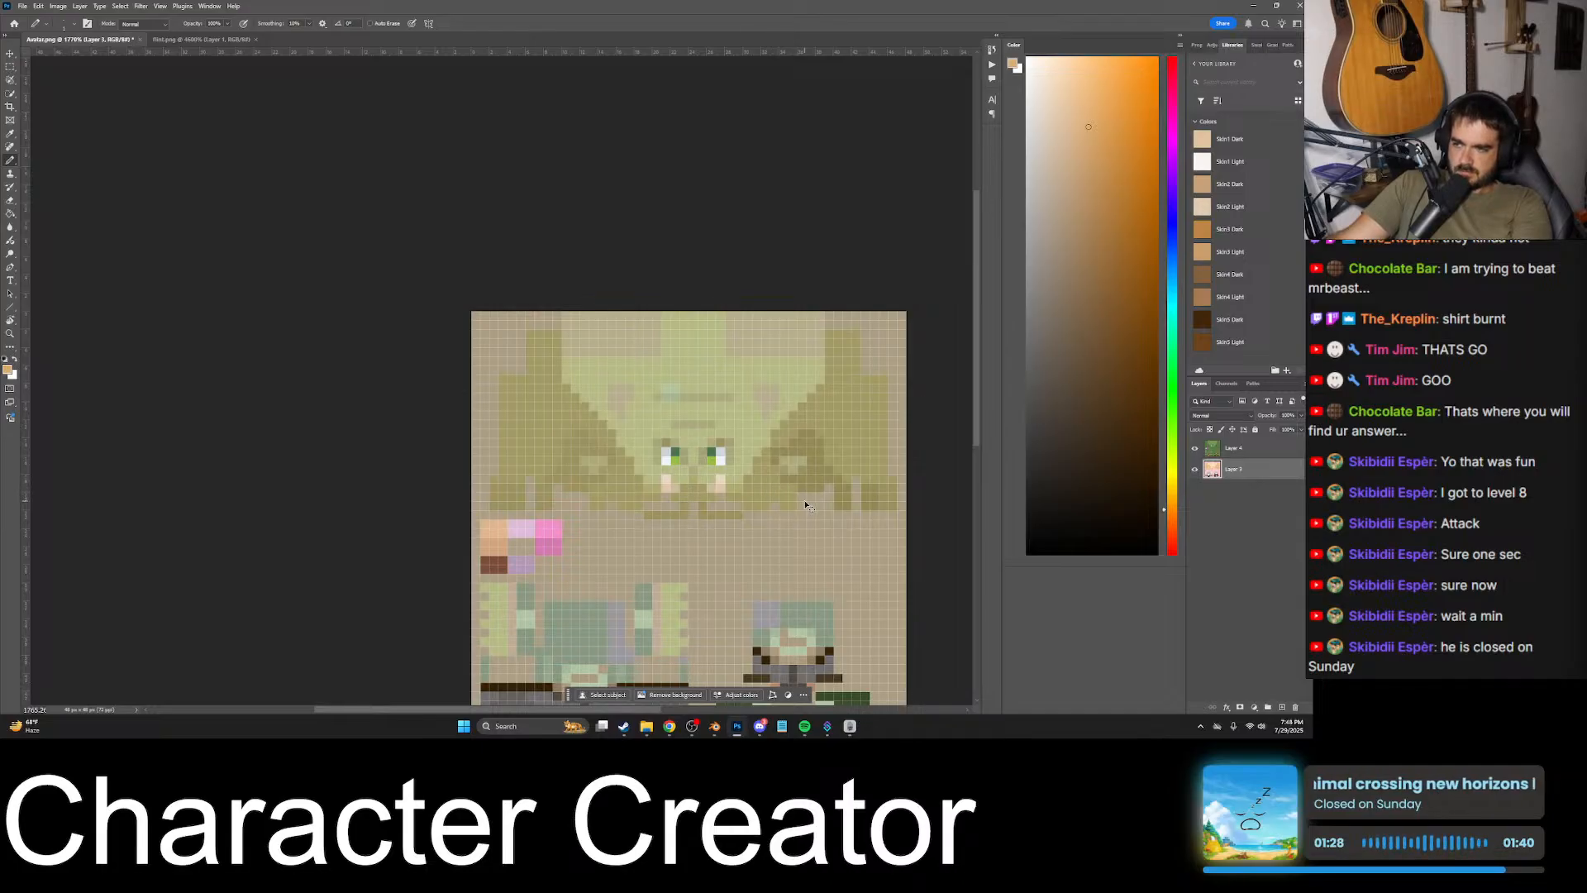
pyautogui.keyDown('alt'); pyautogui.scroll(2, 610, 467); pyautogui.keyUp('alt')
pyautogui.keyDown('alt'); pyautogui.scroll(-2, 590, 480); pyautogui.keyUp('alt')
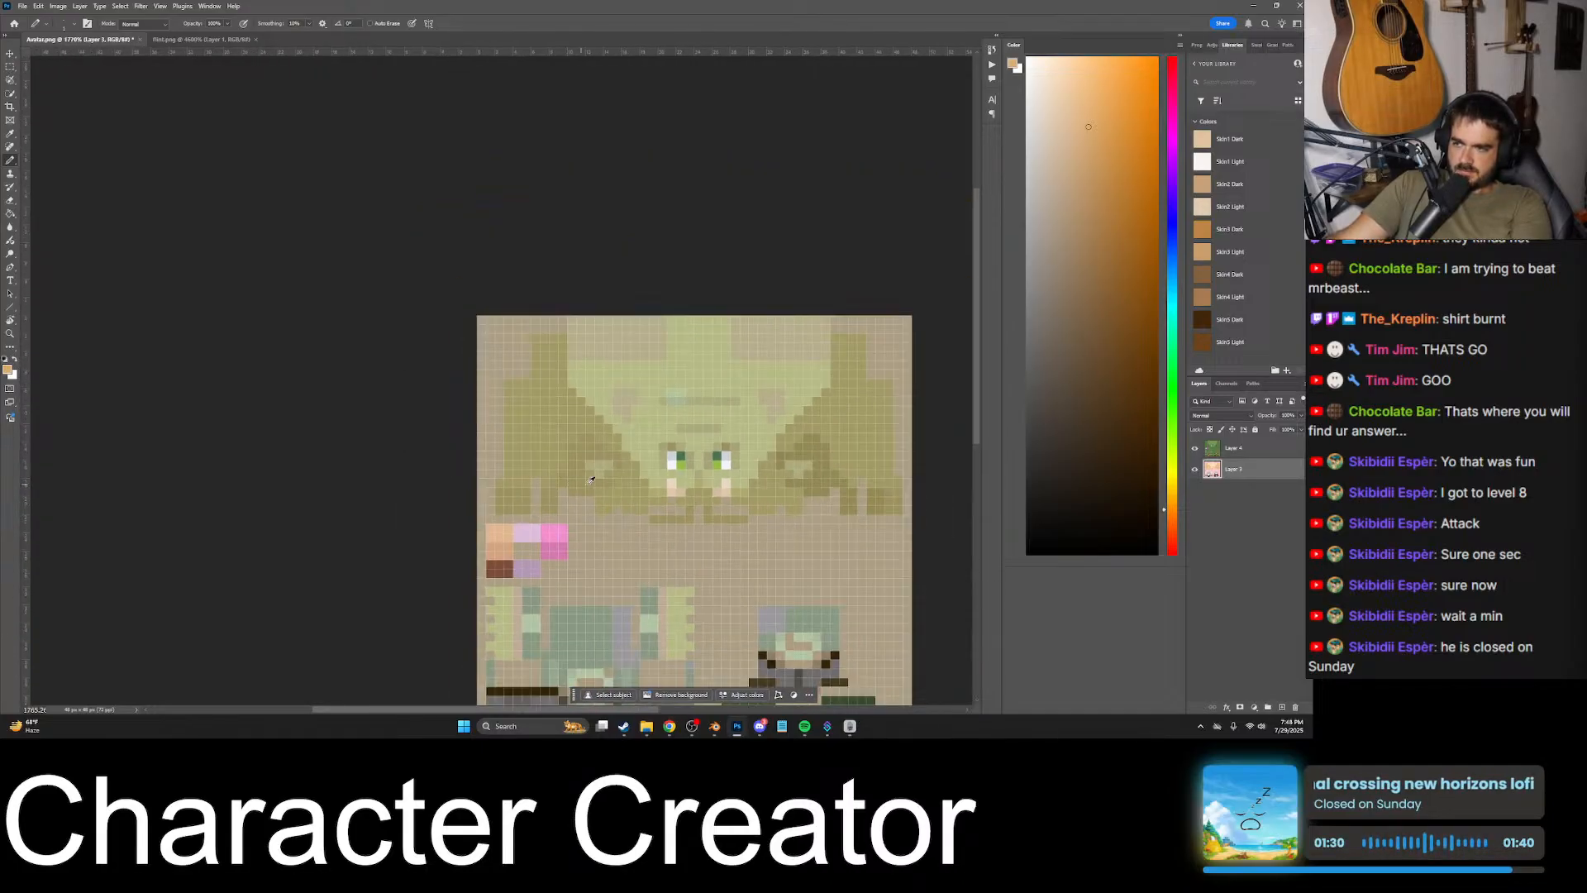
# - Paint the matching darker tan shading on the left side of the avatar's head, tracing the goblin overlay
pyautogui.keyDown('alt'); pyautogui.scroll(3, 620, 468); pyautogui.keyUp('alt')
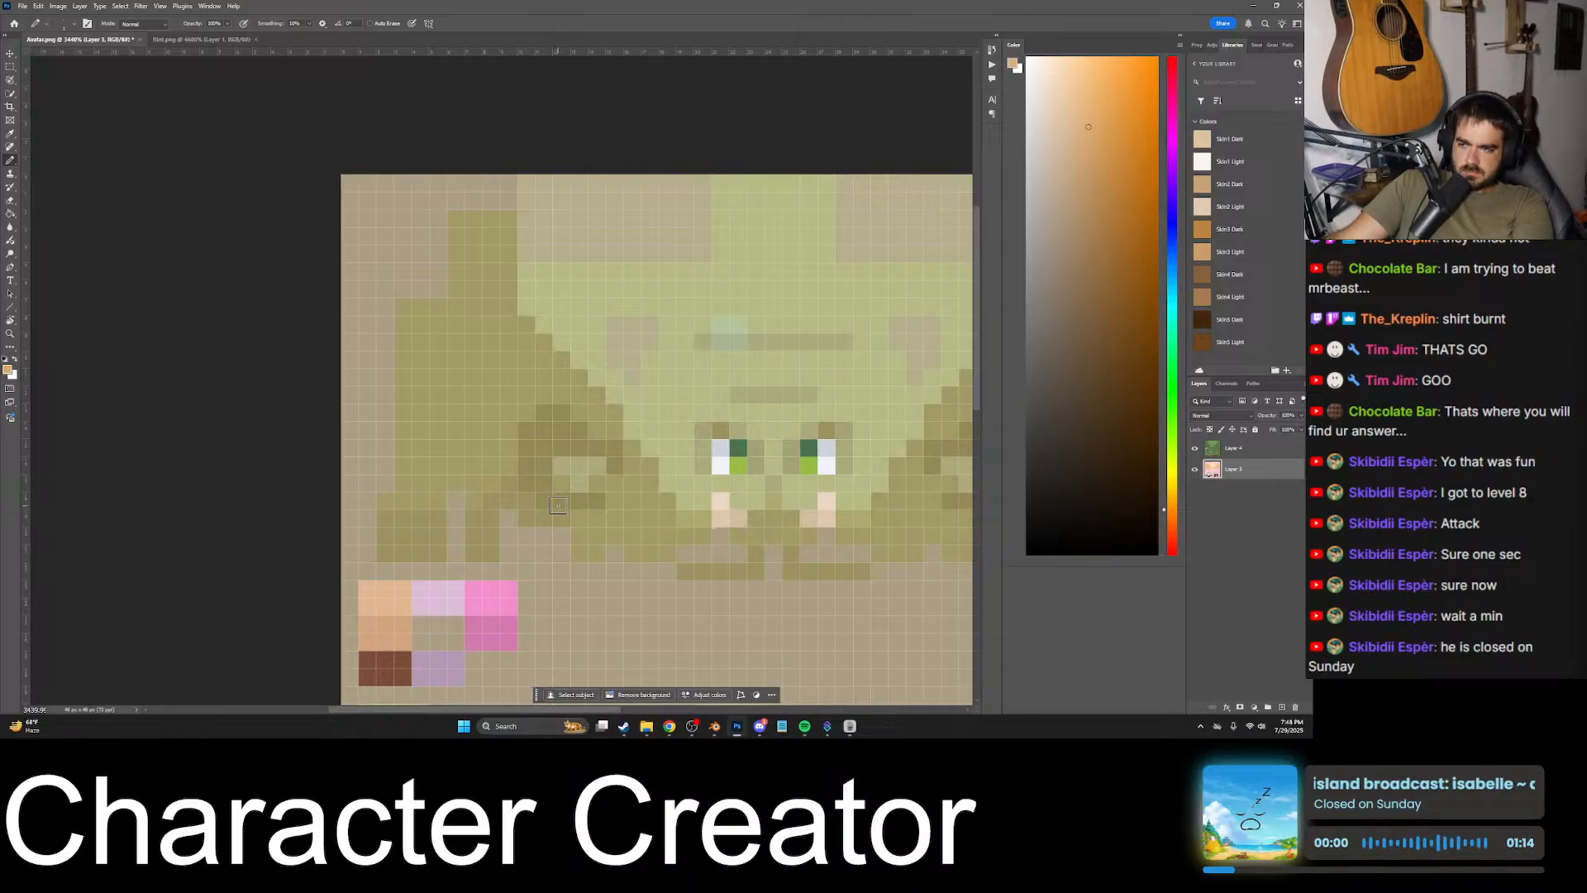
pyautogui.keyDown('alt'); pyautogui.scroll(-2, 516, 491); pyautogui.keyUp('alt')
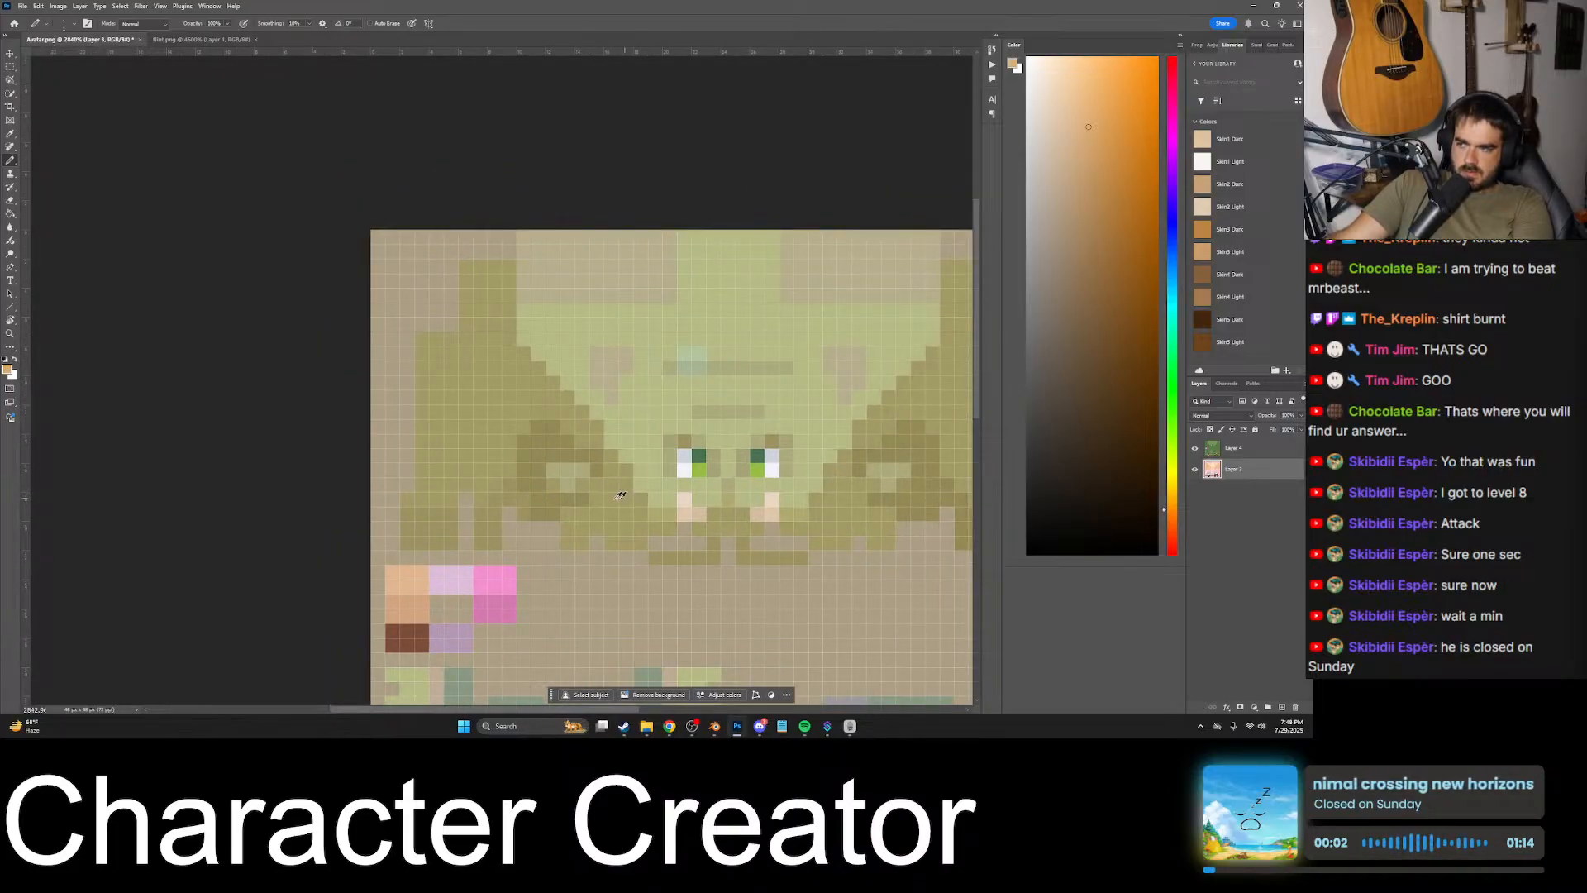
pyautogui.keyDown('alt'); pyautogui.scroll(3, 620, 494); pyautogui.keyUp('alt')
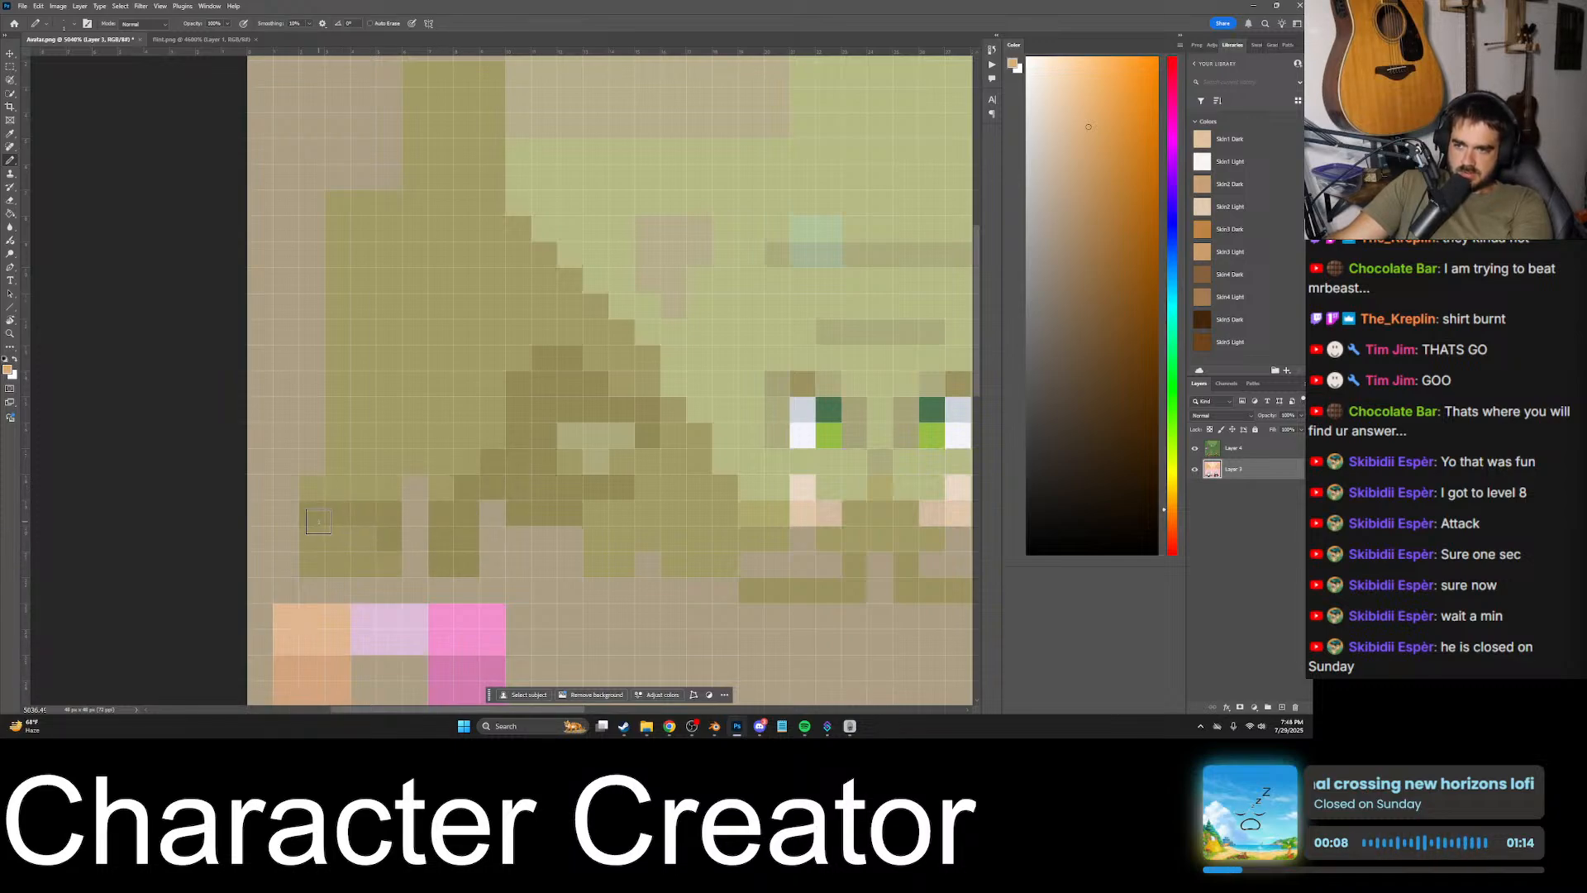
pyautogui.keyDown('alt'); pyautogui.scroll(-4, 310, 566); pyautogui.keyUp('alt')
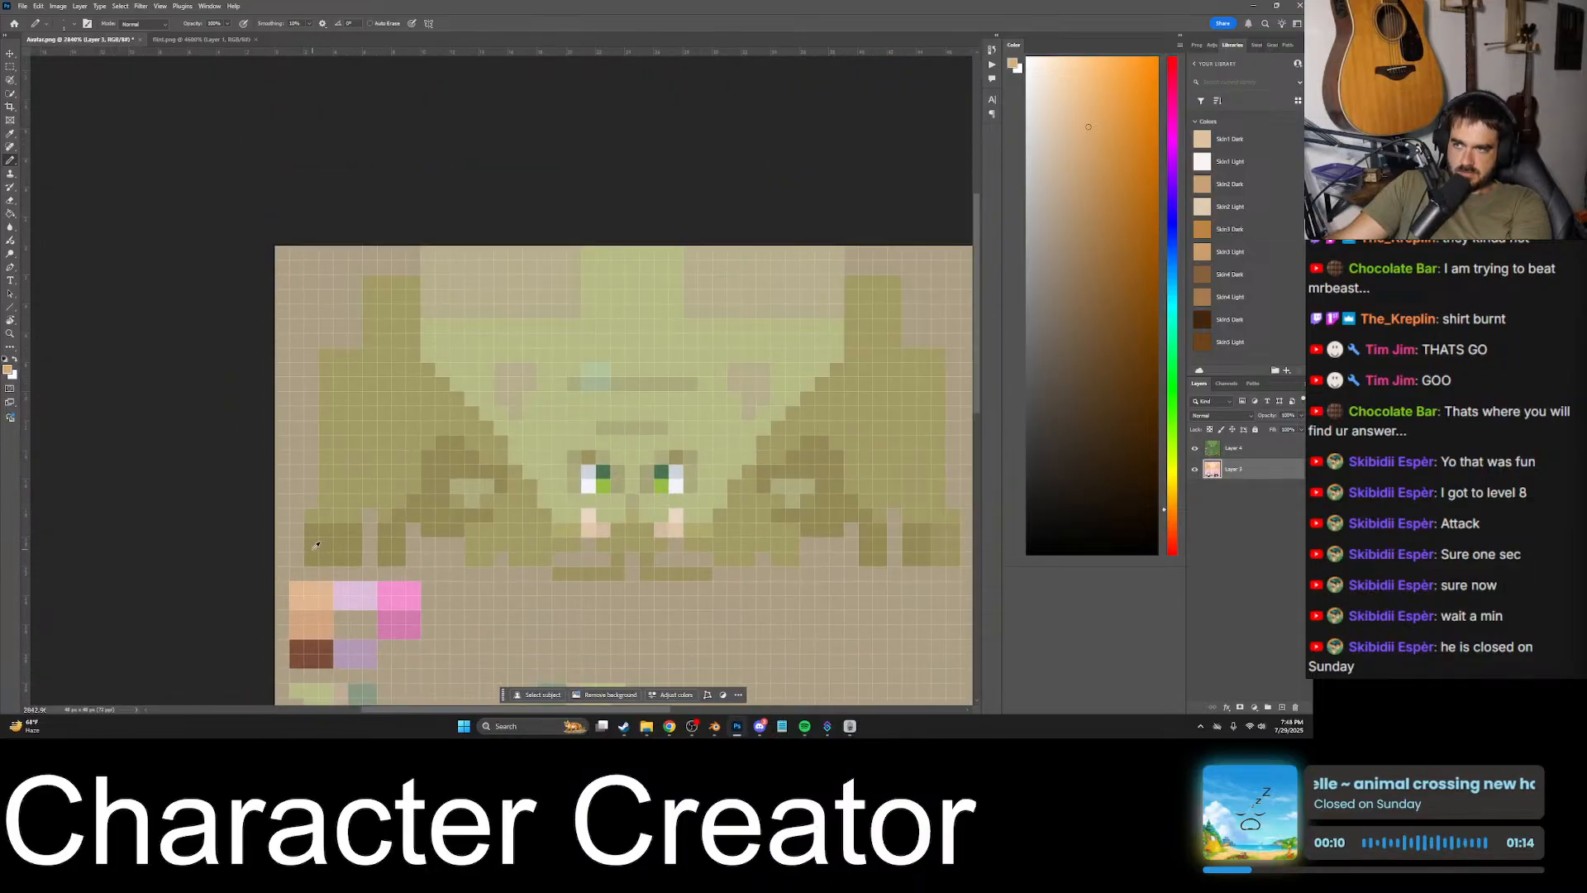
# - Hide the goblin layer temporarily to examine the shading on both sides of the avatar's head
pyautogui.hotkey('ctrl', 's')
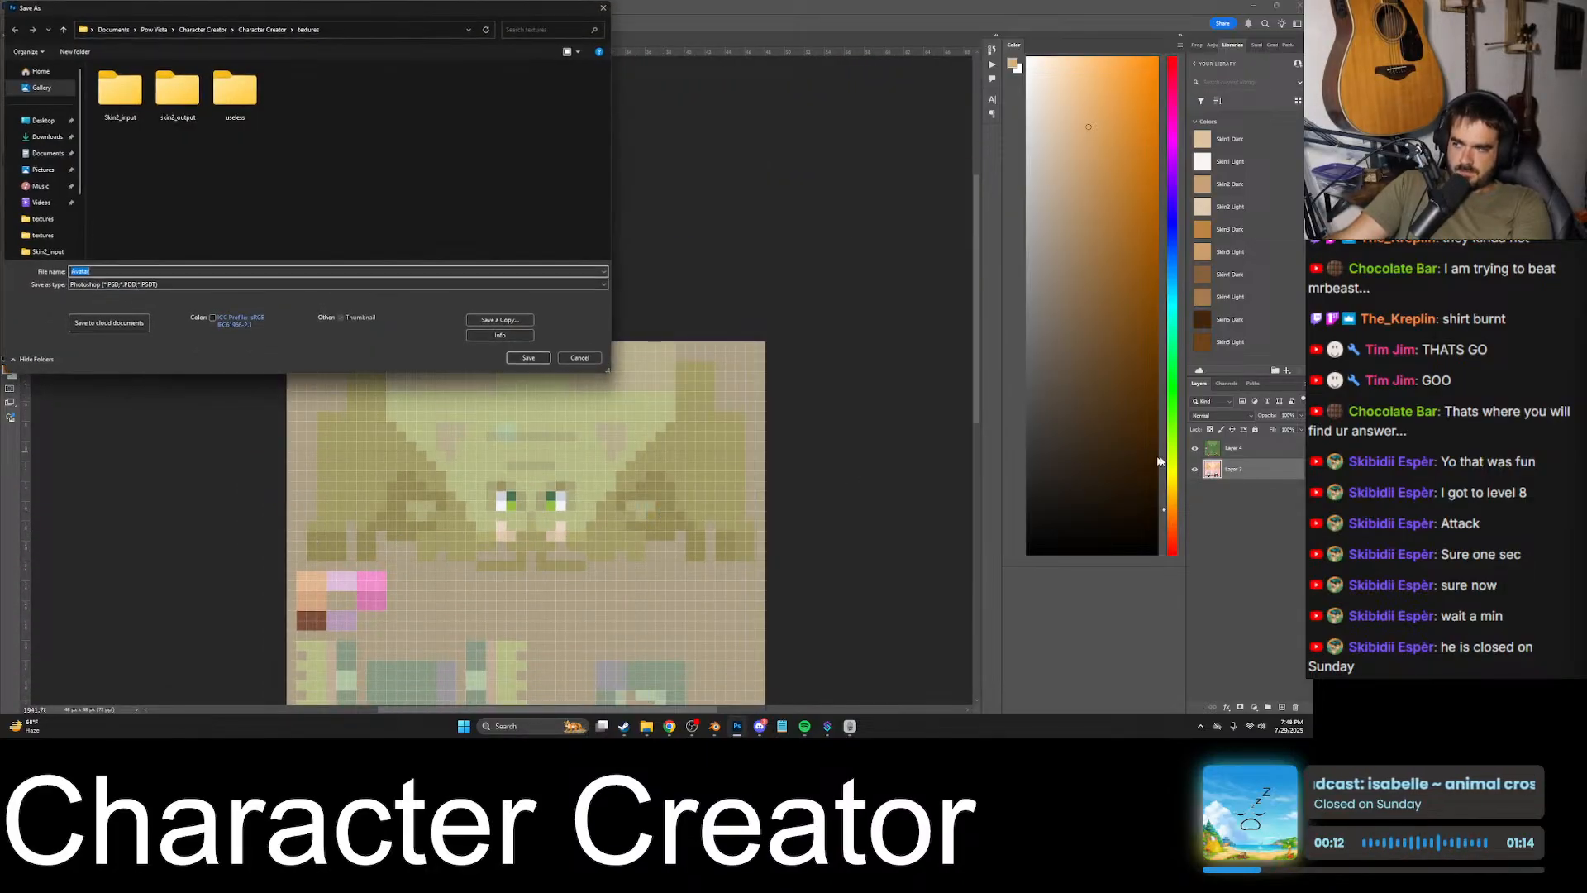
pyautogui.press('Escape')
pyautogui.click(1195, 448)
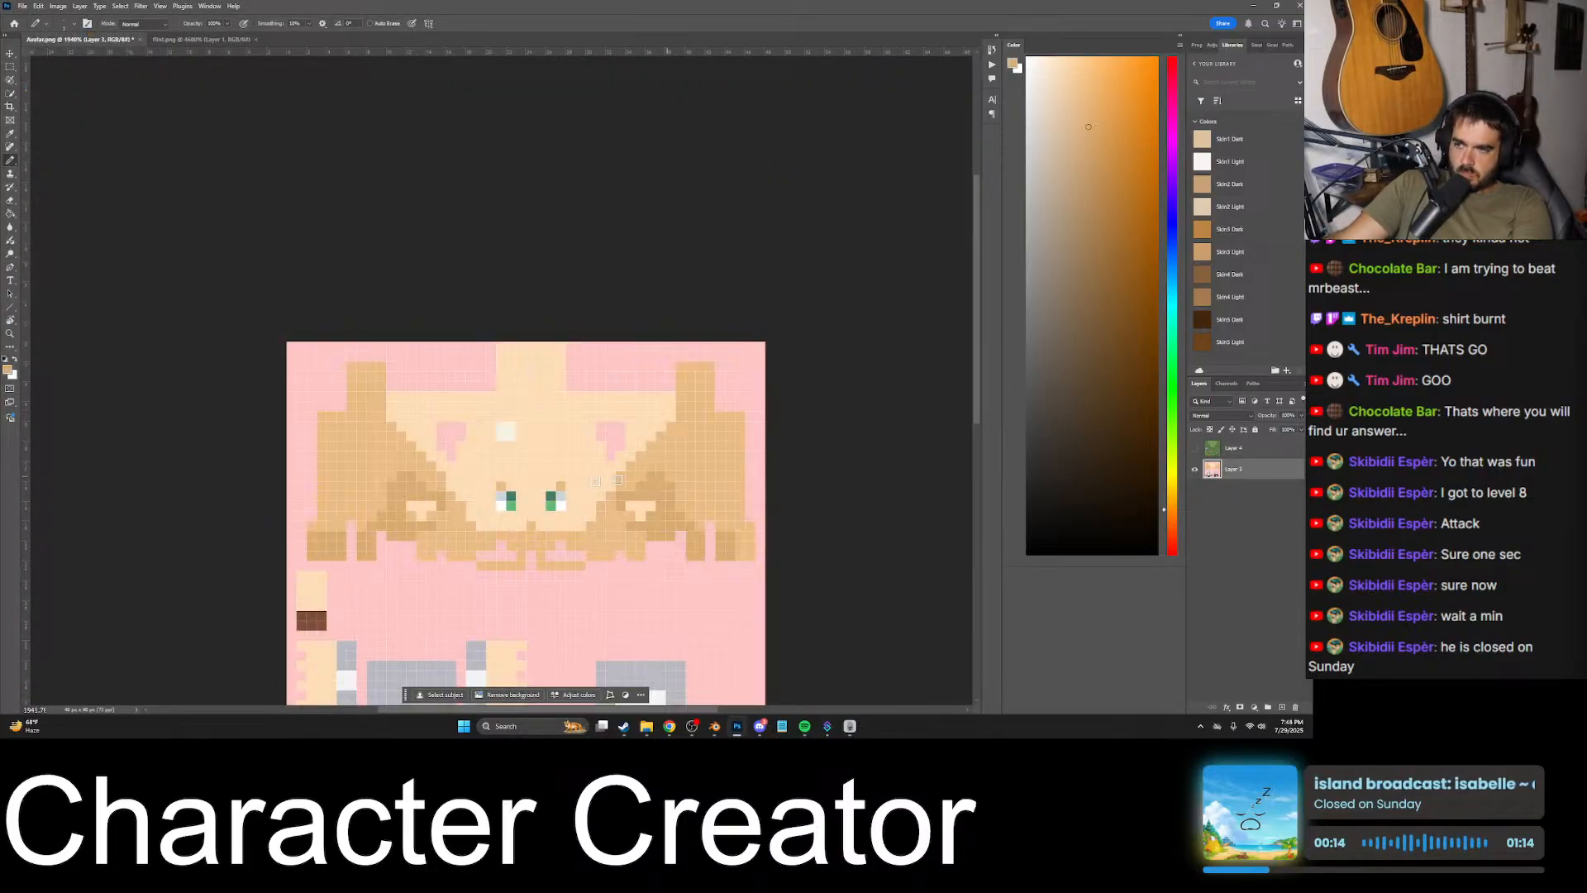
pyautogui.keyDown('alt'); pyautogui.scroll(-5, 499, 497); pyautogui.keyUp('alt')
pyautogui.keyDown('alt'); pyautogui.scroll(3, 500, 501); pyautogui.keyUp('alt')
pyautogui.keyDown('alt'); pyautogui.scroll(1, 479, 508); pyautogui.keyUp('alt')
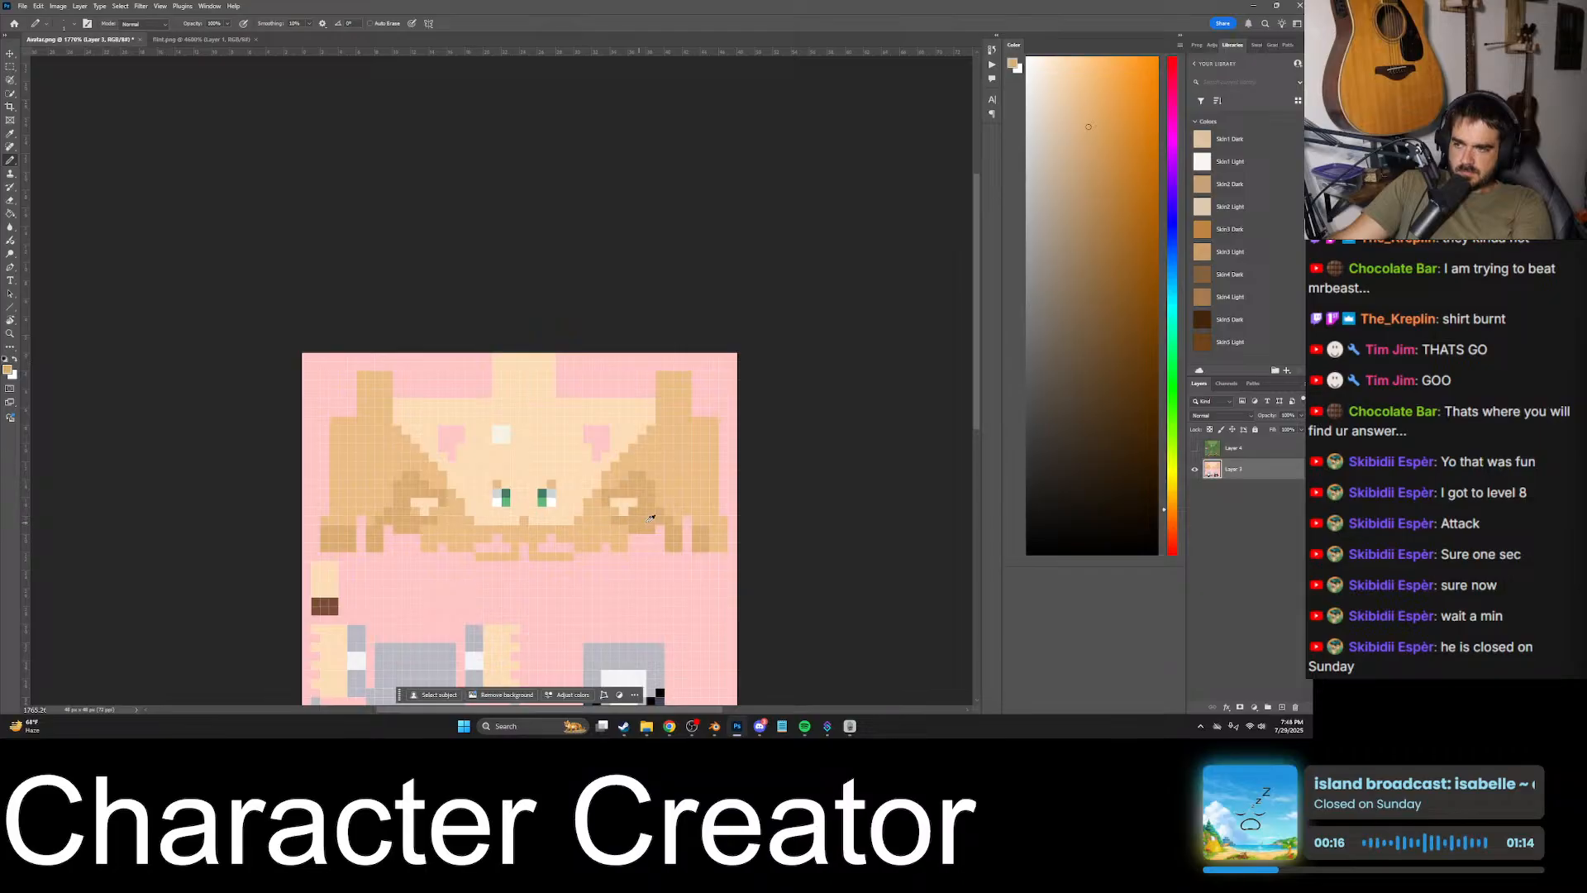
pyautogui.click(1194, 448)
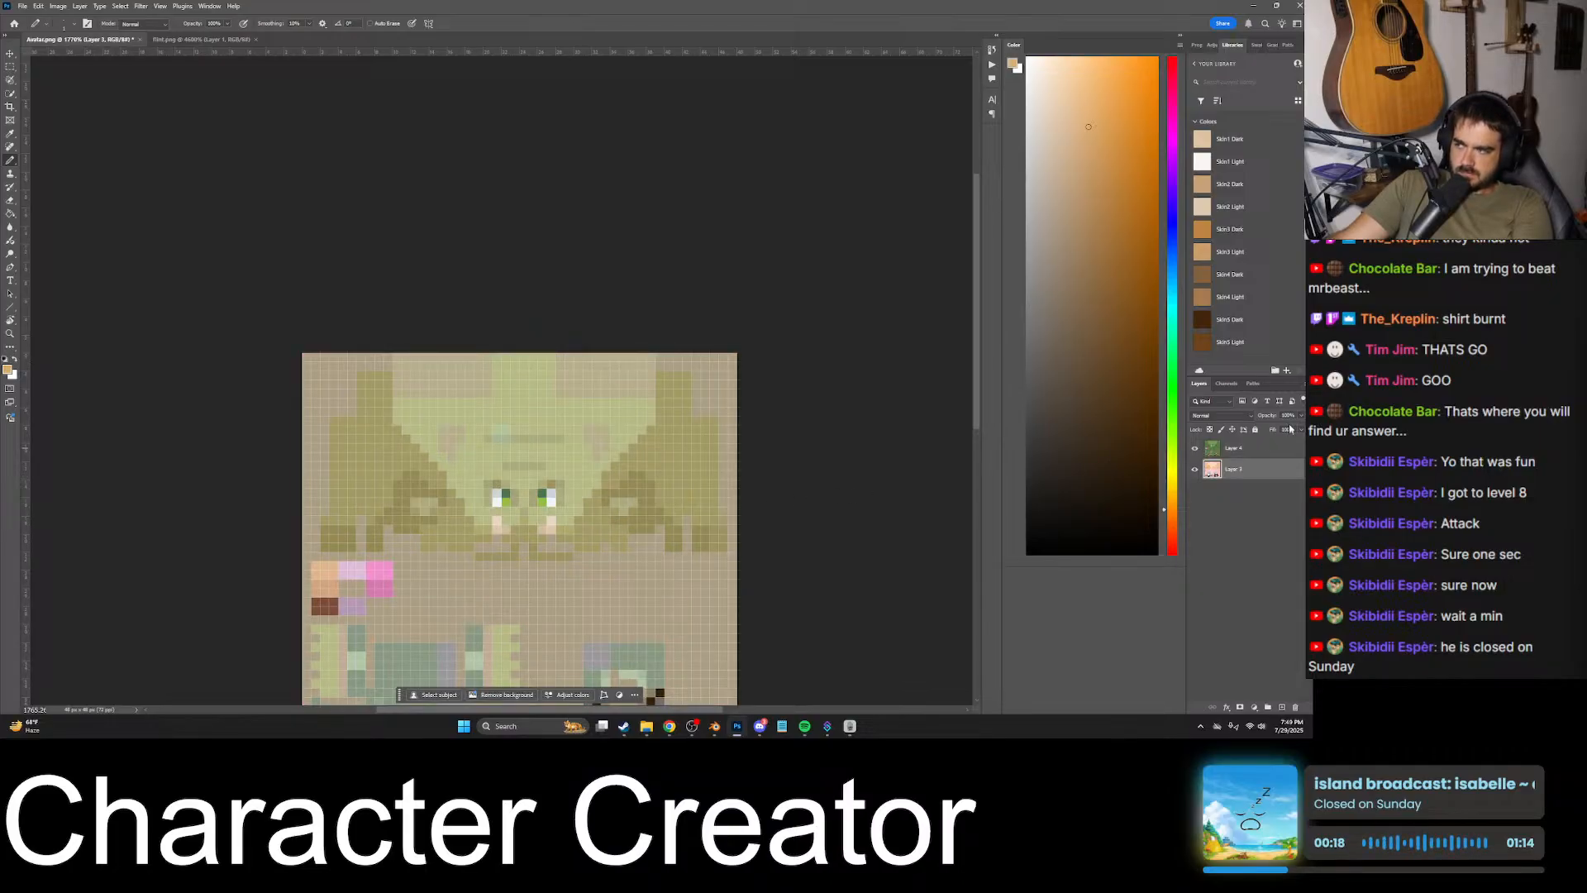
# - Set the goblin texture layer's opacity back to 100%
pyautogui.click(1250, 447)
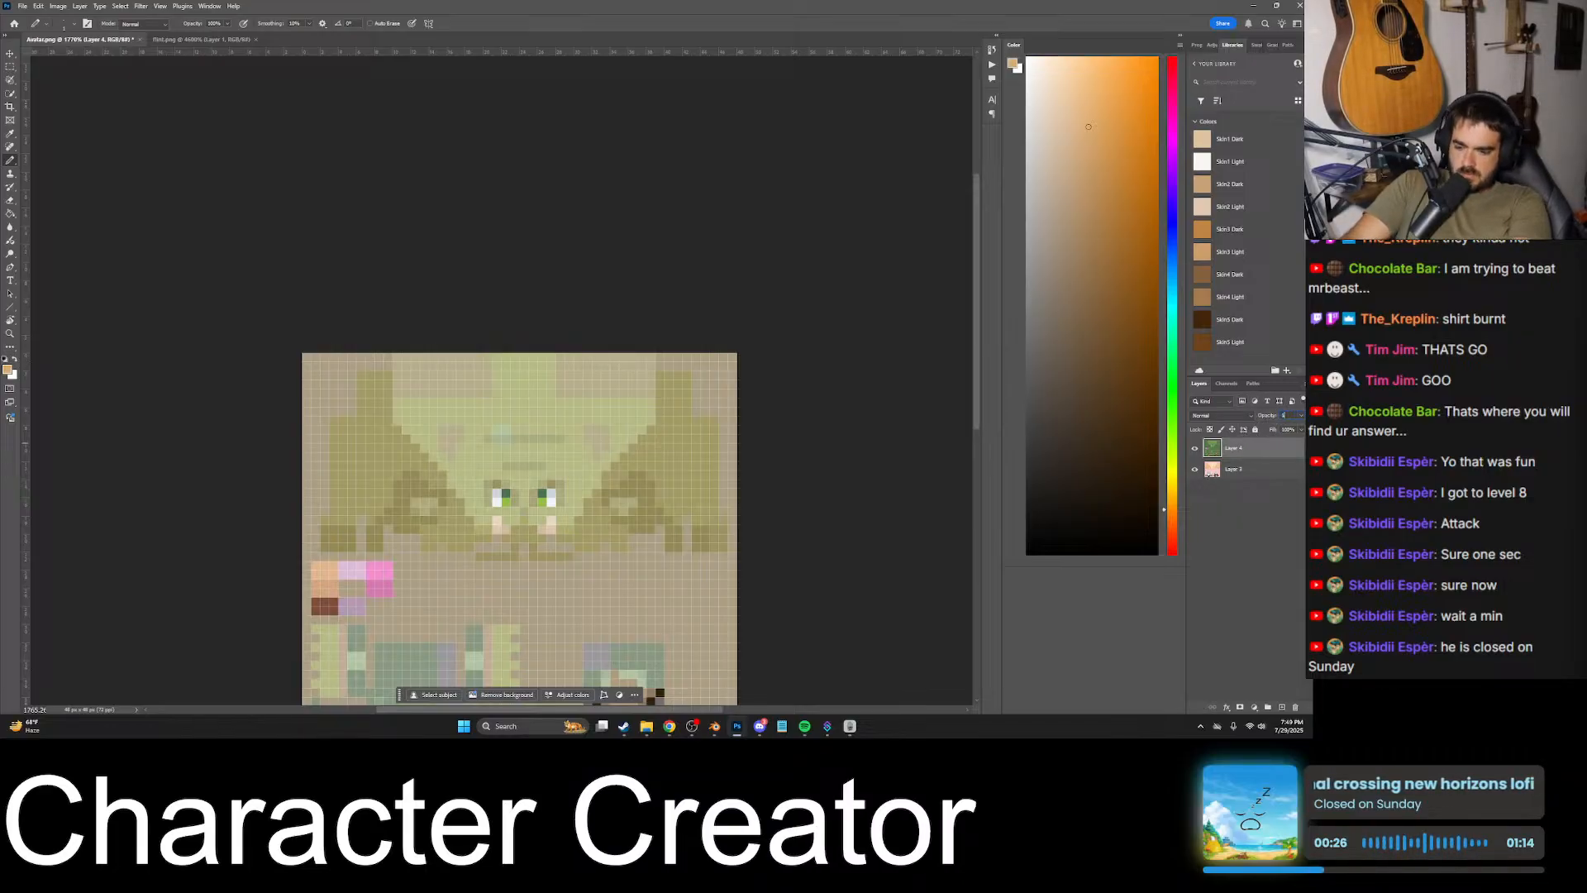
pyautogui.write('100')
pyautogui.keyDown('alt'); pyautogui.scroll(5, 642, 488); pyautogui.keyUp('alt')
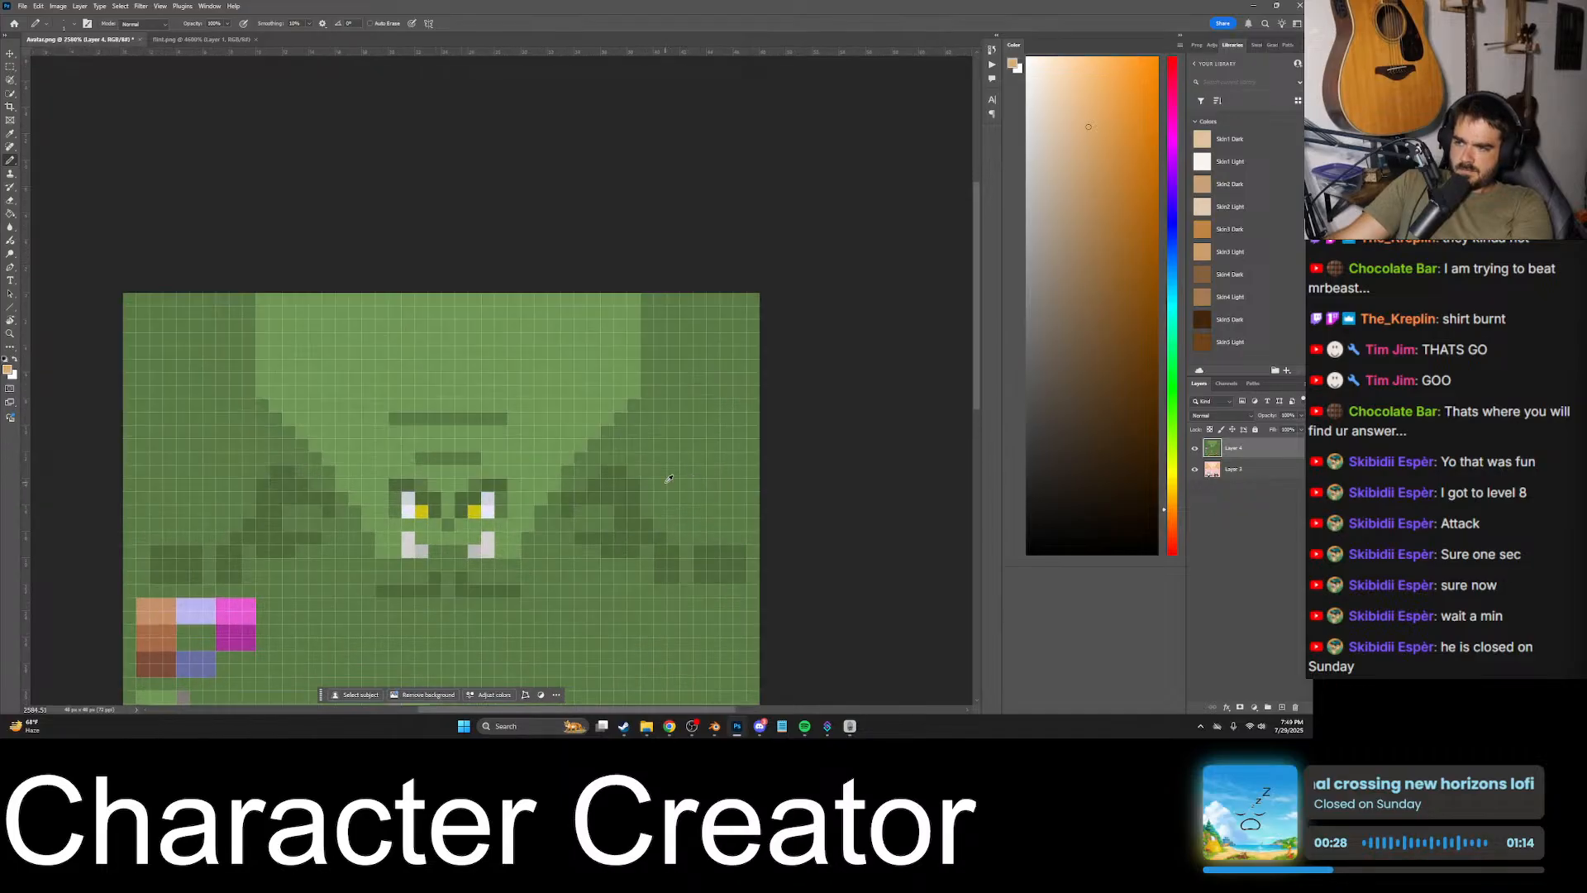
# - Toggle the opaque goblin layer's visibility repeatedly to compare its side shading with the avatar's, leaving the layer hidden
pyautogui.click(1196, 450)
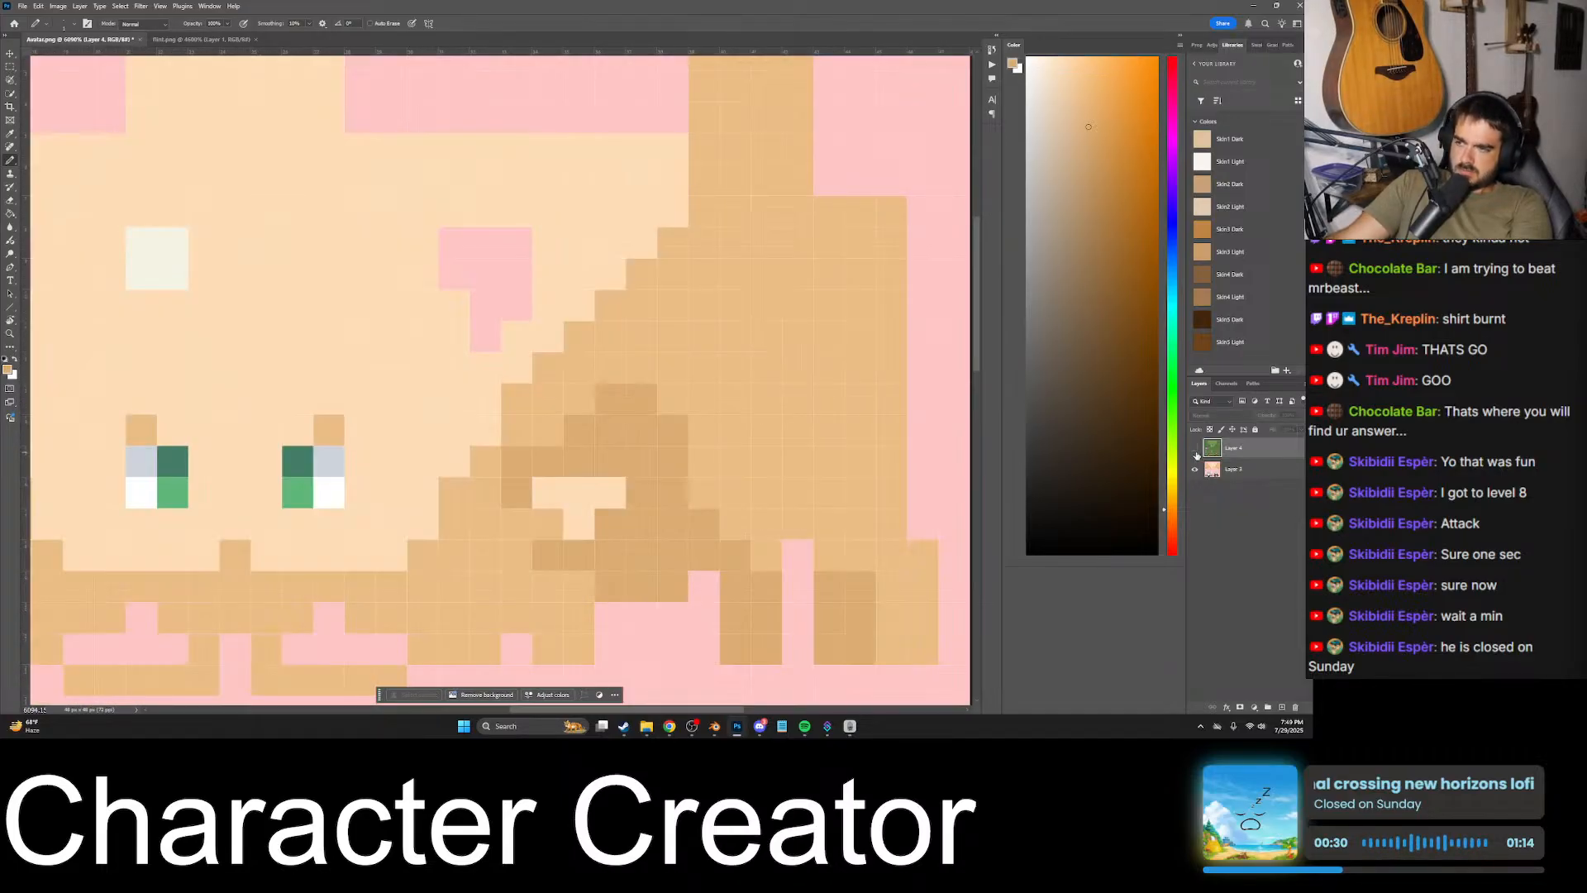
pyautogui.click(1196, 450)
pyautogui.click(1195, 450)
pyautogui.click(1195, 450)
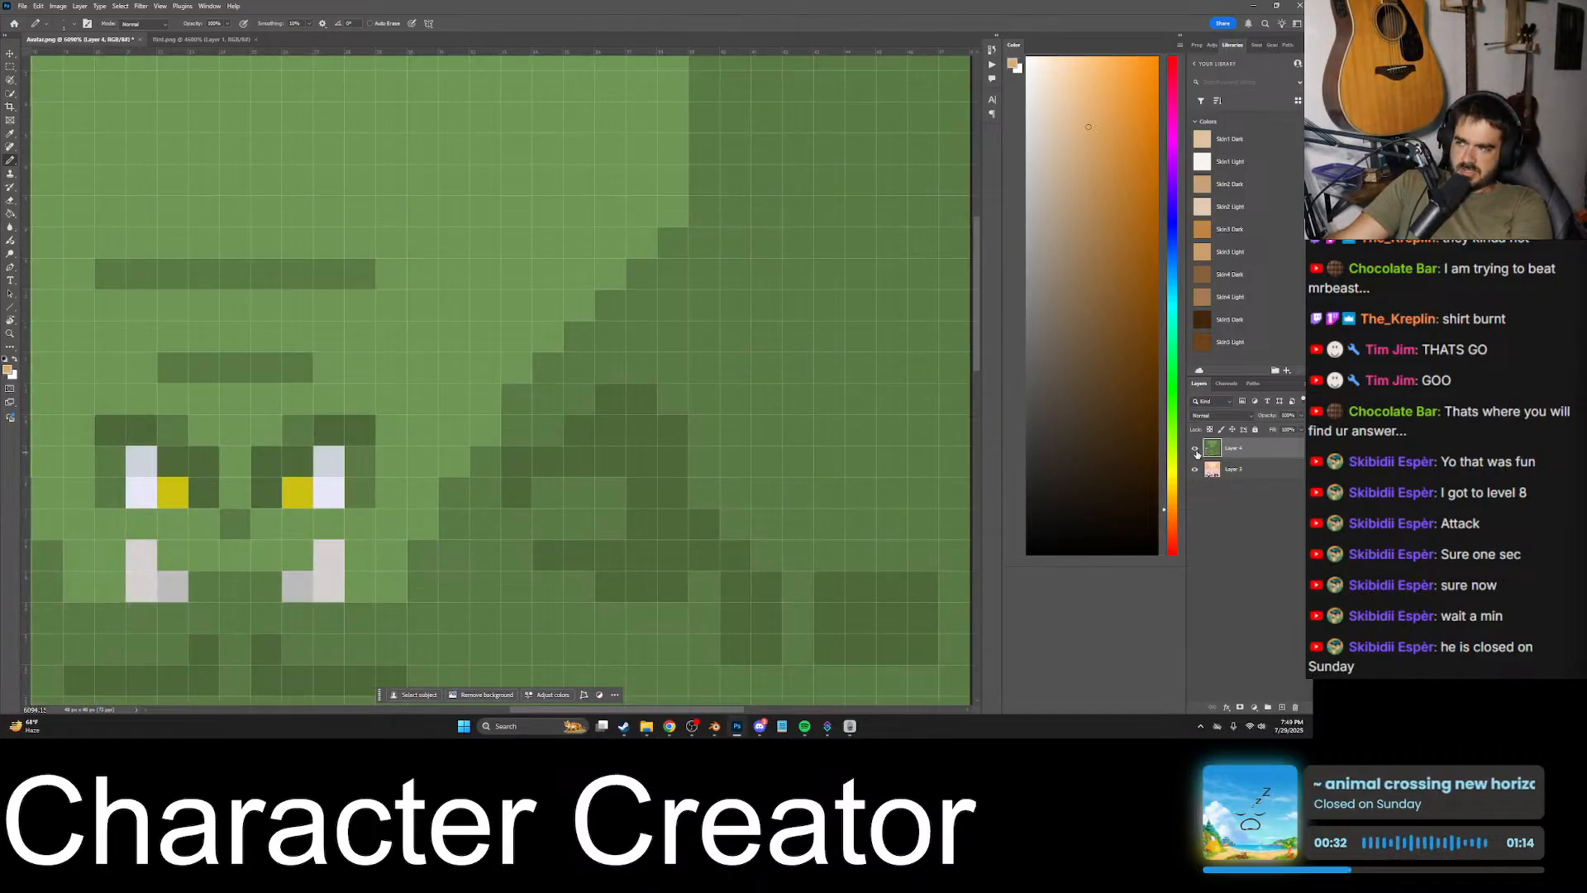
pyautogui.click(1195, 449)
pyautogui.click(1195, 449)
pyautogui.click(1195, 449)
pyautogui.click(1196, 449)
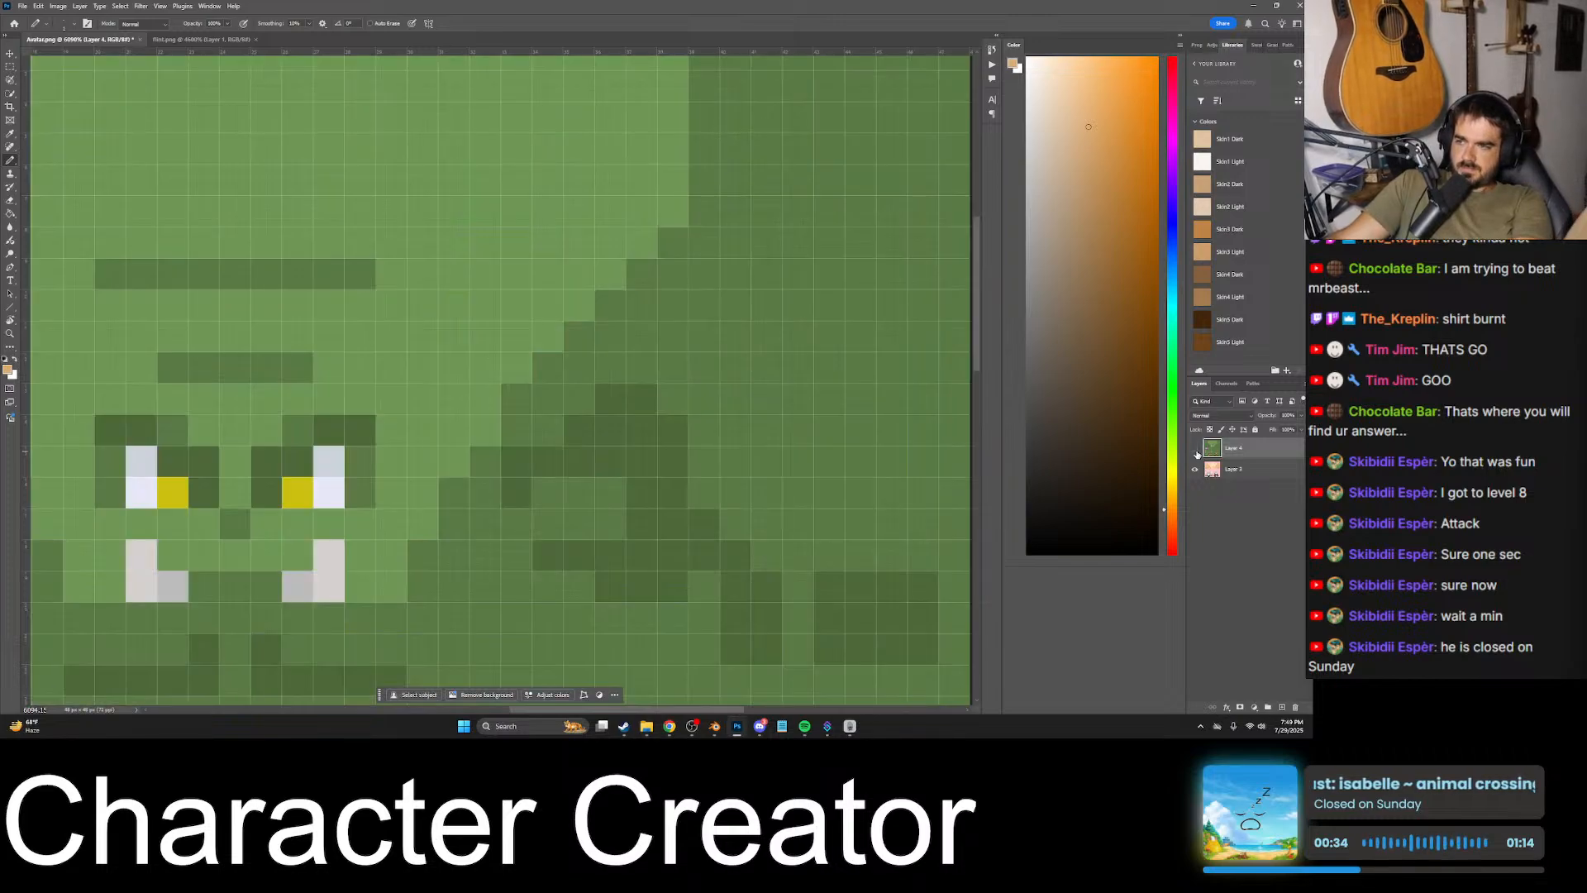
pyautogui.click(1195, 450)
pyautogui.click(1196, 450)
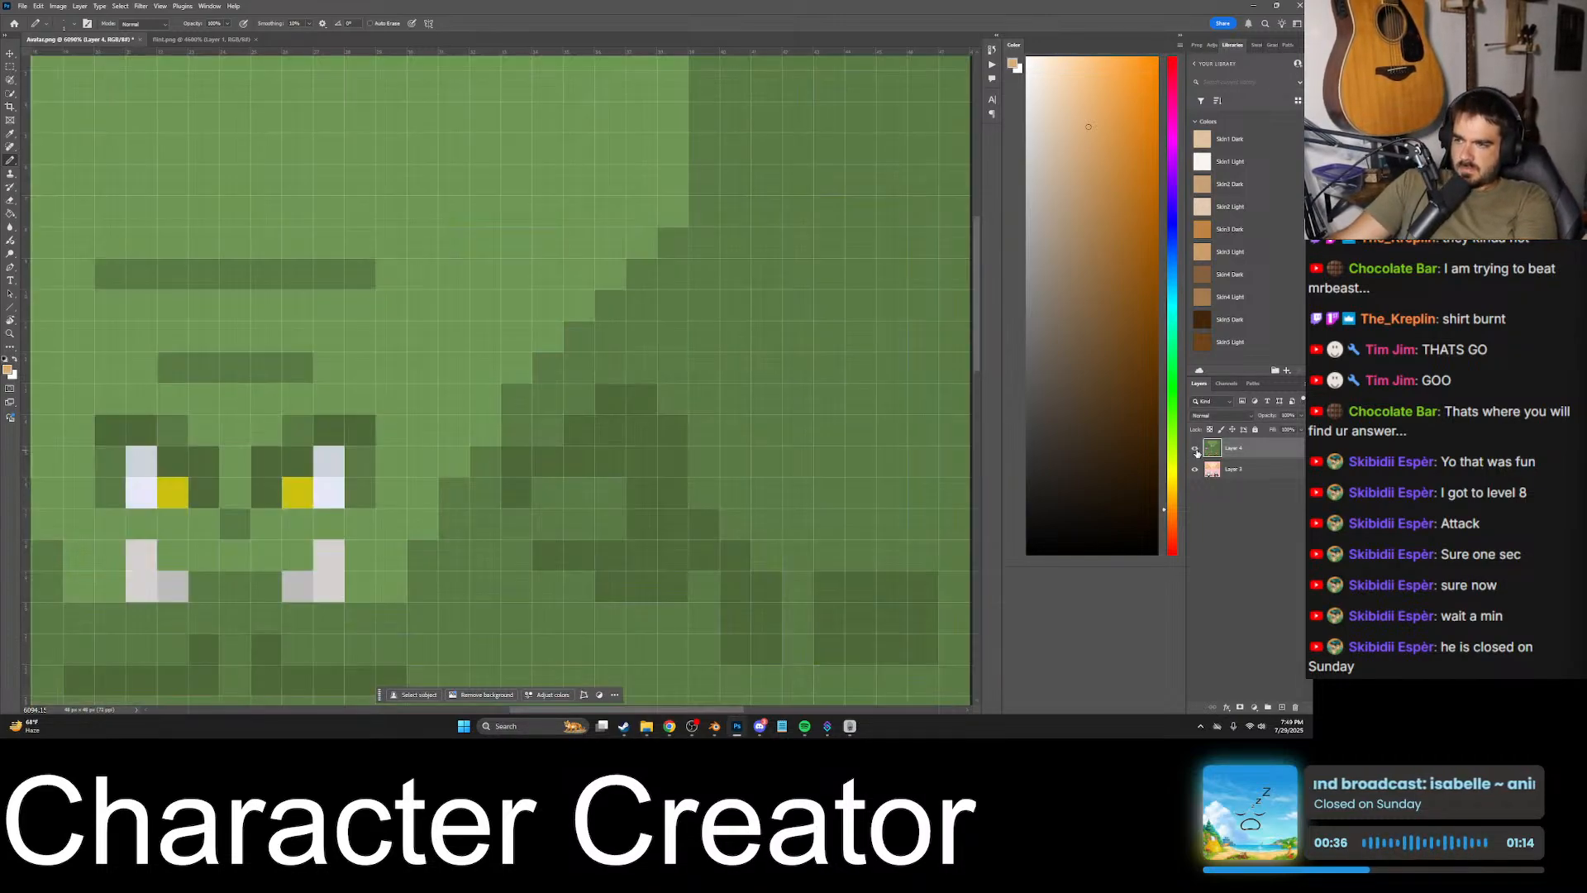
pyautogui.click(1195, 450)
pyautogui.keyDown('alt'); pyautogui.scroll(-3, 632, 501); pyautogui.keyUp('alt')
pyautogui.keyDown('alt'); pyautogui.scroll(2, 267, 516); pyautogui.keyUp('alt')
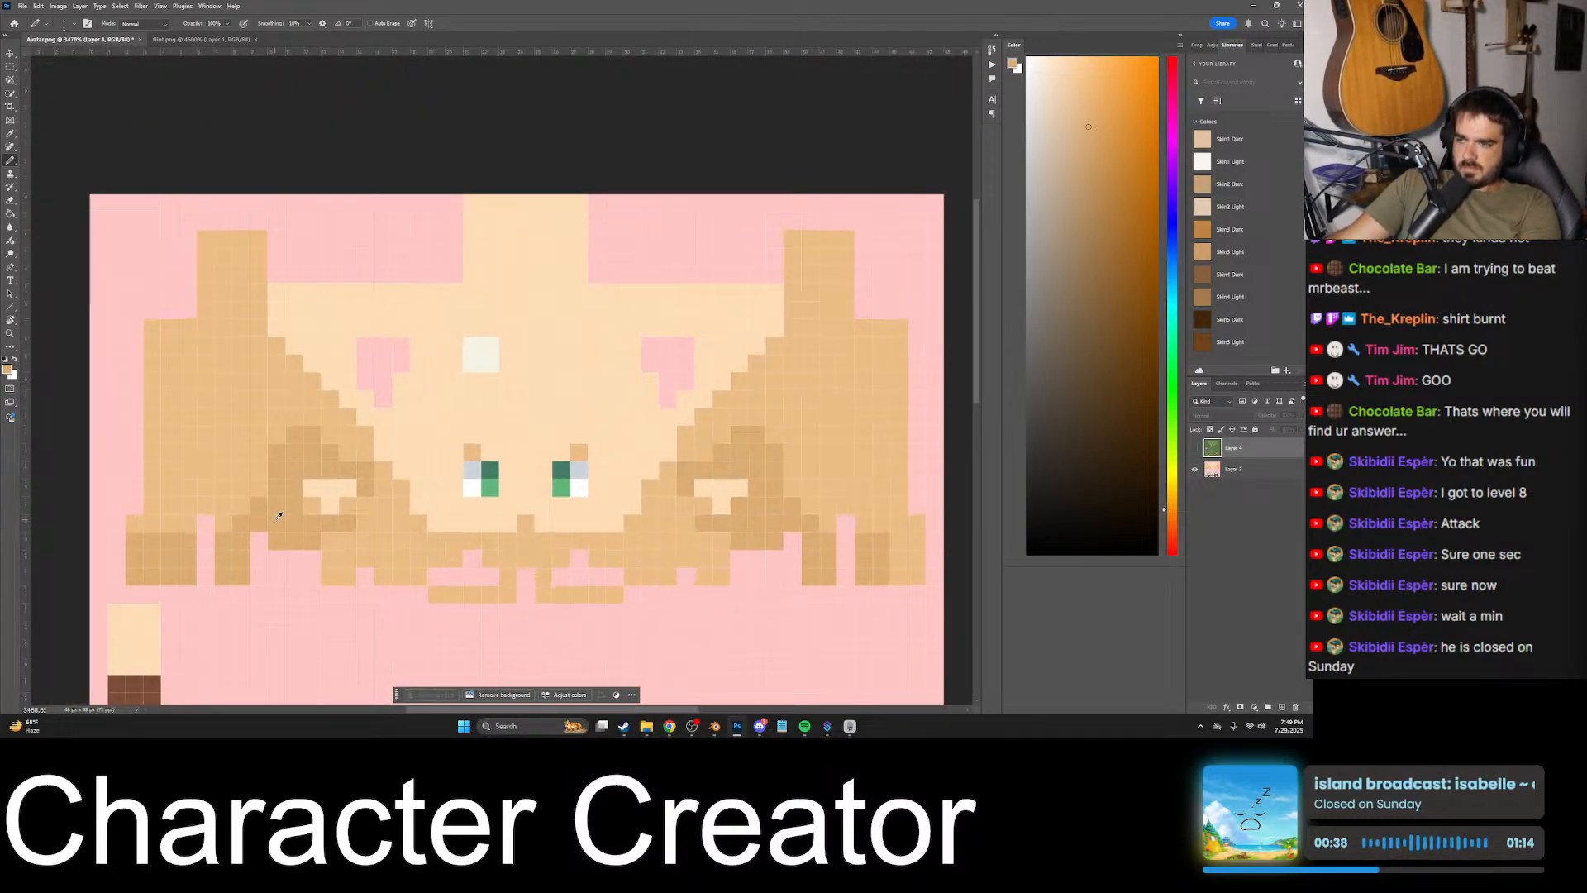
# - Make the avatar layer active and sample the darker shading tone from the left side of the head
pyautogui.click(1228, 470)
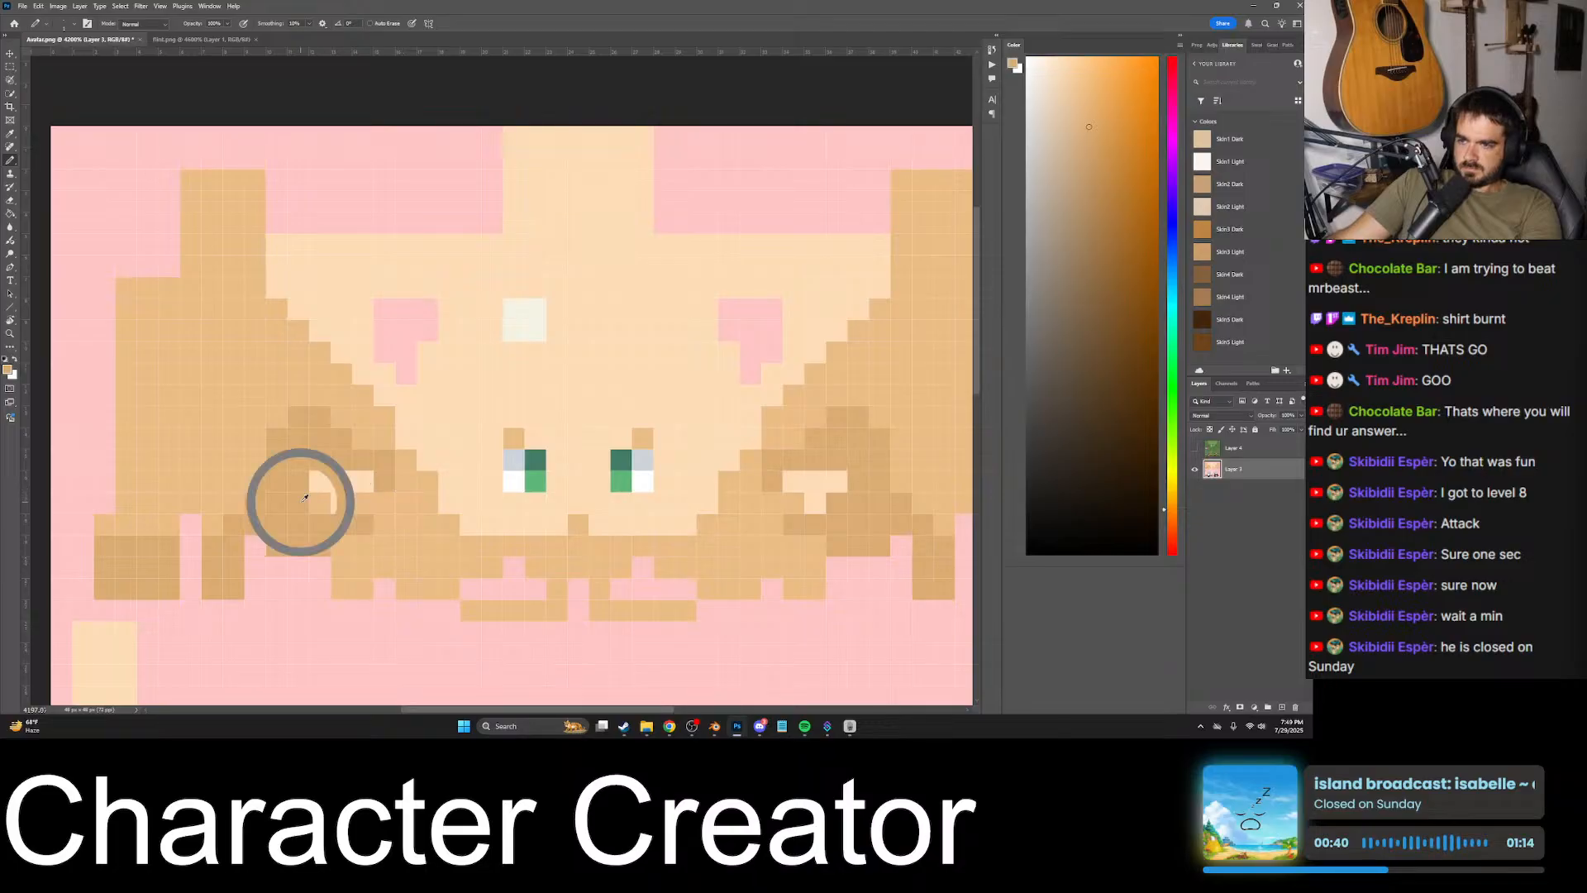
pyautogui.keyDown('alt'); pyautogui.scroll(-2, 423, 477); pyautogui.keyUp('alt')
pyautogui.keyDown('alt'); pyautogui.scroll(-1, 423, 477); pyautogui.keyUp('alt')
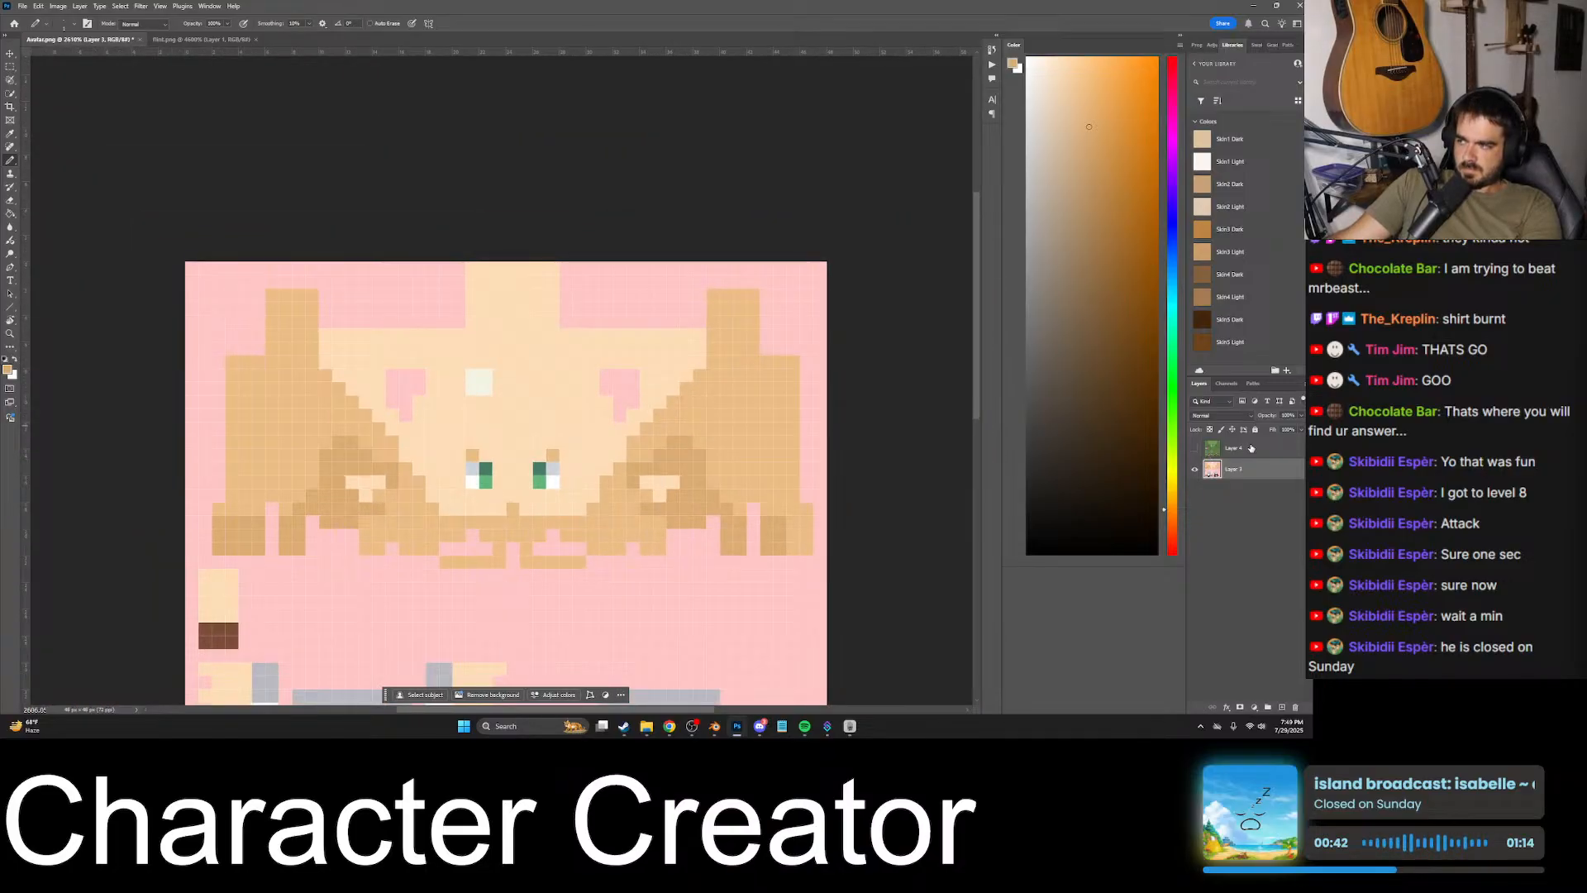
# - Merge the goblin layer with the avatar layer temporarily, restoring the separate layers by undoing the merge
pyautogui.keyDown('shift'); pyautogui.click(1250, 448); pyautogui.keyUp('shift')
pyautogui.hotkey('ctrl', 'e')
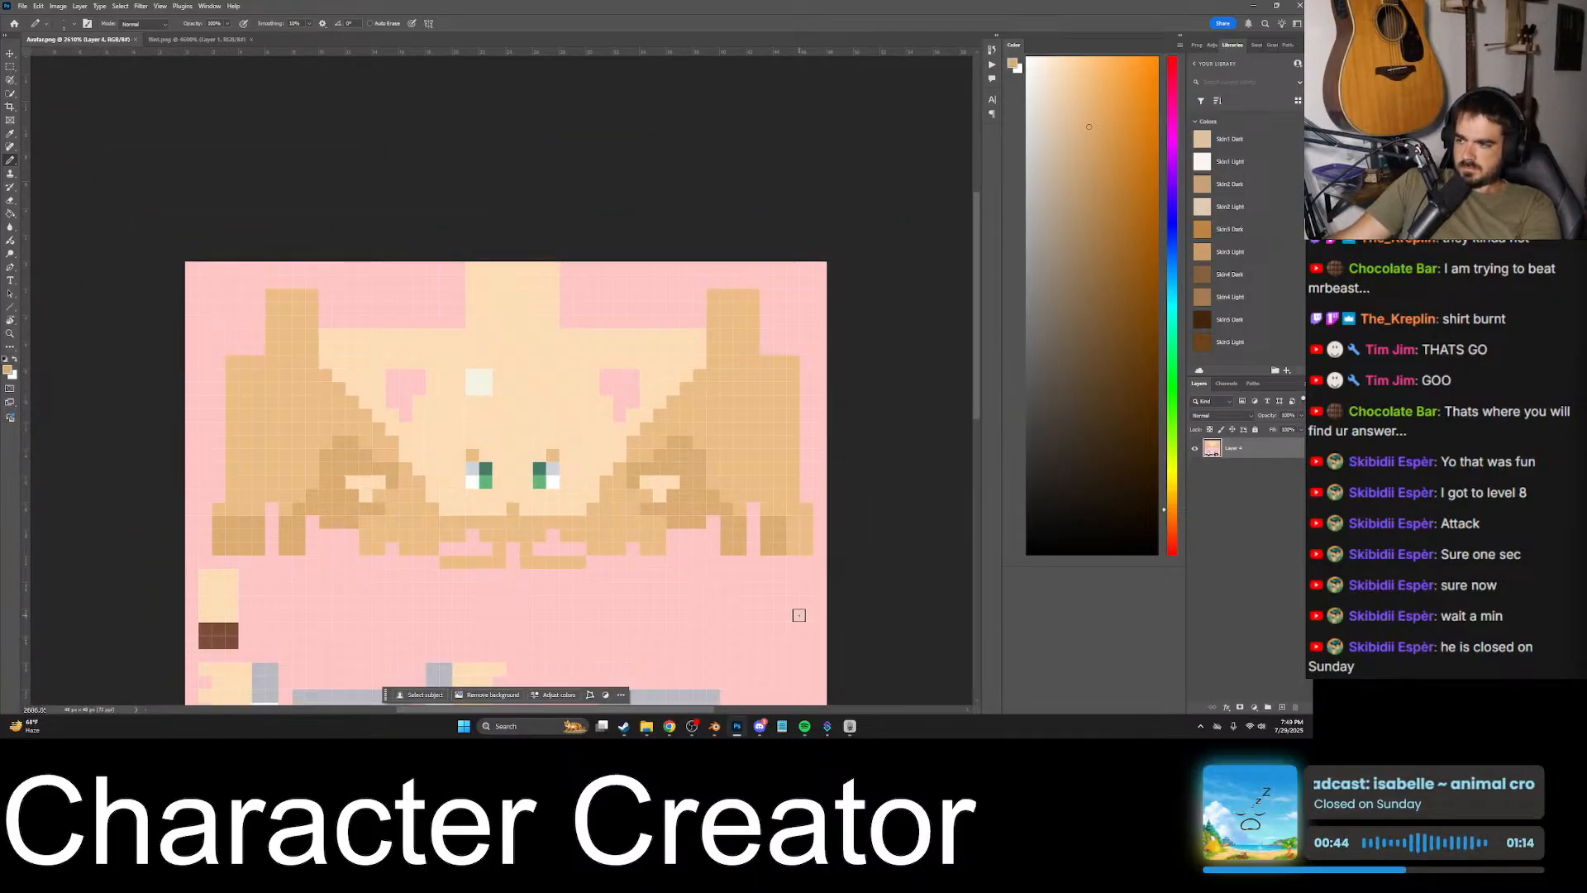
pyautogui.hotkey('ctrl', 'z')
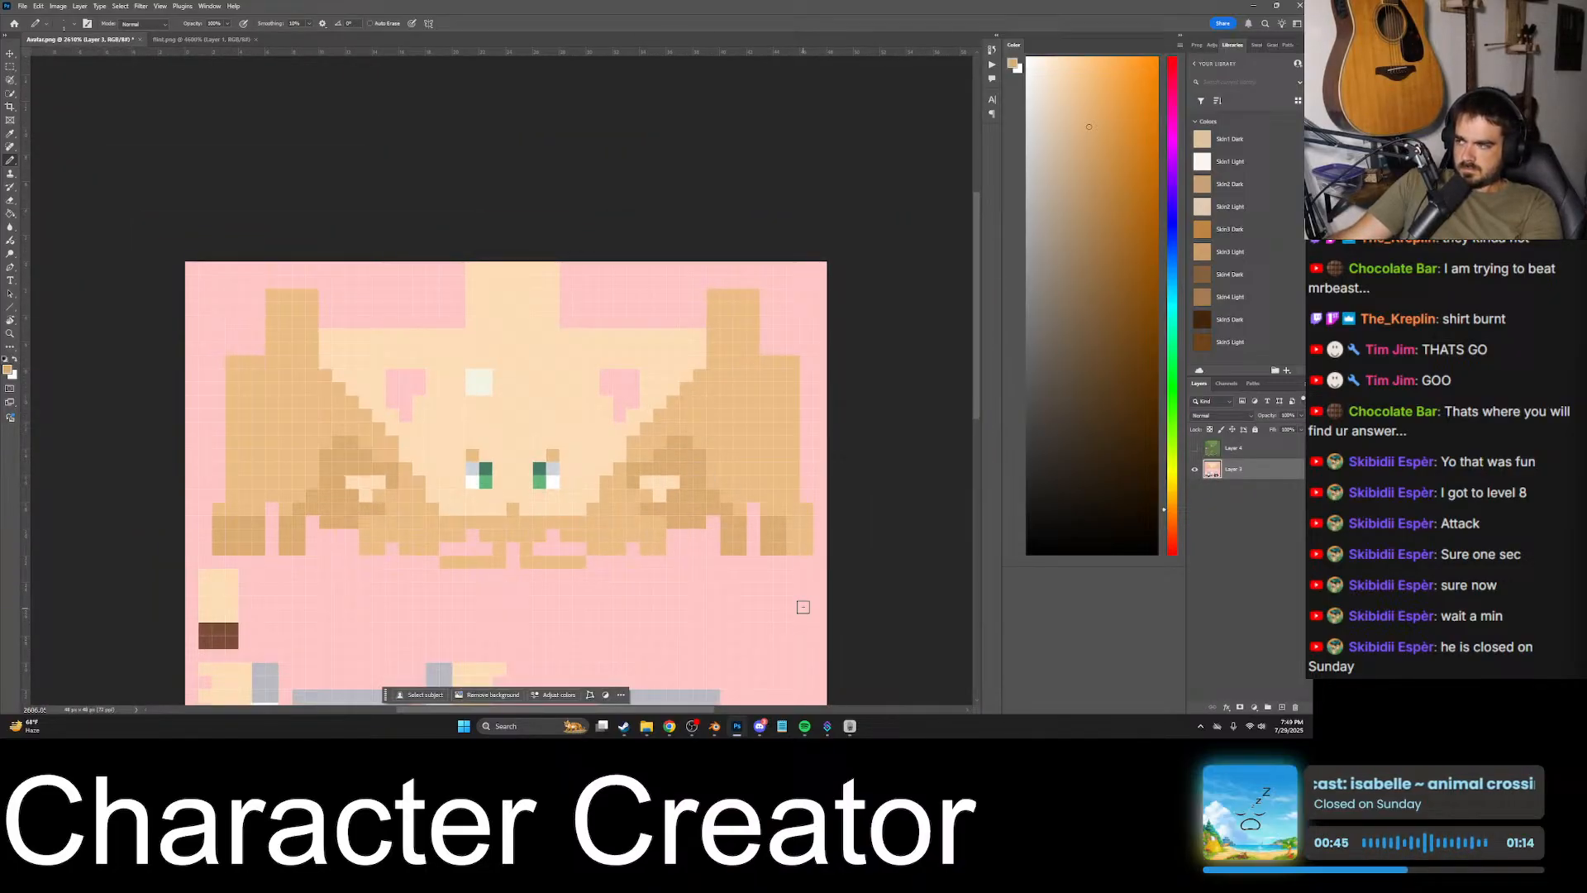
# - Switch to Blender and examine the texture's shading on the back of the avatar's head
pyautogui.click(716, 729)
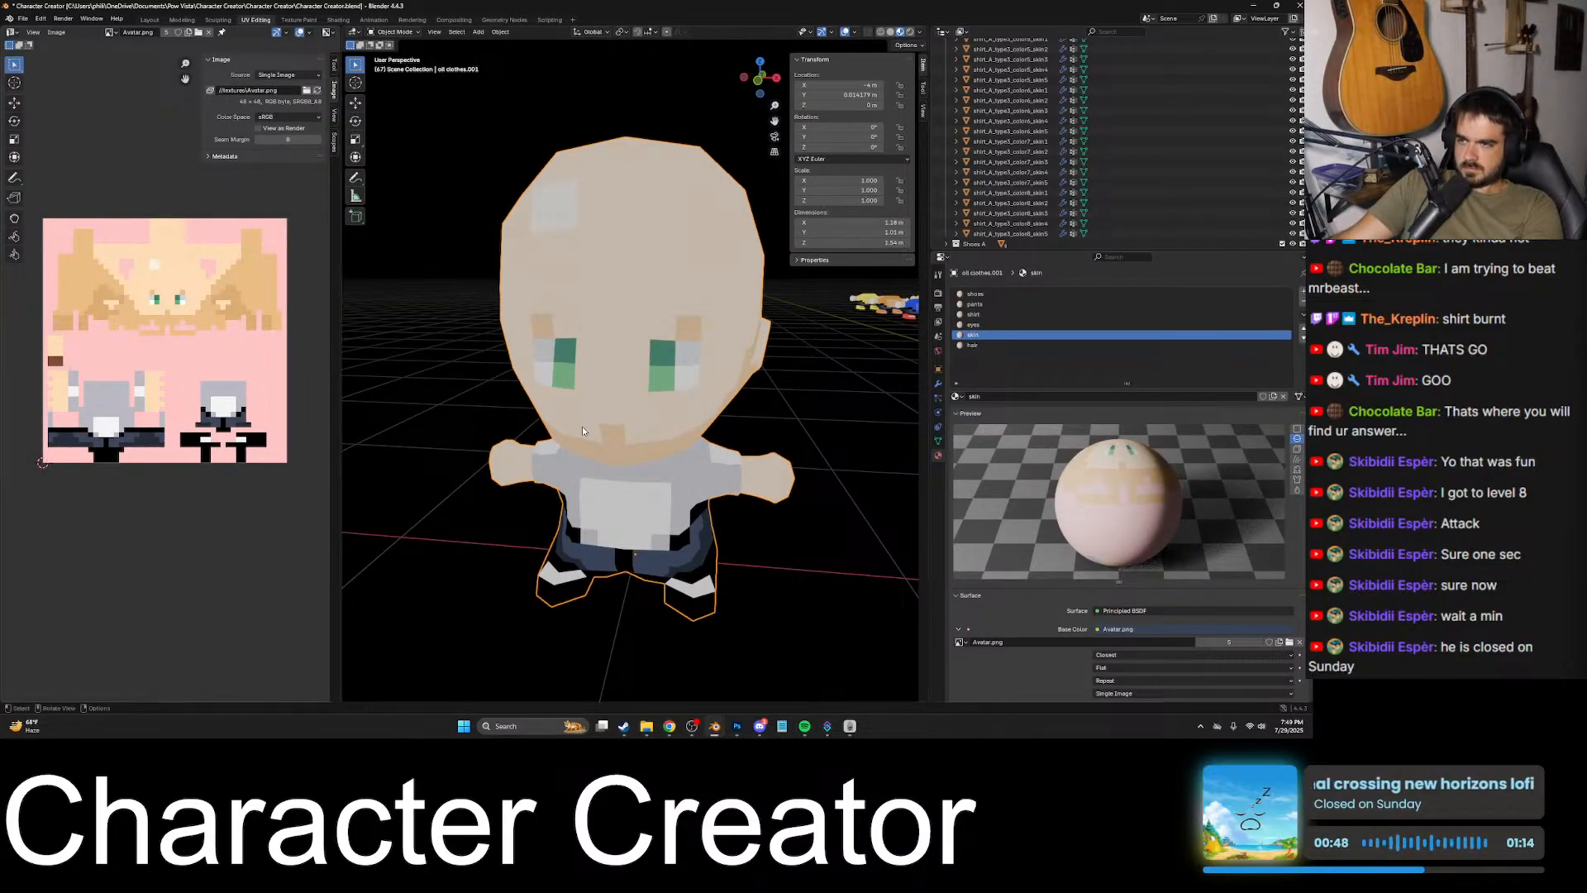
pyautogui.moveTo(582, 430); pyautogui.dragTo(655, 391, button='middle')
pyautogui.scroll(2, 676, 397)
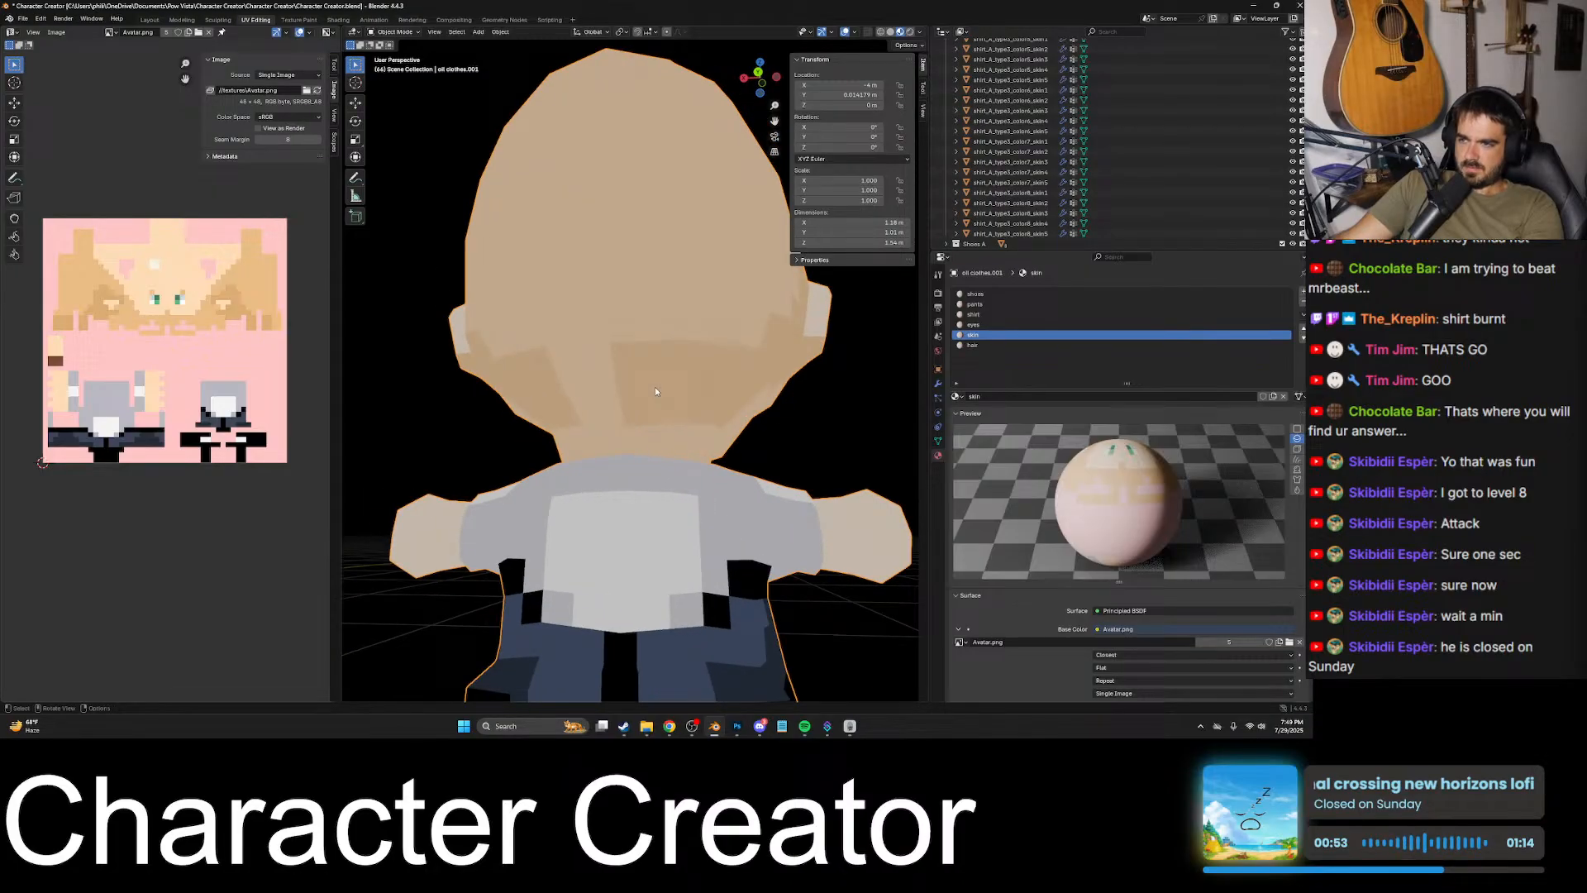
# - Switch to Photoshop and paint the remaining lighter pixels of the lower-right head block in the darker skin tone
pyautogui.click(738, 725)
pyautogui.moveTo(781, 526); pyautogui.dragTo(806, 553)
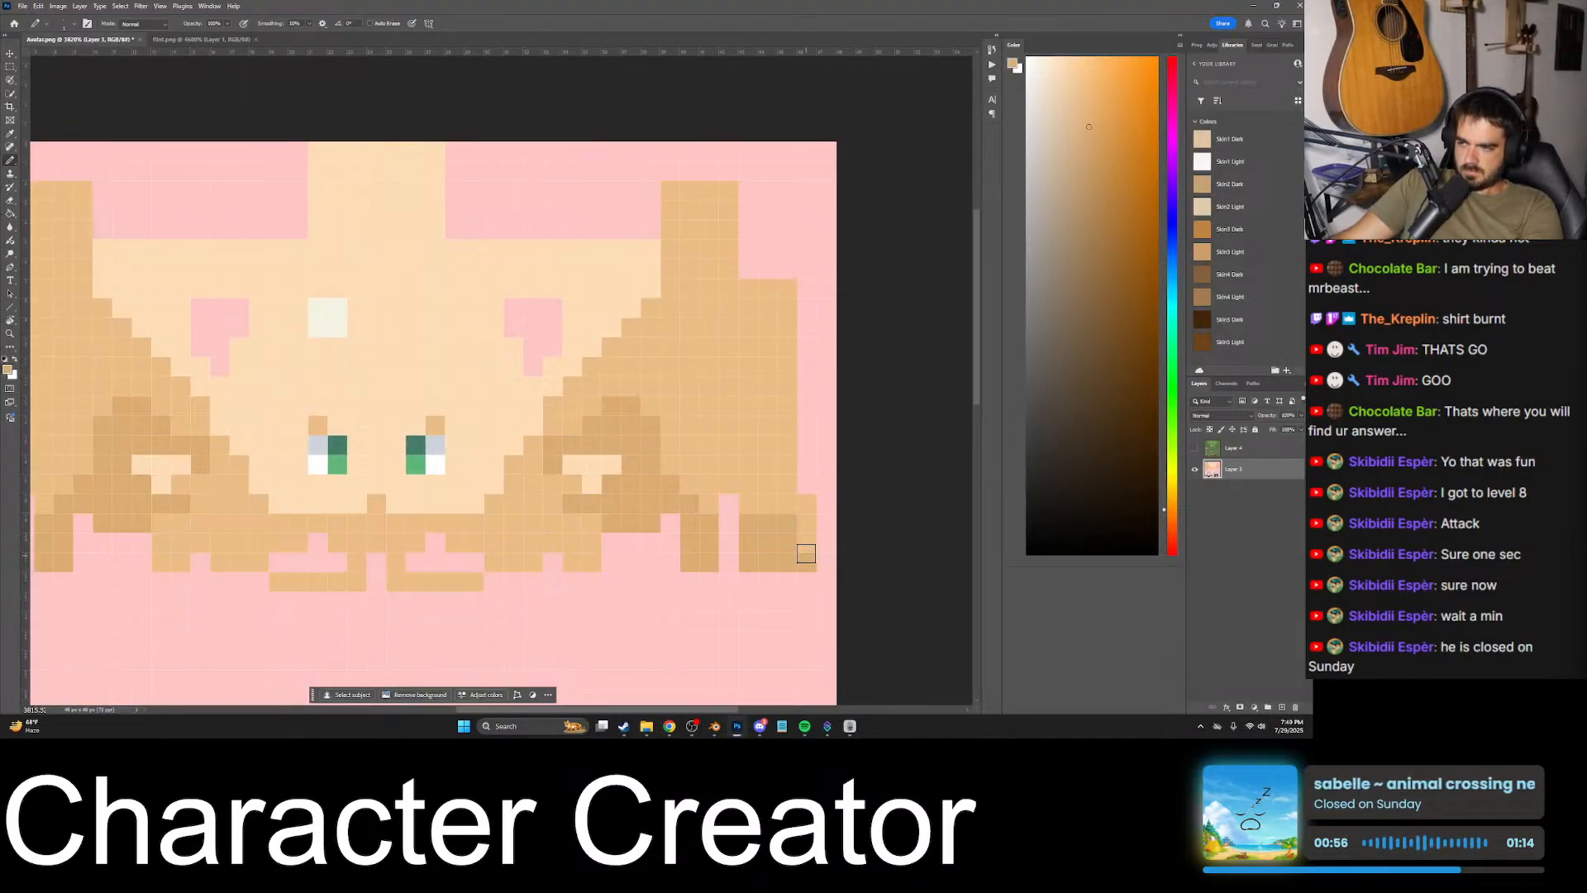
pyautogui.keyDown('alt'); pyautogui.scroll(-2, 817, 522); pyautogui.keyUp('alt')
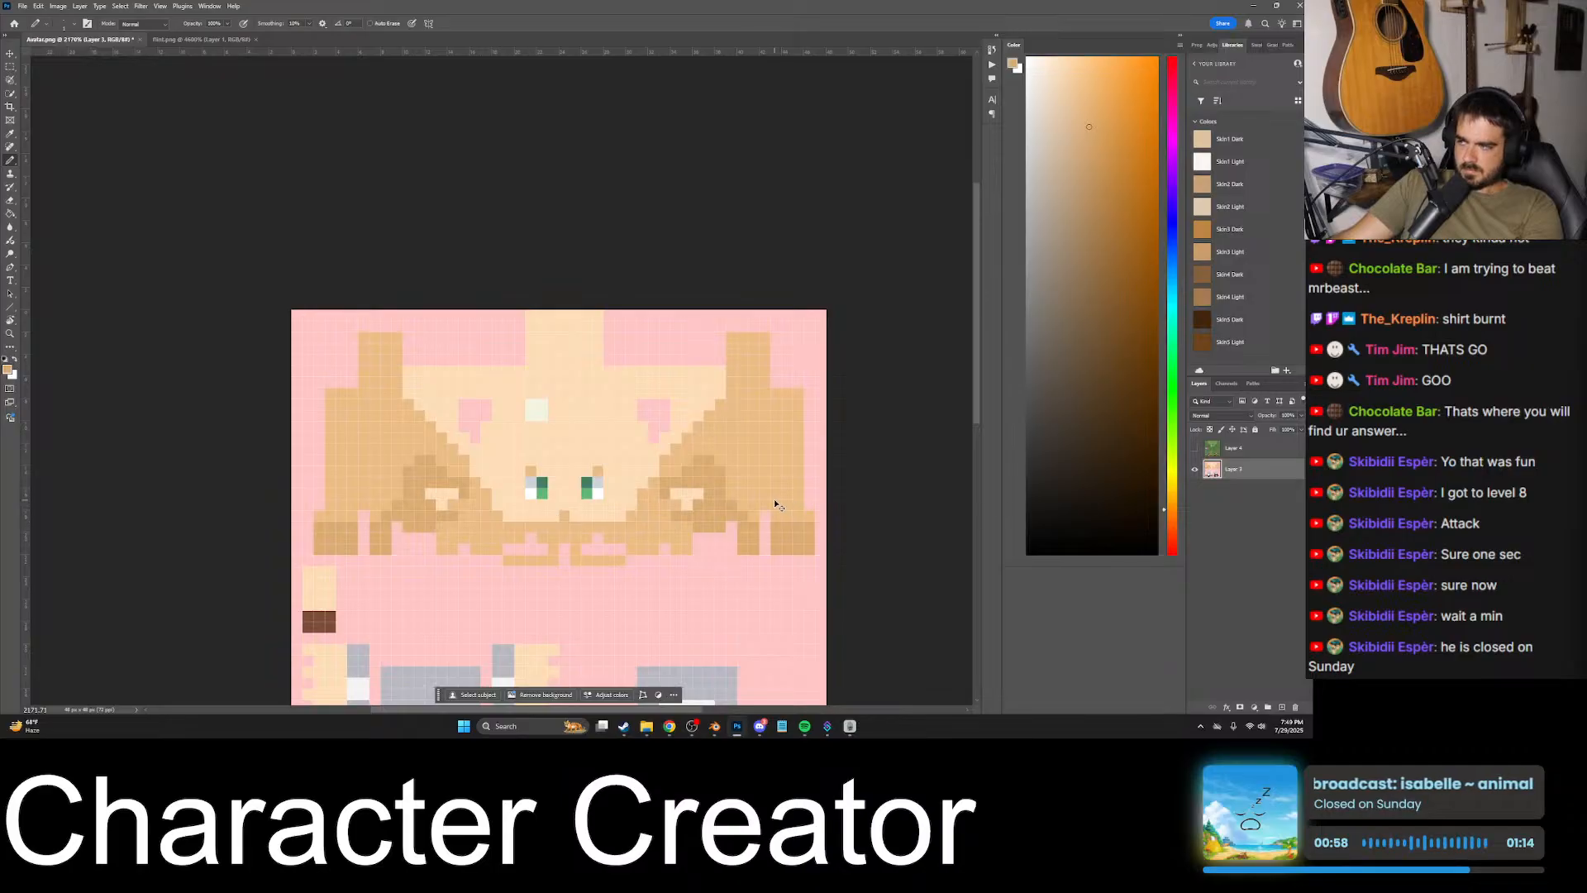
pyautogui.hotkey('ctrl', 'shift', 's')
pyautogui.click(577, 357)
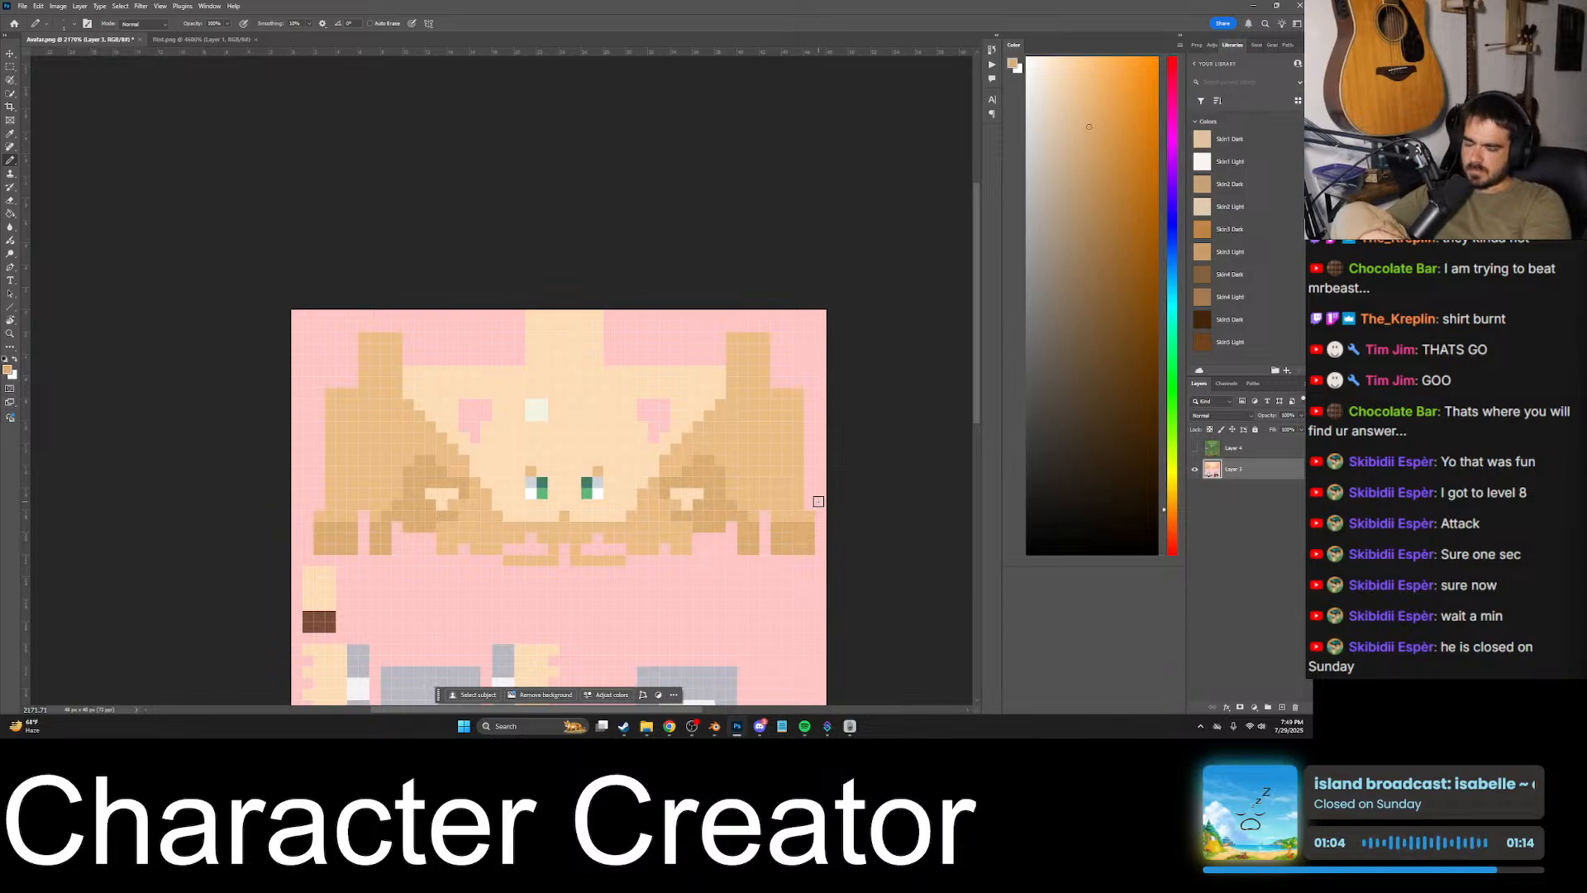
# - Select both texture layers and merge them temporarily, undoing the merge to keep the goblin reference separate
pyautogui.keyDown('shift'); pyautogui.click(1255, 449); pyautogui.keyUp('shift')
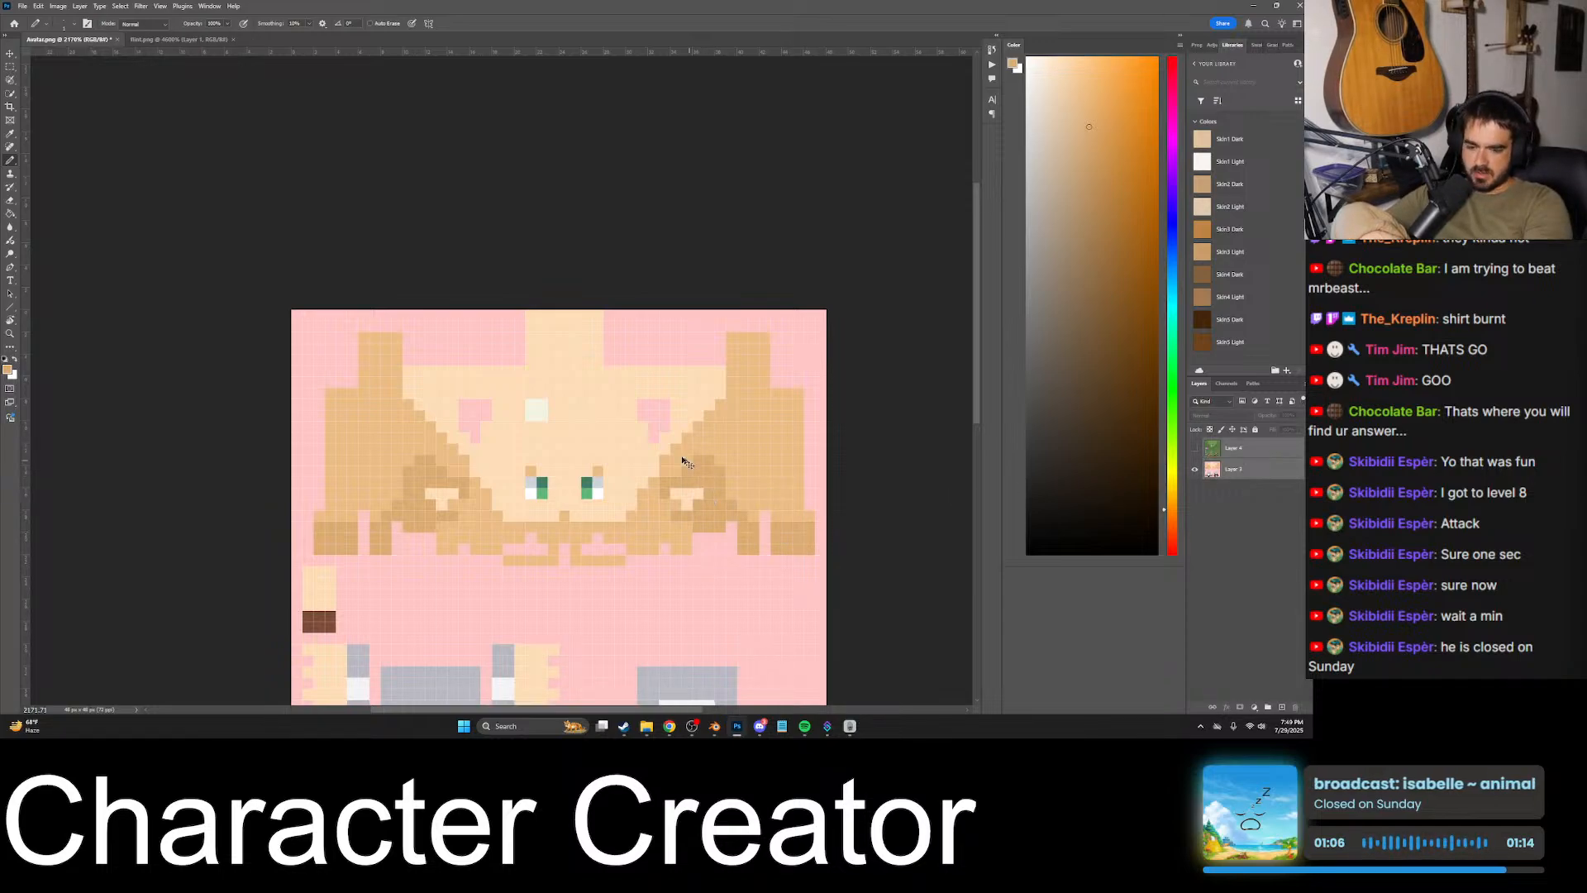
pyautogui.hotkey('ctrl', 'e')
pyautogui.hotkey('ctrl', 'z')
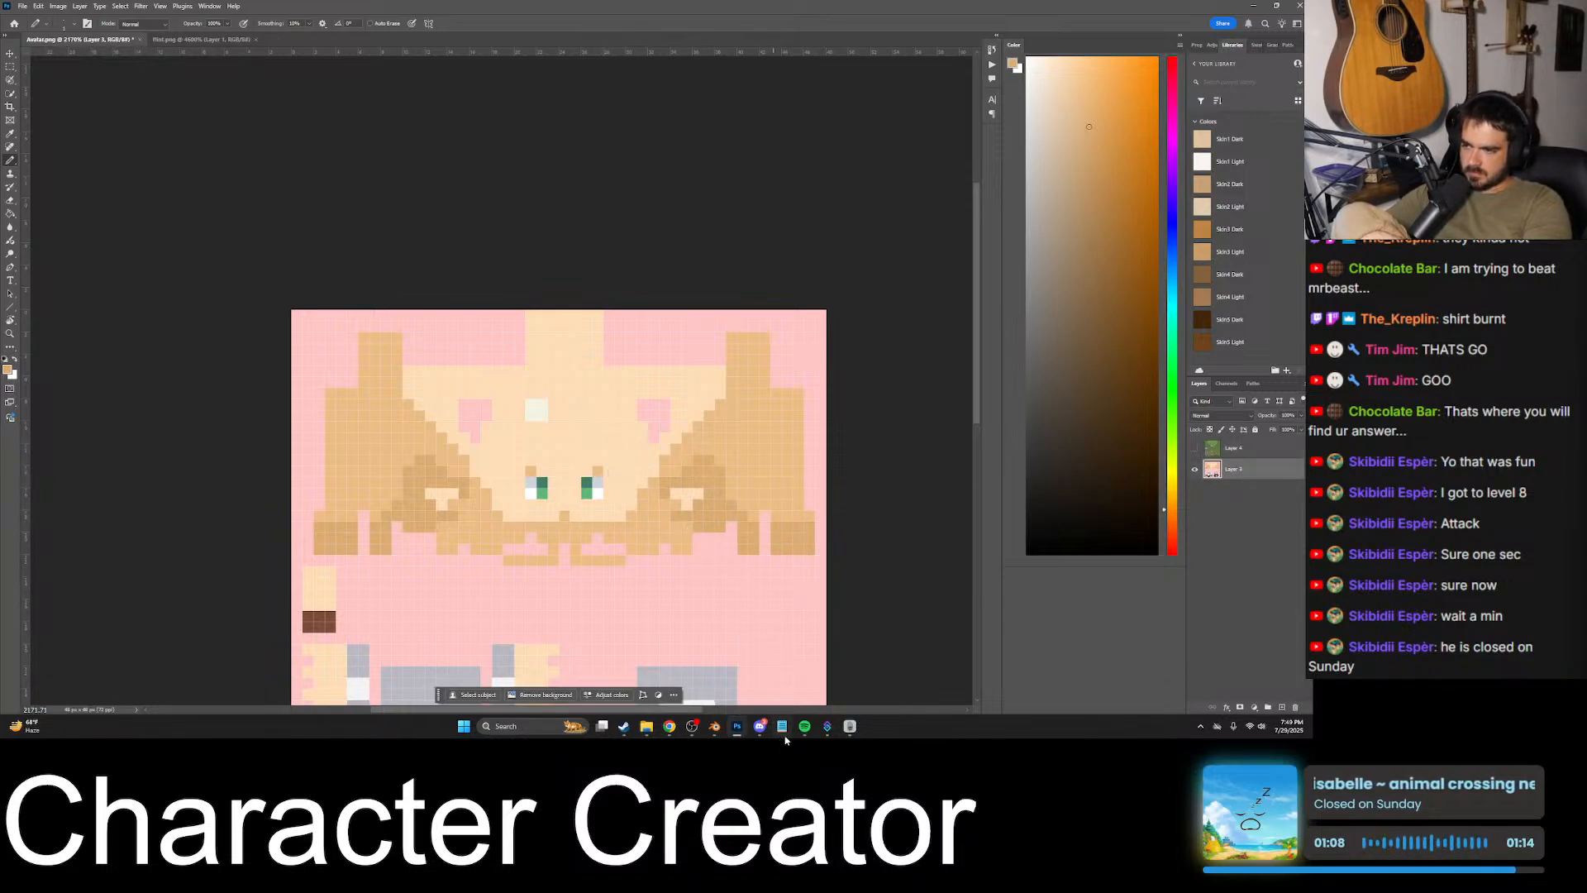
# - Switch to Blender and check the head shading from behind and from the side, near and far
pyautogui.moveTo(806, 728)
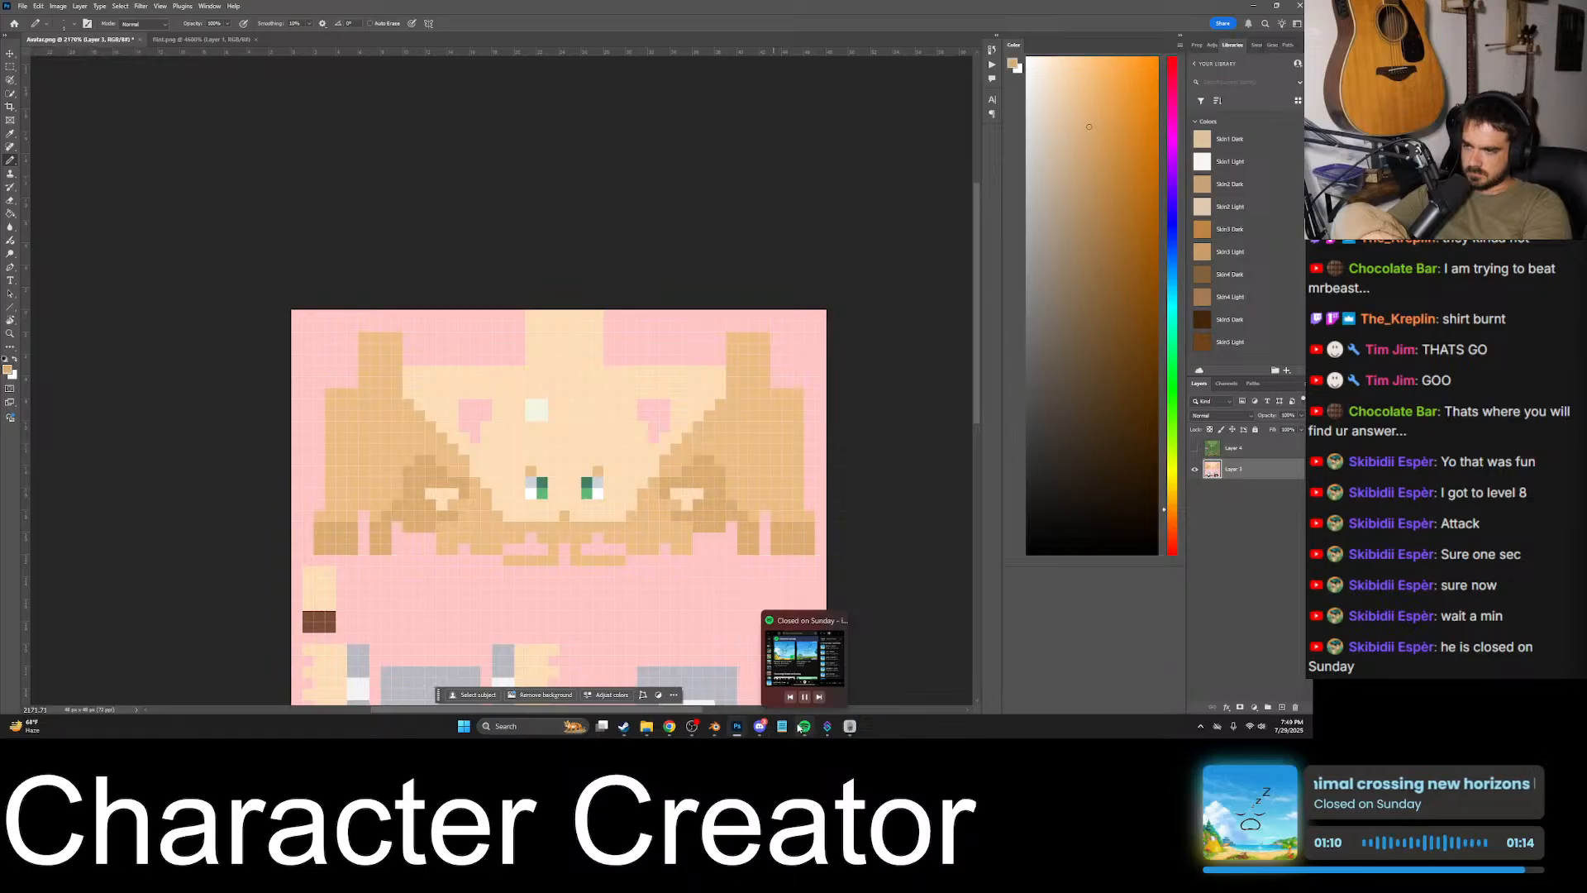
pyautogui.click(714, 726)
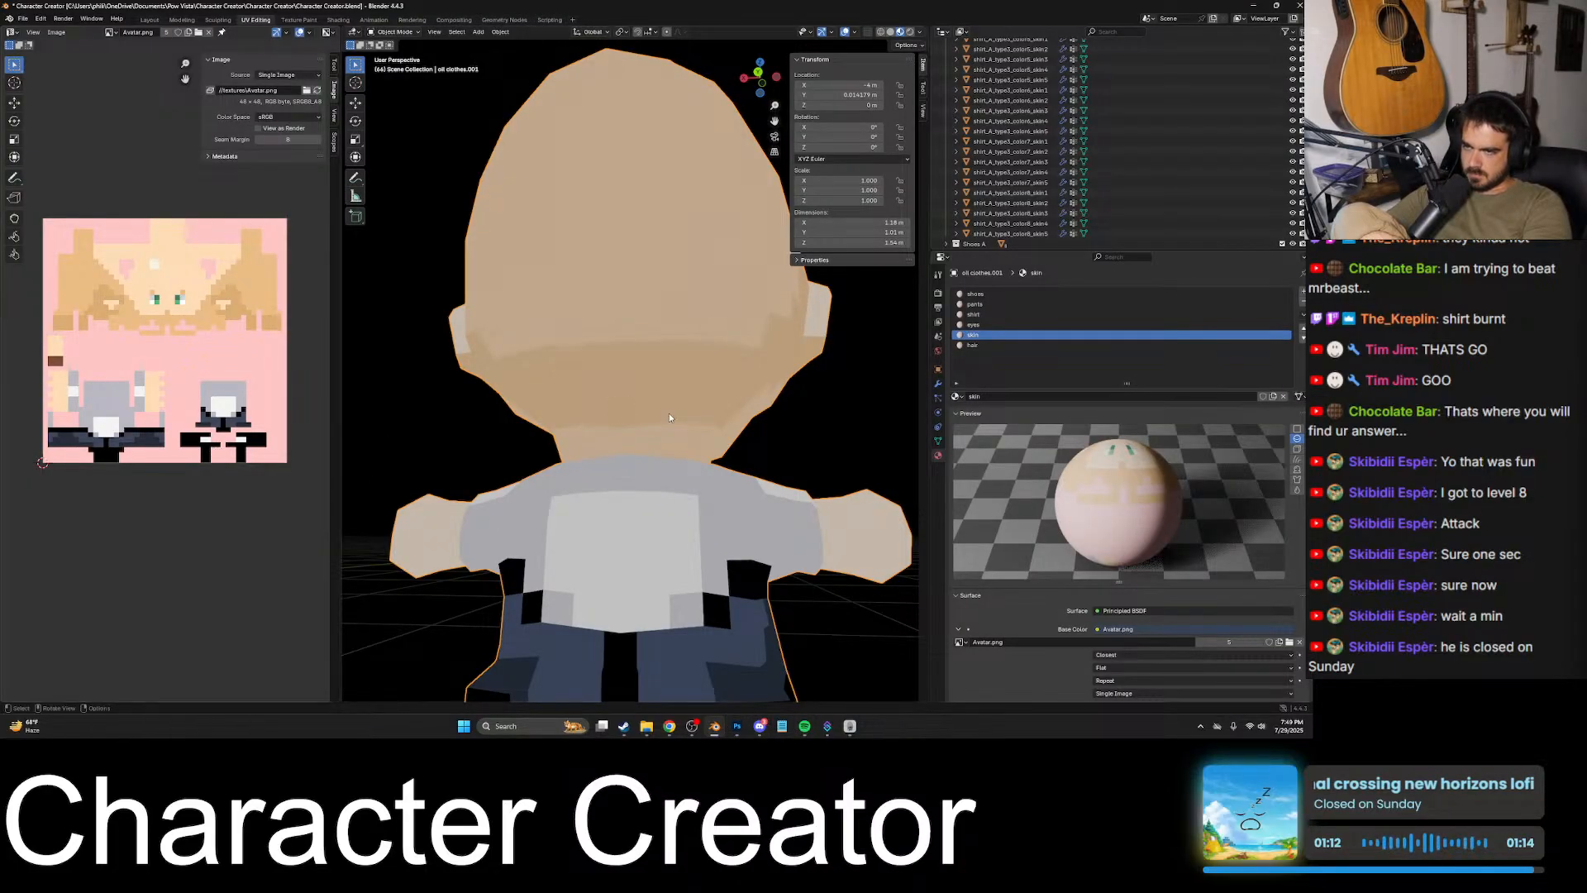
pyautogui.moveTo(668, 413); pyautogui.dragTo(733, 515, button='middle')
pyautogui.scroll(-4, 600, 419)
pyautogui.scroll(5, 676, 424)
pyautogui.scroll(3, 775, 410)
pyautogui.scroll(-6, 709, 486)
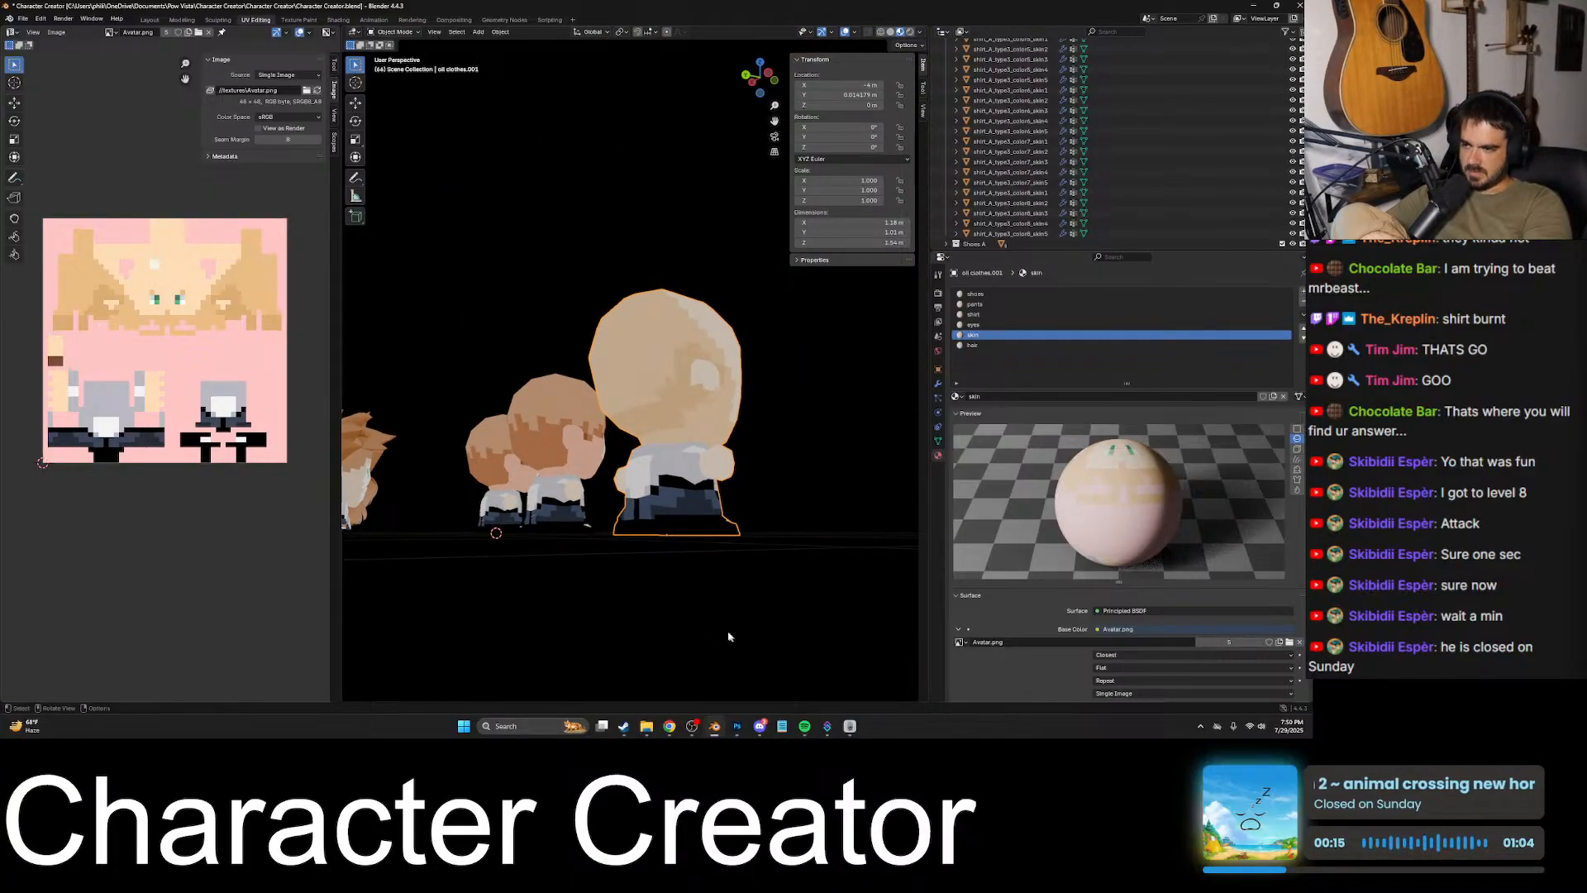
# - Switch to Photoshop and fill the darkest shading on both sides of the head with the lighter shading tone
pyautogui.click(737, 726)
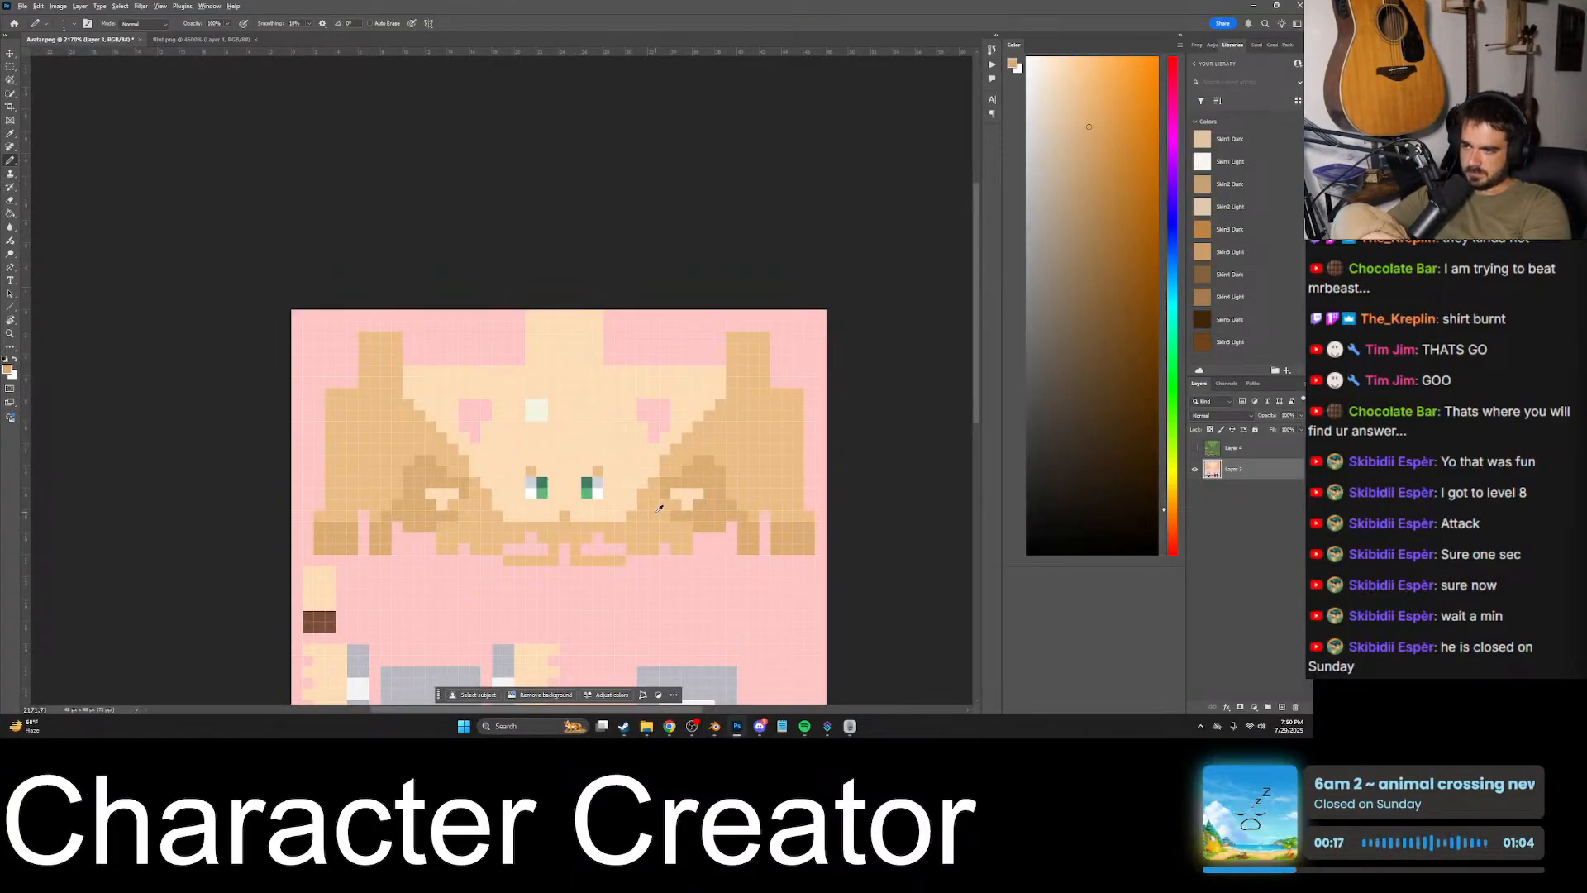
pyautogui.press('g')
pyautogui.click(701, 486)
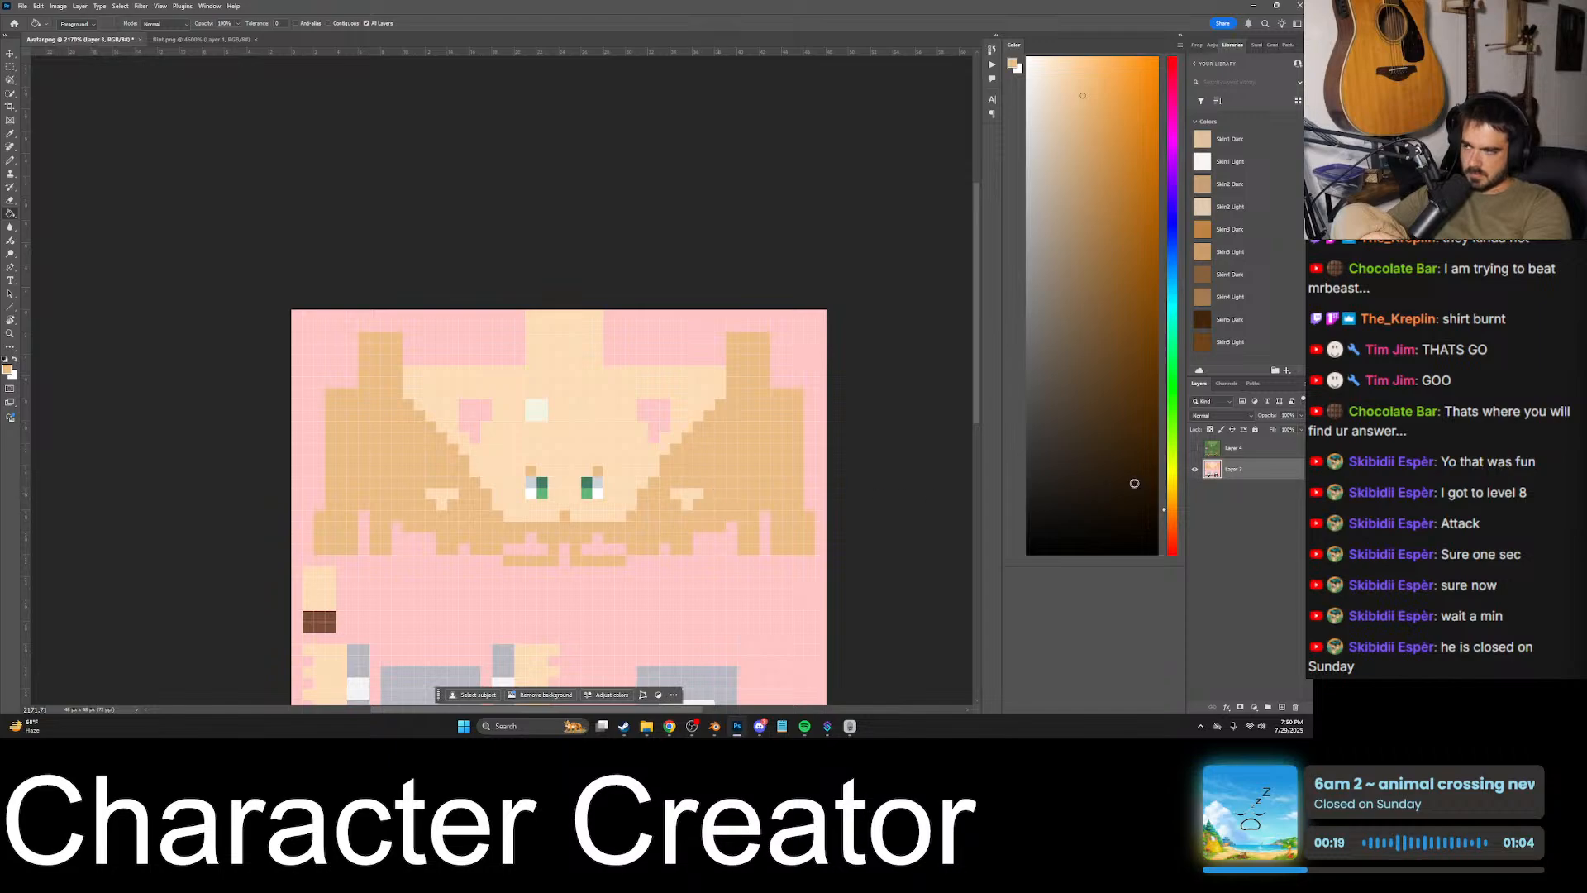
# - Merge the goblin and avatar layers into one and save Avatar.png
pyautogui.keyDown('shift'); pyautogui.click(1257, 454); pyautogui.keyUp('shift')
pyautogui.hotkey('ctrl', 'e')
pyautogui.hotkey('ctrl', 's')
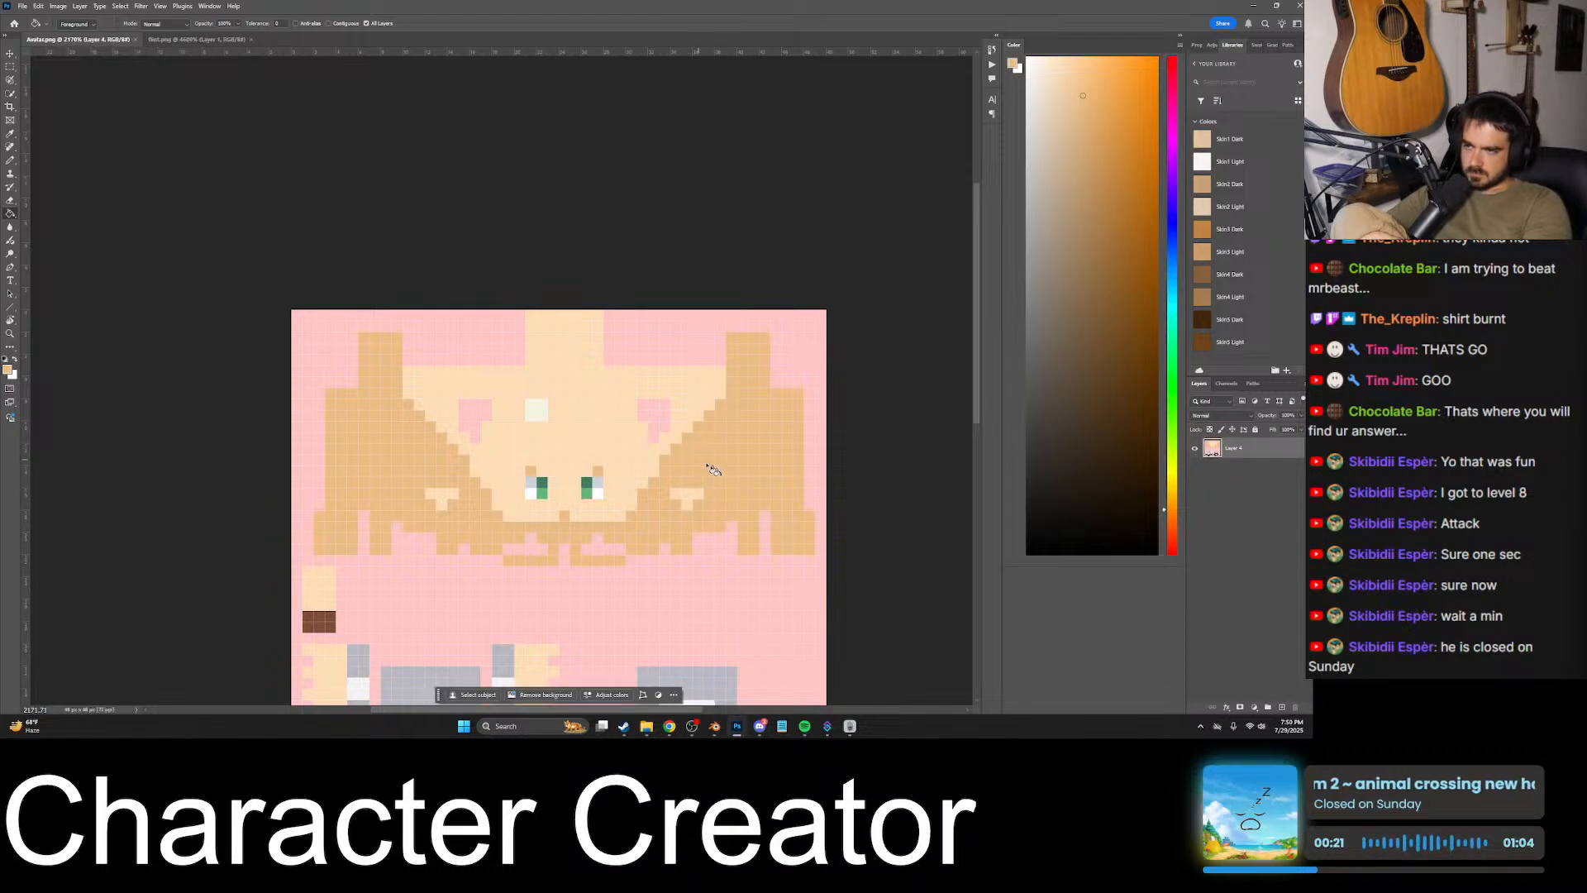
# - Switch to Blender, reload the avatar texture and view the bald avatar from the front beside the other characters
pyautogui.click(714, 726)
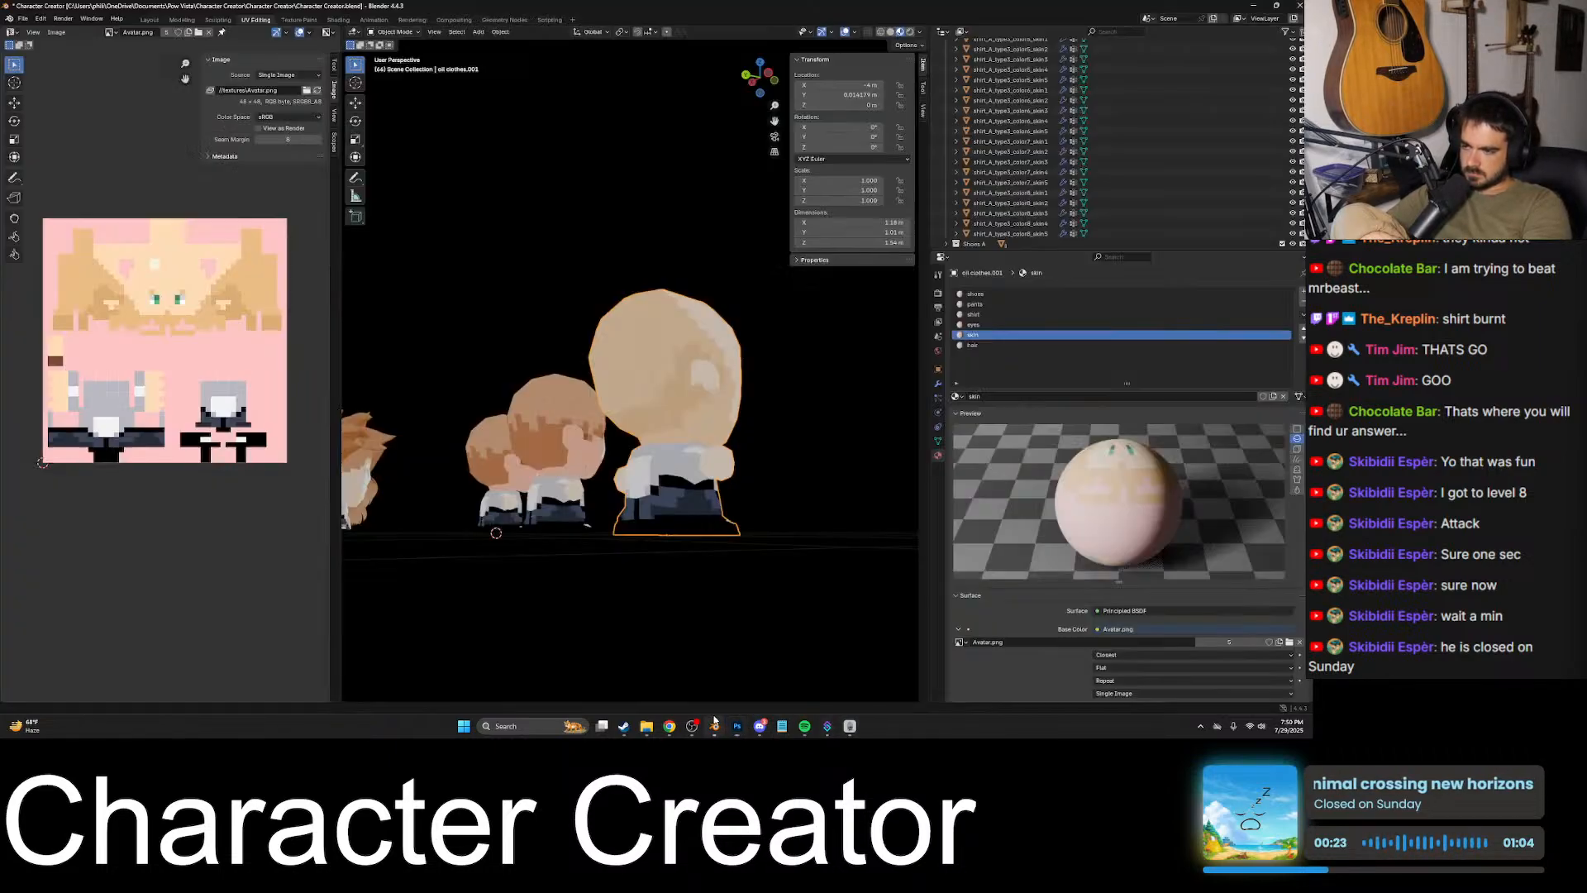
pyautogui.hotkey('alt', 'r')
pyautogui.moveTo(534, 542); pyautogui.dragTo(727, 514, button='middle')
pyautogui.scroll(-9, 726, 514)
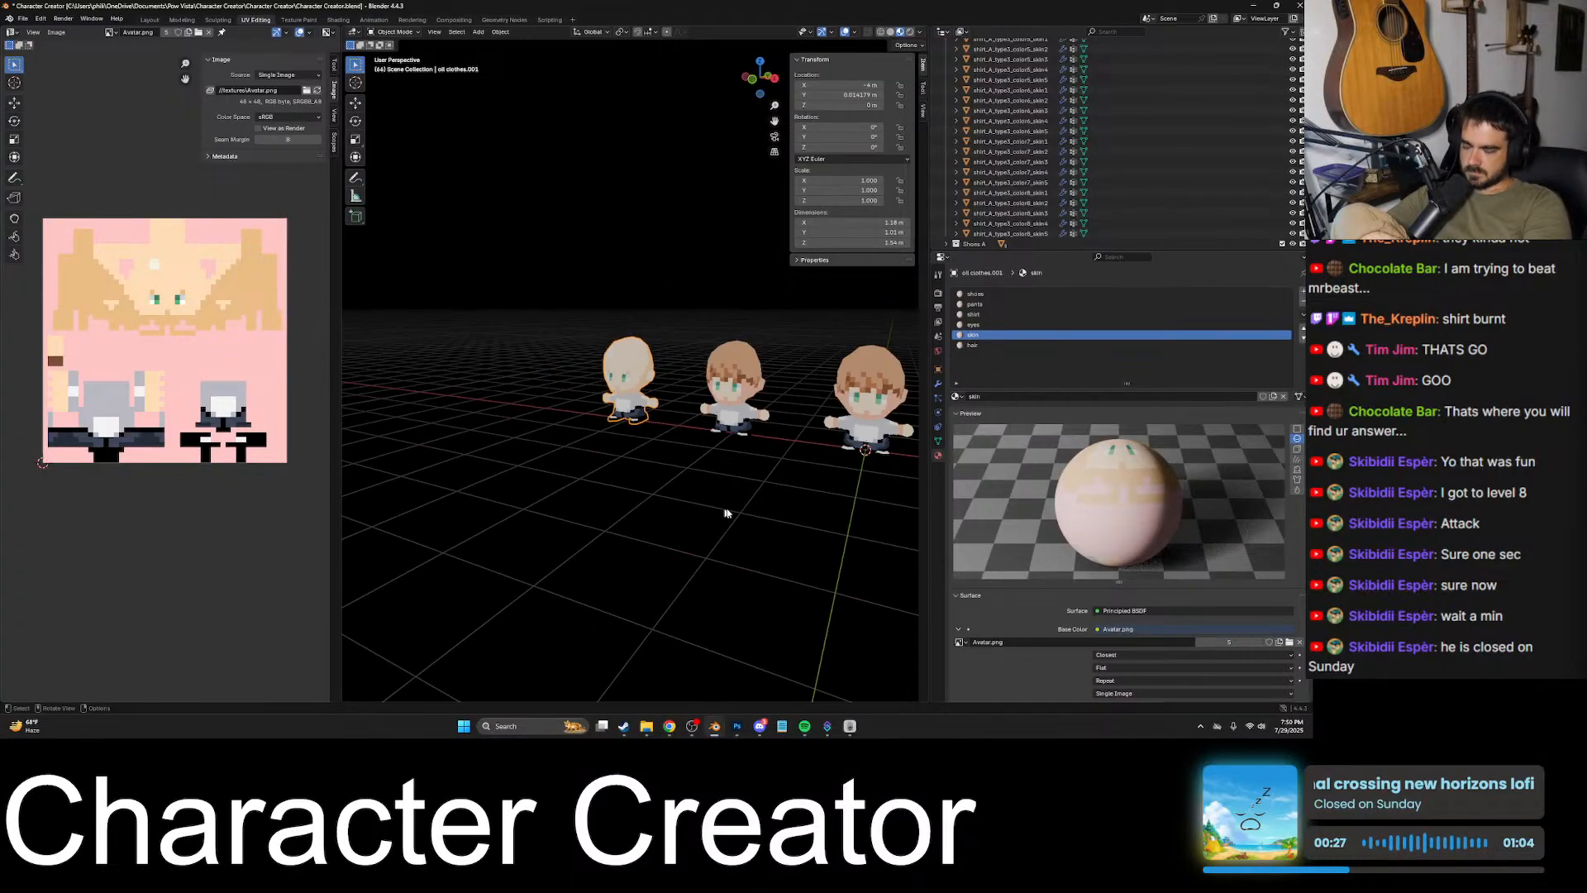
# - Select the spiky brown hair of the first front-row character and enable snapping for moving objects
pyautogui.moveTo(804, 474)
pyautogui.mouseDown(button='middle')
pyautogui.moveTo(687, 499)
pyautogui.moveTo(790, 439)
pyautogui.moveTo(775, 484)
pyautogui.mouseUp(button='middle')
pyautogui.click(789, 439)
pyautogui.press('g')
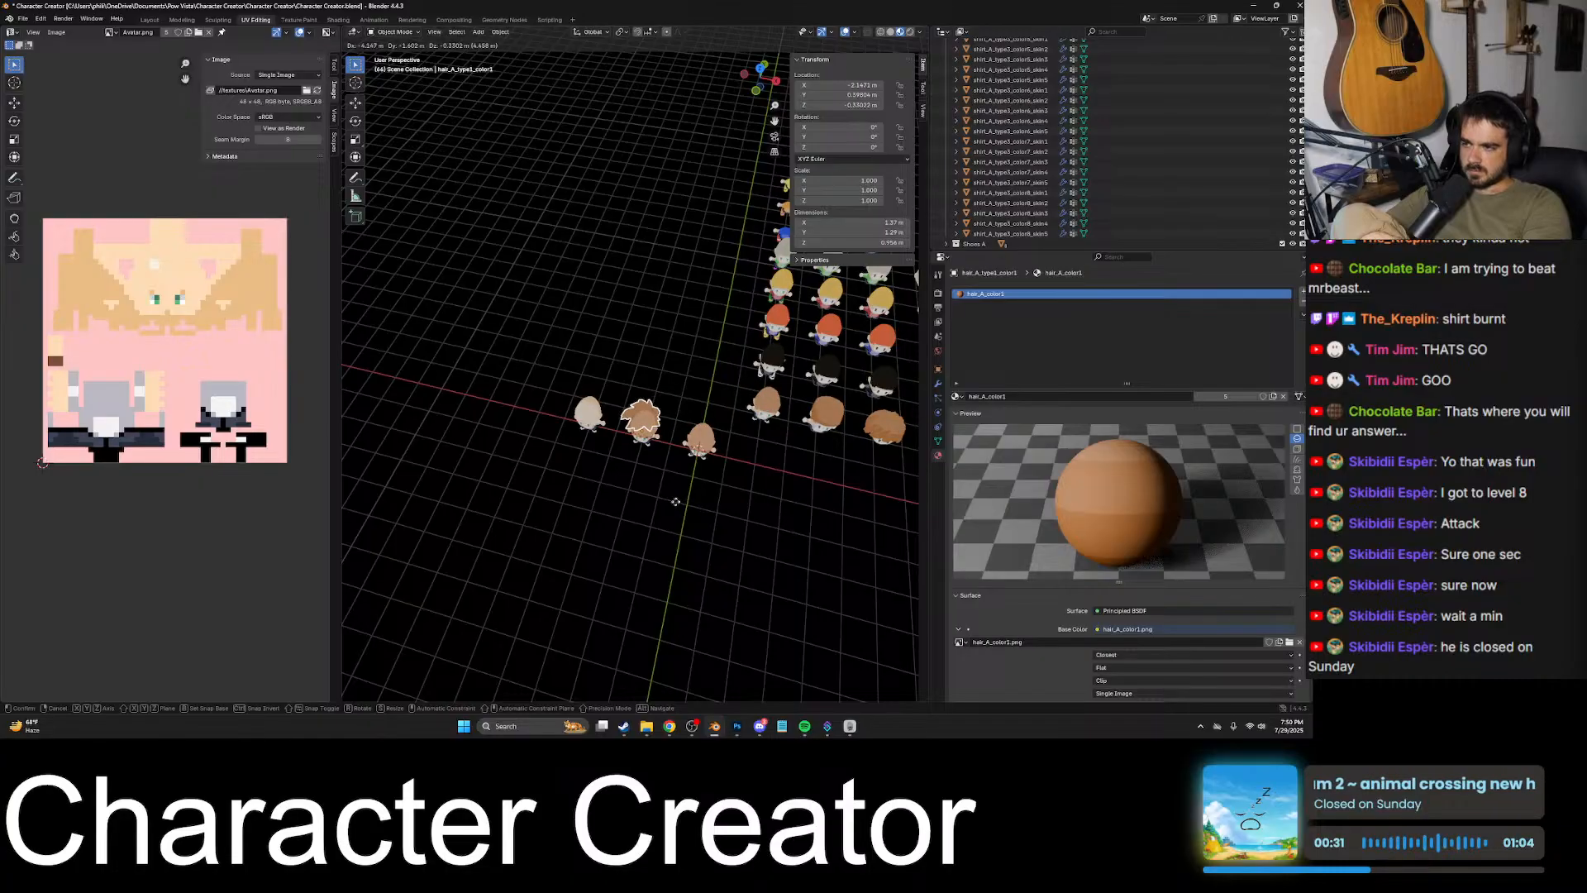
pyautogui.press('Escape')
pyautogui.click(637, 32)
# - Move the spiky brown hair onto the bald avatar's head and inspect how it fits
pyautogui.press('g')
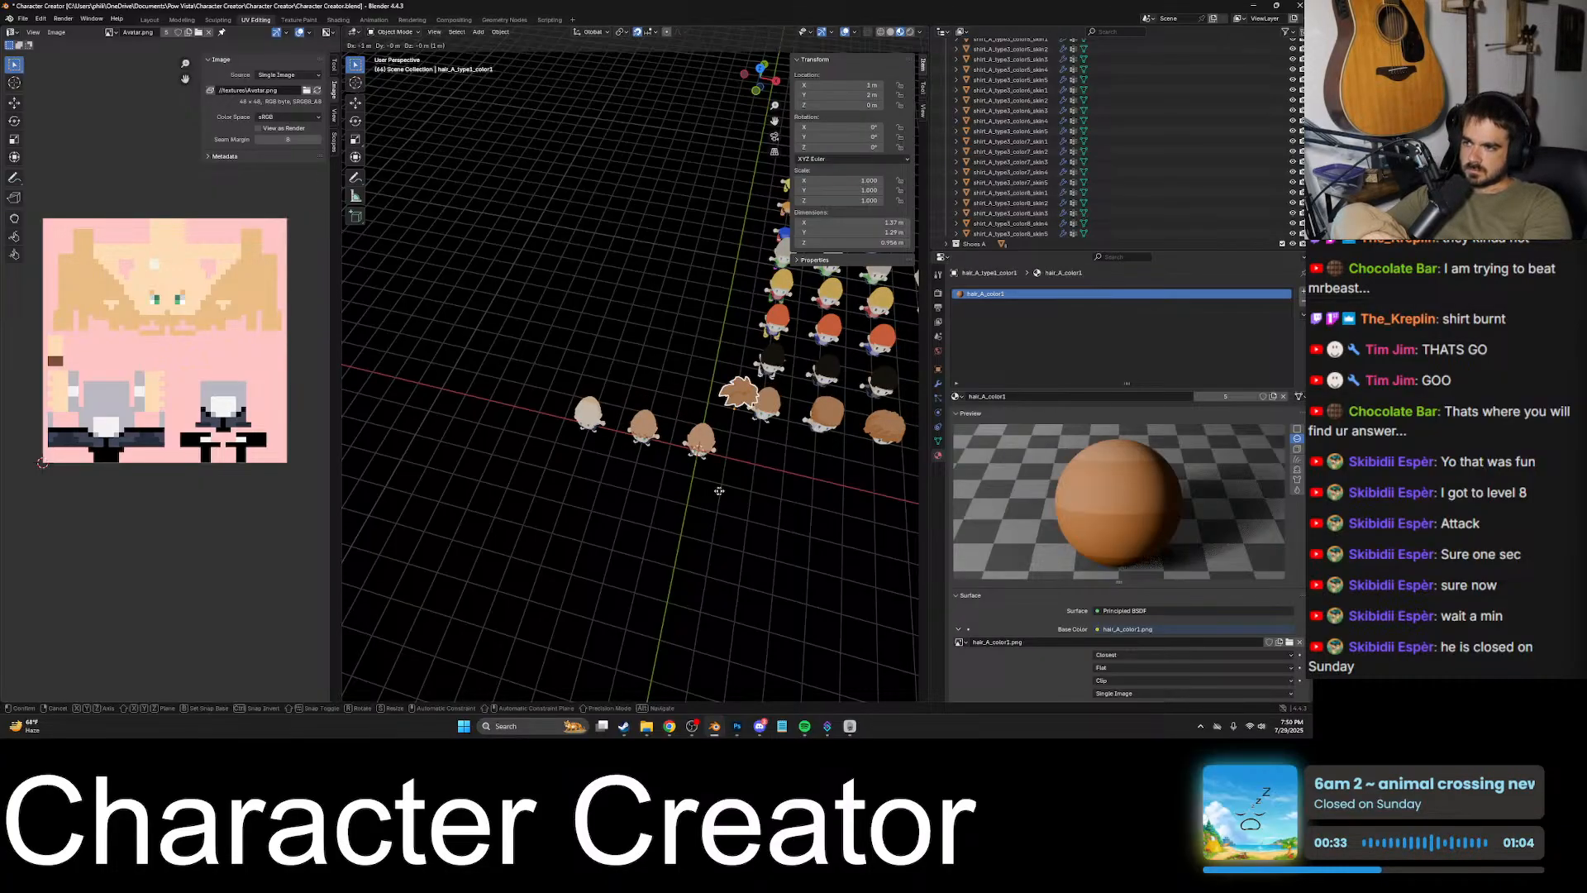
pyautogui.click(582, 491)
pyautogui.press('KP_Decimal')
pyautogui.moveTo(683, 474); pyautogui.dragTo(703, 406, button='middle')
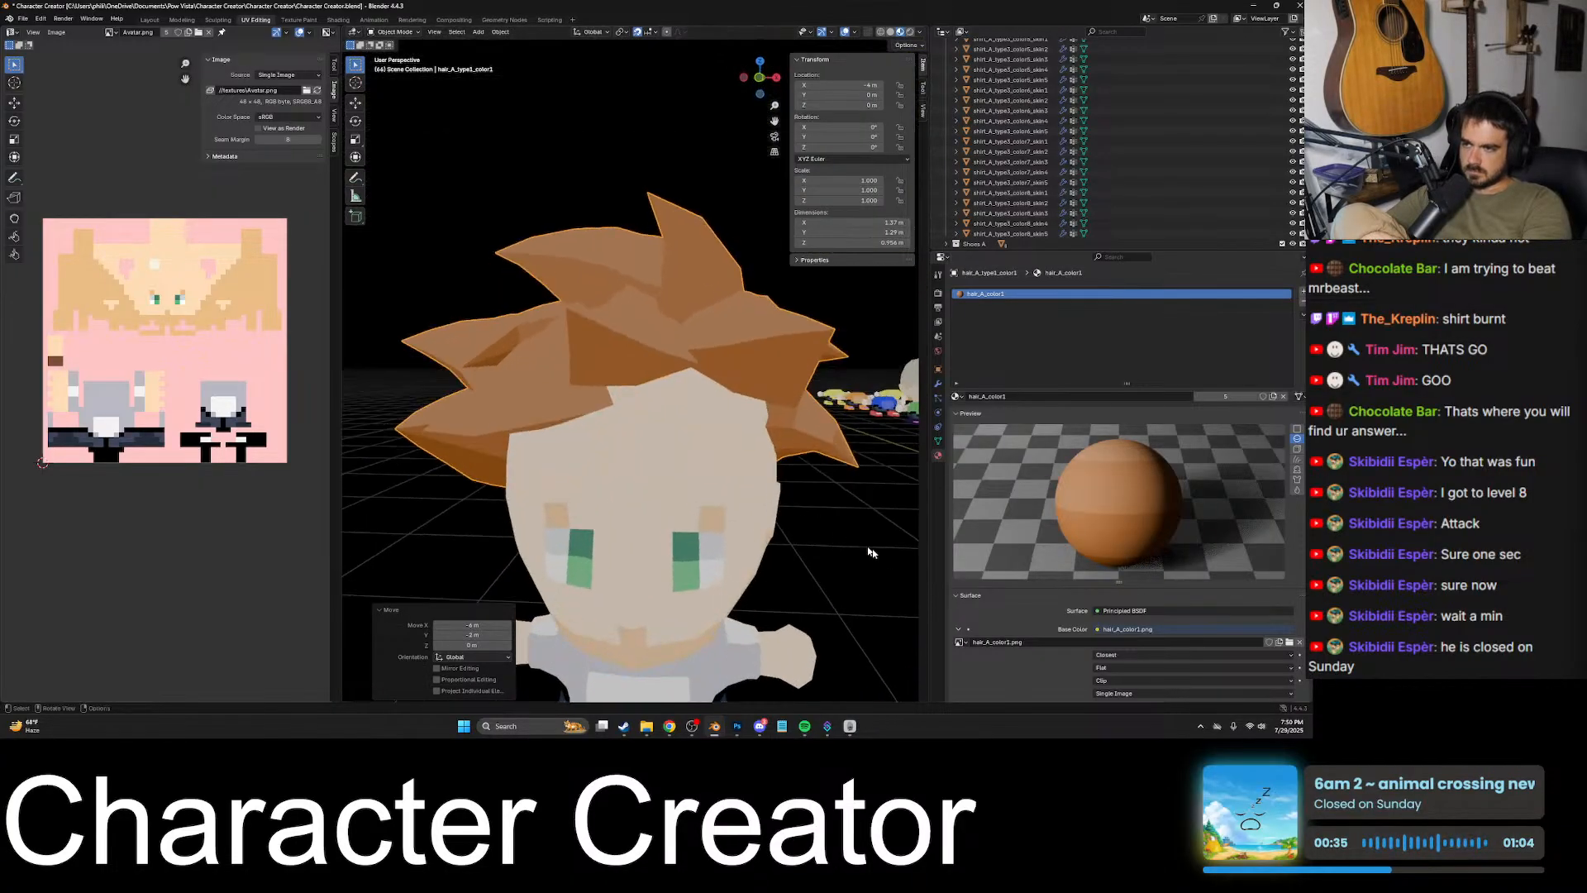
pyautogui.click(872, 552)
# - Move the spiky brown hair from the bald avatar back onto its original character in the front row
pyautogui.scroll(-5, 808, 557)
pyautogui.moveTo(740, 546); pyautogui.dragTo(801, 526, button='middle')
pyautogui.scroll(-6, 694, 547)
pyautogui.keyDown('shift'); pyautogui.moveTo(797, 460); pyautogui.dragTo(694, 521, button='middle'); pyautogui.keyUp('shift')
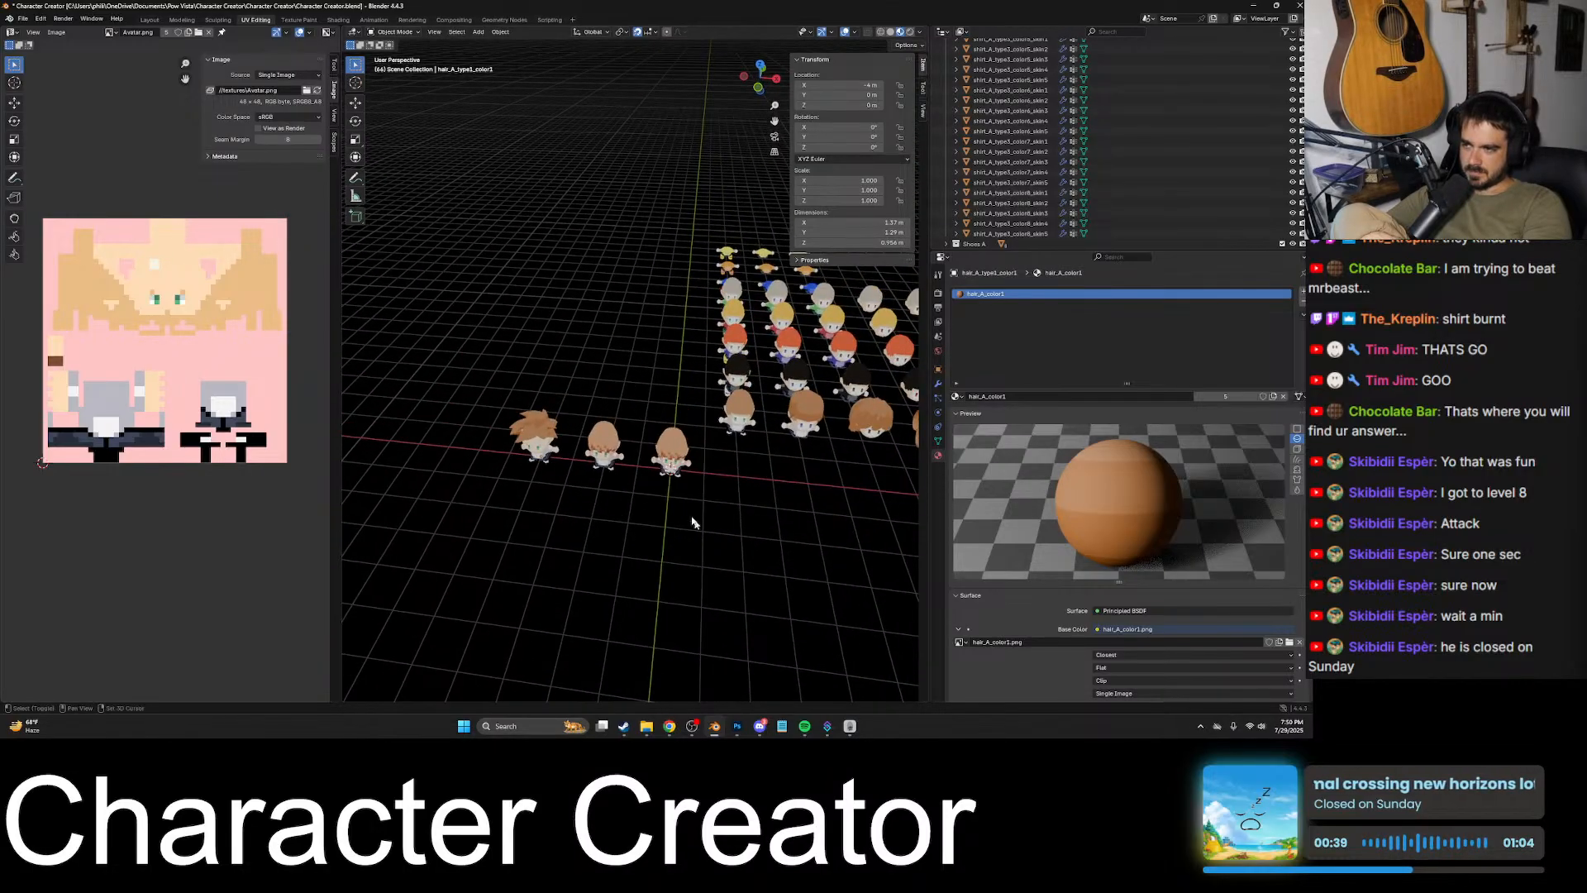
pyautogui.click(536, 424)
pyautogui.moveTo(652, 469); pyautogui.dragTo(615, 477, button='middle')
pyautogui.press('g')
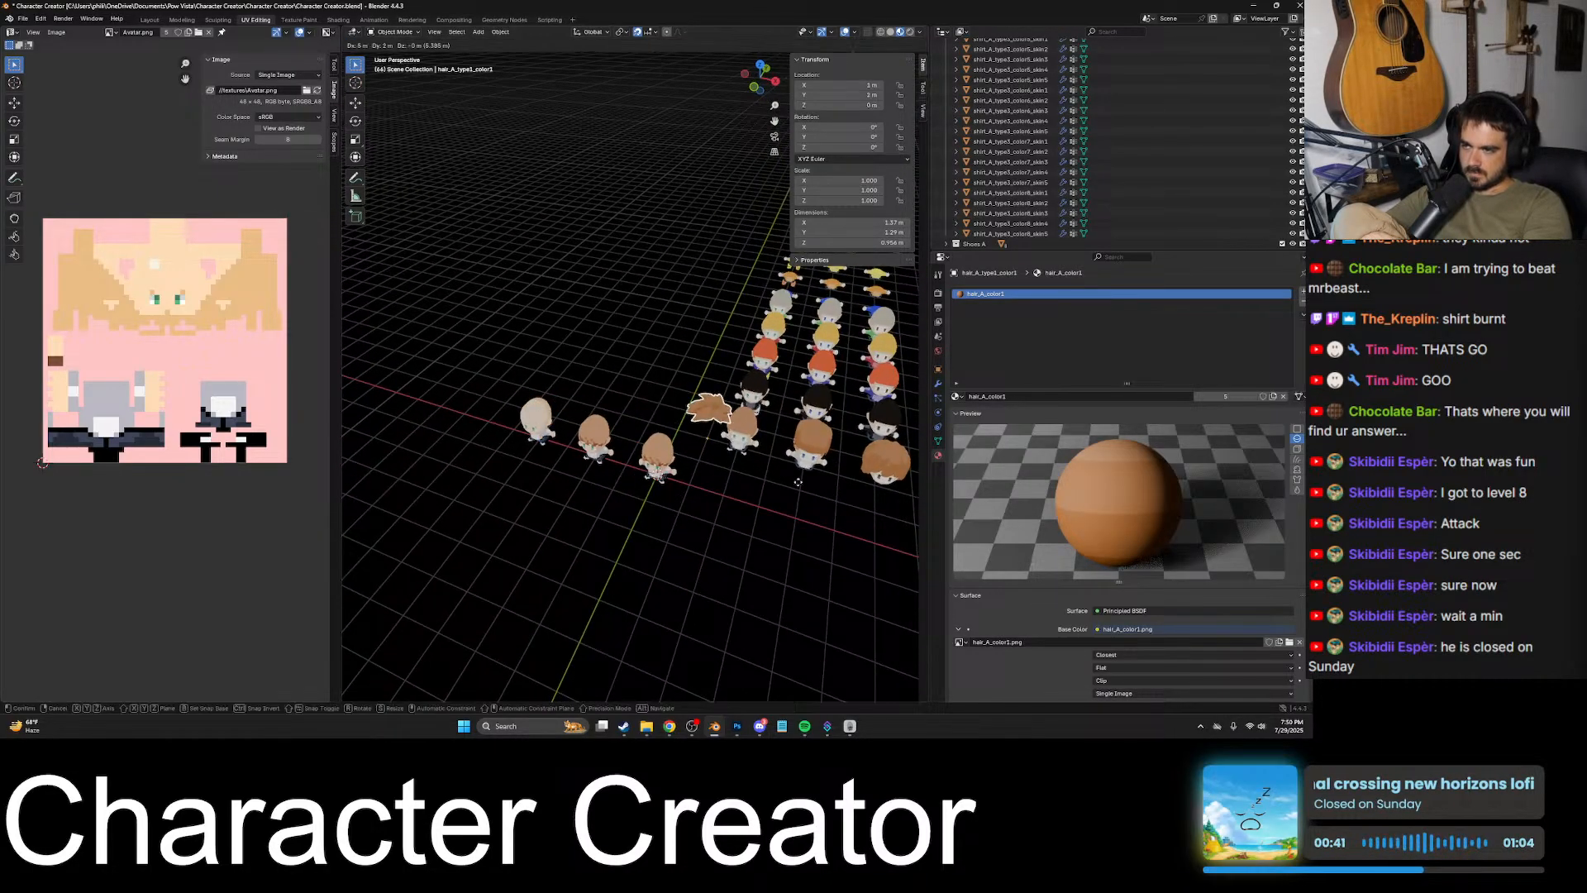
pyautogui.click(831, 475)
# - Move the second front-row character's brown hair onto the bald avatar's head and inspect it from several angles
pyautogui.click(817, 451)
pyautogui.moveTo(825, 506); pyautogui.dragTo(822, 489, button='middle')
pyautogui.press('g')
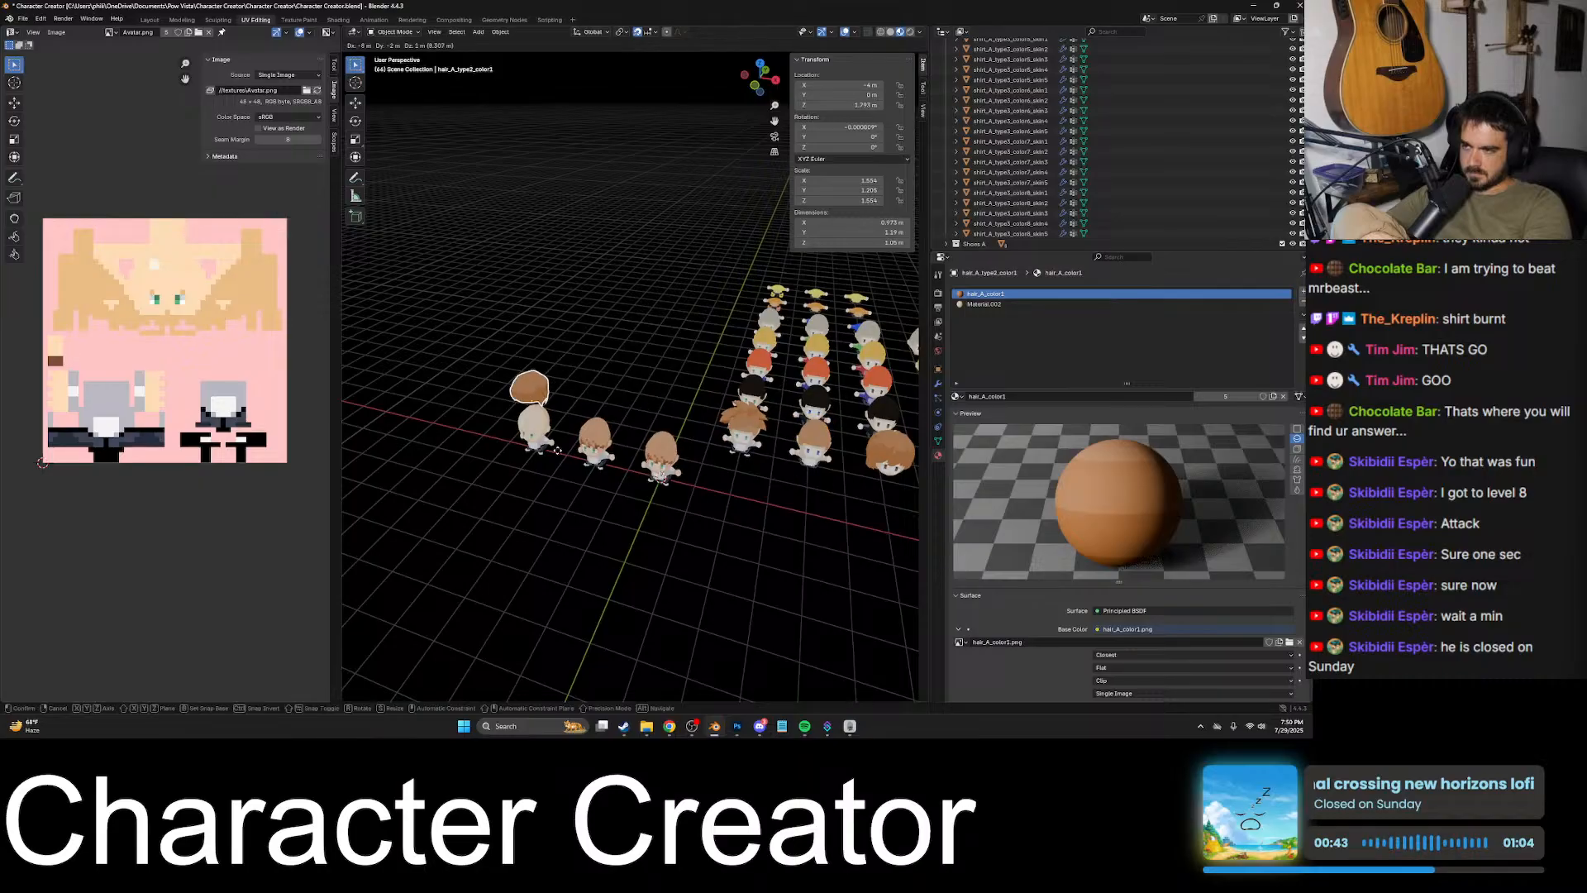
pyautogui.click(552, 472)
pyautogui.press('KP_Decimal')
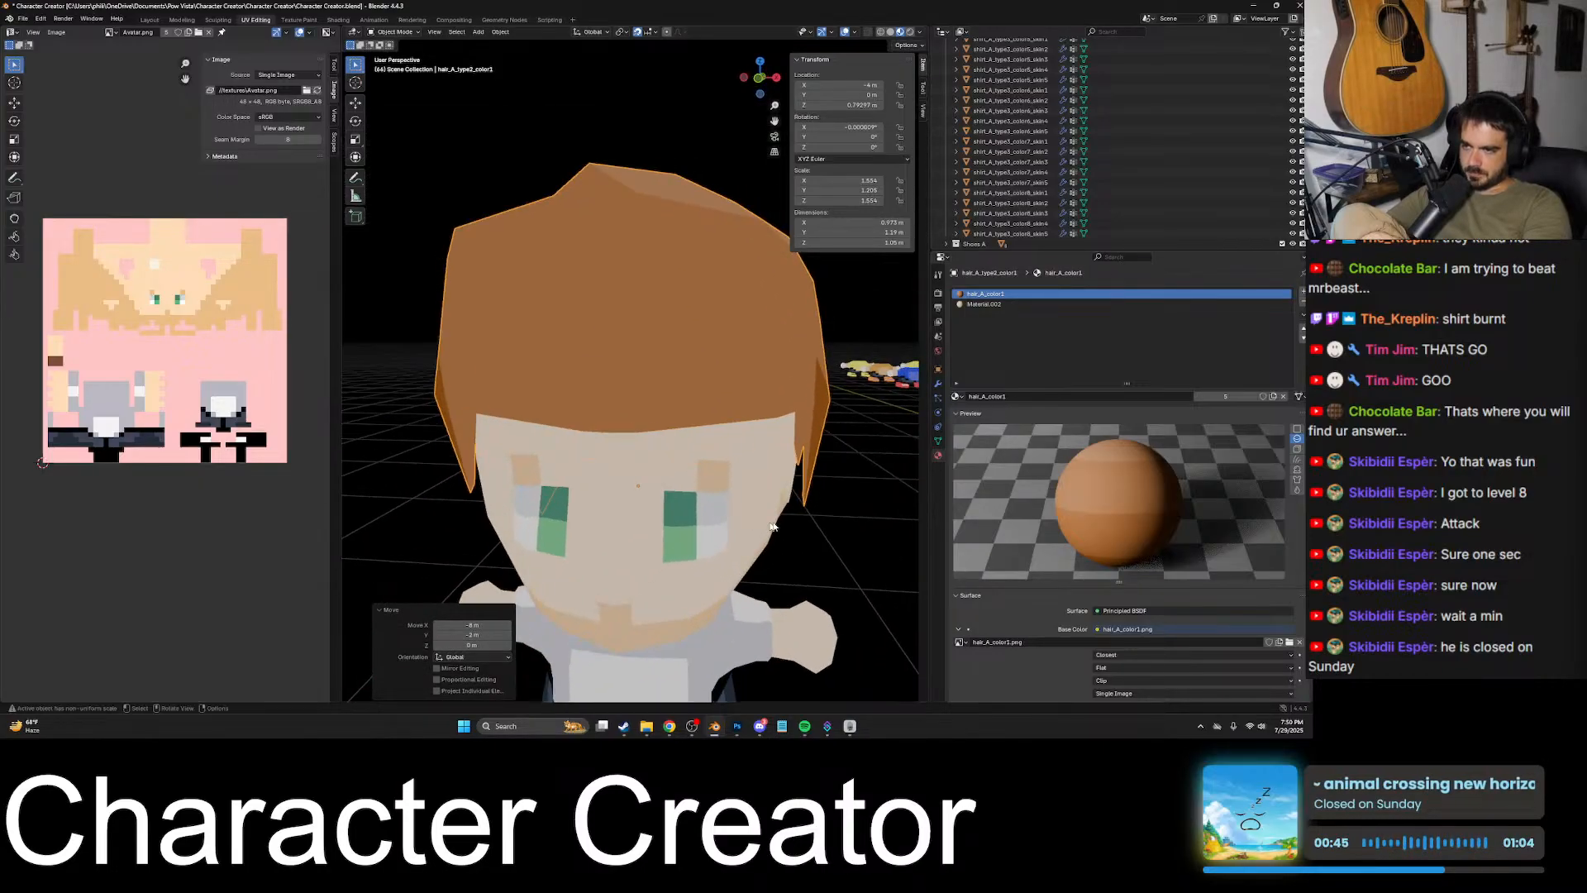
pyautogui.scroll(-4, 655, 523)
pyautogui.moveTo(656, 524); pyautogui.dragTo(730, 542, button='middle')
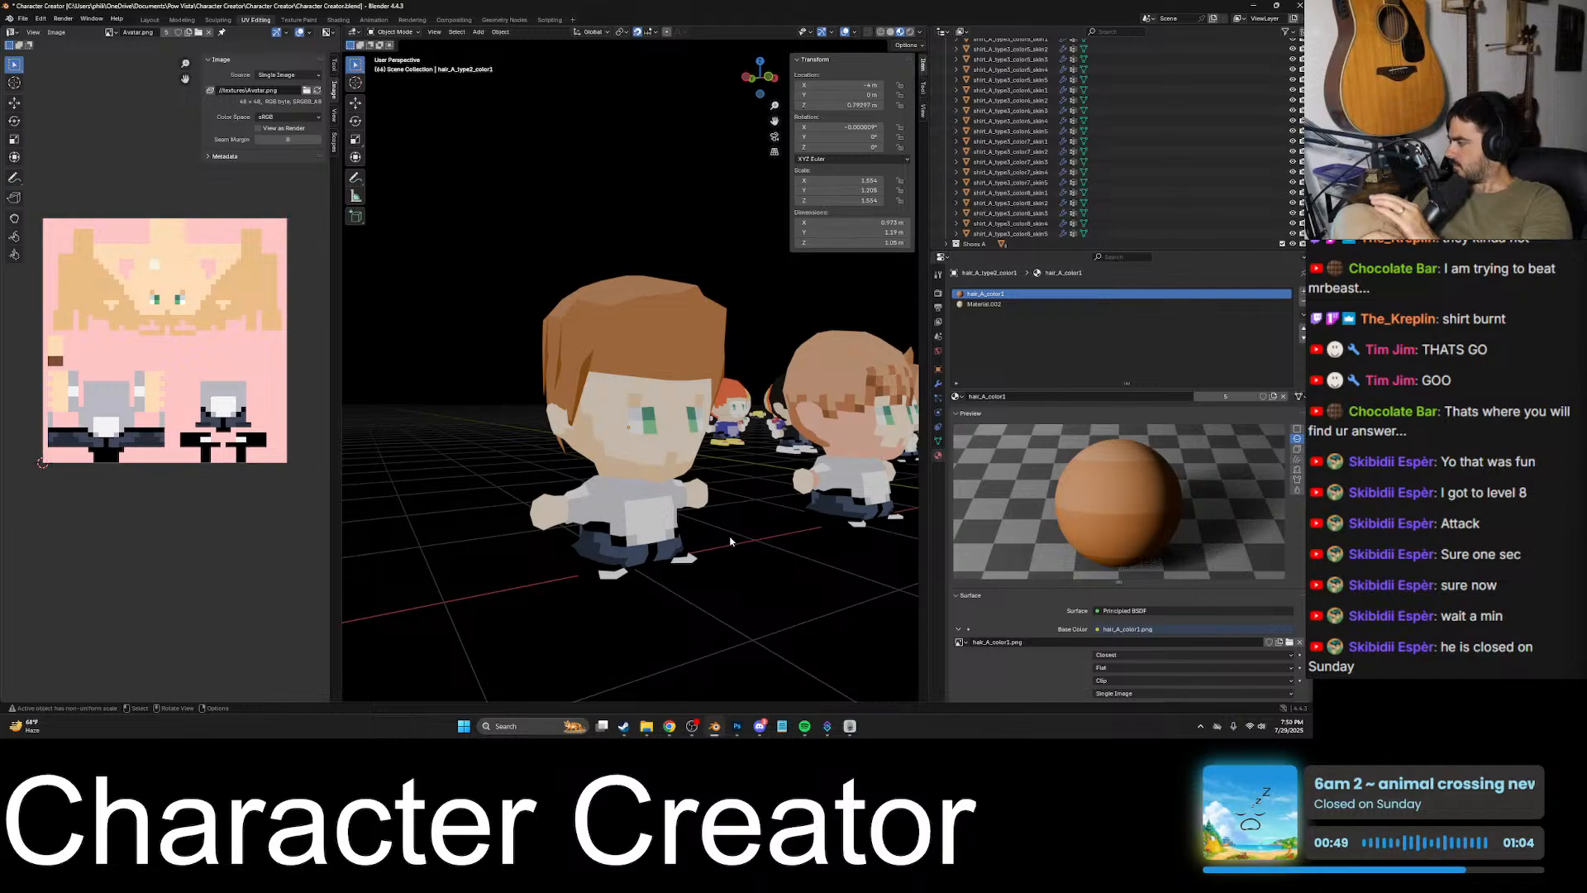
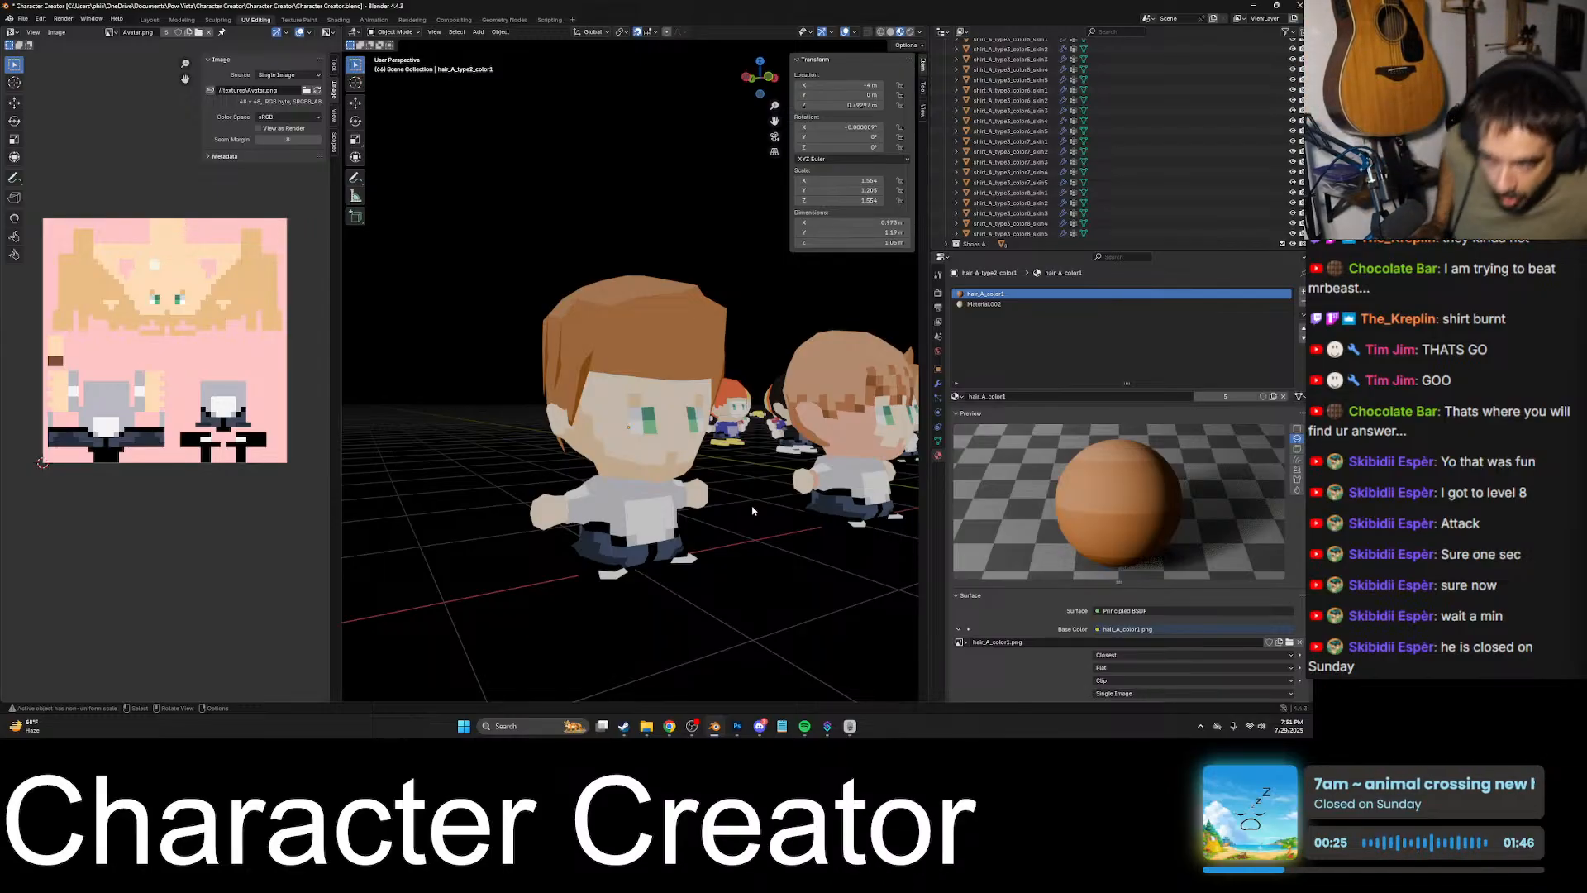
# - Inspect how the second front-row character's short brown hair fits the avatar's head from several angles and distances
pyautogui.moveTo(752, 511); pyautogui.dragTo(697, 502, button='middle')
pyautogui.click(699, 423)
pyautogui.scroll(3, 728, 435)
pyautogui.moveTo(734, 436); pyautogui.dragTo(627, 416, button='middle')
pyautogui.click(747, 432)
pyautogui.click(786, 415)
pyautogui.click(695, 426)
pyautogui.scroll(-4, 769, 447)
pyautogui.click(769, 451)
pyautogui.click(627, 416)
pyautogui.scroll(4, 773, 437)
# - Move the short brown hair from the avatar back onto the second front-row character
pyautogui.click(808, 422)
pyautogui.moveTo(808, 422); pyautogui.dragTo(643, 491, button='middle')
pyautogui.scroll(-7, 791, 417)
pyautogui.click(656, 339)
pyautogui.scroll(-7, 655, 340)
pyautogui.press('g')
pyautogui.click(842, 474)
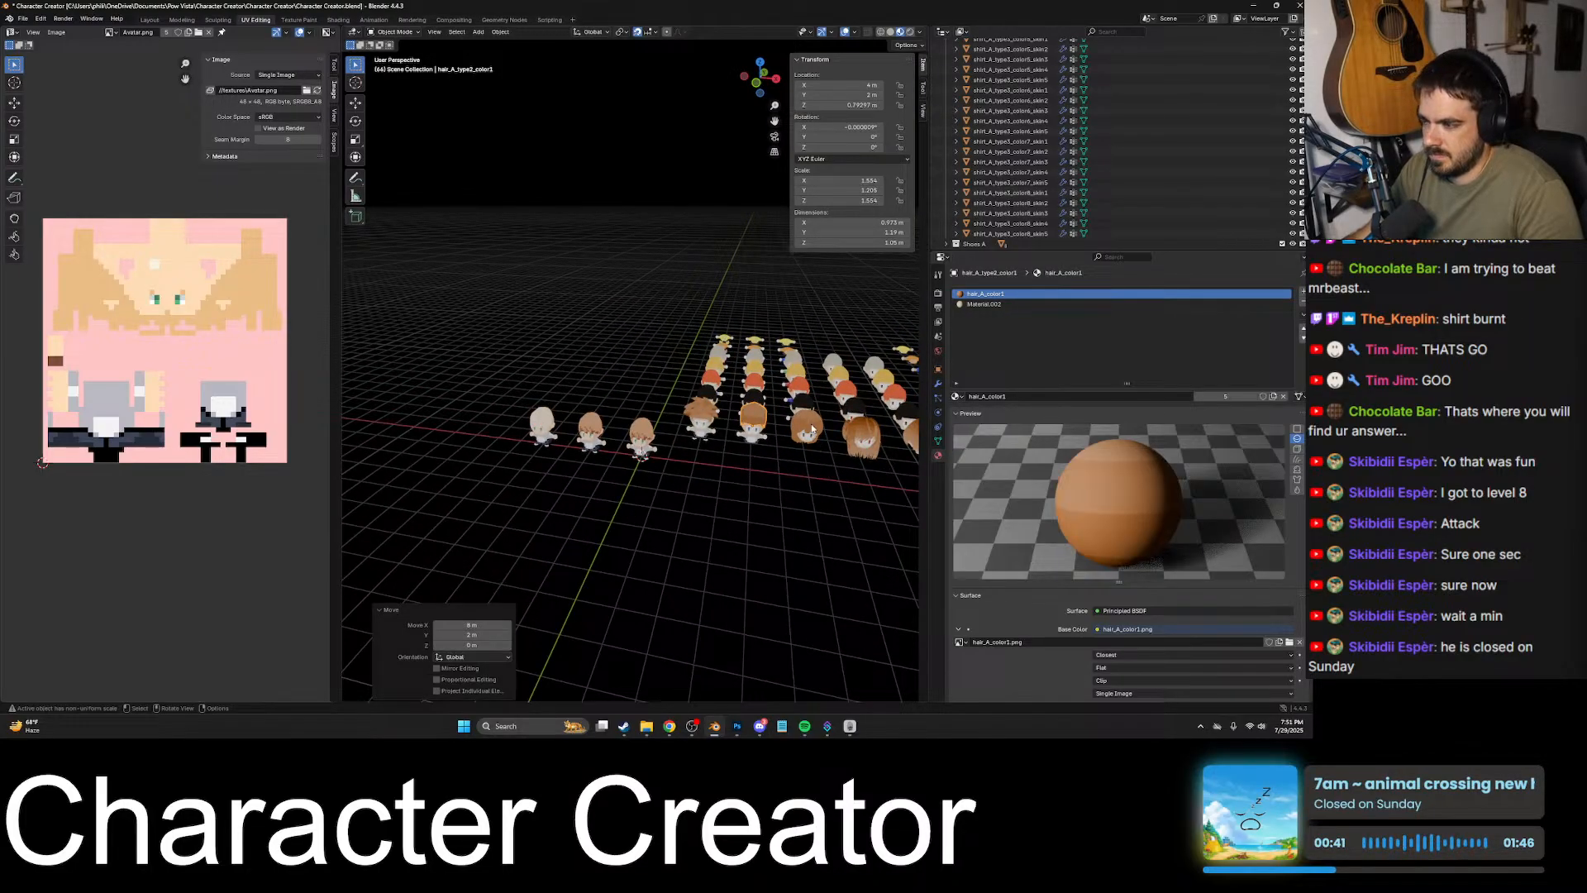
# - Move the long brown hair from its front-row character onto the bald avatar and lower it 1 m to fit the head
pyautogui.click(813, 429)
pyautogui.press('g')
pyautogui.click(576, 472)
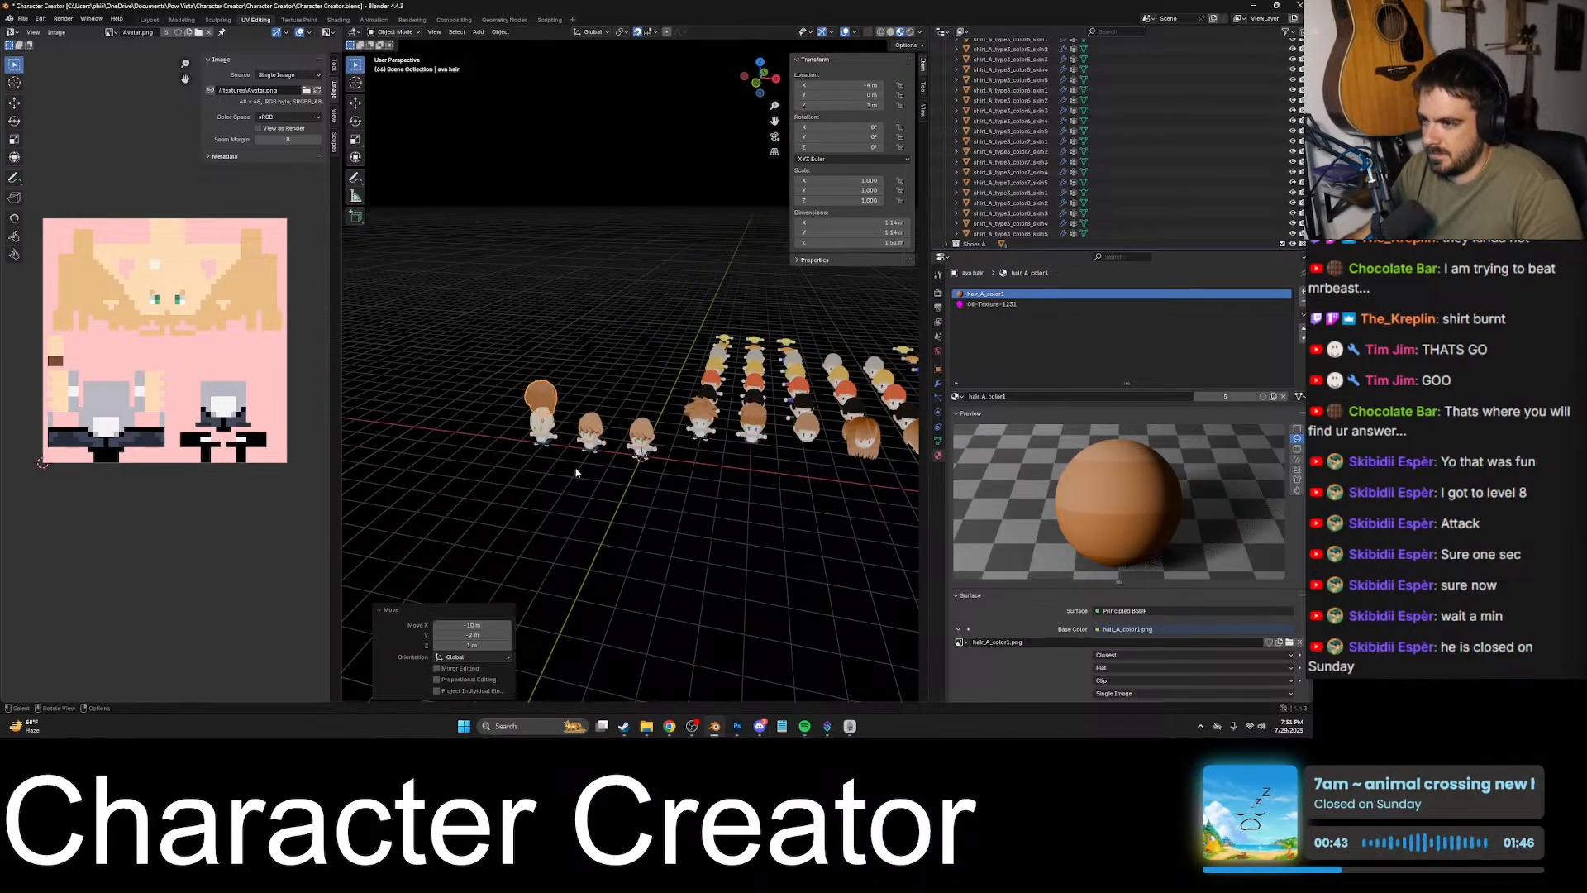
pyautogui.moveTo(576, 472); pyautogui.dragTo(610, 438, button='middle')
pyautogui.press('g')
pyautogui.click(609, 460)
pyautogui.press('KP_Decimal')
pyautogui.scroll(-3, 738, 481)
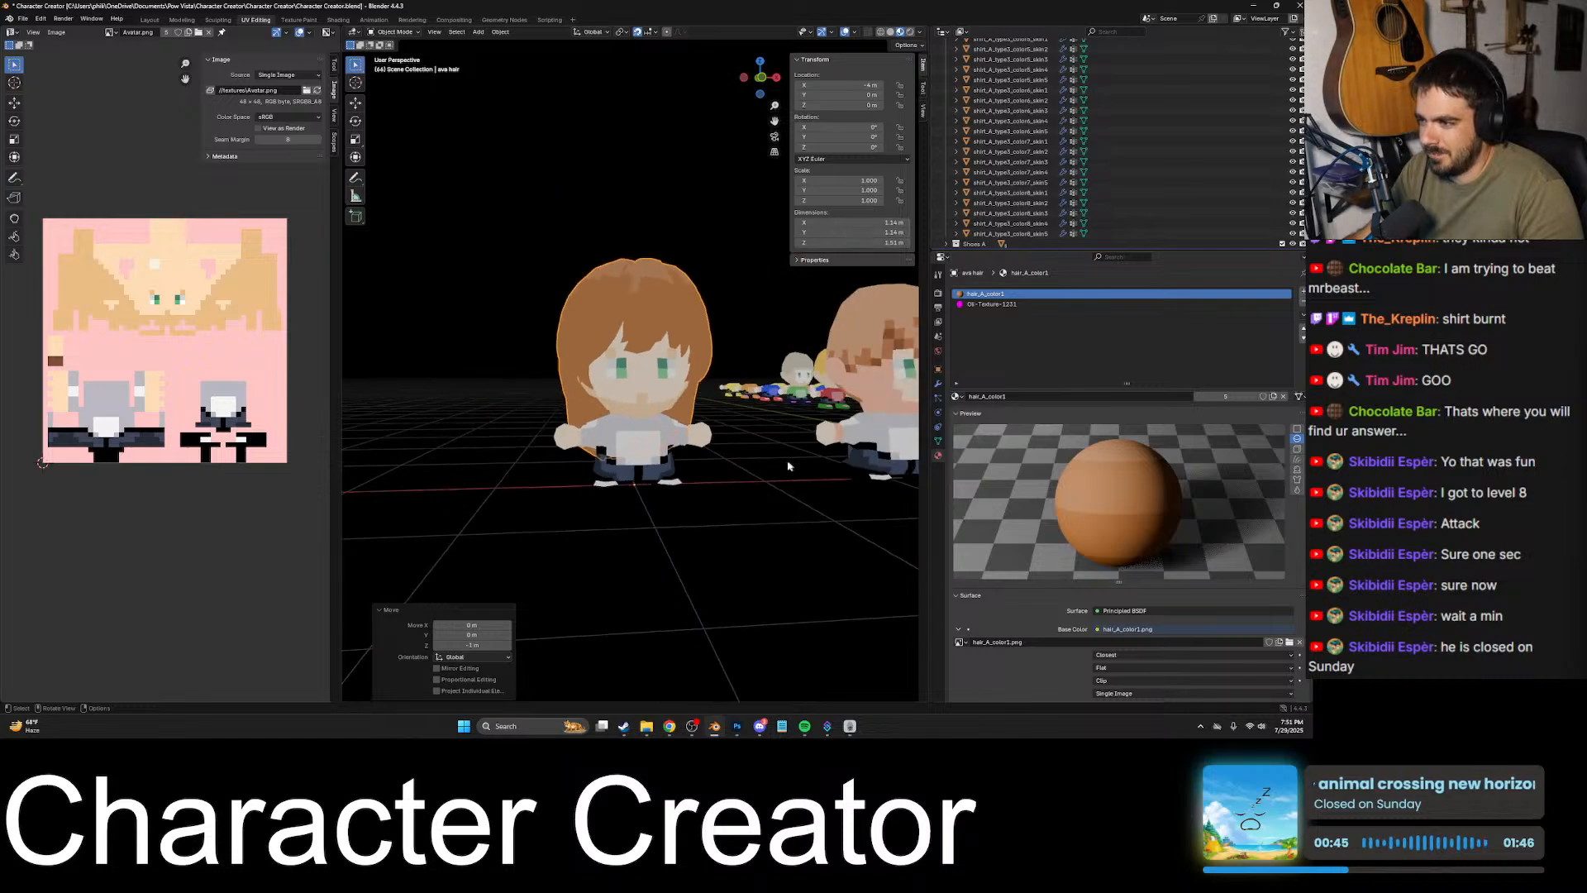
# - Inspect the avatar wearing the long brown hair from the side and front, and select its body
pyautogui.click(788, 467)
pyautogui.moveTo(727, 473); pyautogui.dragTo(722, 434, button='middle')
pyautogui.scroll(3, 708, 497)
pyautogui.scroll(-2, 777, 458)
pyautogui.scroll(-3, 759, 465)
pyautogui.click(676, 422)
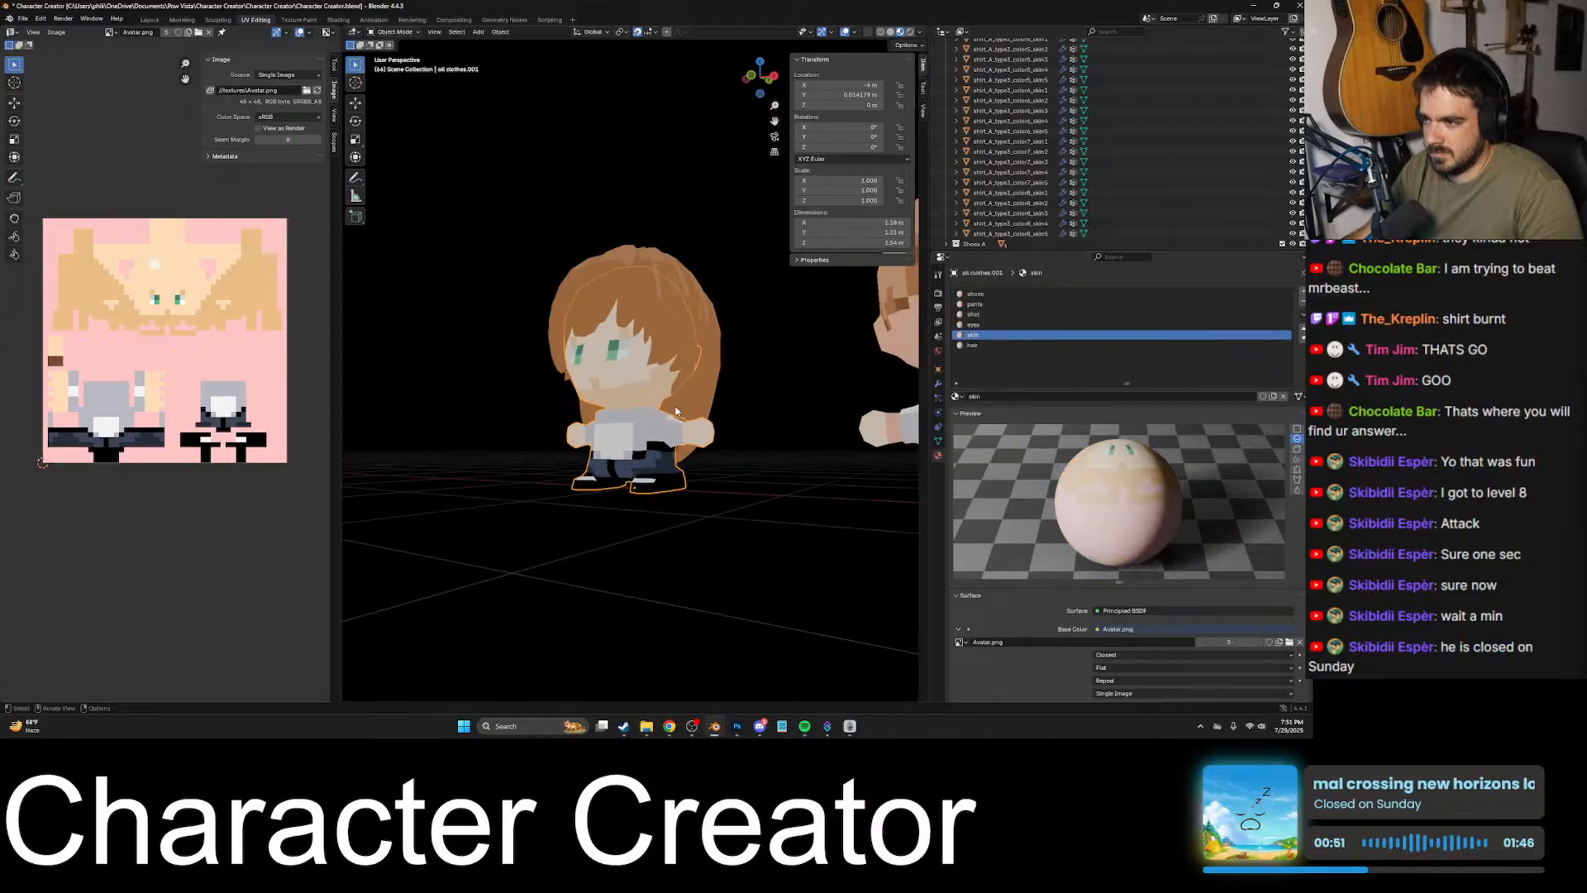
pyautogui.scroll(4, 842, 466)
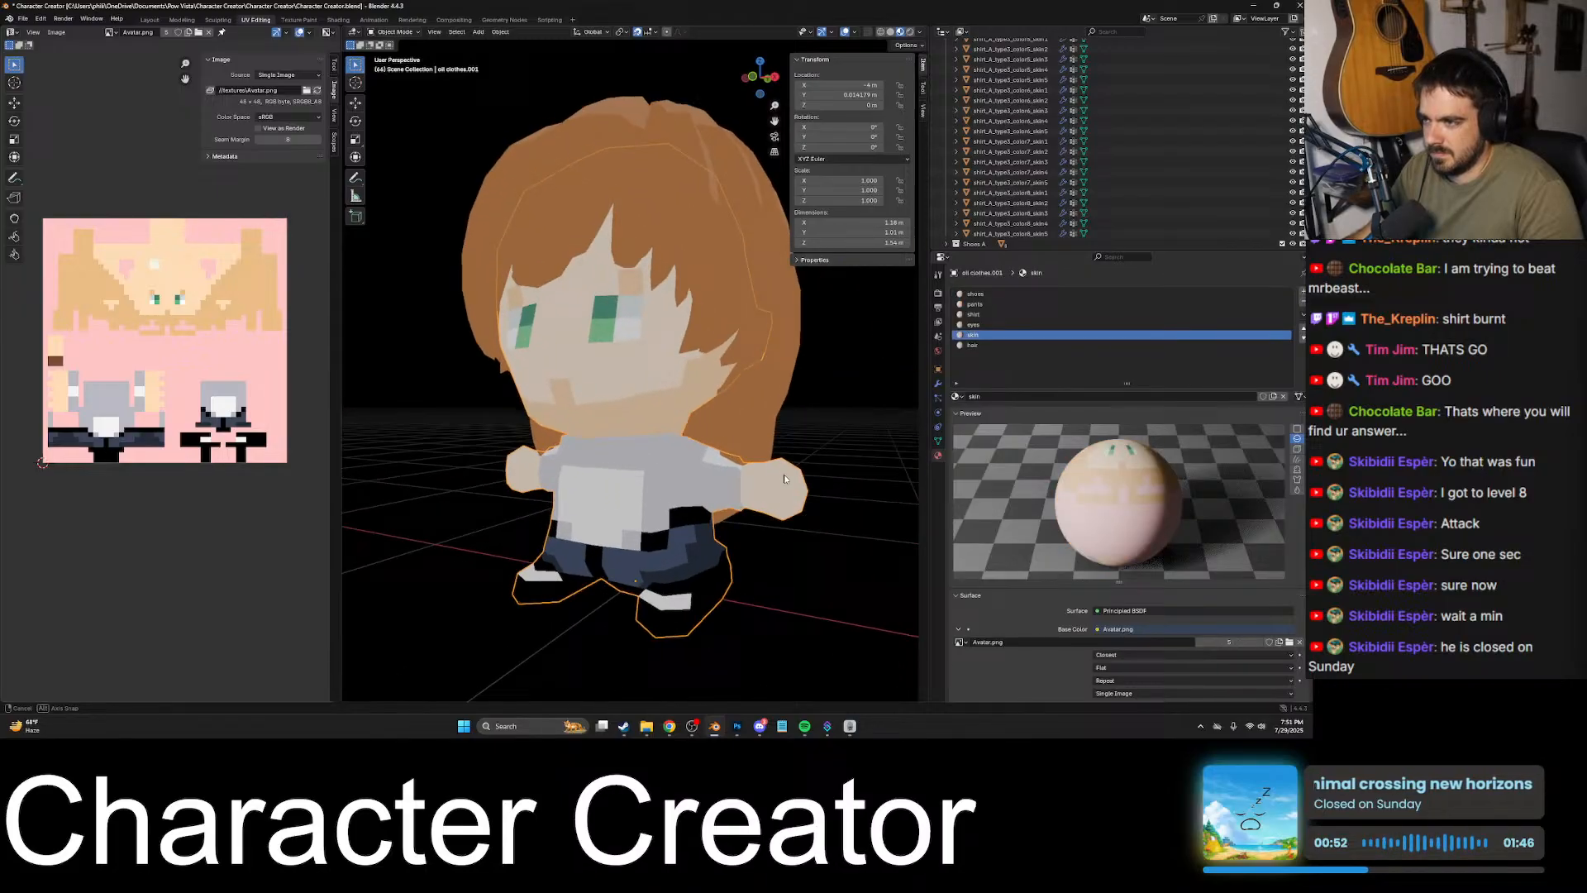
# - Switch to Discord and view the shared screenshot of the avatar texture beside the bald model, then close it
pyautogui.click(760, 726)
pyautogui.scroll(-8, 522, 468)
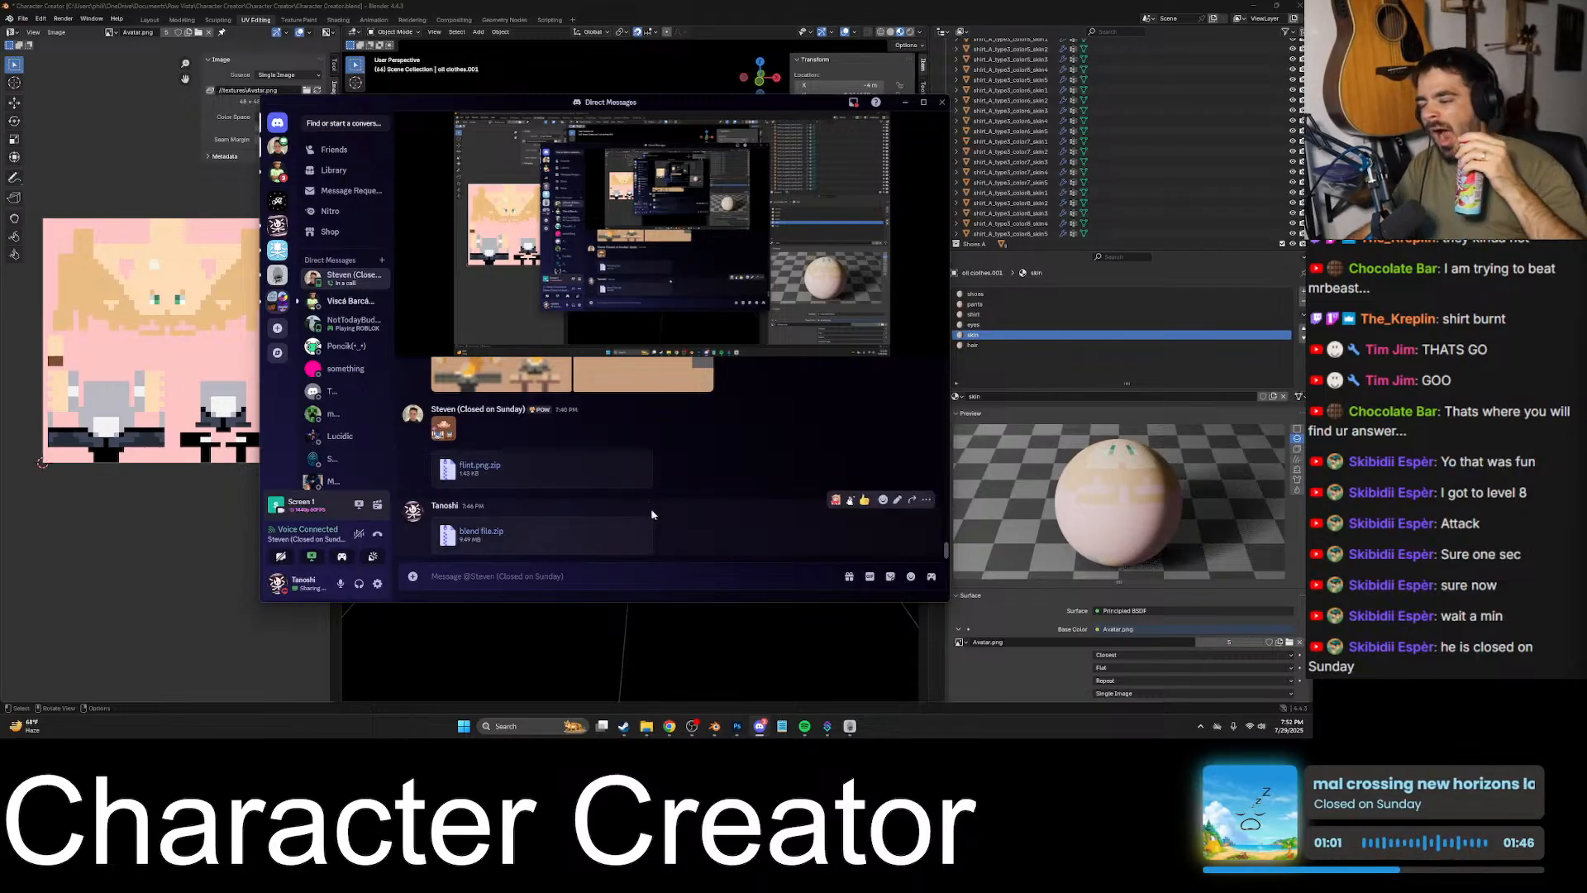
pyautogui.click(669, 499)
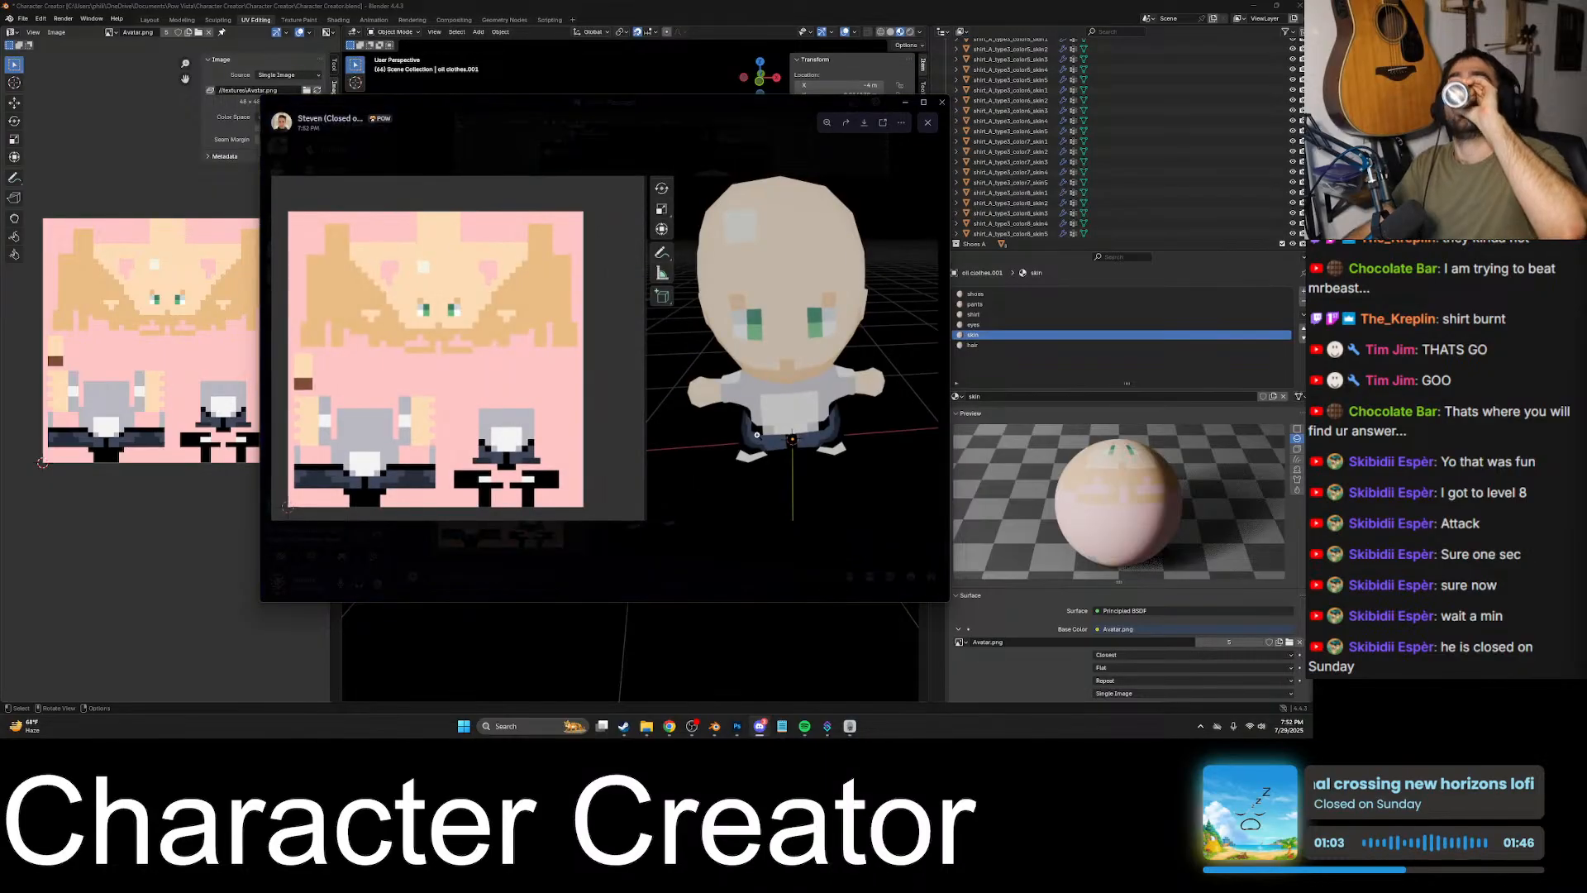
pyautogui.click(685, 565)
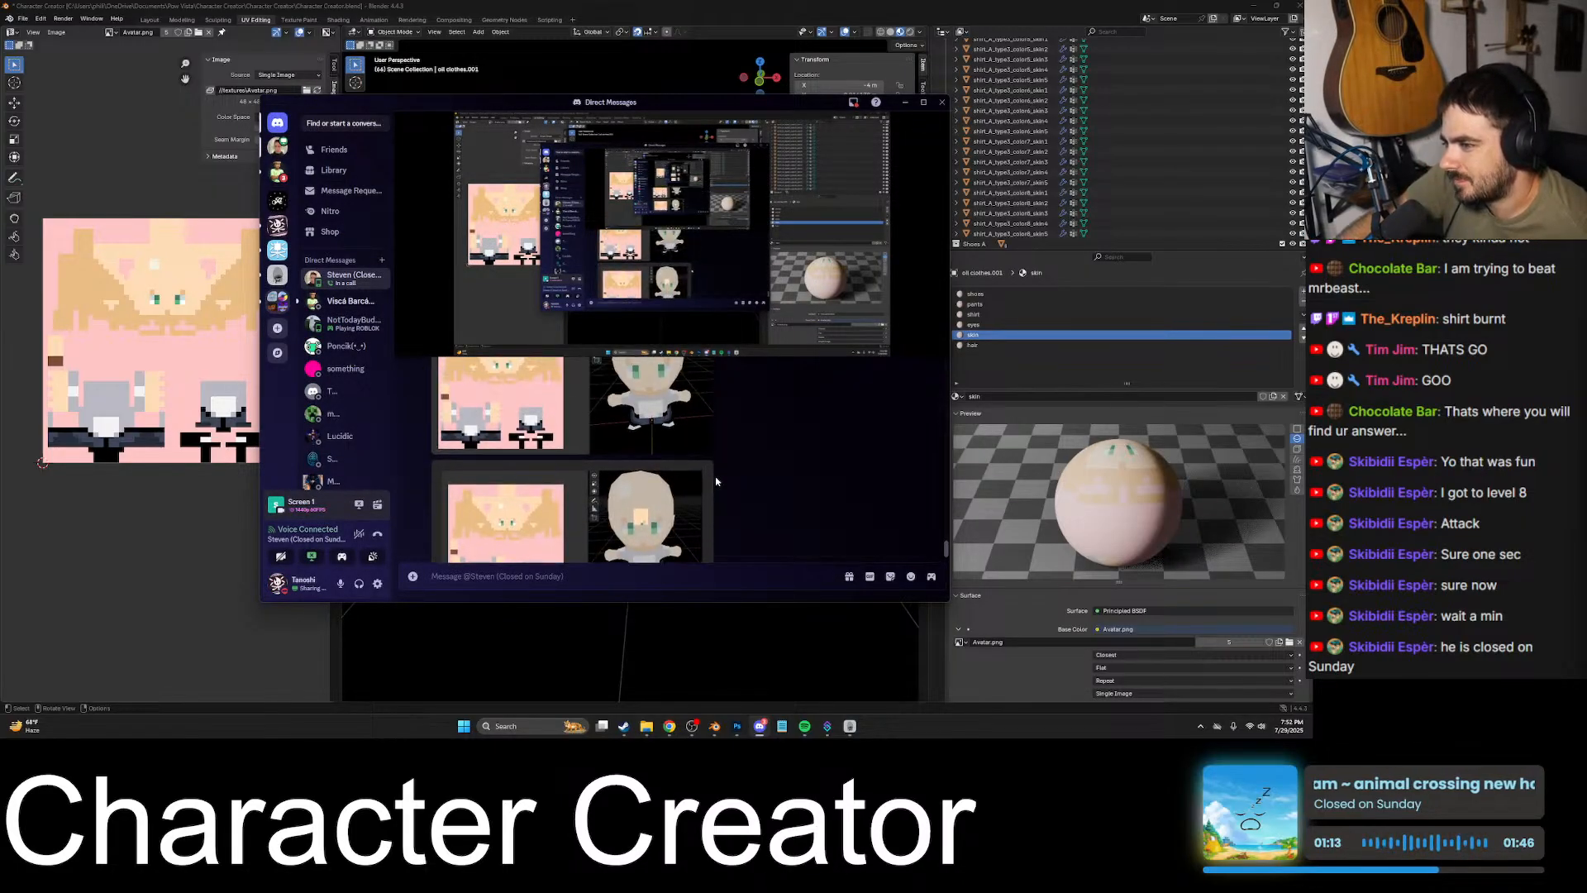
# - Open the next shared avatar screenshot and examine the square patch pasted on the model's forehead up close
pyautogui.click(653, 475)
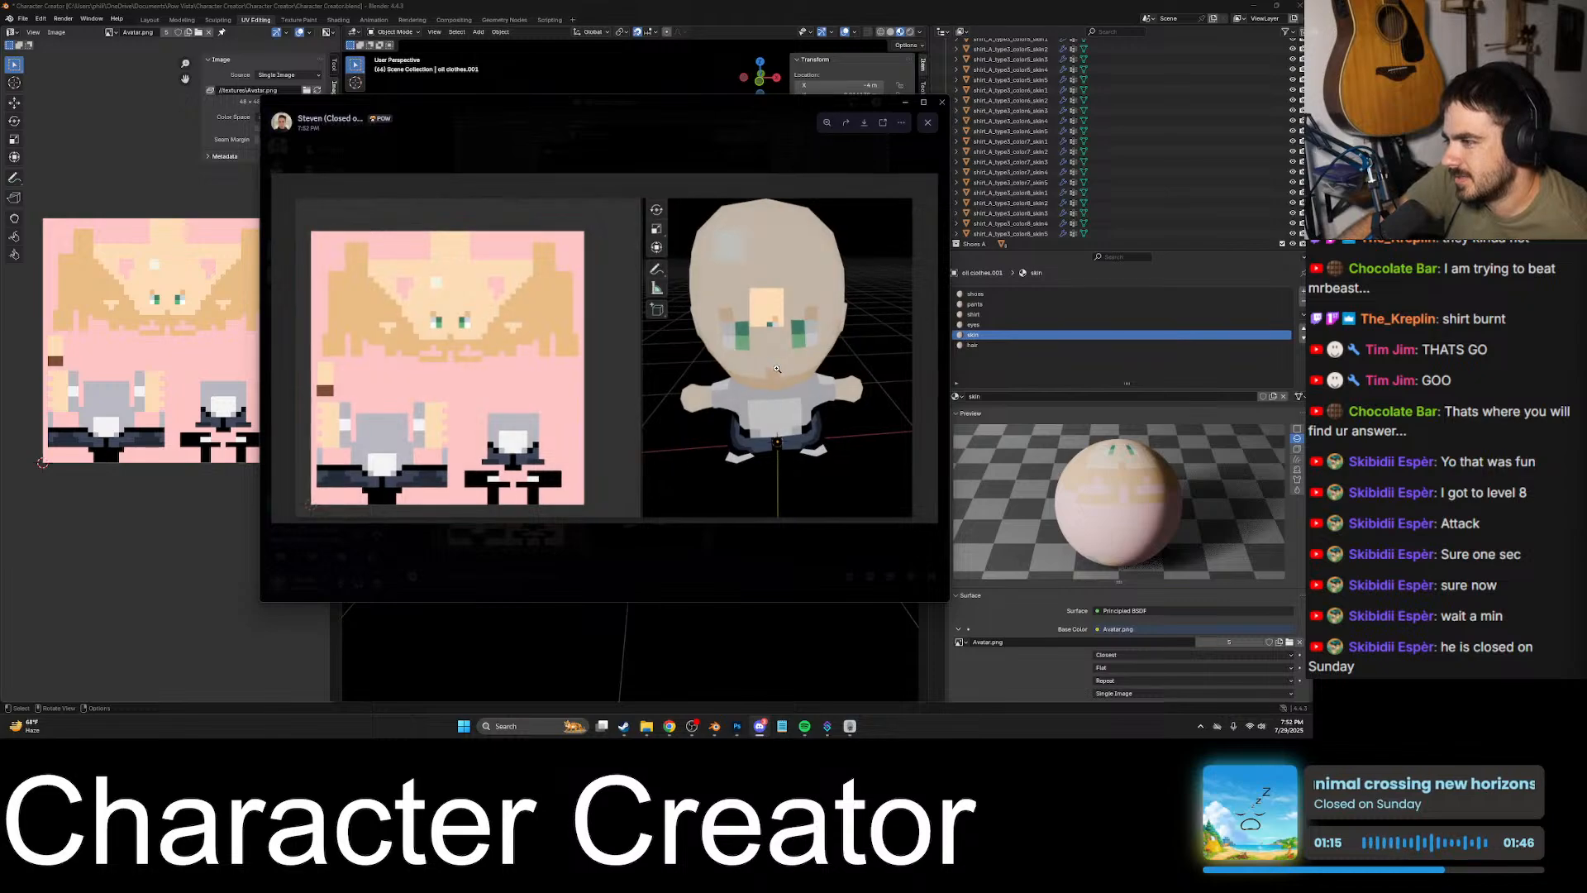
pyautogui.click(778, 294)
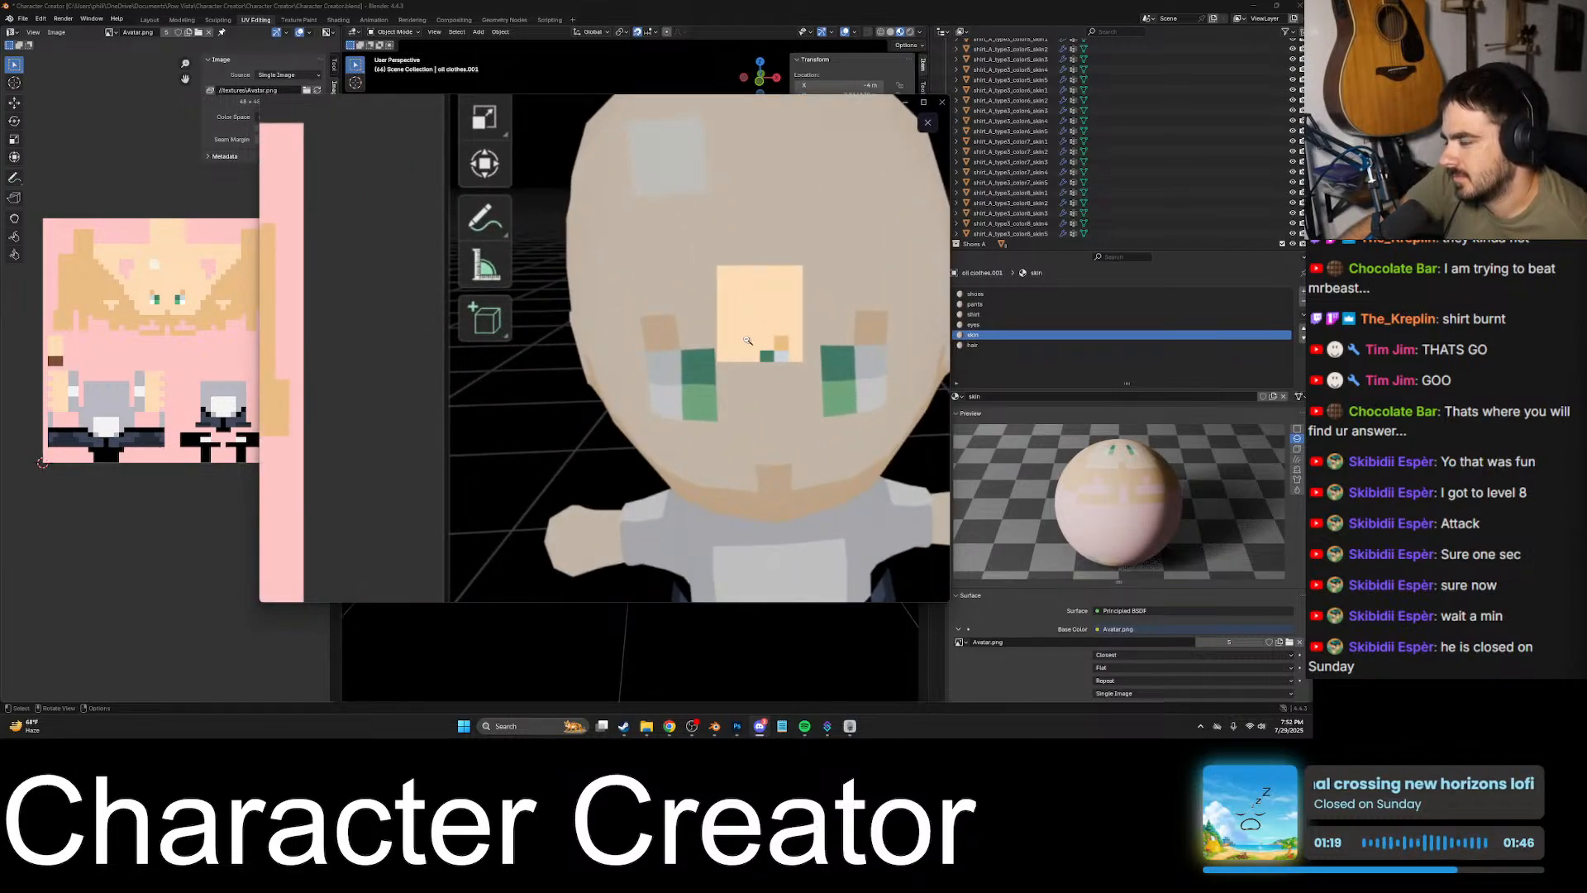
pyautogui.click(790, 338)
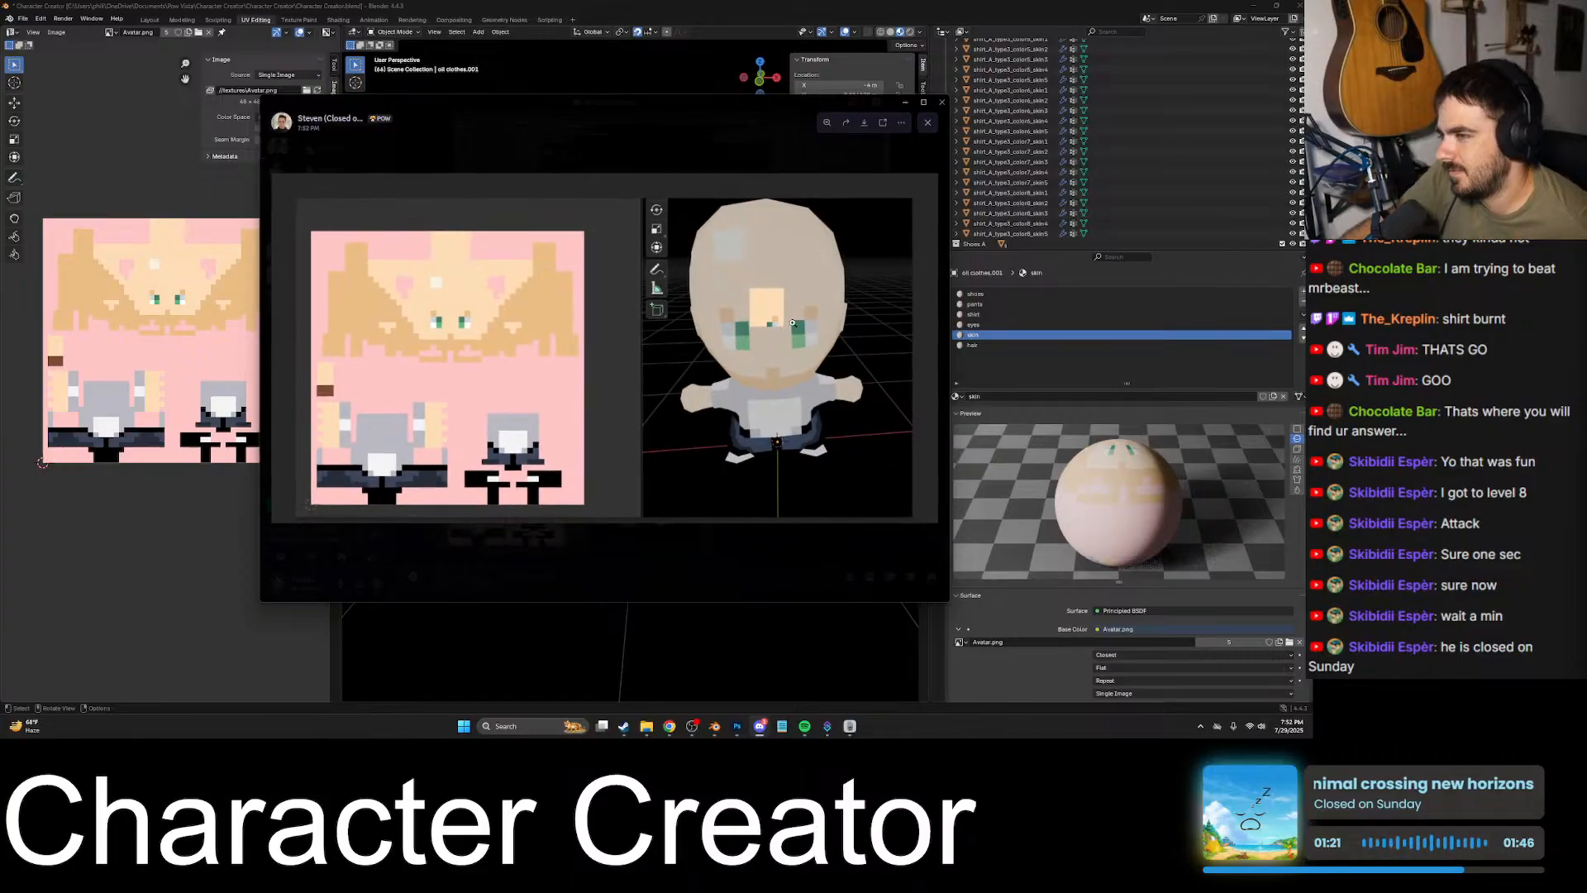
pyautogui.click(783, 308)
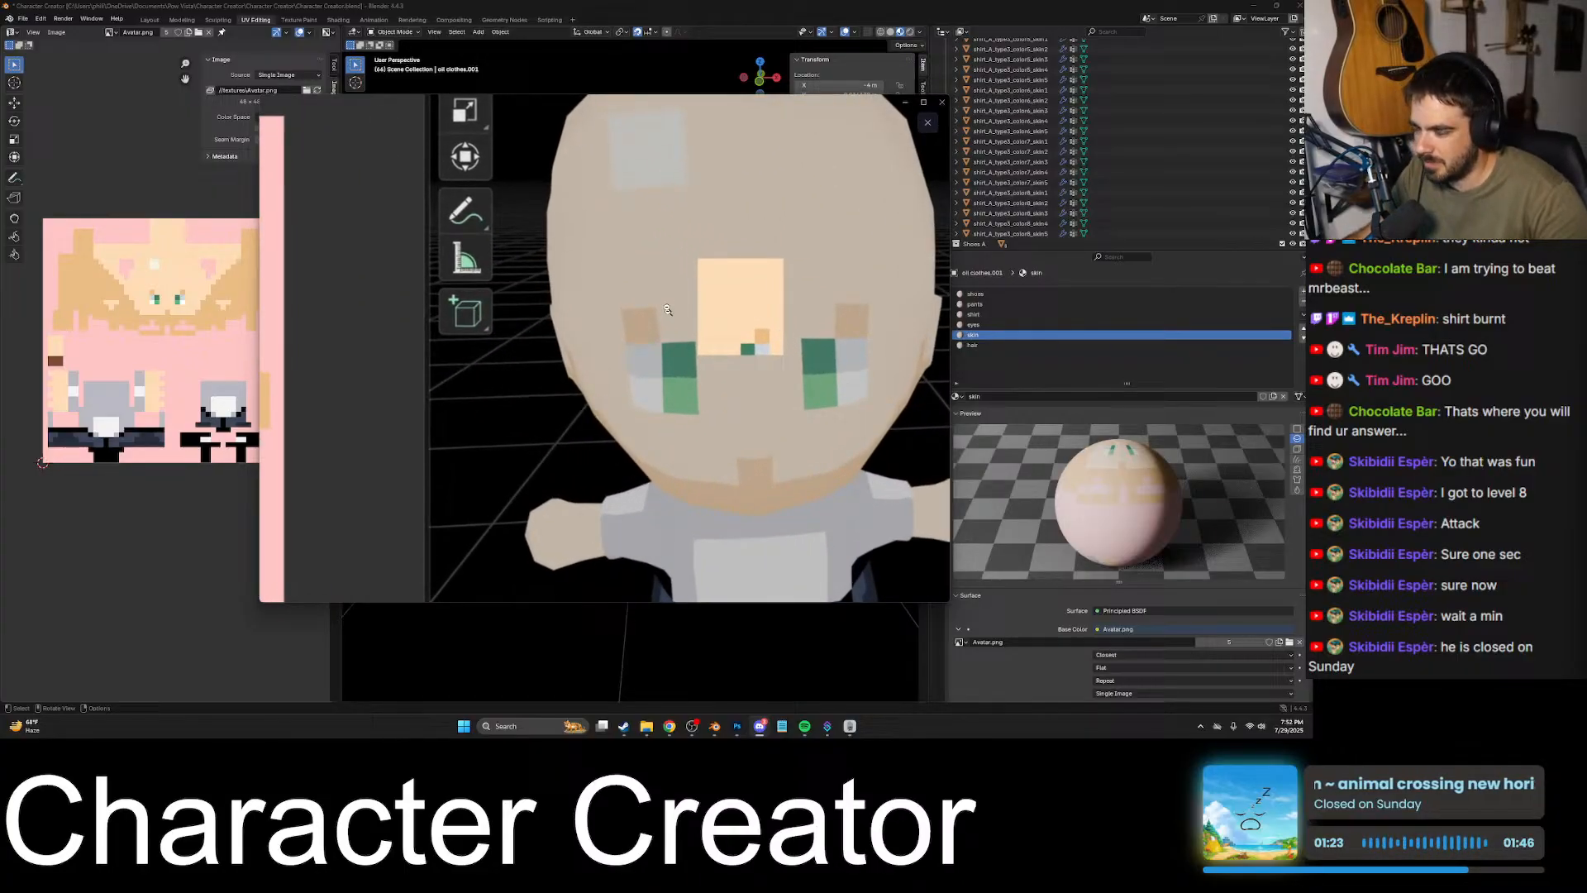
pyautogui.click(720, 333)
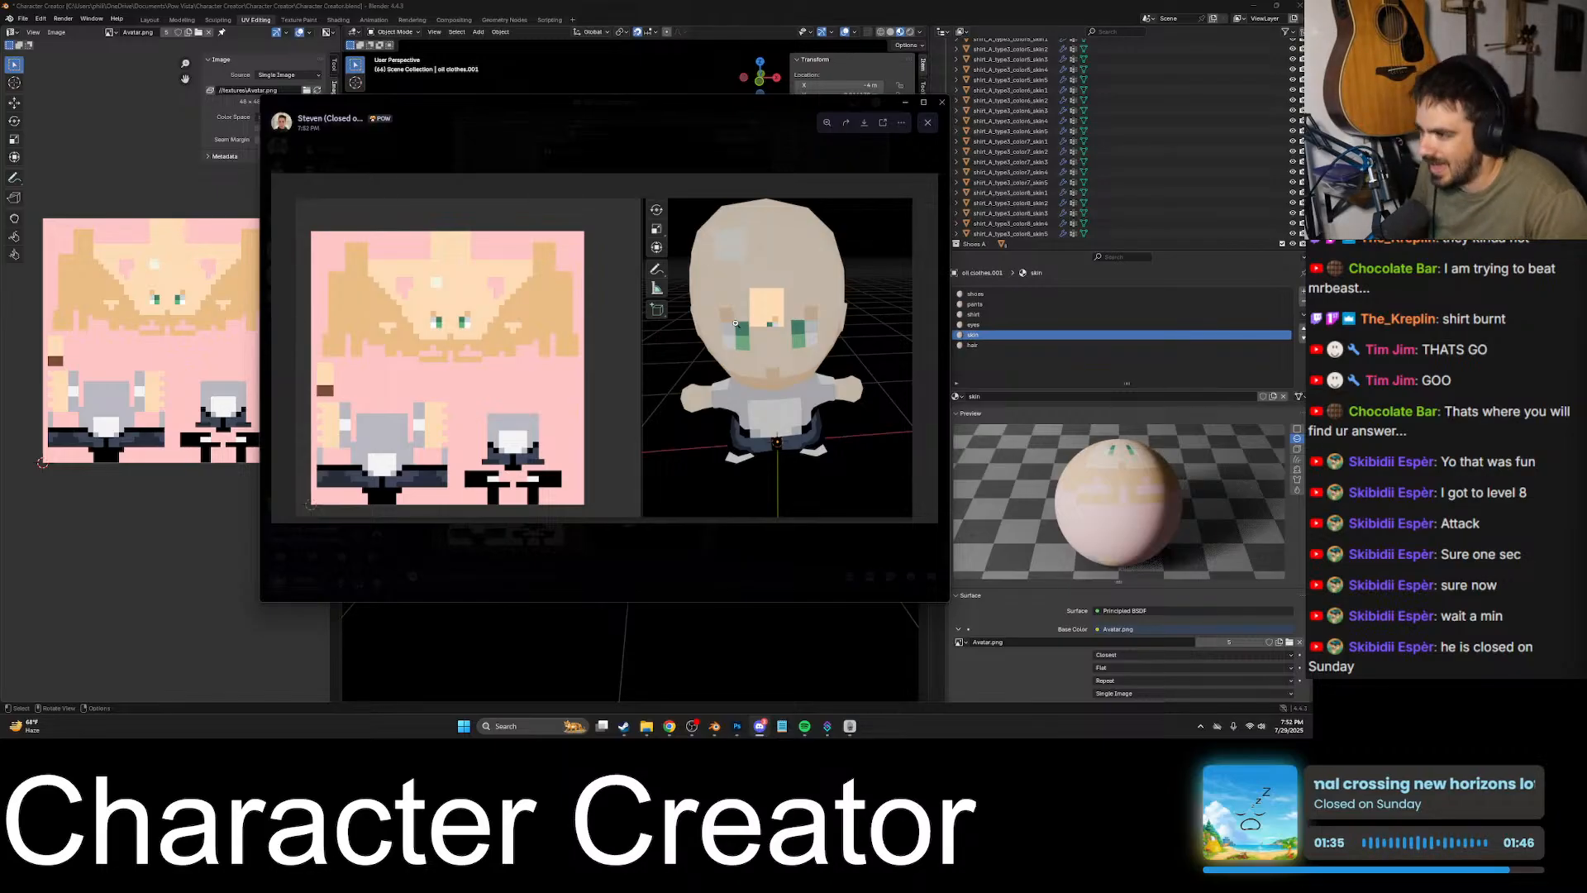
# - Switch back to Blender and view the long-haired avatar from the front and at an angle
pyautogui.click(698, 9)
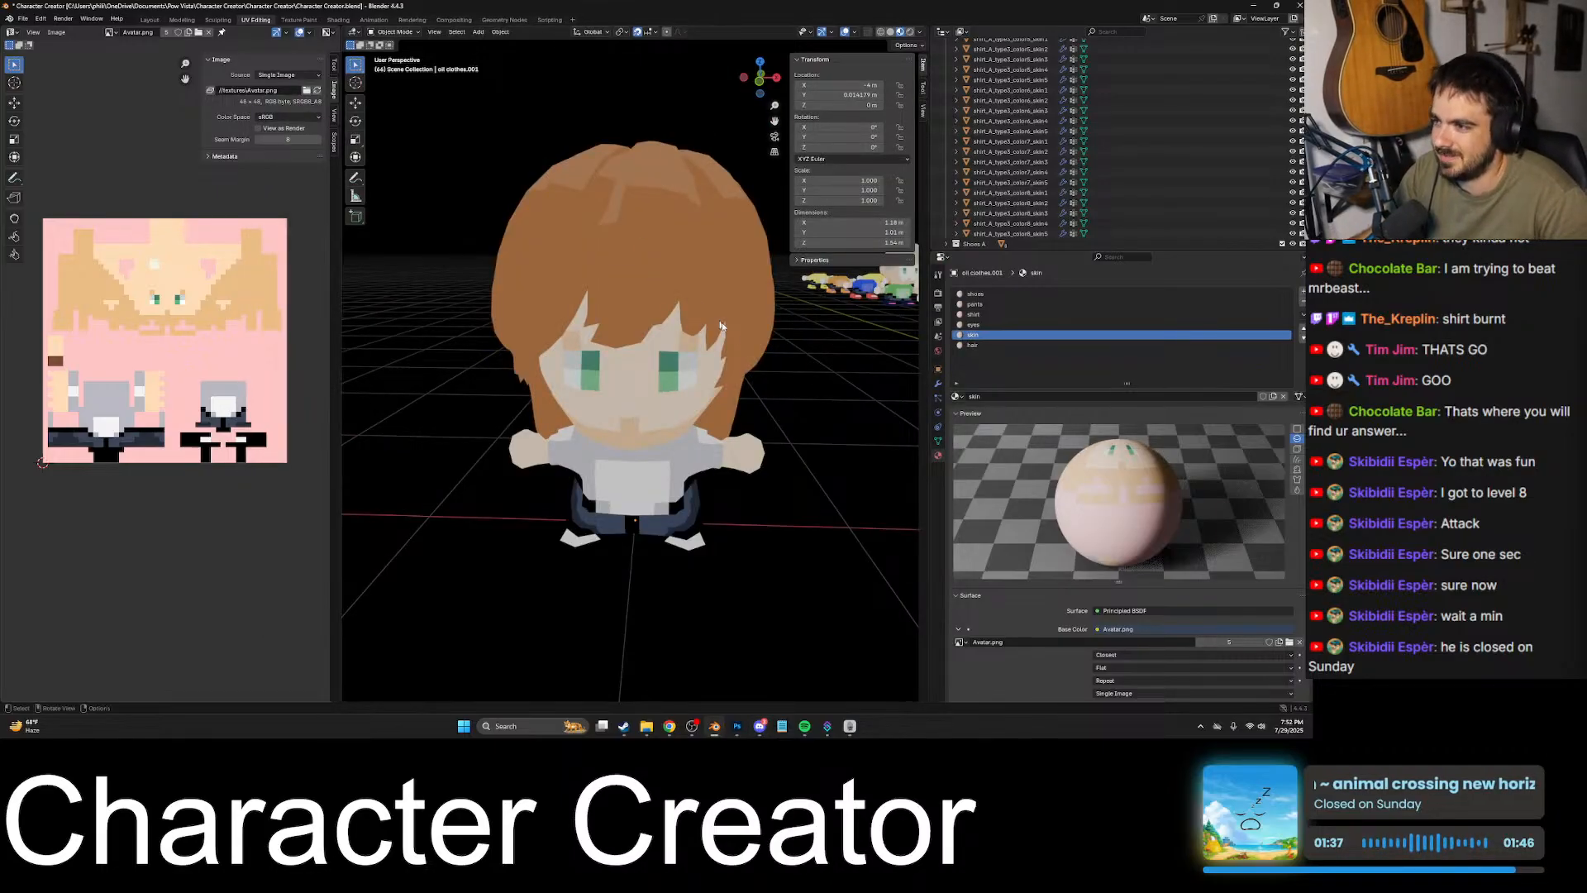
pyautogui.moveTo(753, 332)
pyautogui.mouseDown(button='middle')
pyautogui.moveTo(697, 310)
pyautogui.moveTo(747, 353)
pyautogui.mouseUp(button='middle')
pyautogui.scroll(-3, 641, 565)
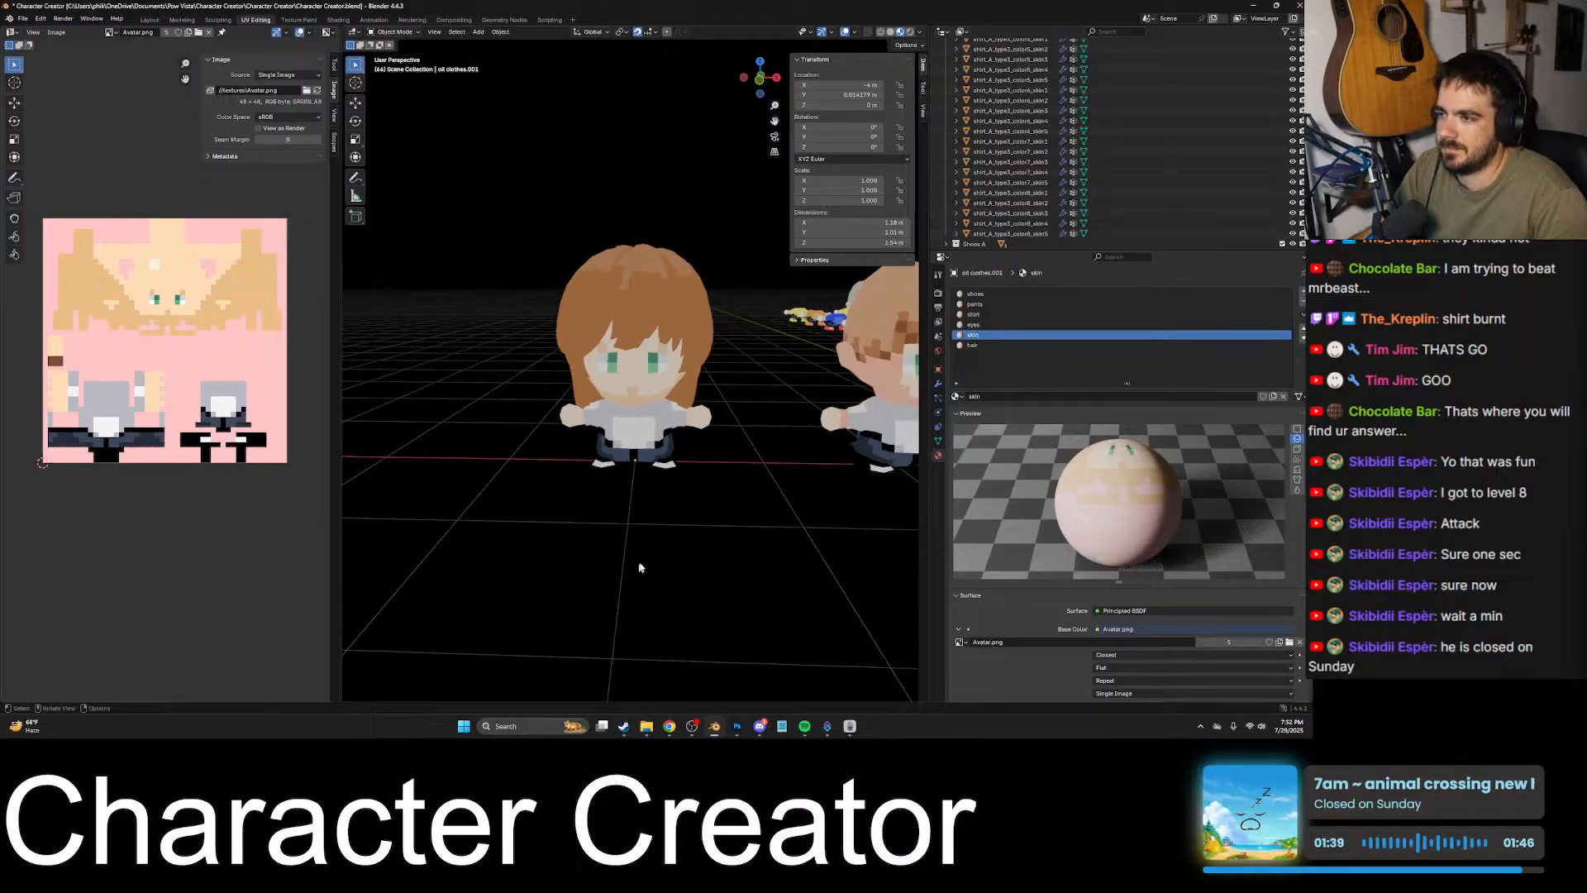
pyautogui.moveTo(714, 543); pyautogui.dragTo(692, 521, button='middle')
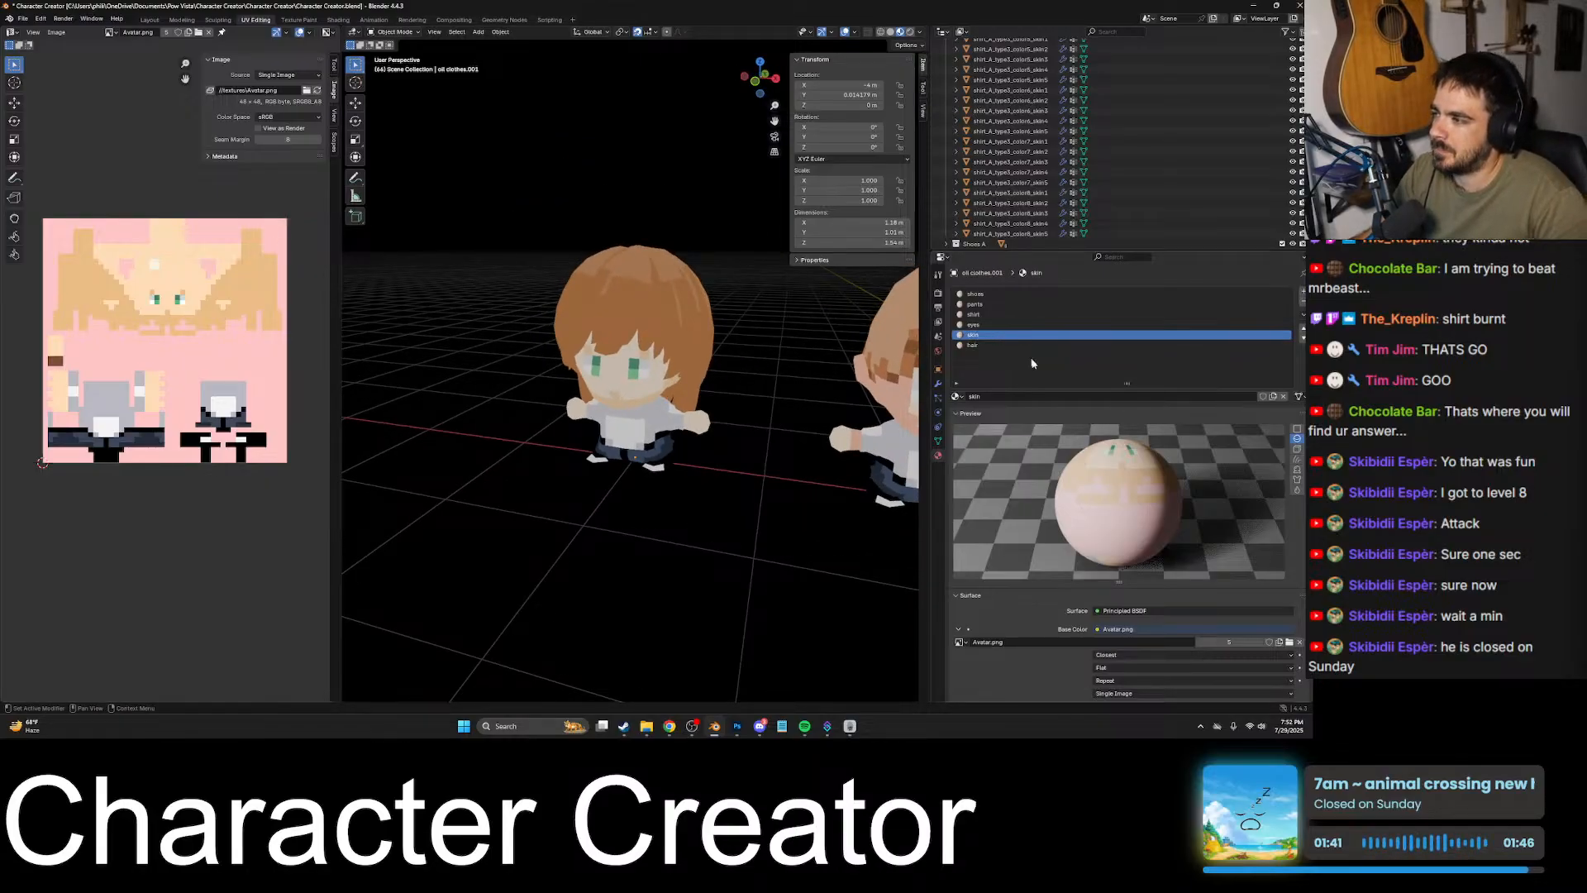
# - Examine the skin material's surface shader, Avatar.png texture options and Diffuse settings
pyautogui.scroll(-6, 1055, 459)
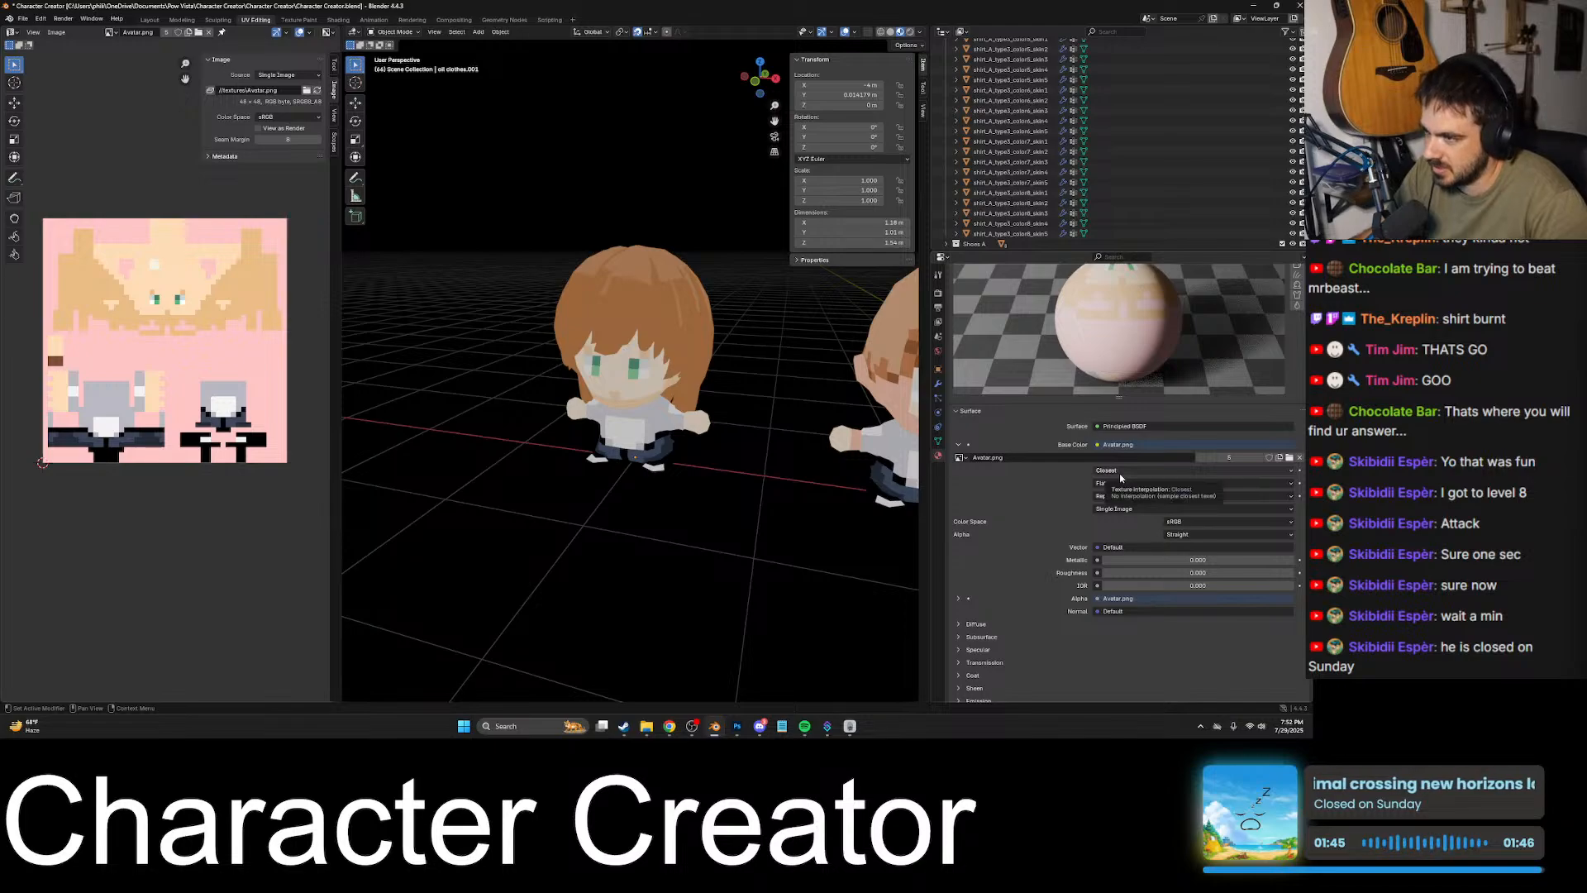
pyautogui.click(1127, 485)
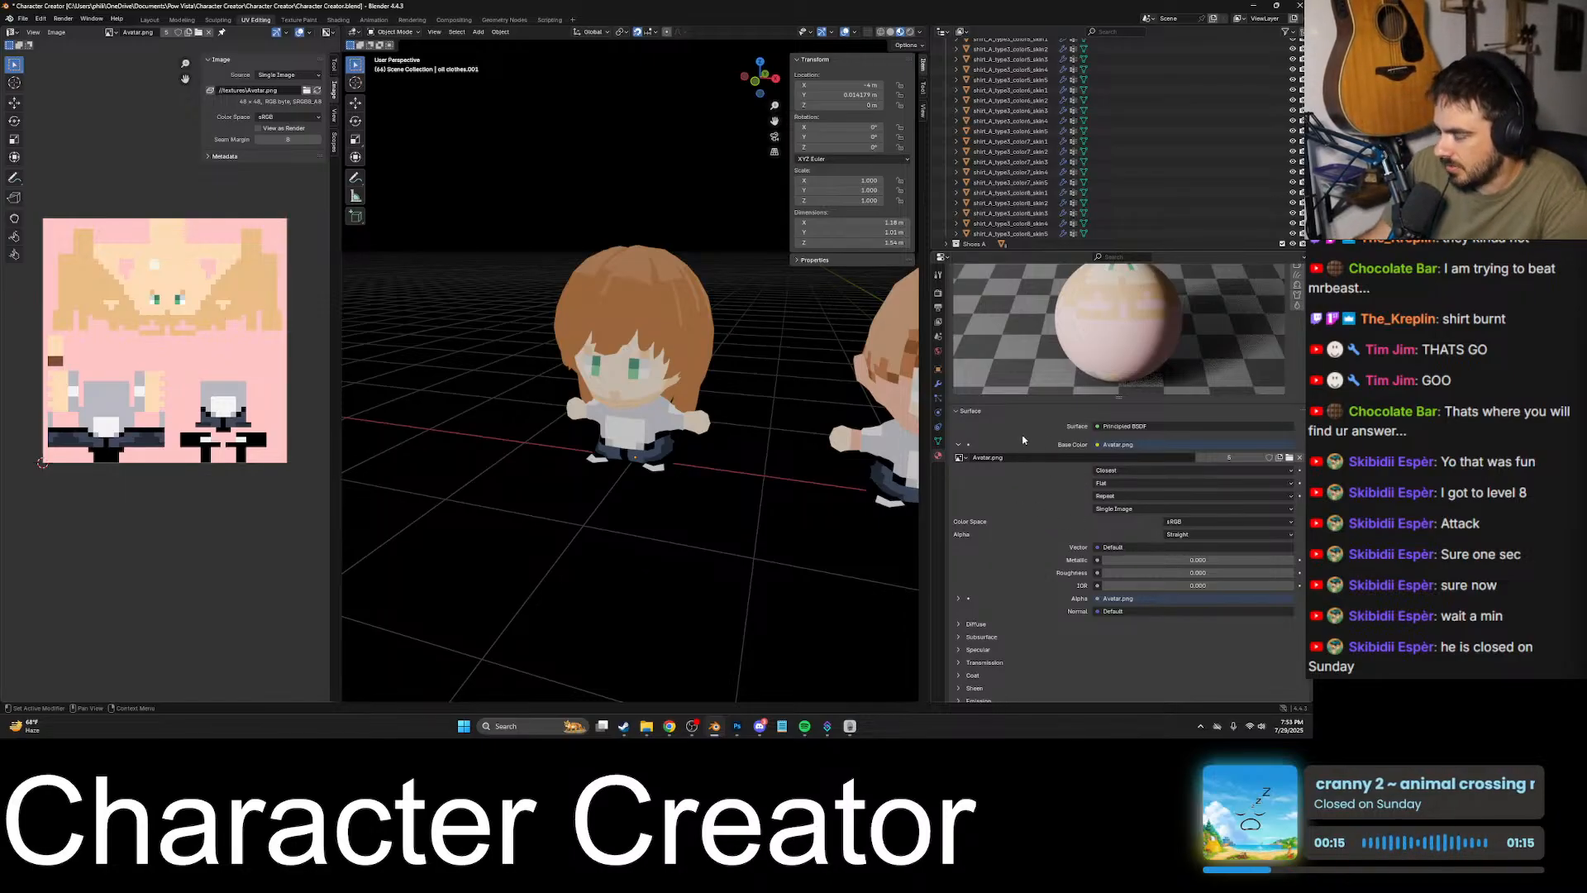
pyautogui.scroll(2, 1024, 439)
pyautogui.click(1129, 488)
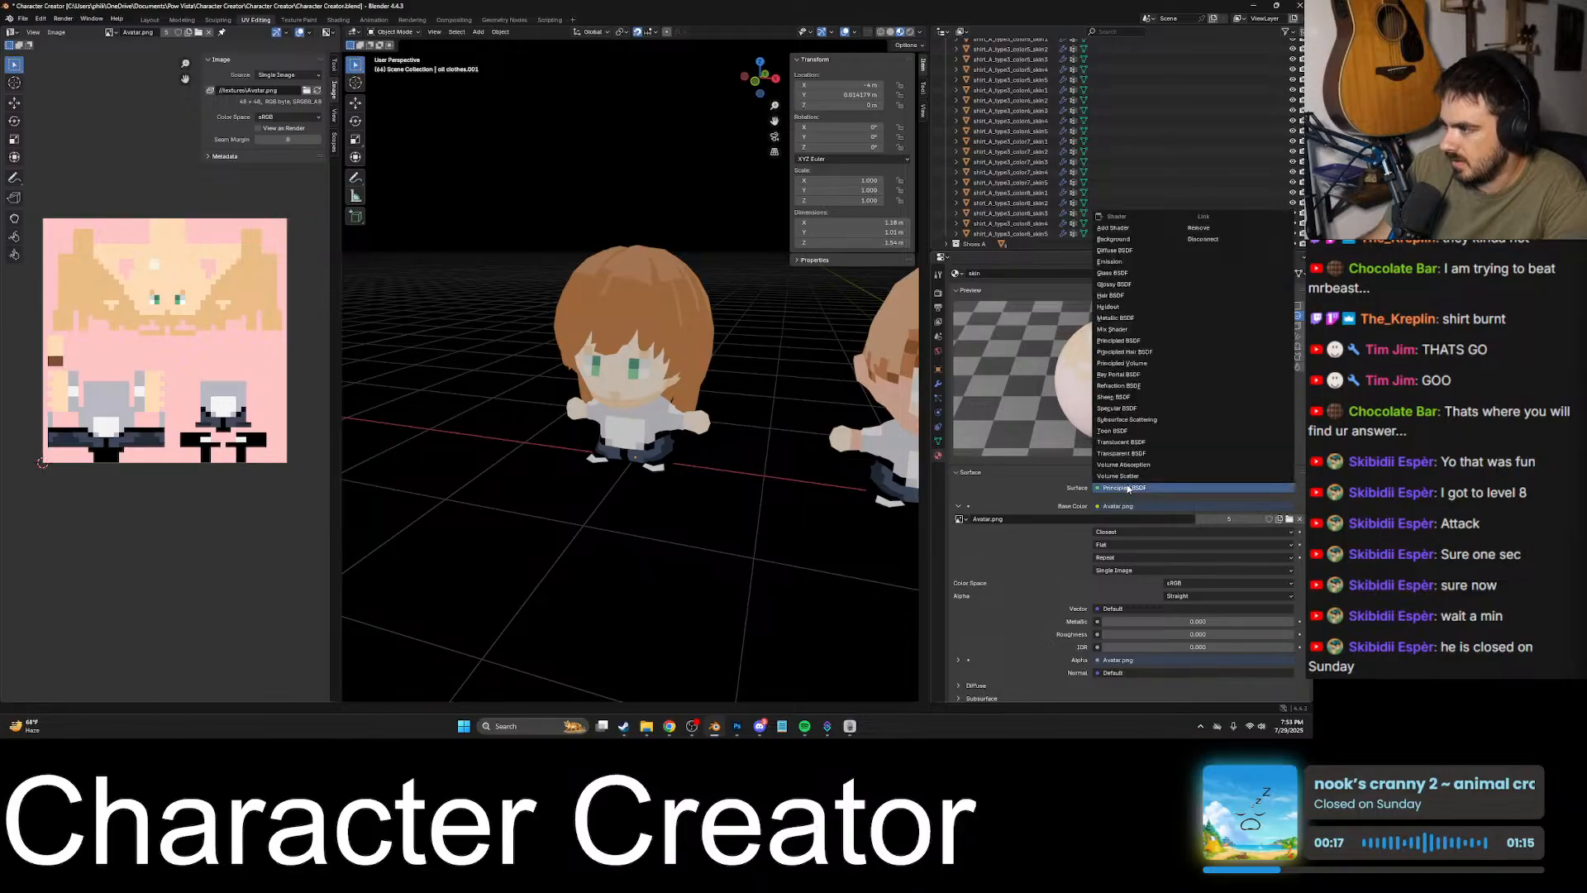
pyautogui.click(1122, 487)
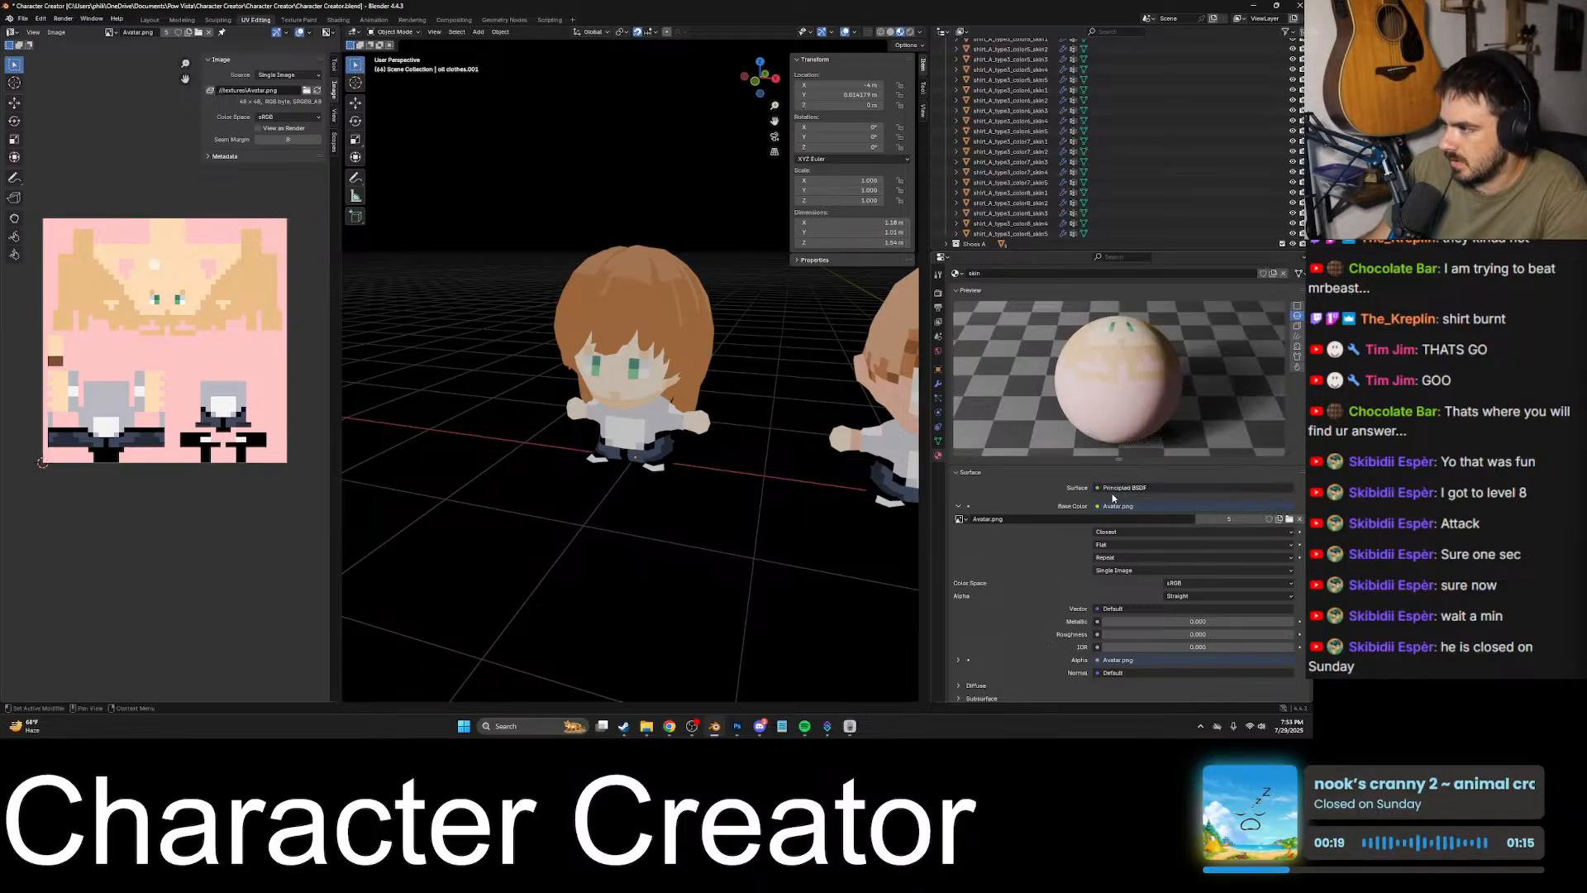
pyautogui.click(1129, 488)
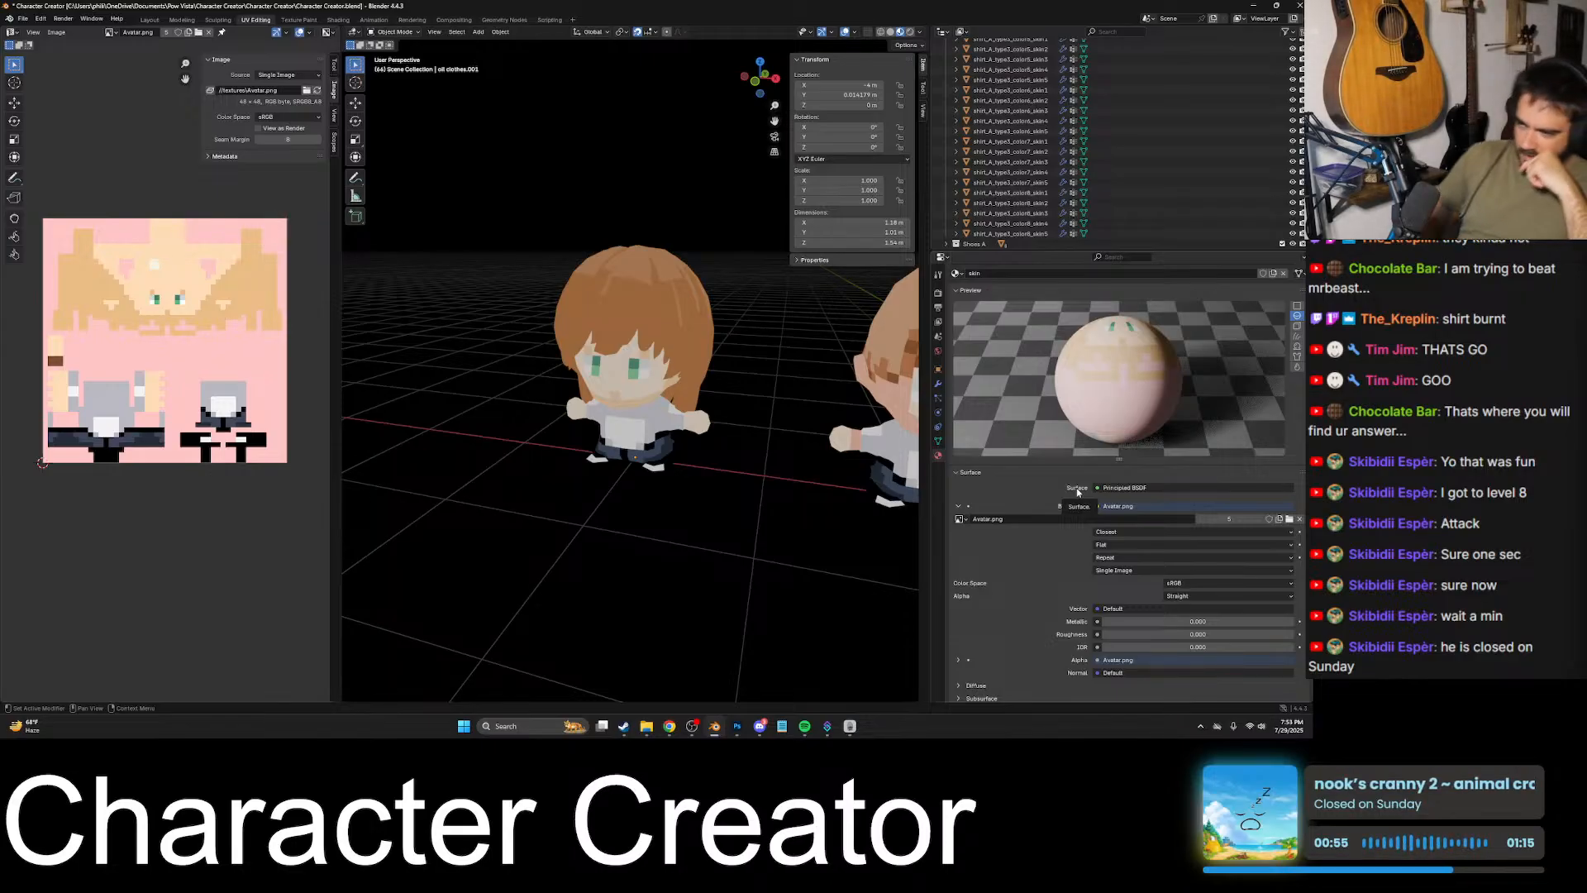
pyautogui.scroll(-2, 1075, 491)
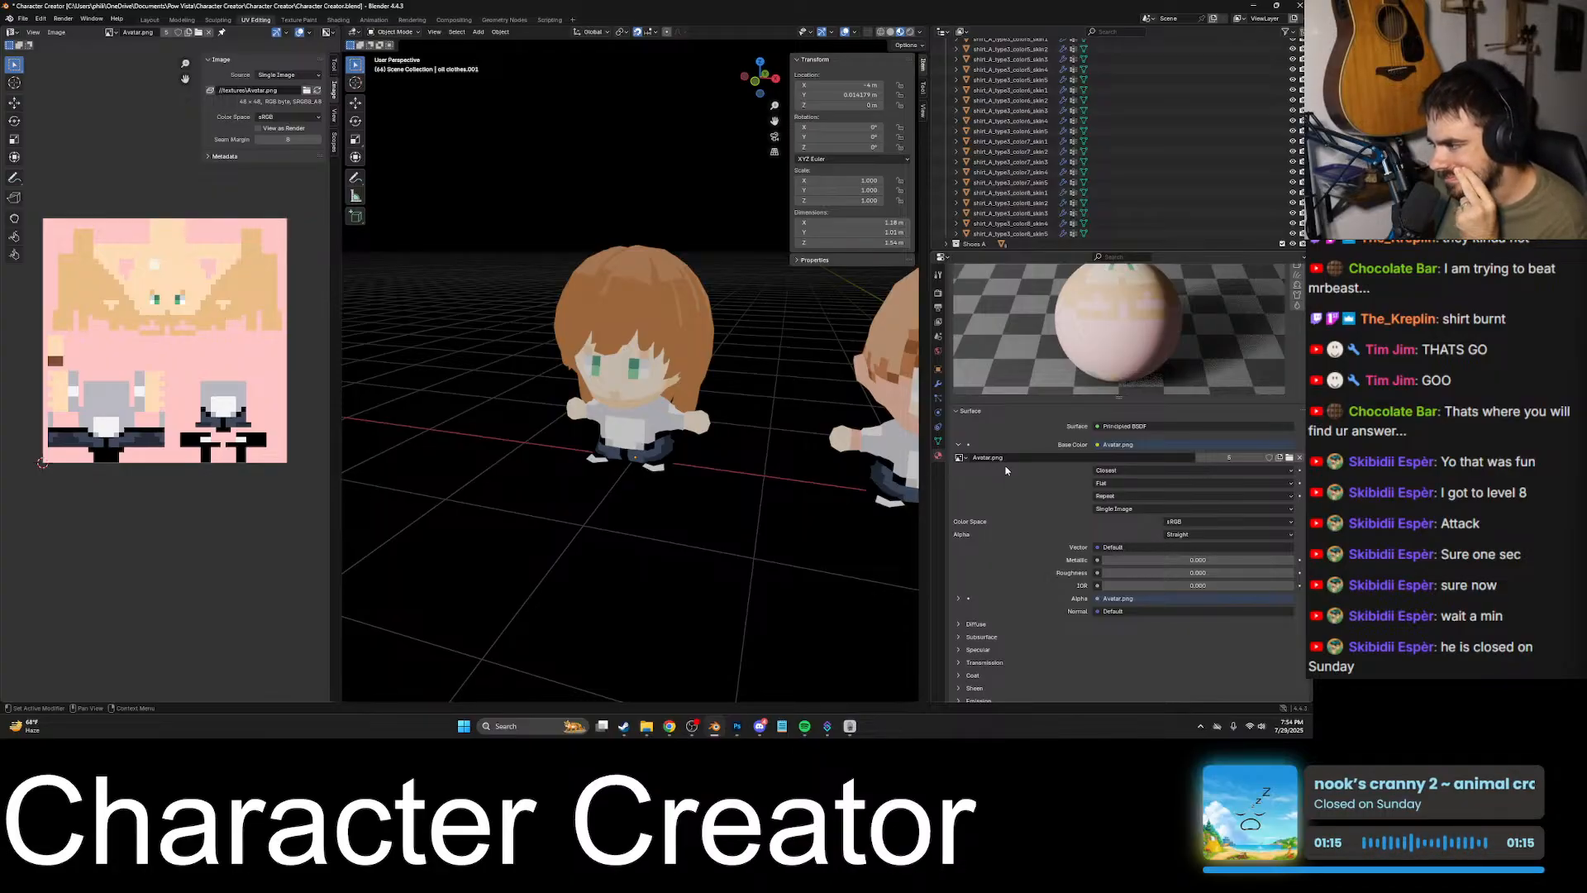
pyautogui.click(992, 626)
pyautogui.scroll(-5, 990, 558)
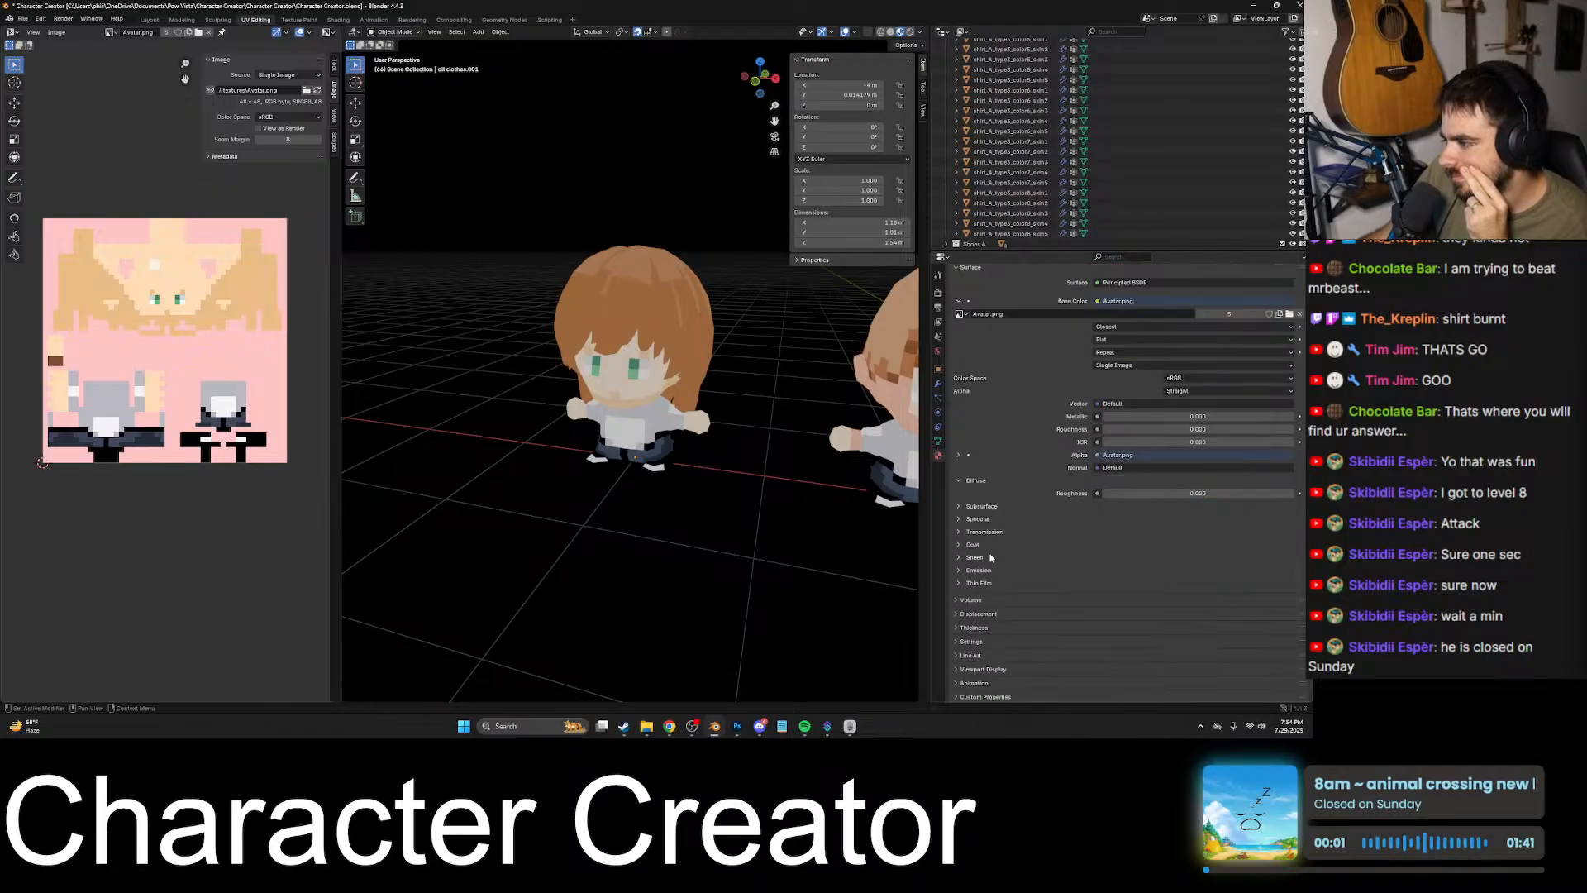
pyautogui.click(955, 478)
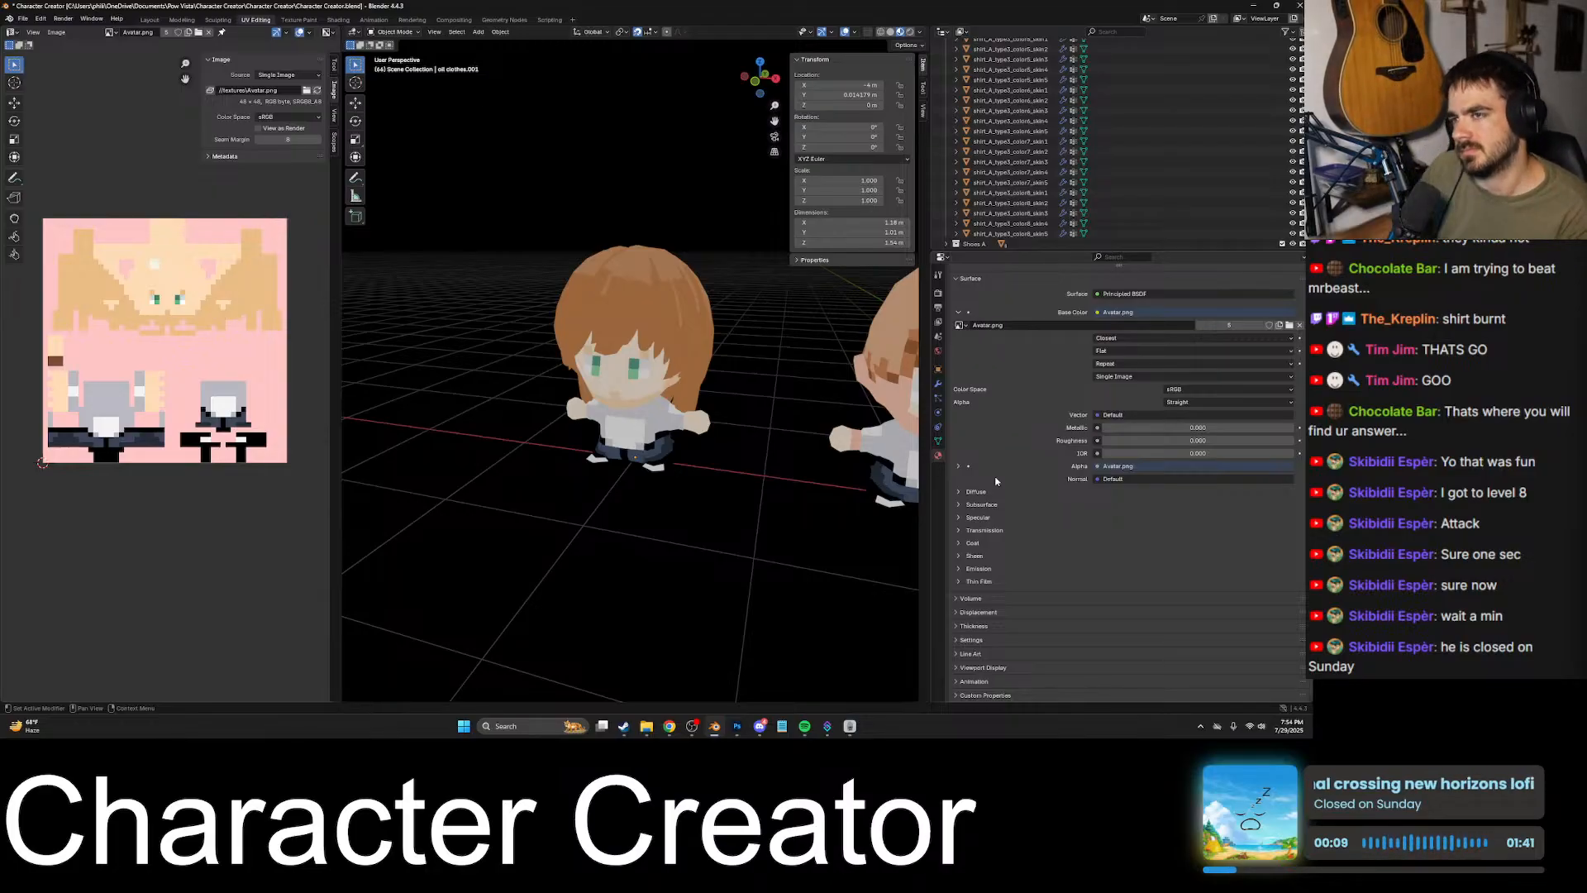
# - Select the avatar's body and switch to Photoshop to view the Avatar.png texture
pyautogui.click(615, 386)
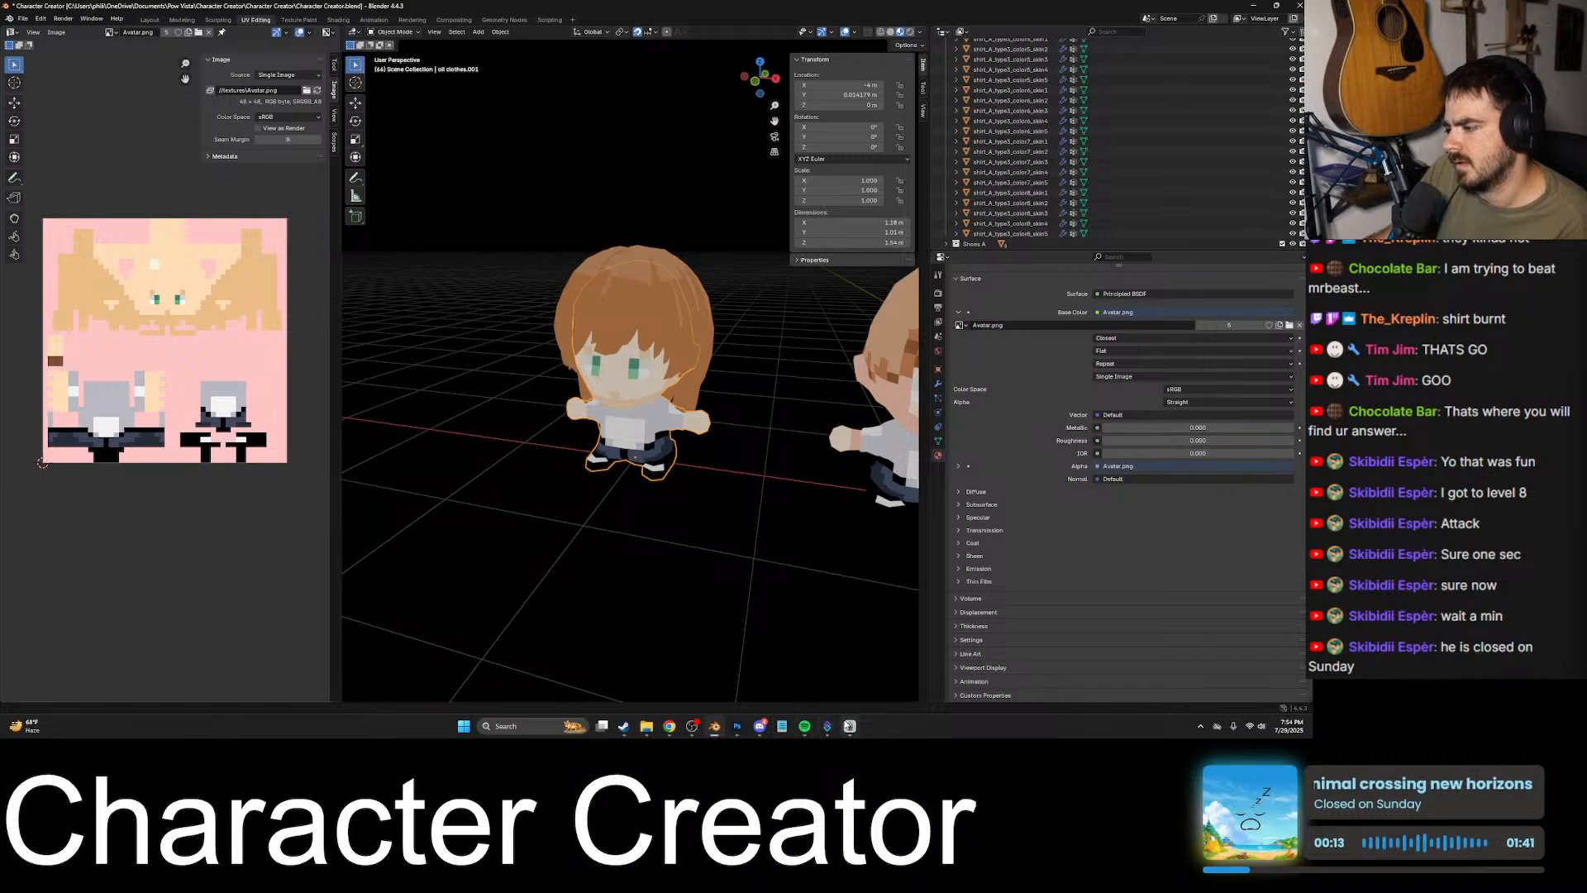
pyautogui.moveTo(737, 725)
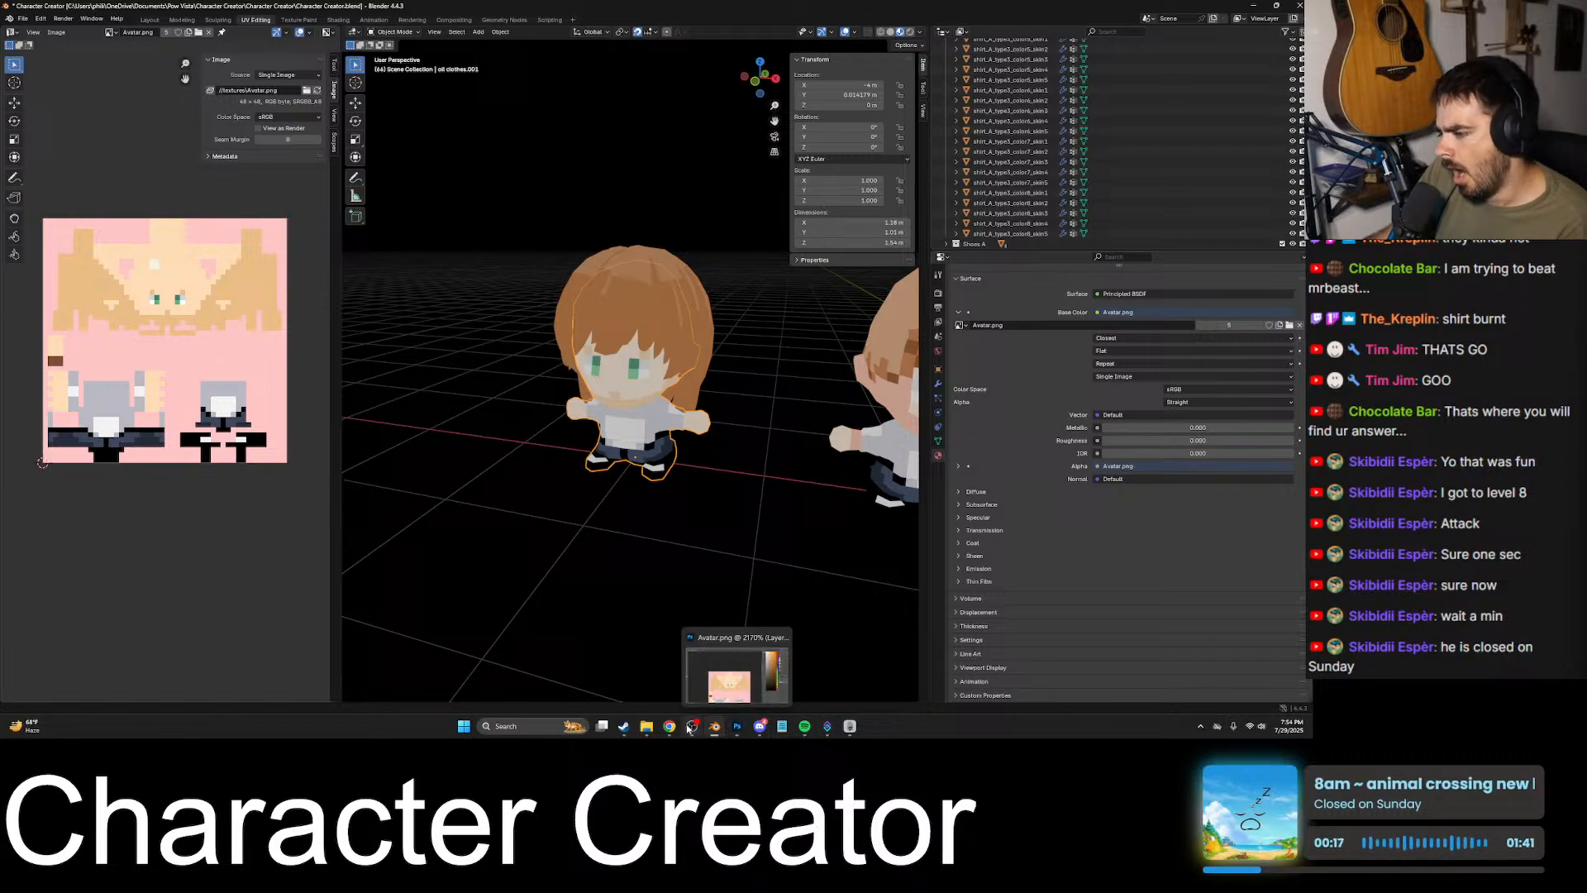
pyautogui.click(734, 727)
pyautogui.scroll(-3, 605, 588)
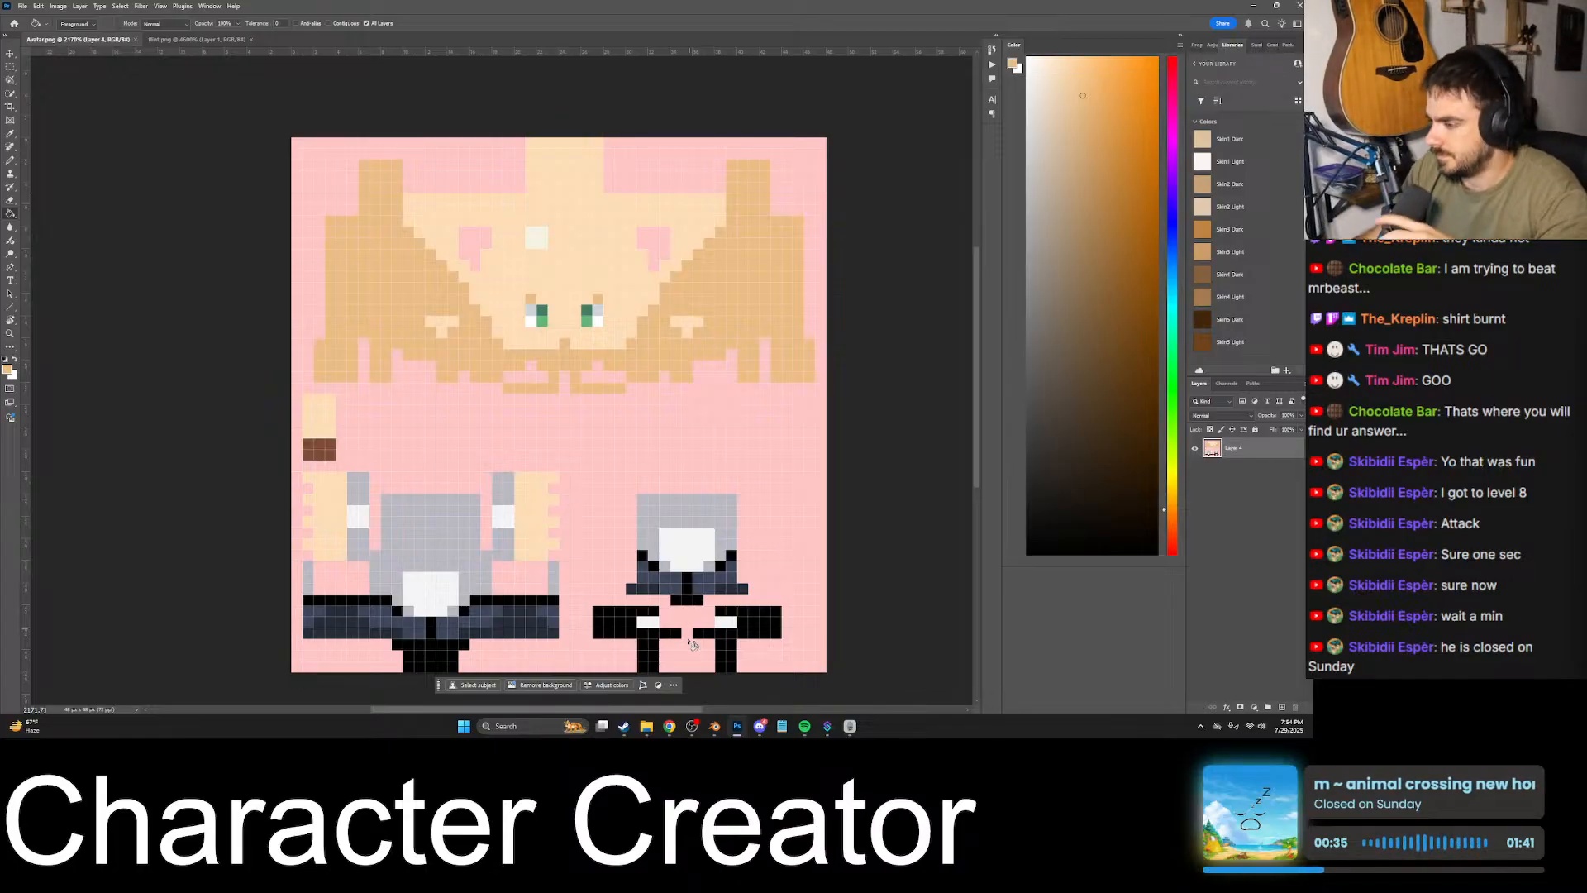
# - Switch to Discord, compare the shared green goblin screenshot with the avatar screenshots, and return to Blender
pyautogui.click(759, 727)
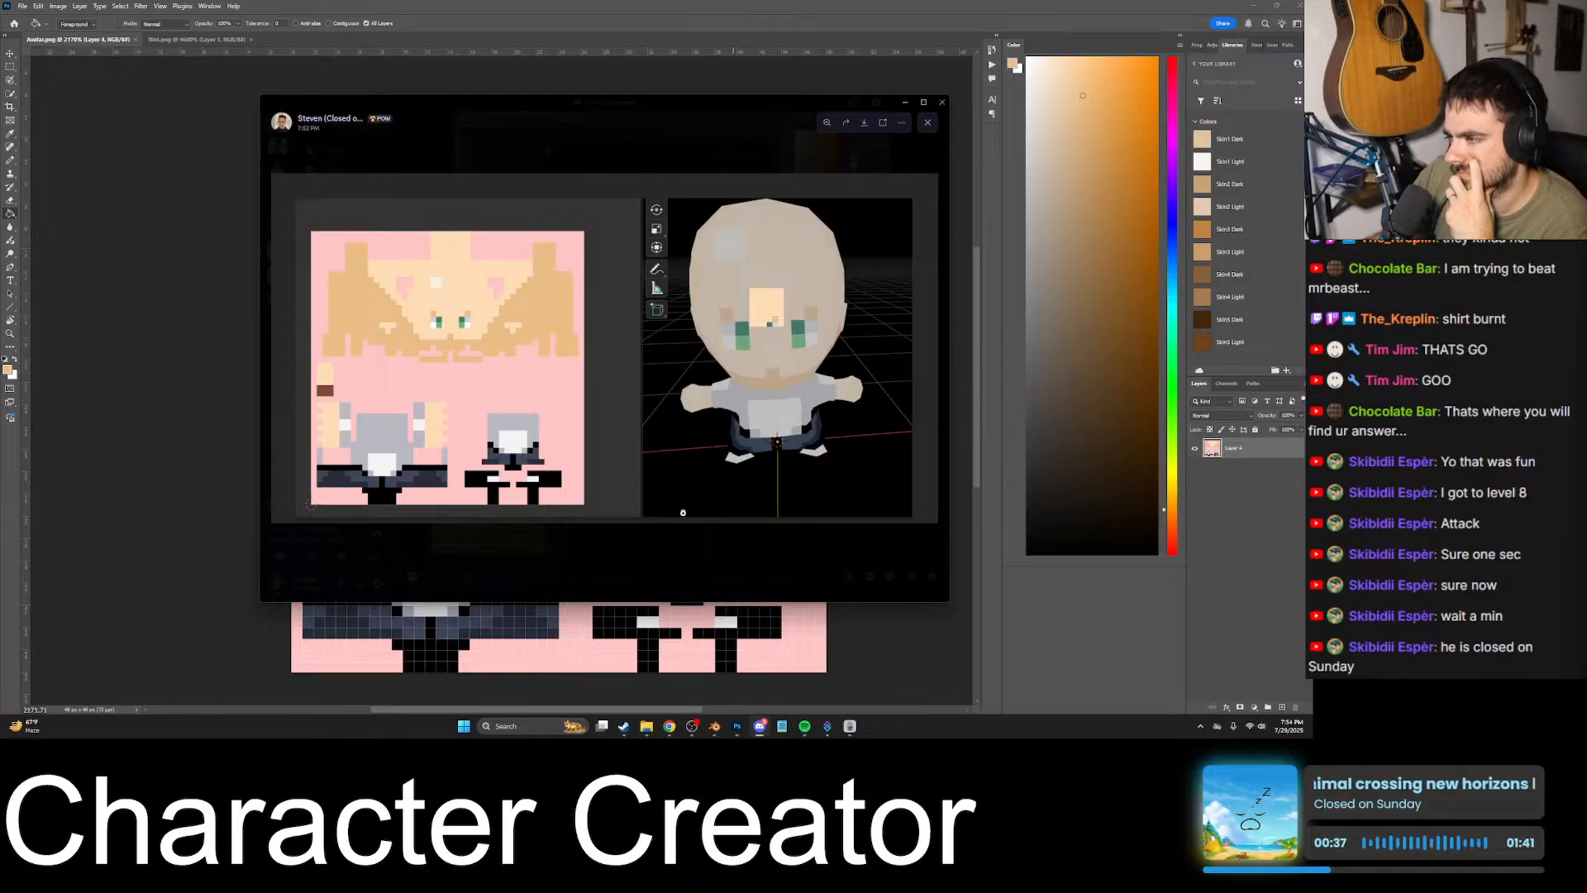
pyautogui.click(677, 541)
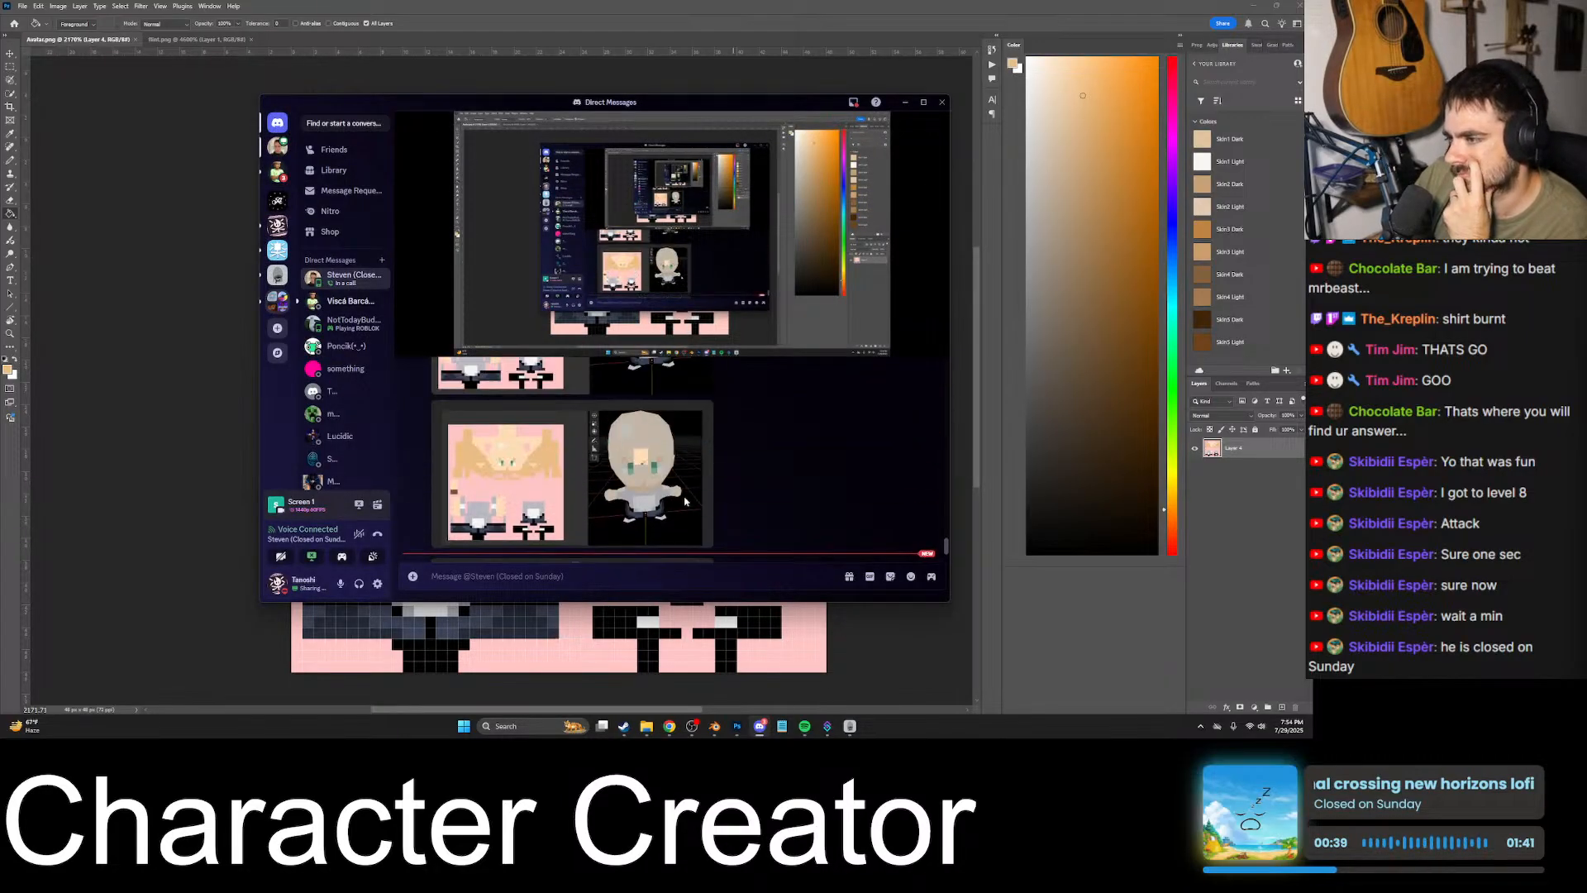
pyautogui.click(685, 501)
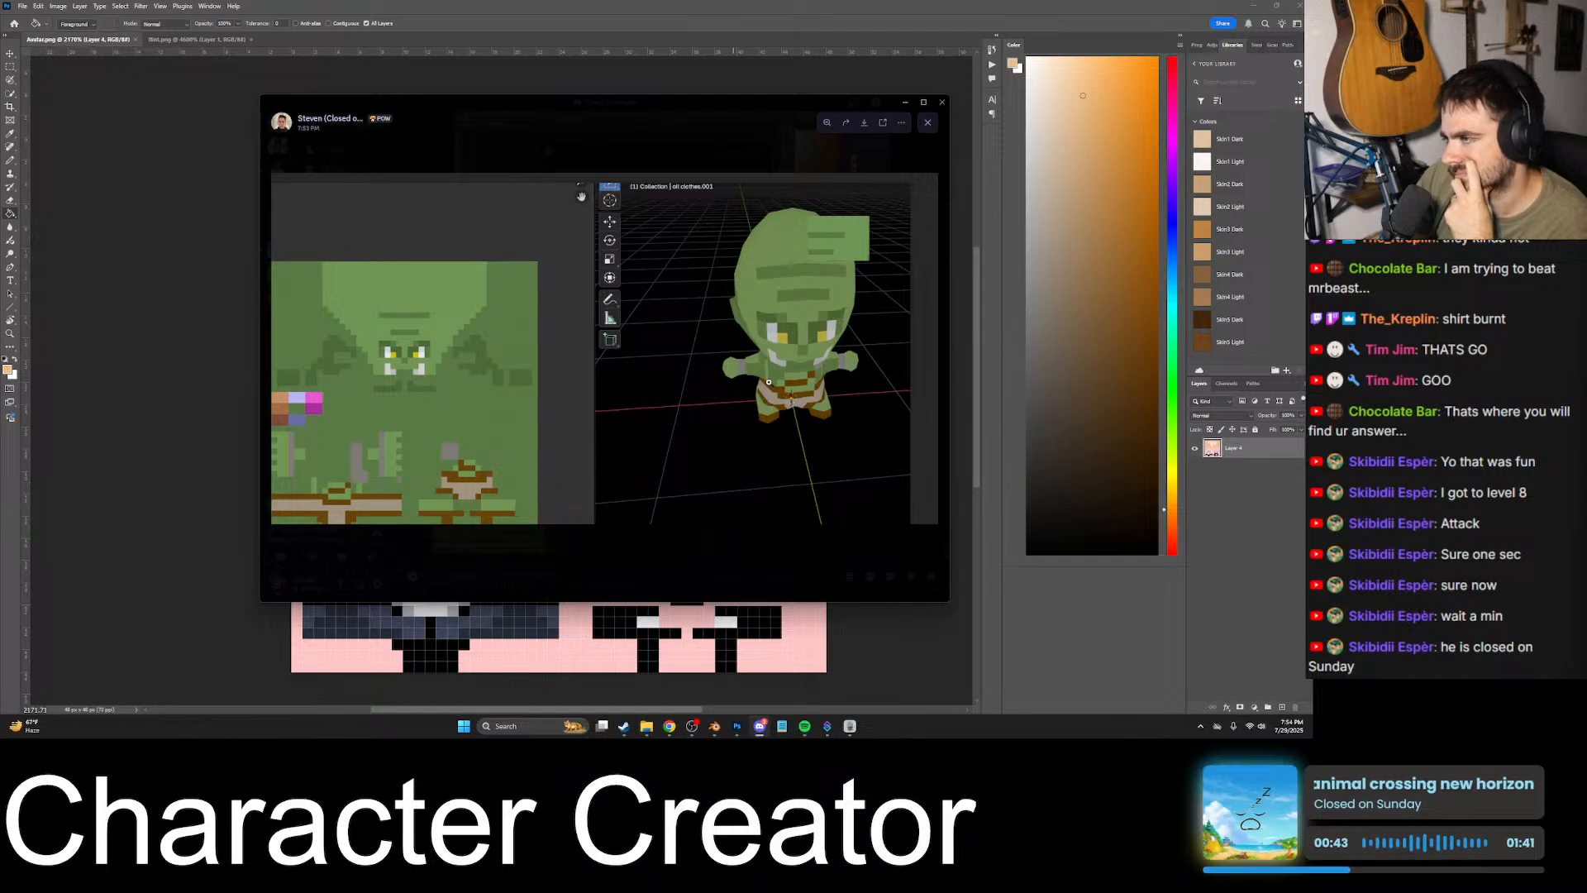
pyautogui.click(690, 571)
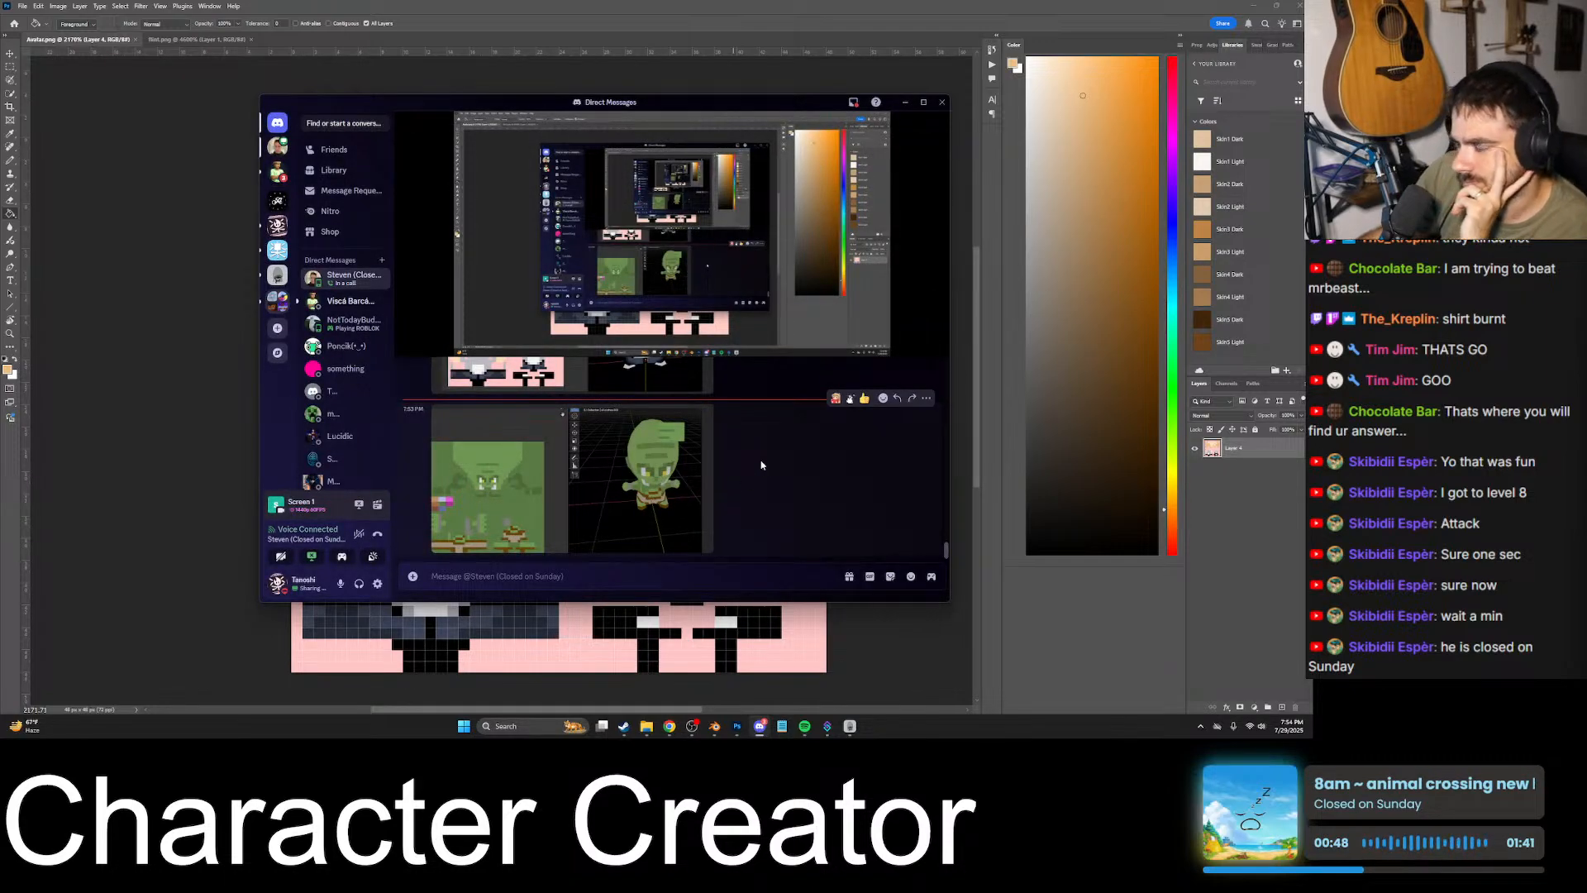
pyautogui.moveTo(672, 349)
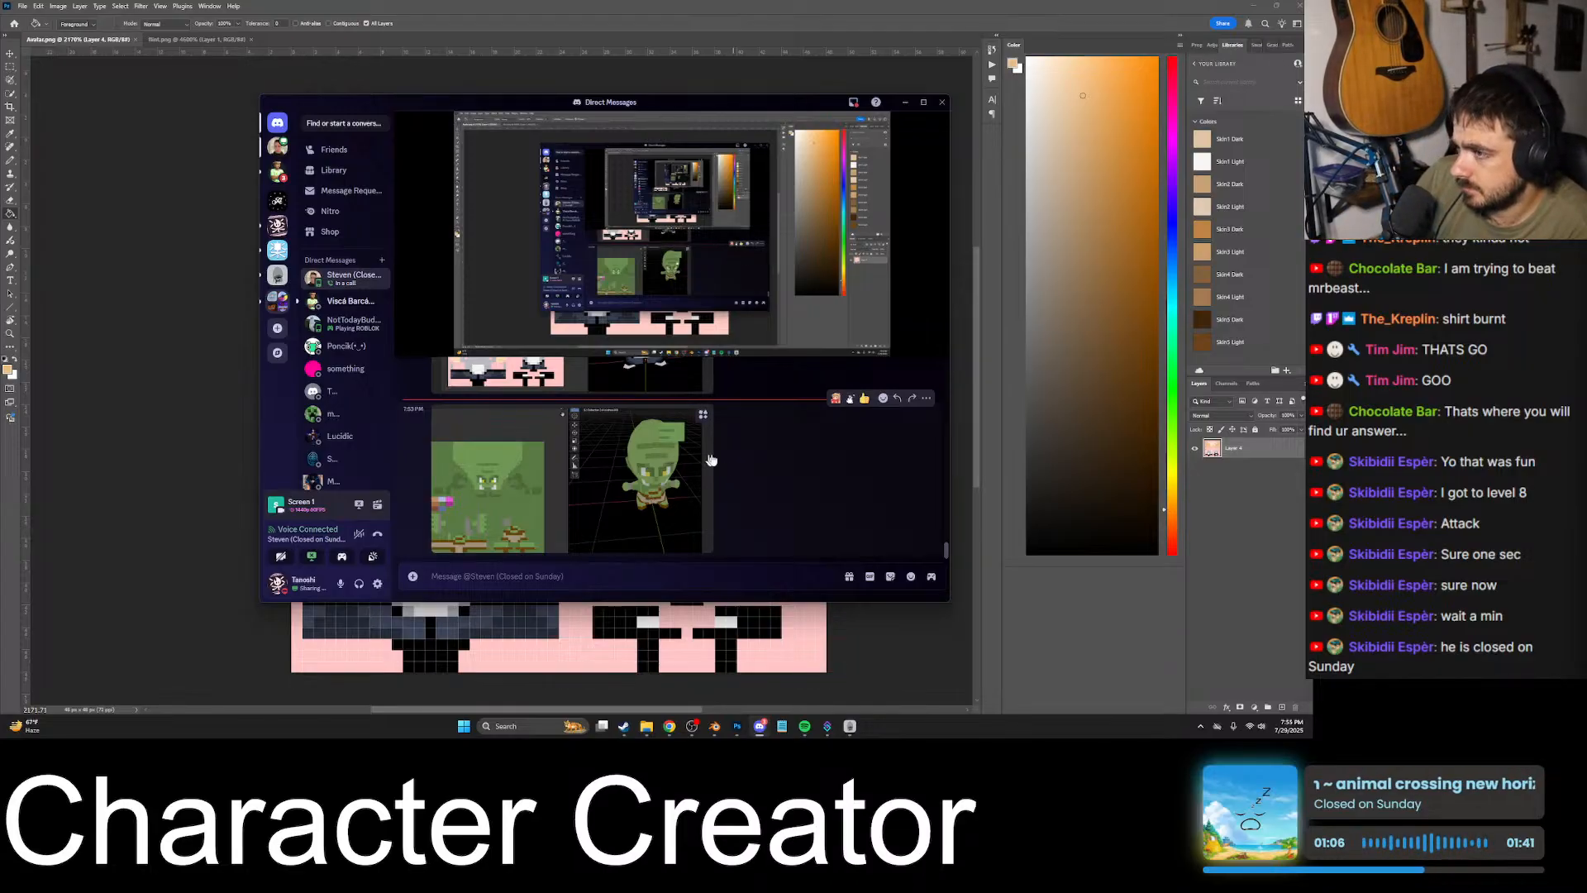
pyautogui.scroll(2, 680, 402)
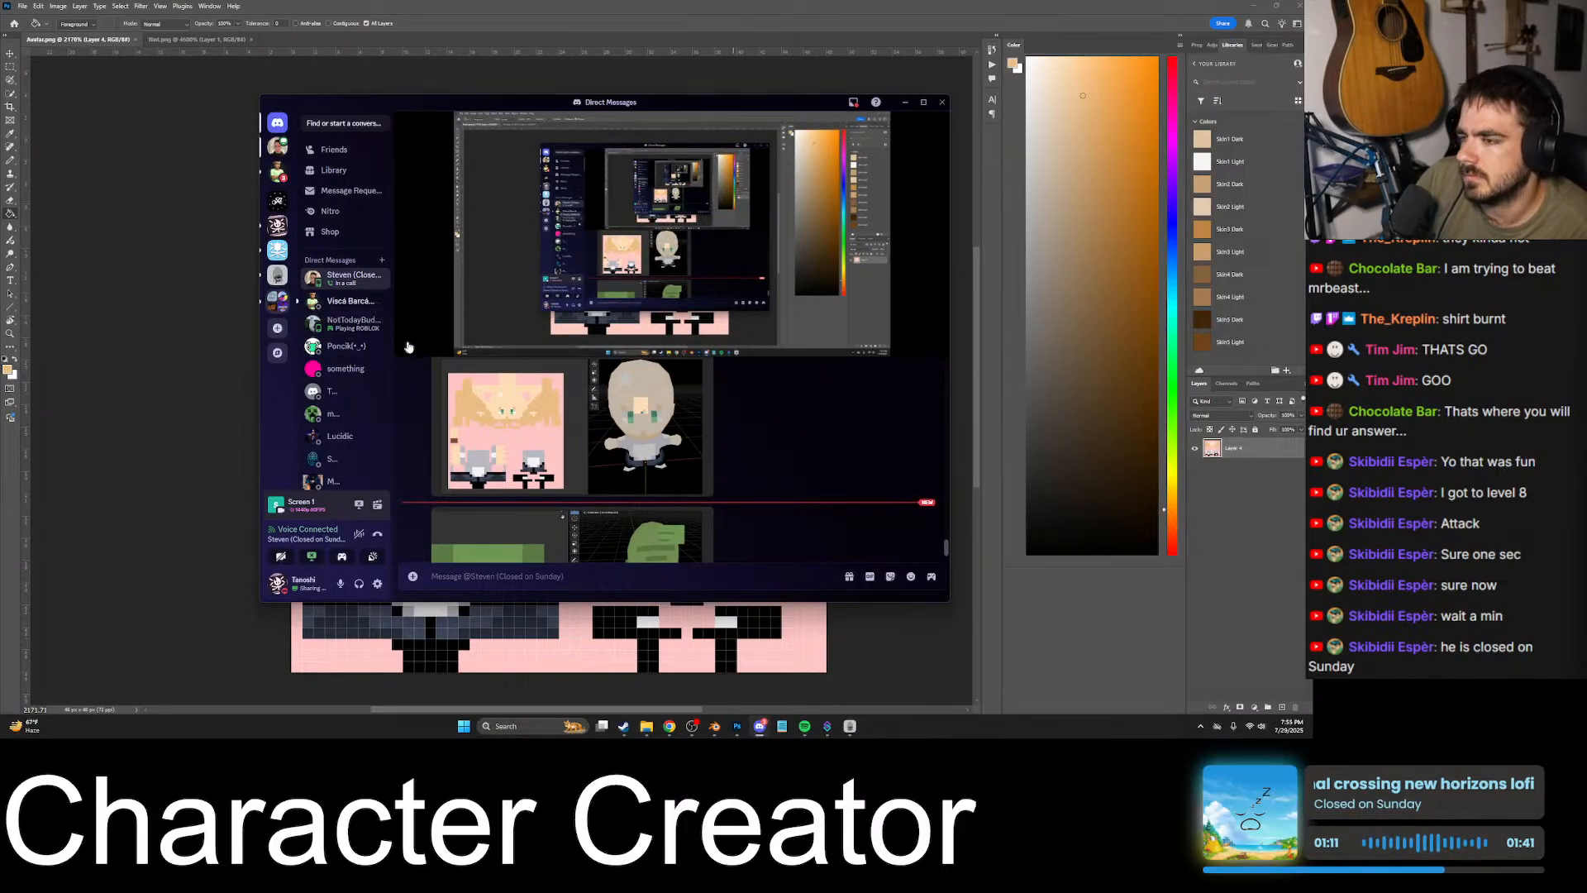
pyautogui.moveTo(640, 305)
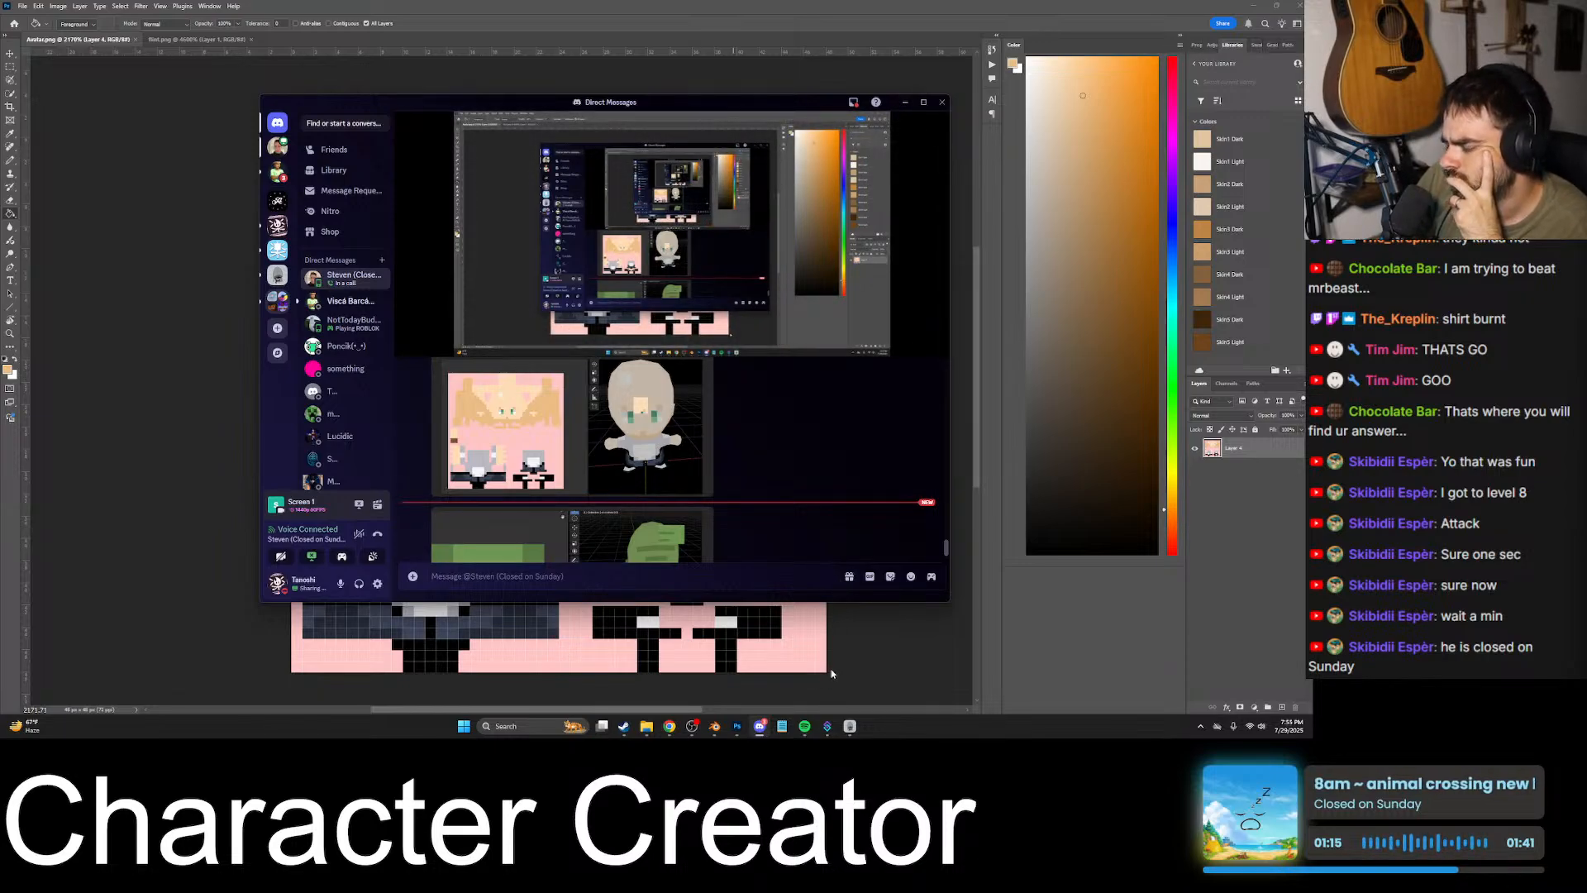
pyautogui.click(711, 725)
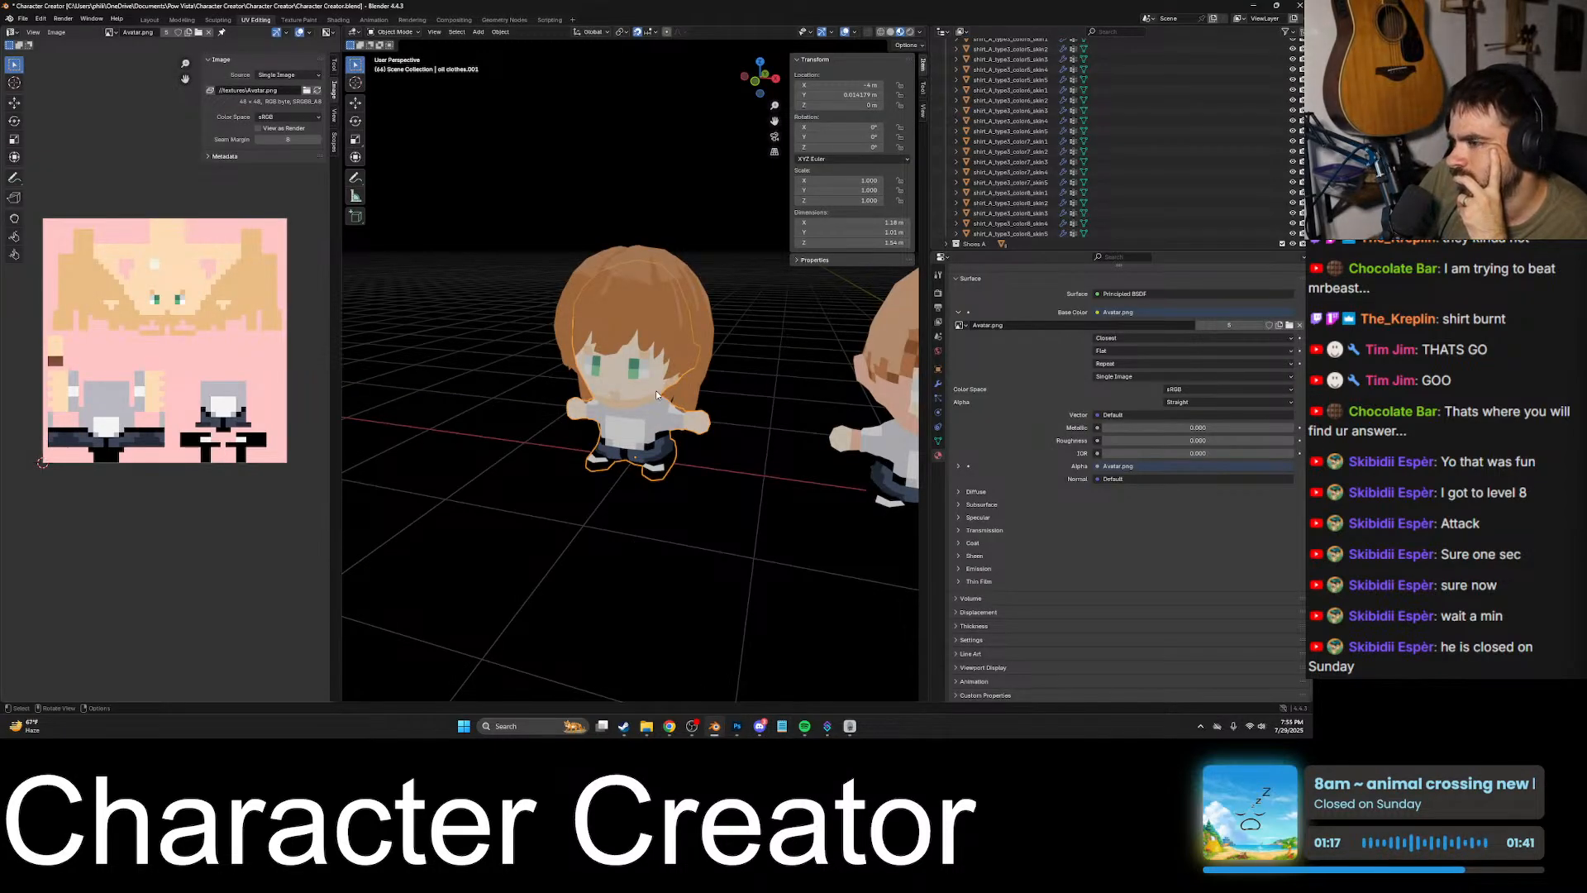
# - Move the long brown hair off the first avatar and back to its place in the row of hairstyles
pyautogui.scroll(-6, 656, 390)
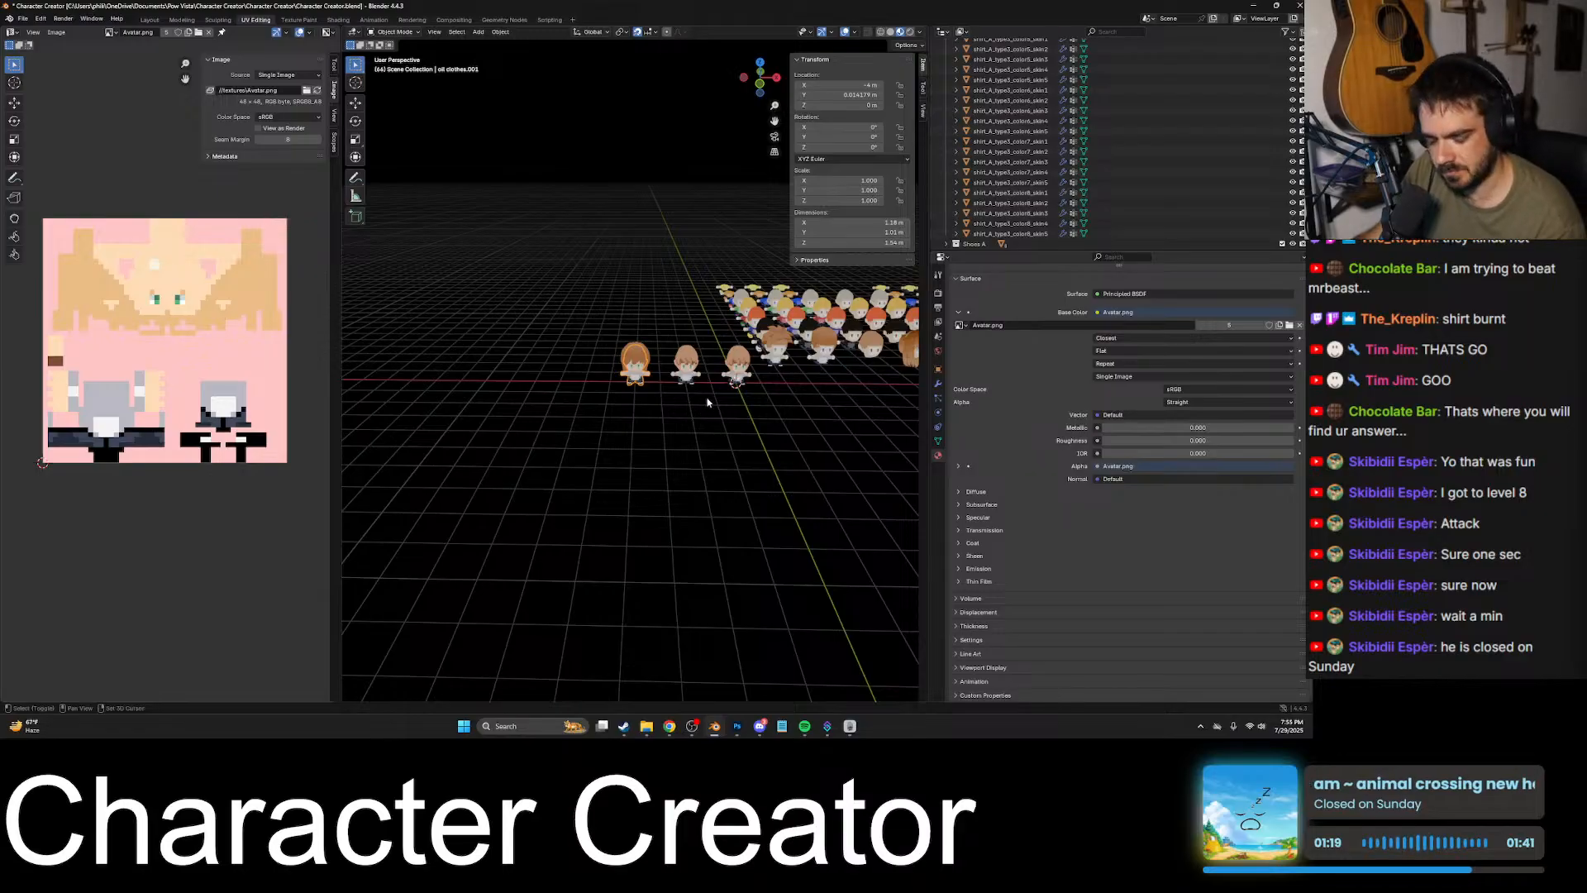
pyautogui.keyDown('shift'); pyautogui.moveTo(708, 403); pyautogui.dragTo(657, 436, button='middle'); pyautogui.keyUp('shift')
pyautogui.click(578, 398)
pyautogui.moveTo(582, 398); pyautogui.dragTo(546, 402, button='middle')
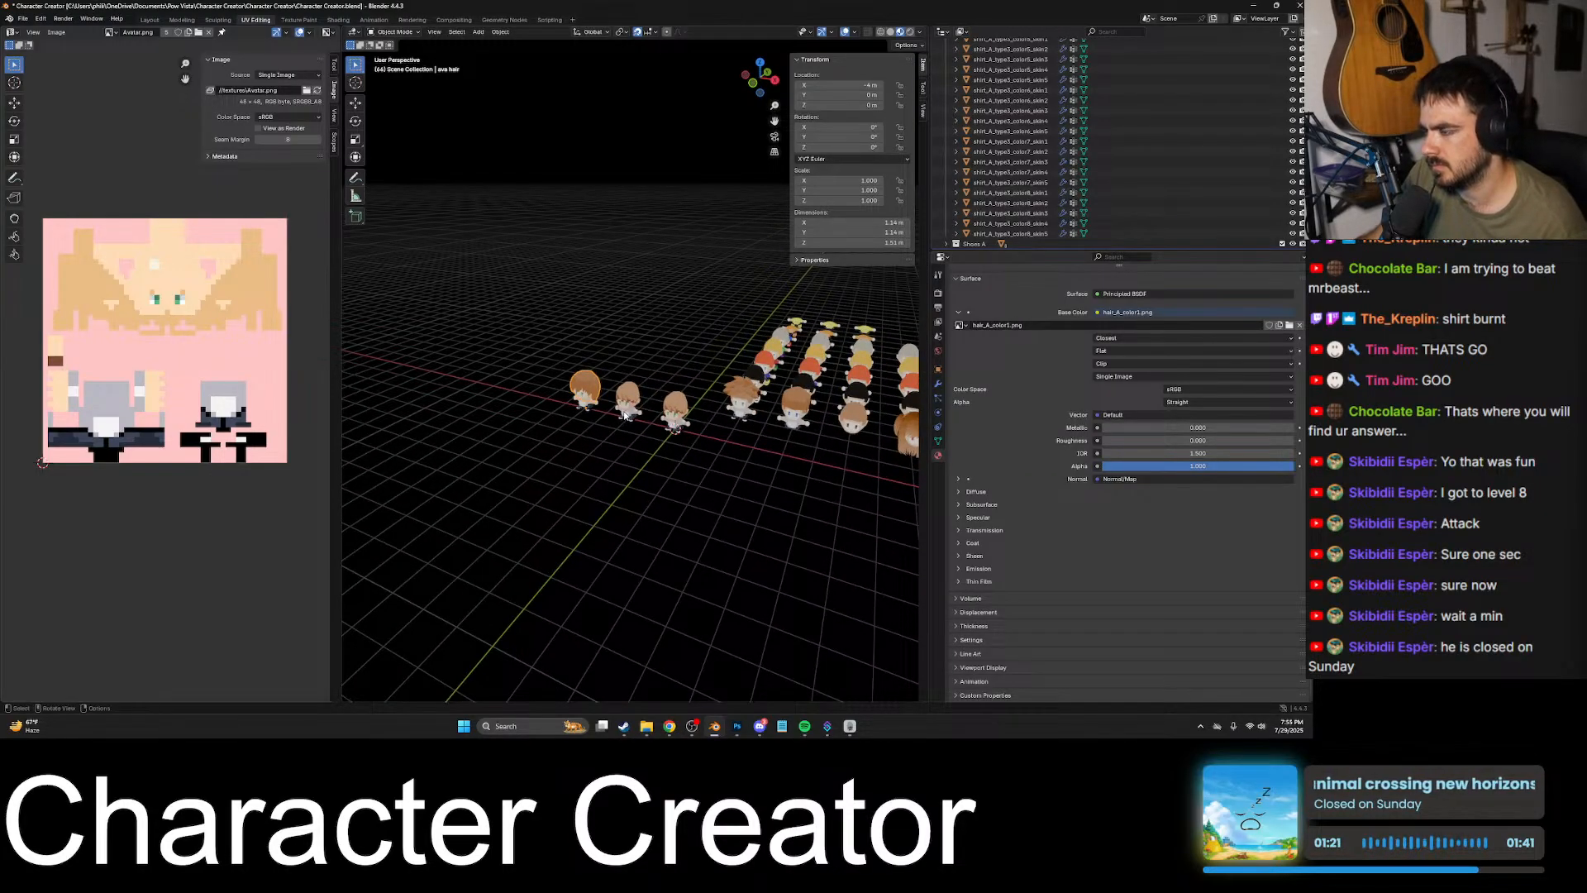
pyautogui.press('g')
pyautogui.click(904, 453)
pyautogui.moveTo(868, 447); pyautogui.dragTo(876, 408, button='middle')
pyautogui.press('g')
pyautogui.click(672, 424)
# - Try another long brown hairstyle from the row on the bald first avatar and view it close up
pyautogui.click(854, 402)
pyautogui.press('g')
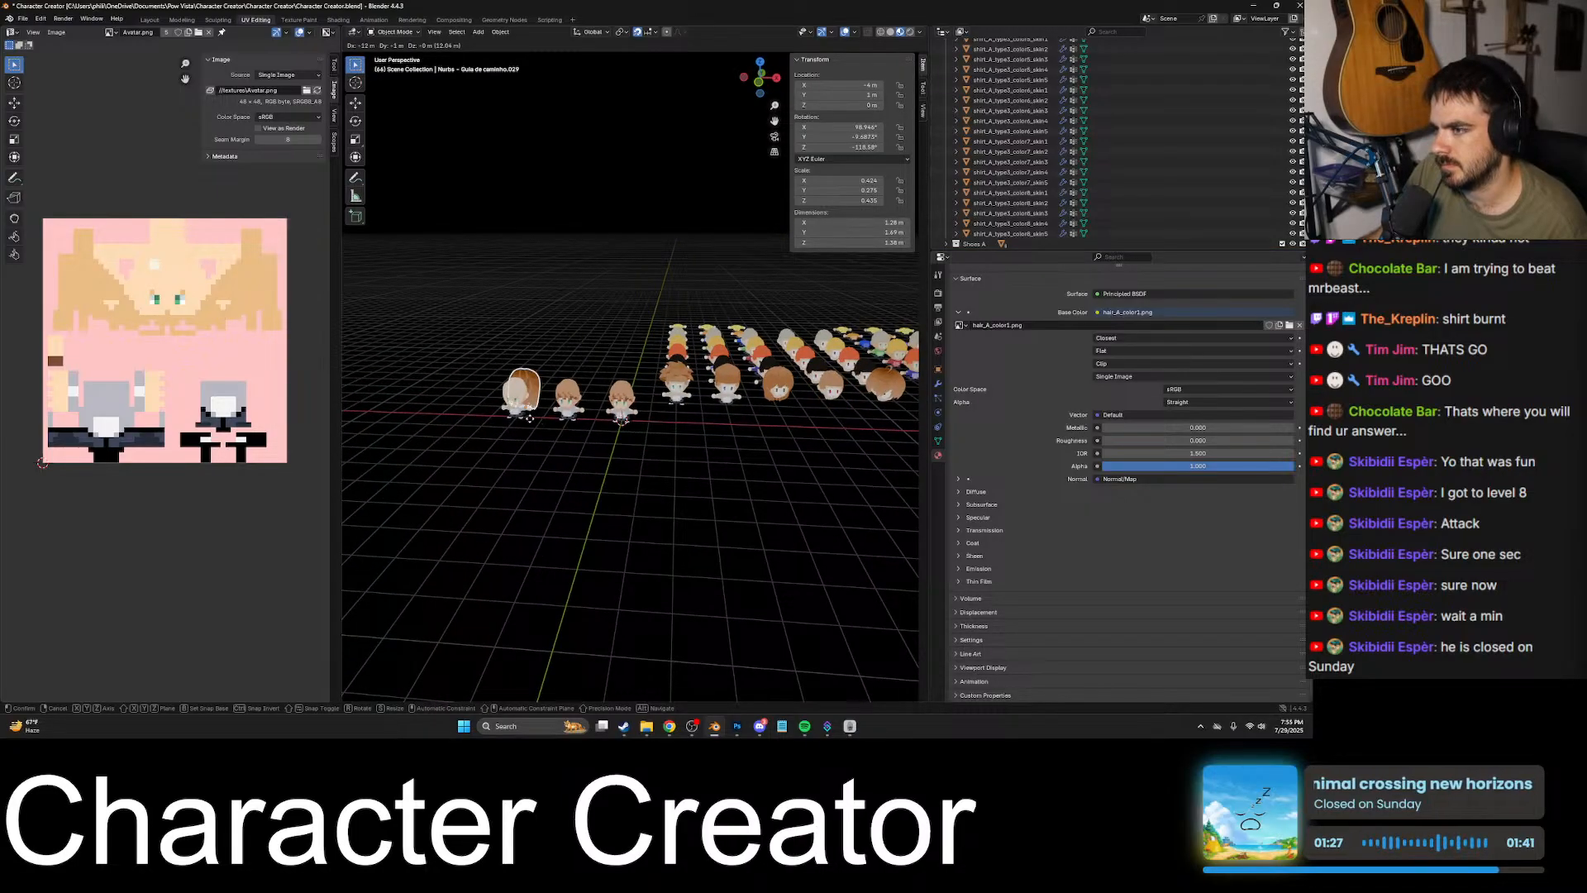
pyautogui.click(529, 418)
pyautogui.moveTo(529, 418); pyautogui.dragTo(638, 454, button='middle')
pyautogui.press('KP_Decimal')
pyautogui.scroll(-7, 640, 442)
pyautogui.press('g')
pyautogui.click(764, 411)
pyautogui.press('KP_Decimal')
pyautogui.click(790, 403)
pyautogui.scroll(-5, 797, 387)
pyautogui.click(699, 358)
pyautogui.press('KP_Decimal')
# - Return the tried hairstyle from the first avatar to its own character in the hairstyle row
pyautogui.scroll(-3, 754, 384)
pyautogui.scroll(-3, 793, 389)
pyautogui.scroll(-2, 792, 408)
pyautogui.scroll(-5, 762, 477)
pyautogui.press('g')
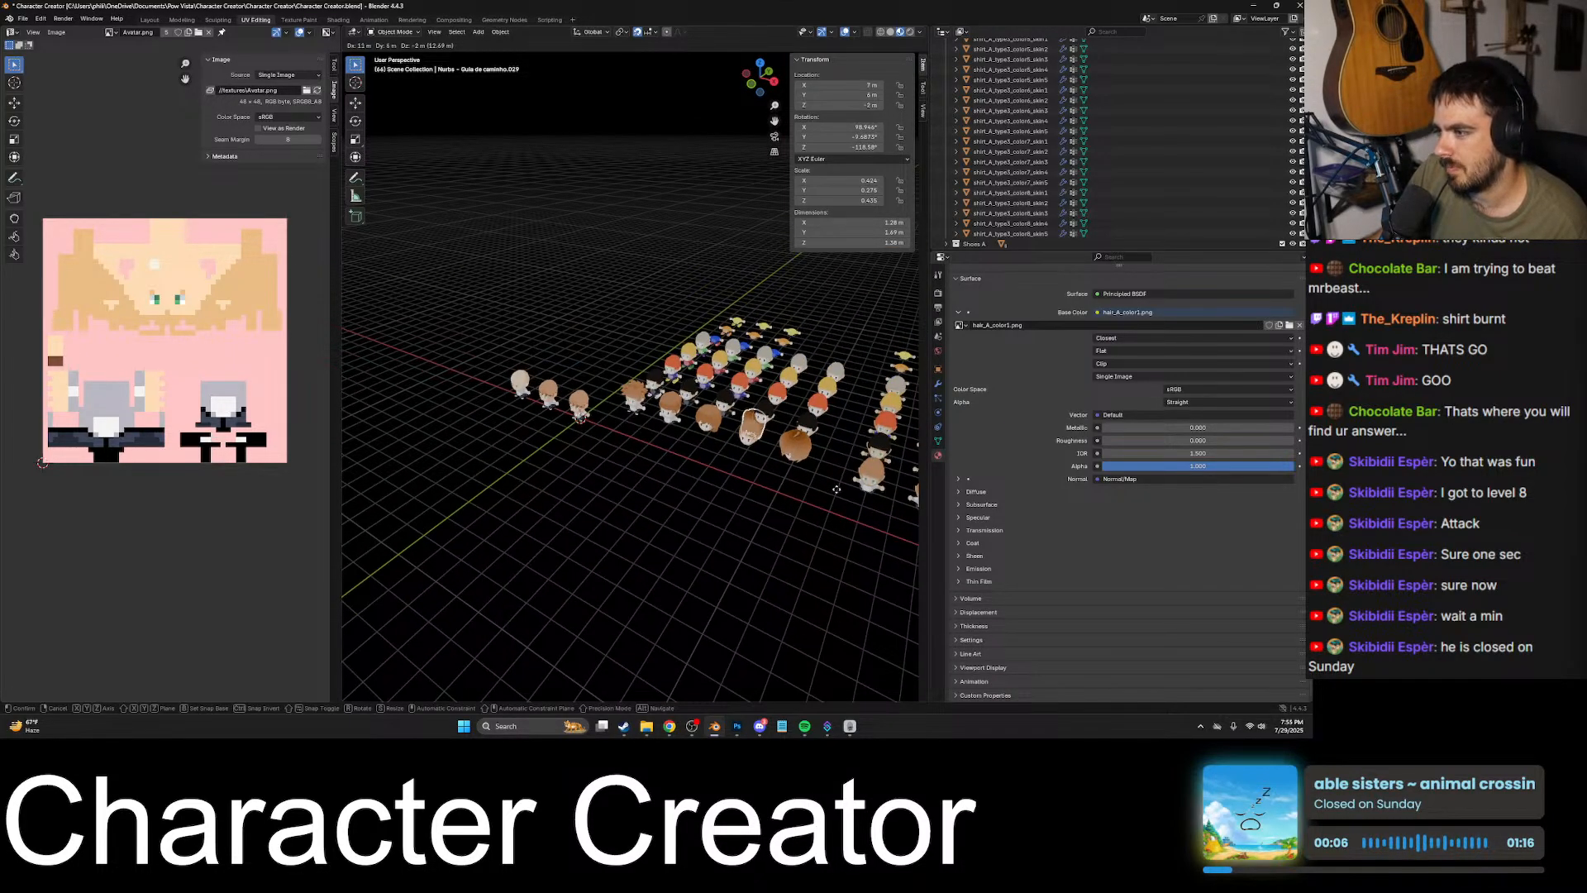
pyautogui.click(837, 489)
pyautogui.moveTo(833, 489); pyautogui.dragTo(680, 470, button='middle')
pyautogui.press('g')
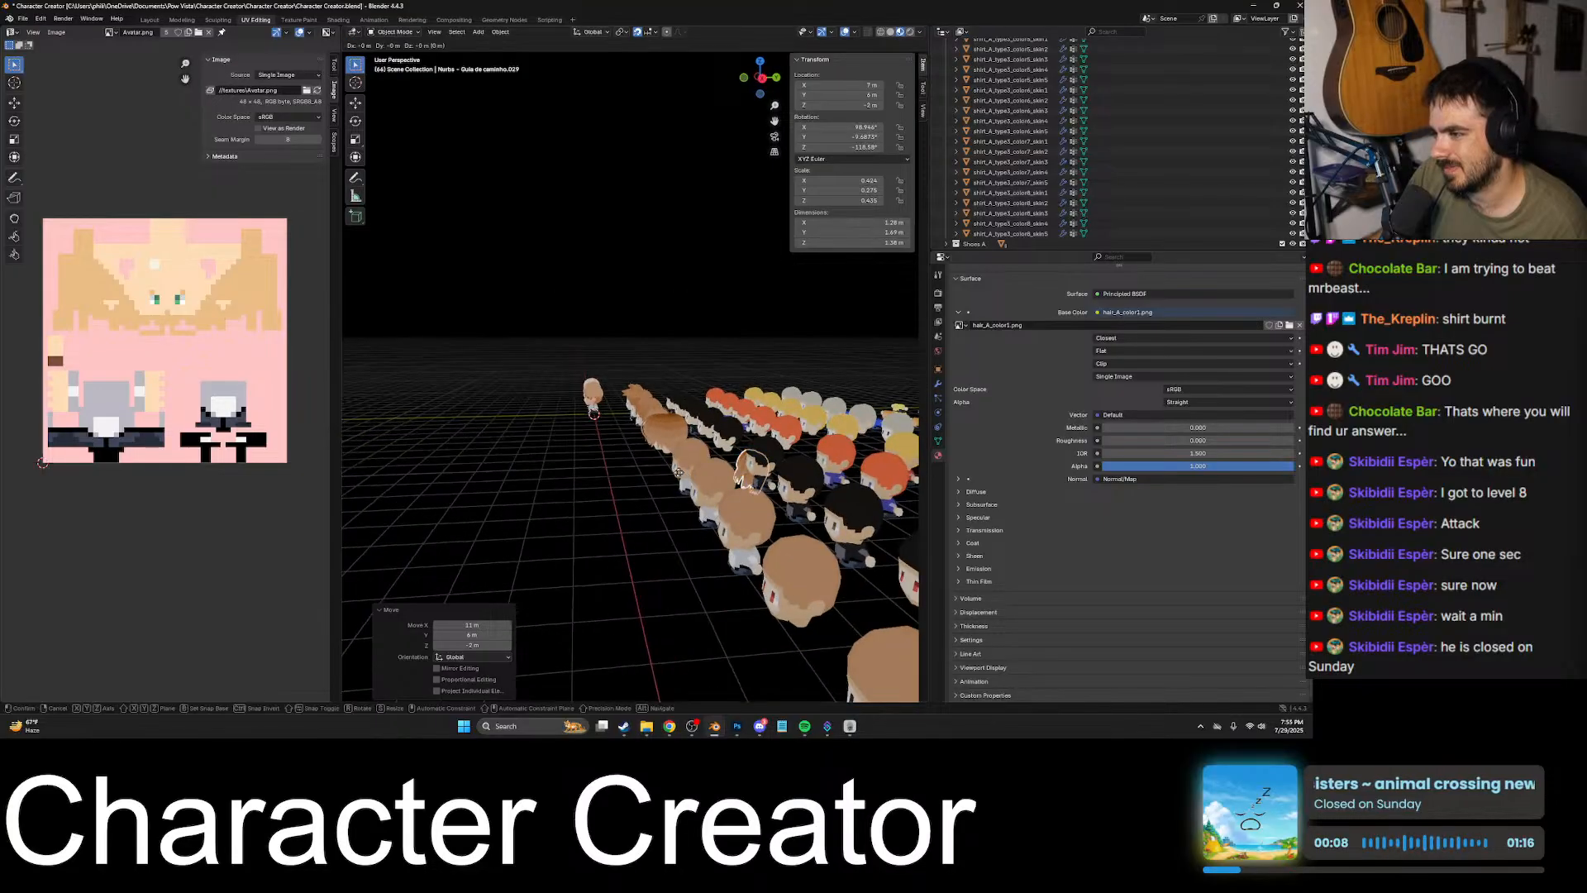
pyautogui.click(587, 440)
pyautogui.moveTo(589, 441); pyautogui.dragTo(767, 439, button='middle')
pyautogui.press('g')
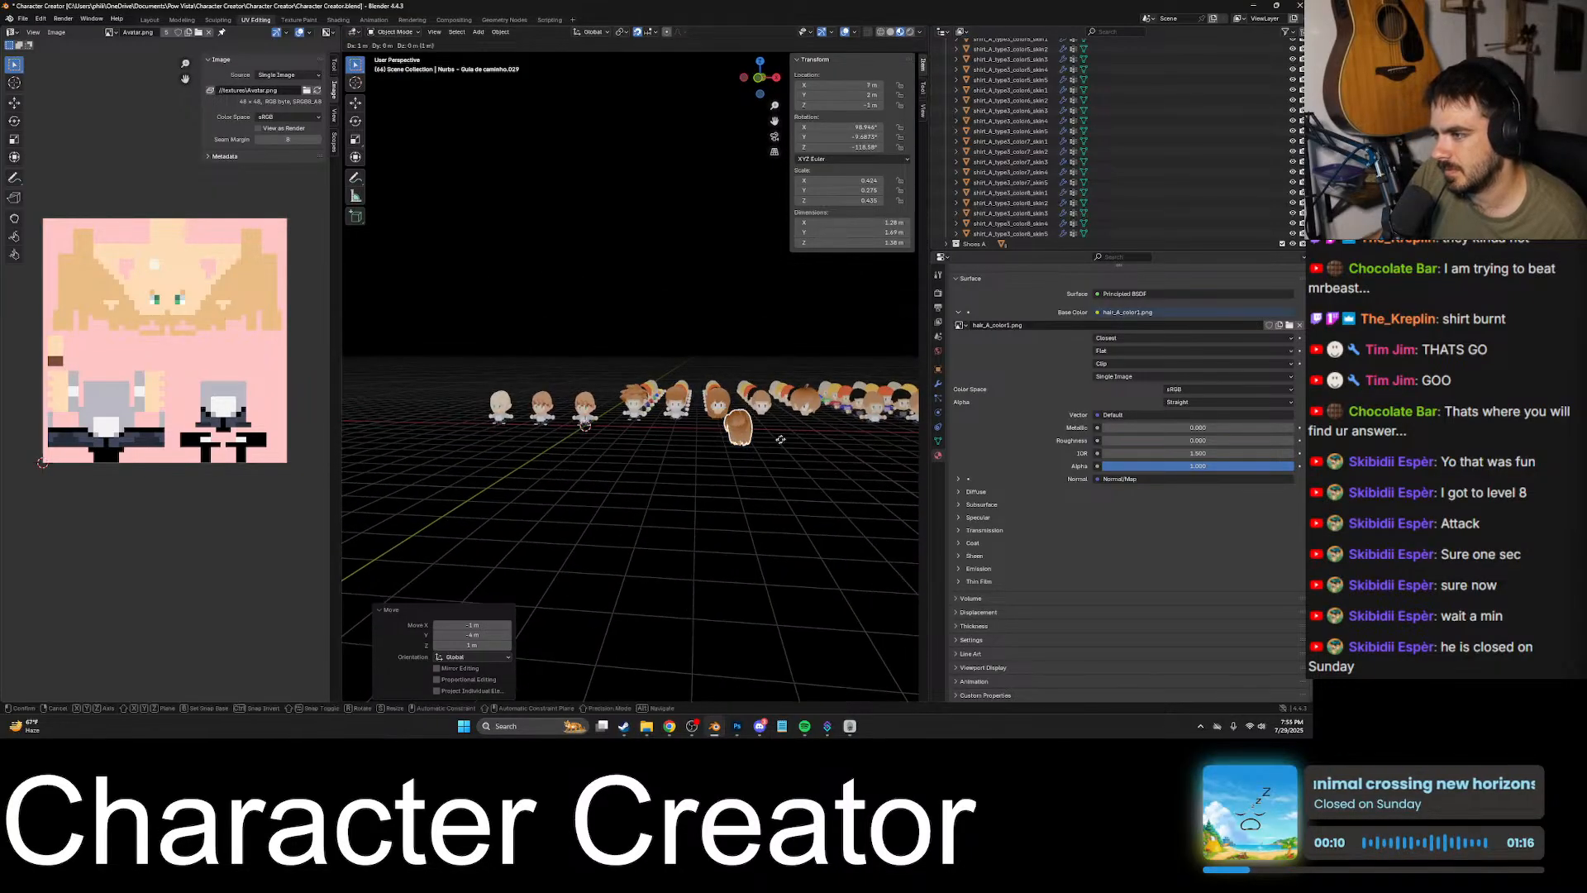
pyautogui.click(803, 417)
# - Move the side-swept brown hairstyle with the upright tuft onto the bald first avatar and view it from the front
pyautogui.click(813, 402)
pyautogui.press('g')
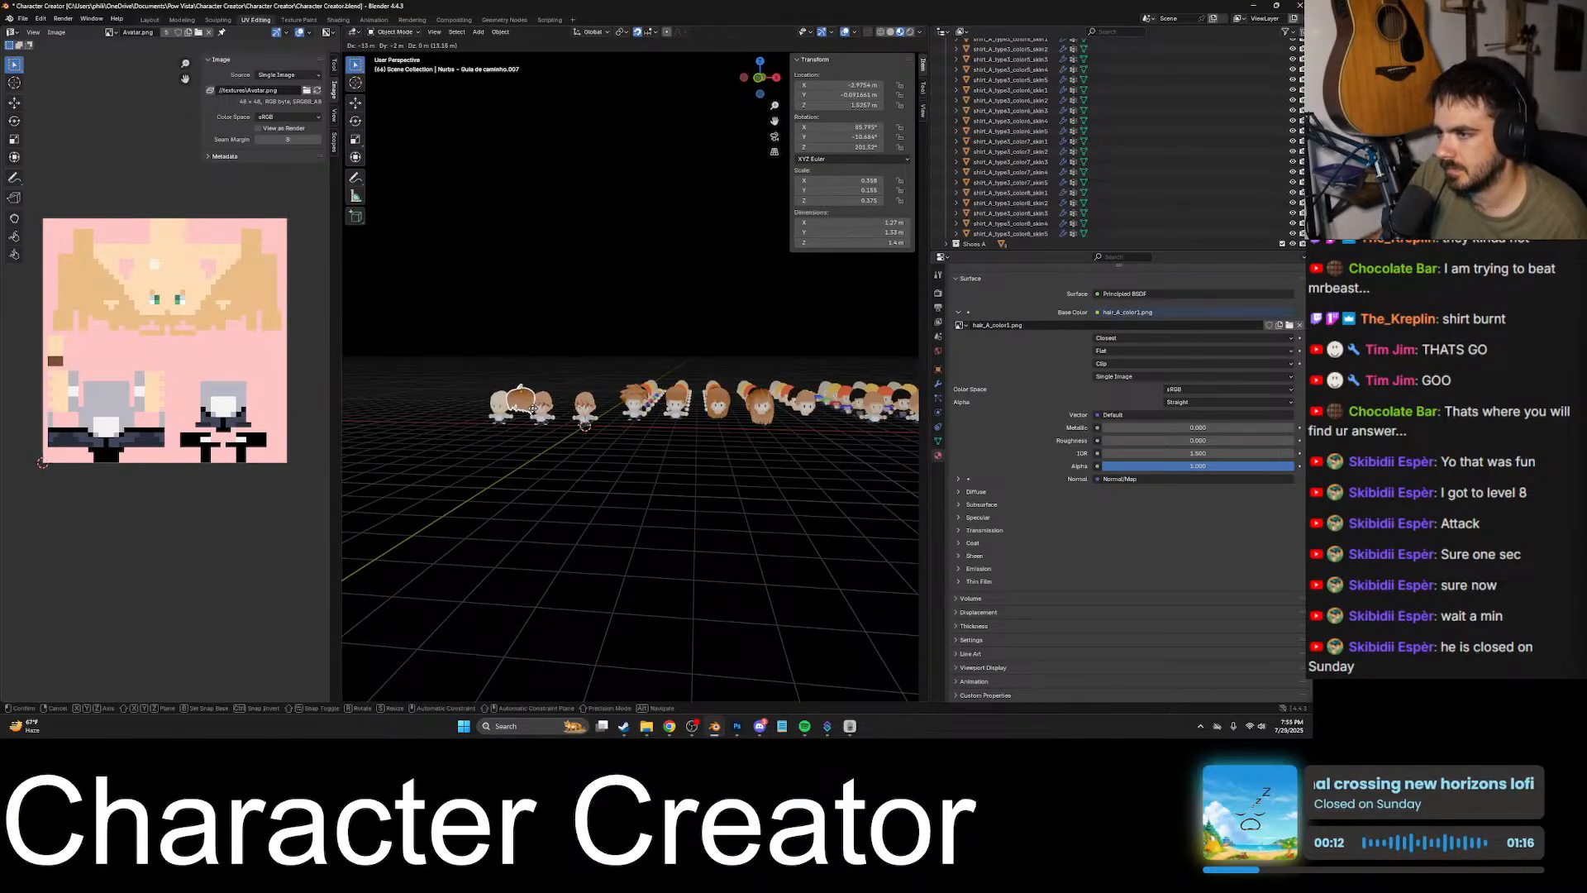
pyautogui.click(512, 408)
pyautogui.press('KP_Decimal')
pyautogui.moveTo(786, 542); pyautogui.dragTo(691, 396, button='middle')
pyautogui.scroll(-3, 786, 537)
pyautogui.click(655, 381)
pyautogui.press('g')
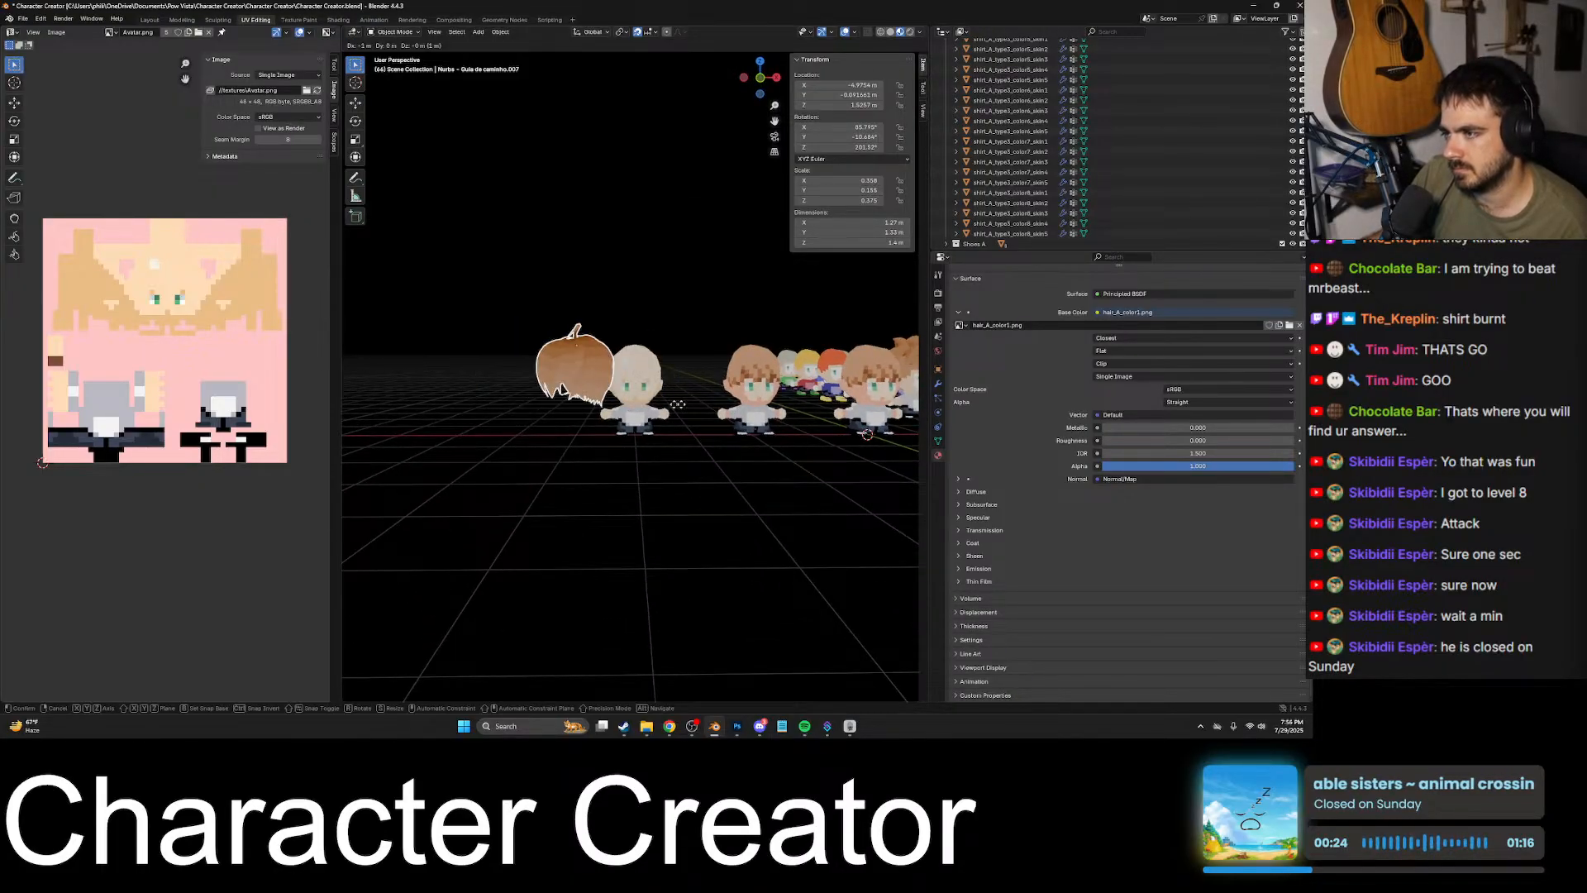
pyautogui.click(723, 425)
pyautogui.press('KP_Decimal')
pyautogui.click(826, 511)
pyautogui.moveTo(826, 511); pyautogui.dragTo(777, 469, button='middle')
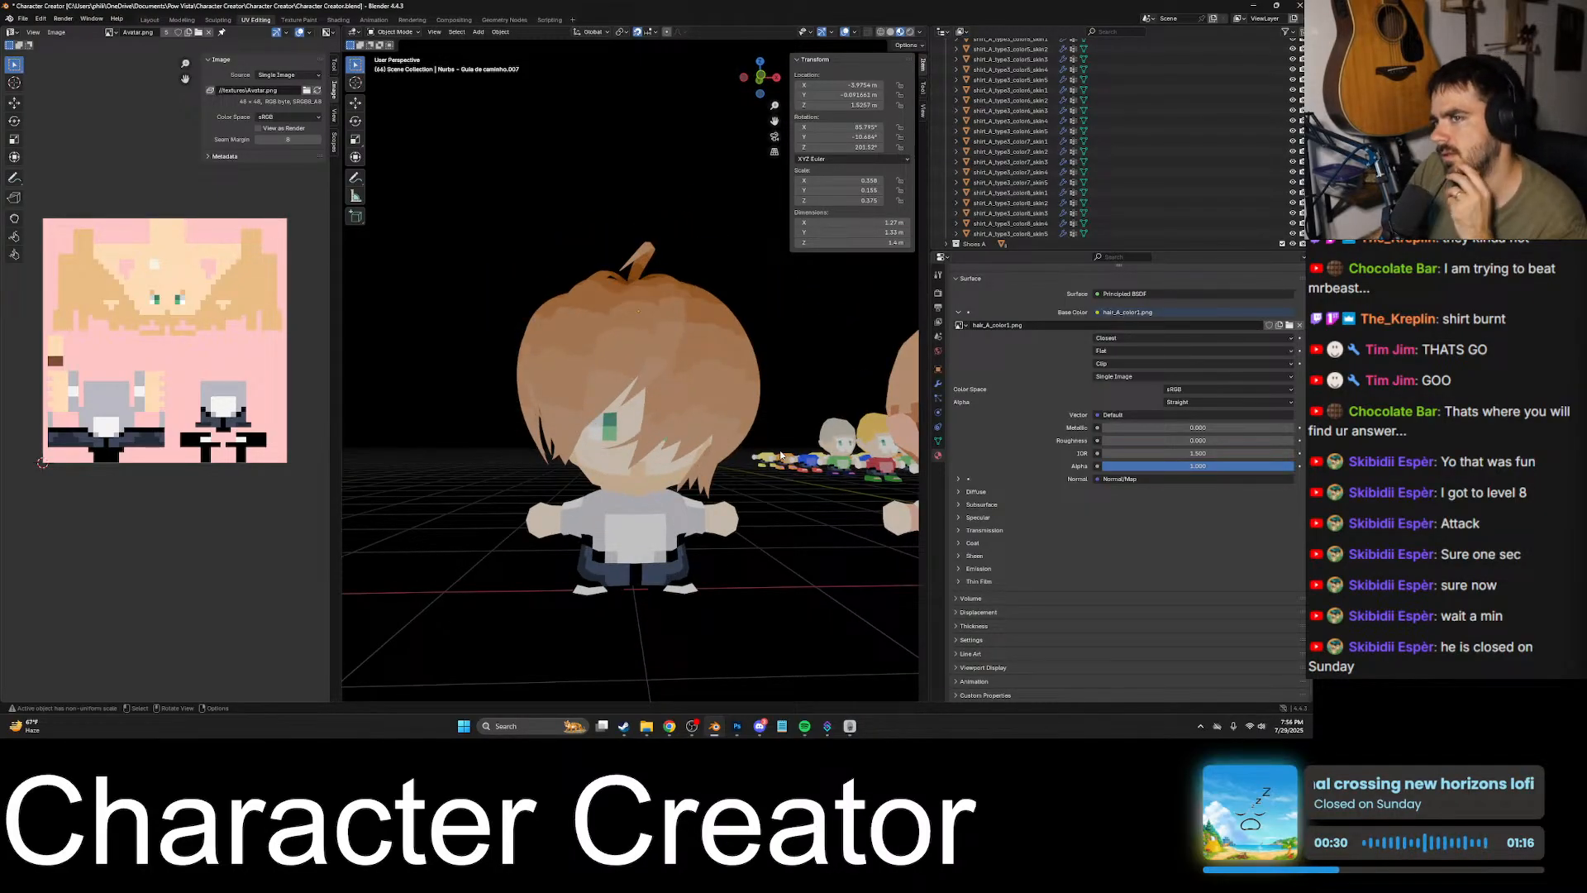
# - Switch to the Chrome browser and go to chatgpt.com
pyautogui.click(669, 726)
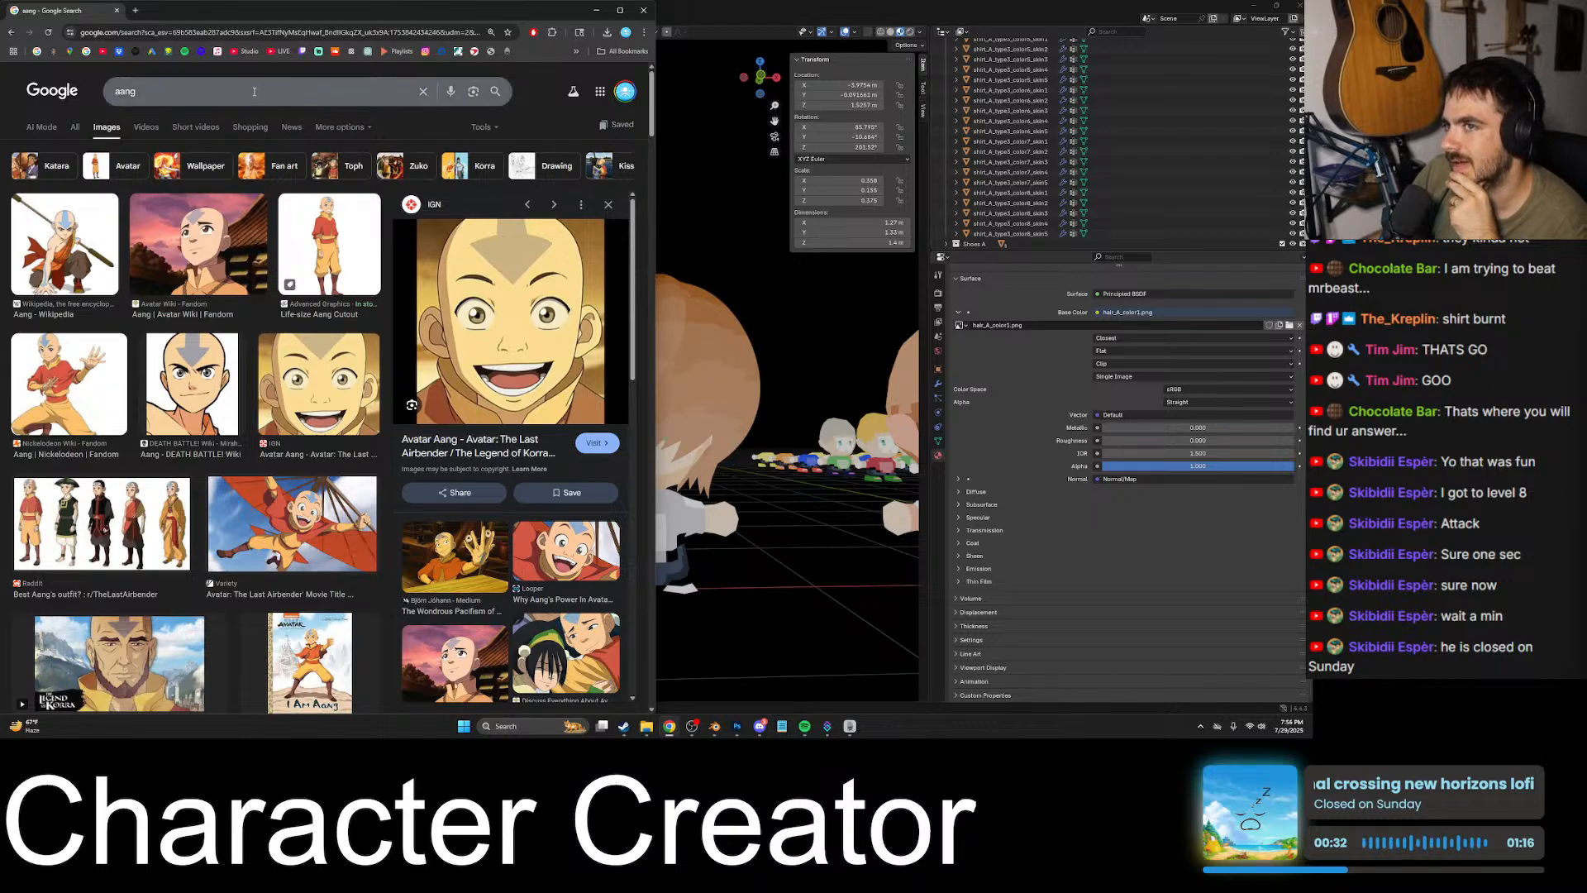
pyautogui.click(290, 39)
pyautogui.write('chatgpt.com')
pyautogui.press('Return')
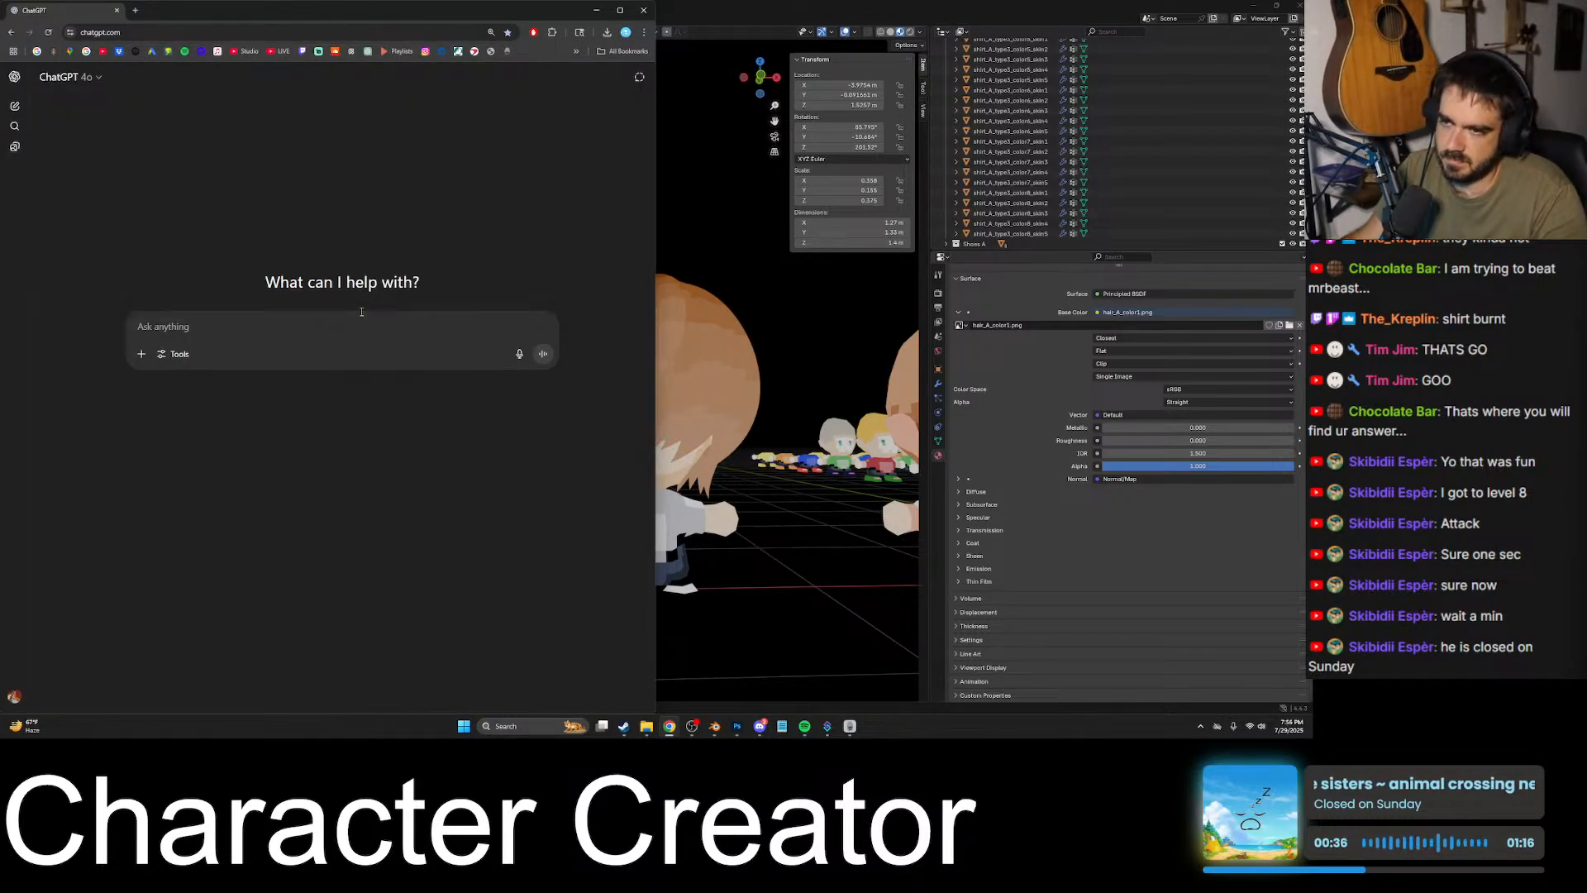
# - Ask ChatGPT why the PNG on the Blender object's material looks washed out or darkened instead of showing the file's true colors
pyautogui.write('yo c')
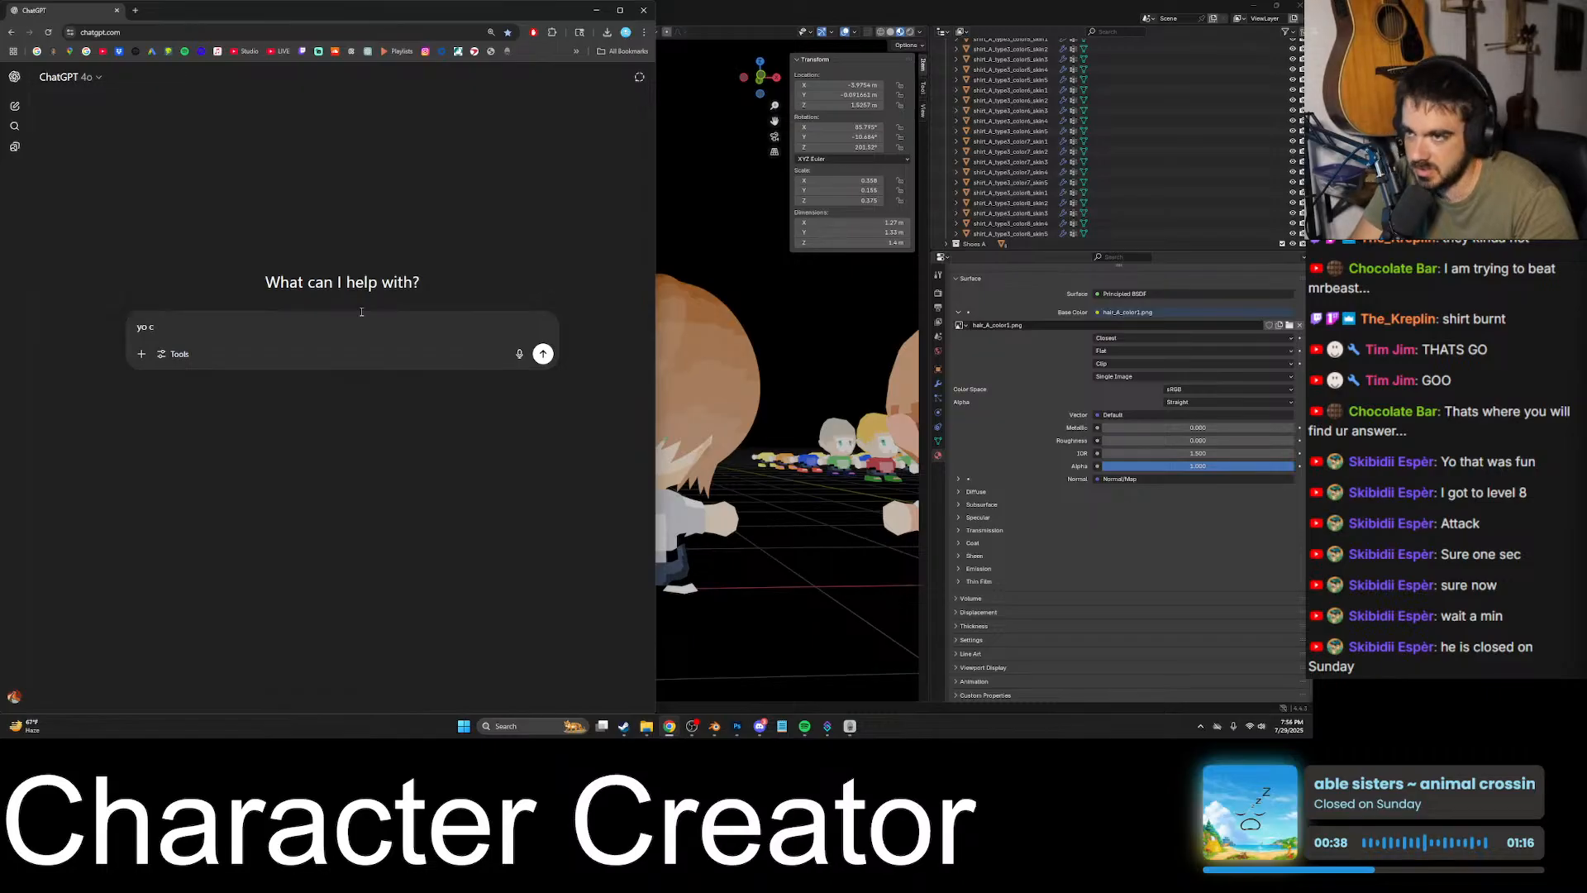
pyautogui.write('hatgpt ')
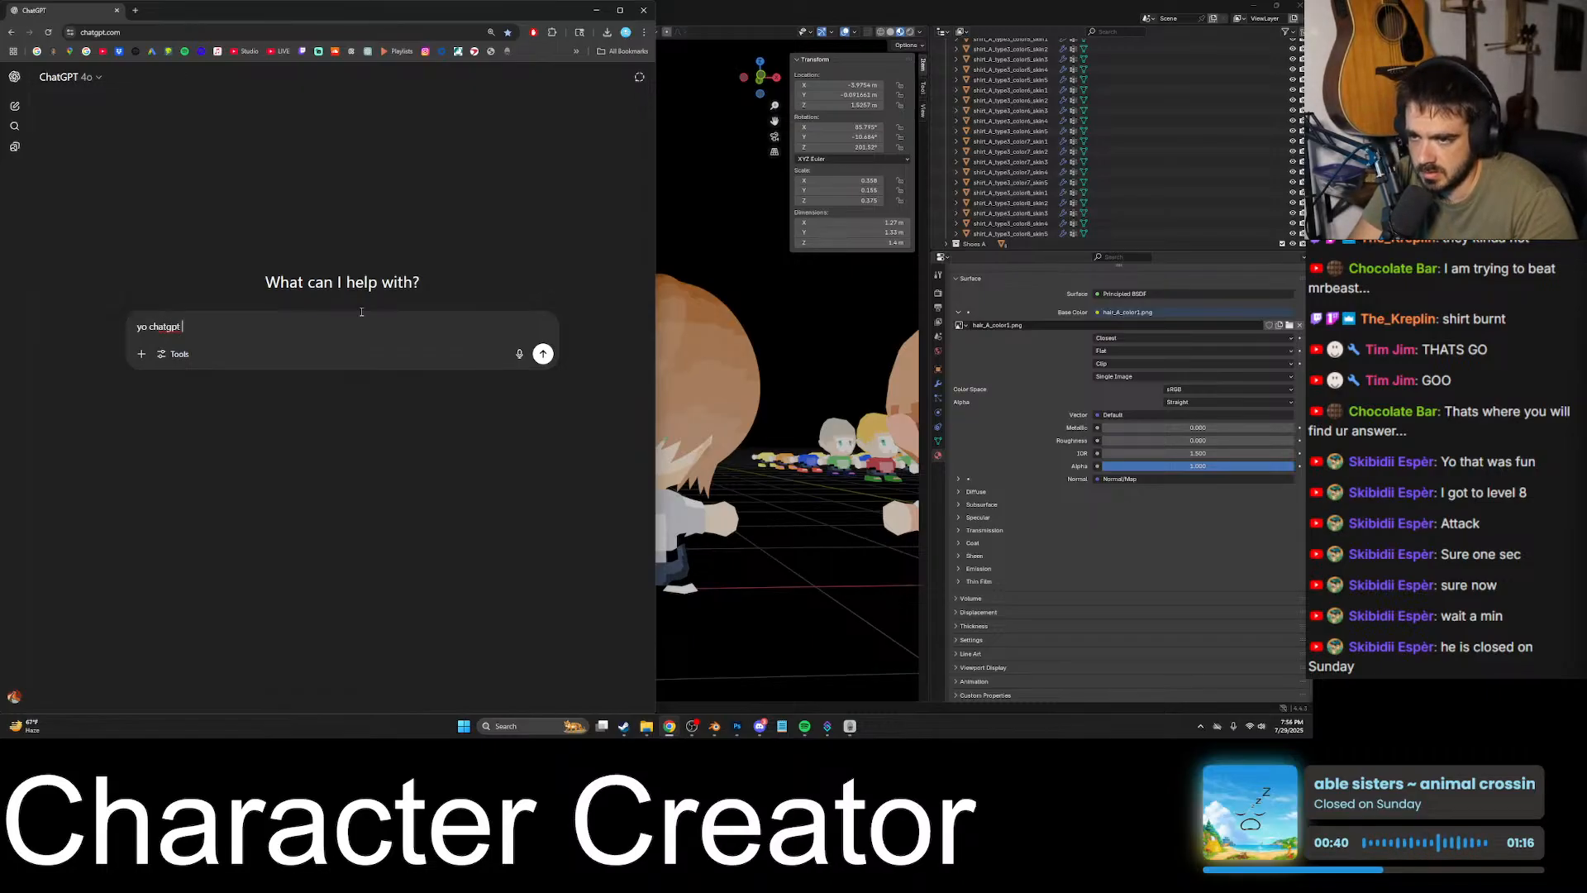
pyautogui.write('we')
pyautogui.write(' ble')
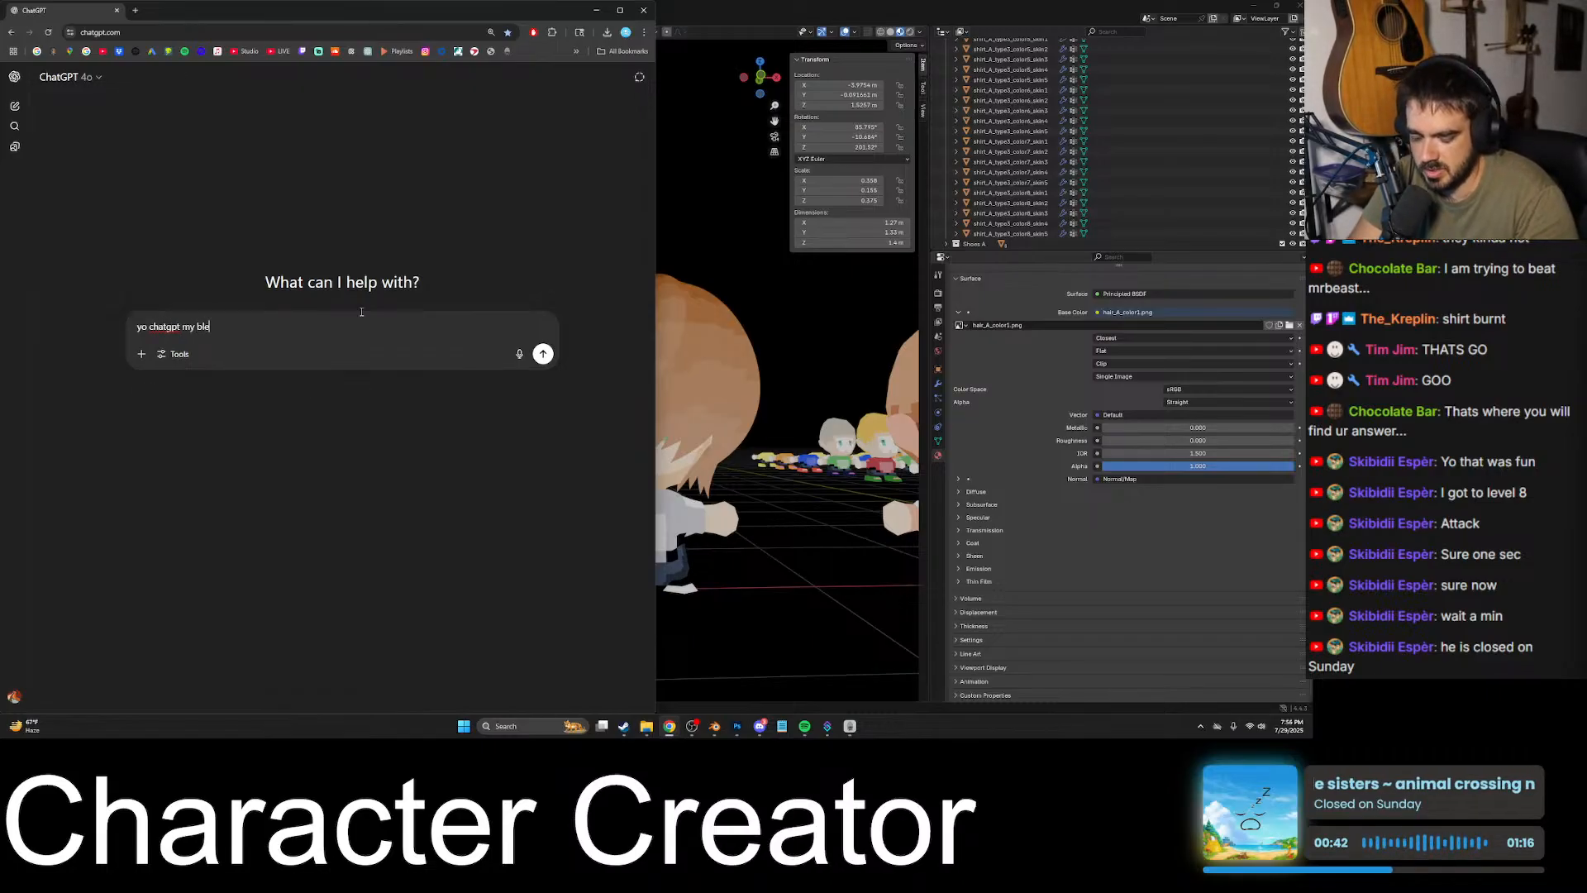
pyautogui.write('nder o')
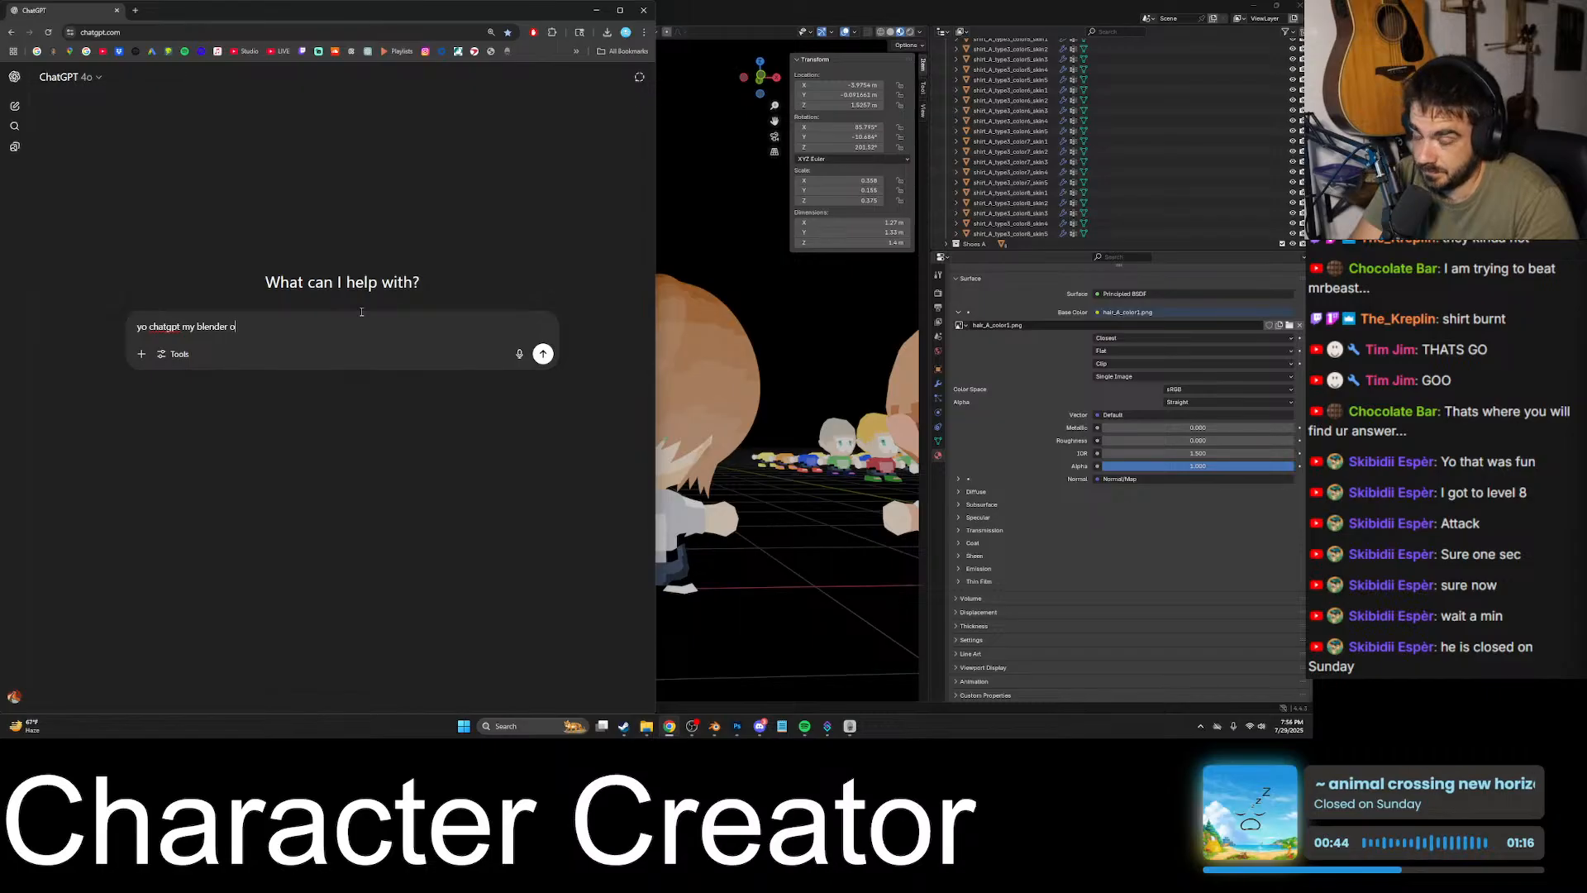
pyautogui.write('bject is')
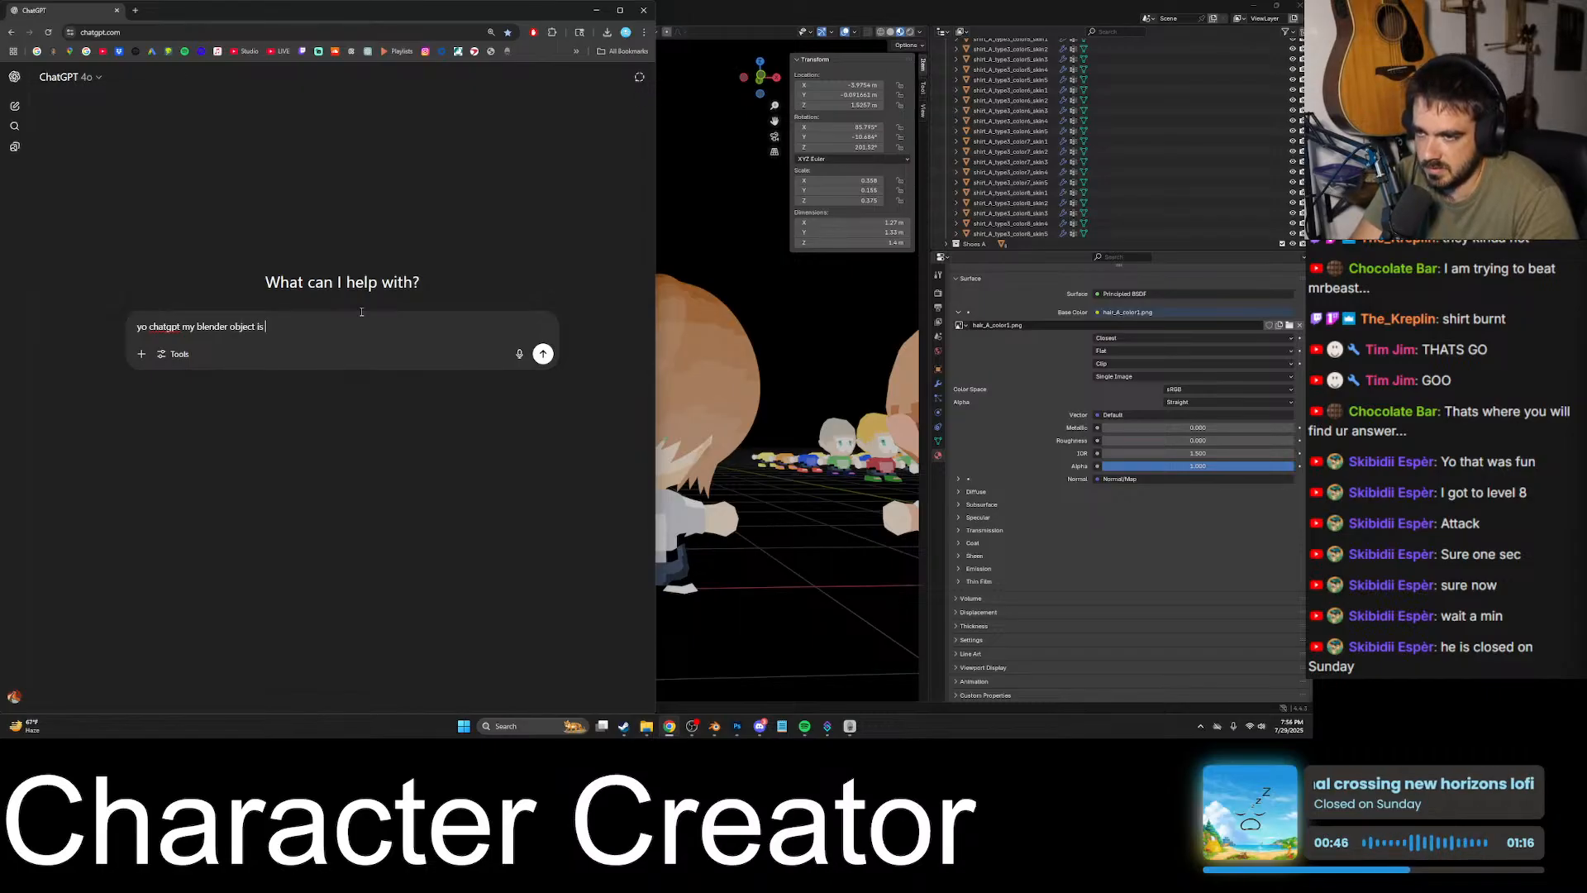
pyautogui.write(' using my png o')
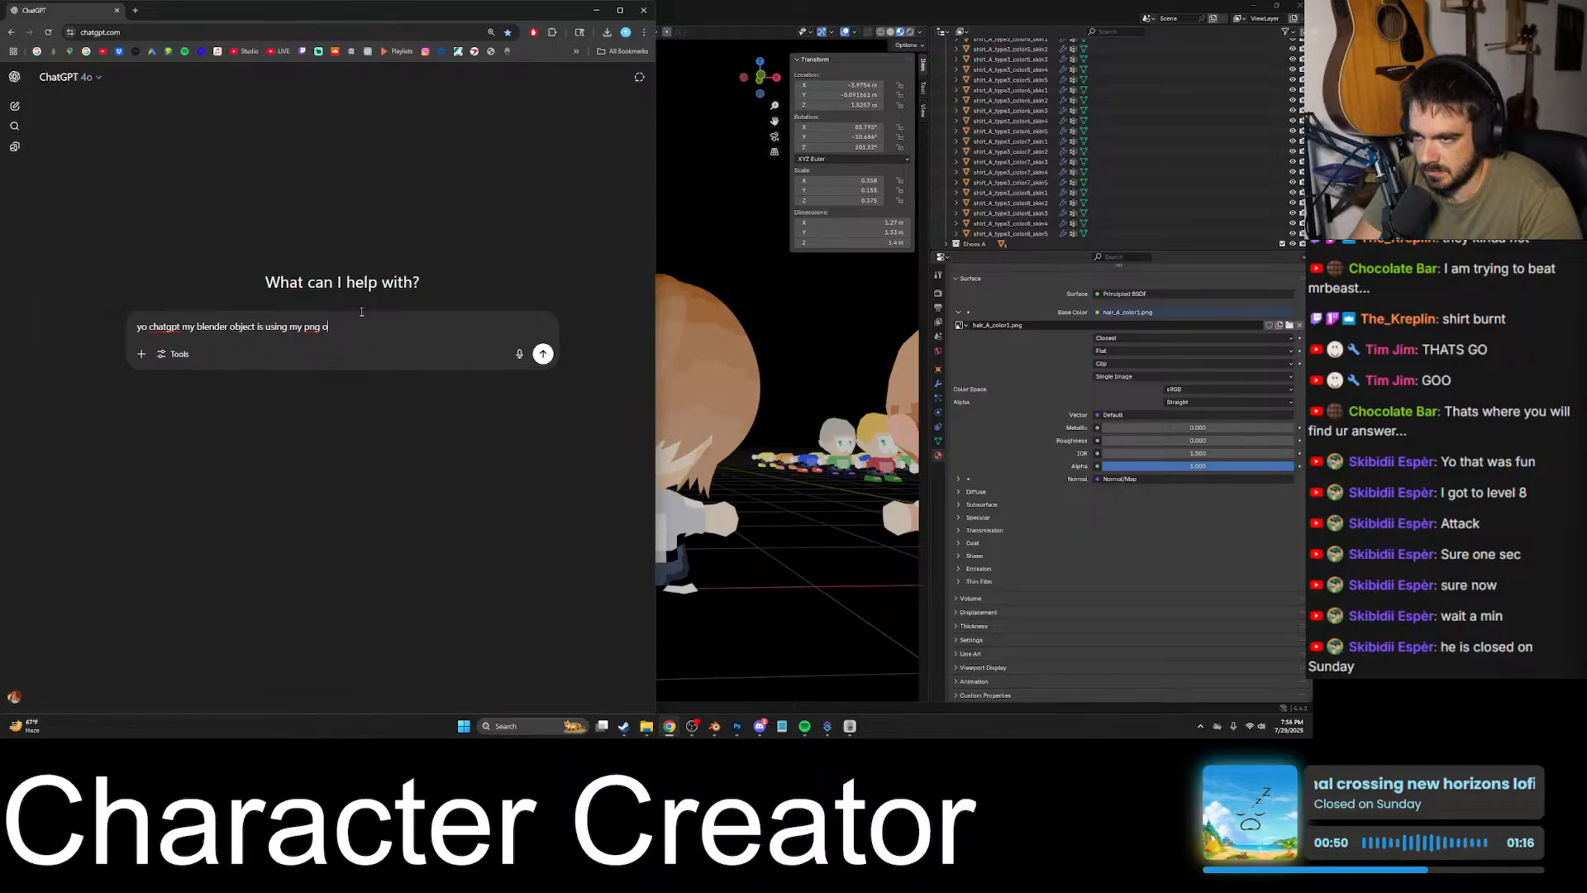
pyautogui.press('BackSpace')
pyautogui.write('as the image ')
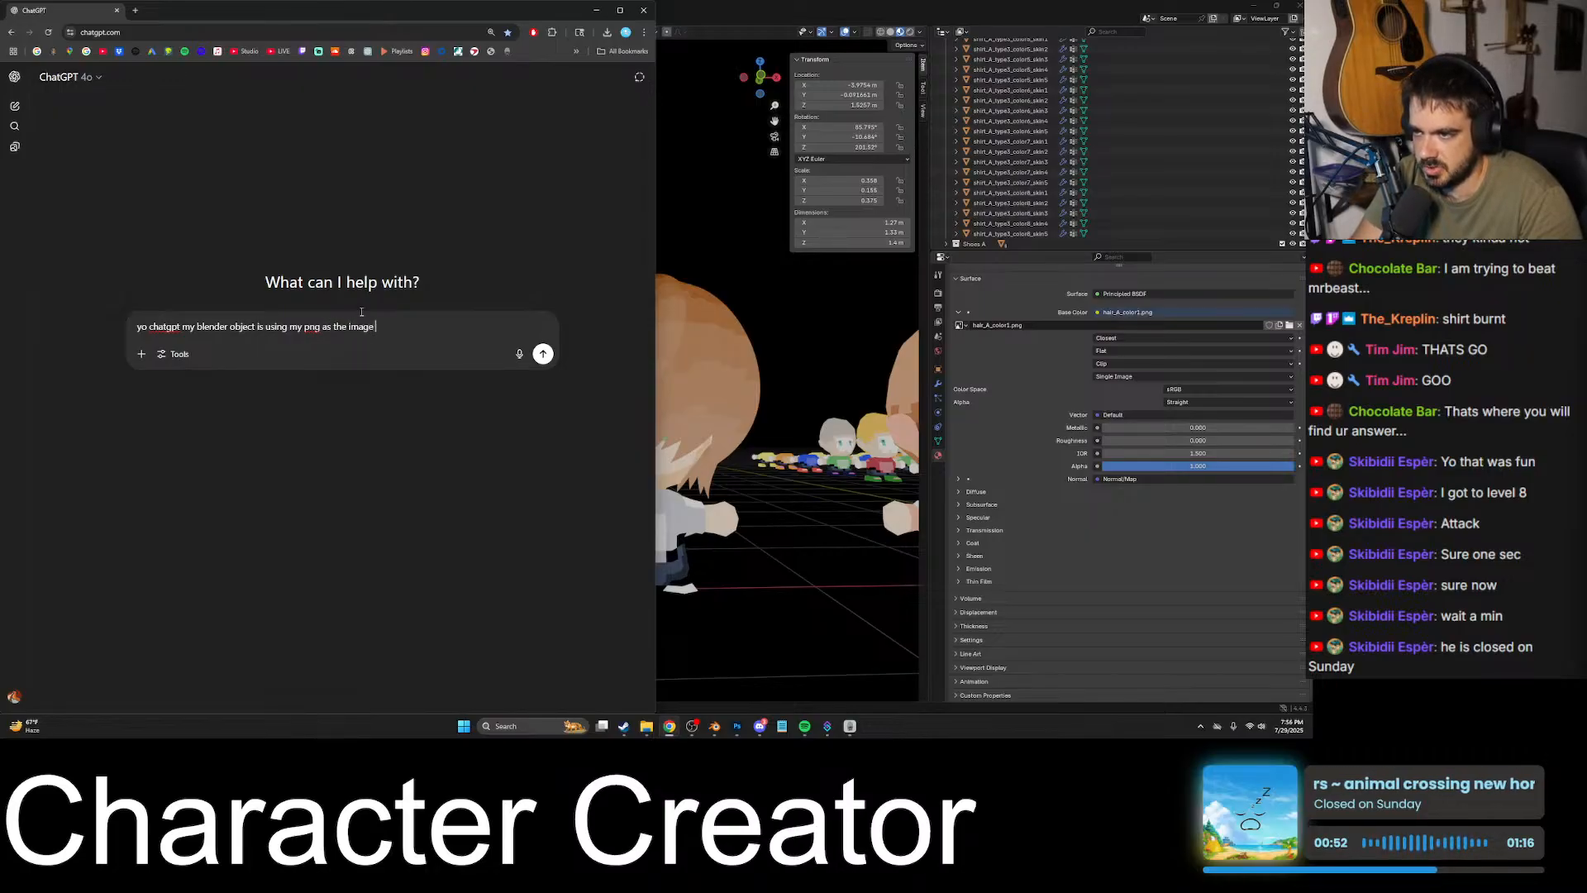
pyautogui.write("on it's material but for some reason the co")
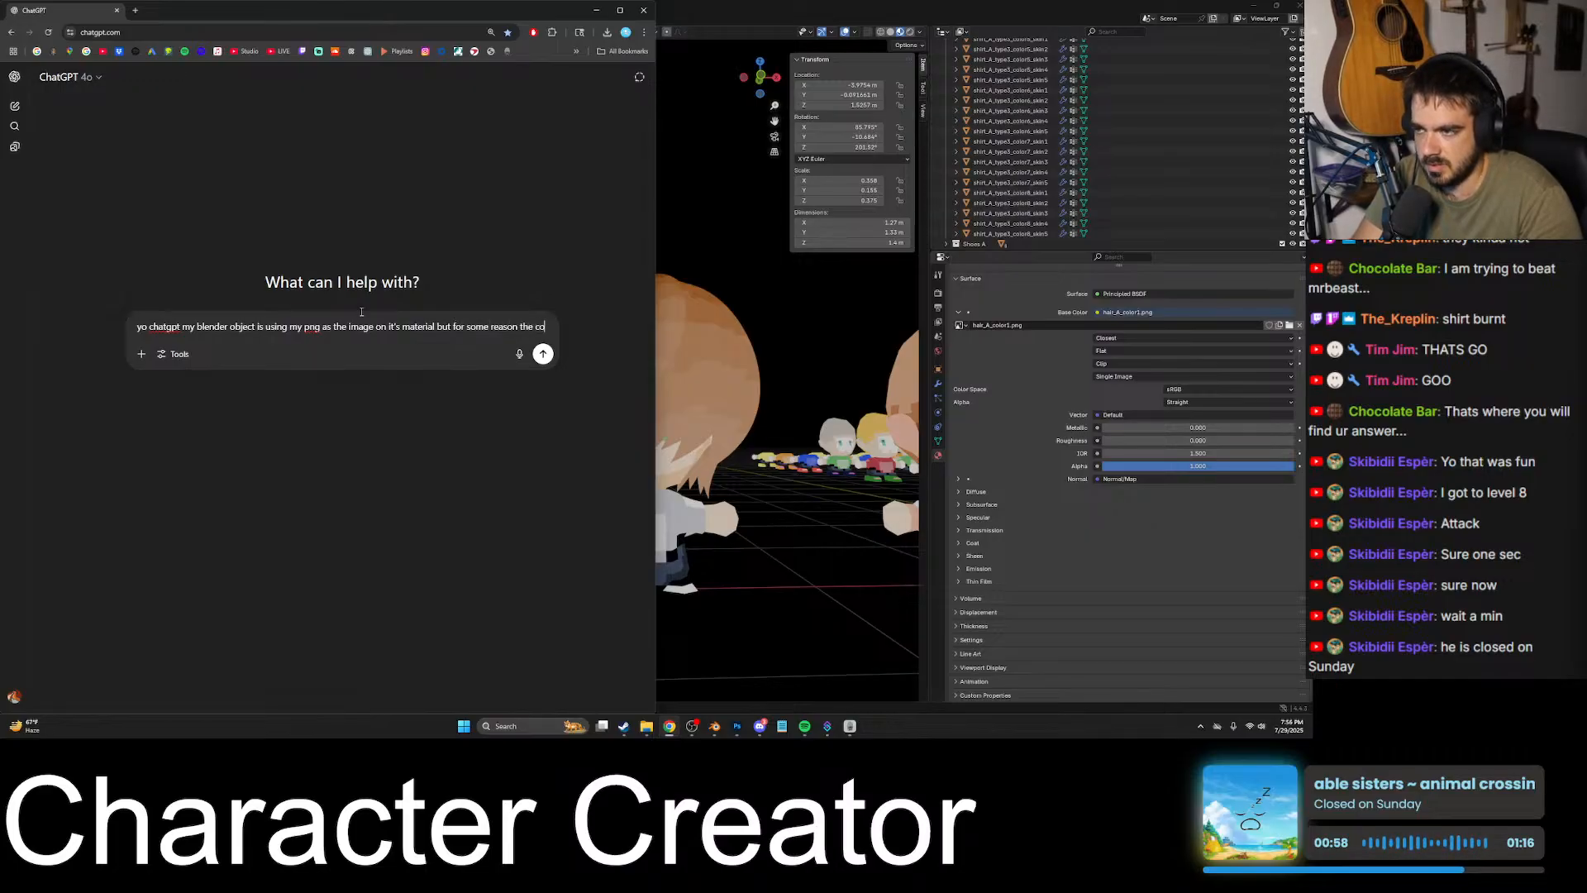
pyautogui.write('lors ar')
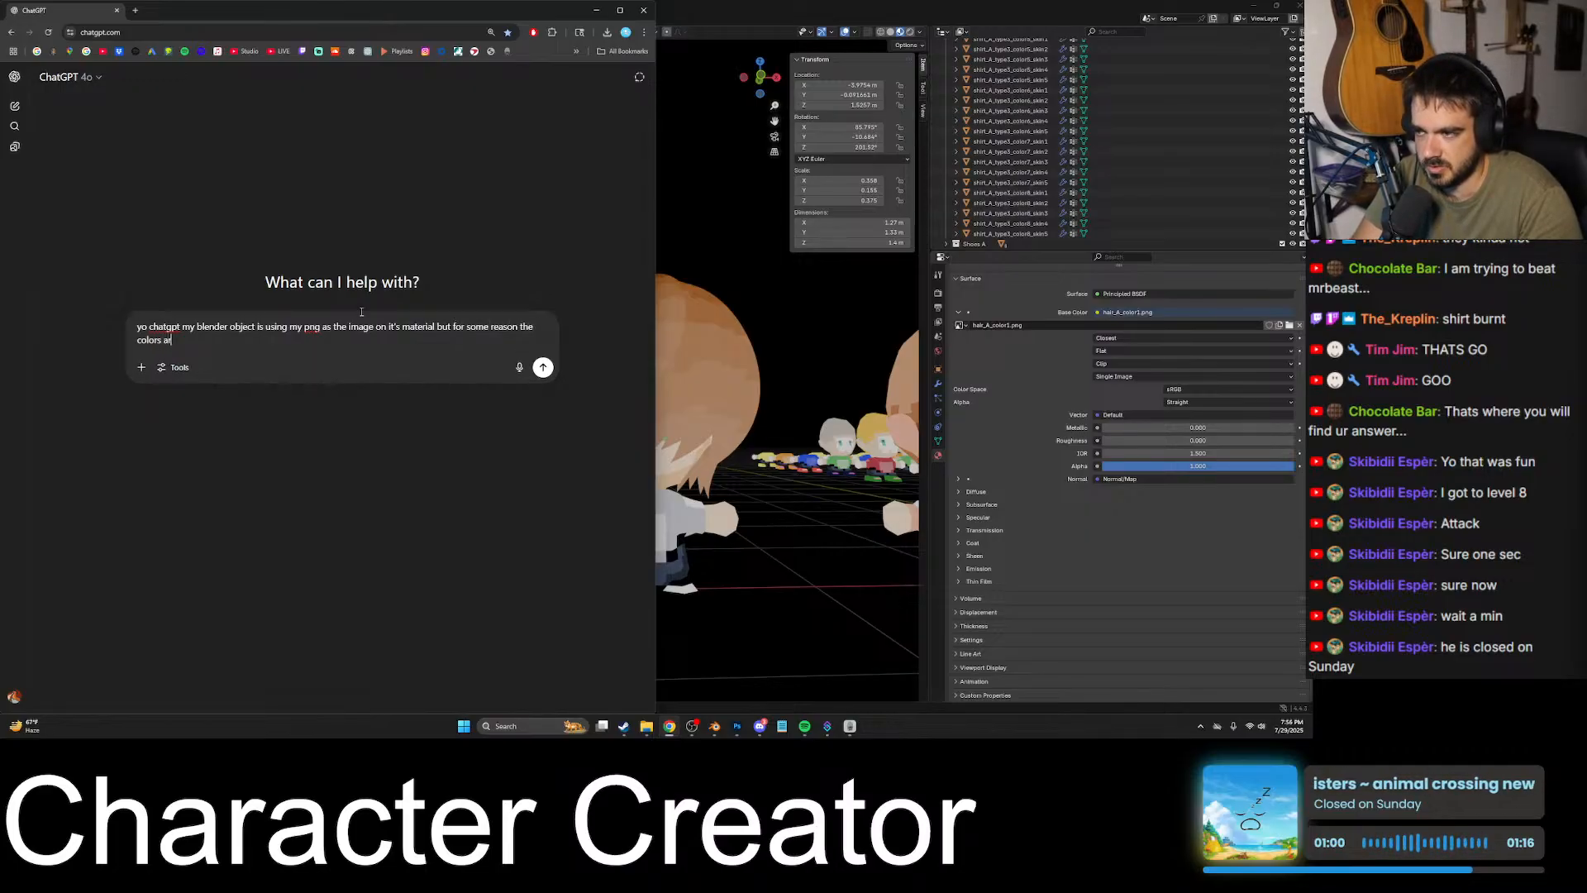
pyautogui.write('e getting like washed out or darked or something c')
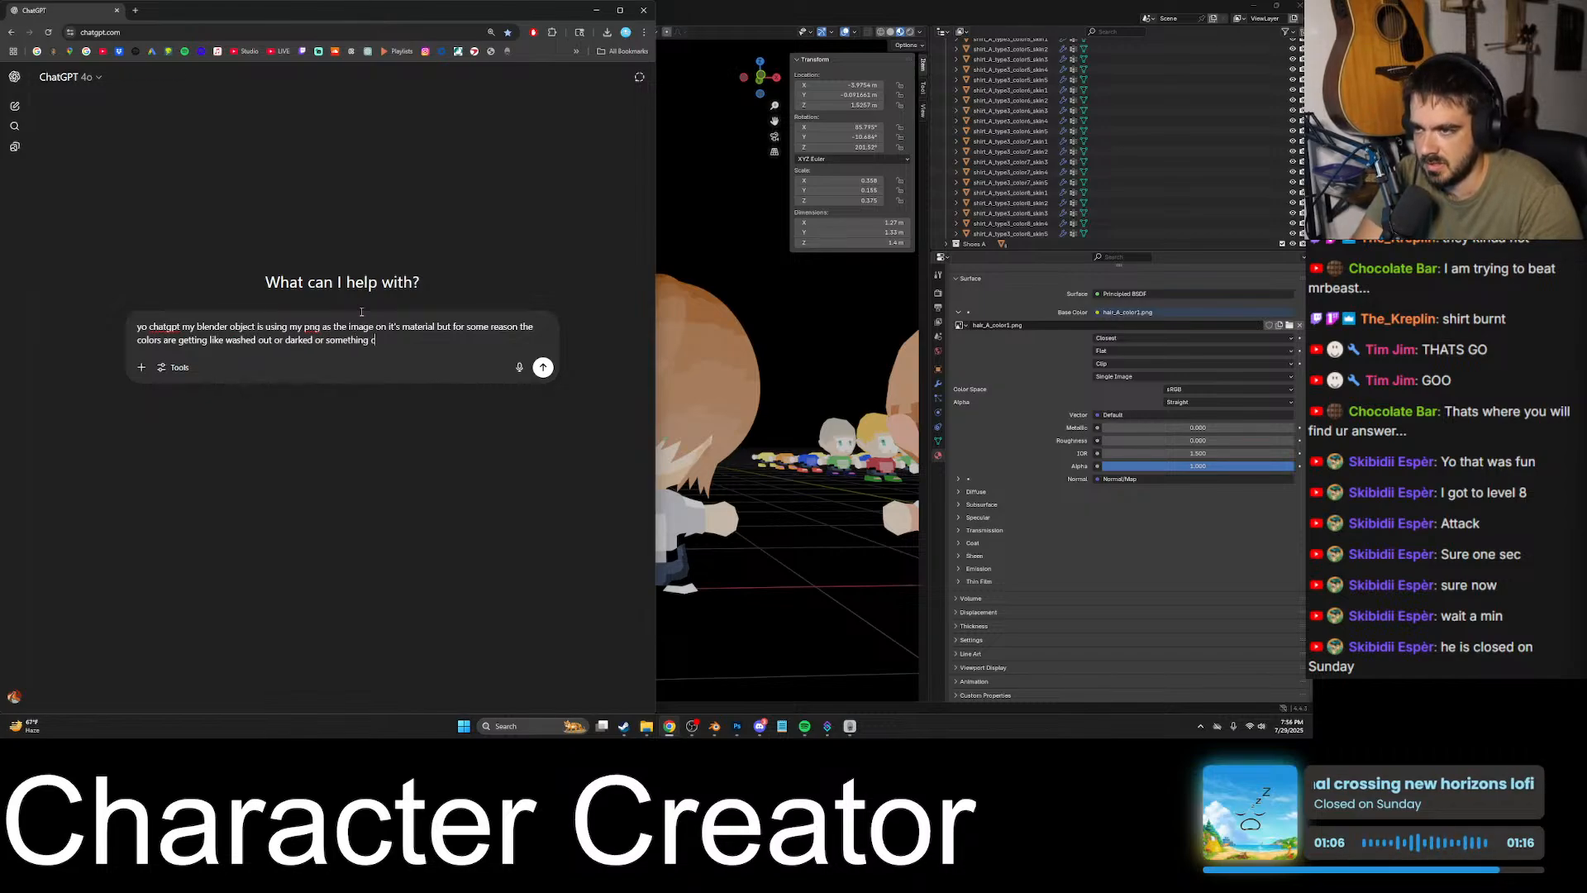
pyautogui.write("ause it's not the ")
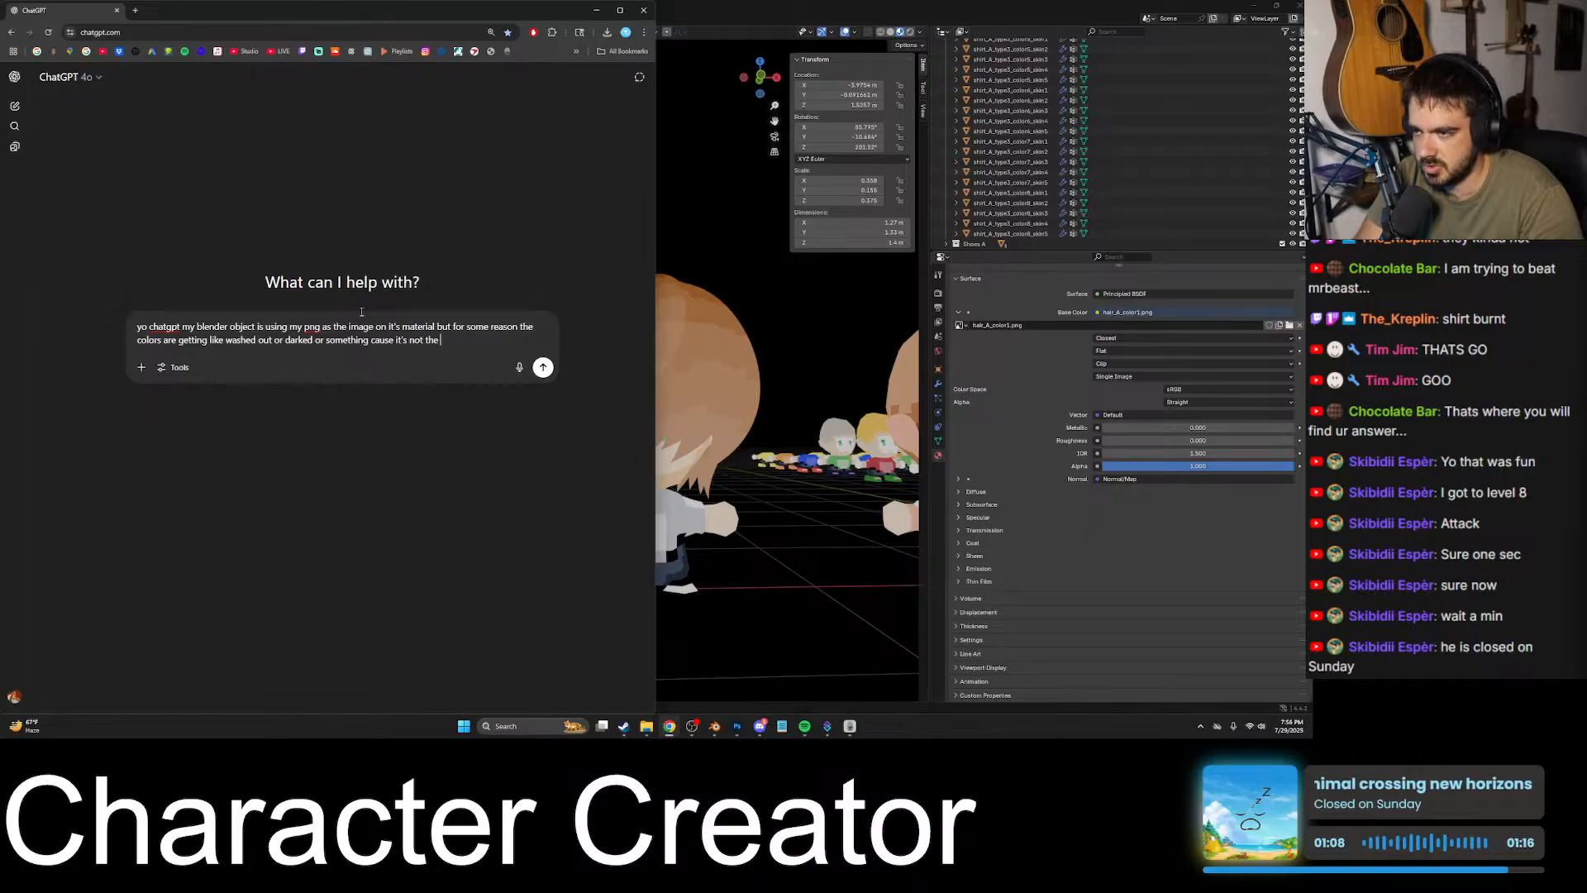
pyautogui.write('true color in')
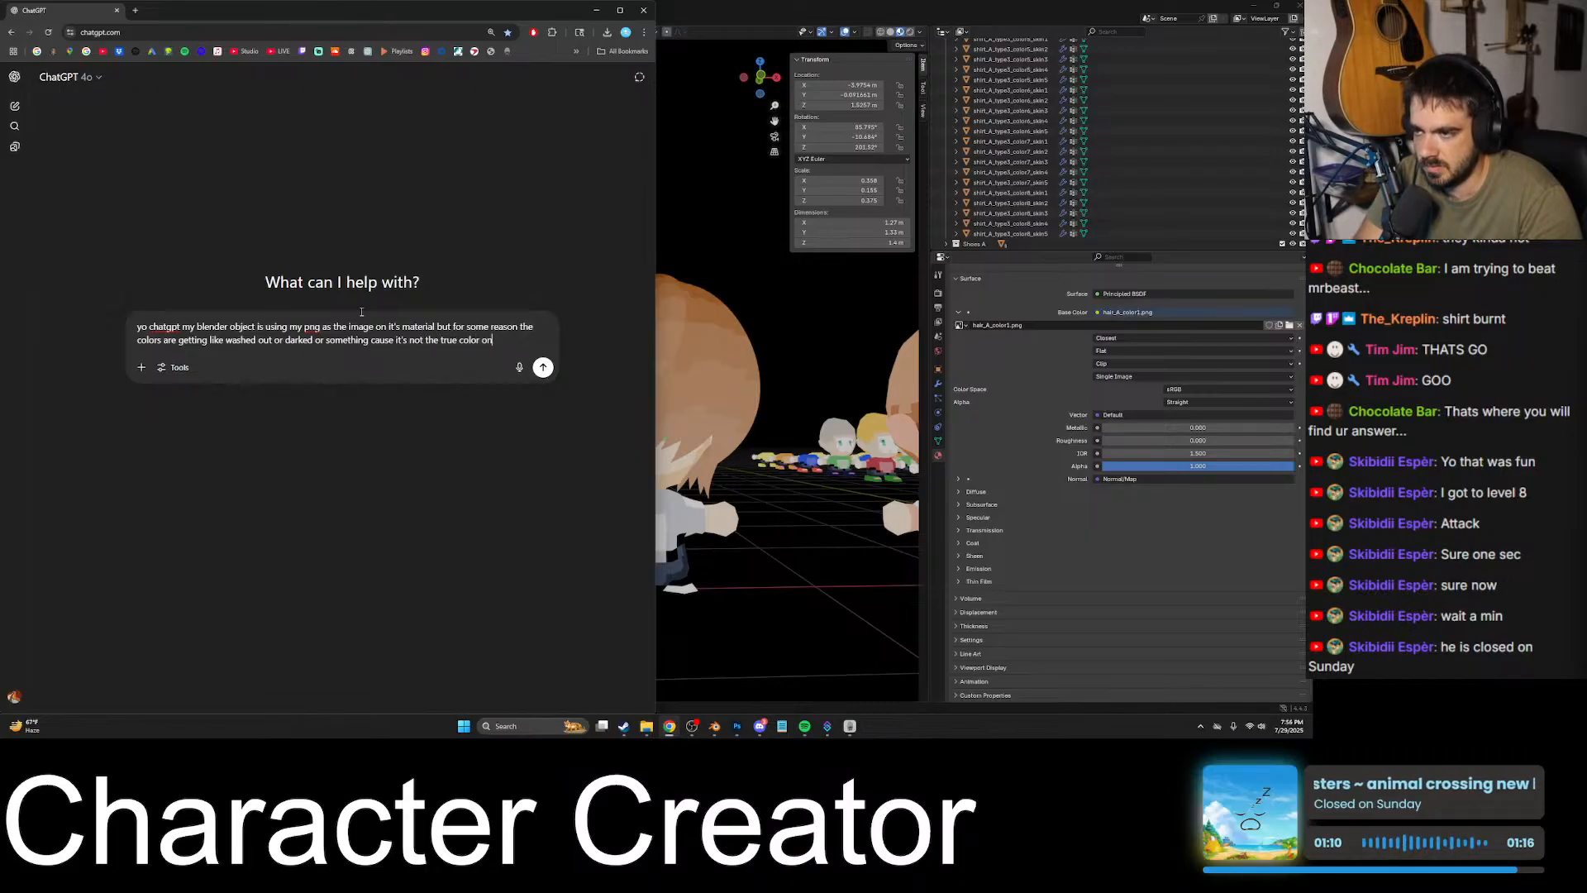
pyautogui.write('side bl')
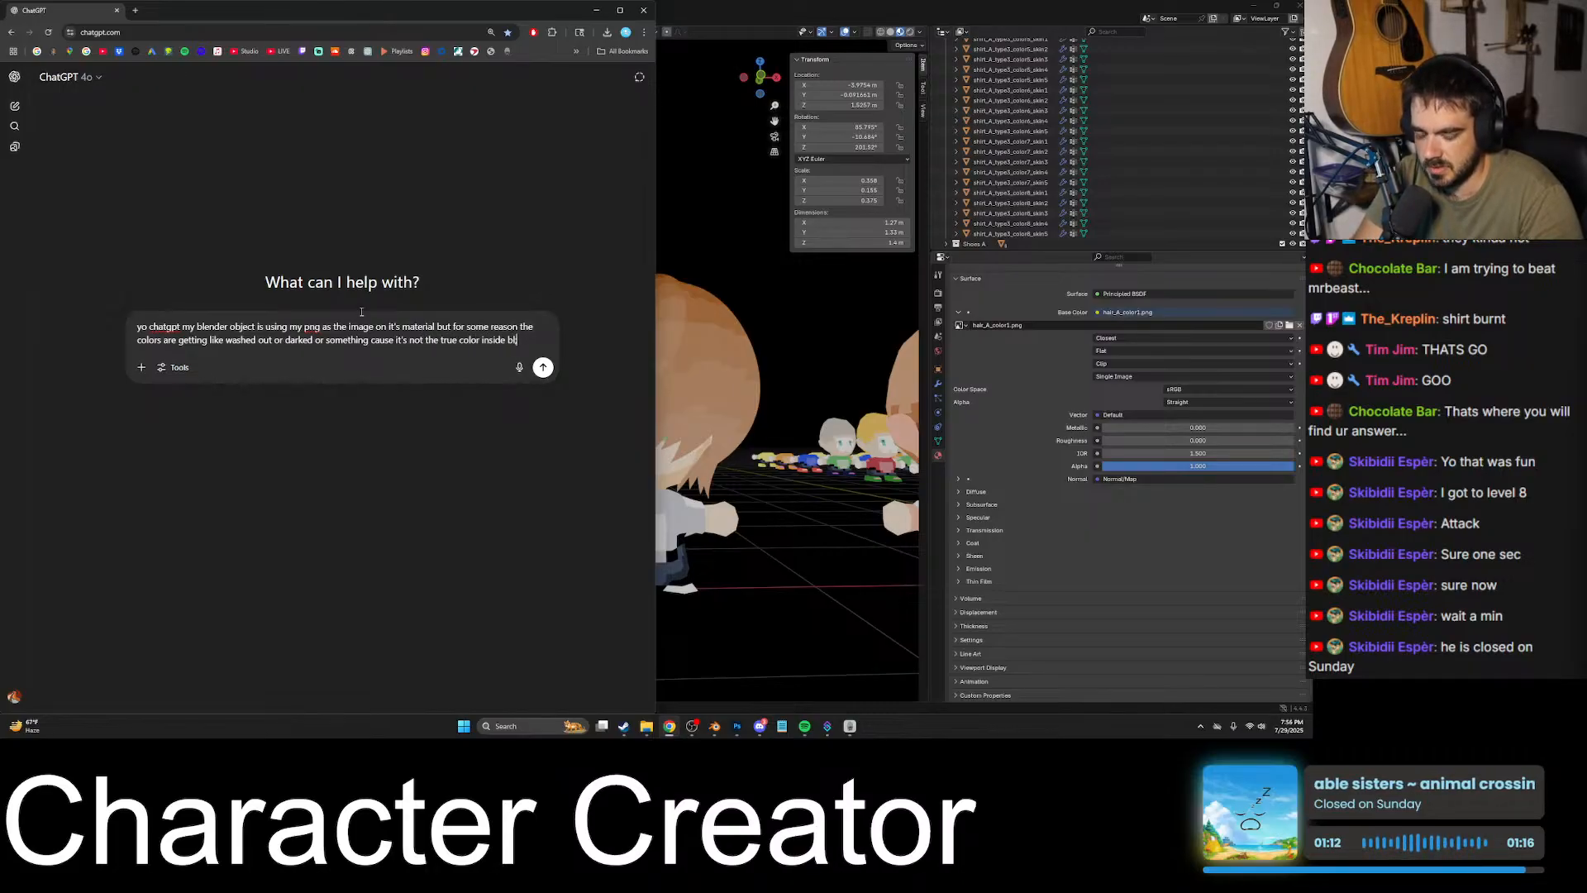
pyautogui.write("ender that I'm using")
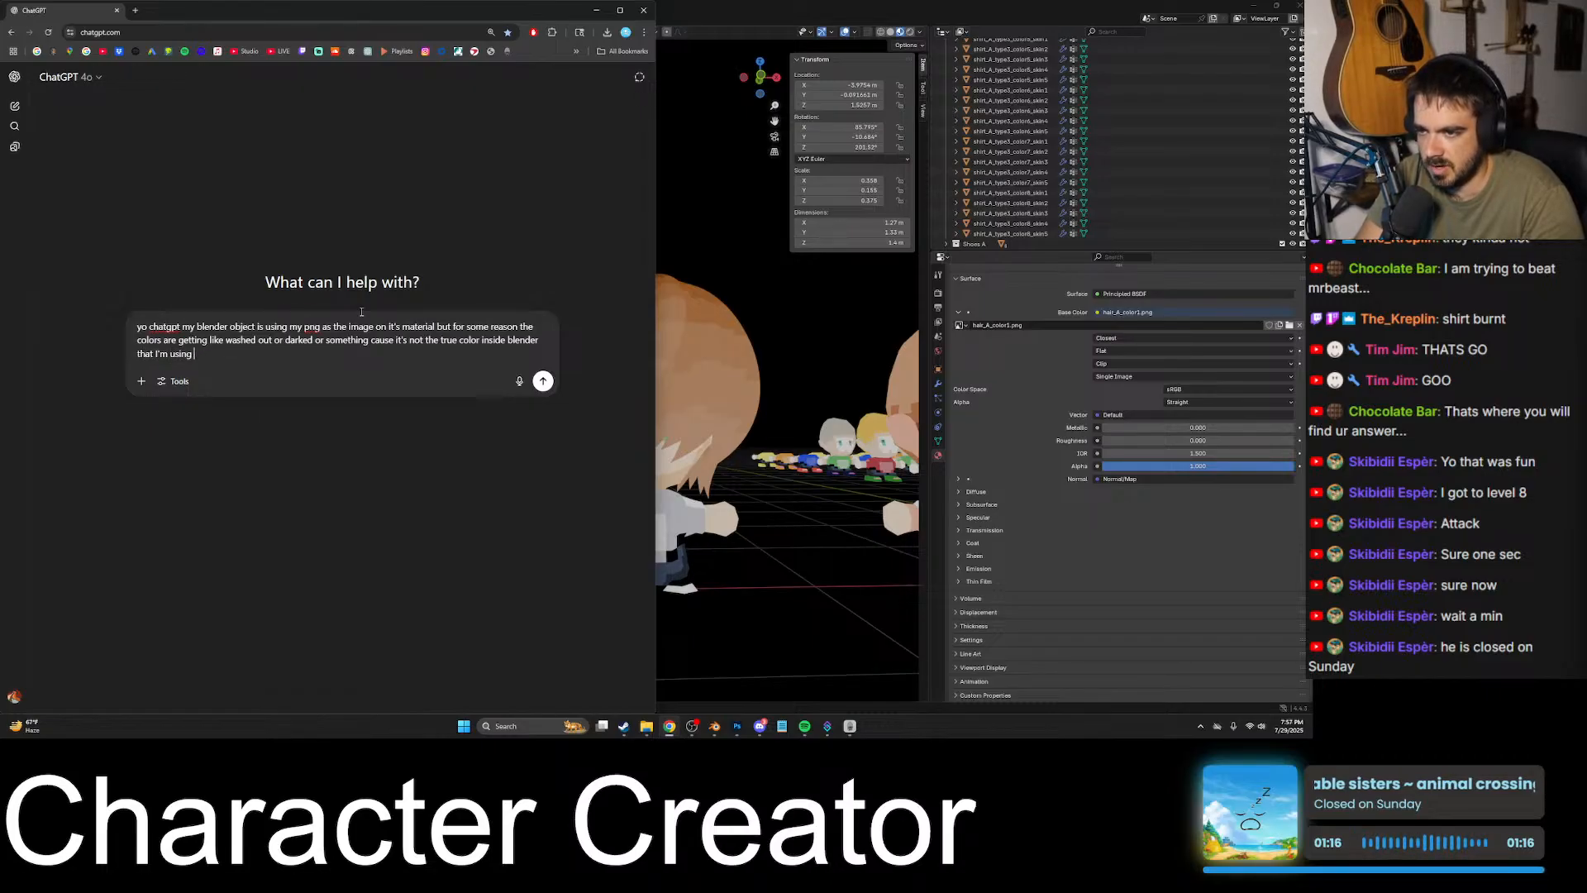
pyautogui.press('BackSpace')
pyautogui.press('BackSpace')
pyautogui.write('on my pn')
pyautogui.write('le')
pyautogui.press('Return')
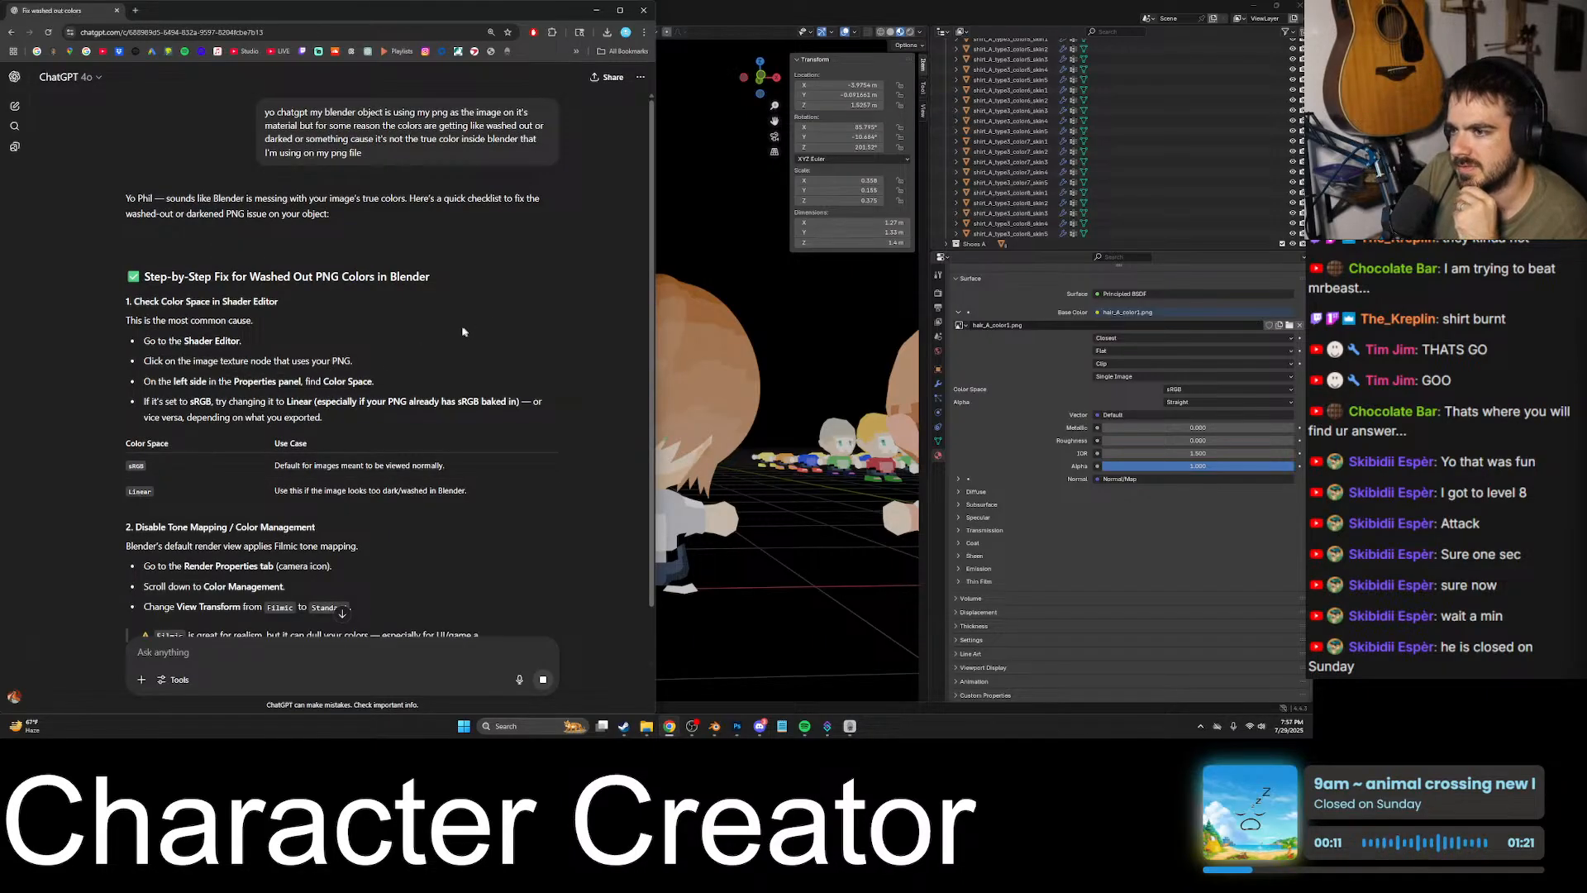
# - Switch back to Blender, open the Shading workspace and select the hair's hair_A_color1.png image texture node
pyautogui.click(711, 7)
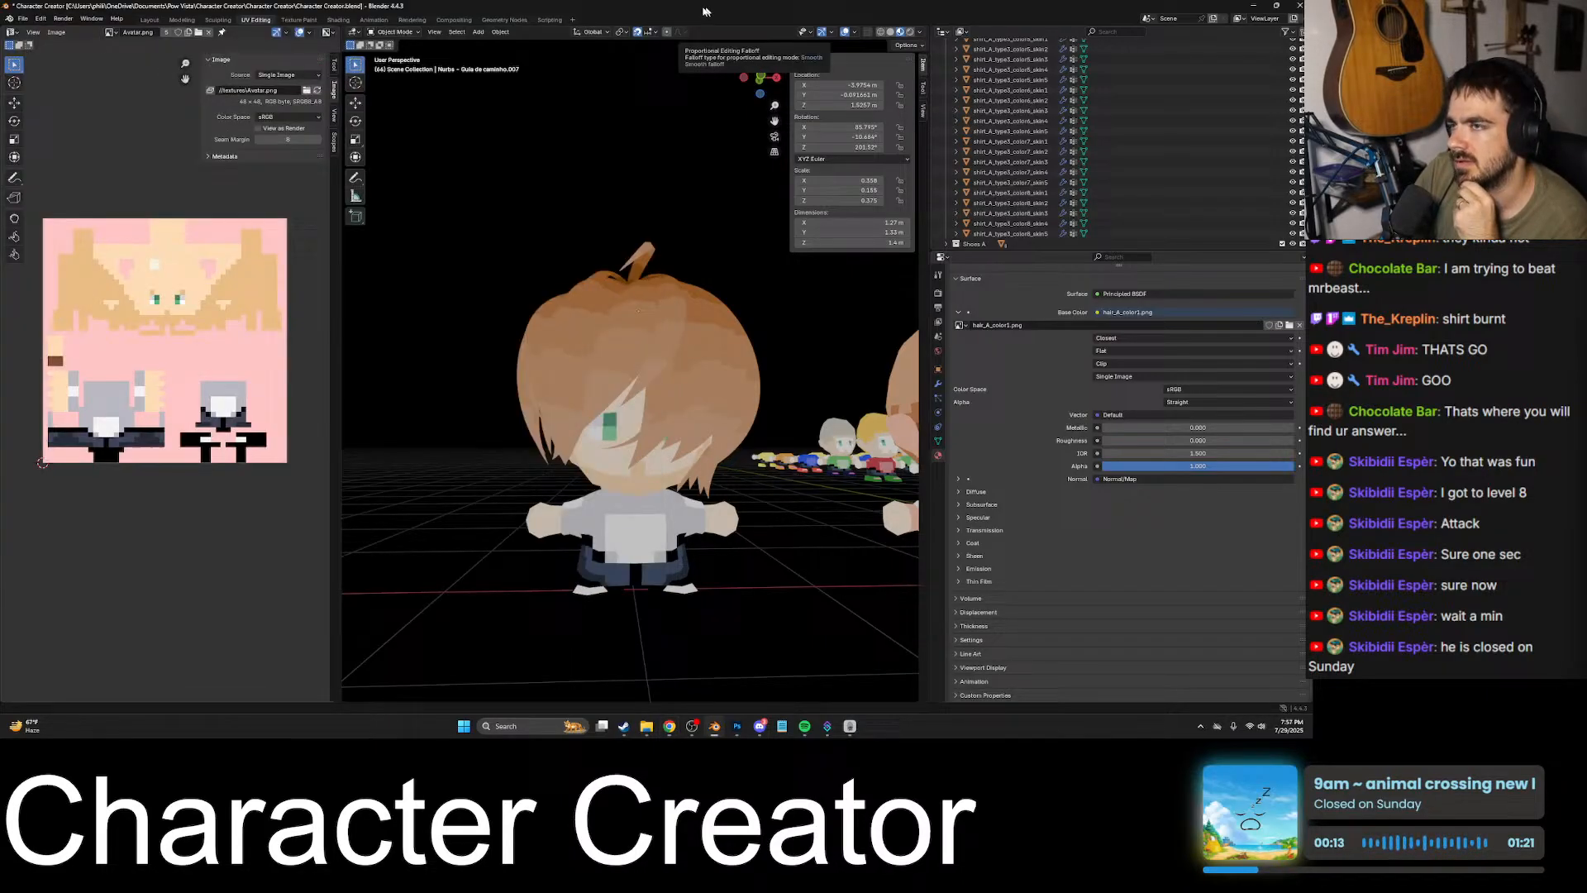
pyautogui.click(341, 20)
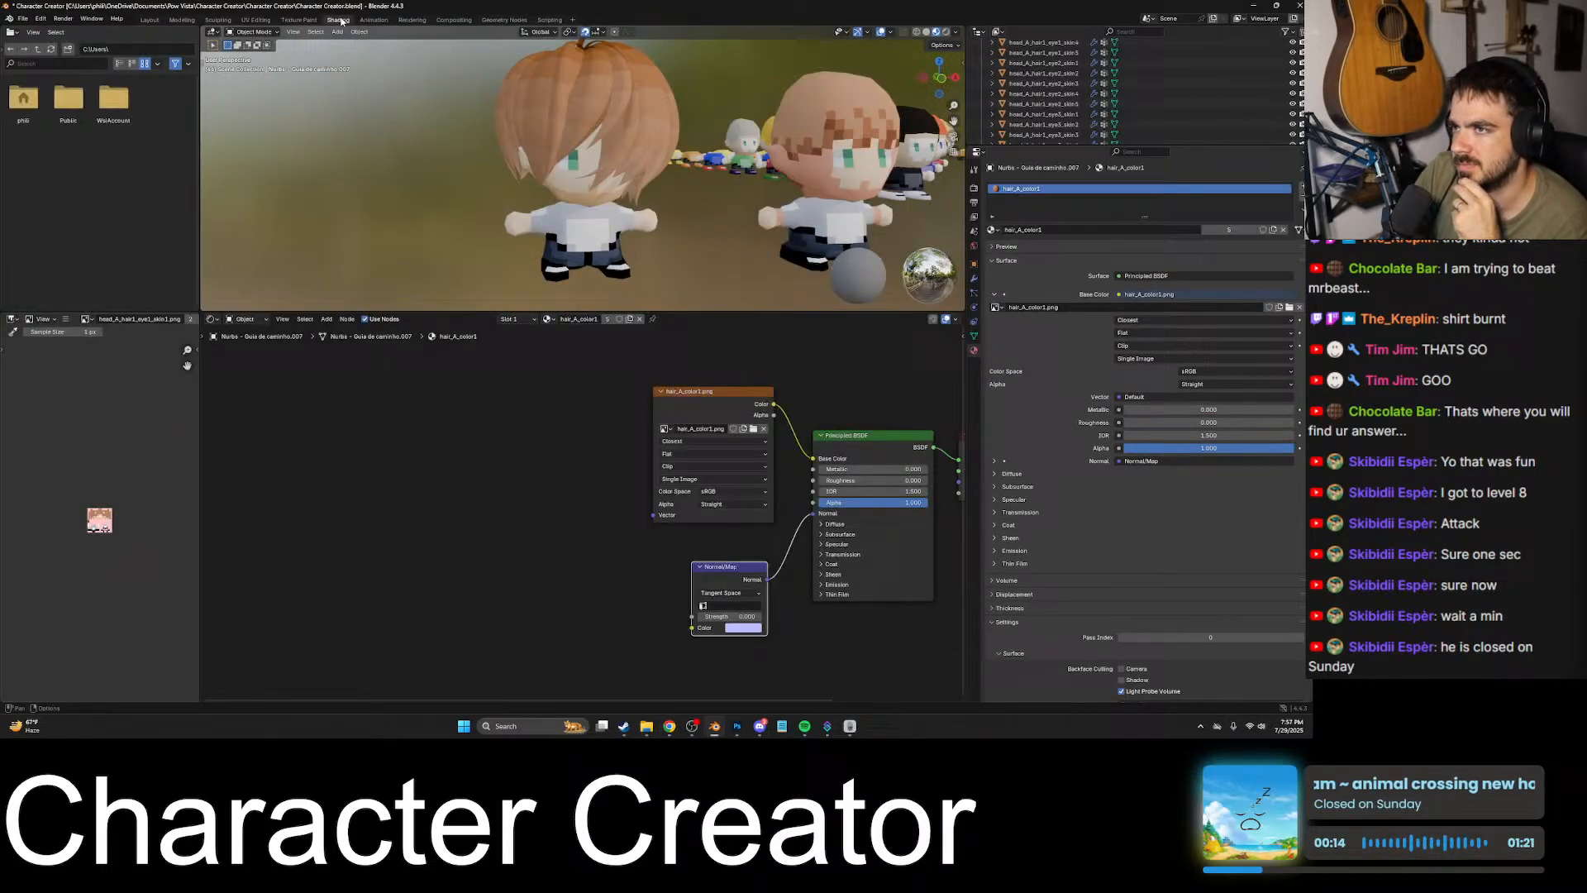
pyautogui.click(706, 403)
pyautogui.scroll(1, 759, 493)
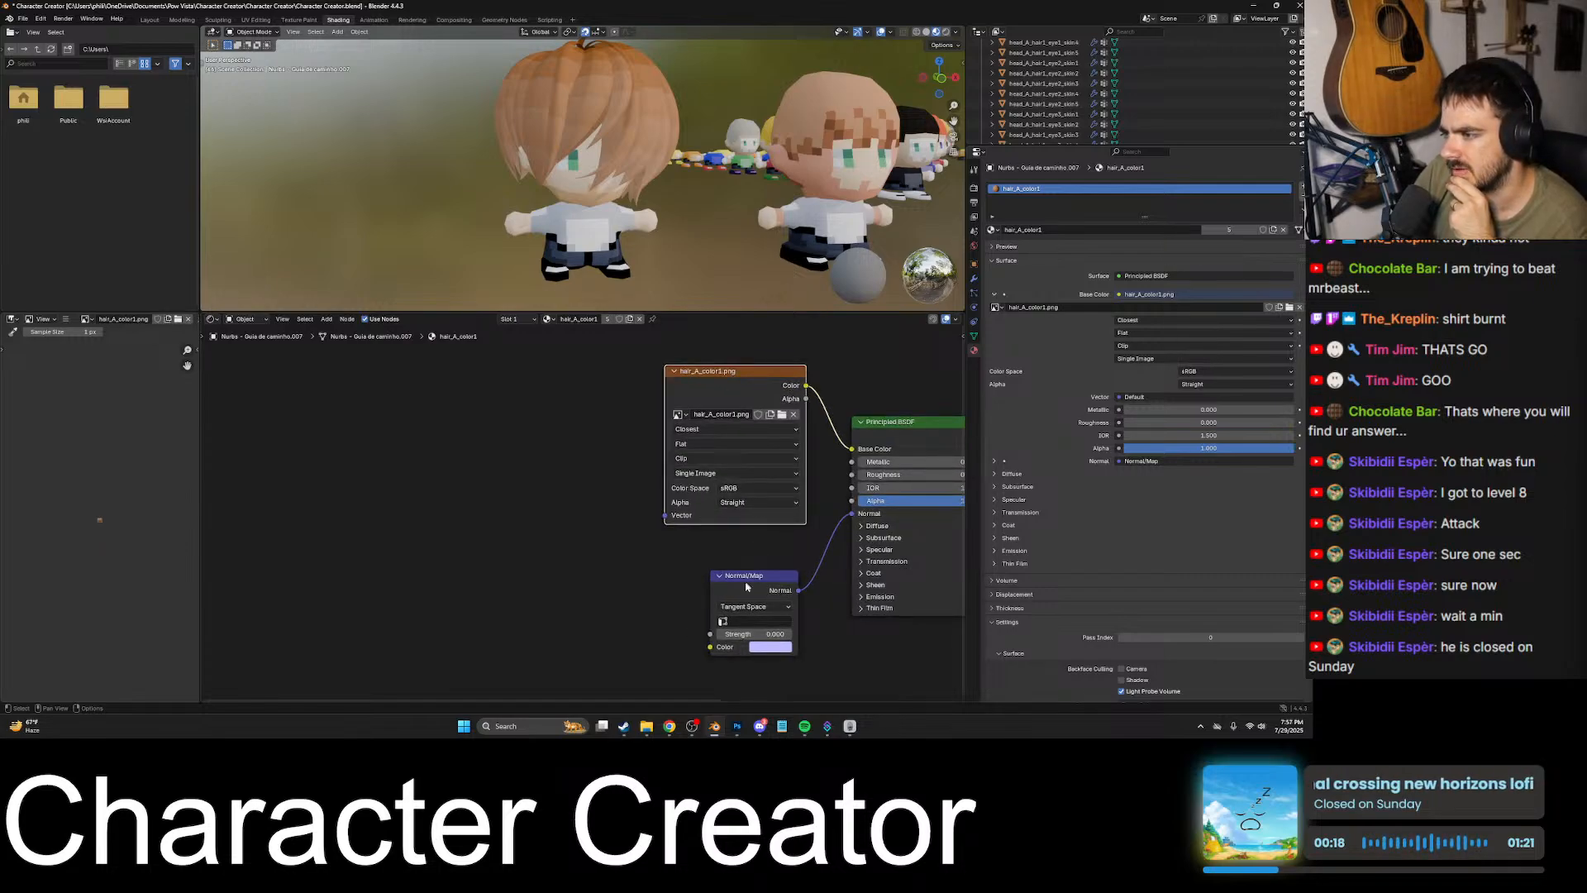
# - Consult ChatGPT's color space advice, then try Linear Rec.709 on the hair_A_color1.png texture and undo the change
pyautogui.click(644, 727)
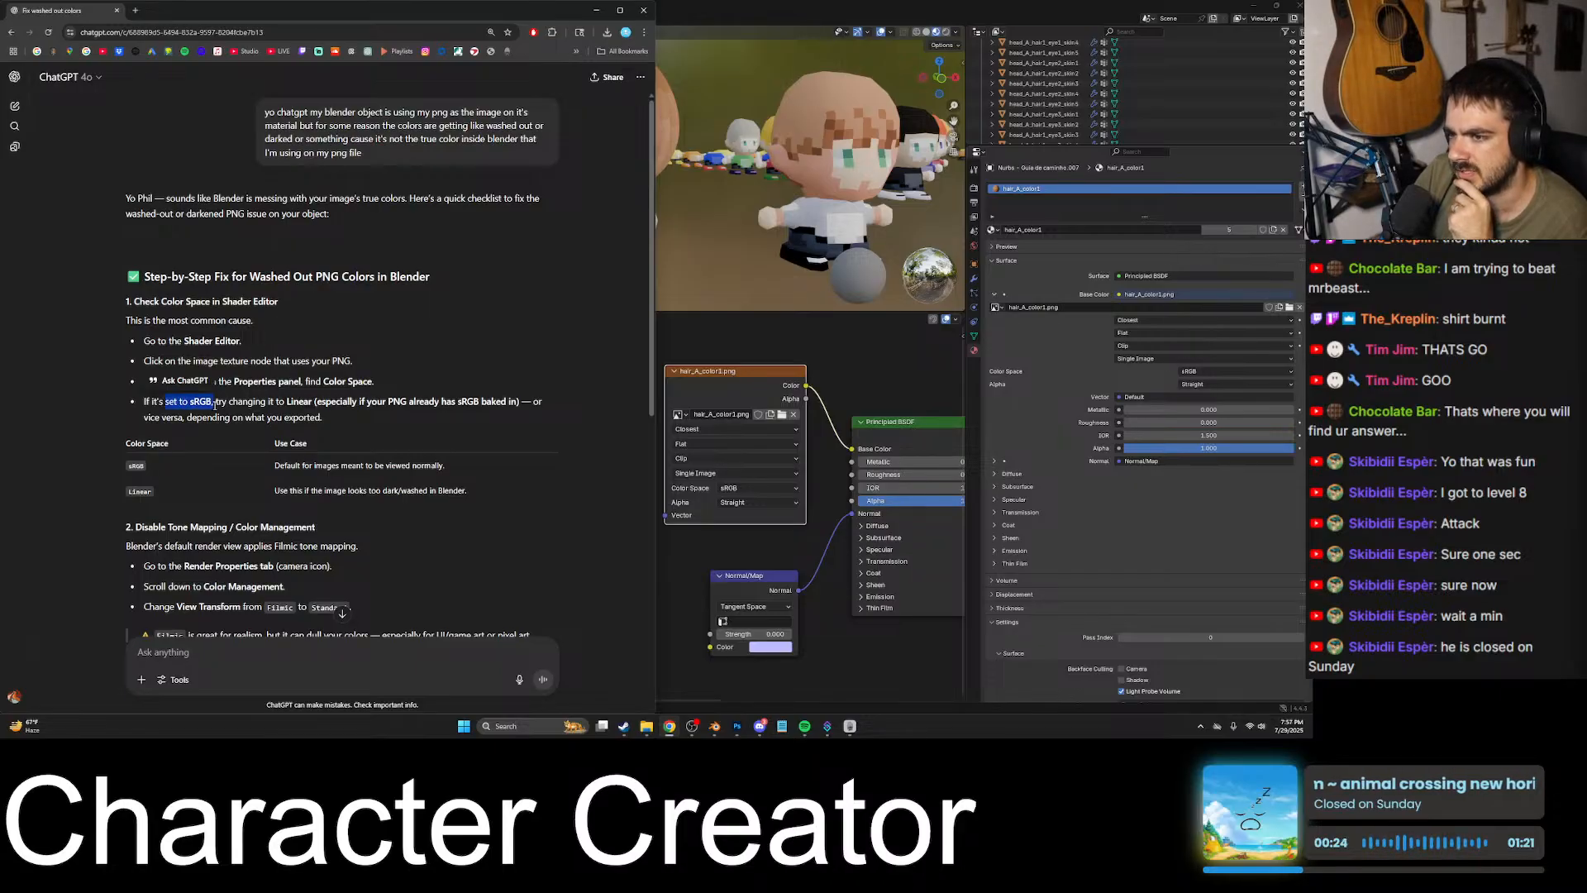
pyautogui.click(359, 407)
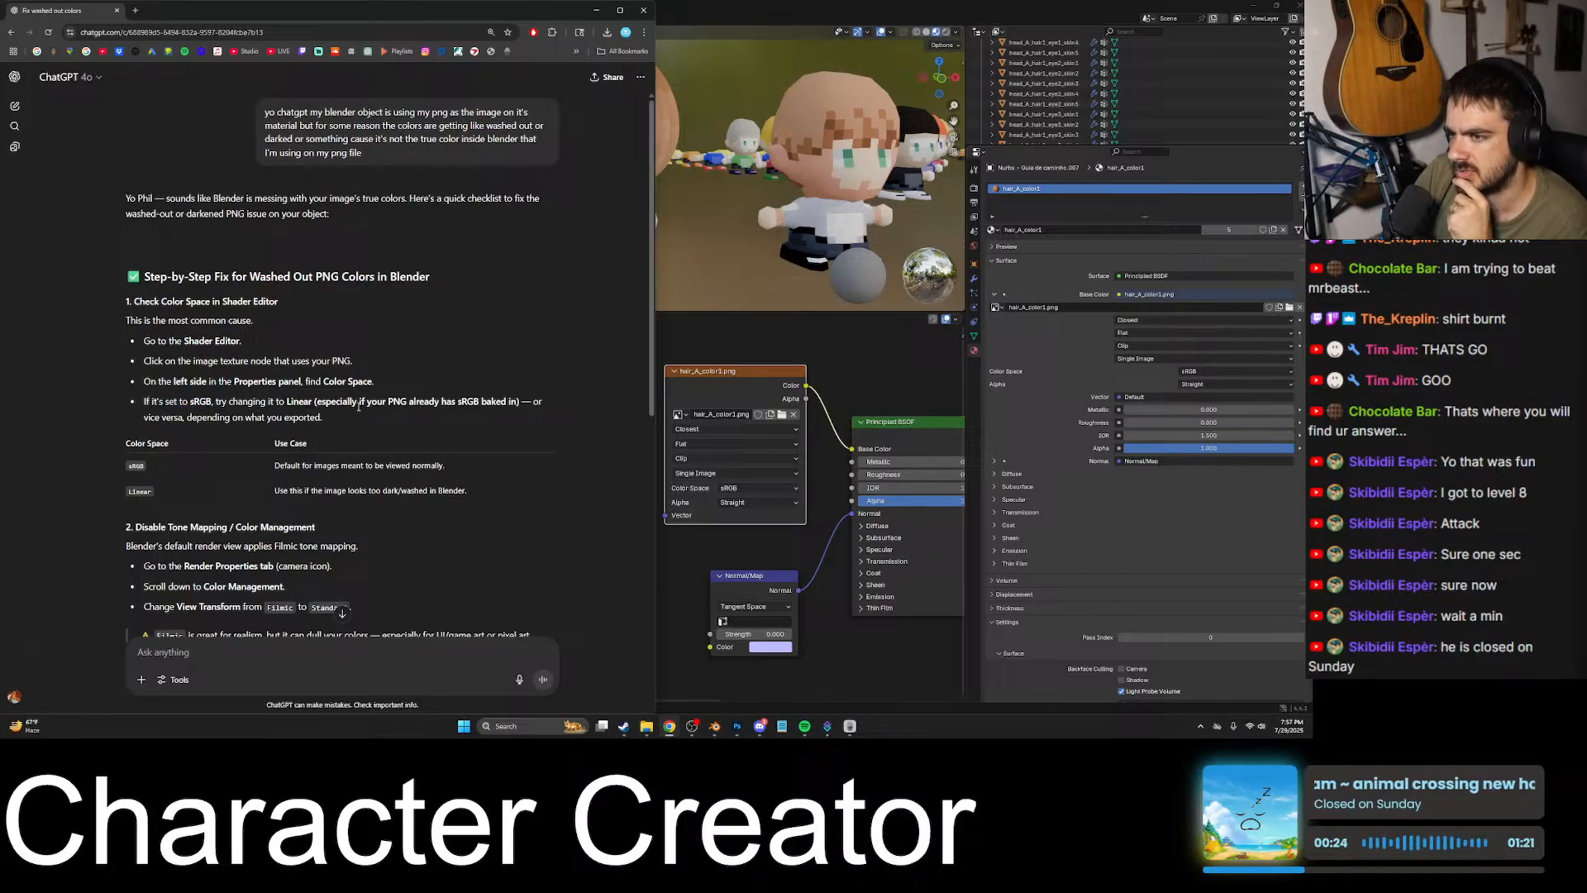
pyautogui.click(740, 489)
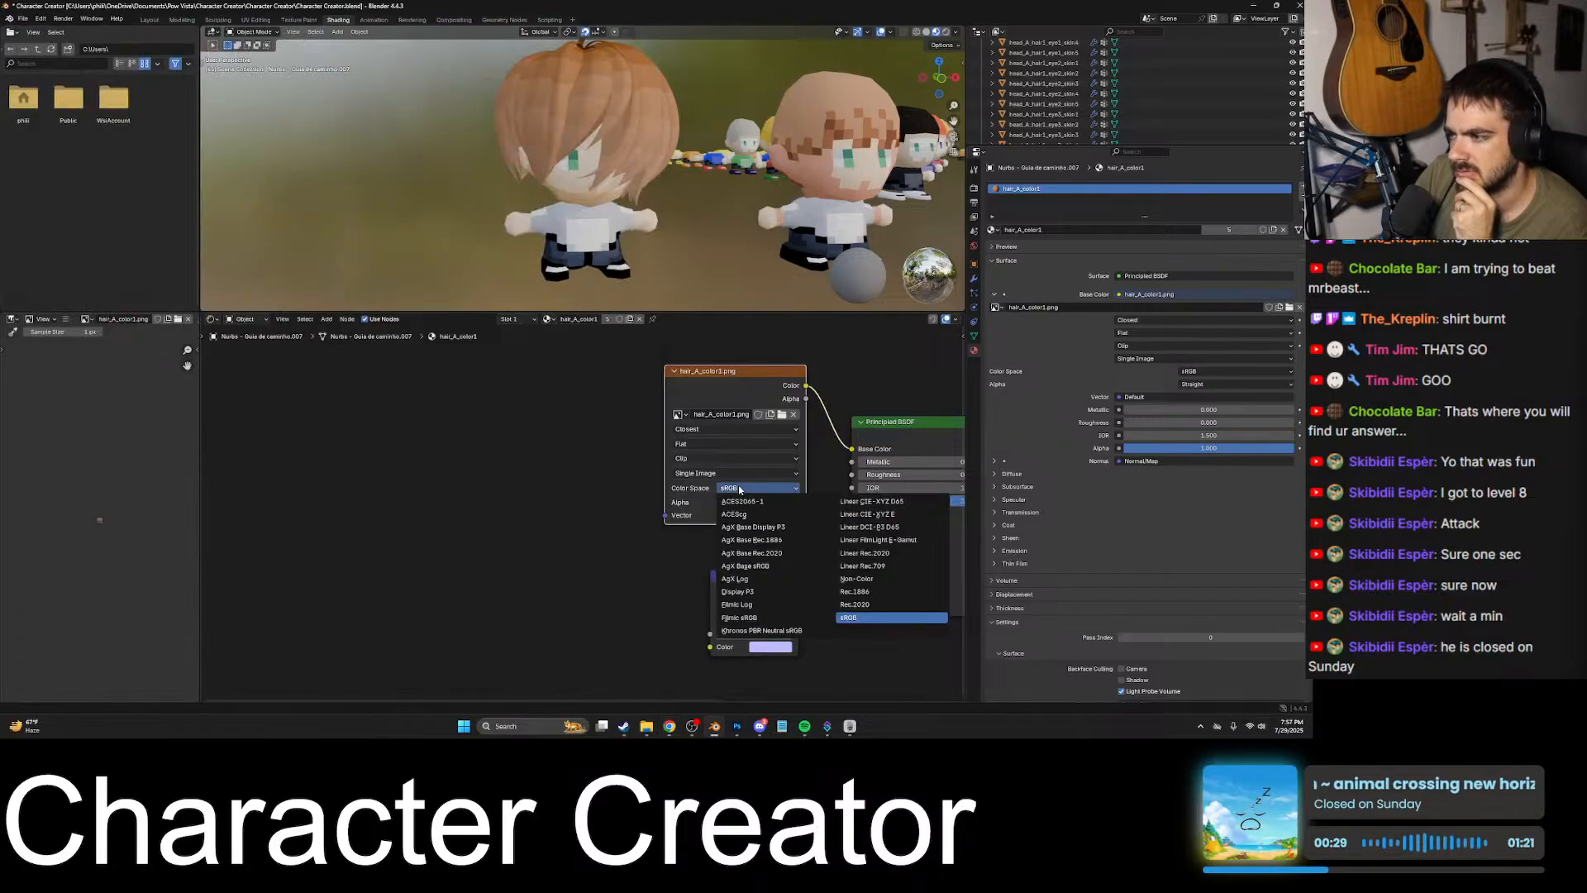
pyautogui.click(887, 568)
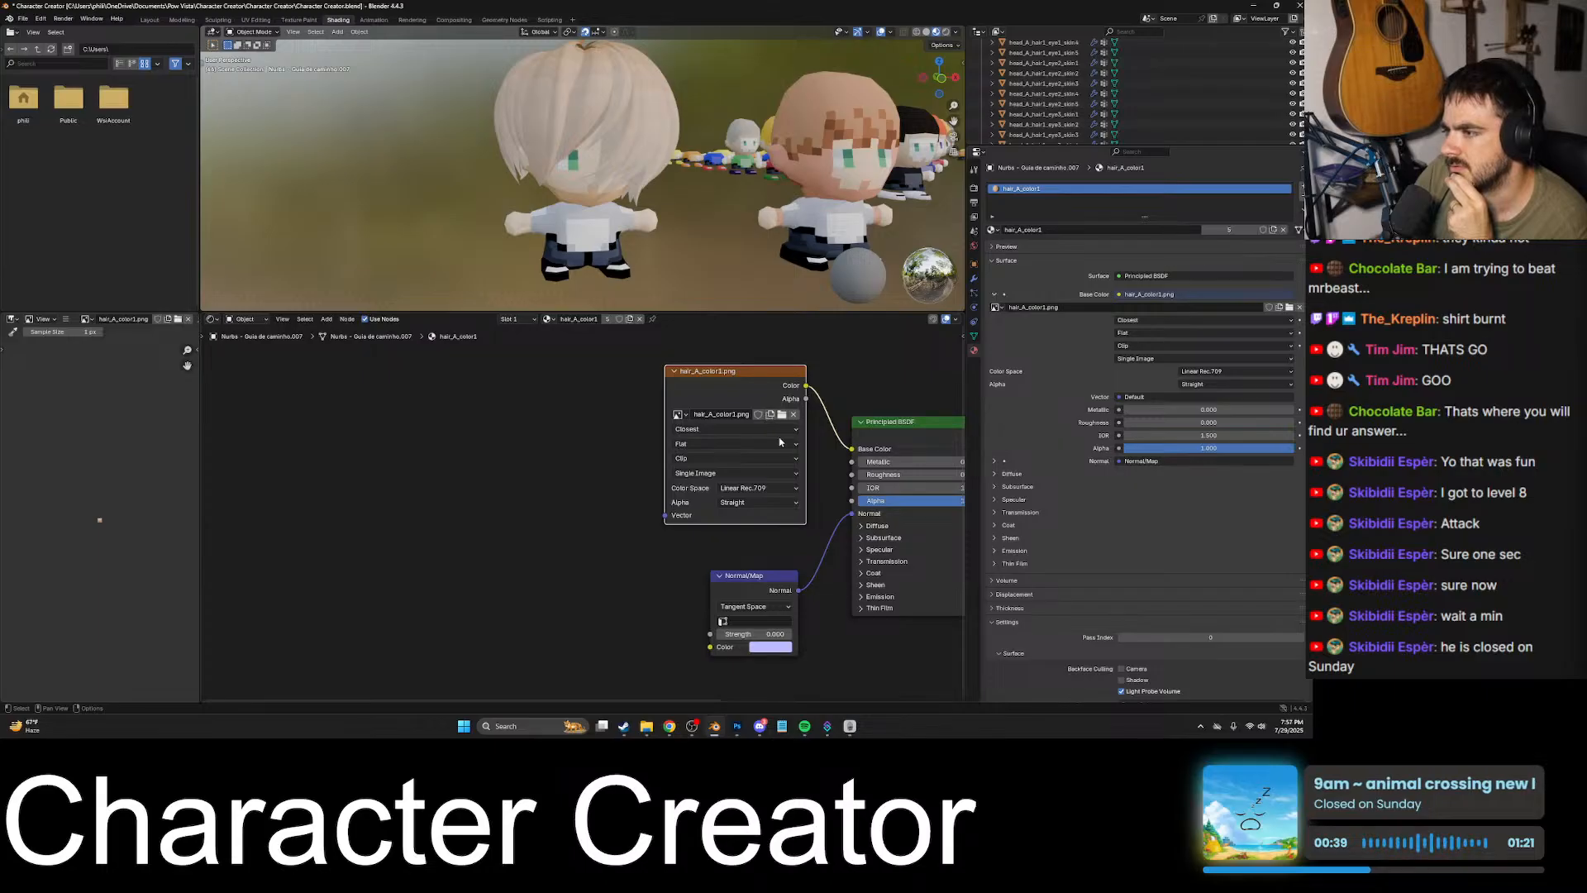
pyautogui.hotkey('ctrl', 'z')
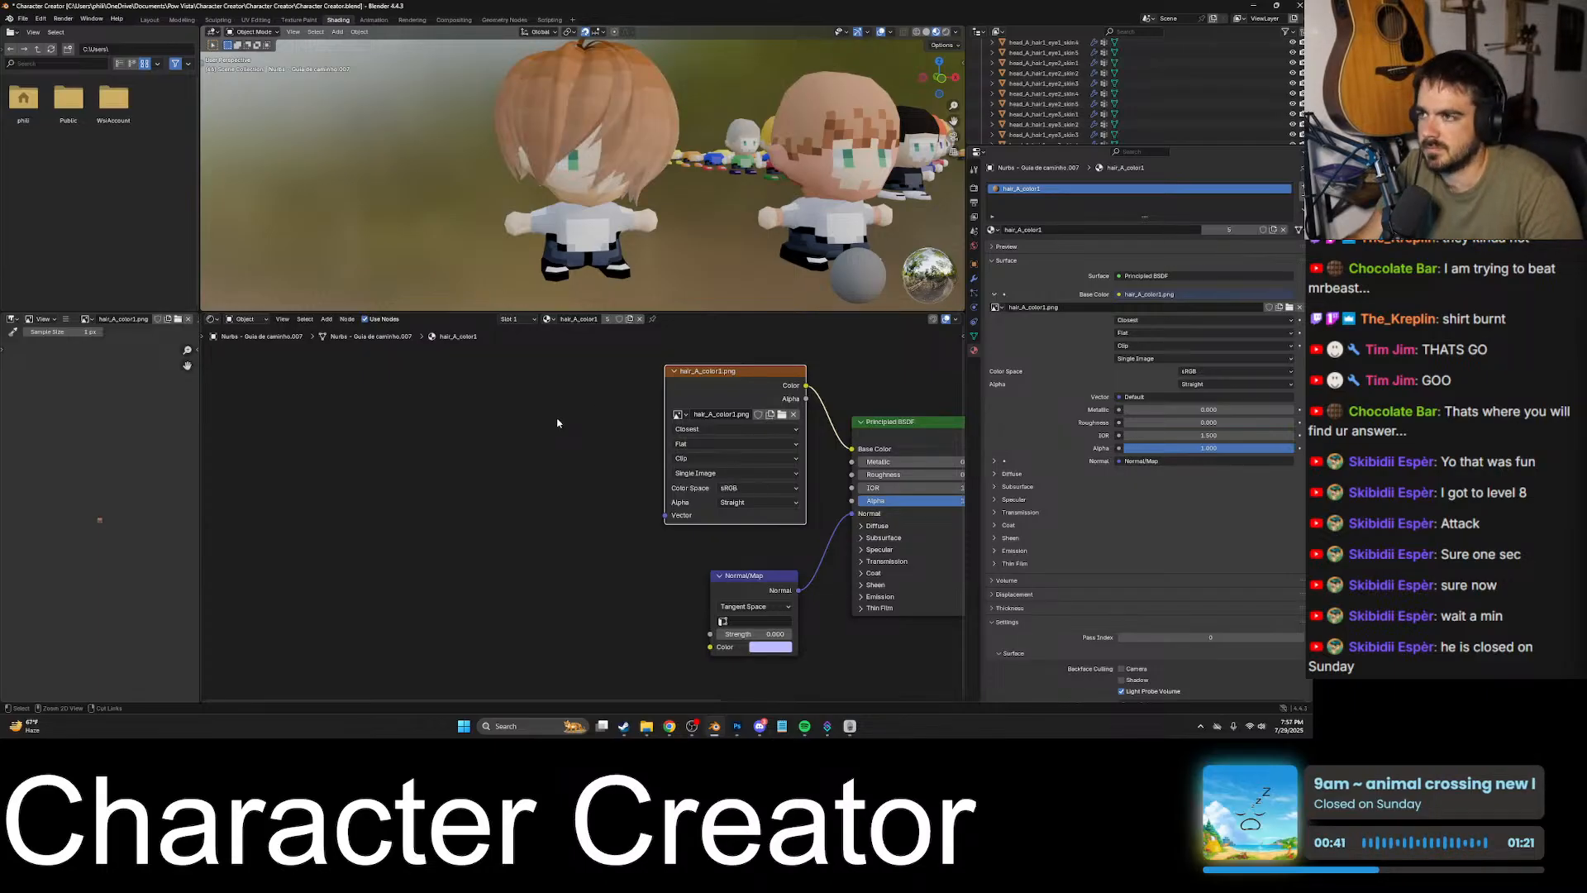
# - Select the avatar's clothed body and try the Linear Rec.709 and Linear Rec.2020 color spaces on its Avatar.png texture
pyautogui.click(571, 192)
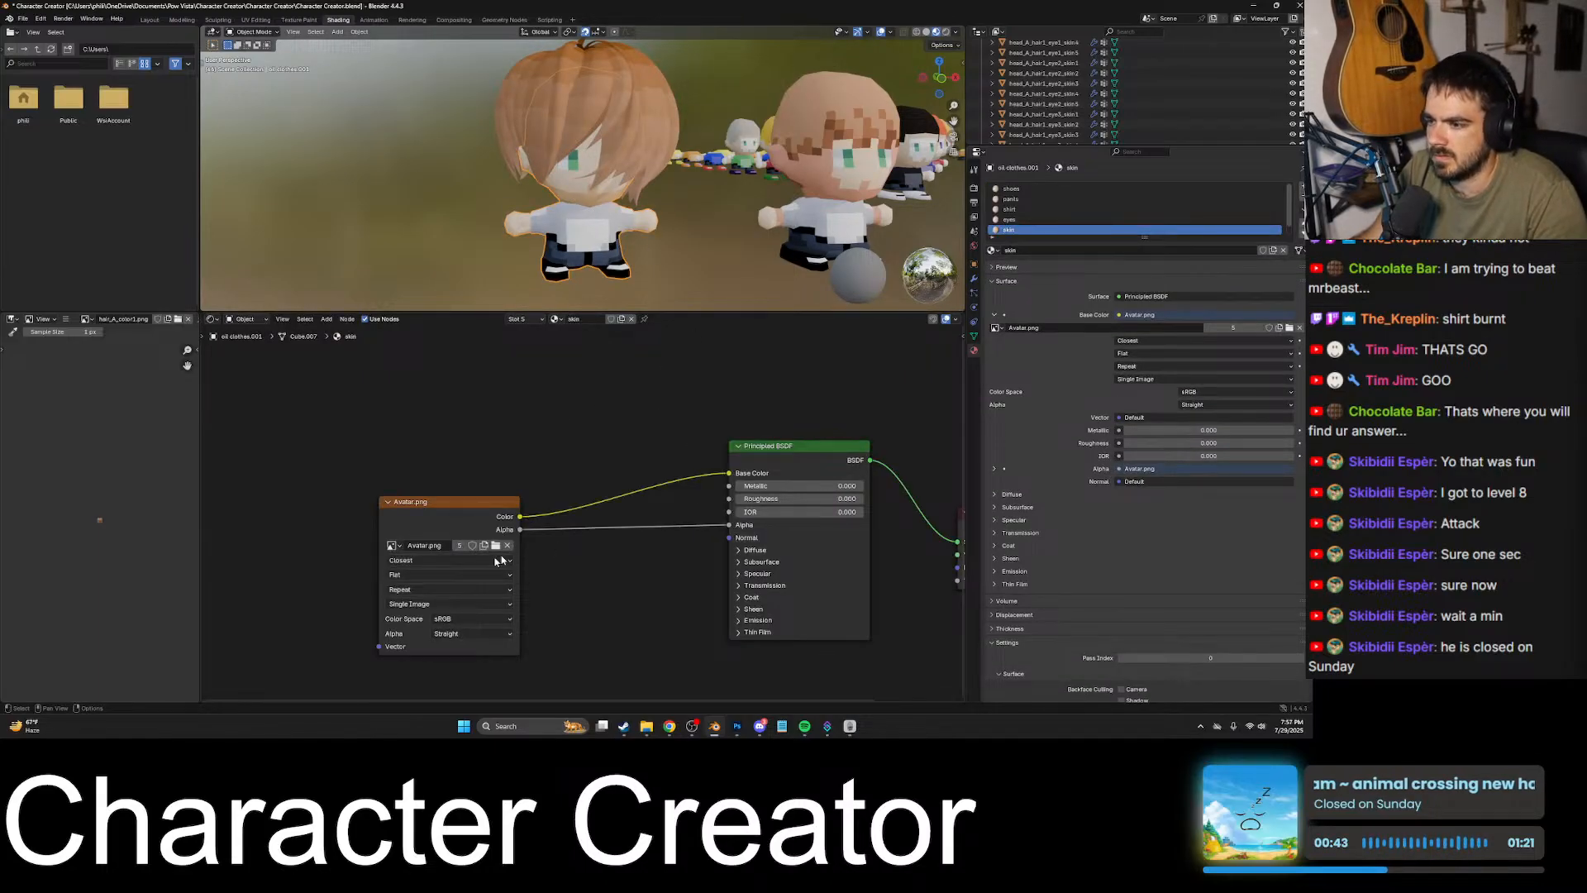
pyautogui.click(435, 561)
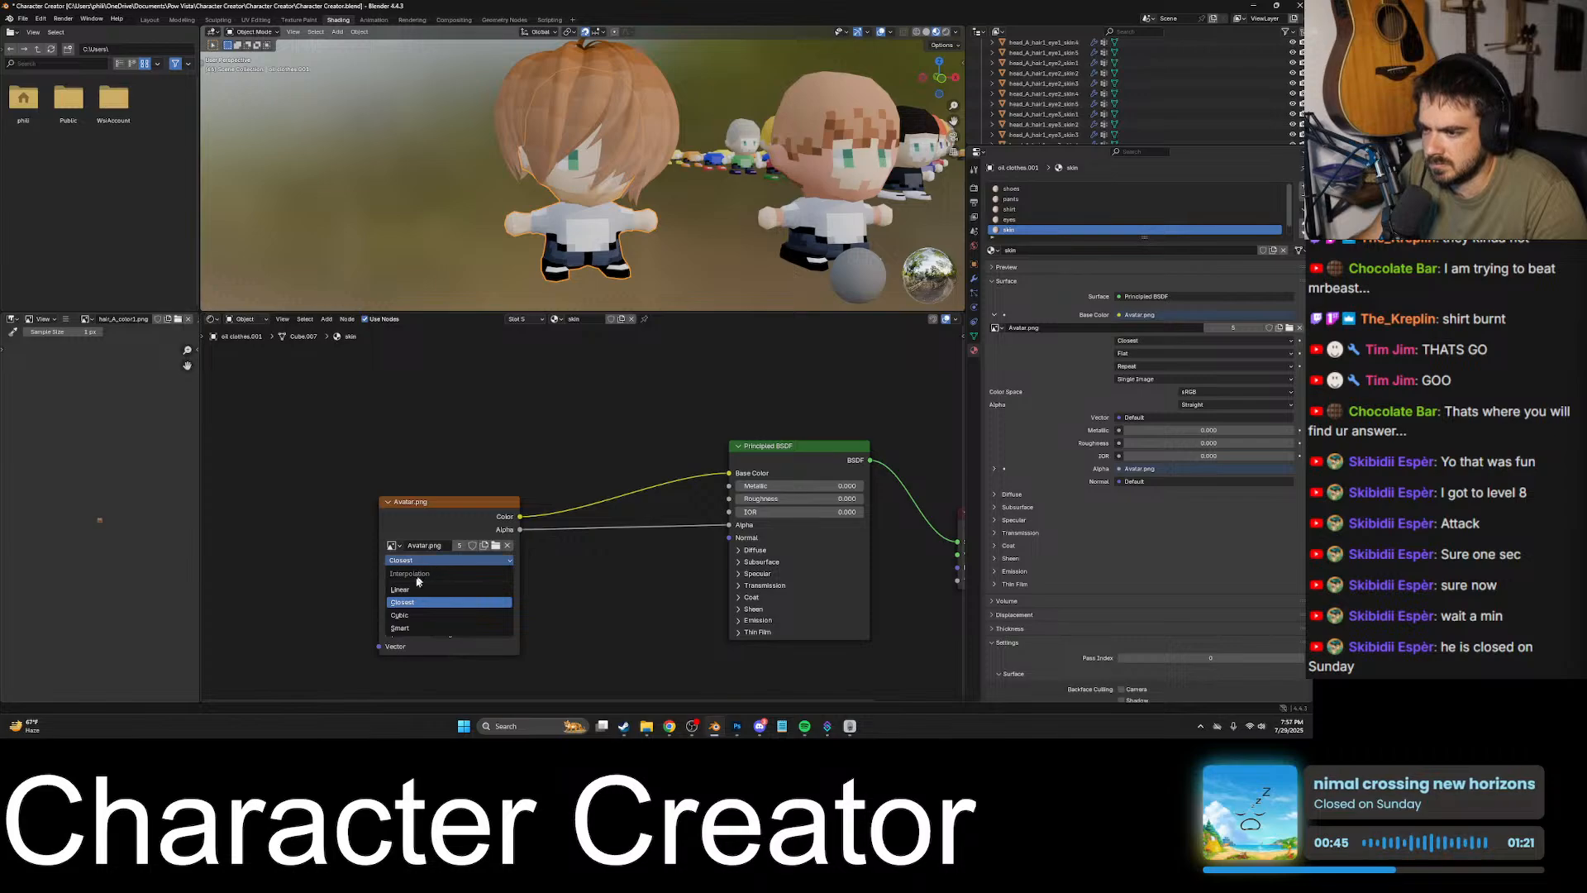
pyautogui.click(433, 559)
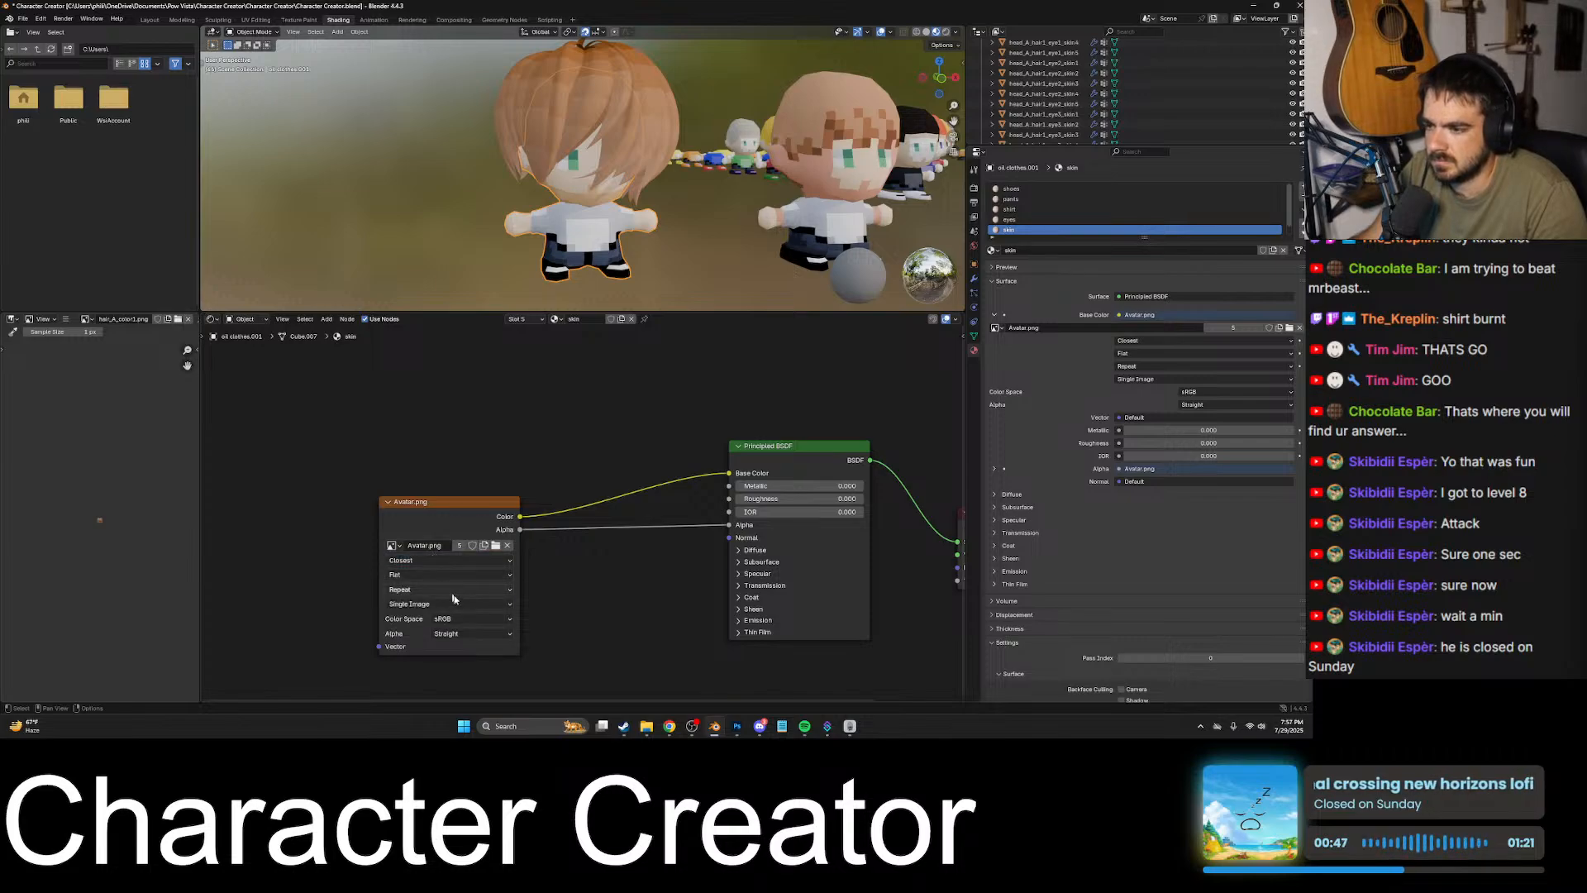
pyautogui.click(464, 619)
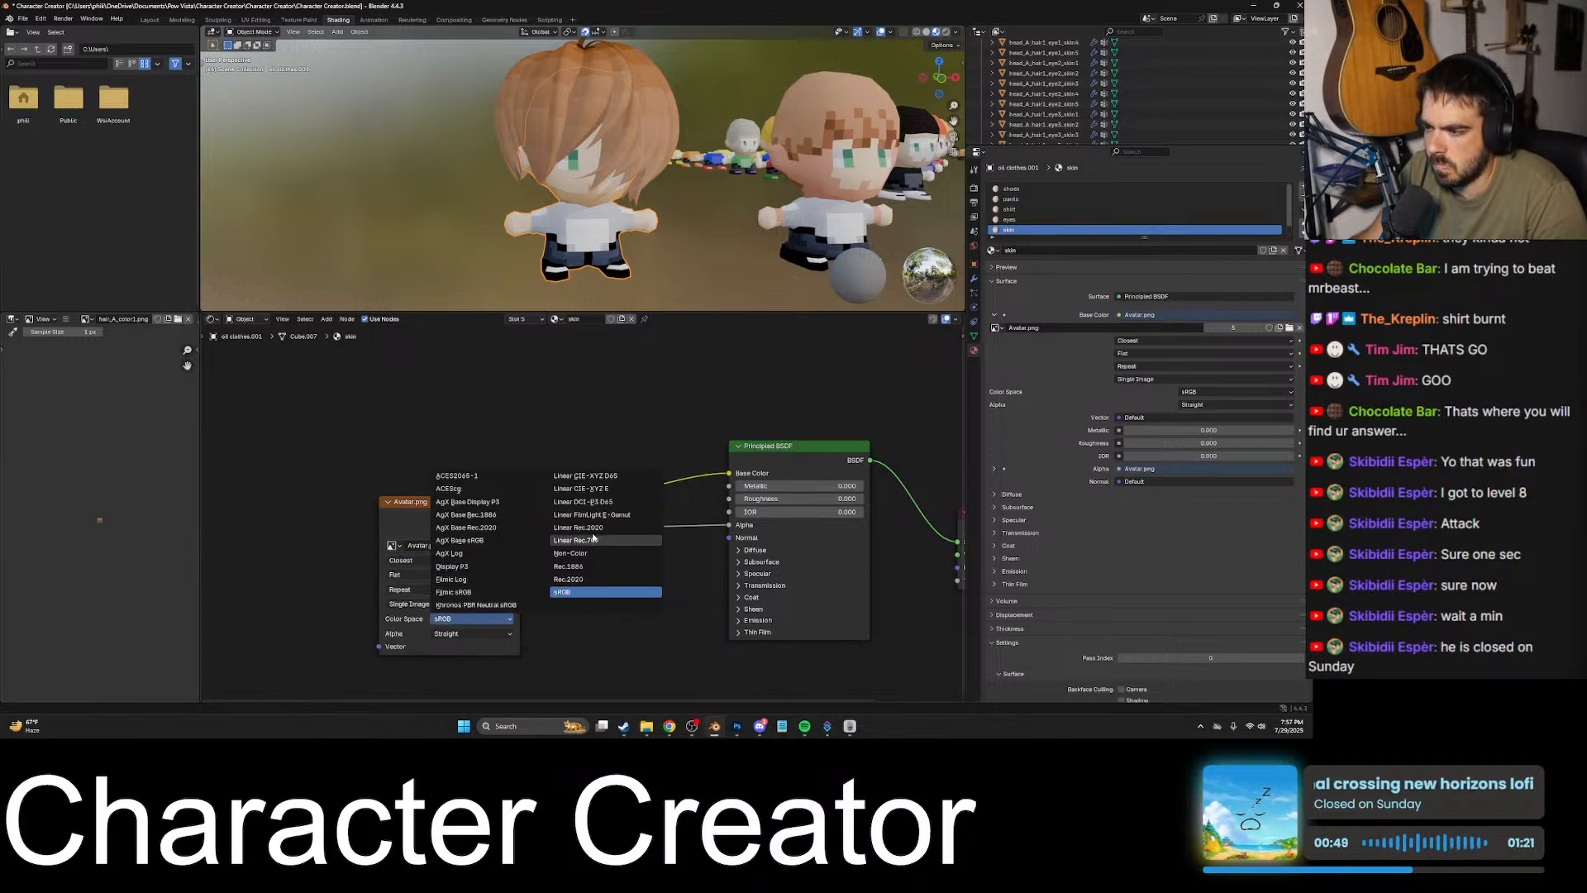
pyautogui.click(592, 540)
pyautogui.click(472, 618)
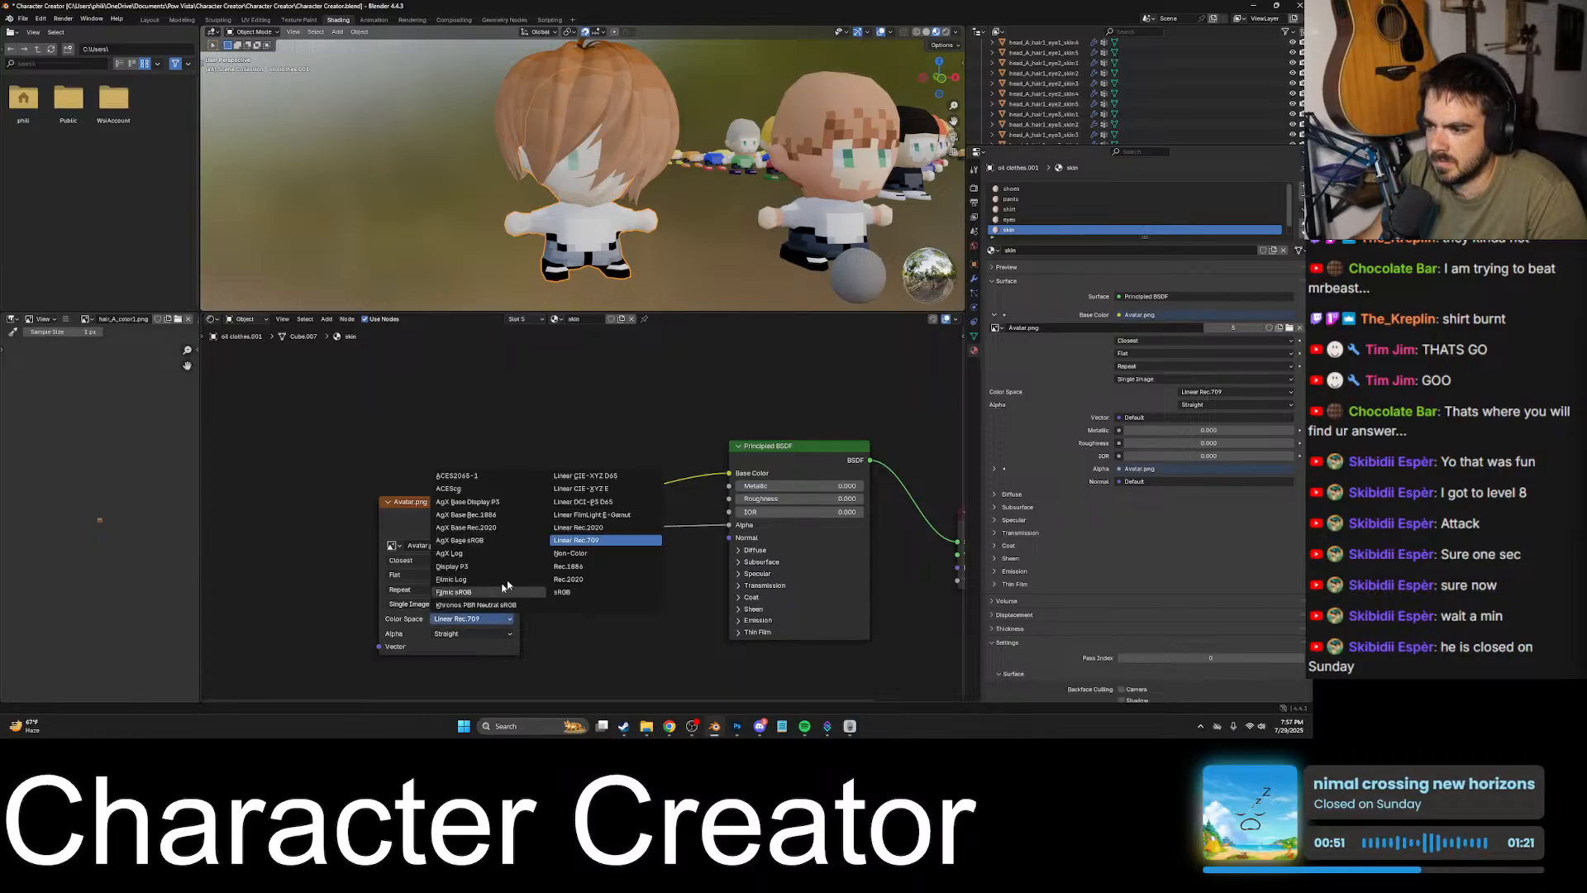
pyautogui.click(609, 524)
pyautogui.click(472, 619)
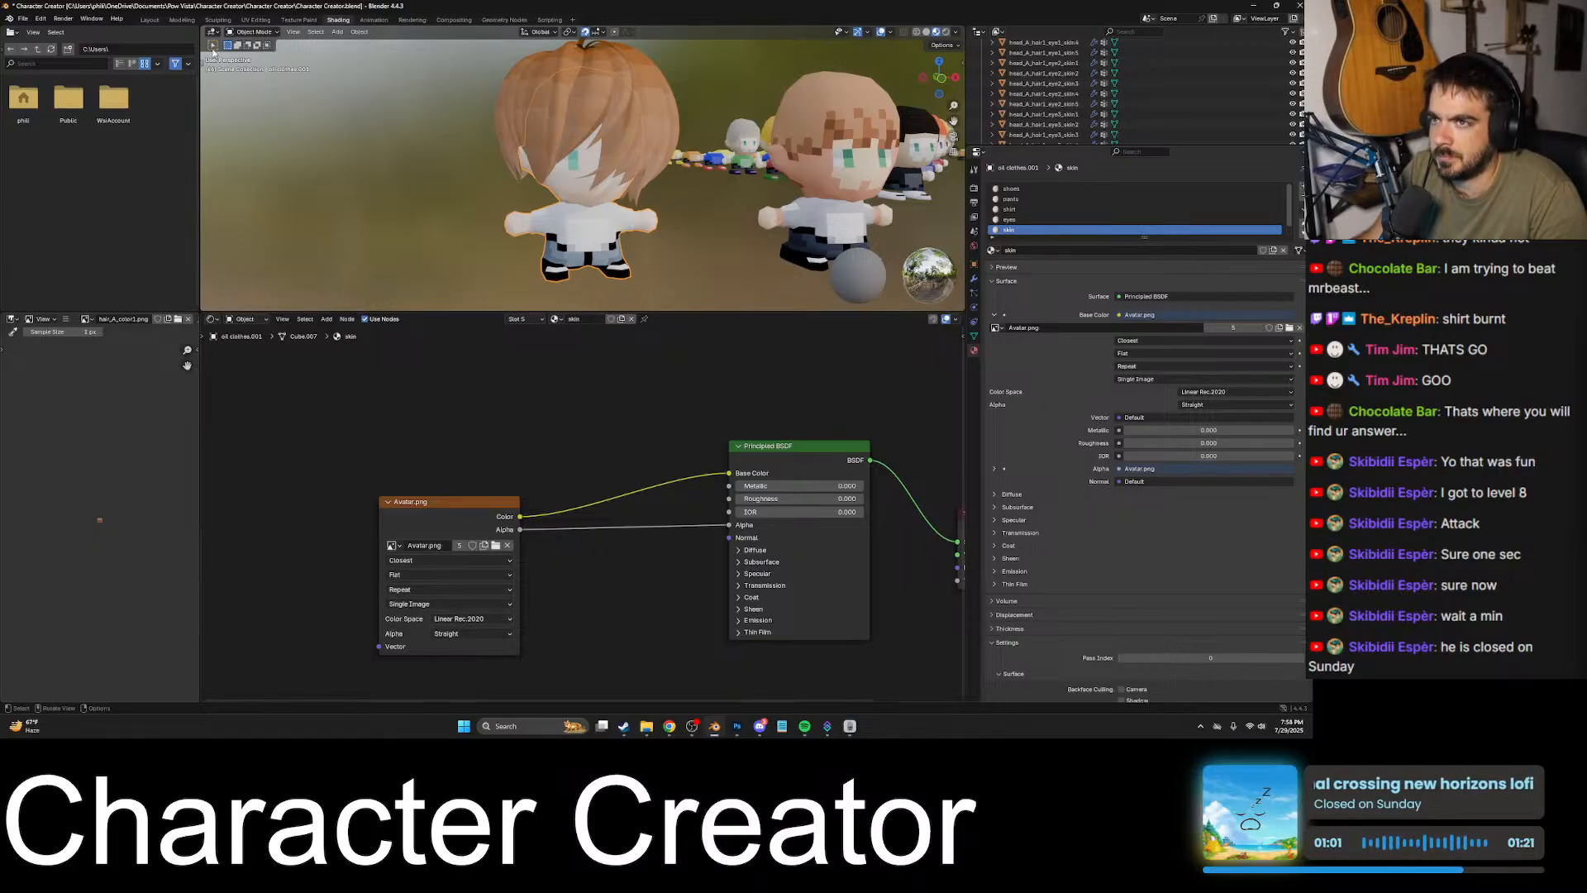
# - Examine the avatar's colors up close in Object Mode in the UV Editing workspace and compare them with the flat texture
pyautogui.click(256, 20)
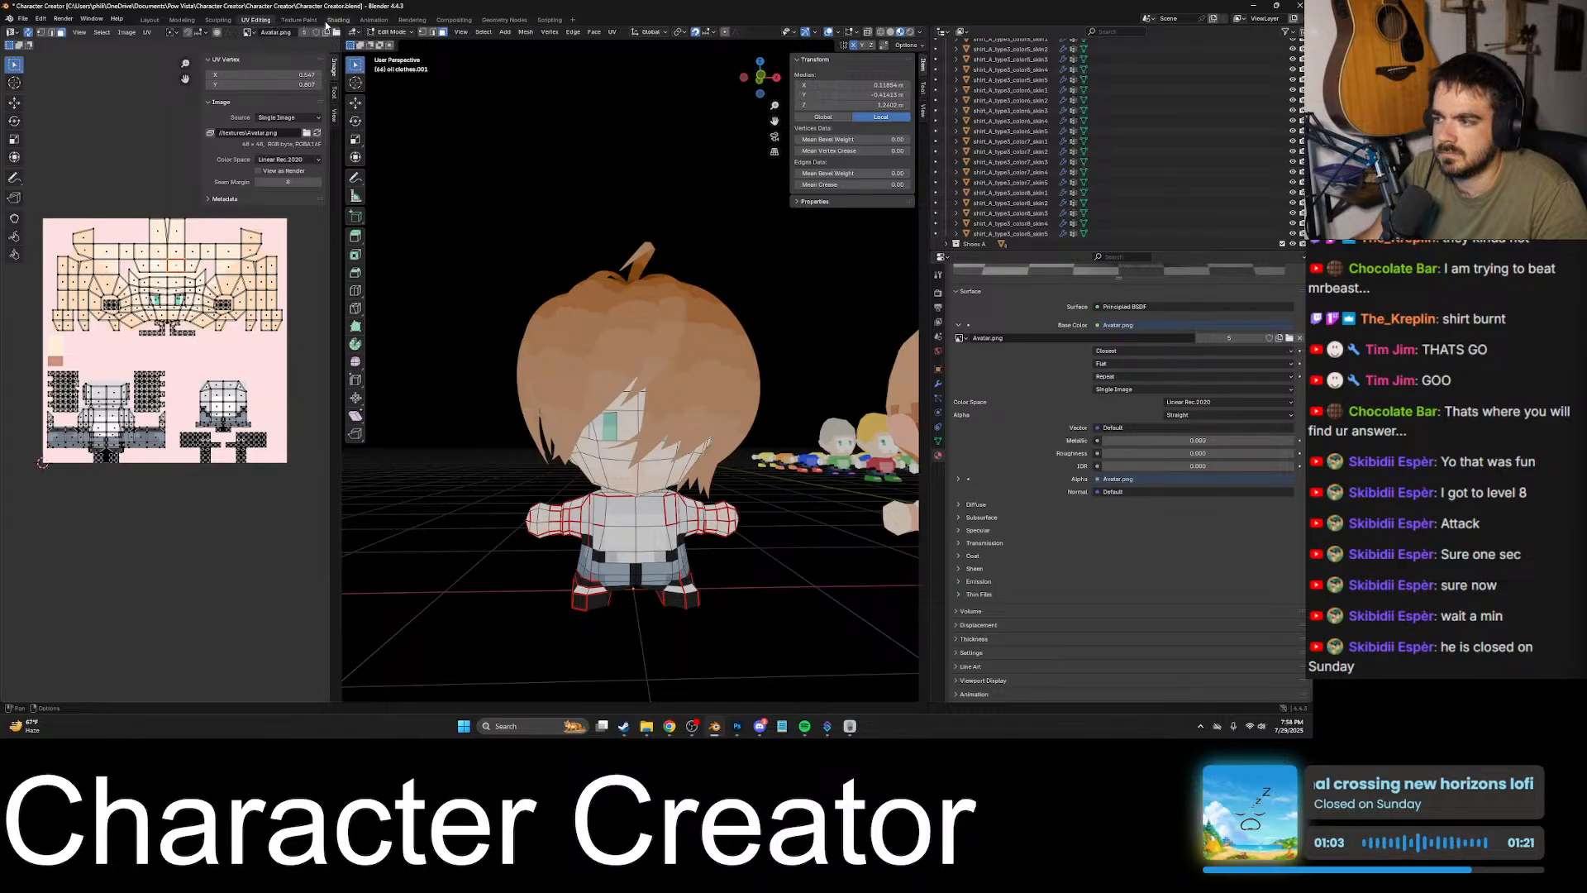
pyautogui.scroll(8, 206, 241)
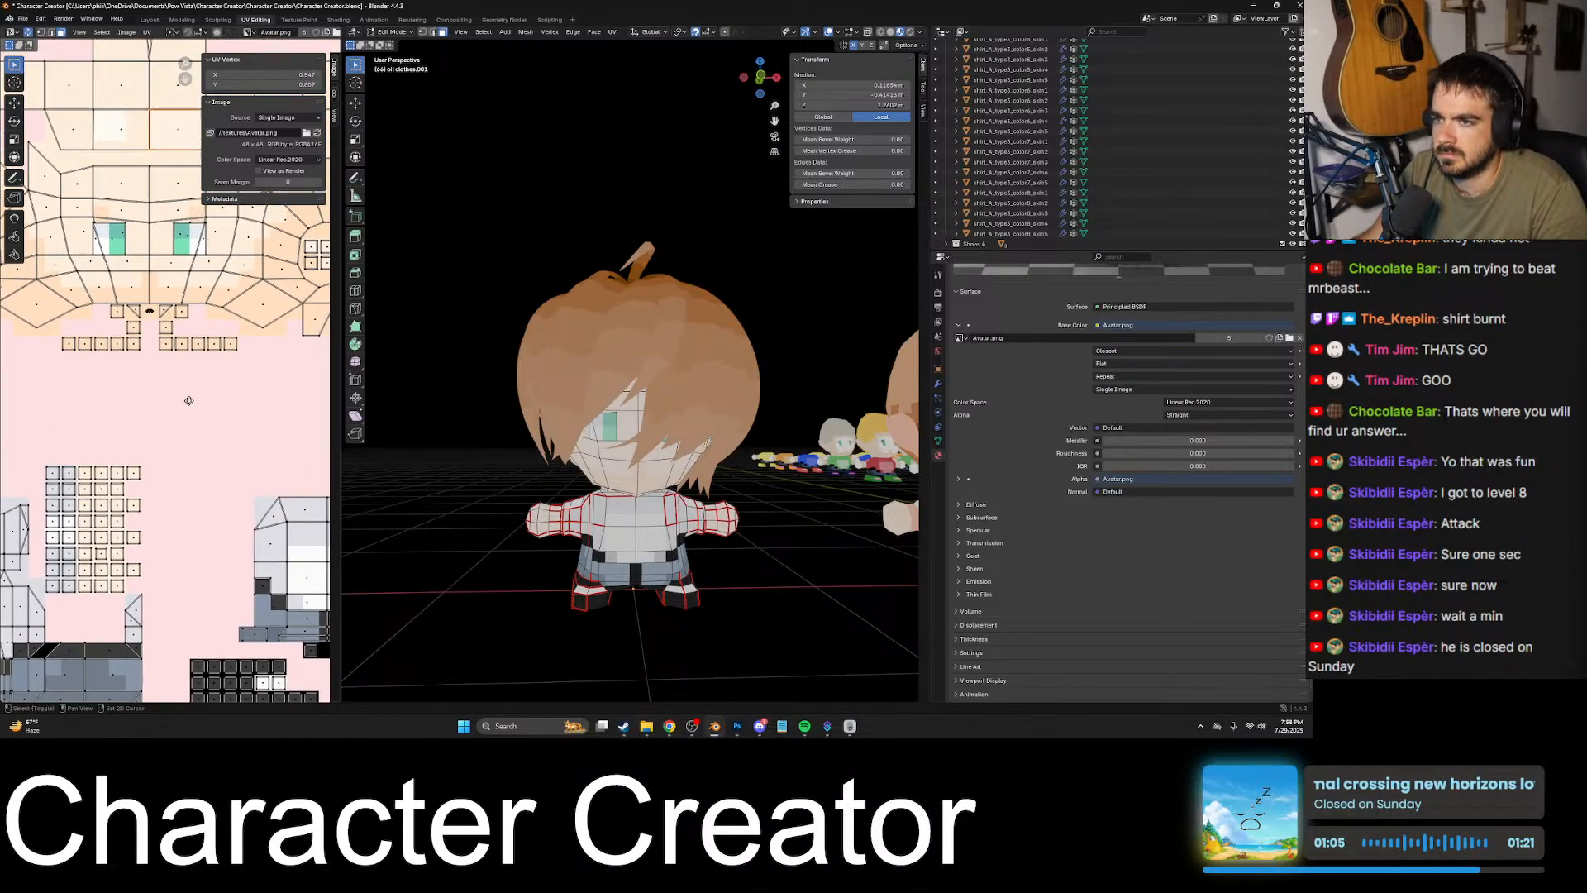
pyautogui.press('Tab')
pyautogui.moveTo(776, 491); pyautogui.dragTo(570, 338, button='middle')
pyautogui.scroll(5, 757, 463)
pyautogui.scroll(2, 526, 320)
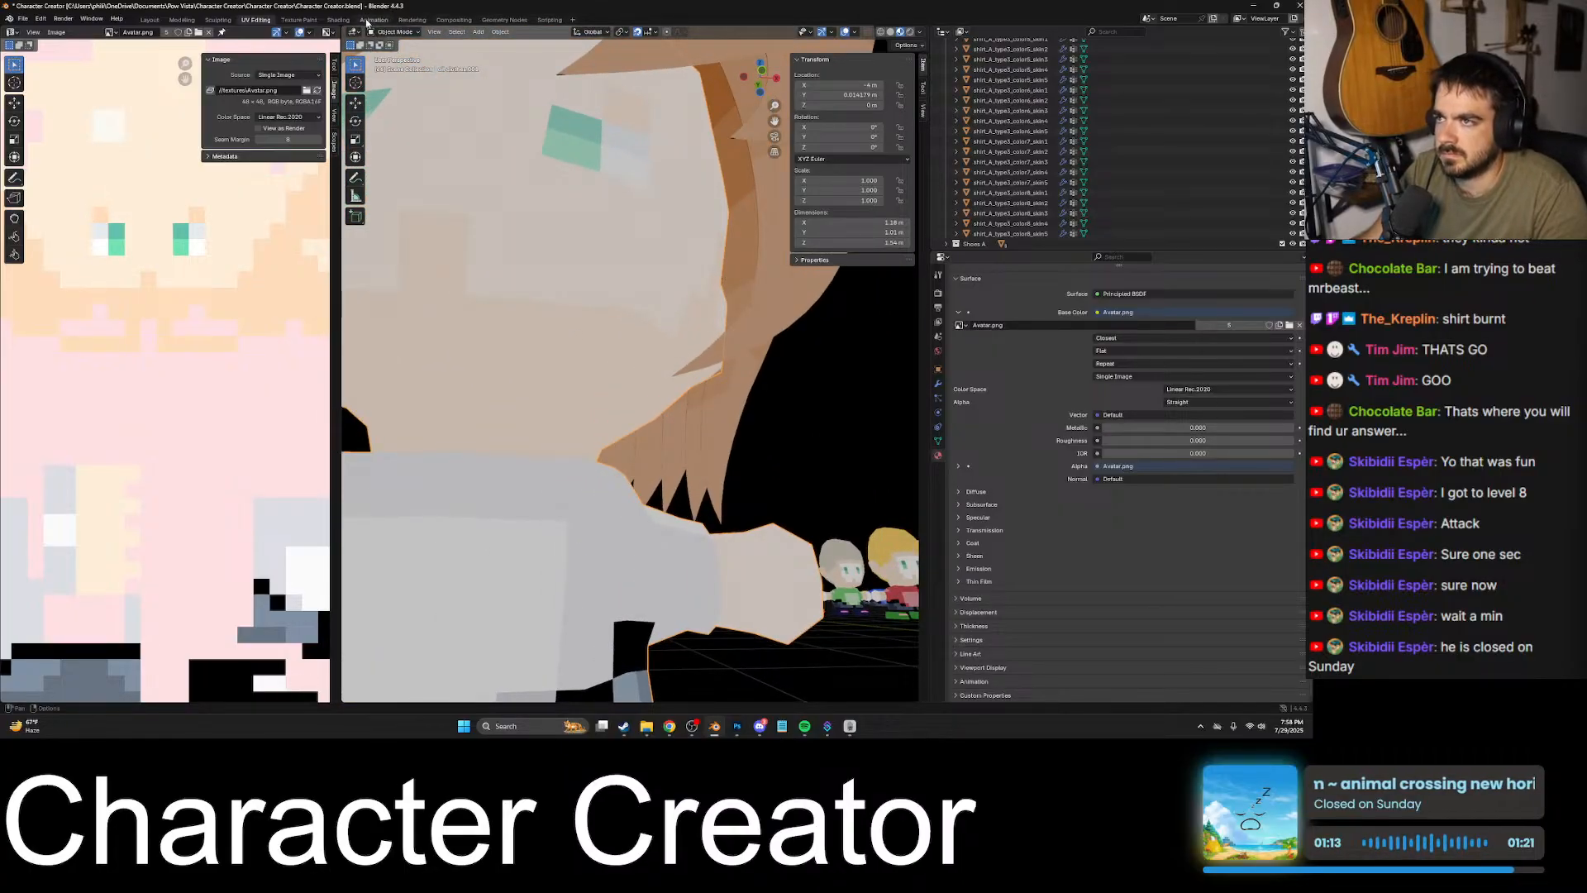
# - Try the Linear FilmLight E-Gamut color space on the Avatar.png node in Shading and check it in the UV Editing workspace
pyautogui.click(339, 20)
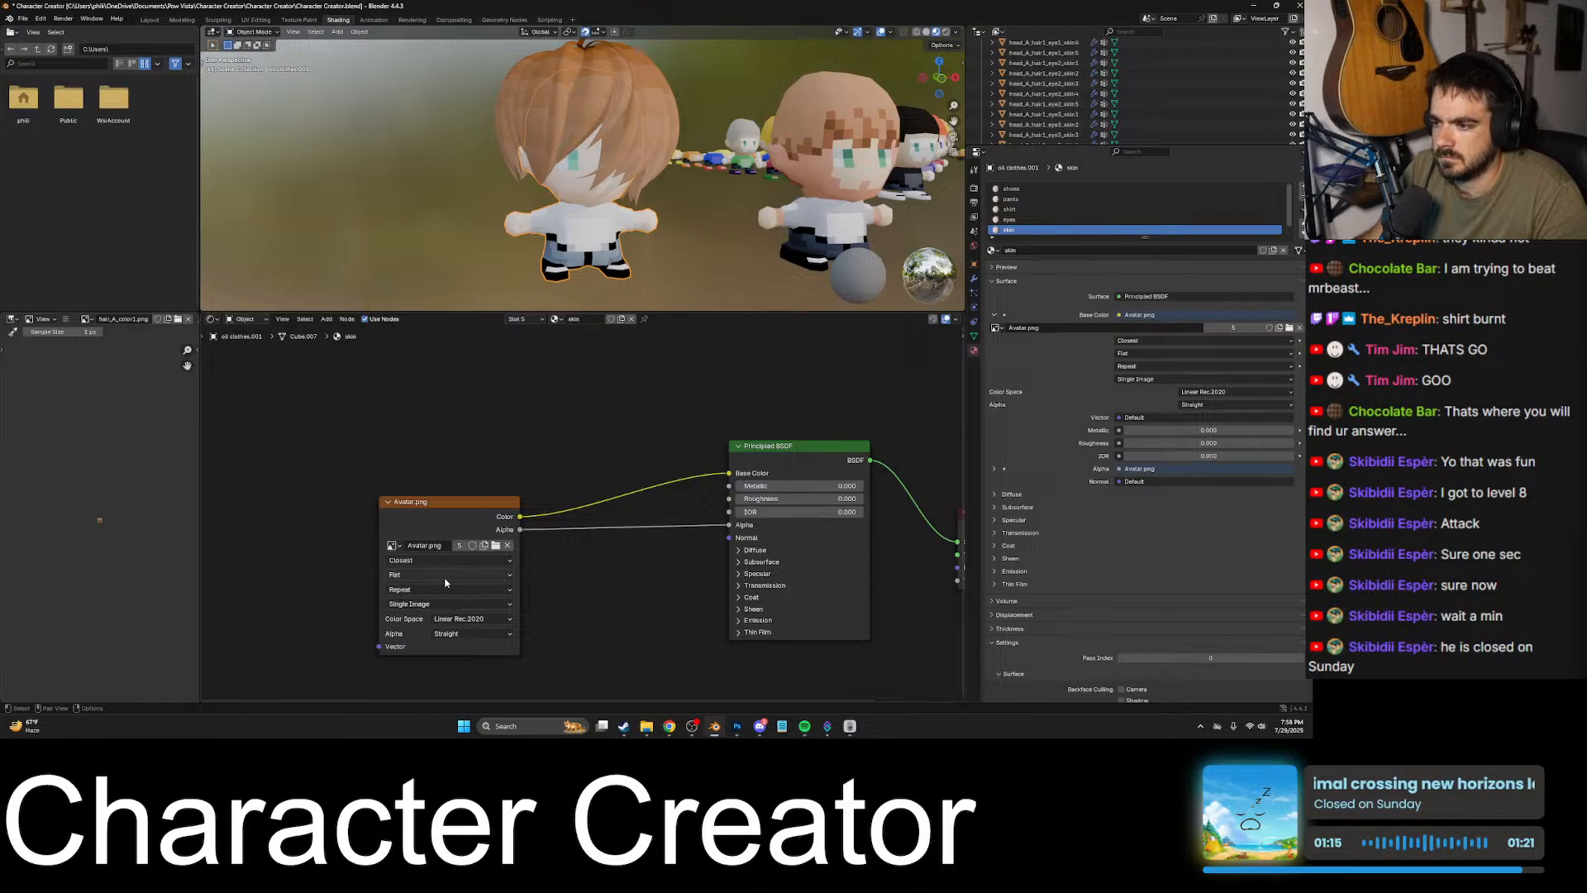
pyautogui.click(467, 617)
pyautogui.click(583, 518)
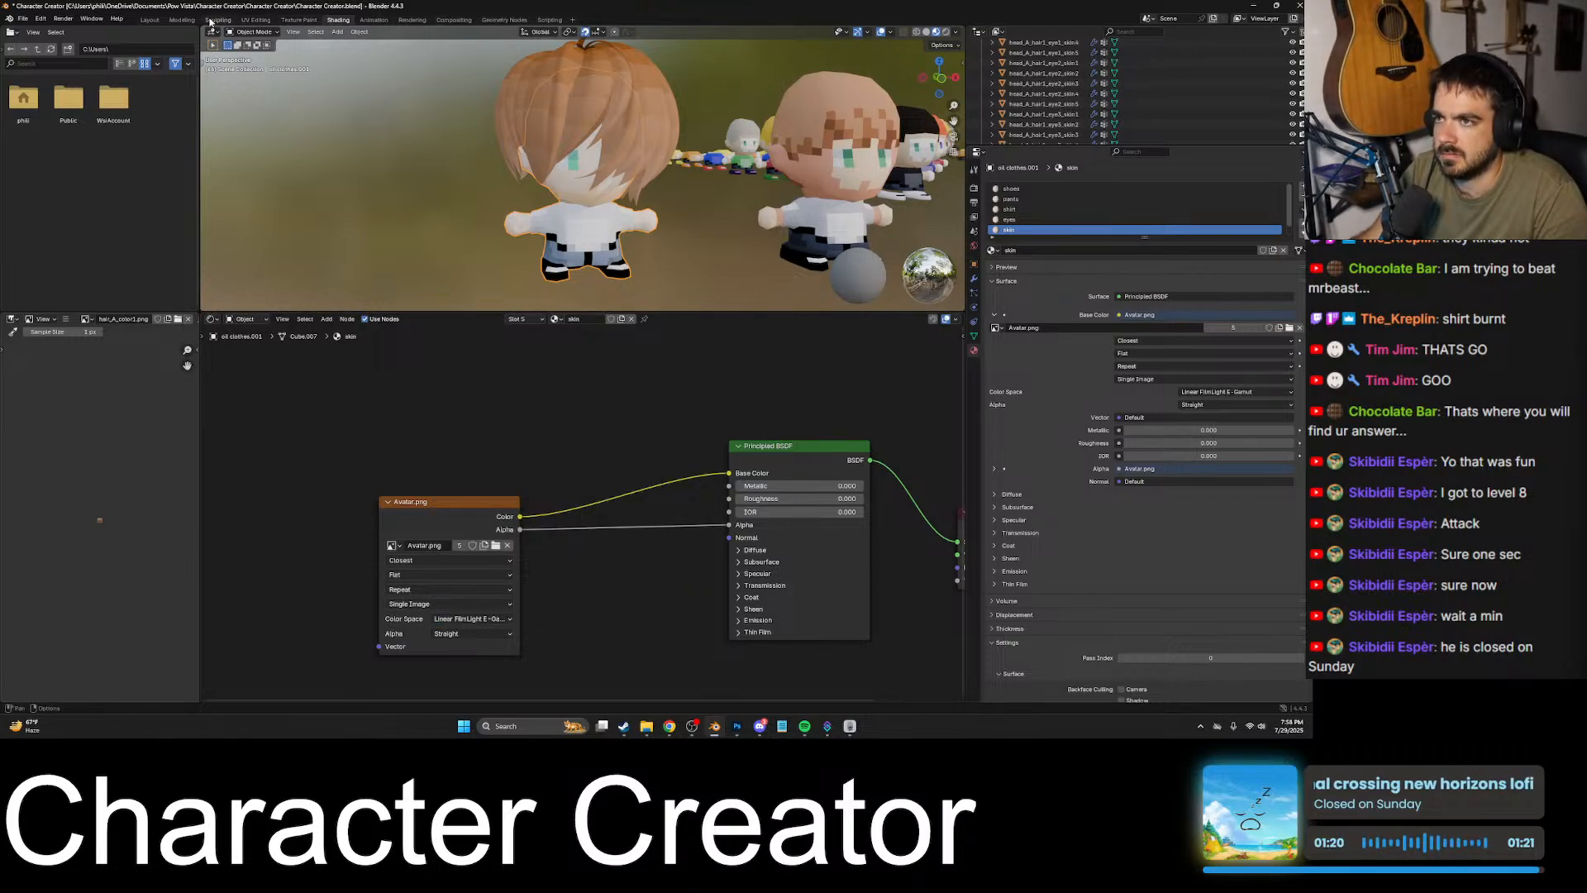
pyautogui.click(256, 20)
pyautogui.moveTo(487, 199); pyautogui.dragTo(439, 19, button='middle')
pyautogui.click(338, 19)
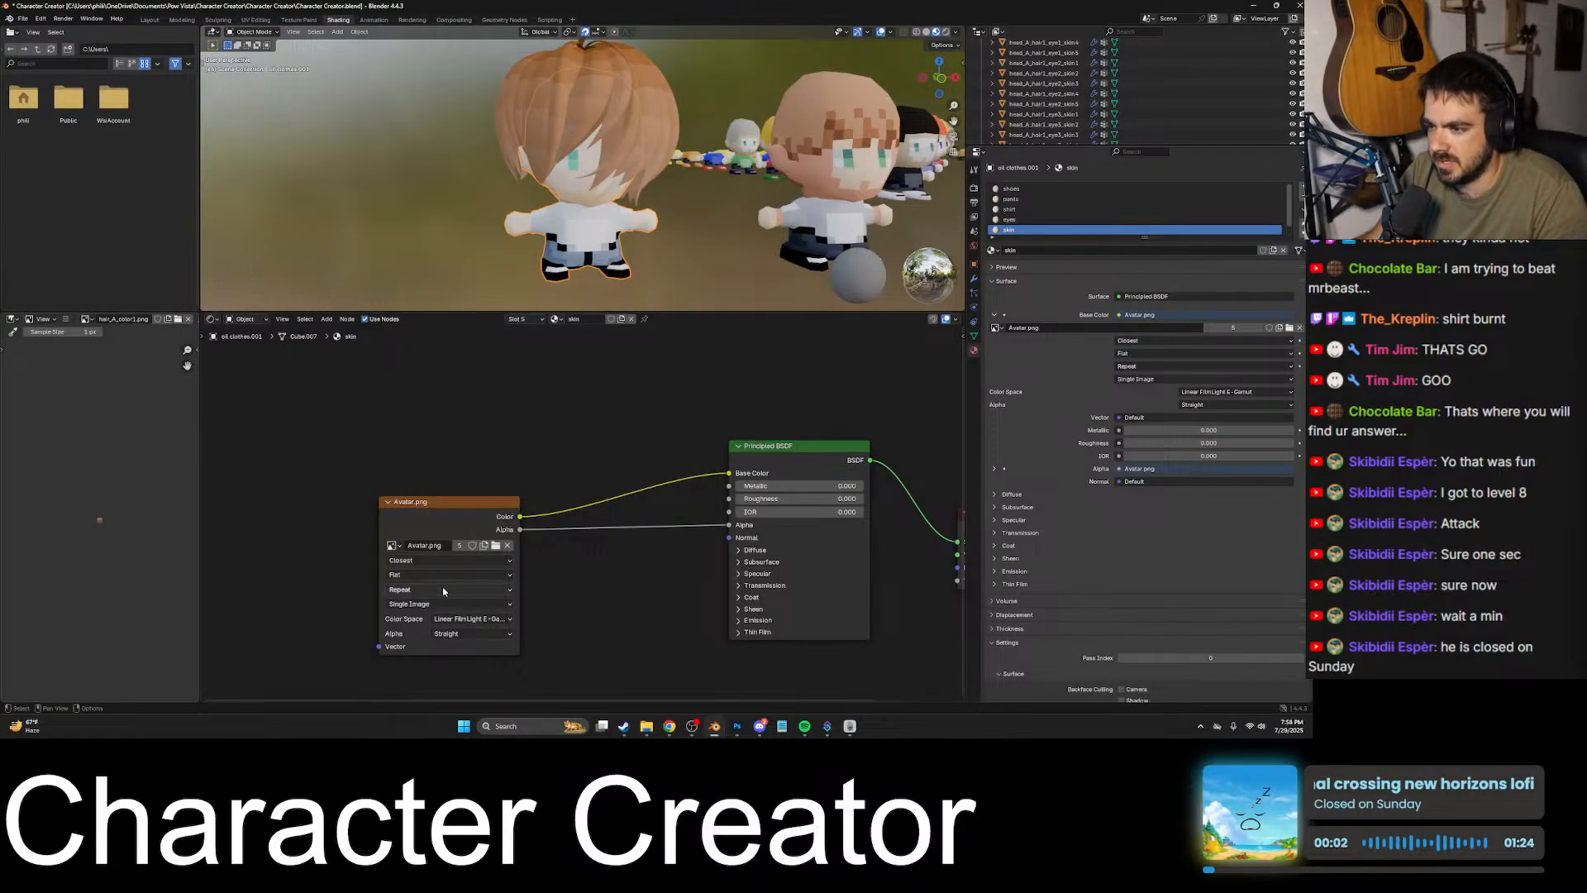
# - Try the Linear DCI-P3 D65 and Linear CIE-XYZ D65 color spaces on the Avatar.png texture node
pyautogui.click(439, 561)
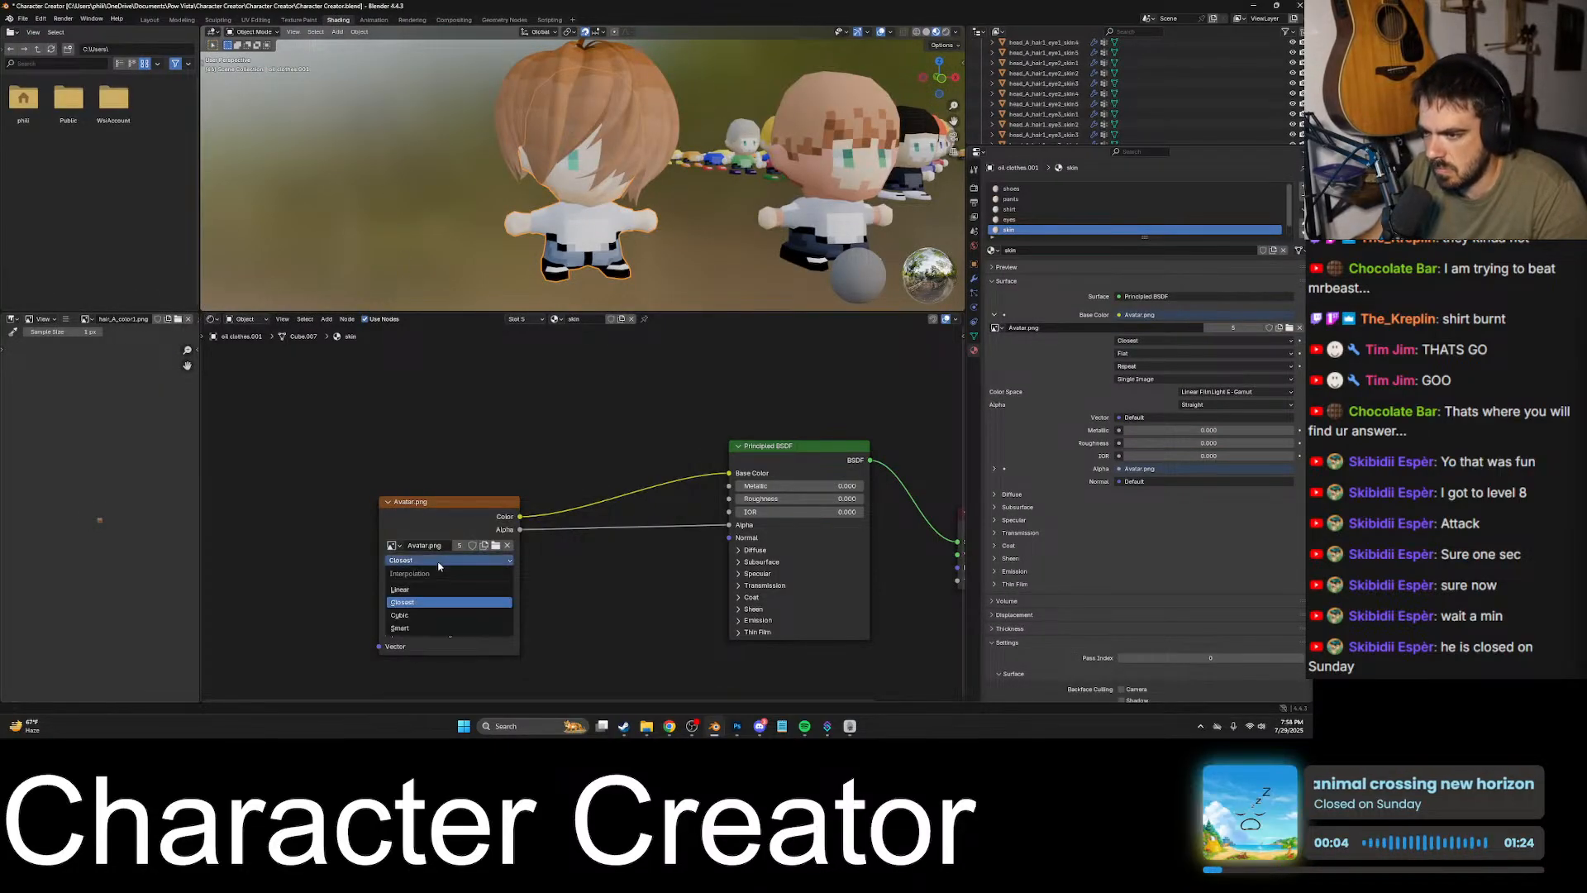
pyautogui.click(441, 562)
pyautogui.click(453, 619)
pyautogui.click(579, 505)
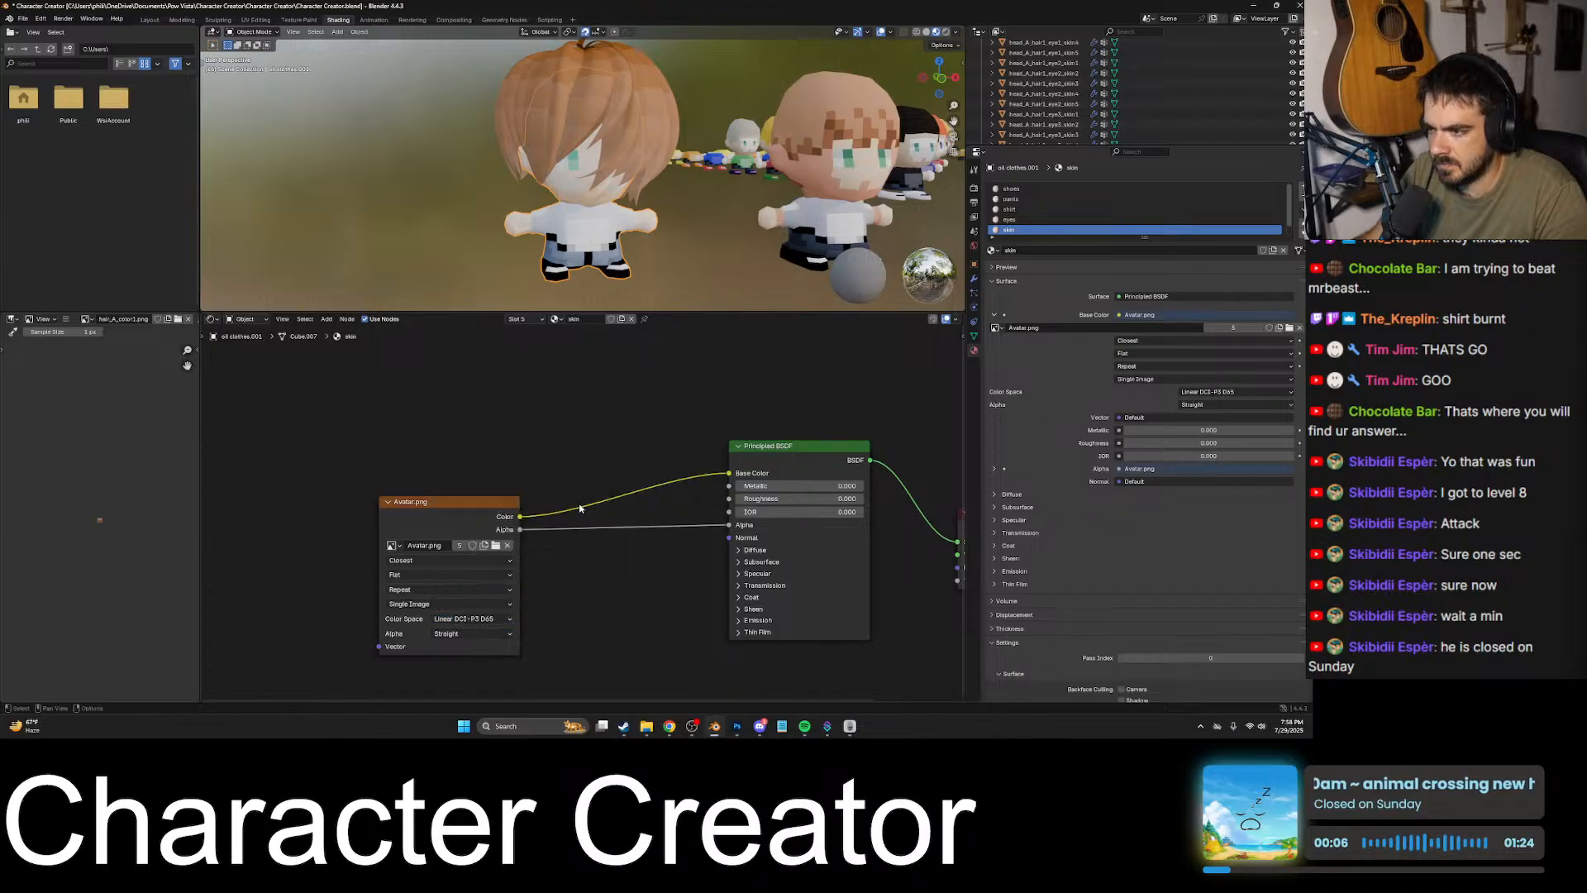
pyautogui.click(473, 619)
pyautogui.click(564, 482)
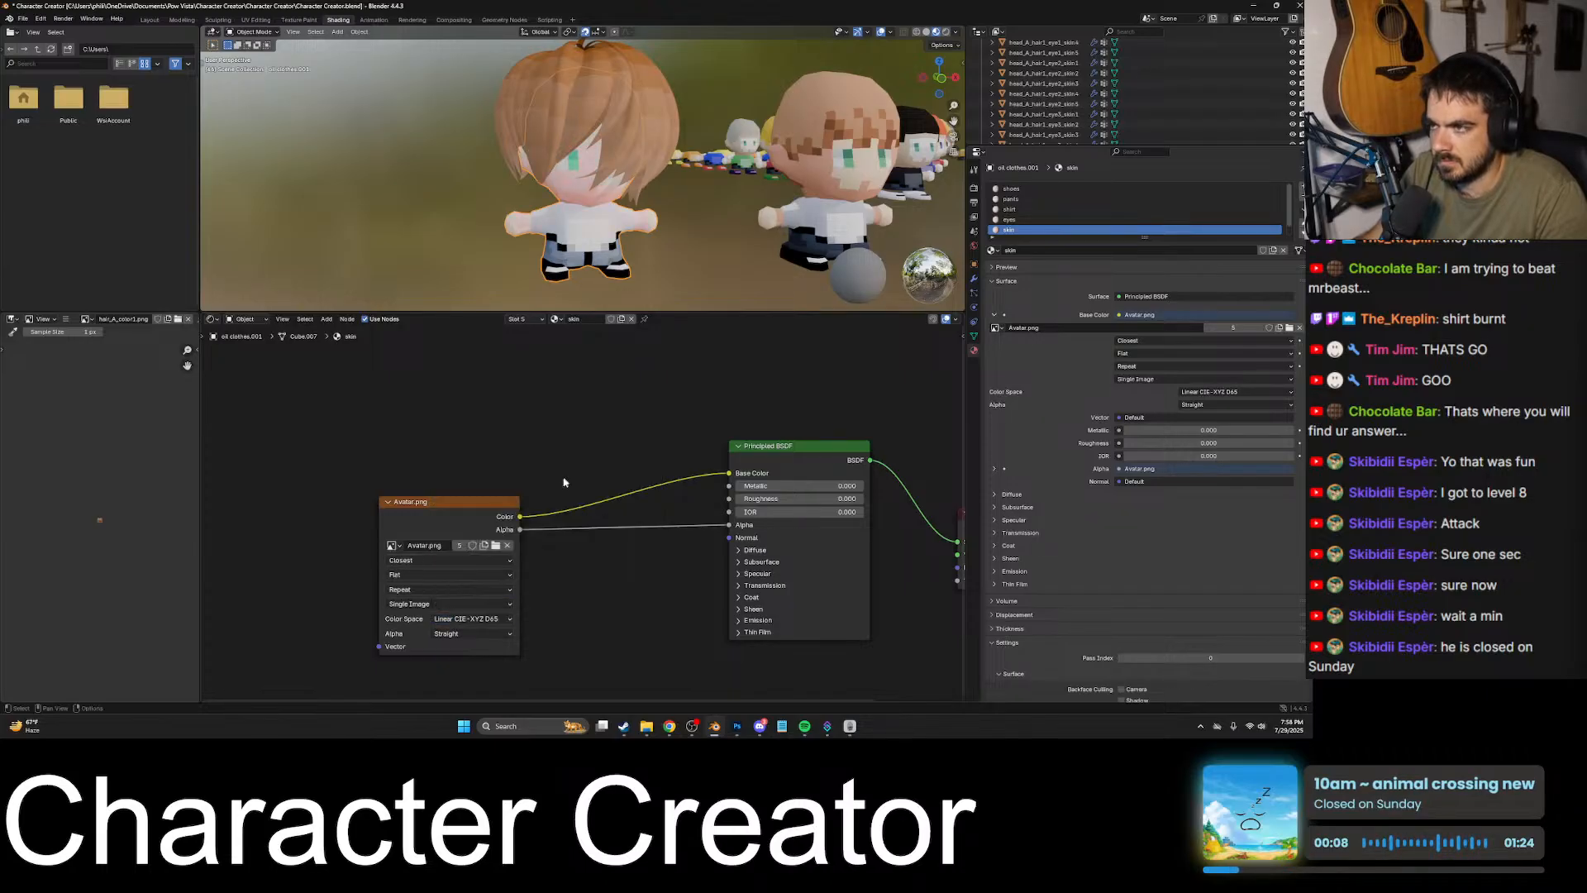
# - Compare the avatar's face and clothing colors with the flat texture in the UV Editing workspace
pyautogui.click(256, 19)
pyautogui.moveTo(529, 273); pyautogui.dragTo(582, 304, button='middle')
pyautogui.scroll(-6, 582, 304)
pyautogui.scroll(4, 620, 330)
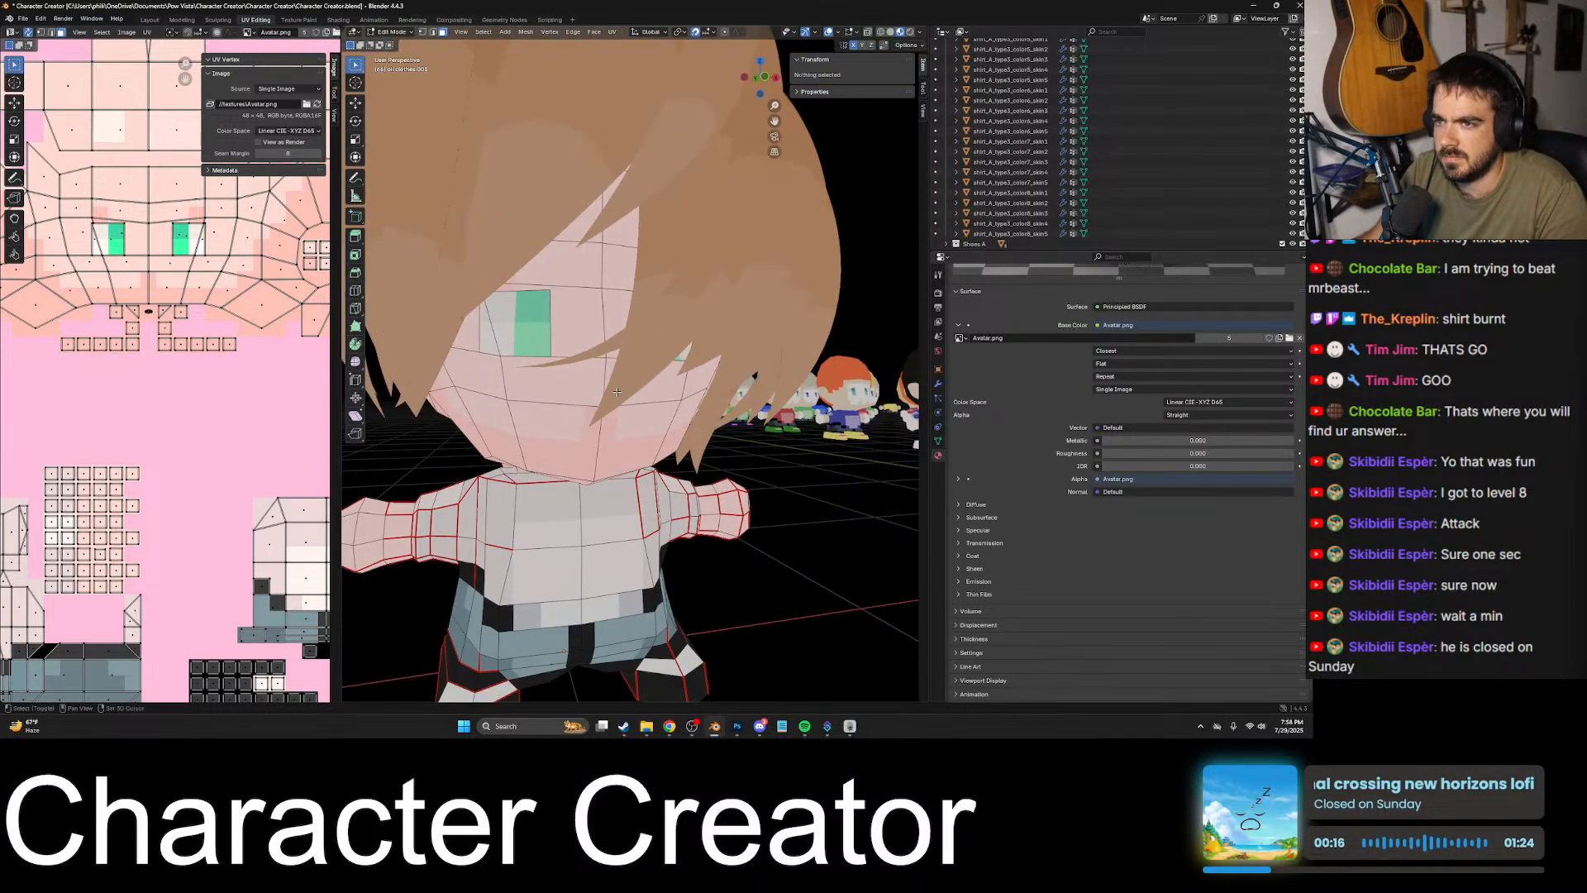
pyautogui.moveTo(635, 379); pyautogui.dragTo(541, 356, button='middle')
pyautogui.press('Tab')
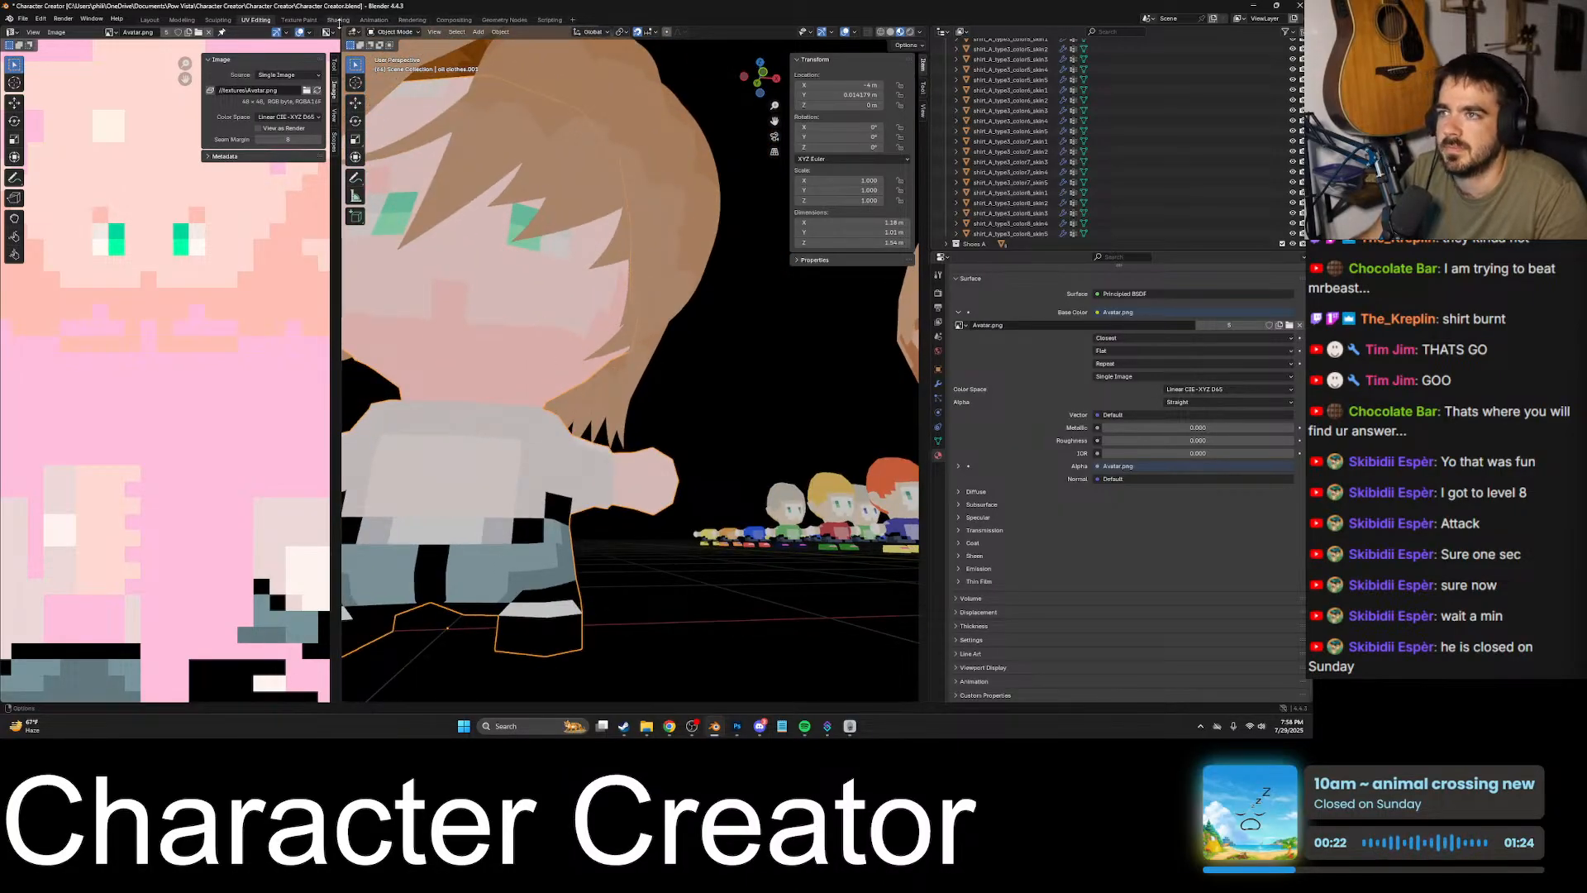
# - Set the Avatar.png node's color space back to sRGB in Shading and inspect the avatar in the UV Editing workspace
pyautogui.click(338, 20)
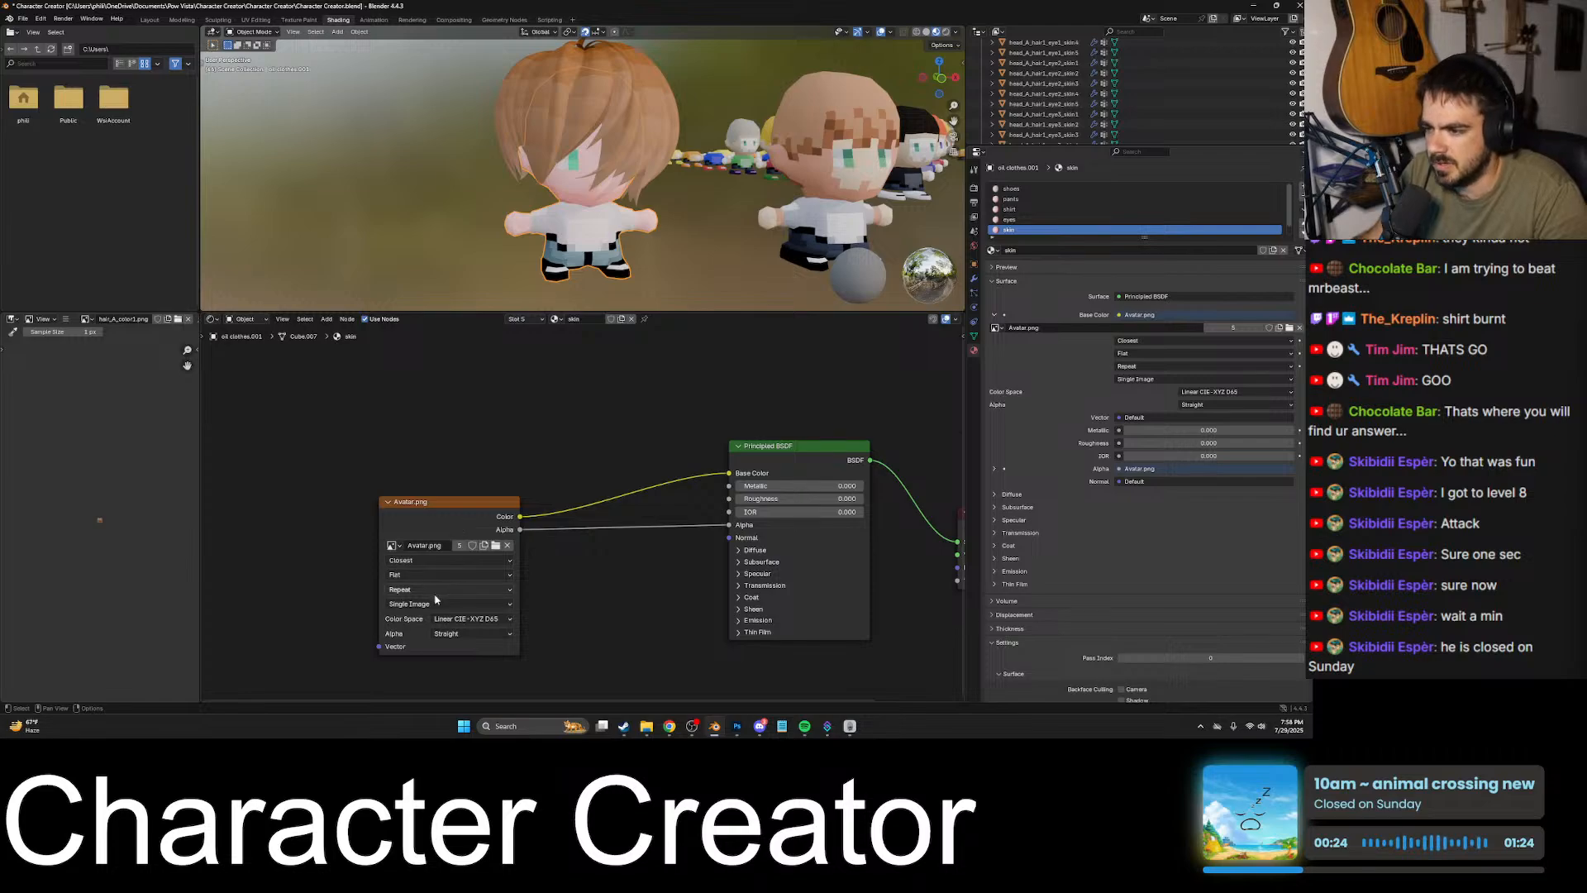
pyautogui.click(446, 620)
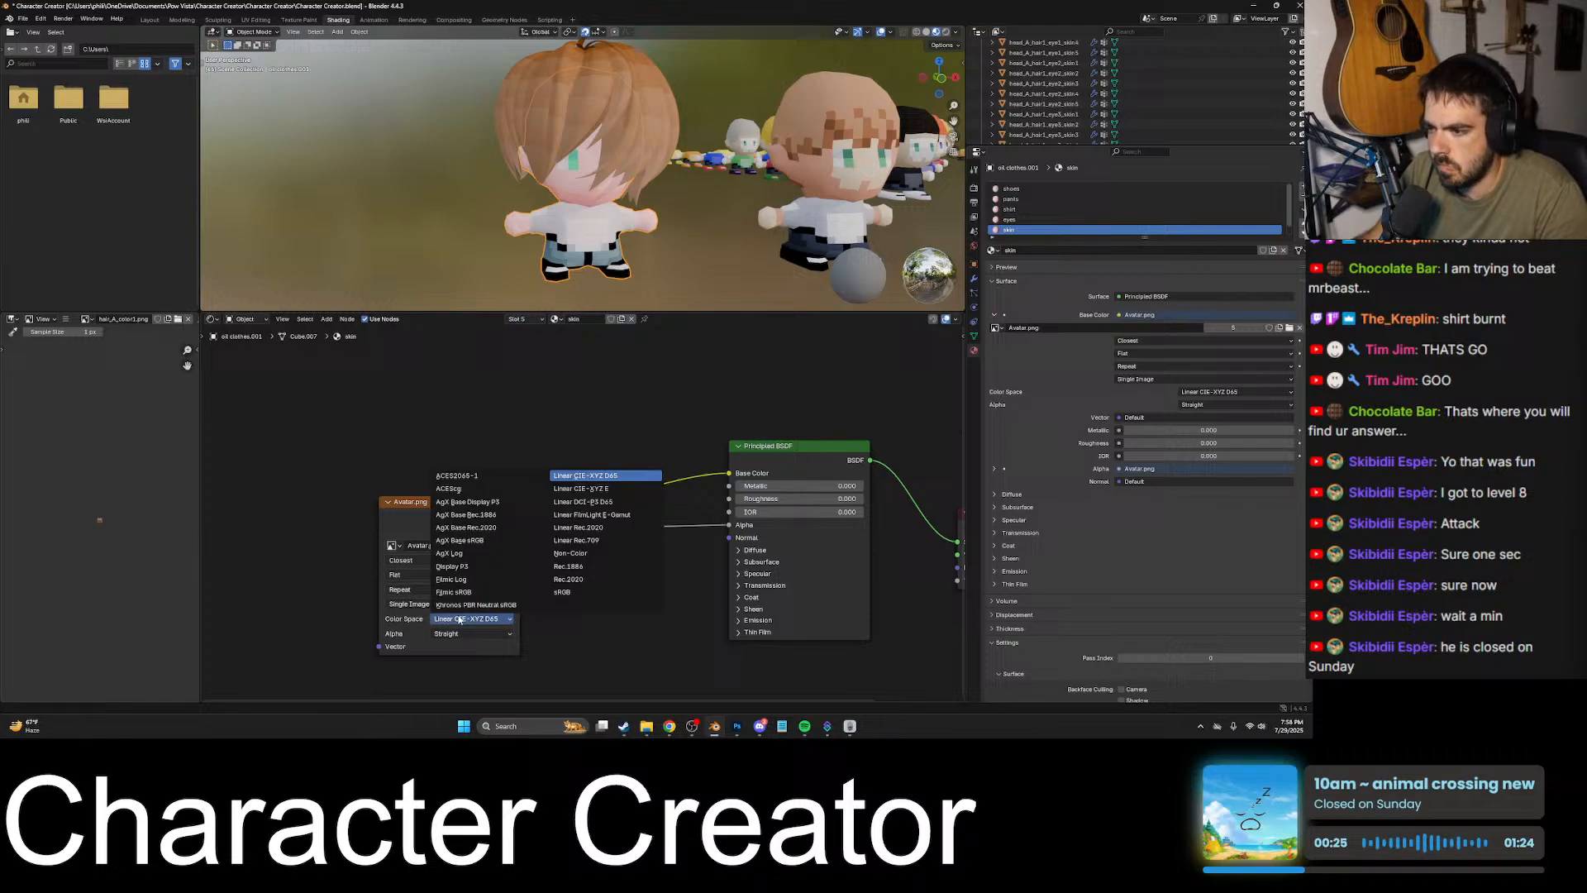
pyautogui.click(576, 592)
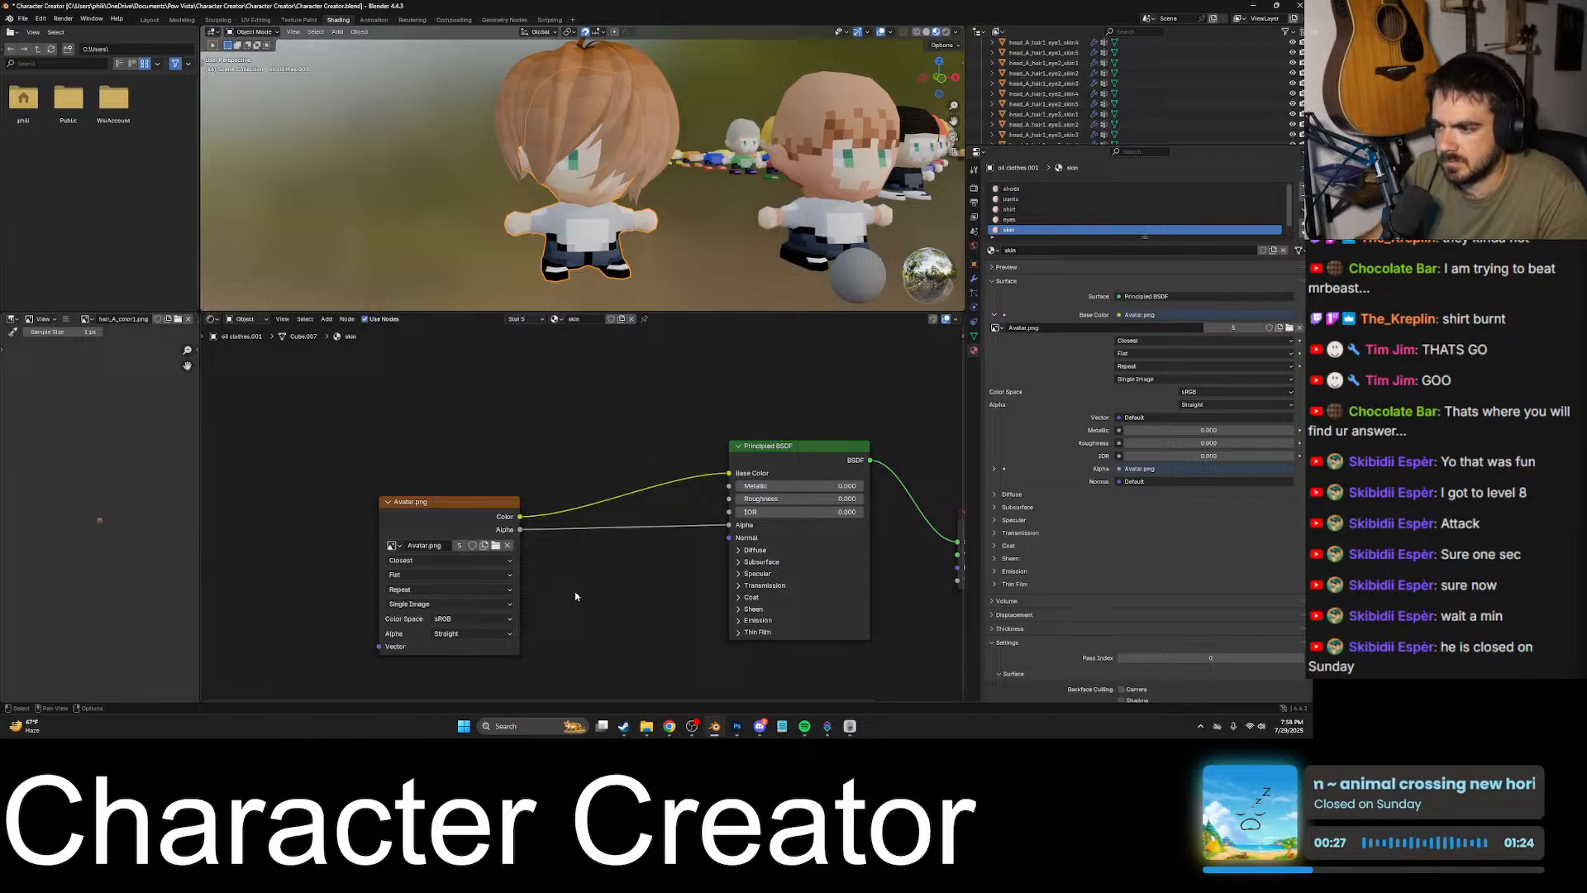
pyautogui.click(255, 20)
pyautogui.keyDown('shift'); pyautogui.moveTo(504, 310); pyautogui.dragTo(728, 351, button='middle'); pyautogui.keyUp('shift')
pyautogui.scroll(3, 463, 289)
pyautogui.scroll(2, 496, 290)
pyautogui.scroll(2, 711, 347)
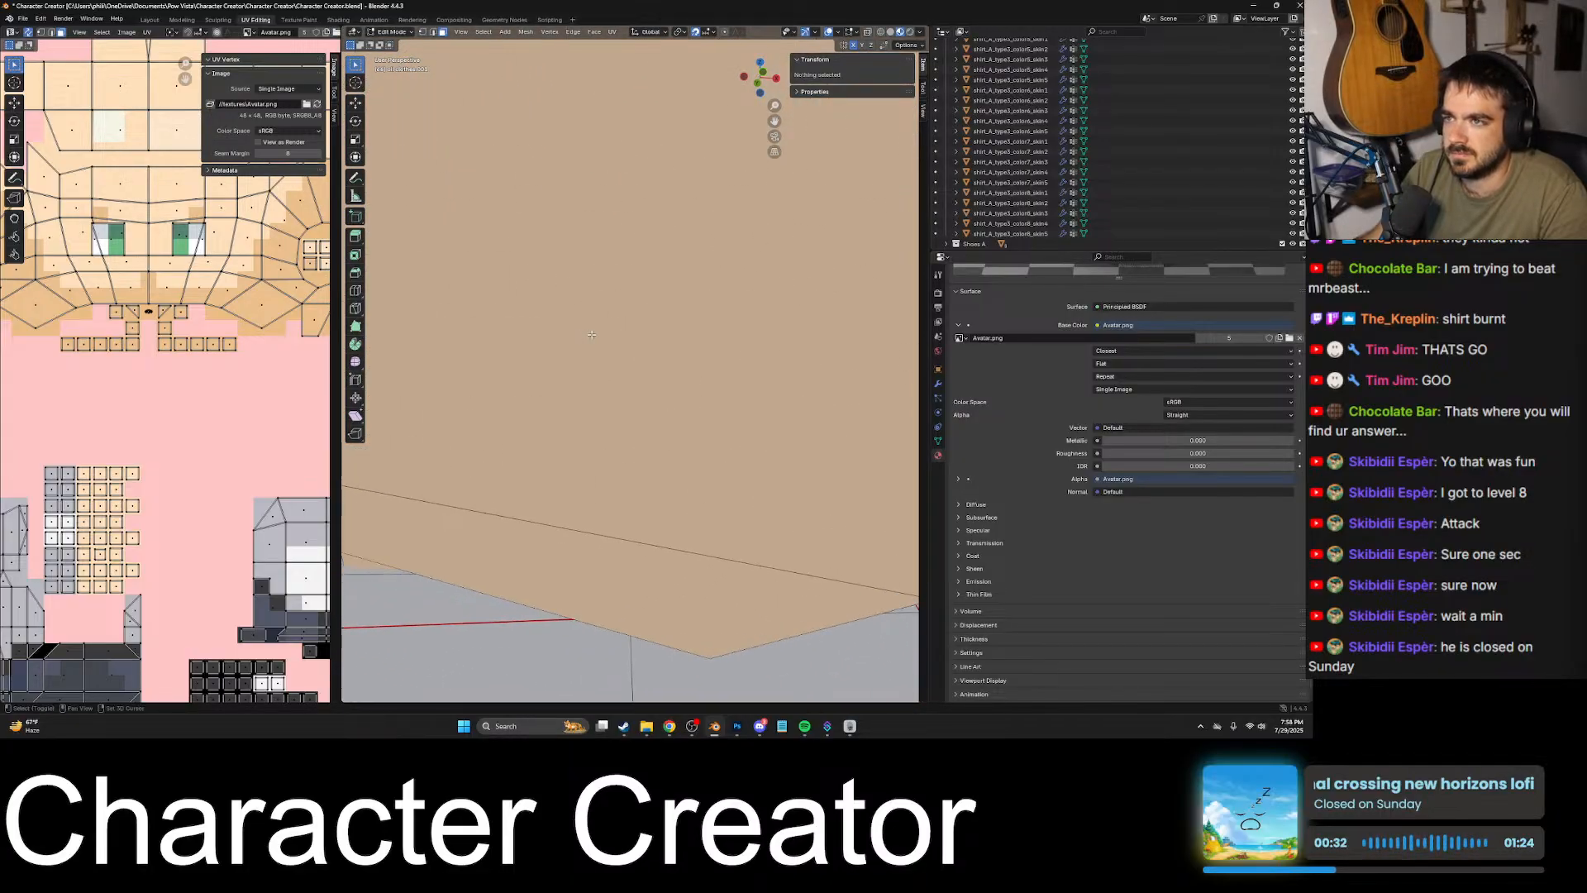
pyautogui.scroll(-8, 662, 330)
# - Try Linear Rec.709 on the Avatar.png image, return it to sRGB and save the Blender file
pyautogui.click(304, 133)
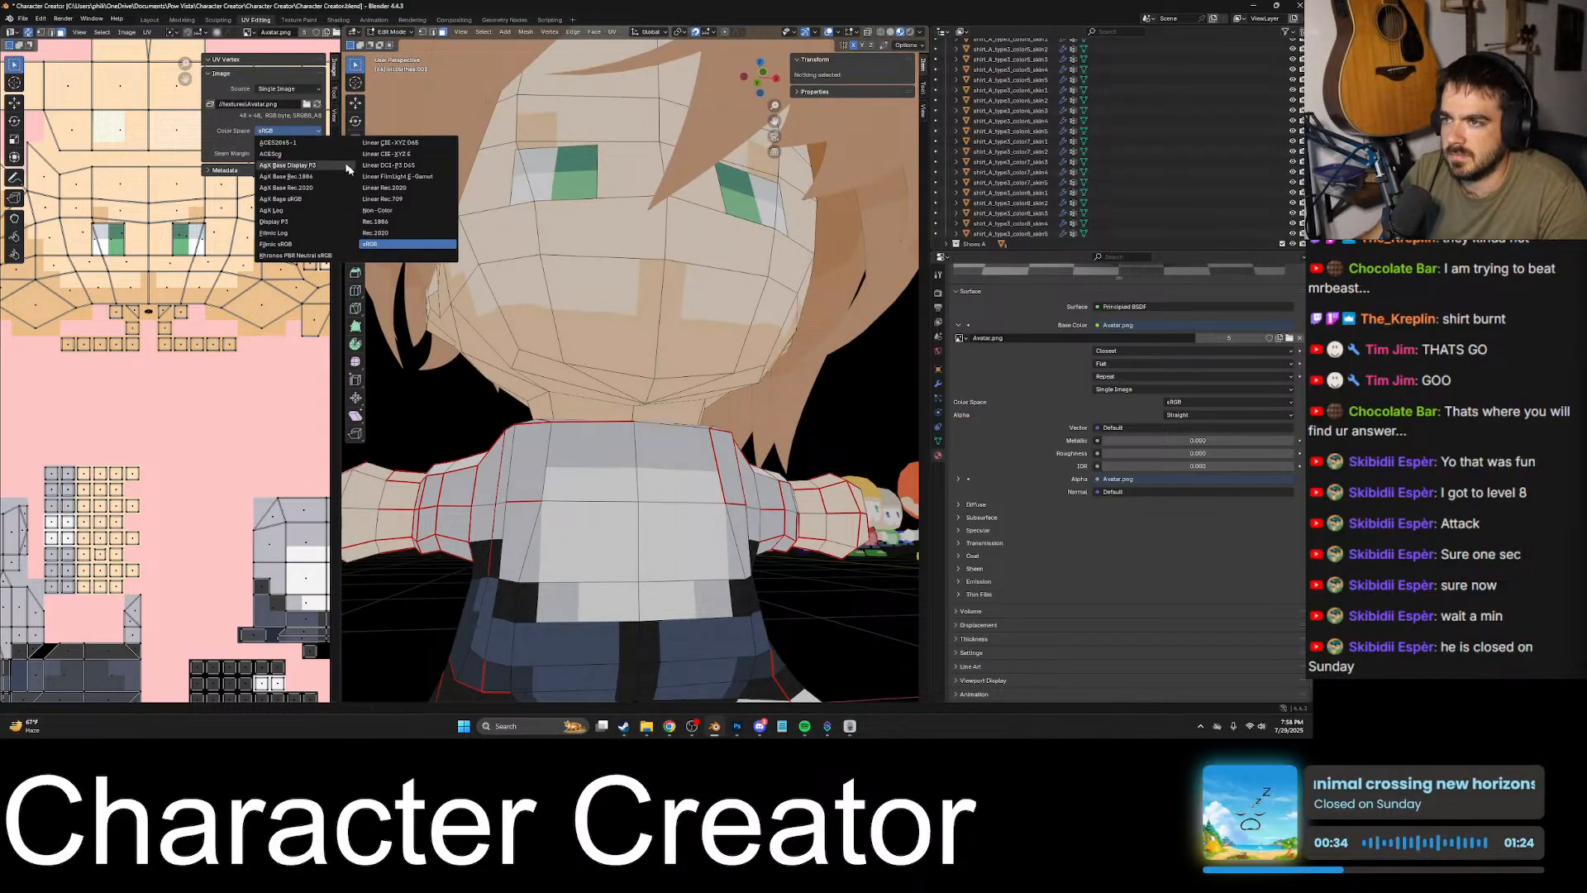
pyautogui.click(285, 168)
pyautogui.click(288, 132)
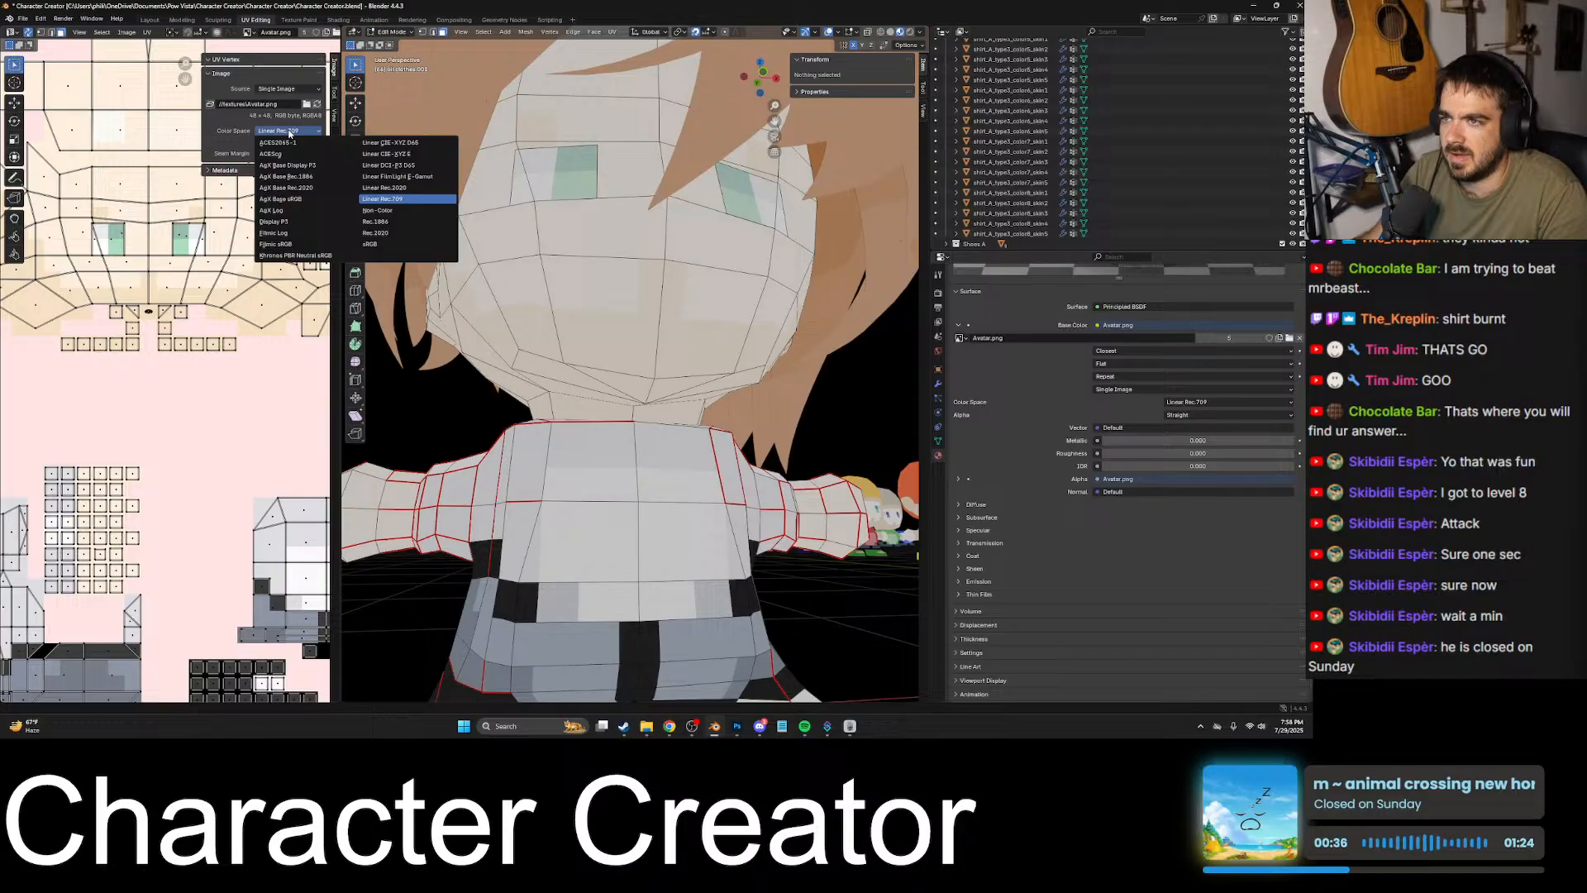
pyautogui.click(380, 243)
pyautogui.hotkey('ctrl', 's')
pyautogui.press('Tab')
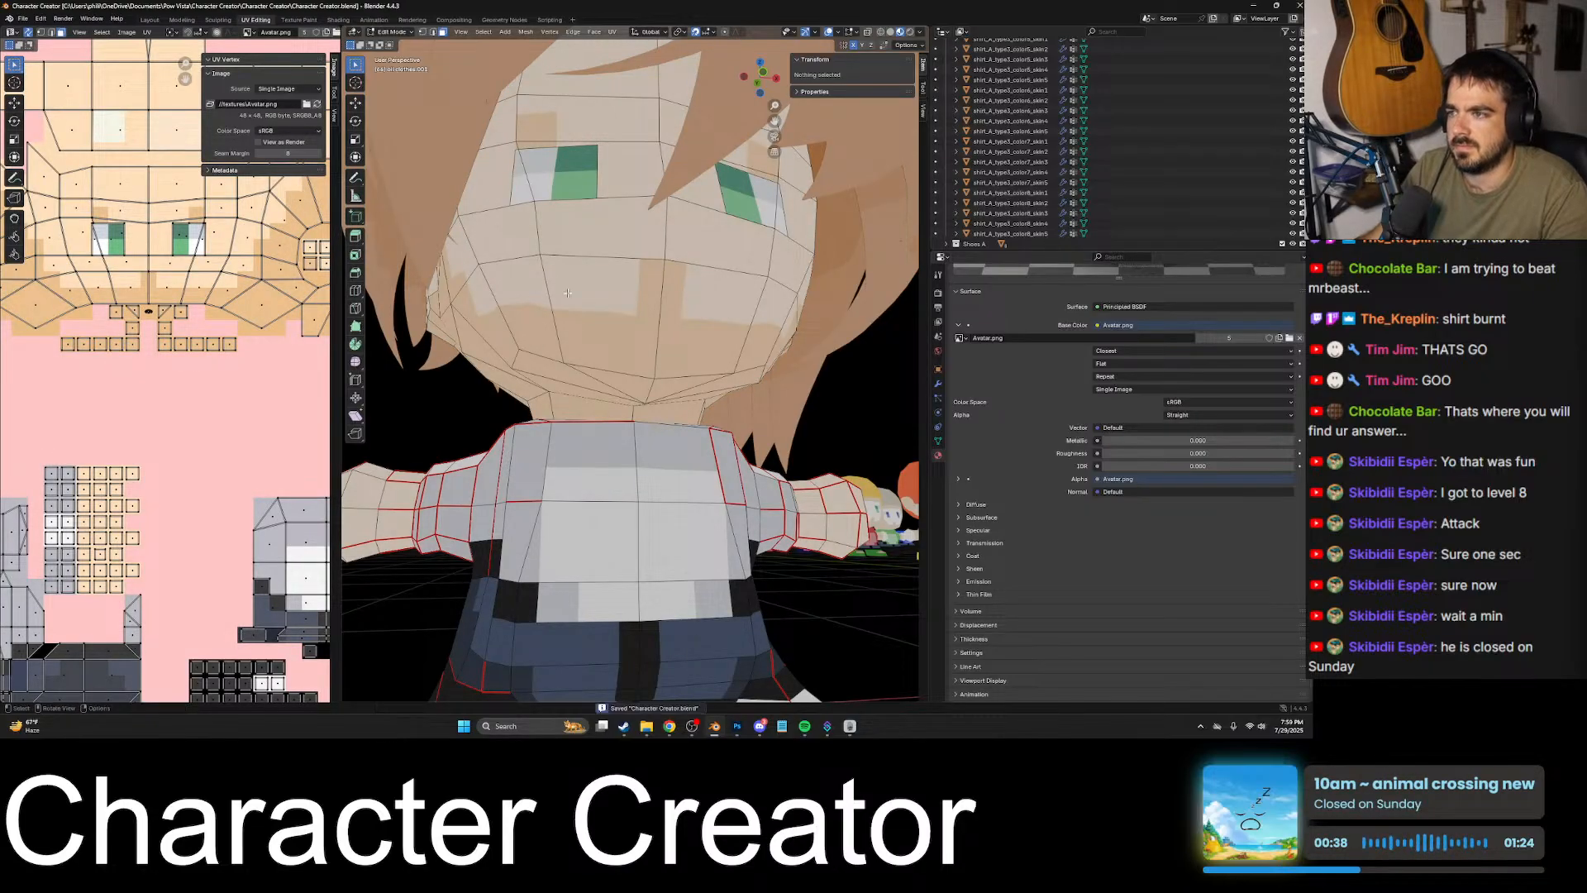
# - Select the avatar's new hair and move it across the ground plane to the rows of finished characters
pyautogui.scroll(-6, 579, 322)
pyautogui.moveTo(641, 336); pyautogui.dragTo(616, 429, button='middle')
pyautogui.click(641, 346)
pyautogui.scroll(-6, 645, 347)
pyautogui.moveTo(662, 421); pyautogui.dragTo(497, 409, button='middle')
pyautogui.press('g')
pyautogui.hotkey('shift', 'z')
pyautogui.click(439, 432)
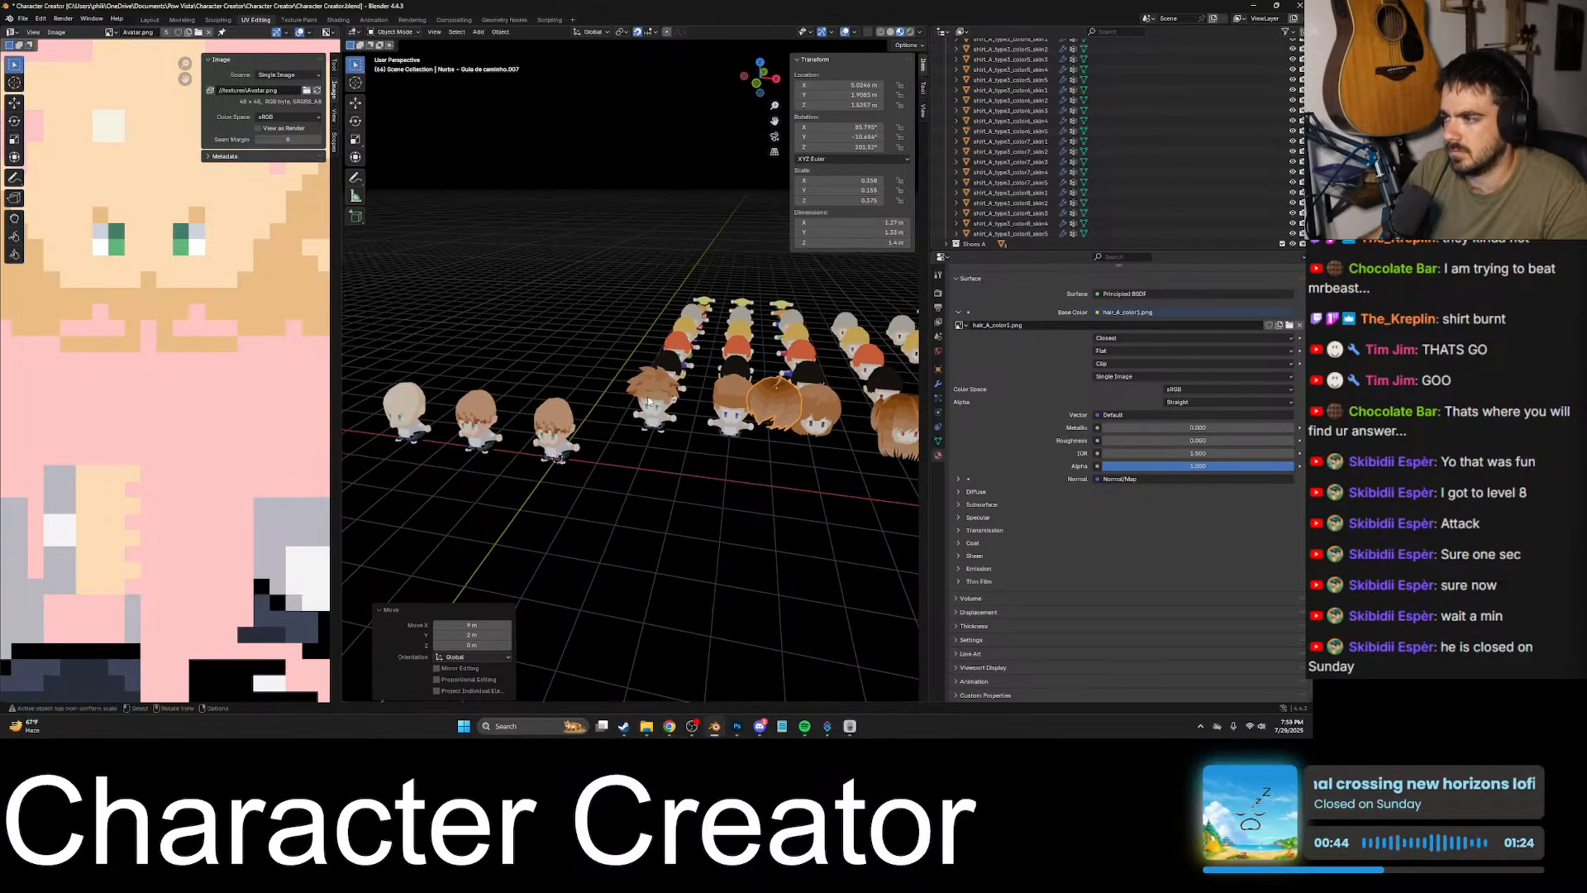
# - Move the hair further along the brown-haired characters and place it at the end of their row
pyautogui.press('g')
pyautogui.click(611, 425)
pyautogui.keyDown('shift'); pyautogui.moveTo(611, 425); pyautogui.dragTo(505, 405, button='middle'); pyautogui.keyUp('shift')
pyautogui.moveTo(654, 405); pyautogui.dragTo(677, 366, button='middle')
pyautogui.press('g')
pyautogui.click(802, 368)
pyautogui.moveTo(814, 368); pyautogui.dragTo(714, 437, button='middle')
pyautogui.press('g')
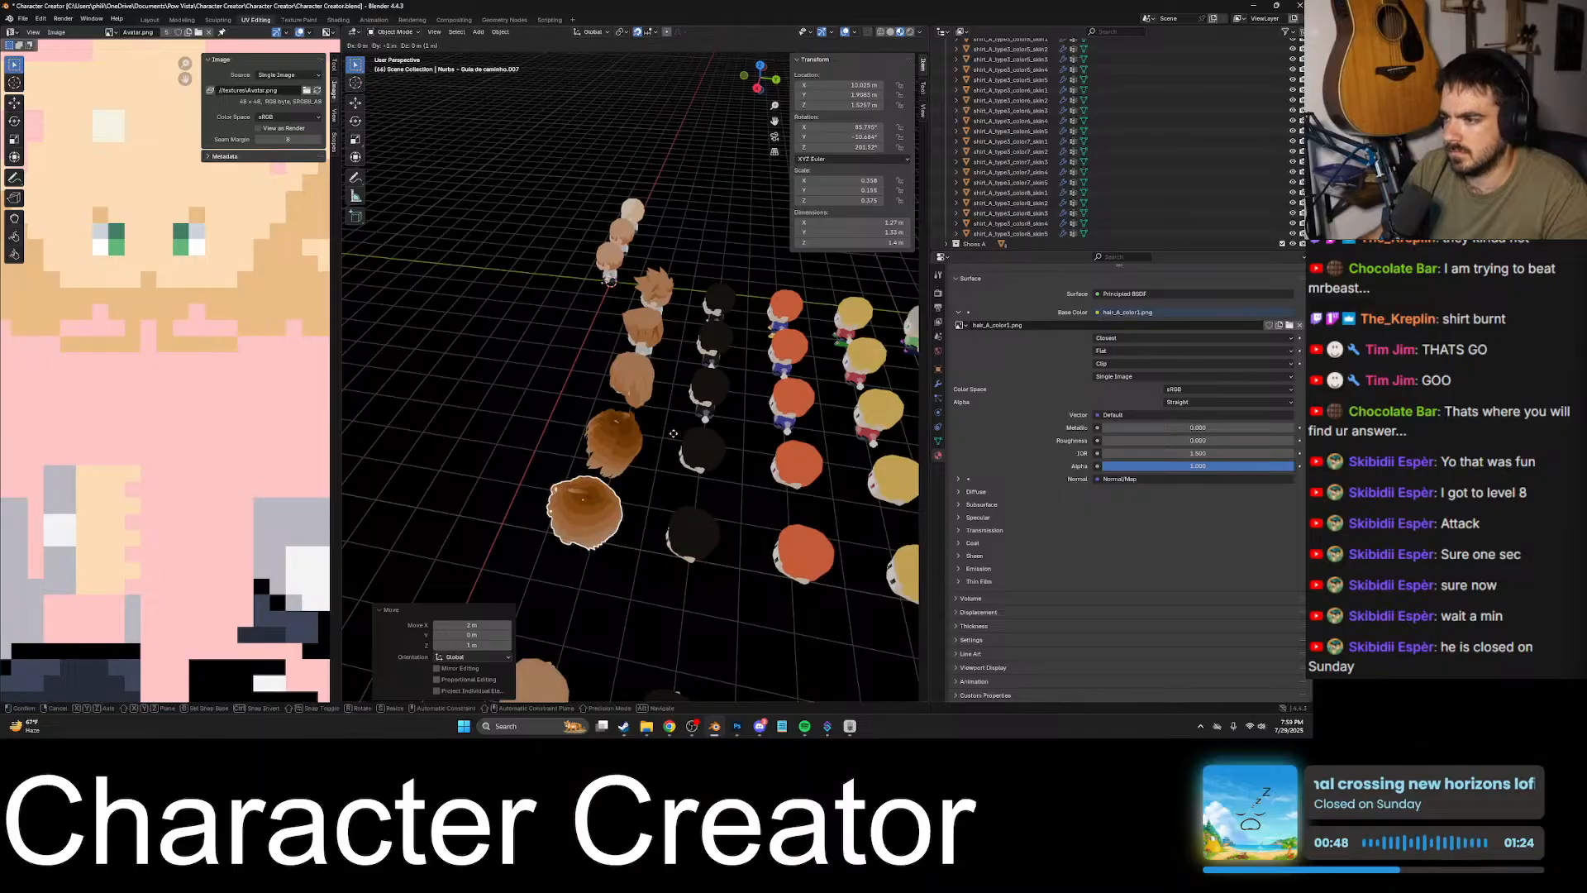
pyautogui.click(673, 432)
# - Frame the bald character standing apart from the rows and inspect its head up close
pyautogui.click(635, 209)
pyautogui.press('KP_Decimal')
pyautogui.moveTo(665, 312); pyautogui.dragTo(795, 281, button='middle')
pyautogui.scroll(3, 736, 346)
pyautogui.moveTo(696, 378)
pyautogui.keyDown('shift'); pyautogui.mouseDown(button='middle')
pyautogui.moveTo(768, 341)
pyautogui.moveTo(731, 400)
pyautogui.moveTo(721, 390)
pyautogui.mouseUp(button='middle'); pyautogui.keyUp('shift')
# - Switch to Photoshop, bring up the Character Creator folder in File Explorer, close the duplicate tab and open the textures folder
pyautogui.hotkey('alt', 'Tab')
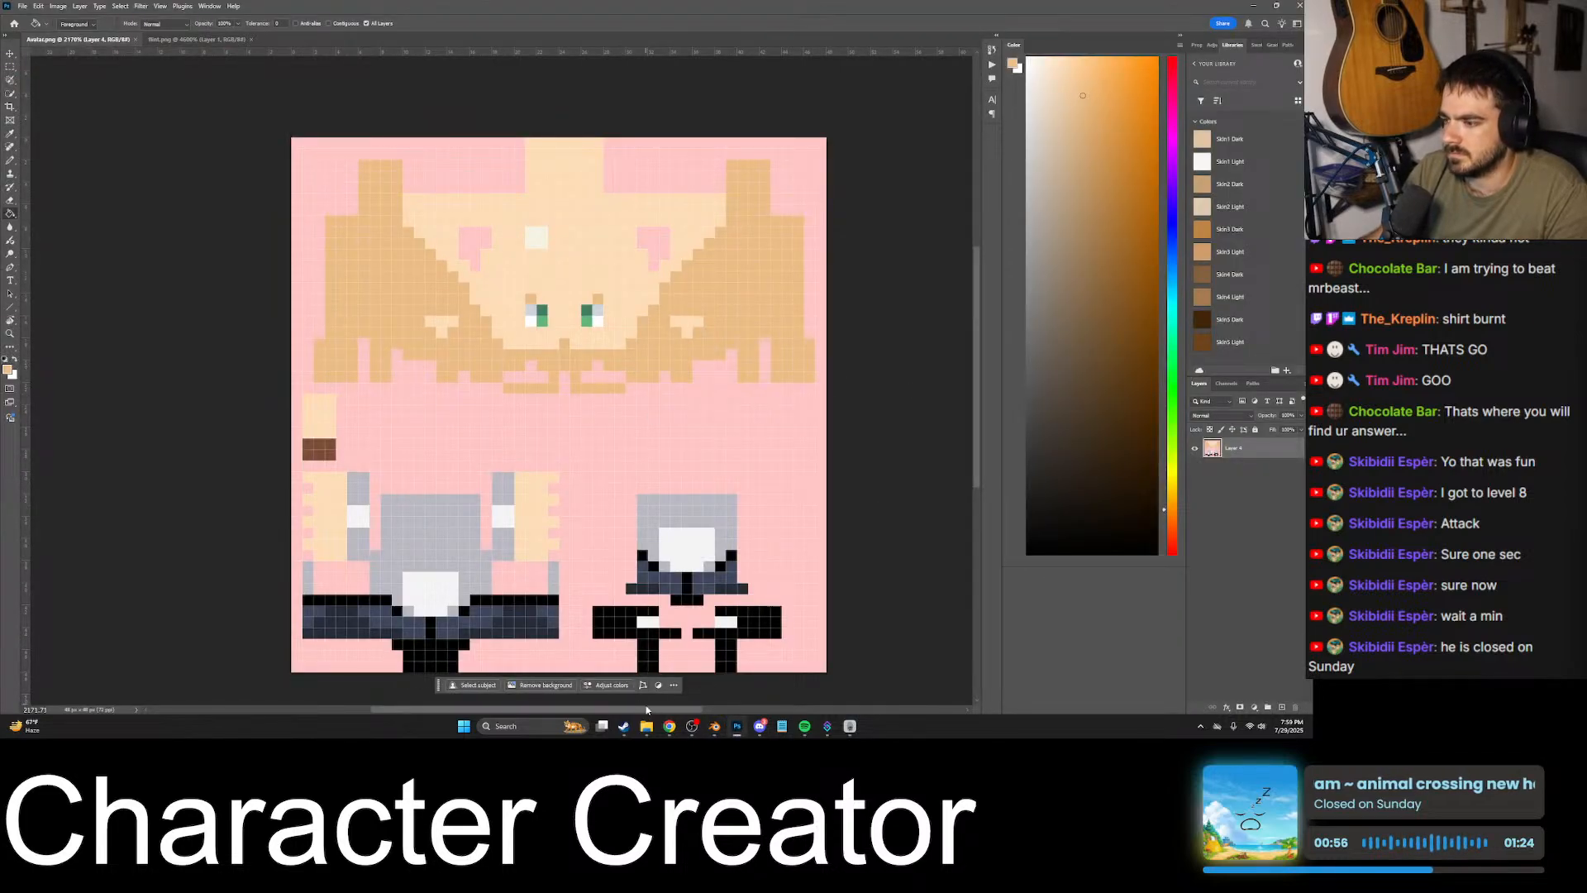
pyautogui.moveTo(644, 716)
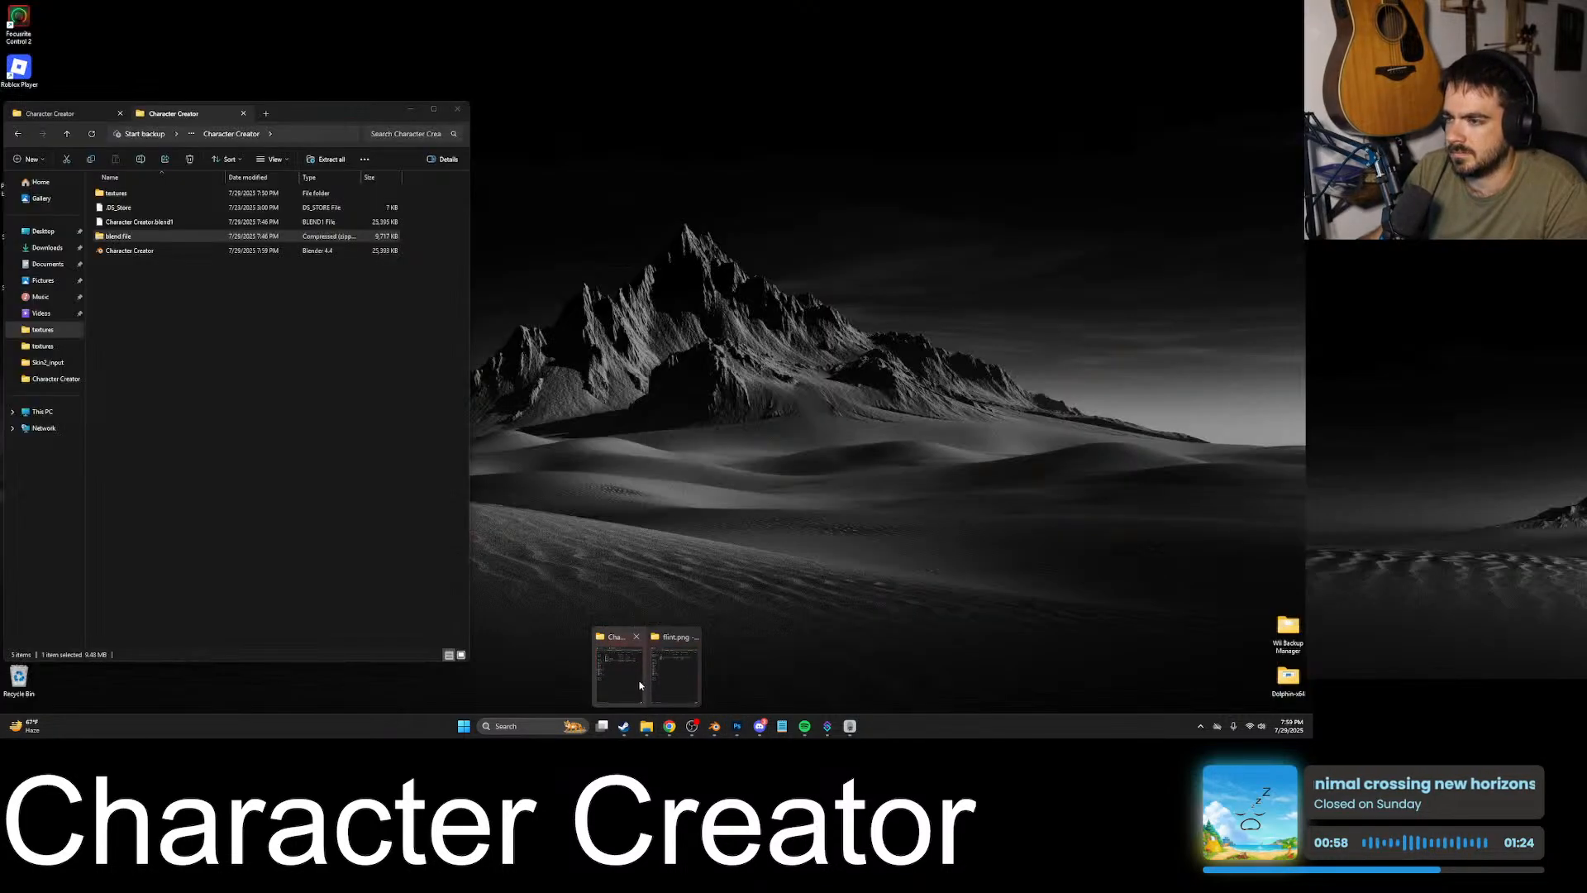
pyautogui.click(642, 681)
pyautogui.click(91, 113)
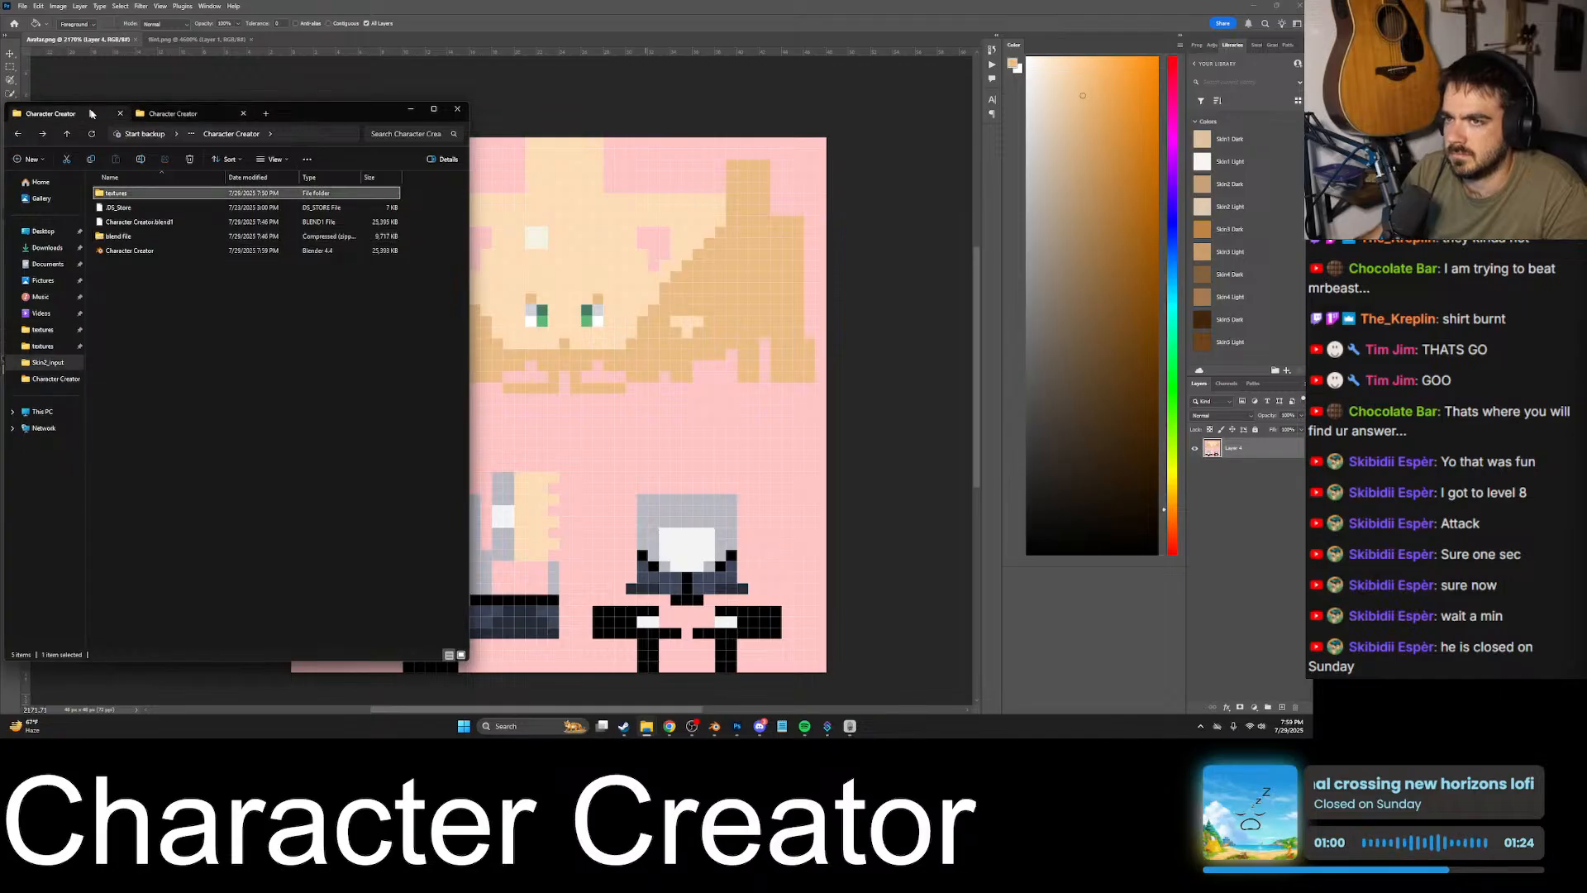
pyautogui.click(243, 115)
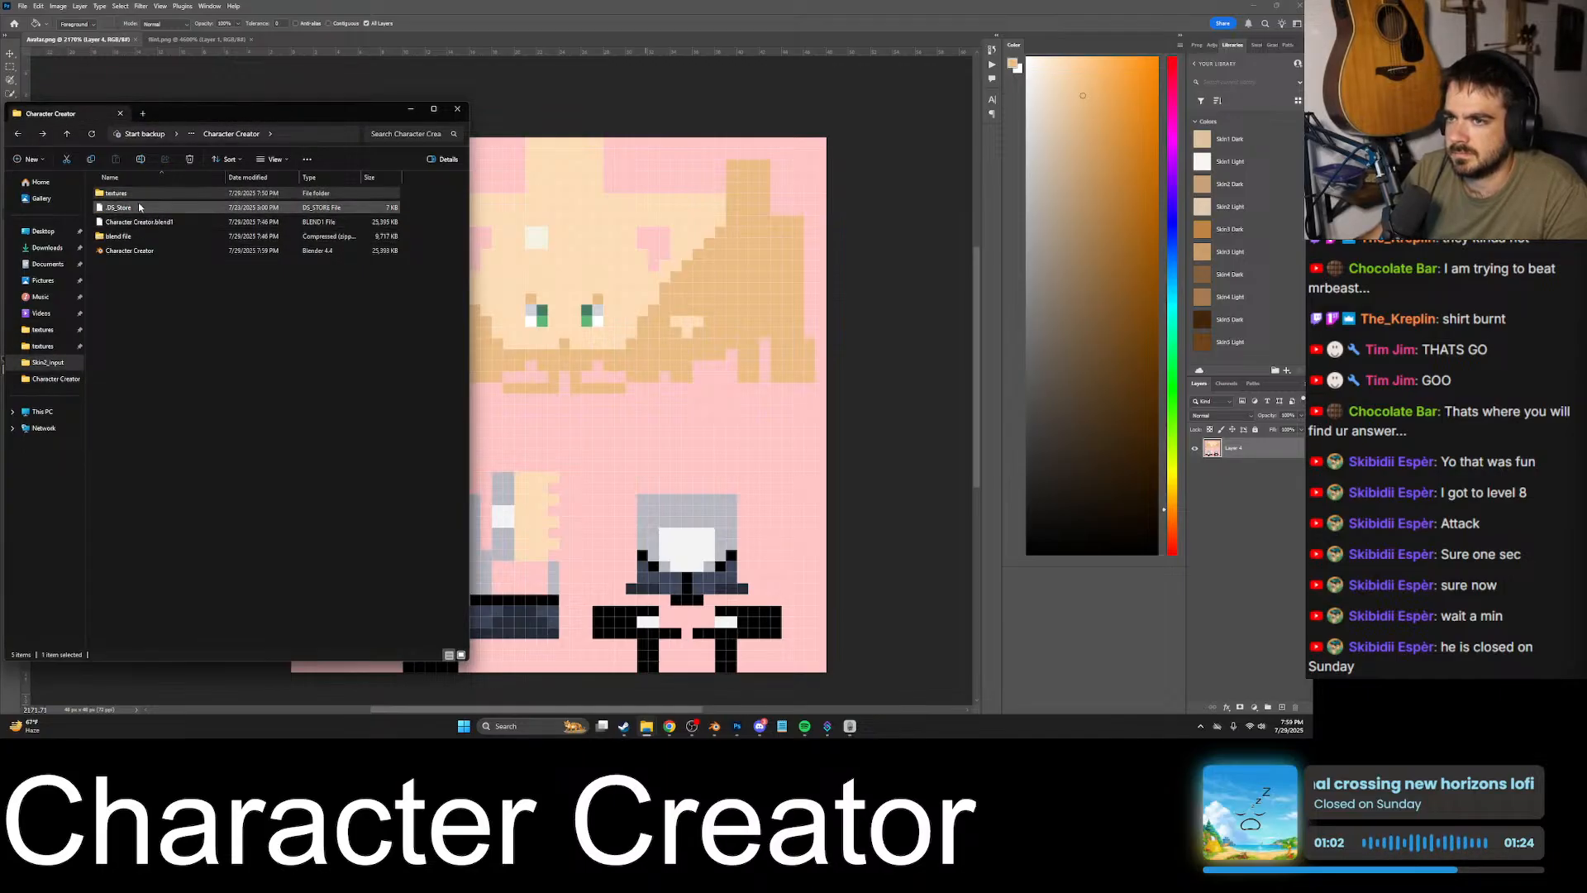
pyautogui.doubleClick(116, 193)
# - Place the texture file listed between the head and shirt textures as a new layer in the Avatar.png document
pyautogui.scroll(-8, 165, 270)
pyautogui.scroll(-20, 161, 297)
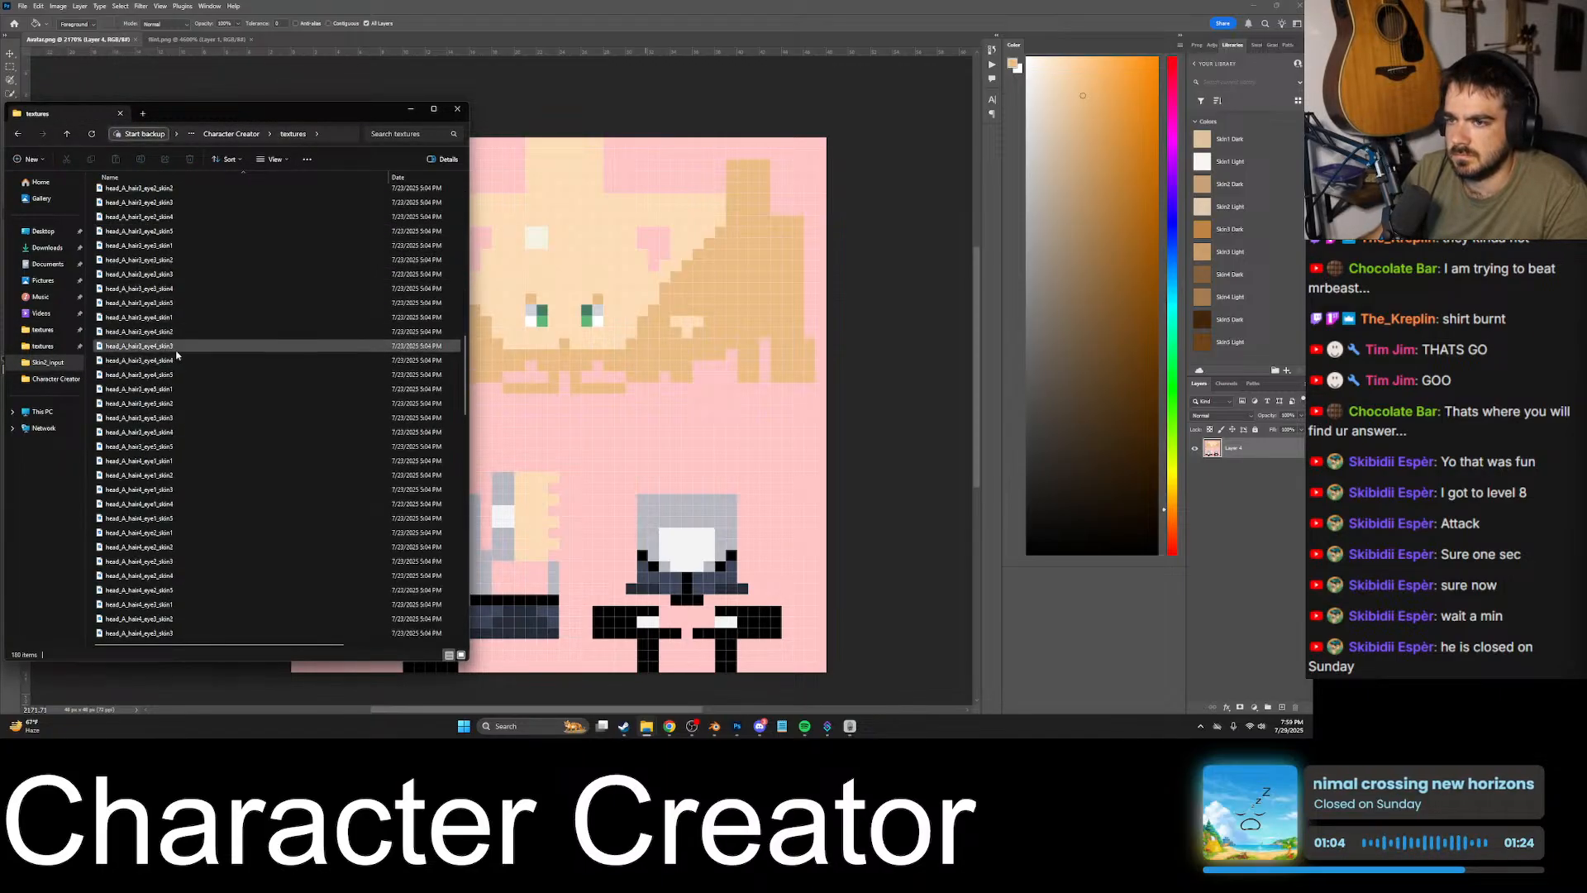
pyautogui.click(158, 306)
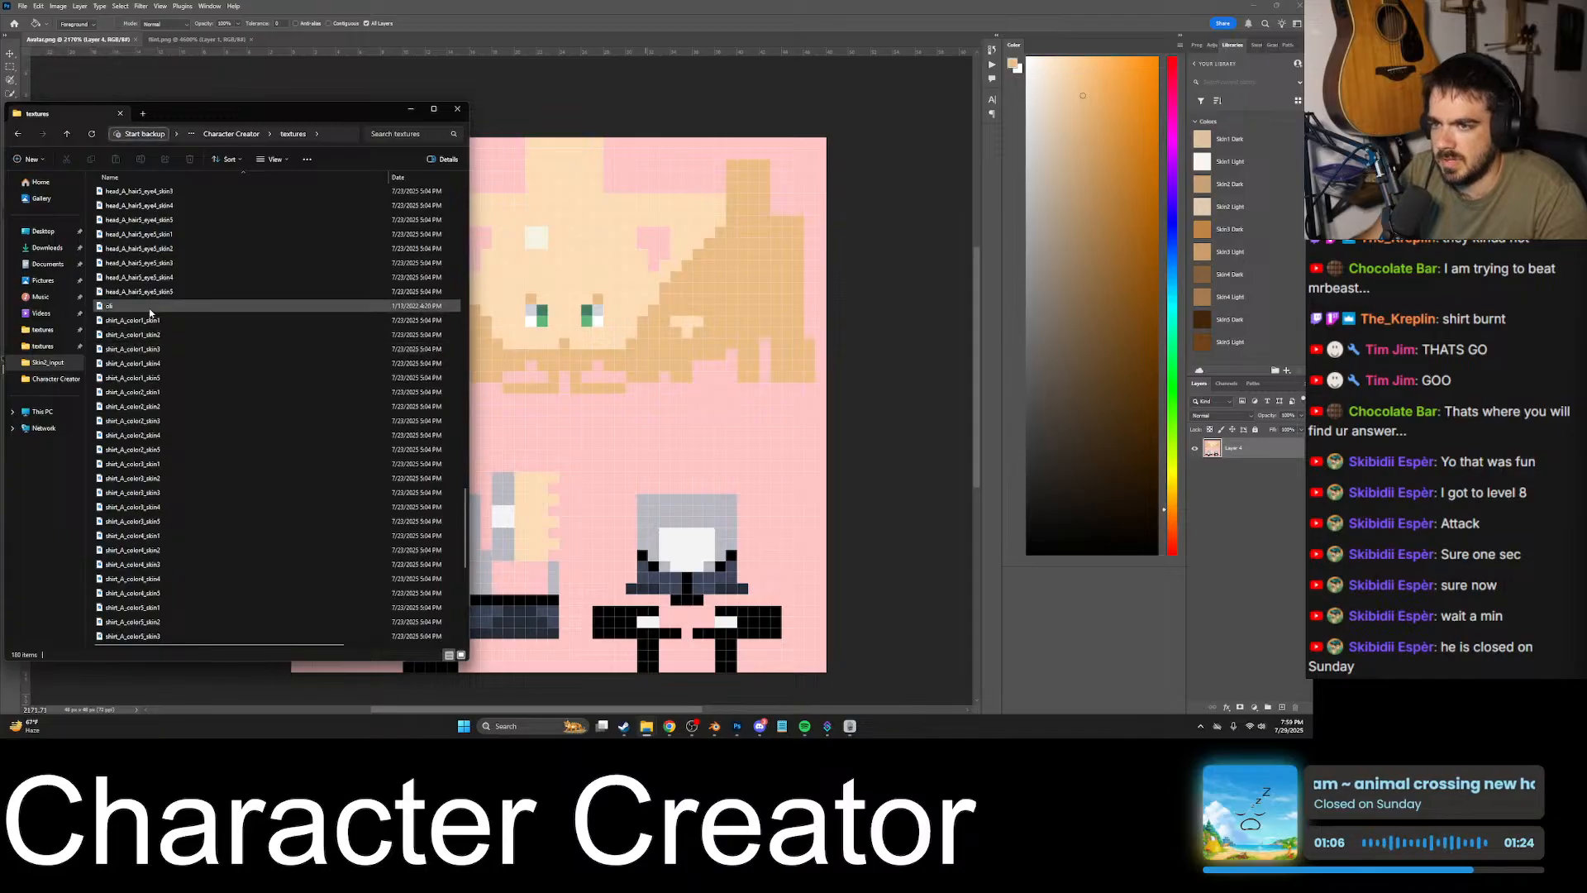
pyautogui.moveTo(224, 300); pyautogui.dragTo(834, 355)
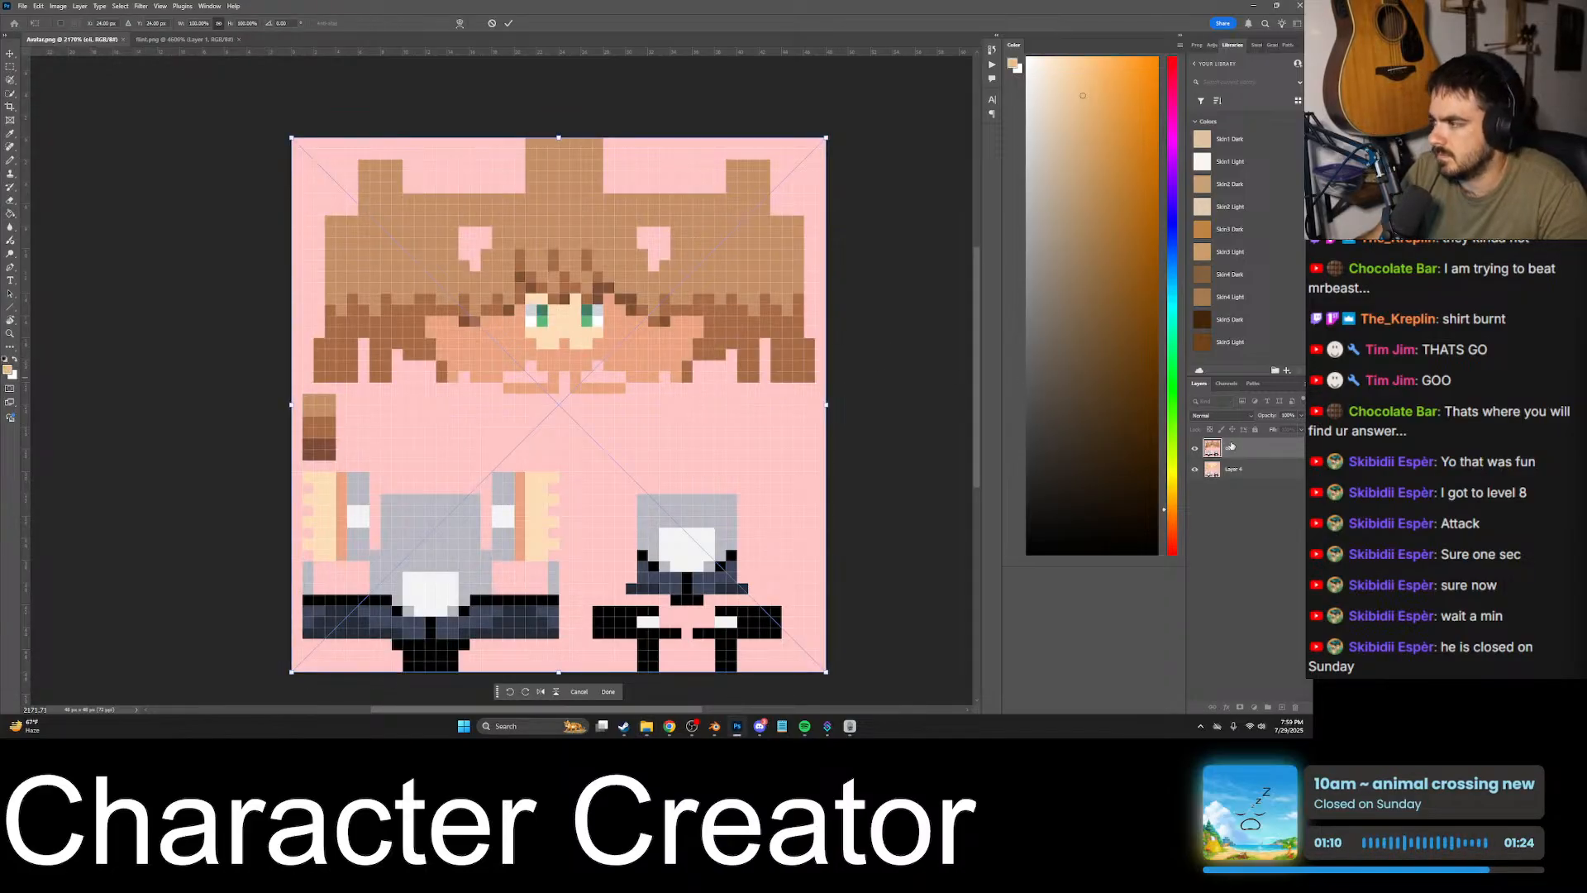
pyautogui.press('Return')
# - Commit the placed texture, sample its salmon skin shade, hide it and fill the darker skin areas of the layer below
pyautogui.press('b')
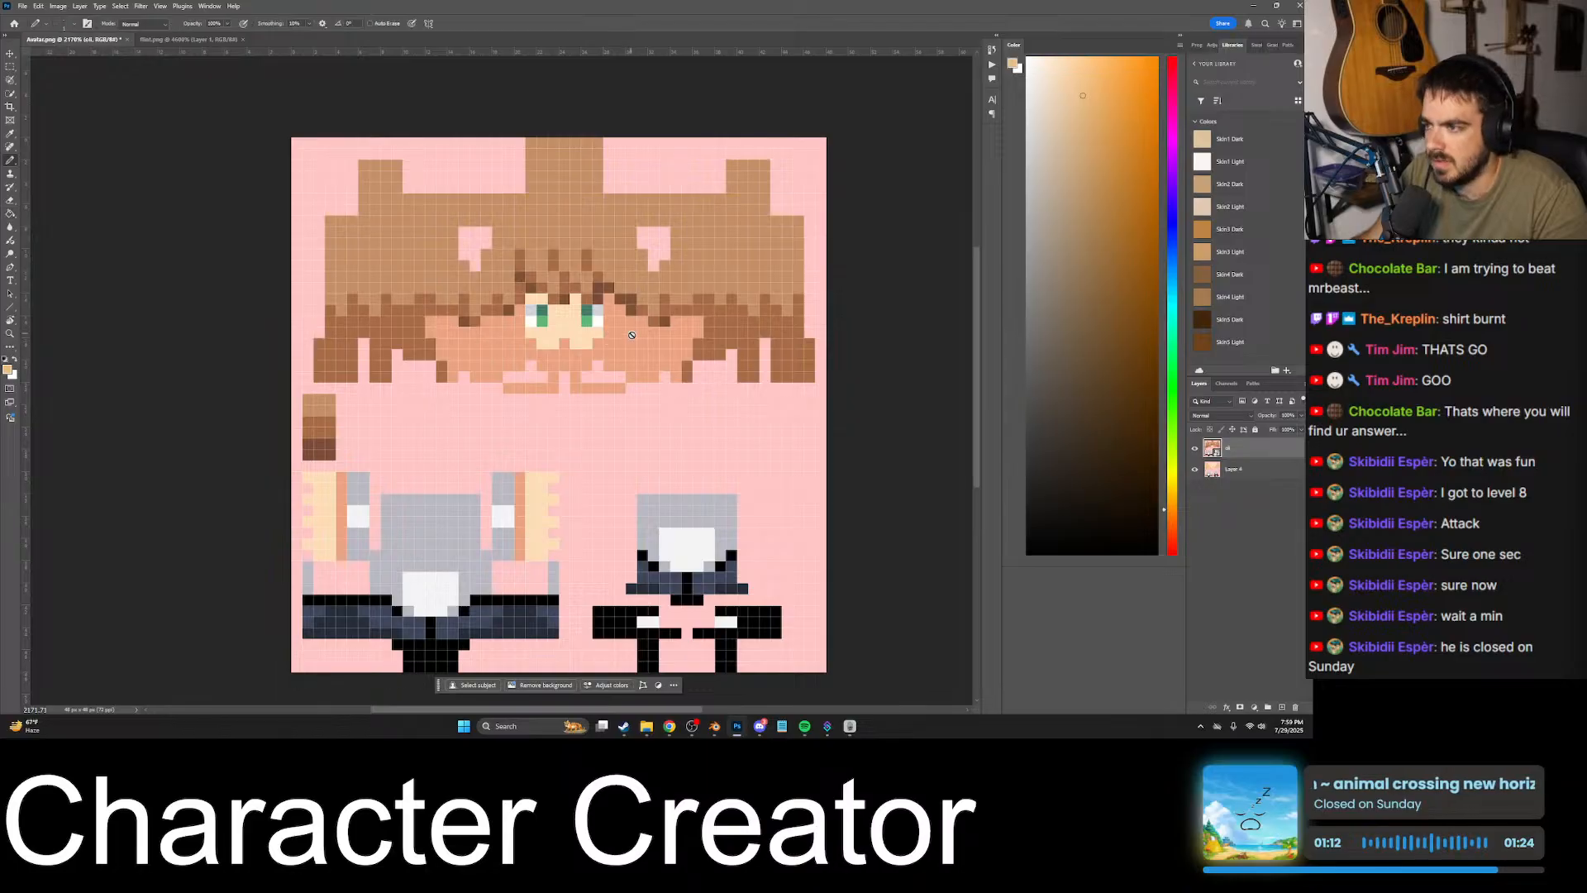
pyautogui.keyDown('alt'); pyautogui.click(625, 348); pyautogui.keyUp('alt')
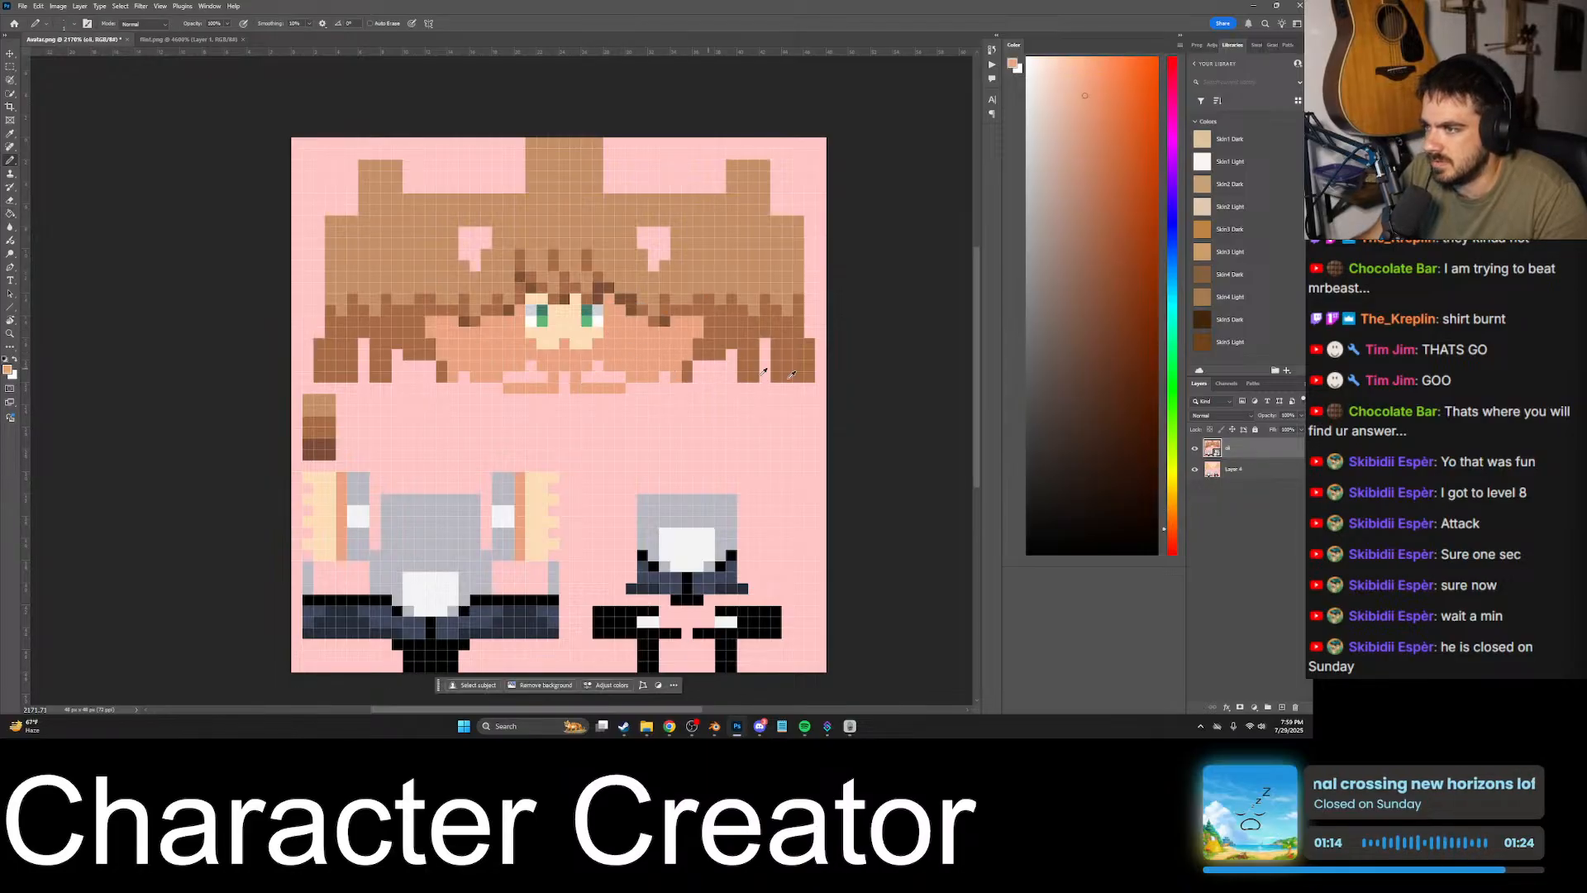
pyautogui.hotkey('ctrl', ',')
pyautogui.click(1241, 469)
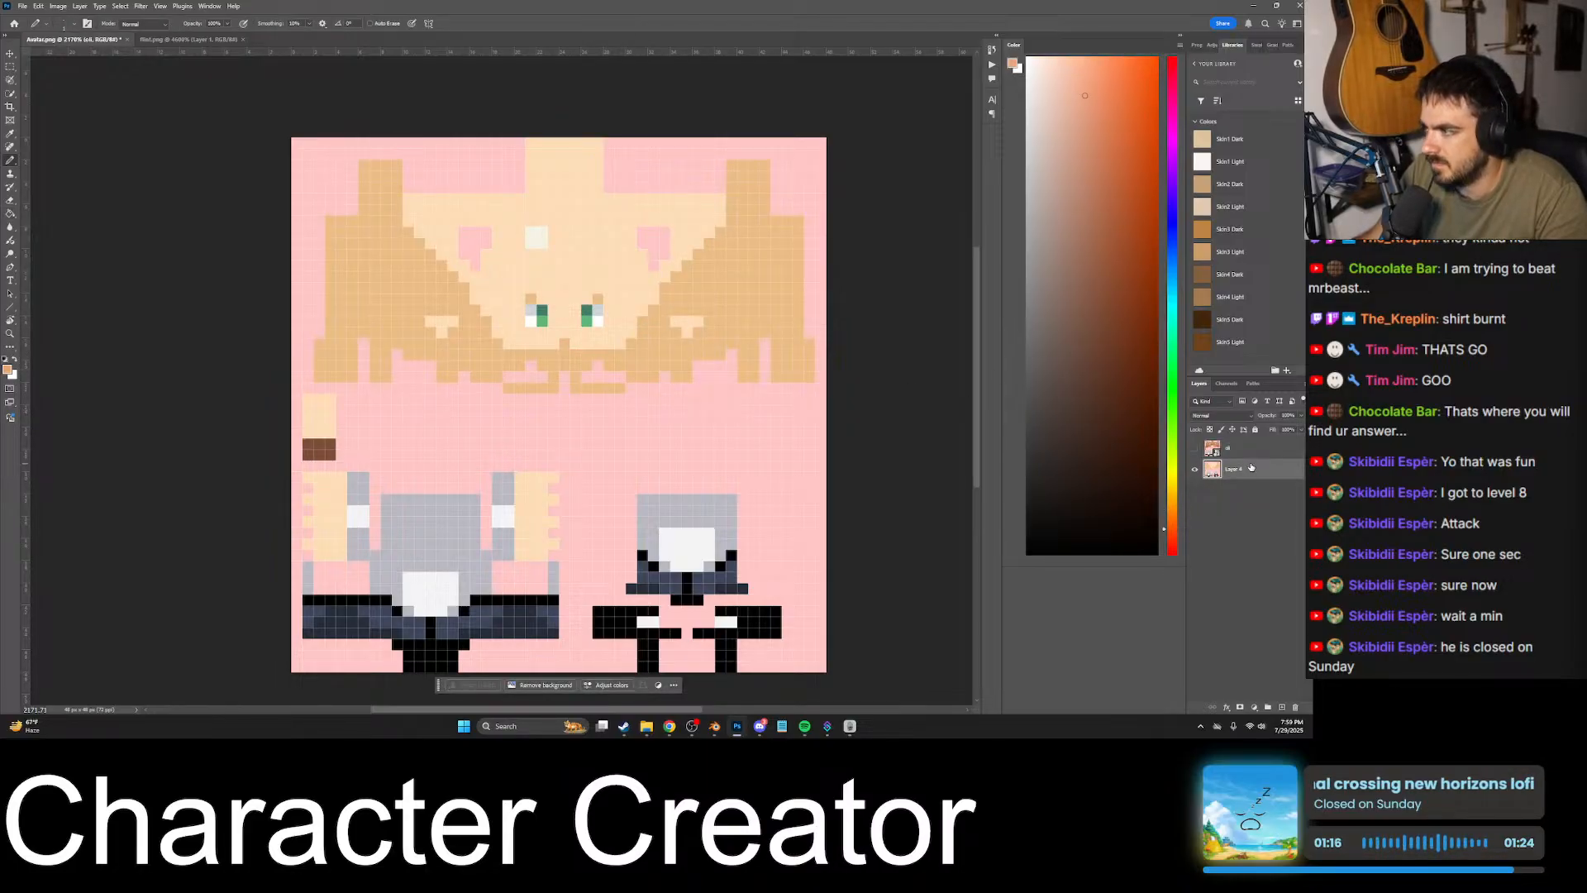
pyautogui.press('g')
pyautogui.click(651, 345)
# - Sample the light skin tone between the eyes from the placed texture, then hide that texture and select Layer 4 again
pyautogui.click(1256, 454)
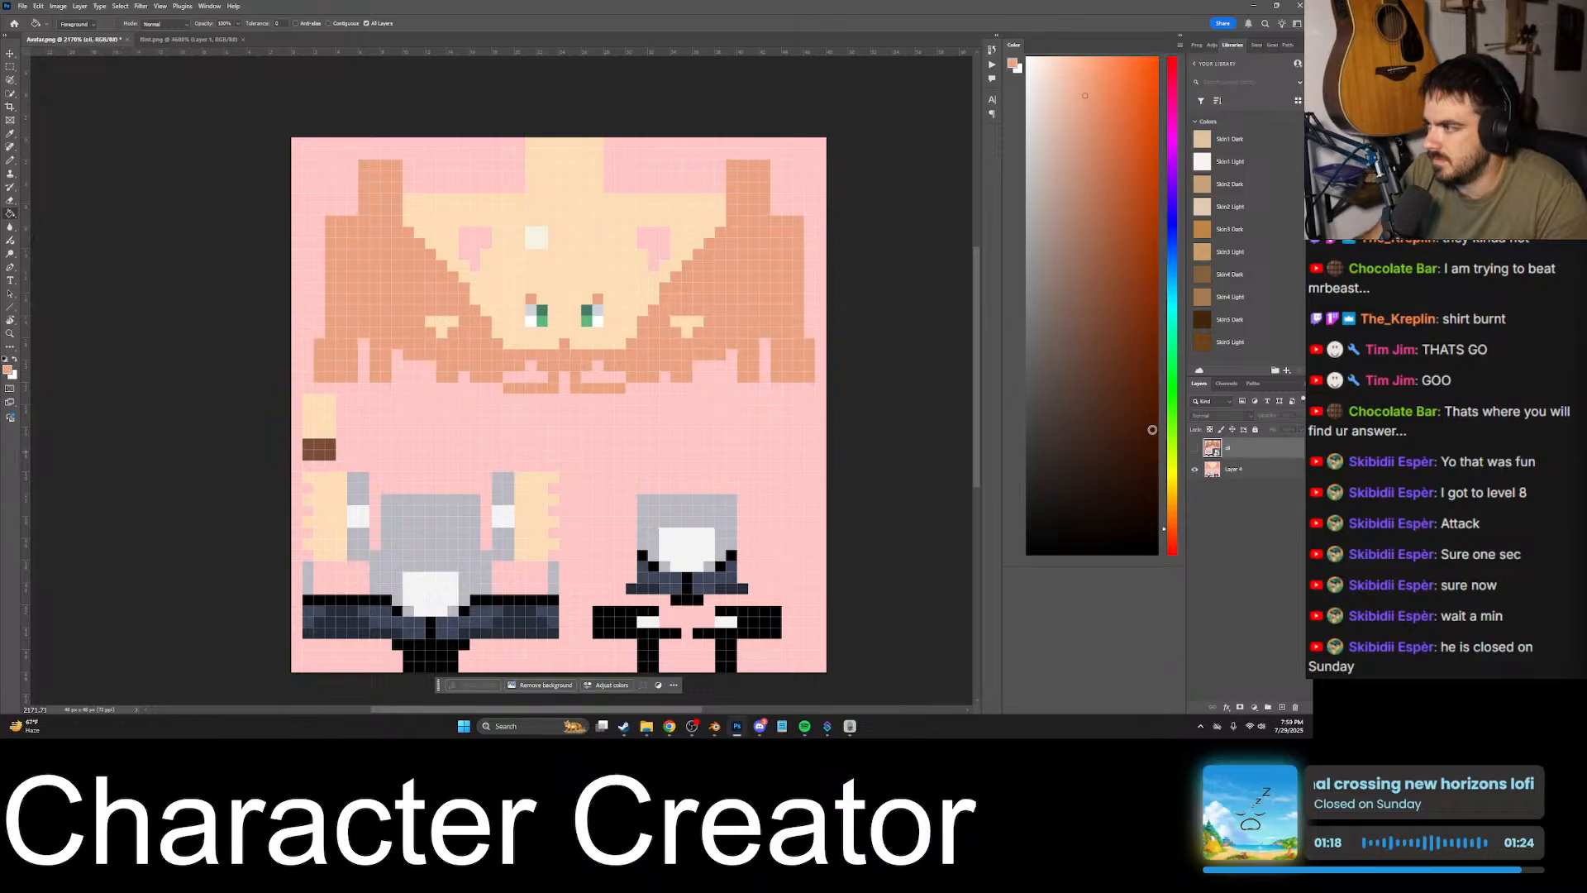
pyautogui.click(1194, 448)
pyautogui.keyDown('alt'); pyautogui.click(570, 330); pyautogui.keyUp('alt')
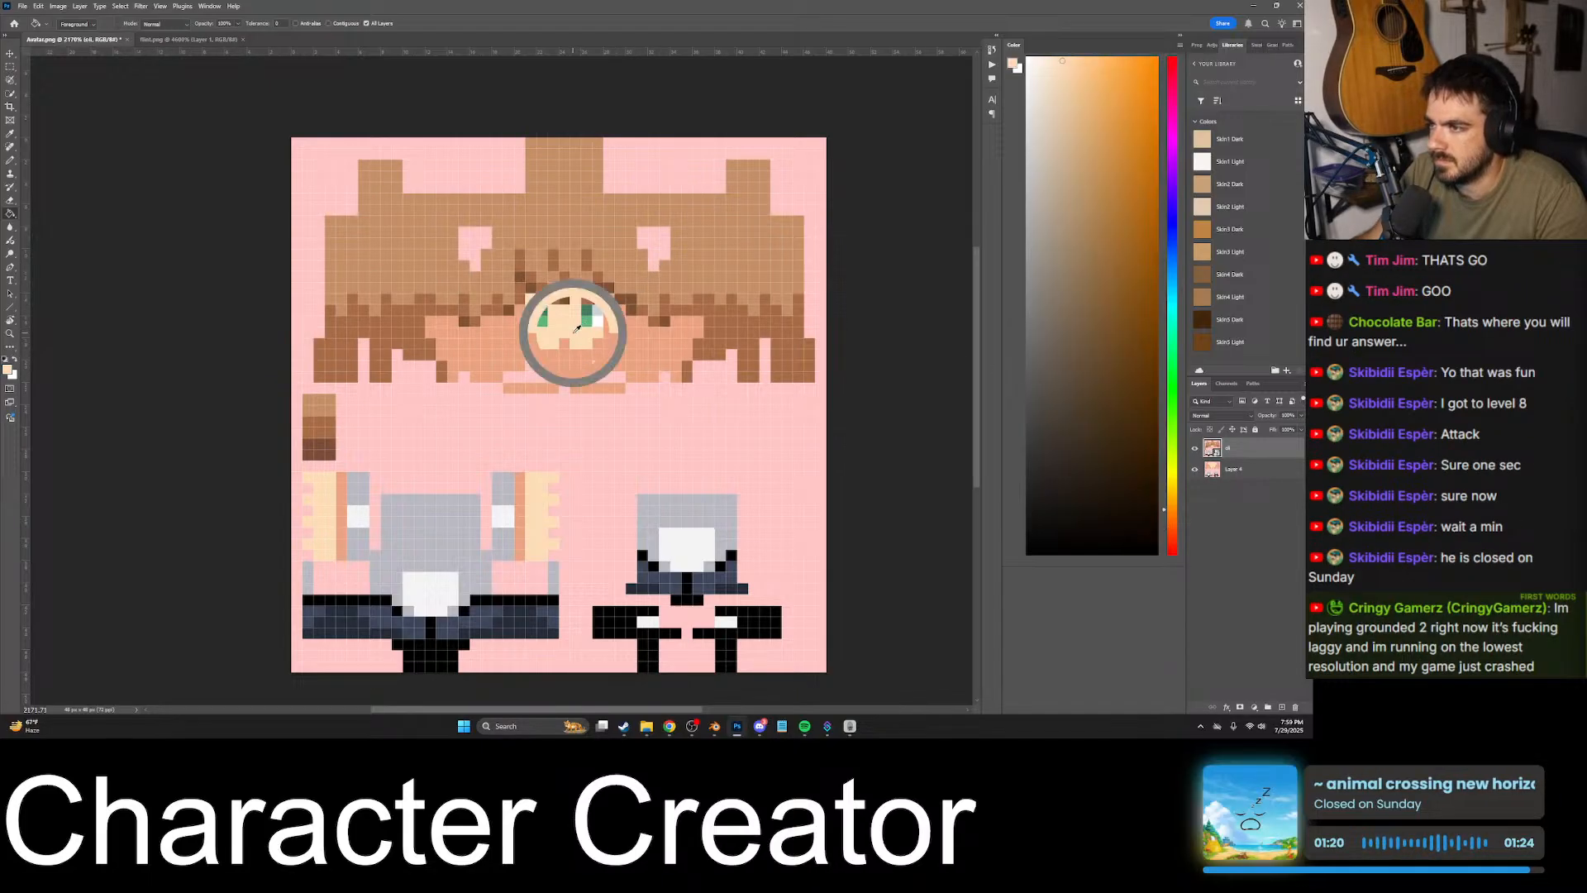
pyautogui.click(1195, 448)
pyautogui.click(1272, 473)
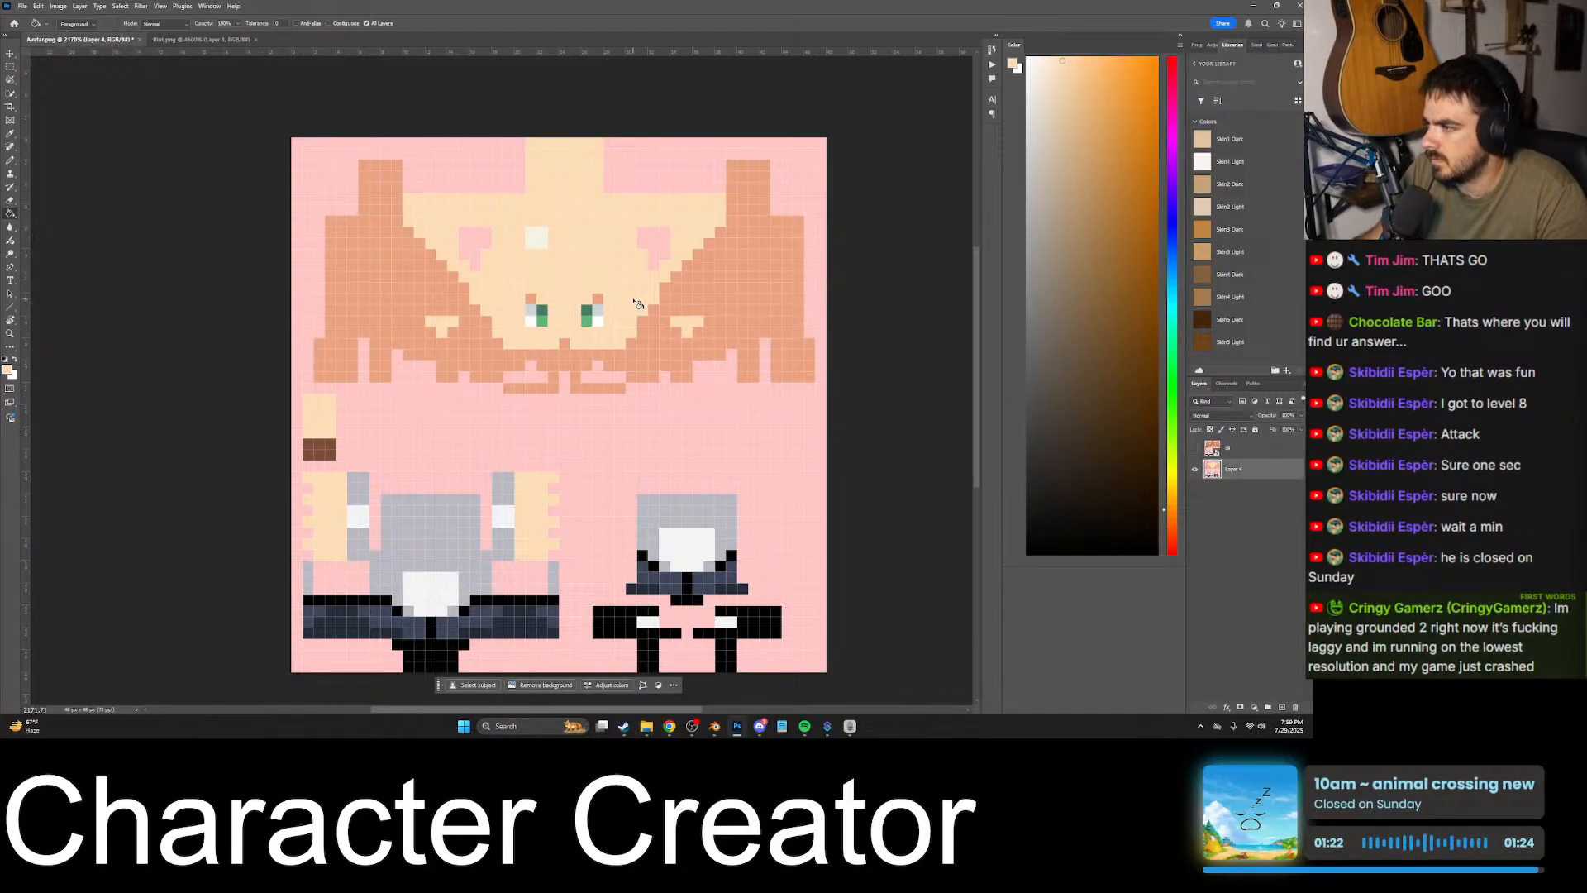
# - Merge the placed texture layer with the avatar layer below and save Avatar.png
pyautogui.hotkey('ctrl', 's')
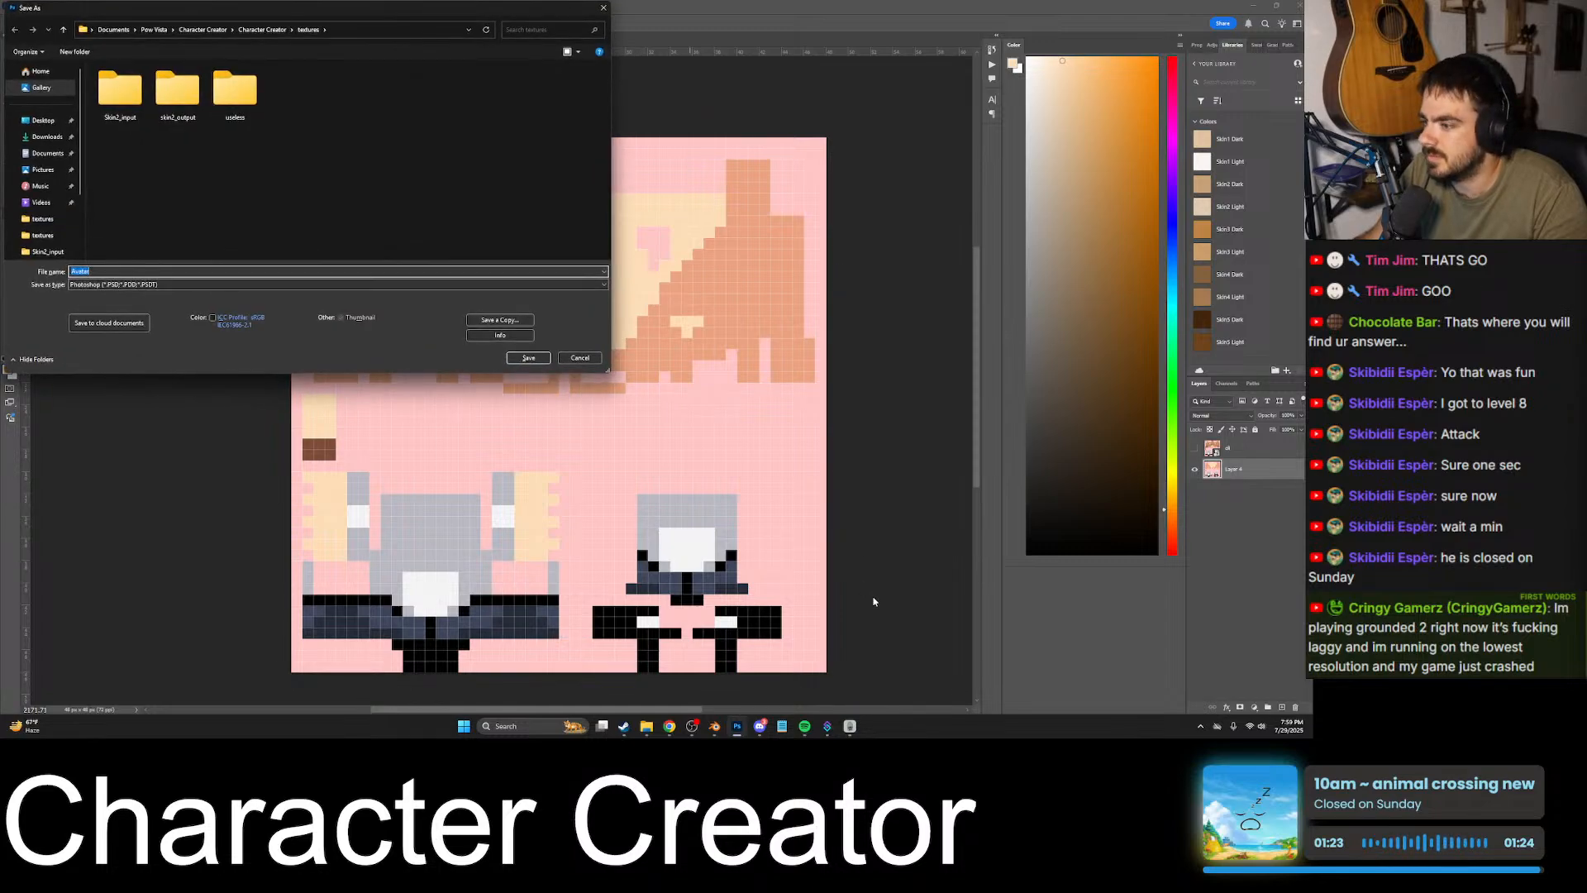
pyautogui.click(579, 357)
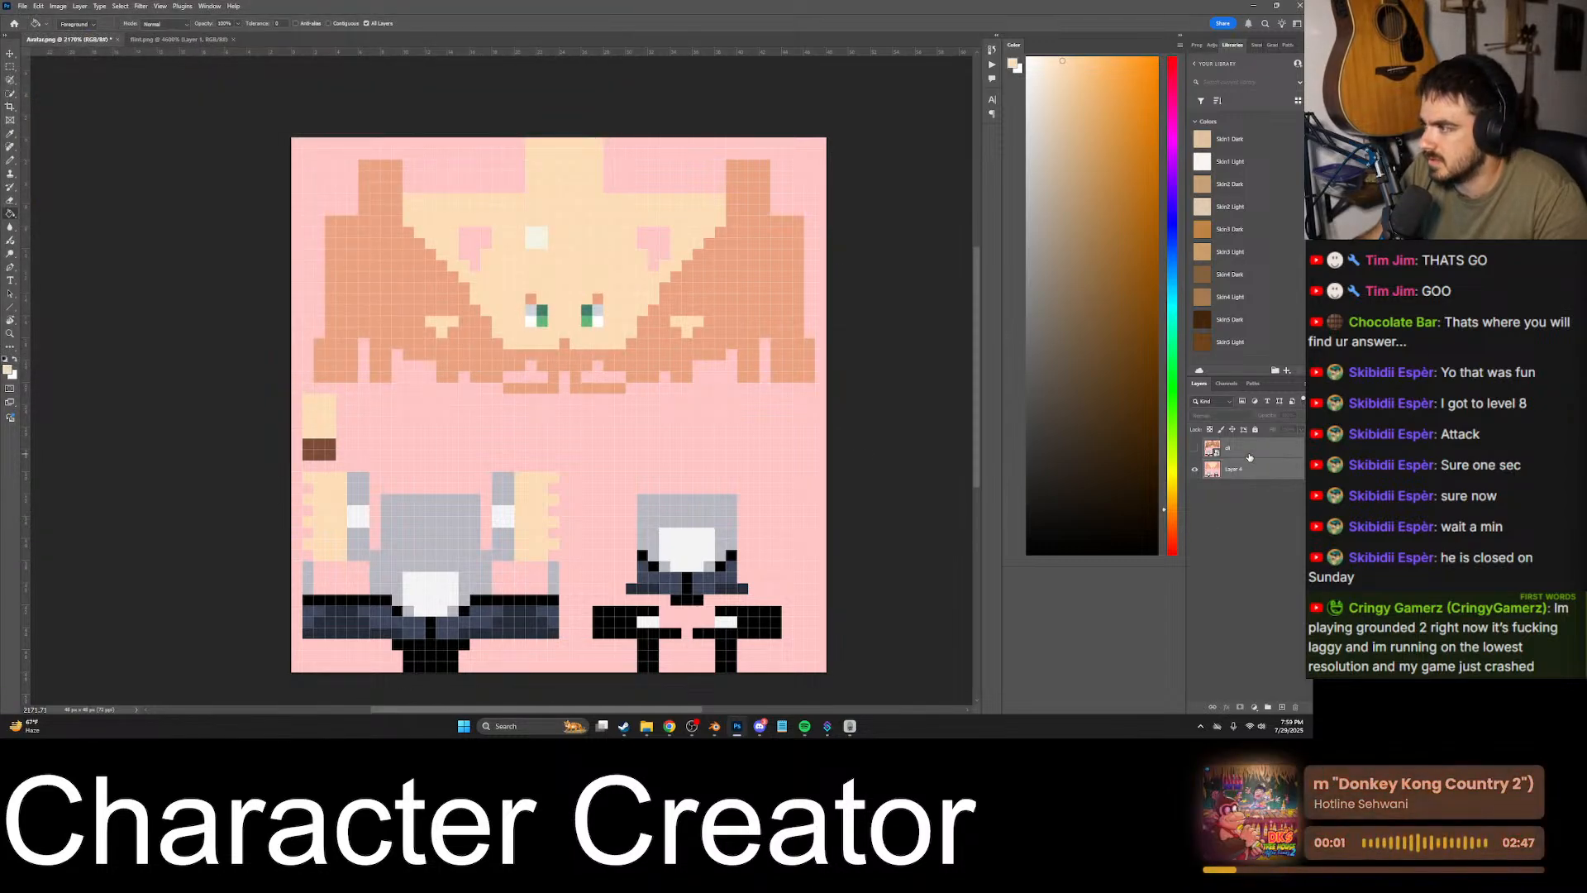
pyautogui.hotkey('ctrl', 'e')
pyautogui.hotkey('ctrl', 's')
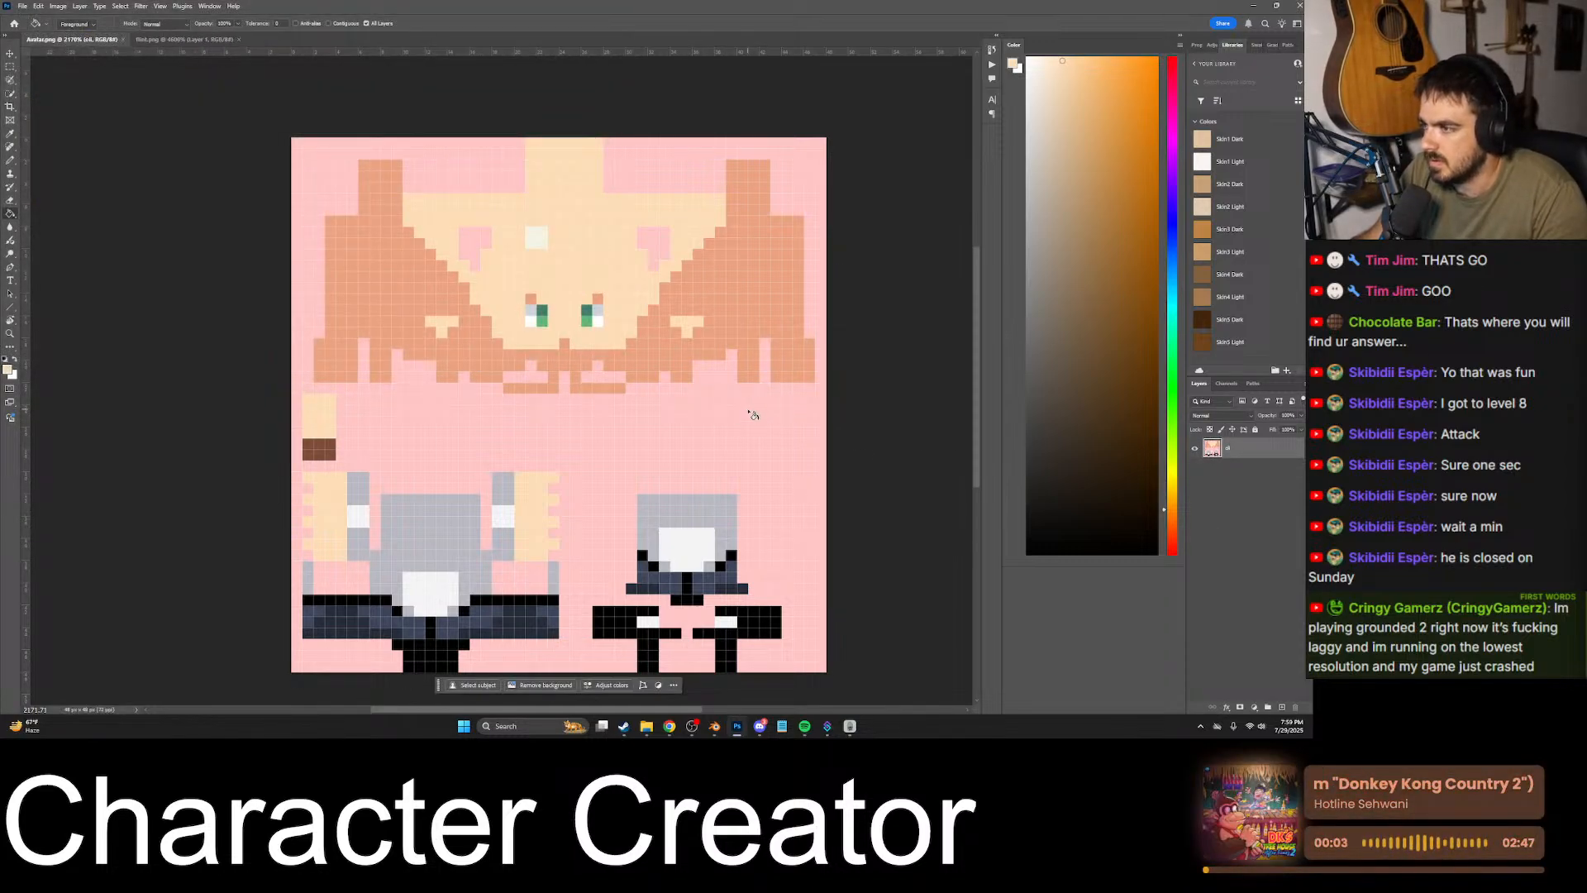
# - Switch to Blender and reload the Avatar.png image
pyautogui.moveTo(851, 728)
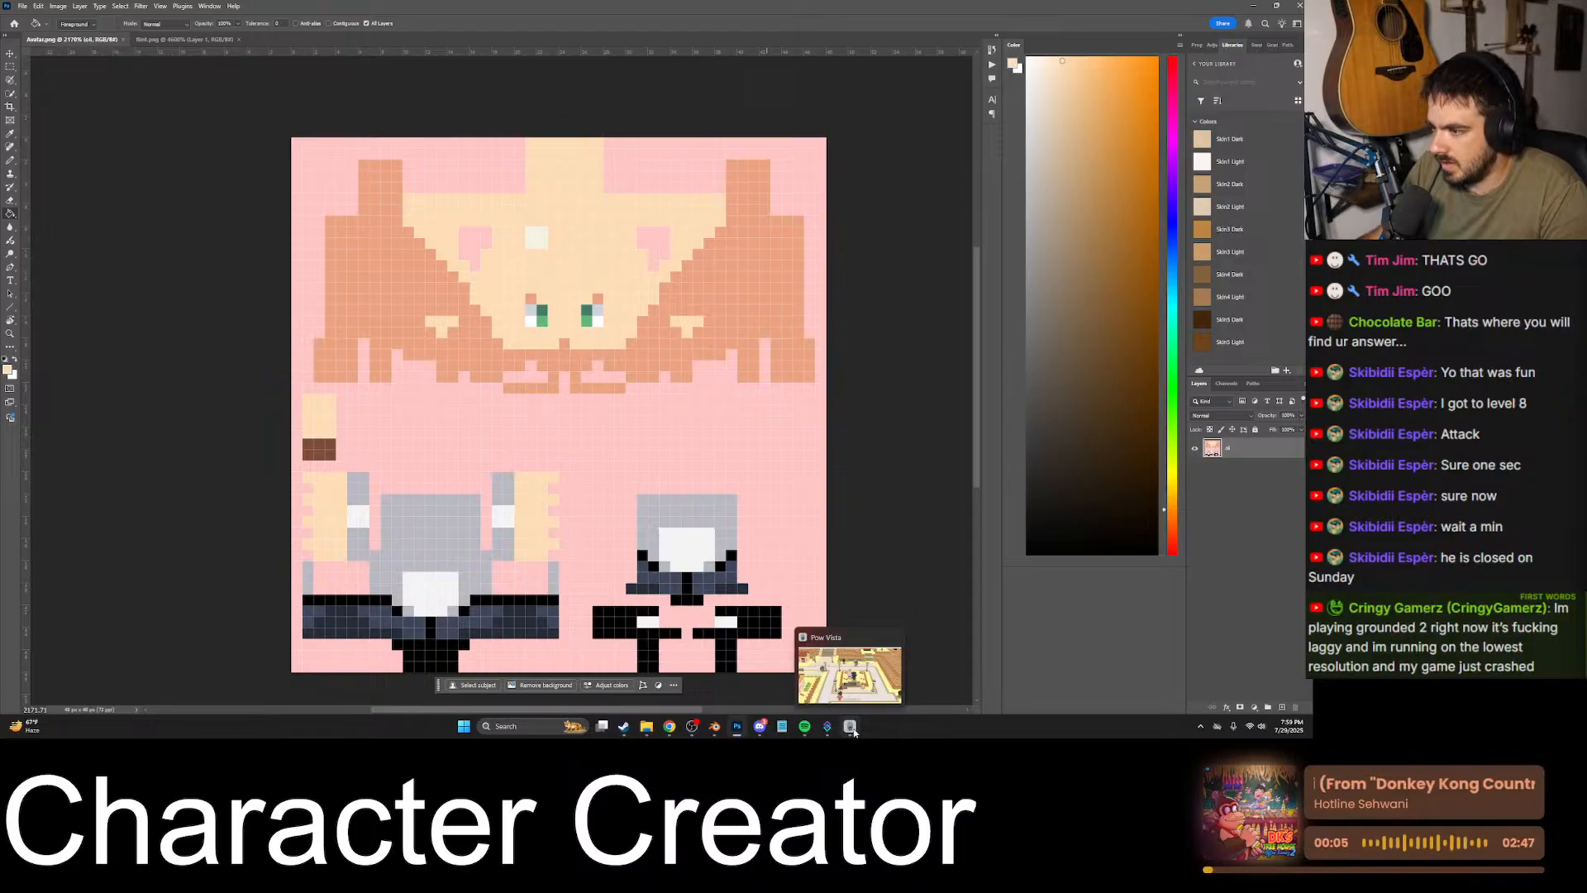
pyautogui.click(715, 725)
pyautogui.hotkey('alt', 'r')
# - Examine the bald character's face up close to check the new skin shading around the eyes, chin and ears
pyautogui.moveTo(595, 483); pyautogui.dragTo(644, 432, button='middle')
pyautogui.click(741, 439)
pyautogui.keyDown('shift'); pyautogui.moveTo(751, 468); pyautogui.dragTo(831, 451, button='middle'); pyautogui.keyUp('shift')
pyautogui.scroll(6, 653, 434)
pyautogui.scroll(-4, 683, 375)
pyautogui.keyDown('shift'); pyautogui.moveTo(549, 433); pyautogui.dragTo(608, 382, button='middle'); pyautogui.keyUp('shift')
pyautogui.scroll(-3, 766, 451)
pyautogui.scroll(2, 502, 340)
pyautogui.scroll(2, 507, 365)
pyautogui.scroll(5, 549, 327)
pyautogui.moveTo(548, 327); pyautogui.dragTo(552, 357, button='middle')
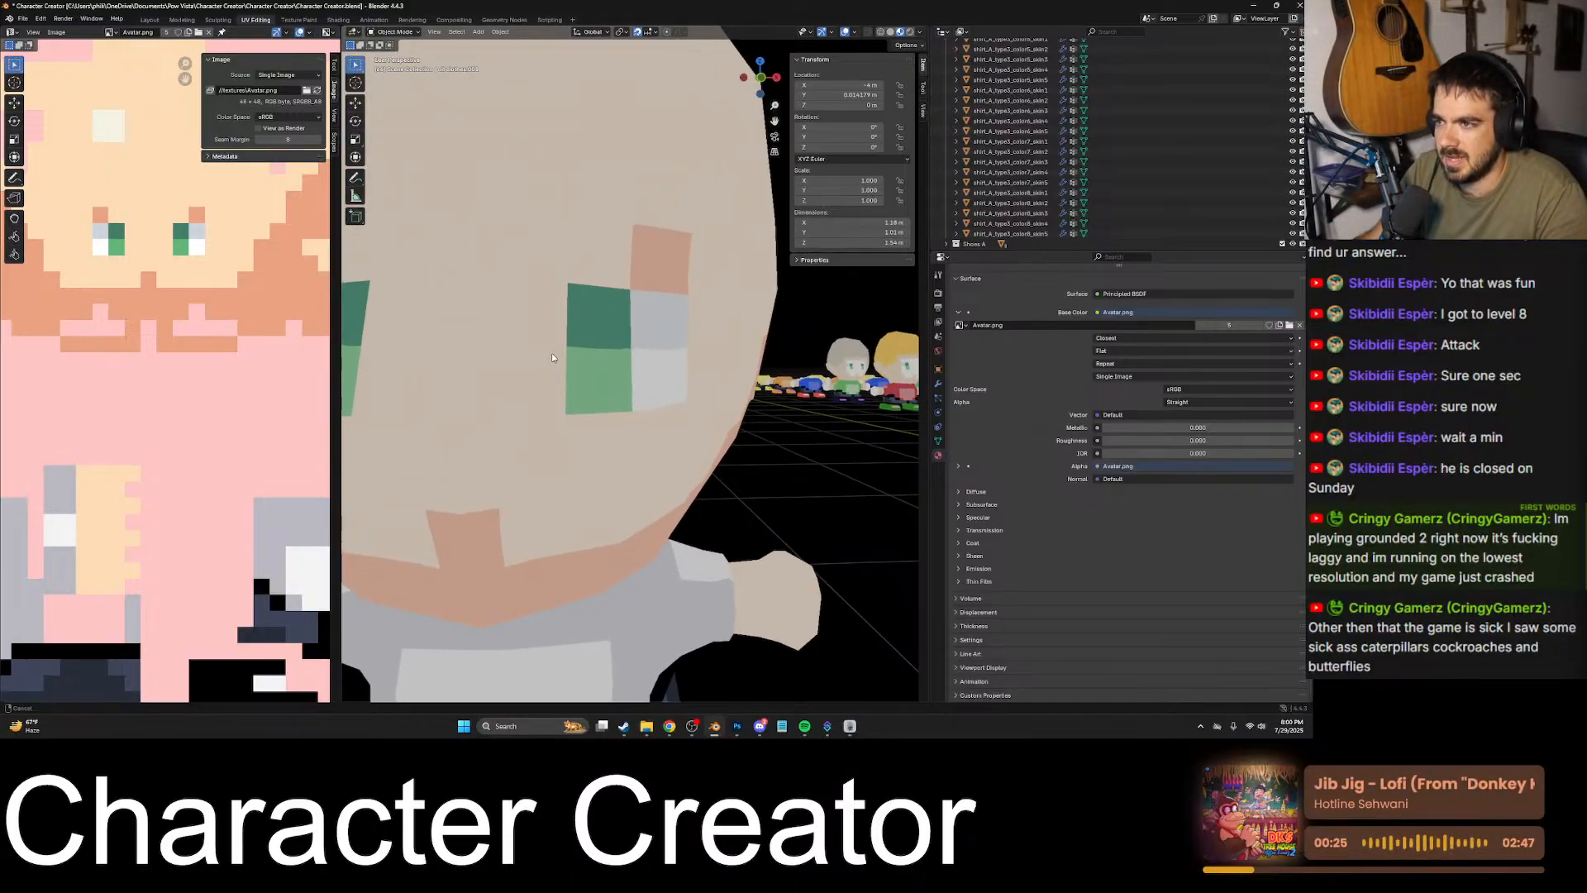
pyautogui.scroll(5, 443, 246)
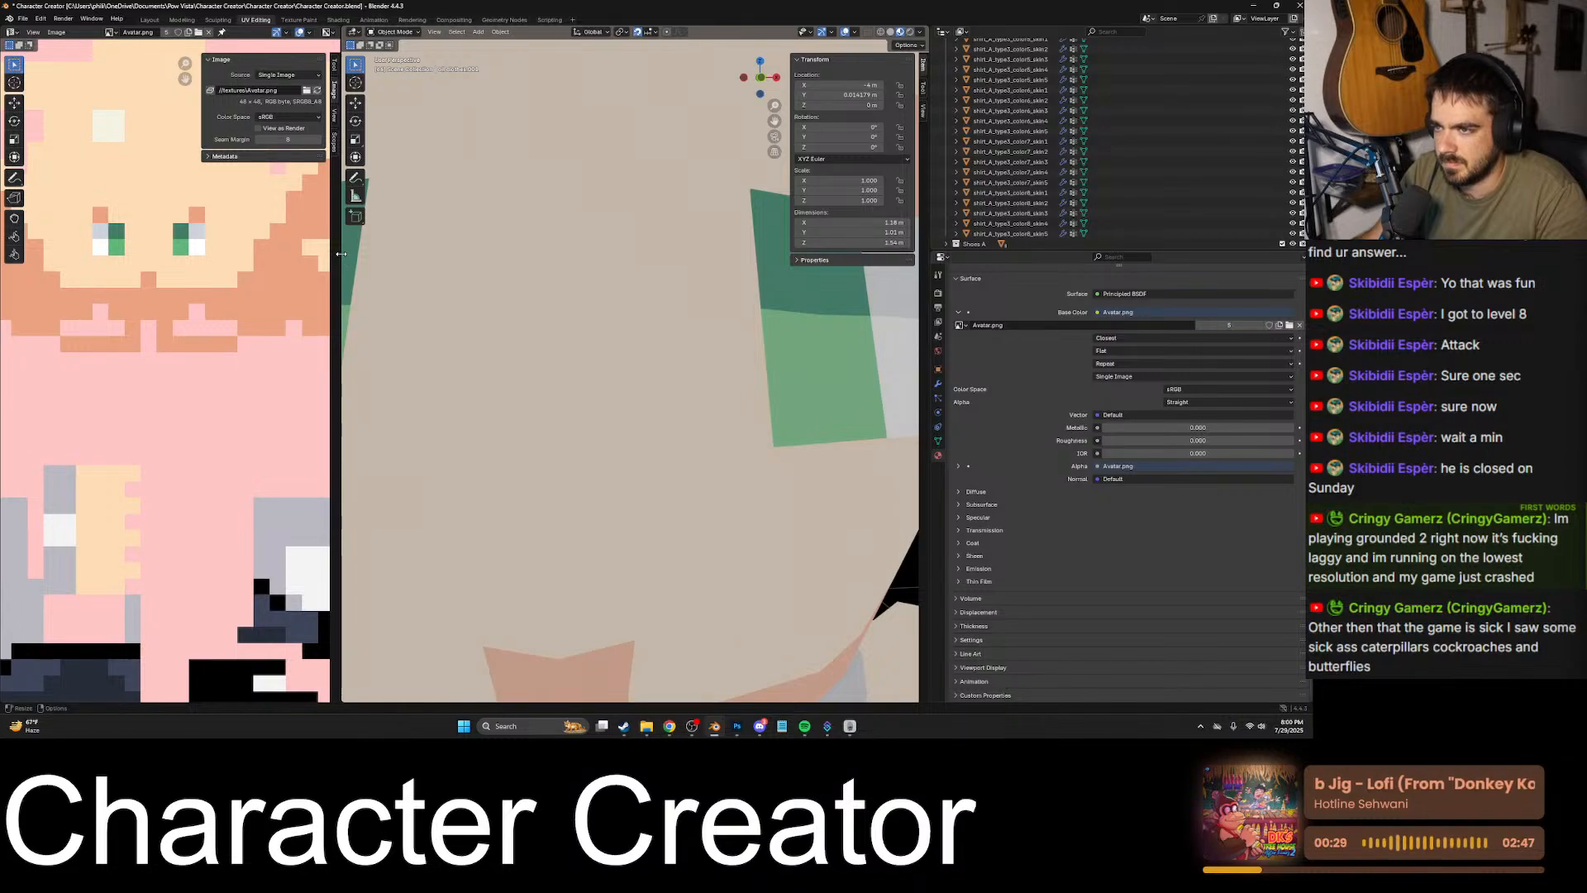
# - Widen the image editor and view the whole bald character from the front and from above
pyautogui.moveTo(341, 256); pyautogui.dragTo(521, 258)
pyautogui.scroll(-2, 575, 303)
pyautogui.scroll(-3, 575, 304)
pyautogui.keyDown('shift'); pyautogui.moveTo(659, 321); pyautogui.dragTo(781, 427, button='middle'); pyautogui.keyUp('shift')
pyautogui.scroll(2, 615, 279)
pyautogui.scroll(-5, 716, 358)
pyautogui.click(761, 363)
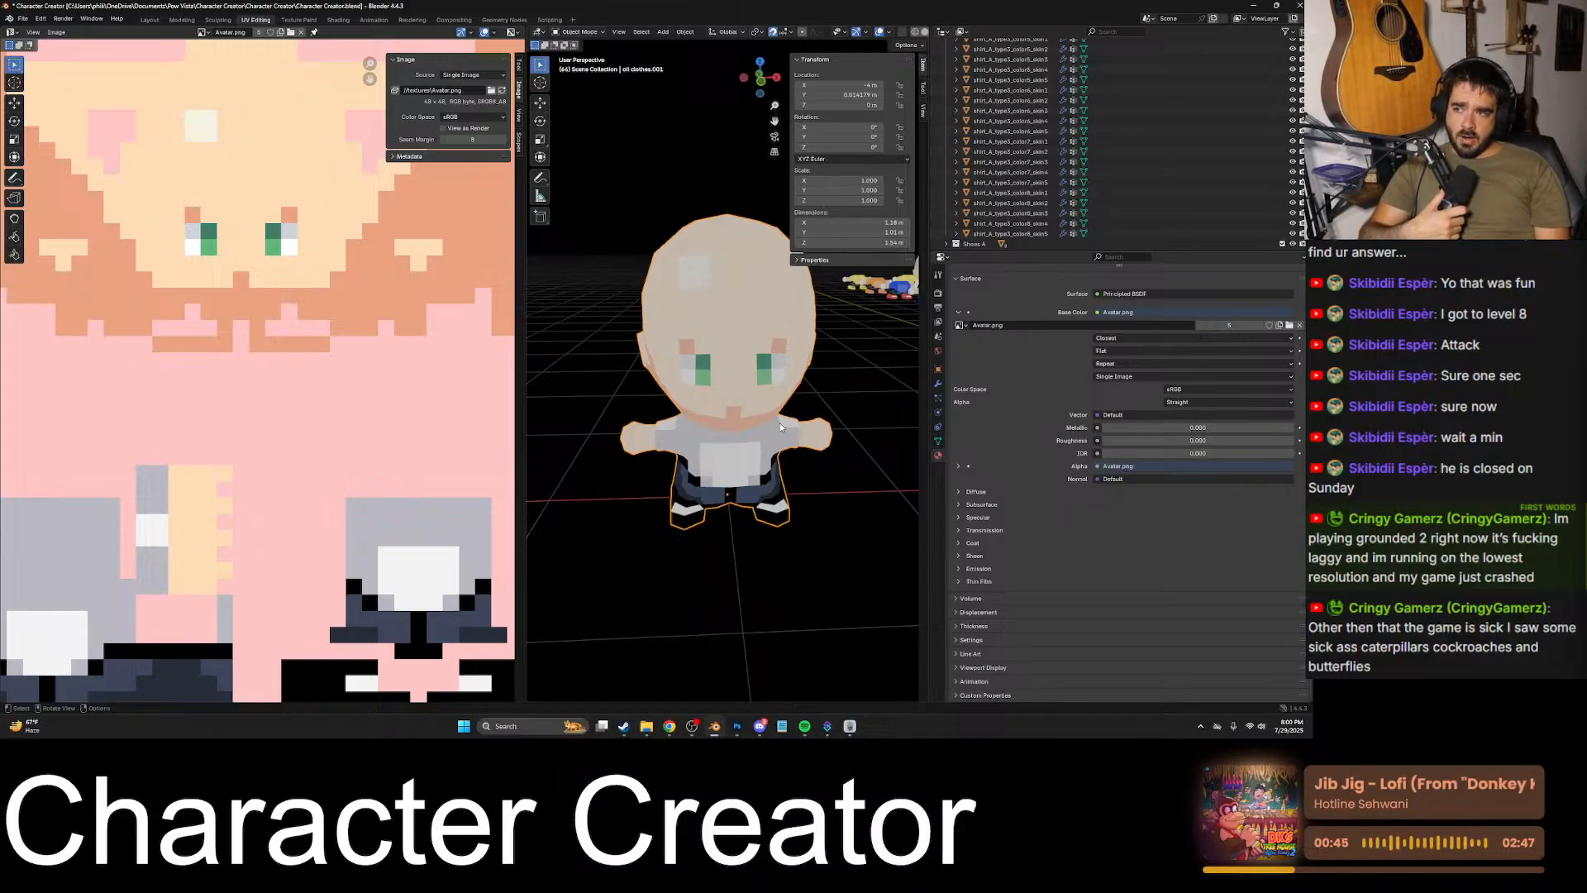
pyautogui.moveTo(780, 423); pyautogui.dragTo(744, 503, button='middle')
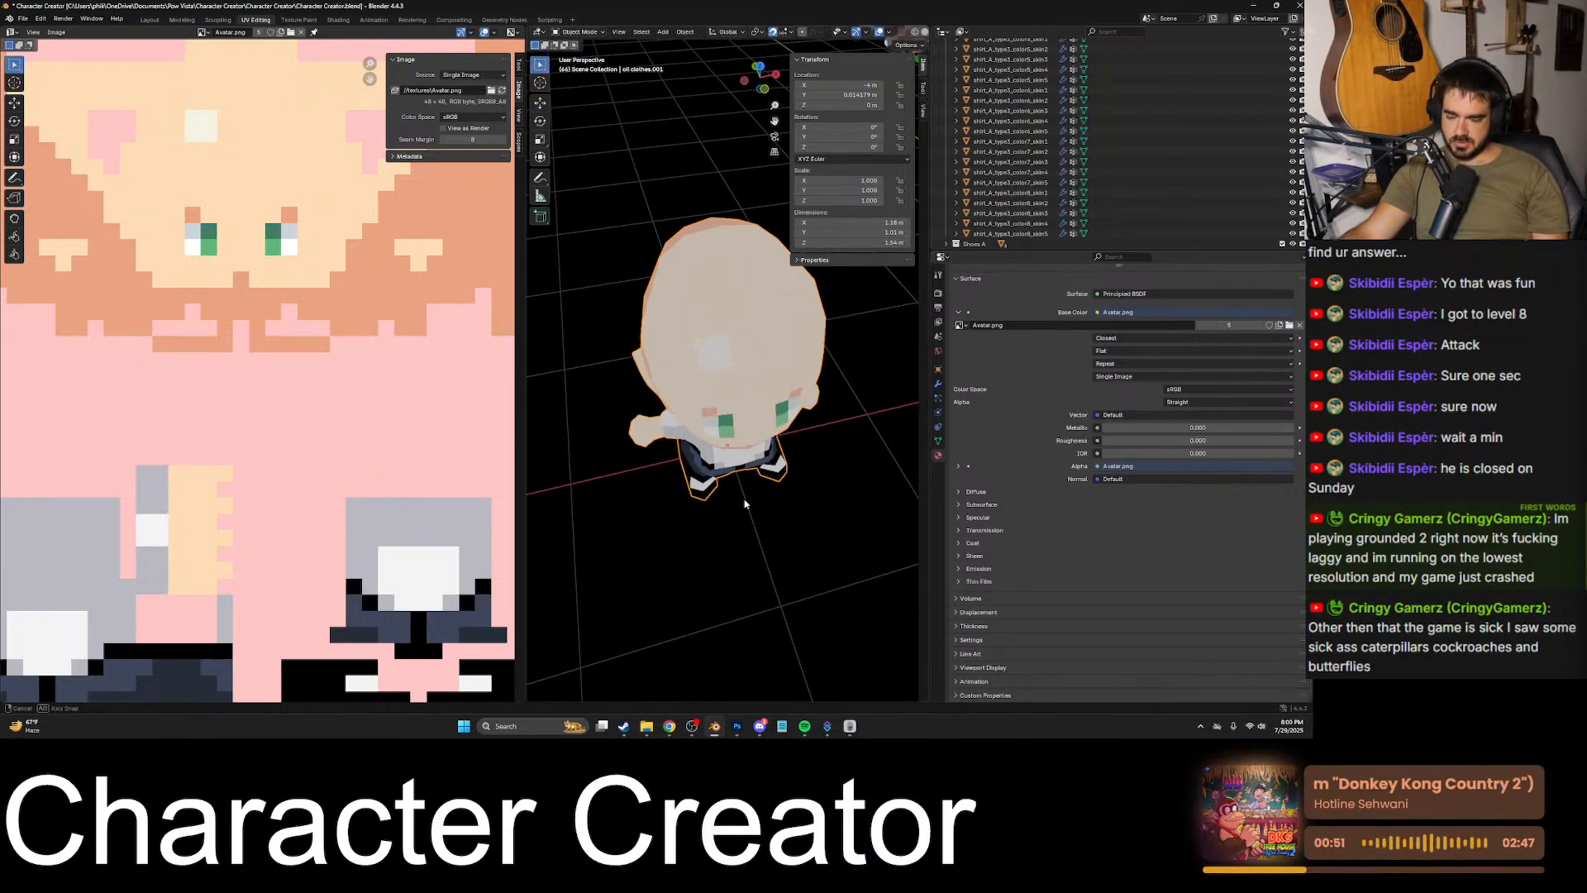
# - Switch to Discord, look over the texture and character images shared in the direct message, and minimize it
pyautogui.click(759, 726)
pyautogui.click(568, 334)
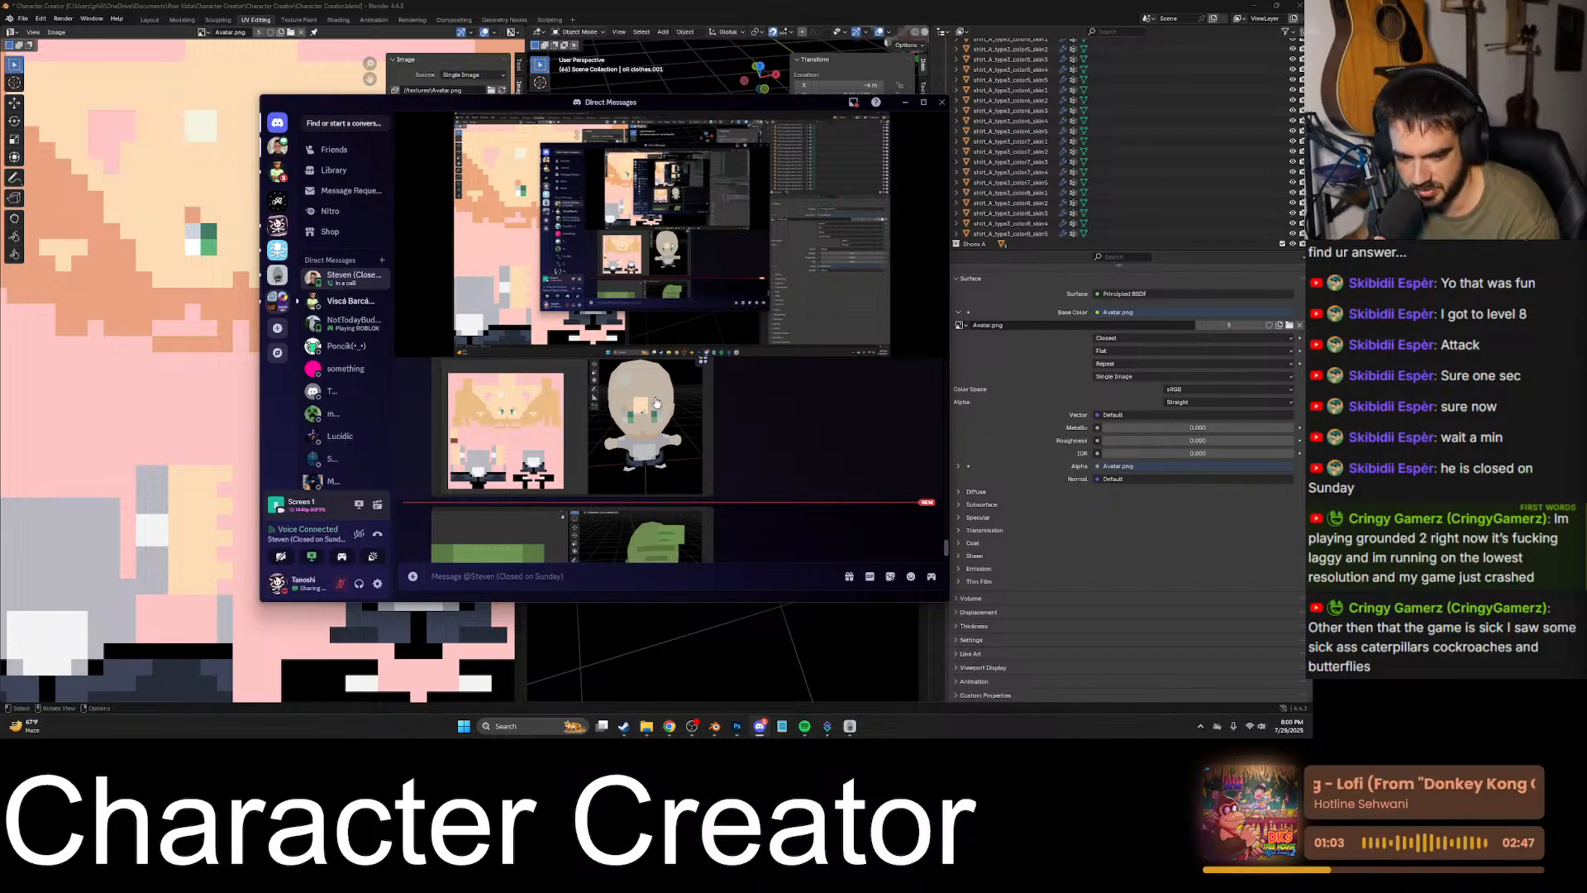
pyautogui.moveTo(571, 325)
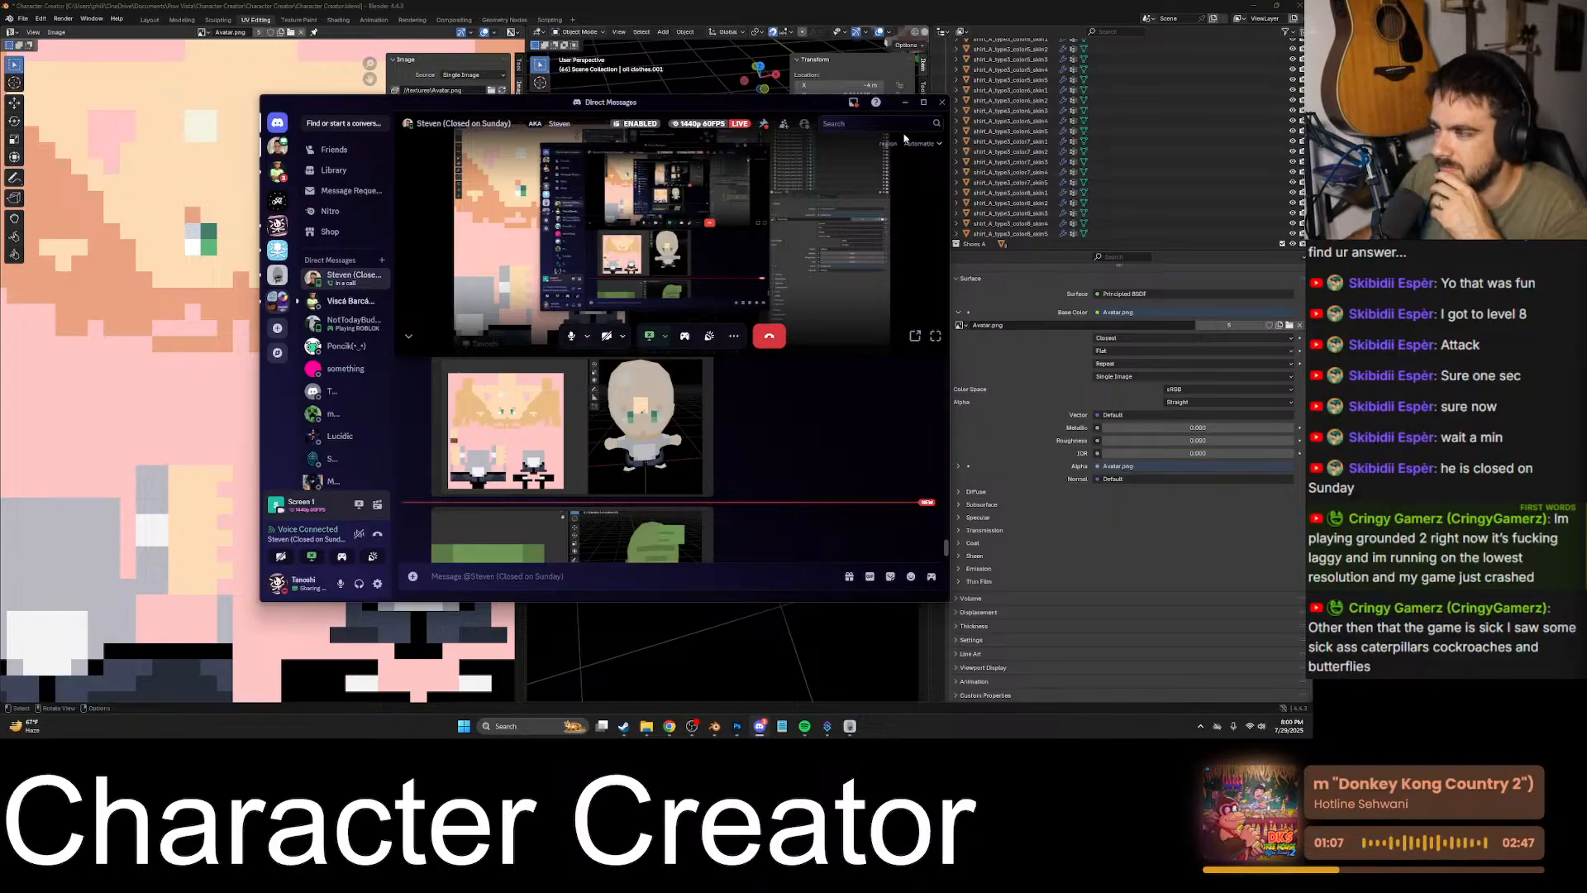
pyautogui.click(906, 102)
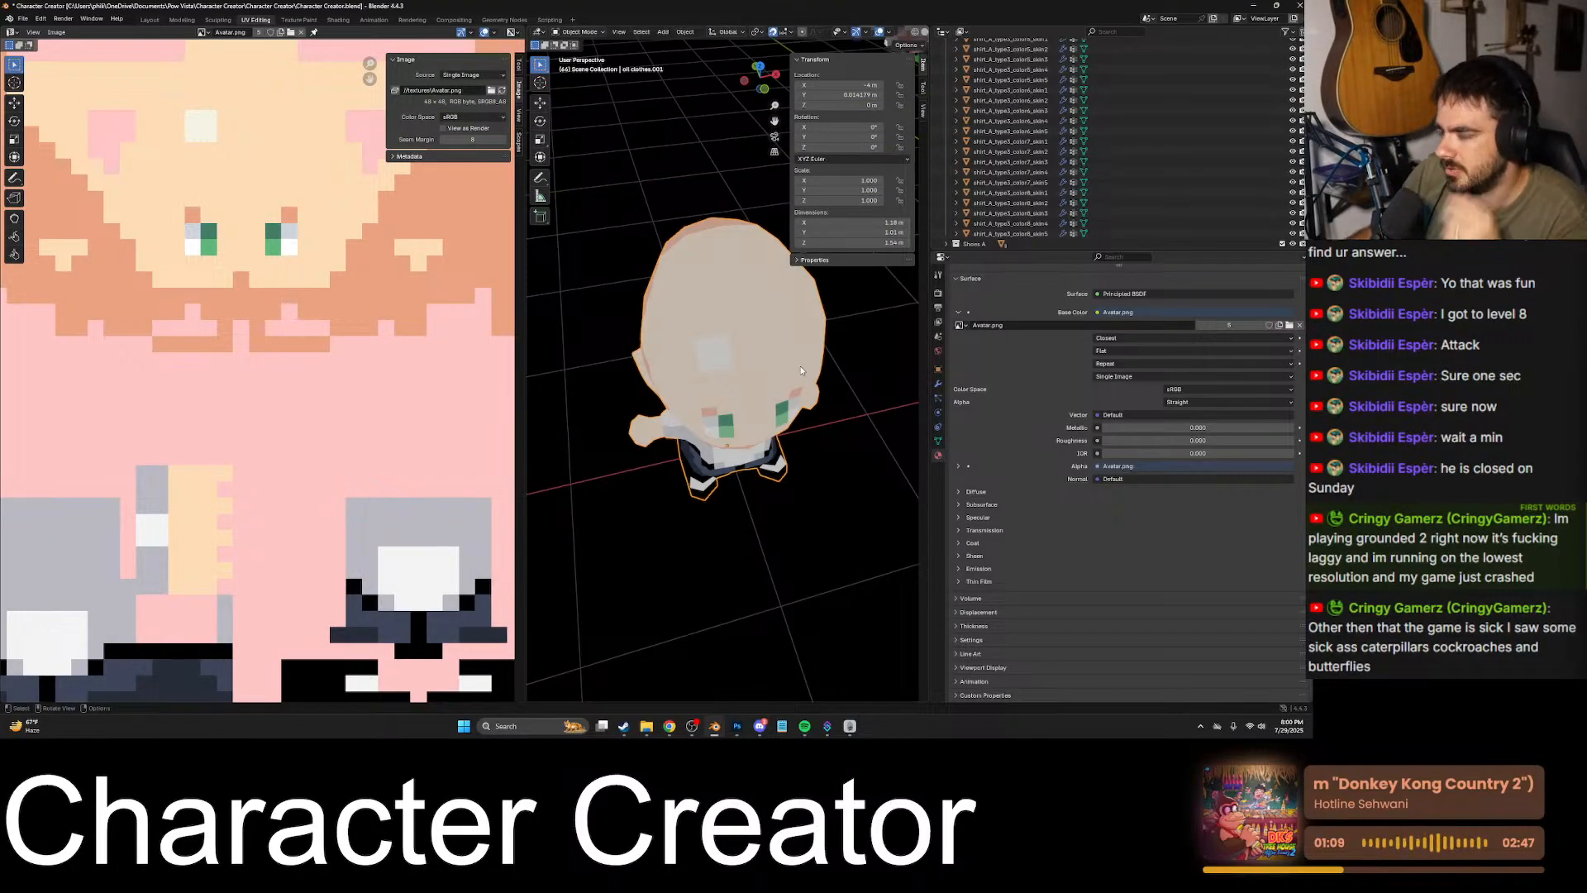
# - Compare the brown-haired character's wrist shading with the bald character's arms
pyautogui.moveTo(801, 371); pyautogui.dragTo(756, 366, button='middle')
pyautogui.scroll(3, 738, 365)
pyautogui.scroll(3, 755, 365)
pyautogui.keyDown('shift'); pyautogui.moveTo(612, 359); pyautogui.dragTo(748, 339, button='middle'); pyautogui.keyUp('shift')
pyautogui.scroll(-3, 741, 335)
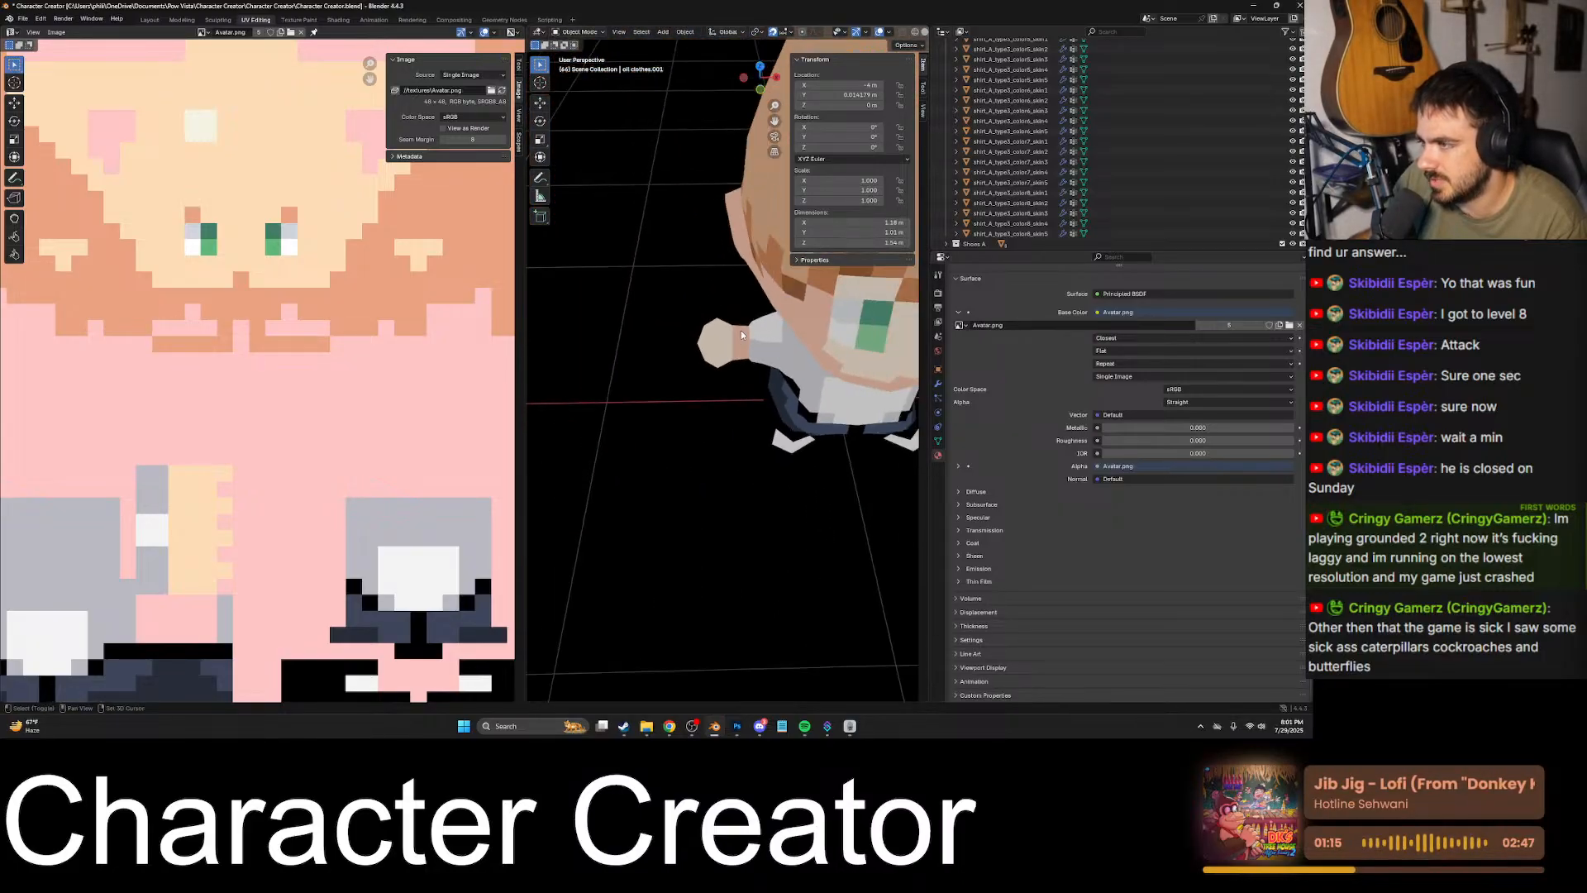
pyautogui.keyDown('shift'); pyautogui.moveTo(592, 361); pyautogui.dragTo(786, 354, button='middle'); pyautogui.keyUp('shift')
pyautogui.keyDown('shift'); pyautogui.moveTo(678, 354); pyautogui.dragTo(822, 380, button='middle'); pyautogui.keyUp('shift')
pyautogui.moveTo(853, 385); pyautogui.dragTo(812, 315, button='middle')
# - Switch to Photoshop and paint a salmon shading strip beside the sleeve on both arms of the Avatar.png texture
pyautogui.click(736, 727)
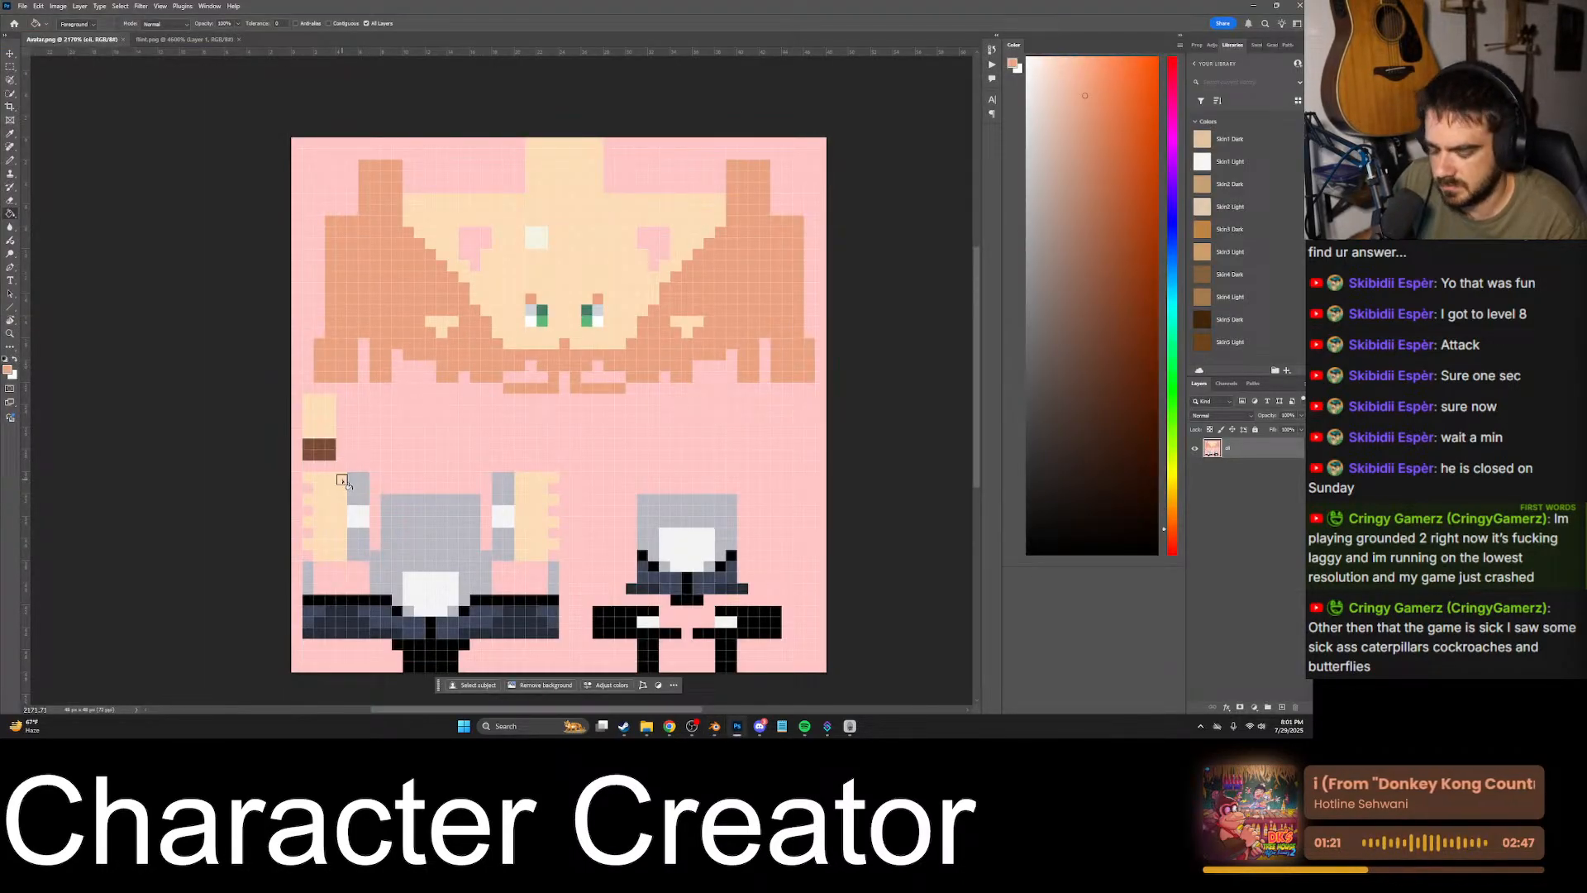
pyautogui.press('b')
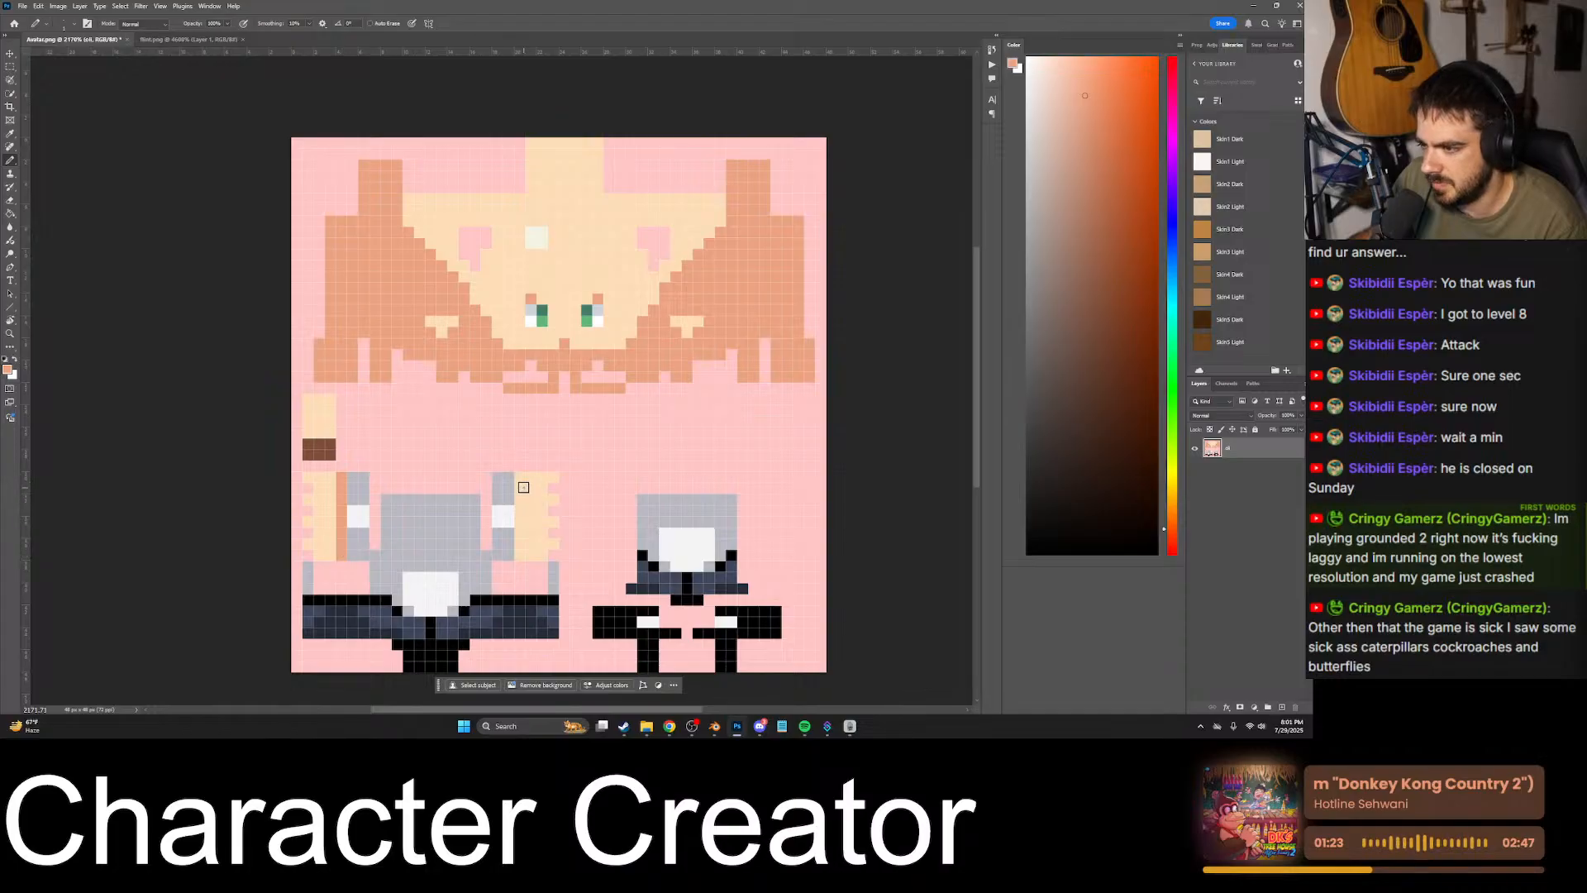
# - Switch to Blender and inspect the bald character's newly shaded wrists from the side and from a distance
pyautogui.click(714, 727)
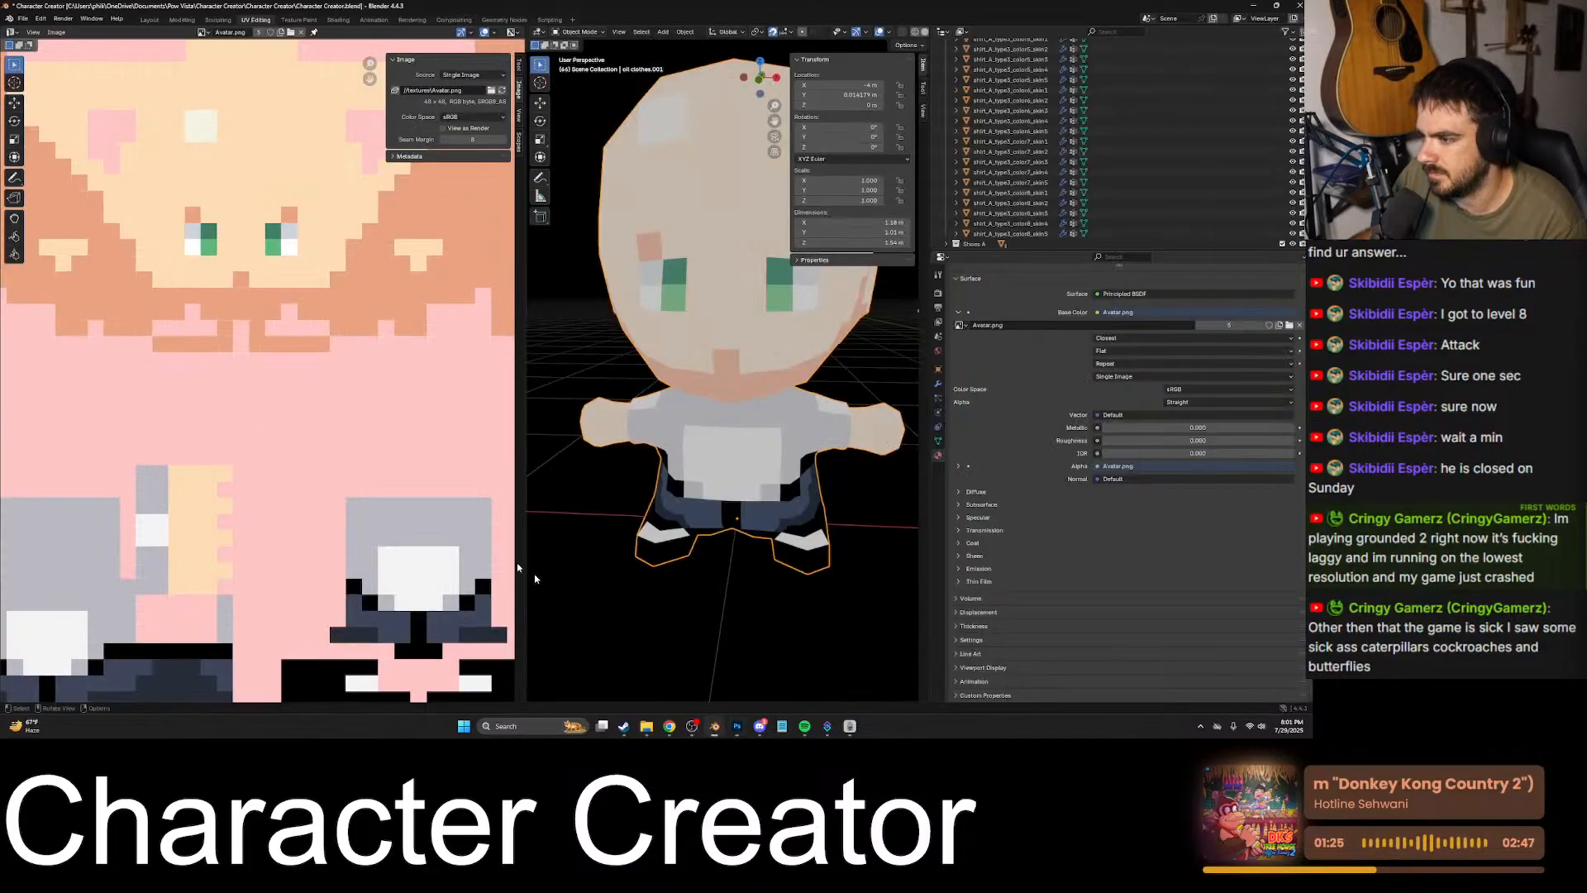
pyautogui.moveTo(860, 428); pyautogui.dragTo(798, 387, button='middle')
pyautogui.scroll(-7, 817, 440)
pyautogui.scroll(8, 709, 445)
pyautogui.scroll(2, 798, 401)
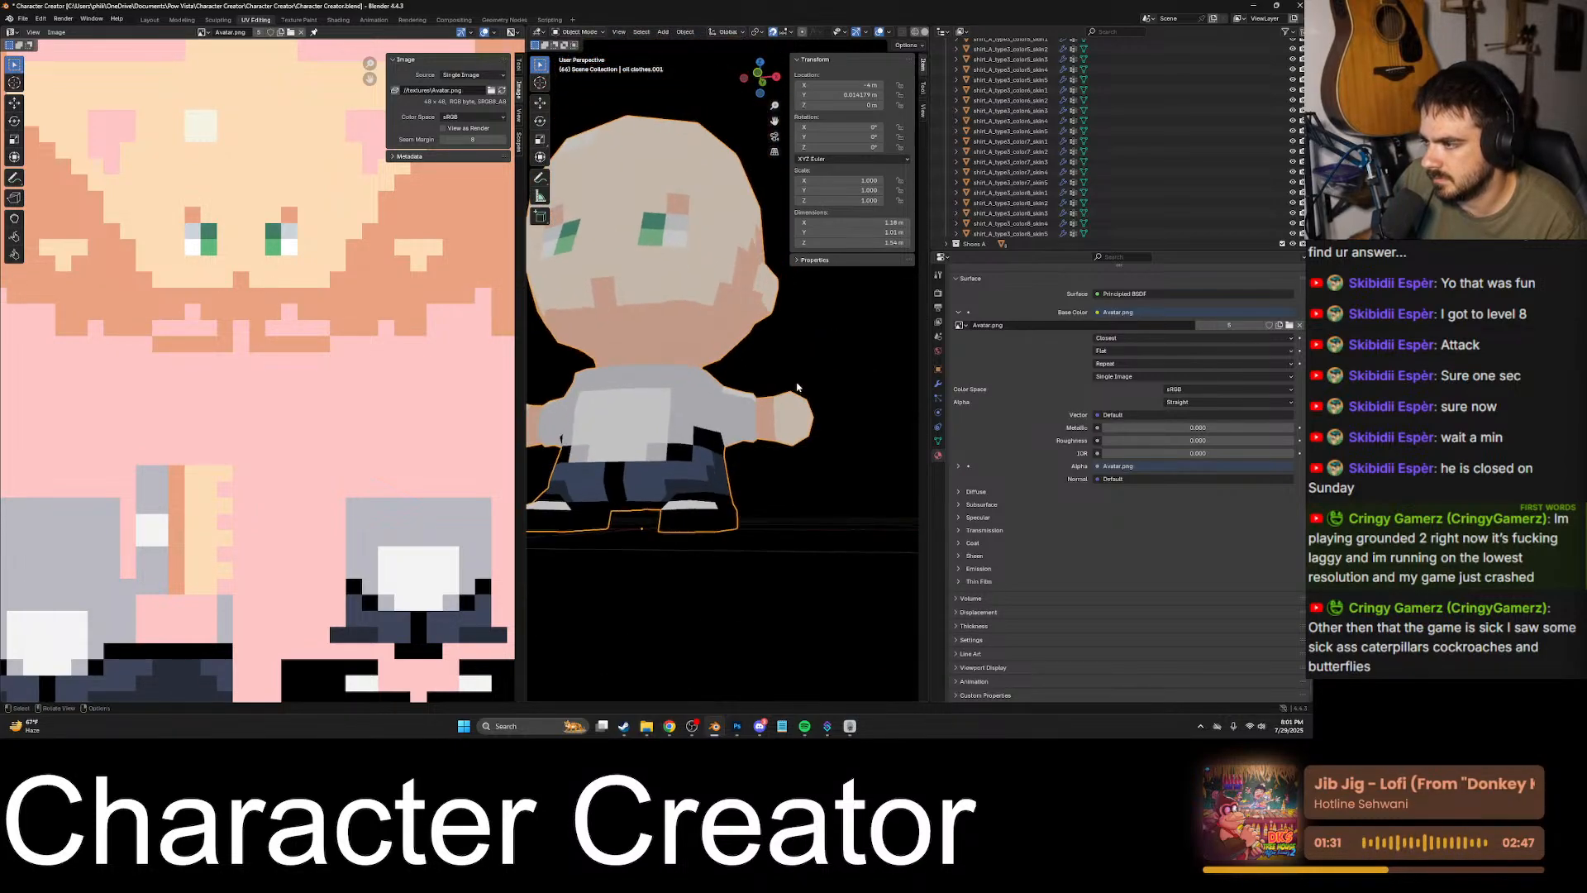
pyautogui.scroll(-5, 782, 545)
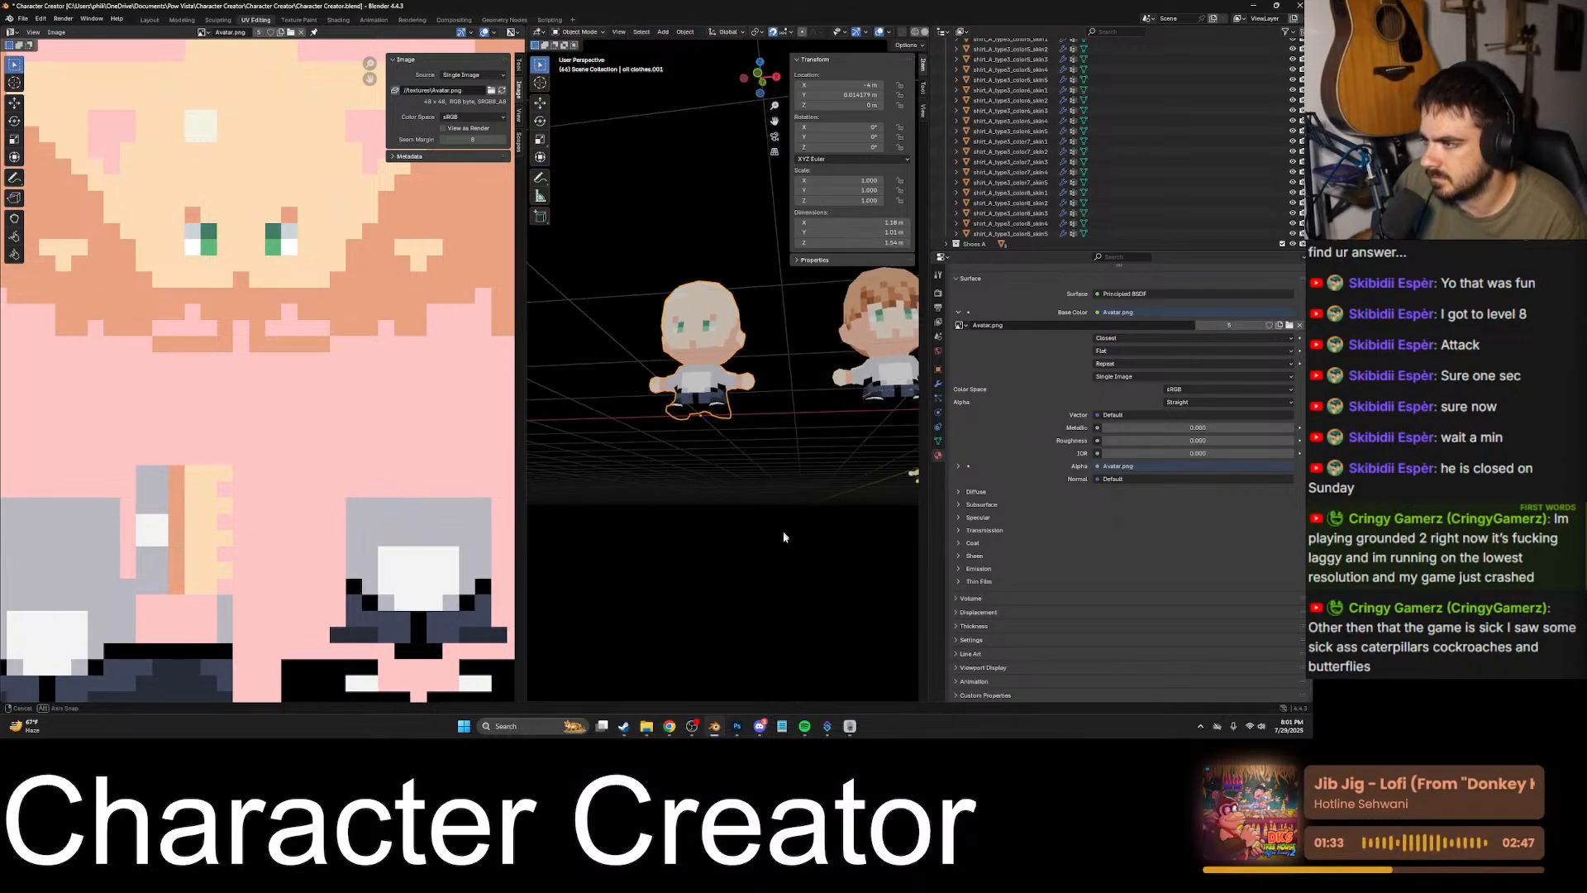
pyautogui.moveTo(782, 533); pyautogui.dragTo(789, 607, button='middle')
pyautogui.keyDown('shift'); pyautogui.moveTo(843, 527); pyautogui.dragTo(773, 604, button='middle'); pyautogui.keyUp('shift')
# - Switch to the game, walk to the chest, open the bank and browse the helmet and infinity tabs
pyautogui.hotkey('alt', 'Tab')
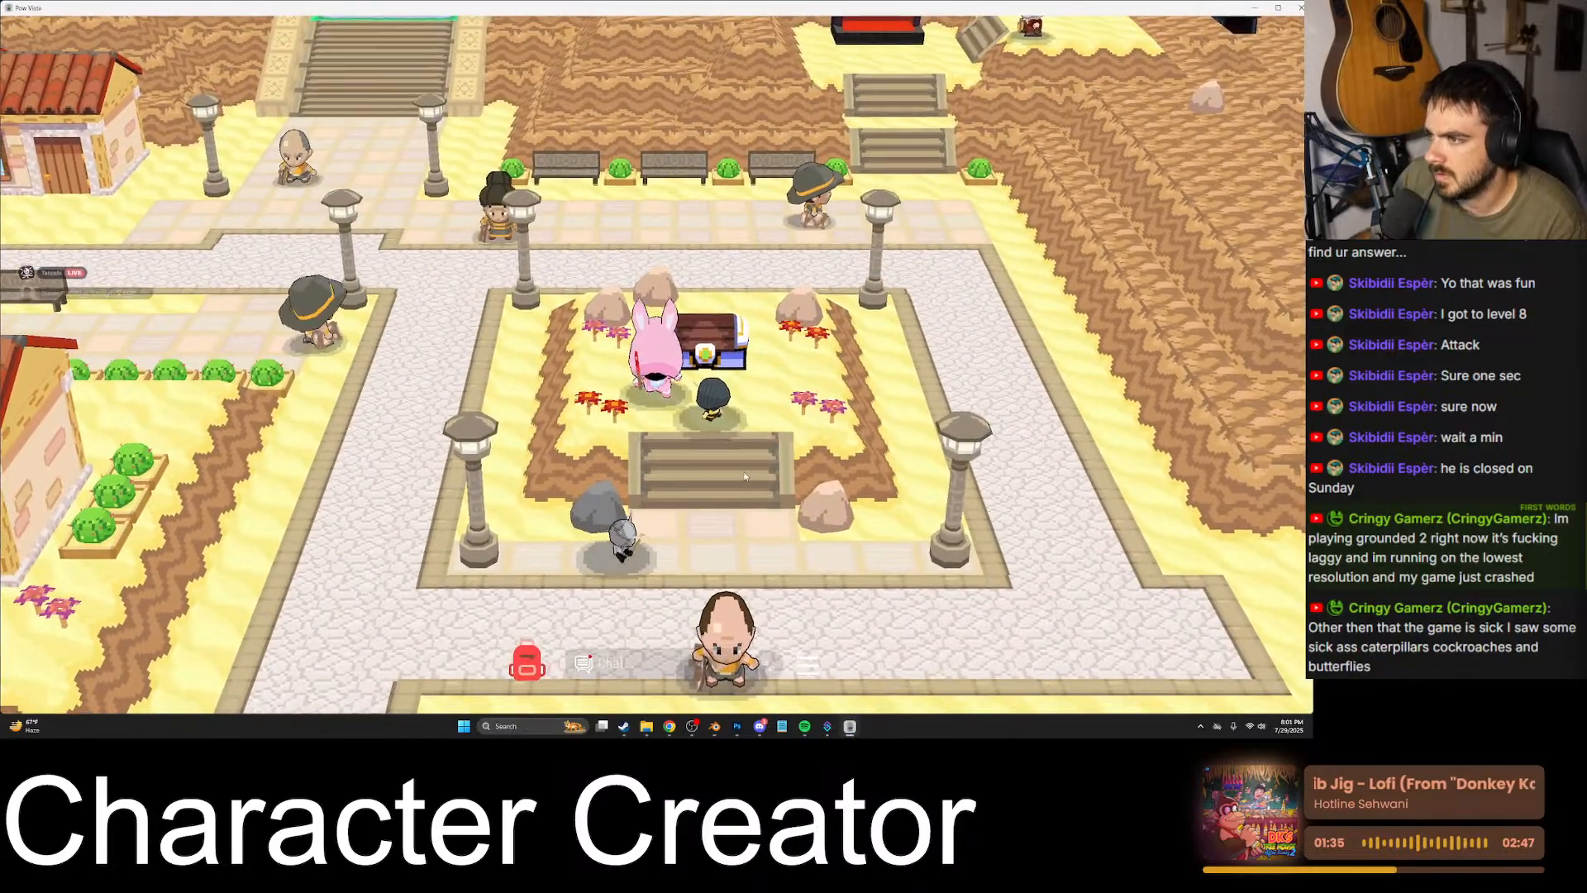
pyautogui.press('w')
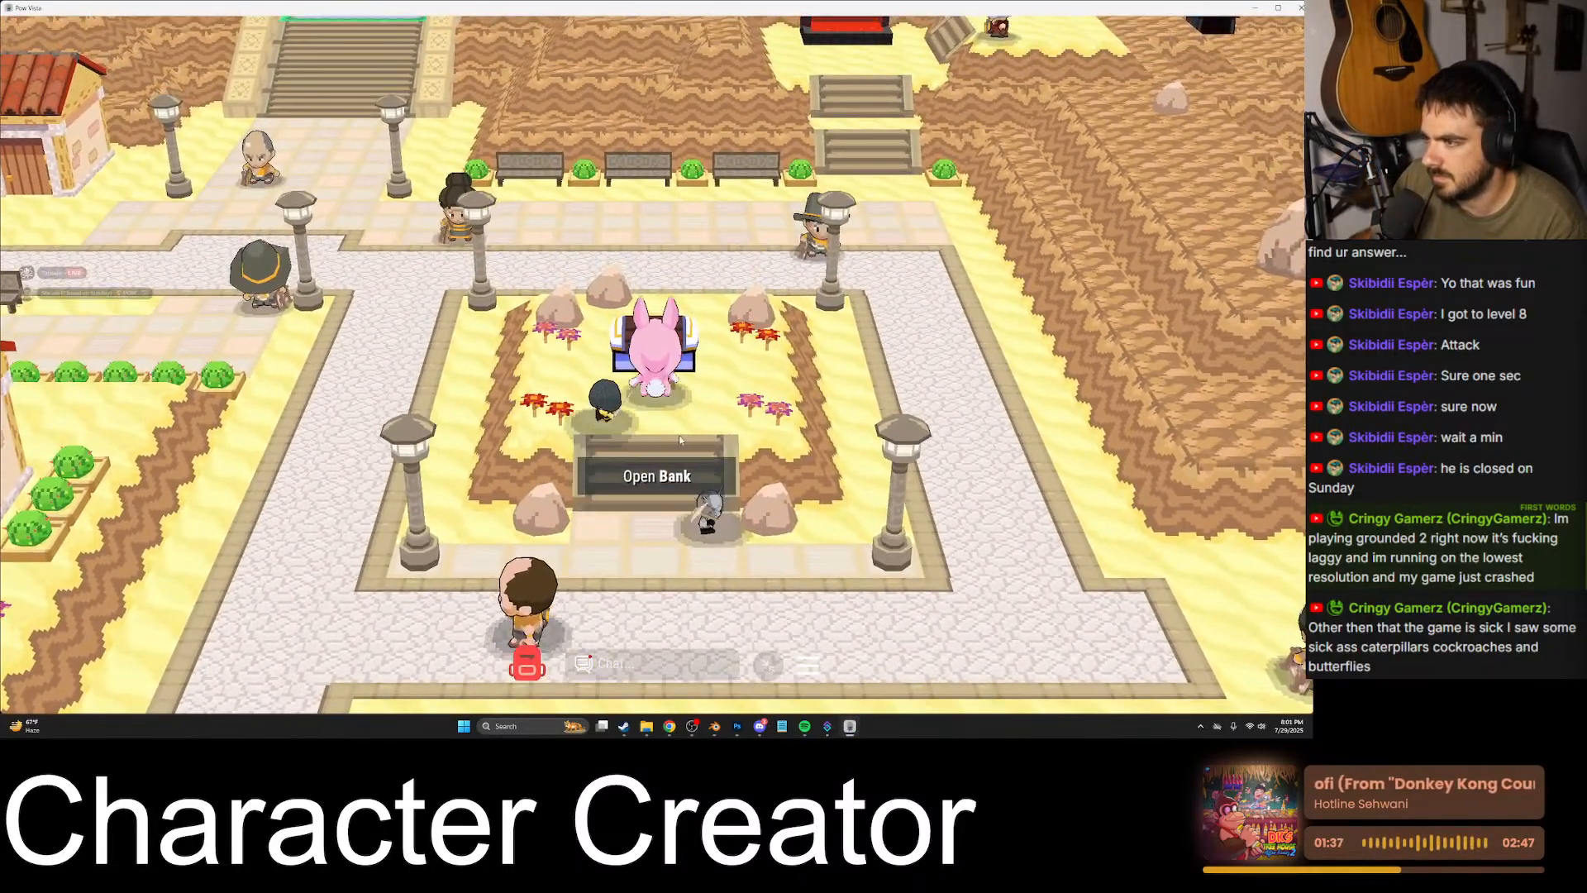
pyautogui.press('e')
pyautogui.click(166, 197)
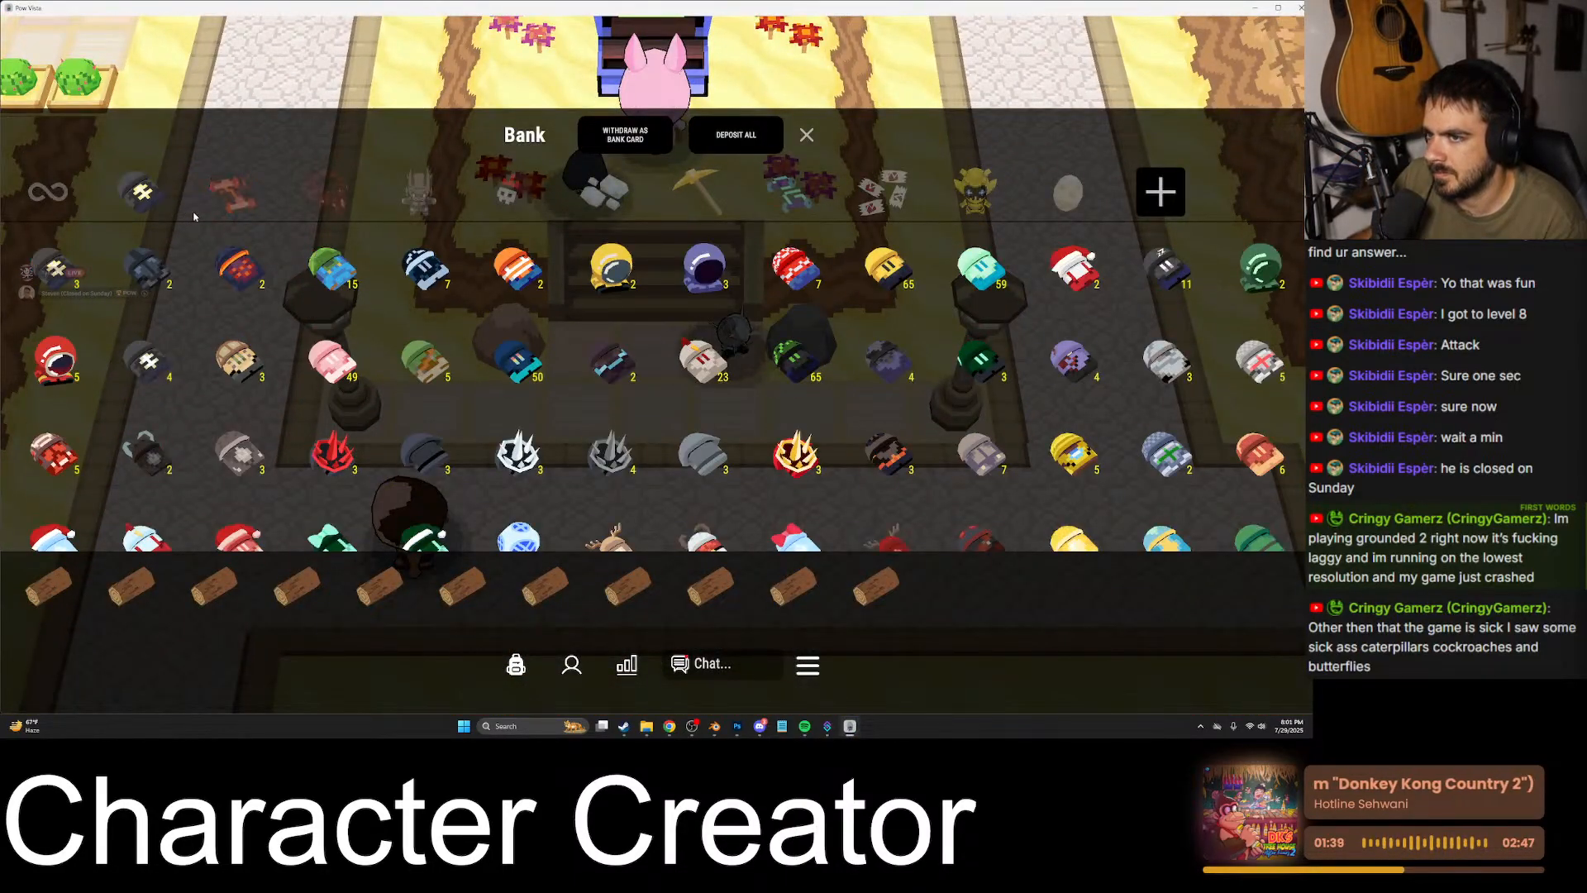
pyautogui.click(51, 193)
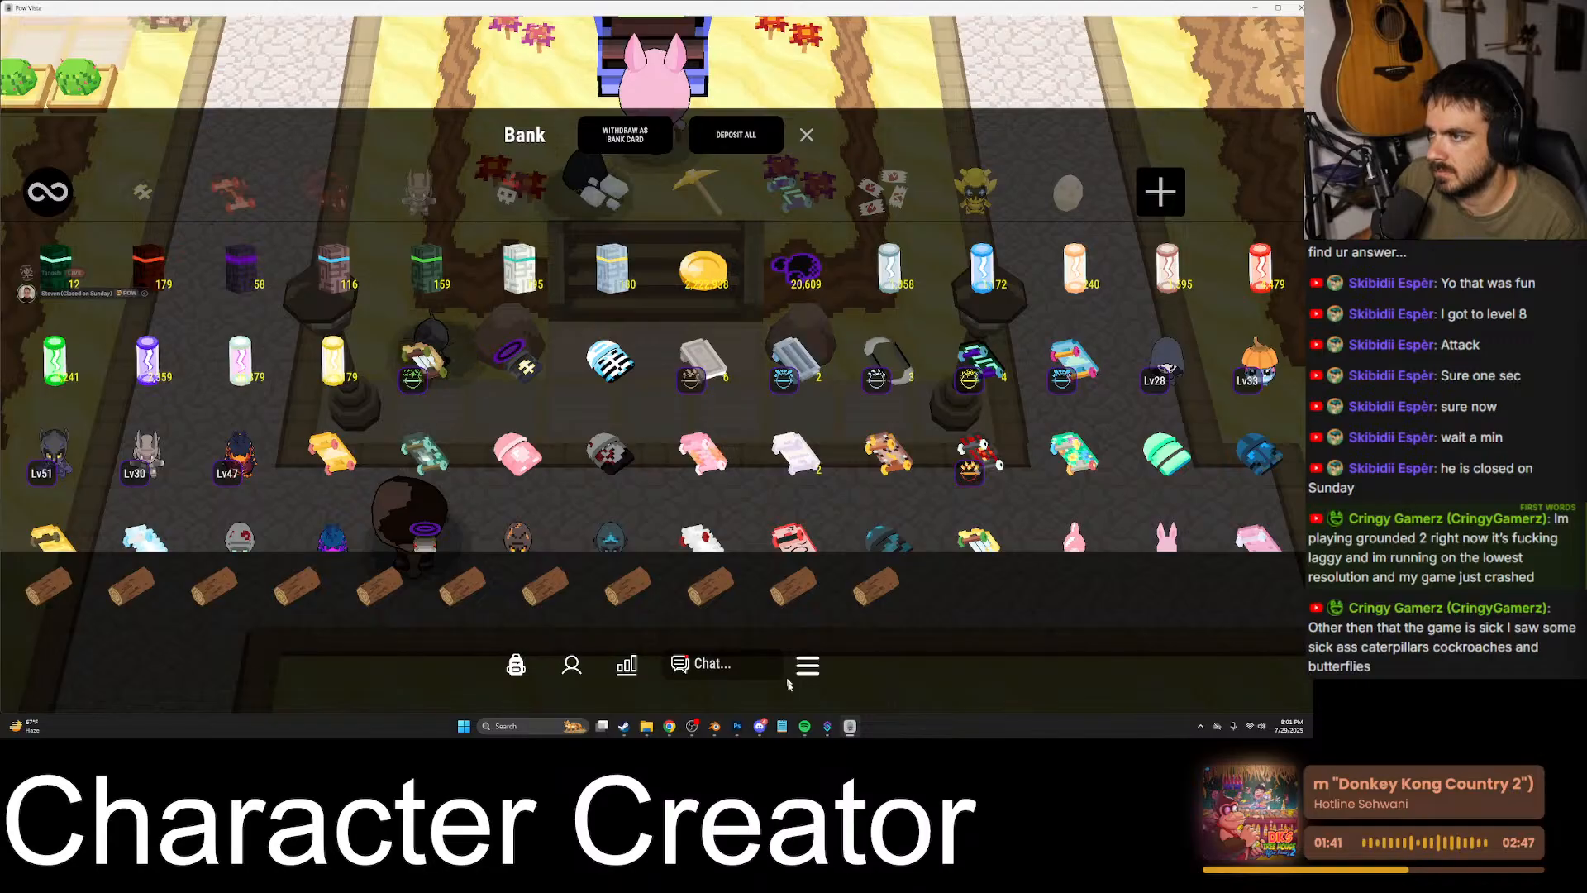
# - Switch to Discord, jump to the attachment of the replied-to message and view the blue hooded character image enlarged
pyautogui.click(760, 726)
pyautogui.scroll(-3, 638, 506)
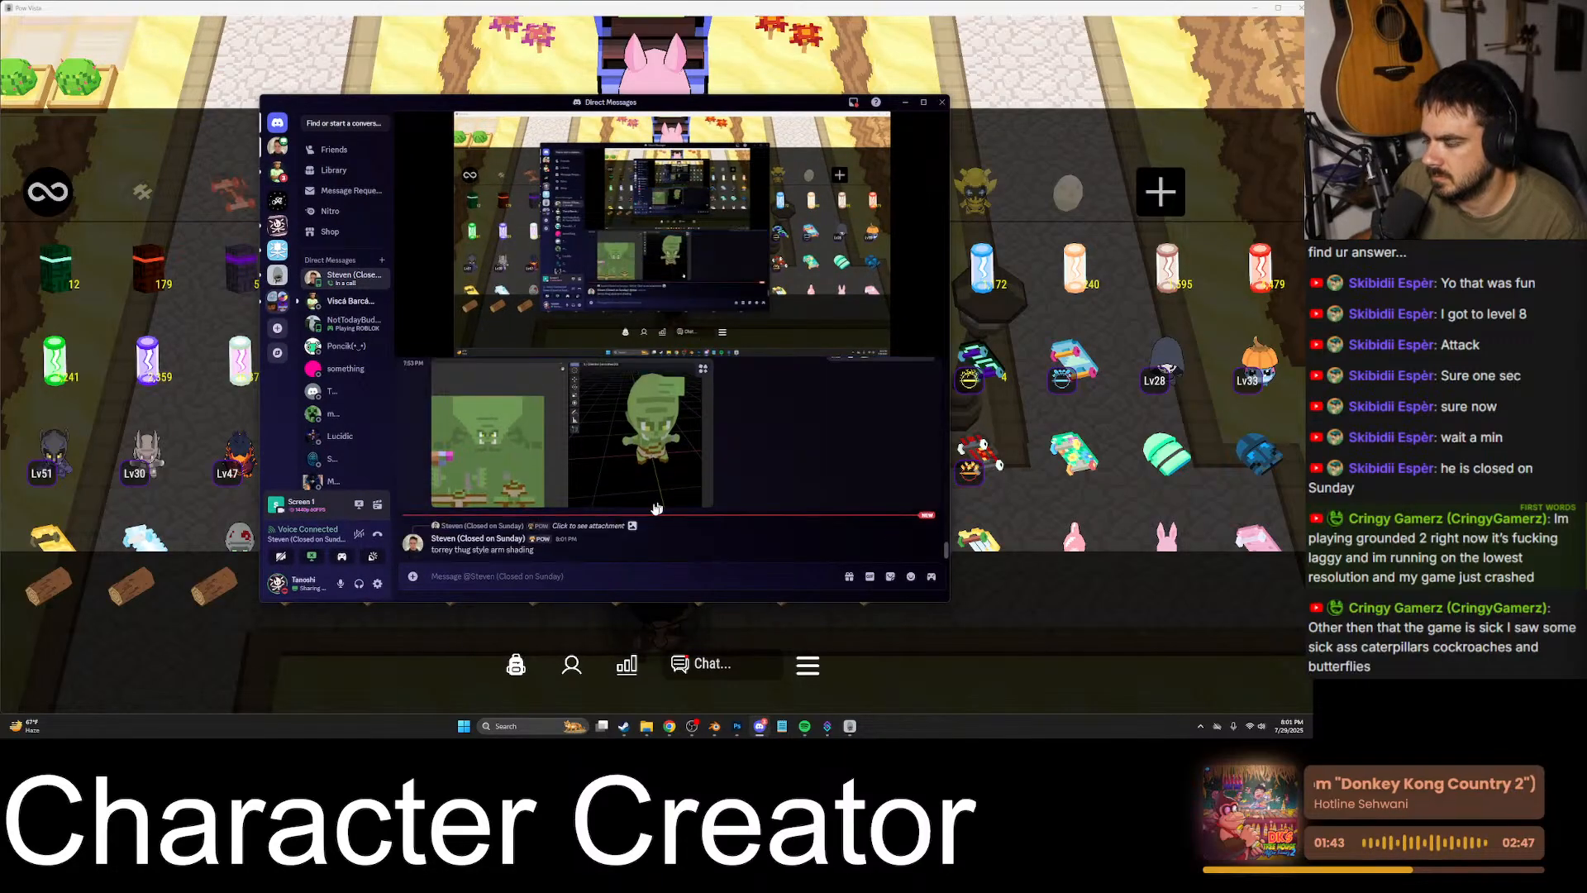
pyautogui.click(562, 527)
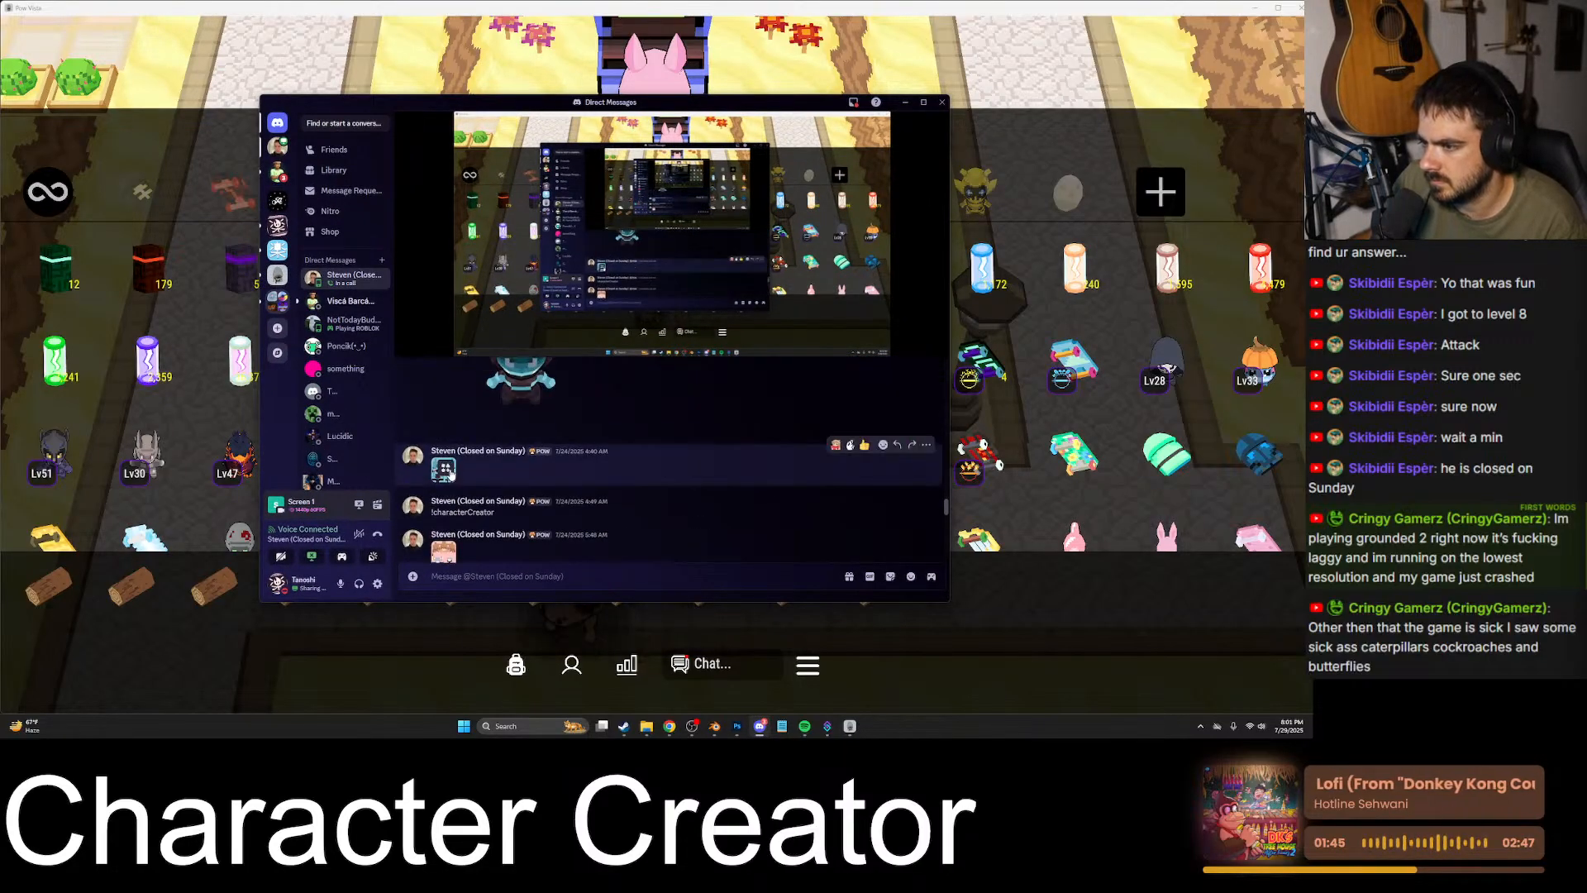
pyautogui.click(569, 400)
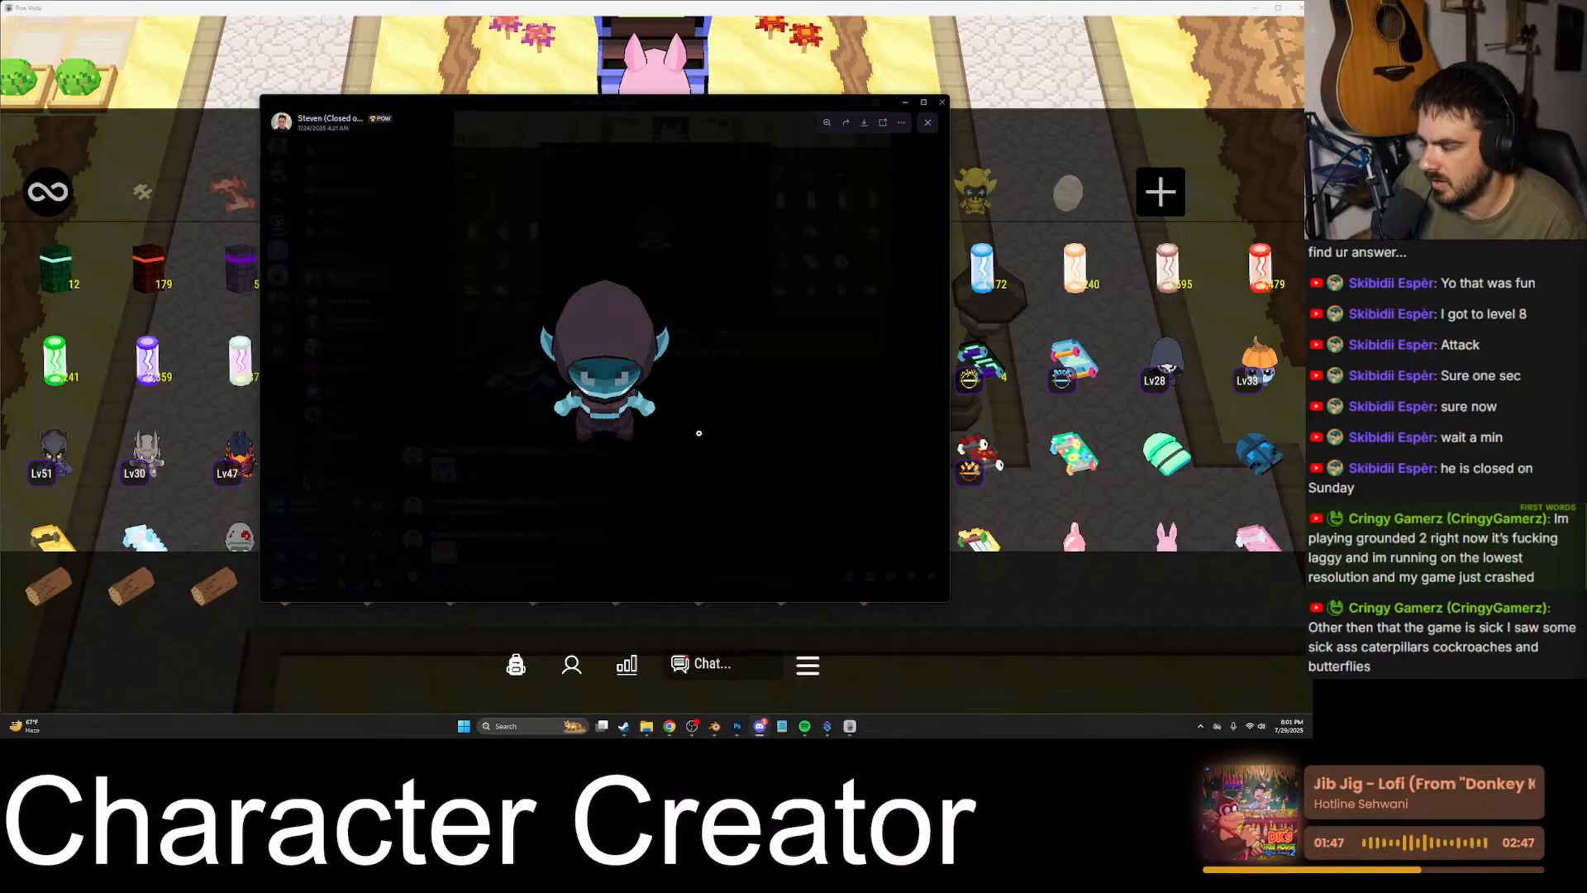
pyautogui.click(698, 434)
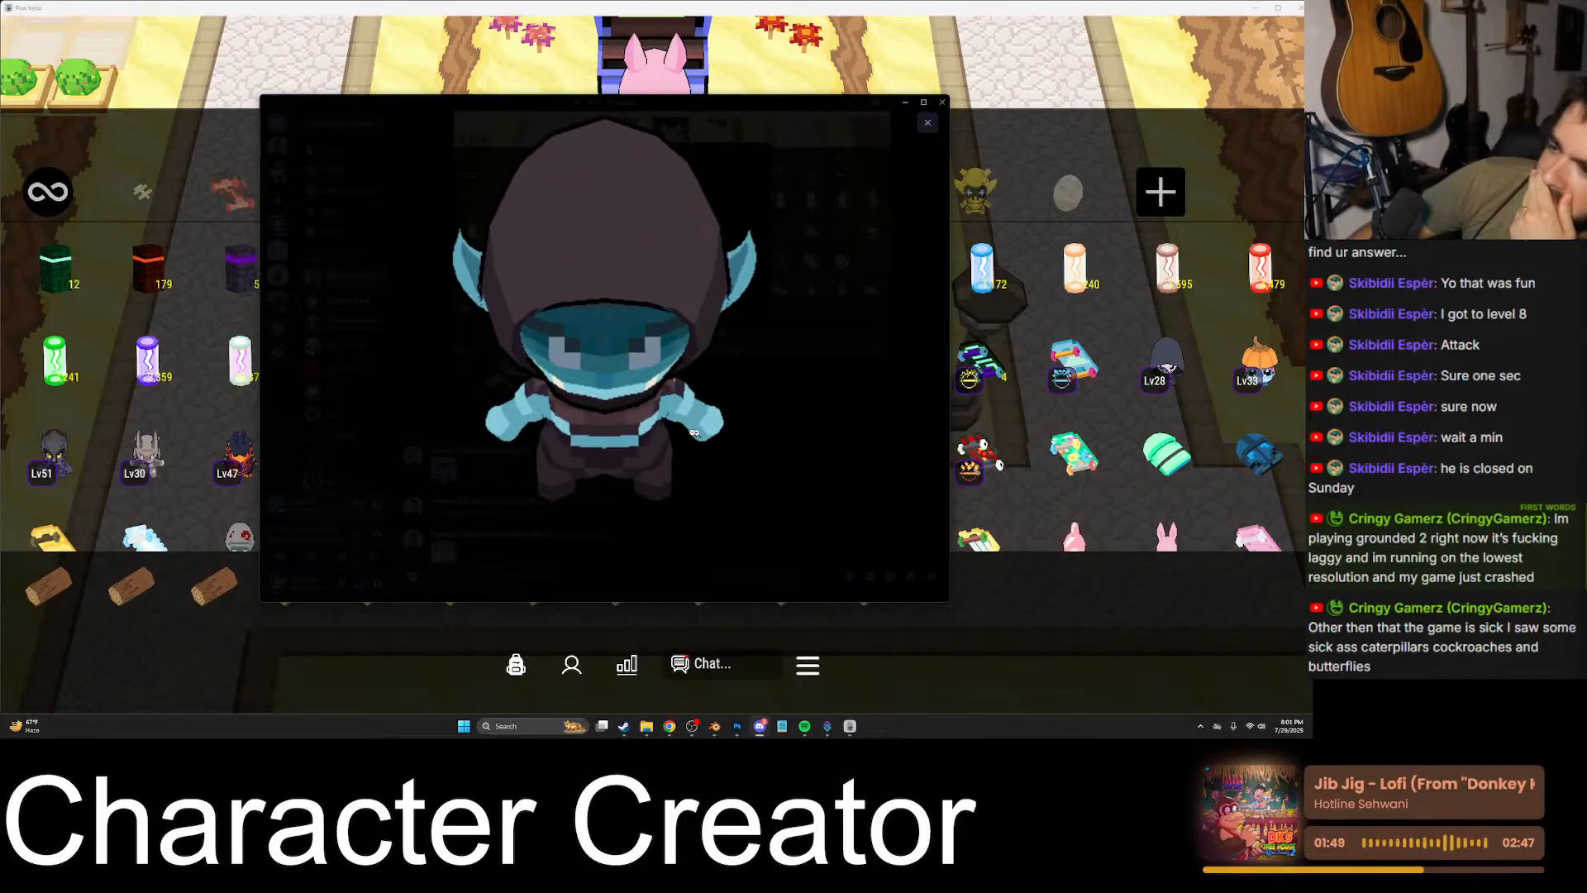
pyautogui.click(807, 422)
# - Open the blue character's small texture image in the conversation and copy it
pyautogui.click(529, 518)
pyautogui.click(443, 470)
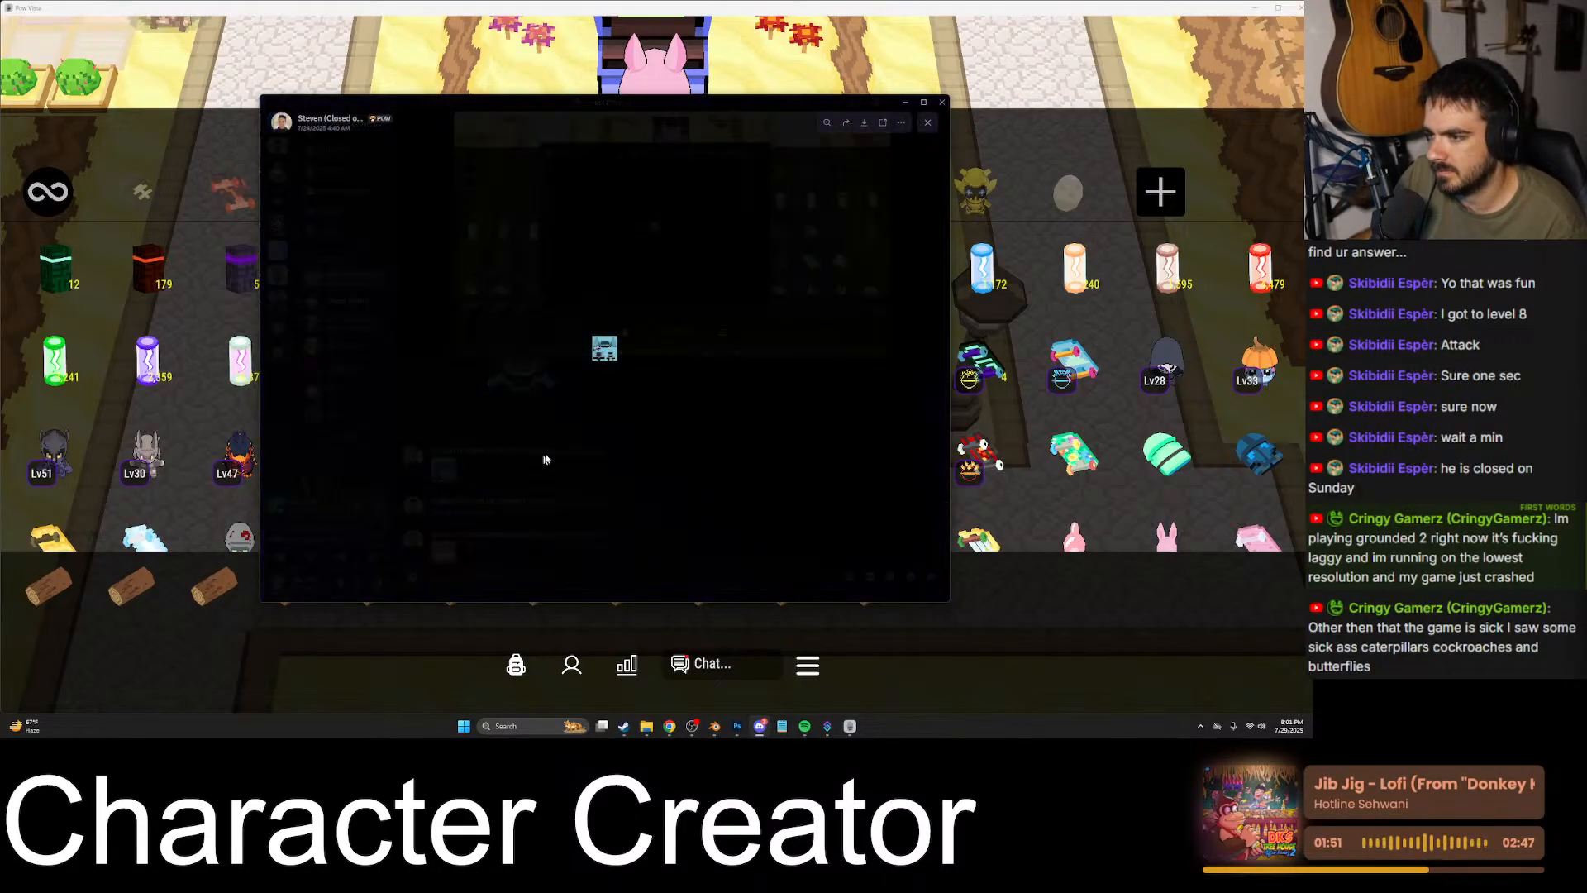
pyautogui.rightClick(608, 359)
pyautogui.click(631, 369)
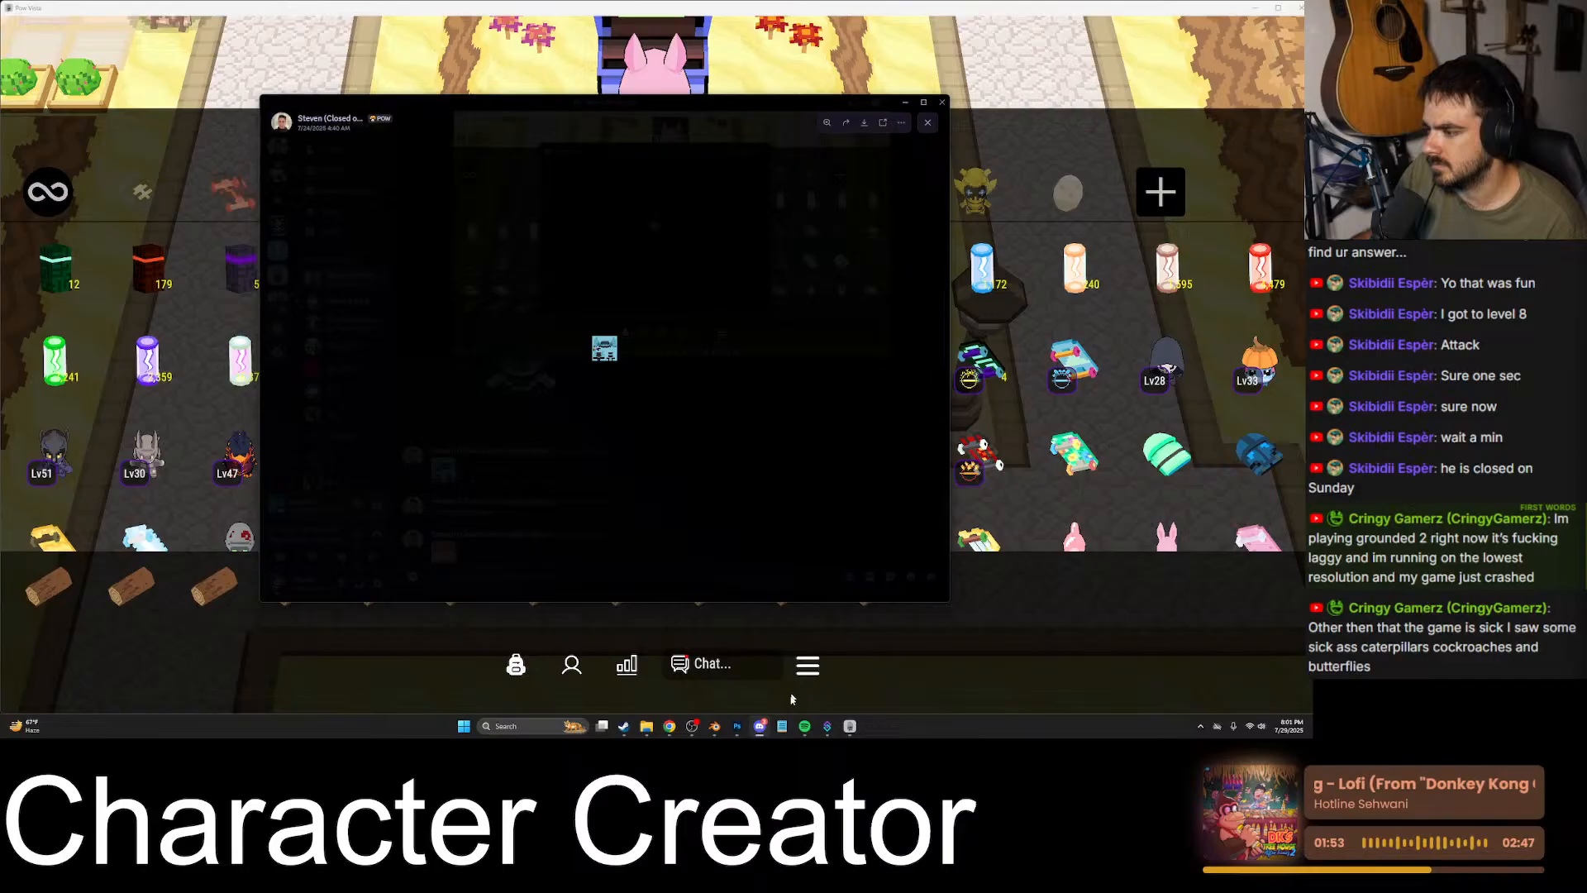
# - Paste the copied blue texture as a new layer in Photoshop's Avatar.png document and frame its arm area
pyautogui.click(738, 726)
pyautogui.hotkey('ctrl', 'v')
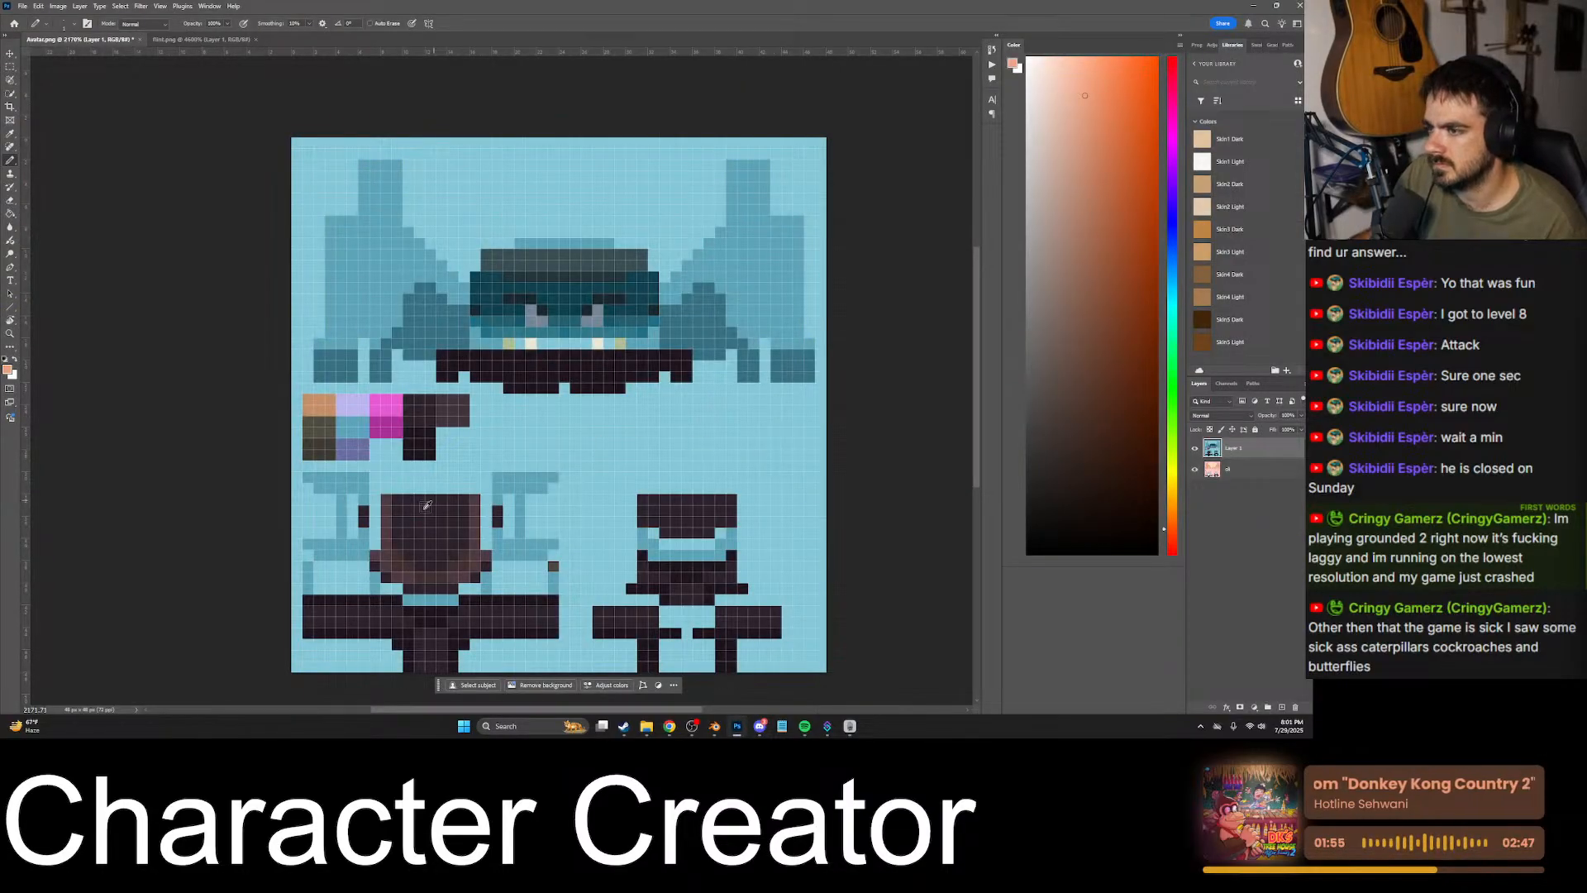
pyautogui.scroll(4, 427, 505)
pyautogui.scroll(-3, 422, 512)
pyautogui.scroll(5, 414, 531)
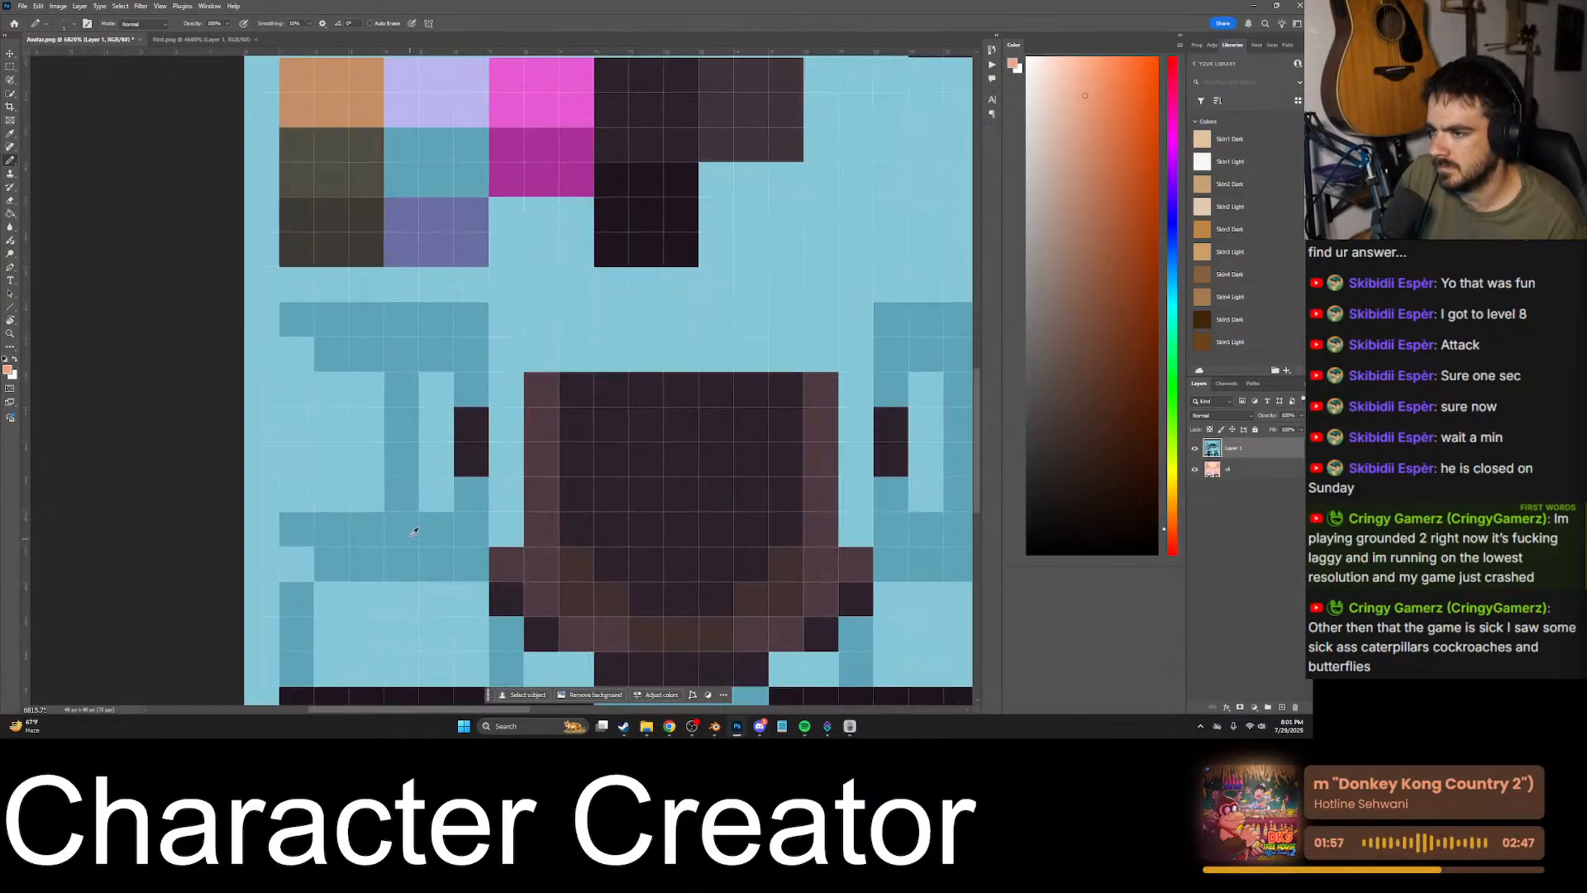
# - Compare the blue reference layer with the skin texture beneath it around the arm areas by repeatedly showing and hiding it
pyautogui.scroll(2, 414, 531)
pyautogui.scroll(-2, 478, 476)
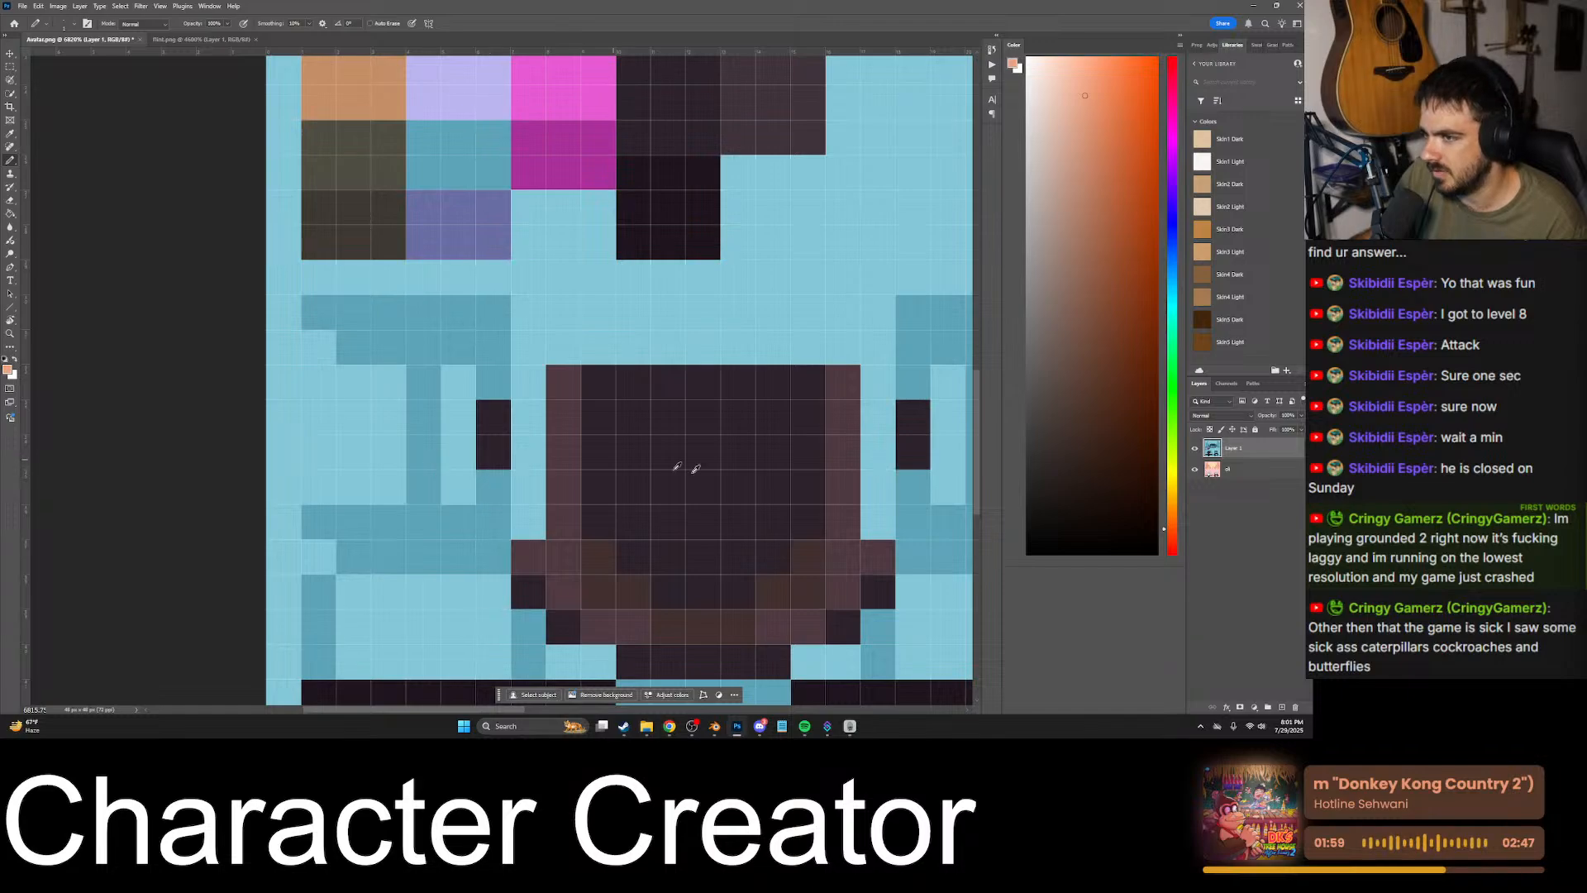
pyautogui.click(1196, 448)
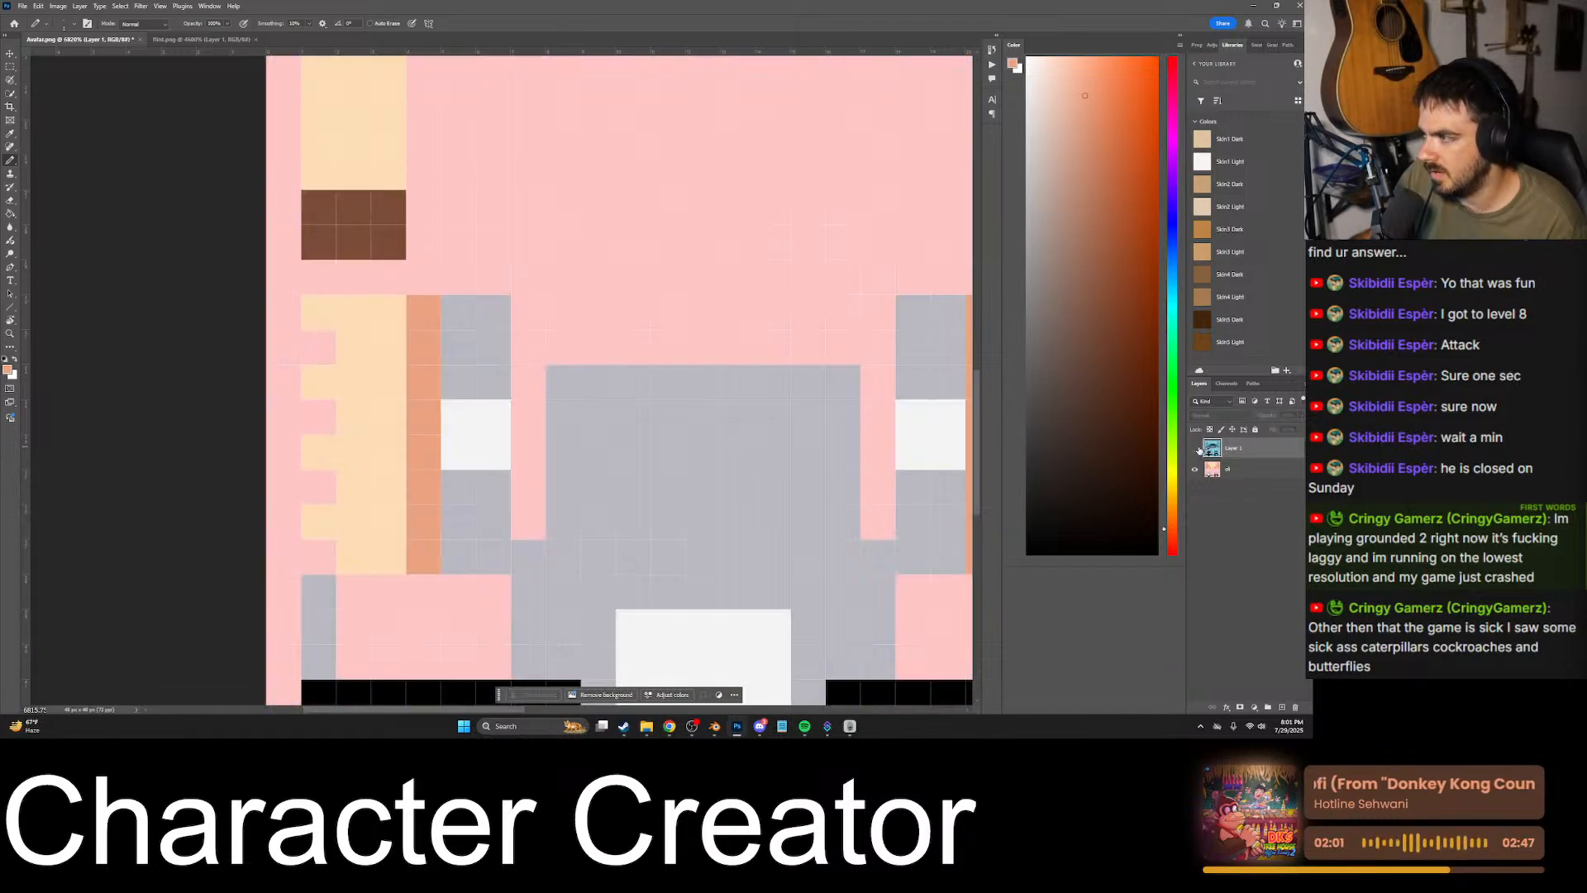
pyautogui.click(1196, 448)
pyautogui.click(1196, 448)
pyautogui.click(1196, 448)
pyautogui.click(1197, 448)
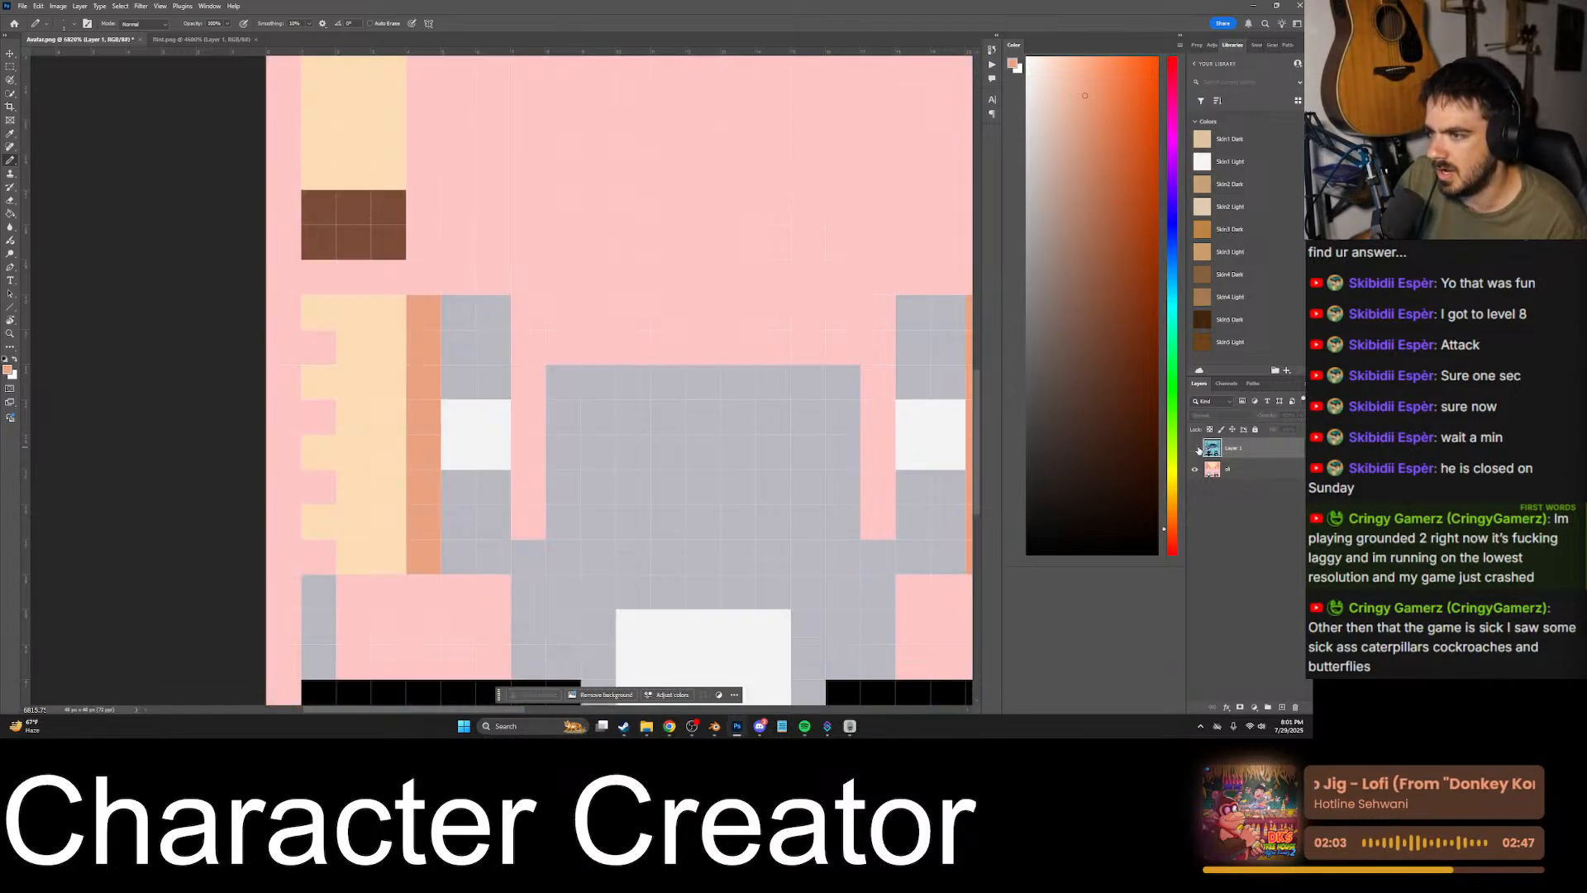
pyautogui.click(1196, 448)
pyautogui.click(1197, 448)
pyautogui.click(1197, 448)
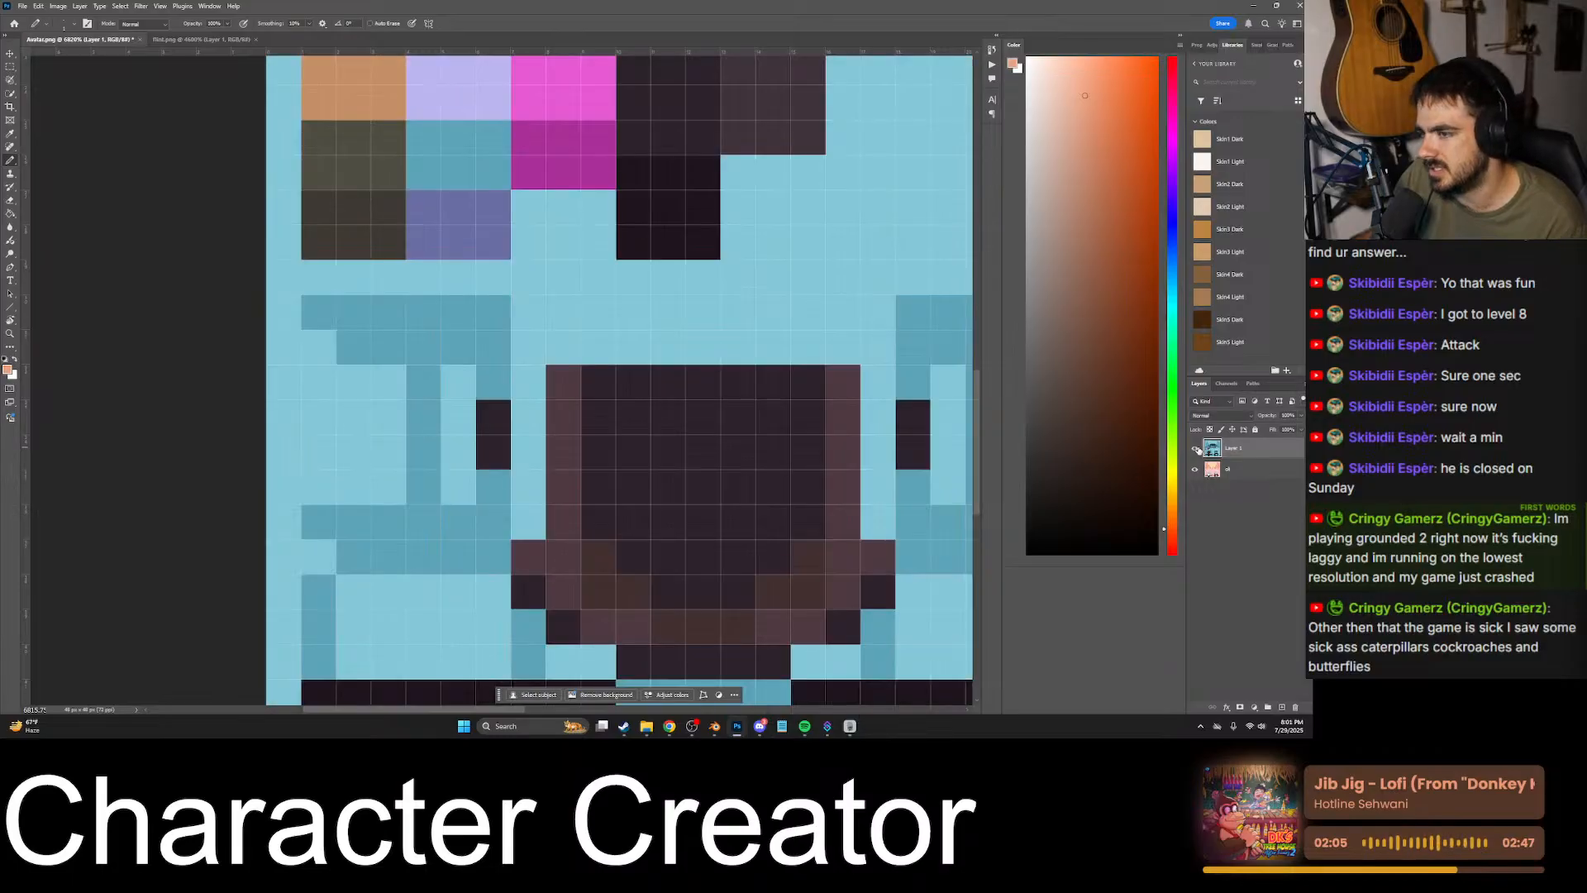
pyautogui.click(1196, 448)
pyautogui.click(1196, 448)
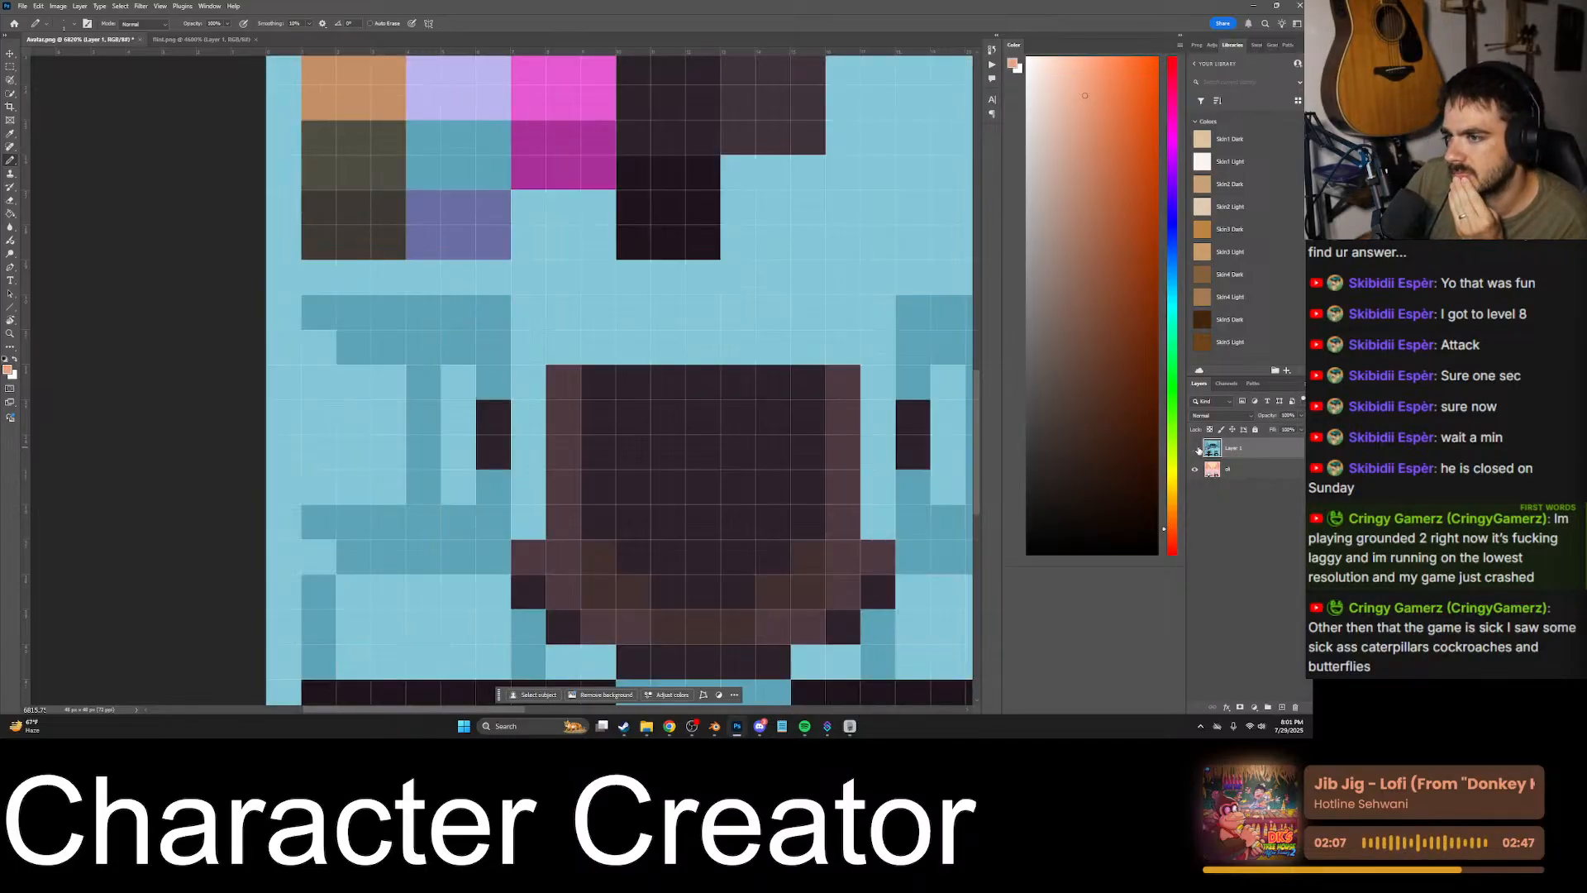
pyautogui.click(1196, 448)
pyautogui.click(1196, 448)
pyautogui.click(1196, 448)
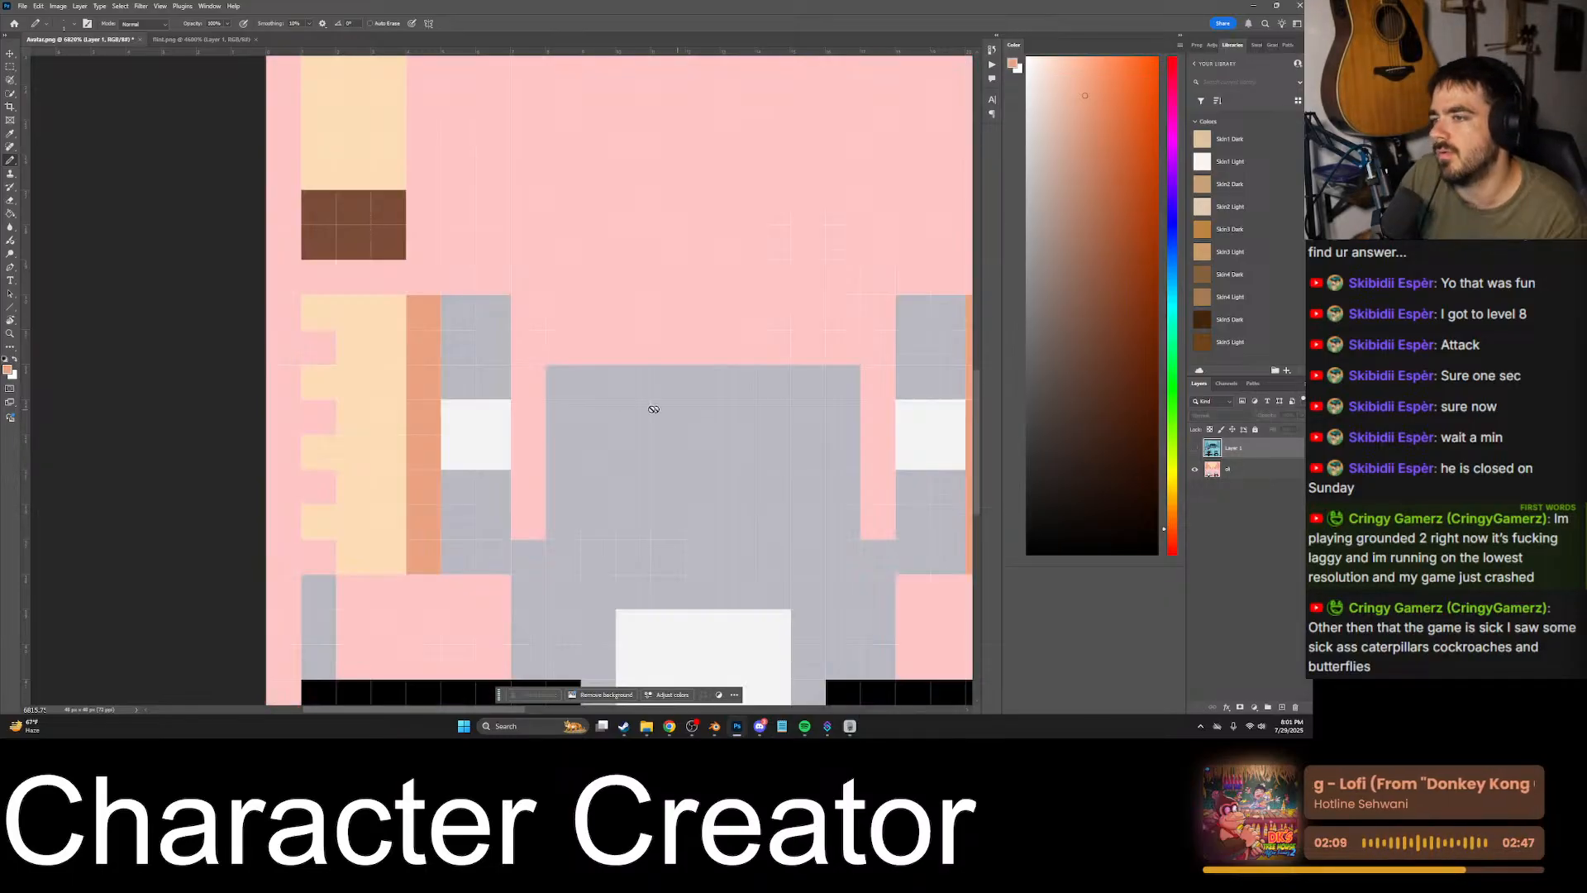
# - On the skin texture layer, paint the upper rows of the first arm's hand area in the darker orange skin tone, checking against the blue reference
pyautogui.click(463, 334)
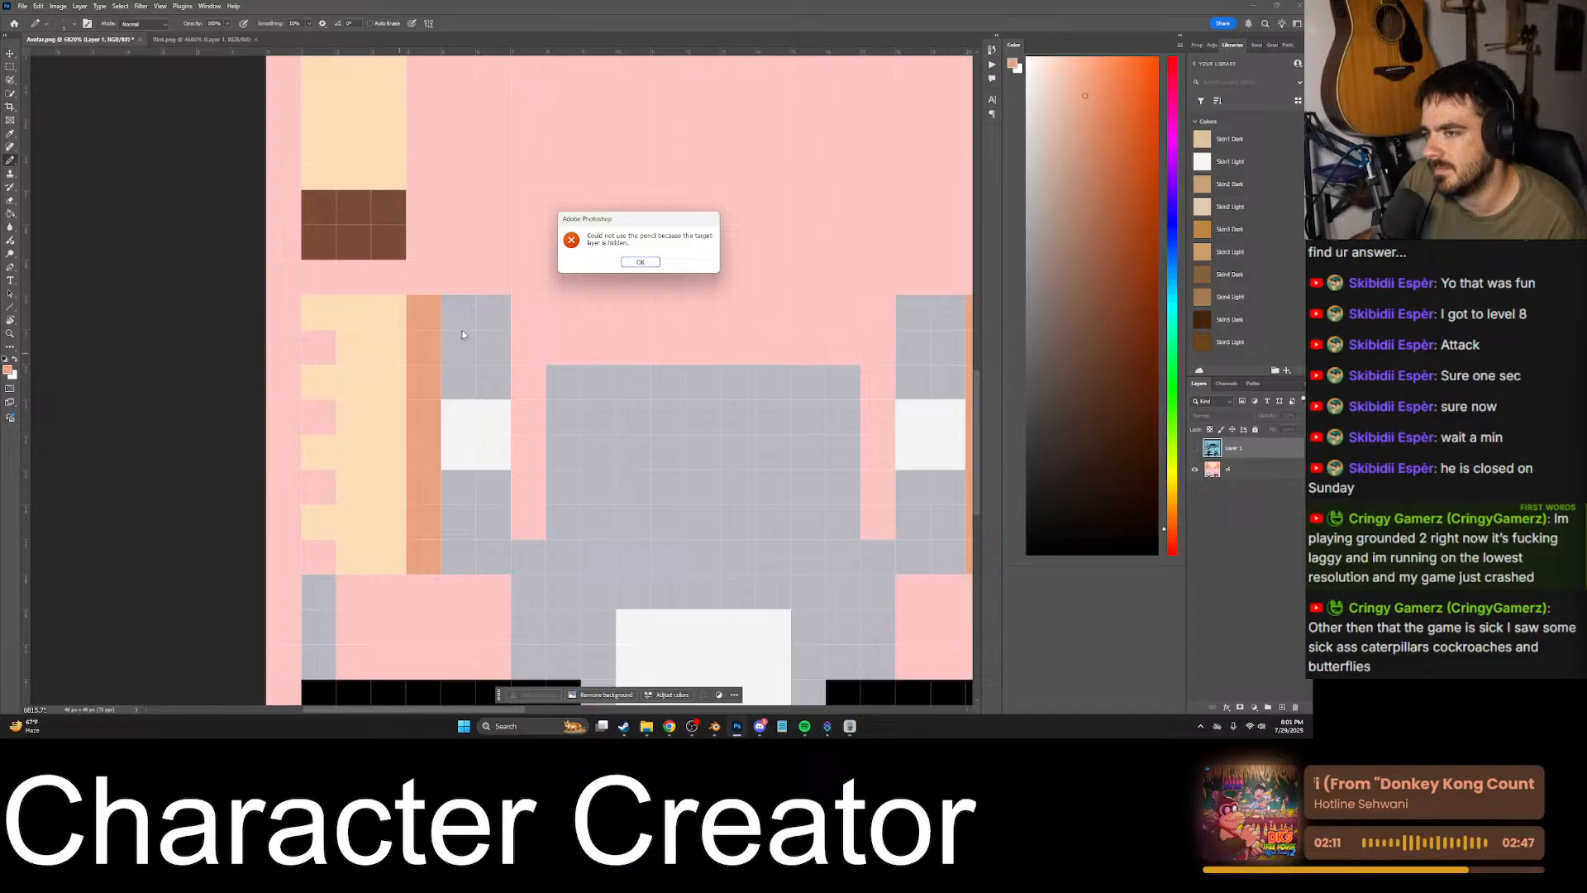
pyautogui.click(627, 264)
pyautogui.click(1231, 470)
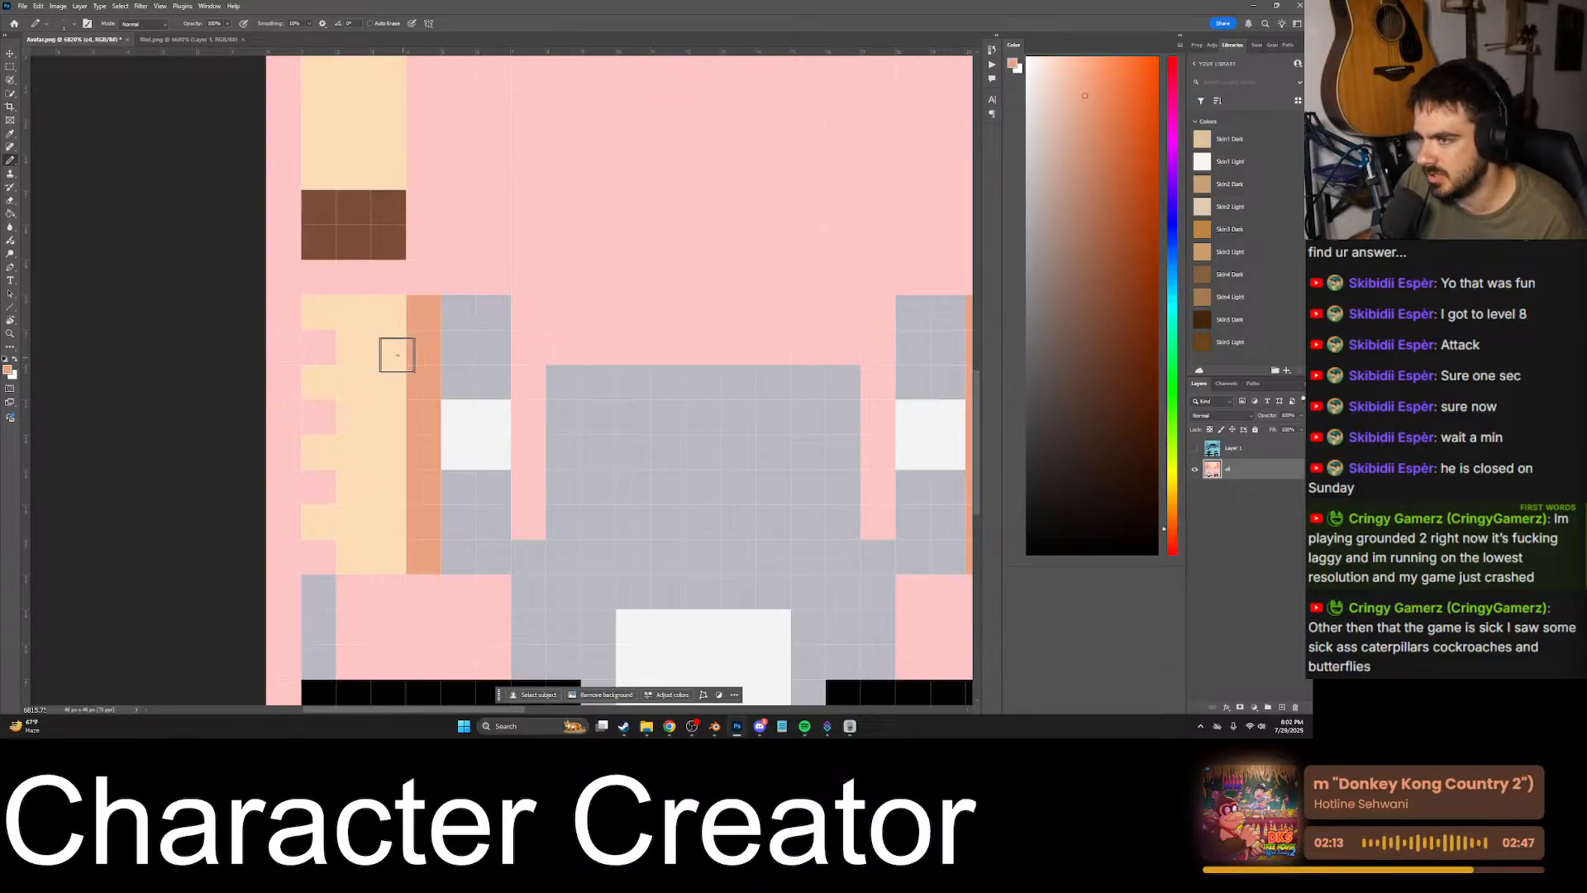
pyautogui.moveTo(397, 354)
pyautogui.mouseDown()
pyautogui.moveTo(347, 330)
pyautogui.moveTo(374, 322)
pyautogui.mouseUp()
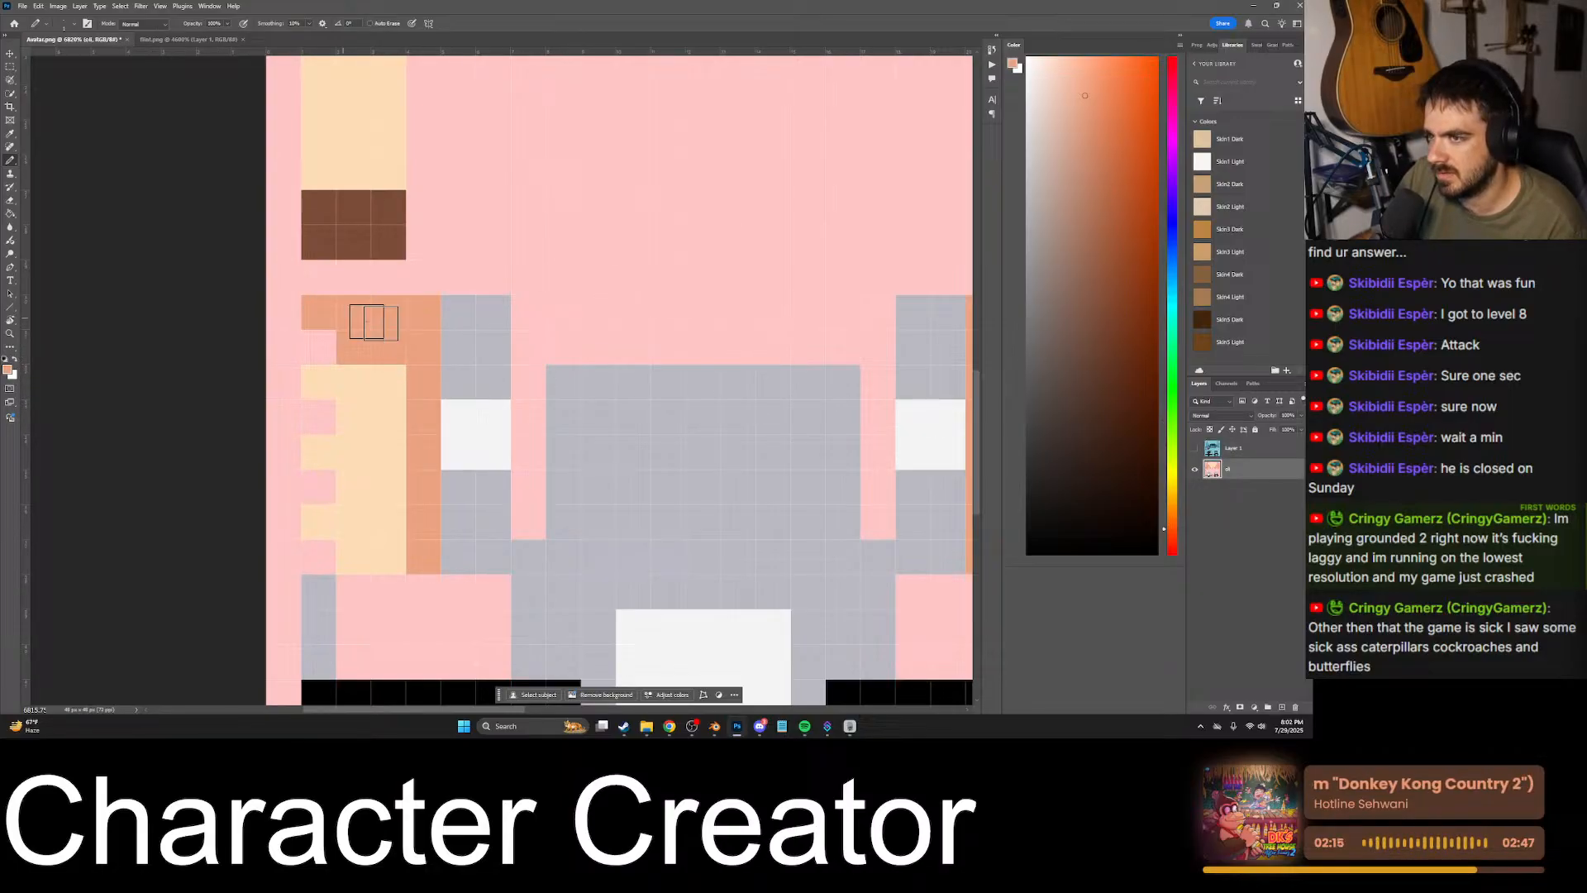
pyautogui.click(1195, 448)
pyautogui.click(1194, 448)
pyautogui.click(1195, 448)
pyautogui.click(1194, 448)
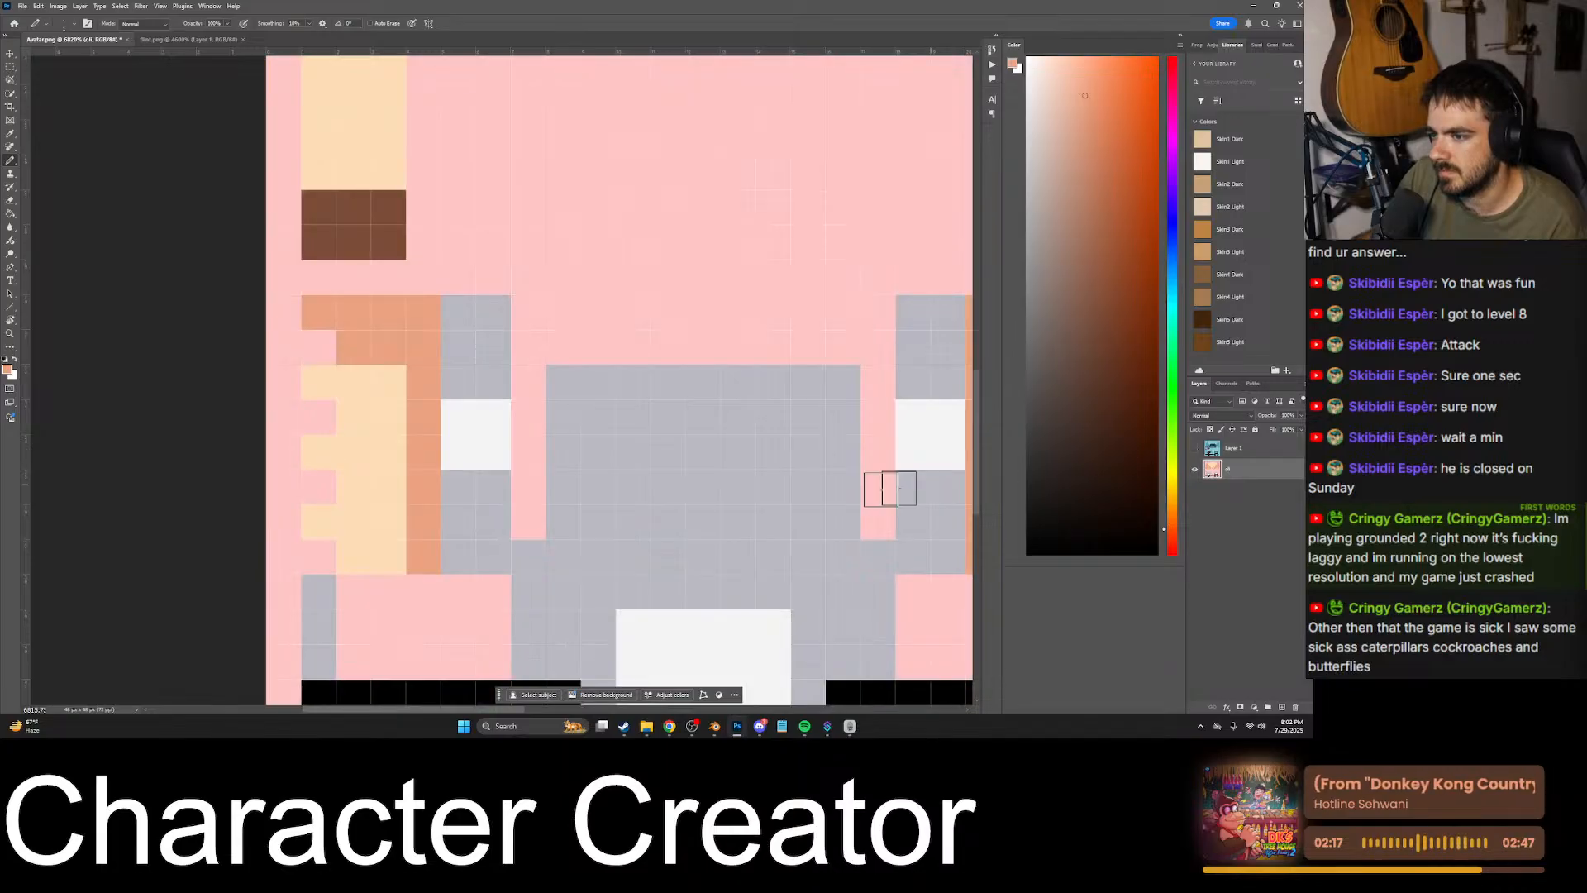
# - Paint the hand area's lower rows in the darker skin tone, repeat the shading on the opposite arm, and save Avatar.png
pyautogui.moveTo(431, 527)
pyautogui.mouseDown()
pyautogui.moveTo(333, 526)
pyautogui.moveTo(387, 551)
pyautogui.mouseUp()
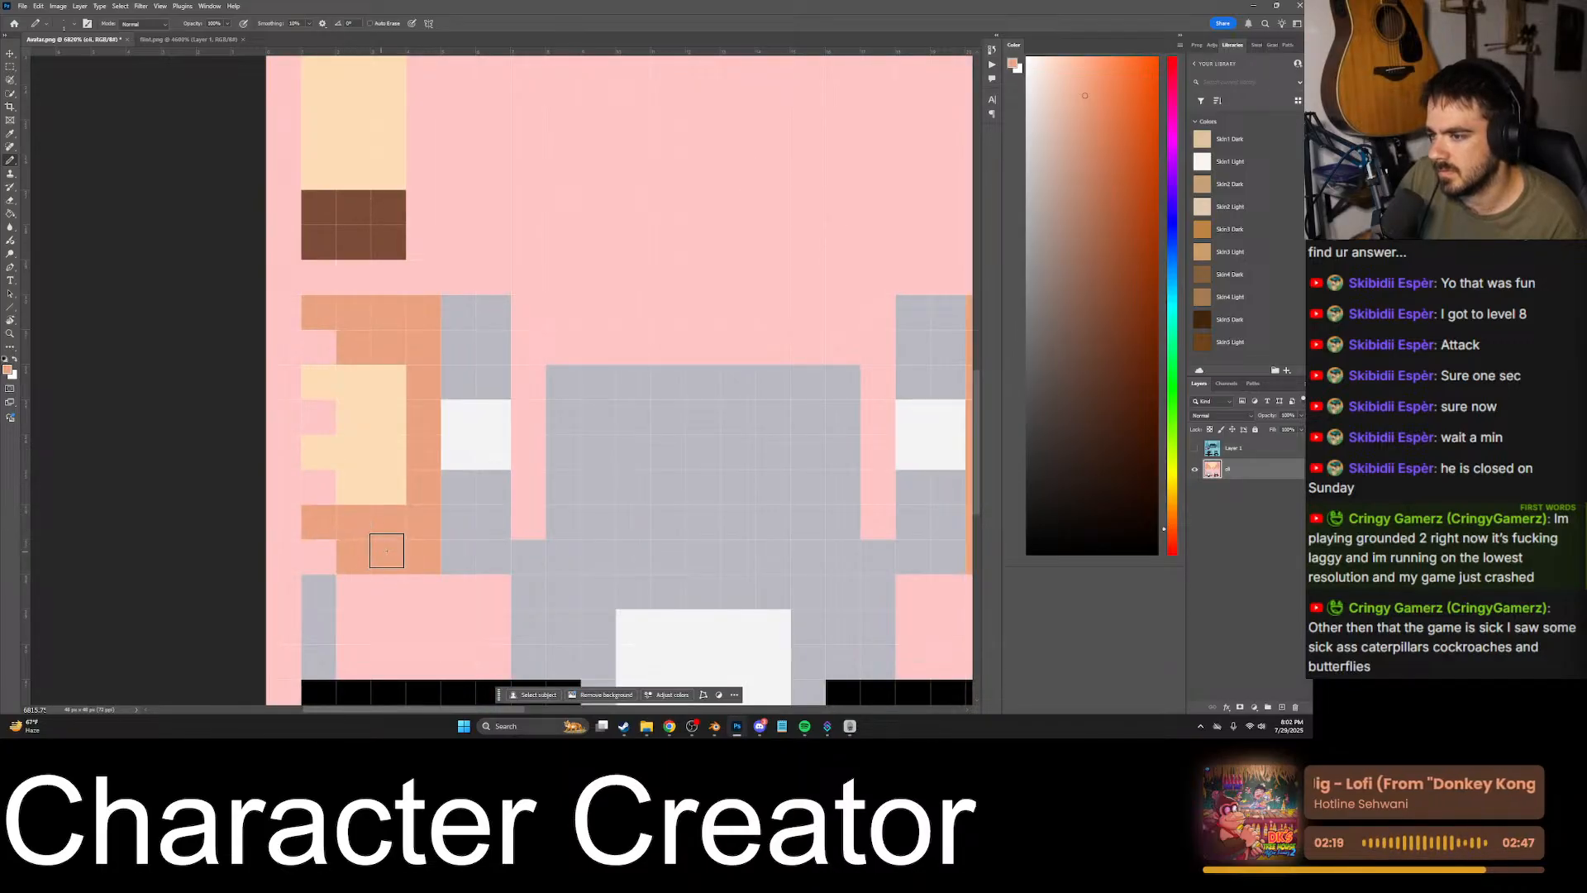
pyautogui.click(1194, 448)
pyautogui.click(1195, 448)
pyautogui.keyDown('alt'); pyautogui.scroll(-3, 520, 454); pyautogui.keyUp('alt')
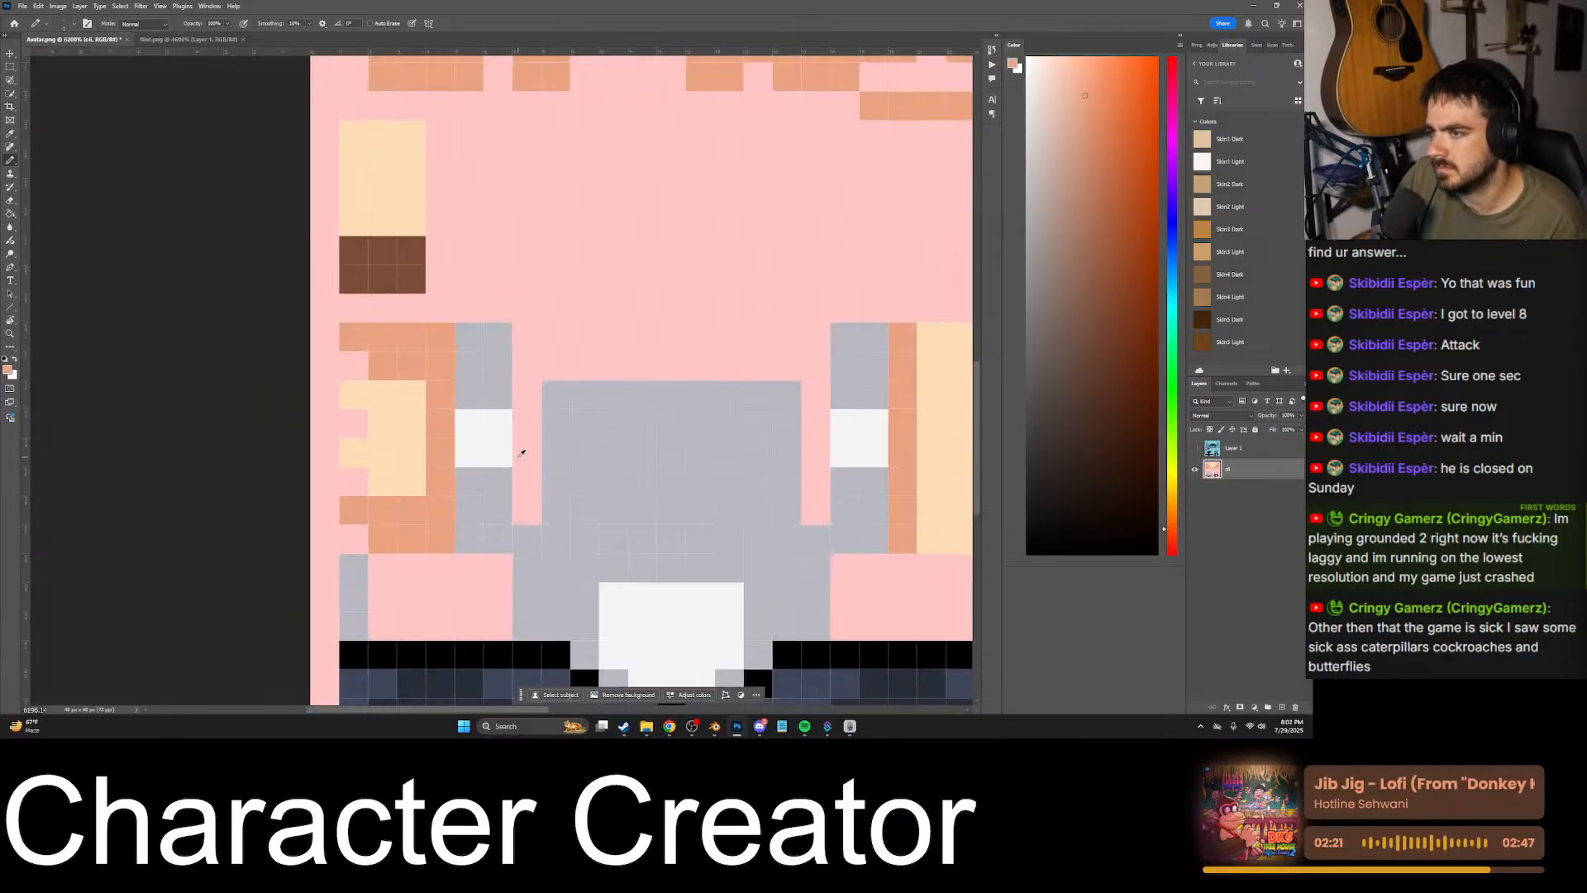
pyautogui.click(1195, 448)
pyautogui.click(1194, 448)
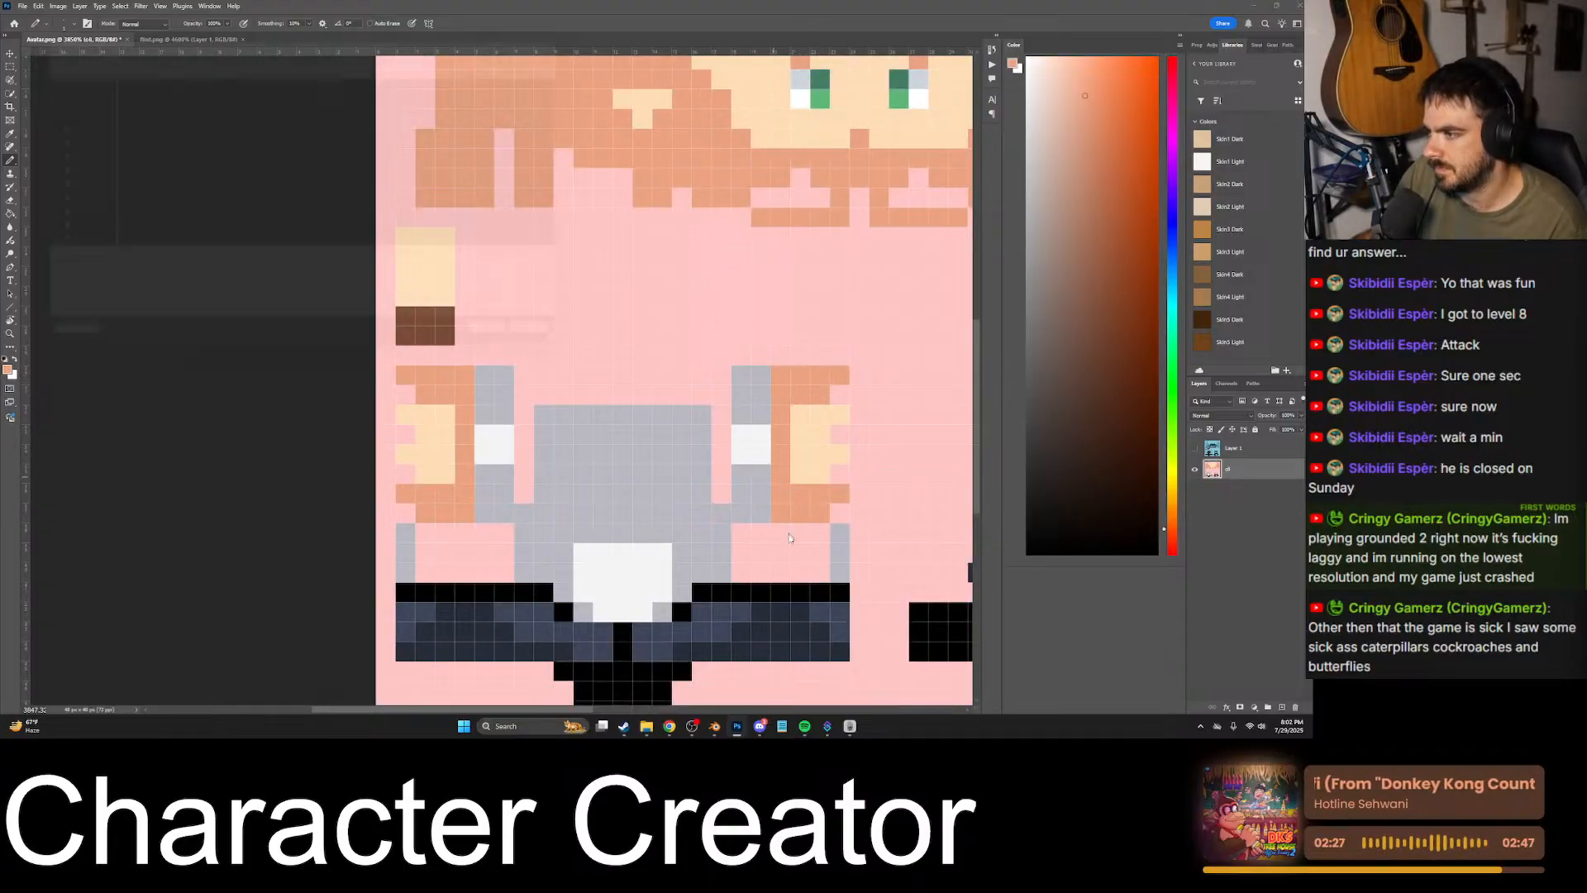
pyautogui.hotkey('ctrl', 's')
pyautogui.click(580, 358)
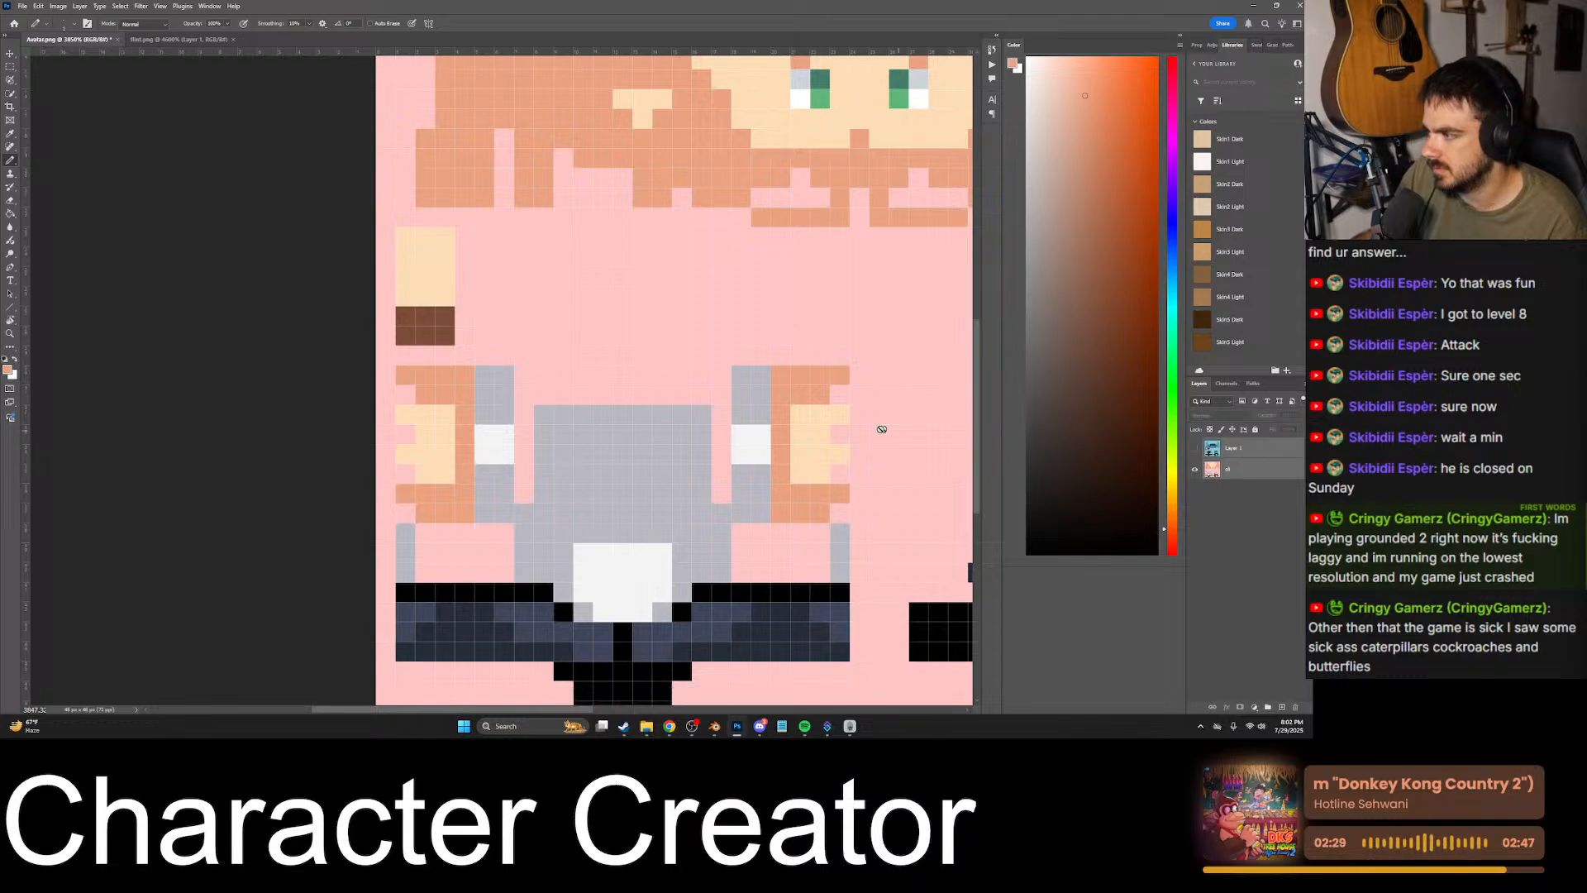
# - Switch to Blender and examine the updated hand shading on the bald character from several angles
pyautogui.click(714, 726)
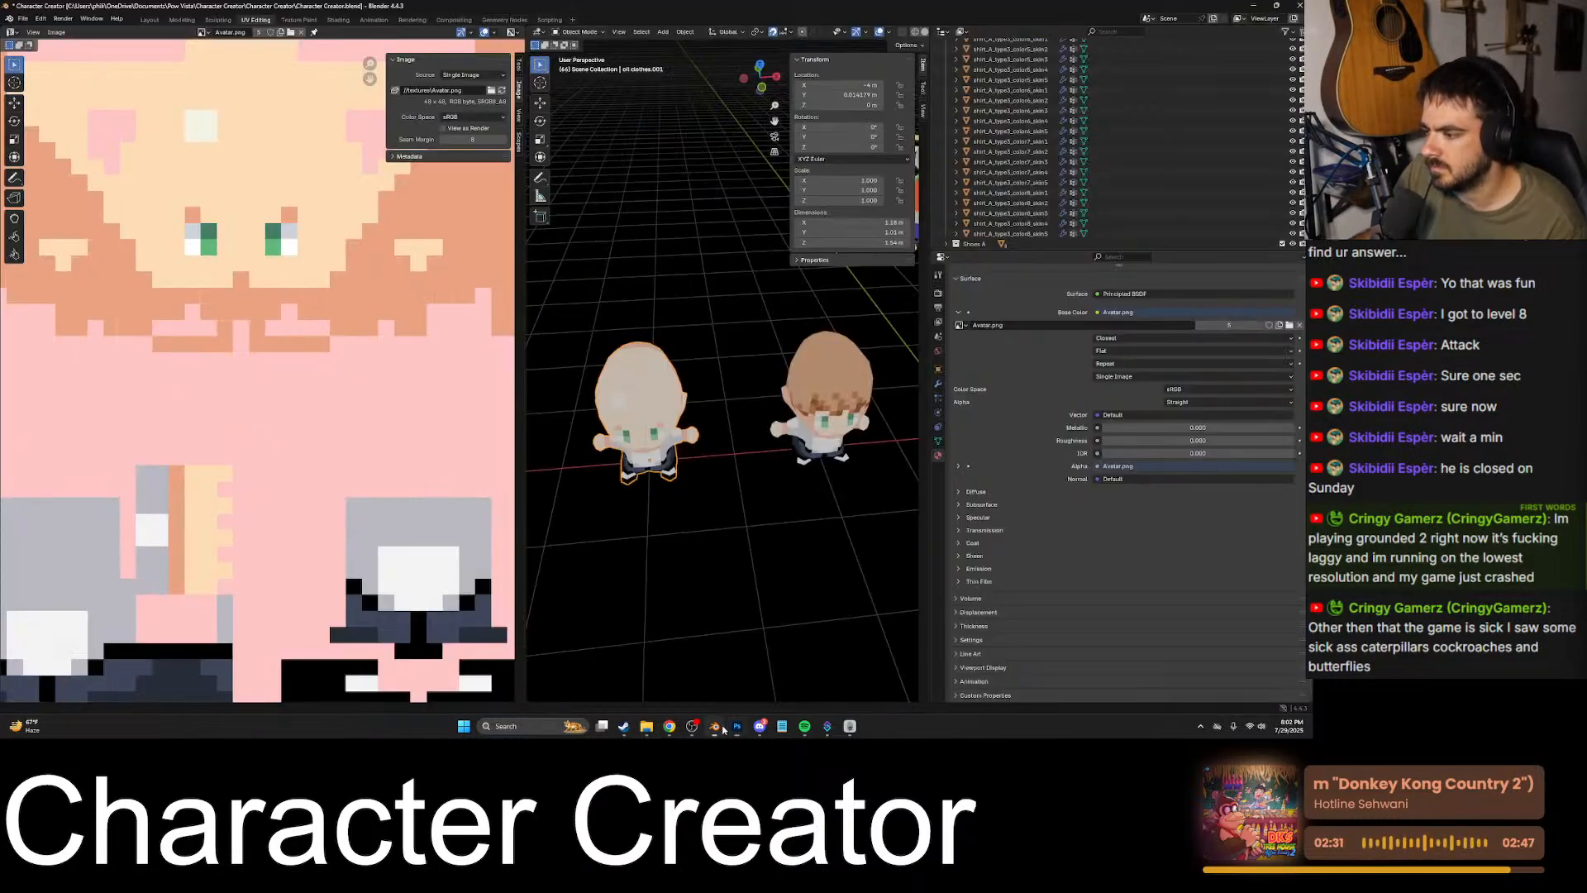
pyautogui.moveTo(700, 474); pyautogui.dragTo(661, 456, button='middle')
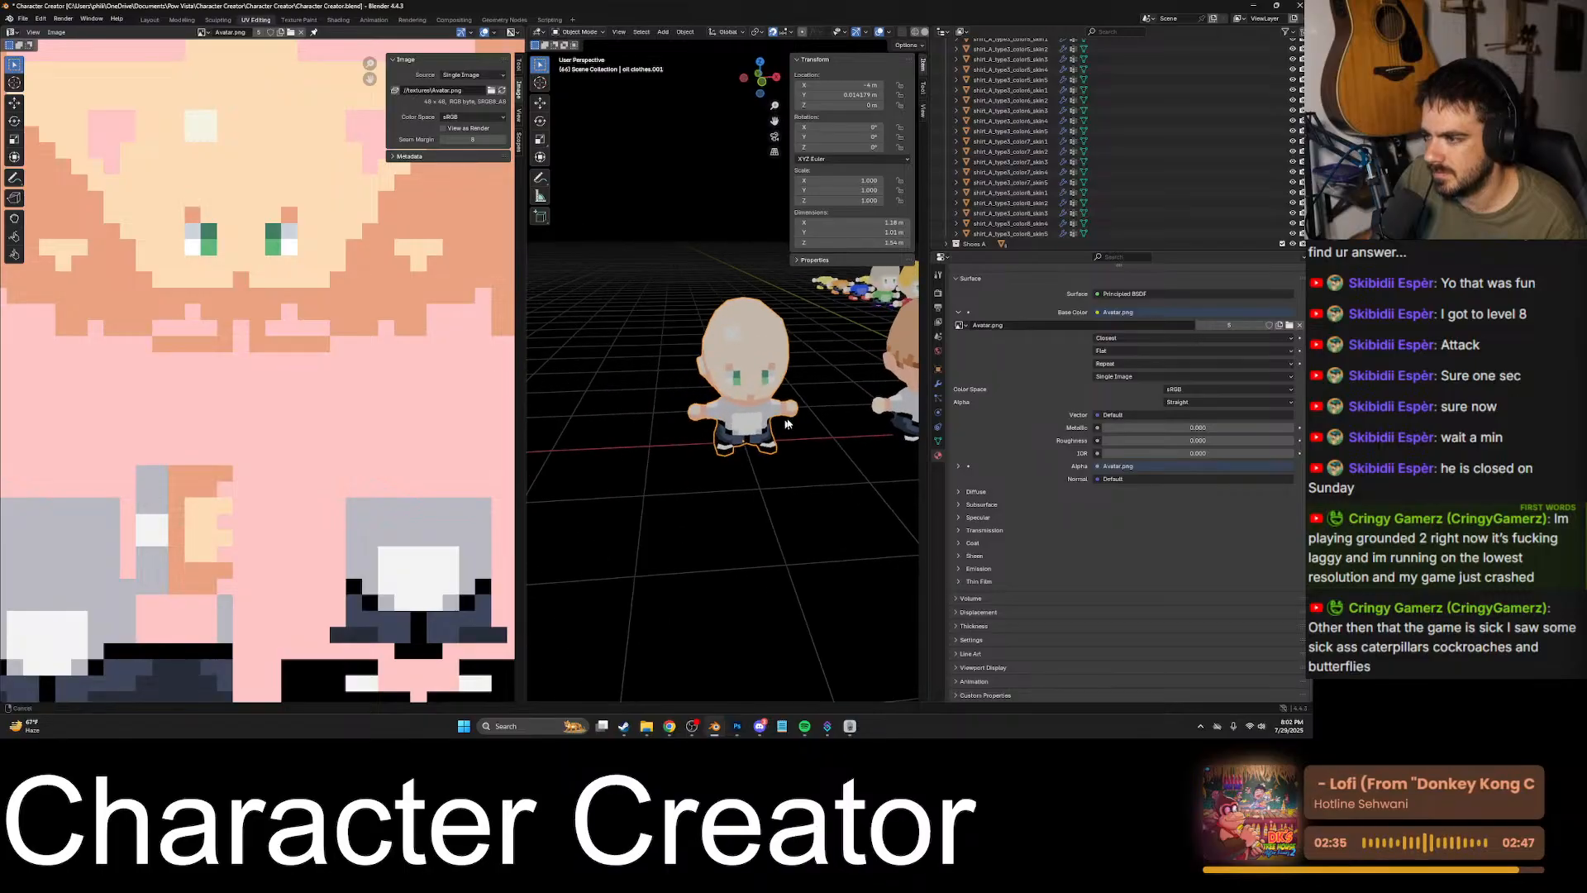
pyautogui.scroll(4, 806, 429)
pyautogui.keyDown('shift'); pyautogui.moveTo(805, 429); pyautogui.dragTo(772, 405, button='middle'); pyautogui.keyUp('shift')
pyautogui.moveTo(885, 451); pyautogui.dragTo(856, 458, button='middle')
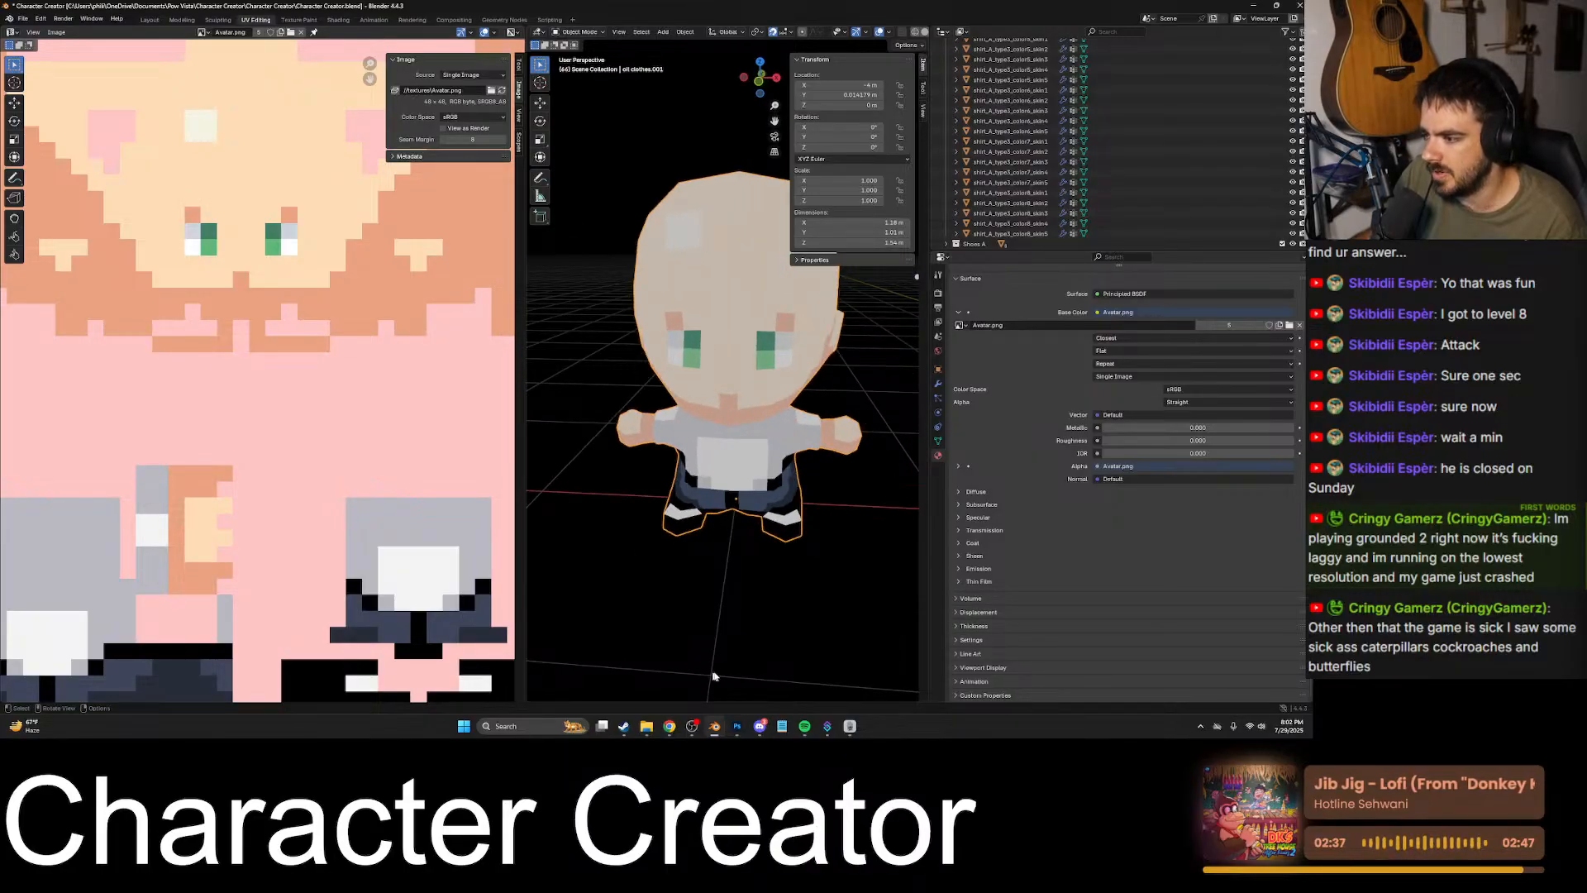
pyautogui.scroll(3, 742, 684)
pyautogui.moveTo(741, 685); pyautogui.dragTo(814, 563, button='middle')
pyautogui.scroll(-4, 815, 562)
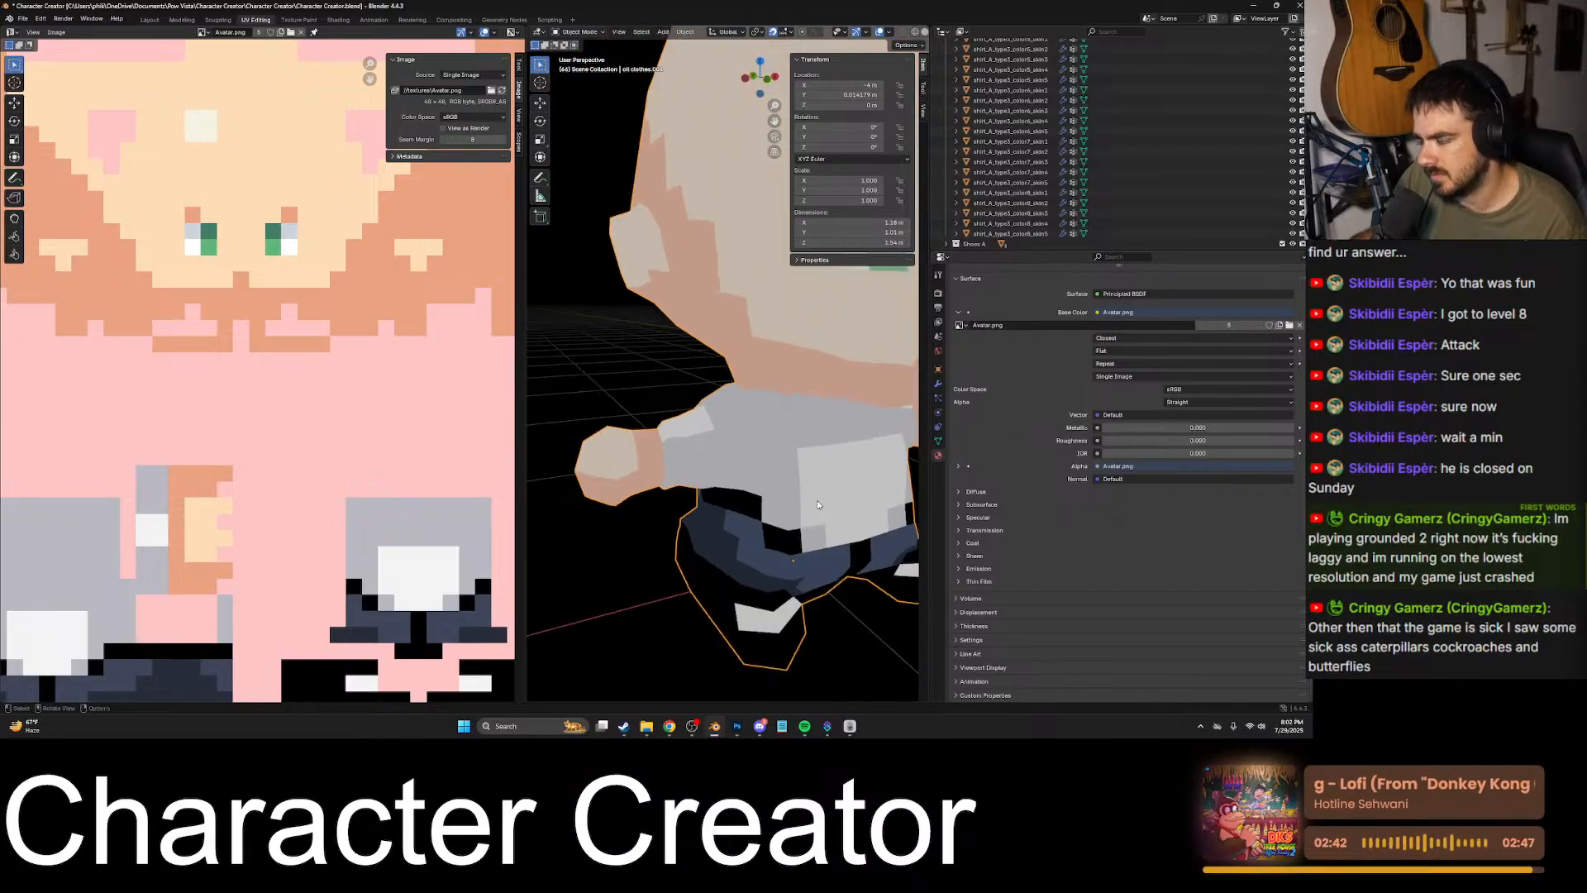
# - Return to Photoshop and compare the arm shading with the blue reference layer, leaving that layer hidden
pyautogui.click(738, 726)
pyautogui.hotkey('ctrl', 'z')
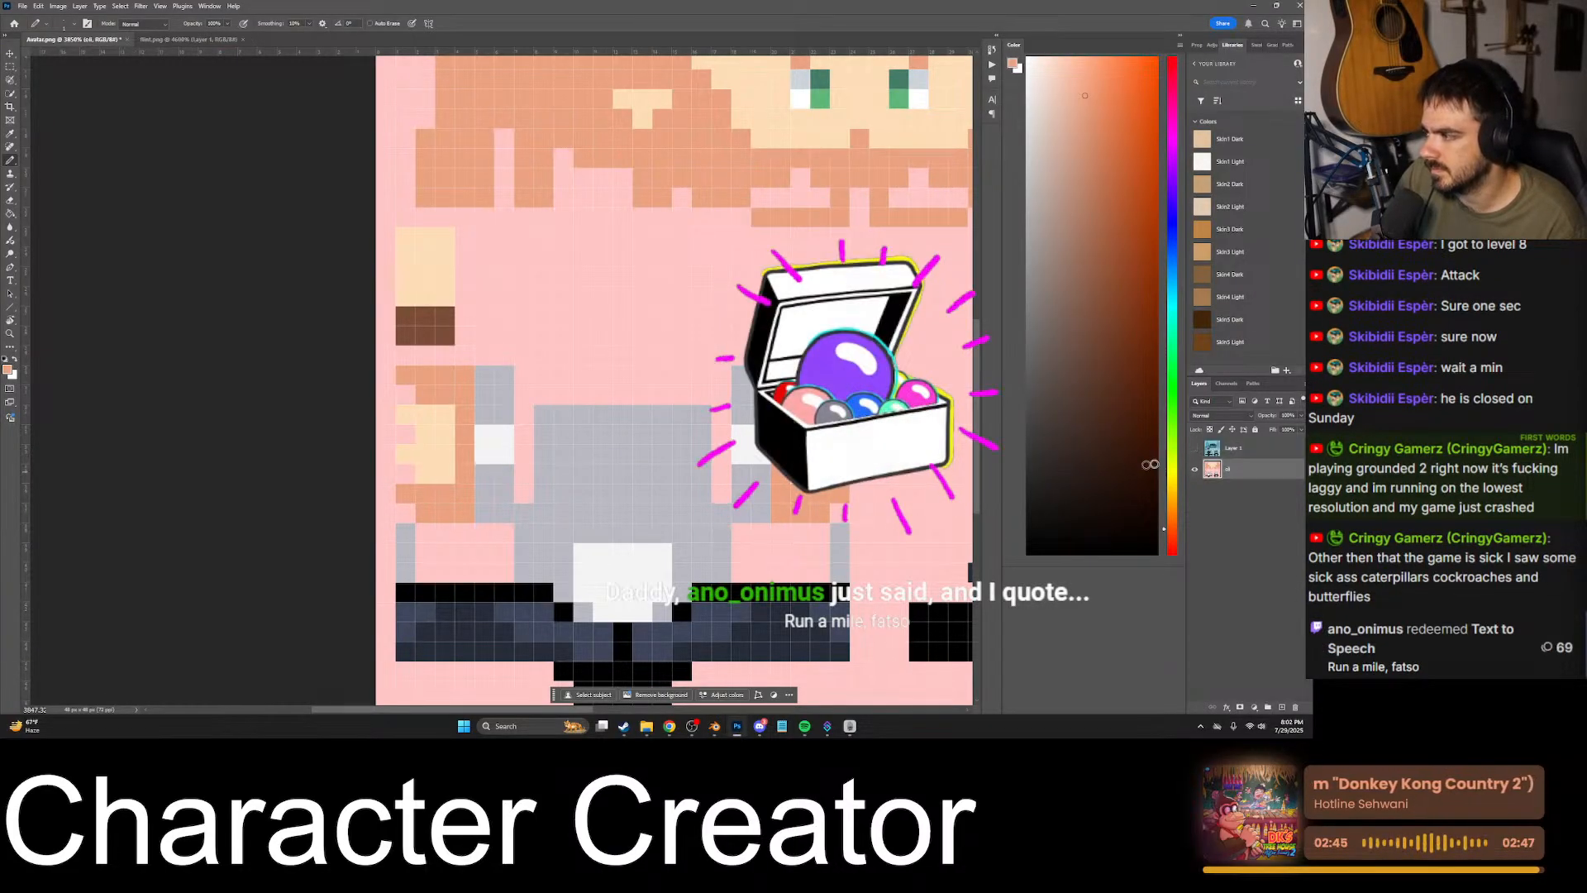
pyautogui.click(1194, 450)
pyautogui.click(1195, 451)
pyautogui.click(1195, 451)
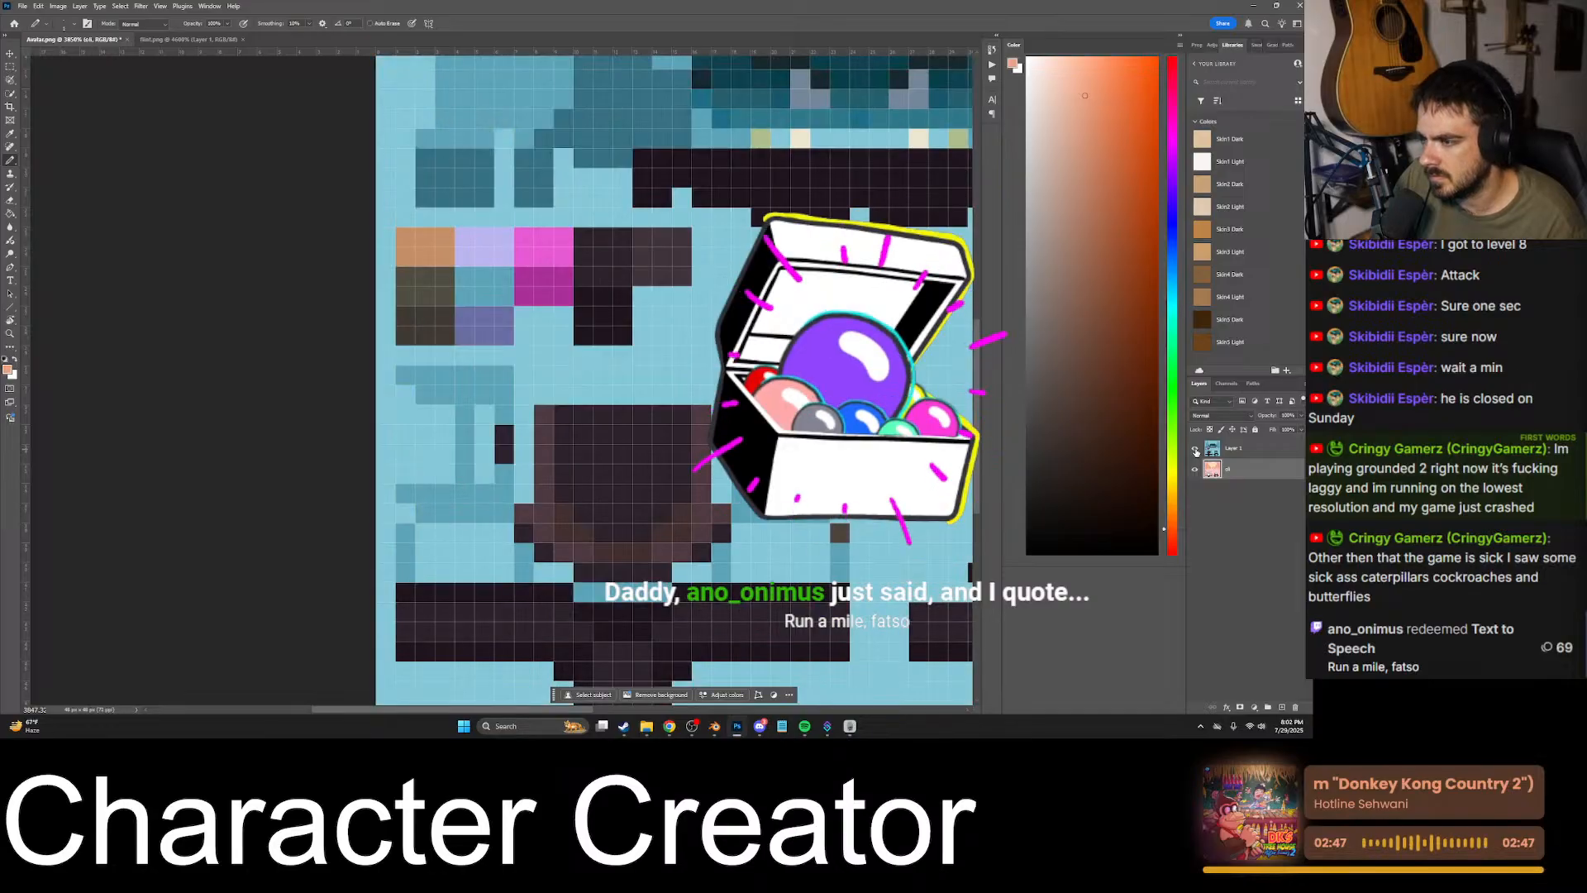
pyautogui.click(1196, 452)
pyautogui.click(1196, 451)
pyautogui.click(1195, 450)
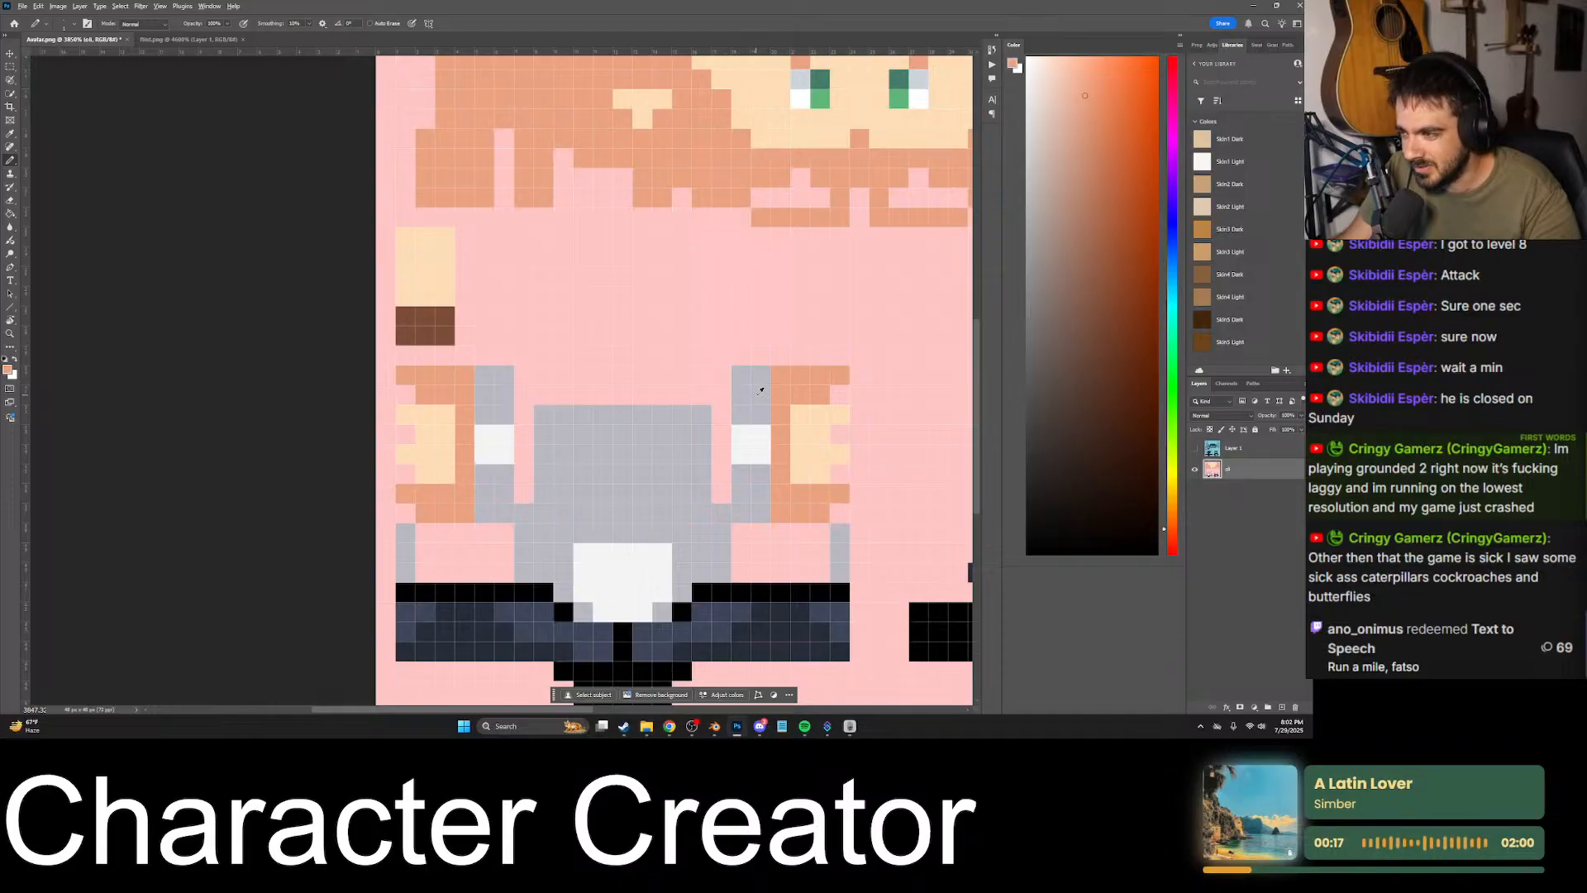
# - Sample the light skin tone and the darker orange tone from the second arm, ending with the darker one as foreground colour
pyautogui.keyDown('alt'); pyautogui.click(760, 389); pyautogui.keyUp('alt')
pyautogui.keyDown('alt'); pyautogui.click(786, 385); pyautogui.keyUp('alt')
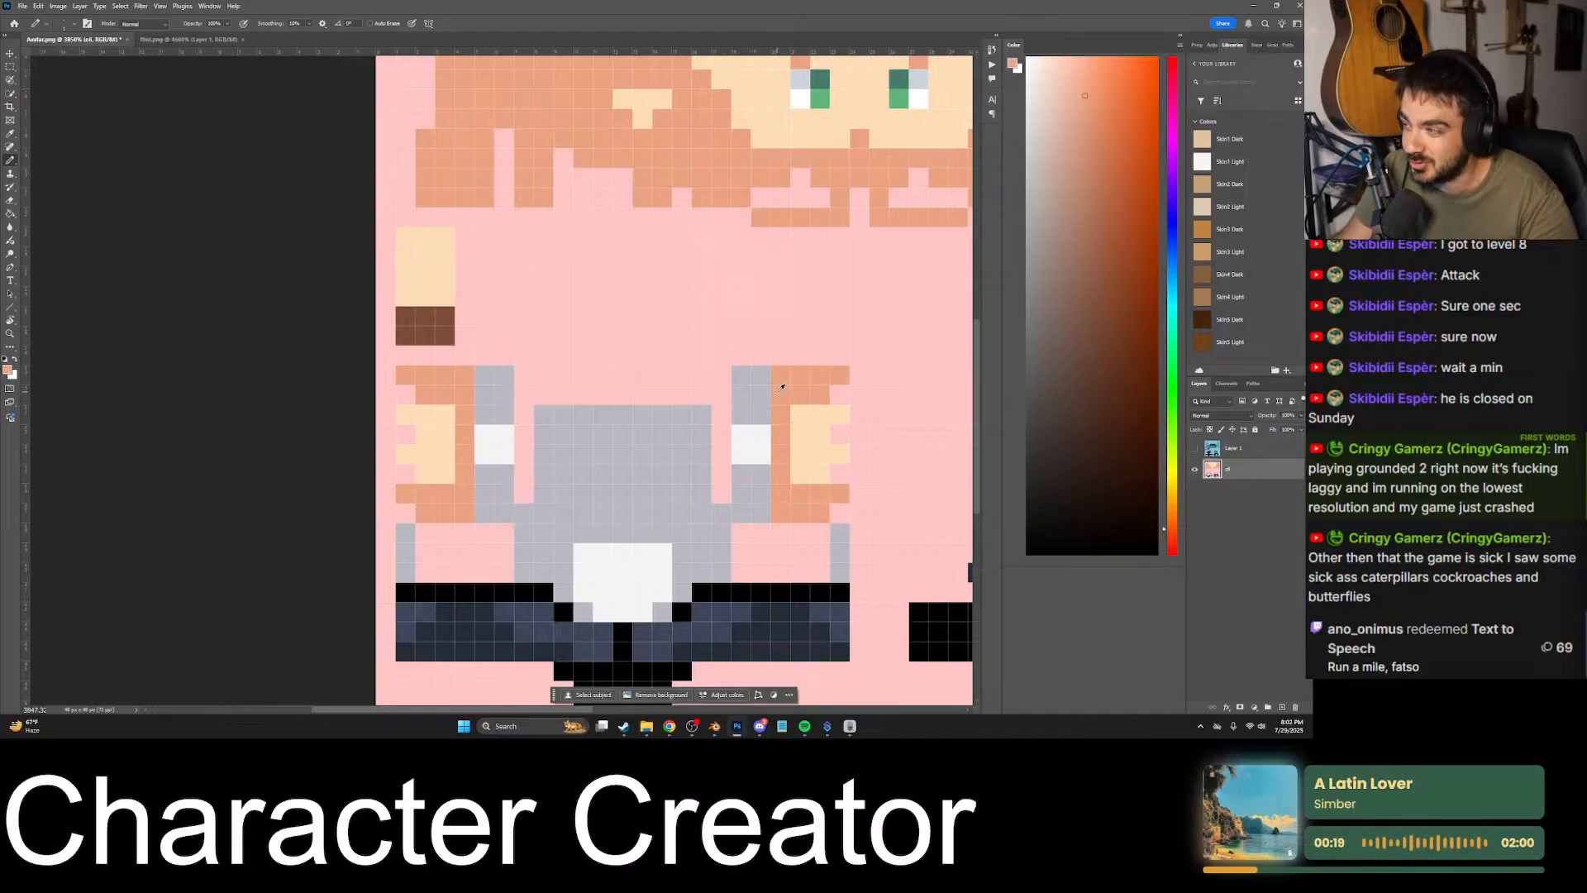
pyautogui.keyDown('alt'); pyautogui.click(793, 433); pyautogui.keyUp('alt')
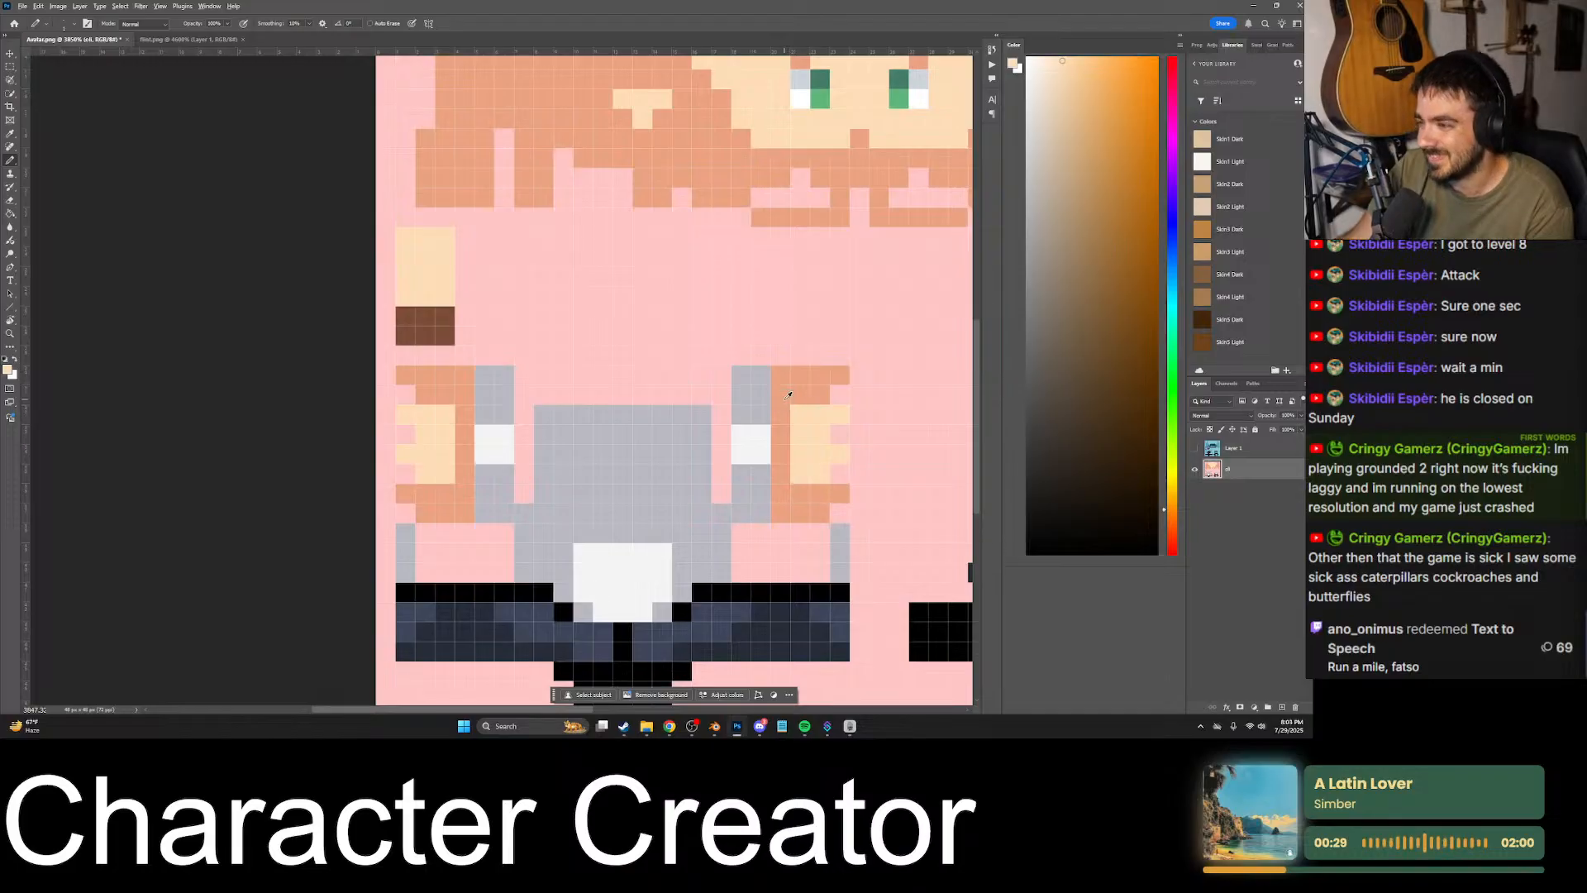
pyautogui.keyDown('alt'); pyautogui.click(789, 395); pyautogui.keyUp('alt')
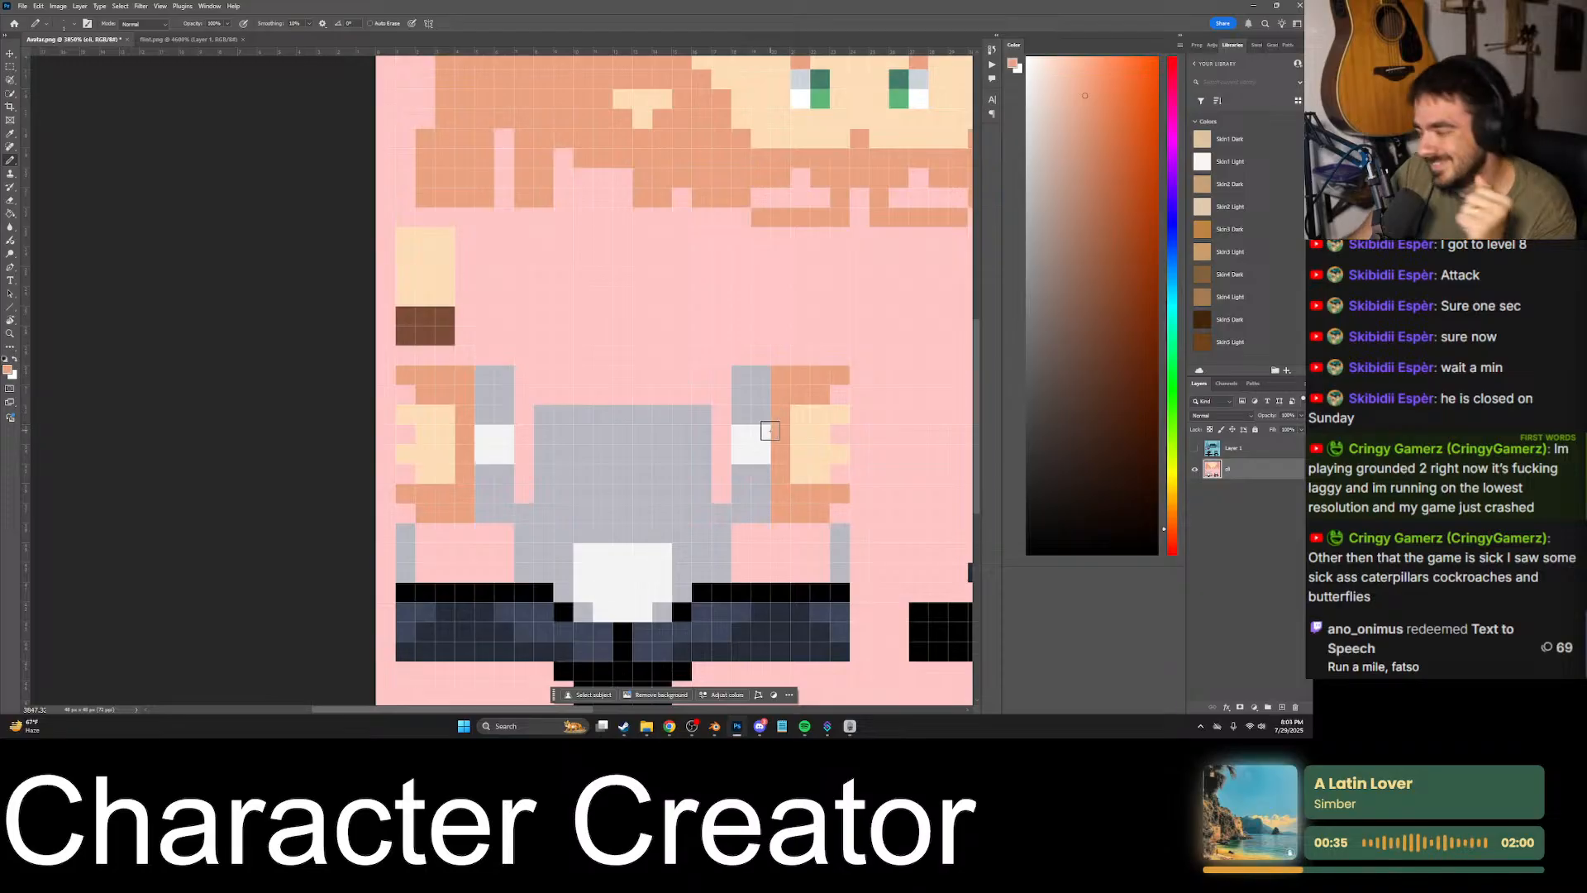
# - Review the arms and the whole texture, and save the result over Avatar.png
pyautogui.keyDown('alt'); pyautogui.scroll(-5, 775, 406); pyautogui.keyUp('alt')
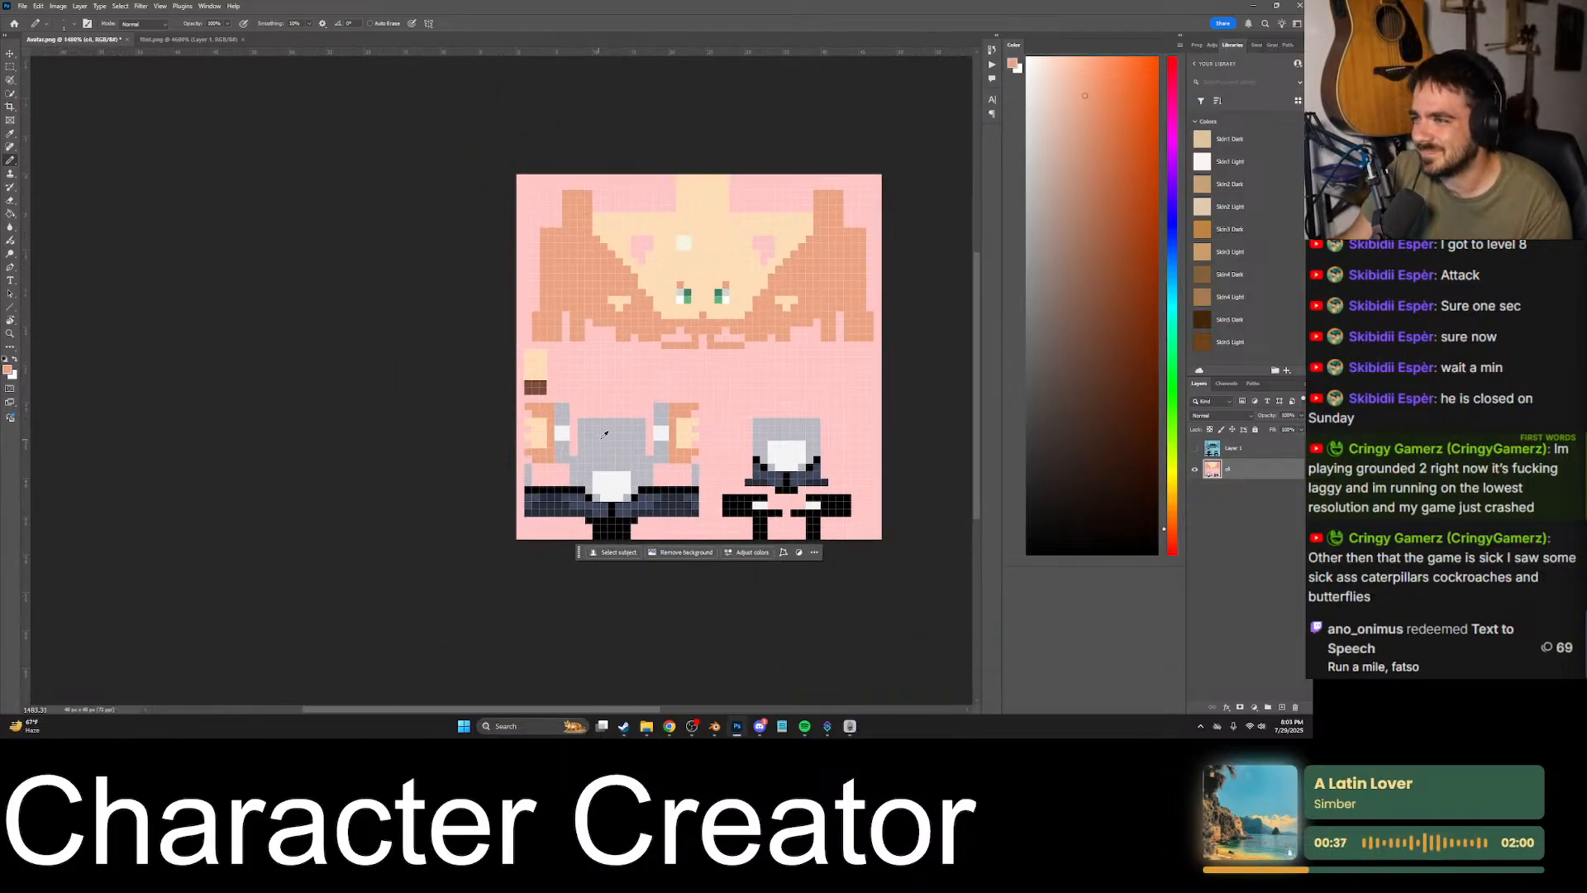
pyautogui.keyDown('alt'); pyautogui.scroll(5, 567, 585); pyautogui.keyUp('alt')
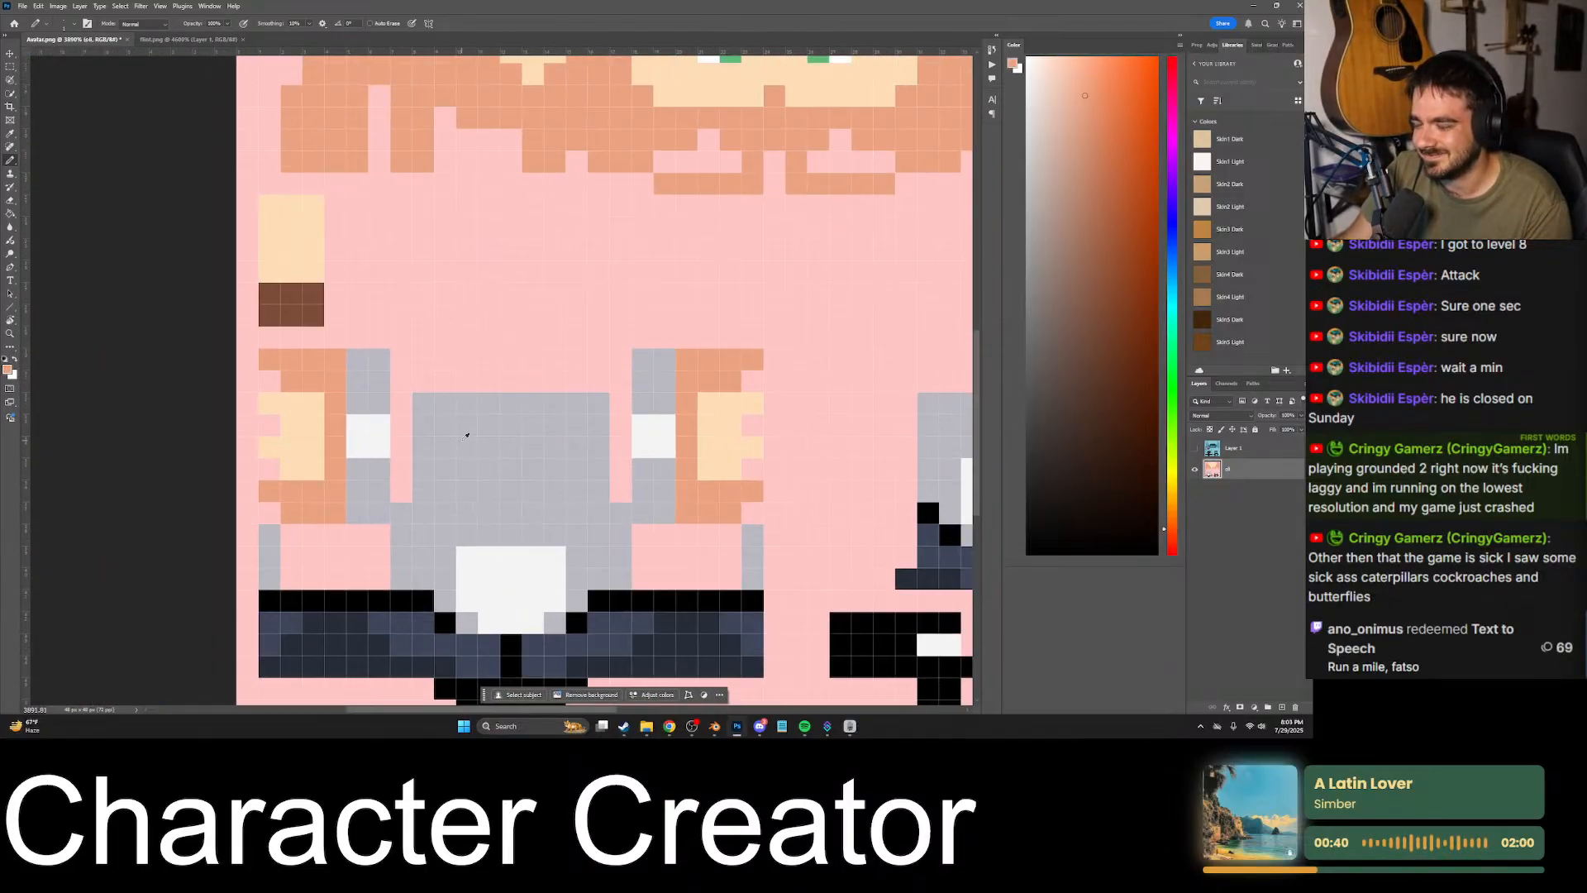
pyautogui.keyDown('alt'); pyautogui.scroll(2, 488, 441); pyautogui.keyUp('alt')
pyautogui.keyDown('alt'); pyautogui.scroll(-2, 521, 444); pyautogui.keyUp('alt')
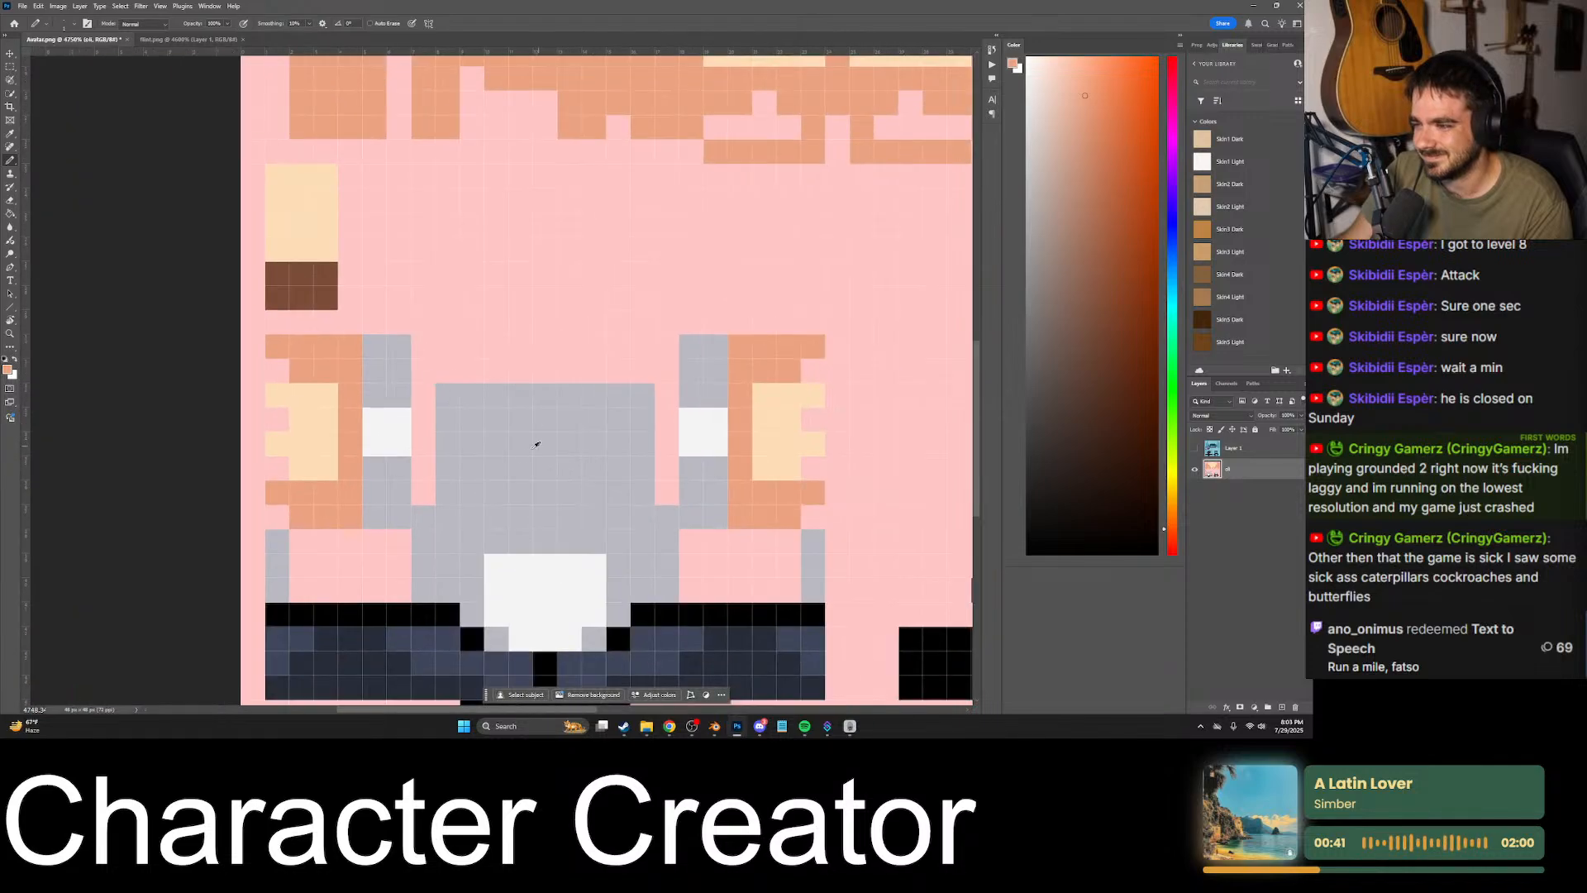
pyautogui.keyDown('alt'); pyautogui.scroll(5, 543, 529); pyautogui.keyUp('alt')
pyautogui.keyDown('alt'); pyautogui.scroll(-10, 554, 540); pyautogui.keyUp('alt')
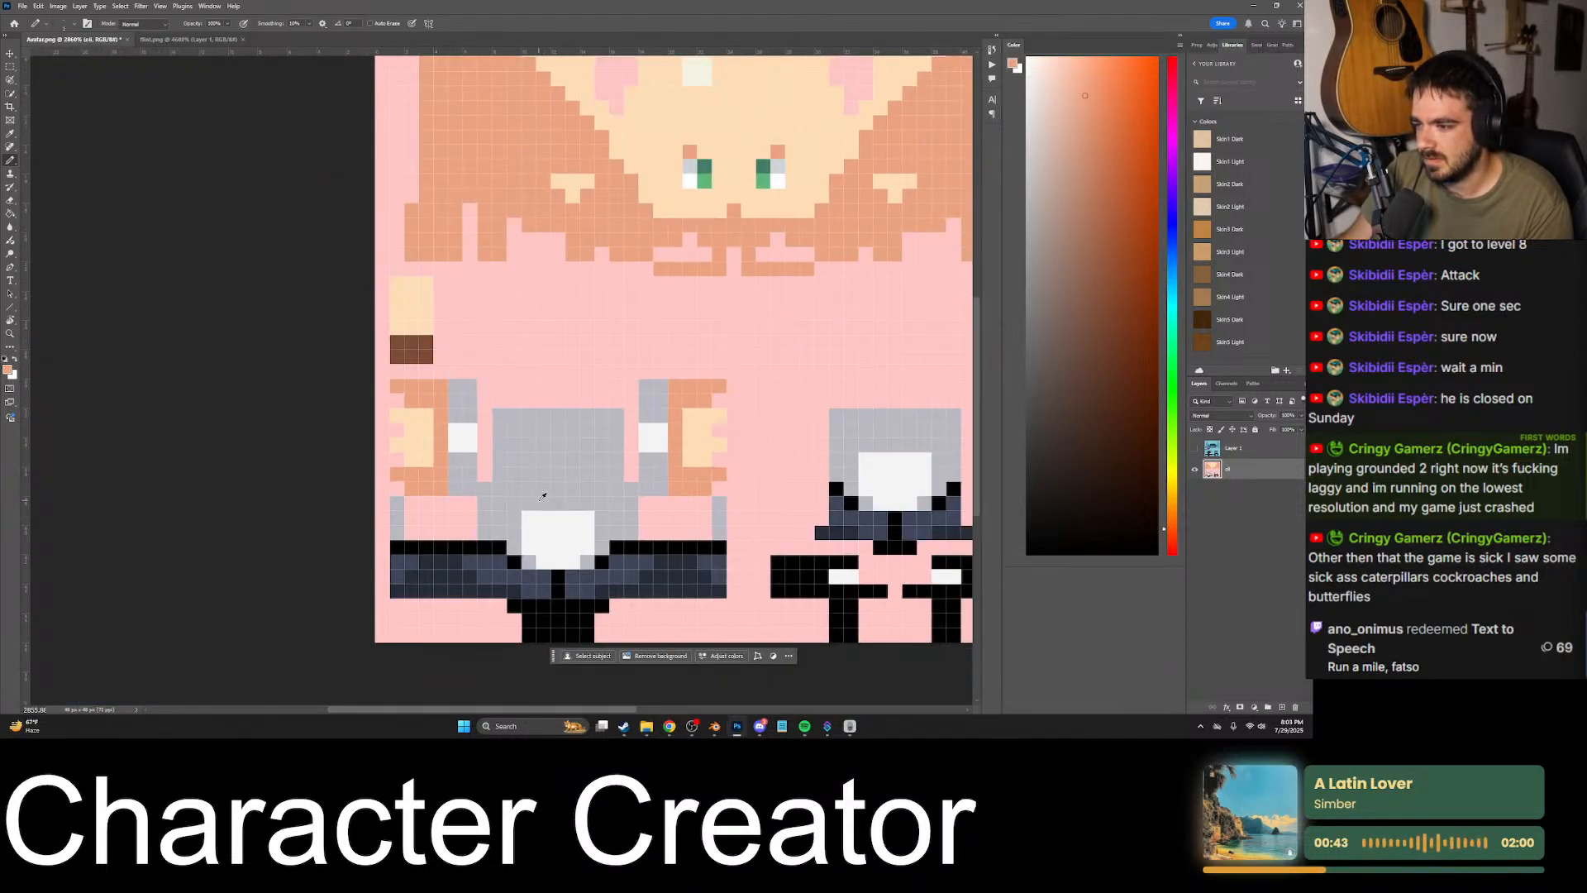
pyautogui.keyDown('alt'); pyautogui.scroll(1, 601, 440); pyautogui.keyUp('alt')
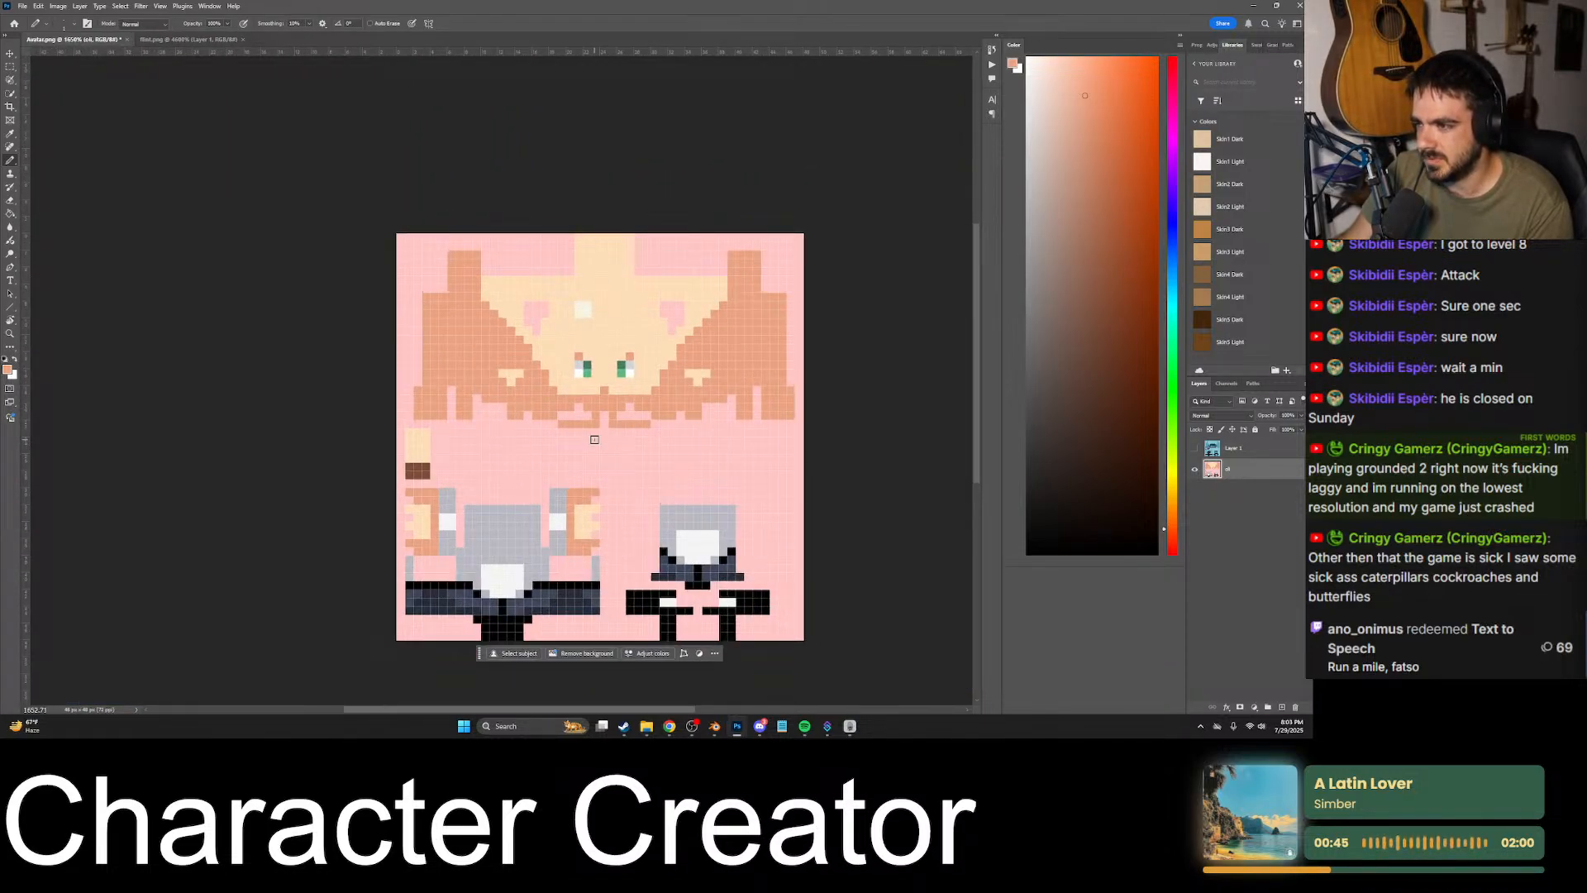
pyautogui.hotkey('ctrl', 'shift', 's')
pyautogui.click(580, 357)
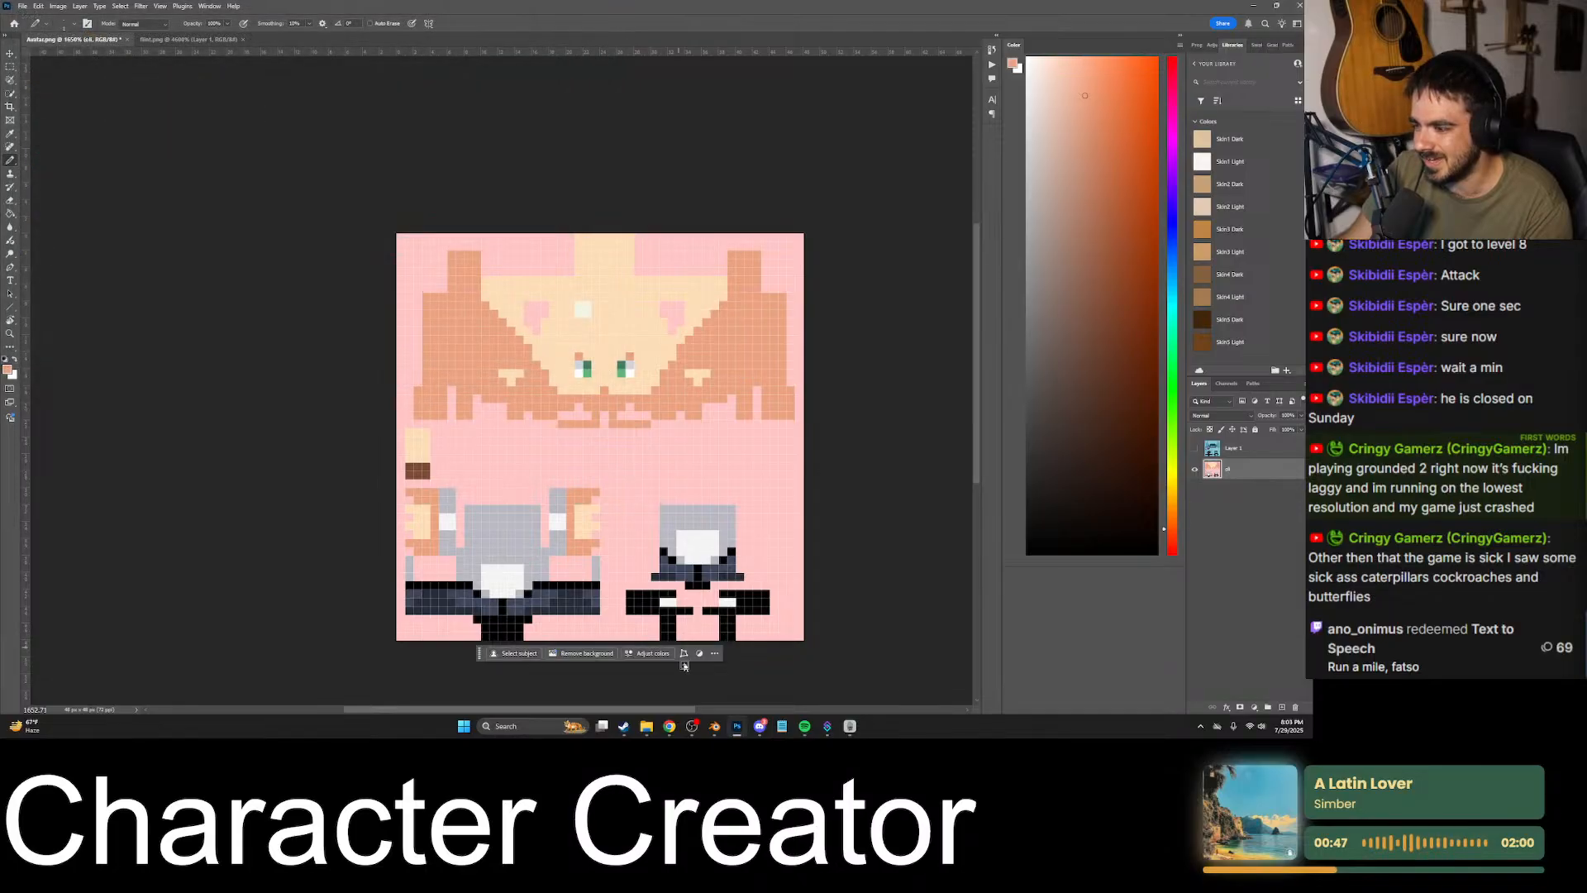
# - Switch to Blender and bring the full grid of character part variations into view
pyautogui.click(715, 726)
pyautogui.scroll(-5, 717, 449)
pyautogui.moveTo(733, 455); pyautogui.dragTo(723, 565, button='middle')
pyautogui.scroll(-6, 788, 442)
pyautogui.scroll(-7, 788, 442)
pyautogui.scroll(-2, 766, 521)
# - Try to delete the box-selected grid of character part variations, and undo that deletion
pyautogui.moveTo(629, 425); pyautogui.dragTo(913, 518)
pyautogui.press('x')
pyautogui.click(823, 483)
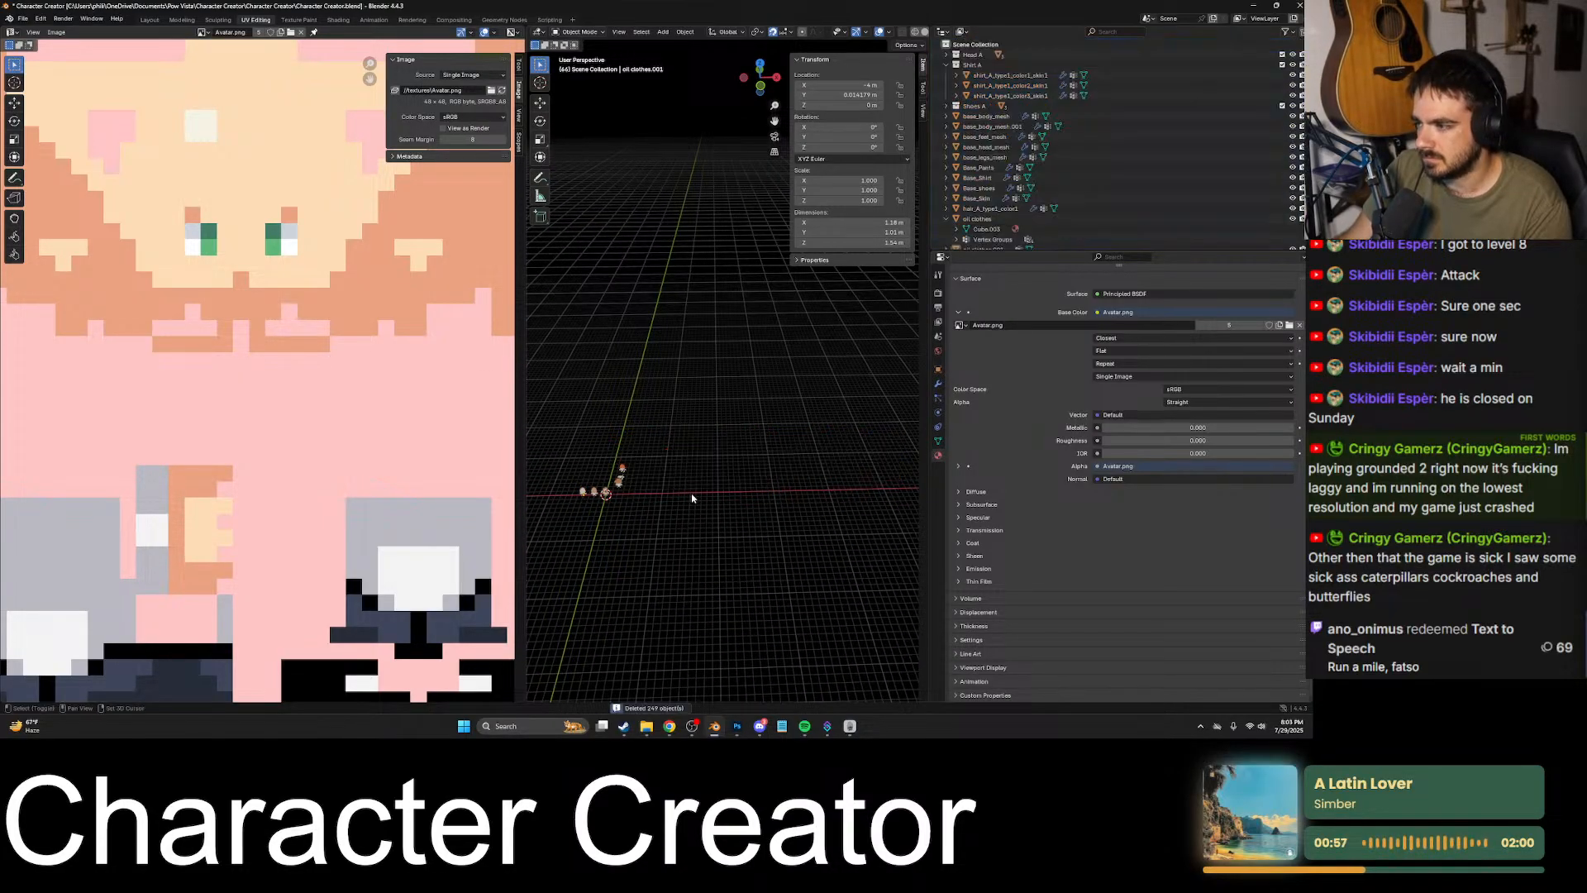
pyautogui.scroll(3, 653, 463)
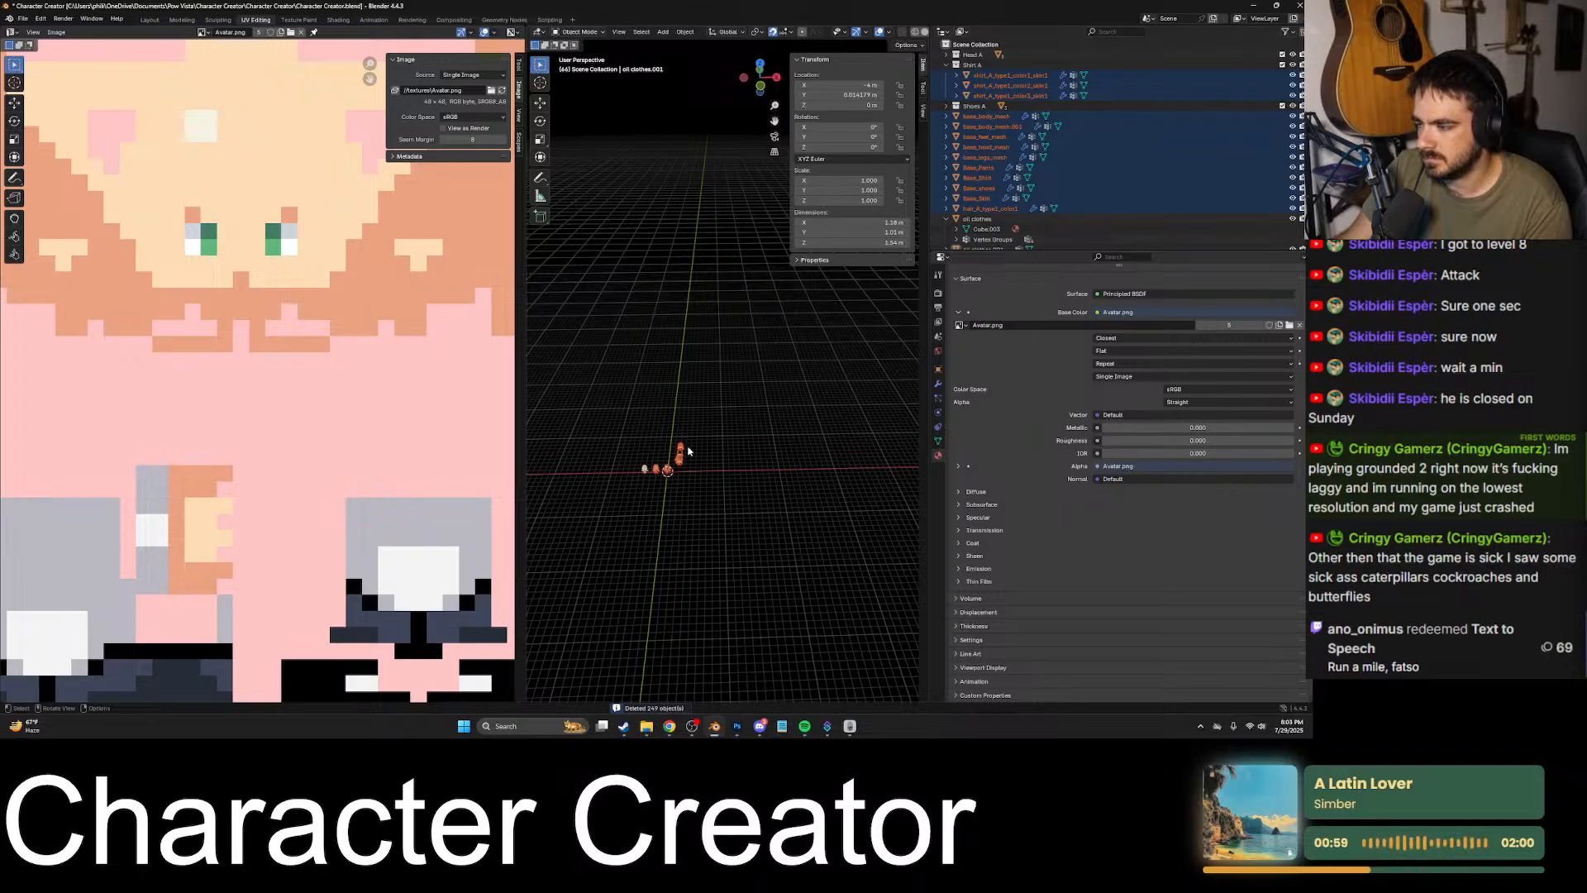
pyautogui.click(711, 466)
pyautogui.hotkey('ctrl', 'z')
# - Delete the upper rows of variation objects across the first groups of the grid, sparing the two lowest rows
pyautogui.scroll(3, 716, 468)
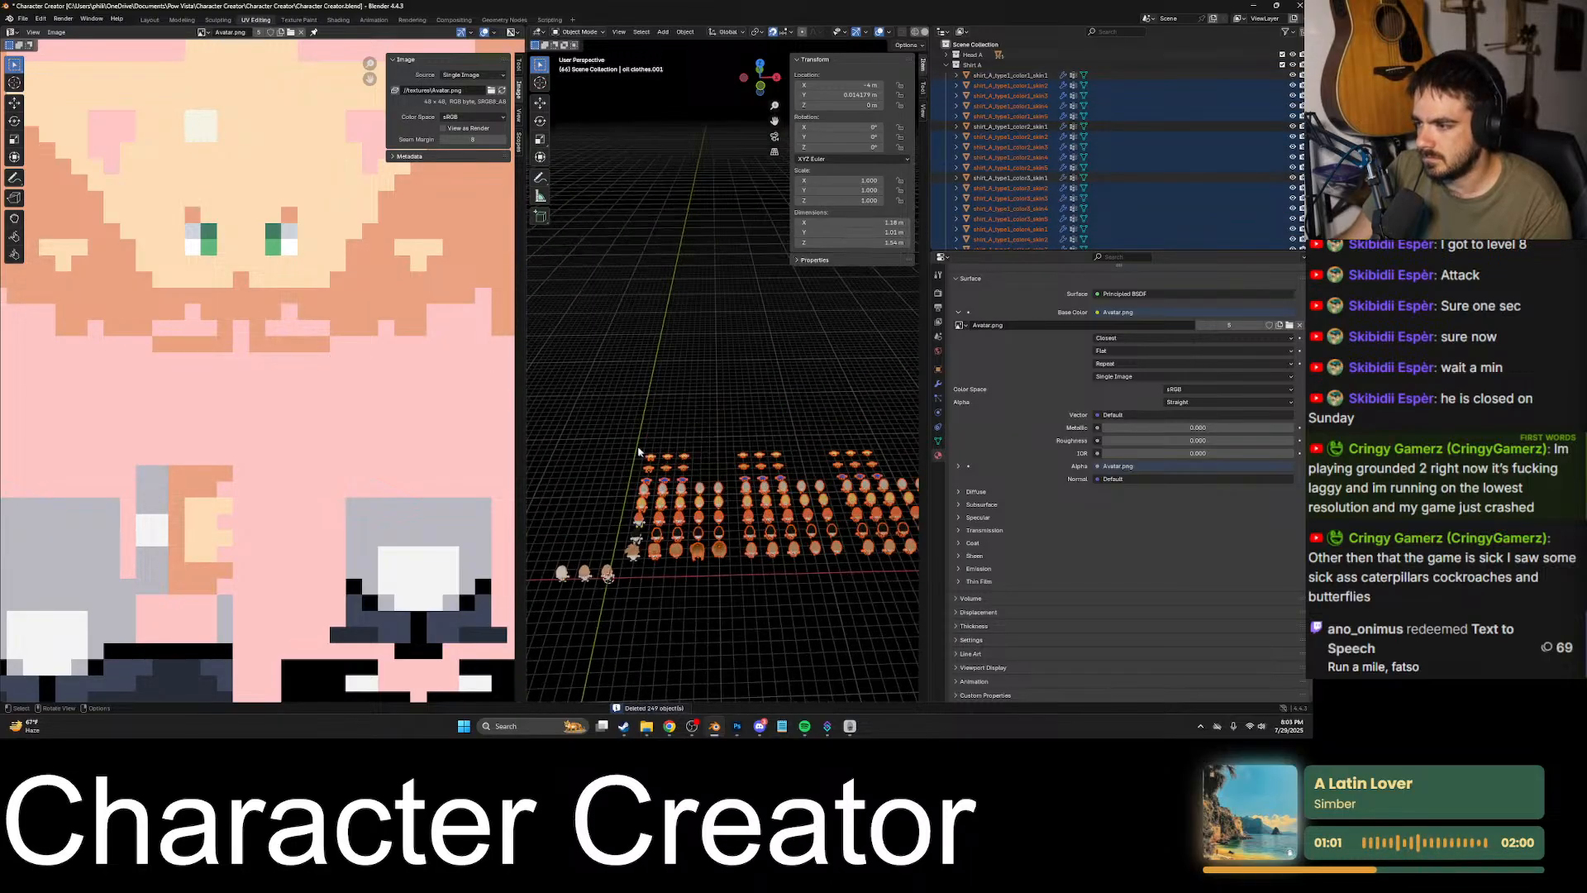
pyautogui.moveTo(610, 429); pyautogui.dragTo(852, 510)
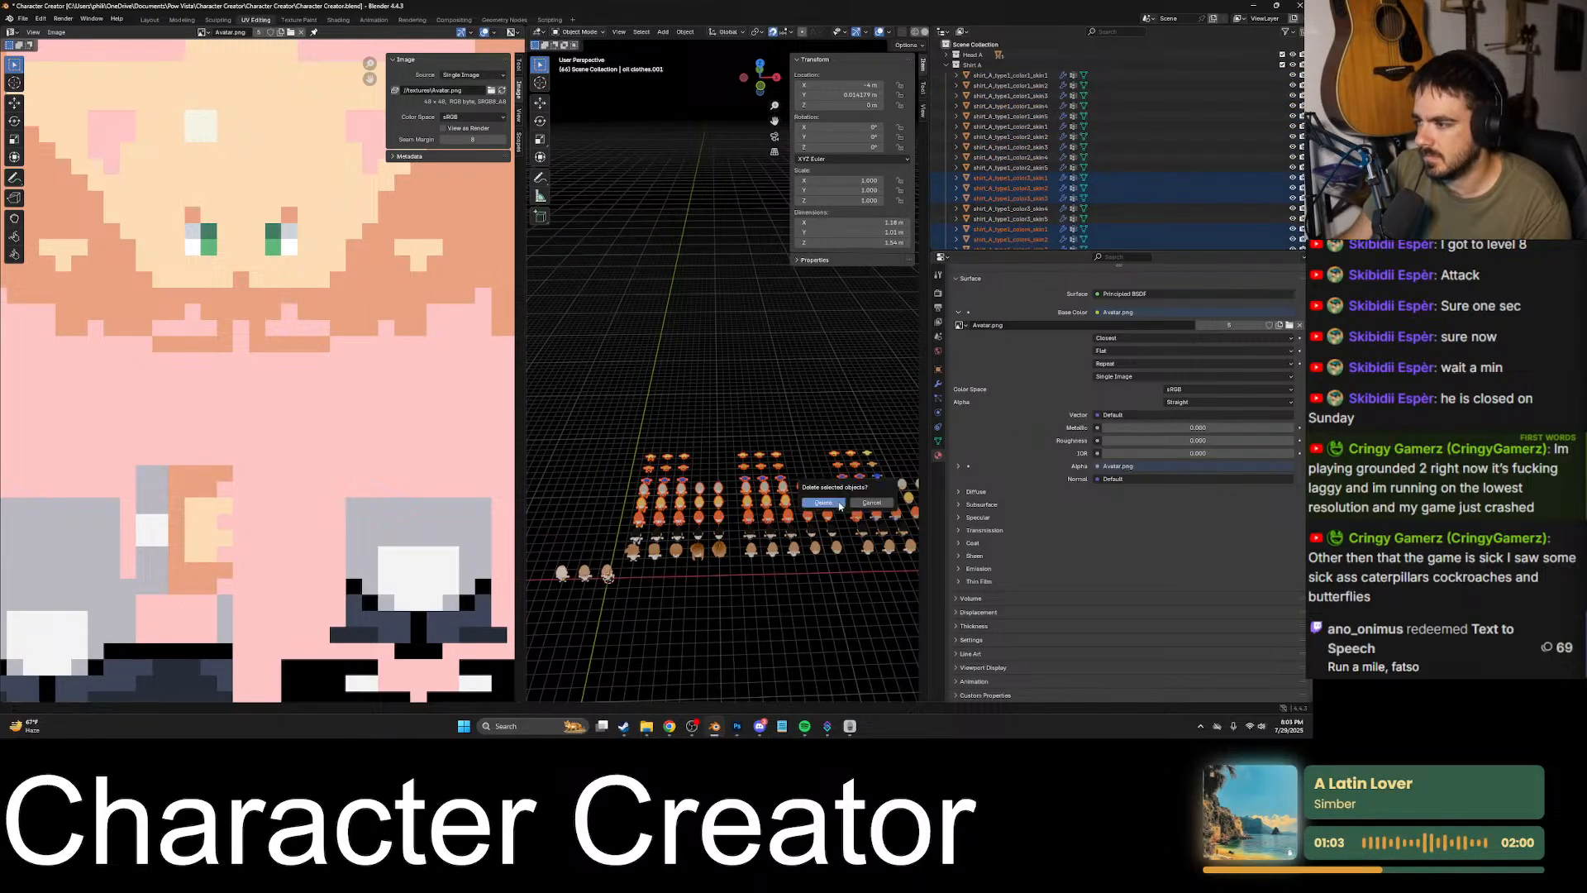
pyautogui.click(839, 504)
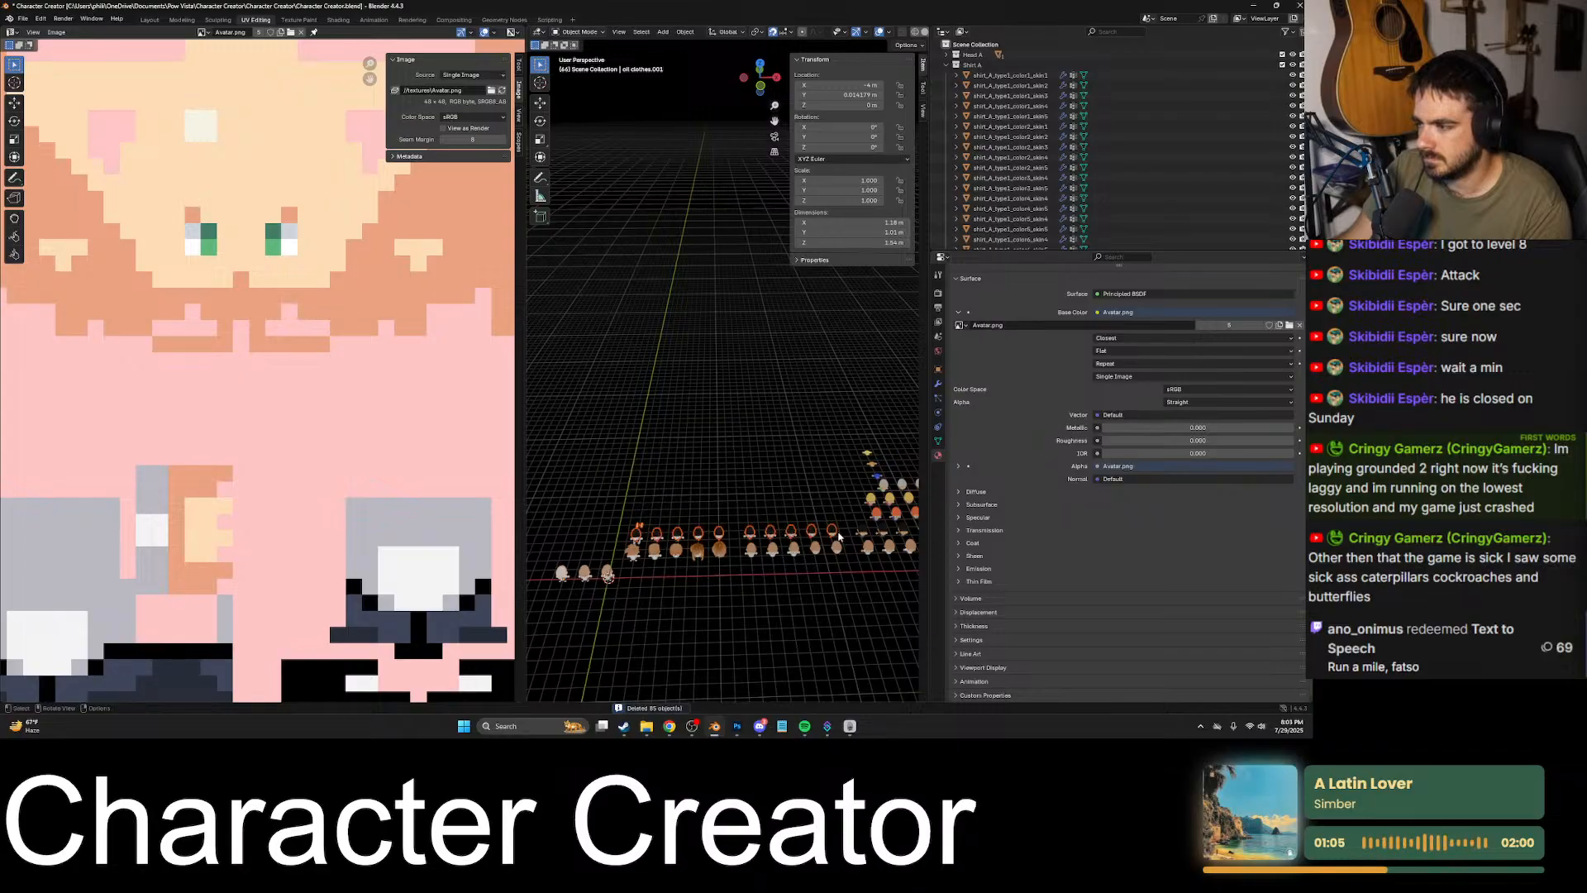
# - Delete the remaining upper rows of variation objects and the duplicate characters along the rest of the grid
pyautogui.press('Delete')
pyautogui.keyDown('shift'); pyautogui.moveTo(839, 536); pyautogui.dragTo(694, 487, button='middle'); pyautogui.keyUp('shift')
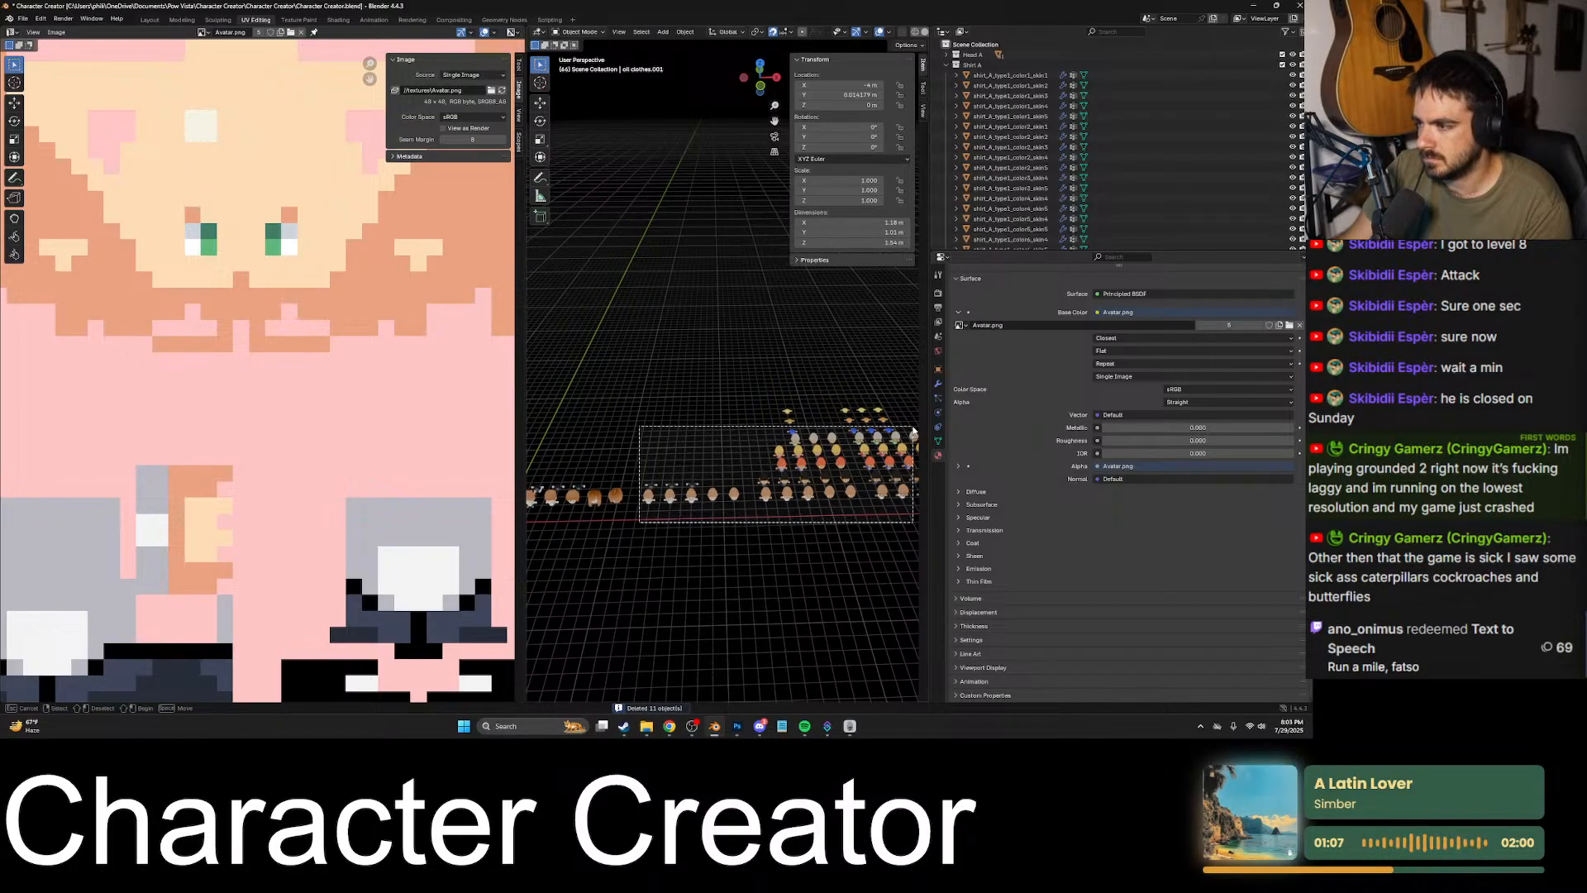
pyautogui.moveTo(913, 430); pyautogui.dragTo(914, 392)
pyautogui.press('x')
pyautogui.click(913, 392)
pyautogui.keyDown('shift'); pyautogui.moveTo(860, 468); pyautogui.dragTo(579, 459, button='middle'); pyautogui.keyUp('shift')
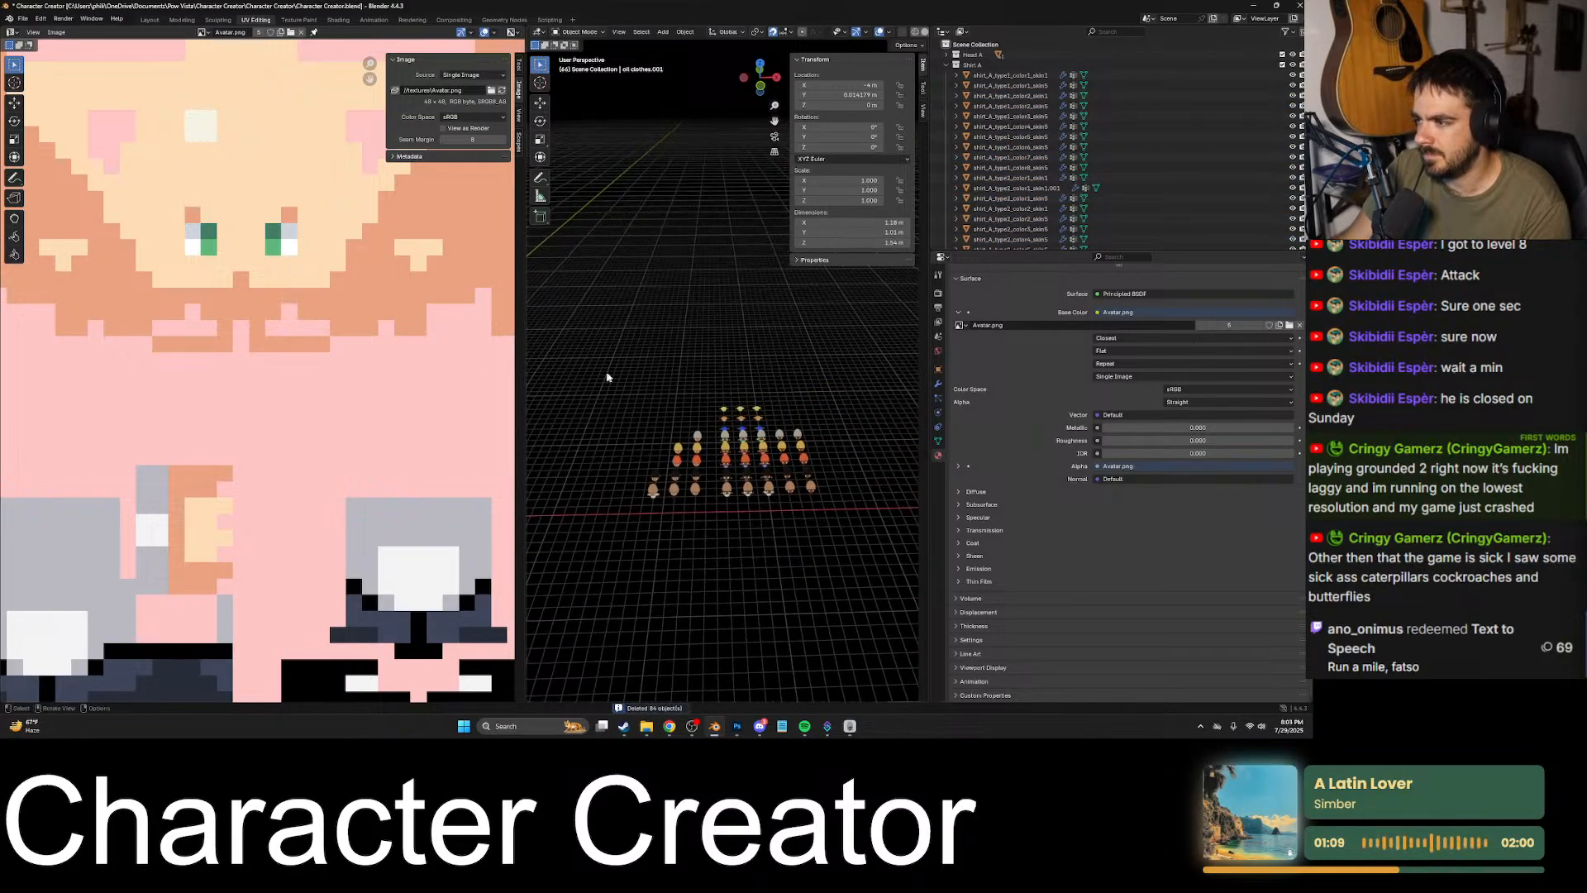
pyautogui.moveTo(607, 377); pyautogui.dragTo(821, 536)
pyautogui.press('x')
pyautogui.click(822, 536)
# - Delete the base body meshes standing beside the avatar
pyautogui.keyDown('shift'); pyautogui.moveTo(822, 536); pyautogui.dragTo(561, 473, button='middle'); pyautogui.keyUp('shift')
pyautogui.scroll(5, 666, 477)
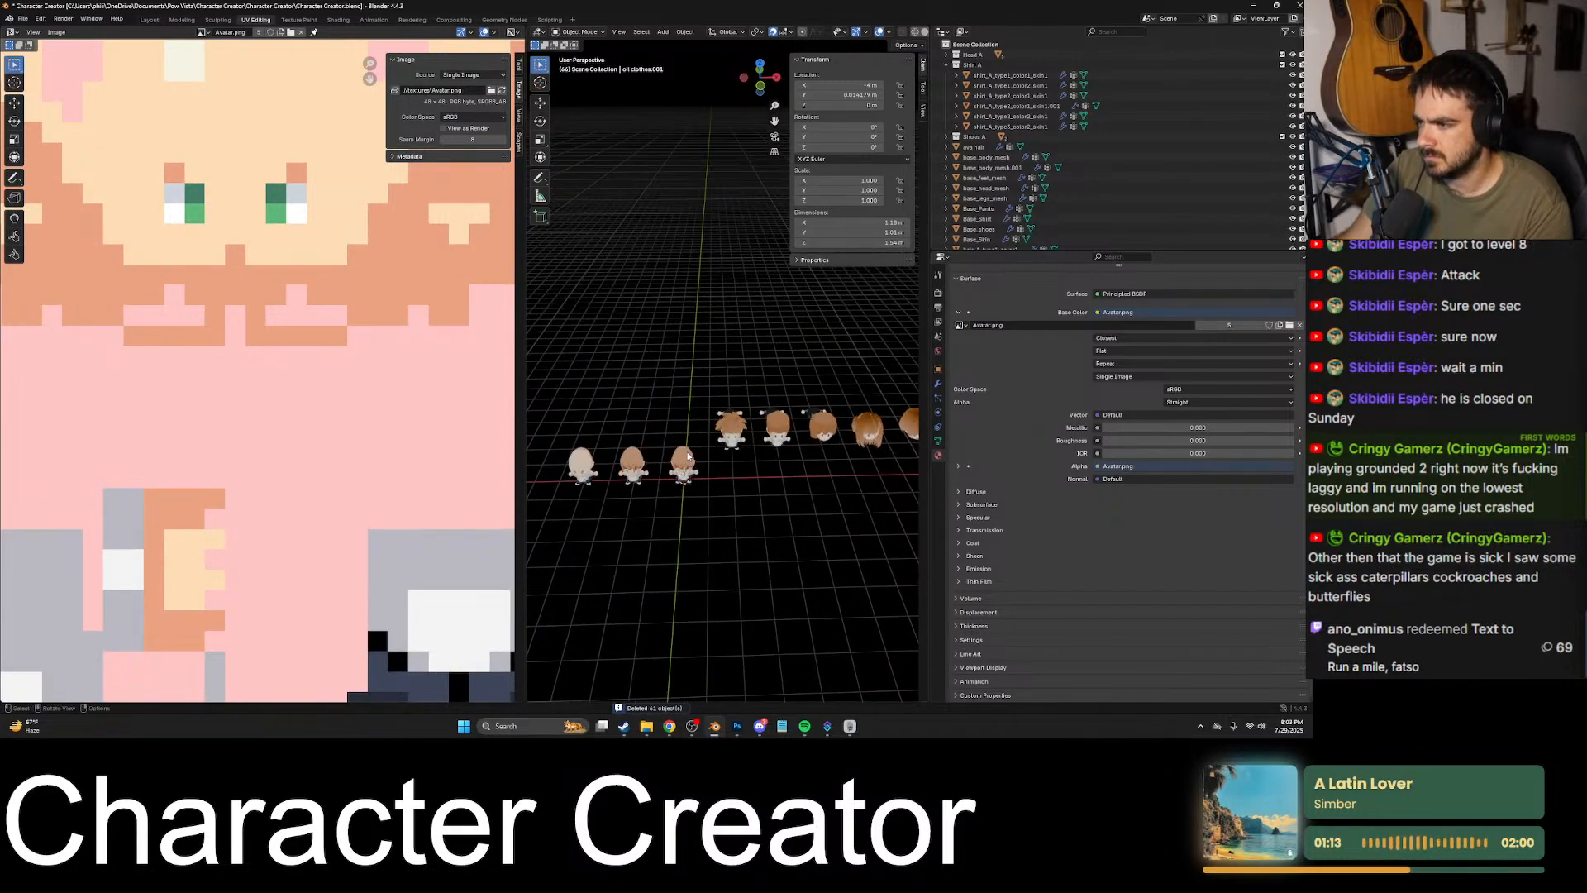
pyautogui.click(620, 470)
pyautogui.click(621, 467)
pyautogui.click(633, 469)
pyautogui.press('x')
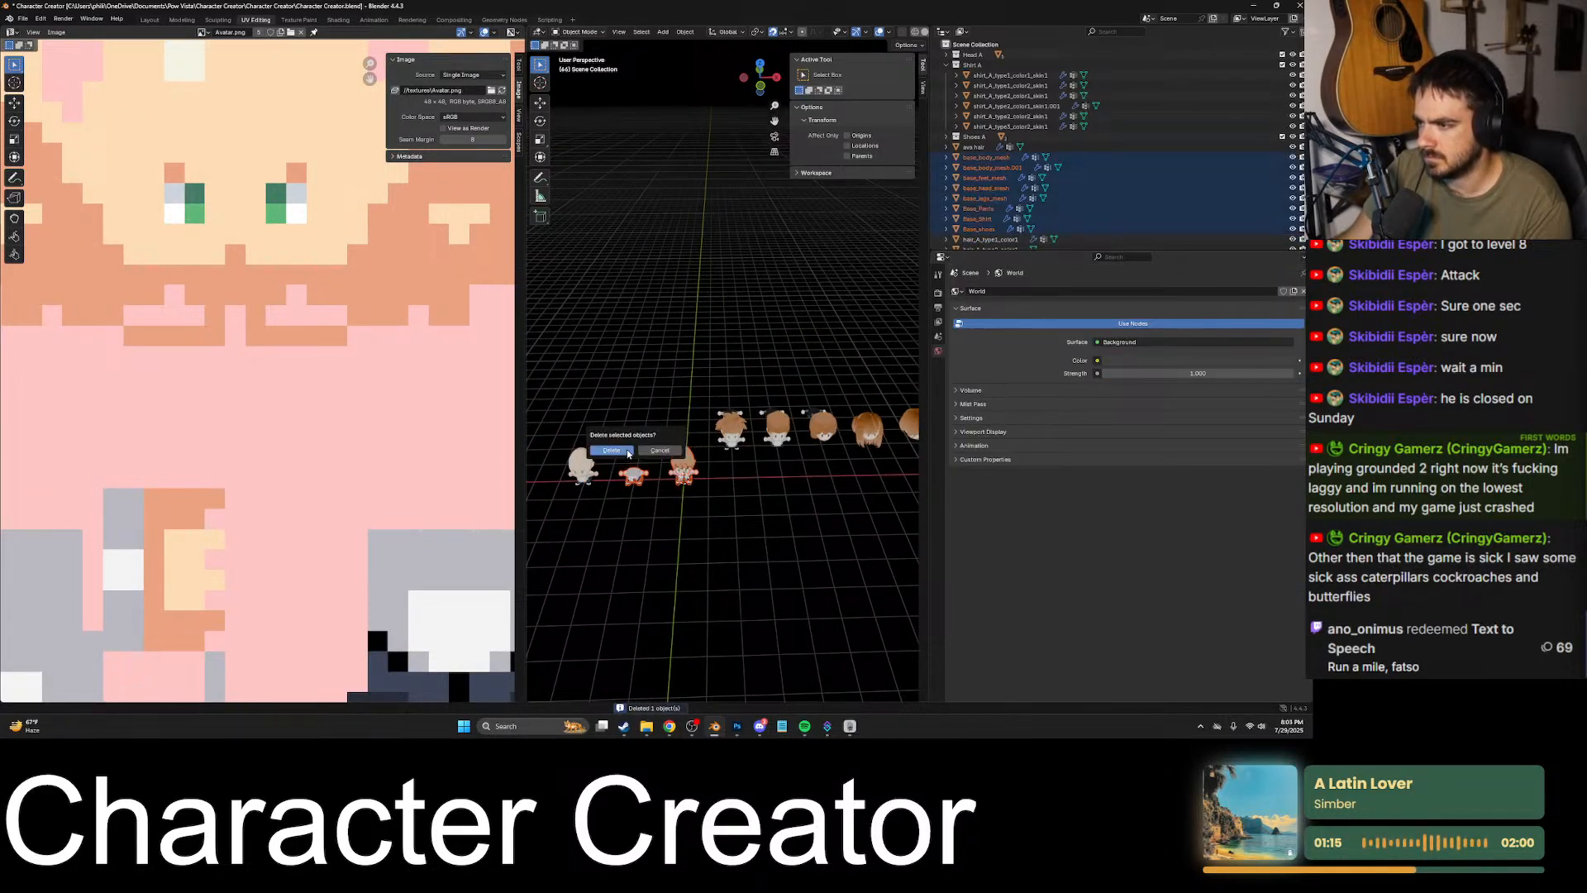
pyautogui.click(613, 453)
# - Delete the leftover shirt and head objects under the first hairstyles, keeping the hair meshes
pyautogui.click(731, 424)
pyautogui.press('x')
pyautogui.click(716, 442)
pyautogui.click(734, 453)
pyautogui.press('x')
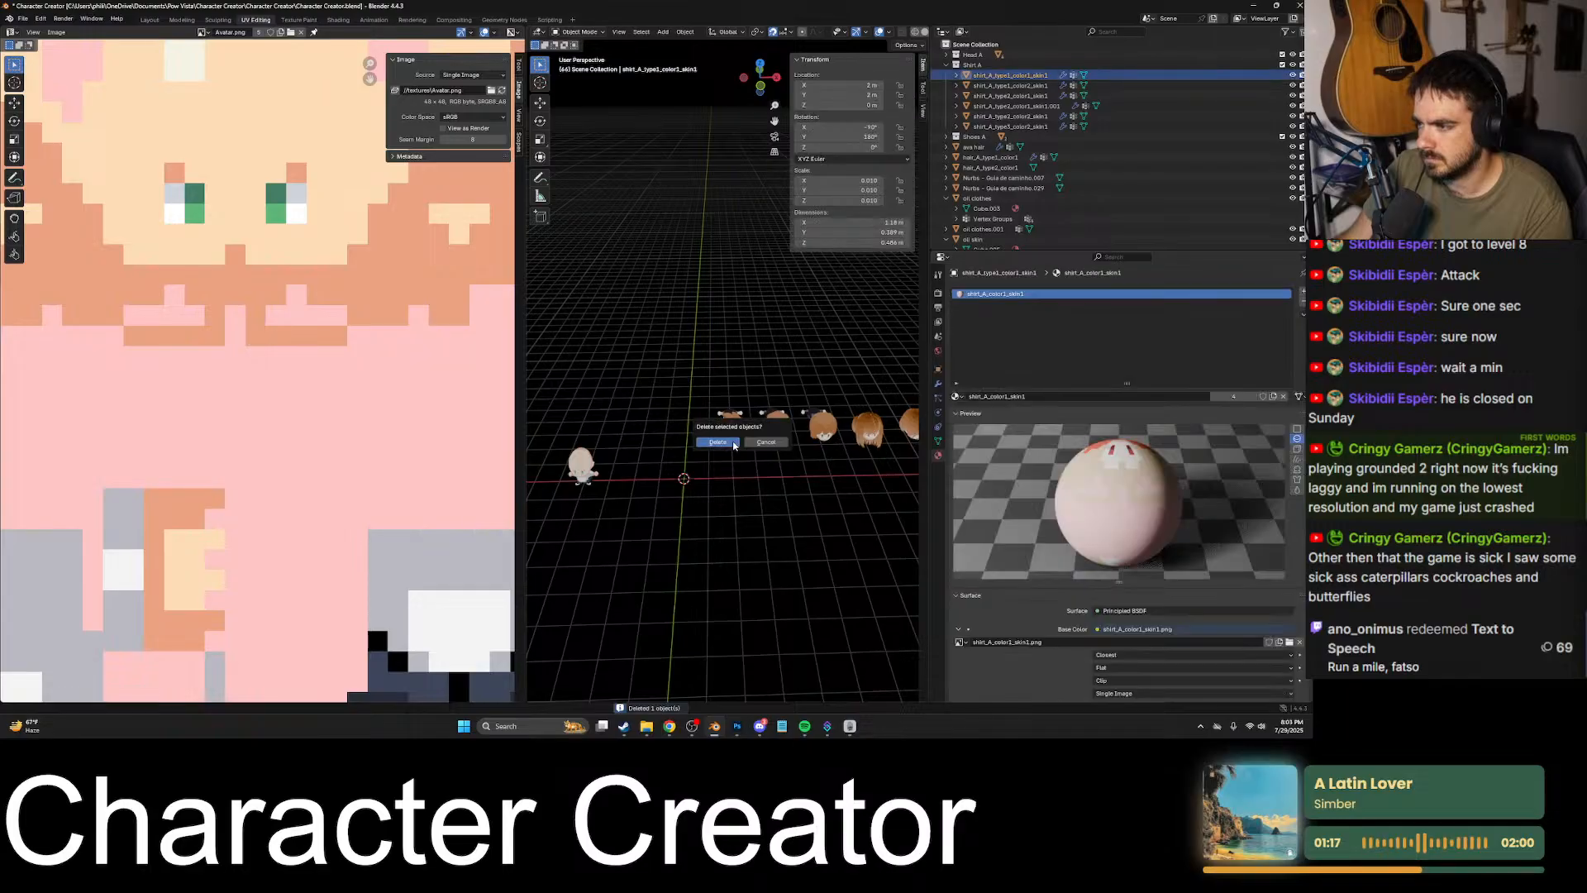
pyautogui.click(717, 443)
pyautogui.click(720, 440)
pyautogui.moveTo(721, 441); pyautogui.dragTo(672, 421, button='middle')
pyautogui.moveTo(826, 444); pyautogui.dragTo(827, 445)
pyautogui.press('Delete')
# - Delete the remaining heads and body parts under the other four hairstyles so only the hair is left
pyautogui.moveTo(827, 445); pyautogui.dragTo(625, 428, button='middle')
pyautogui.click(620, 448)
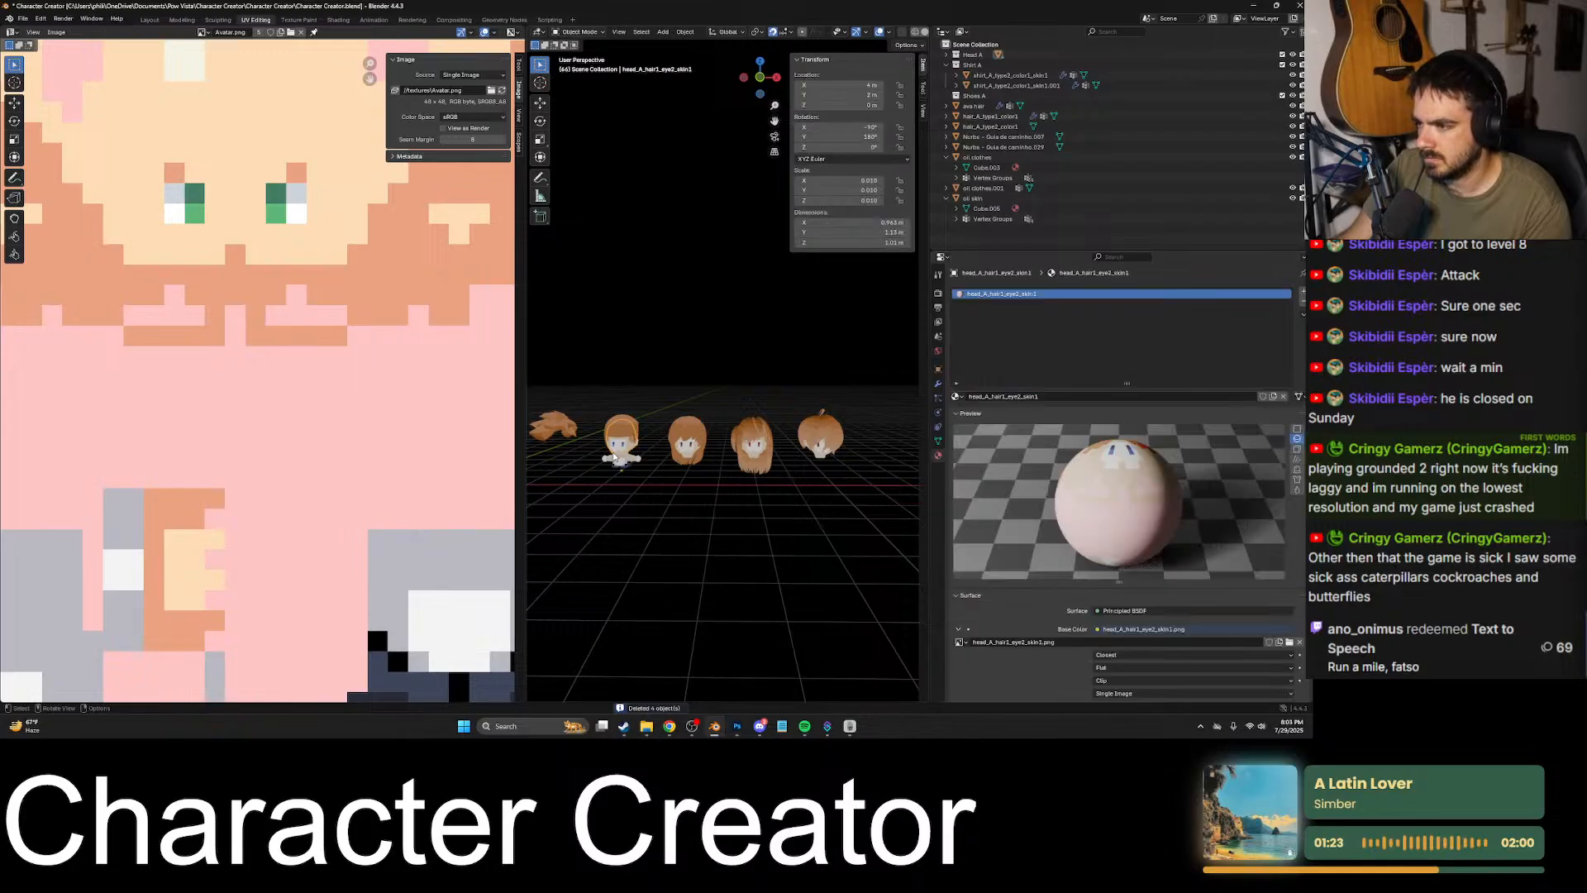
pyautogui.press('x')
pyautogui.click(616, 454)
pyautogui.click(631, 476)
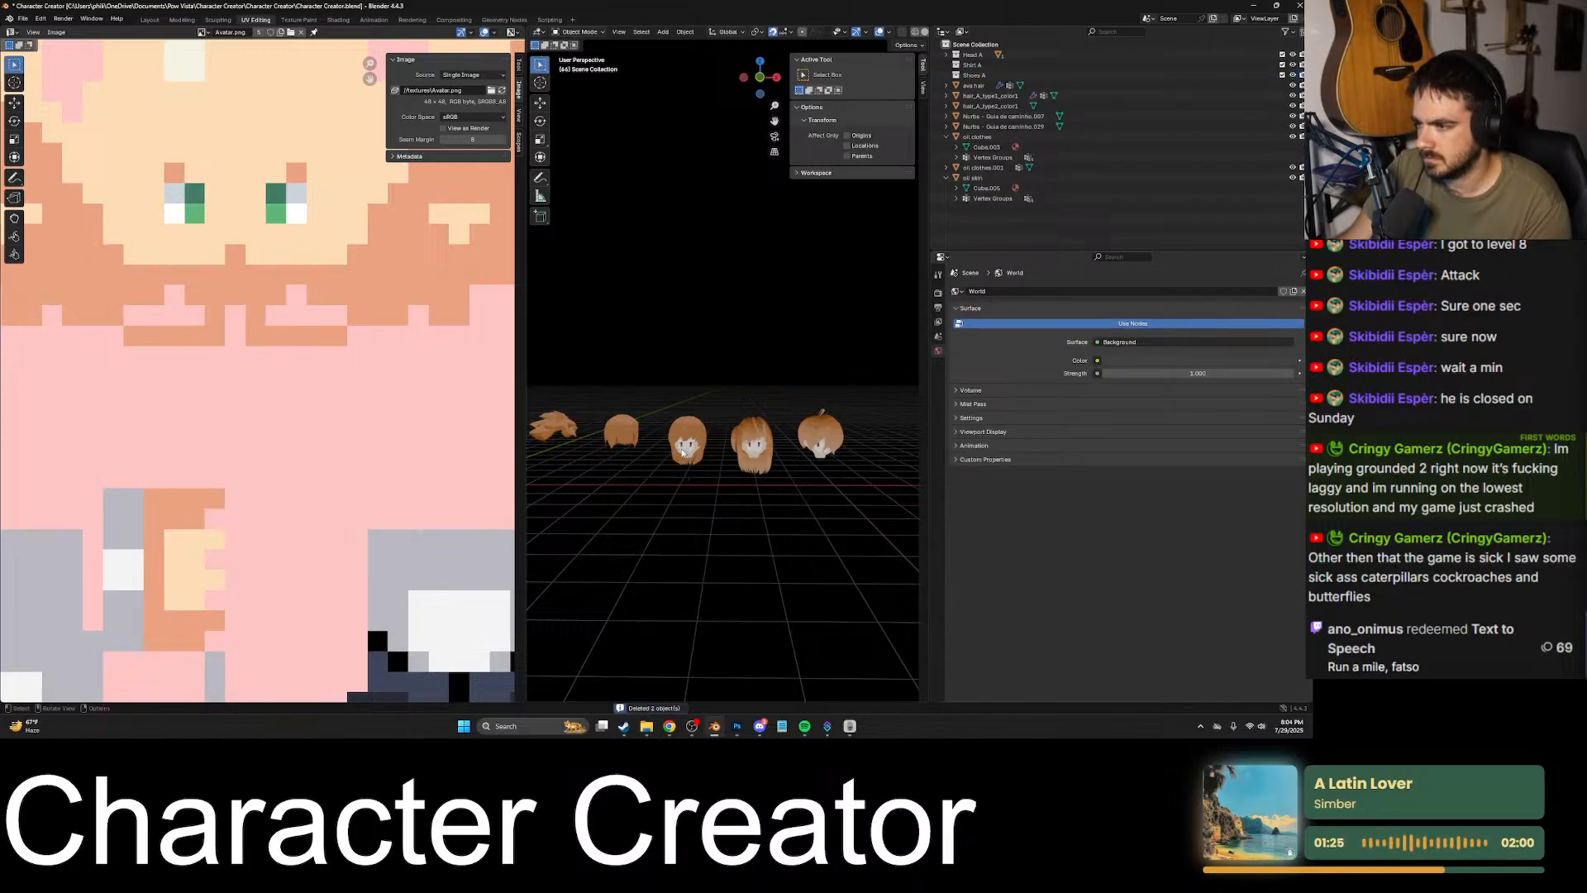
pyautogui.click(684, 450)
pyautogui.press('x')
pyautogui.click(683, 452)
pyautogui.click(756, 451)
pyautogui.press('x')
pyautogui.click(756, 455)
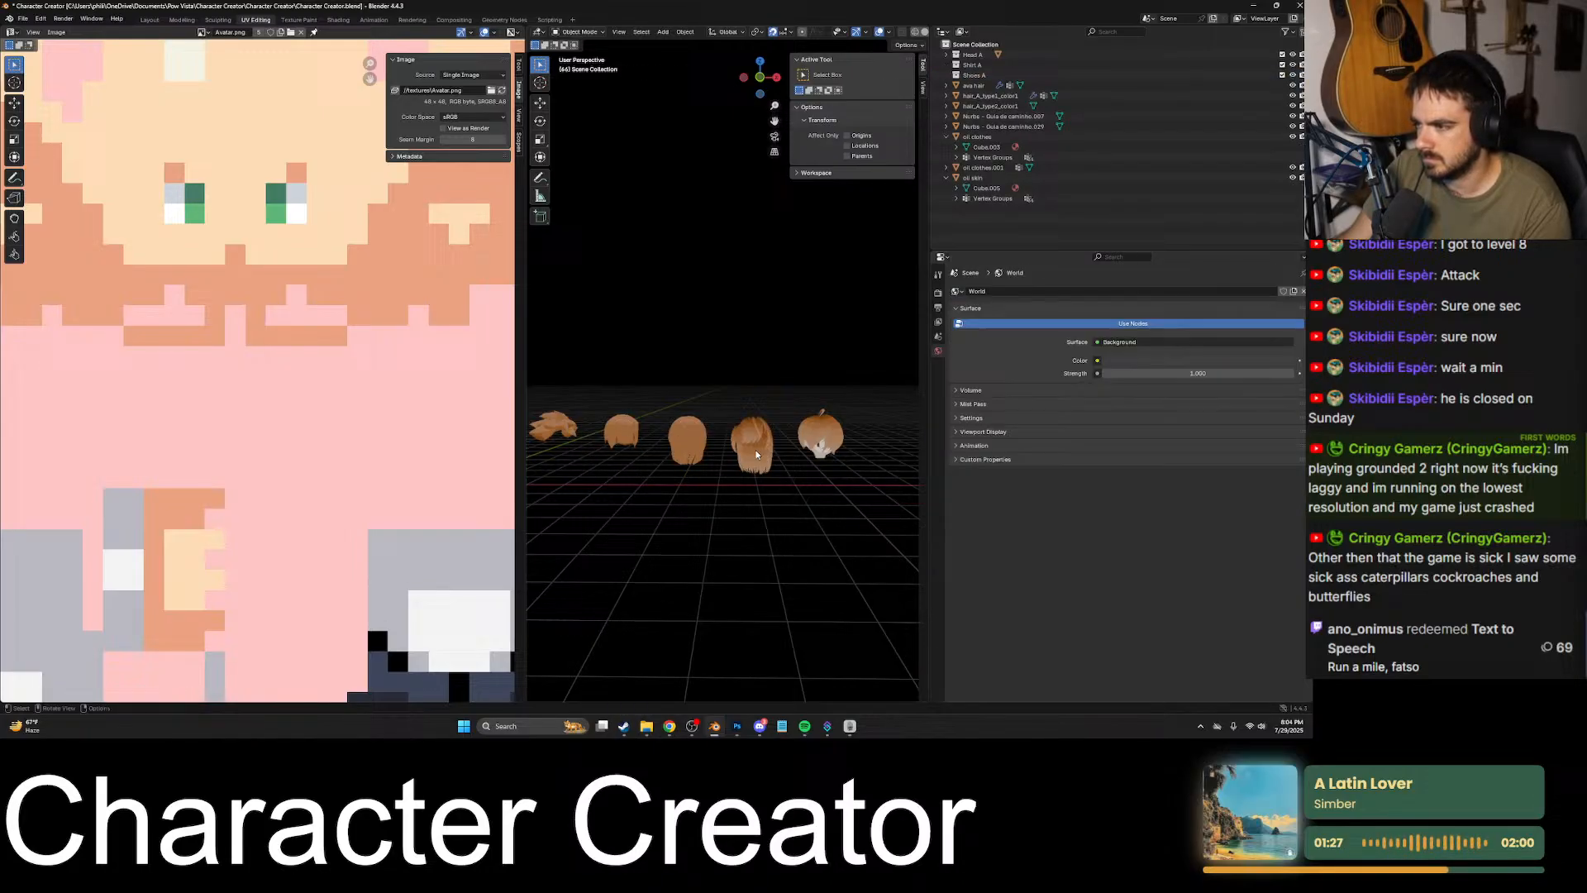
pyautogui.click(817, 456)
pyautogui.press('x')
pyautogui.click(814, 458)
# - Select the five hair meshes and move them -4 m along X, followed by a further shift toward the avatar along X
pyautogui.moveTo(799, 490); pyautogui.dragTo(804, 534, button='middle')
pyautogui.scroll(-2, 802, 533)
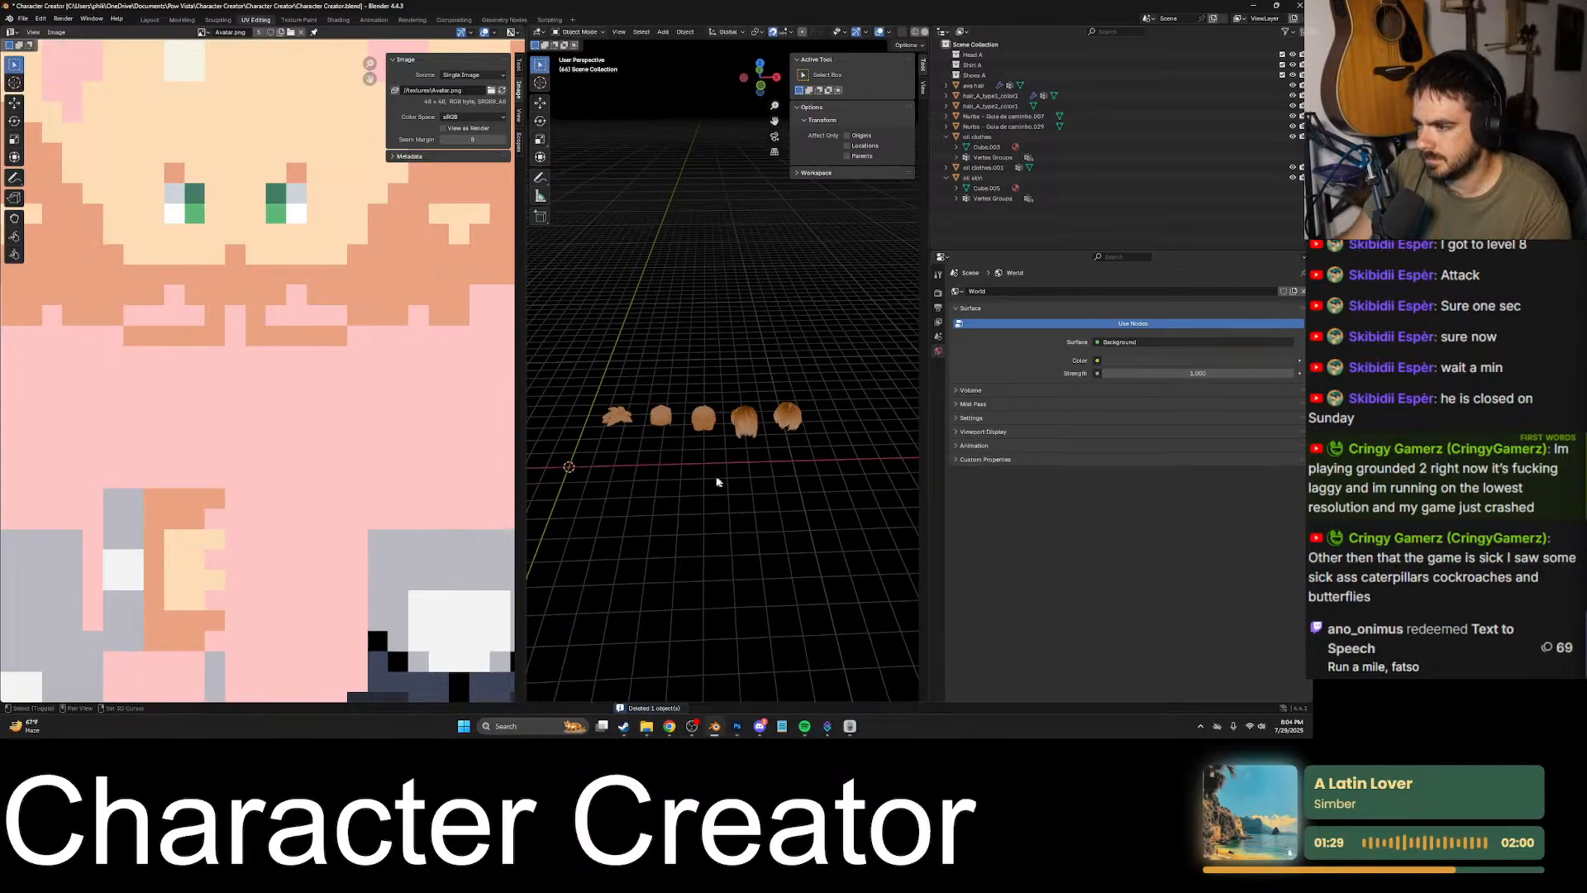
pyautogui.keyDown('shift'); pyautogui.moveTo(717, 482); pyautogui.dragTo(830, 455, button='middle'); pyautogui.keyUp('shift')
pyautogui.moveTo(902, 426); pyautogui.dragTo(715, 367)
pyautogui.press('g')
pyautogui.moveTo(721, 411); pyautogui.dragTo(720, 379, button='middle')
pyautogui.write('-4')
pyautogui.press('Return')
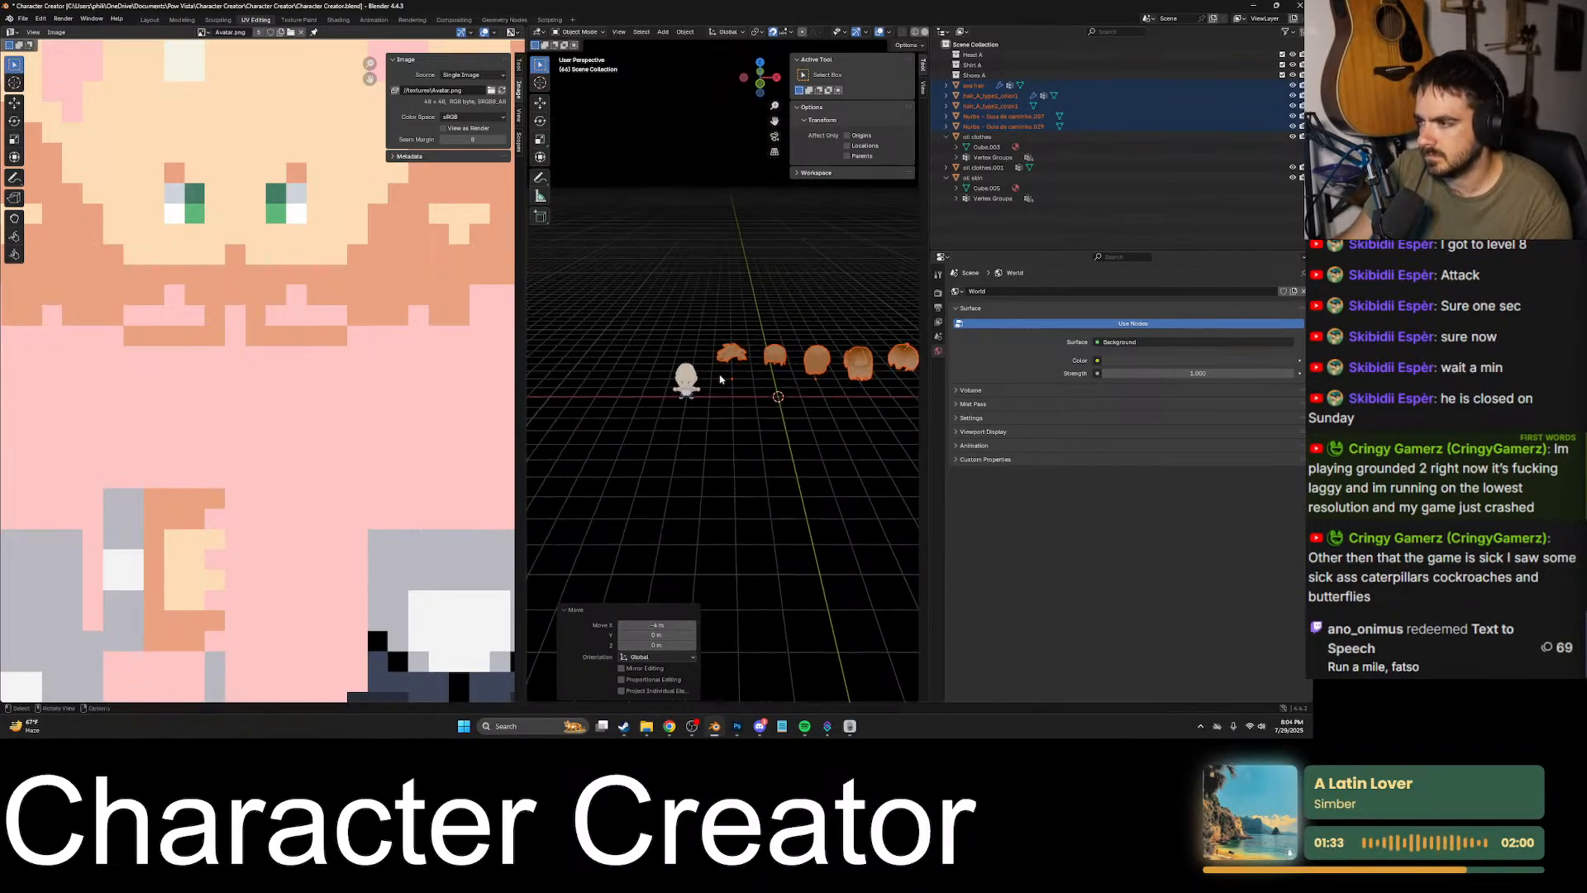
pyautogui.press('g')
pyautogui.press('x')
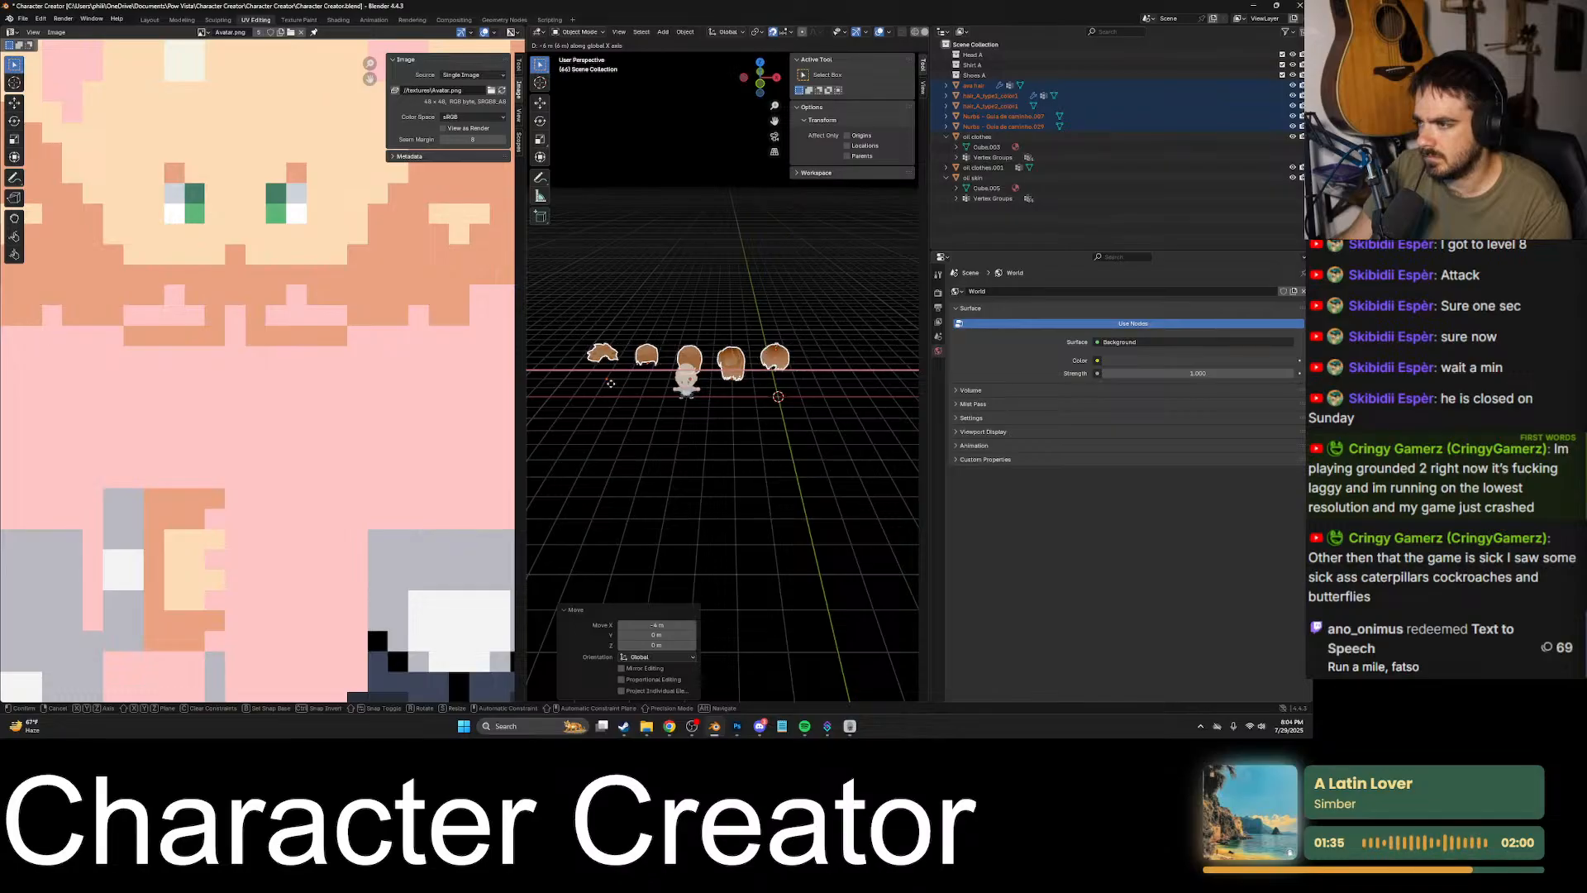
pyautogui.click(611, 382)
# - Shift the hair row so the third hairstyle, the long straight one, sits on the avatar's head
pyautogui.moveTo(700, 399); pyautogui.dragTo(719, 438, button='middle')
pyautogui.press('g')
pyautogui.click(679, 494)
pyautogui.press('g')
pyautogui.click(633, 375)
pyautogui.scroll(6, 727, 418)
pyautogui.scroll(-4, 727, 420)
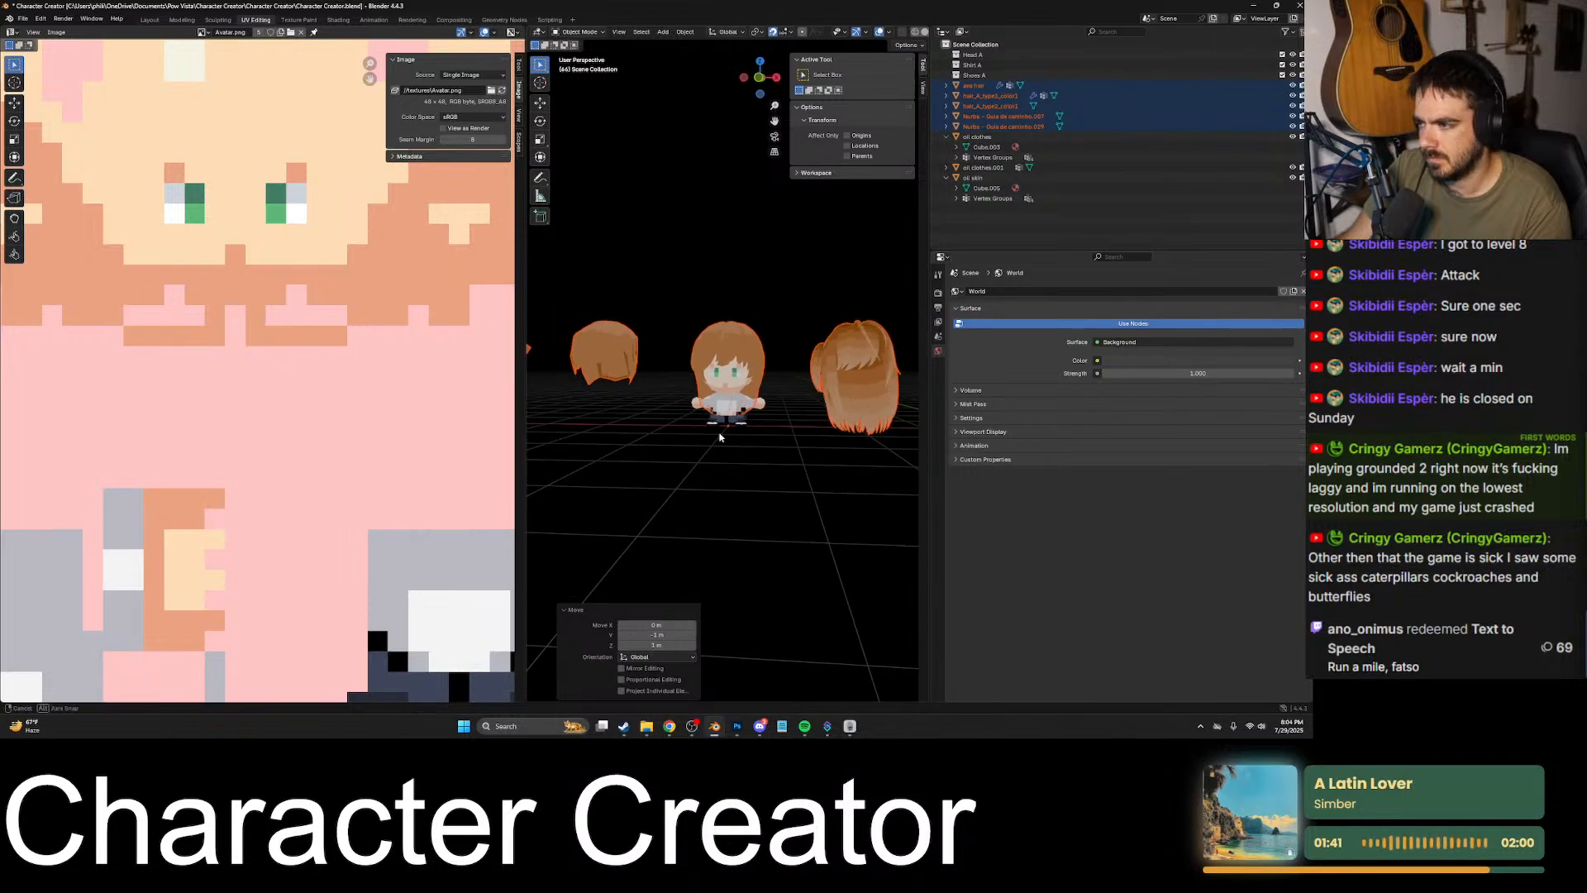
# - Shift the hair row so the last hairstyle sits on the avatar's head, and inspect the fit
pyautogui.press('g')
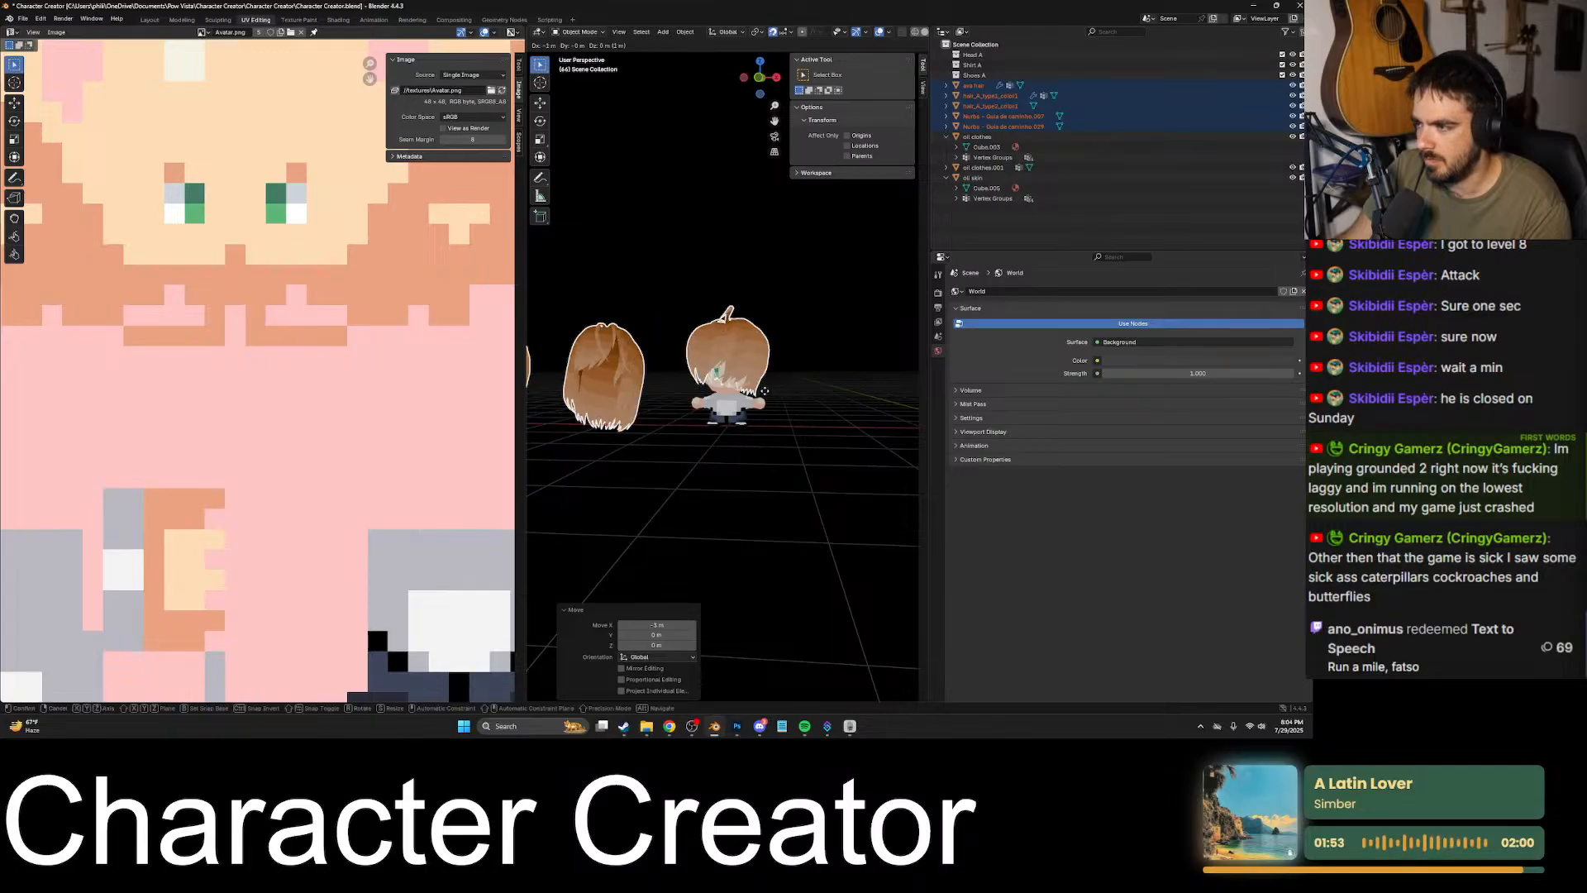
pyautogui.click(765, 391)
pyautogui.scroll(-3, 794, 401)
pyautogui.scroll(7, 822, 411)
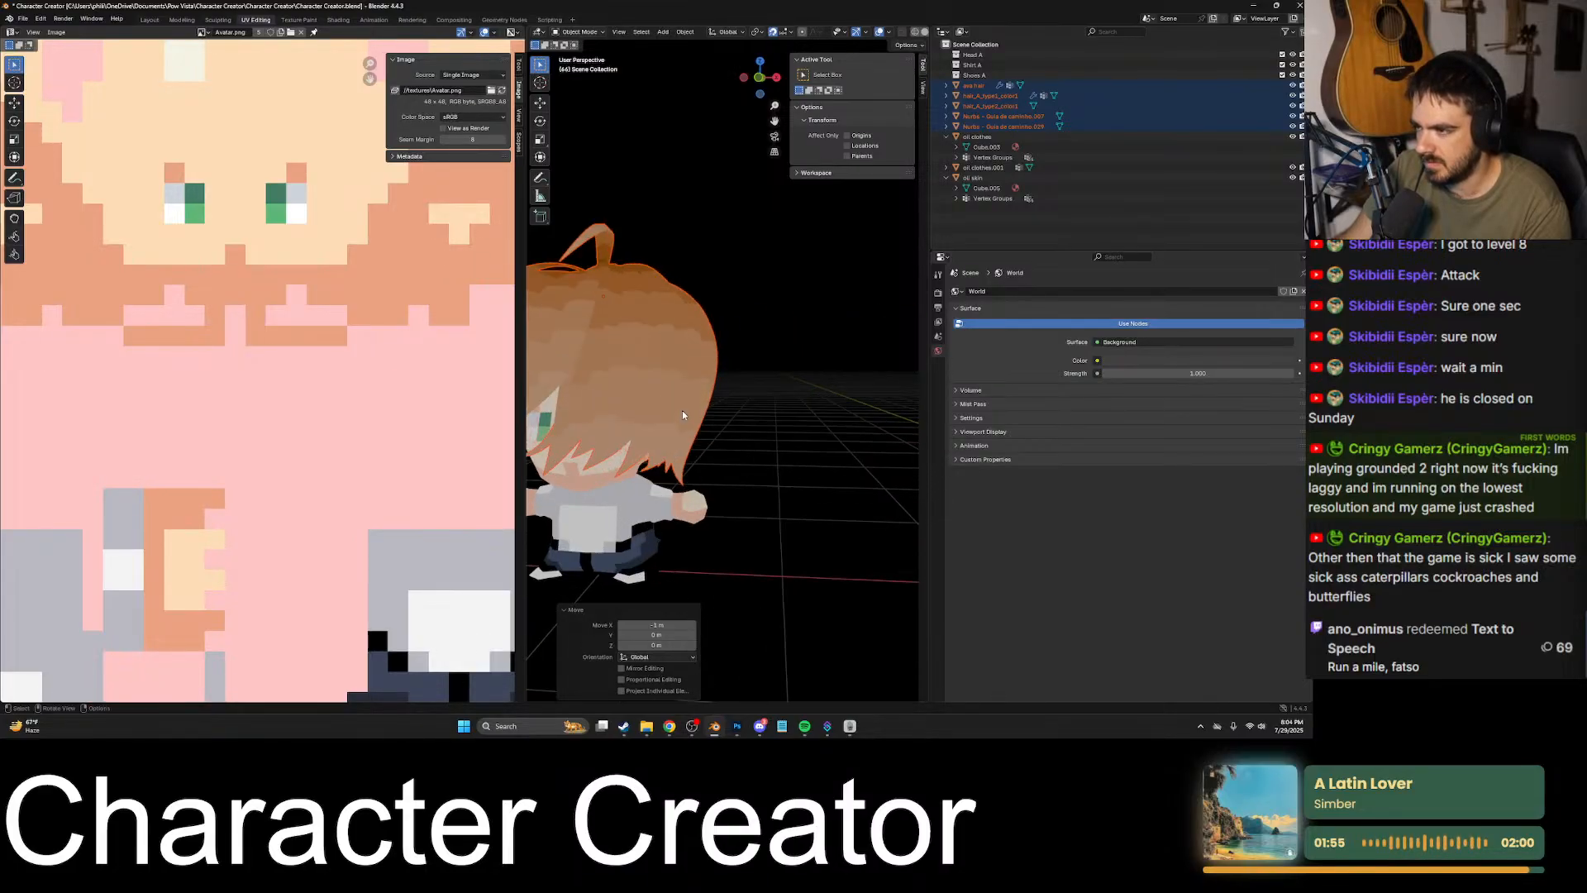
pyautogui.keyDown('shift'); pyautogui.moveTo(682, 410); pyautogui.dragTo(767, 424, button='middle'); pyautogui.keyUp('shift')
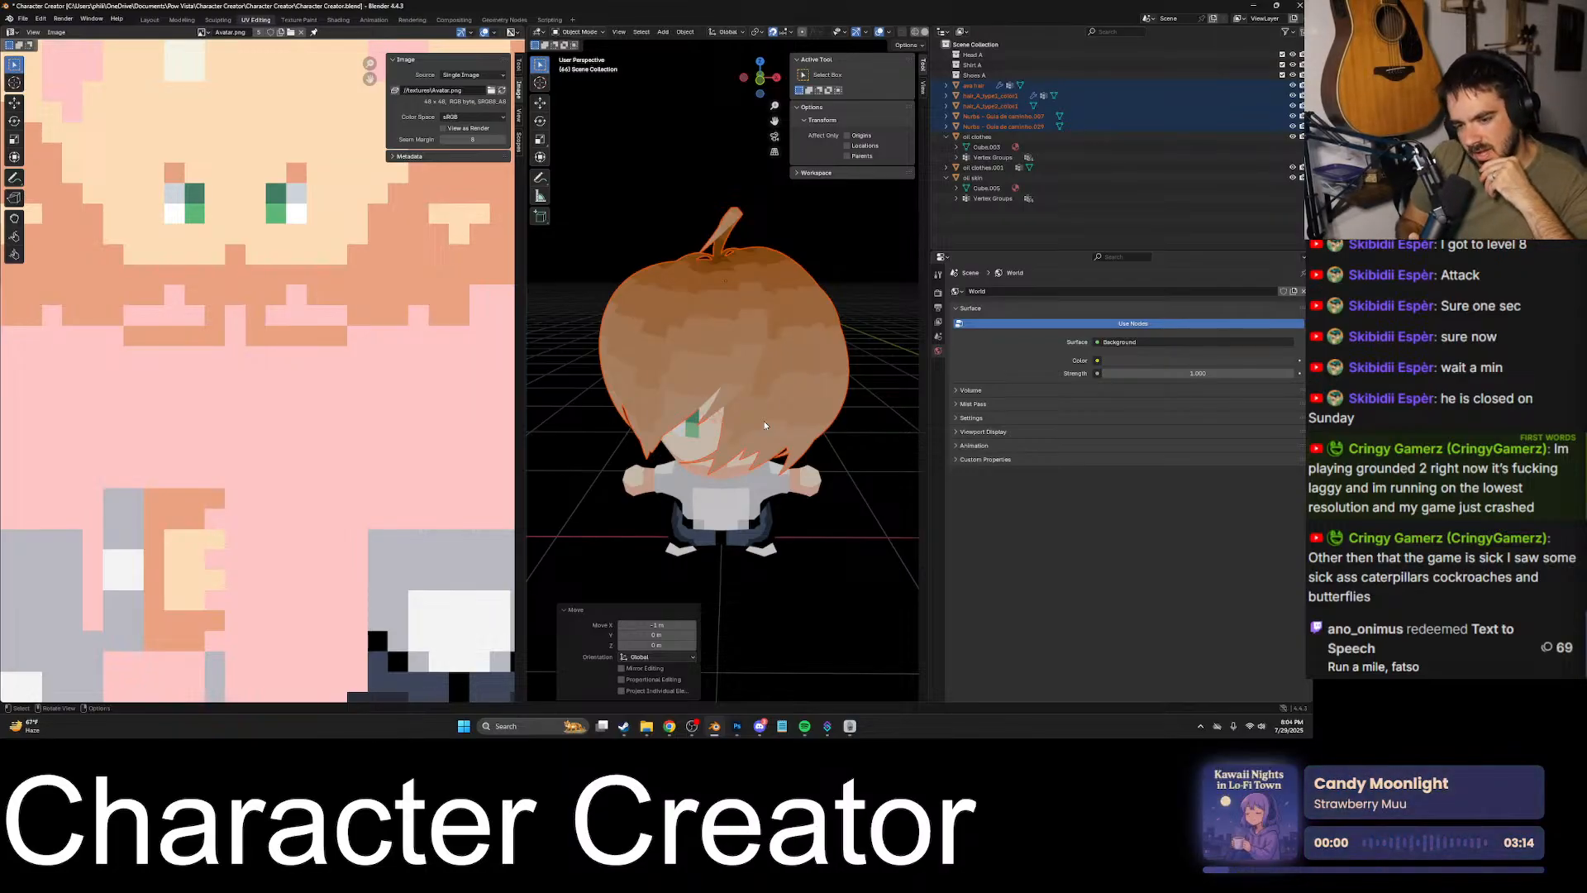
# - Delete the Head A, Shirt A and Shoes A collections
pyautogui.click(844, 426)
pyautogui.click(980, 55)
pyautogui.keyDown('shift'); pyautogui.click(979, 76); pyautogui.keyUp('shift')
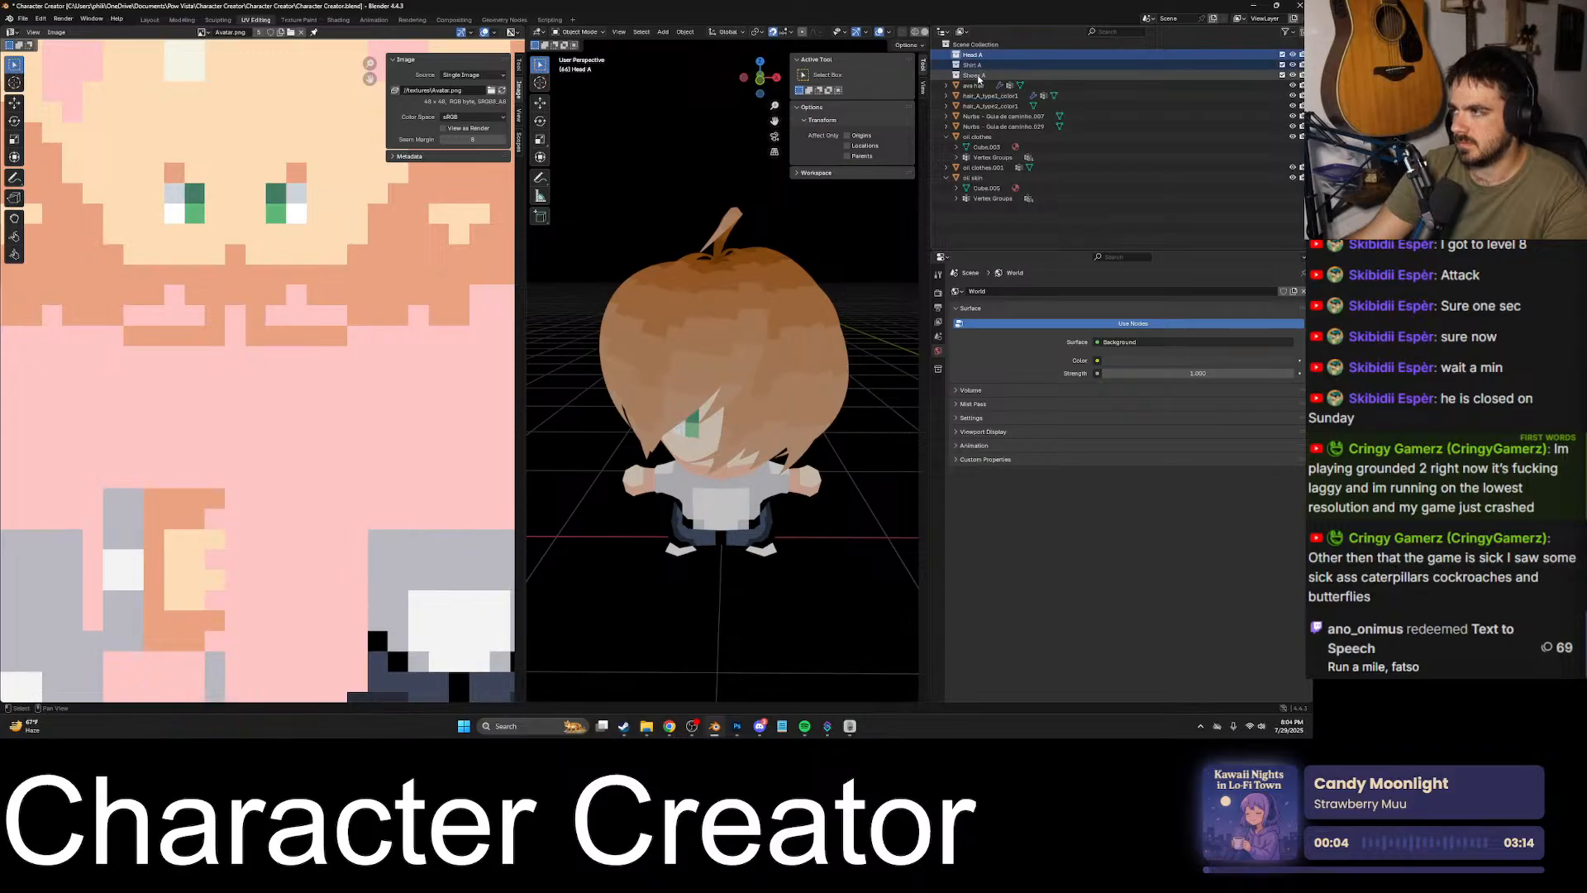
pyautogui.rightClick(979, 76)
pyautogui.click(878, 129)
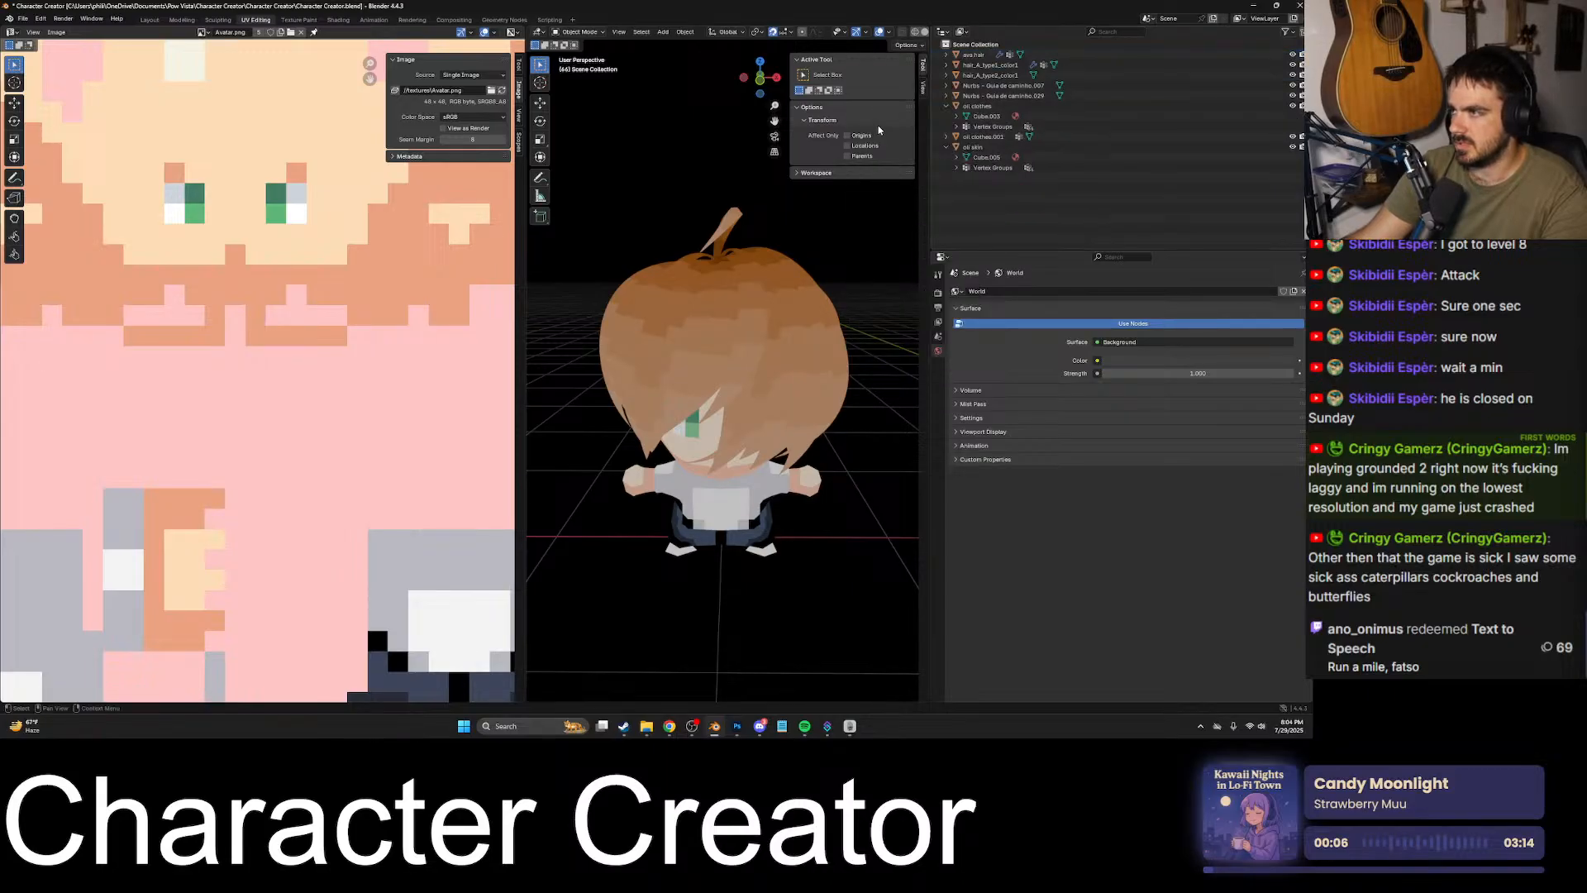
# - Locate the separate empty skin object and delete it from the scene
pyautogui.scroll(-5, 808, 256)
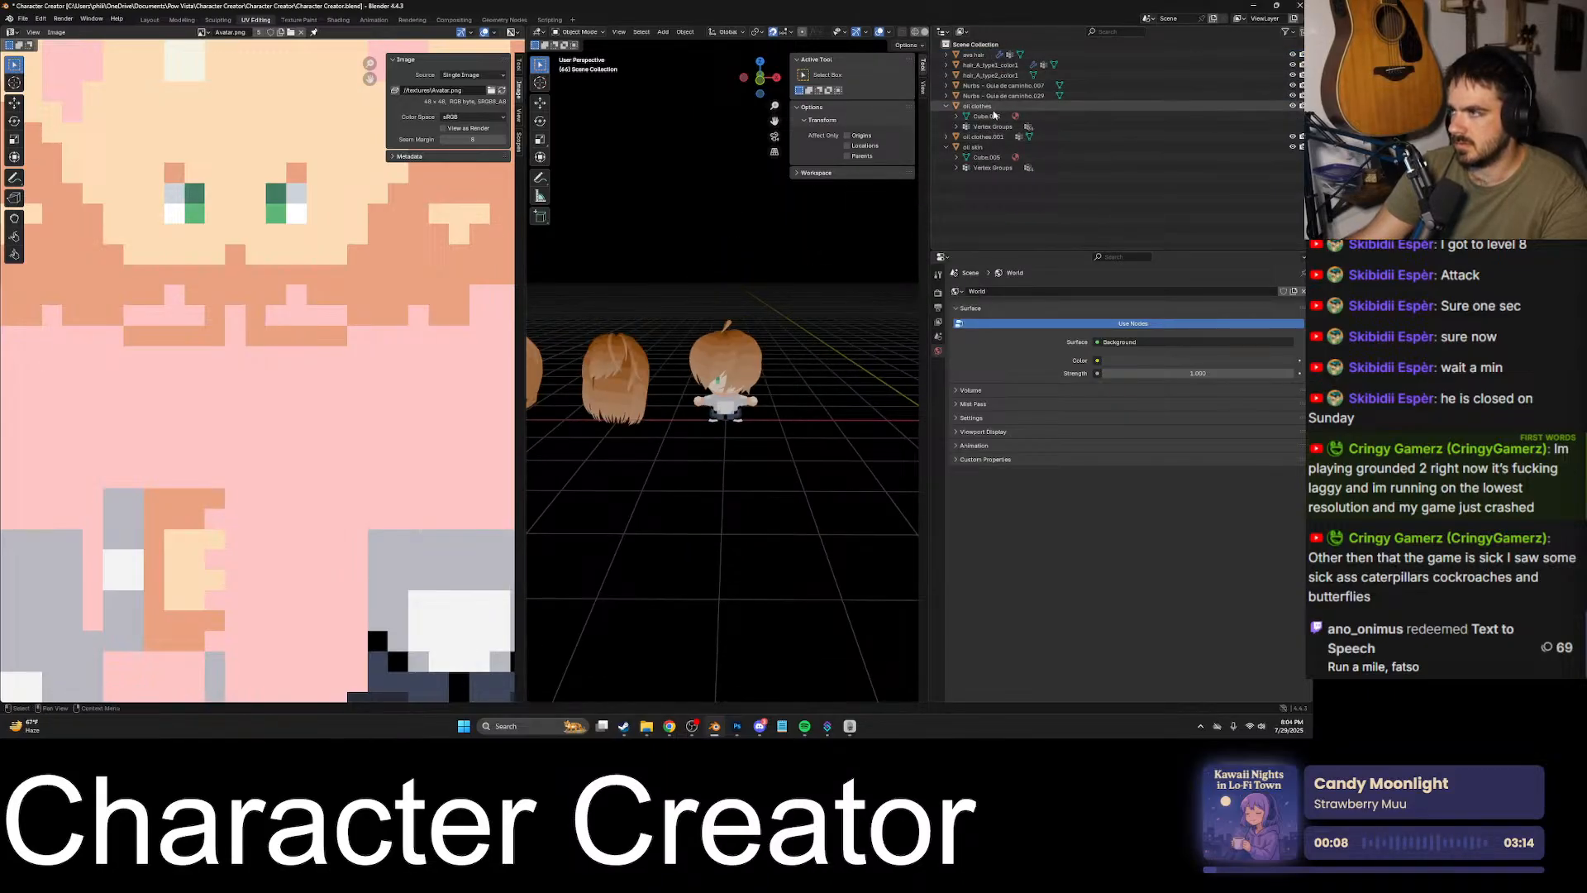
pyautogui.click(974, 147)
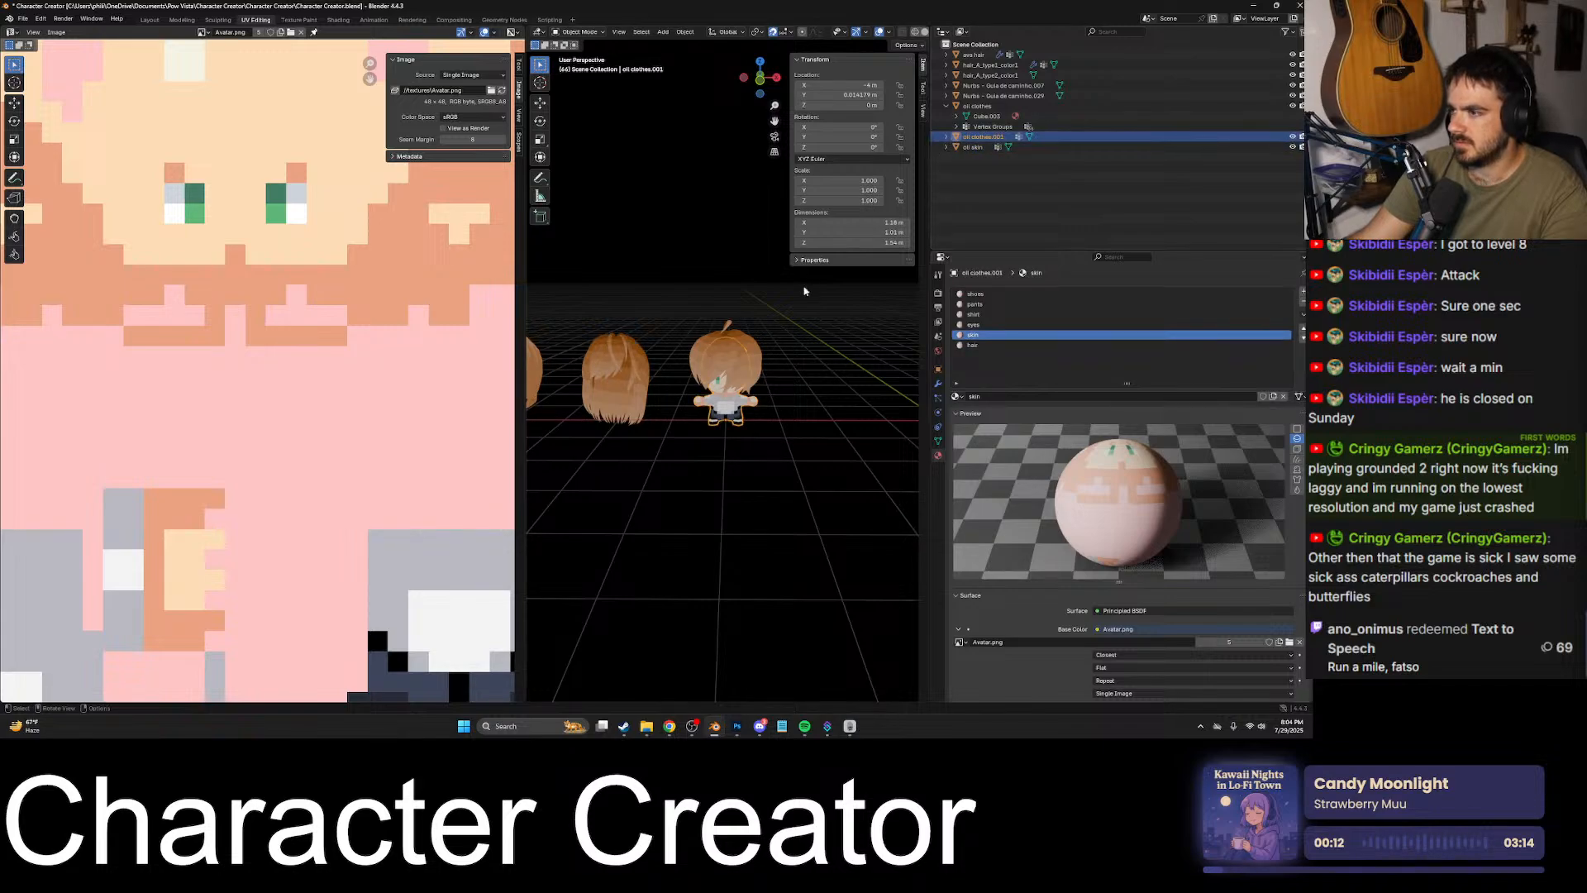
pyautogui.press('KP_Decimal')
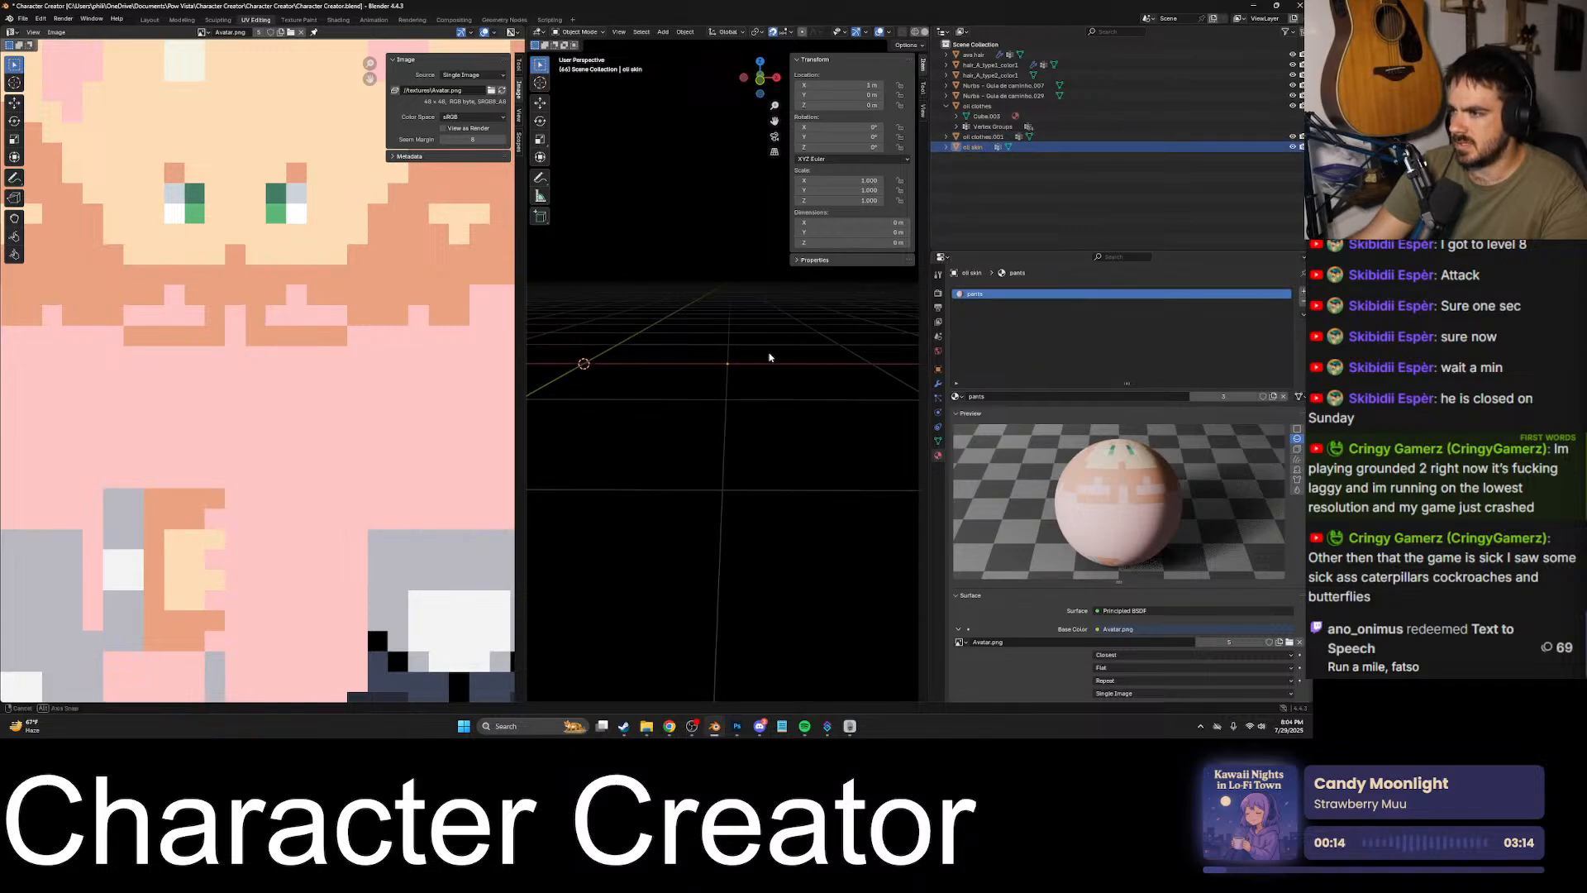
pyautogui.press('Delete')
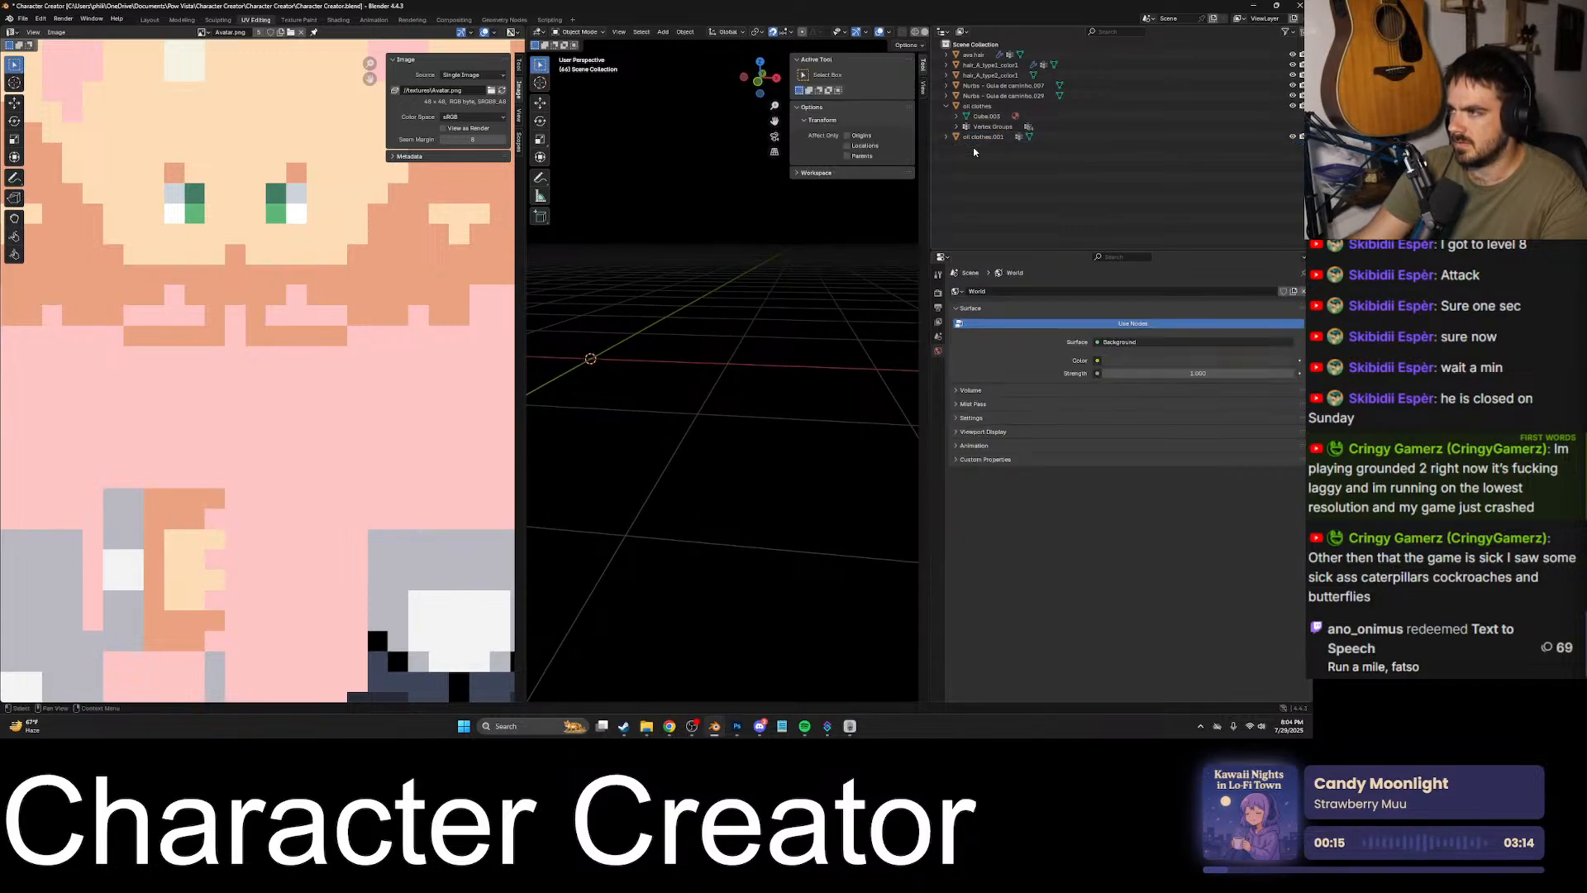
# - Check the remaining hair objects one by one to see which hairstyle each one is
pyautogui.click(986, 96)
pyautogui.press('KP_Decimal')
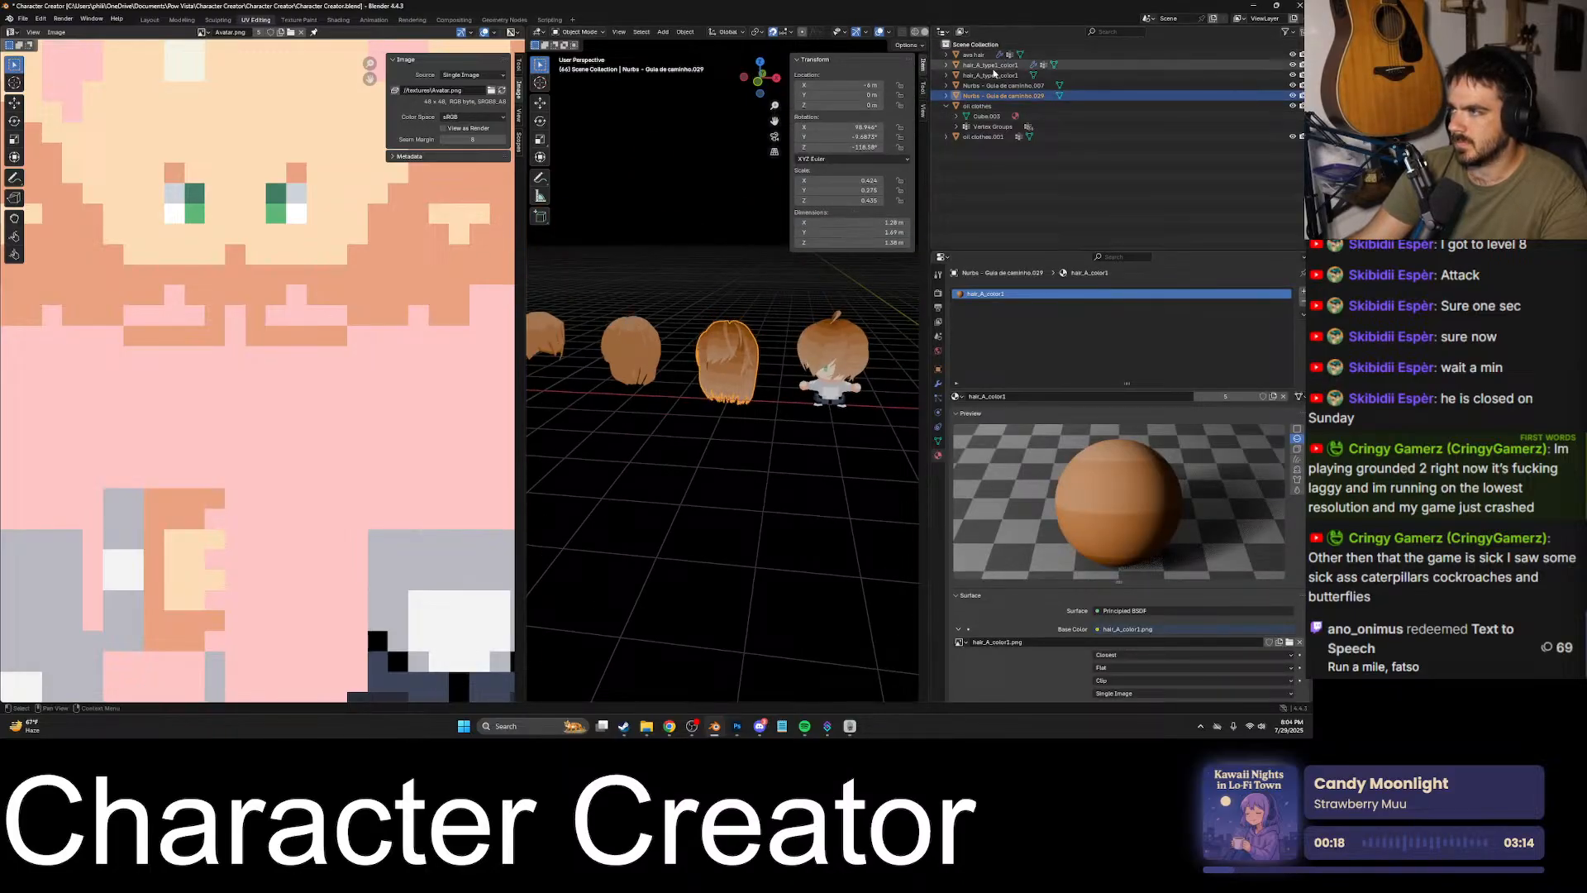
pyautogui.click(986, 65)
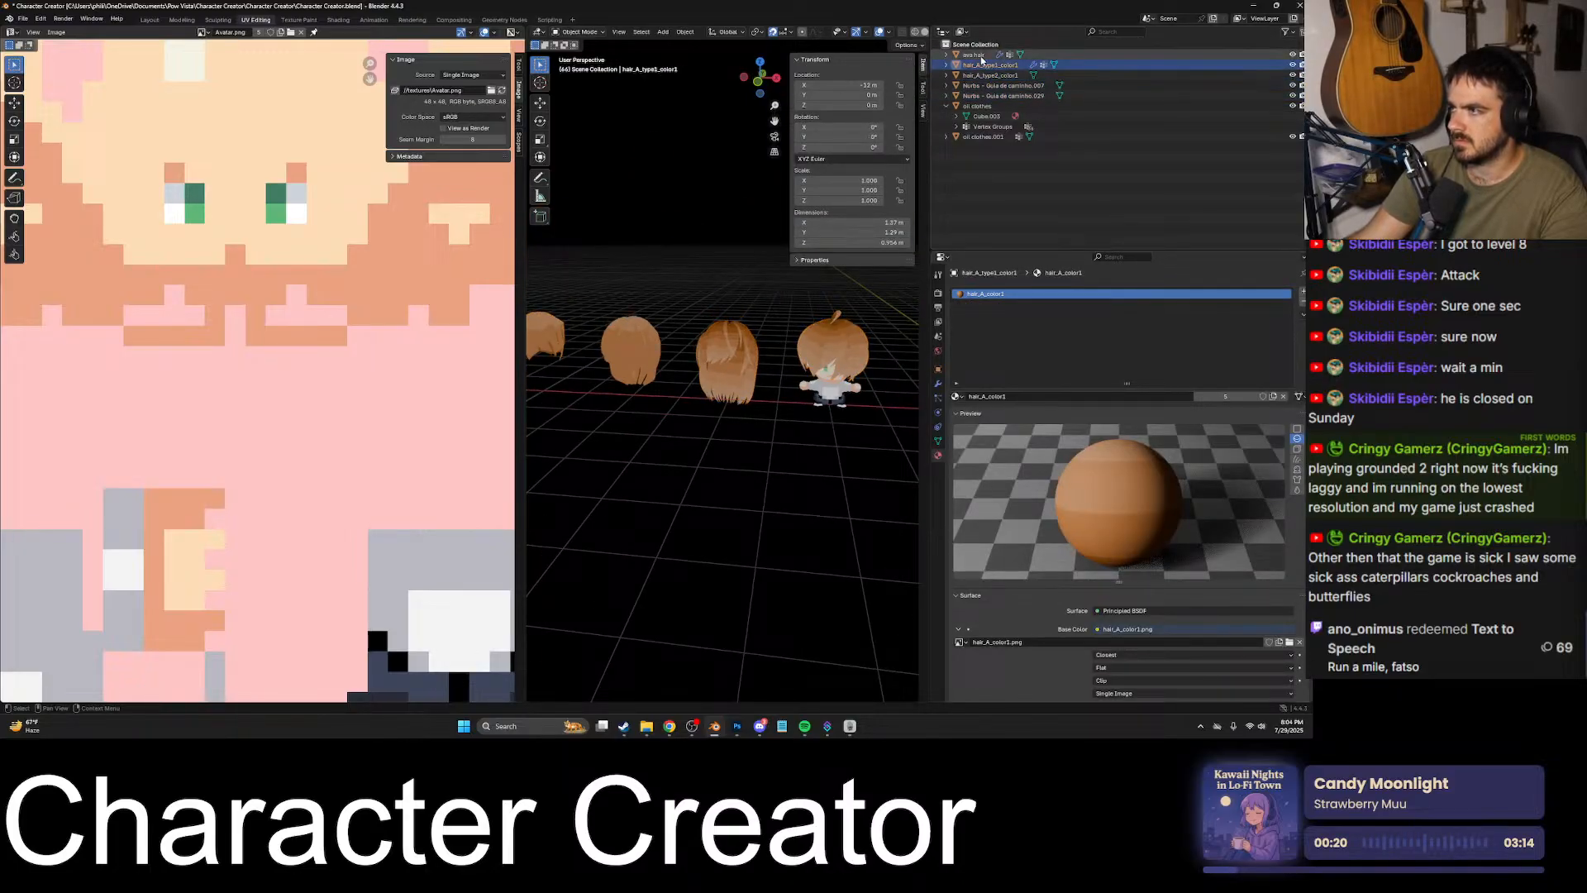
pyautogui.click(975, 54)
pyautogui.press('KP_Decimal')
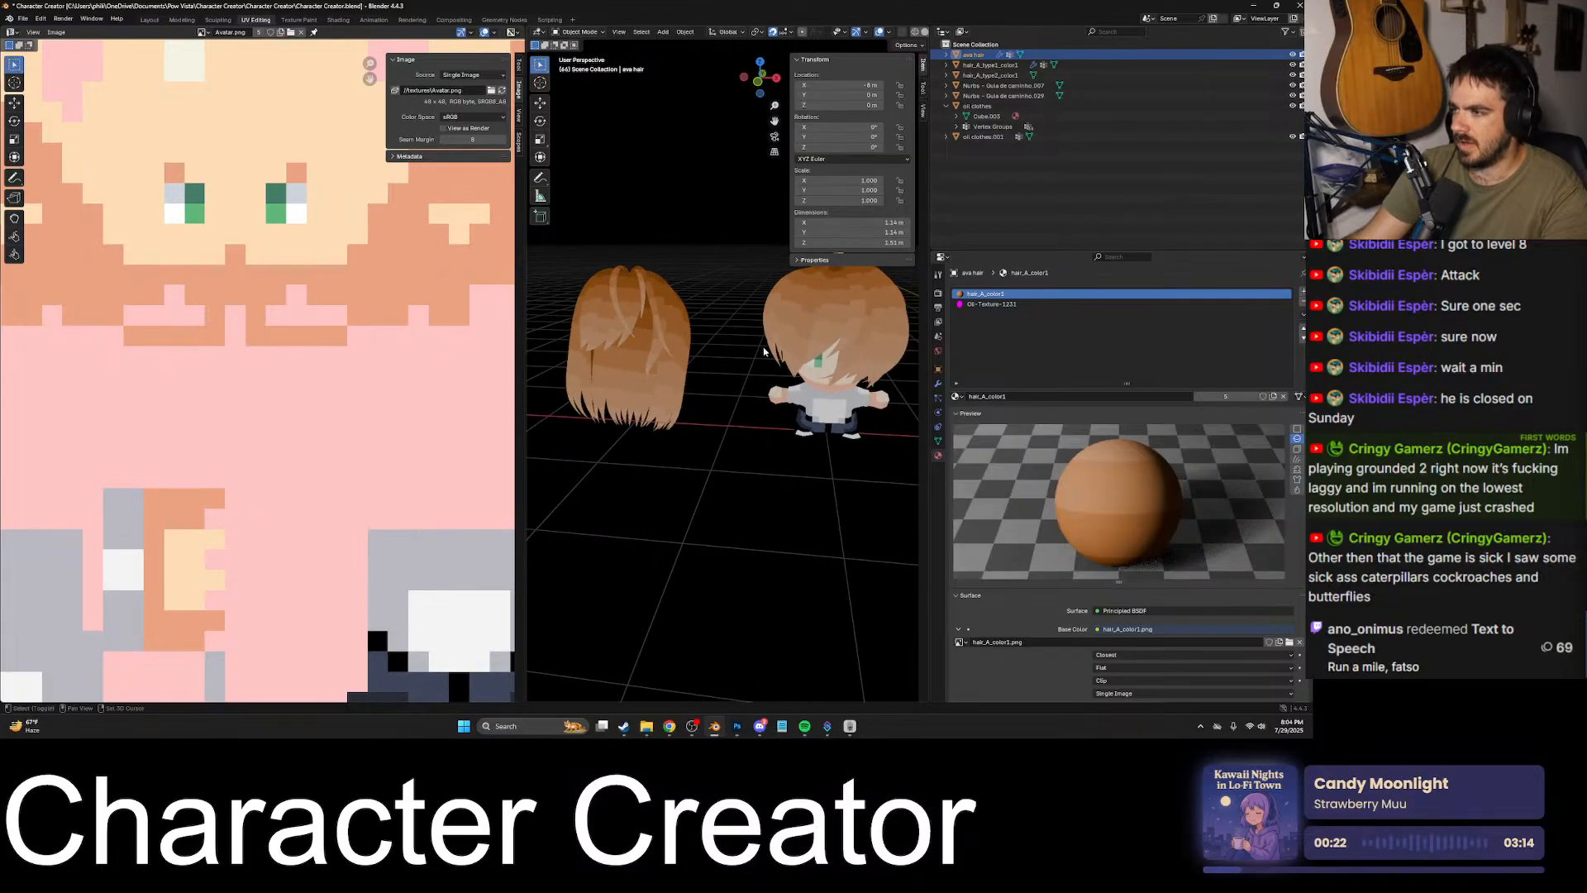
pyautogui.click(1004, 85)
pyautogui.press('KP_Decimal')
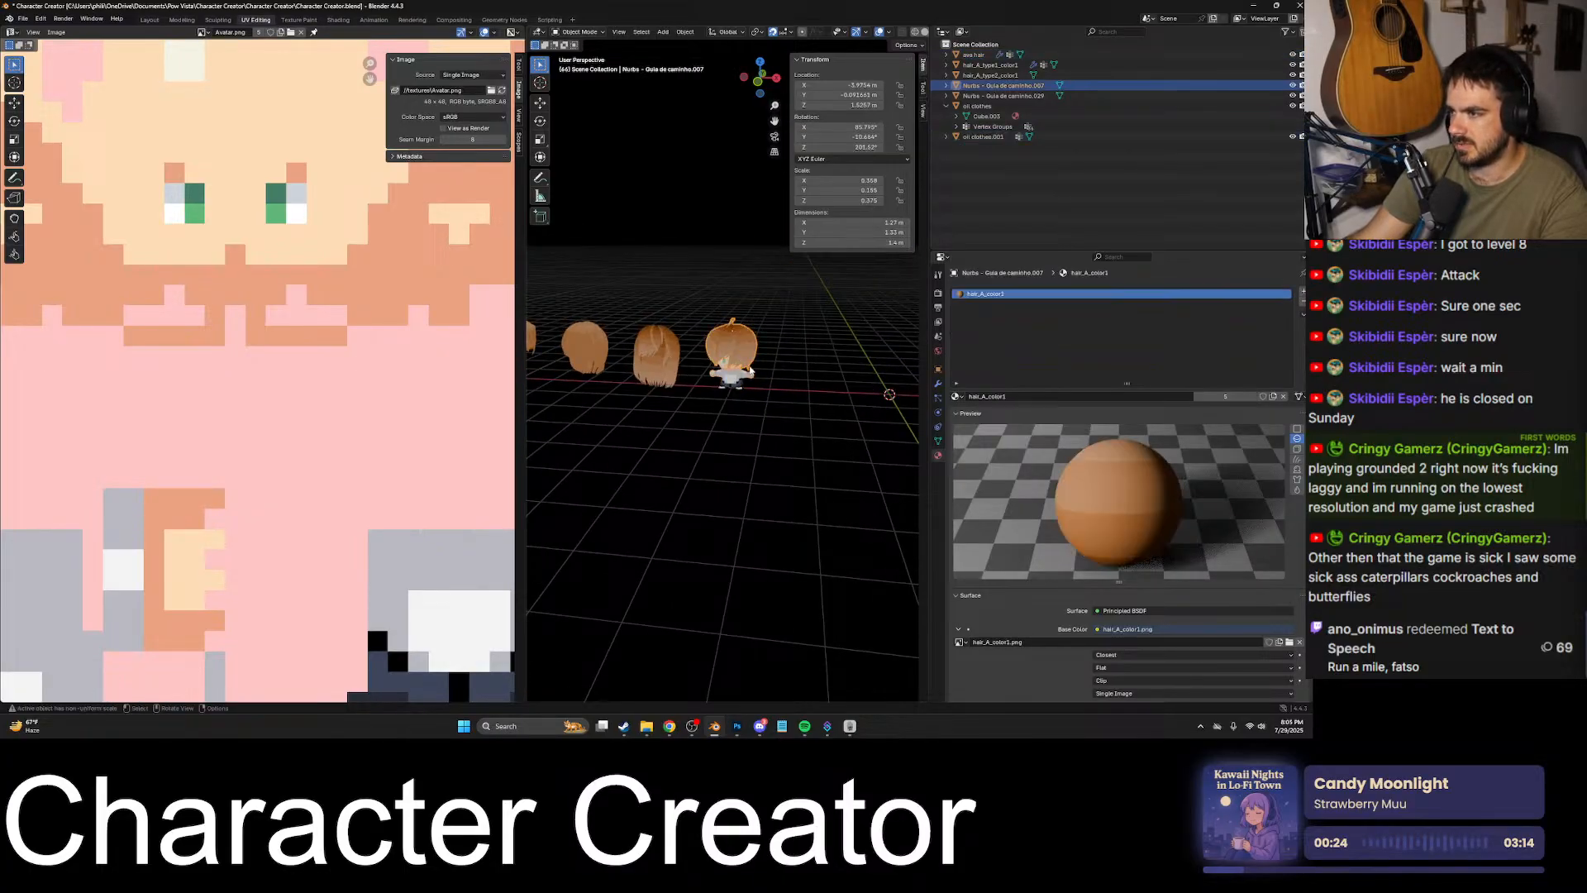
# - Select the hair meshes and move them back along Y, clear of the avatar
pyautogui.scroll(-1, 751, 371)
pyautogui.keyDown('shift'); pyautogui.click(667, 362); pyautogui.keyUp('shift')
pyautogui.keyDown('shift'); pyautogui.click(612, 362); pyautogui.keyUp('shift')
pyautogui.keyDown('shift'); pyautogui.moveTo(650, 386); pyautogui.dragTo(747, 394, button='middle'); pyautogui.keyUp('shift')
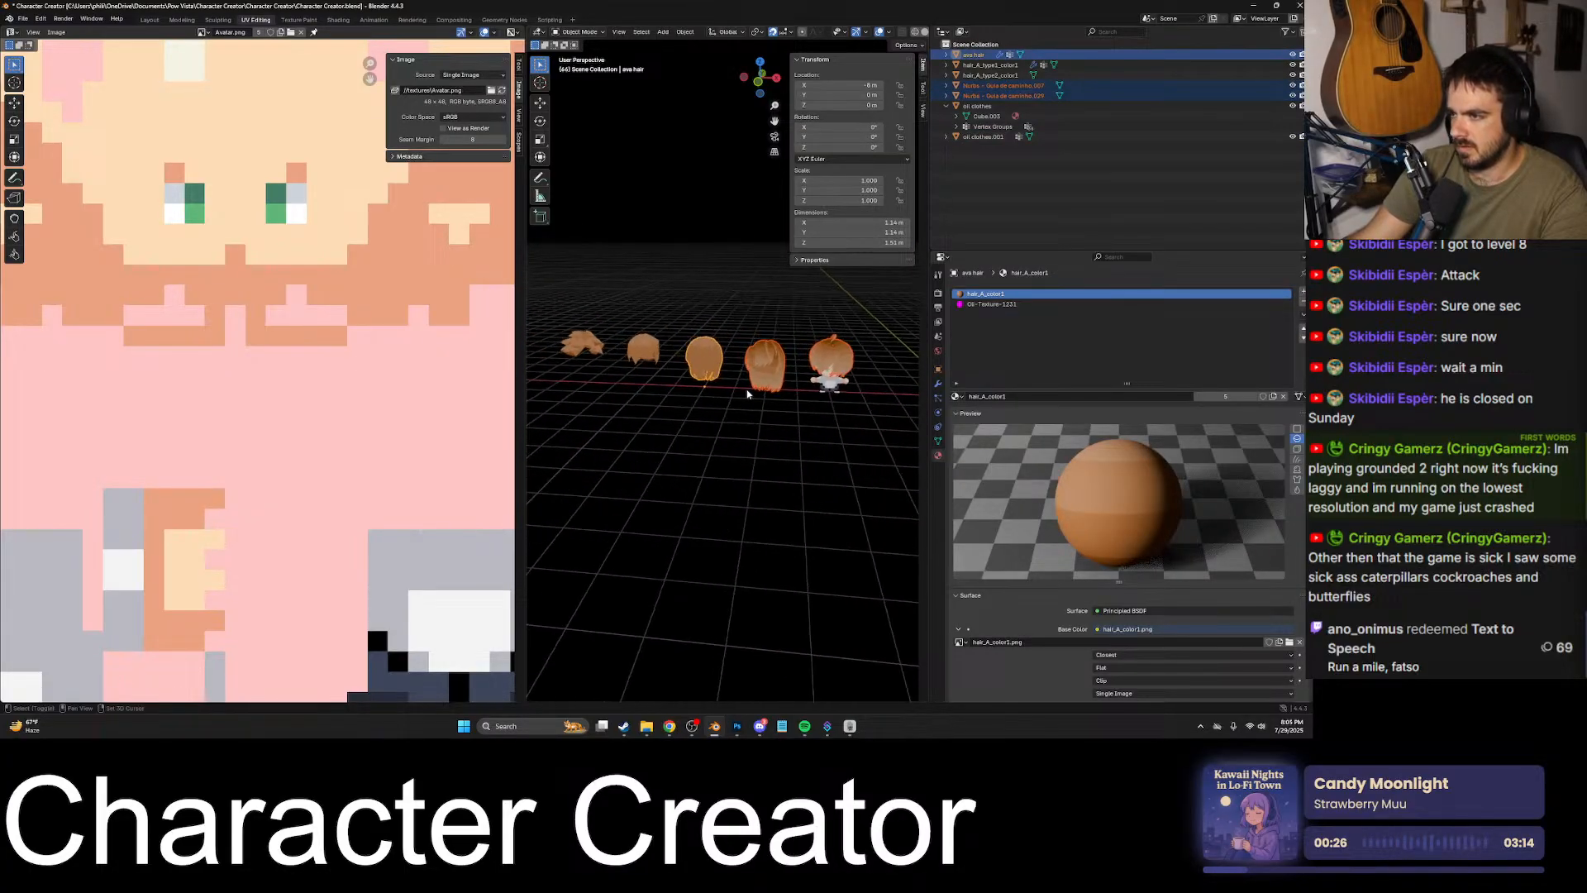
pyautogui.moveTo(699, 348); pyautogui.dragTo(815, 445, button='middle')
pyautogui.press('g')
pyautogui.press('y')
pyautogui.click(751, 405)
pyautogui.press('g')
pyautogui.press('y')
pyautogui.click(837, 376)
# - Focus on the avatar, save Character Creator.blend, and pack all external resources into the file
pyautogui.moveTo(838, 392); pyautogui.dragTo(843, 372, button='middle')
pyautogui.click(841, 387)
pyautogui.press('KP_Decimal')
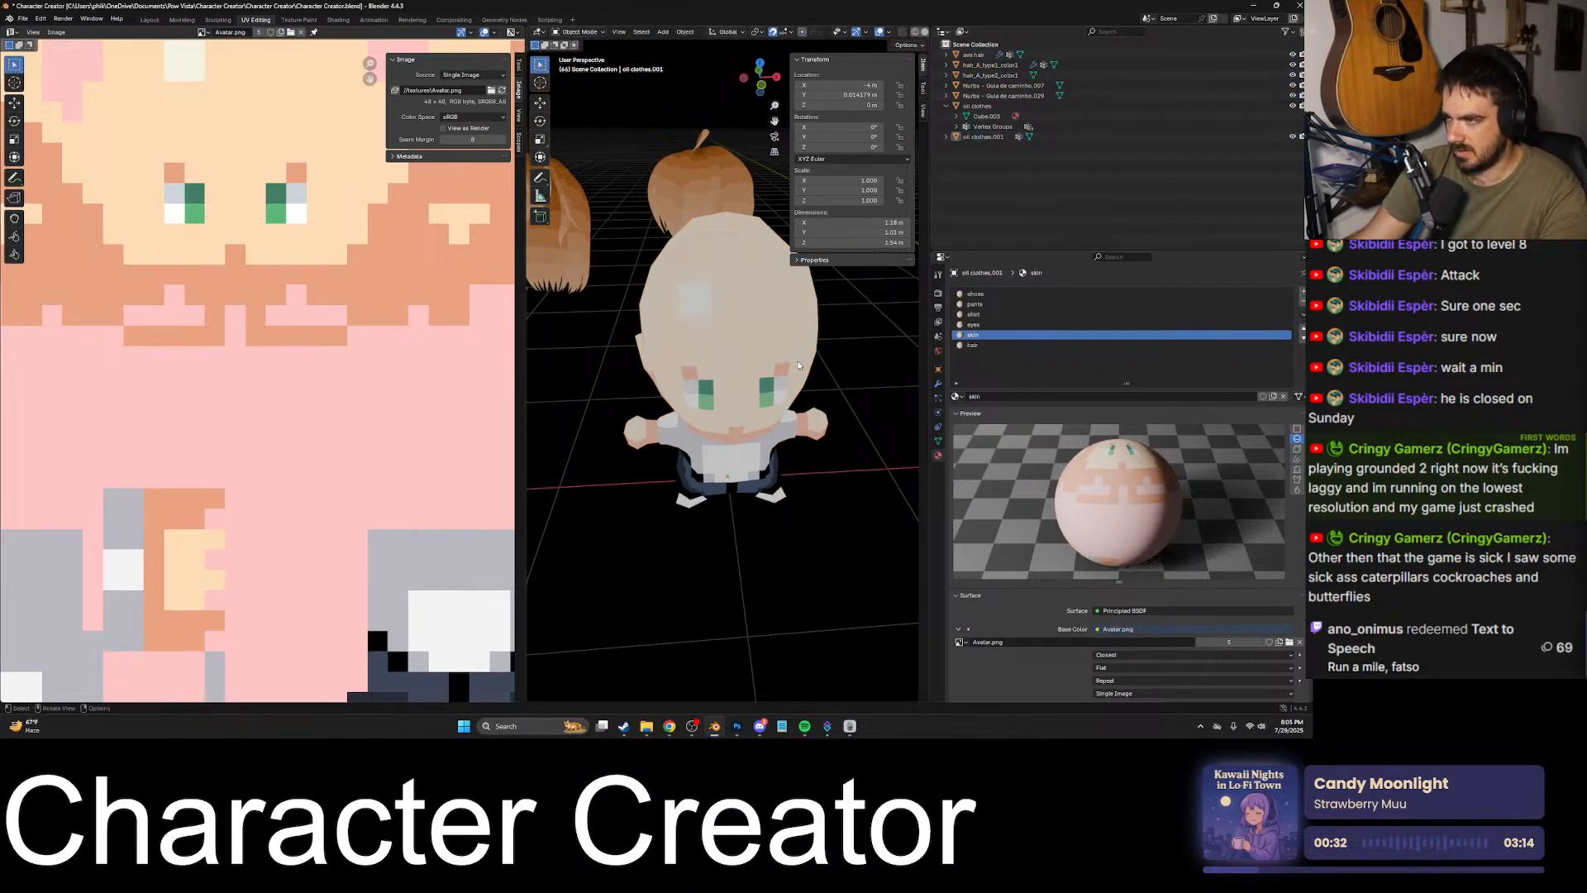
pyautogui.click(23, 19)
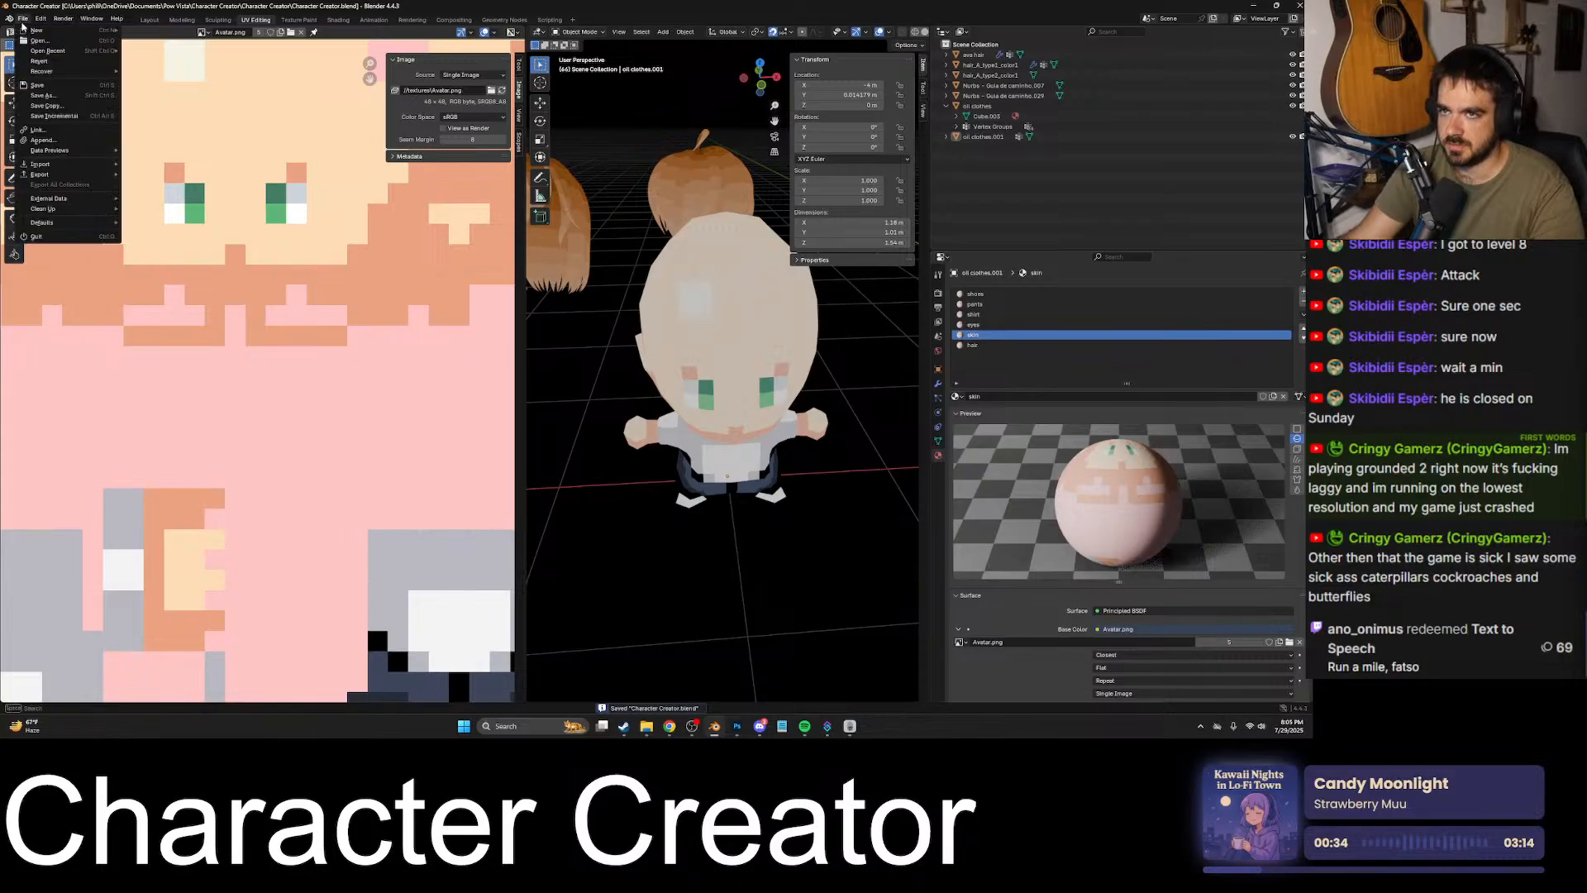
pyautogui.moveTo(79, 201)
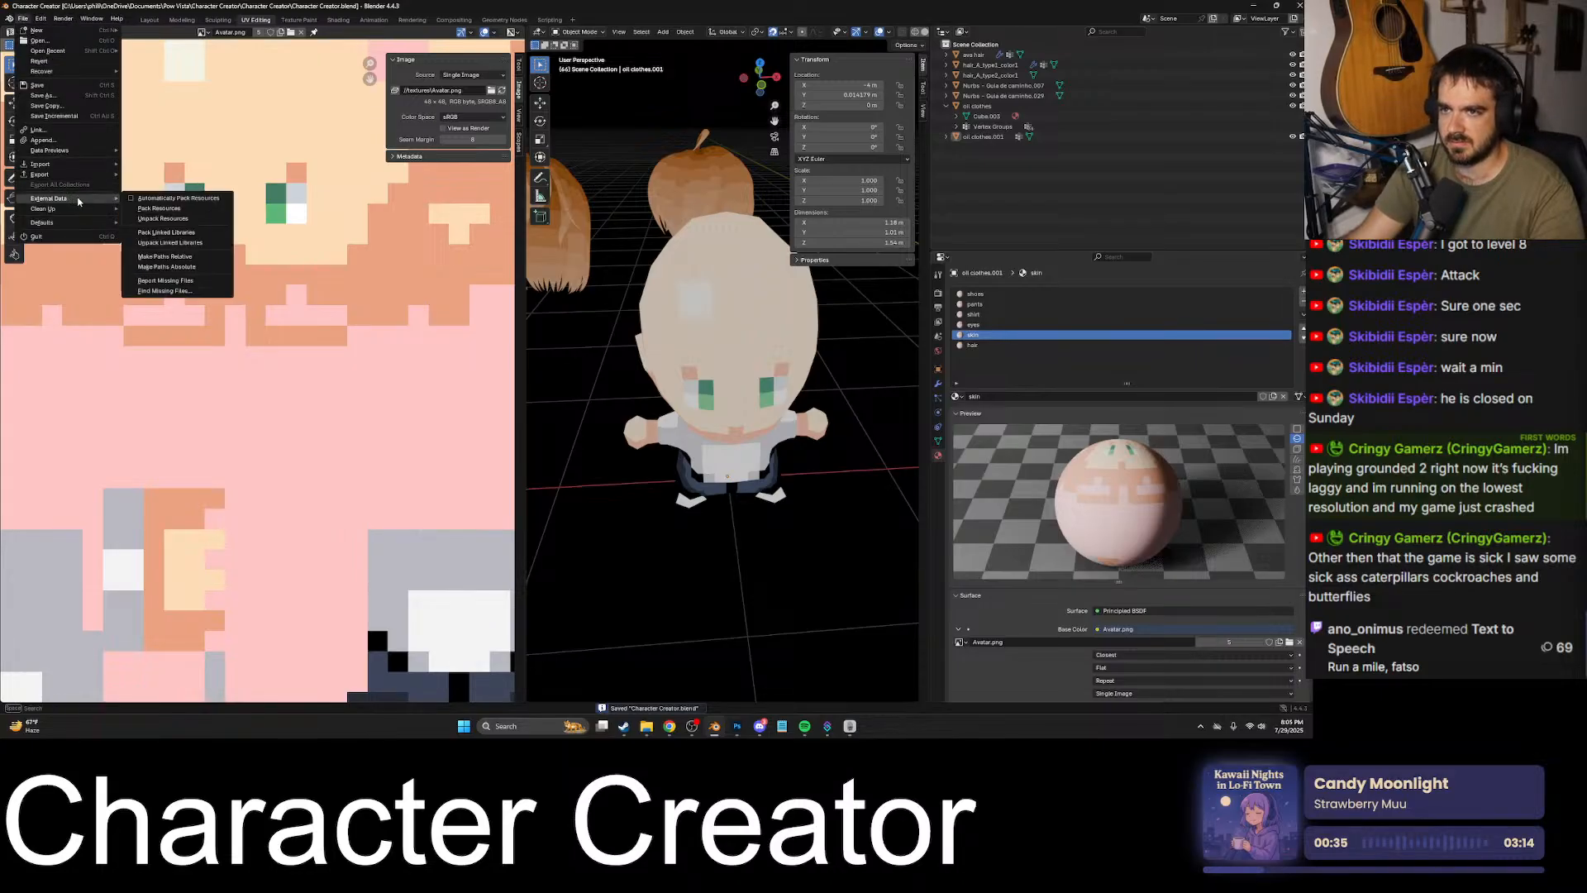
pyautogui.click(141, 210)
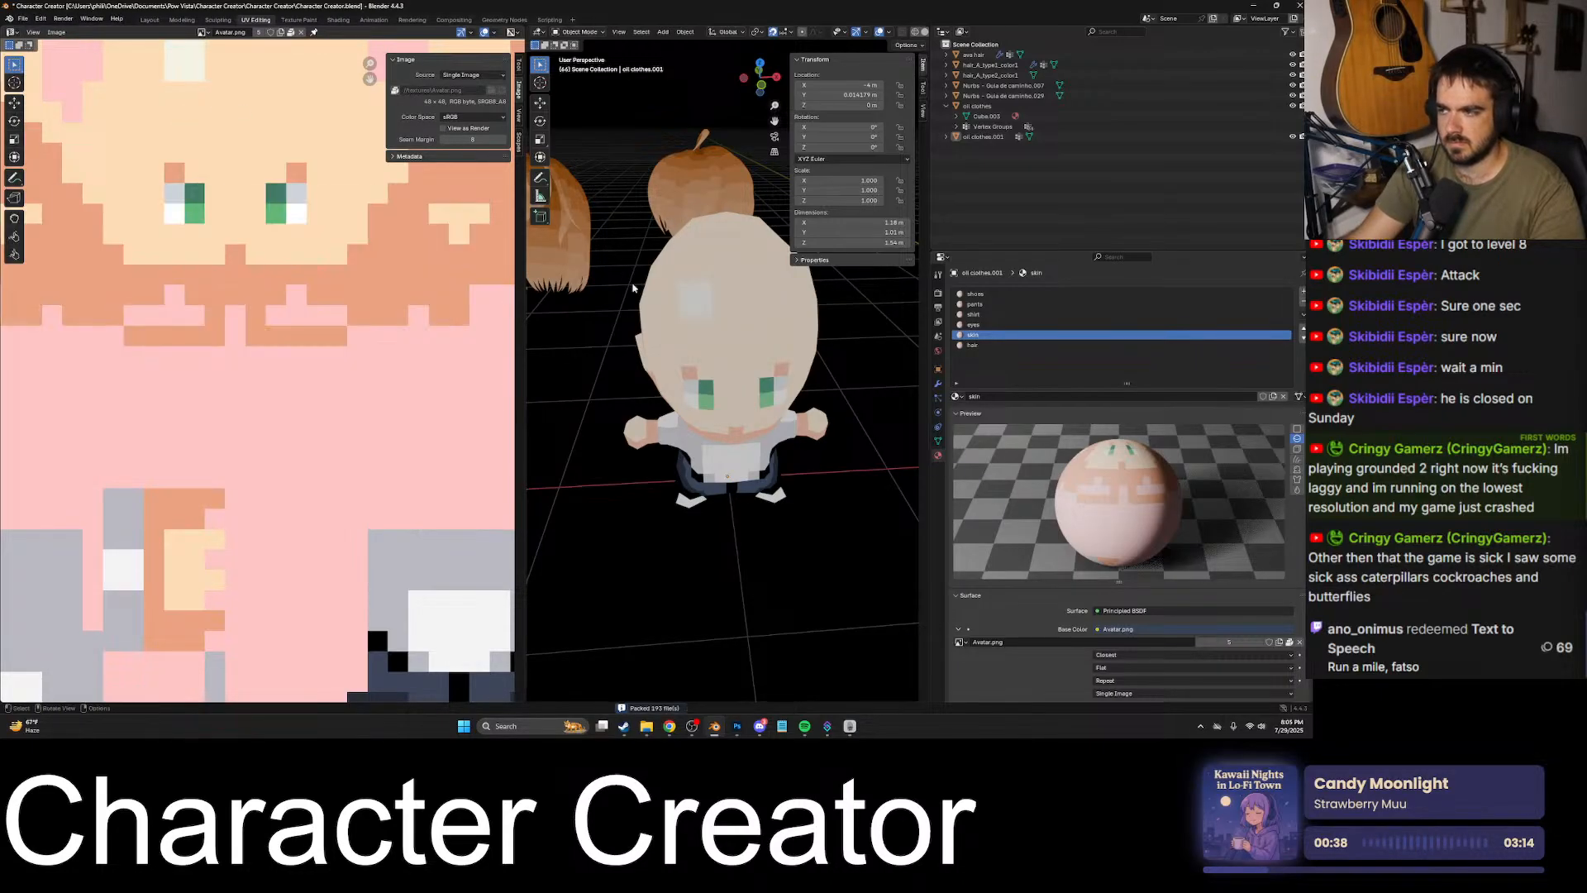
# - Open the avatar mesh for editing and pick faces around its eye to check their material slots
pyautogui.click(704, 420)
pyautogui.moveTo(707, 422); pyautogui.dragTo(797, 383, button='middle')
pyautogui.click(975, 325)
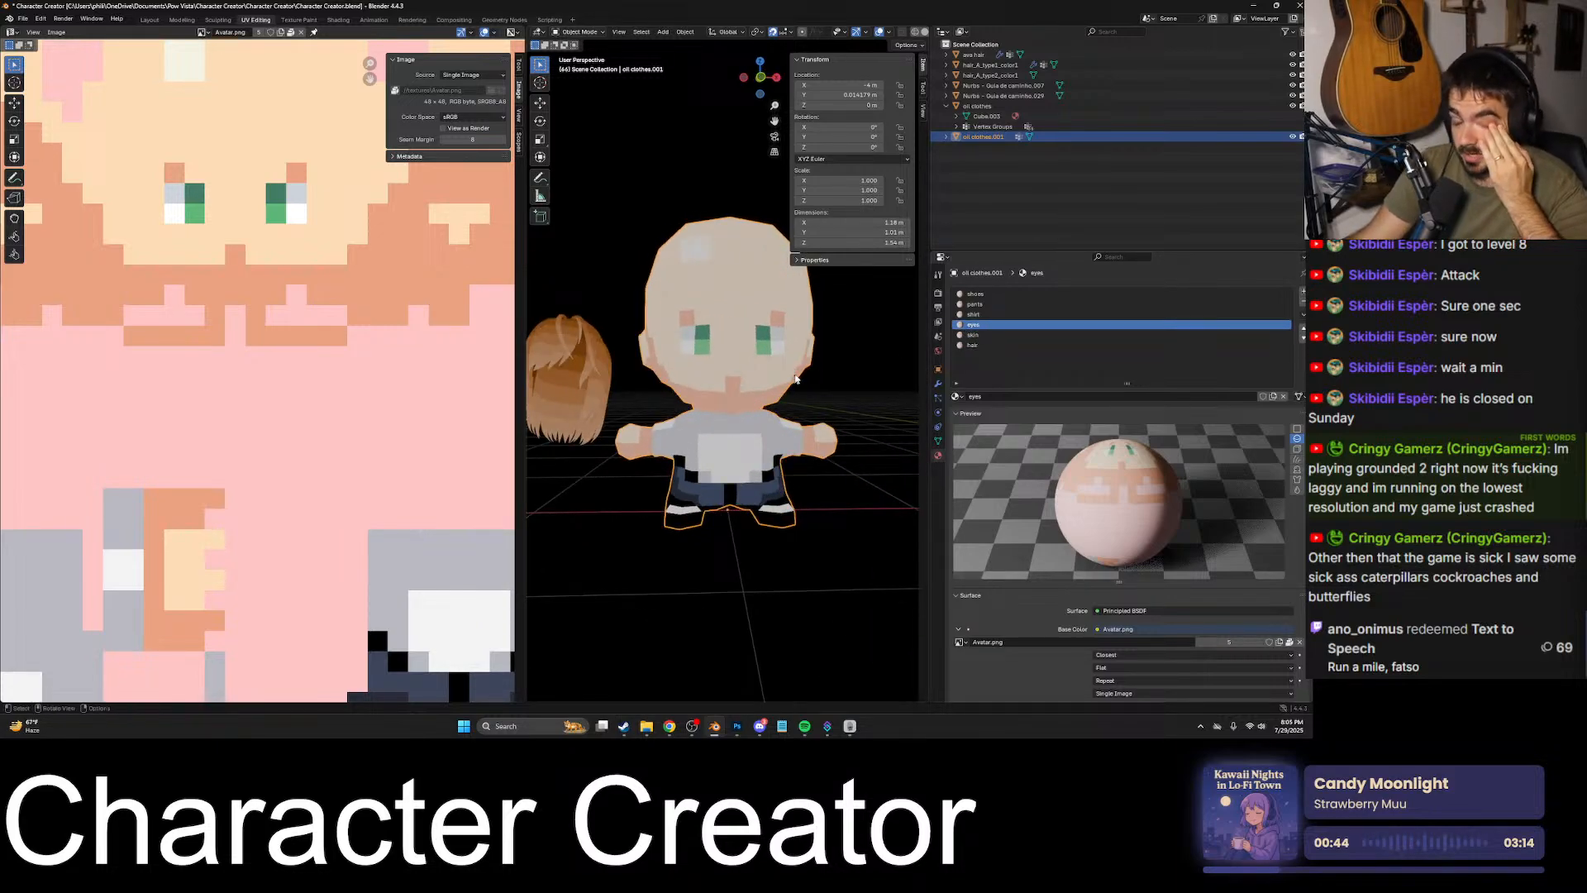
pyautogui.press('Tab')
pyautogui.click(749, 341)
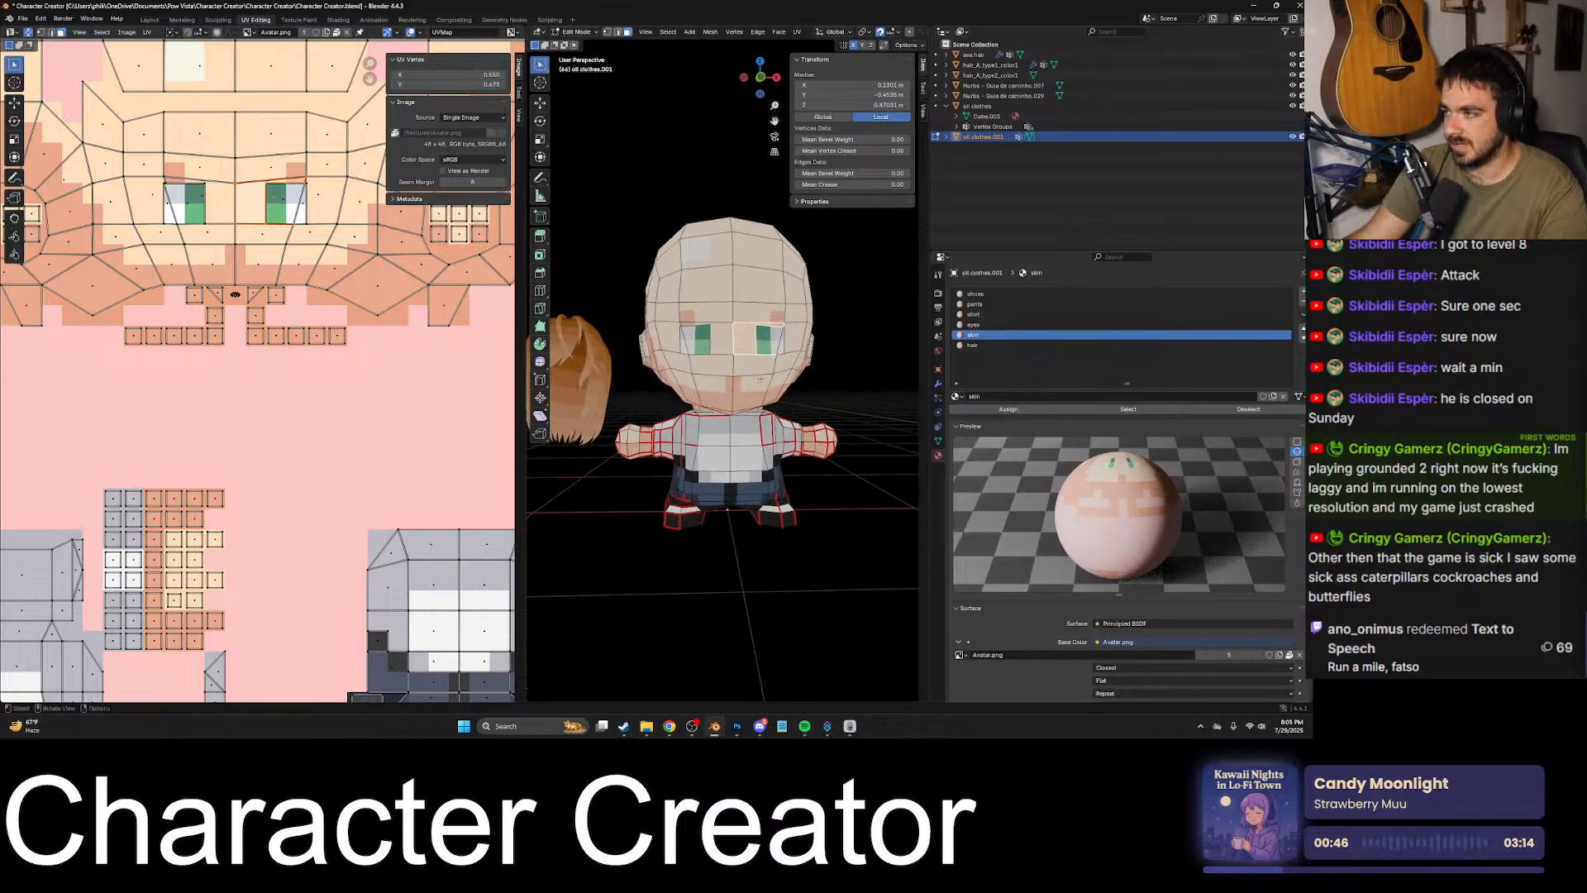
pyautogui.scroll(5, 795, 367)
pyautogui.scroll(3, 740, 349)
pyautogui.click(799, 313)
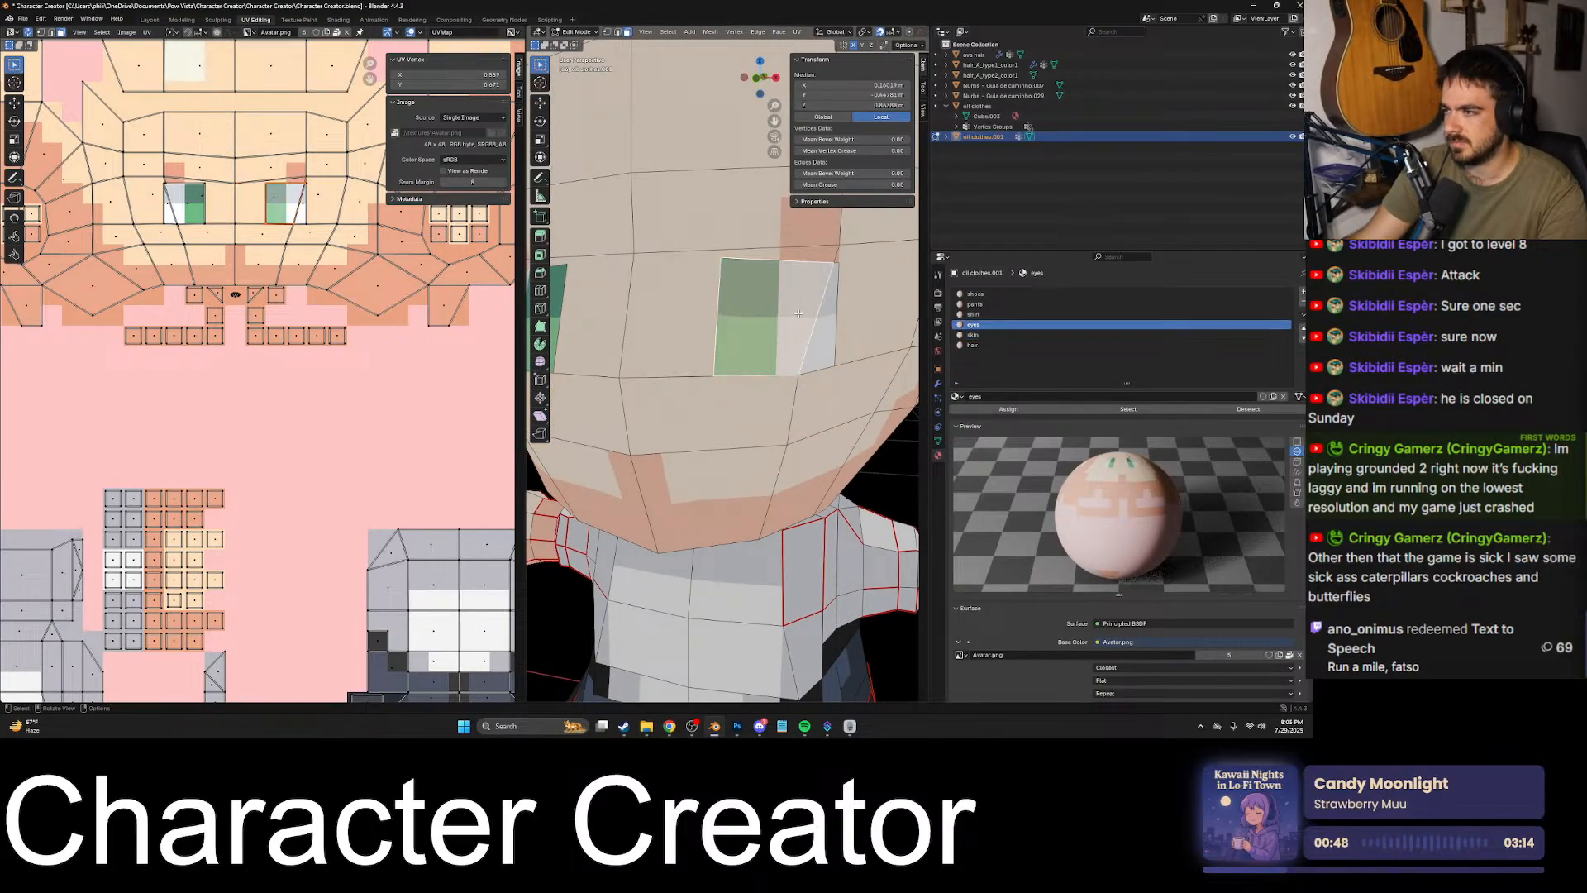
# - Pick faces on the avatar's torso and shirt to check which material slots they use
pyautogui.click(747, 422)
pyautogui.keyDown('shift'); pyautogui.moveTo(748, 422); pyautogui.dragTo(777, 170, button='middle'); pyautogui.keyUp('shift')
pyautogui.moveTo(691, 364); pyautogui.dragTo(749, 418)
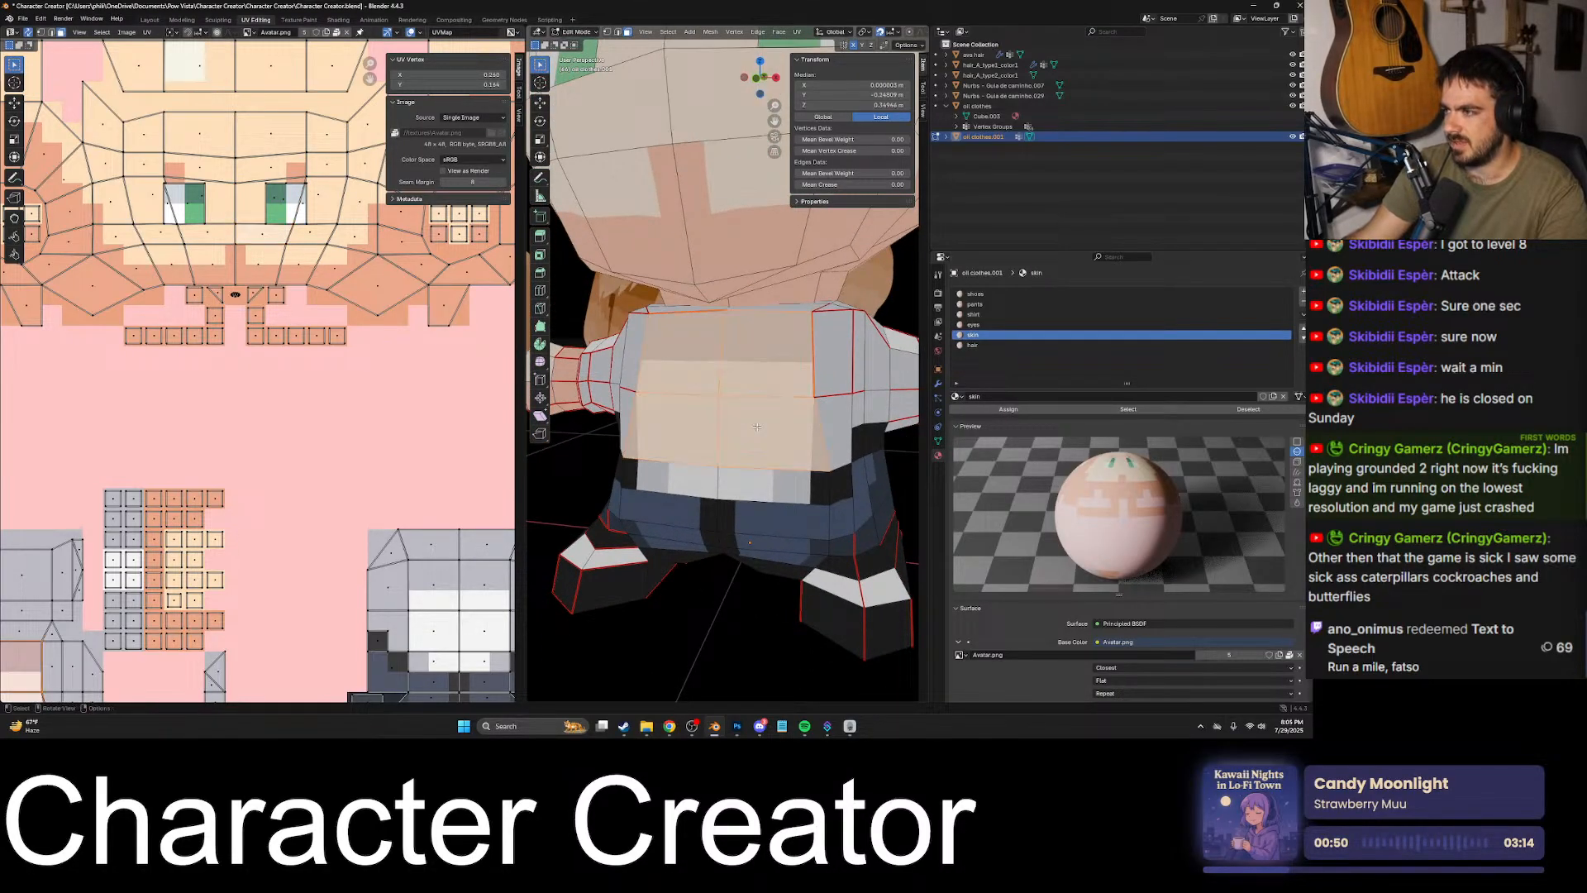
pyautogui.moveTo(762, 431); pyautogui.dragTo(745, 401, button='middle')
pyautogui.click(745, 364)
pyautogui.click(743, 410)
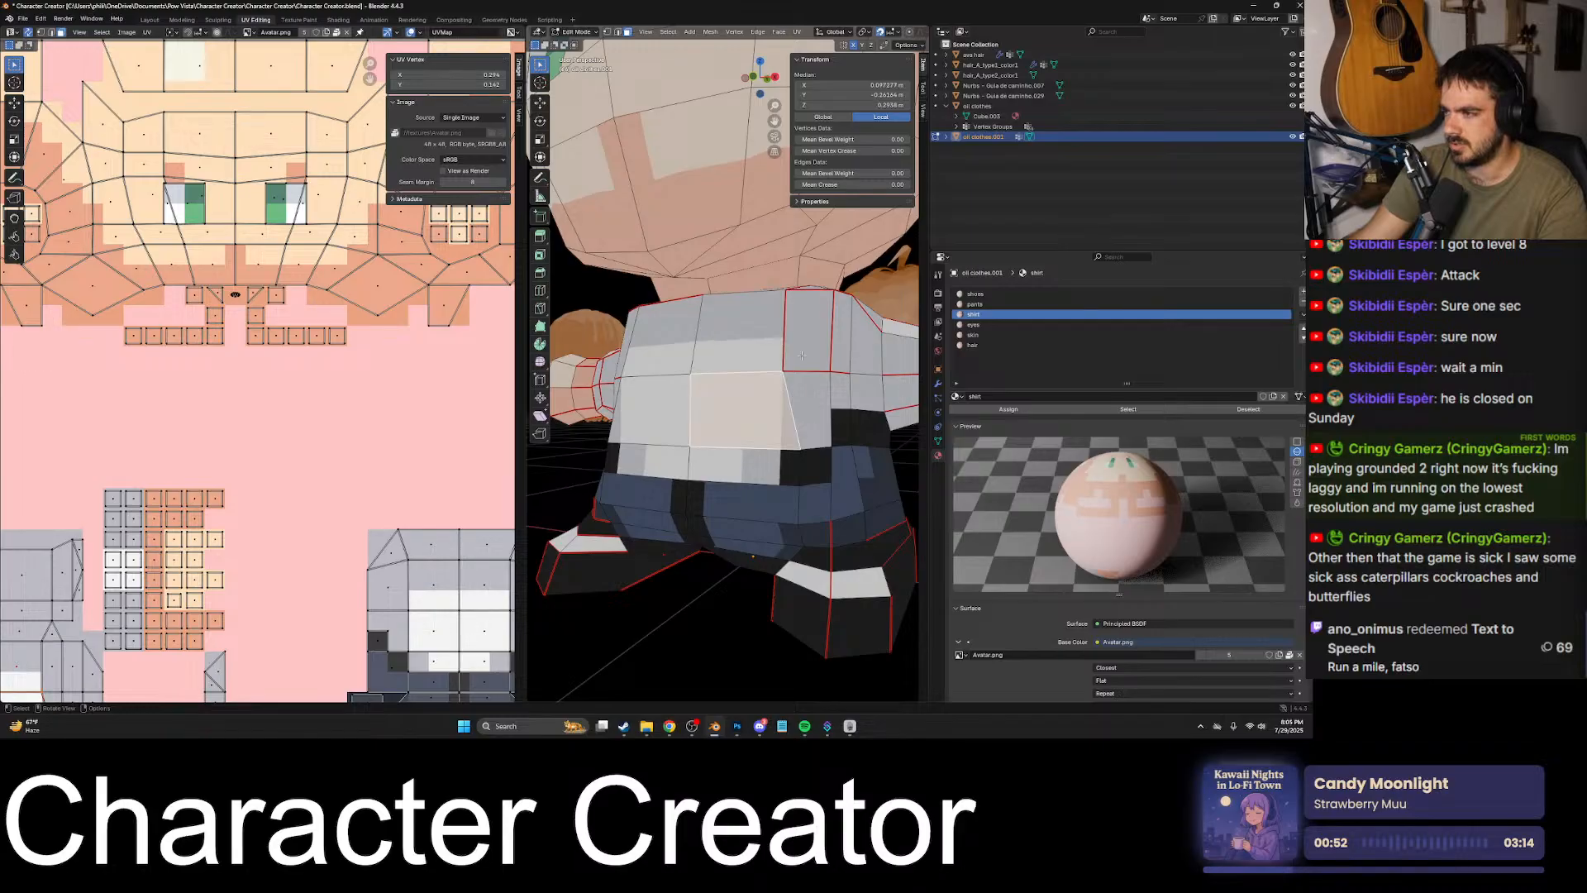
# - Pick faces on the avatar's pants and shoes to check which material slots they use
pyautogui.click(750, 508)
pyautogui.keyDown('shift'); pyautogui.moveTo(750, 508); pyautogui.dragTo(671, 447, button='middle'); pyautogui.keyUp('shift')
pyautogui.click(734, 430)
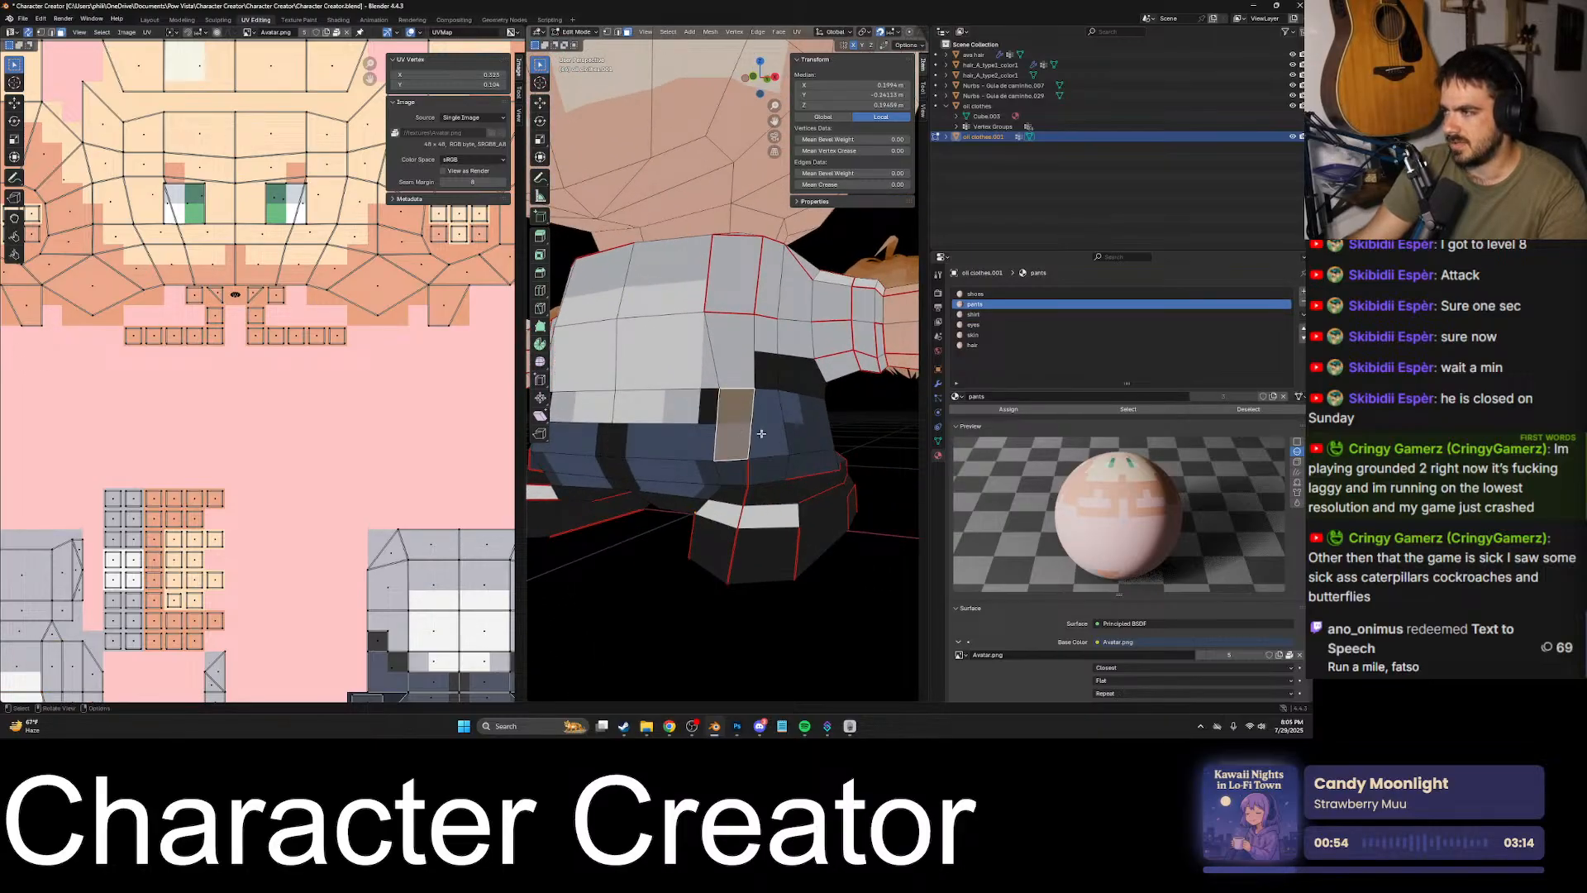
pyautogui.click(795, 426)
pyautogui.click(746, 539)
pyautogui.click(770, 521)
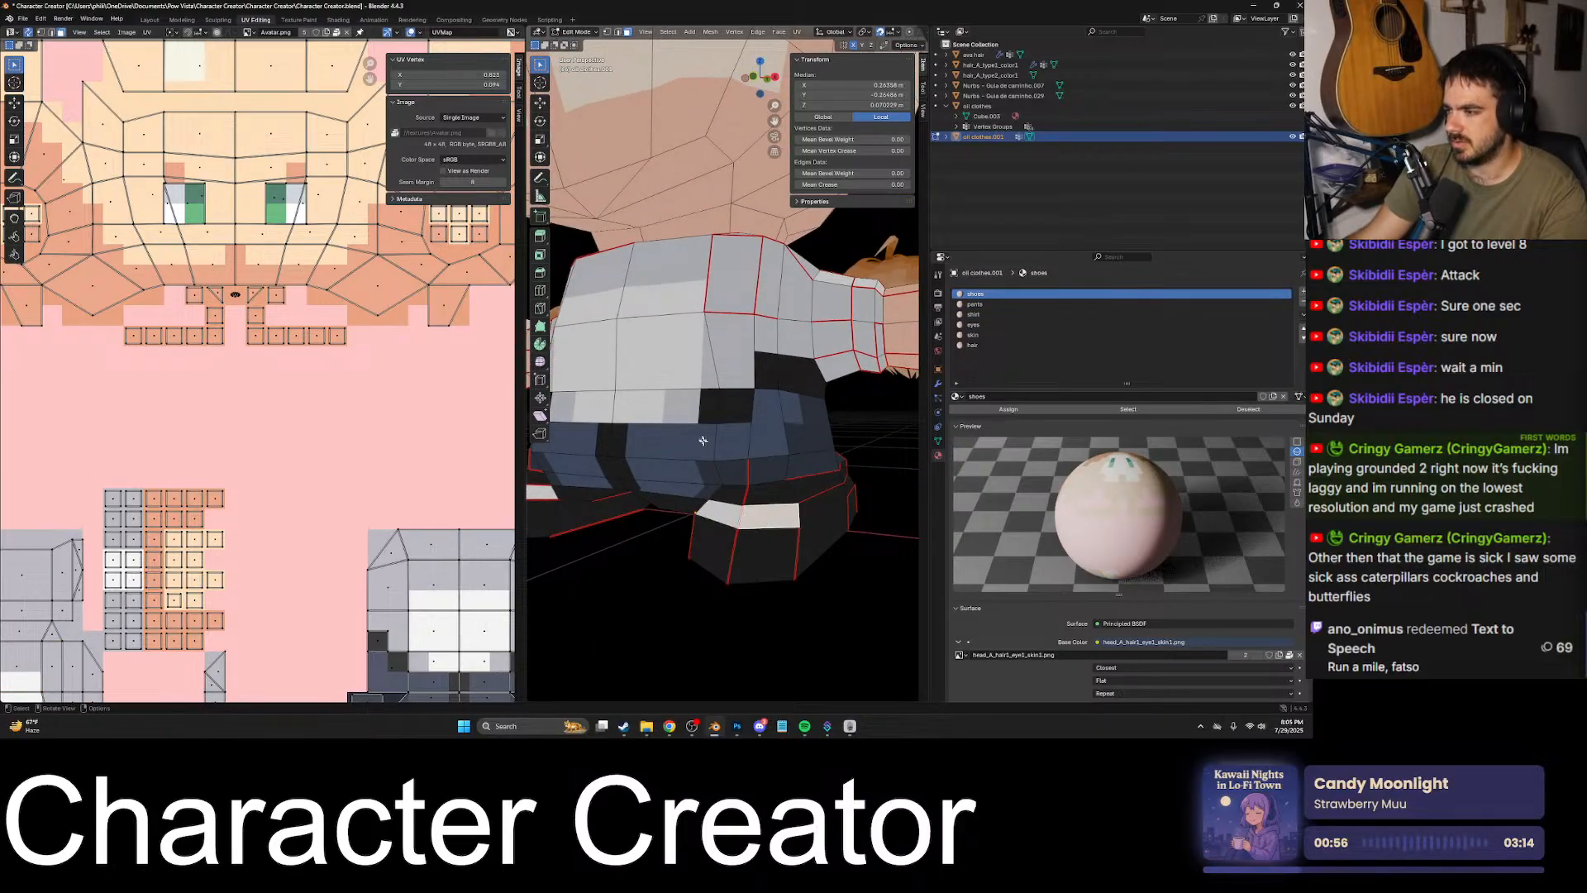
# - Pick faces along the shirt's front, hem and sleeve to check their material slots
pyautogui.click(680, 406)
pyautogui.click(729, 406)
pyautogui.keyDown('shift'); pyautogui.click(674, 405); pyautogui.keyUp('shift')
pyautogui.keyDown('shift'); pyautogui.click(679, 359); pyautogui.keyUp('shift')
pyautogui.keyDown('shift'); pyautogui.click(733, 351); pyautogui.keyUp('shift')
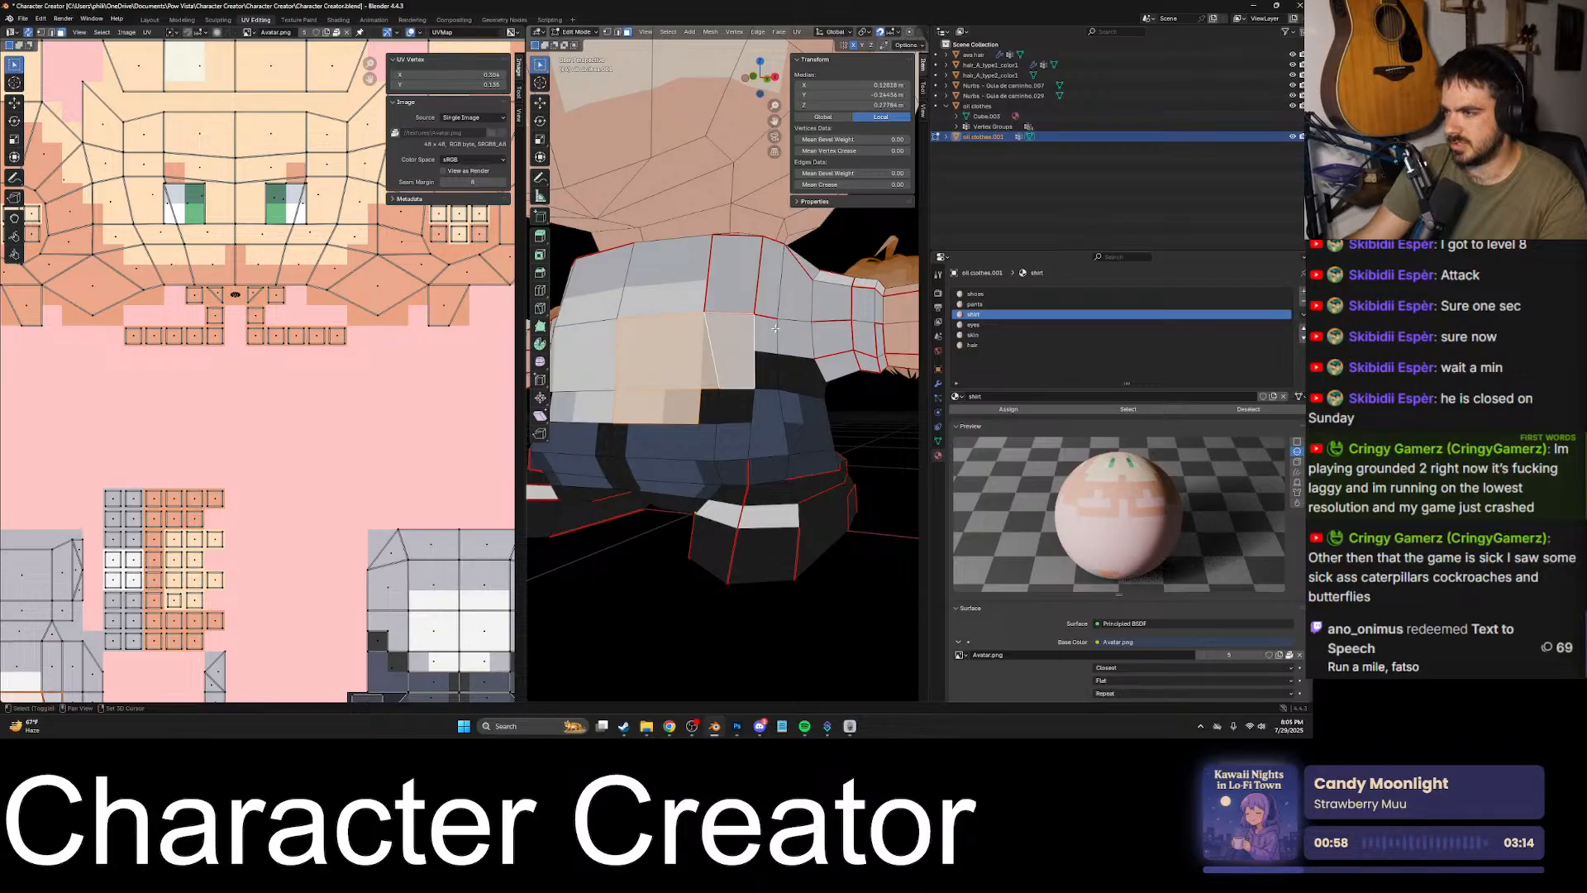
pyautogui.keyDown('shift'); pyautogui.click(768, 339); pyautogui.keyUp('shift')
pyautogui.keyDown('shift'); pyautogui.click(769, 273); pyautogui.keyUp('shift')
pyautogui.keyDown('shift'); pyautogui.click(803, 346); pyautogui.keyUp('shift')
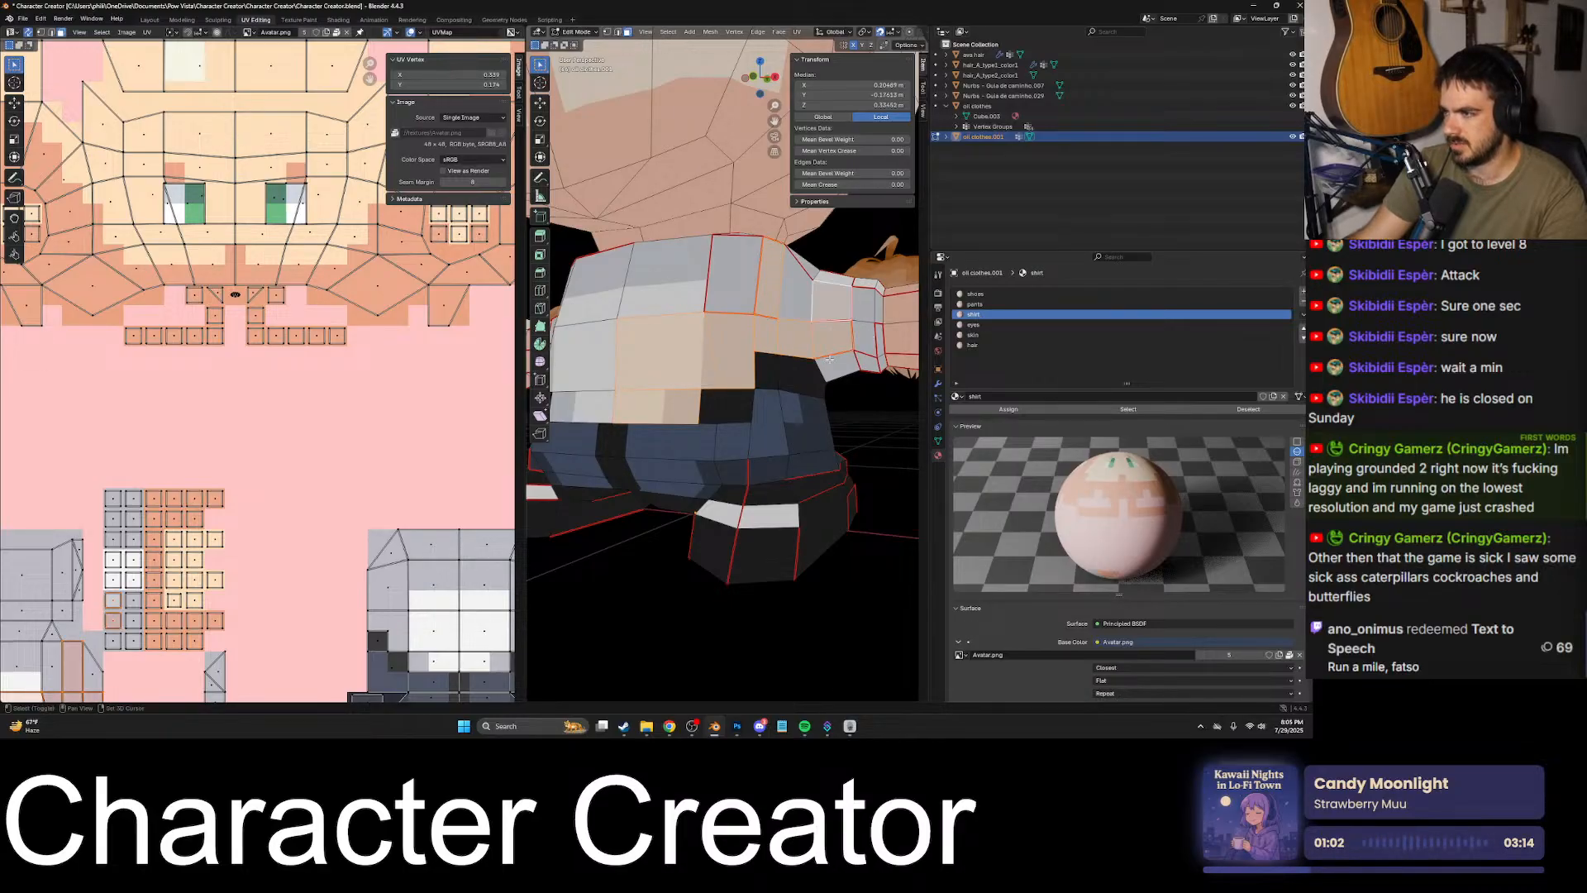
# - Select the shirt slot's faces and assign the stray faces on one half of the front hem to the shirt material
pyautogui.moveTo(855, 364); pyautogui.dragTo(763, 298, button='middle')
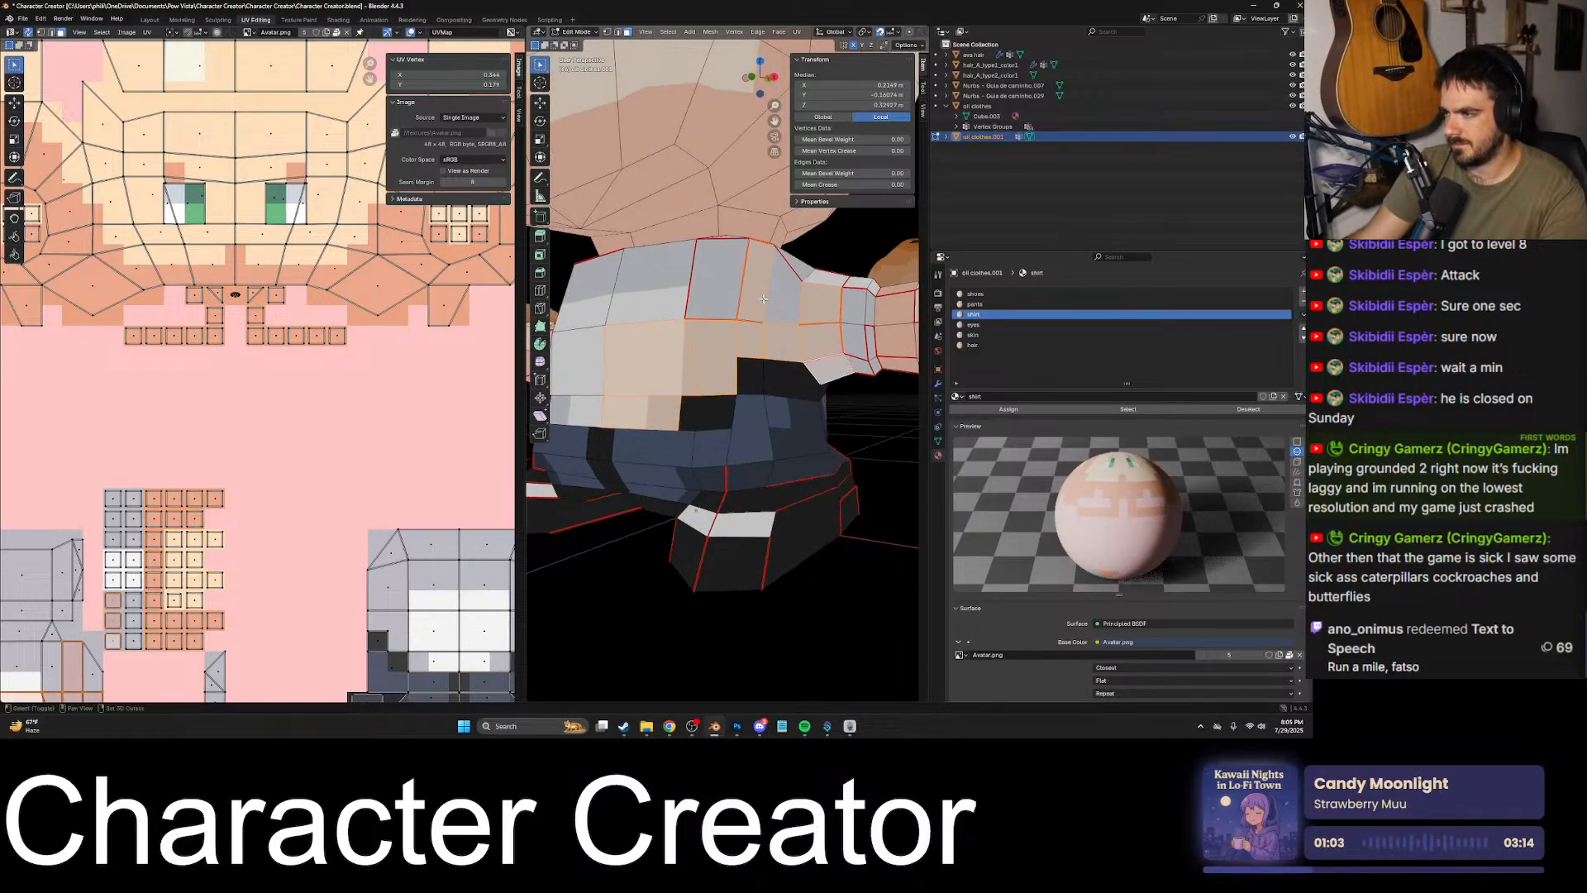
pyautogui.click(1126, 409)
pyautogui.moveTo(744, 380); pyautogui.dragTo(765, 388, button='middle')
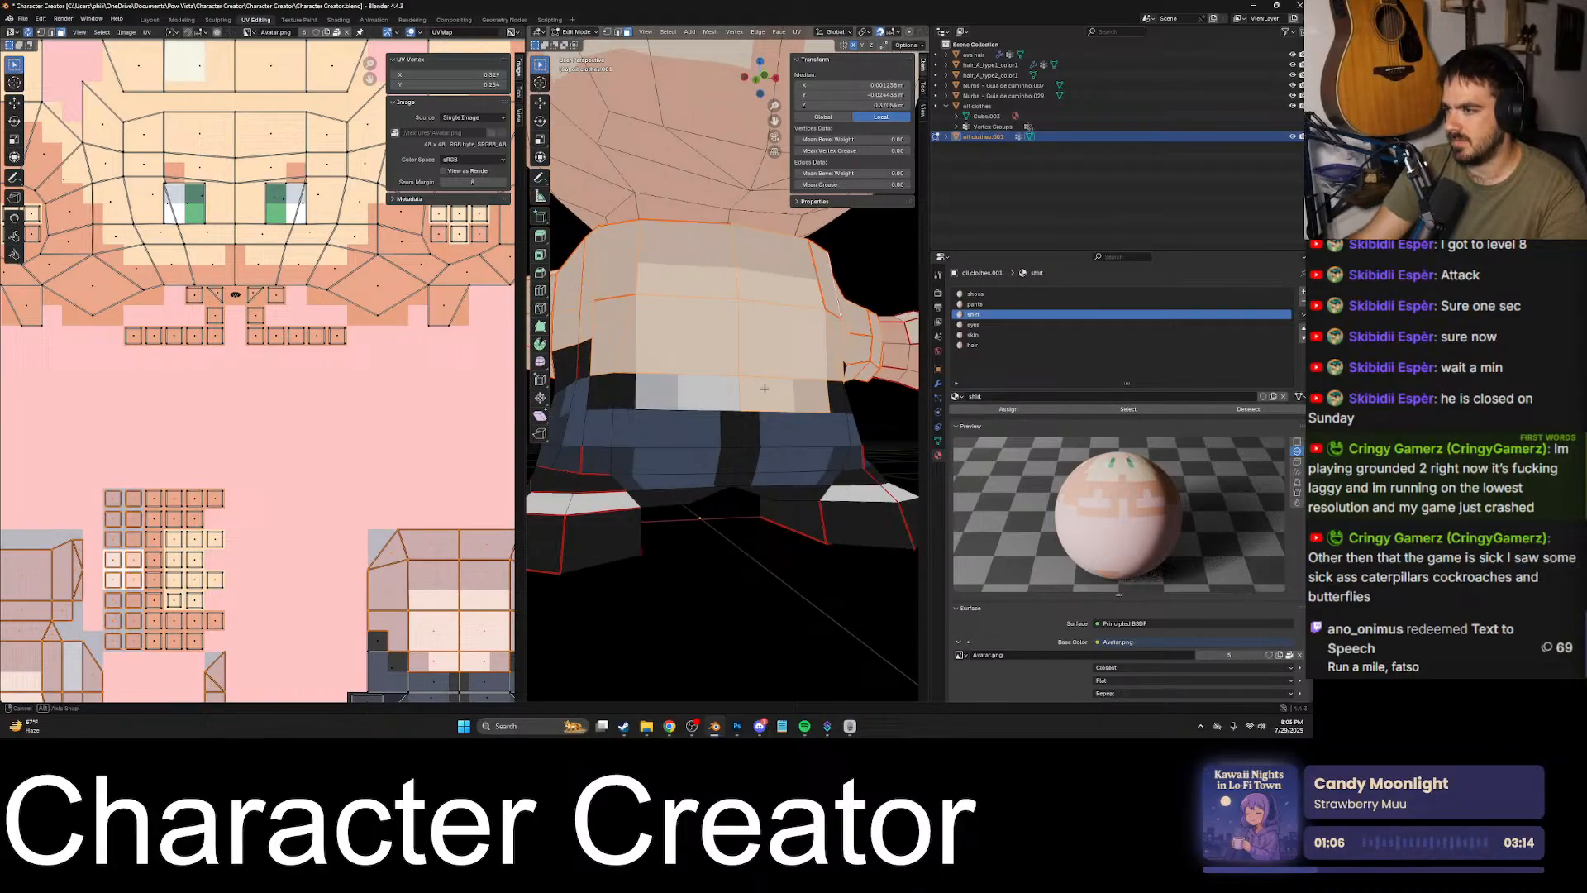
pyautogui.click(711, 395)
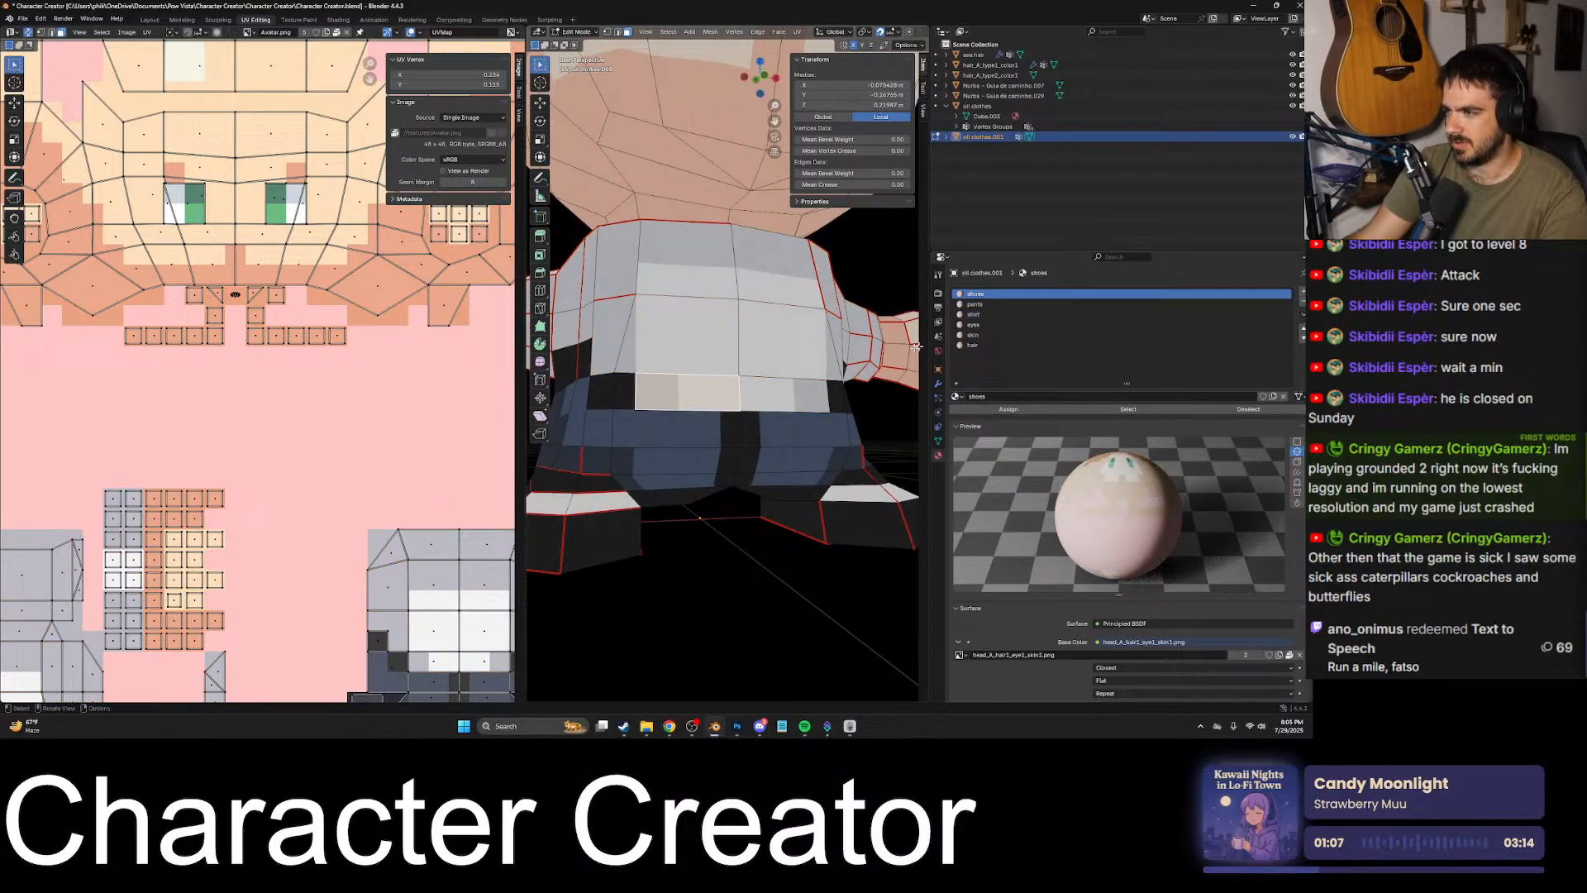
pyautogui.click(984, 315)
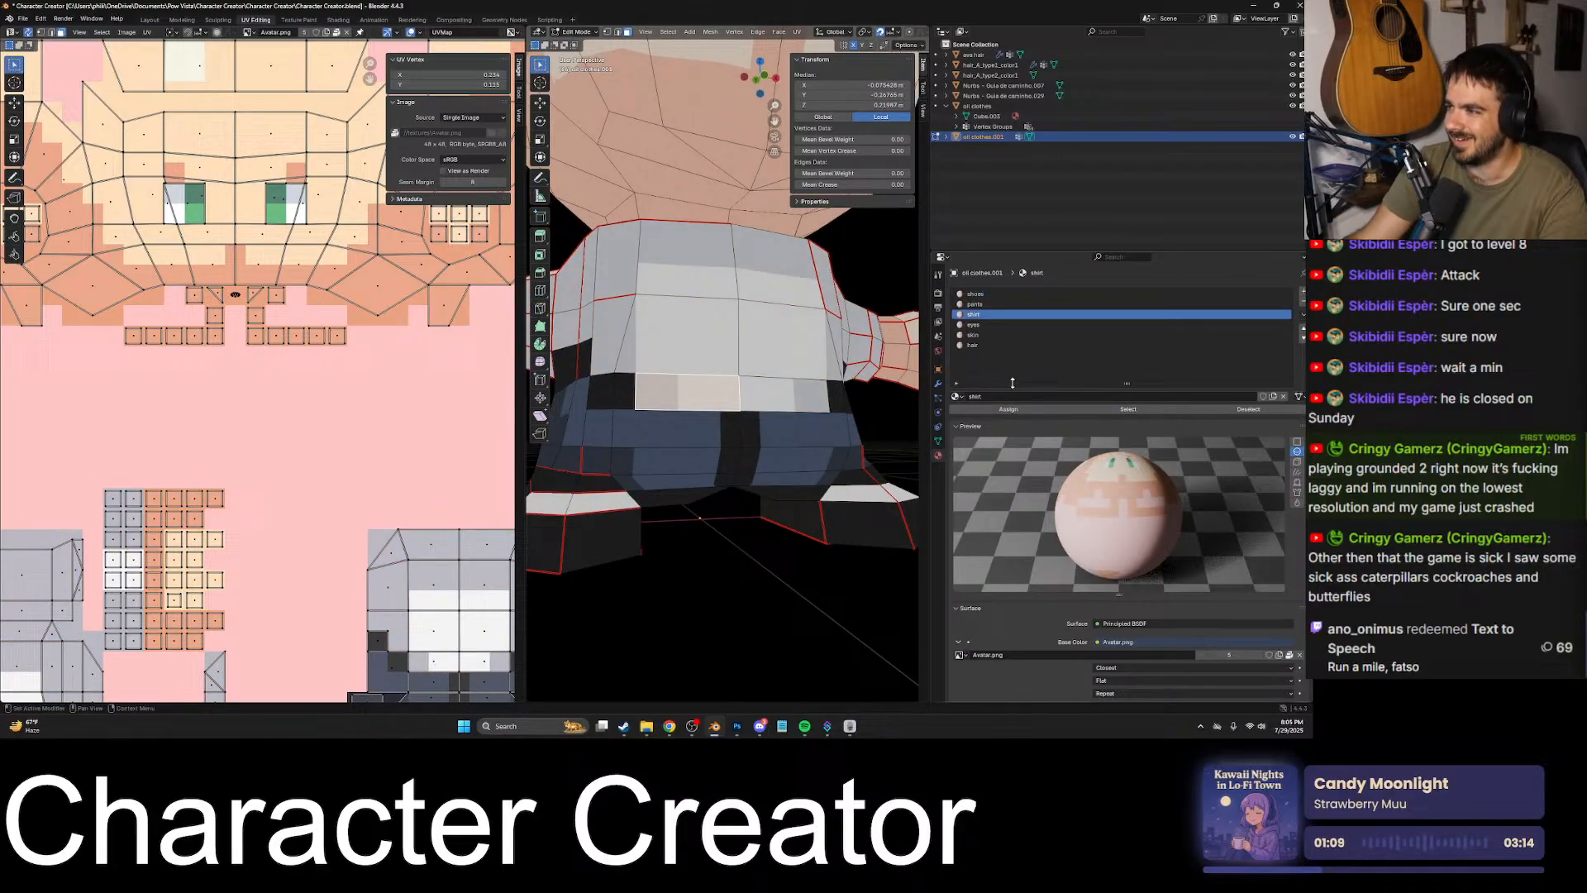
pyautogui.click(1111, 408)
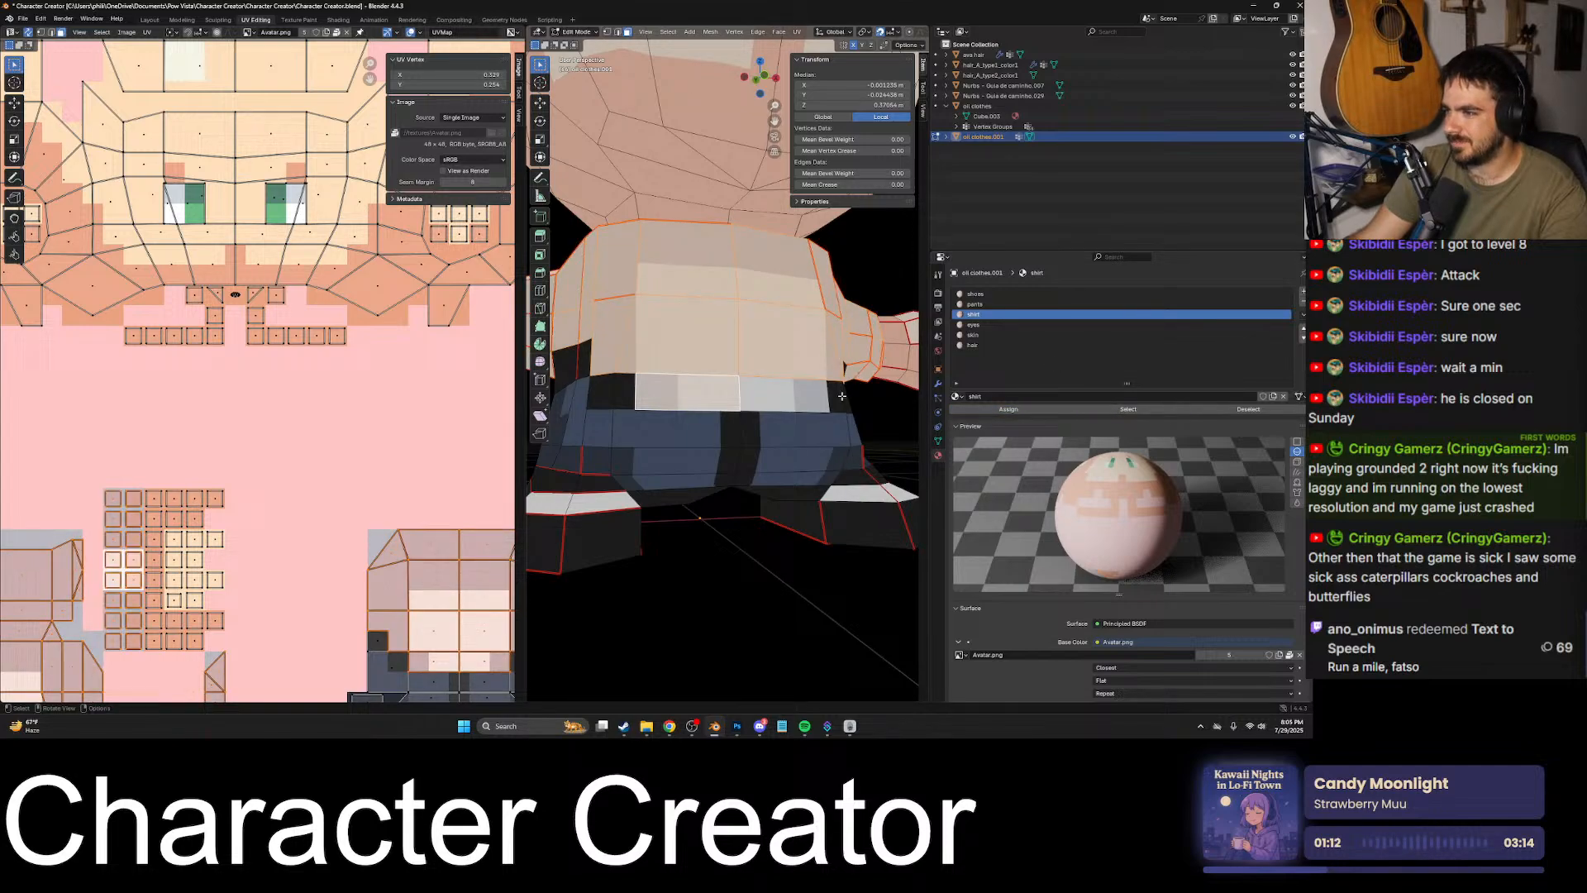
# - Assign the hem faces on the other half of the shirt's front to the shirt material and reselect that slot's faces
pyautogui.click(796, 424)
pyautogui.click(988, 335)
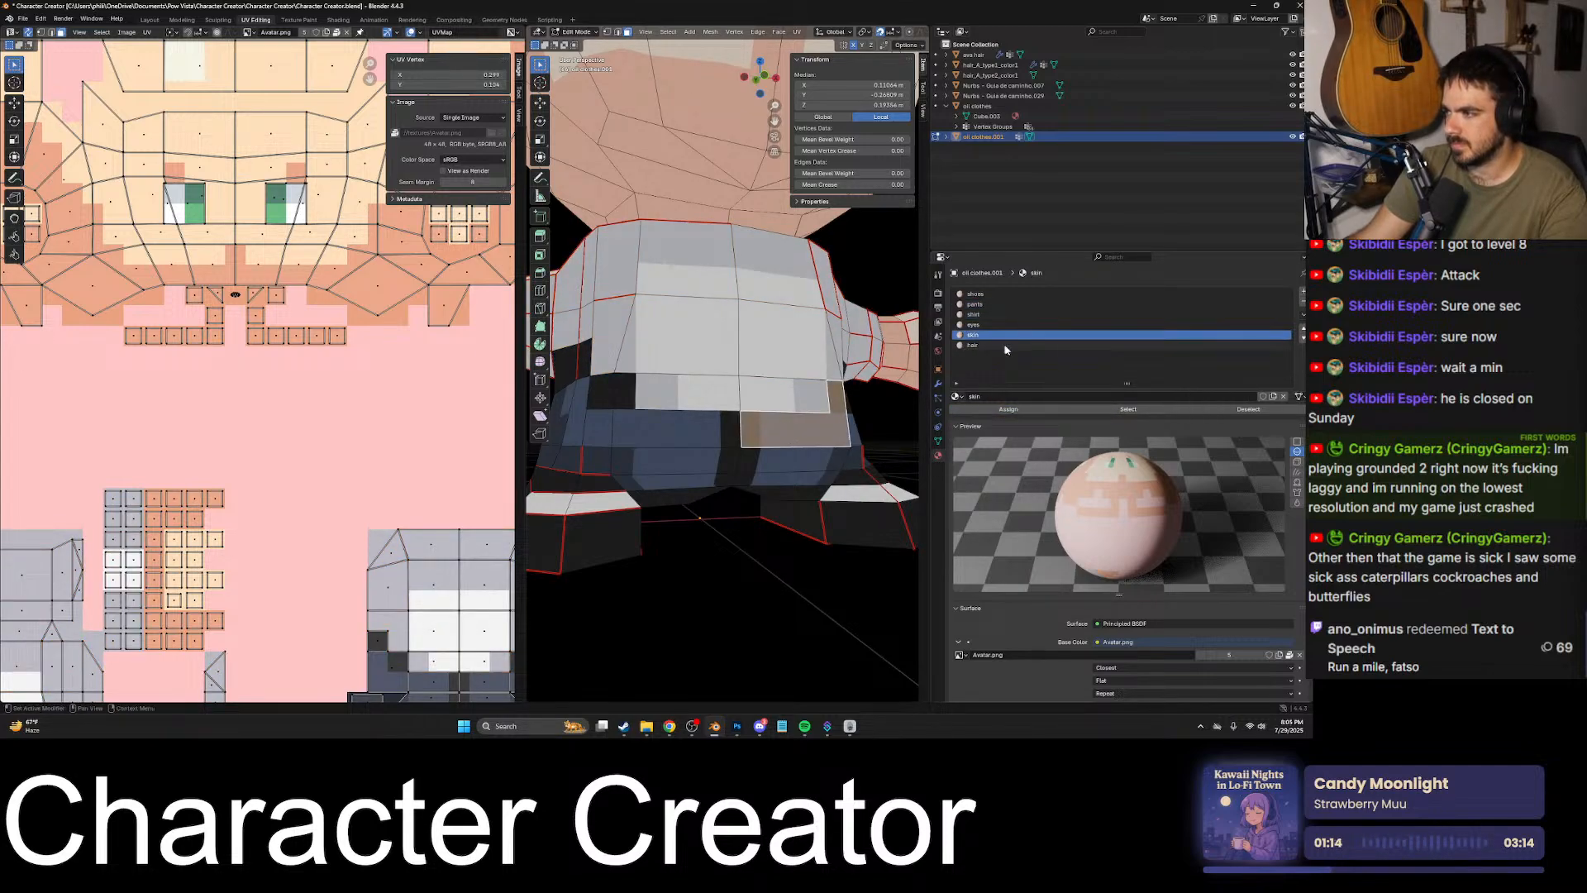
pyautogui.click(988, 315)
pyautogui.click(1127, 410)
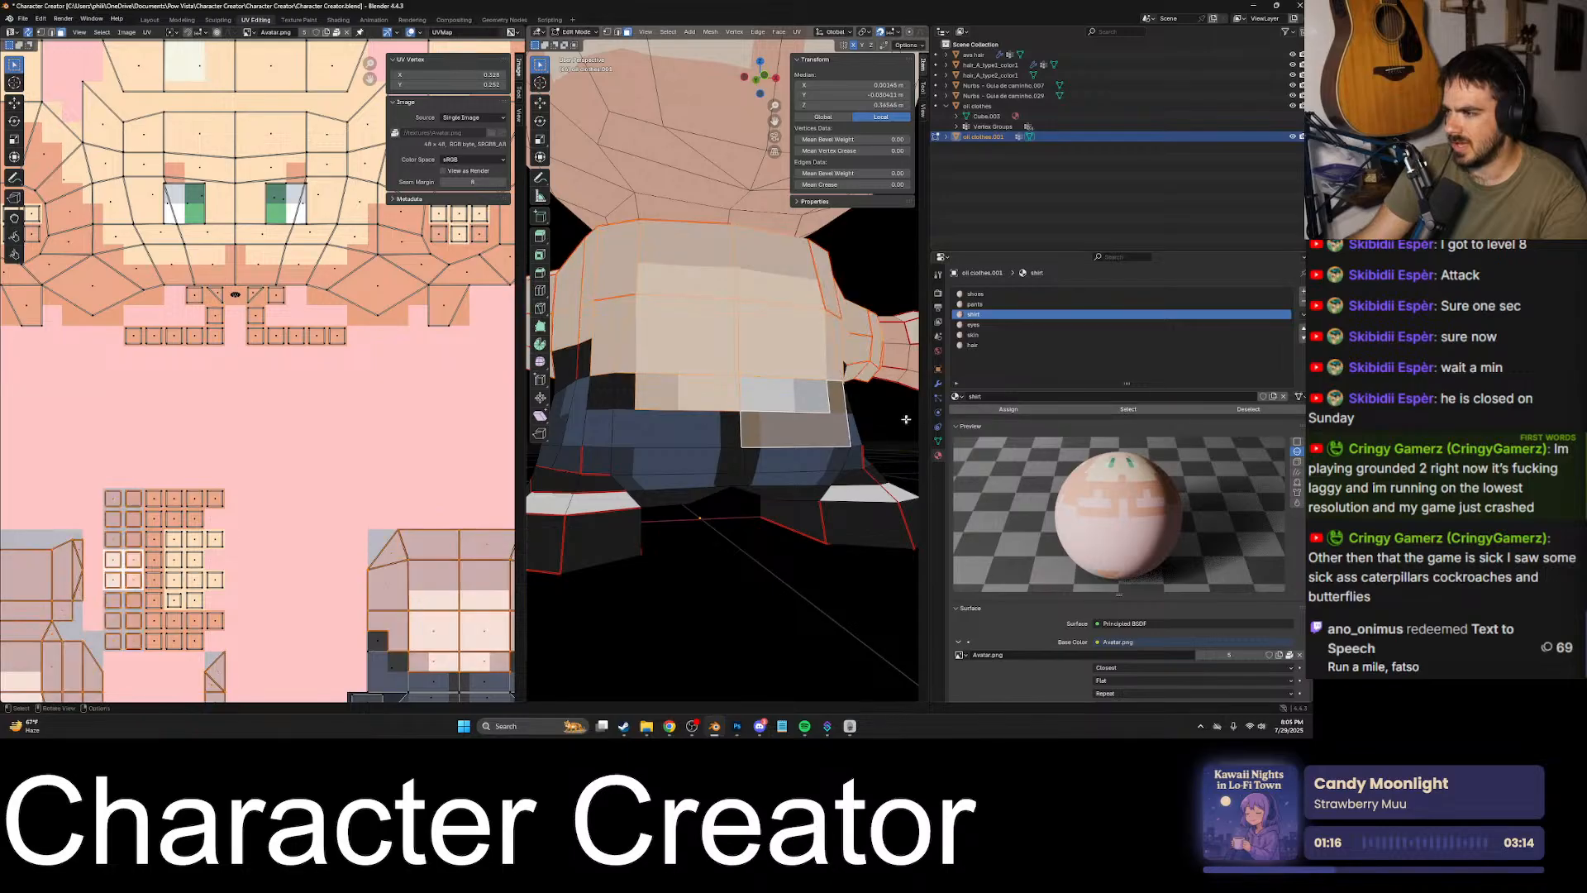
pyautogui.click(793, 400)
pyautogui.moveTo(793, 401); pyautogui.dragTo(729, 403, button='middle')
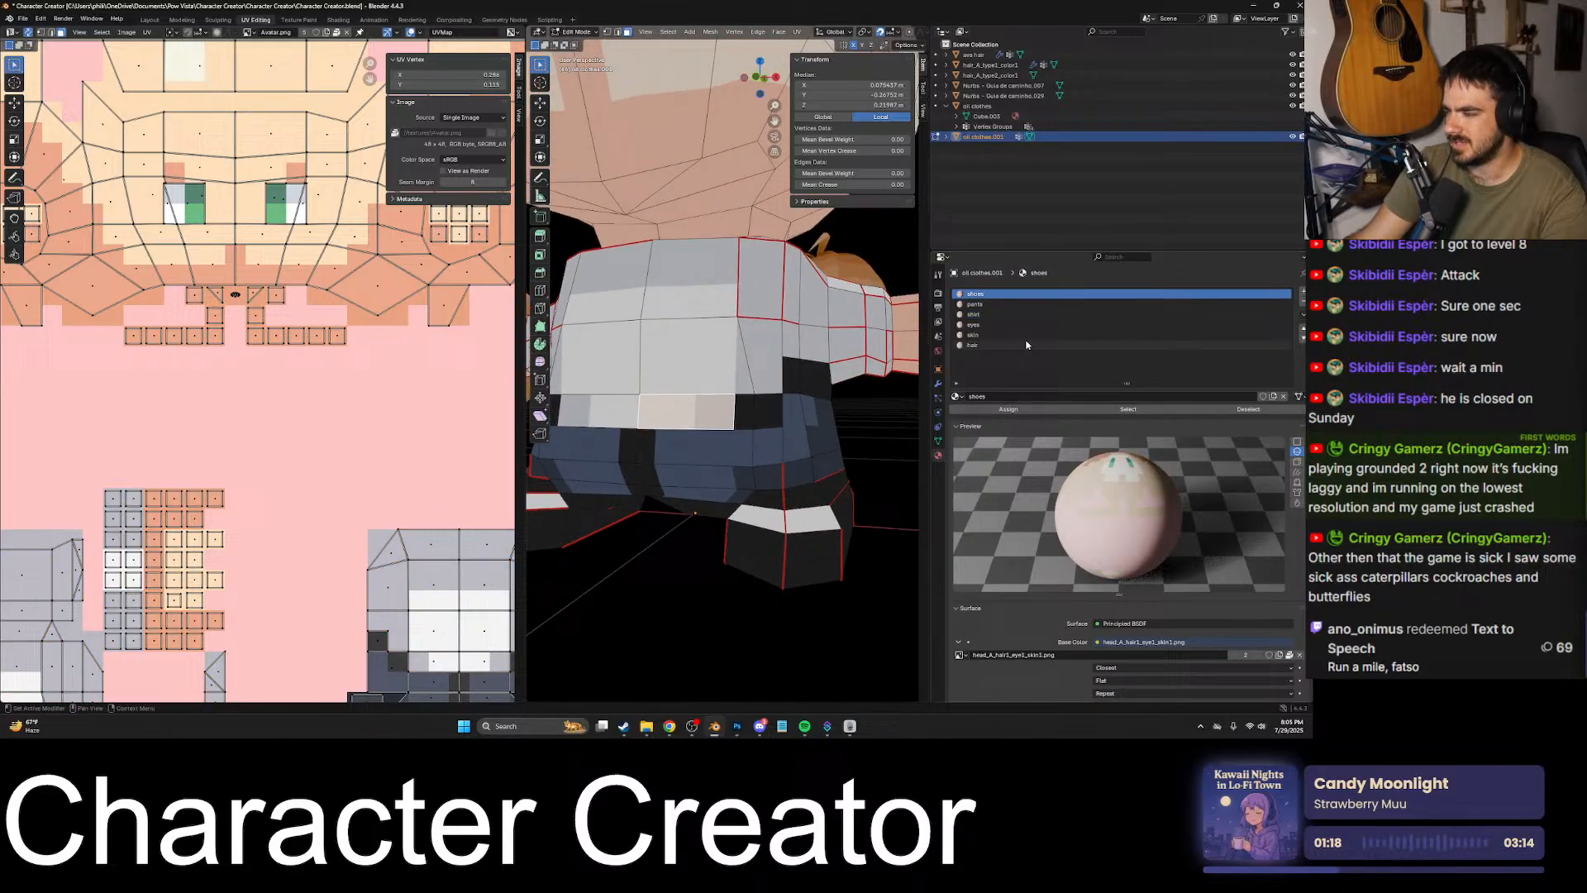
pyautogui.click(991, 315)
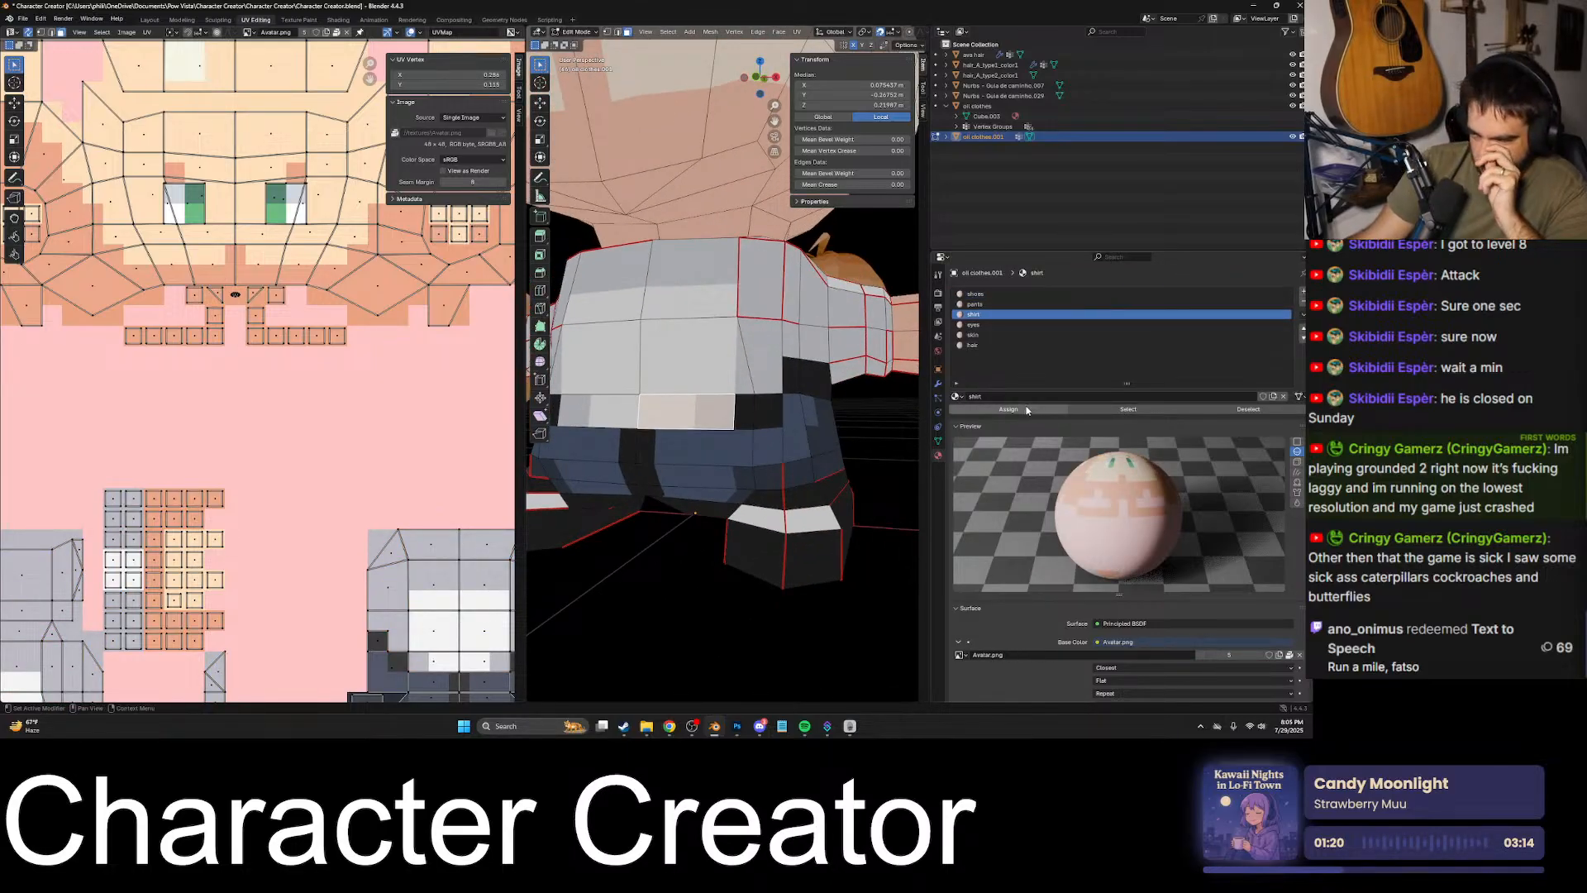
pyautogui.moveTo(807, 408); pyautogui.dragTo(774, 422, button='middle')
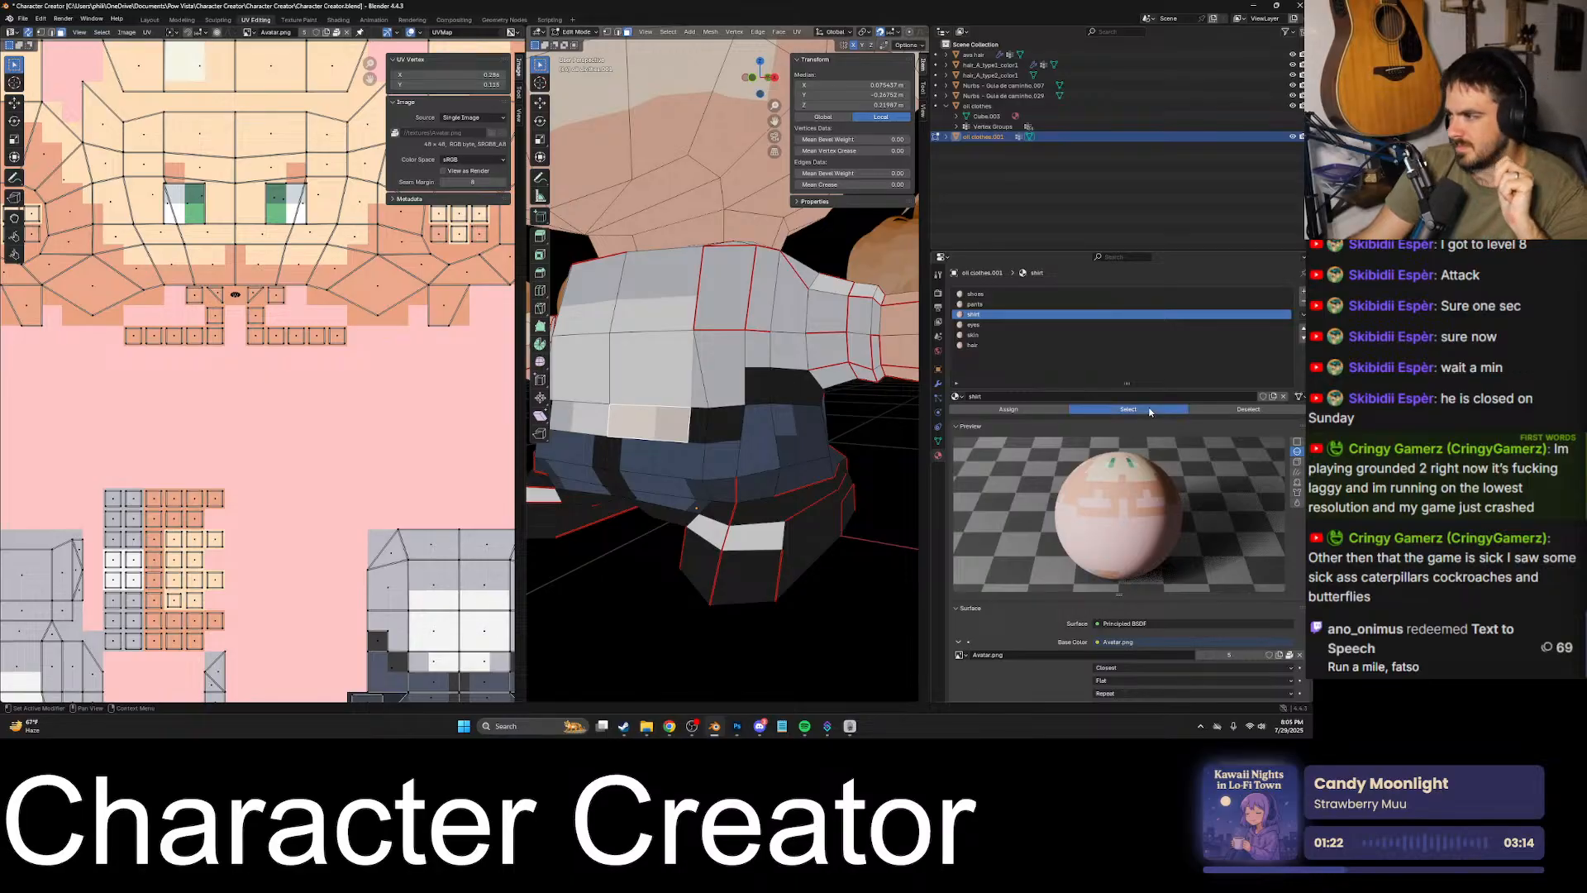
pyautogui.click(884, 486)
pyautogui.click(1128, 409)
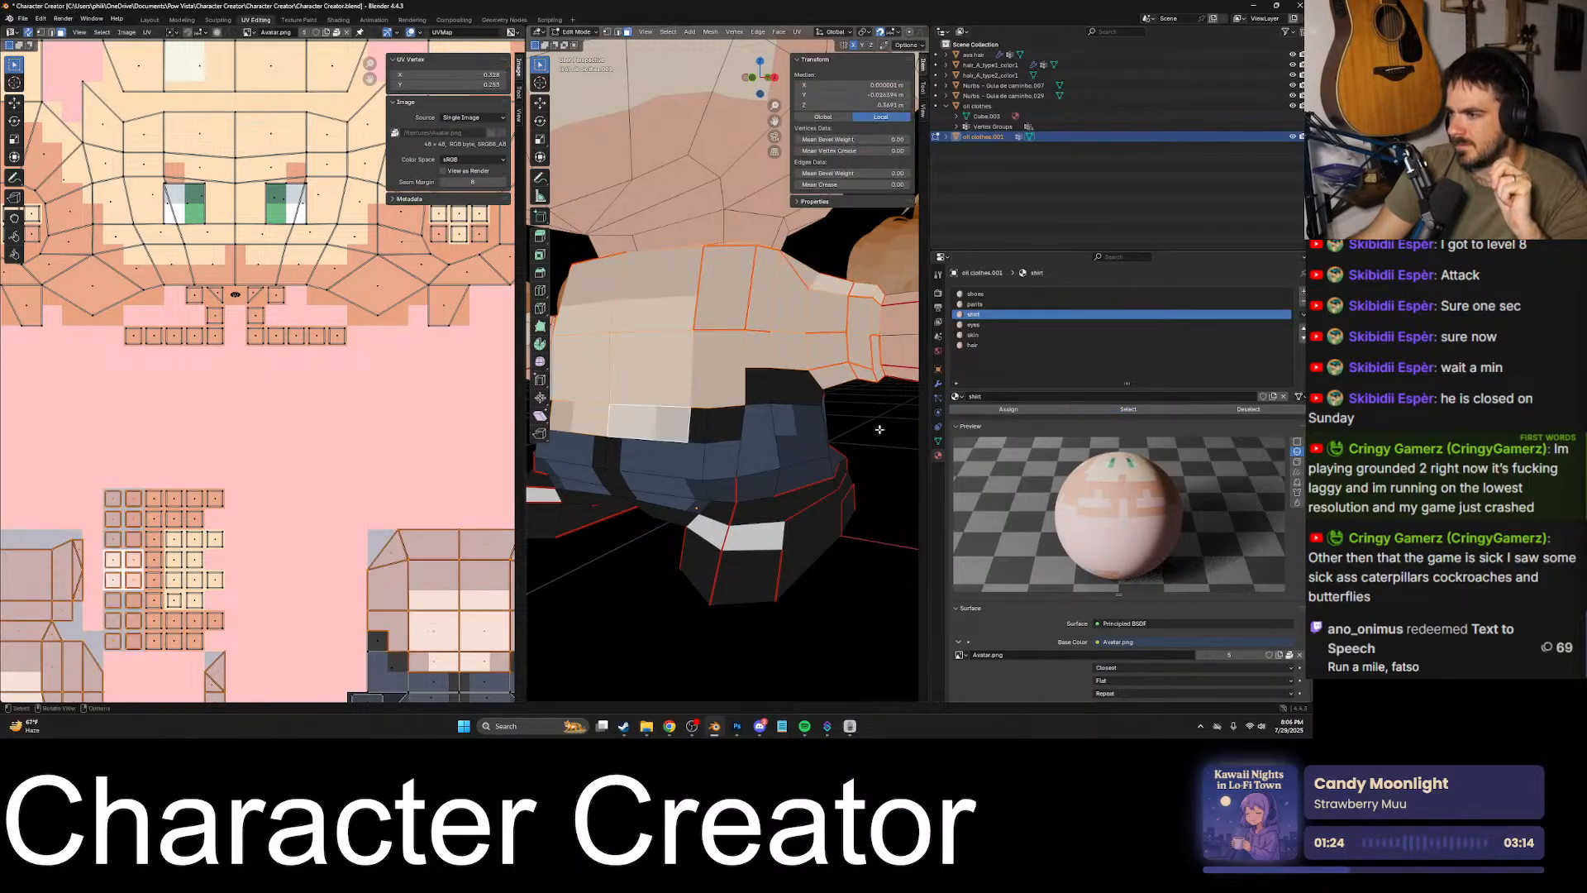
# - Select the faces of the eyes slot to check their coverage, then clear the selection
pyautogui.moveTo(728, 430); pyautogui.dragTo(655, 376, button='middle')
pyautogui.click(983, 327)
pyautogui.click(1149, 407)
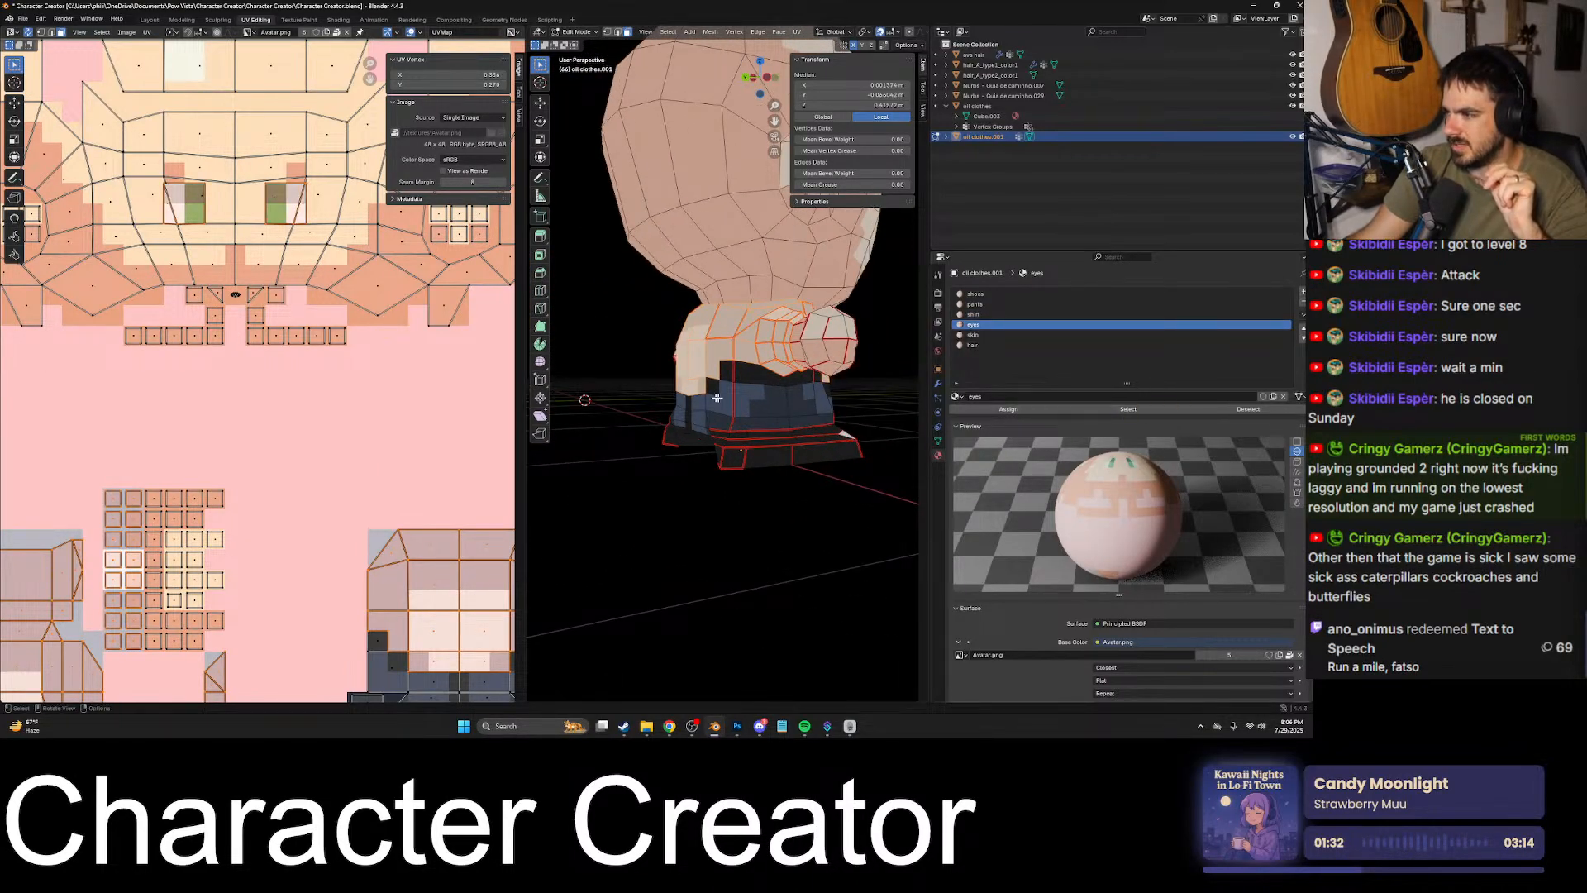
pyautogui.moveTo(819, 405); pyautogui.dragTo(684, 429, button='middle')
pyautogui.click(868, 417)
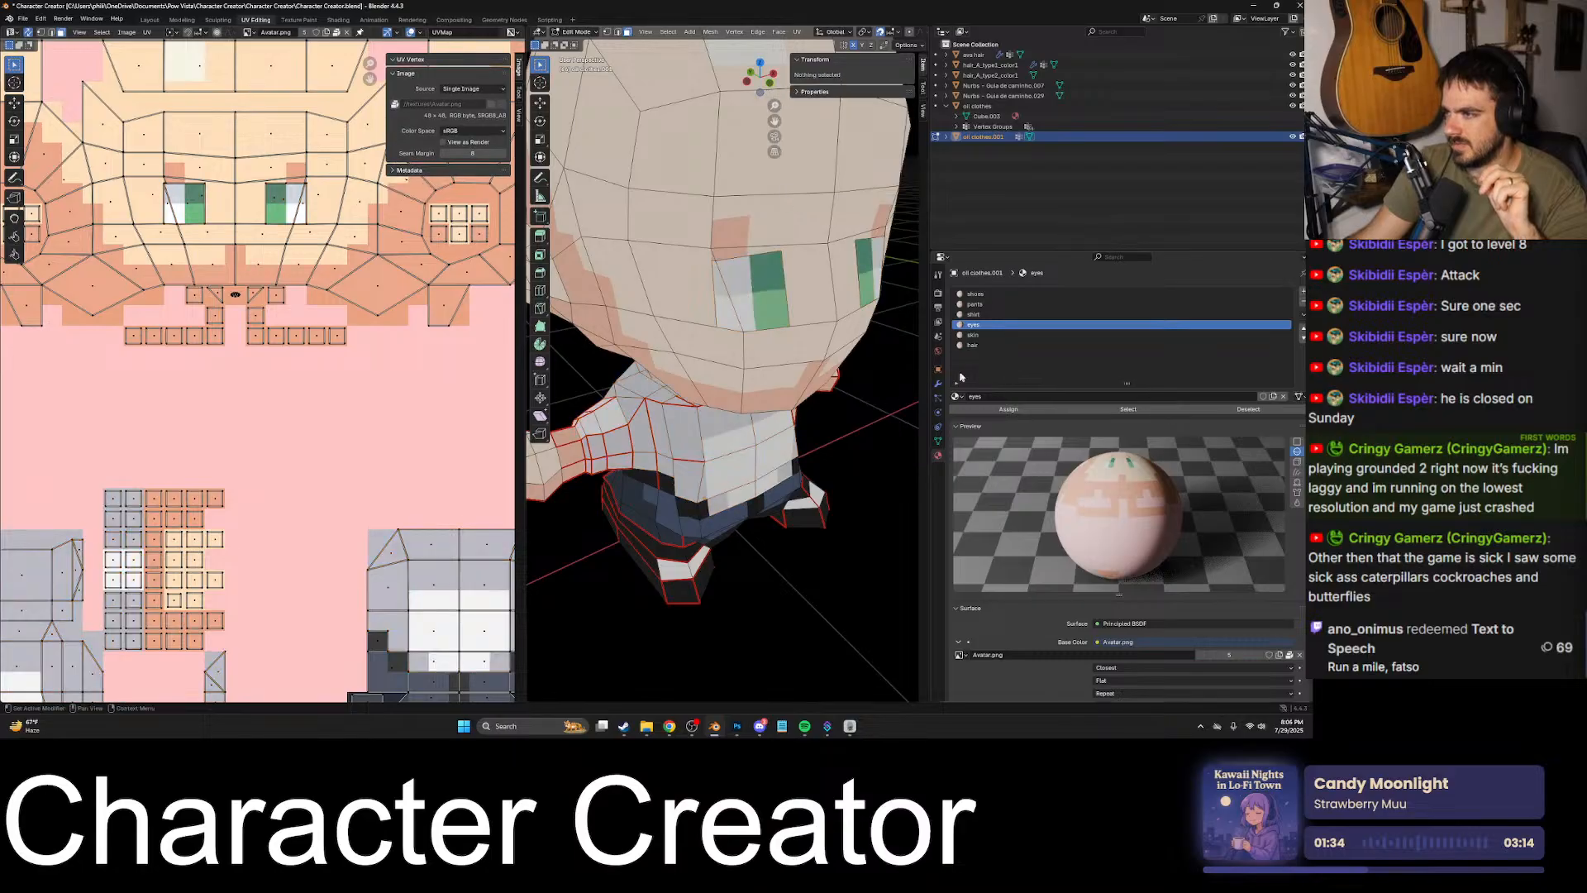
# - Select the pants slot's faces and assign the stray strip along the pants' rear lower edge to the pants material
pyautogui.click(996, 304)
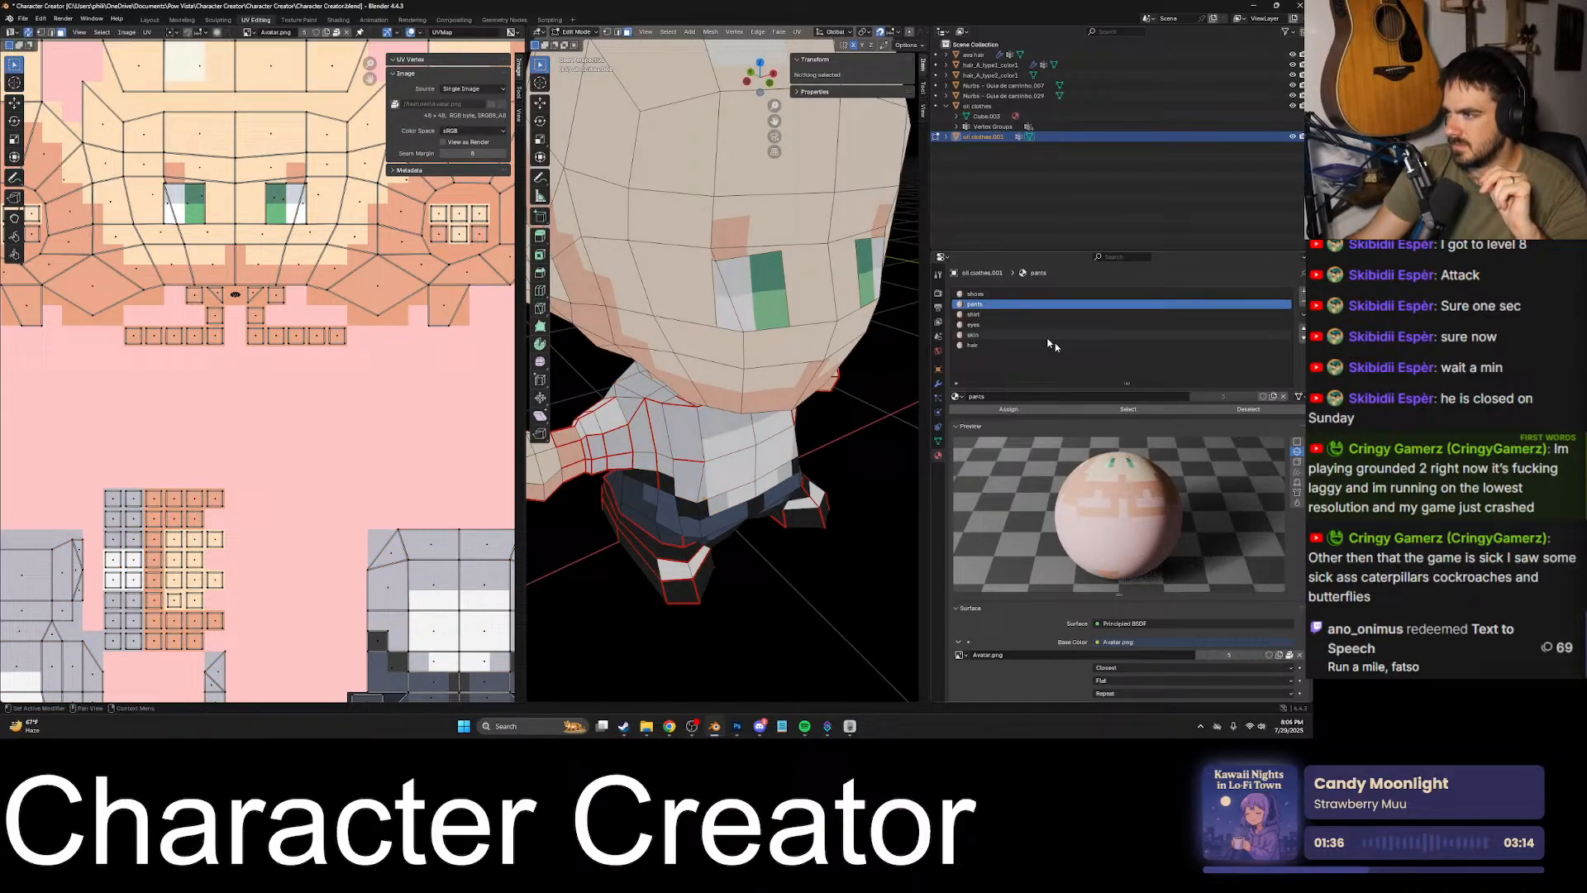
pyautogui.click(1158, 412)
pyautogui.moveTo(777, 479); pyautogui.dragTo(749, 547, button='middle')
pyautogui.click(734, 514)
pyautogui.keyDown('shift'); pyautogui.click(801, 518); pyautogui.keyUp('shift')
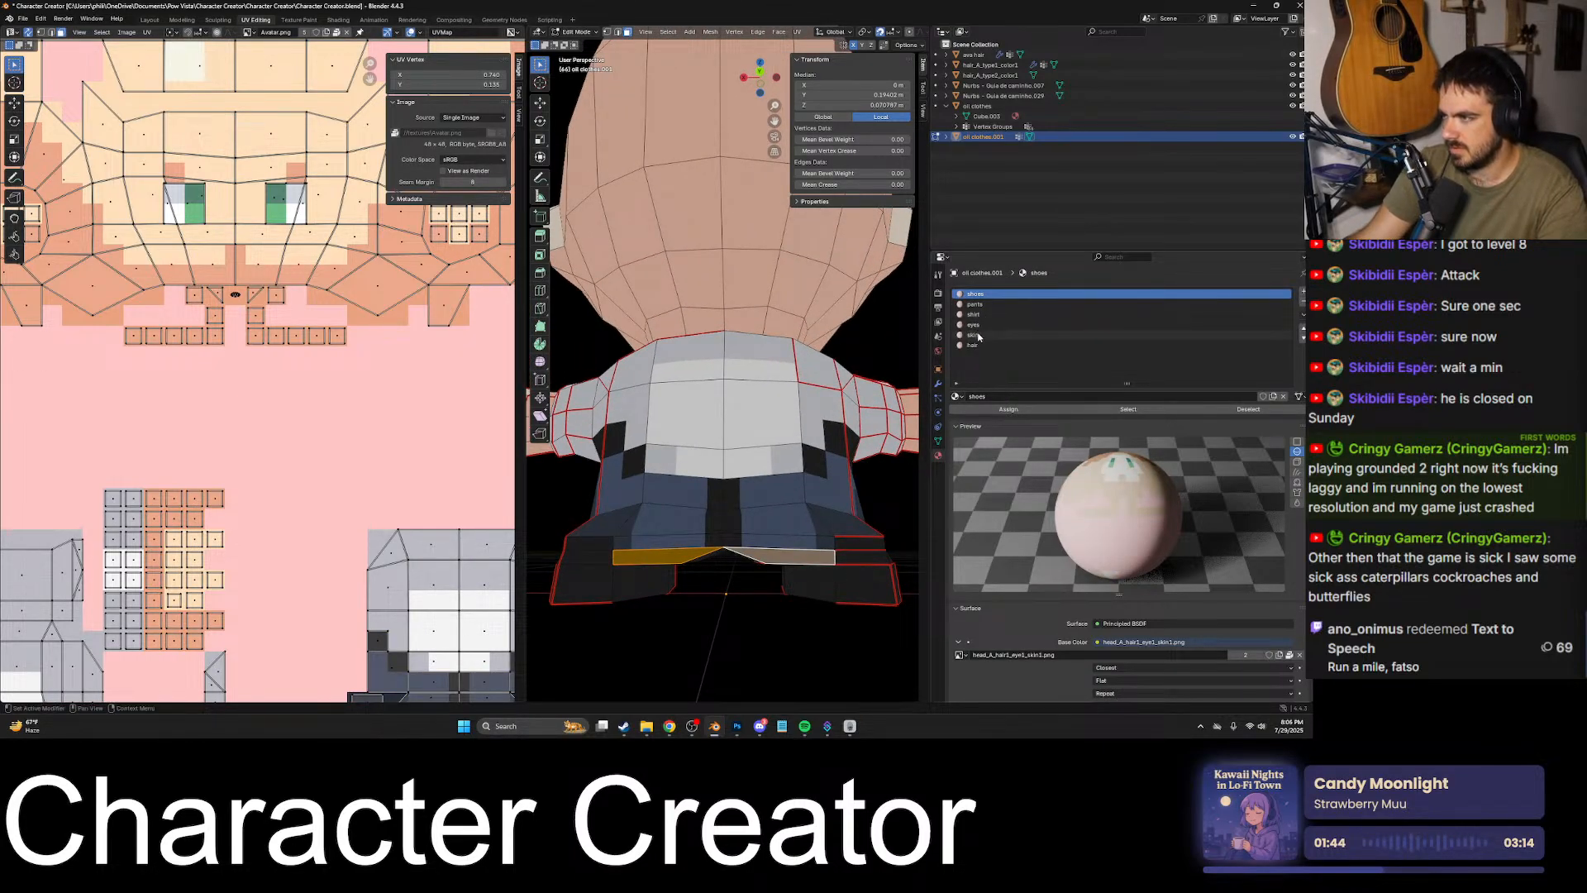
pyautogui.click(992, 304)
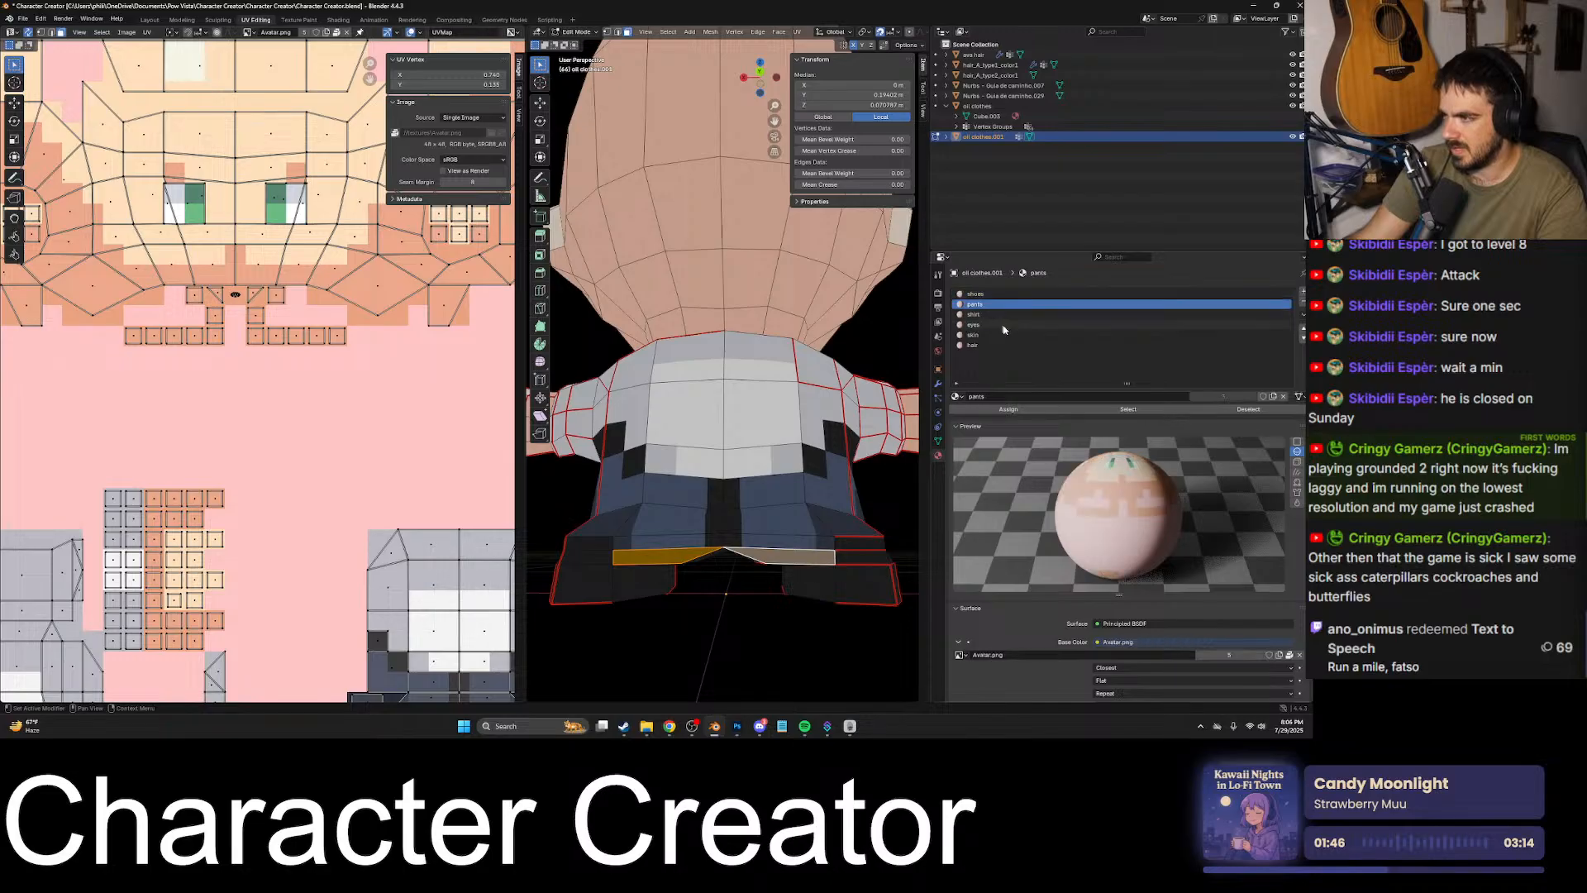
pyautogui.click(1129, 410)
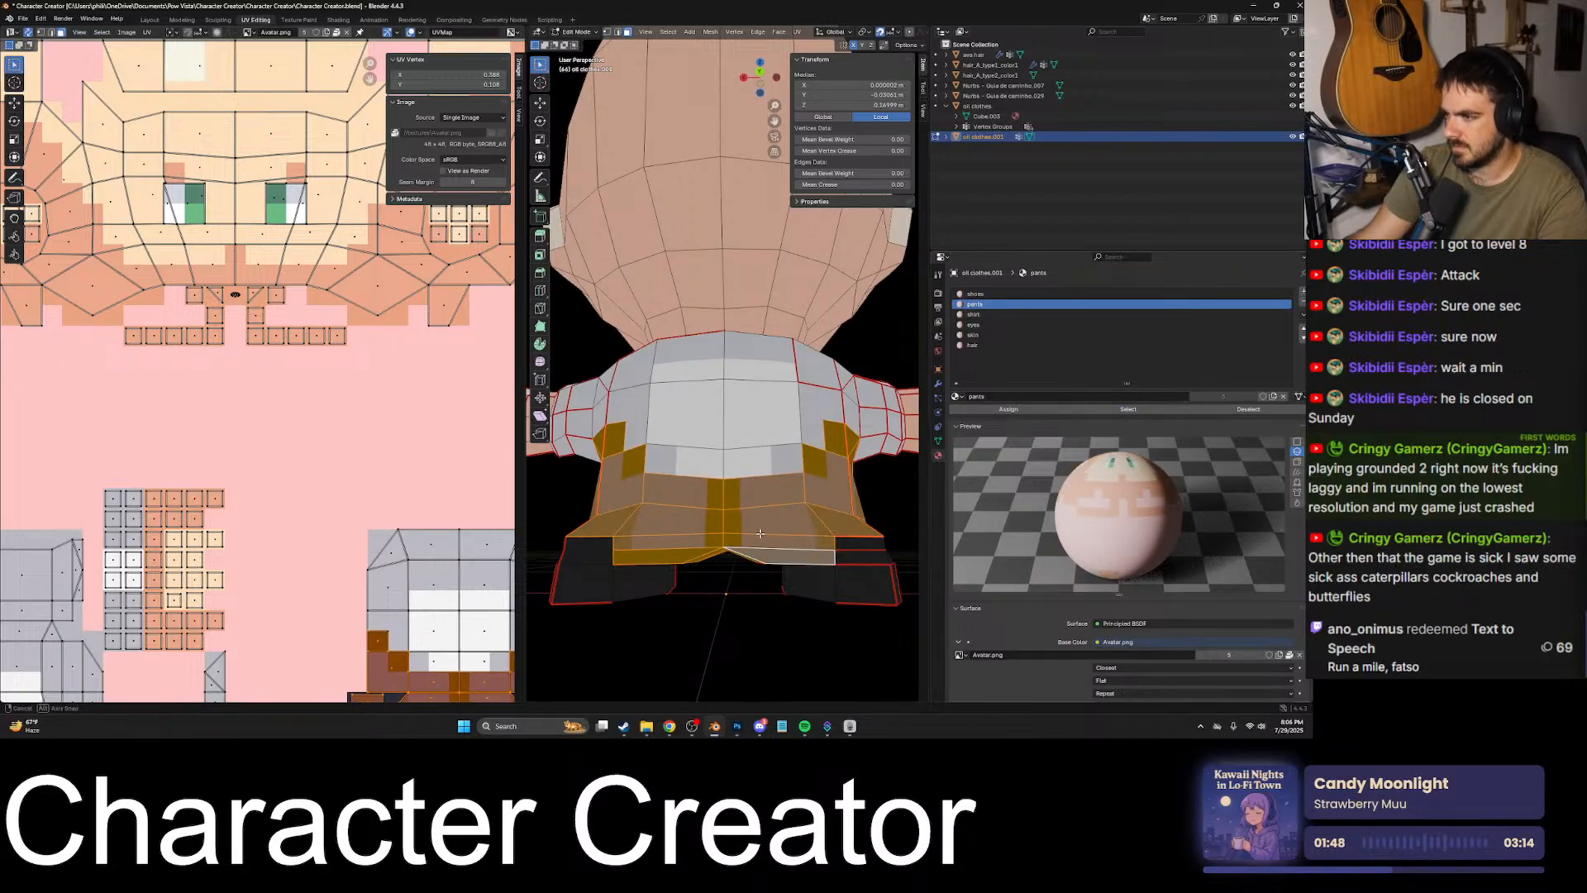
# - Assign the stray faces along the pants' front lower edge to the pants material and select that slot's faces
pyautogui.moveTo(761, 534)
pyautogui.mouseDown(button='middle')
pyautogui.moveTo(777, 539)
pyautogui.moveTo(763, 547)
pyautogui.mouseUp(button='middle')
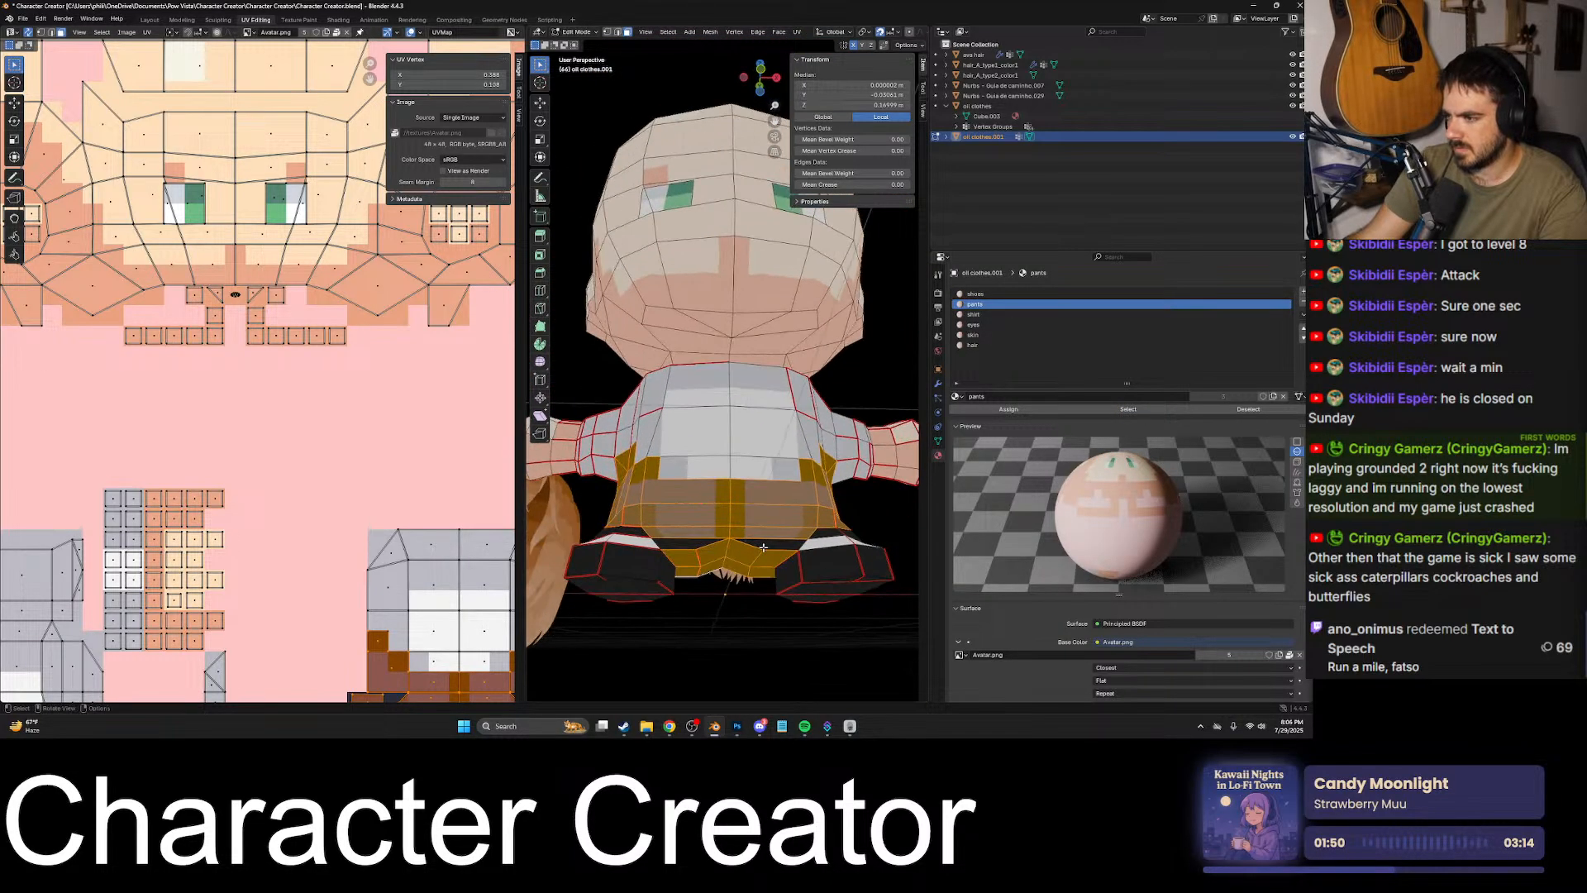
pyautogui.click(763, 547)
pyautogui.click(987, 303)
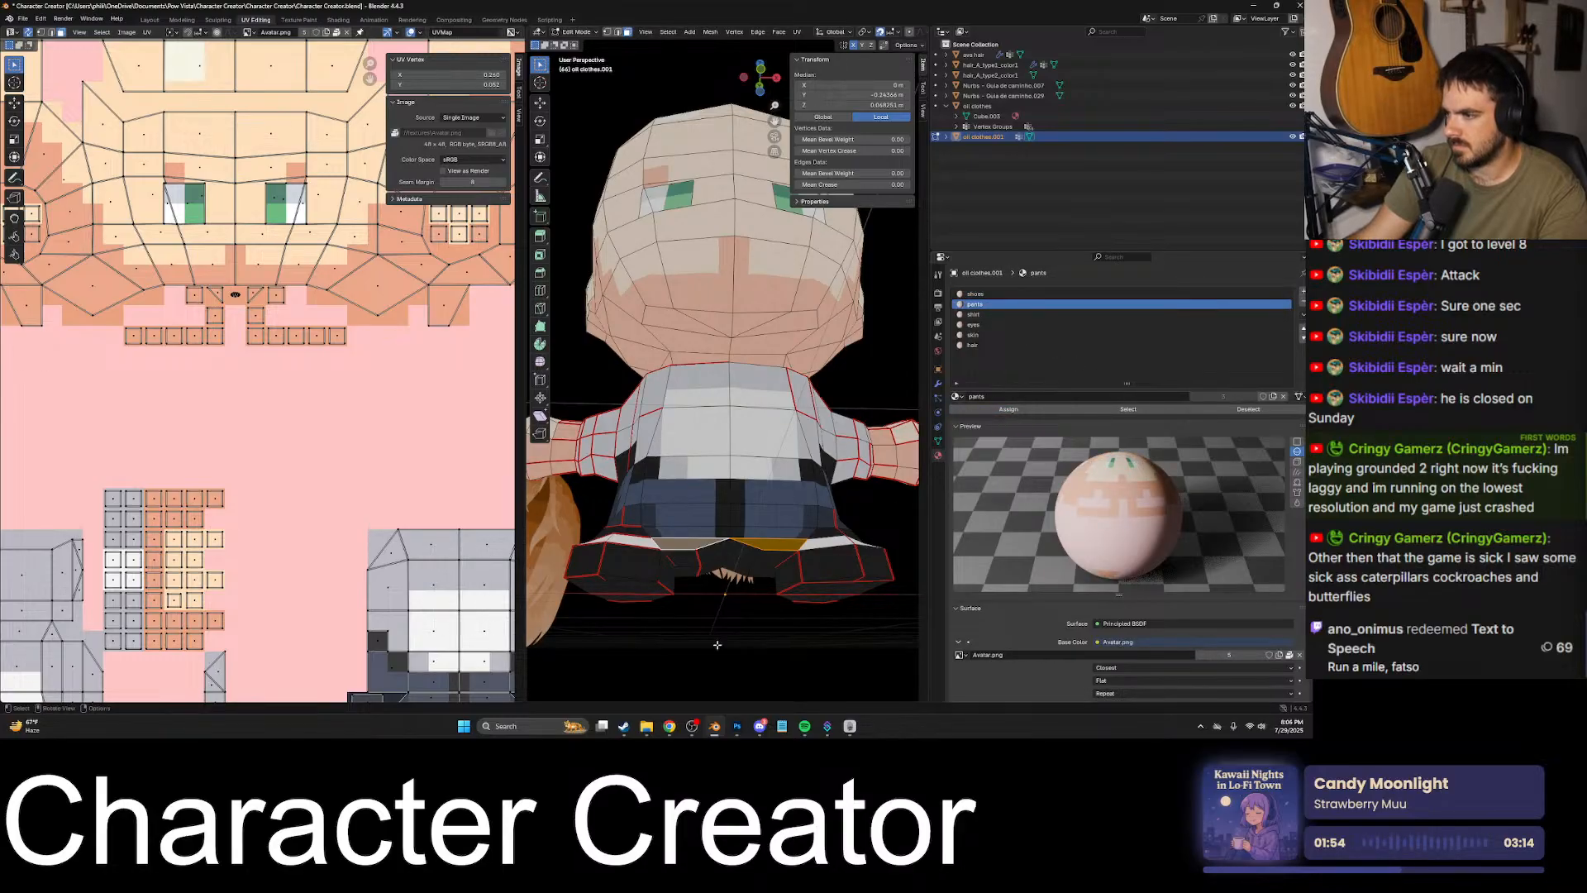
pyautogui.click(1128, 408)
pyautogui.moveTo(803, 499); pyautogui.dragTo(533, 529, button='middle')
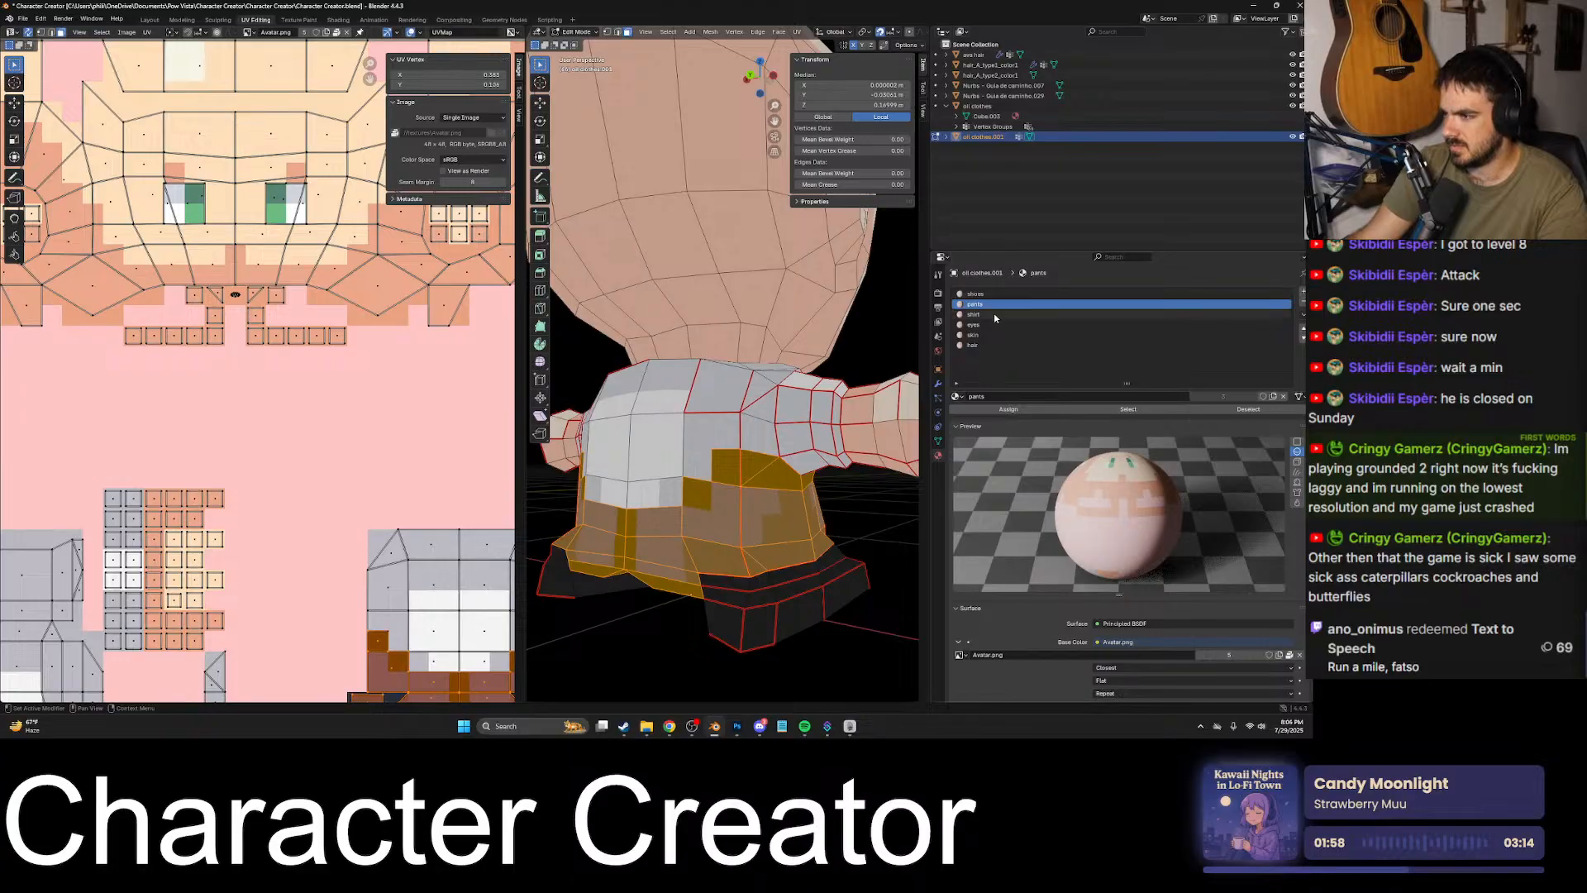
pyautogui.moveTo(835, 463)
pyautogui.mouseDown(button='middle')
pyautogui.moveTo(869, 468)
pyautogui.moveTo(817, 472)
pyautogui.mouseUp(button='middle')
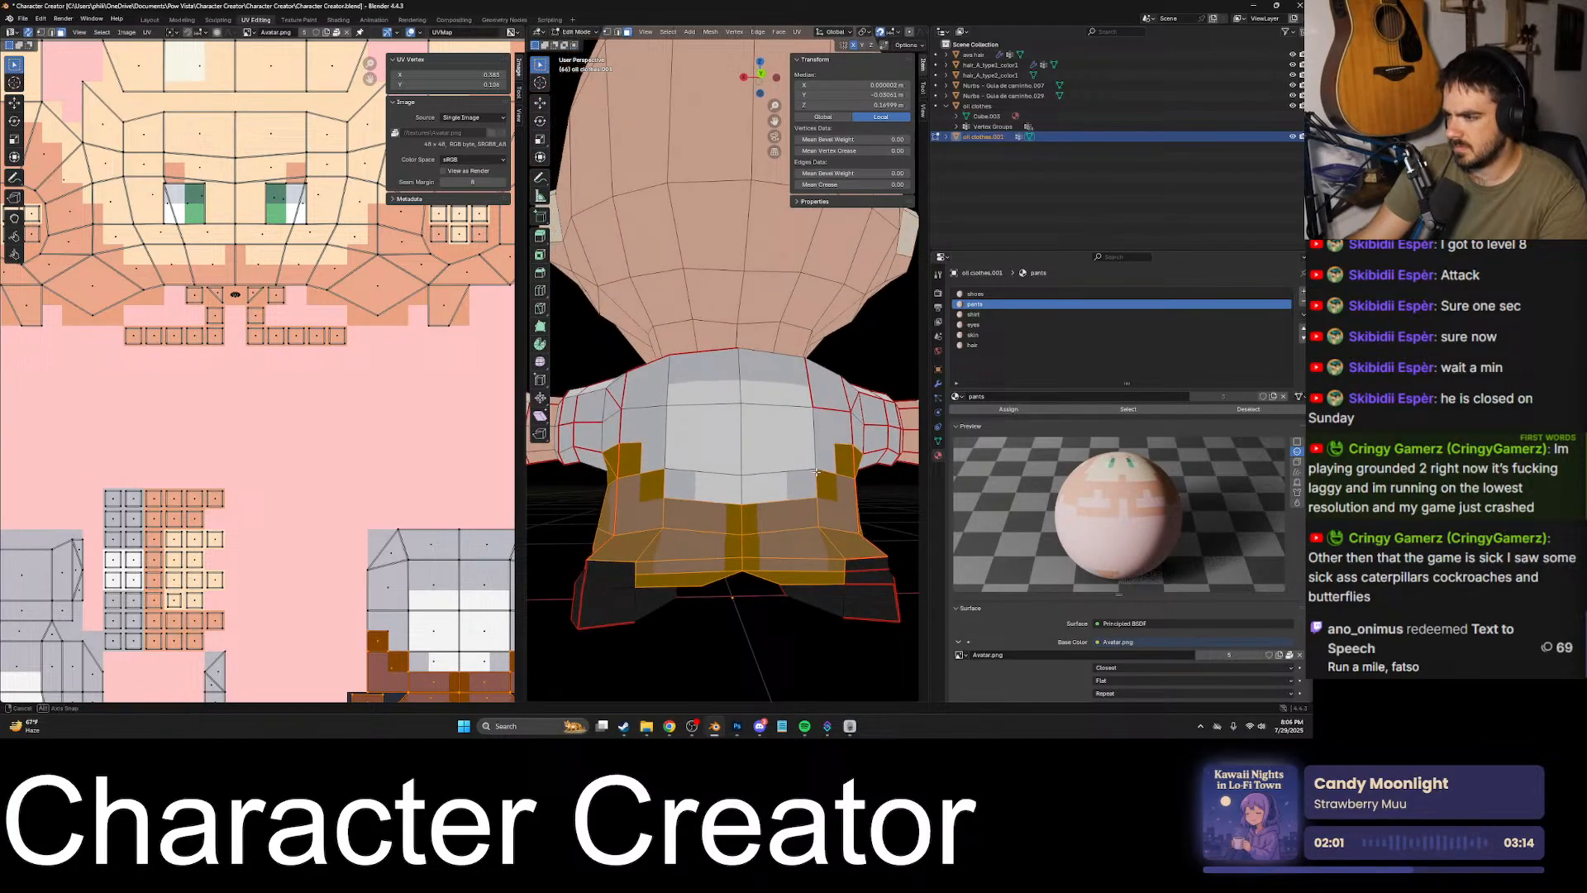
# - Select the faces of the shoes slot on their own and examine their coverage around both shoes
pyautogui.click(984, 295)
pyautogui.click(1099, 410)
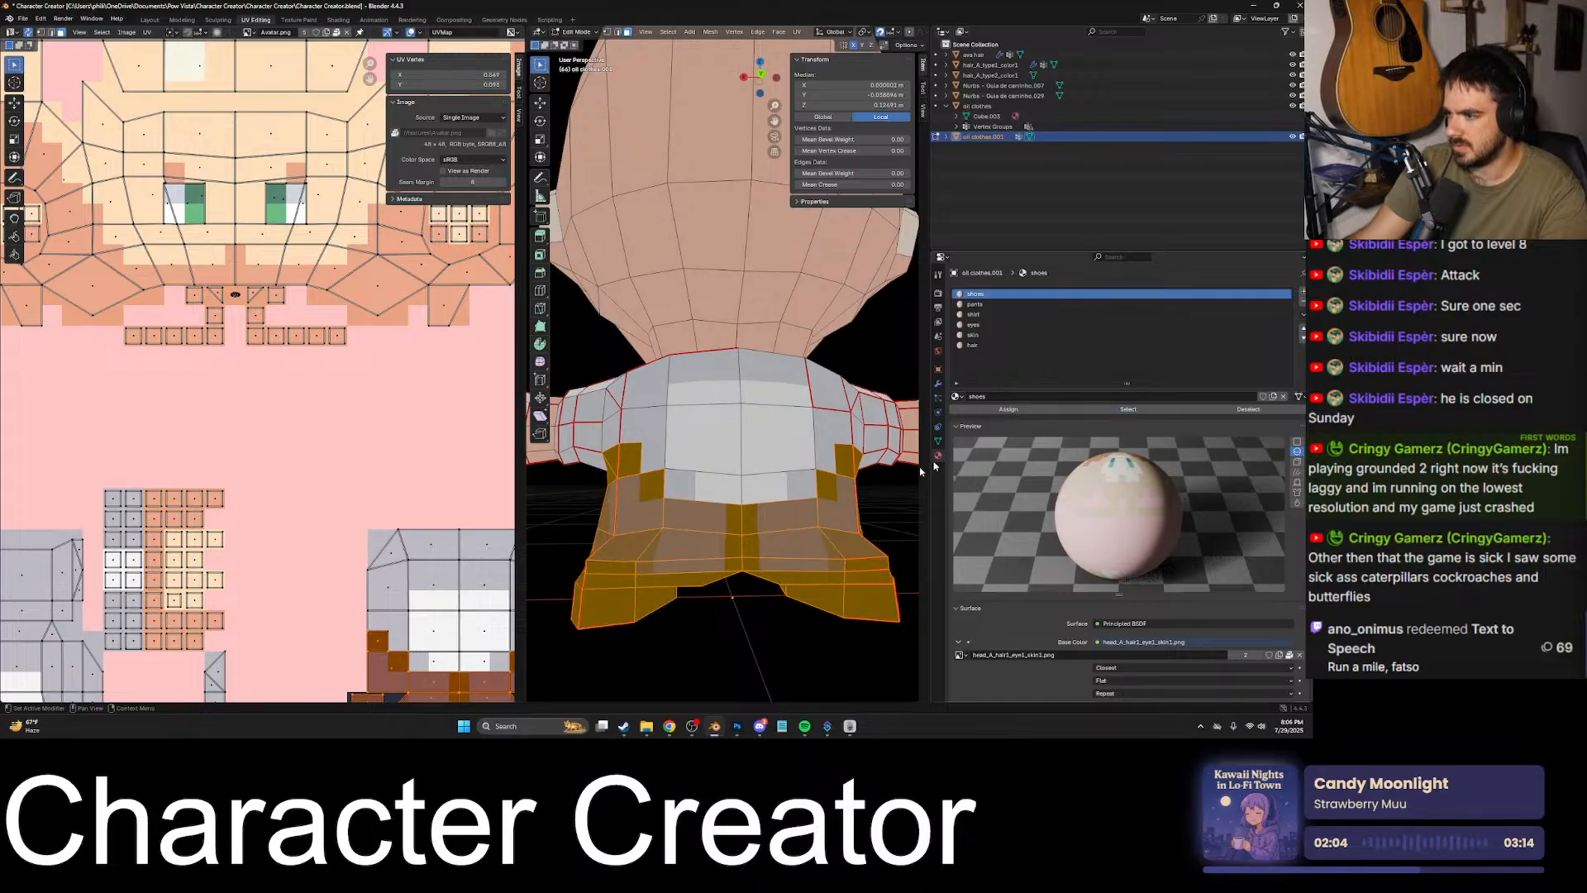
pyautogui.click(916, 500)
pyautogui.click(1130, 412)
pyautogui.moveTo(901, 493); pyautogui.dragTo(790, 362, button='middle')
pyautogui.scroll(-3, 793, 311)
pyautogui.scroll(-3, 807, 419)
pyautogui.moveTo(796, 439); pyautogui.dragTo(695, 405, button='middle')
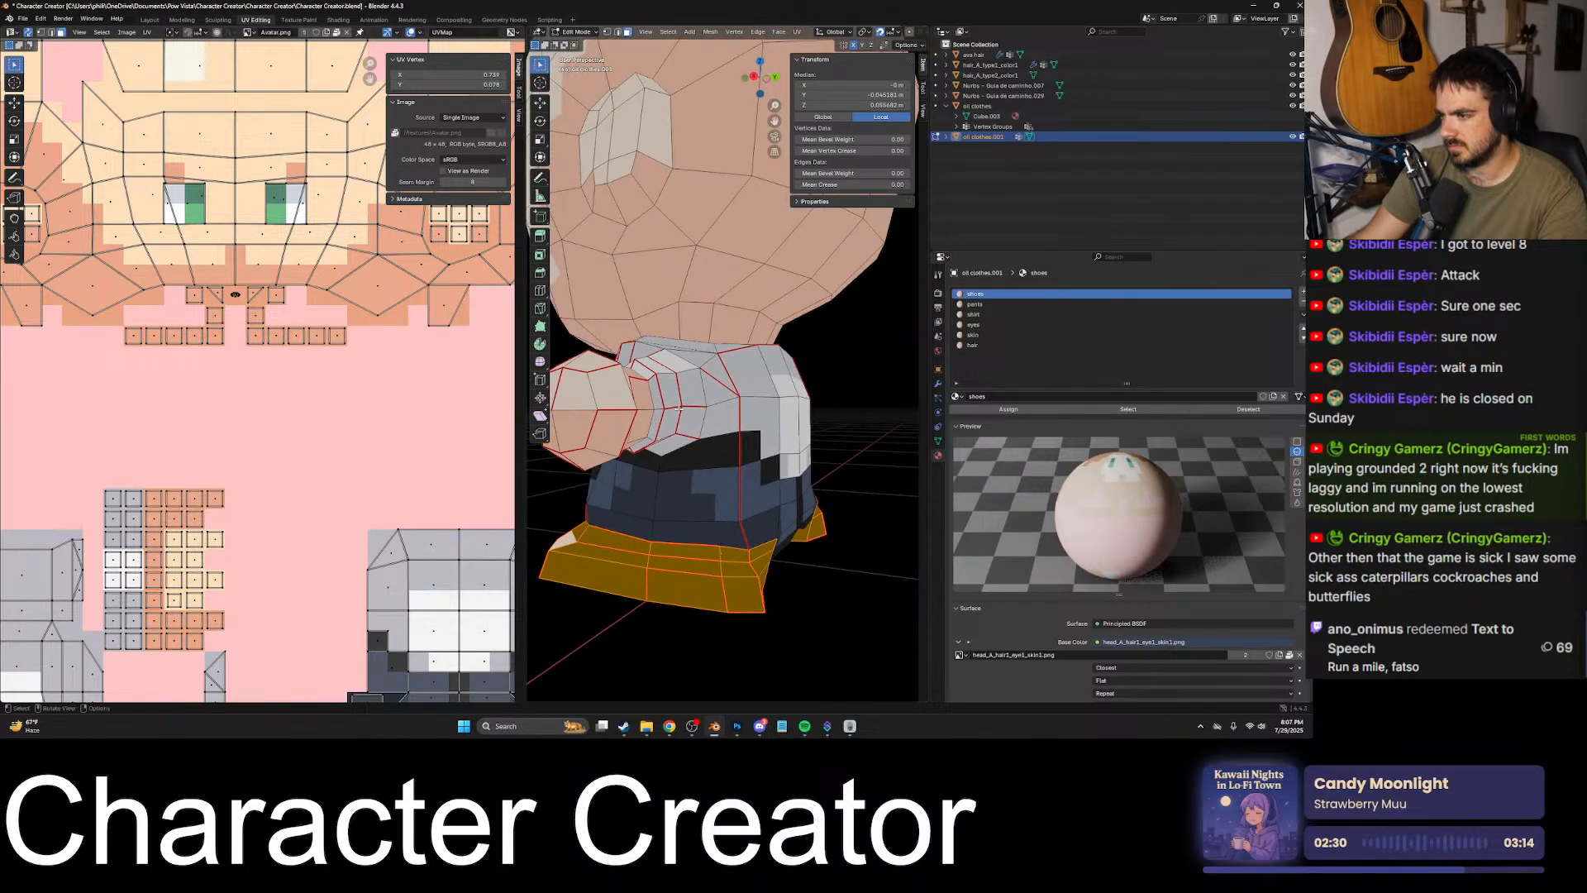
pyautogui.scroll(6, 723, 440)
pyautogui.scroll(-8, 723, 439)
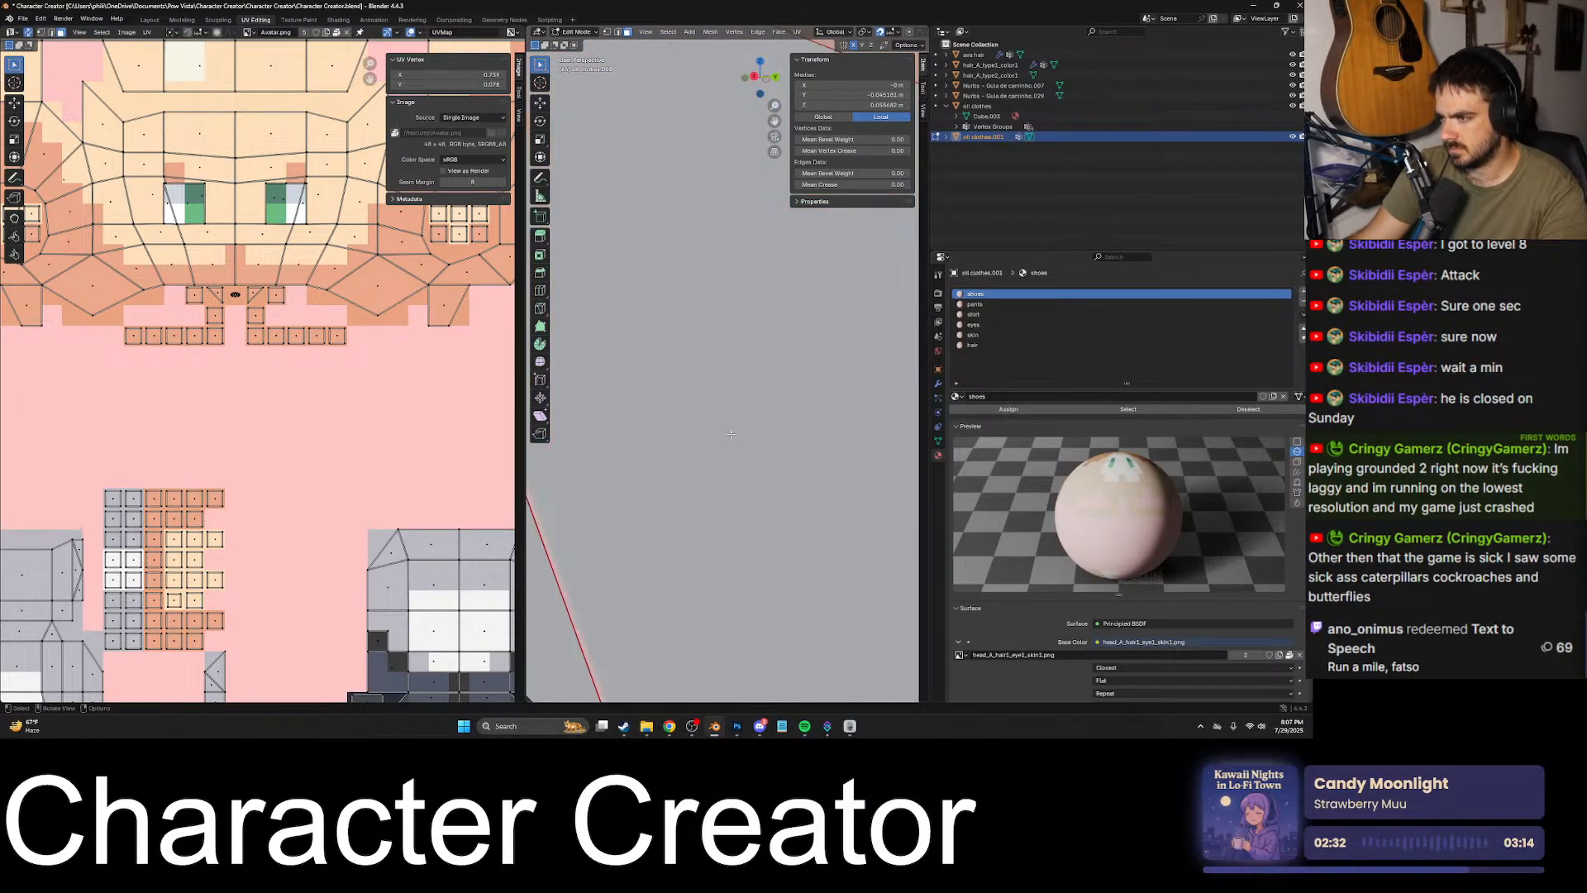
# - Select all faces of the avatar mesh
pyautogui.moveTo(666, 407); pyautogui.dragTo(733, 388, button='middle')
pyautogui.press('a')
pyautogui.scroll(-10, 734, 379)
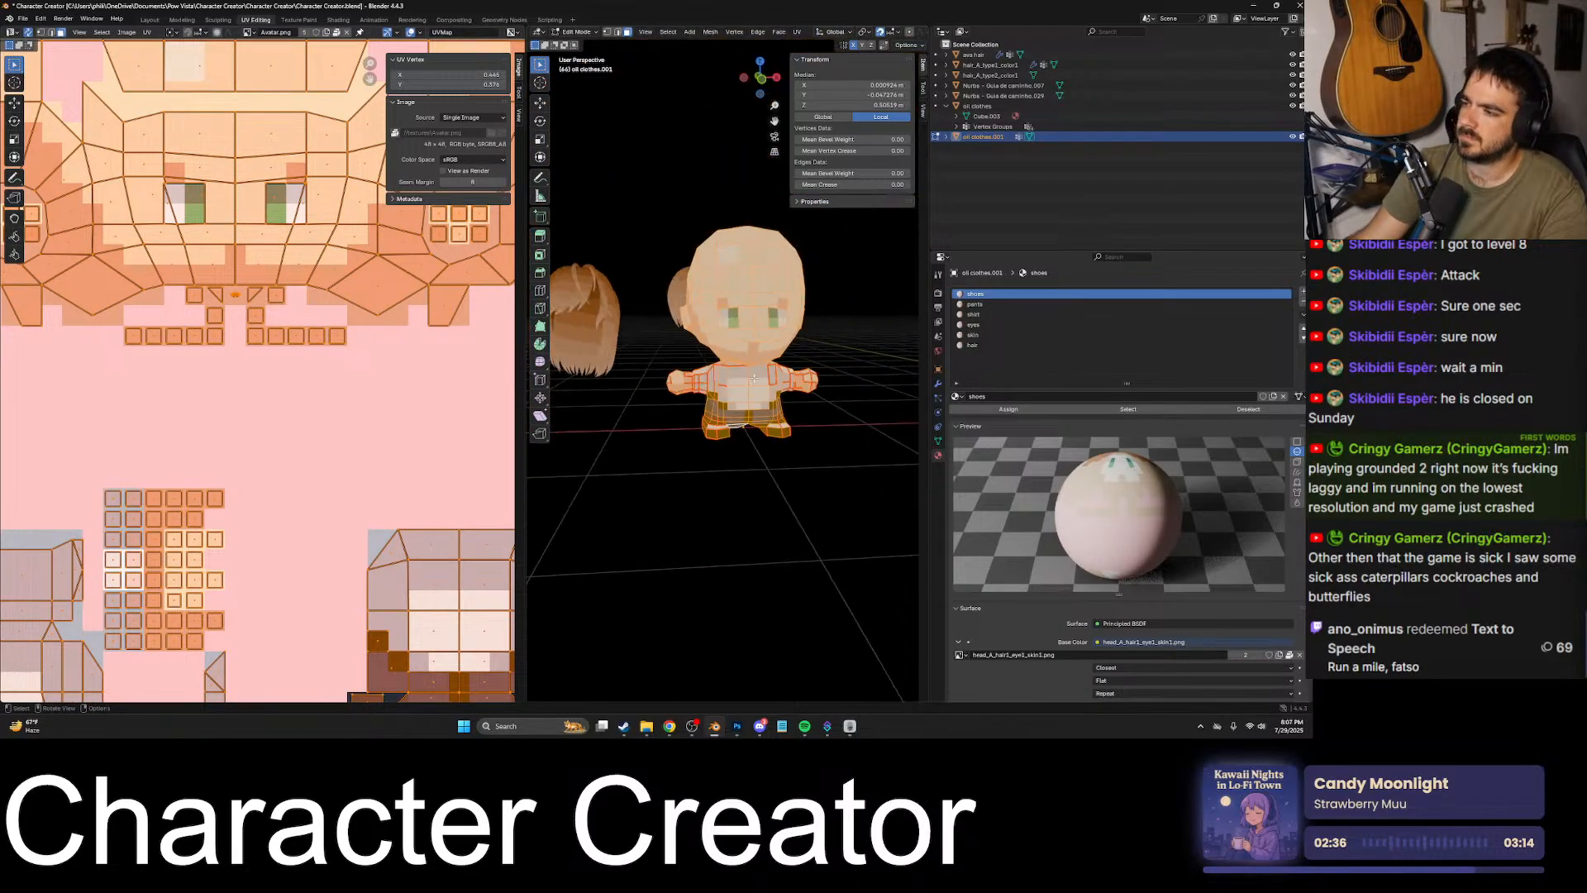
pyautogui.scroll(9, 760, 360)
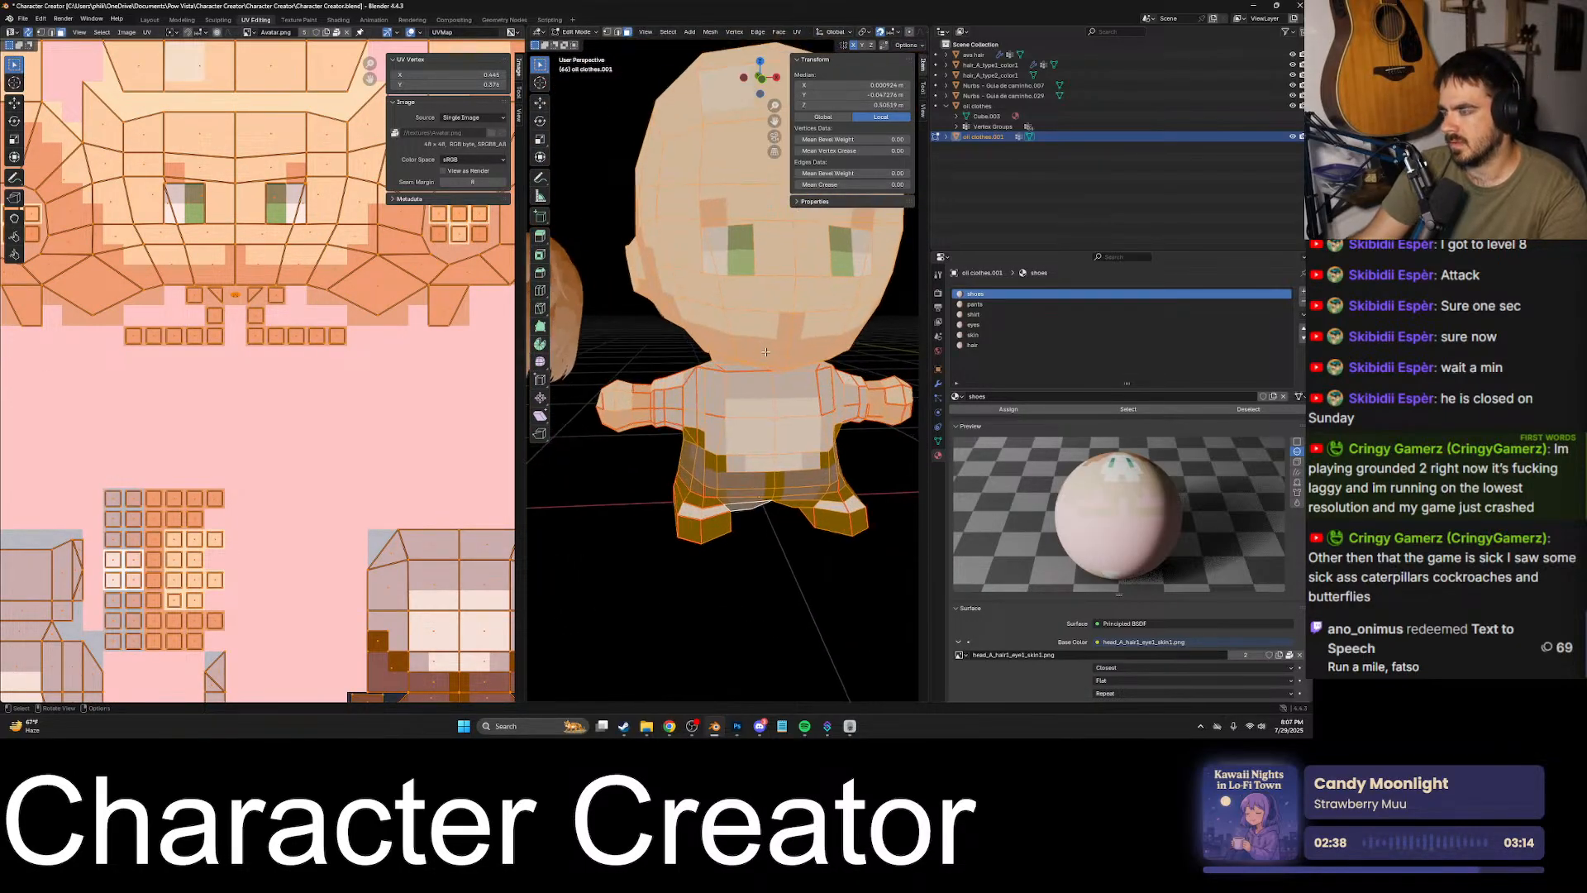
pyautogui.scroll(-3, 733, 349)
pyautogui.scroll(5, 735, 352)
pyautogui.moveTo(735, 352); pyautogui.dragTo(685, 257, button='middle')
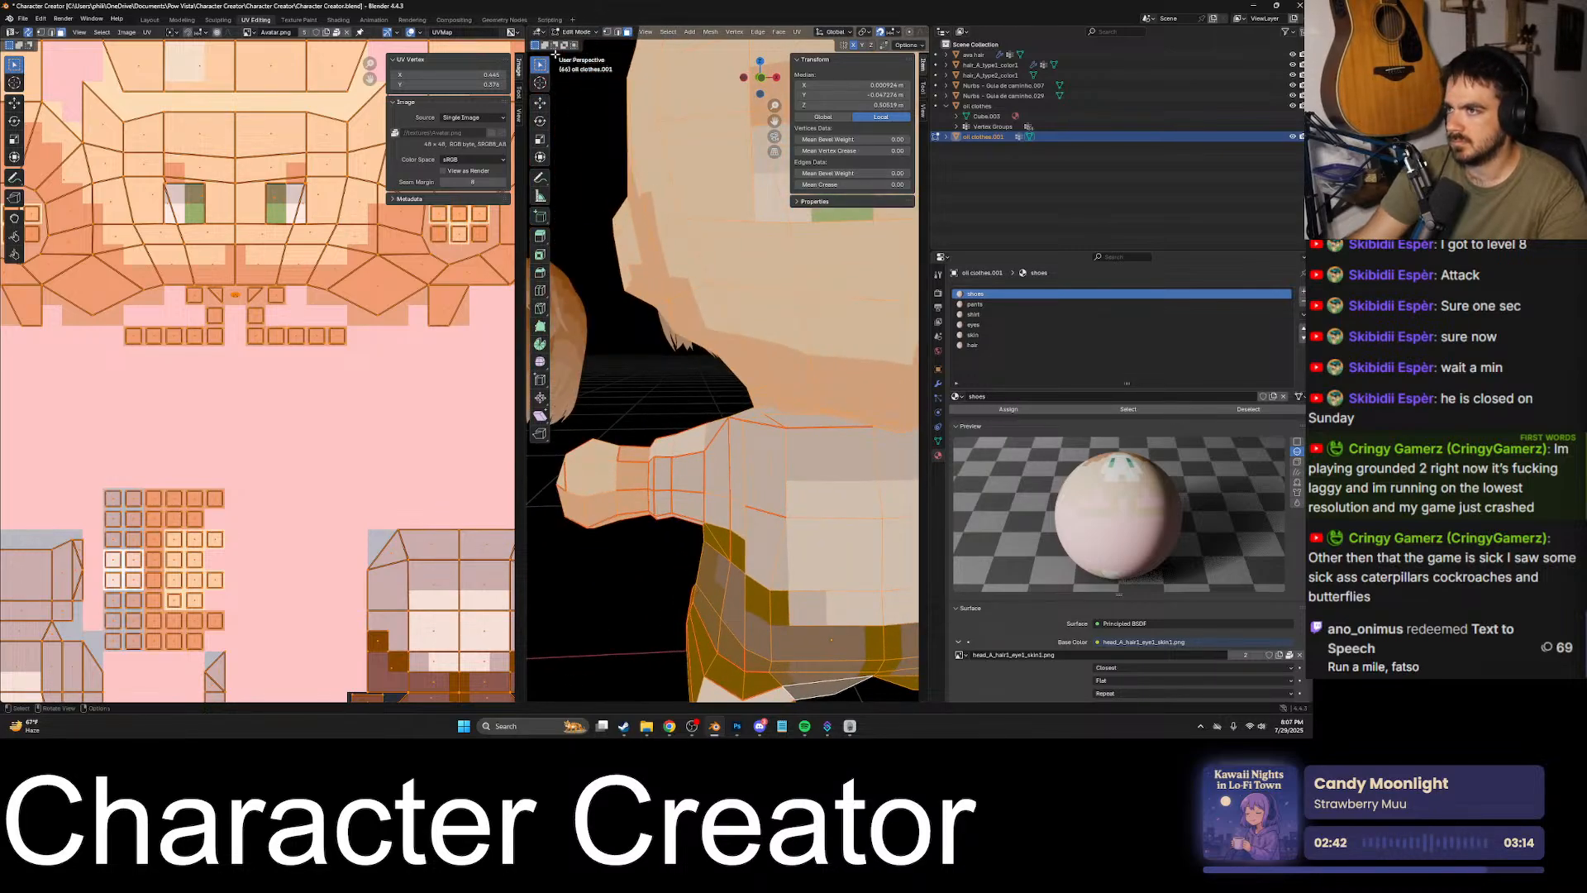
# - Clear the seams from all edges of the avatar mesh, return to Object Mode and deselect the avatar
pyautogui.click(616, 33)
pyautogui.click(659, 379)
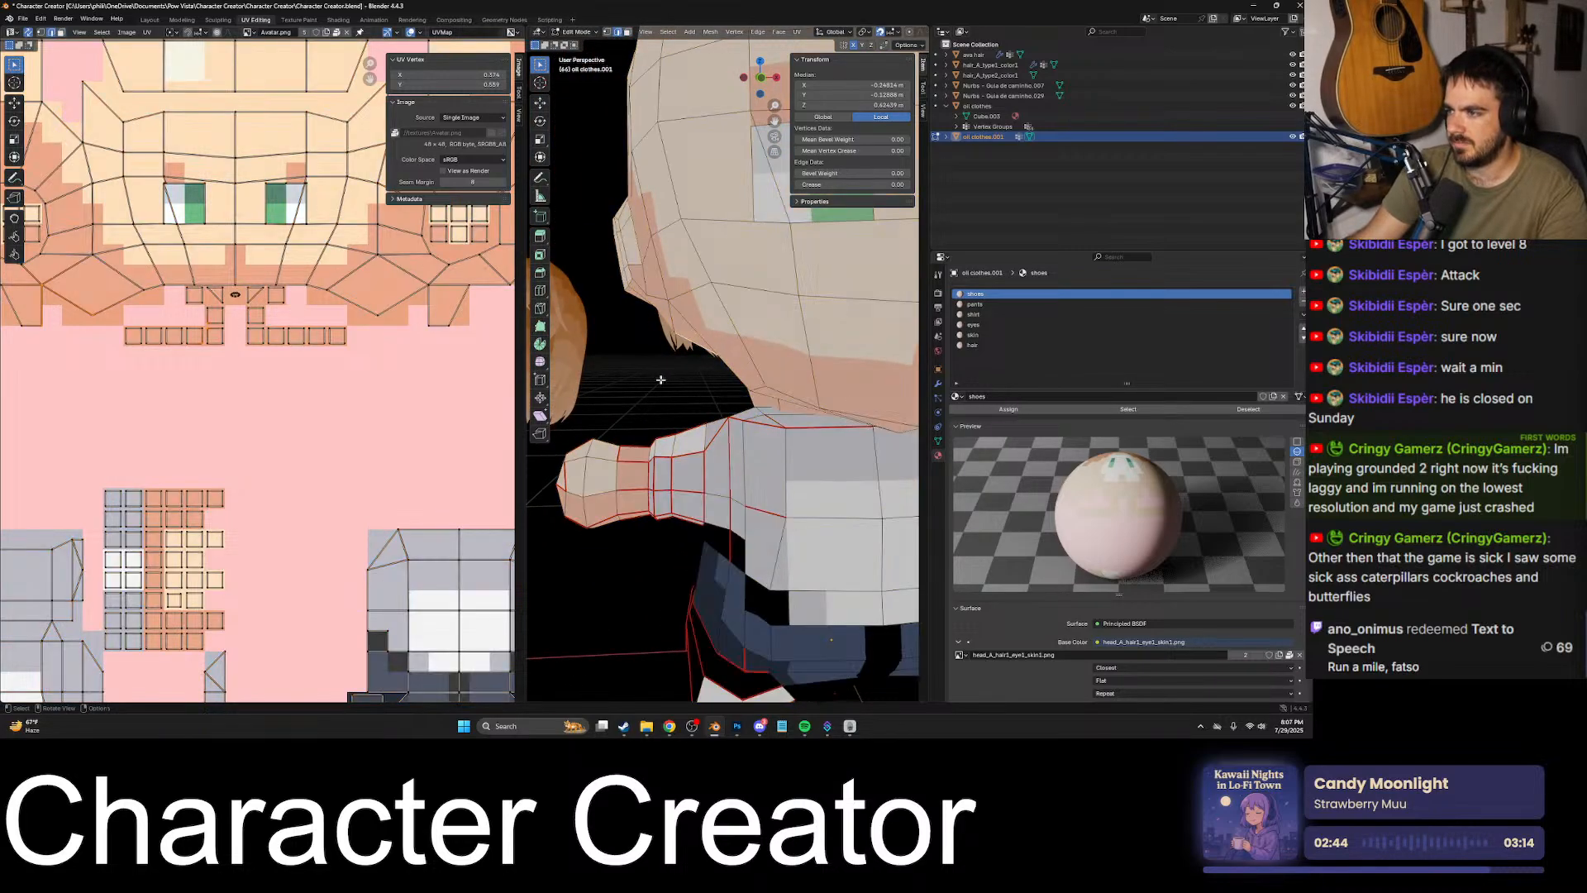
pyautogui.press('a')
pyautogui.moveTo(680, 382); pyautogui.dragTo(739, 371, button='middle')
pyautogui.scroll(3, 729, 388)
pyautogui.scroll(-7, 731, 387)
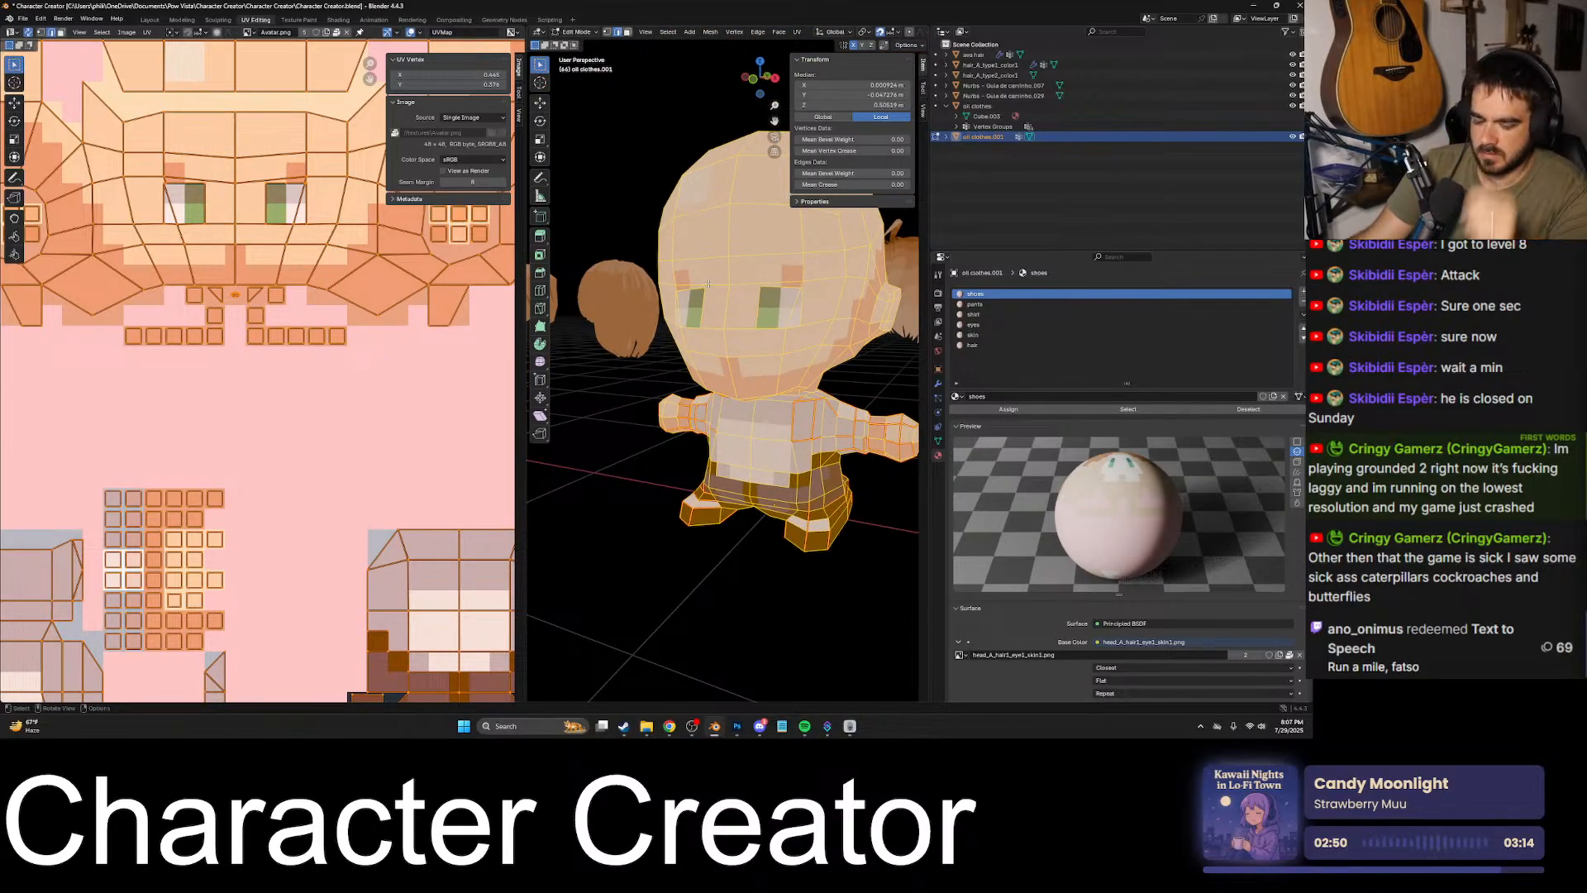
pyautogui.hotkey('ctrl', 'e')
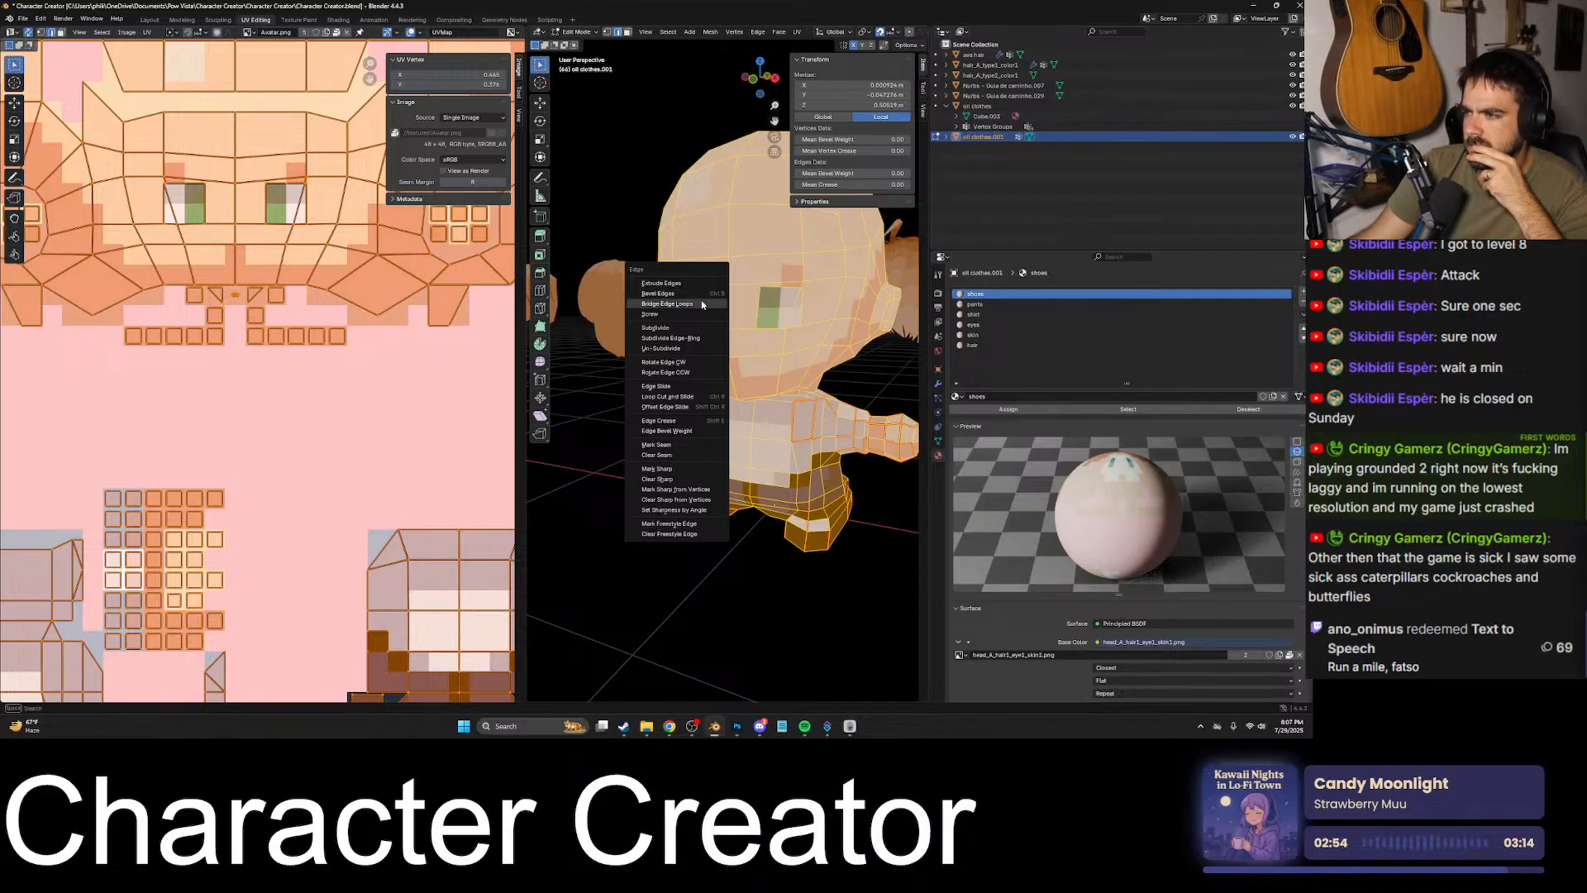
pyautogui.click(683, 456)
pyautogui.press('Tab')
pyautogui.click(867, 498)
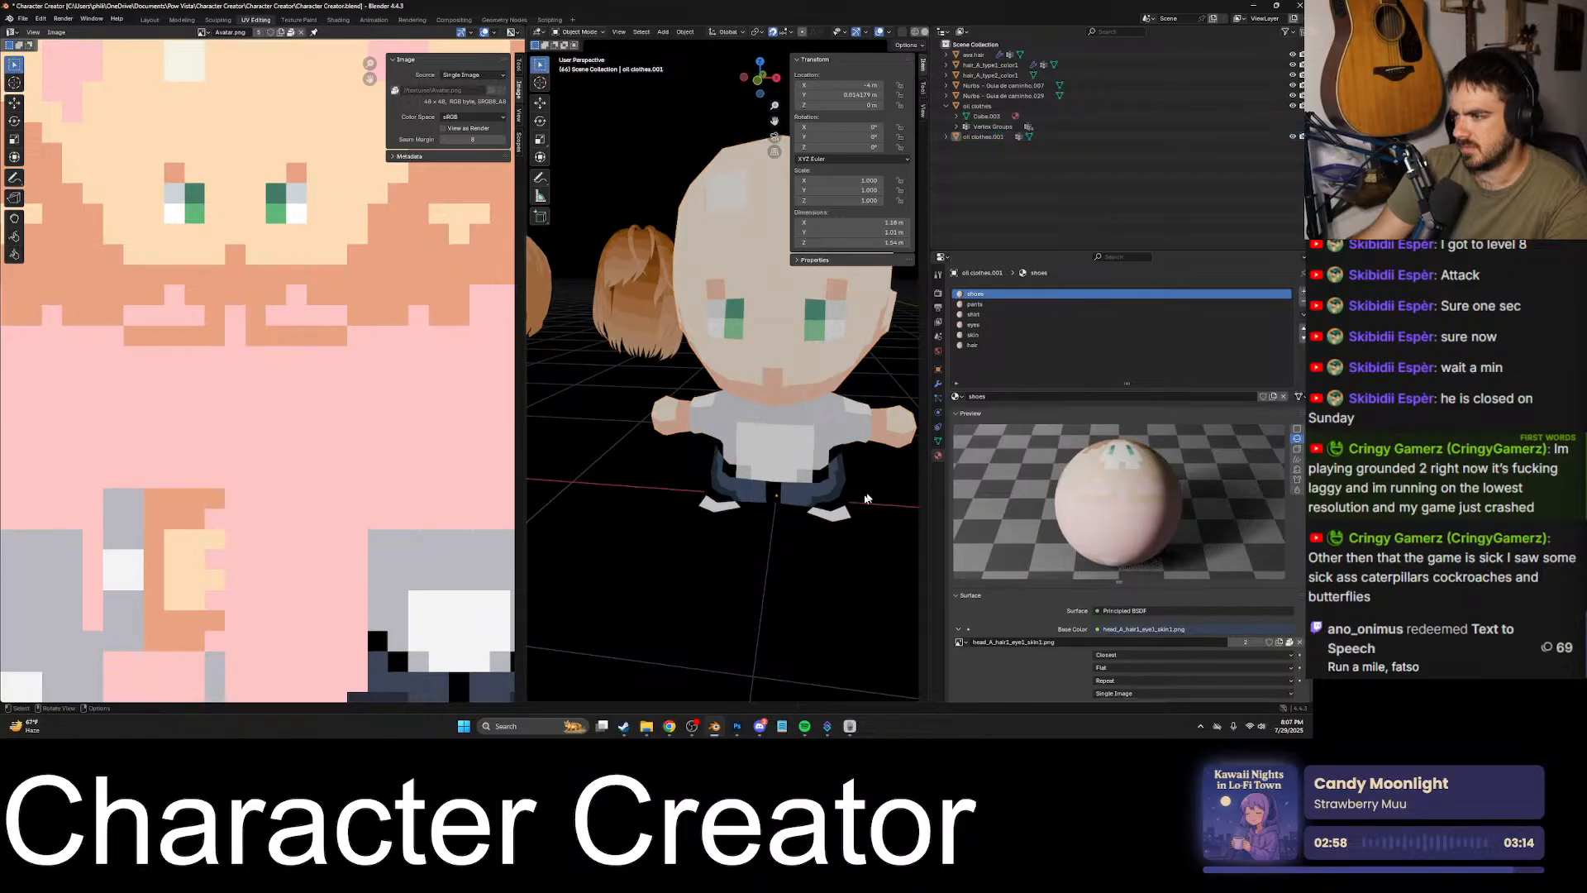
# - Enter Edit Mode on the avatar and select only the faces of the skin slot to check their coverage
pyautogui.moveTo(867, 498); pyautogui.dragTo(897, 458, button='middle')
pyautogui.click(774, 439)
pyautogui.moveTo(775, 438); pyautogui.dragTo(914, 372, button='middle')
pyautogui.press('Tab')
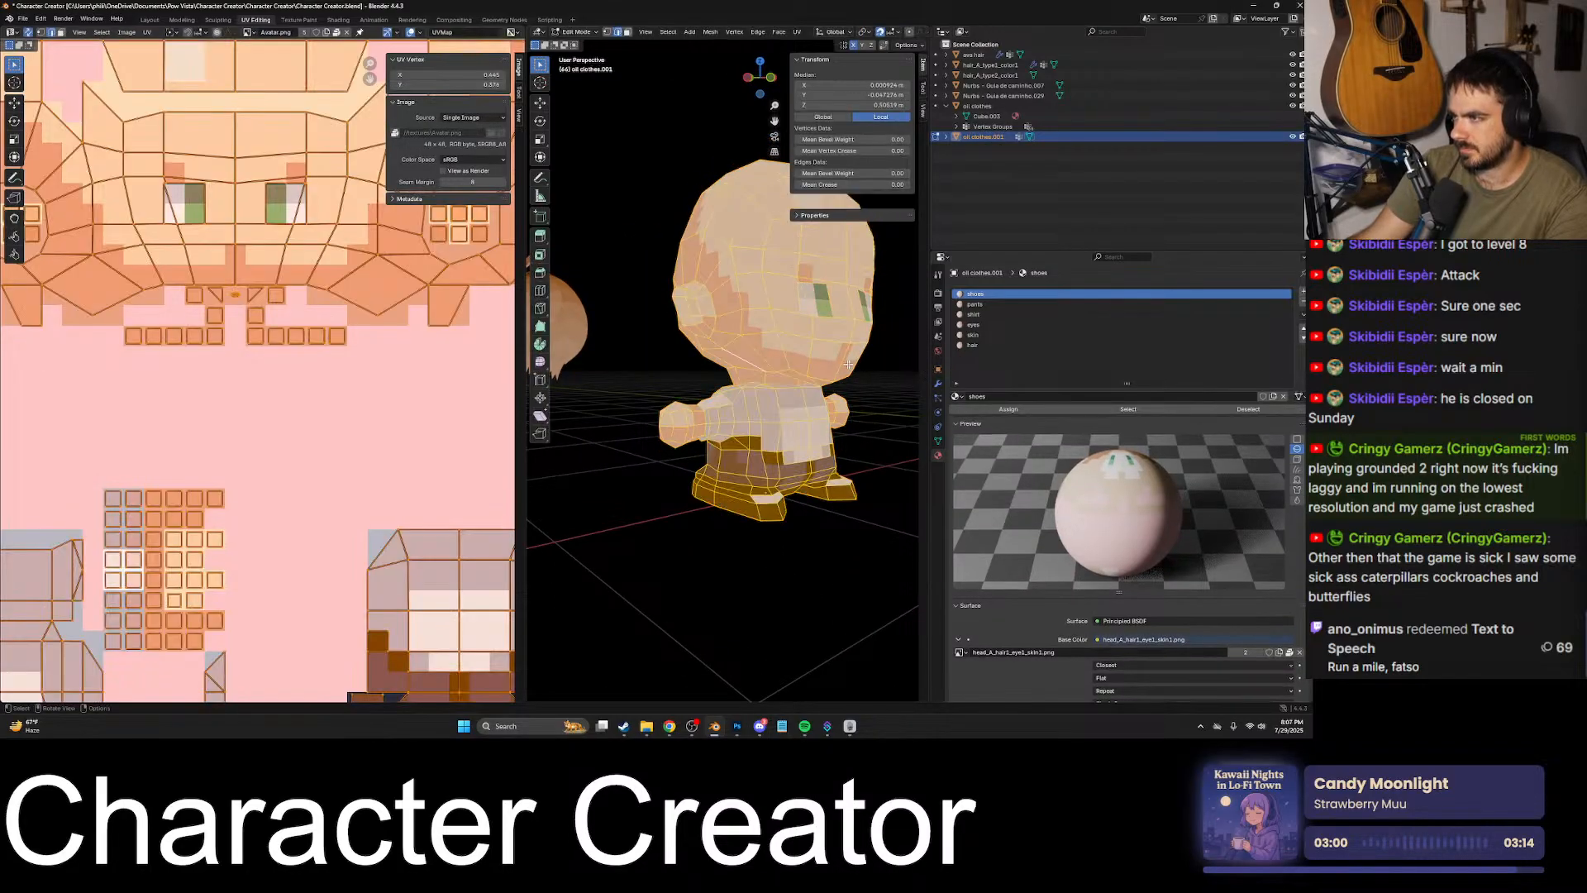
pyautogui.click(985, 335)
pyautogui.click(1226, 405)
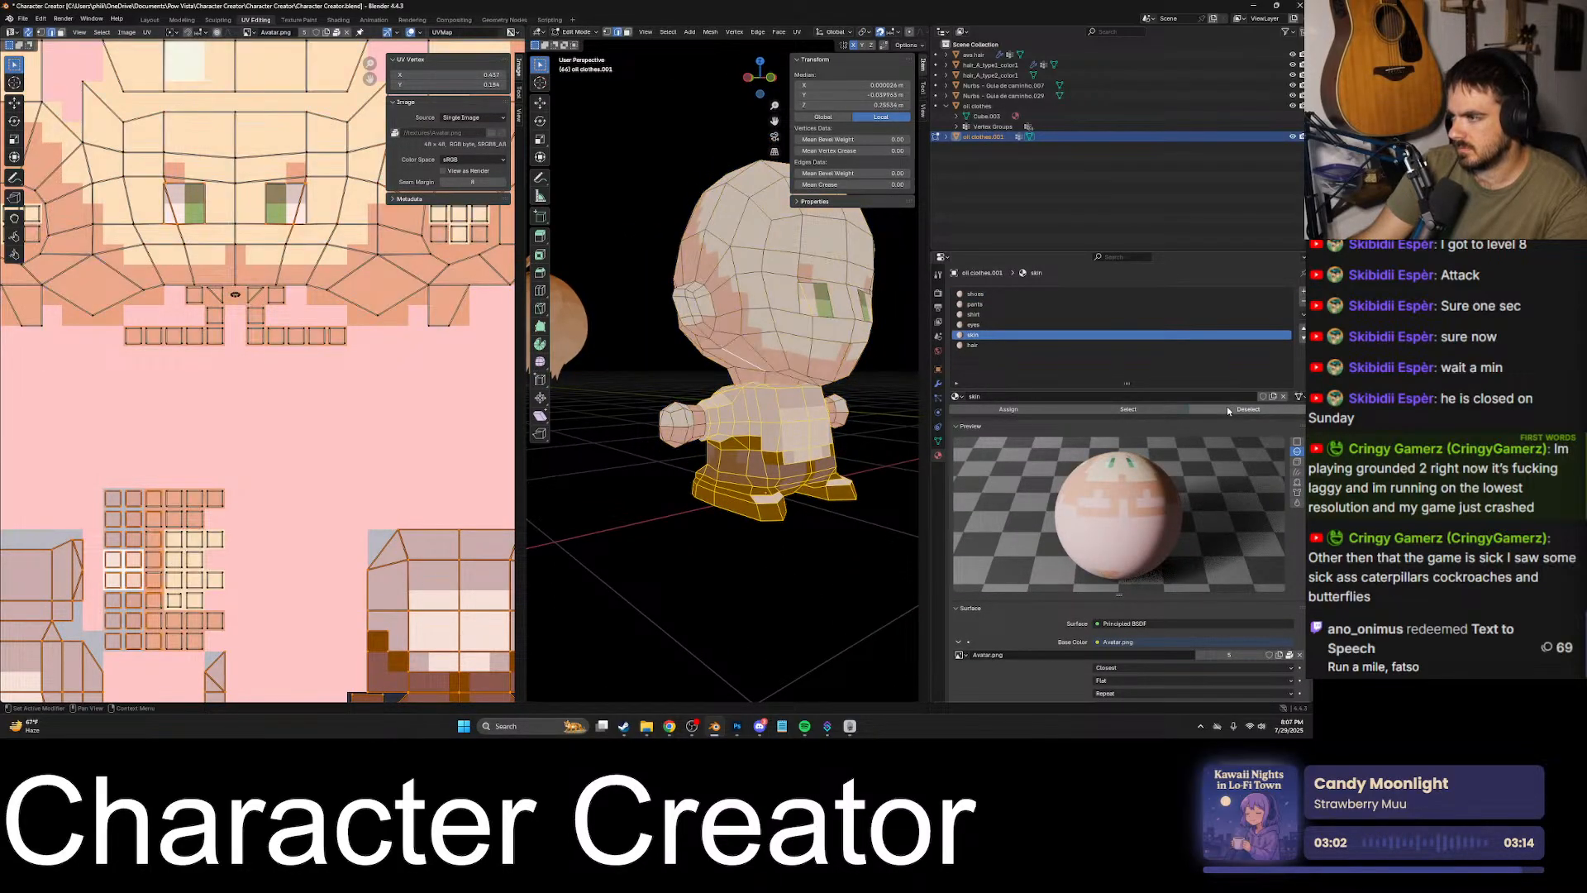
pyautogui.click(894, 417)
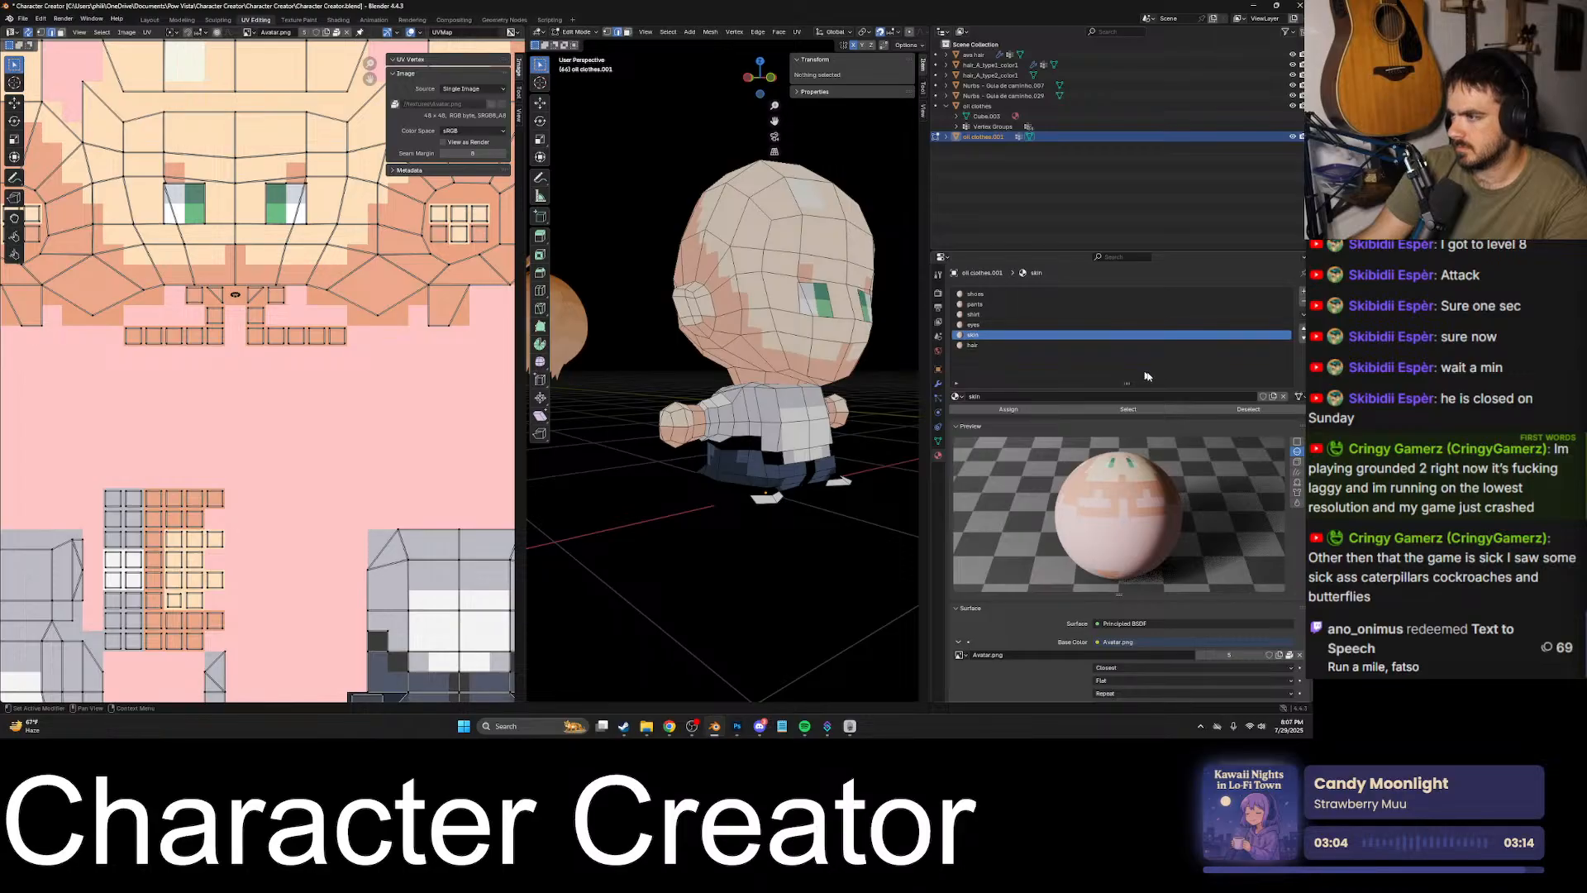
pyautogui.click(1084, 409)
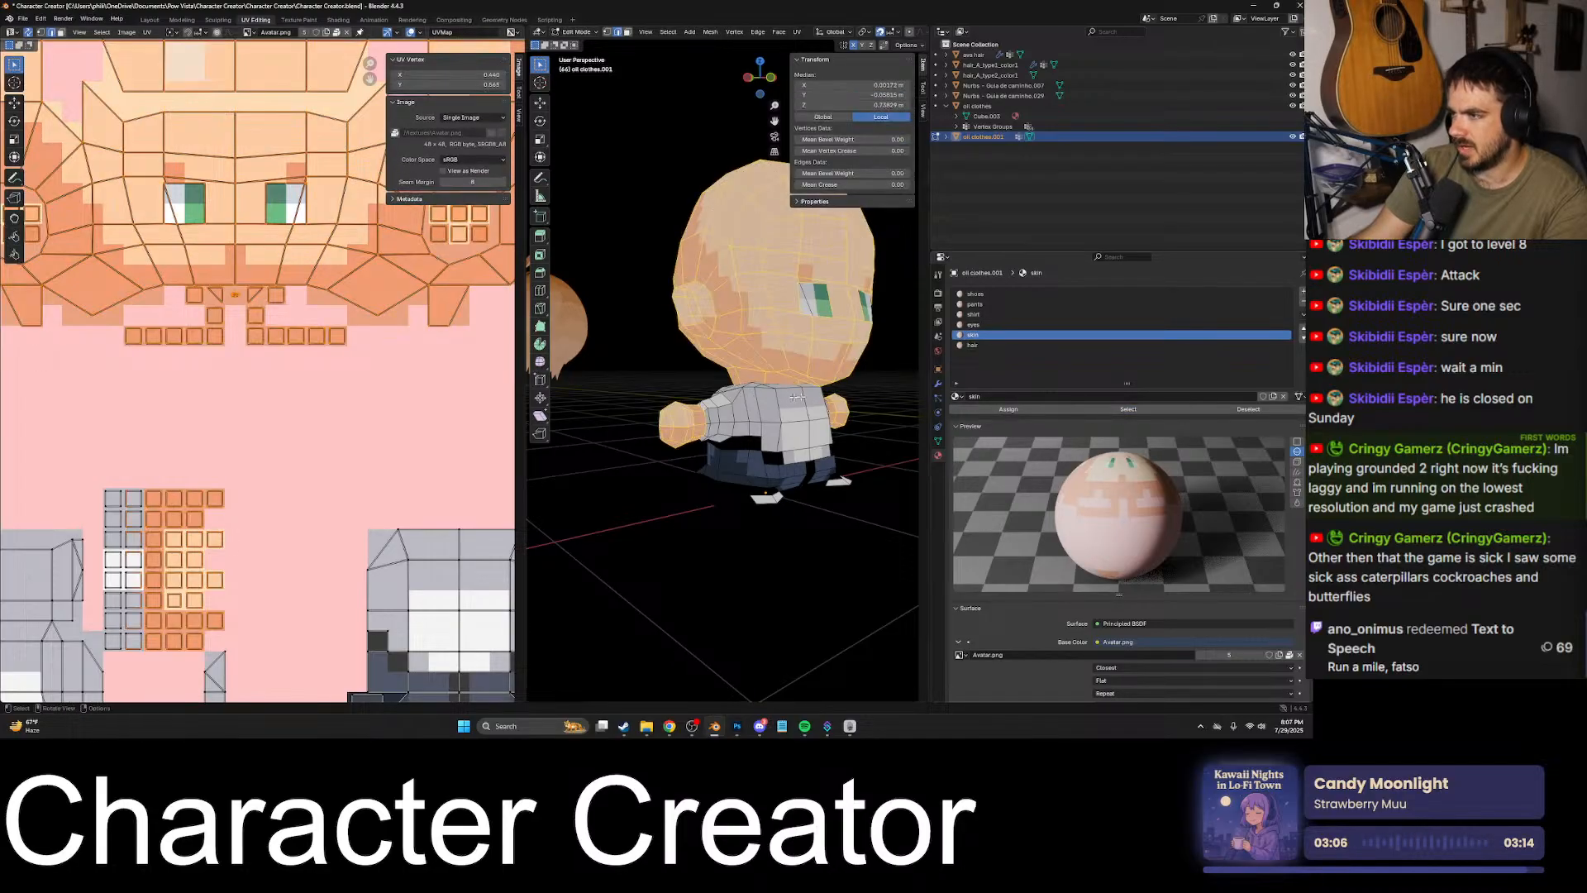
# - Switch to face selection, examine the faces of the eyes slot on their own, and deselect them
pyautogui.moveTo(862, 346); pyautogui.dragTo(802, 338, button='middle')
pyautogui.click(629, 33)
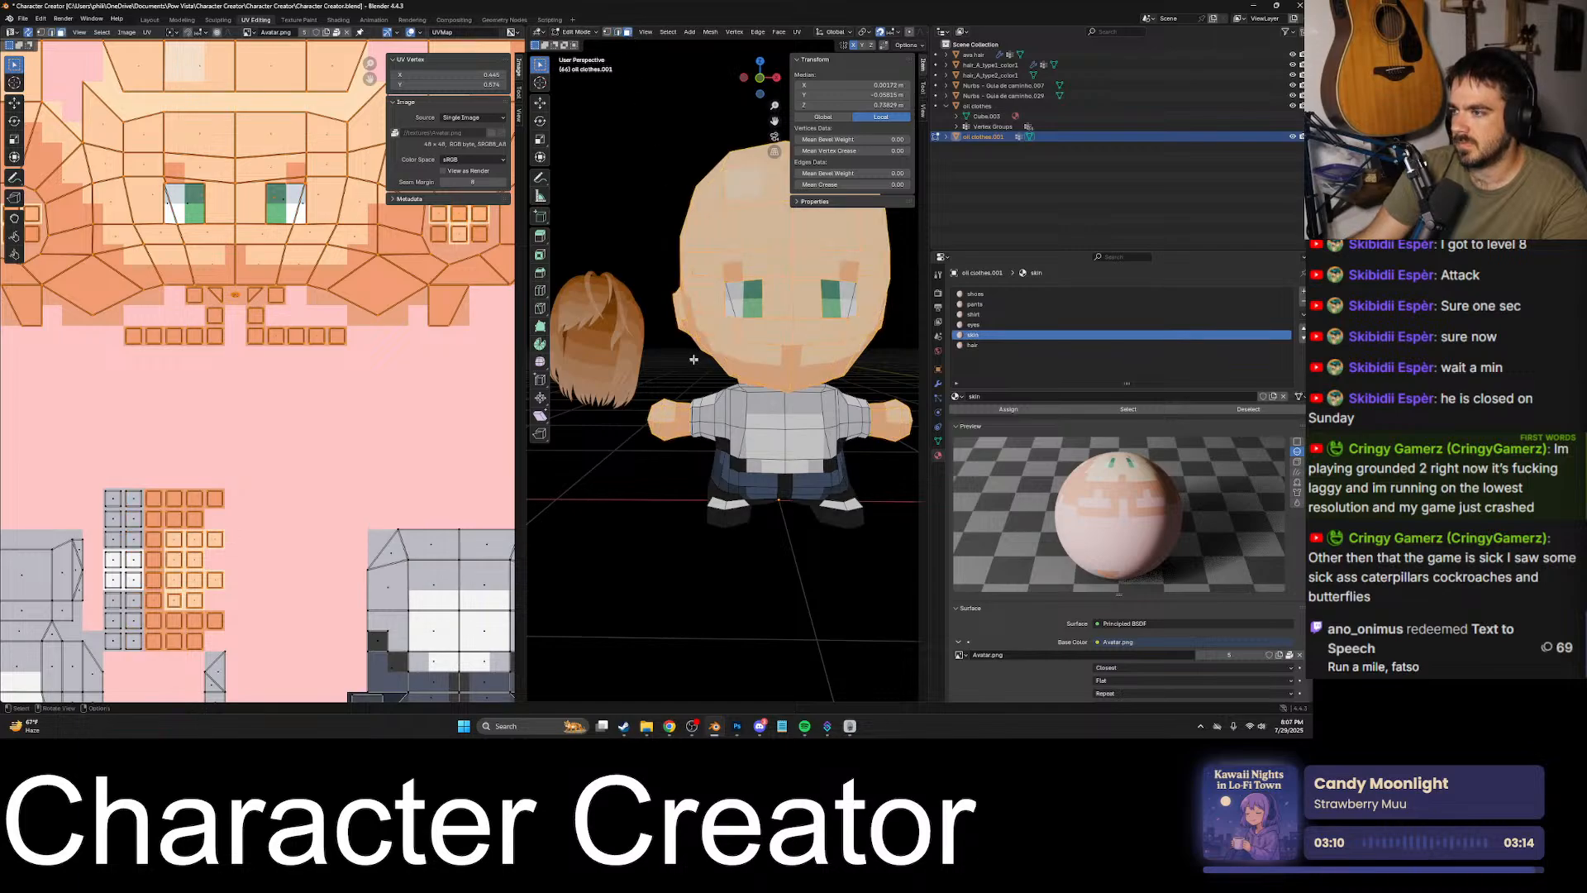
pyautogui.hotkey('alt', 'a')
pyautogui.click(980, 326)
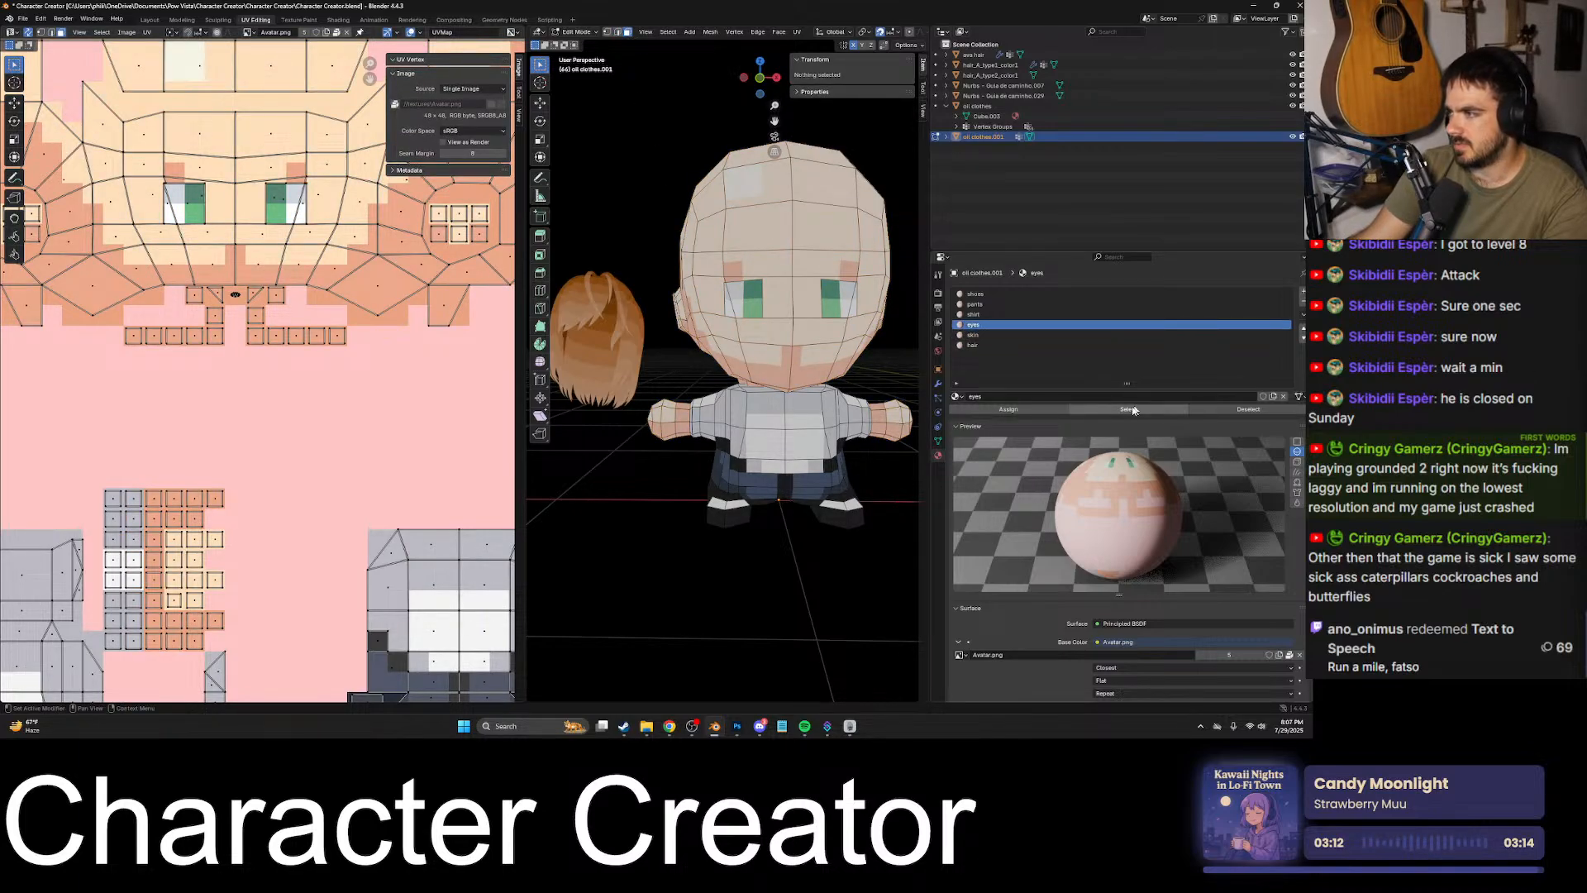
pyautogui.click(1128, 409)
pyautogui.scroll(5, 757, 384)
pyautogui.moveTo(810, 388); pyautogui.dragTo(918, 380, button='middle')
pyautogui.scroll(-6, 827, 388)
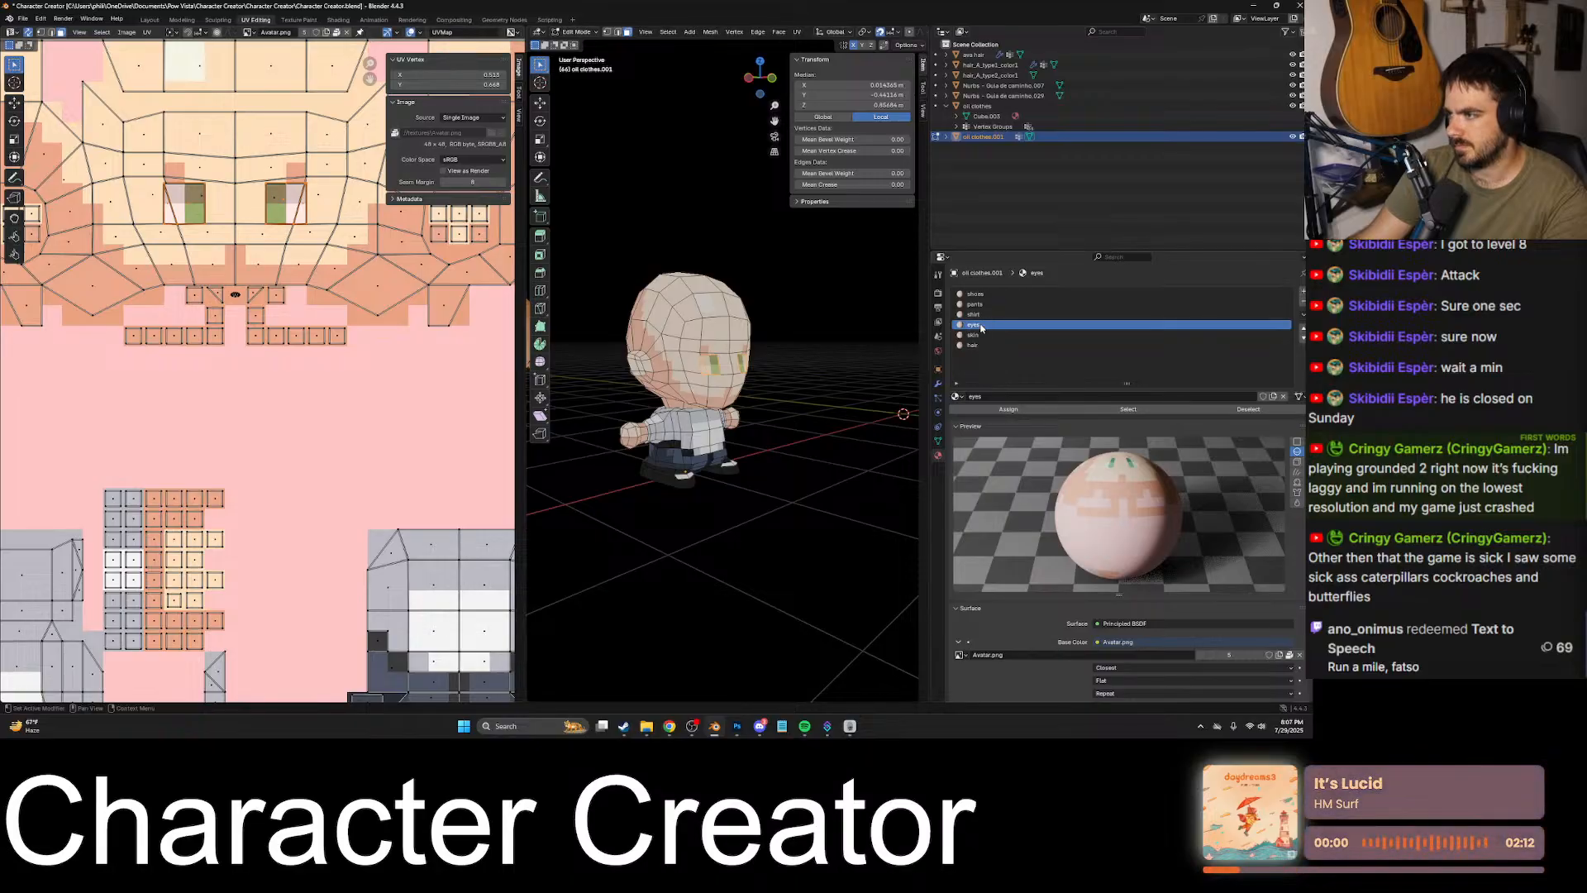
pyautogui.click(1249, 409)
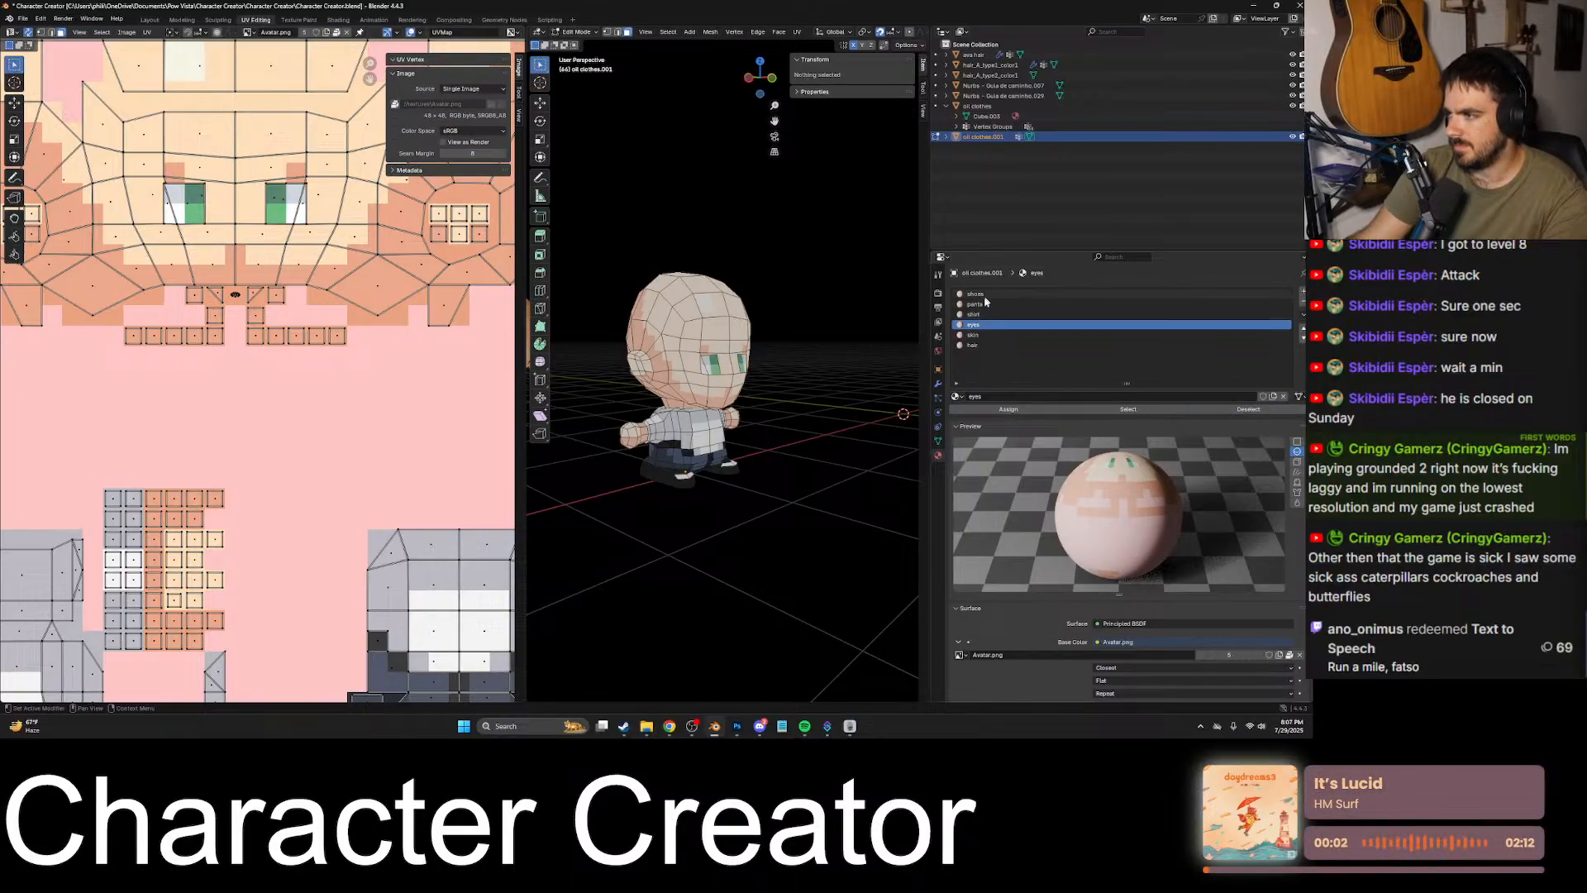
# - Check the faces of the skin slot once more and return to Object Mode with the avatar selected
pyautogui.click(984, 336)
pyautogui.click(1138, 412)
pyautogui.moveTo(794, 413)
pyautogui.mouseDown(button='middle')
pyautogui.moveTo(719, 430)
pyautogui.moveTo(897, 411)
pyautogui.moveTo(924, 426)
pyautogui.moveTo(585, 476)
pyautogui.moveTo(891, 462)
pyautogui.moveTo(804, 444)
pyautogui.moveTo(823, 449)
pyautogui.moveTo(786, 389)
pyautogui.mouseUp(button='middle')
pyautogui.scroll(3, 720, 430)
pyautogui.press('Tab')
pyautogui.click(879, 452)
pyautogui.scroll(-5, 840, 454)
pyautogui.click(787, 389)
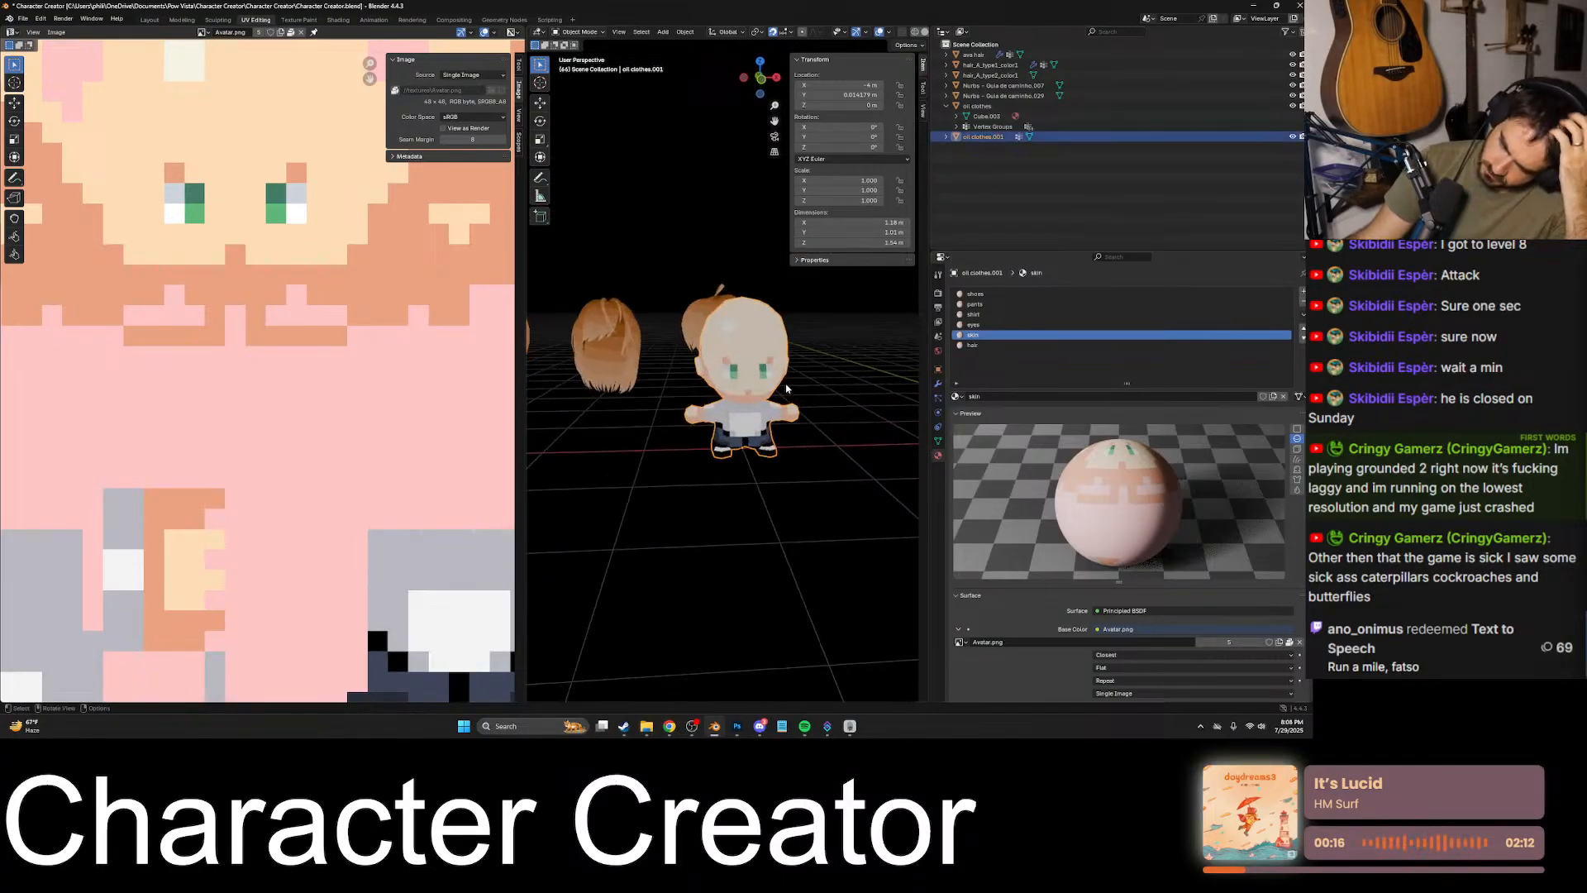
# - Examine the eye and eyebrow faces on the avatar's head up close in Edit Mode, selecting individual faces
pyautogui.press('KP_Decimal')
pyautogui.scroll(6, 805, 405)
pyautogui.scroll(-3, 744, 390)
pyautogui.moveTo(703, 364); pyautogui.dragTo(697, 360, button='middle')
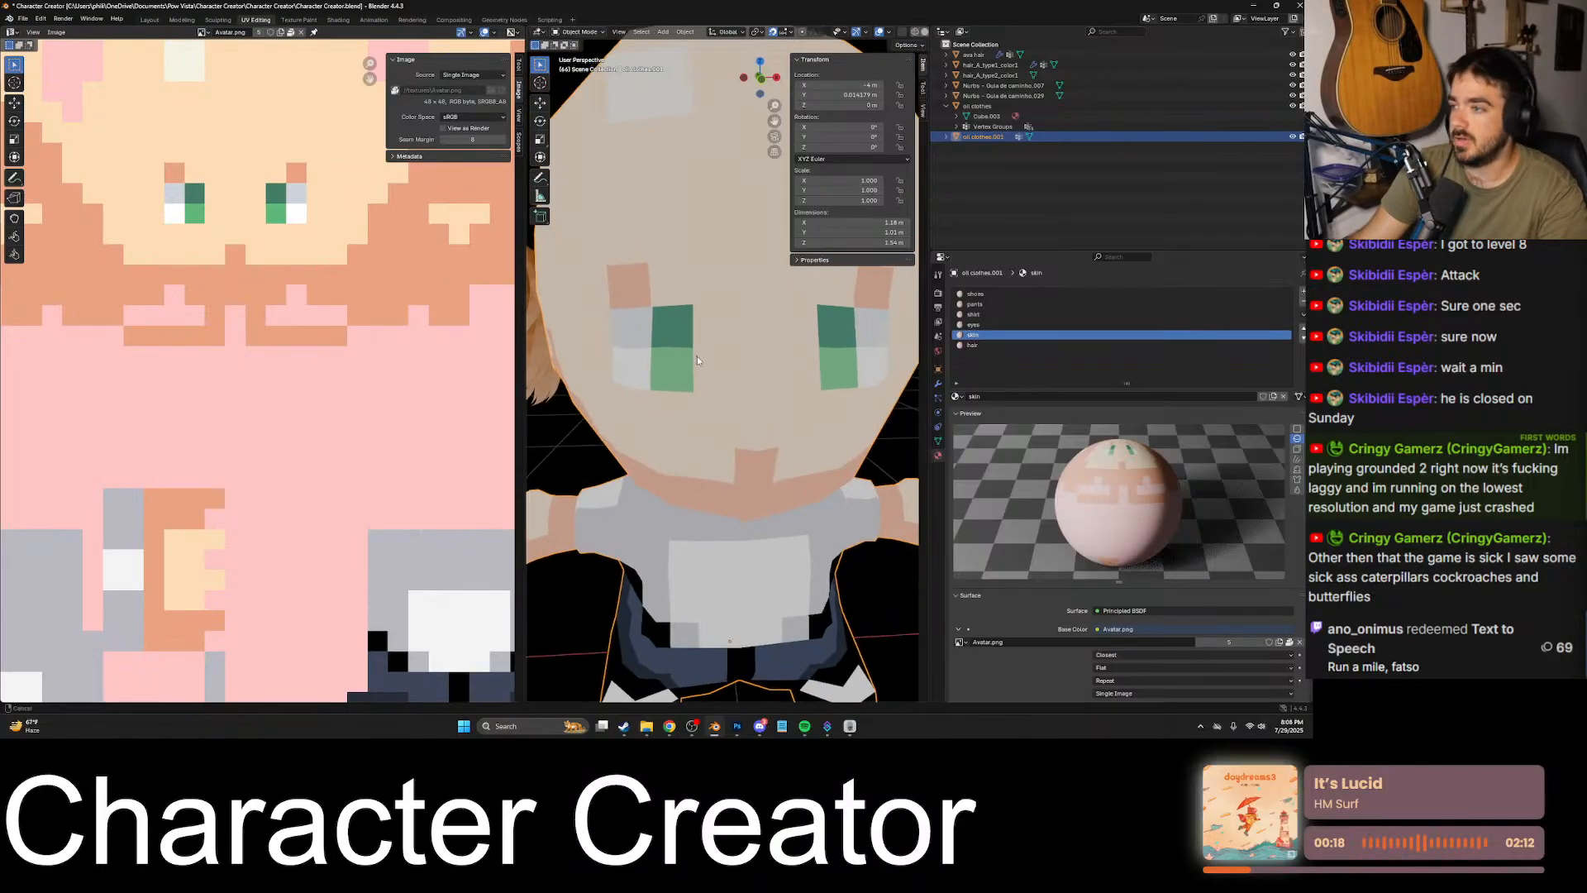
pyautogui.scroll(5, 697, 361)
pyautogui.press('Tab')
pyautogui.click(767, 407)
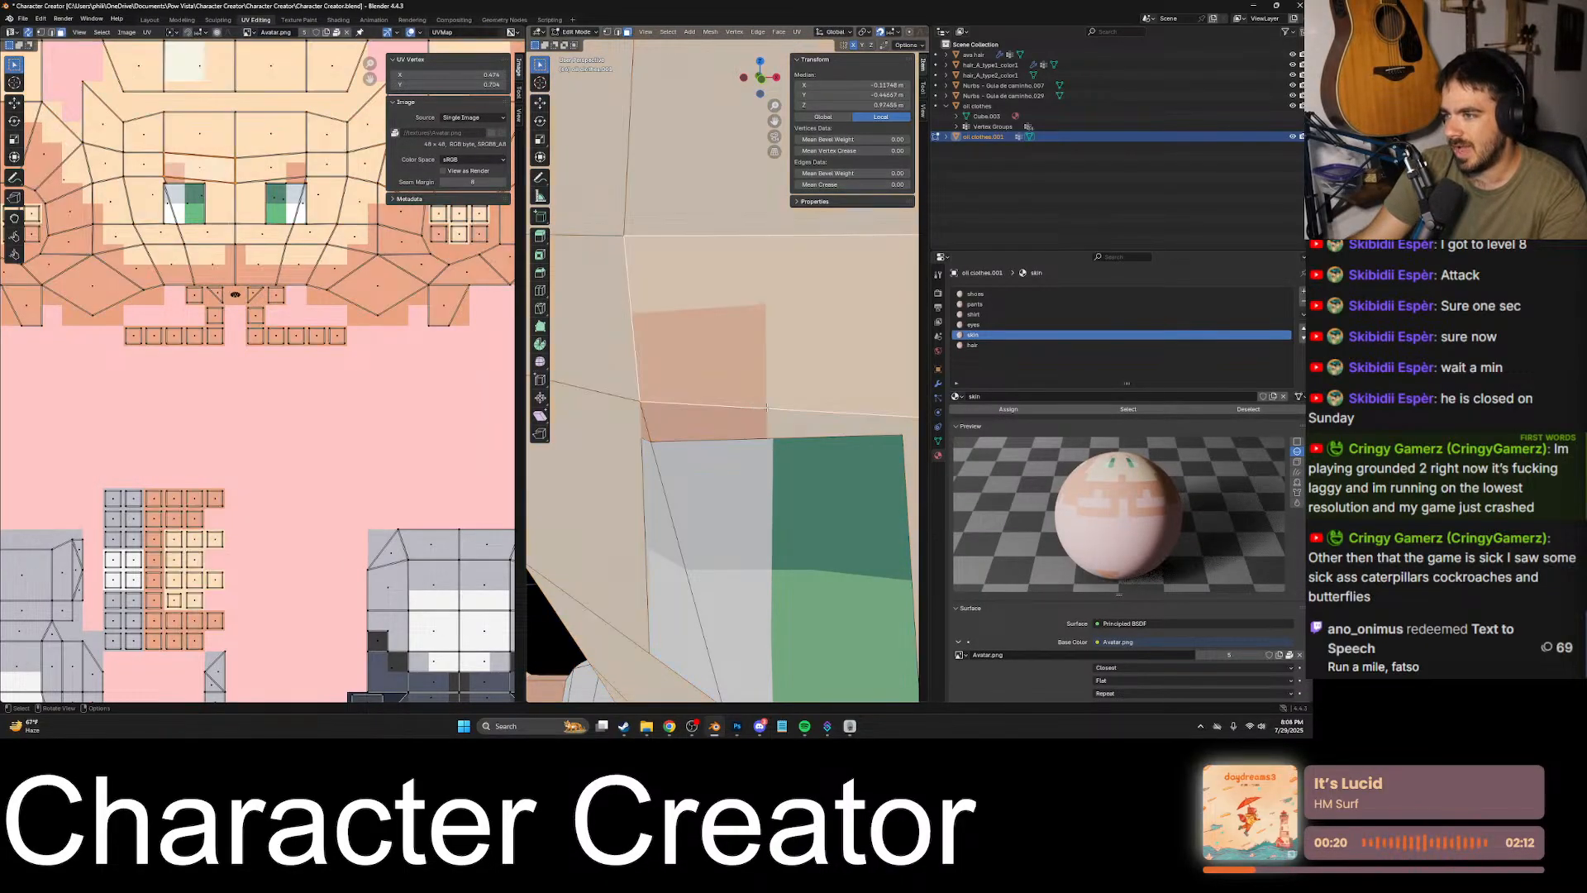
pyautogui.keyDown('shift'); pyautogui.moveTo(767, 408); pyautogui.dragTo(775, 361, button='middle'); pyautogui.keyUp('shift')
pyautogui.scroll(2, 848, 414)
pyautogui.scroll(-4, 775, 364)
pyautogui.click(774, 401)
pyautogui.keyDown('shift'); pyautogui.moveTo(759, 487); pyautogui.dragTo(865, 349, button='middle'); pyautogui.keyUp('shift')
pyautogui.click(709, 390)
# - Locate and select the distorted triangular UV face in the white rows of the left sleeve grid and inspect its mesh face
pyautogui.scroll(-2, 417, 402)
pyautogui.keyDown('shift'); pyautogui.moveTo(264, 438); pyautogui.dragTo(403, 369, button='middle'); pyautogui.keyUp('shift')
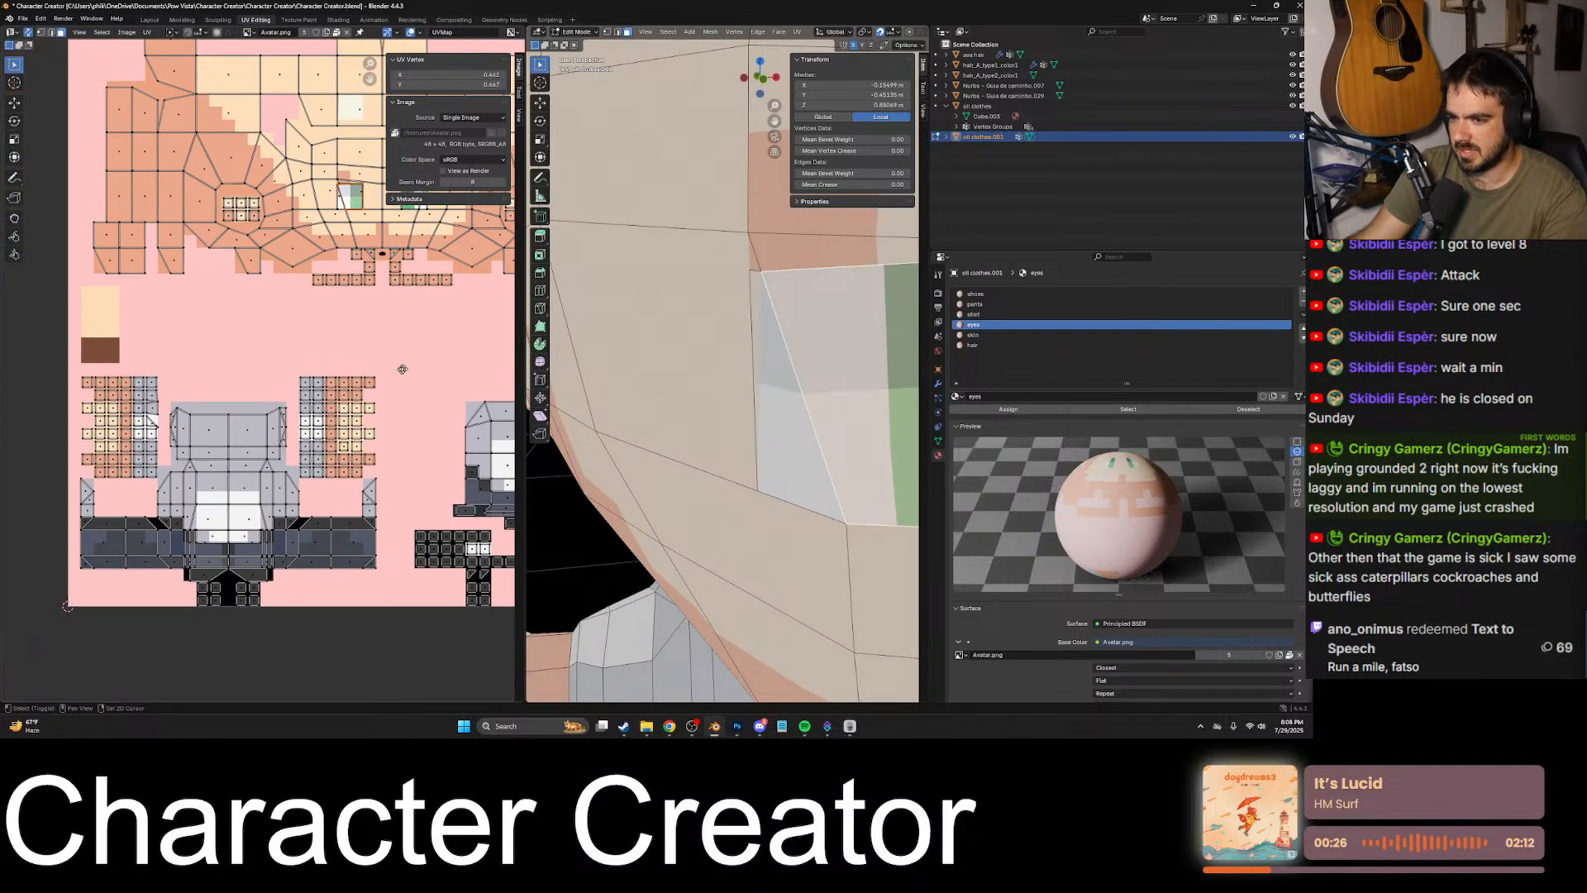
pyautogui.scroll(3, 247, 381)
pyautogui.keyDown('shift'); pyautogui.moveTo(54, 470); pyautogui.dragTo(334, 367, button='middle'); pyautogui.keyUp('shift')
pyautogui.scroll(4, 263, 364)
pyautogui.scroll(-5, 231, 367)
pyautogui.scroll(4, 272, 376)
pyautogui.keyDown('shift'); pyautogui.moveTo(129, 357); pyautogui.dragTo(406, 398, button='middle'); pyautogui.keyUp('shift')
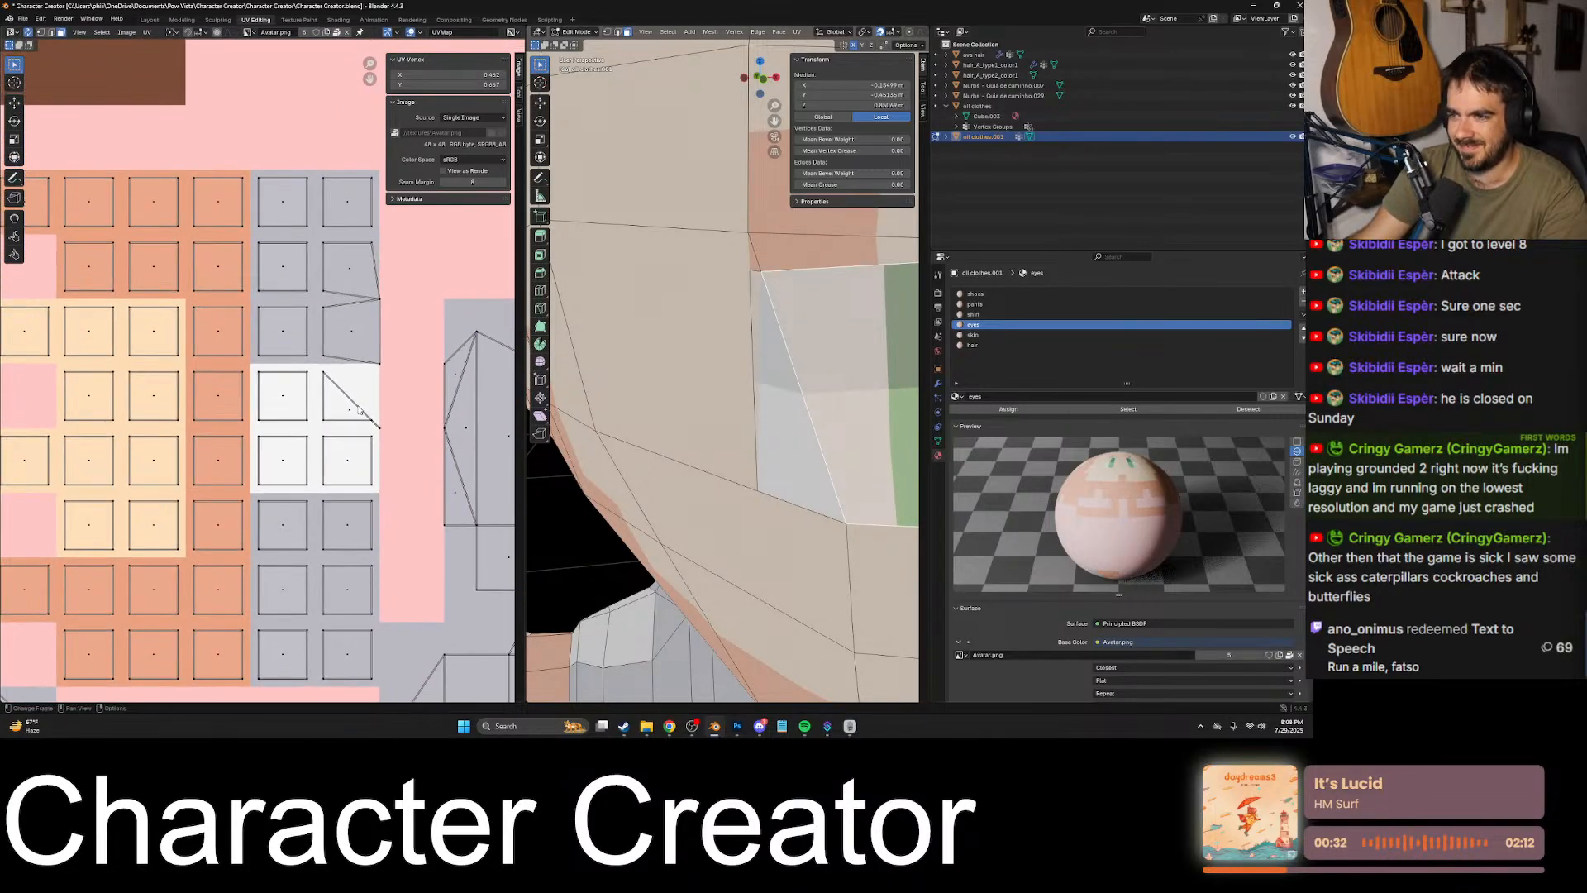
pyautogui.scroll(3, 358, 409)
pyautogui.click(417, 437)
pyautogui.press('KP_Decimal')
pyautogui.moveTo(640, 386); pyautogui.dragTo(355, 459, button='middle')
pyautogui.scroll(-1, 471, 424)
pyautogui.scroll(2, 414, 442)
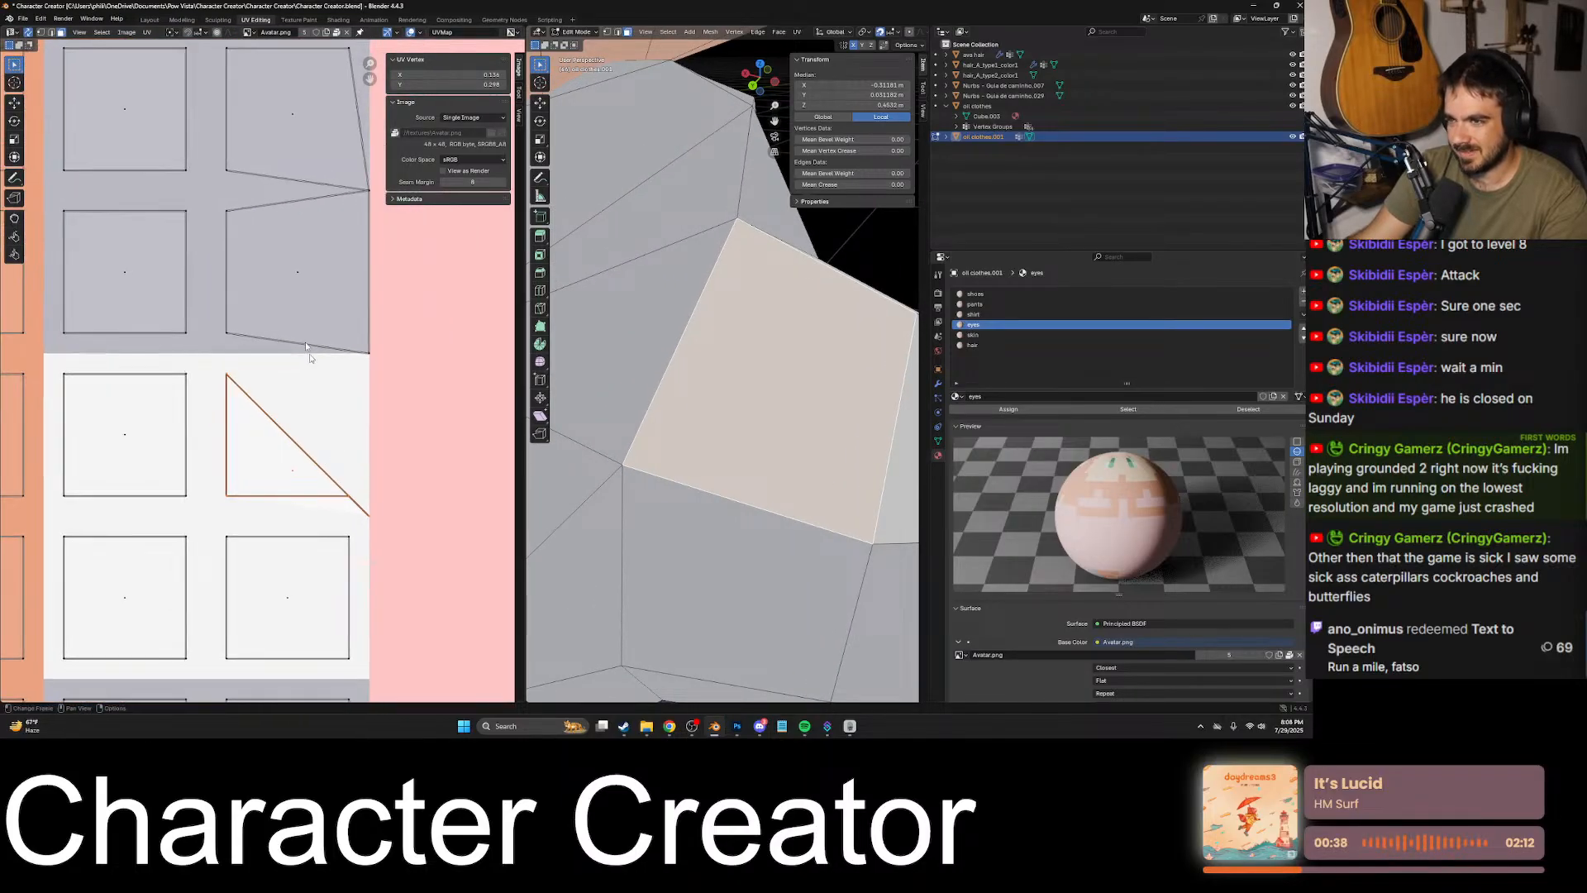
pyautogui.scroll(-2, 291, 406)
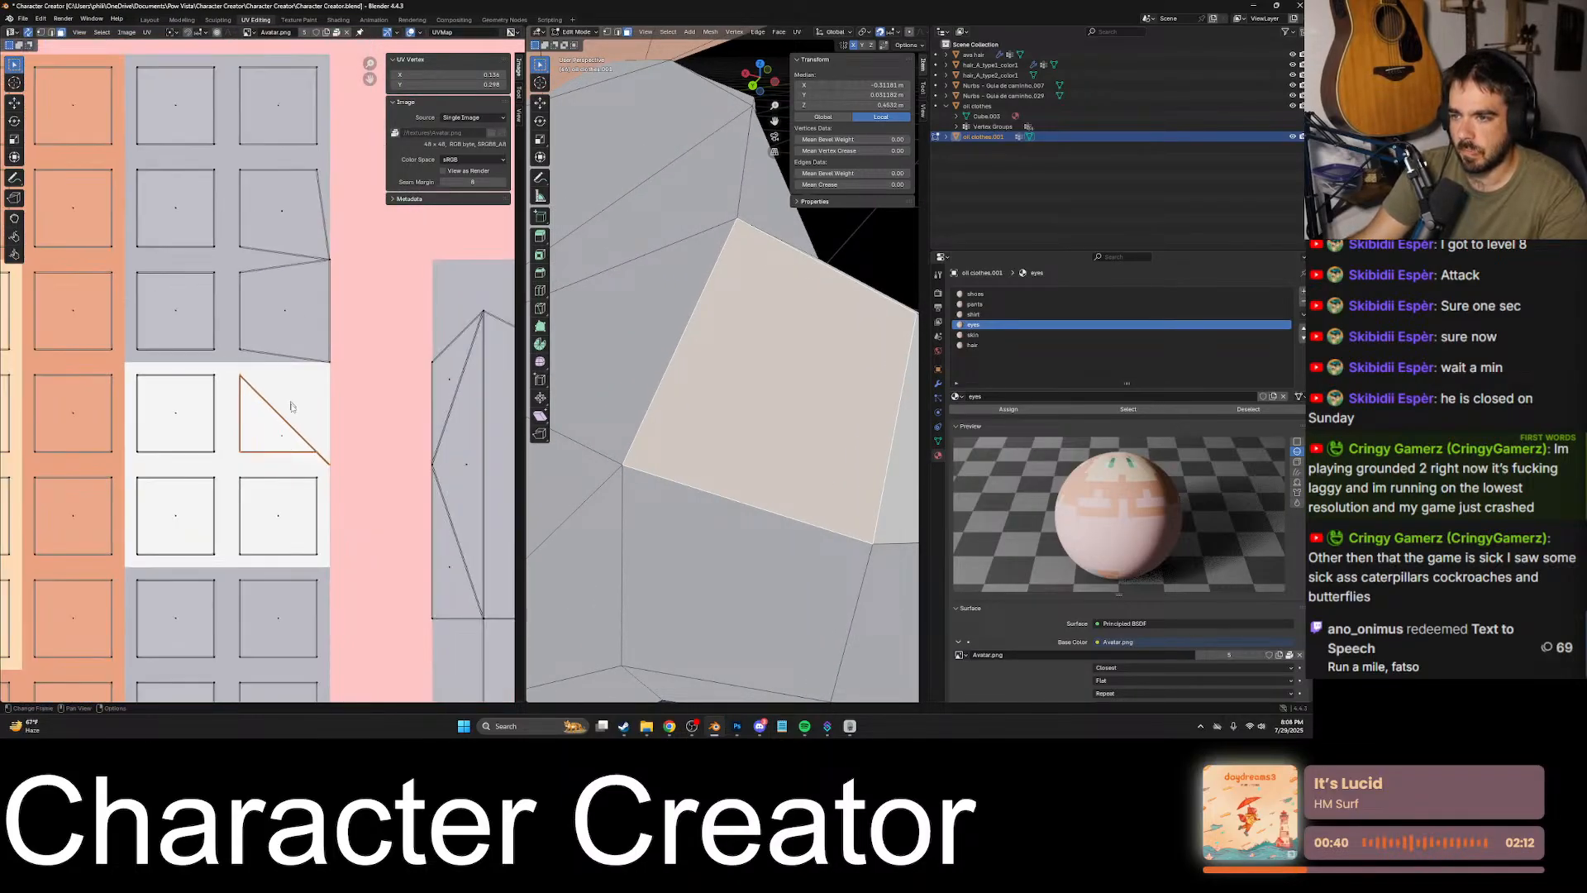
pyautogui.click(329, 465)
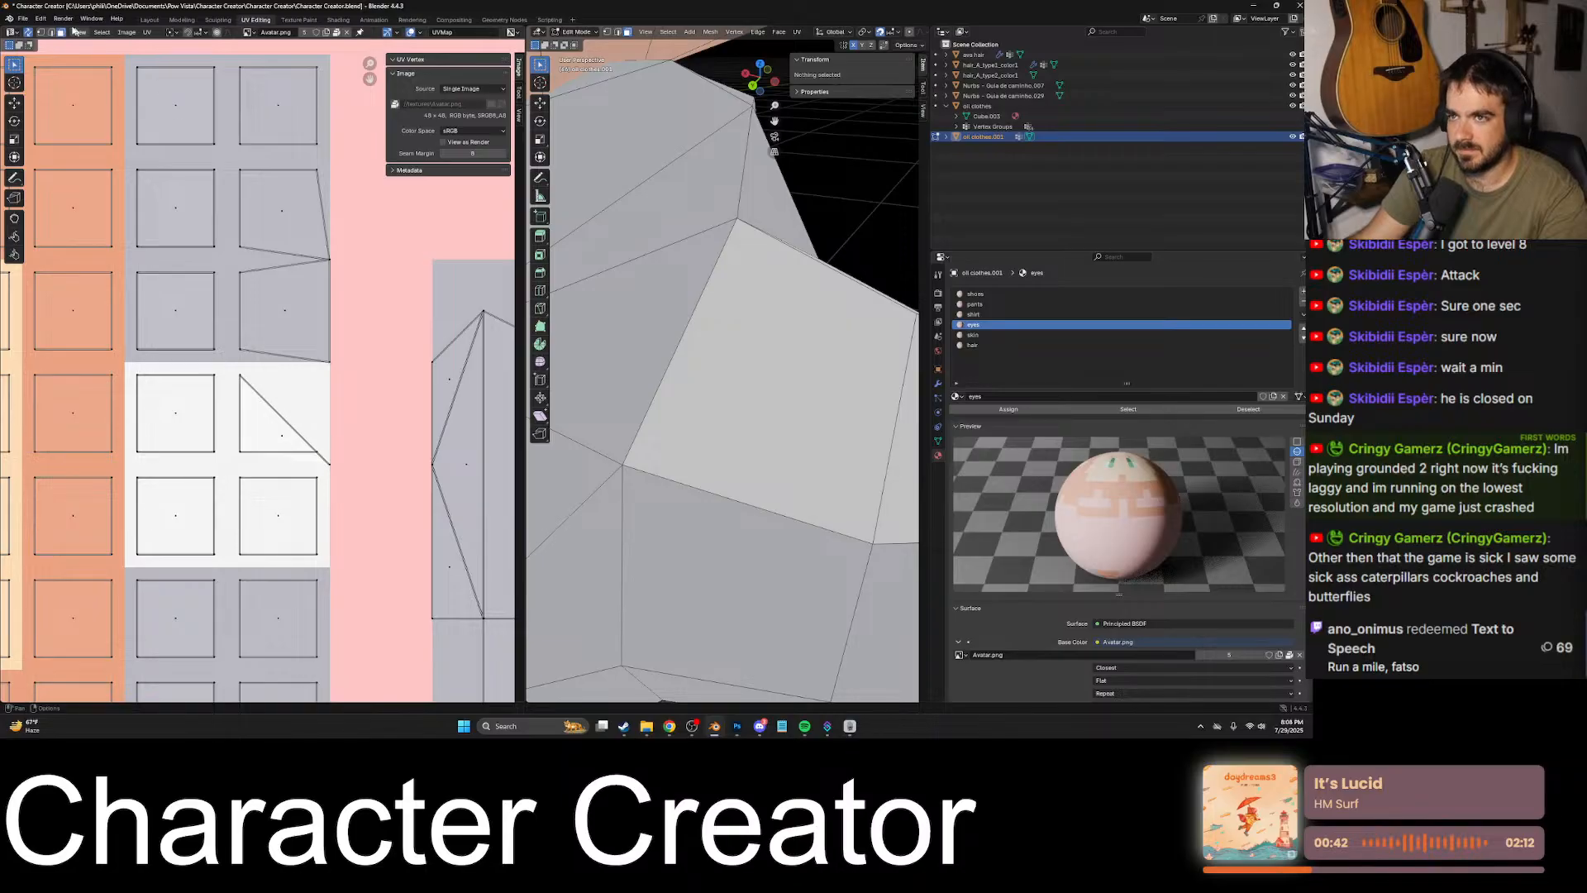
pyautogui.click(329, 460)
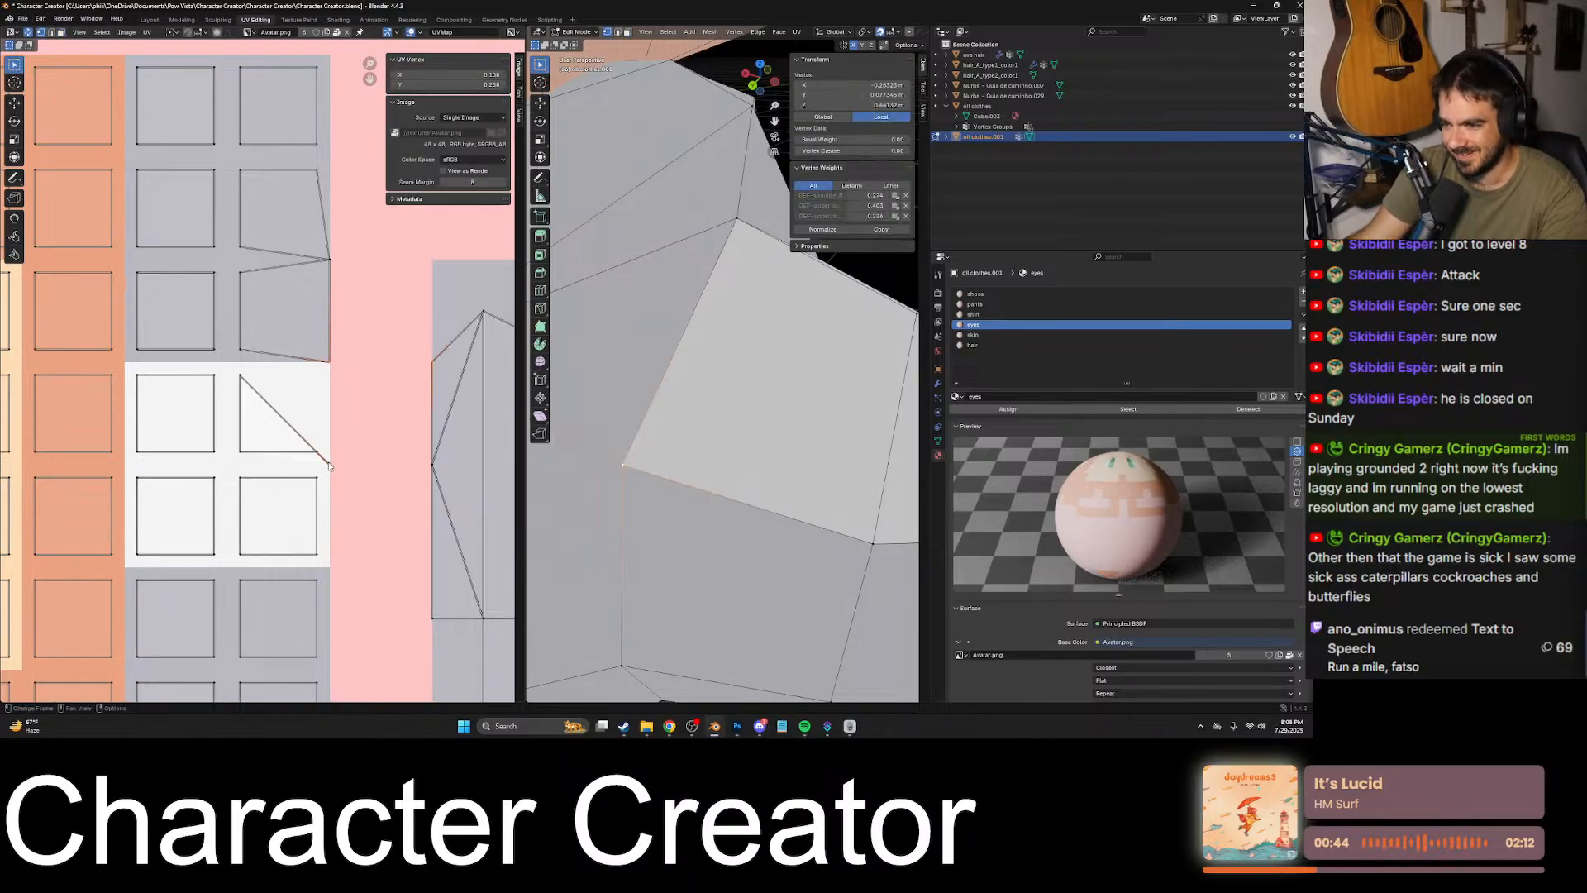
pyautogui.press('g')
pyautogui.rightClick(320, 385)
pyautogui.moveTo(348, 413); pyautogui.dragTo(318, 479)
pyautogui.press('g')
pyautogui.rightClick(336, 421)
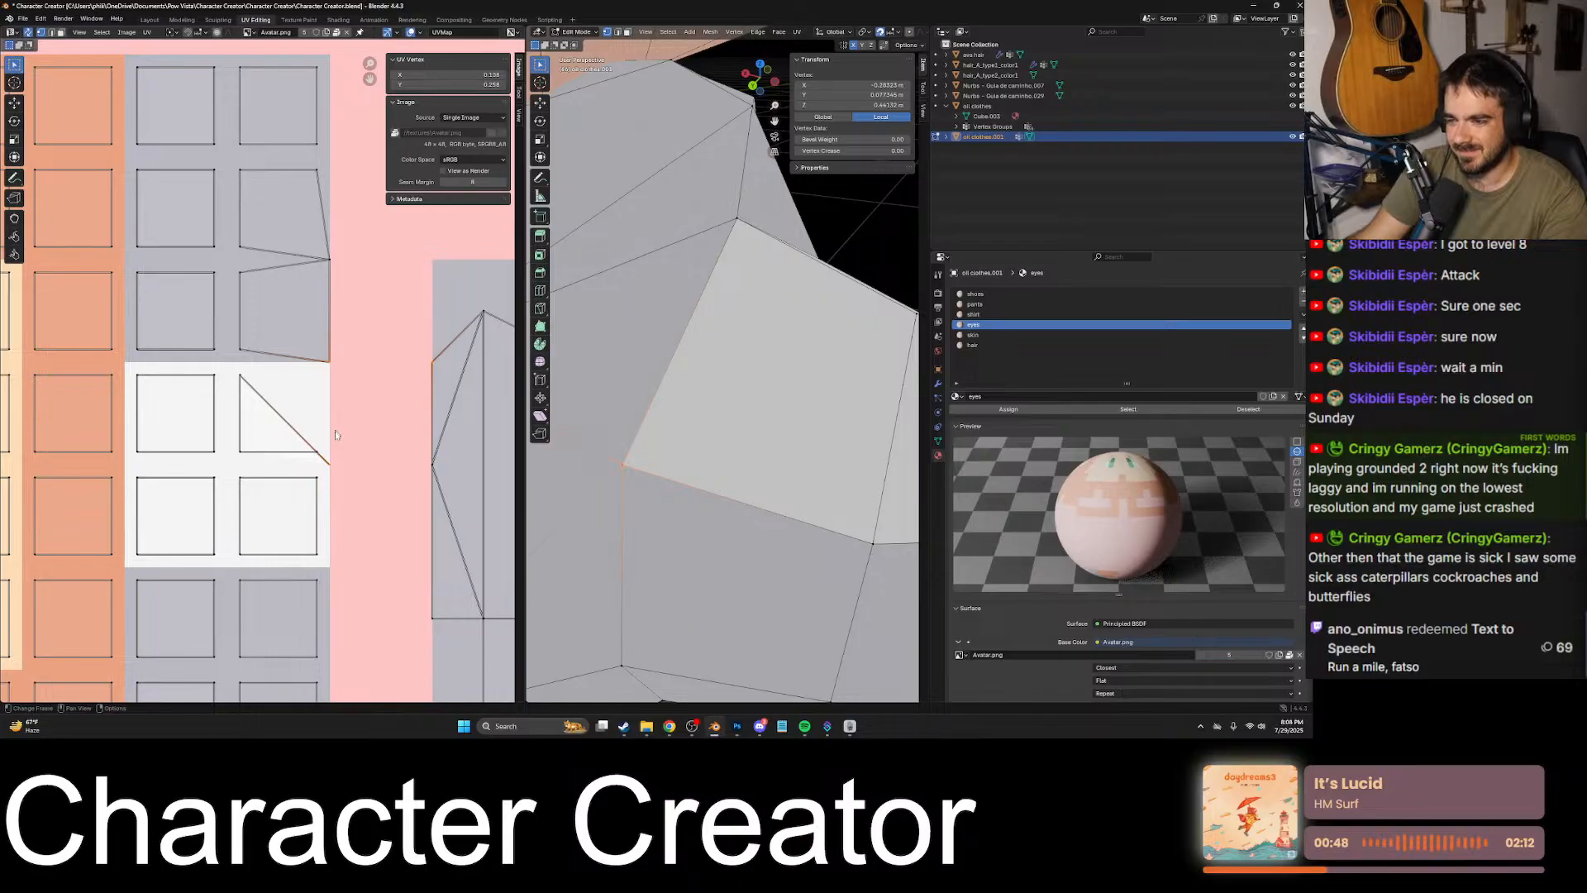
pyautogui.click(315, 488)
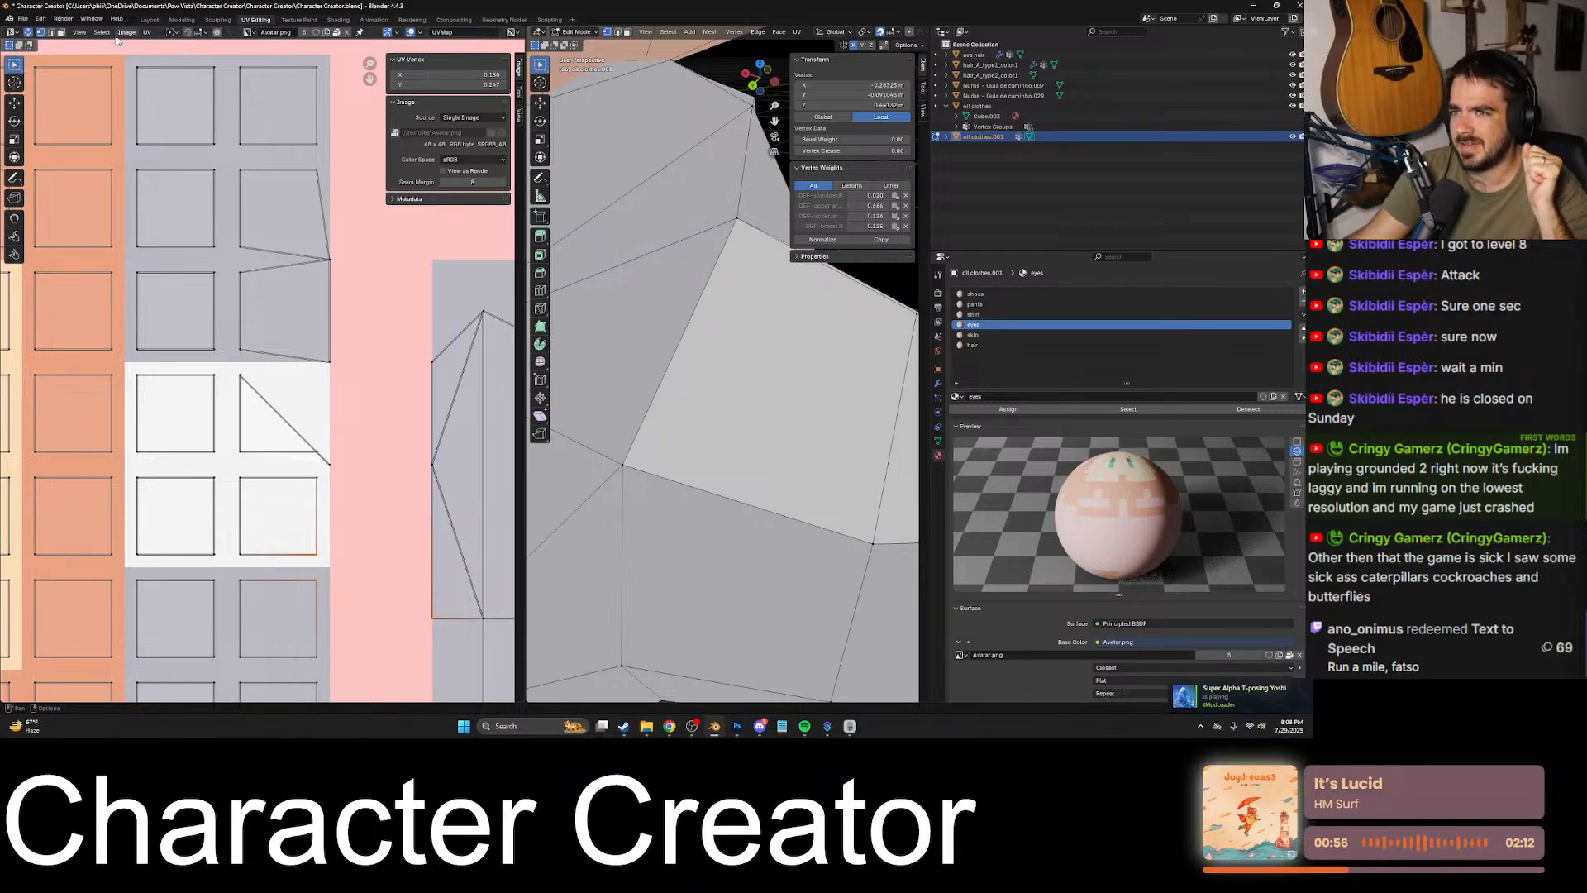
# - Copy the UVs of the white square below onto the distorted triangular face and move them up along Y into its cell
pyautogui.click(61, 32)
pyautogui.click(286, 504)
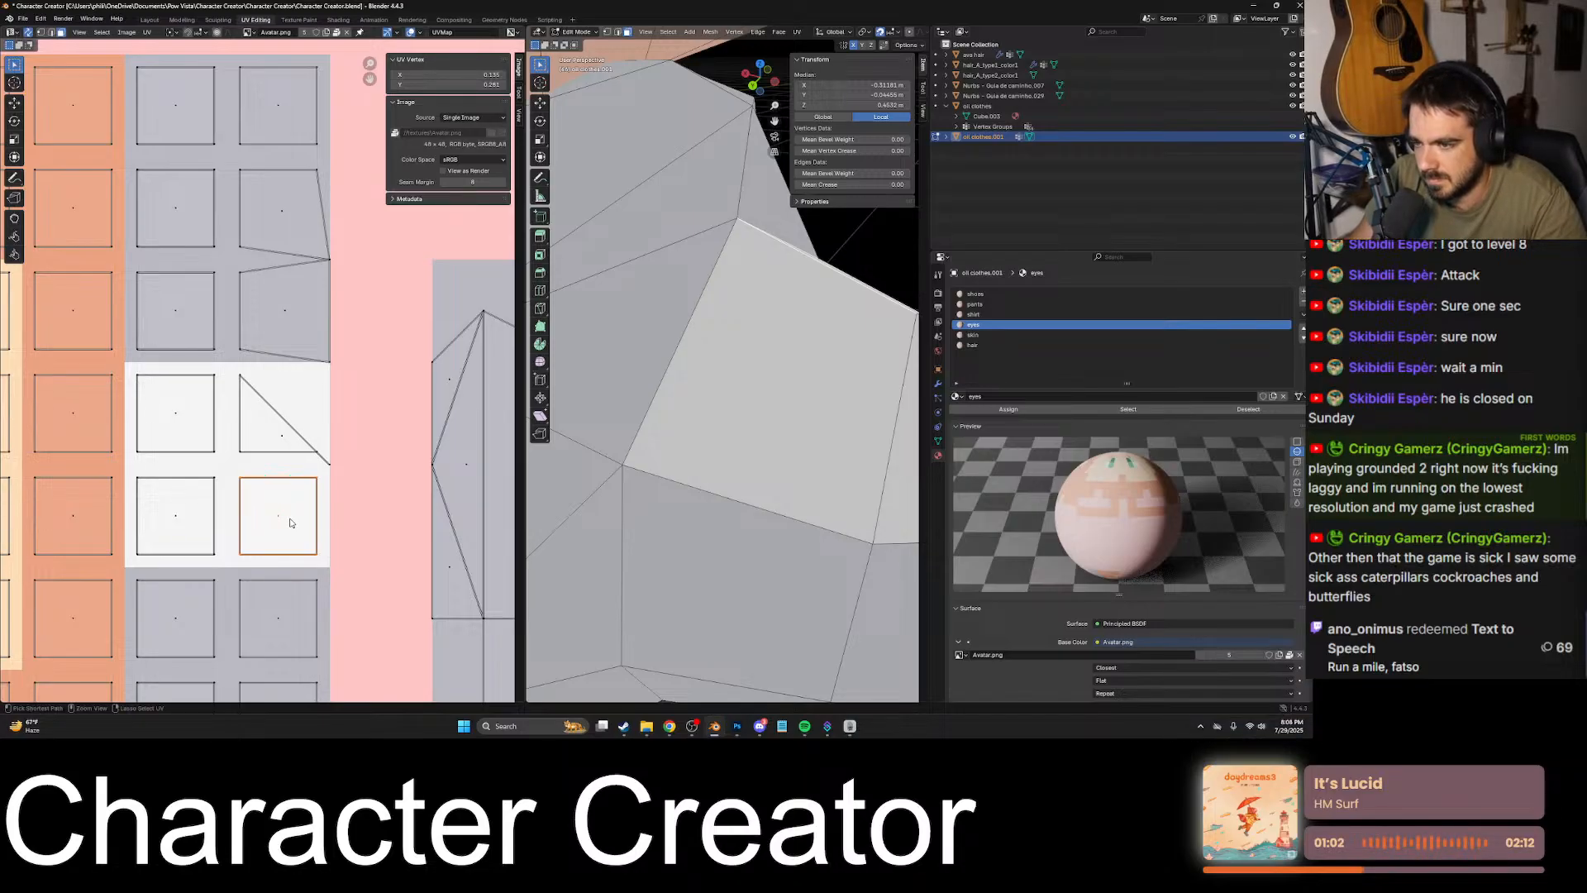
pyautogui.click(282, 440)
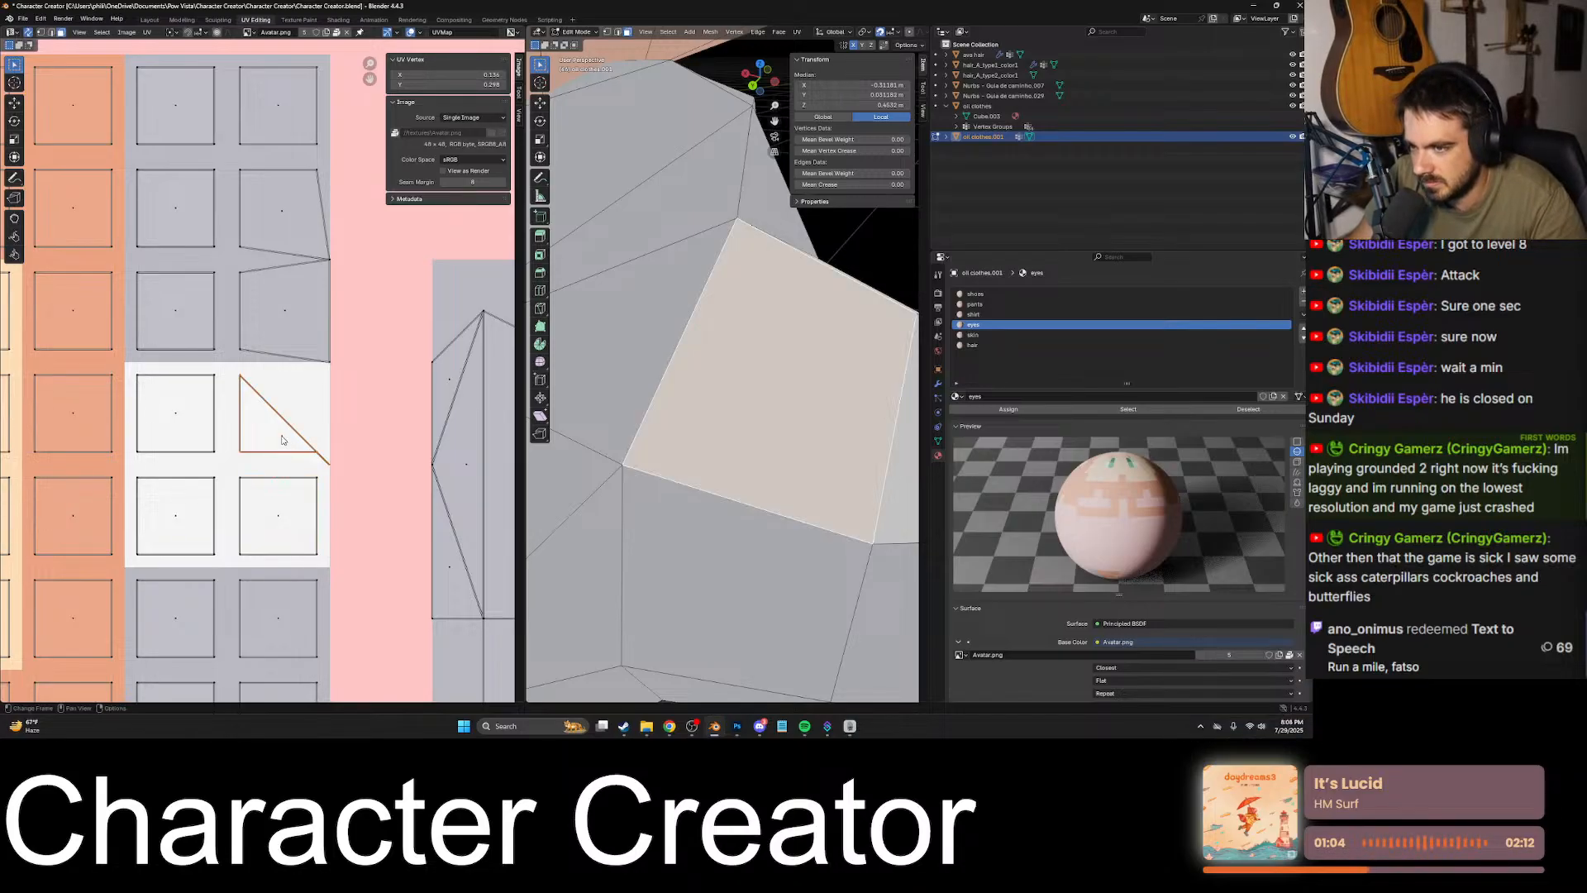
pyautogui.hotkey('ctrl', 'z')
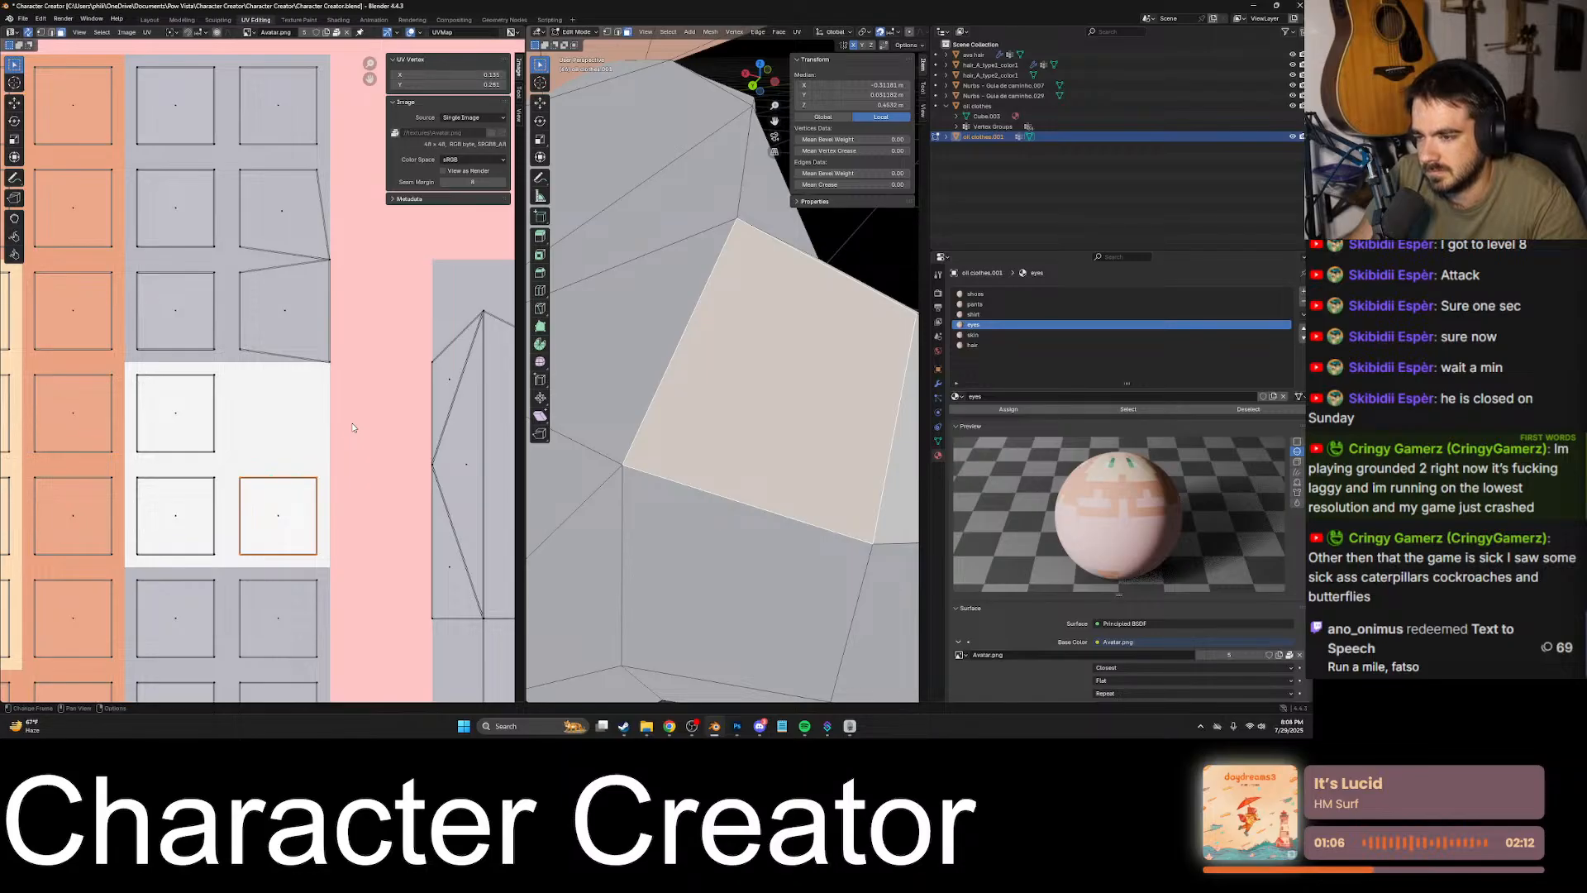
pyautogui.press('g')
pyautogui.press('y')
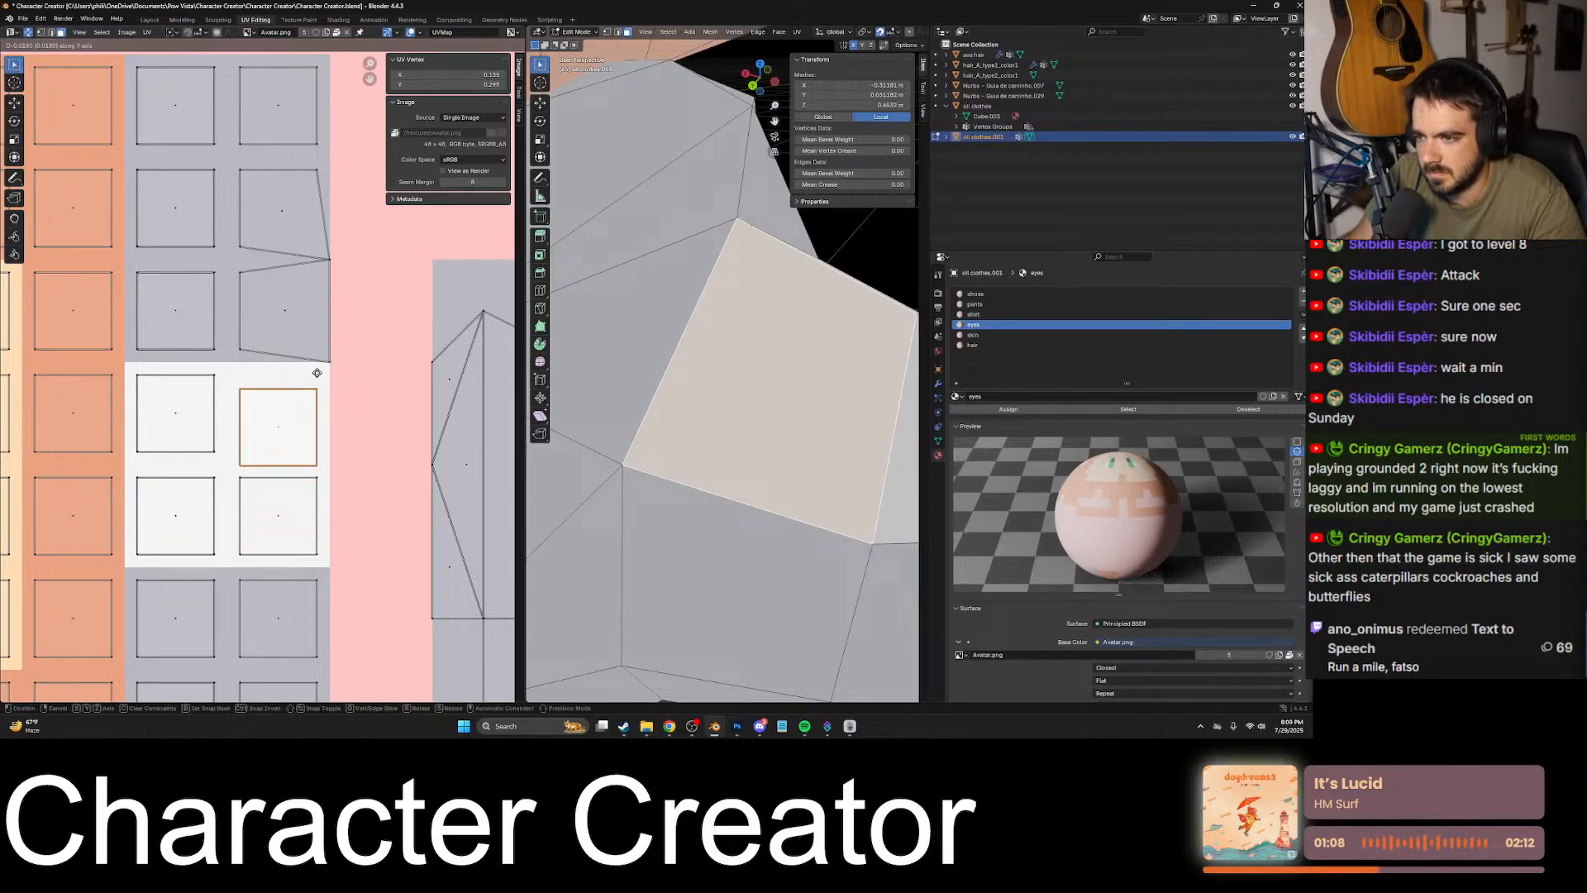
pyautogui.click(318, 362)
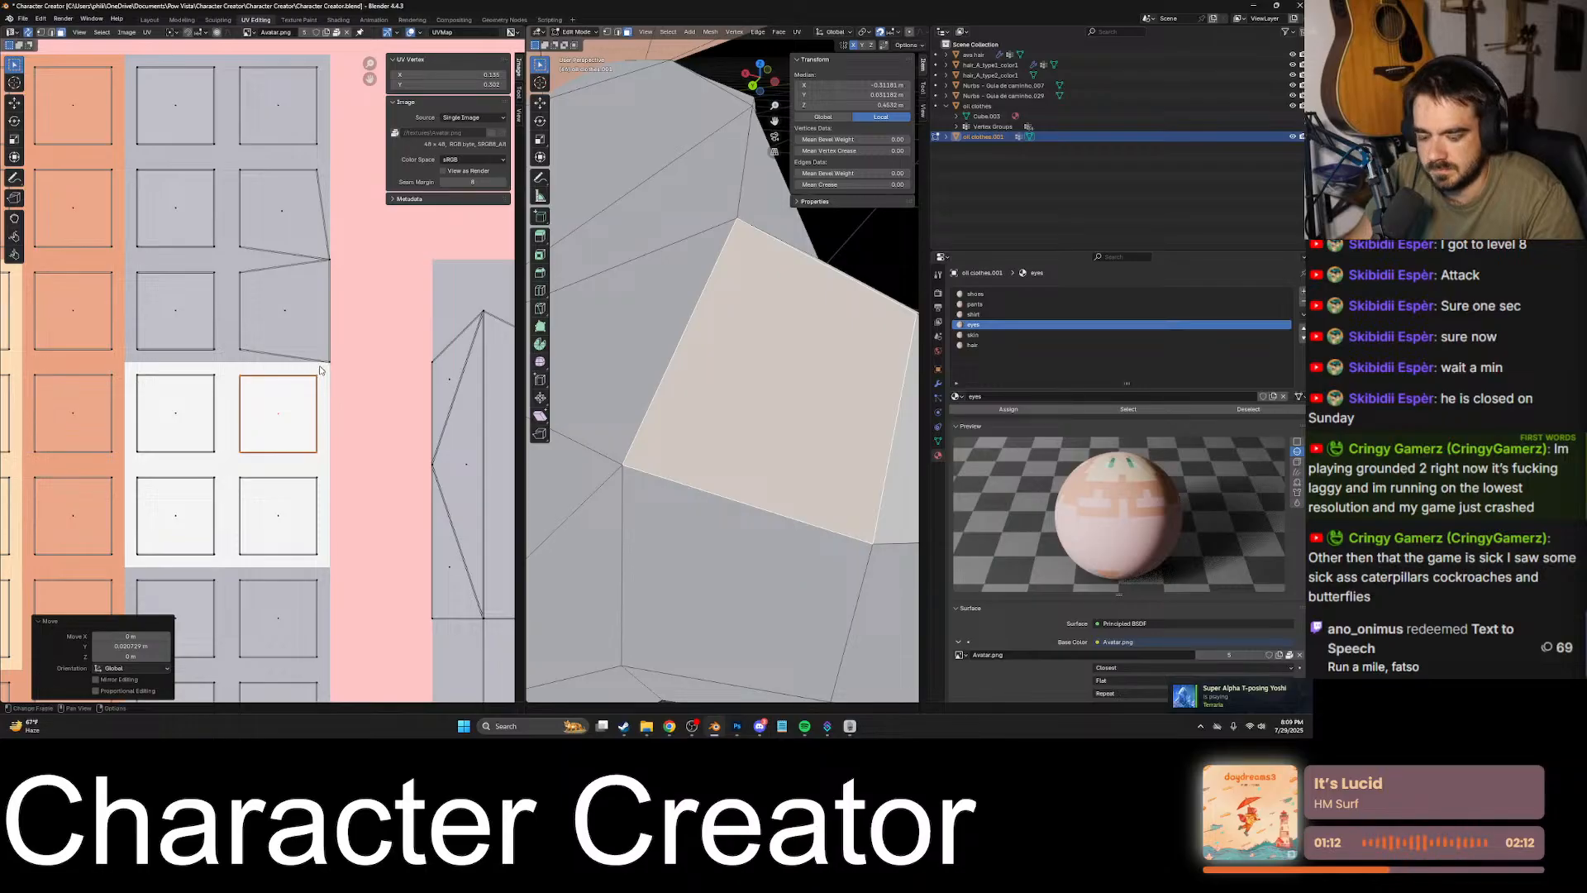
pyautogui.hotkey('shift', 's')
pyautogui.press('s')
pyautogui.hotkey('ctrl', 'z')
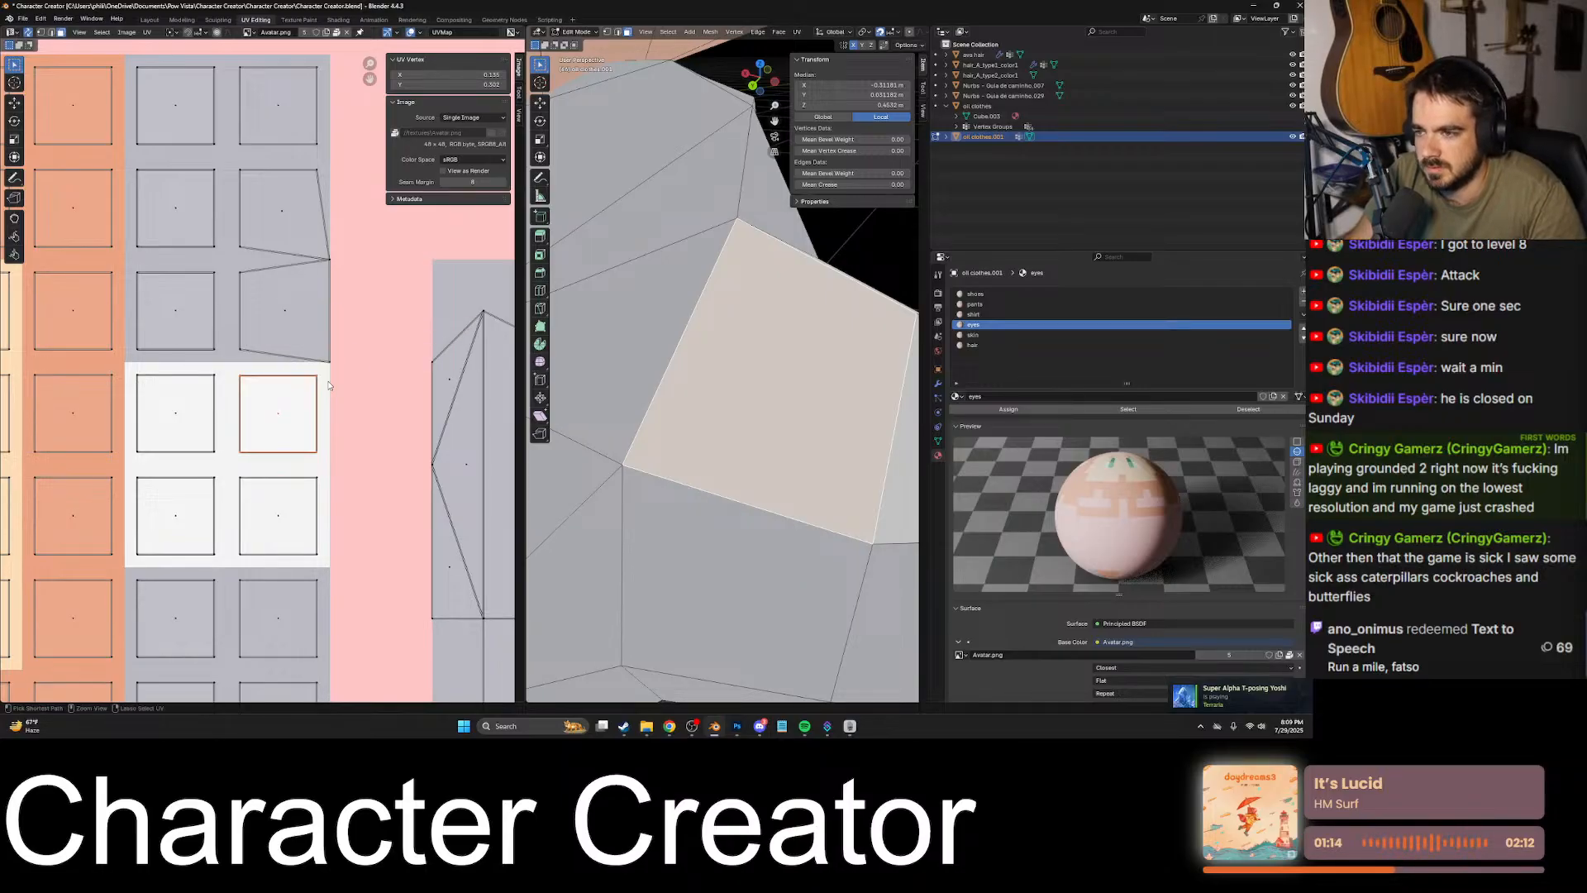
# - Fine-tune the pasted white UV square along Y until it lines up with the neighbouring square
pyautogui.press('g')
pyautogui.press('y')
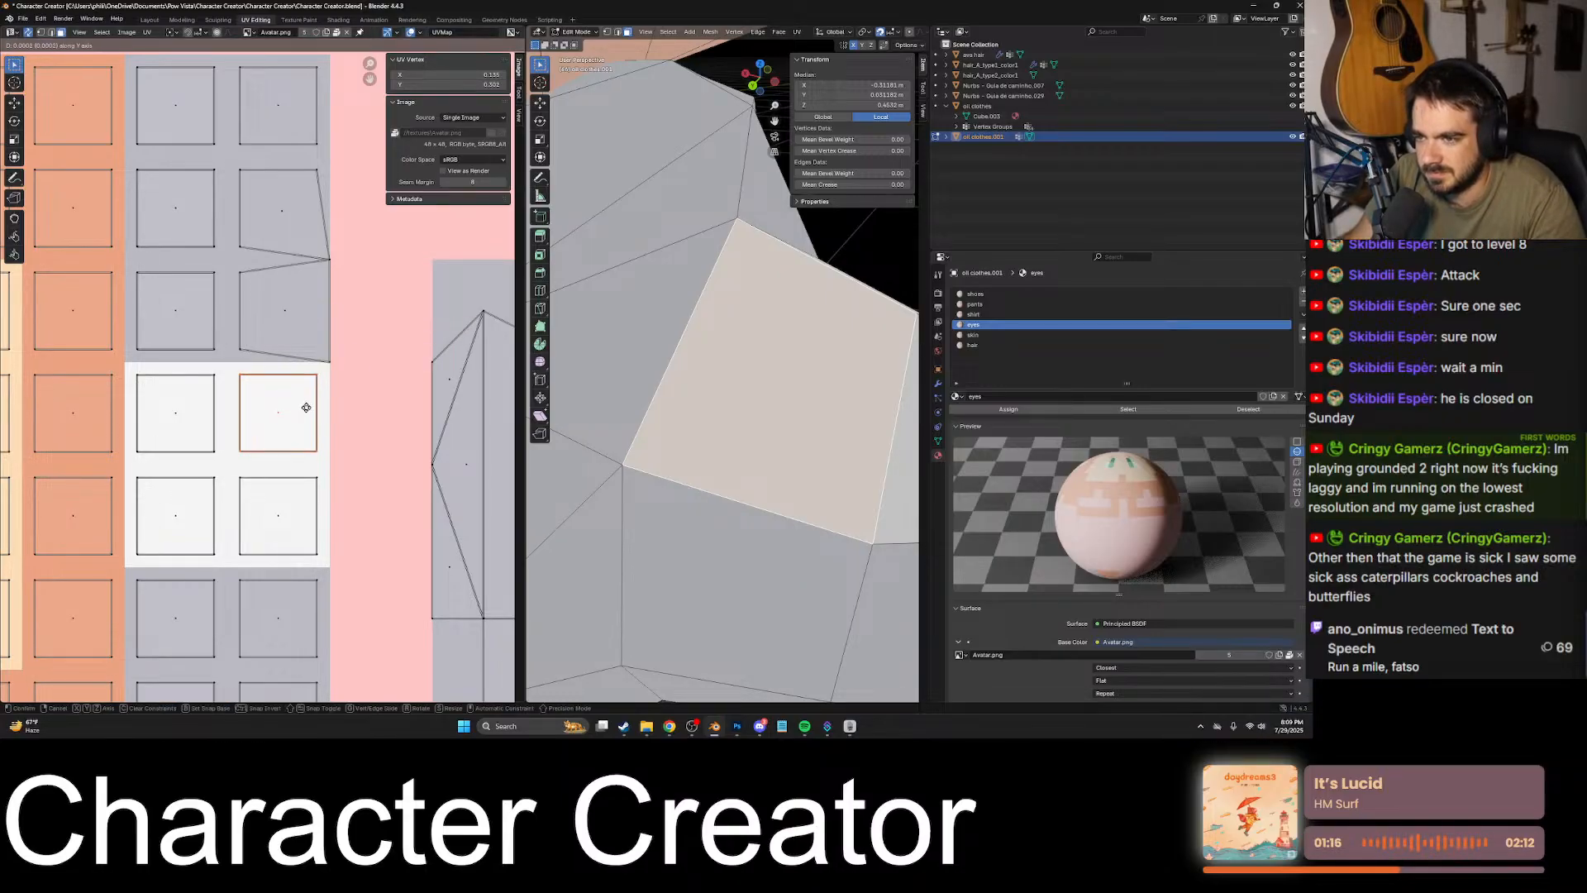
pyautogui.click(306, 407)
pyautogui.scroll(-3, 306, 407)
pyautogui.scroll(10, 331, 429)
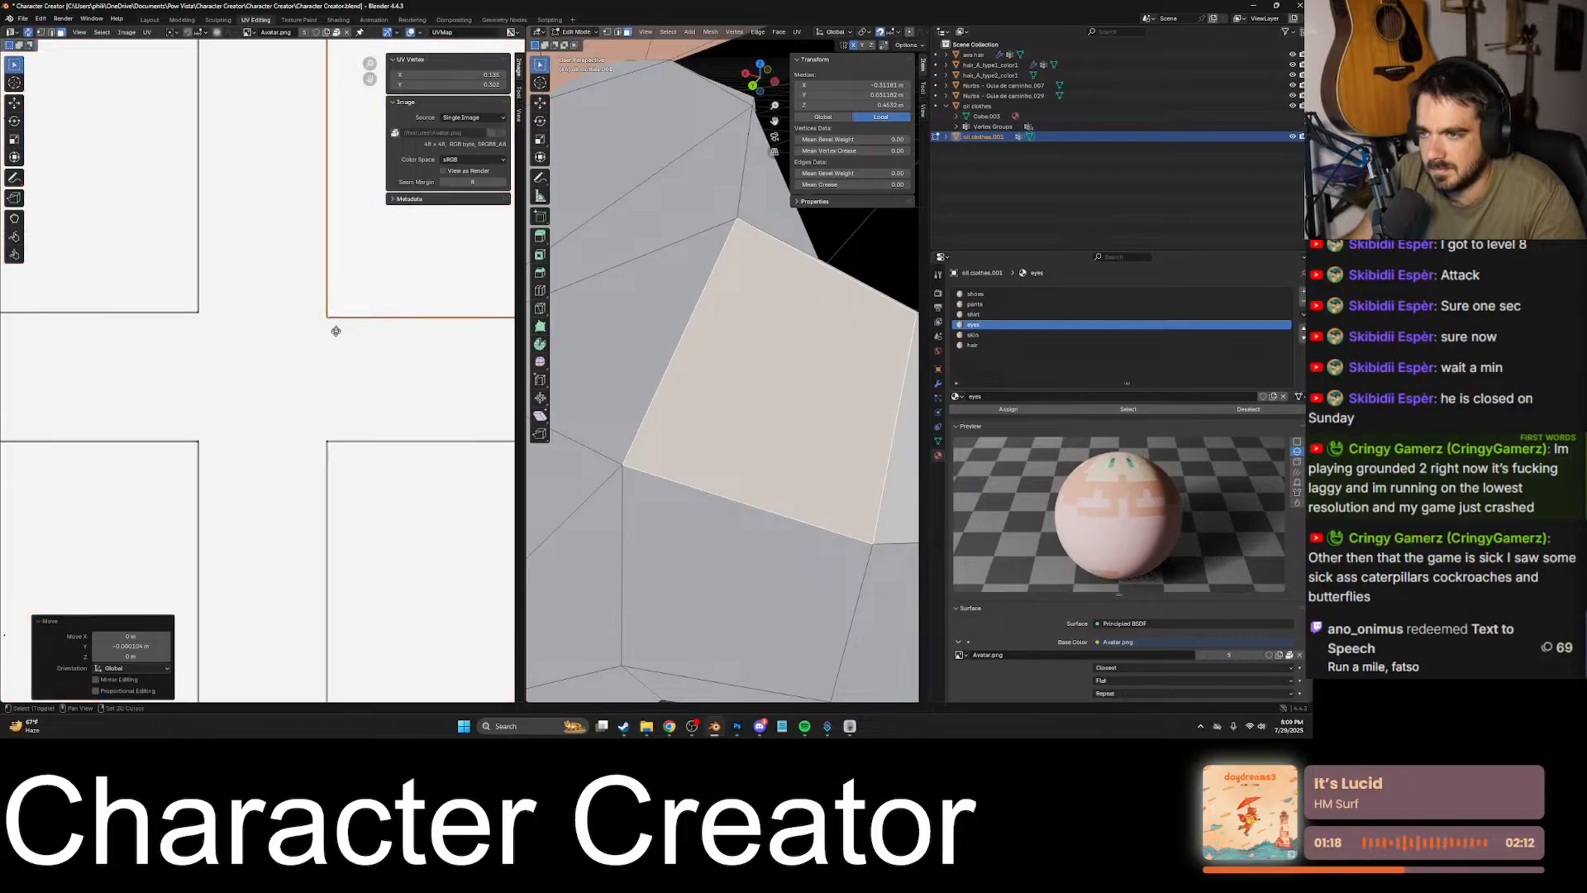
pyautogui.press('g')
pyautogui.press('y')
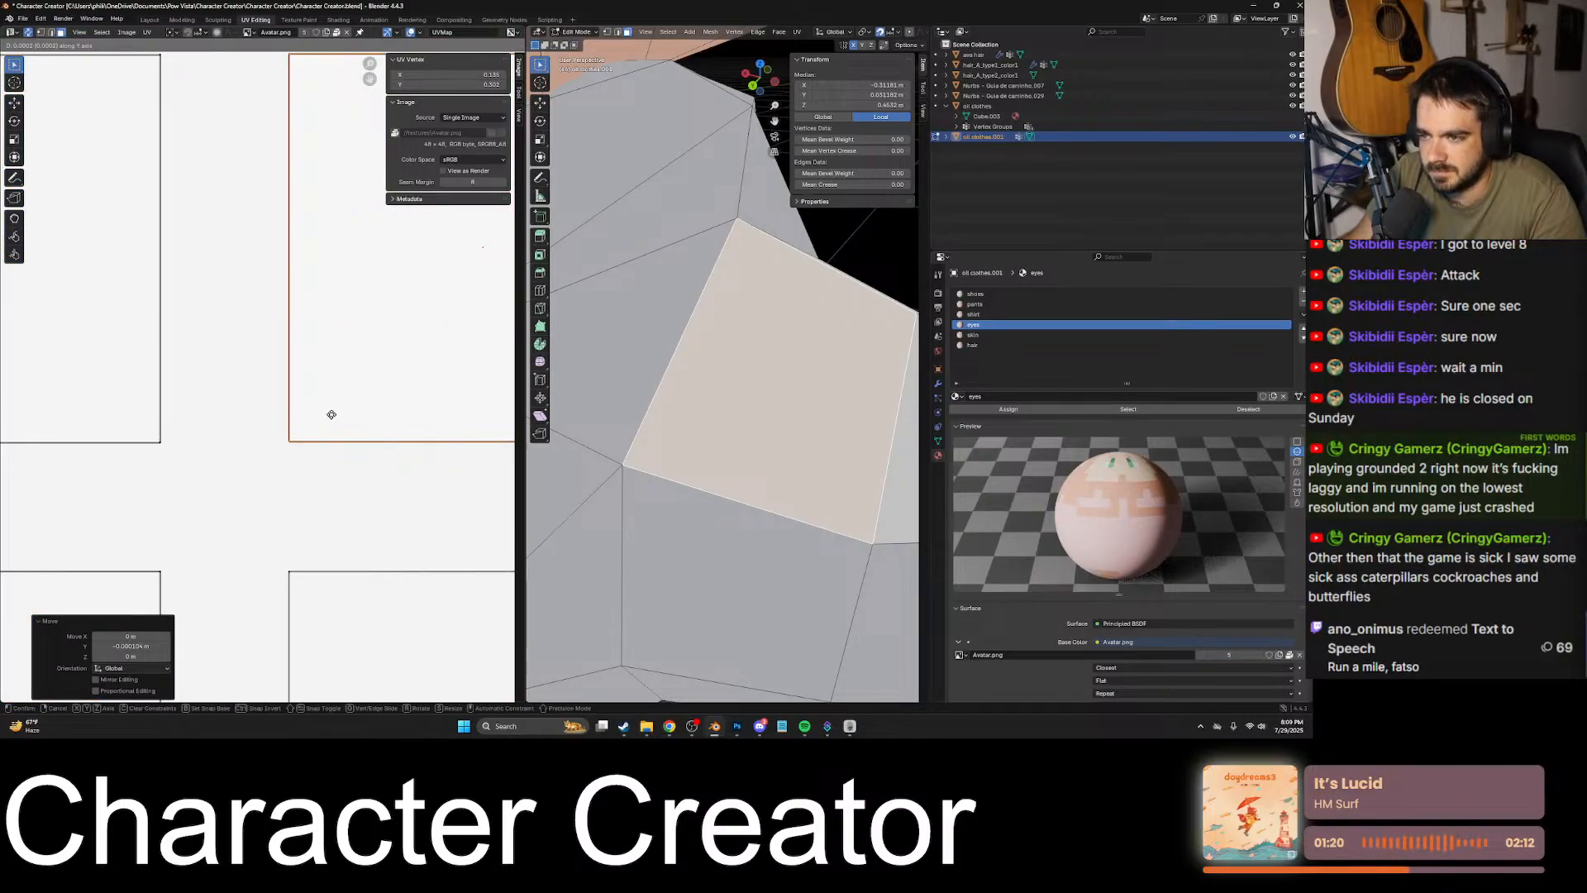
pyautogui.click(332, 419)
# - Paste the copied square UVs onto the distorted grey face directly above the white rows and move them up along Y into its cell
pyautogui.scroll(-5, 332, 419)
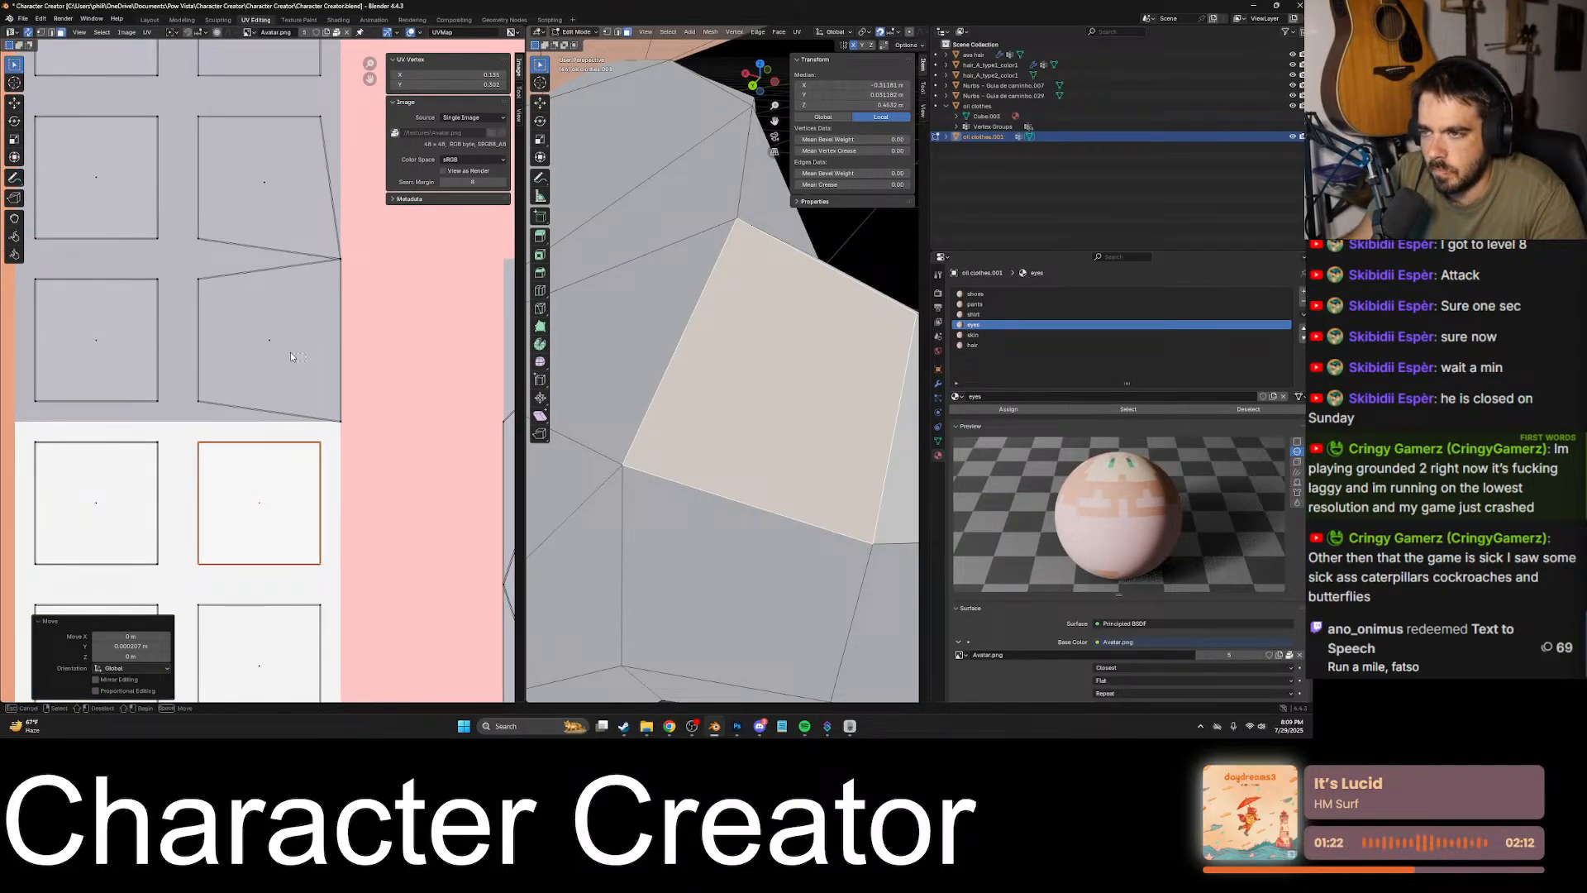
pyautogui.moveTo(290, 352); pyautogui.dragTo(261, 324)
pyautogui.hotkey('ctrl', 'v')
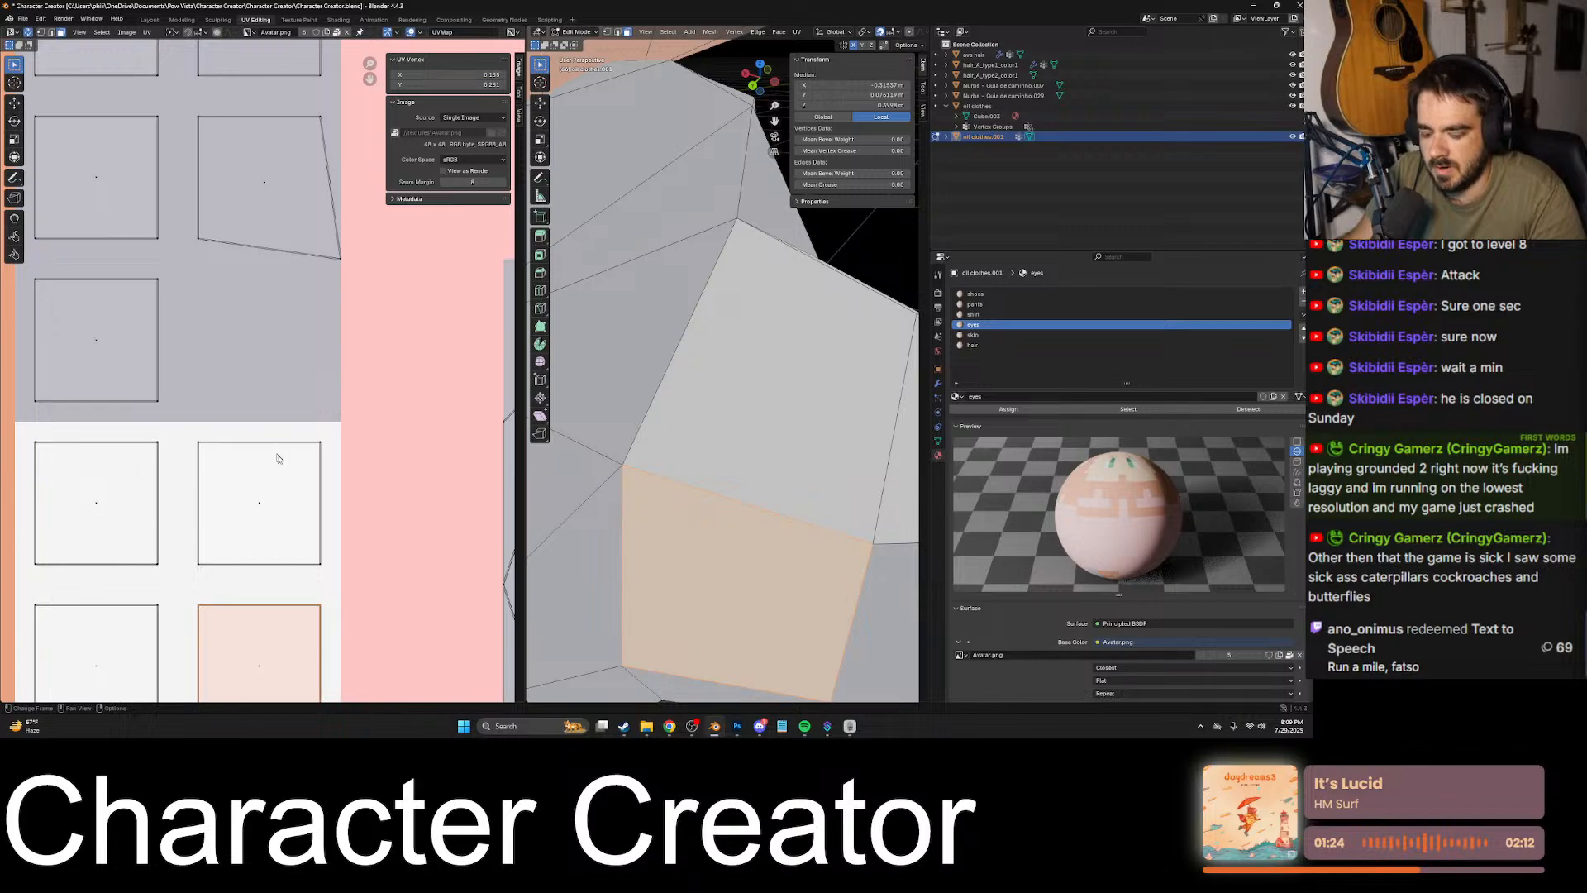
pyautogui.press('g')
pyautogui.press('y')
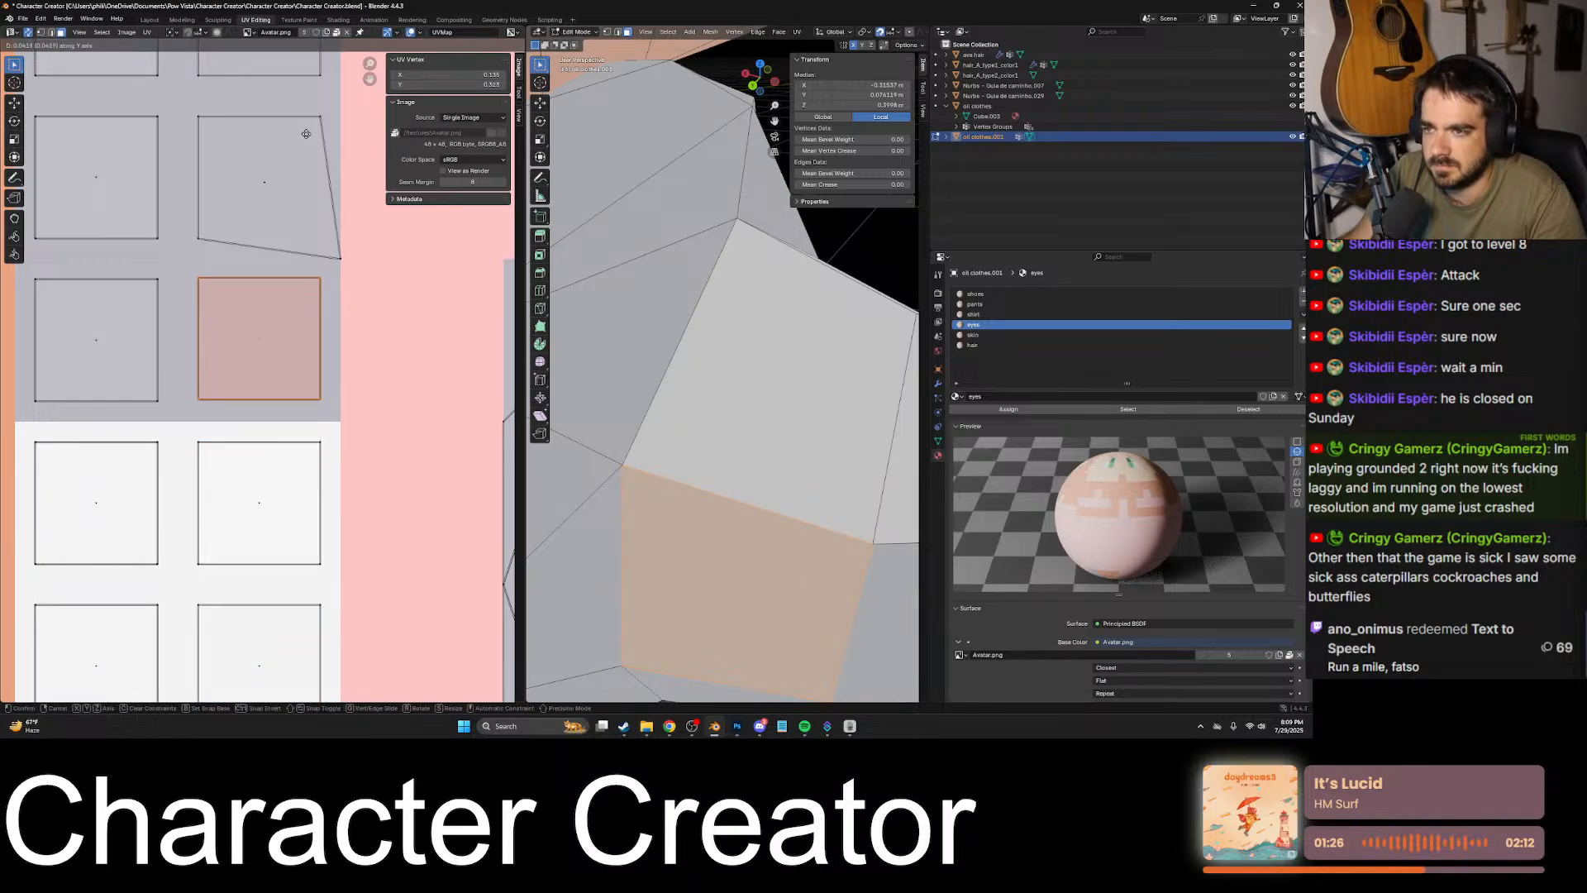
pyautogui.click(306, 134)
# - Paste the square UVs onto the remaining distorted grey face in the second row of the grid and move them up along Y into place
pyautogui.scroll(-6, 289, 294)
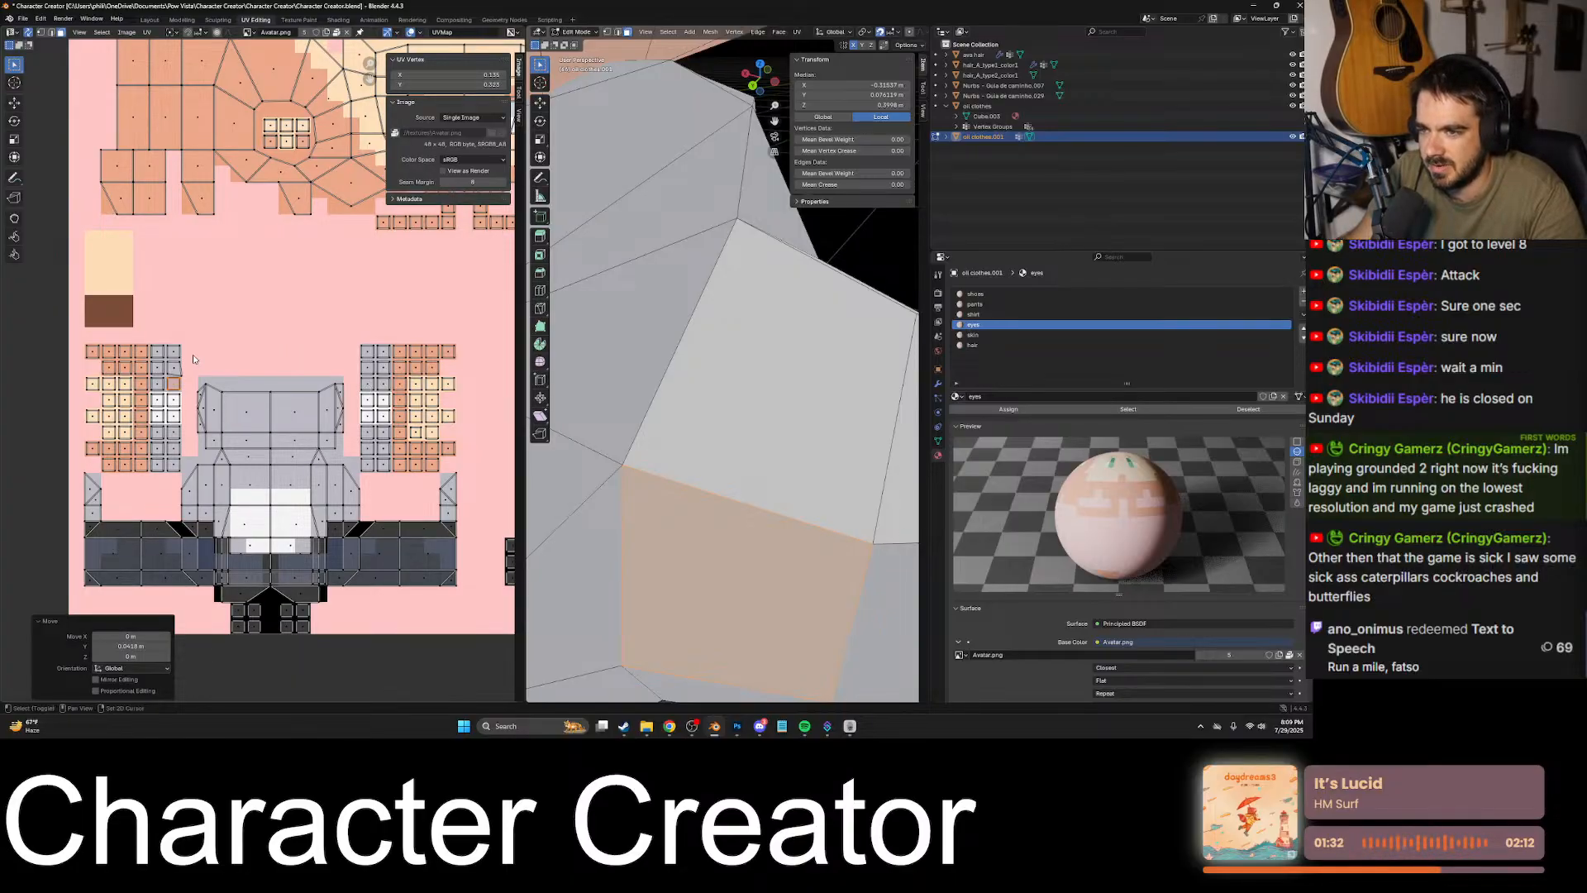
pyautogui.scroll(10, 193, 358)
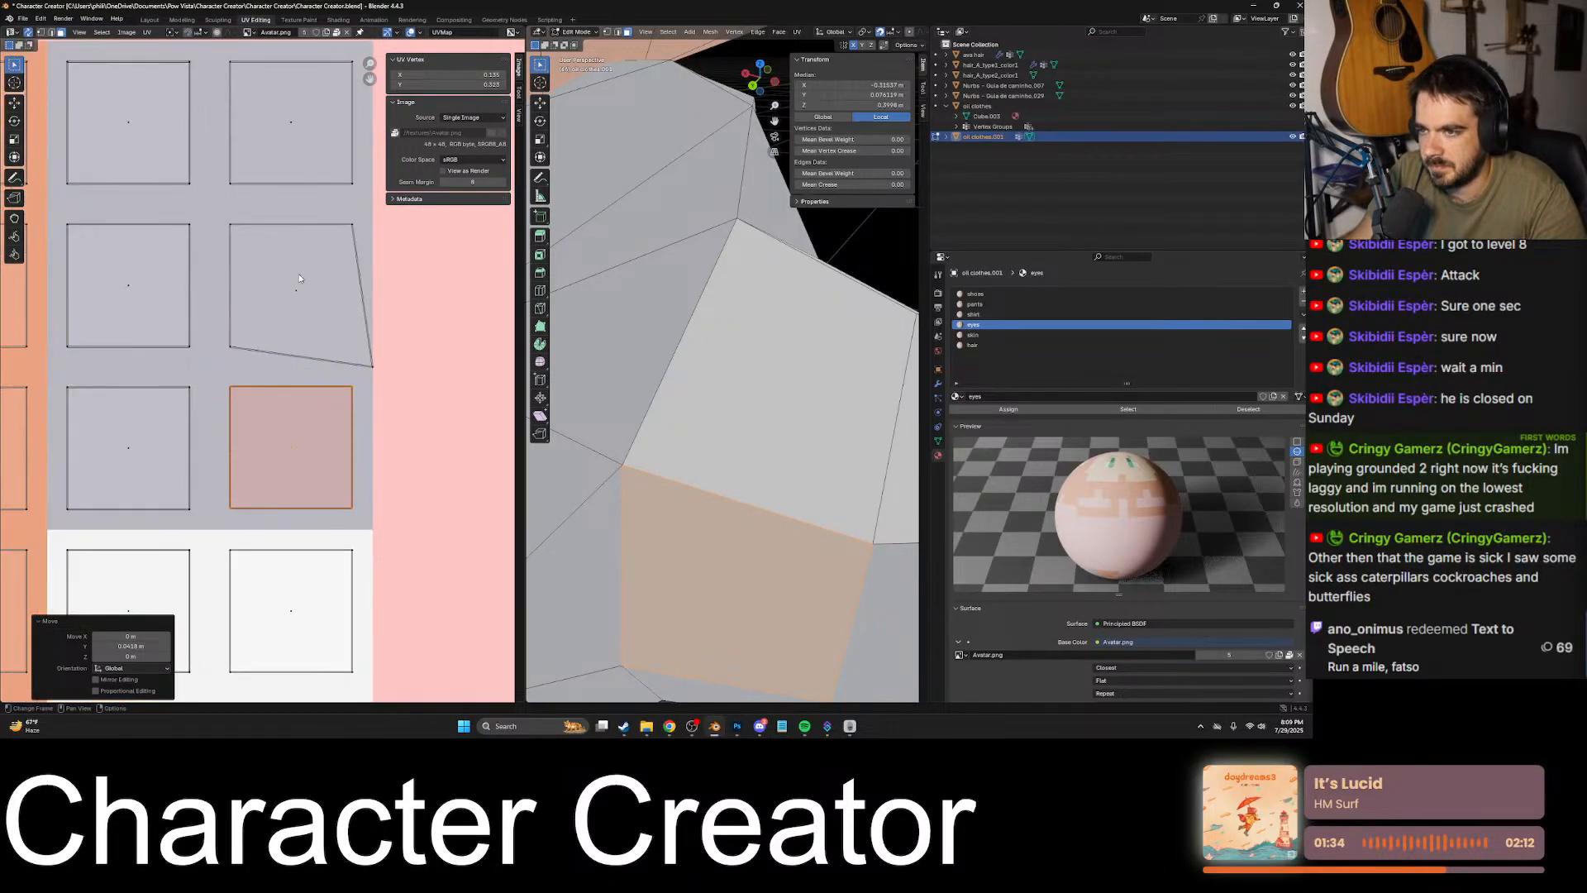
pyautogui.click(301, 281)
pyautogui.hotkey('ctrl', 'v')
pyautogui.scroll(-5, 330, 373)
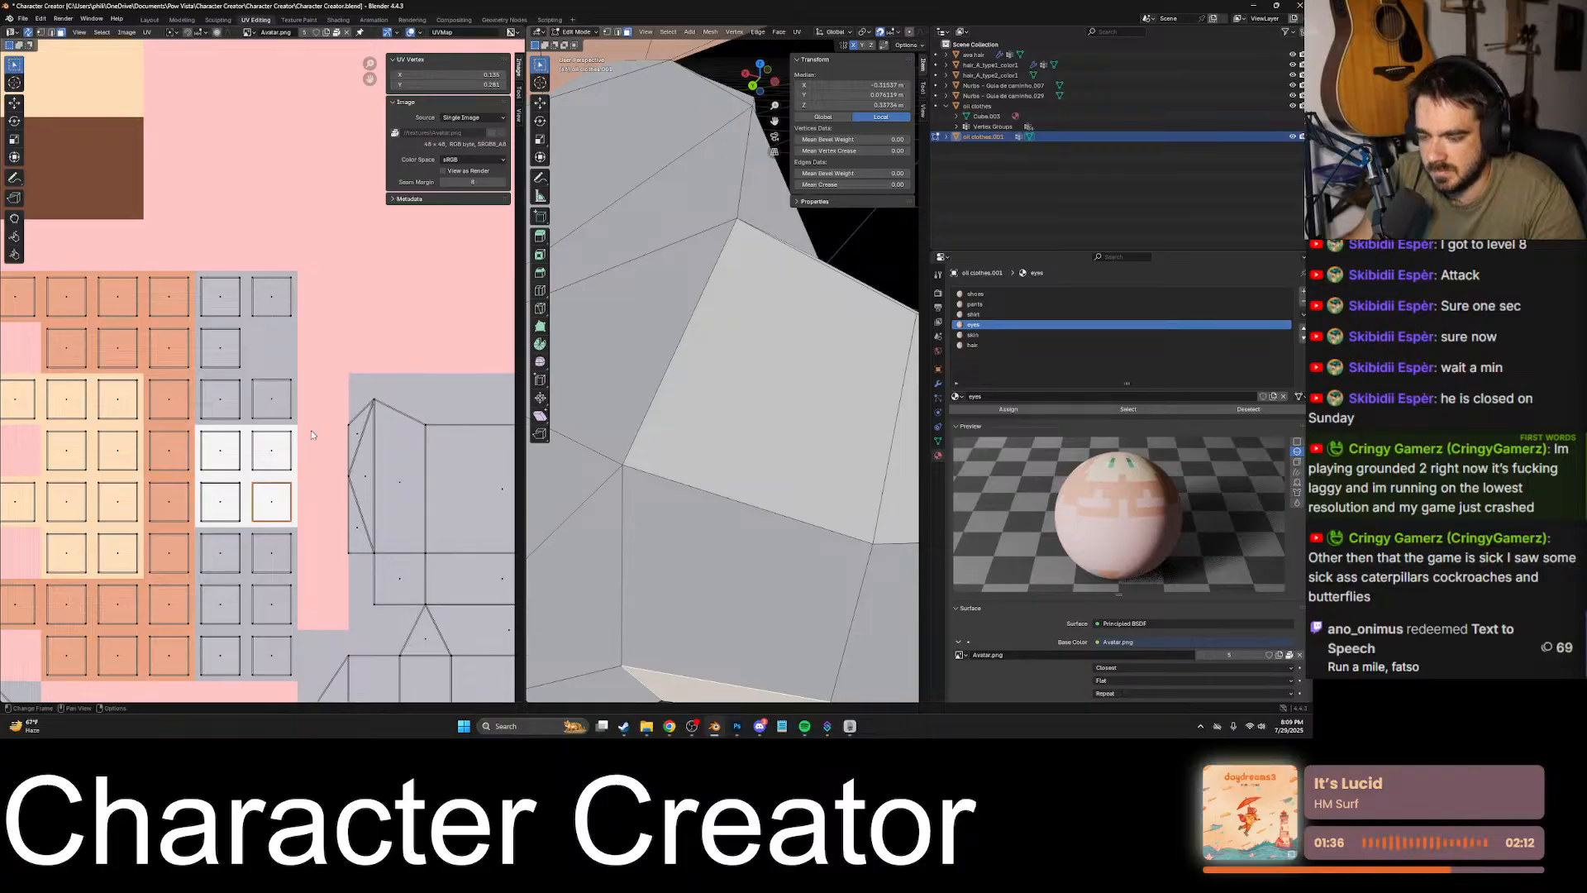
pyautogui.press('g')
pyautogui.press('y')
pyautogui.click(315, 292)
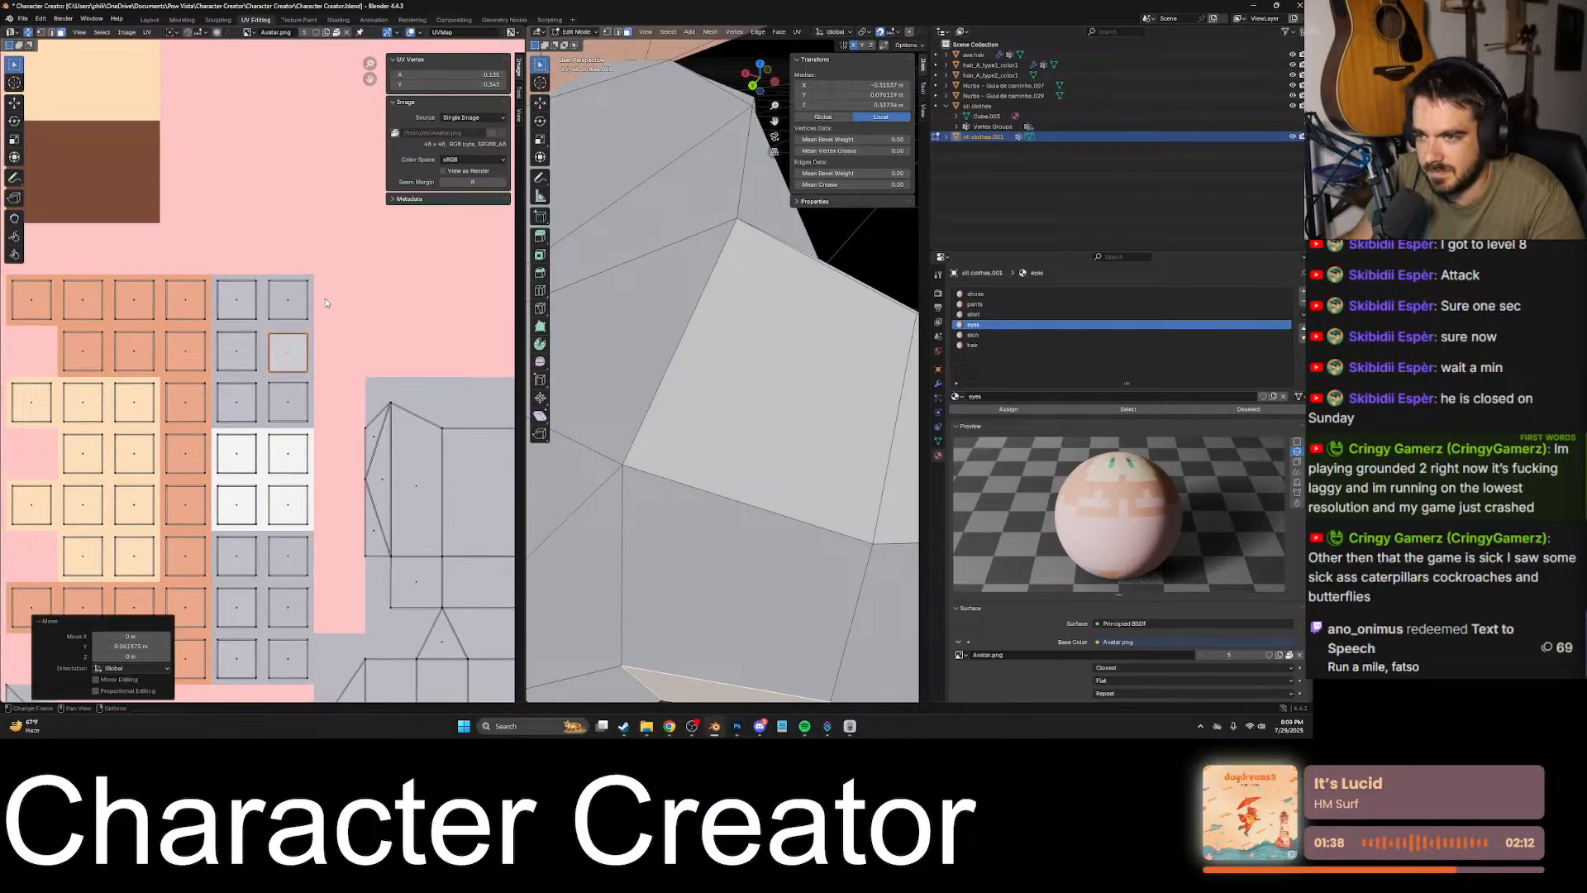
# - Nudge the pasted UV square in the second row of the grid along Y to align it with the grey square beside it
pyautogui.scroll(8, 281, 356)
pyautogui.press('g')
pyautogui.press('y')
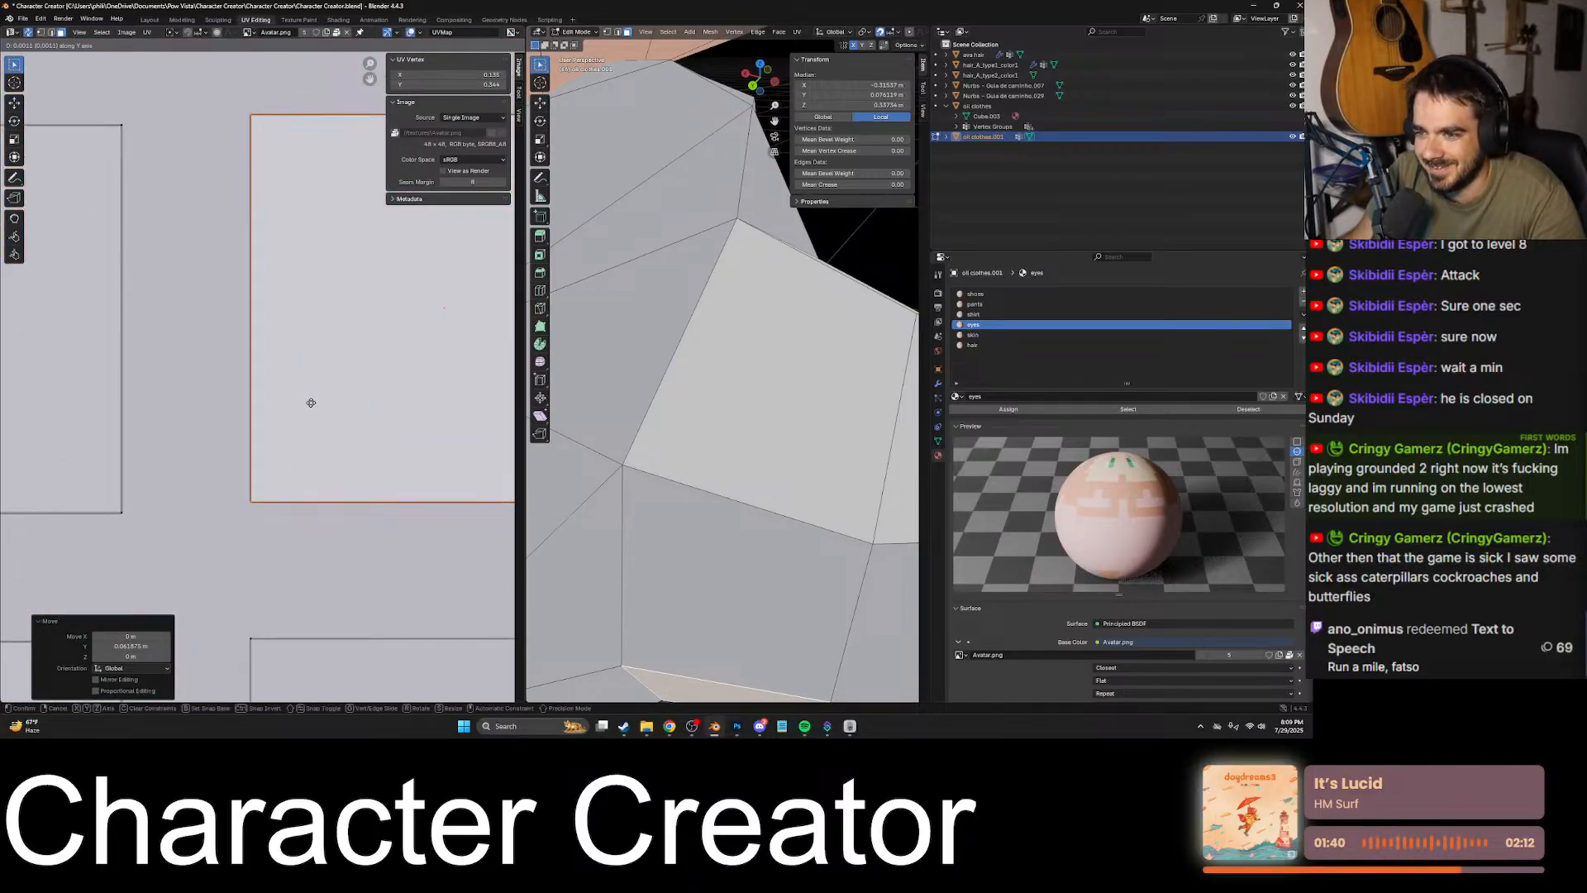
pyautogui.click(310, 419)
# - Examine the square grids, head, clothing and shoe islands across the whole UV layout for remaining distorted faces
pyautogui.scroll(-7, 305, 420)
pyautogui.scroll(-4, 304, 420)
pyautogui.keyDown('shift'); pyautogui.moveTo(305, 420); pyautogui.dragTo(212, 352, button='middle'); pyautogui.keyUp('shift')
pyautogui.keyDown('shift'); pyautogui.moveTo(351, 368); pyautogui.dragTo(251, 465, button='middle'); pyautogui.keyUp('shift')
pyautogui.scroll(-2, 263, 368)
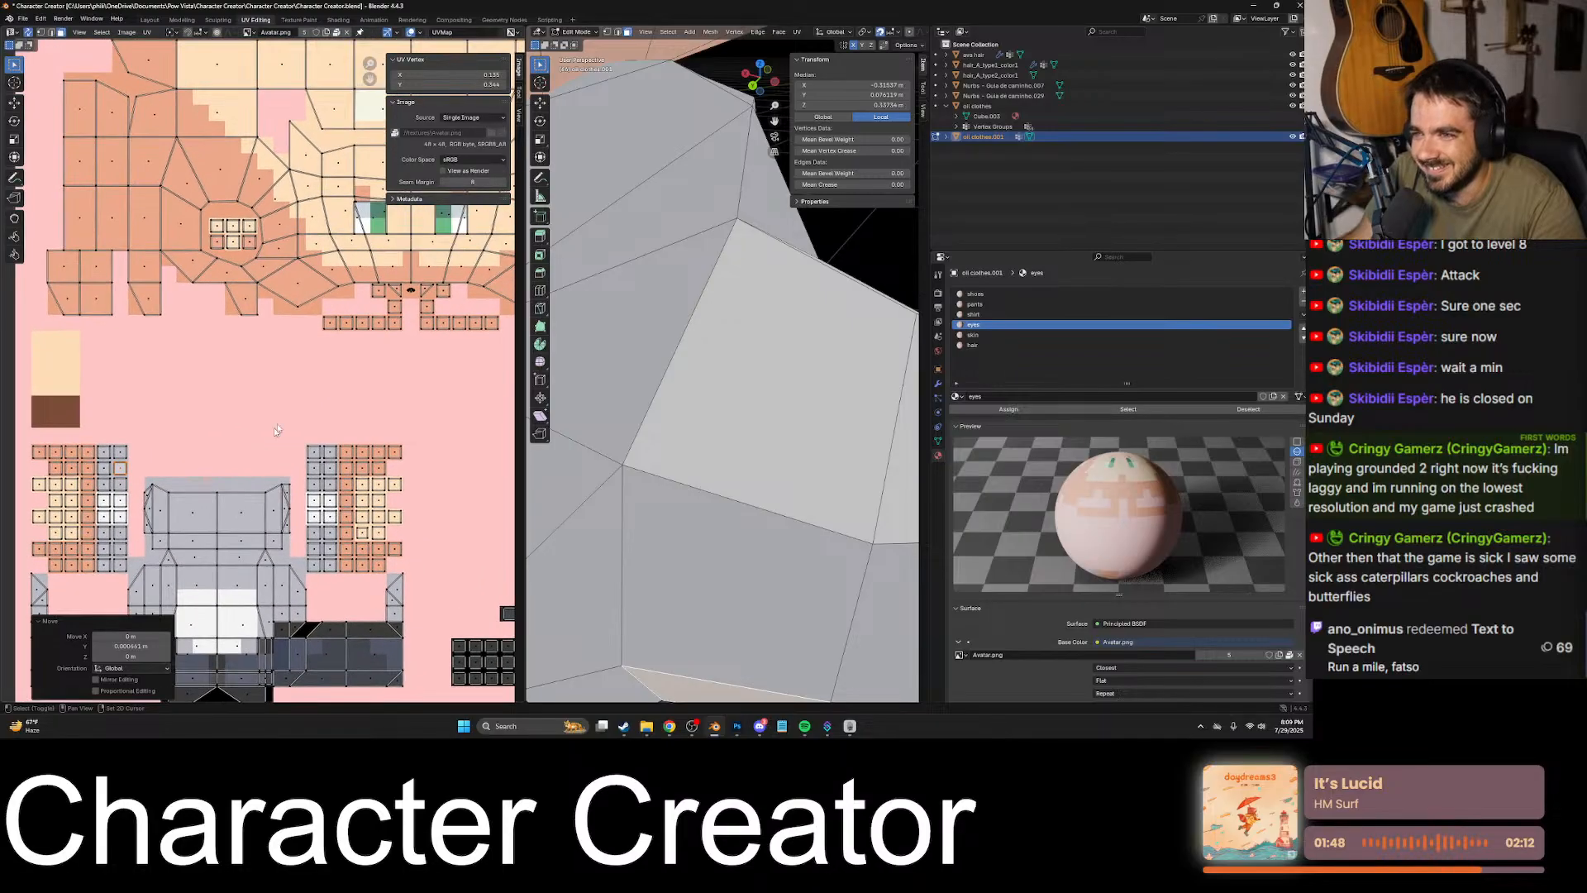
pyautogui.keyDown('shift'); pyautogui.moveTo(306, 387); pyautogui.dragTo(198, 425, button='middle'); pyautogui.keyUp('shift')
pyautogui.scroll(-2, 245, 383)
pyautogui.keyDown('shift'); pyautogui.moveTo(326, 391); pyautogui.dragTo(293, 316, button='middle'); pyautogui.keyUp('shift')
pyautogui.scroll(3, 290, 372)
pyautogui.keyDown('shift'); pyautogui.moveTo(358, 437); pyautogui.dragTo(386, 358, button='middle'); pyautogui.keyUp('shift')
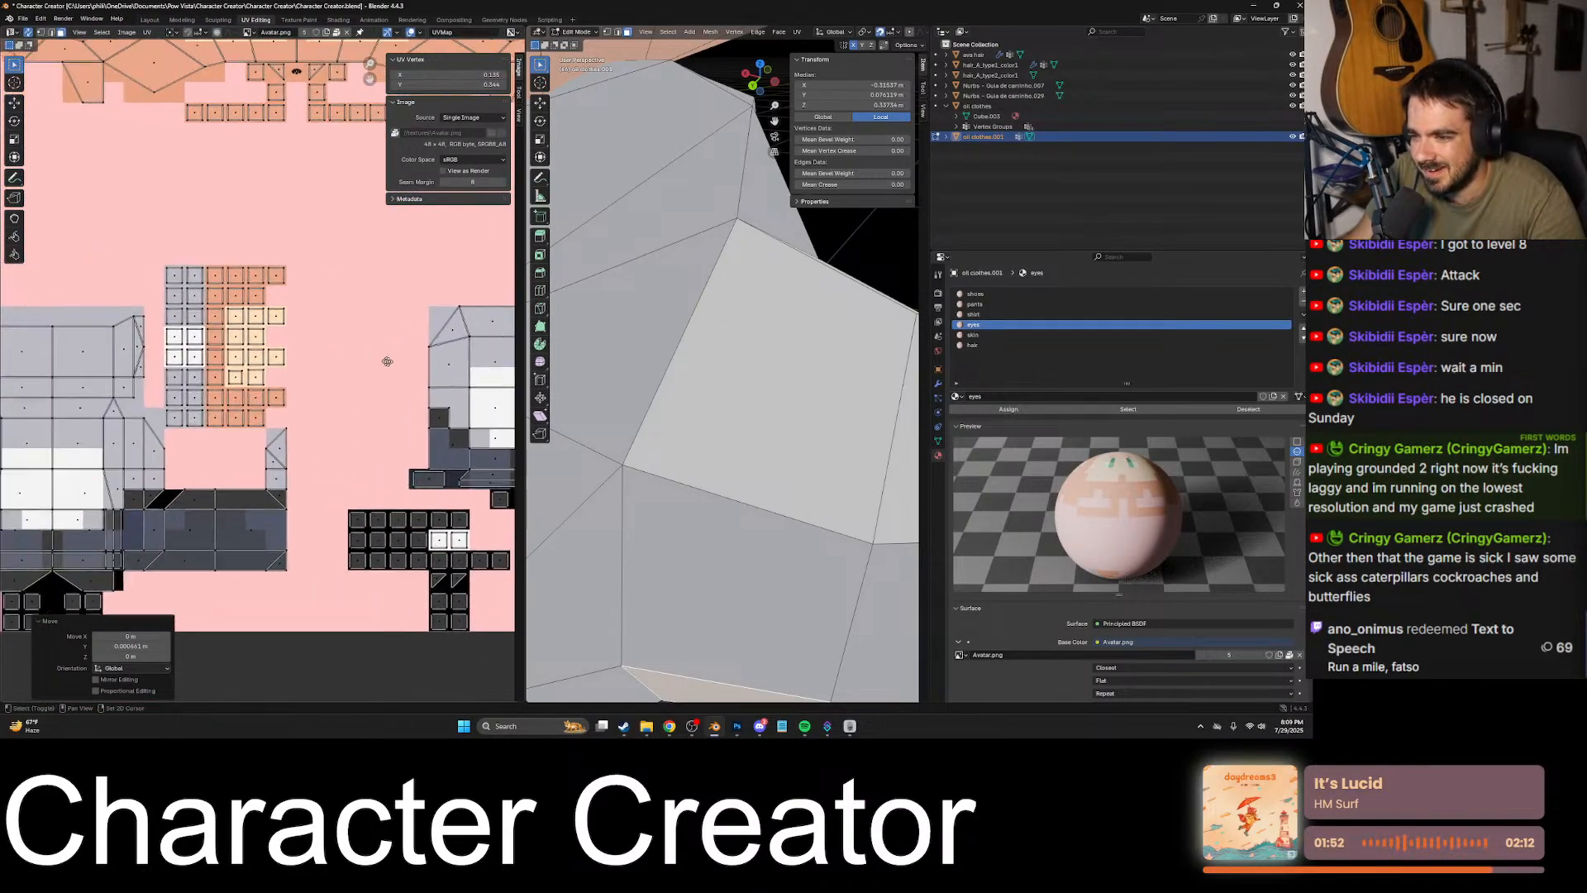
pyautogui.keyDown('shift'); pyautogui.moveTo(270, 378); pyautogui.dragTo(383, 679, button='middle'); pyautogui.keyUp('shift')
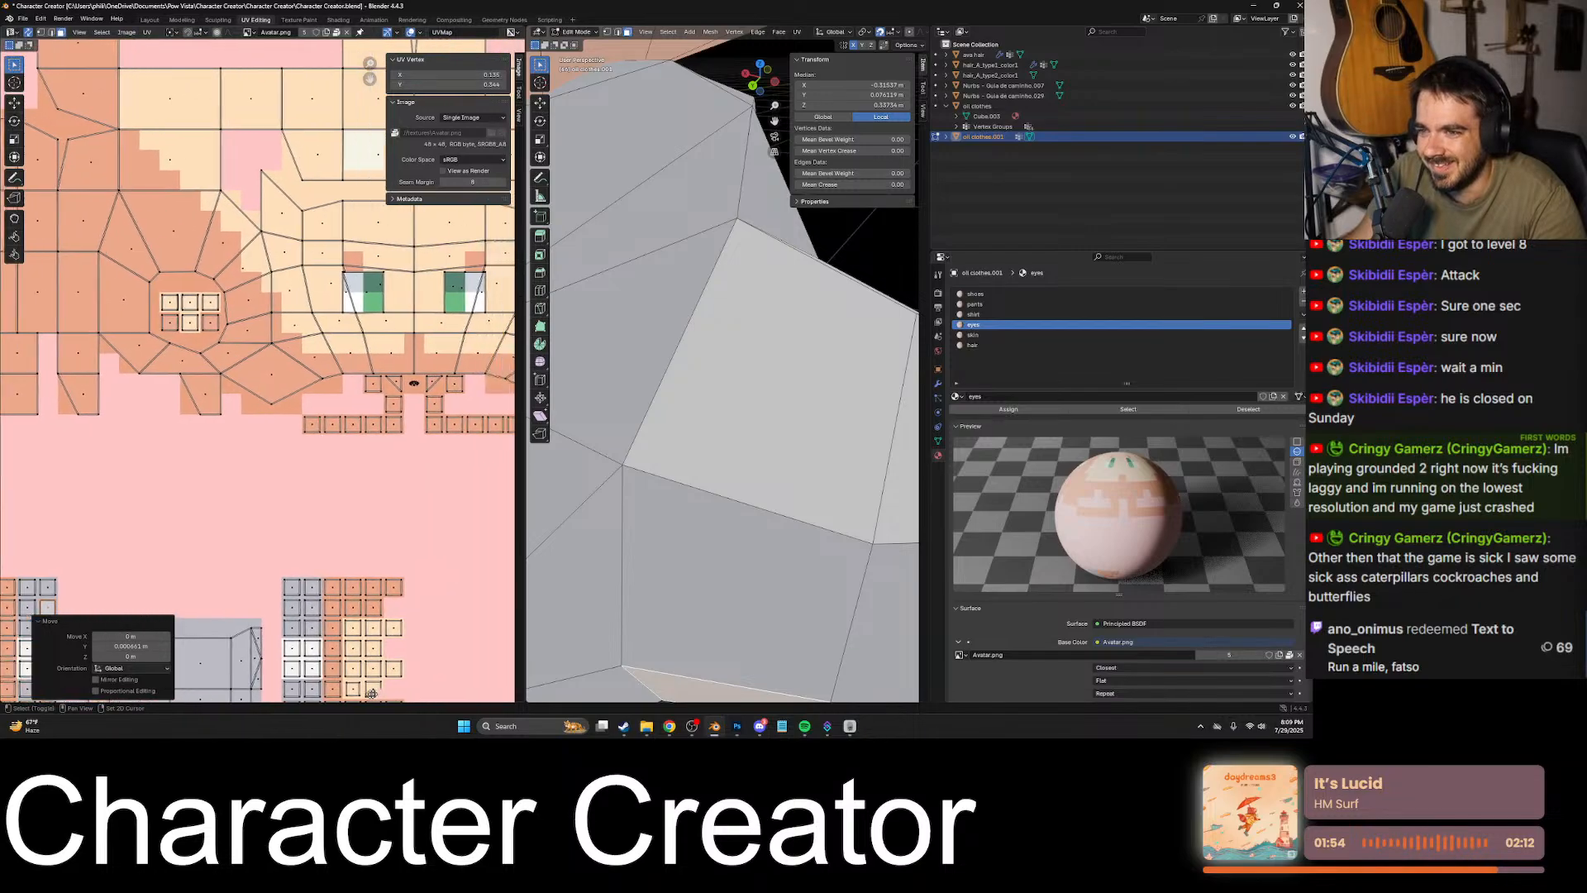
pyautogui.scroll(-4, 376, 693)
pyautogui.scroll(8, 356, 473)
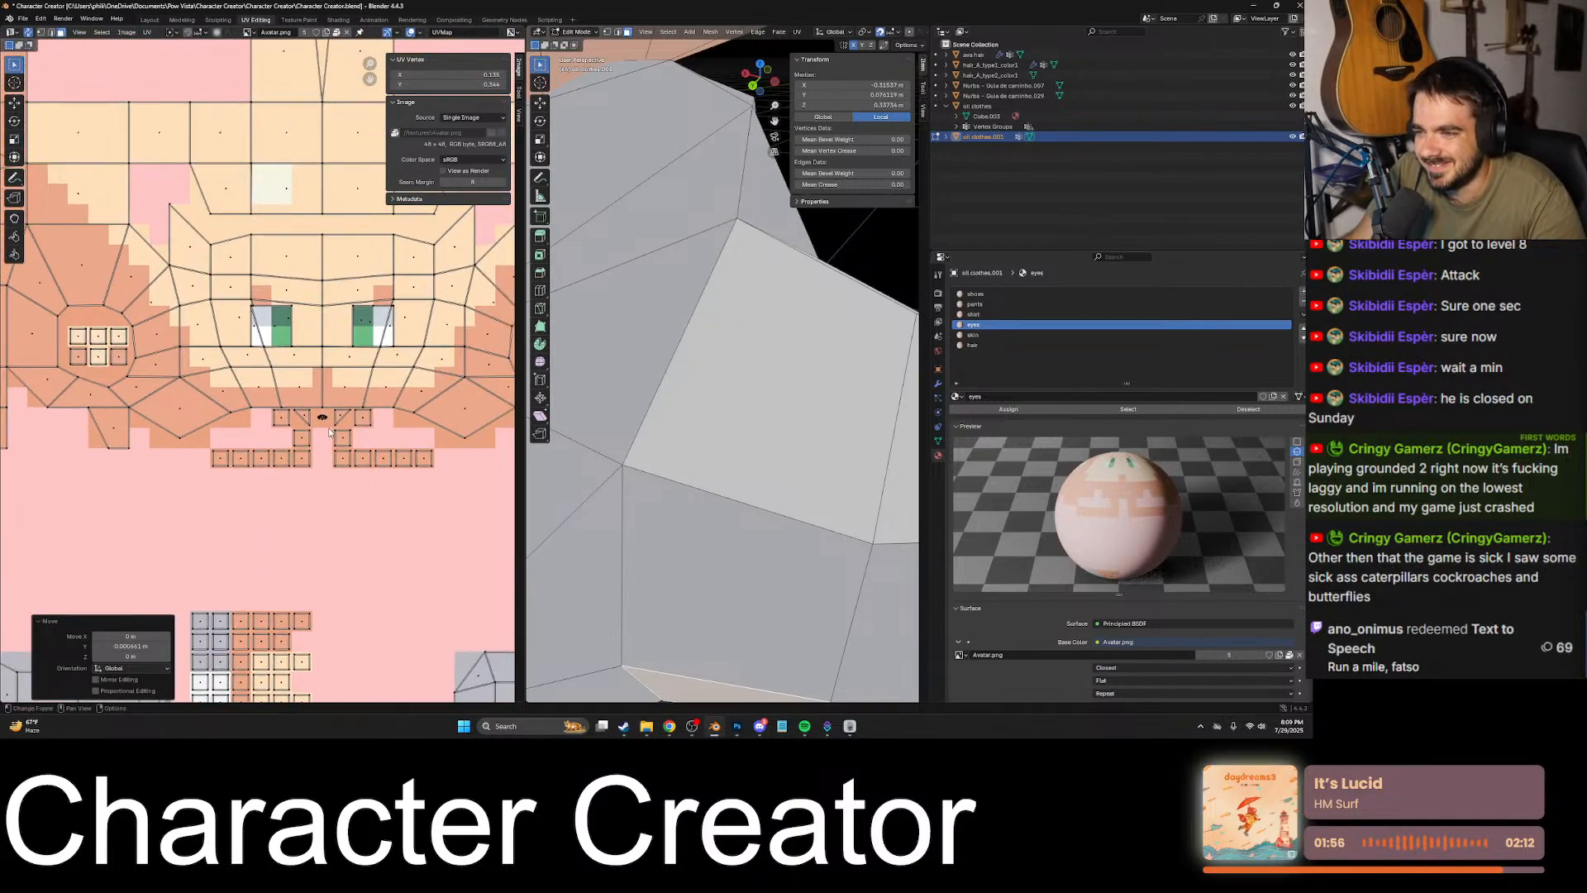
pyautogui.scroll(-8, 366, 498)
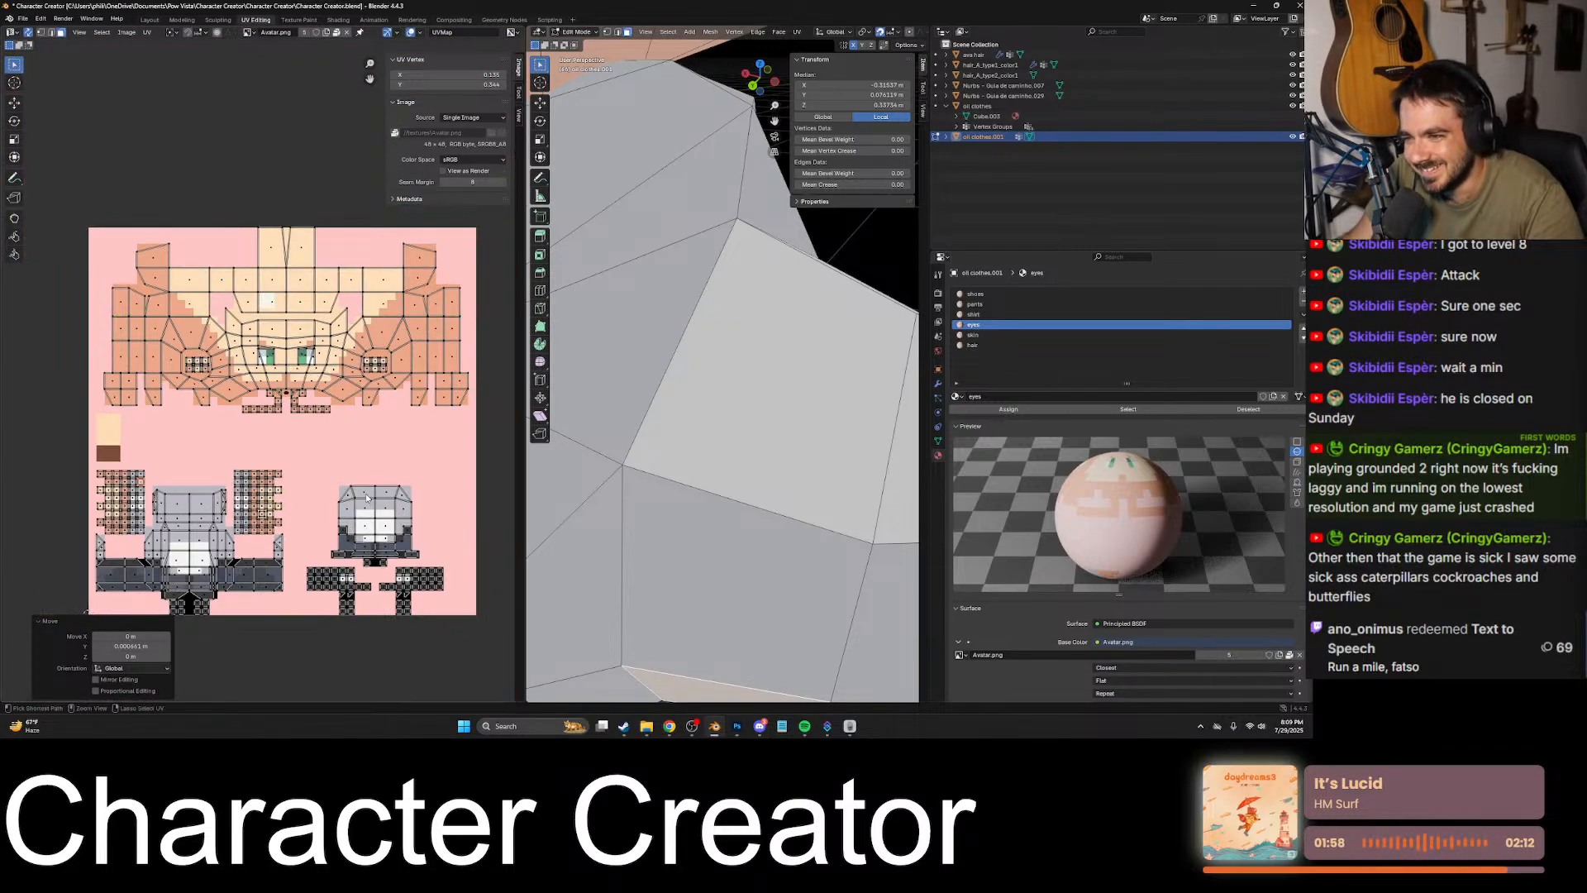
# - Save the Character Creator file with the repaired UVs
pyautogui.hotkey('ctrl', 's')
pyautogui.scroll(4, 352, 467)
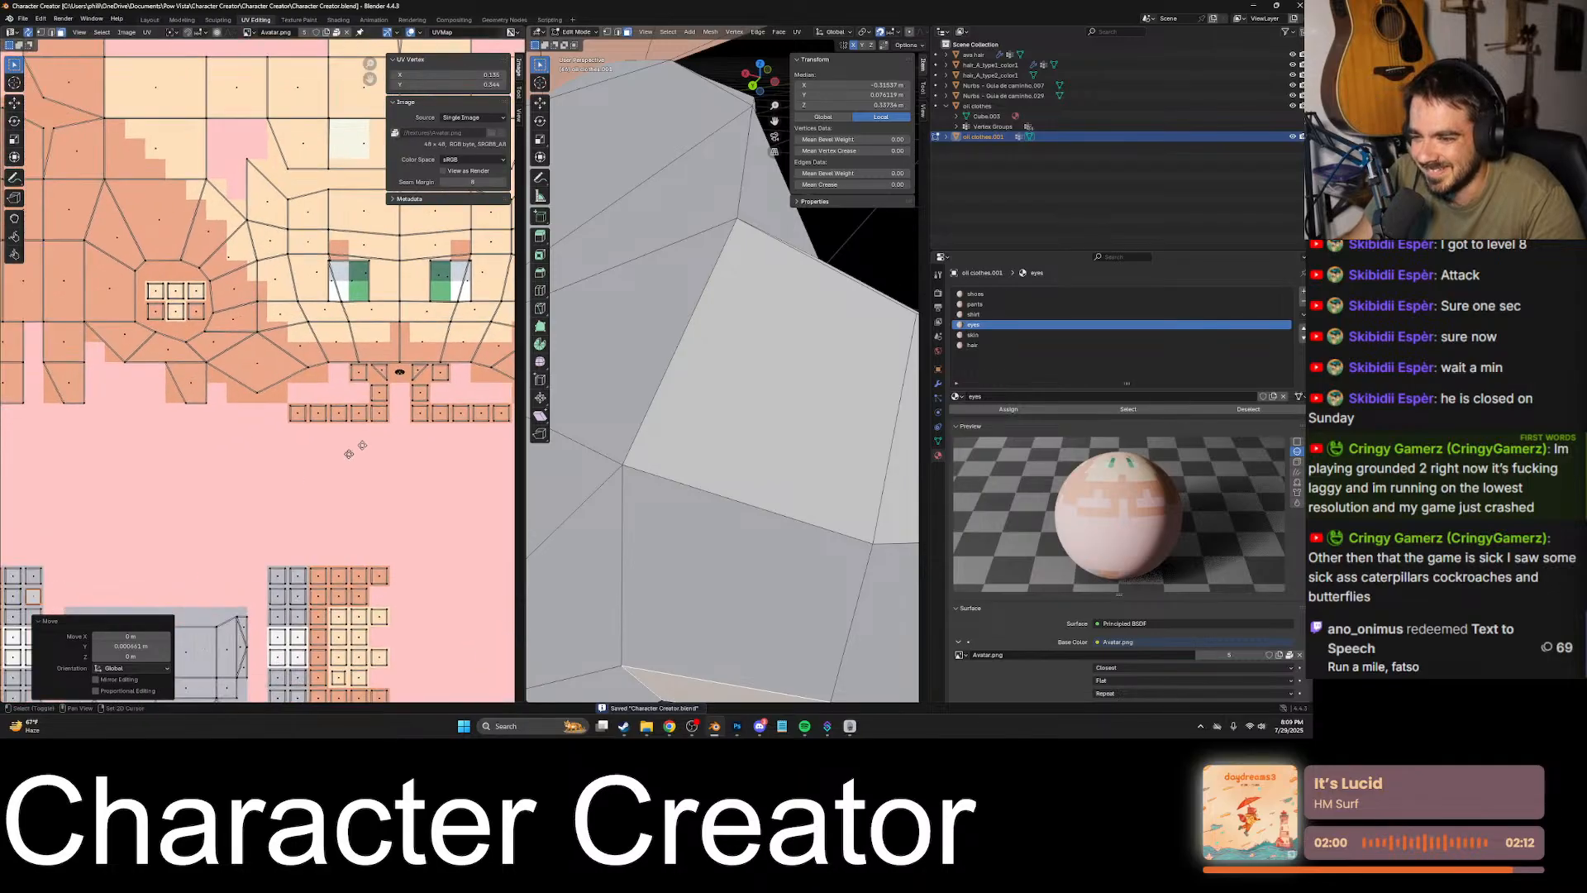
pyautogui.moveTo(345, 457); pyautogui.dragTo(376, 457, button='middle')
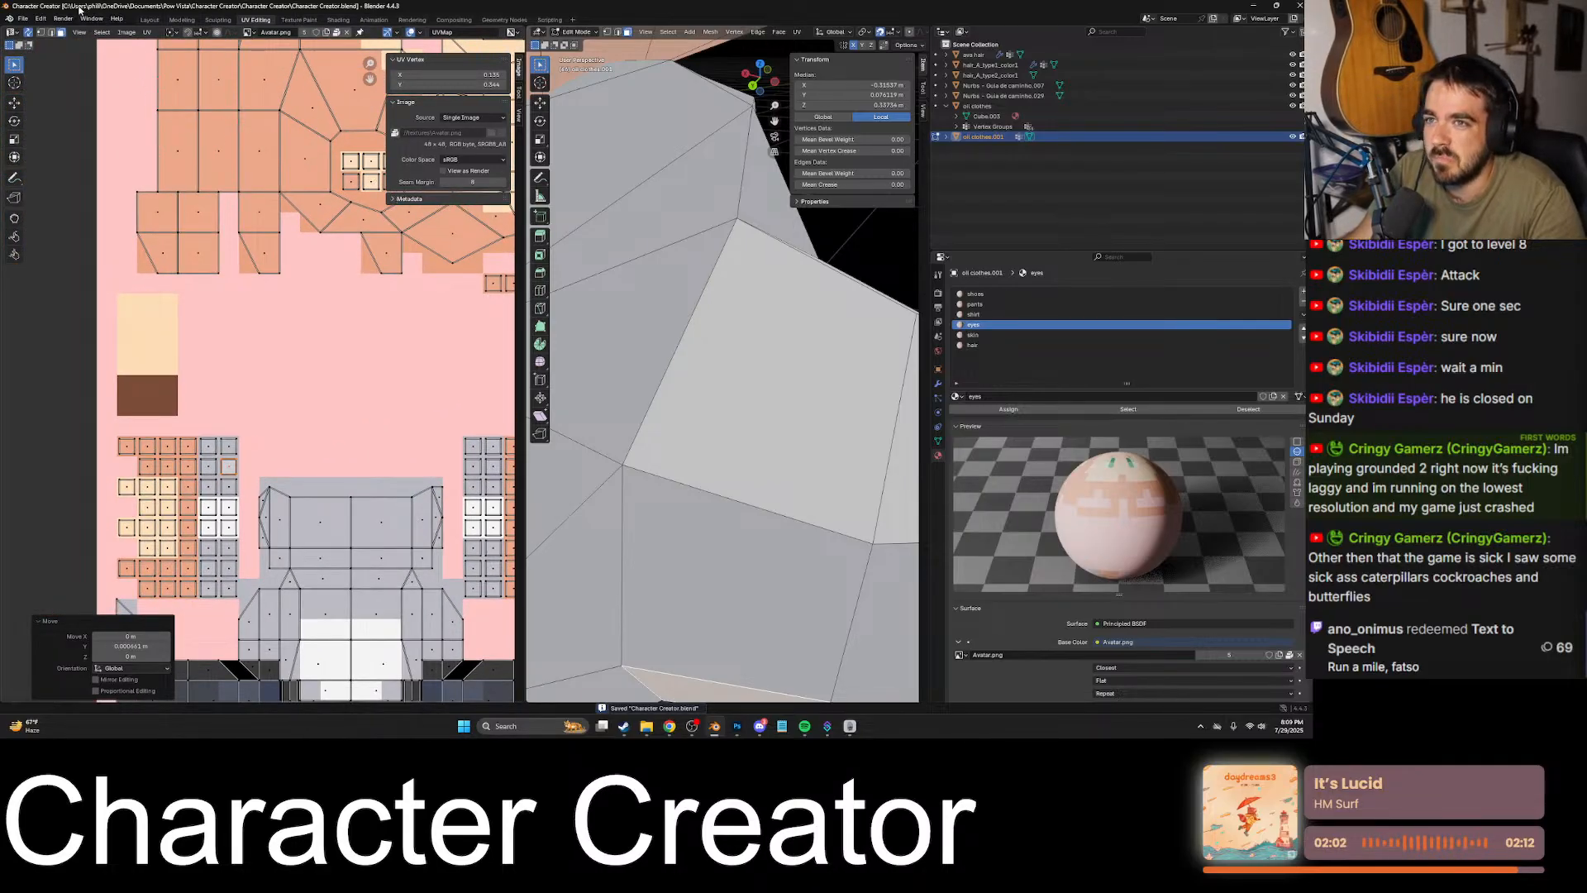
# - Pack all external resources into the blend file and unpack them again
pyautogui.click(23, 18)
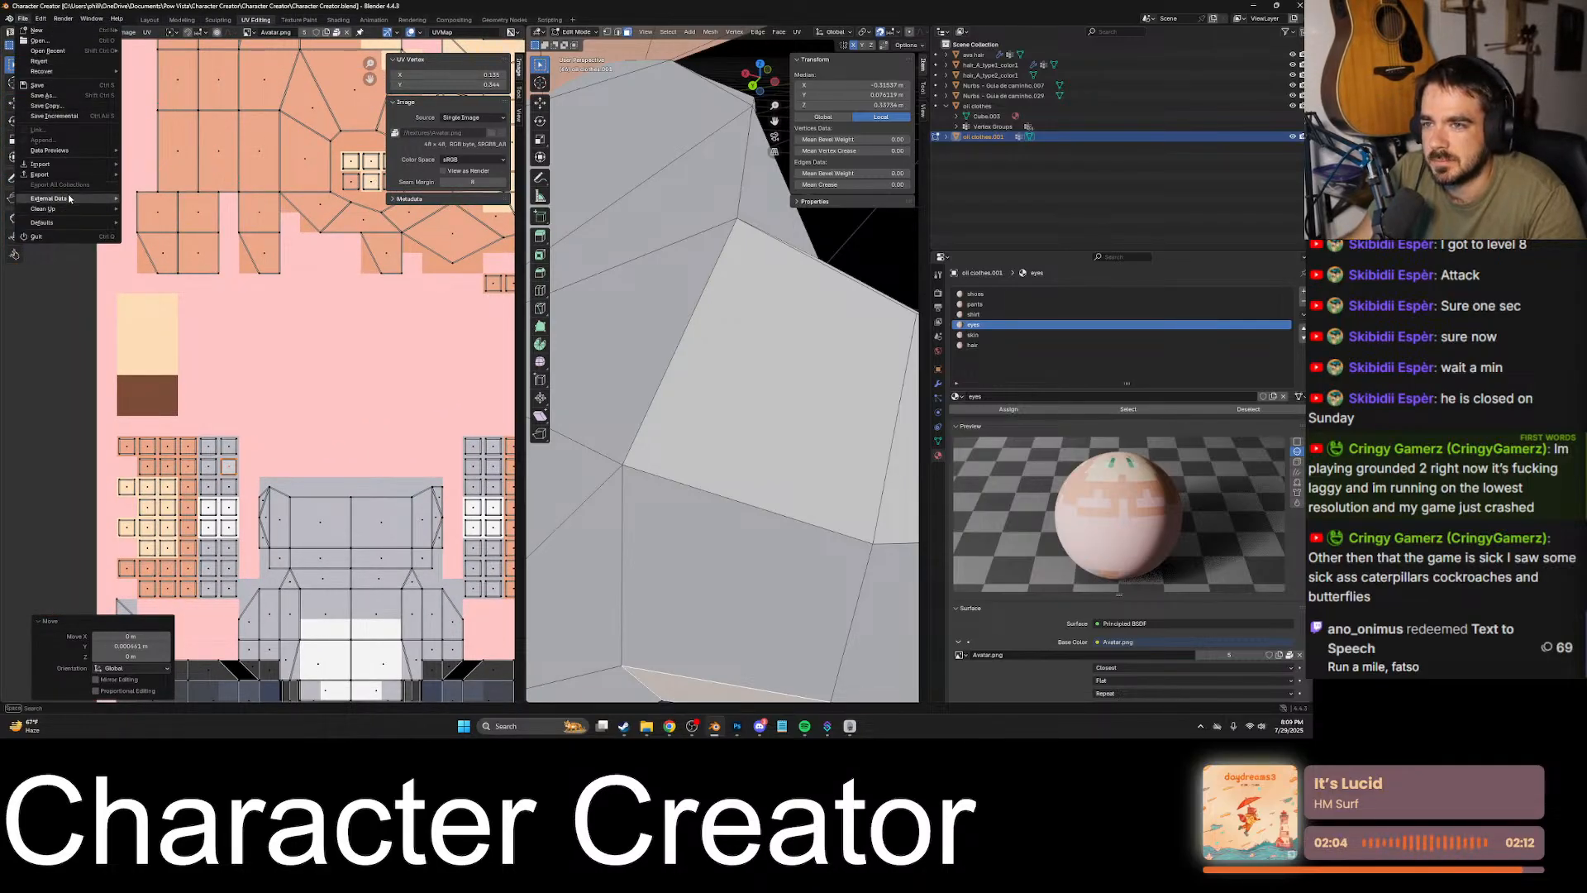
pyautogui.moveTo(62, 199)
pyautogui.click(155, 209)
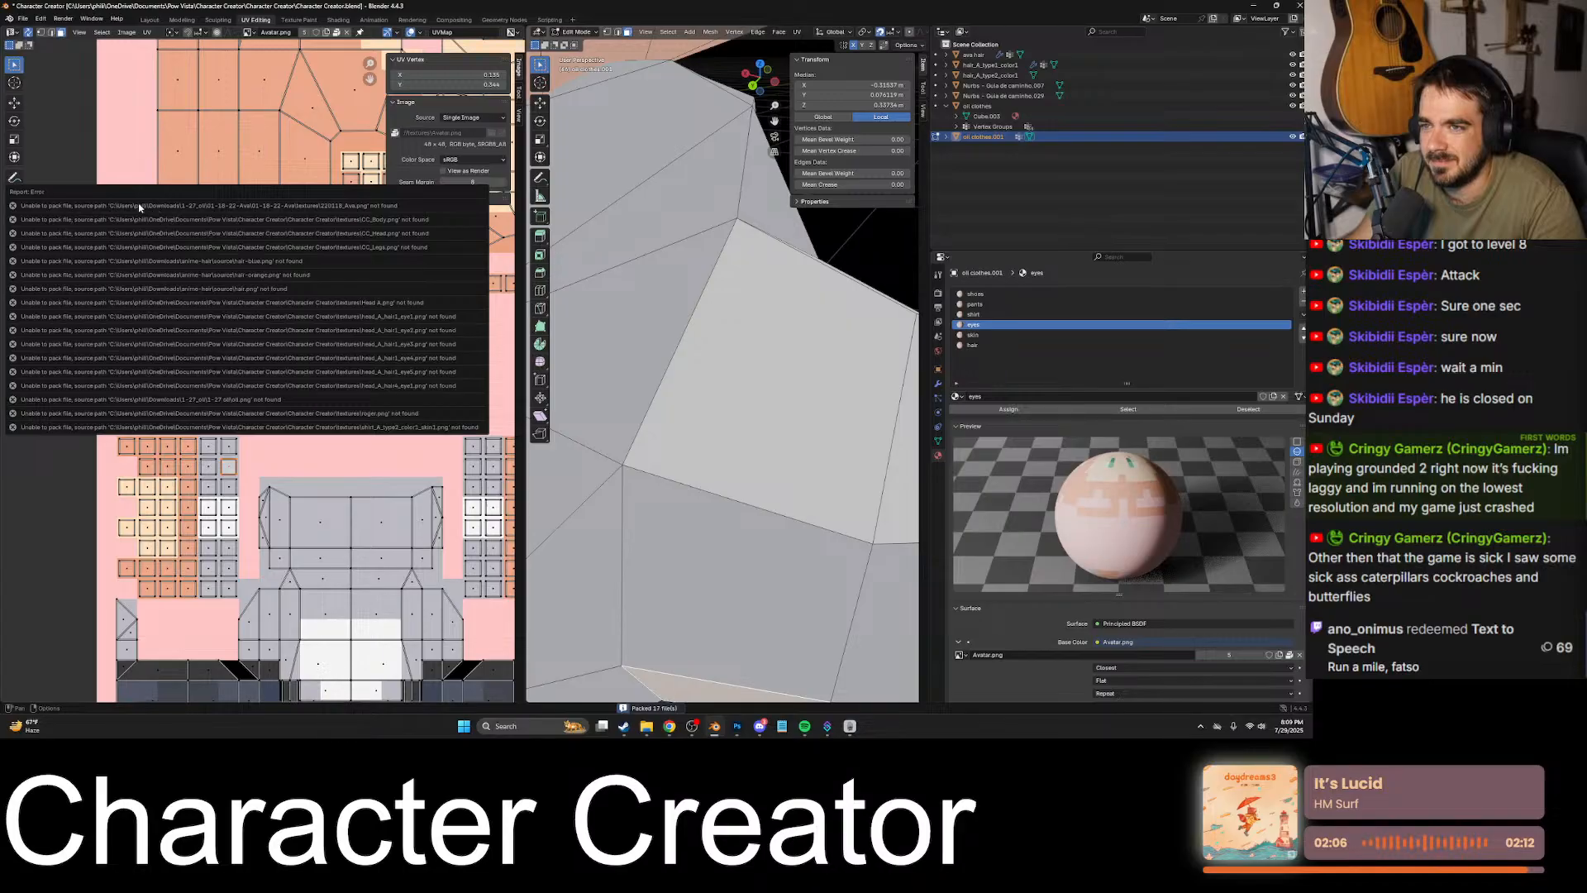
pyautogui.click(24, 19)
pyautogui.moveTo(62, 198)
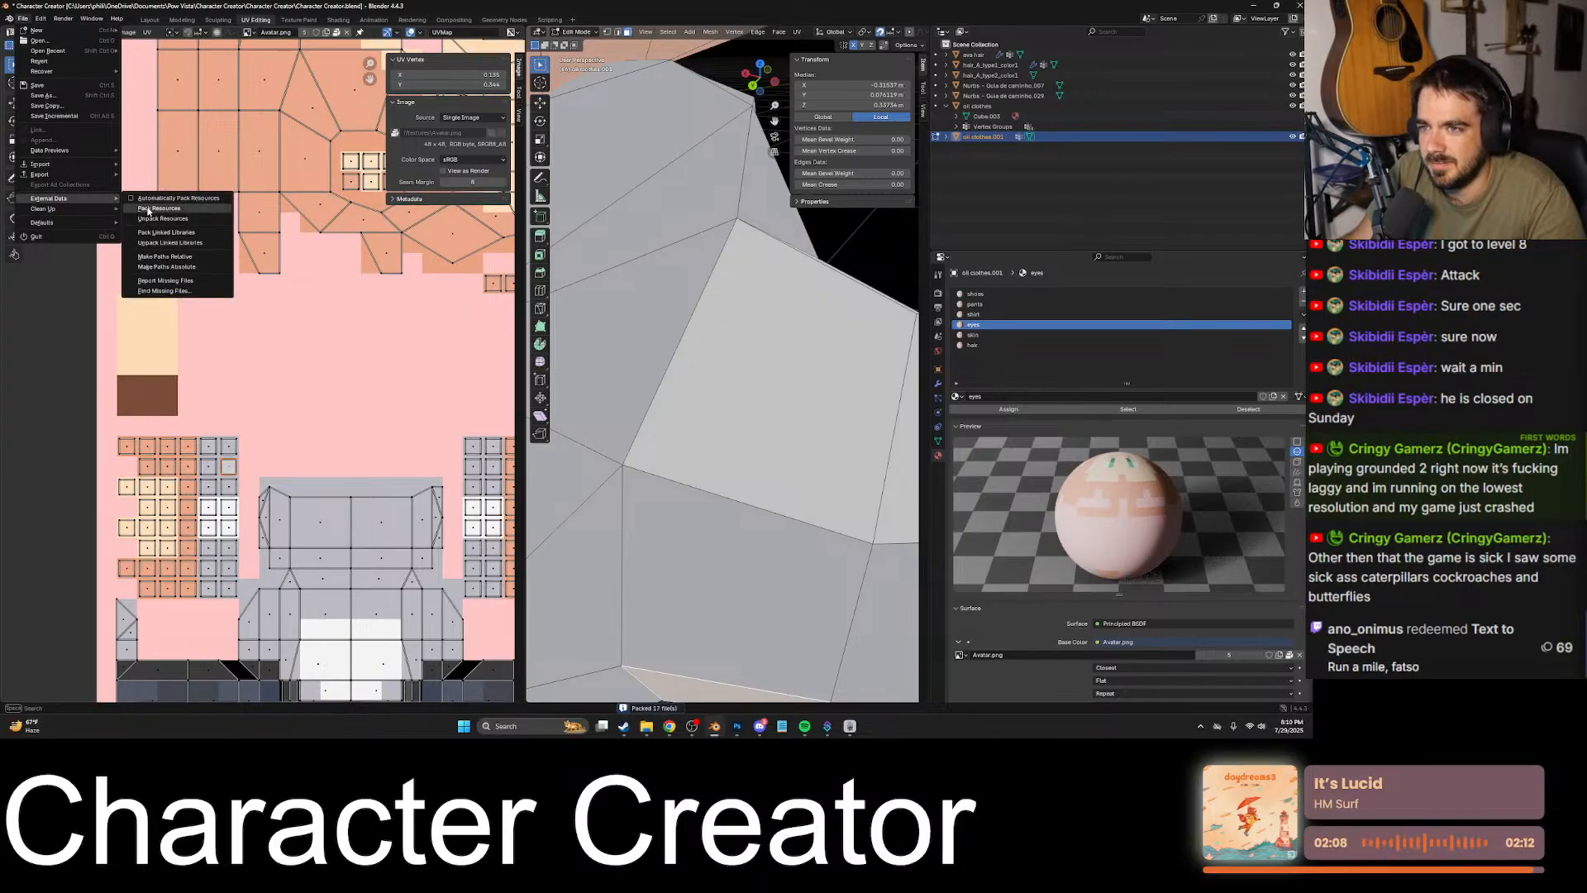
pyautogui.click(148, 210)
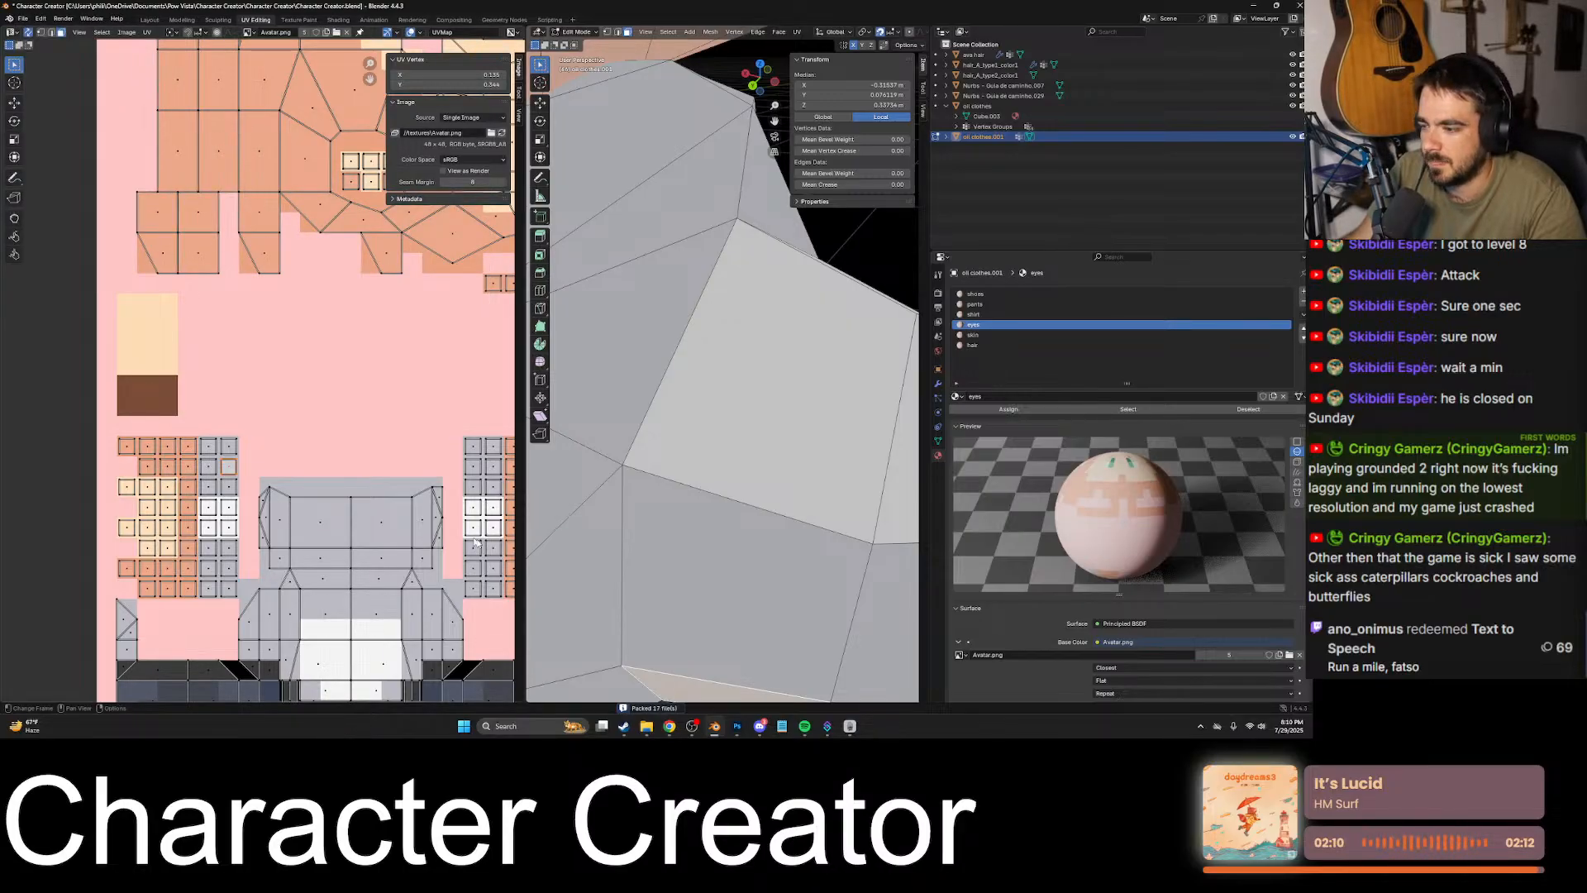
# - Switch to the File Explorer window showing the Character Creator textures folder
pyautogui.moveTo(646, 726)
pyautogui.moveTo(637, 669)
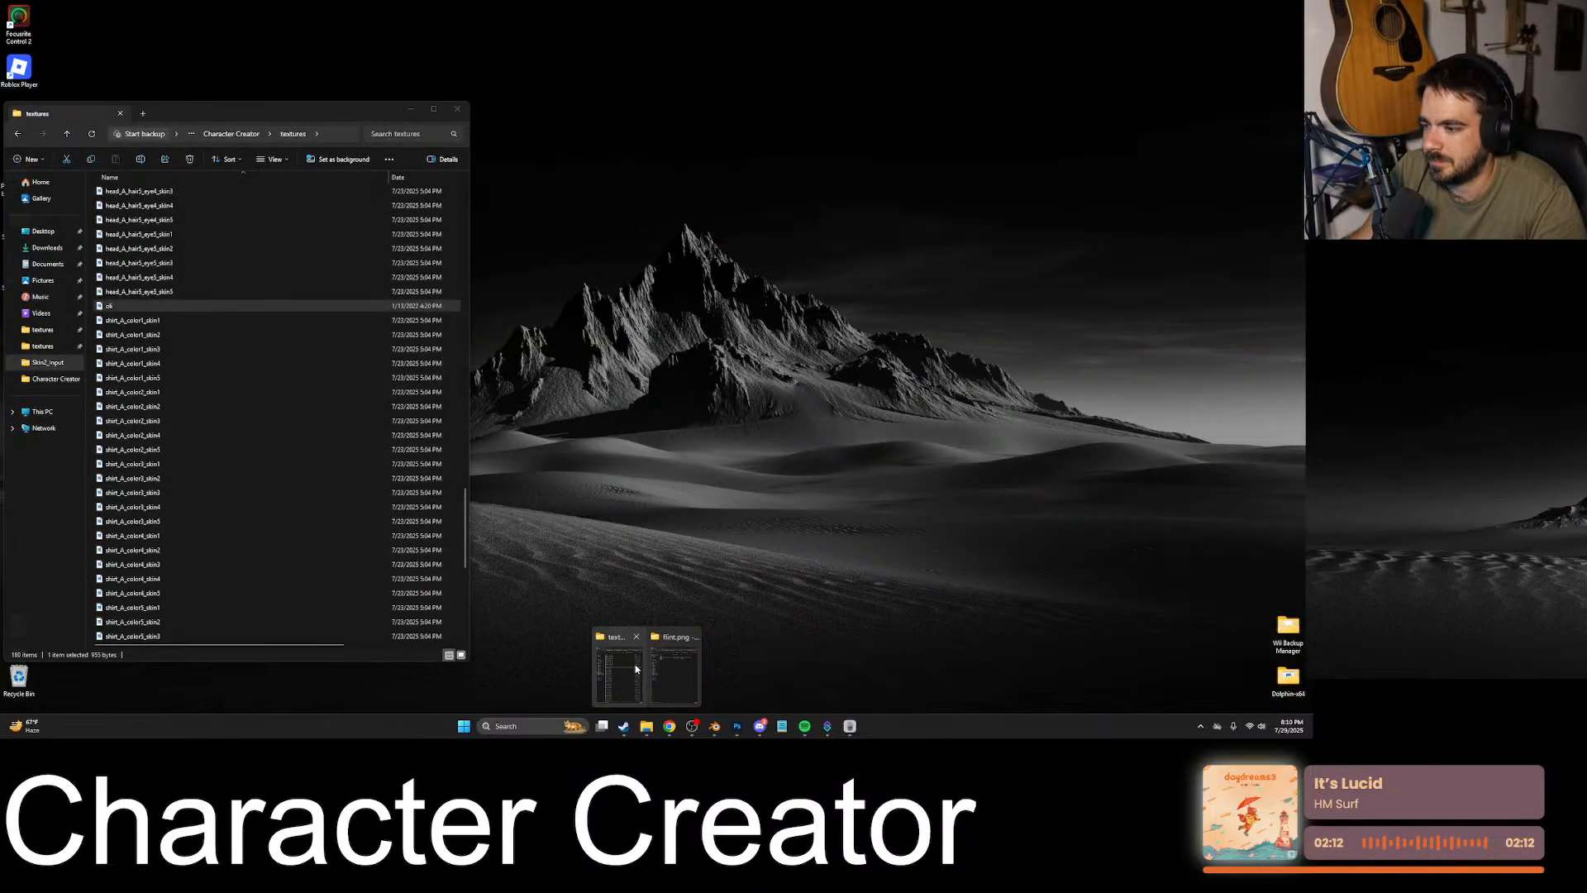
pyautogui.click(618, 674)
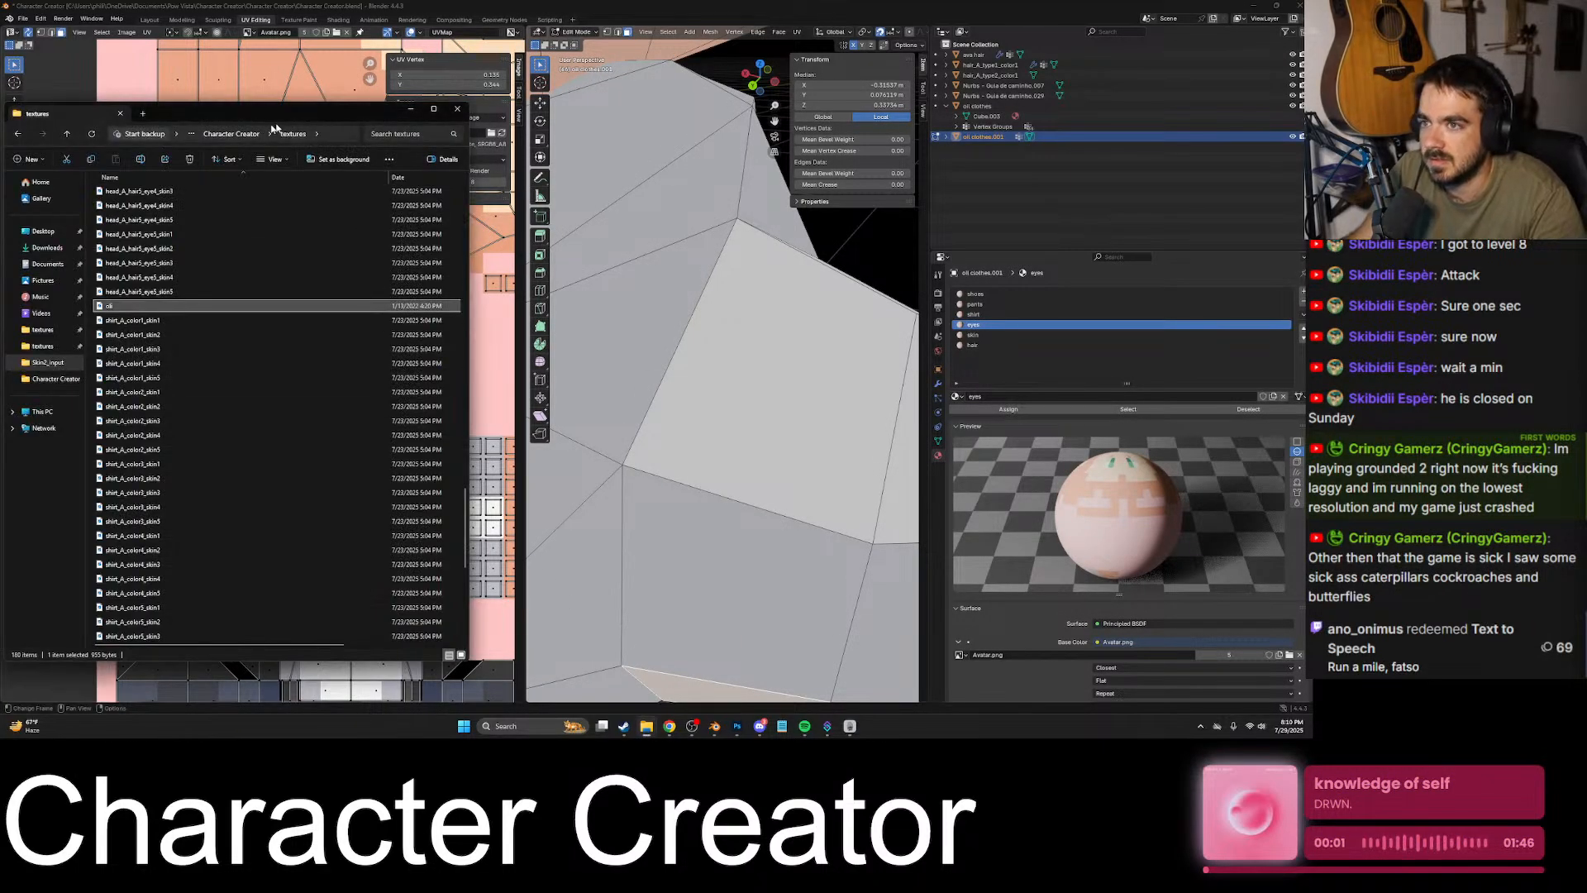
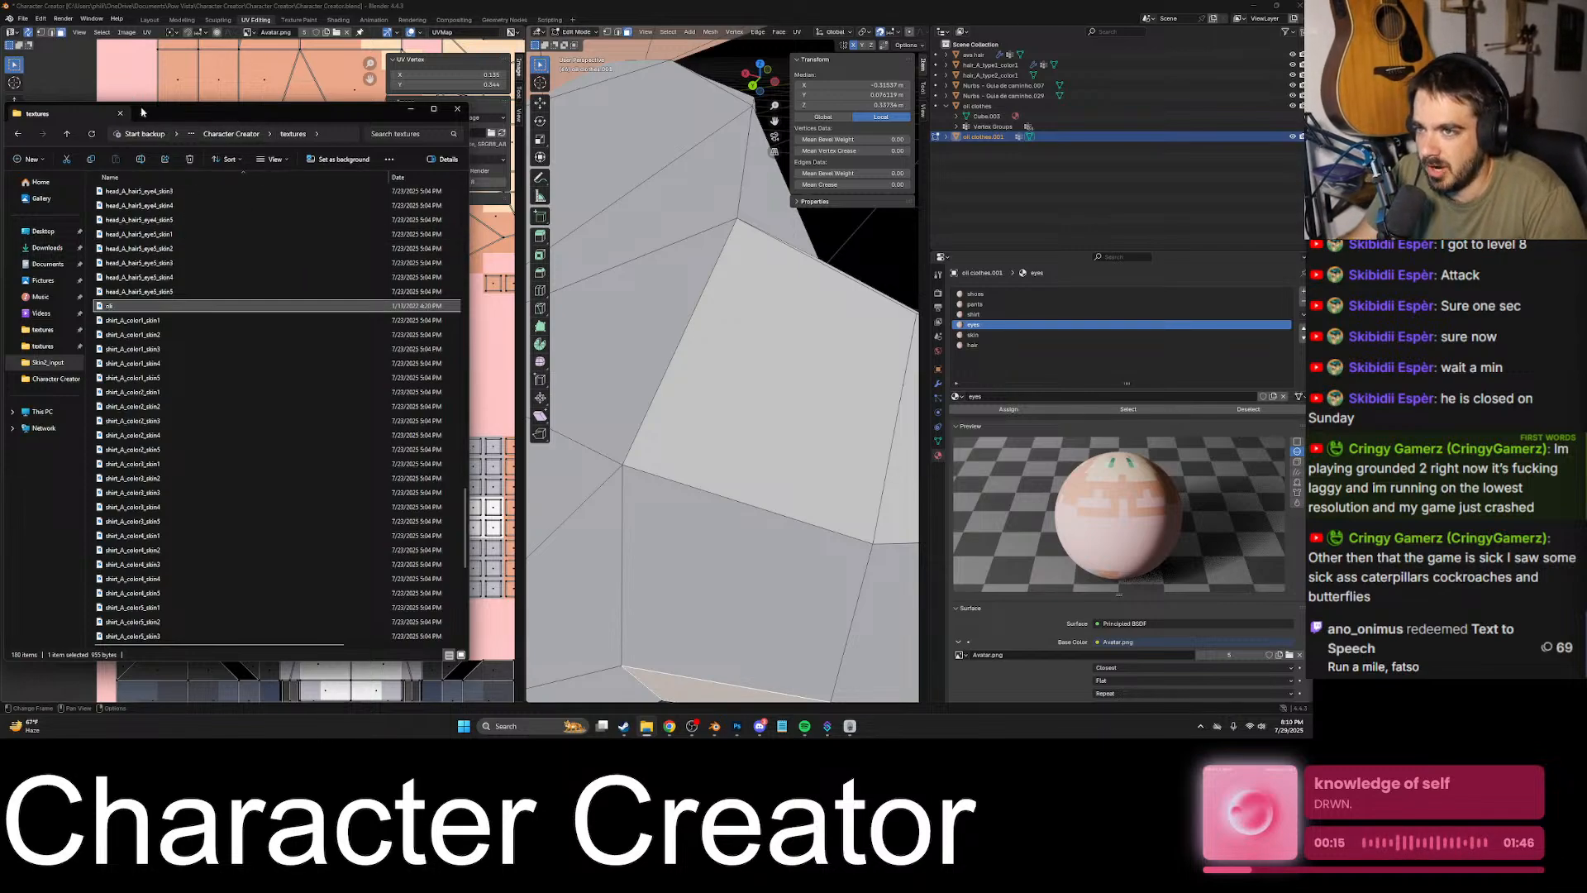
# - Navigate up from the textures folder to the outer Character Creator folder inside Pow Vista
pyautogui.click(192, 134)
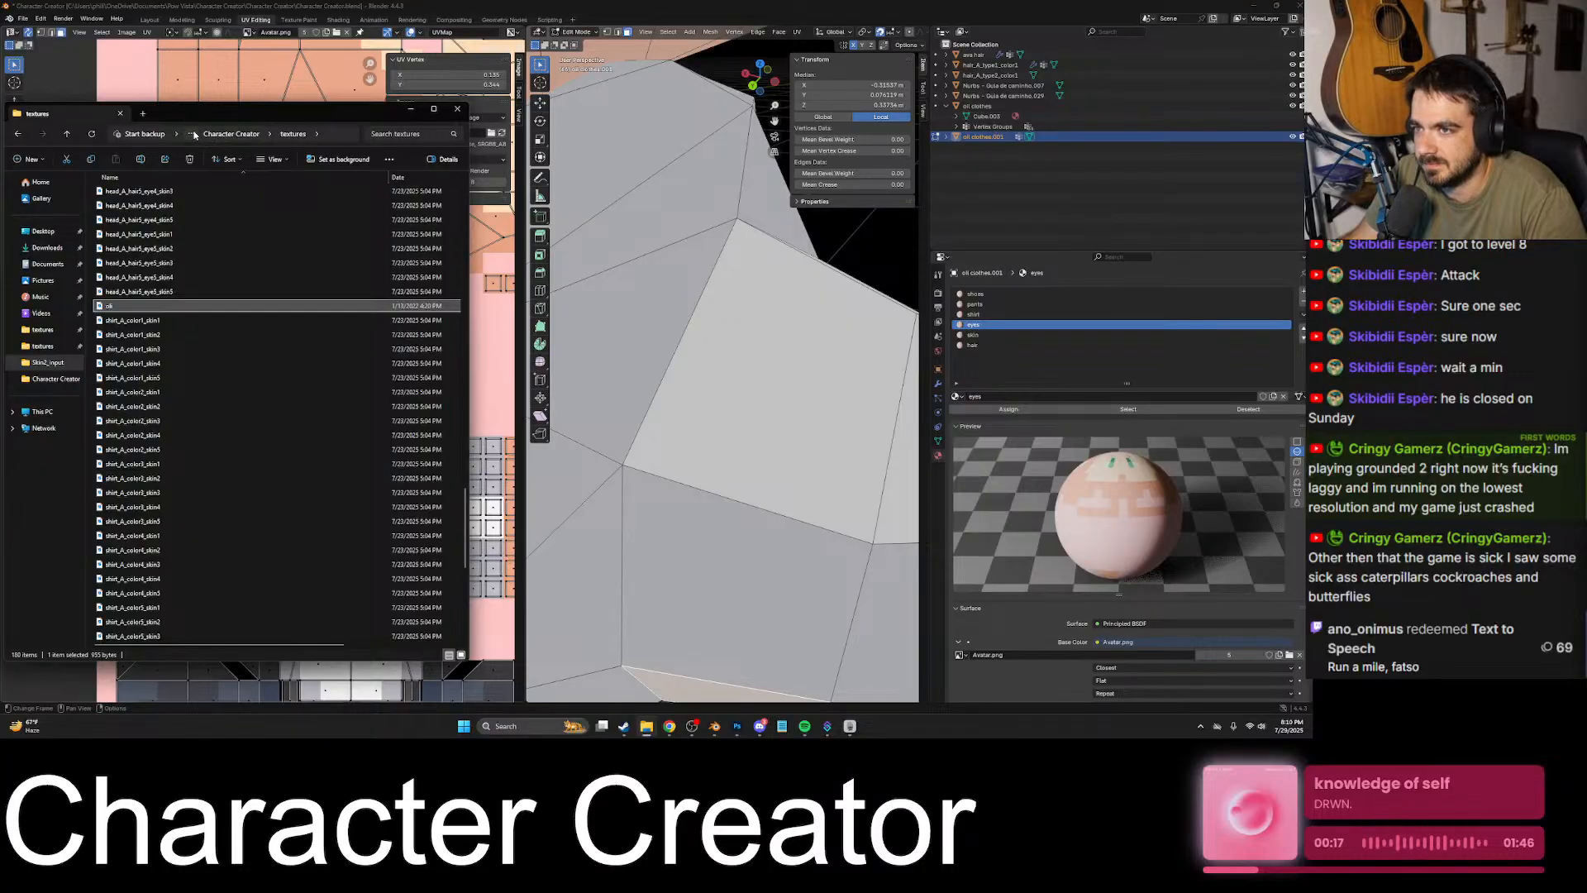
pyautogui.click(191, 153)
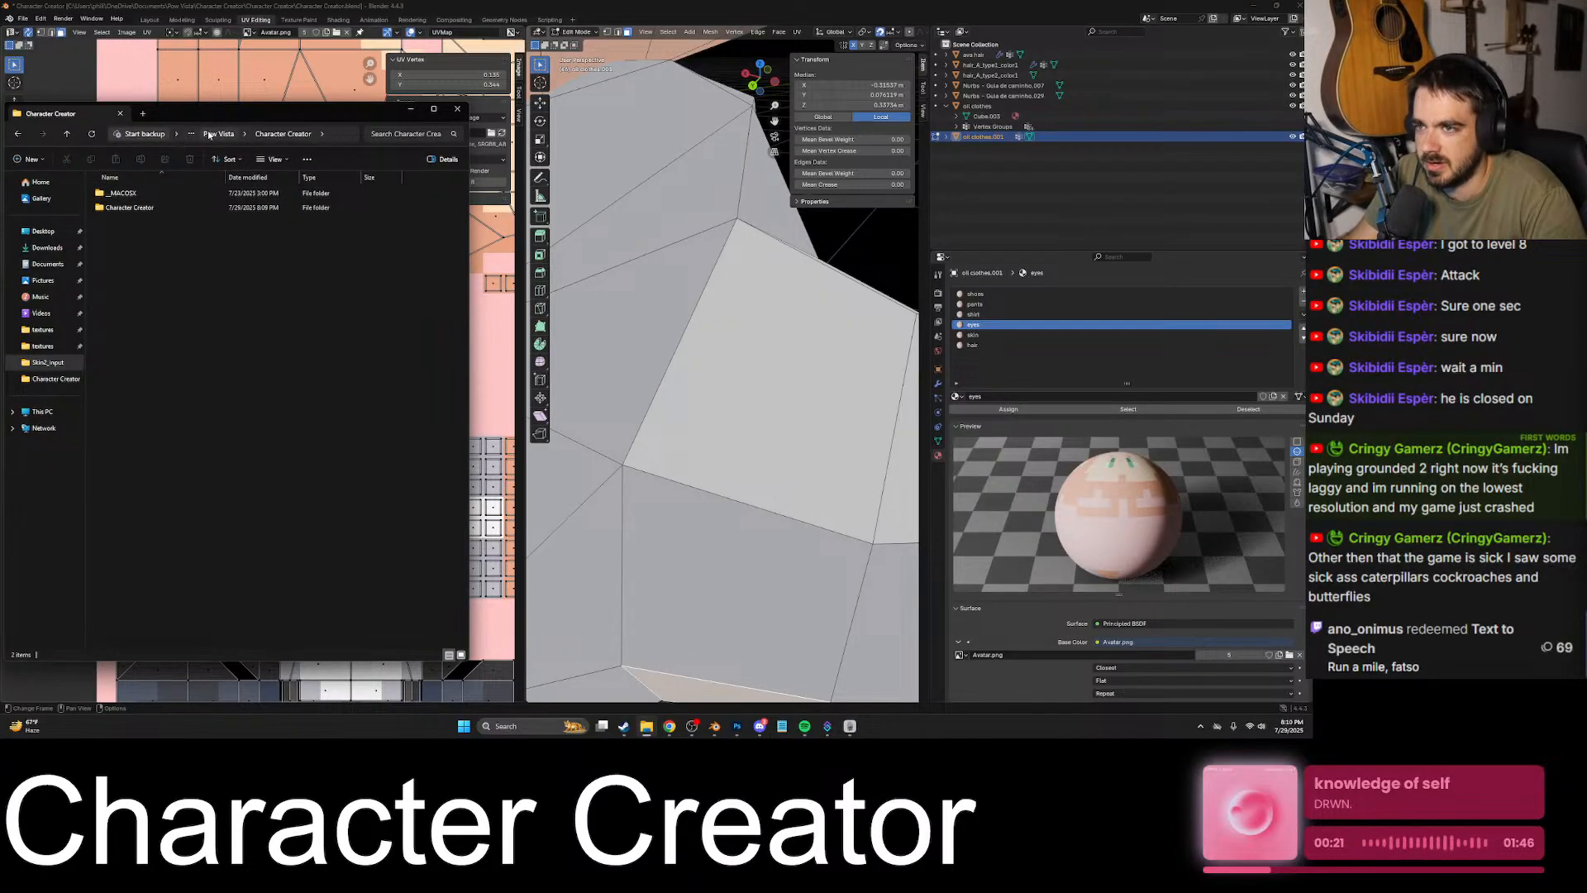
pyautogui.click(210, 135)
pyautogui.rightClick(137, 222)
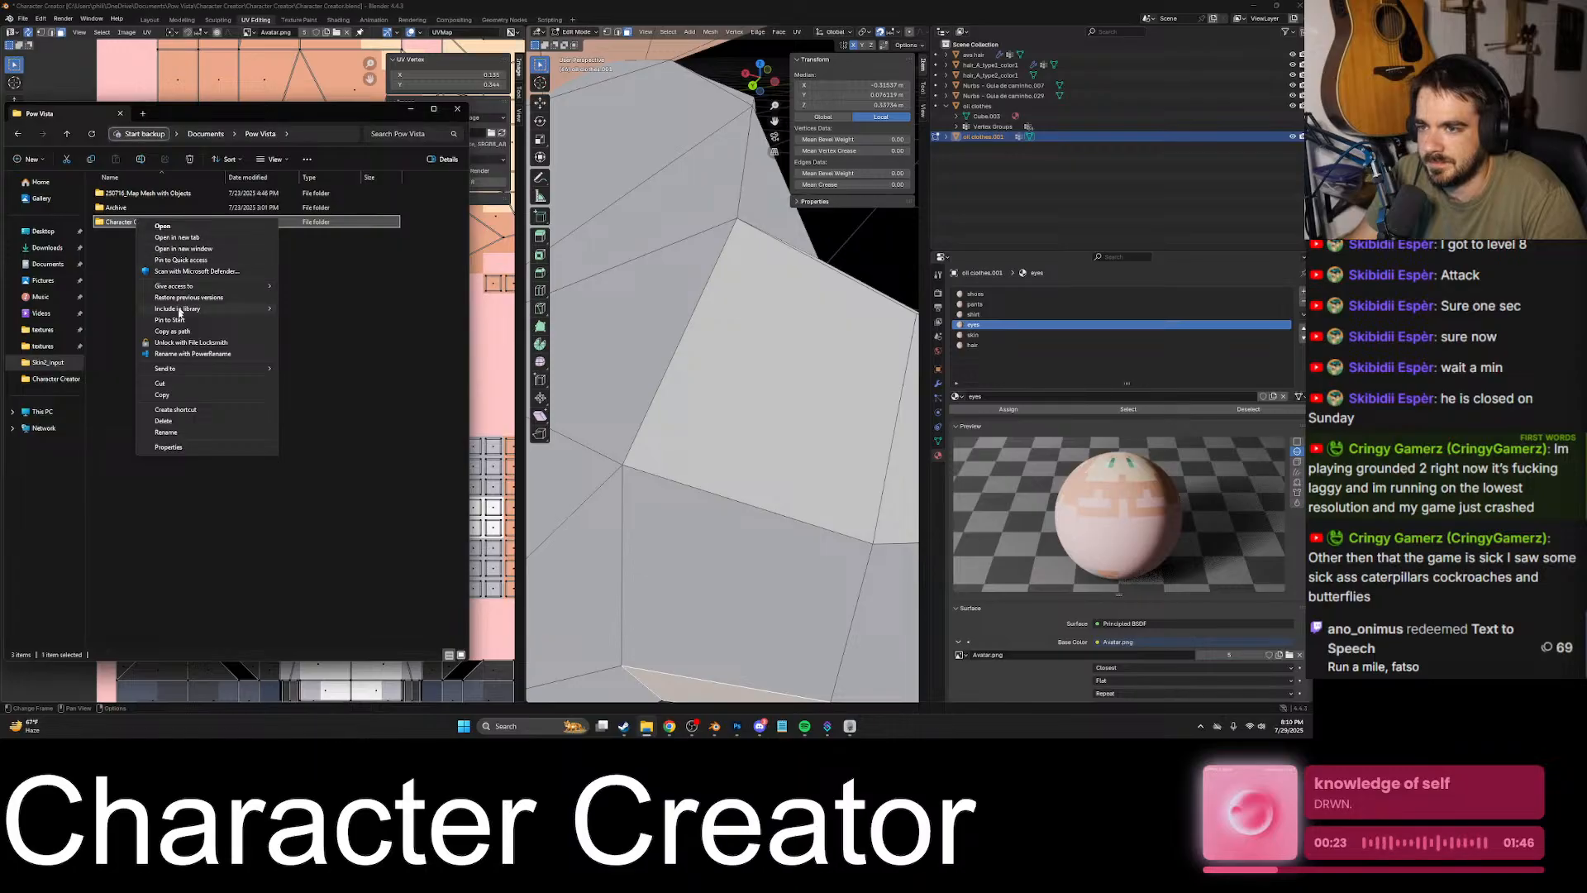
pyautogui.click(124, 230)
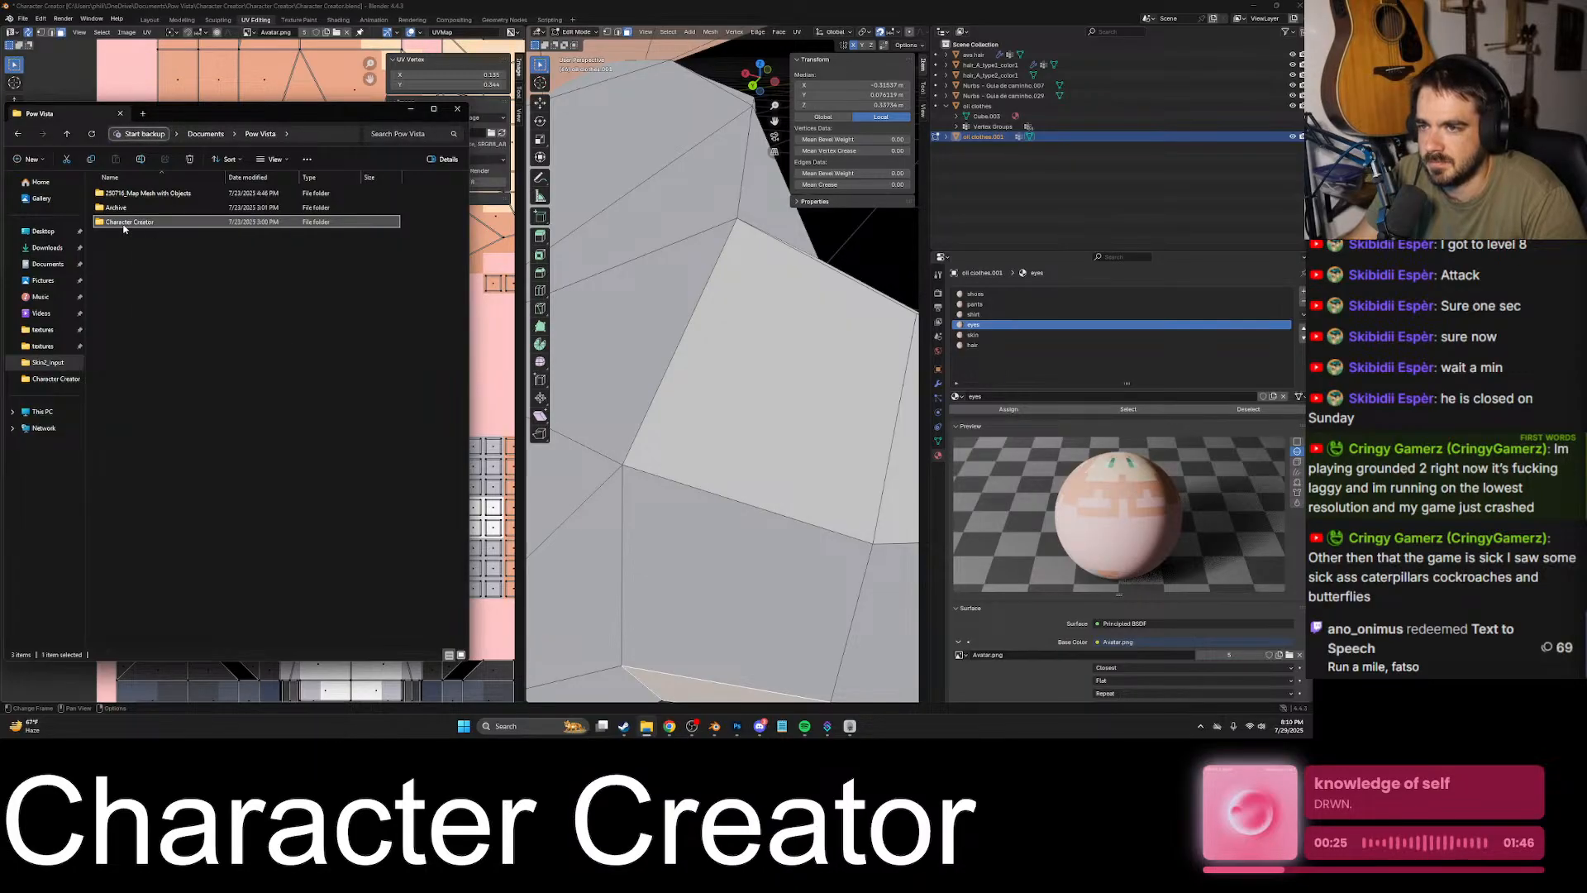
pyautogui.doubleClick(124, 223)
pyautogui.doubleClick(139, 207)
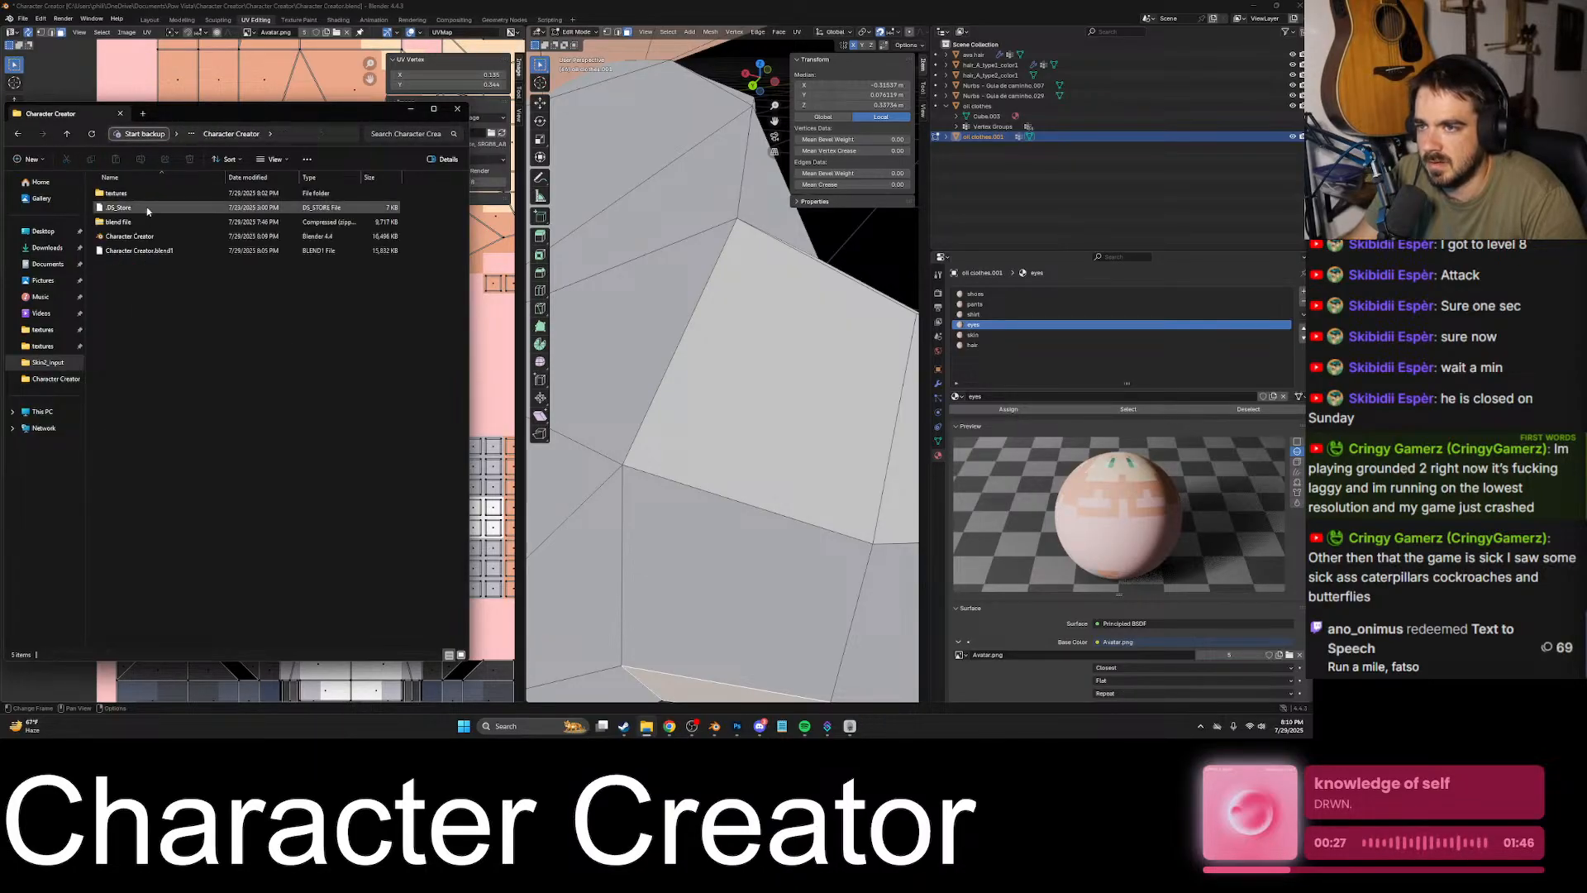
pyautogui.click(17, 133)
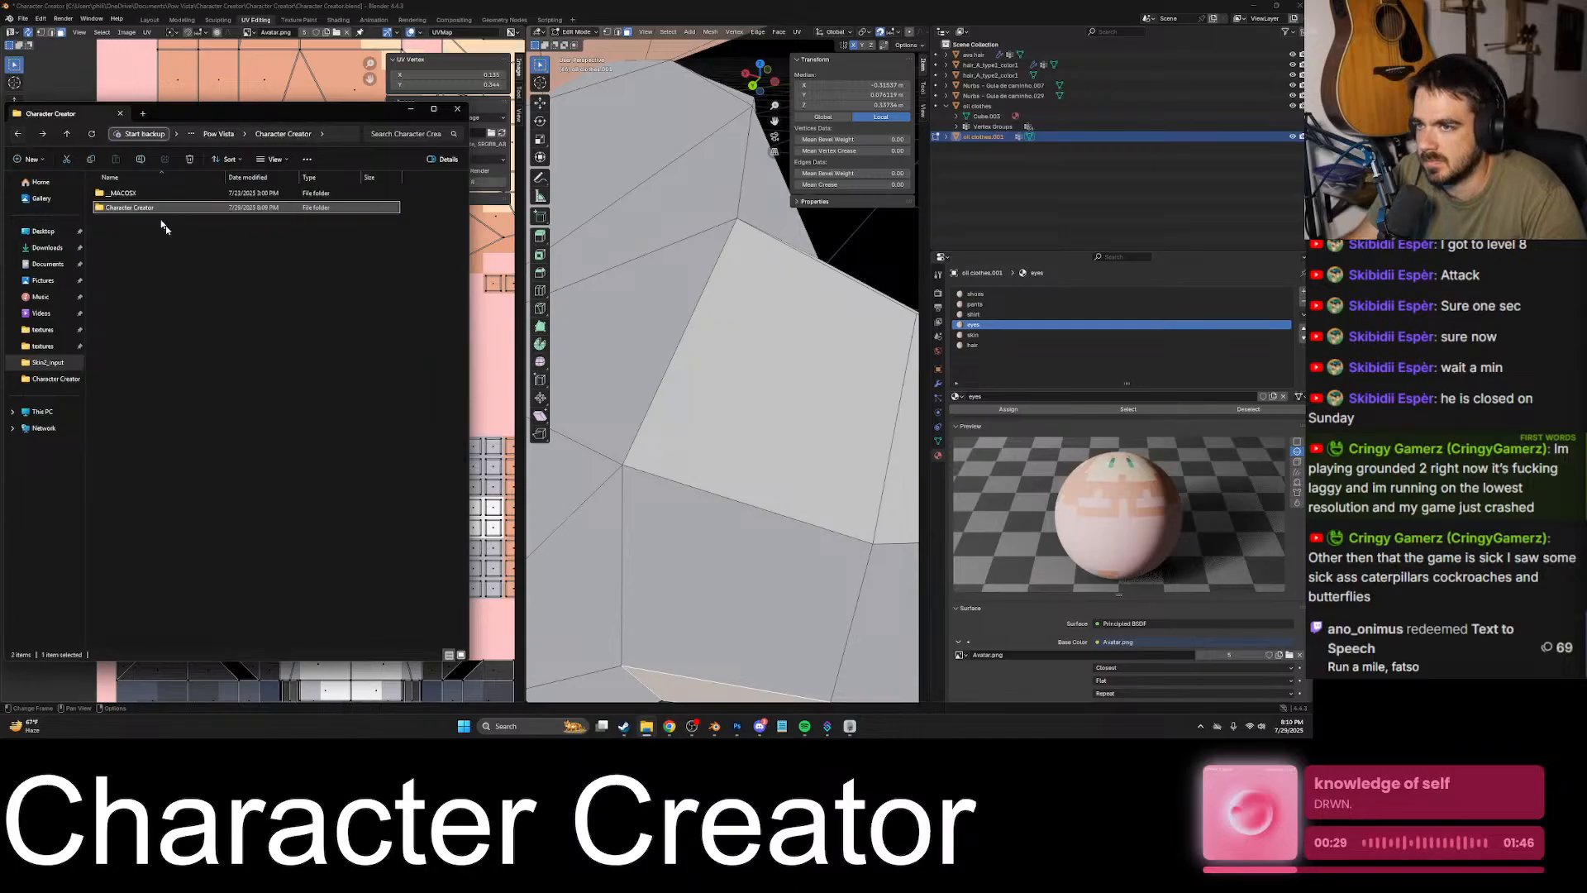
# - Compress the inner Character Creator project folder into a ZIP archive named Character Creator
pyautogui.rightClick(133, 208)
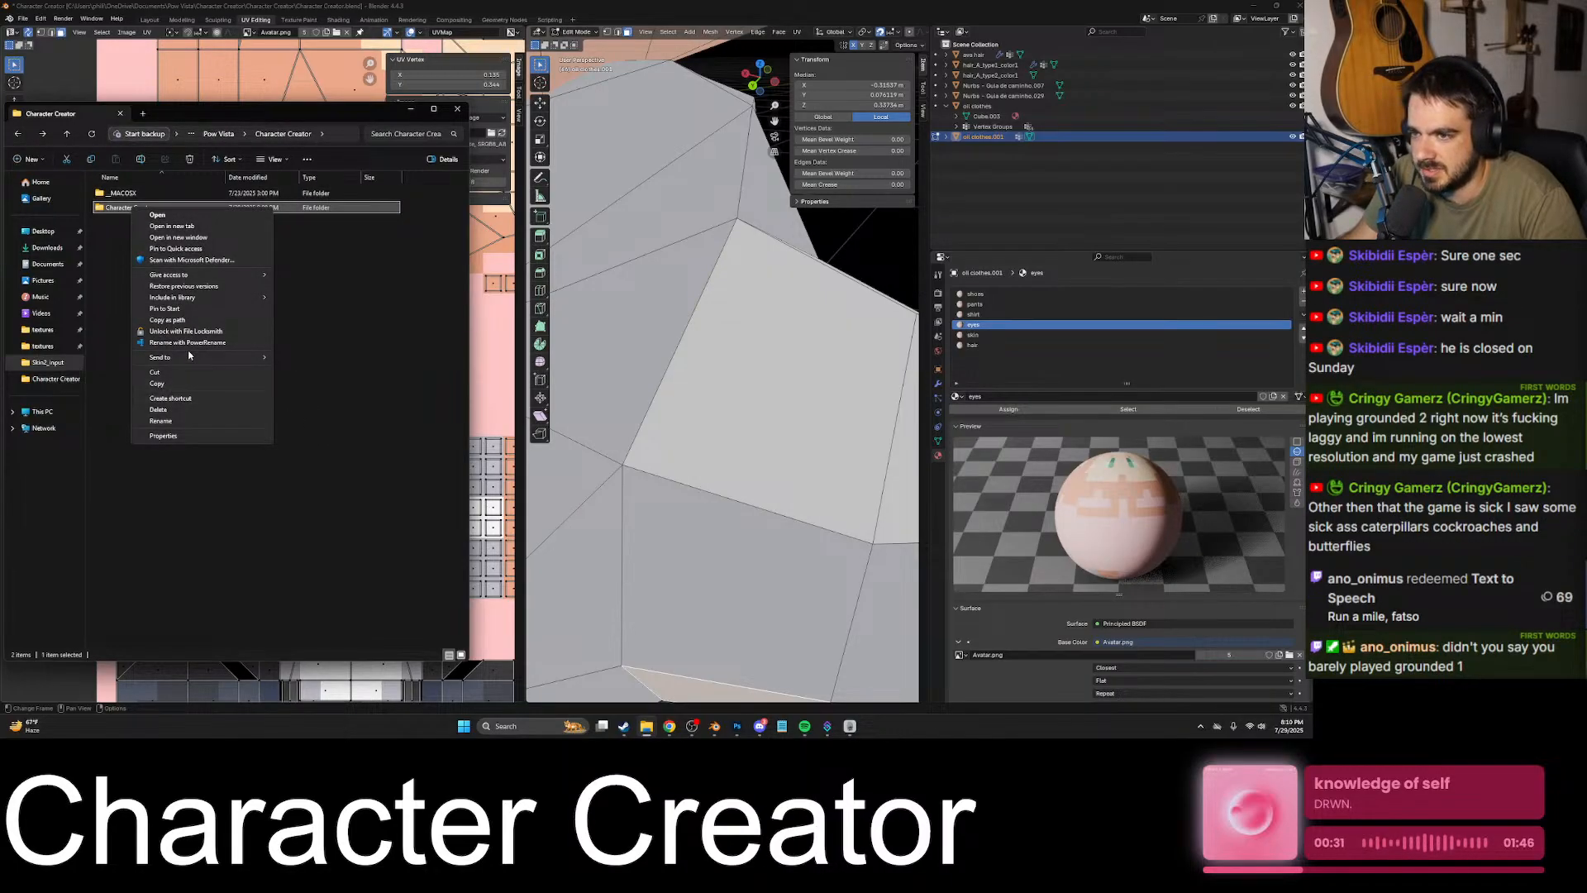
pyautogui.moveTo(206, 361)
pyautogui.click(332, 370)
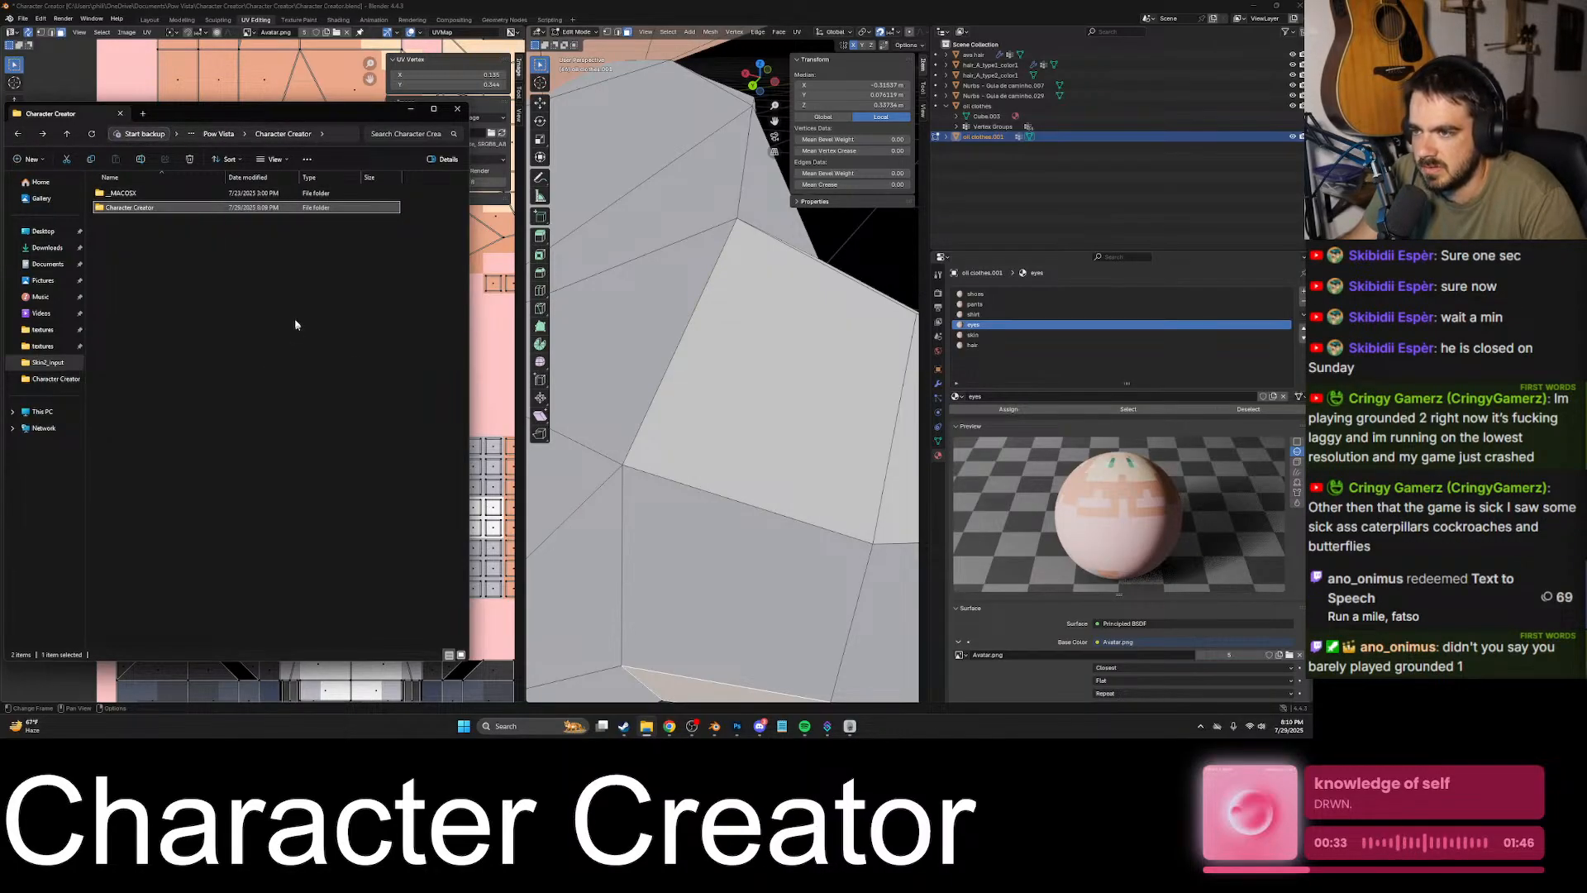
pyautogui.press('Return')
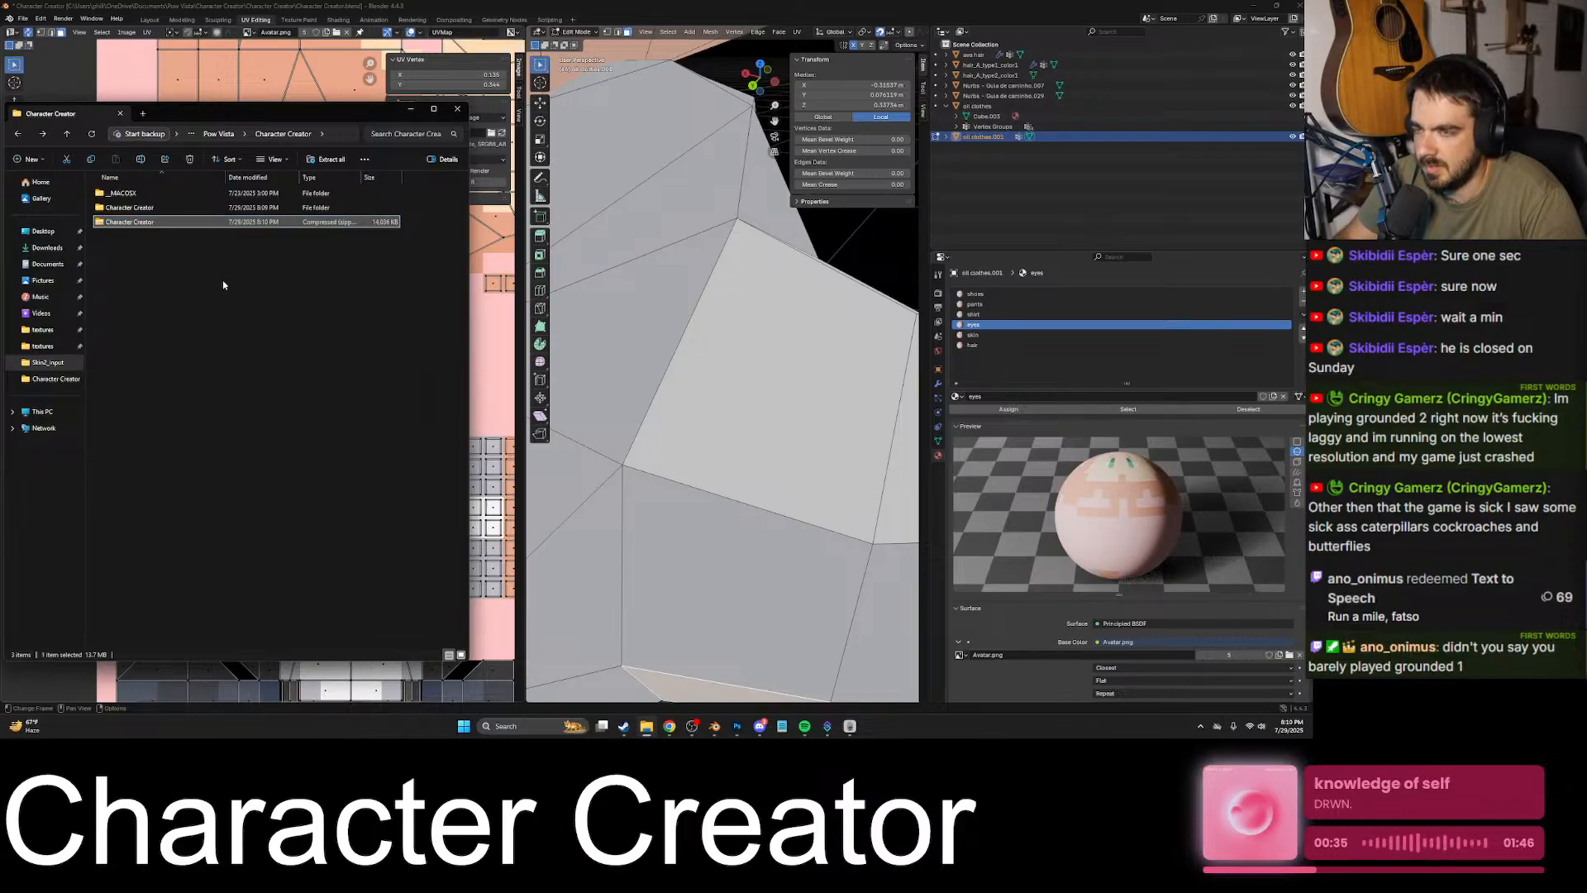
# - Switch to Discord and close the enlarged image preview in the direct-message conversation
pyautogui.click(760, 726)
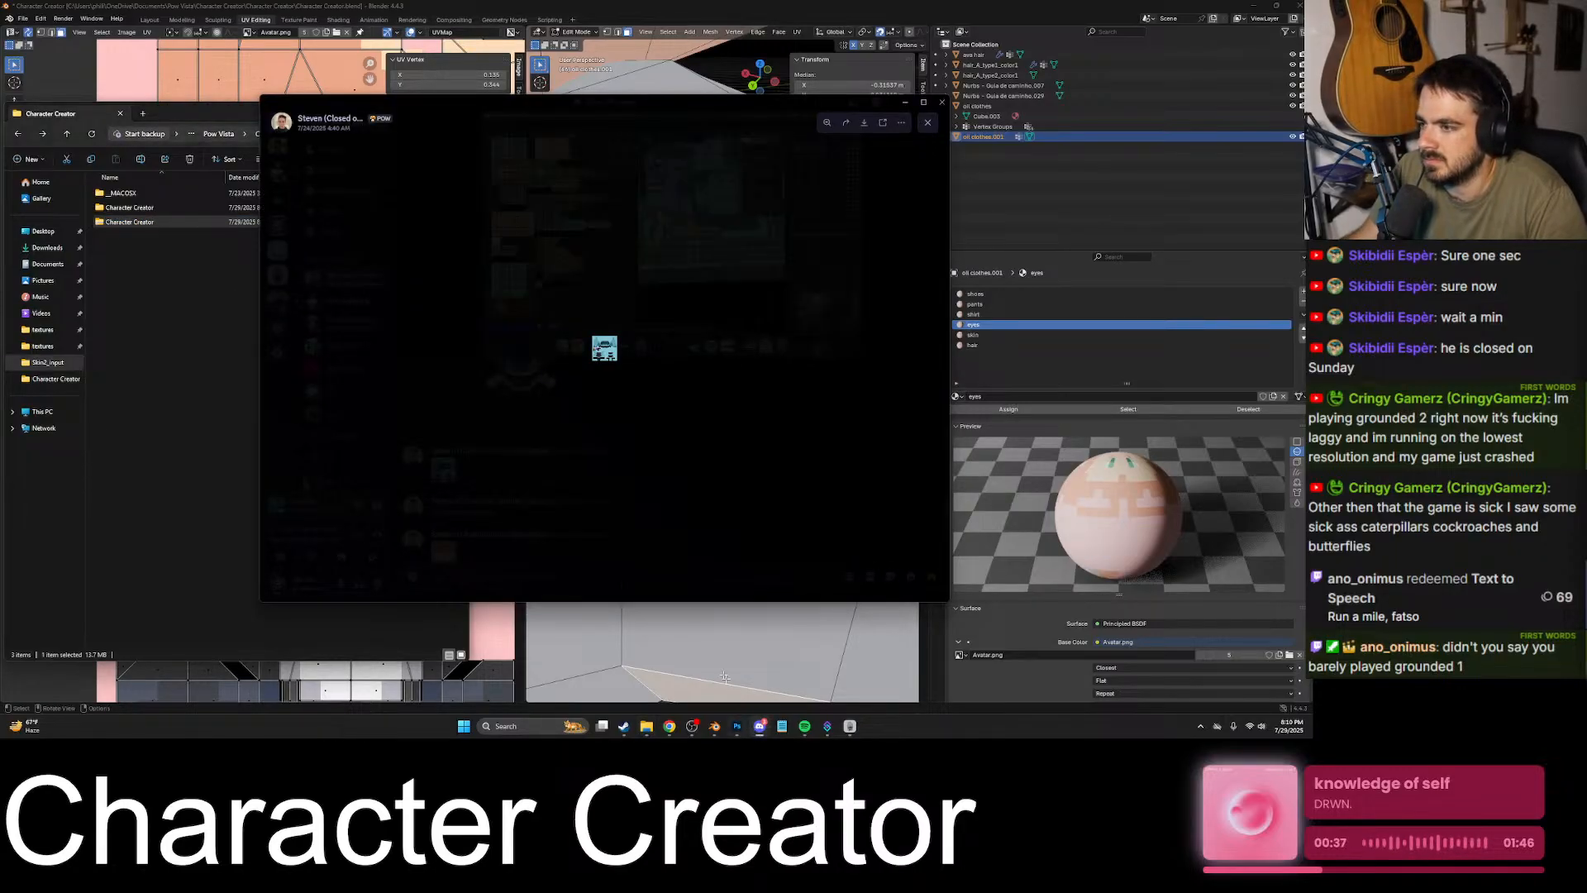
pyautogui.click(552, 494)
pyautogui.scroll(-10, 552, 495)
pyautogui.moveTo(156, 222); pyautogui.dragTo(516, 468)
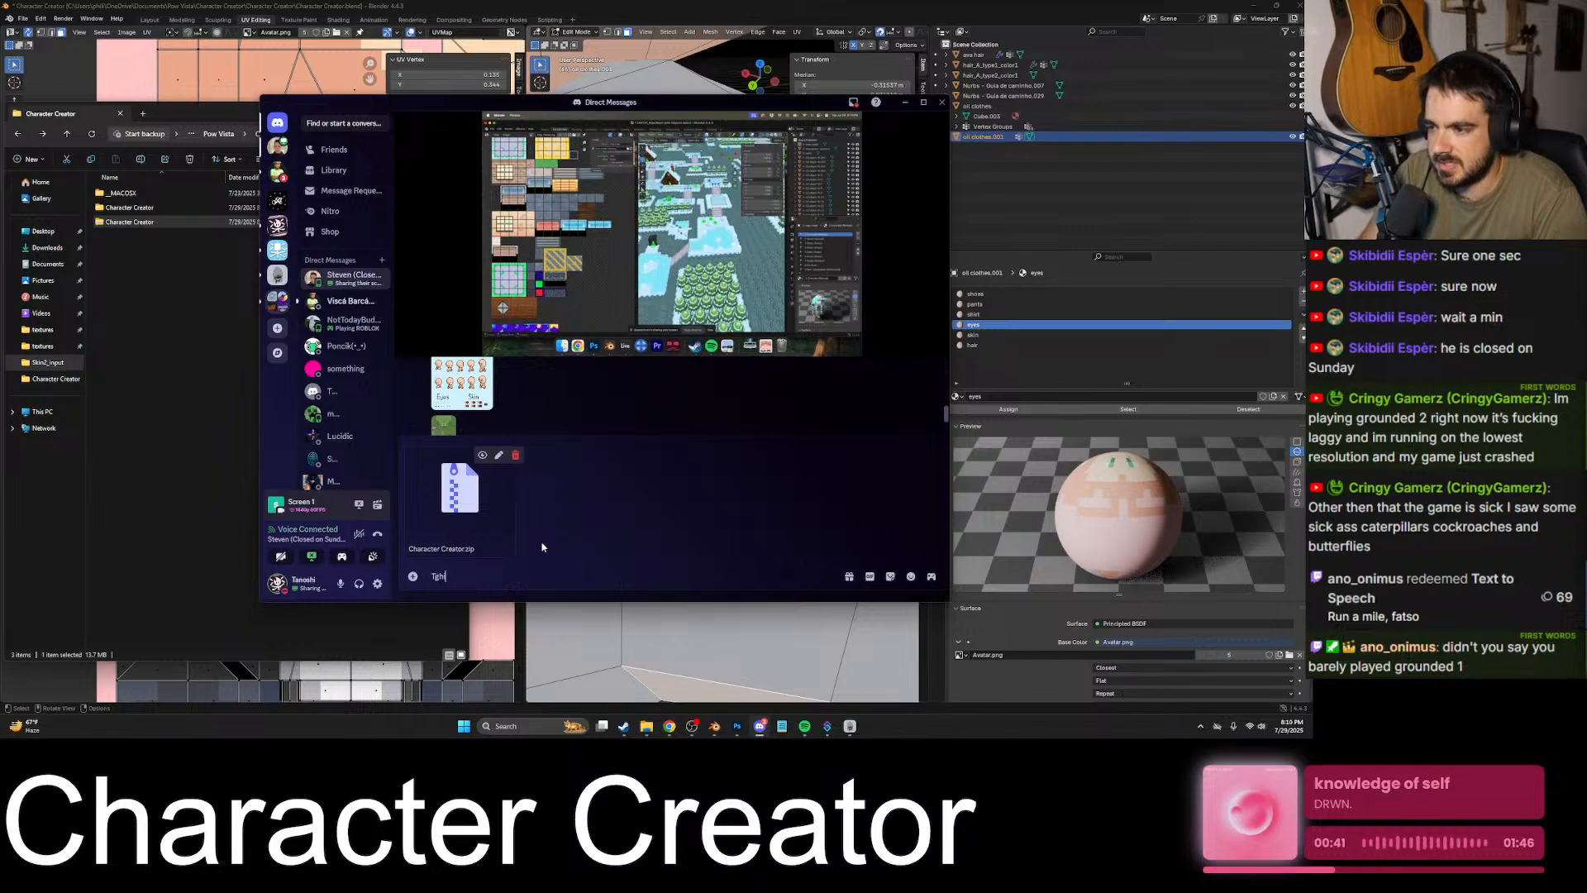
pyautogui.write('s is the')
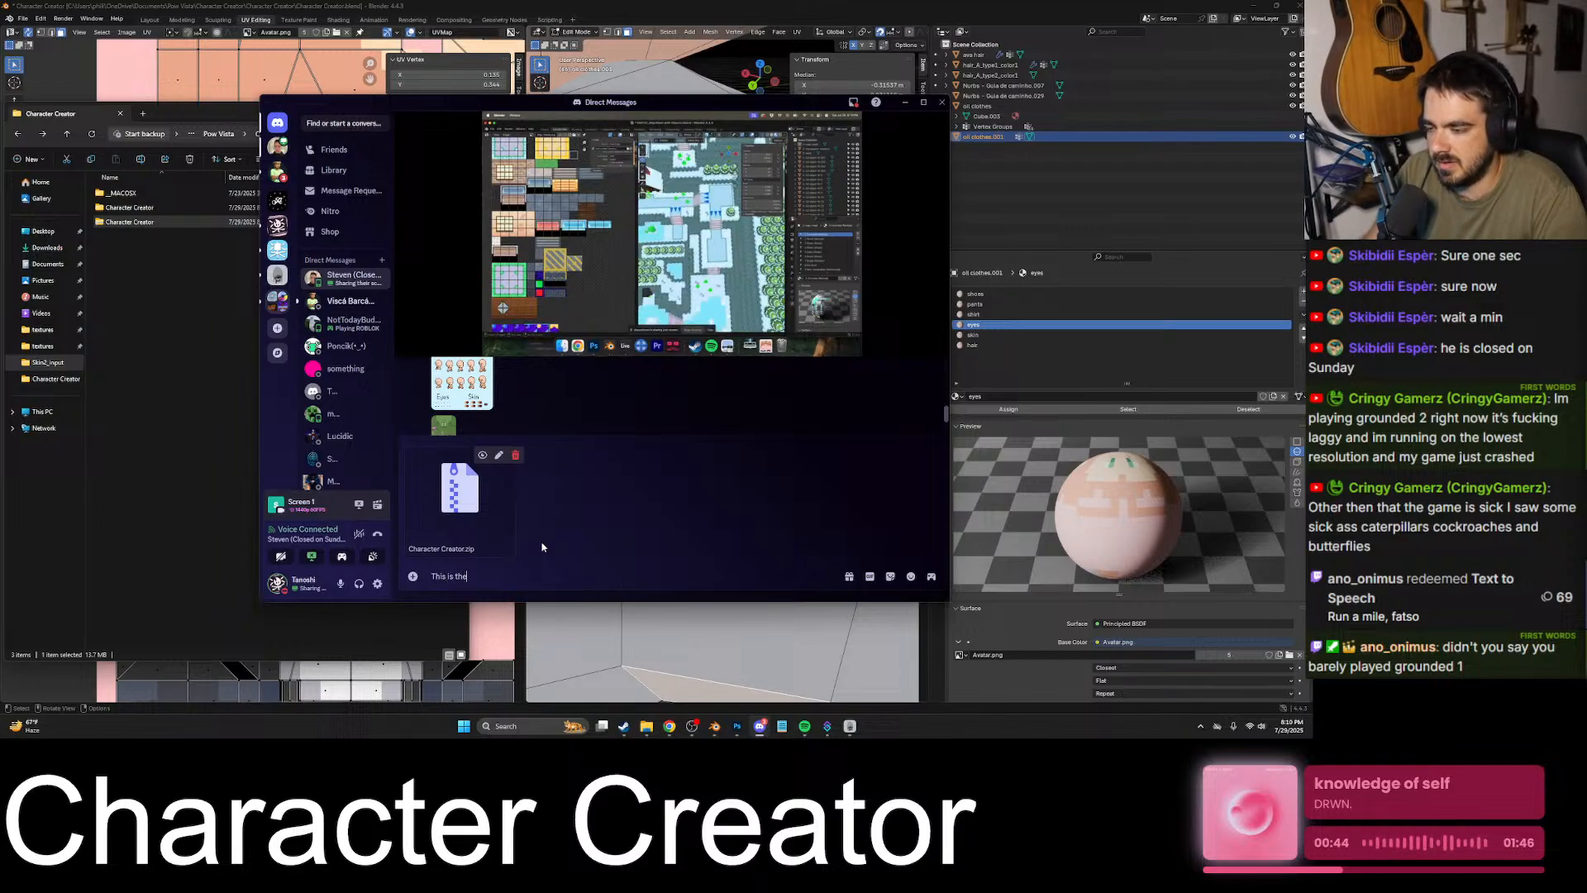
pyautogui.moveTo(523, 570); pyautogui.dragTo(270, 580)
pyautogui.click(515, 456)
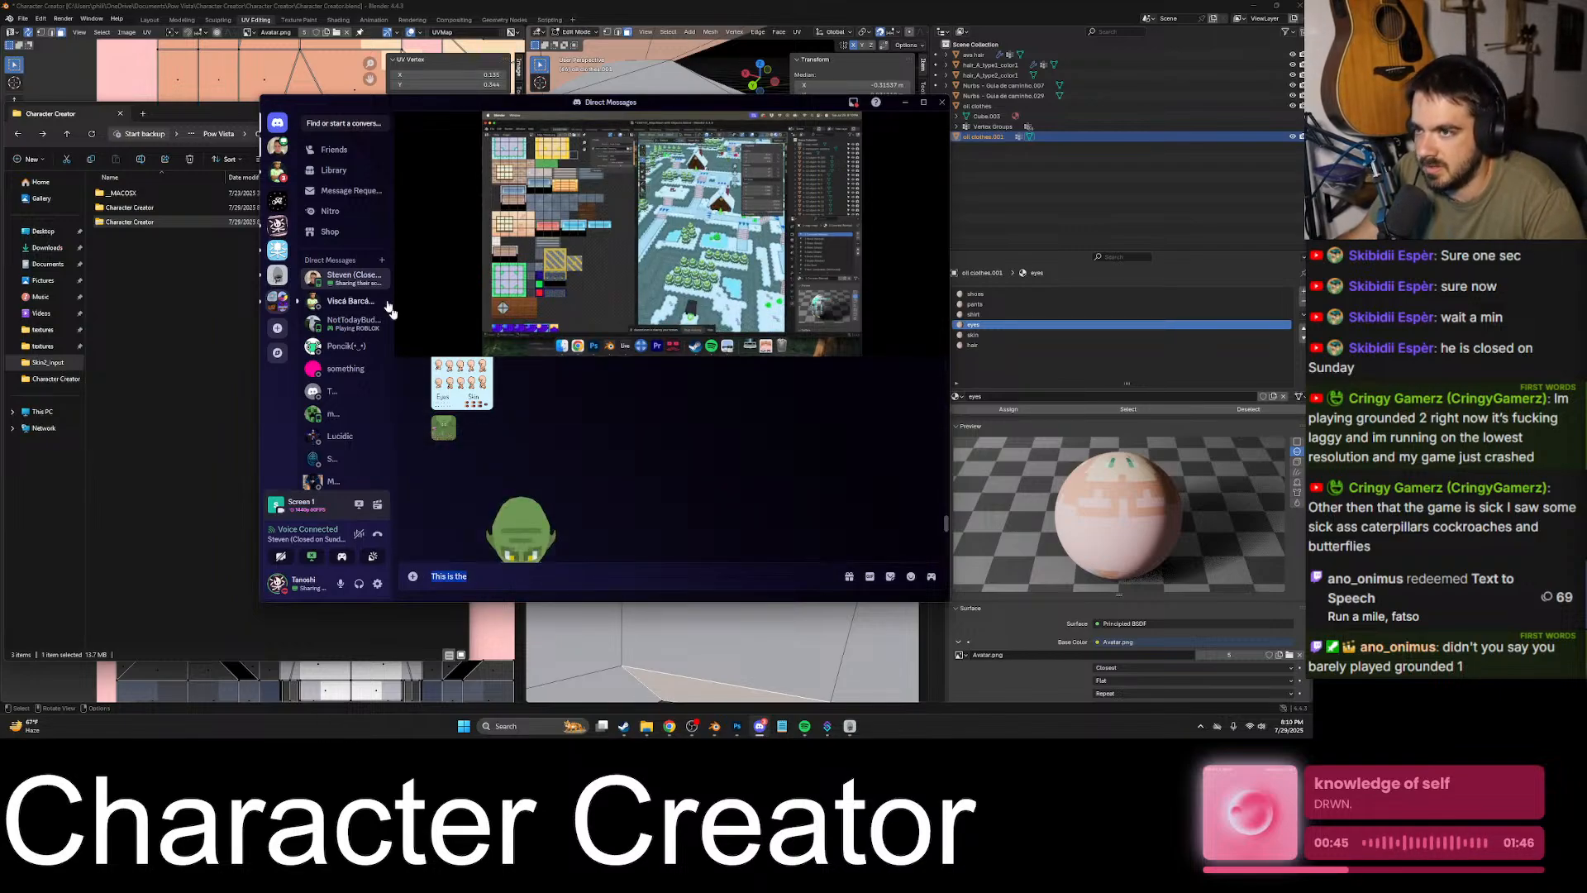
# - Post Character Creator.zip in the game-design-general channel with the message "THIS IS THE FINAL VERSION OF DEMO"
pyautogui.click(276, 203)
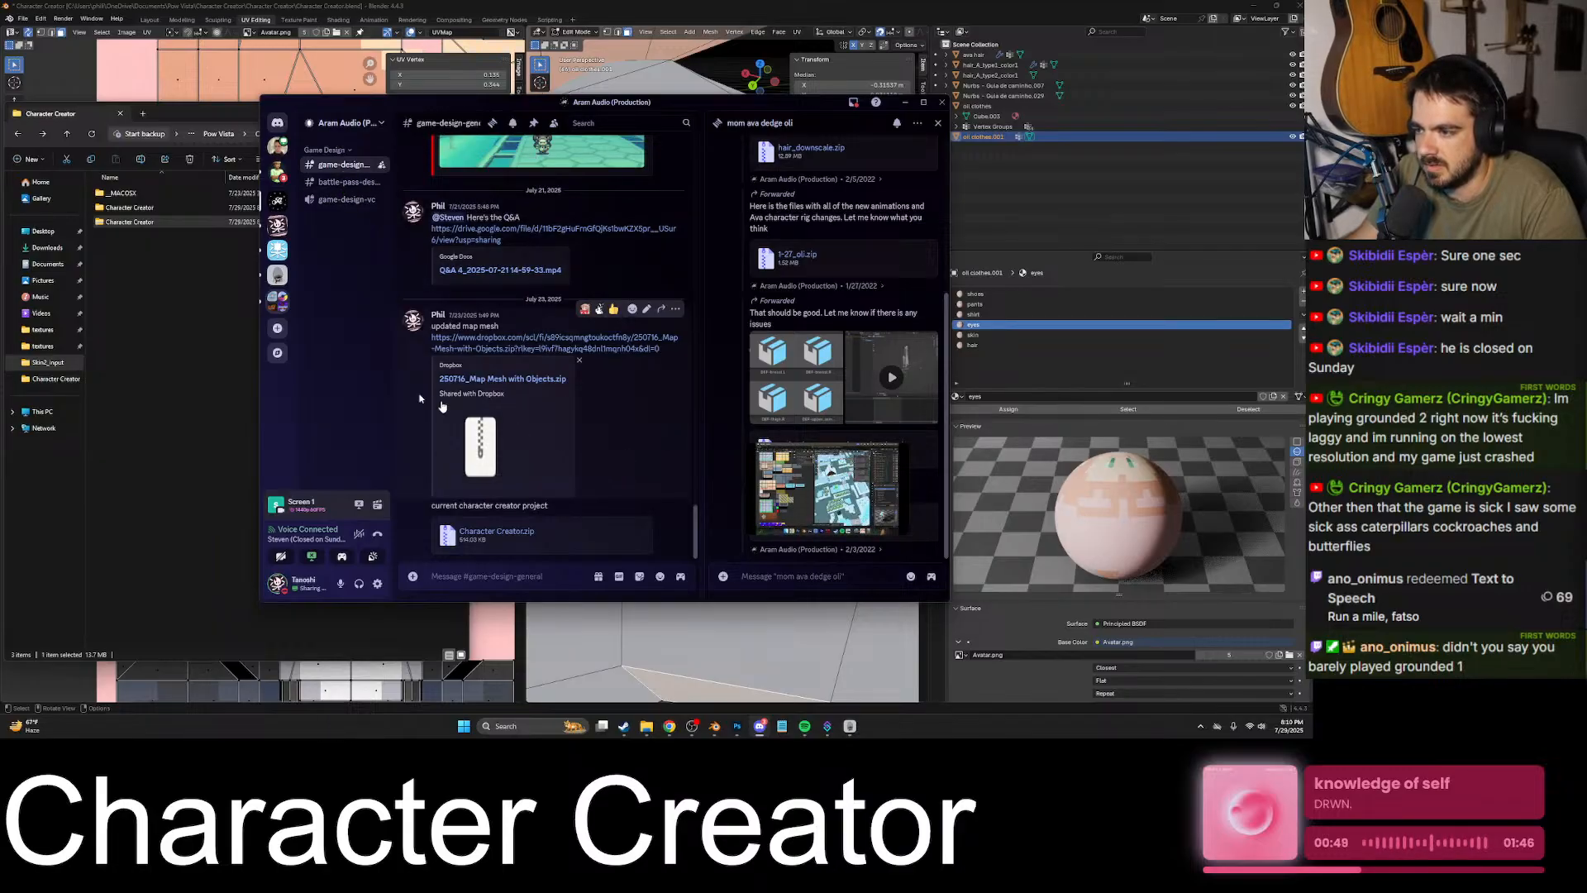
pyautogui.moveTo(155, 225); pyautogui.dragTo(530, 571)
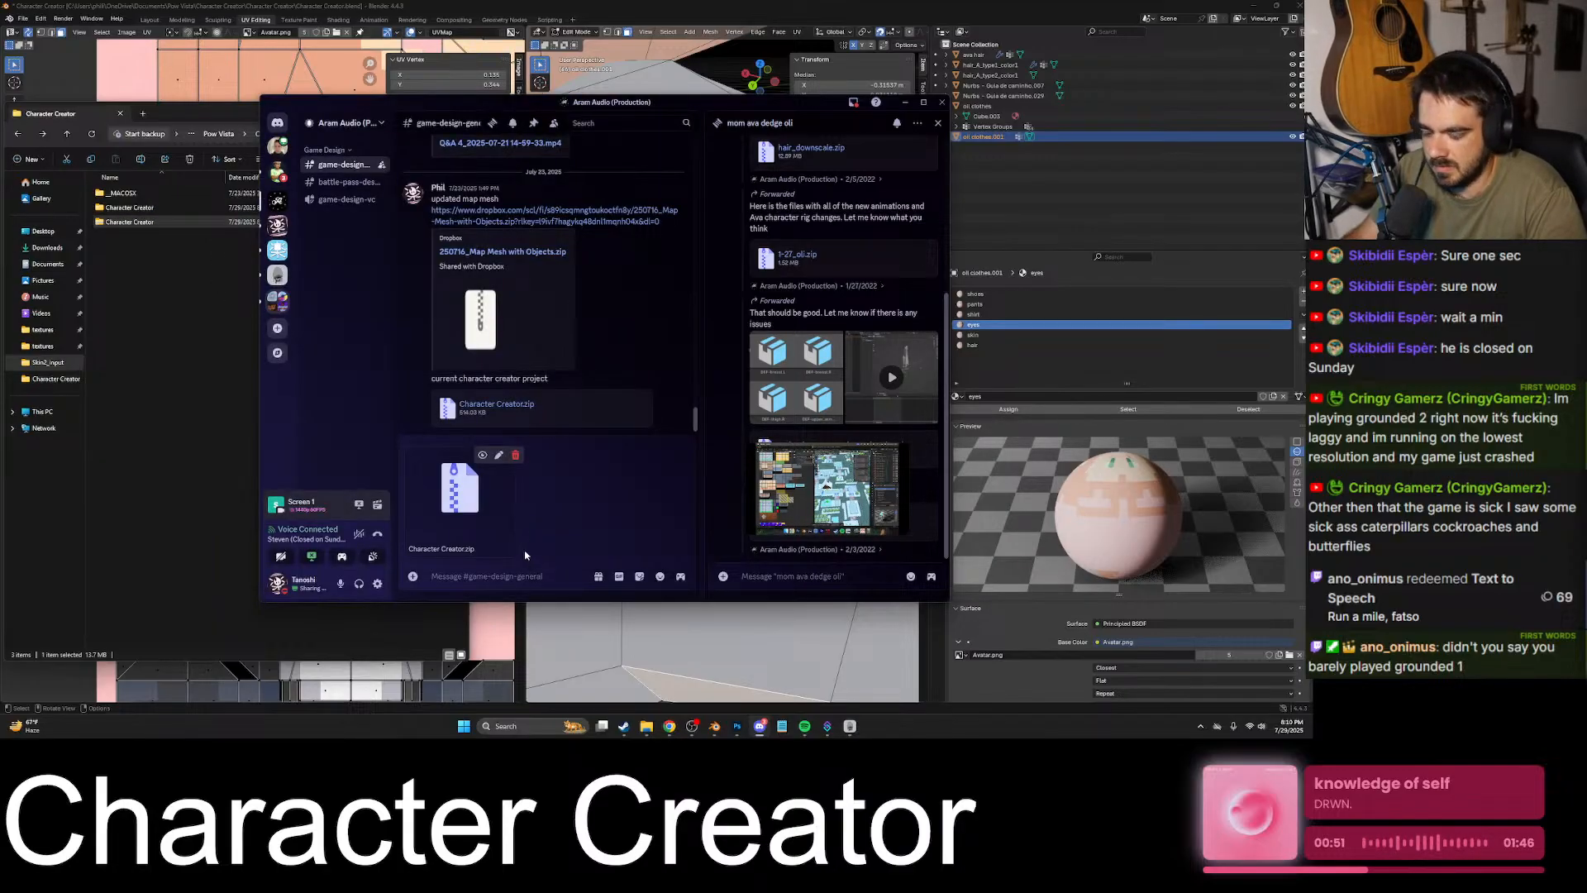
pyautogui.write('IHIS IS THE FINAL VERSI')
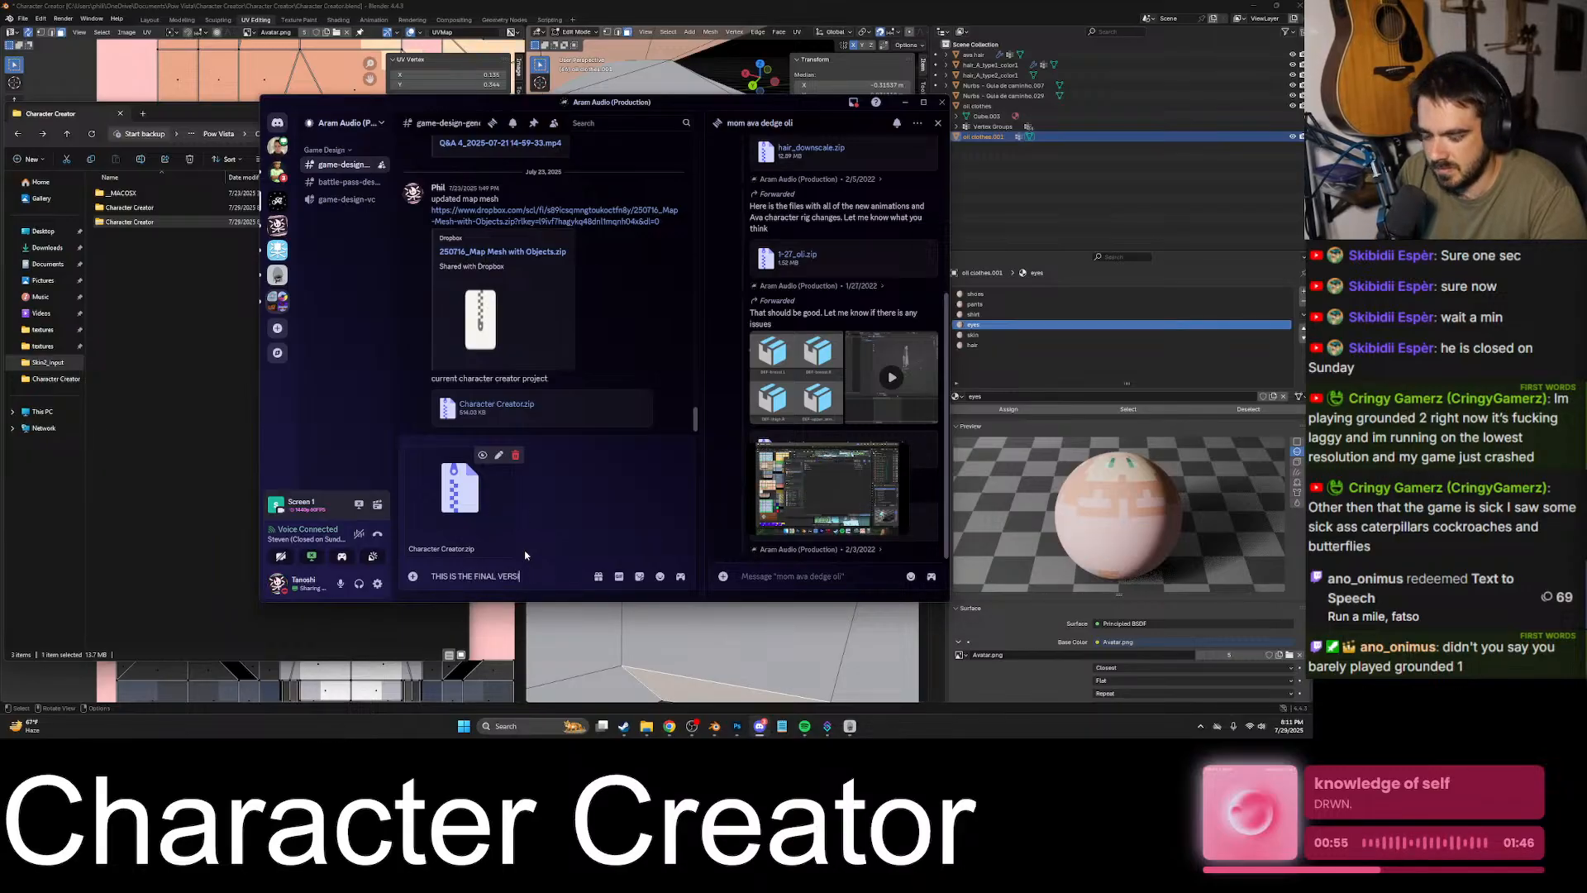
pyautogui.write(' DEMO')
pyautogui.press('Return')
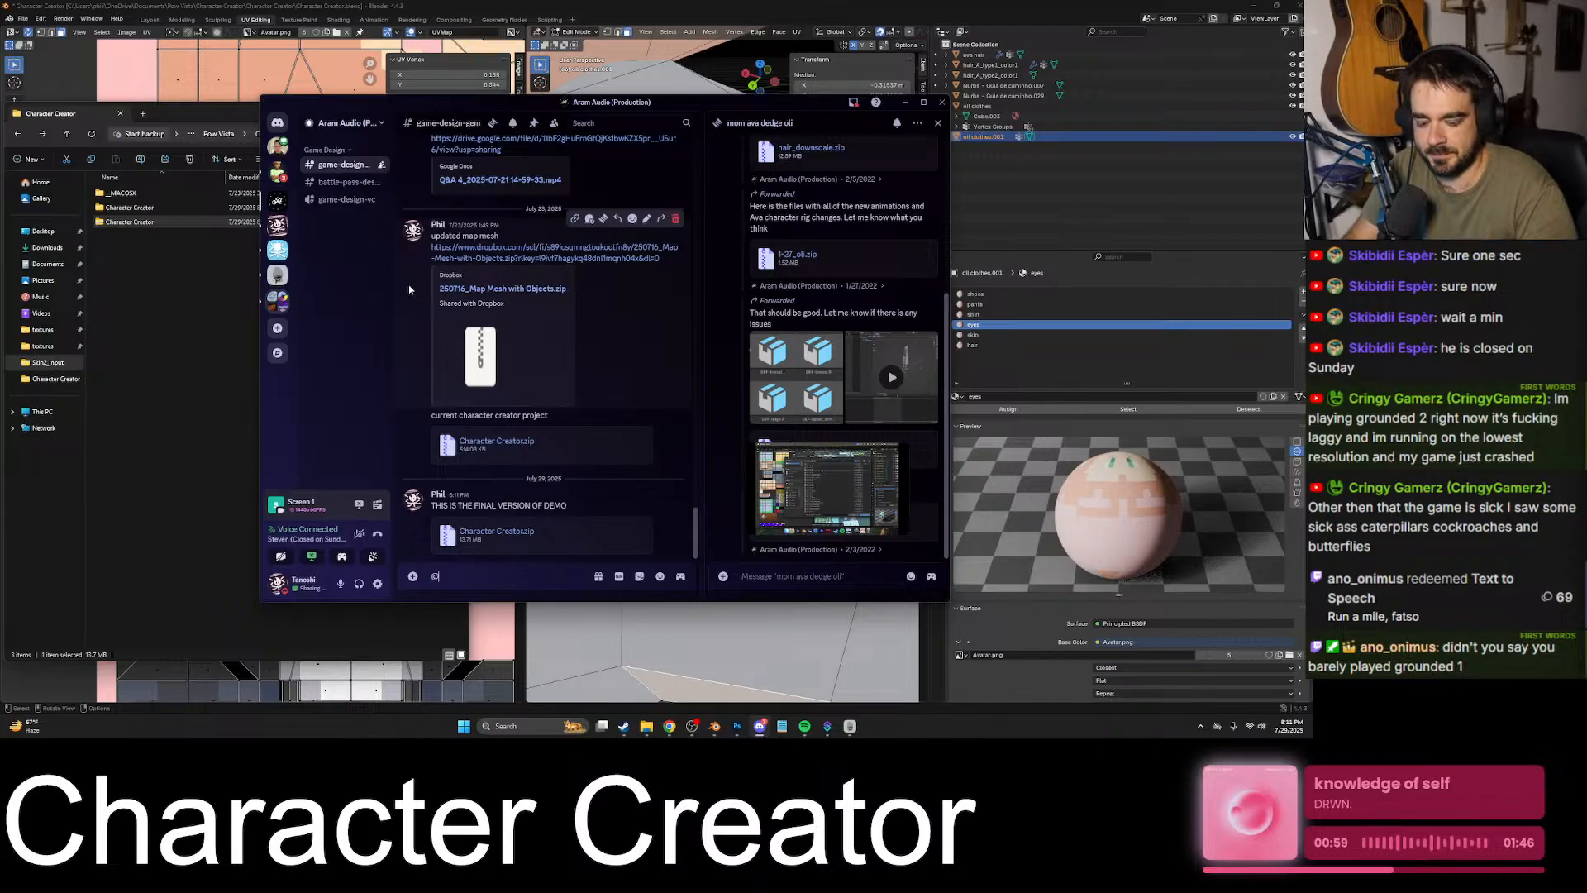
# - Mention the teammate in a follow-up message in the game-design-general channel
pyautogui.write('@Steven')
pyautogui.press('Return')
pyautogui.press('Return')
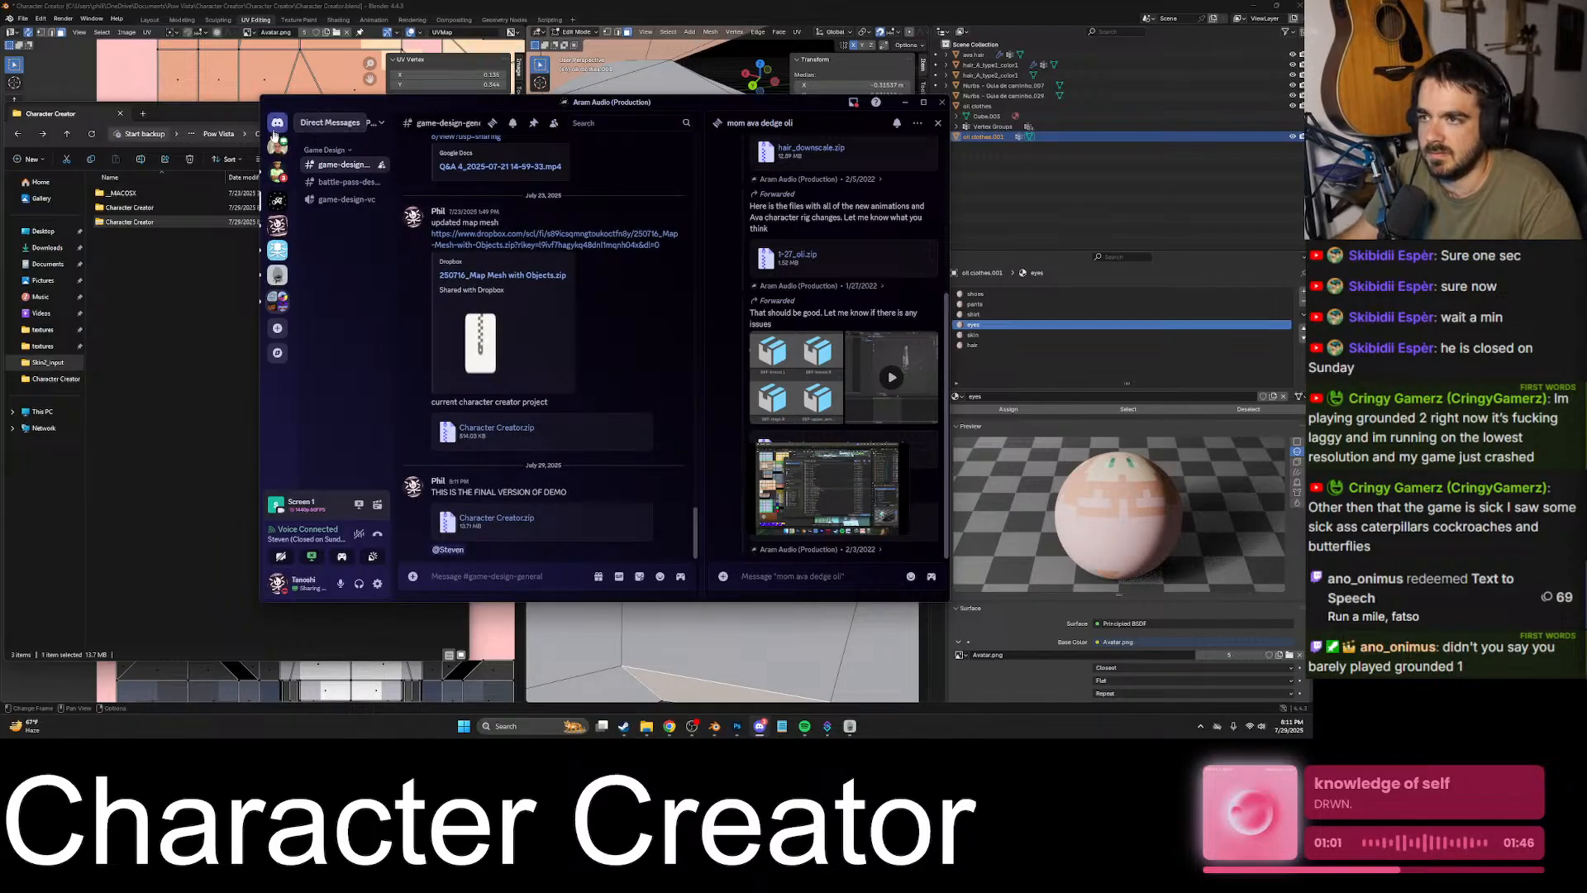
# - Show the ongoing direct-message call in full screen and stop sharing the own screen
pyautogui.click(278, 146)
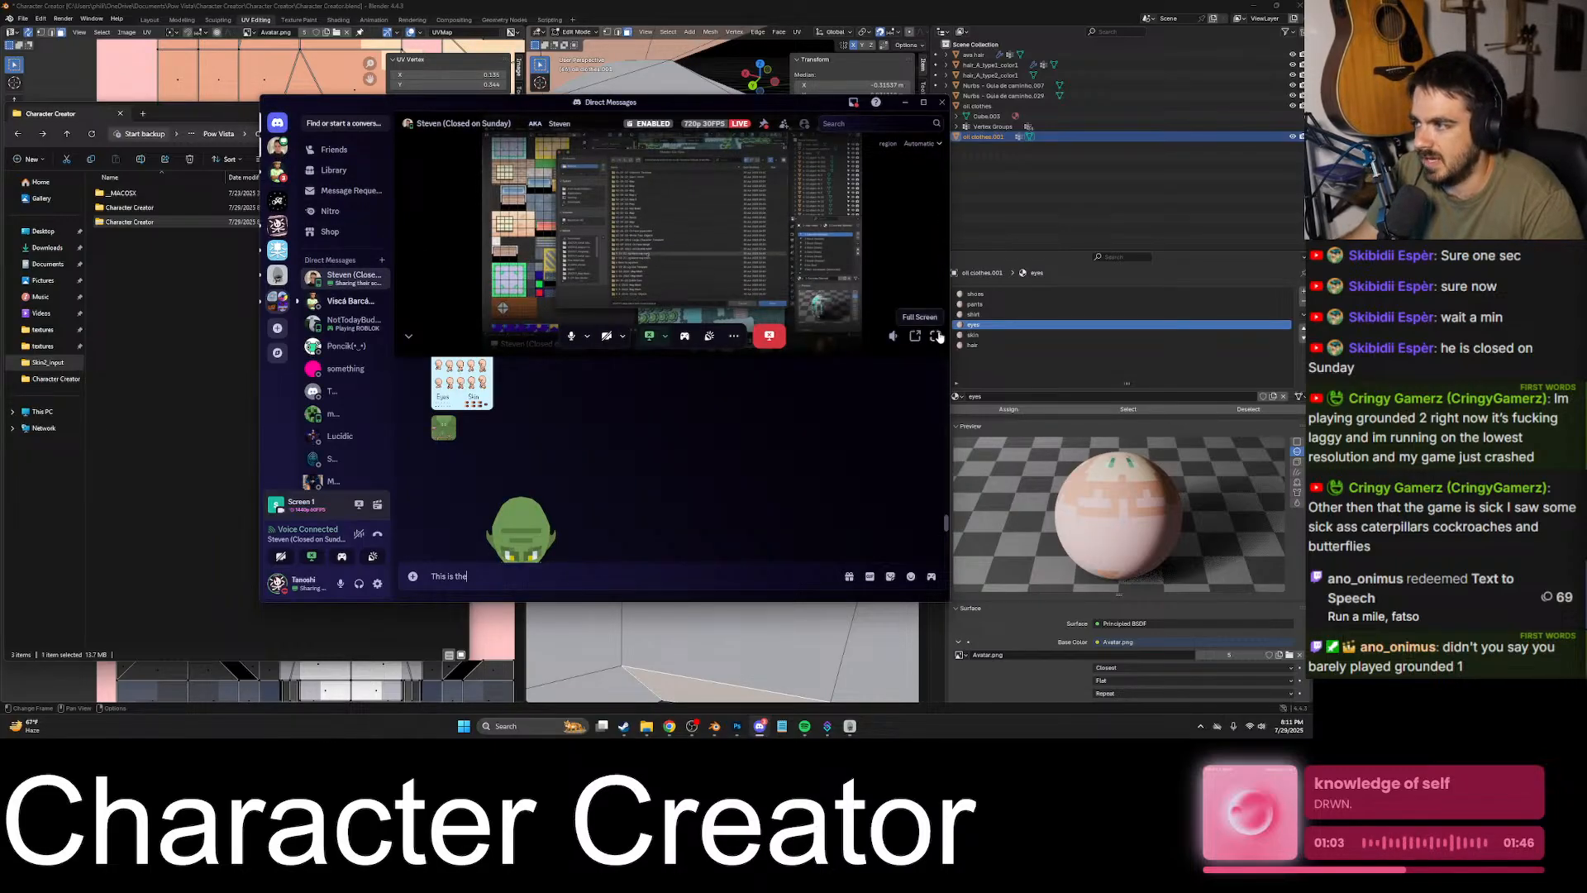
pyautogui.doubleClick(493, 311)
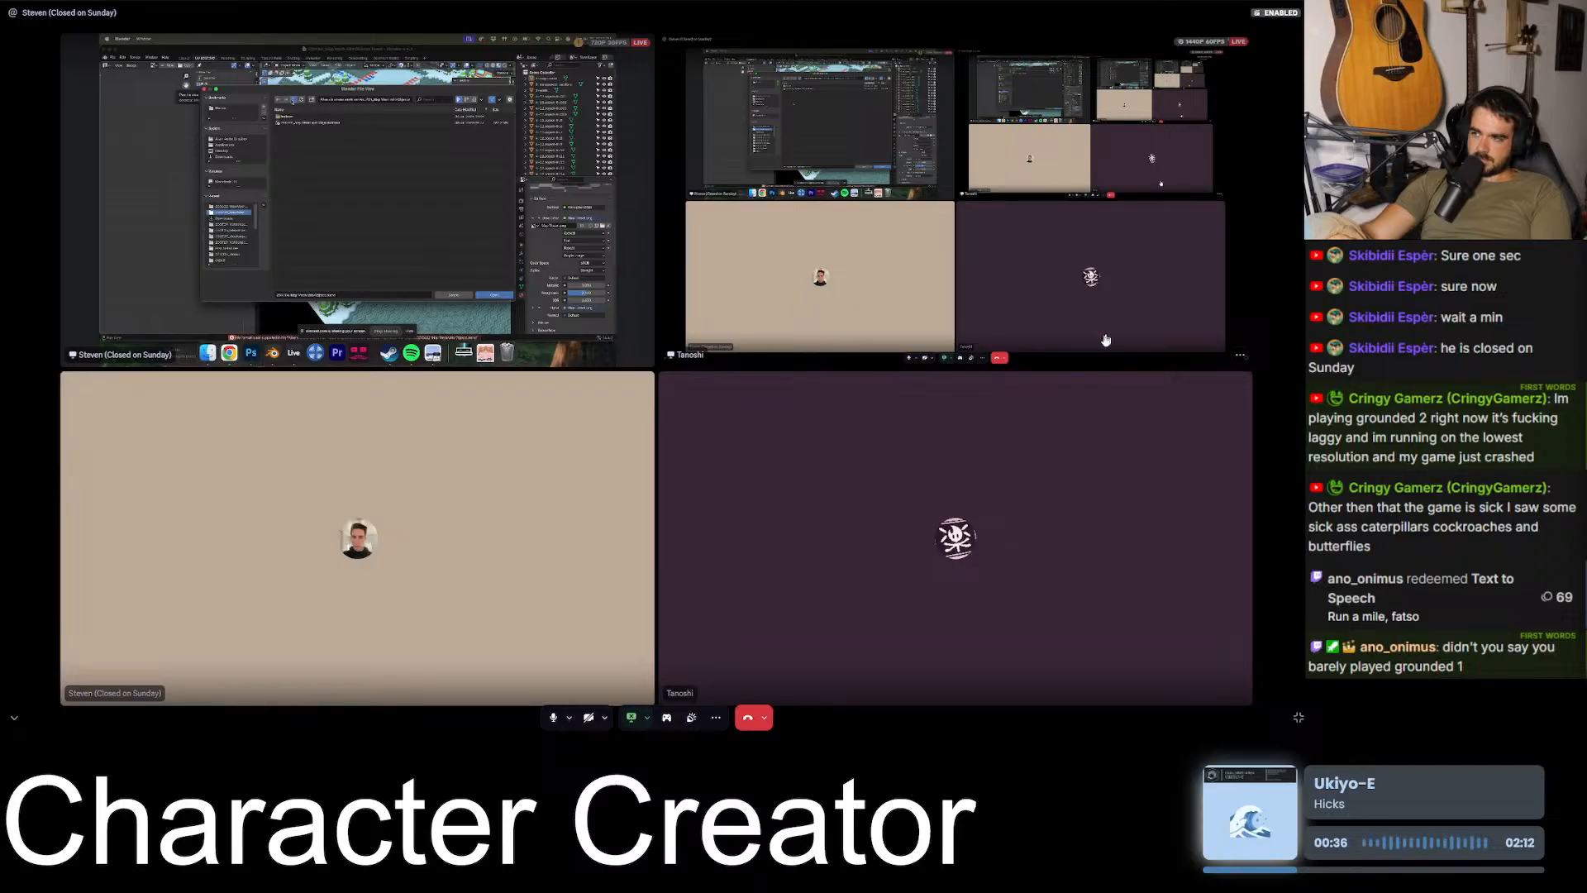
pyautogui.click(633, 719)
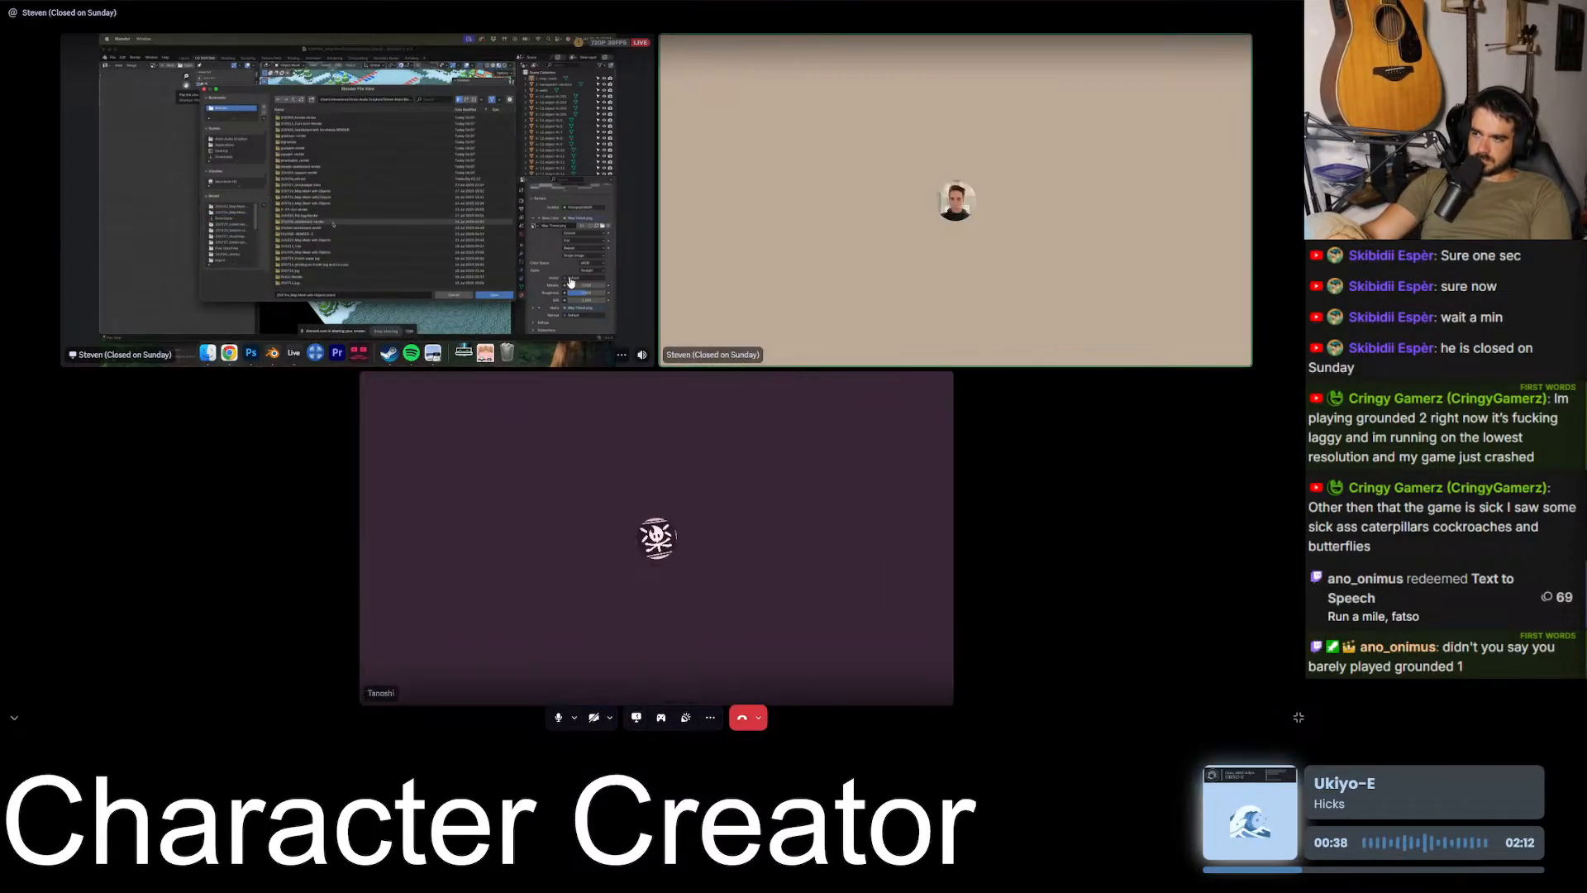
# - Enlarge the other participant's shared Blender stream and examine the snowy map's paths, coloured markers, trees and buildings
pyautogui.click(571, 283)
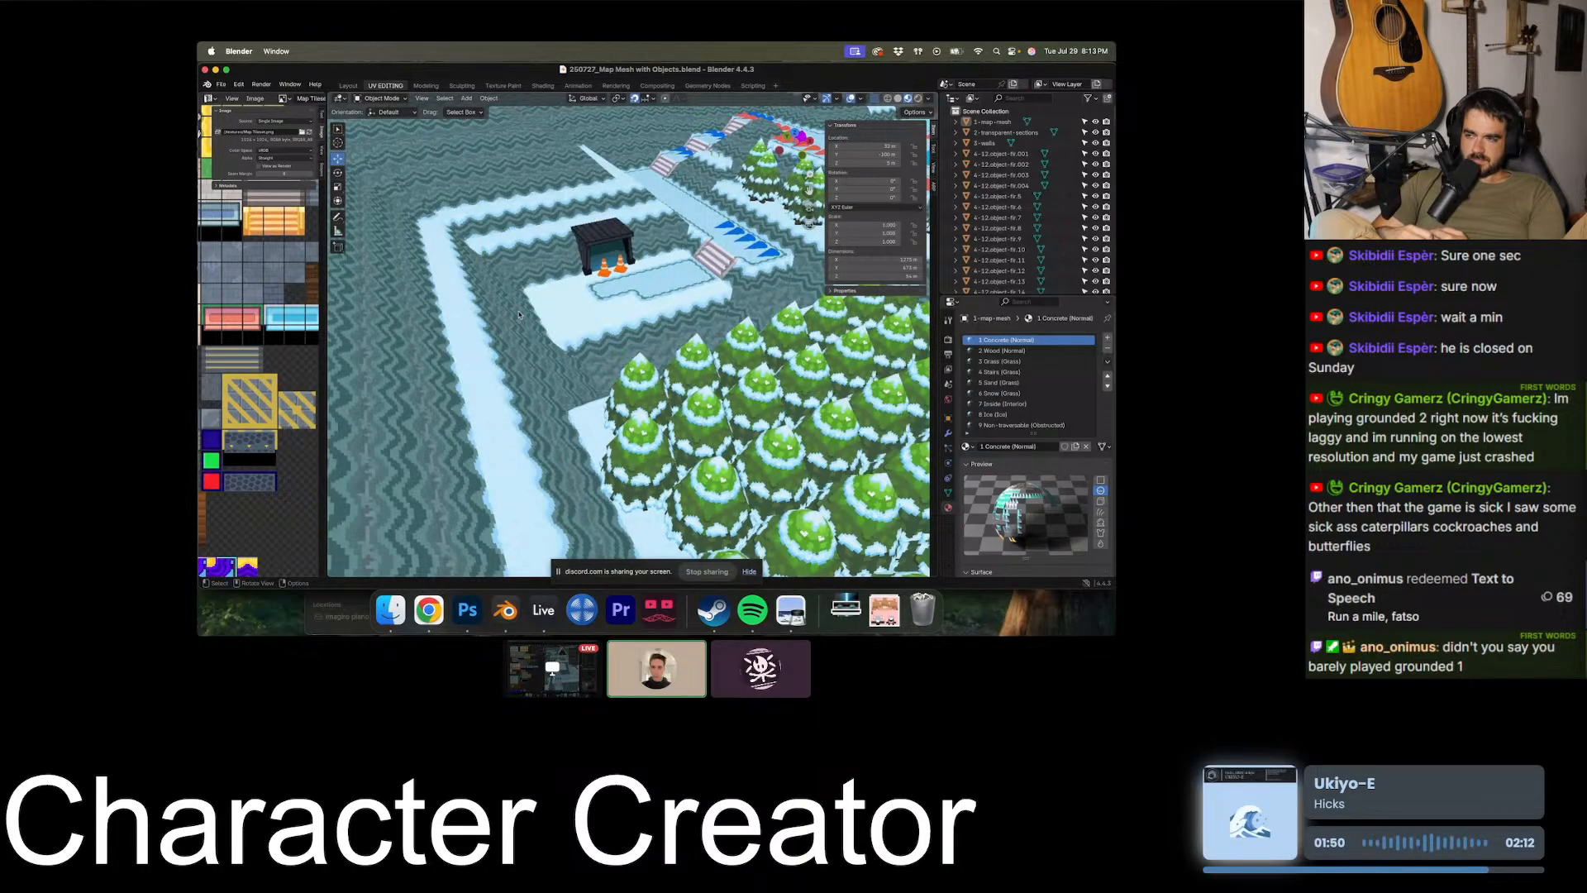
pyautogui.scroll(-5, 519, 315)
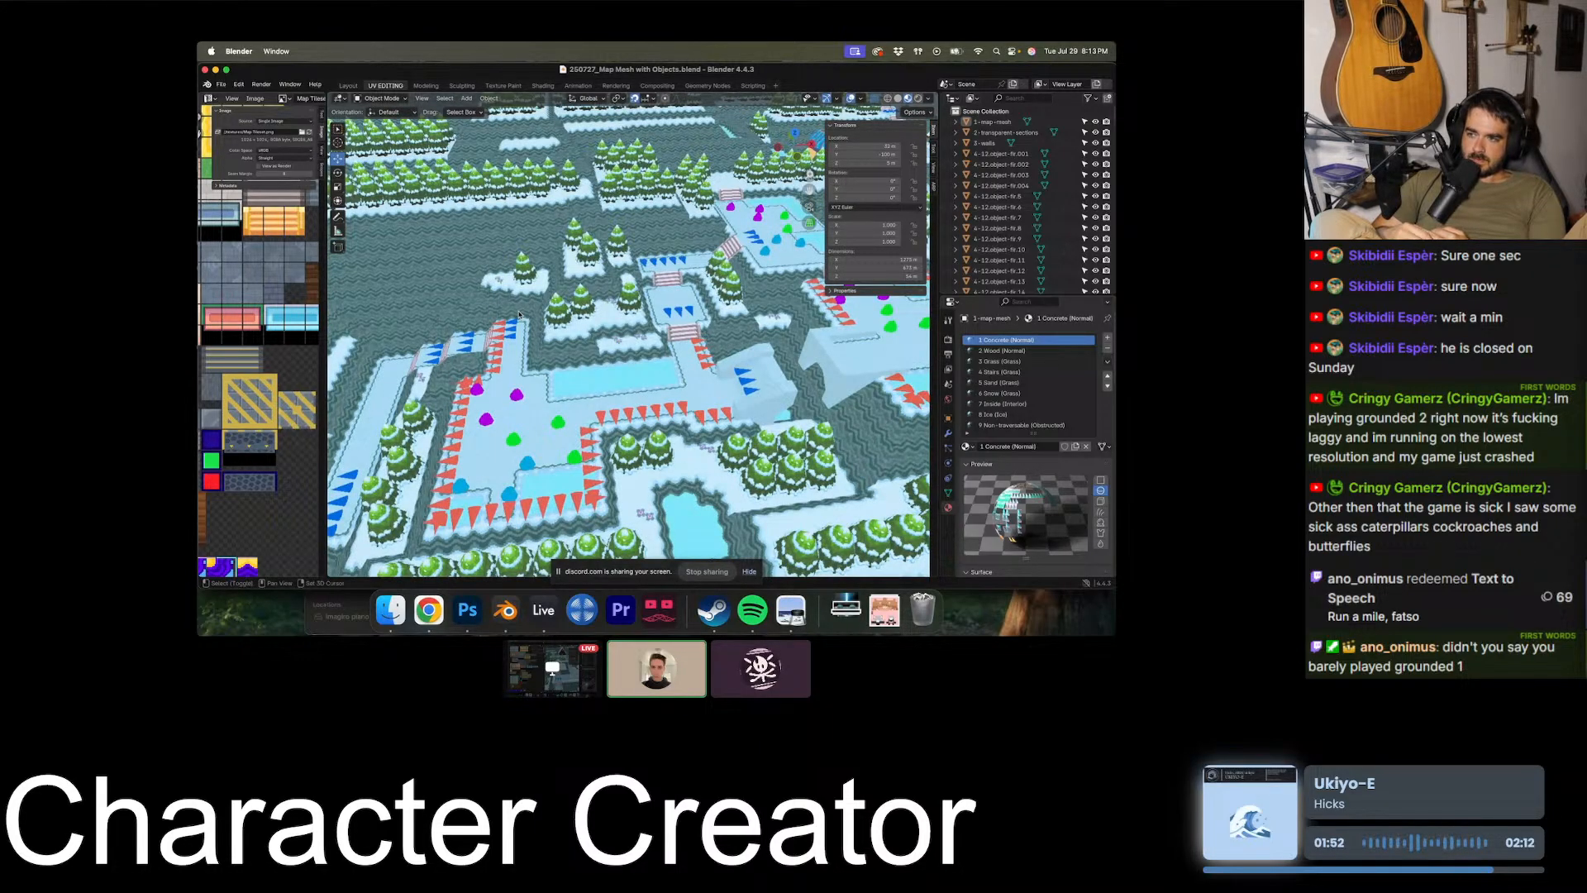
pyautogui.keyDown('shift'); pyautogui.hscroll(5, 519, 314); pyautogui.keyUp('shift')
pyautogui.keyDown('shift'); pyautogui.hscroll(5, 684, 349); pyautogui.keyUp('shift')
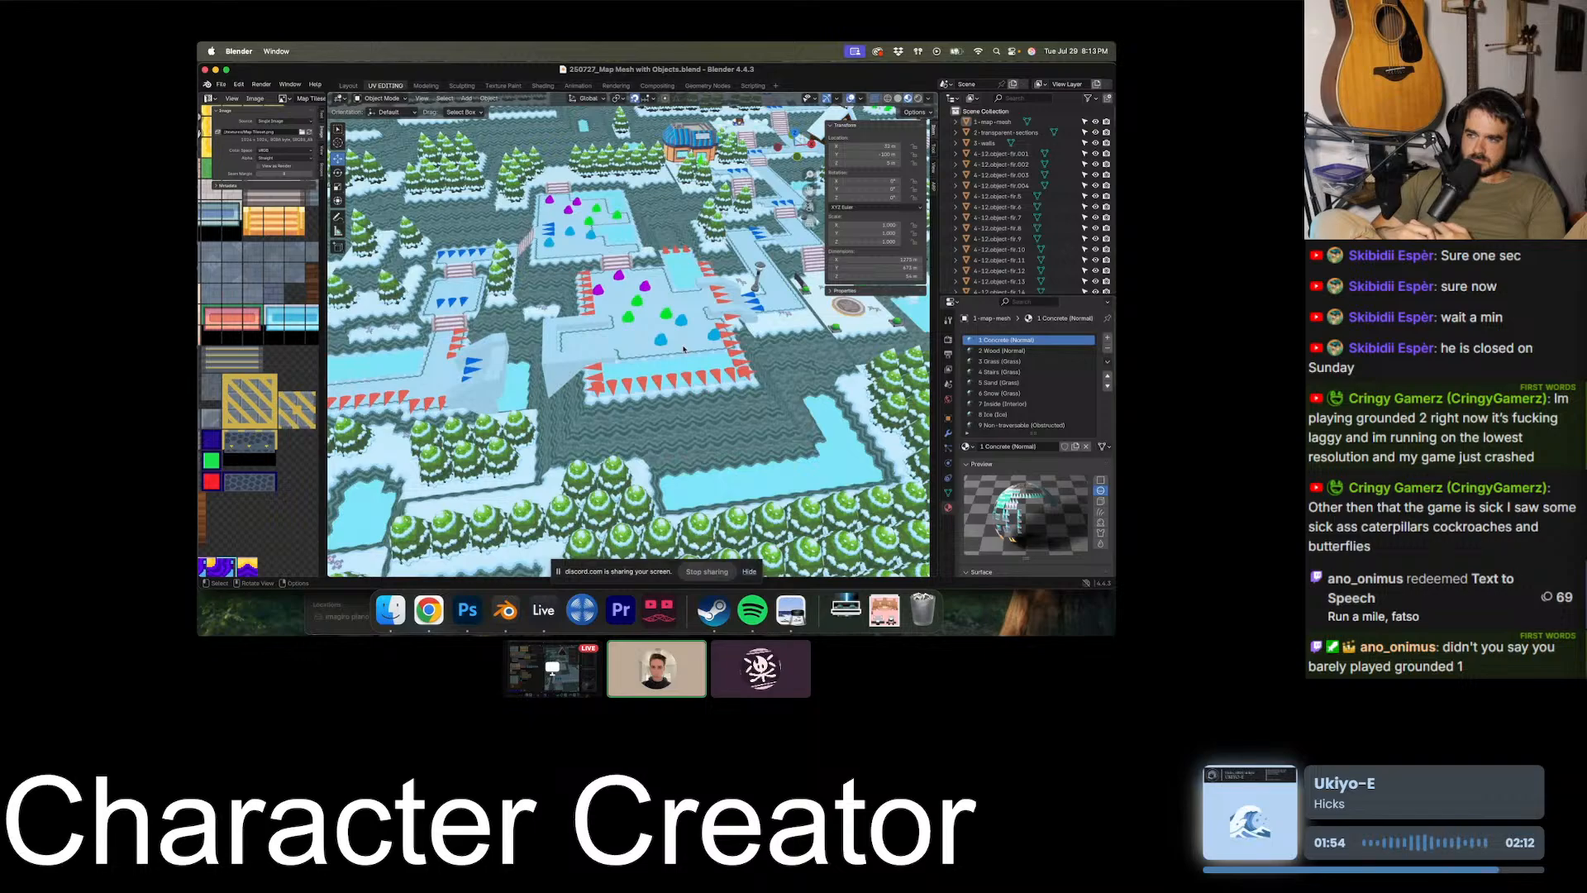
pyautogui.moveTo(684, 349); pyautogui.dragTo(653, 261, button='middle')
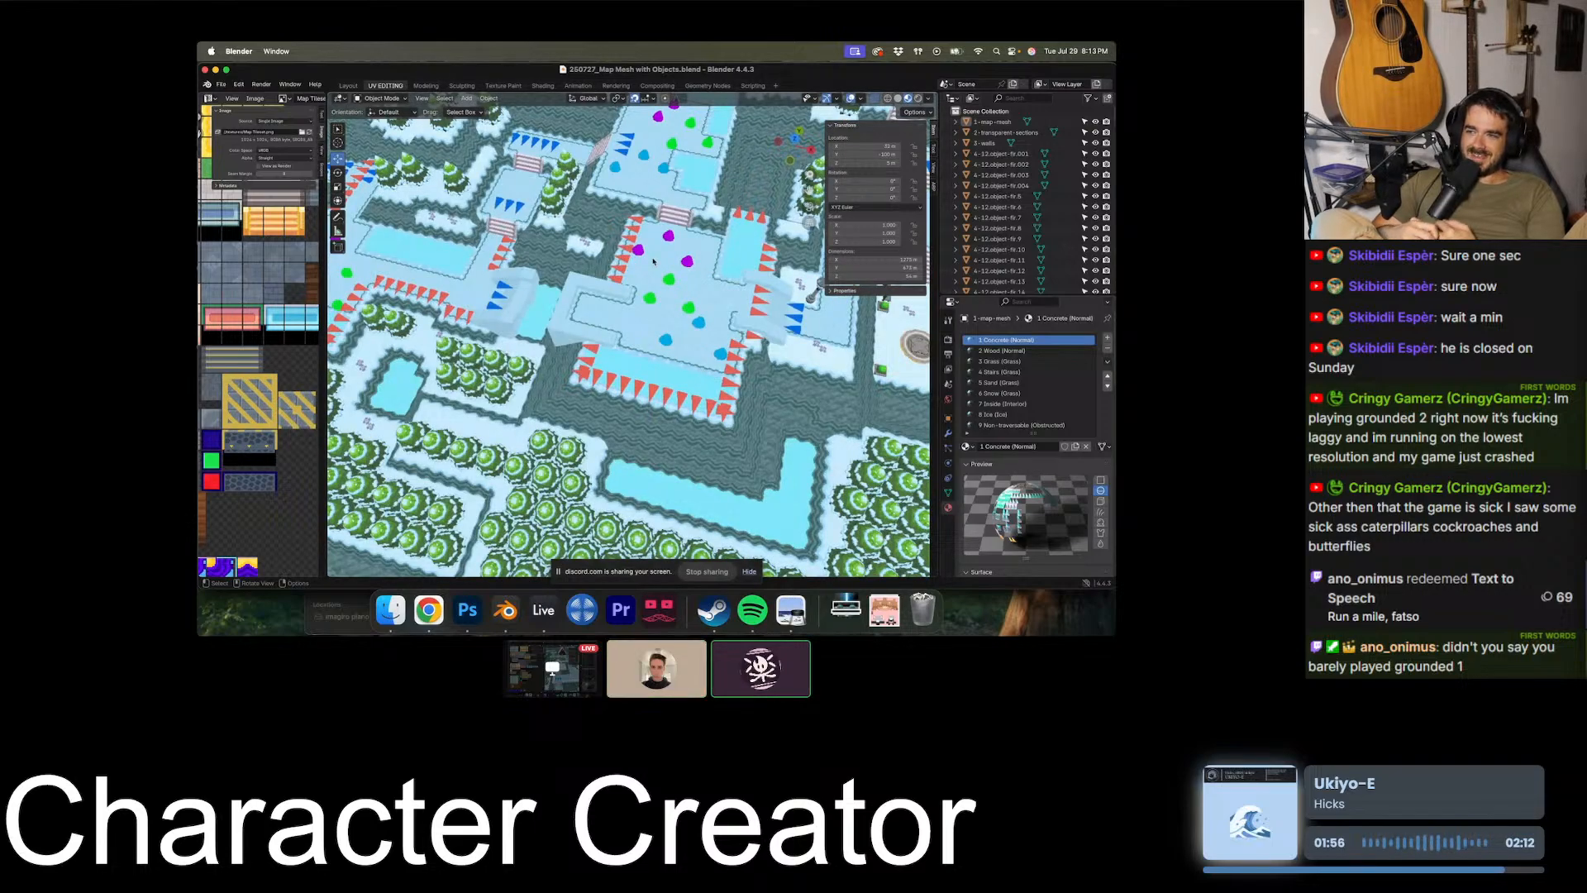
pyautogui.scroll(-3, 653, 261)
pyautogui.keyDown('shift'); pyautogui.hscroll(5, 653, 262); pyautogui.keyUp('shift')
pyautogui.keyDown('shift'); pyautogui.hscroll(-5, 653, 262); pyautogui.keyUp('shift')
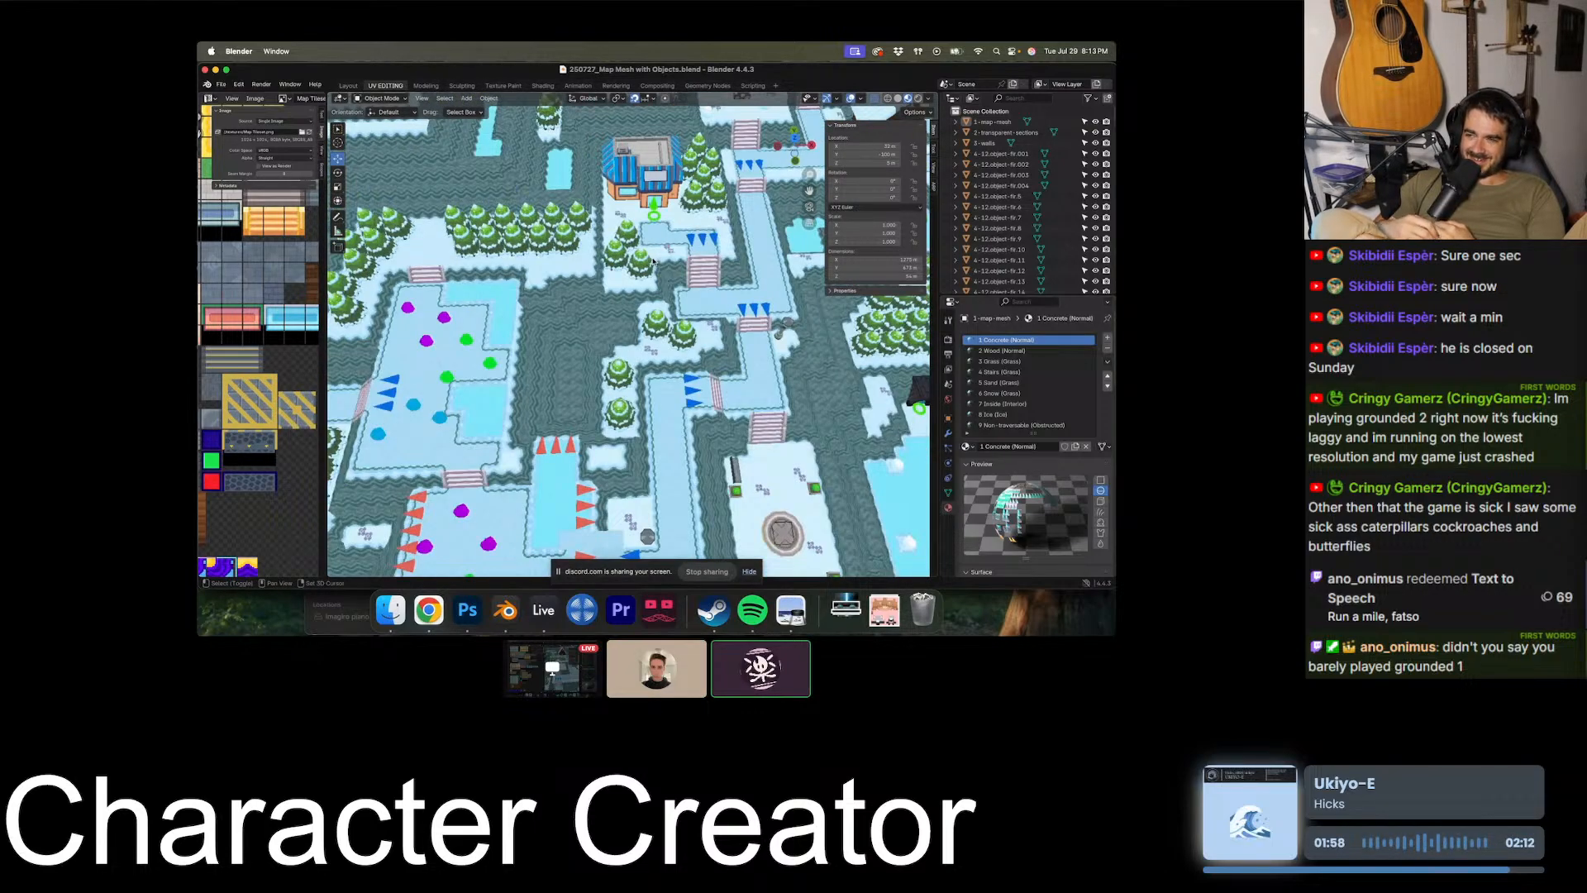
pyautogui.keyDown('shift'); pyautogui.hscroll(5, 653, 262); pyautogui.keyUp('shift')
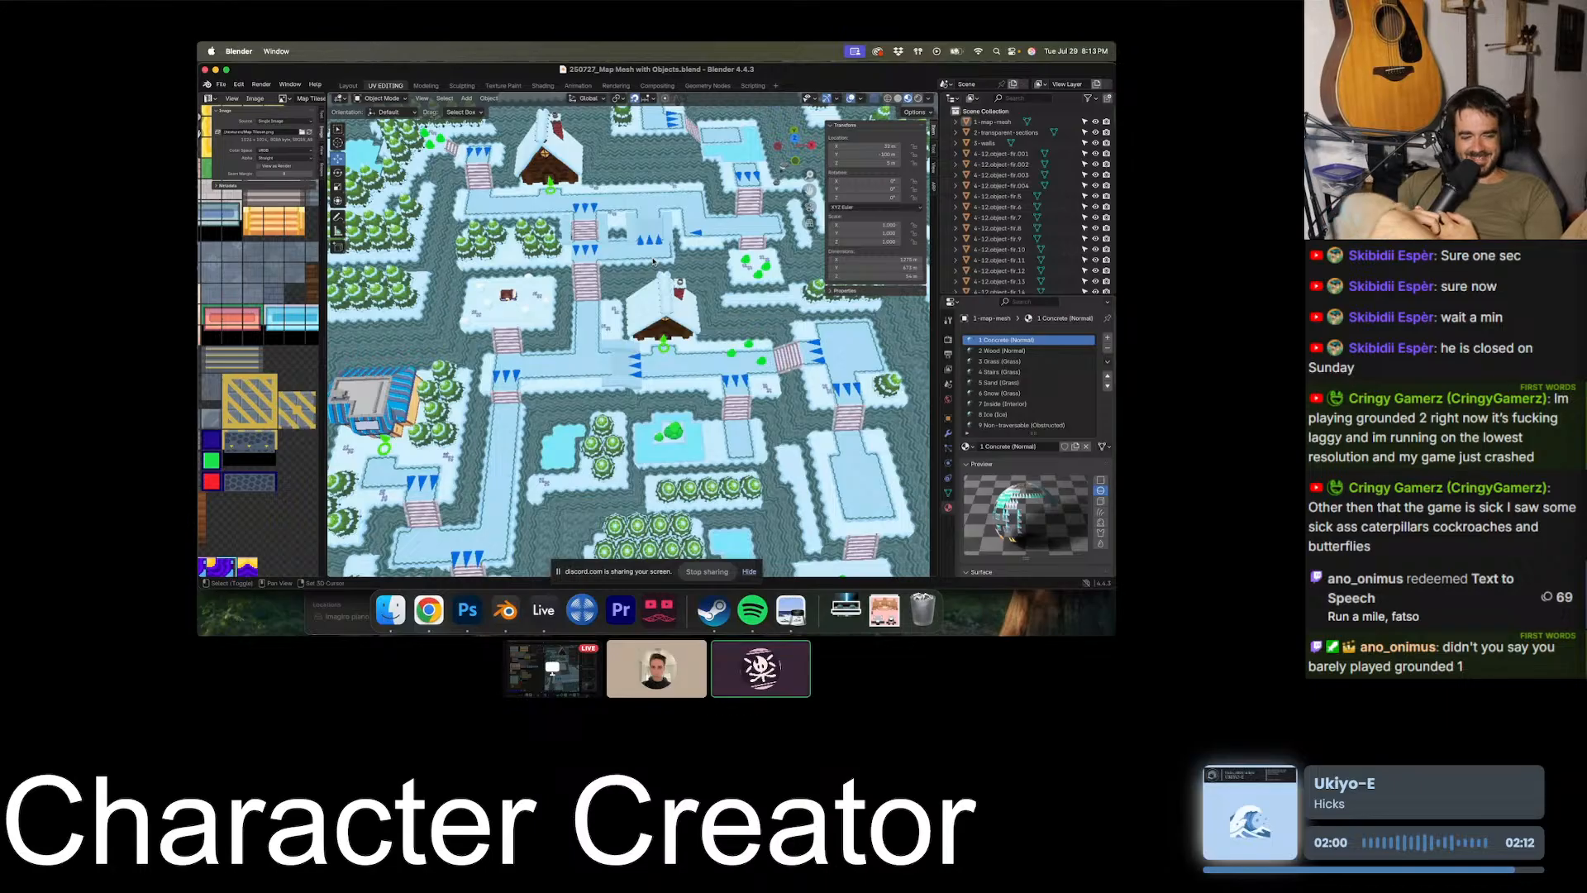
pyautogui.keyDown('shift'); pyautogui.scroll(5, 653, 261); pyautogui.keyUp('shift')
pyautogui.keyDown('shift'); pyautogui.scroll(-5, 653, 261); pyautogui.keyUp('shift')
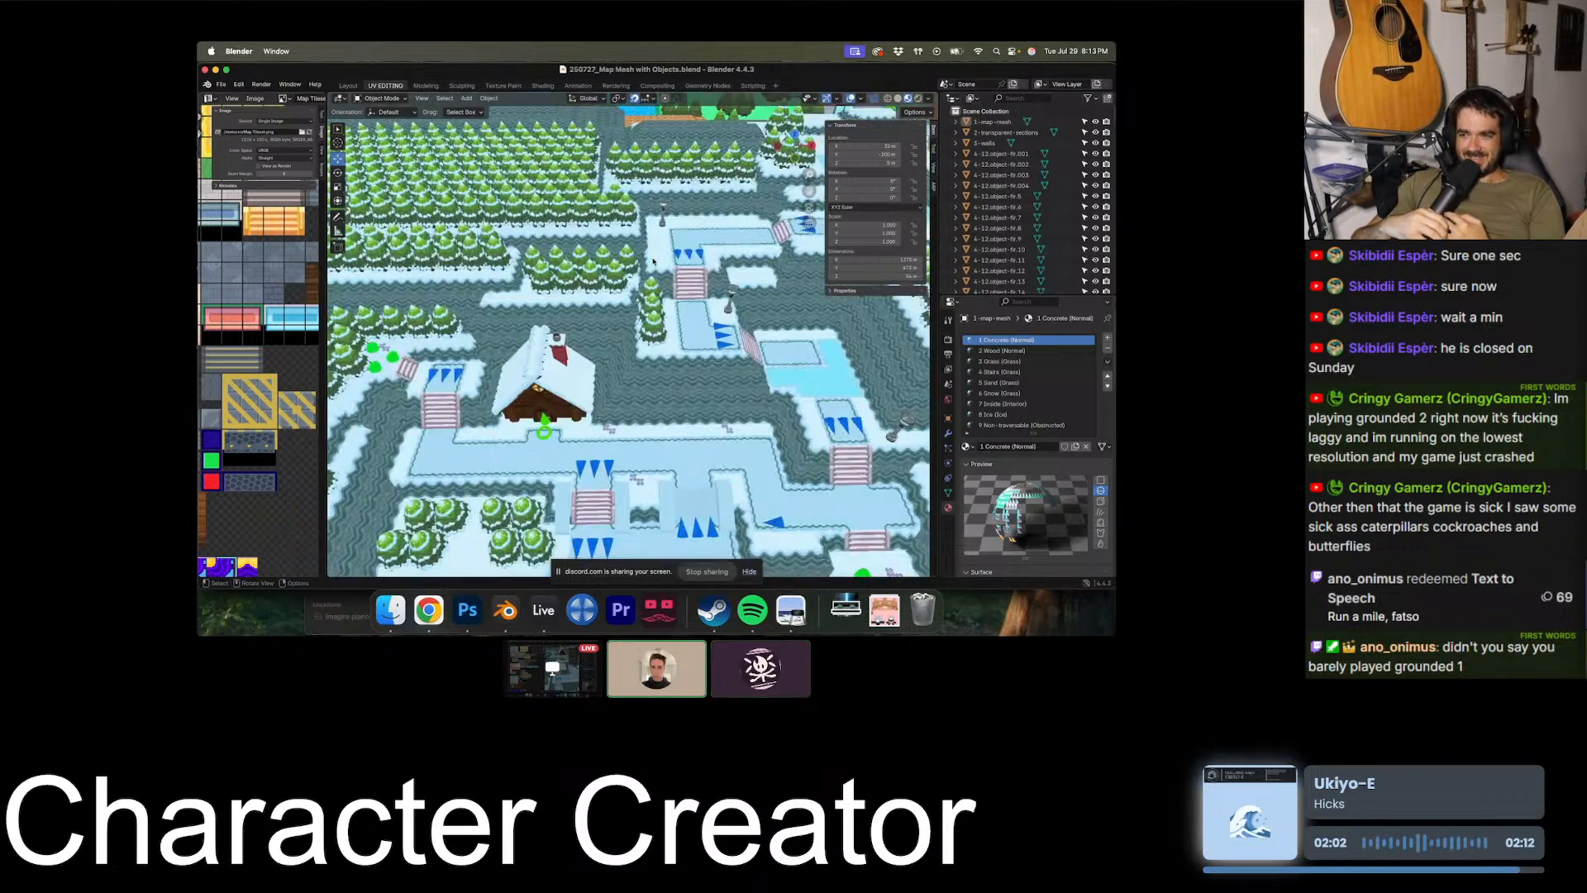
pyautogui.hscroll(5, 653, 262)
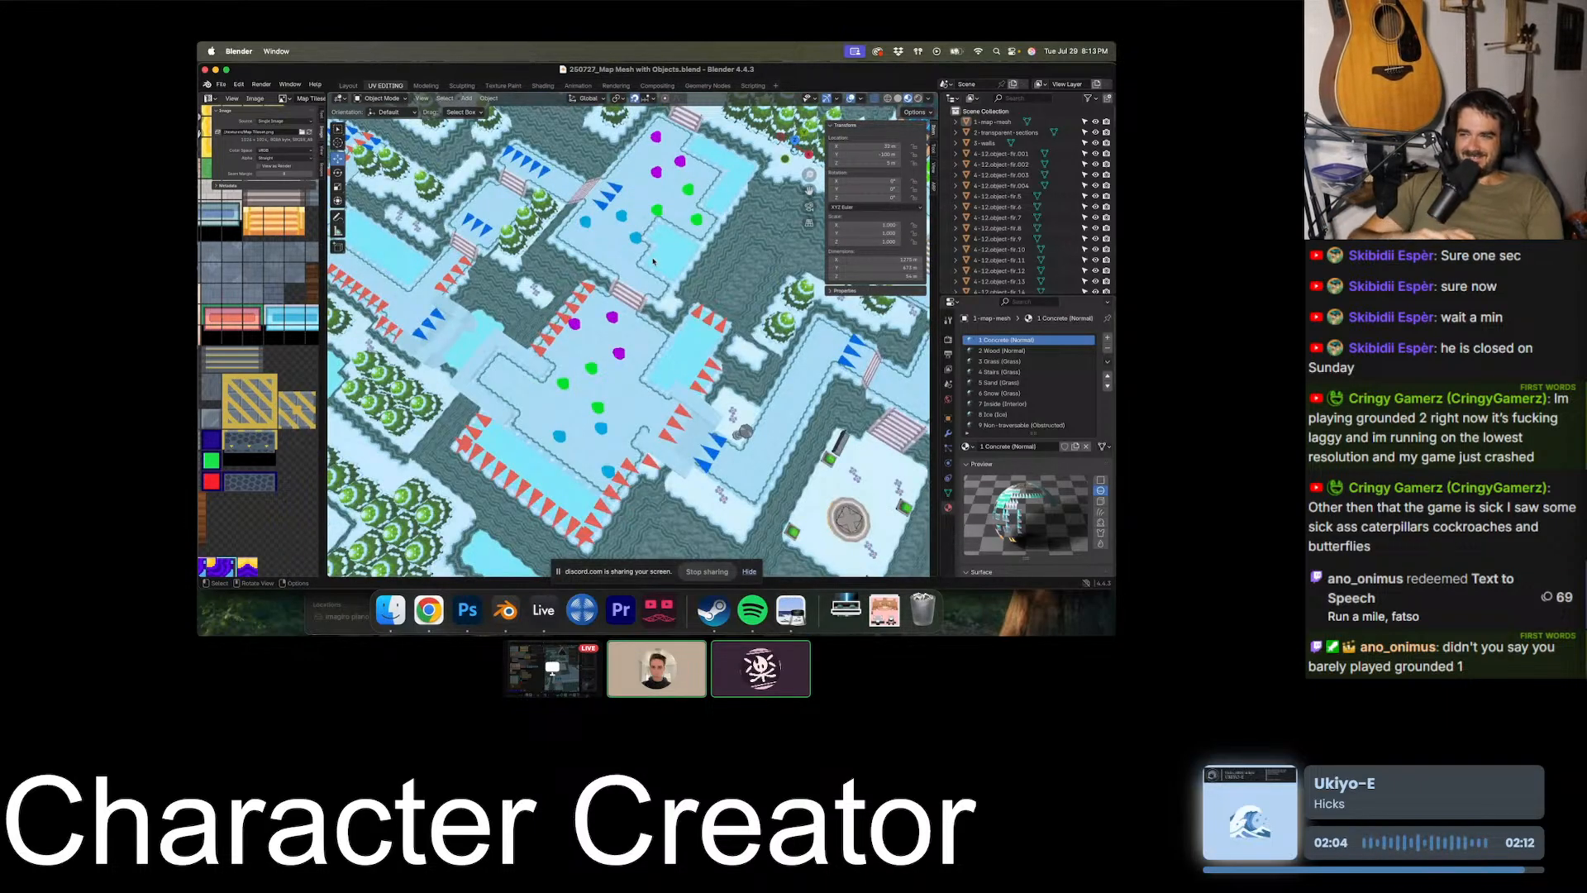
pyautogui.scroll(-5, 653, 261)
pyautogui.scroll(5, 653, 261)
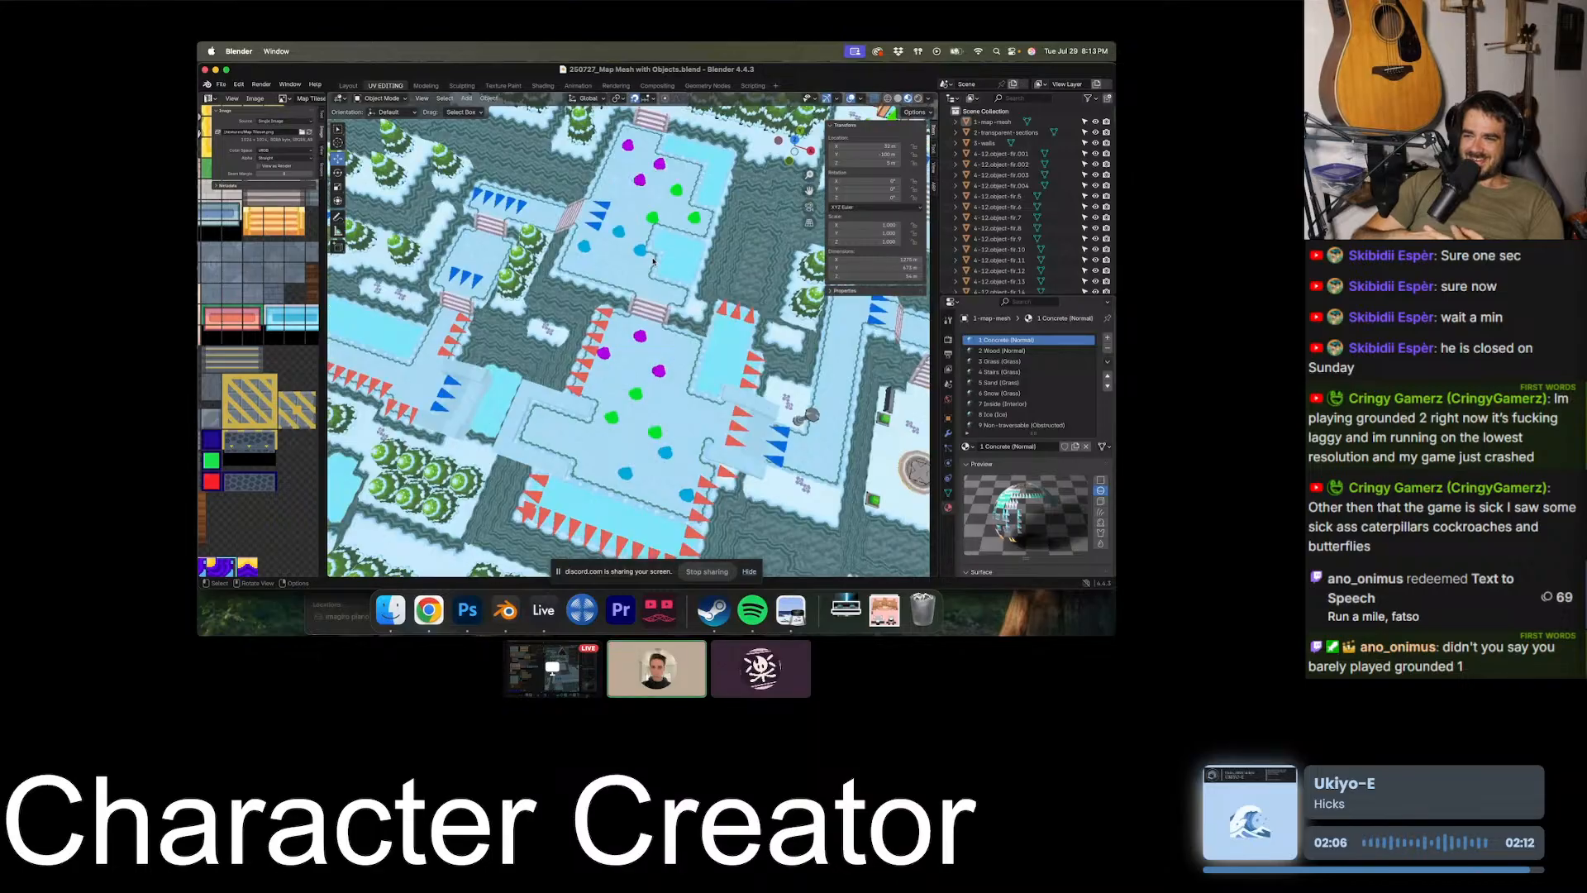
pyautogui.scroll(-5, 653, 261)
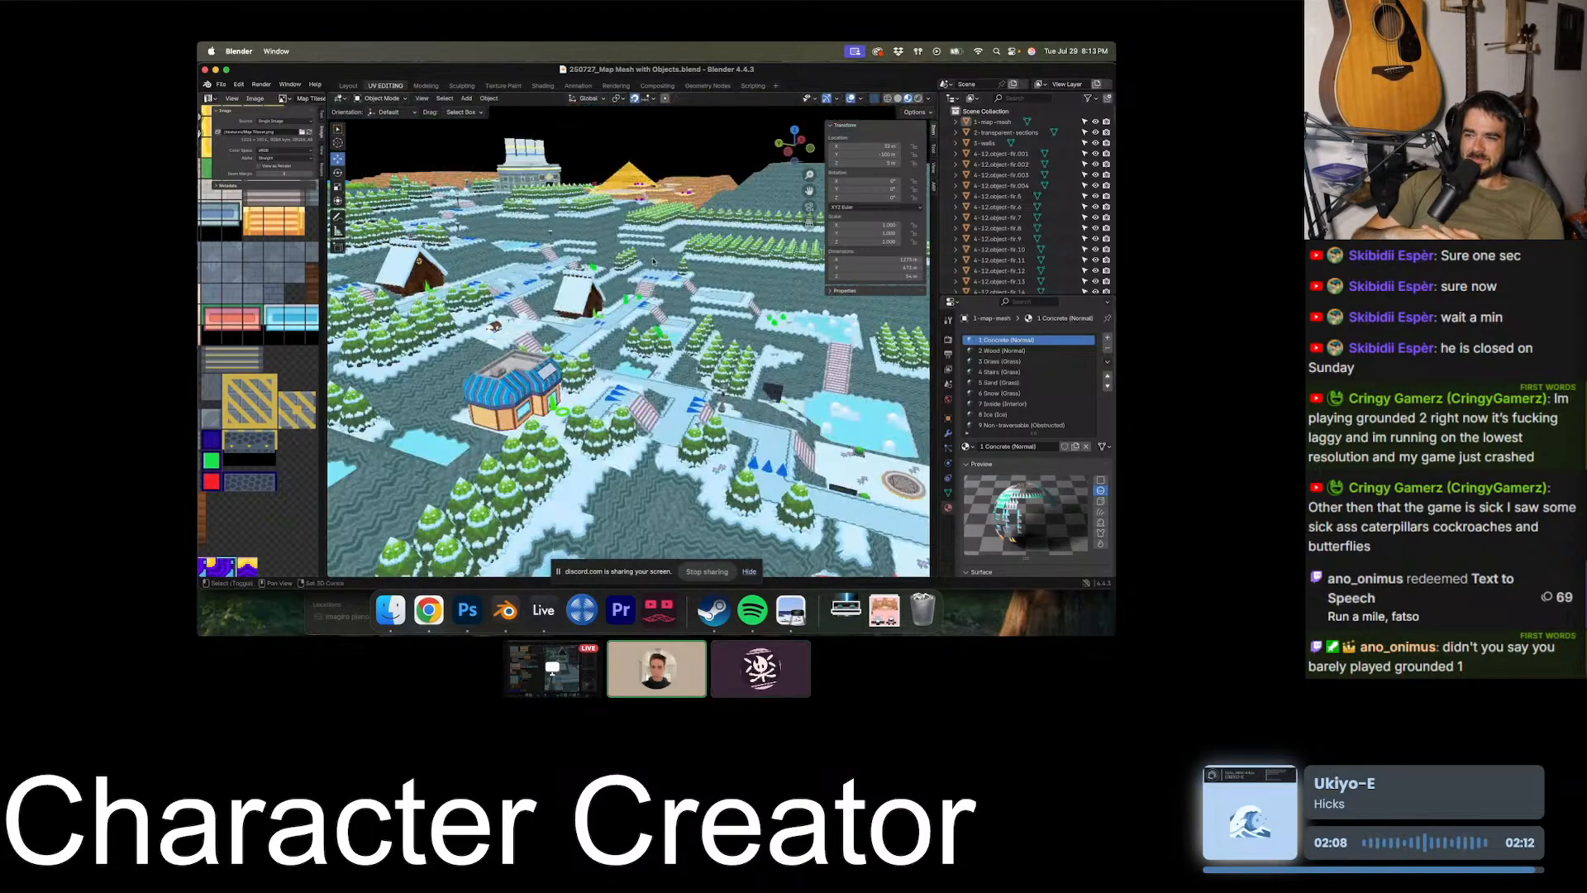
pyautogui.scroll(5, 653, 261)
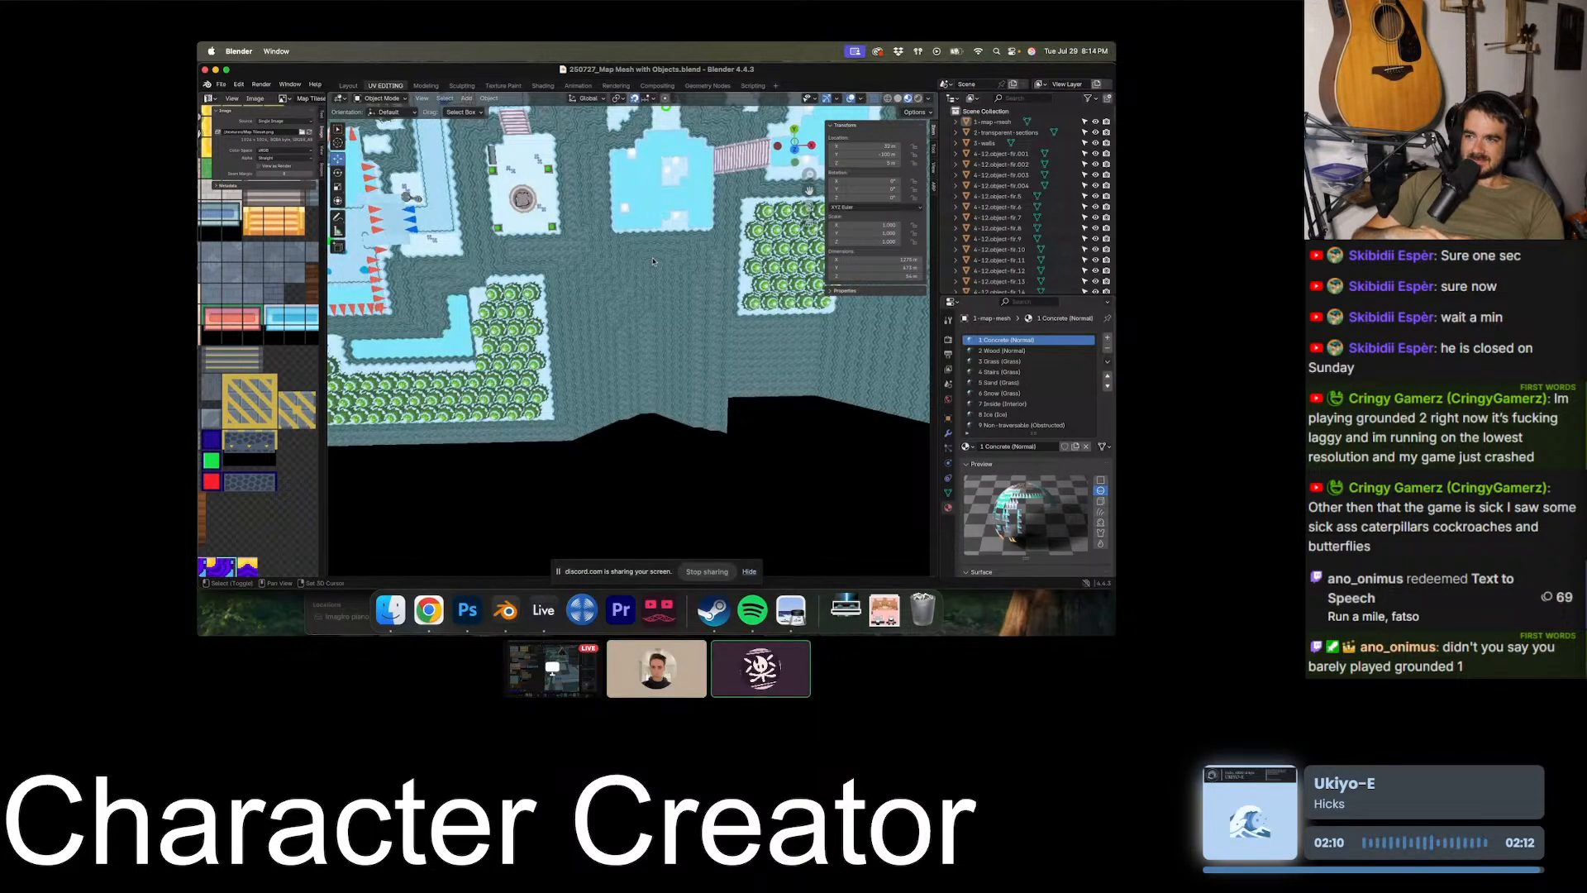
# - Examine the two-level wooden interior below the snowy map, including its furniture, staircase and green markers
pyautogui.keyDown('shift'); pyautogui.scroll(5, 653, 262); pyautogui.keyUp('shift')
pyautogui.keyDown('shift'); pyautogui.scroll(-10, 653, 261); pyautogui.keyUp('shift')
pyautogui.scroll(-5, 653, 261)
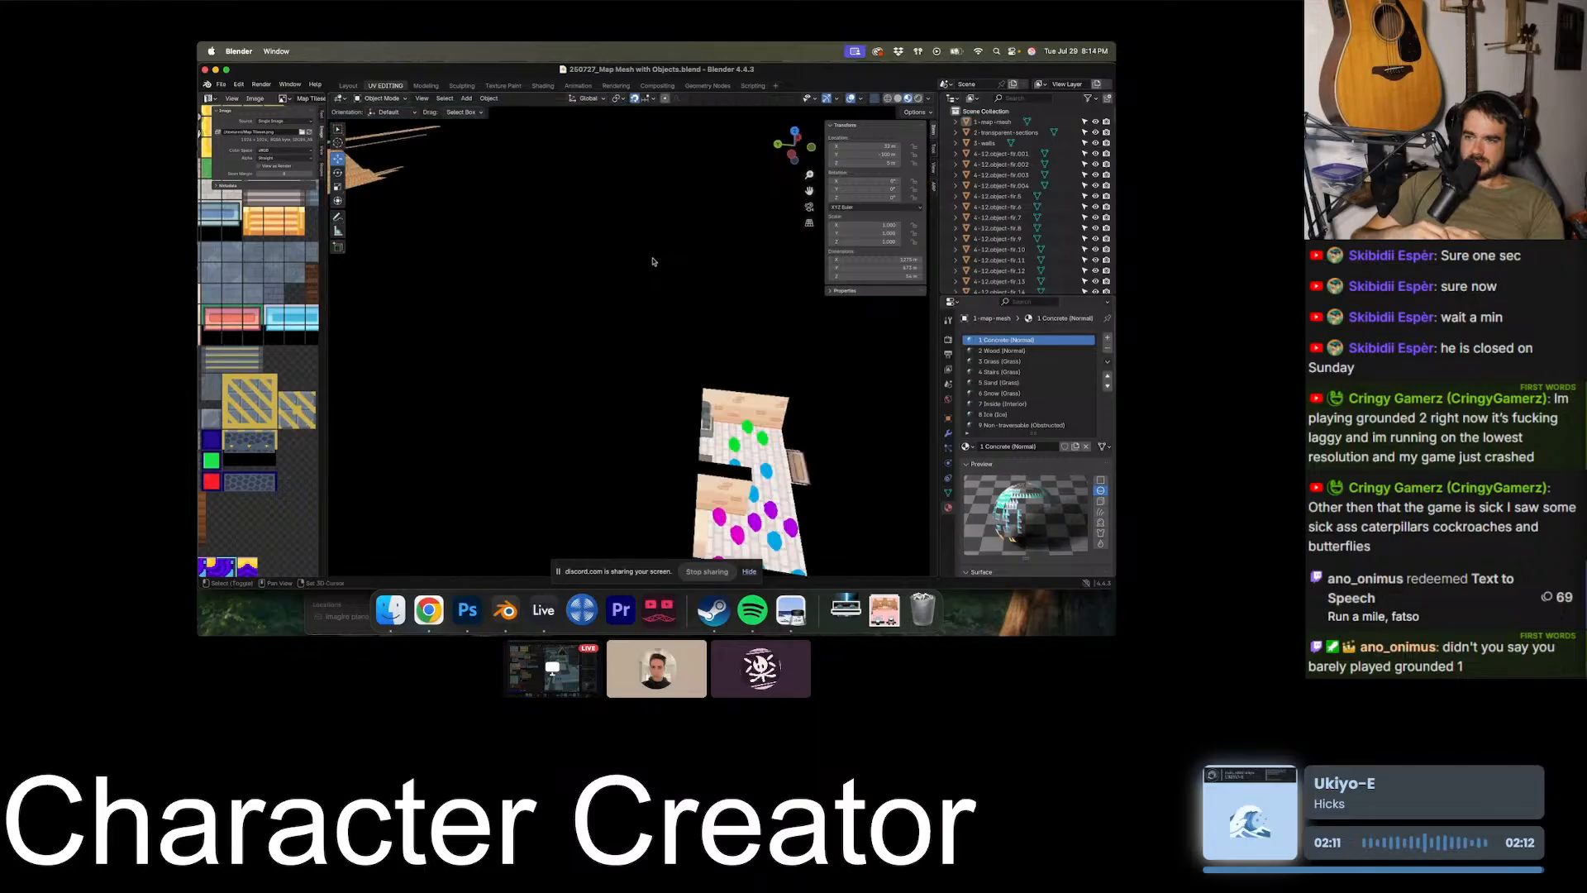
pyautogui.keyDown('shift'); pyautogui.scroll(-5, 653, 262); pyautogui.keyUp('shift')
pyautogui.keyDown('shift'); pyautogui.scroll(-5, 654, 261); pyautogui.keyUp('shift')
pyautogui.keyDown('ctrl'); pyautogui.scroll(5, 653, 261); pyautogui.keyUp('ctrl')
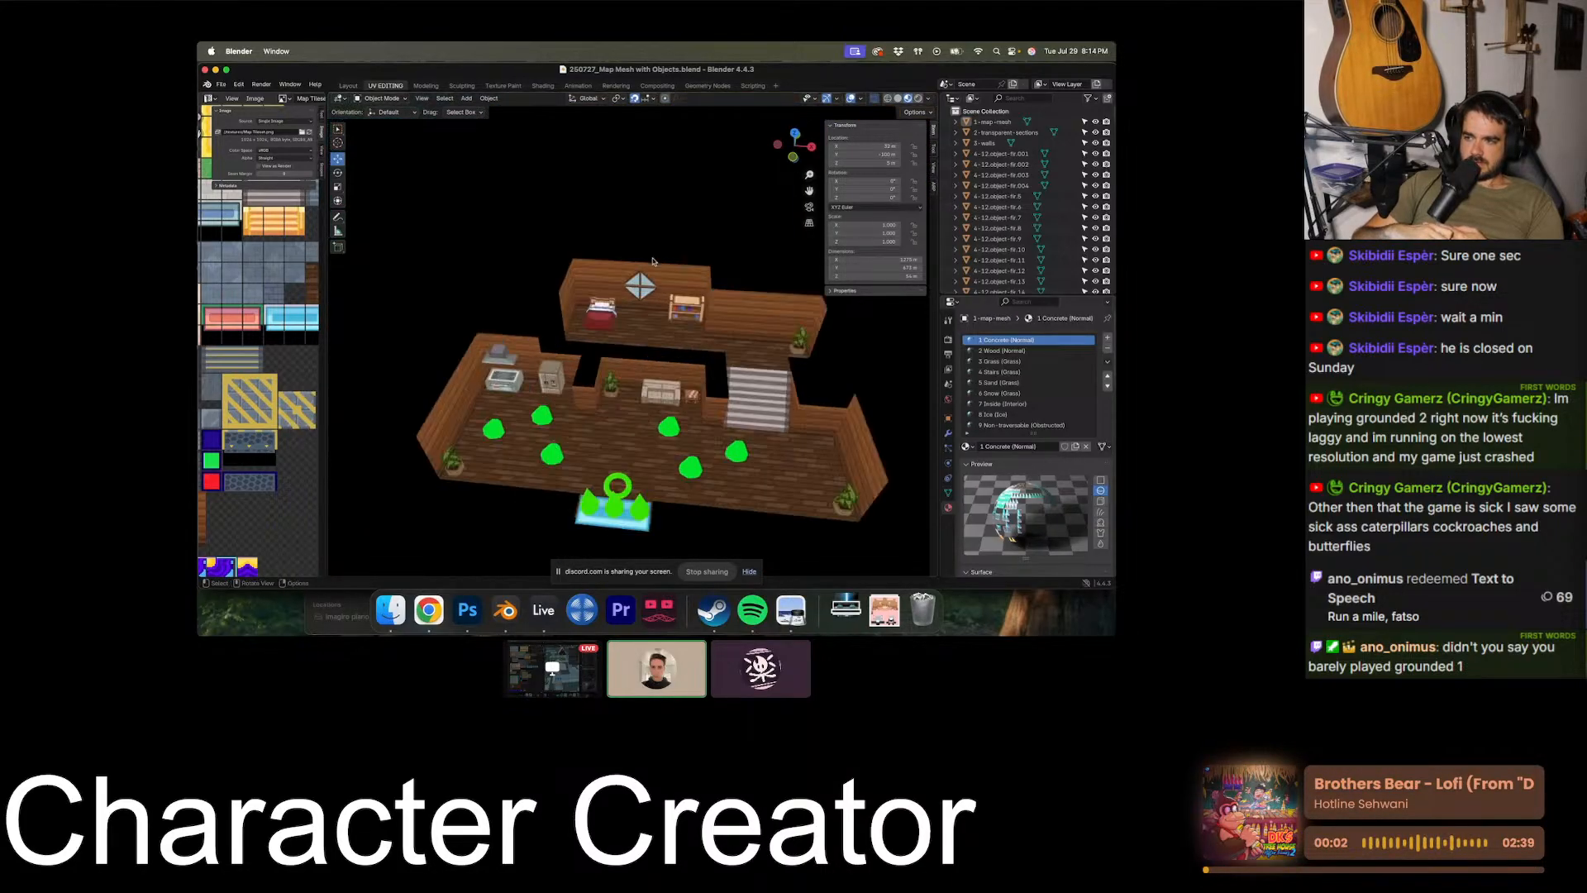
pyautogui.scroll(-5, 653, 262)
pyautogui.keyDown('ctrl'); pyautogui.scroll(-3, 653, 262); pyautogui.keyUp('ctrl')
pyautogui.scroll(-4, 653, 263)
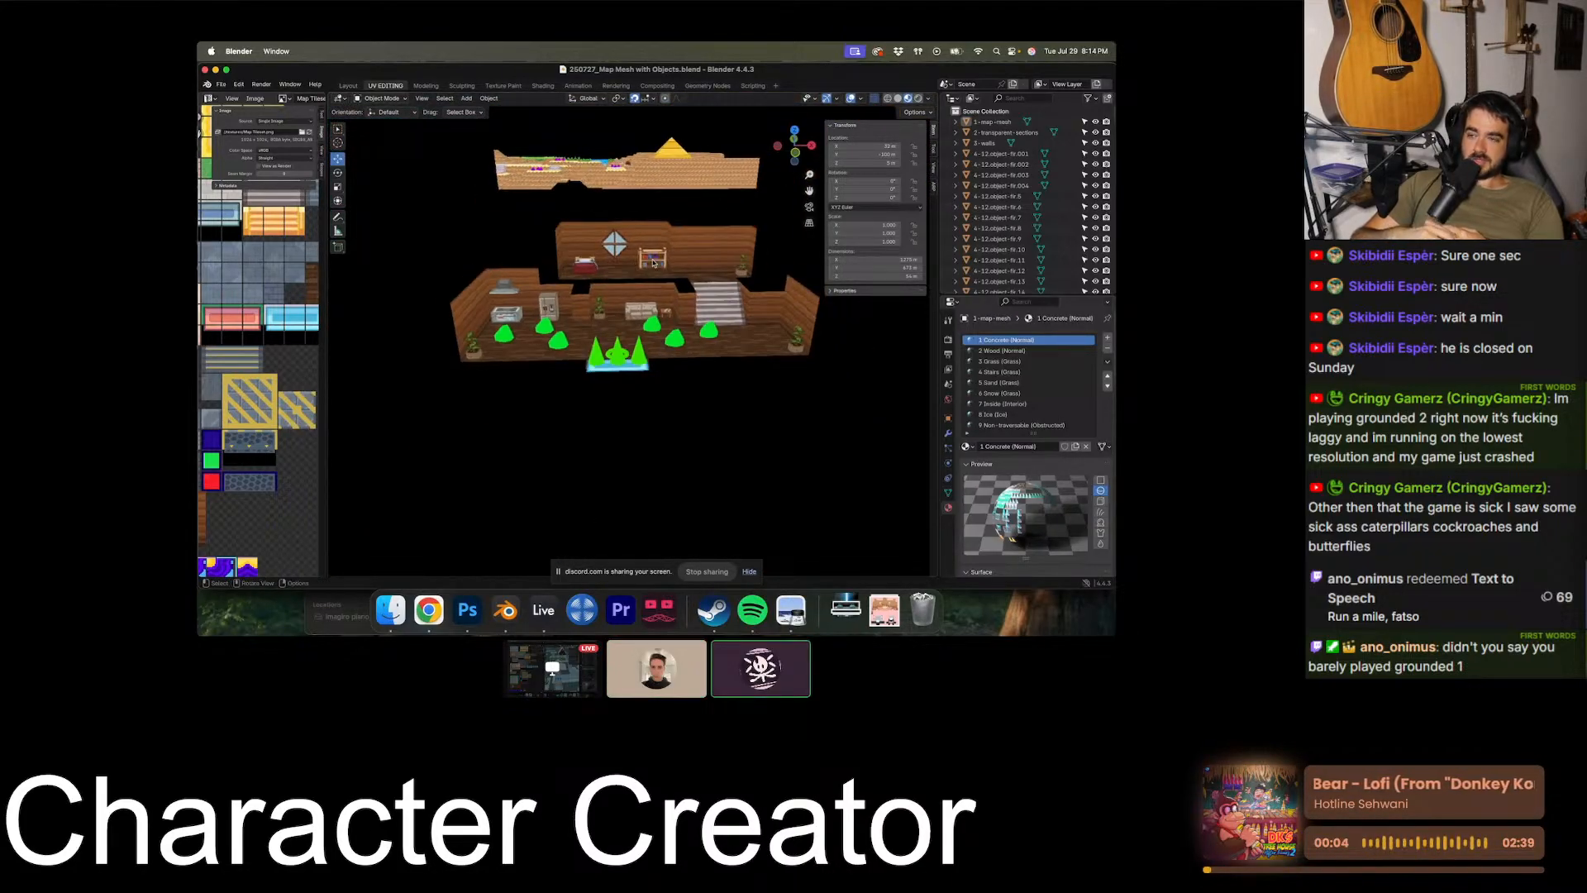
pyautogui.scroll(6, 653, 263)
pyautogui.scroll(-3, 653, 263)
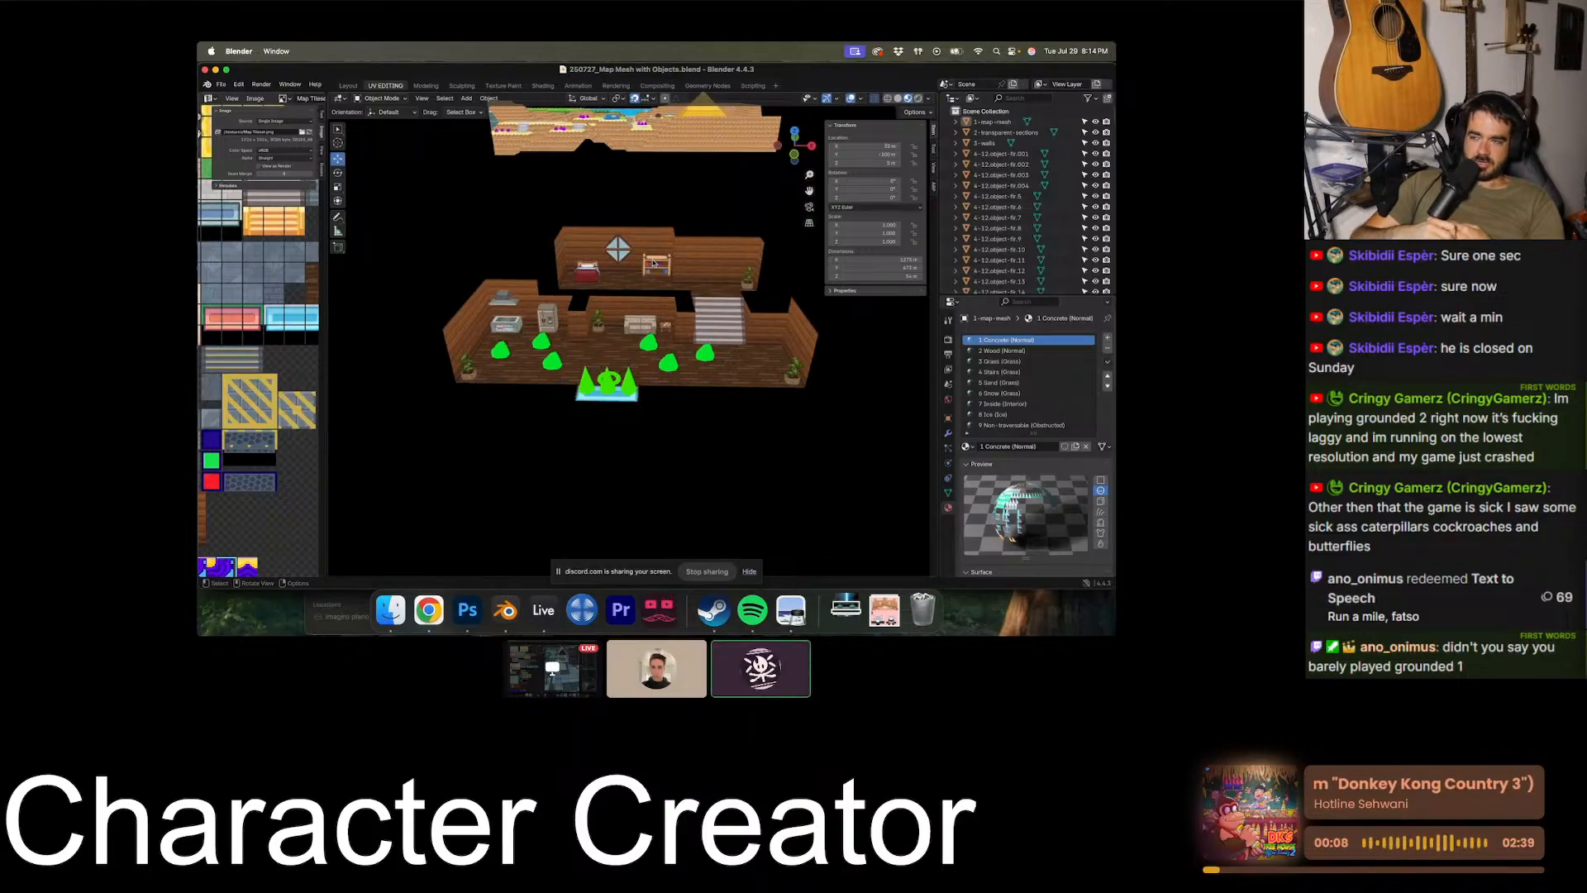
pyautogui.scroll(4, 653, 263)
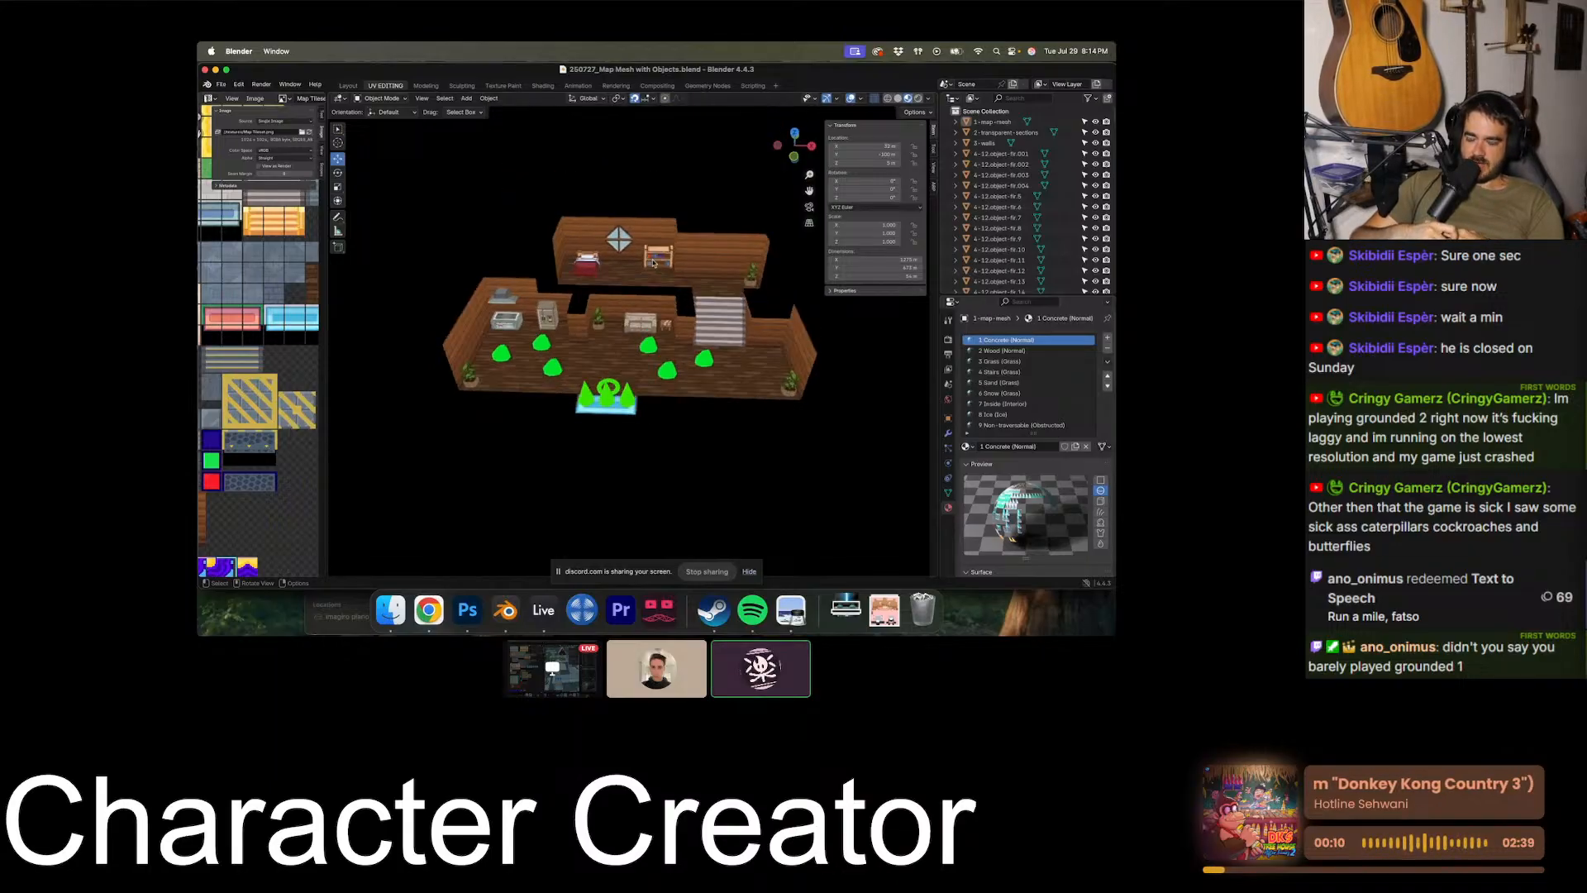
pyautogui.scroll(2, 653, 263)
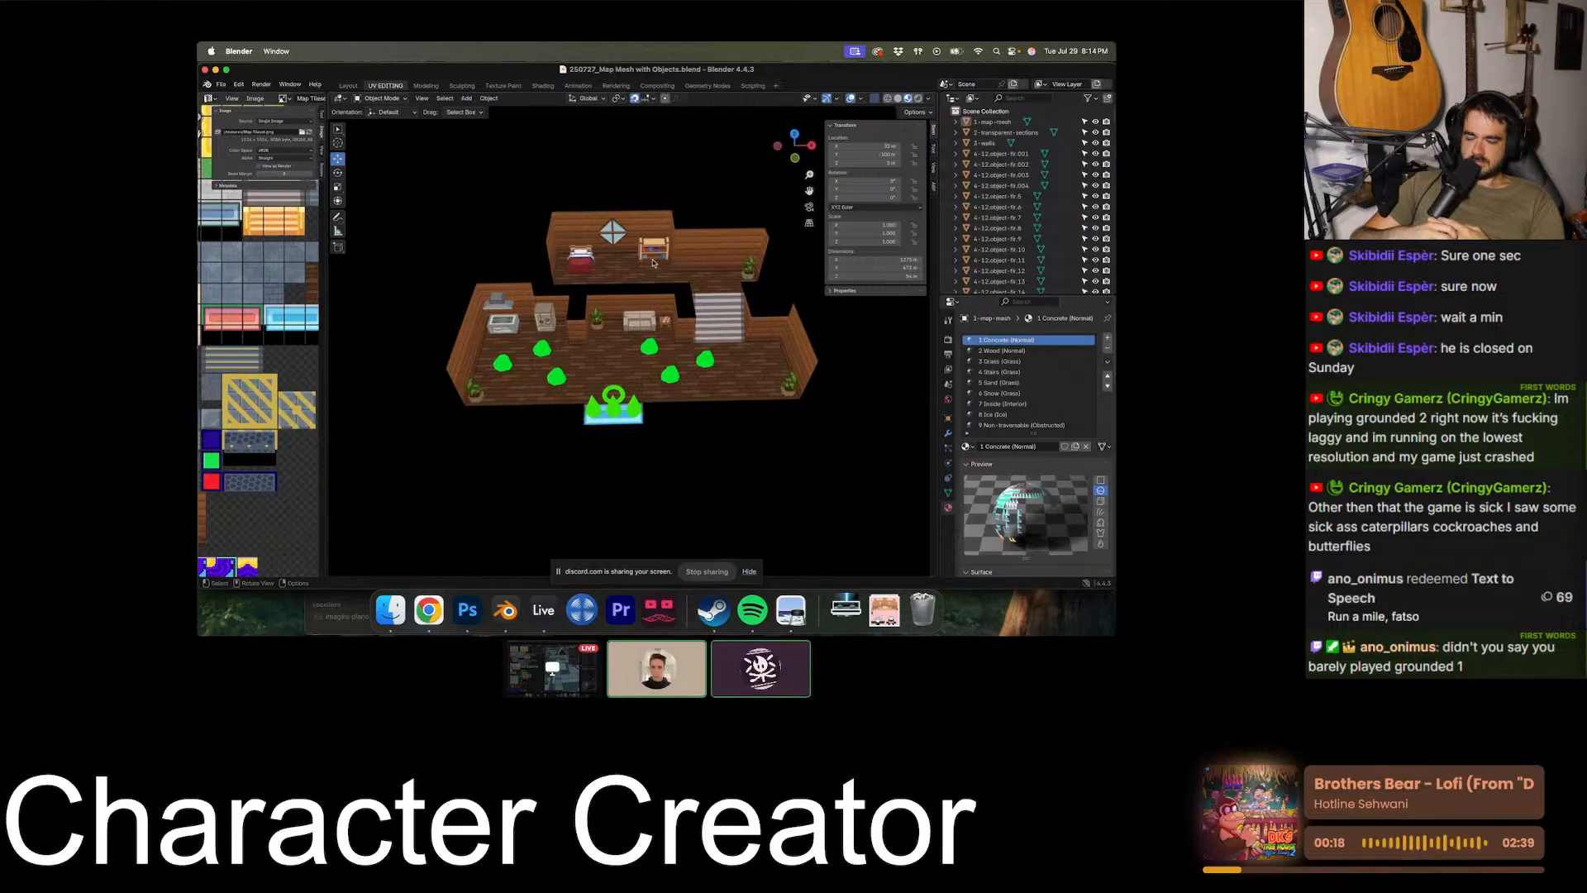
# - Survey the row of building interiors beneath the map and examine the lilac-walled house with the kitchen counter and striped staircase
pyautogui.hscroll(3, 606, 377)
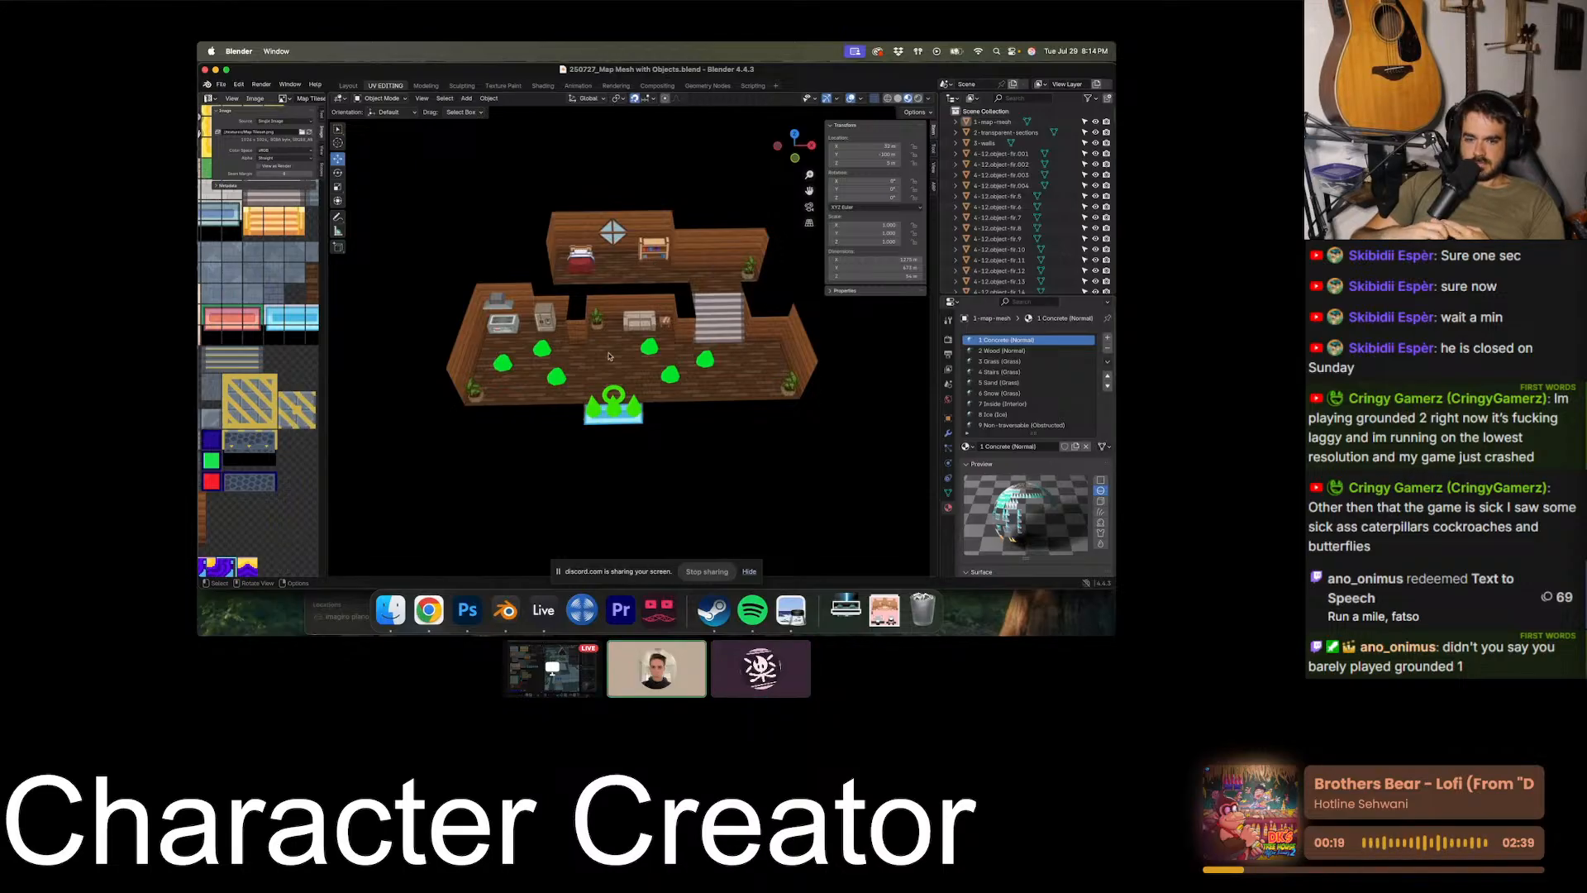
pyautogui.keyDown('shift'); pyautogui.hscroll(-10, 612, 358); pyautogui.keyUp('shift')
pyautogui.keyDown('shift'); pyautogui.hscroll(-10, 612, 358); pyautogui.keyUp('shift')
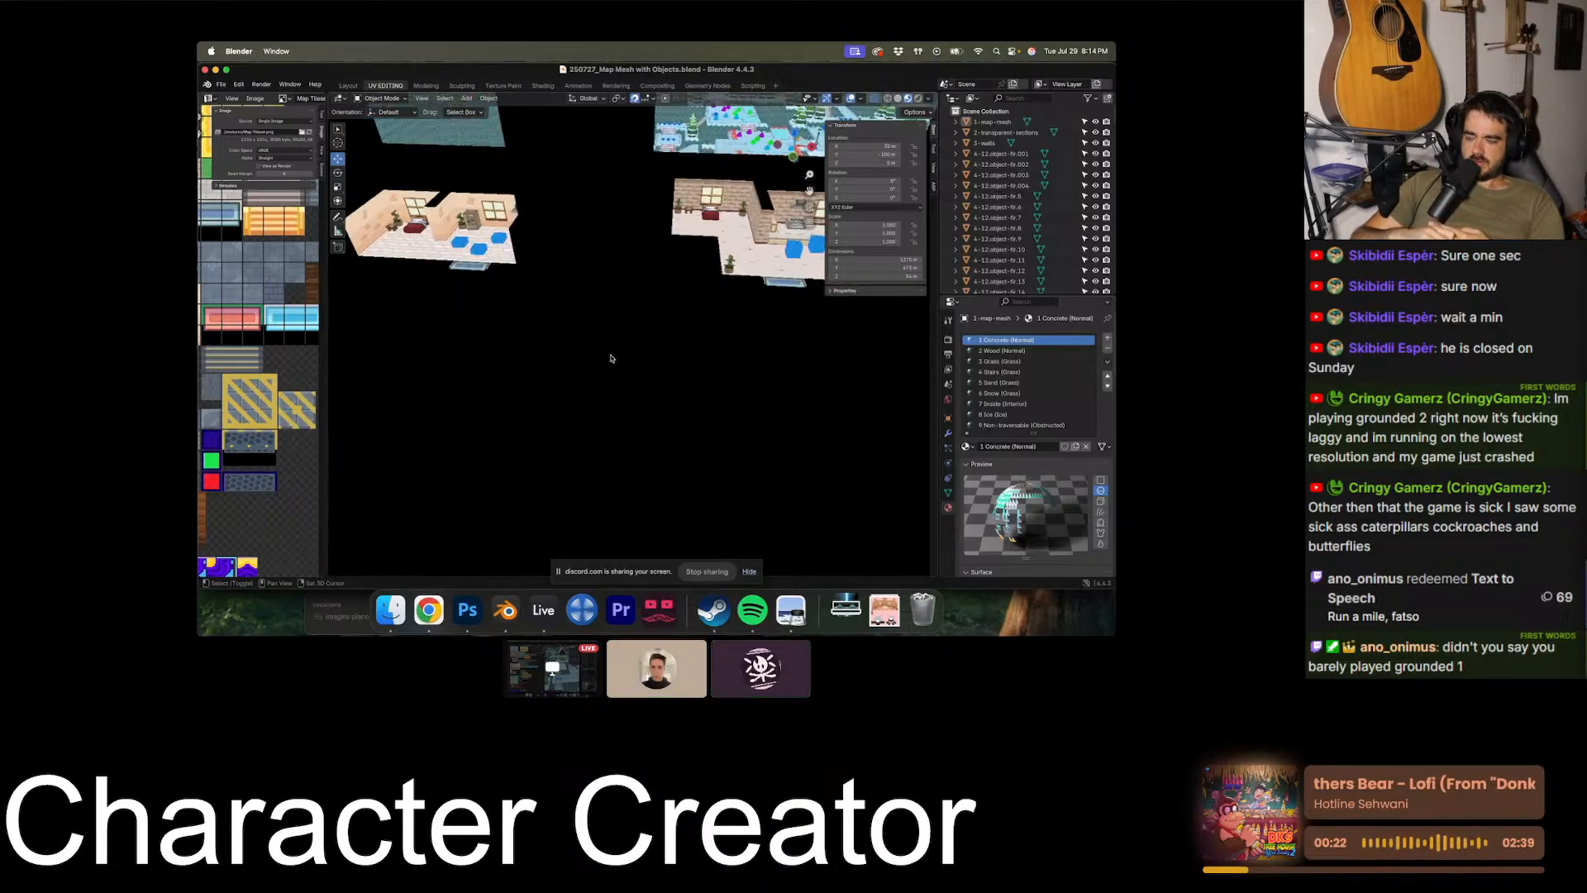
pyautogui.keyDown('shift'); pyautogui.hscroll(-10, 612, 357); pyautogui.keyUp('shift')
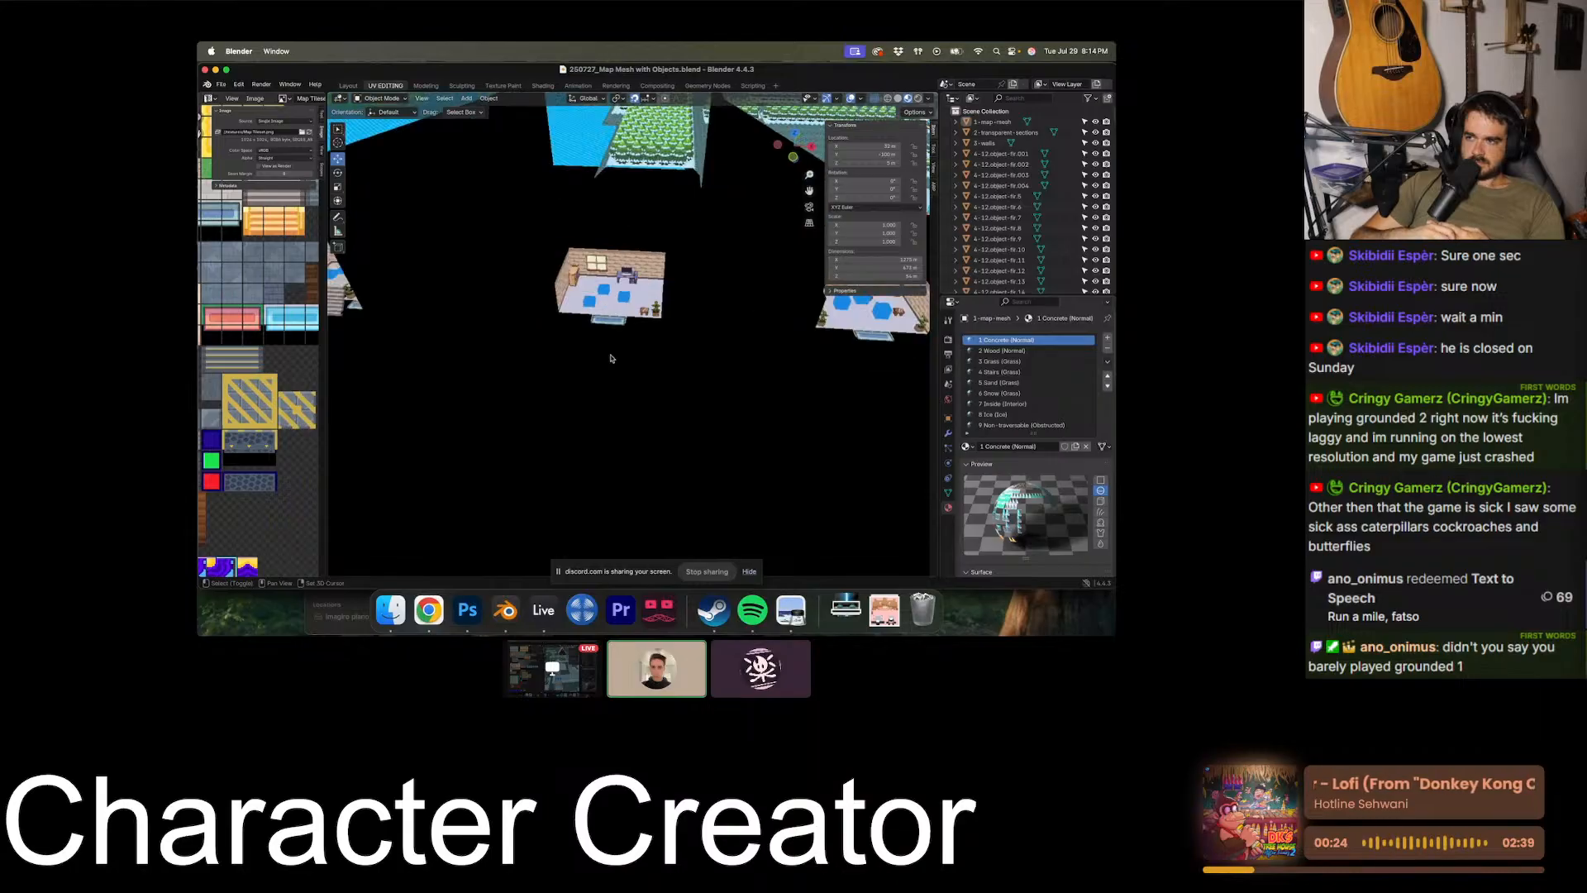
pyautogui.keyDown('shift'); pyautogui.hscroll(-5, 612, 358); pyautogui.keyUp('shift')
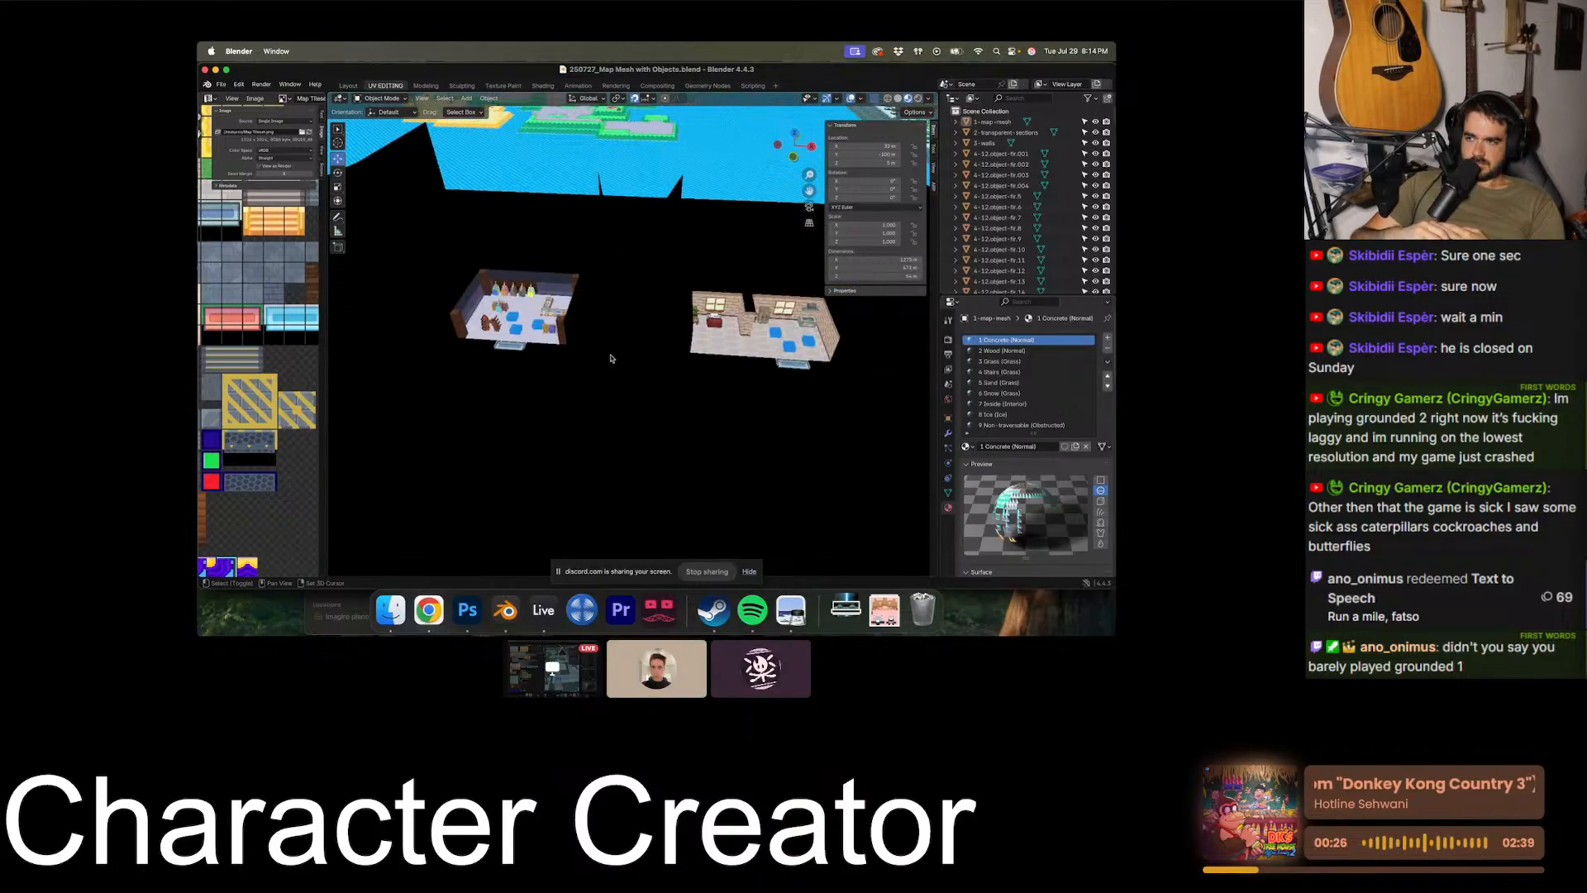
pyautogui.keyDown('shift'); pyautogui.hscroll(-10, 612, 358); pyautogui.keyUp('shift')
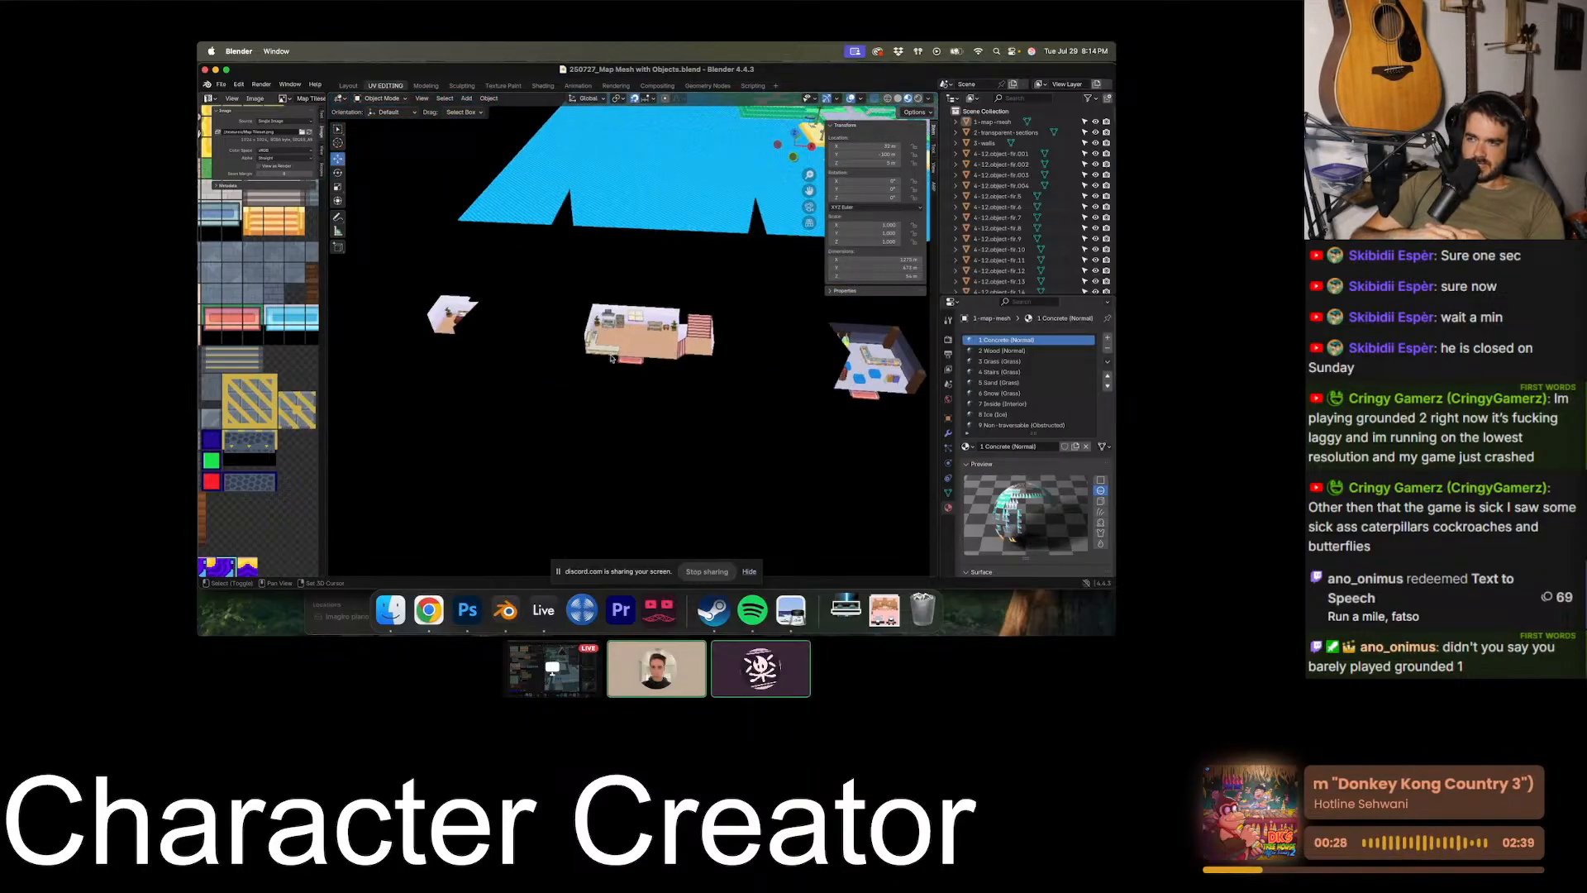
pyautogui.scroll(5, 612, 358)
pyautogui.keyDown('shift'); pyautogui.scroll(8, 612, 358); pyautogui.keyUp('shift')
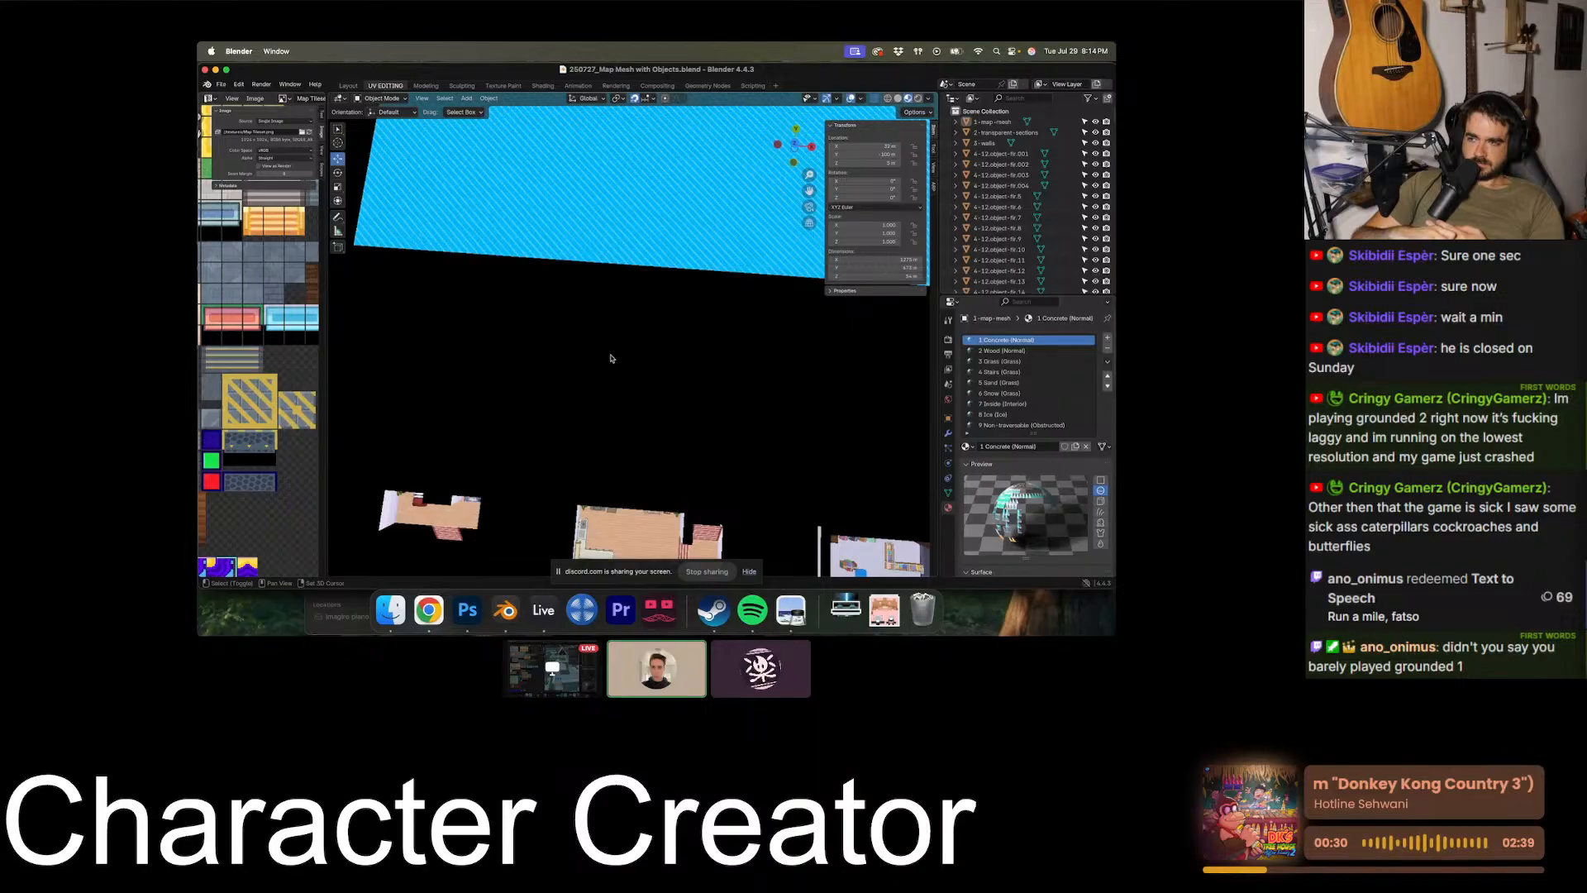
pyautogui.scroll(-5, 612, 358)
pyautogui.keyDown('shift'); pyautogui.scroll(-8, 612, 358); pyautogui.keyUp('shift')
pyautogui.scroll(5, 612, 358)
pyautogui.keyDown('shift'); pyautogui.scroll(6, 612, 358); pyautogui.keyUp('shift')
pyautogui.scroll(-5, 612, 358)
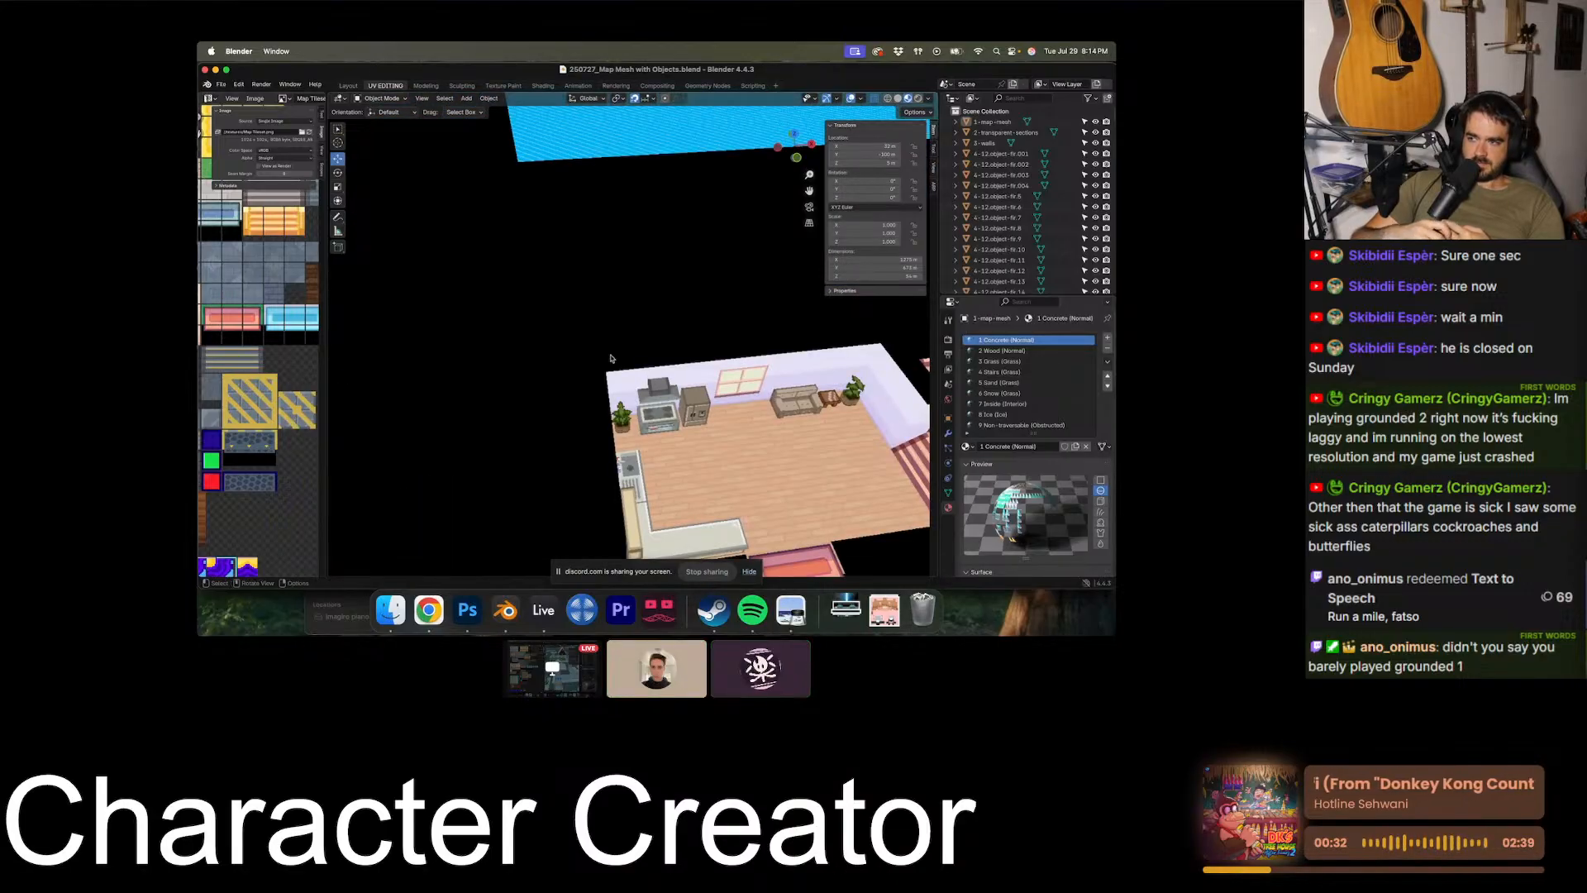
pyautogui.scroll(-5, 612, 358)
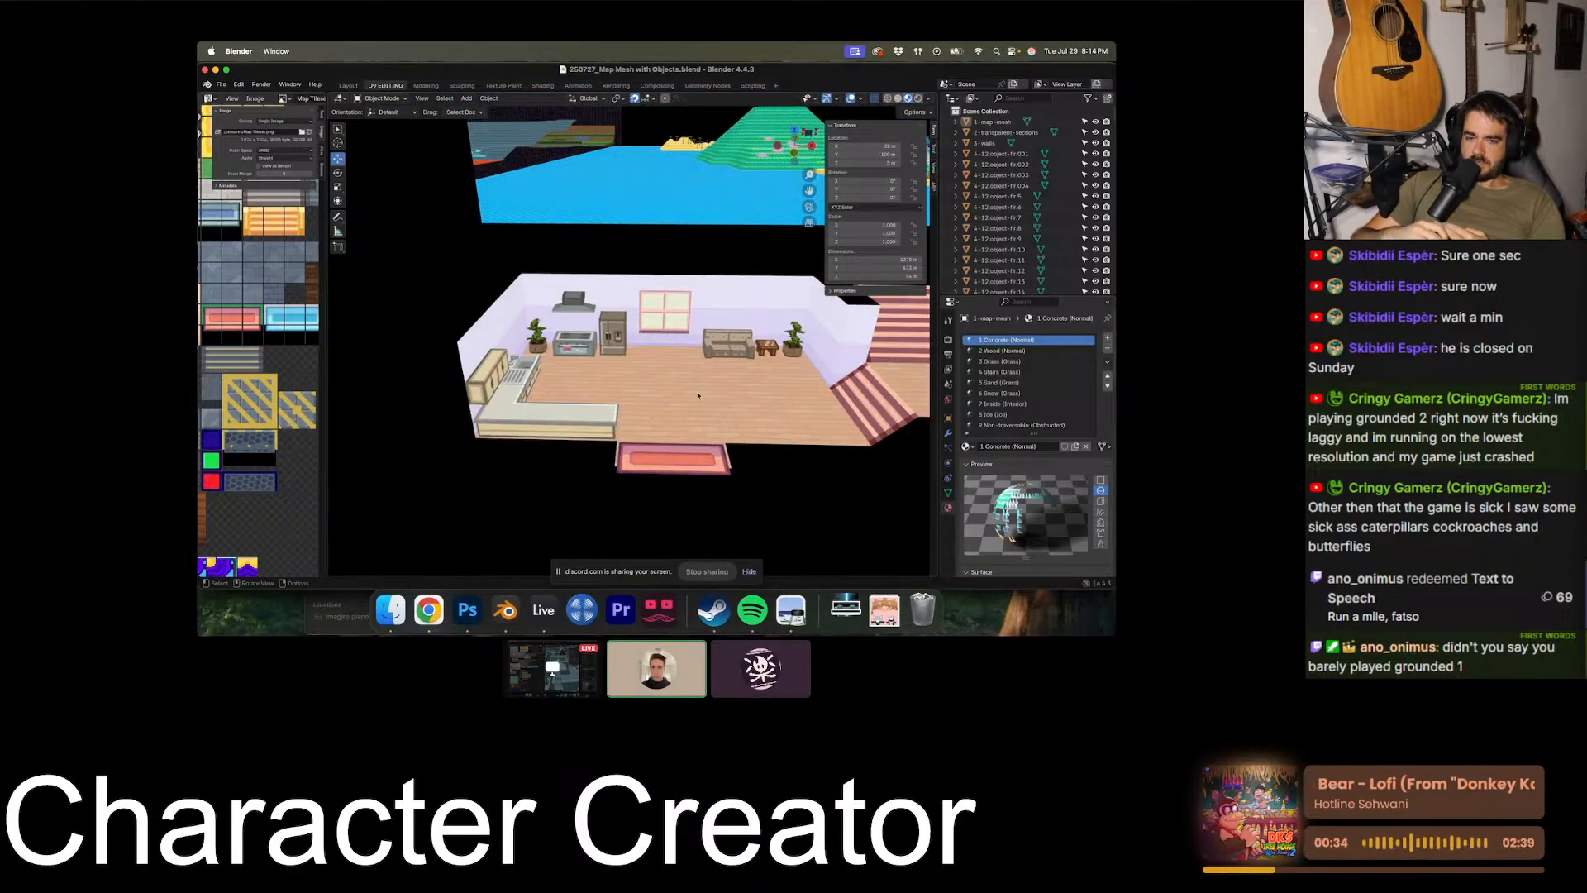
# - Examine the clothing shop interior and select its rear corner post to inspect the material
pyautogui.keyDown('shift'); pyautogui.hscroll(10, 696, 397); pyautogui.keyUp('shift')
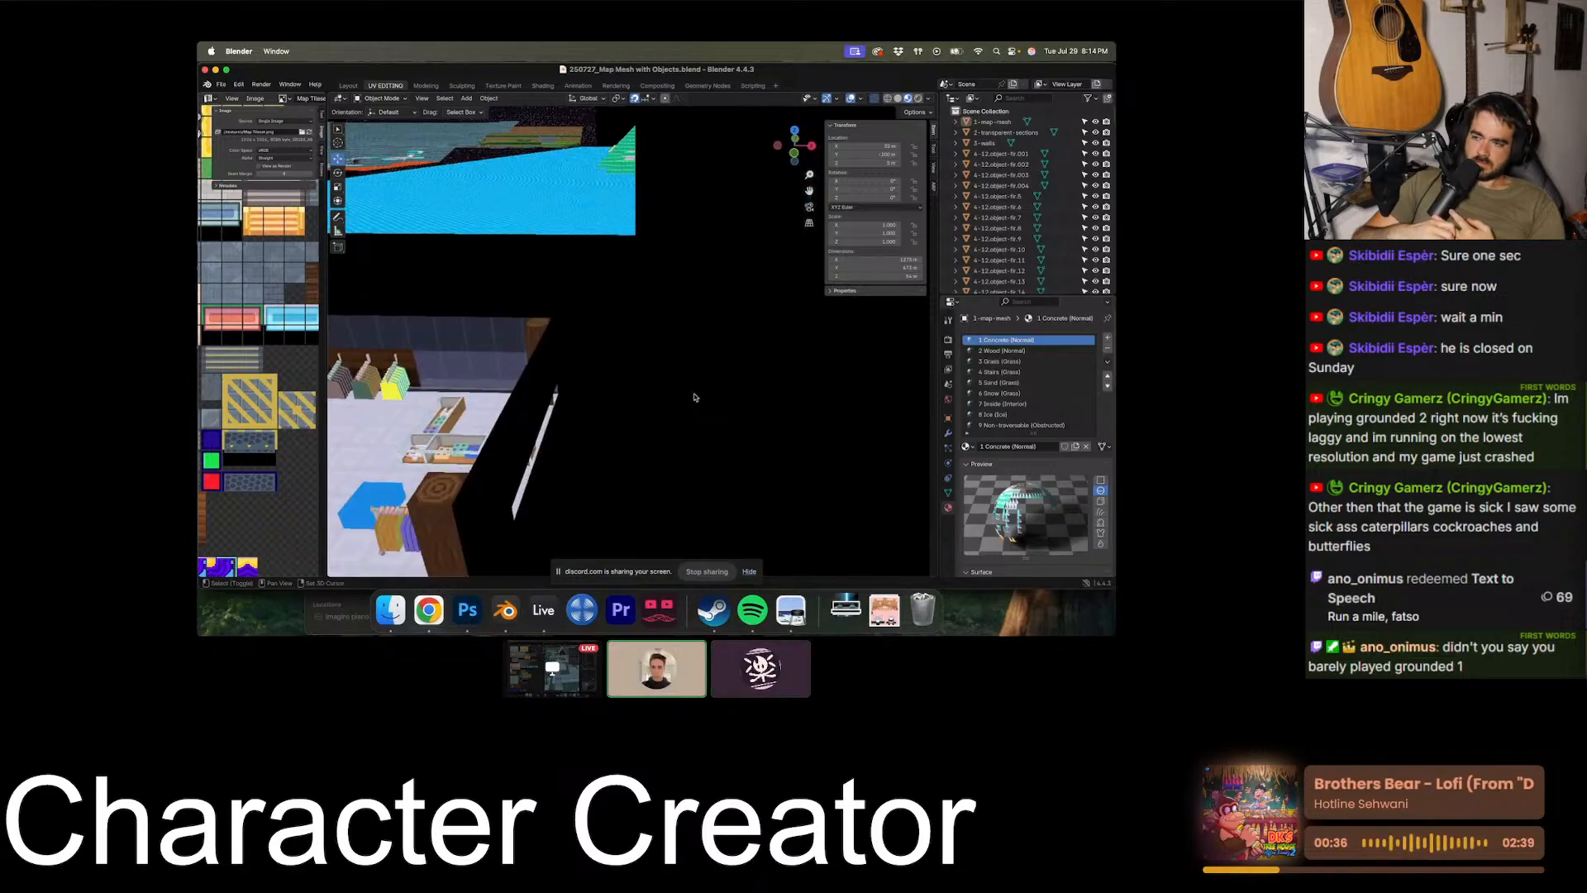
pyautogui.keyDown('shift'); pyautogui.hscroll(10, 695, 397); pyautogui.keyUp('shift')
pyautogui.keyDown('shift'); pyautogui.hscroll(-10, 695, 396); pyautogui.keyUp('shift')
pyautogui.keyDown('ctrl'); pyautogui.scroll(-5, 695, 397); pyautogui.keyUp('ctrl')
pyautogui.keyDown('shift'); pyautogui.hscroll(3, 695, 397); pyautogui.keyUp('shift')
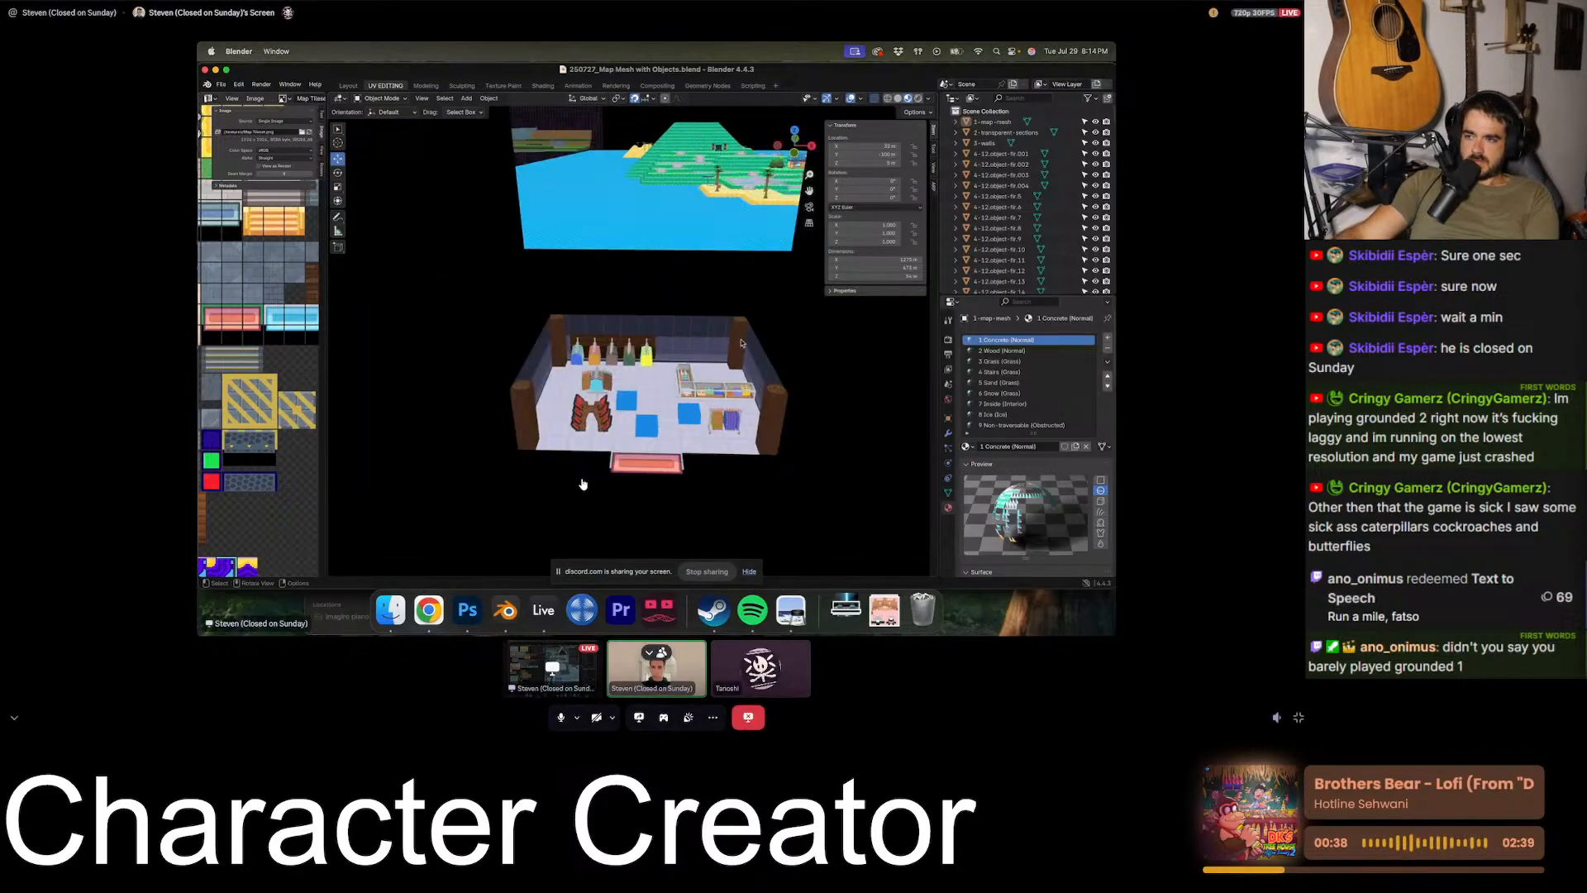
pyautogui.click(741, 343)
pyautogui.hscroll(-5, 741, 343)
pyautogui.click(870, 537)
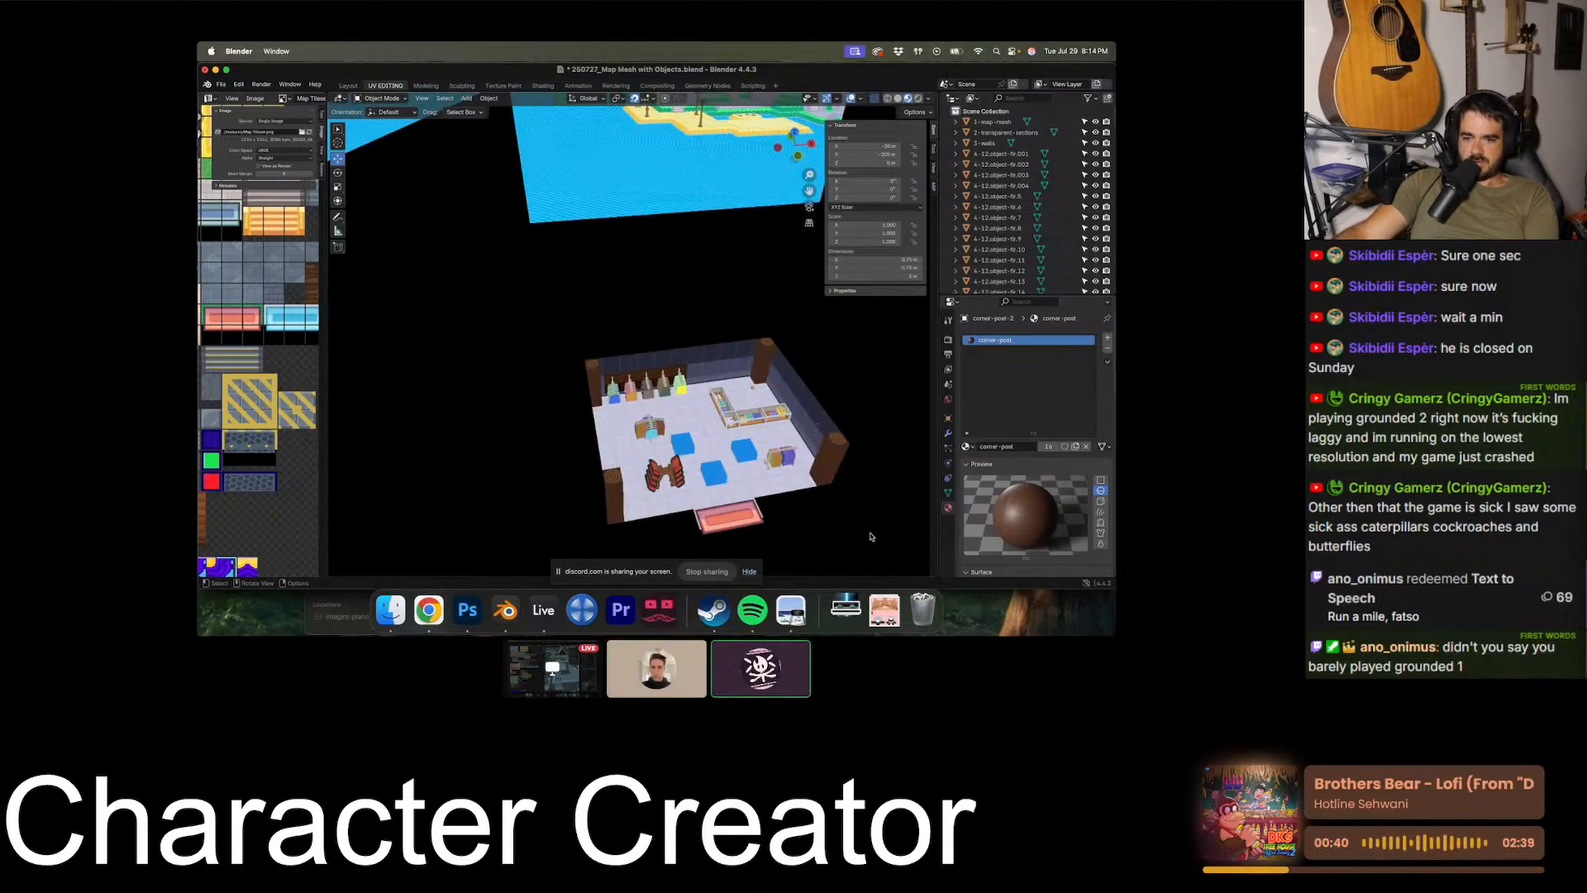
# - Return to the wooden two-level interiors and compare the mirrored layouts, furniture and green markers
pyautogui.keyDown('shift'); pyautogui.hscroll(15, 864, 539); pyautogui.keyUp('shift')
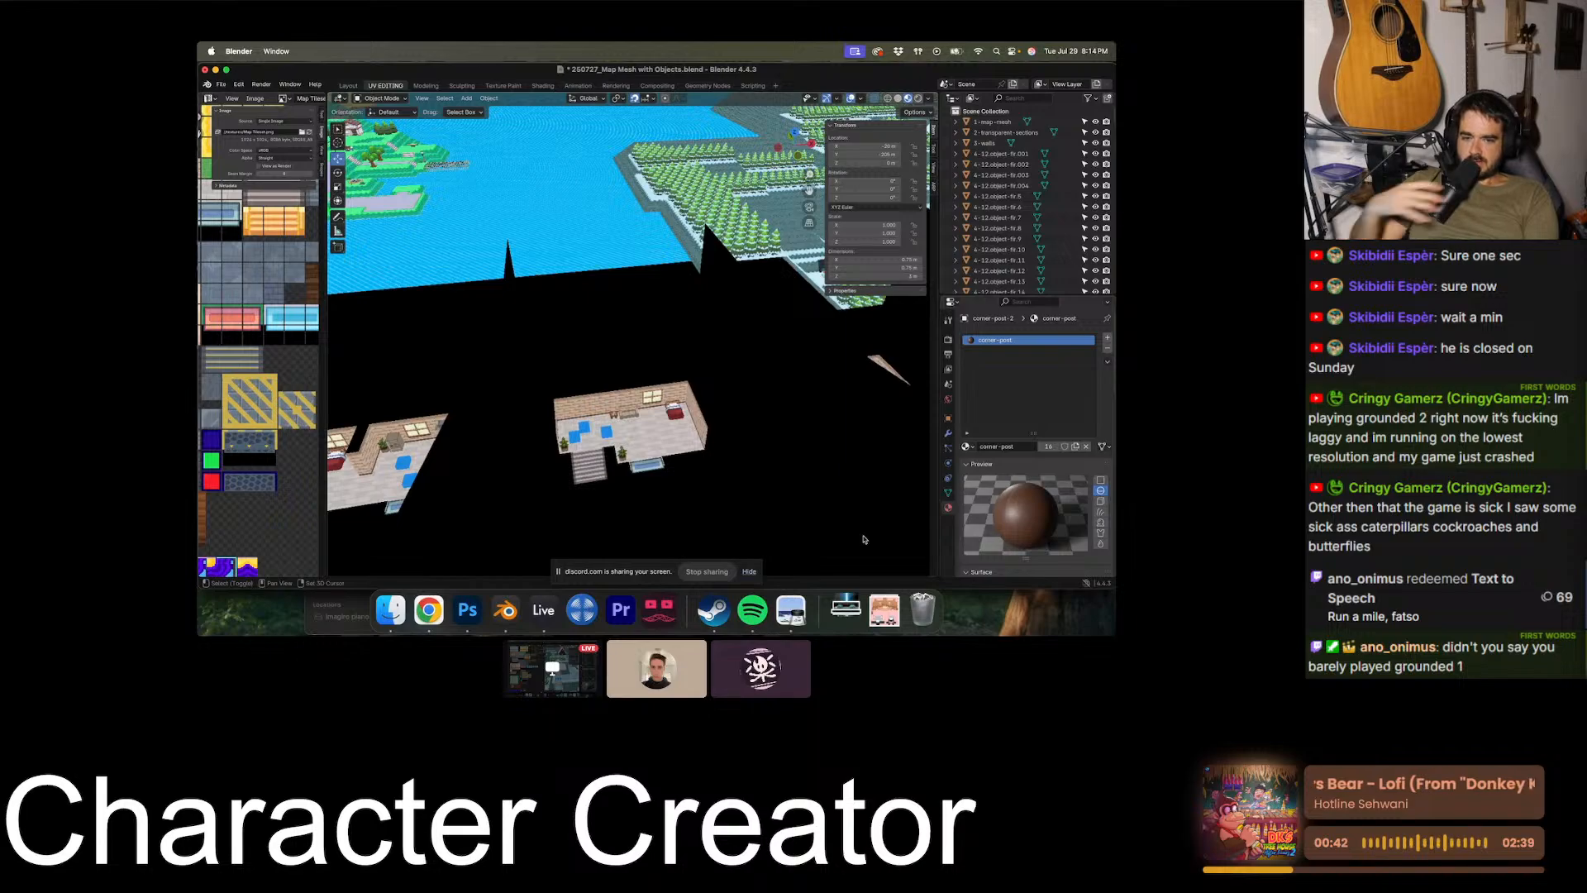
pyautogui.keyDown('shift'); pyautogui.hscroll(10, 864, 539); pyautogui.keyUp('shift')
pyautogui.keyDown('shift'); pyautogui.scroll(-5, 864, 539); pyautogui.keyUp('shift')
pyautogui.scroll(8, 864, 539)
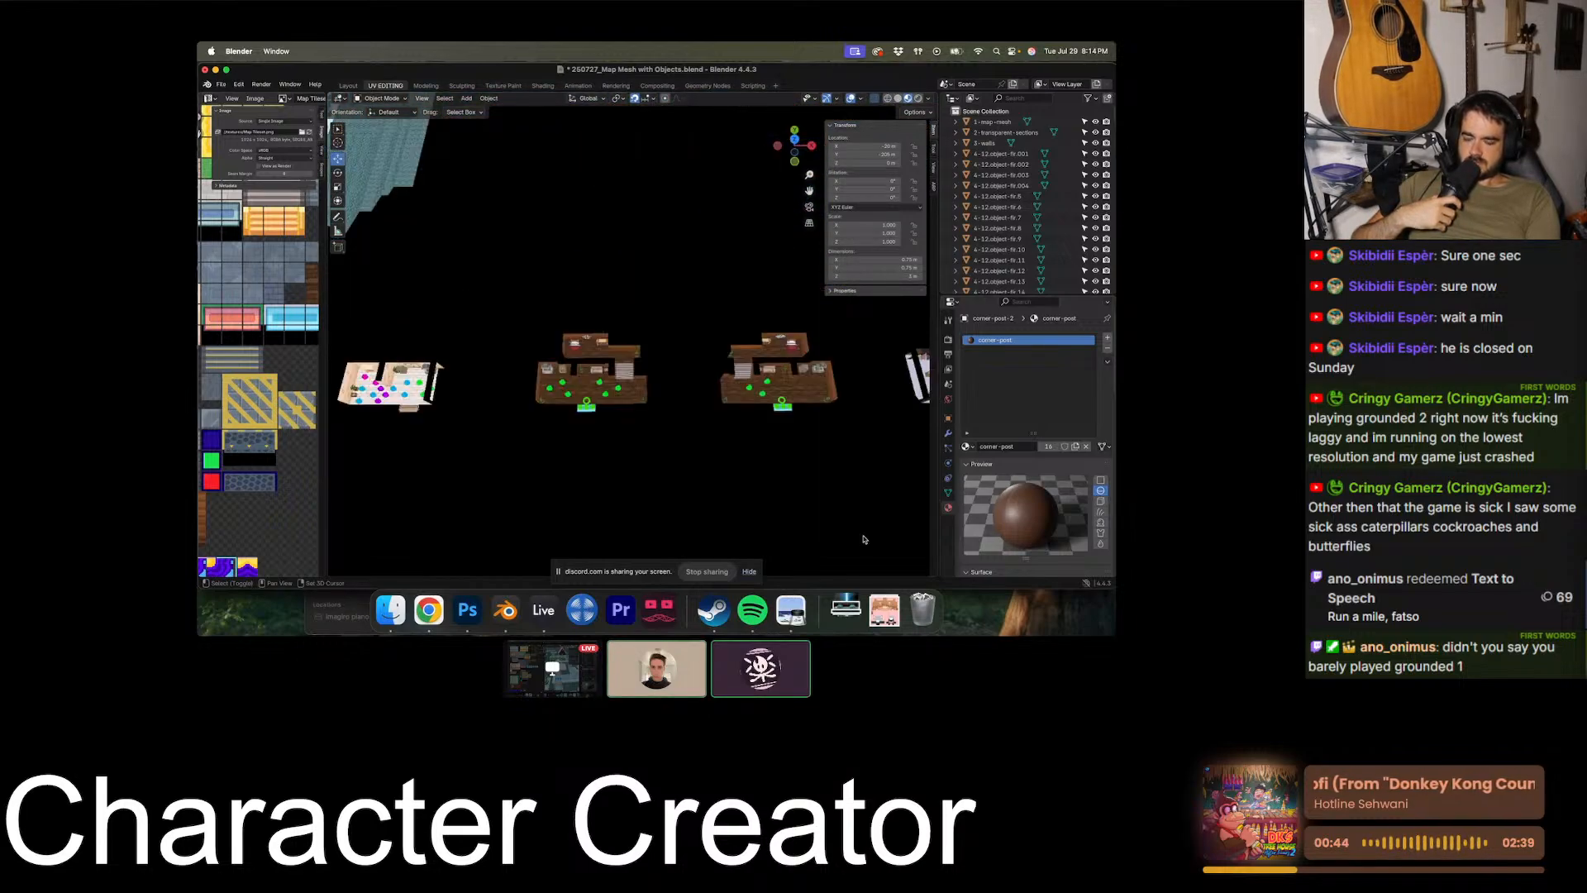
pyautogui.scroll(-10, 864, 539)
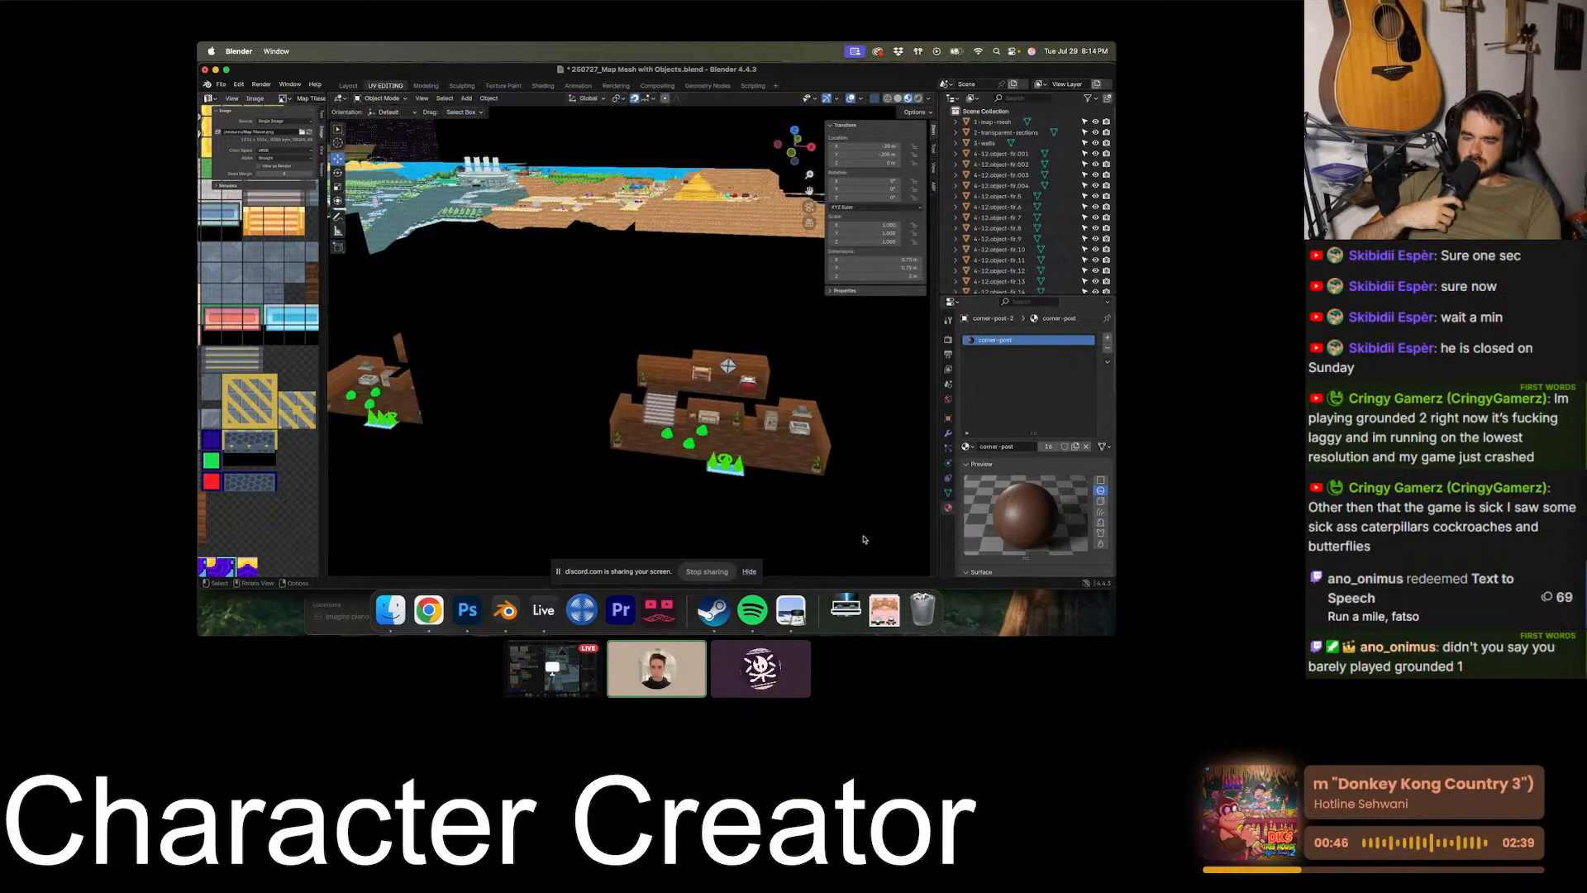
pyautogui.keyDown('shift'); pyautogui.hscroll(-8, 863, 539); pyautogui.keyUp('shift')
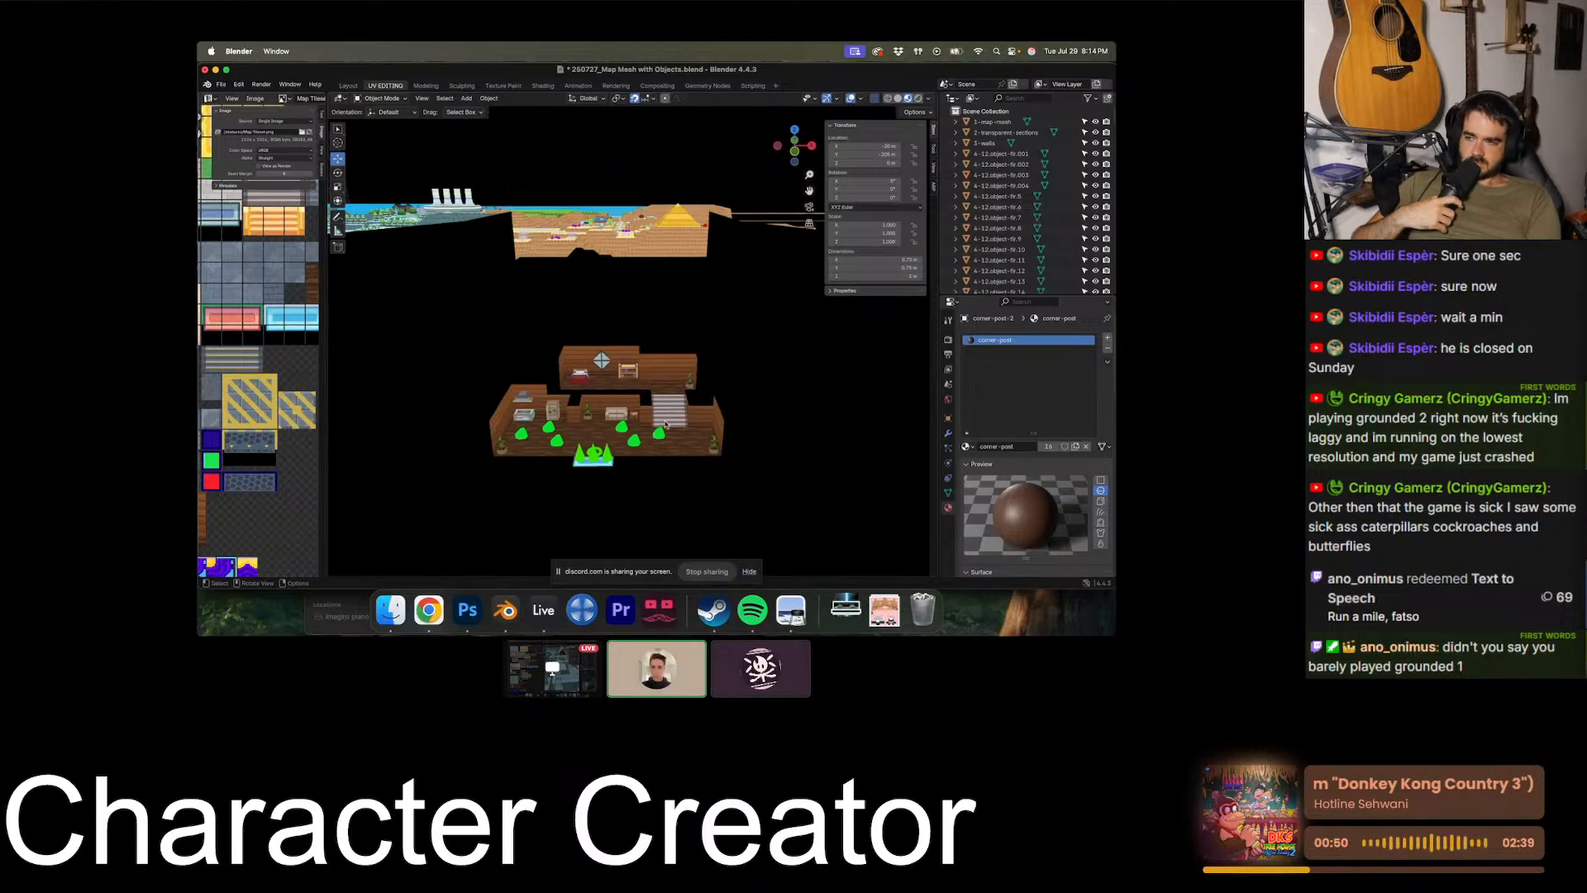
pyautogui.hscroll(-3, 668, 438)
pyautogui.keyDown('shift'); pyautogui.hscroll(6, 668, 452); pyautogui.keyUp('shift')
pyautogui.scroll(4, 669, 453)
pyautogui.keyDown('shift'); pyautogui.hscroll(6, 669, 454); pyautogui.keyUp('shift')
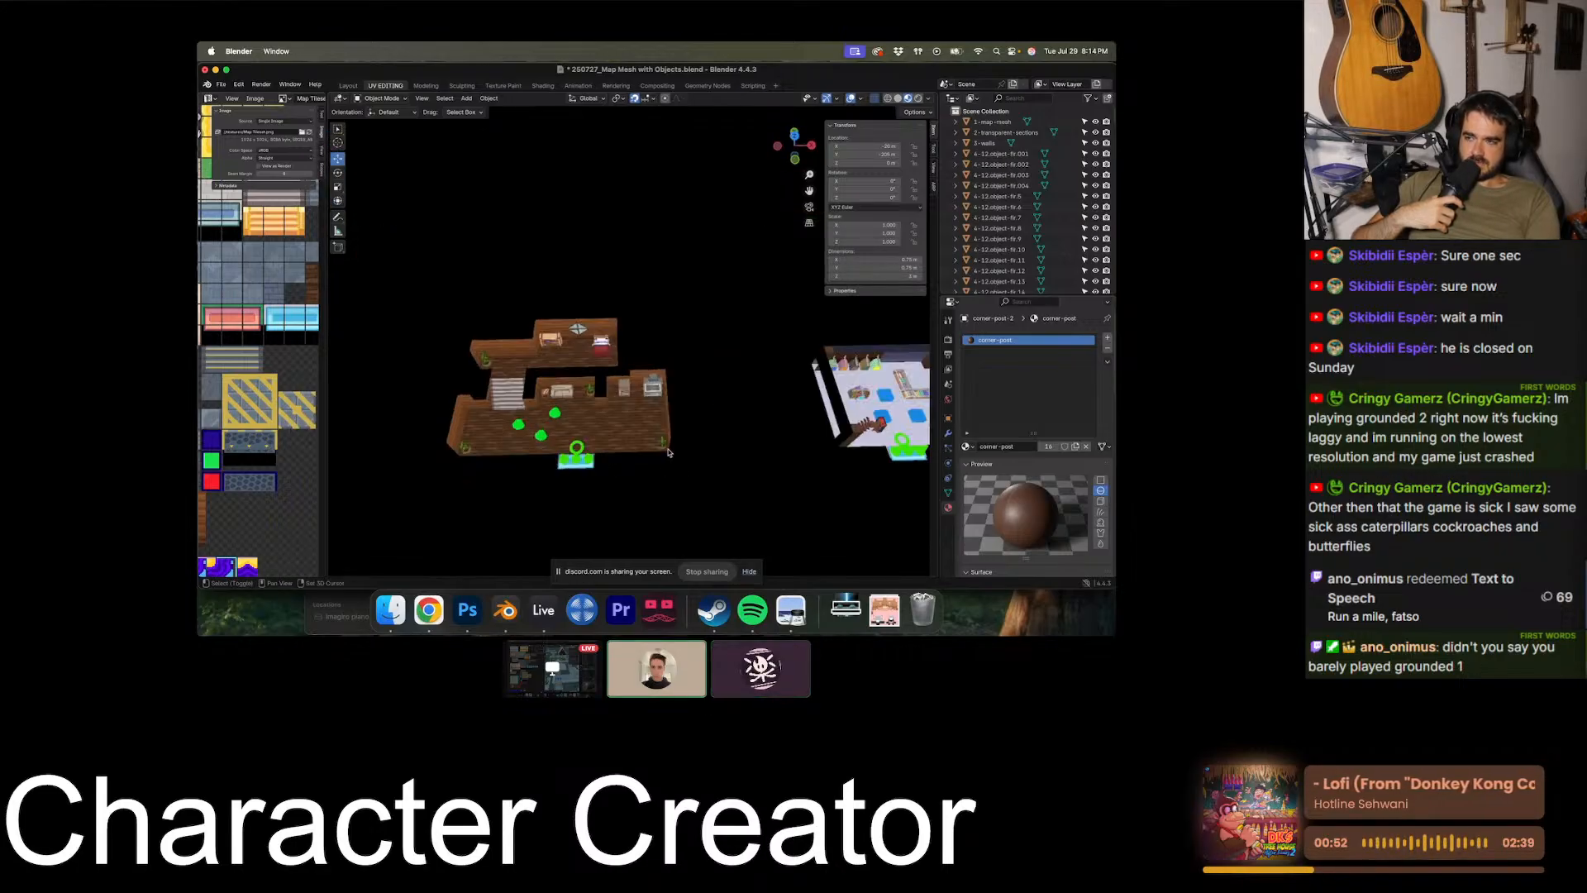
pyautogui.keyDown('shift'); pyautogui.hscroll(5, 669, 453); pyautogui.keyUp('shift')
pyautogui.scroll(-8, 669, 453)
pyautogui.keyDown('shift'); pyautogui.hscroll(-4, 669, 453); pyautogui.keyUp('shift')
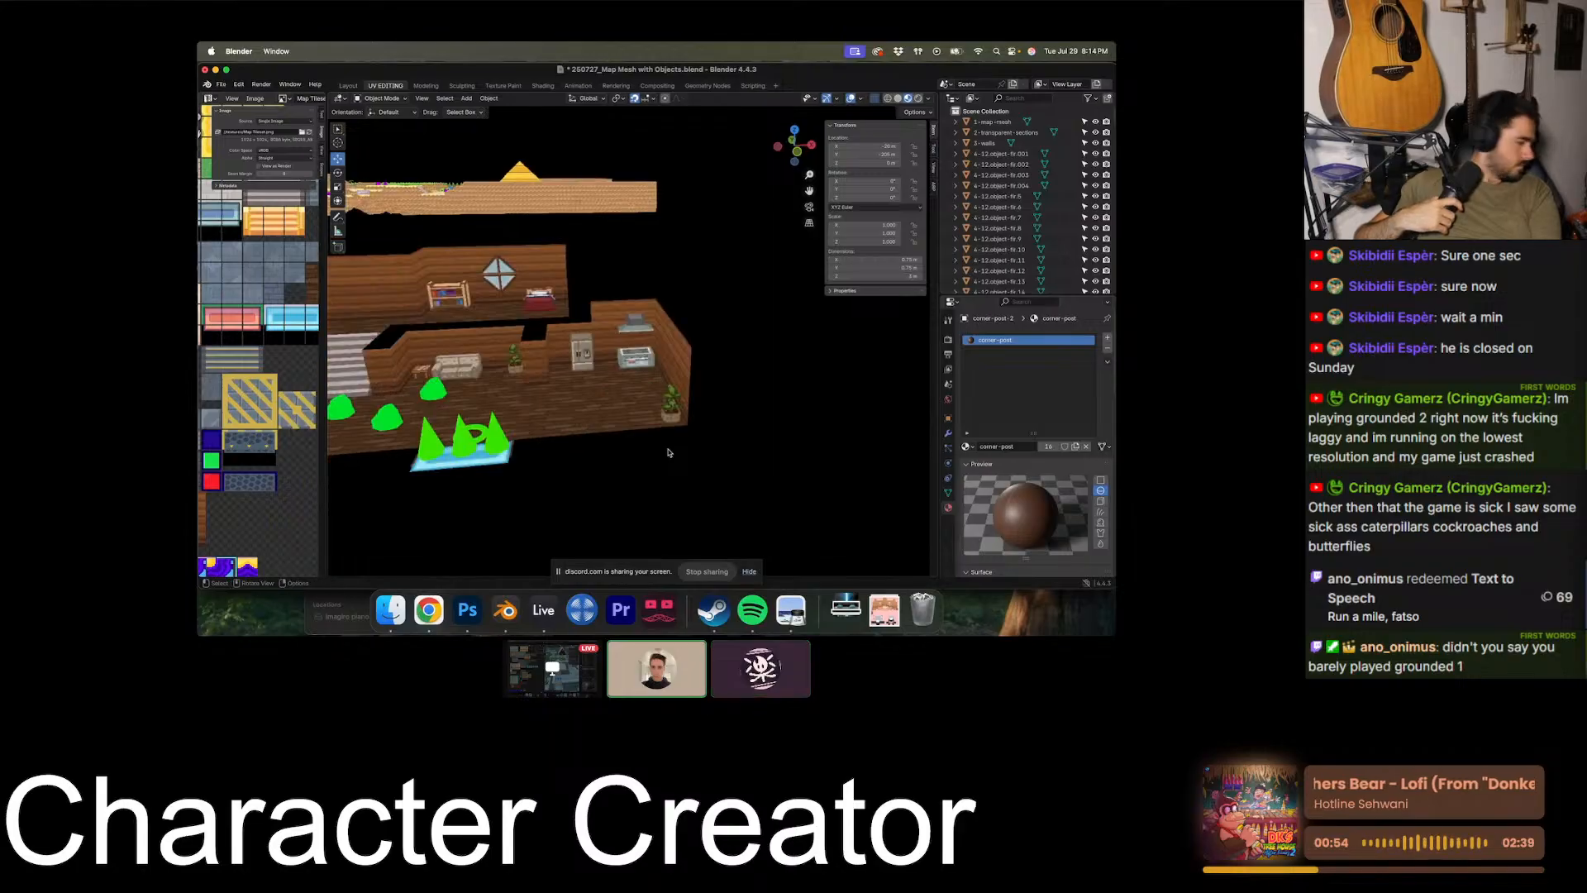
pyautogui.hscroll(-5, 673, 452)
pyautogui.keyDown('shift'); pyautogui.hscroll(-5, 677, 449); pyautogui.keyUp('shift')
pyautogui.keyDown('ctrl'); pyautogui.scroll(-4, 679, 447); pyautogui.keyUp('ctrl')
pyautogui.keyDown('shift'); pyautogui.hscroll(-2, 679, 447); pyautogui.keyUp('shift')
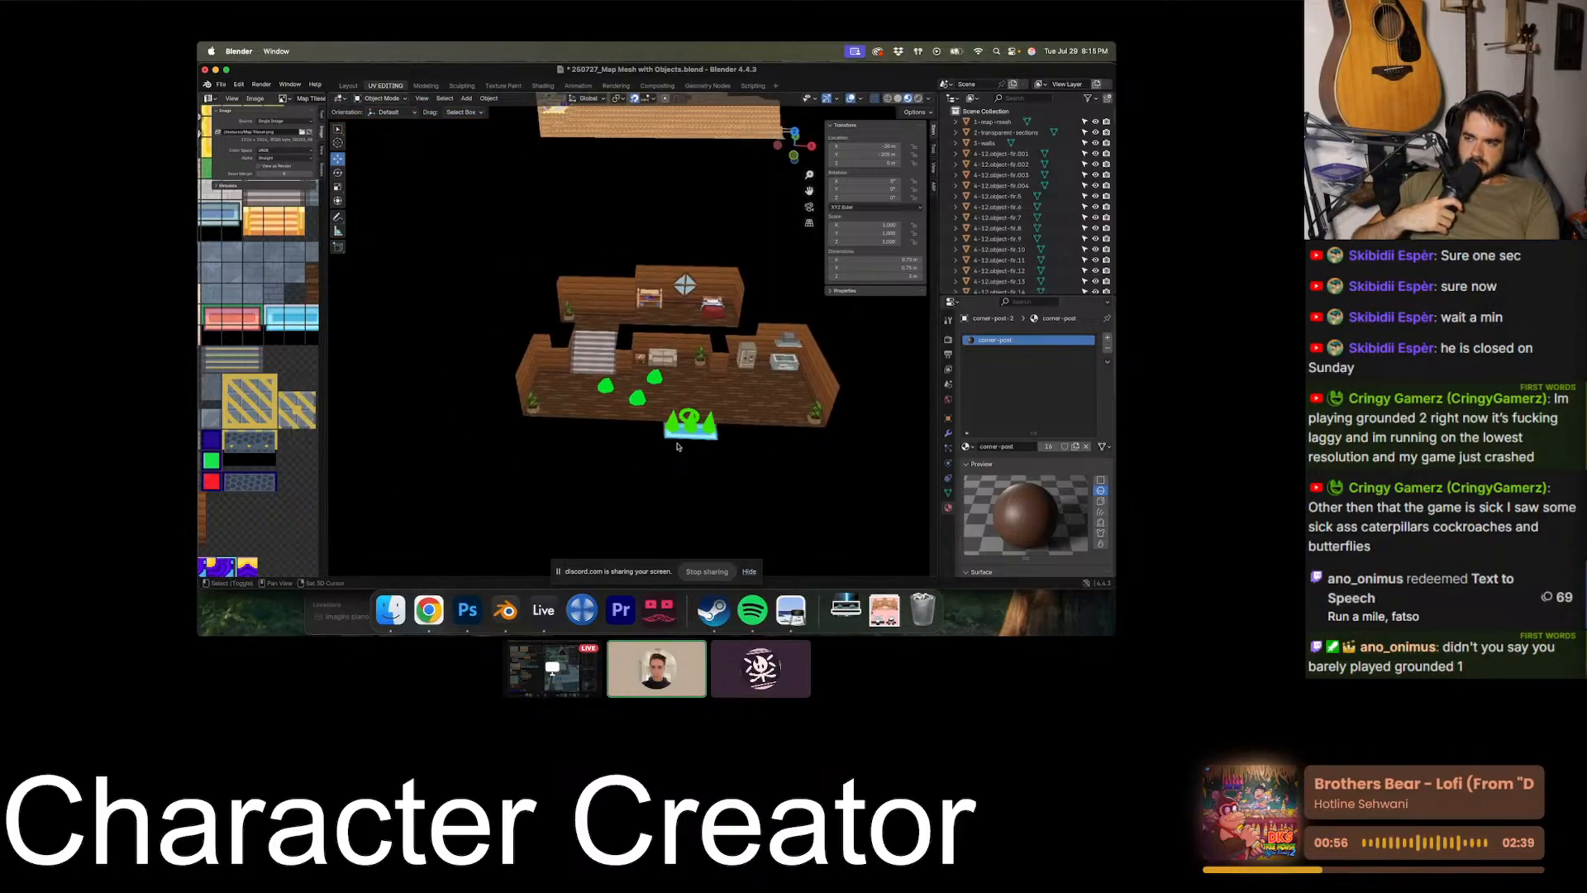
# - Survey the separate dark cave floors and outlying sections around the main map
pyautogui.keyDown('shift'); pyautogui.hscroll(-20, 679, 447); pyautogui.keyUp('shift')
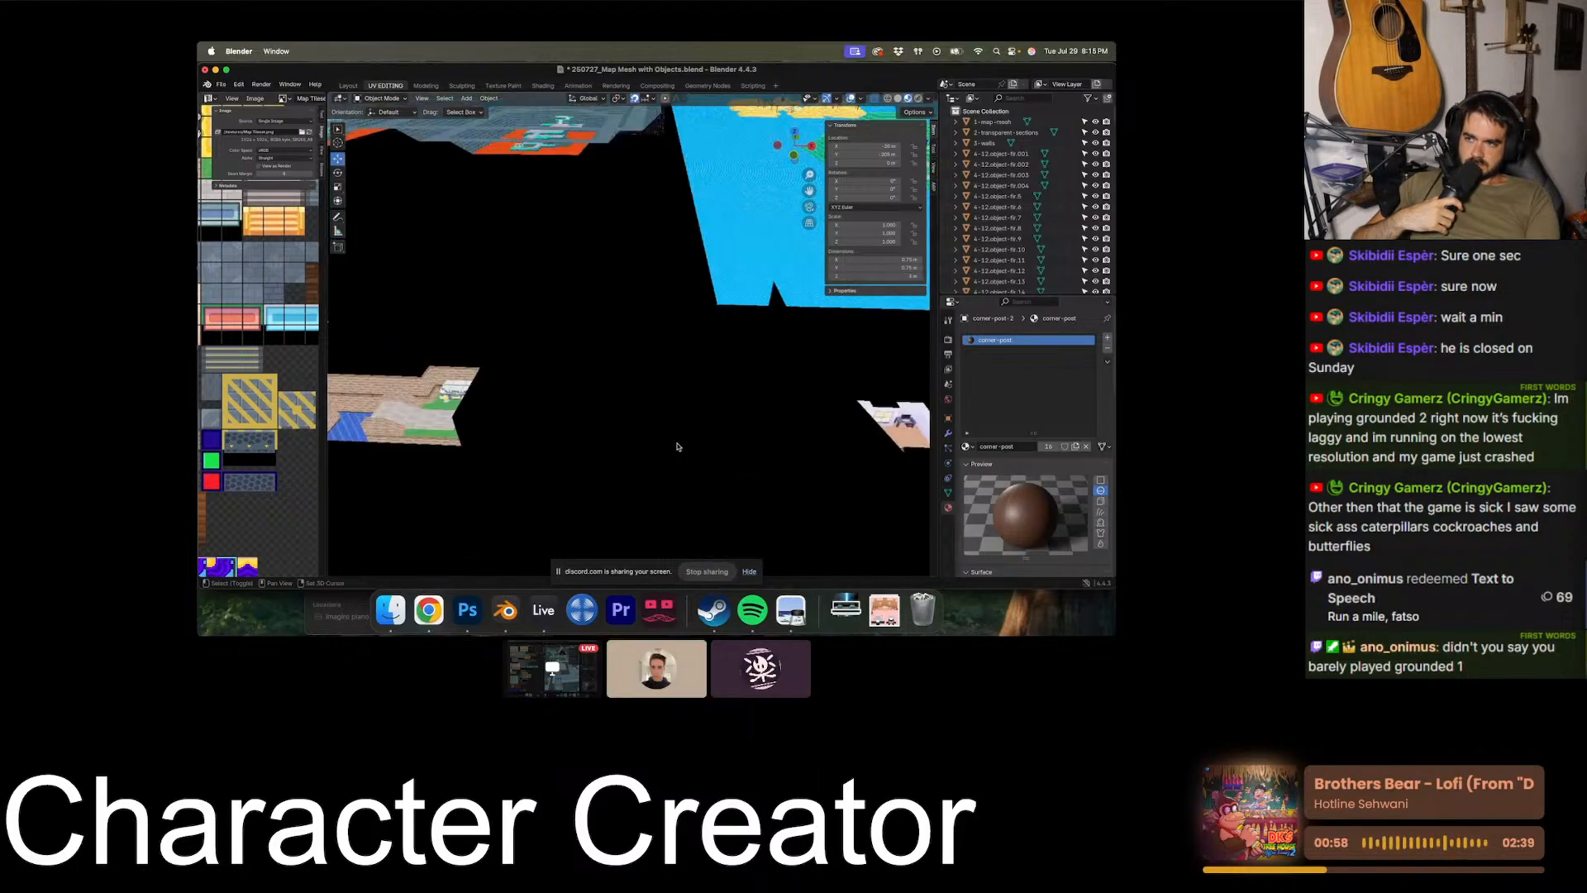
pyautogui.keyDown('shift'); pyautogui.hscroll(-10, 677, 447); pyautogui.keyUp('shift')
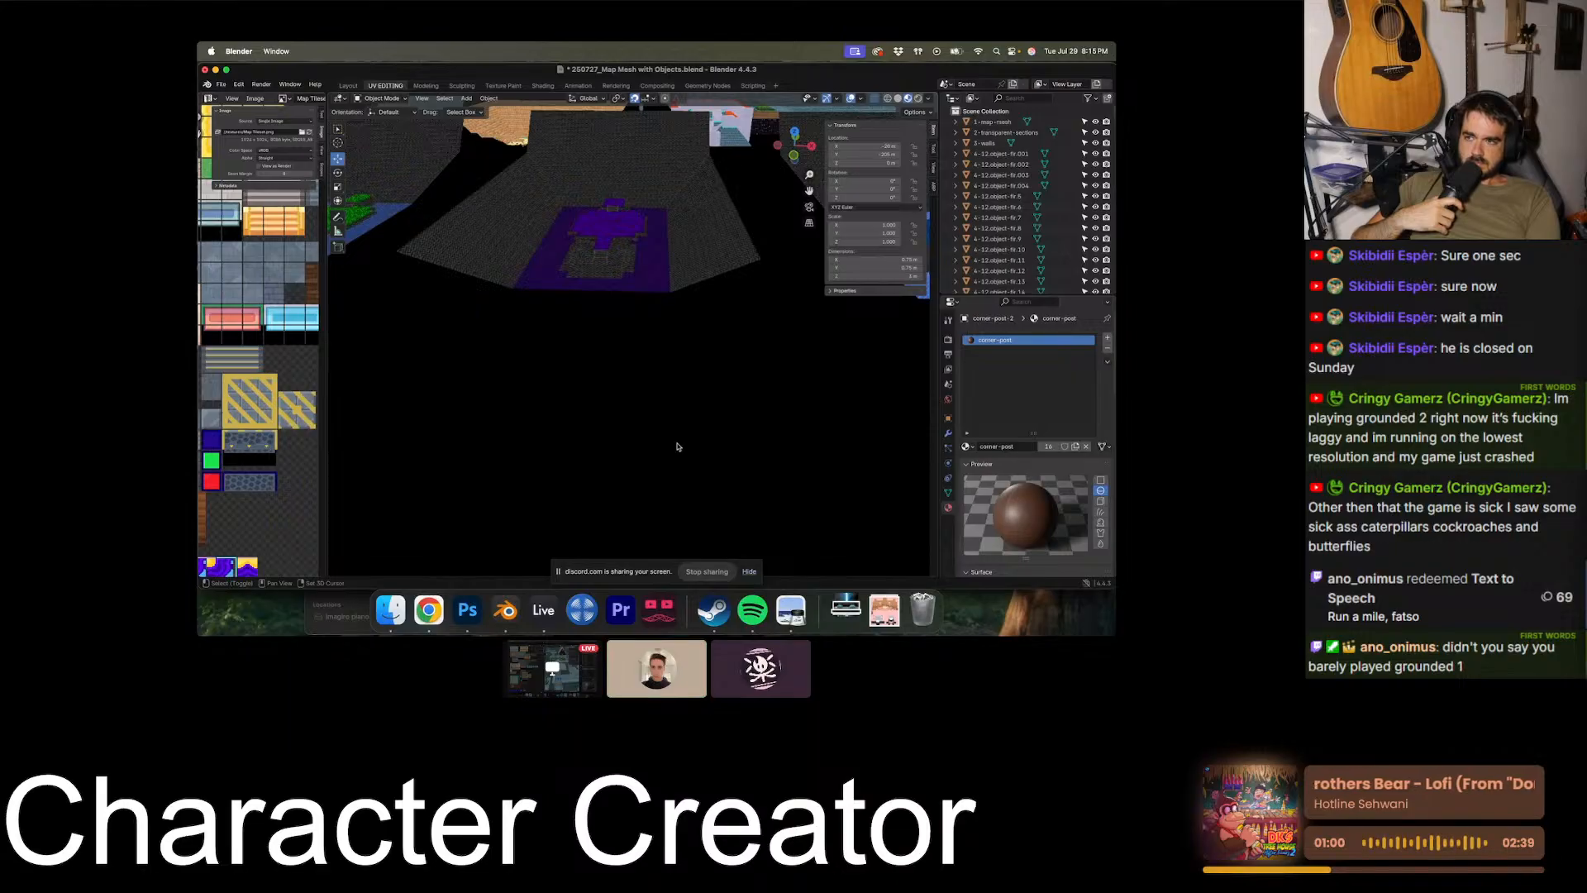
pyautogui.keyDown('shift'); pyautogui.hscroll(-10, 679, 447); pyautogui.keyUp('shift')
pyautogui.scroll(4, 679, 447)
pyautogui.keyDown('shift'); pyautogui.hscroll(-10, 677, 447); pyautogui.keyUp('shift')
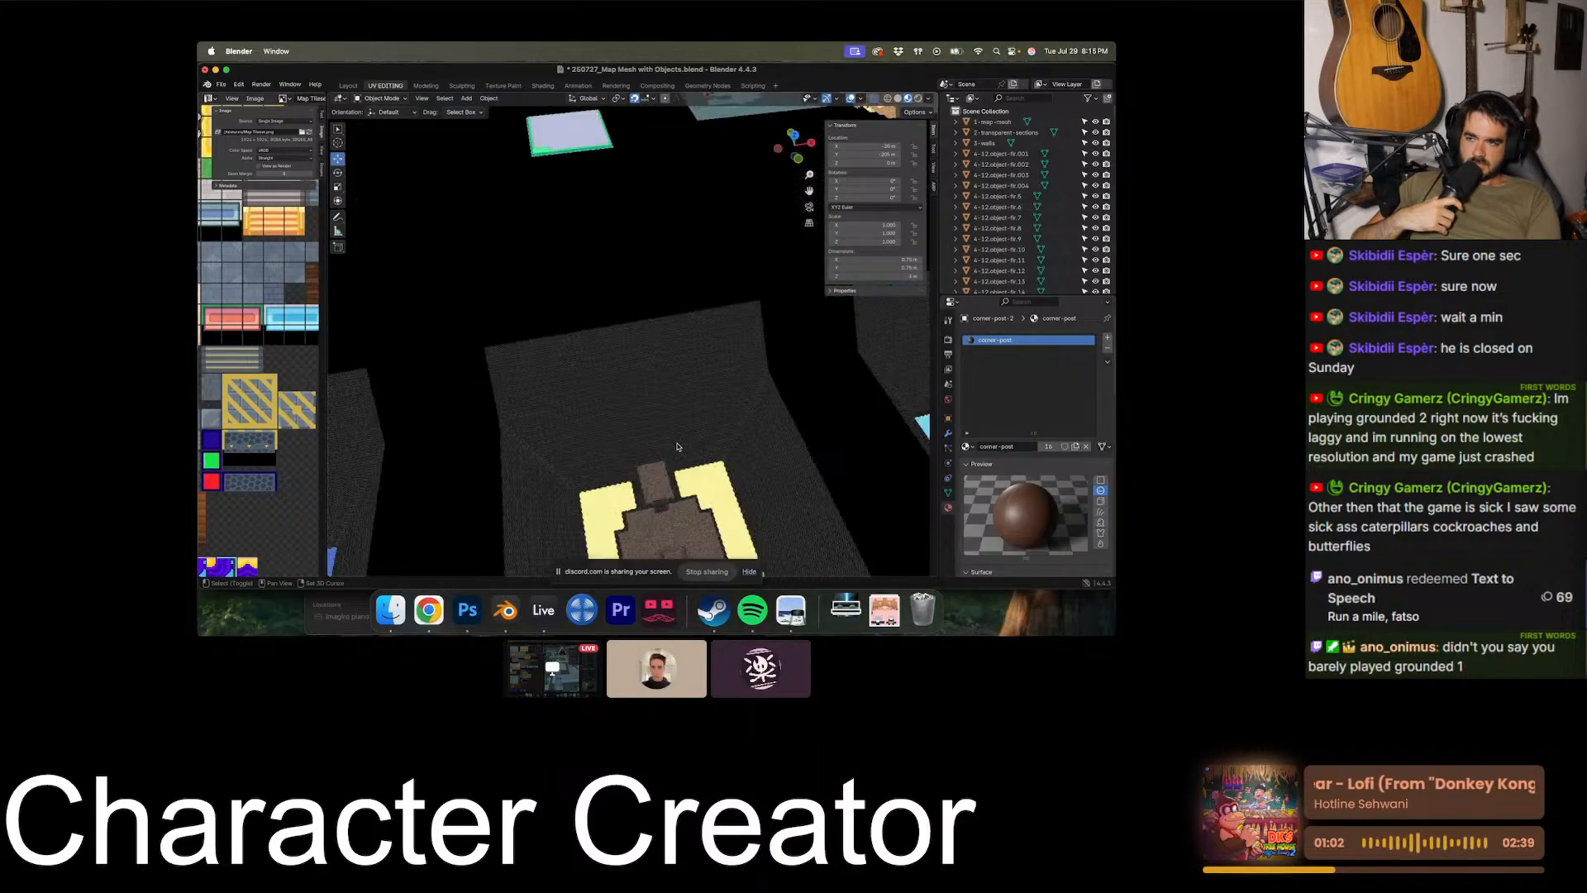
pyautogui.keyDown('shift'); pyautogui.scroll(10, 677, 446); pyautogui.keyUp('shift')
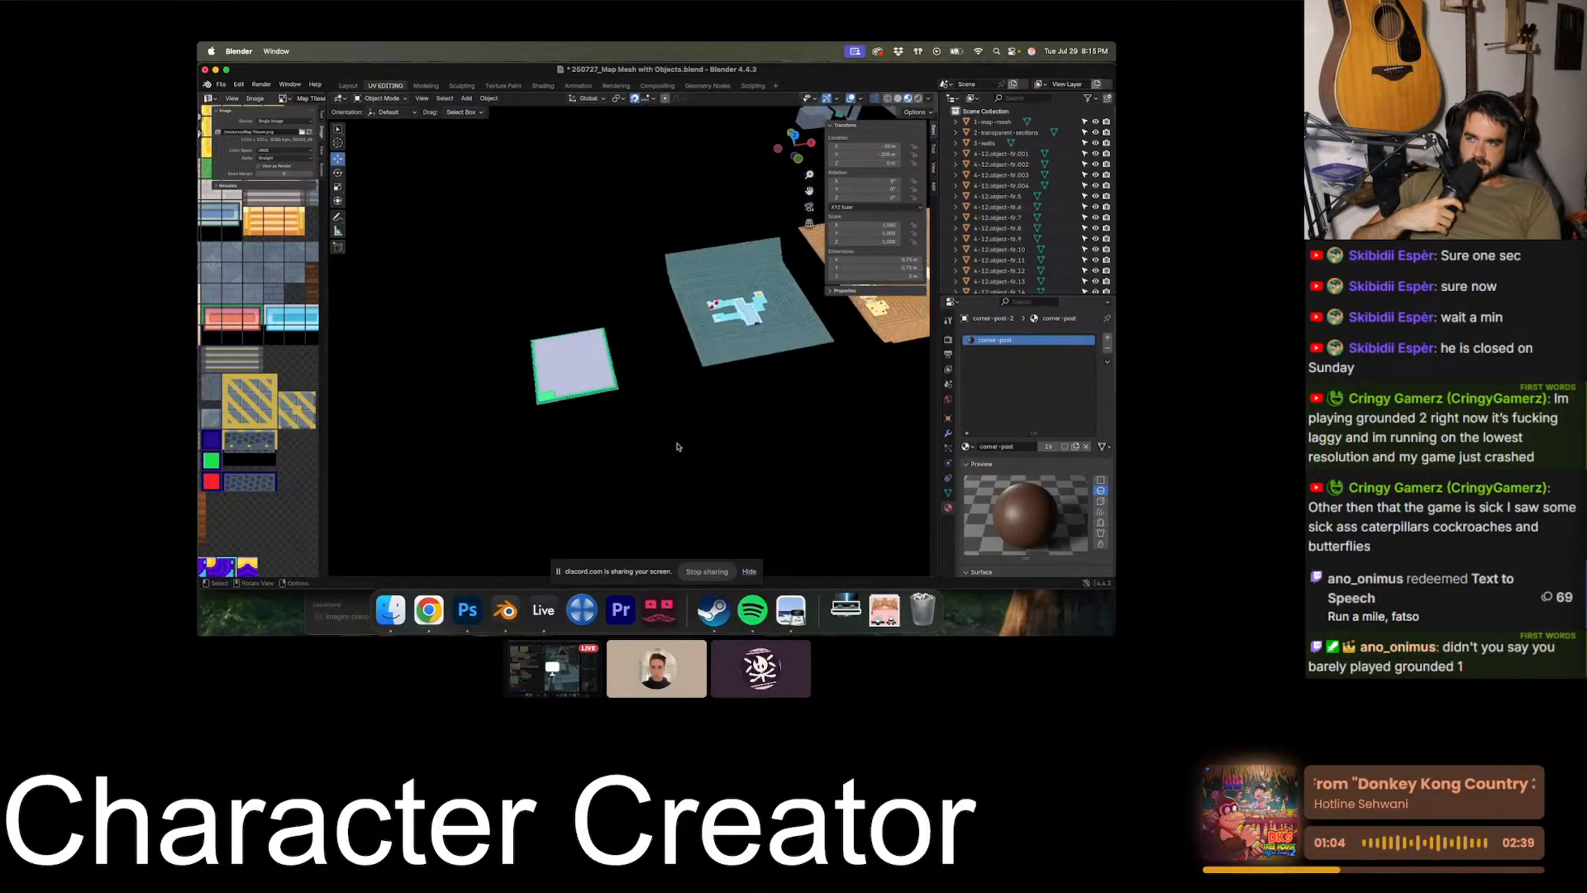
pyautogui.scroll(4, 677, 446)
pyautogui.keyDown('shift'); pyautogui.scroll(5, 677, 446); pyautogui.keyUp('shift')
pyautogui.keyDown('shift'); pyautogui.scroll(-10, 677, 447); pyautogui.keyUp('shift')
pyautogui.scroll(-5, 677, 446)
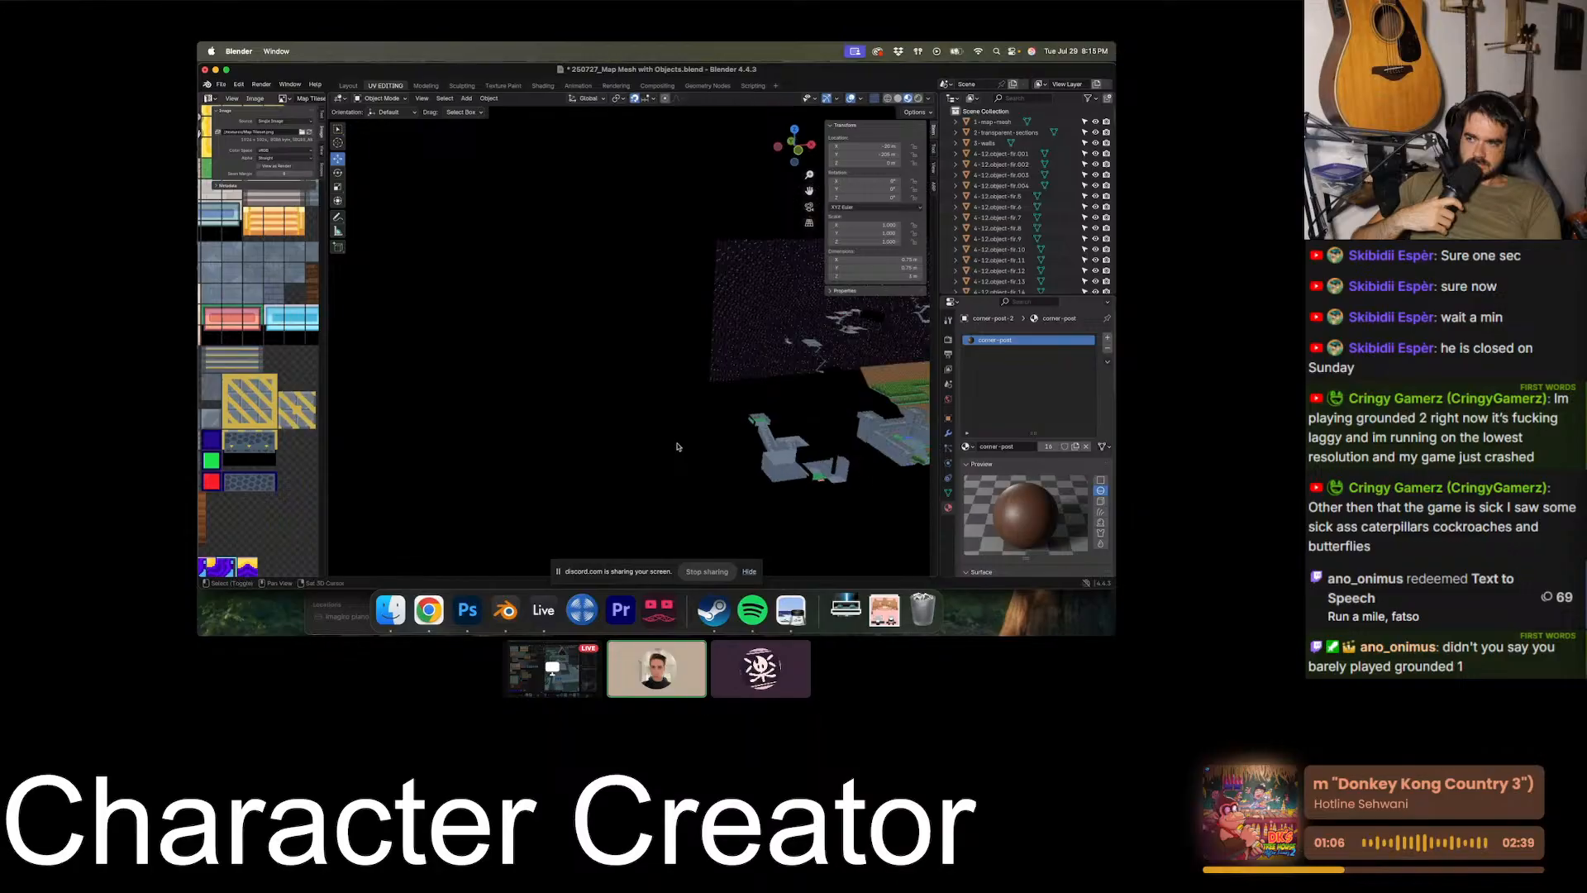
# - Examine the icy cave section's paths and its red, cyan and yellow crystals up close
pyautogui.keyDown('shift'); pyautogui.scroll(-10, 677, 446); pyautogui.keyUp('shift')
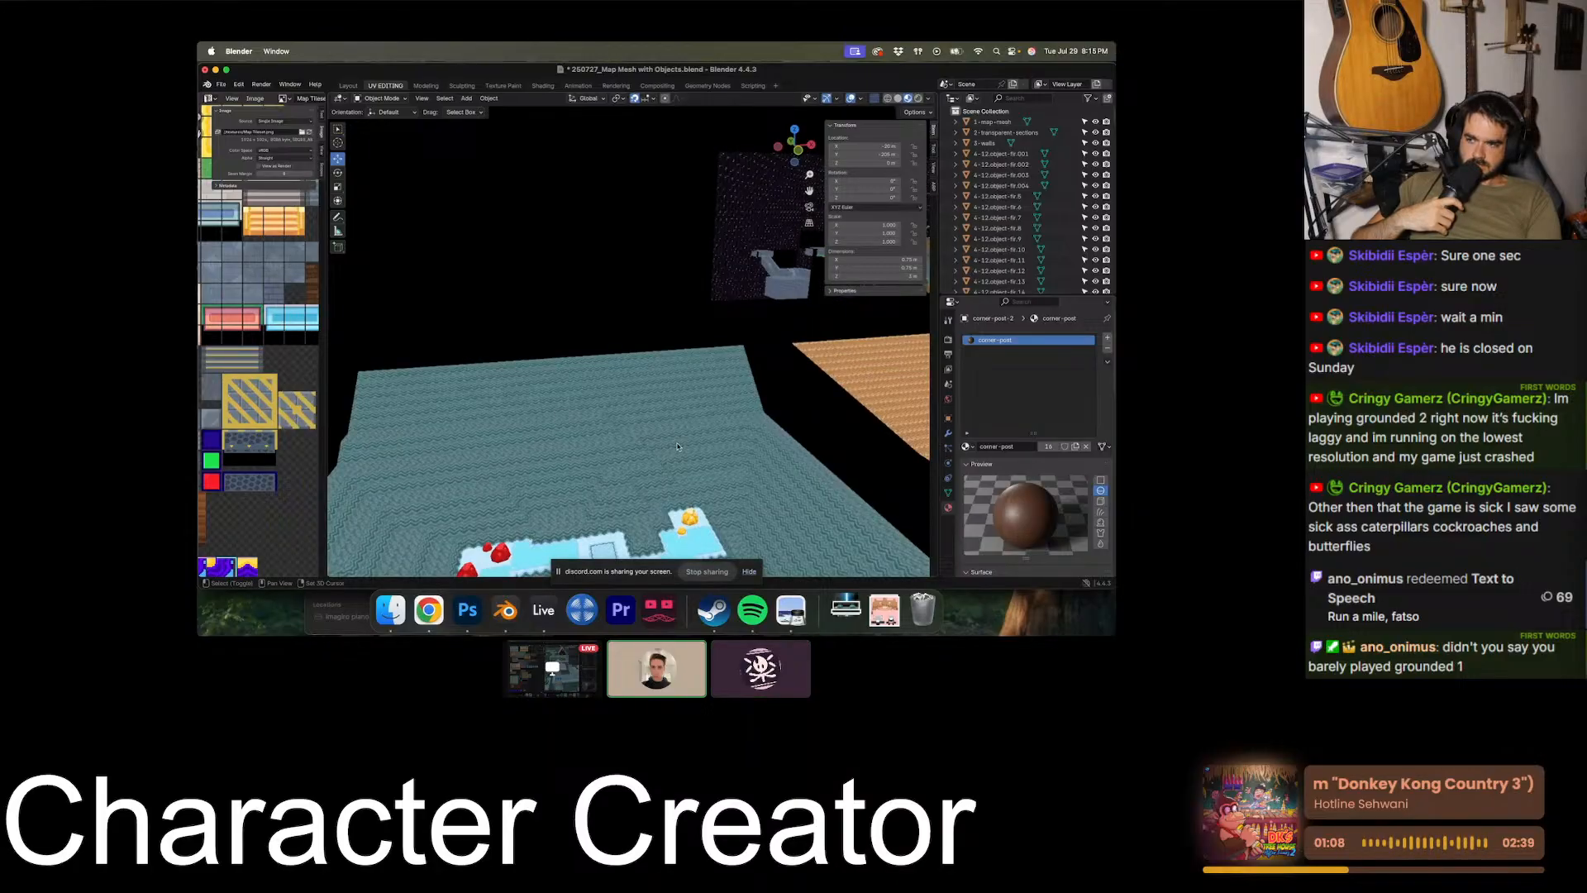
pyautogui.keyDown('shift'); pyautogui.scroll(-5, 677, 447); pyautogui.keyUp('shift')
pyautogui.scroll(-8, 677, 447)
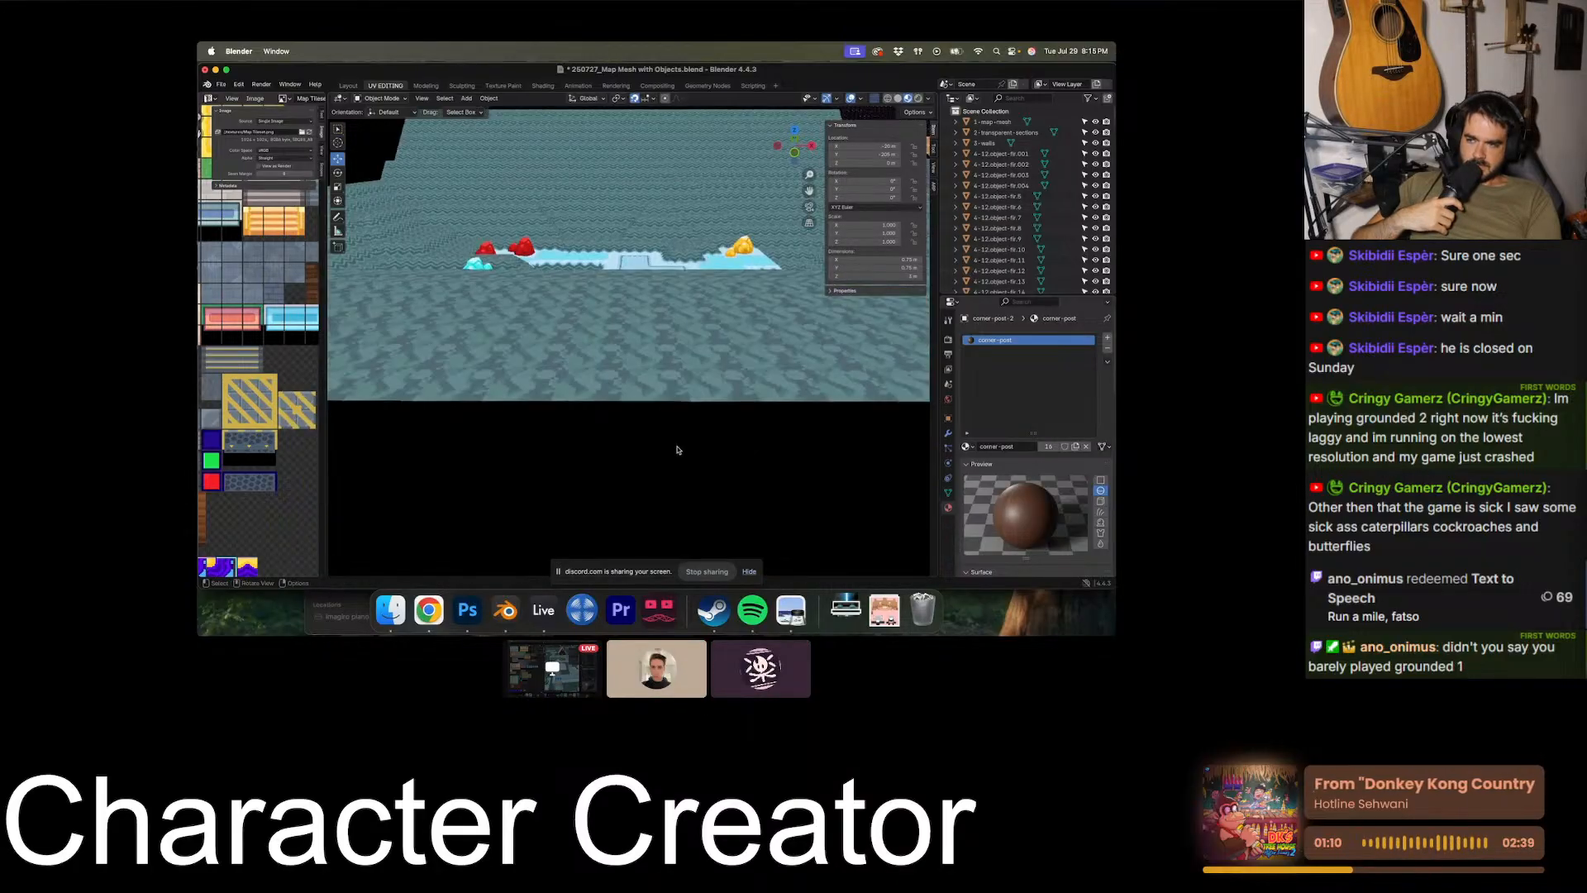
pyautogui.scroll(8, 677, 450)
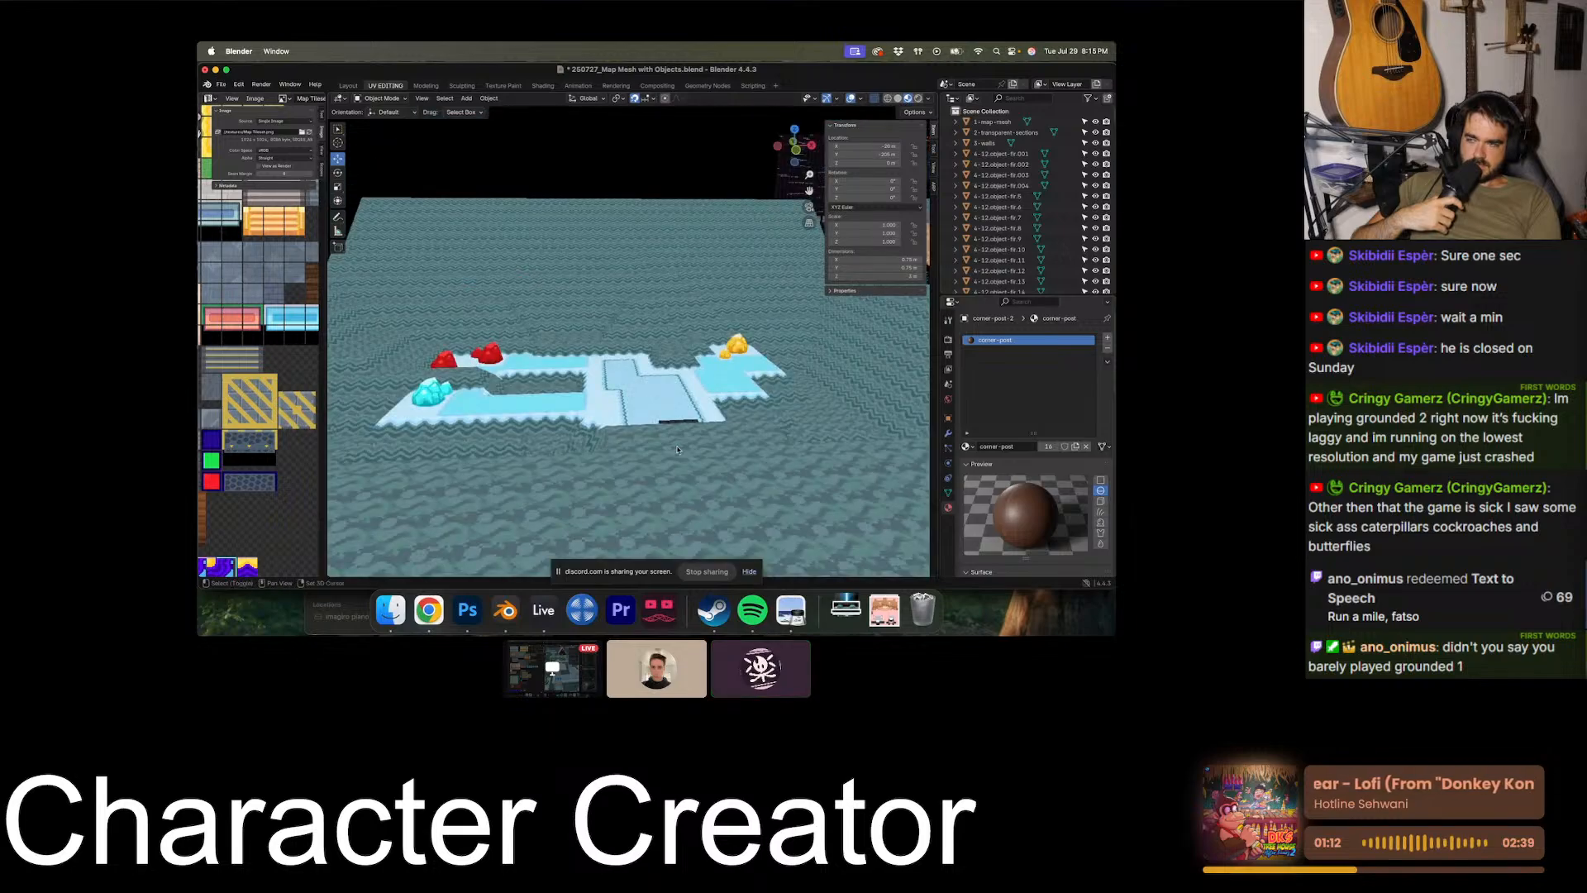
pyautogui.scroll(5, 677, 450)
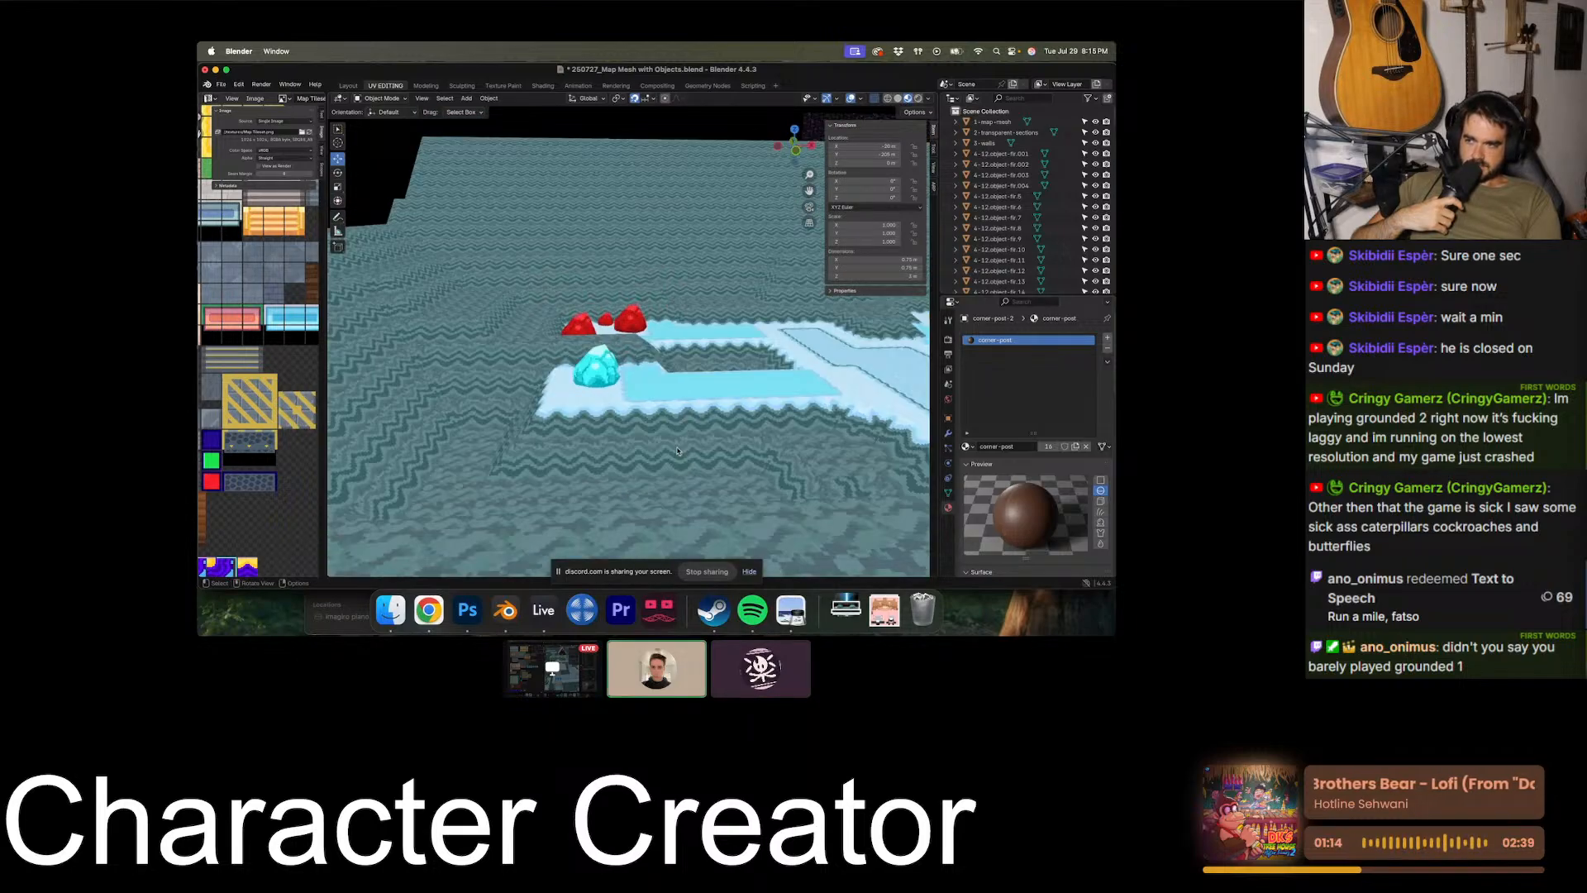
pyautogui.keyDown('shift'); pyautogui.scroll(-4, 677, 450); pyautogui.keyUp('shift')
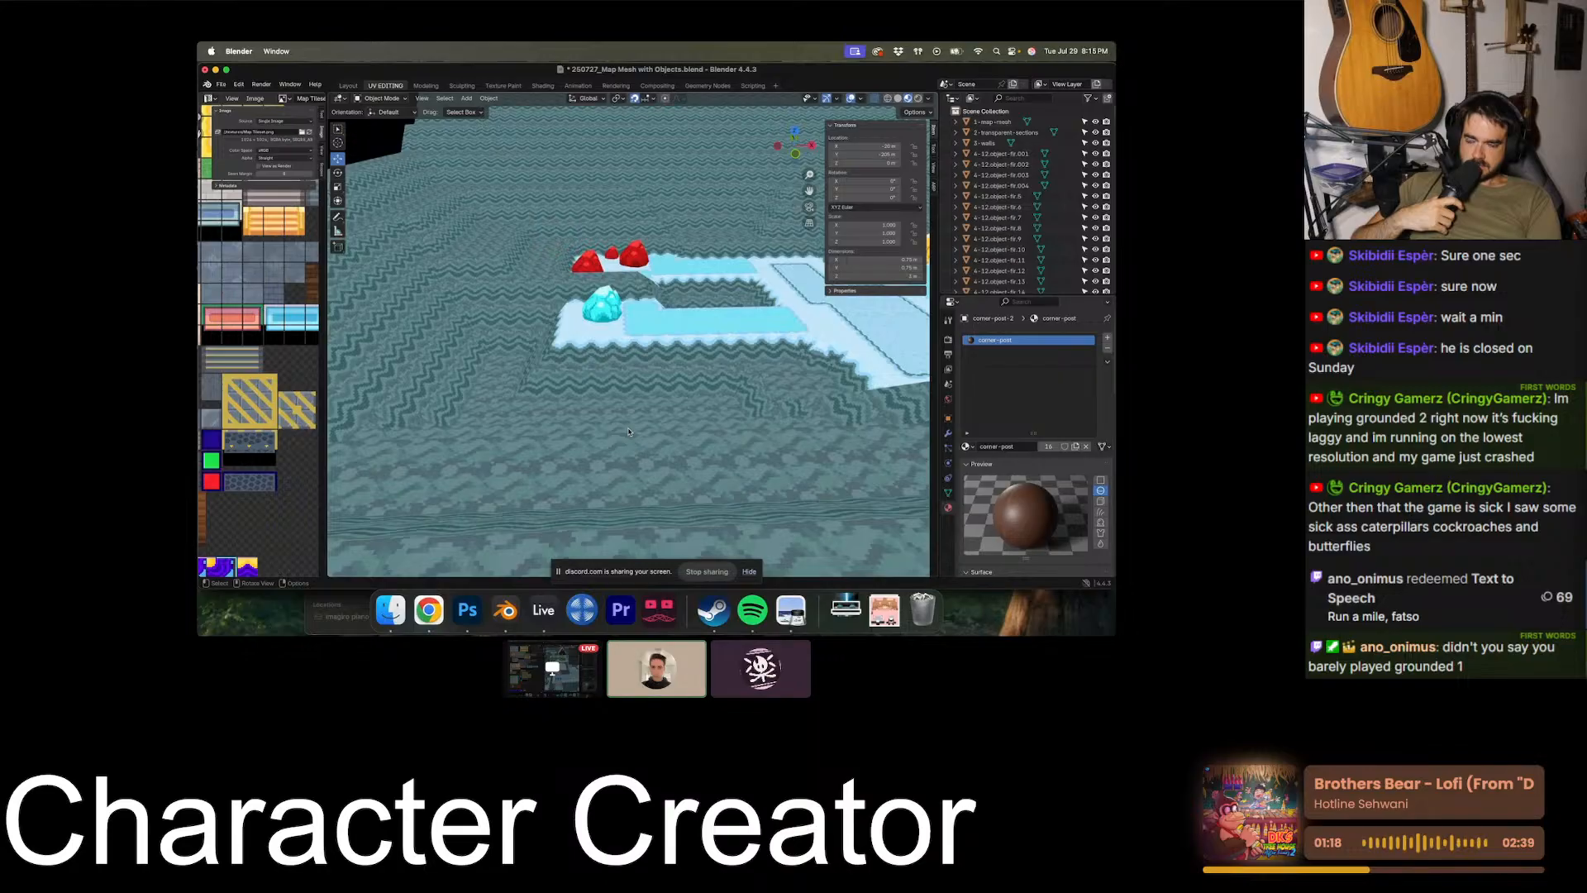
pyautogui.scroll(6, 628, 430)
pyautogui.hscroll(4, 628, 431)
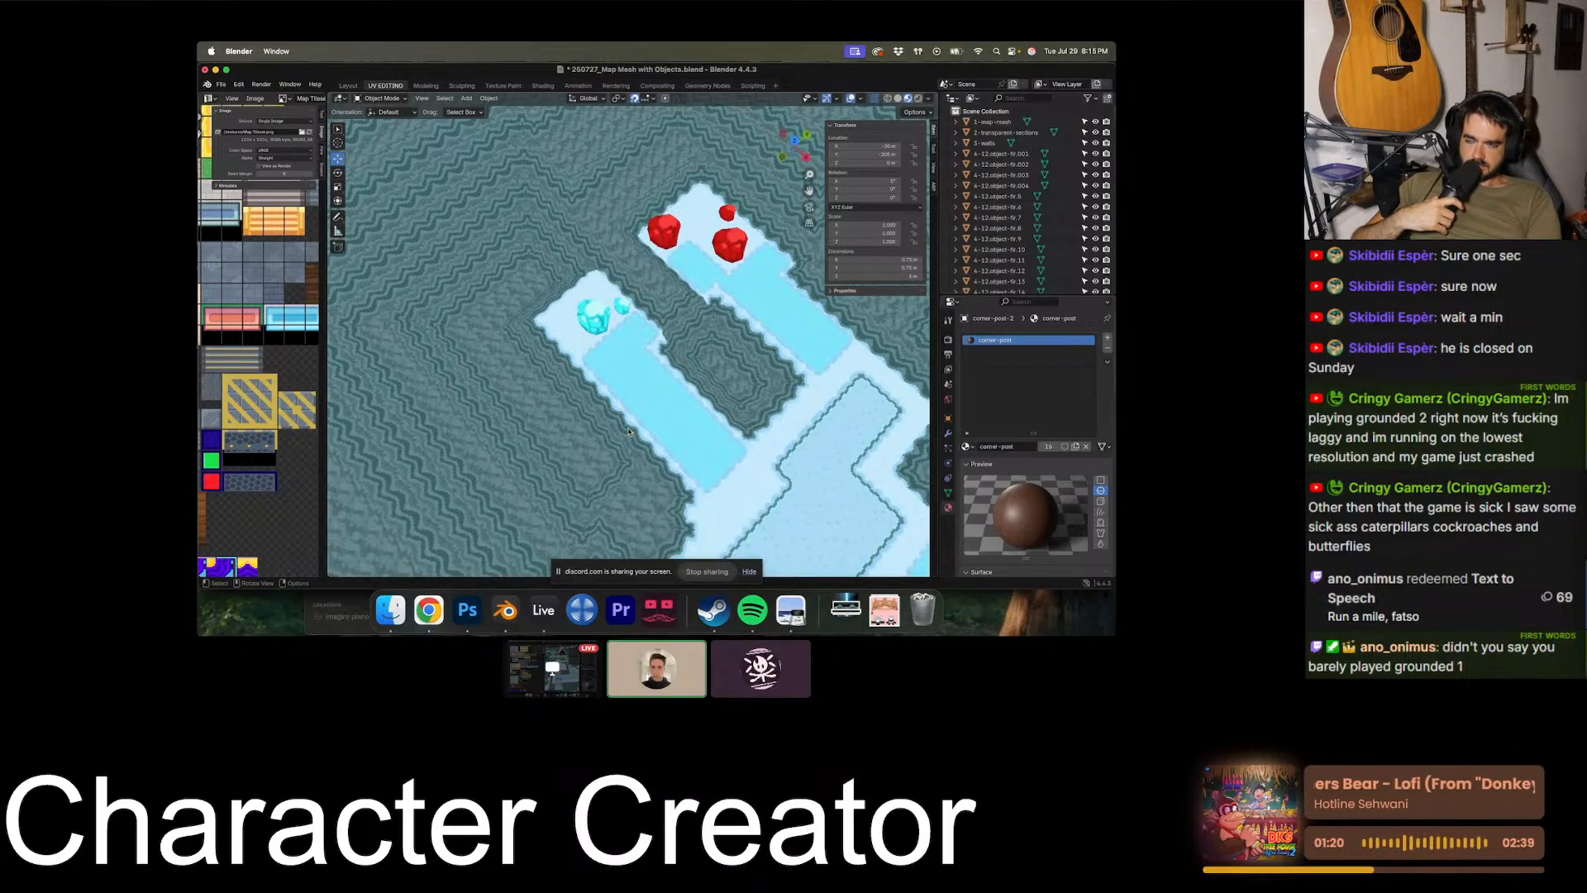
# - Examine the cave walls and outer edges surrounding the icy section from overhead, side and low front angles
pyautogui.scroll(-6, 448, 275)
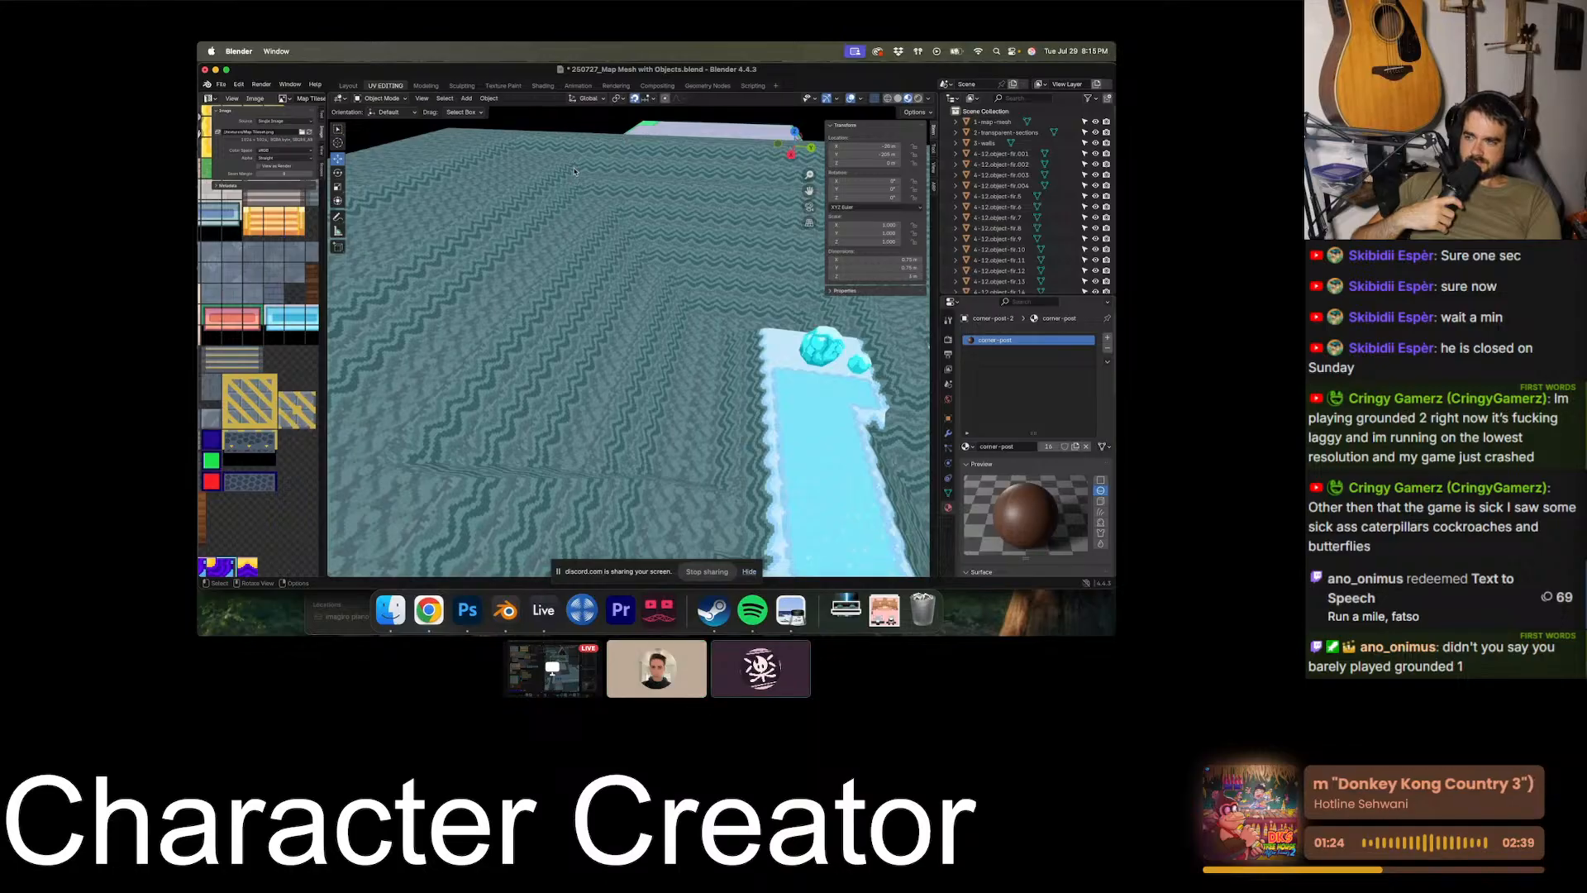
pyautogui.hscroll(-4, 776, 333)
pyautogui.keyDown('shift'); pyautogui.scroll(-4, 776, 333); pyautogui.keyUp('shift')
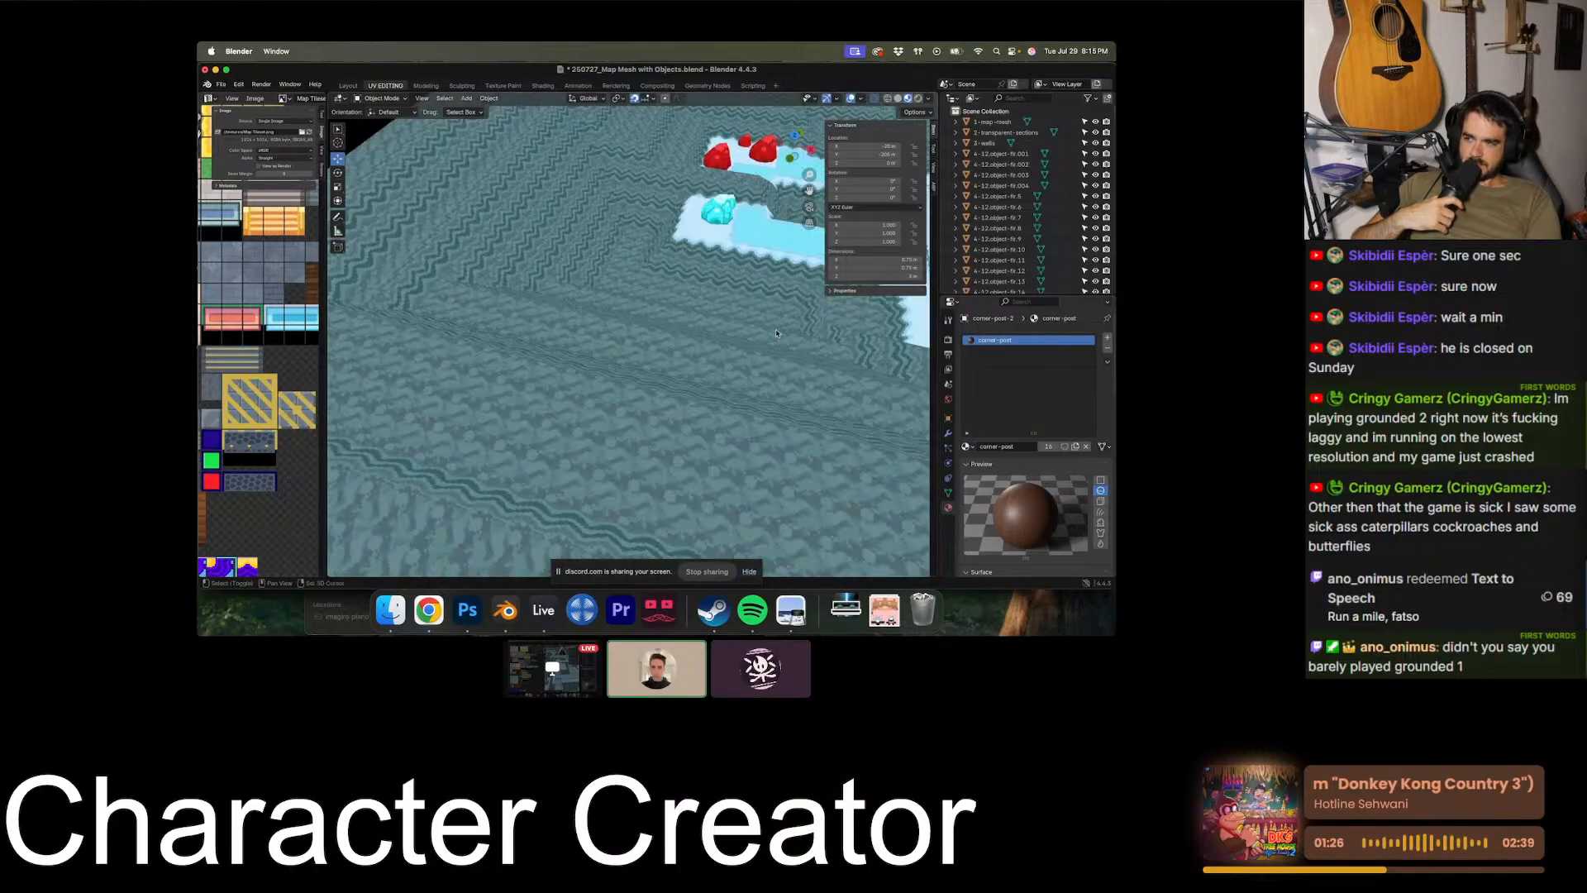
pyautogui.hscroll(5, 776, 333)
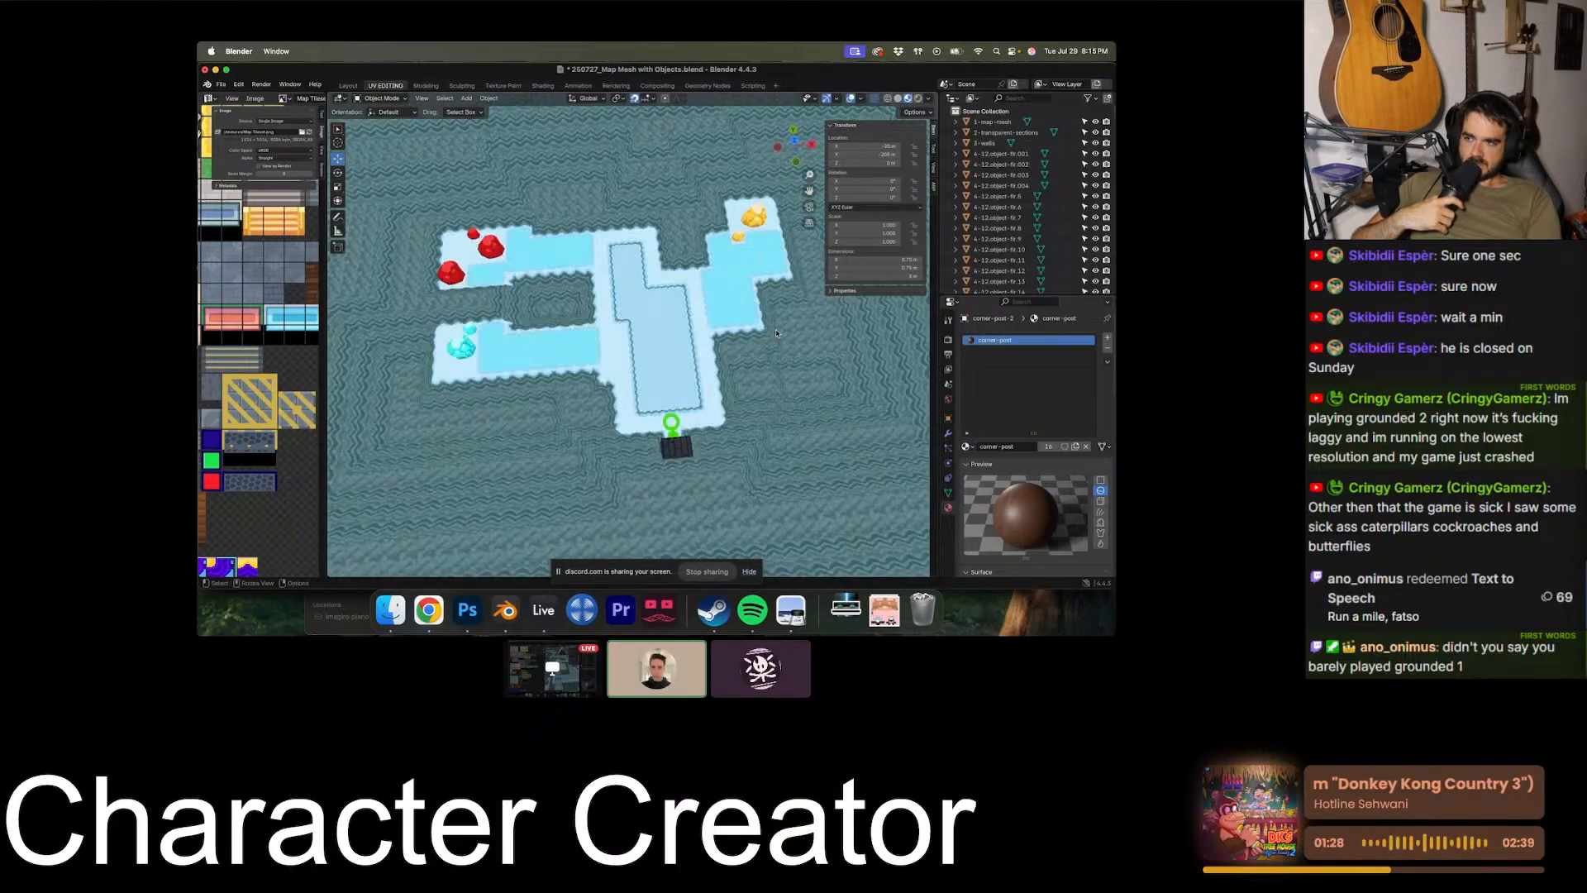
pyautogui.keyDown('shift'); pyautogui.scroll(-5, 776, 333); pyautogui.keyUp('shift')
pyautogui.keyDown('shift'); pyautogui.scroll(-5, 776, 333); pyautogui.keyUp('shift')
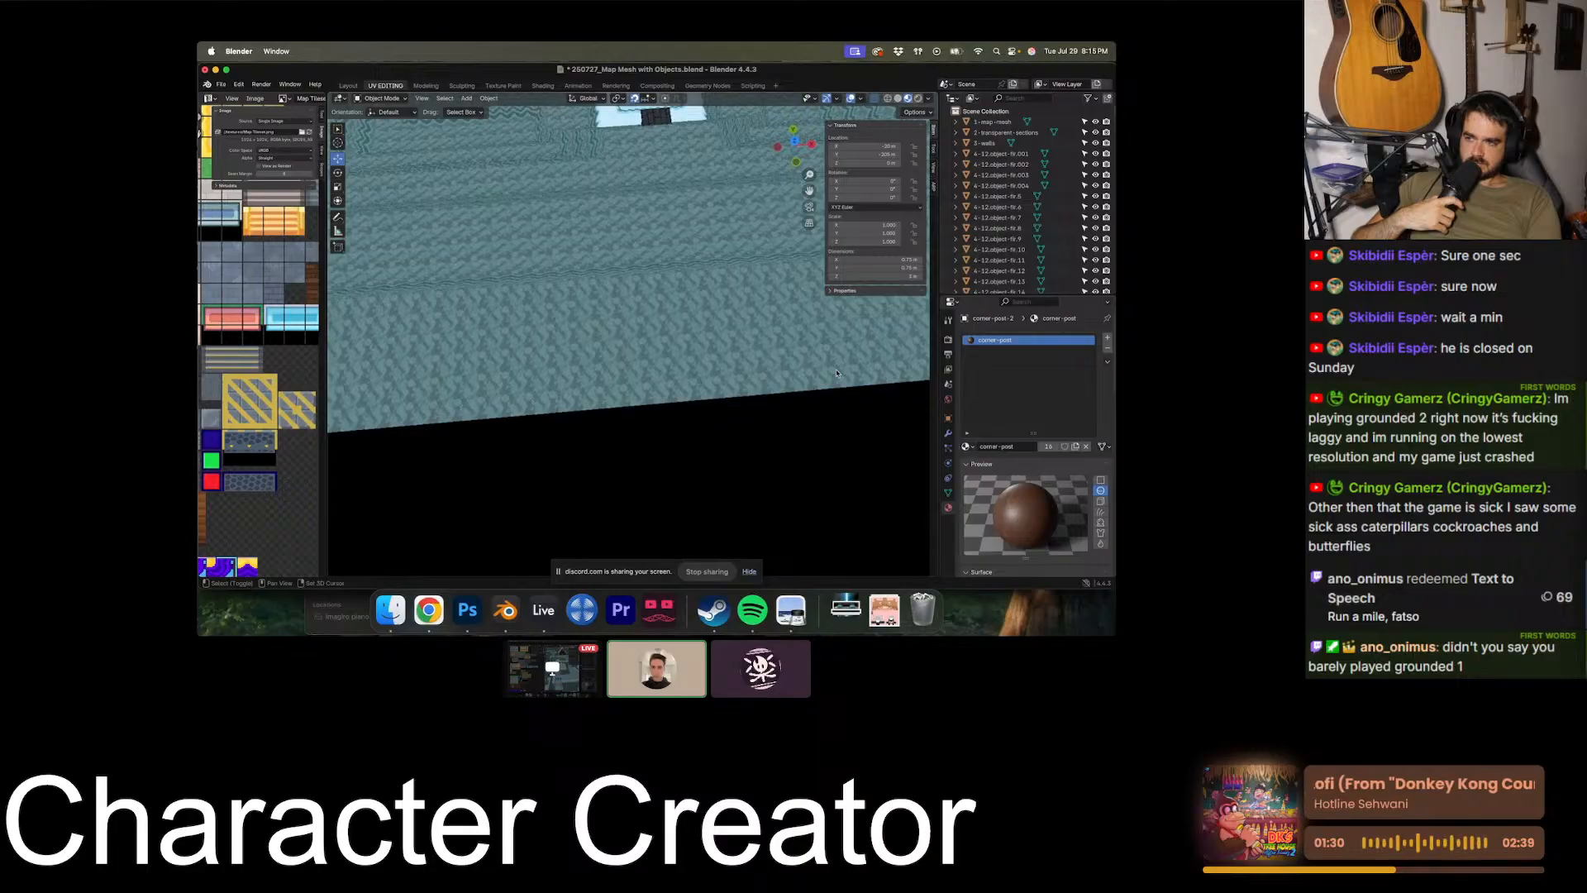
pyautogui.keyDown('shift'); pyautogui.scroll(5, 836, 373); pyautogui.keyUp('shift')
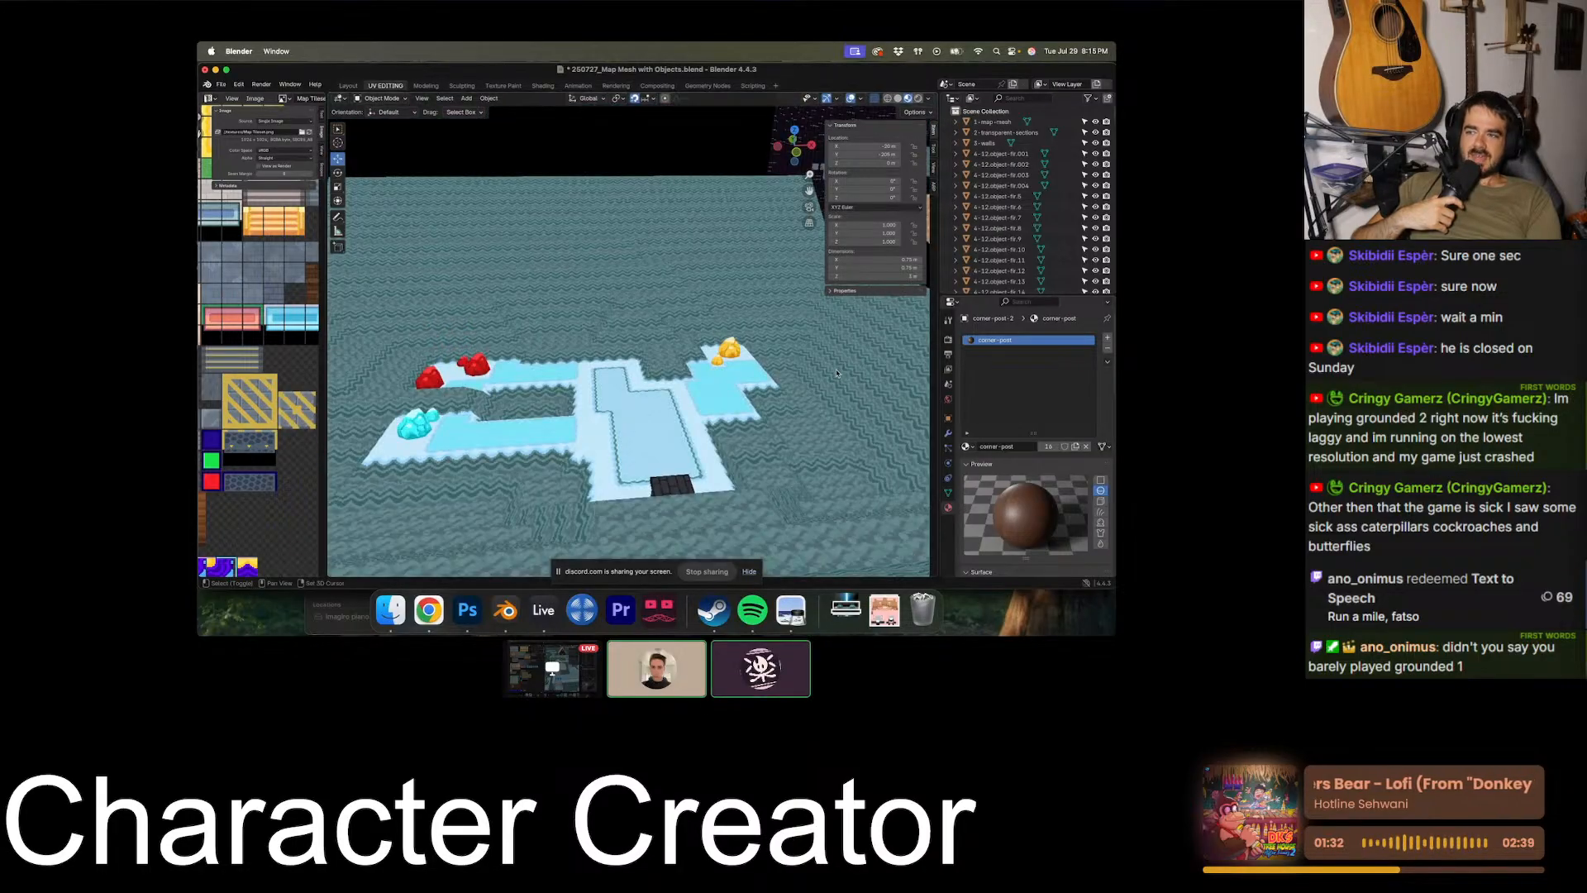
pyautogui.scroll(-5, 836, 373)
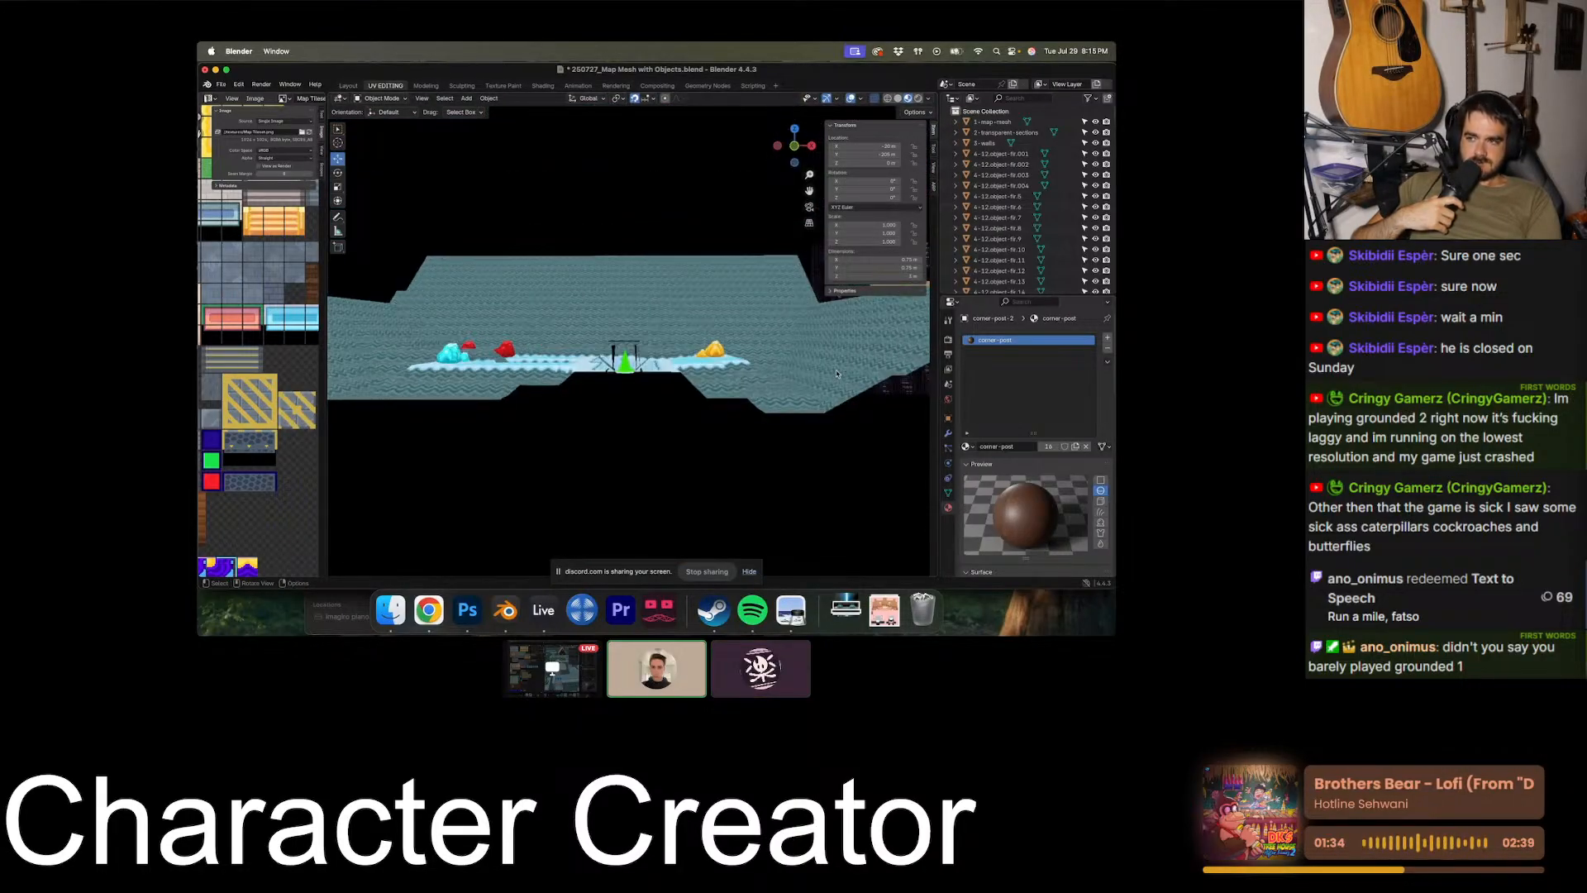
pyautogui.scroll(-3, 836, 374)
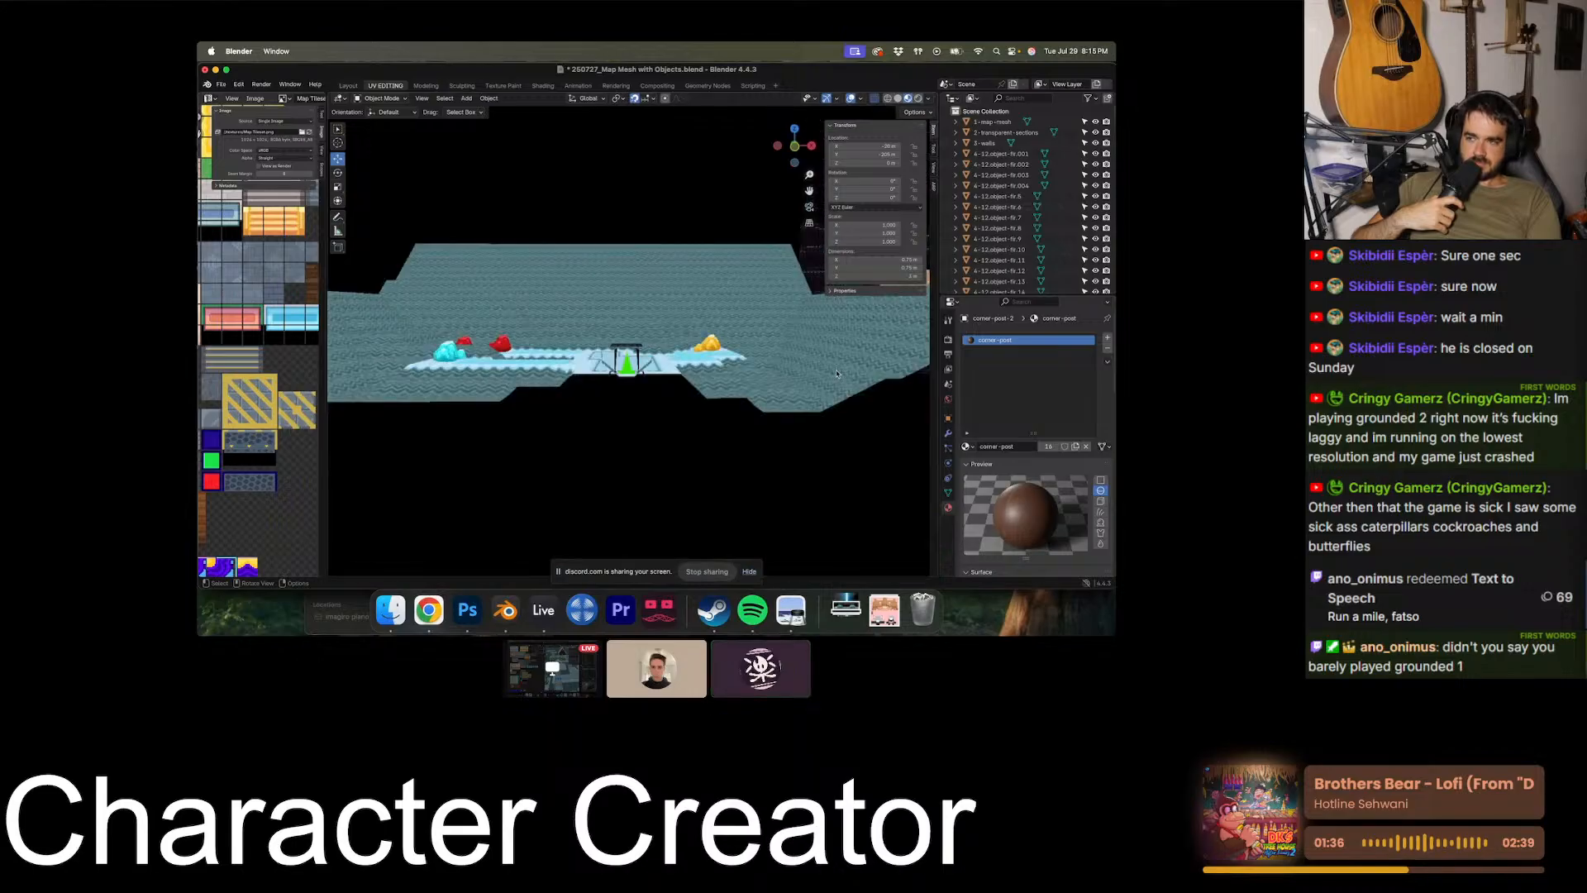
# - Inspect the icy section's dark entrance, path layout and the tall walls on both sides of the cave
pyautogui.scroll(6, 836, 374)
pyautogui.keyDown('shift'); pyautogui.hscroll(5, 837, 374); pyautogui.keyUp('shift')
pyautogui.keyDown('shift'); pyautogui.hscroll(-2, 836, 373); pyautogui.keyUp('shift')
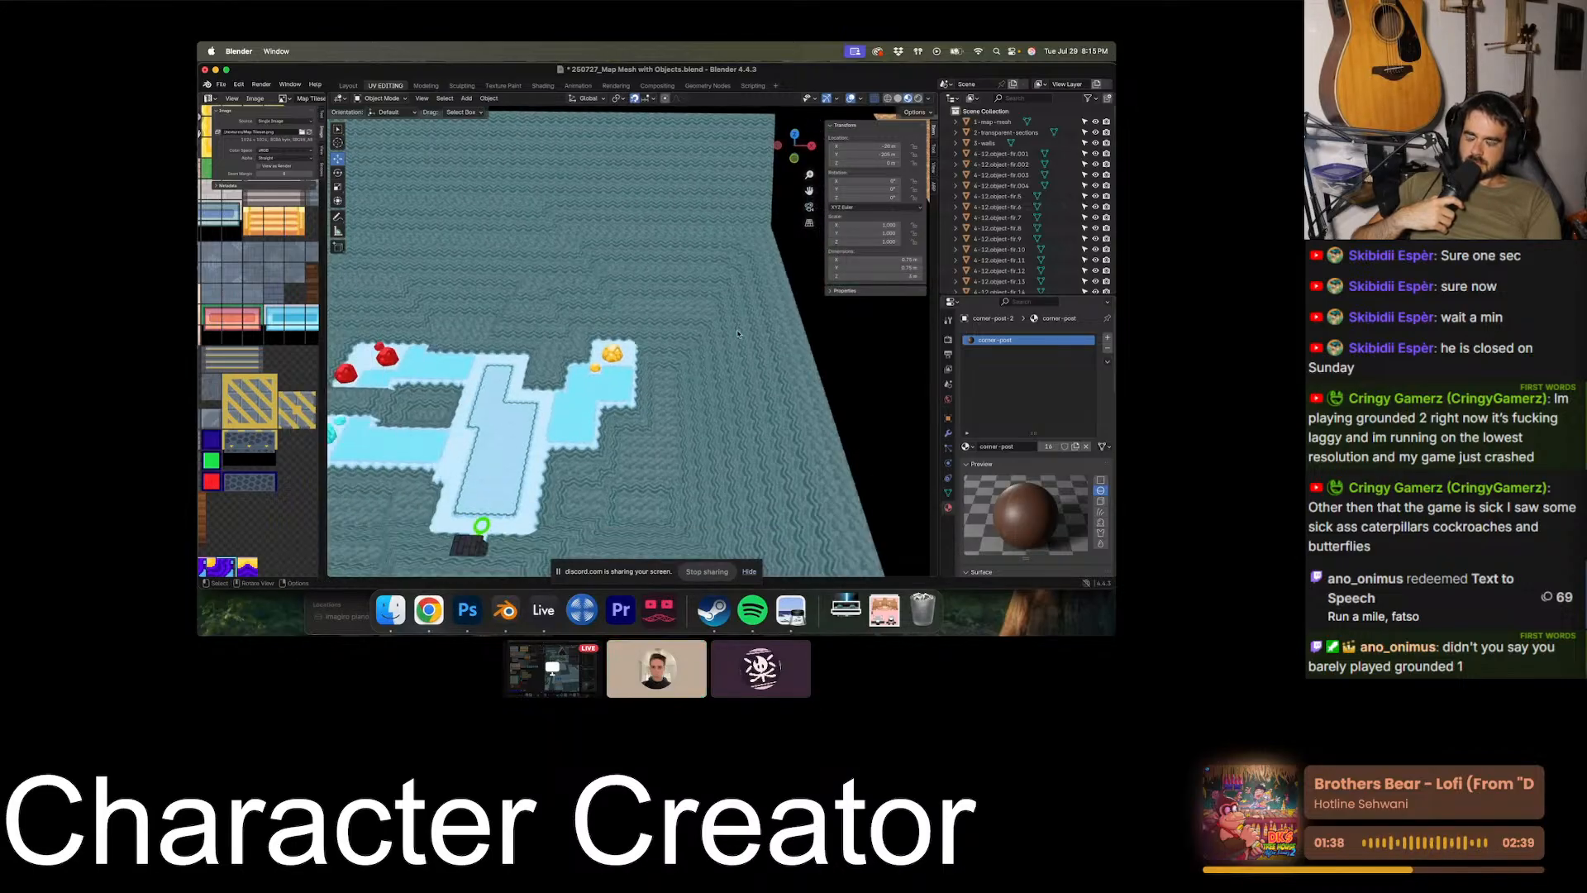
pyautogui.keyDown('shift'); pyautogui.hscroll(-6, 836, 373); pyautogui.keyUp('shift')
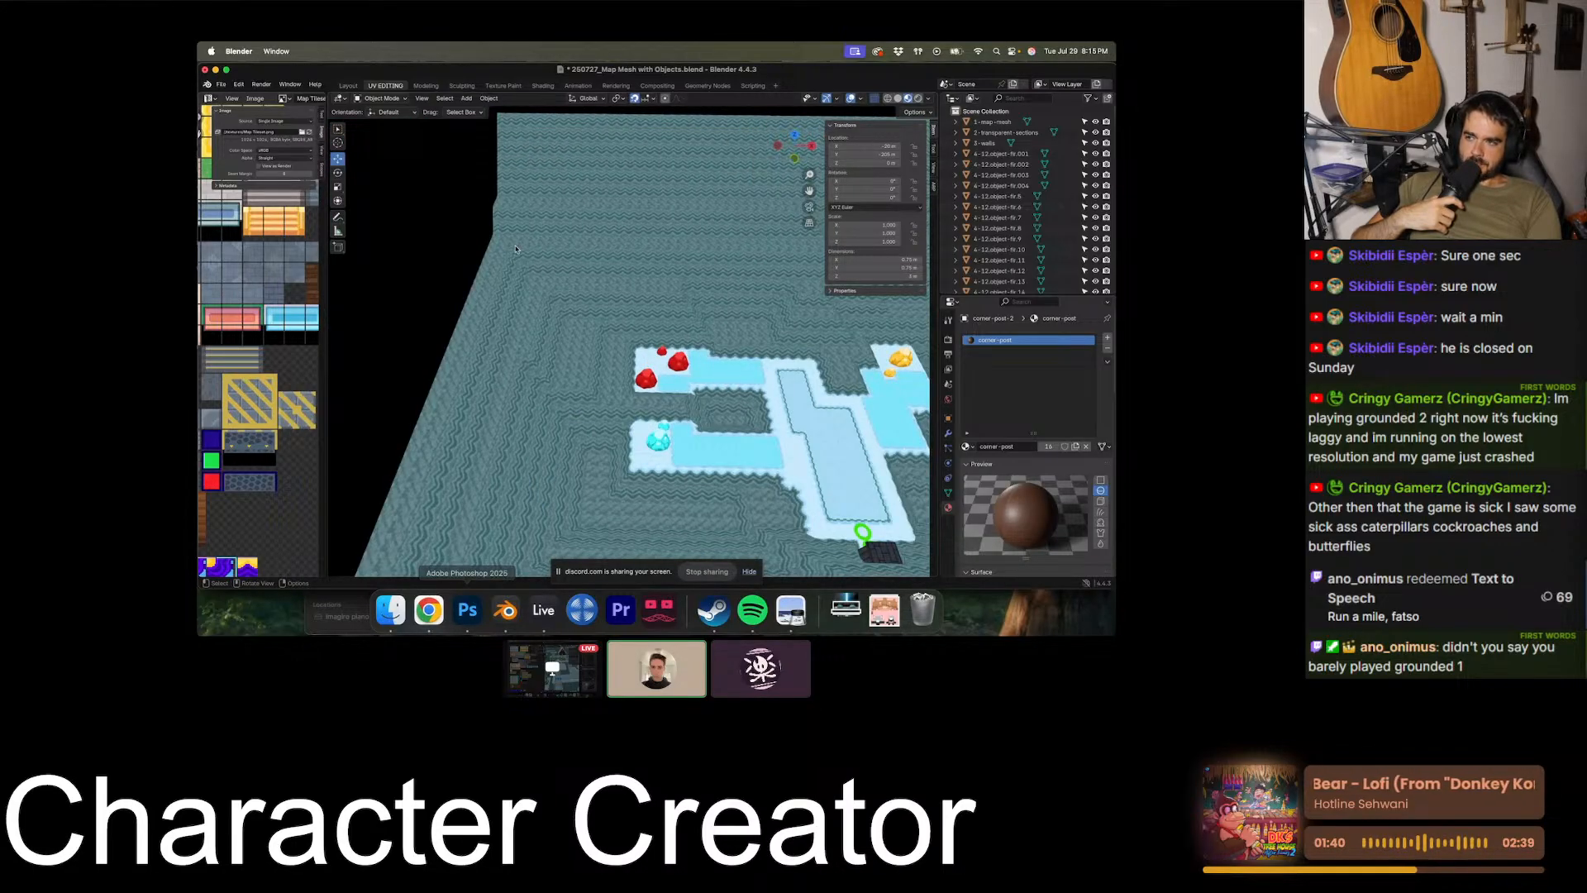
pyautogui.keyDown('shift'); pyautogui.hscroll(6, 730, 198); pyautogui.keyUp('shift')
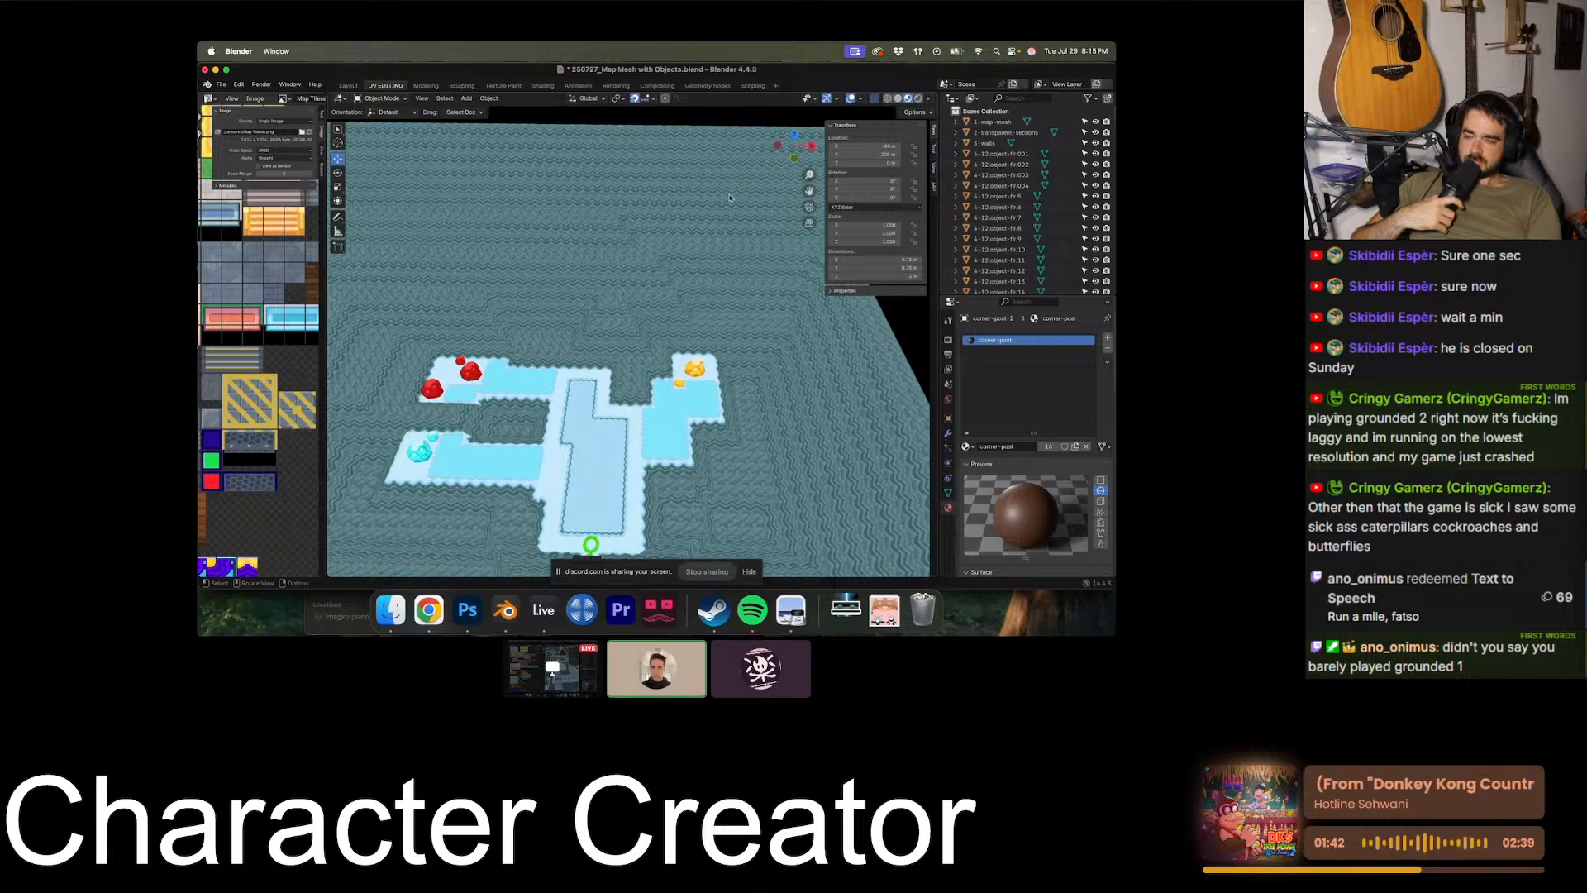
pyautogui.scroll(-4, 643, 232)
pyautogui.keyDown('shift'); pyautogui.scroll(-4, 643, 231); pyautogui.keyUp('shift')
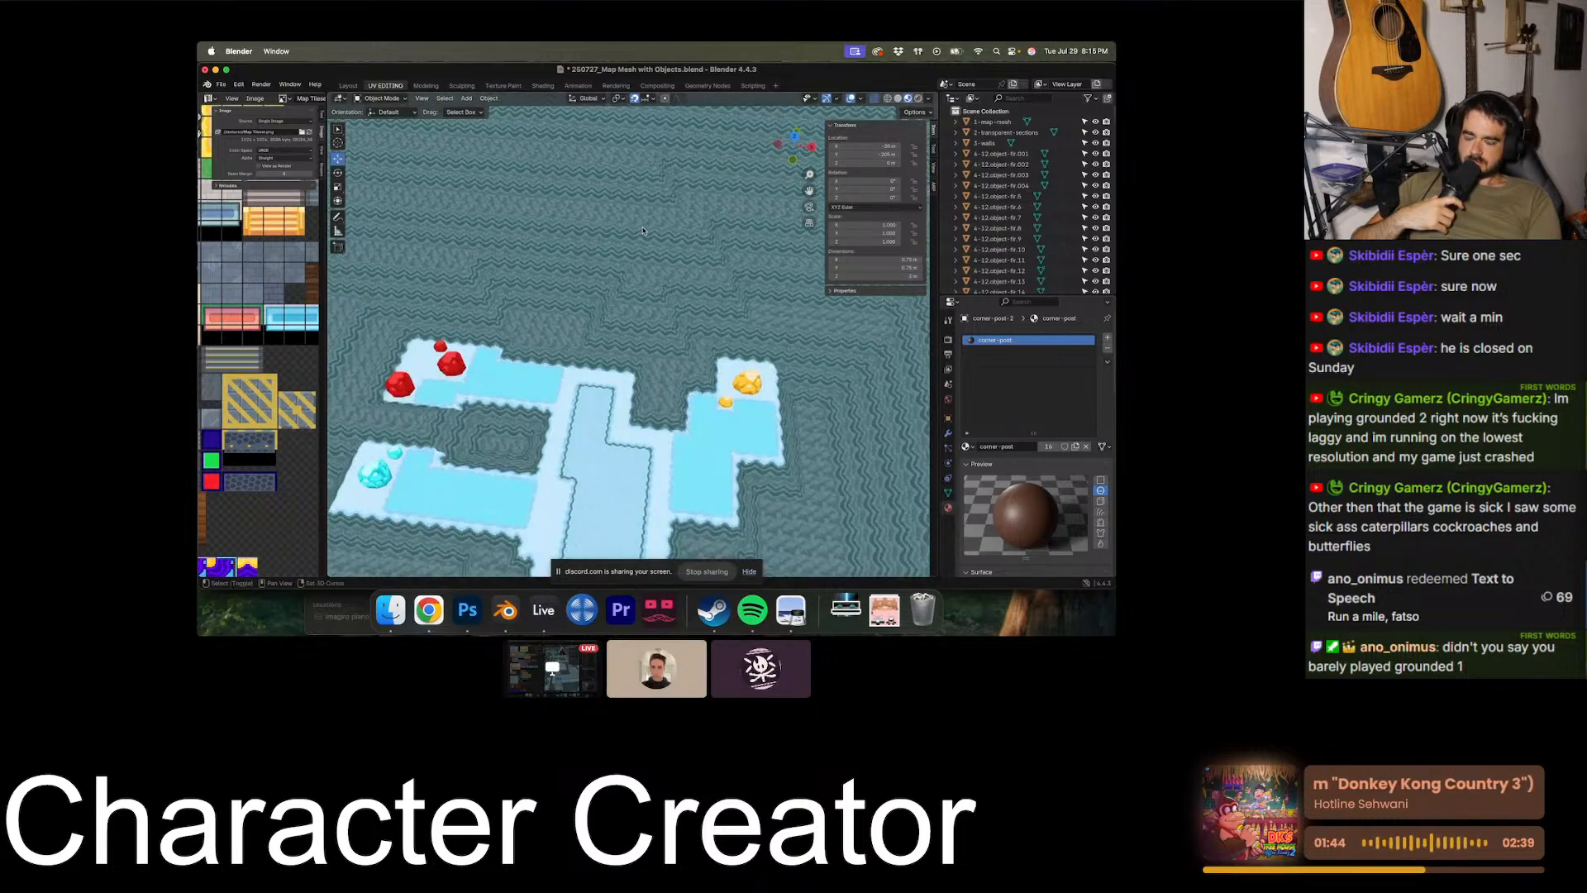
pyautogui.keyDown('shift'); pyautogui.scroll(-3, 643, 232); pyautogui.keyUp('shift')
pyautogui.scroll(-5, 643, 231)
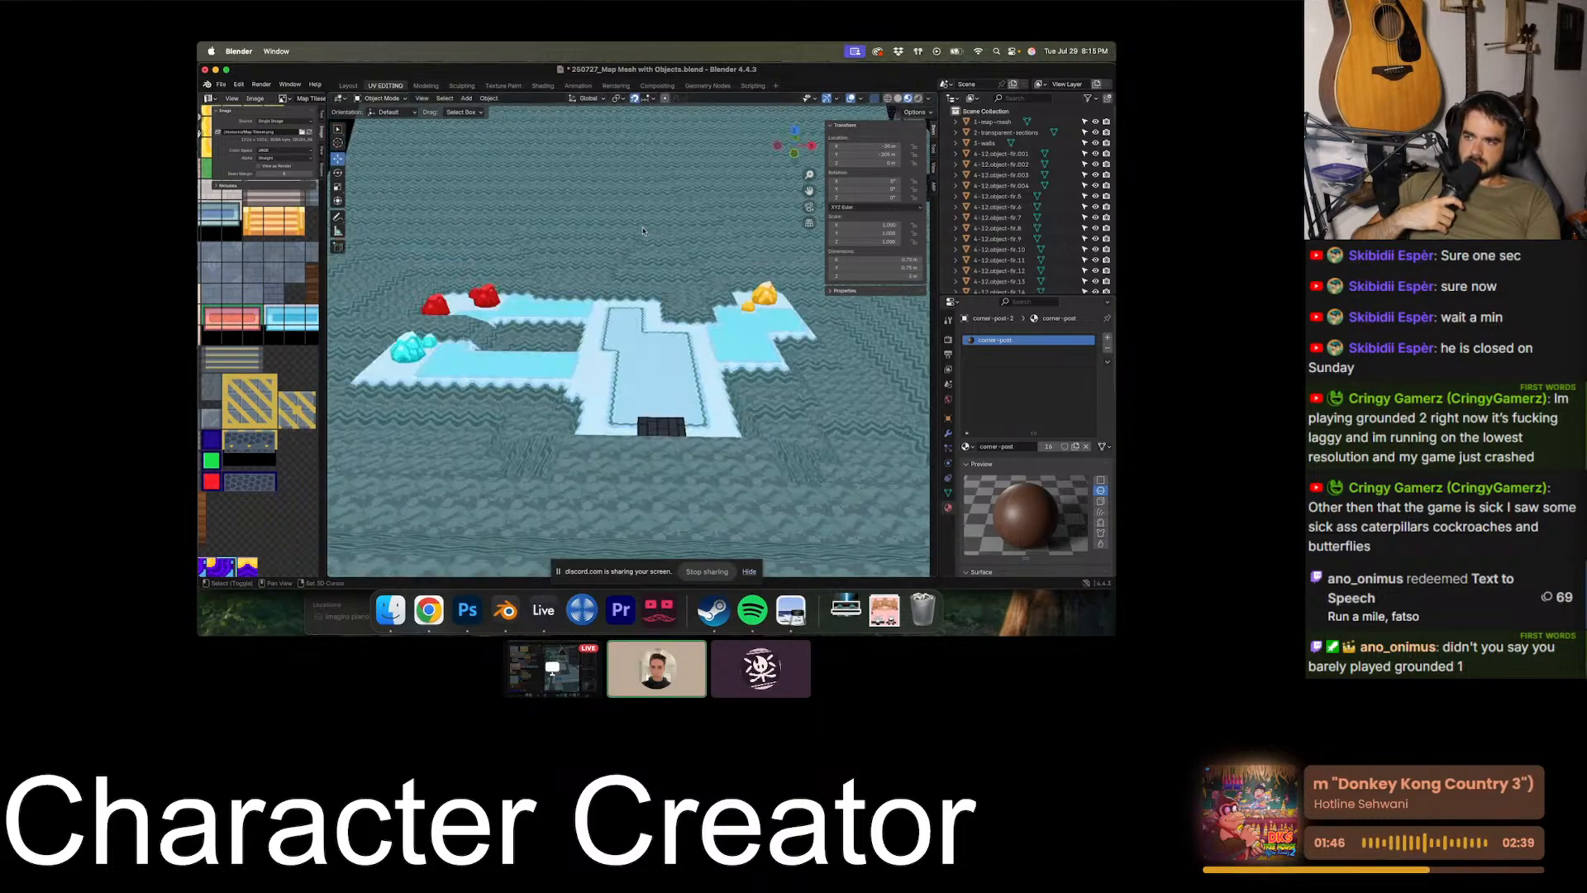
pyautogui.scroll(-3, 643, 232)
pyautogui.scroll(3, 643, 231)
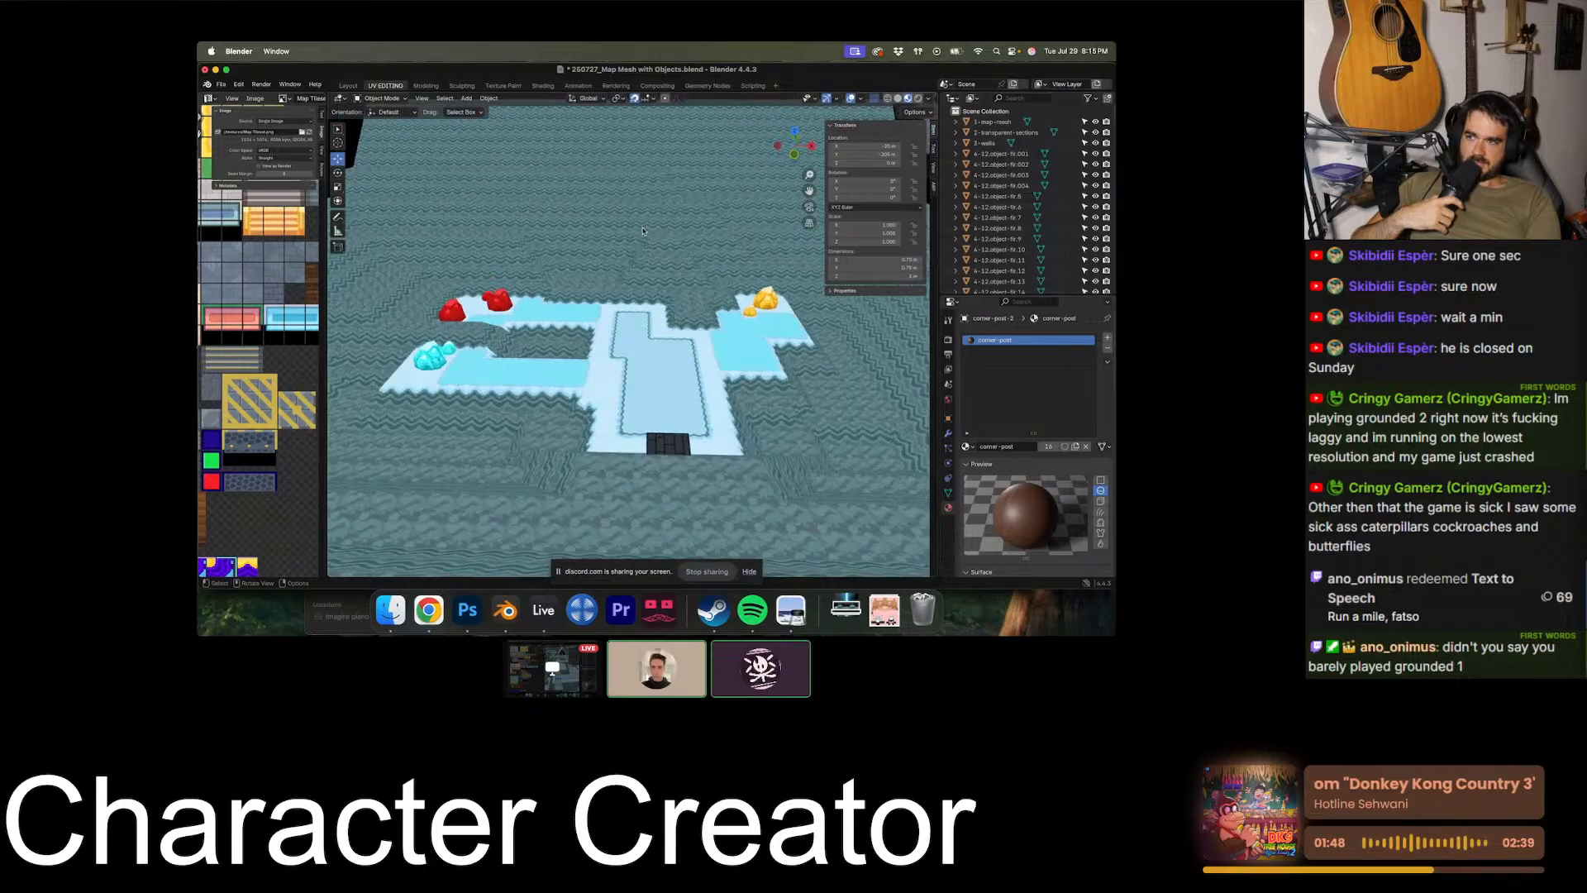
pyautogui.scroll(3, 643, 232)
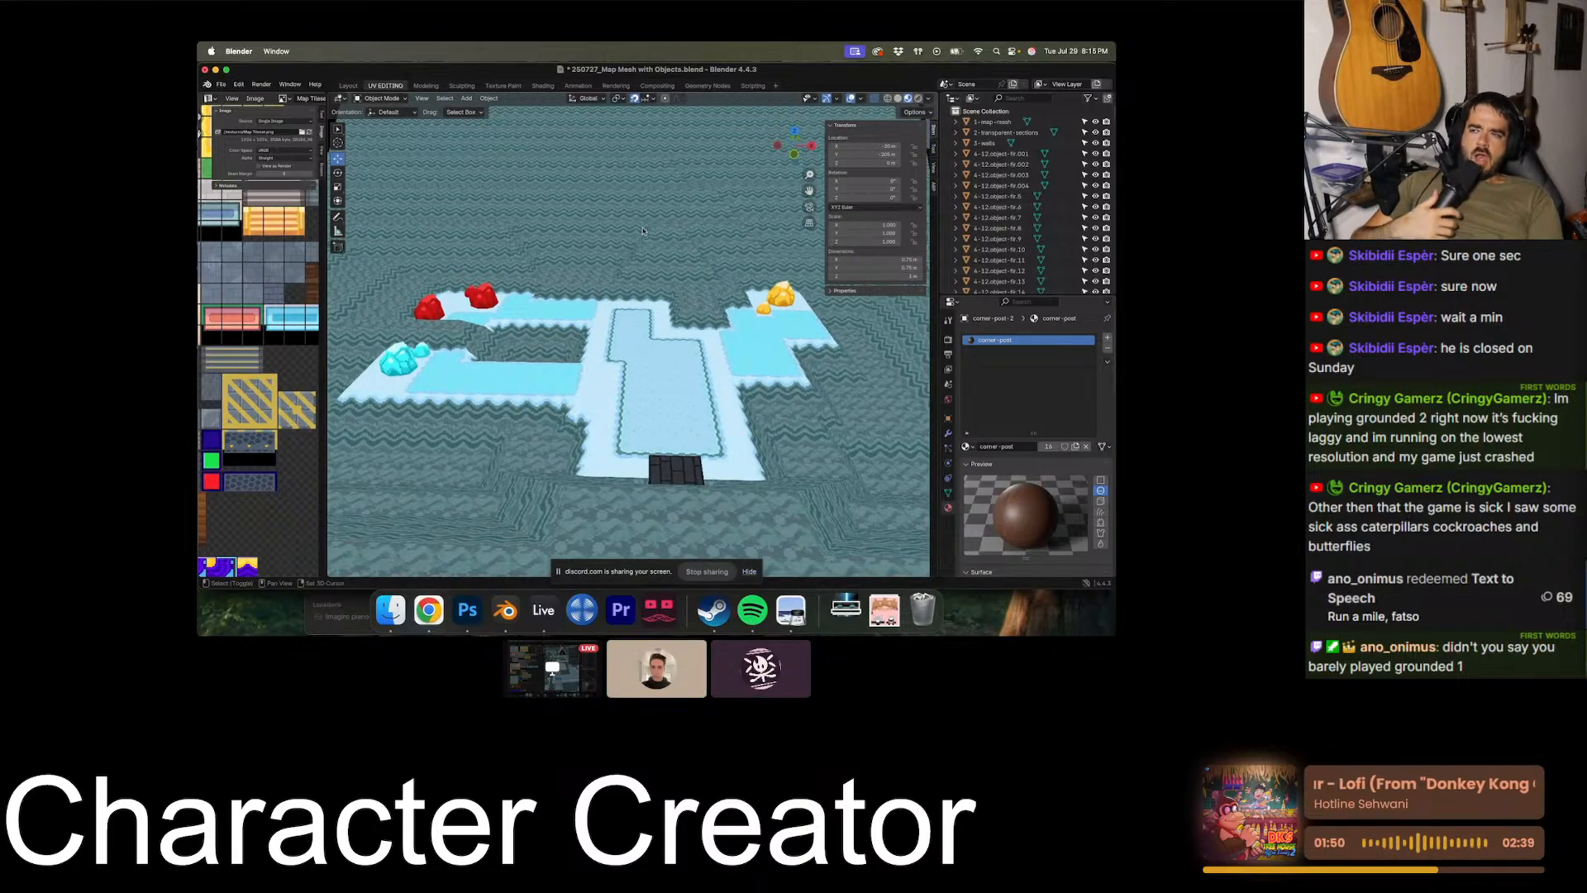
pyautogui.scroll(3, 643, 232)
pyautogui.scroll(3, 643, 231)
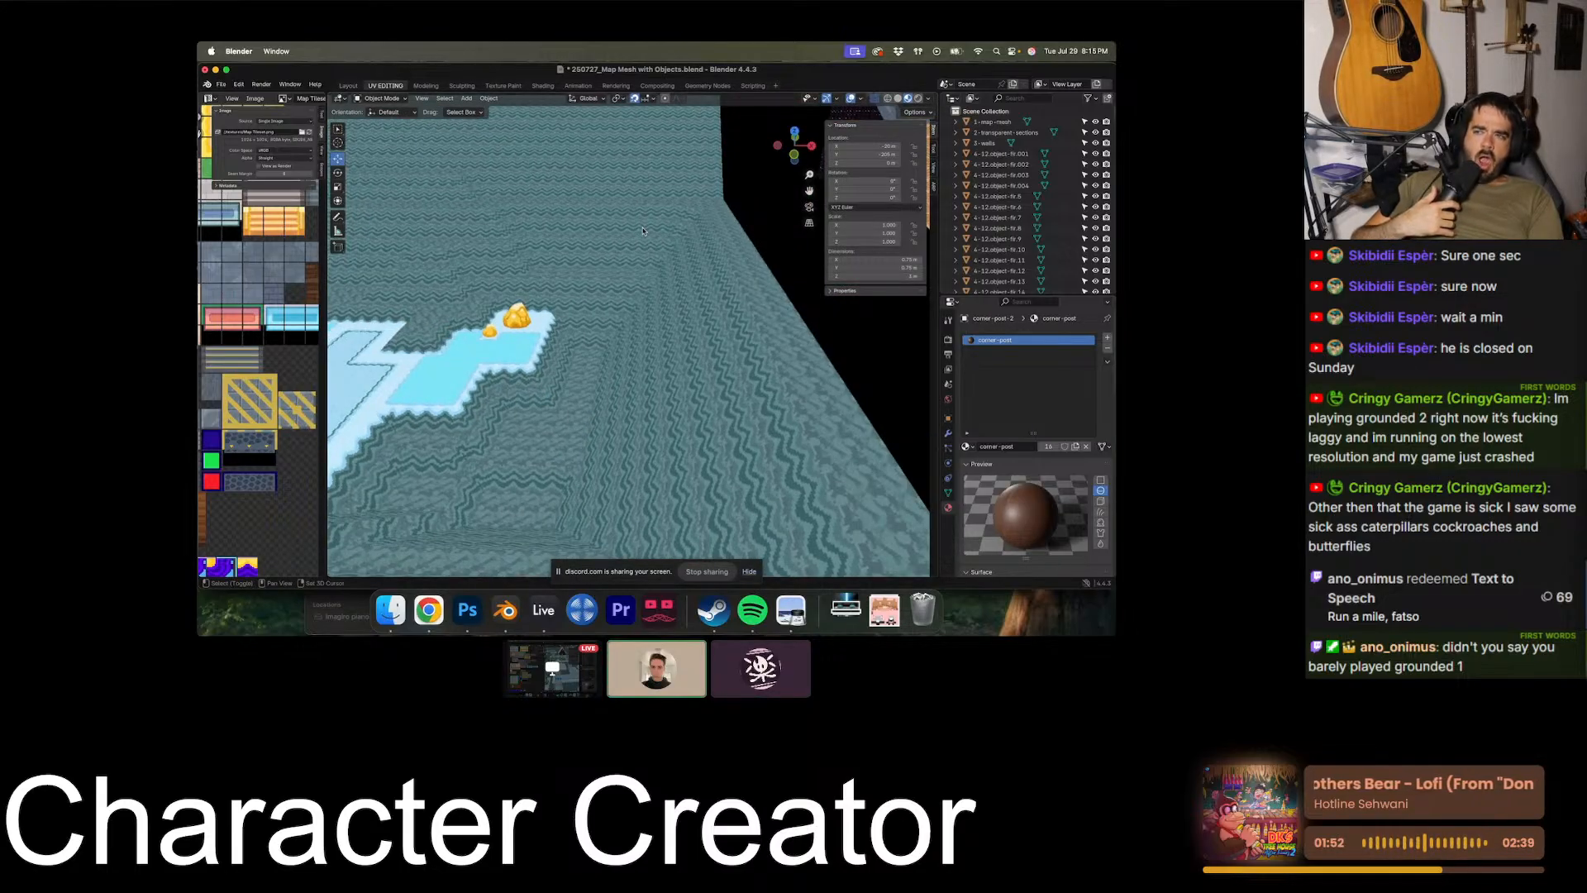
# - Survey the brown sandy cave with its yellow paths, stairs, crystals and green bushes
pyautogui.hscroll(5, 643, 232)
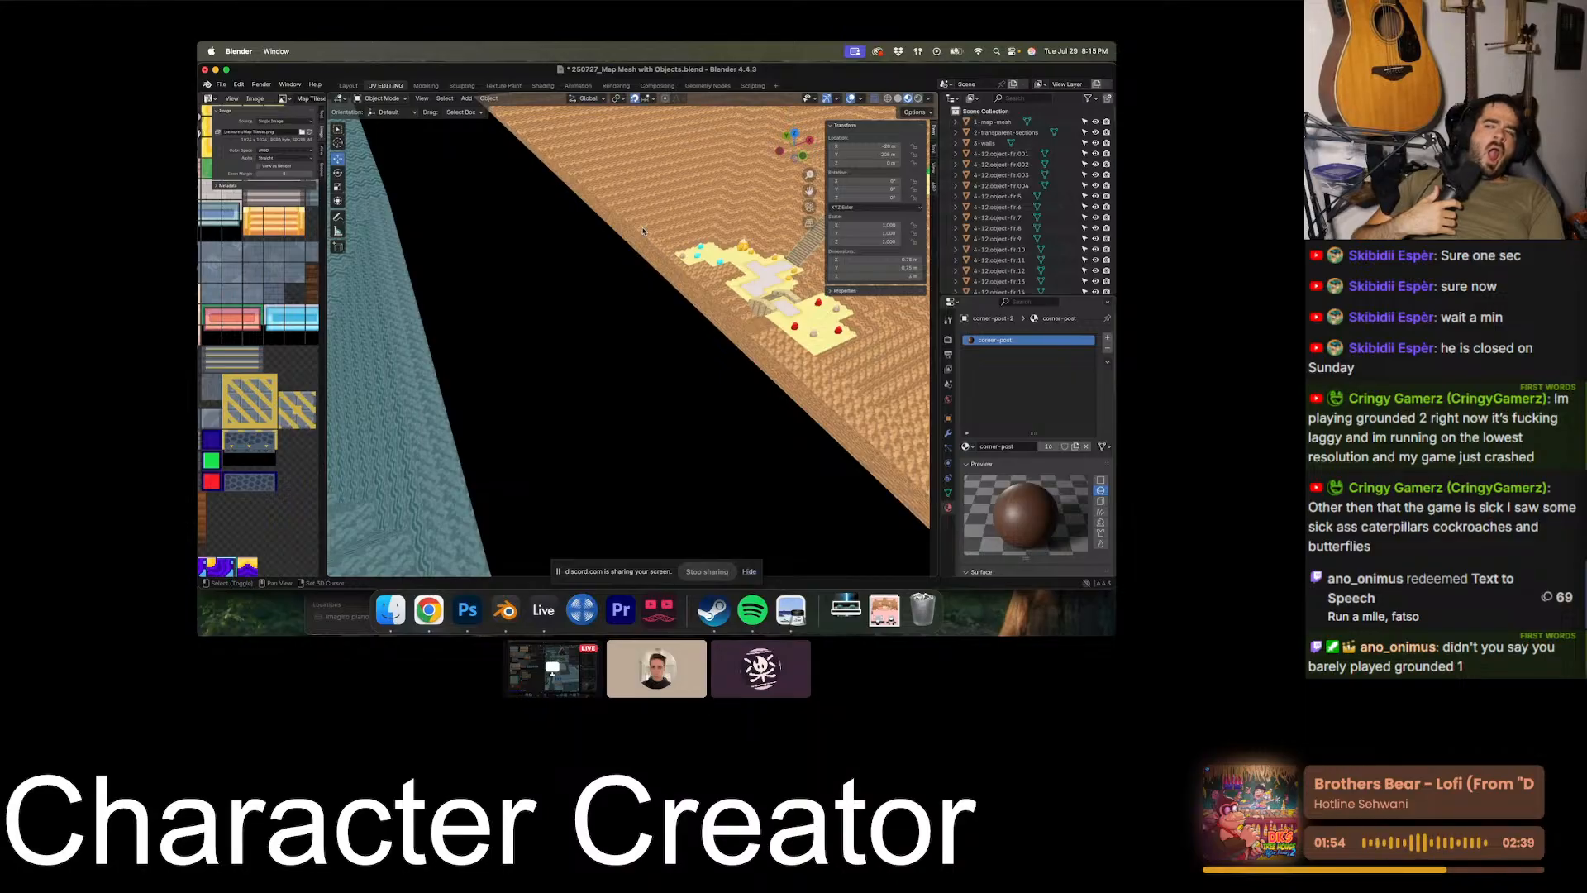
pyautogui.keyDown('shift'); pyautogui.hscroll(5, 643, 231); pyautogui.keyUp('shift')
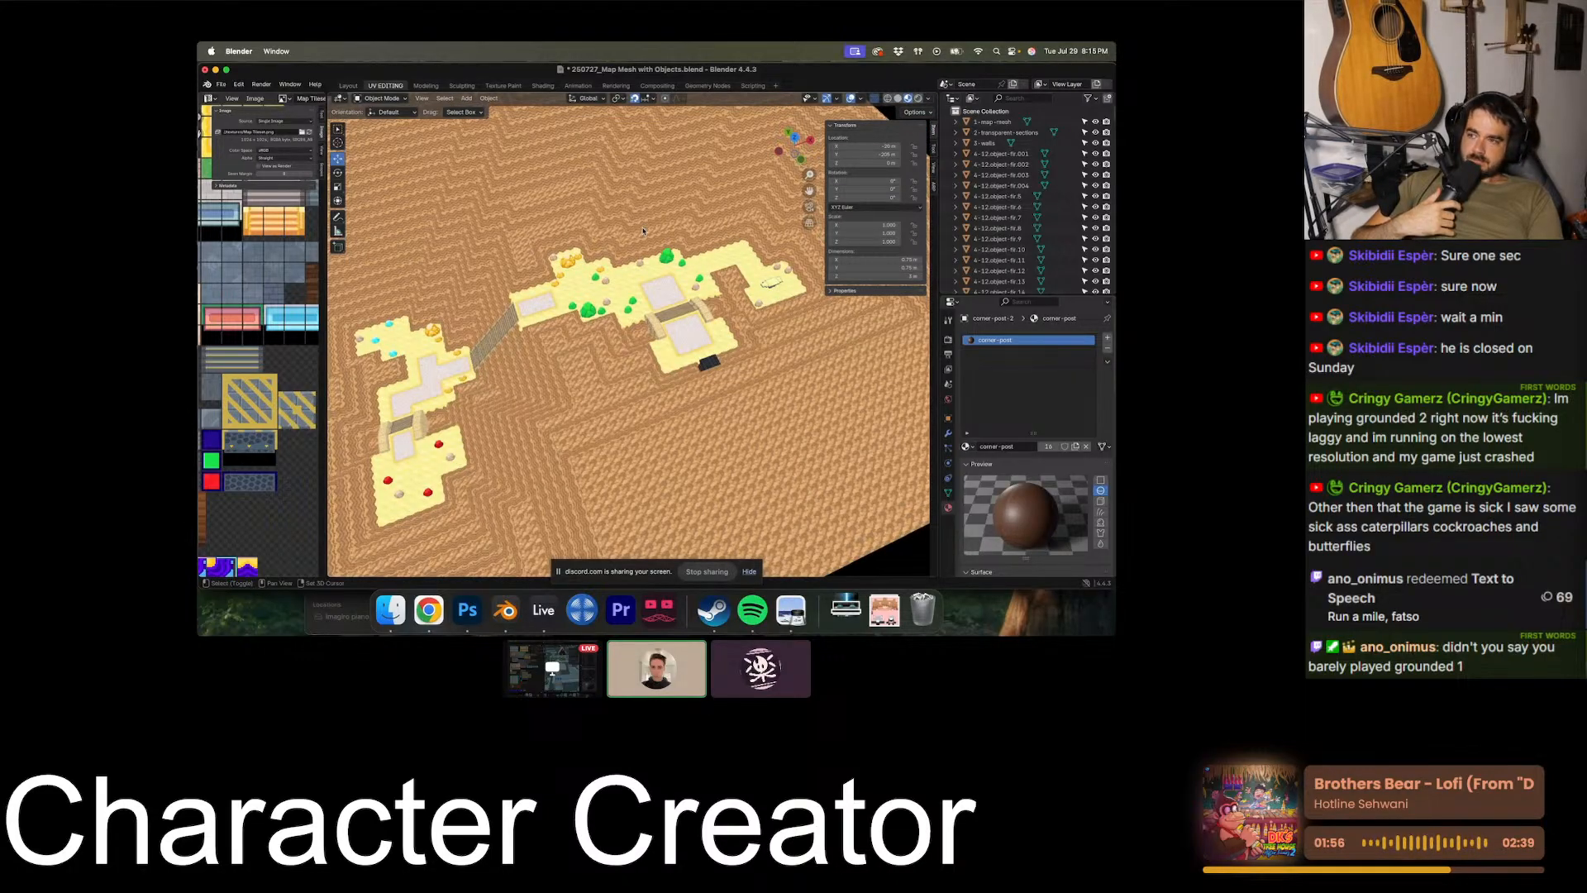
pyautogui.hscroll(5, 643, 231)
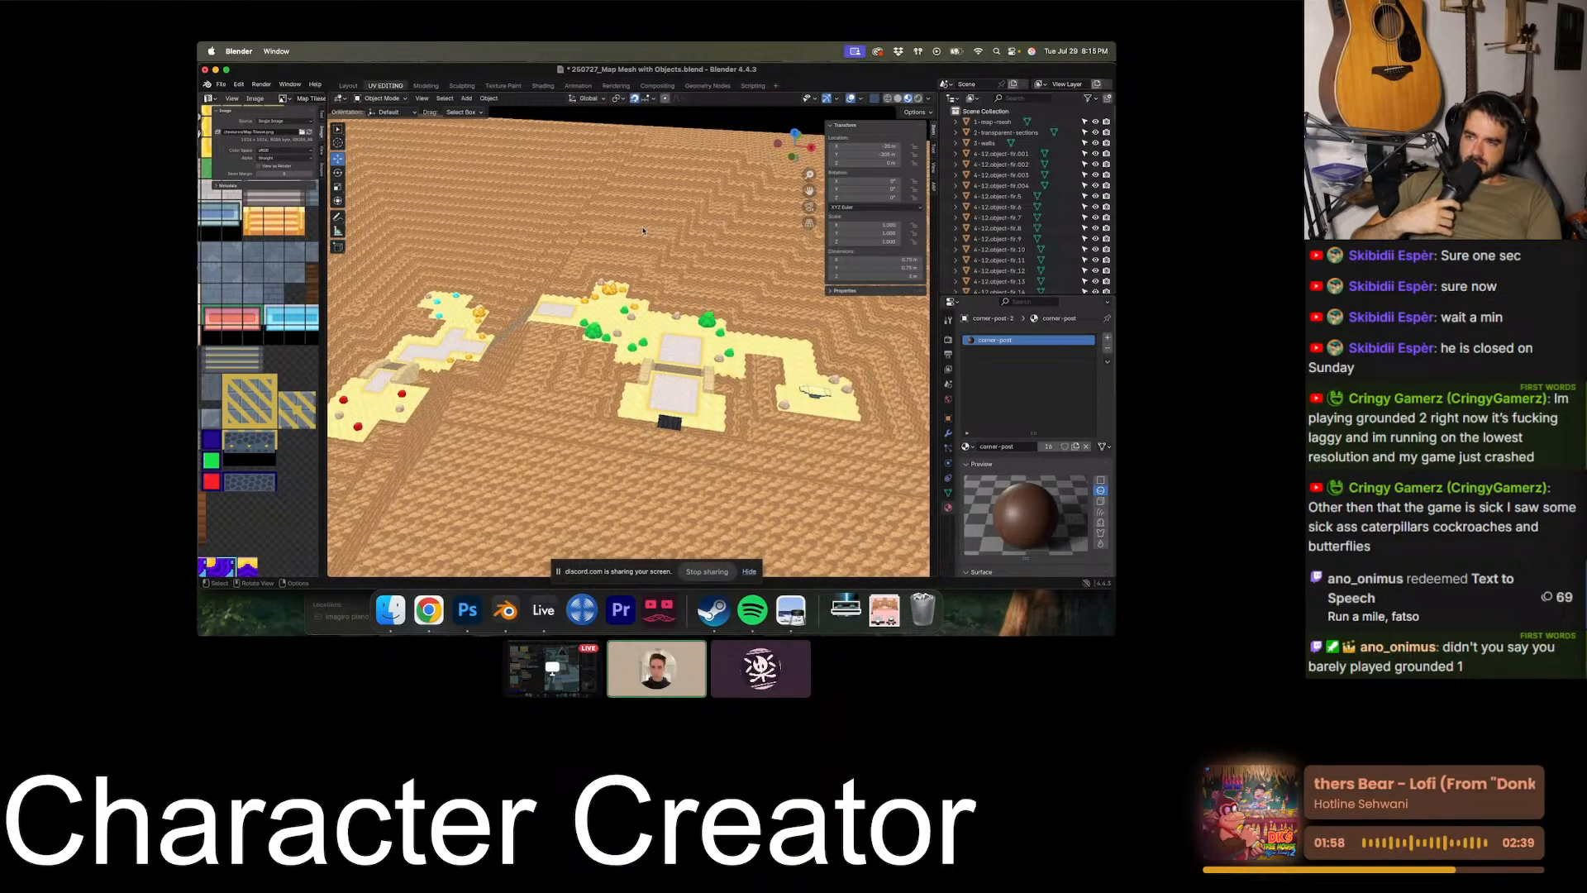
pyautogui.keyDown('shift'); pyautogui.hscroll(5, 643, 231); pyautogui.keyUp('shift')
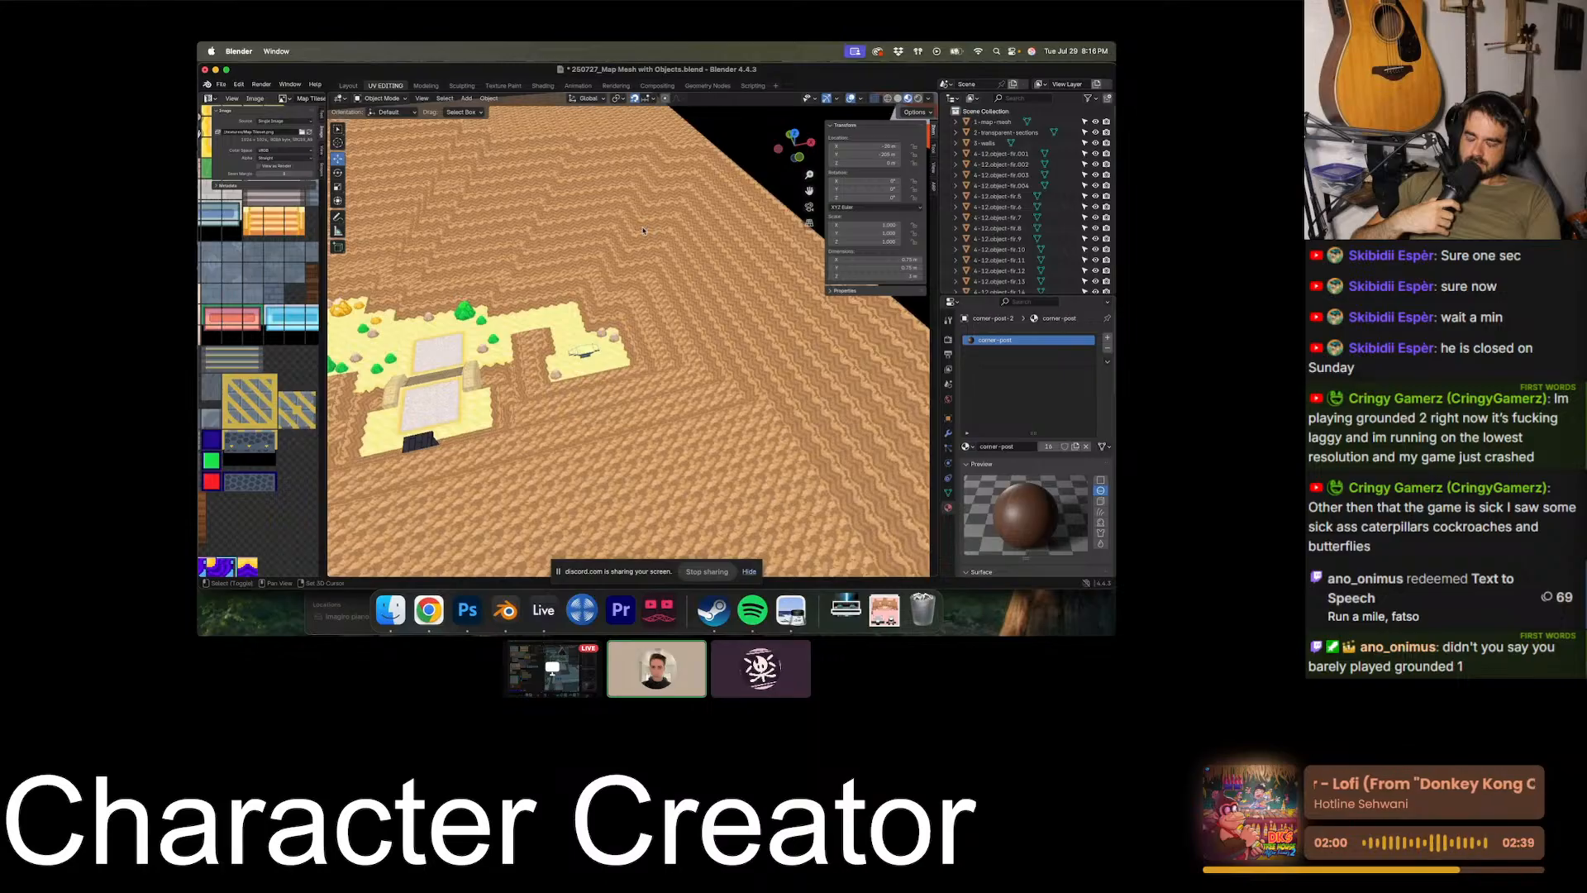
# - View the orange and teal cave maze, the outdoor overworld and its snowy area with stairs and fir trees
pyautogui.keyDown('shift'); pyautogui.hscroll(-10, 643, 231); pyautogui.keyUp('shift')
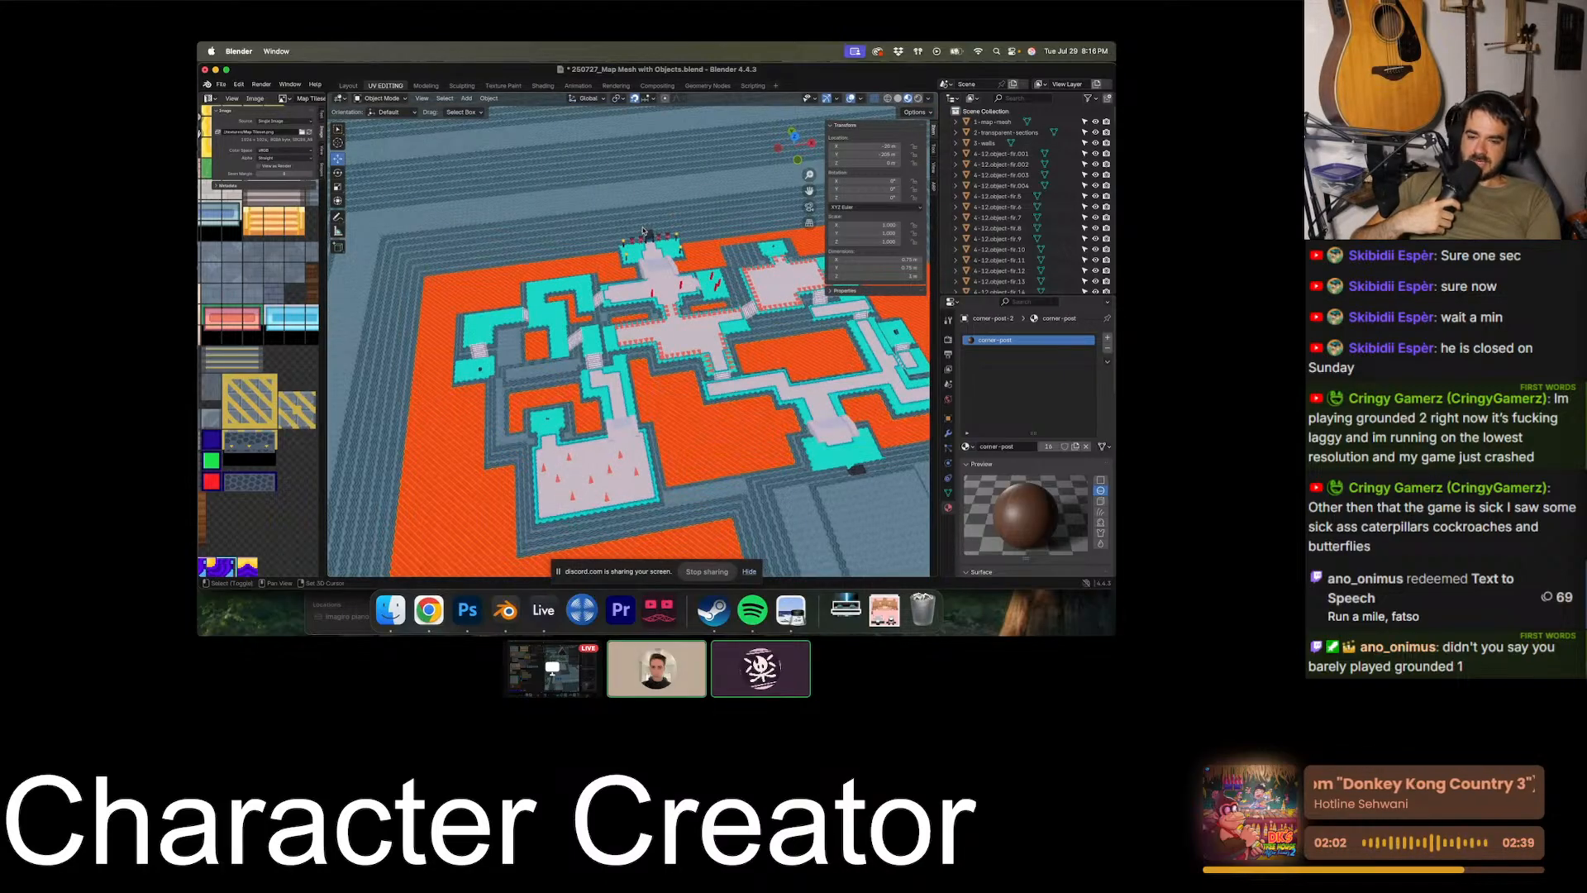
pyautogui.keyDown('shift'); pyautogui.hscroll(-10, 643, 232); pyautogui.keyUp('shift')
pyautogui.scroll(-10, 643, 232)
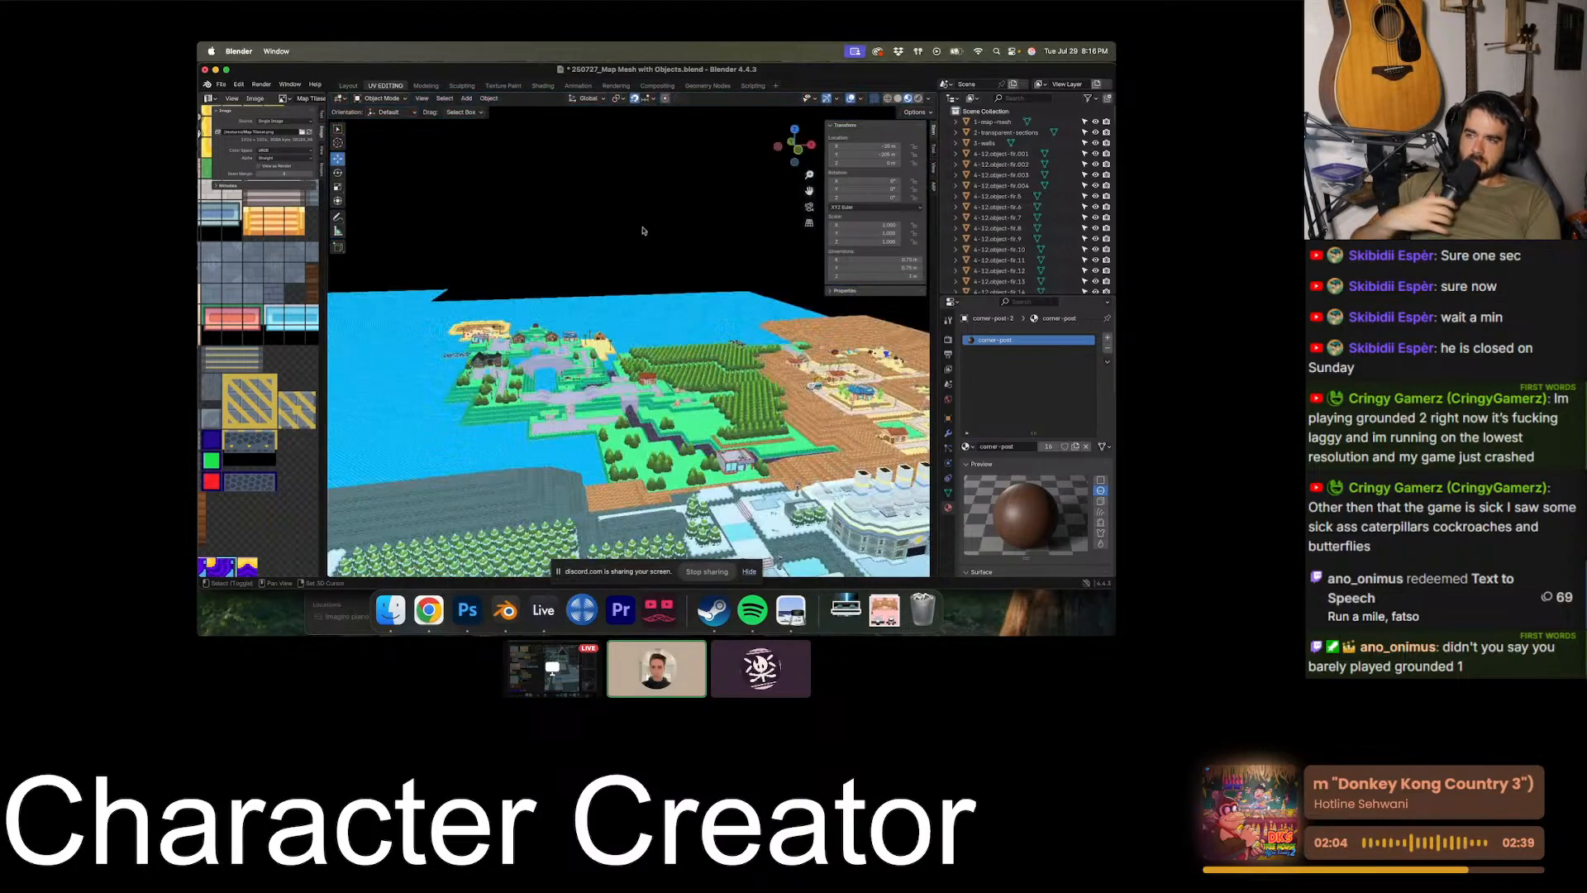
pyautogui.scroll(10, 643, 232)
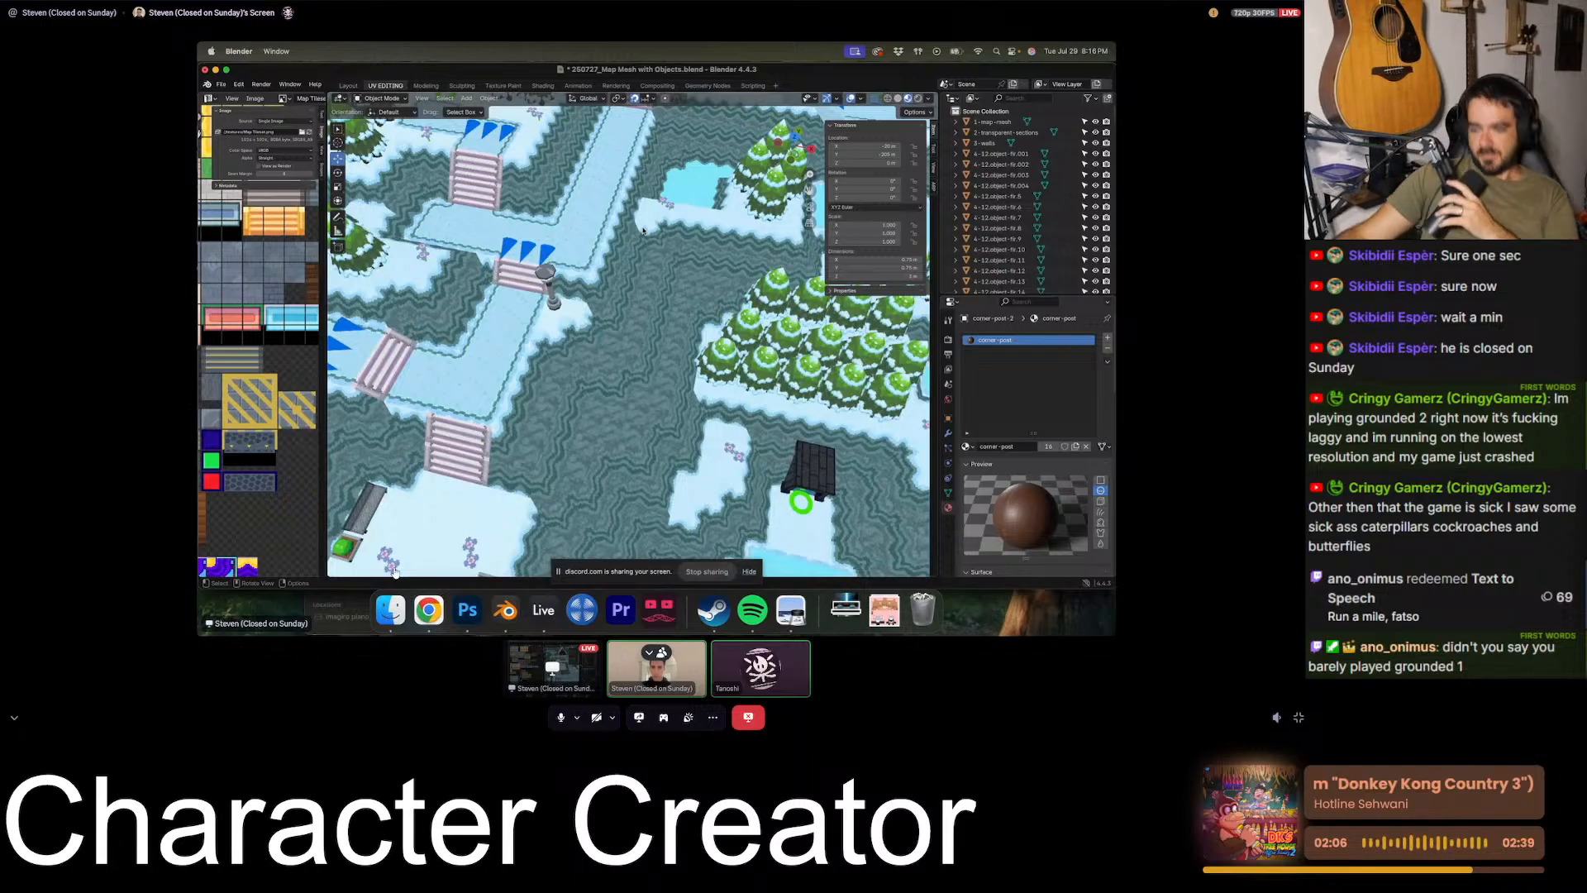
# - Check the collaborator's full-screen stream once more, exit full screen and minimise Discord to return to Blender
pyautogui.press('Escape')
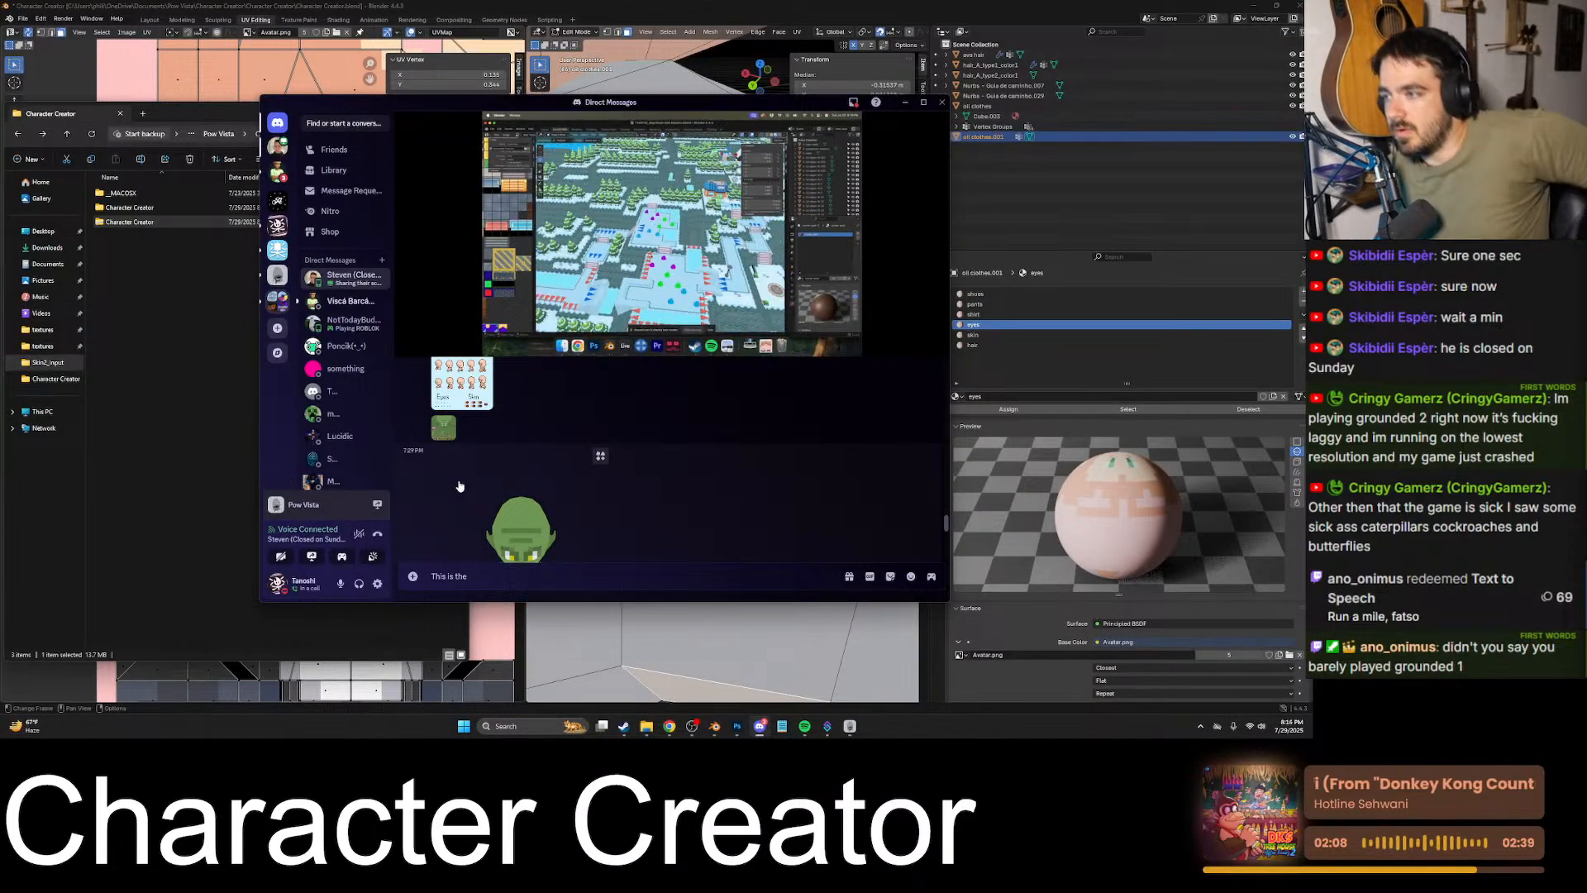
pyautogui.click(935, 336)
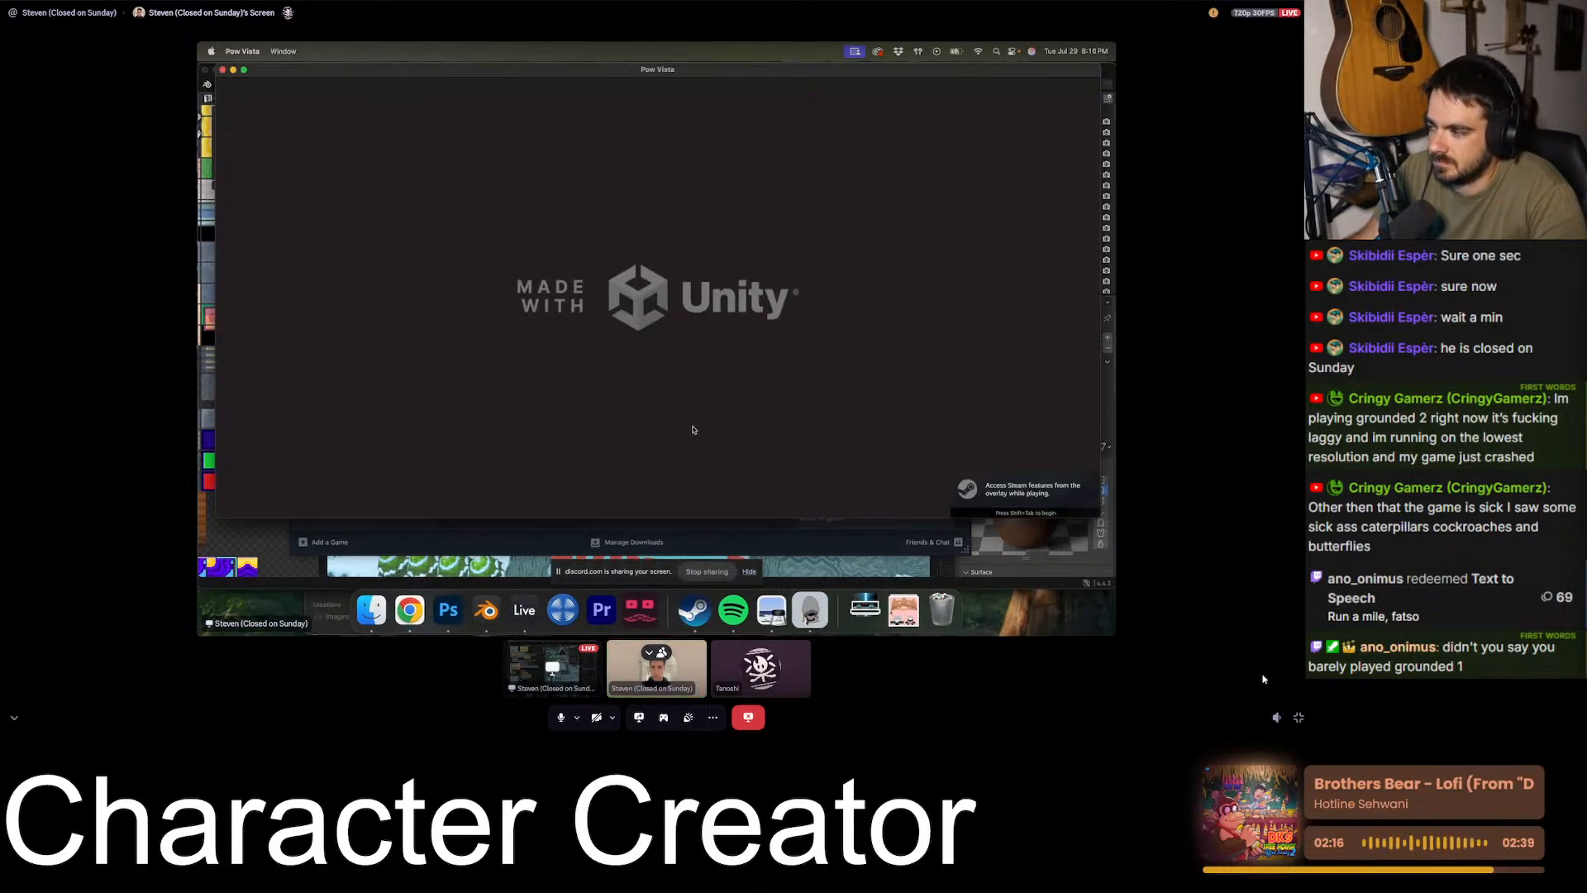
pyautogui.click(1299, 718)
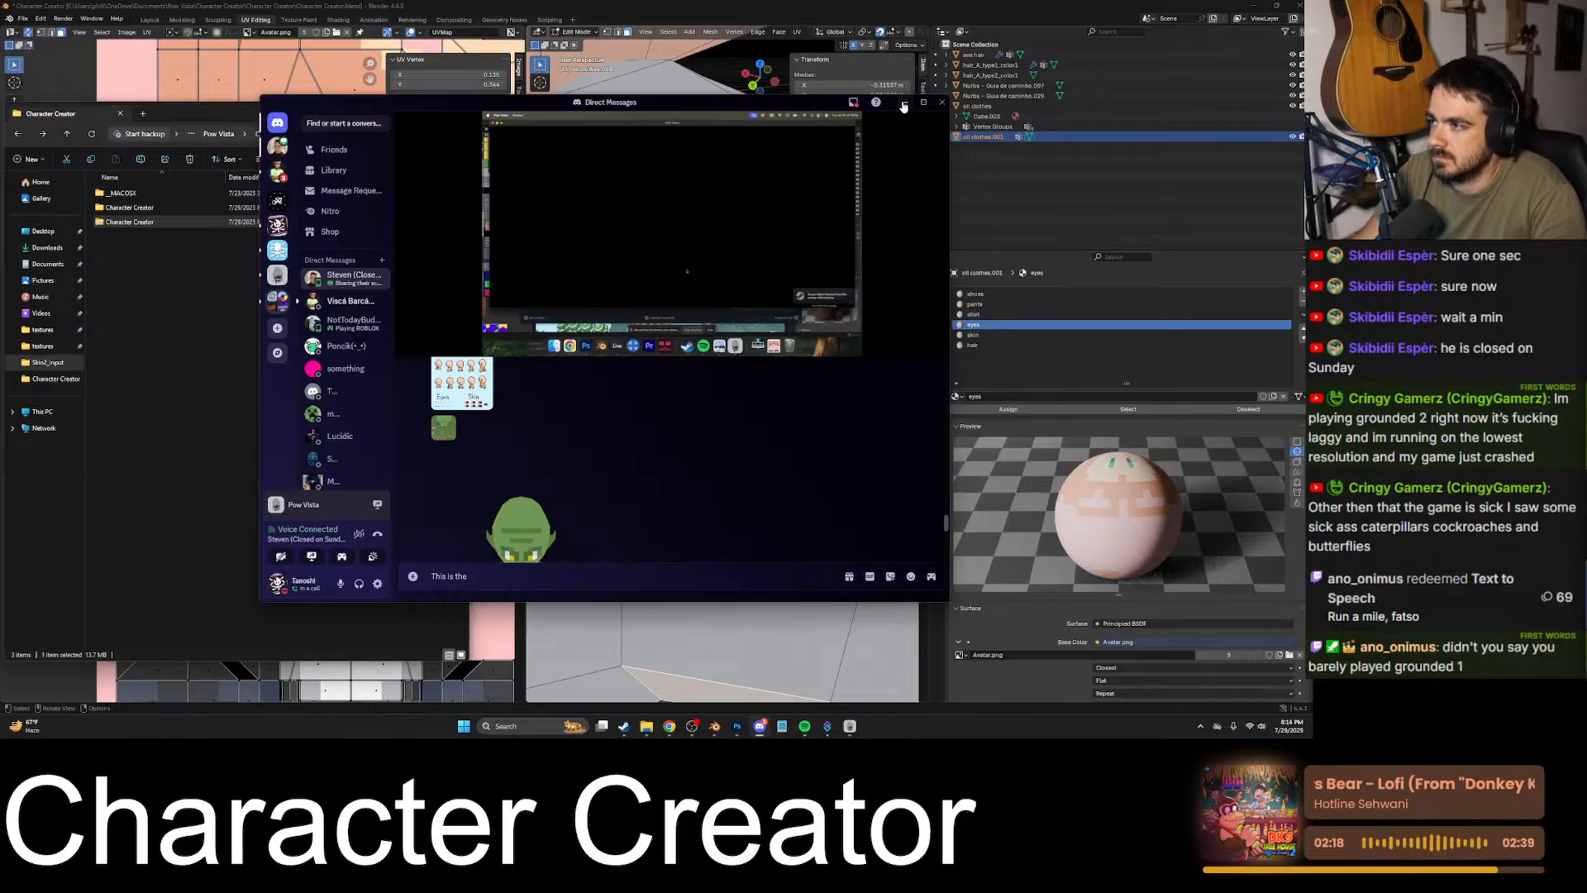
pyautogui.click(905, 103)
pyautogui.click(655, 126)
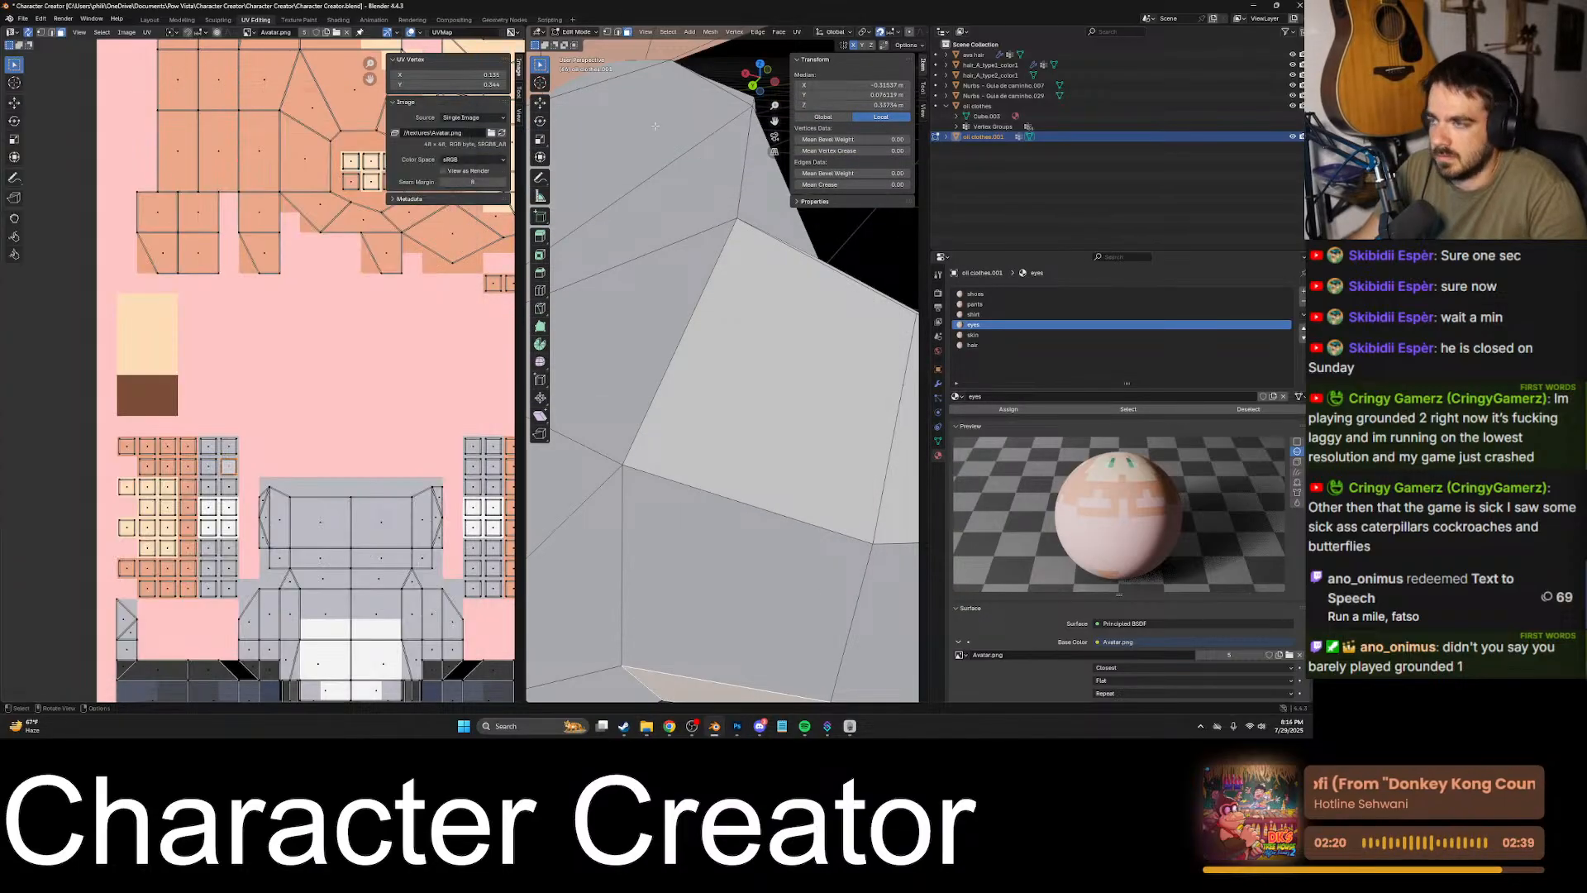
# - Minimise Blender and quit Photoshop without saving the changes to Avatar.png
pyautogui.click(1253, 6)
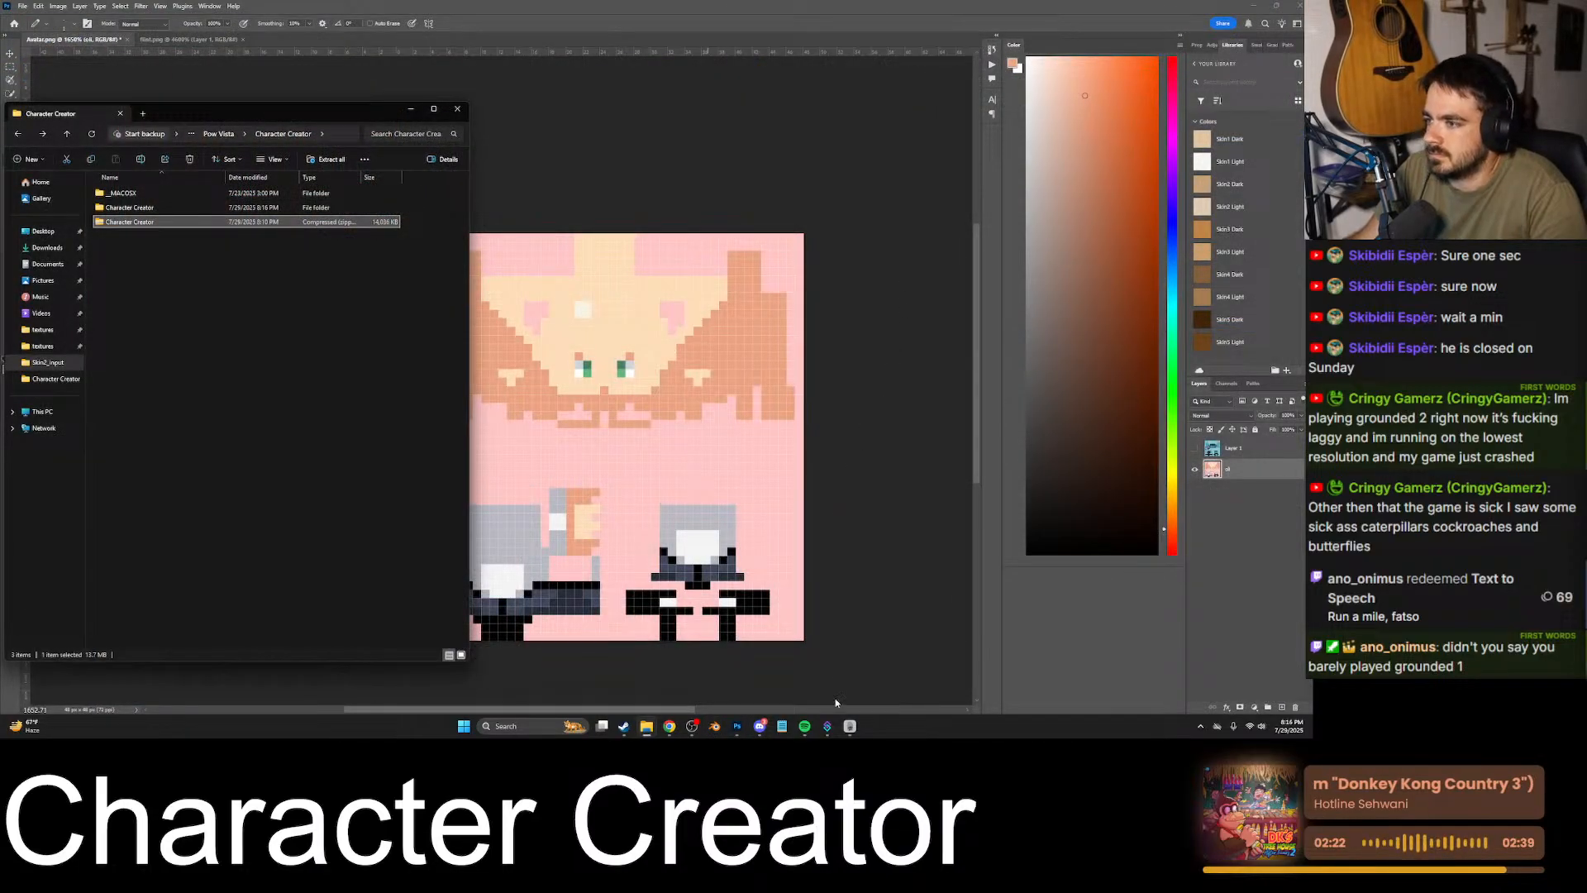
pyautogui.click(1299, 6)
pyautogui.click(611, 262)
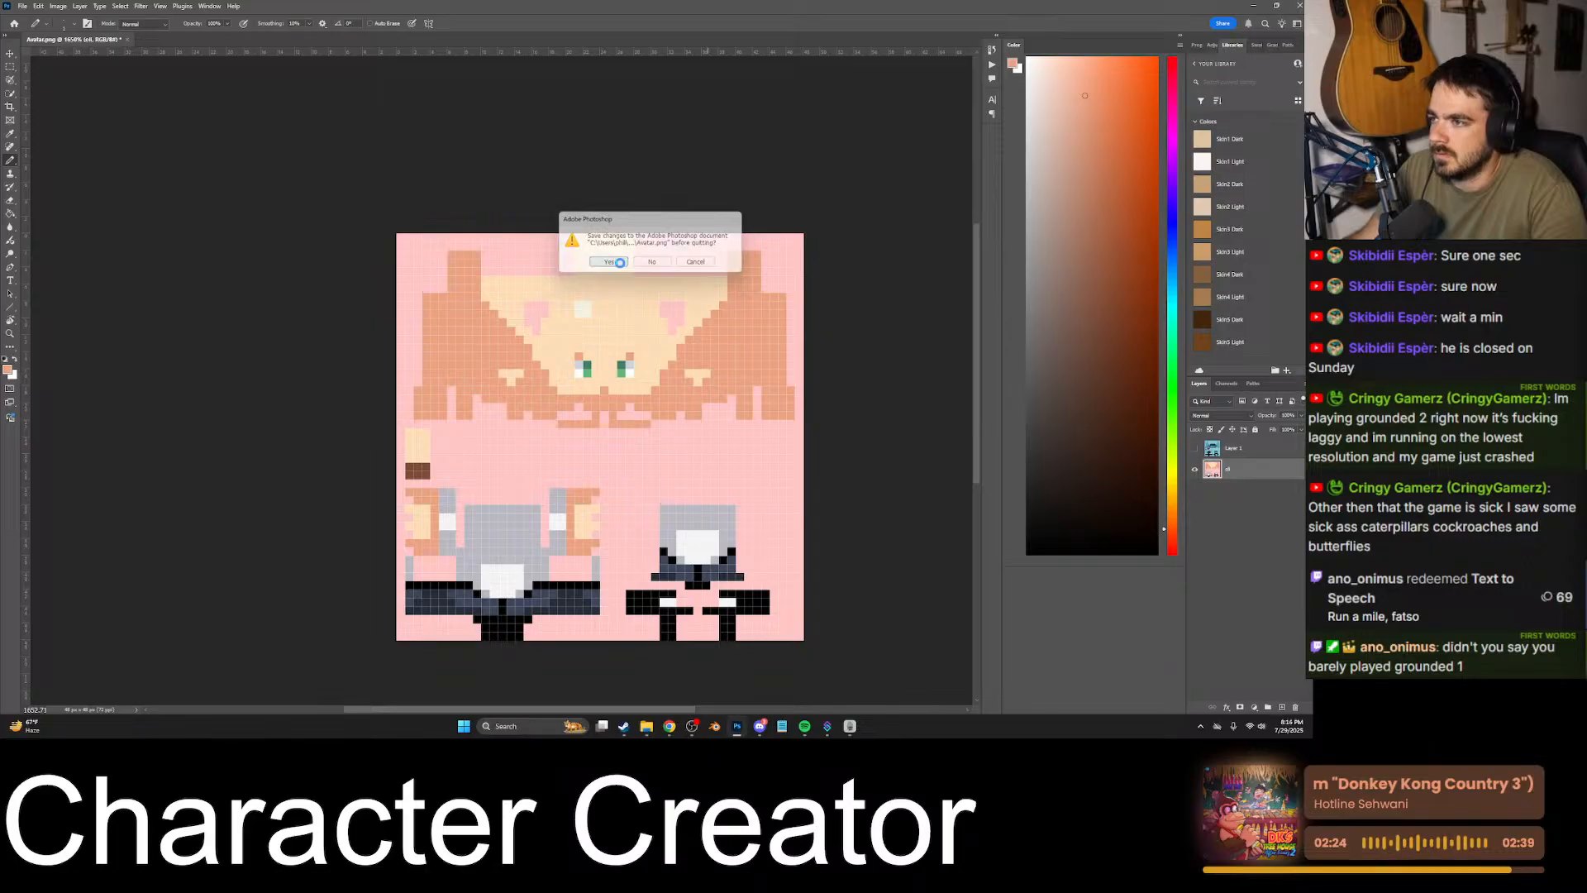
pyautogui.click(586, 358)
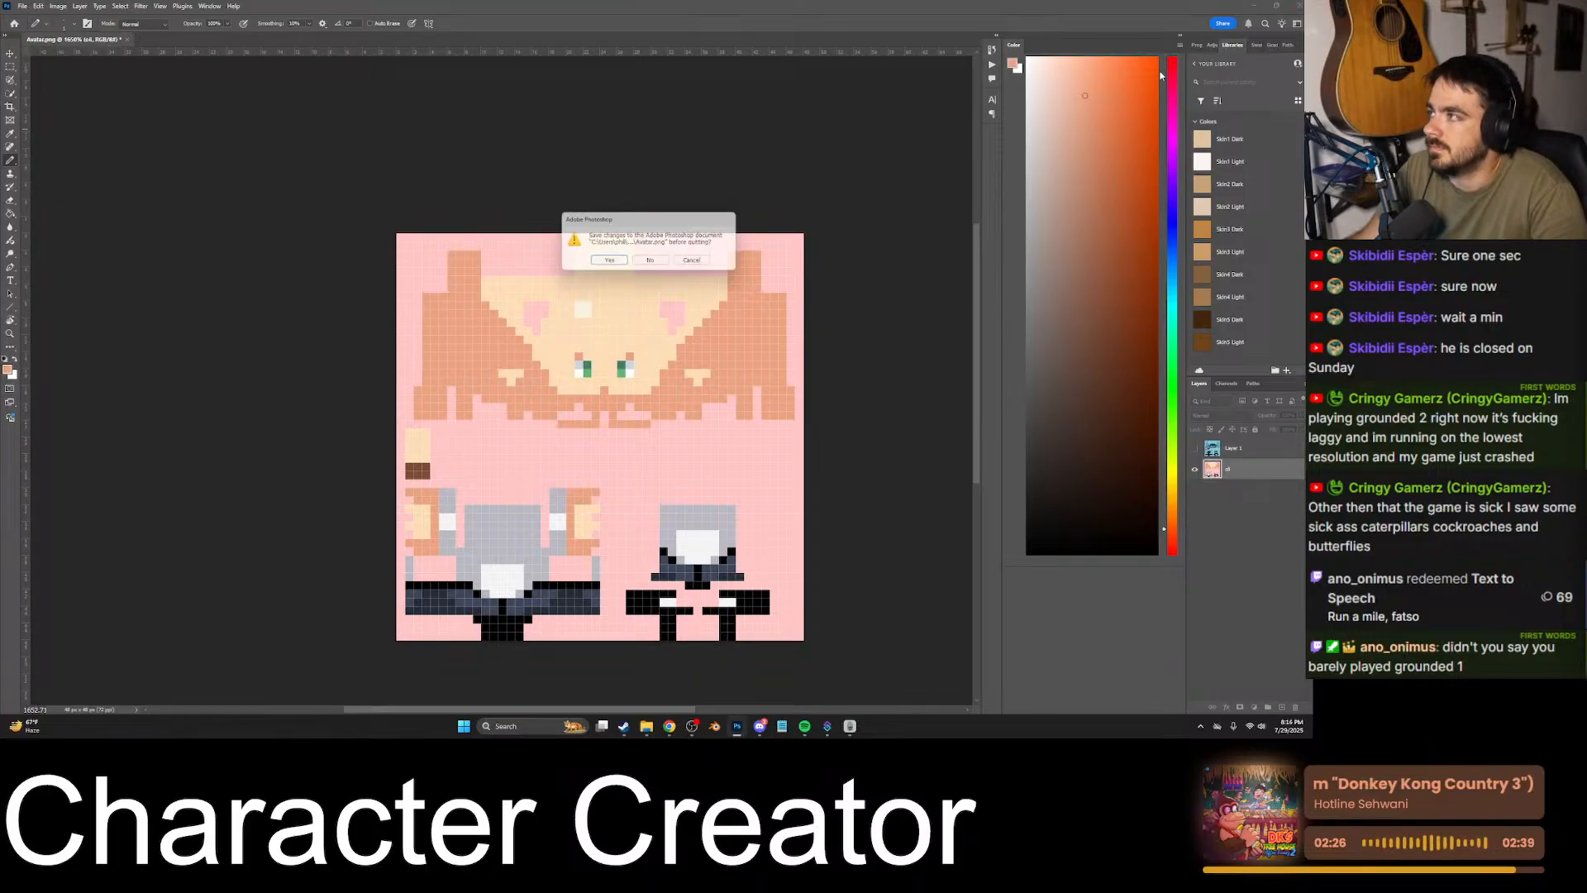
pyautogui.click(659, 265)
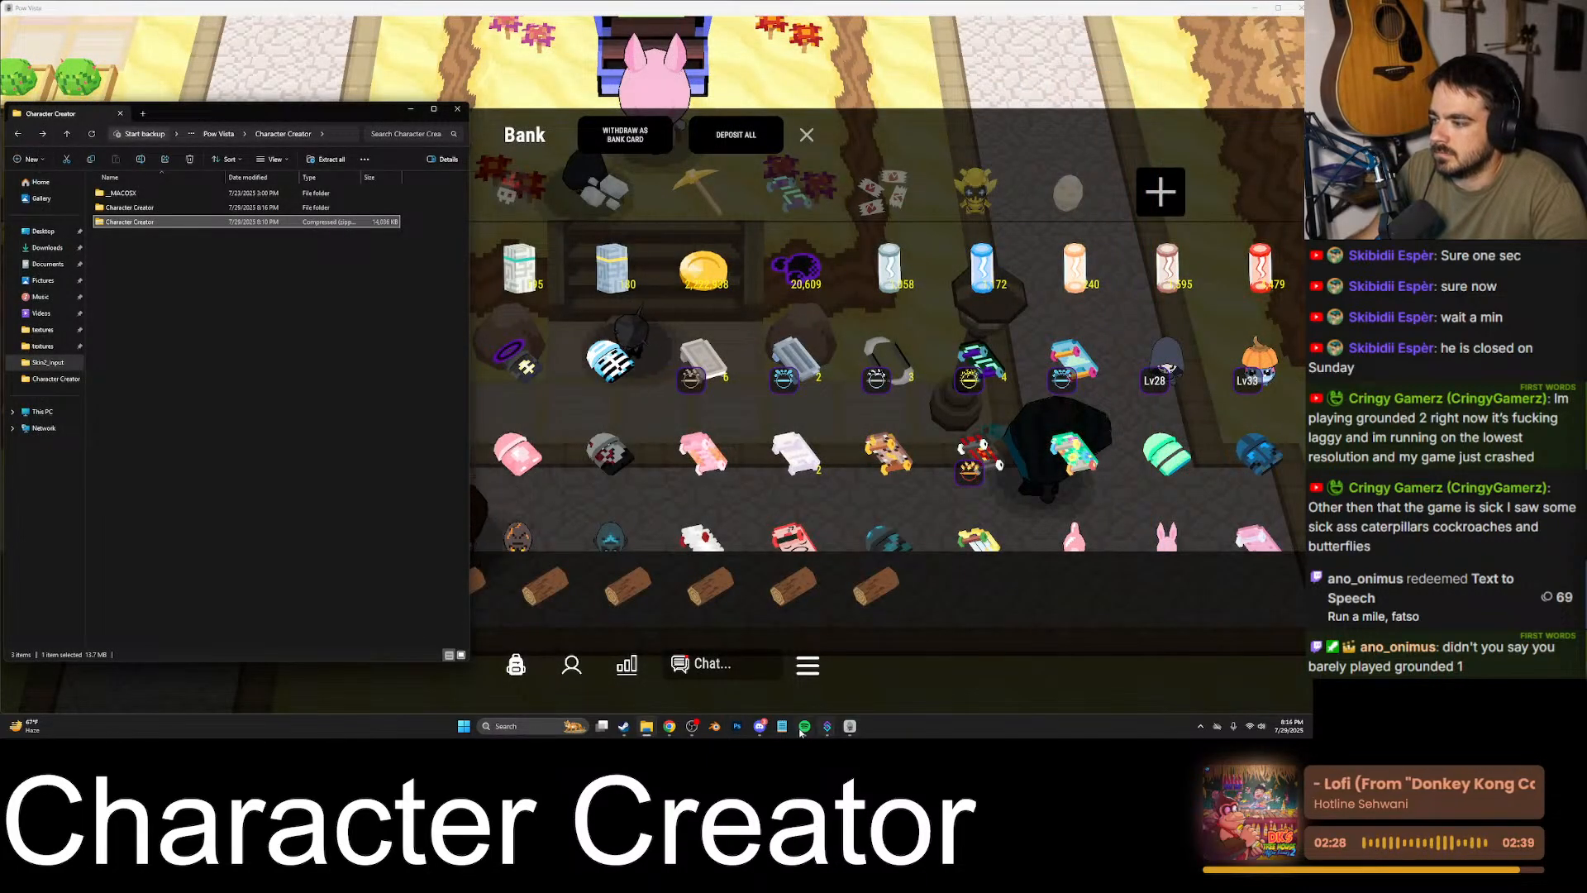
# - Glance at the Discord call, then minimise Discord and the Pow Vista game and close the Character Creator folder window
pyautogui.click(760, 726)
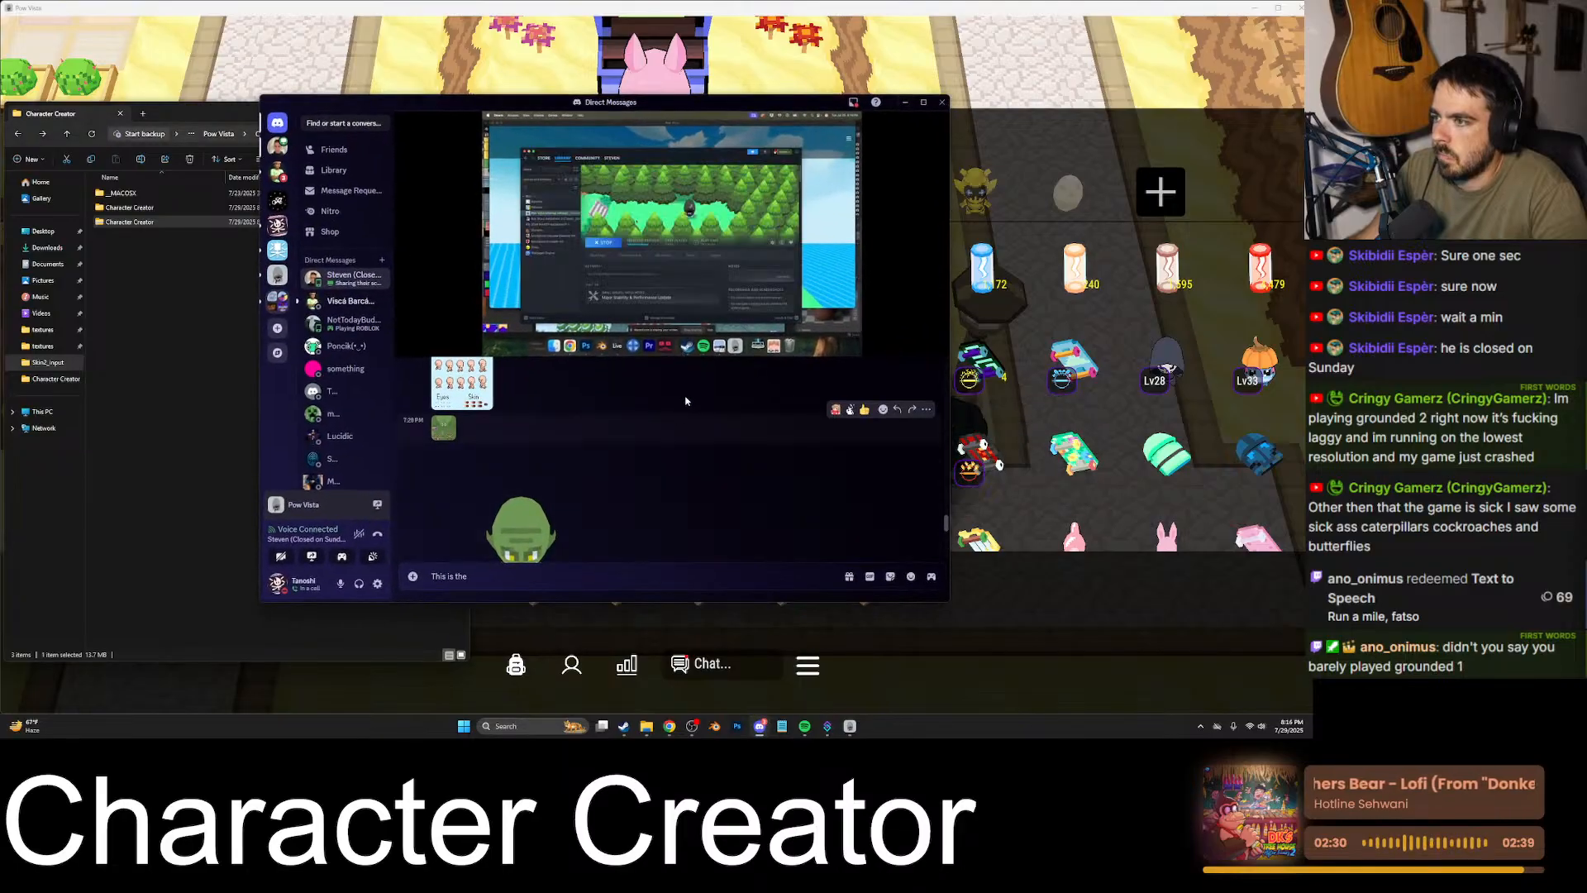
pyautogui.click(907, 103)
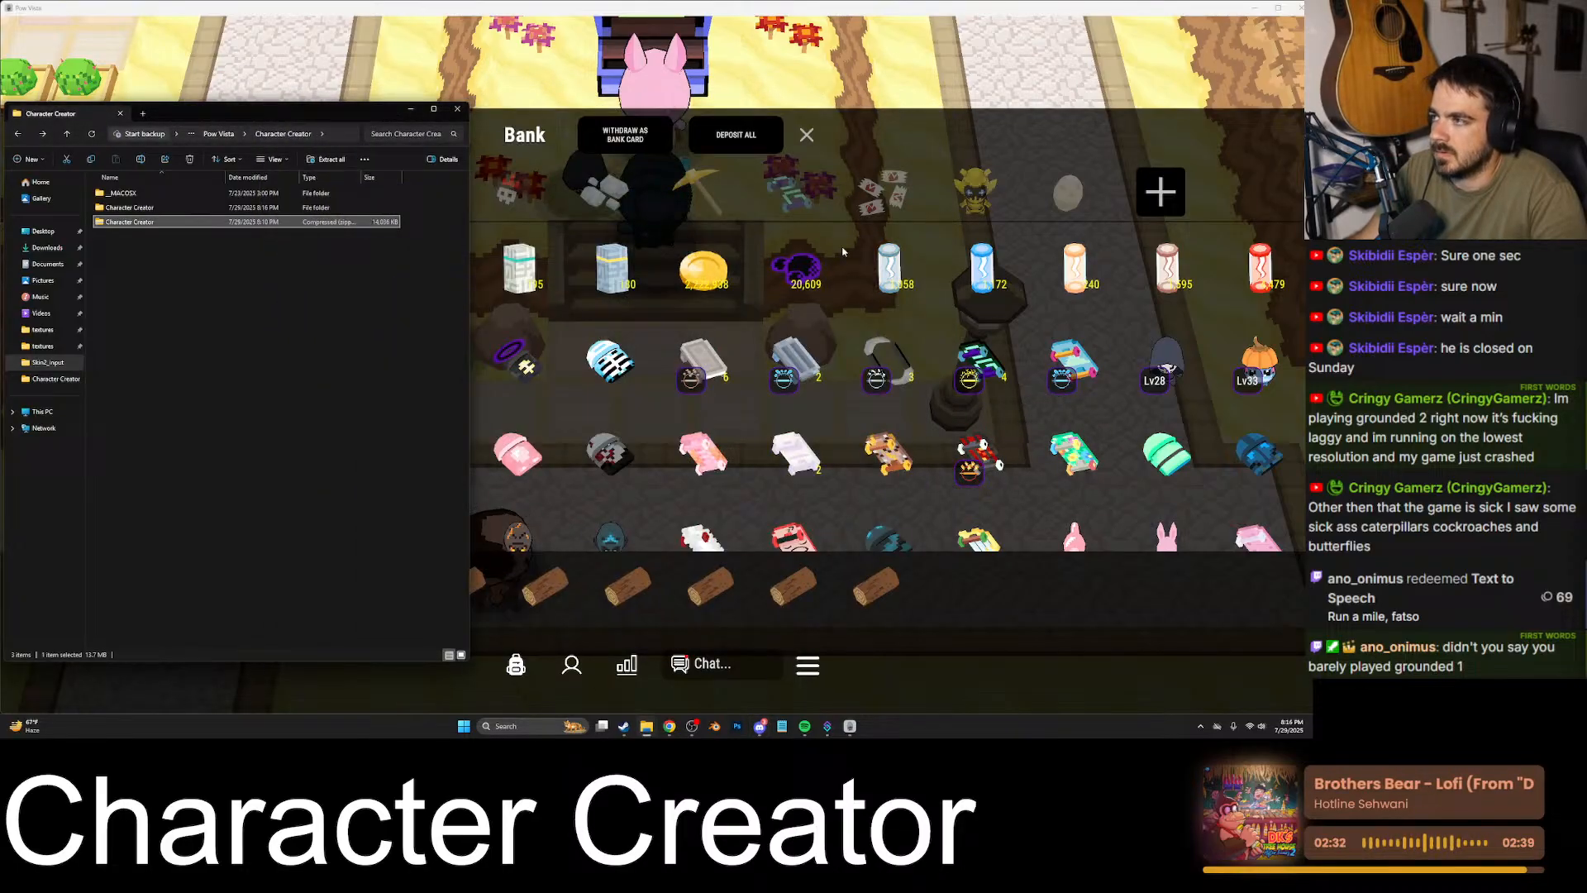
pyautogui.click(1255, 9)
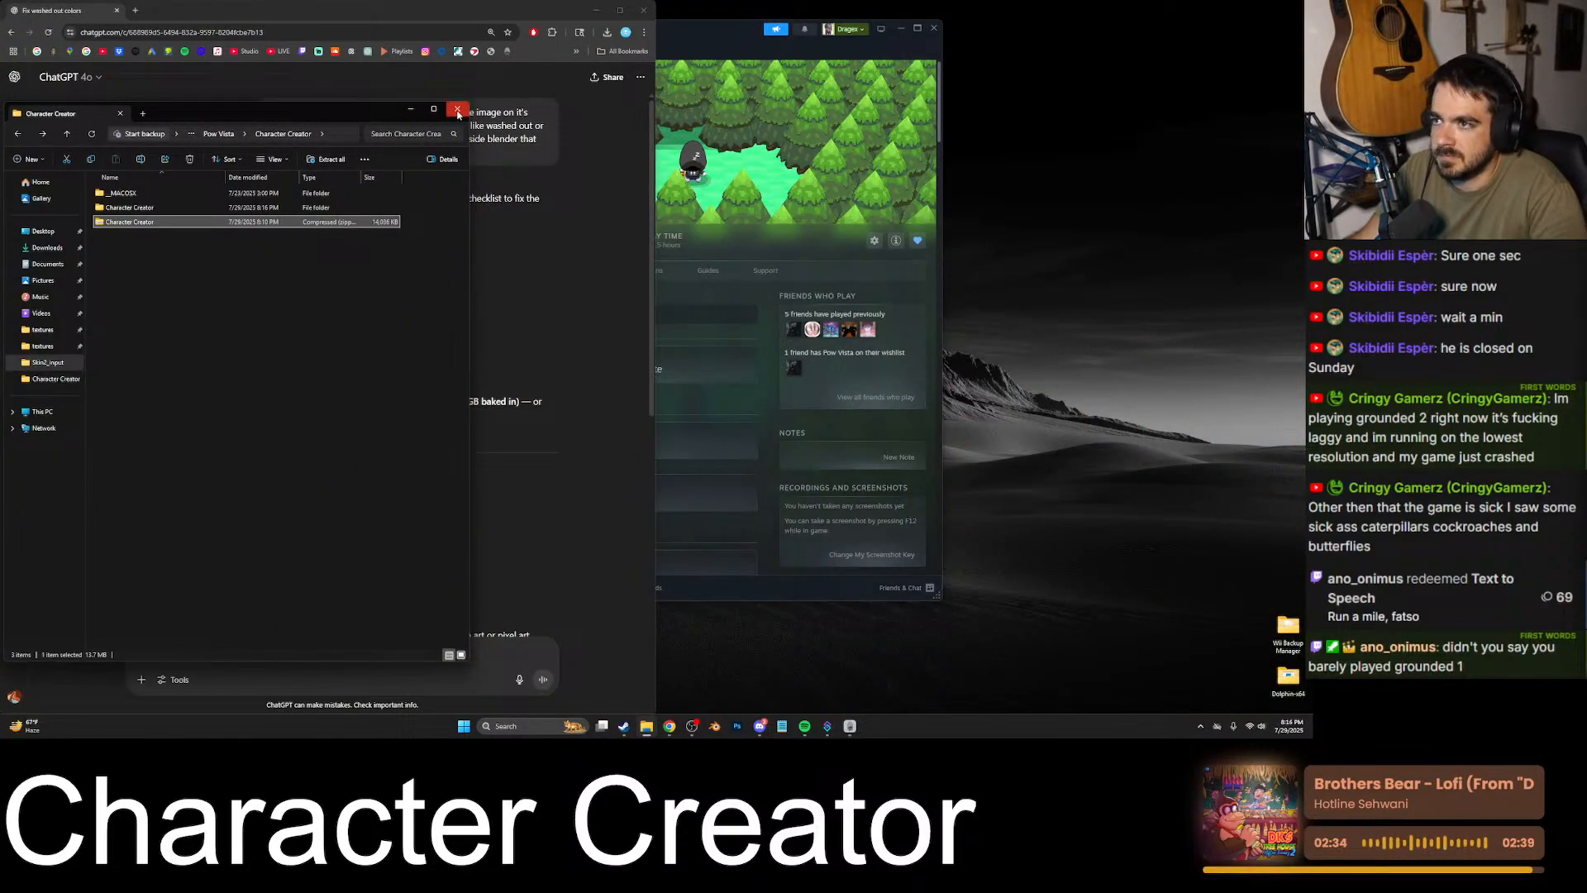
pyautogui.click(457, 110)
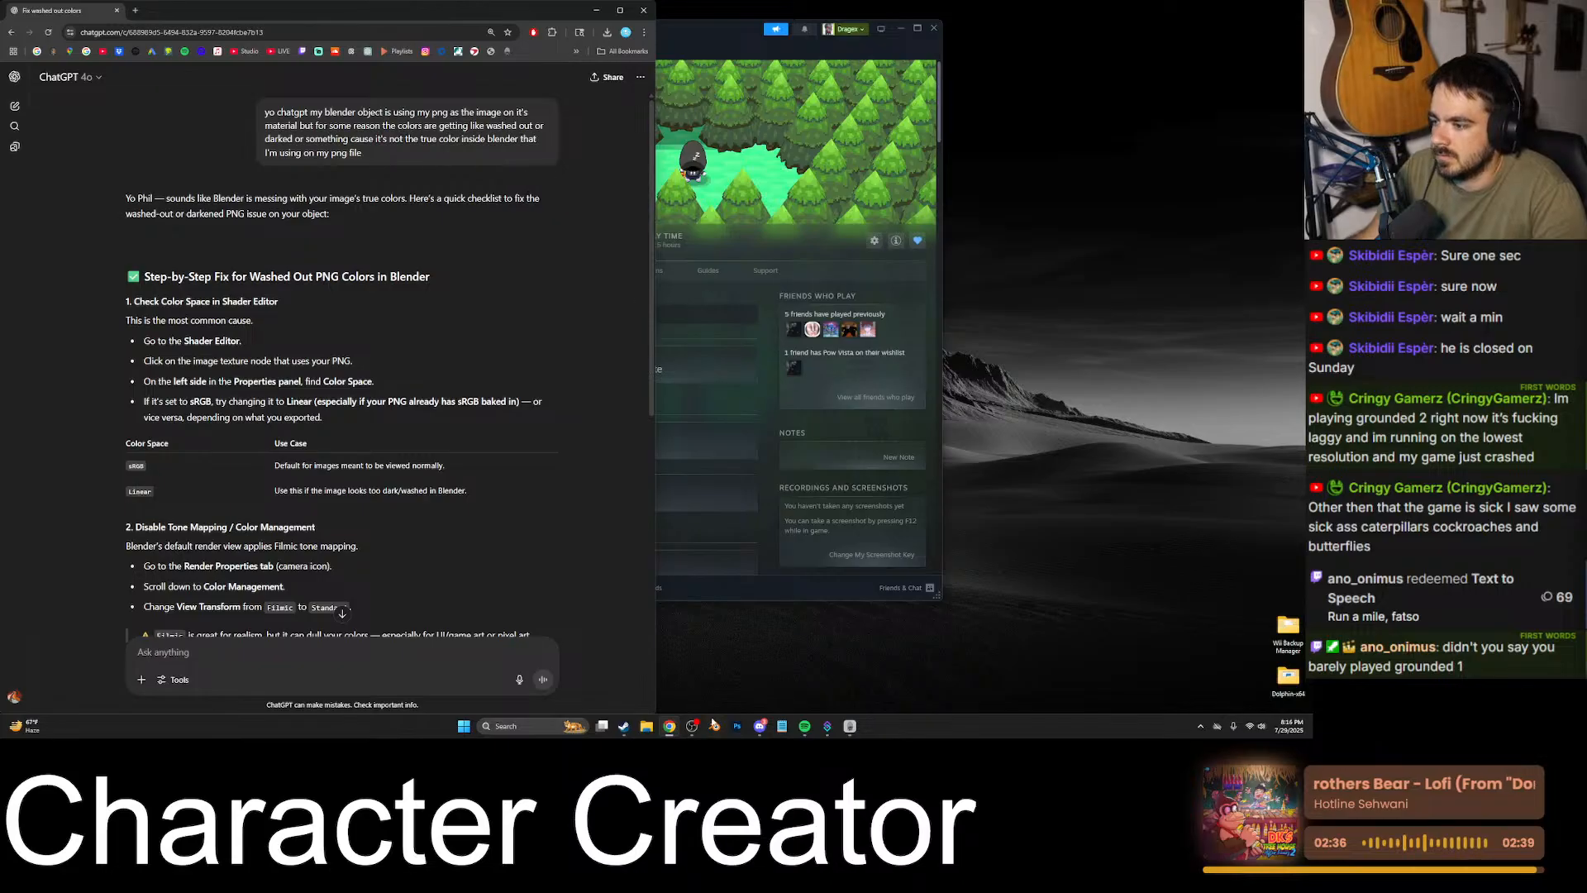
# - Switch to Notepad and replace the objects list with the heading "pow vista task list:" and the items "- music" and "- quest log"
pyautogui.click(782, 725)
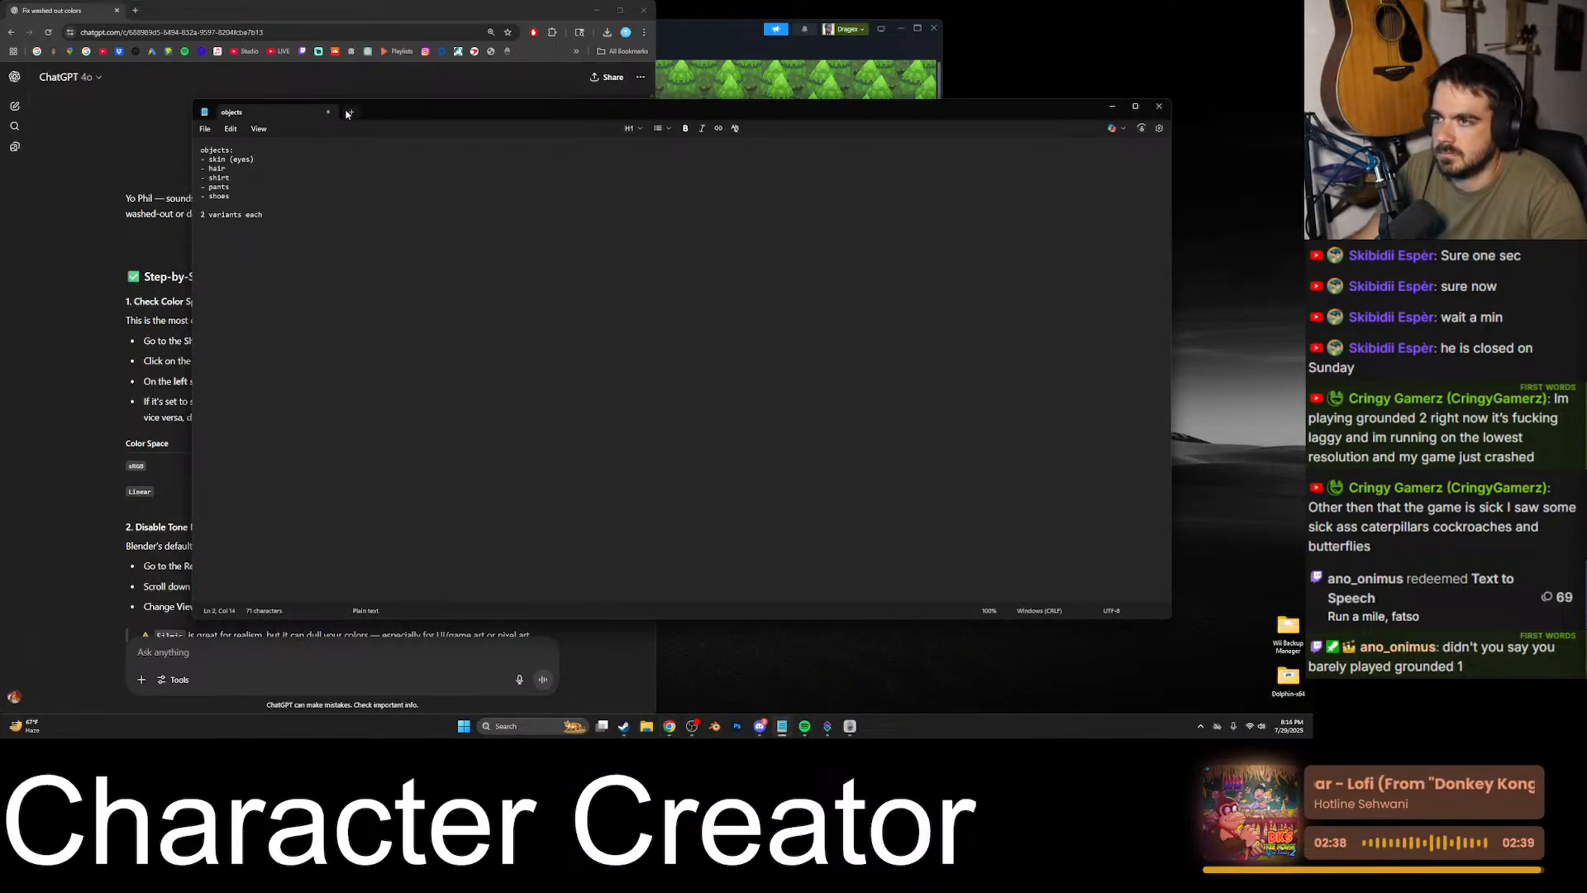
pyautogui.moveTo(262, 215); pyautogui.dragTo(221, 98)
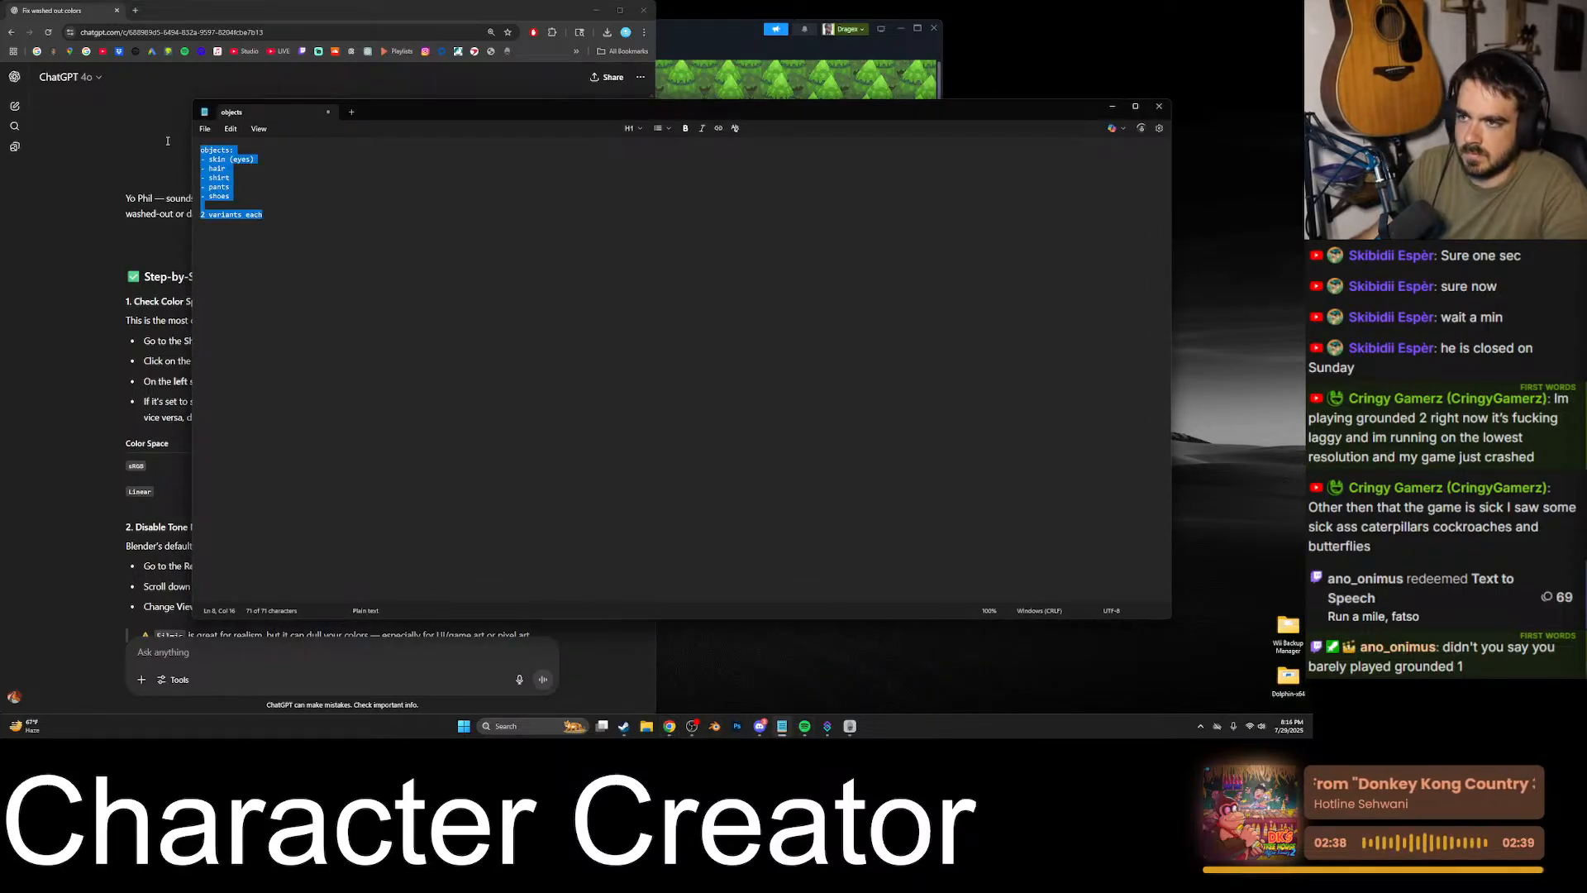
pyautogui.write('pow vista task list')
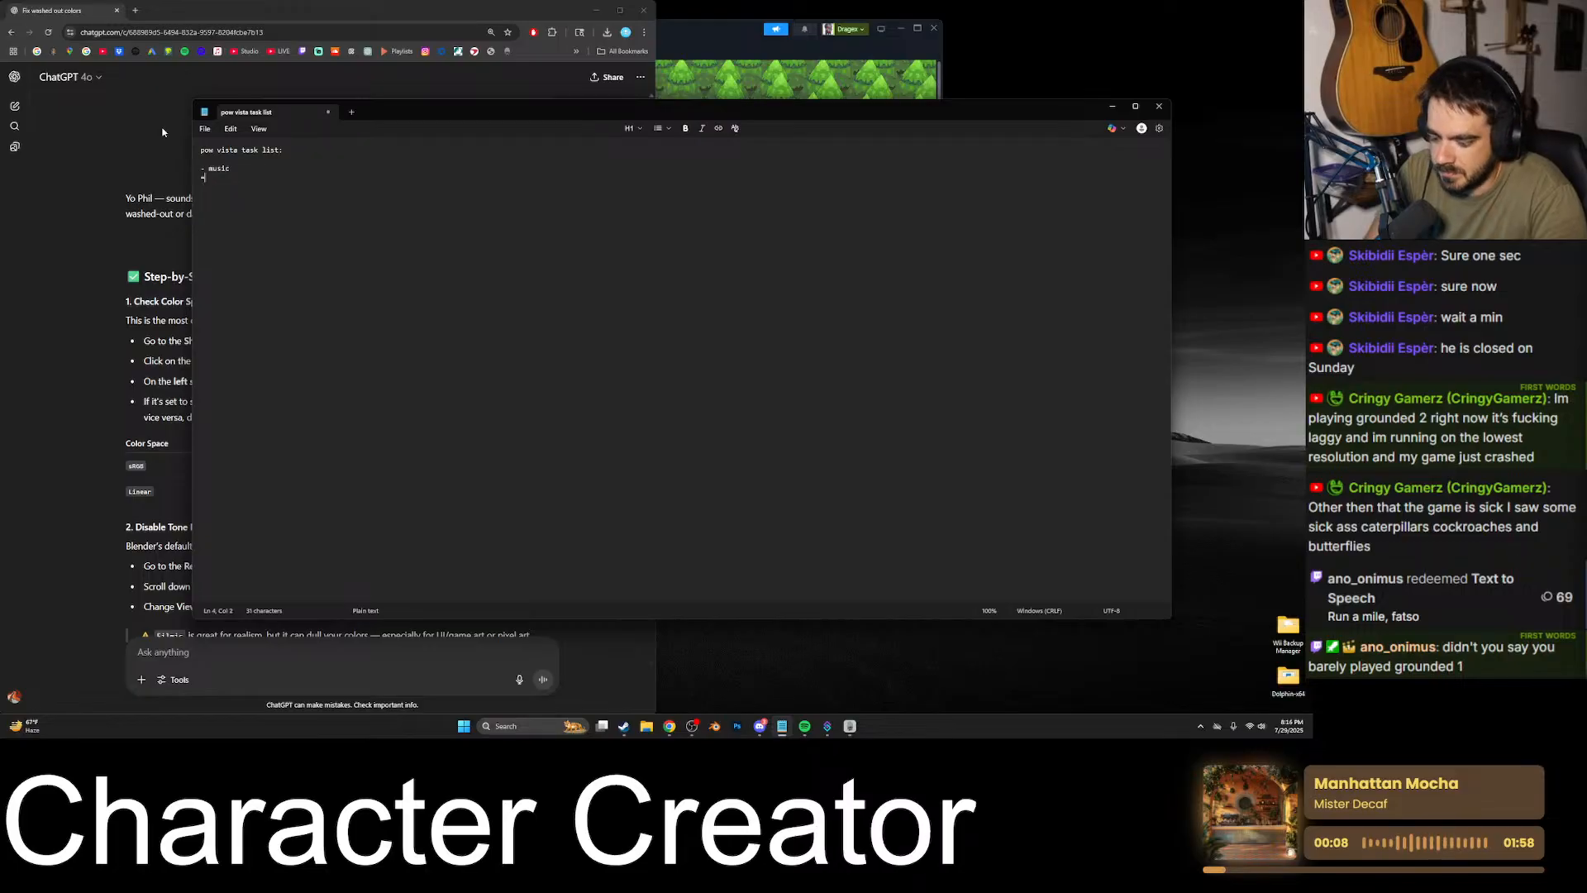
pyautogui.write('quest log')
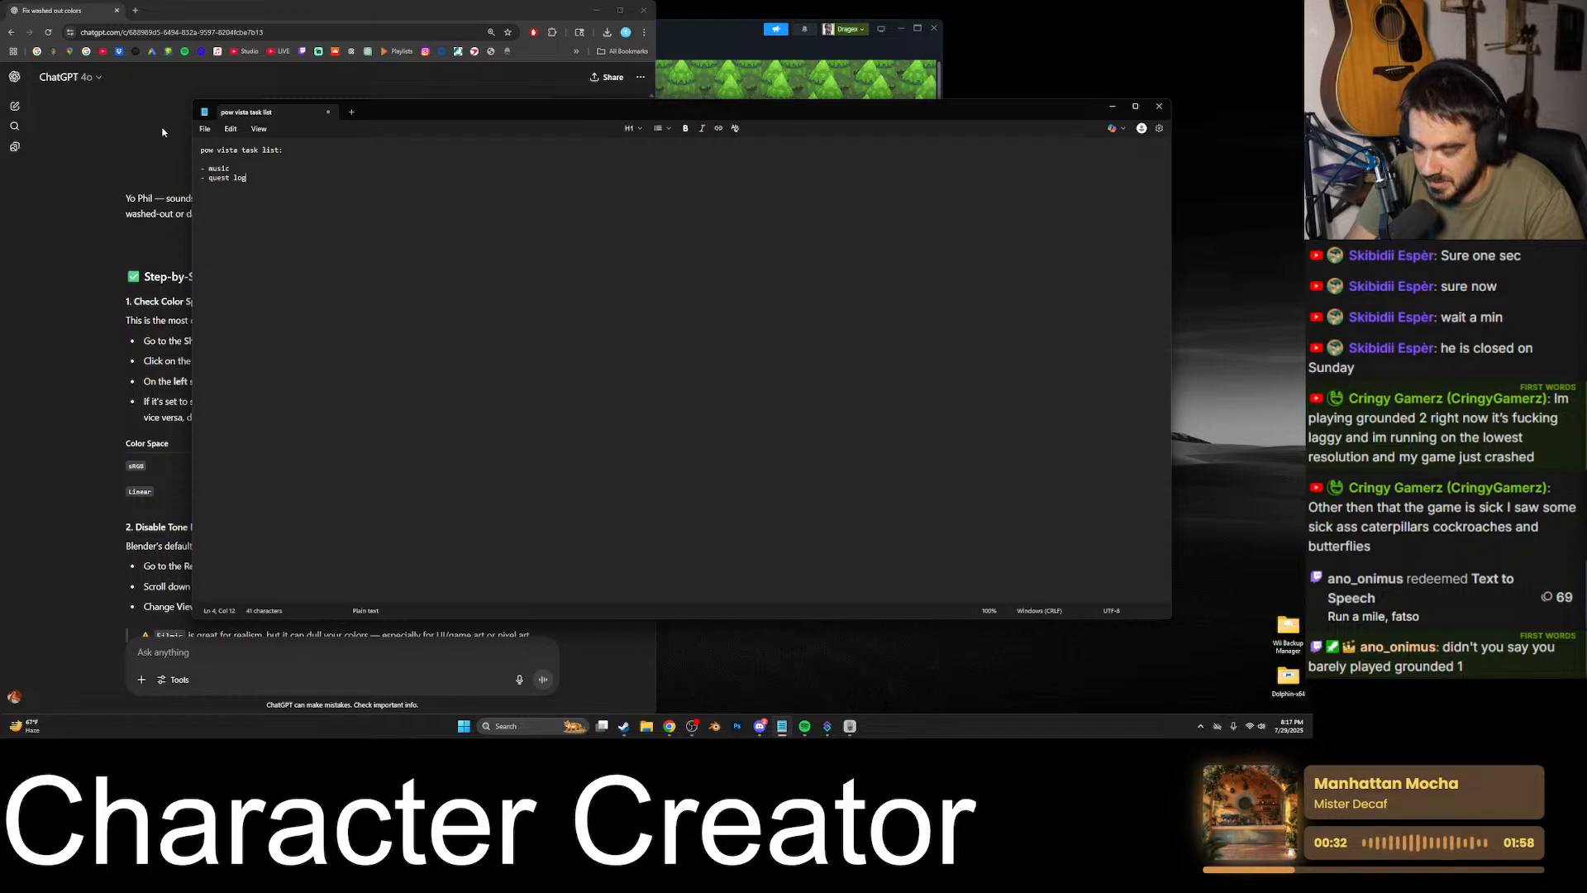
pyautogui.write('(document')
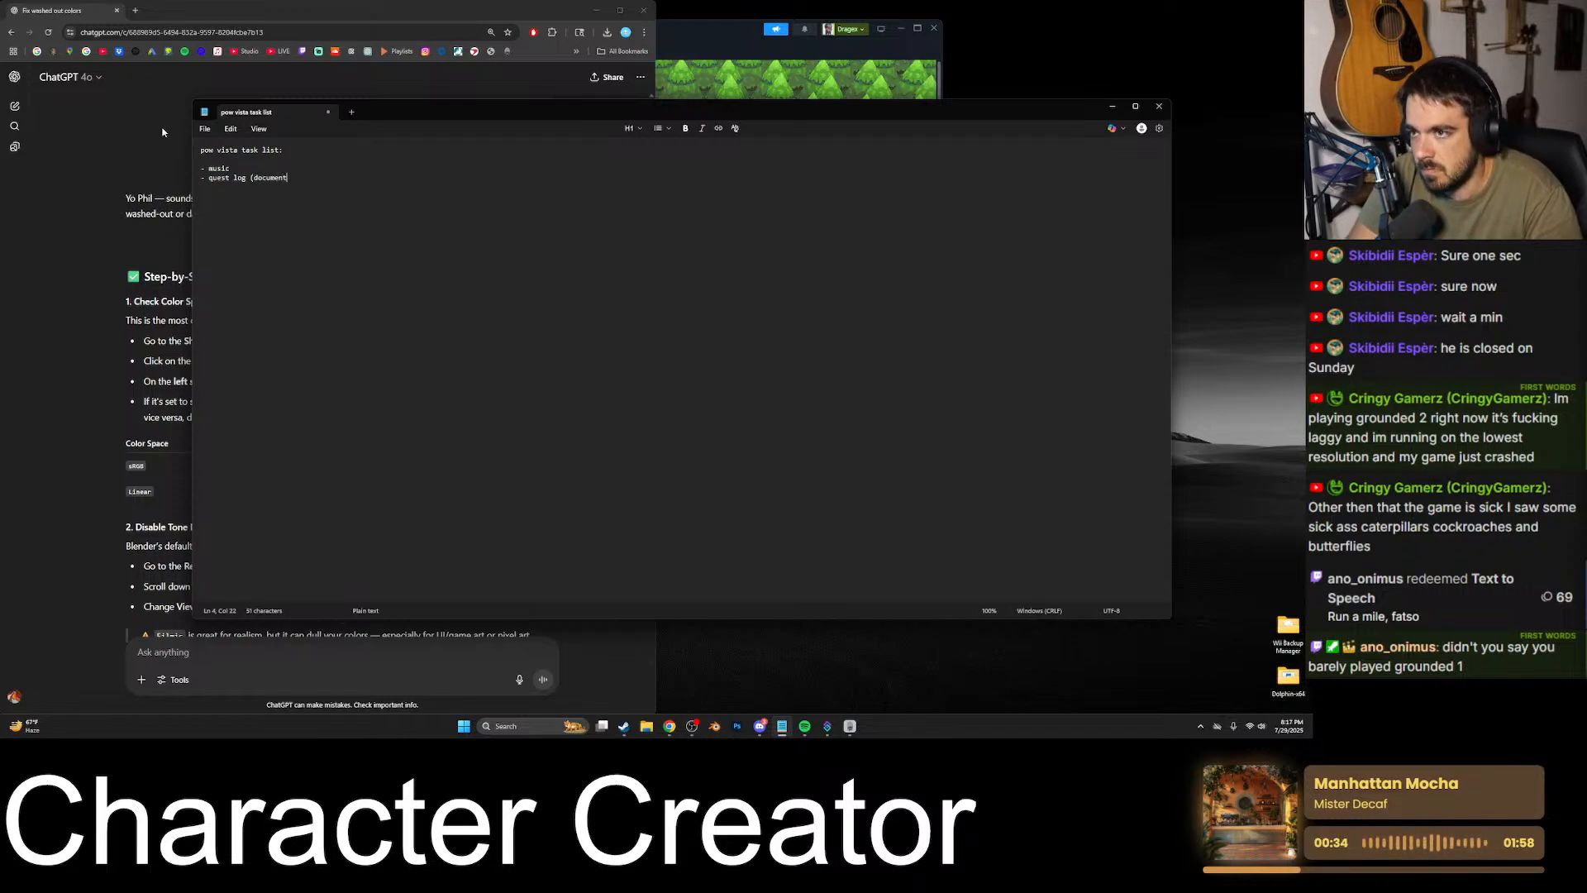
pyautogui.write('ing the steps')
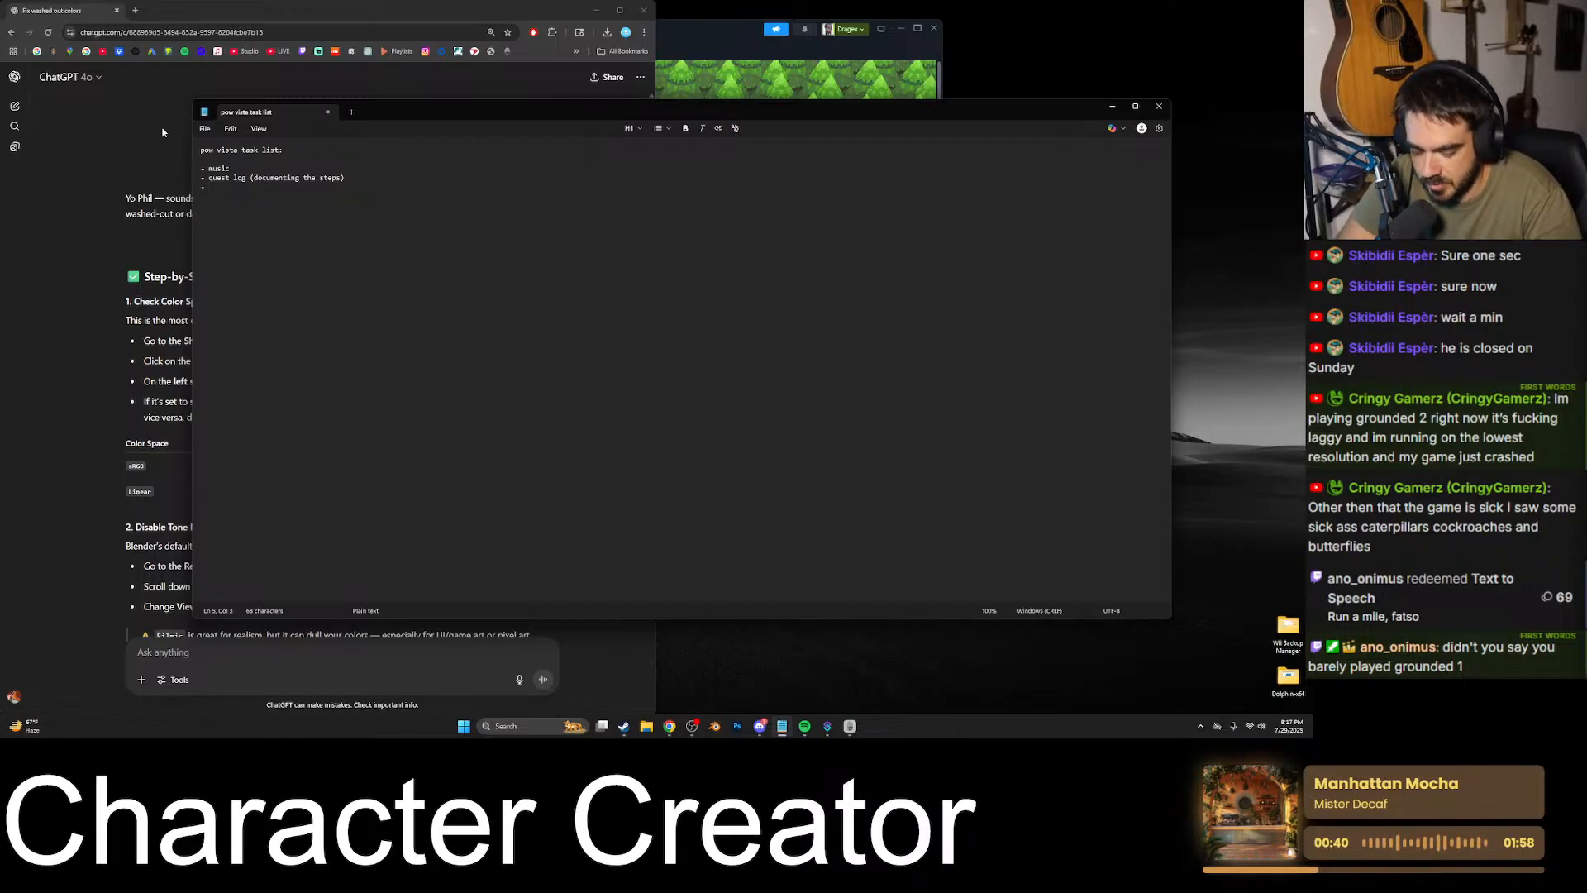
pyautogui.press('BackSpace')
pyautogui.press('BackSpace')
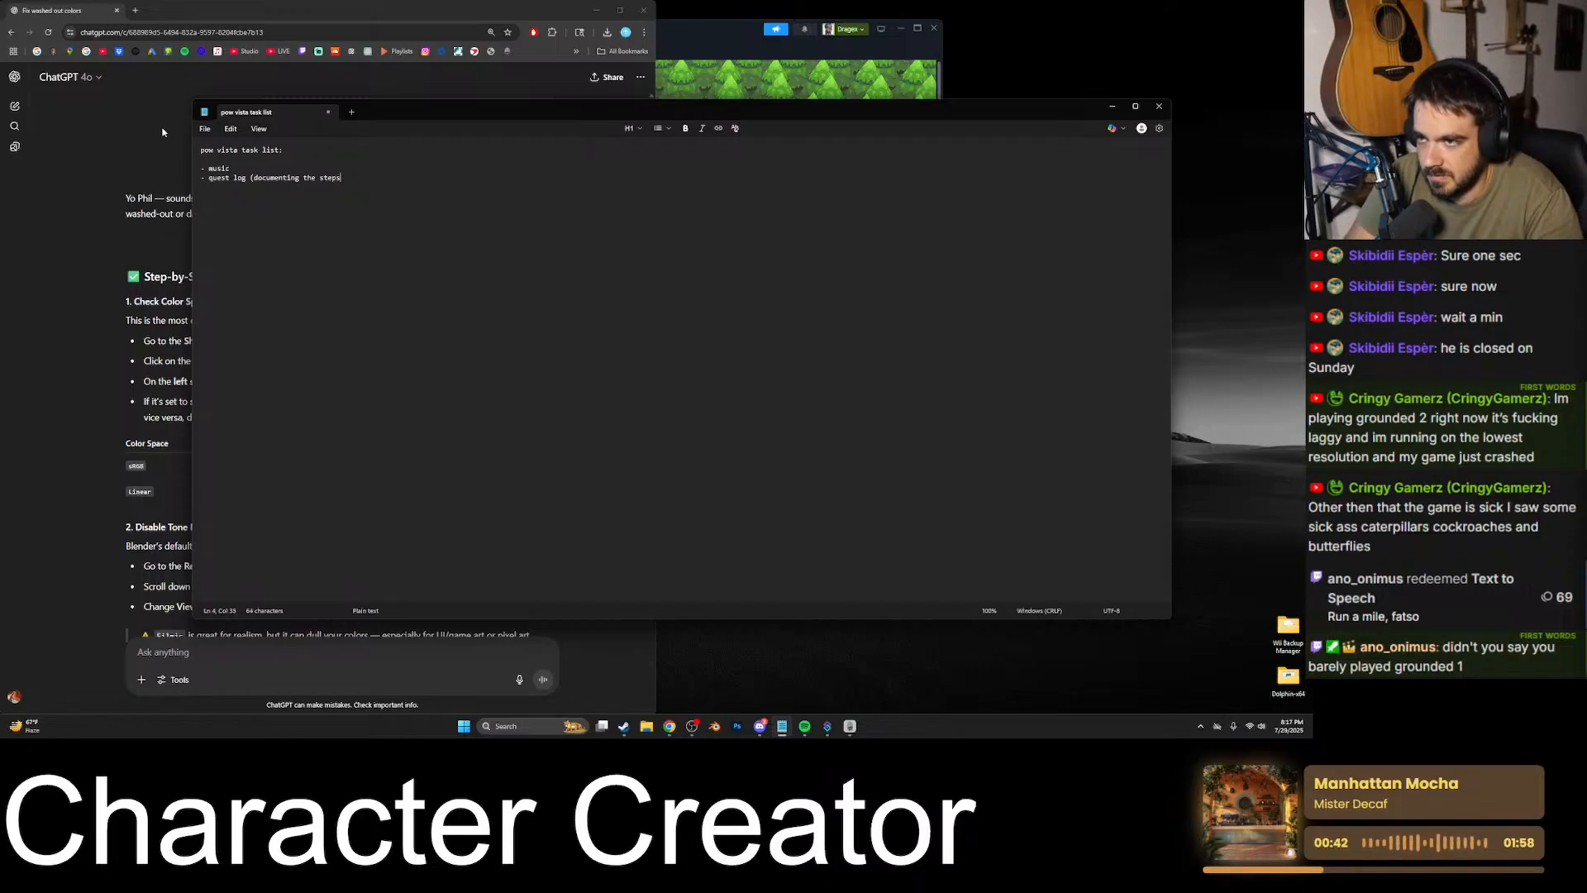
pyautogui.write('like in osrs(')
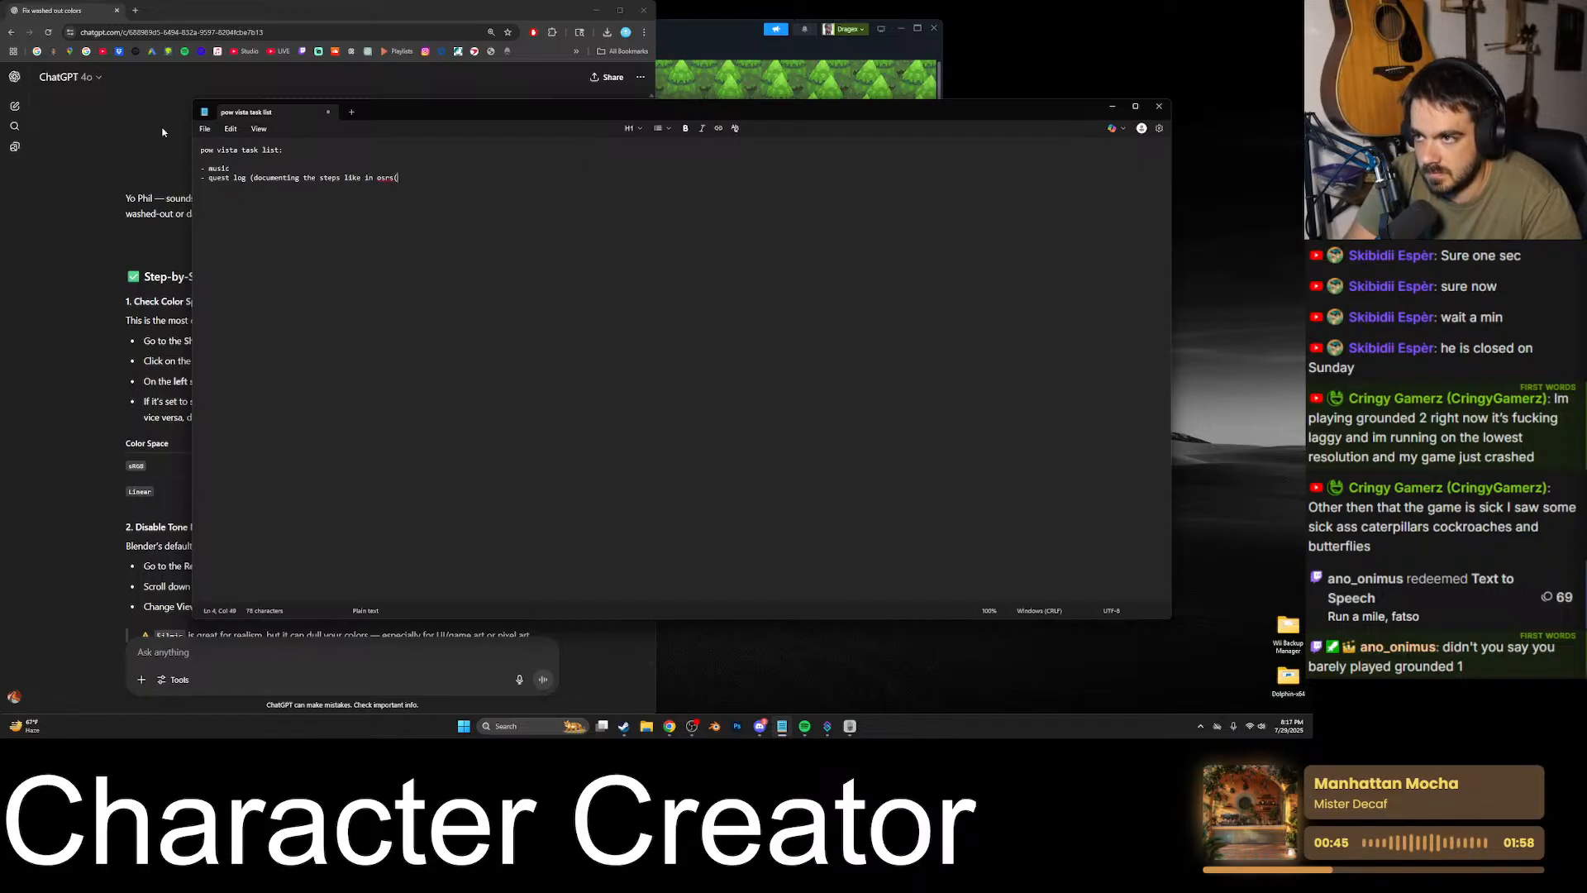
pyautogui.press('BackSpace')
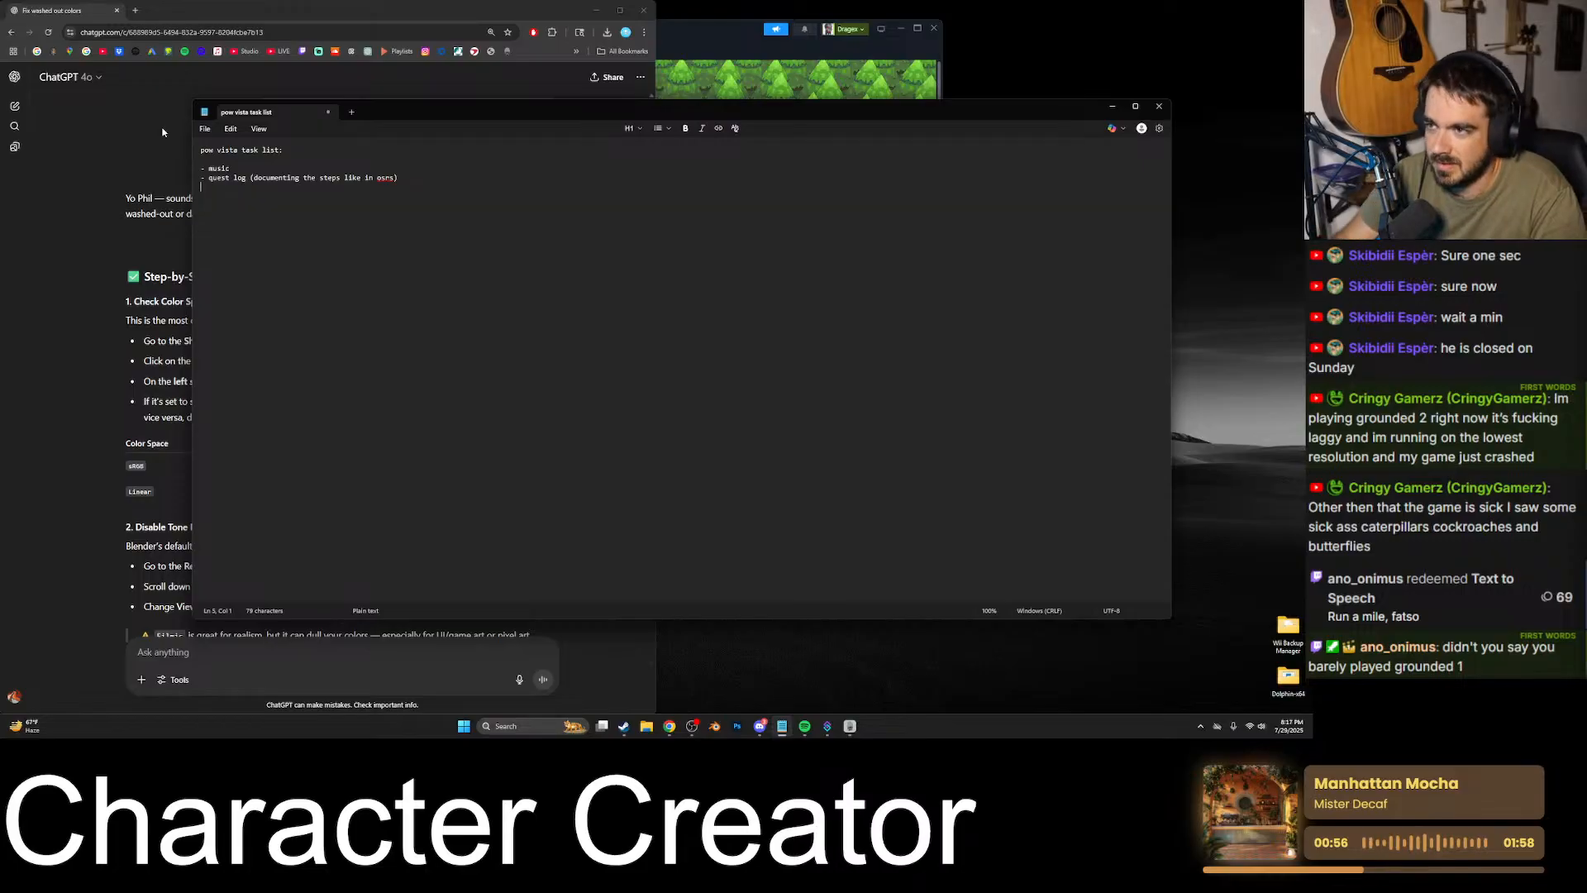
pyautogui.press('BackSpace')
pyautogui.press('BackSpace')
pyautogui.press('BackSpace')
pyautogui.press('BackSpace')
pyautogui.press('BackSpace')
pyautogui.press('BackSpace')
pyautogui.press('BackSpace')
pyautogui.press('BackSpace')
pyautogui.press('BackSpace')
pyautogui.press('BackSpace')
pyautogui.press('BackSpace')
pyautogui.press('BackSpace')
pyautogui.press('BackSpace')
pyautogui.press('BackSpace')
pyautogui.press('BackSpace')
pyautogui.press('BackSpace')
pyautogui.press('BackSpace')
pyautogui.press('BackSpace')
pyautogui.press('BackSpace')
pyautogui.press('BackSpace')
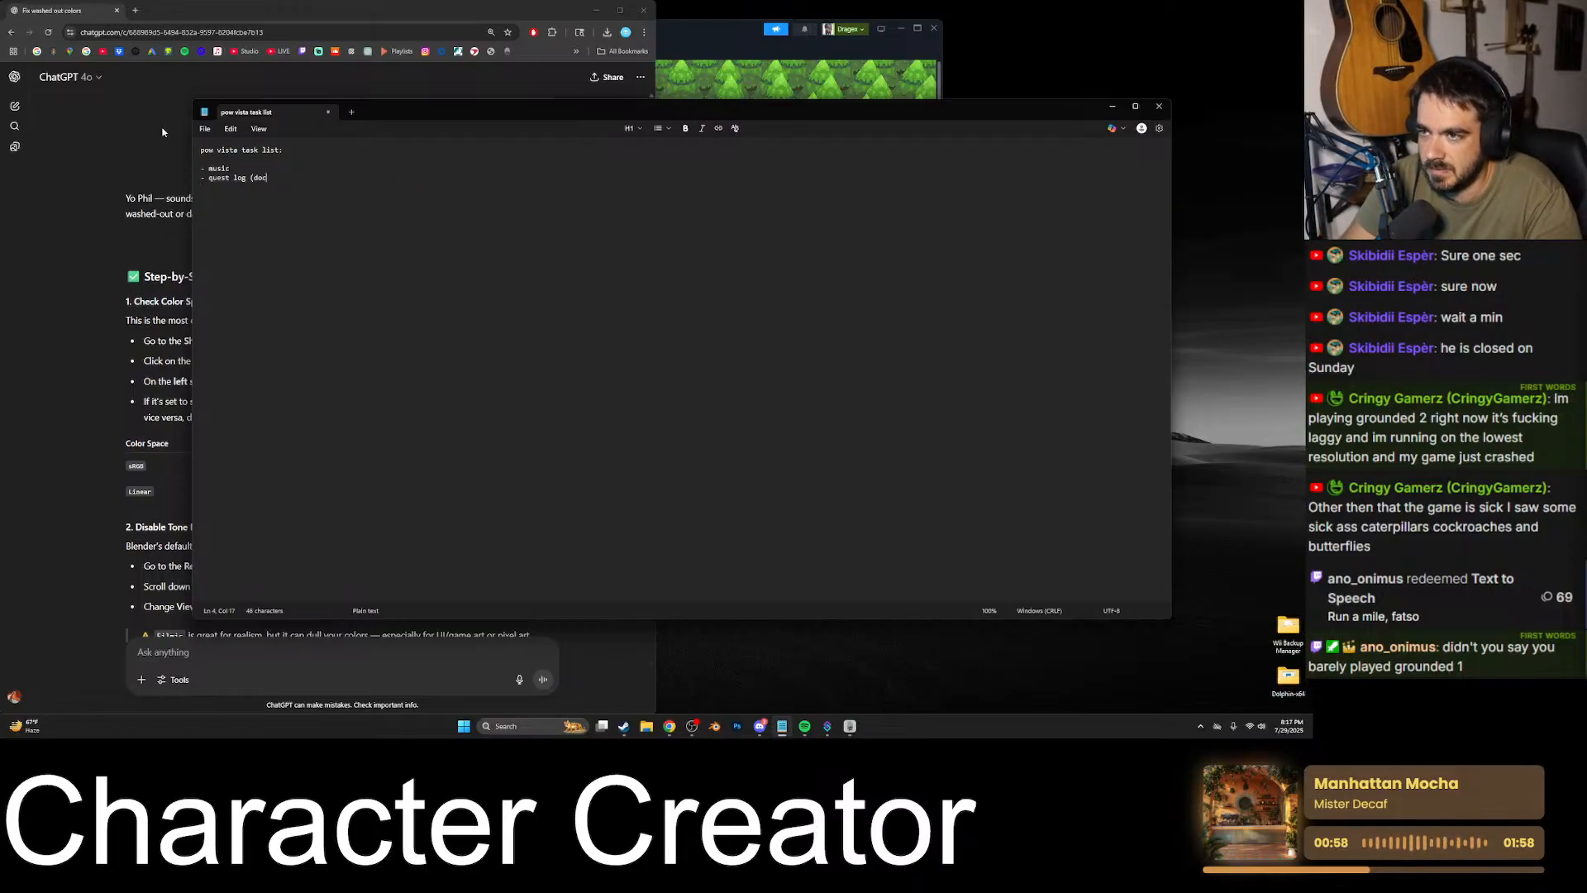
pyautogui.press('BackSpace')
pyautogui.press('BackSpace')
pyautogui.press('BackSpace')
# - Add the note "(functionally like OSRS, visually like sun & moon quest log)" to the quest log item
pyautogui.write('functionall')
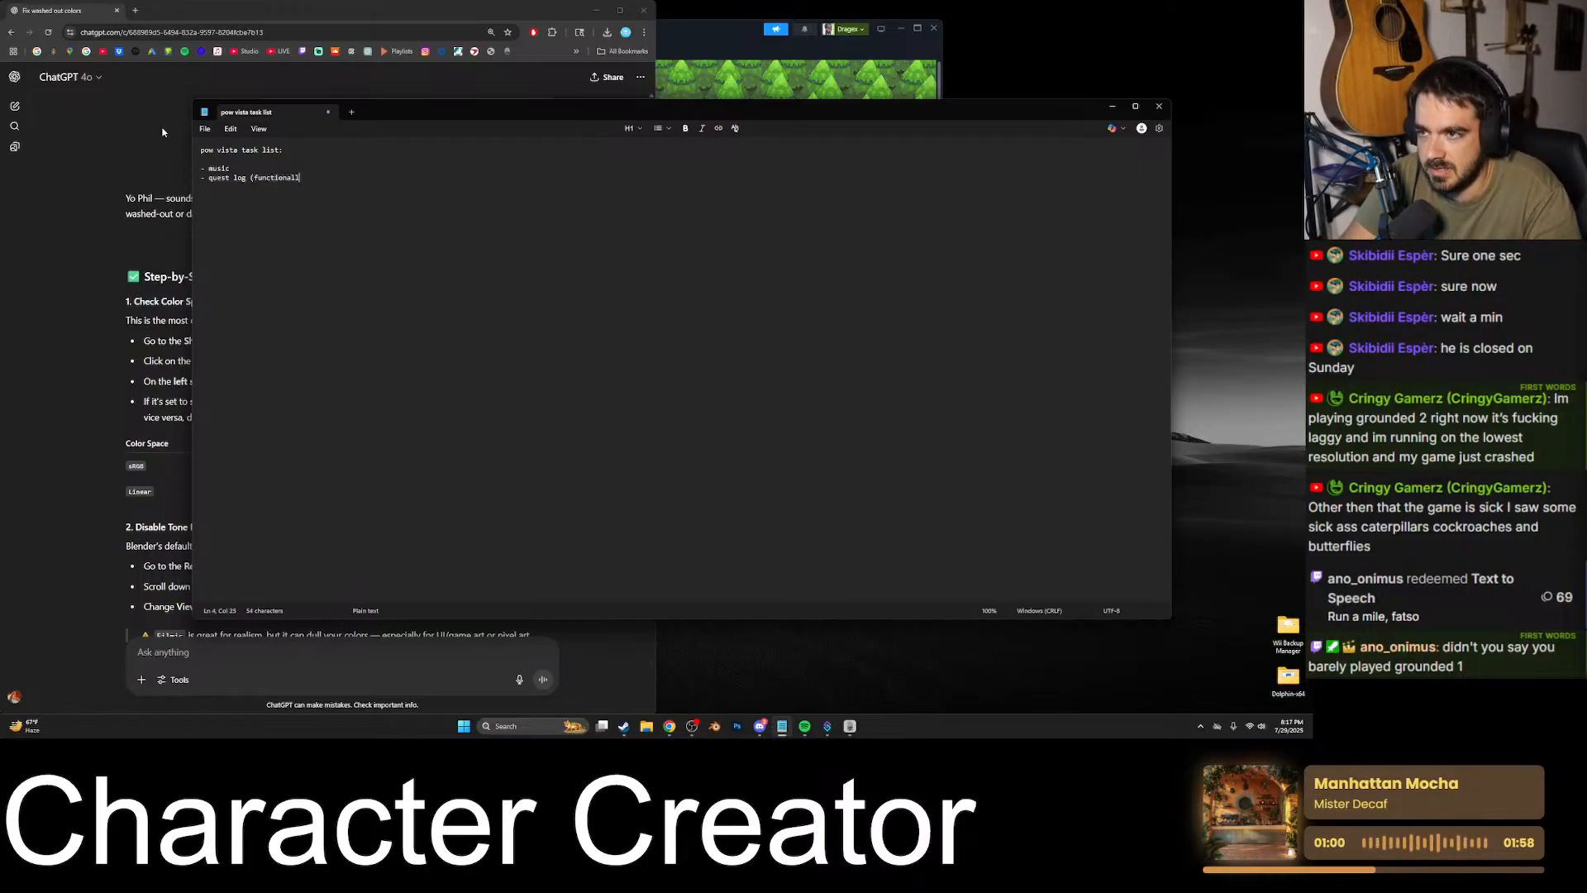
pyautogui.write('y like OSRS')
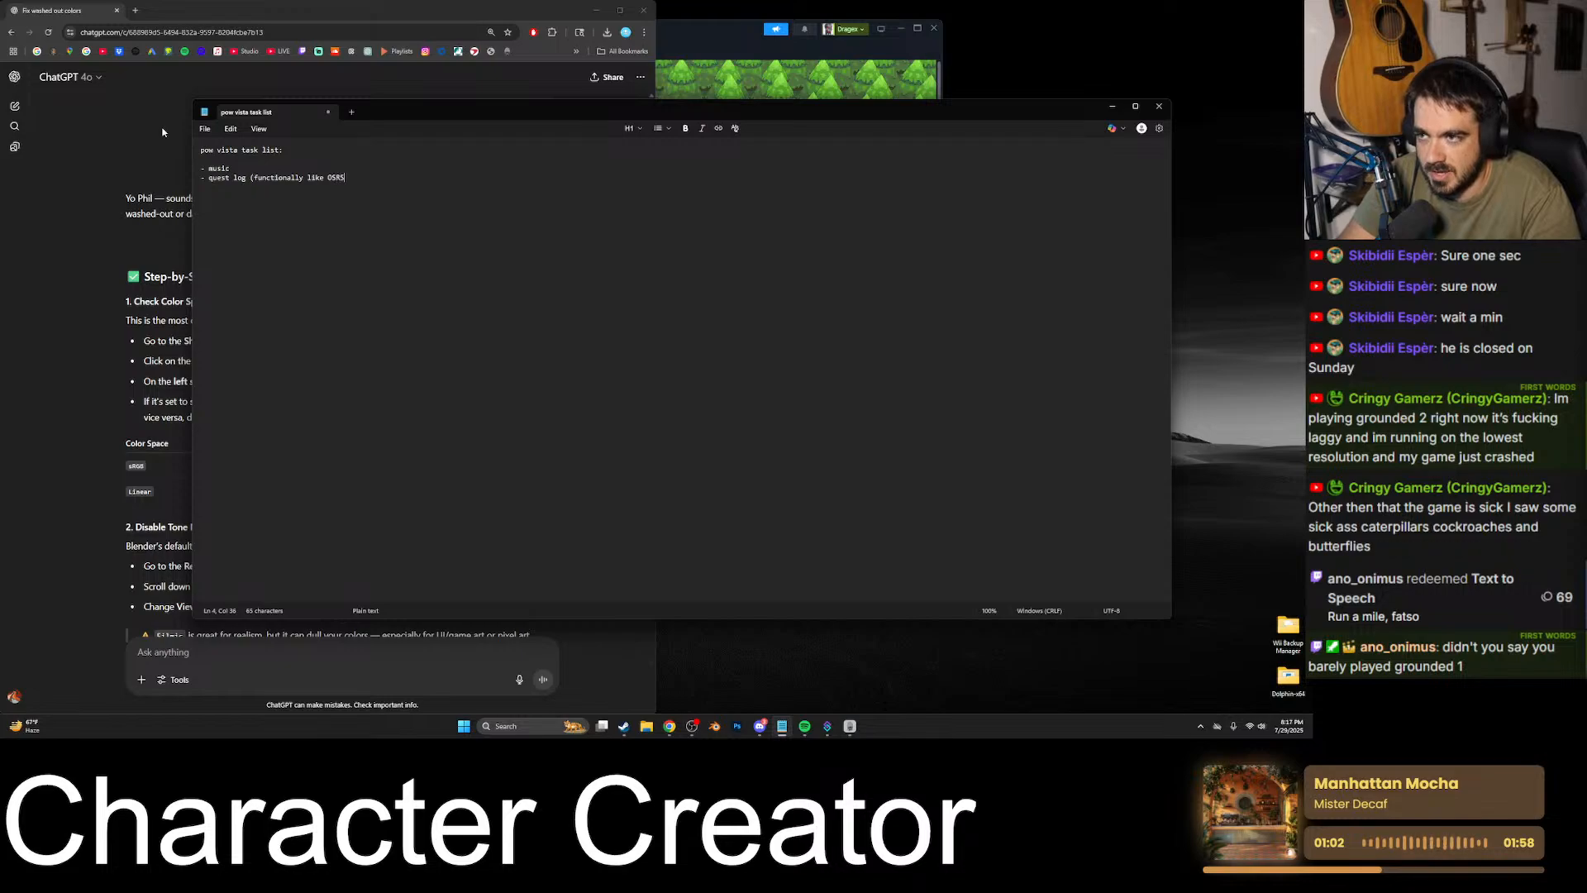
pyautogui.write(', visuall')
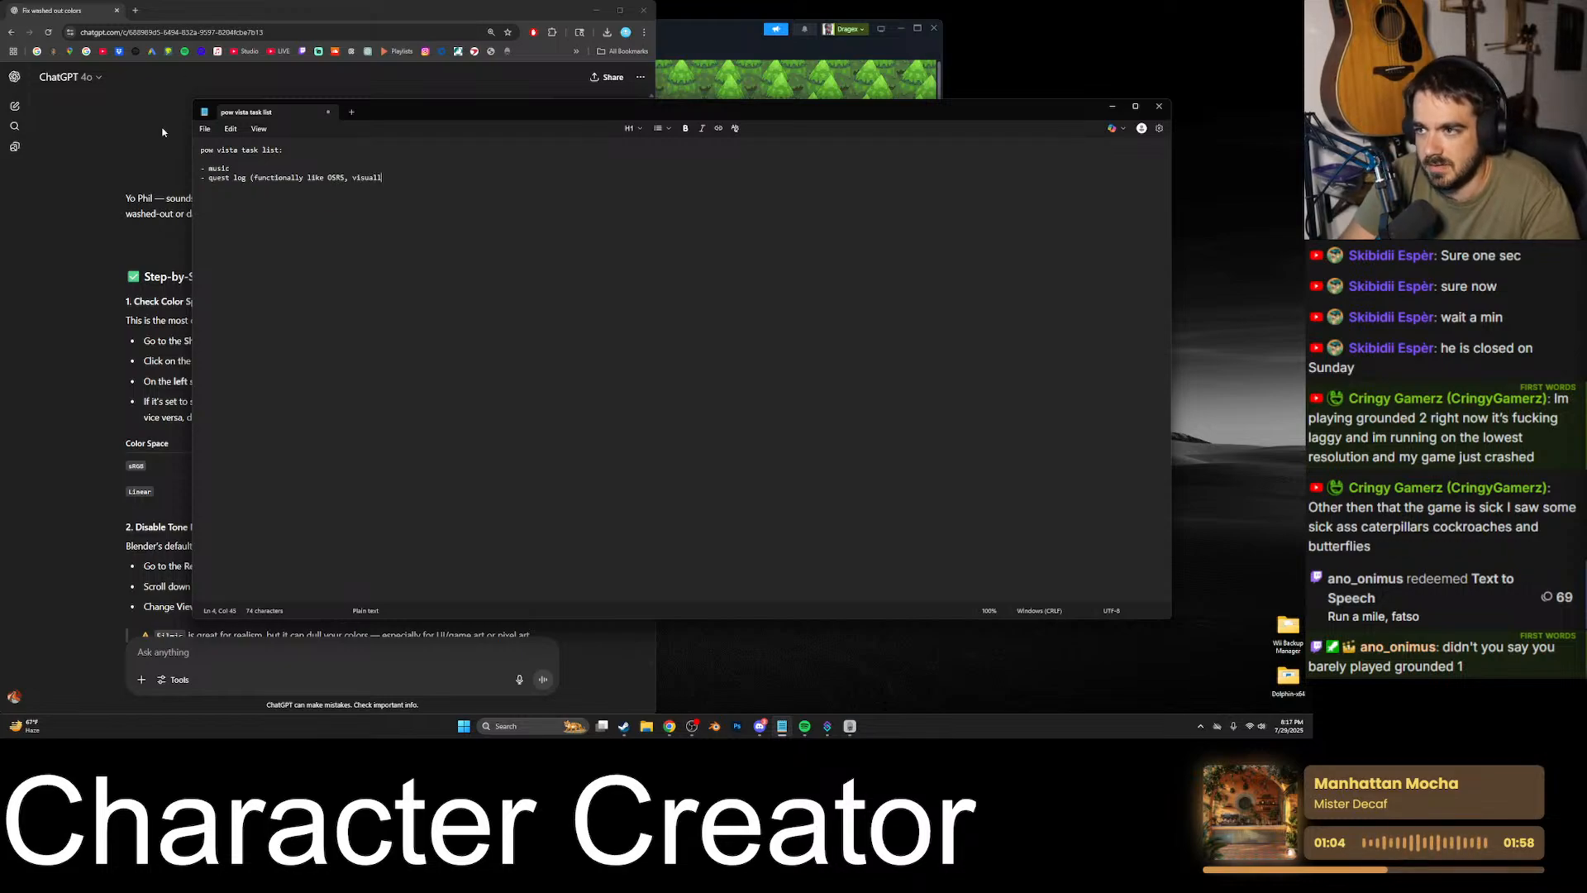
pyautogui.write('y like sun')
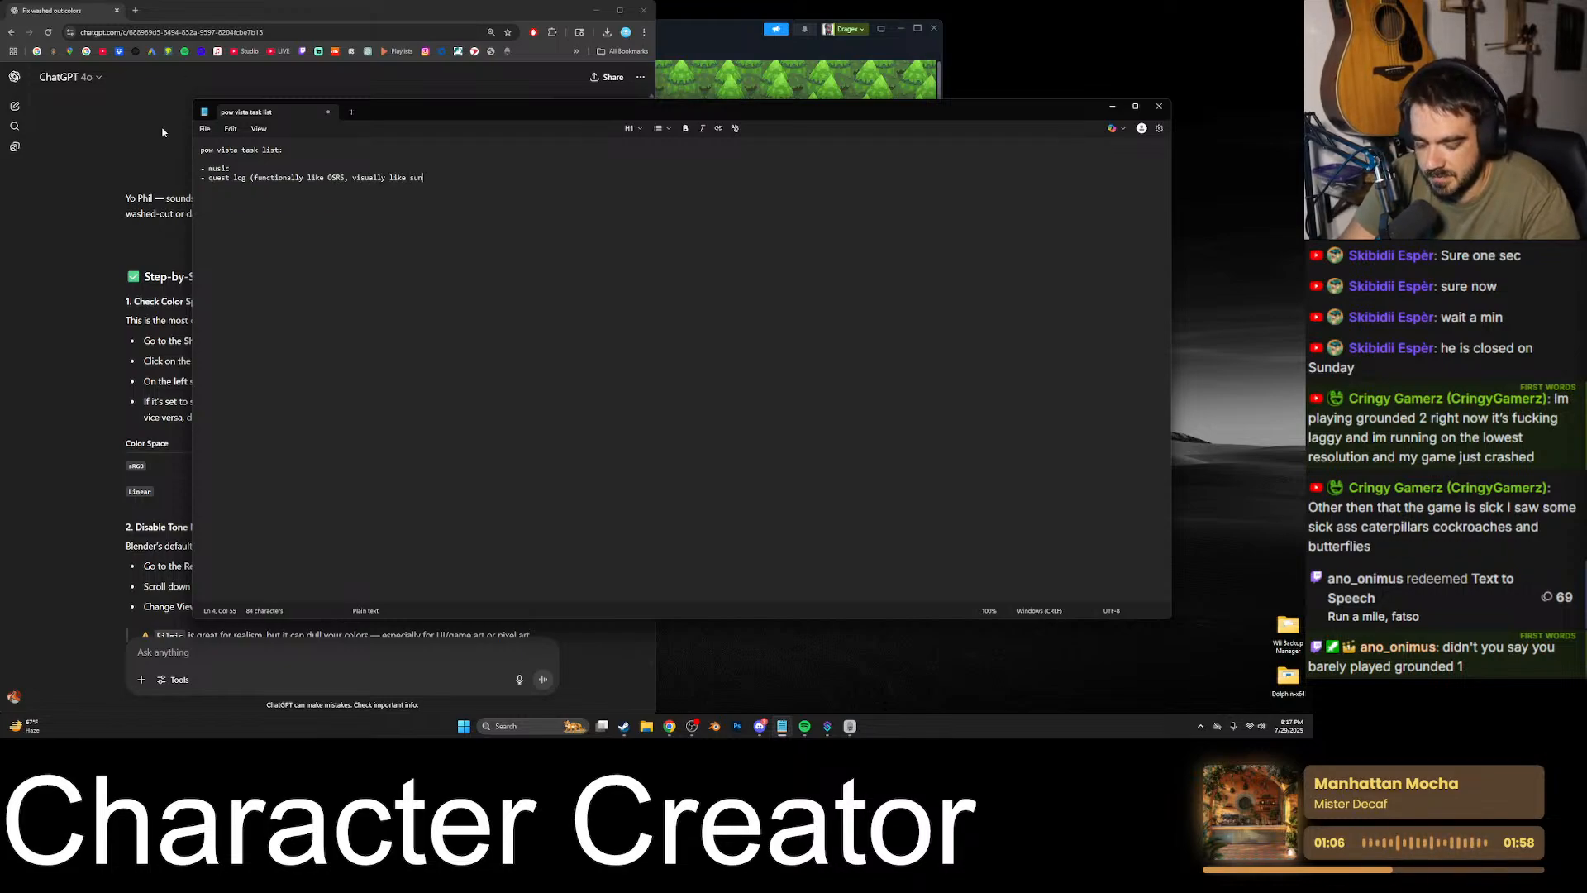
pyautogui.write(' & moon ')
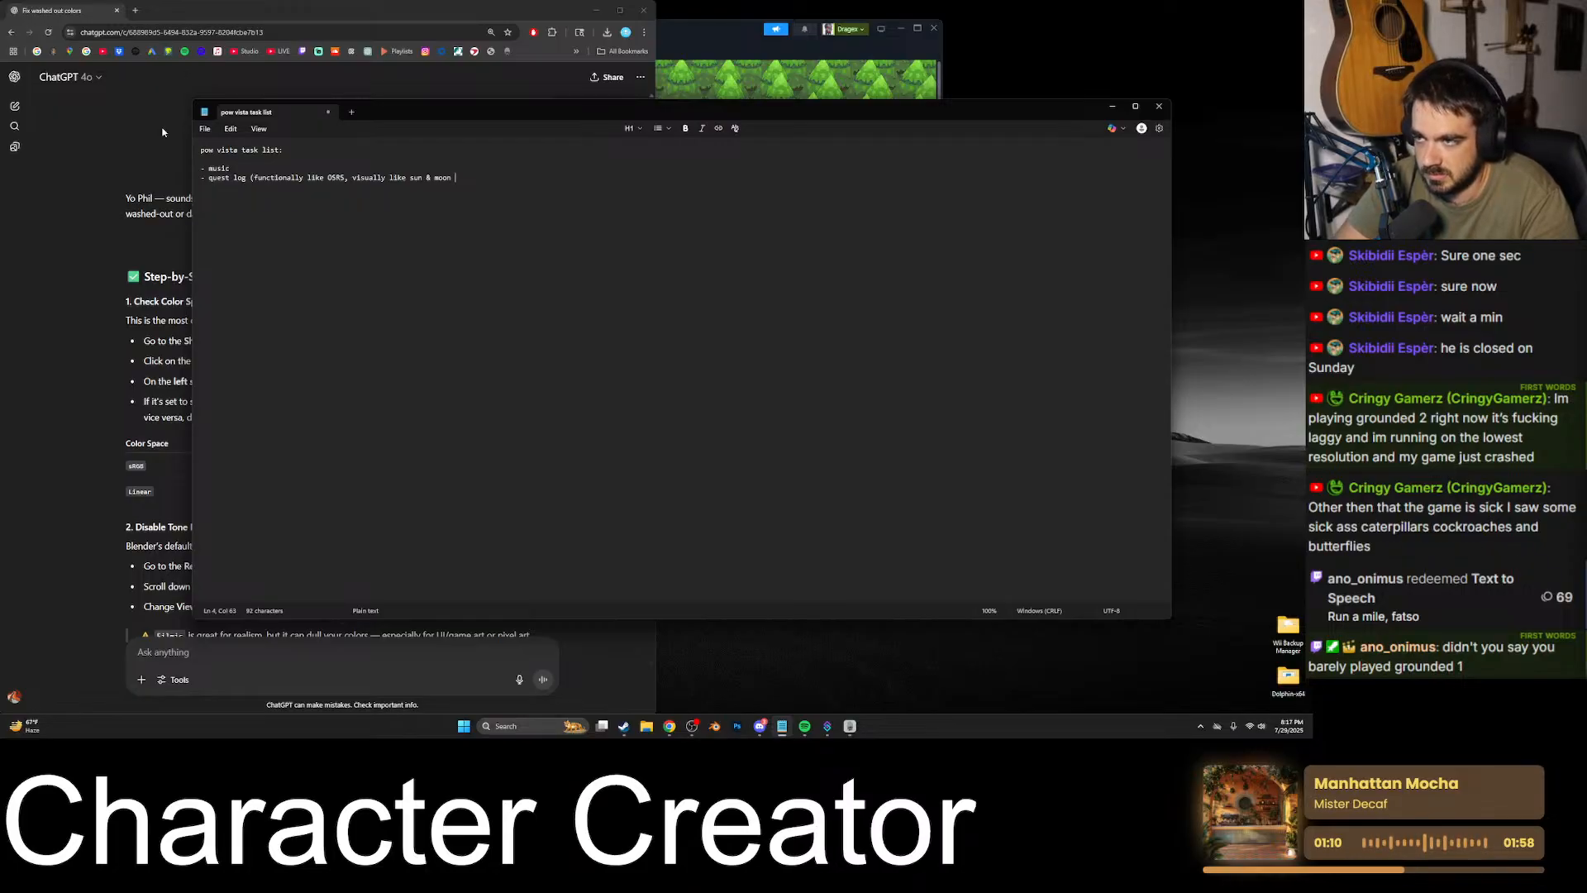
pyautogui.write('quest log')
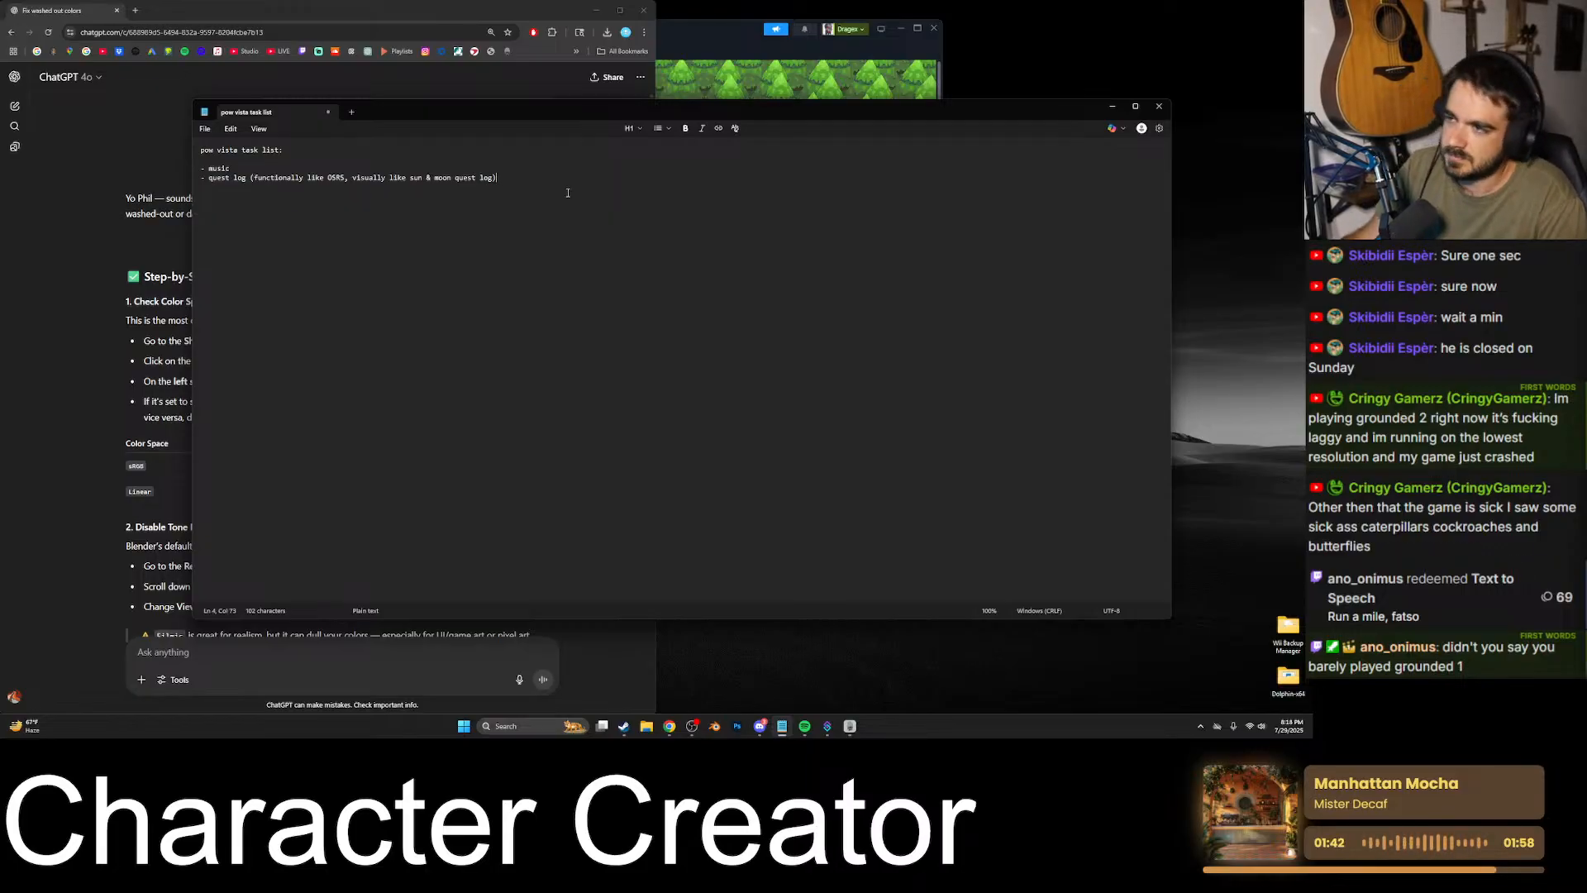
pyautogui.moveTo(555, 178); pyautogui.dragTo(353, 178)
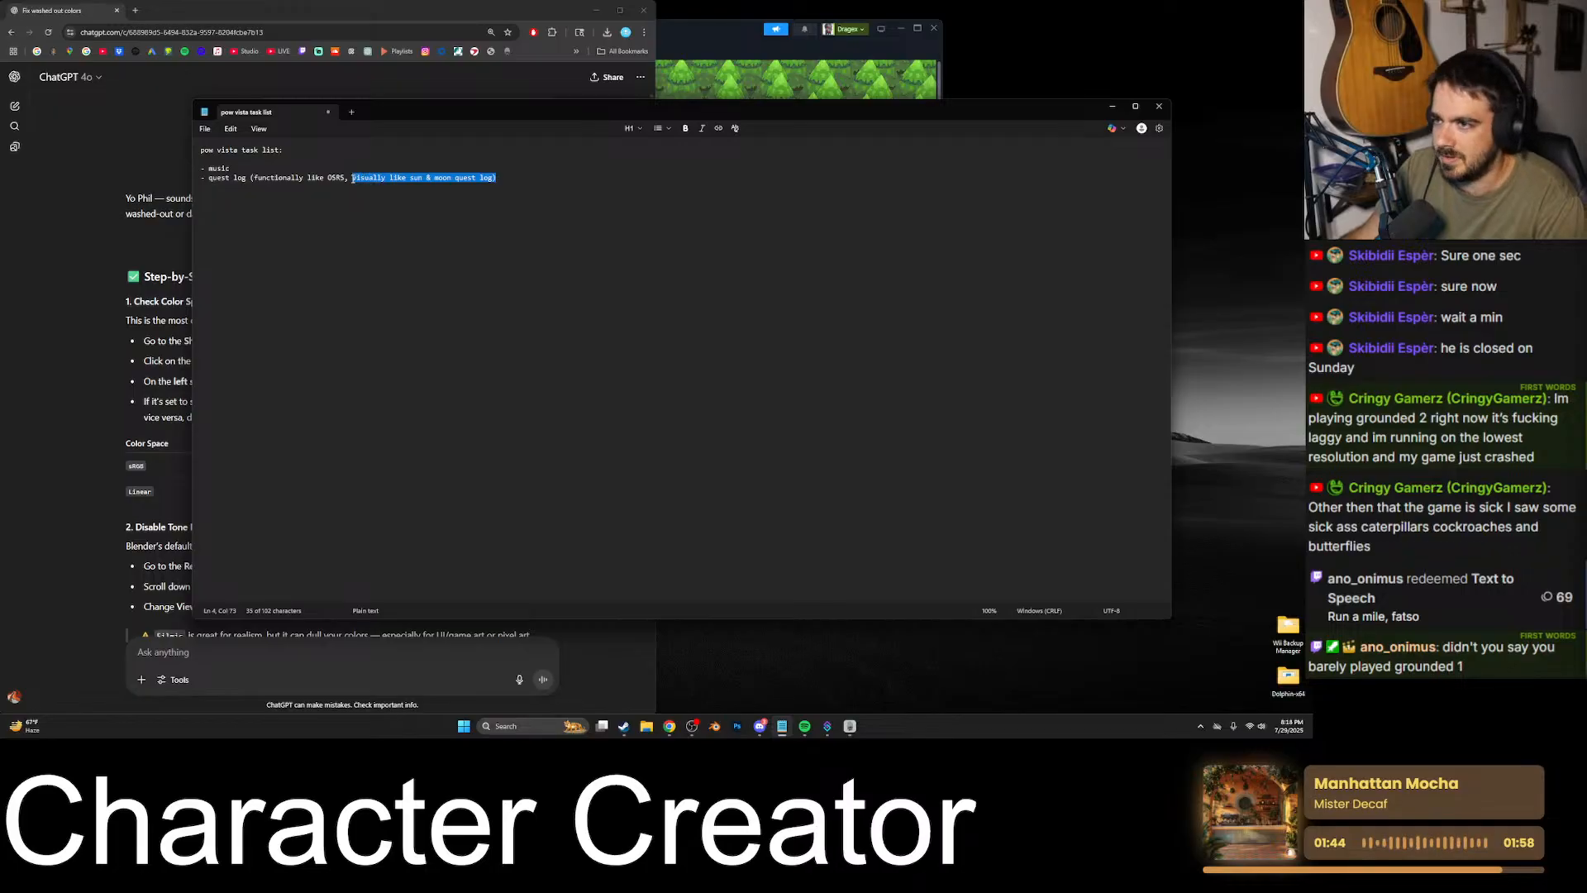
pyautogui.moveTo(525, 178); pyautogui.dragTo(351, 179)
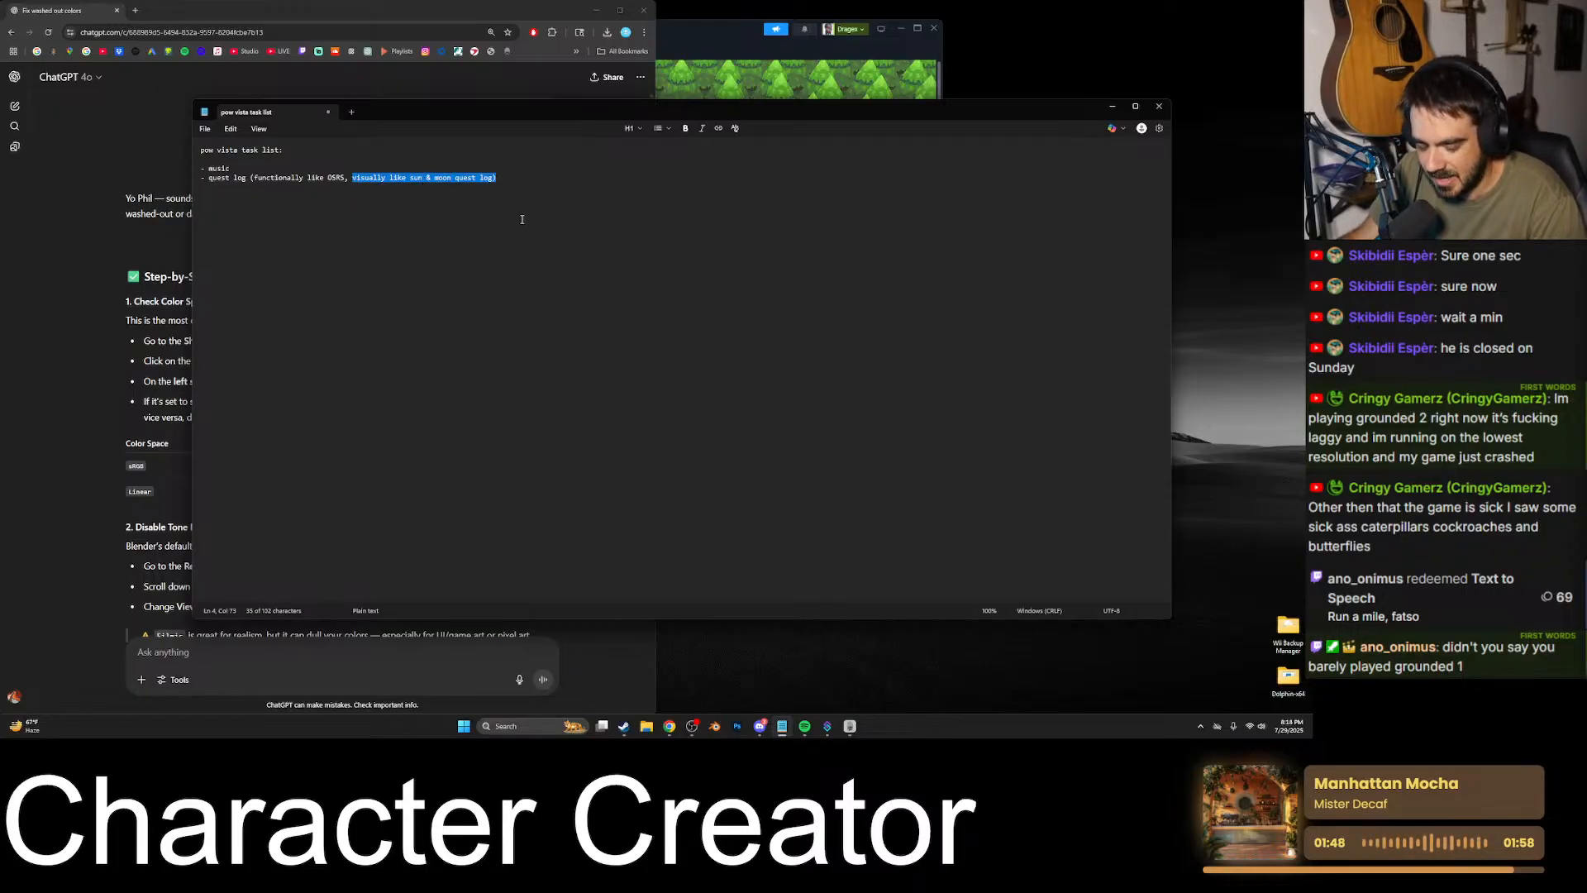
pyautogui.moveTo(524, 178); pyautogui.dragTo(361, 186)
# - Append "(pokedex map type thing)" to the end of the quest log line
pyautogui.press('Up')
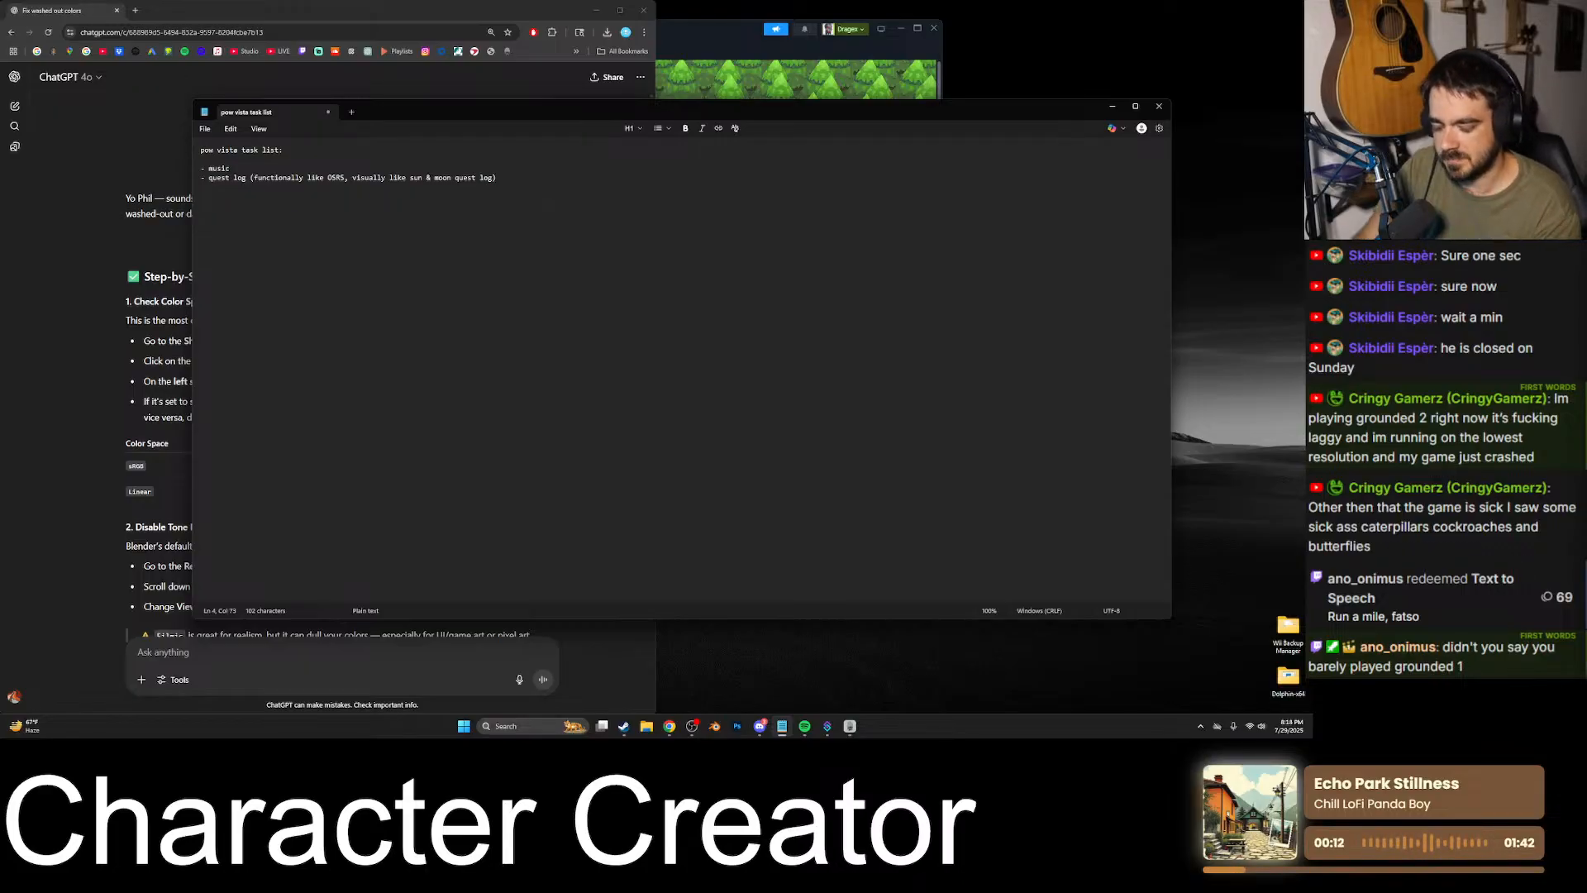
pyautogui.write('(poke')
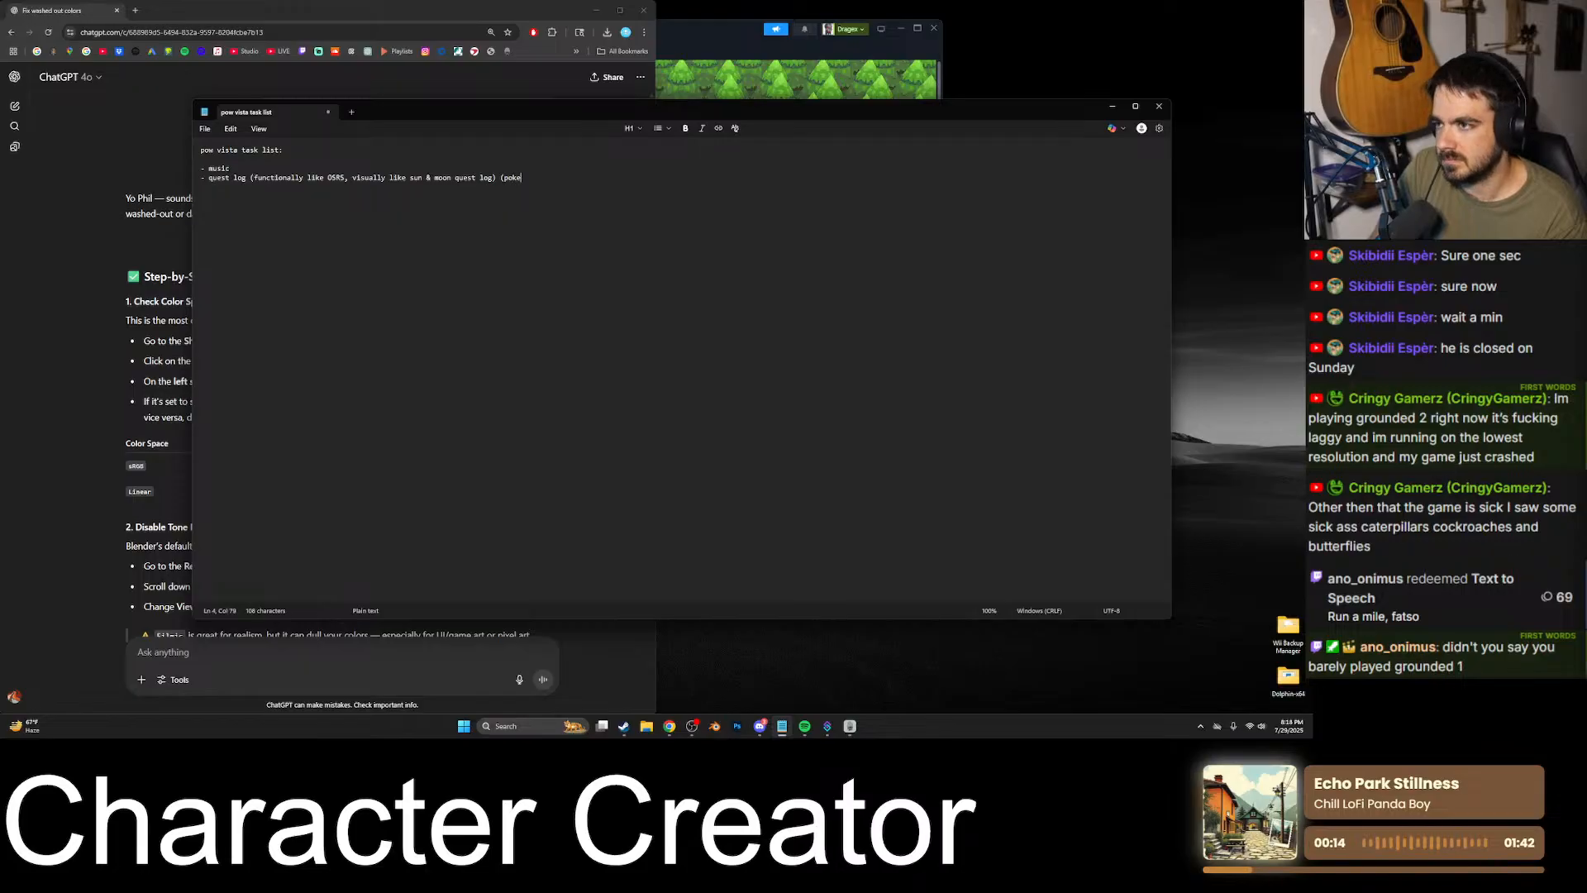
pyautogui.write('dex ')
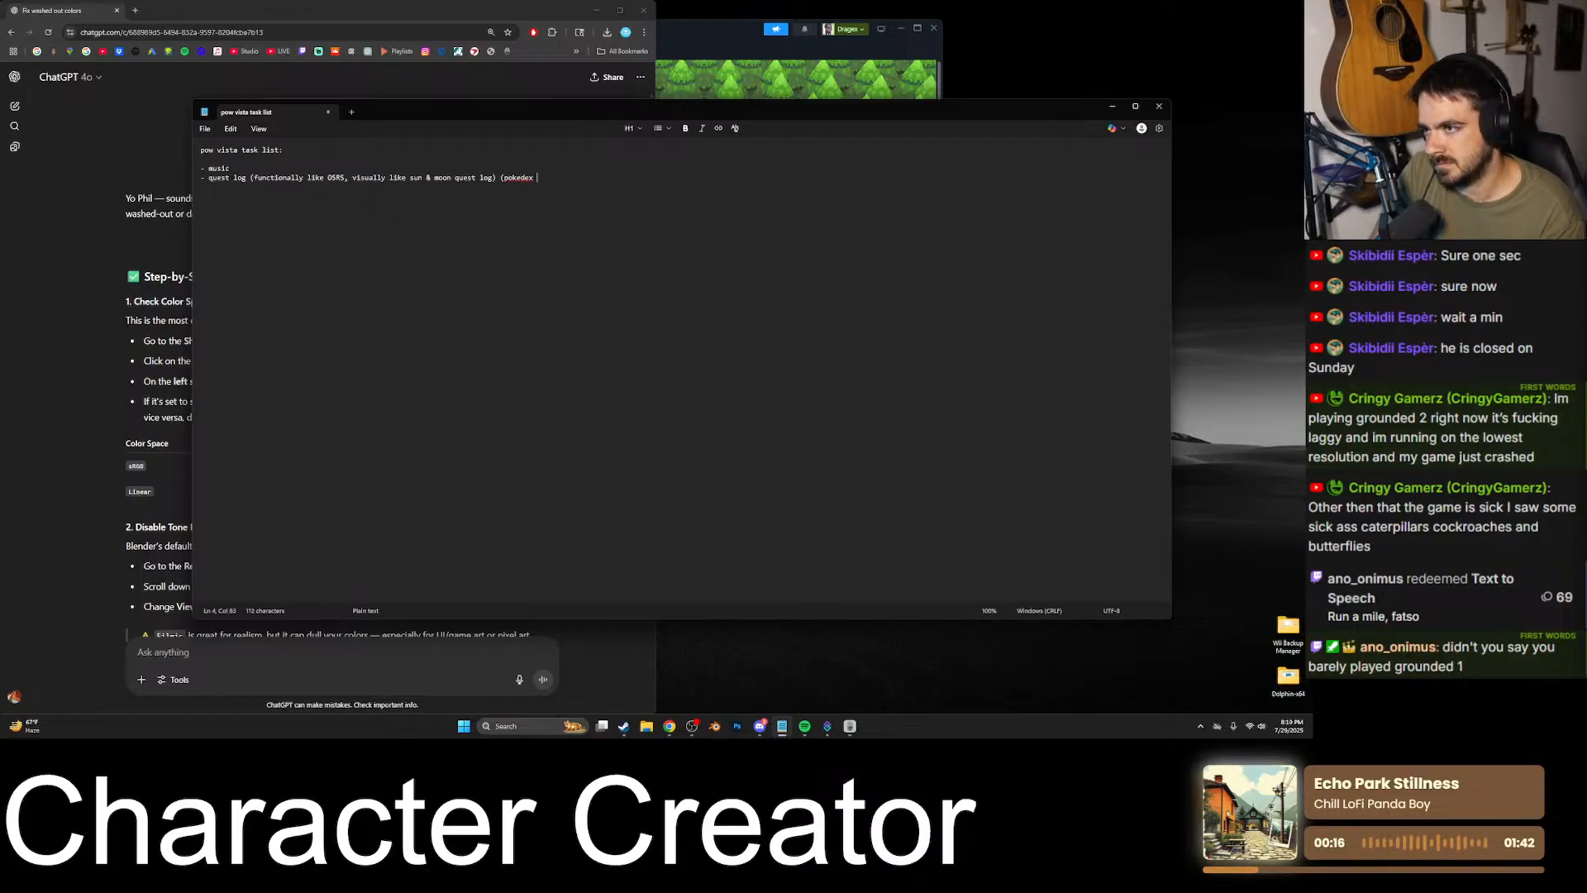
pyautogui.write('map type thing)')
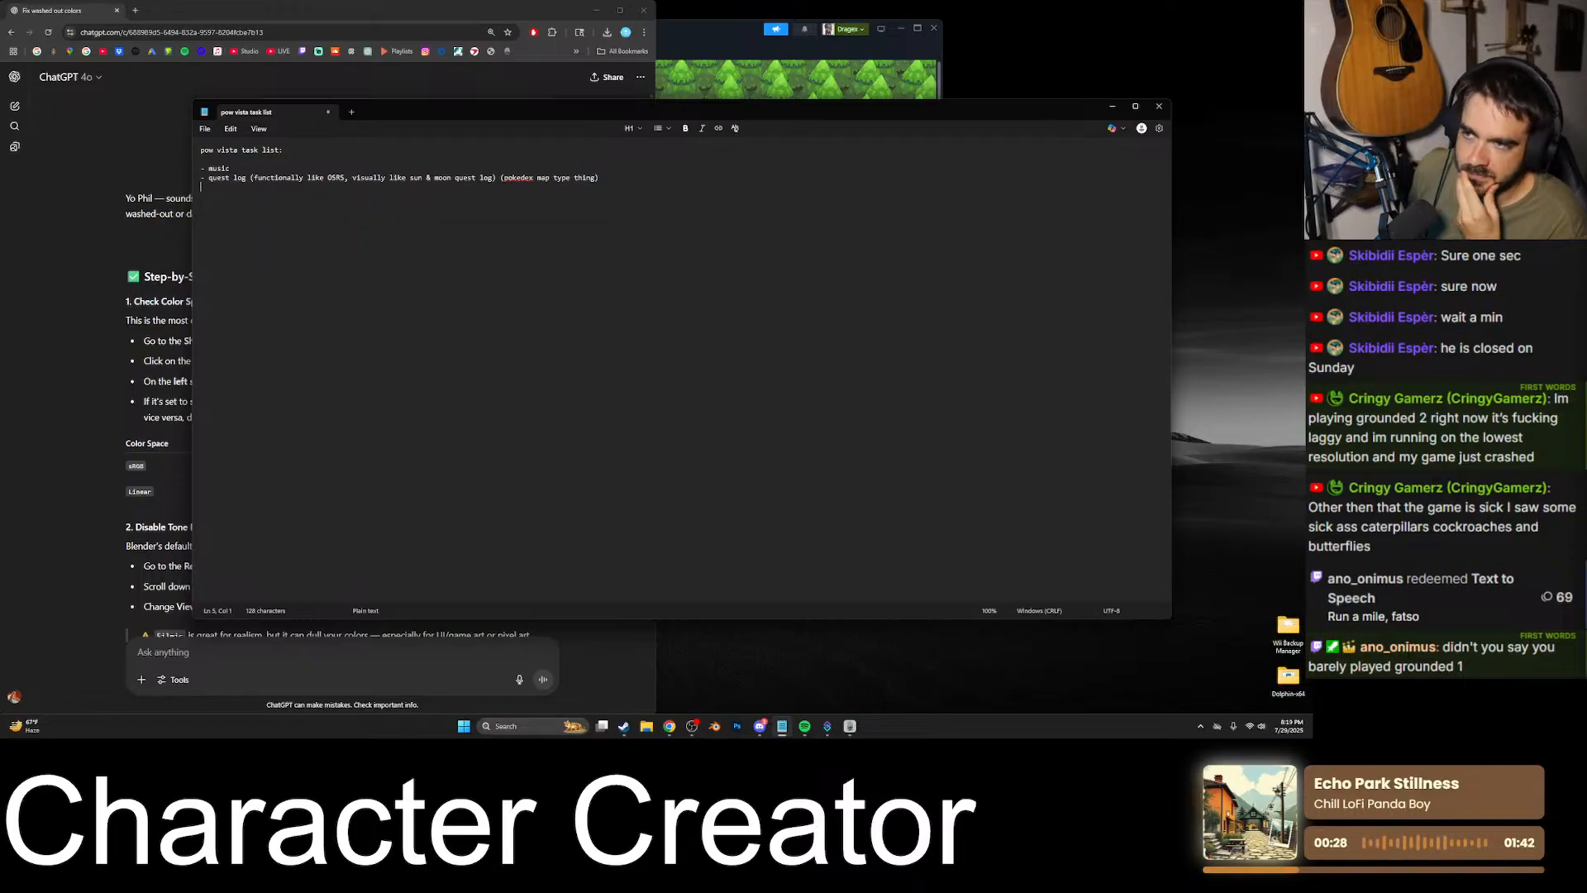
# - Add the task "- quests for rancho bamba & icefall" below the quest log item and begin another bullet
pyautogui.write('- q')
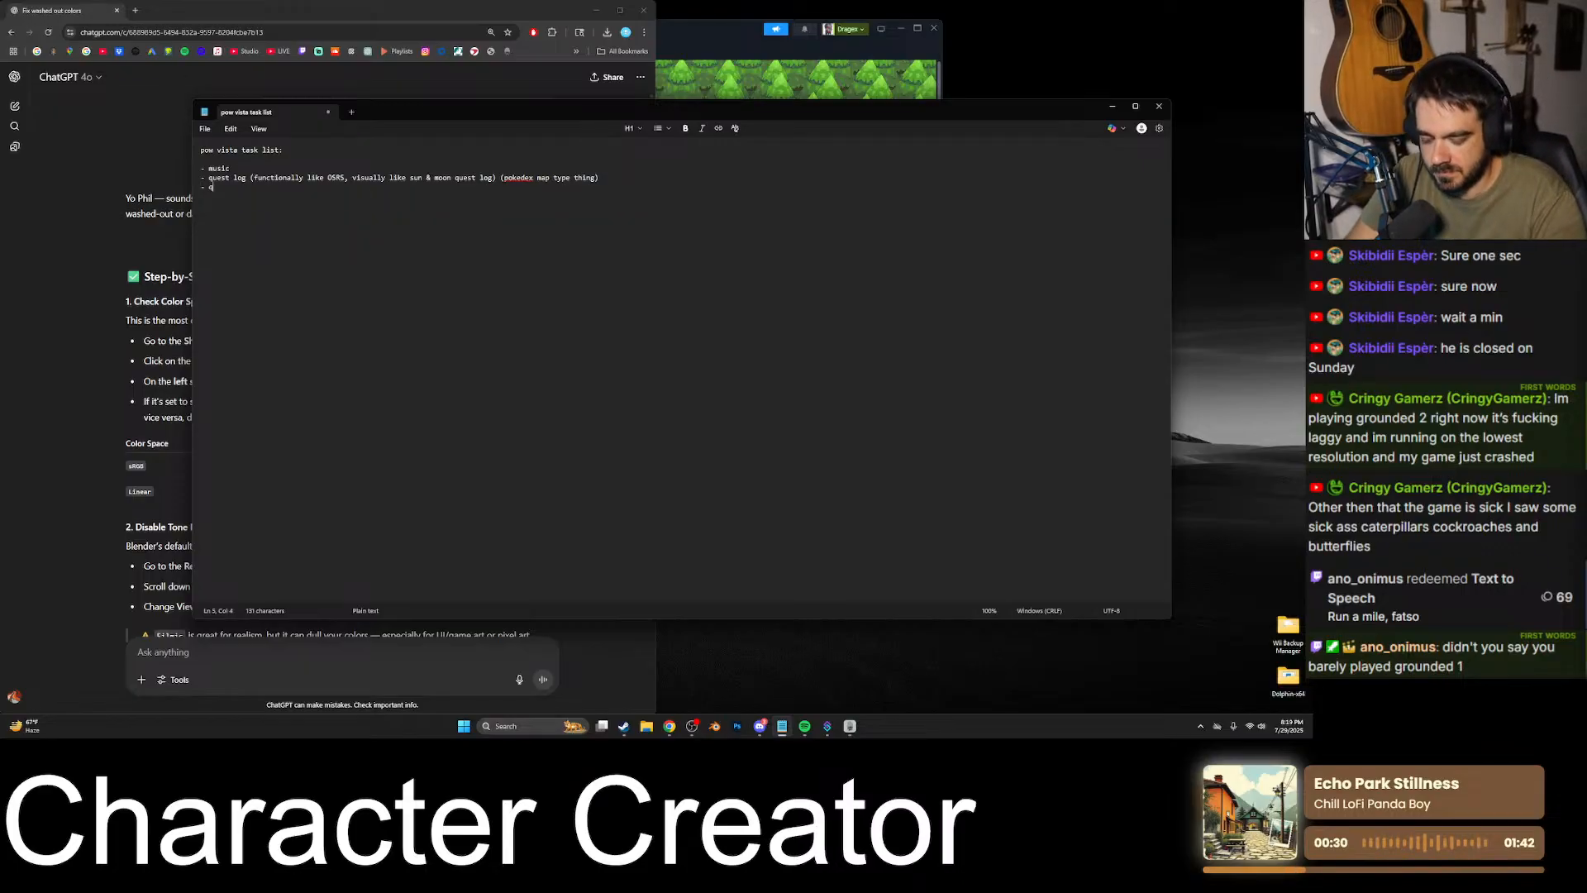
pyautogui.write('uests for ran')
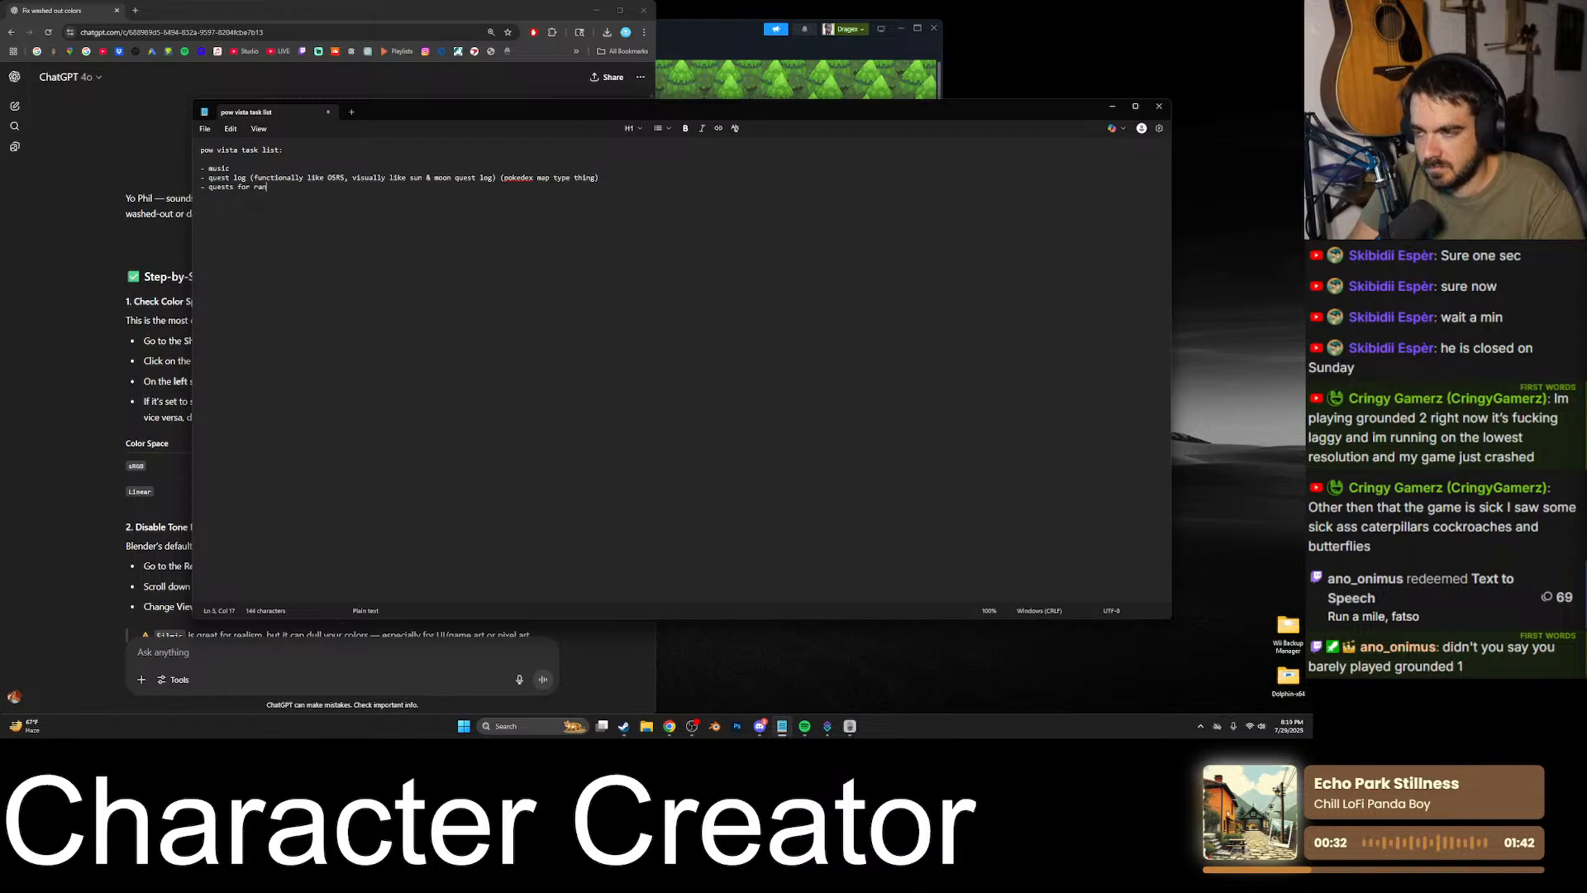
pyautogui.write('cho bamba')
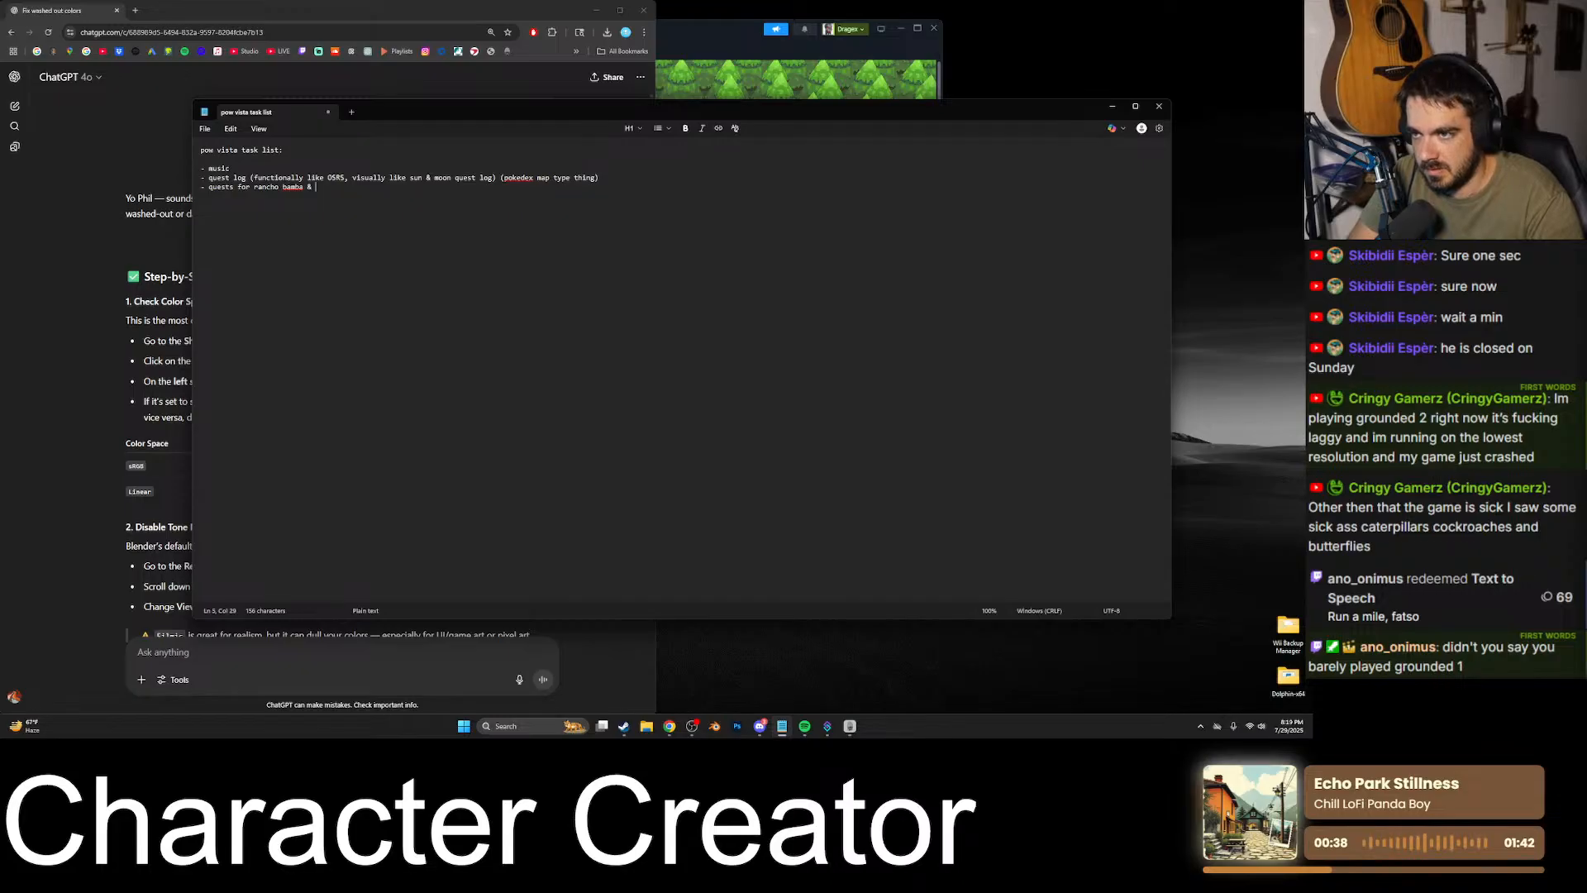
pyautogui.write('& icefall - ')
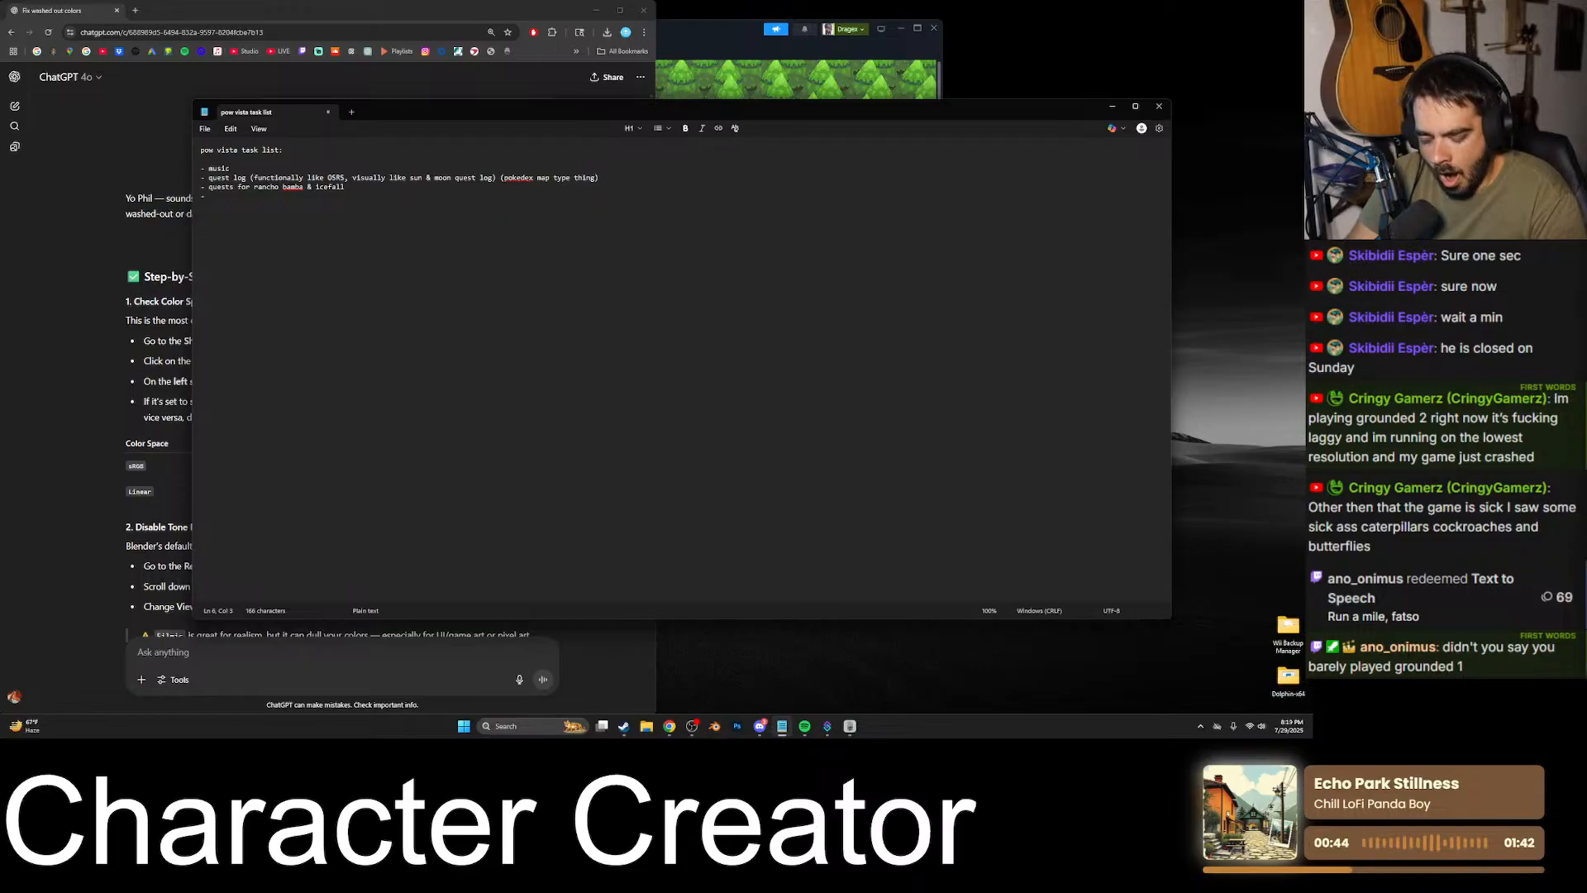
pyautogui.write('flog tunnels ')
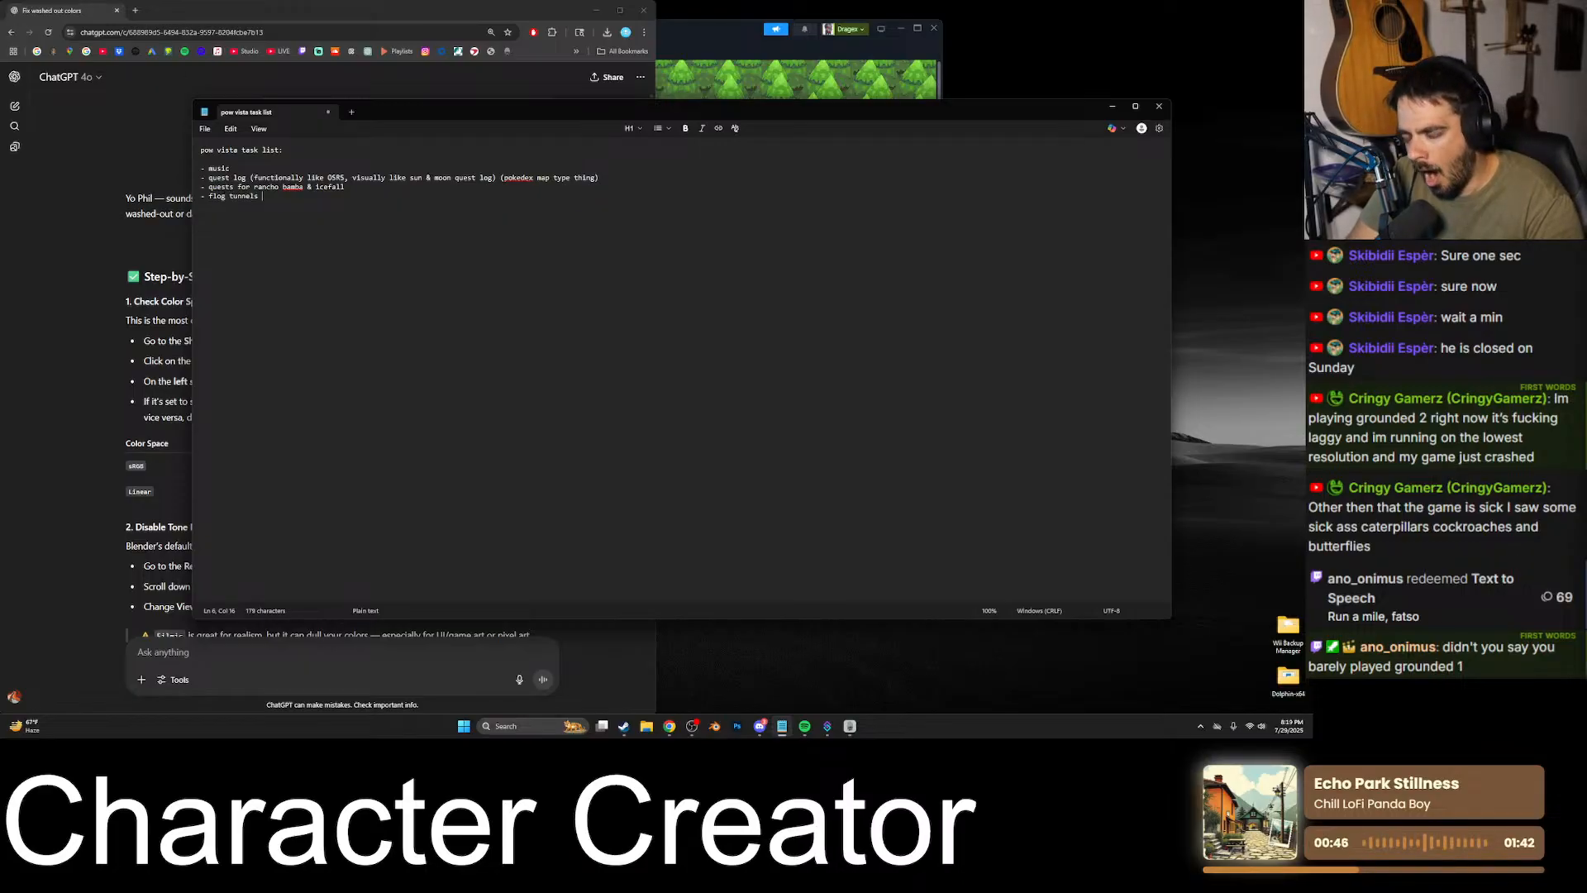
pyautogui.write('map edtit')
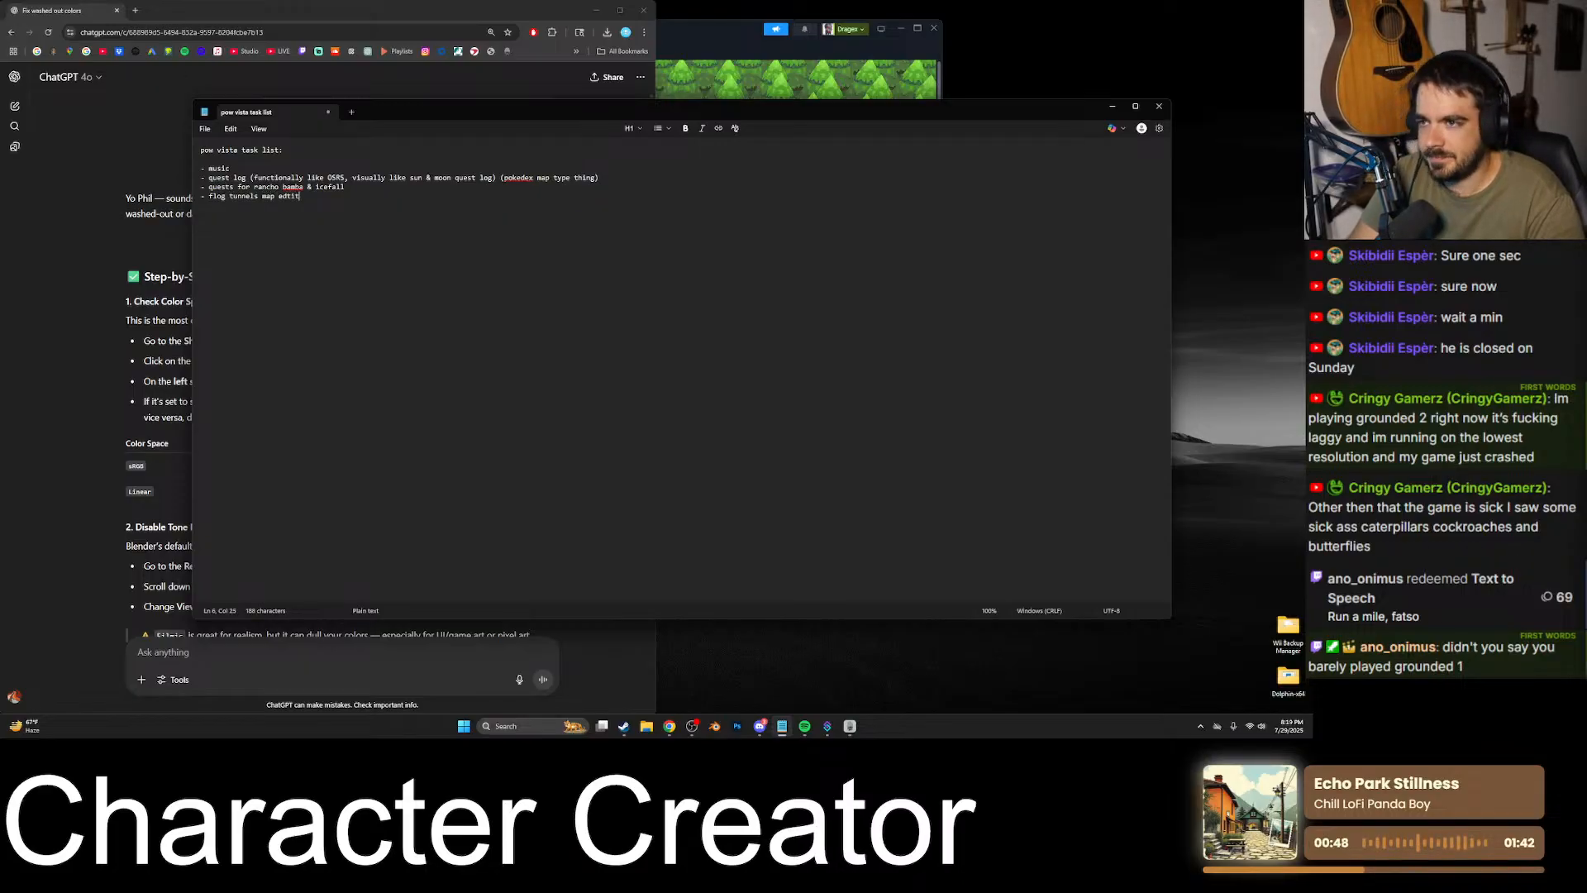
# - Enter "flog tunnels area" as the fourth task and start a new line below it
pyautogui.press('BackSpace')
pyautogui.press('BackSpace')
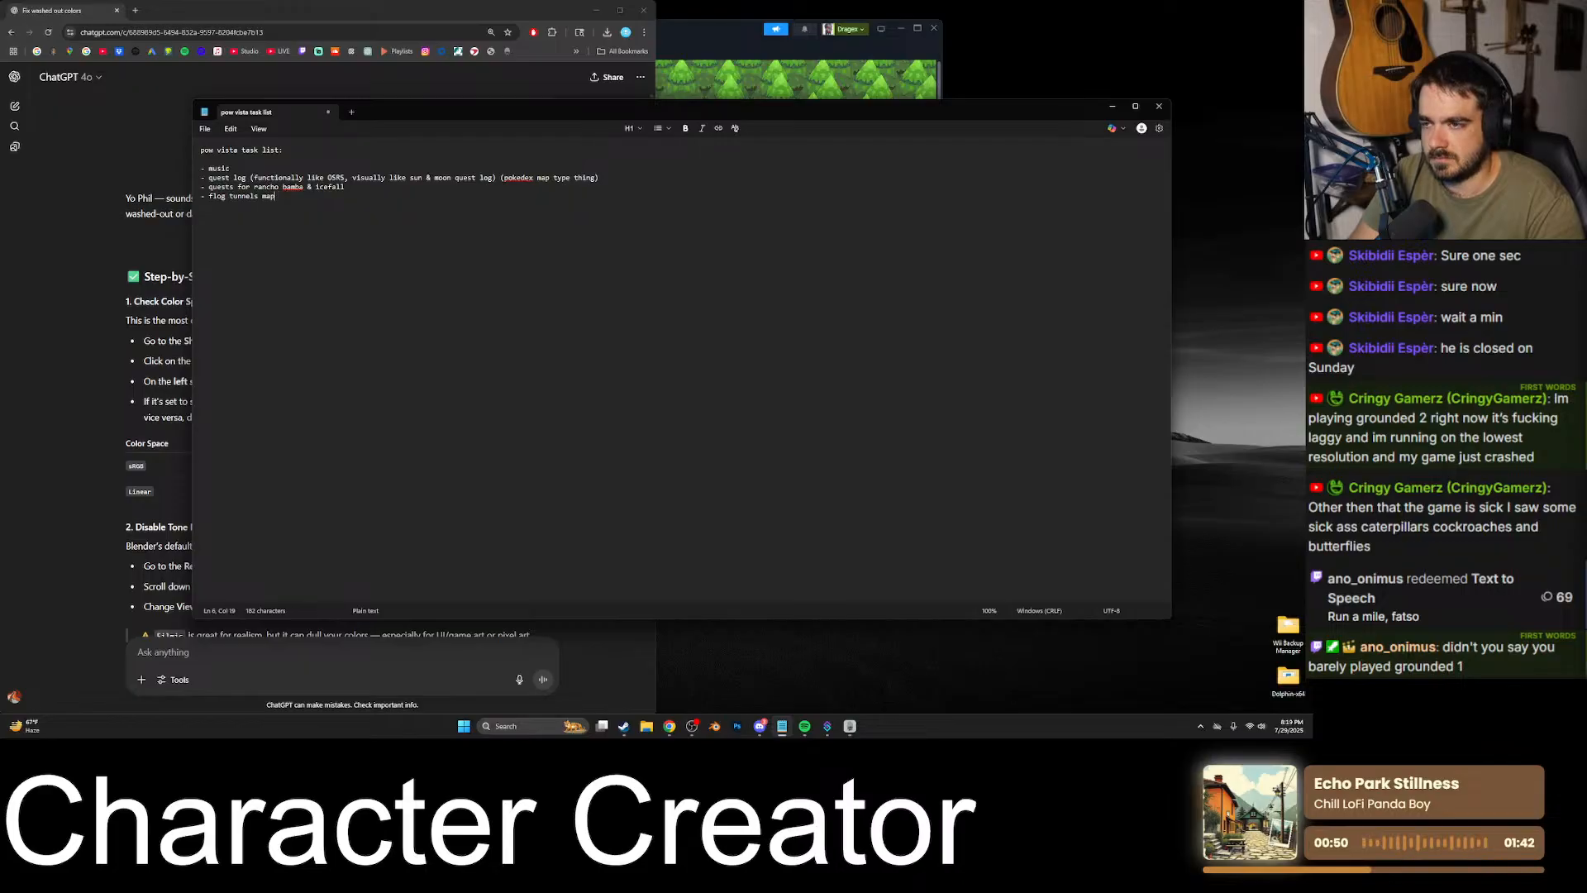
pyautogui.press('BackSpace')
pyautogui.press('BackSpace')
pyautogui.press('BackSpace')
pyautogui.write('area')
pyautogui.press('Return')
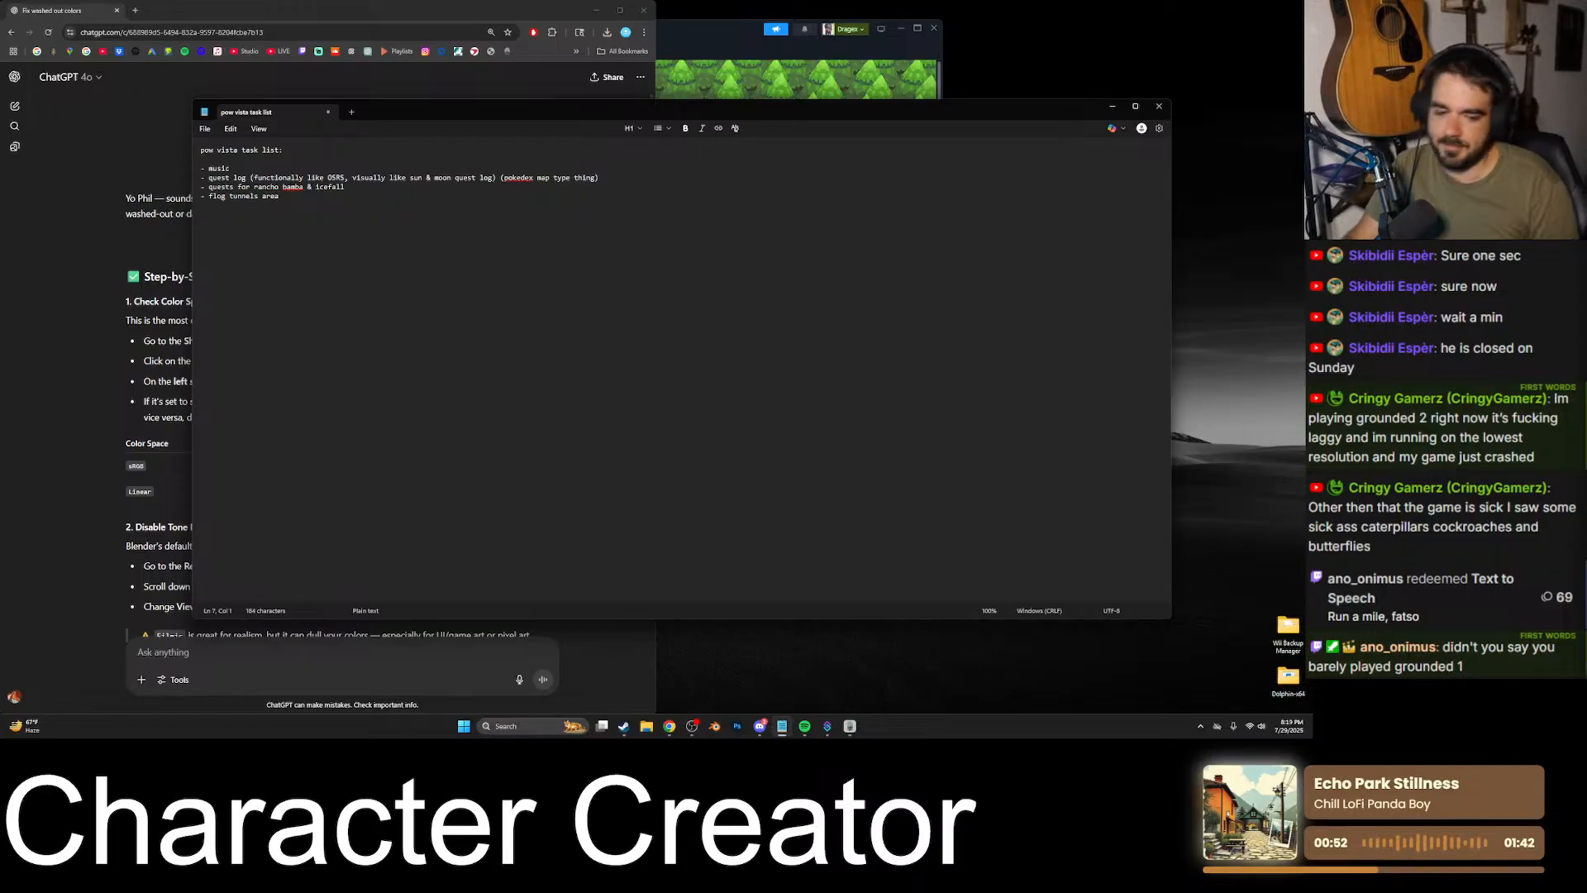
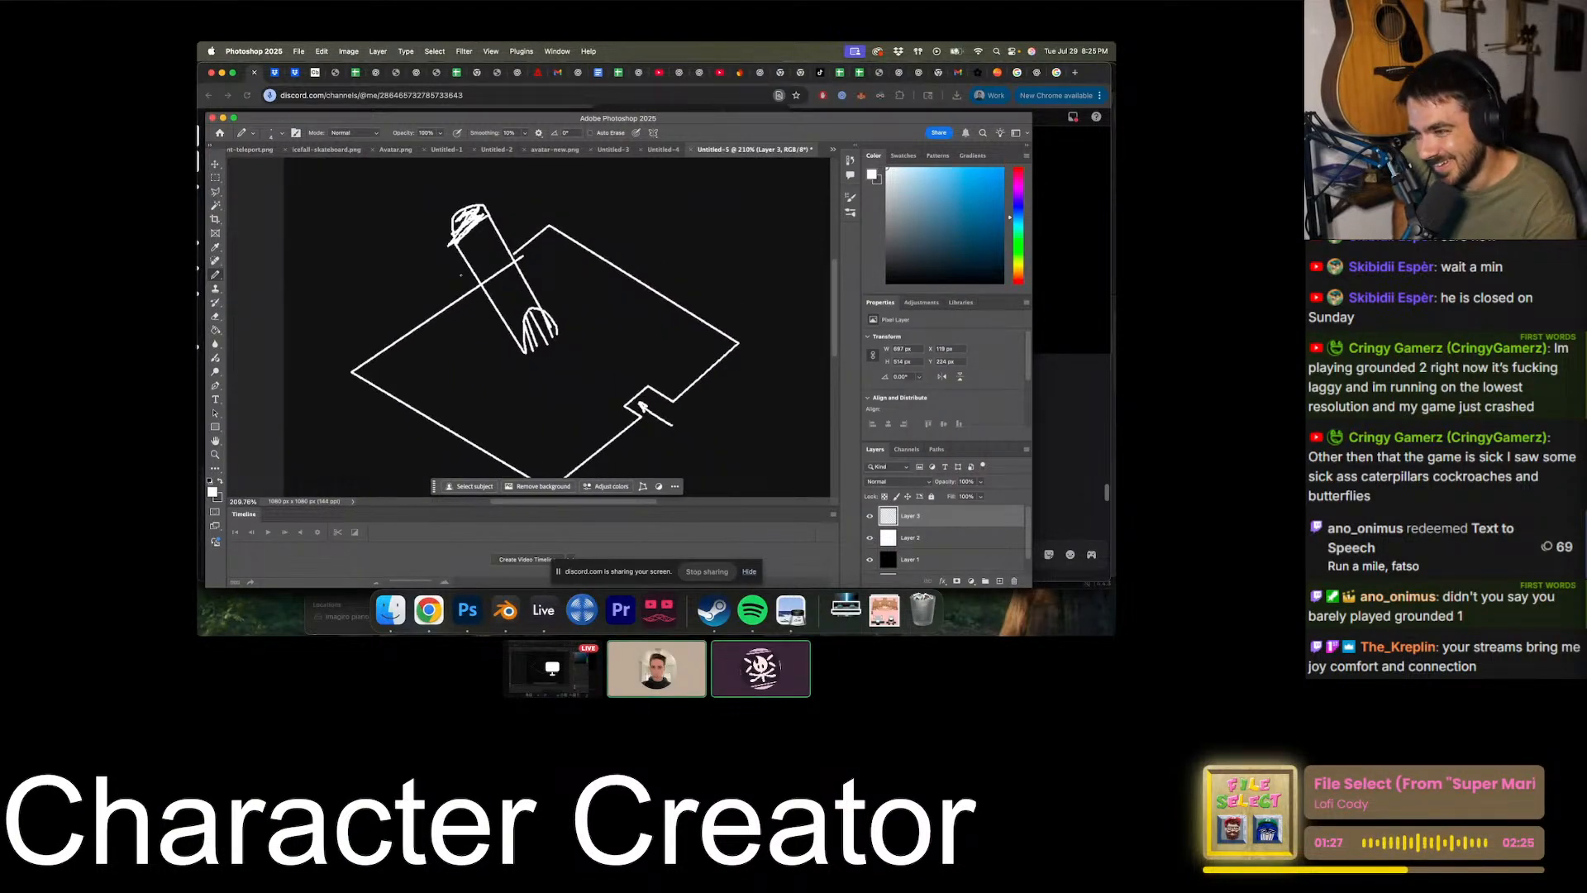
# - Draw the tower's missing side face with a bottom edge and an upright edge reaching its scribbled cap
pyautogui.moveTo(460, 329); pyautogui.dragTo(455, 247)
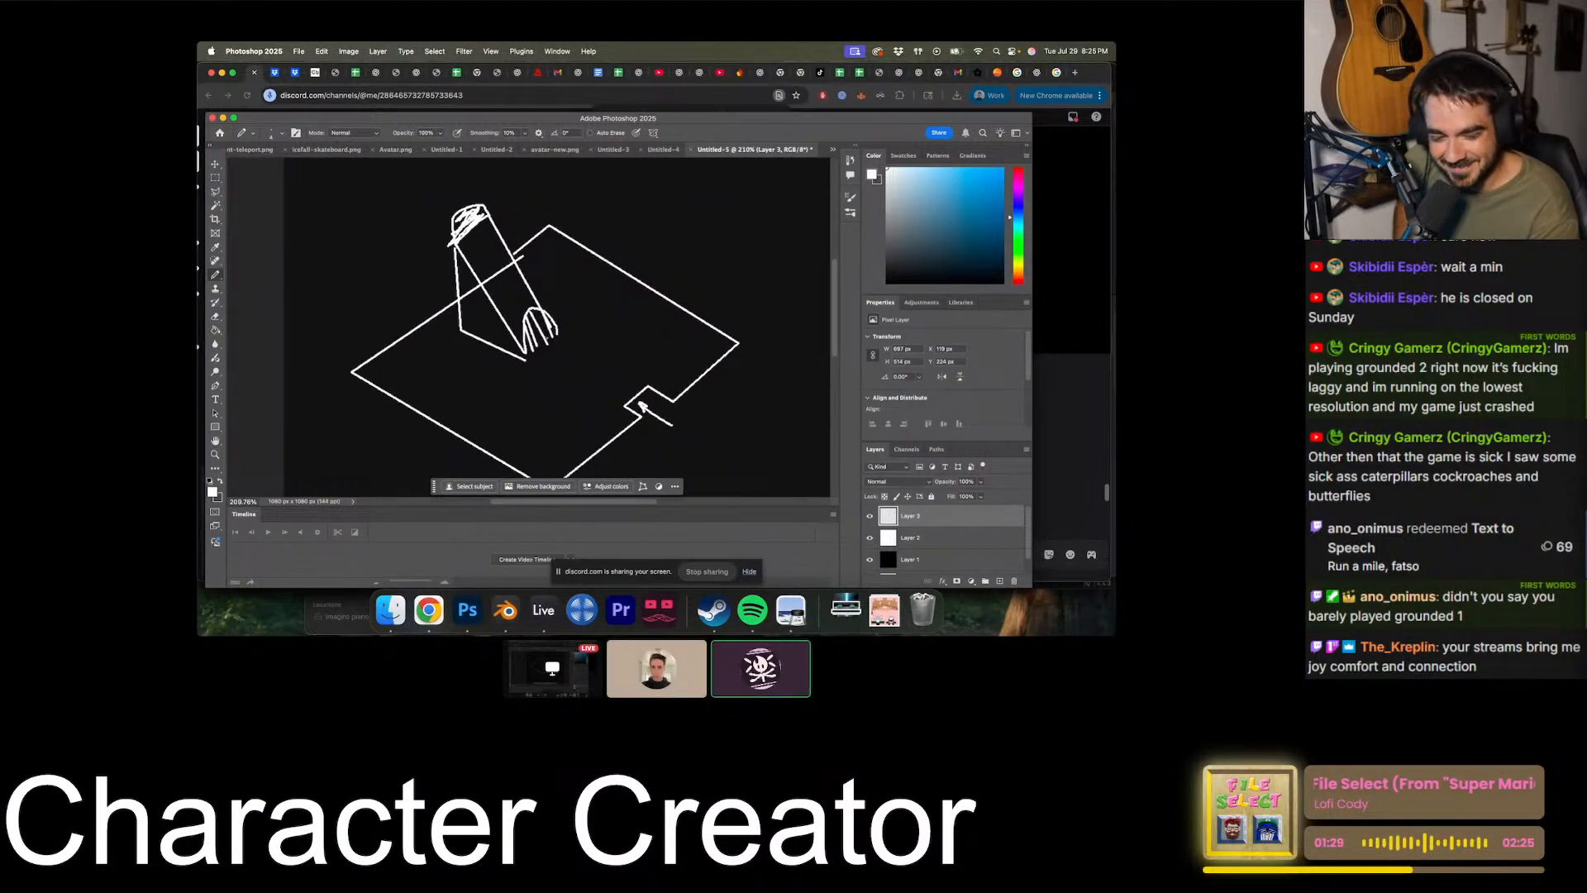
pyautogui.keyDown('alt'); pyautogui.scroll(-6, 544, 337); pyautogui.keyUp('alt')
pyautogui.keyDown('alt'); pyautogui.scroll(3, 546, 337); pyautogui.keyUp('alt')
pyautogui.keyDown('alt'); pyautogui.scroll(4, 567, 268); pyautogui.keyUp('alt')
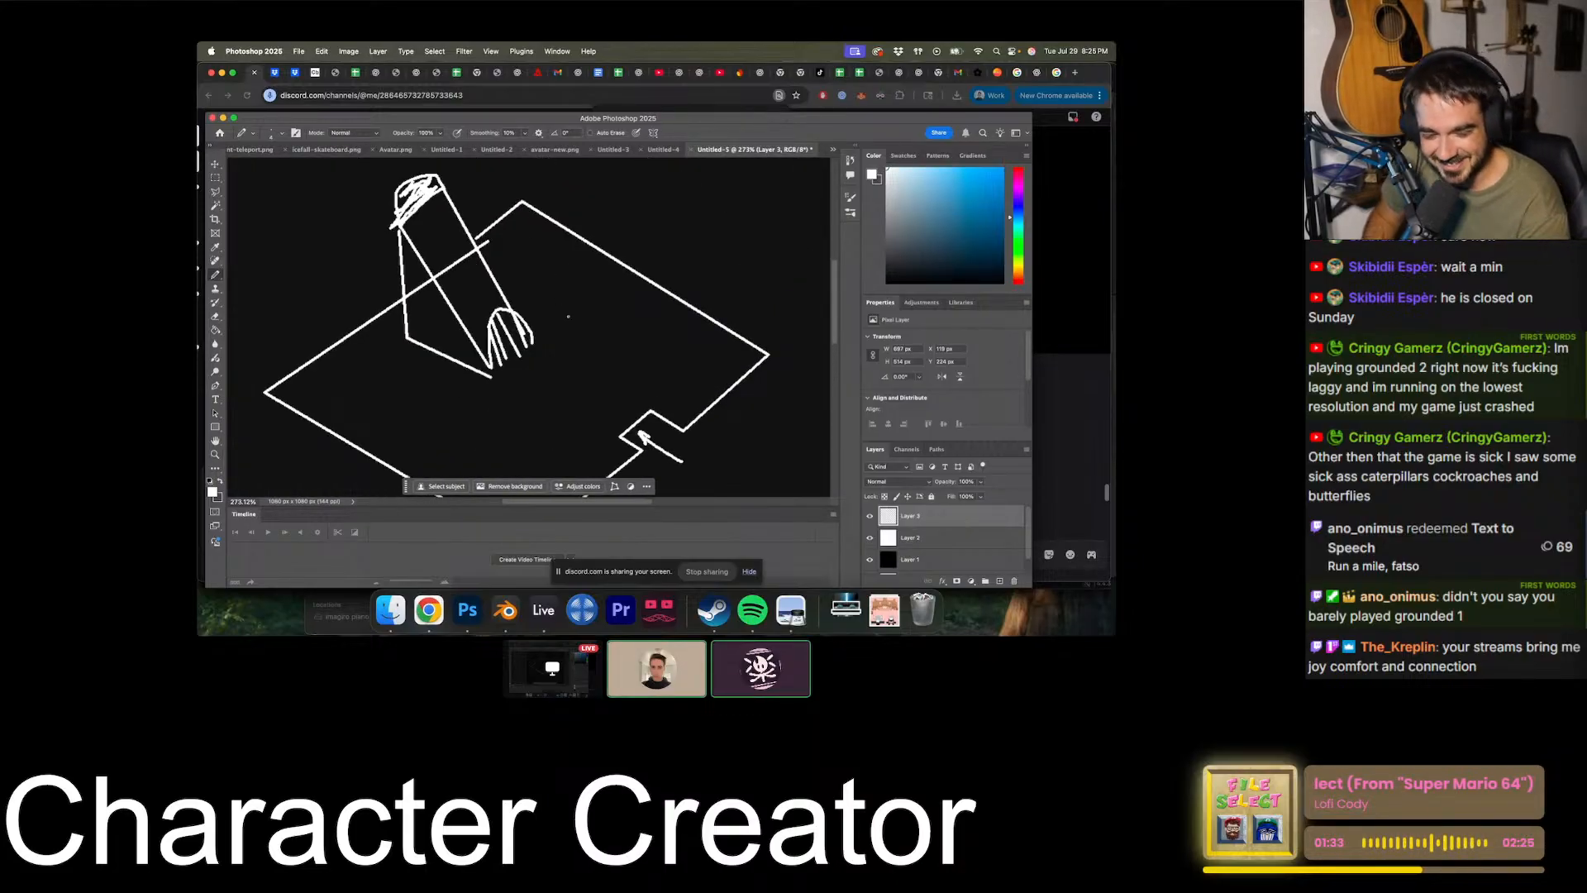
pyautogui.keyDown('alt'); pyautogui.scroll(-3, 568, 316); pyautogui.keyUp('alt')
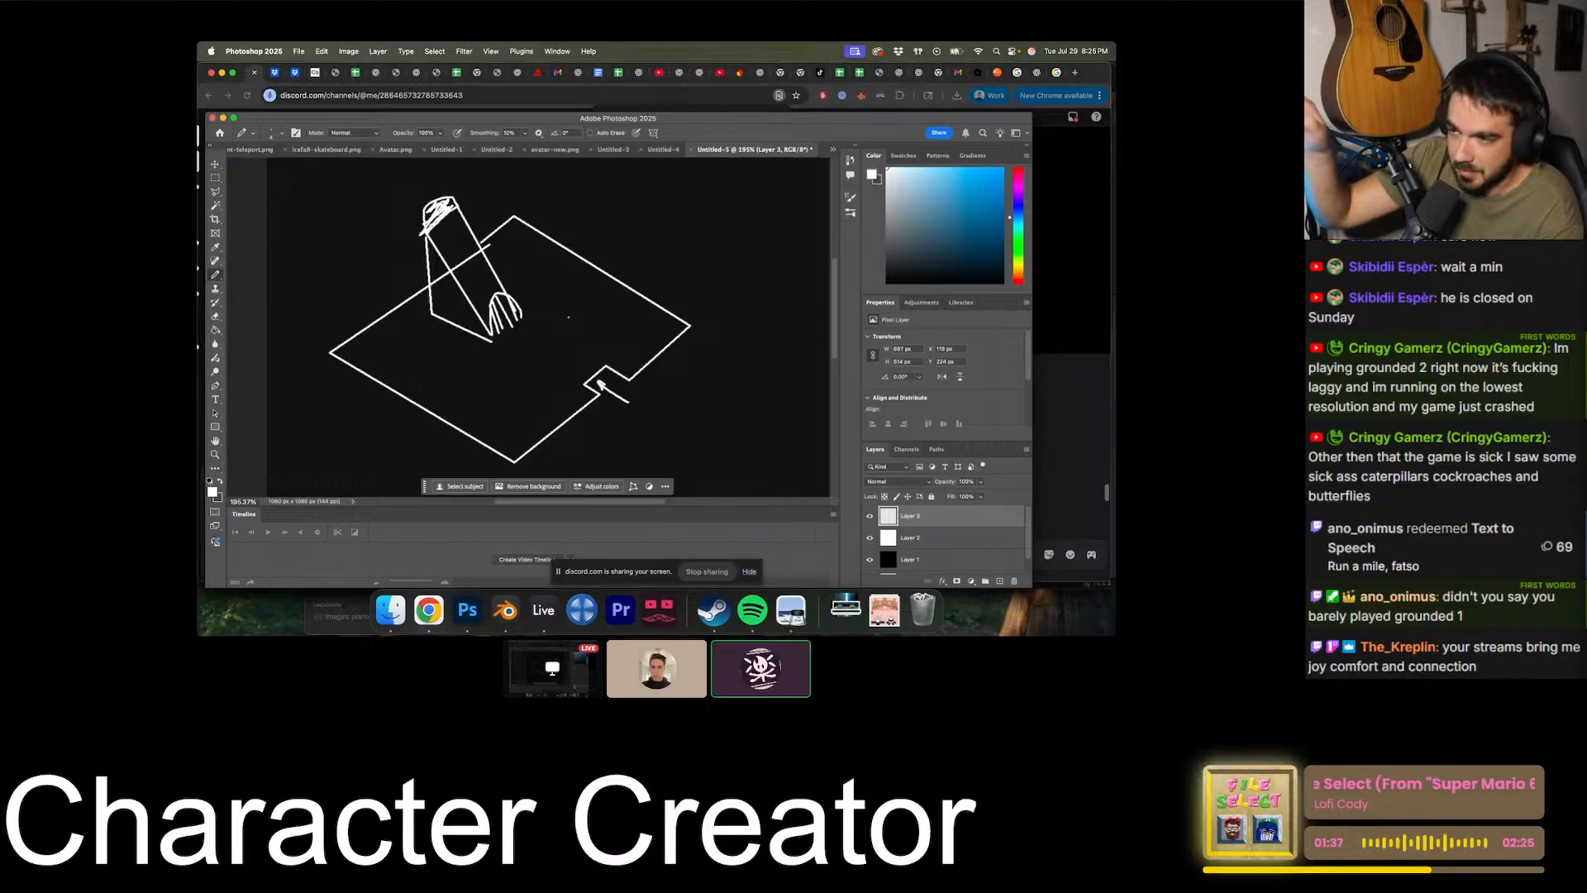
pyautogui.keyDown('alt'); pyautogui.scroll(3, 568, 317); pyautogui.keyUp('alt')
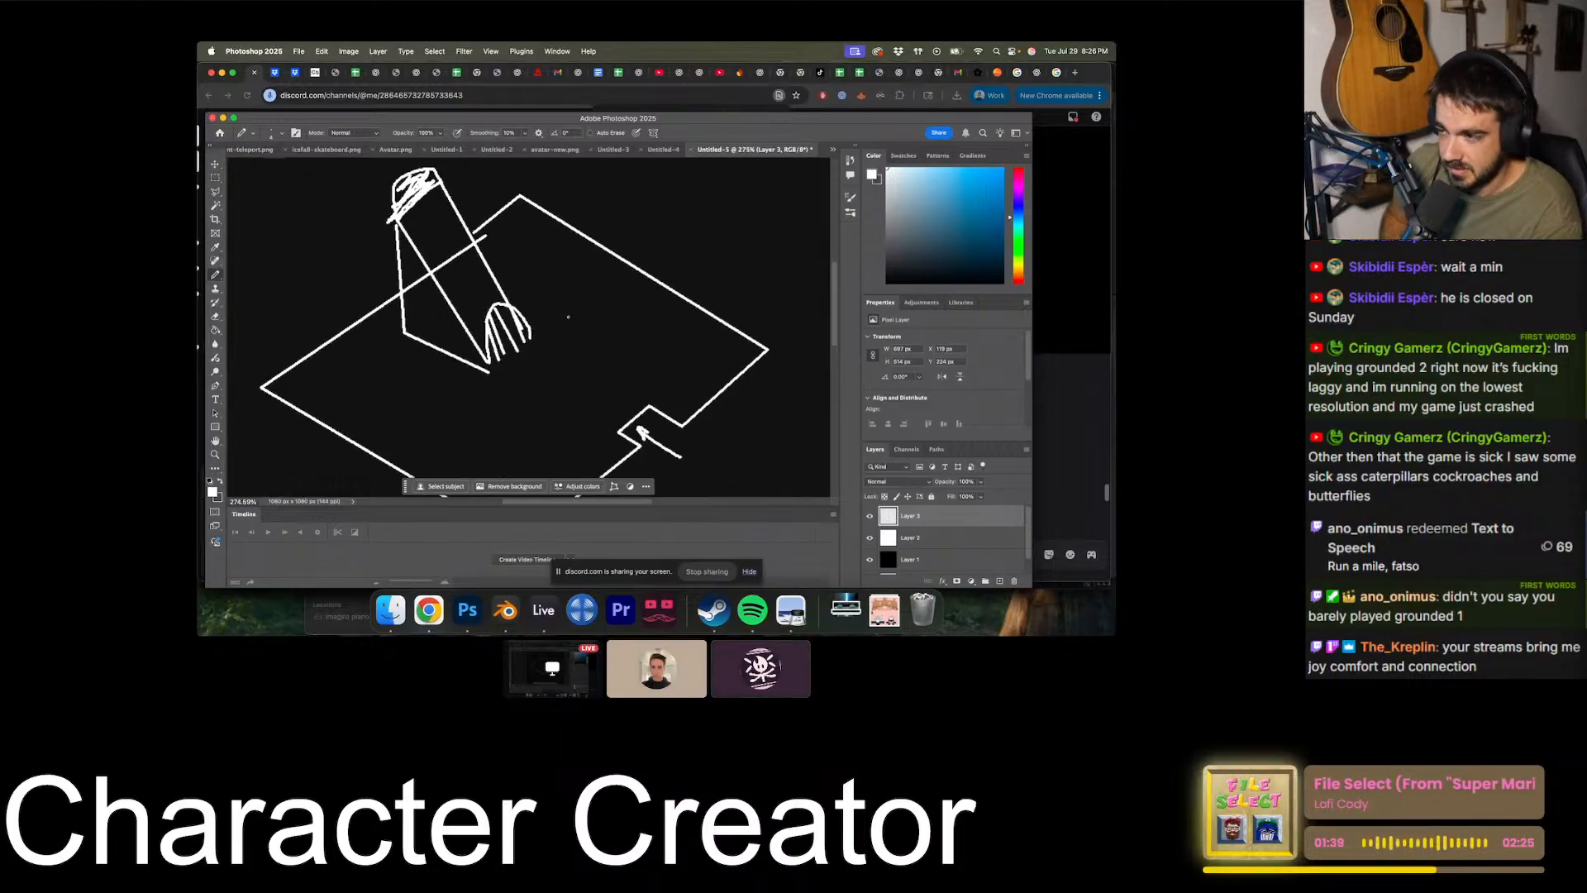
# - Sketch a small ladder on the floor between the tower and the diamond's right corner, with two uprights and connecting rungs
pyautogui.hscroll(2, 568, 317)
pyautogui.scroll(-2, 578, 316)
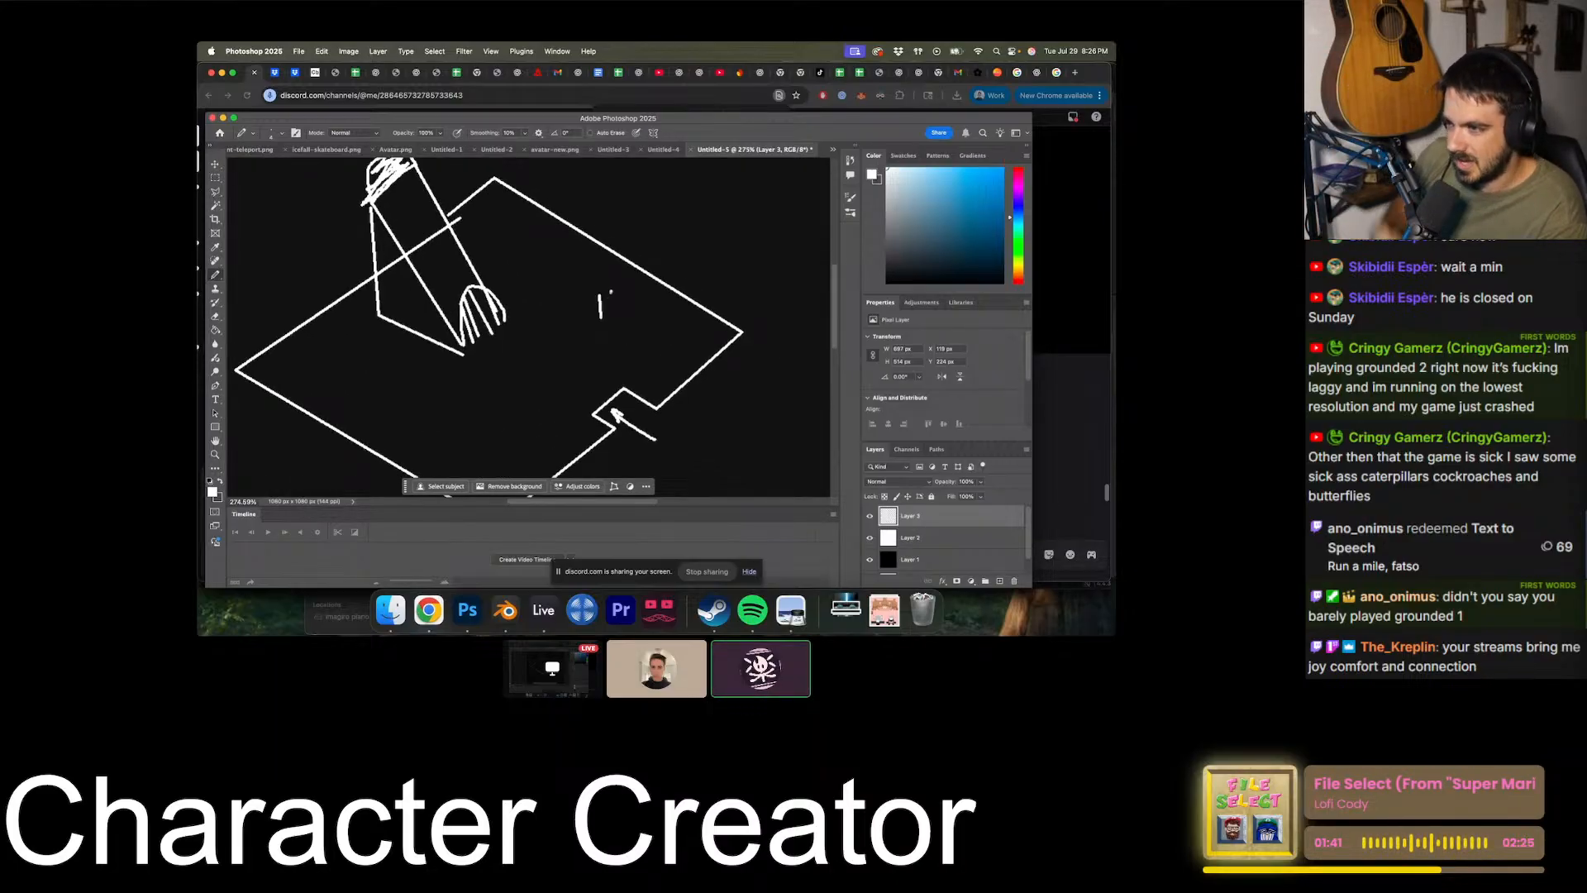
pyautogui.moveTo(612, 291); pyautogui.dragTo(613, 319)
pyautogui.keyDown('alt'); pyautogui.scroll(2, 610, 306); pyautogui.keyUp('alt')
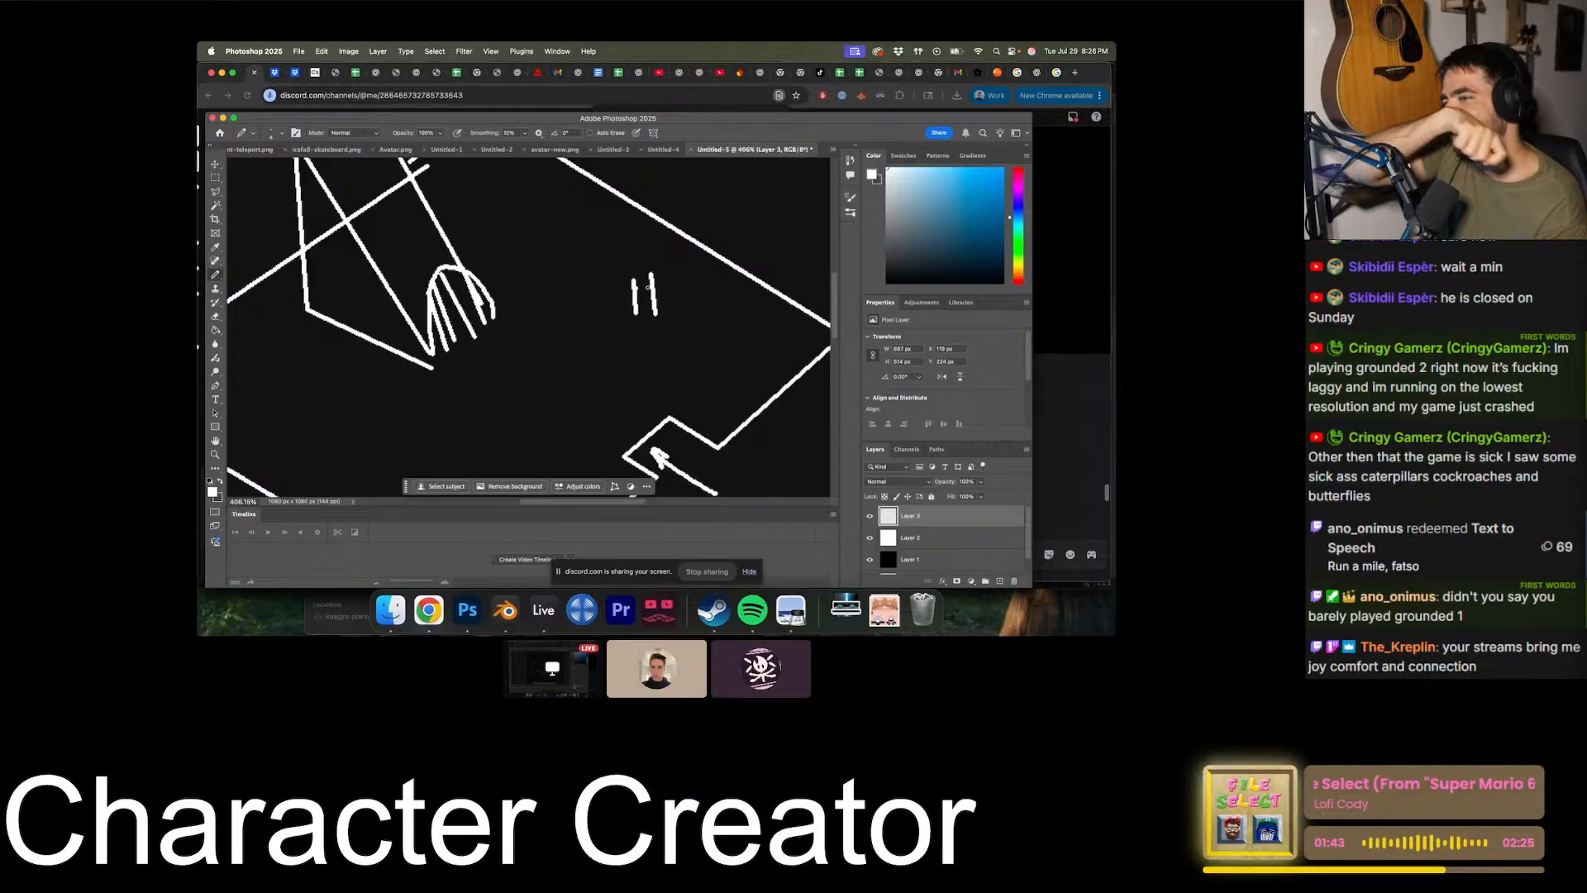
pyautogui.moveTo(634, 313); pyautogui.dragTo(654, 312)
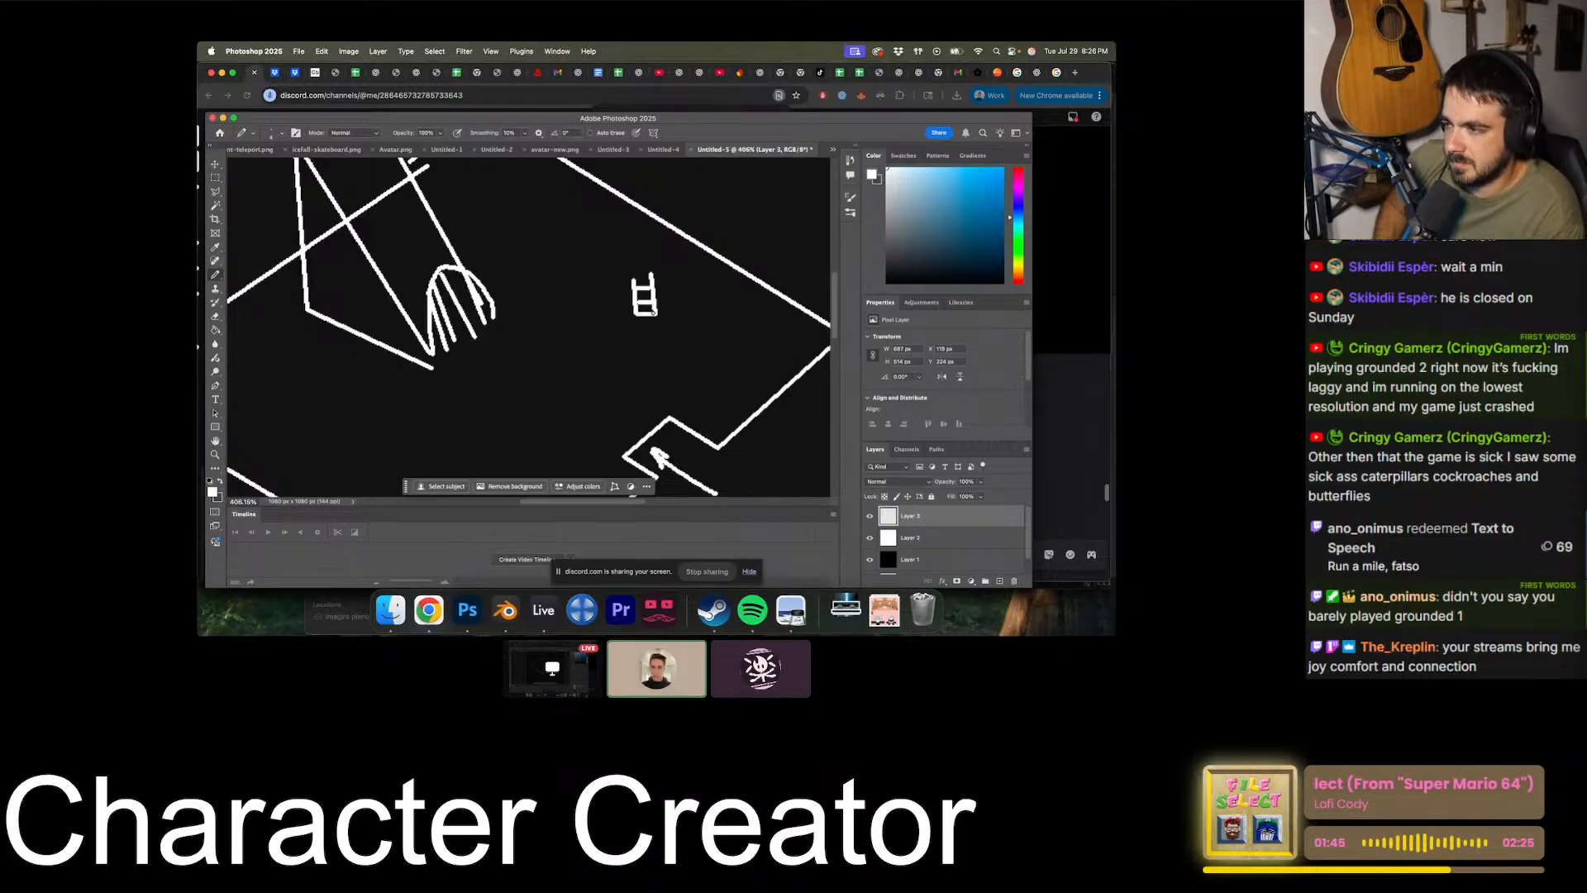
pyautogui.keyDown('alt'); pyautogui.scroll(-1, 663, 332); pyautogui.keyUp('alt')
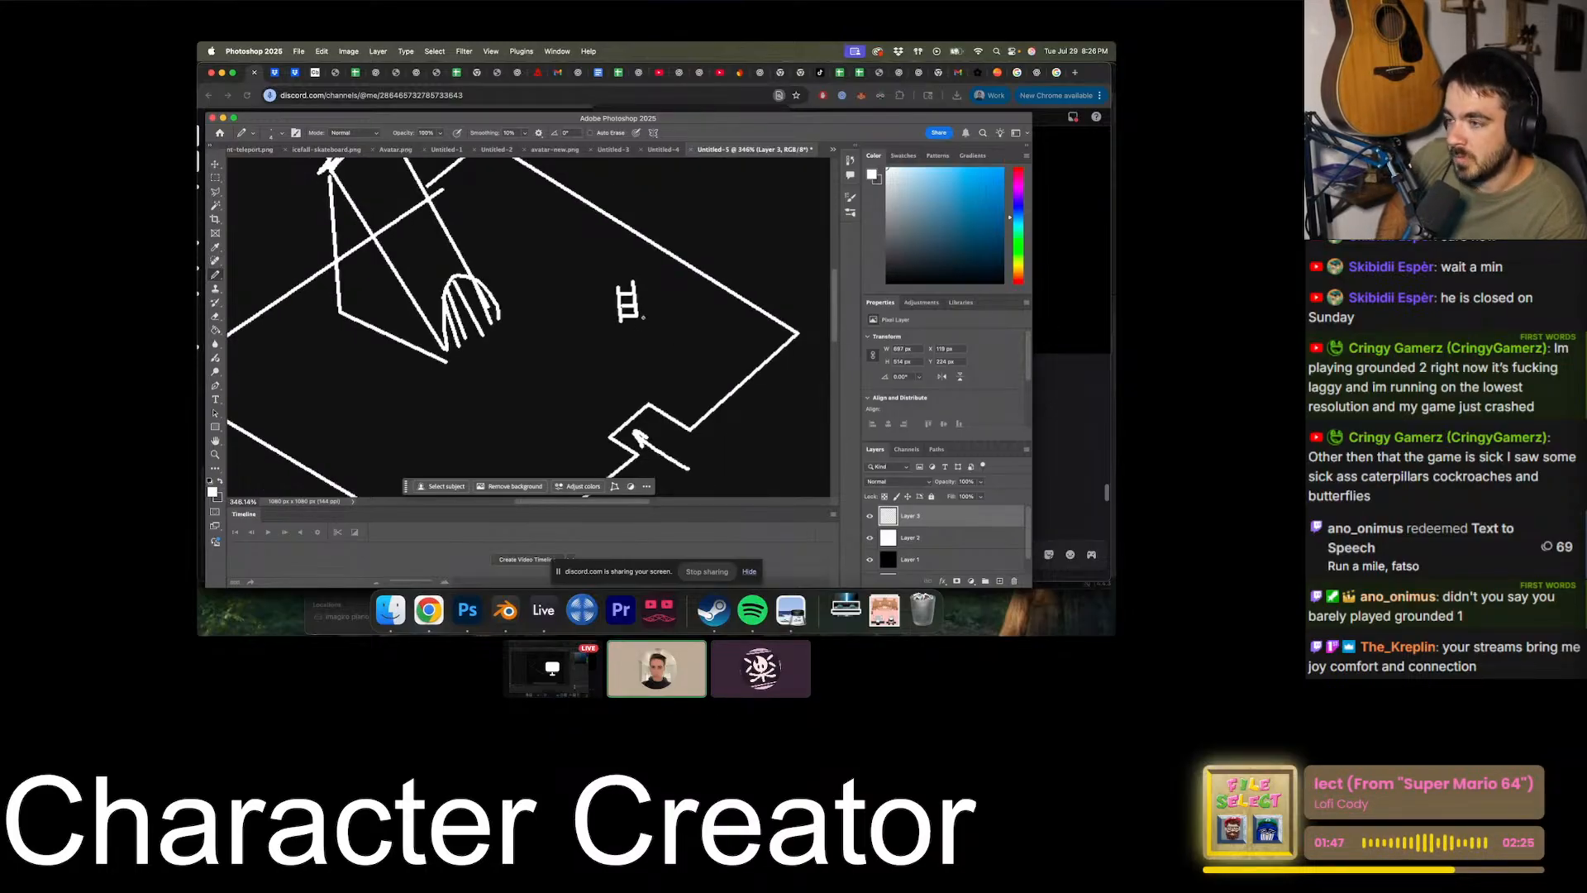
pyautogui.keyDown('alt'); pyautogui.scroll(-5, 643, 337); pyautogui.keyUp('alt')
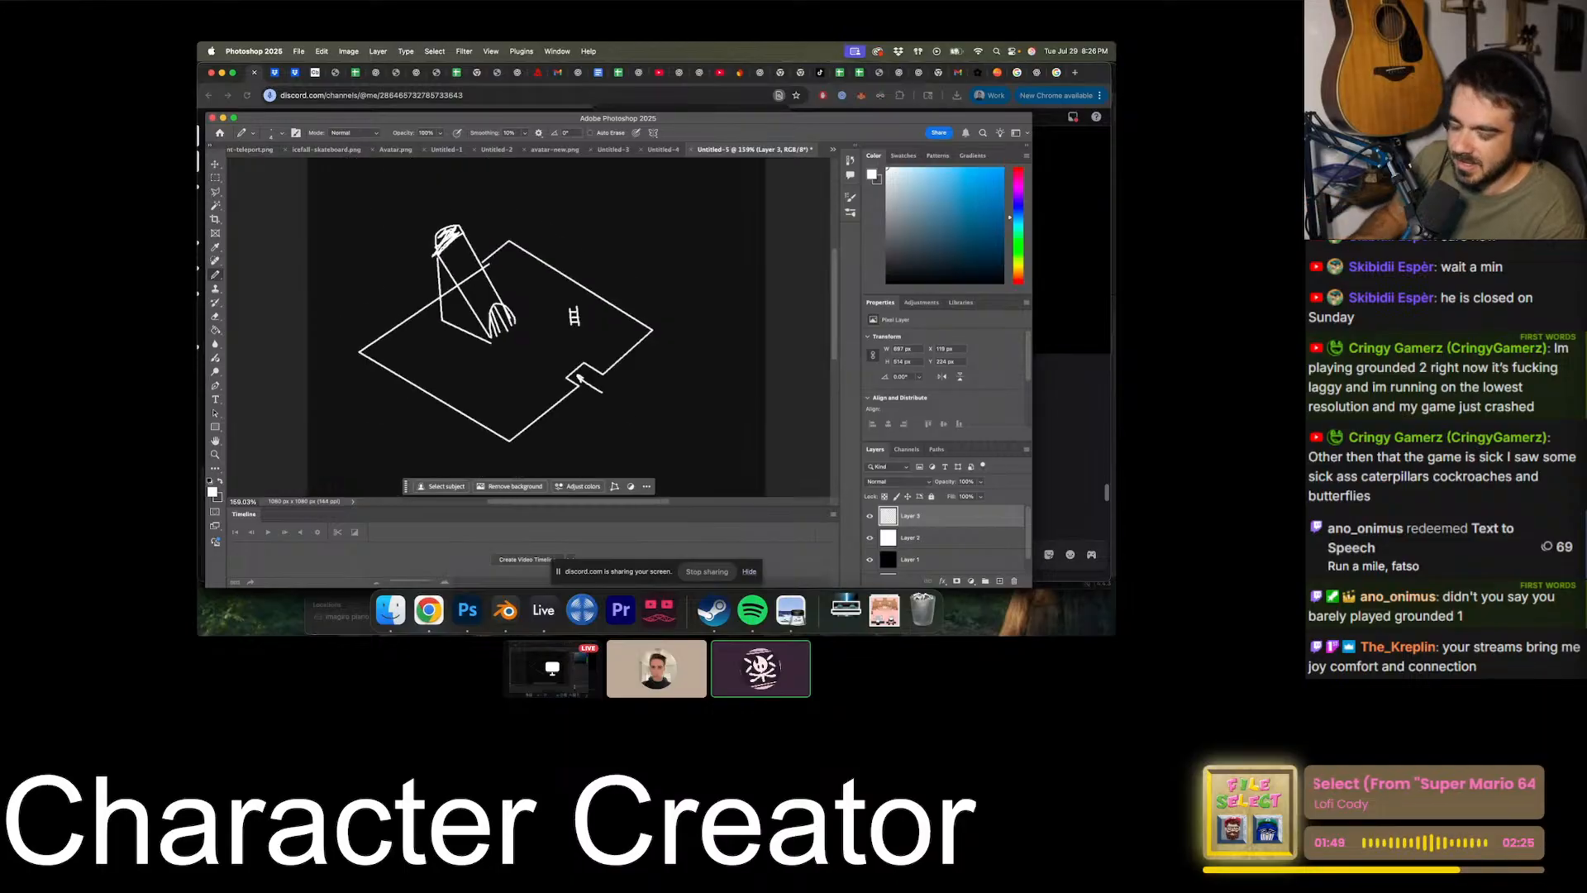
pyautogui.keyDown('alt'); pyautogui.scroll(4, 643, 337); pyautogui.keyUp('alt')
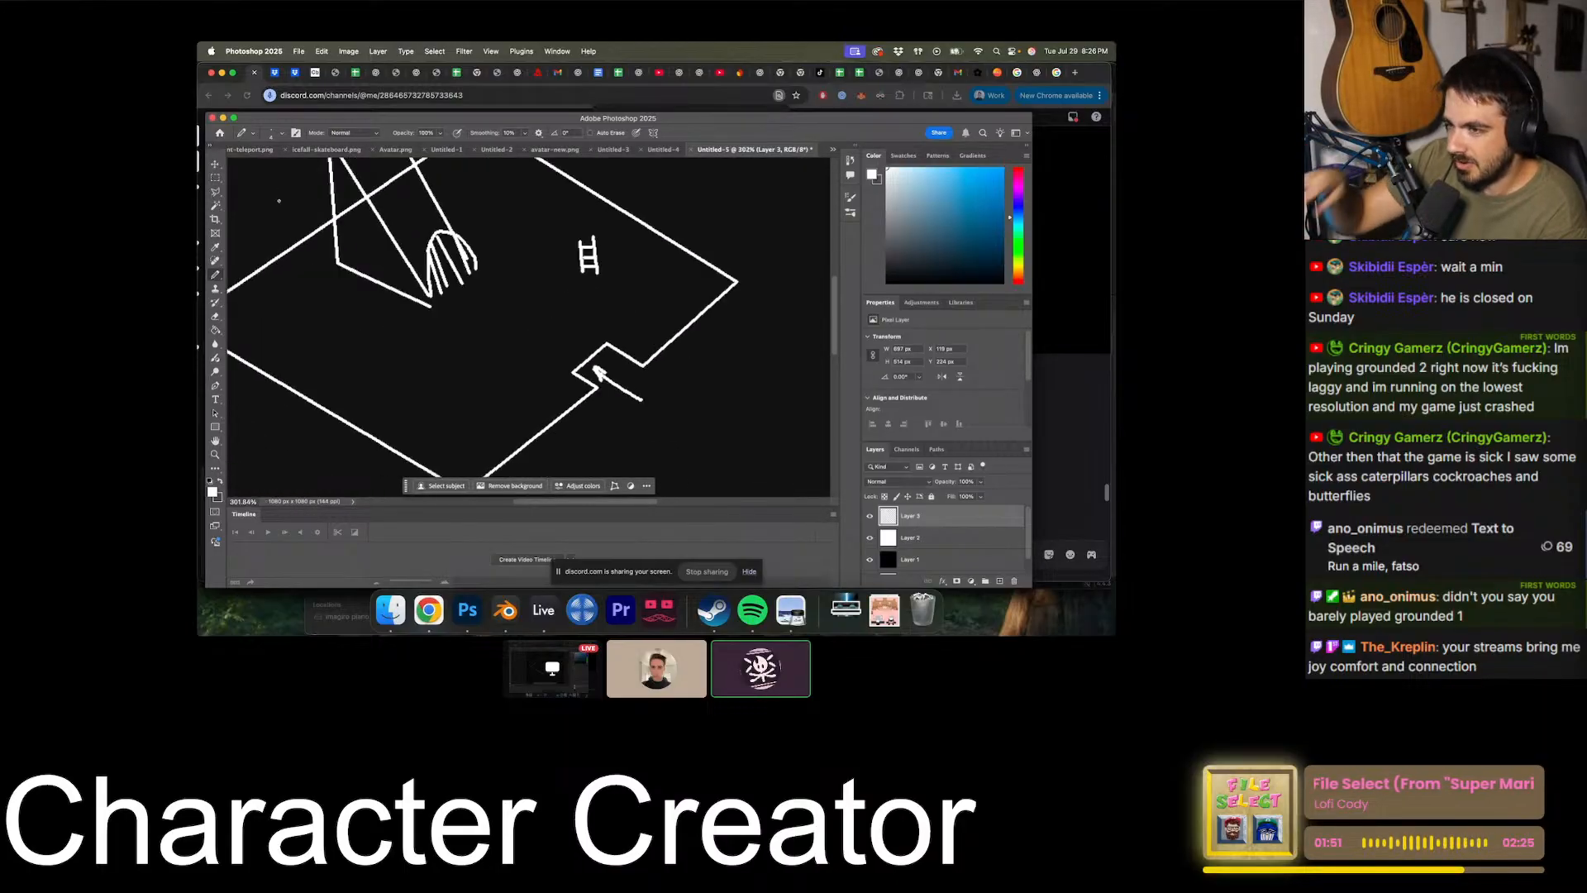
# - Copy the small ladder onto its own layer and place duplicates near the floor's front and left corners
pyautogui.click(213, 165)
pyautogui.hscroll(-3, 650, 272)
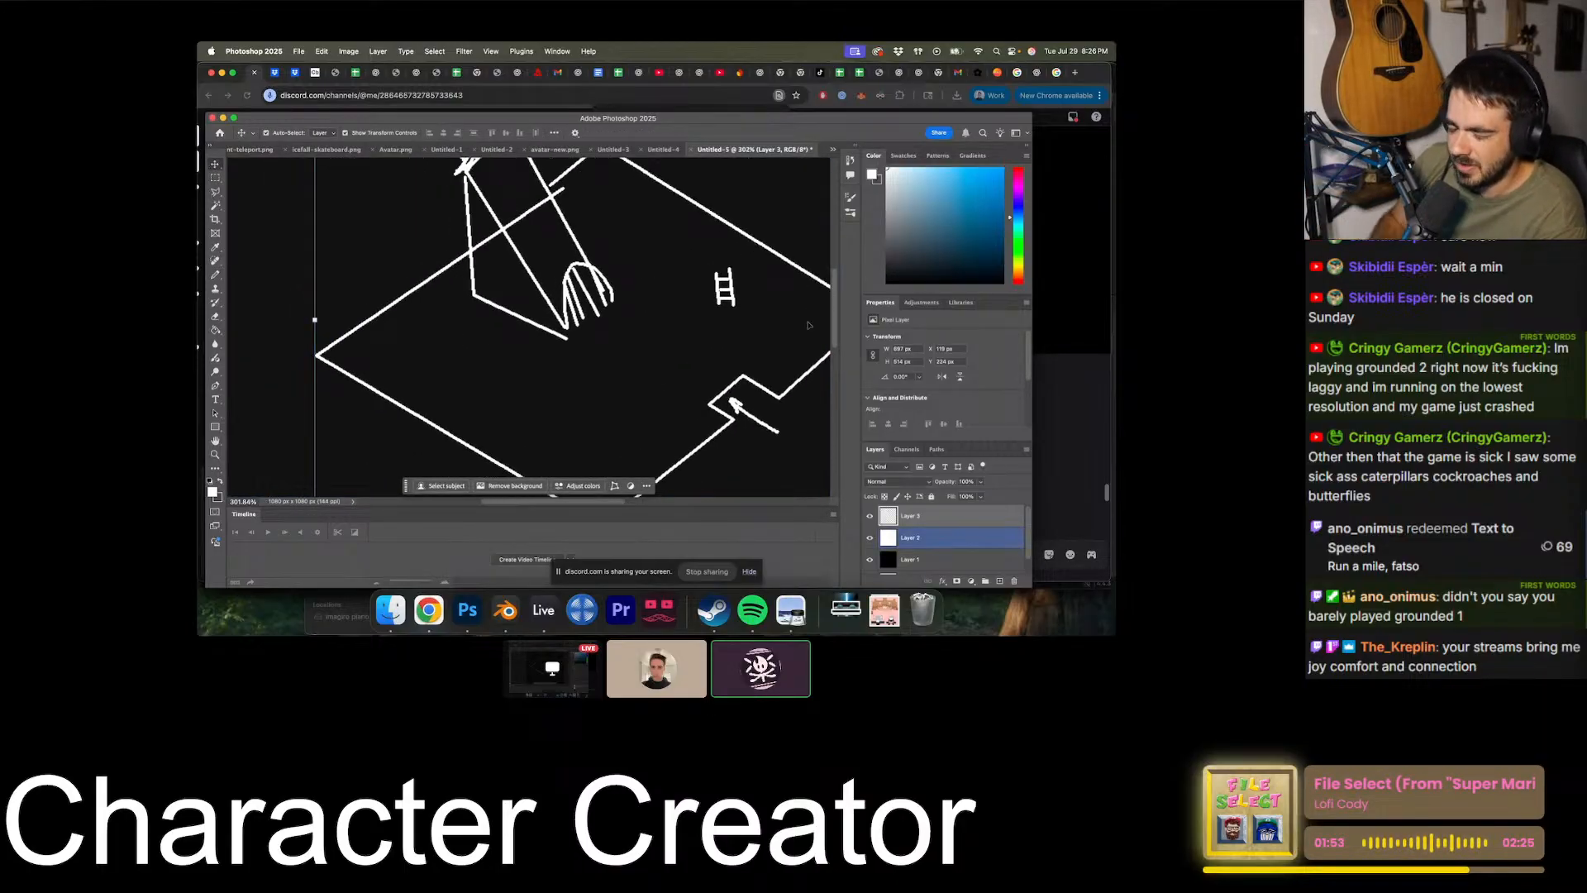
pyautogui.hscroll(6, 661, 298)
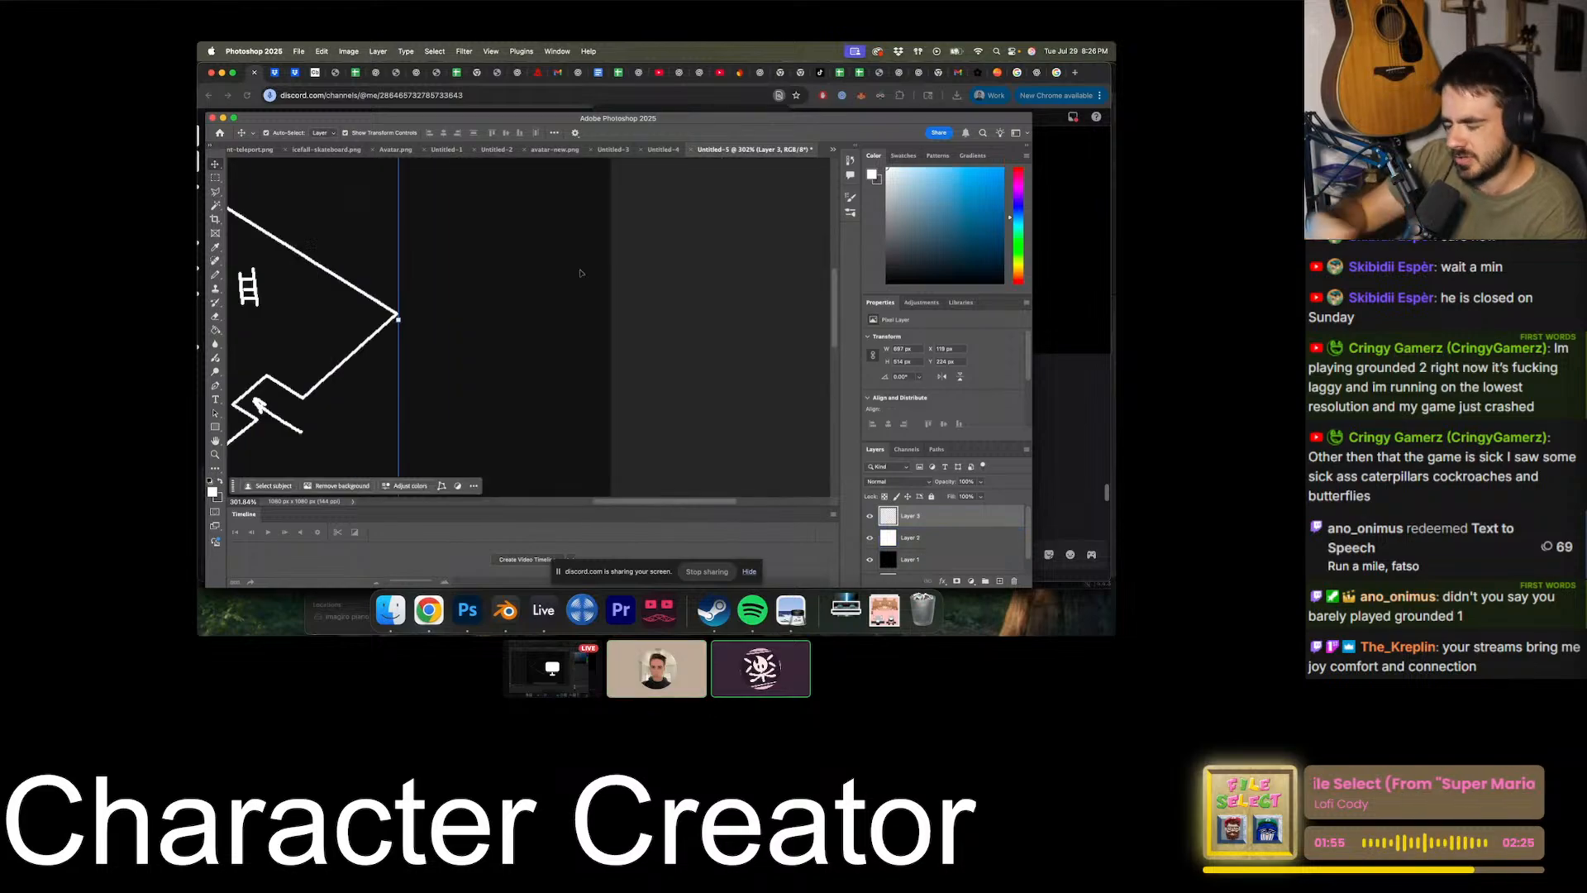
pyautogui.hscroll(-6, 581, 273)
pyautogui.keyDown('alt'); pyautogui.scroll(-1, 581, 273); pyautogui.keyUp('alt')
pyautogui.click(215, 178)
pyautogui.hscroll(2, 466, 282)
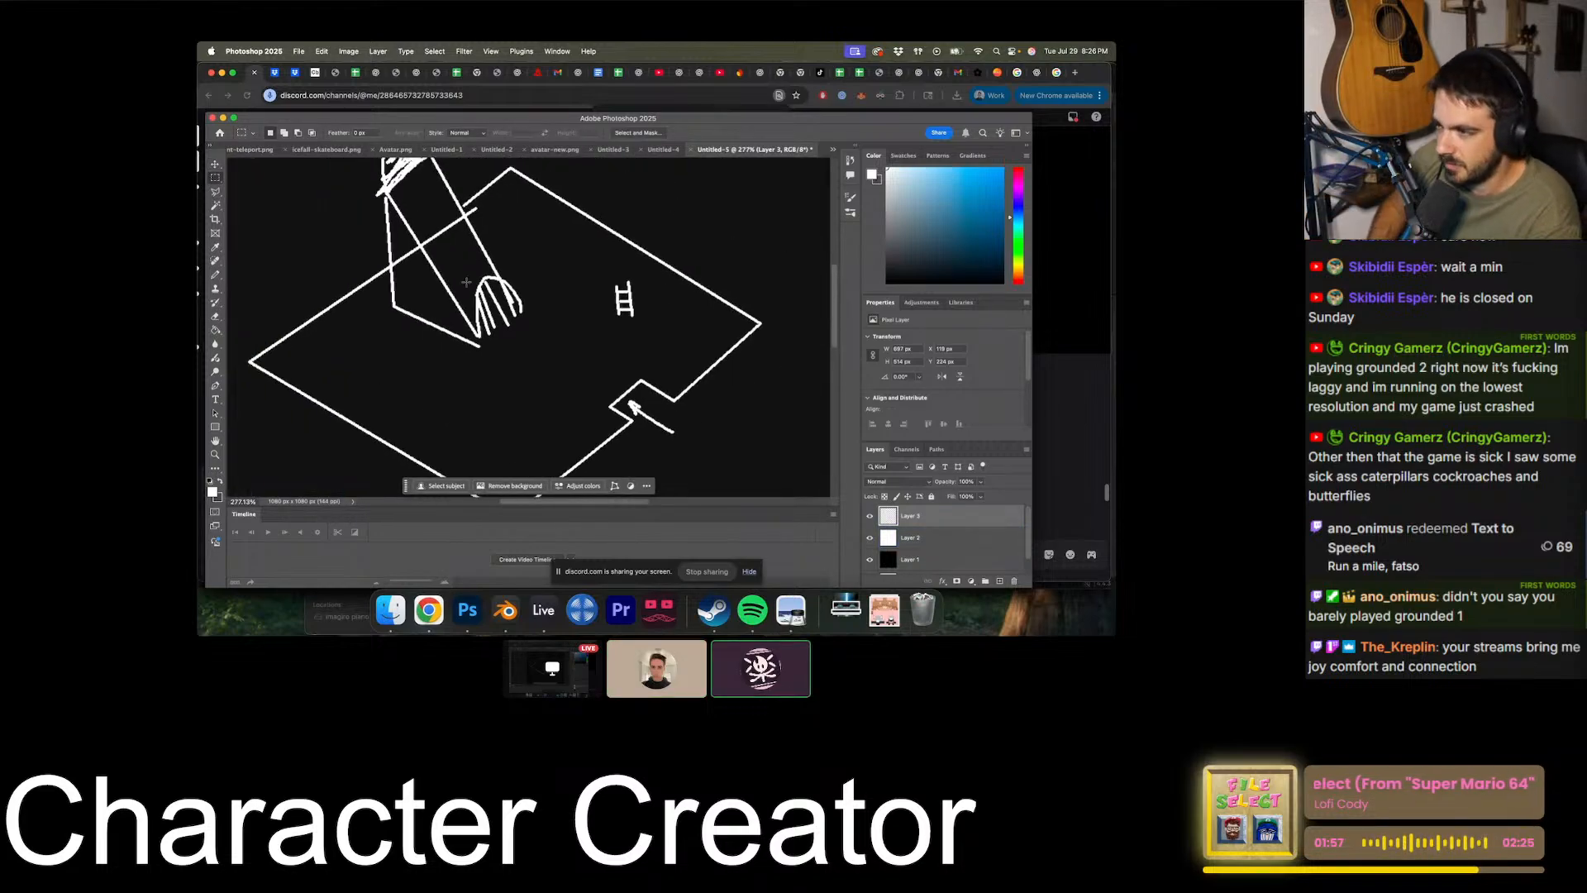
pyautogui.moveTo(601, 340); pyautogui.dragTo(546, 232)
pyautogui.press('super+c')
pyautogui.press('super+v')
pyautogui.click(215, 165)
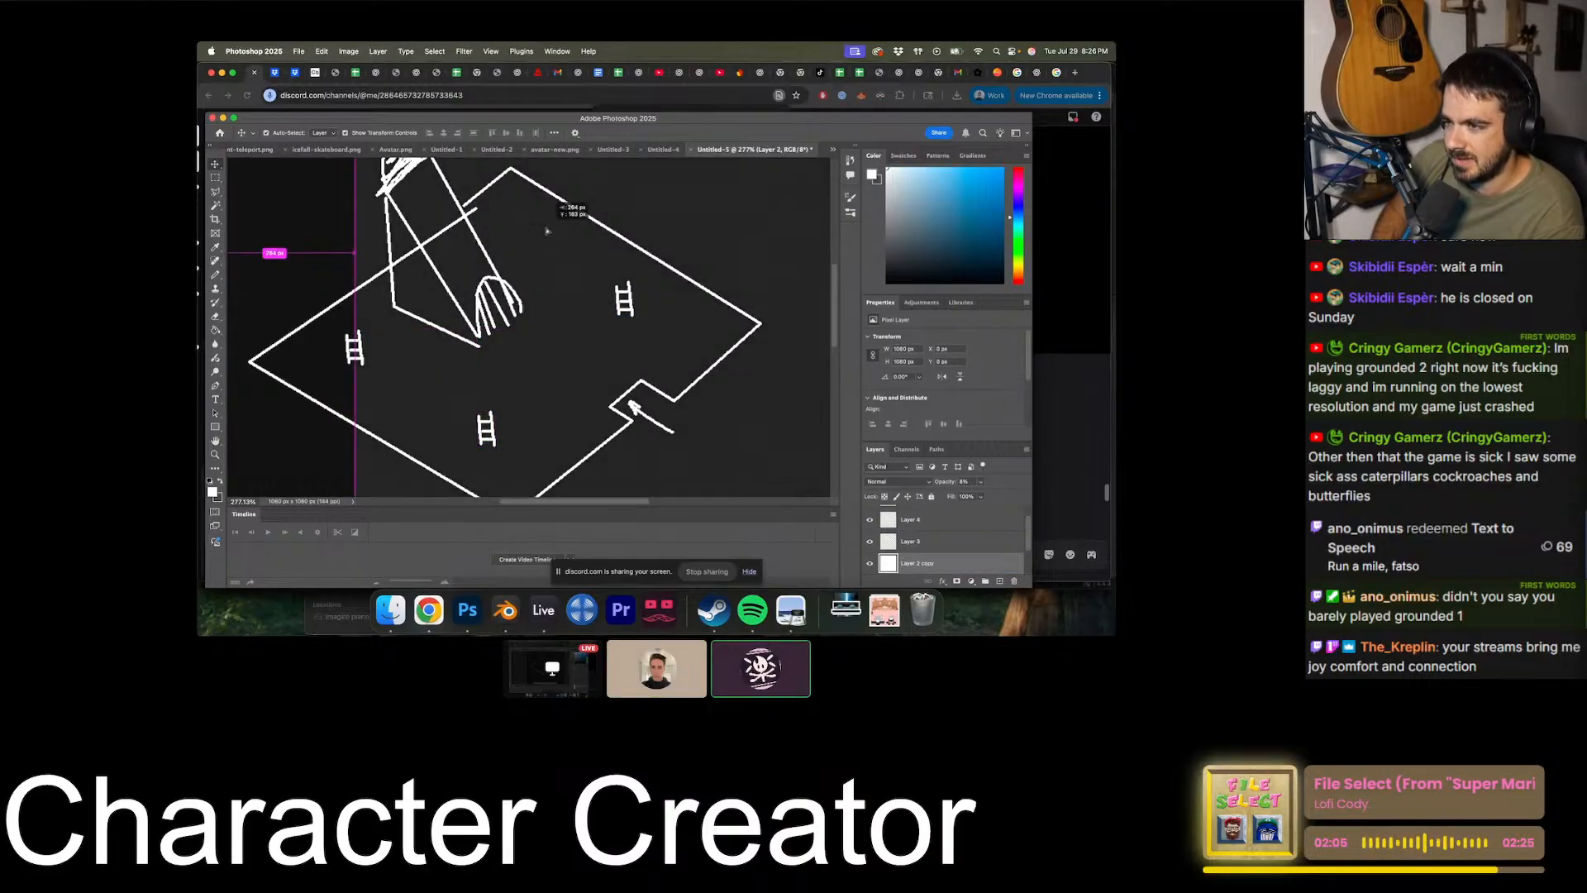
# - Undo the mistaken layer copy and duplicate the left ladder near the floor's back corner, leaving nothing selected
pyautogui.press('super+z')
pyautogui.keyDown('alt'); pyautogui.moveTo(358, 351); pyautogui.dragTo(543, 223); pyautogui.keyUp('alt')
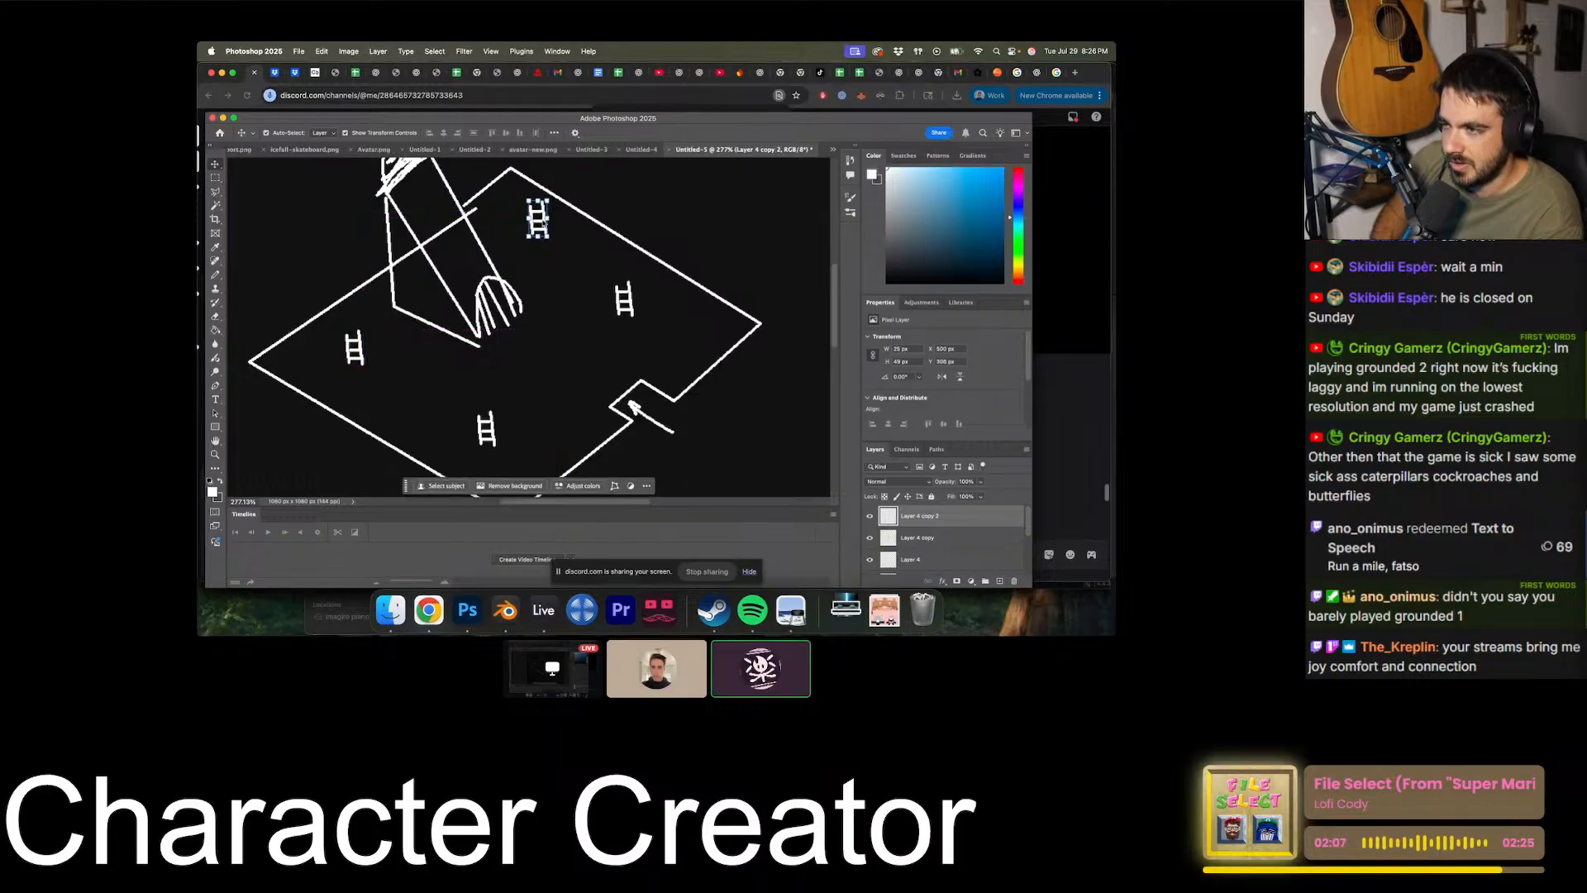
pyautogui.click(750, 261)
pyautogui.press('super+minus')
pyautogui.press('super+minus')
pyautogui.click(751, 262)
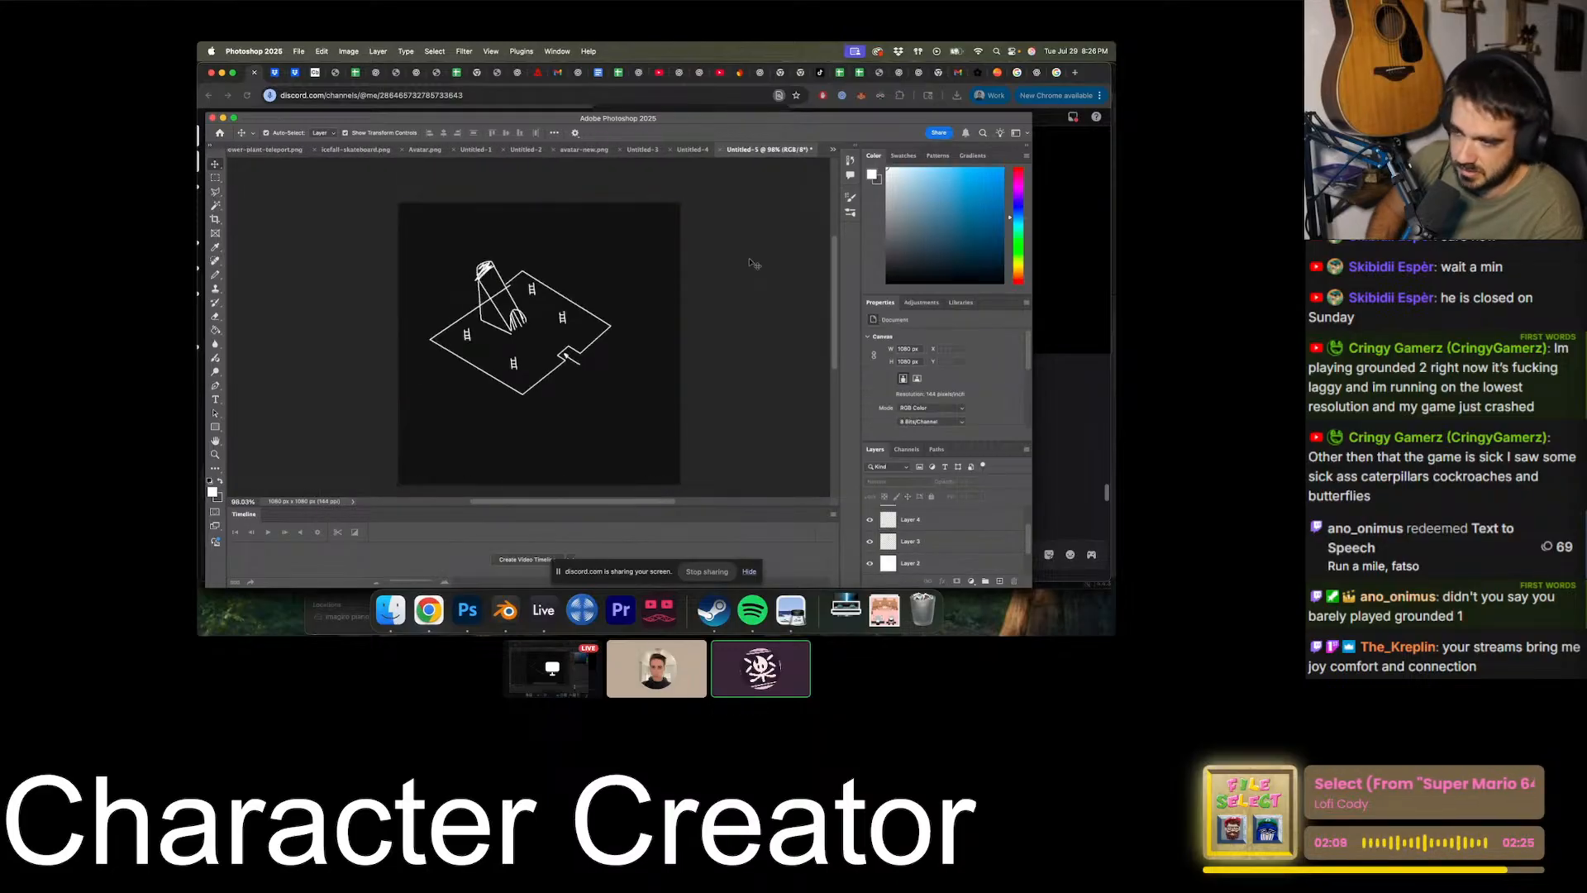
pyautogui.press('super+minus')
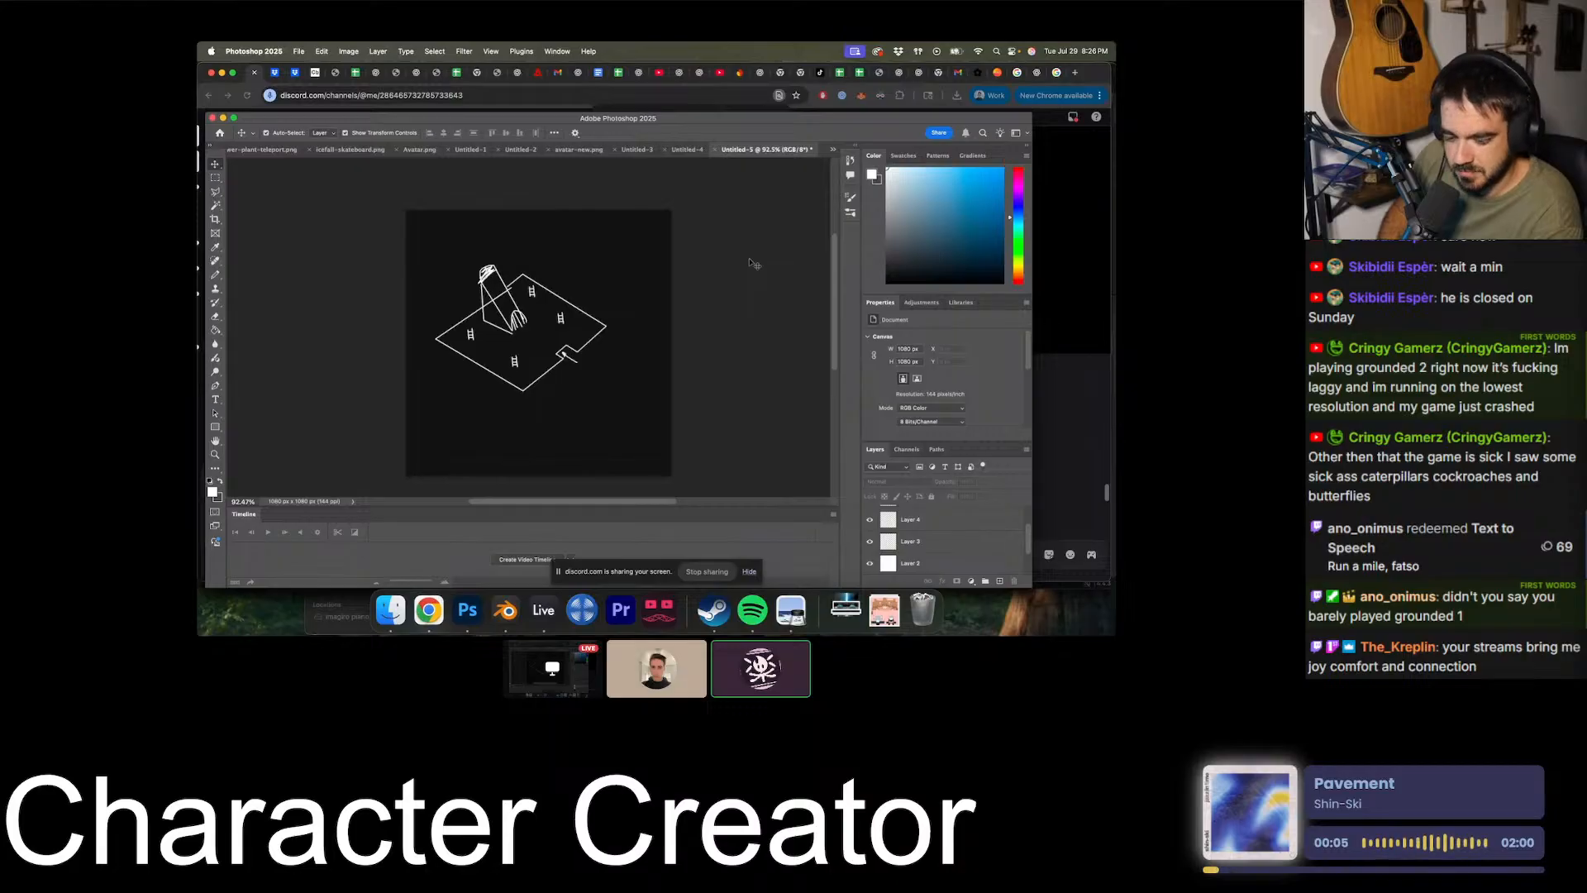
pyautogui.keyDown('alt'); pyautogui.scroll(5, 681, 276); pyautogui.keyUp('alt')
pyautogui.click(682, 275)
pyautogui.keyDown('alt'); pyautogui.scroll(6, 669, 285); pyautogui.keyUp('alt')
pyautogui.click(625, 303)
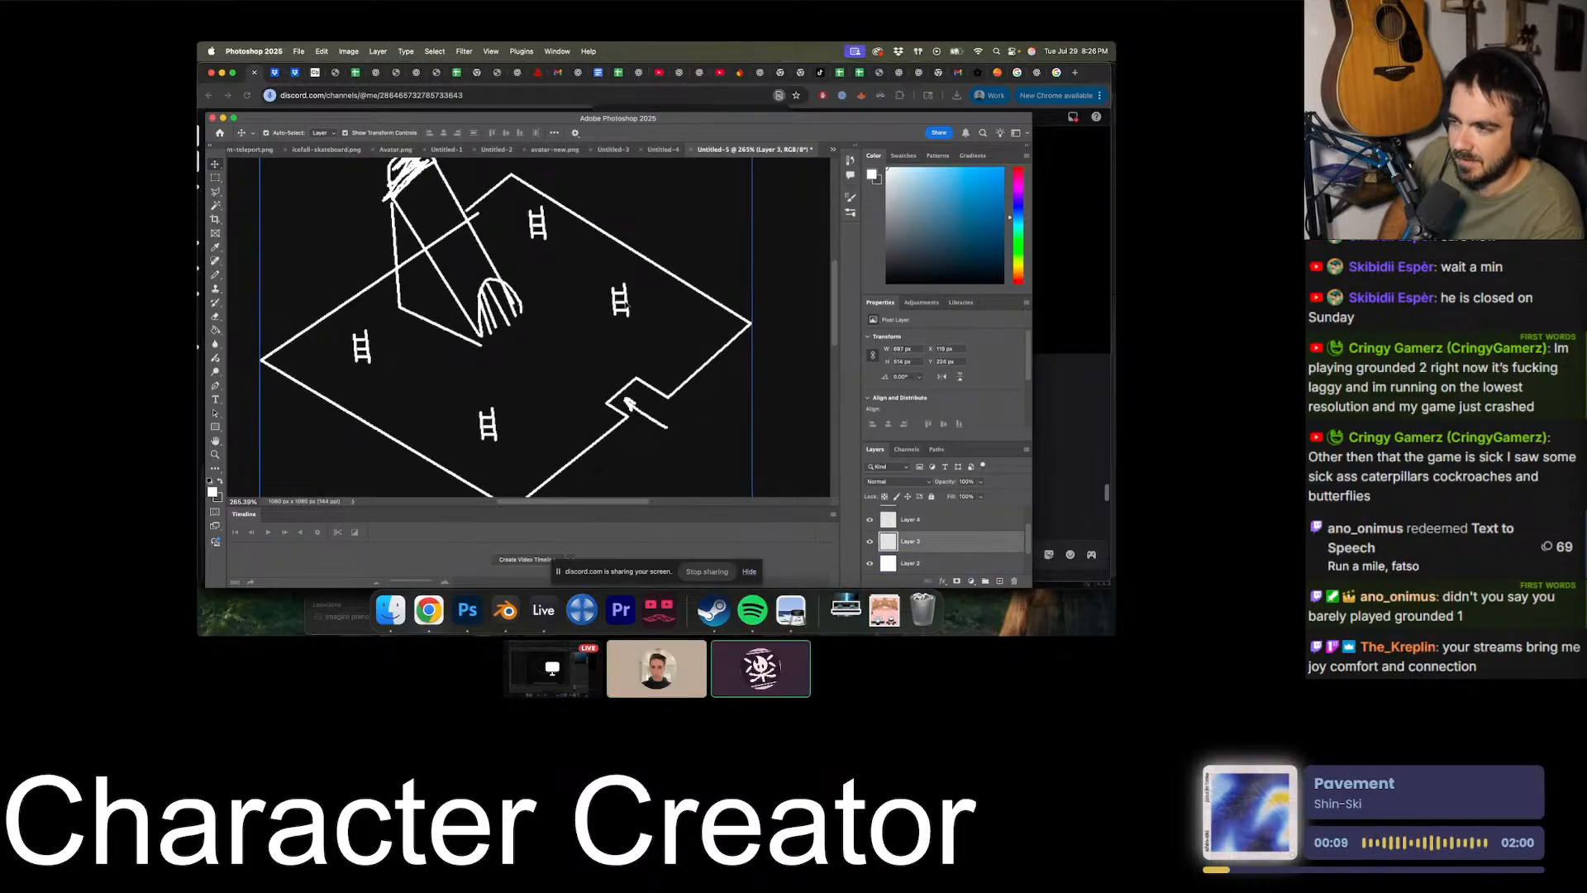
pyautogui.keyDown('alt'); pyautogui.scroll(-2, 529, 322); pyautogui.keyUp('alt')
pyautogui.click(550, 357)
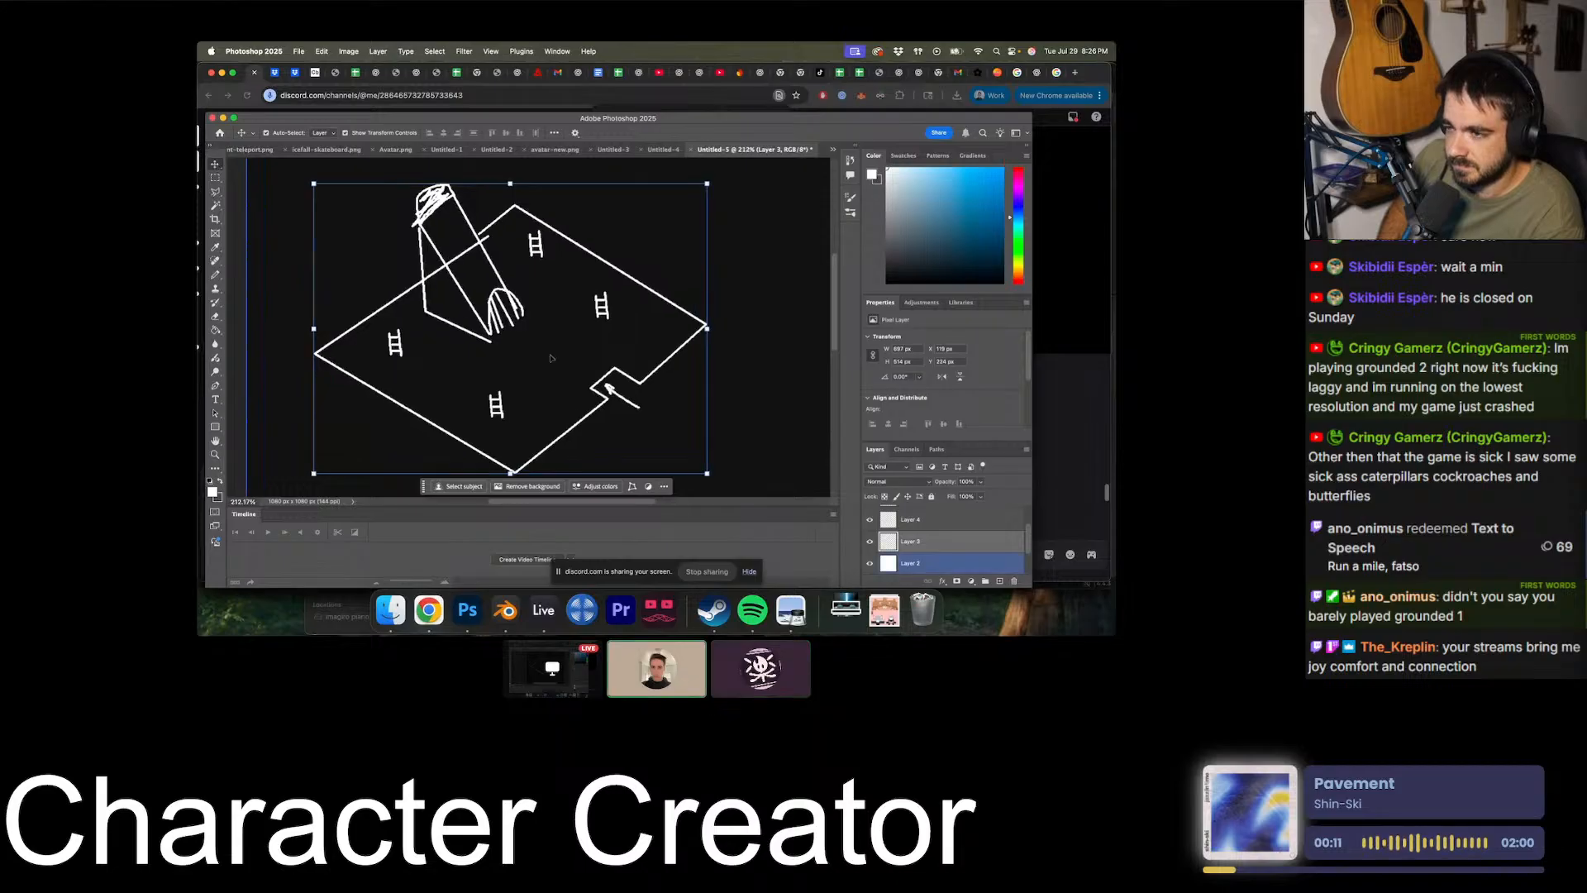
# - Shift the ladder nearest the floor's front corner slightly, undoing the first attempt and moving it again
pyautogui.keyDown('alt'); pyautogui.scroll(2, 529, 330); pyautogui.keyUp('alt')
pyautogui.click(485, 430)
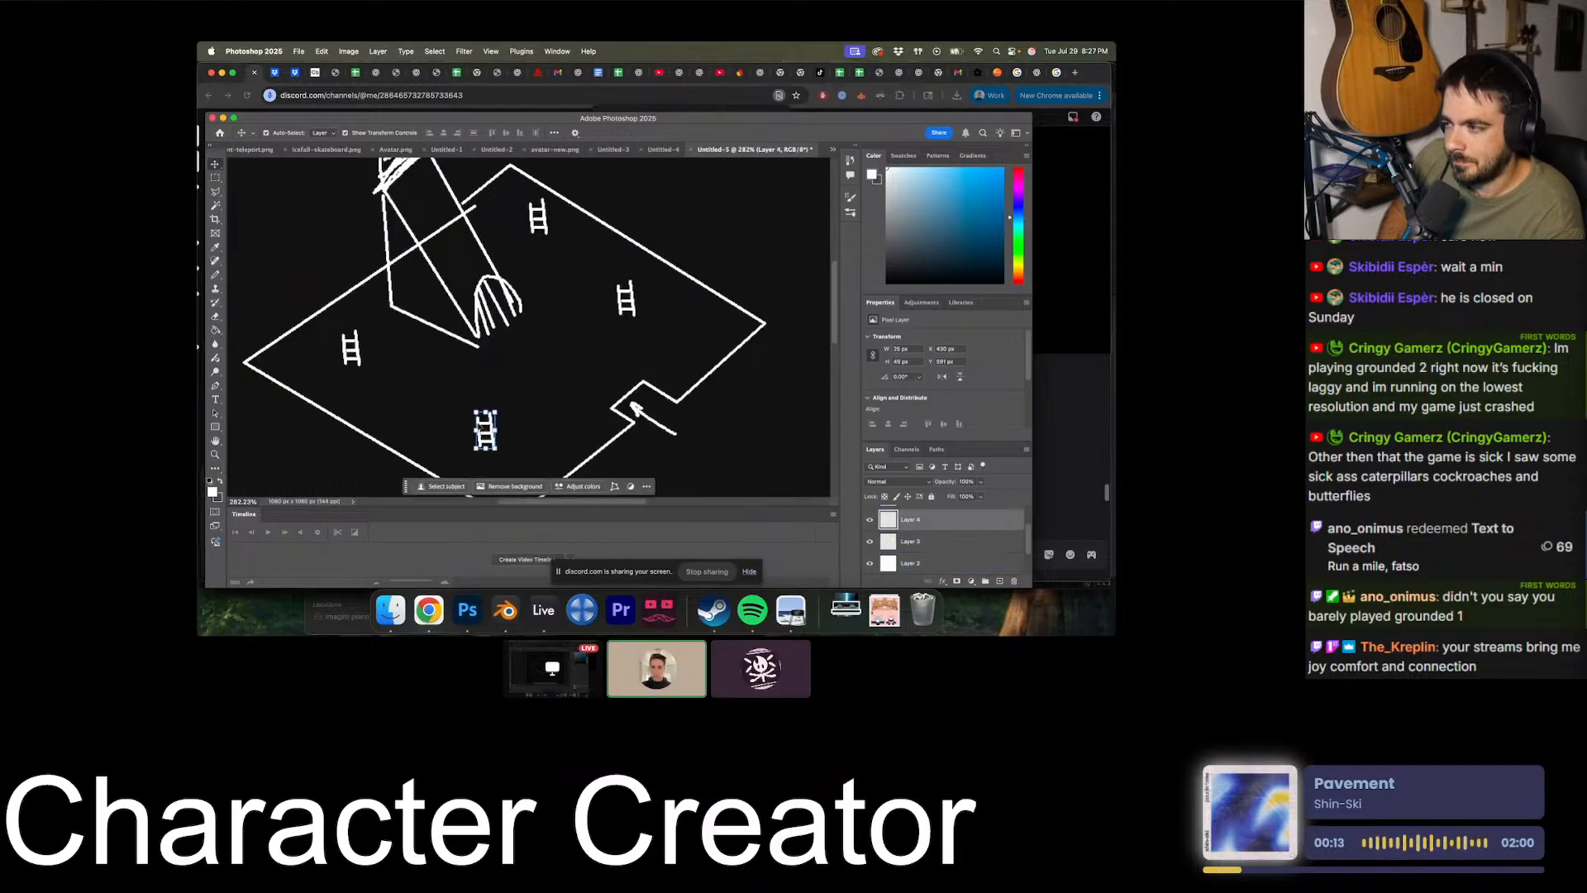
pyautogui.moveTo(483, 427); pyautogui.dragTo(495, 414)
pyautogui.press('super+z')
pyautogui.keyDown('alt'); pyautogui.scroll(-4, 532, 403); pyautogui.keyUp('alt')
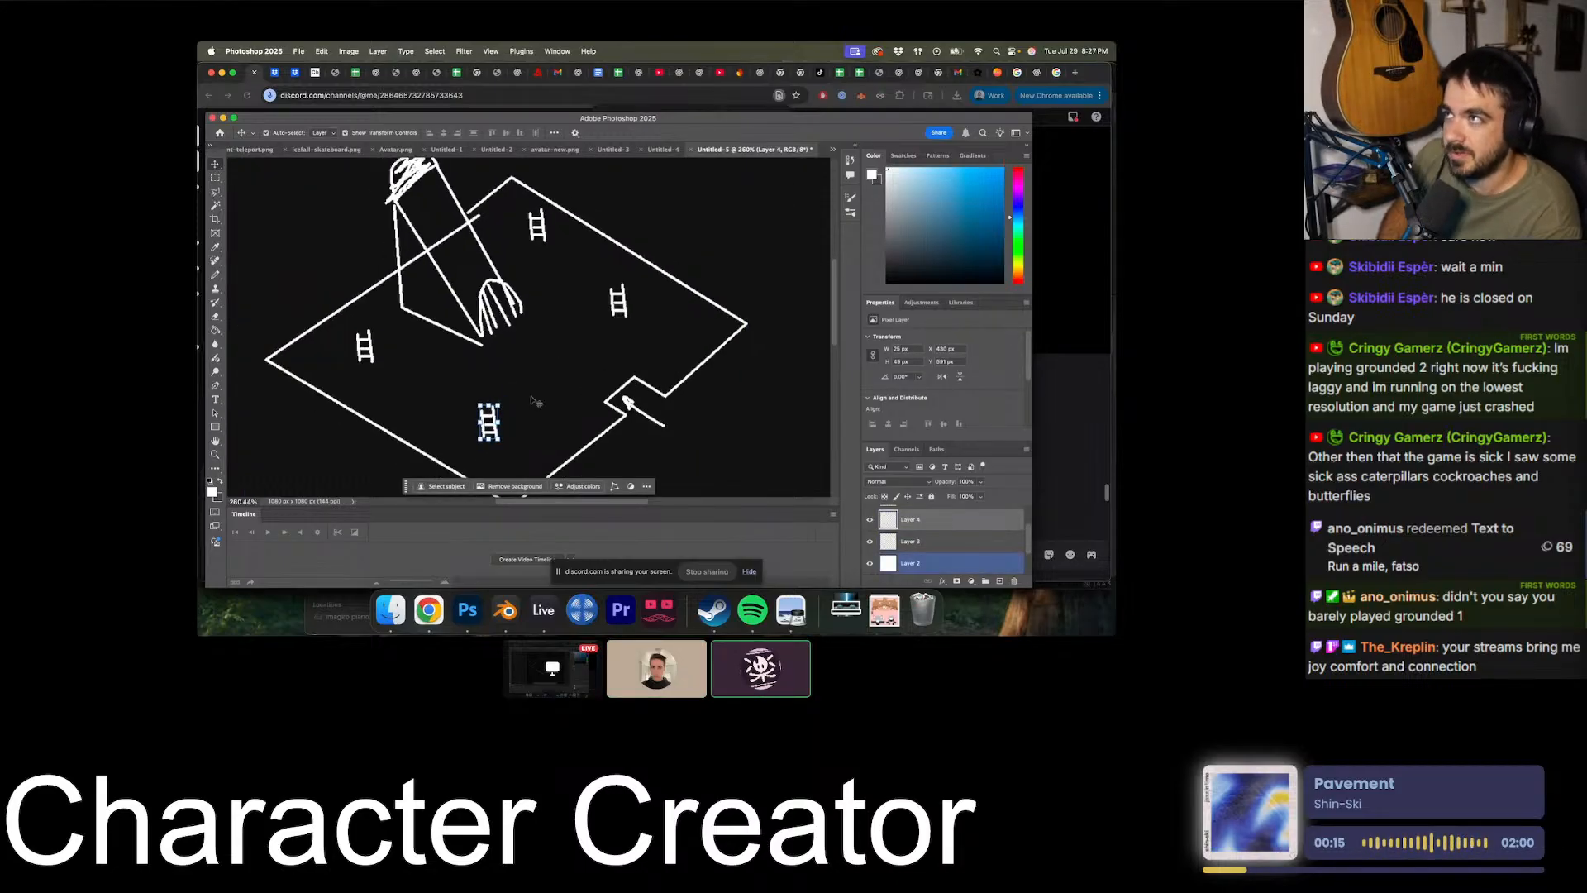
pyautogui.keyDown('alt'); pyautogui.scroll(2, 533, 402); pyautogui.keyUp('alt')
pyautogui.keyDown('alt'); pyautogui.scroll(-3, 512, 397); pyautogui.keyUp('alt')
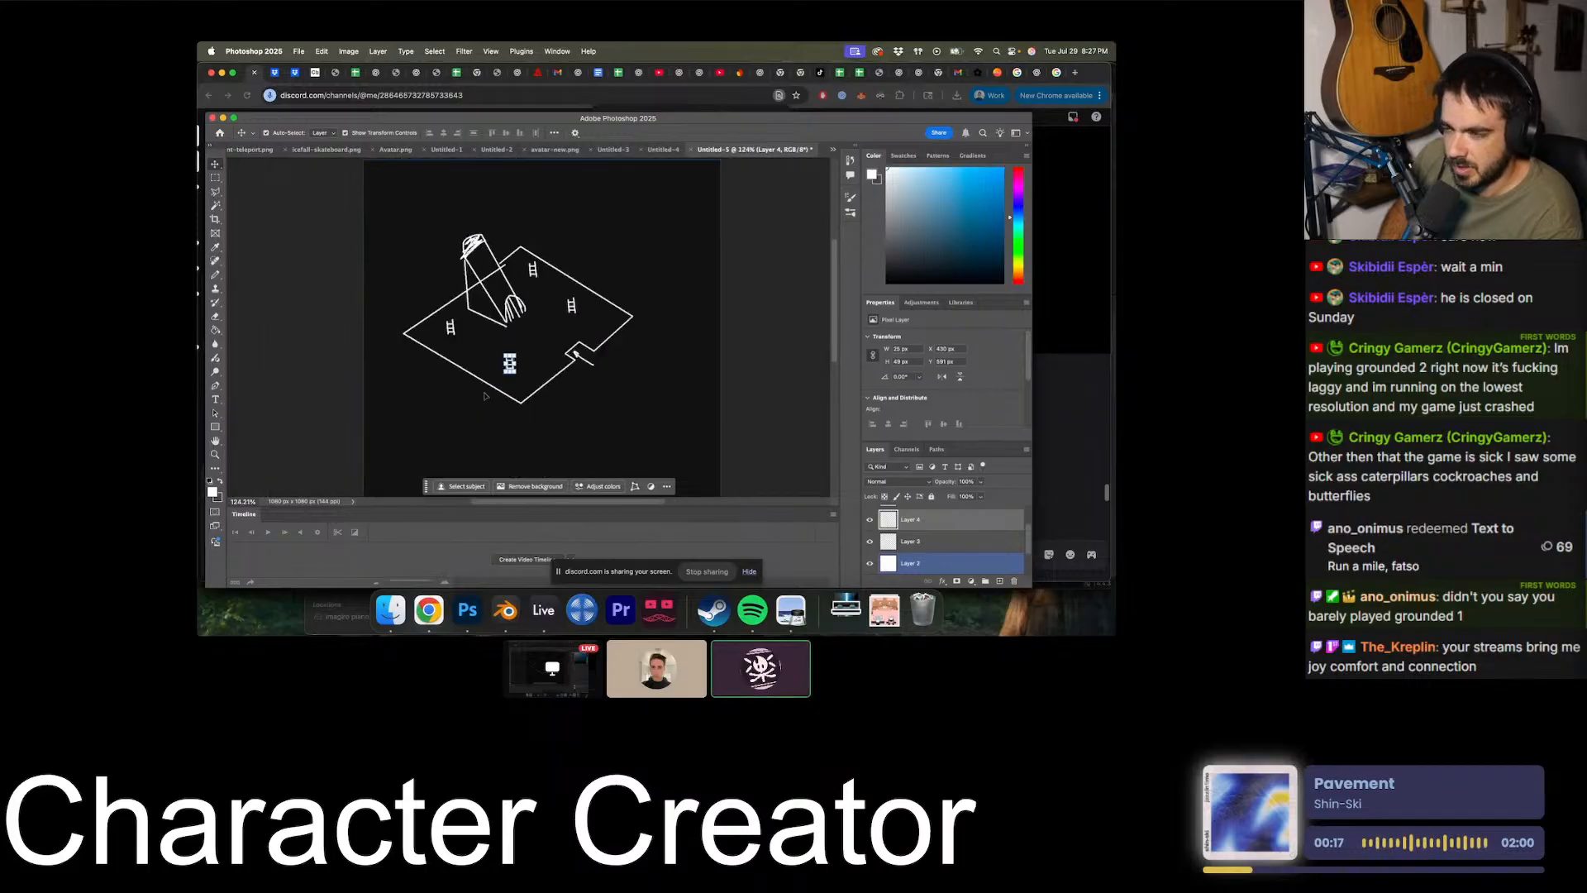
pyautogui.keyDown('alt'); pyautogui.scroll(3, 488, 394); pyautogui.keyUp('alt')
pyautogui.keyDown('alt'); pyautogui.scroll(2, 482, 392); pyautogui.keyUp('alt')
pyautogui.moveTo(489, 400)
pyautogui.mouseDown()
pyautogui.moveTo(518, 378)
pyautogui.moveTo(487, 404)
pyautogui.mouseUp()
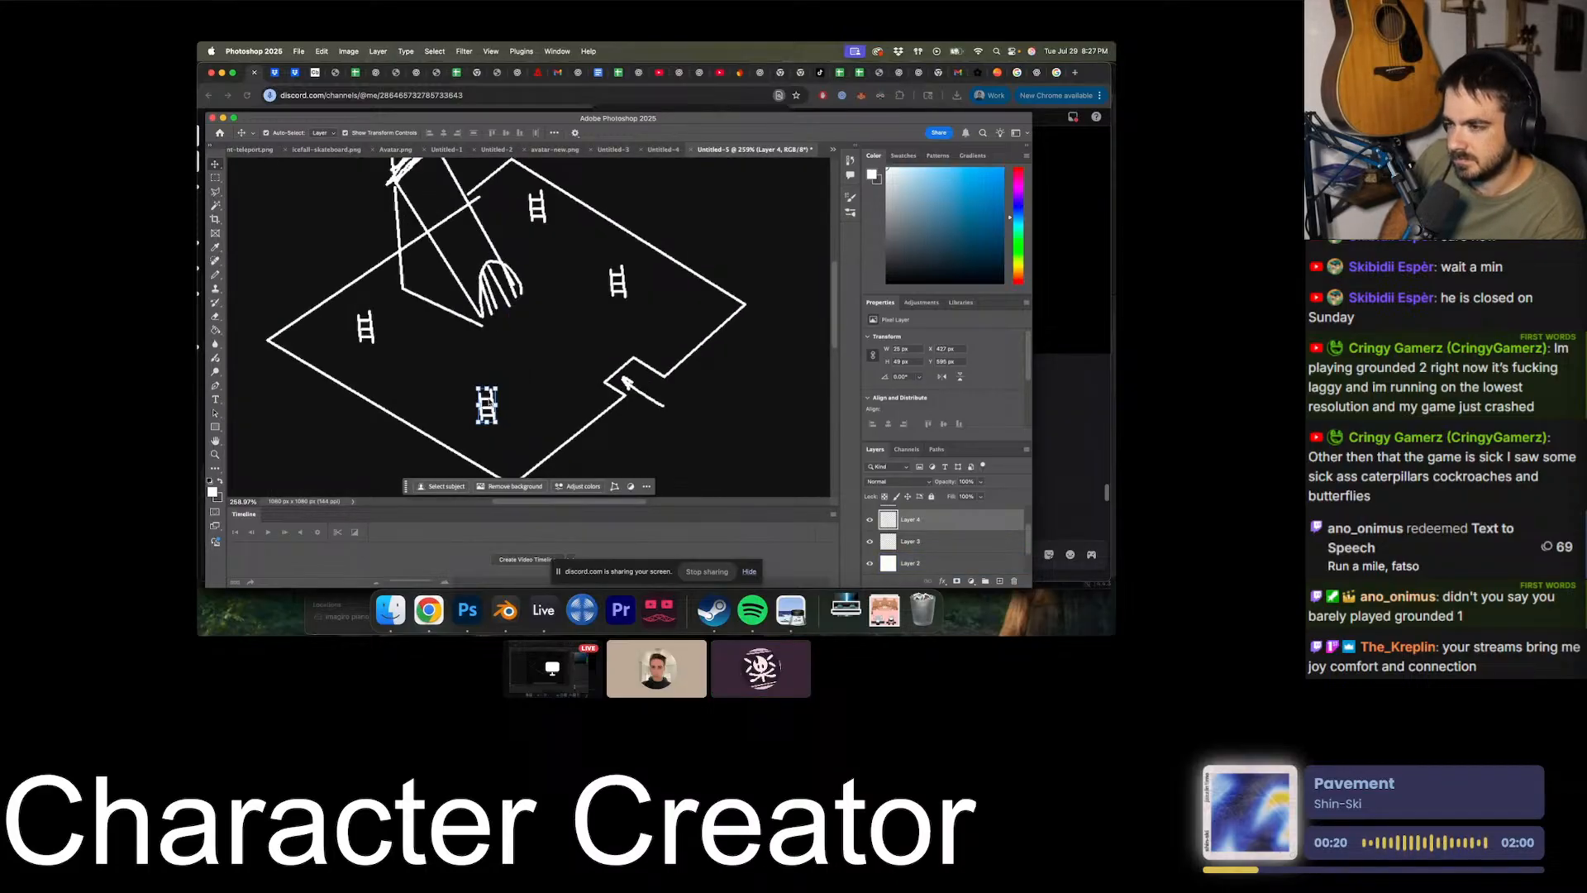
# - Add a new empty layer at the top of the layer stack
pyautogui.scroll(2, 942, 528)
pyautogui.click(943, 525)
pyautogui.click(995, 581)
pyautogui.keyDown('alt'); pyautogui.scroll(-2, 497, 409); pyautogui.keyUp('alt')
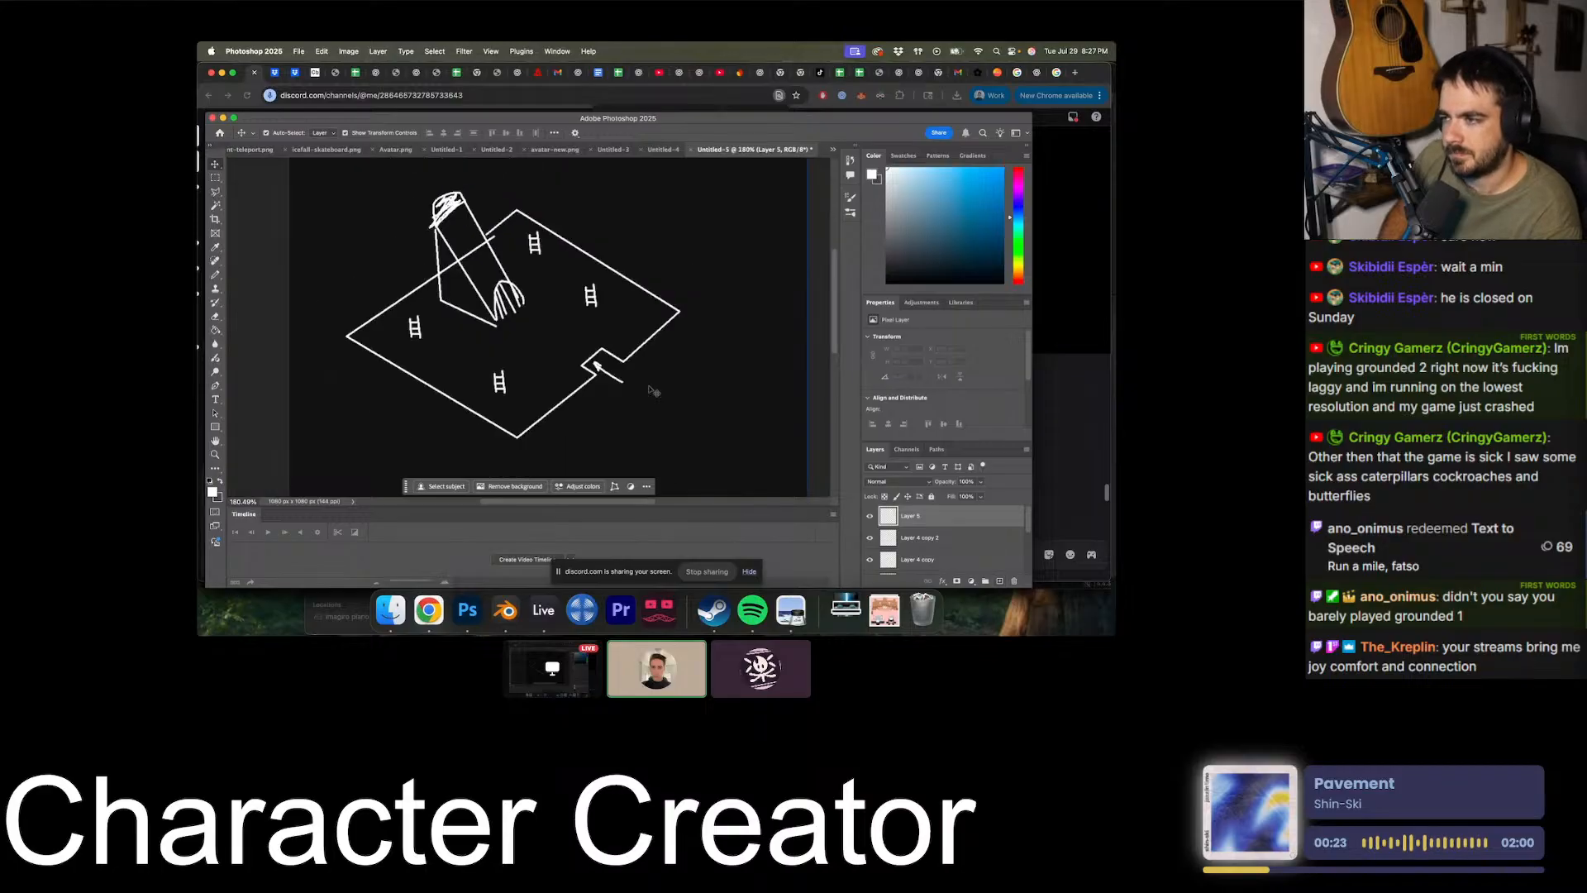
# - Reposition the front ladder slightly farther from the floor's front corner and deselect it
pyautogui.keyDown('alt'); pyautogui.scroll(2, 496, 409); pyautogui.keyUp('alt')
pyautogui.click(496, 408)
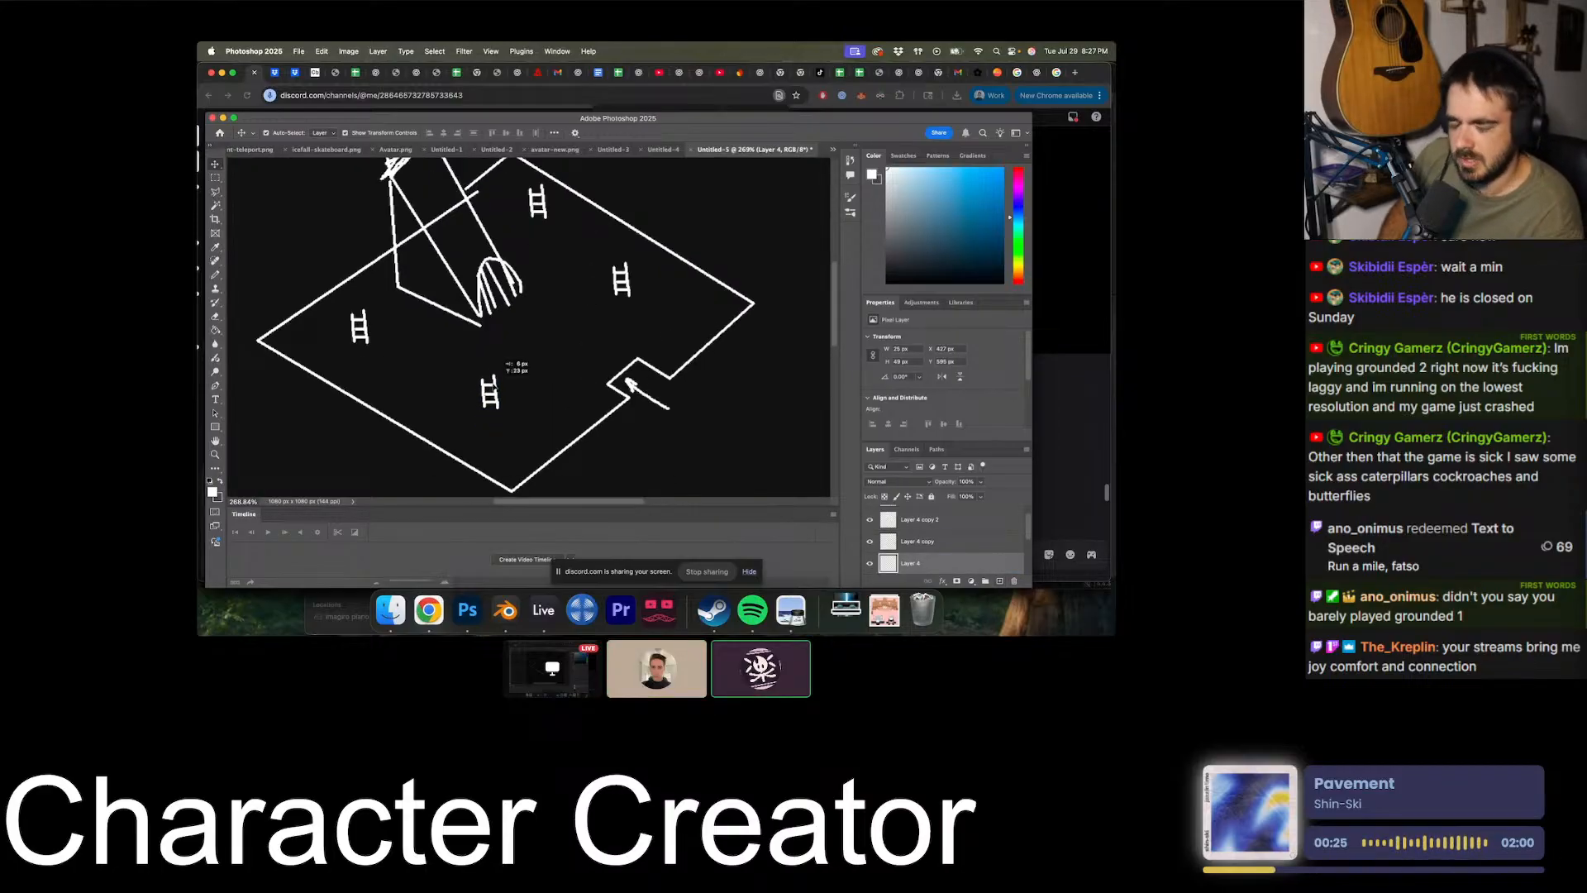
pyautogui.moveTo(494, 387); pyautogui.dragTo(493, 396)
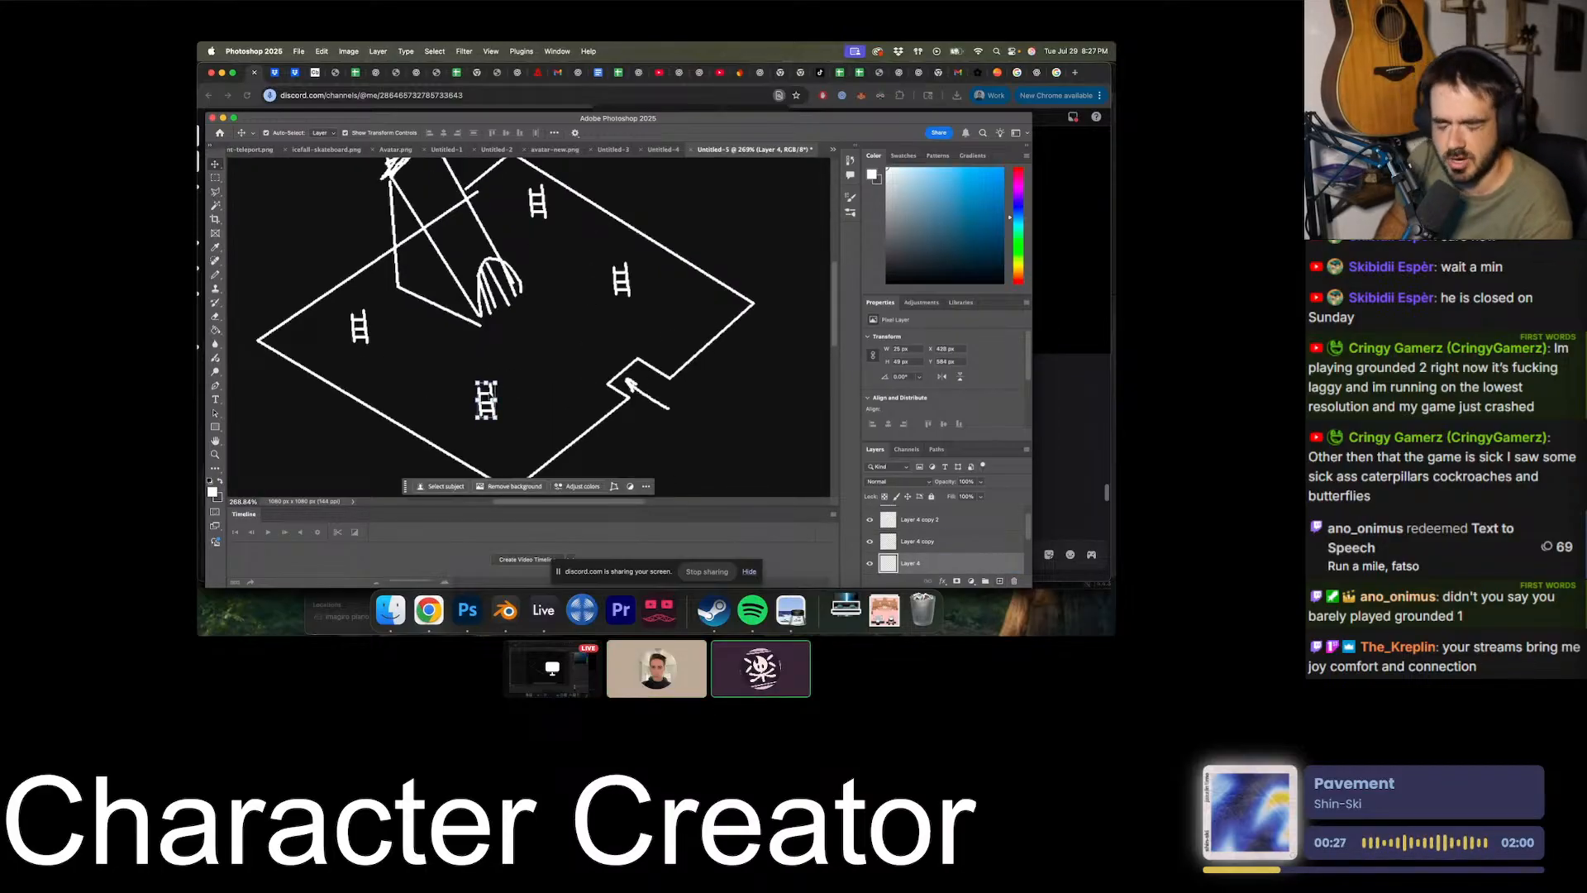
pyautogui.scroll(-3, 383, 262)
pyautogui.keyDown('alt'); pyautogui.scroll(-5, 384, 281); pyautogui.keyUp('alt')
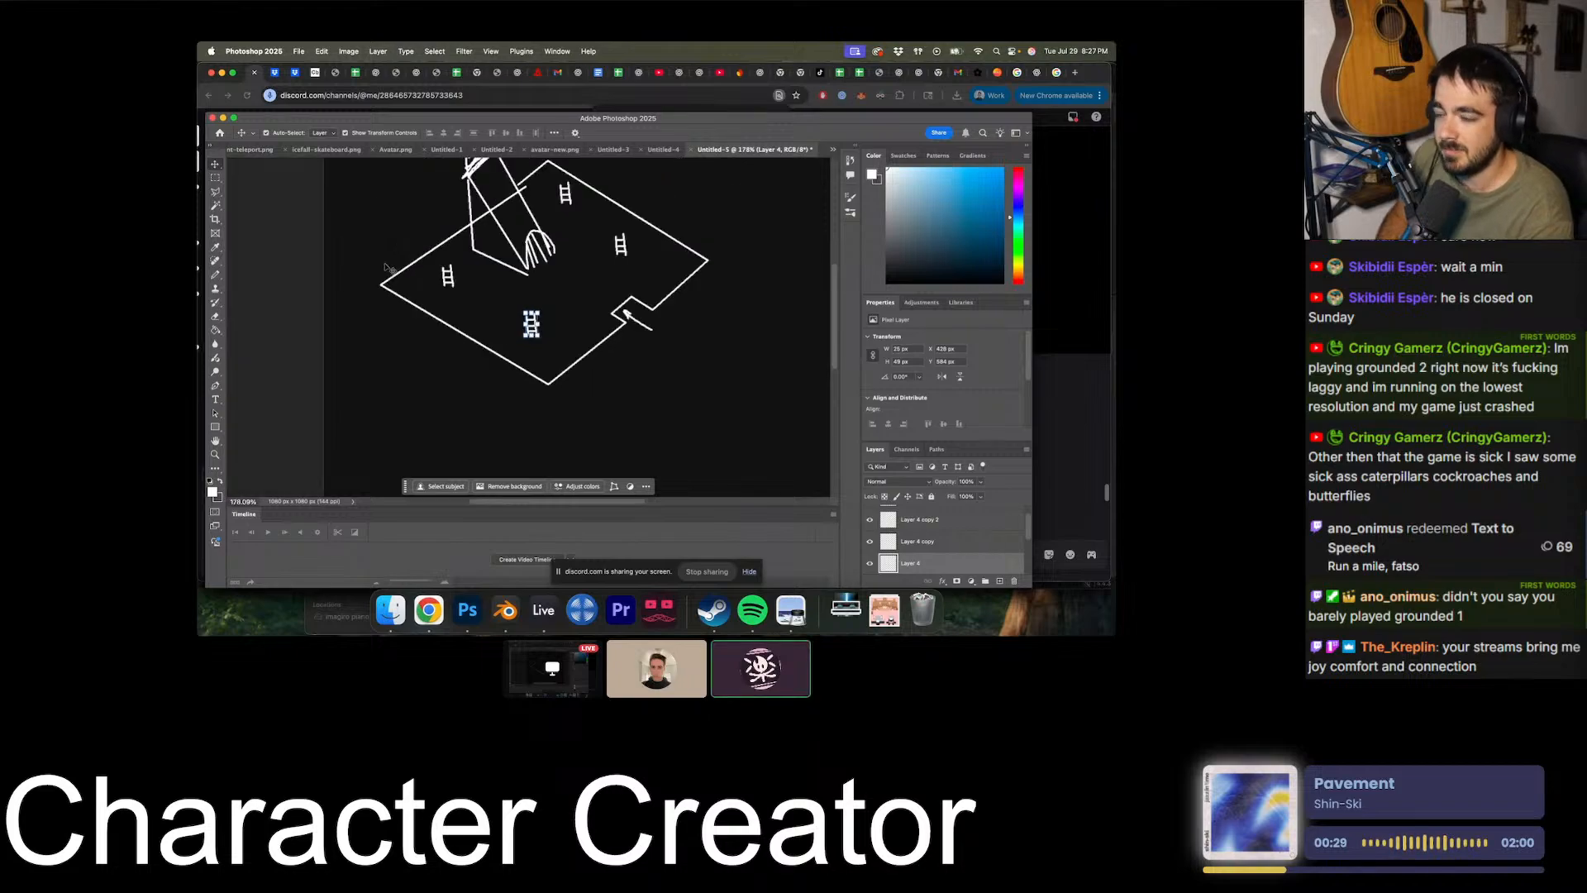
pyautogui.click(384, 294)
pyautogui.keyDown('alt'); pyautogui.scroll(3, 384, 294); pyautogui.keyUp('alt')
pyautogui.scroll(3, 385, 298)
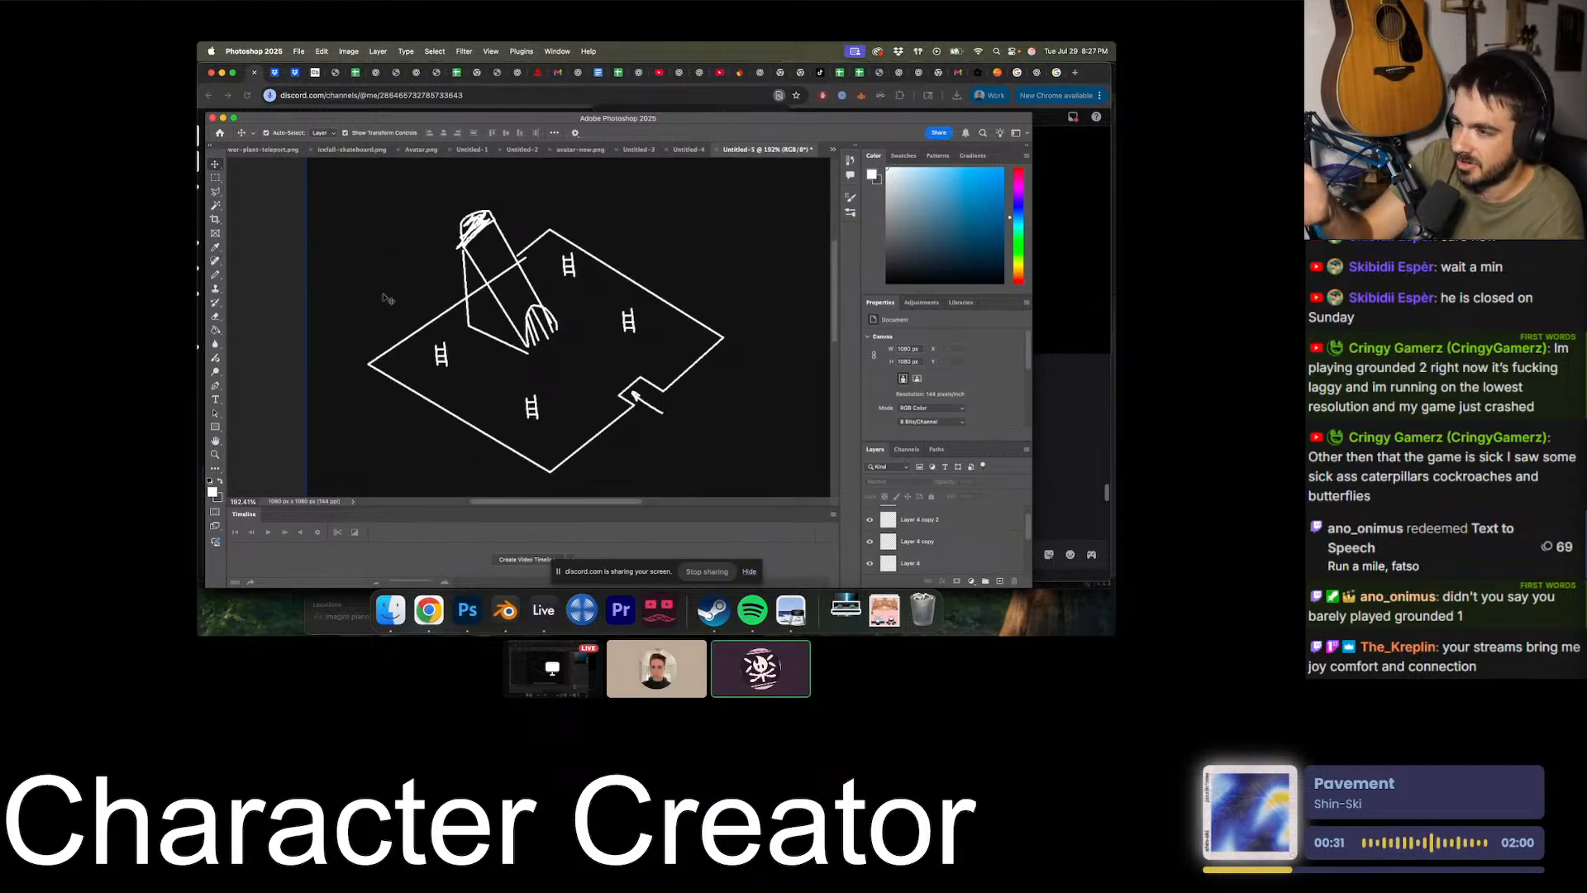
pyautogui.keyDown('alt'); pyautogui.scroll(-2, 385, 298); pyautogui.keyUp('alt')
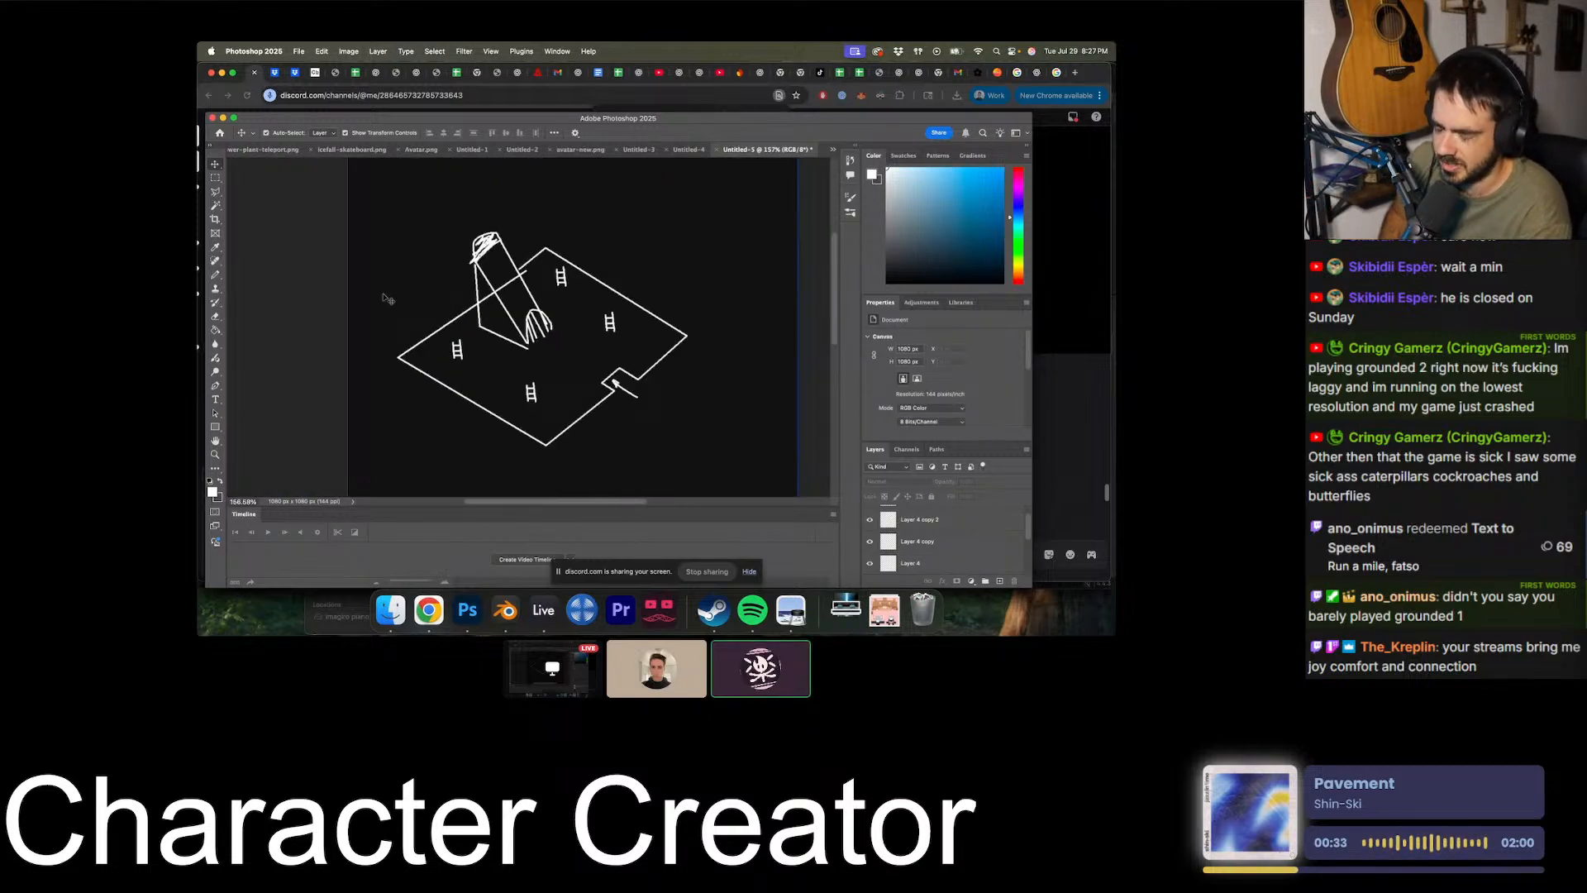
pyautogui.keyDown('alt'); pyautogui.scroll(2, 384, 297); pyautogui.keyUp('alt')
pyautogui.keyDown('alt'); pyautogui.scroll(-3, 385, 297); pyautogui.keyUp('alt')
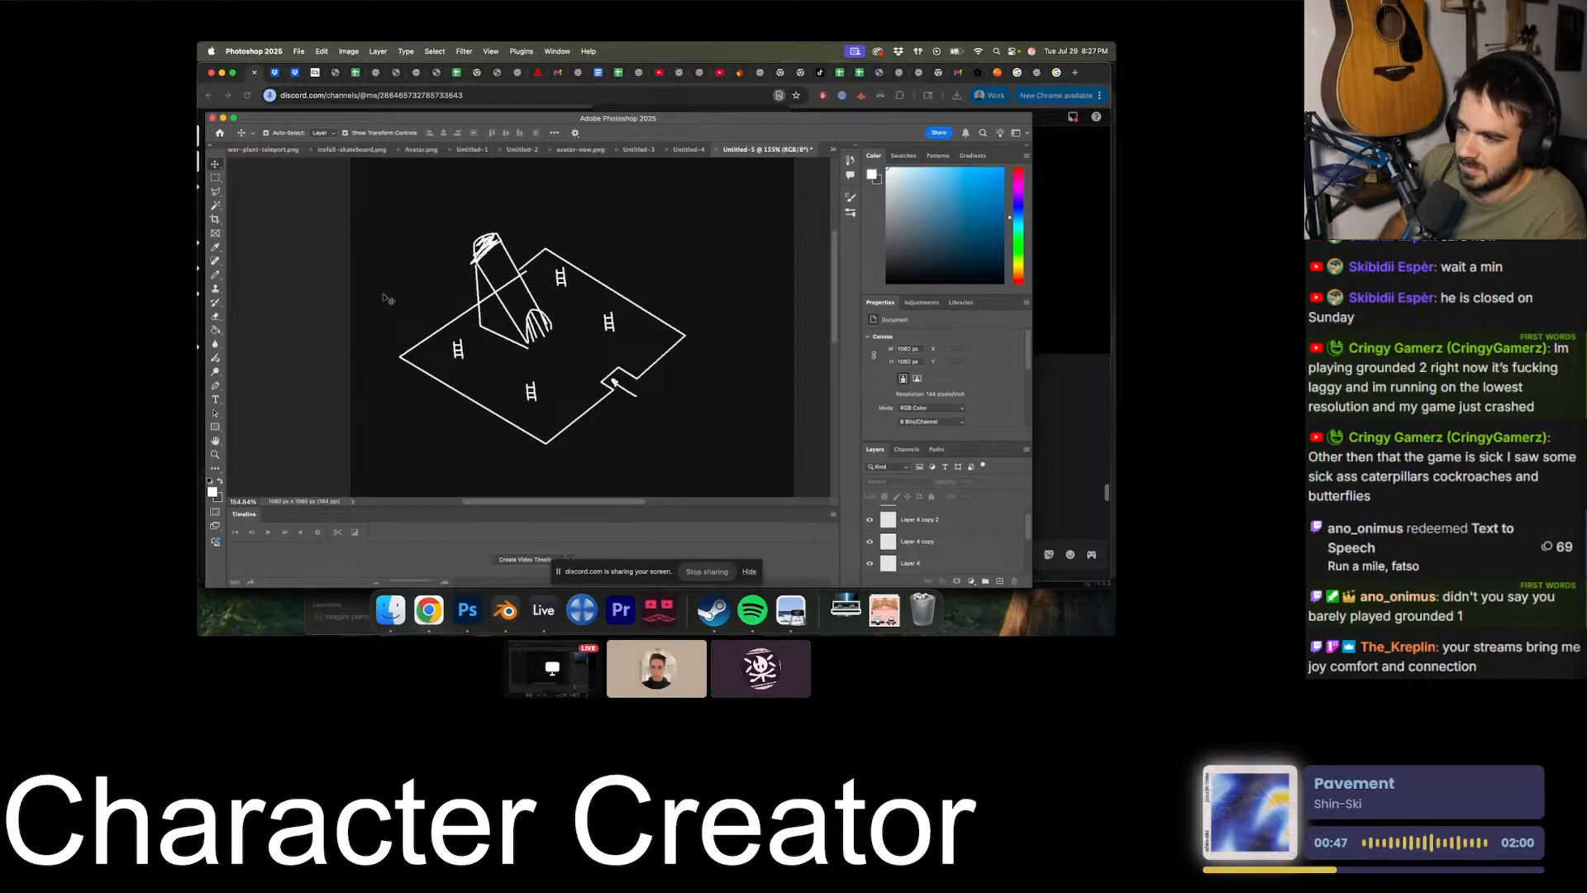
# - Nudge the front ladder a little higher on the floor and clear the selection
pyautogui.keyDown('alt'); pyautogui.scroll(3, 556, 447); pyautogui.keyUp('alt')
pyautogui.click(545, 435)
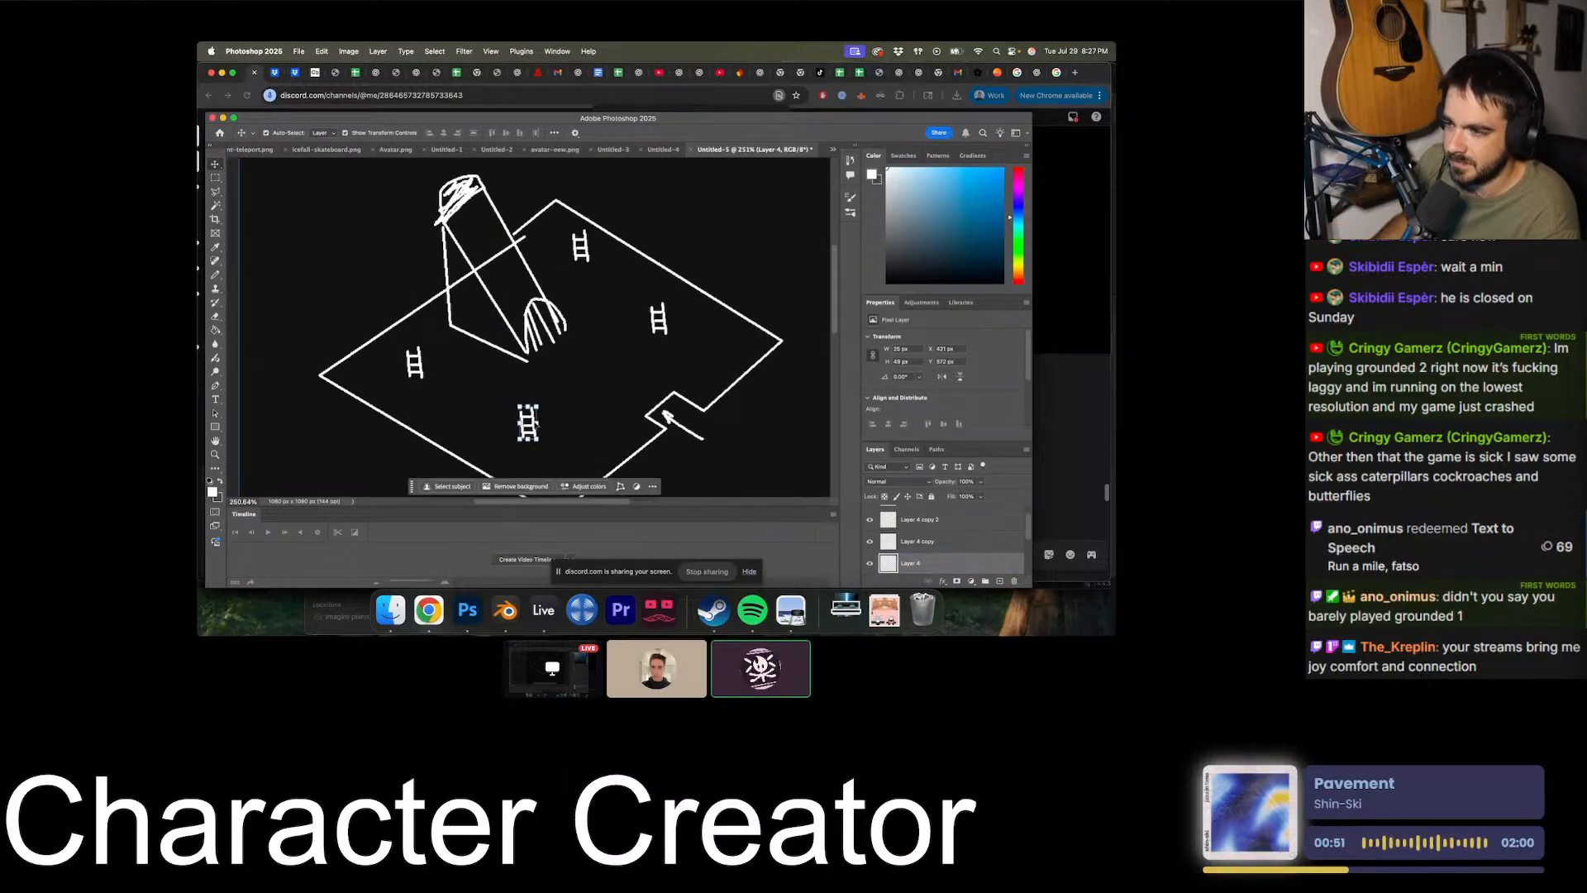
pyautogui.keyDown('alt'); pyautogui.scroll(-3, 635, 437); pyautogui.keyUp('alt')
pyautogui.click(636, 437)
pyautogui.keyDown('alt'); pyautogui.scroll(-3, 636, 436); pyautogui.keyUp('alt')
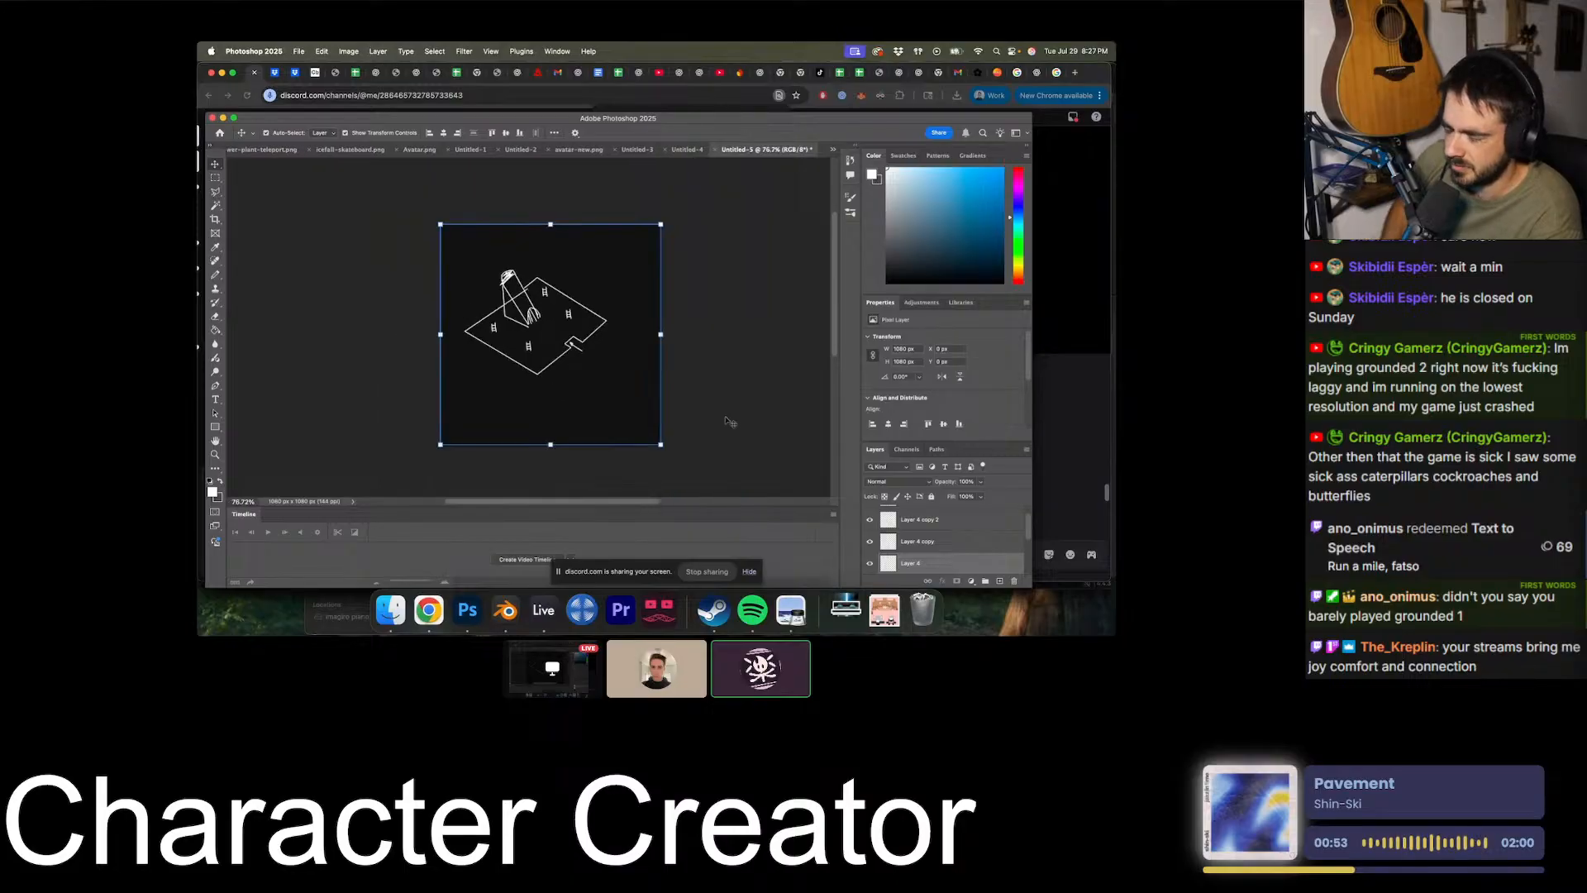
pyautogui.click(743, 415)
pyautogui.keyDown('alt'); pyautogui.scroll(-3, 744, 415); pyautogui.keyUp('alt')
pyautogui.keyDown('alt'); pyautogui.scroll(4, 744, 414); pyautogui.keyUp('alt')
pyautogui.keyDown('alt'); pyautogui.scroll(-2, 744, 414); pyautogui.keyUp('alt')
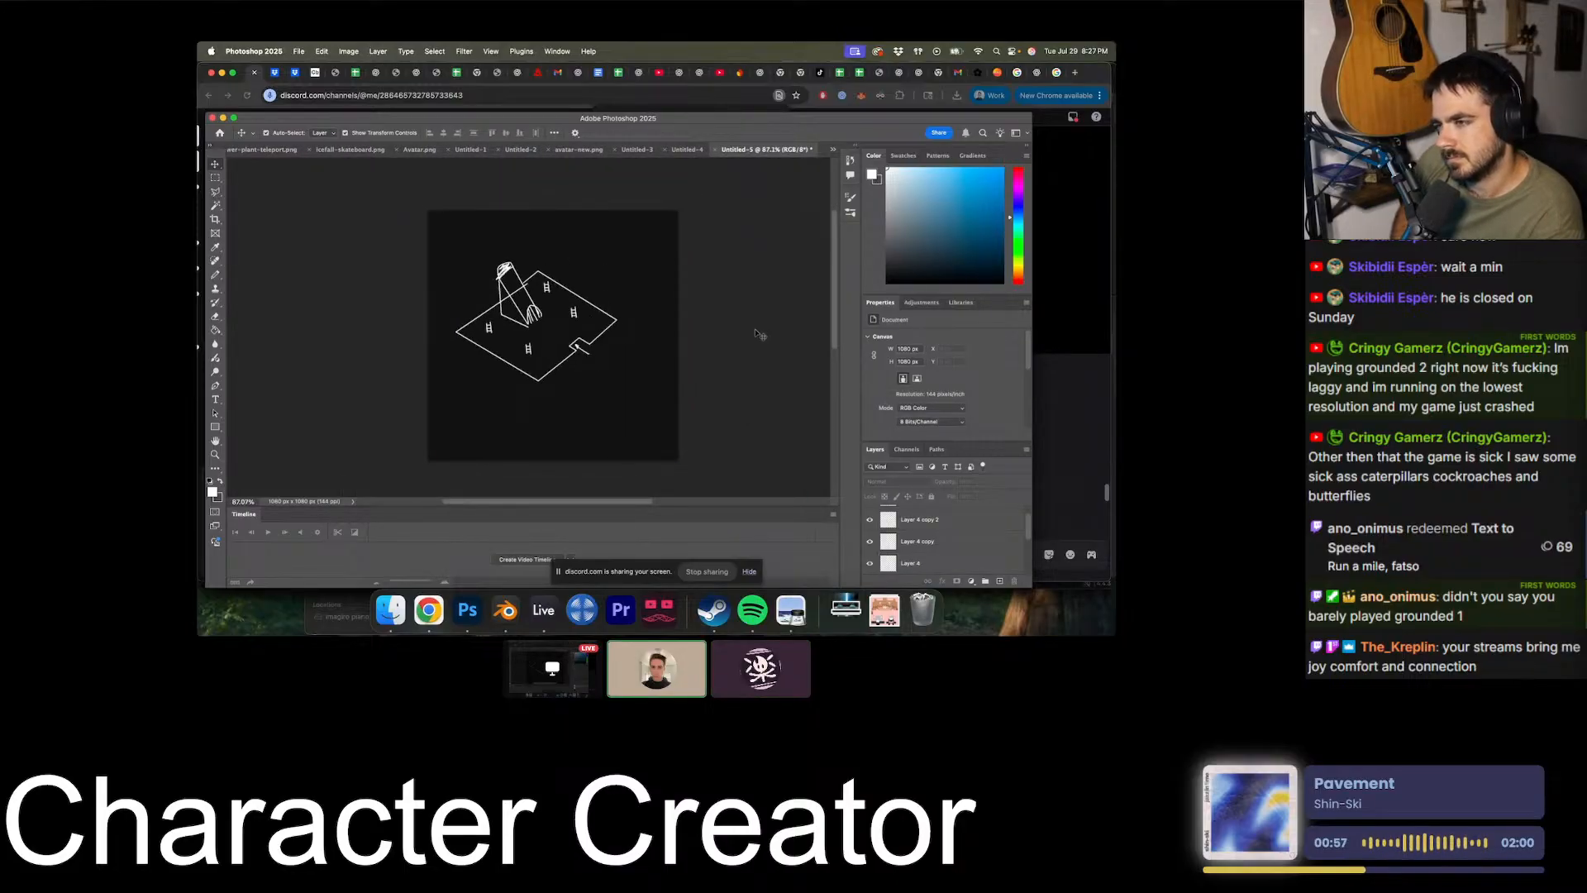
pyautogui.keyDown('alt'); pyautogui.scroll(3, 759, 334); pyautogui.keyUp('alt')
pyautogui.keyDown('alt'); pyautogui.scroll(-2, 759, 334); pyautogui.keyUp('alt')
pyautogui.keyDown('alt'); pyautogui.scroll(2, 759, 334); pyautogui.keyUp('alt')
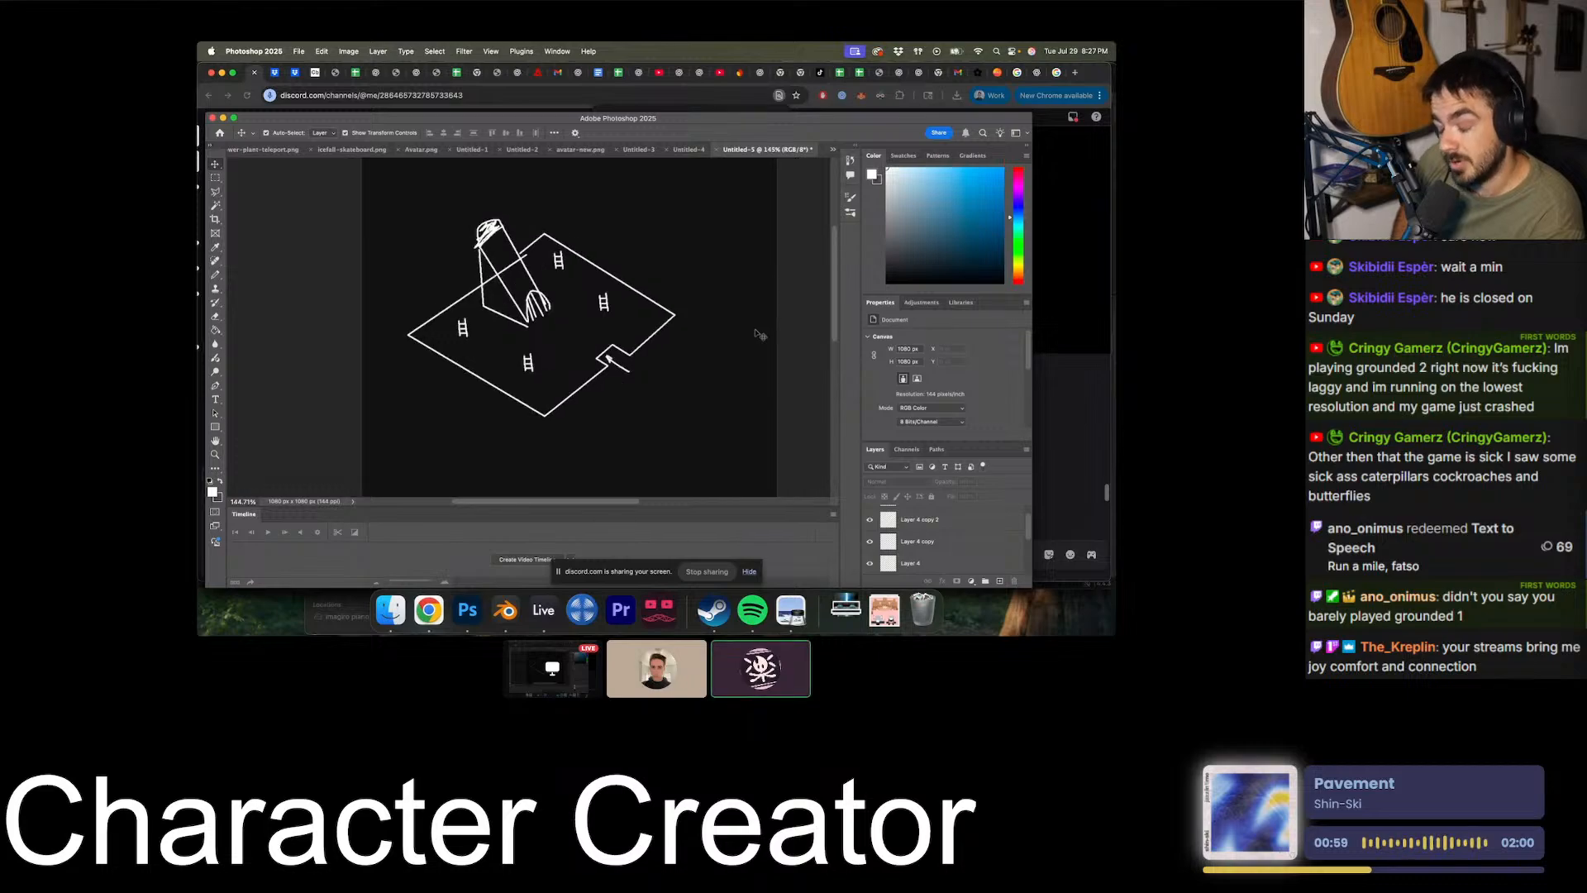
pyautogui.keyDown('alt'); pyautogui.scroll(-4, 759, 334); pyautogui.keyUp('alt')
pyautogui.keyDown('alt'); pyautogui.scroll(2, 758, 334); pyautogui.keyUp('alt')
pyautogui.keyDown('alt'); pyautogui.scroll(-1, 759, 334); pyautogui.keyUp('alt')
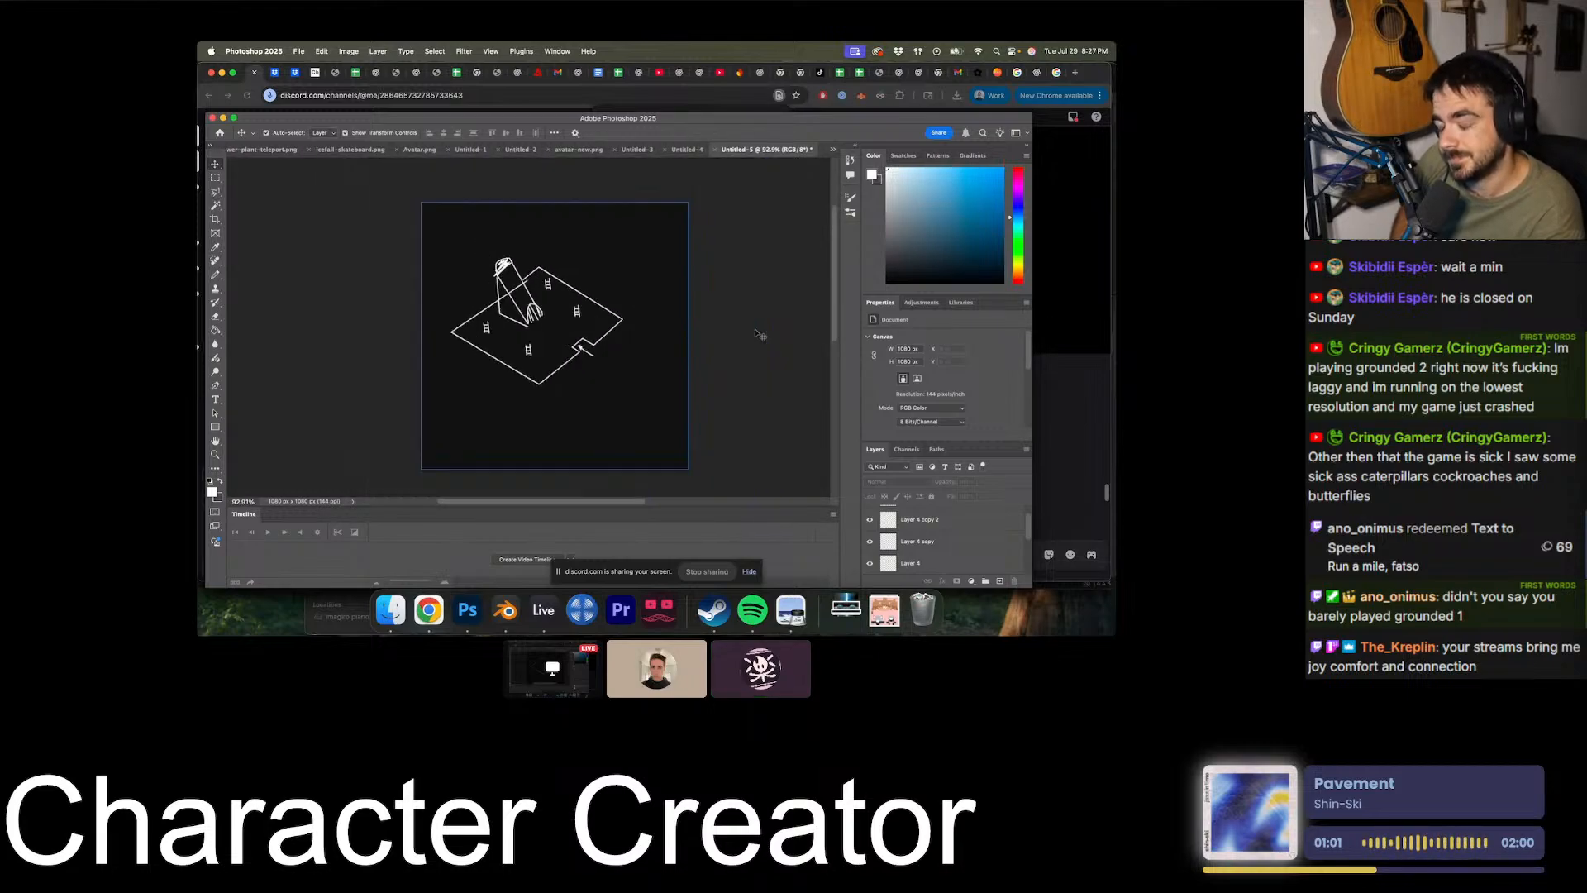
# - Add another empty layer above the topmost layer and clear the layer selection
pyautogui.keyDown('alt'); pyautogui.scroll(2, 759, 334); pyautogui.keyUp('alt')
pyautogui.keyDown('alt'); pyautogui.scroll(-3, 745, 364); pyautogui.keyUp('alt')
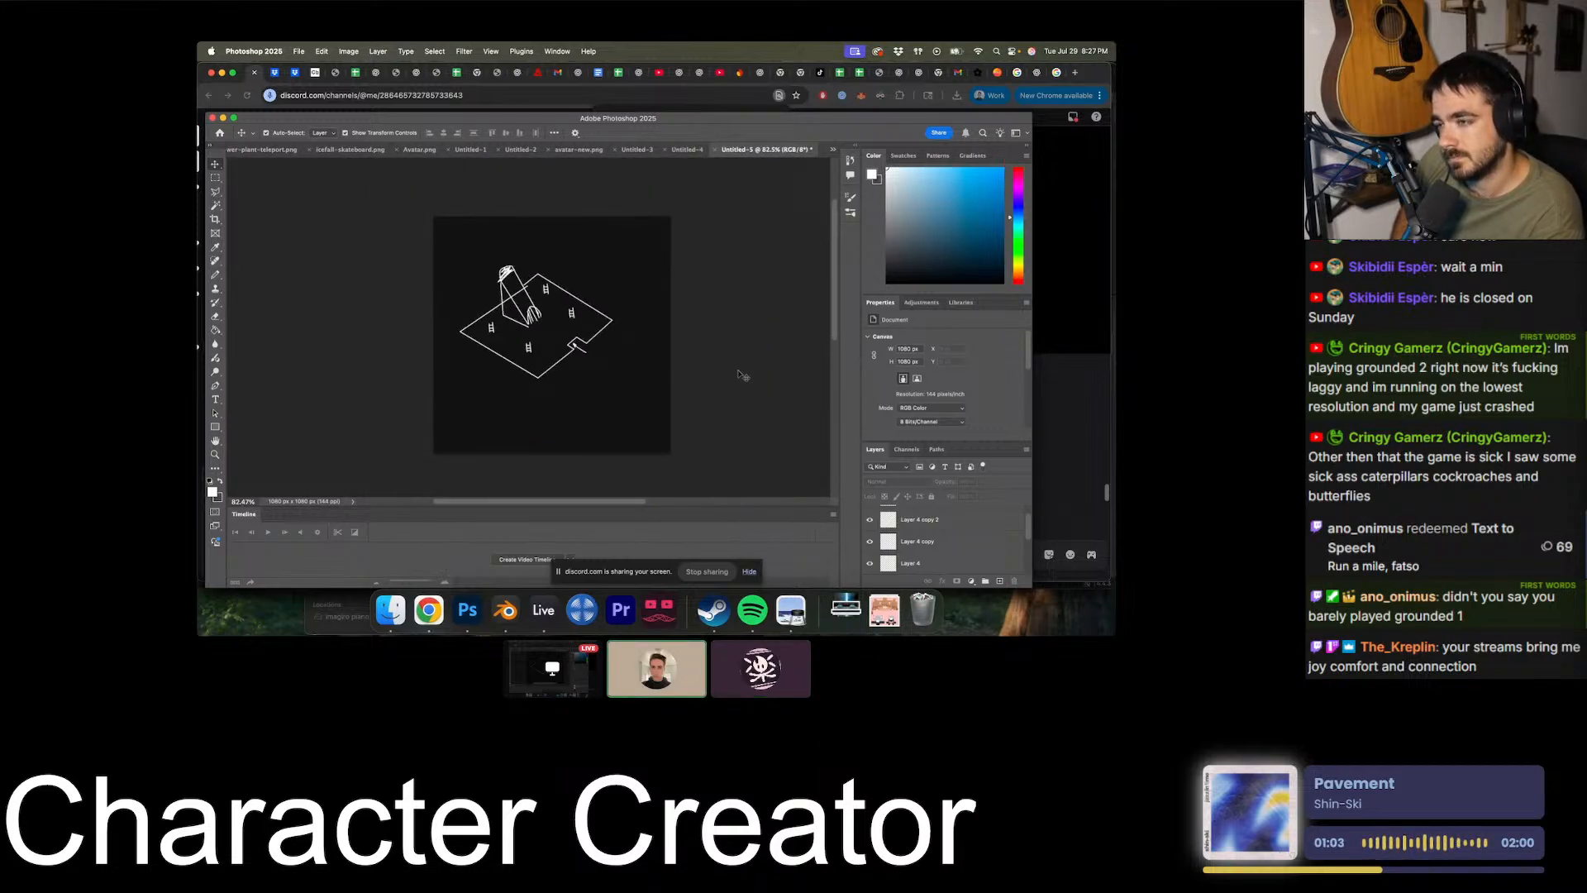
pyautogui.keyDown('alt'); pyautogui.scroll(3, 743, 375); pyautogui.keyUp('alt')
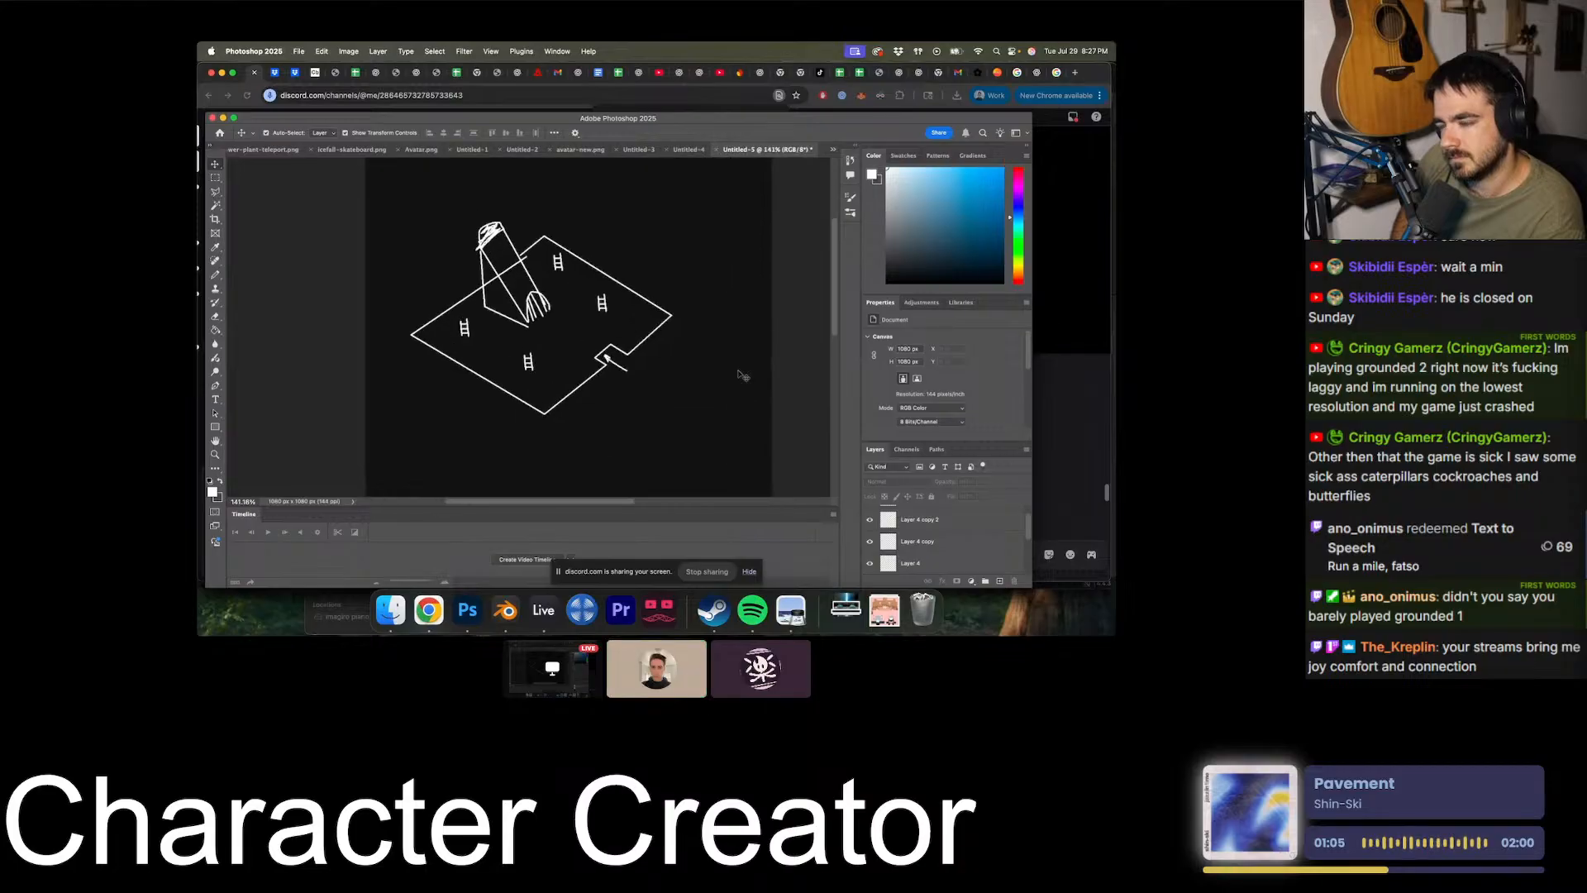
pyautogui.keyDown('alt'); pyautogui.scroll(-1, 743, 375); pyautogui.keyUp('alt')
pyautogui.click(934, 542)
pyautogui.scroll(2, 935, 542)
pyautogui.click(939, 522)
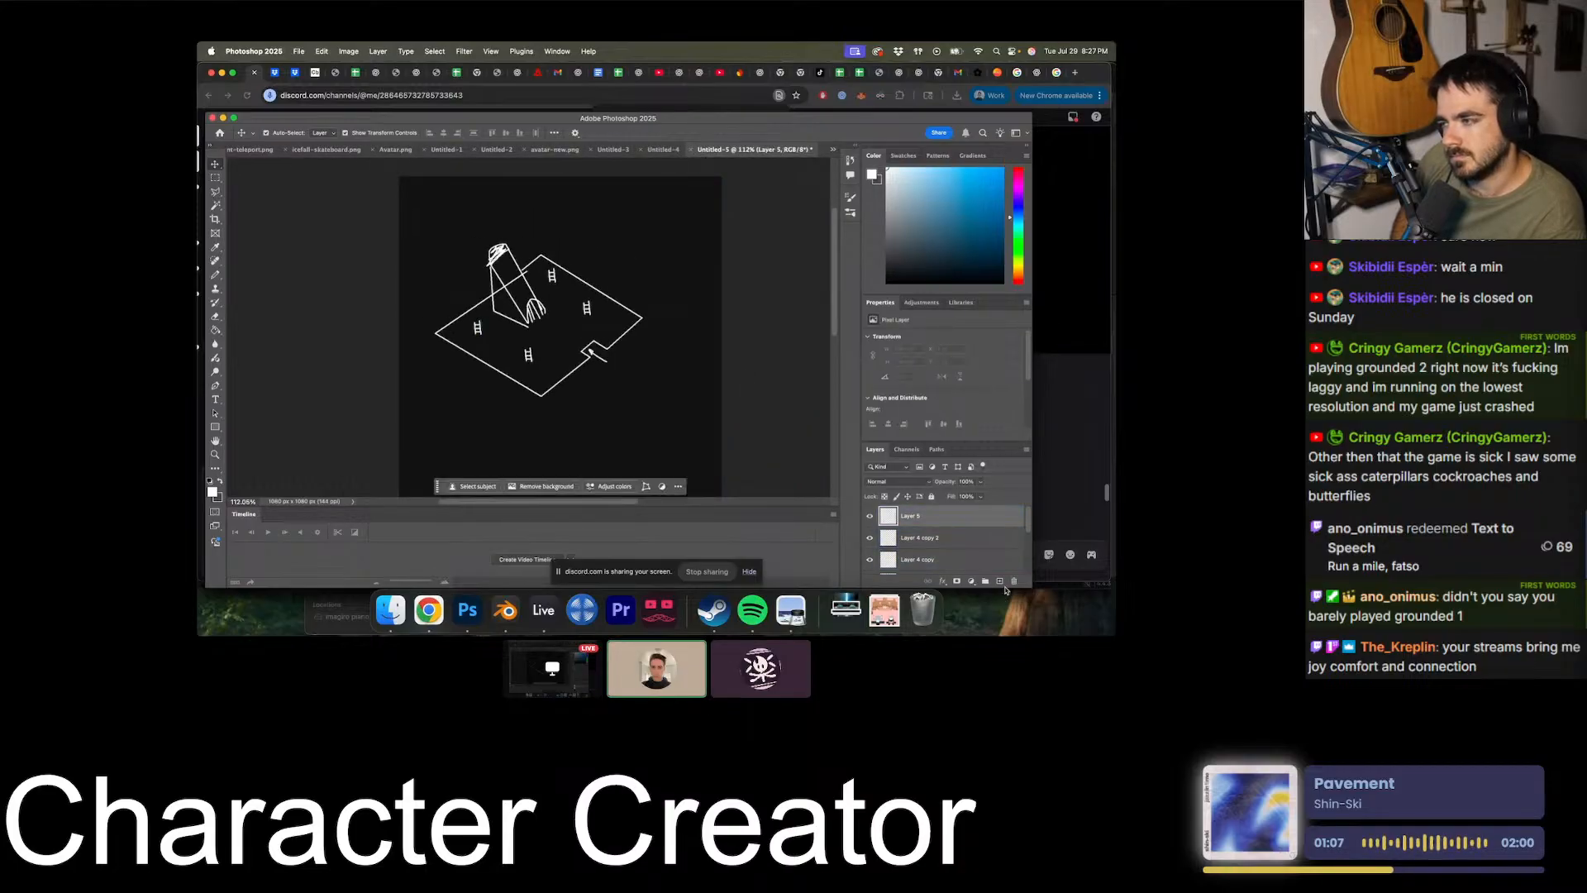
pyautogui.click(1000, 582)
pyautogui.keyDown('alt'); pyautogui.scroll(4, 666, 381); pyautogui.keyUp('alt')
pyautogui.keyDown('alt'); pyautogui.scroll(3, 666, 381); pyautogui.keyUp('alt')
pyautogui.keyDown('alt'); pyautogui.scroll(-6, 757, 350); pyautogui.keyUp('alt')
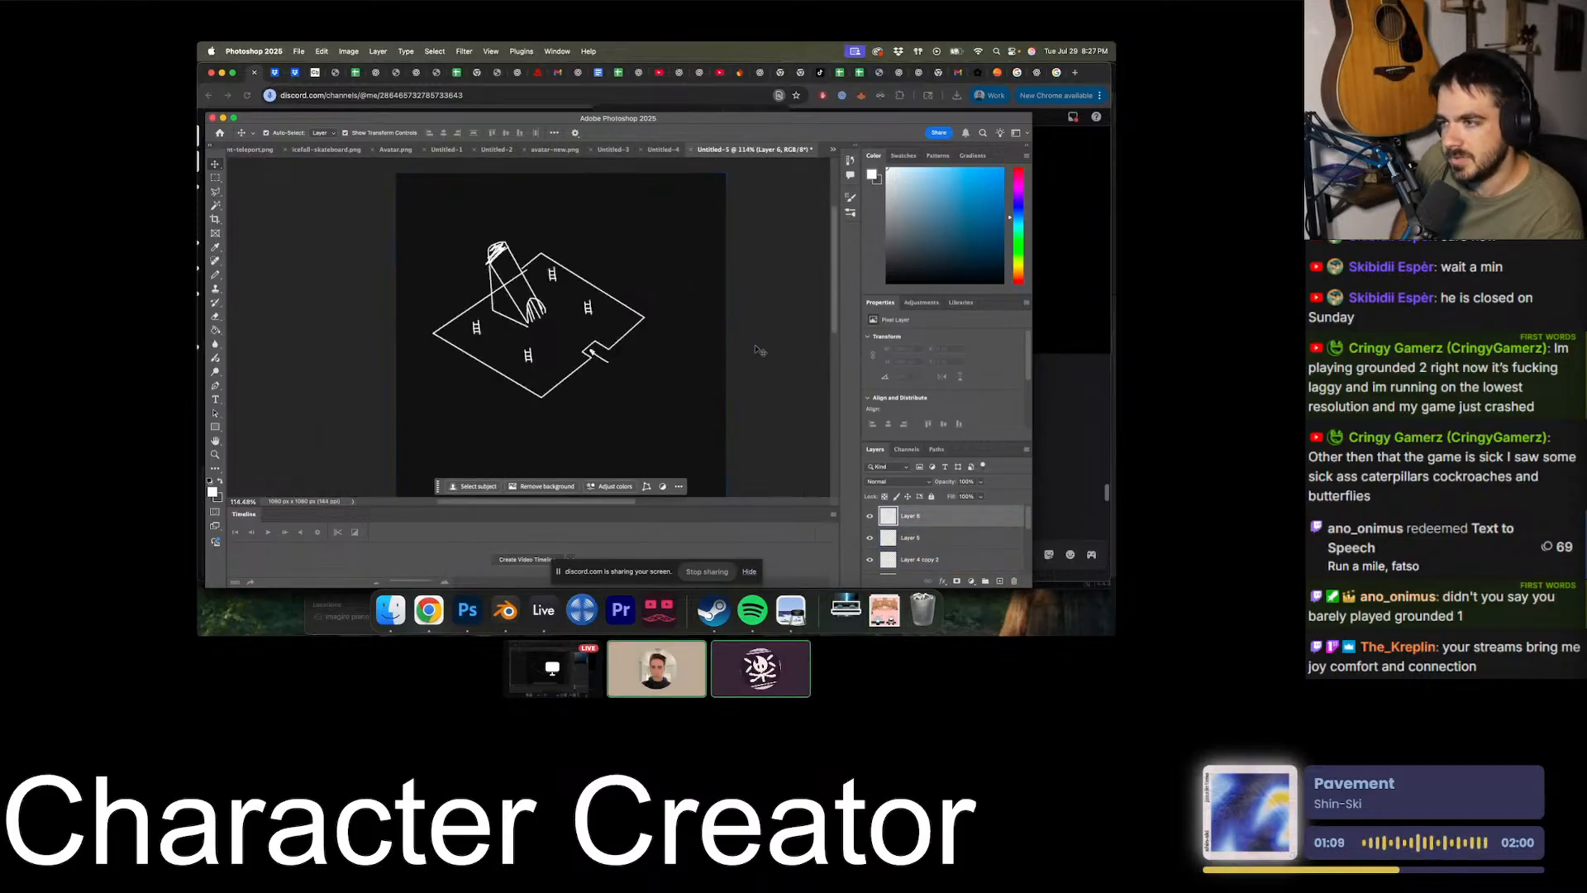
pyautogui.click(757, 350)
pyautogui.keyDown('alt'); pyautogui.scroll(-1, 757, 350); pyautogui.keyUp('alt')
pyautogui.keyDown('alt'); pyautogui.scroll(2, 758, 350); pyautogui.keyUp('alt')
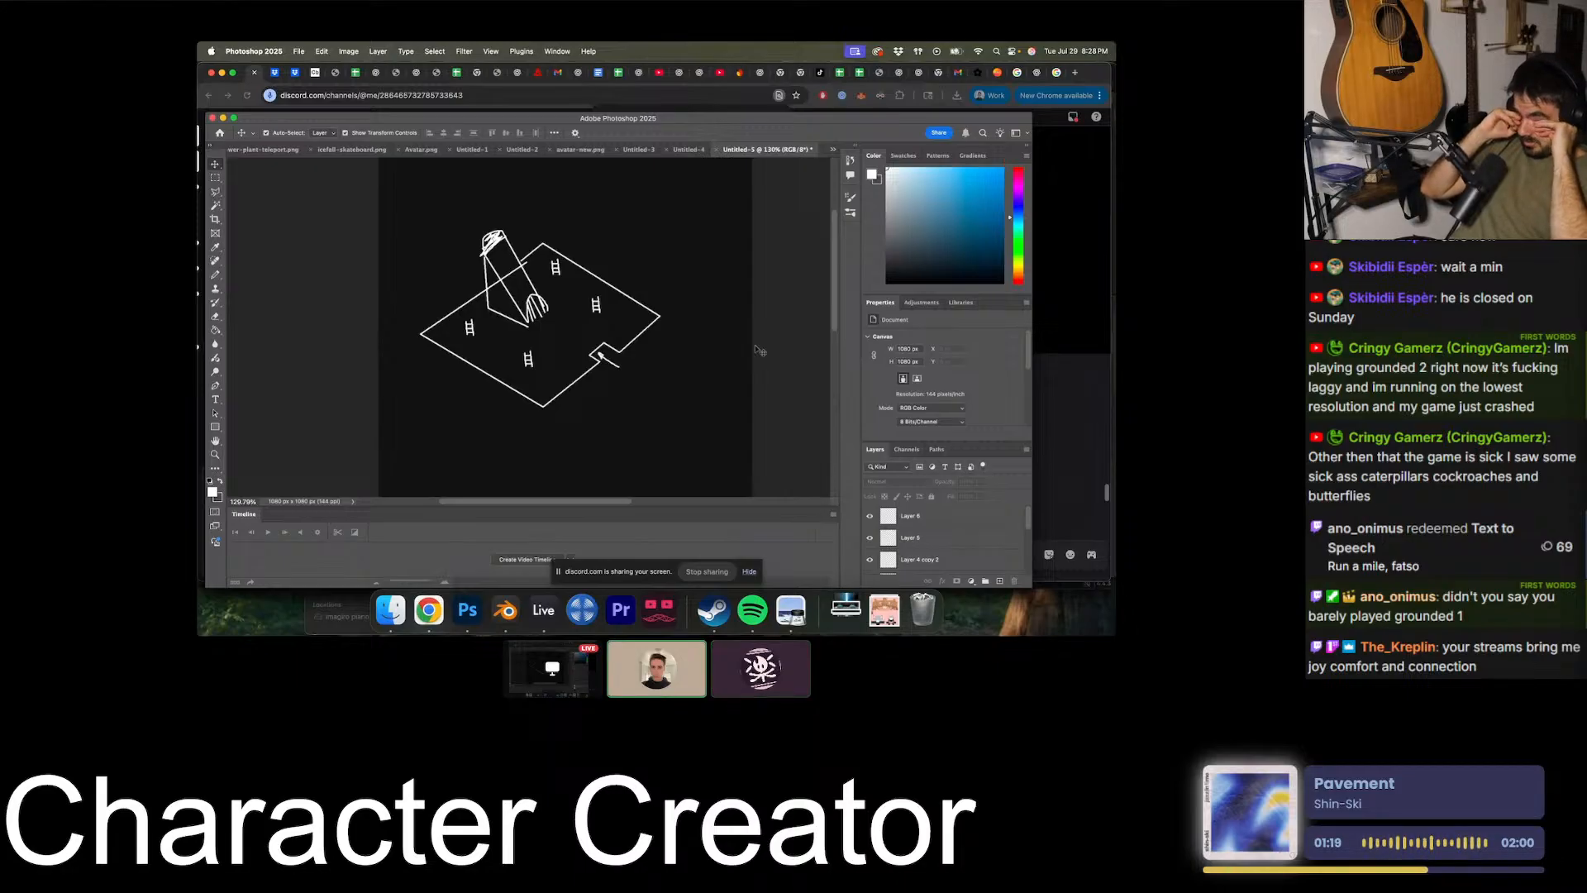
# - Delete the ladder nearest the floor's front corner and the one near its far-left corner
pyautogui.keyDown('alt'); pyautogui.scroll(5, 610, 317); pyautogui.keyUp('alt')
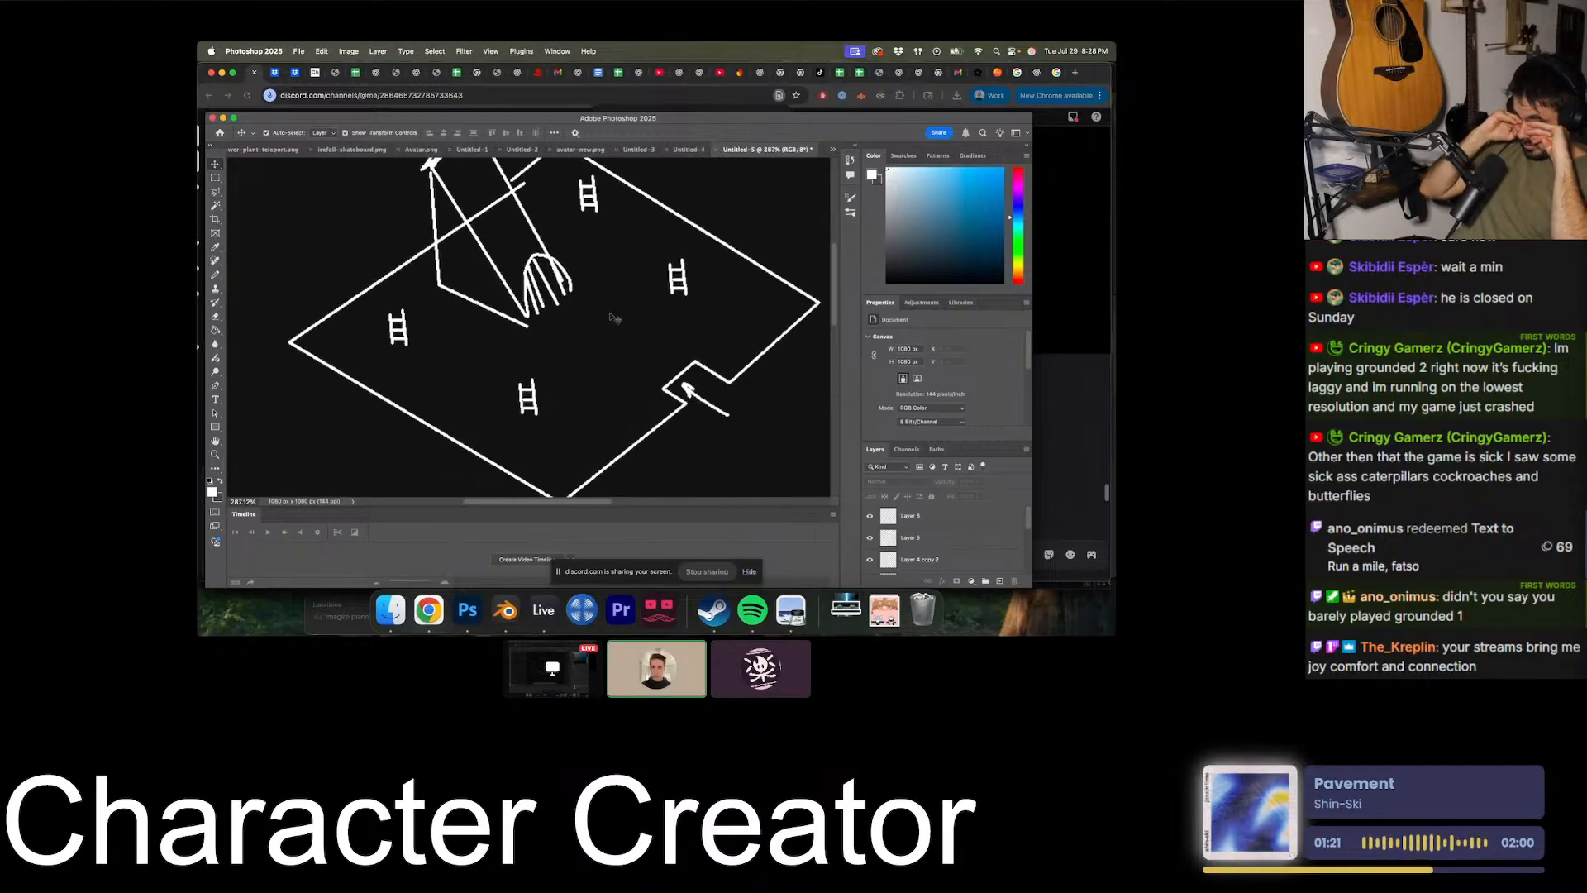
pyautogui.click(539, 394)
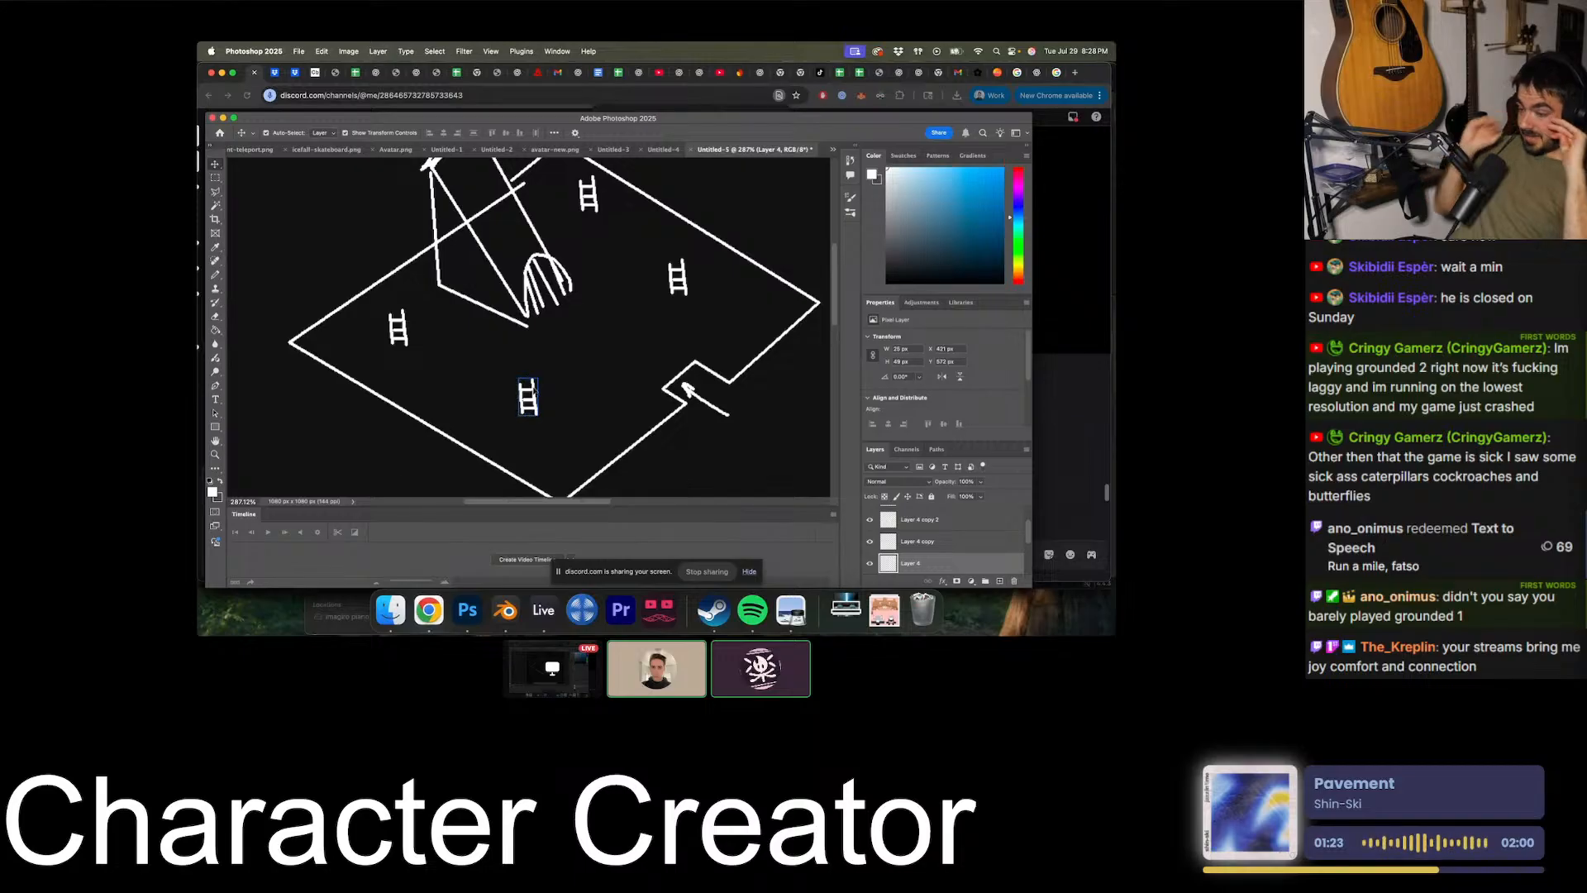
pyautogui.press('Delete')
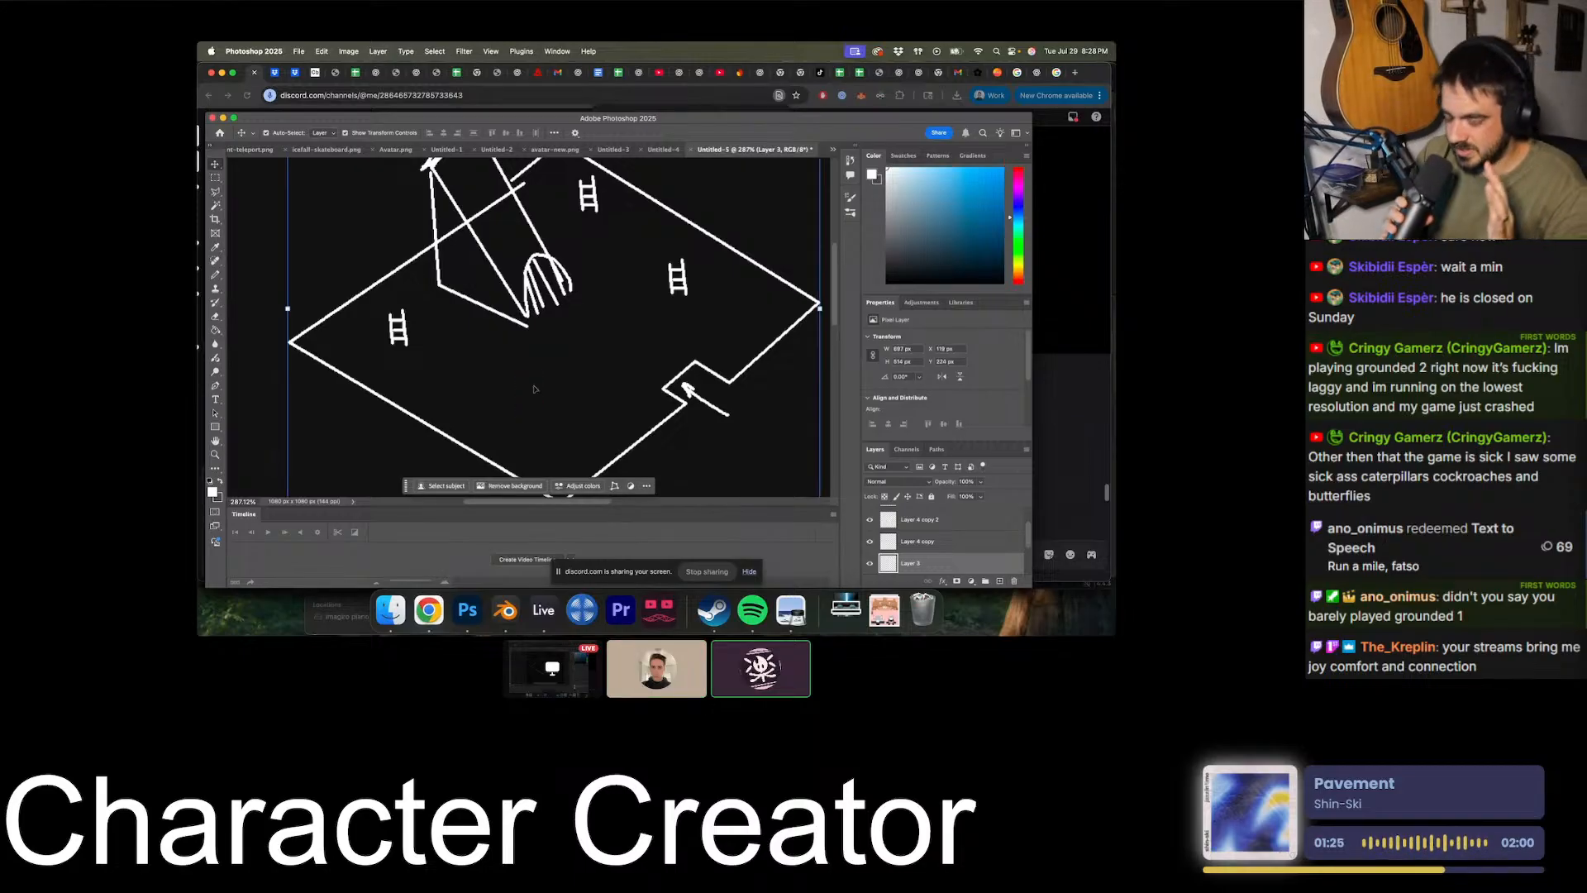
pyautogui.click(398, 326)
pyautogui.press('Delete')
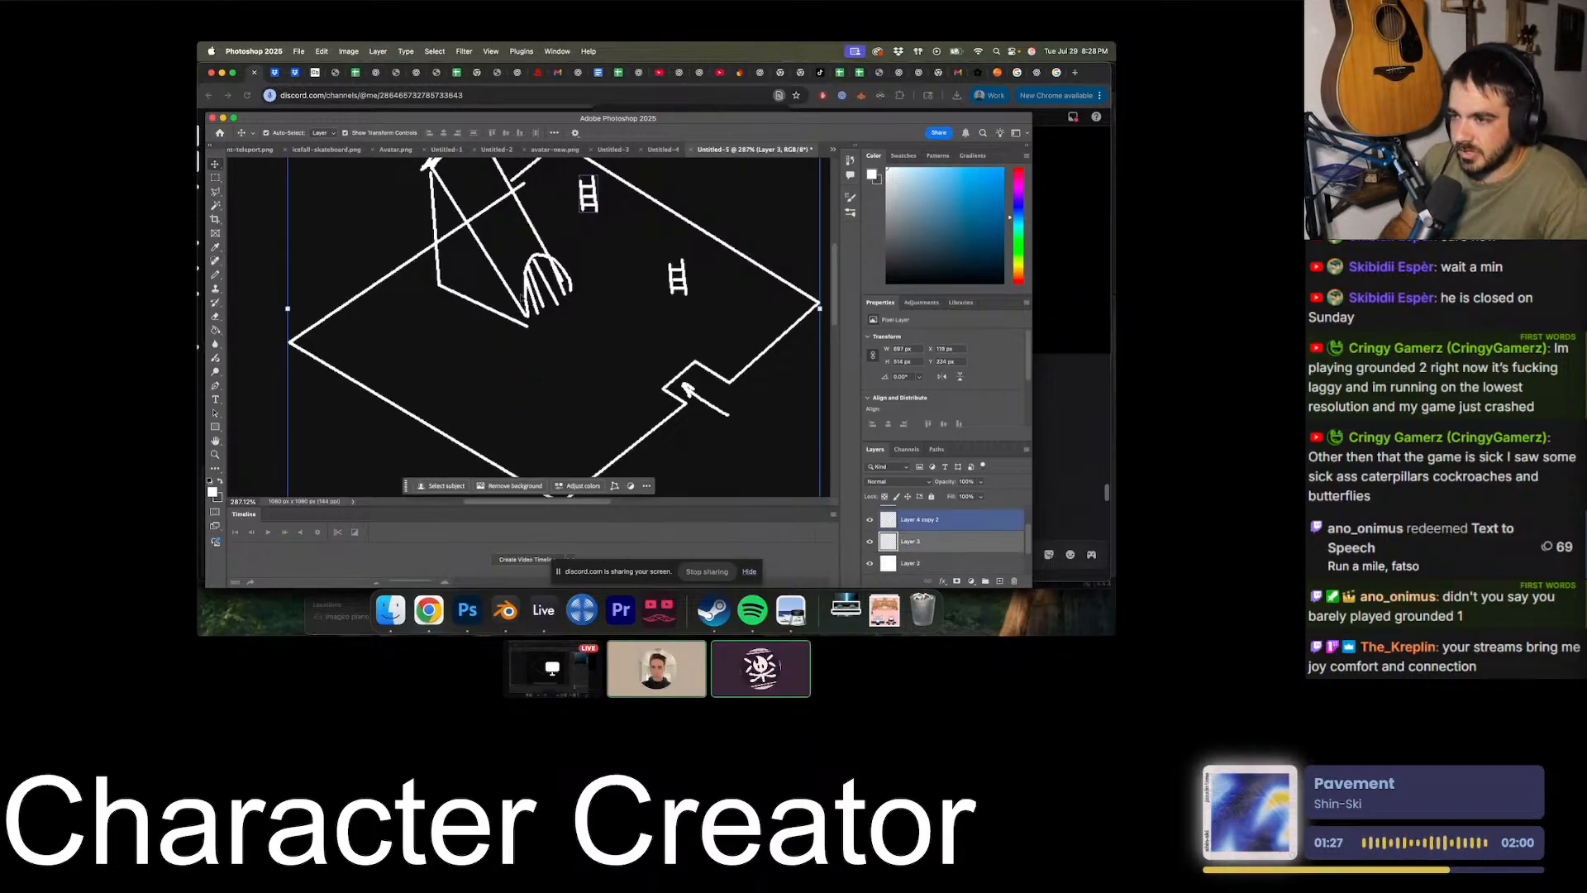
pyautogui.click(679, 272)
pyautogui.click(675, 273)
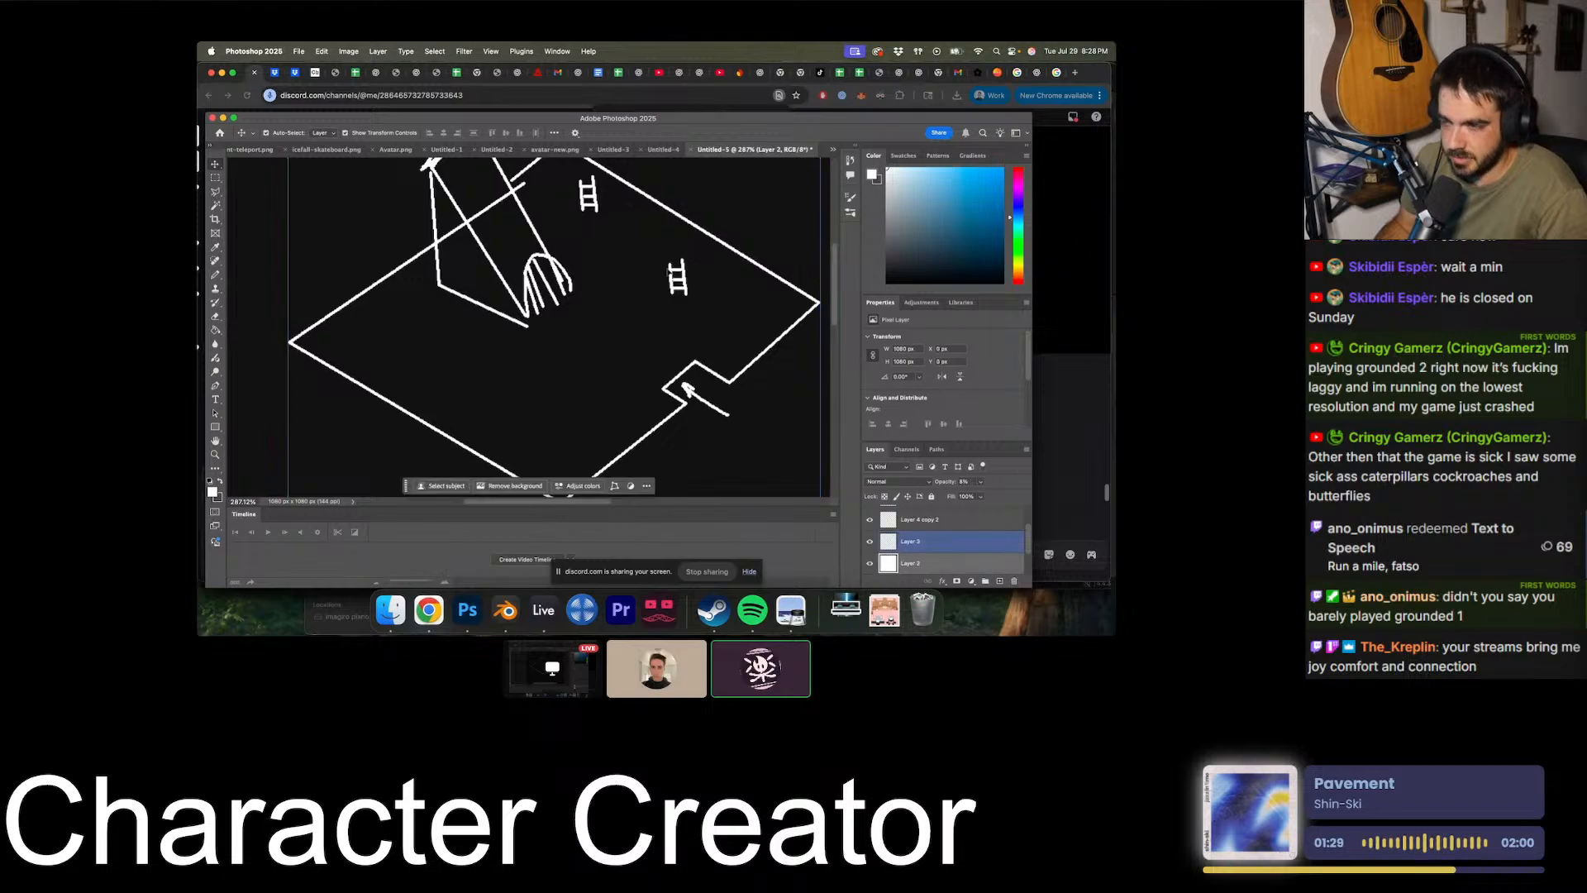
# - Undo the ladder deletions and clear the selection
pyautogui.keyDown('alt'); pyautogui.scroll(-5, 530, 326); pyautogui.keyUp('alt')
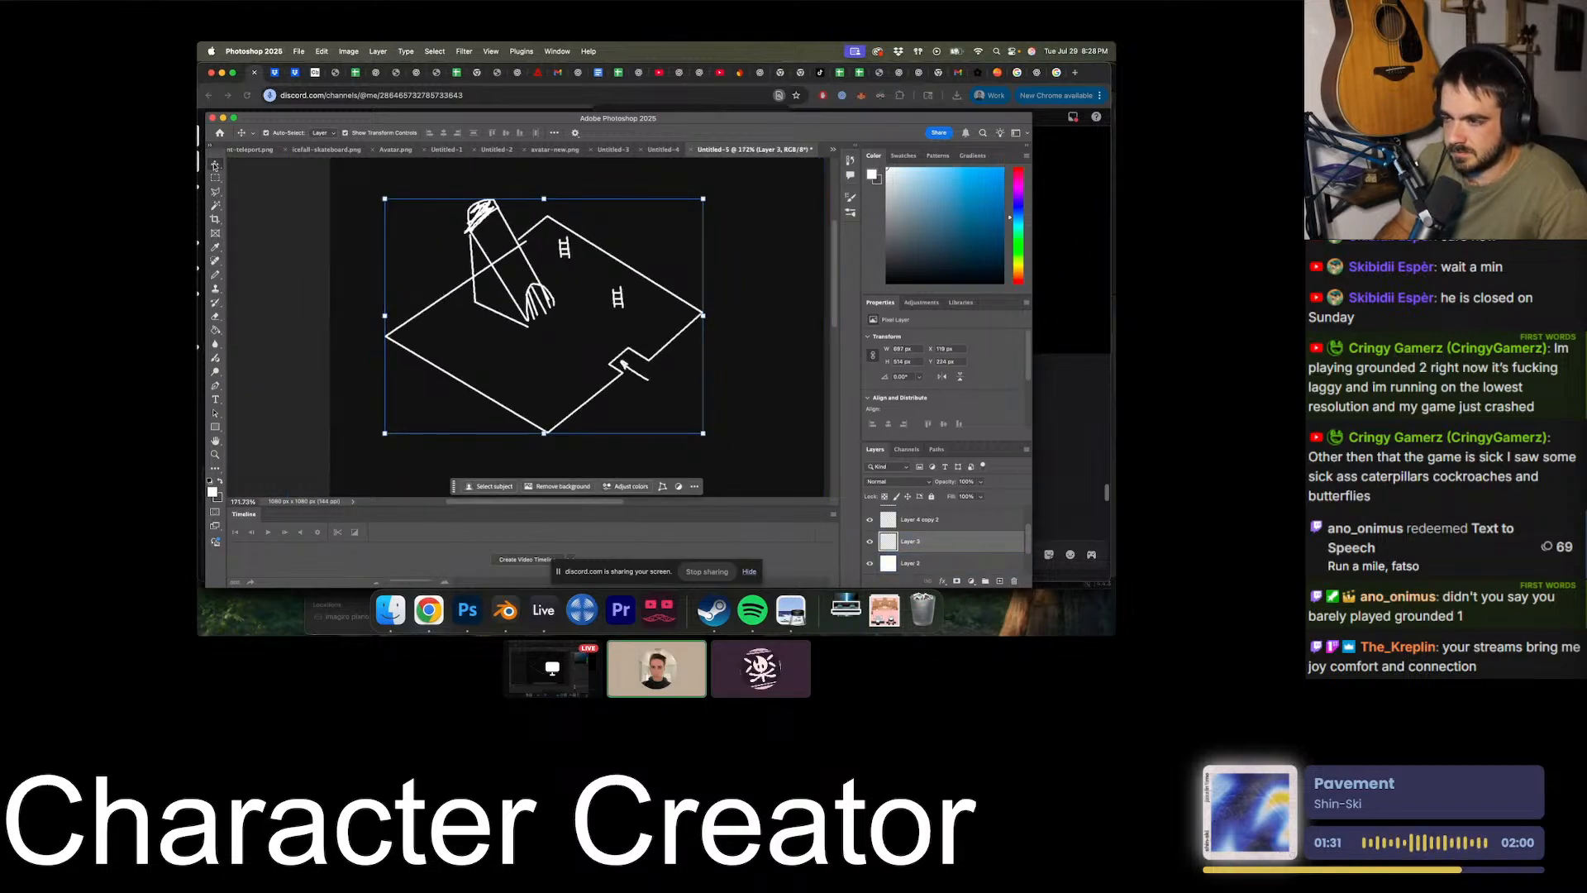
pyautogui.keyDown('alt'); pyautogui.scroll(4, 530, 324); pyautogui.keyUp('alt')
pyautogui.scroll(2, 768, 365)
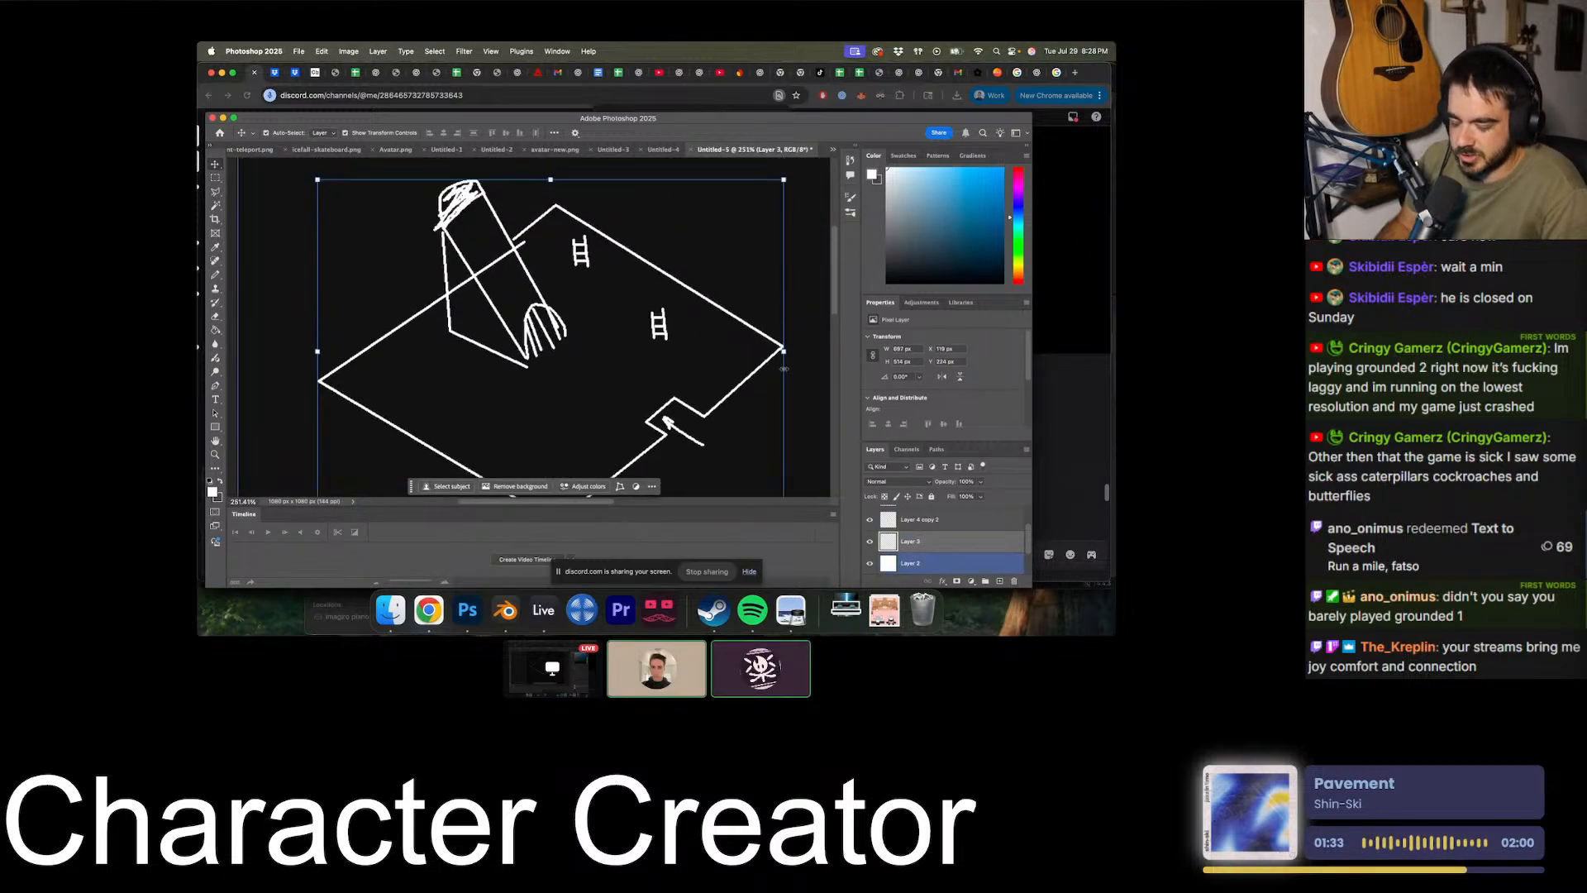
pyautogui.keyDown('alt'); pyautogui.scroll(2, 762, 362); pyautogui.keyUp('alt')
pyautogui.click(690, 320)
pyautogui.keyDown('alt'); pyautogui.scroll(-1, 685, 319); pyautogui.keyUp('alt')
pyautogui.keyDown('alt'); pyautogui.scroll(-4, 686, 318); pyautogui.keyUp('alt')
pyautogui.press('super+z')
pyautogui.press('super+z')
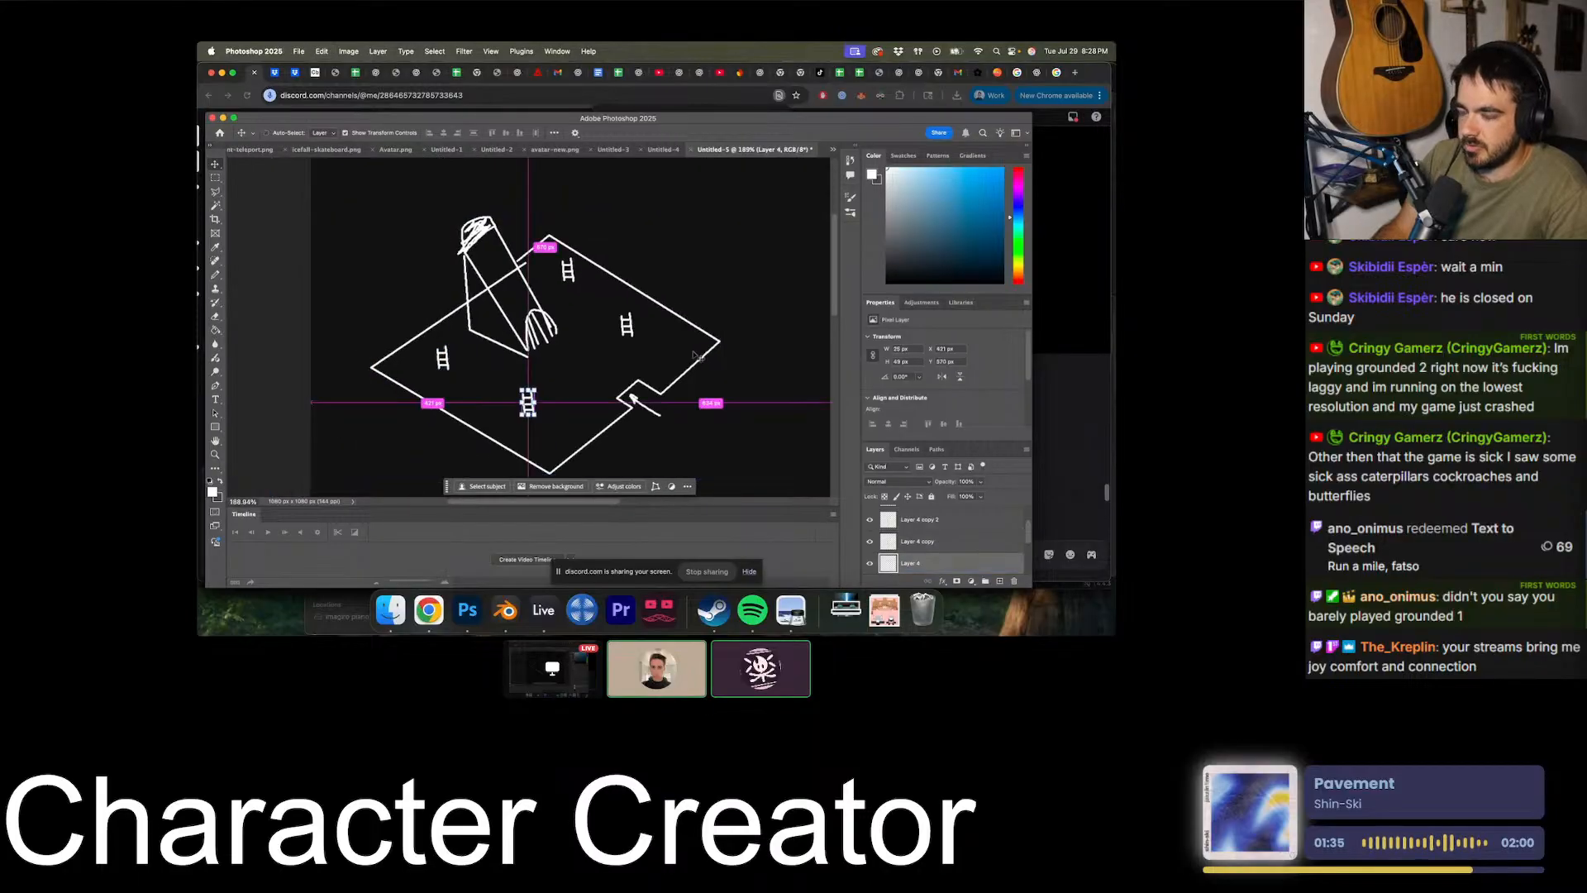
pyautogui.keyDown('alt'); pyautogui.scroll(-3, 698, 355); pyautogui.keyUp('alt')
pyautogui.click(698, 354)
# - Try moving the front ladder slightly closer to the floor's front corner, undo the move and deselect it
pyautogui.keyDown('alt'); pyautogui.scroll(-4, 780, 366); pyautogui.keyUp('alt')
pyautogui.keyDown('alt'); pyautogui.scroll(5, 780, 366); pyautogui.keyUp('alt')
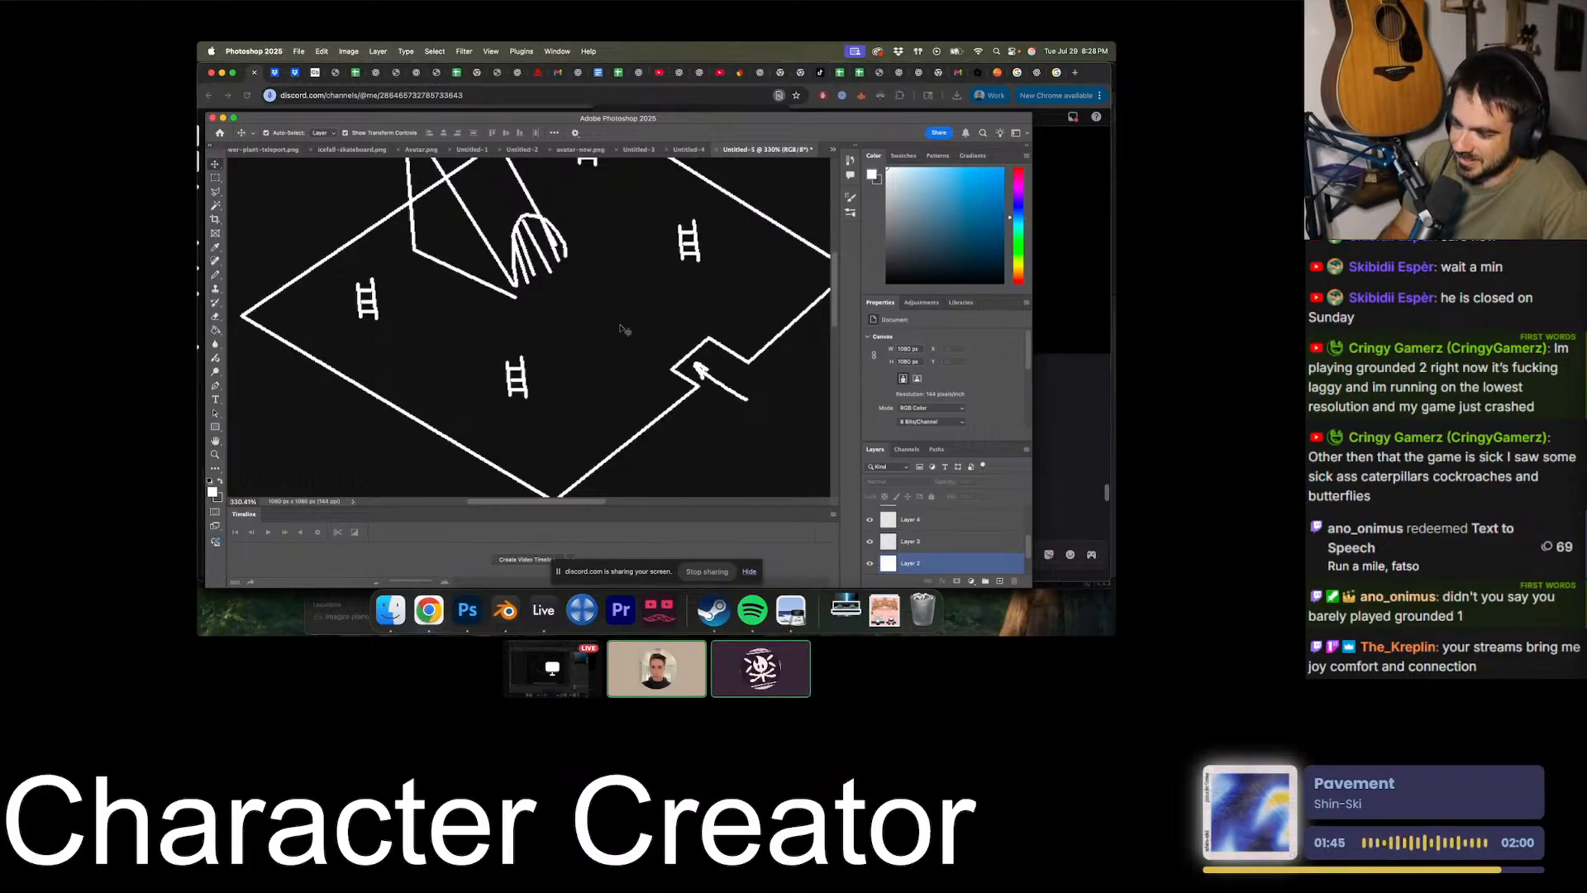
pyautogui.keyDown('alt'); pyautogui.scroll(-3, 620, 331); pyautogui.keyUp('alt')
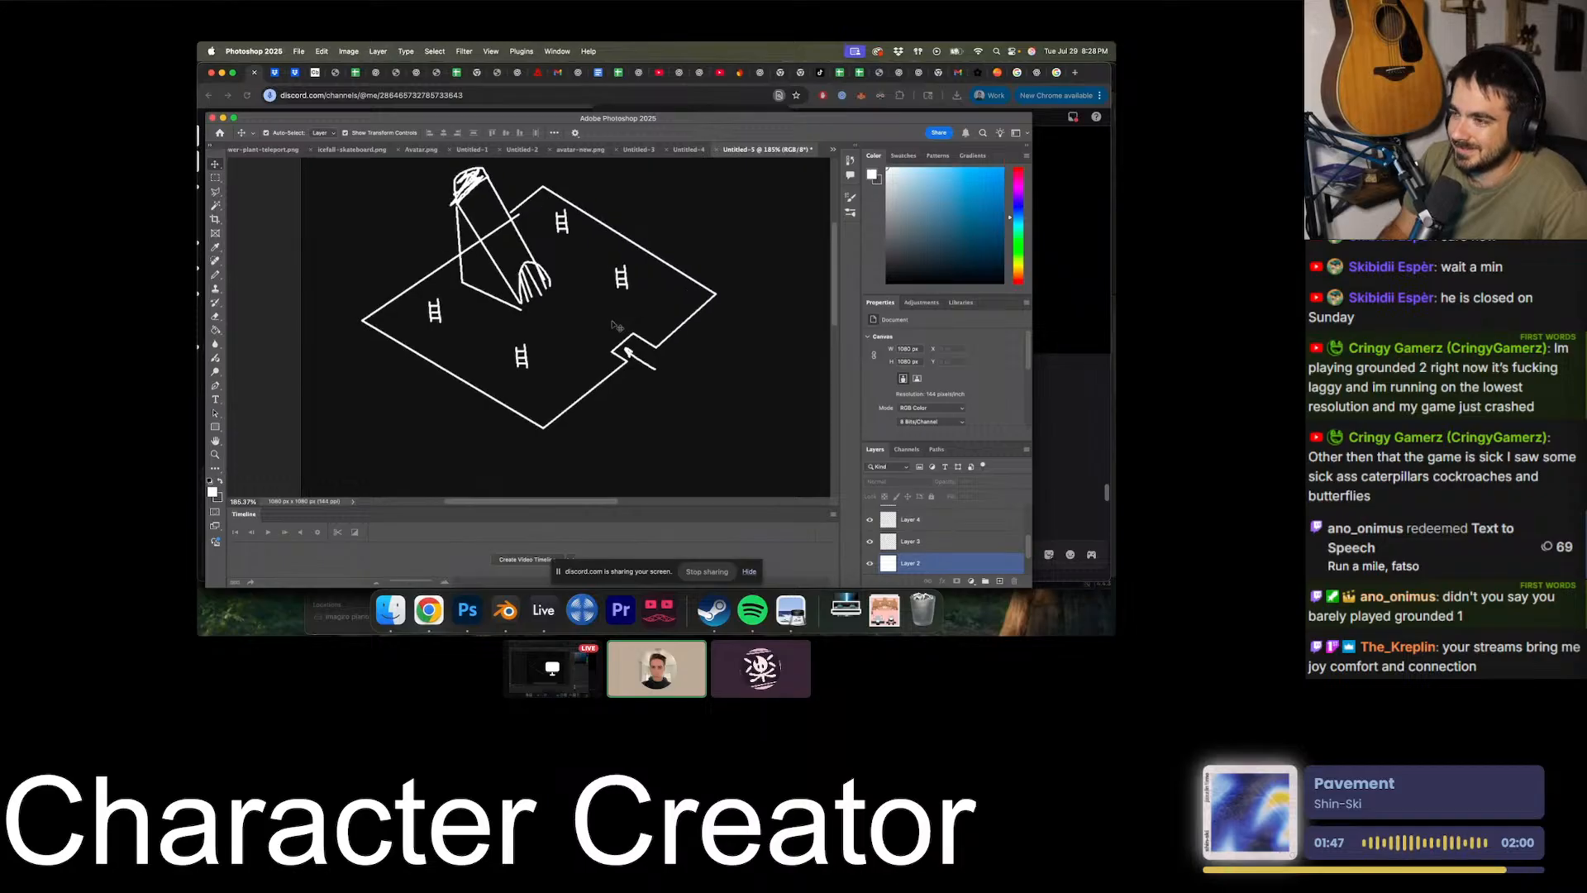
pyautogui.keyDown('alt'); pyautogui.scroll(2, 527, 330); pyautogui.keyUp('alt')
pyautogui.moveTo(519, 370); pyautogui.dragTo(519, 393)
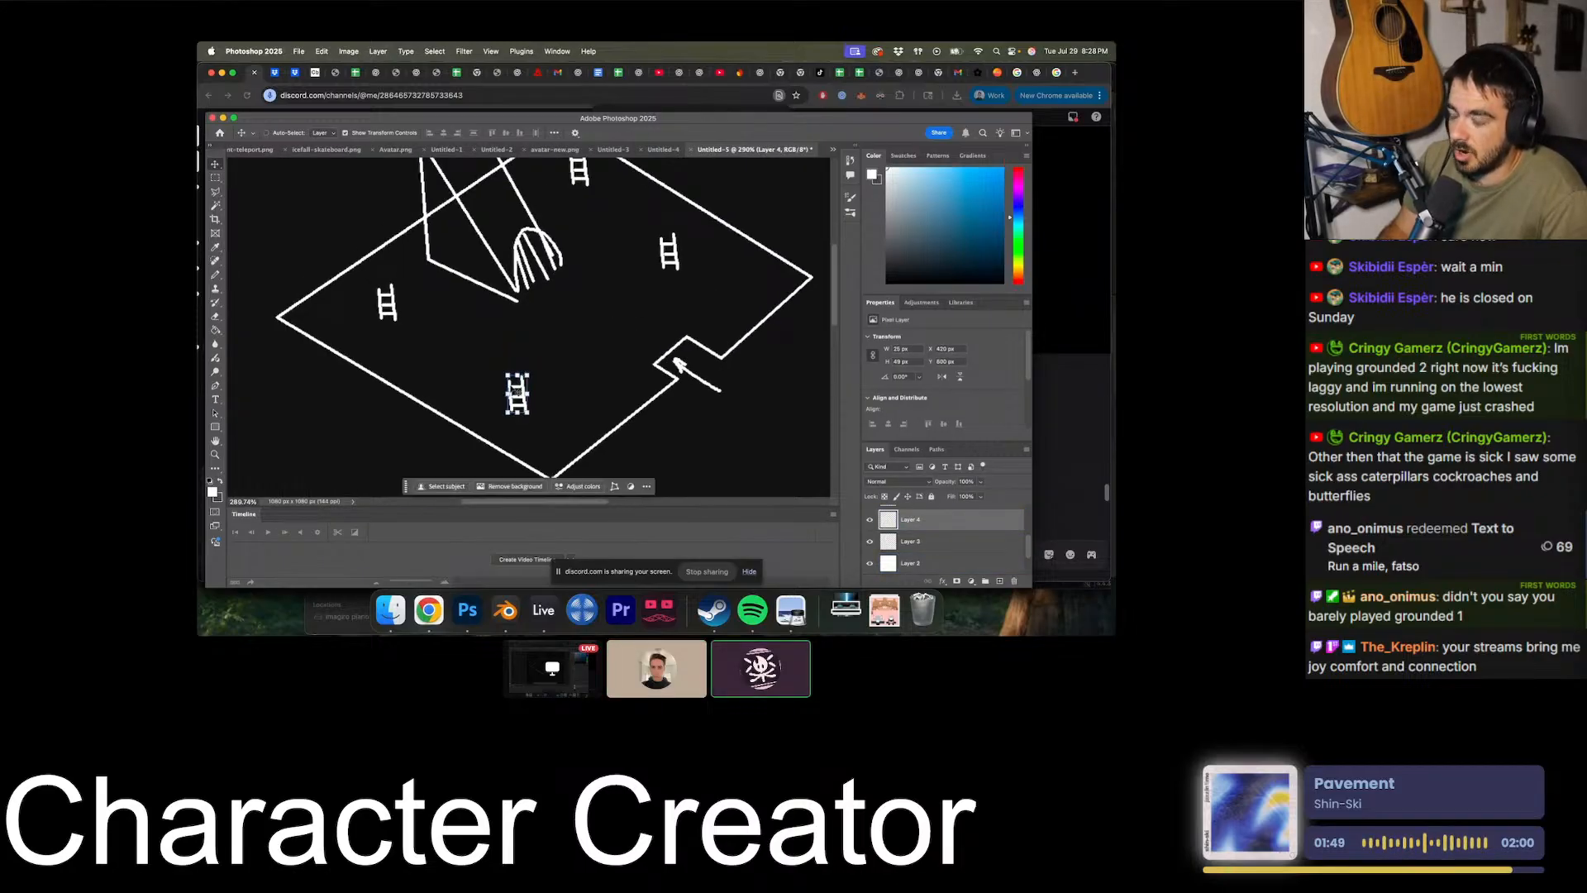
pyautogui.press('super+z')
pyautogui.keyDown('alt'); pyautogui.scroll(-5, 602, 367); pyautogui.keyUp('alt')
pyautogui.click(684, 338)
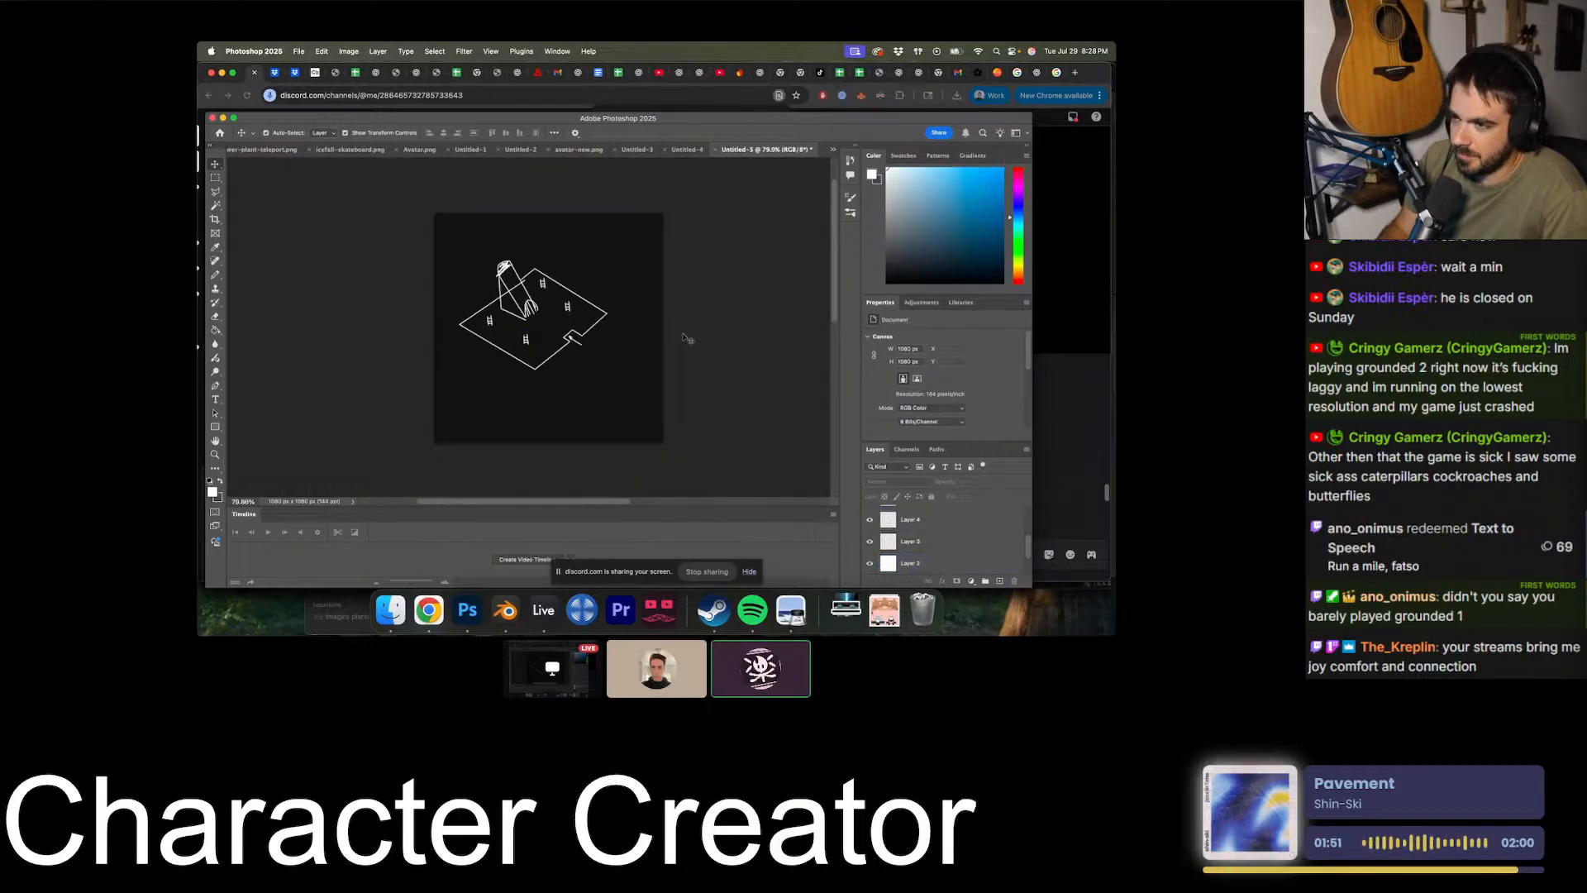
pyautogui.keyDown('alt'); pyautogui.scroll(1, 685, 338); pyautogui.keyUp('alt')
pyautogui.keyDown('alt'); pyautogui.scroll(-2, 684, 338); pyautogui.keyUp('alt')
pyautogui.keyDown('alt'); pyautogui.scroll(2, 685, 339); pyautogui.keyUp('alt')
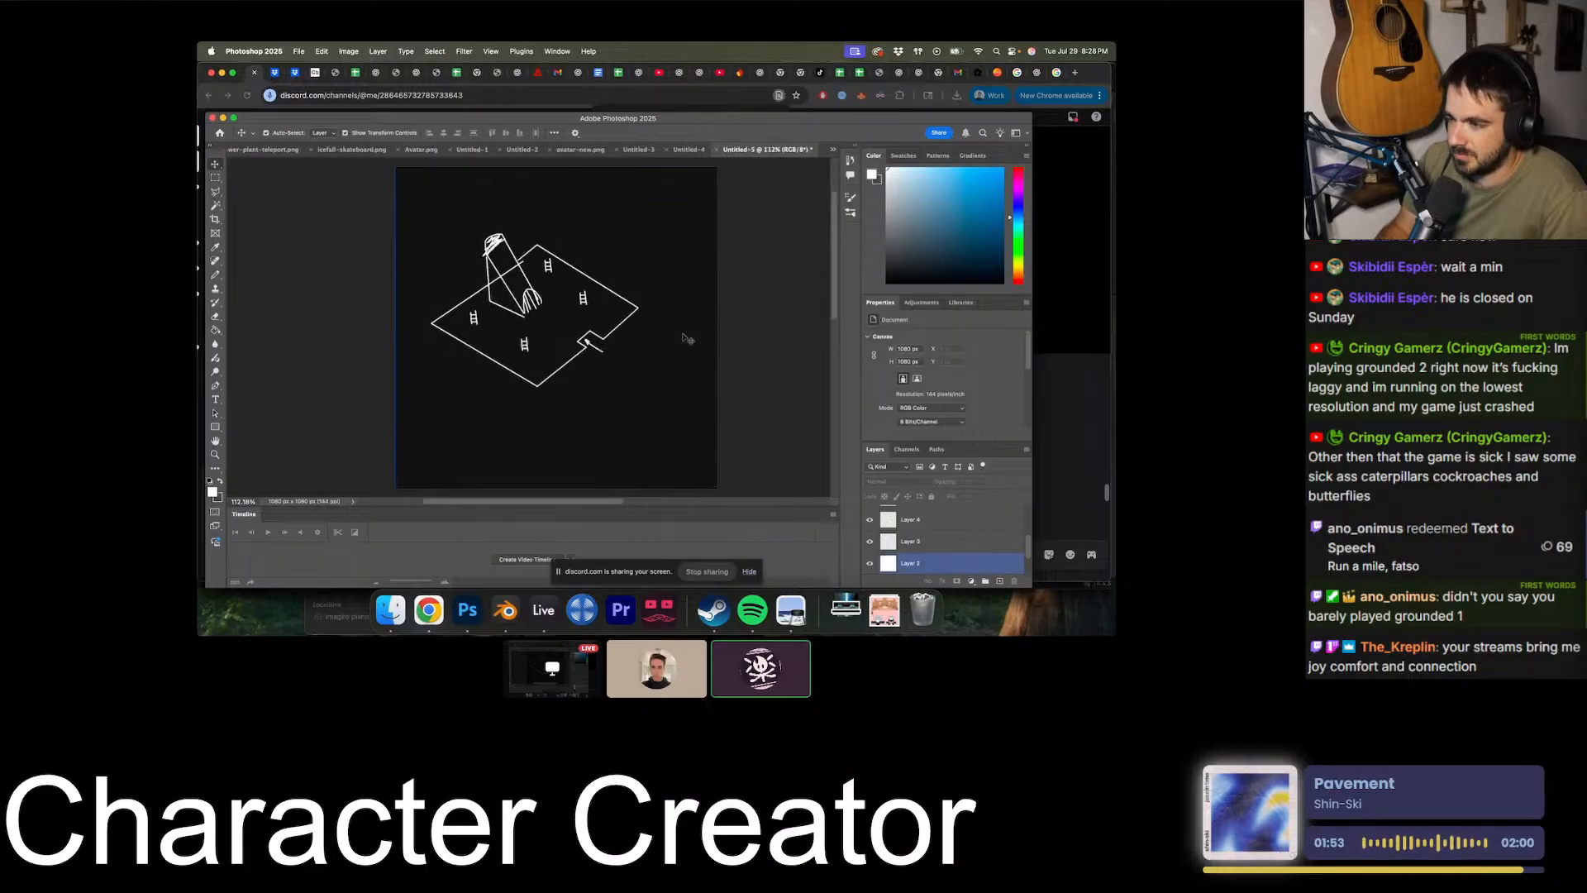
pyautogui.keyDown('alt'); pyautogui.scroll(2, 706, 360); pyautogui.keyUp('alt')
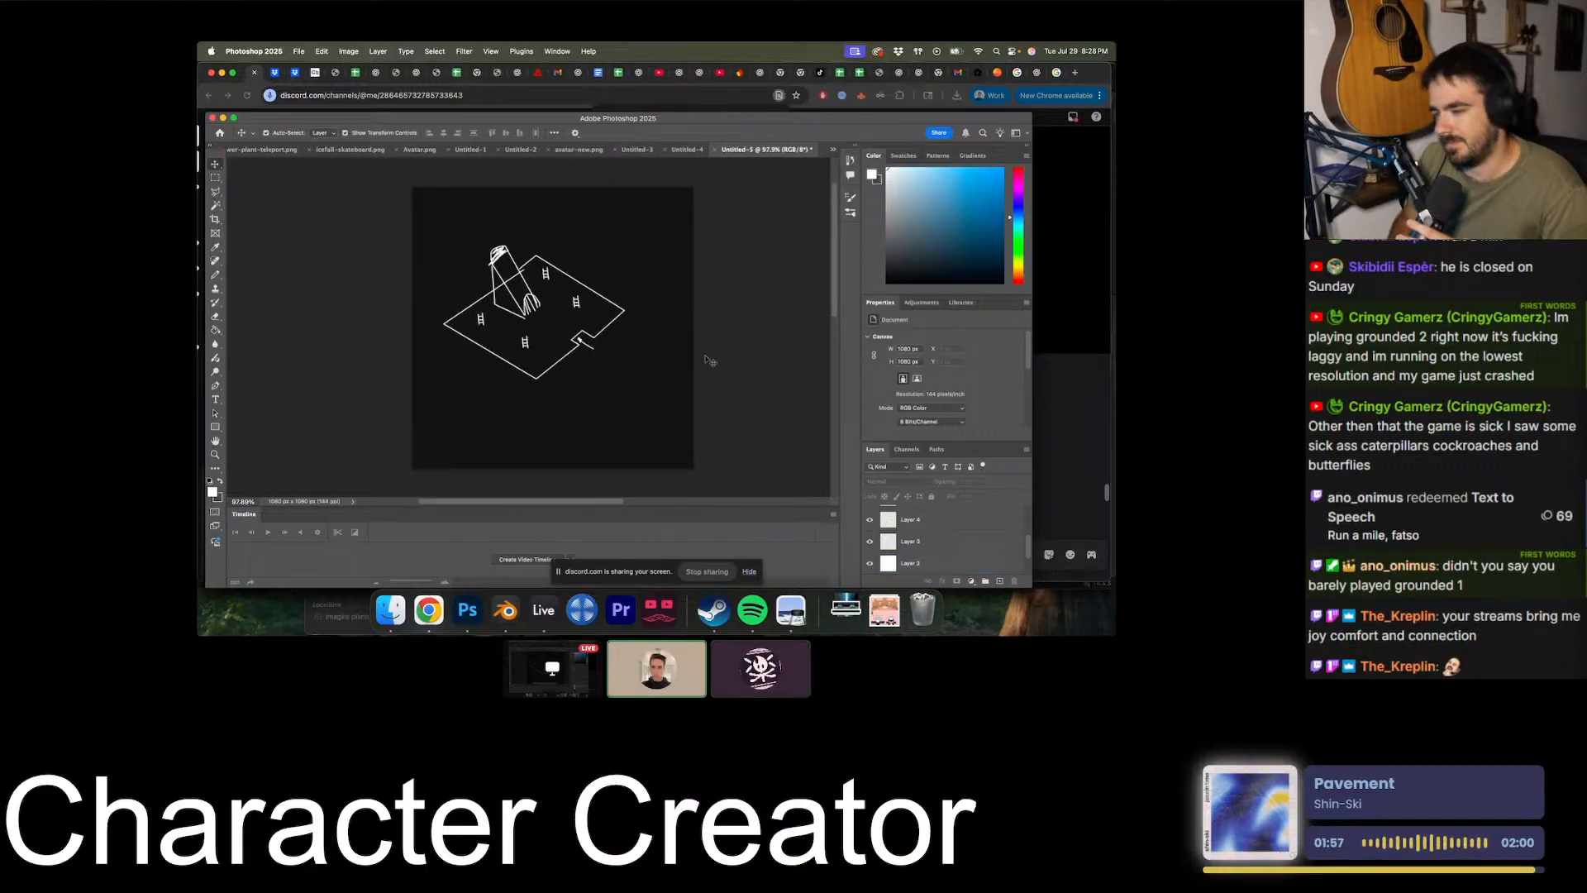
pyautogui.keyDown('alt'); pyautogui.scroll(3, 707, 358); pyautogui.keyUp('alt')
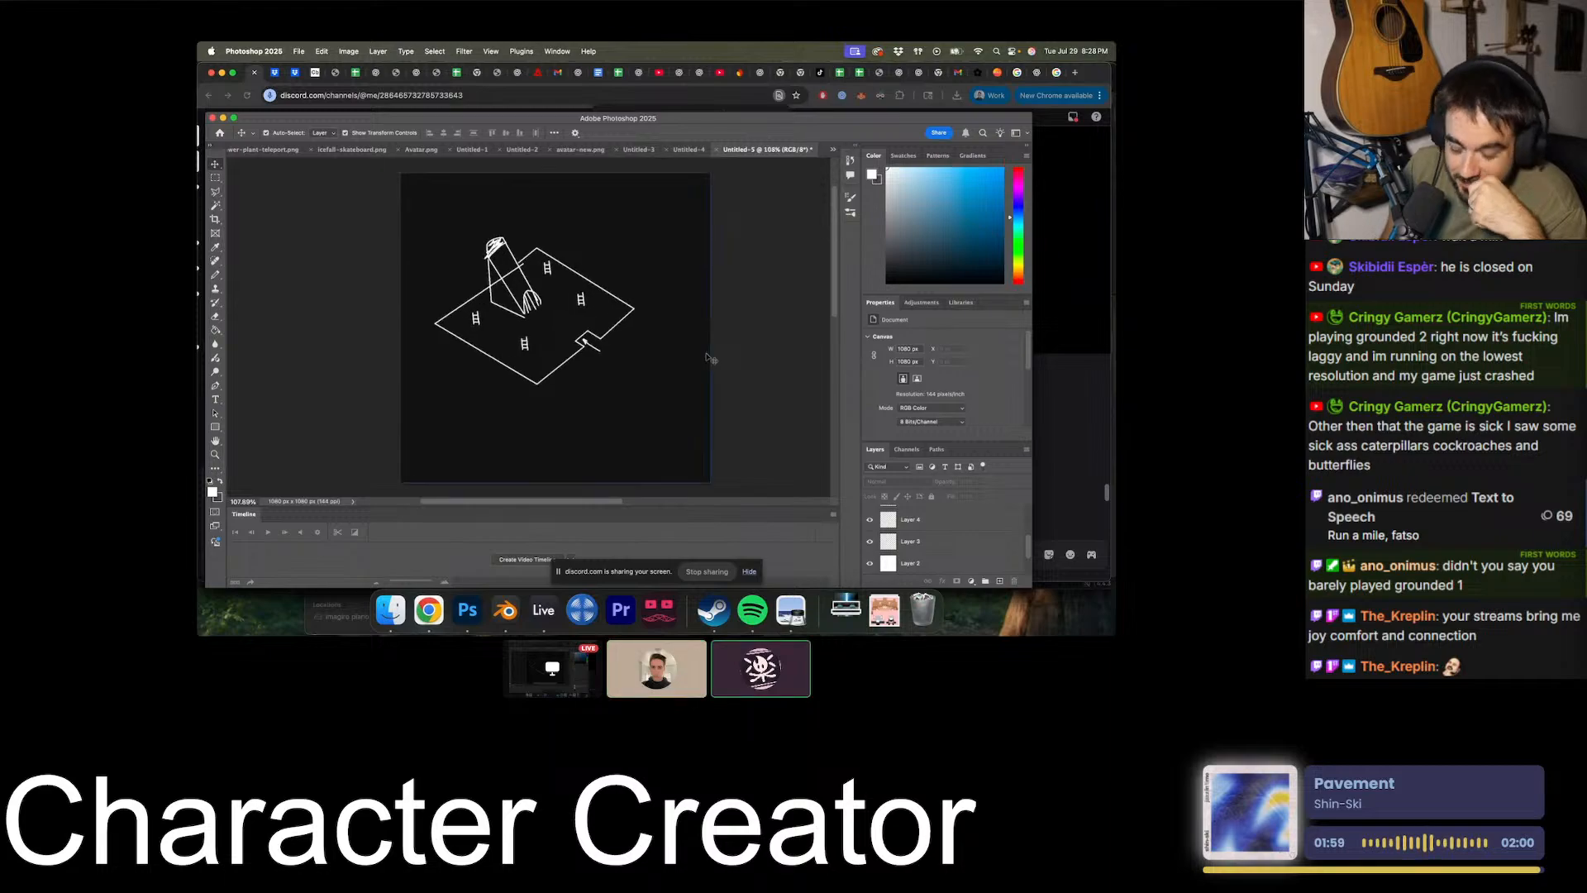
pyautogui.keyDown('alt'); pyautogui.scroll(-4, 706, 358); pyautogui.keyUp('alt')
pyautogui.click(708, 358)
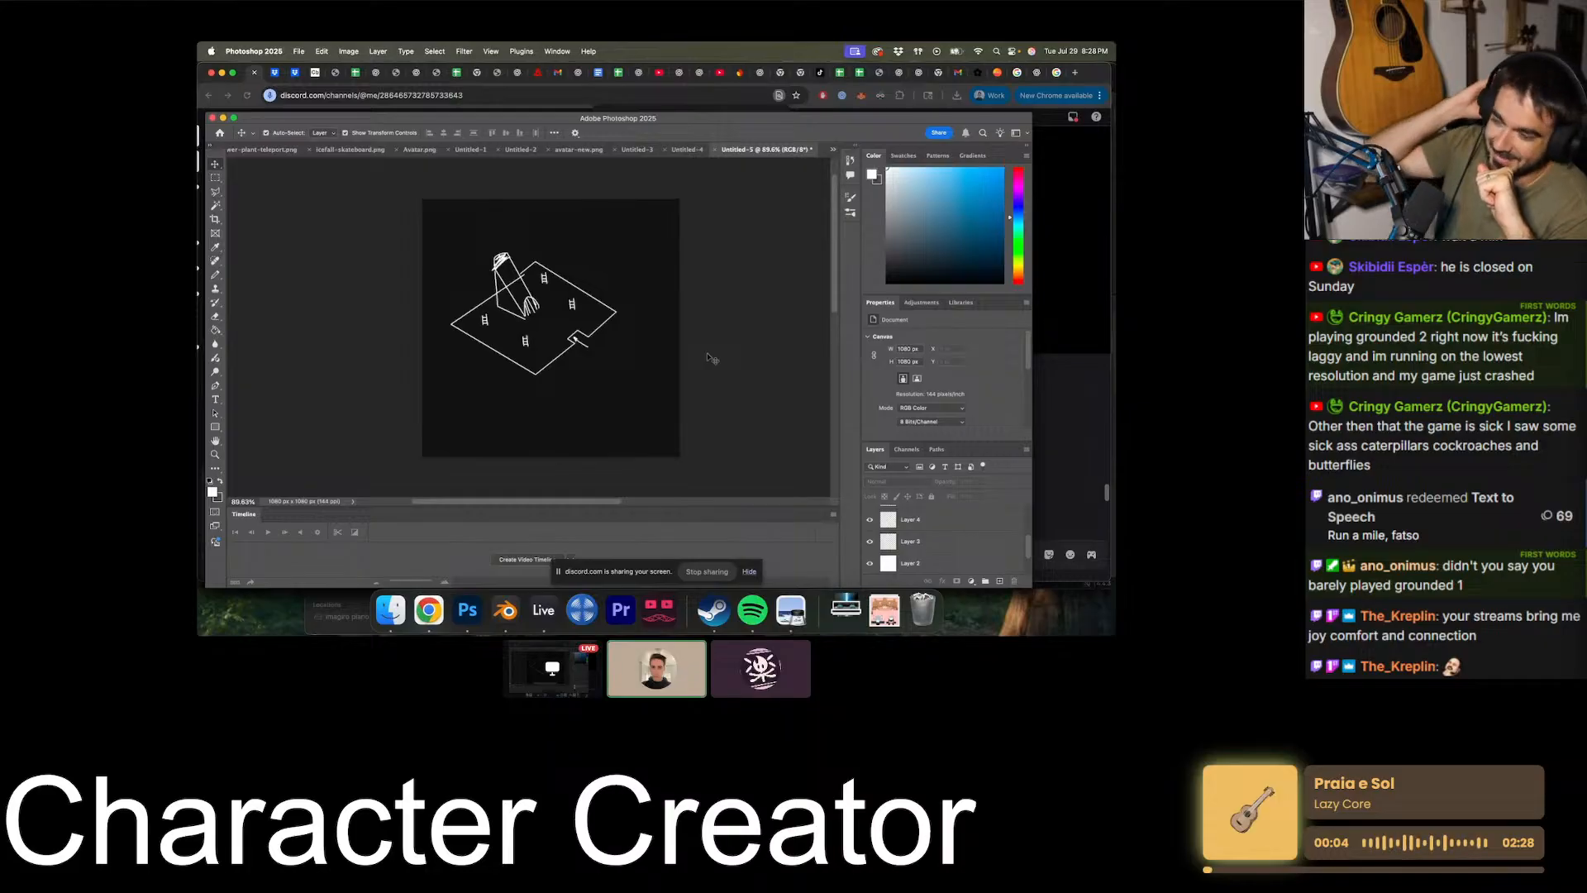
pyautogui.keyDown('alt'); pyautogui.scroll(3, 708, 358); pyautogui.keyUp('alt')
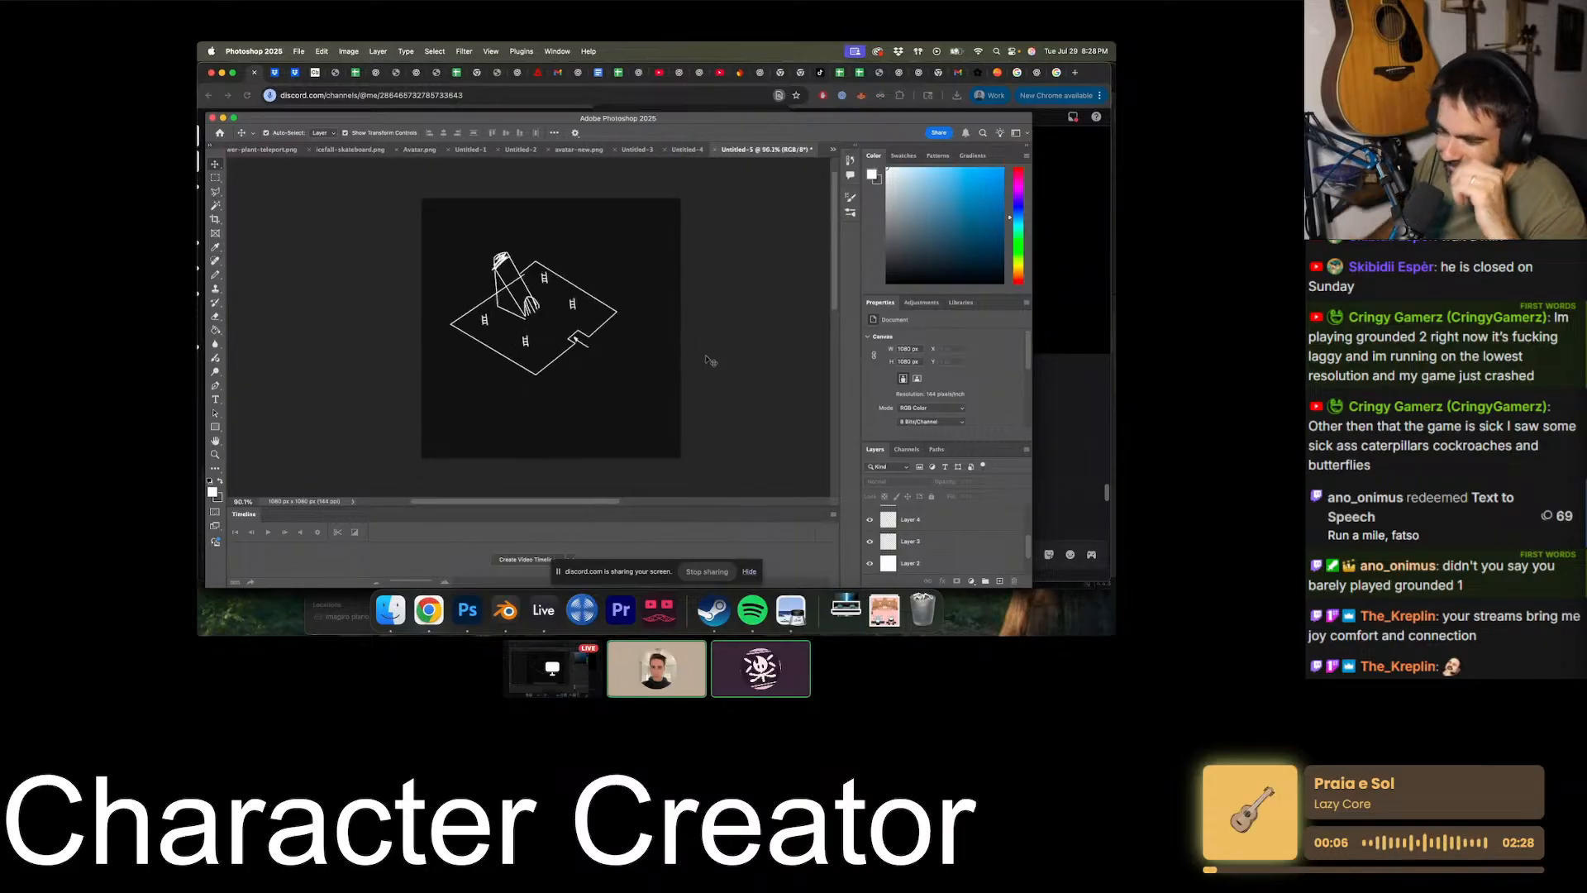
pyautogui.keyDown('alt'); pyautogui.scroll(-2, 708, 358); pyautogui.keyUp('alt')
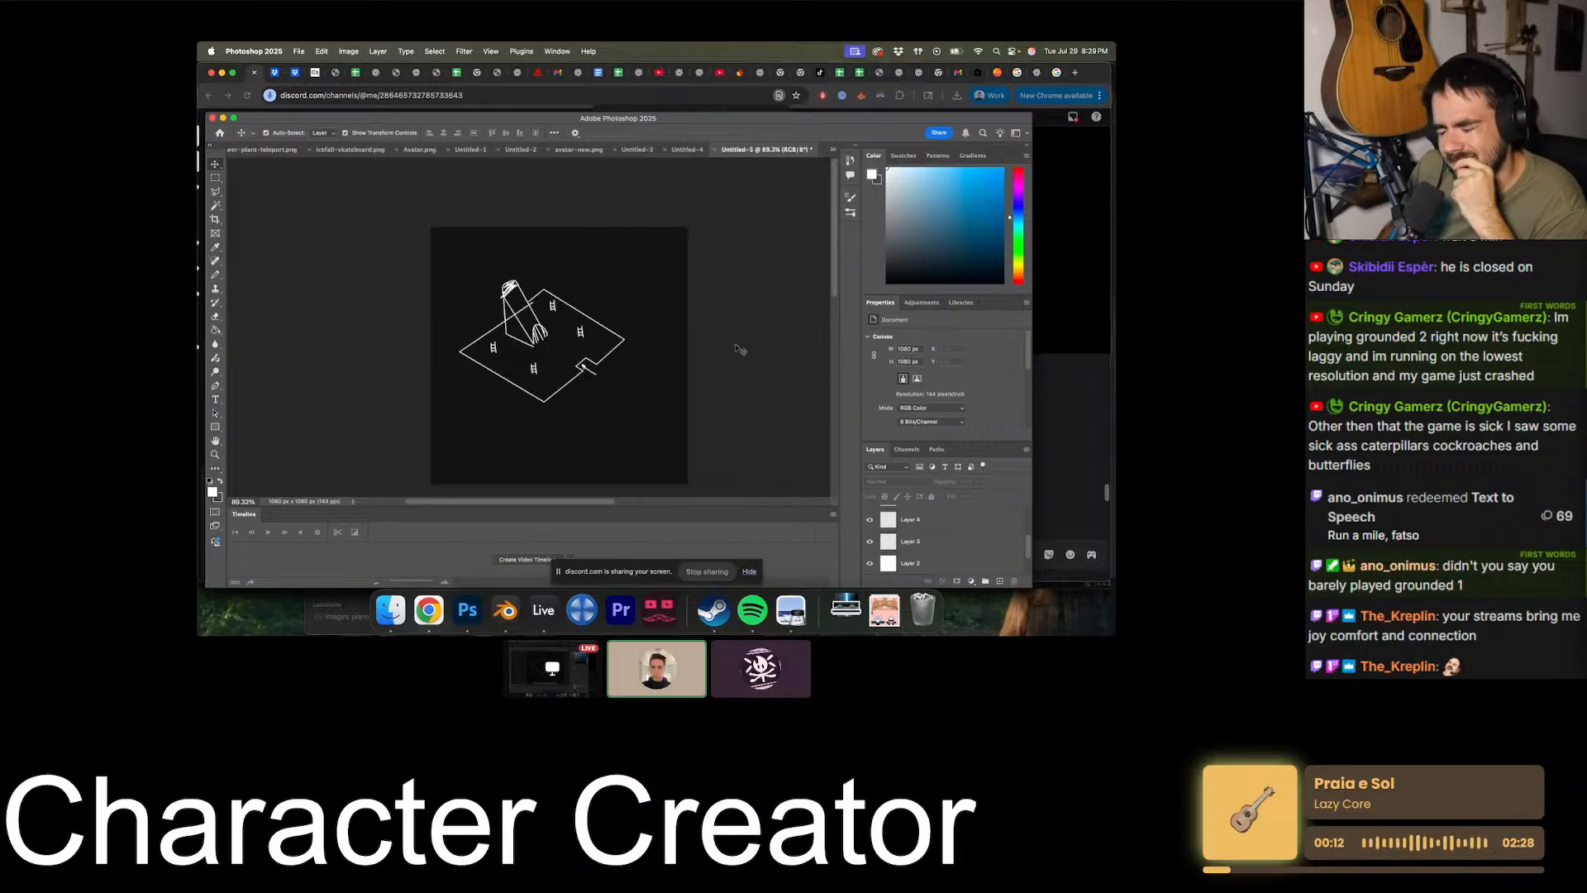
pyautogui.click(609, 339)
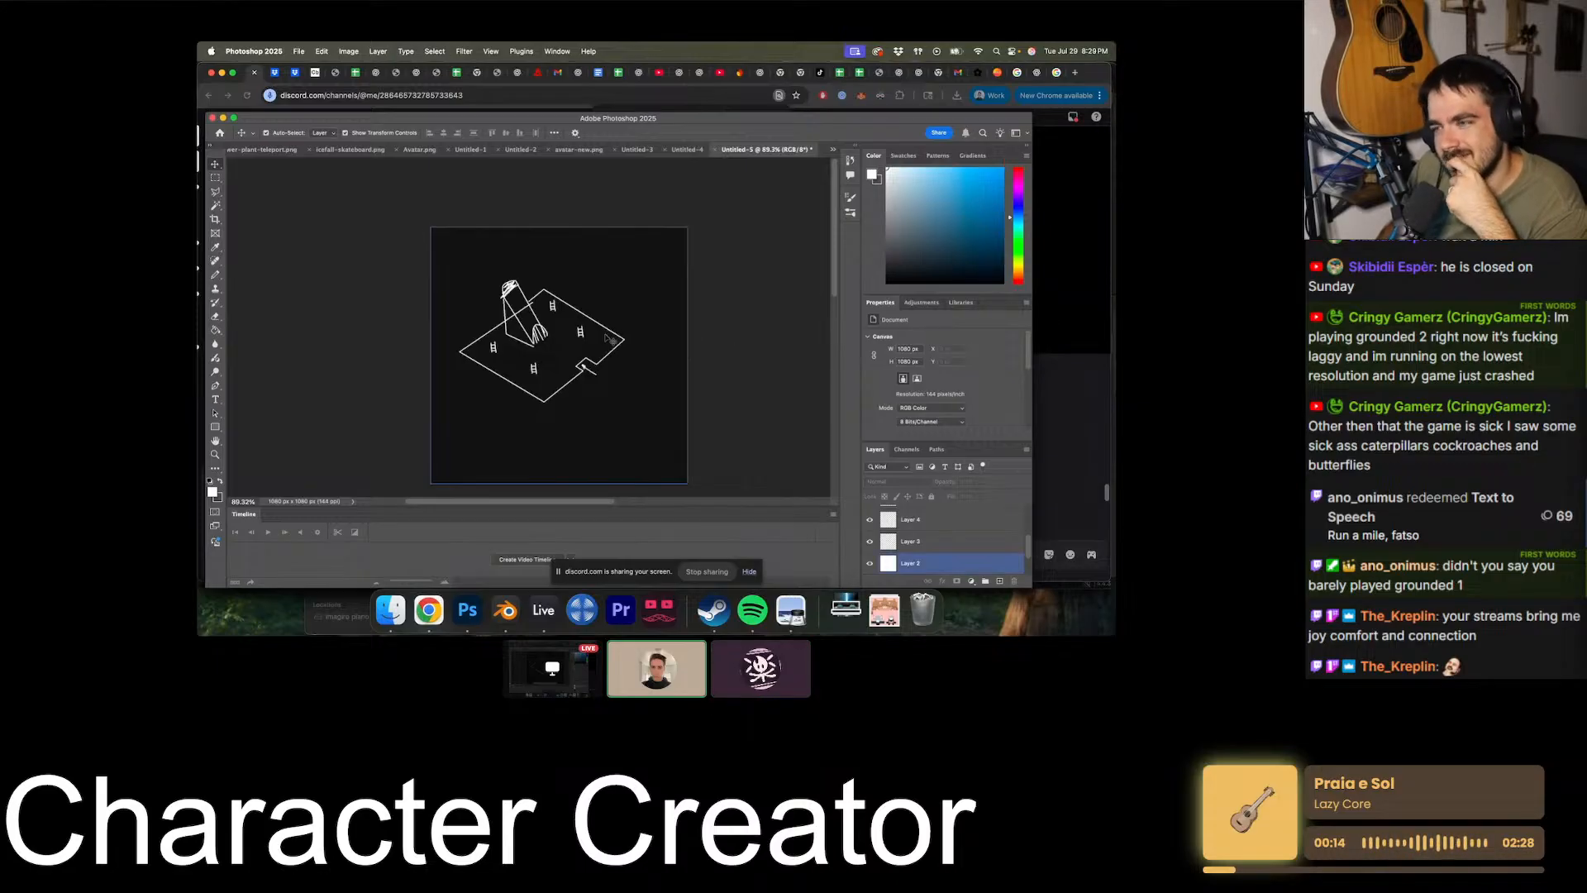
# - Add a new empty layer at the top of the layer stack for drawing around the ladders
pyautogui.keyDown('alt'); pyautogui.scroll(14, 575, 335); pyautogui.keyUp('alt')
pyautogui.scroll(5, 982, 544)
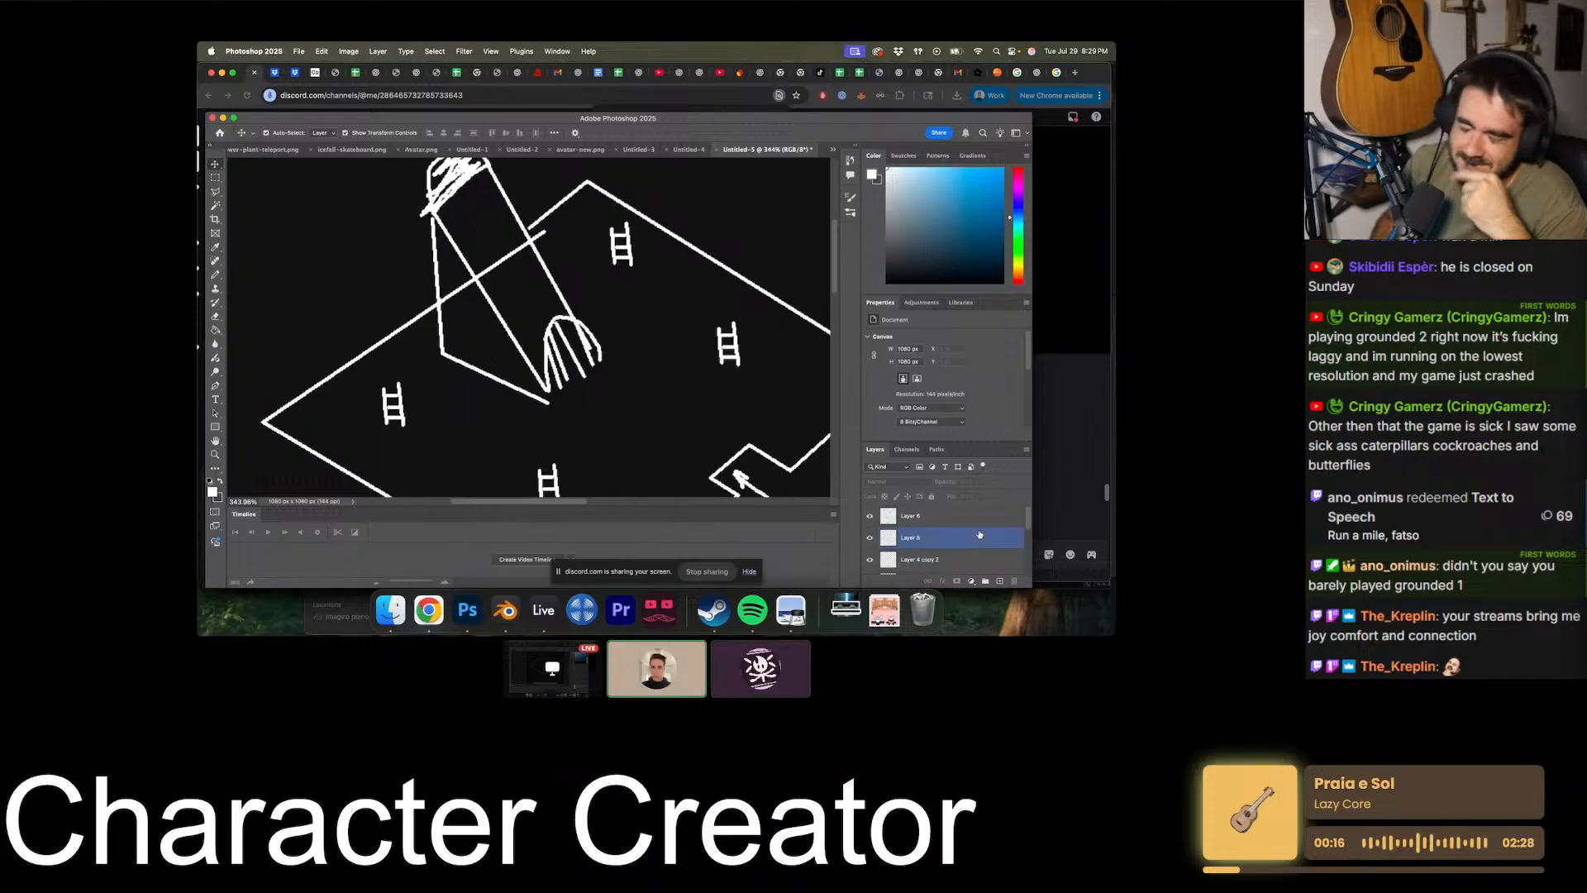
pyautogui.click(981, 518)
pyautogui.click(999, 581)
pyautogui.scroll(-3, 662, 306)
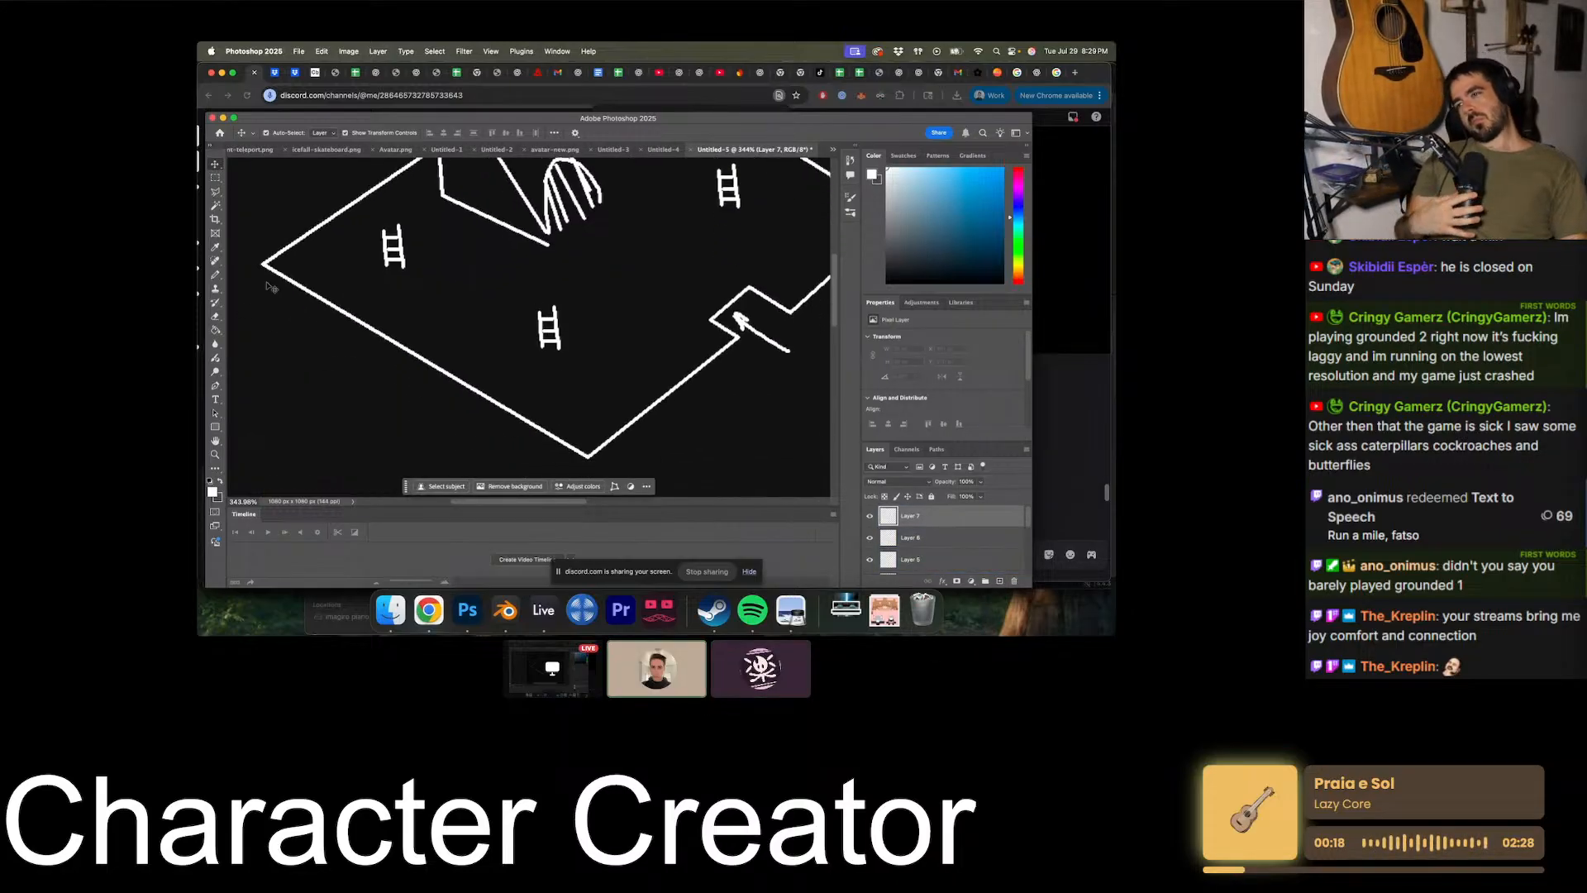
# - Draw an arch over the front ladder with two small triangular shapes beside it, using the Pencil tool
pyautogui.click(215, 276)
pyautogui.keyDown('alt'); pyautogui.scroll(4, 509, 322); pyautogui.keyUp('alt')
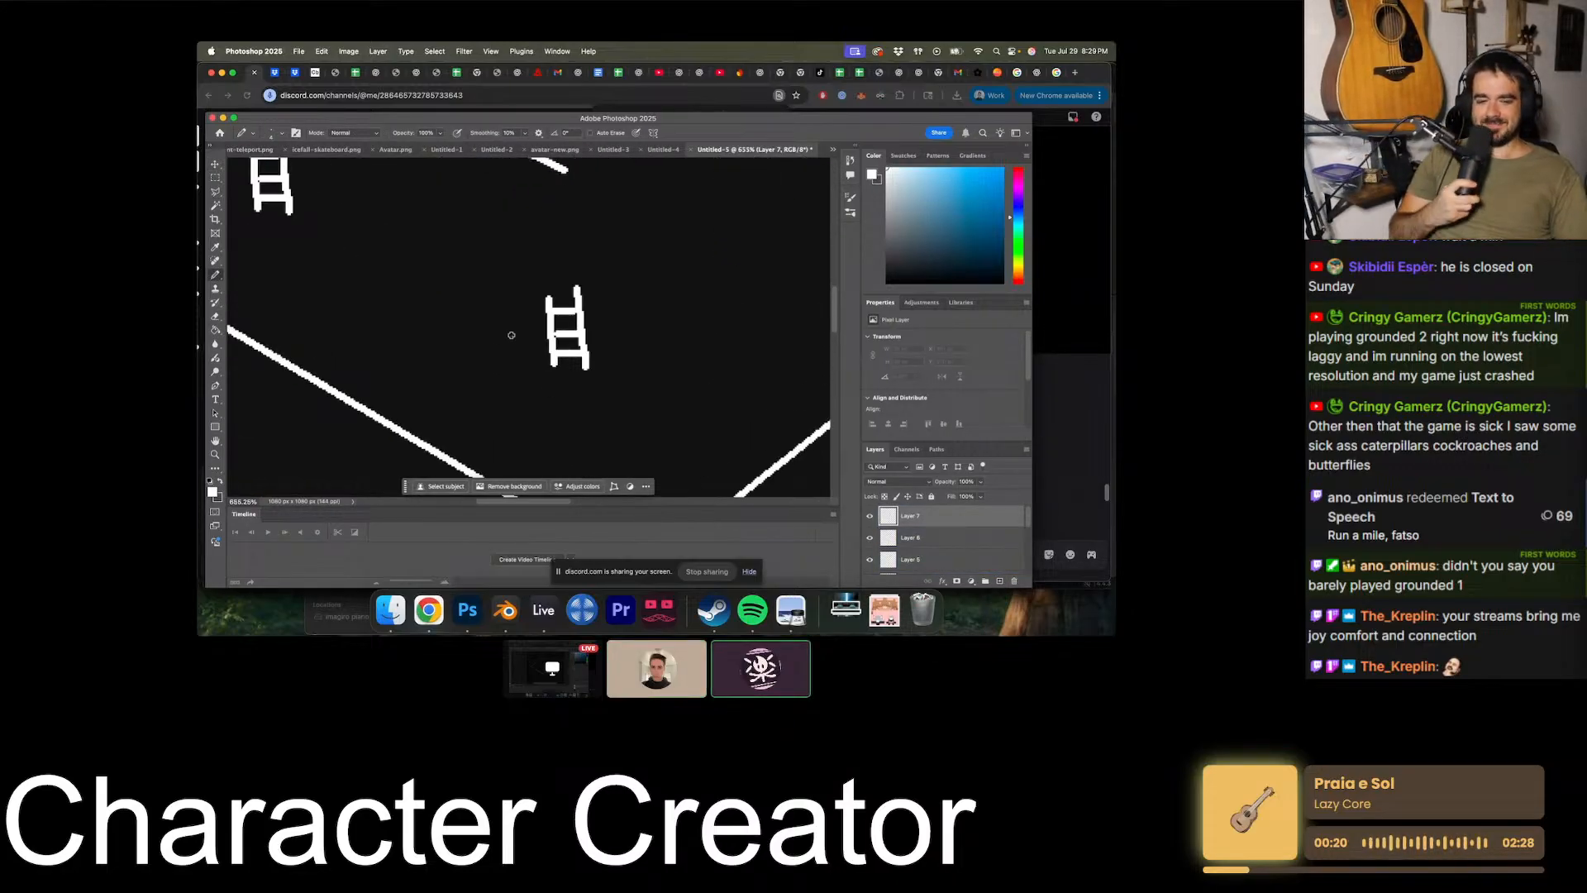
pyautogui.keyDown('alt'); pyautogui.scroll(-2, 511, 335); pyautogui.keyUp('alt')
pyautogui.moveTo(512, 336)
pyautogui.mouseDown()
pyautogui.moveTo(532, 271)
pyautogui.moveTo(577, 294)
pyautogui.moveTo(473, 266)
pyautogui.moveTo(554, 233)
pyautogui.moveTo(564, 258)
pyautogui.mouseUp()
pyautogui.keyDown('alt'); pyautogui.scroll(-2, 523, 343); pyautogui.keyUp('alt')
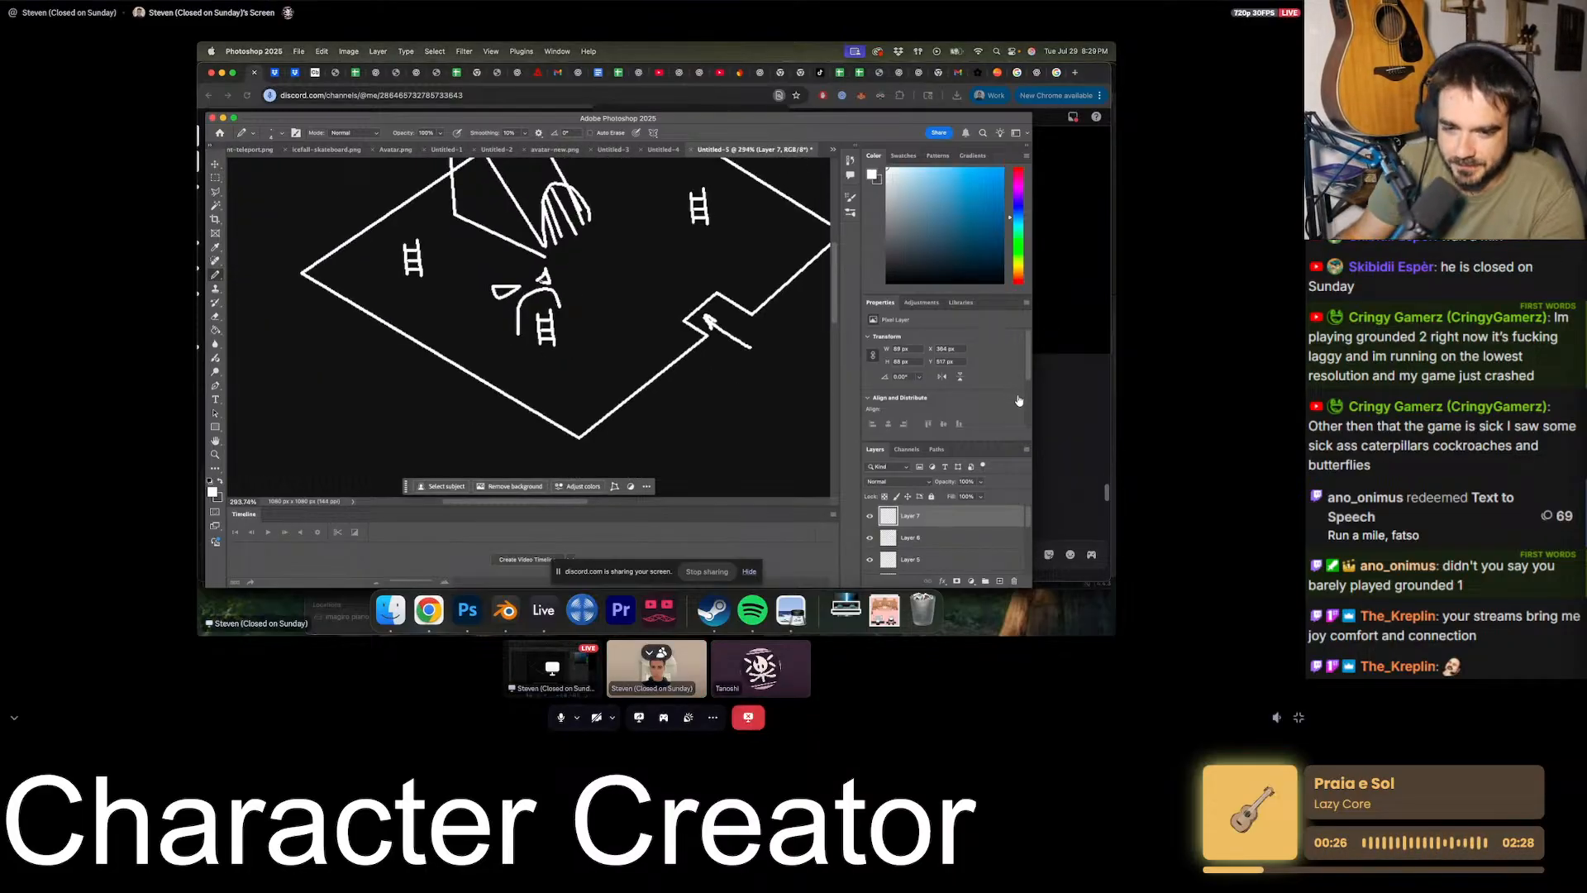
# - Exit the full-screen stream view and launch League of Legends from the Windows search
pyautogui.press('Escape')
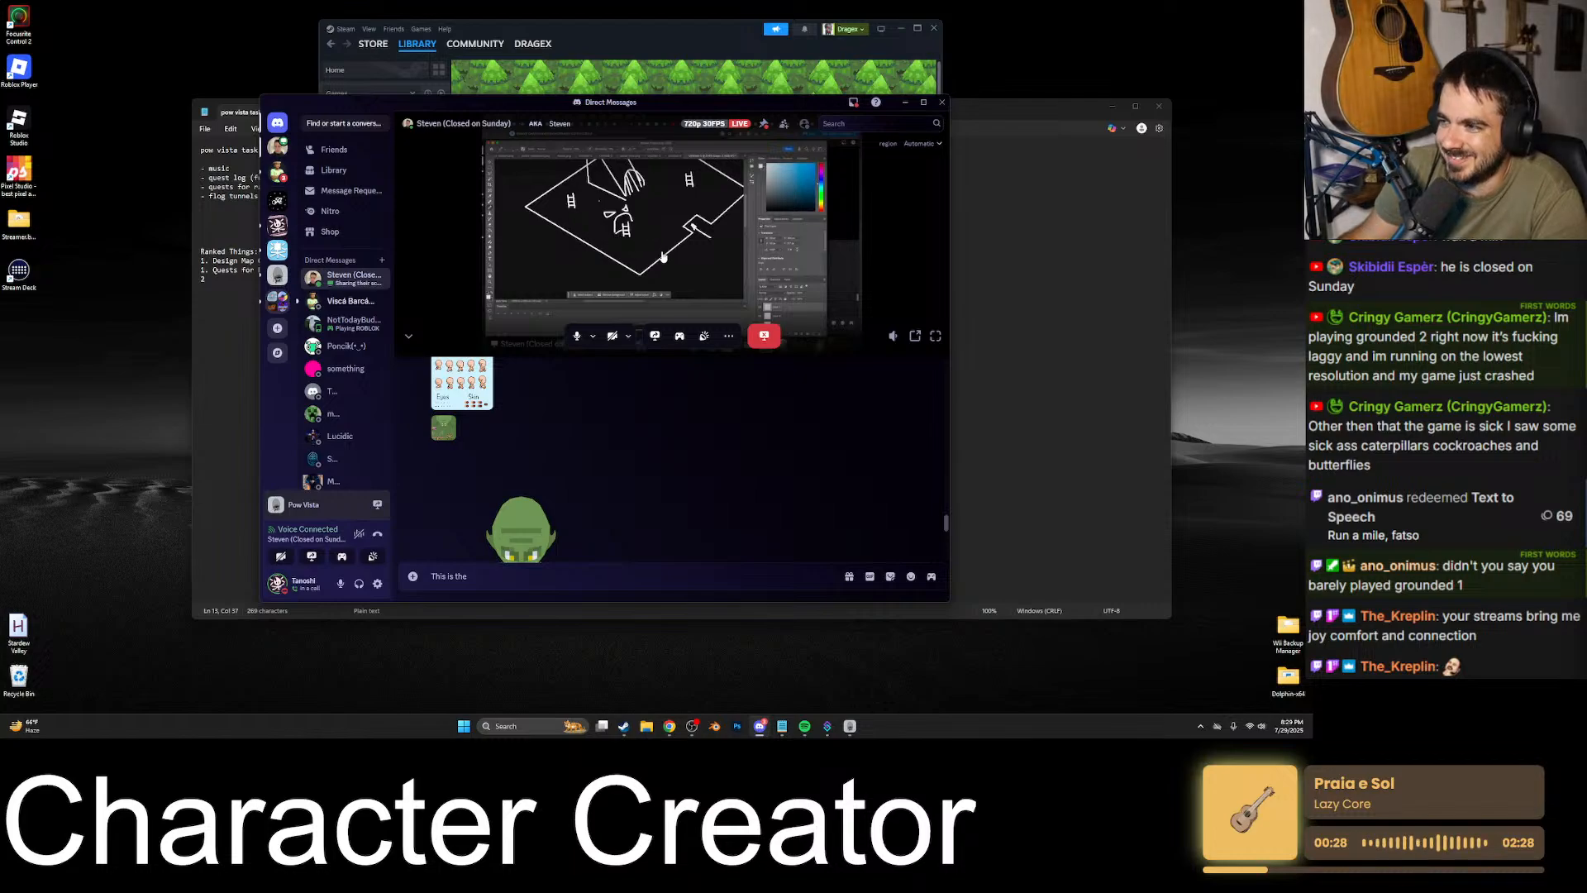
pyautogui.click(544, 725)
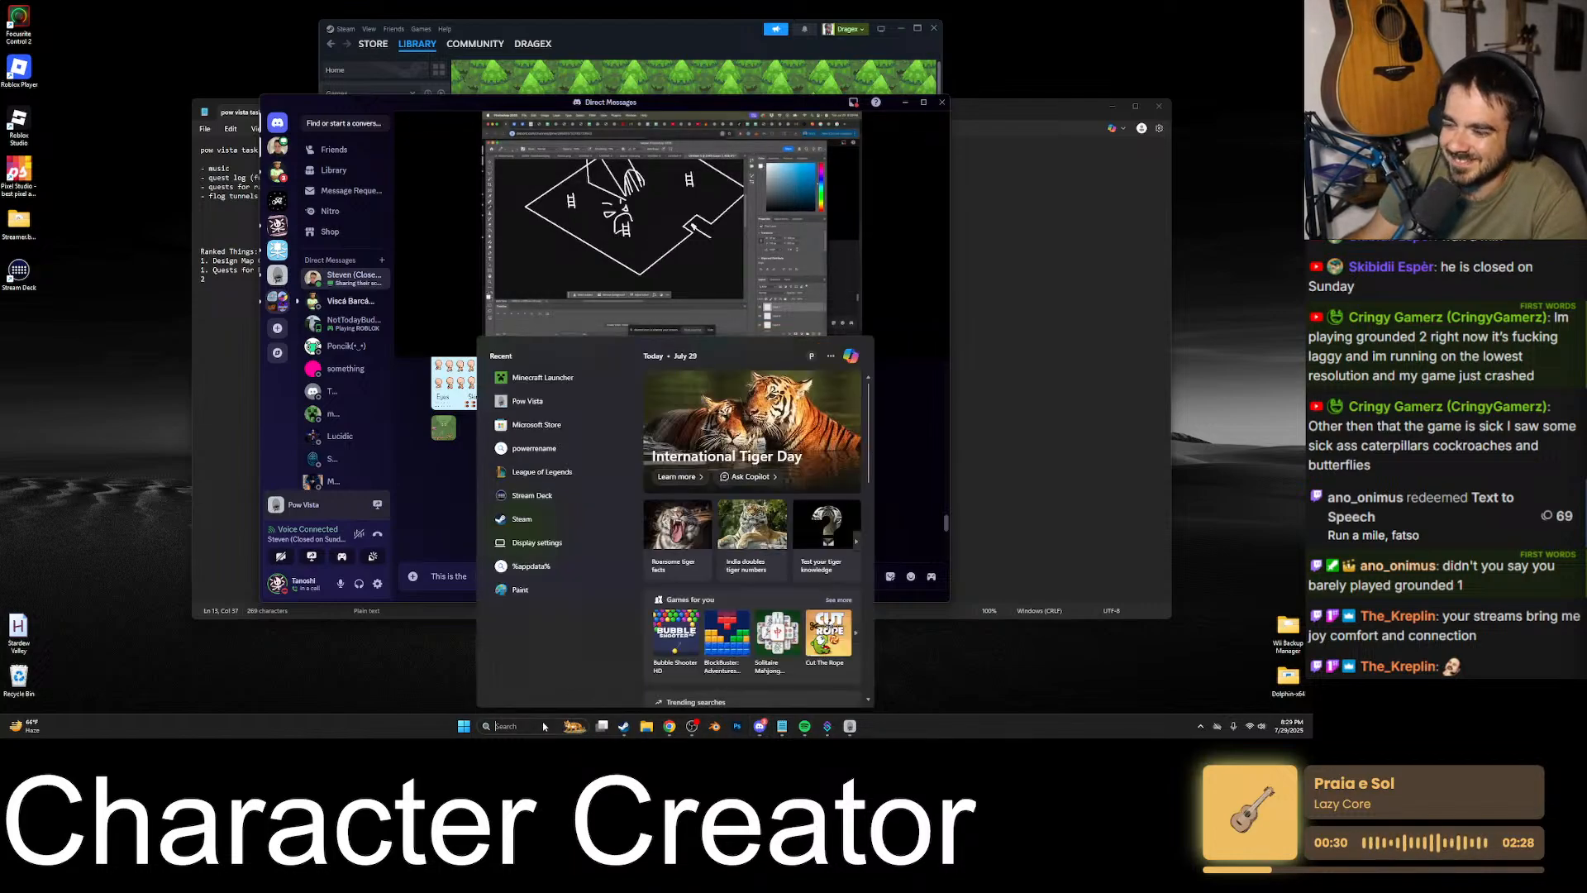
pyautogui.write('le')
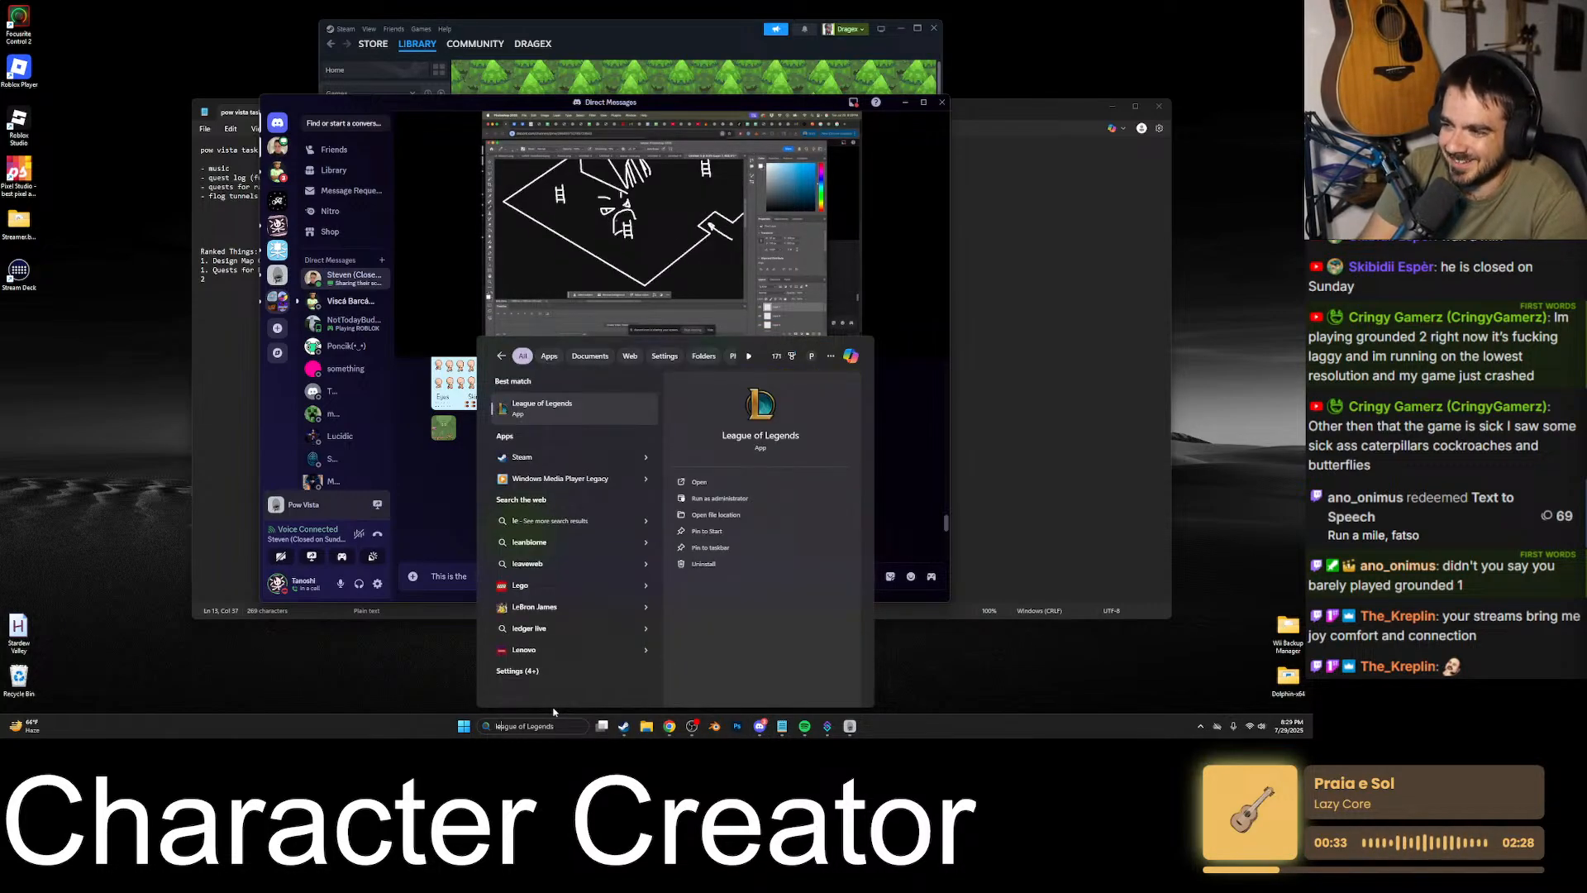
pyautogui.press('Return')
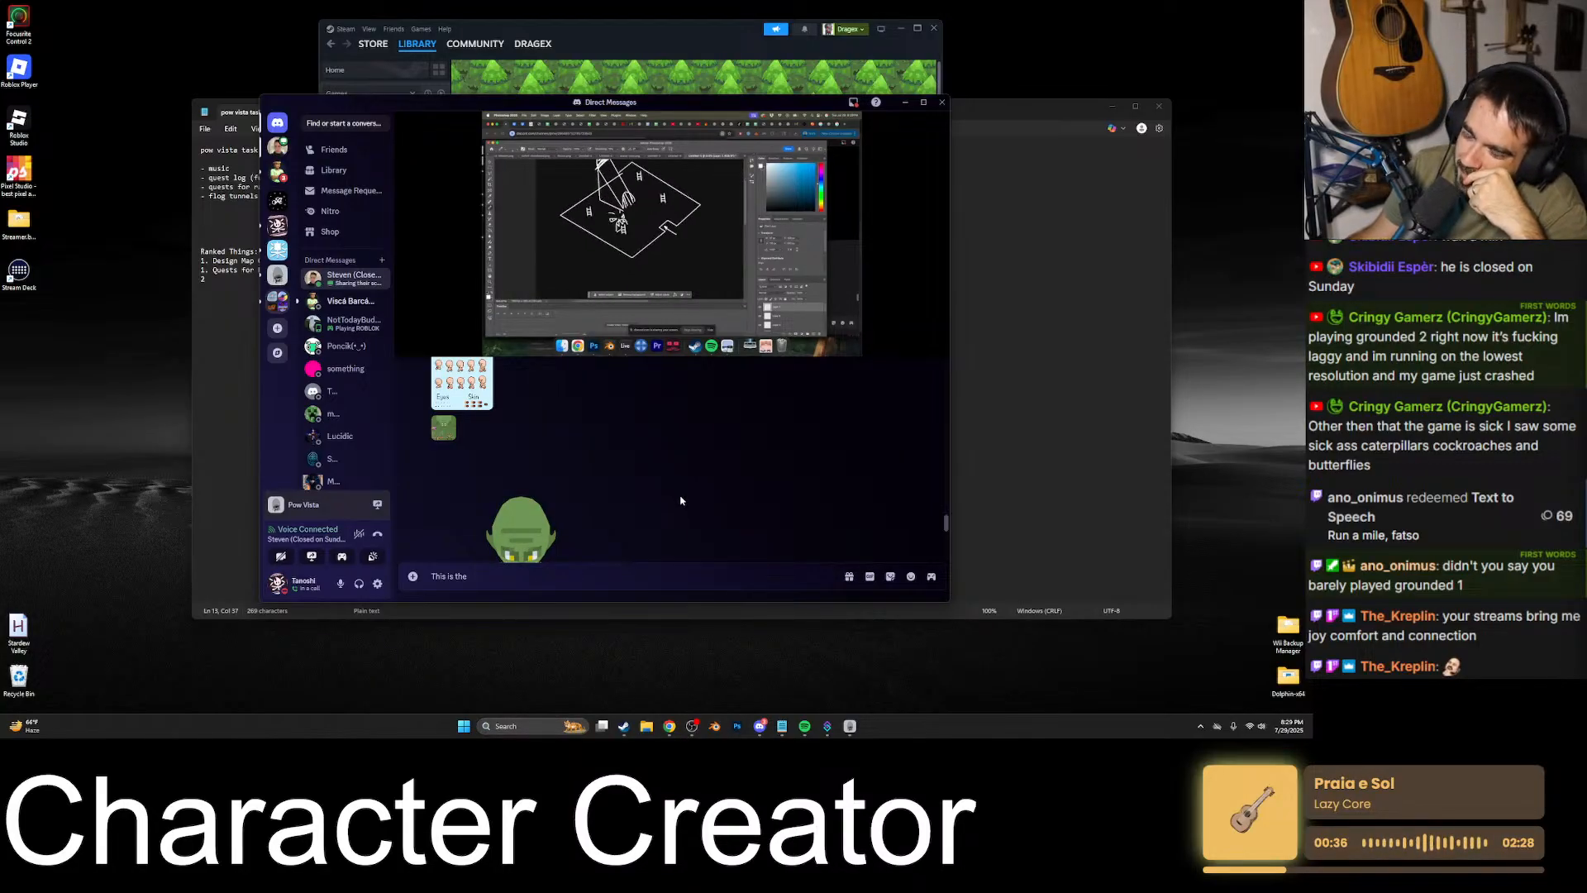
# - Close the running Pow Vista game and bring the Discord call with the shared screen to the front
pyautogui.click(850, 726)
pyautogui.click(1300, 7)
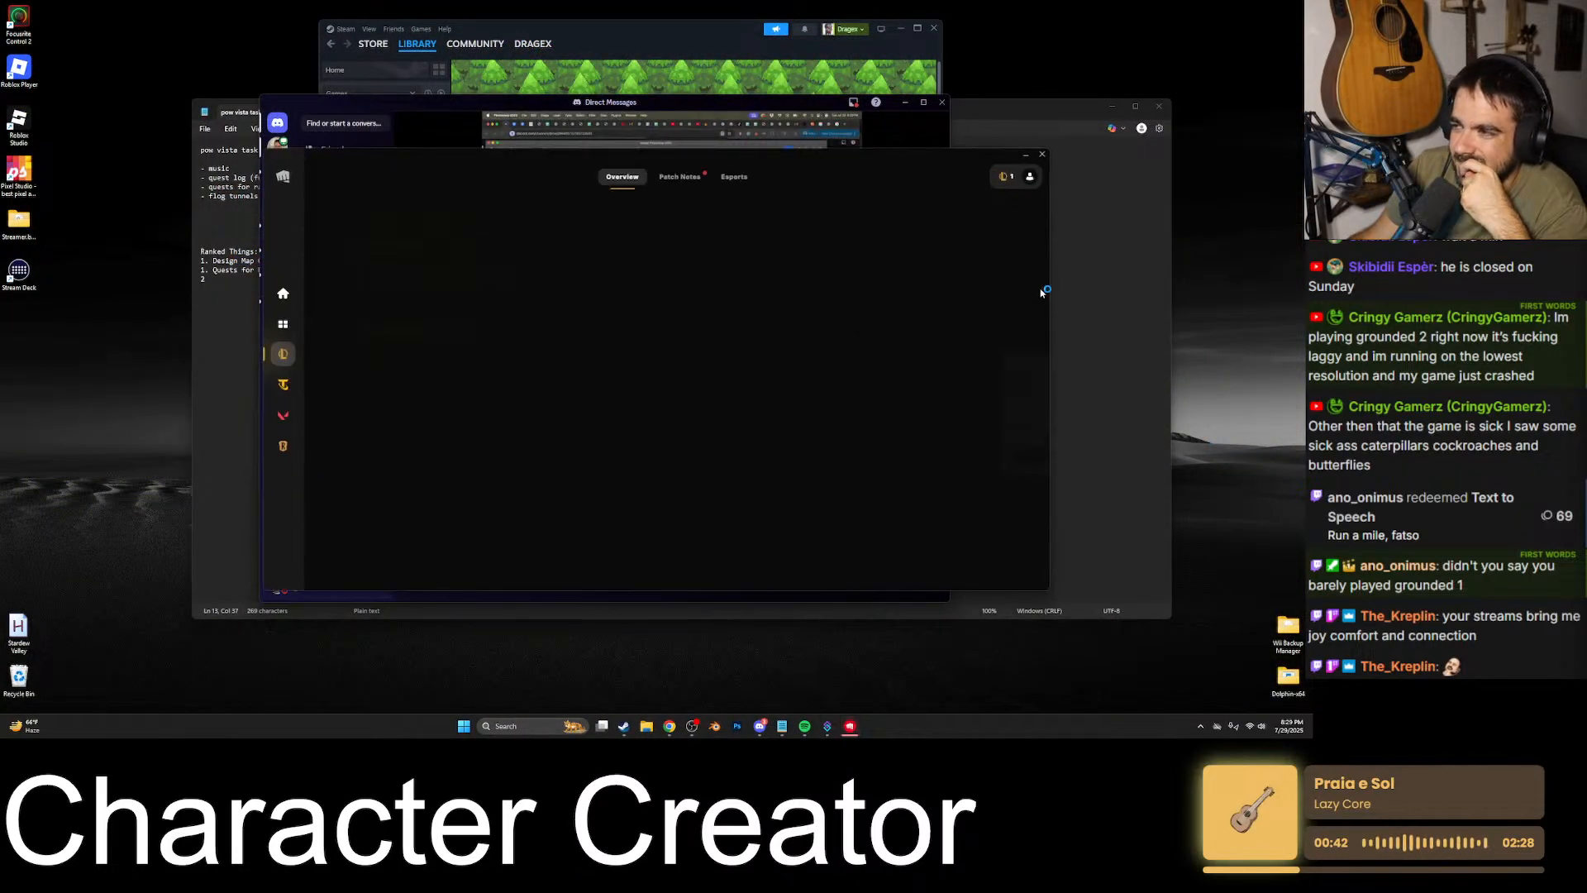
pyautogui.click(1026, 155)
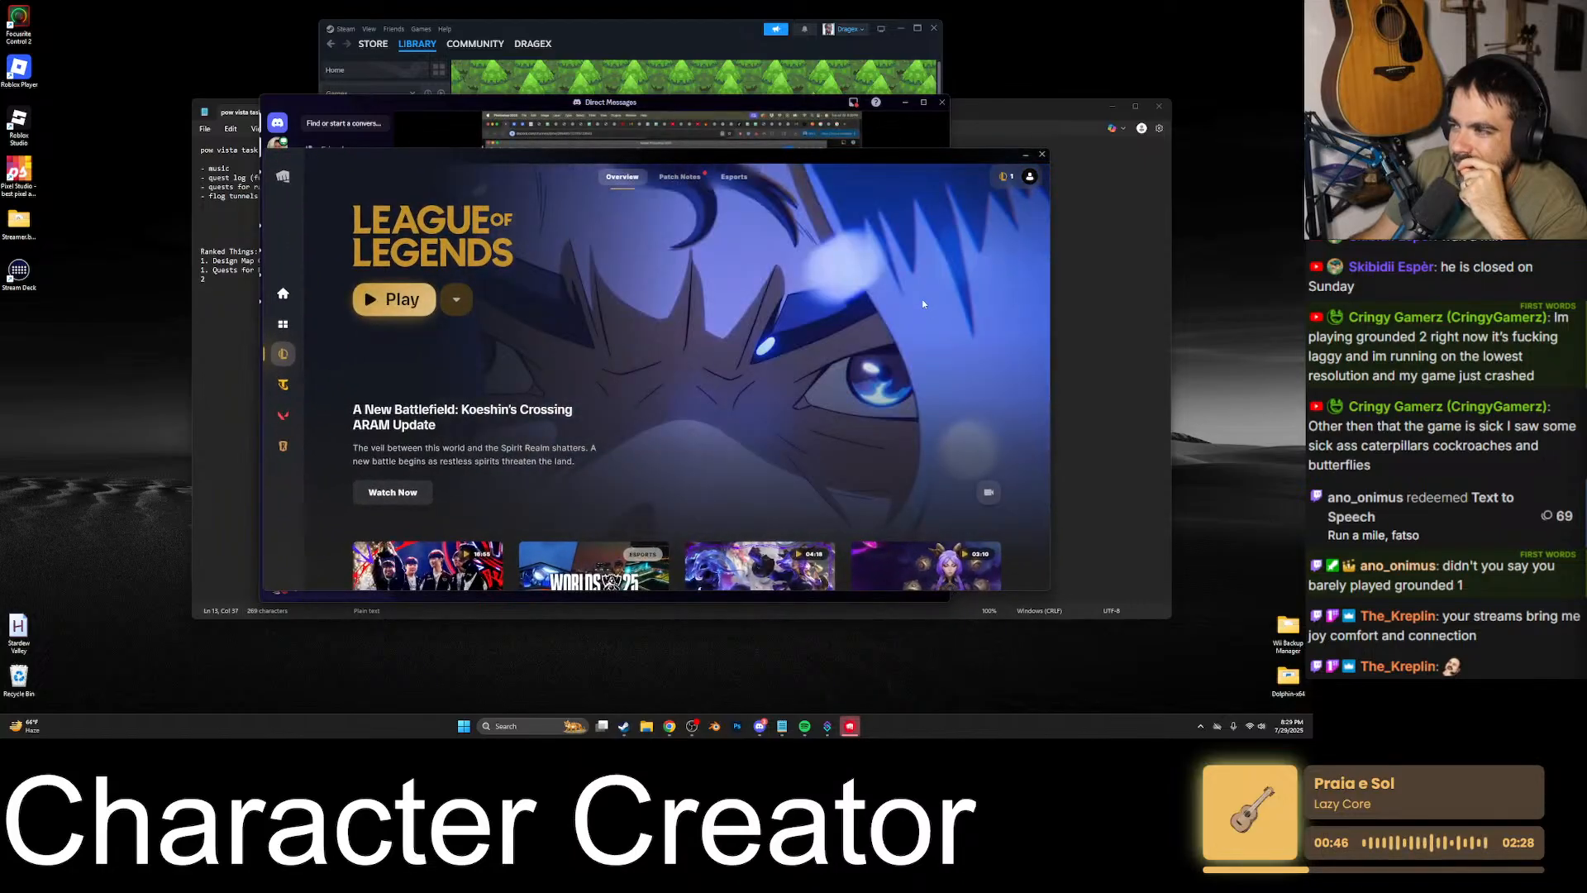
pyautogui.click(795, 144)
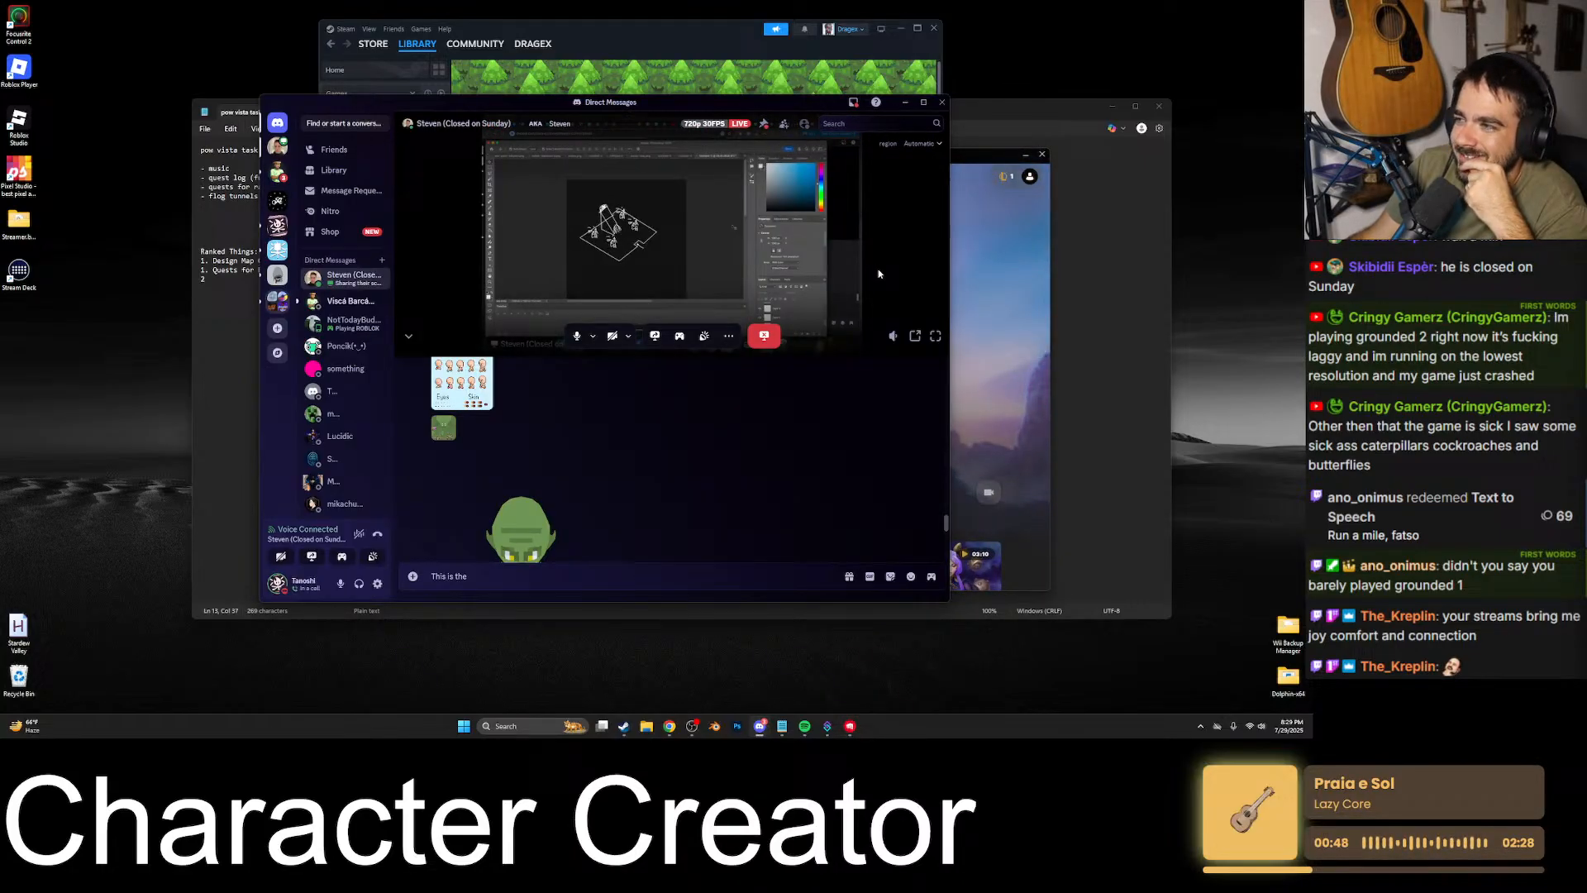
# - View the shared stream full screen and enlarge the canvas to 2160 by 2160 pixels, anchored at its upper-left corner
pyautogui.click(935, 335)
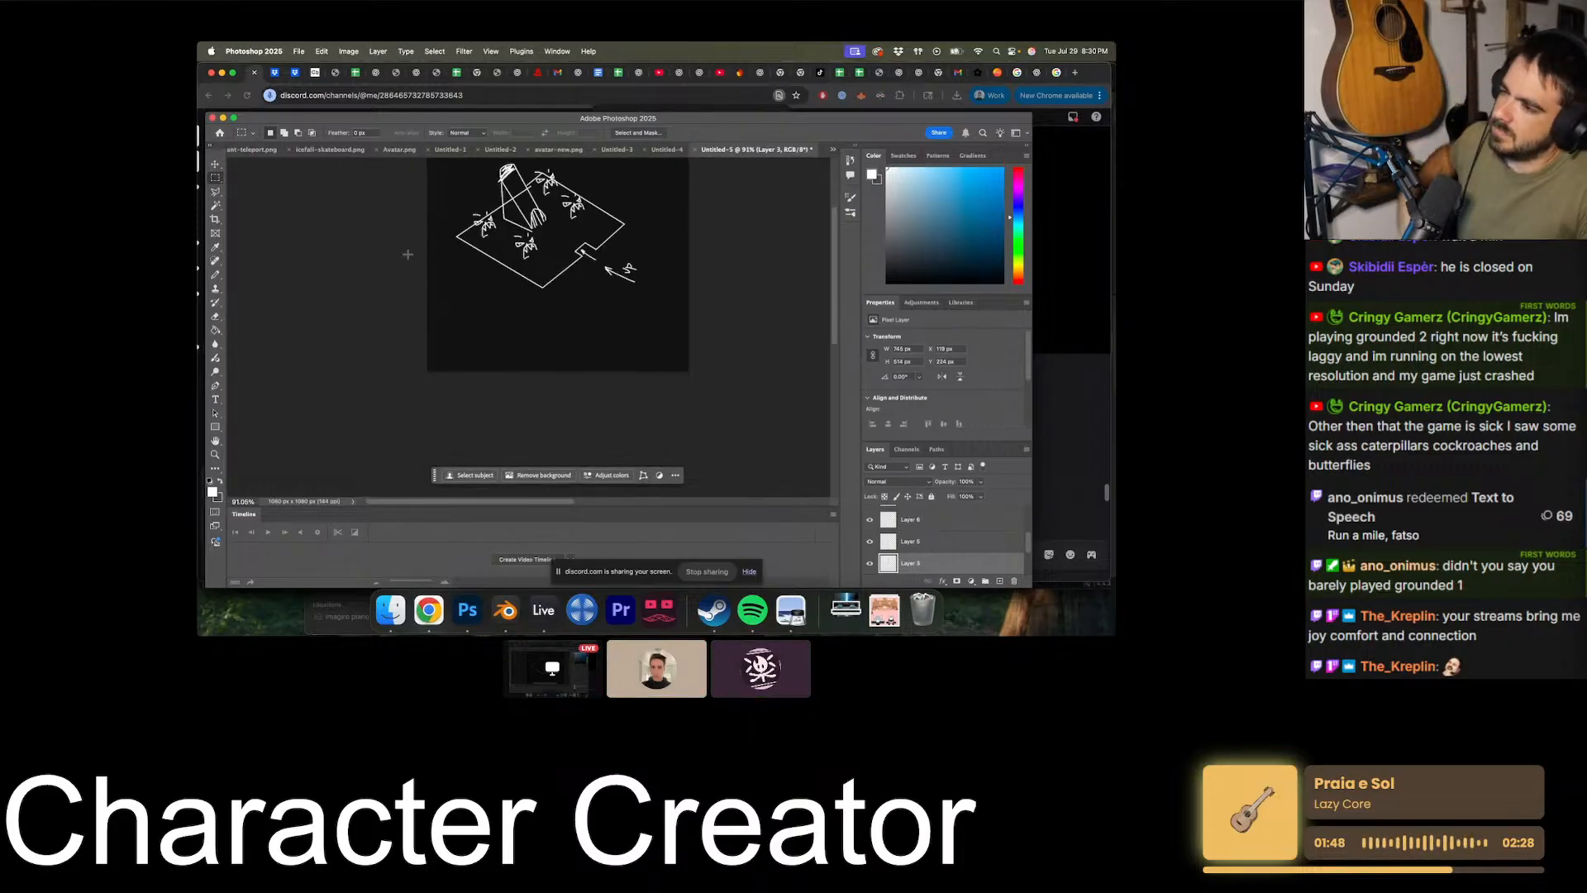
pyautogui.click(349, 50)
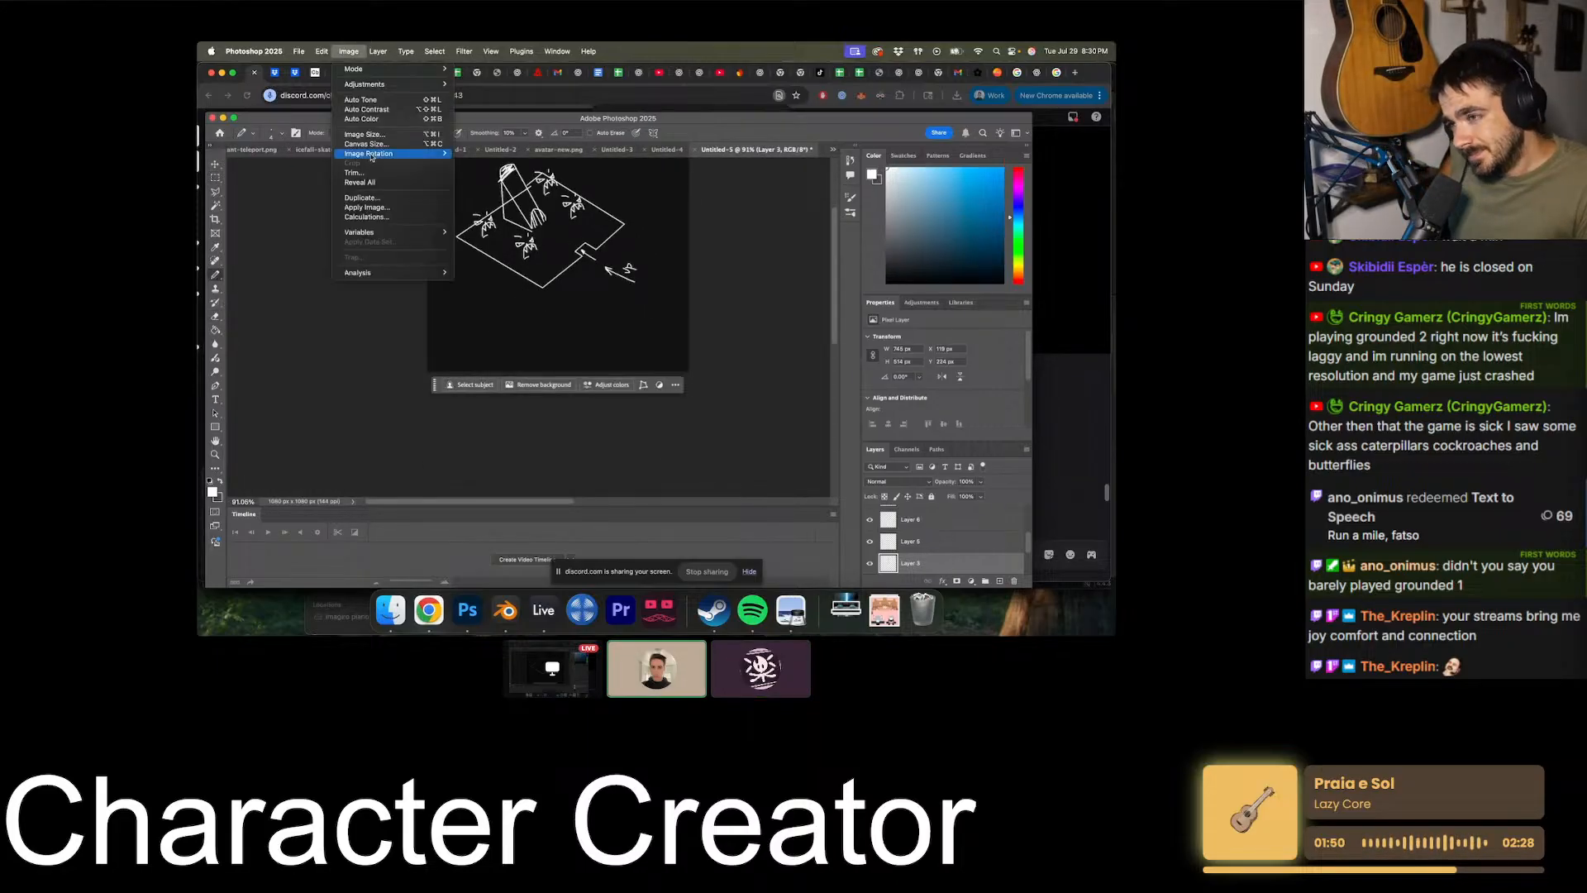
pyautogui.click(382, 154)
pyautogui.click(636, 347)
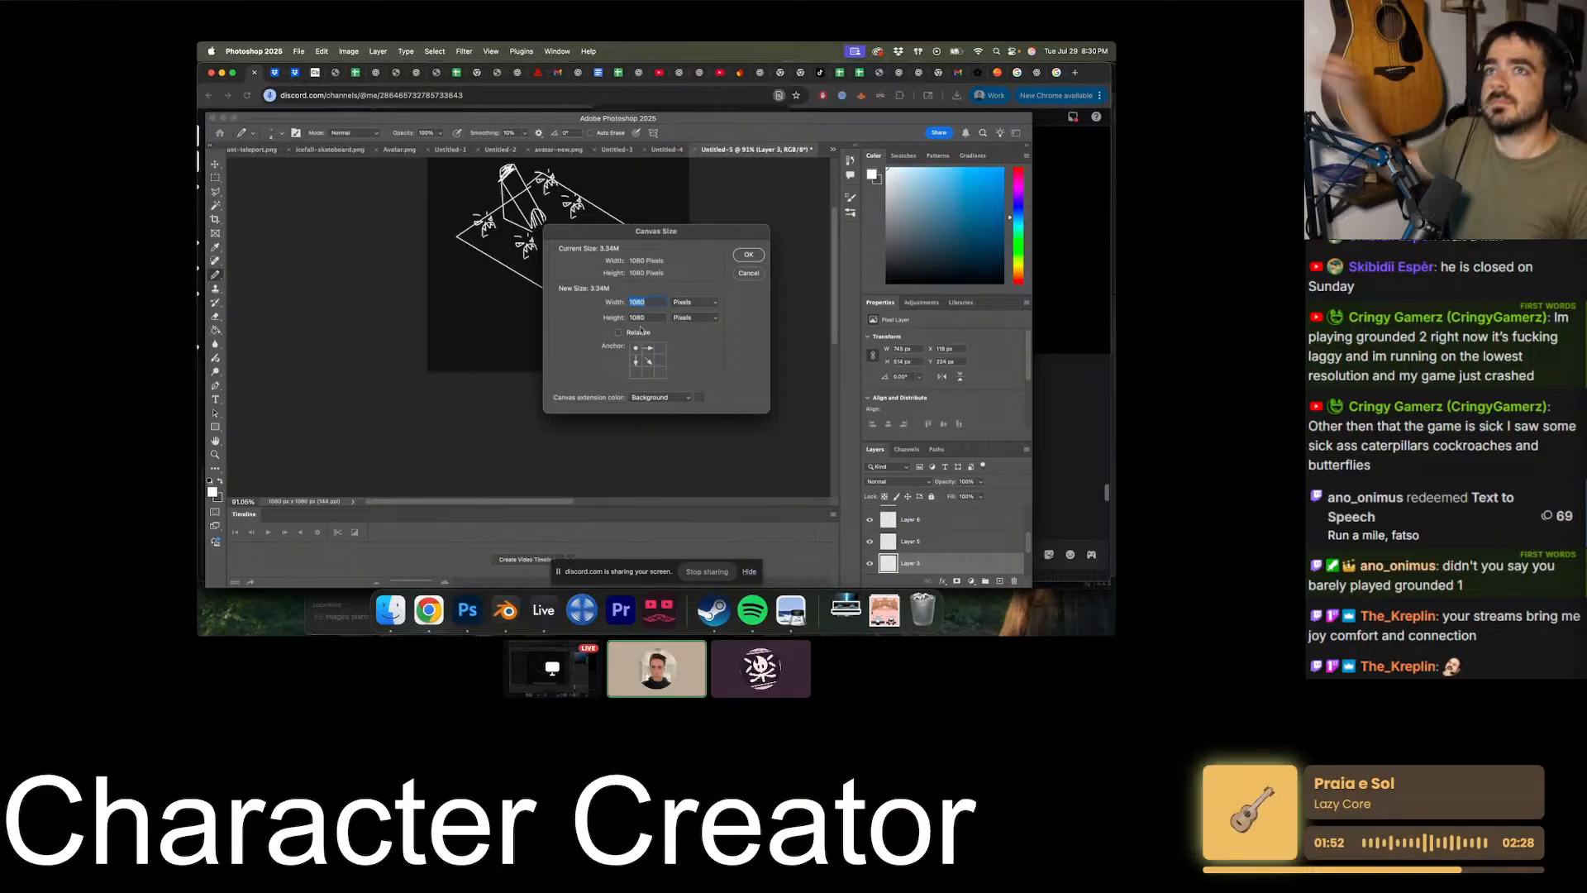
pyautogui.write('2160')
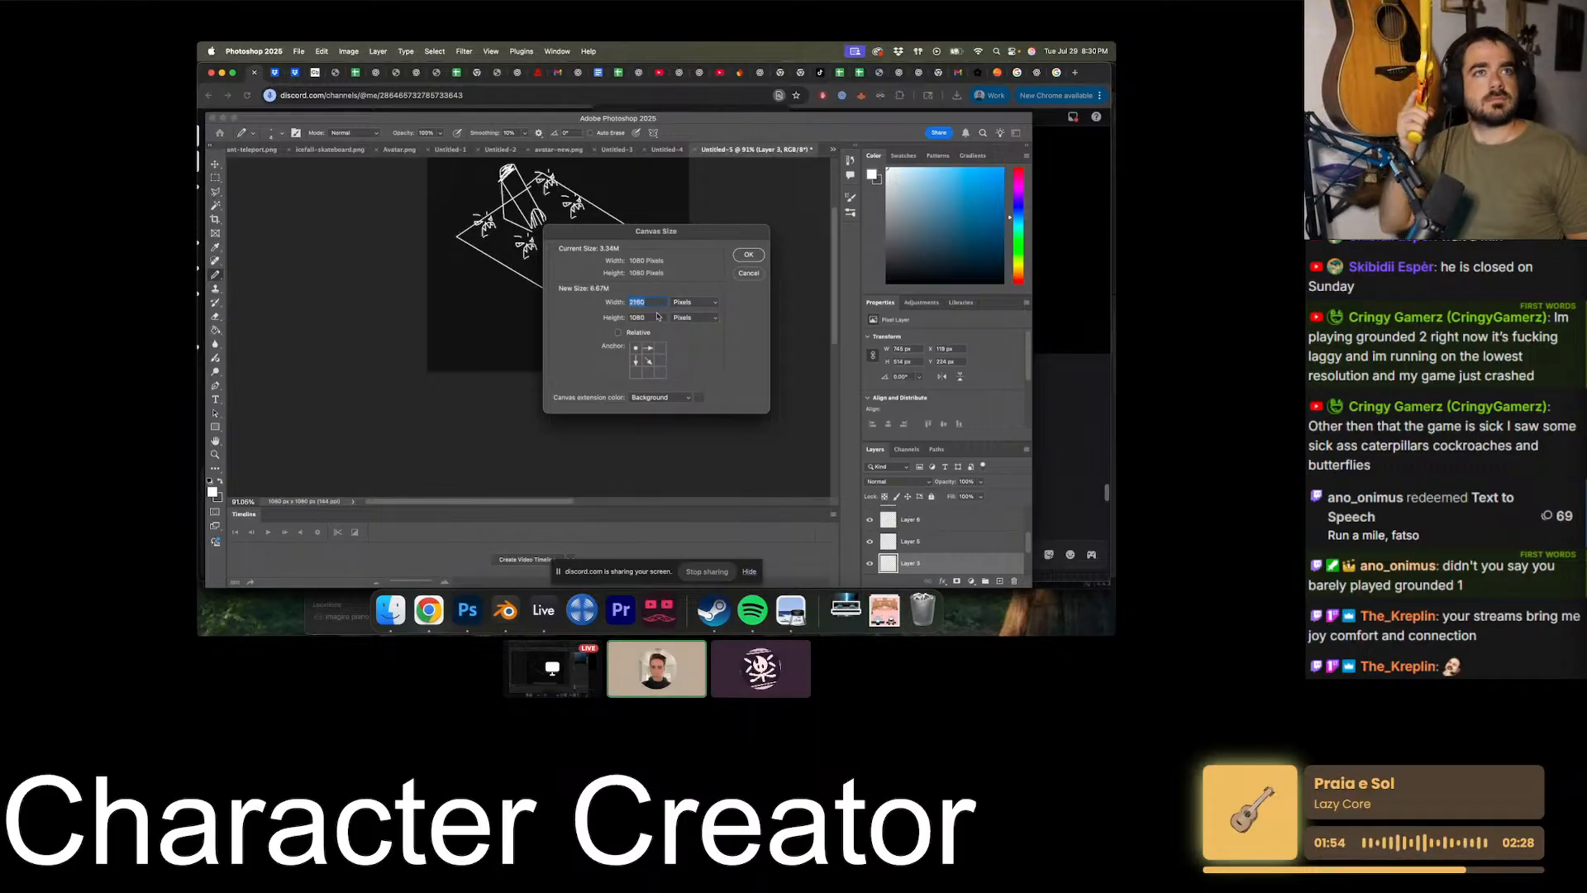
pyautogui.press('Return')
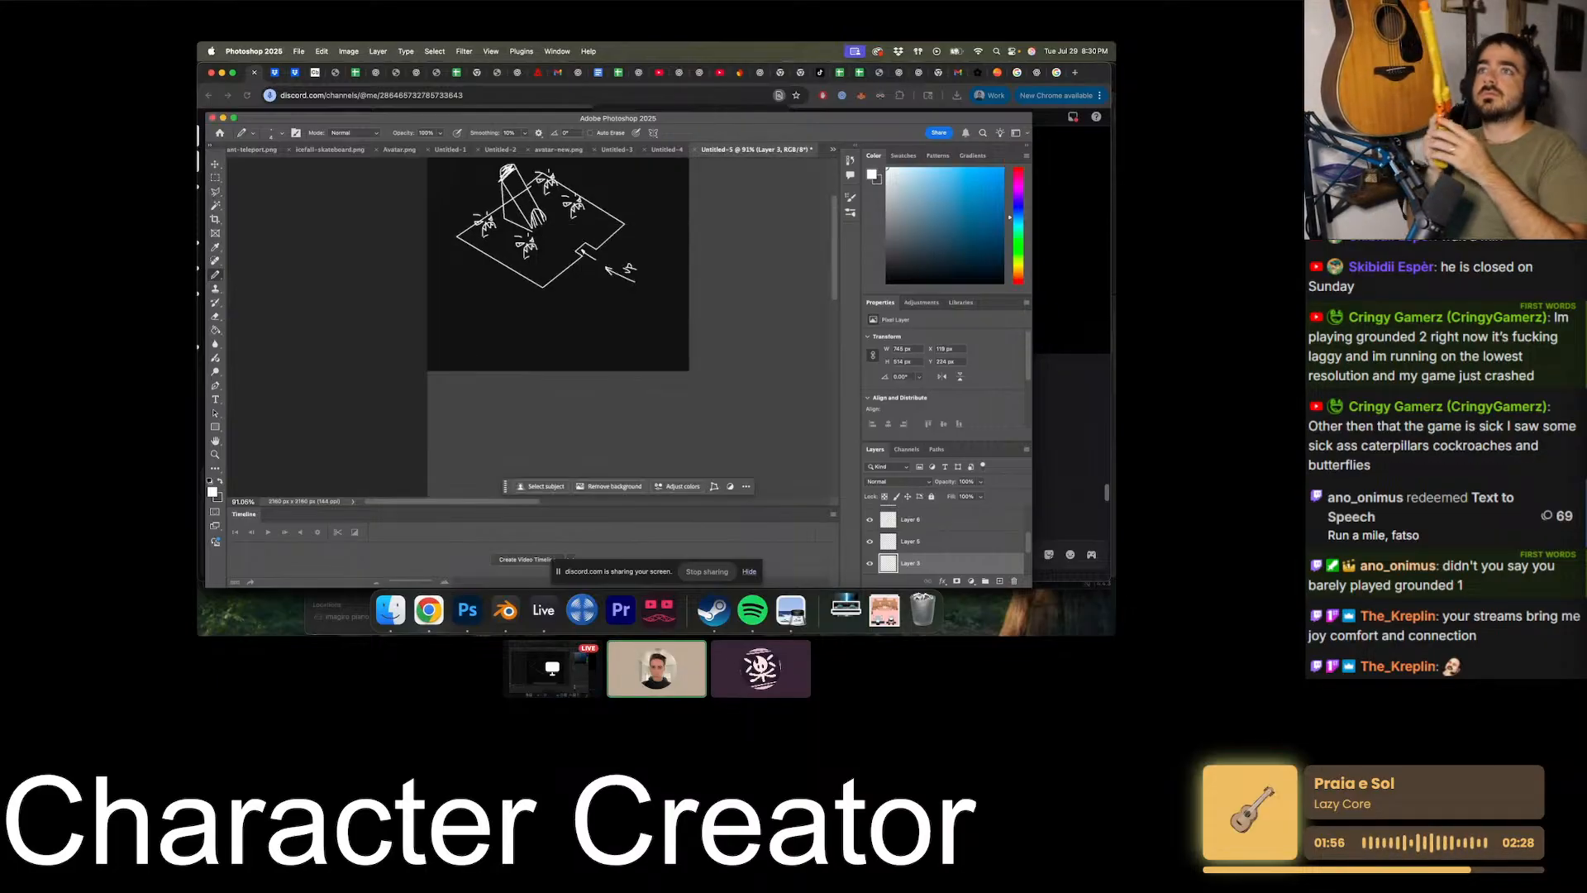
# - Sample the dark background color of the original drawing area with the Eyedropper as the foreground color
pyautogui.scroll(2, 529, 328)
pyautogui.hscroll(2, 529, 328)
pyautogui.keyDown('alt'); pyautogui.scroll(-4, 529, 329); pyautogui.keyUp('alt')
pyautogui.click(215, 247)
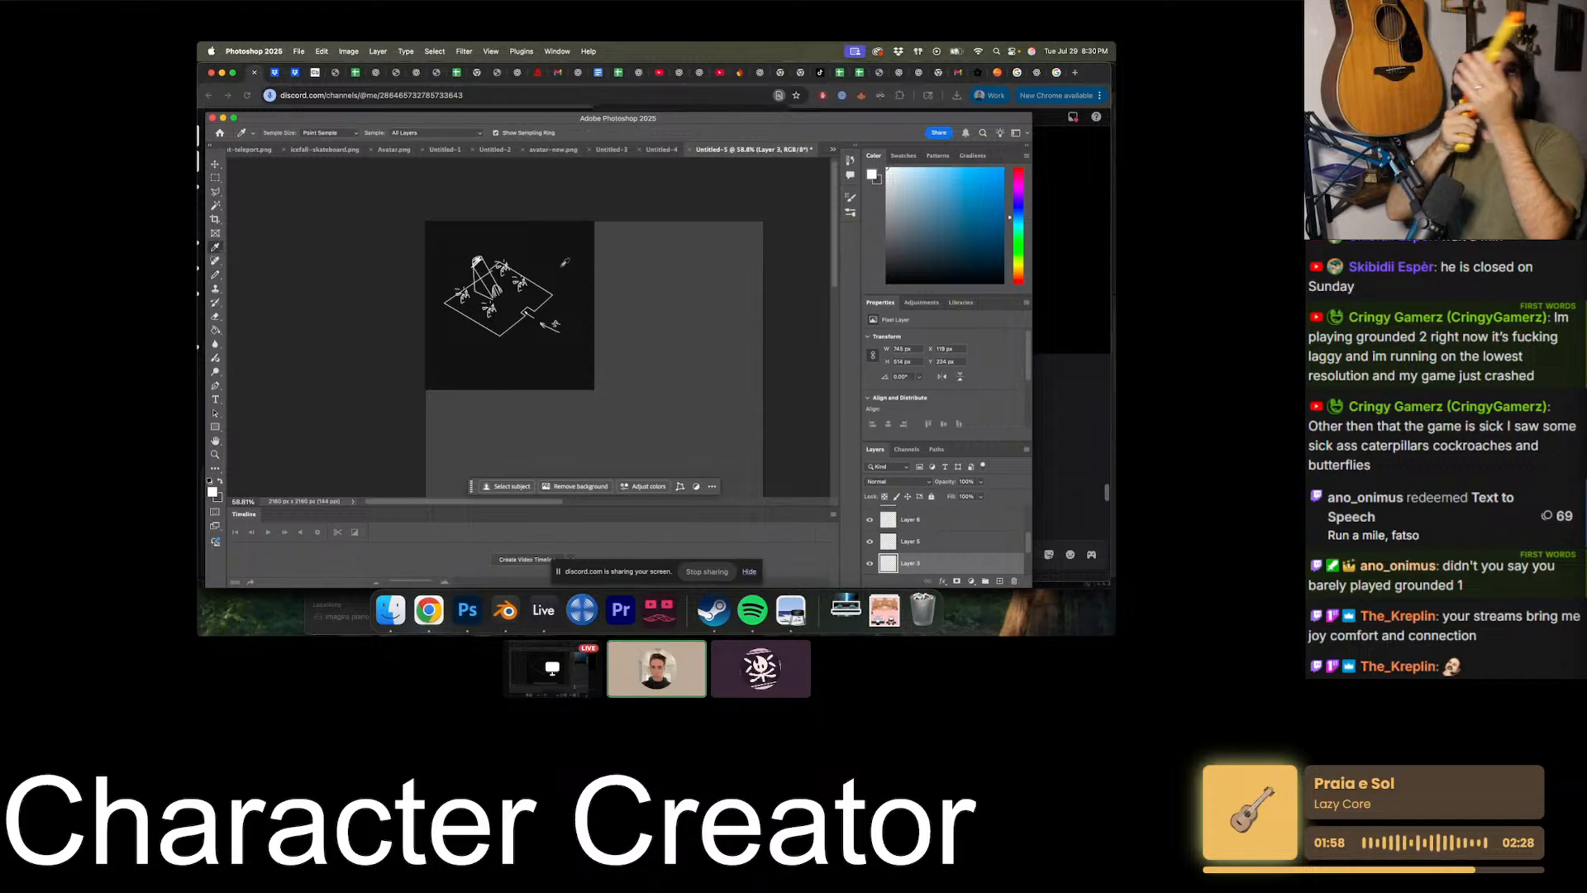
pyautogui.click(570, 253)
pyautogui.scroll(-3, 992, 570)
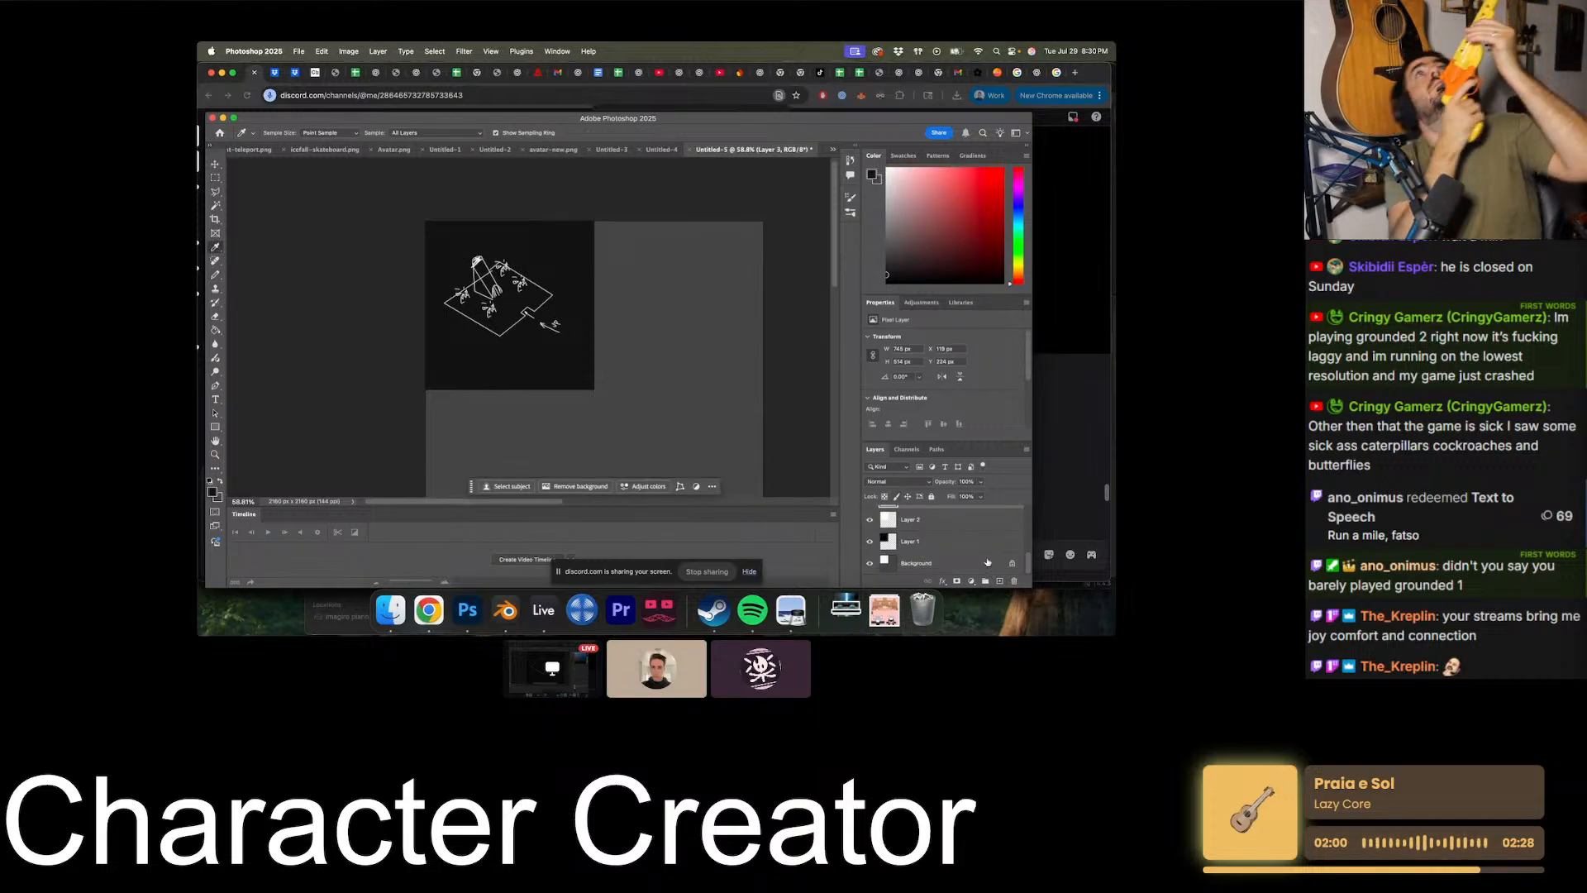
# - Add a new layer above Layer 1 and try to fill it with the sampled dark color using the Paint Bucket
pyautogui.click(975, 542)
pyautogui.click(1000, 581)
pyautogui.click(215, 329)
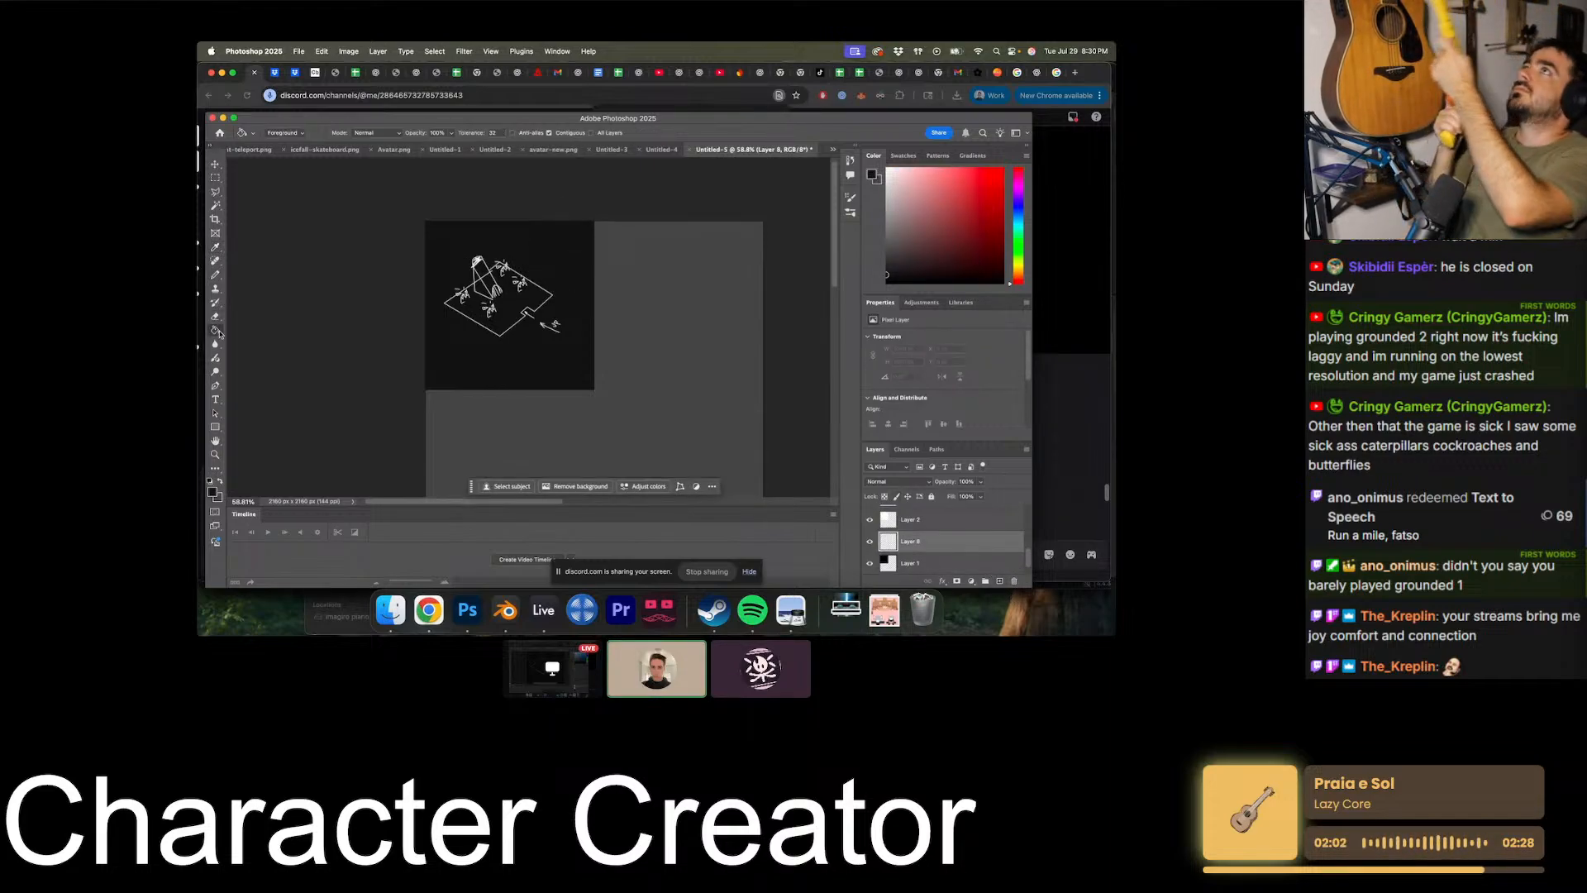
pyautogui.click(447, 362)
pyautogui.press('super+z')
# - Add a new layer above Layer 2 and fill it with the dark background color across the whole canvas
pyautogui.click(914, 526)
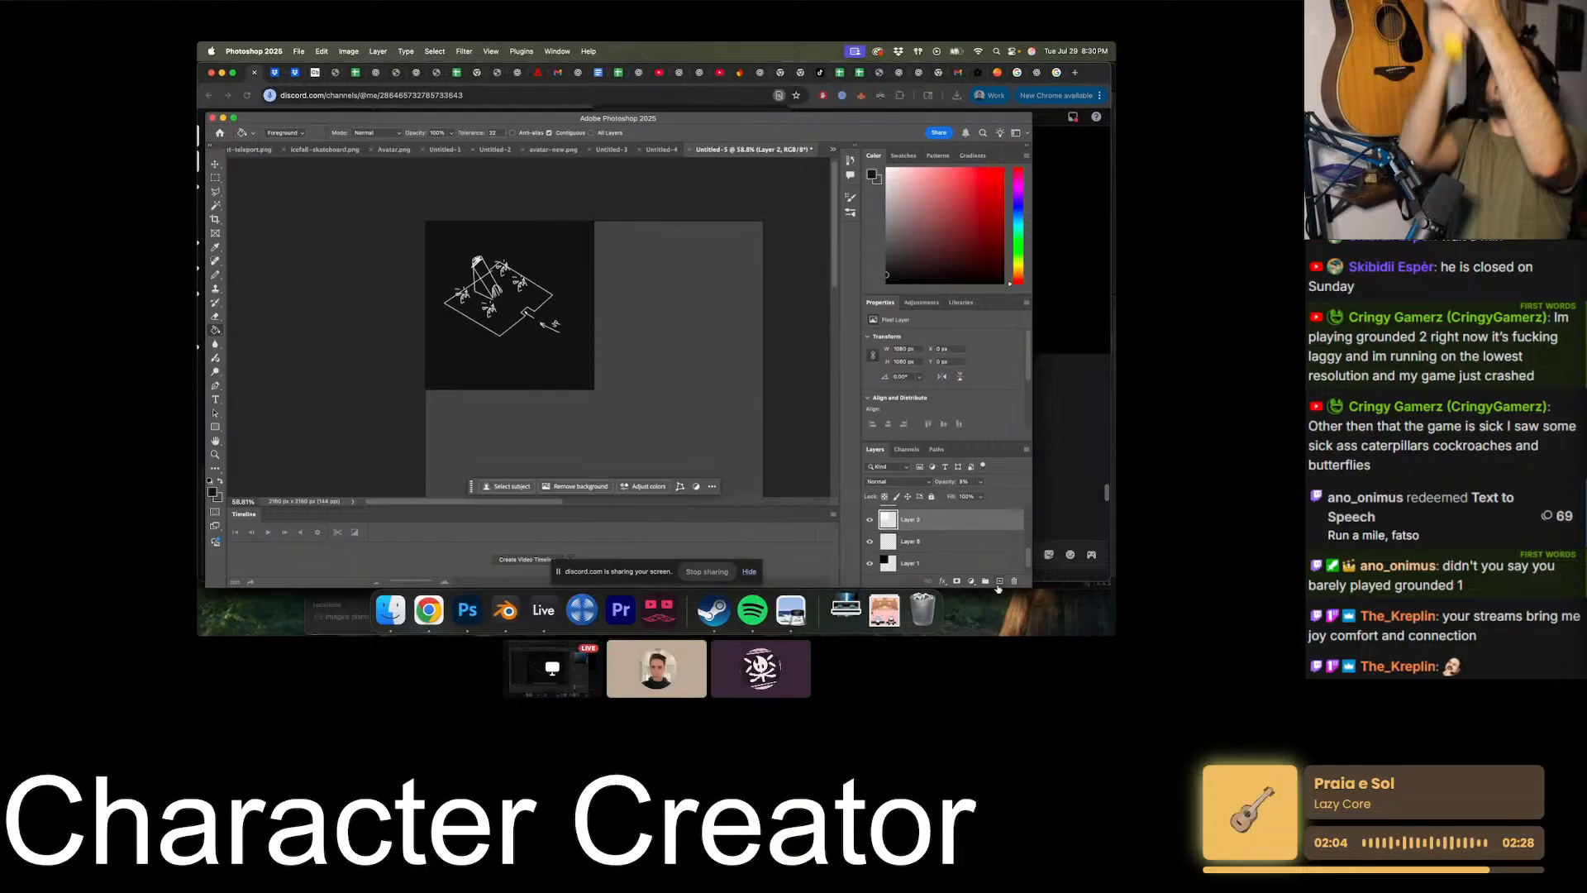
pyautogui.click(645, 458)
pyautogui.press('u')
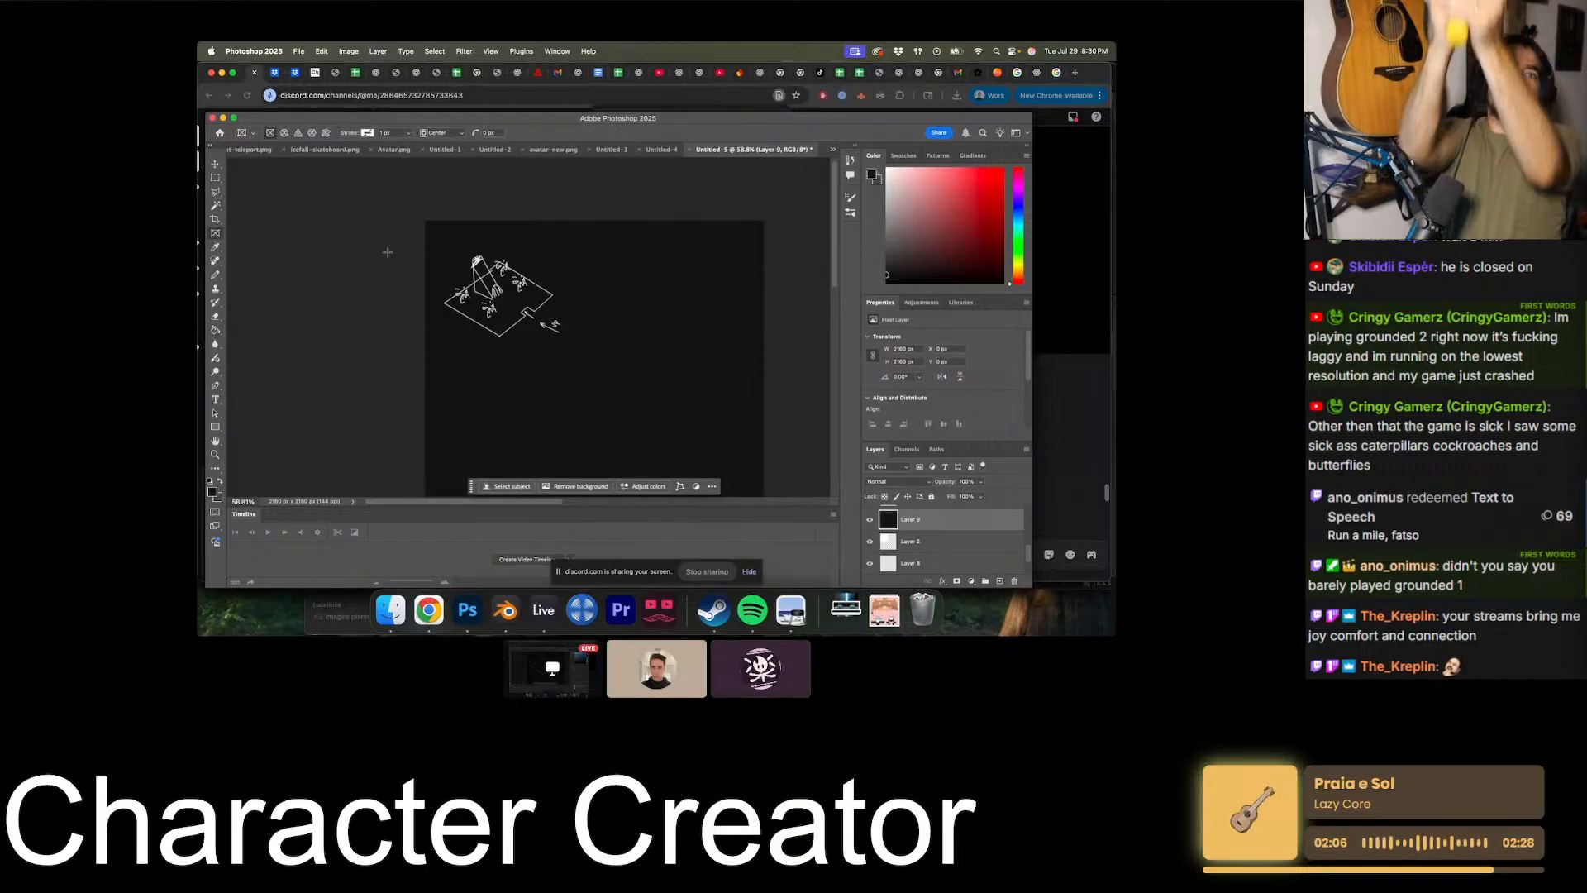
# - Sample white from the sketch lines and draw a smaller isometric diamond in the empty area right of the existing sketch
pyautogui.click(215, 247)
pyautogui.keyDown('alt'); pyautogui.scroll(5, 529, 323); pyautogui.keyUp('alt')
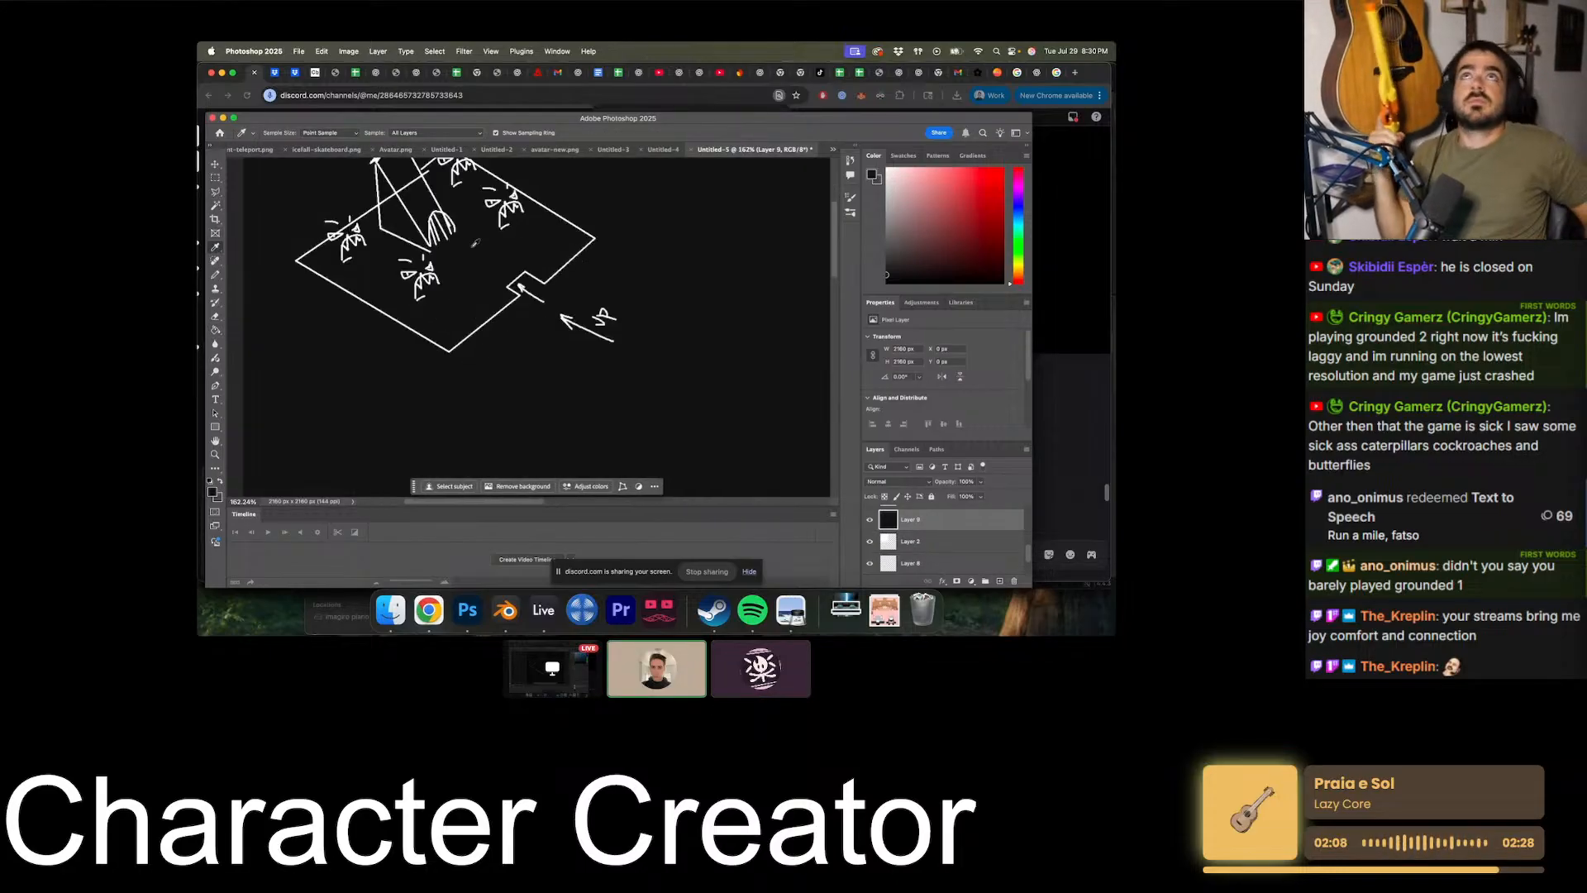
pyautogui.click(517, 269)
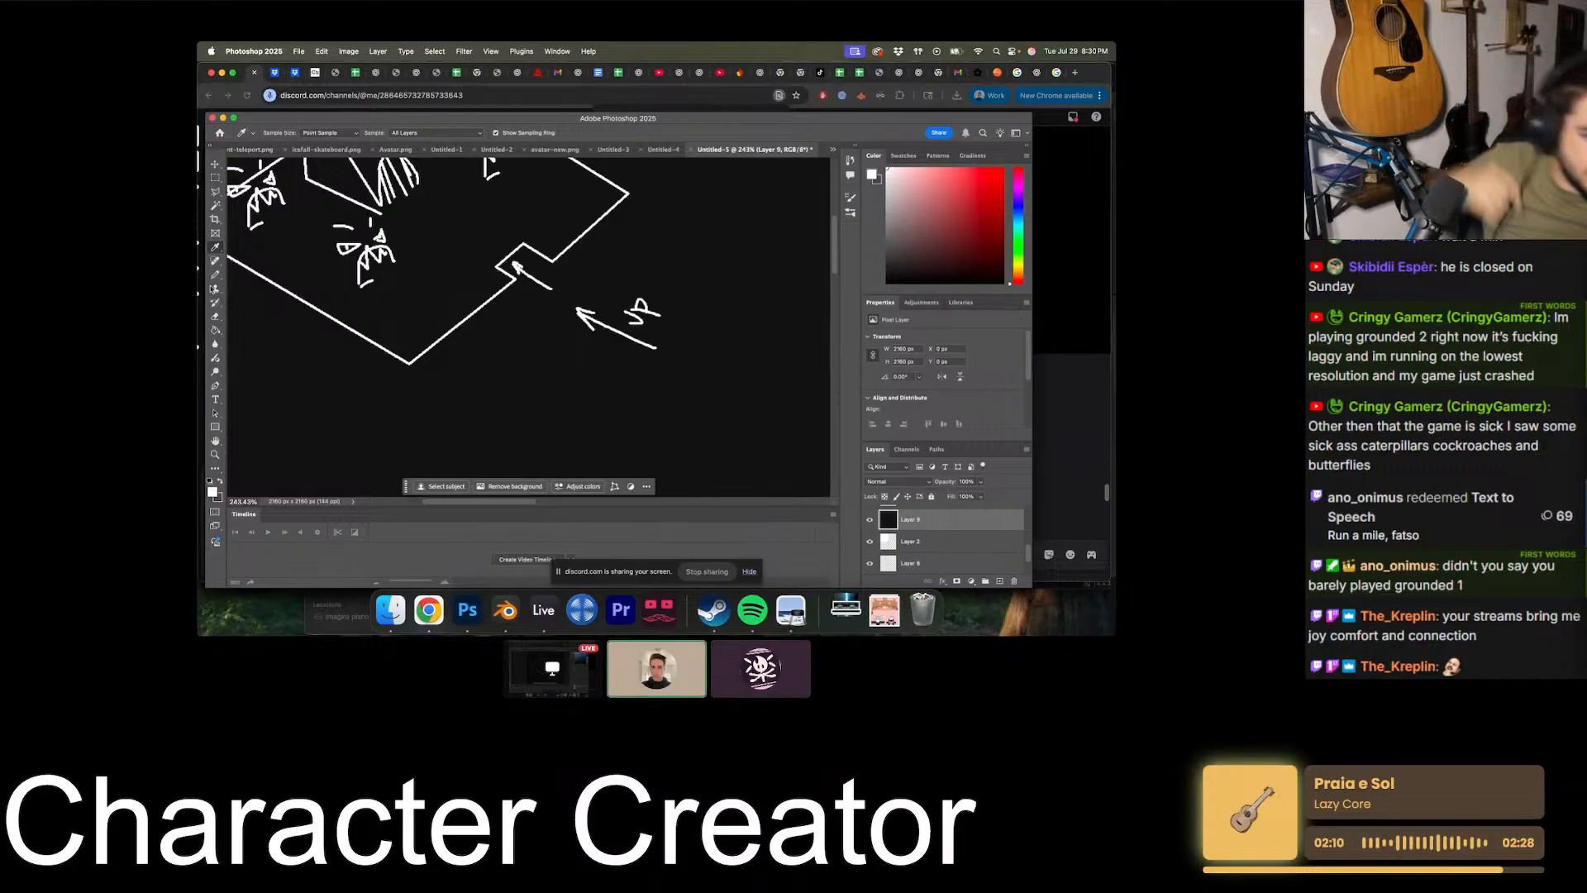
pyautogui.press('b')
pyautogui.keyDown('alt'); pyautogui.scroll(-4, 382, 316); pyautogui.keyUp('alt')
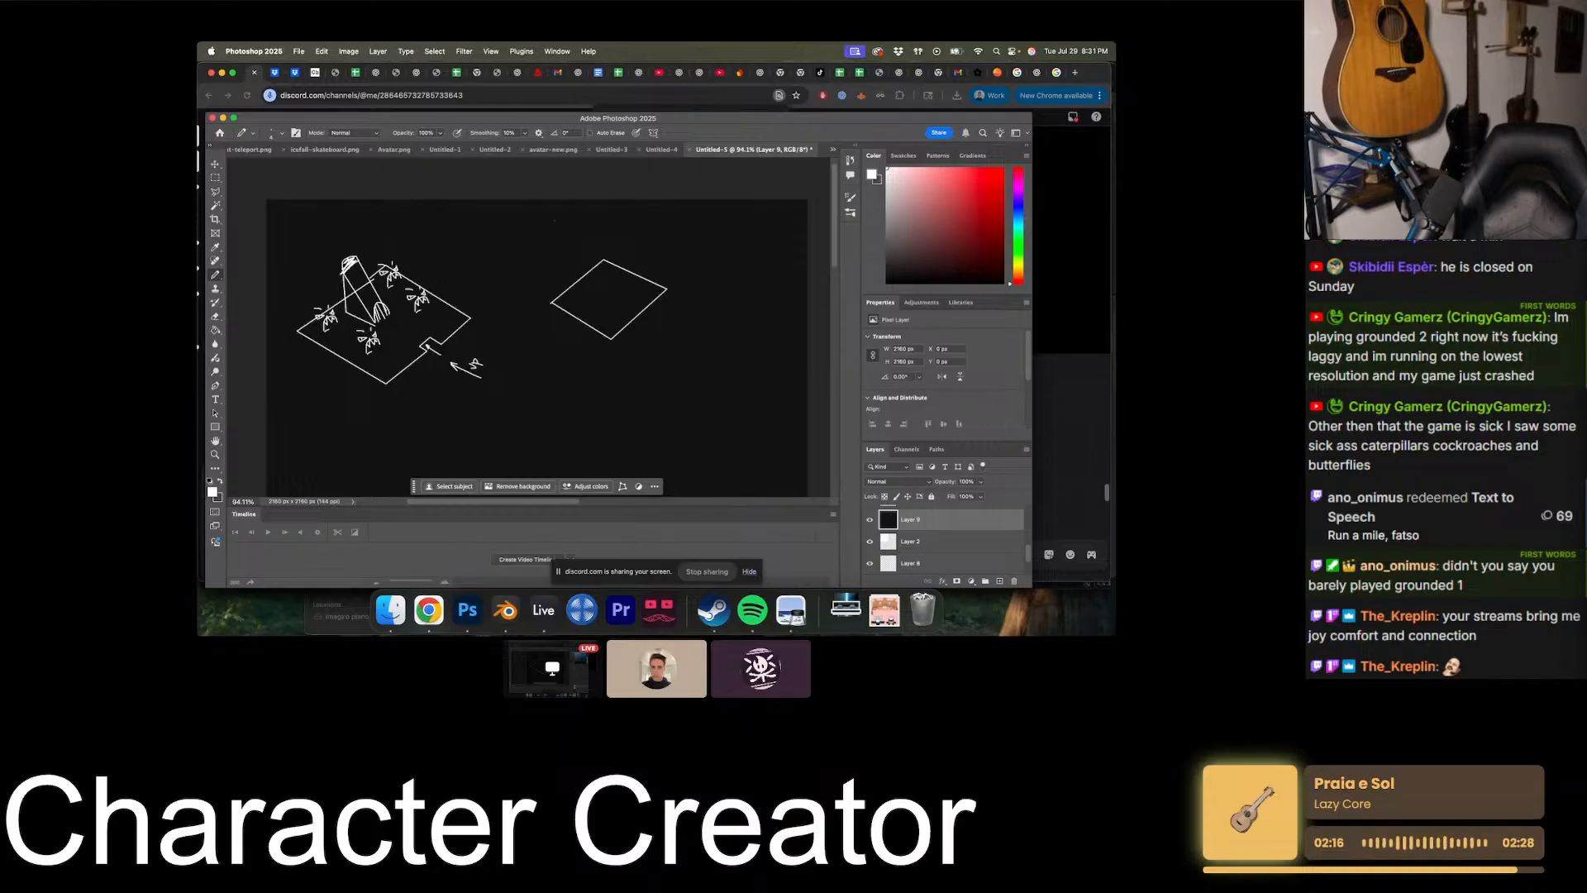
# - Draw a small divided box with an arrow pointing to the upper left at the center of the new diamond
pyautogui.keyDown('alt'); pyautogui.scroll(3, 586, 279); pyautogui.keyUp('alt')
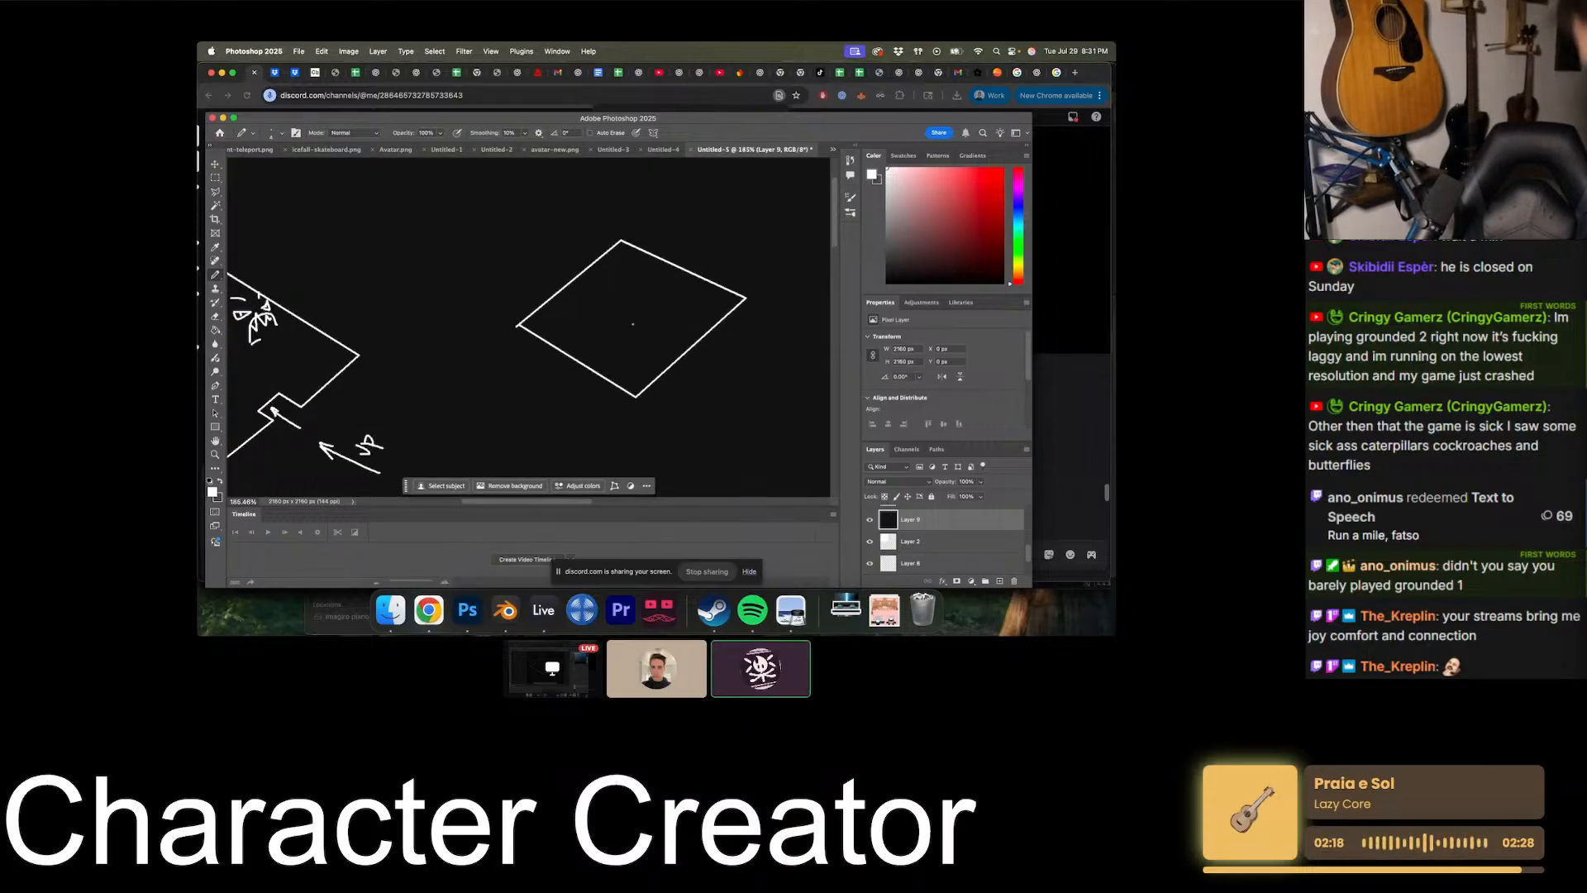
pyautogui.moveTo(637, 313); pyautogui.dragTo(646, 306)
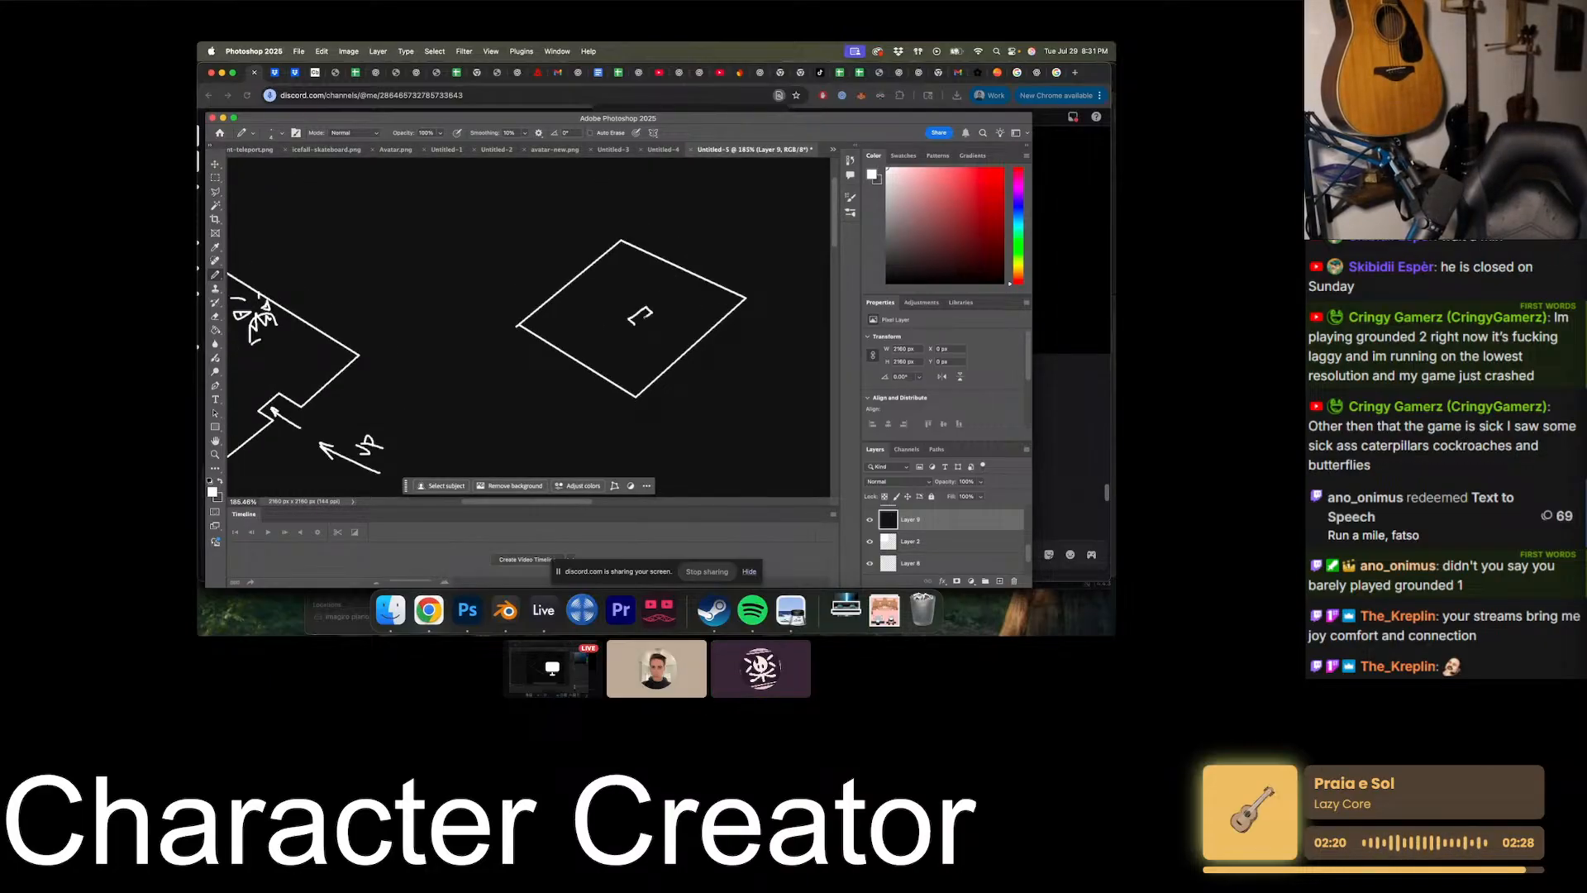
pyautogui.keyDown('alt'); pyautogui.scroll(4, 663, 283); pyautogui.keyUp('alt')
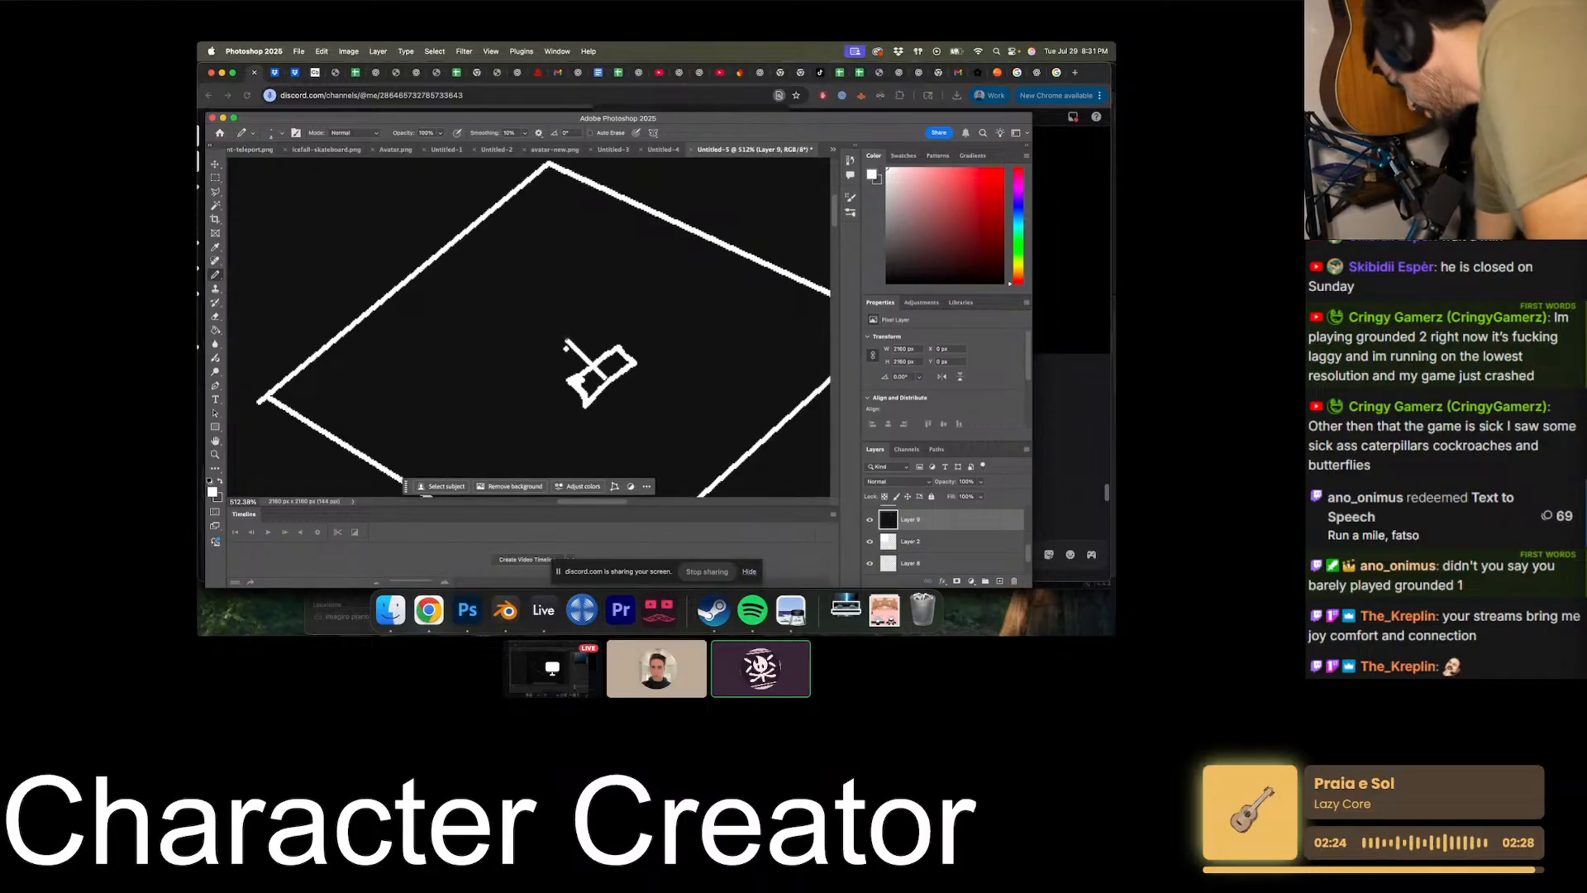
pyautogui.keyDown('alt'); pyautogui.scroll(-6, 572, 361); pyautogui.keyUp('alt')
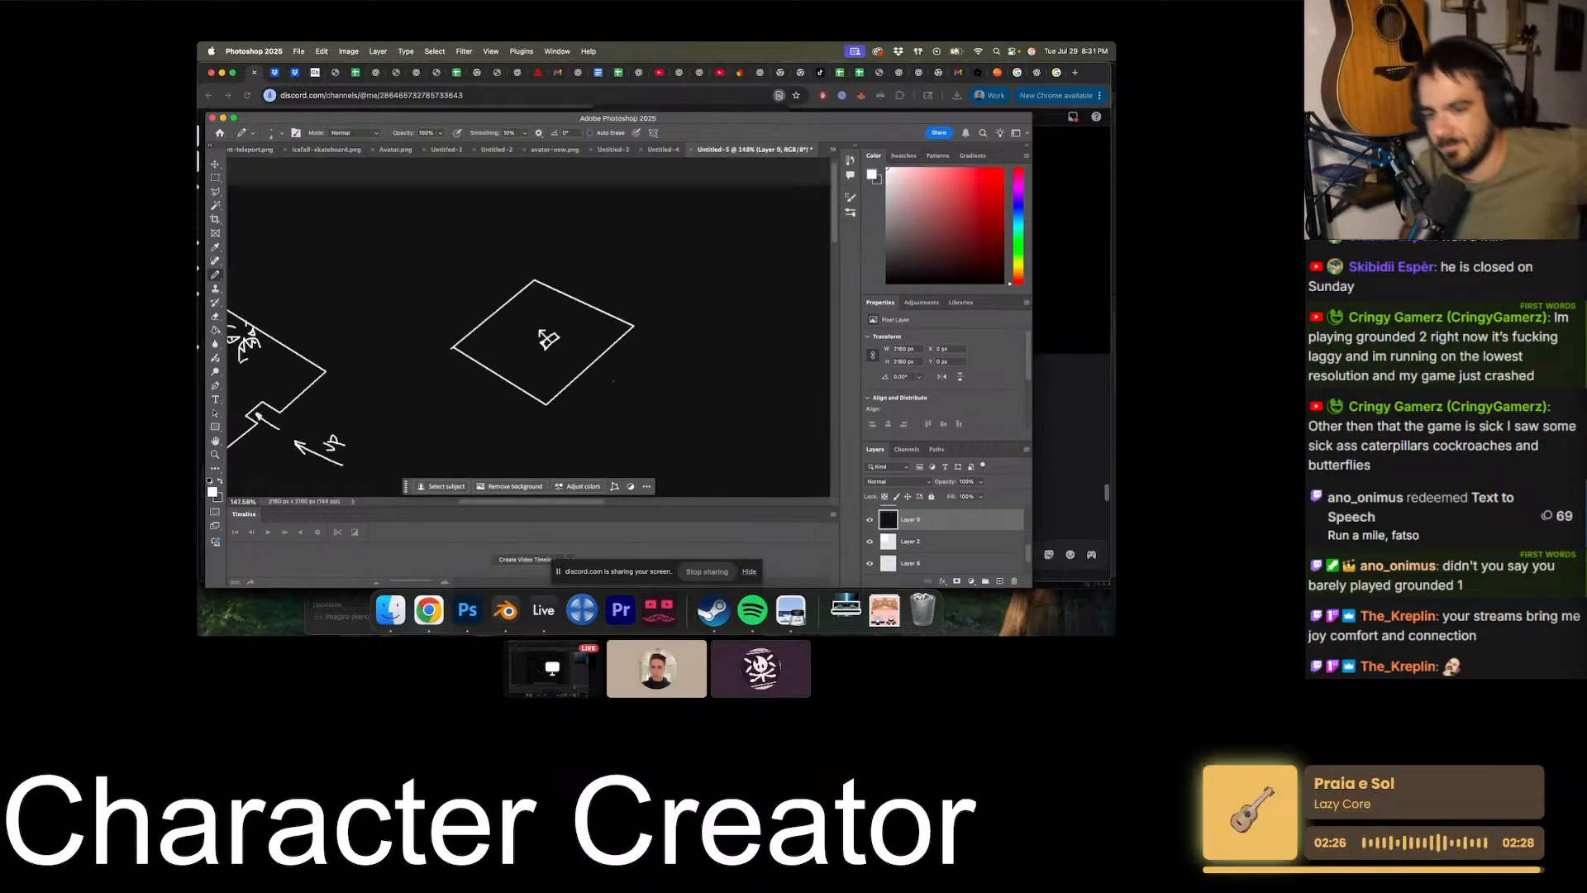
pyautogui.hscroll(-3, 611, 378)
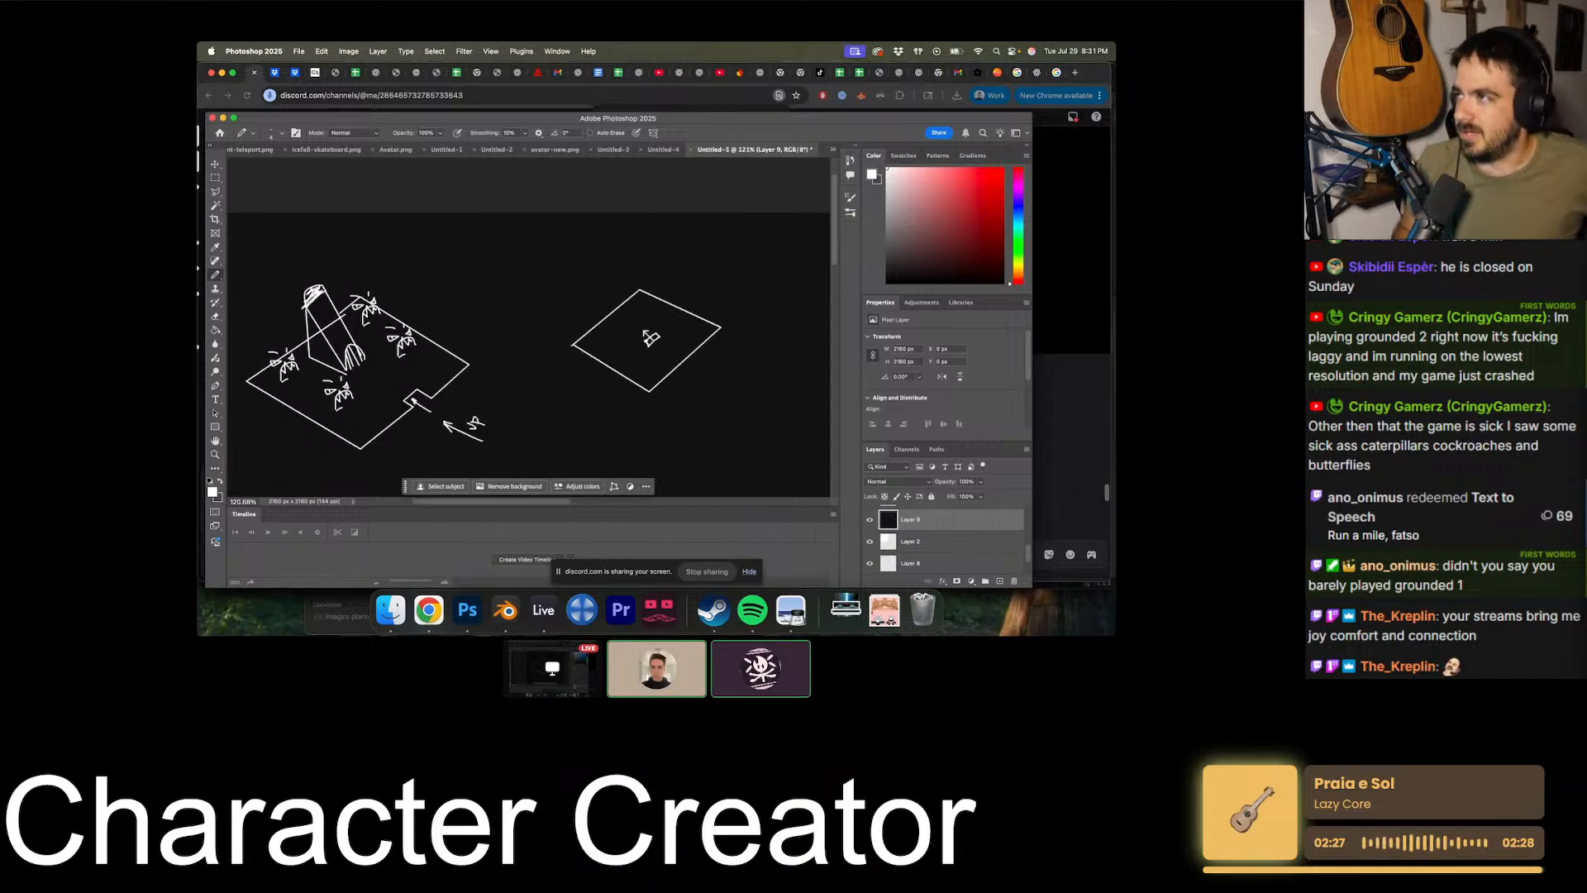
pyautogui.keyDown('alt'); pyautogui.scroll(3, 611, 379); pyautogui.keyUp('alt')
pyautogui.hscroll(3, 610, 380)
pyautogui.keyDown('alt'); pyautogui.scroll(-5, 608, 384); pyautogui.keyUp('alt')
pyautogui.hscroll(-2, 607, 384)
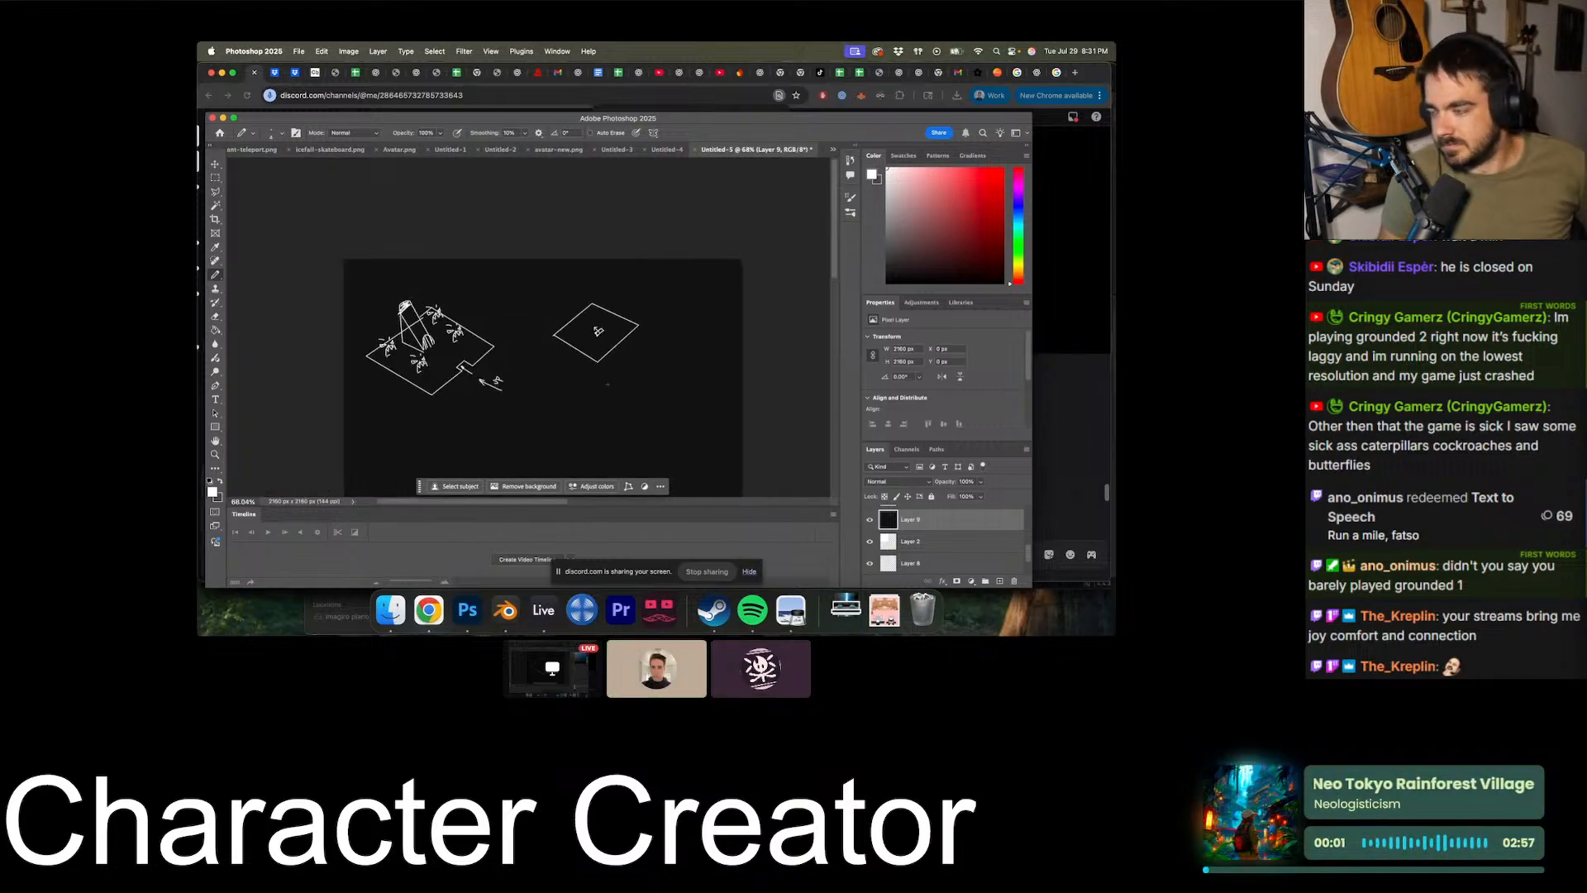
pyautogui.keyDown('alt'); pyautogui.scroll(4, 608, 385); pyautogui.keyUp('alt')
pyautogui.keyDown('alt'); pyautogui.scroll(-4, 607, 385); pyautogui.keyUp('alt')
pyautogui.keyDown('alt'); pyautogui.scroll(6, 607, 385); pyautogui.keyUp('alt')
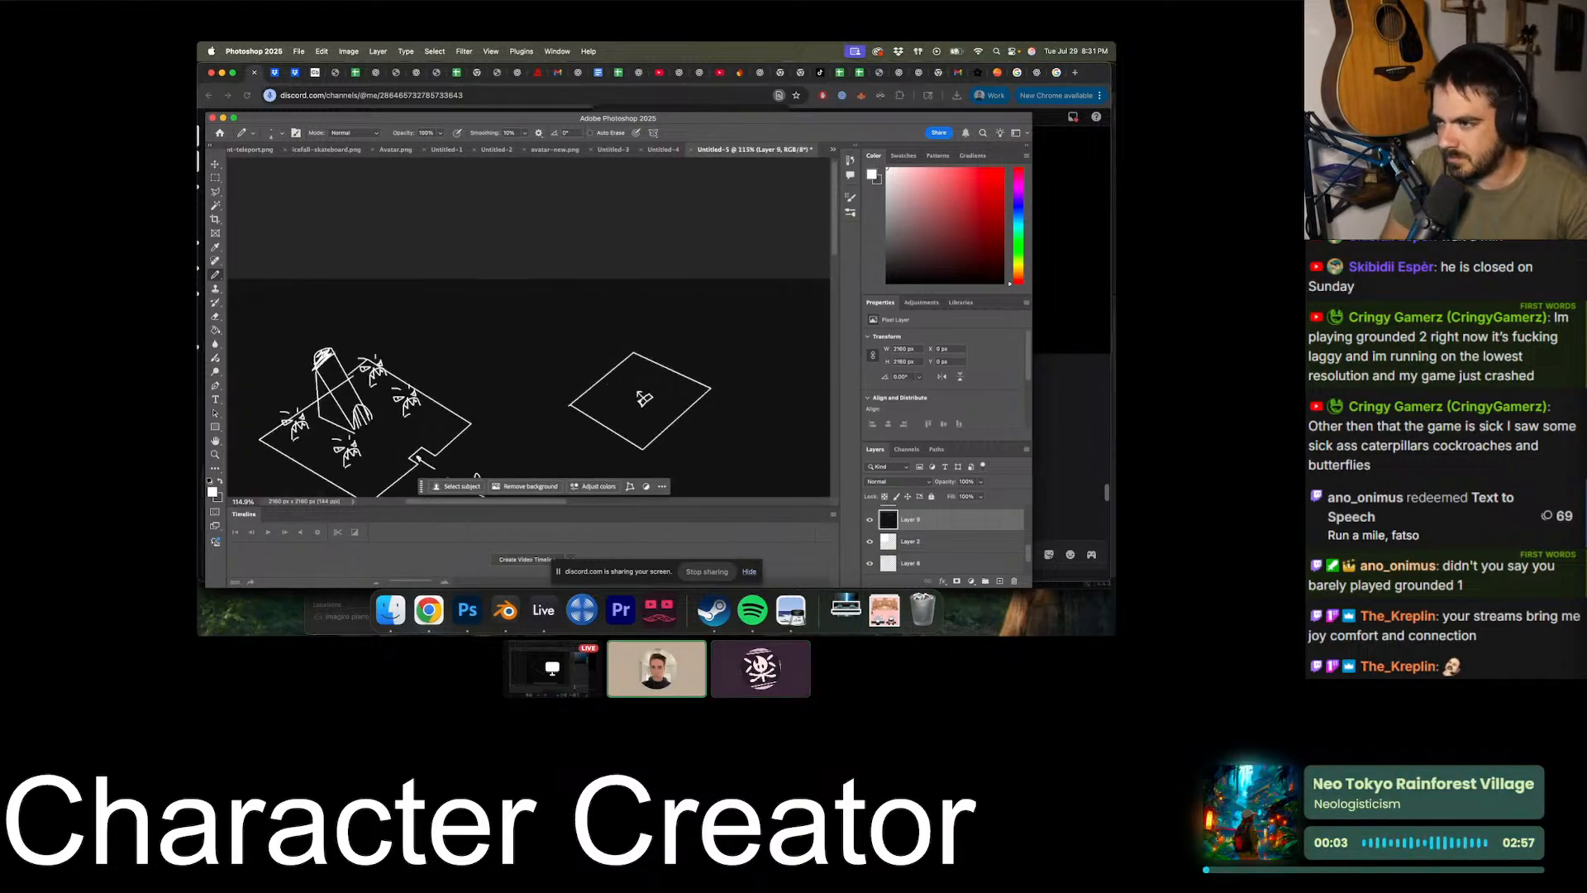
# - Add the text label "upstairs" and place it just above the upper-left edge of the new diamond
pyautogui.click(216, 399)
pyautogui.scroll(-3, 966, 538)
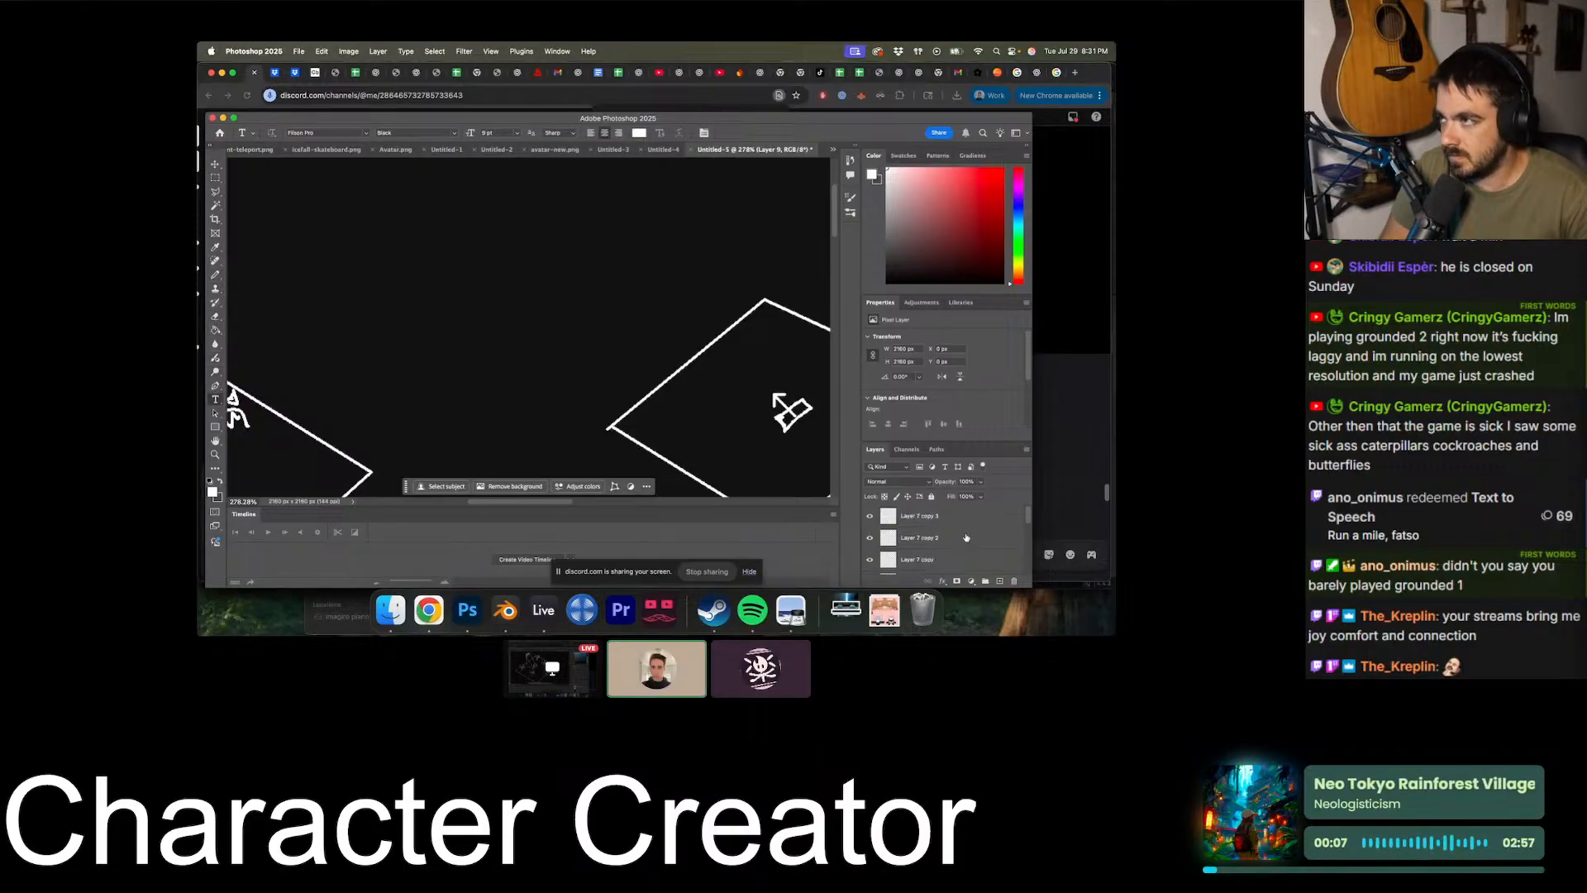
pyautogui.click(507, 200)
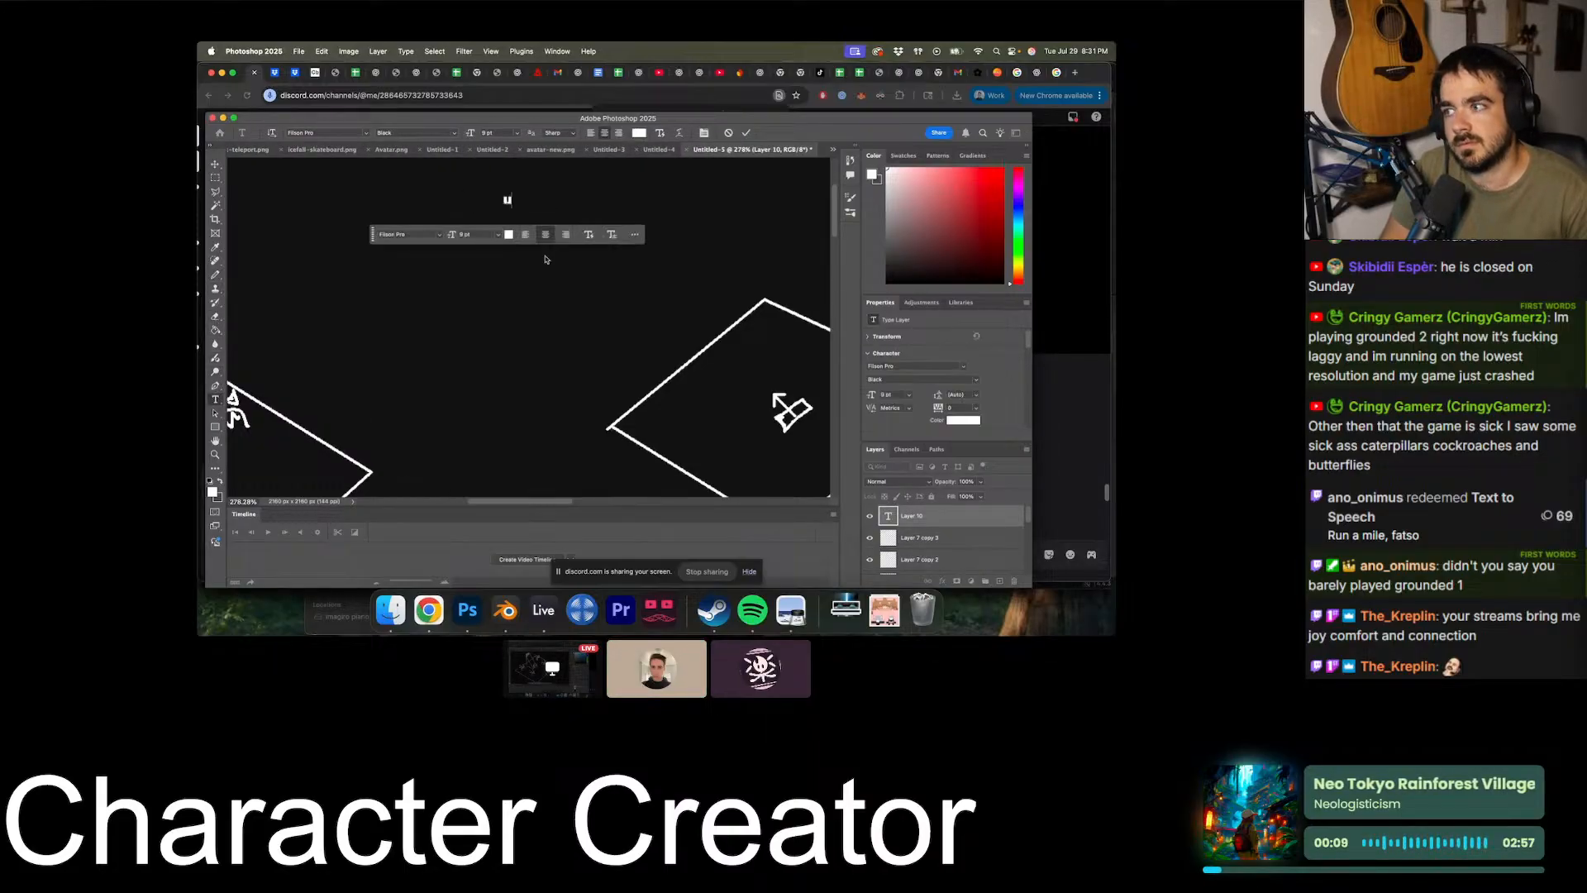
pyautogui.write('upda')
pyautogui.write('a')
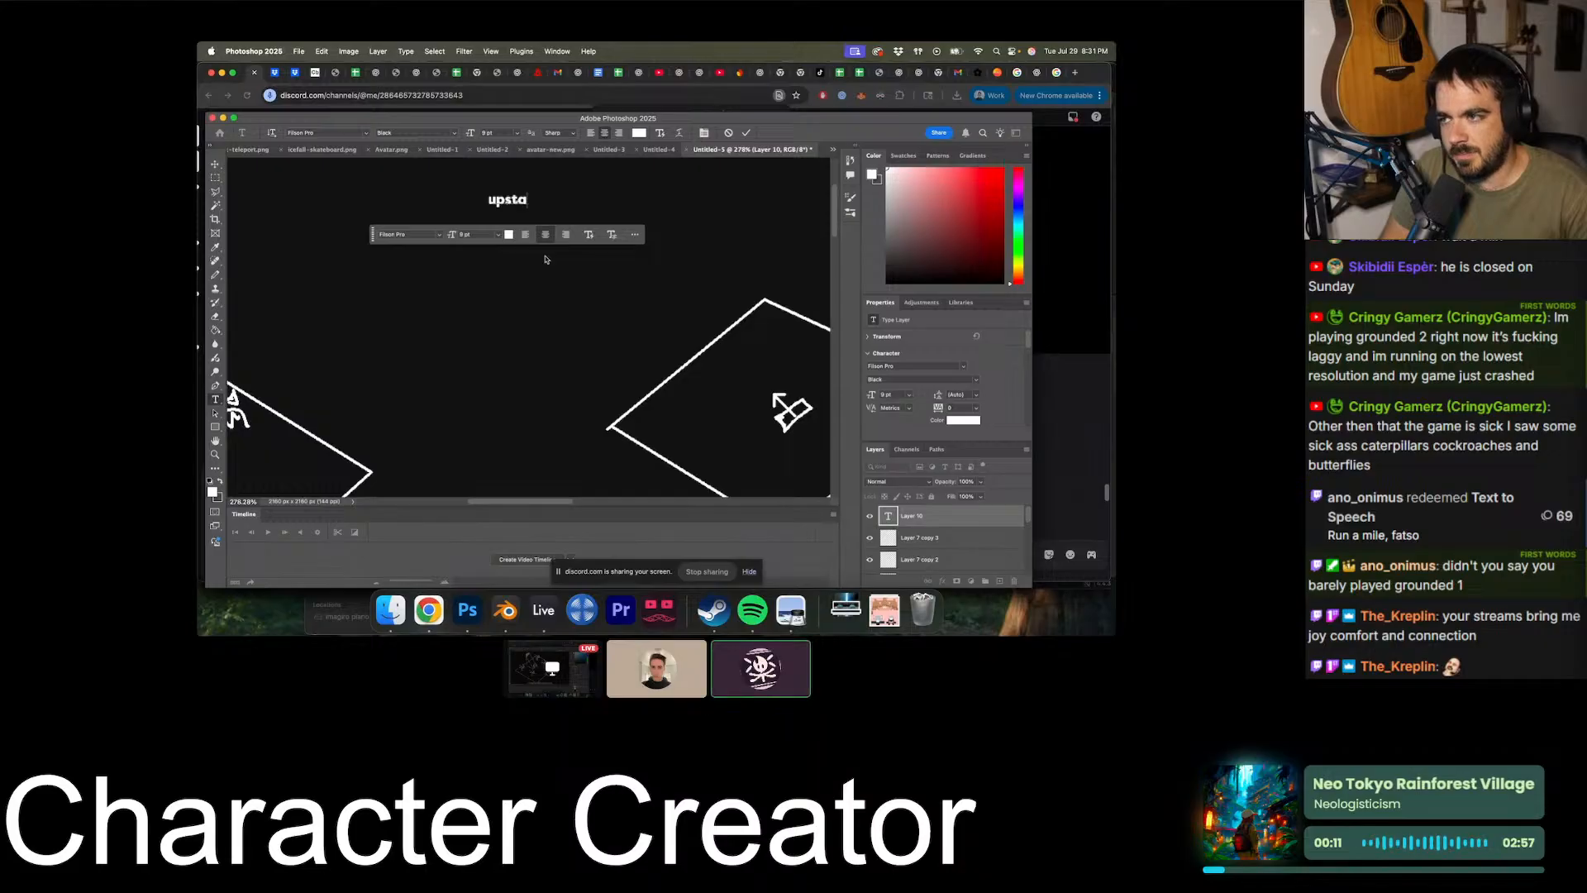
pyautogui.write('irs')
pyautogui.click(213, 163)
pyautogui.moveTo(517, 203); pyautogui.dragTo(712, 287)
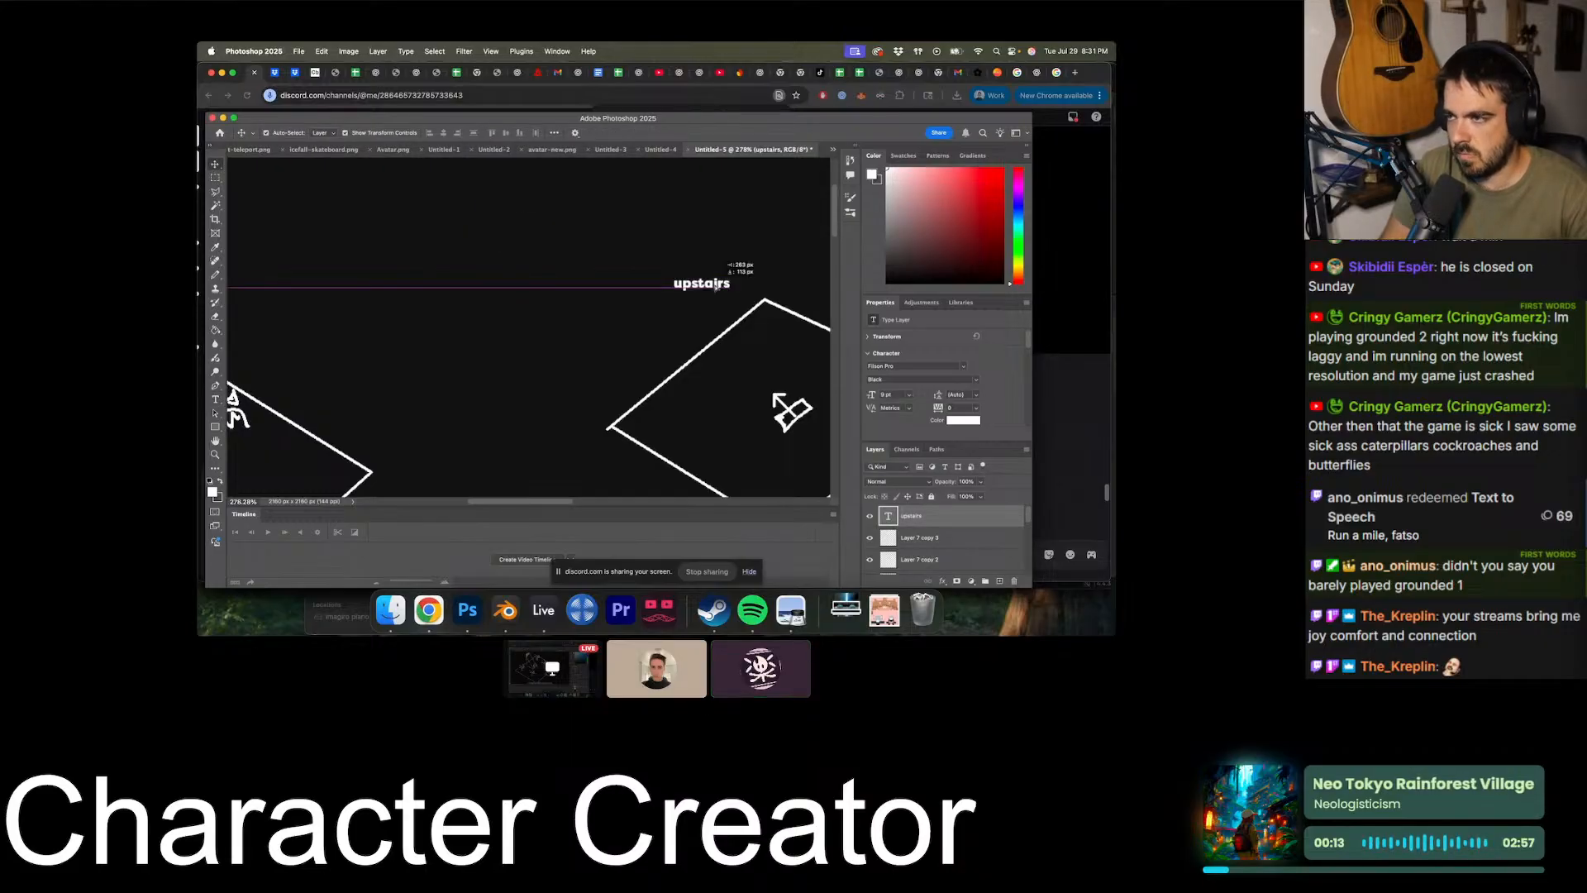
# - Add a new empty layer above the "upstairs" text layer and switch to the Pencil tool
pyautogui.keyDown('alt'); pyautogui.scroll(-5, 711, 291); pyautogui.keyUp('alt')
pyautogui.hscroll(4, 711, 290)
pyautogui.click(999, 582)
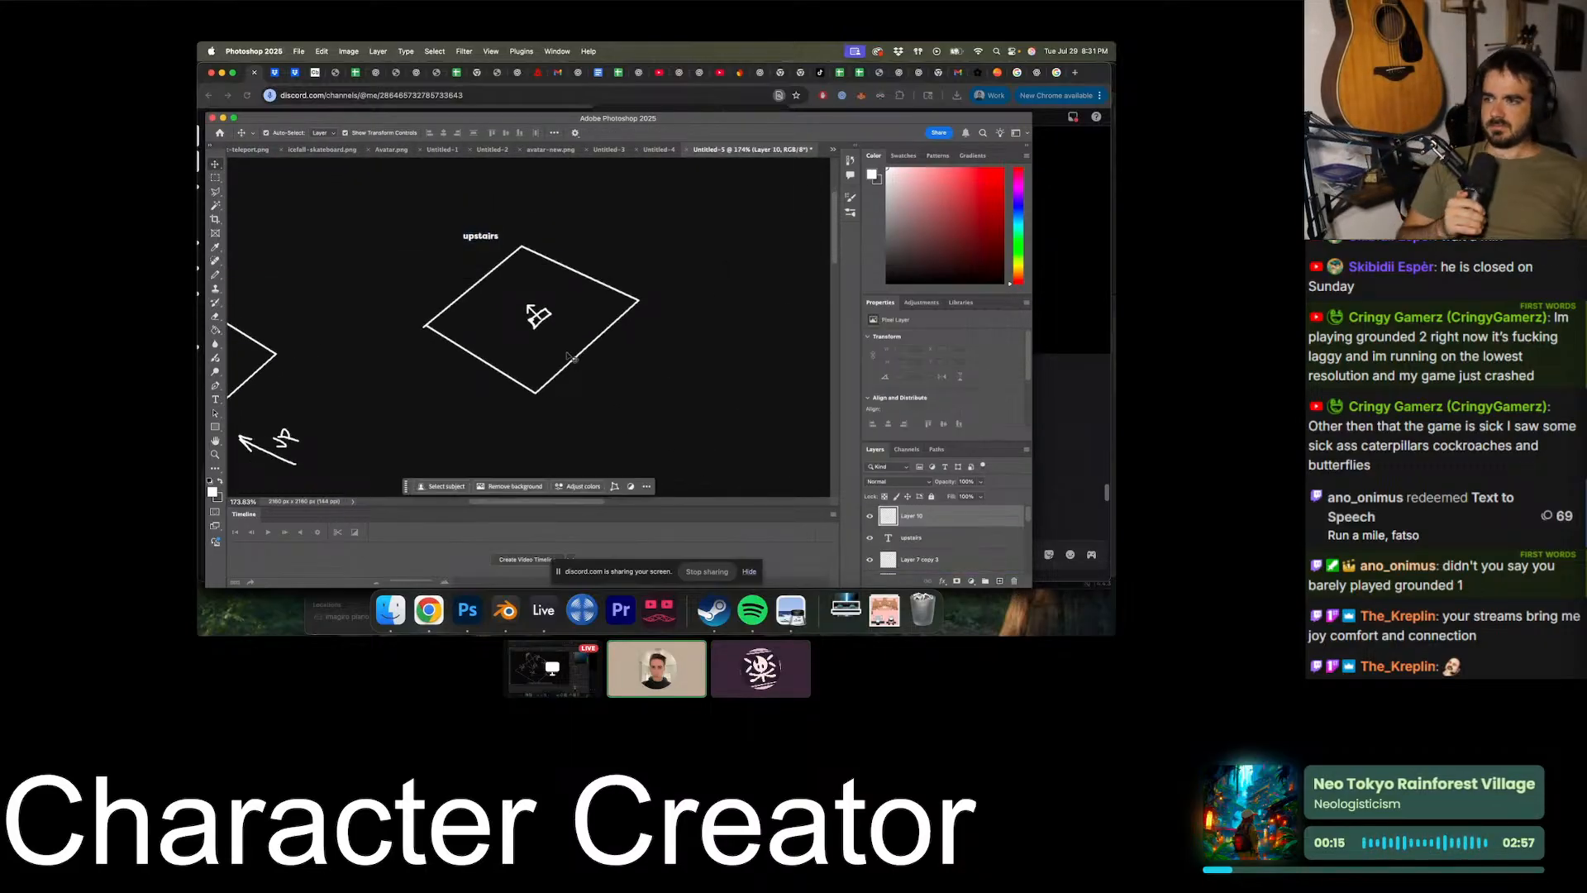
pyautogui.press('b')
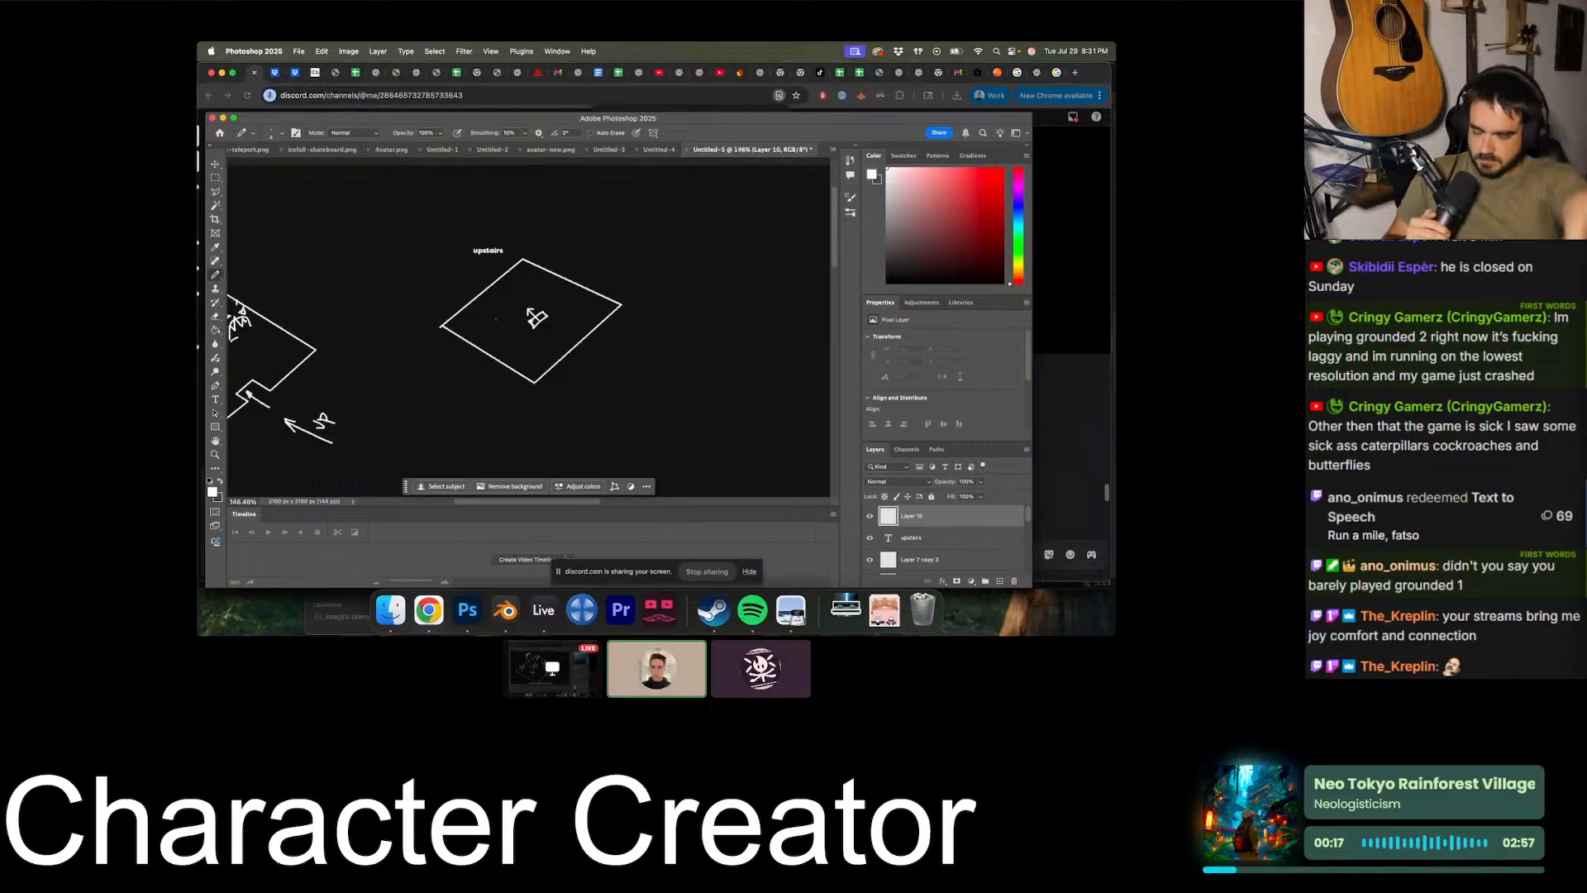
pyautogui.keyDown('alt'); pyautogui.scroll(-2, 538, 318); pyautogui.keyUp('alt')
pyautogui.keyDown('alt'); pyautogui.scroll(5, 628, 343); pyautogui.keyUp('alt')
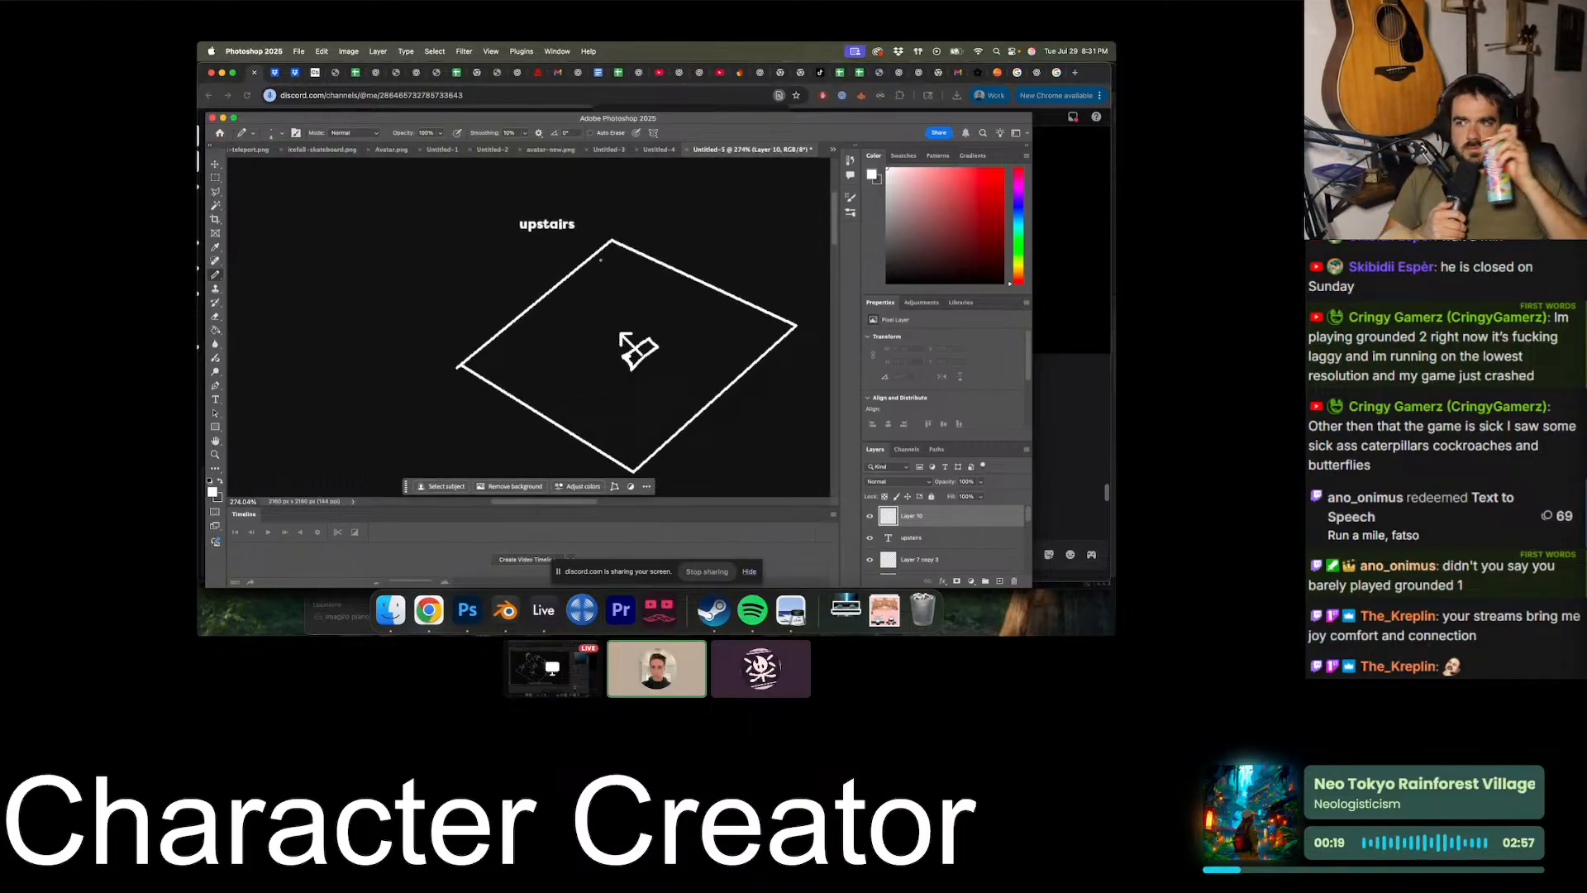
pyautogui.keyDown('alt'); pyautogui.scroll(1, 626, 334); pyautogui.keyUp('alt')
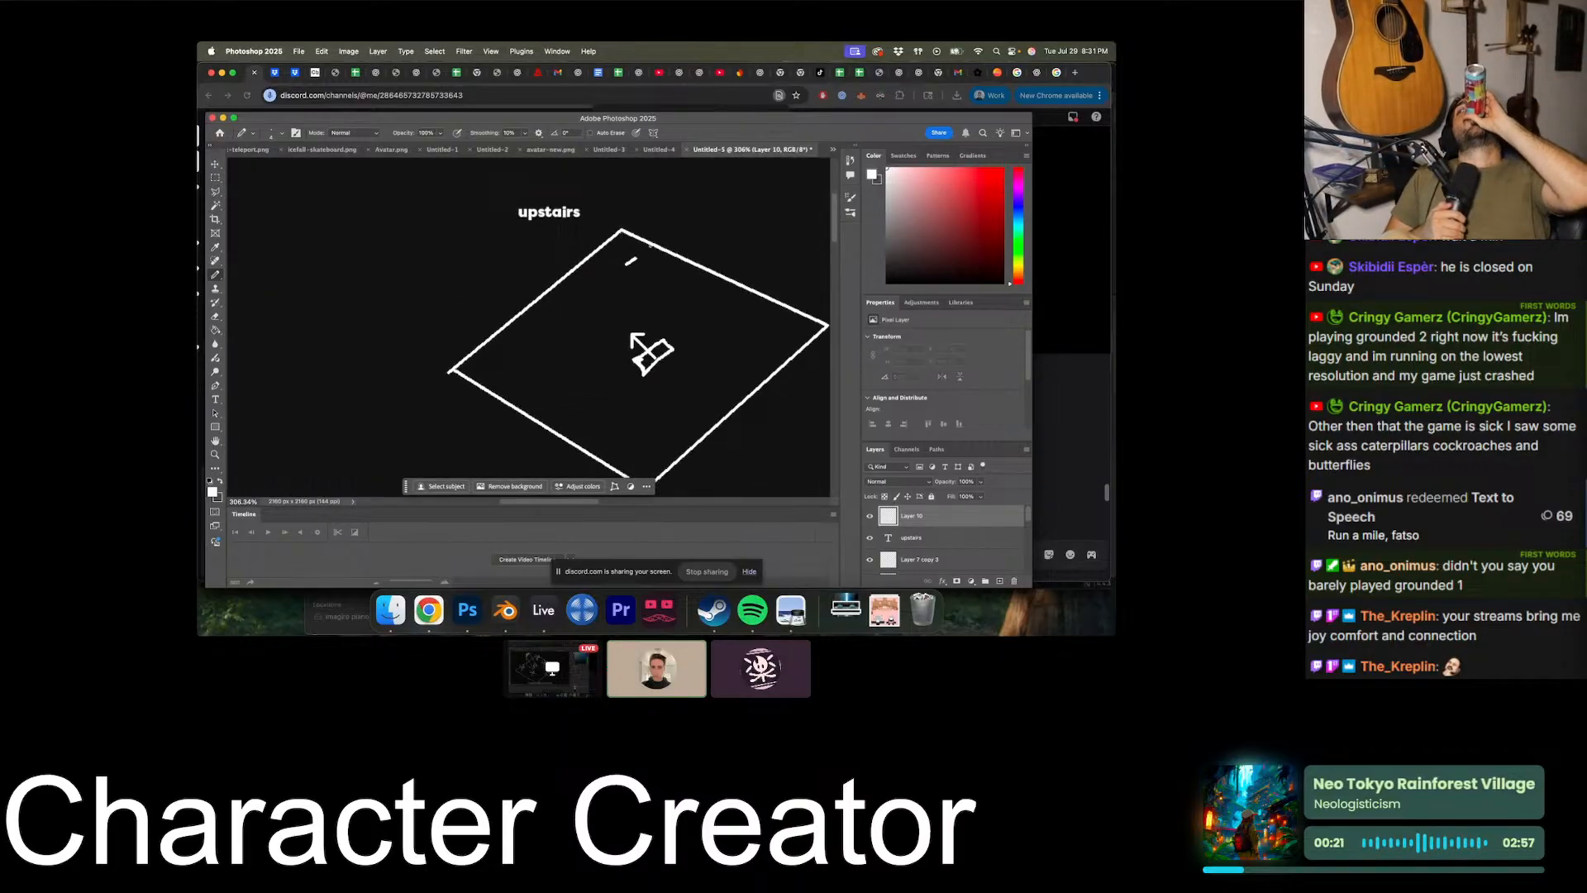
# - Draw four roughly parallel straight strokes crossing the upper-right edge of the "upstairs" diamond
pyautogui.moveTo(650, 245); pyautogui.dragTo(677, 221)
pyautogui.press('super+z')
pyautogui.click(626, 255)
pyautogui.click(665, 271)
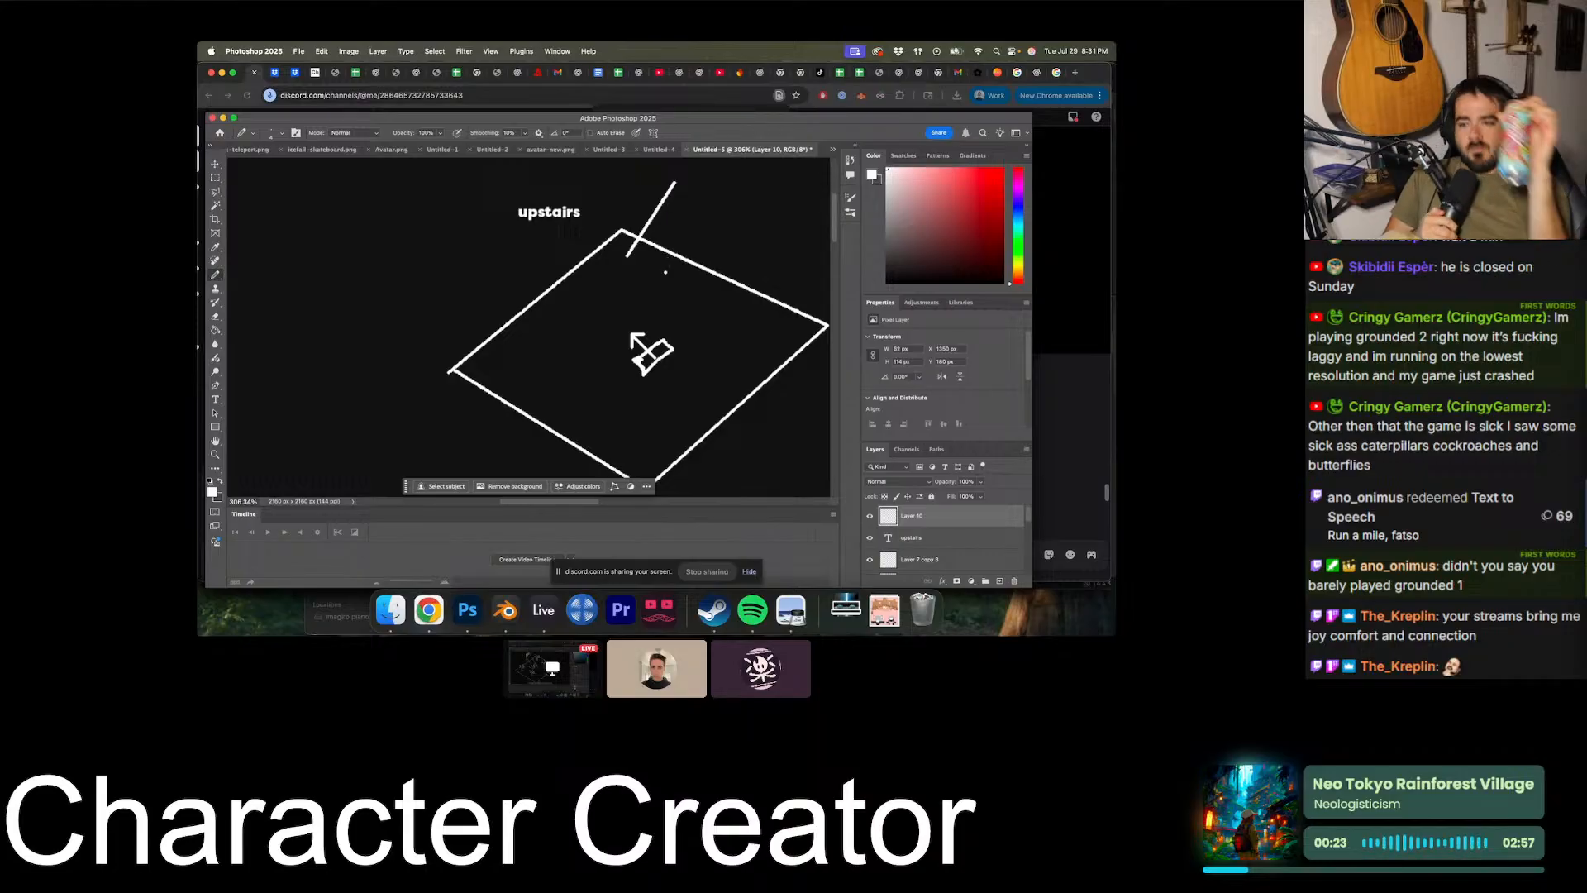
pyautogui.hscroll(3, 663, 293)
pyautogui.moveTo(655, 296); pyautogui.dragTo(732, 202)
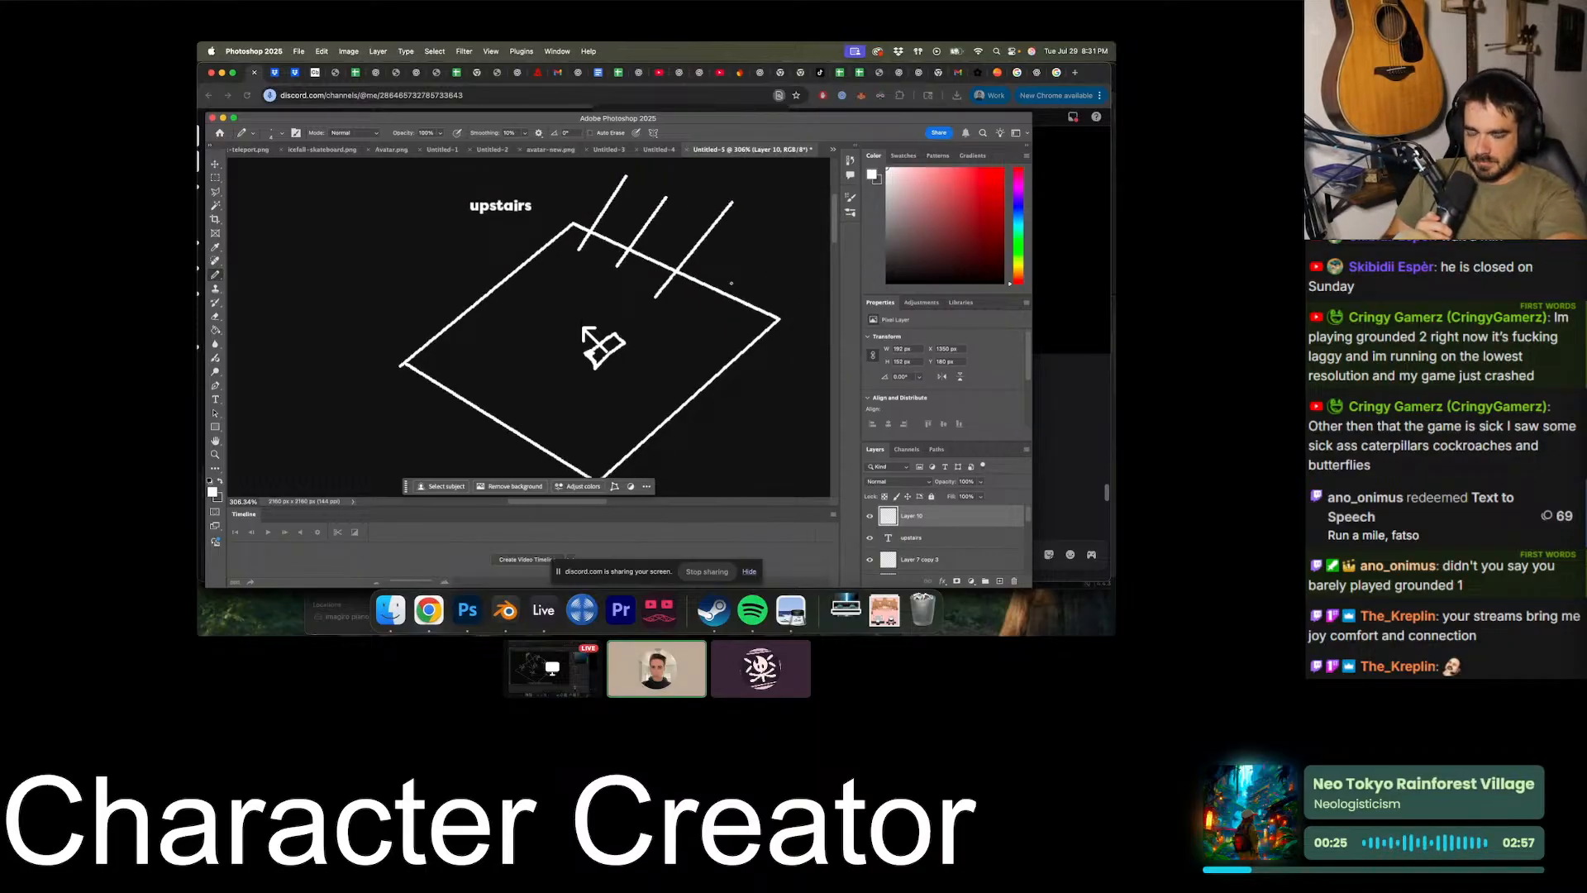
pyautogui.moveTo(714, 320); pyautogui.dragTo(768, 241)
# - Draw a row of short straight strokes crossing the lower-right edge of the diamond down to its bottom corner
pyautogui.hscroll(-3, 728, 344)
pyautogui.scroll(-1, 727, 345)
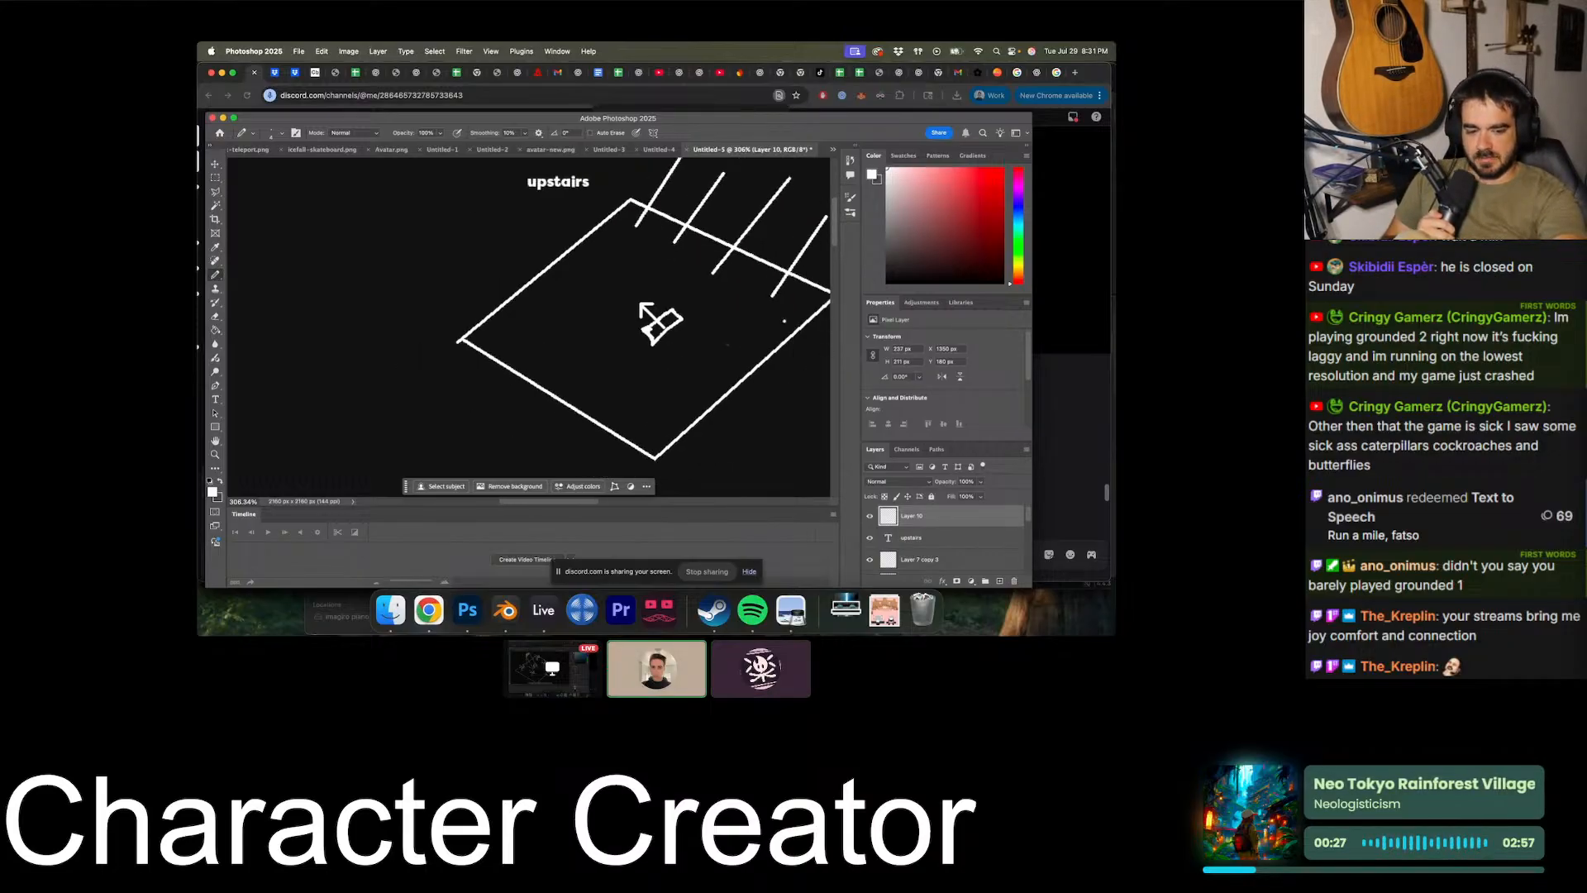
pyautogui.hscroll(3, 727, 344)
pyautogui.keyDown('shift'); pyautogui.click(790, 356); pyautogui.keyUp('shift')
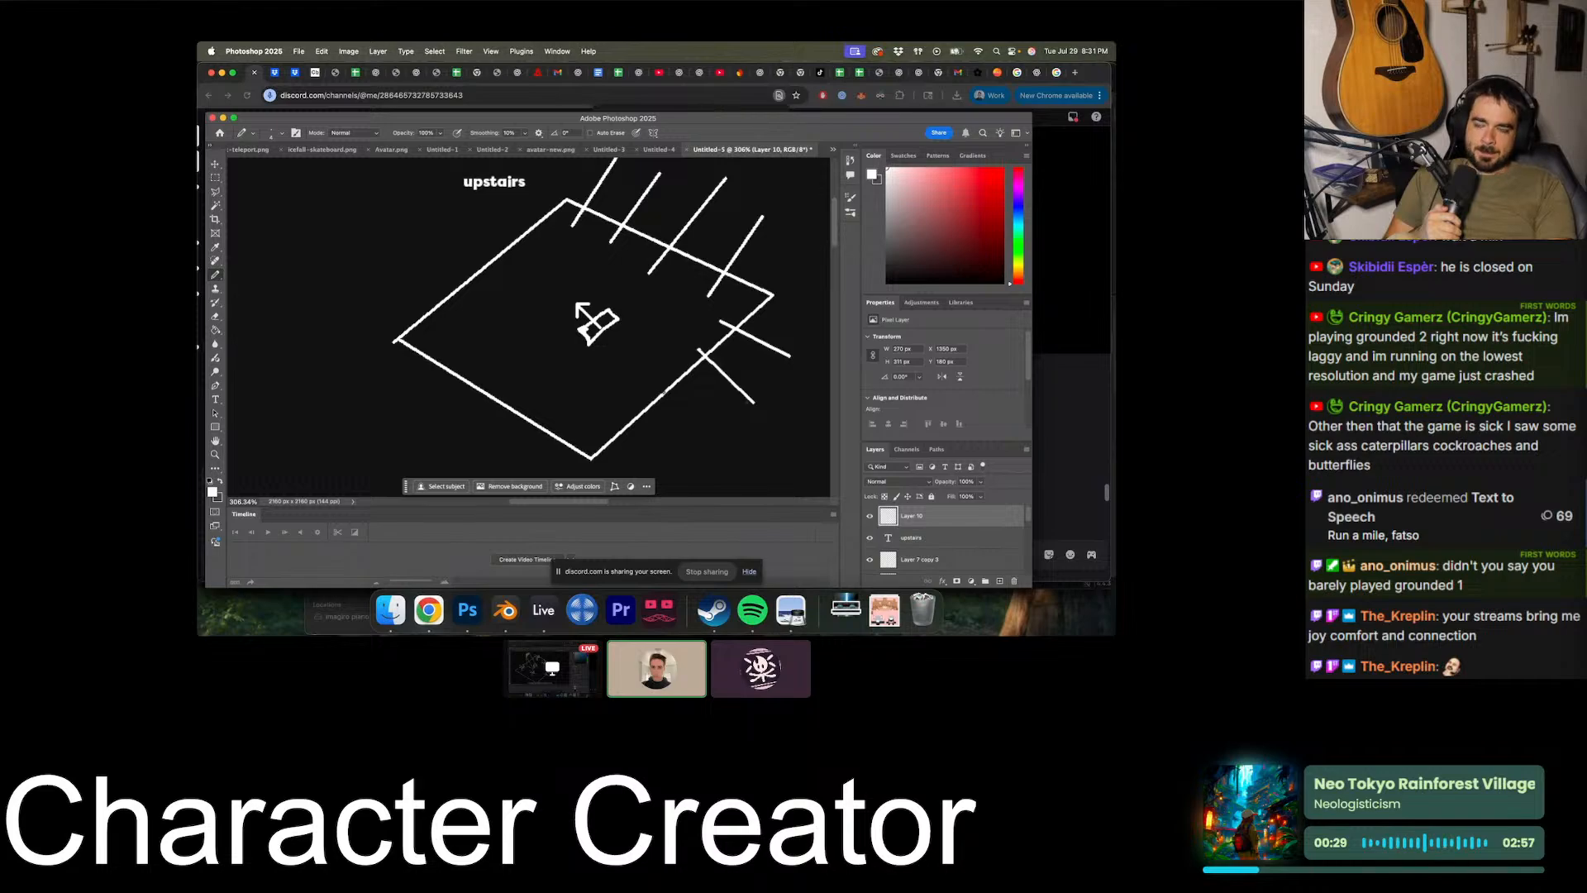
pyautogui.click(588, 439)
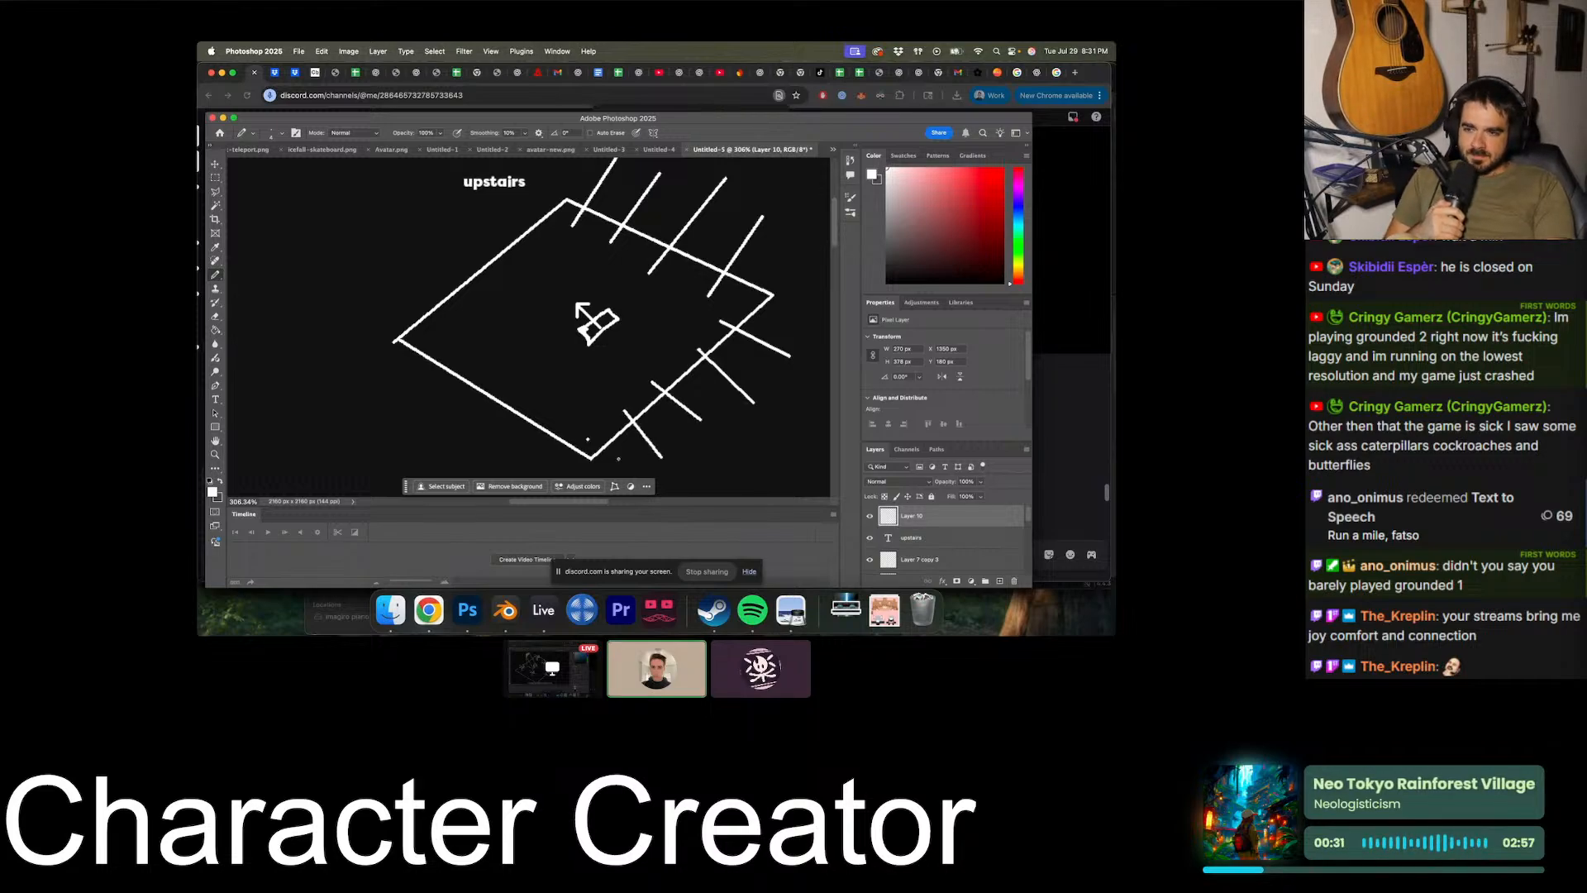
# - Draw a row of short parallel straight strokes crossing the lower-left edge of the "upstairs" diamond, from its bottom corner to its left corner
pyautogui.keyDown('shift'); pyautogui.click(525, 474); pyautogui.keyUp('shift')
pyautogui.scroll(-2, 546, 420)
pyautogui.hscroll(-2, 546, 420)
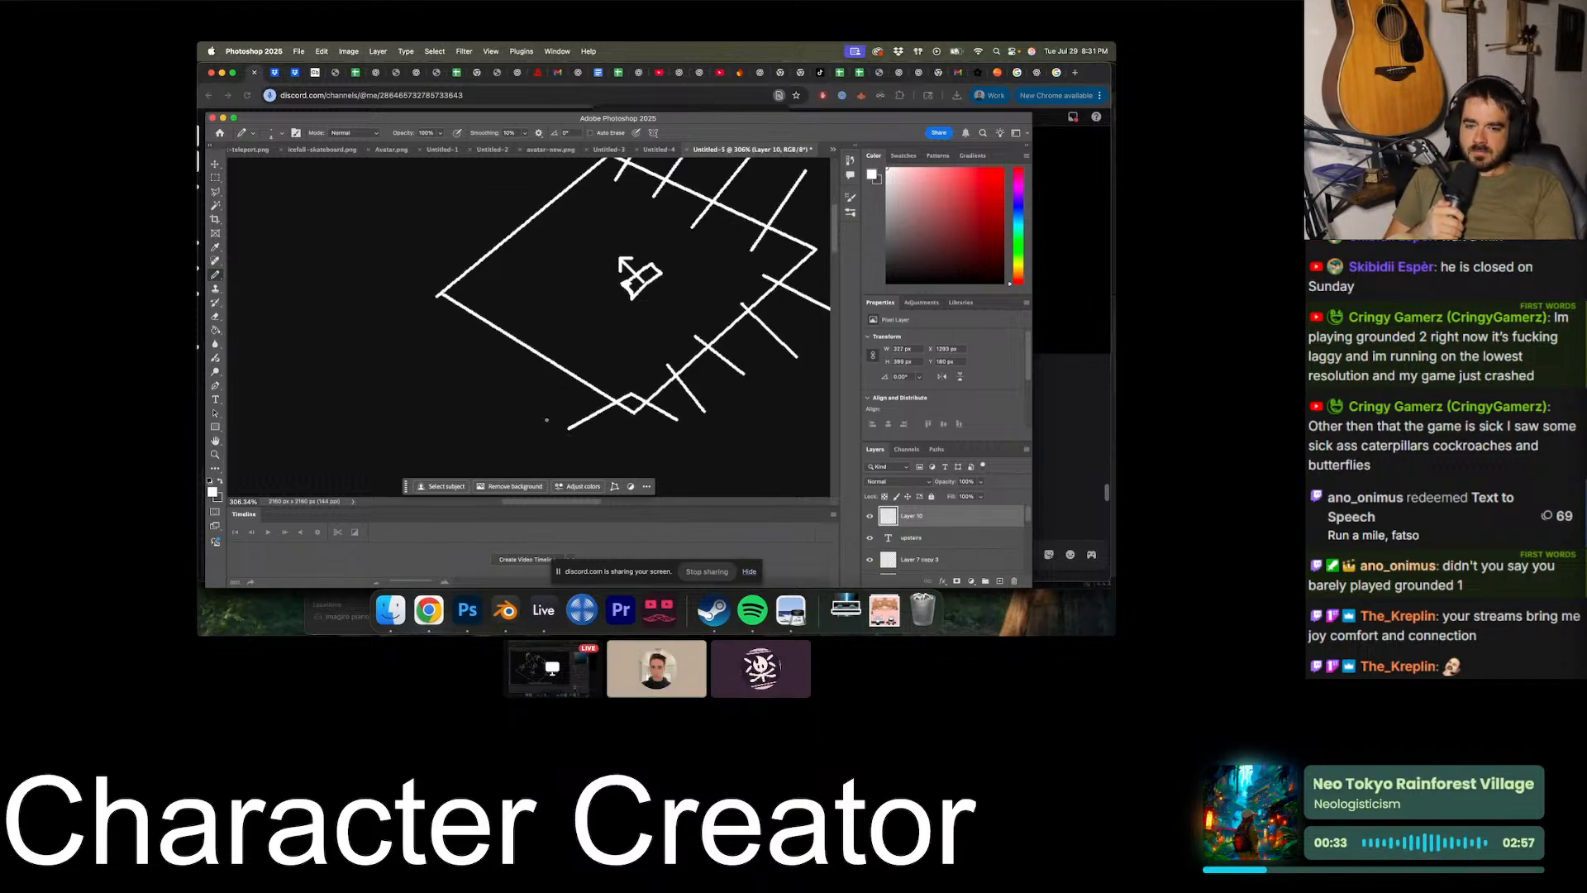
pyautogui.click(546, 340)
pyautogui.keyDown('shift'); pyautogui.click(486, 380); pyautogui.keyUp('shift')
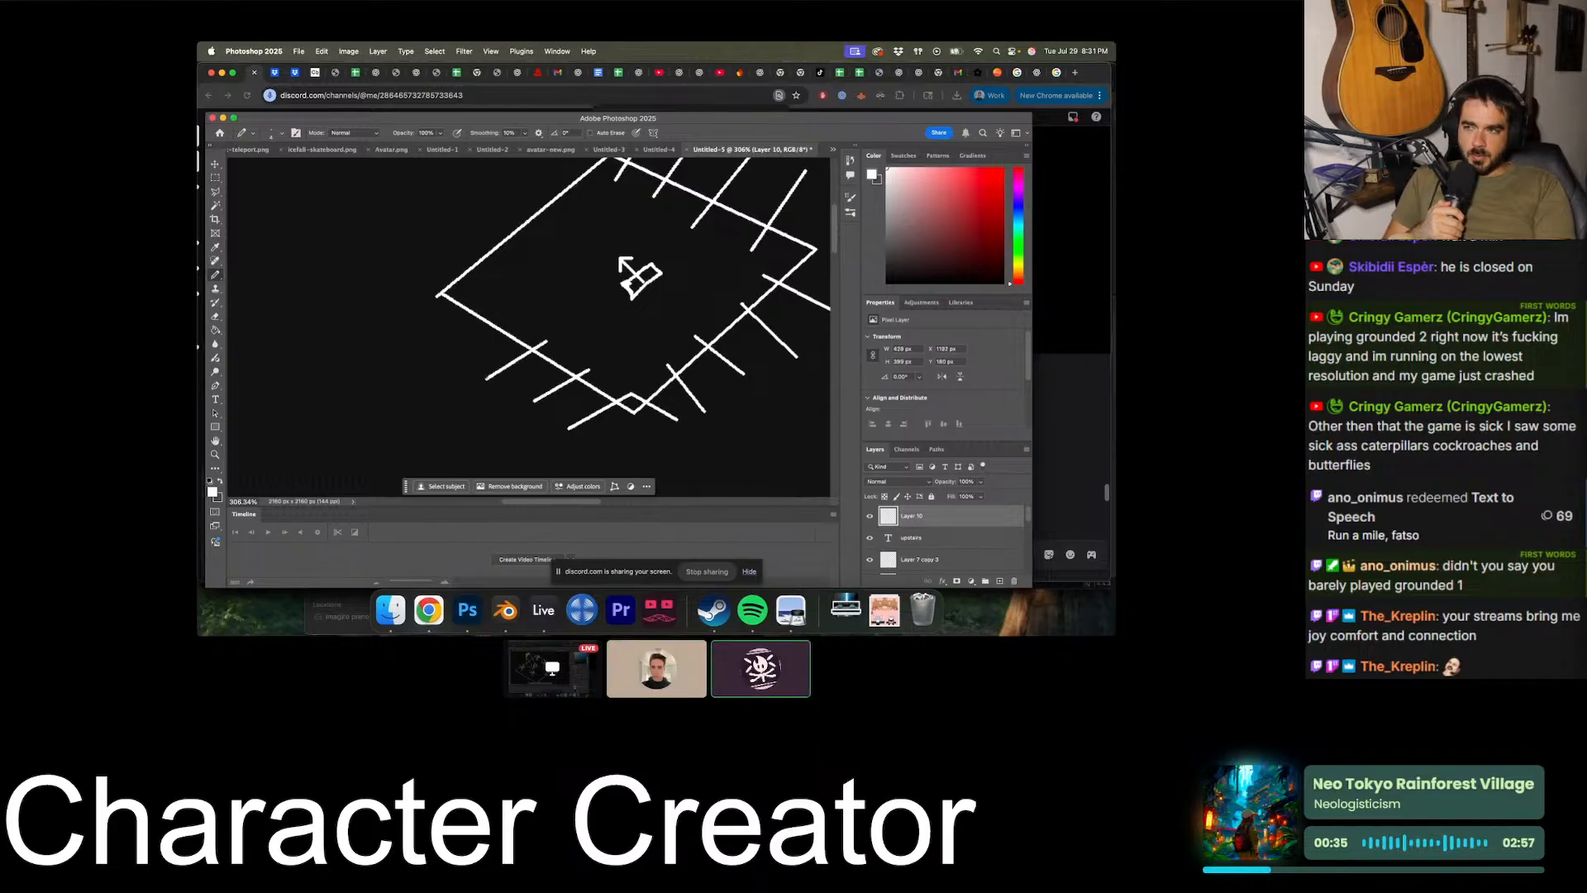
pyautogui.click(505, 320)
pyautogui.keyDown('shift'); pyautogui.click(453, 354); pyautogui.keyUp('shift')
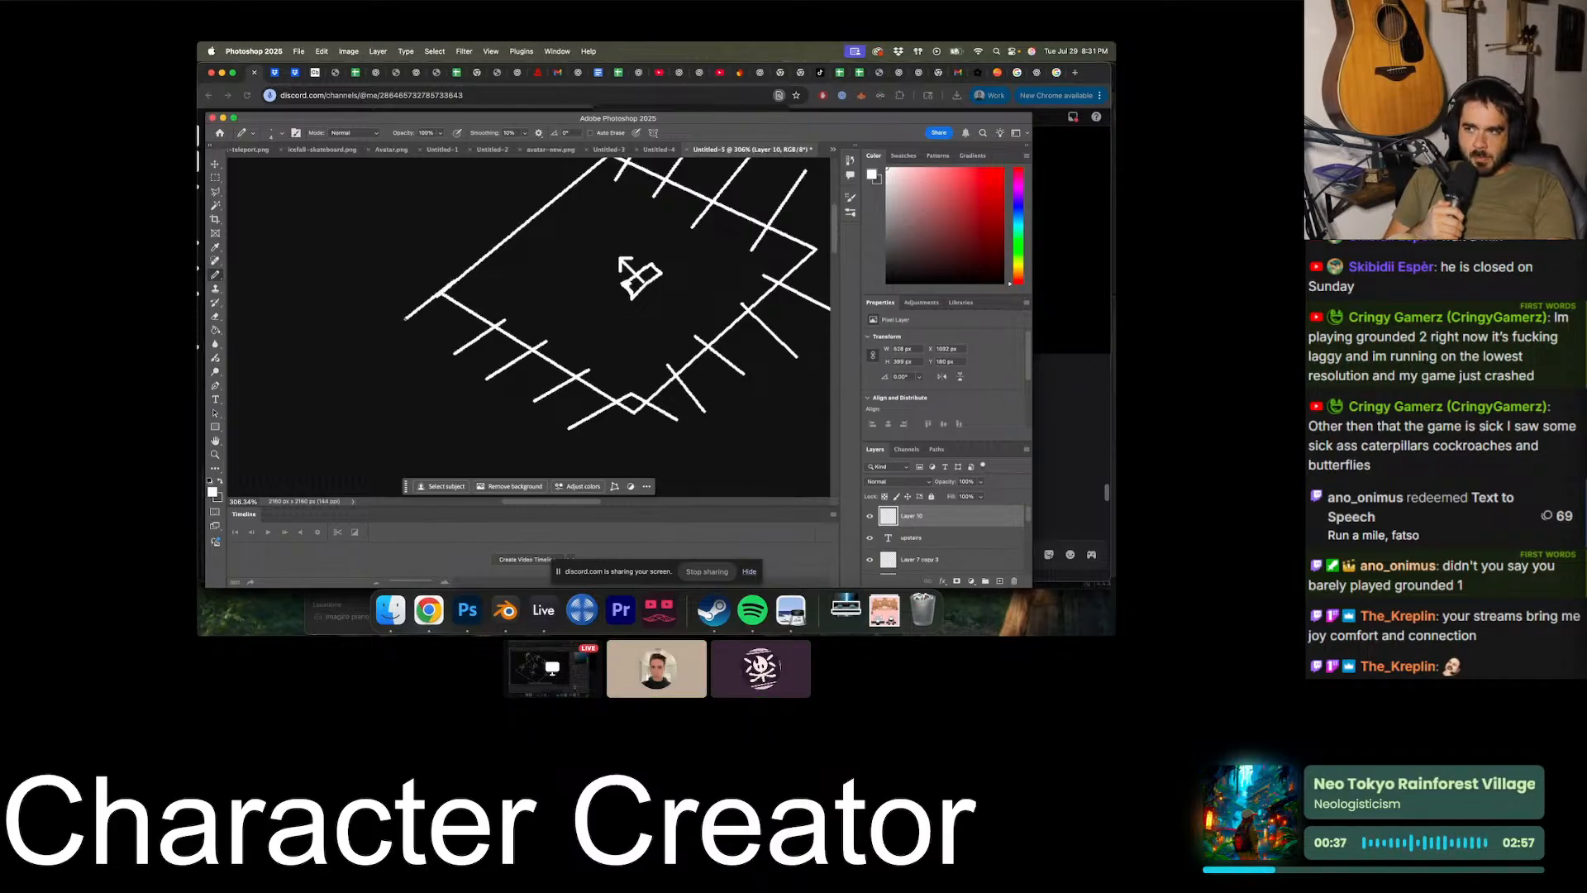
# - Draw short parallel straight strokes crossing the upper-left edge of the "upstairs" diamond, from its left corner up to the label
pyautogui.scroll(2, 486, 341)
pyautogui.hscroll(-1, 486, 341)
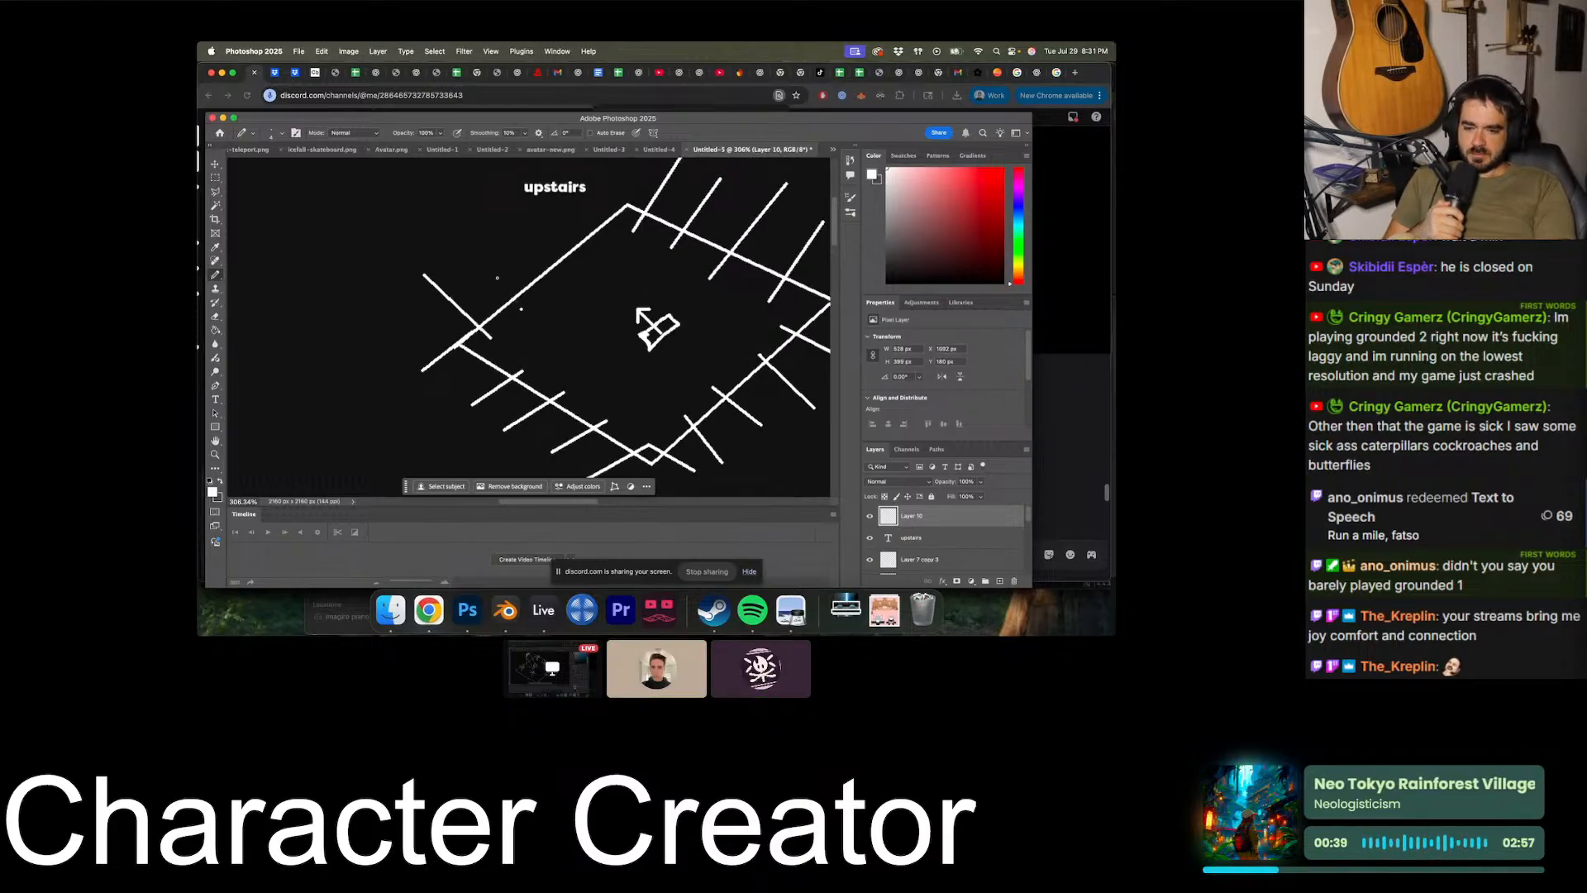
pyautogui.keyDown('alt'); pyautogui.scroll(-5, 530, 328); pyautogui.keyUp('alt')
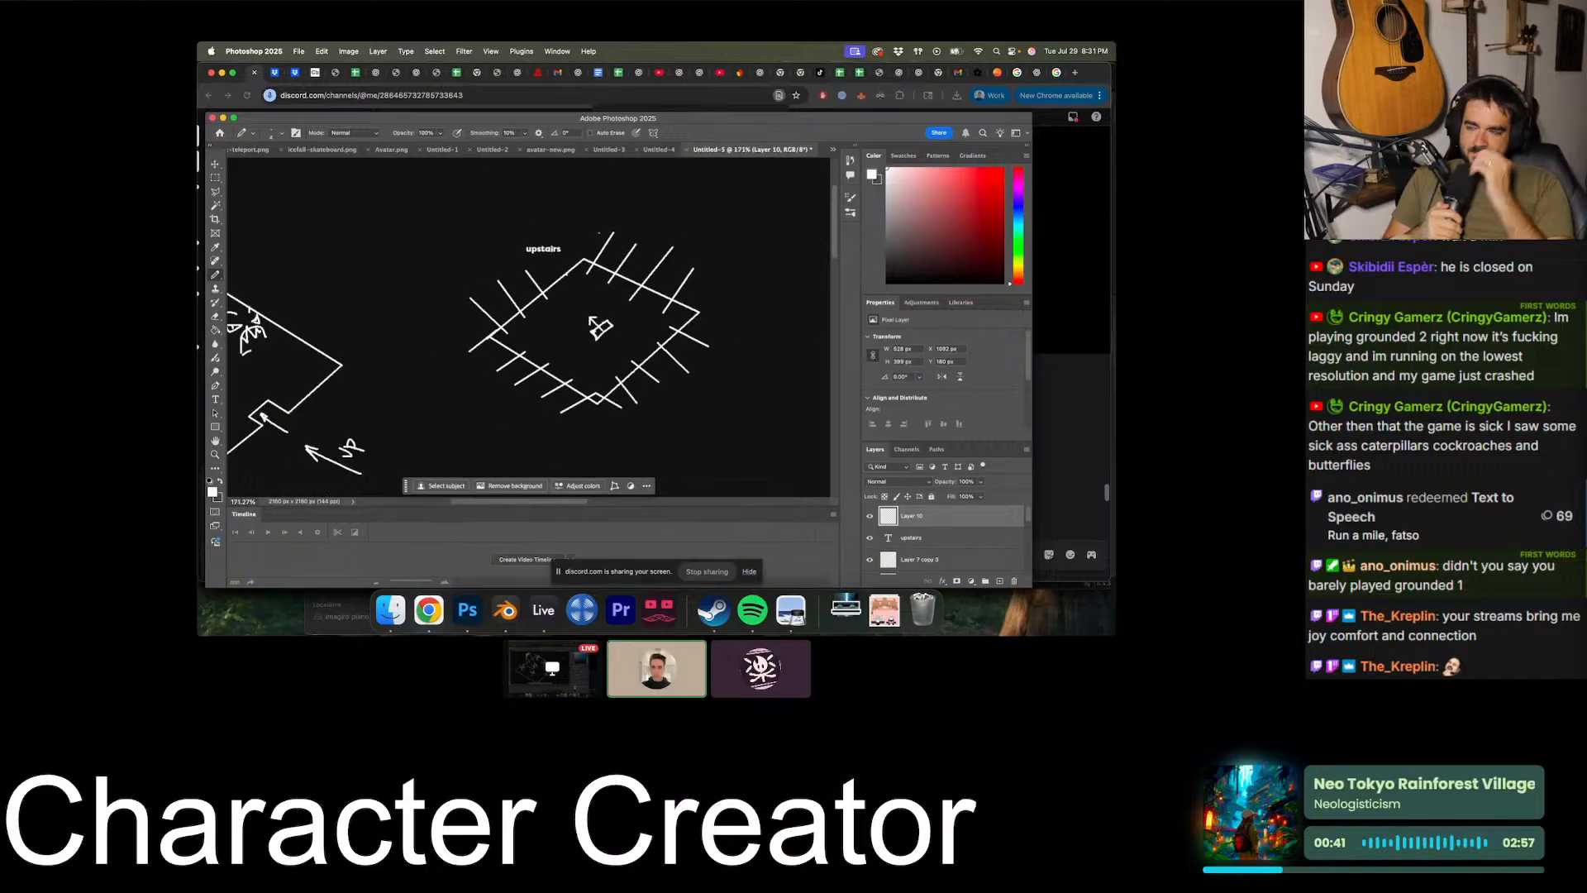
pyautogui.moveTo(554, 253); pyautogui.dragTo(574, 279)
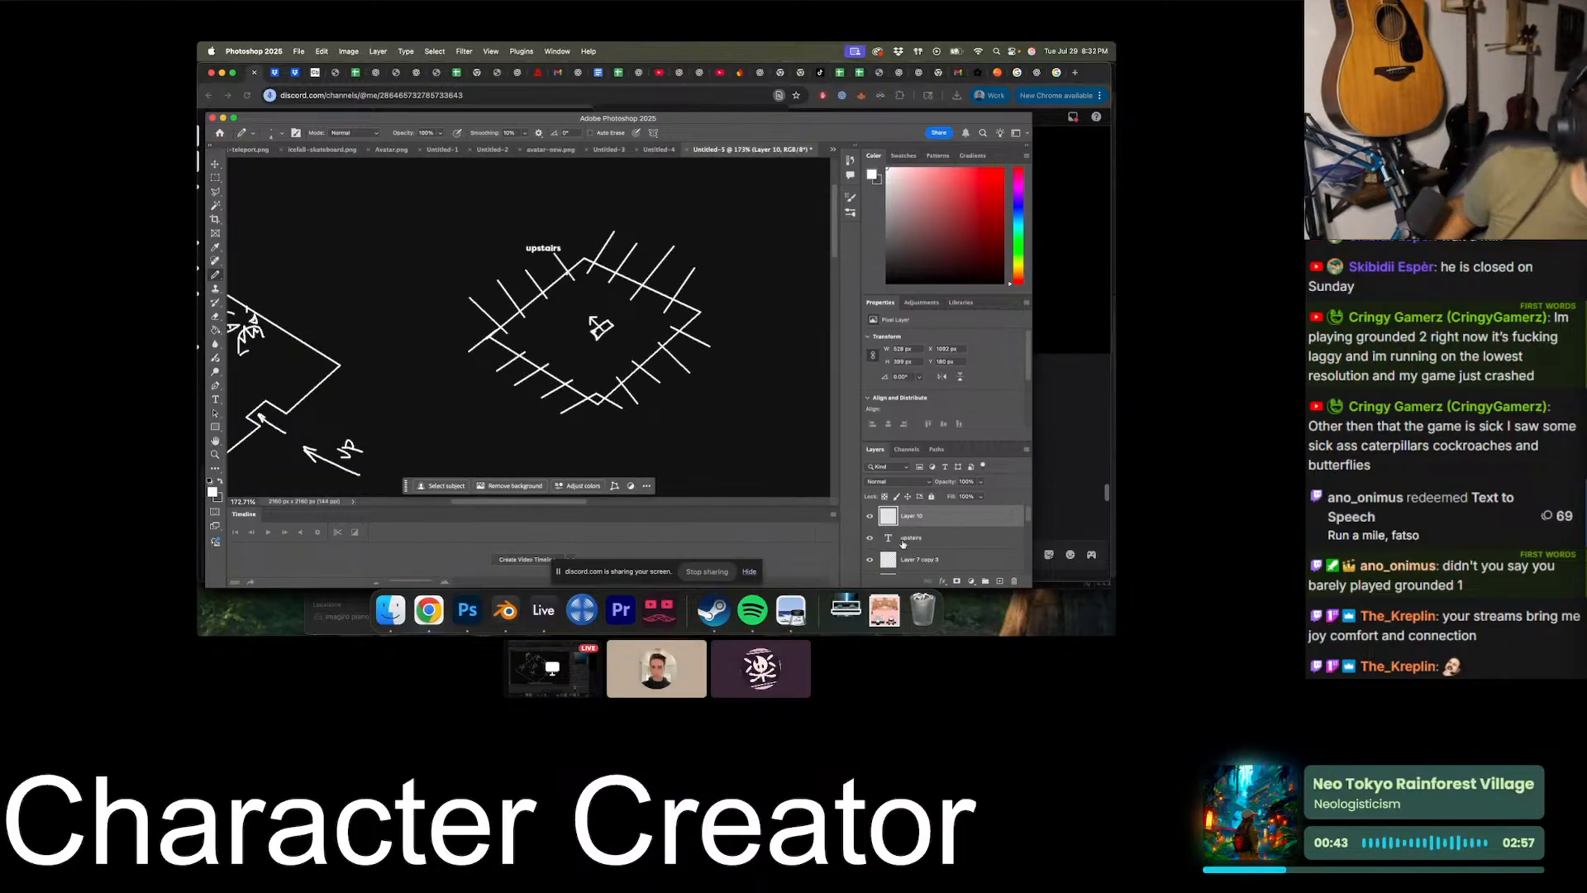
# - Scale the layer of edge strokes down with Free Transform so the strokes fit inside the "upstairs" diamond, and apply the transform
pyautogui.click(869, 516)
pyautogui.press('super+t')
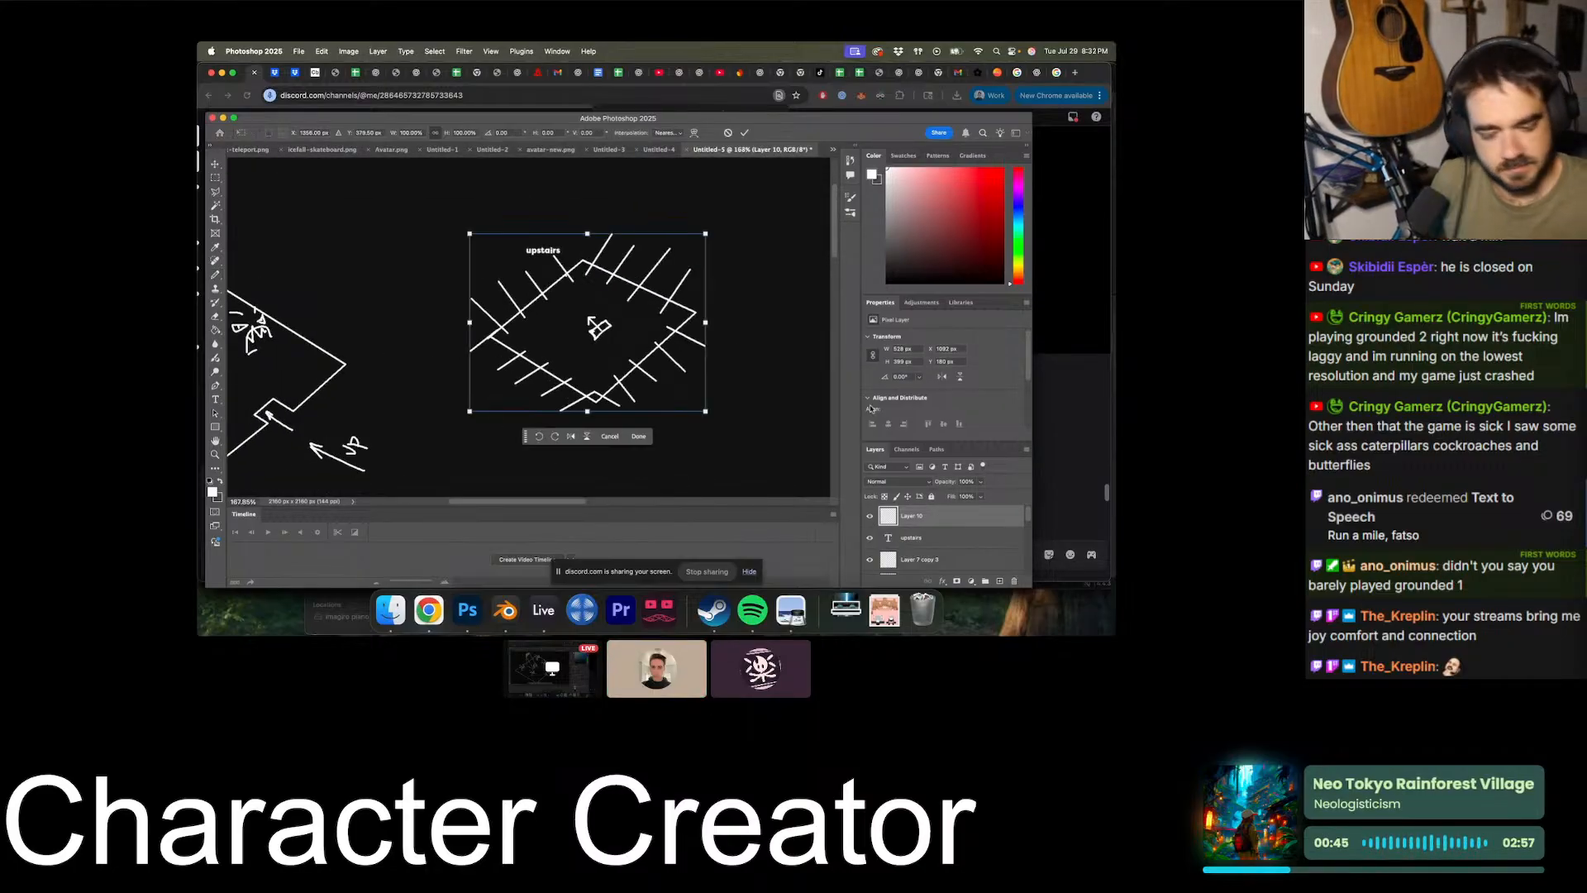
pyautogui.moveTo(588, 234); pyautogui.dragTo(603, 277)
pyautogui.moveTo(607, 394); pyautogui.dragTo(608, 387)
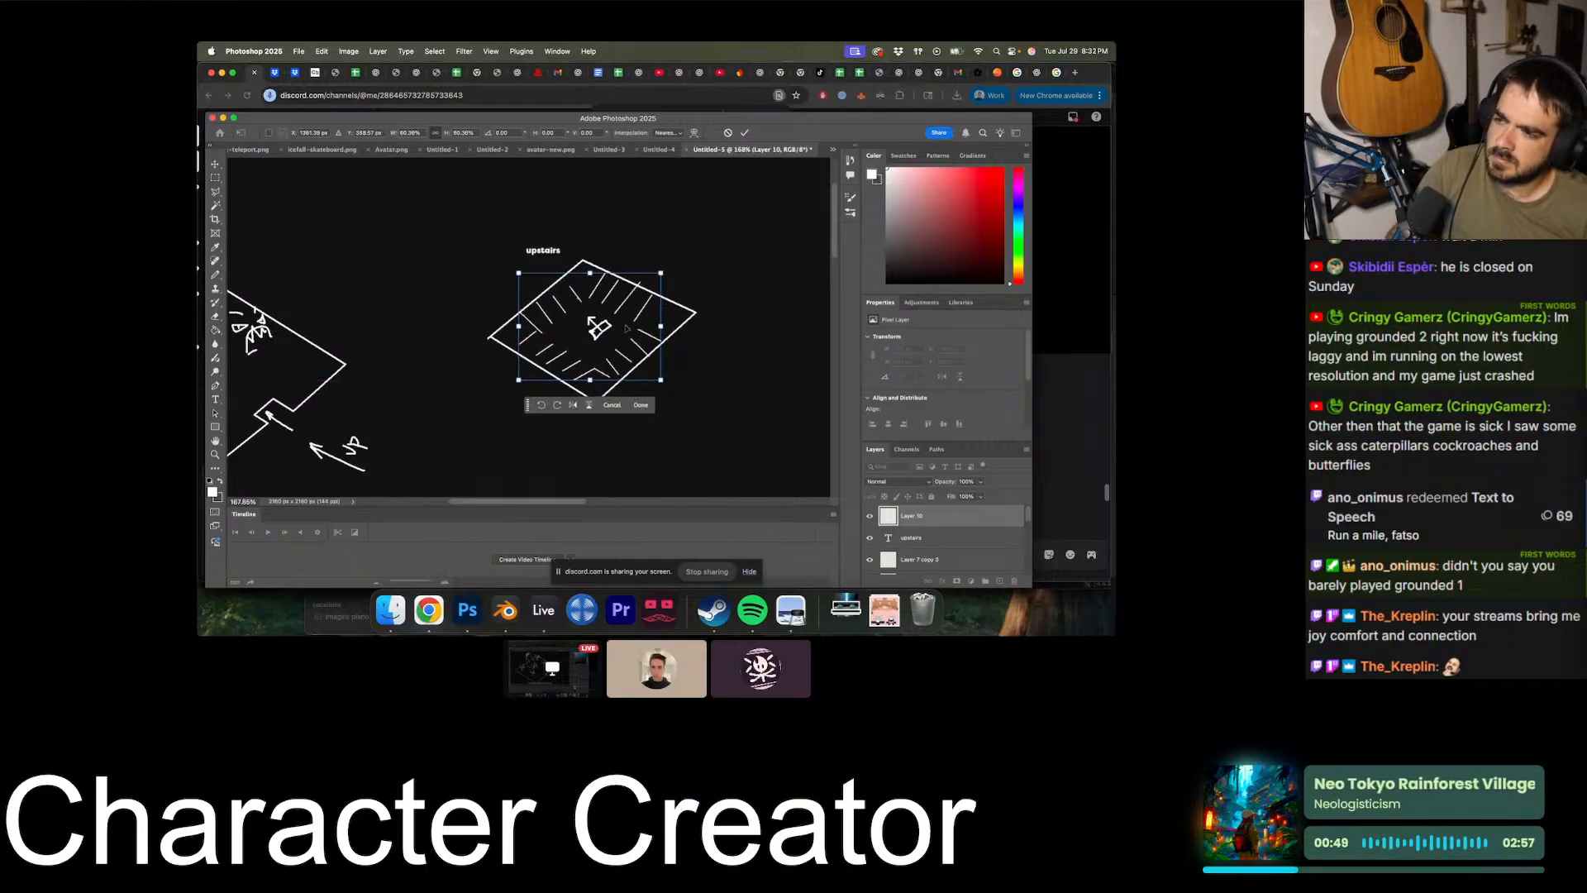
pyautogui.click(214, 178)
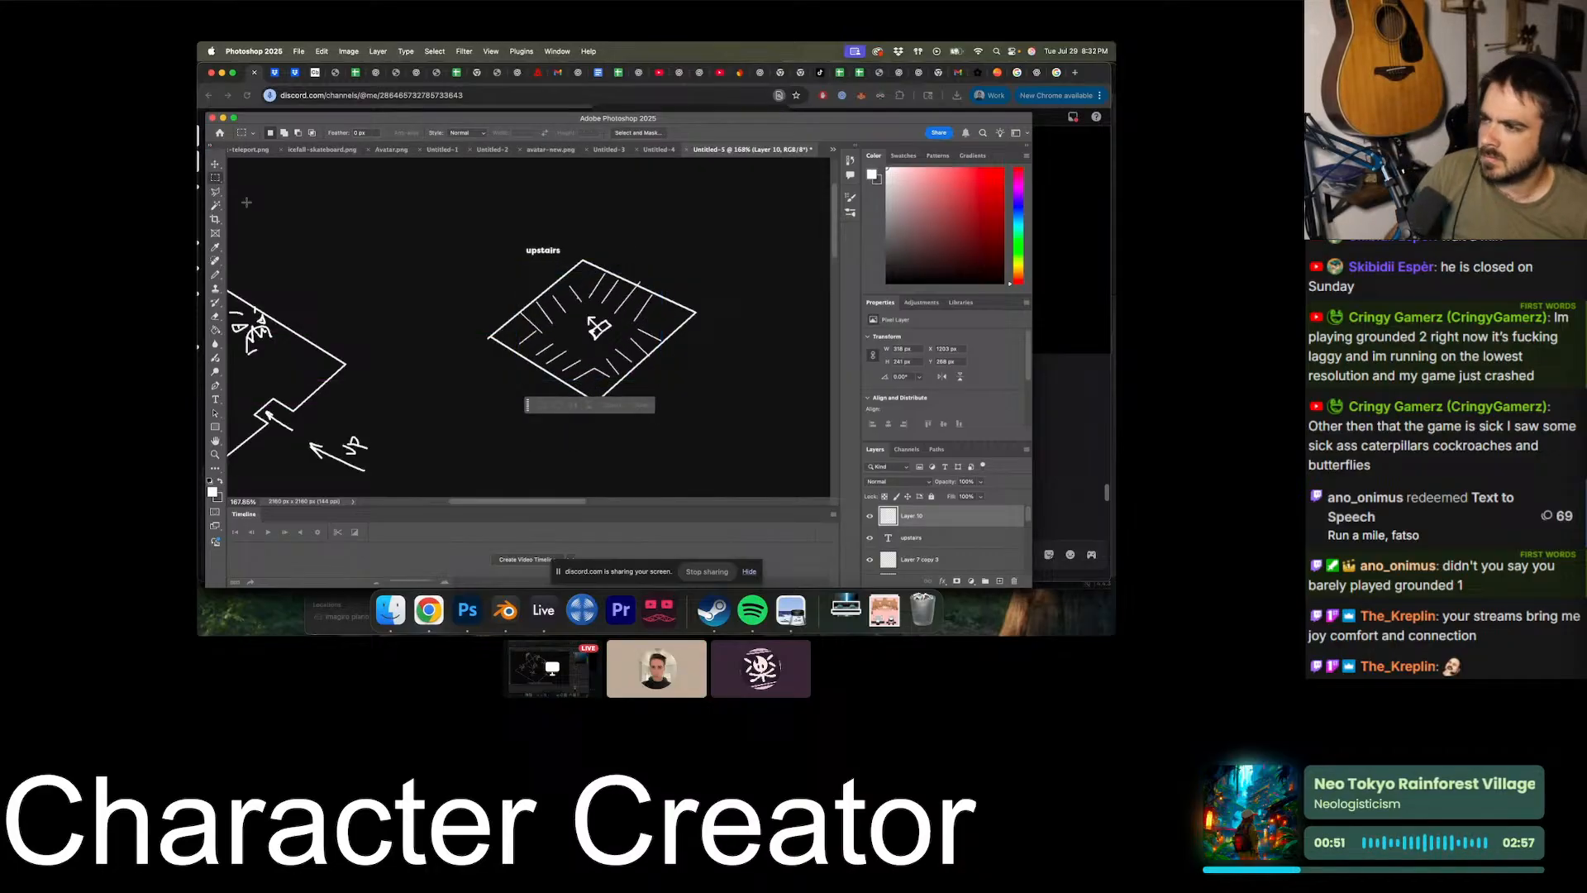
# - Add a new empty layer above the strokes layer and switch to the Pencil tool
pyautogui.click(216, 275)
pyautogui.click(1000, 583)
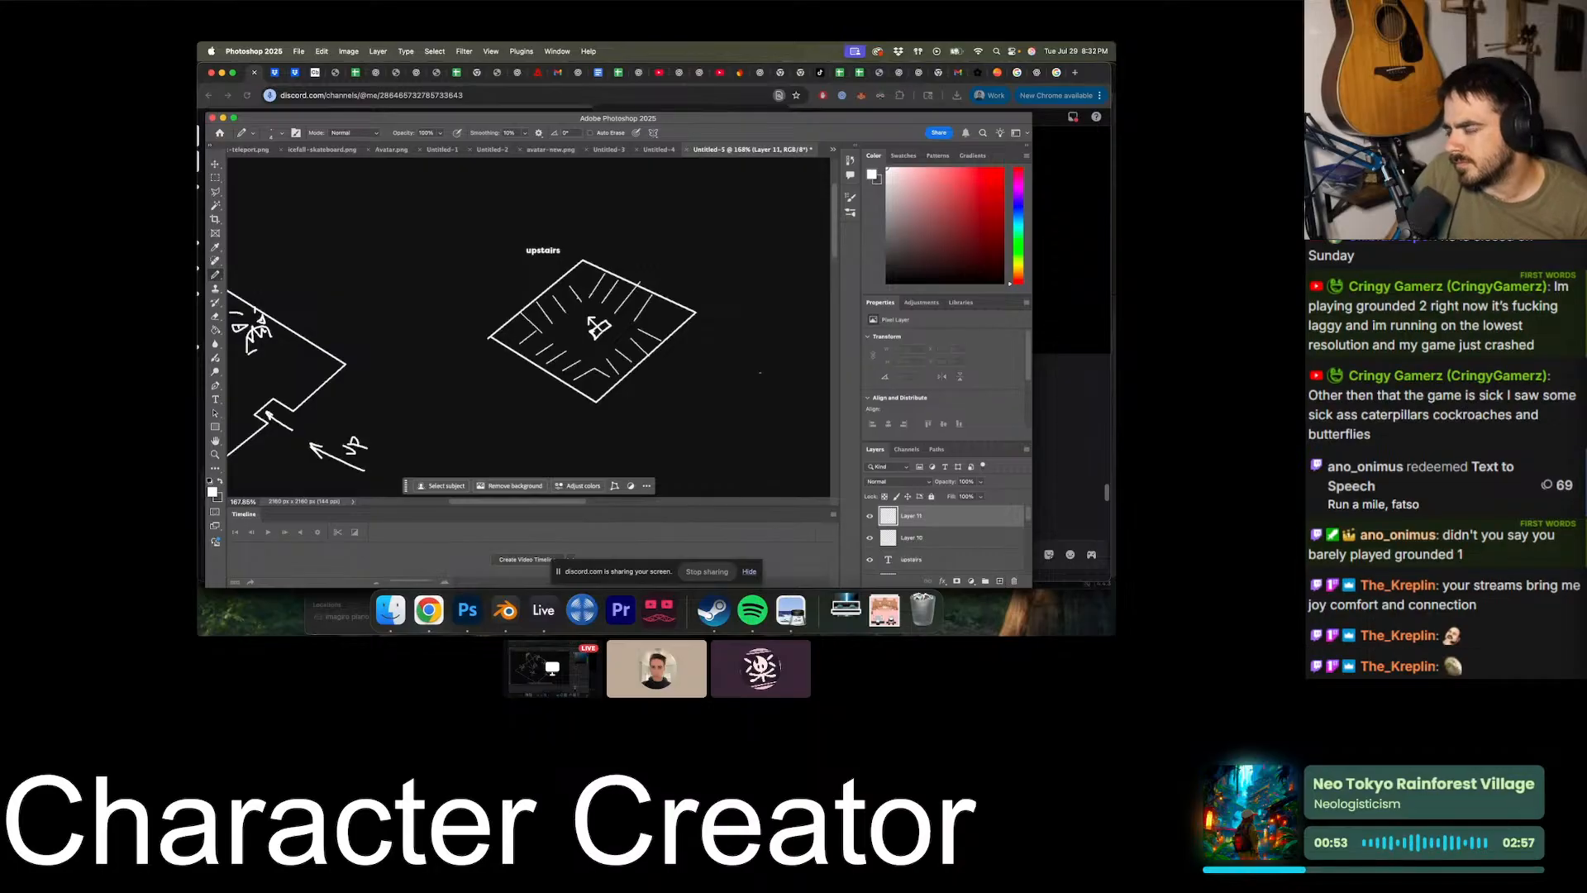
pyautogui.keyDown('alt'); pyautogui.scroll(3, 564, 316); pyautogui.keyUp('alt')
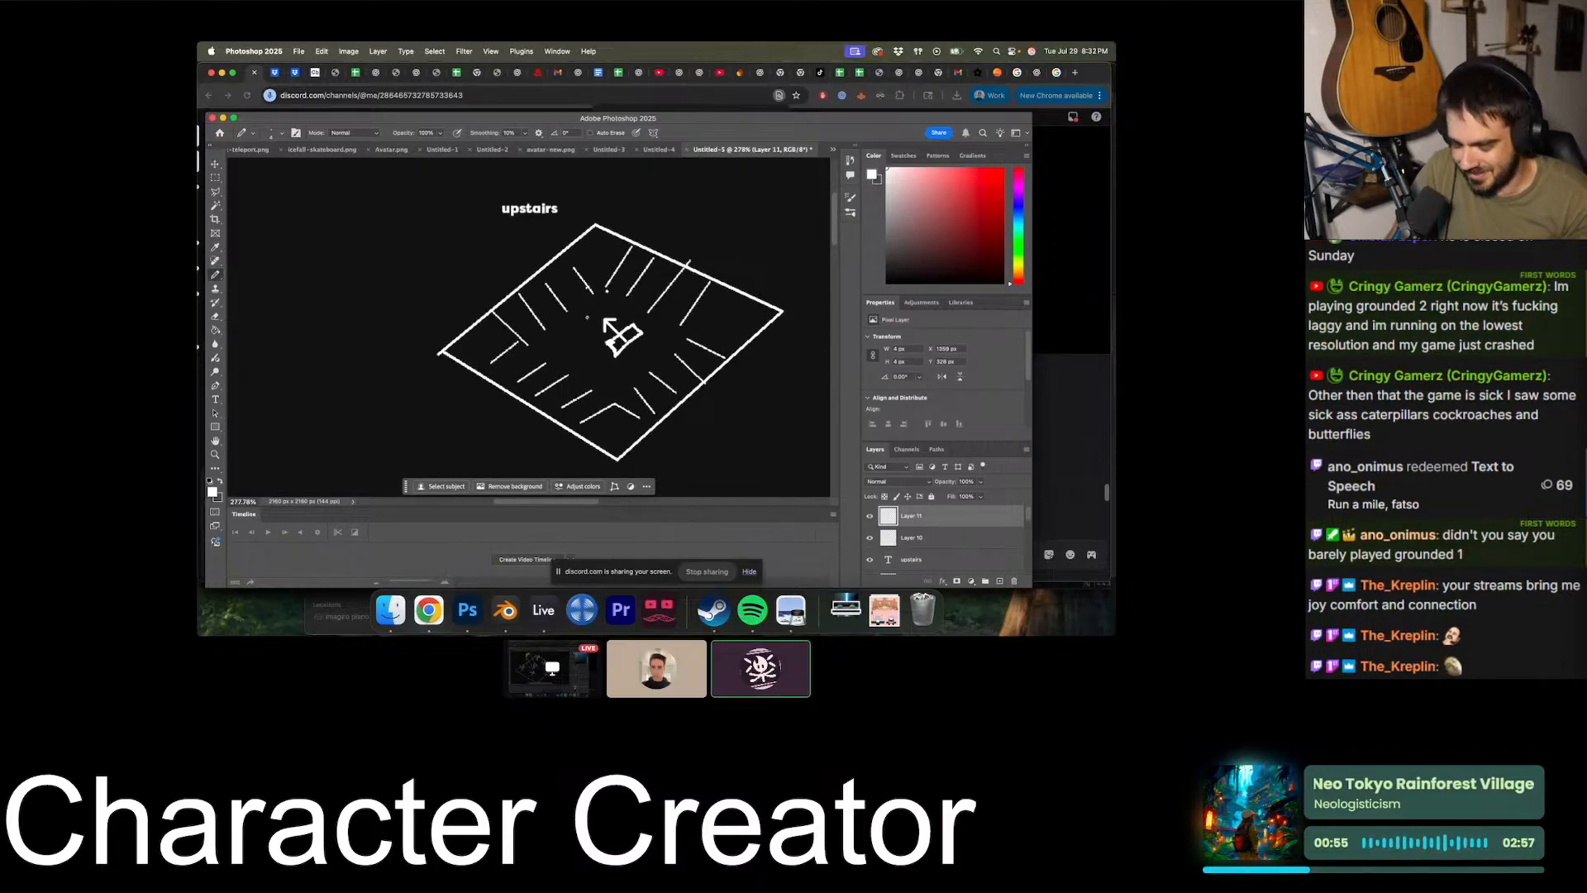
pyautogui.keyDown('alt'); pyautogui.scroll(-5, 573, 312); pyautogui.keyUp('alt')
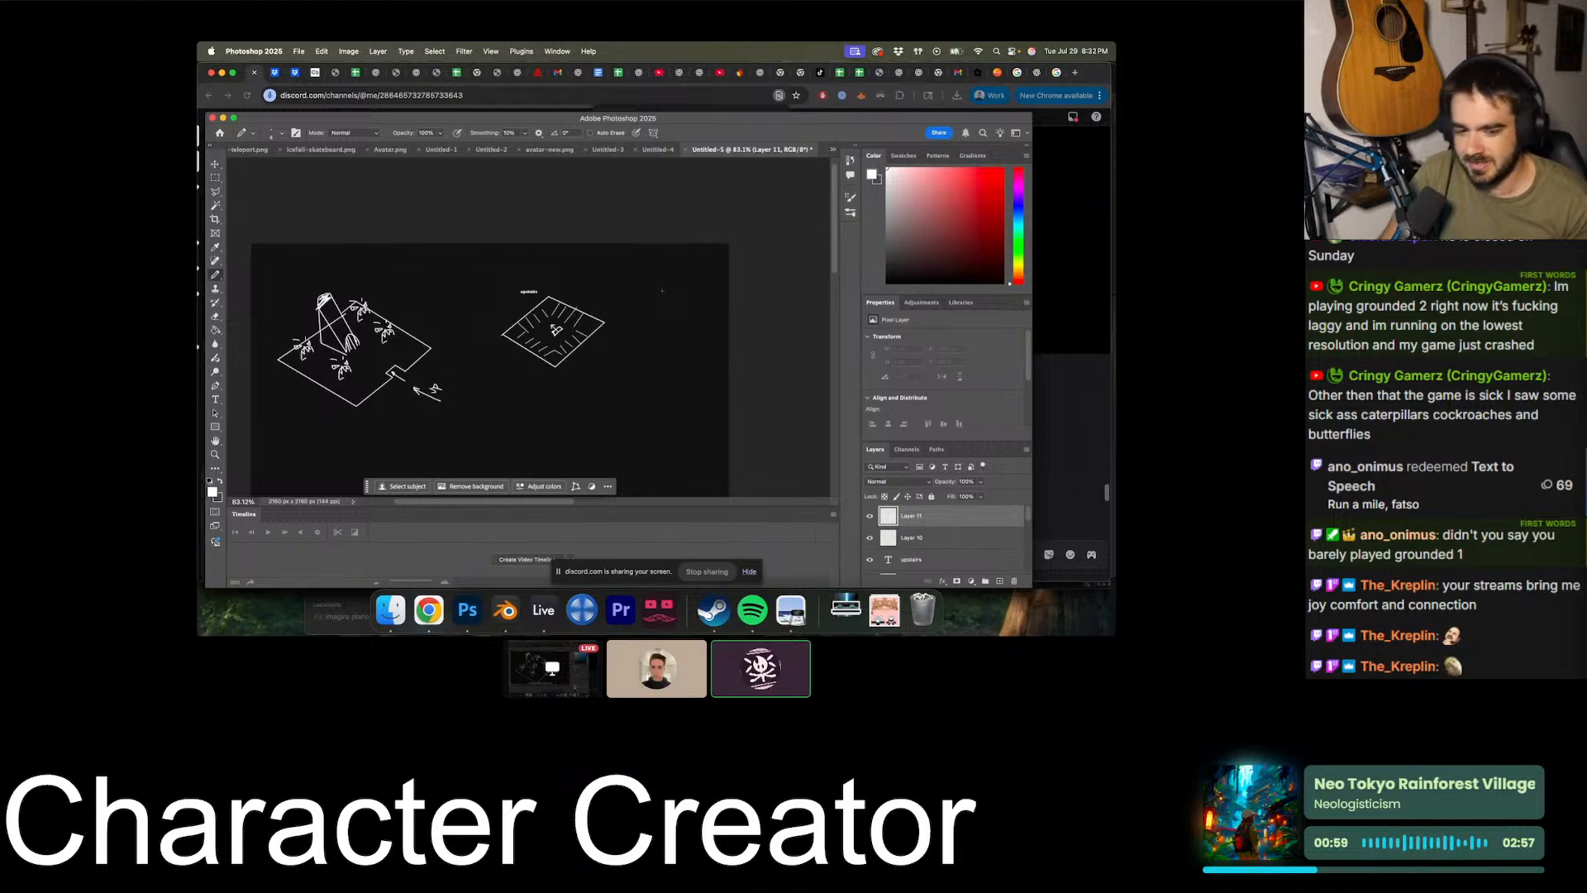
pyautogui.keyDown('alt'); pyautogui.scroll(3, 662, 291); pyautogui.keyUp('alt')
pyautogui.keyDown('alt'); pyautogui.scroll(-3, 667, 288); pyautogui.keyUp('alt')
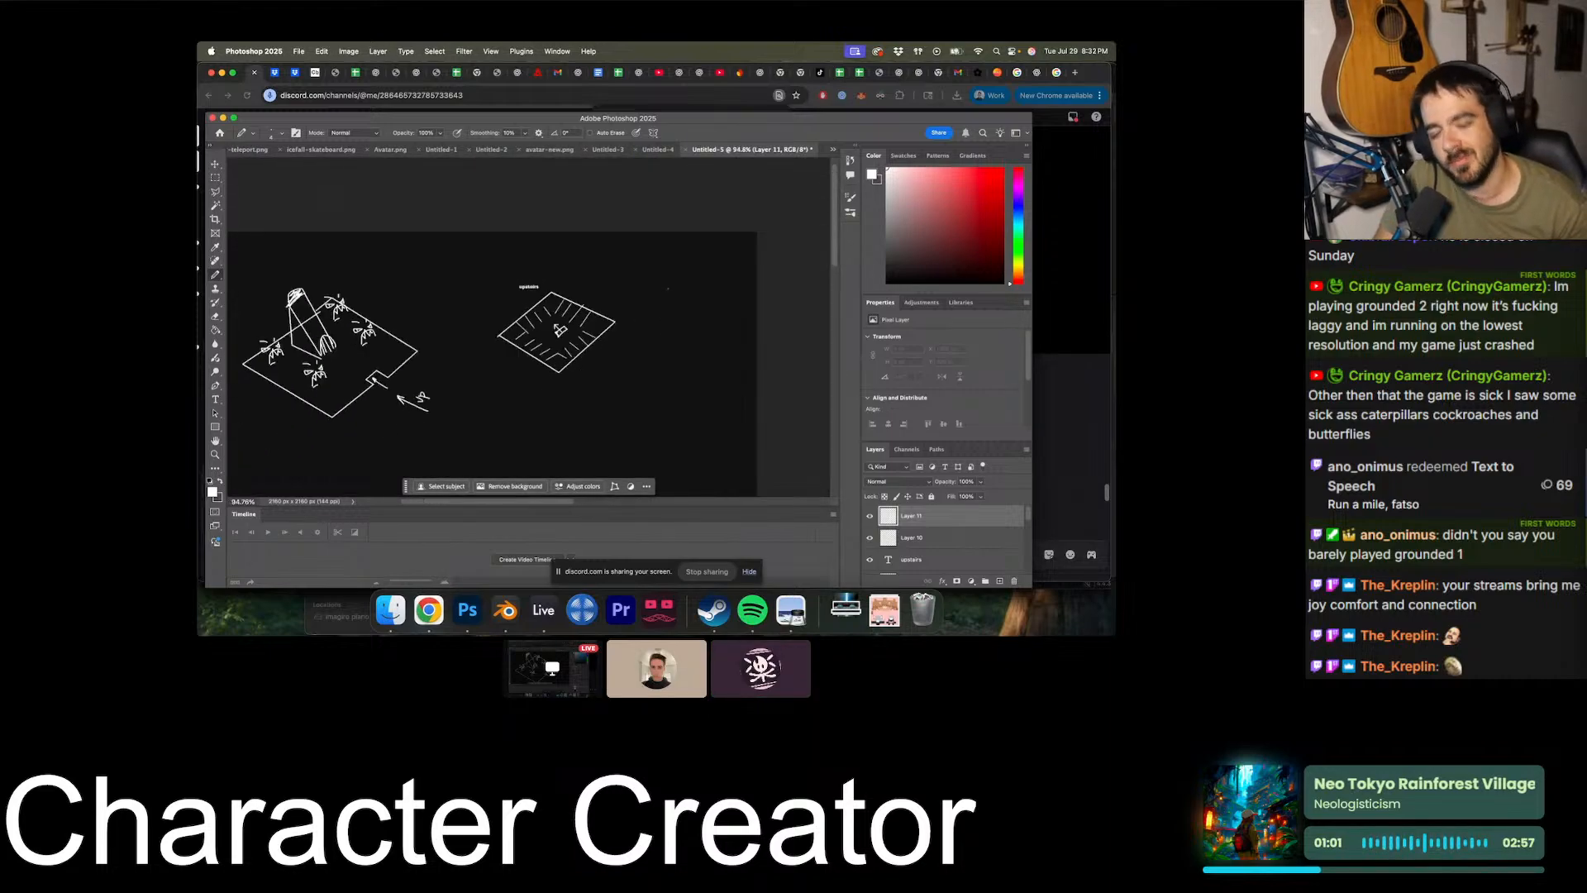
pyautogui.keyDown('alt'); pyautogui.scroll(3, 667, 289); pyautogui.keyUp('alt')
pyautogui.scroll(-4, 667, 289)
pyautogui.keyDown('alt'); pyautogui.scroll(-2, 667, 288); pyautogui.keyUp('alt')
pyautogui.keyDown('alt'); pyautogui.scroll(-3, 671, 279); pyautogui.keyUp('alt')
pyautogui.scroll(2, 671, 279)
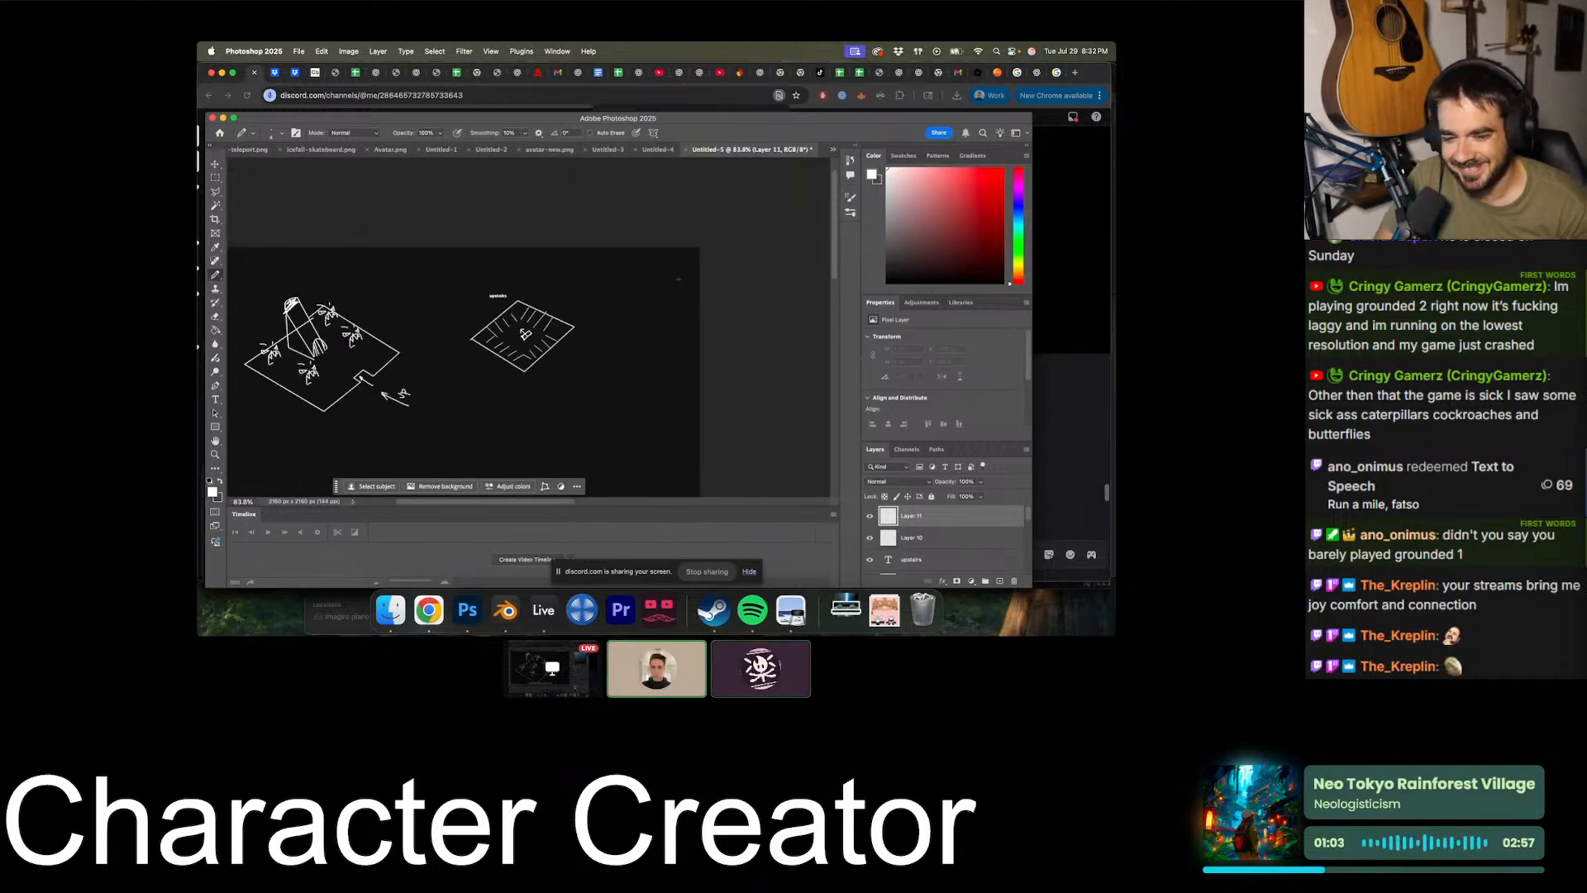
pyautogui.keyDown('alt'); pyautogui.scroll(5, 671, 280); pyautogui.keyUp('alt')
pyautogui.scroll(-5, 677, 277)
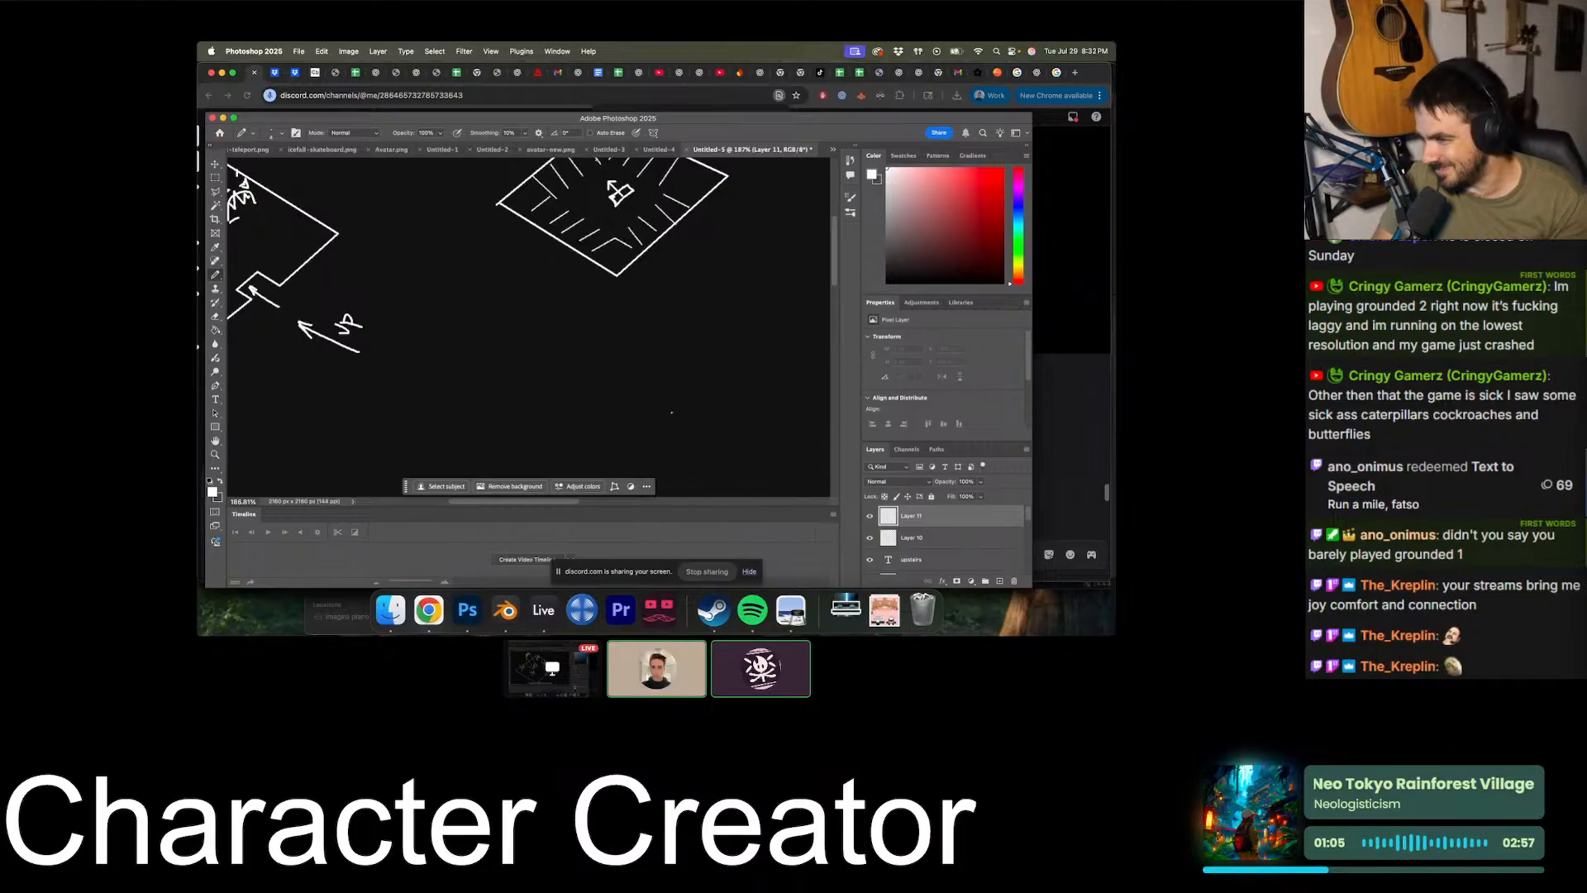
pyautogui.keyDown('alt'); pyautogui.scroll(-4, 671, 411); pyautogui.keyUp('alt')
pyautogui.scroll(5, 604, 302)
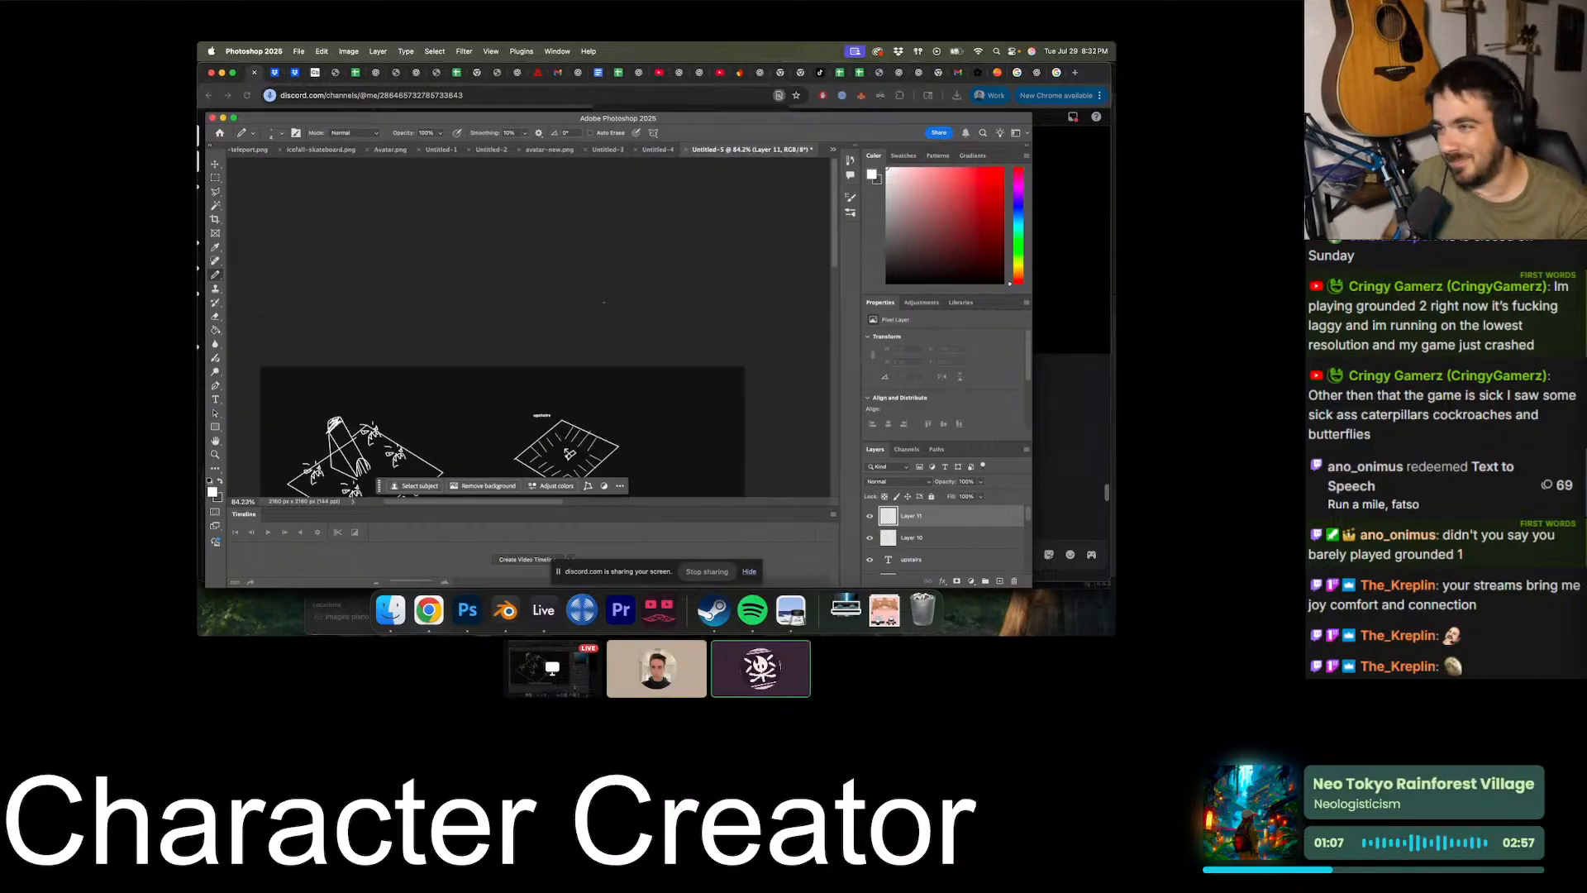
pyautogui.keyDown('alt'); pyautogui.scroll(3, 603, 303); pyautogui.keyUp('alt')
pyautogui.keyDown('alt'); pyautogui.scroll(3, 613, 364); pyautogui.keyUp('alt')
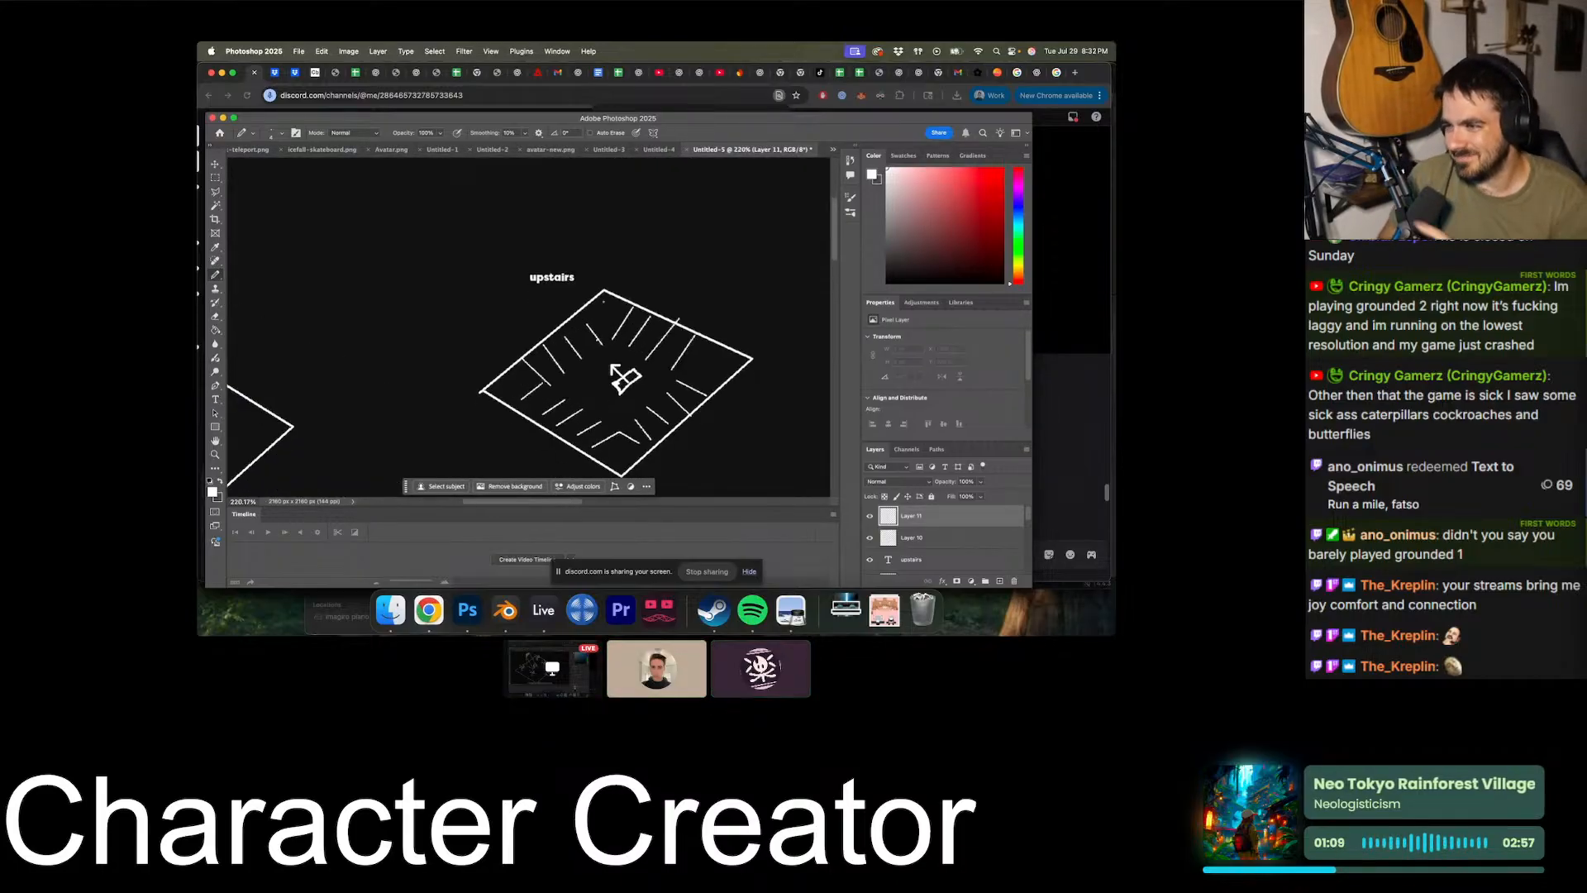
pyautogui.keyDown('alt'); pyautogui.scroll(-4, 603, 301); pyautogui.keyUp('alt')
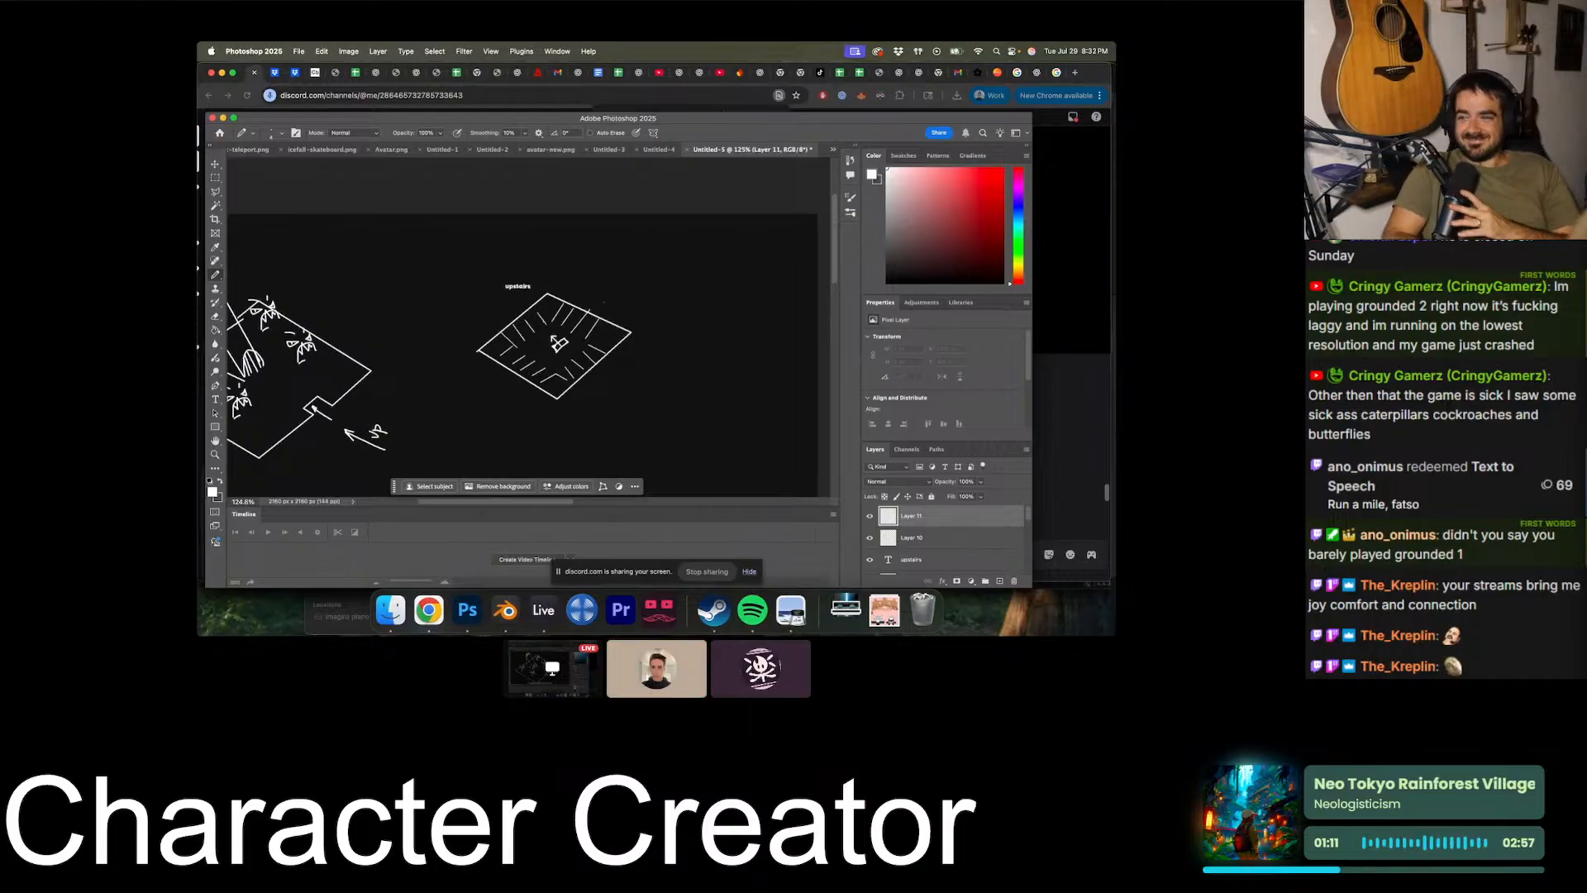
# - Draw a small box containing two round dots between the first two strokes along the diamond's upper-right edge
pyautogui.keyDown('alt'); pyautogui.scroll(5, 604, 302); pyautogui.keyUp('alt')
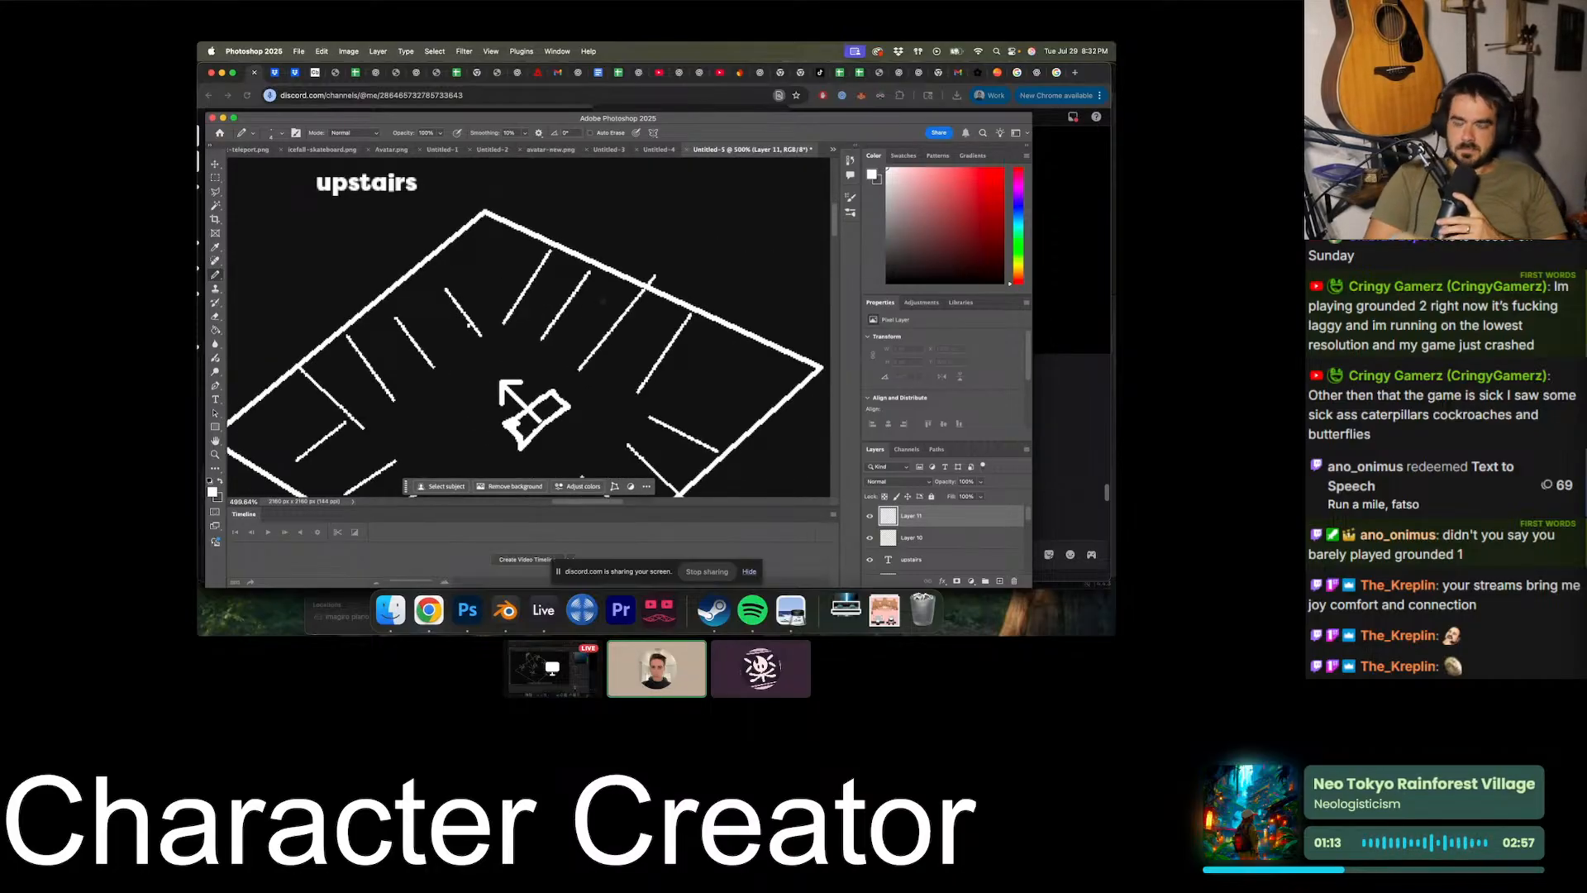
pyautogui.keyDown('alt'); pyautogui.scroll(2, 603, 301); pyautogui.keyUp('alt')
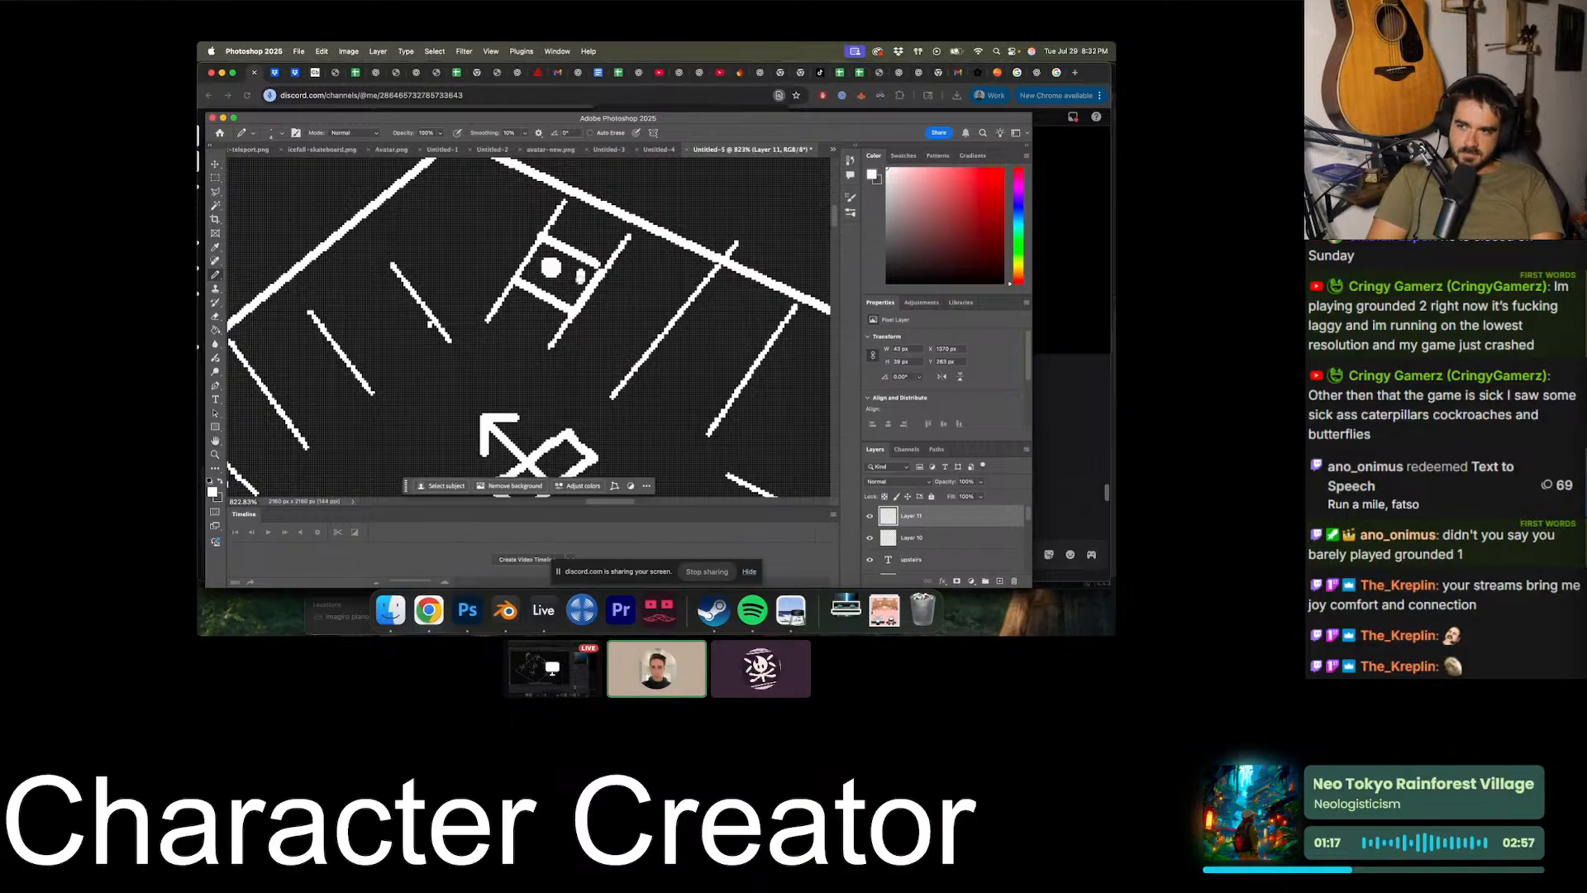
pyautogui.keyDown('alt'); pyautogui.scroll(-5, 586, 293); pyautogui.keyUp('alt')
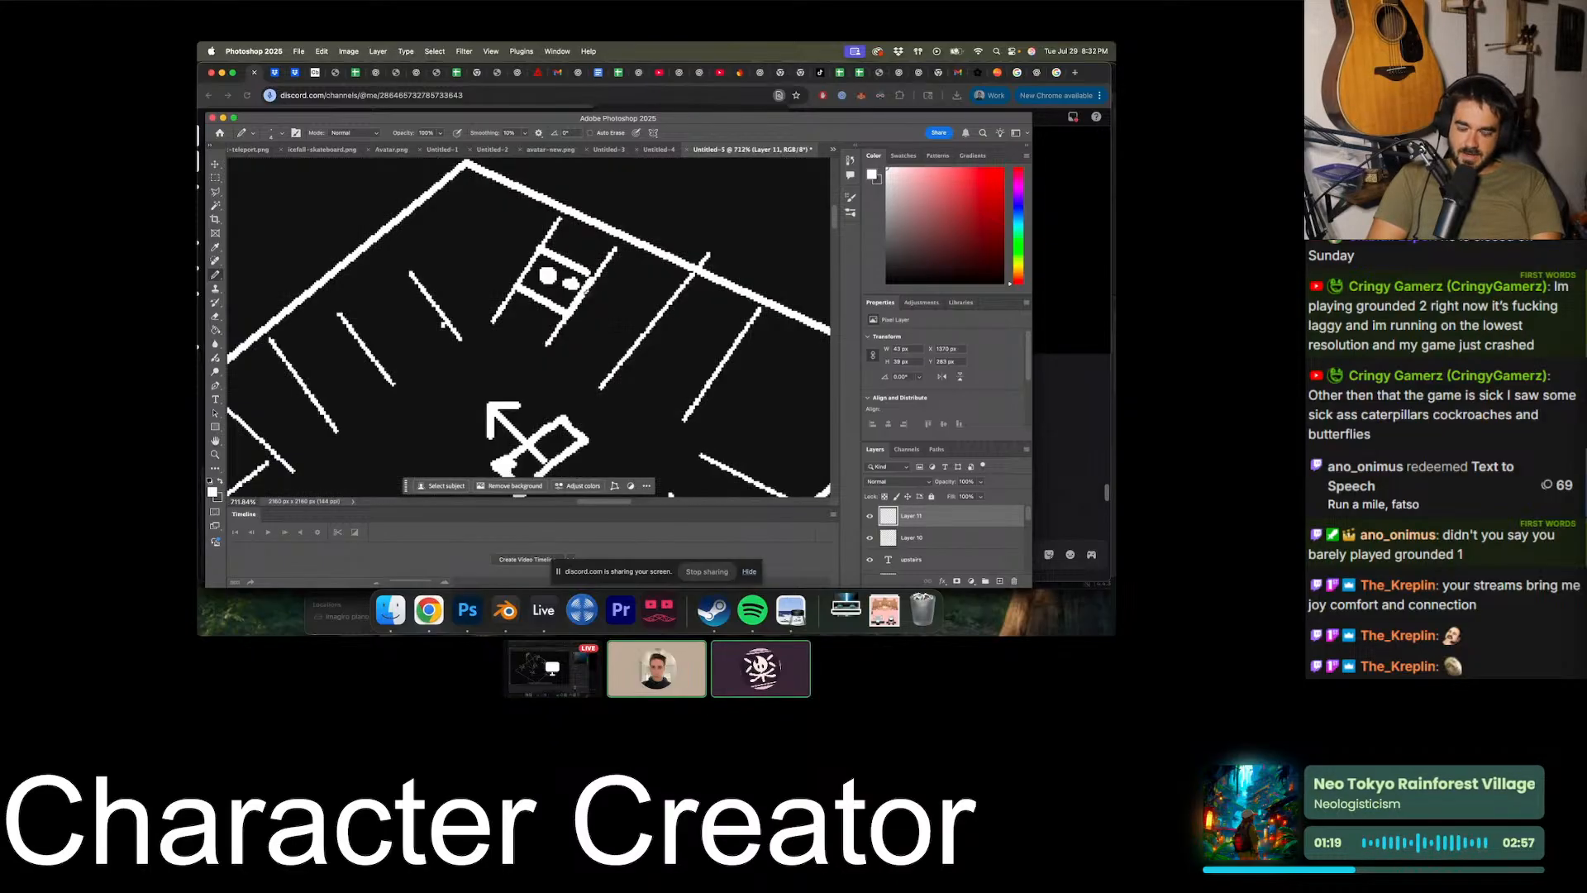
pyautogui.keyDown('alt'); pyautogui.scroll(4, 477, 298); pyautogui.keyUp('alt')
pyautogui.keyDown('alt'); pyautogui.scroll(-4, 476, 298); pyautogui.keyUp('alt')
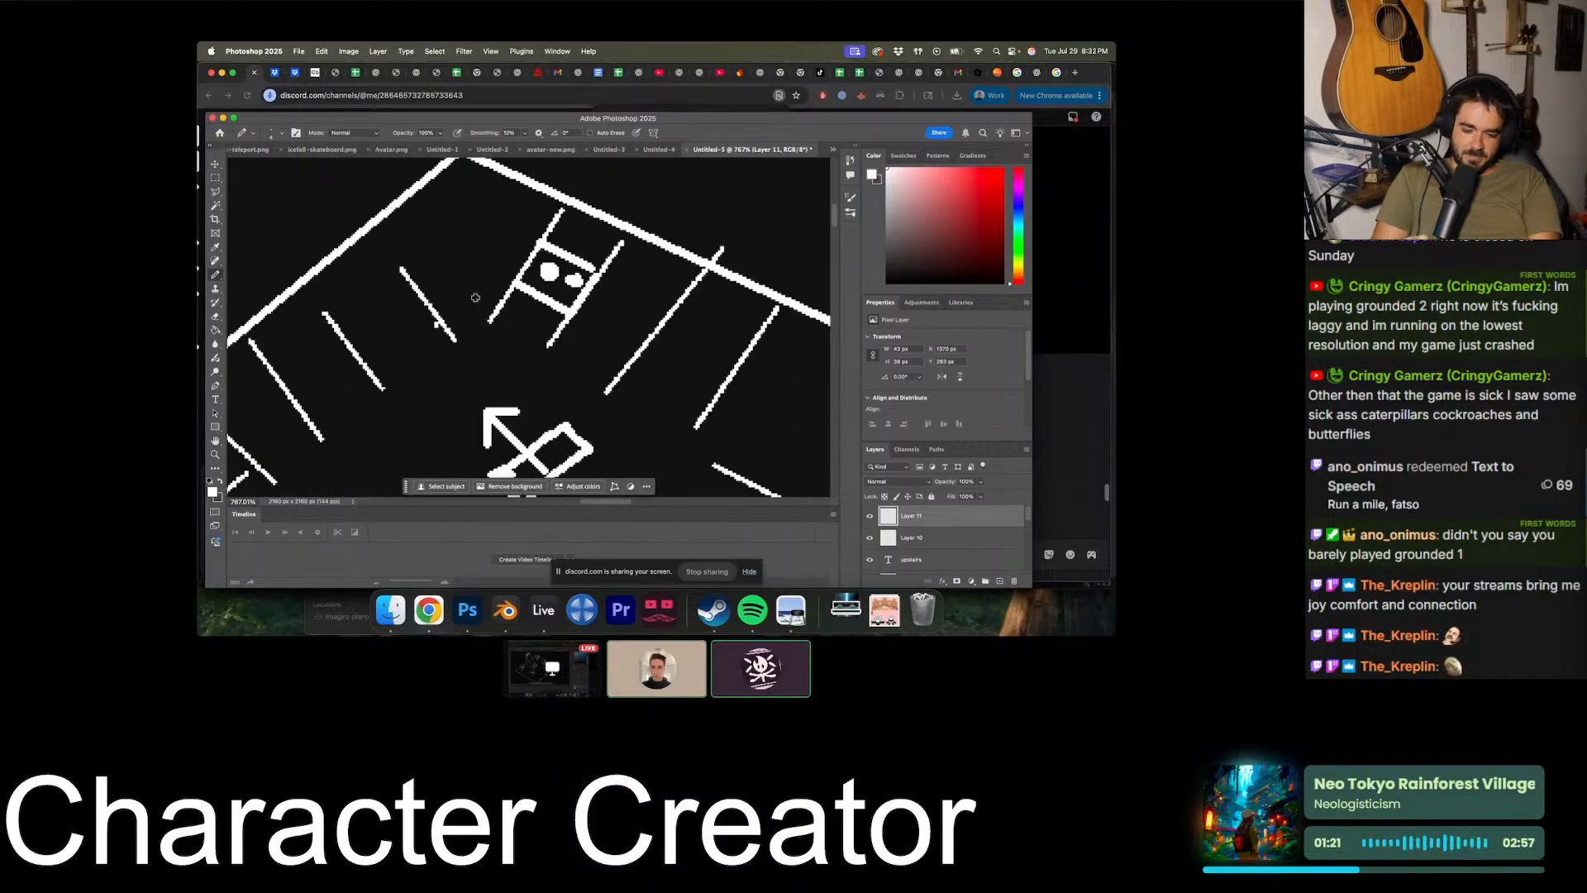
pyautogui.keyDown('alt'); pyautogui.scroll(-2, 476, 298); pyautogui.keyUp('alt')
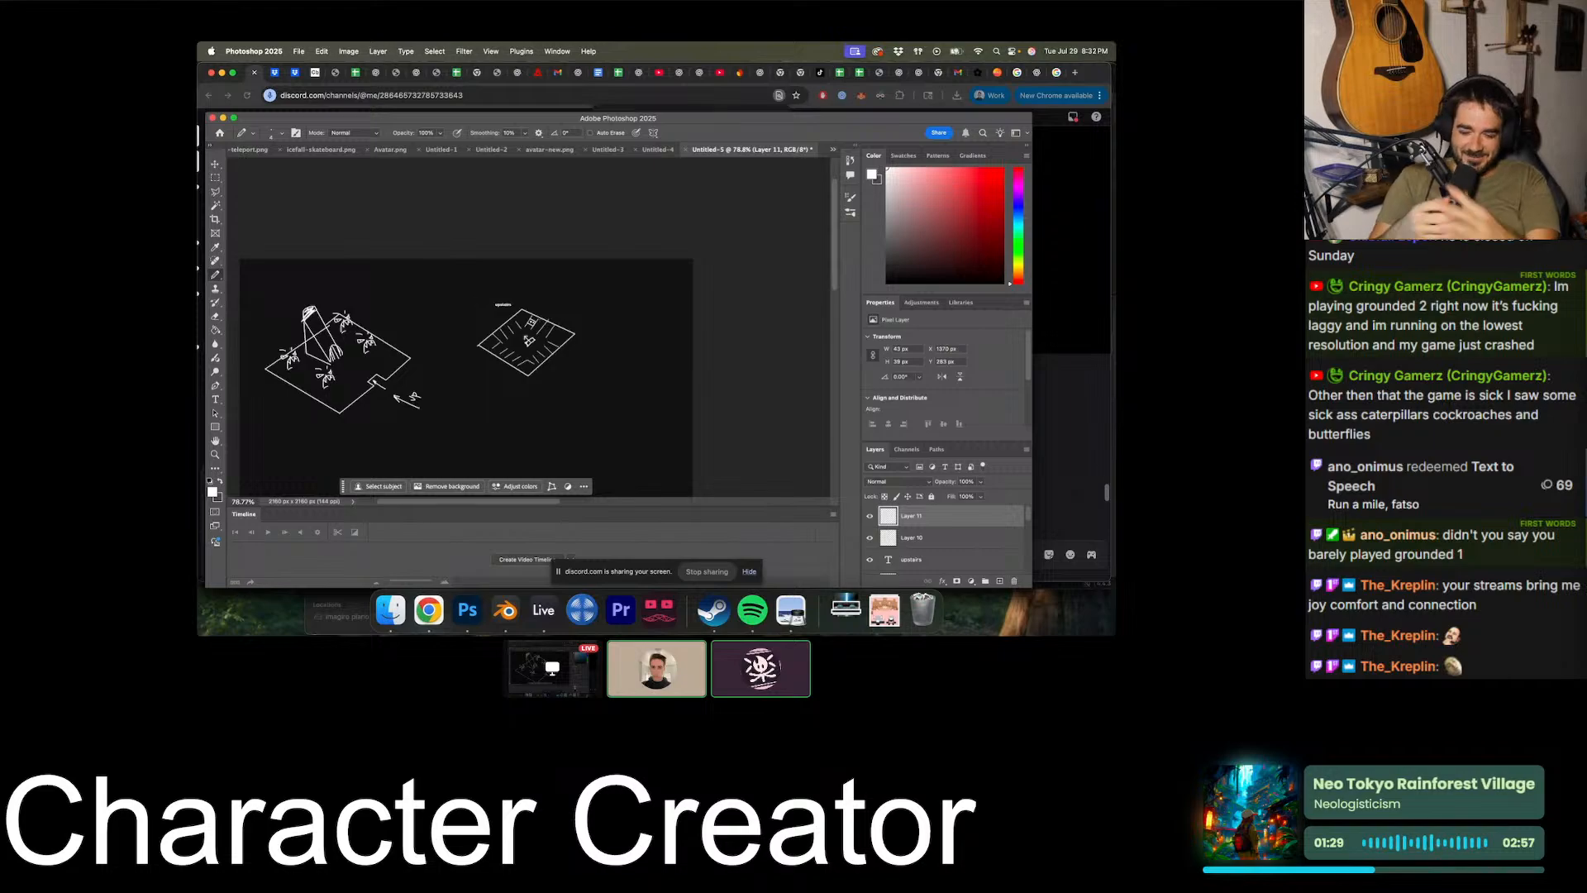
pyautogui.keyDown('alt'); pyautogui.scroll(-1, 529, 326); pyautogui.keyUp('alt')
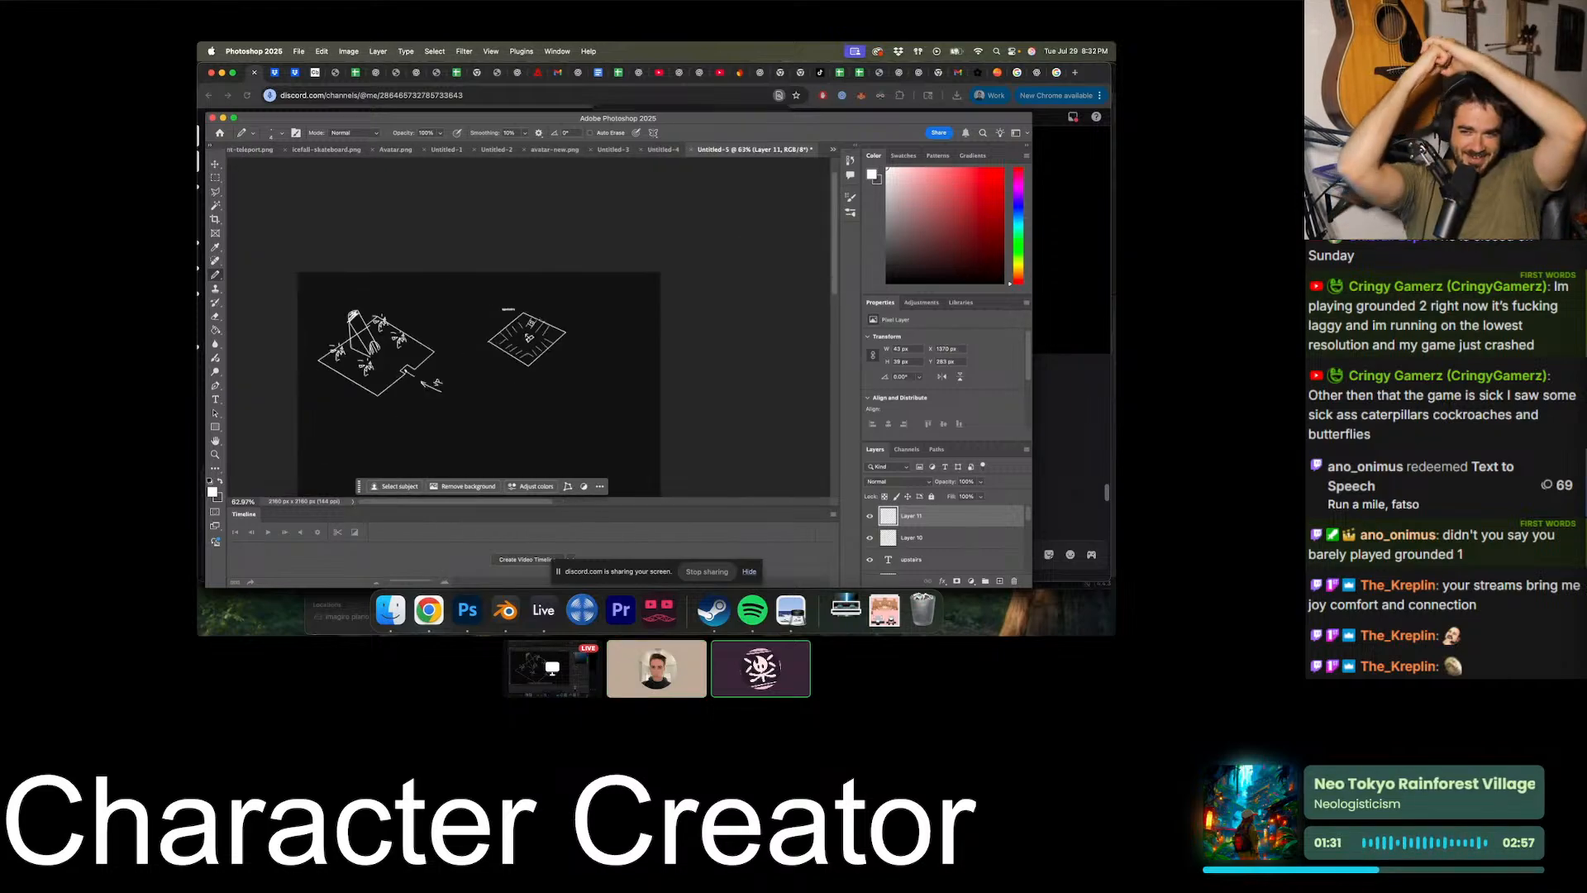
pyautogui.keyDown('alt'); pyautogui.scroll(4, 529, 339); pyautogui.keyUp('alt')
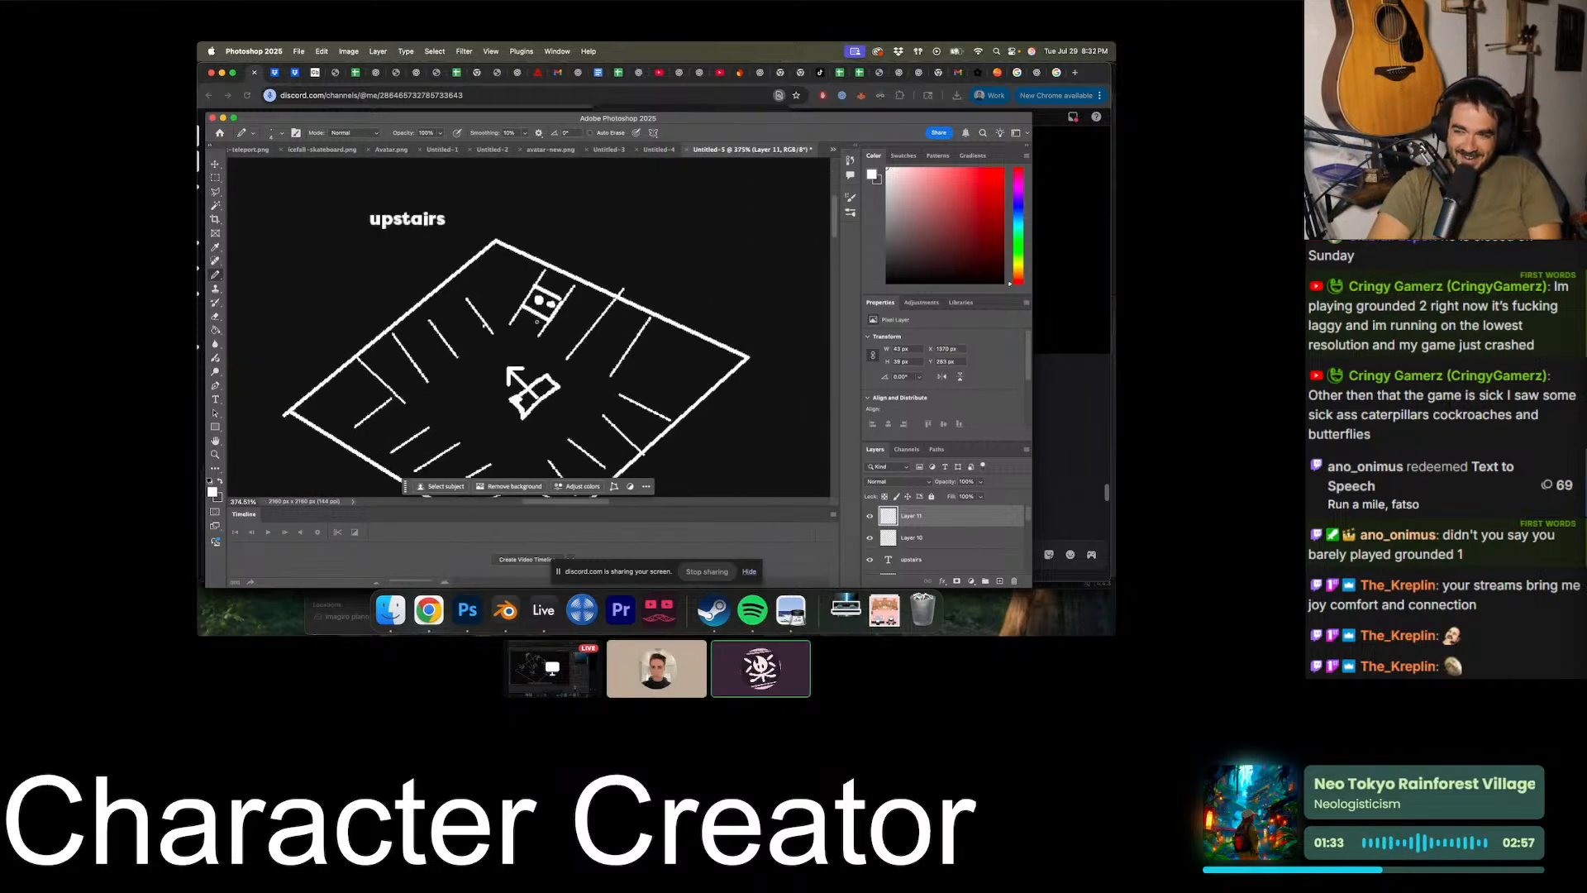
pyautogui.keyDown('alt'); pyautogui.scroll(4, 508, 462); pyautogui.keyUp('alt')
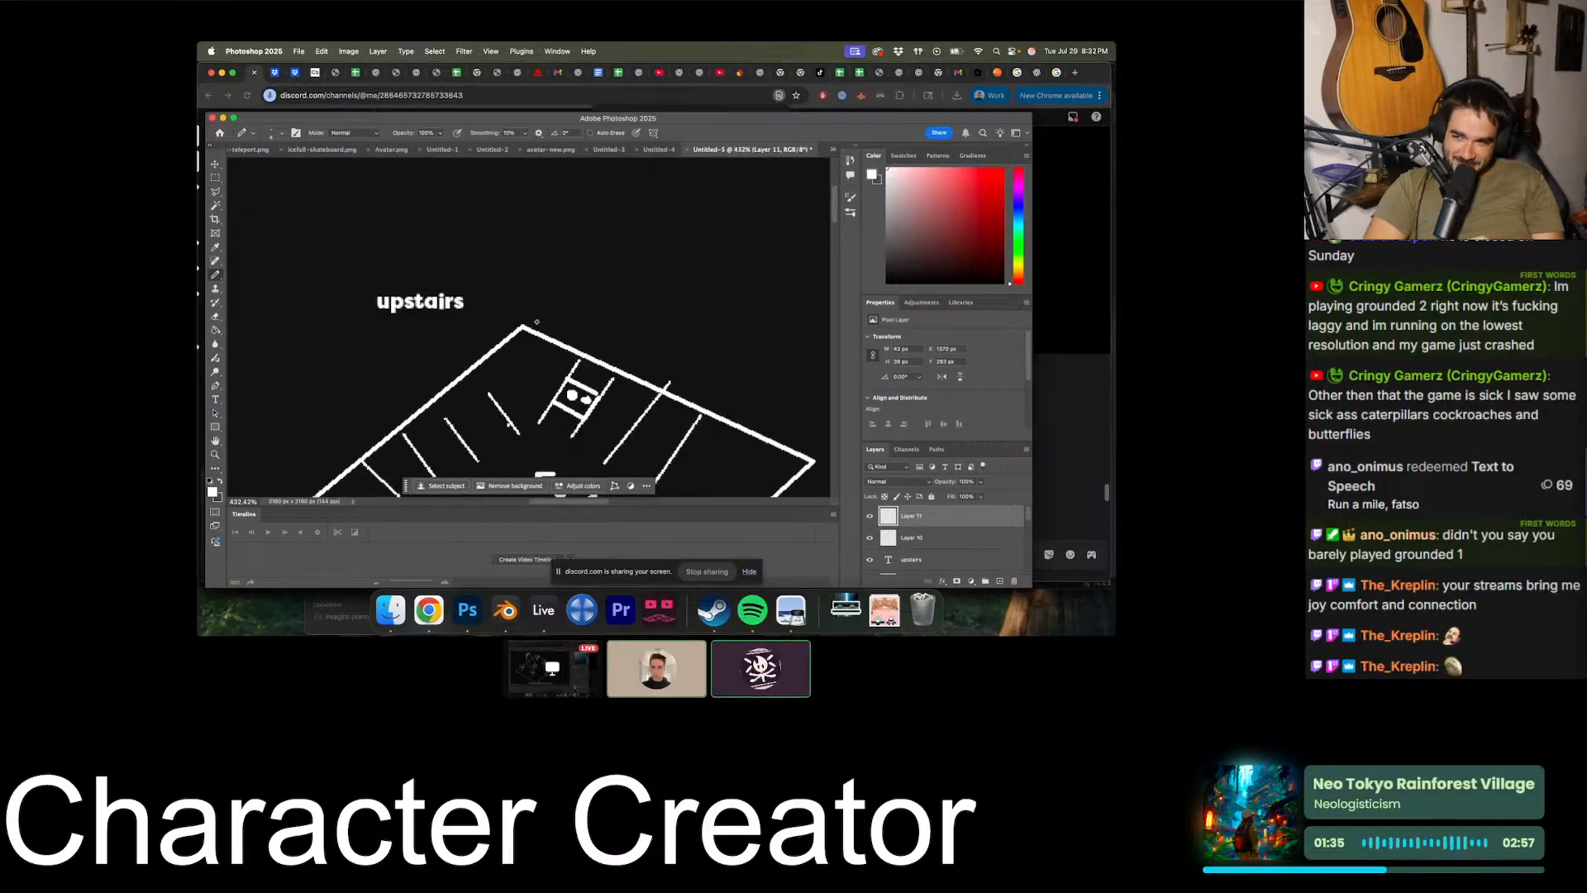
pyautogui.keyDown('alt'); pyautogui.scroll(-5, 553, 315); pyautogui.keyUp('alt')
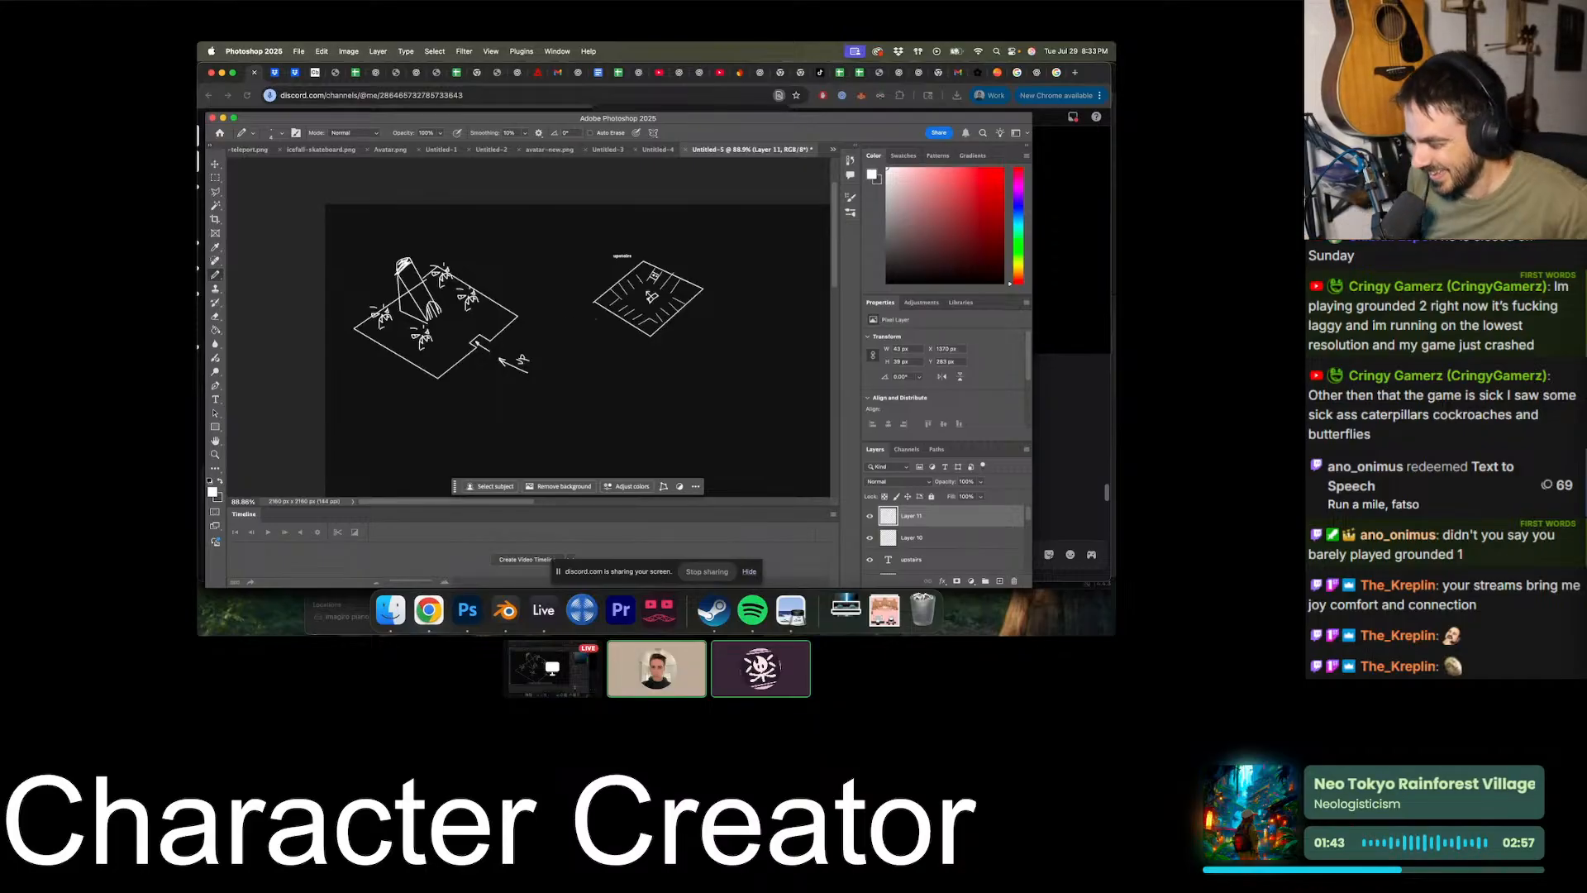
pyautogui.keyDown('alt'); pyautogui.scroll(1, 595, 318); pyautogui.keyUp('alt')
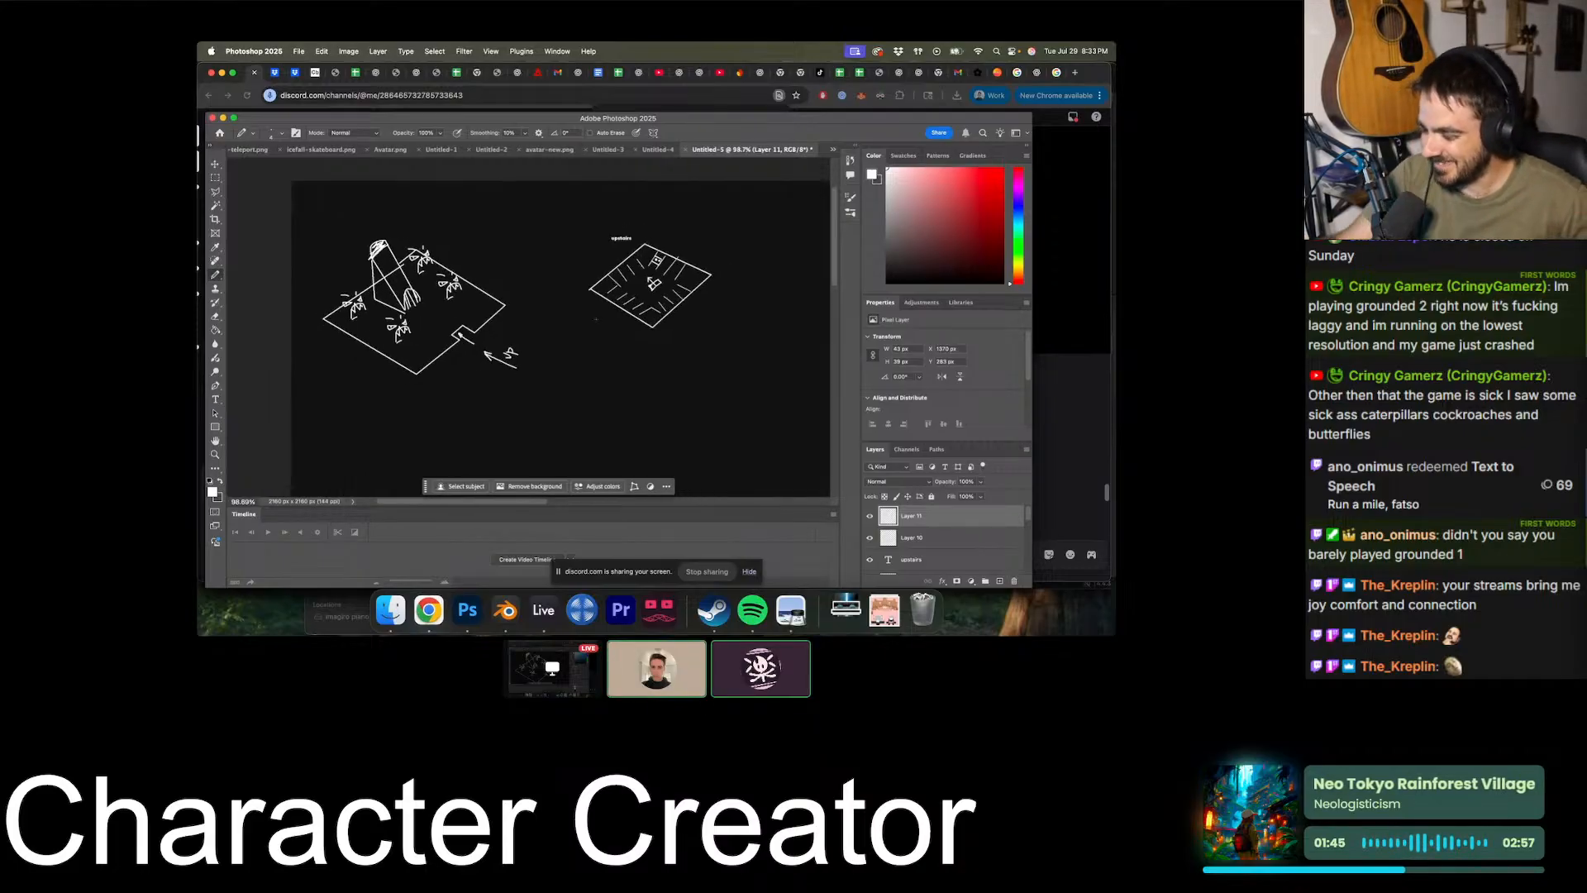
pyautogui.keyDown('alt'); pyautogui.scroll(-3, 596, 319); pyautogui.keyUp('alt')
pyautogui.keyDown('alt'); pyautogui.scroll(4, 596, 319); pyautogui.keyUp('alt')
pyautogui.scroll(-3, 596, 319)
pyautogui.hscroll(-3, 596, 319)
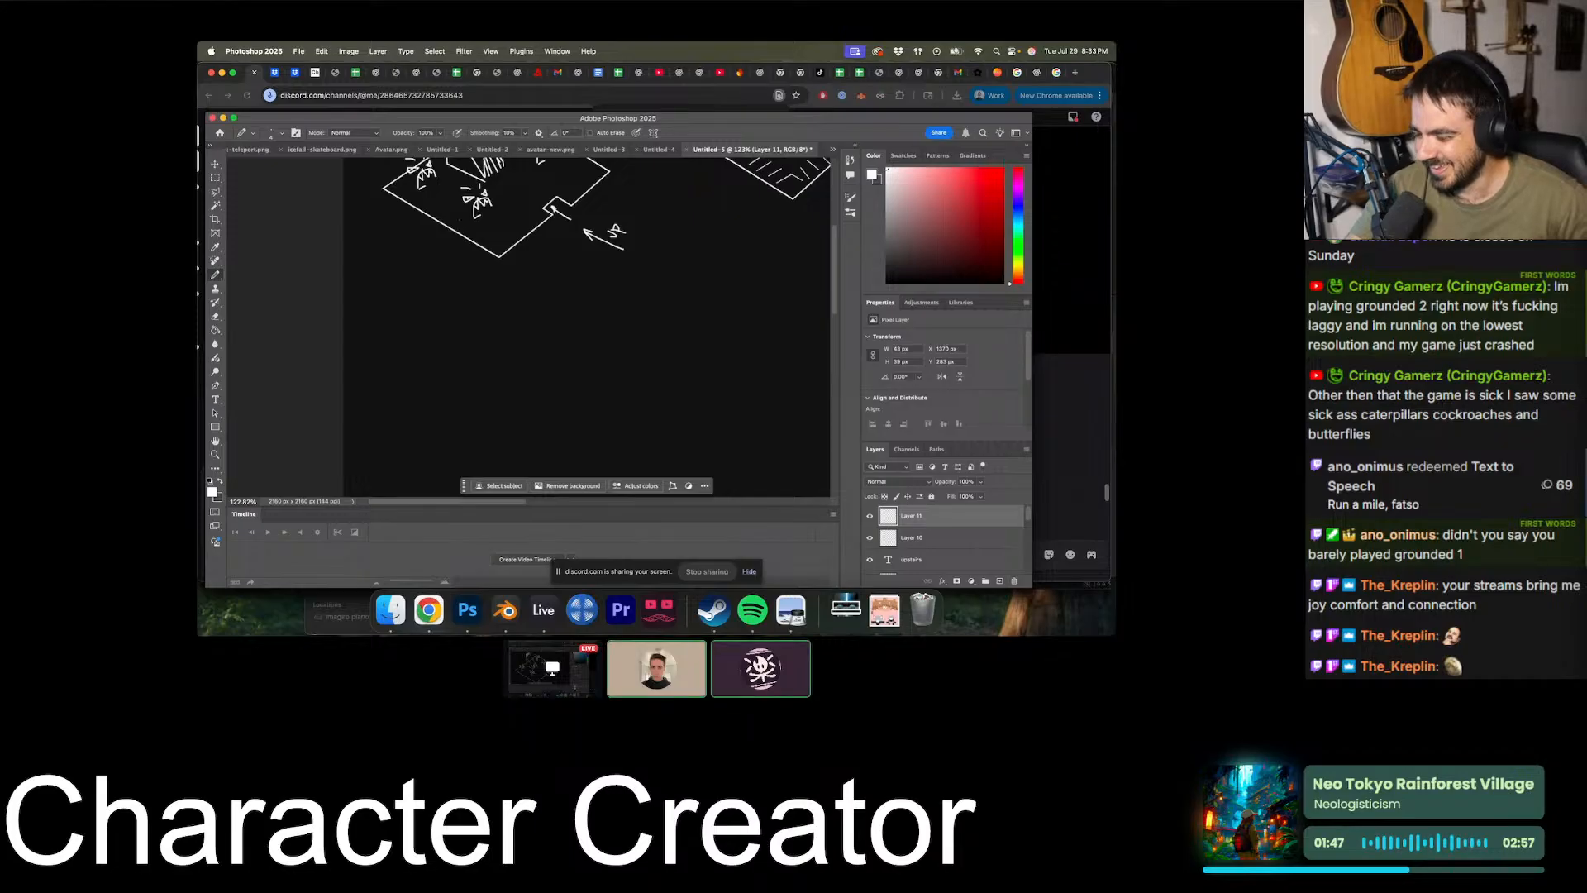
pyautogui.keyDown('alt'); pyautogui.scroll(-4, 596, 319); pyautogui.keyUp('alt')
pyautogui.keyDown('alt'); pyautogui.scroll(3, 596, 319); pyautogui.keyUp('alt')
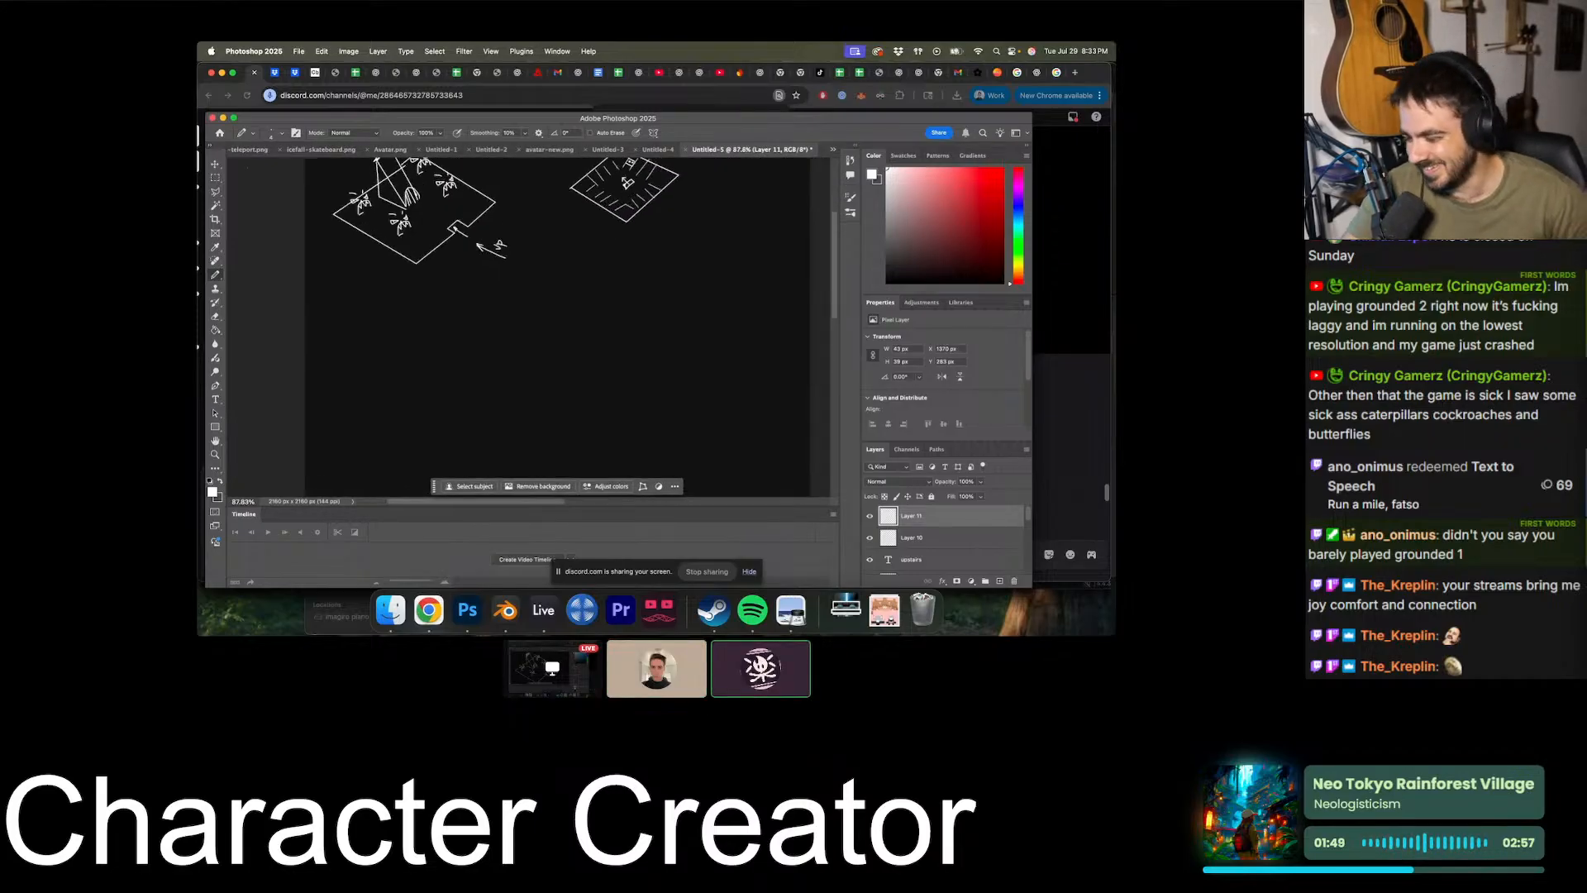
# - Switch to the Polygonal Lasso tool above the "upstairs" diamond
pyautogui.click(215, 191)
pyautogui.scroll(3, 571, 261)
pyautogui.hscroll(2, 570, 260)
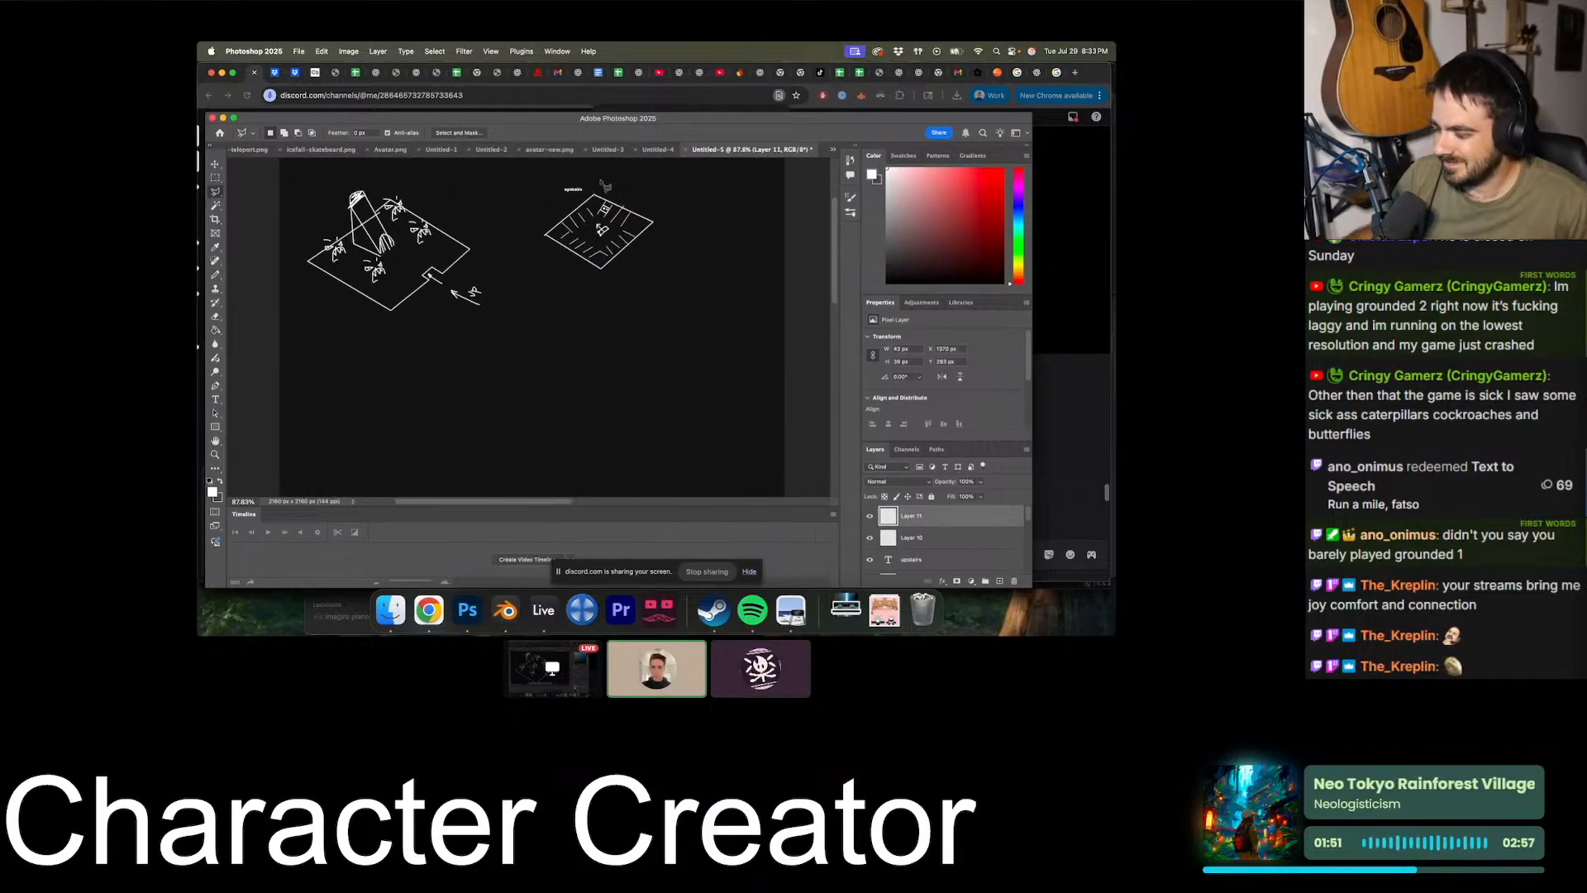
pyautogui.press('Escape')
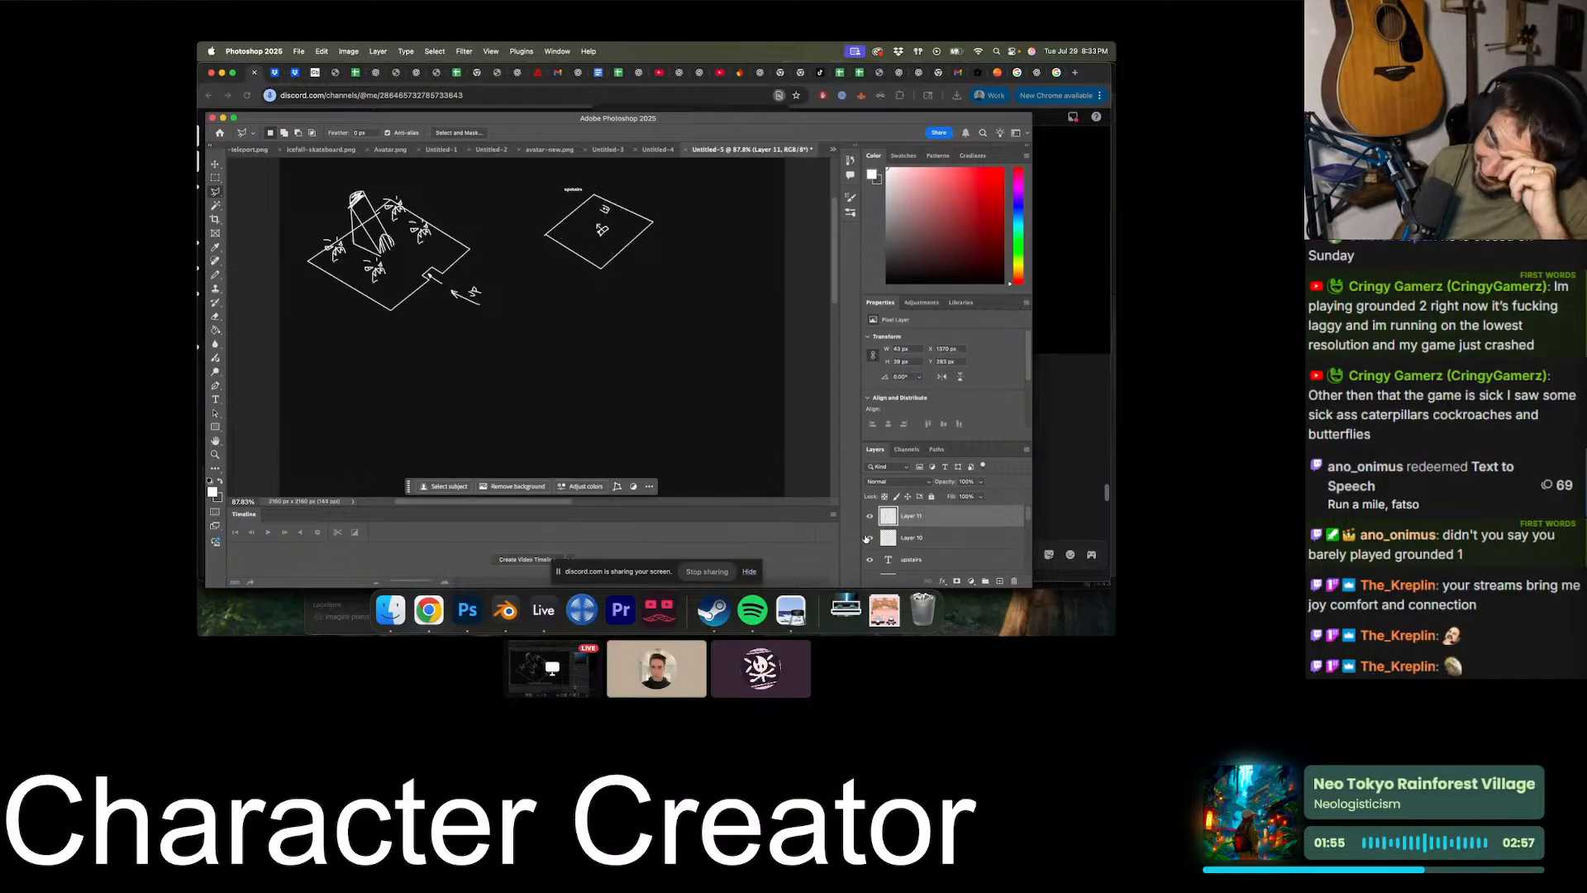
# - Merge all visible layers of the sketch into the single Background layer
pyautogui.scroll(-2, 886, 549)
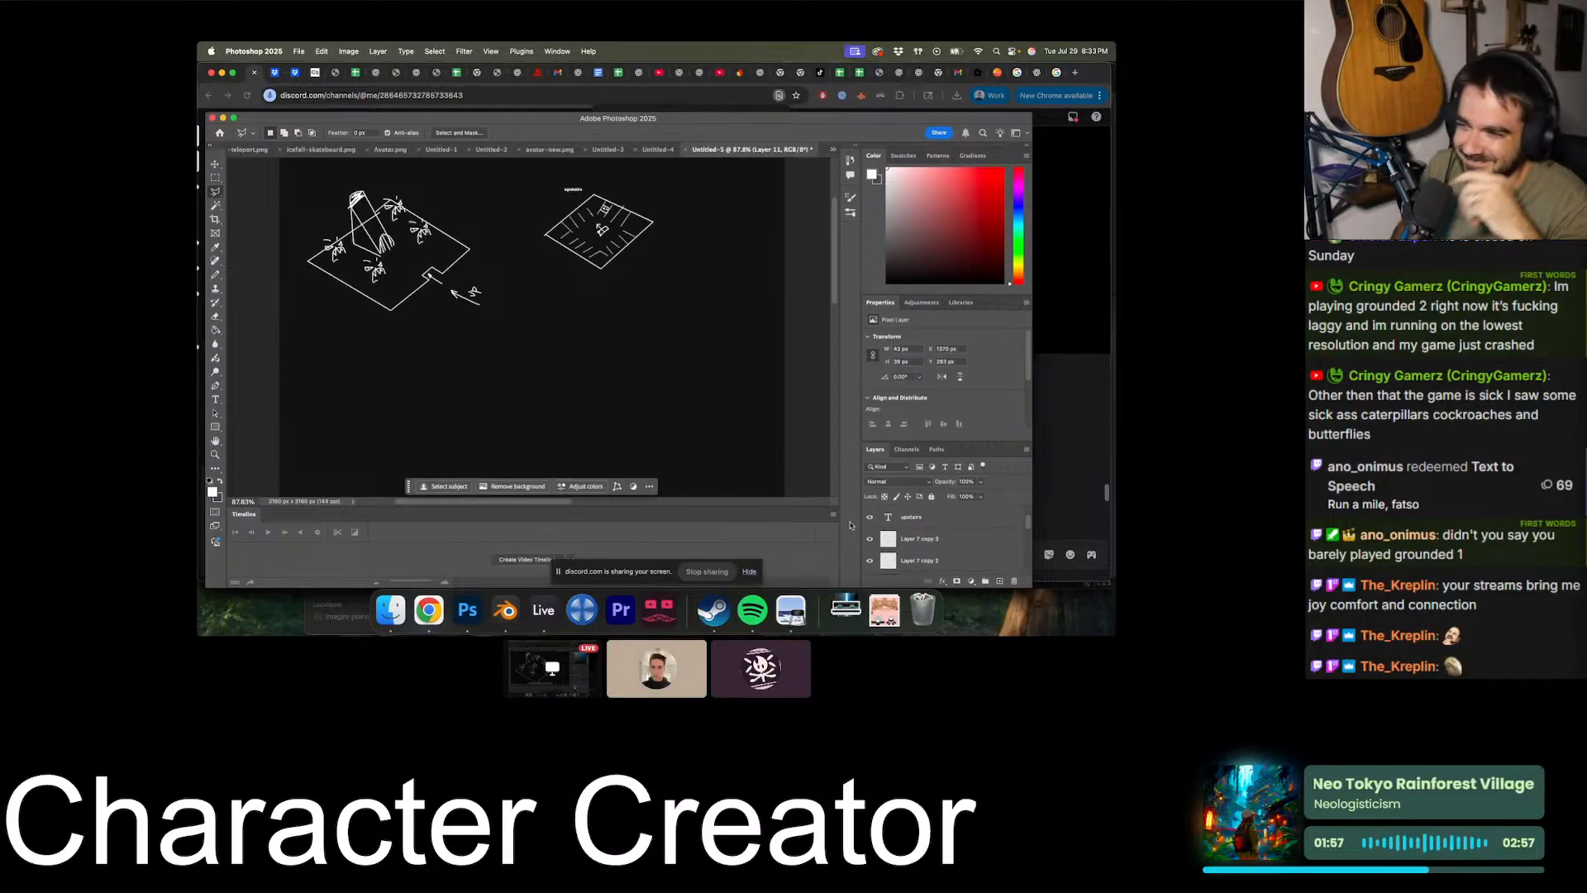
pyautogui.scroll(5, 932, 501)
pyautogui.click(935, 523)
pyautogui.scroll(-2, 825, 473)
pyautogui.press('super+shift+e')
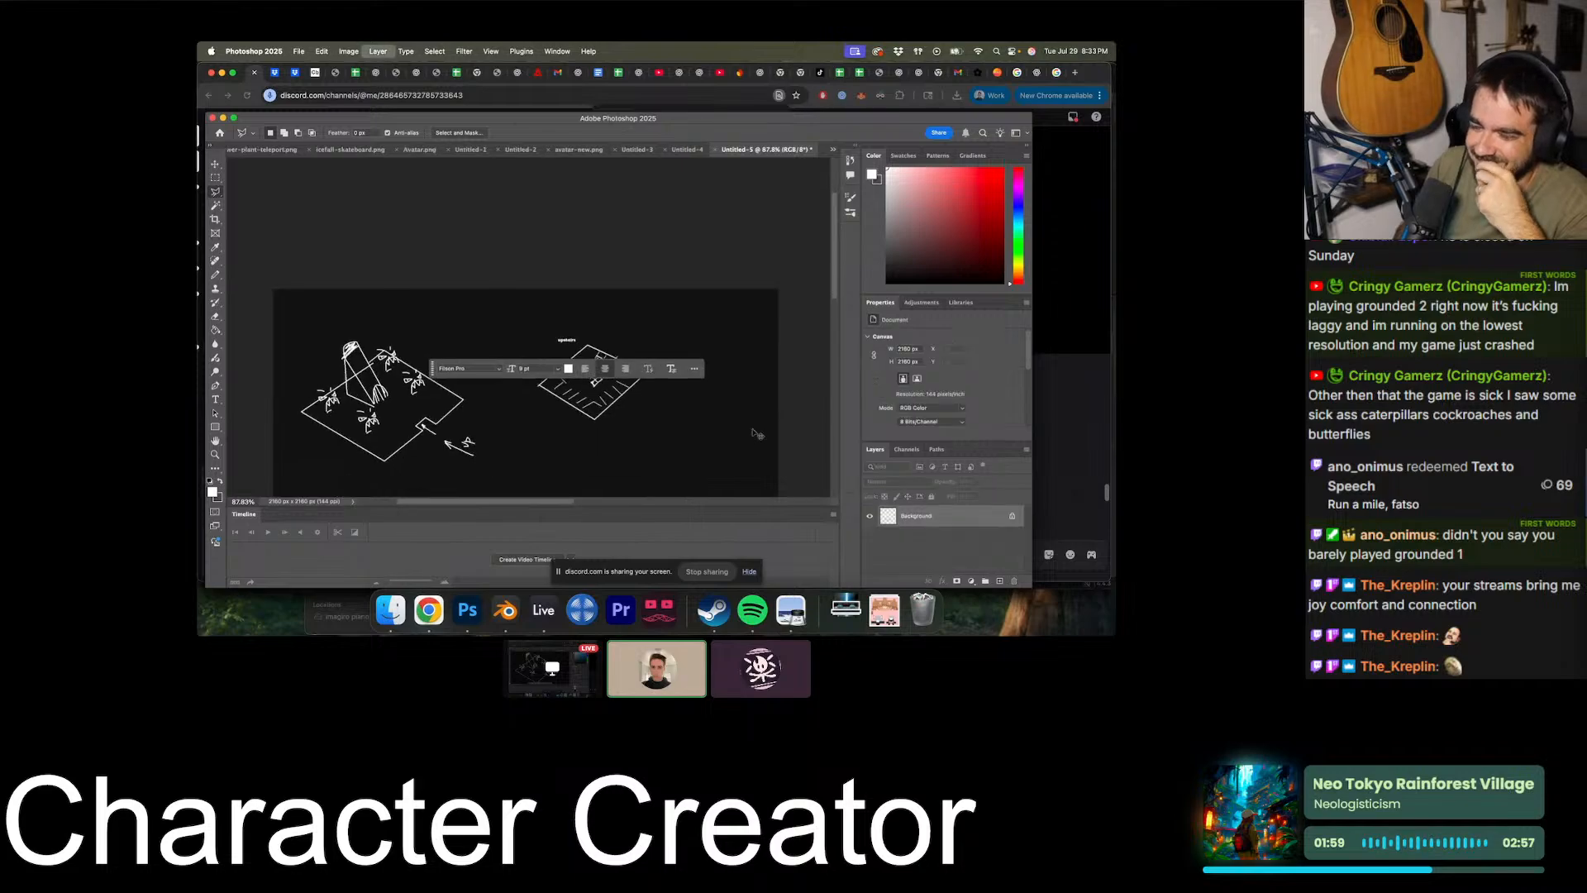
# - Select the "upstairs" diamond with the Polygonal Lasso, copy it onto a new layer and start a free transform on the copy
pyautogui.click(624, 334)
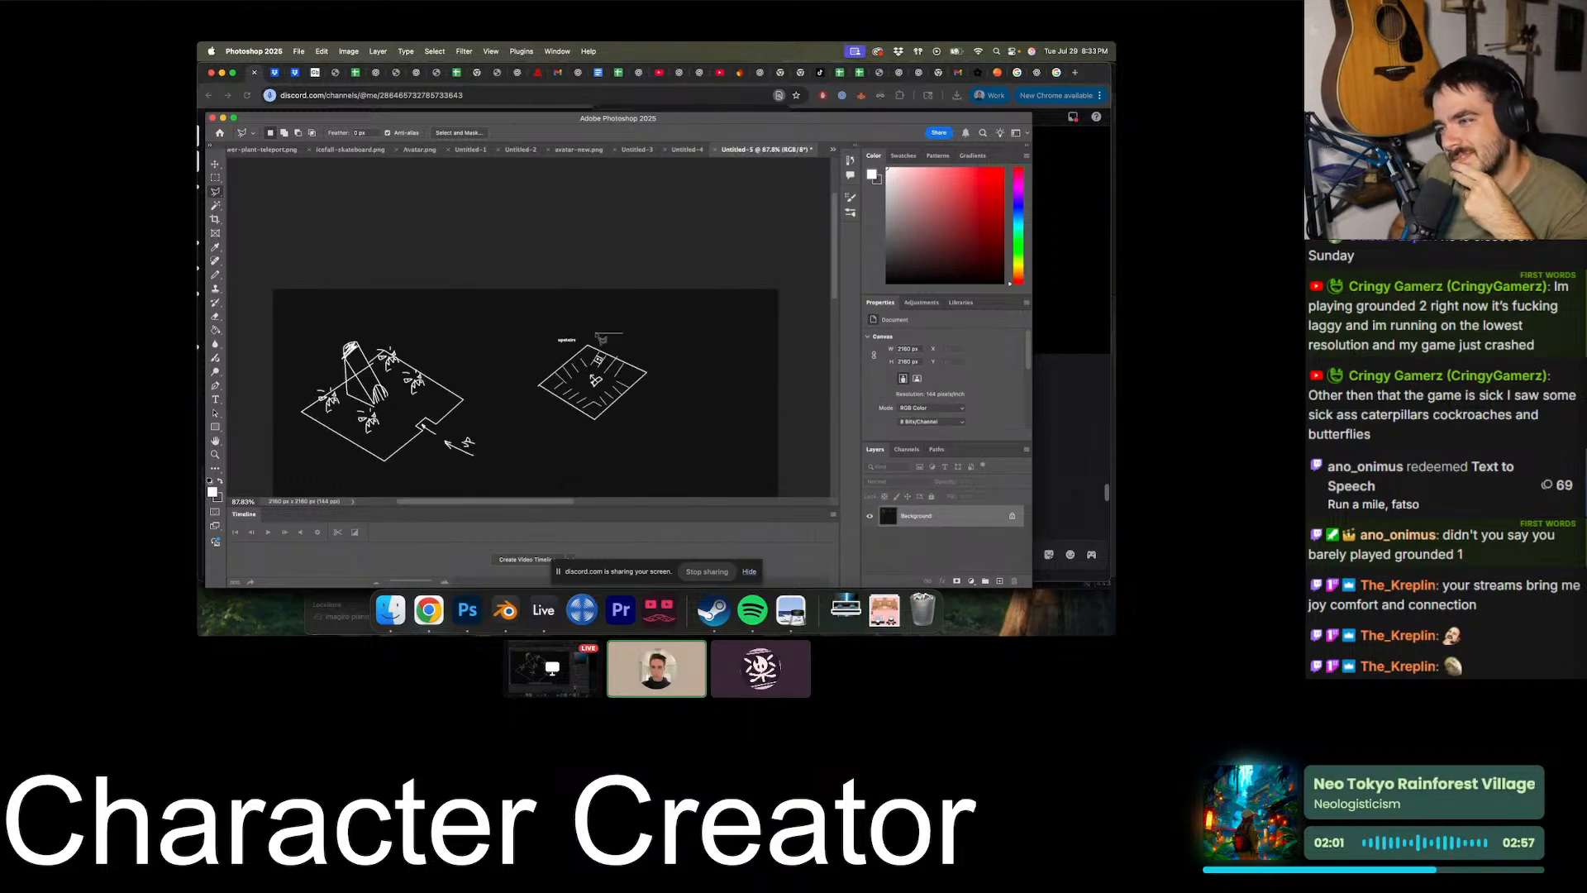
pyautogui.doubleClick(679, 373)
pyautogui.press('super+j')
pyautogui.press('super+t')
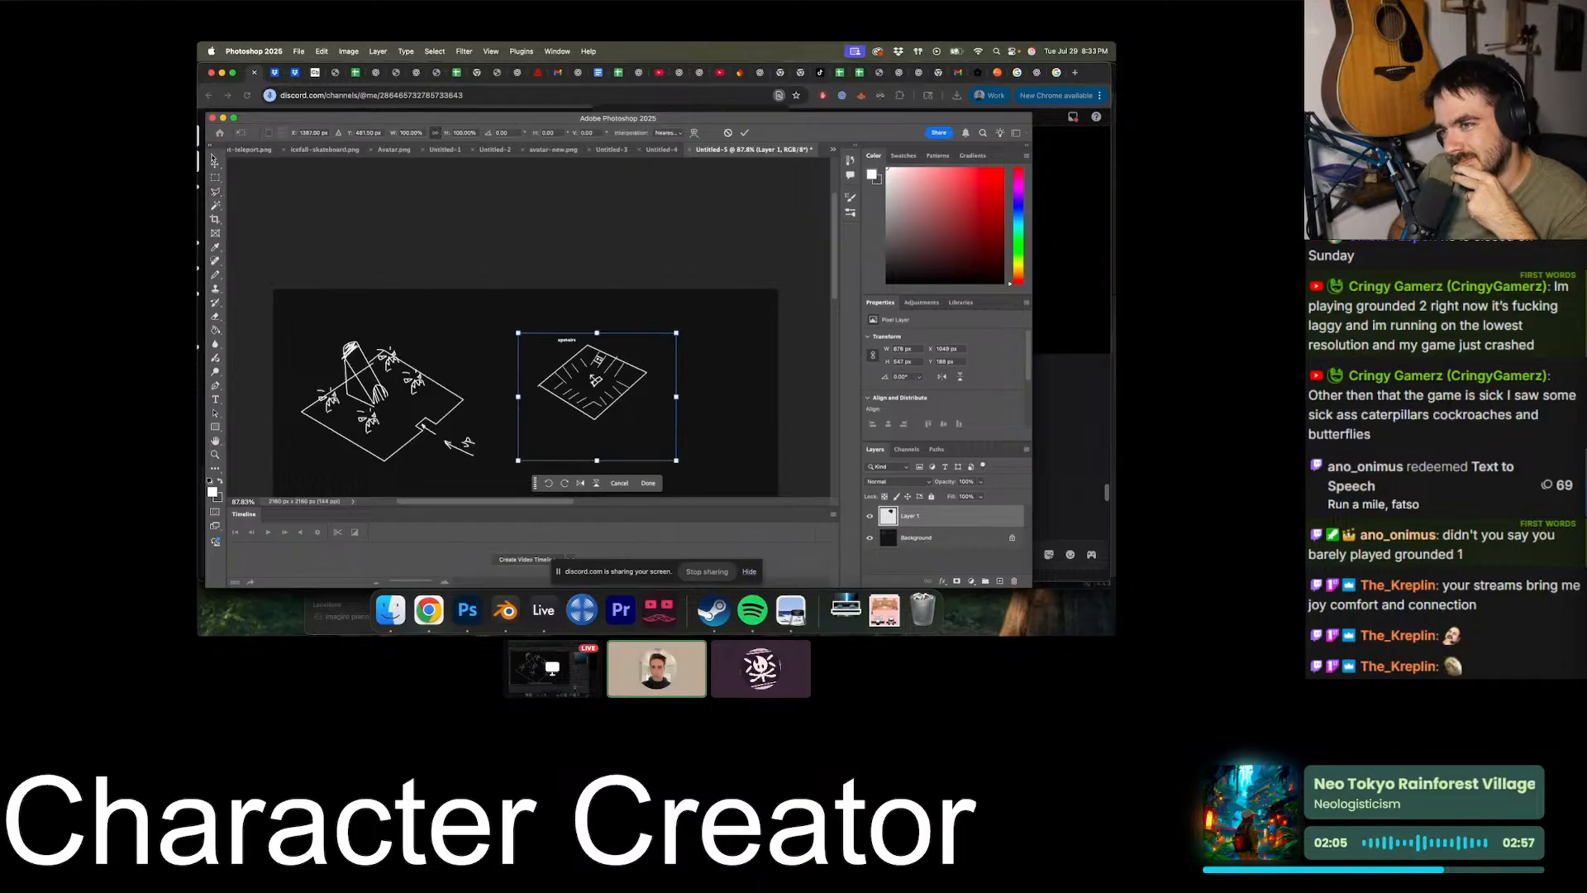
# - Move the copied upstairs diamond into the empty area below the main isometric game area
pyautogui.scroll(-3, 590, 334)
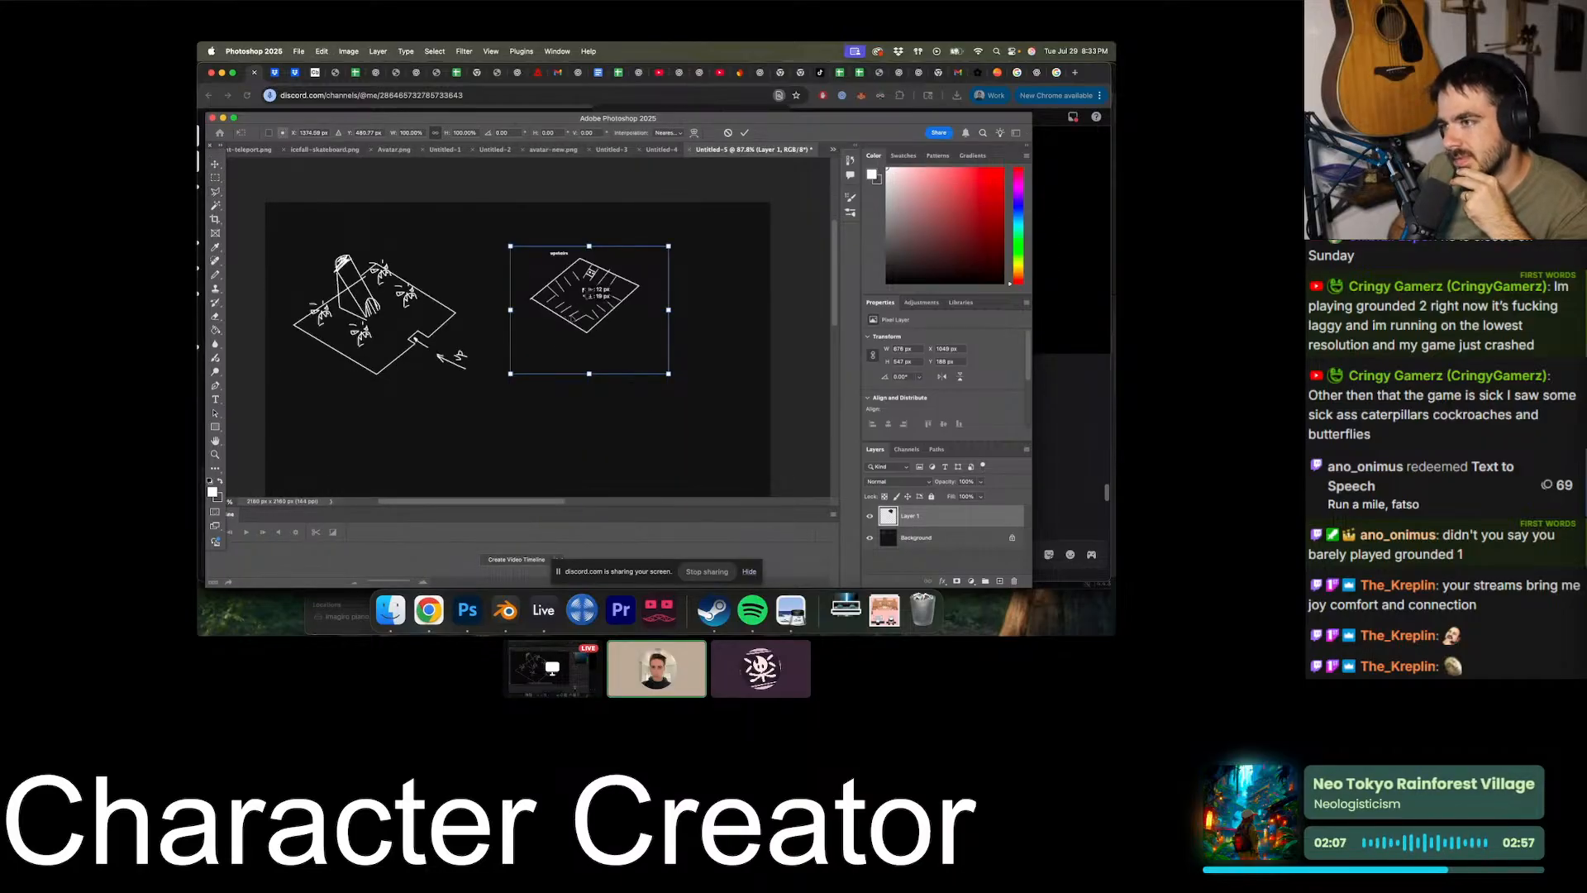
pyautogui.moveTo(573, 315); pyautogui.dragTo(403, 480)
pyautogui.scroll(-5, 569, 422)
pyautogui.hscroll(-3, 569, 423)
pyautogui.keyDown('alt'); pyautogui.scroll(3, 569, 423); pyautogui.keyUp('alt')
pyautogui.moveTo(505, 283); pyautogui.dragTo(483, 341)
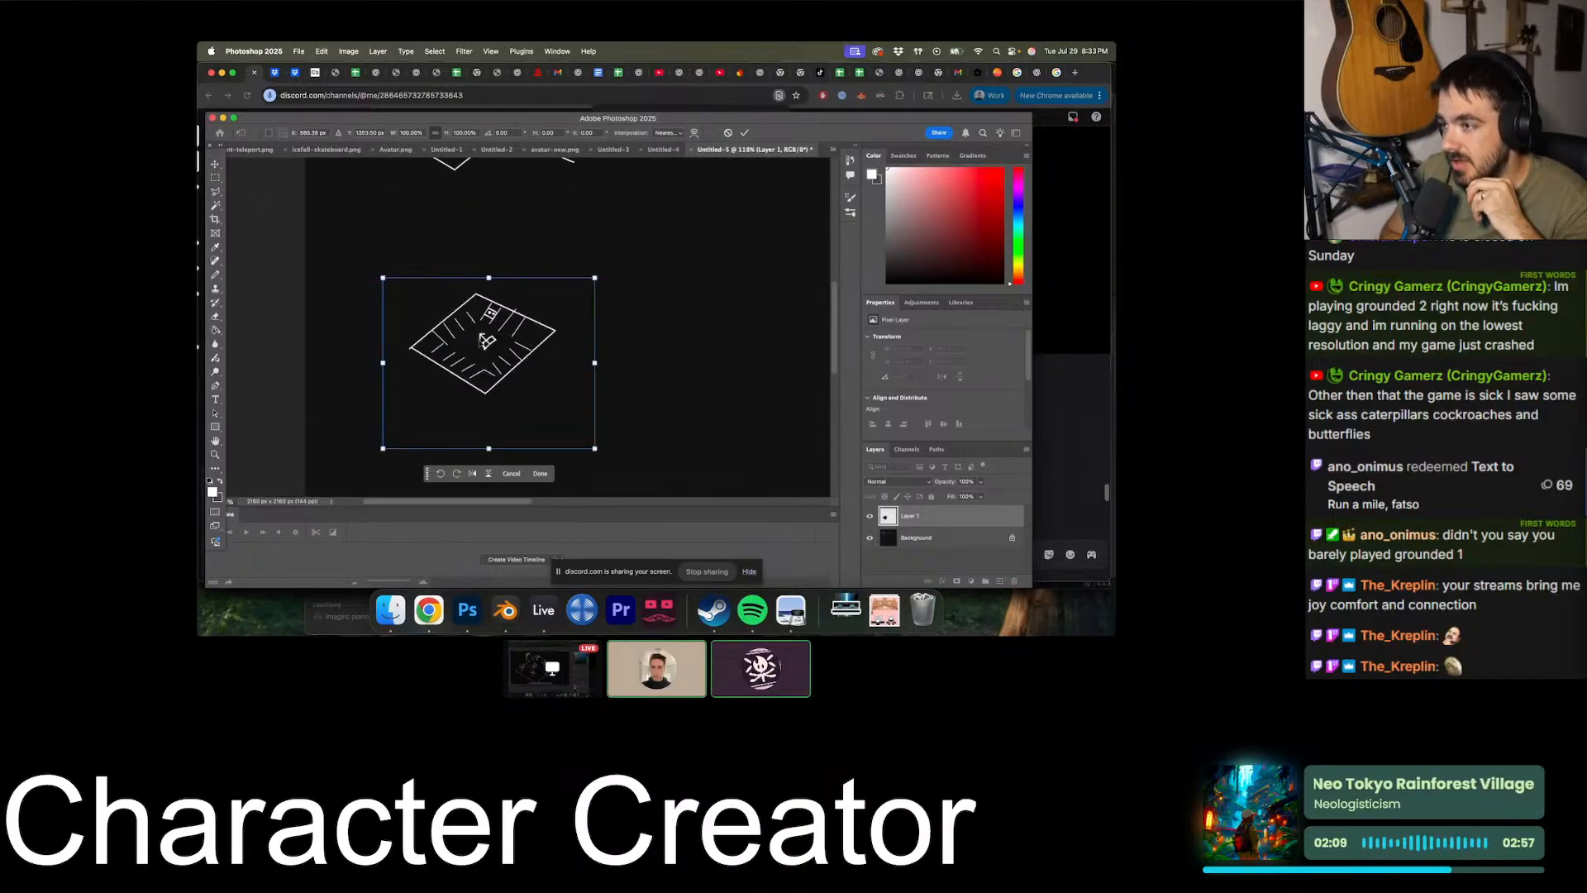
# - Apply the transform and draw a smaller diamond around the central icon of the copy with the Pencil tool
pyautogui.click(215, 179)
pyautogui.keyDown('alt'); pyautogui.scroll(6, 374, 296); pyautogui.keyUp('alt')
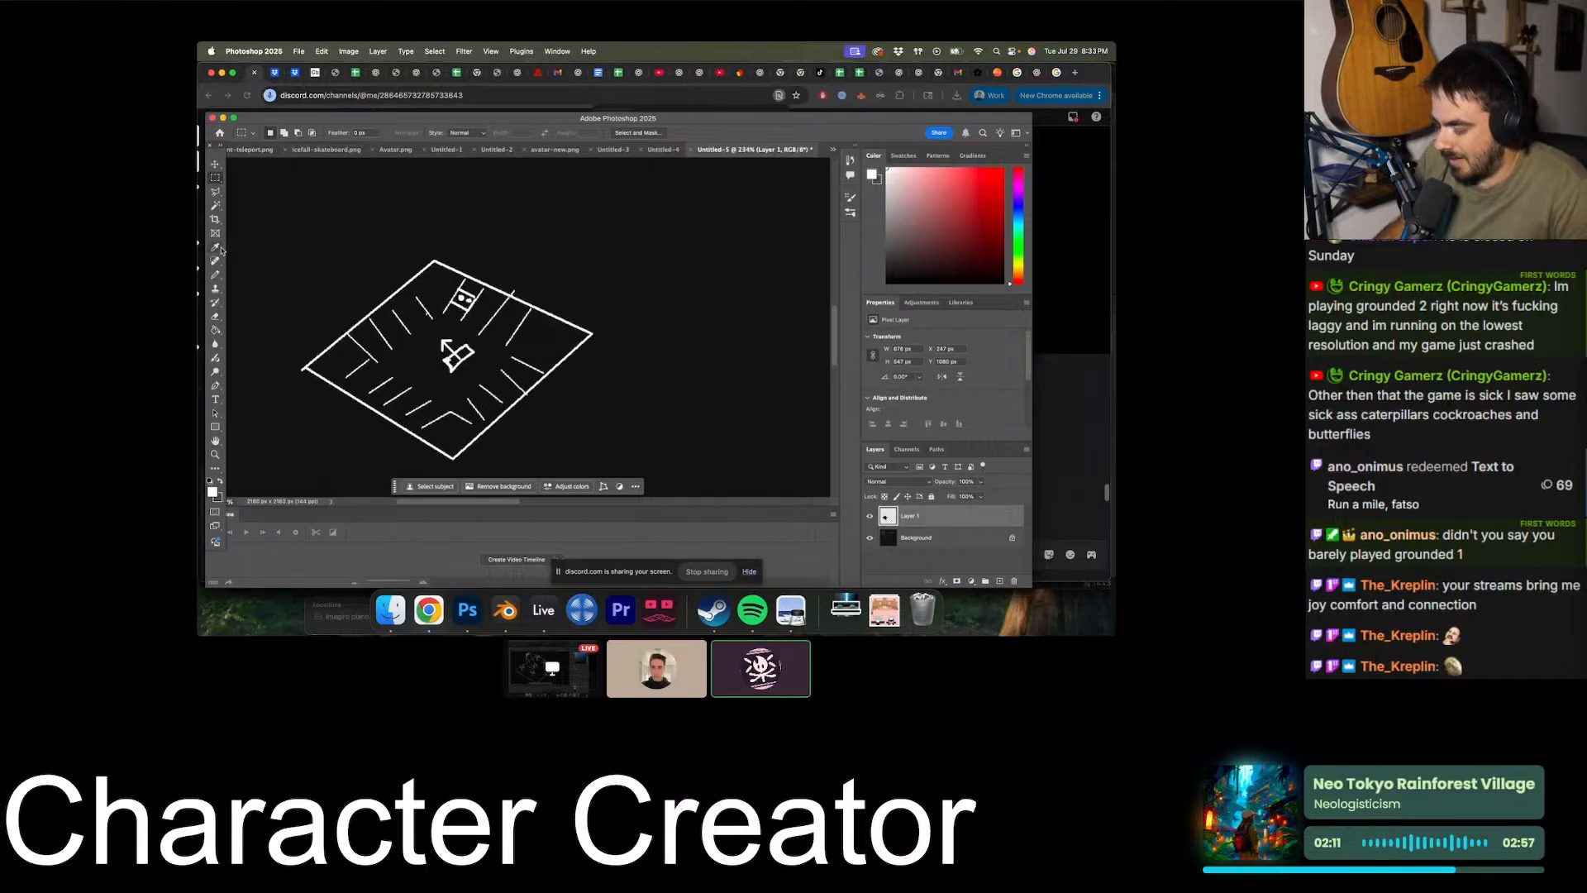
pyautogui.click(215, 275)
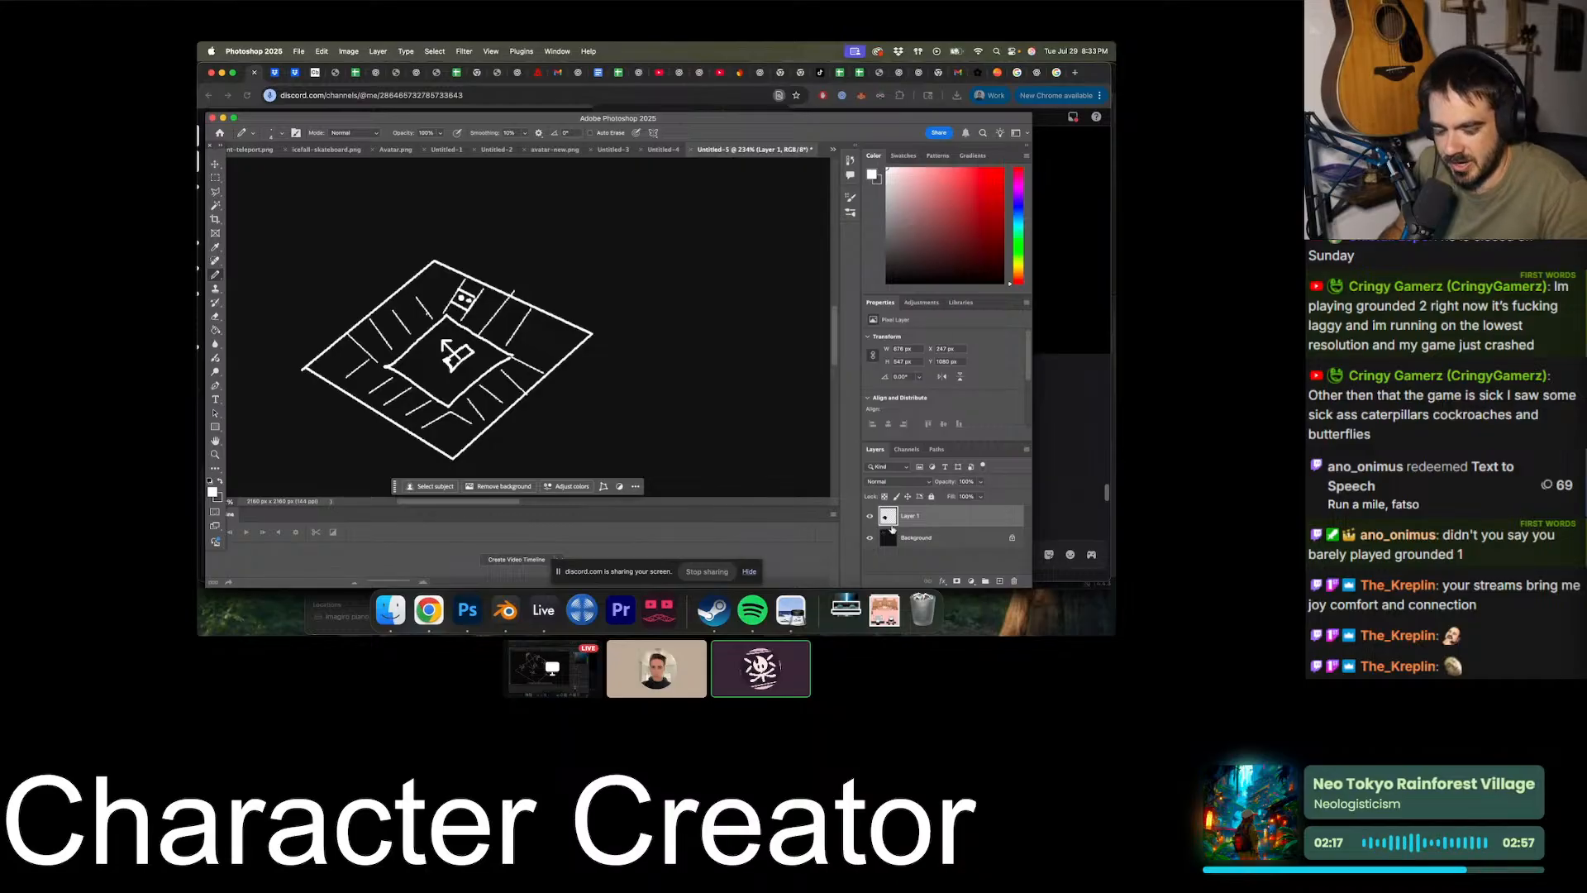
pyautogui.press('Escape')
pyautogui.click(981, 354)
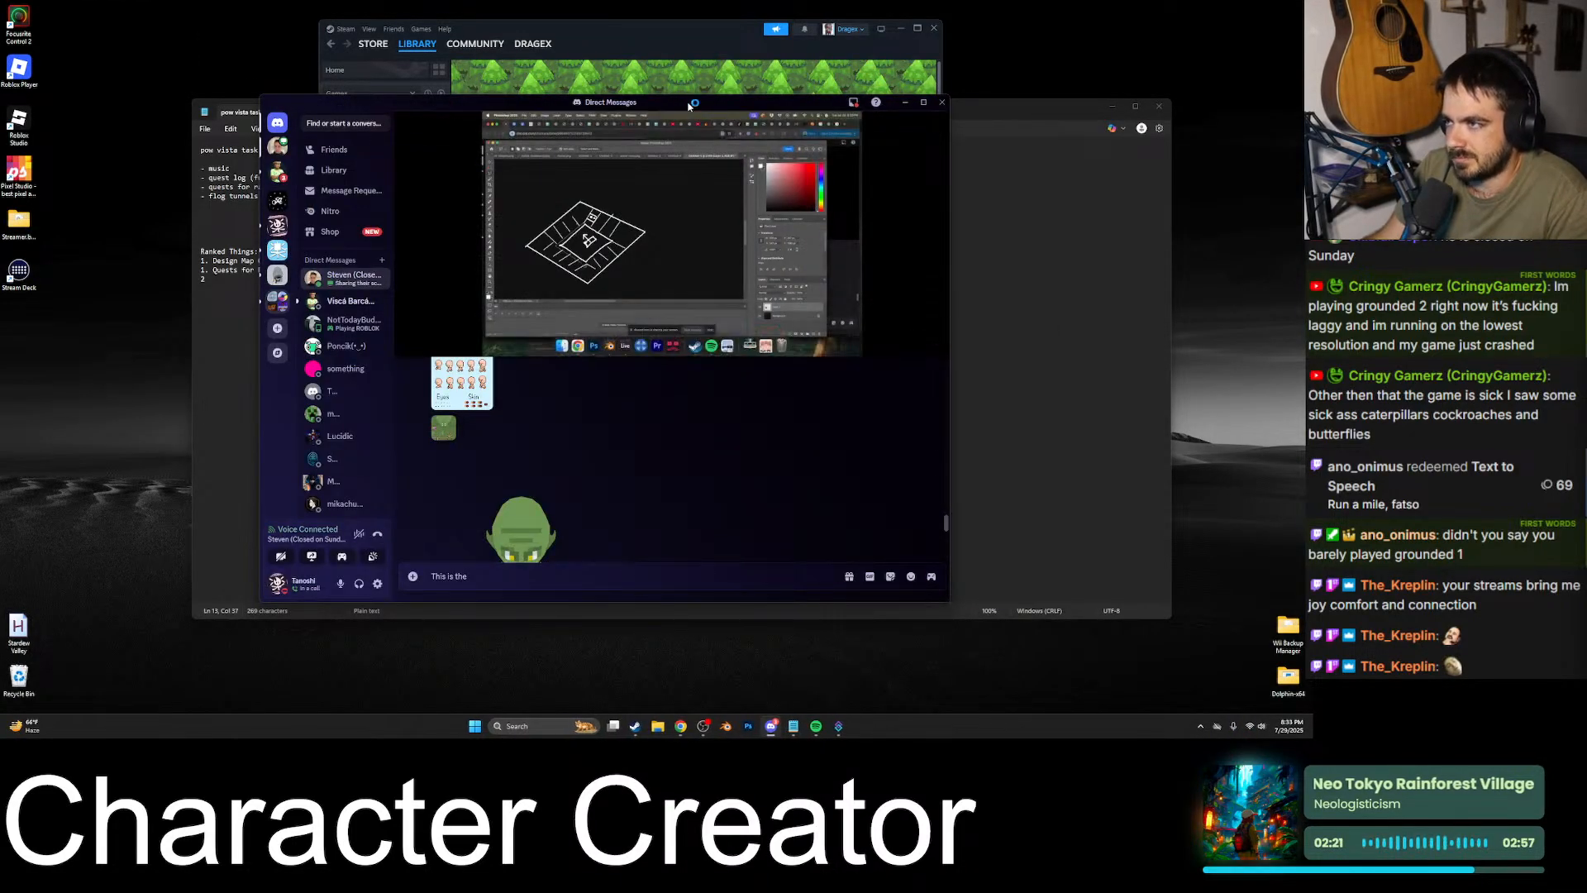
pyautogui.click(936, 335)
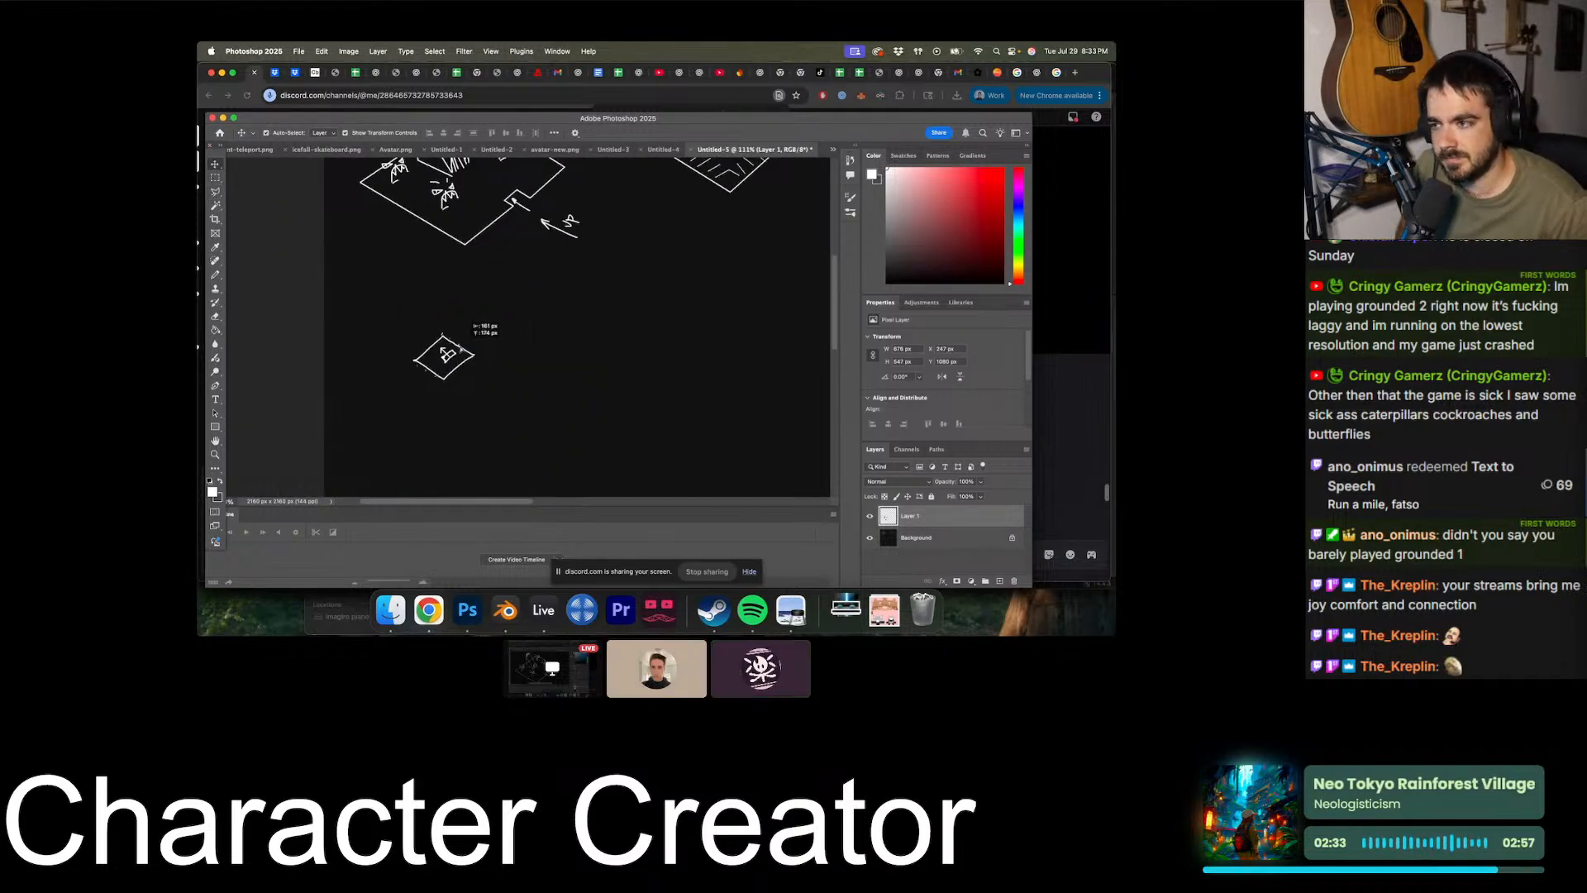
# - Switch to the League of Legends client, dismiss the Yunara promotion and open the chat of the friend with unread messages
pyautogui.press('Escape')
pyautogui.click(850, 726)
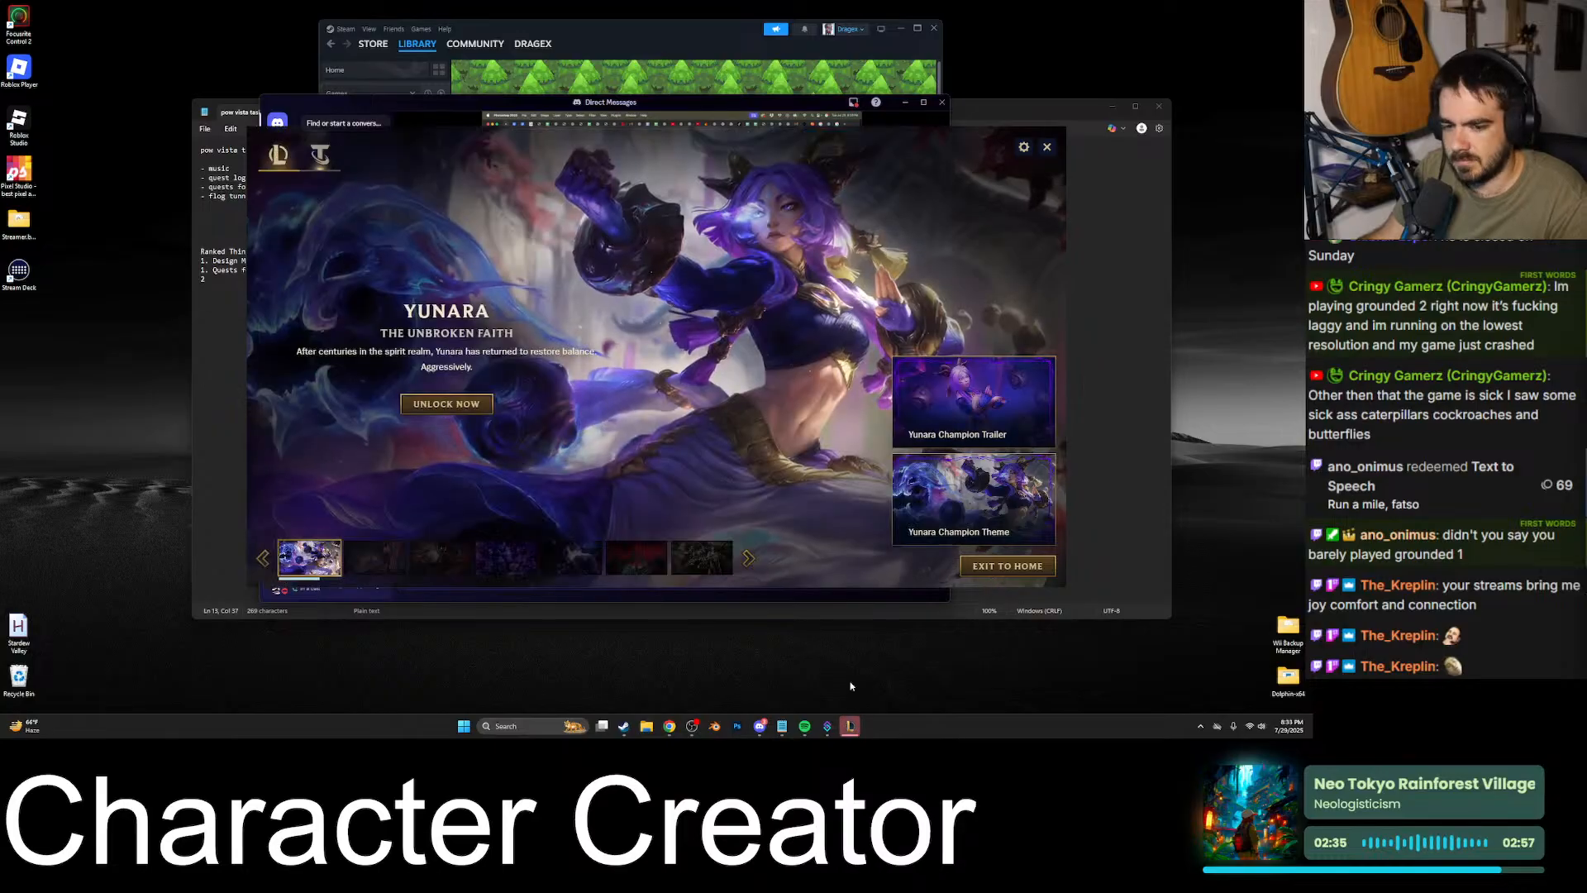
pyautogui.click(1052, 149)
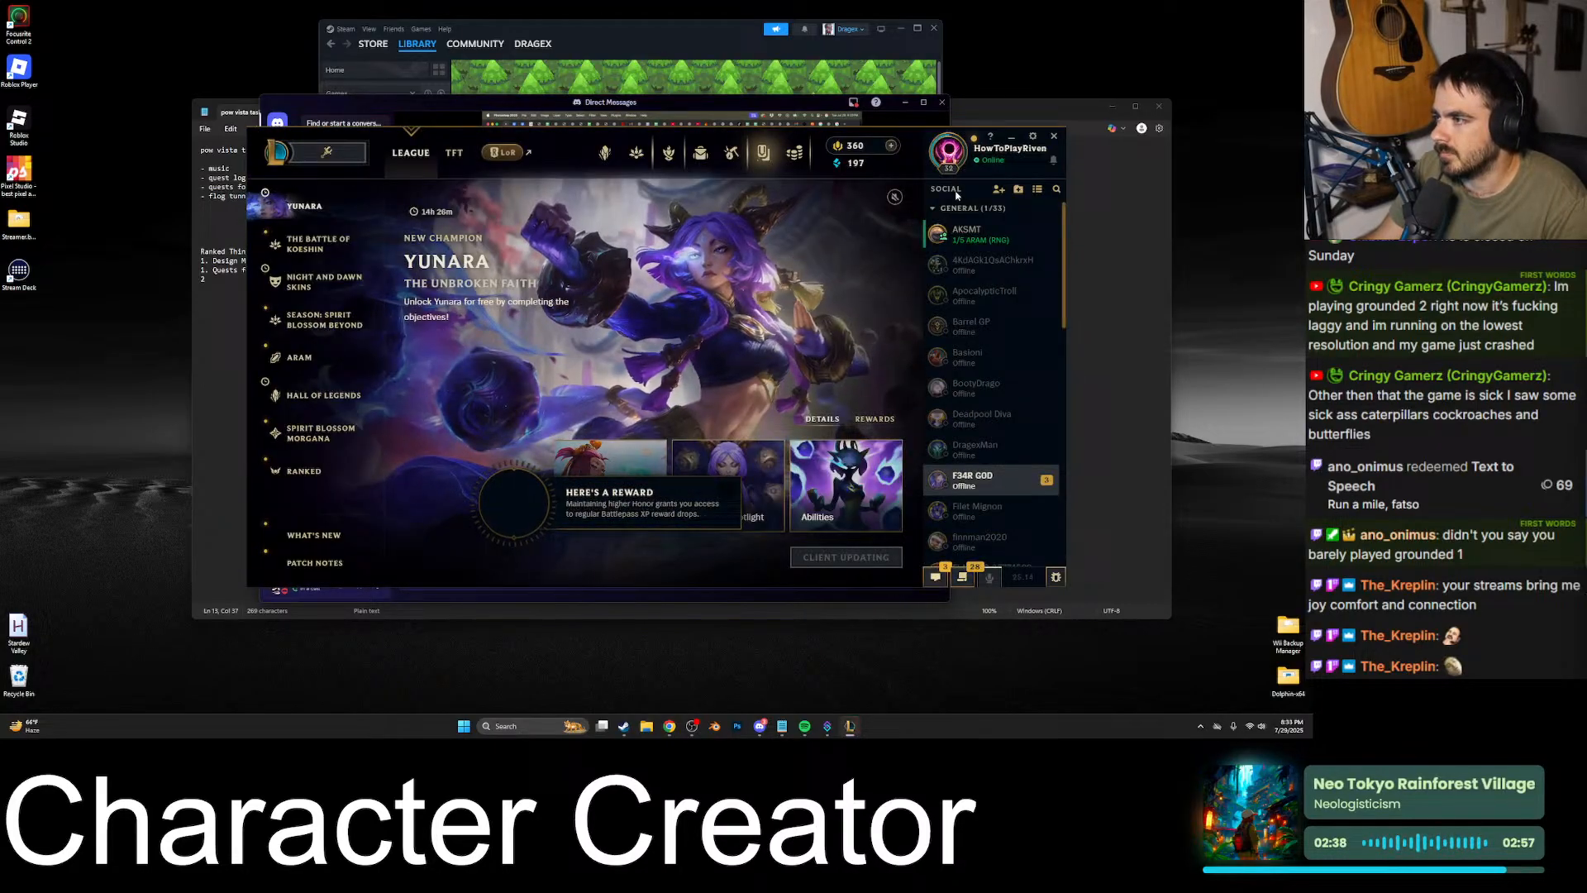
pyautogui.click(991, 476)
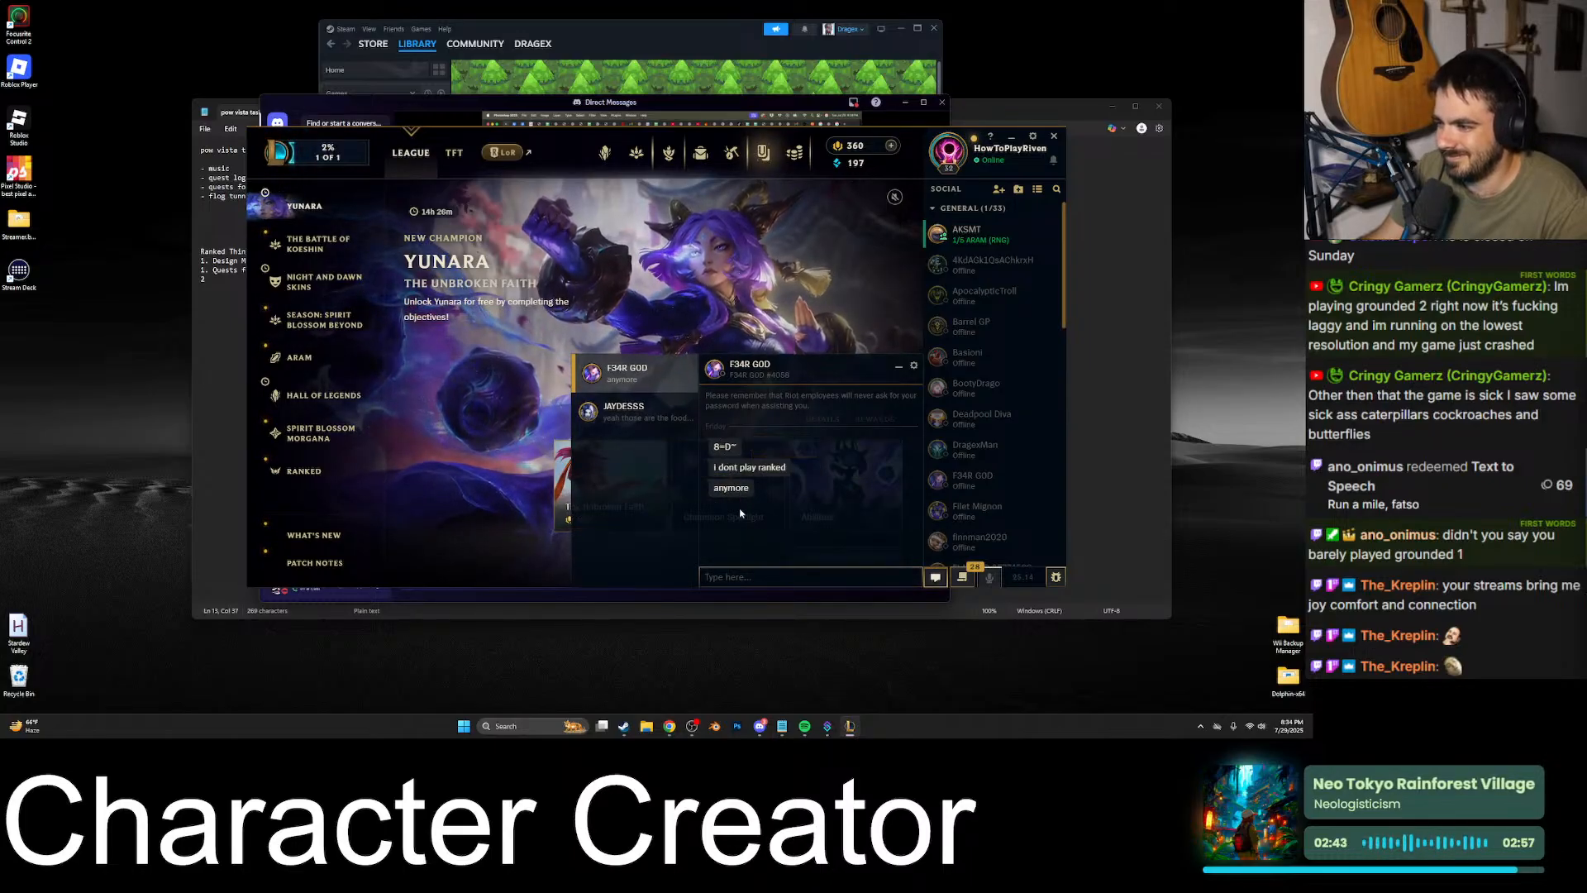
# - Send the friend the chat messages "wow" and "I love you bro <3"
pyautogui.click(751, 575)
pyautogui.write('wow')
pyautogui.press('Return')
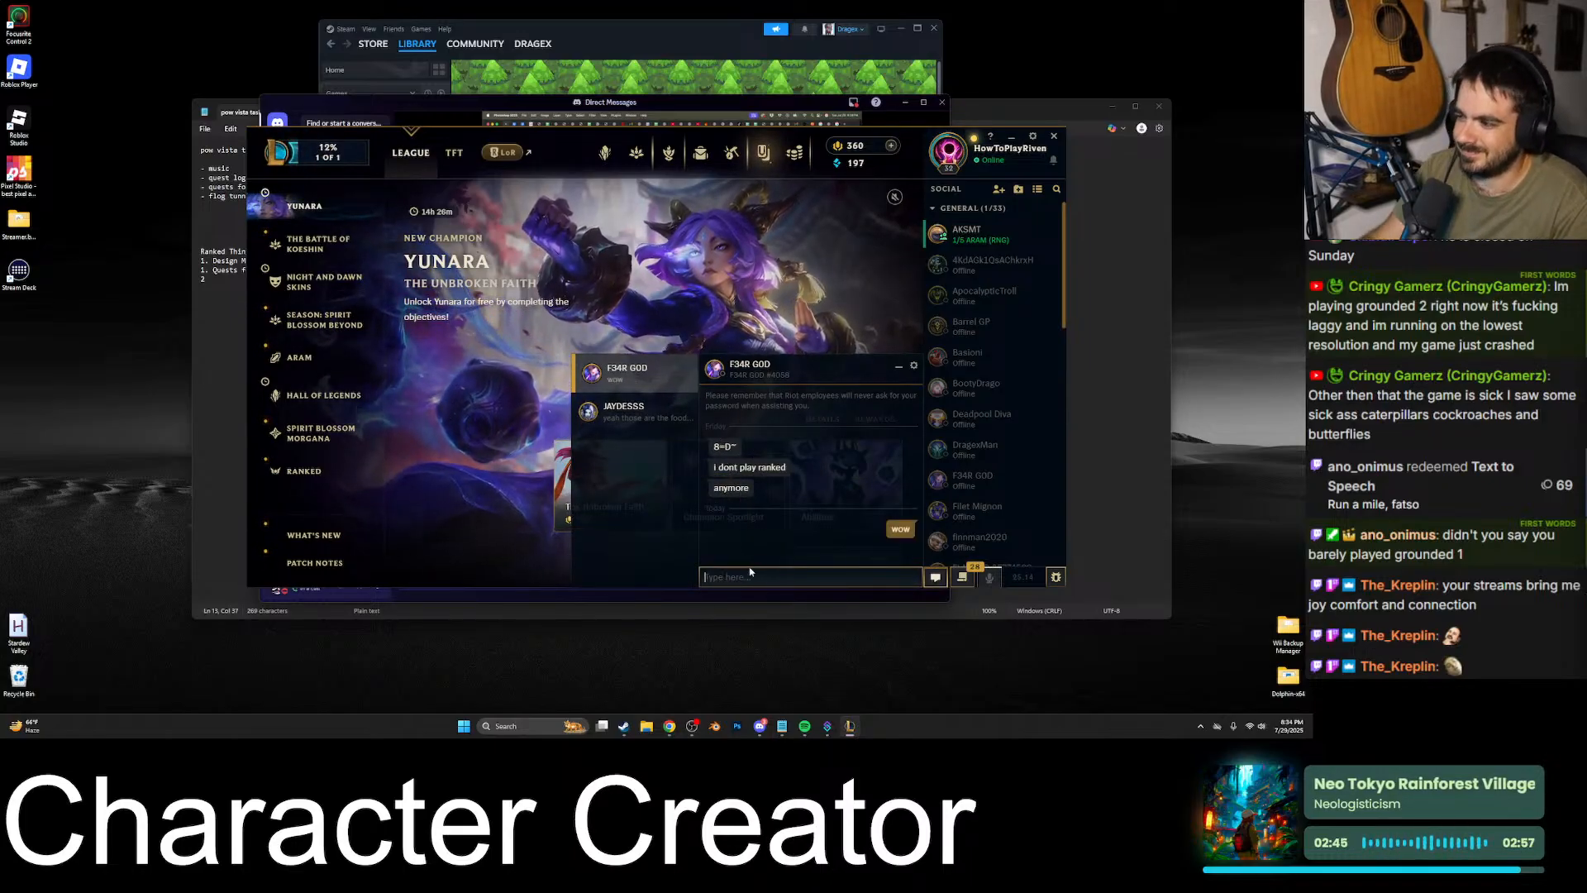
pyautogui.write('i')
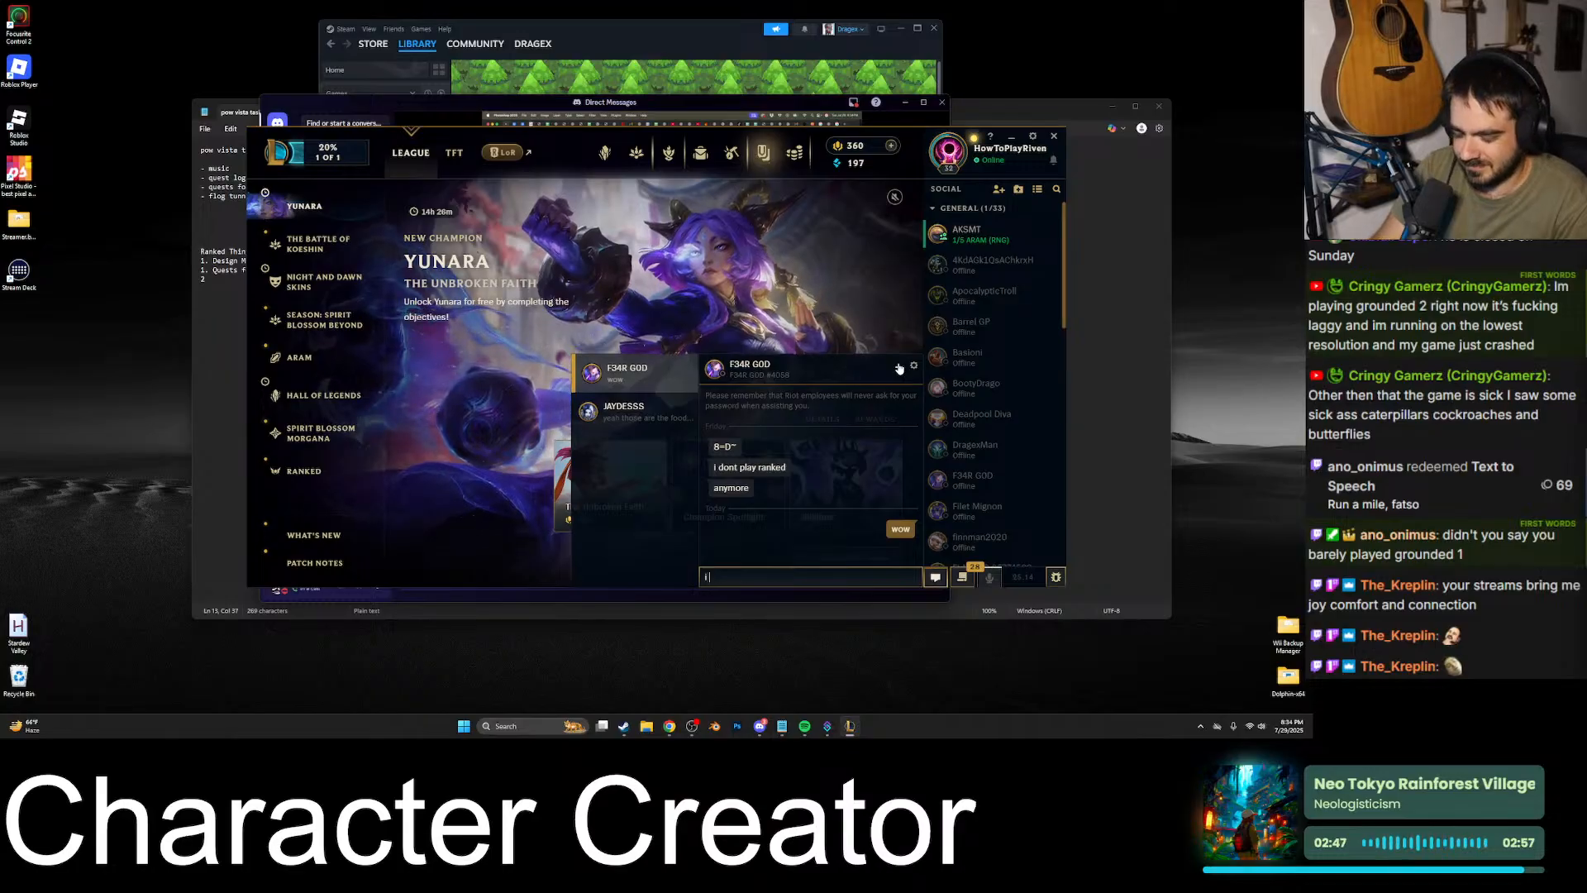
pyautogui.write(' love you bro <3')
pyautogui.press('Return')
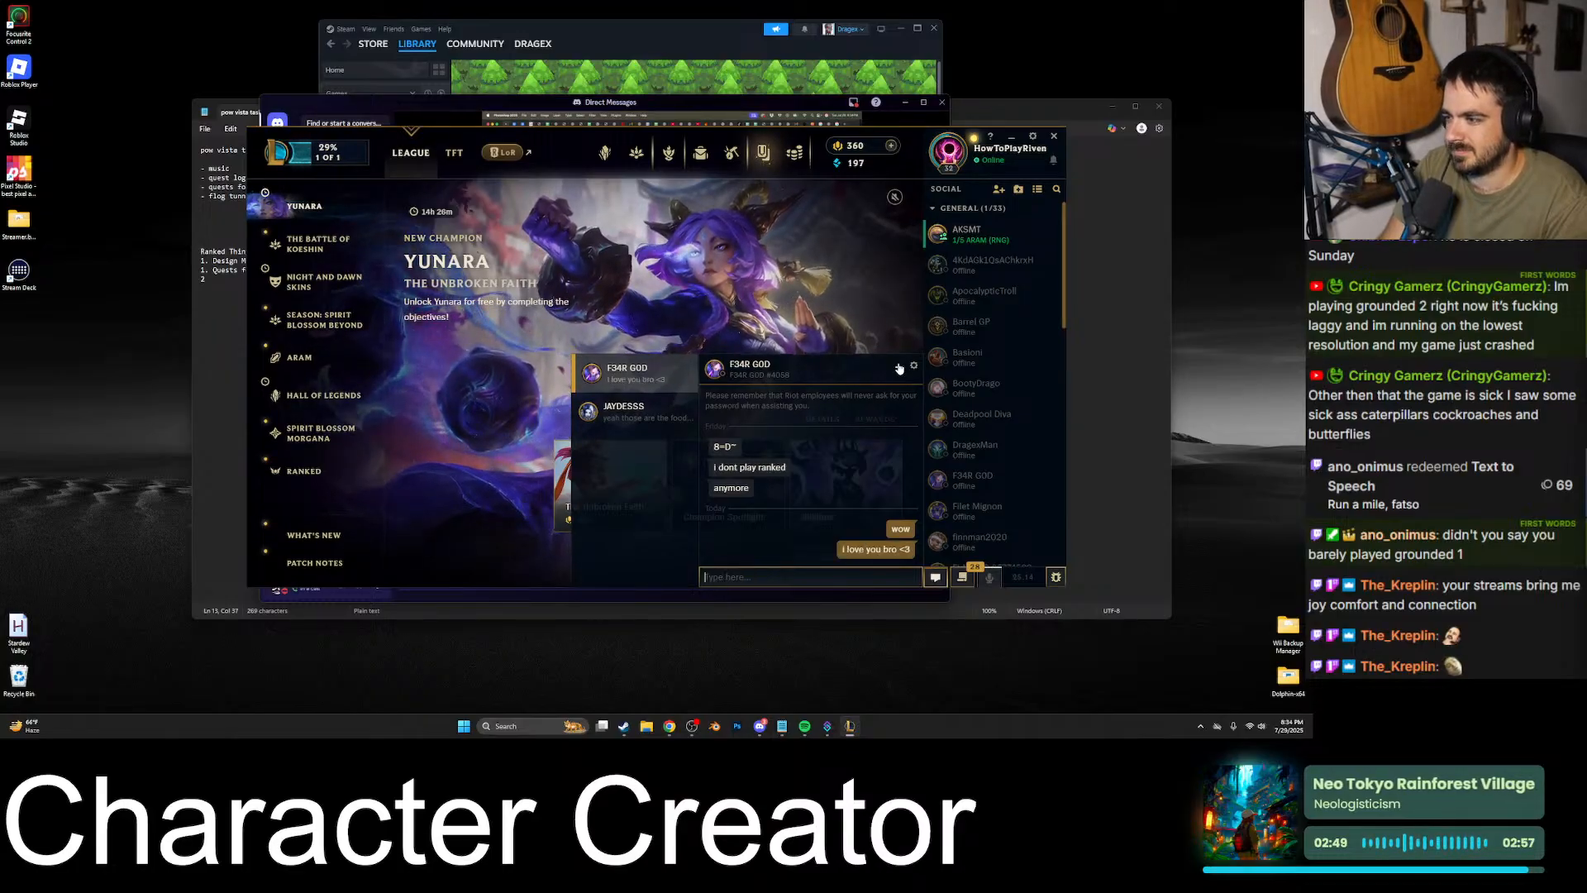
# - Minimise the chat and the League client, and return to the full-screen Photoshop stream in Discord
pyautogui.click(899, 368)
pyautogui.moveTo(334, 158)
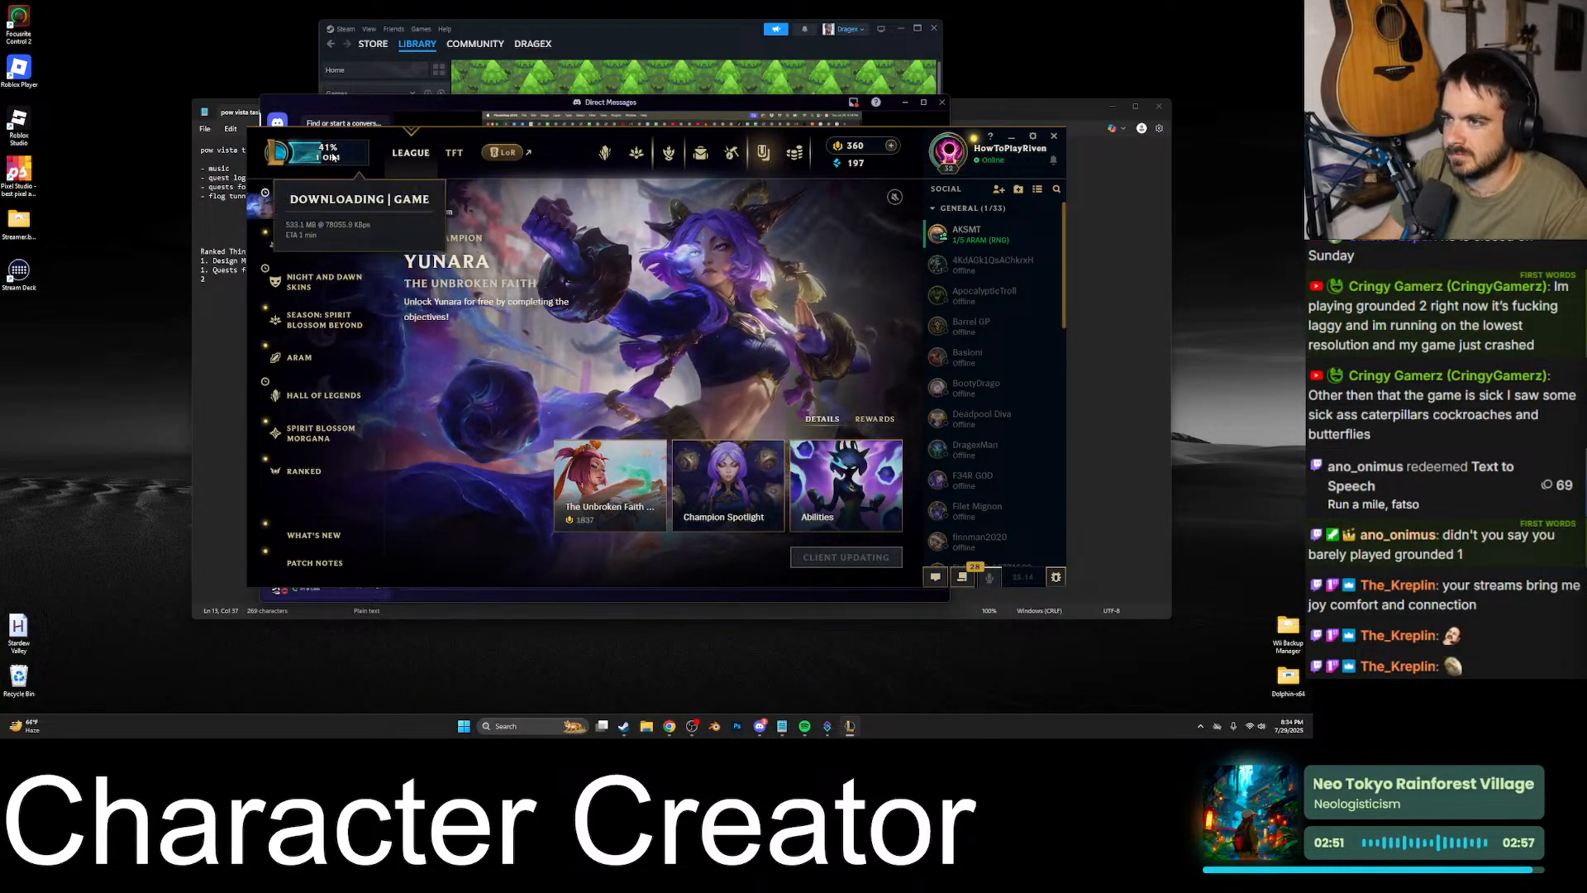
pyautogui.click(1010, 136)
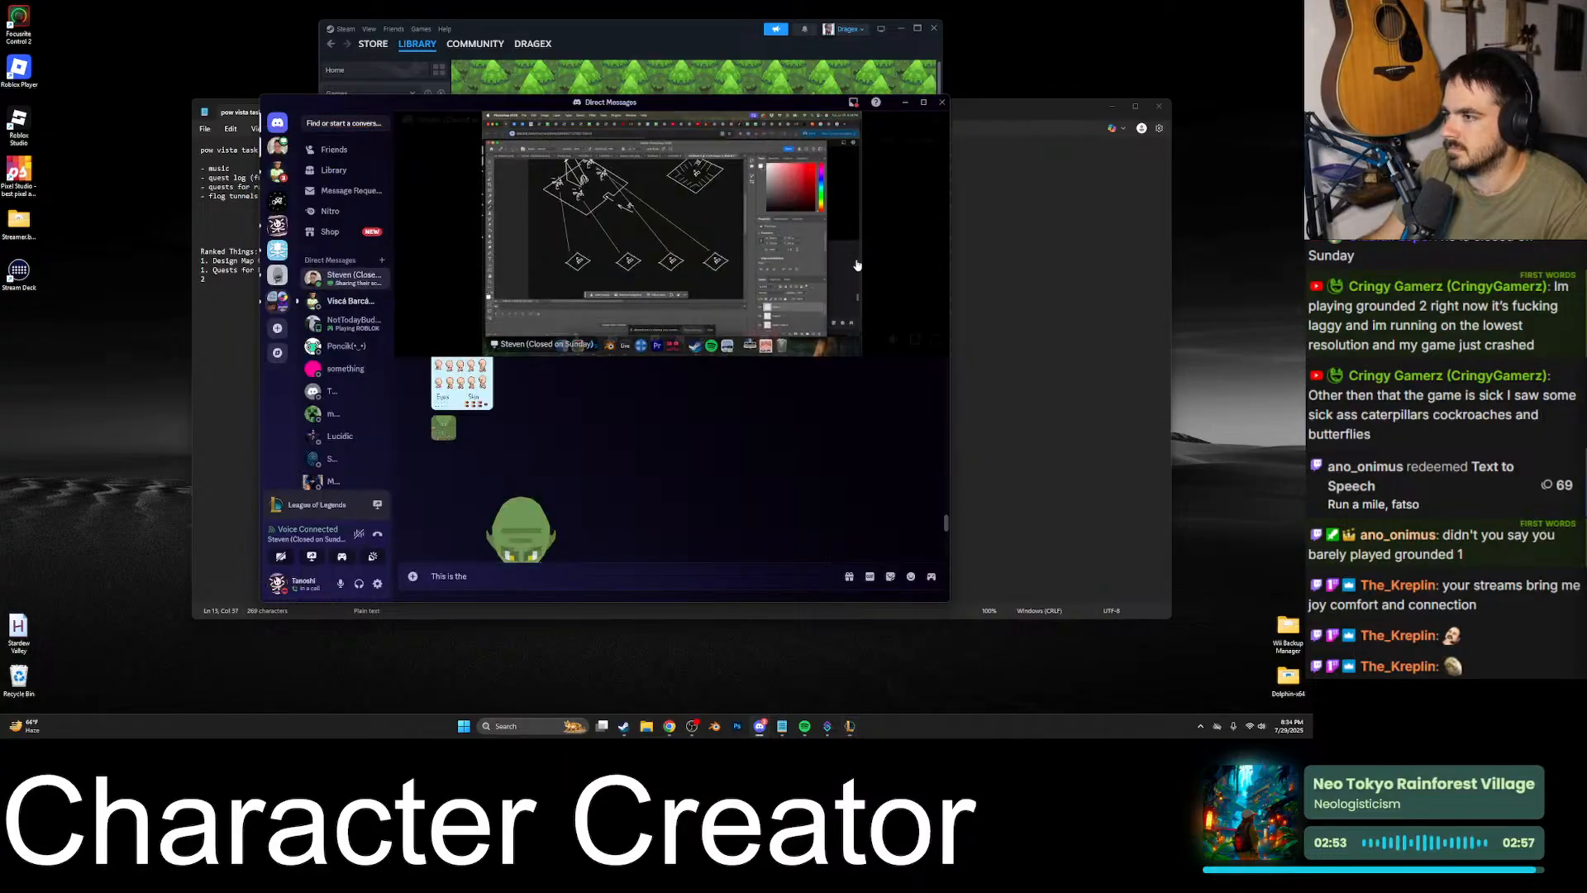
pyautogui.click(935, 338)
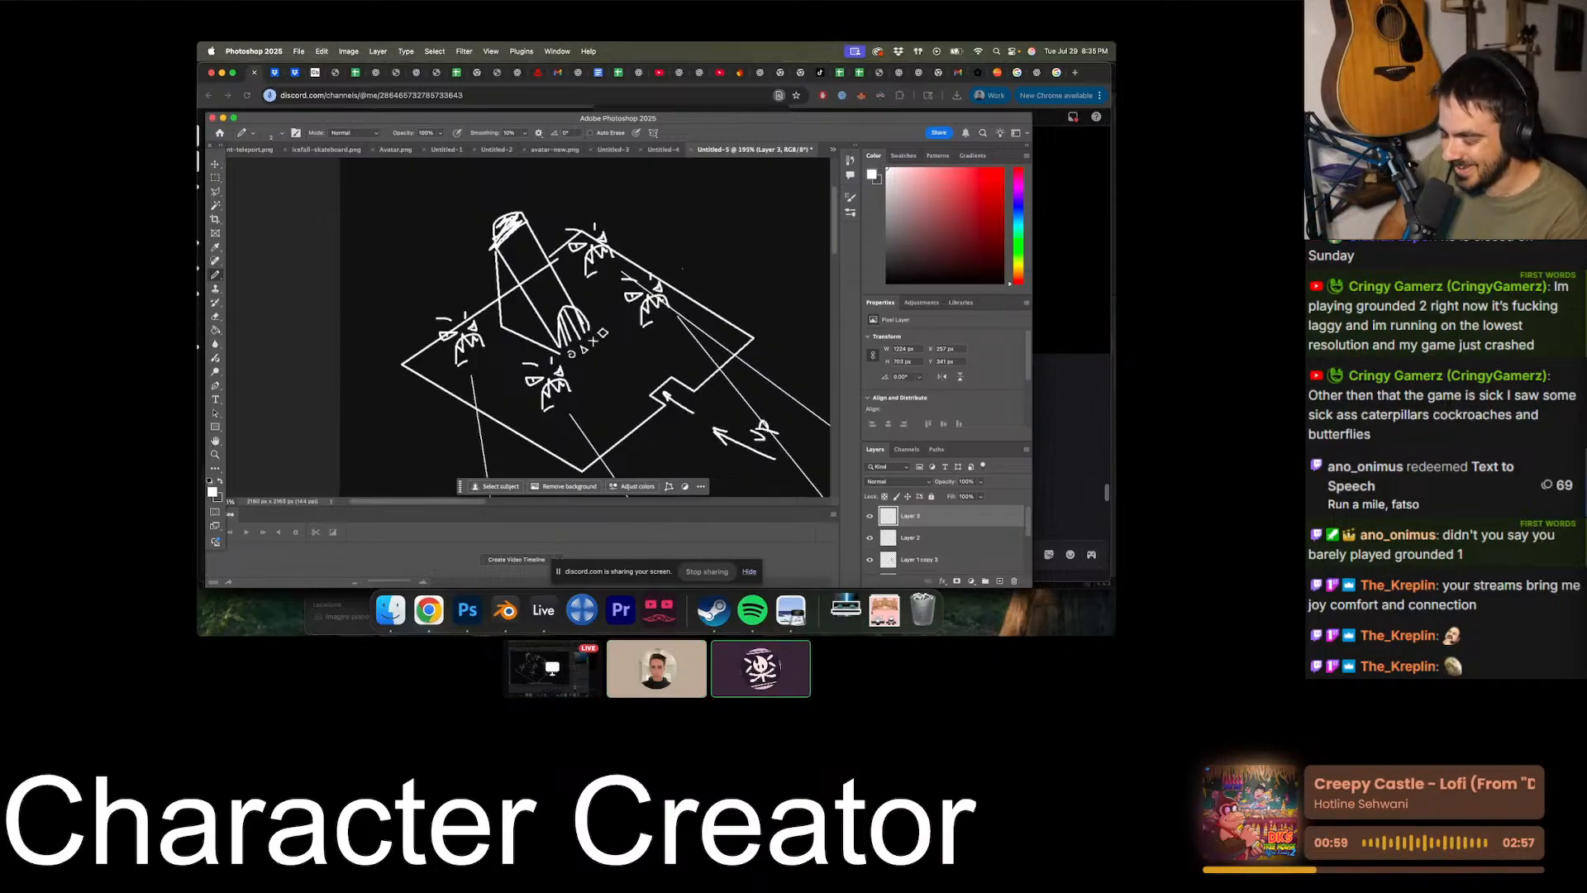
# - Examine the four small diamonds and the lines connecting them to the main isometric area in the shared sketch
pyautogui.press('Escape')
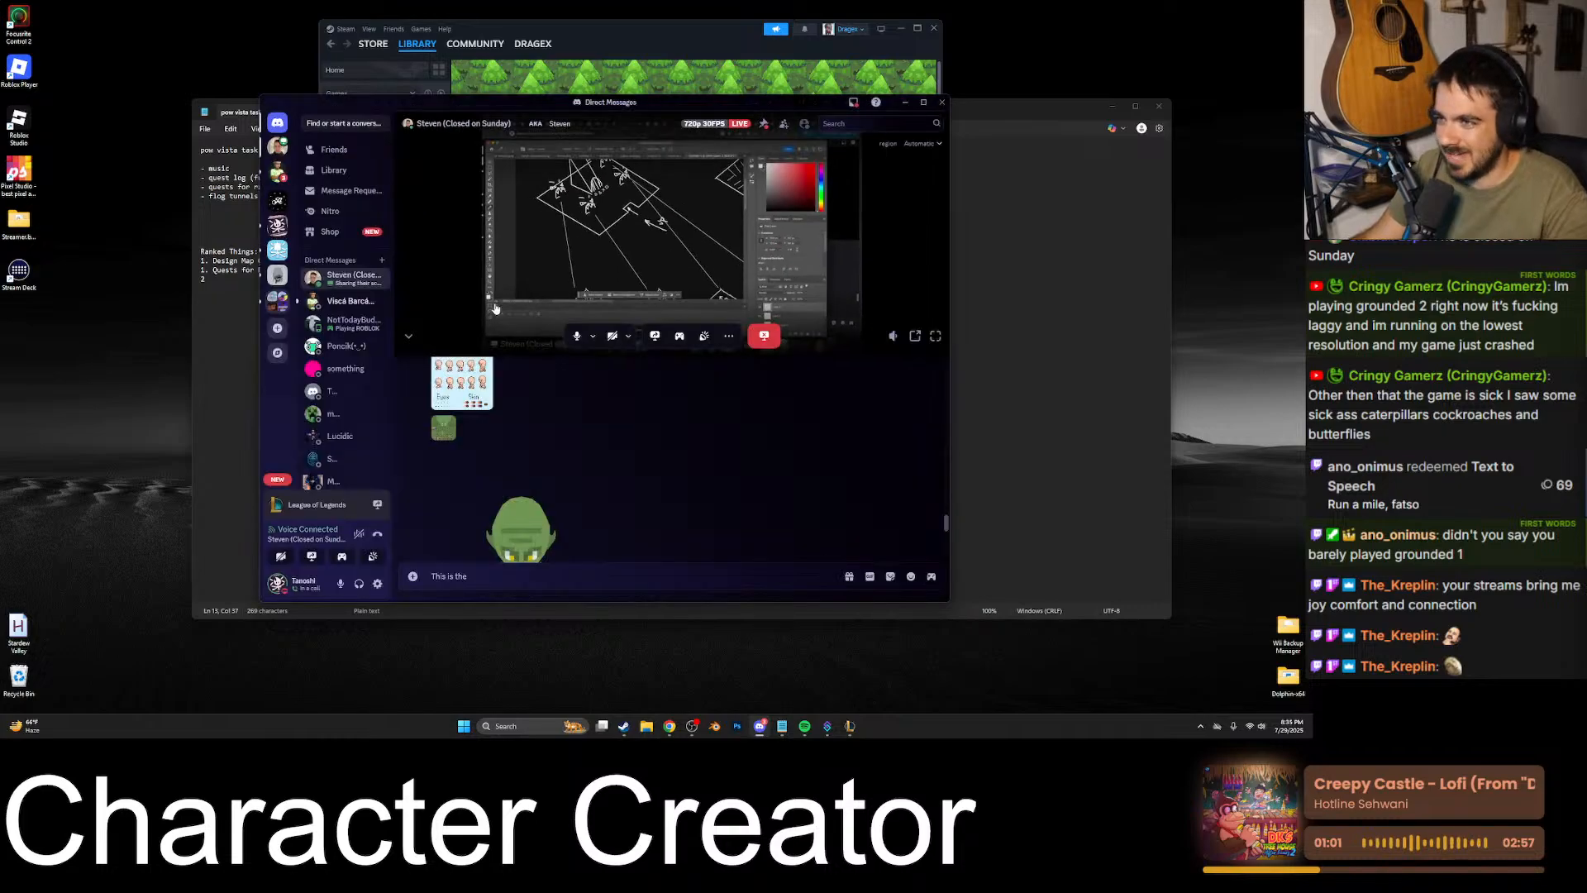
pyautogui.click(935, 337)
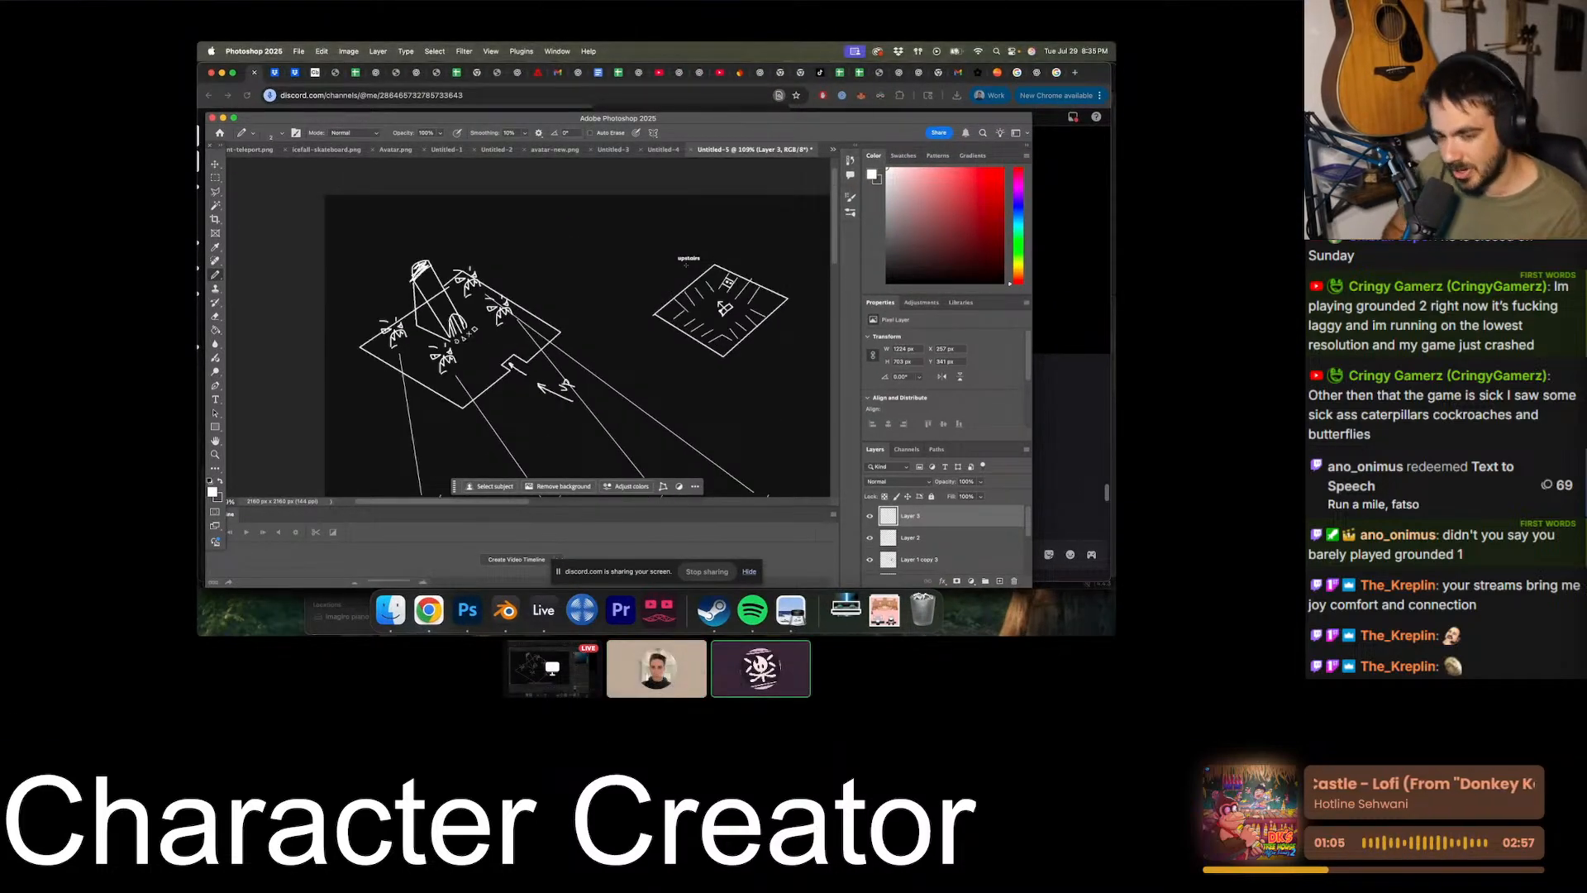
pyautogui.keyDown('alt'); pyautogui.scroll(-3, 685, 265); pyautogui.keyUp('alt')
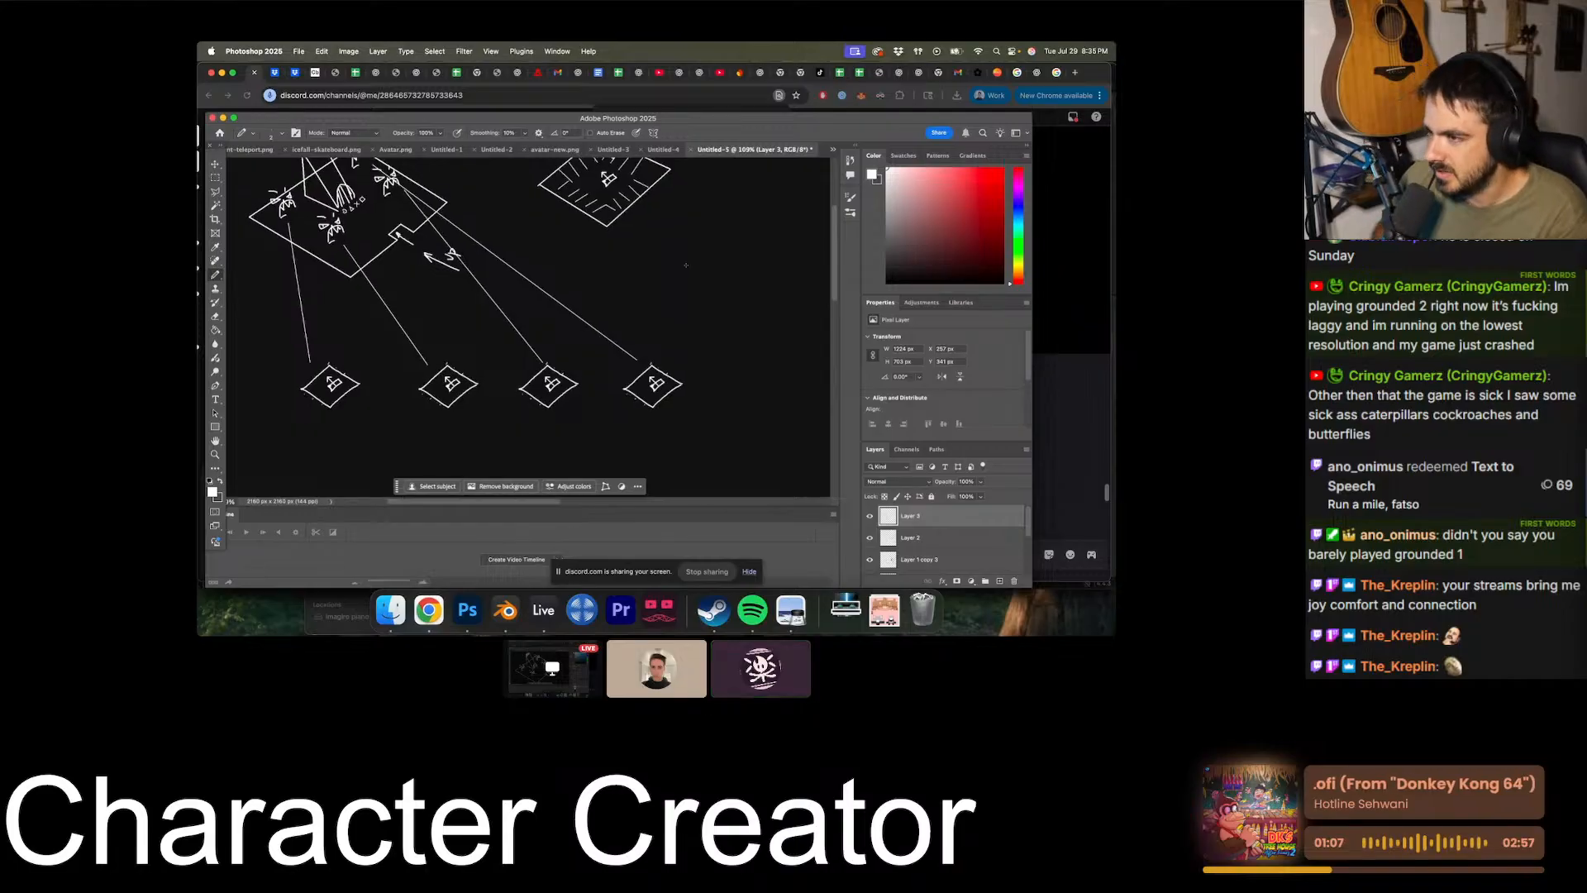
pyautogui.scroll(-2, 685, 266)
pyautogui.hscroll(-2, 686, 265)
pyautogui.scroll(3, 686, 265)
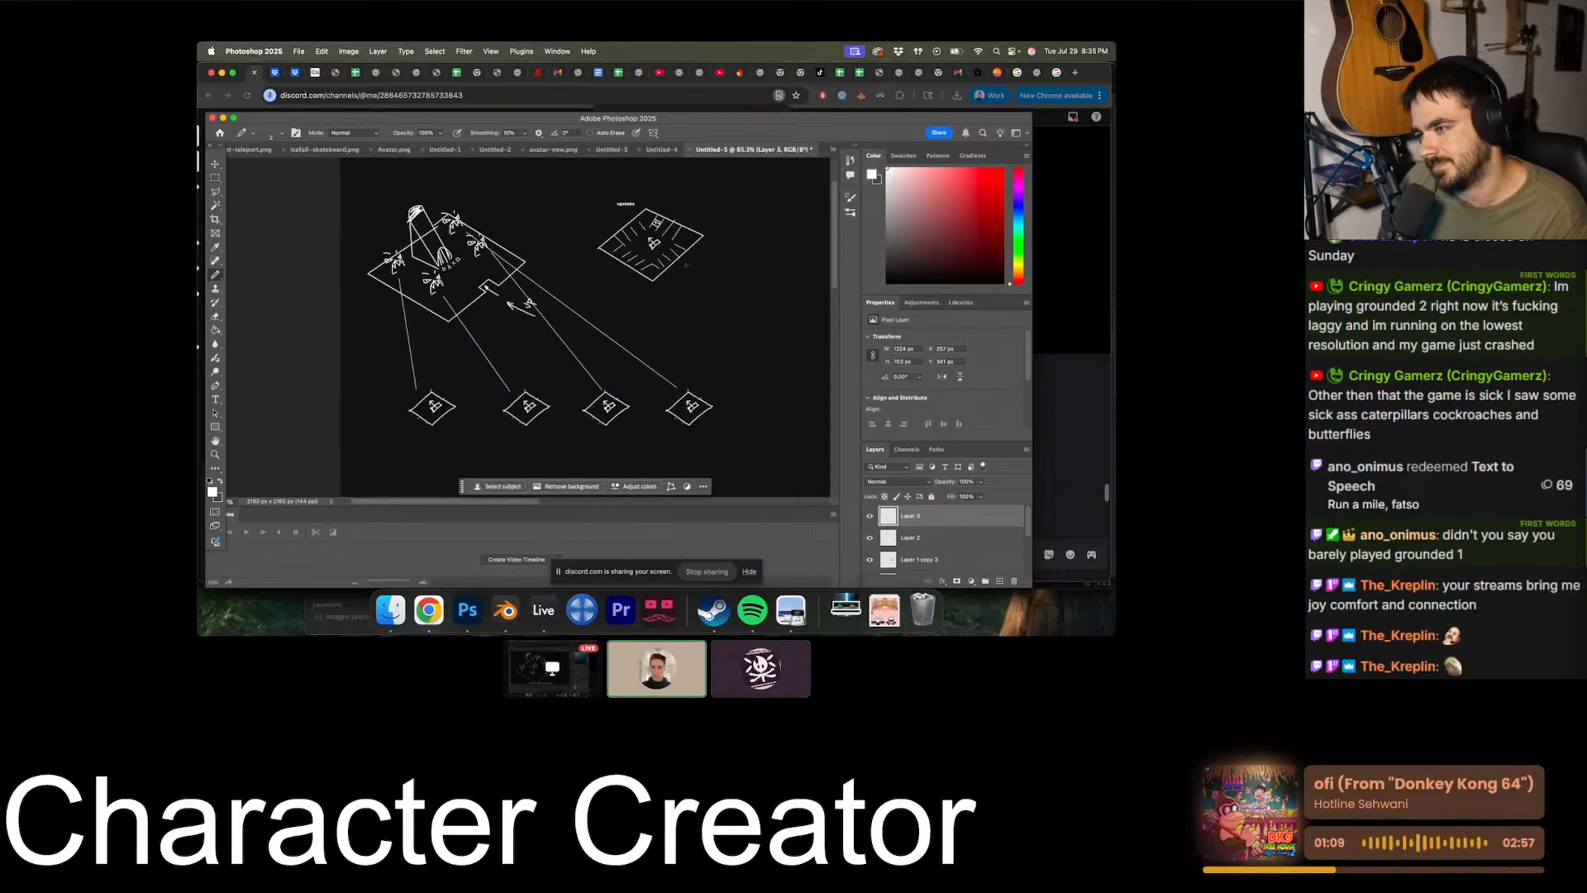
pyautogui.keyDown('alt'); pyautogui.scroll(6, 448, 423); pyautogui.keyUp('alt')
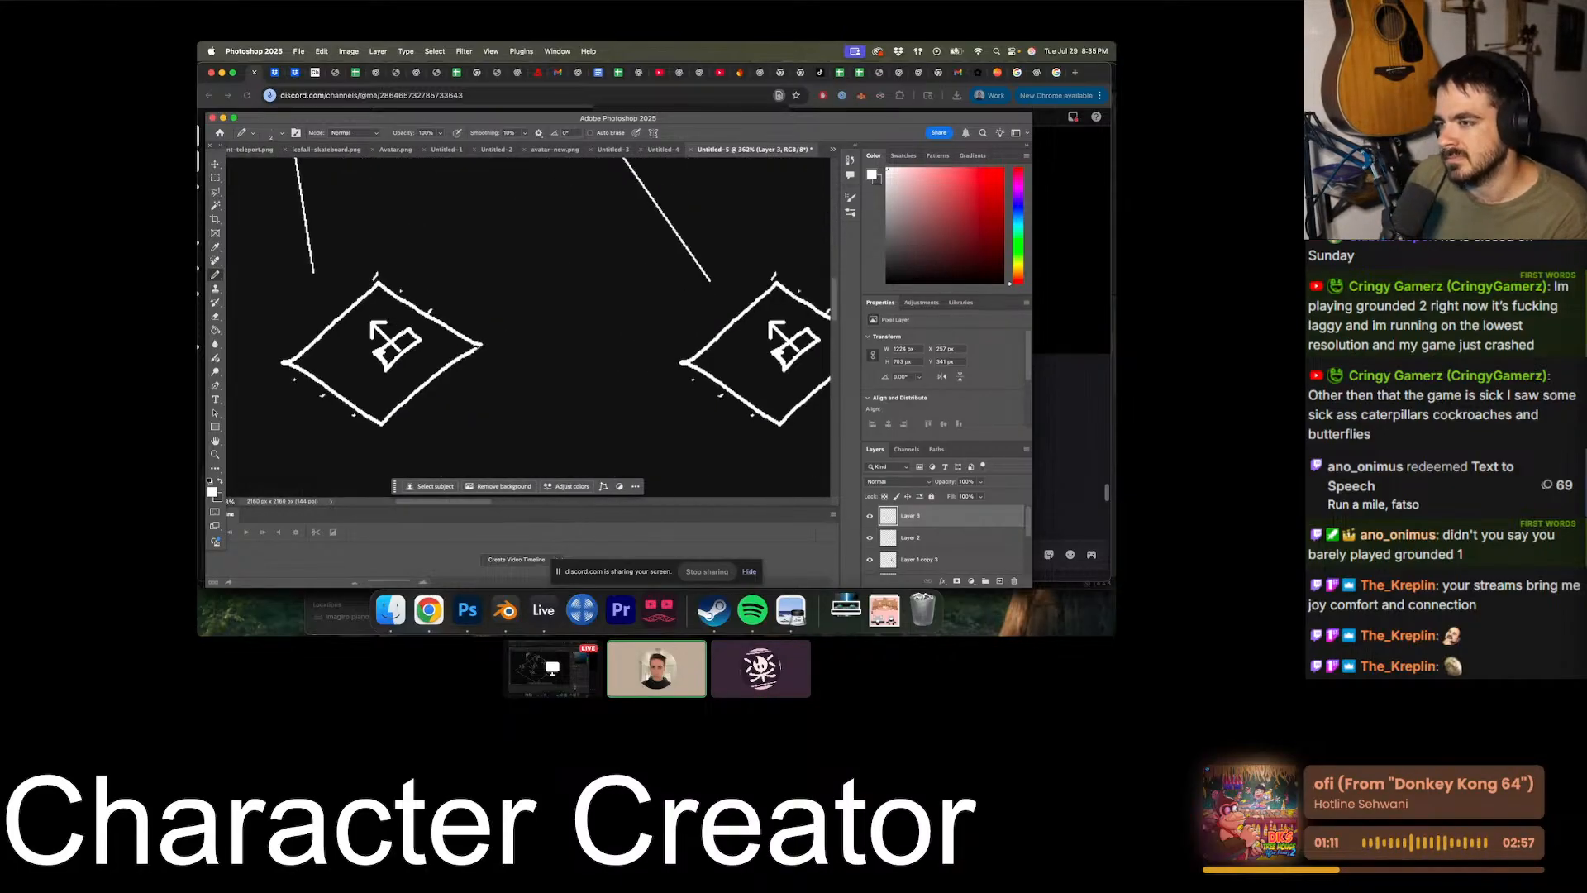
pyautogui.keyDown('alt'); pyautogui.scroll(-4, 596, 215); pyautogui.keyUp('alt')
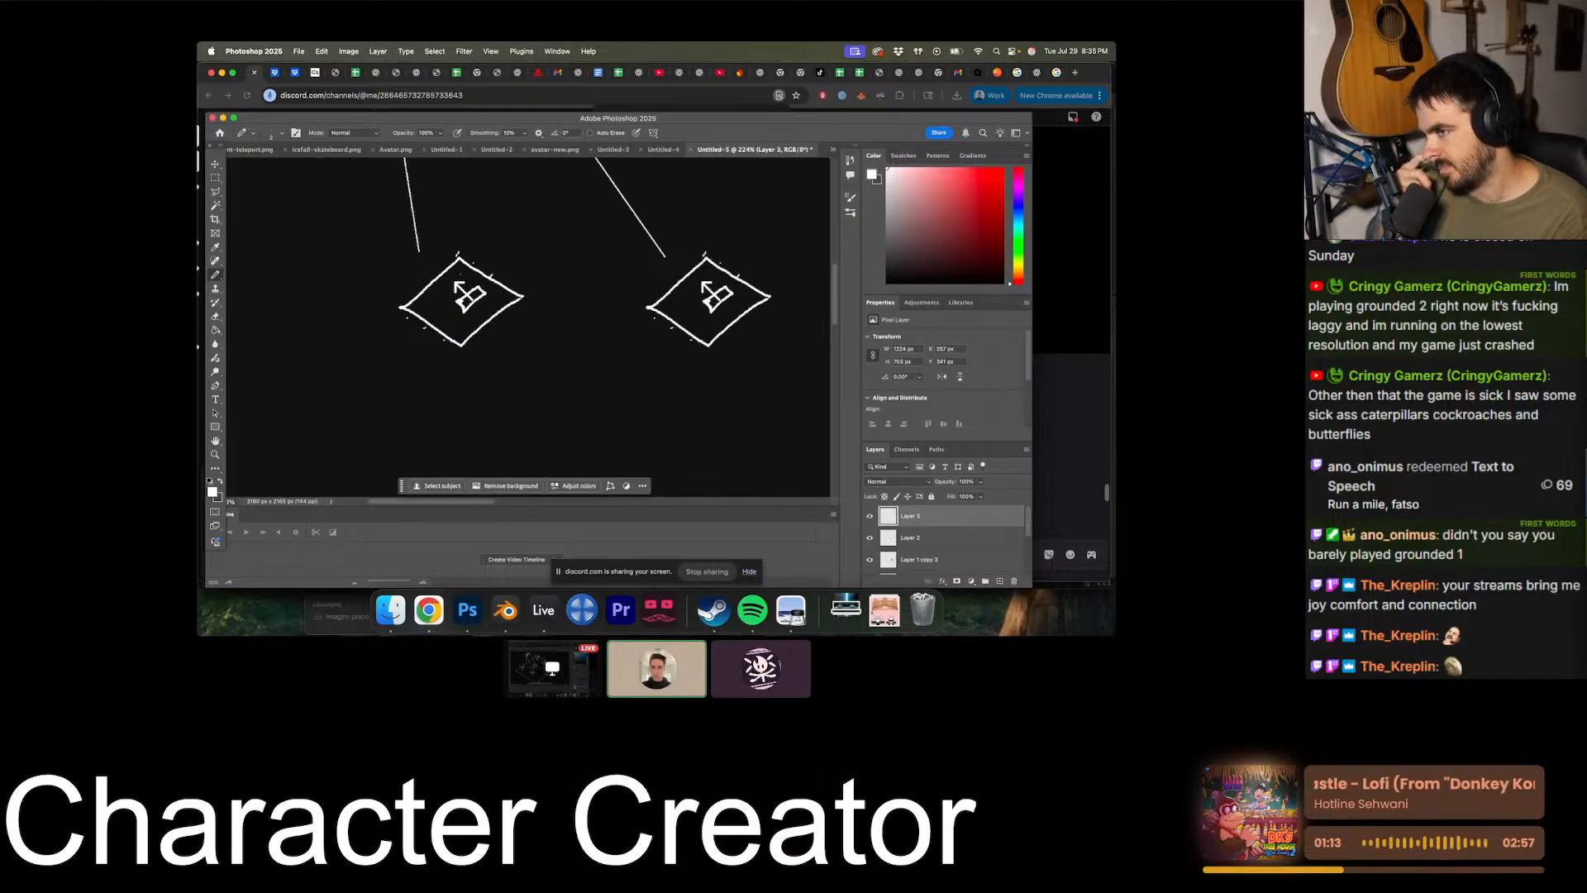
pyautogui.hscroll(10, 529, 328)
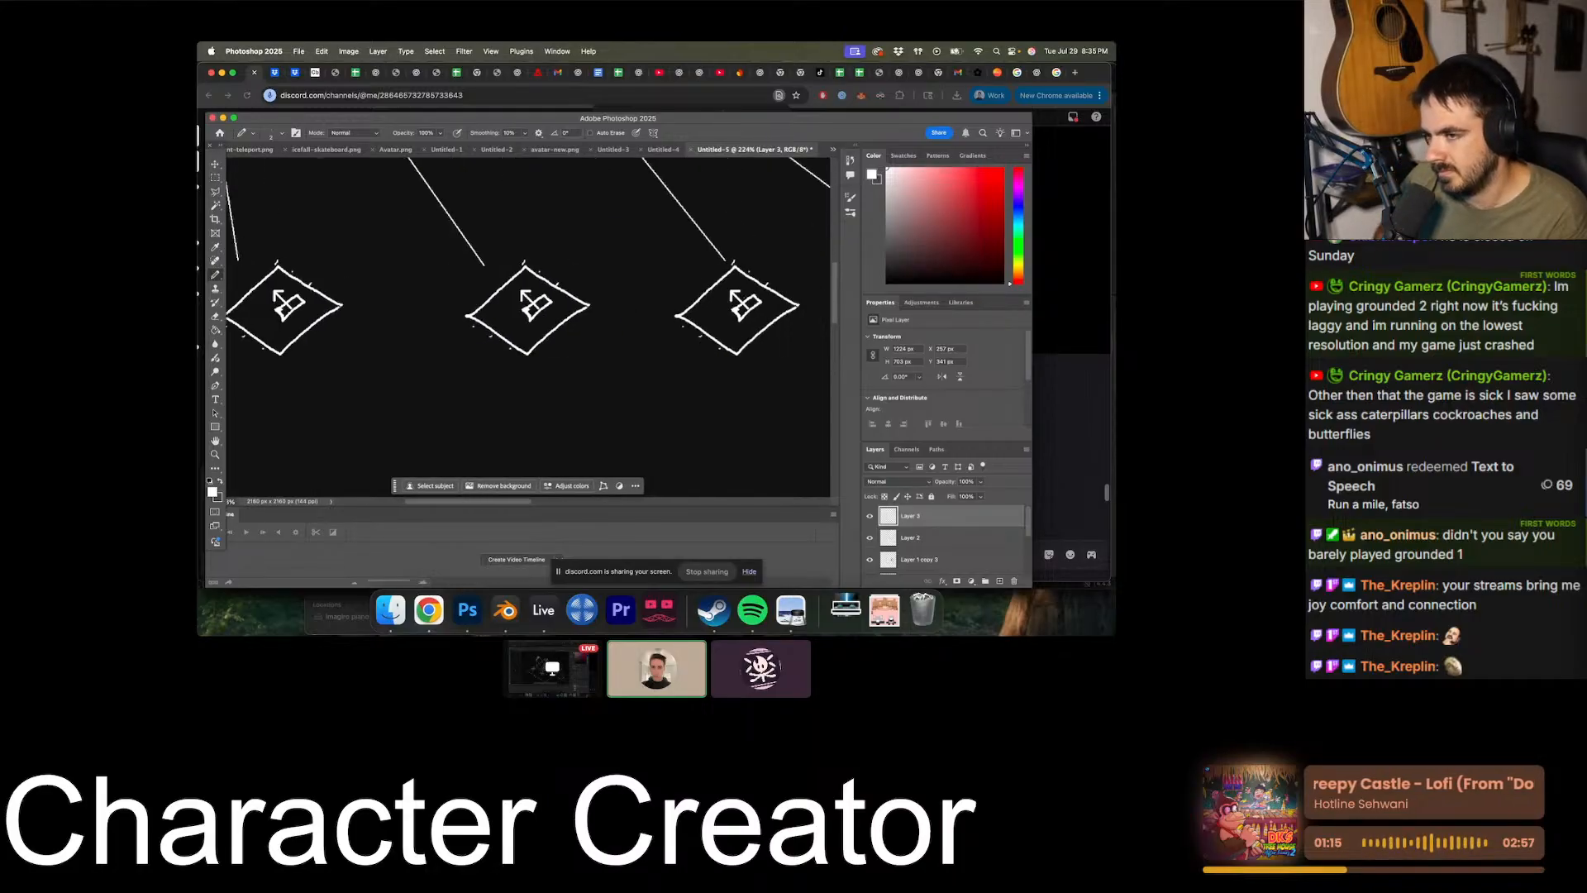
pyautogui.scroll(3, 529, 327)
pyautogui.keyDown('alt'); pyautogui.scroll(-5, 754, 297); pyautogui.keyUp('alt')
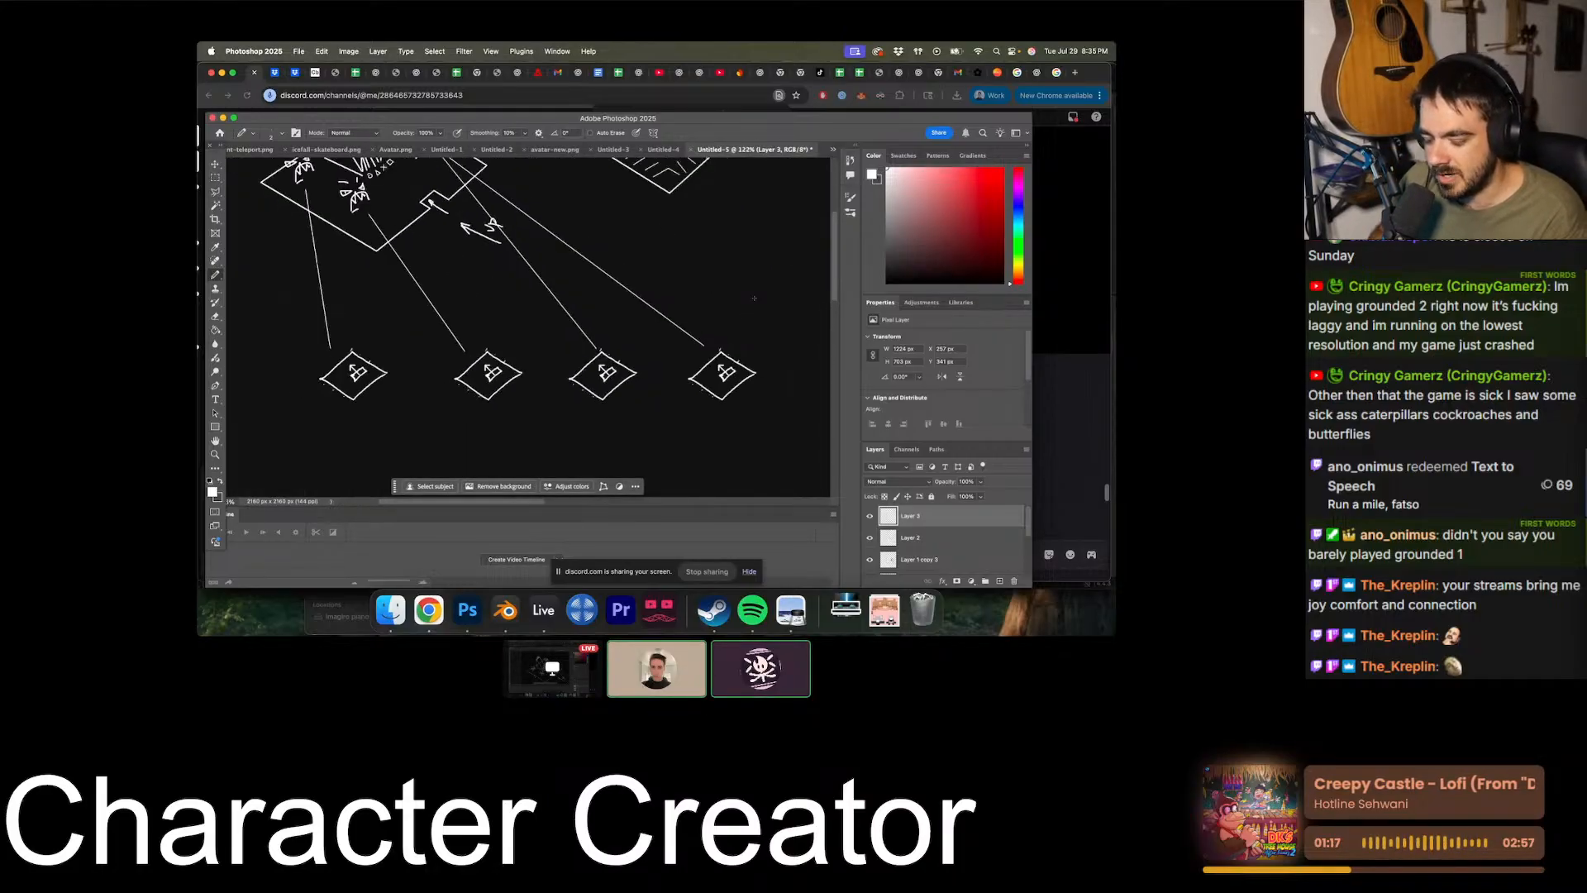
pyautogui.scroll(3, 754, 299)
pyautogui.scroll(-4, 754, 299)
pyautogui.keyDown('alt'); pyautogui.scroll(2, 754, 298); pyautogui.keyUp('alt')
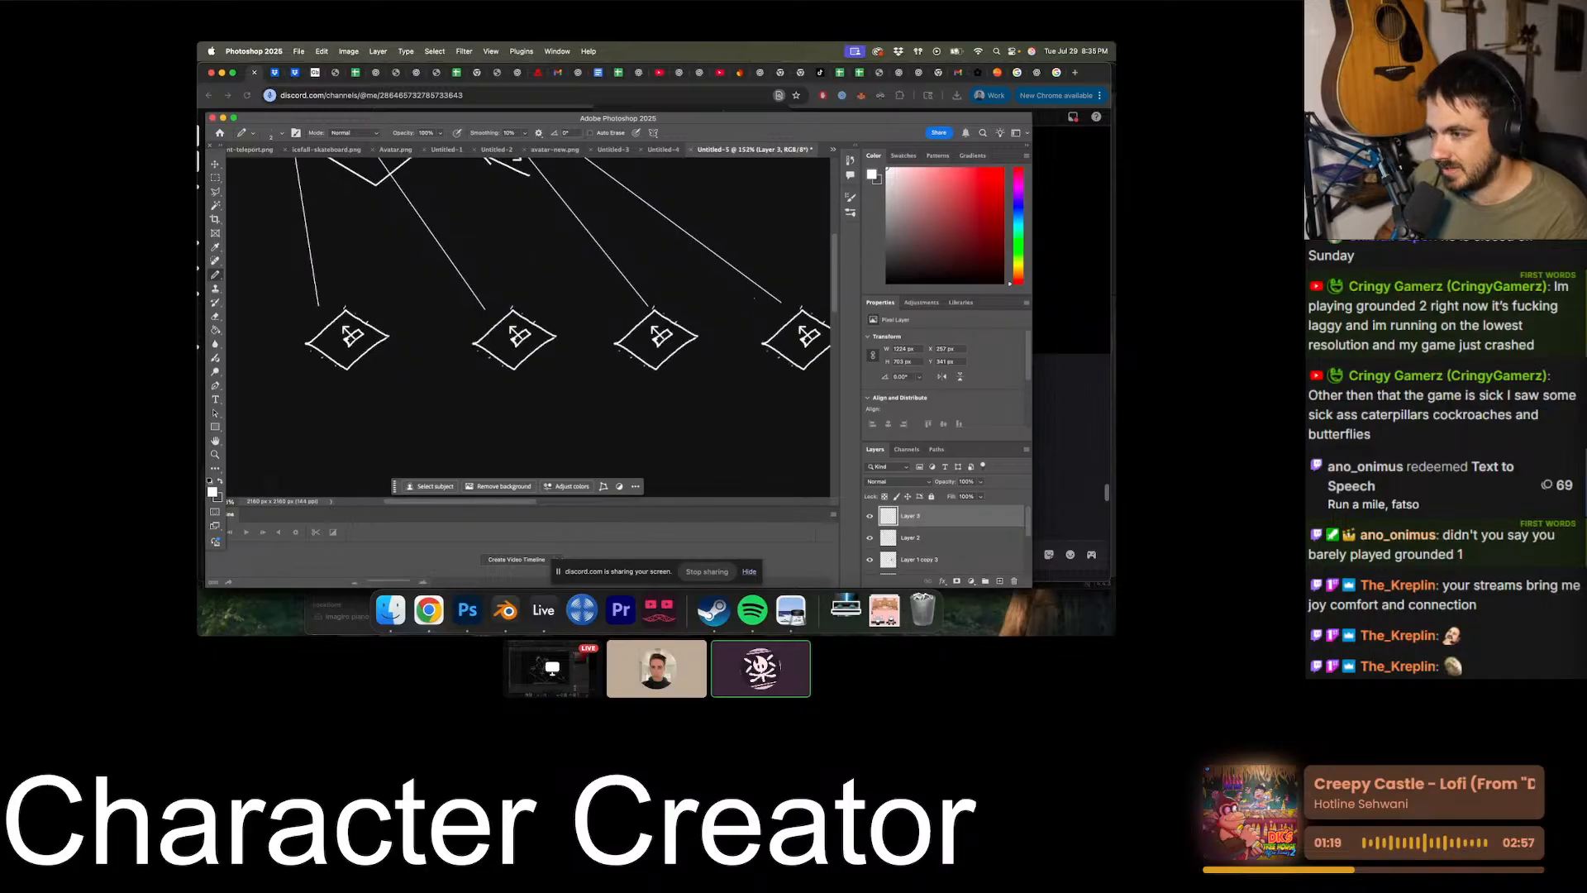
pyautogui.keyDown('alt'); pyautogui.scroll(-2, 754, 298); pyautogui.keyUp('alt')
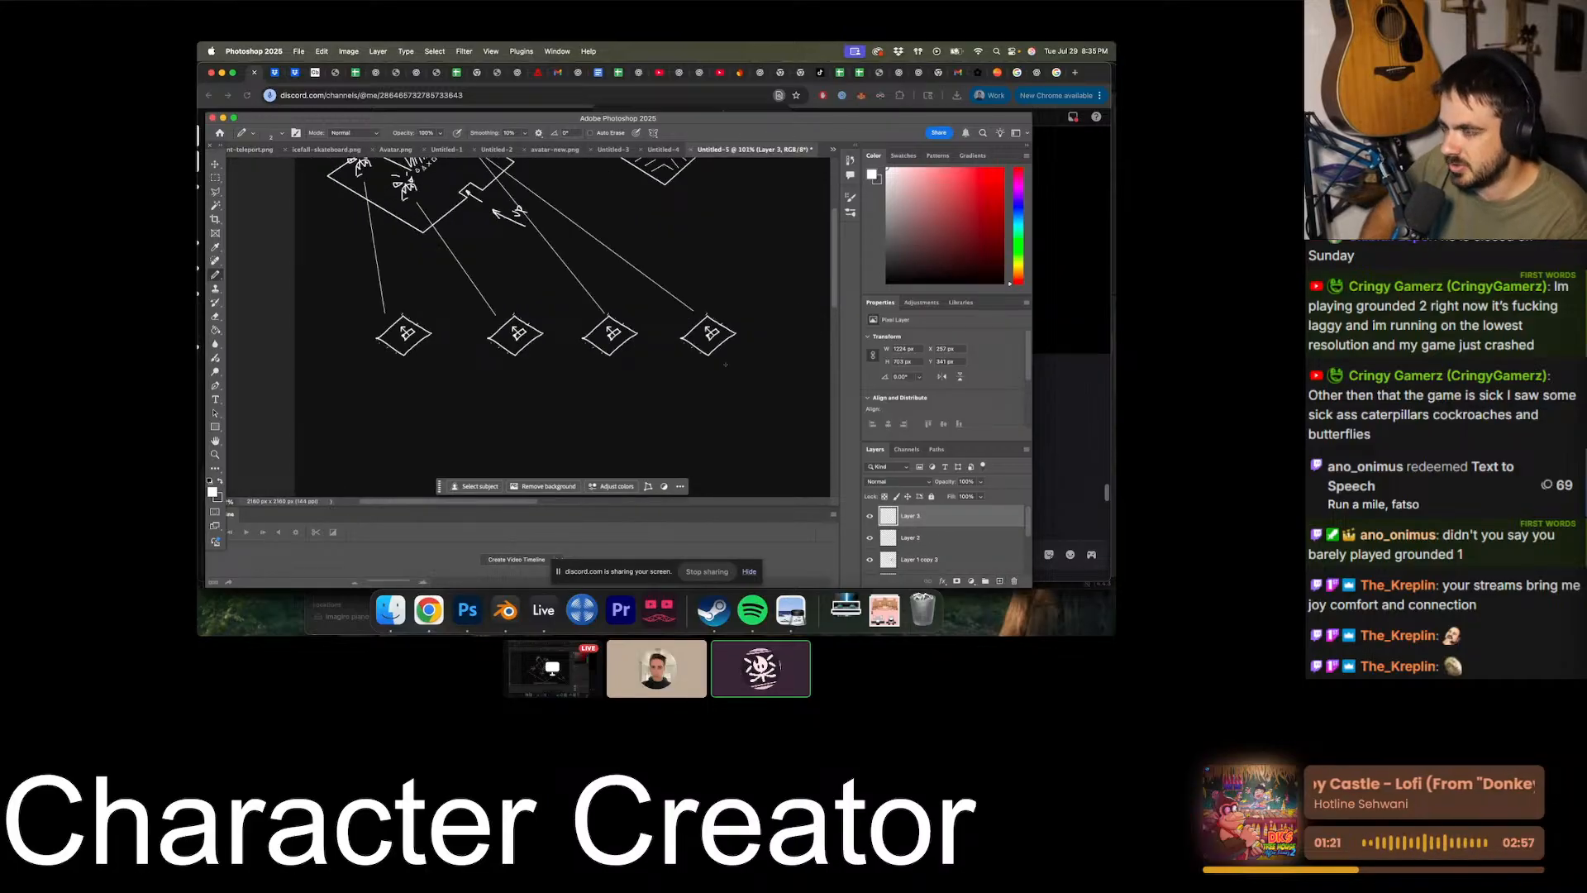
# - Add a new empty layer on top and draw a small oval above the second small diamond
pyautogui.click(999, 581)
pyautogui.keyDown('alt'); pyautogui.scroll(-3, 589, 243); pyautogui.keyUp('alt')
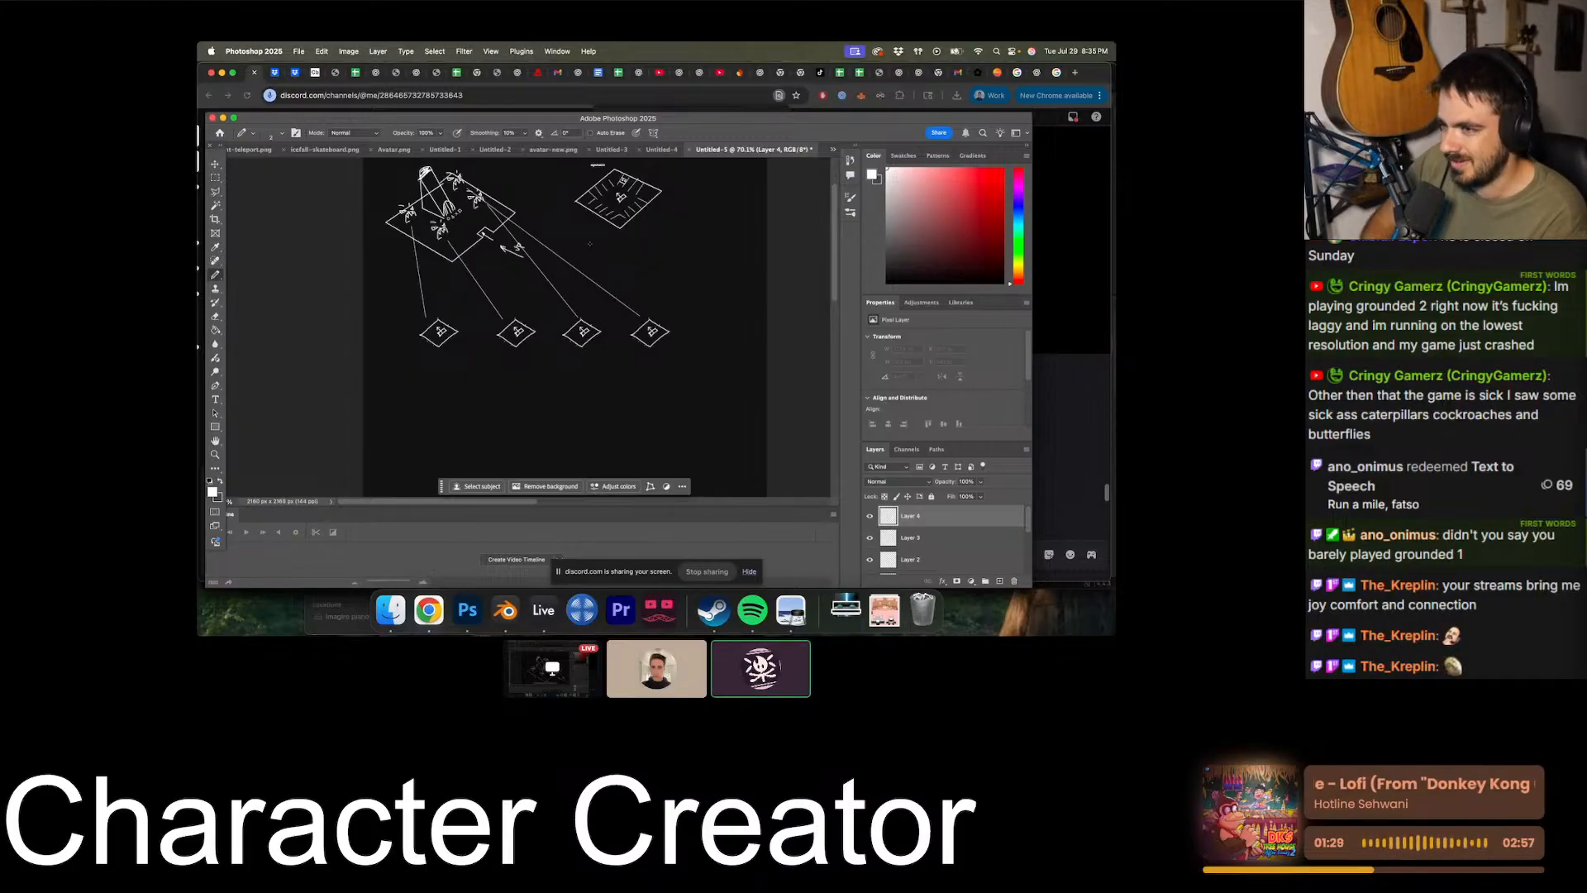
pyautogui.keyDown('alt'); pyautogui.scroll(3, 589, 243); pyautogui.keyUp('alt')
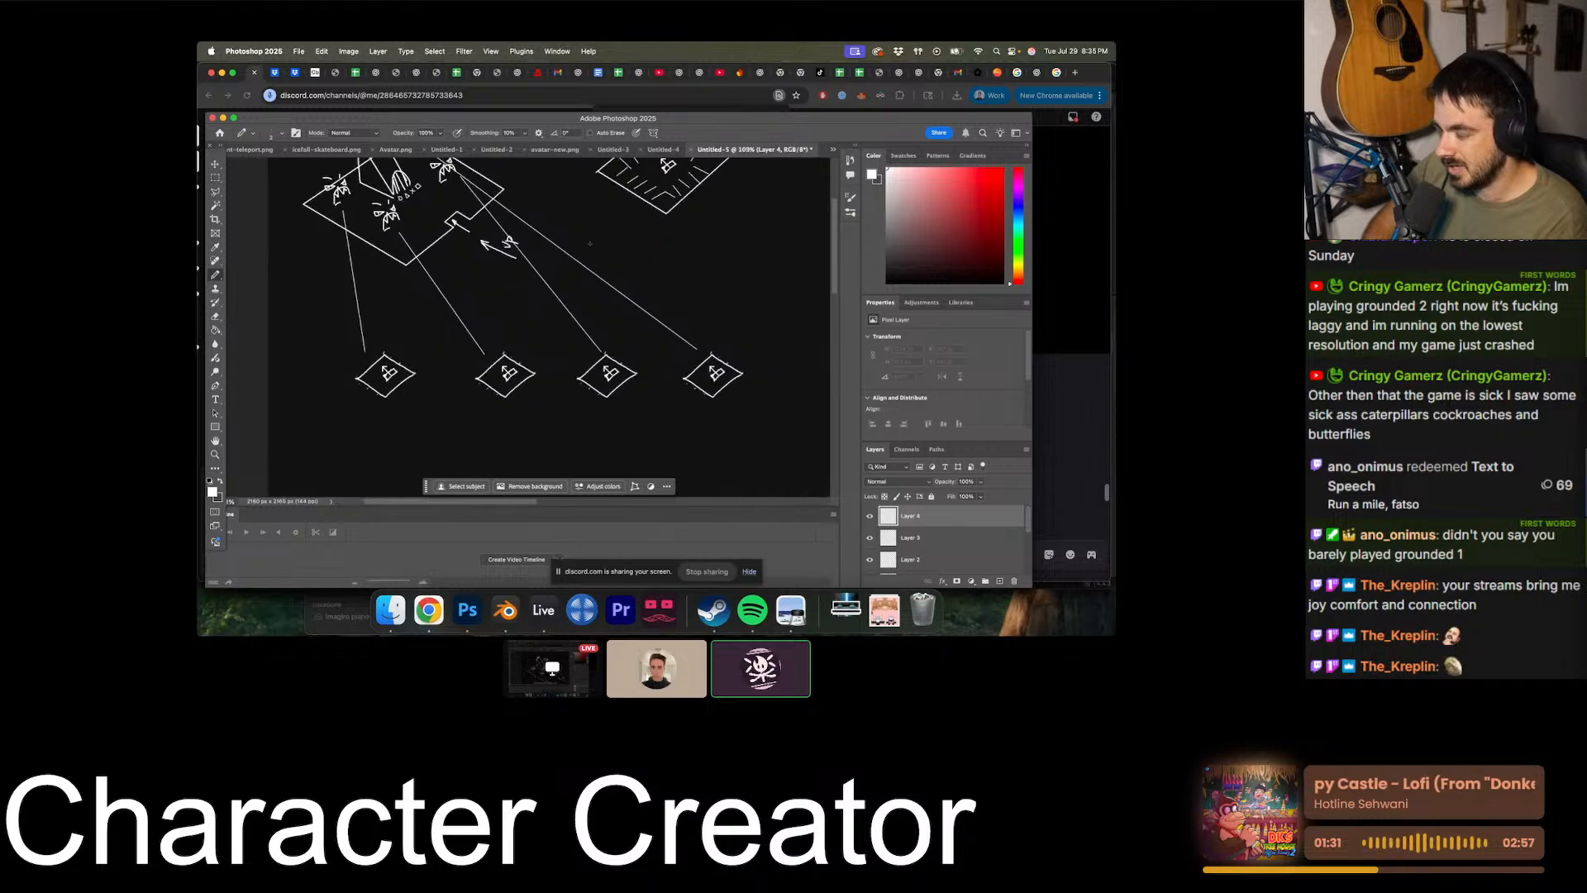
pyautogui.scroll(2, 590, 243)
pyautogui.hscroll(2, 589, 243)
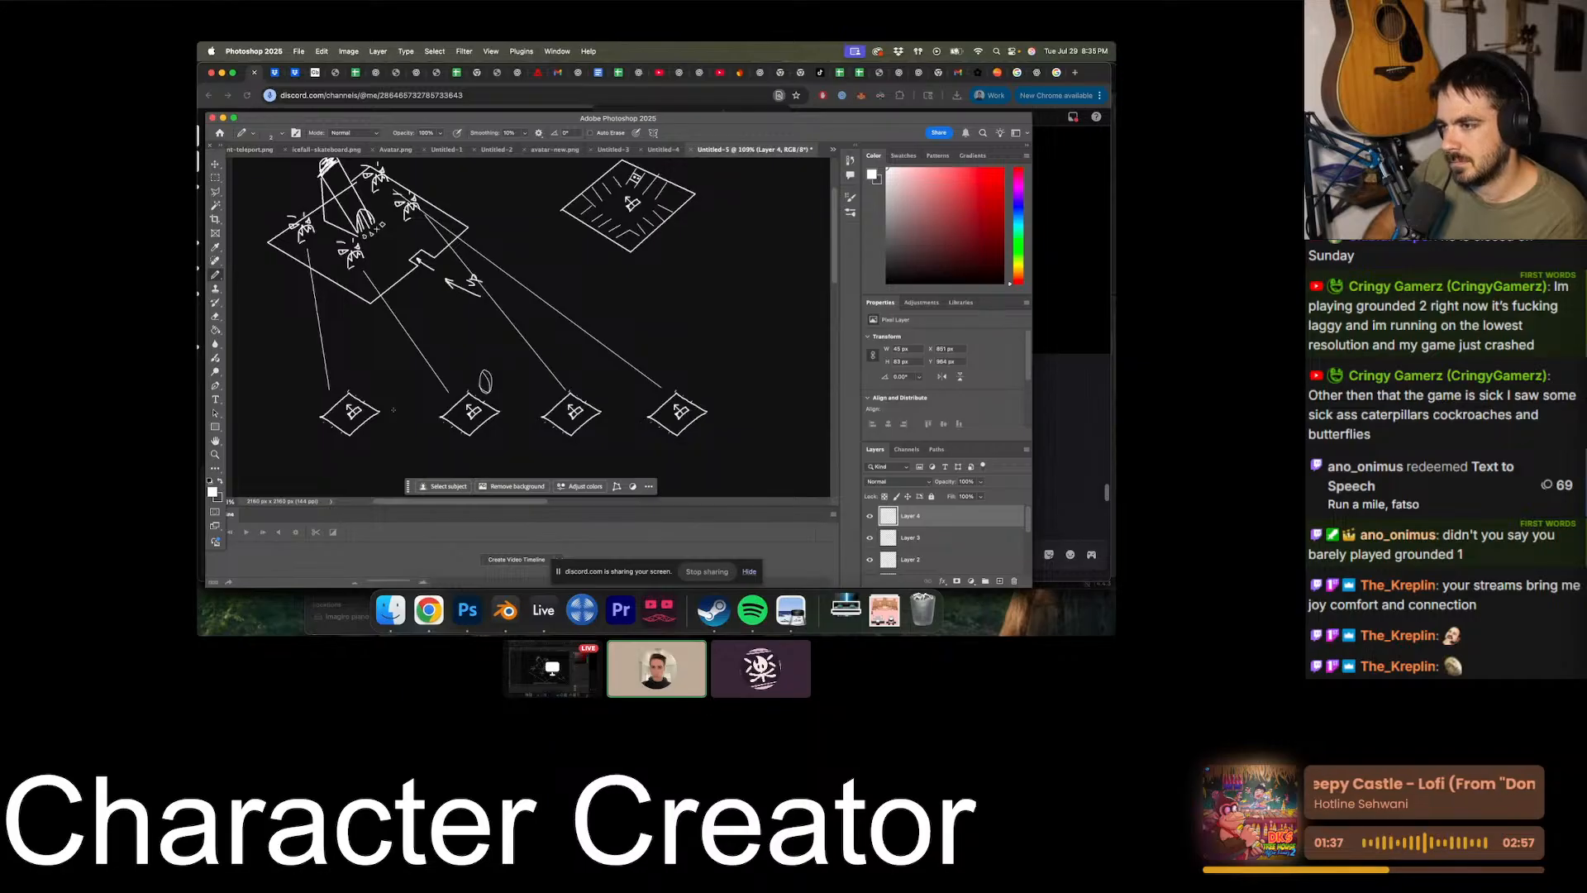
# - Undo the freehand drawing on the new layer
pyautogui.moveTo(550, 195)
pyautogui.mouseDown()
pyautogui.moveTo(645, 217)
pyautogui.moveTo(676, 171)
pyautogui.mouseUp()
pyautogui.scroll(4, 650, 200)
pyautogui.scroll(-1, 649, 200)
pyautogui.press('super+z')
pyautogui.hscroll(1, 650, 200)
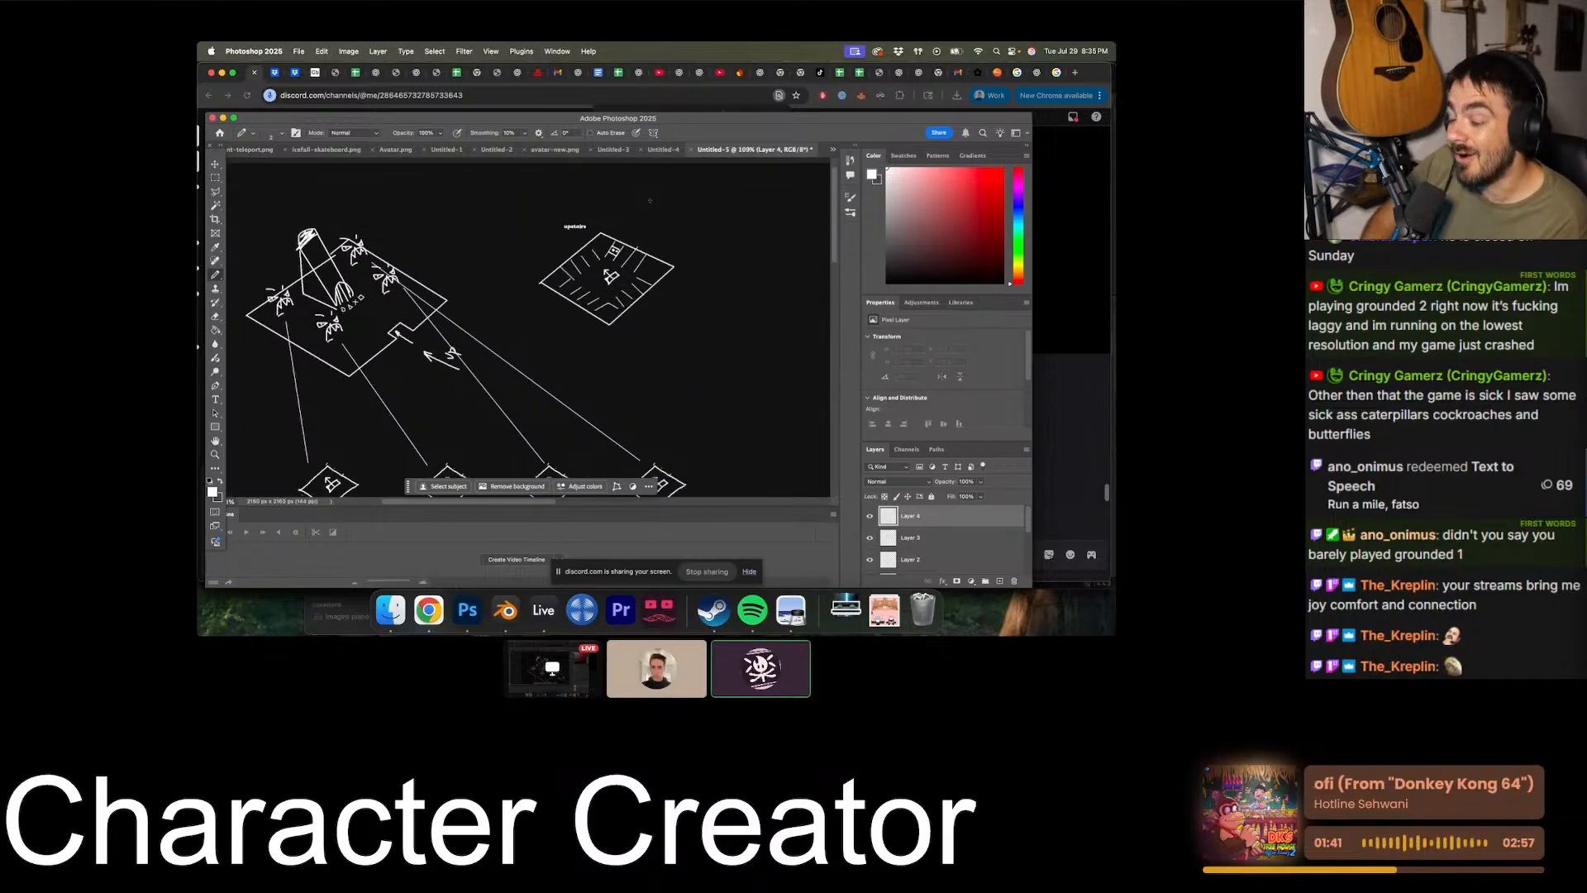
# - Start a text label above and to the right of the upstairs area with the heading "main boss fight mechanic"
pyautogui.press('super+plus')
pyautogui.hscroll(6, 650, 200)
pyautogui.scroll(5, 650, 200)
pyautogui.hscroll(1, 650, 200)
pyautogui.press('super+plus')
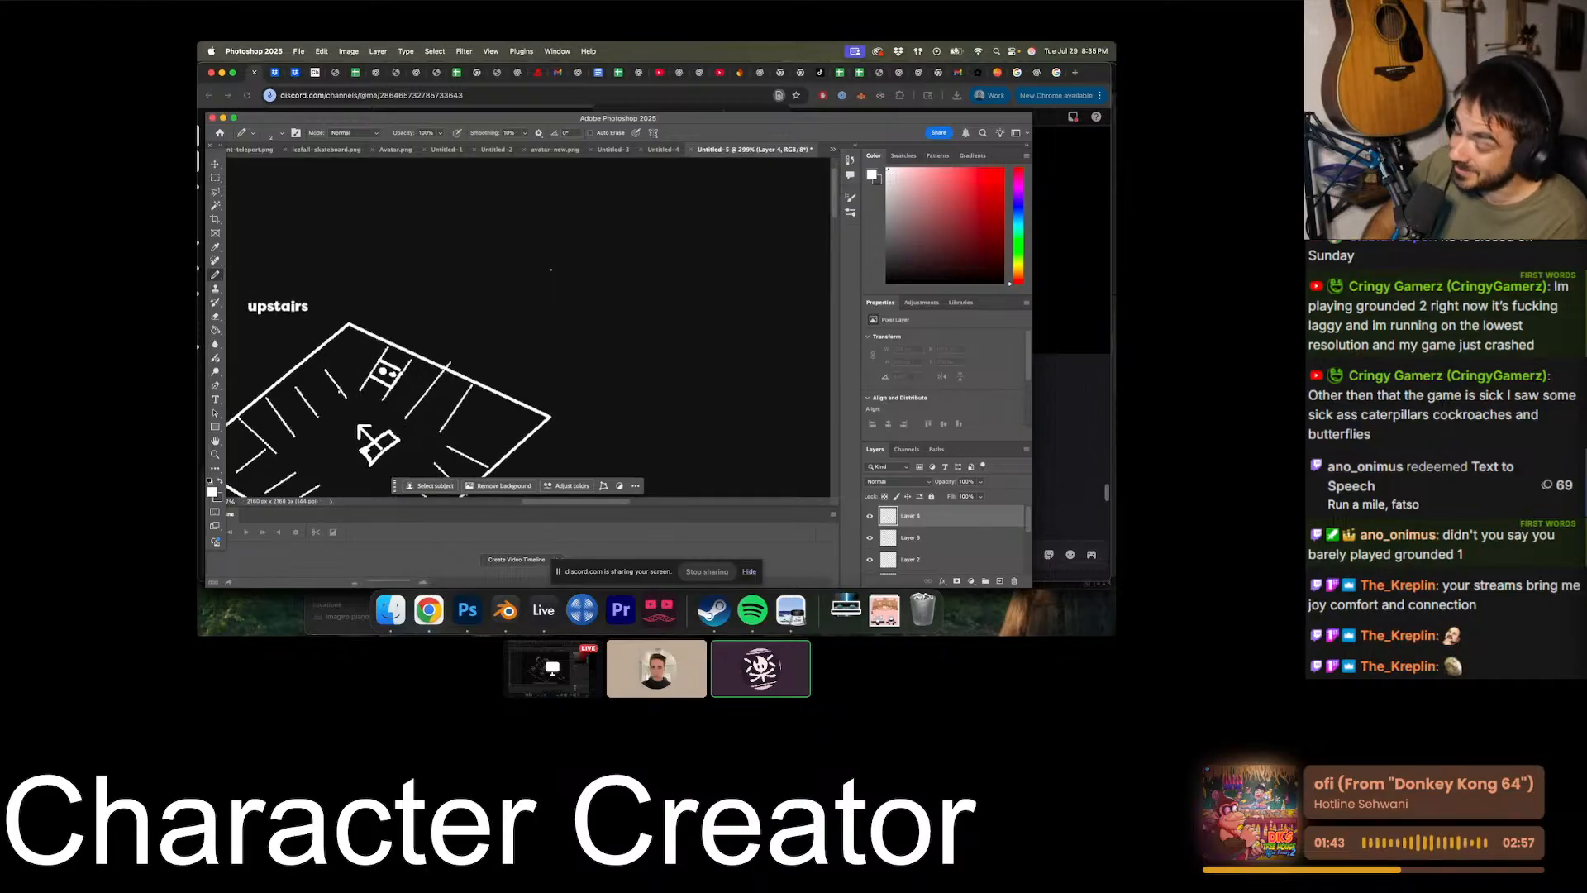
pyautogui.scroll(2, 497, 234)
pyautogui.hscroll(2, 497, 233)
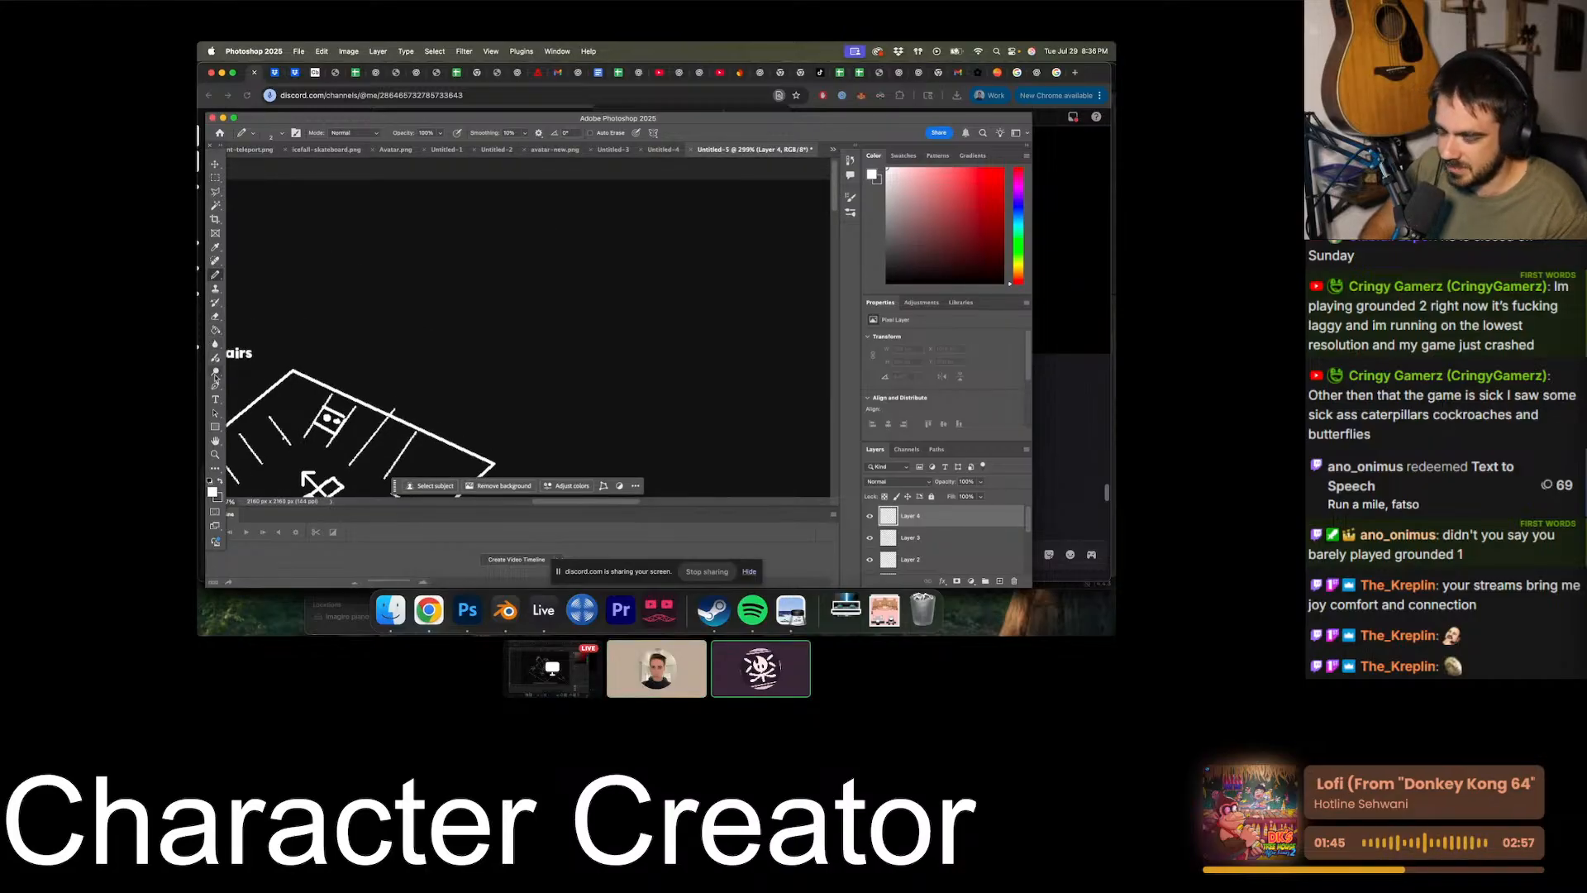
pyautogui.click(215, 399)
pyautogui.click(616, 234)
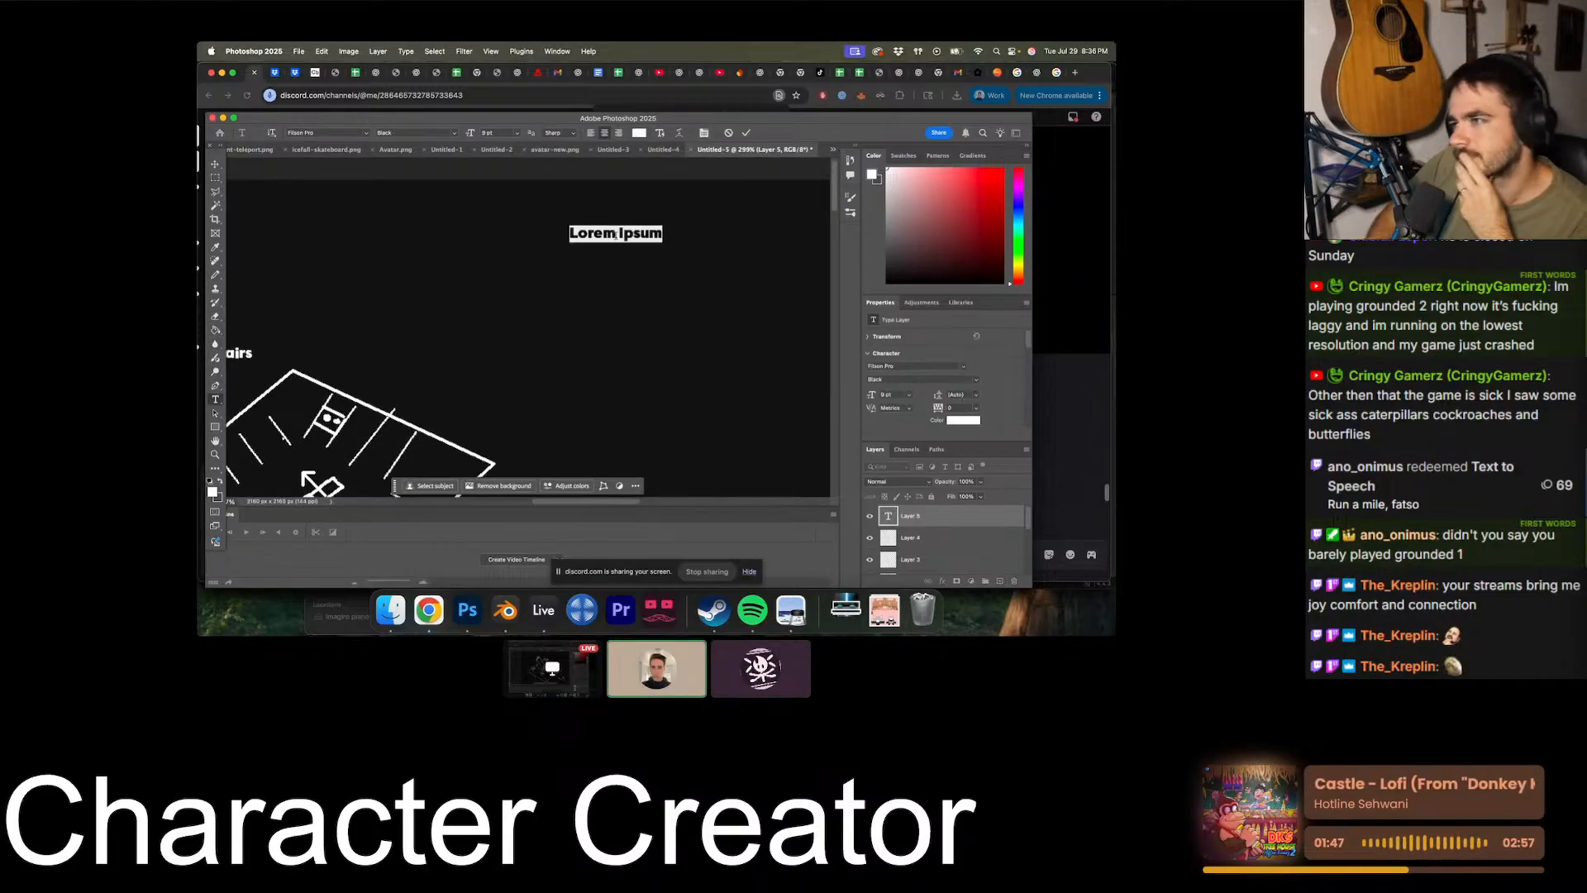
pyautogui.keyDown('alt'); pyautogui.scroll(-3, 616, 234); pyautogui.keyUp('alt')
pyautogui.write('main bos')
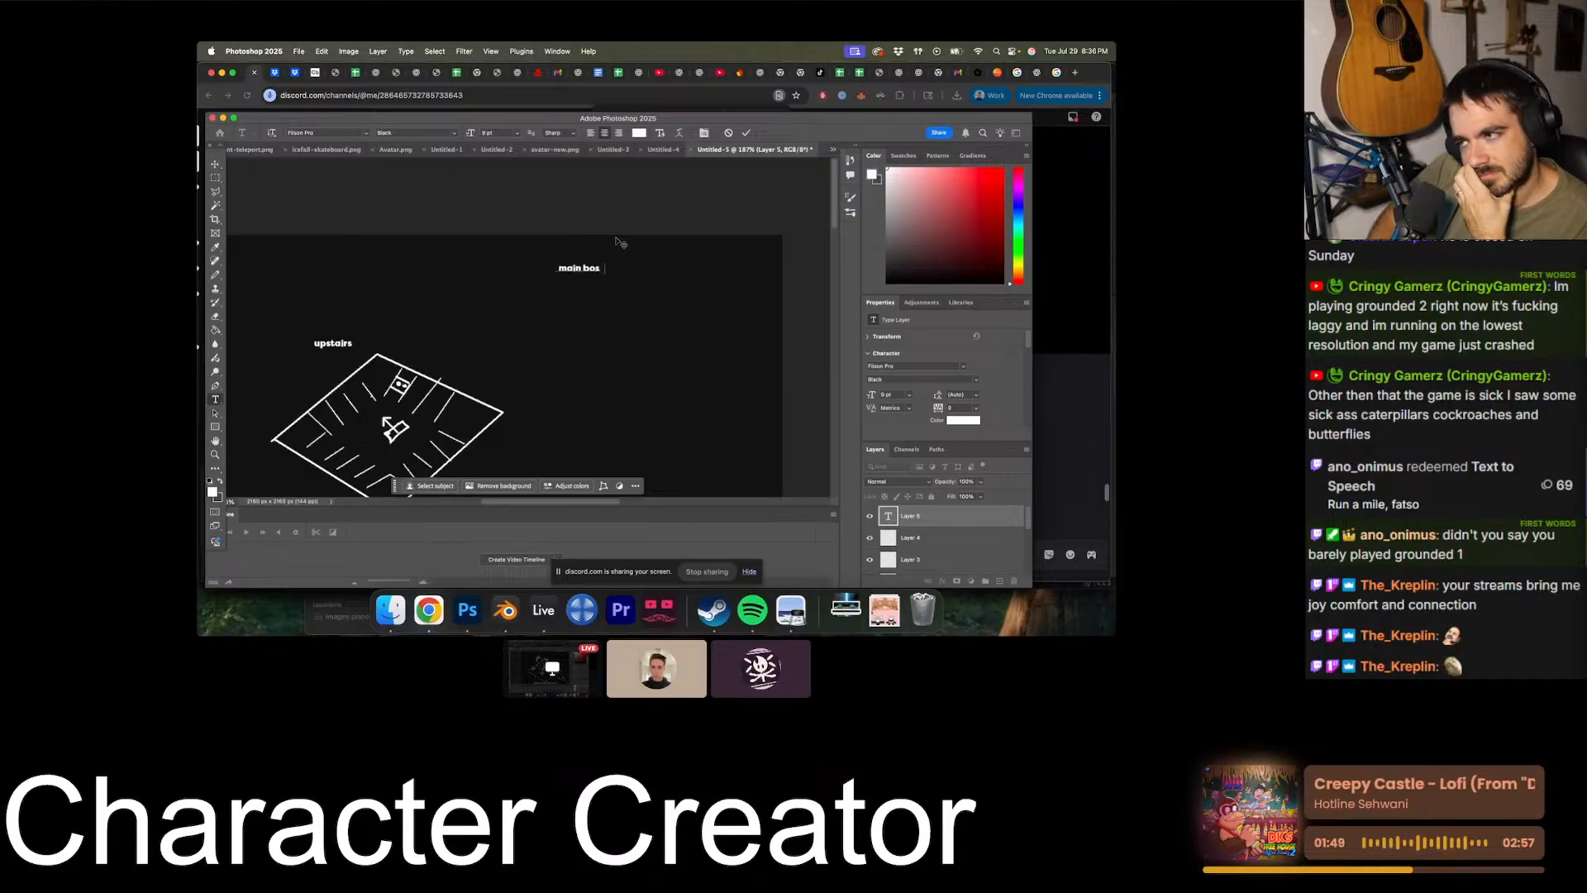
pyautogui.write('s fight mechanic')
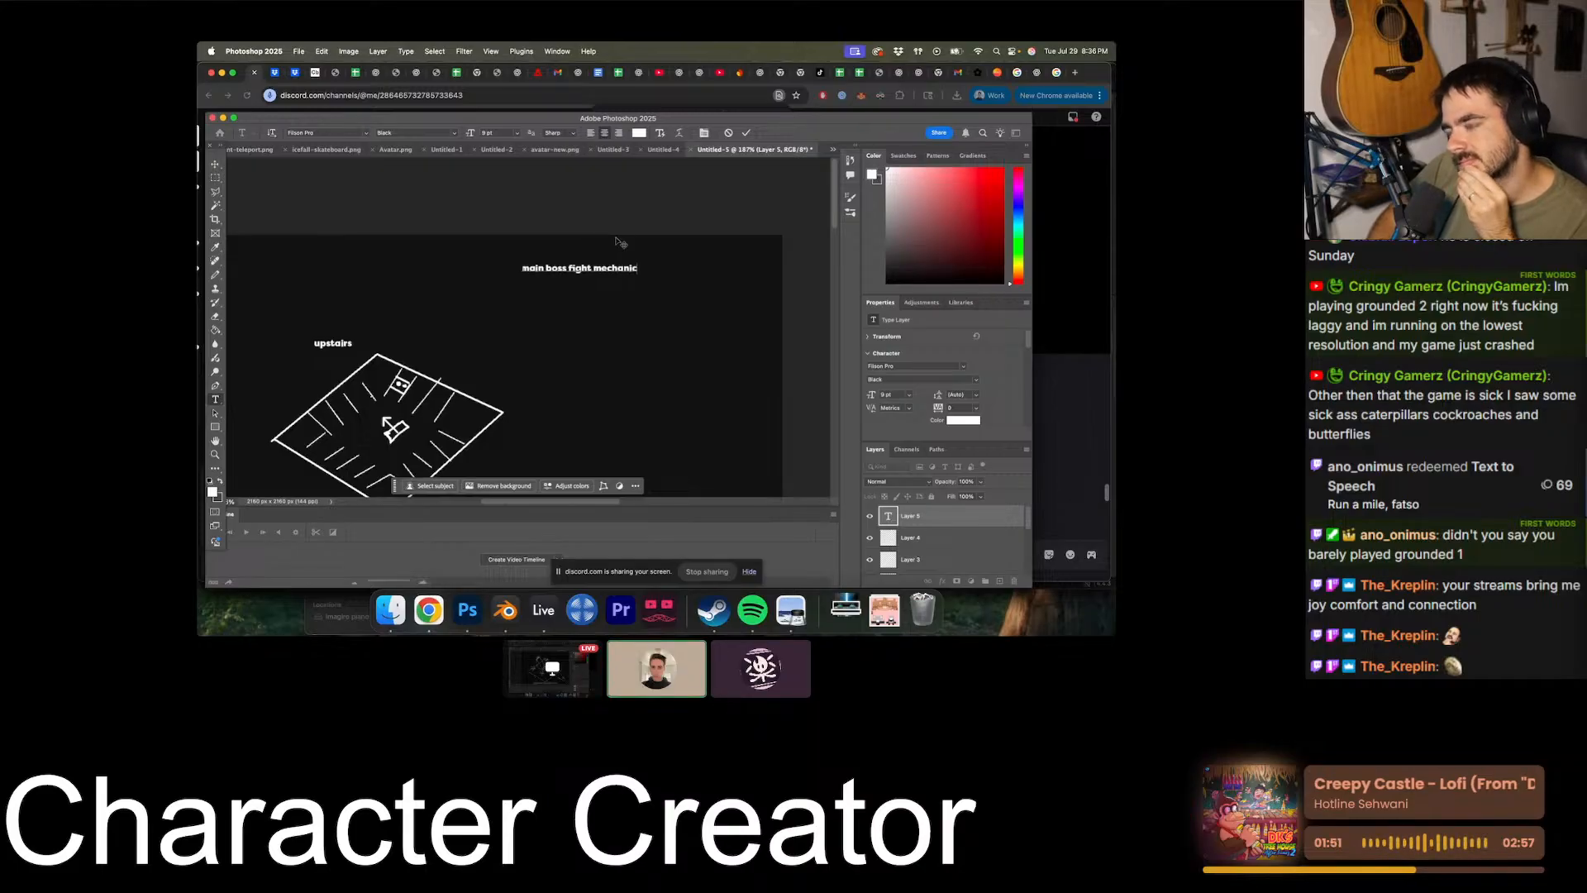
pyautogui.write('s cursed')
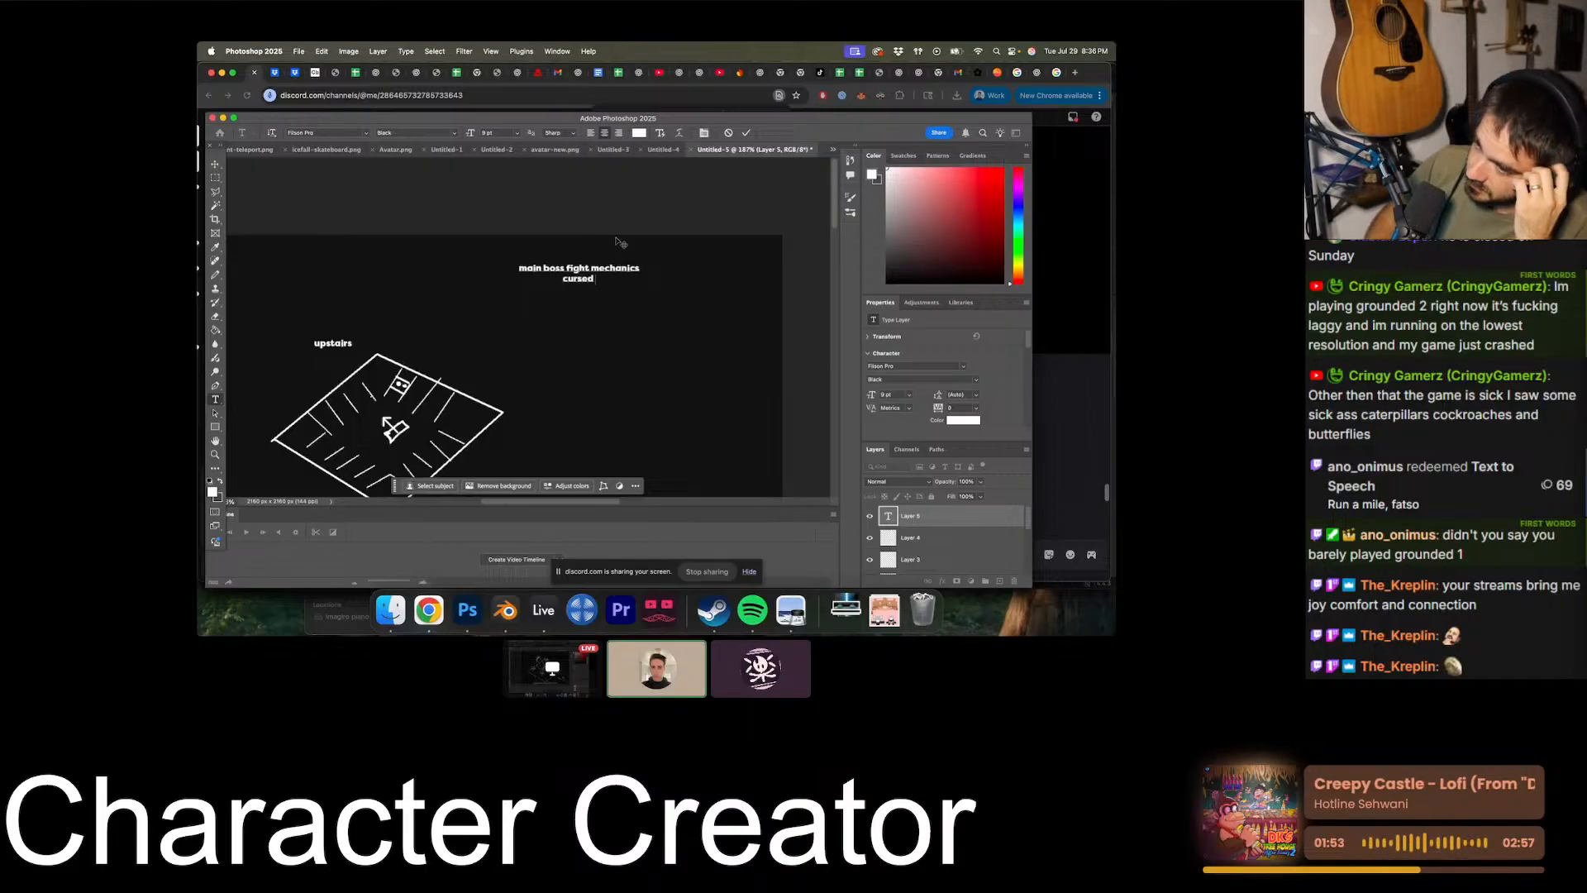
pyautogui.write(' bomb')
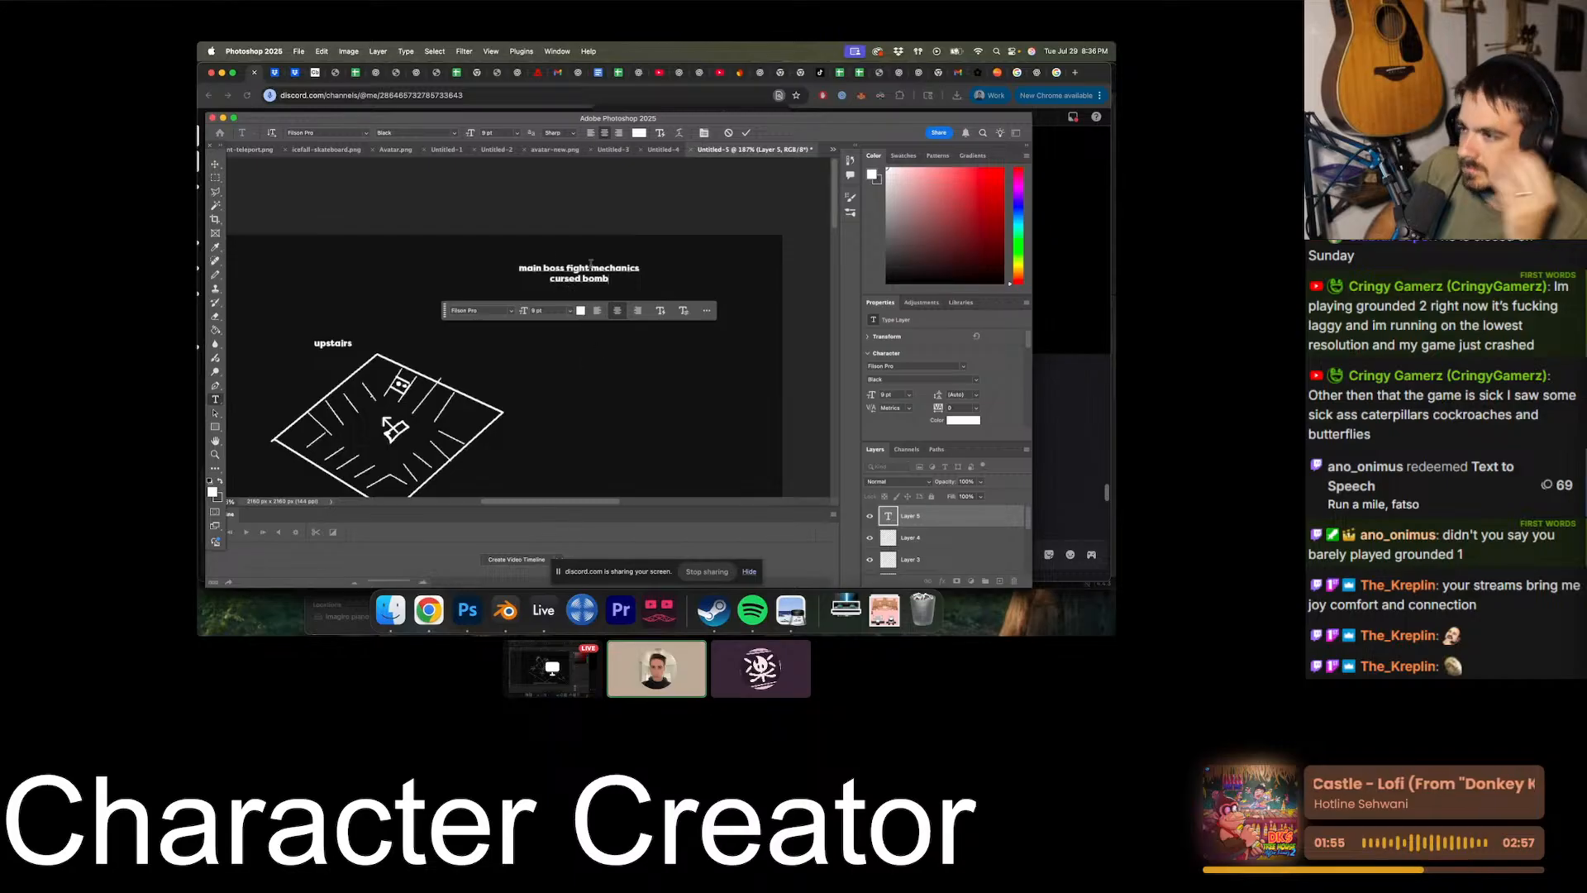
# - Complete the heading as "main boss fight mechanics" and list "cursed bomb" and "cursed wave" on separate lines beneath it
pyautogui.press('Return')
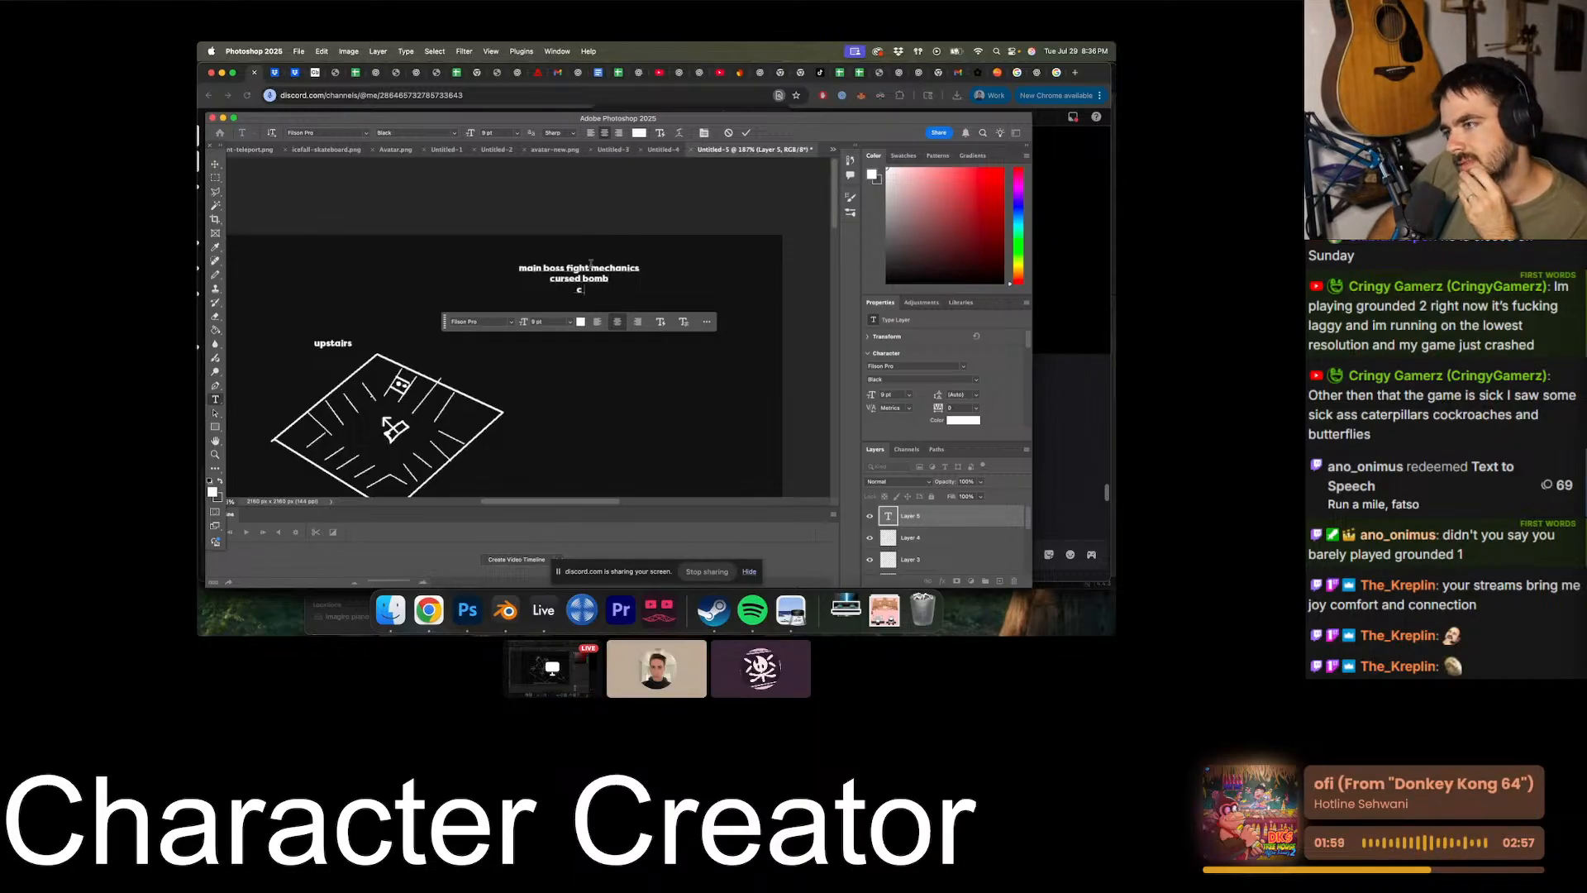
pyautogui.hscroll(5, 256, 246)
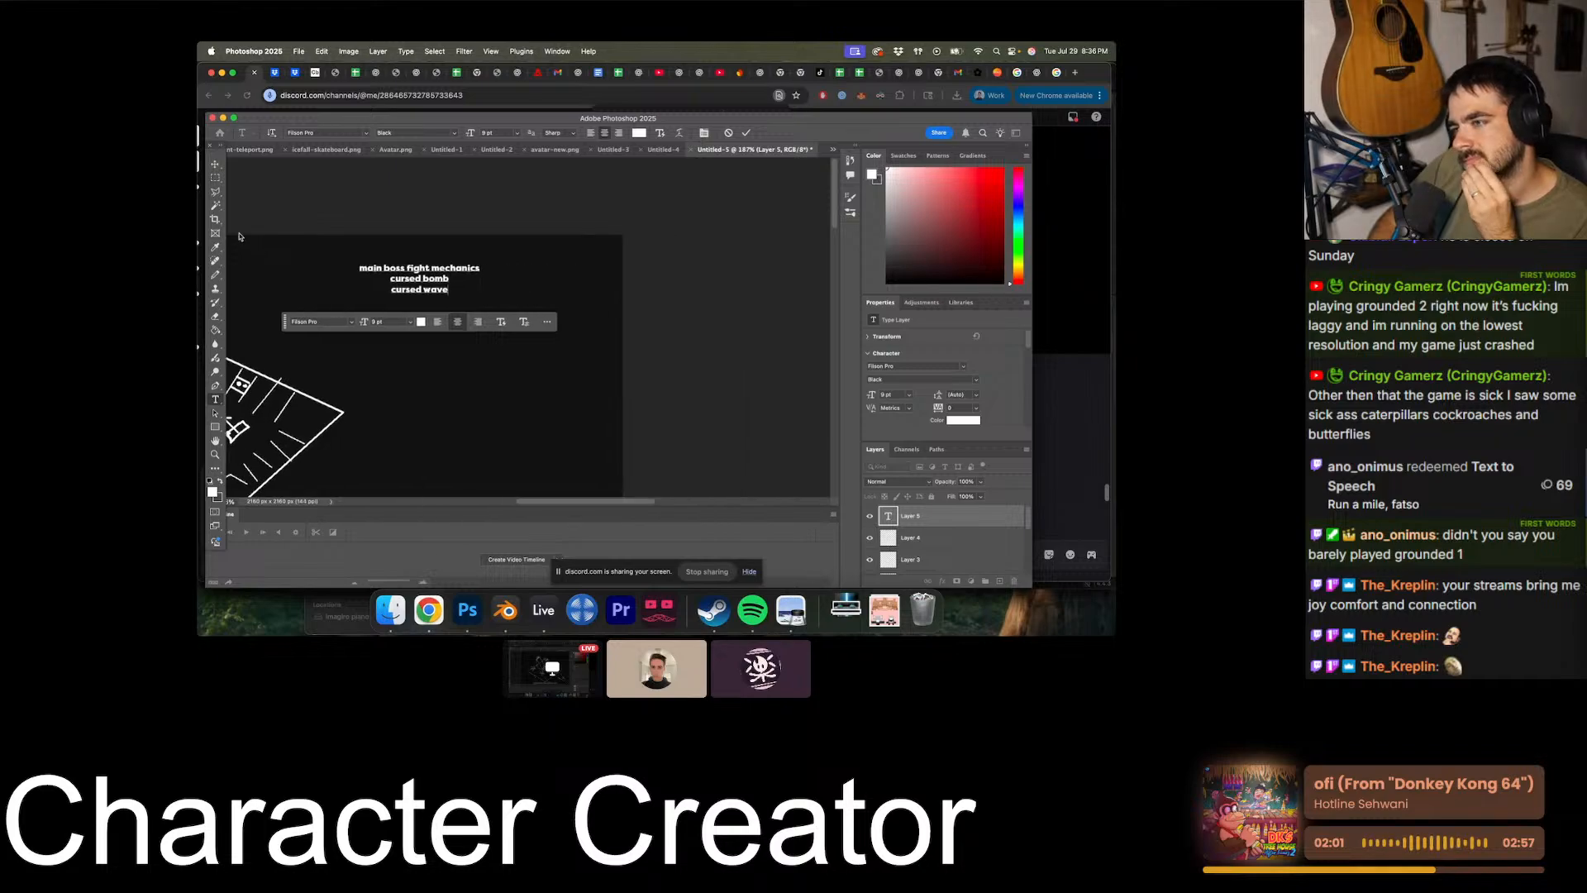
pyautogui.scroll(-1, 241, 235)
pyautogui.click(216, 178)
# - Add a new empty layer above the boss fight text and switch to the Pencil tool
pyautogui.hscroll(-2, 316, 239)
pyautogui.hscroll(-2, 315, 239)
pyautogui.scroll(-1, 316, 239)
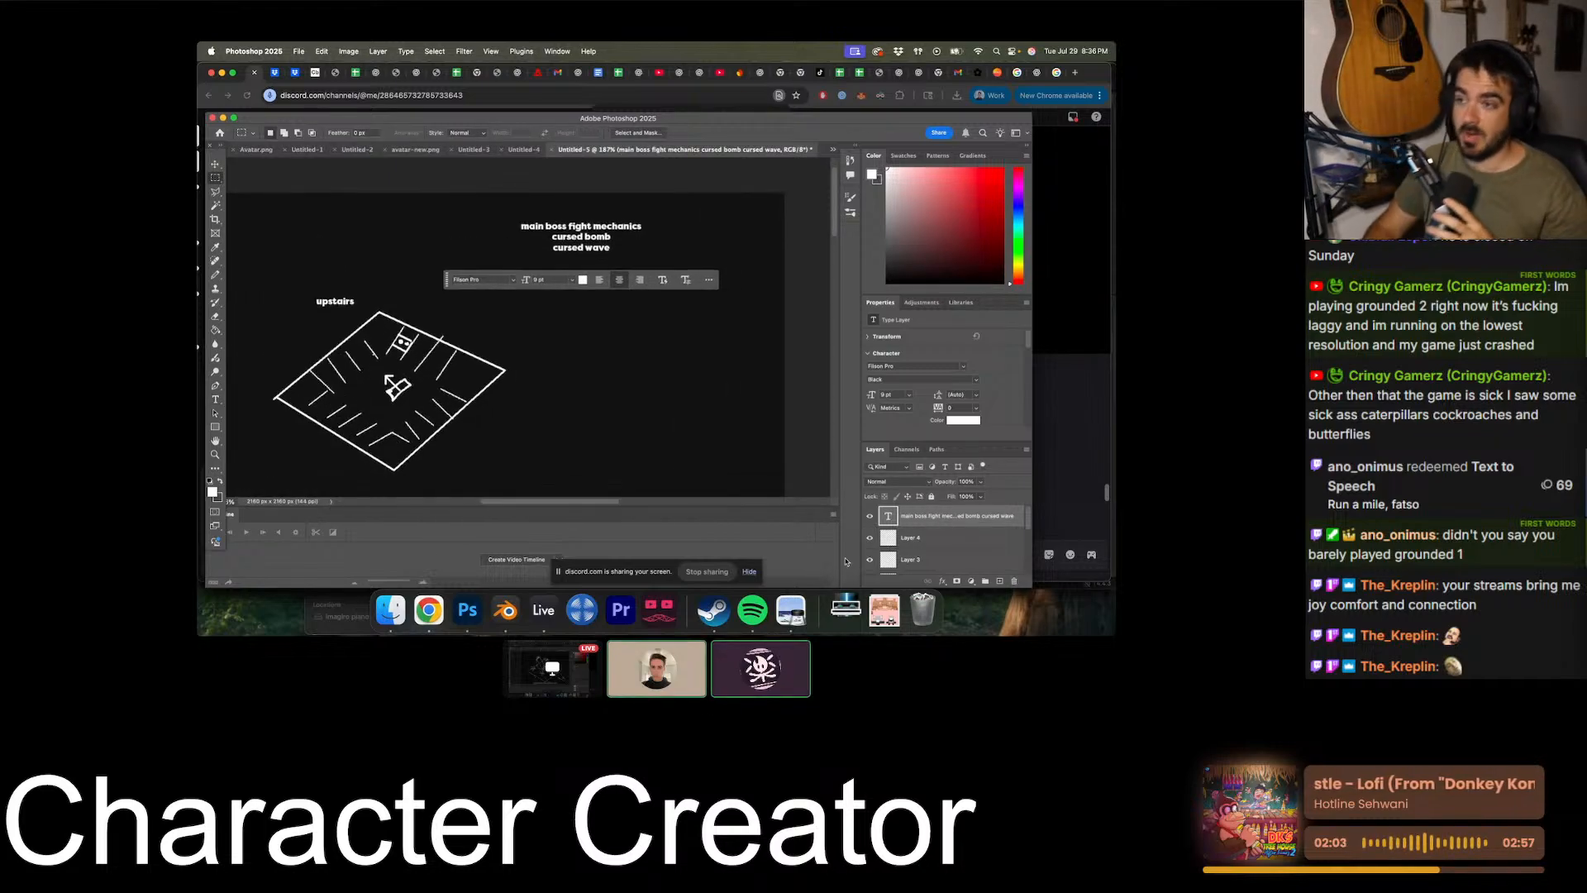
pyautogui.click(999, 582)
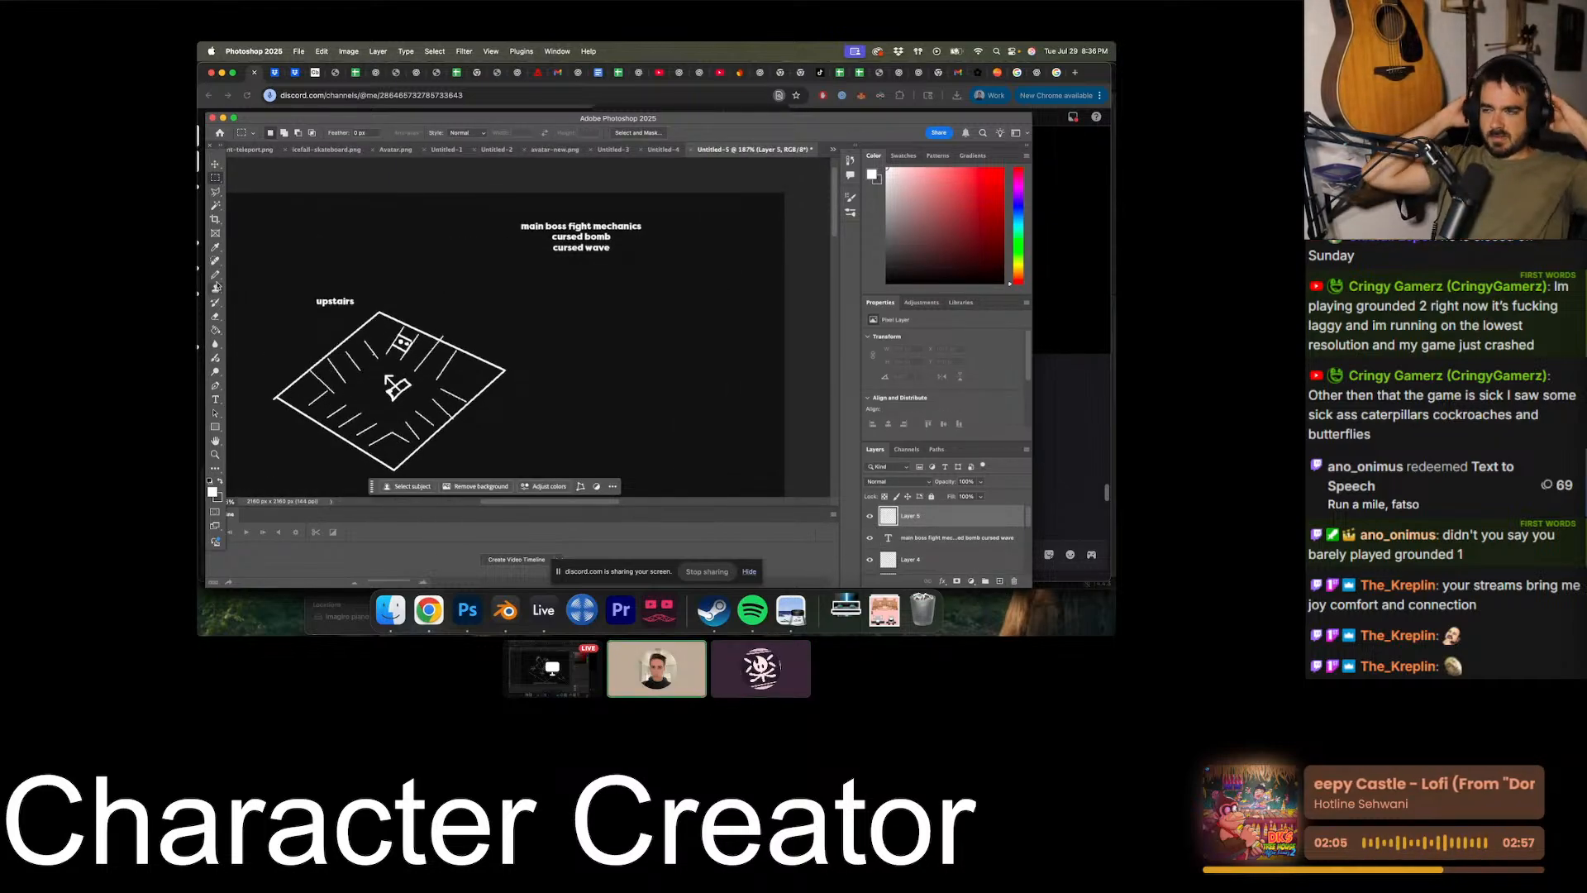
pyautogui.click(216, 274)
pyautogui.hscroll(4, 513, 335)
pyautogui.keyDown('alt'); pyautogui.scroll(3, 535, 331); pyautogui.keyUp('alt')
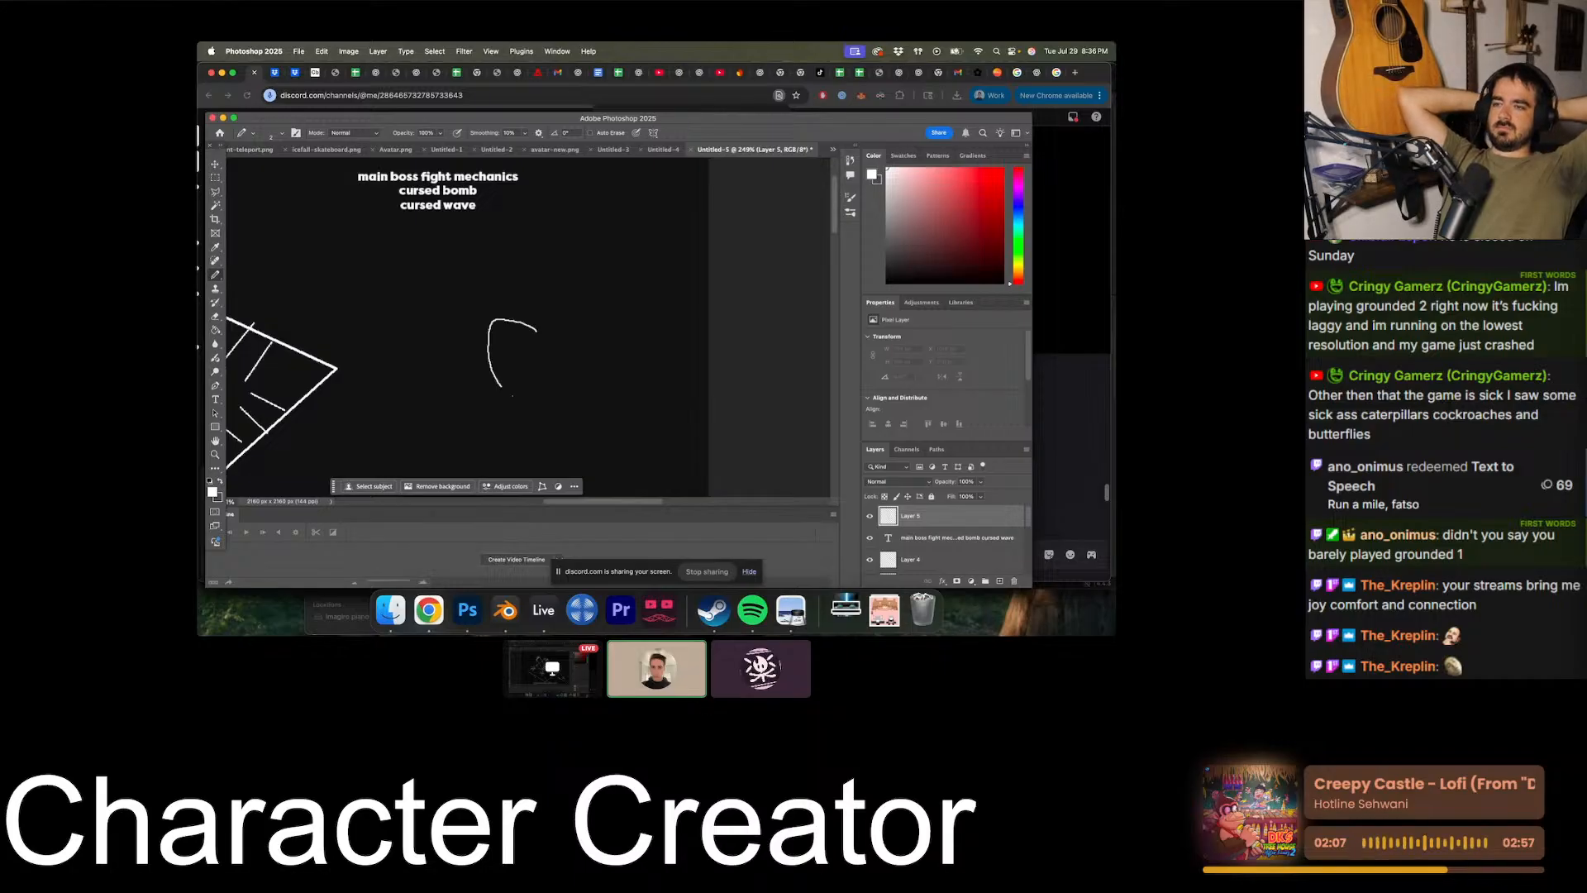
pyautogui.moveTo(512, 396)
pyautogui.mouseDown()
pyautogui.moveTo(552, 329)
pyautogui.moveTo(497, 348)
pyautogui.moveTo(561, 320)
pyautogui.mouseUp()
pyautogui.press('super+z')
pyautogui.press('super+z')
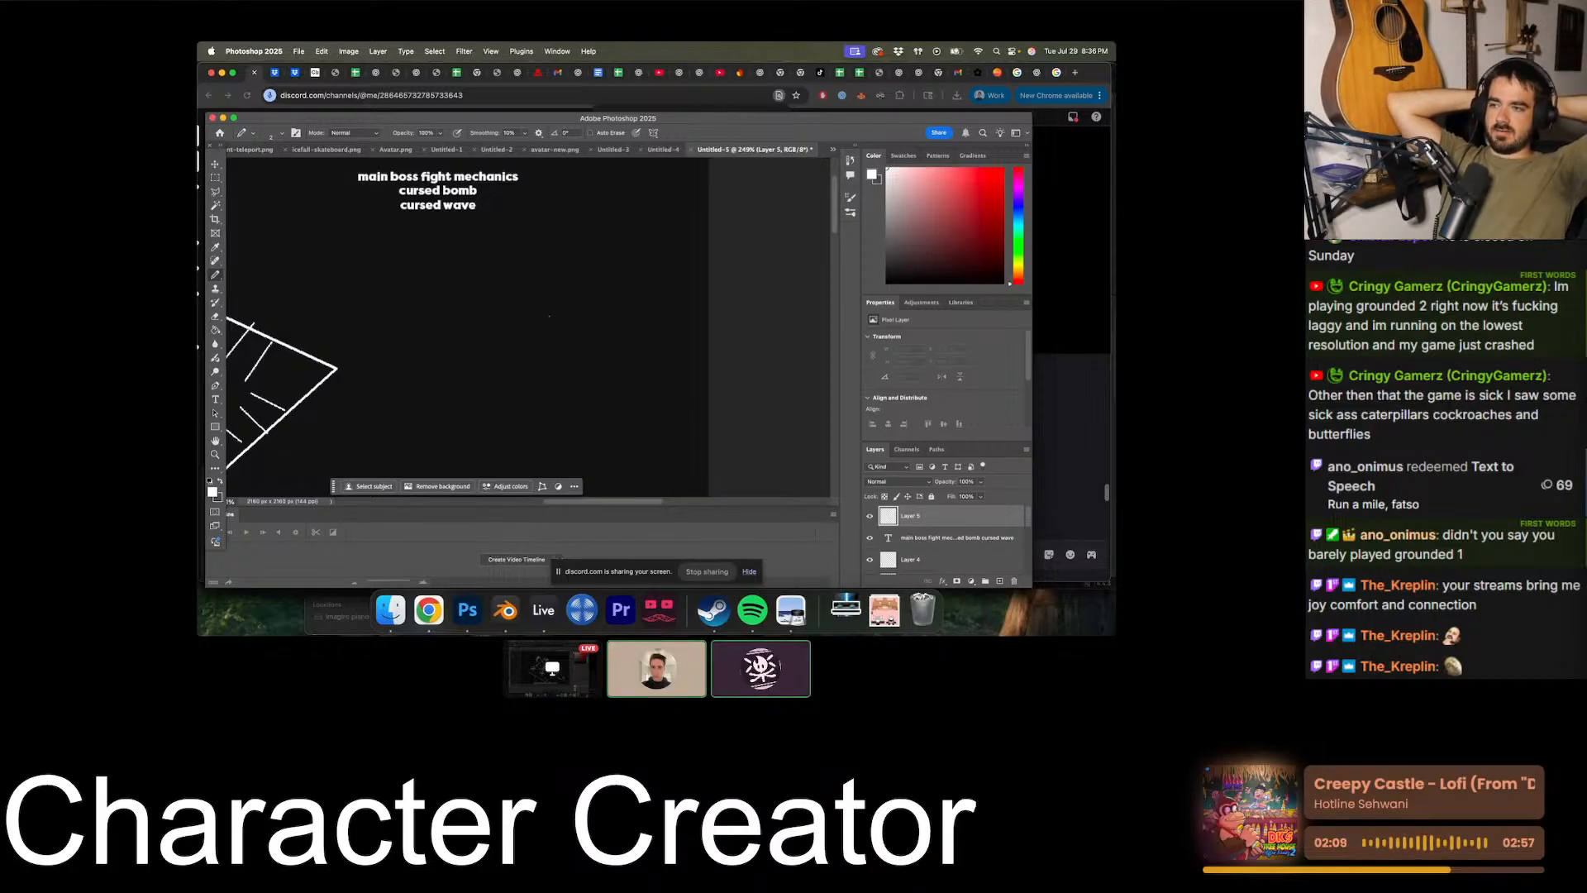
# - Draw a straight line slanting down from the "cursed bomb" entry into the empty space below the list
pyautogui.keyDown('alt'); pyautogui.scroll(4, 549, 315); pyautogui.keyUp('alt')
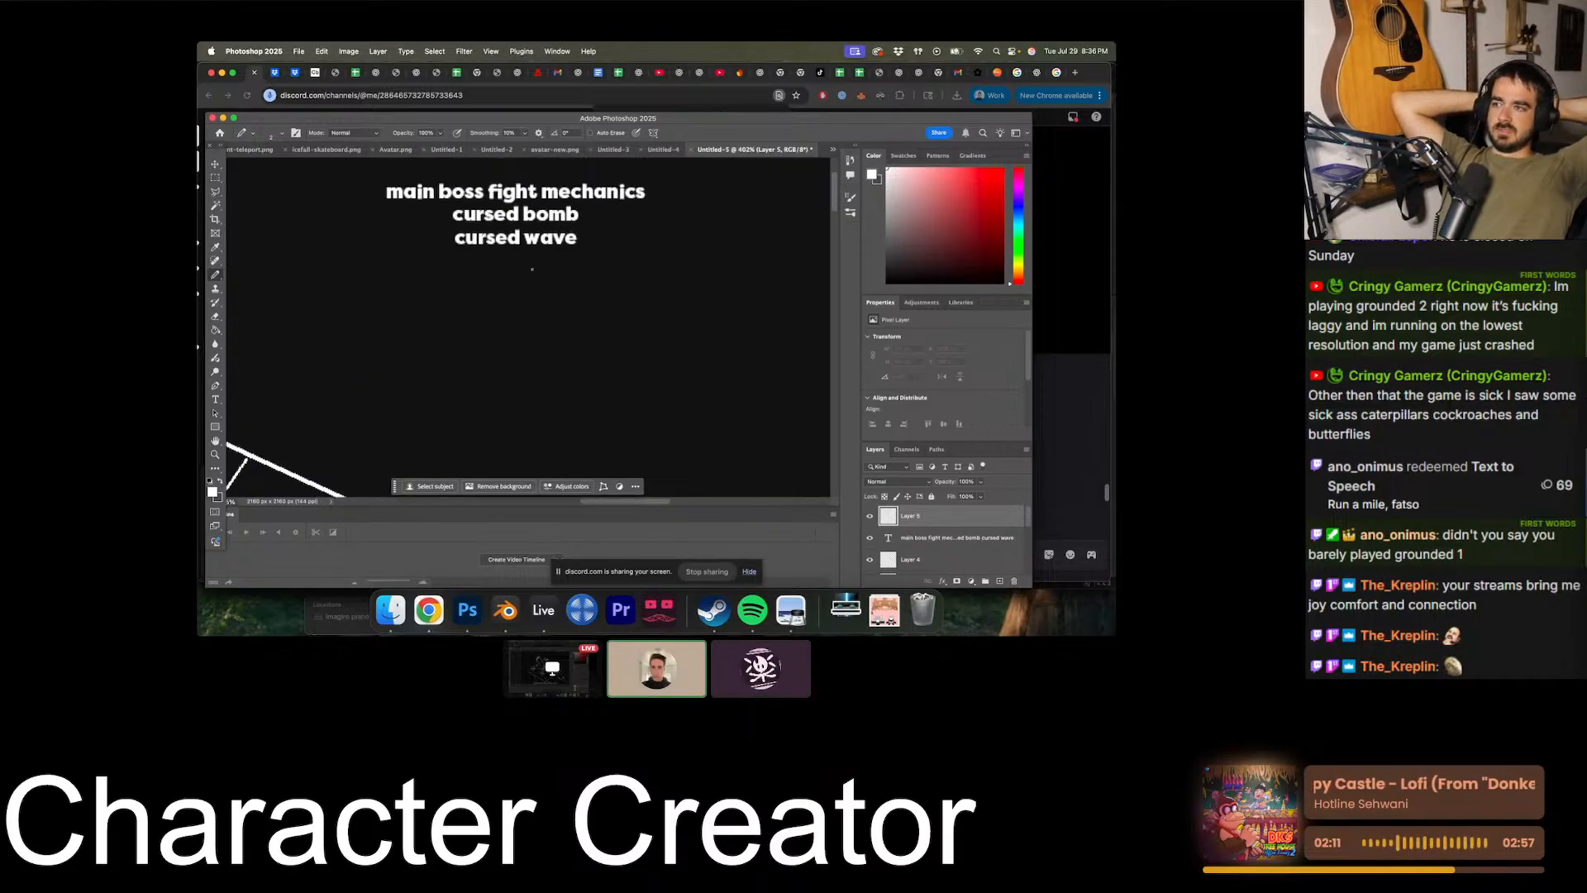
pyautogui.hscroll(1, 532, 270)
pyautogui.moveTo(553, 220); pyautogui.dragTo(585, 312)
pyautogui.keyDown('alt'); pyautogui.scroll(3, 584, 312); pyautogui.keyUp('alt')
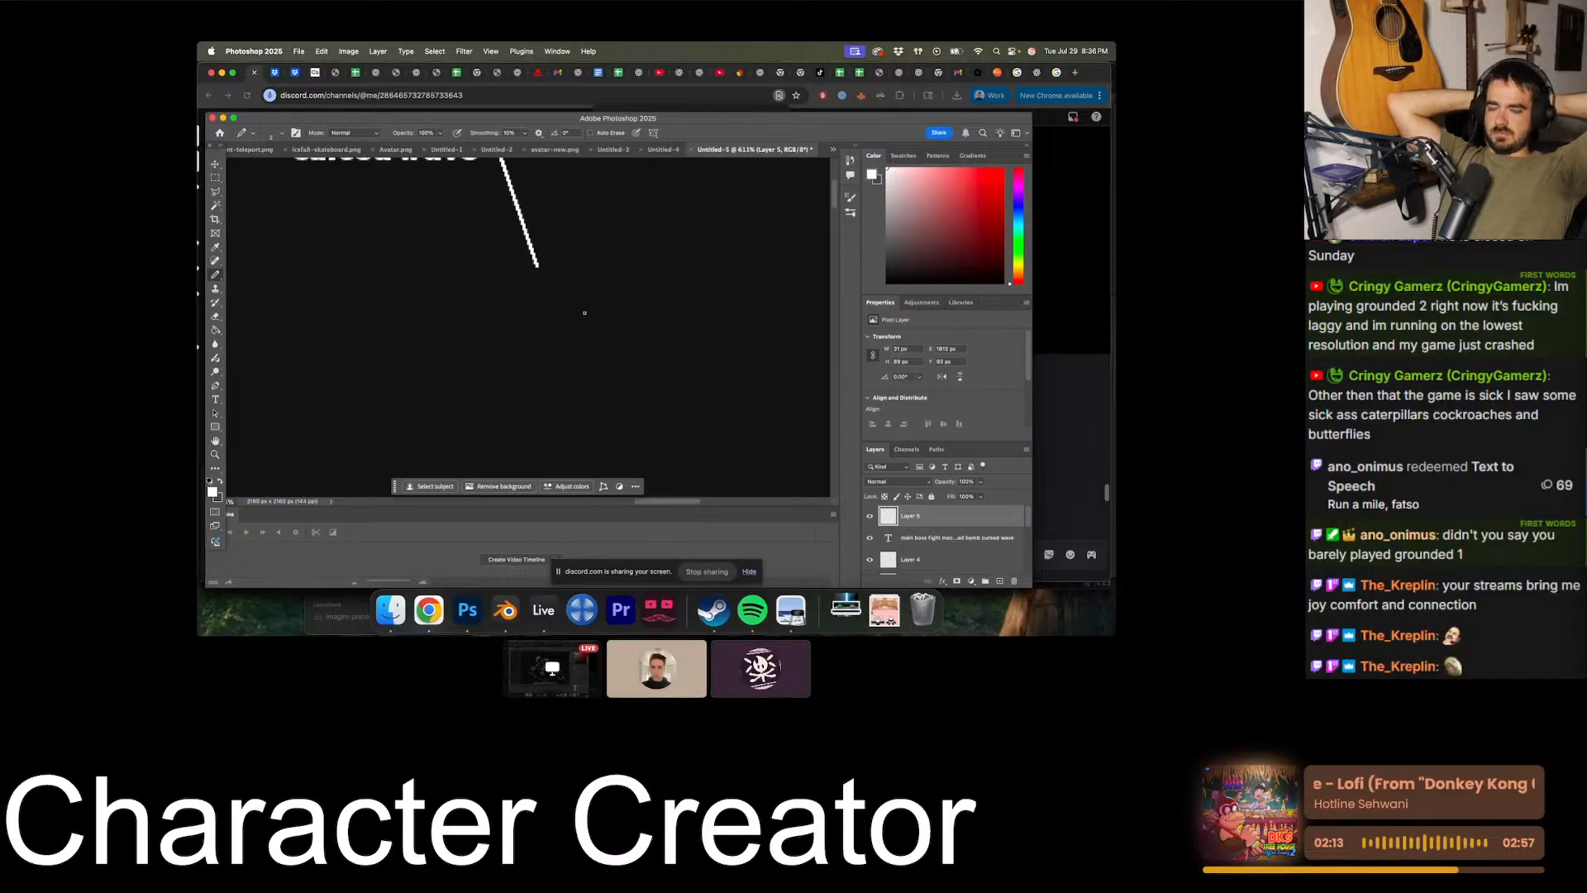
# - Draw a small isometric diamond below the end of the line and divide it into a three-by-three grid
pyautogui.moveTo(685, 274); pyautogui.dragTo(687, 279)
pyautogui.press('super+z')
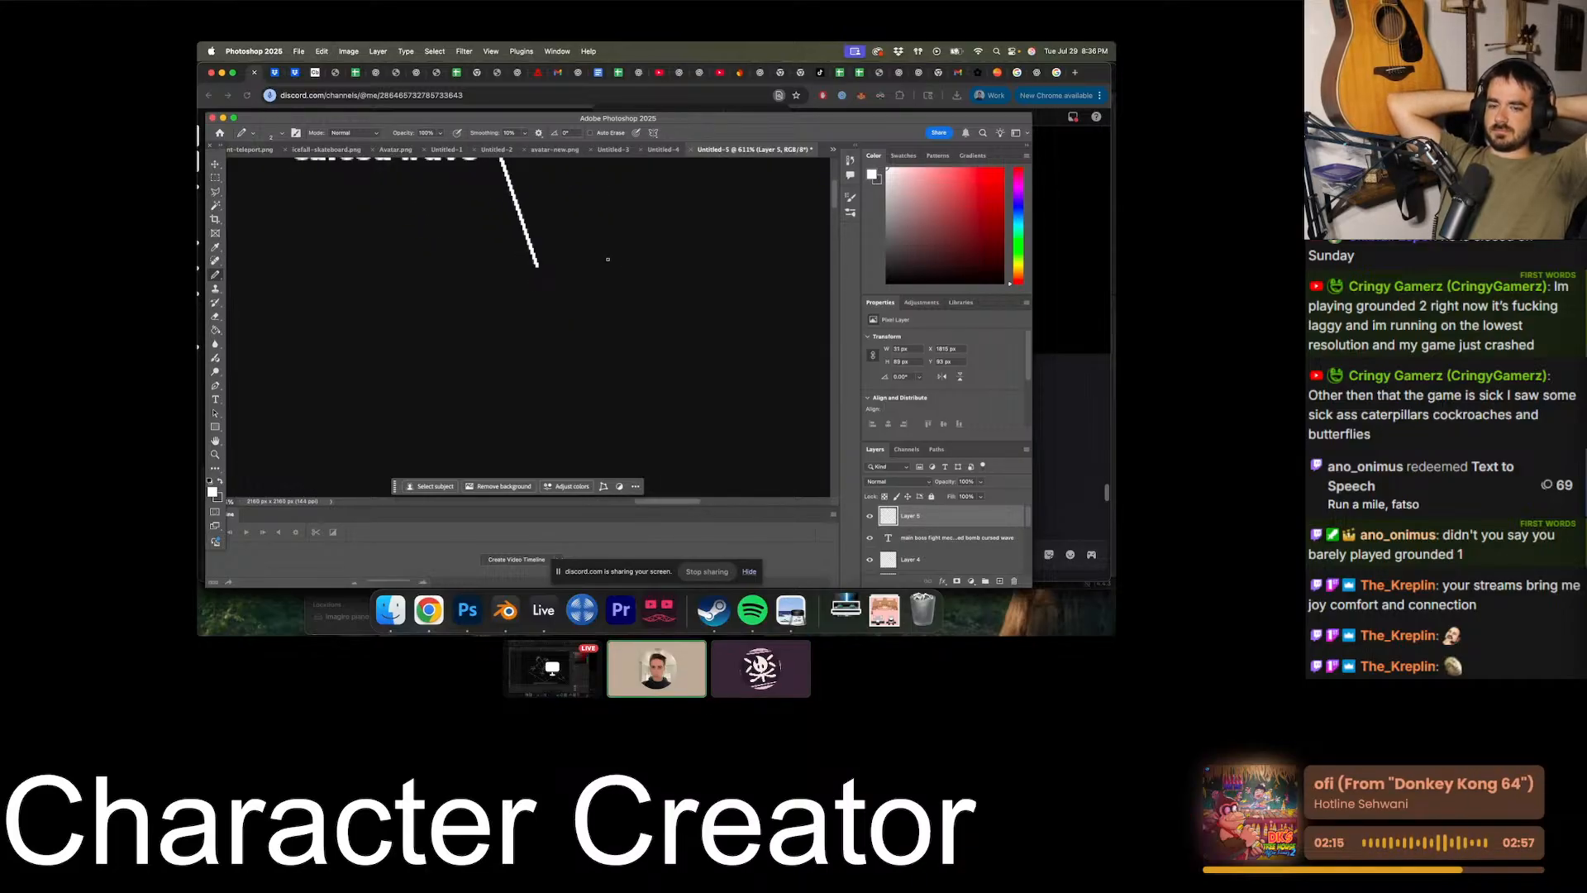
pyautogui.keyDown('shift'); pyautogui.click(513, 315); pyautogui.keyUp('shift')
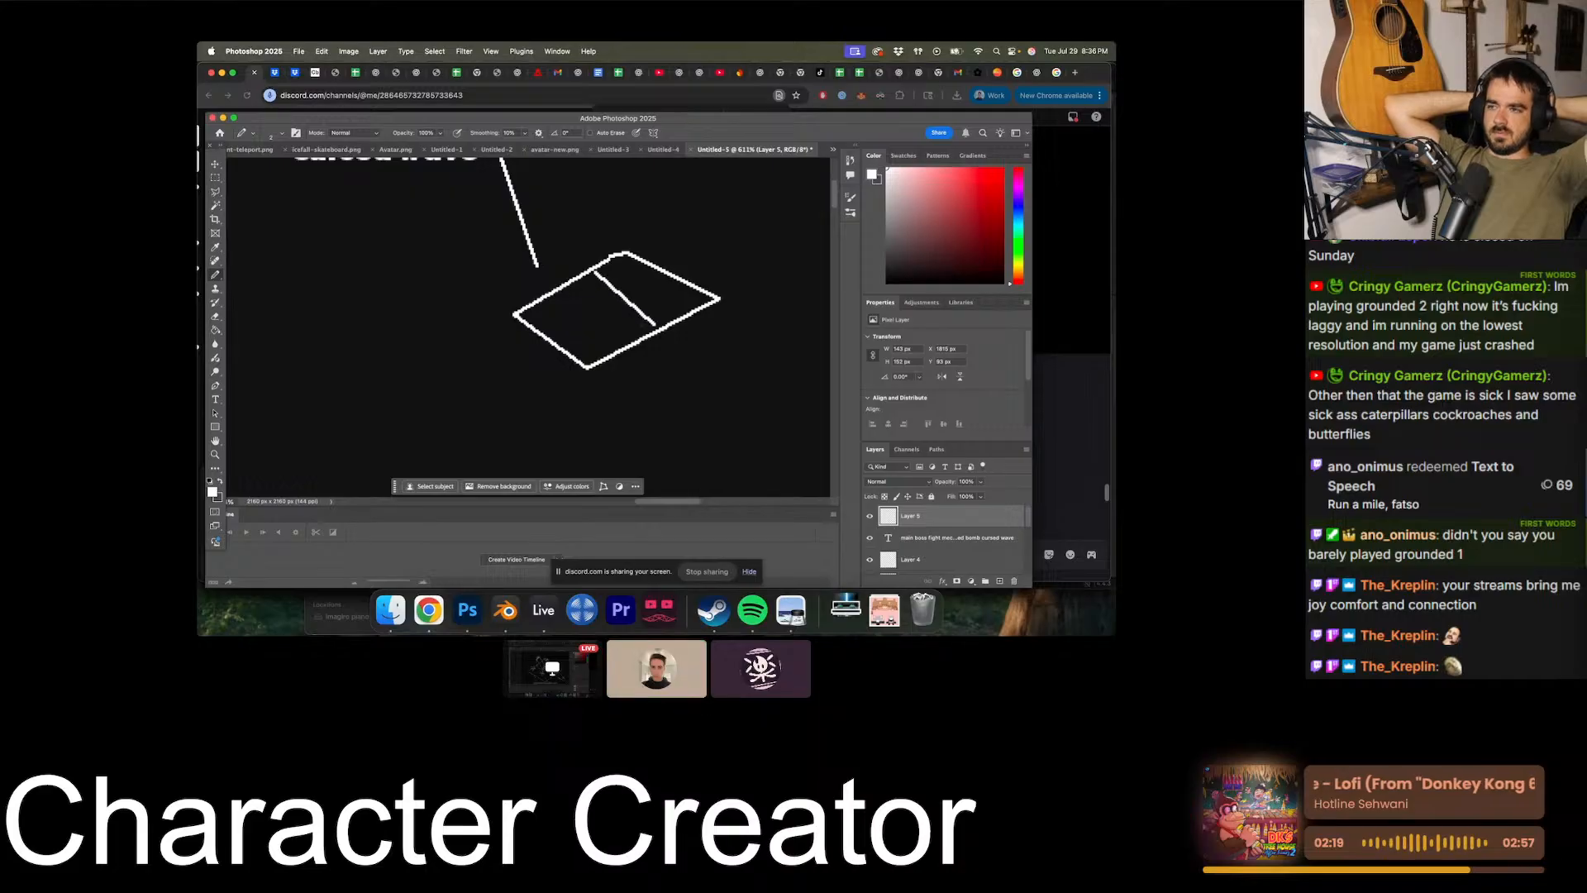
pyautogui.moveTo(560, 291); pyautogui.dragTo(605, 339)
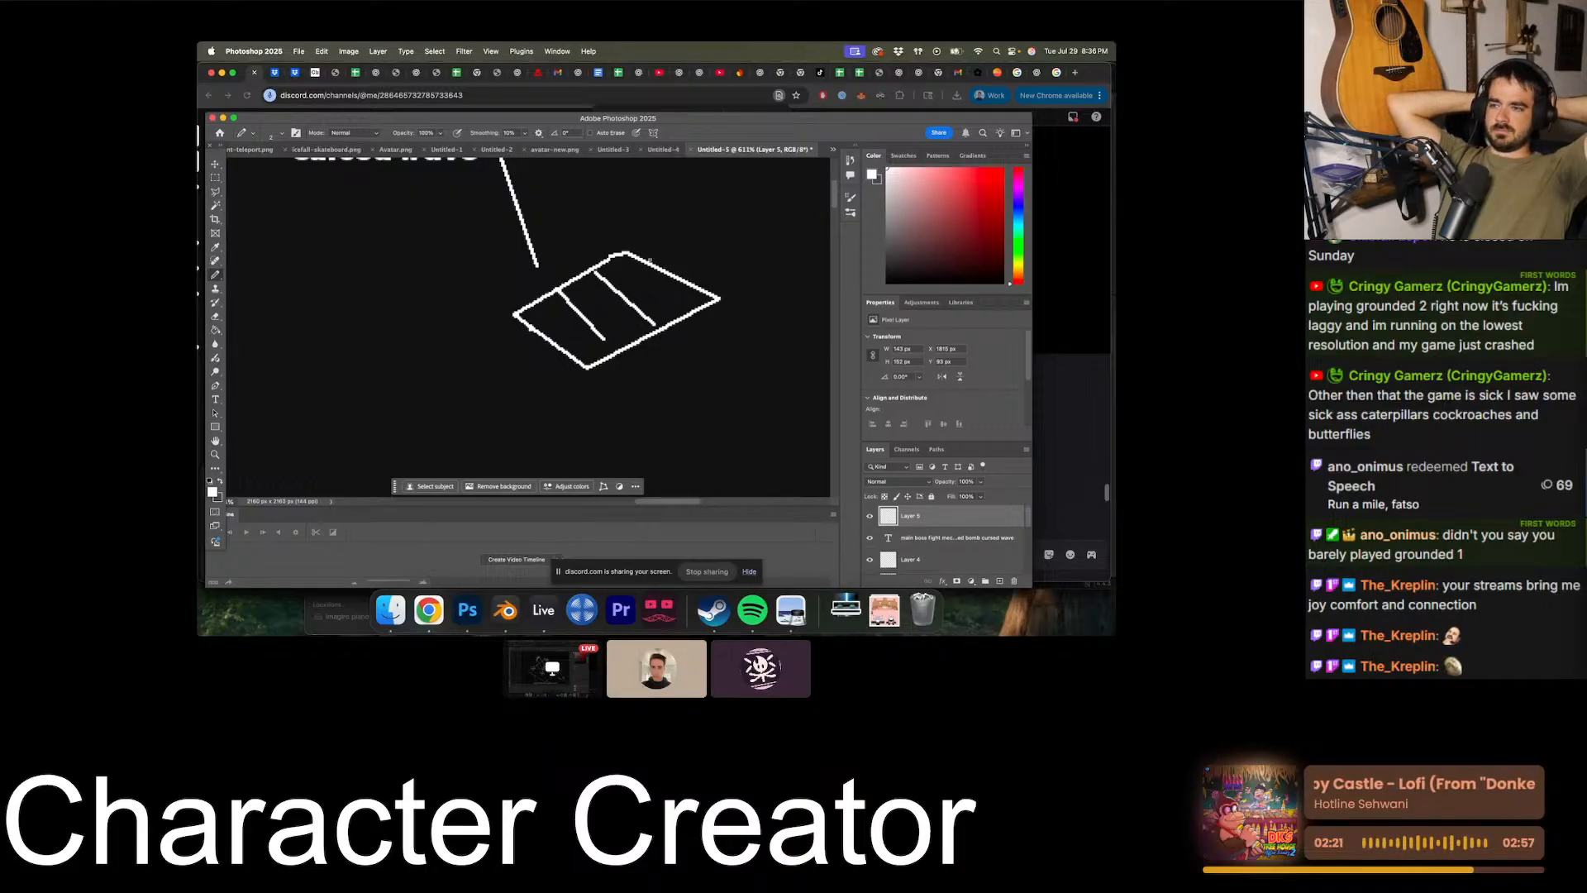
pyautogui.moveTo(650, 262); pyautogui.dragTo(530, 329)
# - Outline the grid with the Polygonal Lasso, cut it onto its own layer and lower that layer's opacity to 43%
pyautogui.click(215, 191)
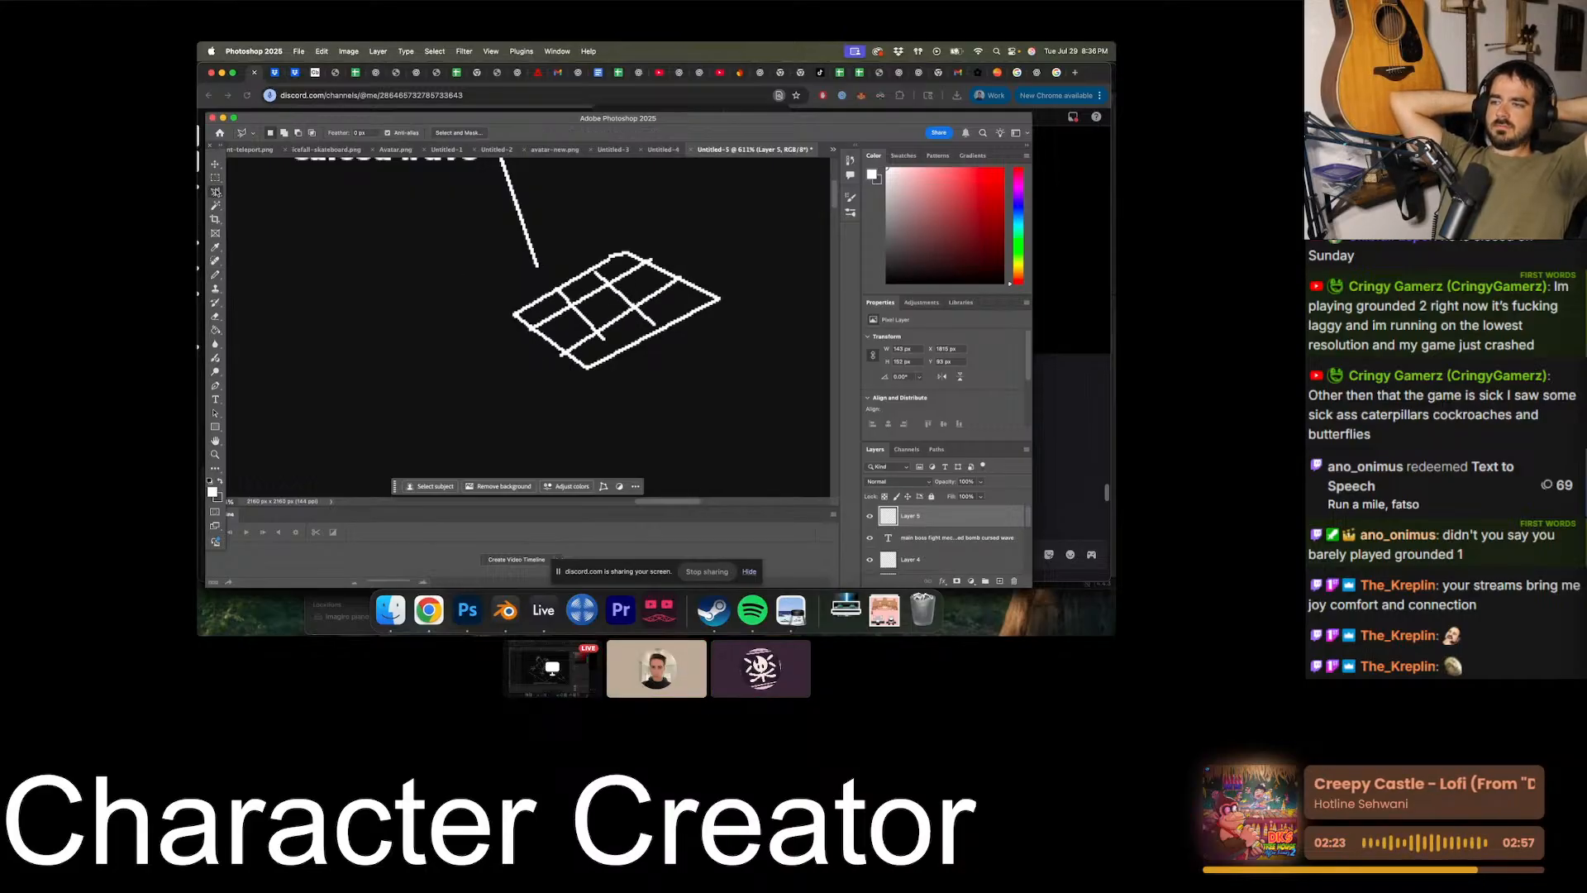
pyautogui.click(477, 318)
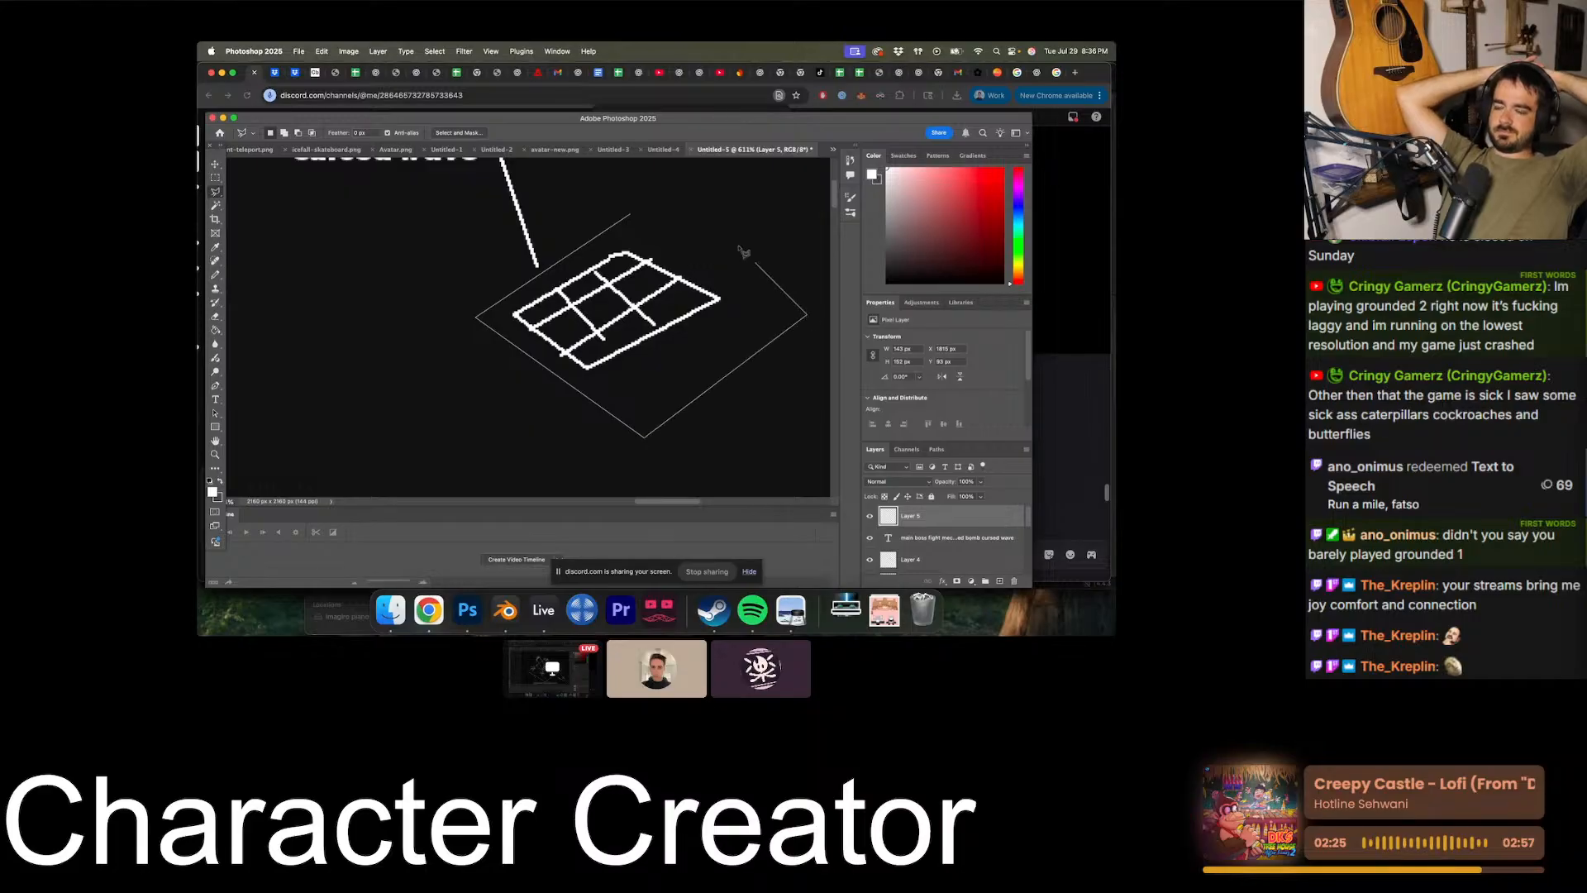
pyautogui.doubleClick(709, 222)
pyautogui.press('super+j')
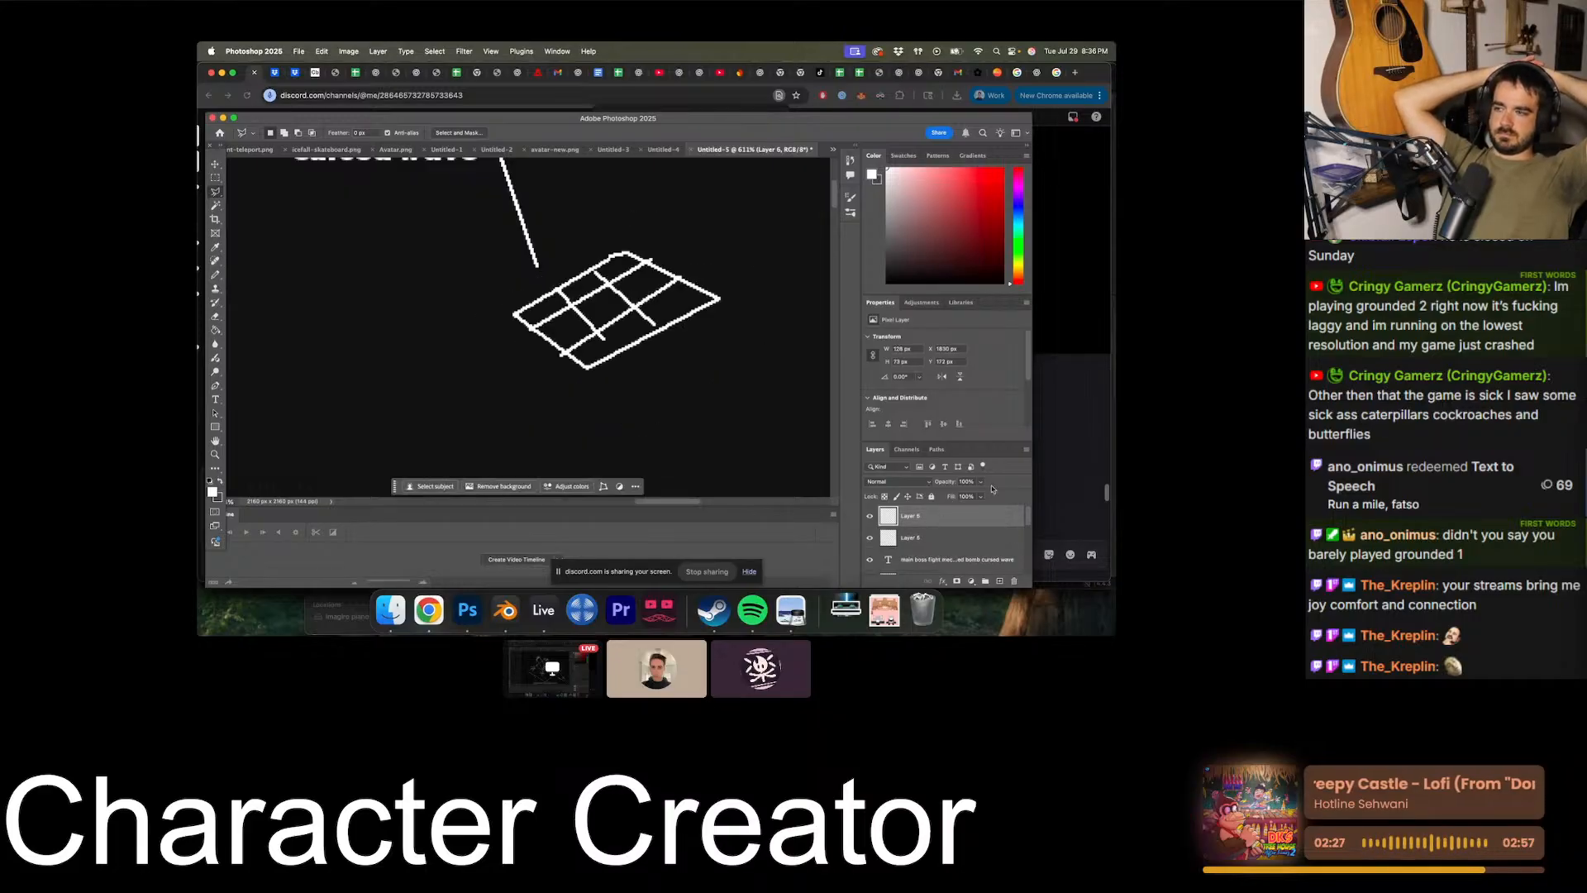
pyautogui.click(953, 496)
pyautogui.keyDown('alt'); pyautogui.scroll(-4, 461, 257); pyautogui.keyUp('alt')
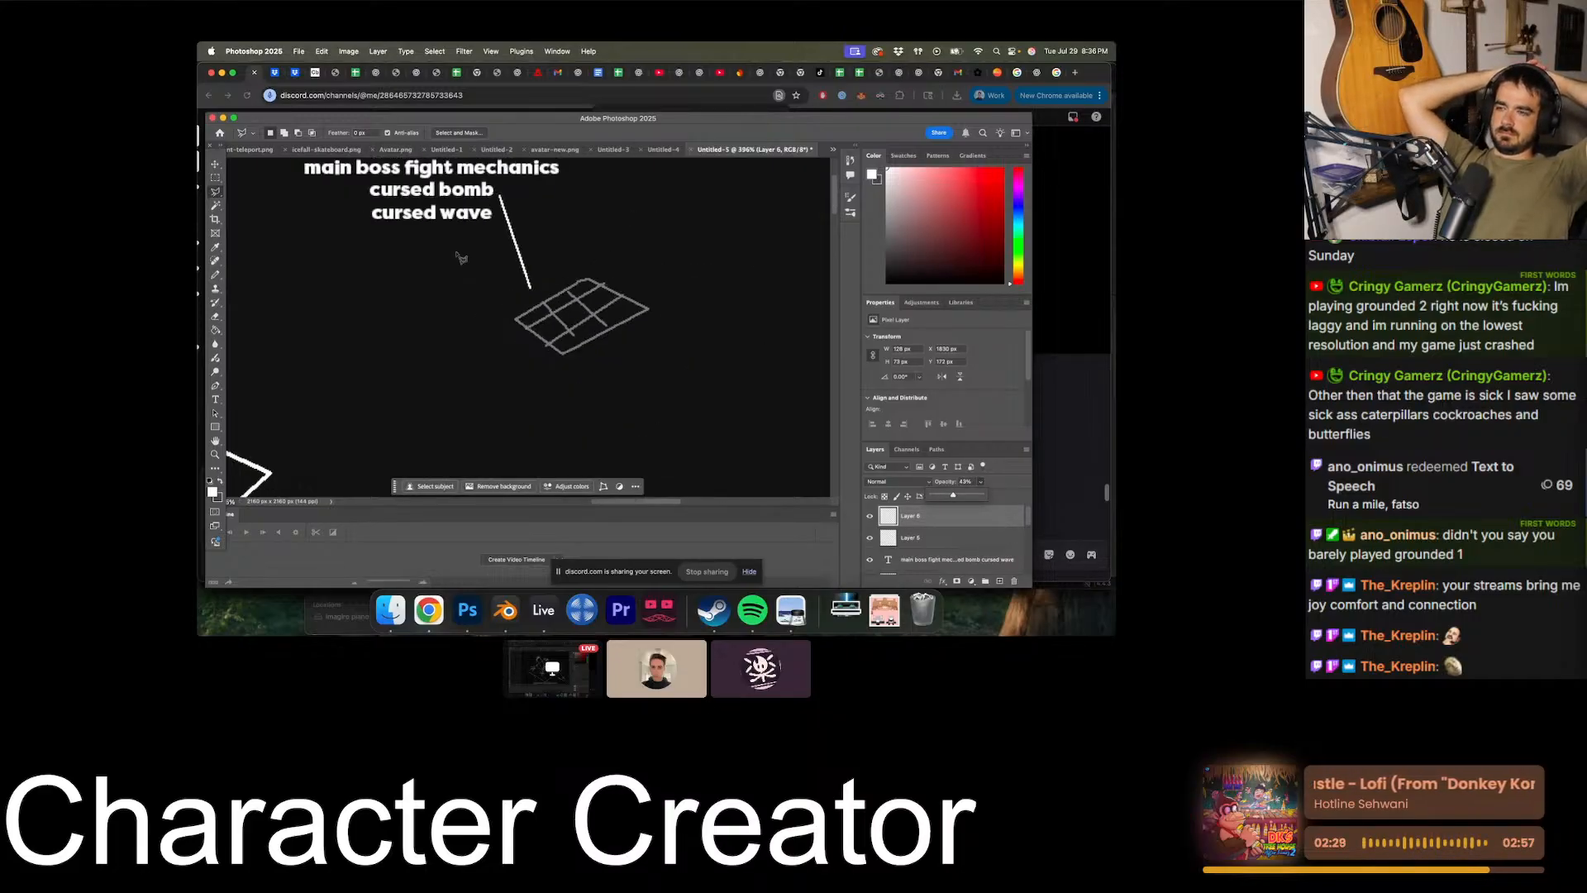
# - Duplicate the faded grid twice with the Move tool, placing one copy on each side of the original
pyautogui.hscroll(2, 460, 255)
pyautogui.click(215, 164)
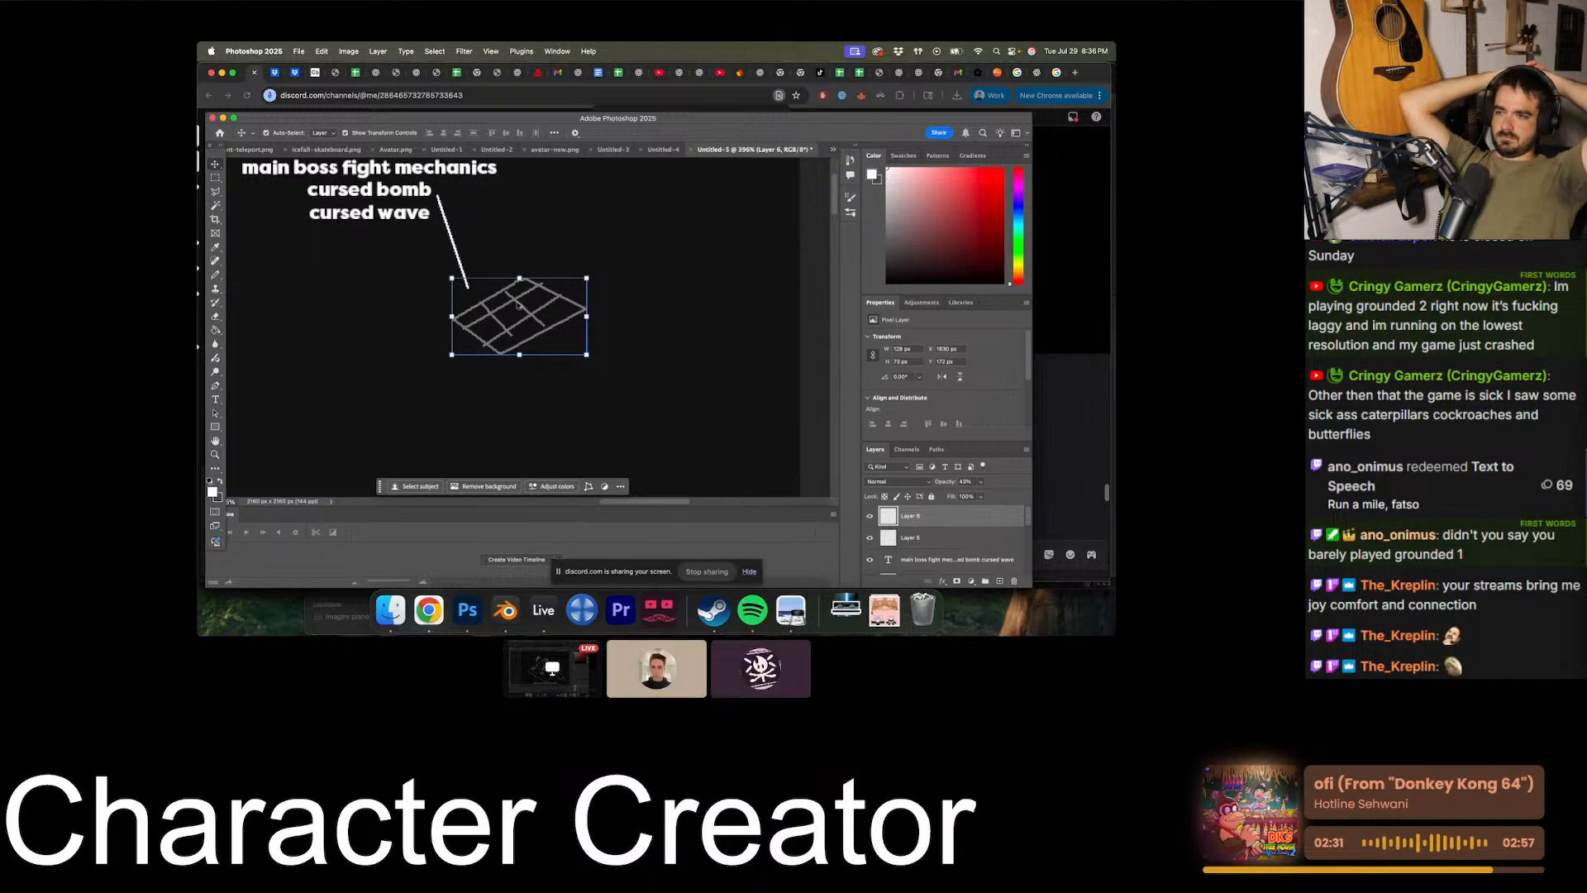
pyautogui.keyDown('alt'); pyautogui.moveTo(515, 303); pyautogui.dragTo(373, 309); pyautogui.keyUp('alt')
pyautogui.press('b')
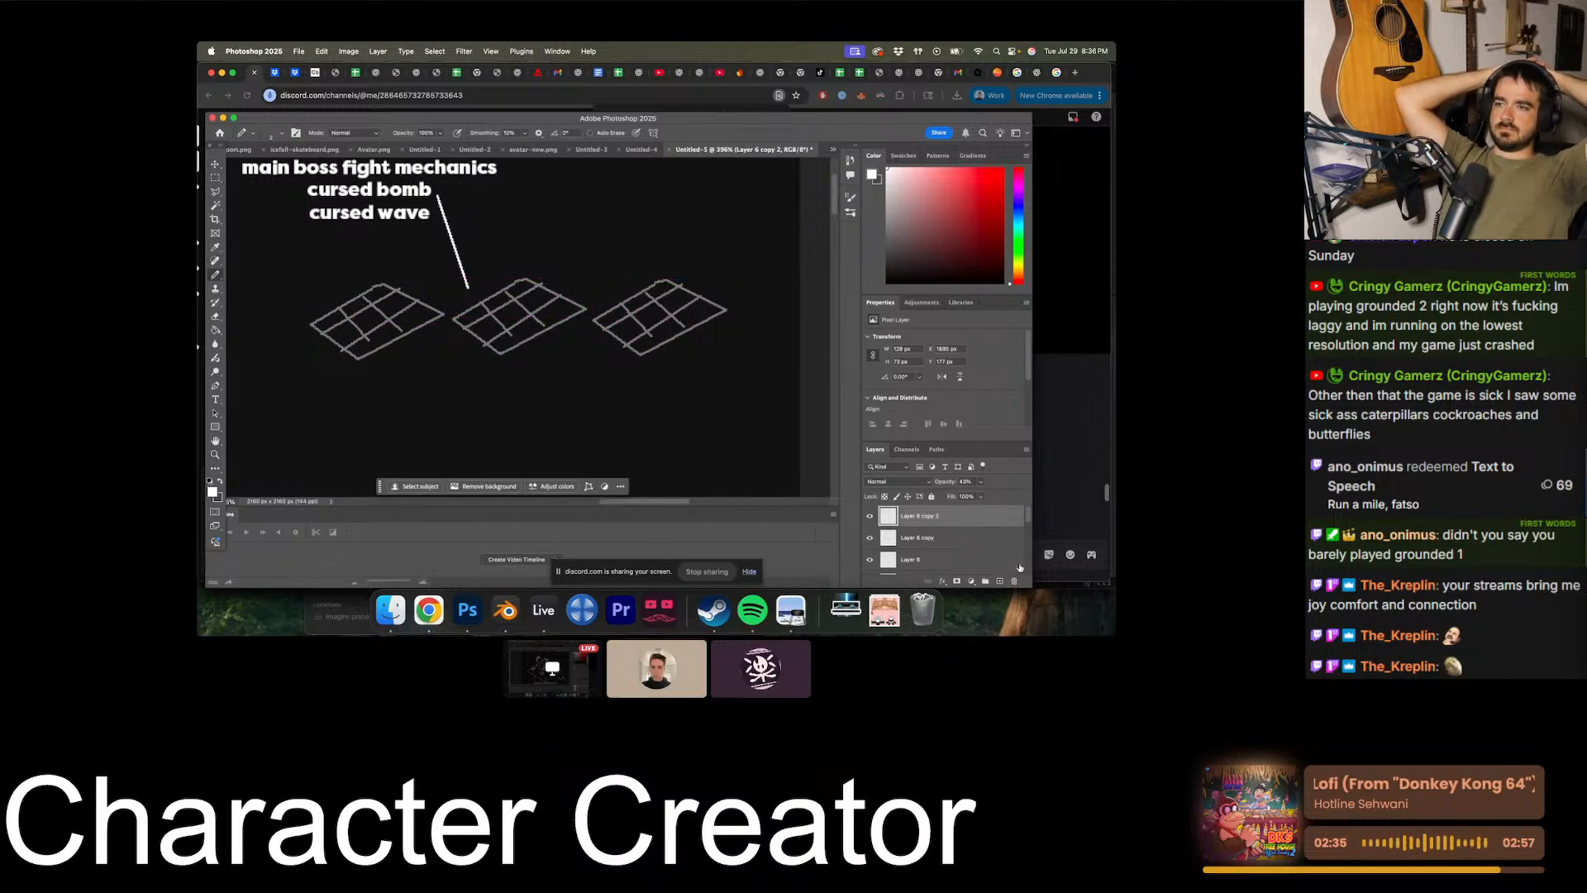
# - On a new layer, draw a small circle inside the first grid and a large oval covering most of the middle grid
pyautogui.click(1000, 581)
pyautogui.keyDown('alt'); pyautogui.scroll(4, 460, 325); pyautogui.keyUp('alt')
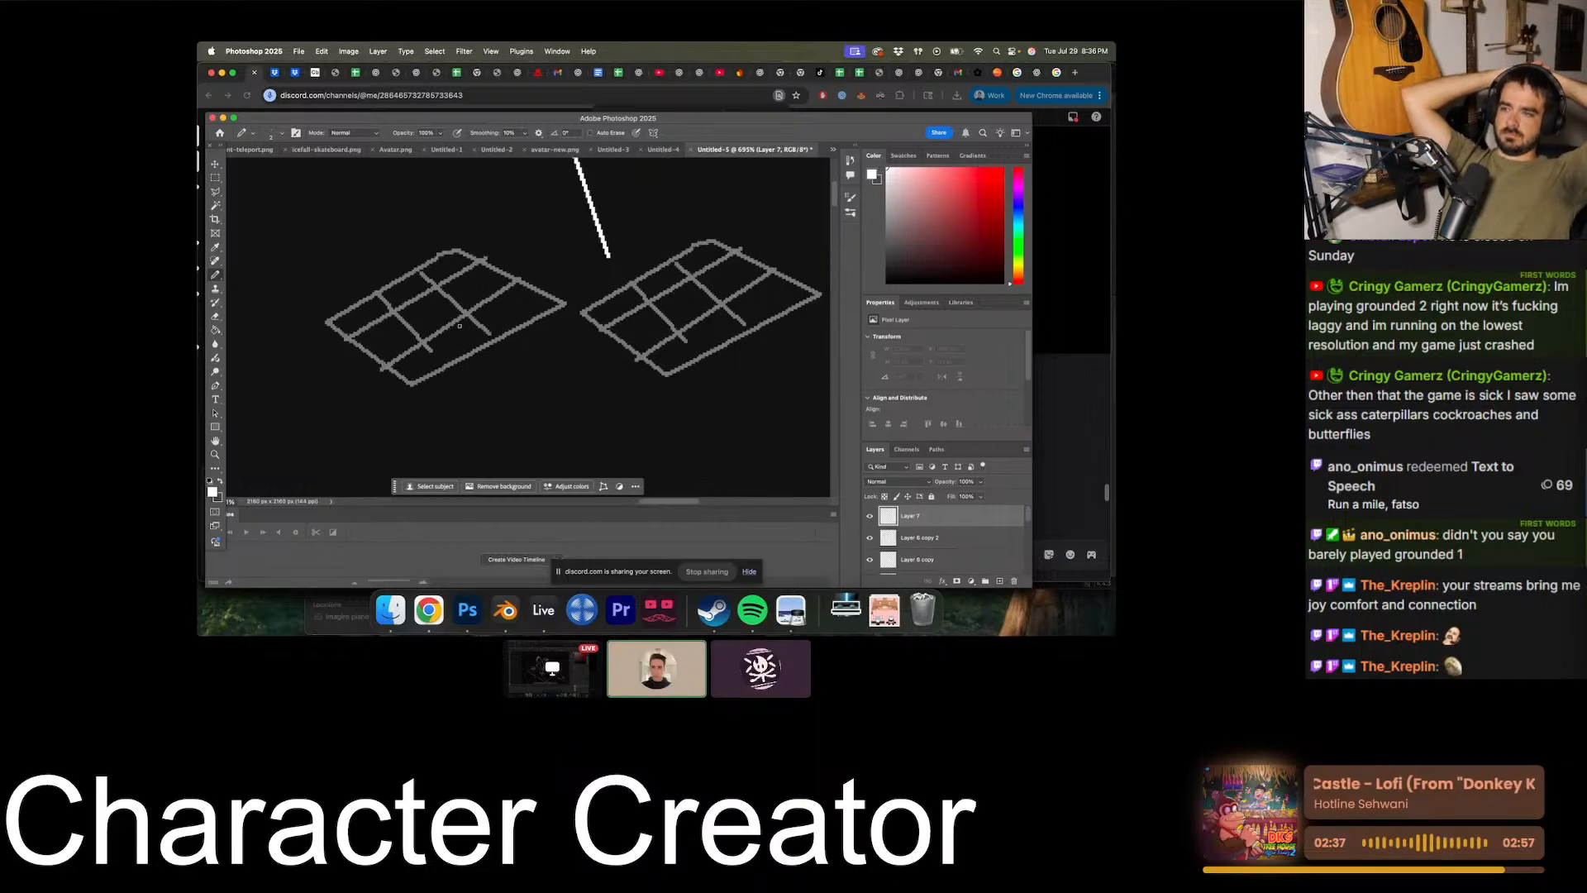
pyautogui.keyDown('alt'); pyautogui.scroll(2, 460, 326); pyautogui.keyUp('alt')
pyautogui.moveTo(430, 288); pyautogui.dragTo(565, 278)
pyautogui.hscroll(3, 419, 291)
pyautogui.keyDown('alt'); pyautogui.scroll(-3, 319, 348); pyautogui.keyUp('alt')
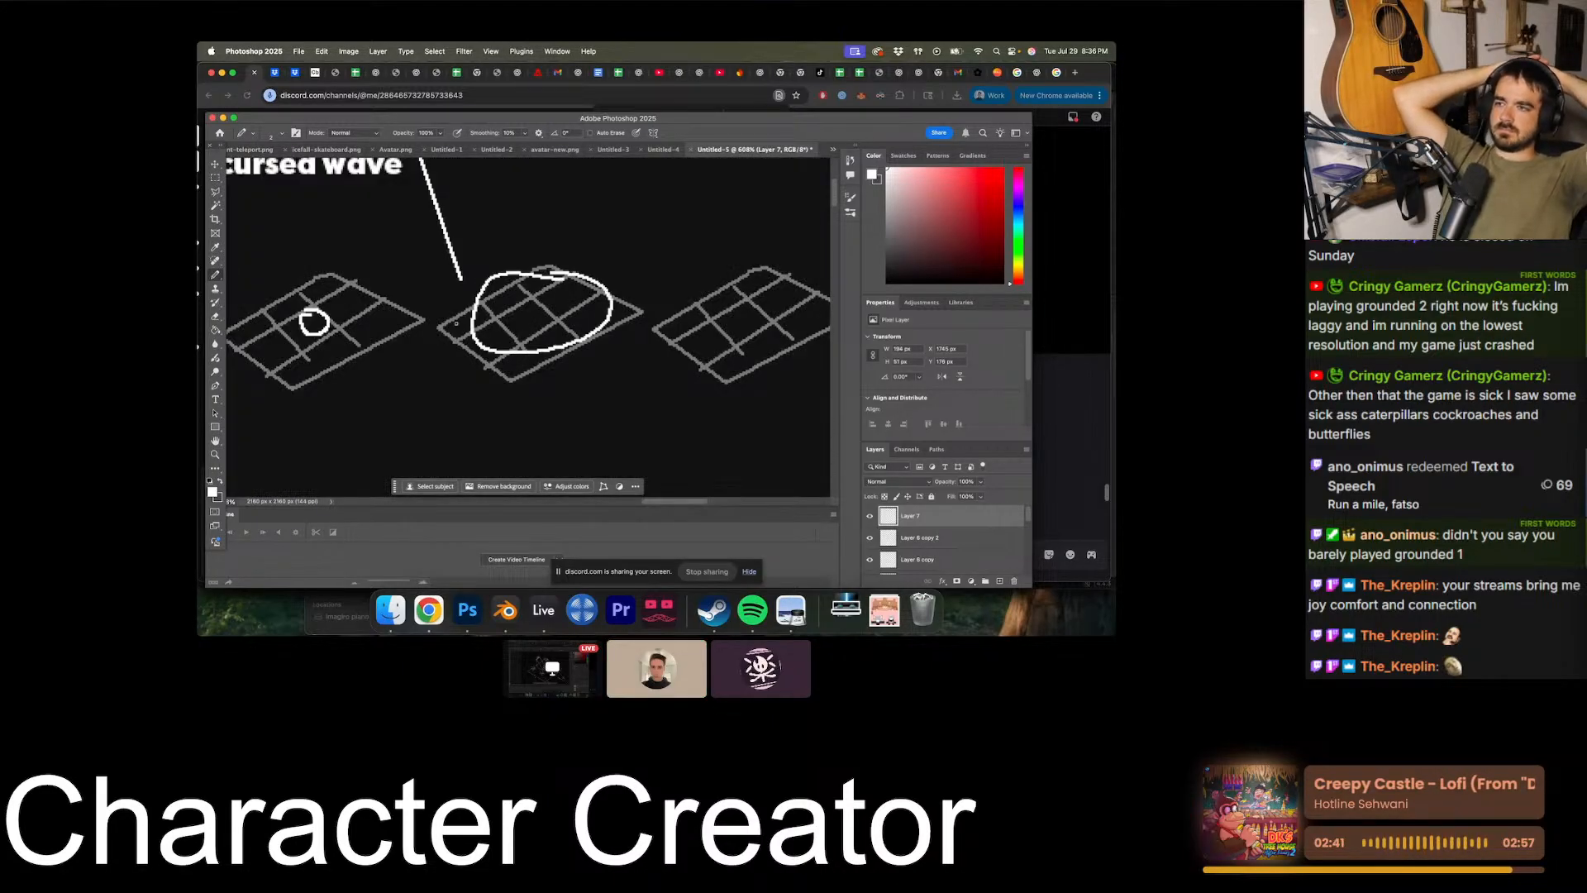
# - Draw a jagged explosion outline around the third grid and a downward arrow pointing at it from above
pyautogui.keyDown('alt'); pyautogui.scroll(-4, 455, 323); pyautogui.keyUp('alt')
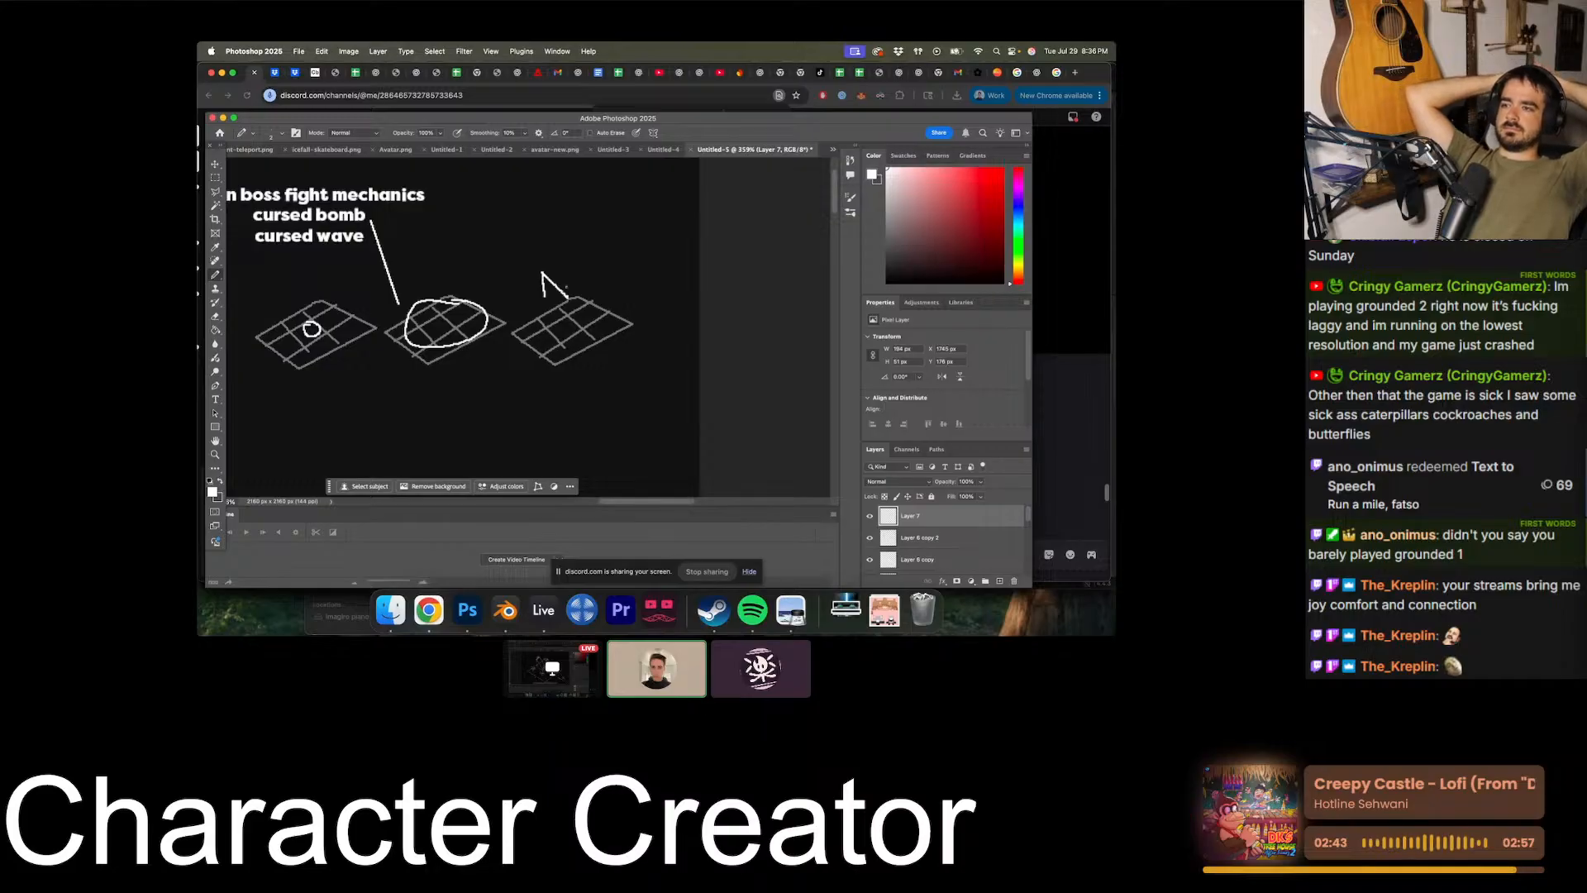
pyautogui.moveTo(576, 281)
pyautogui.mouseDown()
pyautogui.moveTo(618, 288)
pyautogui.moveTo(598, 339)
pyautogui.moveTo(552, 359)
pyautogui.moveTo(536, 296)
pyautogui.mouseUp()
pyautogui.moveTo(535, 296); pyautogui.dragTo(571, 339)
pyautogui.scroll(2, 529, 323)
pyautogui.scroll(3, 454, 347)
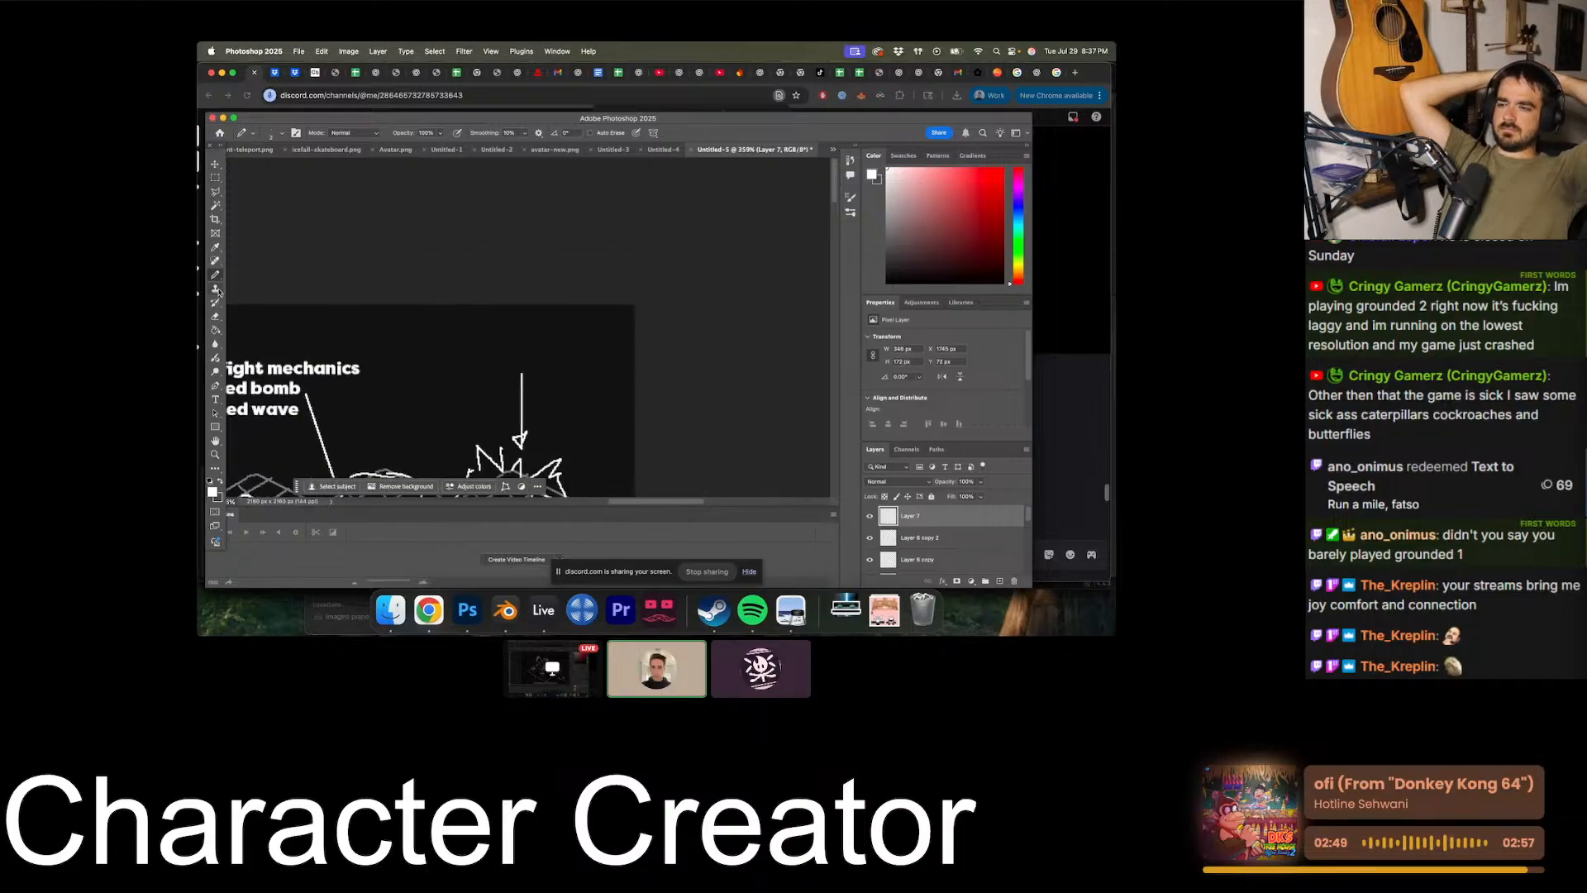
# - Add a "40 damage" text label and position it directly above the arrow pointing at the explosion
pyautogui.click(216, 399)
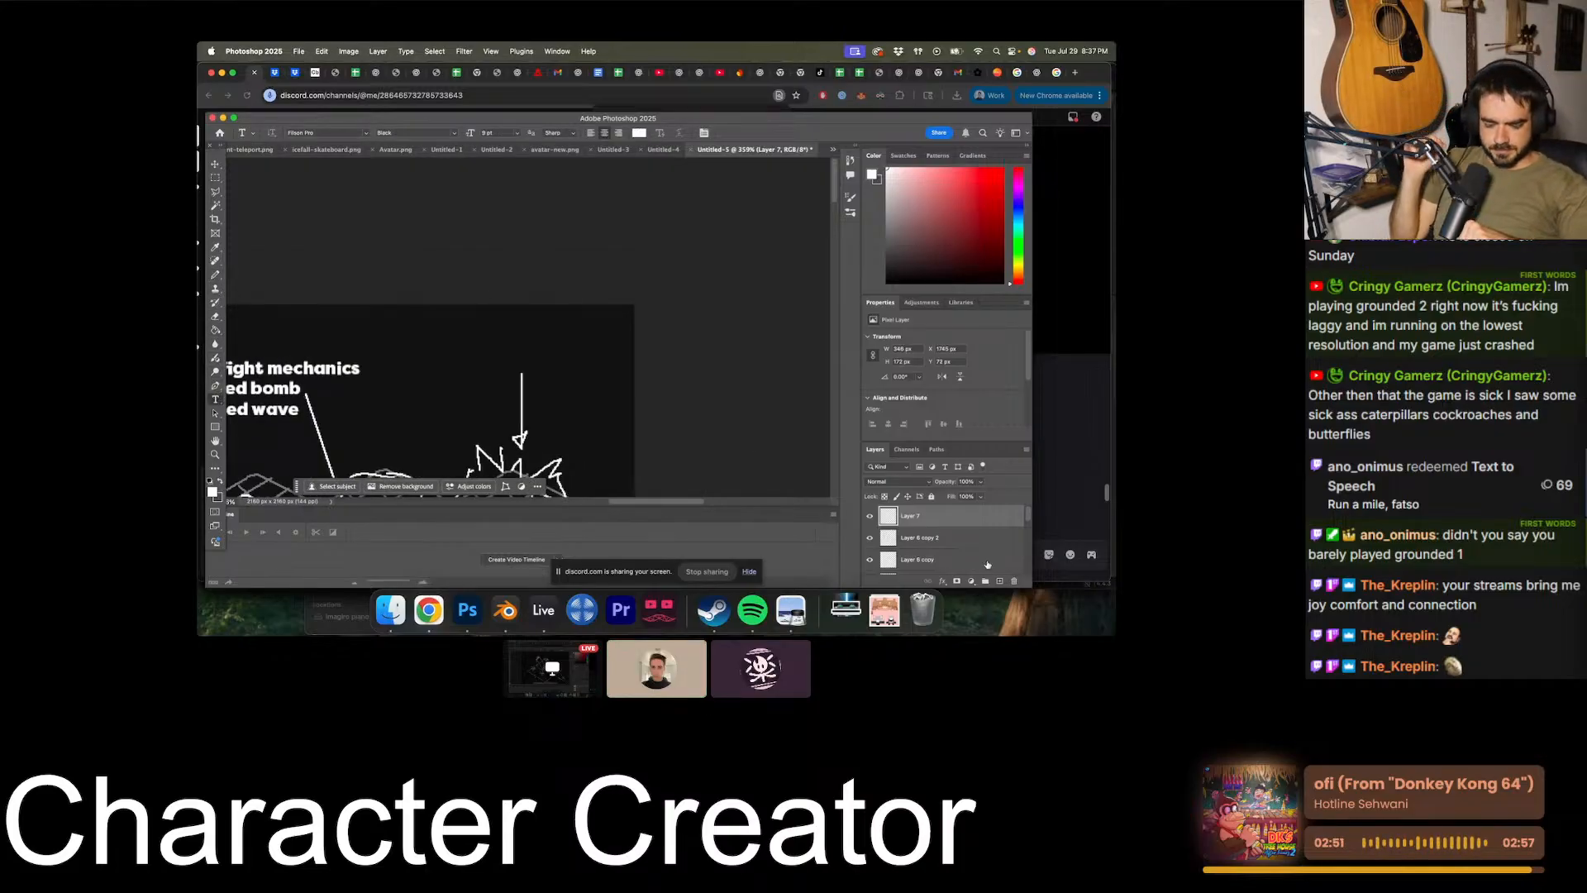
pyautogui.click(506, 348)
pyautogui.write('40 damage')
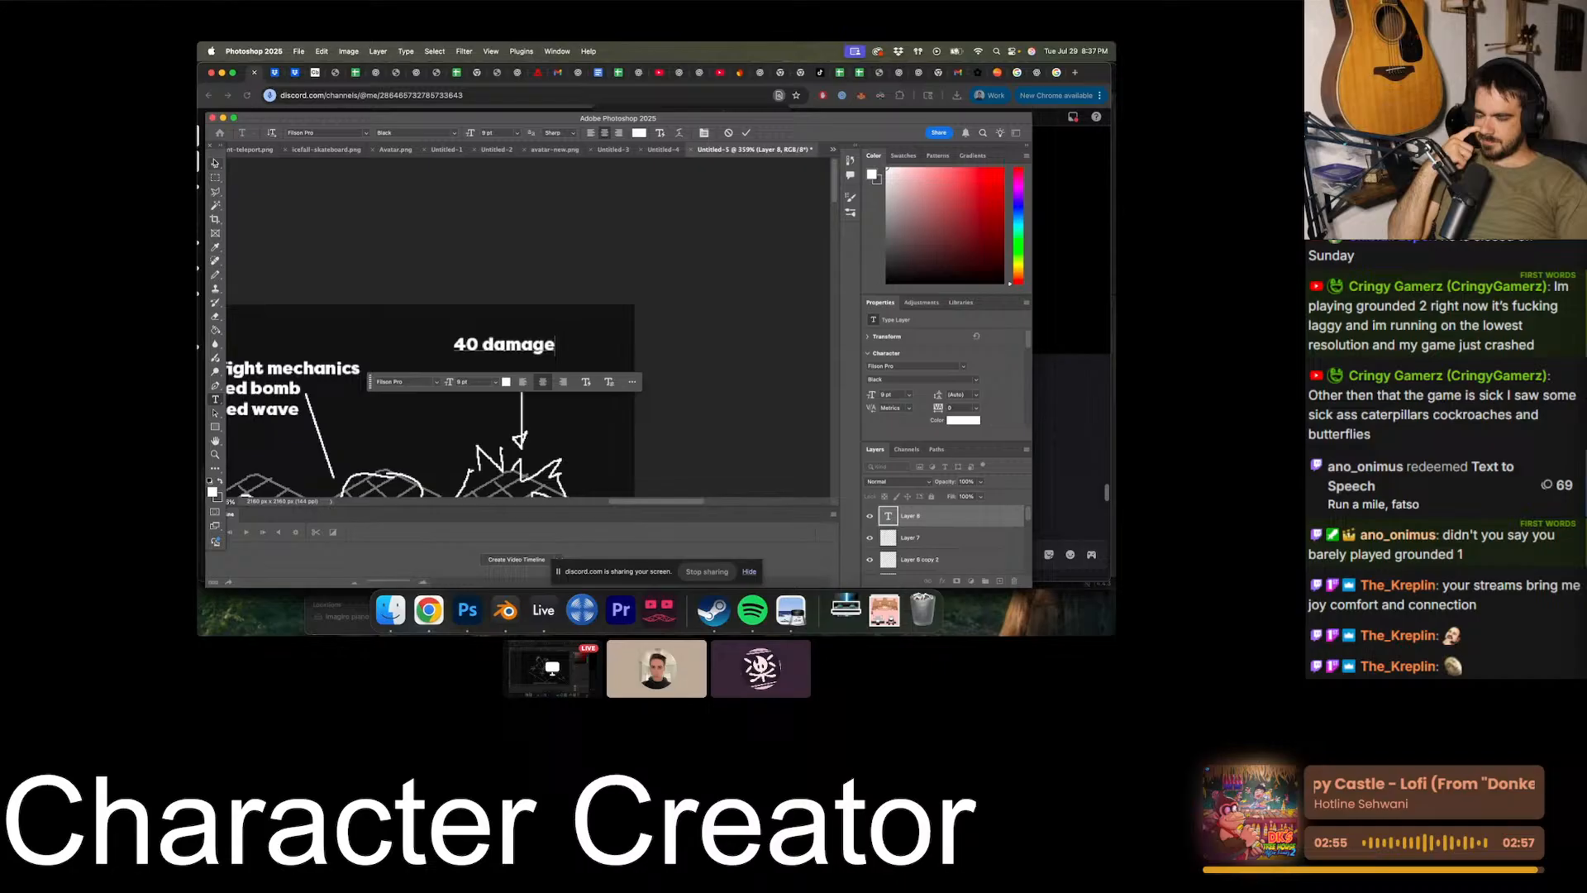
pyautogui.press('super+Return')
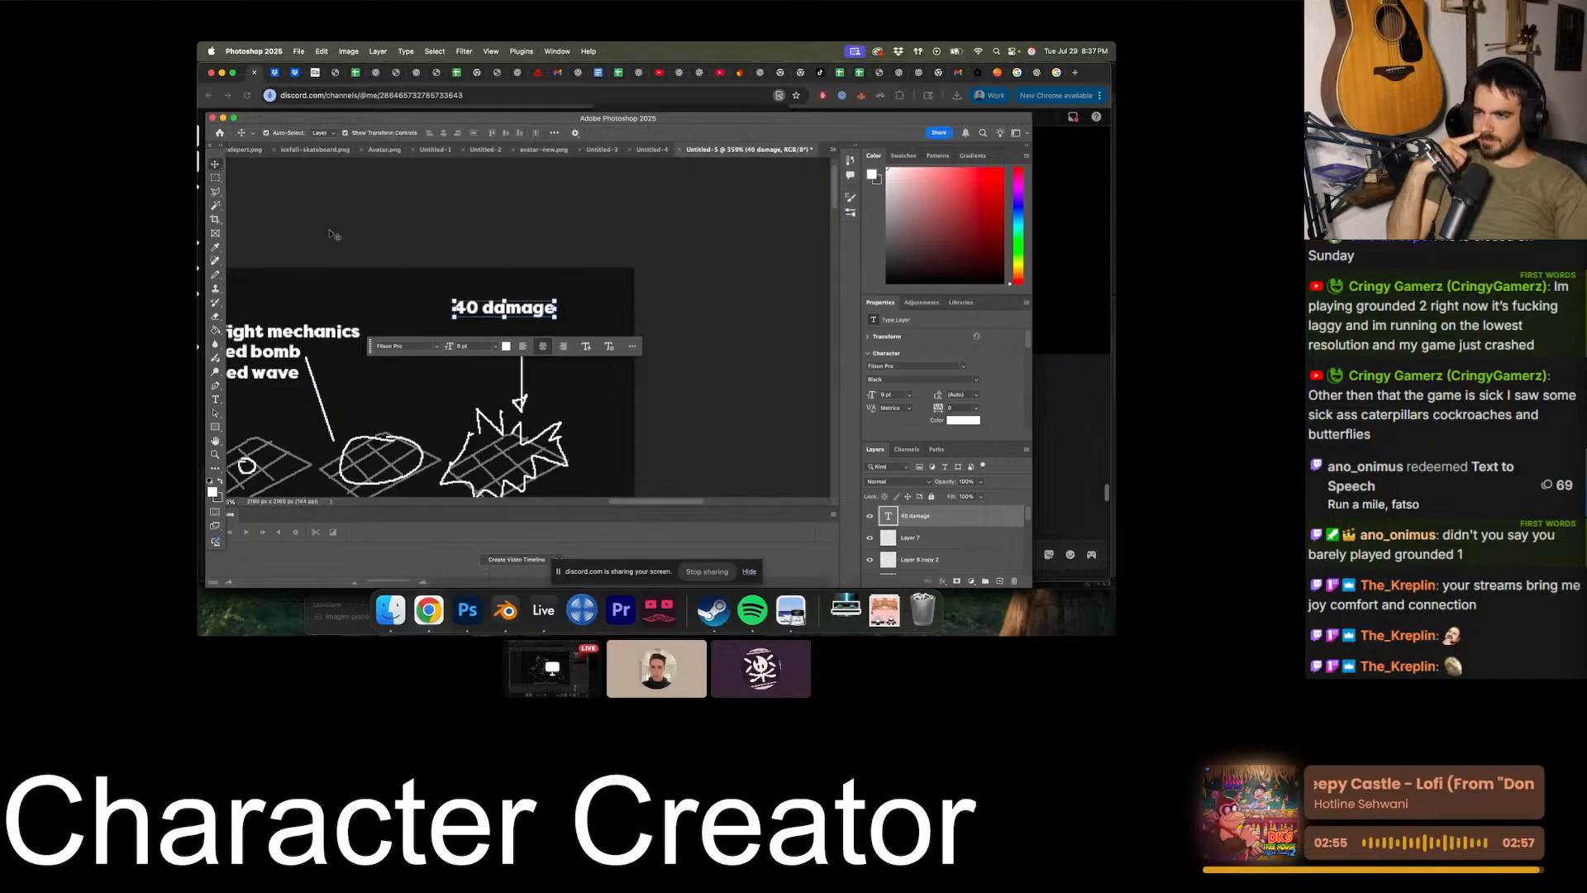
pyautogui.scroll(-3, 497, 194)
pyautogui.scroll(1, 497, 193)
pyautogui.moveTo(498, 169); pyautogui.dragTo(513, 184)
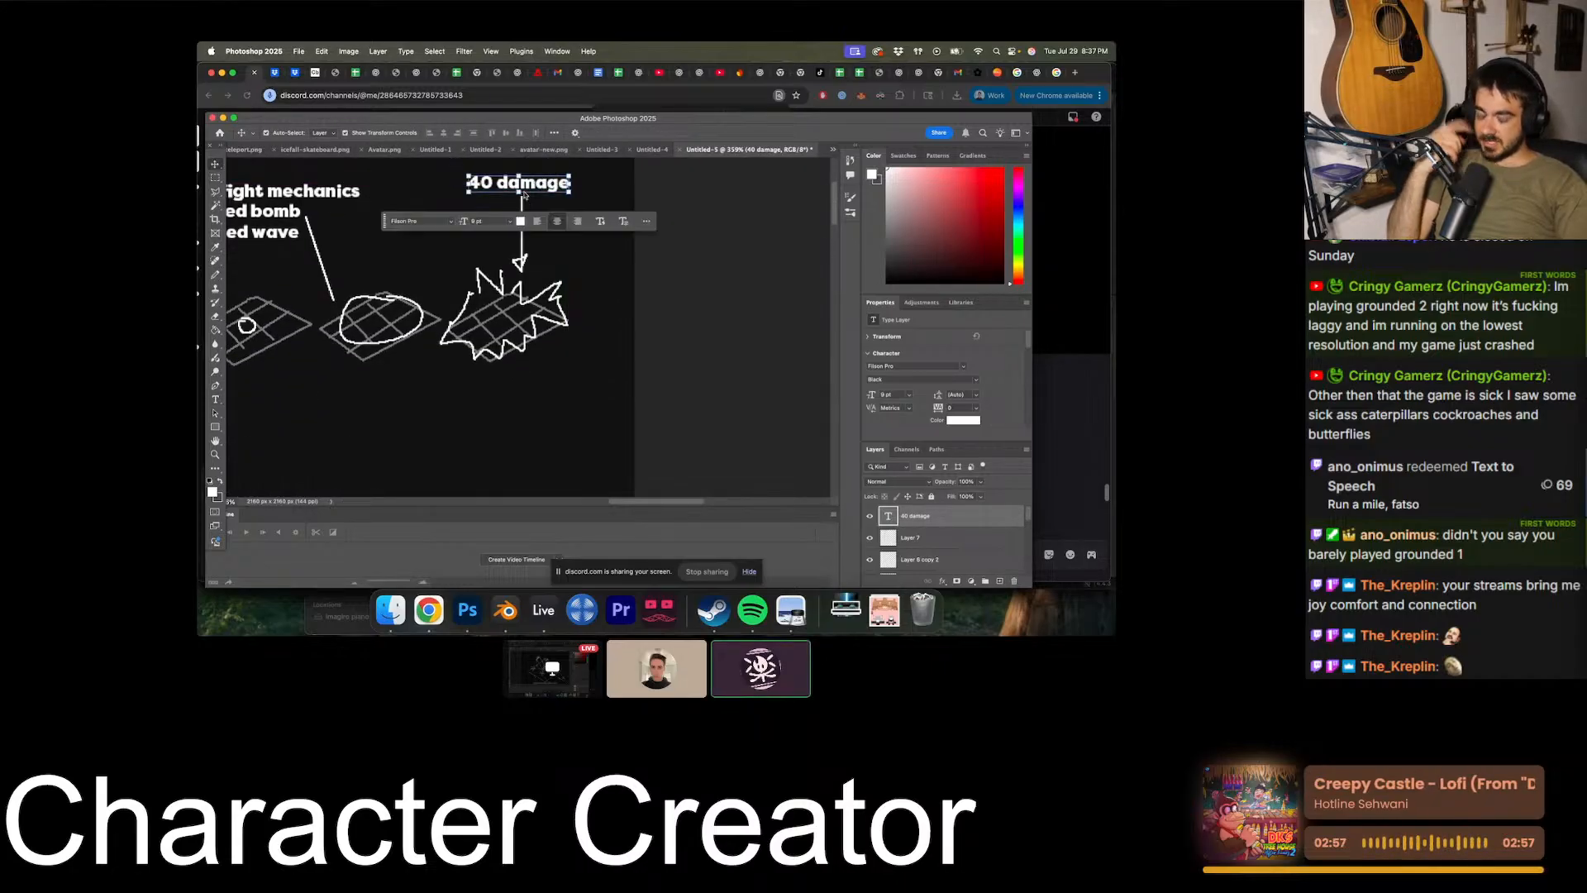
pyautogui.hscroll(-3, 501, 198)
pyautogui.click(213, 181)
pyautogui.keyDown('alt'); pyautogui.scroll(-4, 358, 319); pyautogui.keyUp('alt')
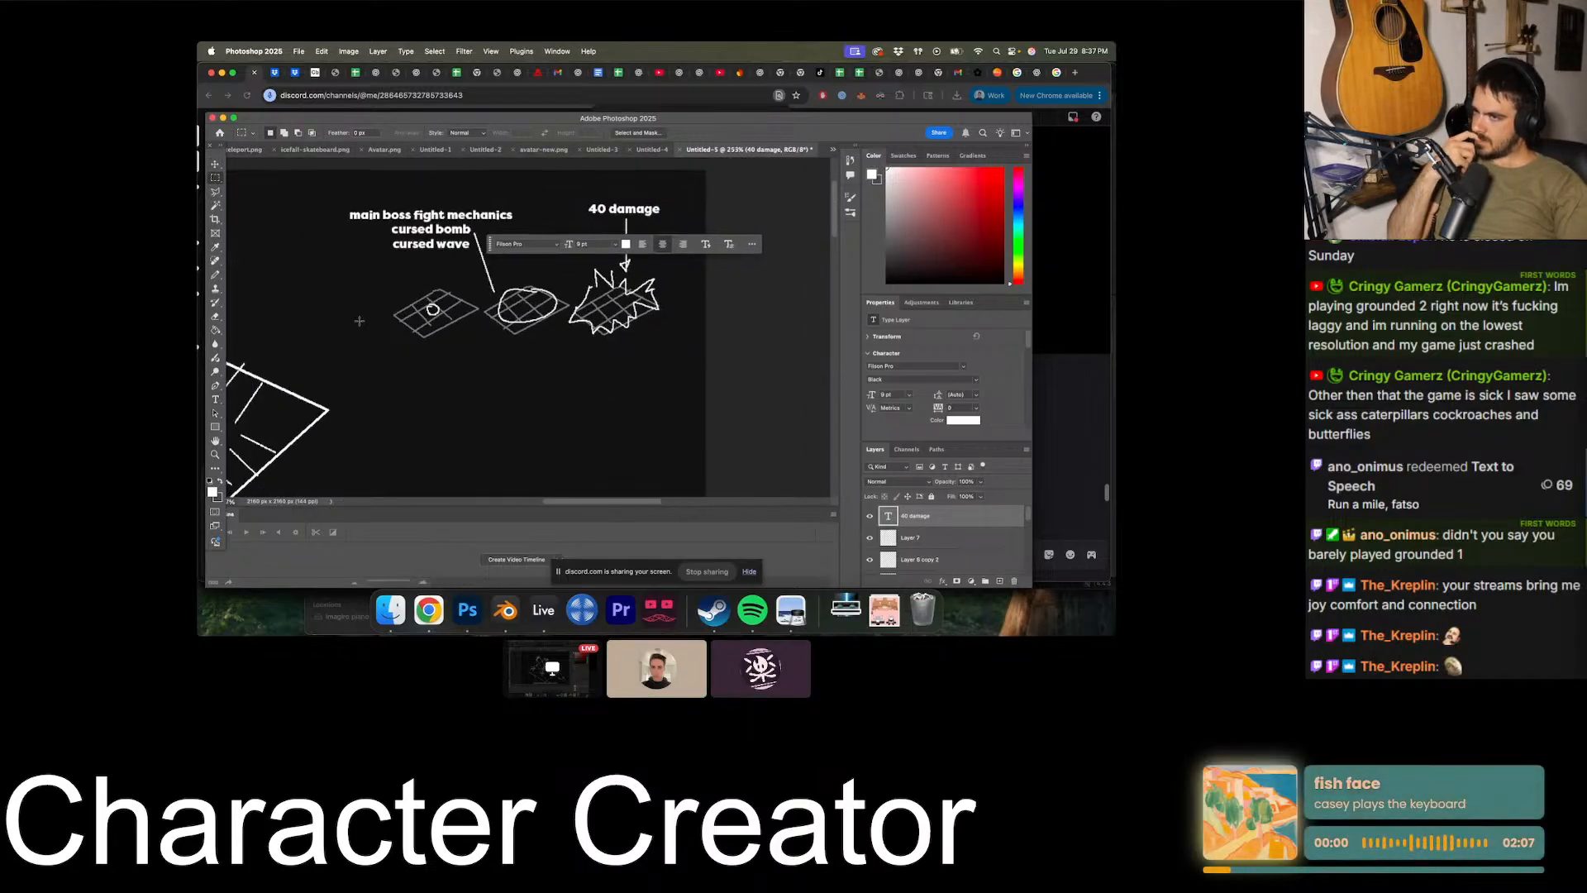
pyautogui.keyDown('alt'); pyautogui.scroll(5, 358, 322); pyautogui.keyUp('alt')
pyautogui.press('v')
pyautogui.click(369, 346)
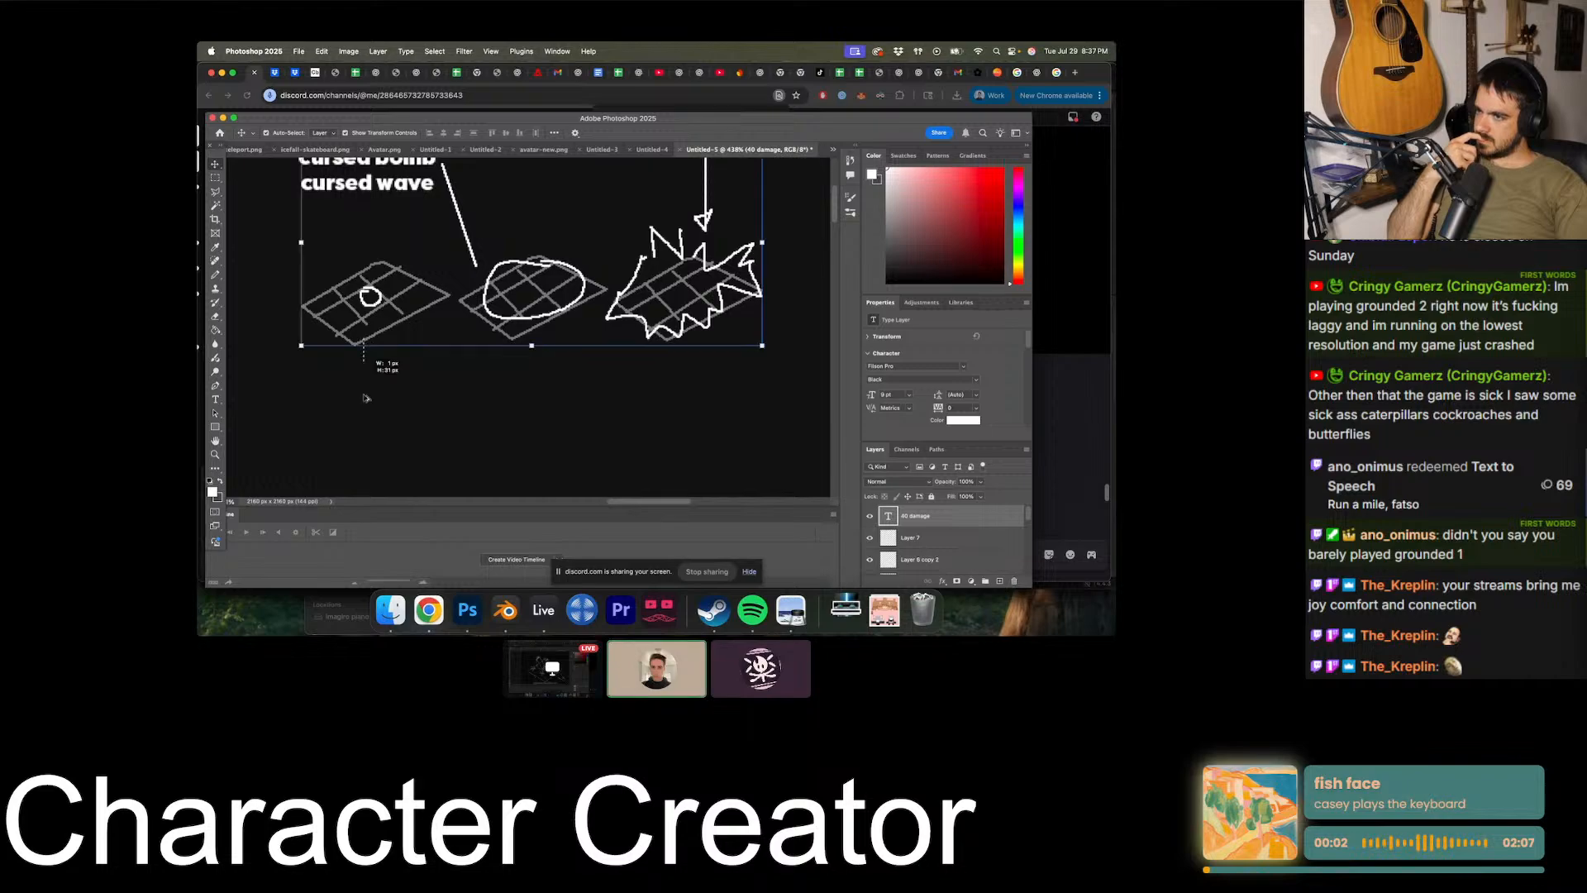
pyautogui.scroll(-1, 378, 413)
pyautogui.click(214, 178)
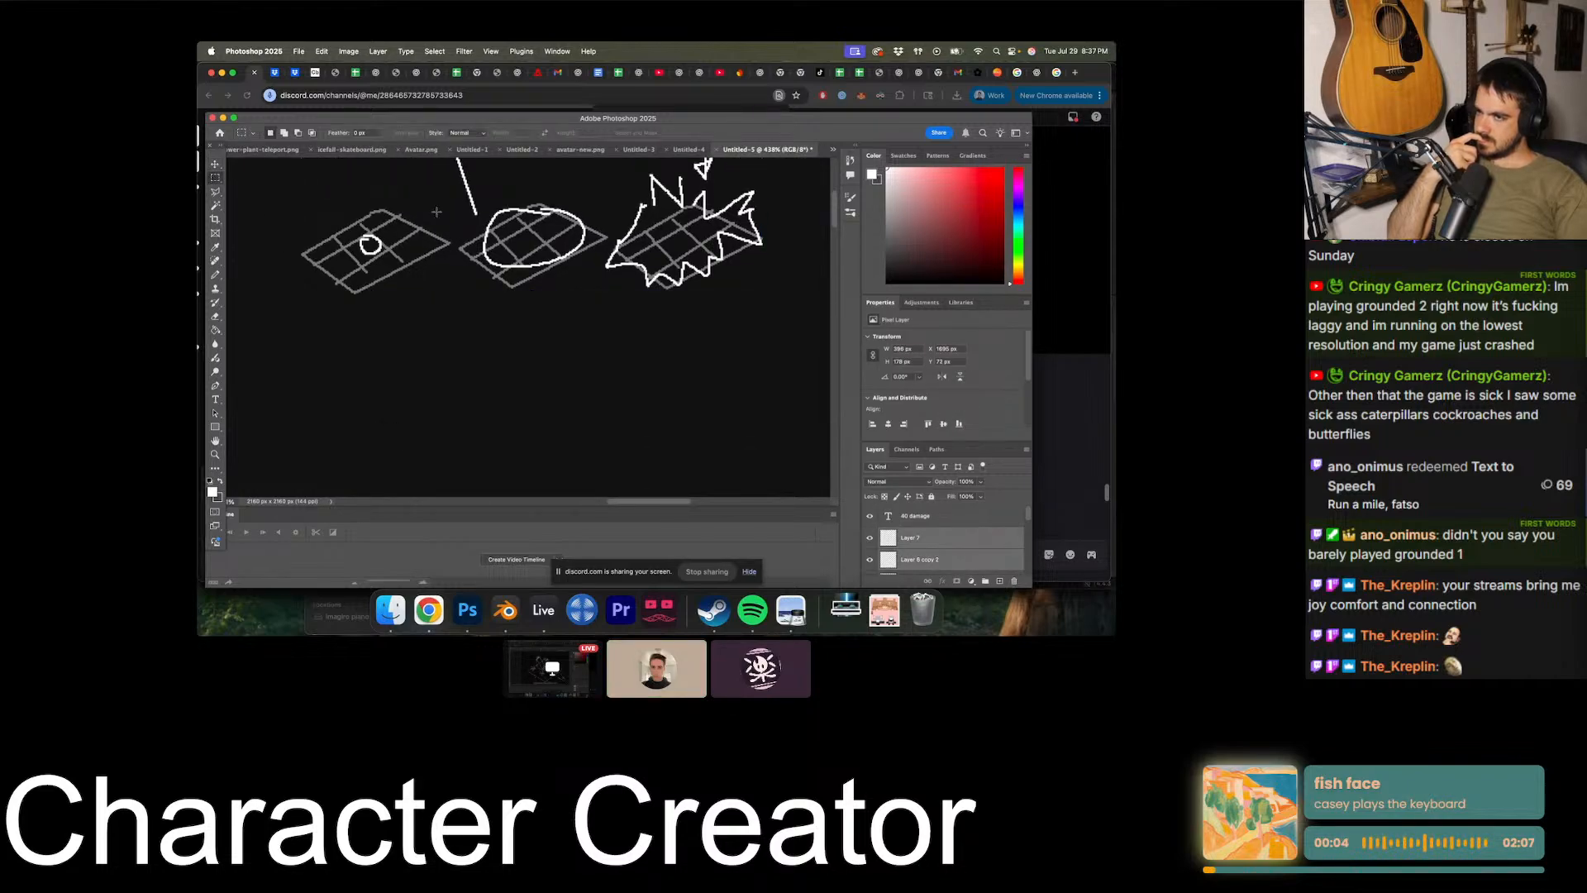
pyautogui.moveTo(455, 202); pyautogui.dragTo(286, 340)
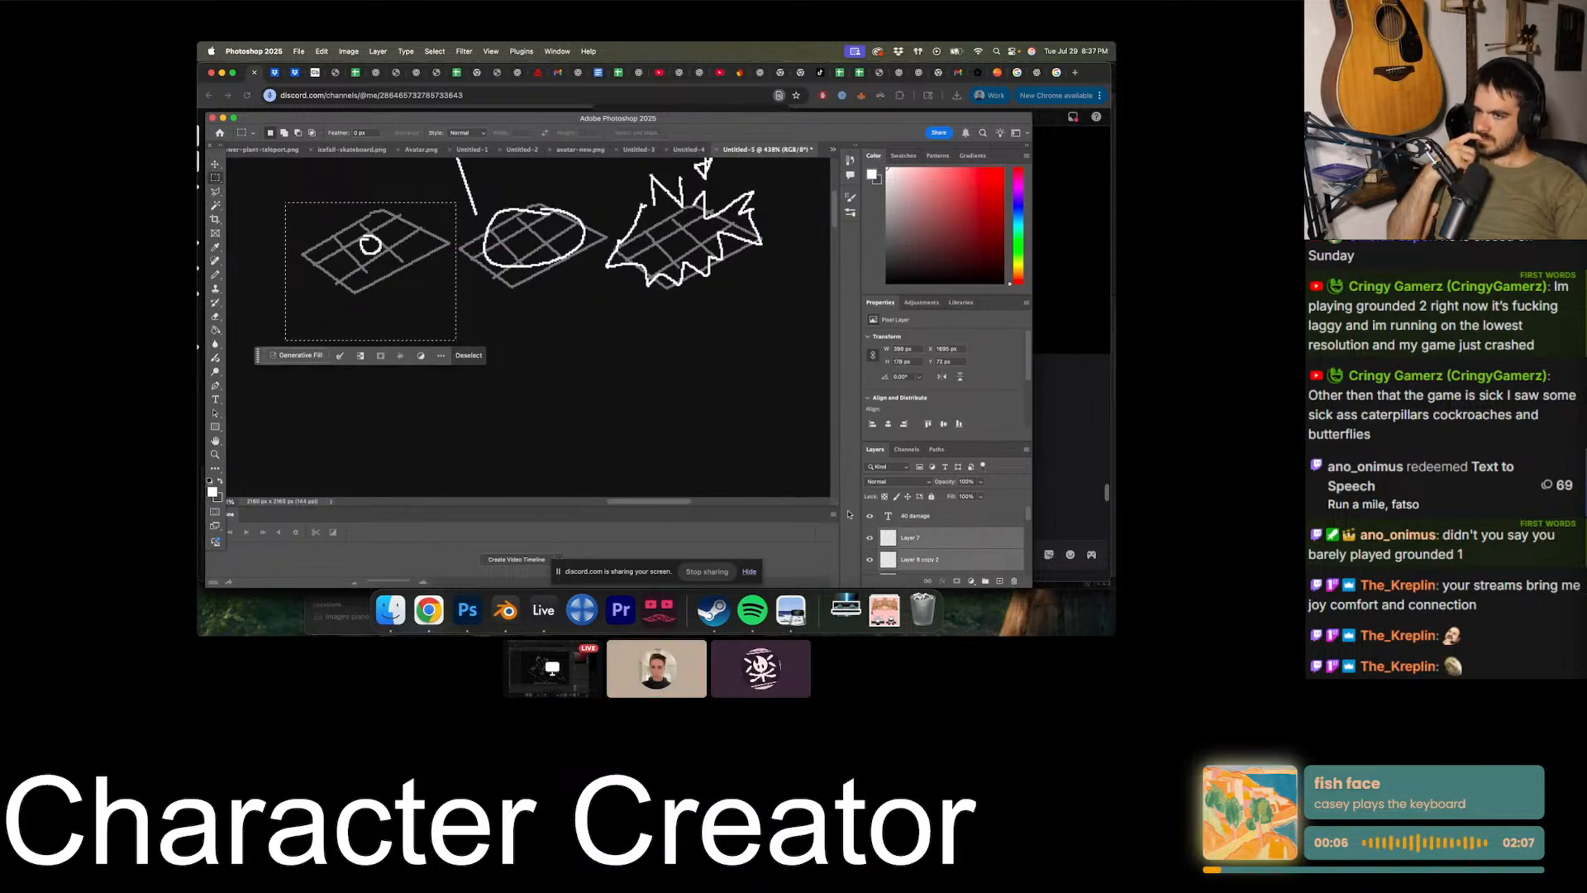
# - Duplicate the first grid into a diagonal strip of three grids below the cursed bomb sketches, and merge the copies into one layer
pyautogui.scroll(-1, 916, 549)
pyautogui.click(917, 533)
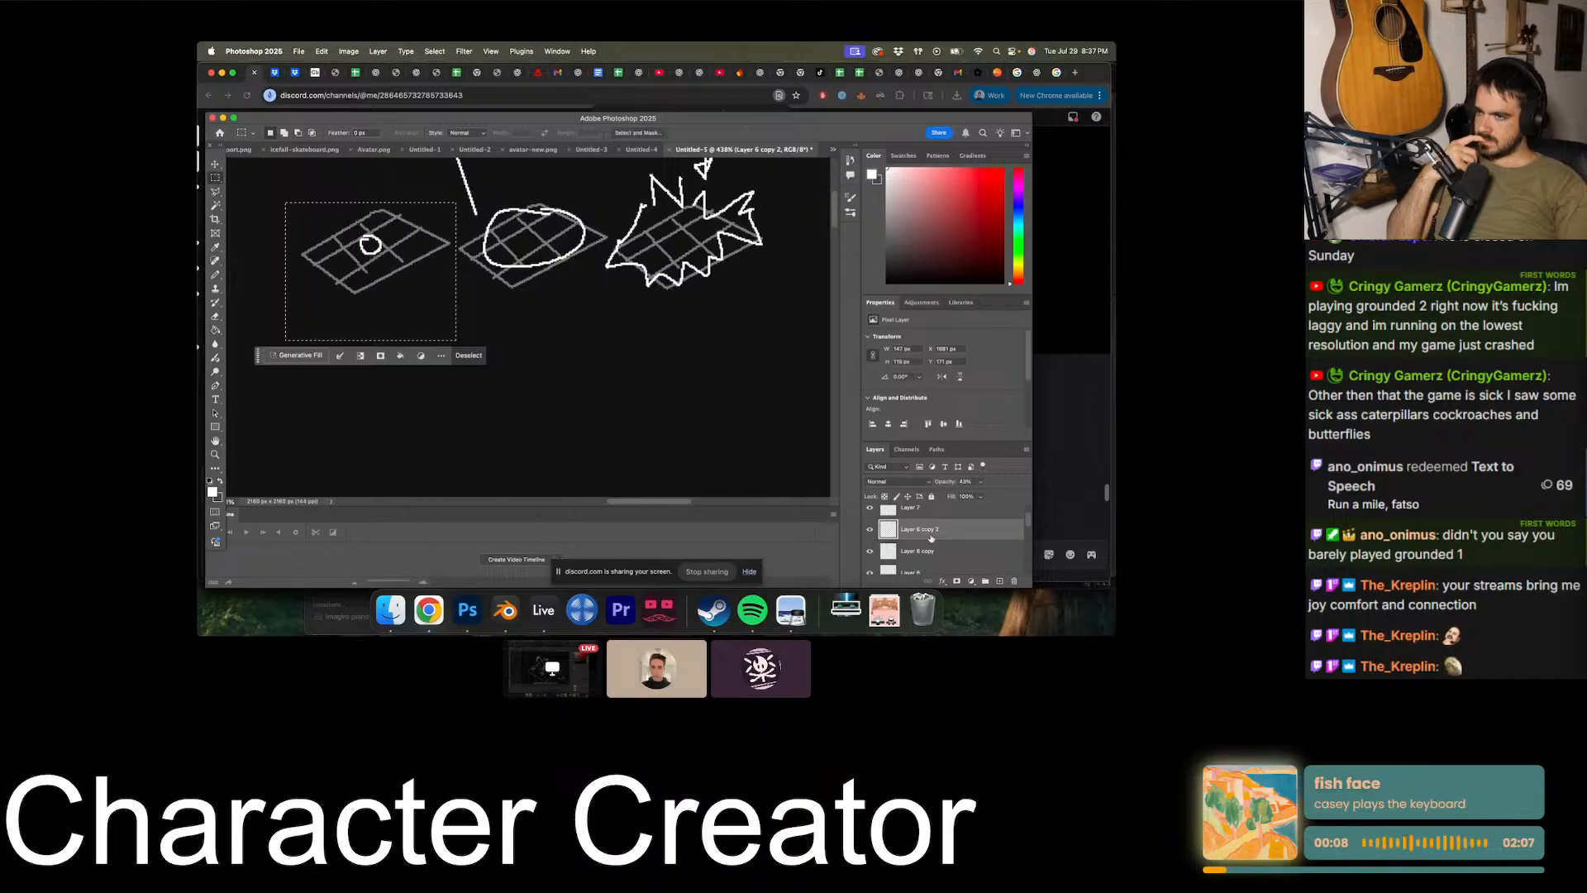
pyautogui.click(216, 164)
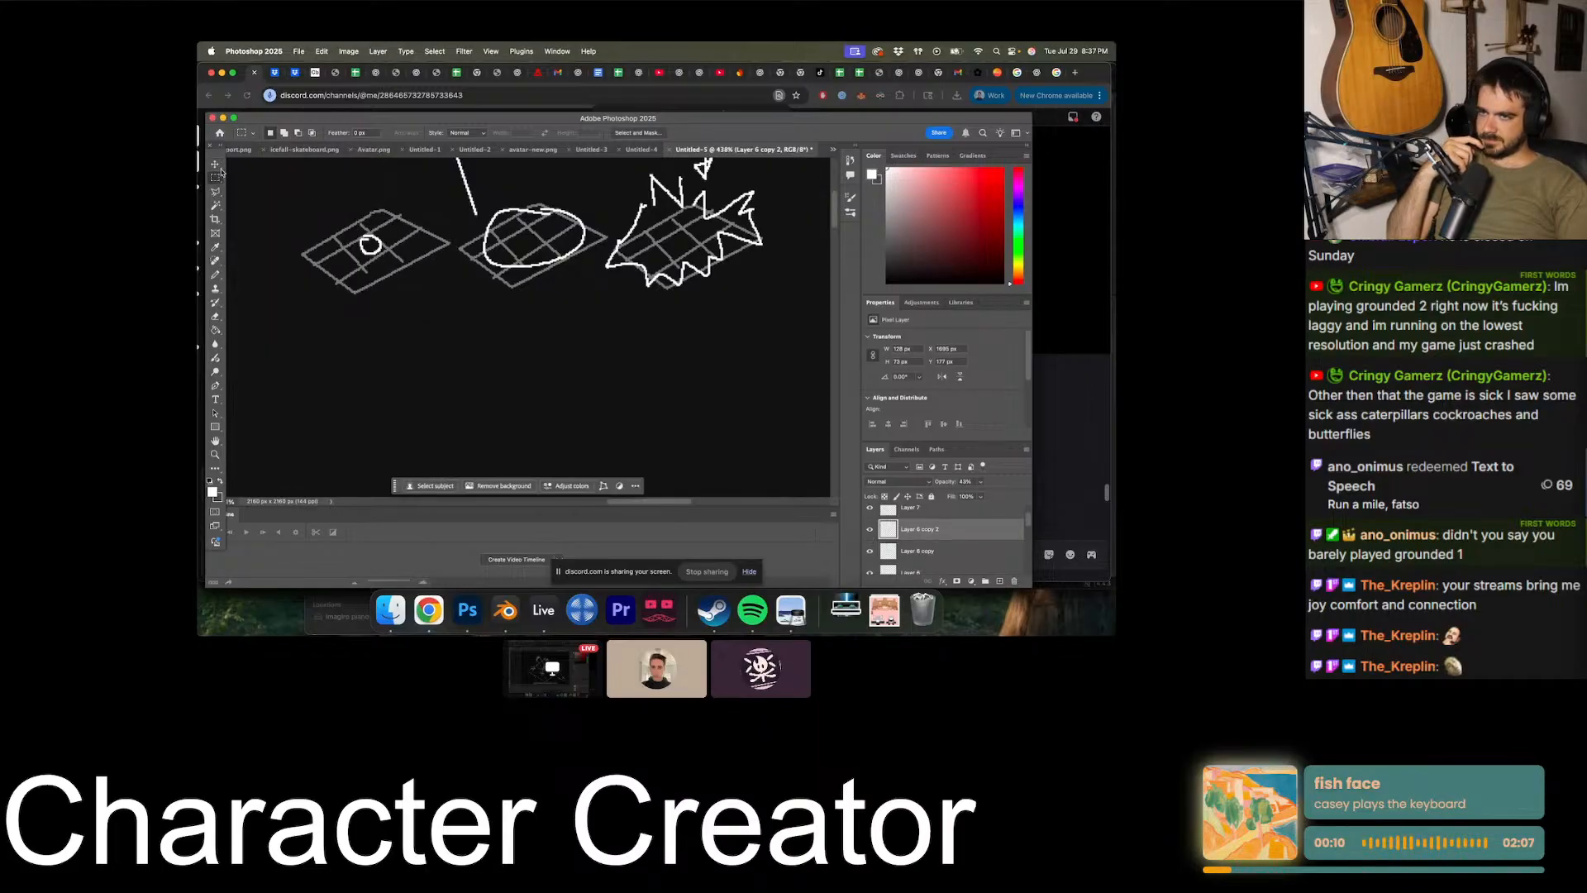
pyautogui.keyDown('alt'); pyautogui.moveTo(341, 288); pyautogui.dragTo(471, 441); pyautogui.keyUp('alt')
pyautogui.keyDown('shift'); pyautogui.click(986, 568); pyautogui.keyUp('shift')
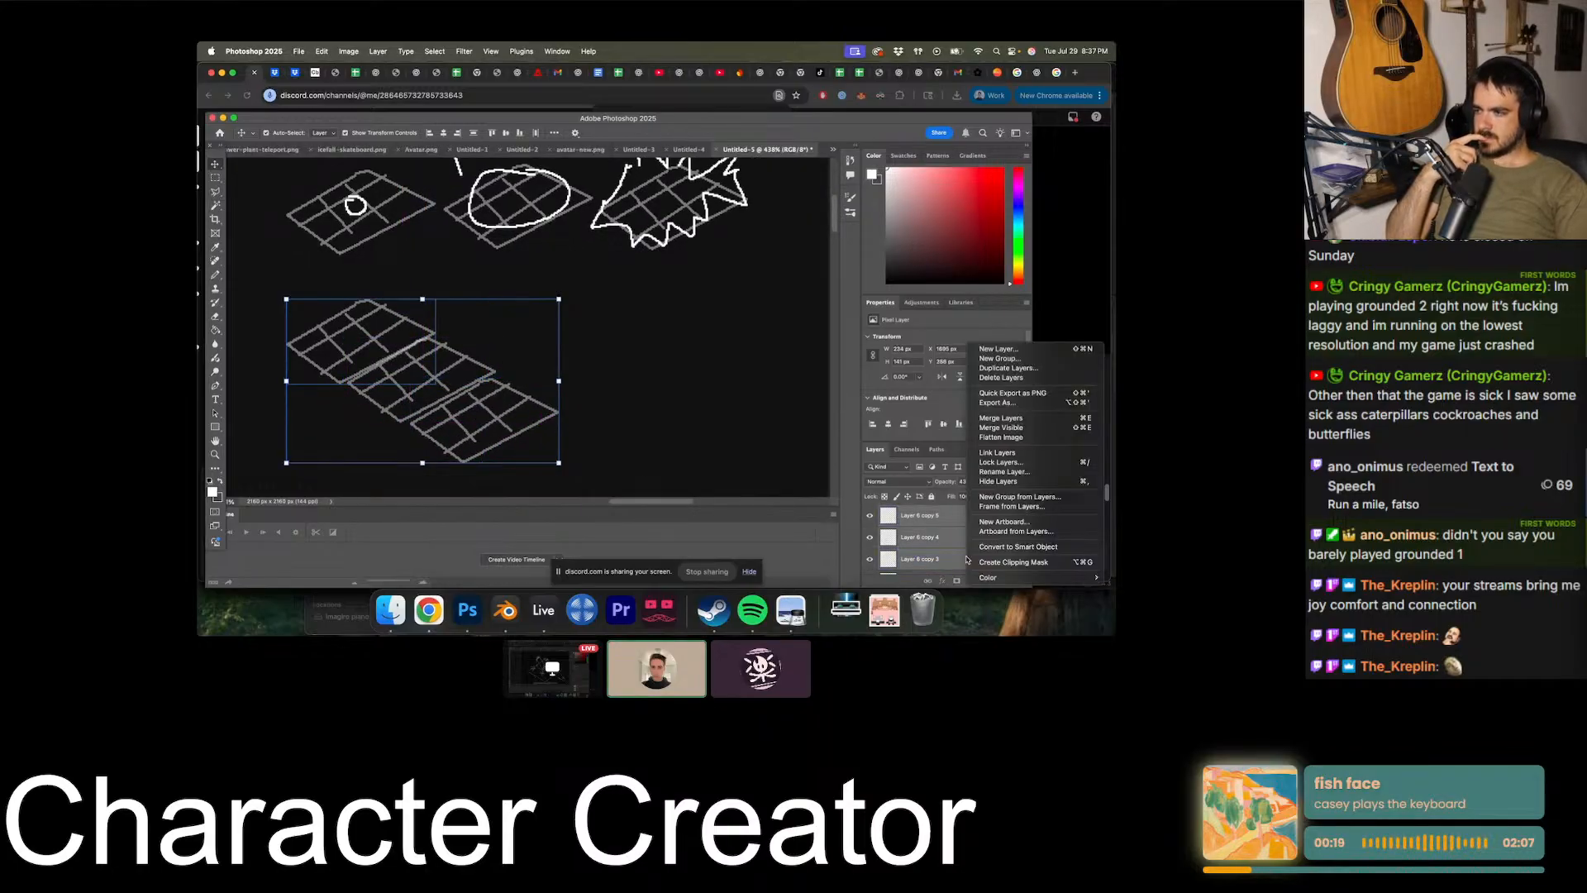
pyautogui.rightClick(969, 533)
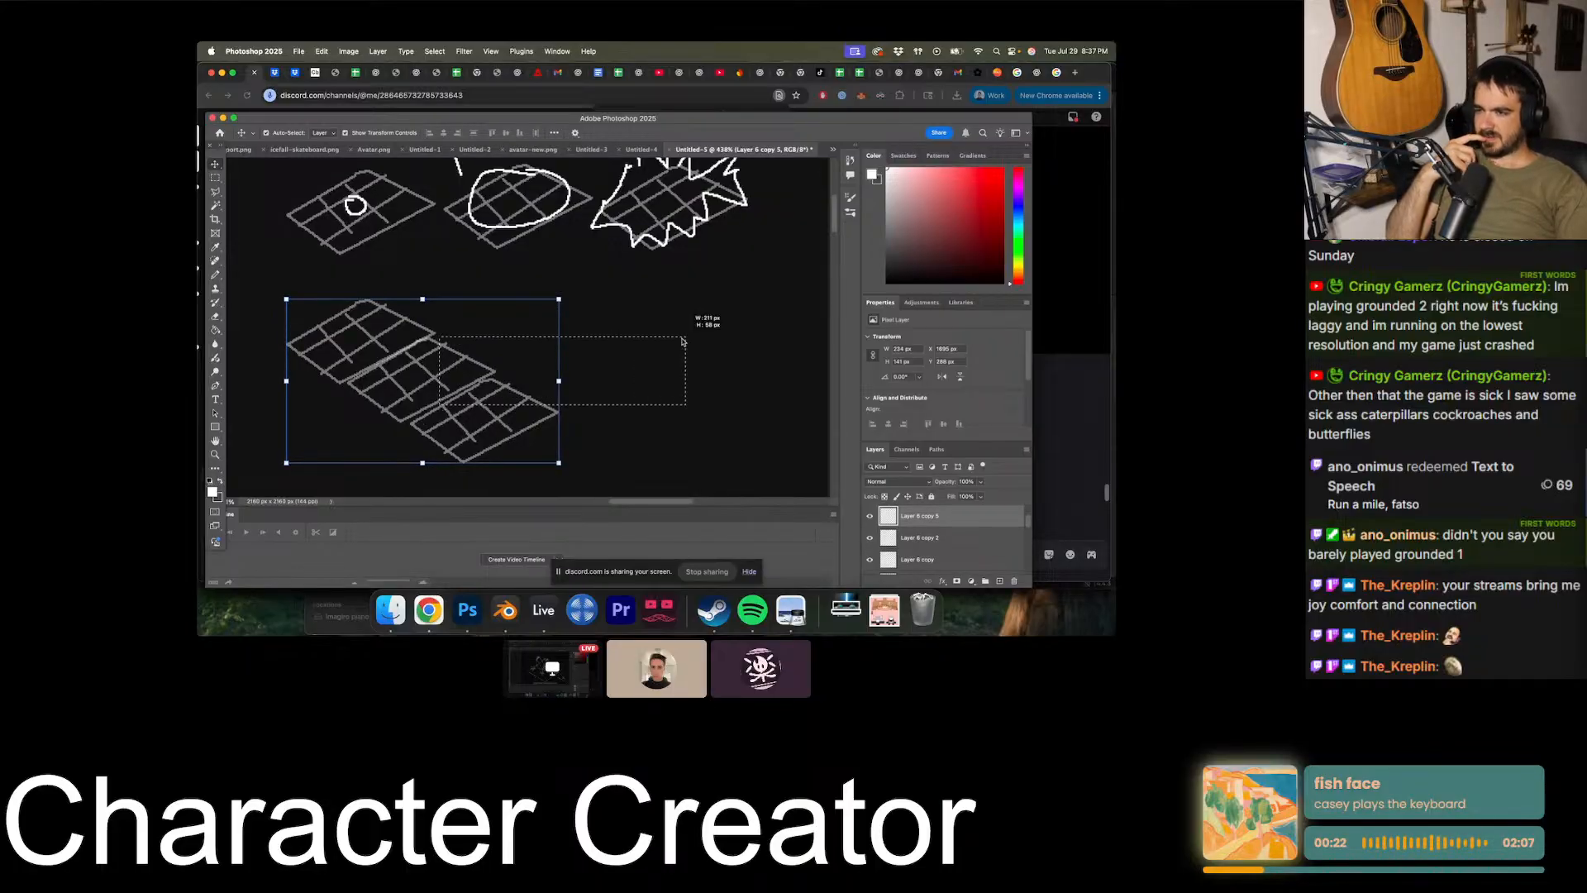
# - Duplicate the merged three-grid strip and place the copy beside the original
pyautogui.keyDown('alt'); pyautogui.moveTo(453, 397); pyautogui.dragTo(671, 382); pyautogui.keyUp('alt')
pyautogui.hscroll(3, 775, 348)
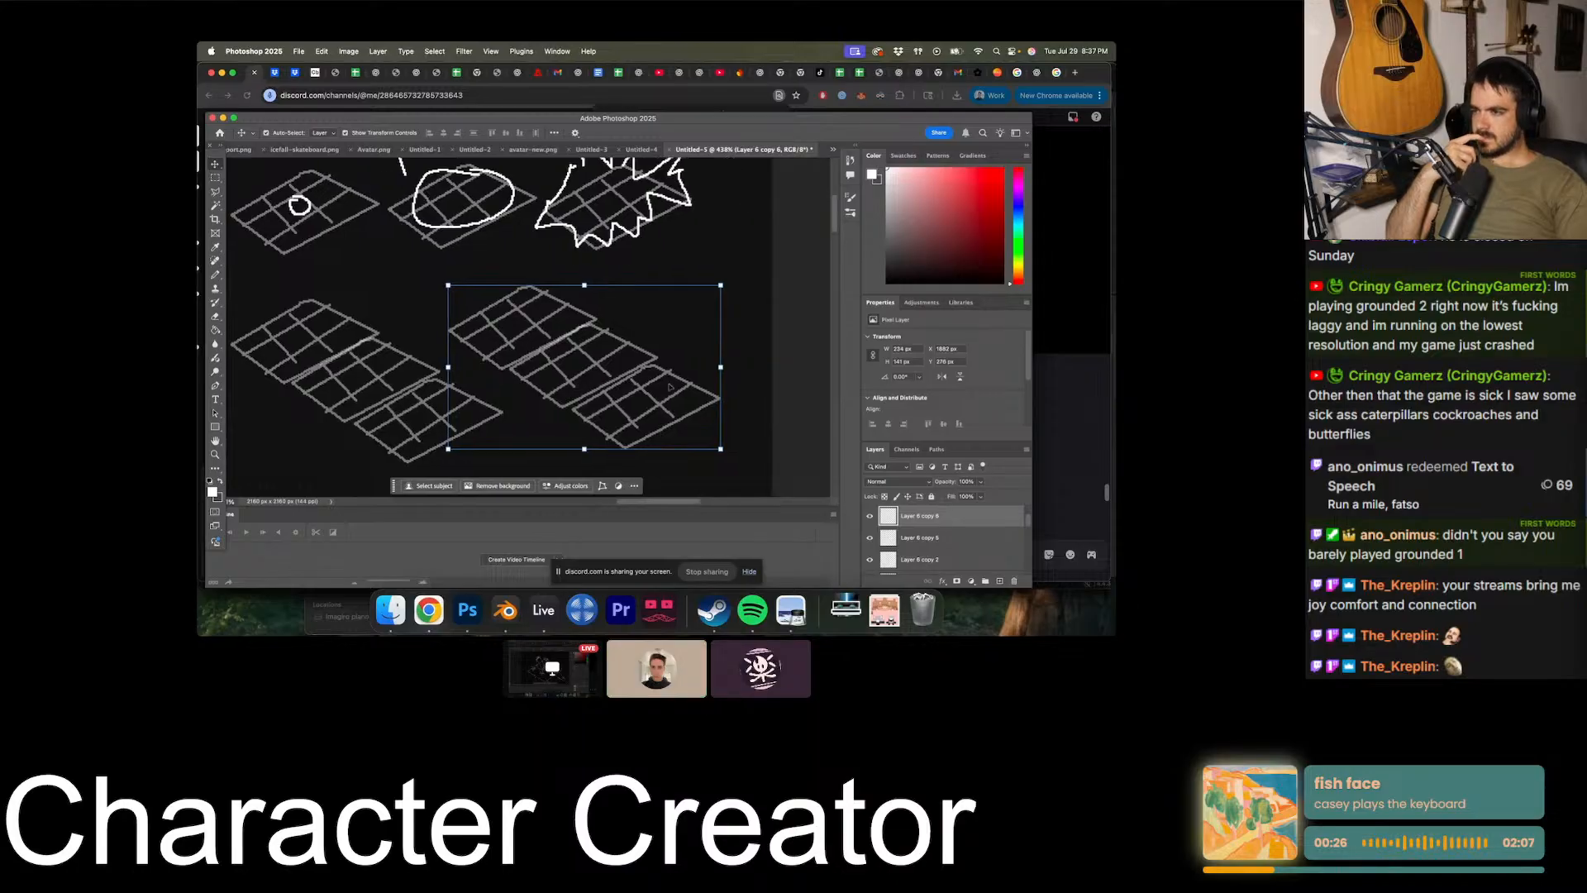
pyautogui.scroll(2, 1016, 539)
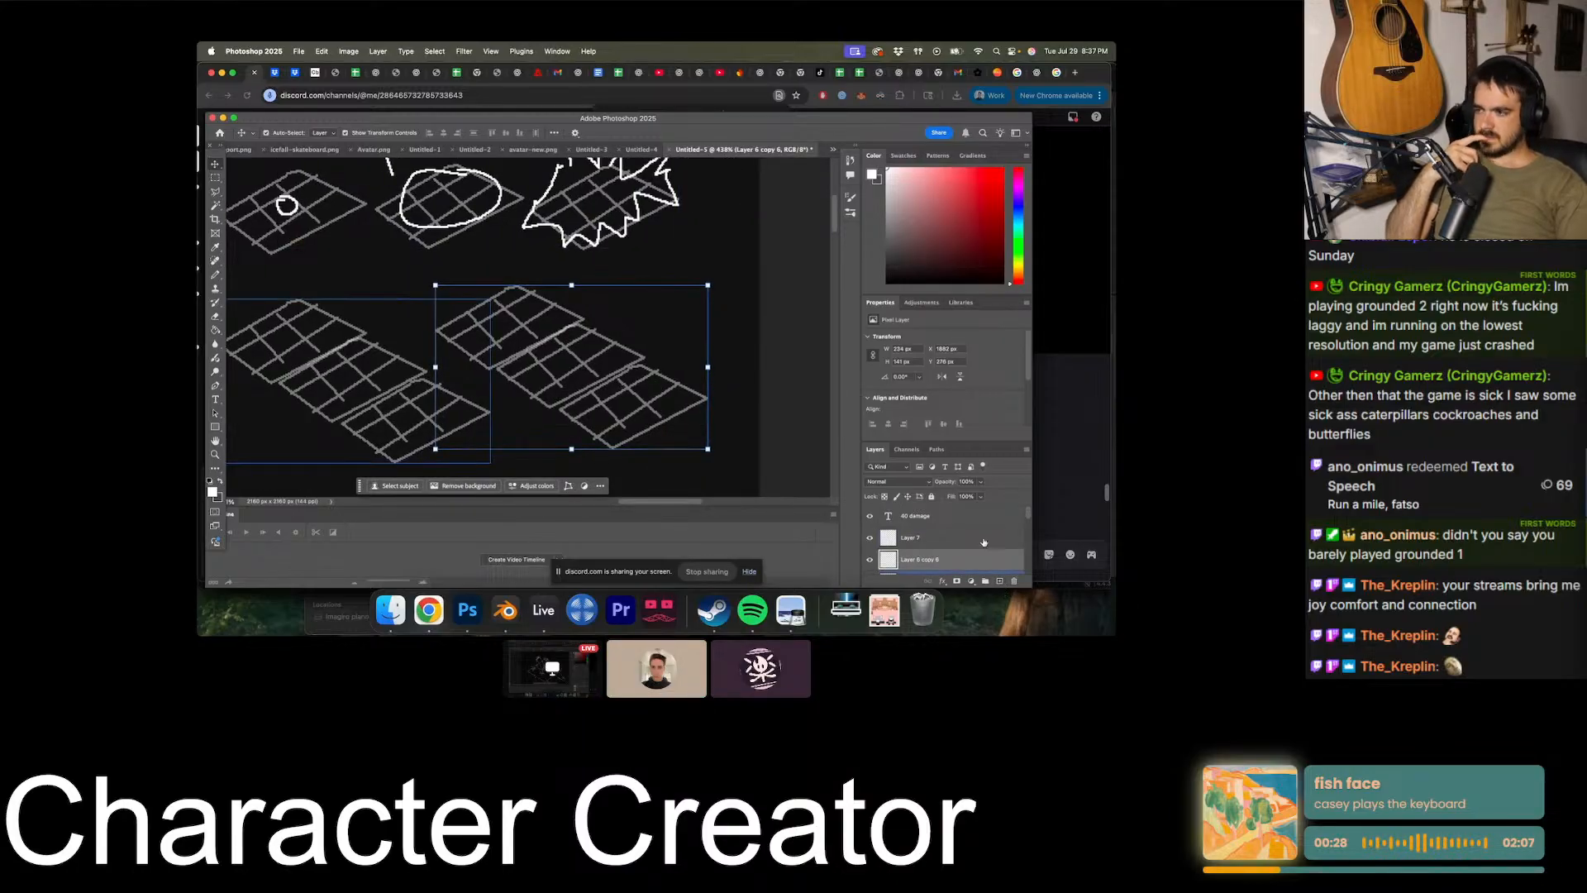
# - On a new layer, draw a zigzag wave line along the lower-left edge of the first three-grid strip
pyautogui.click(999, 582)
pyautogui.hscroll(-5, 635, 368)
pyautogui.hscroll(-3, 635, 367)
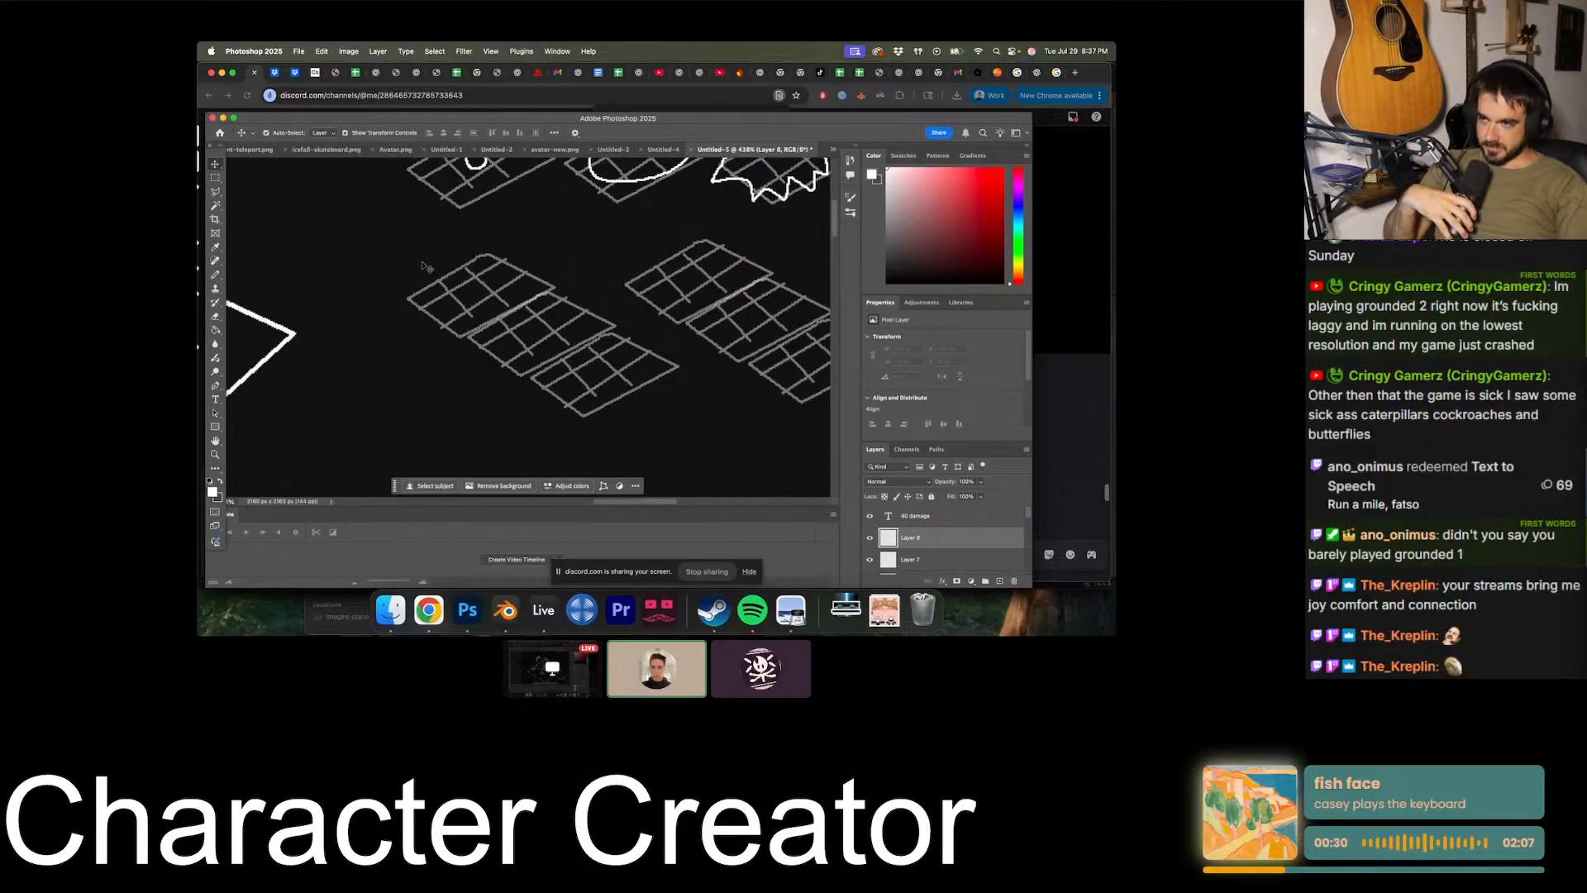
pyautogui.press('b')
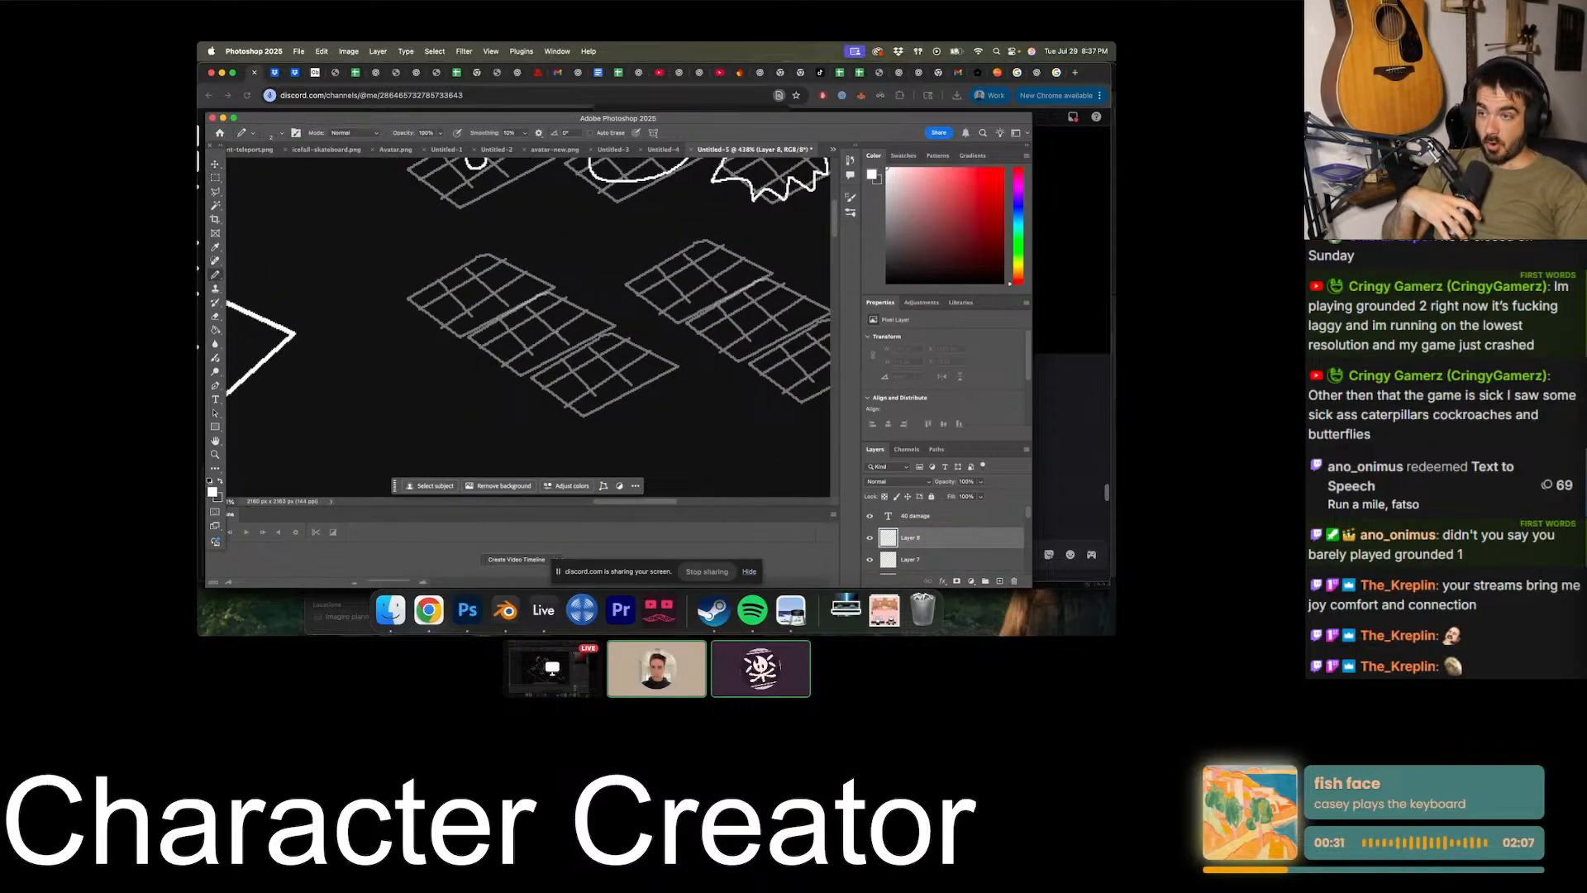
pyautogui.click(999, 581)
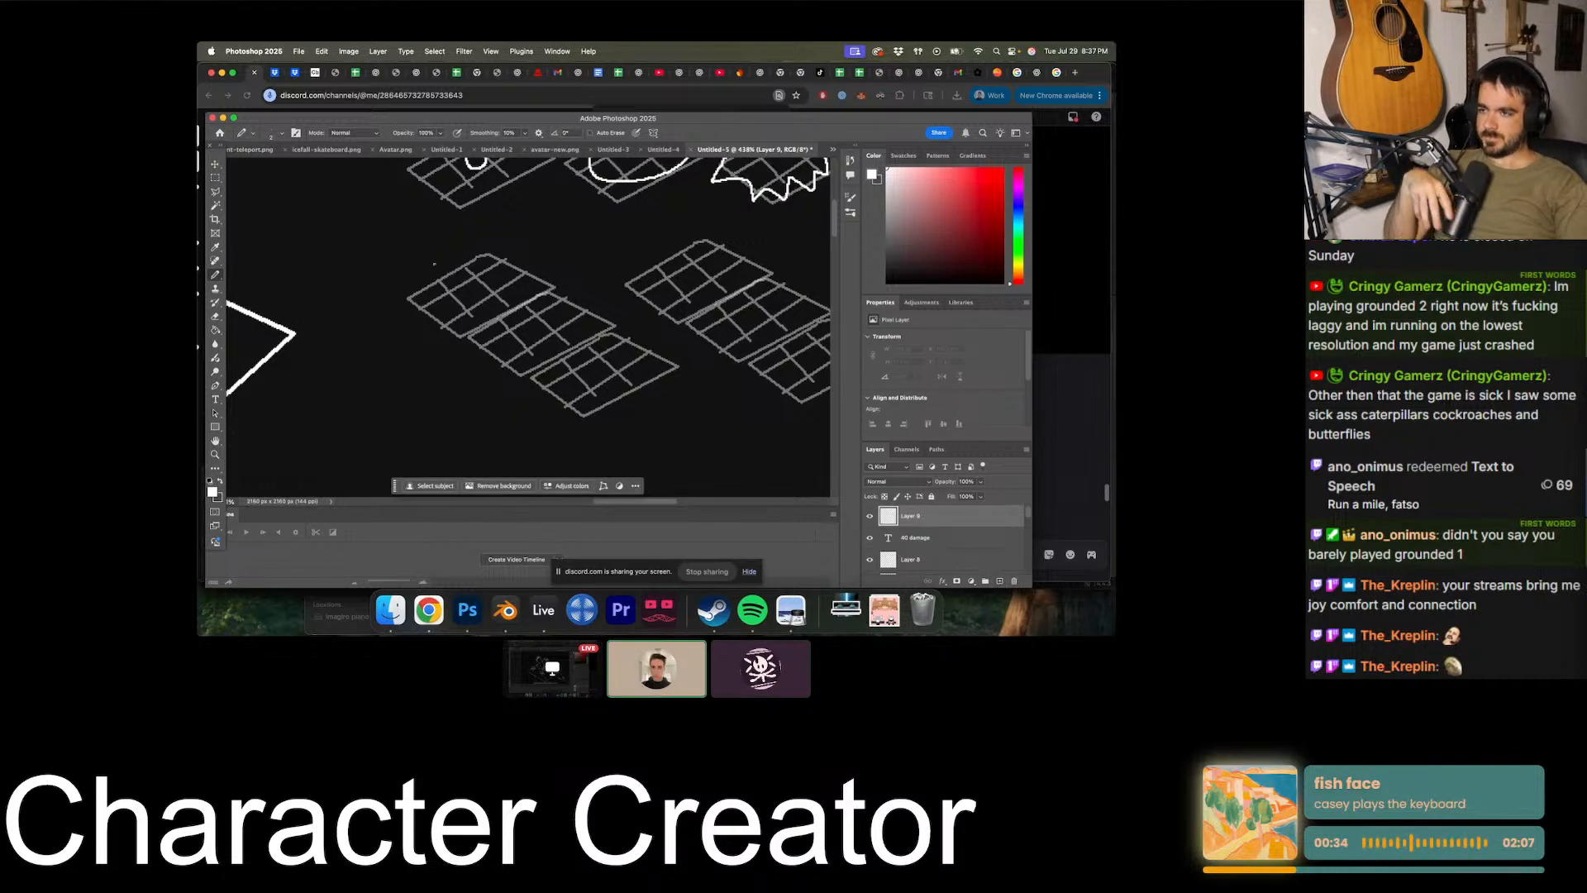
pyautogui.moveTo(411, 277); pyautogui.dragTo(504, 334)
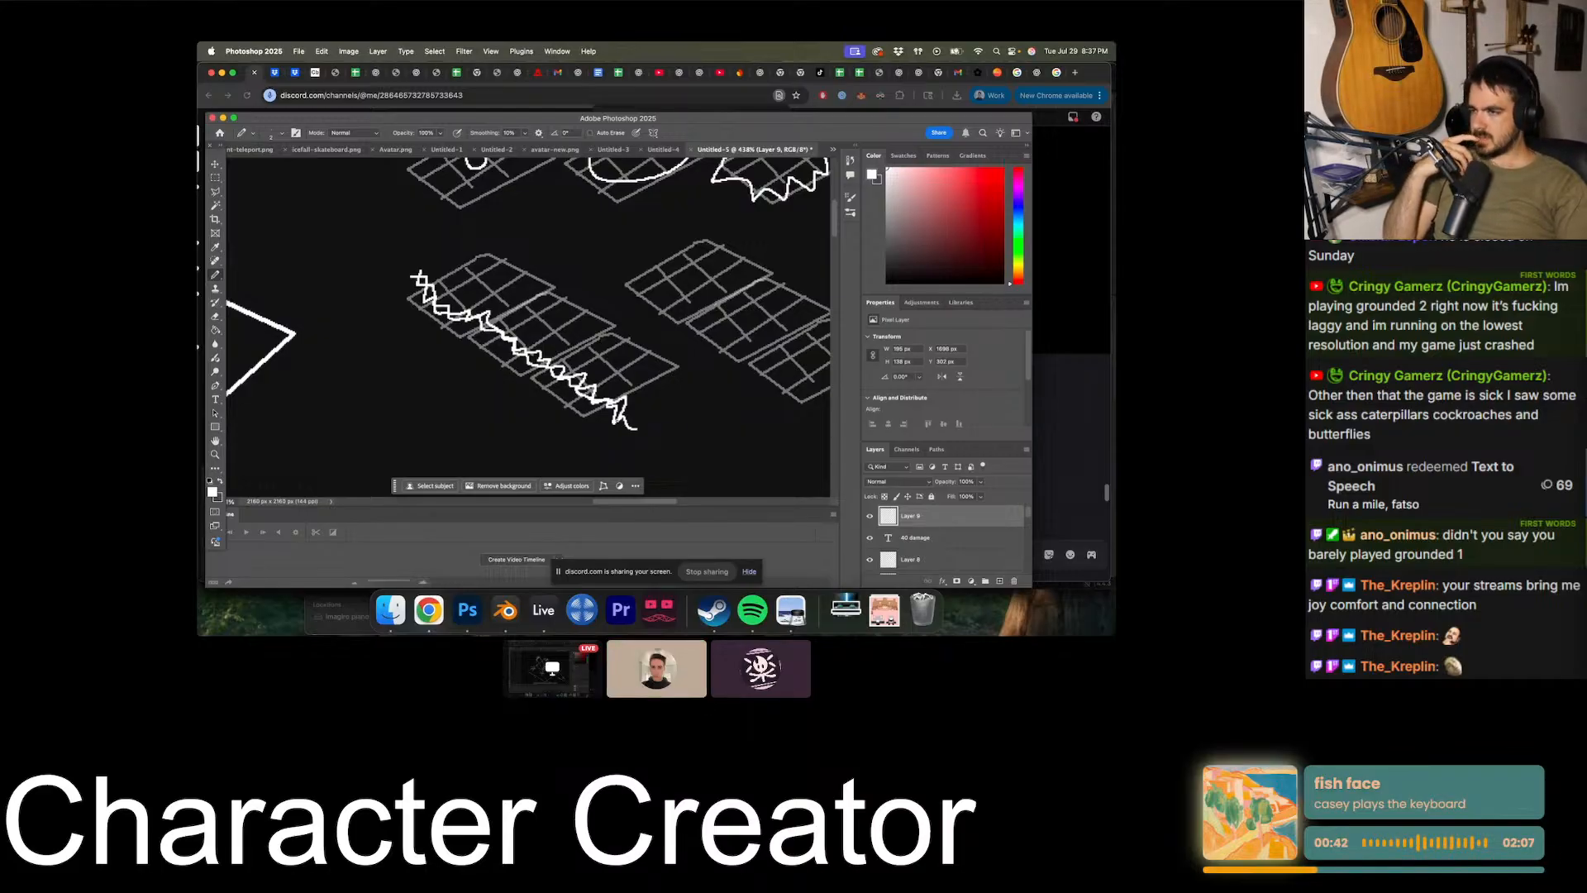
# - Duplicate the zigzag wave with the Move tool and place the copy along the upper-right part of the second strip
pyautogui.press('v')
pyautogui.hscroll(3, 403, 329)
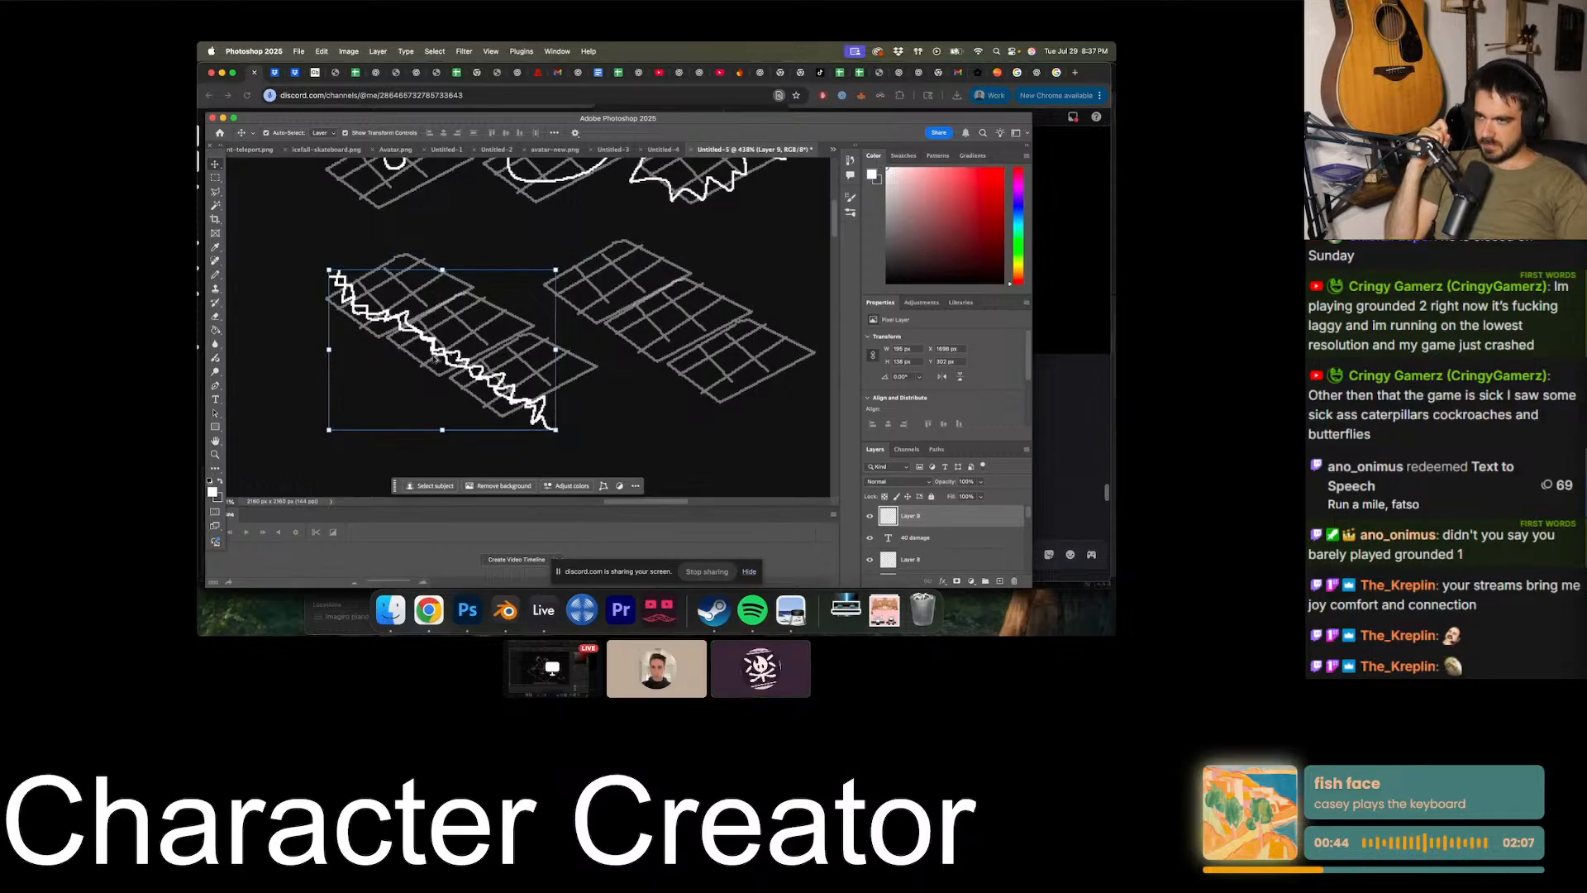
pyautogui.keyDown('alt'); pyautogui.moveTo(433, 348); pyautogui.dragTo(687, 277); pyautogui.keyUp('alt')
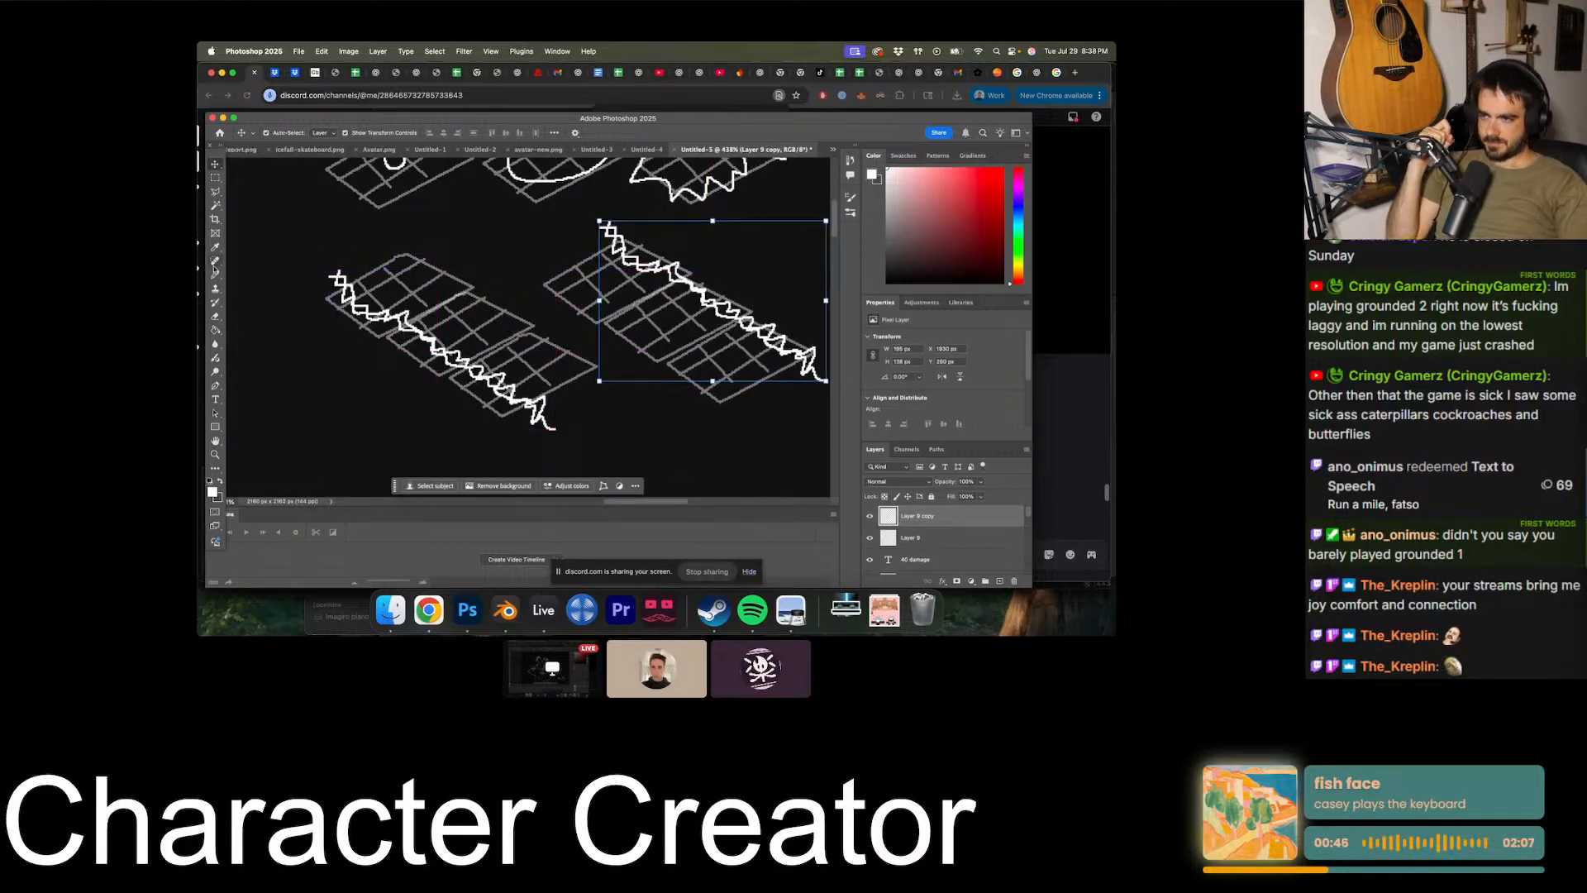
# - On a new layer, draw three arrows on each grid strip pointing up-right in the wave's direction of travel
pyautogui.click(215, 272)
pyautogui.click(999, 580)
pyautogui.keyDown('alt'); pyautogui.scroll(-3, 402, 288); pyautogui.keyUp('alt')
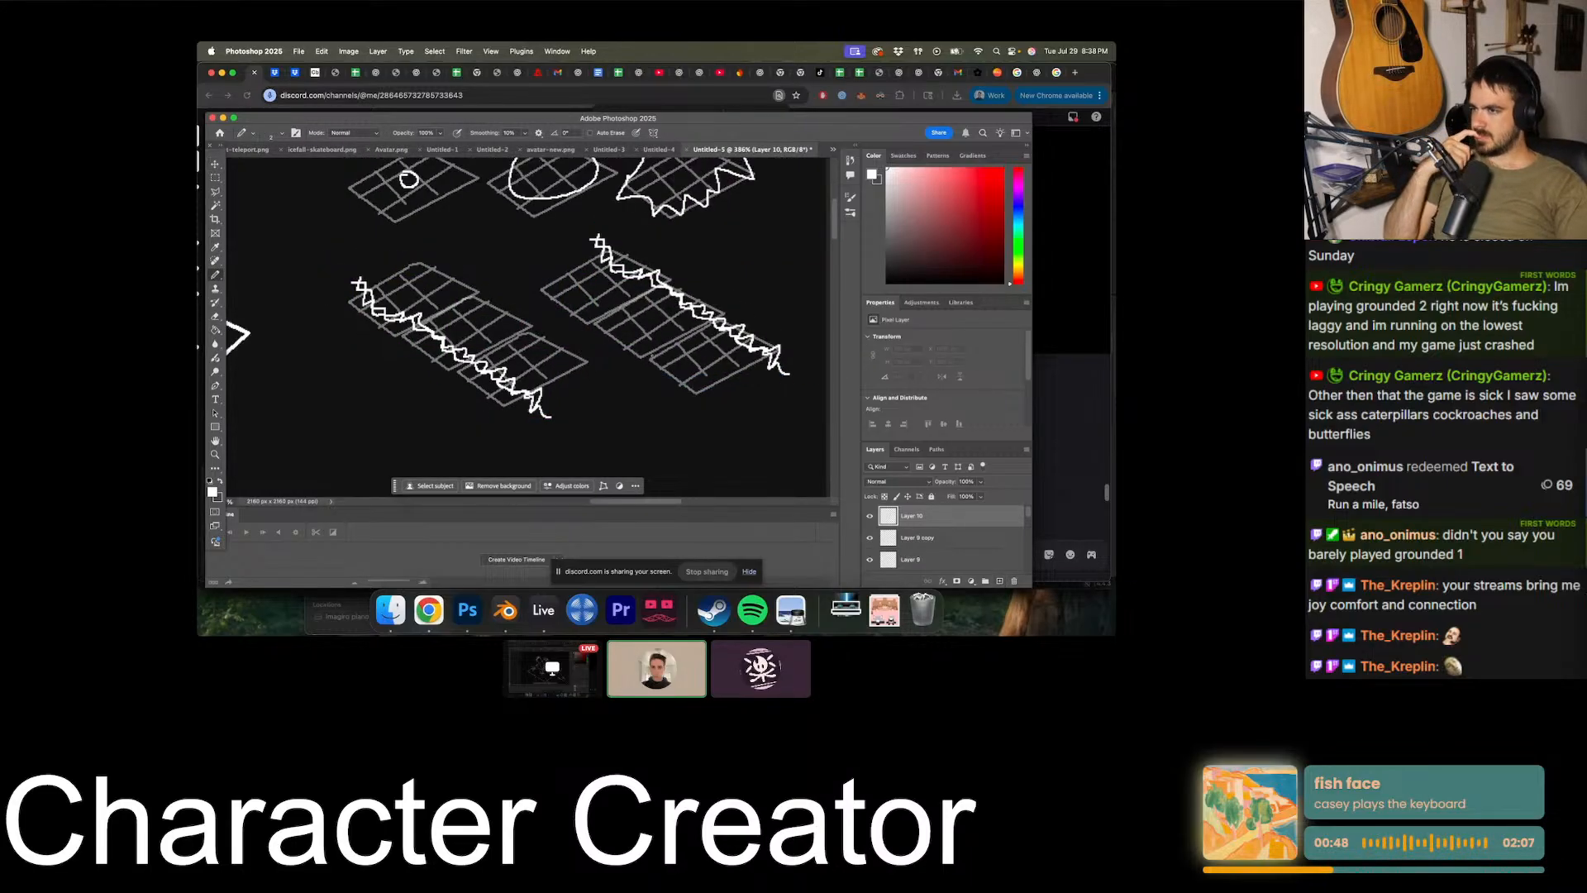
pyautogui.keyDown('alt'); pyautogui.scroll(2, 529, 371); pyautogui.keyUp('alt')
pyautogui.keyDown('alt'); pyautogui.scroll(-4, 526, 370); pyautogui.keyUp('alt')
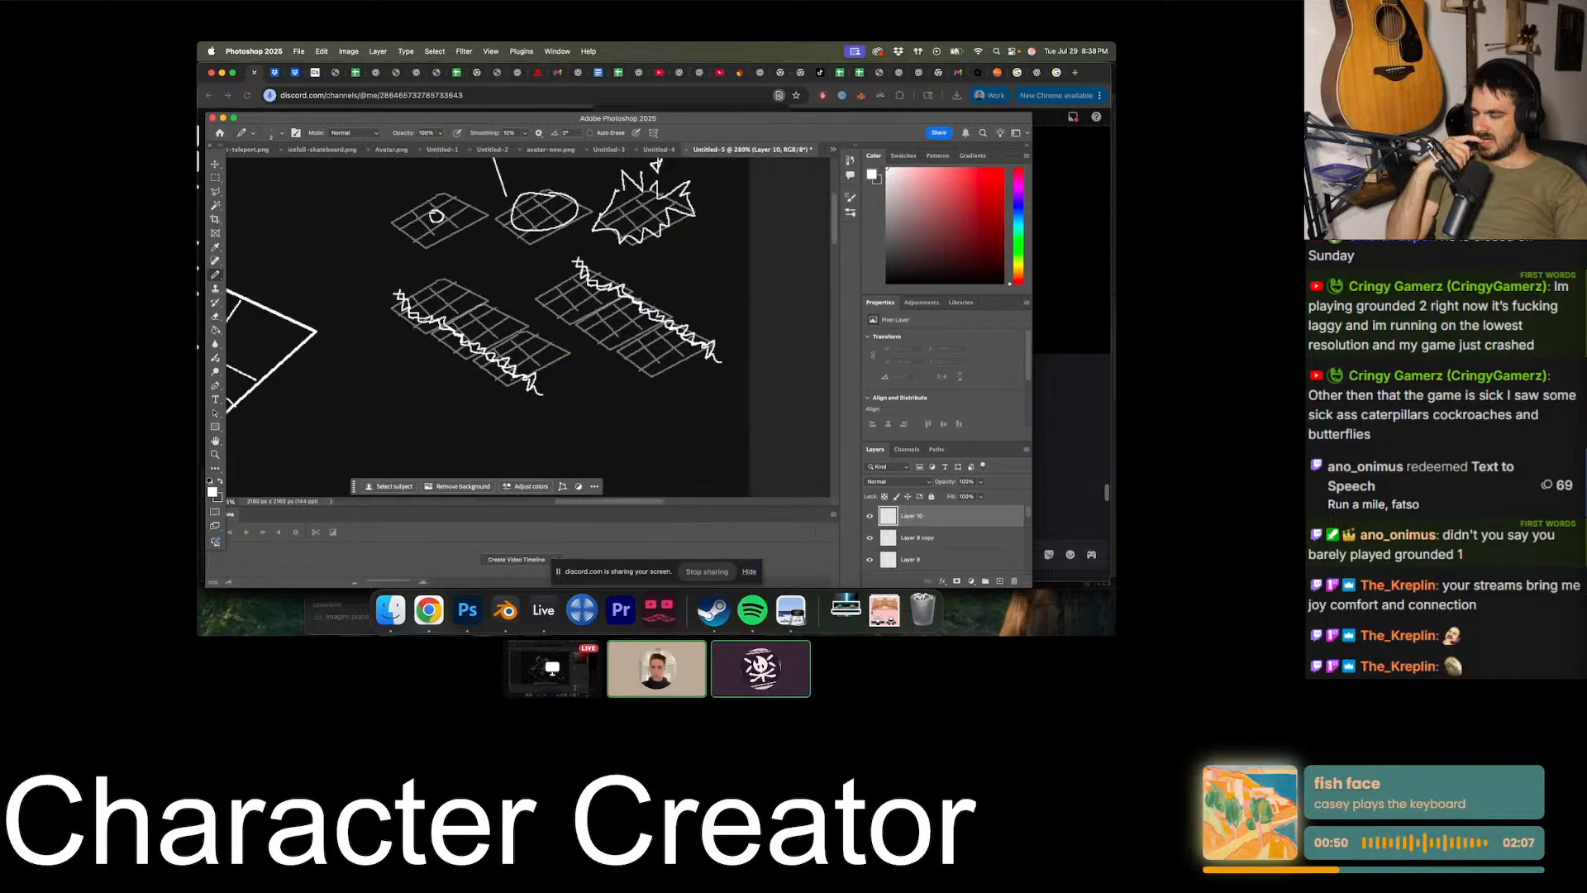
pyautogui.keyDown('alt'); pyautogui.scroll(5, 518, 324); pyautogui.keyUp('alt')
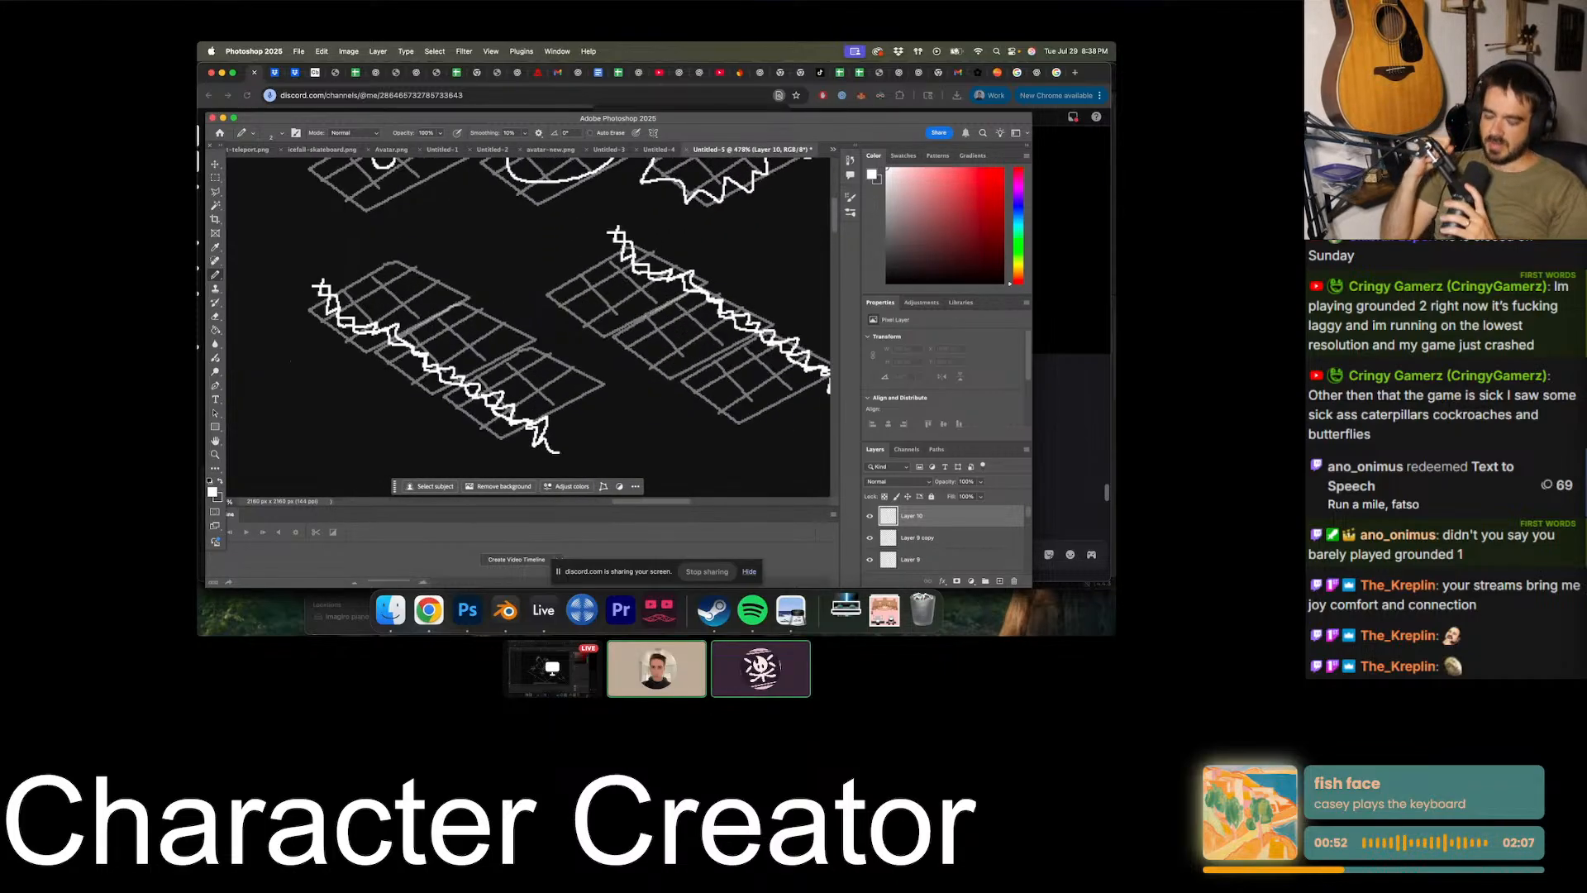
pyautogui.moveTo(455, 358); pyautogui.dragTo(484, 338)
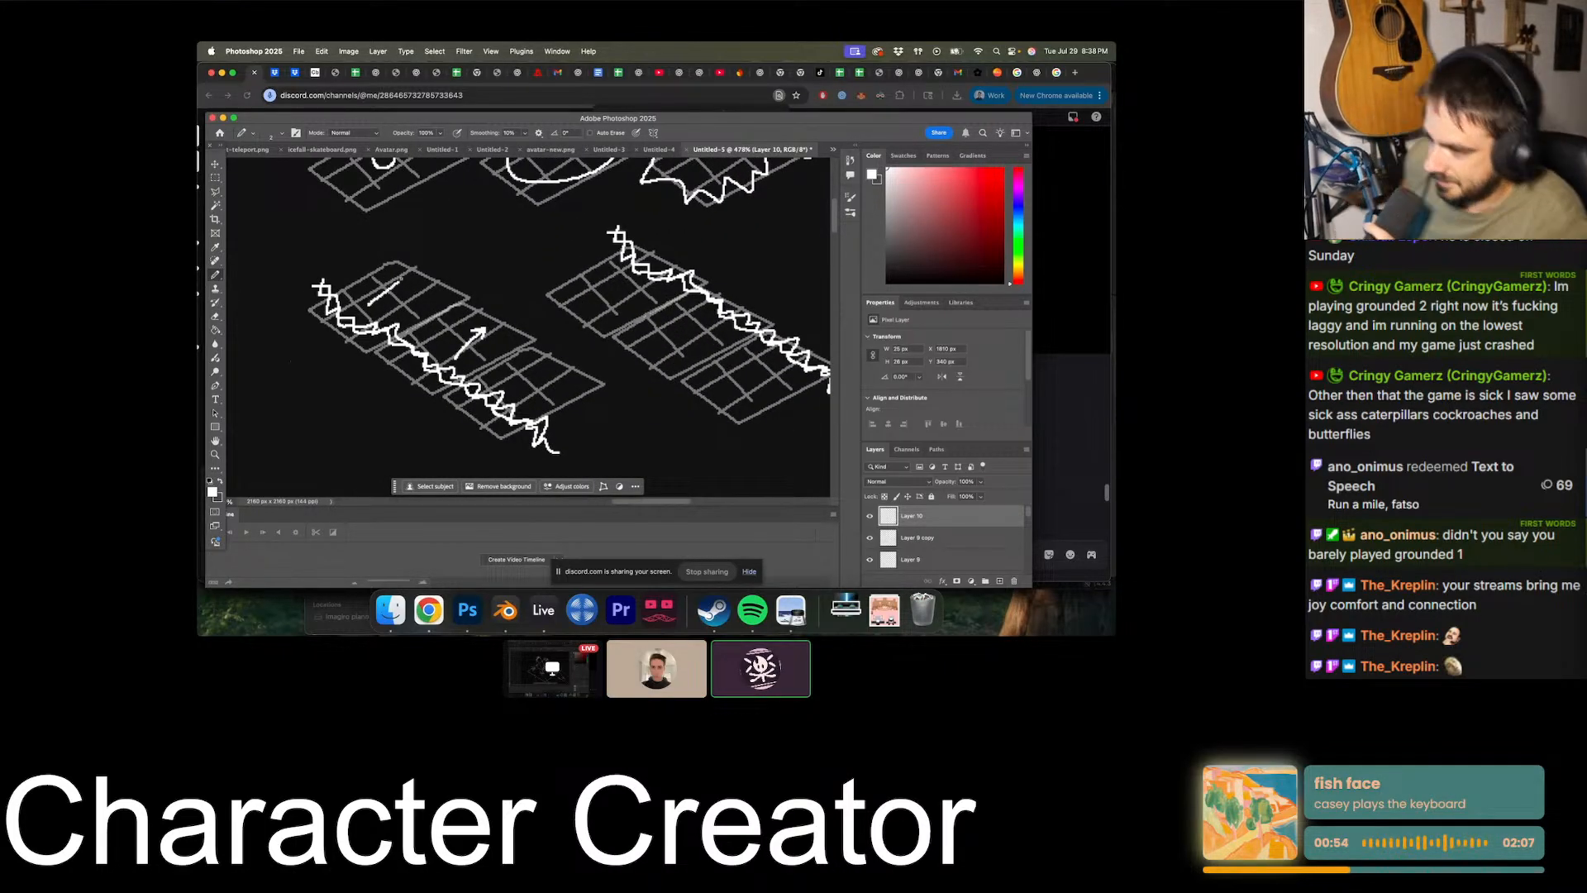
pyautogui.moveTo(384, 277); pyautogui.dragTo(405, 289)
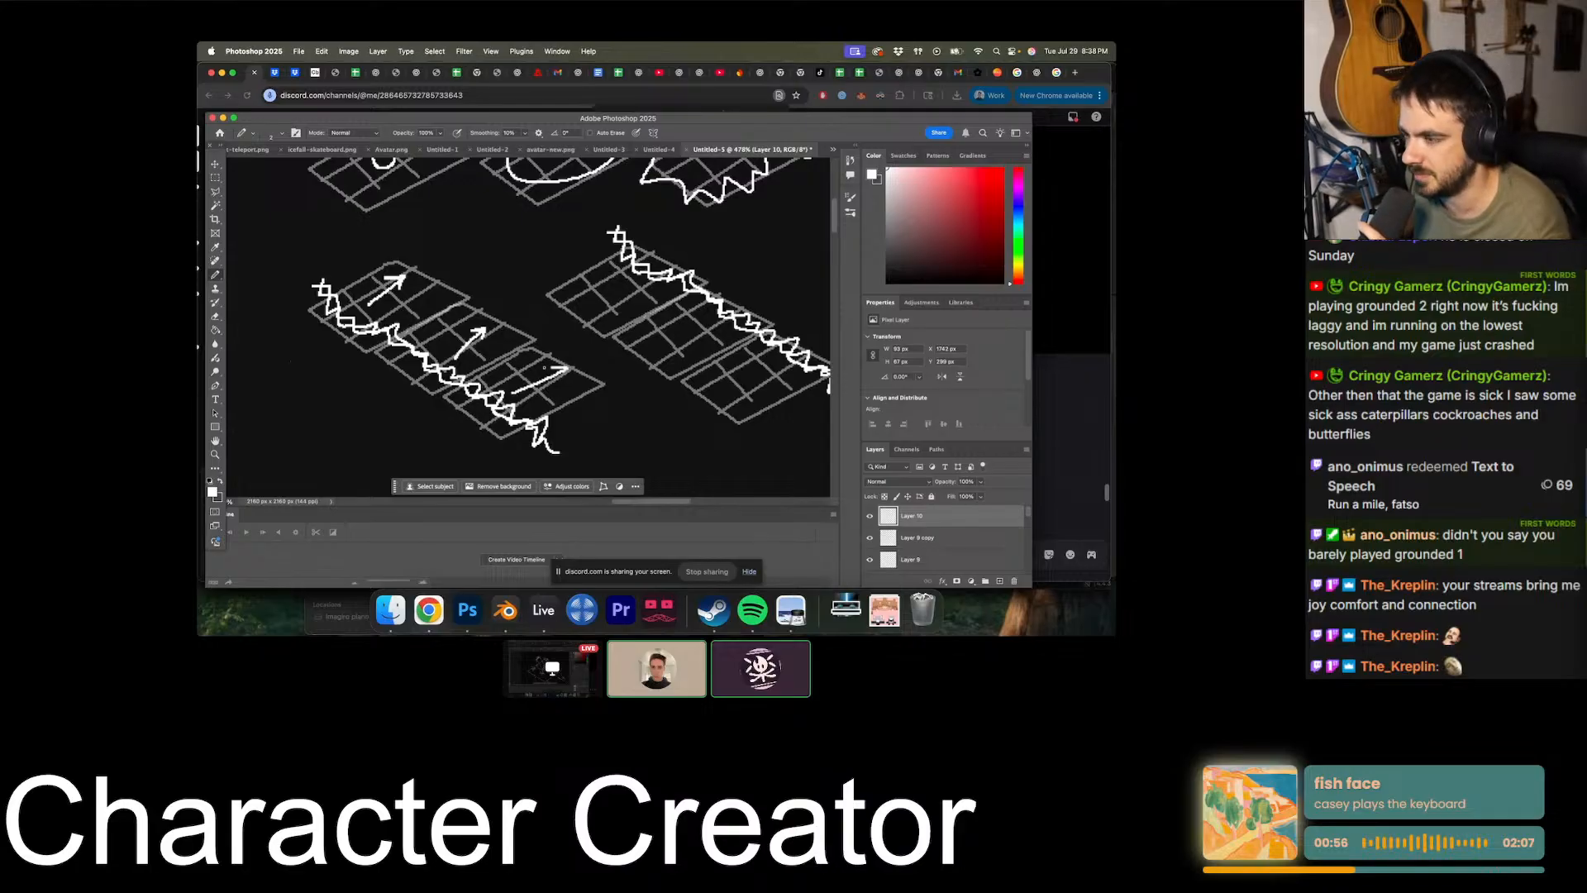
pyautogui.moveTo(591, 342)
pyautogui.mouseDown()
pyautogui.moveTo(552, 361)
pyautogui.moveTo(566, 300)
pyautogui.mouseUp()
pyautogui.moveTo(599, 371); pyautogui.dragTo(645, 347)
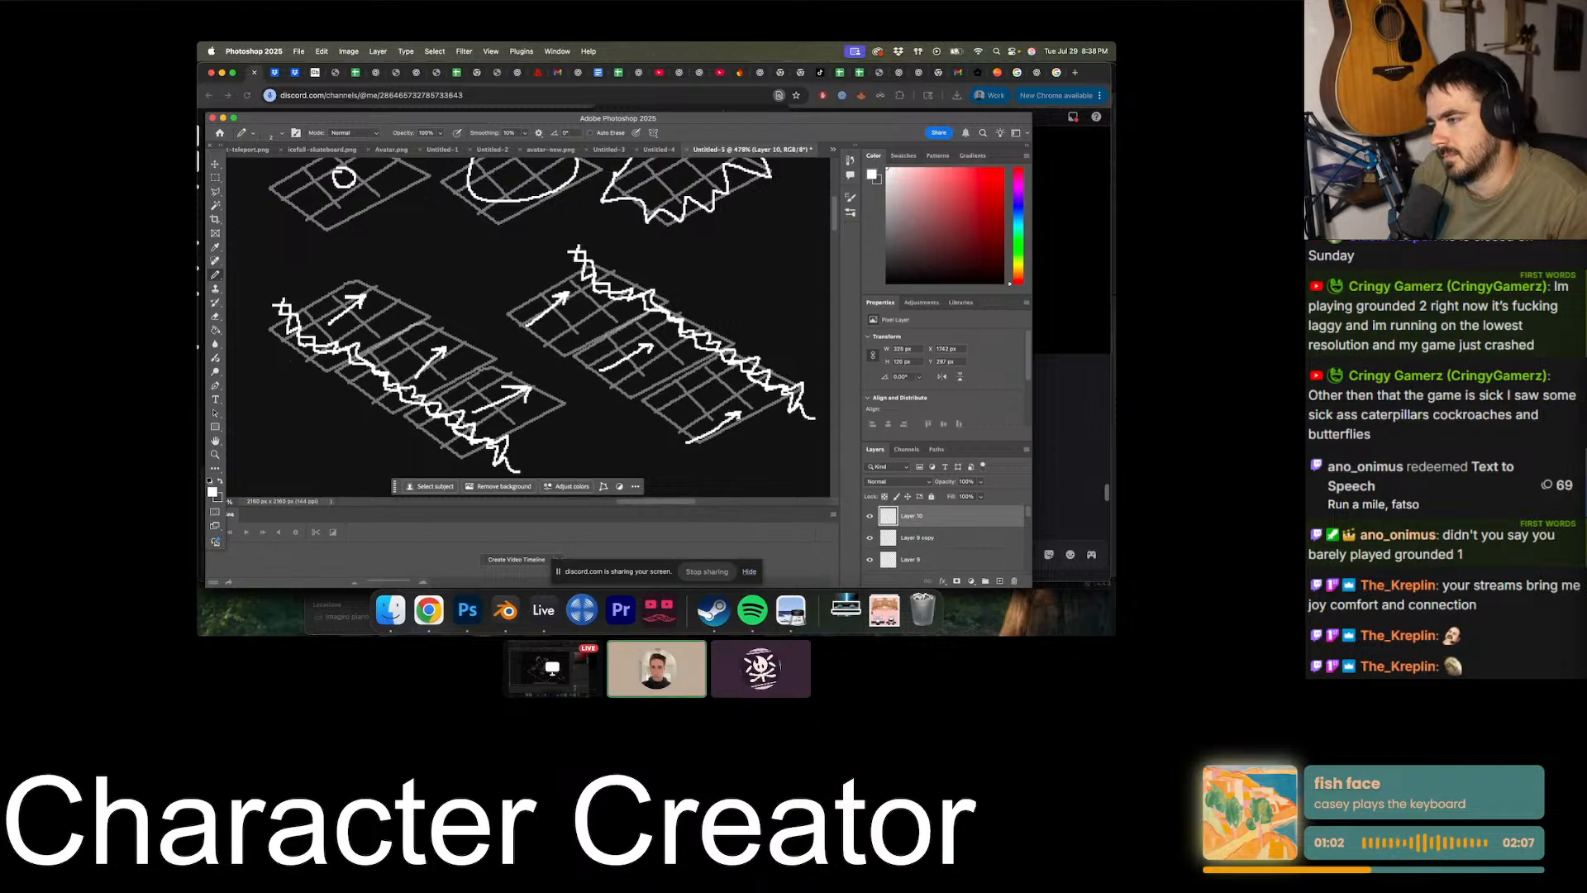
# - Draw a rough four-sided frame around the two wave strips, with its upper edge separating them from the cursed bomb sketches
pyautogui.keyDown('alt'); pyautogui.scroll(-10, 738, 420); pyautogui.keyUp('alt')
pyautogui.keyDown('alt'); pyautogui.scroll(4, 739, 420); pyautogui.keyUp('alt')
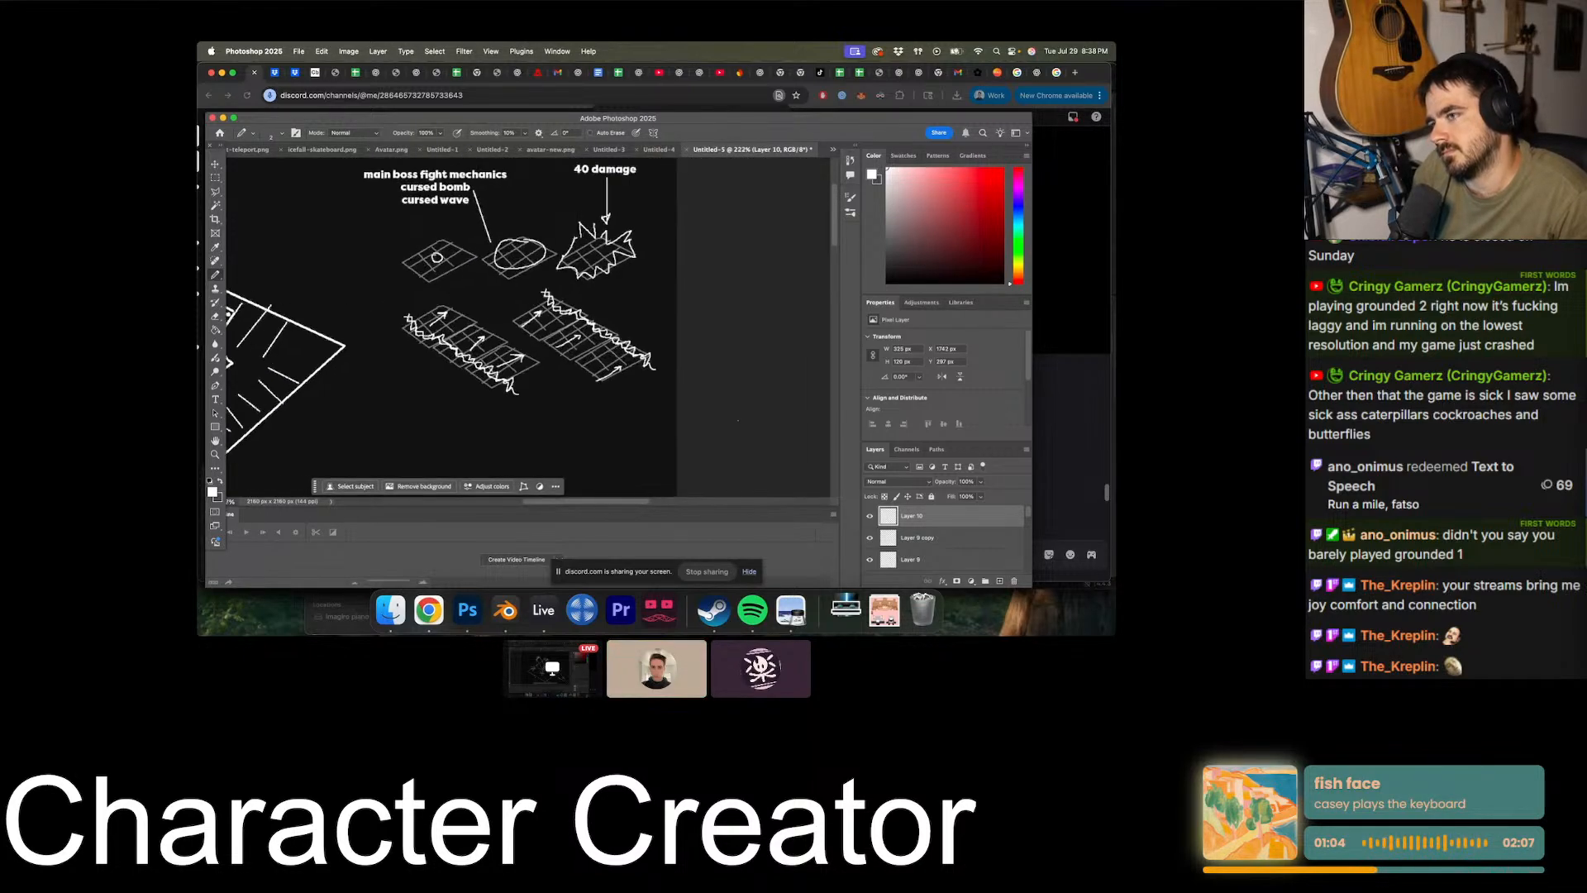
pyautogui.keyDown('alt'); pyautogui.scroll(1, 586, 285); pyautogui.keyUp('alt')
pyautogui.keyDown('shift'); pyautogui.click(354, 276); pyautogui.keyUp('shift')
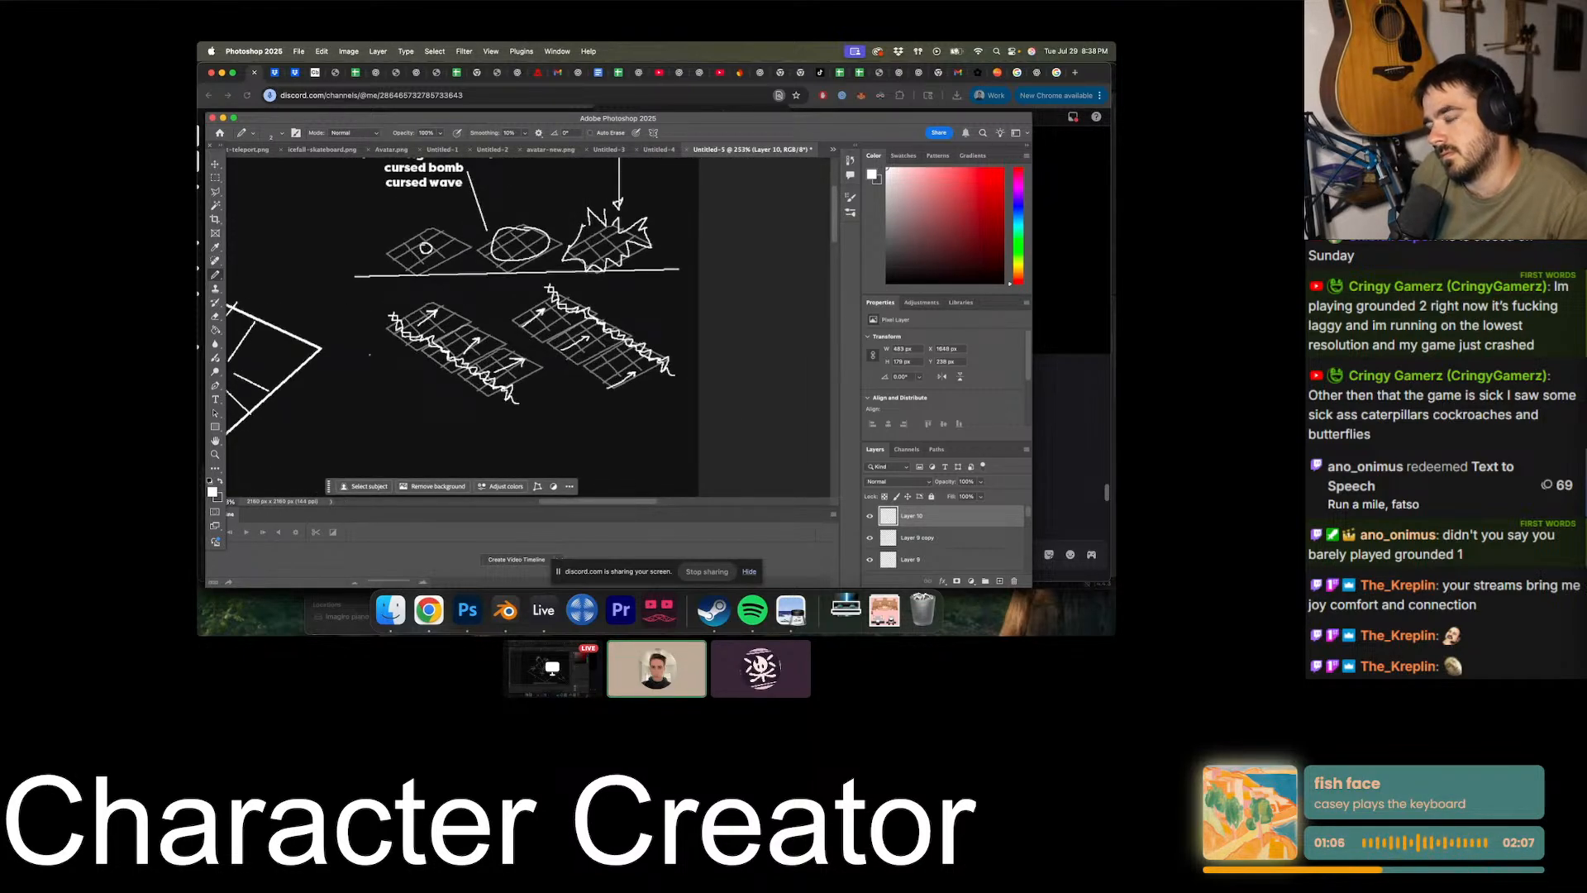
pyautogui.keyDown('shift'); pyautogui.click(702, 406); pyautogui.keyUp('shift')
pyautogui.keyDown('shift'); pyautogui.click(680, 269); pyautogui.keyUp('shift')
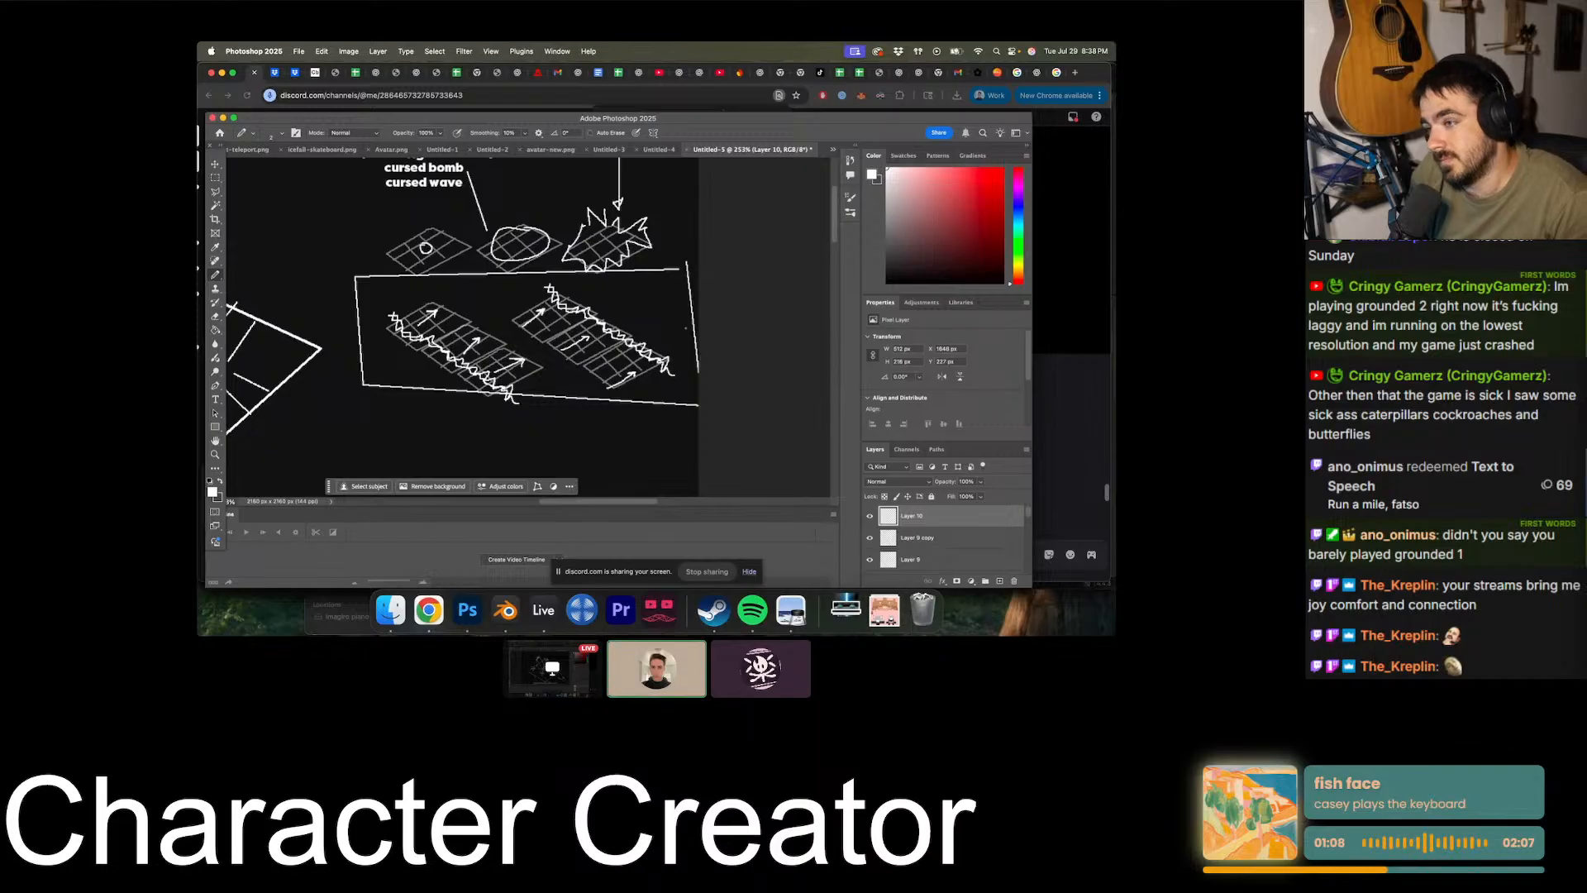
pyautogui.keyDown('alt'); pyautogui.scroll(-3, 517, 326); pyautogui.keyUp('alt')
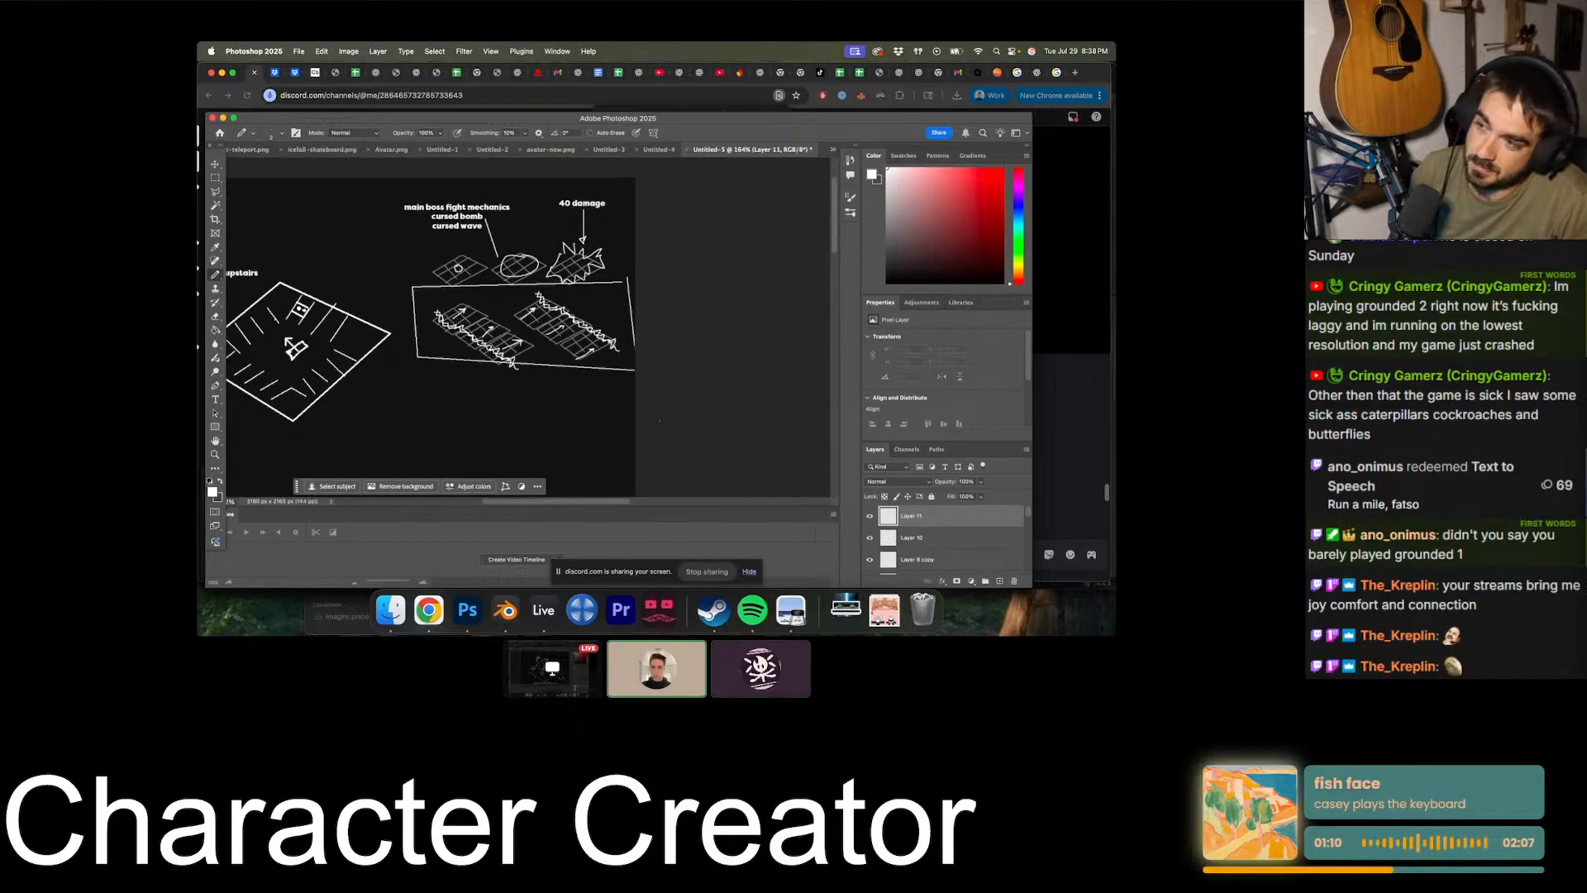
pyautogui.hscroll(-3, 659, 420)
pyautogui.keyDown('alt'); pyautogui.scroll(1, 659, 420); pyautogui.keyUp('alt')
pyautogui.keyDown('alt'); pyautogui.scroll(4, 659, 420); pyautogui.keyUp('alt')
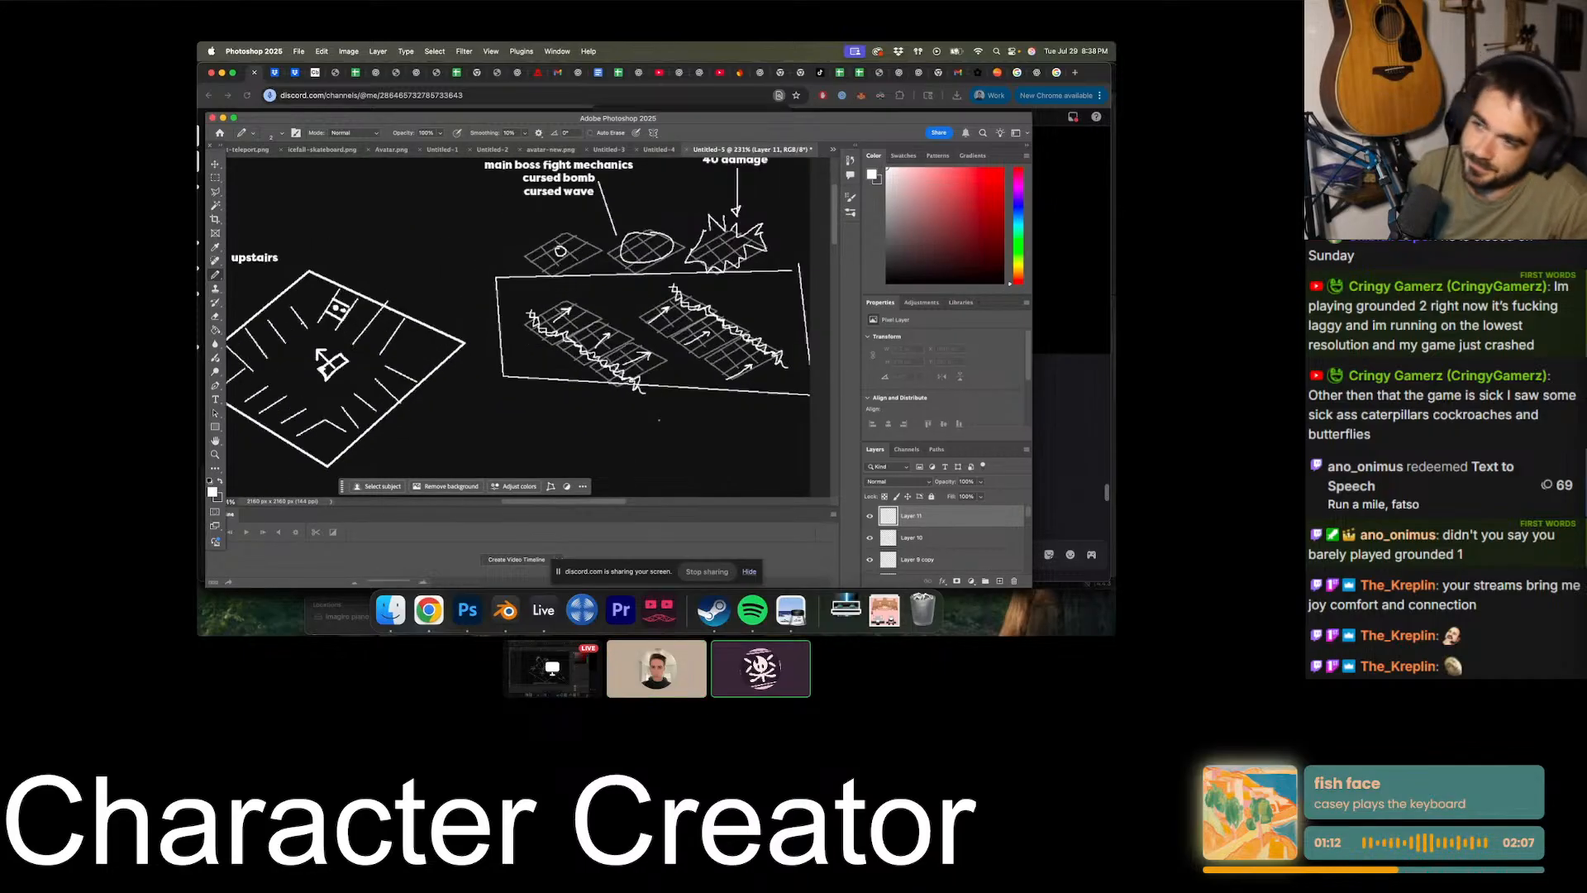
pyautogui.hscroll(2, 659, 420)
pyautogui.keyDown('alt'); pyautogui.scroll(-4, 659, 420); pyautogui.keyUp('alt')
pyautogui.keyDown('alt'); pyautogui.scroll(4, 659, 420); pyautogui.keyUp('alt')
pyautogui.keyDown('alt'); pyautogui.scroll(-3, 659, 419); pyautogui.keyUp('alt')
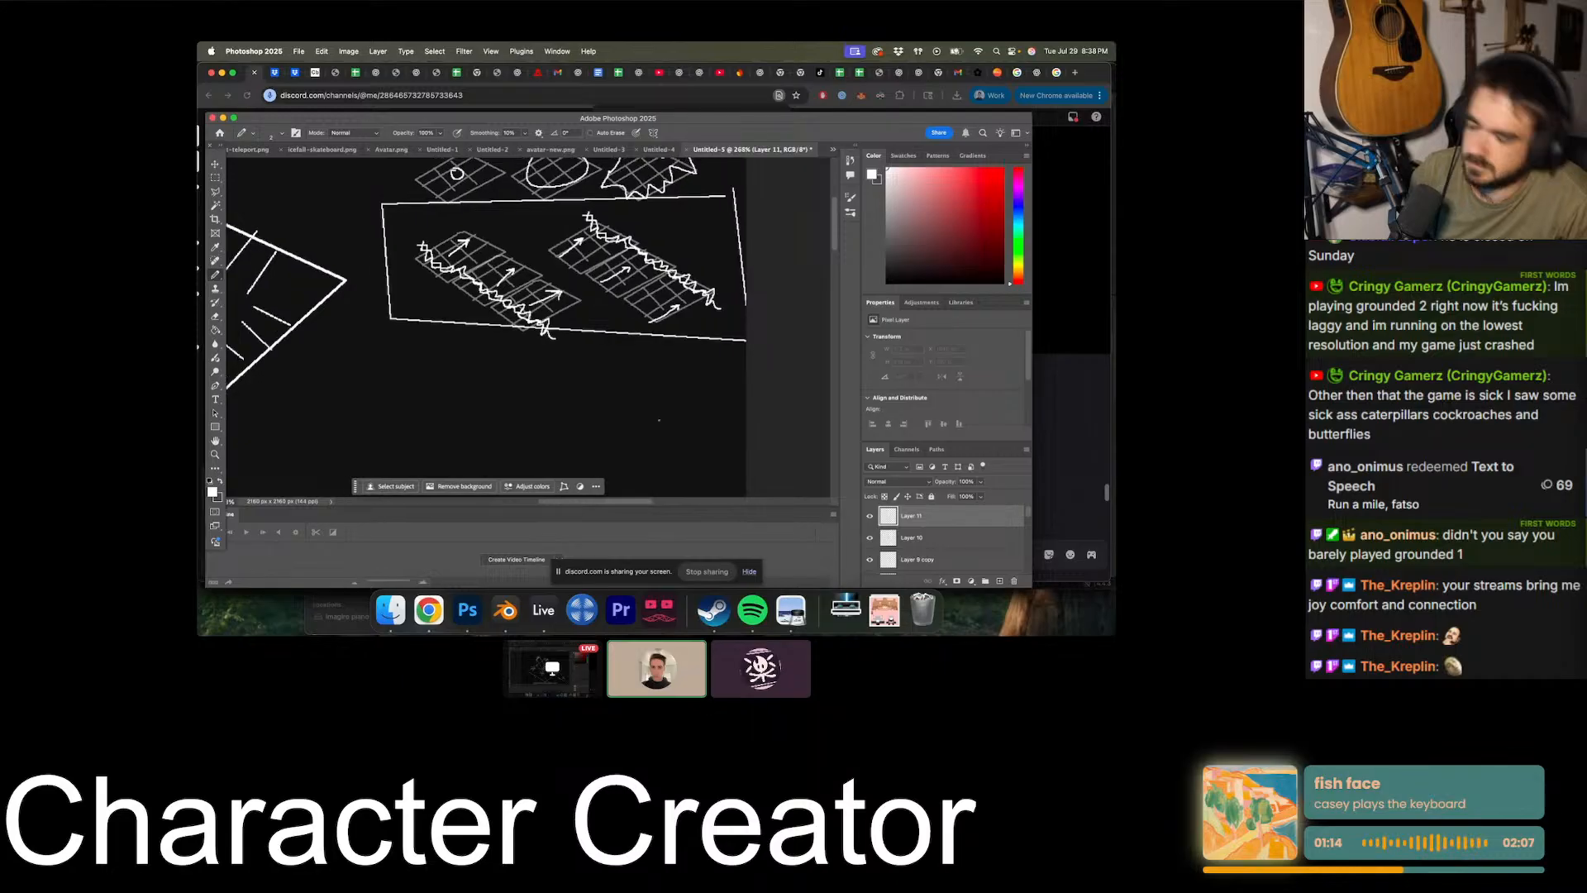
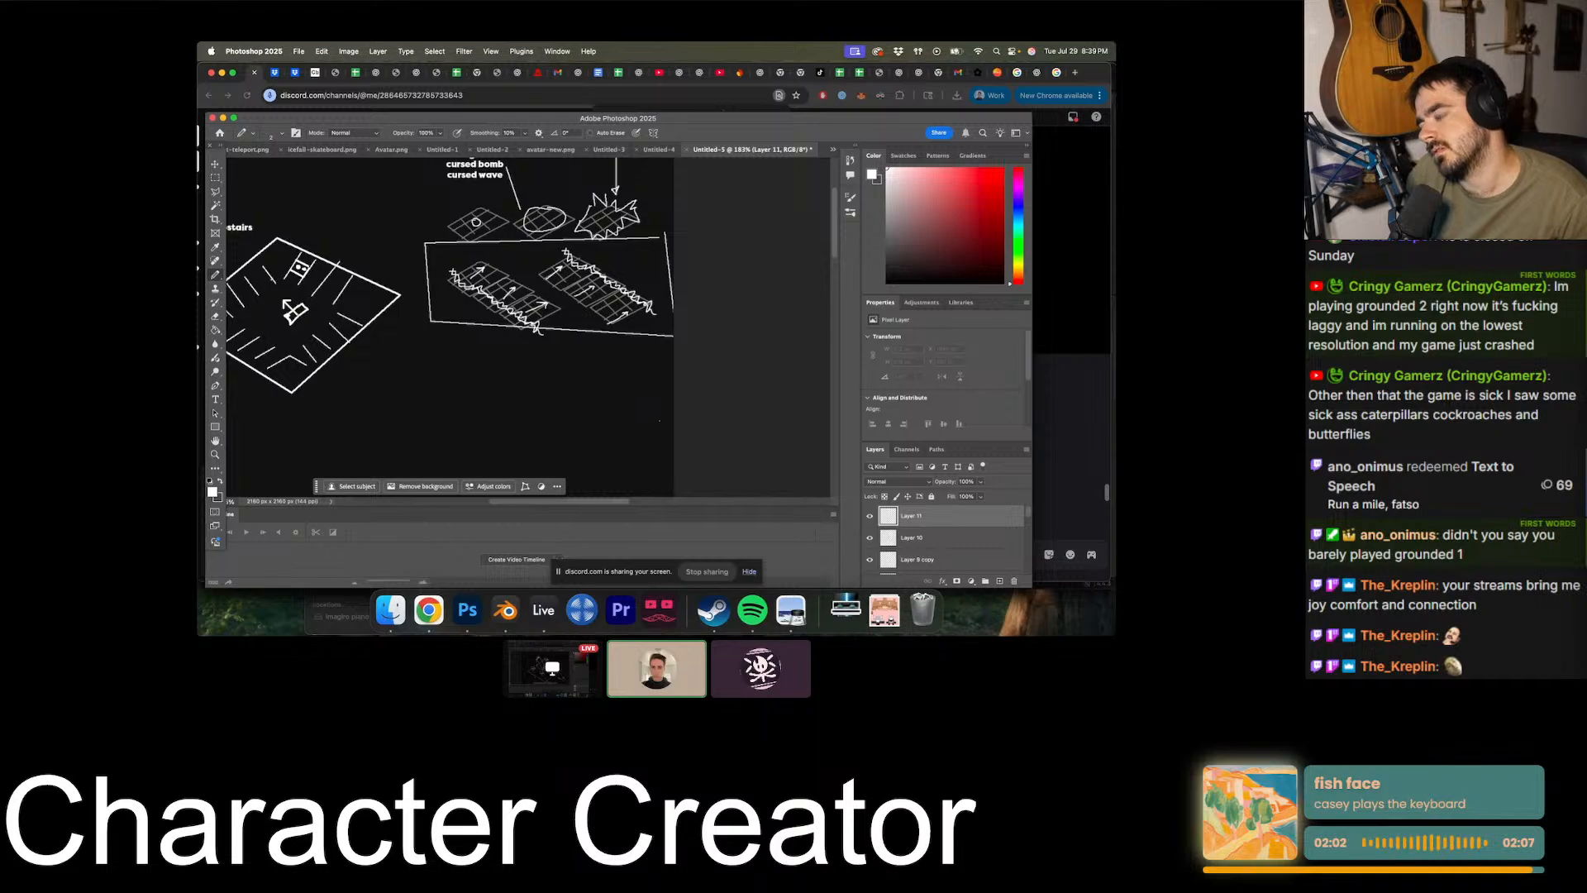
pyautogui.scroll(2, 659, 421)
pyautogui.keyDown('alt'); pyautogui.scroll(4, 662, 420); pyautogui.keyUp('alt')
pyautogui.keyDown('alt'); pyautogui.scroll(-5, 692, 418); pyautogui.keyUp('alt')
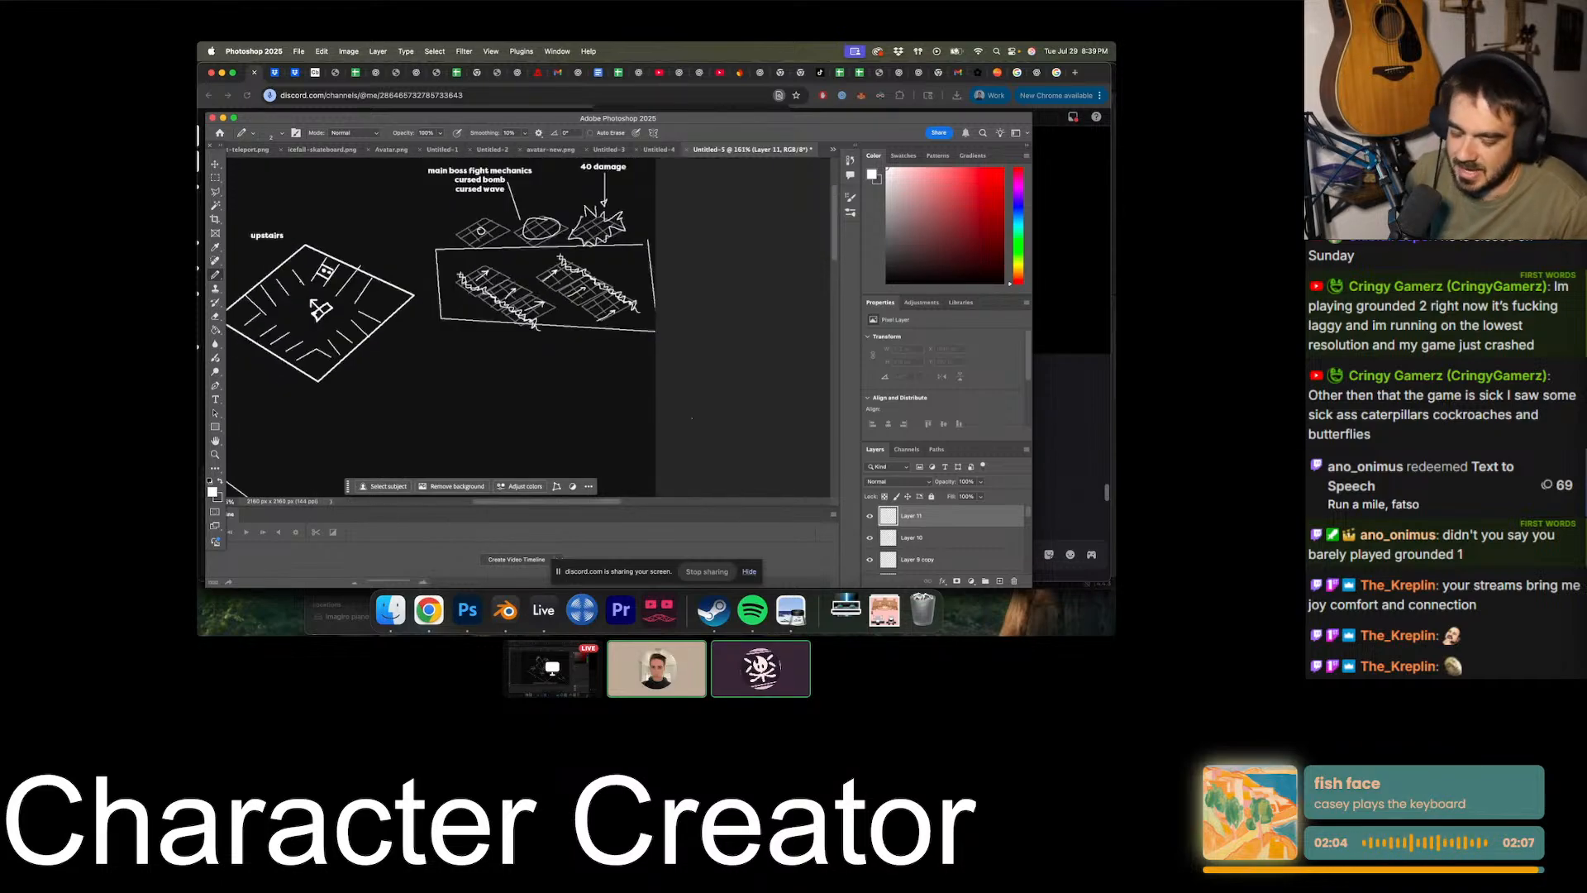
pyautogui.keyDown('alt'); pyautogui.scroll(-2, 692, 419); pyautogui.keyUp('alt')
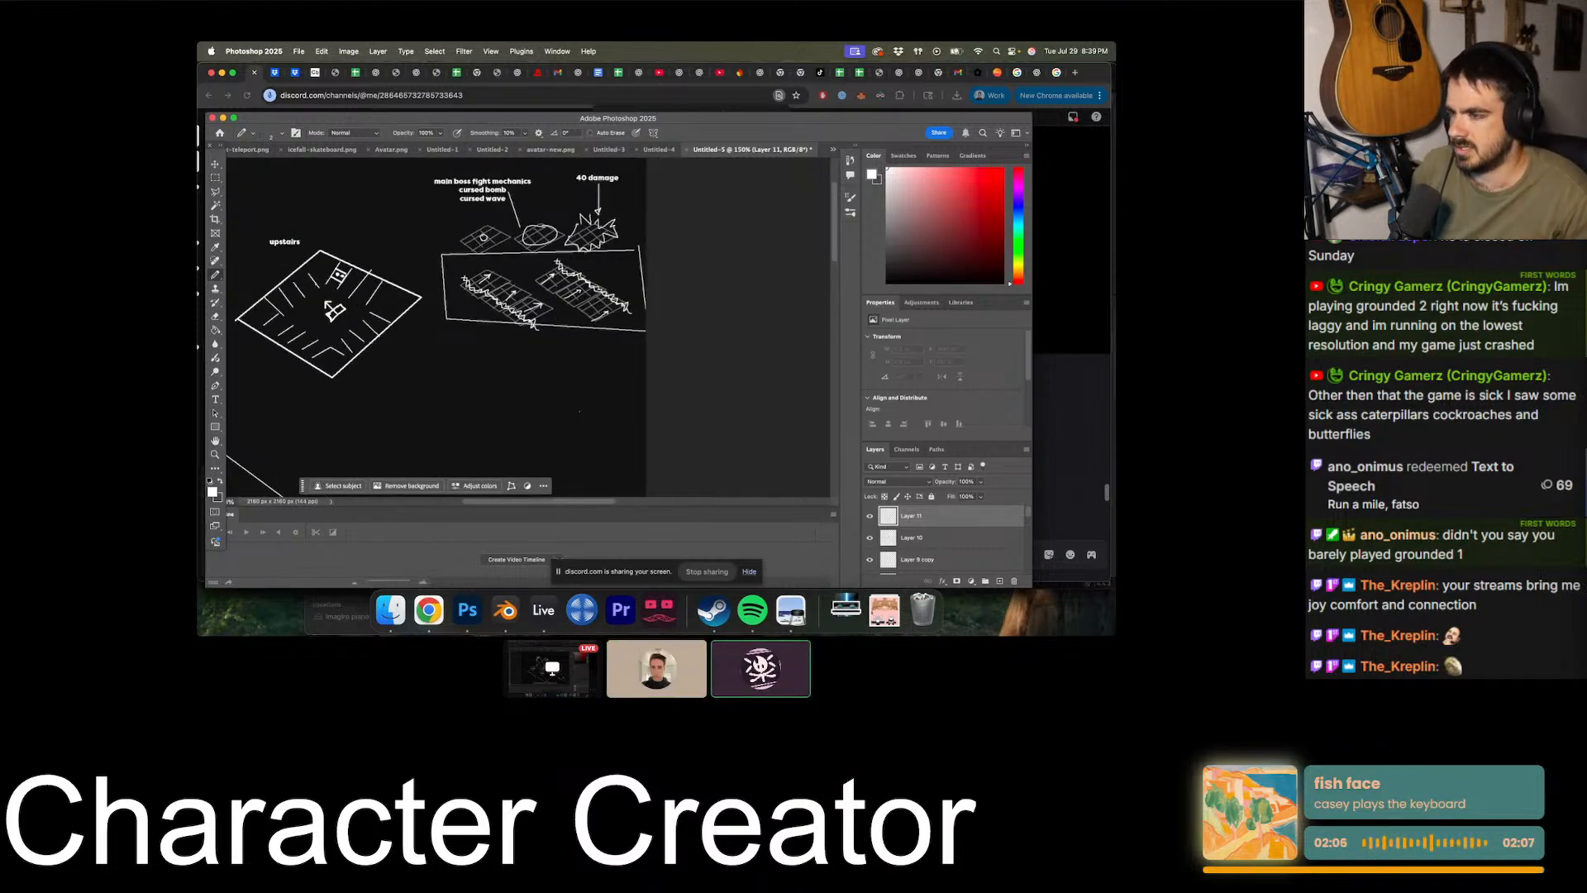
pyautogui.keyDown('alt'); pyautogui.scroll(5, 579, 411); pyautogui.keyUp('alt')
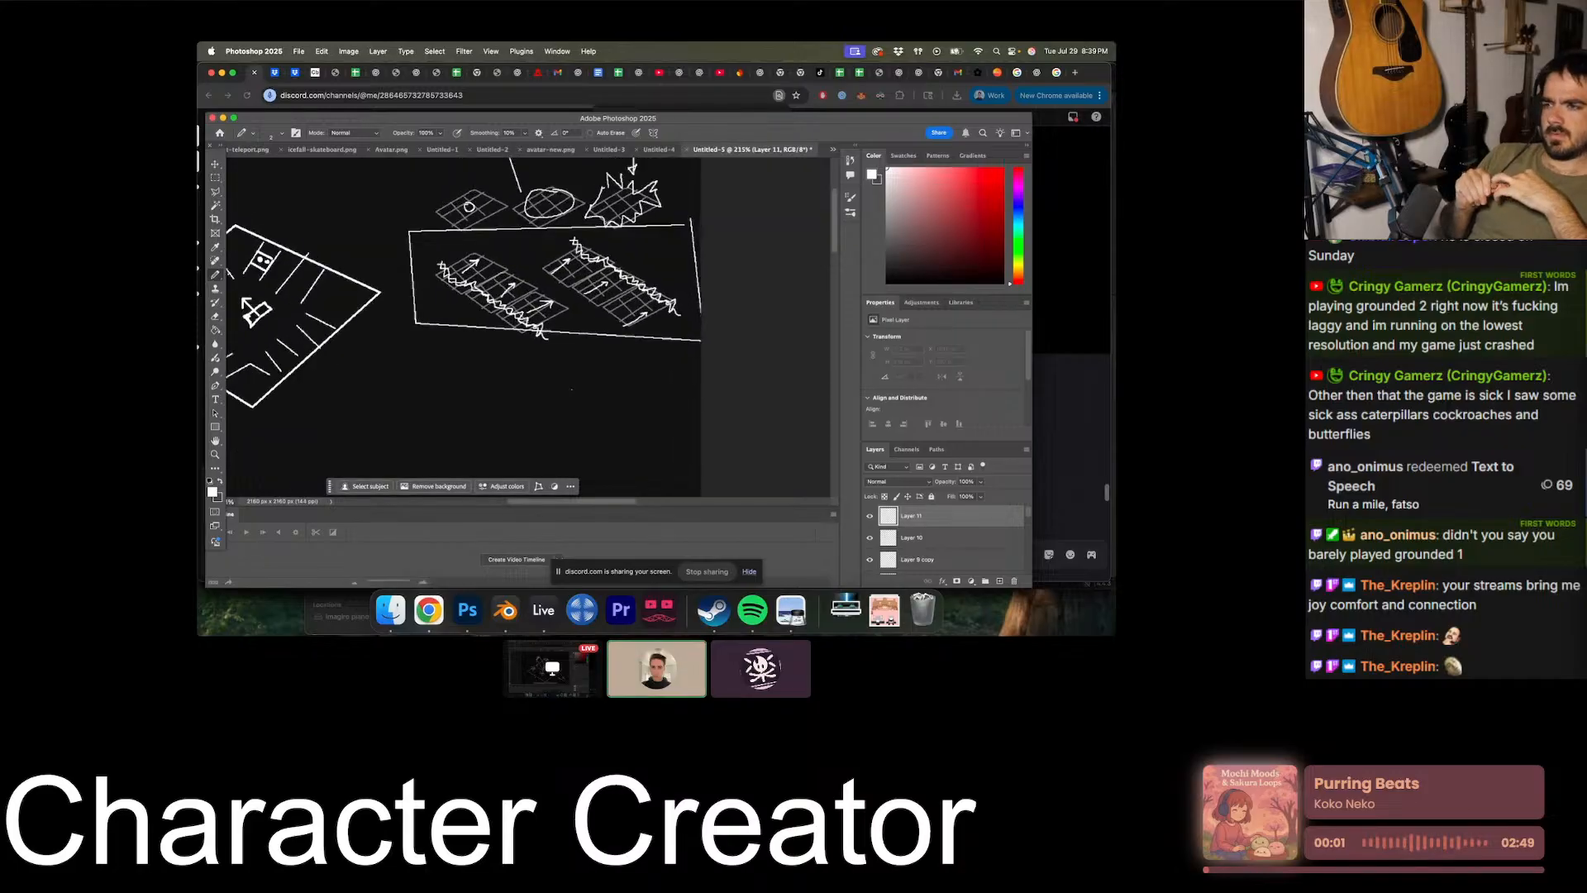
pyautogui.keyDown('alt'); pyautogui.scroll(-4, 571, 389); pyautogui.keyUp('alt')
pyautogui.scroll(1, 569, 389)
pyautogui.scroll(-3, 553, 331)
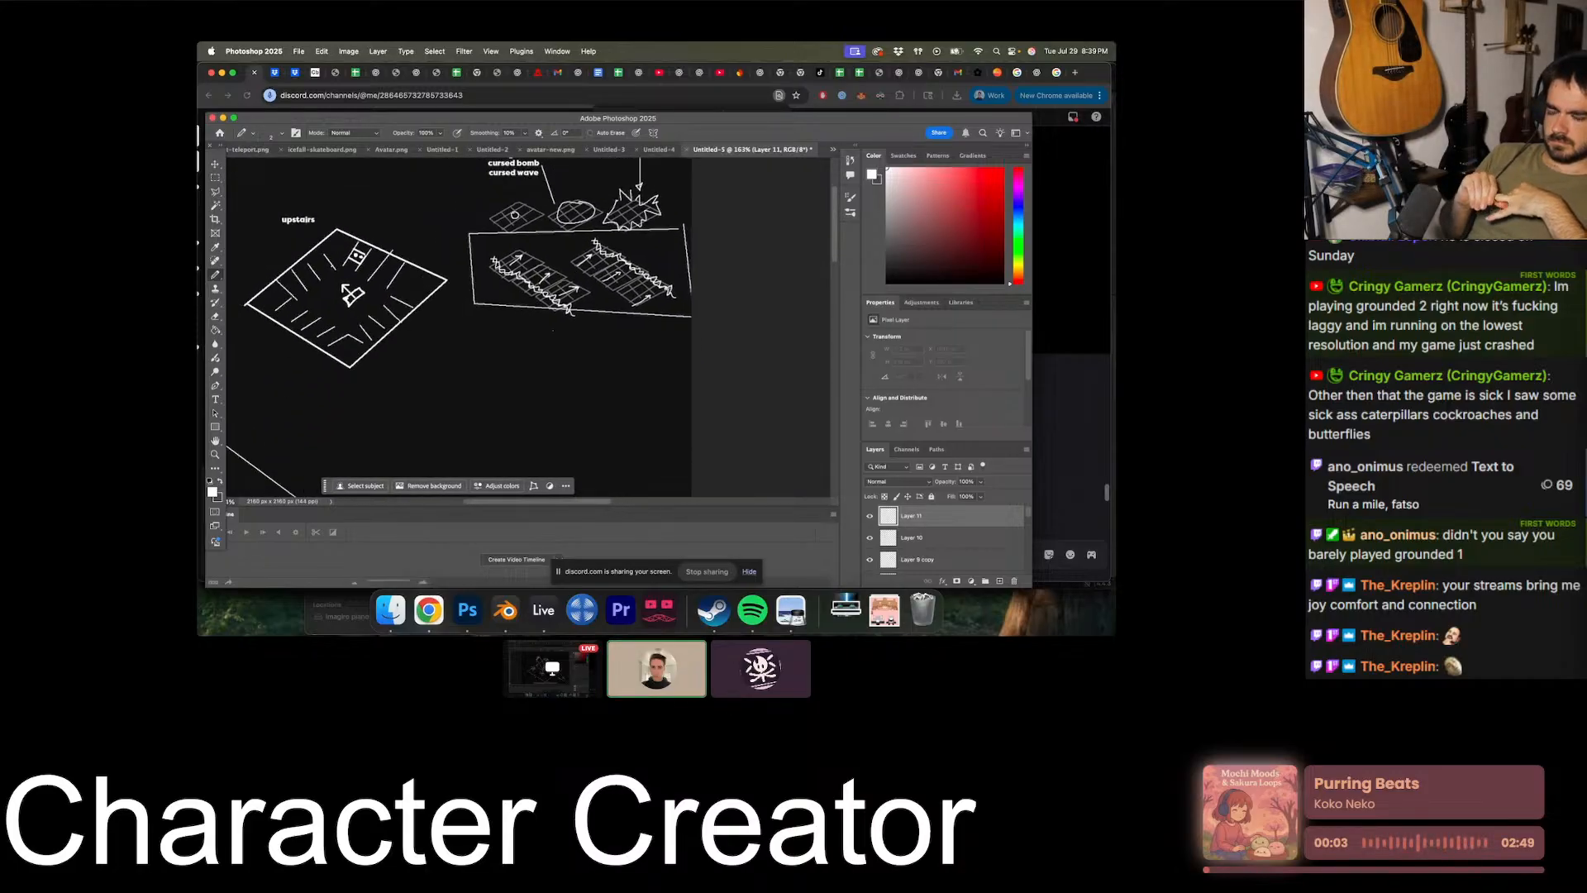
pyautogui.scroll(3, 554, 321)
pyautogui.scroll(-4, 554, 322)
pyautogui.hscroll(-1, 553, 321)
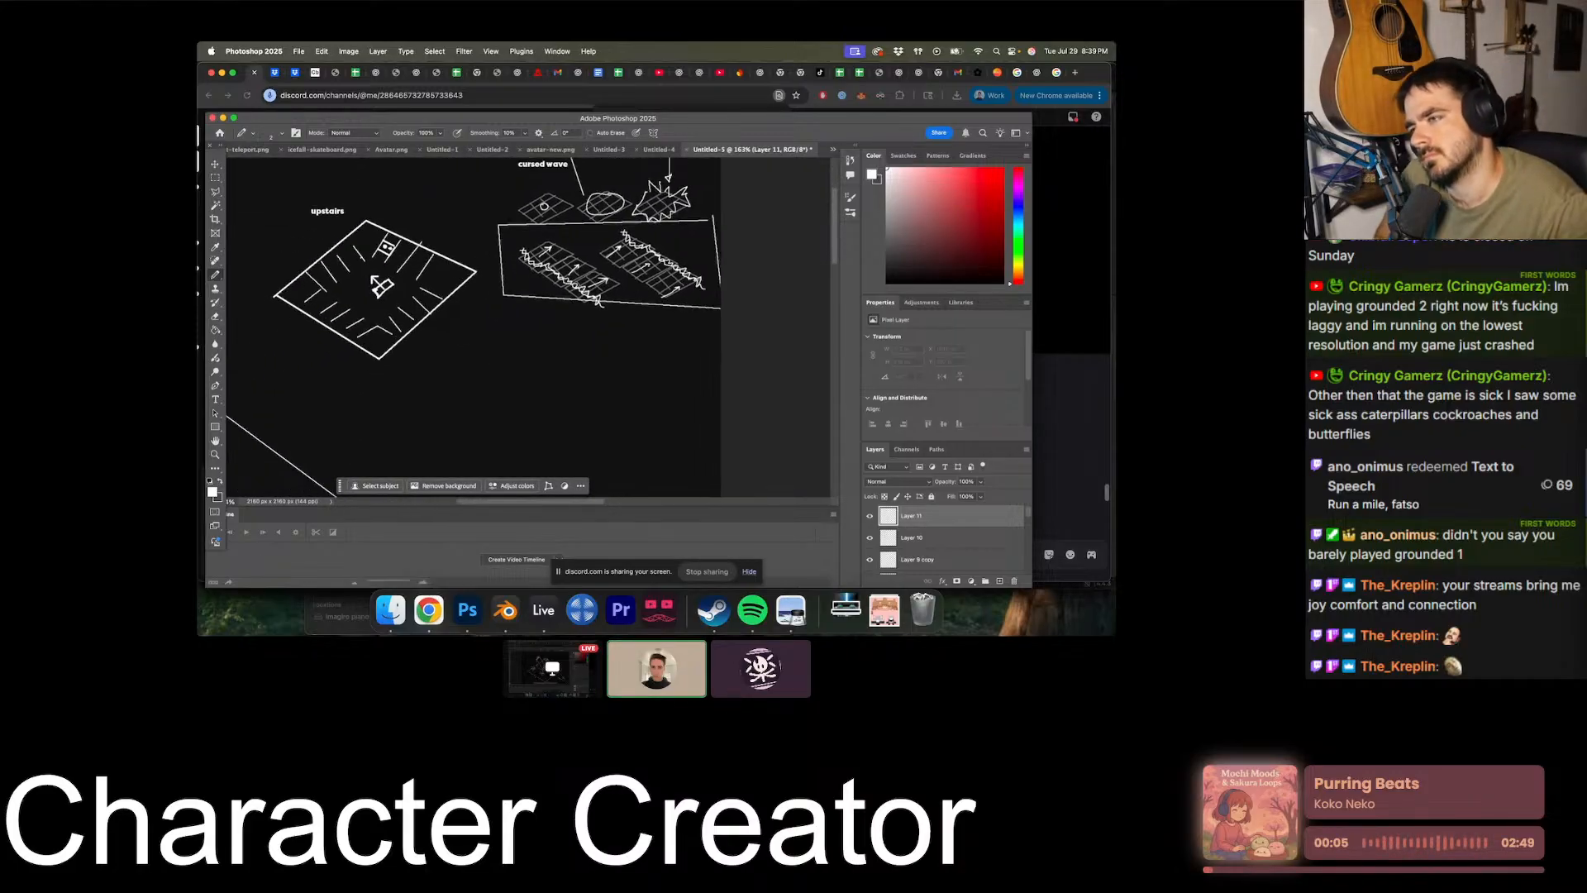
# - Add the text label "cableghast" inside the box above its first arrow grid, and place a copy of the label below the box
pyautogui.scroll(1, 554, 322)
pyautogui.keyDown('alt'); pyautogui.scroll(12, 518, 275); pyautogui.keyUp('alt')
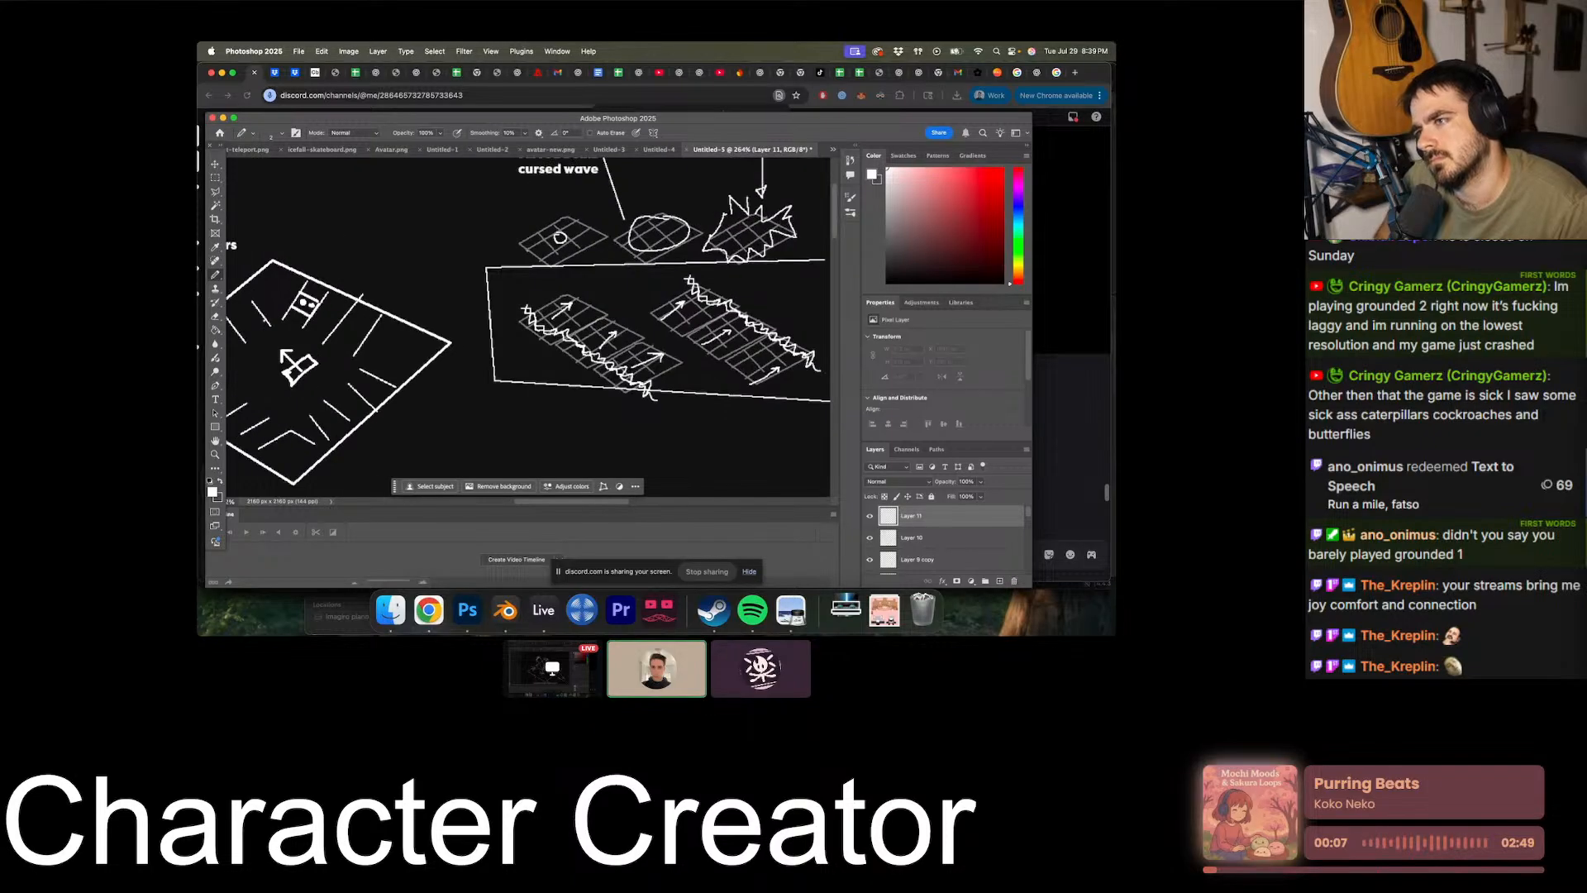
pyautogui.click(216, 399)
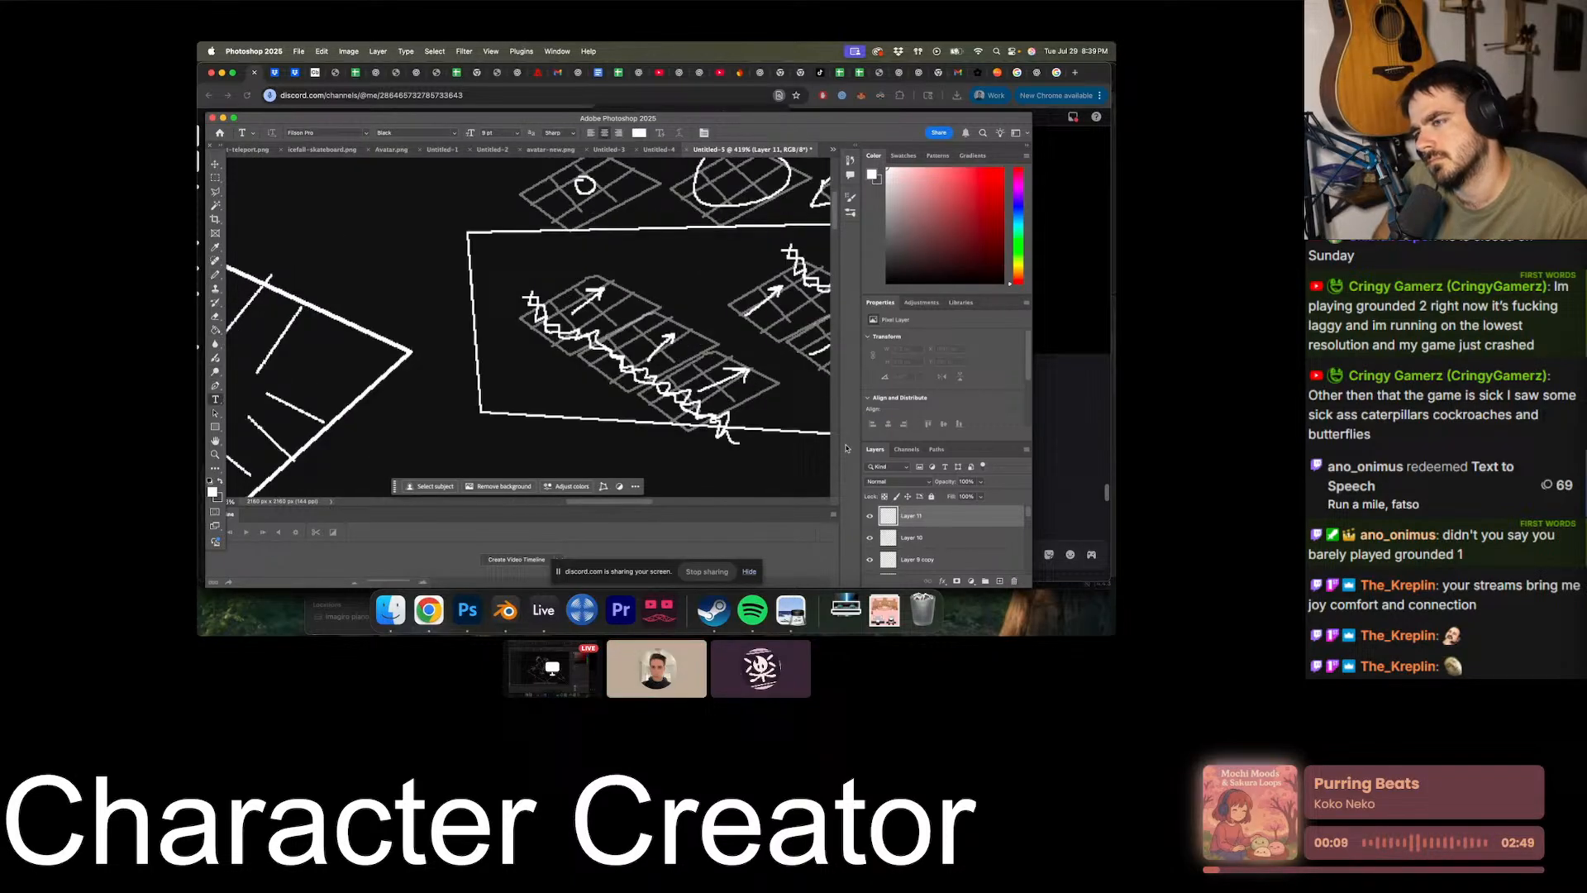
pyautogui.click(1000, 581)
pyautogui.click(502, 265)
pyautogui.write('cab')
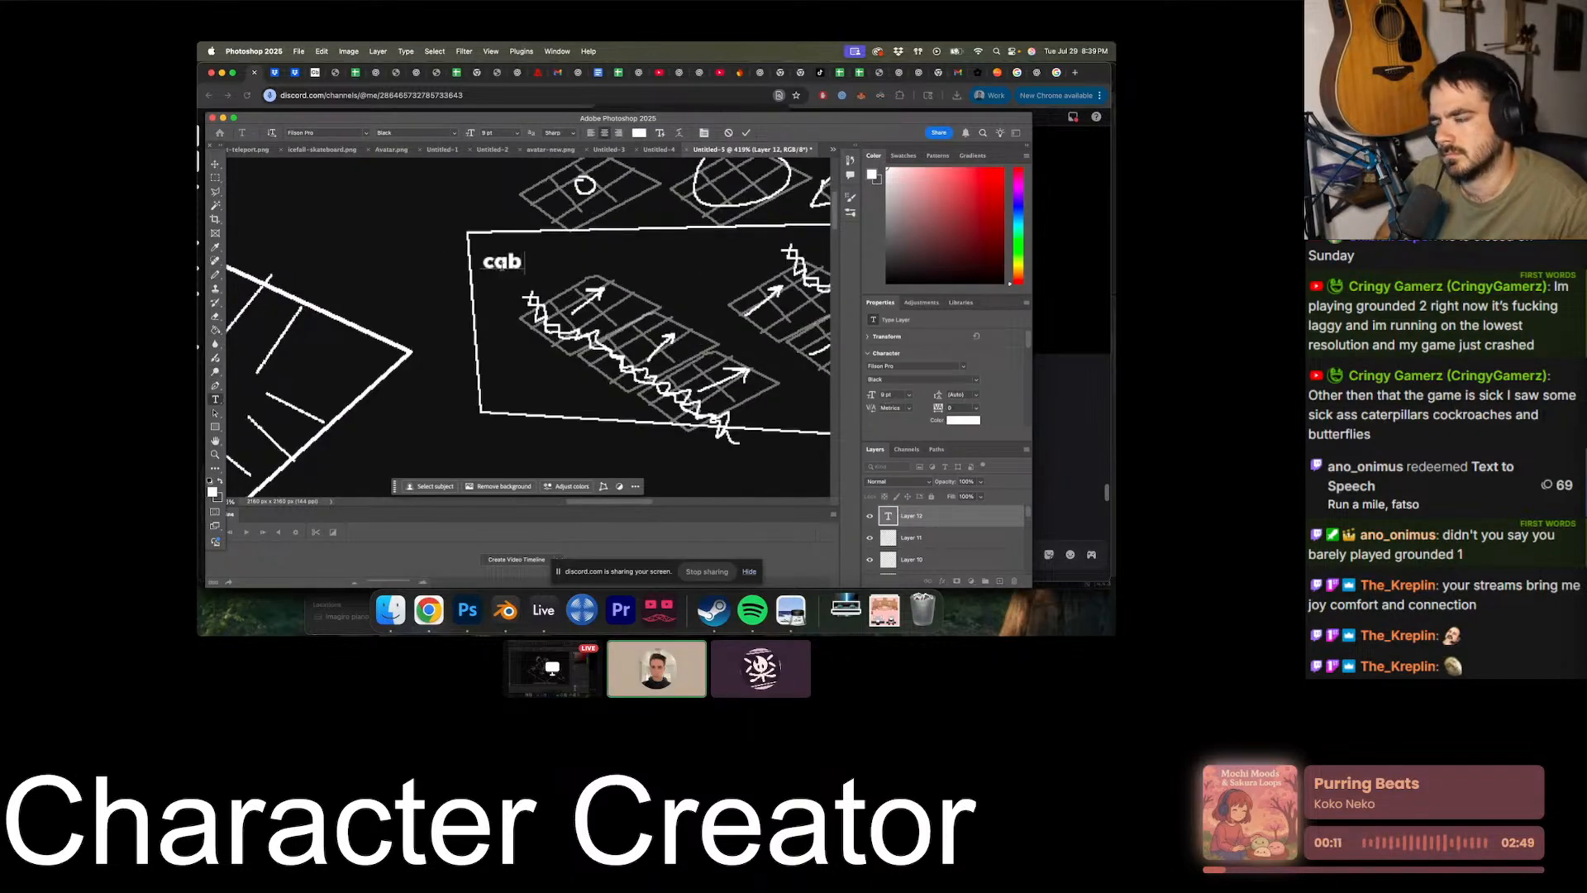
pyautogui.write('leghast')
pyautogui.press('Escape')
pyautogui.press('v')
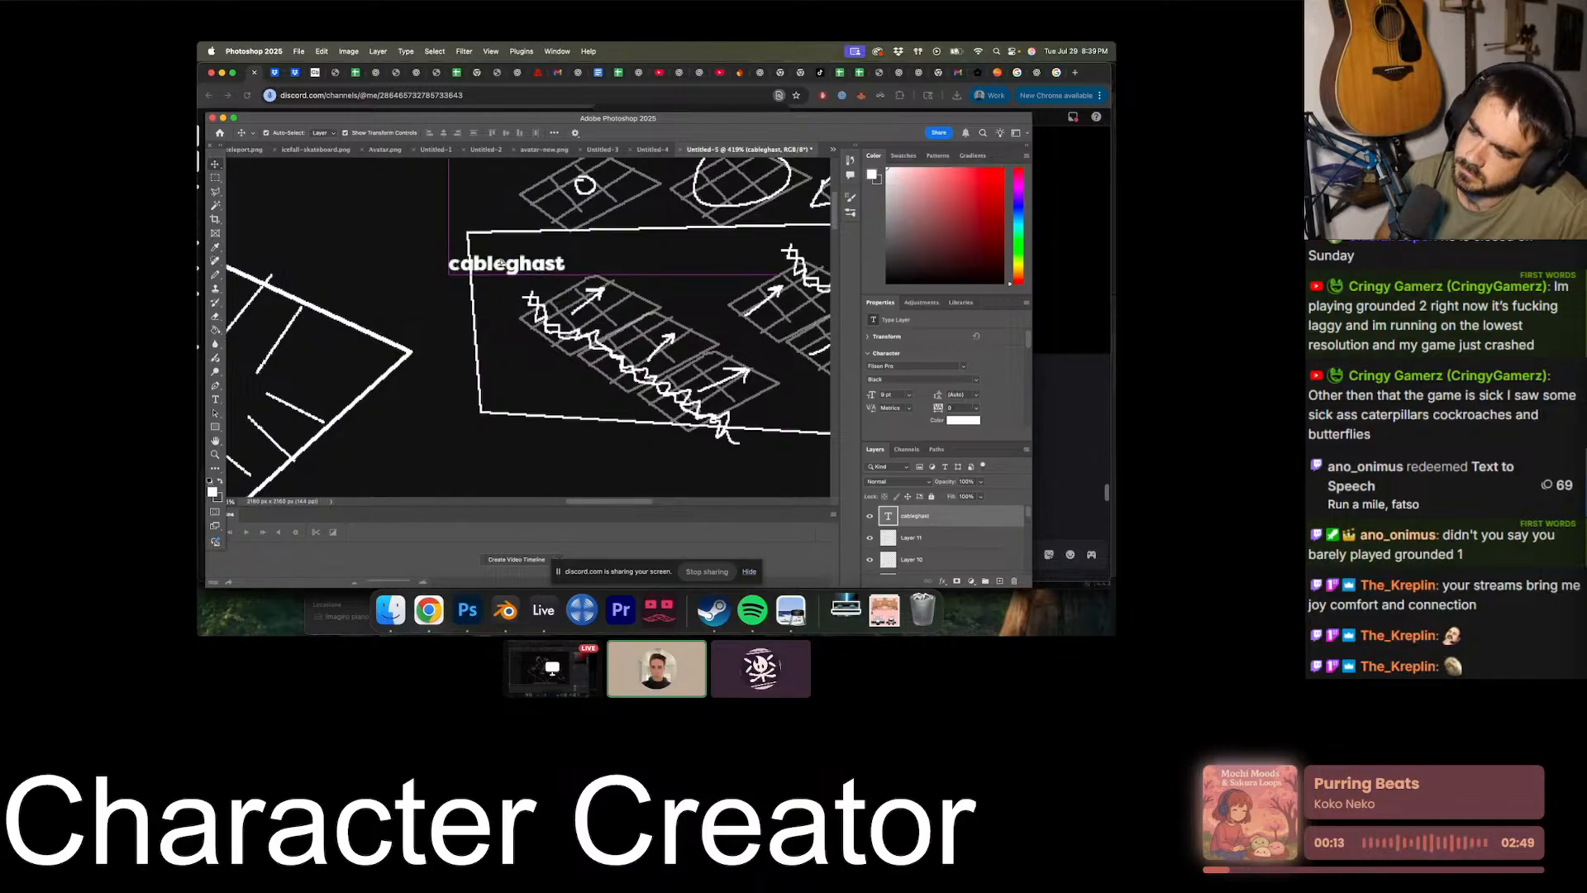
pyautogui.moveTo(501, 263); pyautogui.dragTo(523, 446)
# - Replace the line "cursed wave" in the main boss fight mechanics text with "earth/death missles"
pyautogui.scroll(5, 524, 446)
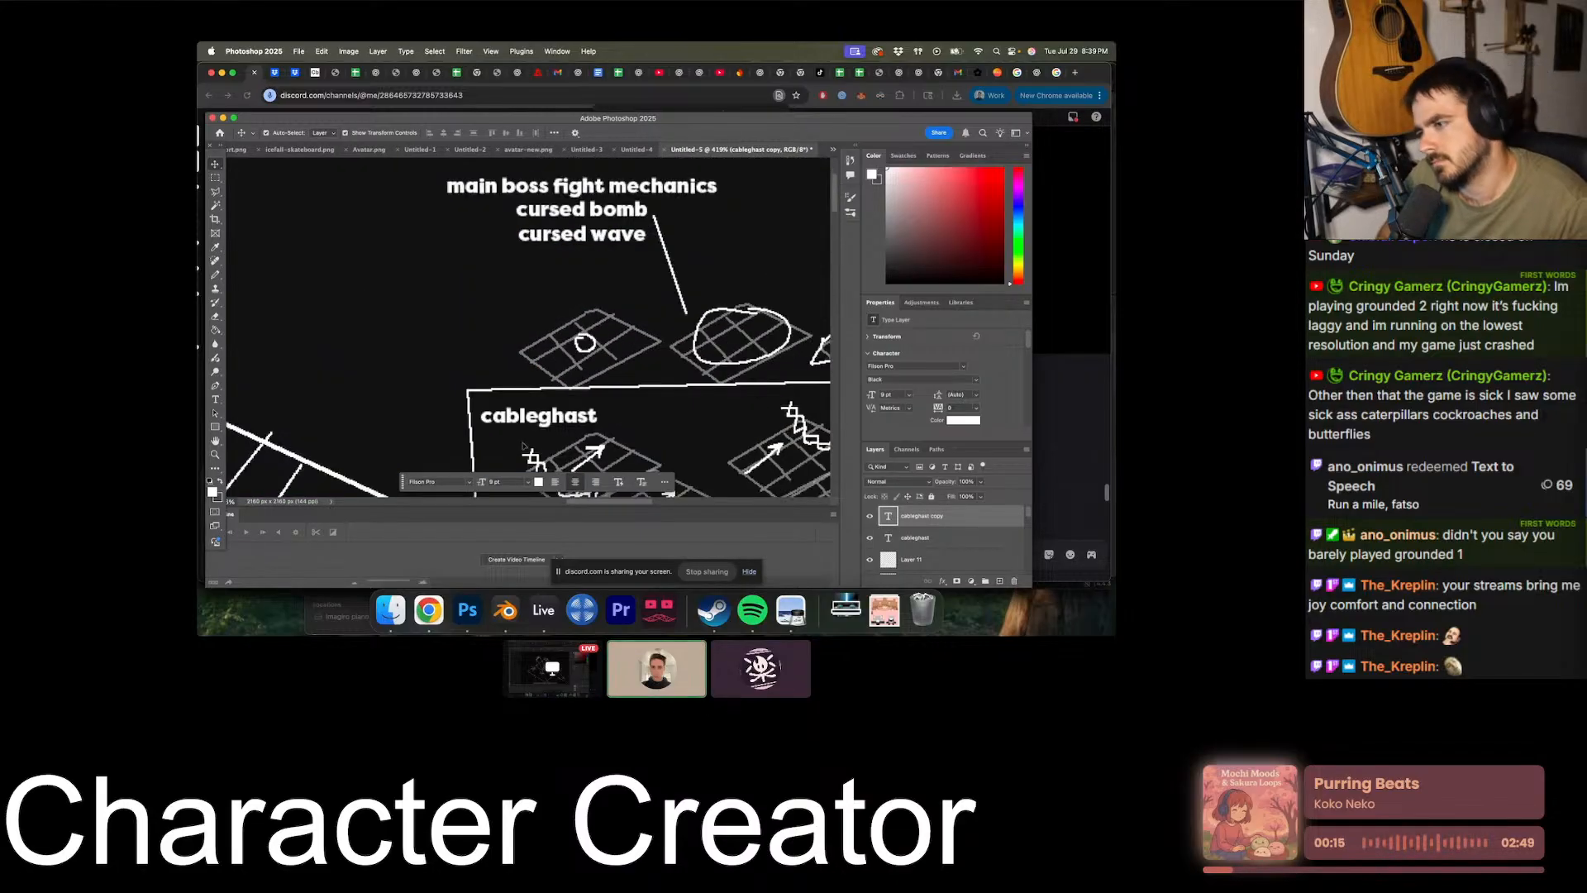
pyautogui.scroll(3, 523, 446)
pyautogui.doubleClick(623, 277)
pyautogui.click(624, 277)
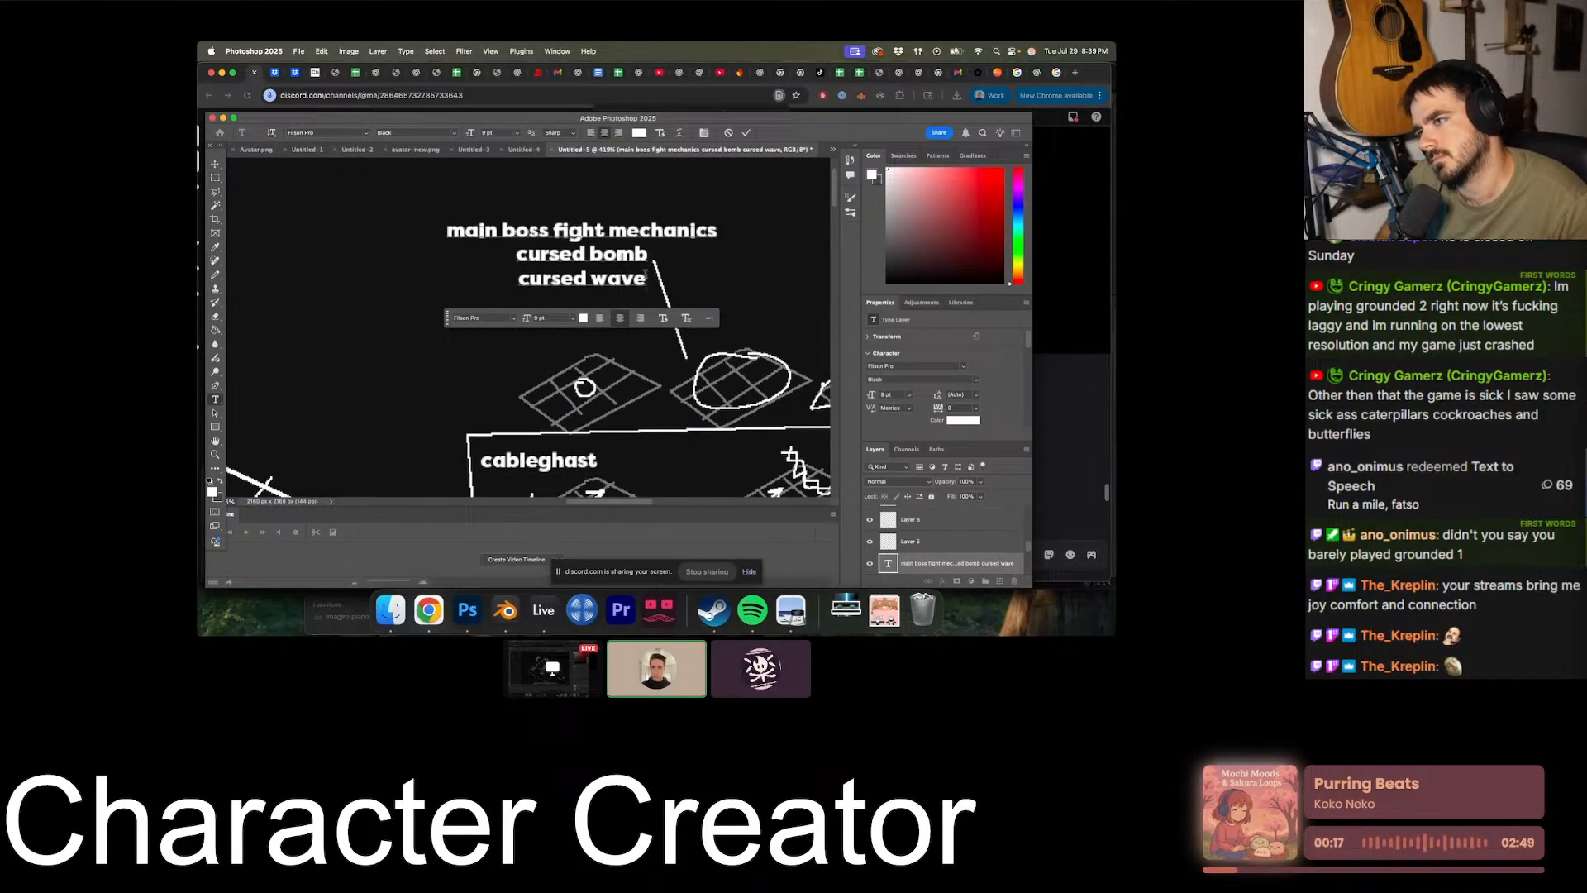
pyautogui.doubleClick(643, 278)
pyautogui.press('BackSpace')
pyautogui.press('BackSpace')
pyautogui.press('BackSpace')
pyautogui.press('BackSpace')
pyautogui.press('BackSpace')
pyautogui.press('BackSpace')
pyautogui.press('BackSpace')
pyautogui.press('BackSpace')
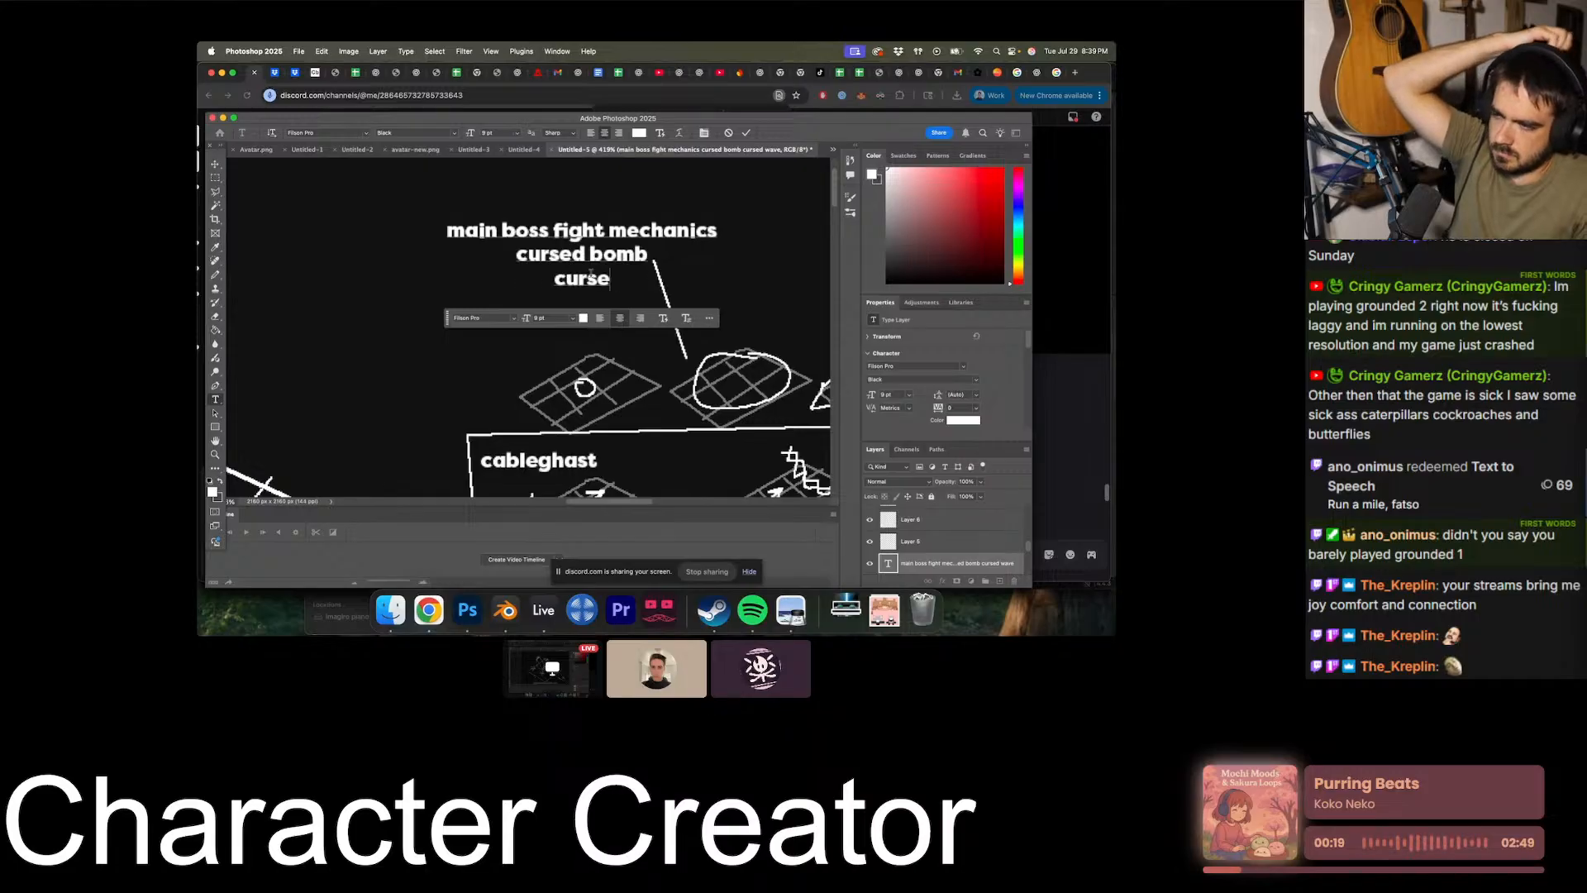
pyautogui.write('earth/')
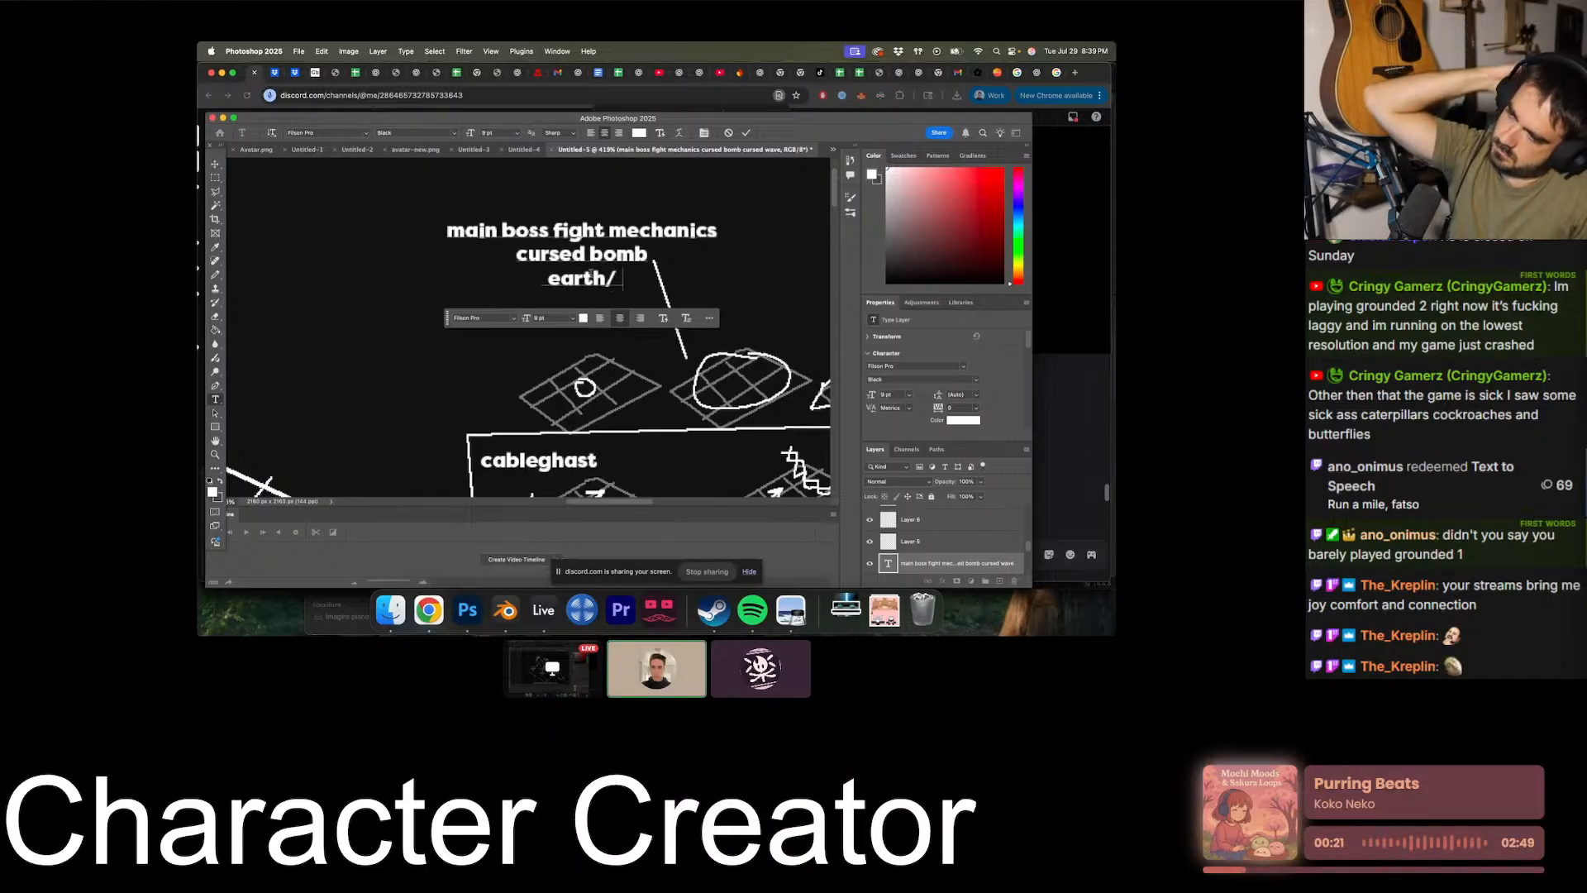
pyautogui.write('death missles')
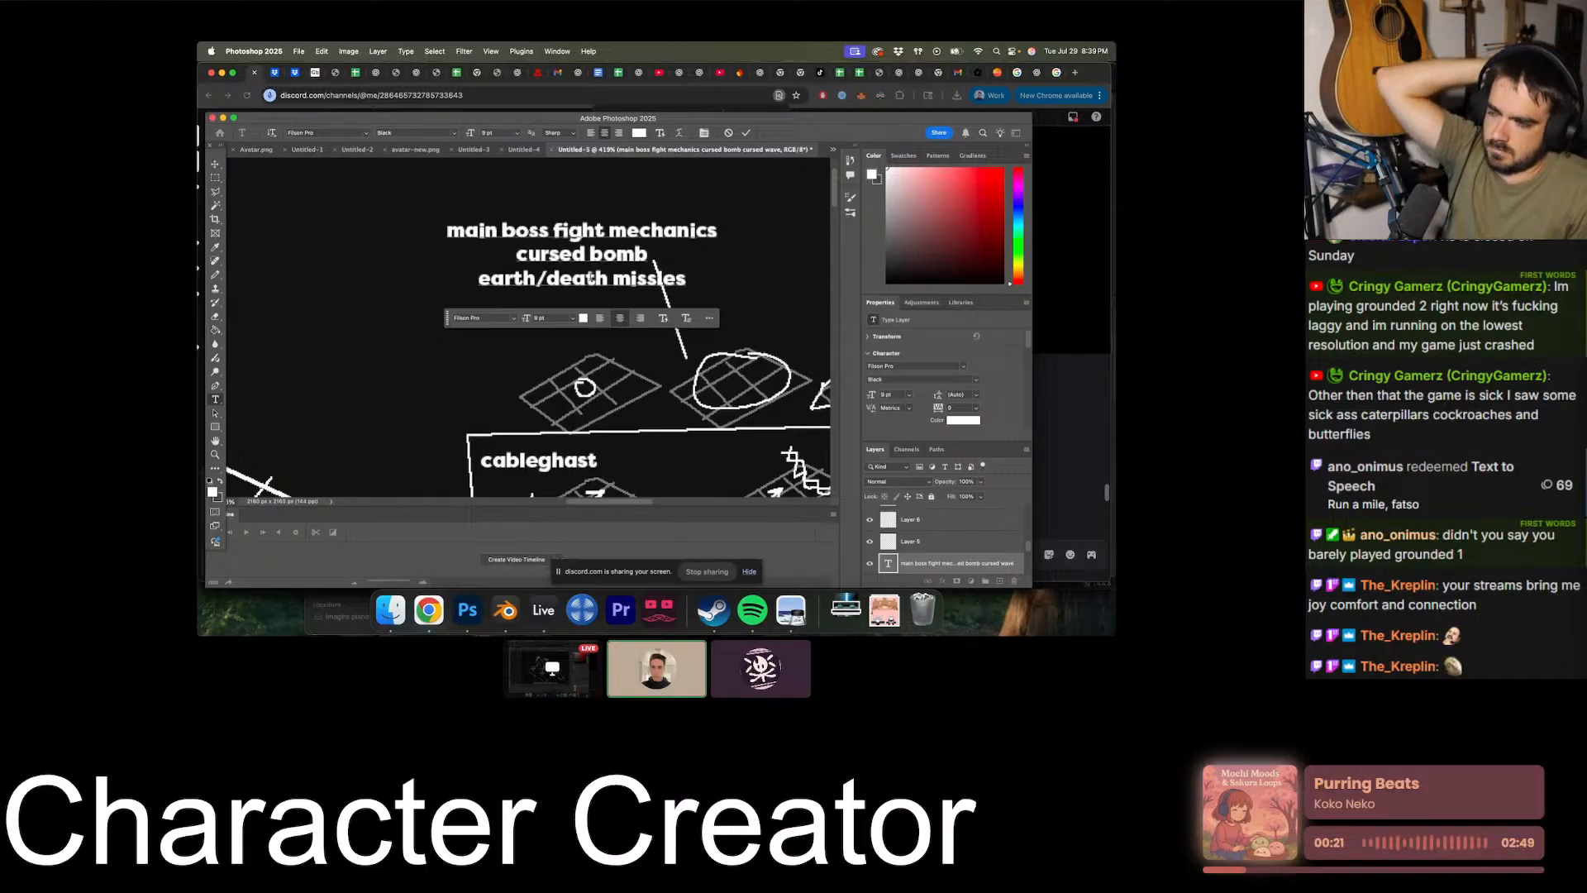
pyautogui.click(216, 178)
# - Move the copied cableghast label slightly farther down beneath the box
pyautogui.scroll(-4, 400, 291)
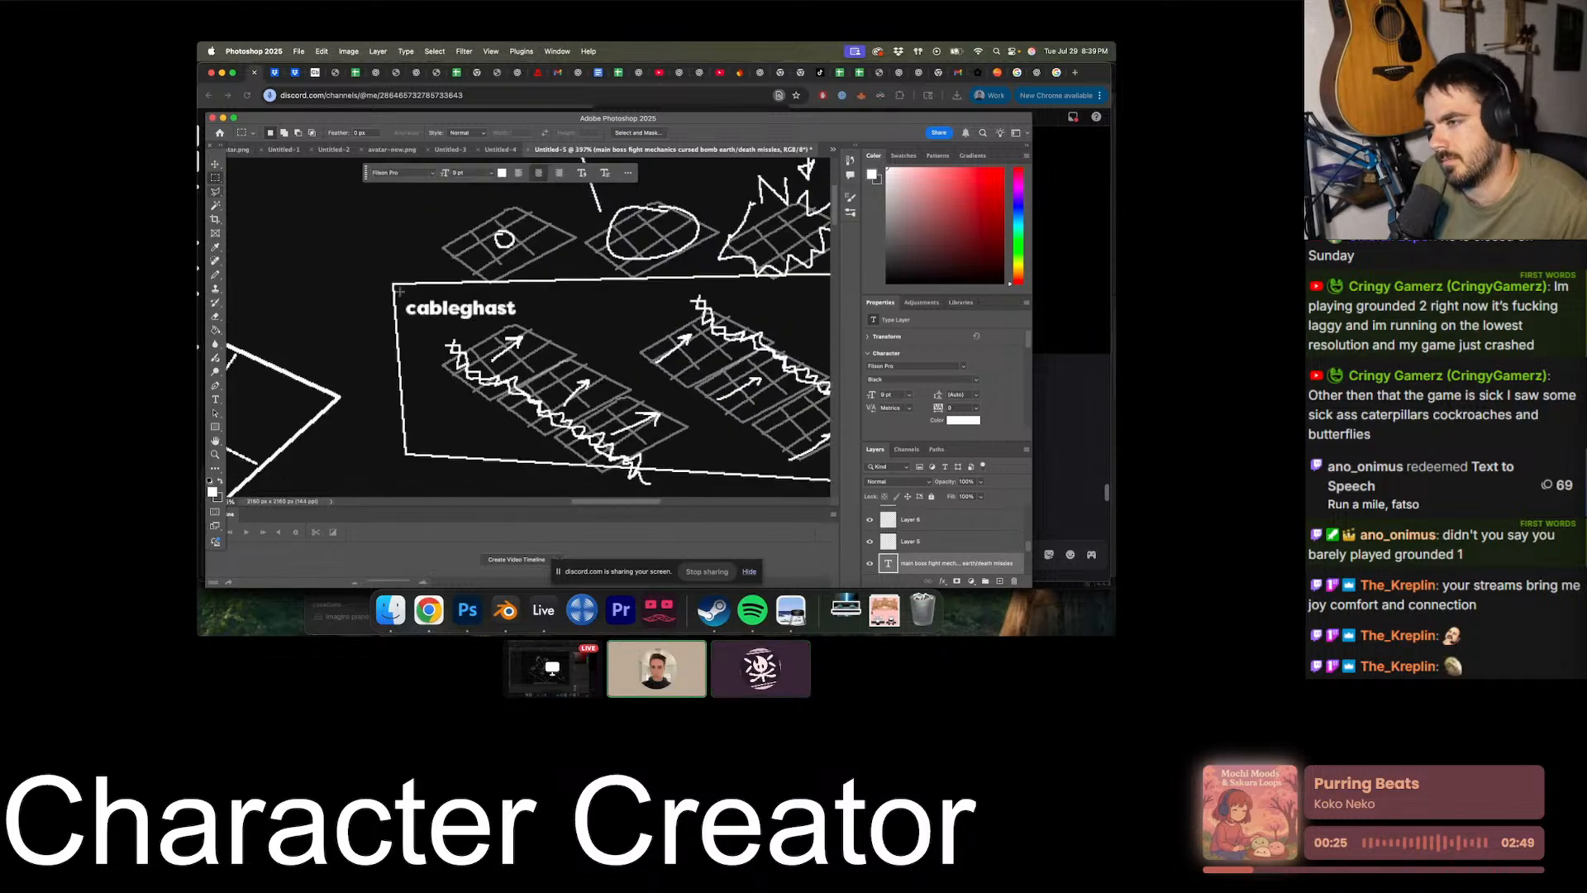
pyautogui.keyDown('alt'); pyautogui.scroll(-4, 400, 291); pyautogui.keyUp('alt')
pyautogui.keyDown('alt'); pyautogui.scroll(-3, 399, 291); pyautogui.keyUp('alt')
pyautogui.press('v')
pyautogui.keyDown('alt'); pyautogui.scroll(3, 447, 365); pyautogui.keyUp('alt')
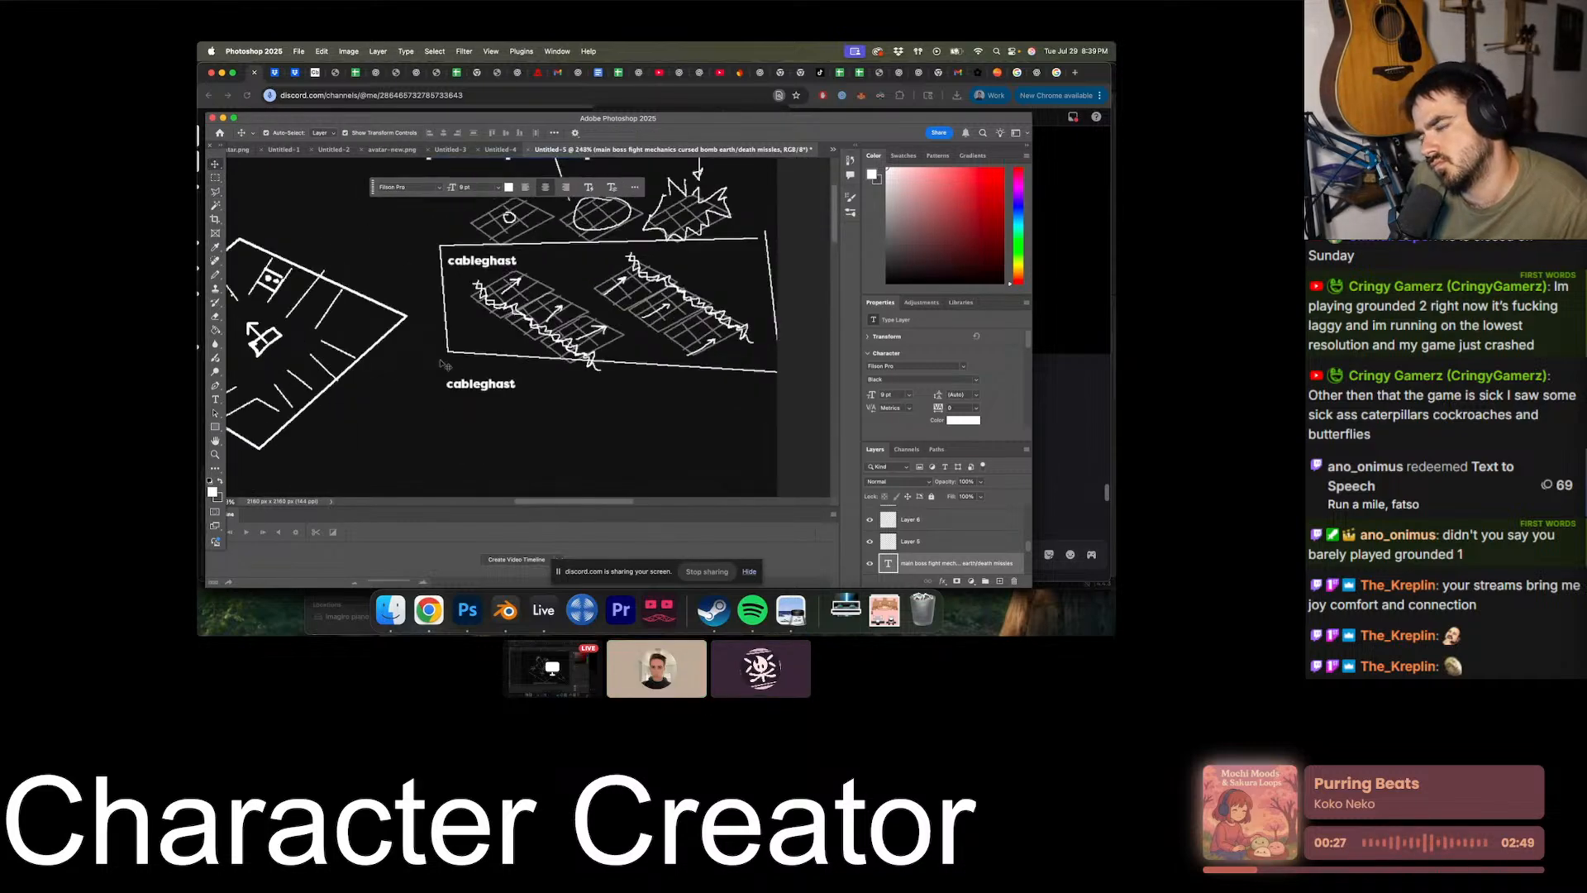
pyautogui.moveTo(472, 388); pyautogui.dragTo(474, 400)
pyautogui.doubleClick(491, 403)
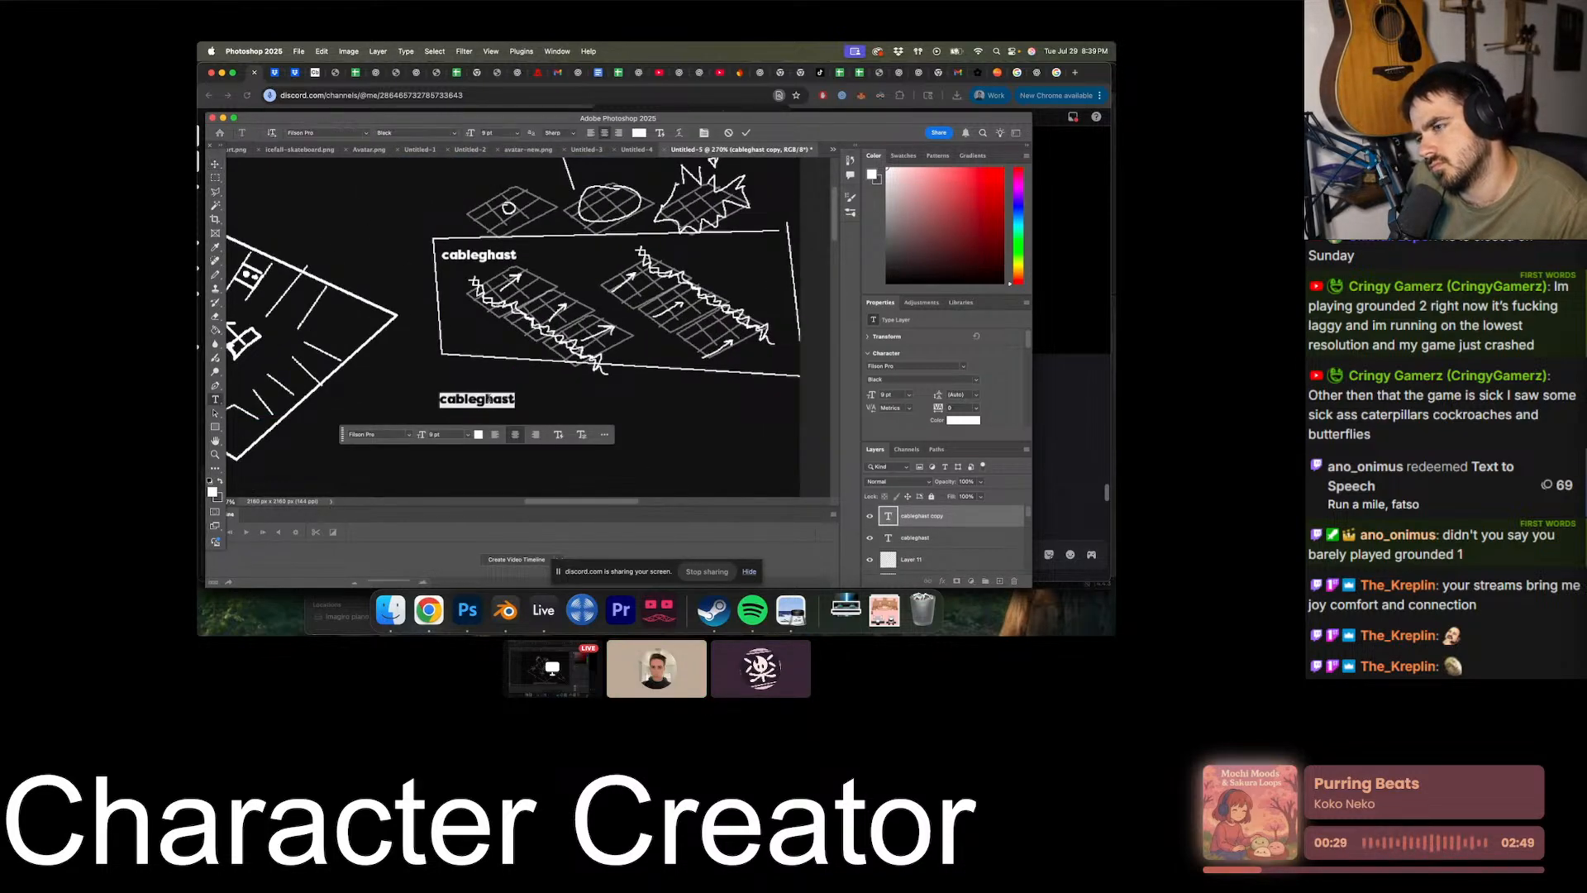
pyautogui.click(935, 539)
pyautogui.moveTo(938, 518); pyautogui.dragTo(1011, 575)
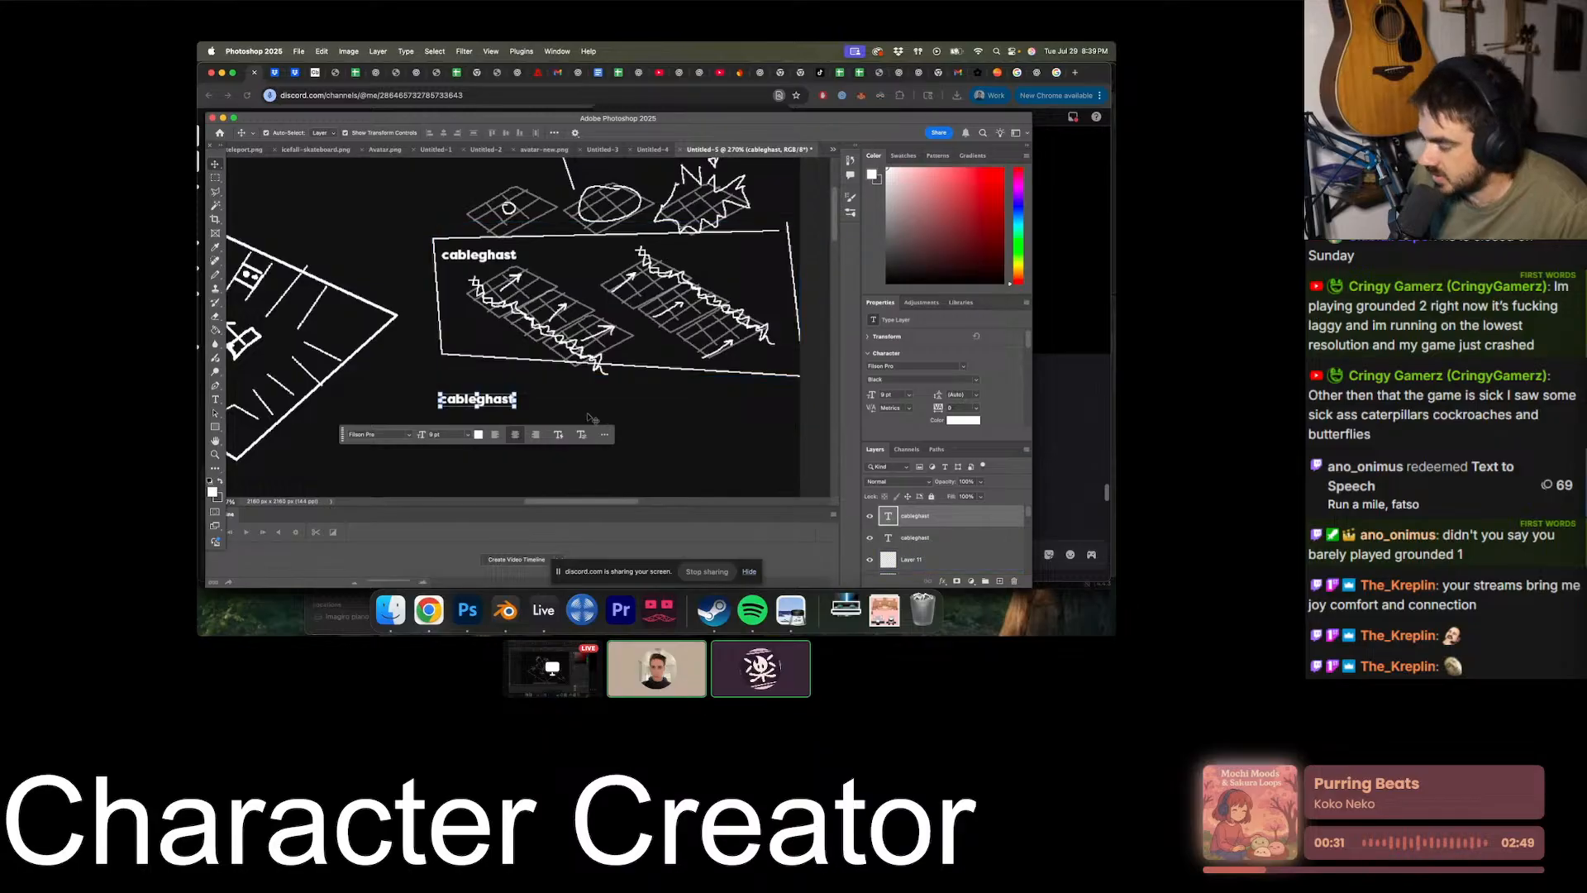
# - Change the copied label below the box to "jad-like mechanic" and move it slightly closer to the box's lower edge
pyautogui.doubleClick(491, 402)
pyautogui.keyDown('alt'); pyautogui.scroll(-2, 556, 399); pyautogui.keyUp('alt')
pyautogui.keyDown('alt'); pyautogui.scroll(-1, 555, 399); pyautogui.keyUp('alt')
pyautogui.write('jad-like me')
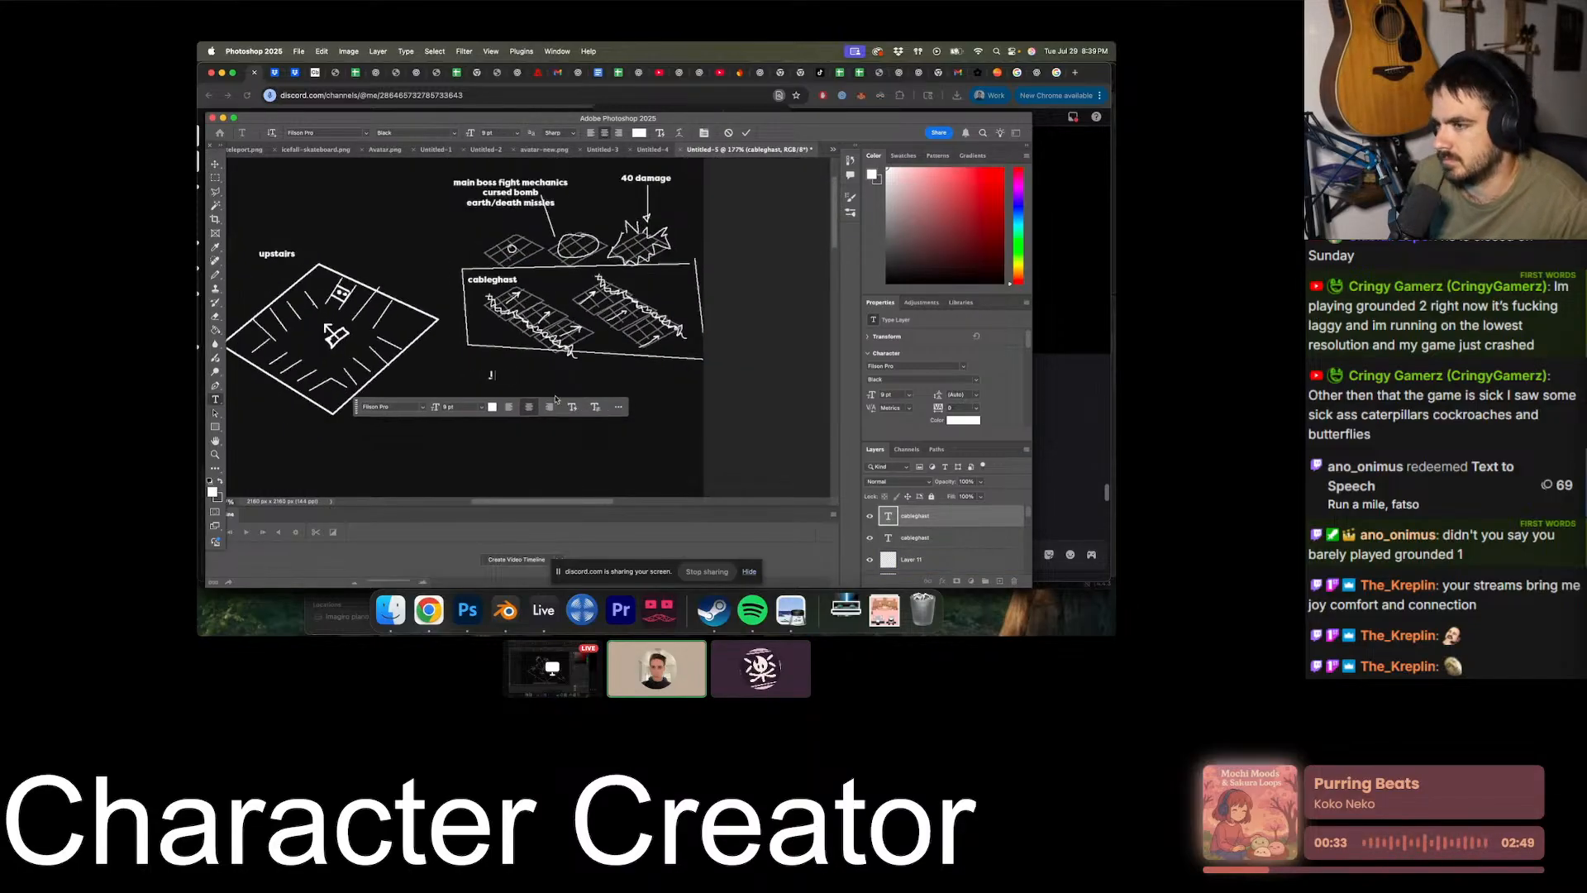
pyautogui.write('chanic')
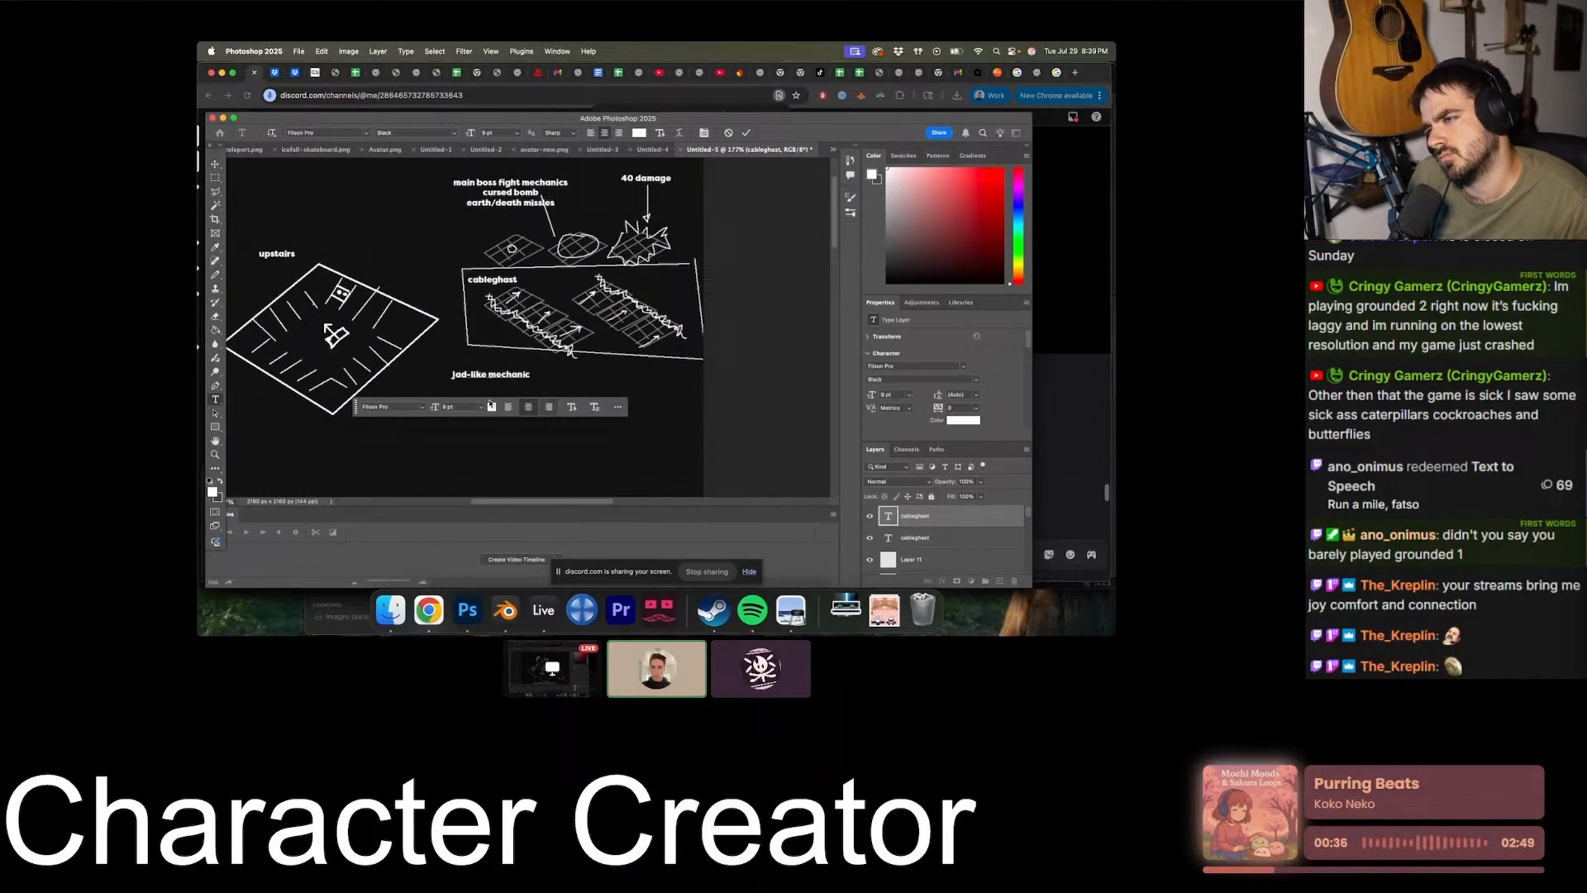
pyautogui.hotkey('ctrl', 'Return')
pyautogui.press('v')
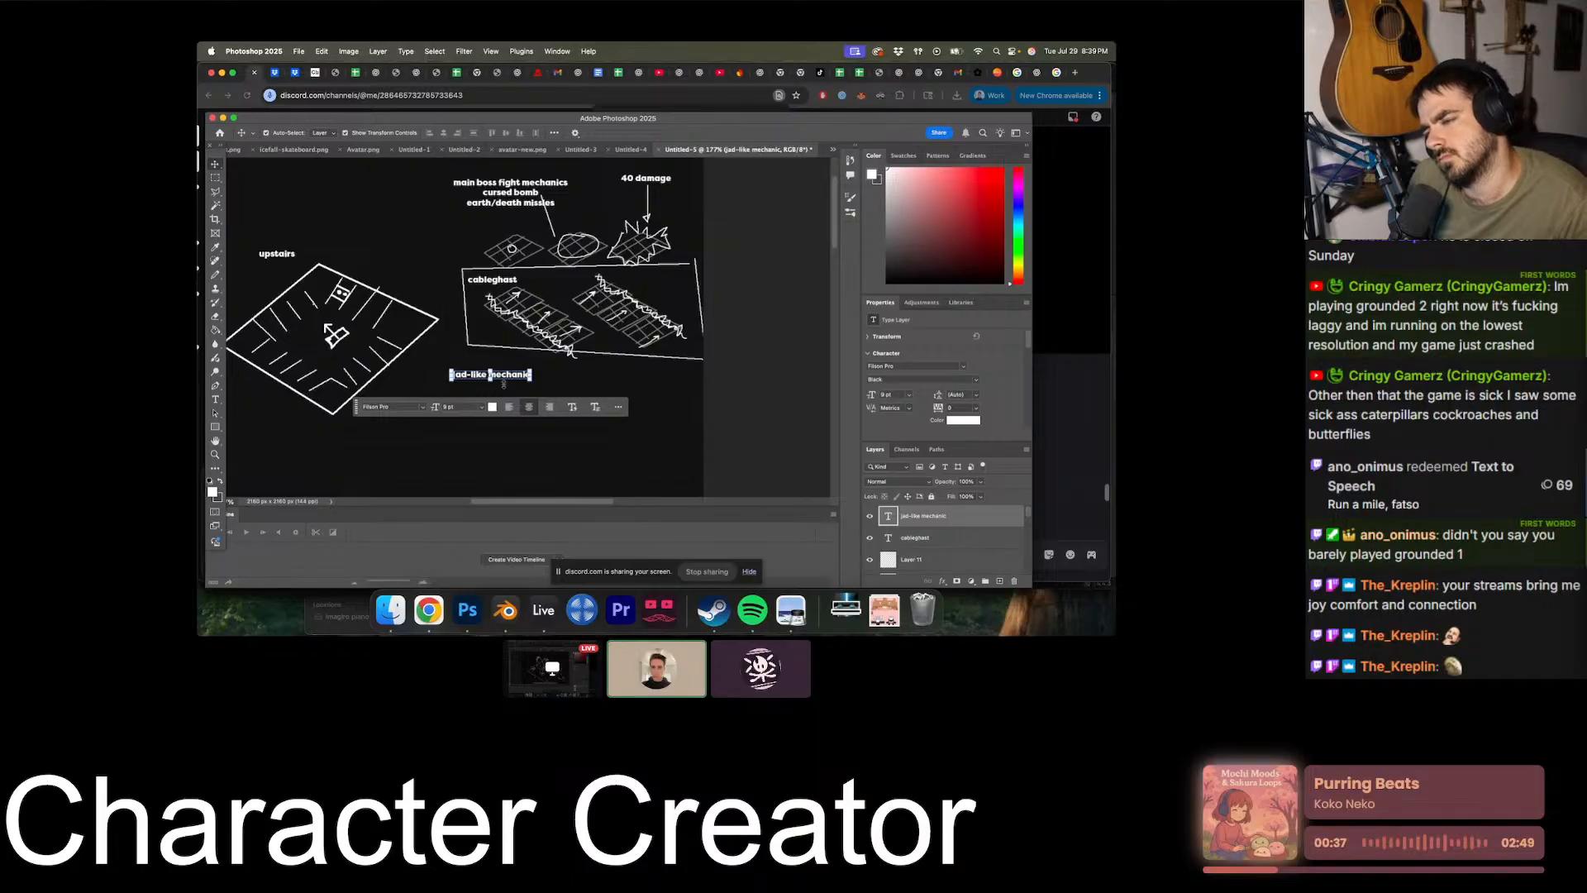
pyautogui.moveTo(502, 376); pyautogui.dragTo(512, 373)
# - On a new layer, outline a rounded shape with a jagged left edge under the jad-like mechanic label, and duplicate it to its right
pyautogui.click(999, 581)
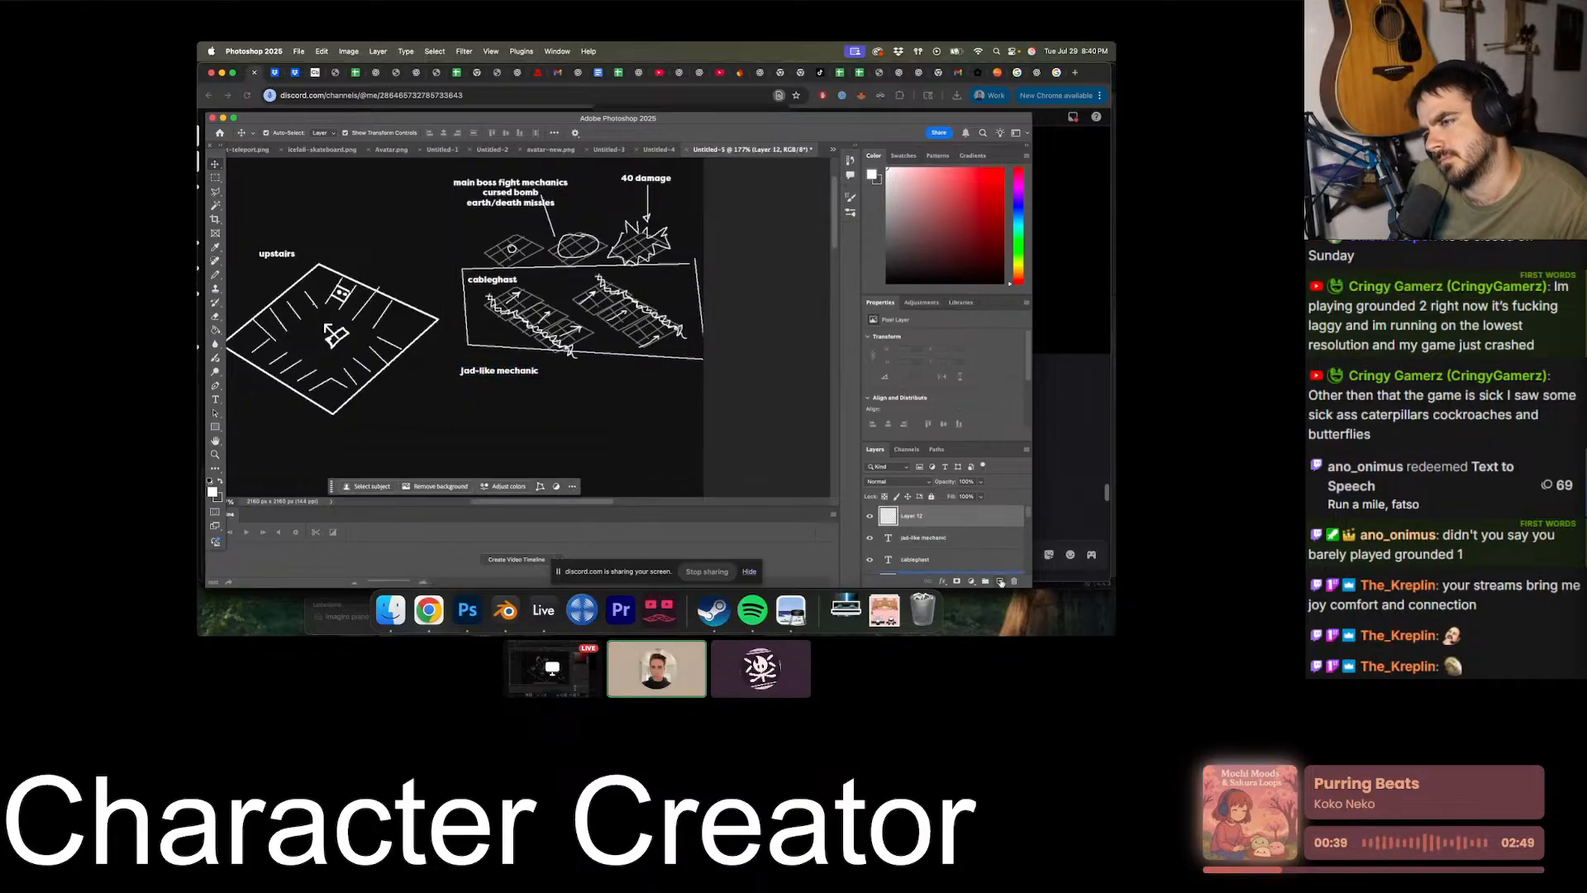
pyautogui.click(215, 274)
pyautogui.scroll(-1, 397, 381)
pyautogui.keyDown('alt'); pyautogui.scroll(5, 548, 406); pyautogui.keyUp('alt')
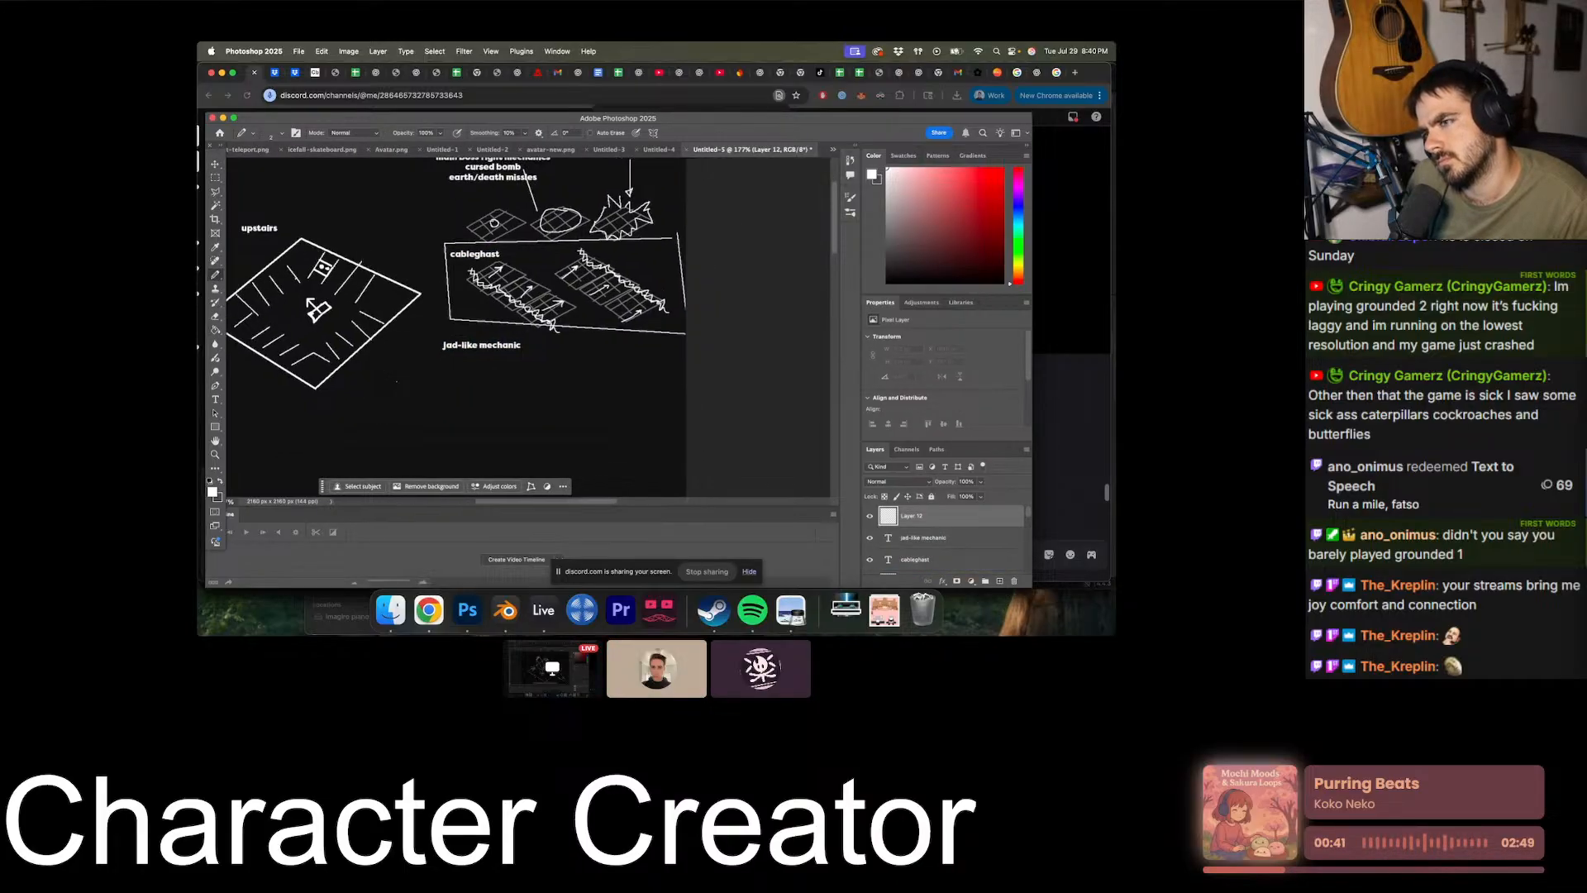
pyautogui.moveTo(424, 348)
pyautogui.mouseDown()
pyautogui.moveTo(500, 355)
pyautogui.moveTo(429, 404)
pyautogui.moveTo(425, 349)
pyautogui.mouseUp()
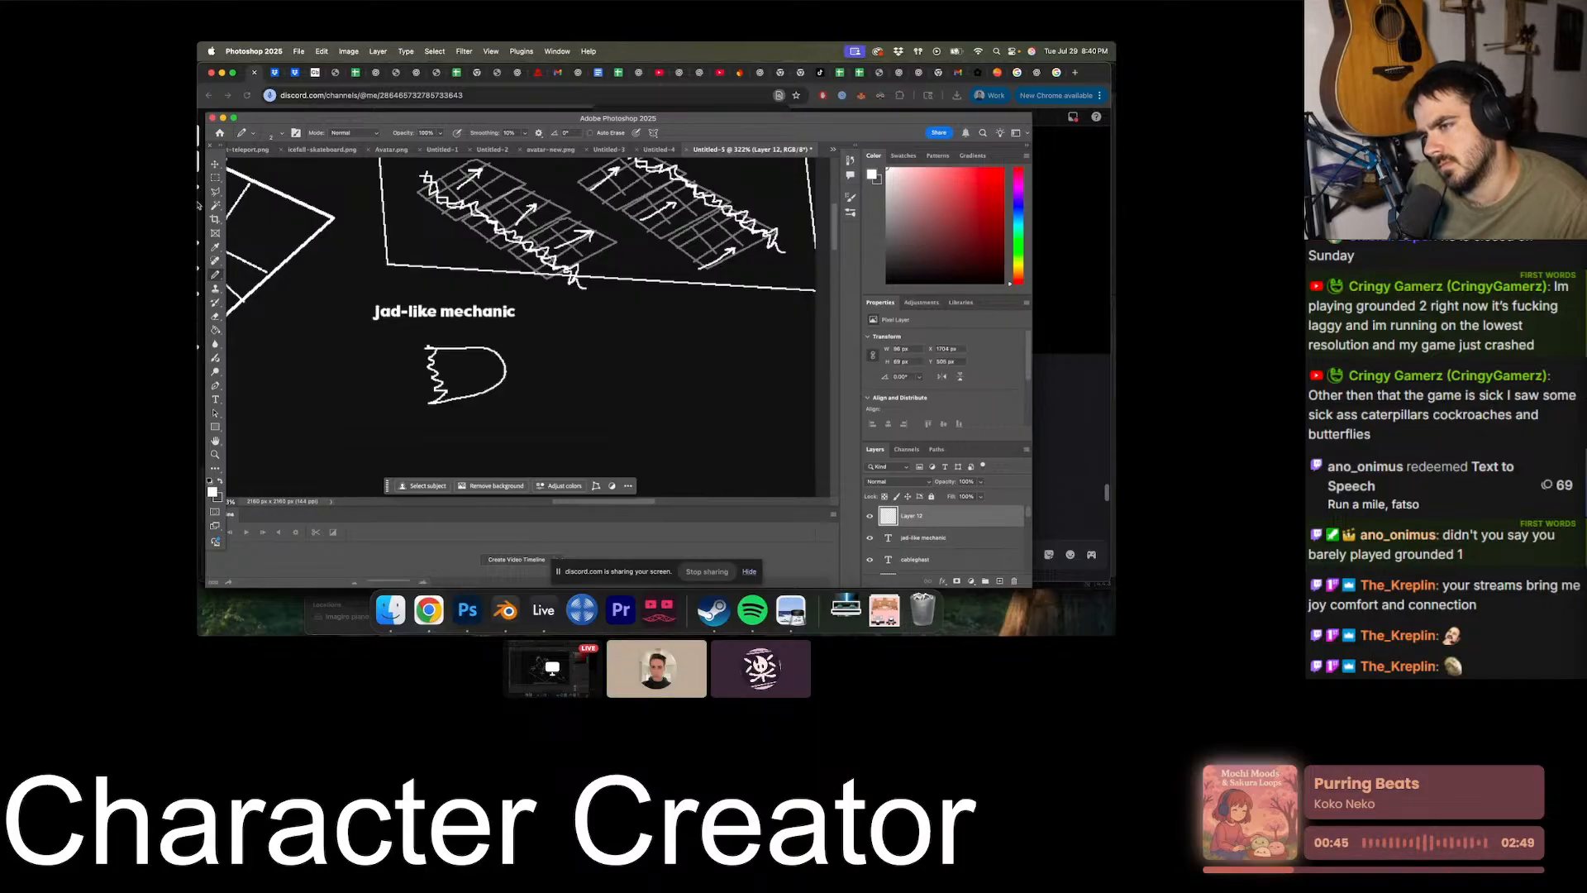
pyautogui.press('v')
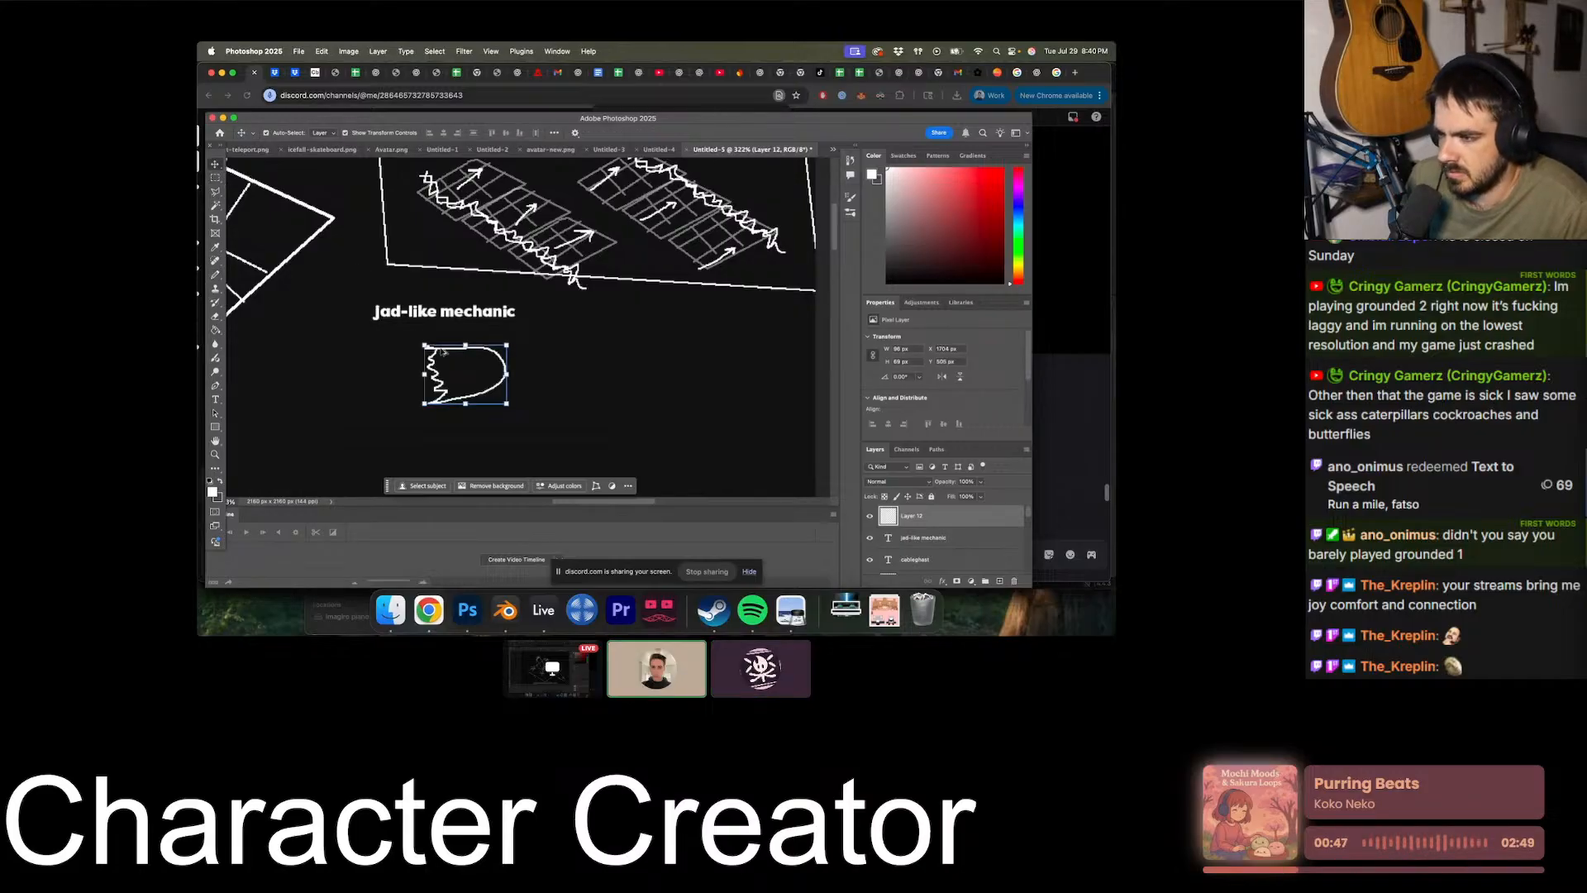
pyautogui.keyDown('alt'); pyautogui.moveTo(428, 342); pyautogui.dragTo(573, 355); pyautogui.keyUp('alt')
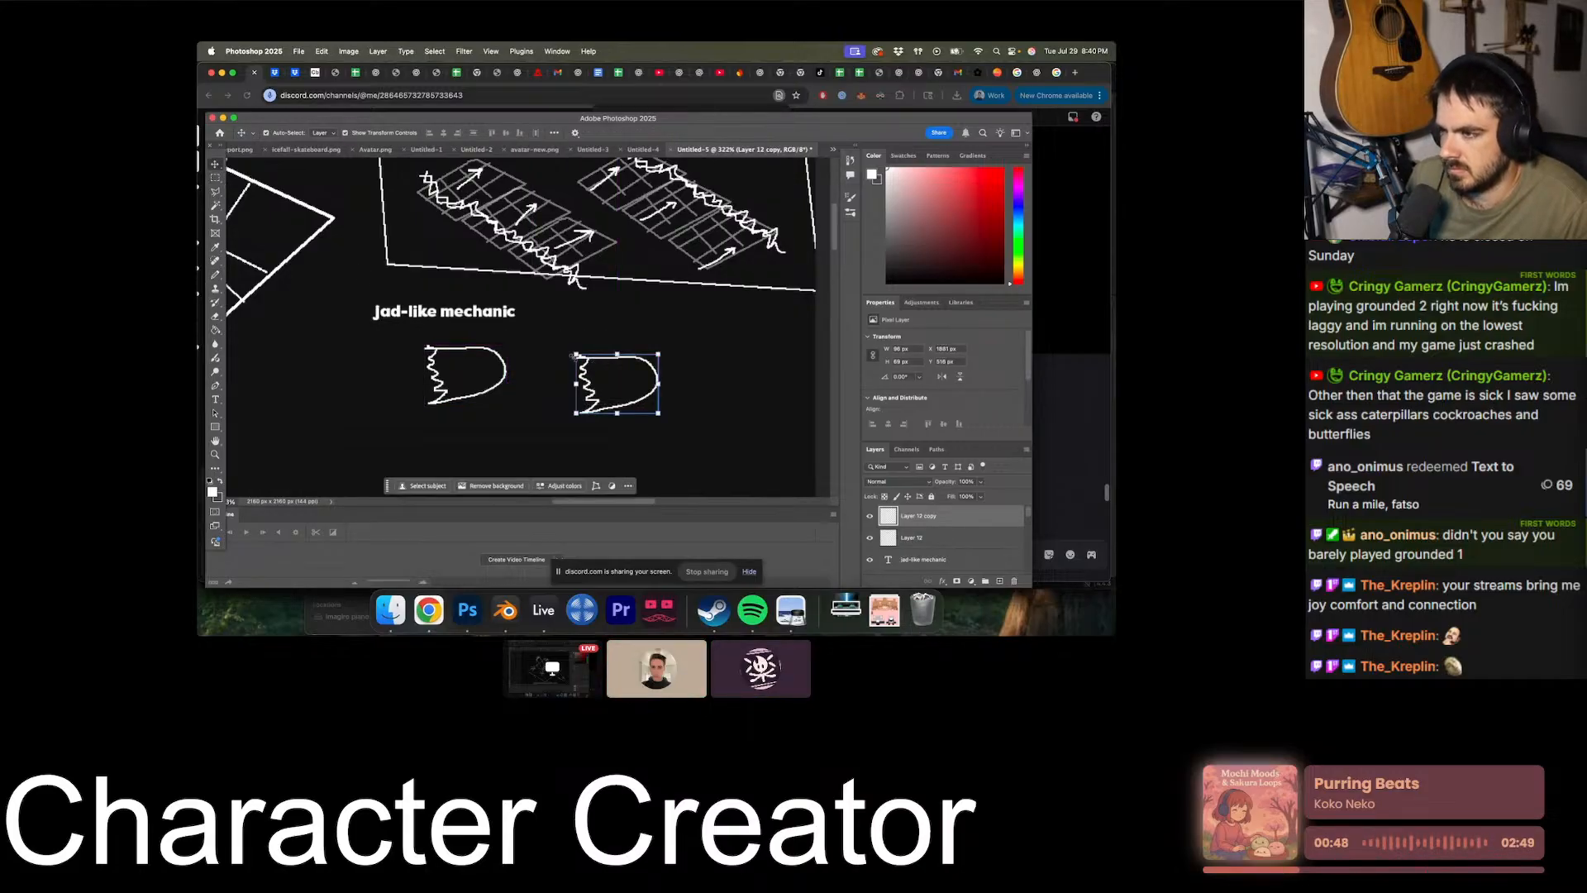
# - Scribble an orange-brown fill inside the original jagged shape under the jad-like mechanic label with the Pencil tool
pyautogui.click(216, 275)
pyautogui.keyDown('alt'); pyautogui.scroll(8, 484, 377); pyautogui.keyUp('alt')
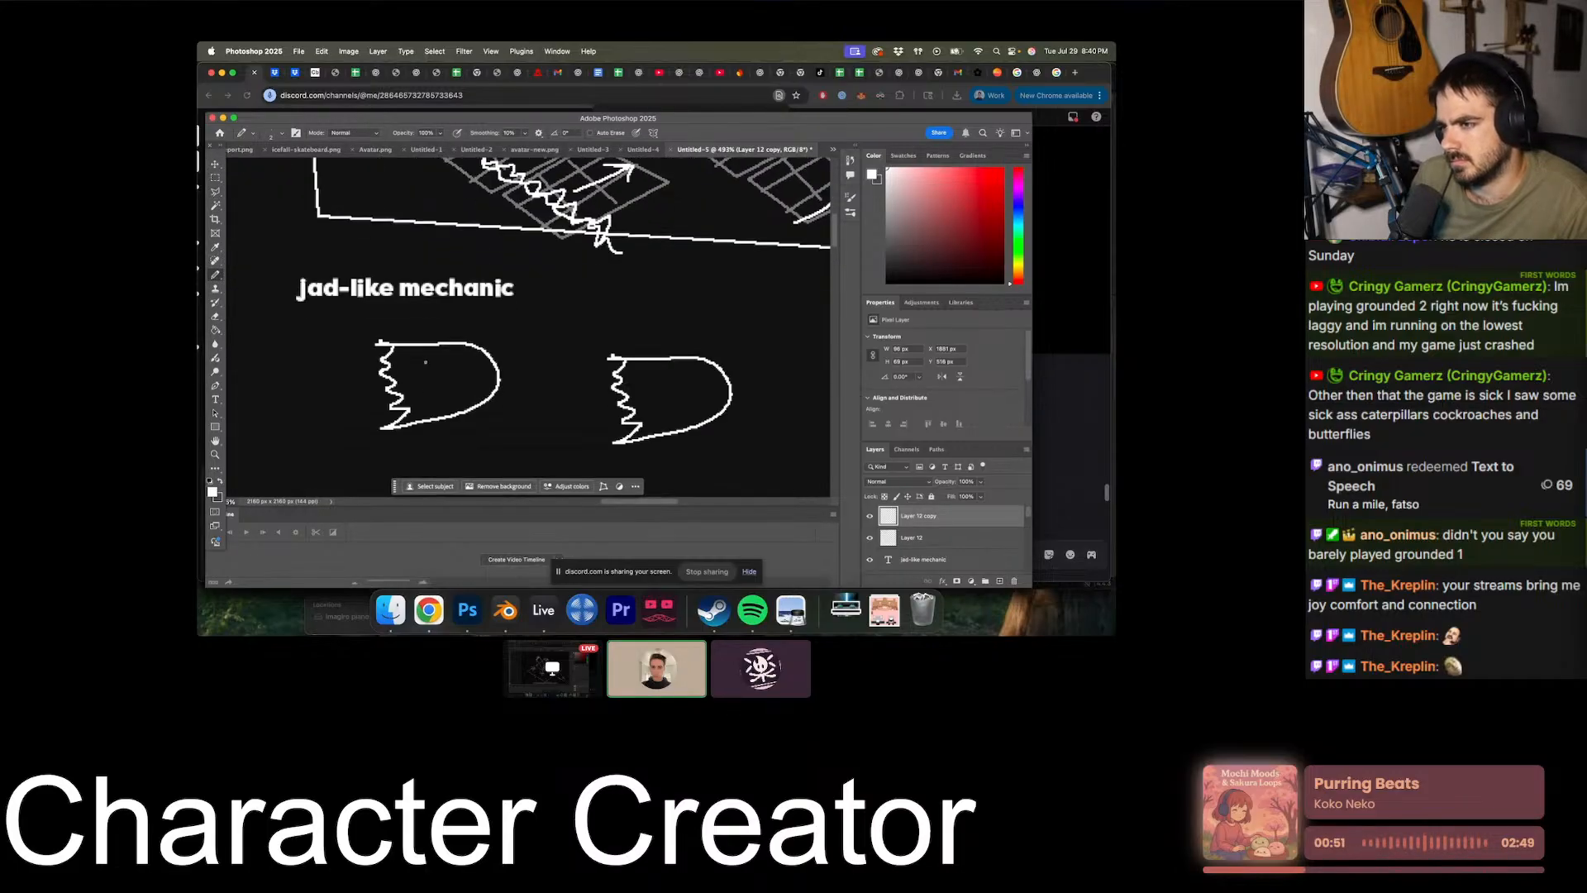
pyautogui.moveTo(405, 349); pyautogui.dragTo(430, 368)
pyautogui.press('super+z')
pyautogui.press('super+z')
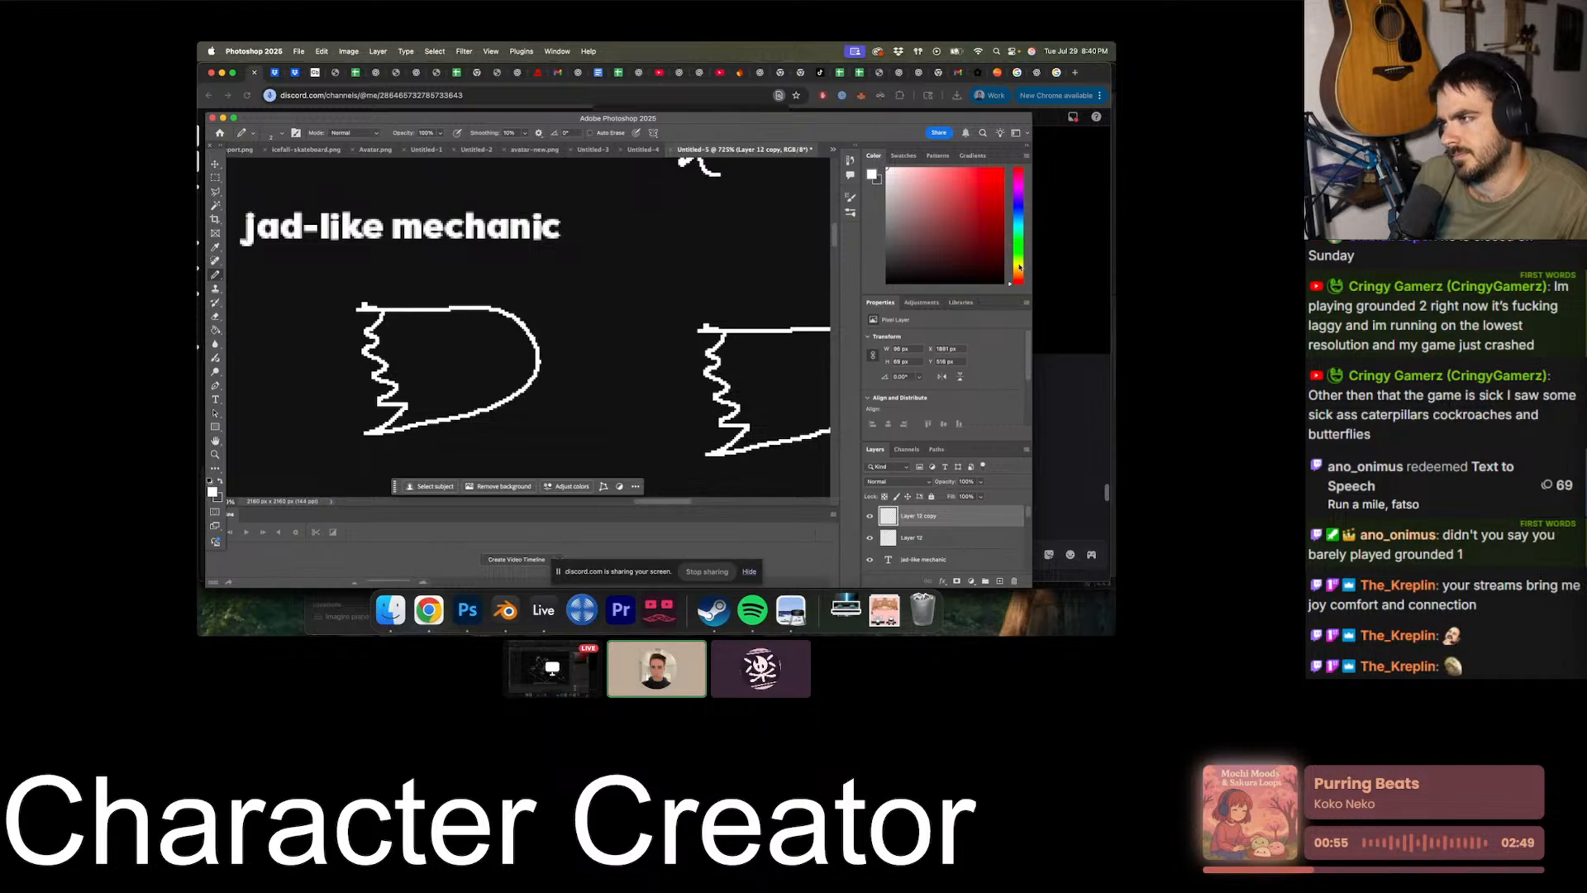
pyautogui.moveTo(1023, 266); pyautogui.dragTo(1027, 227)
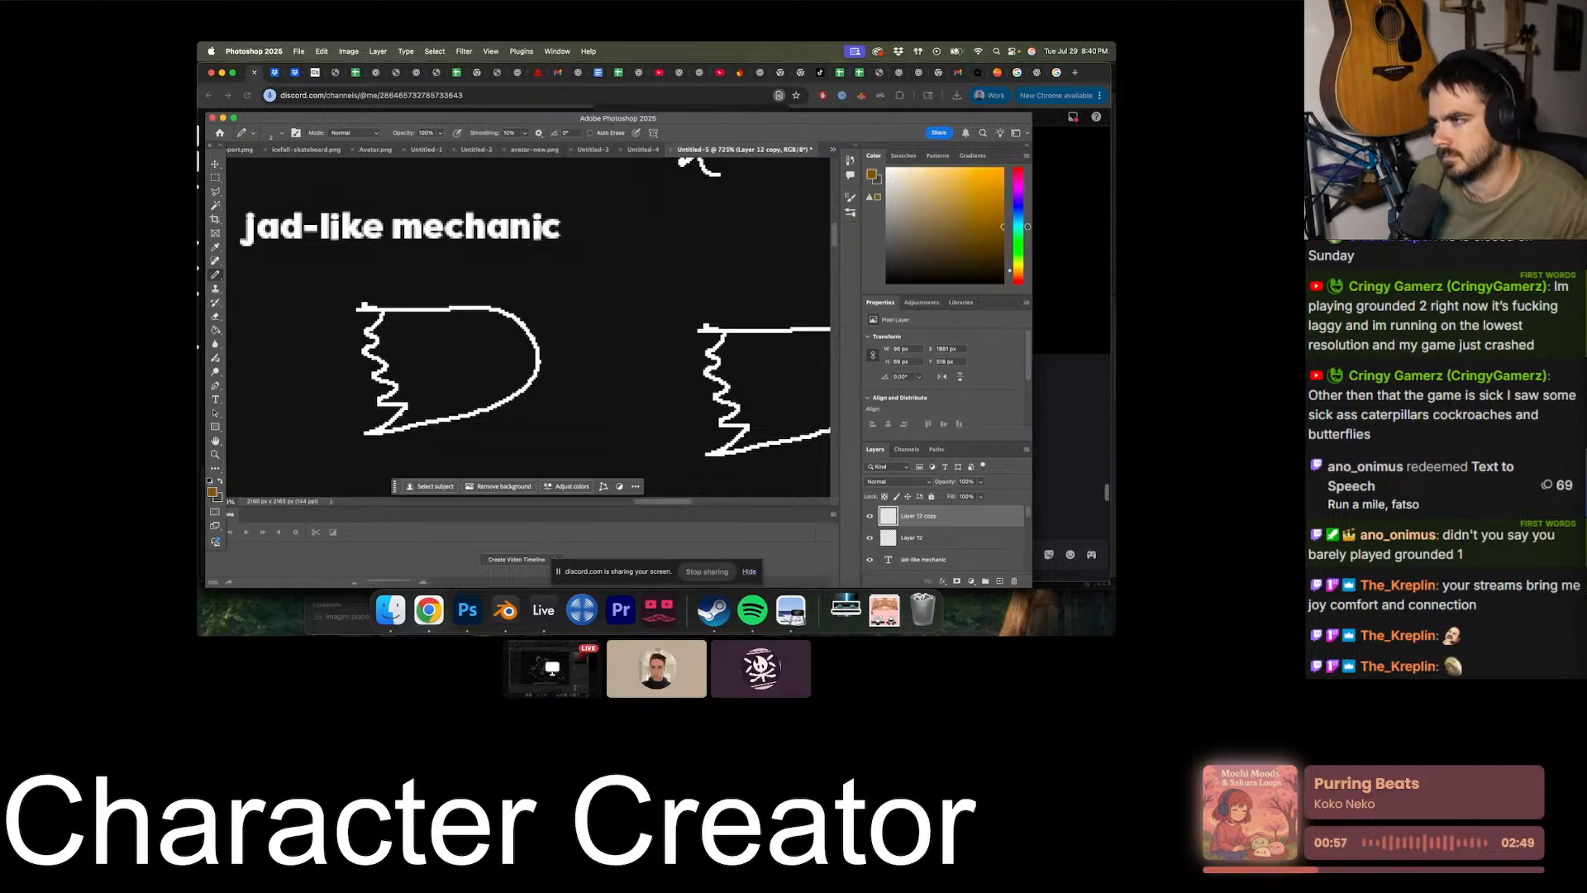
pyautogui.moveTo(405, 335)
pyautogui.mouseDown()
pyautogui.moveTo(434, 368)
pyautogui.moveTo(496, 347)
pyautogui.moveTo(521, 382)
pyautogui.mouseUp()
# - Scribble a dark purple fill inside the duplicated jagged shape
pyautogui.click(1020, 195)
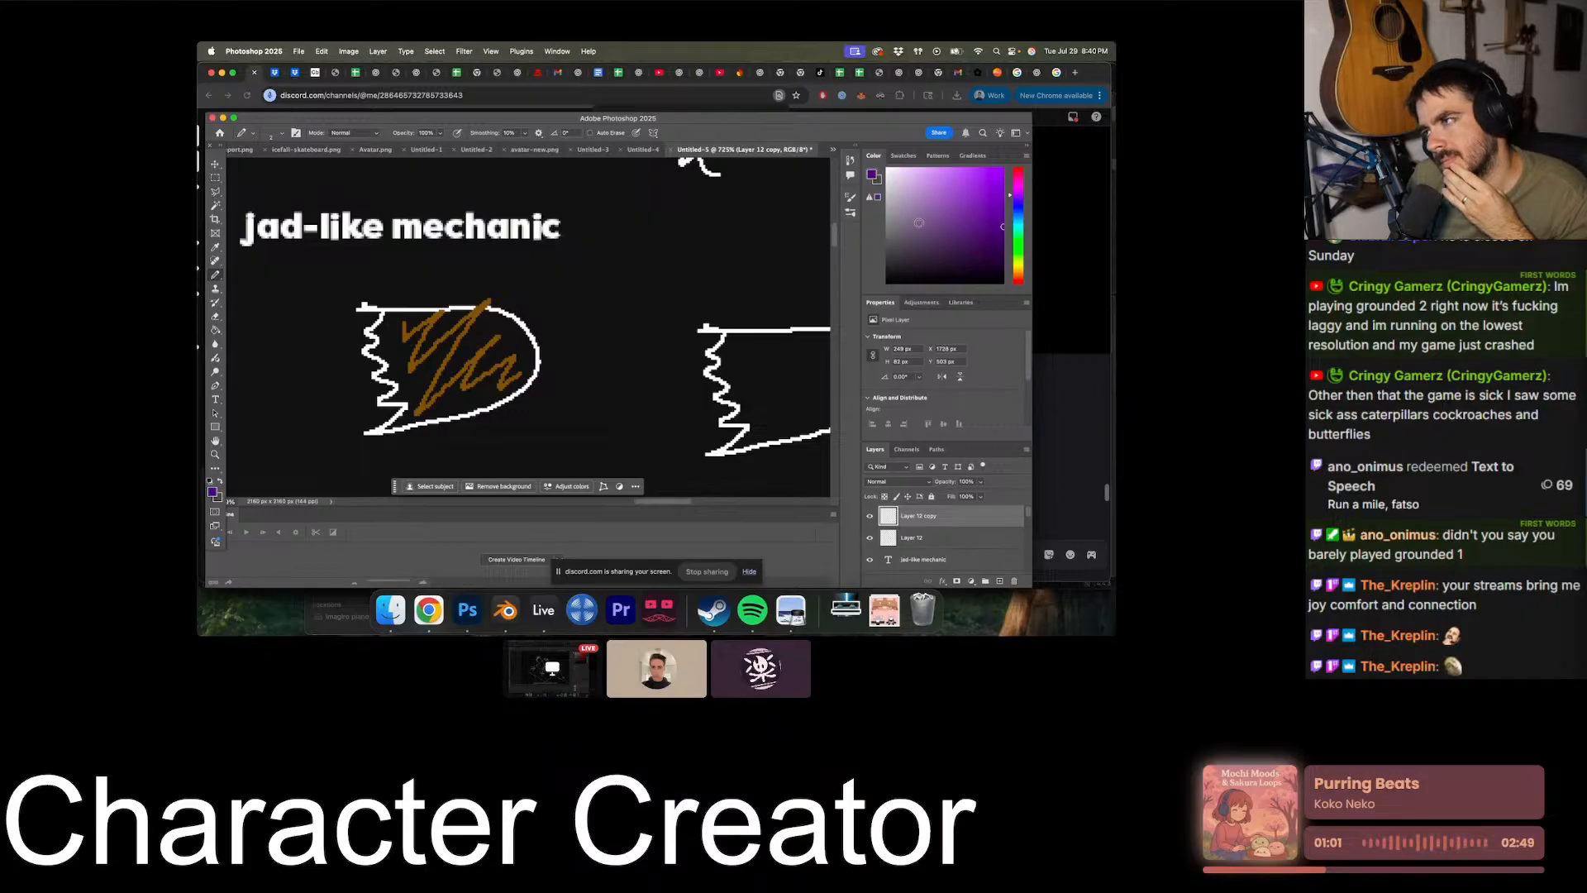
pyautogui.hscroll(5, 583, 333)
pyautogui.moveTo(582, 333)
pyautogui.mouseDown()
pyautogui.moveTo(616, 347)
pyautogui.moveTo(644, 413)
pyautogui.moveTo(686, 380)
pyautogui.moveTo(685, 401)
pyautogui.mouseUp()
# - Add a new empty layer above the layers holding the two jagged shapes
pyautogui.keyDown('alt'); pyautogui.scroll(-10, 685, 401); pyautogui.keyUp('alt')
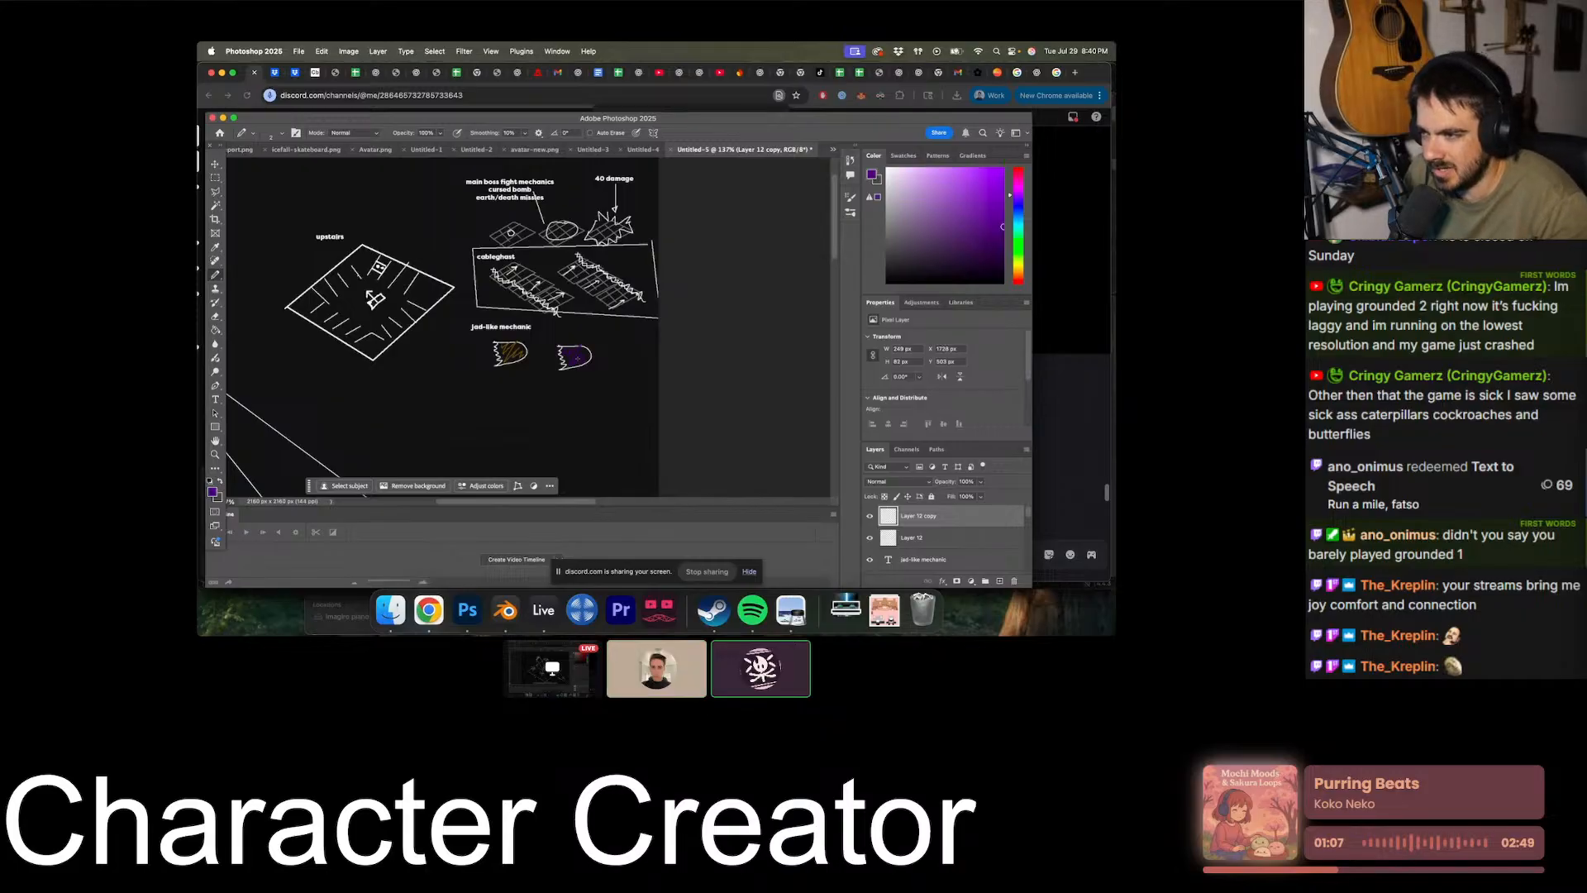
pyautogui.keyDown('alt'); pyautogui.scroll(4, 496, 331); pyautogui.keyUp('alt')
pyautogui.hscroll(1, 544, 327)
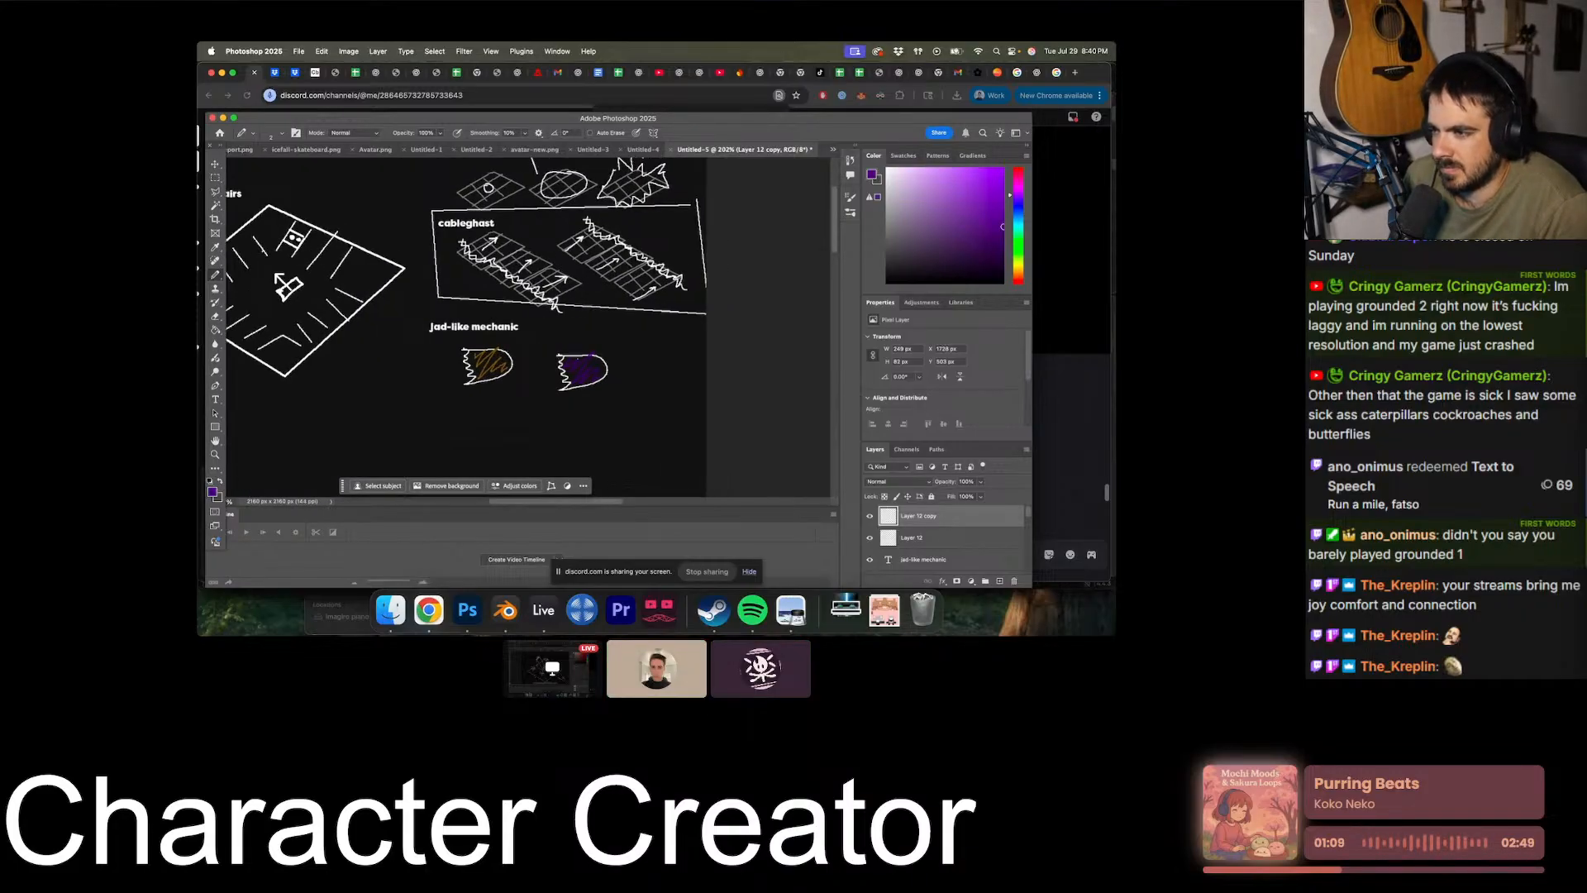
pyautogui.keyDown('alt'); pyautogui.scroll(3, 544, 326); pyautogui.keyUp('alt')
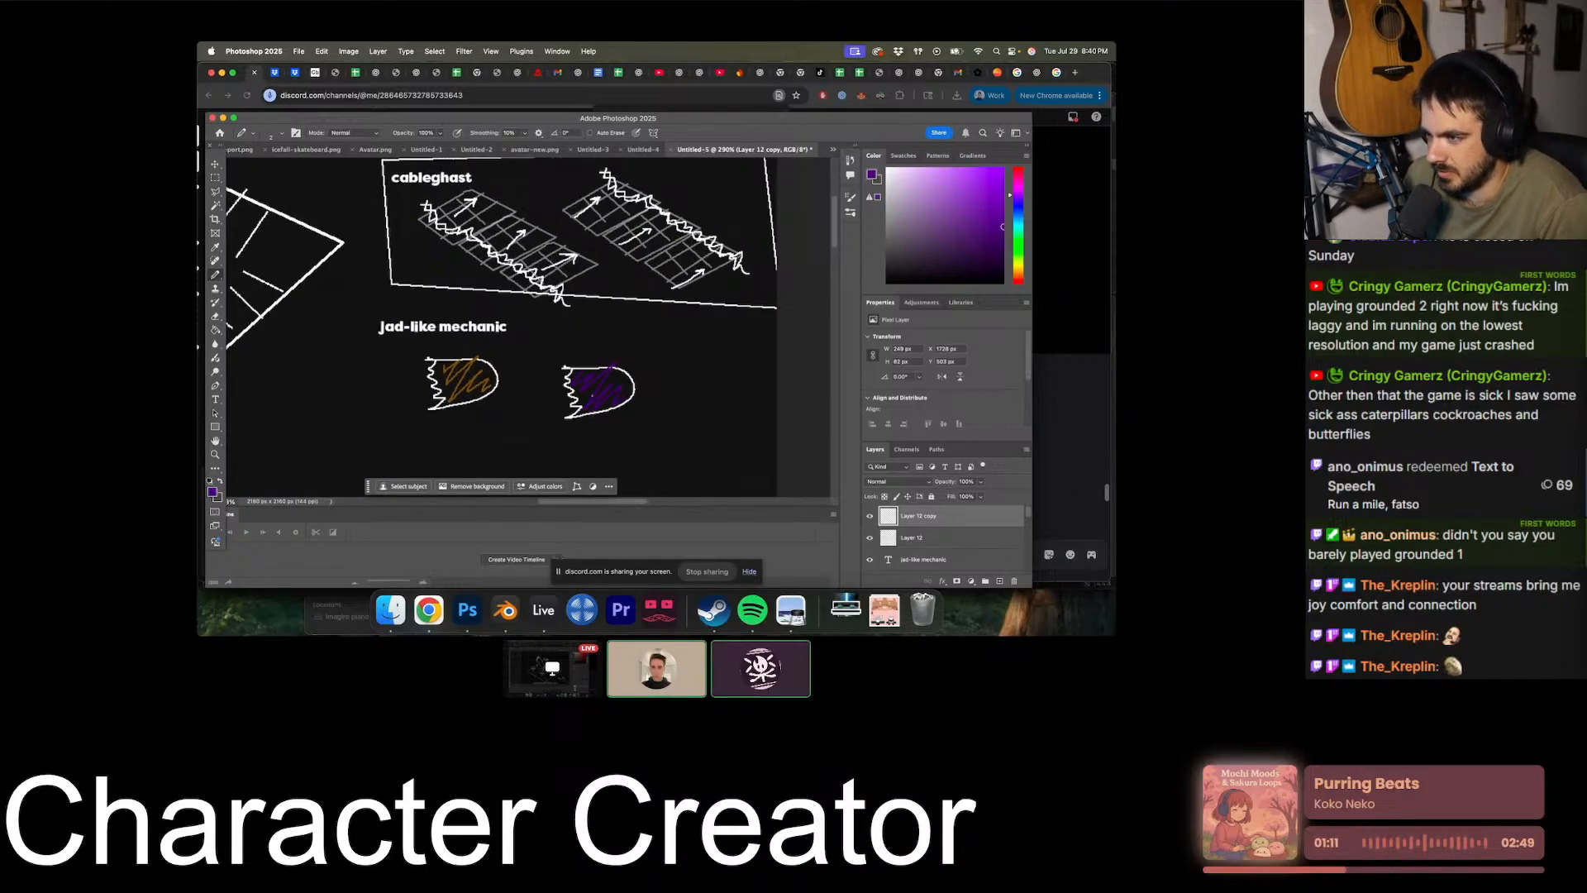
pyautogui.press('super+shift+alt+n')
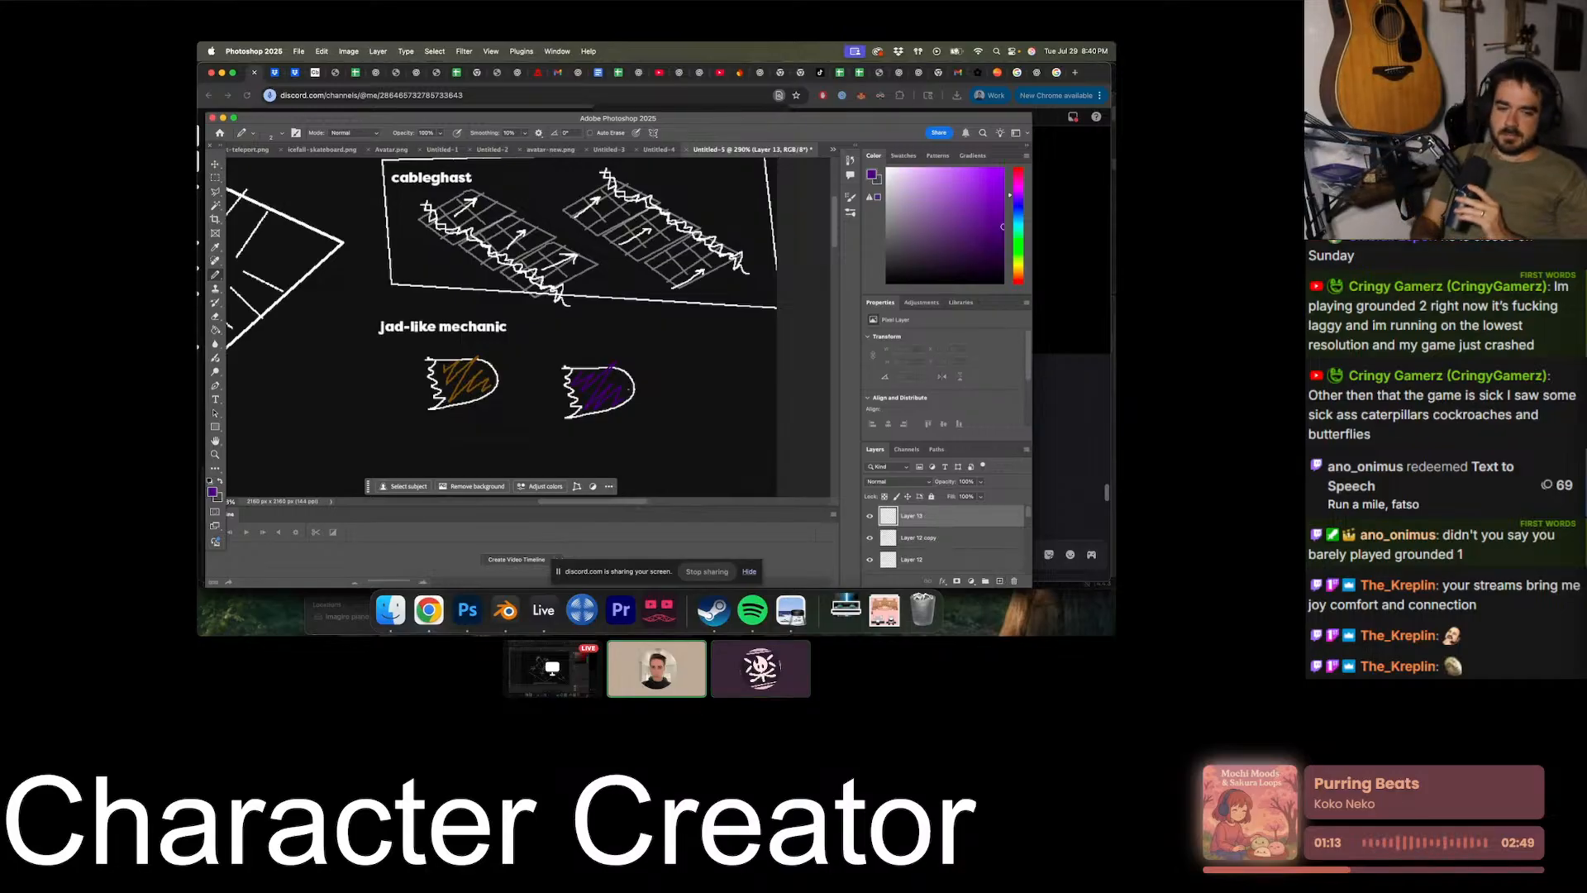
pyautogui.keyDown('alt'); pyautogui.scroll(-2, 518, 326); pyautogui.keyUp('alt')
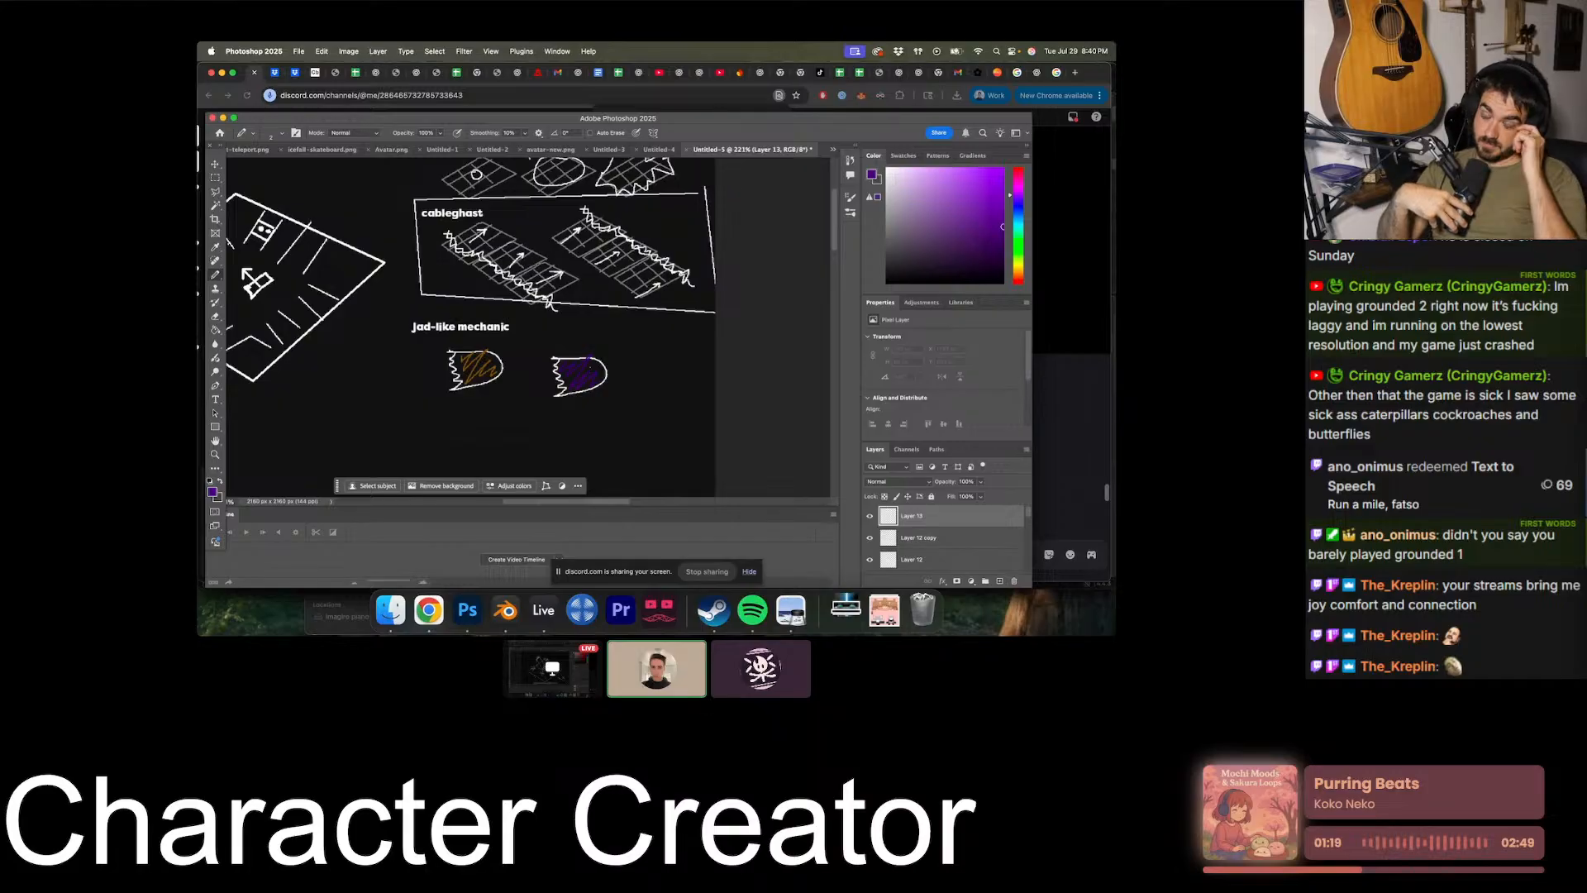
pyautogui.click(216, 178)
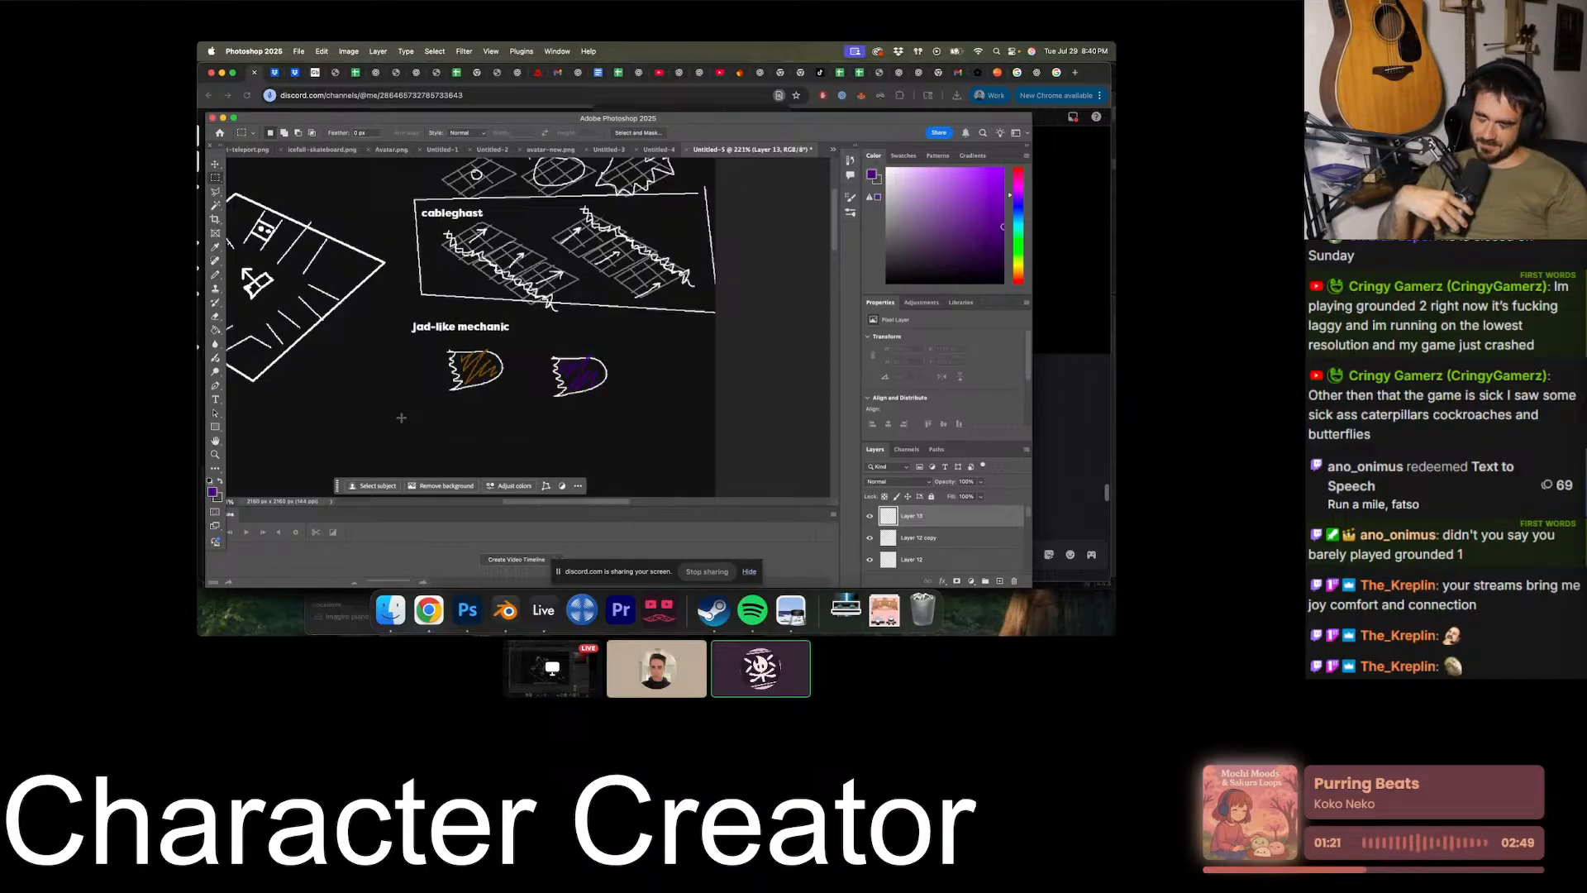
pyautogui.keyDown('alt'); pyautogui.scroll(2, 401, 417); pyautogui.keyUp('alt')
pyautogui.keyDown('alt'); pyautogui.scroll(-10, 401, 418); pyautogui.keyUp('alt')
pyautogui.keyDown('alt'); pyautogui.scroll(5, 401, 418); pyautogui.keyUp('alt')
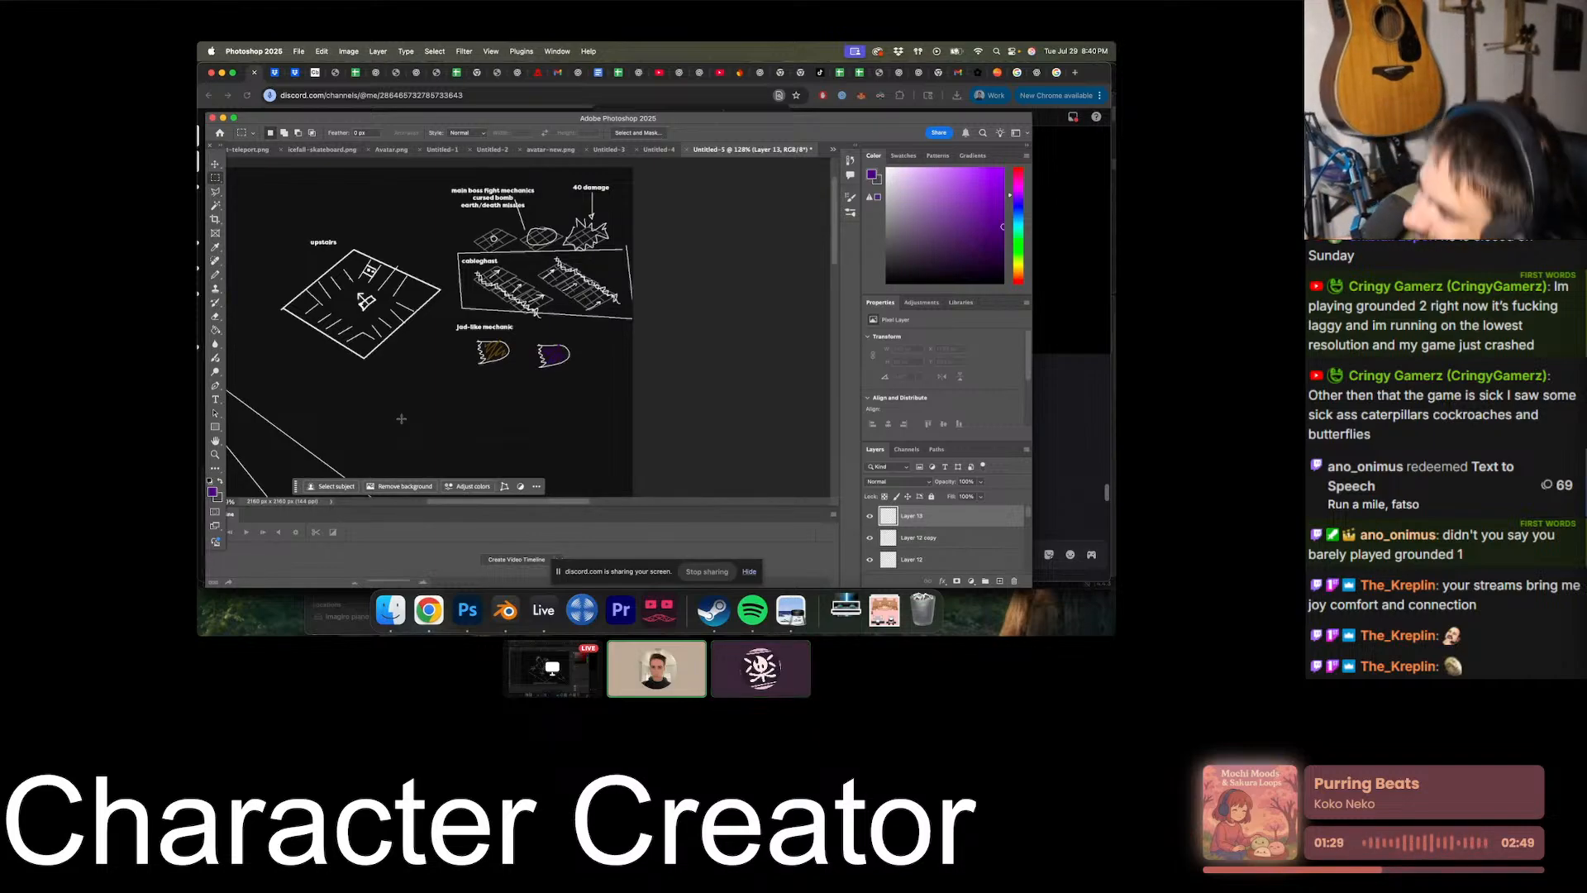
pyautogui.click(216, 274)
pyautogui.keyDown('alt'); pyautogui.scroll(-5, 434, 401); pyautogui.keyUp('alt')
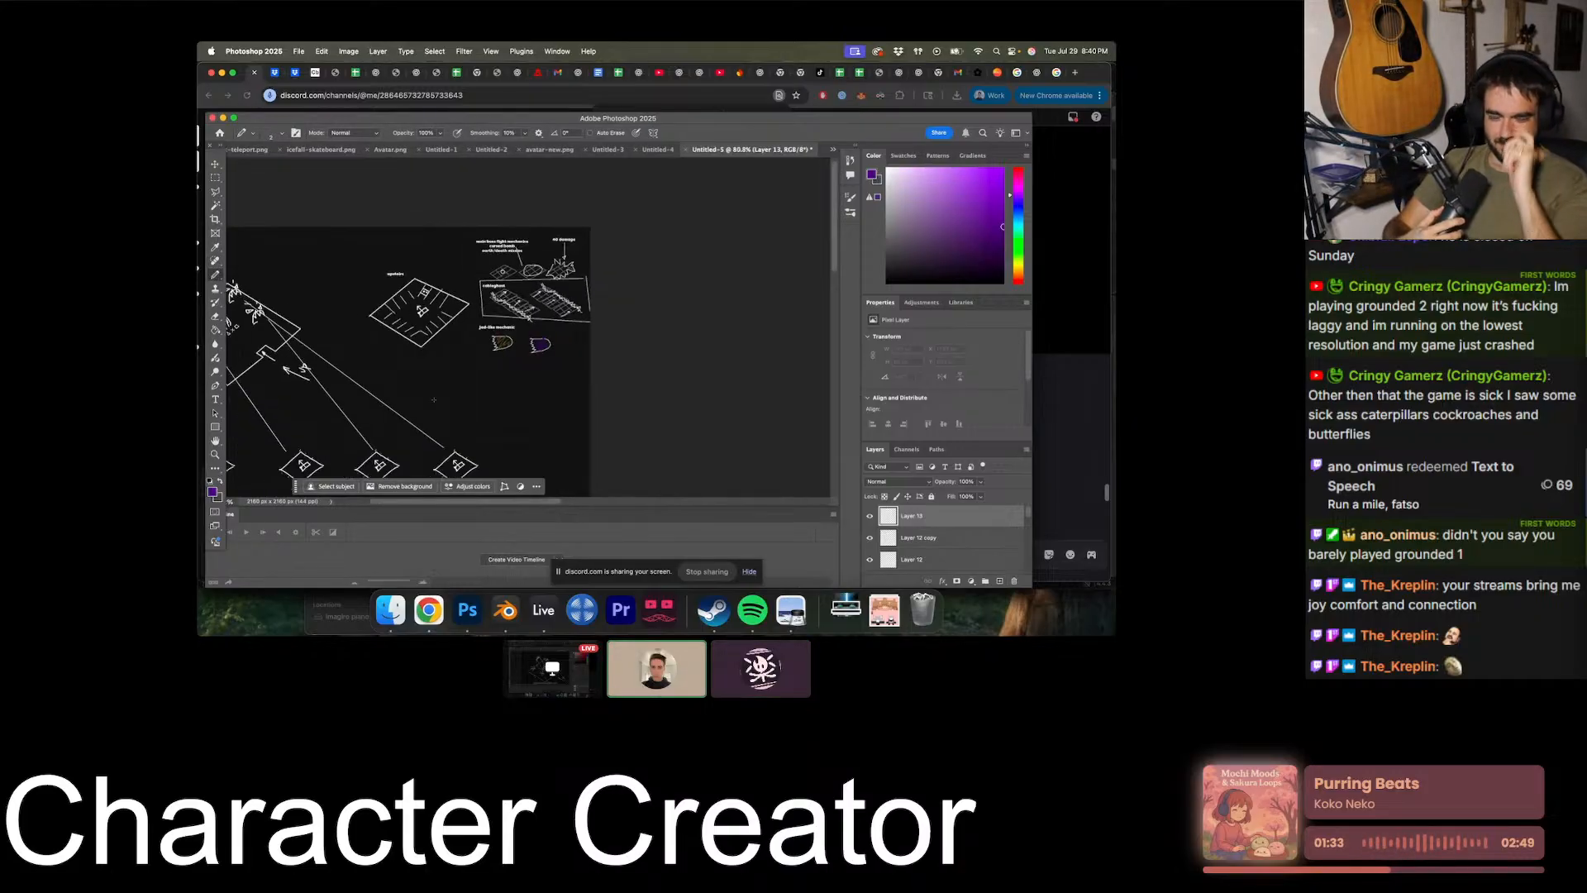
pyautogui.keyDown('alt'); pyautogui.scroll(4, 489, 389); pyautogui.keyUp('alt')
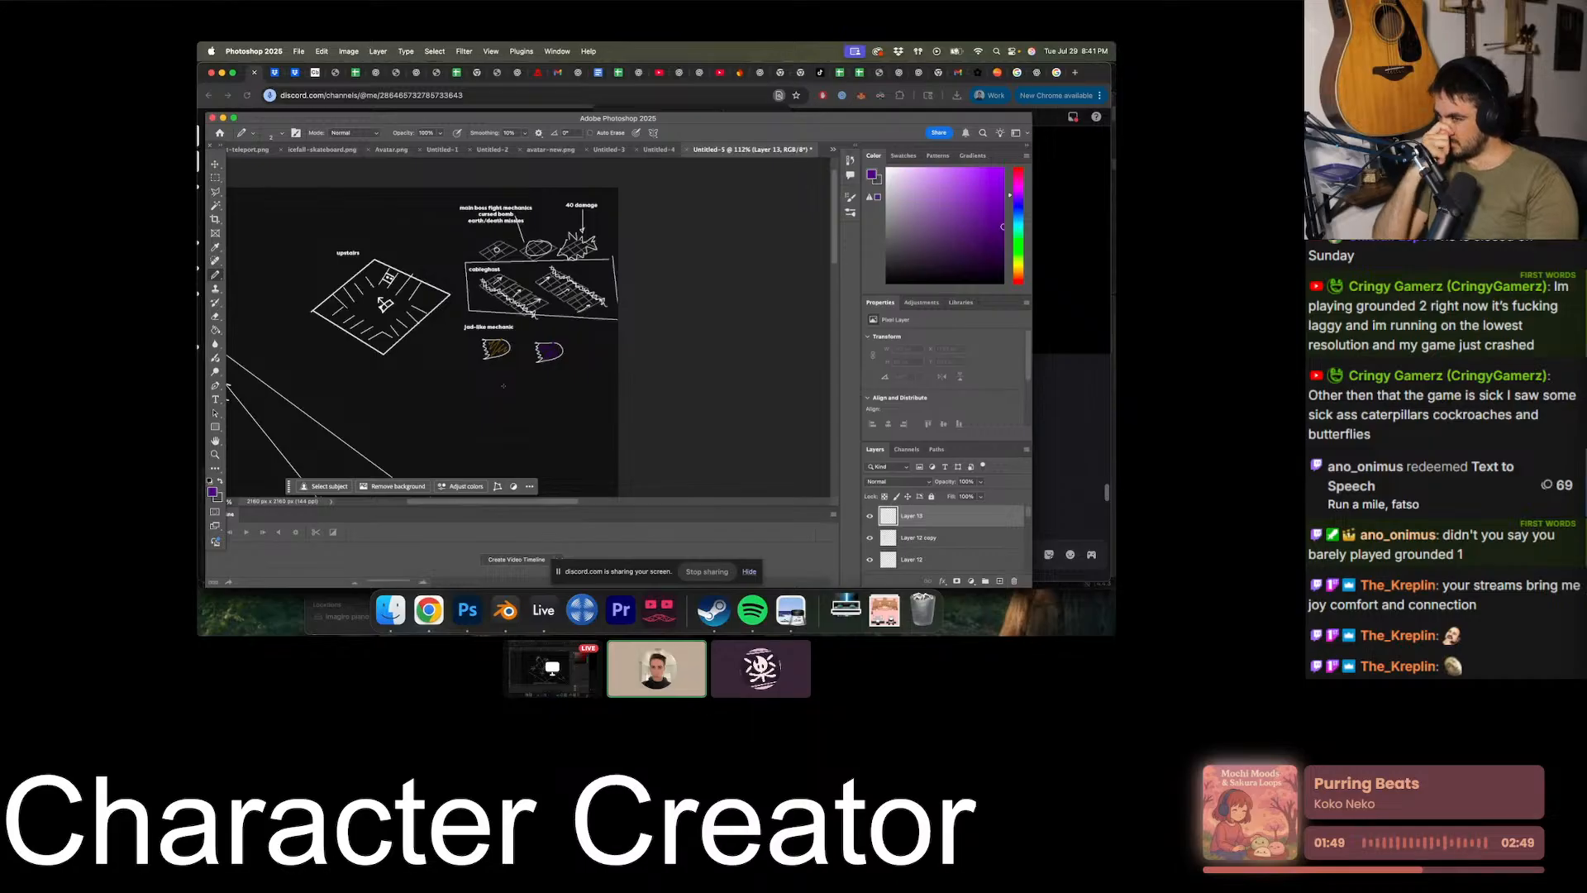
pyautogui.keyDown('alt'); pyautogui.scroll(5, 353, 319); pyautogui.keyUp('alt')
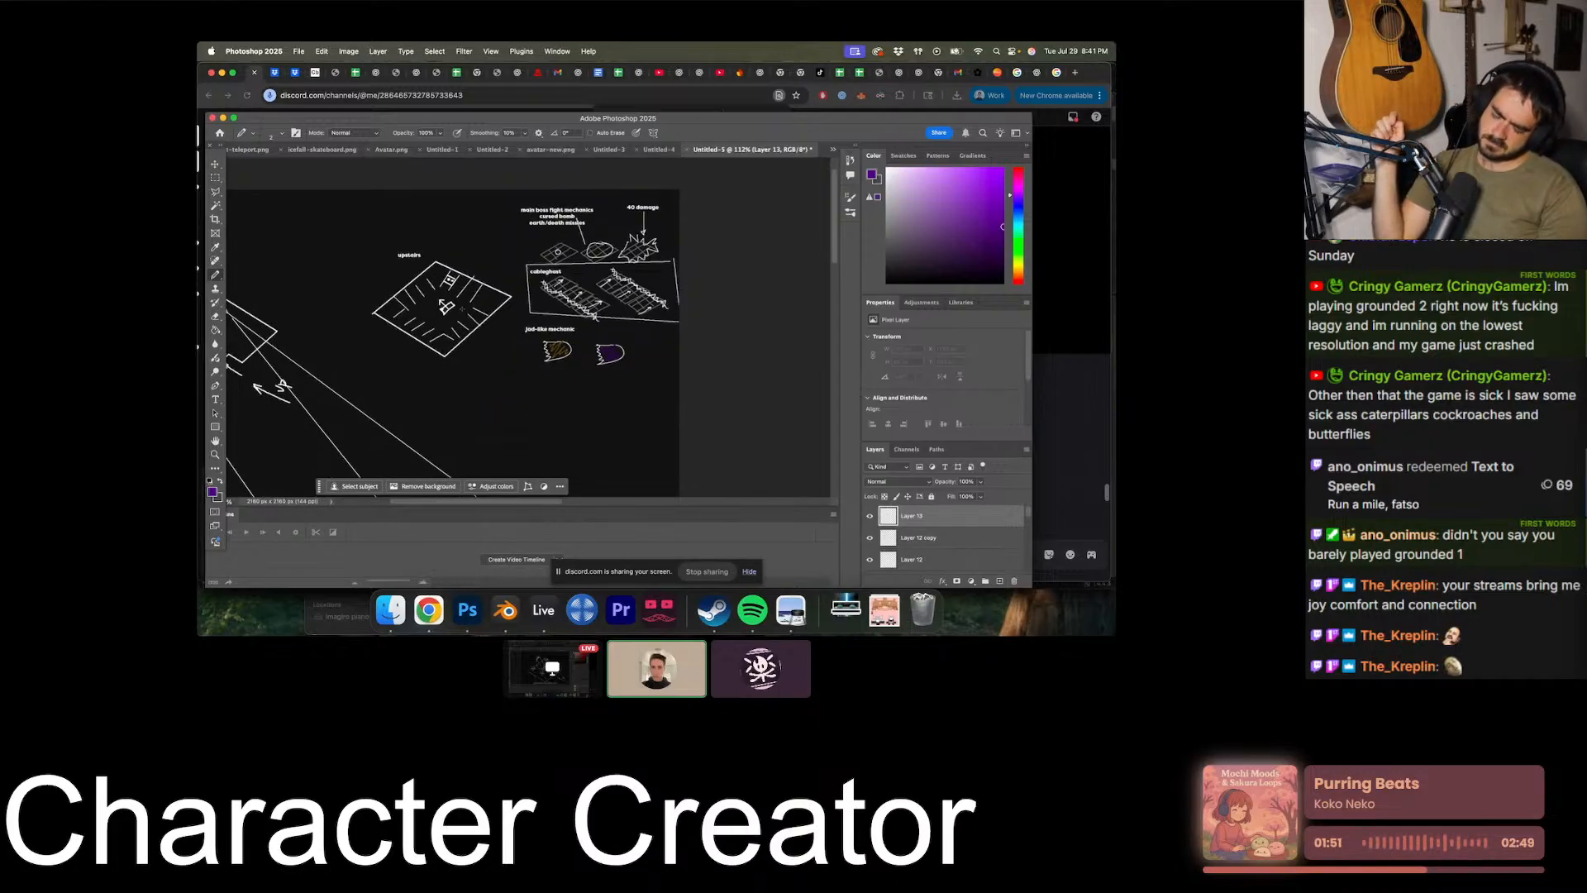
pyautogui.keyDown('alt'); pyautogui.scroll(3, 517, 328); pyautogui.keyUp('alt')
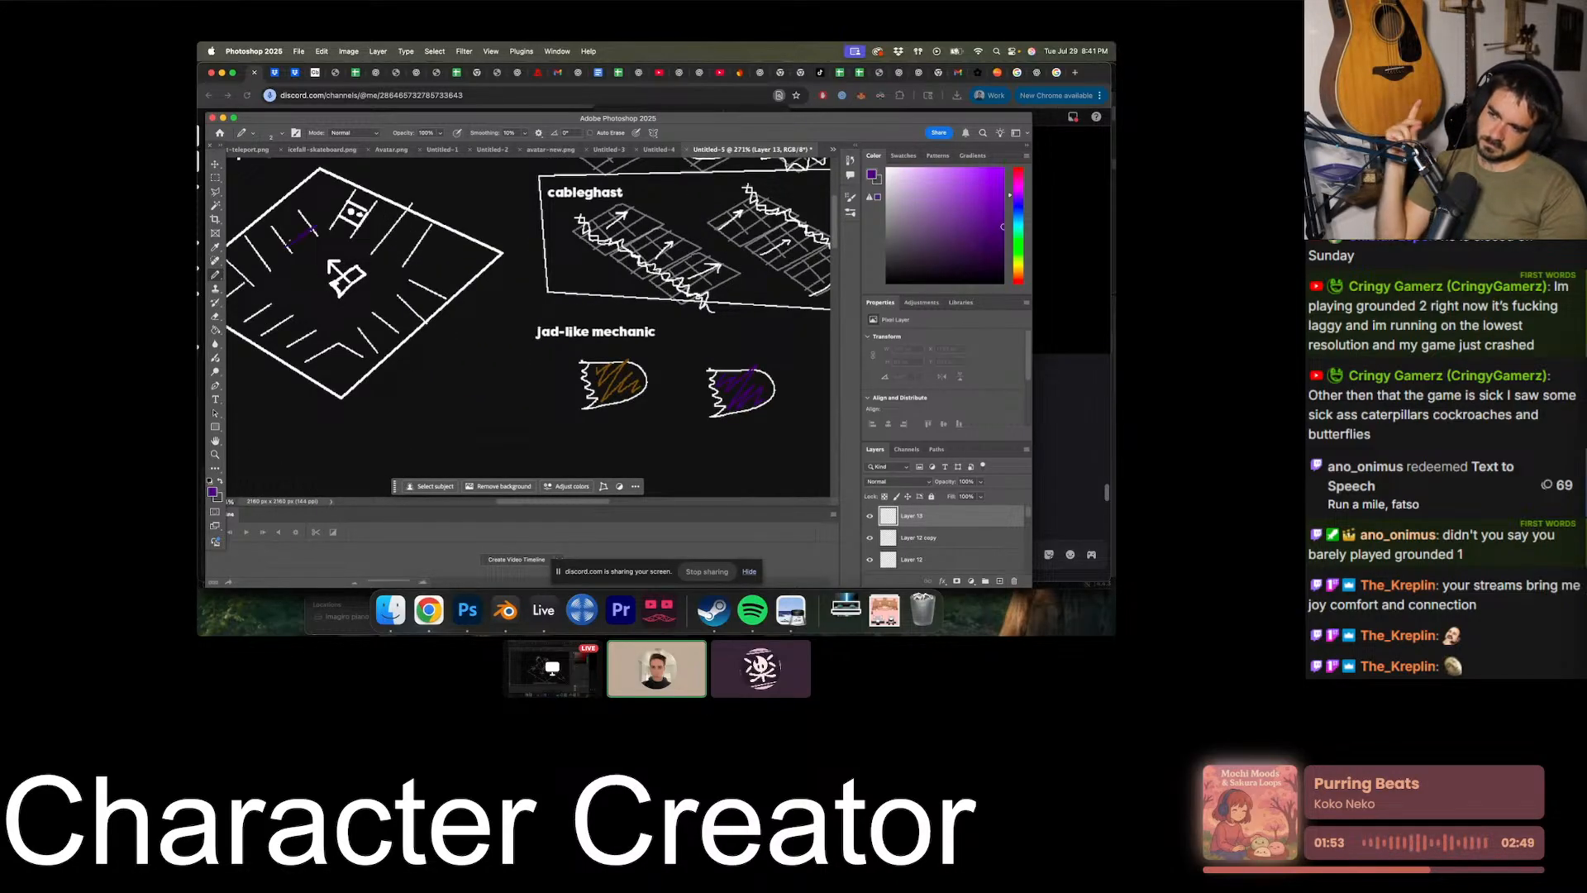
pyautogui.press('super+z')
# - Switch the foreground color to white and, on a new layer, sketch short crossing obstacle lines near the upstairs diamond's upper-left wall
pyautogui.hscroll(-3, 278, 240)
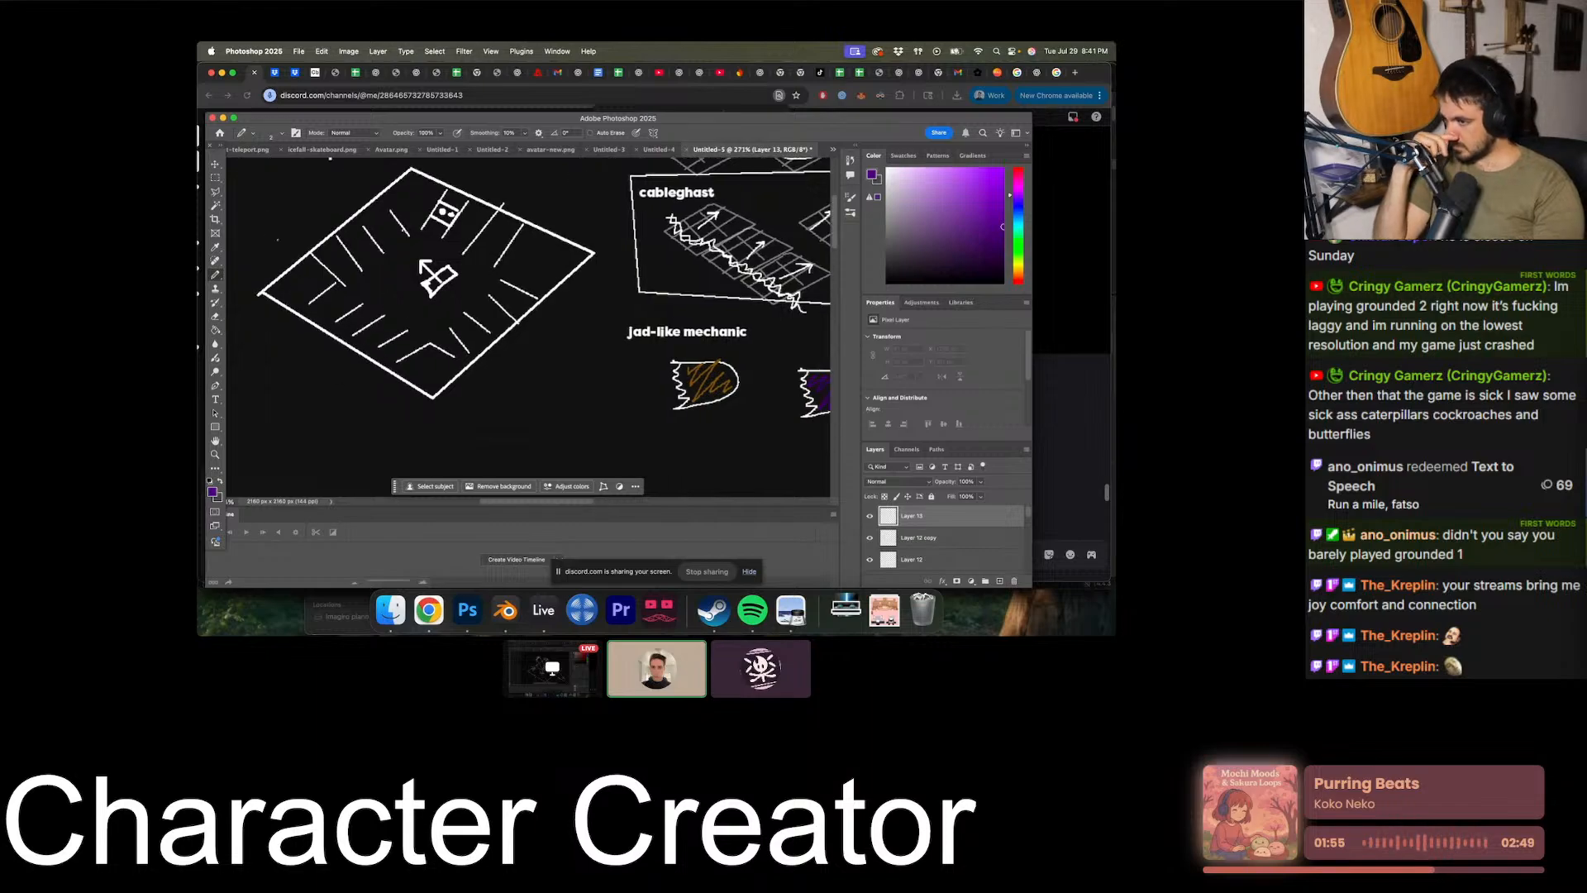
pyautogui.moveTo(903, 177); pyautogui.dragTo(886, 168)
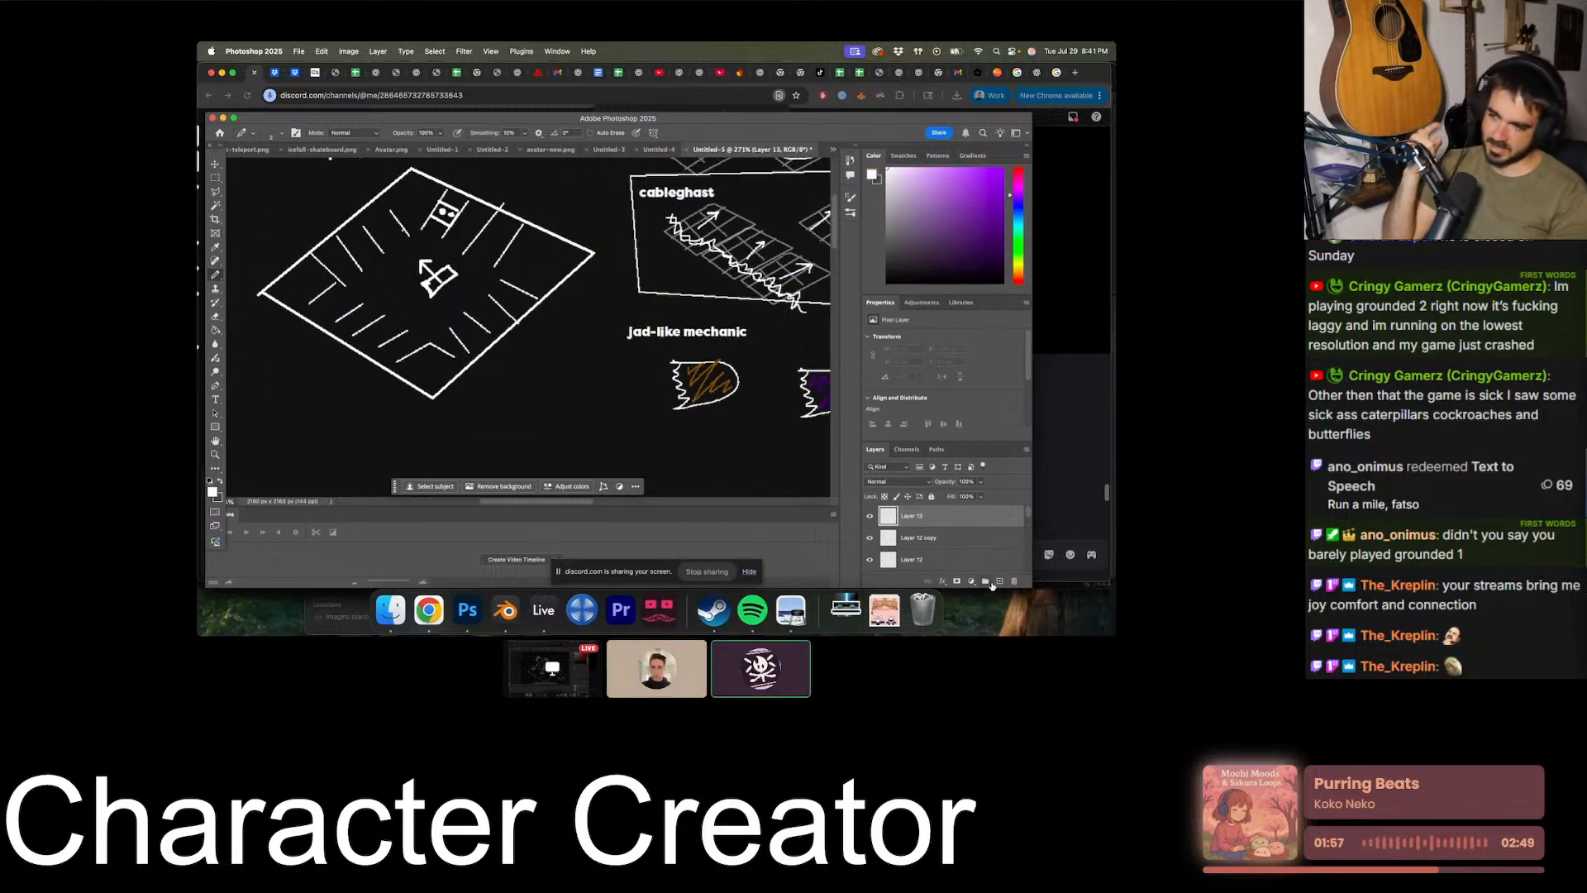
pyautogui.click(1000, 581)
pyautogui.click(357, 267)
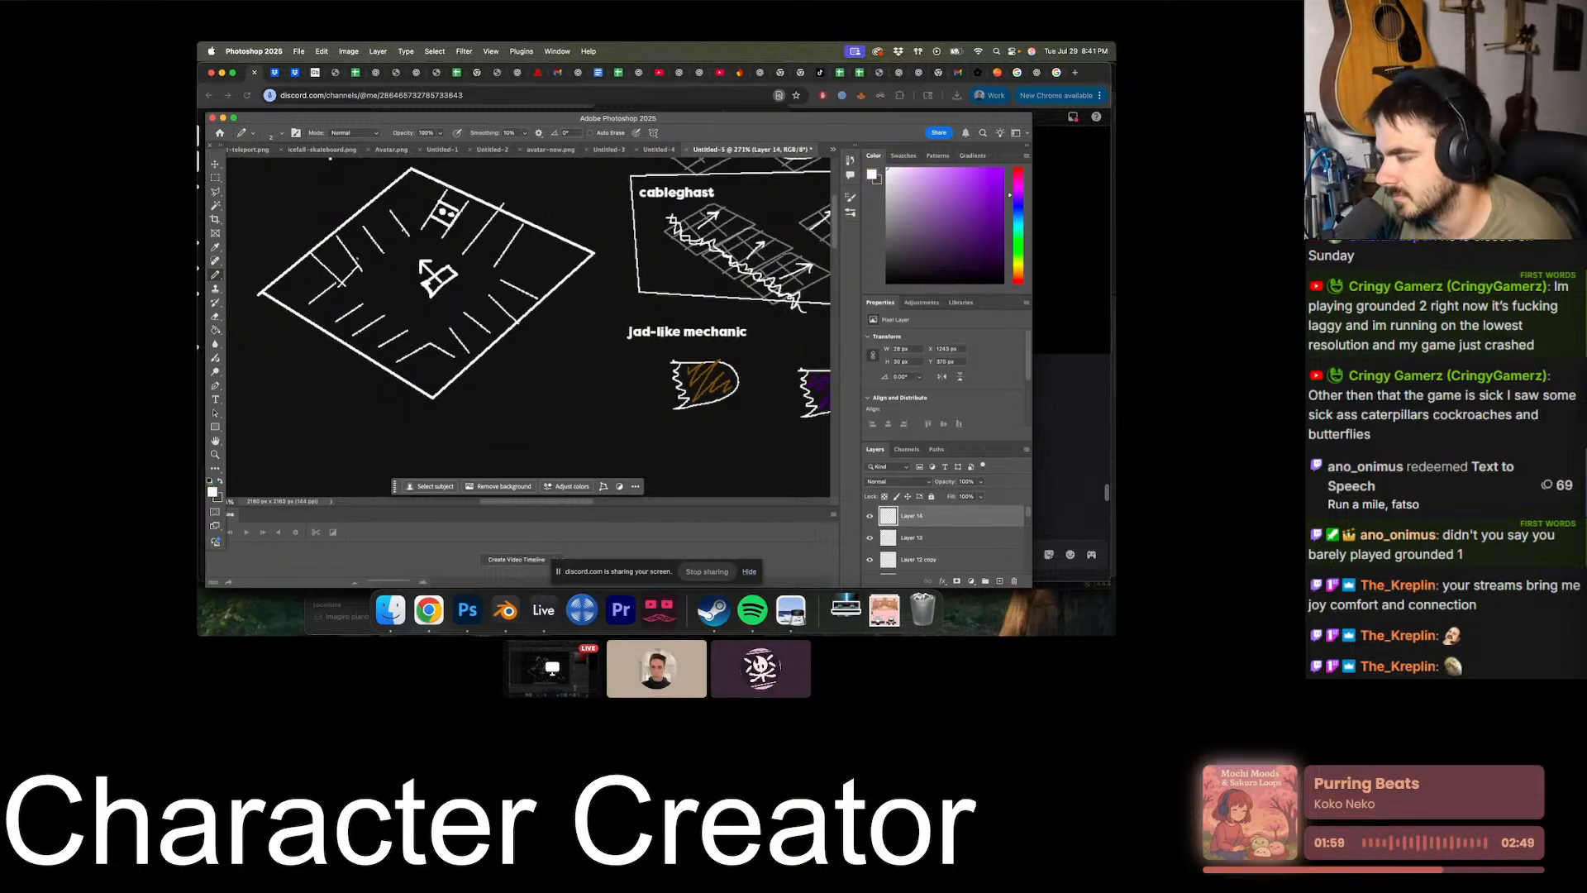
pyautogui.moveTo(357, 258); pyautogui.dragTo(340, 280)
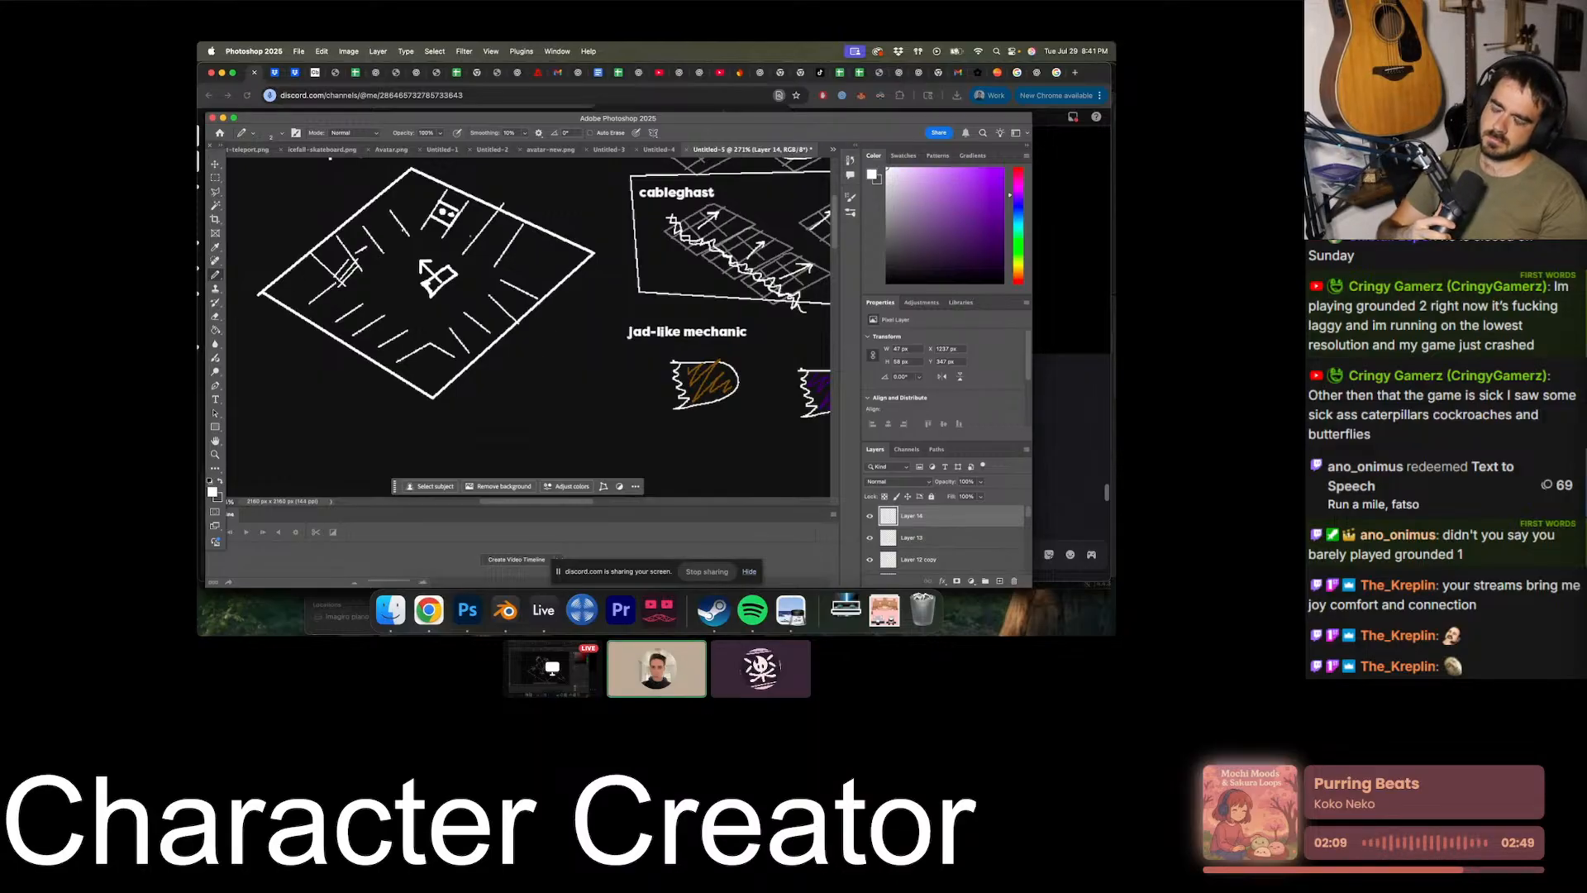
# - Add the text label "obstacles all around" below the upstairs diamond
pyautogui.keyDown('alt'); pyautogui.scroll(-4, 519, 369); pyautogui.keyUp('alt')
pyautogui.scroll(1, 519, 369)
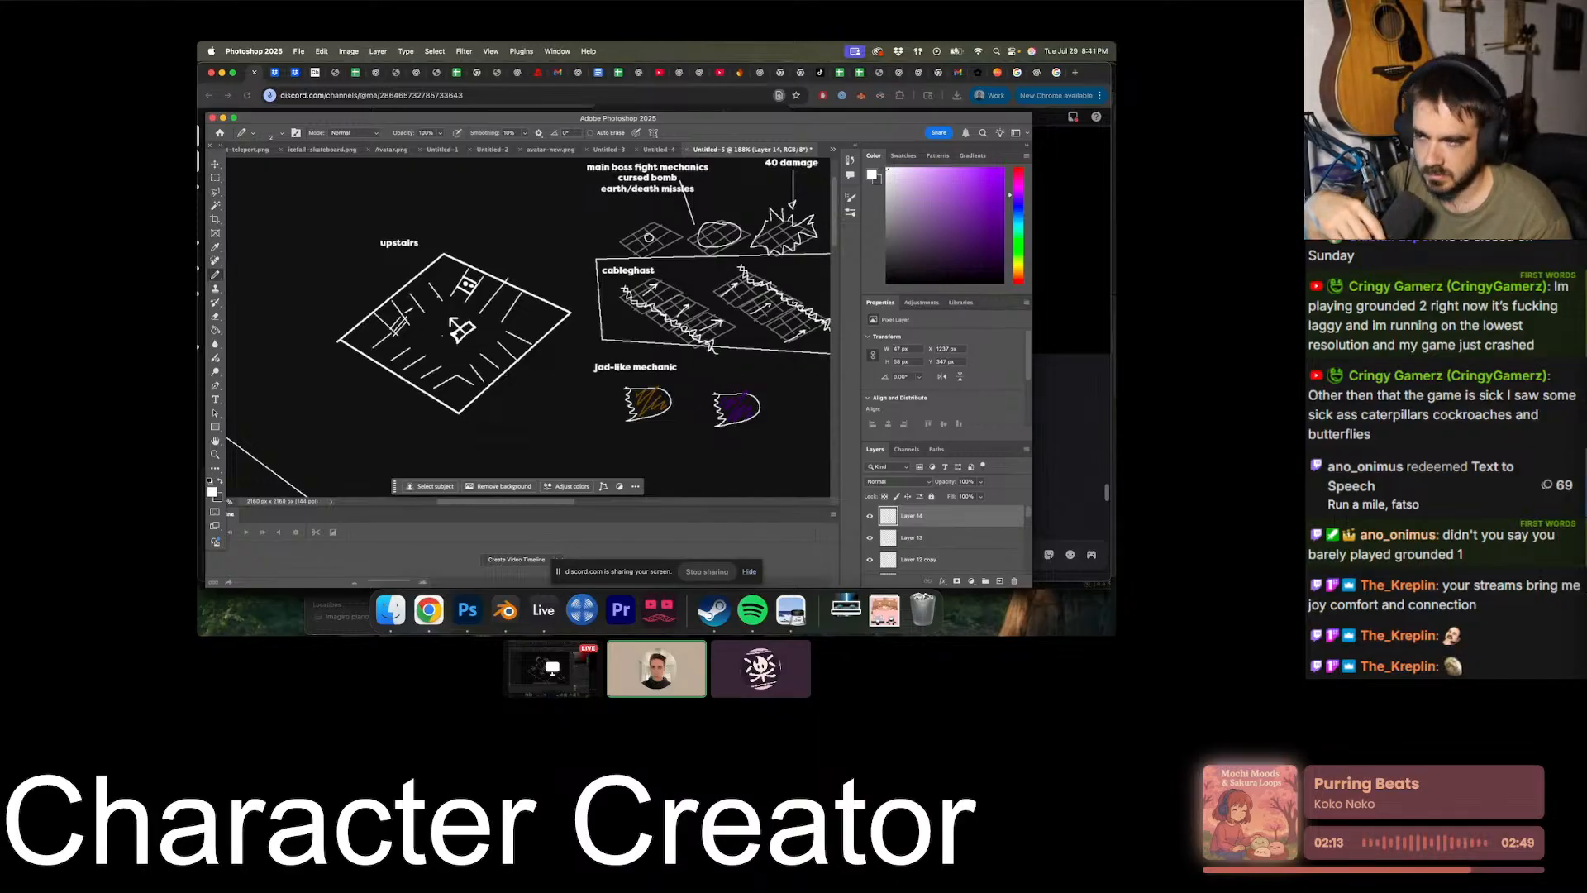
pyautogui.hscroll(2, 501, 383)
pyautogui.hscroll(4, 502, 383)
pyautogui.scroll(-1, 502, 383)
pyautogui.click(216, 401)
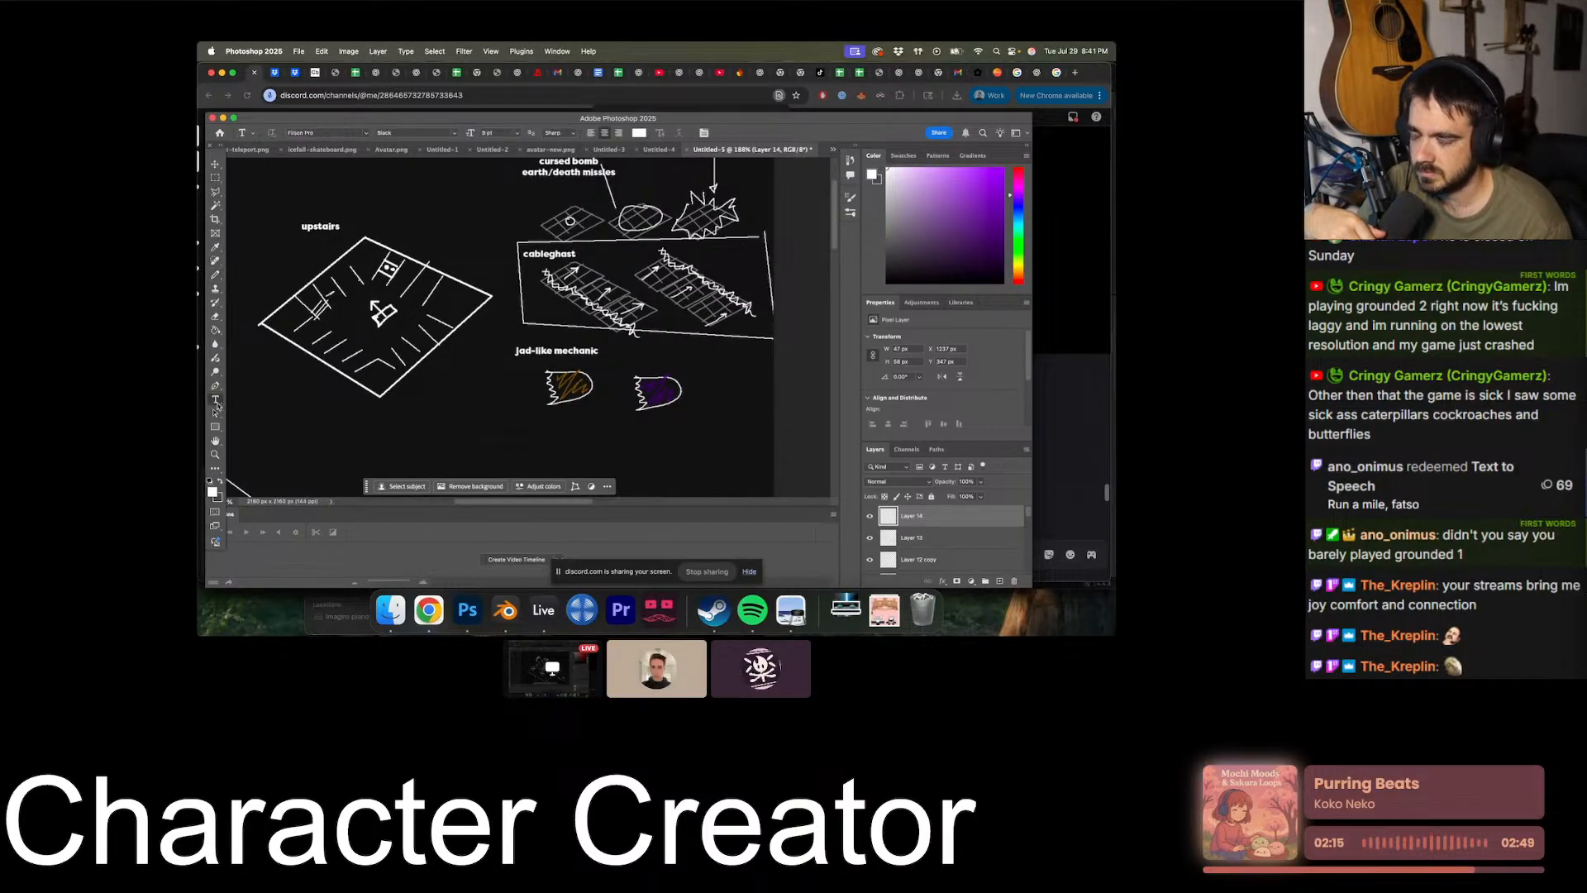
pyautogui.click(340, 417)
pyautogui.write('o')
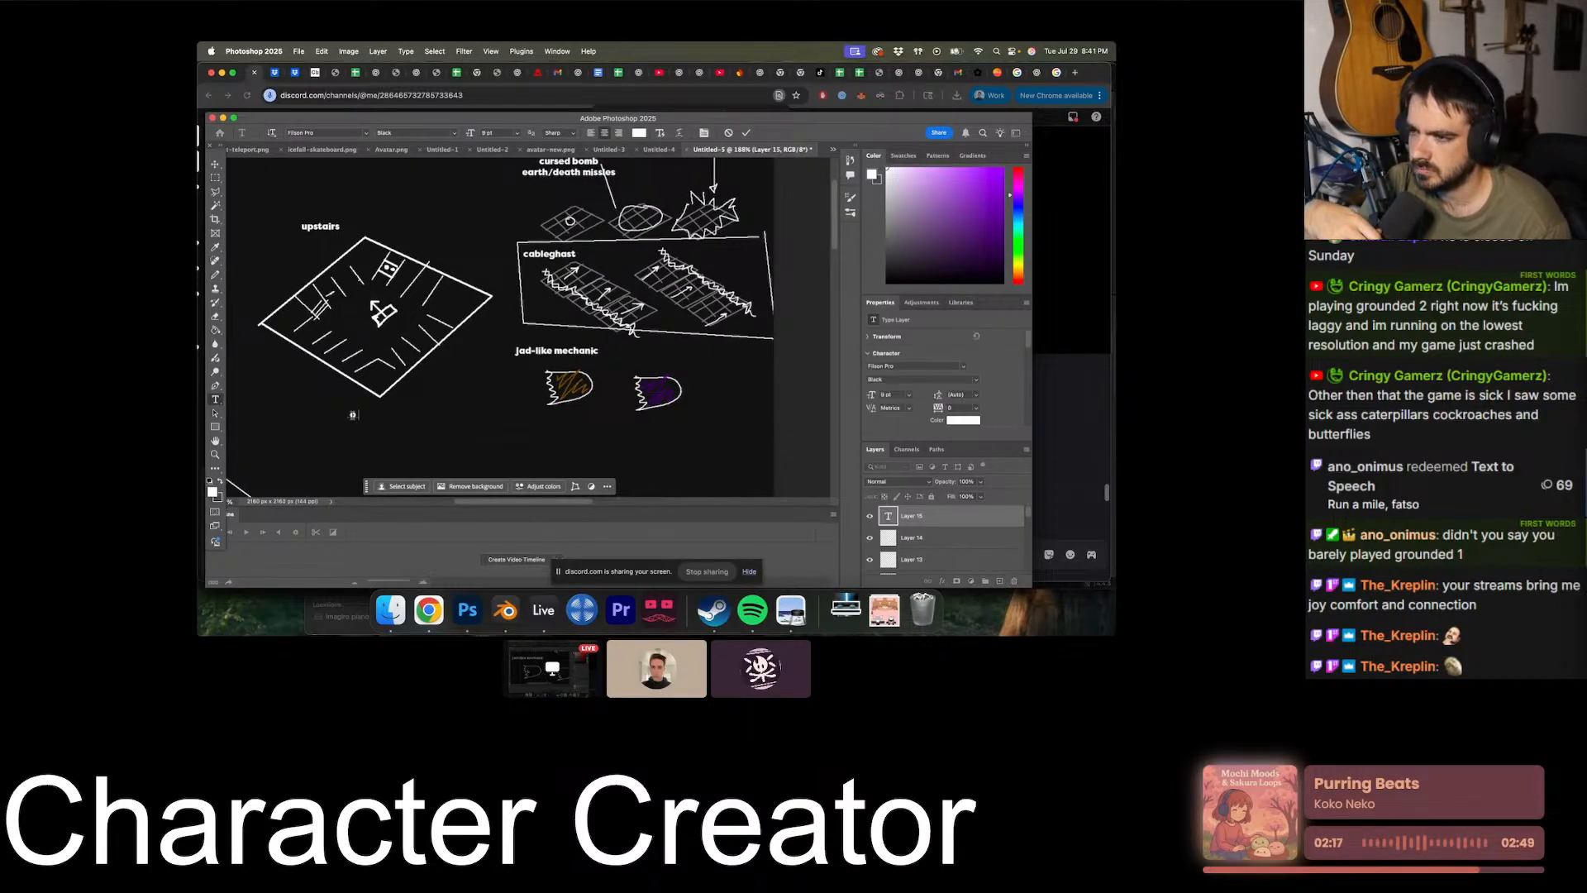
pyautogui.write('bitacles all around')
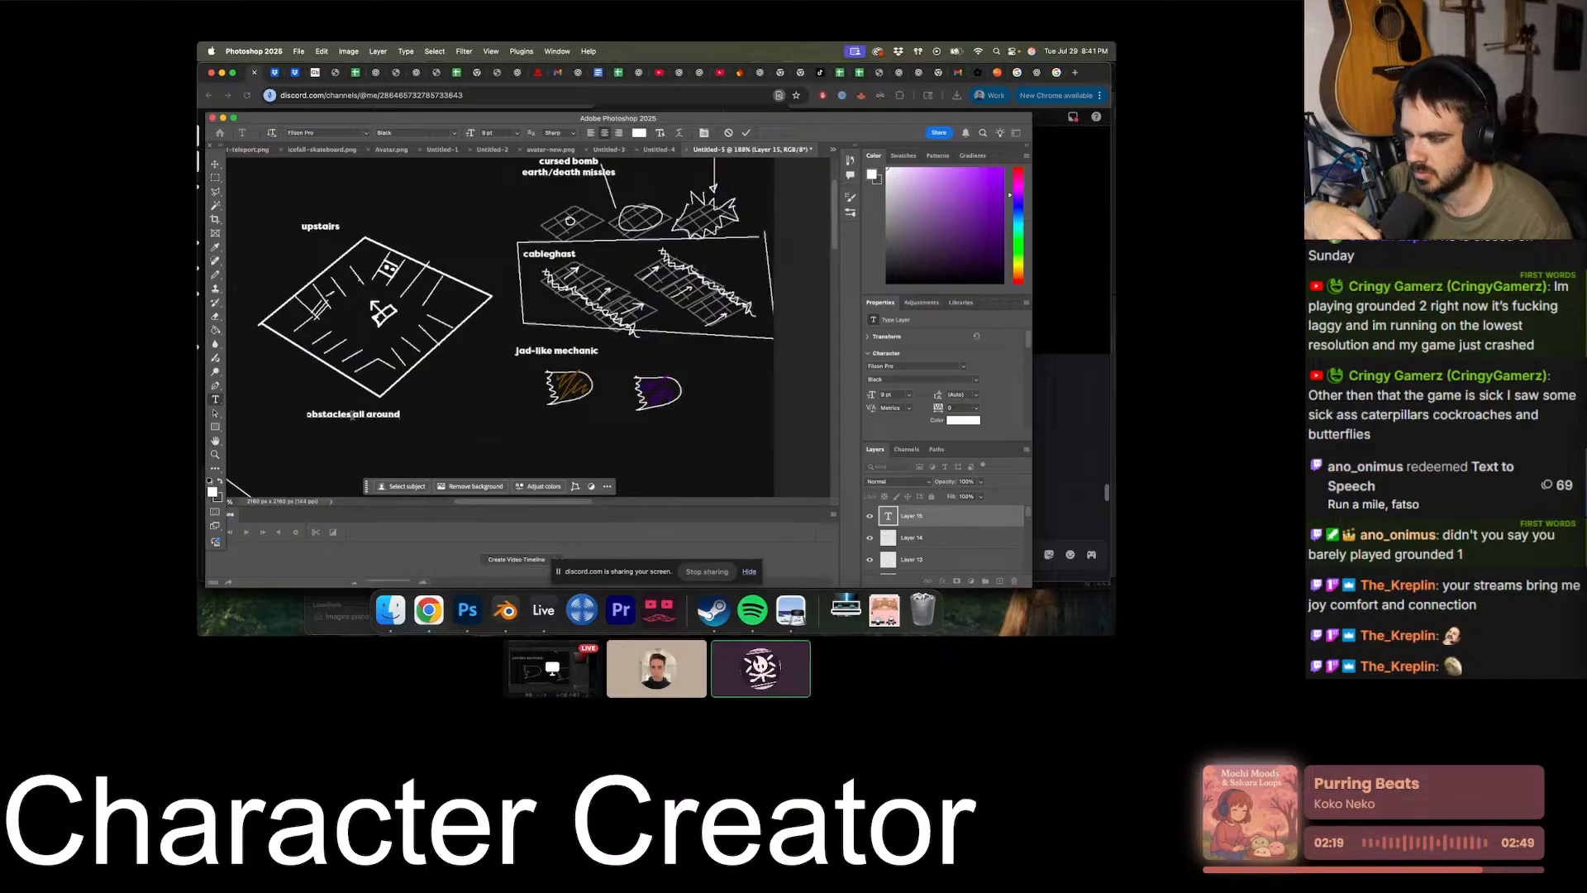
# - Move the "obstacles all around" label beside the lower-left edge of the upstairs diamond and deselect it
pyautogui.click(214, 166)
pyautogui.moveTo(355, 415); pyautogui.dragTo(308, 387)
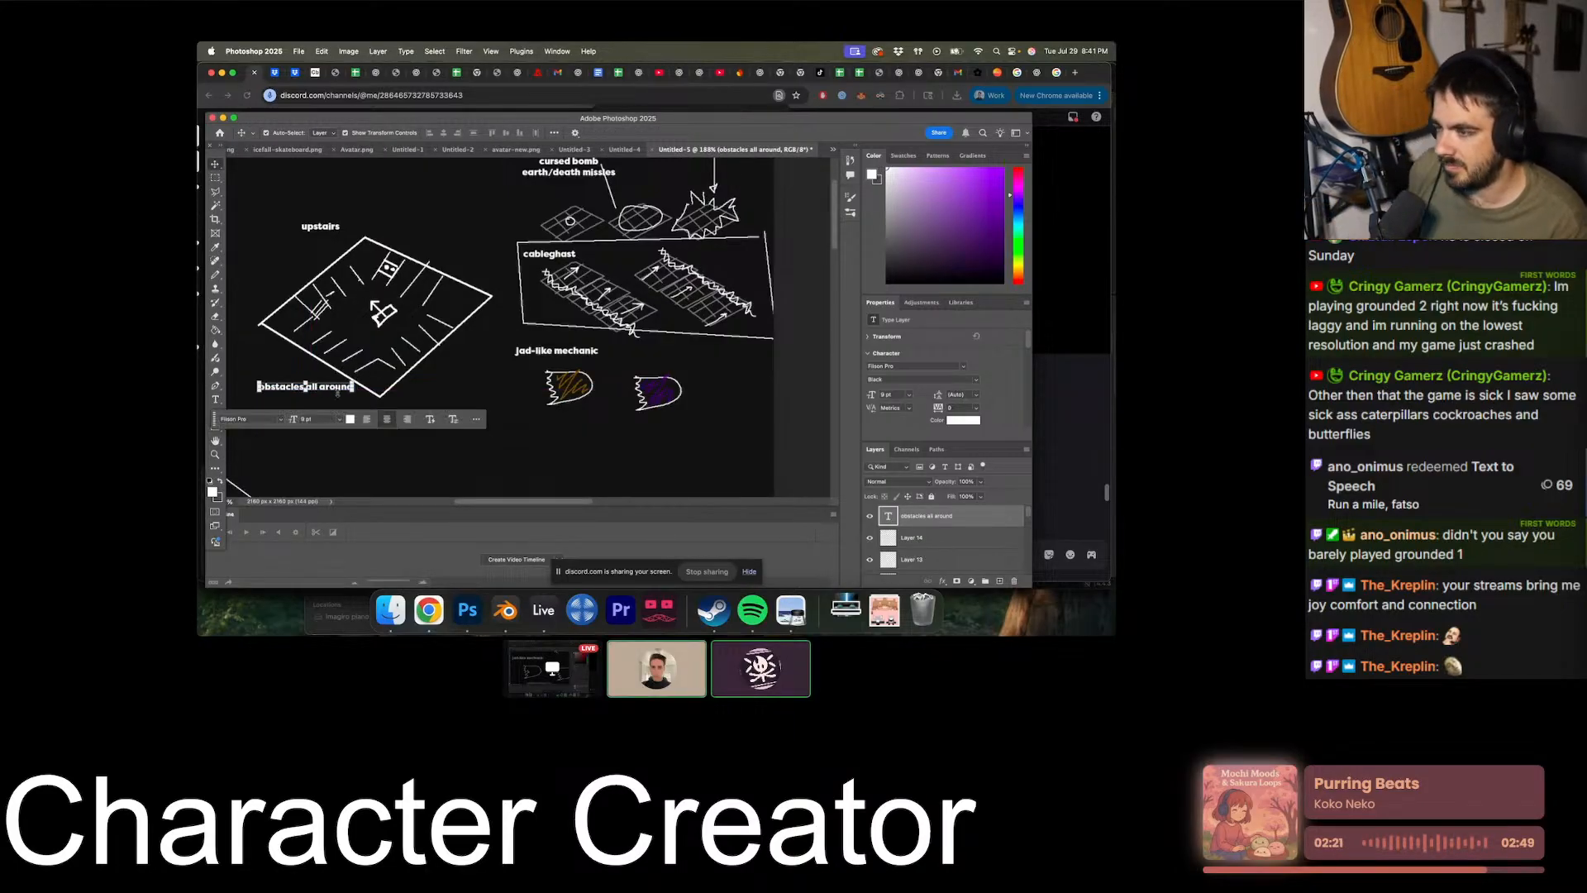
pyautogui.click(455, 458)
# - Review the upstairs room, main boss fight, cableghast and jad-like mechanic sketches across the diagram
pyautogui.keyDown('alt'); pyautogui.scroll(-2, 455, 459); pyautogui.keyUp('alt')
pyautogui.hscroll(-2, 456, 459)
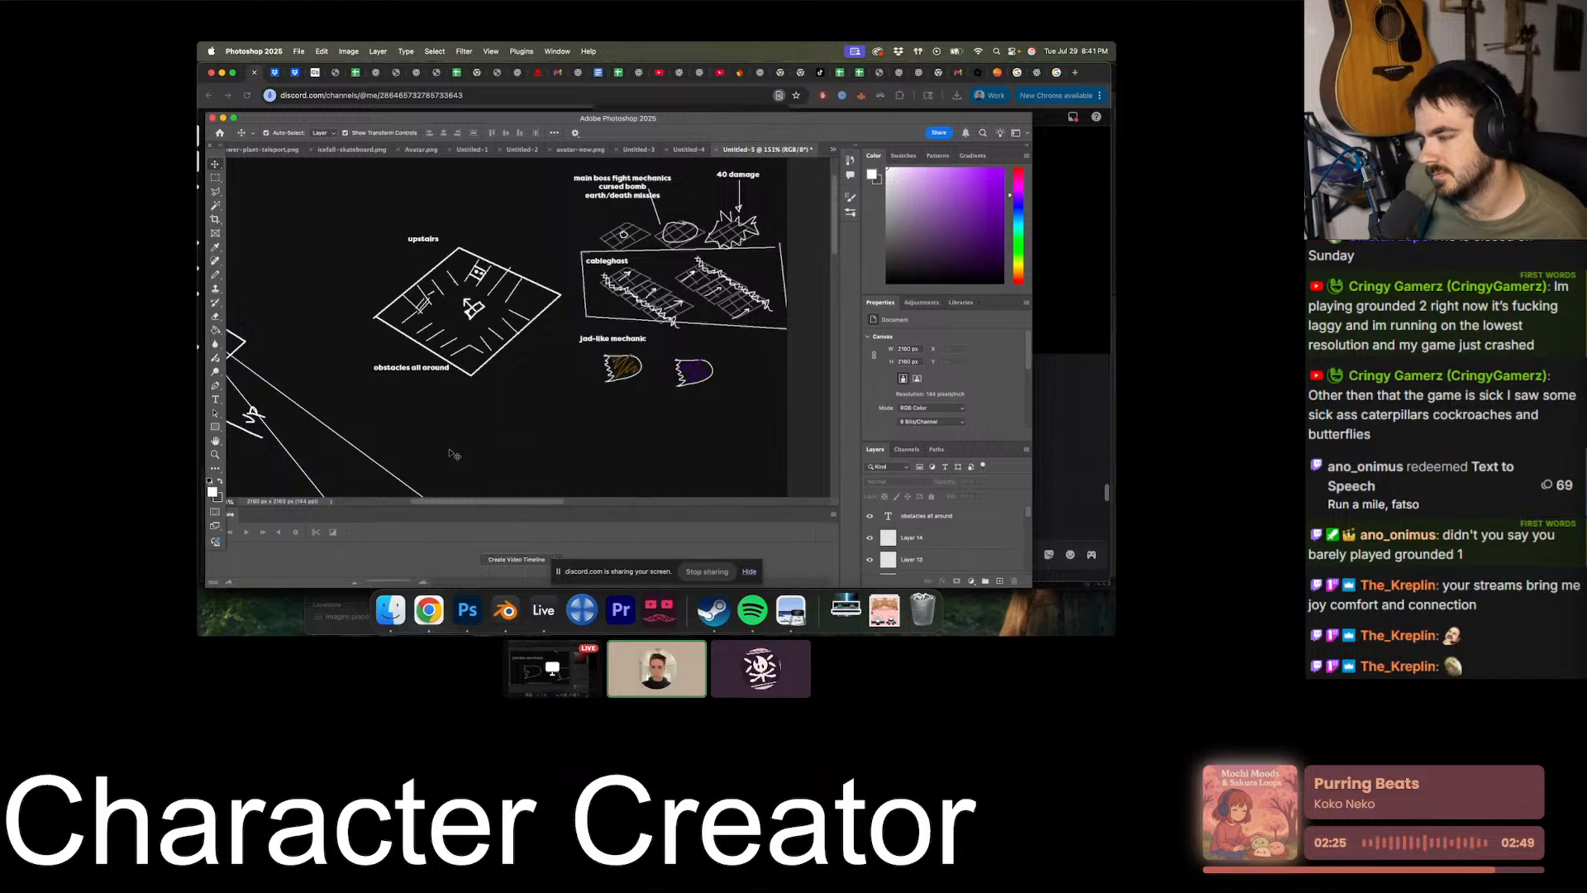
pyautogui.scroll(3, 520, 372)
pyautogui.hscroll(2, 519, 372)
pyautogui.keyDown('alt'); pyautogui.scroll(4, 628, 339); pyautogui.keyUp('alt')
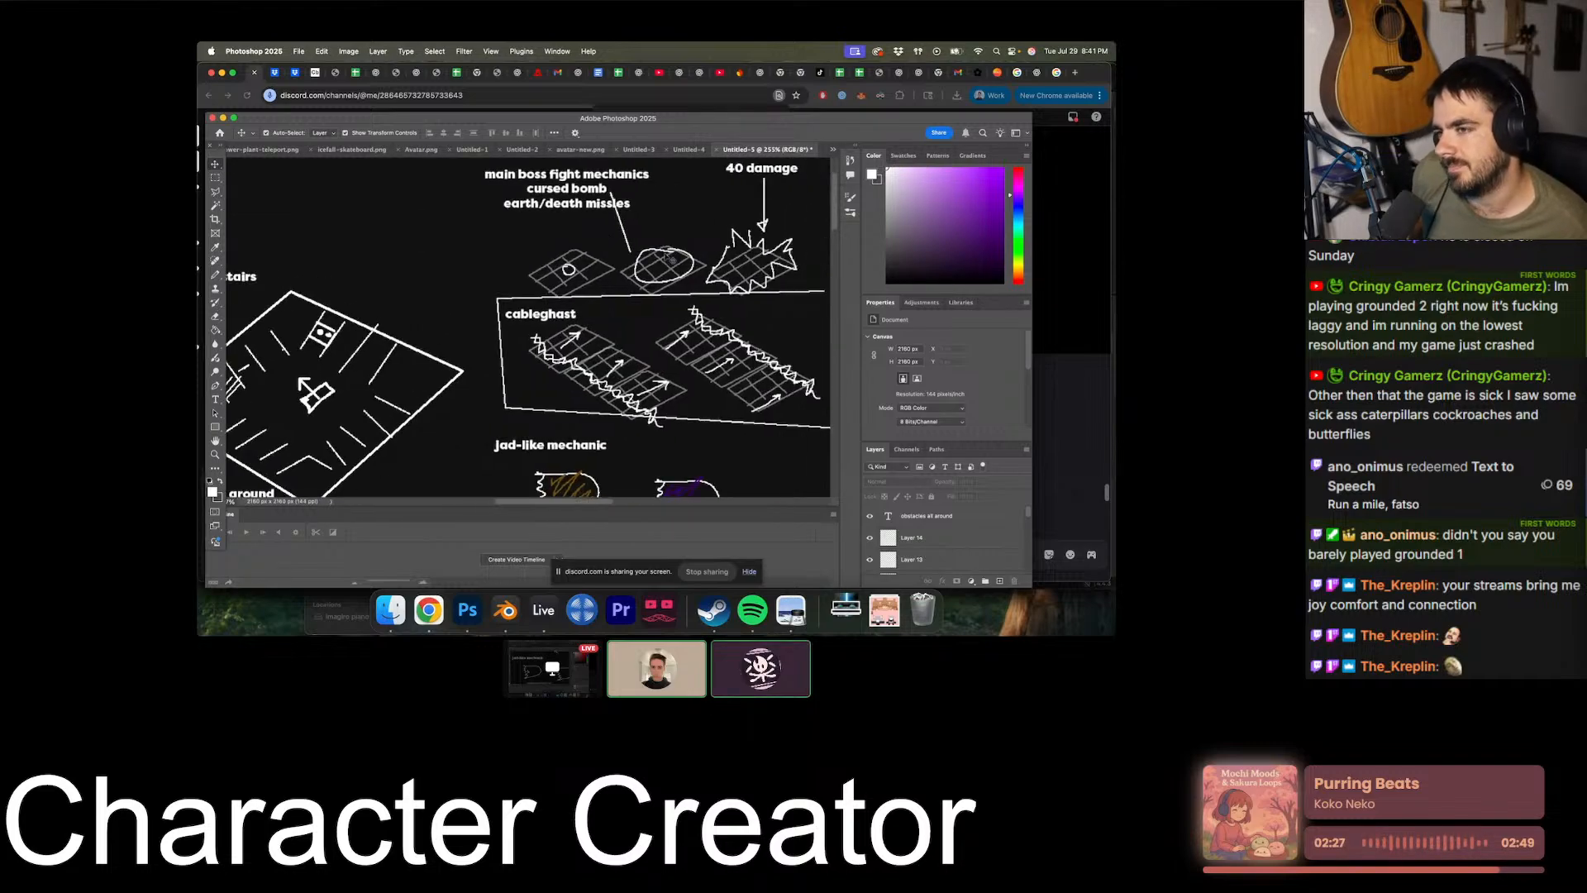
pyautogui.hscroll(-1, 692, 269)
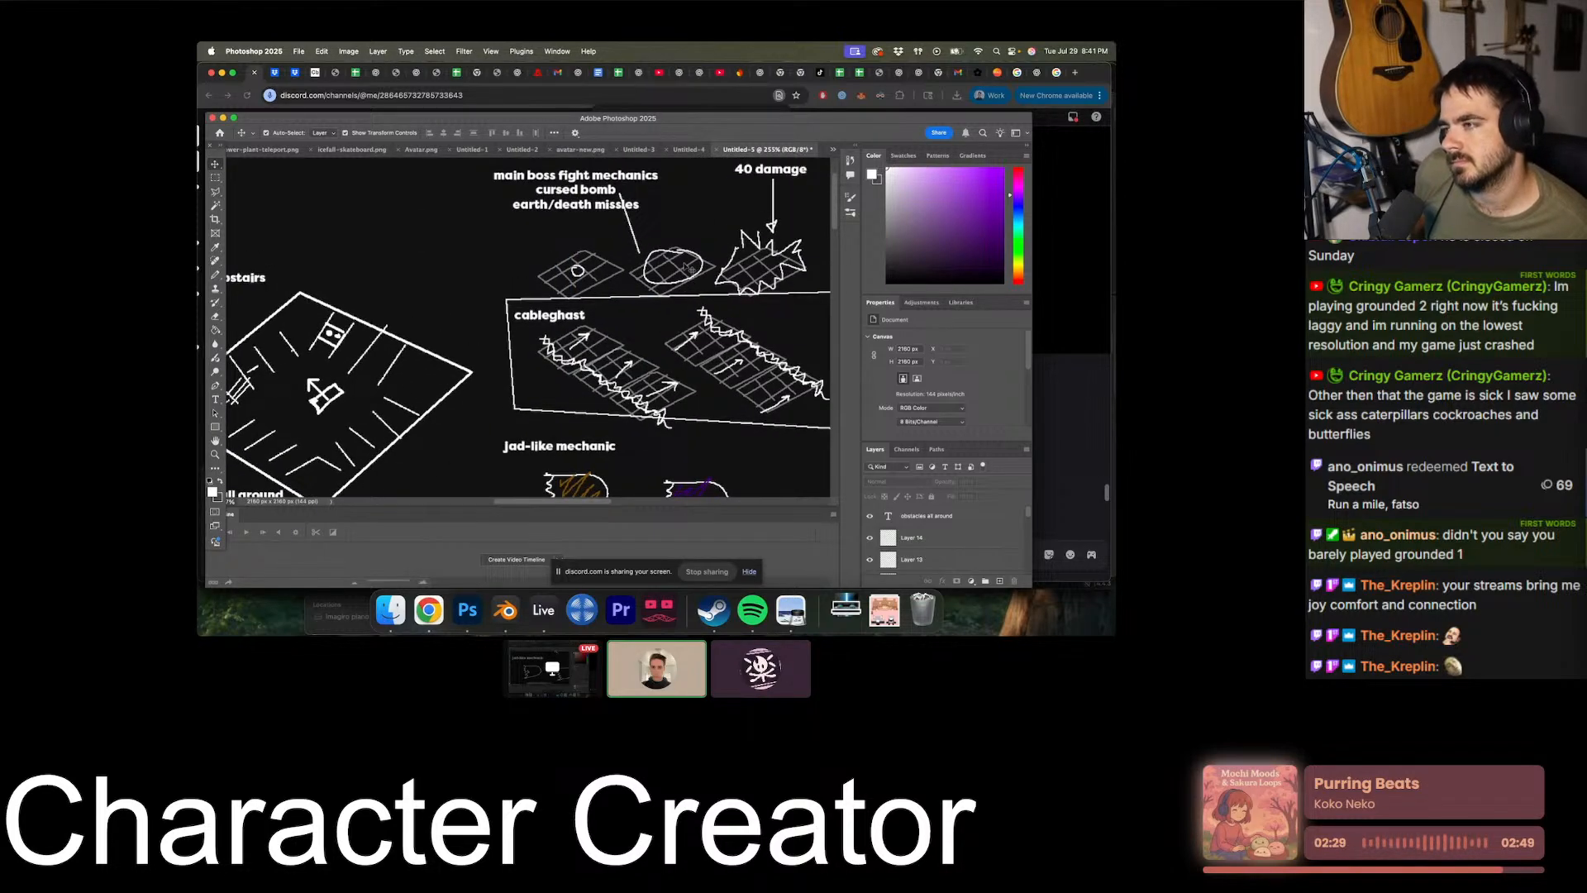
pyautogui.keyDown('alt'); pyautogui.scroll(-3, 691, 268); pyautogui.keyUp('alt')
pyautogui.scroll(-2, 636, 430)
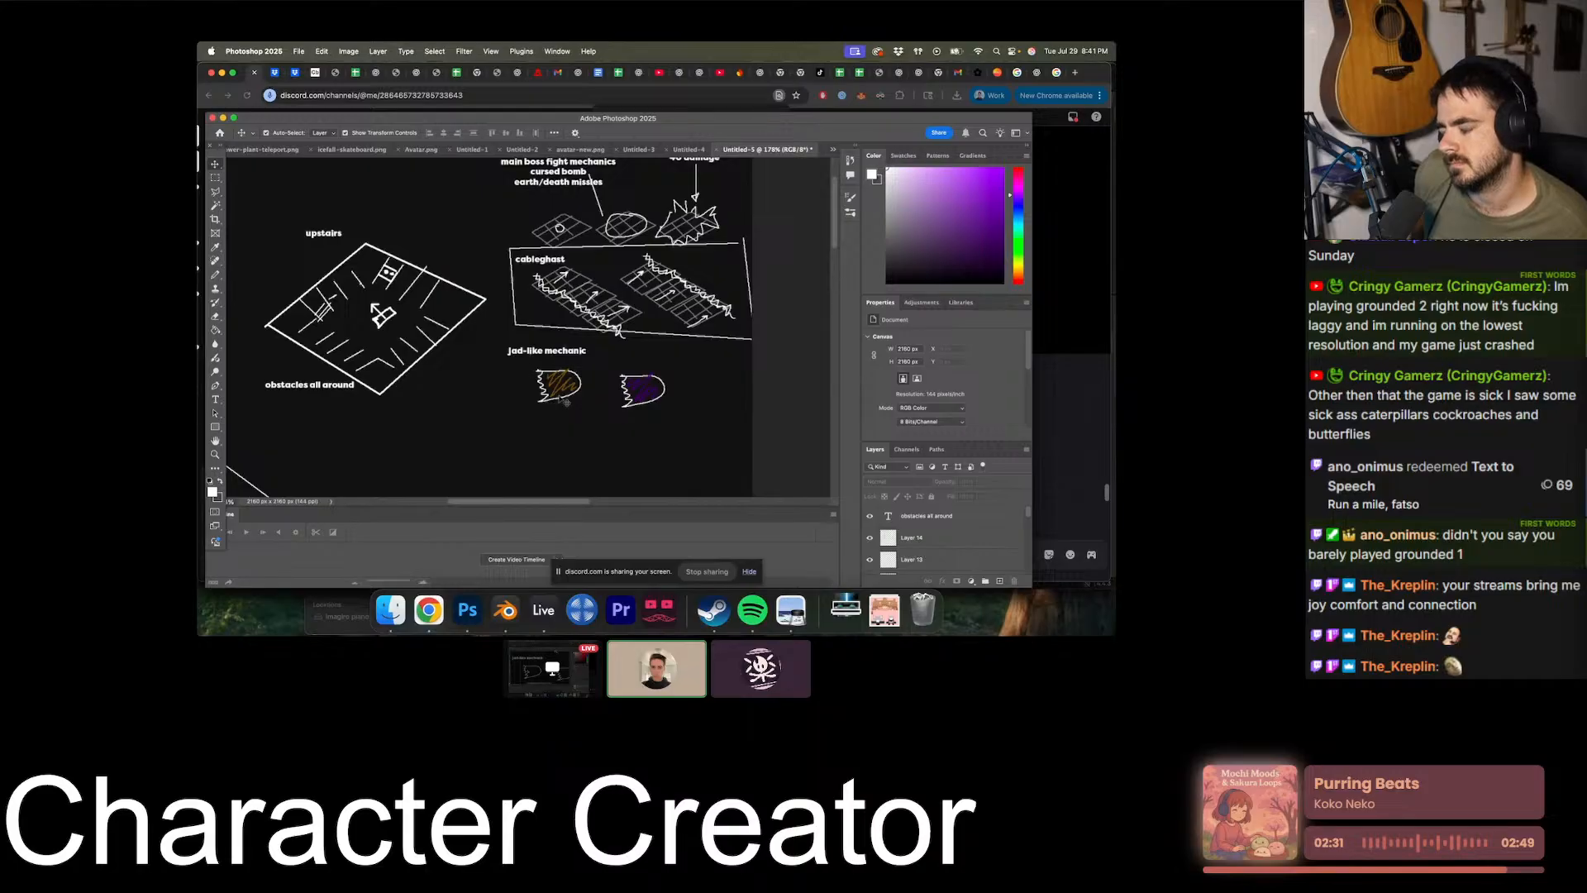
pyautogui.scroll(-1, 566, 403)
pyautogui.hscroll(1, 579, 385)
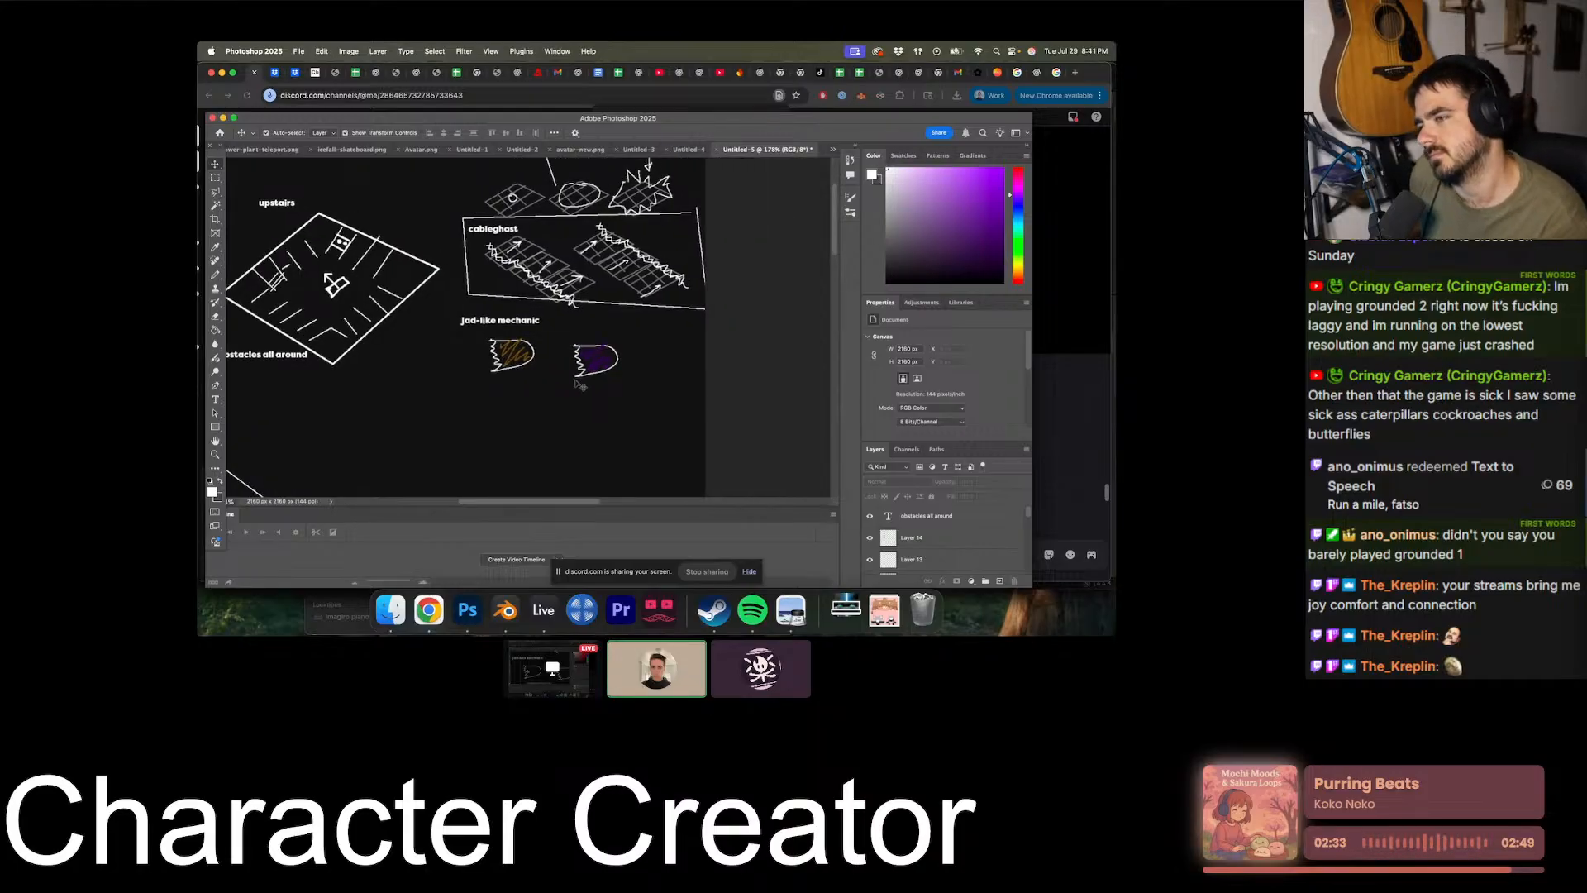
pyautogui.keyDown('alt'); pyautogui.scroll(3, 576, 384); pyautogui.keyUp('alt')
pyautogui.hscroll(-1, 572, 383)
pyautogui.keyDown('alt'); pyautogui.scroll(-3, 568, 384); pyautogui.keyUp('alt')
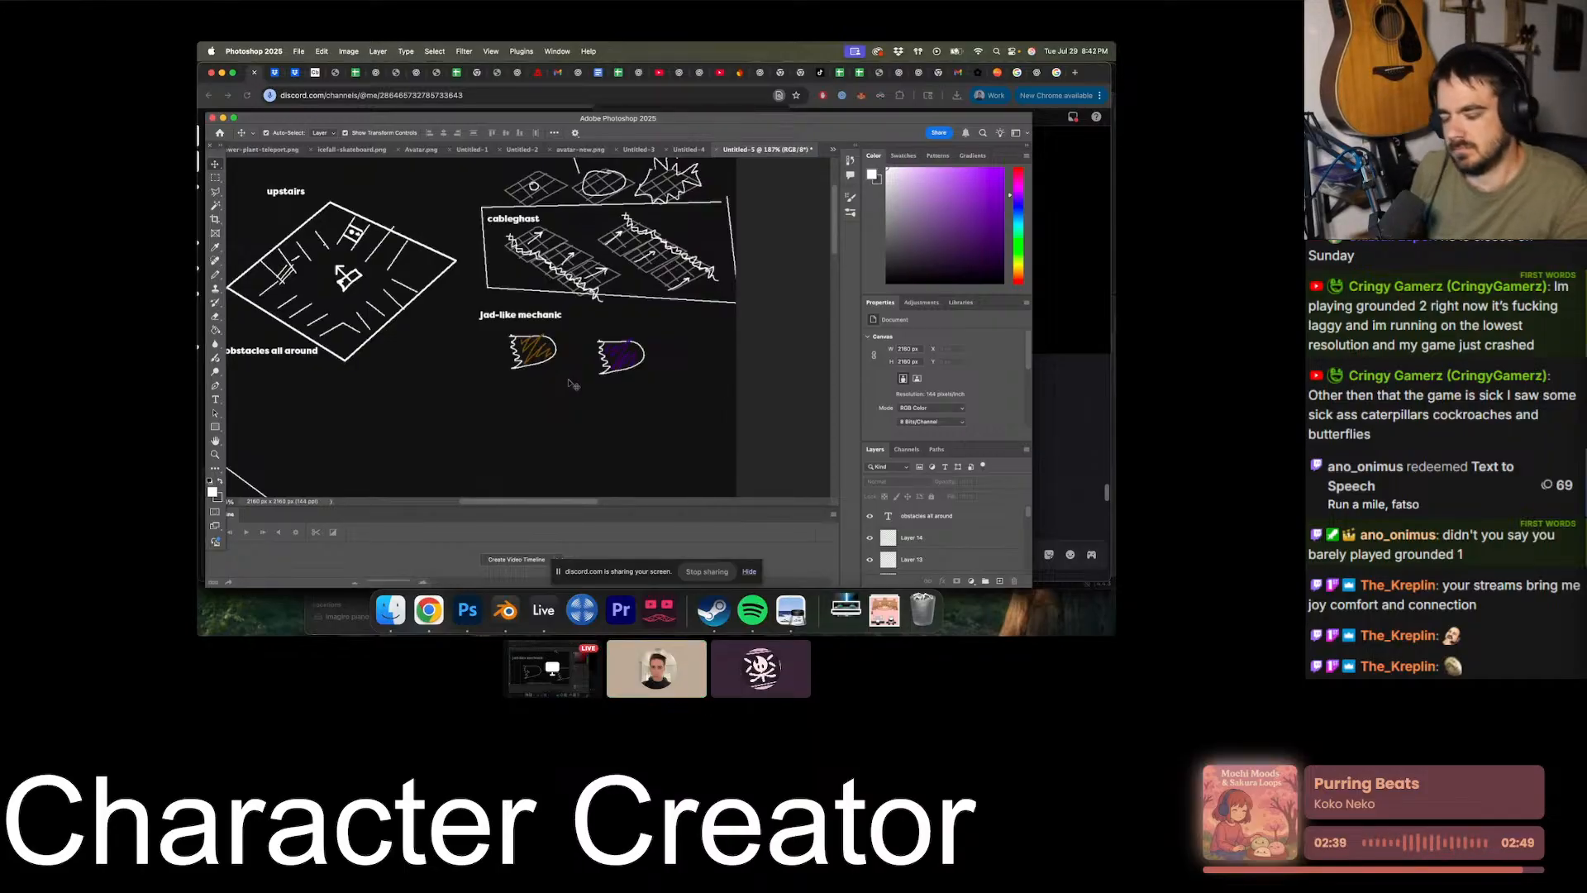
# - Leave the full-screen stream for the League of Legends client and sign out of its current account
pyautogui.press('Escape')
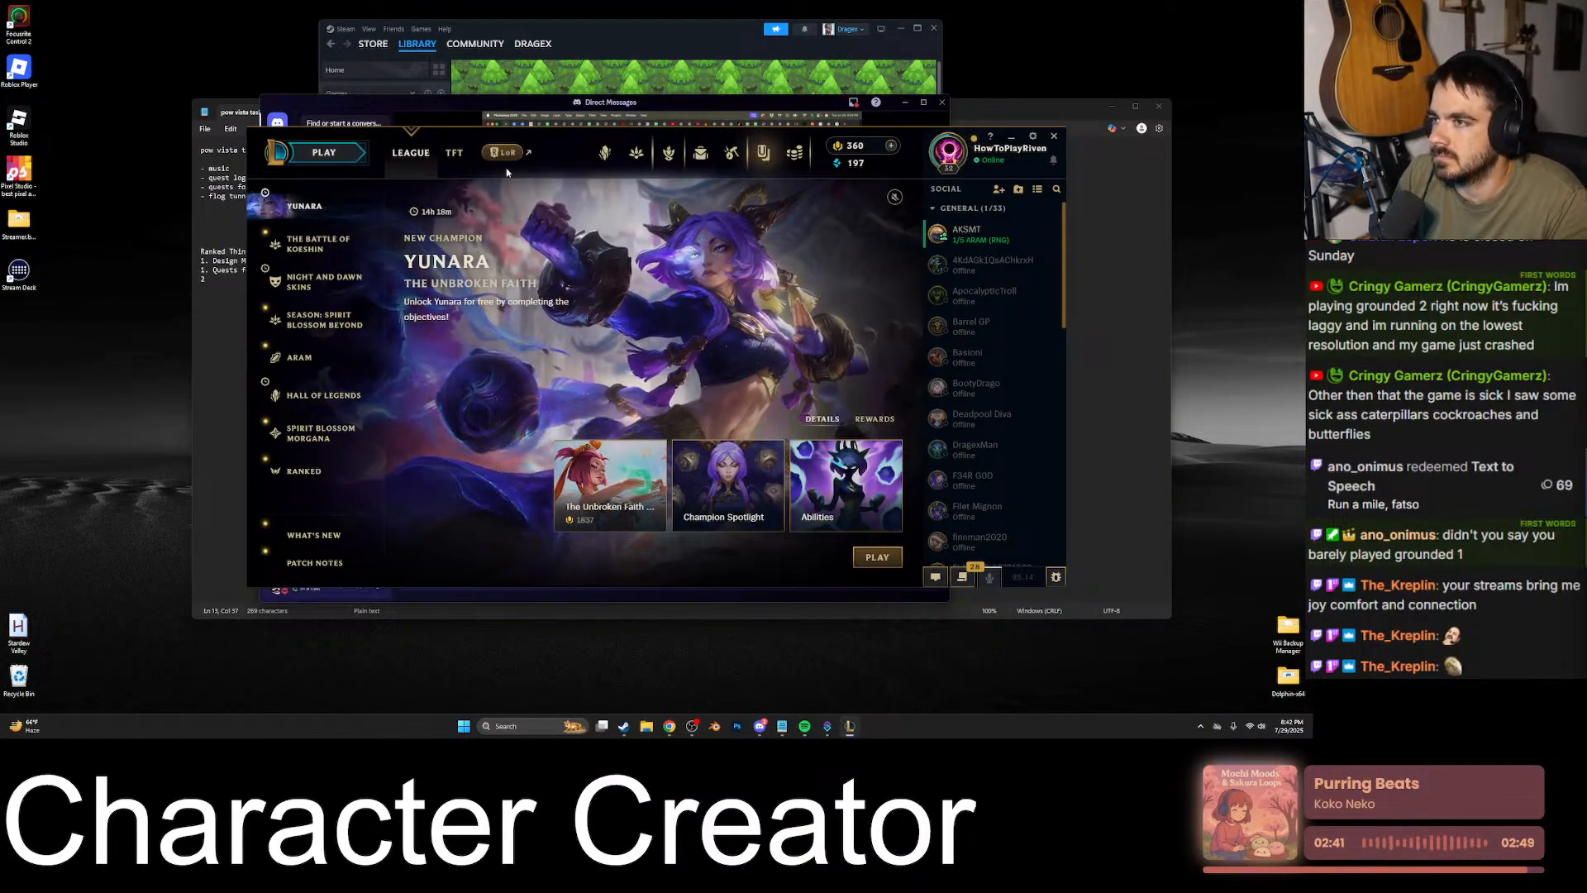
pyautogui.click(326, 153)
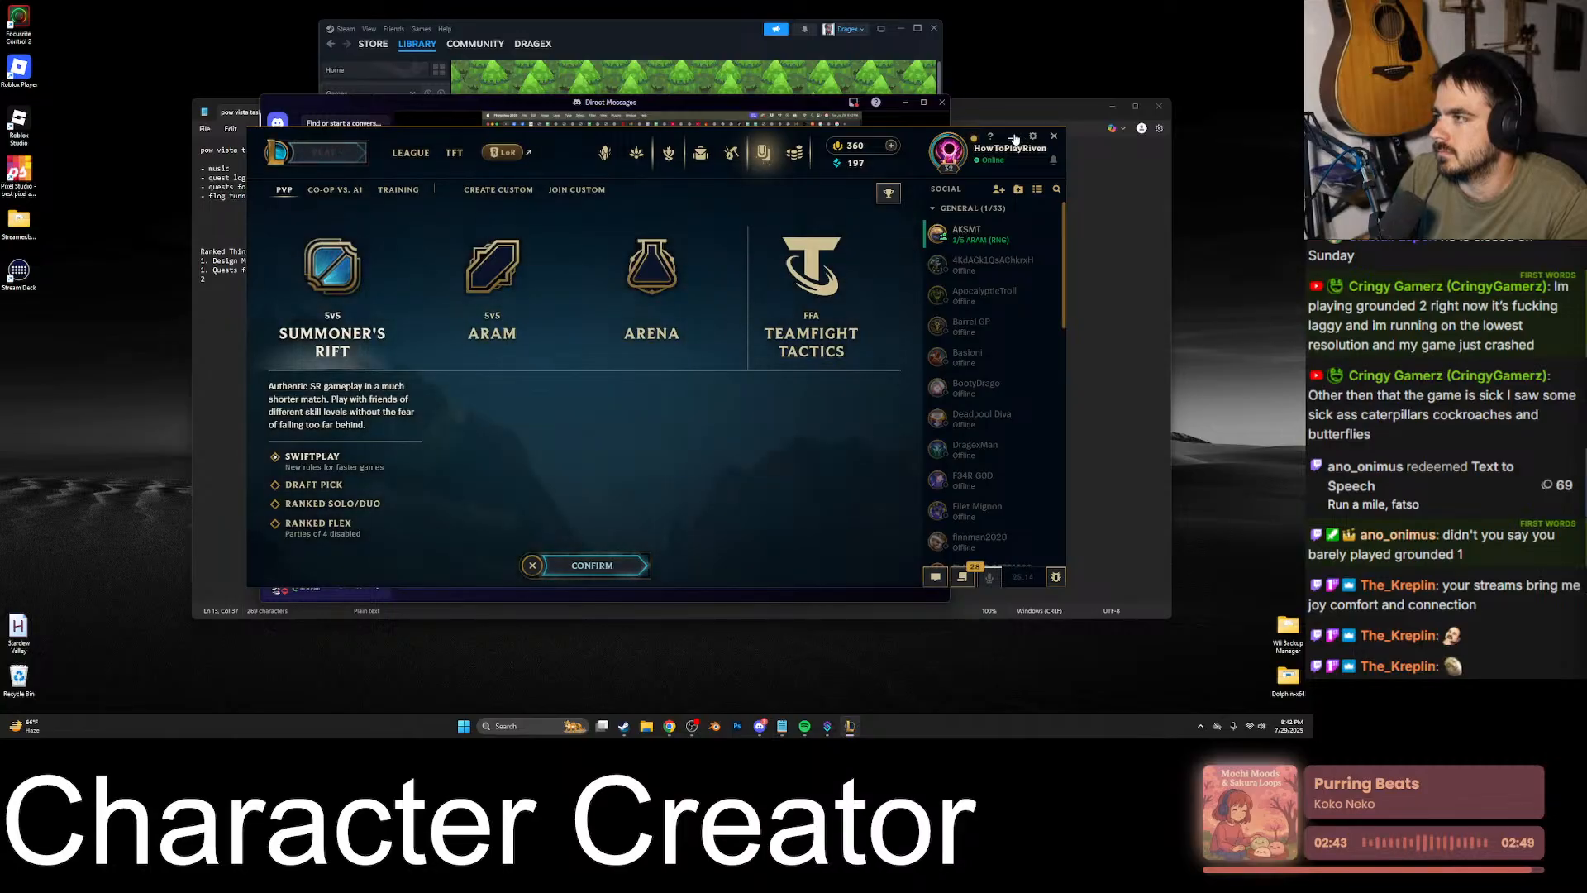
pyautogui.click(1051, 139)
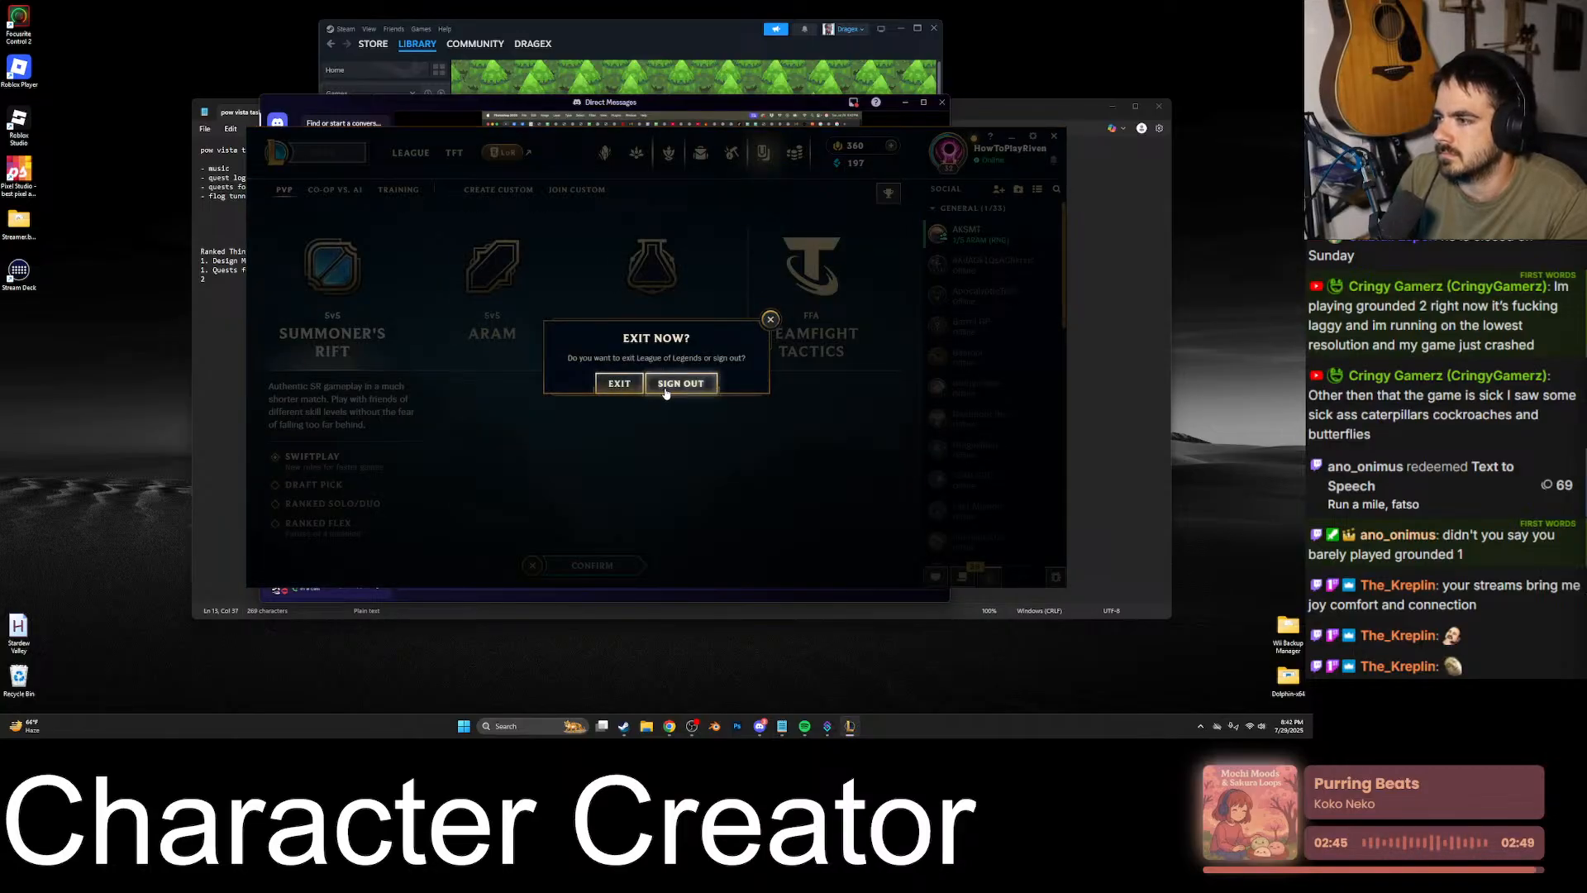
pyautogui.click(676, 381)
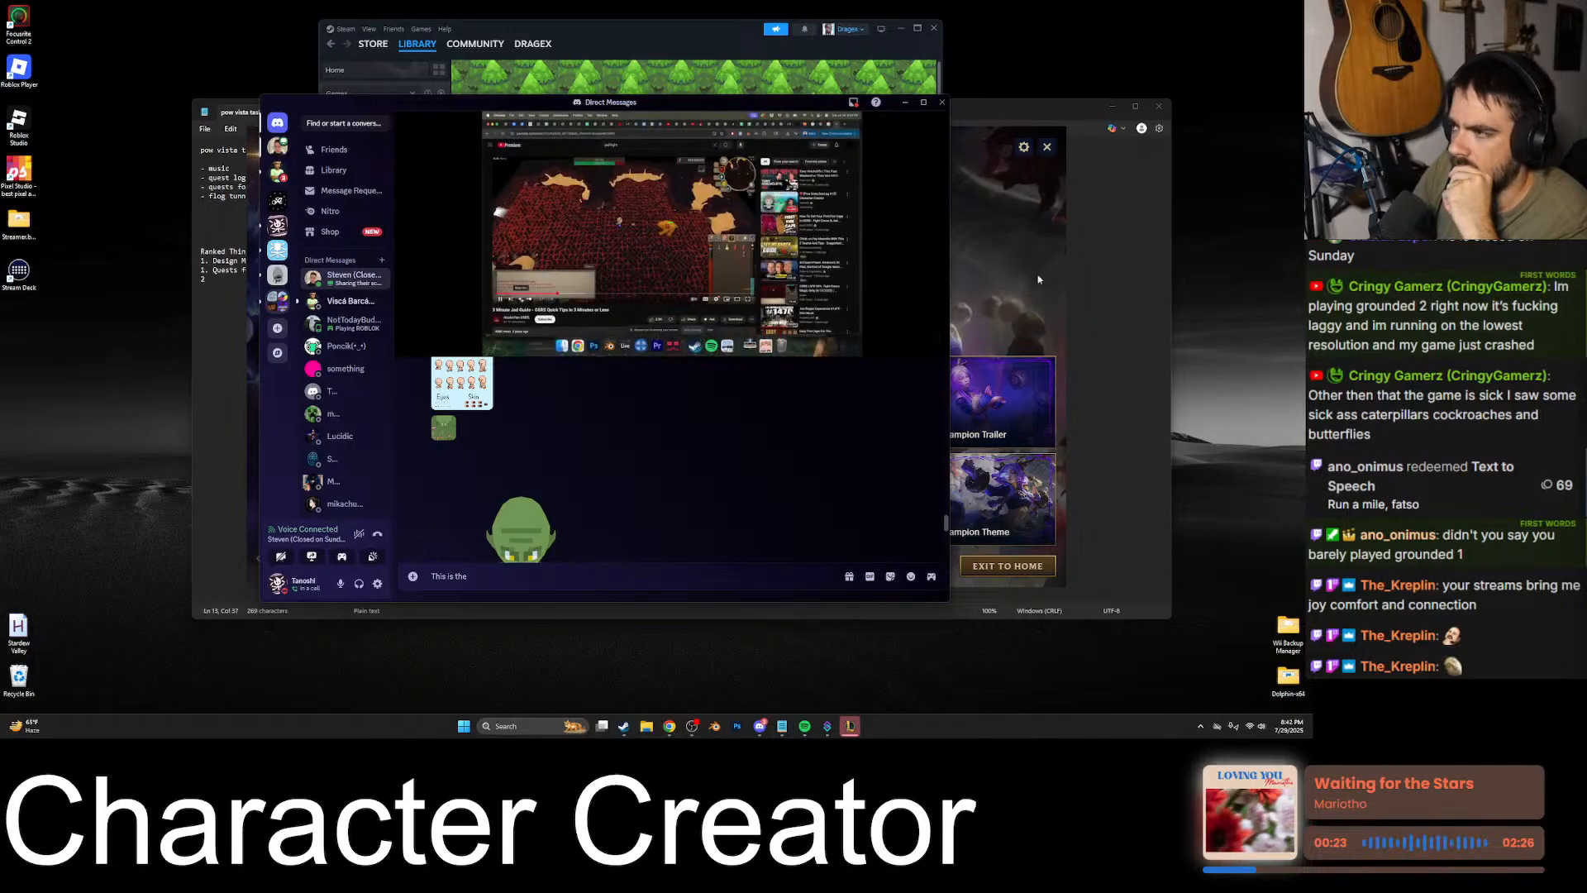
# - Put away the League of Legends client and expand the shared screen in the Discord call to full screen
pyautogui.click(1045, 146)
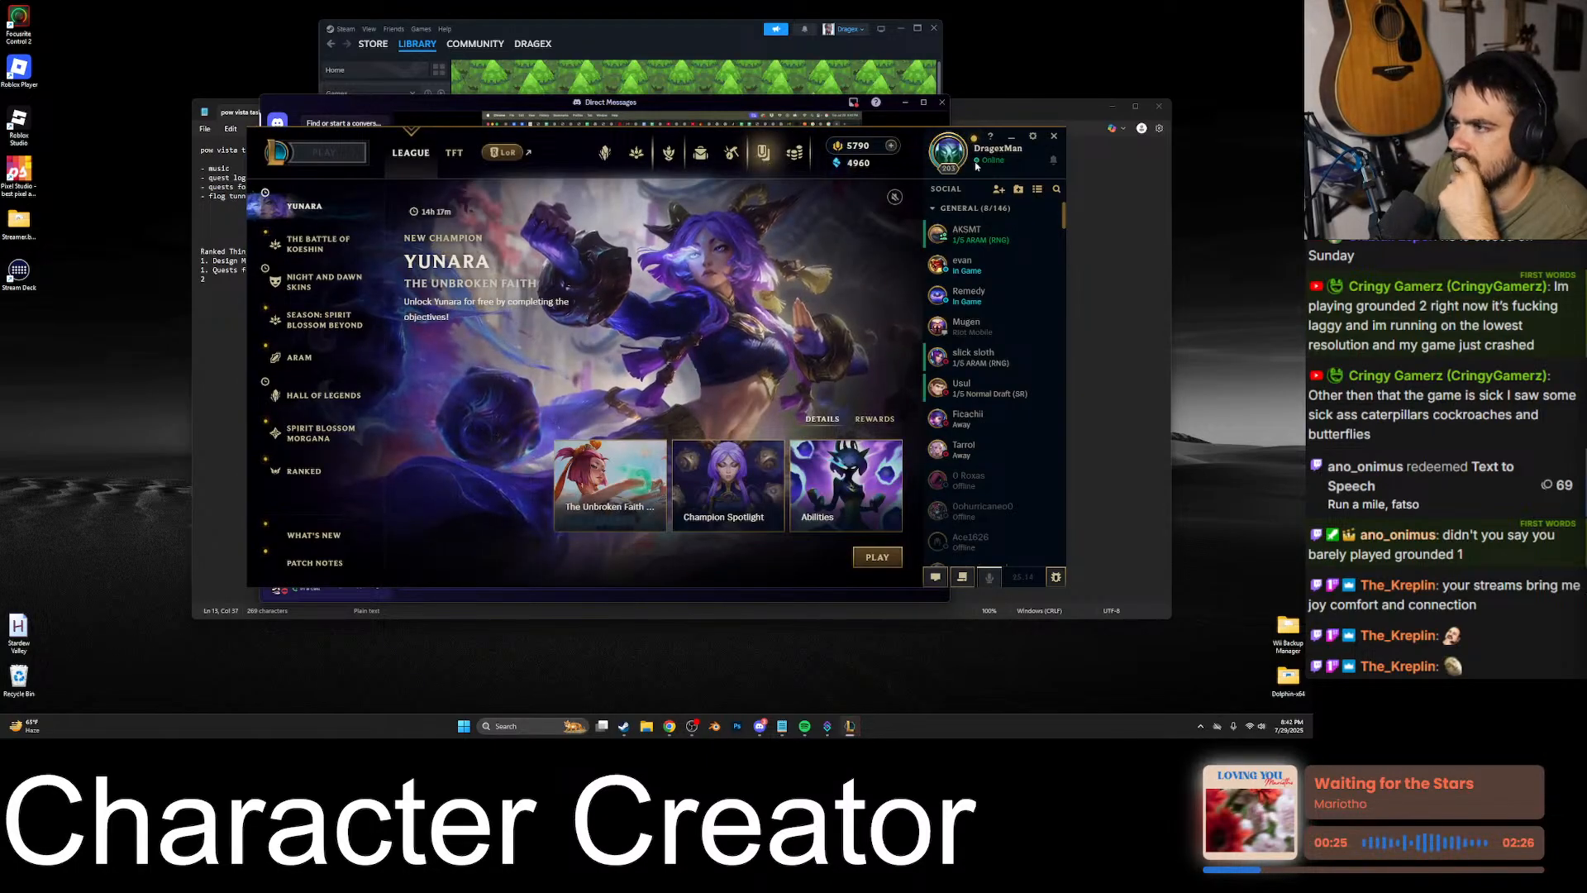
pyautogui.click(1033, 137)
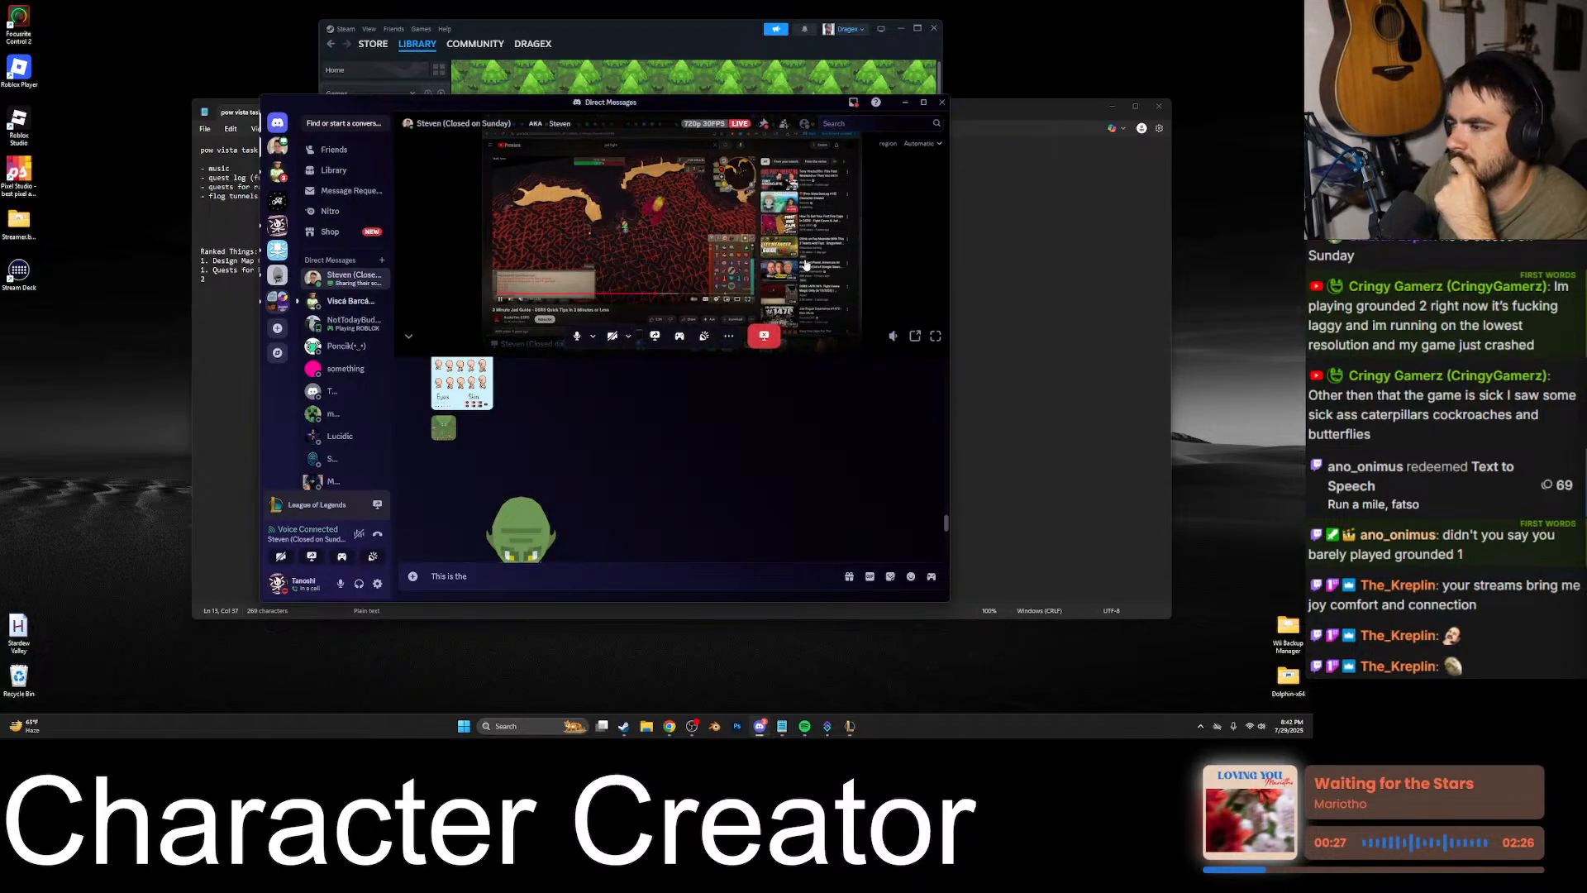
pyautogui.click(934, 336)
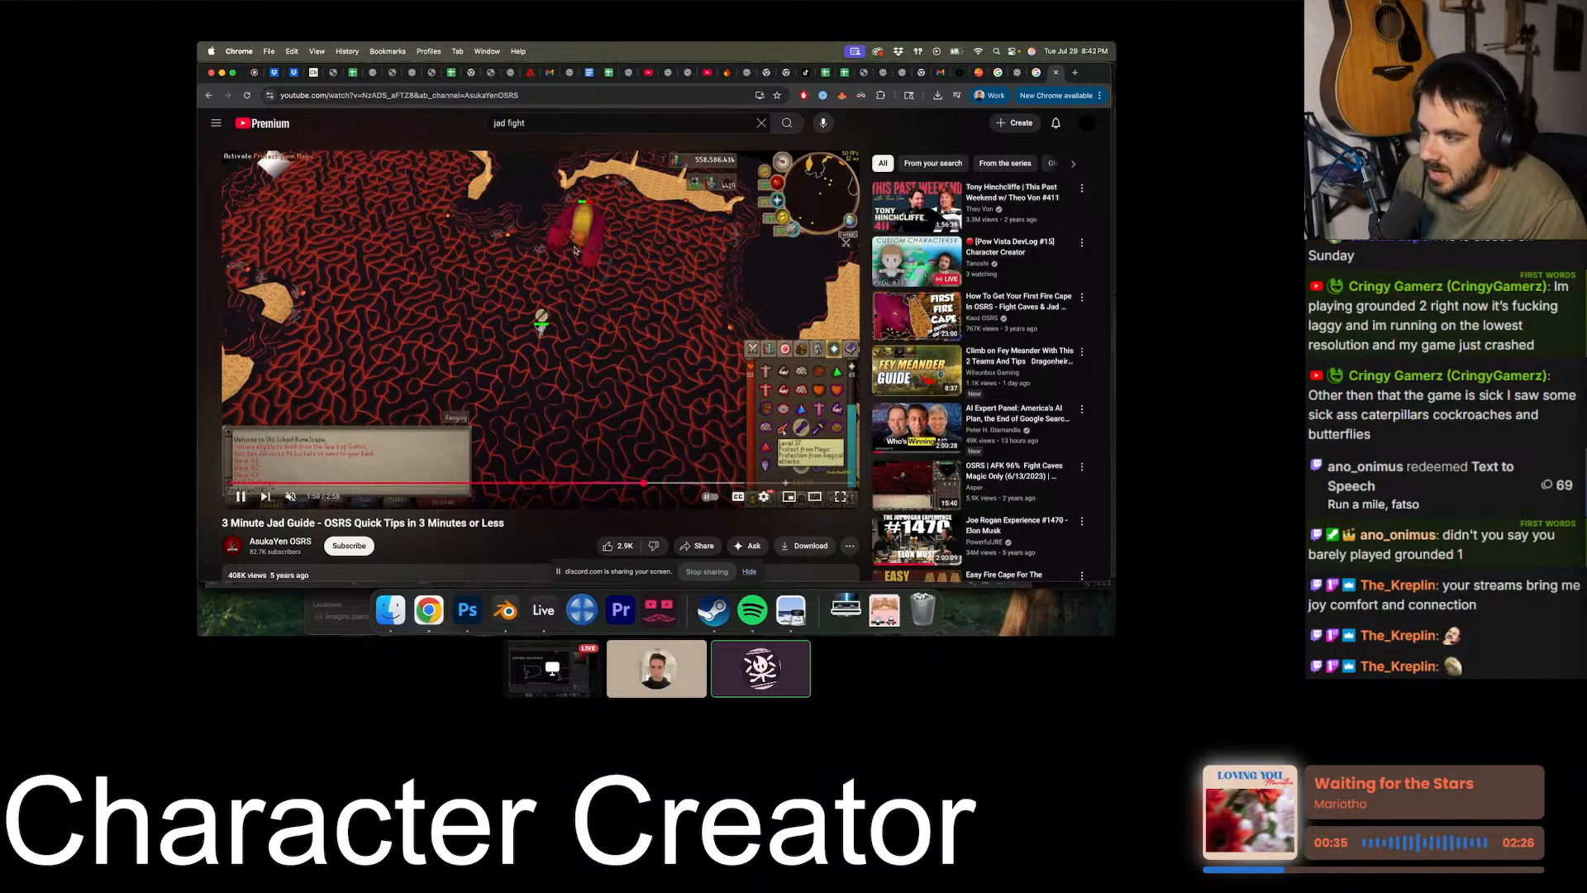
# - Skim the later part of the 3 Minute Jad Guide video to examine the boss's attacks, and return to the Photoshop diagram
pyautogui.click(670, 484)
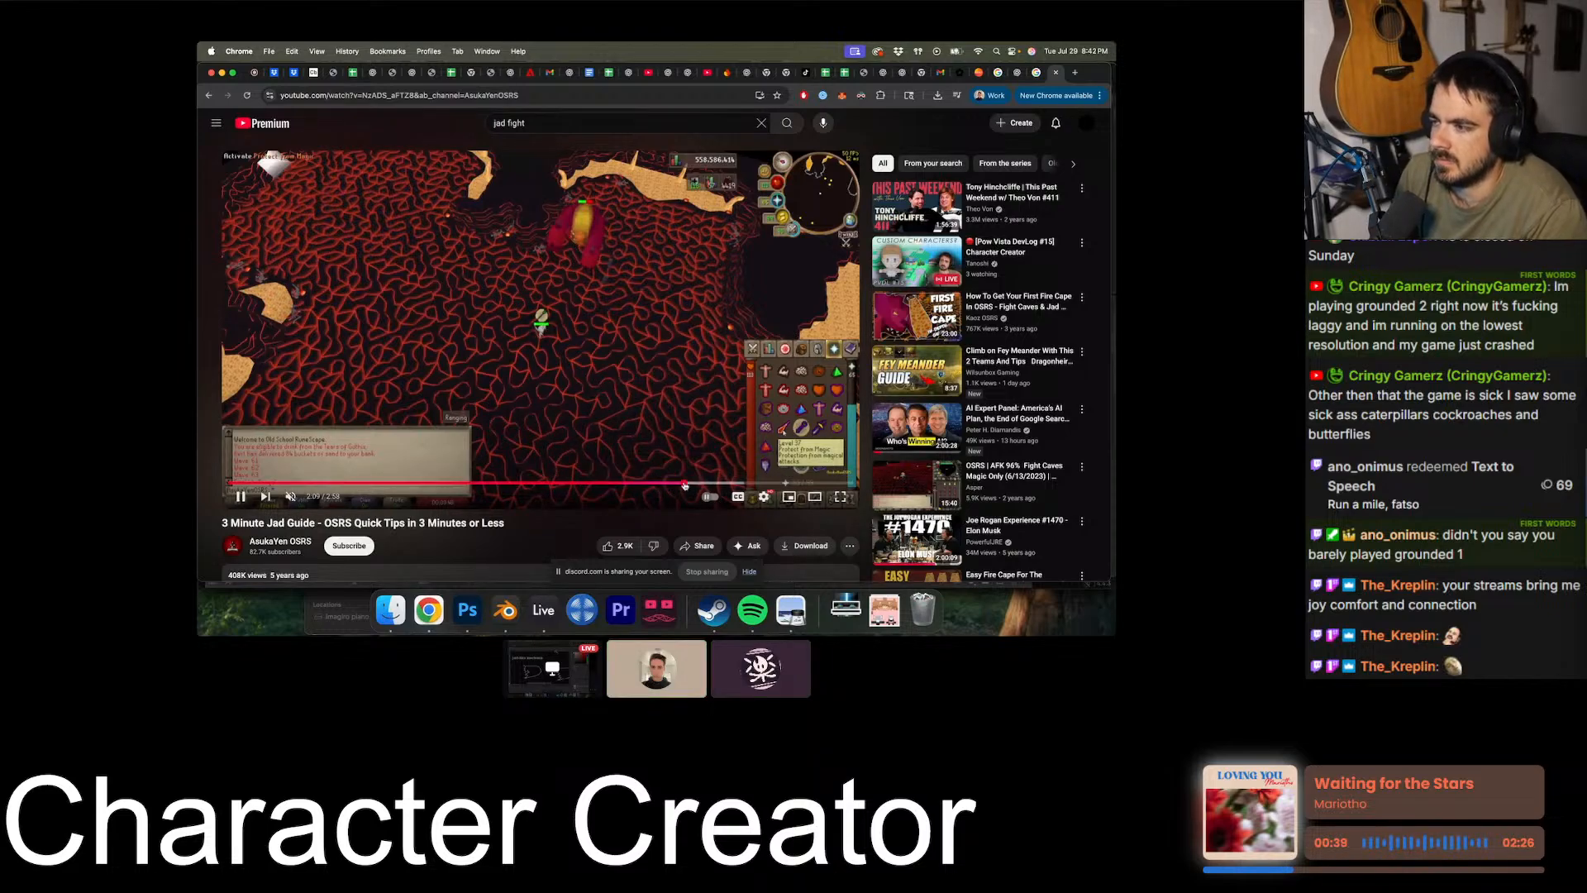
pyautogui.click(695, 484)
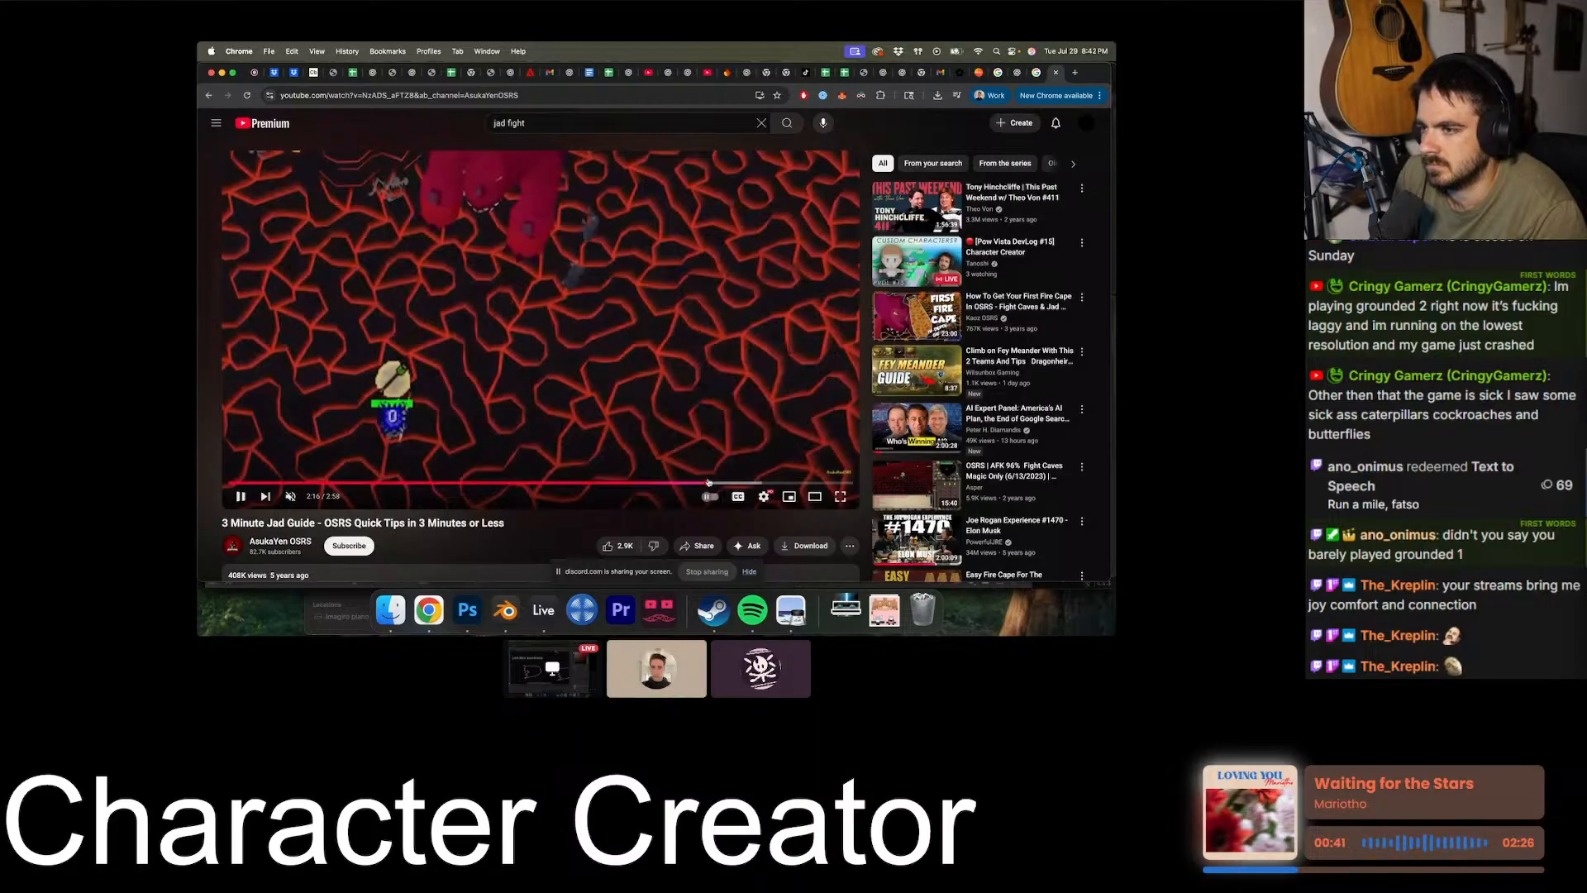
pyautogui.click(755, 483)
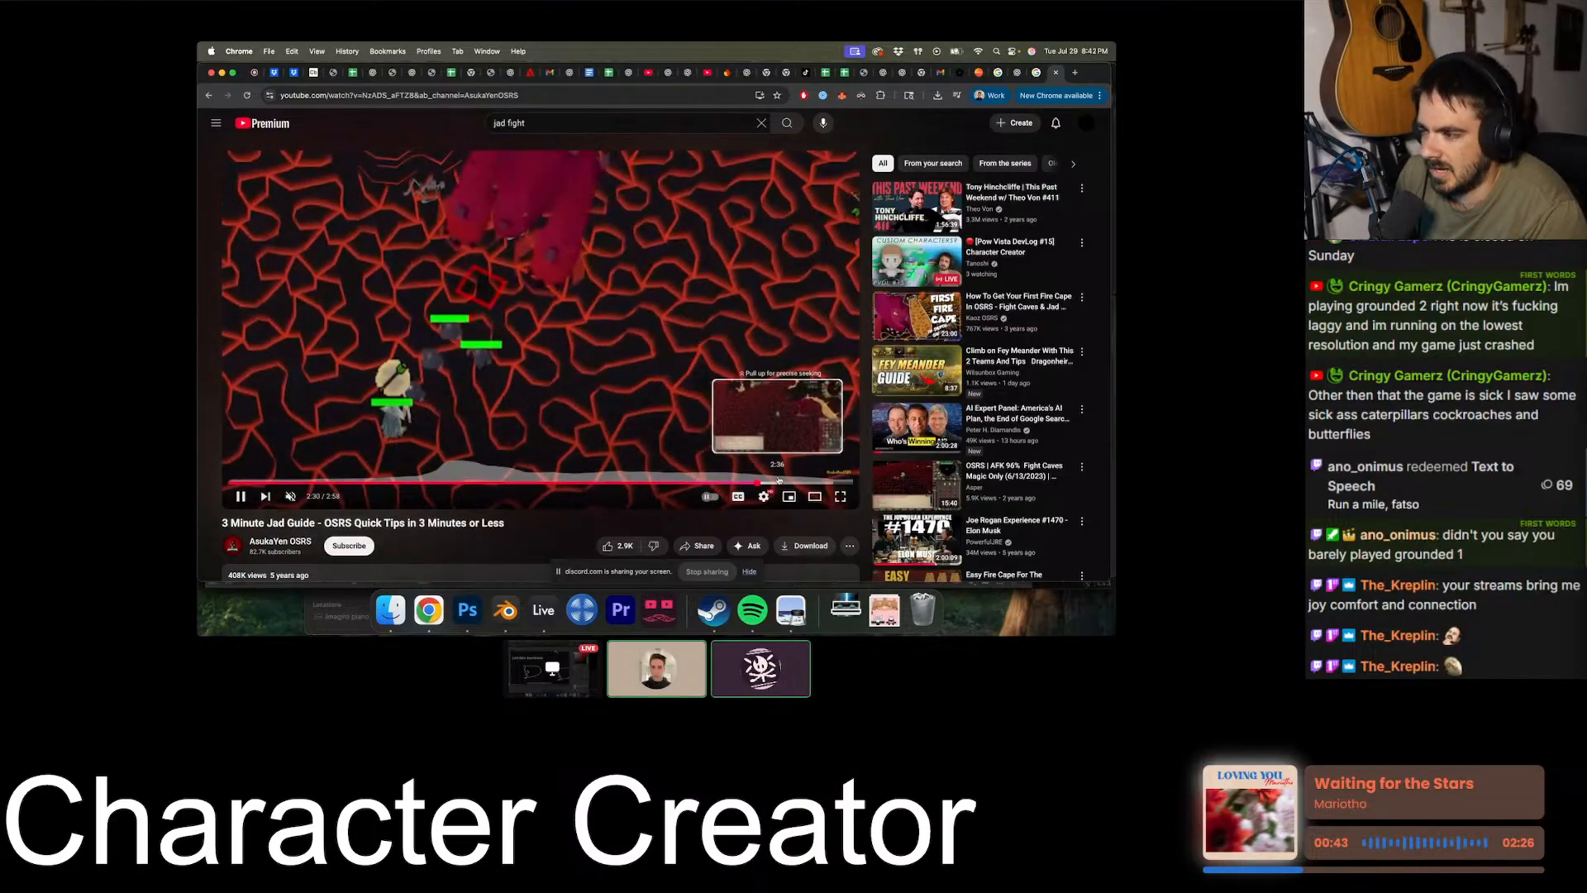
pyautogui.click(777, 483)
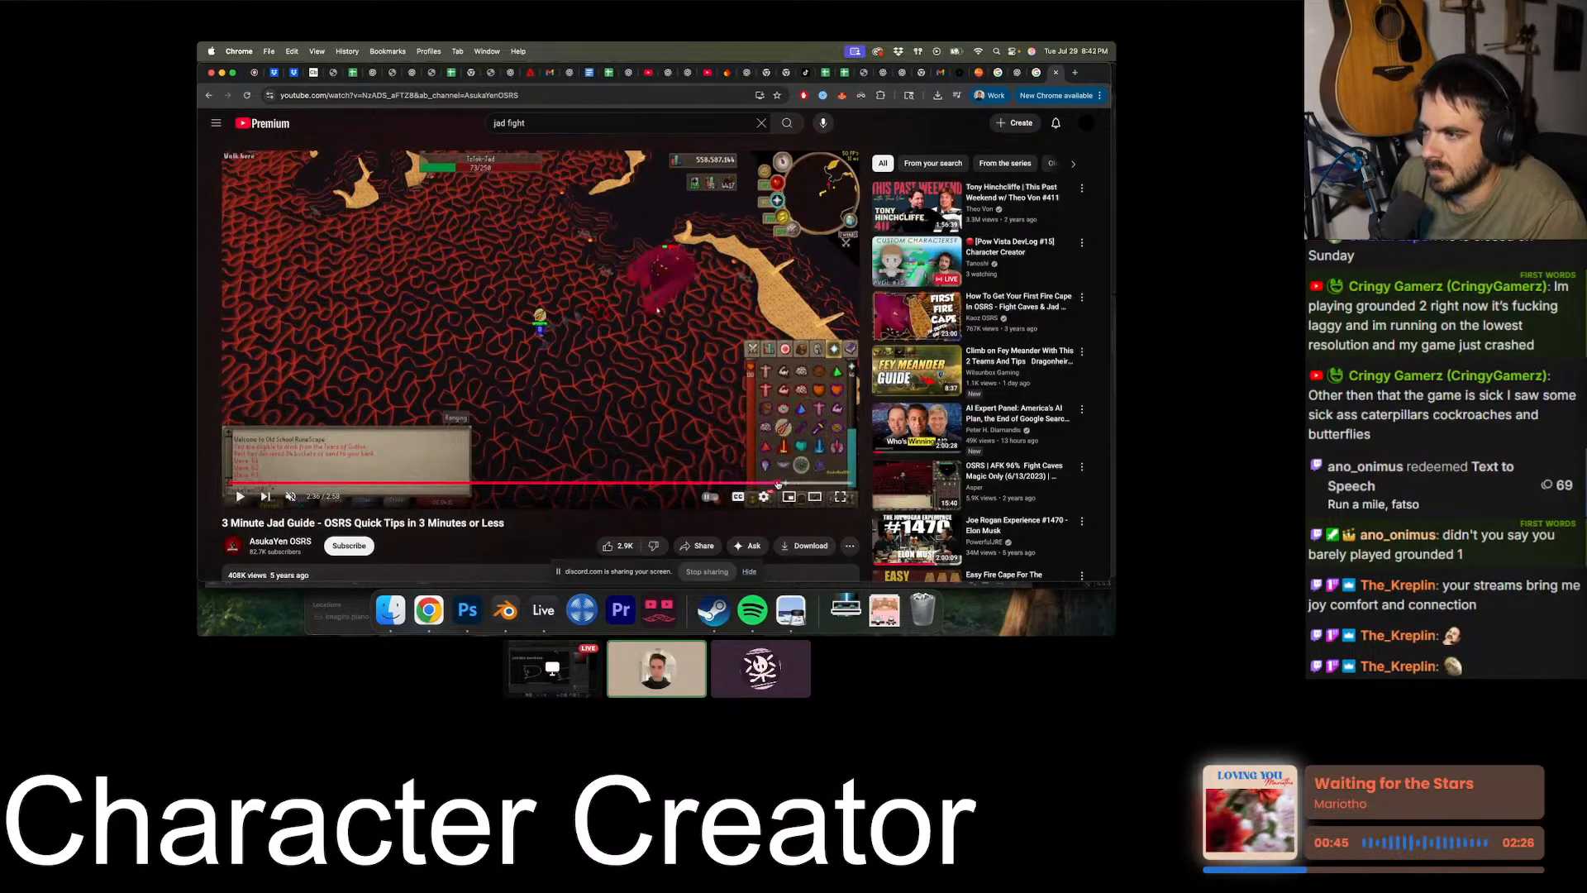
pyautogui.click(748, 450)
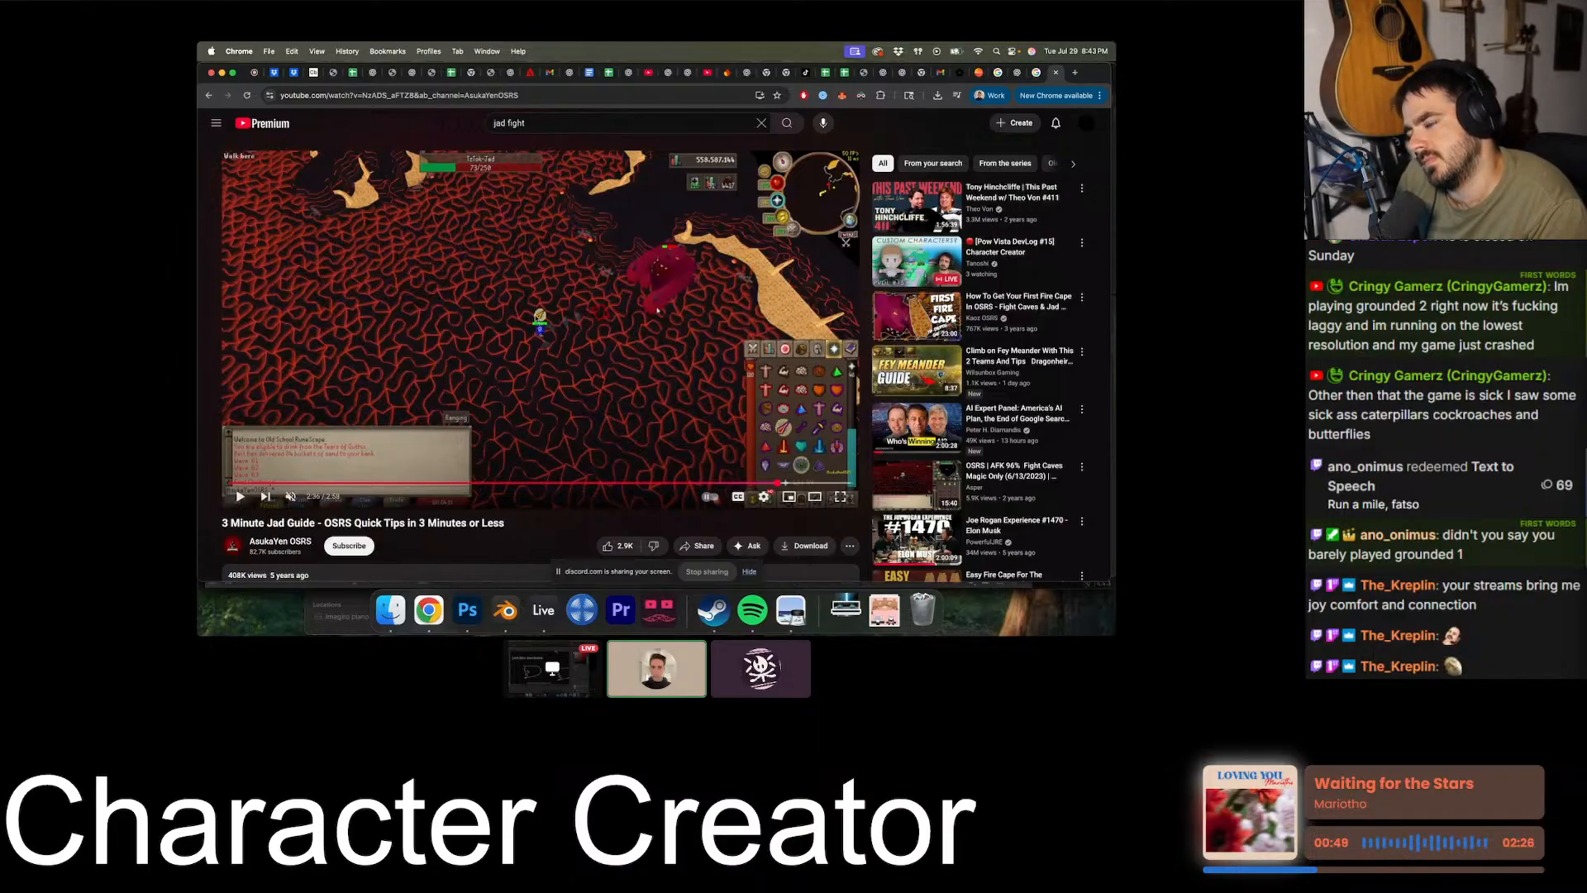
pyautogui.click(788, 408)
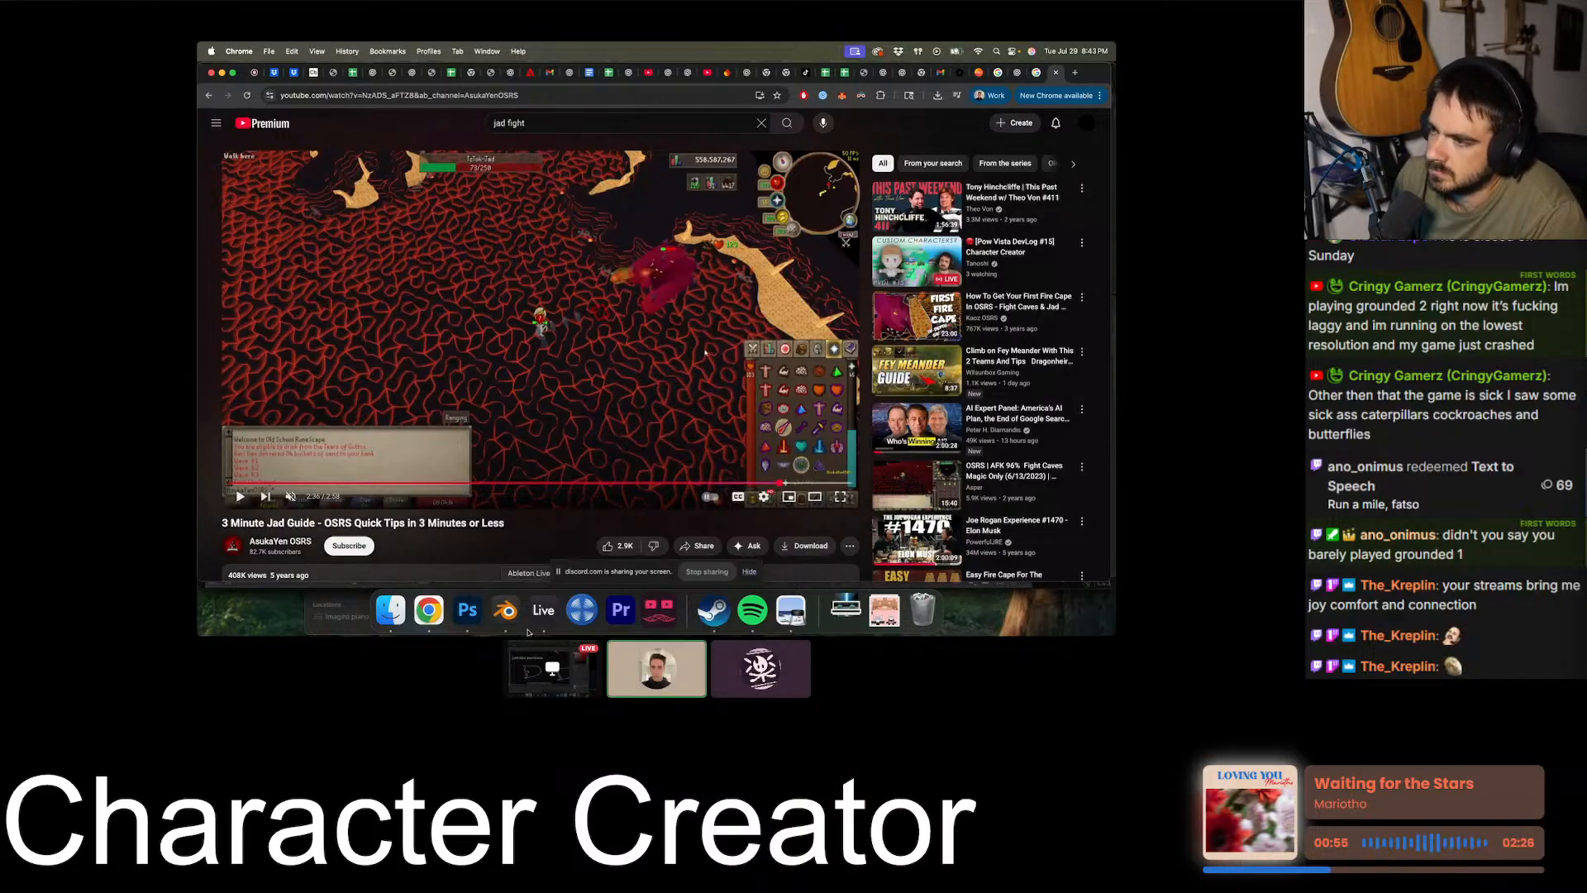
pyautogui.click(474, 620)
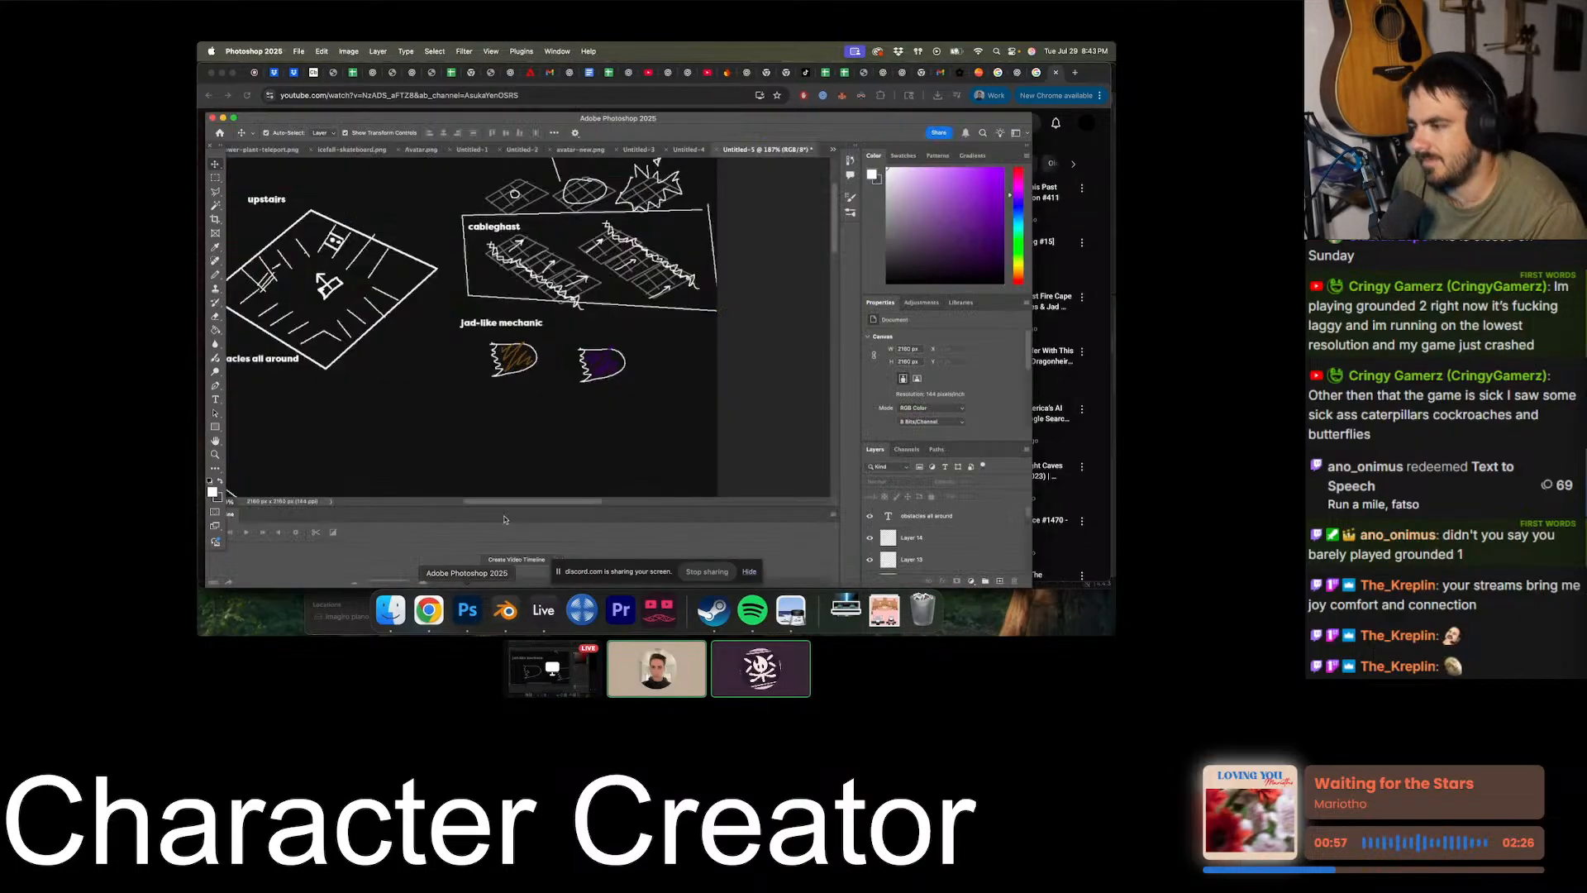
# - Add a new layer and handwrite "minion" in white with the Pencil tool above the upstairs room sketch
pyautogui.hscroll(-5, 543, 257)
pyautogui.scroll(3, 543, 257)
pyautogui.hscroll(2, 542, 257)
pyautogui.click(1001, 582)
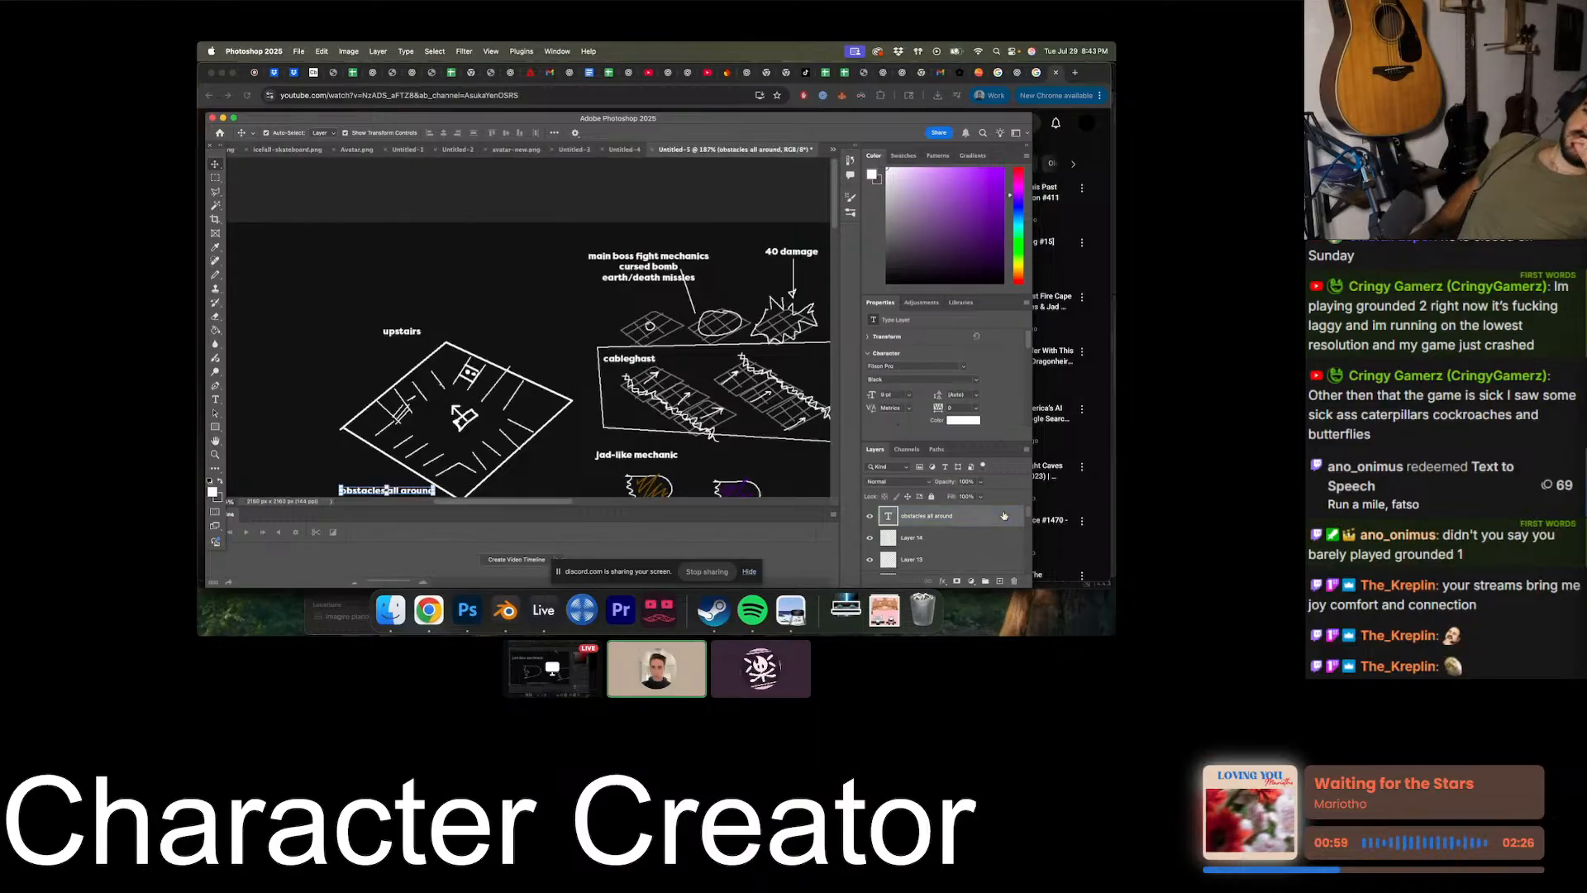
pyautogui.click(215, 276)
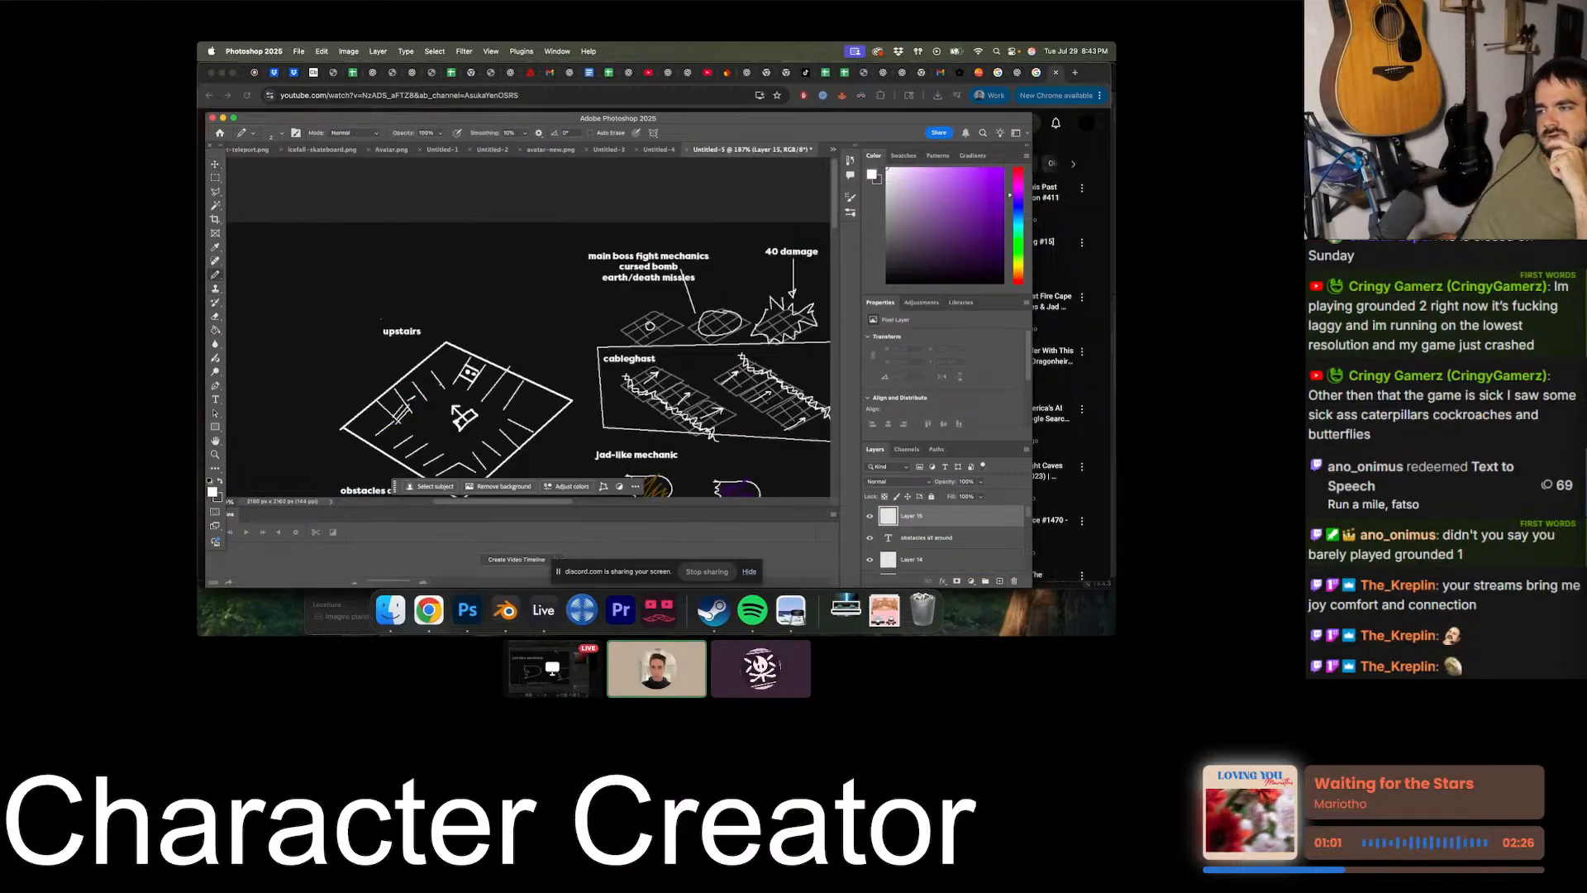
pyautogui.scroll(3, 376, 320)
pyautogui.keyDown('alt'); pyautogui.scroll(6, 377, 319); pyautogui.keyUp('alt')
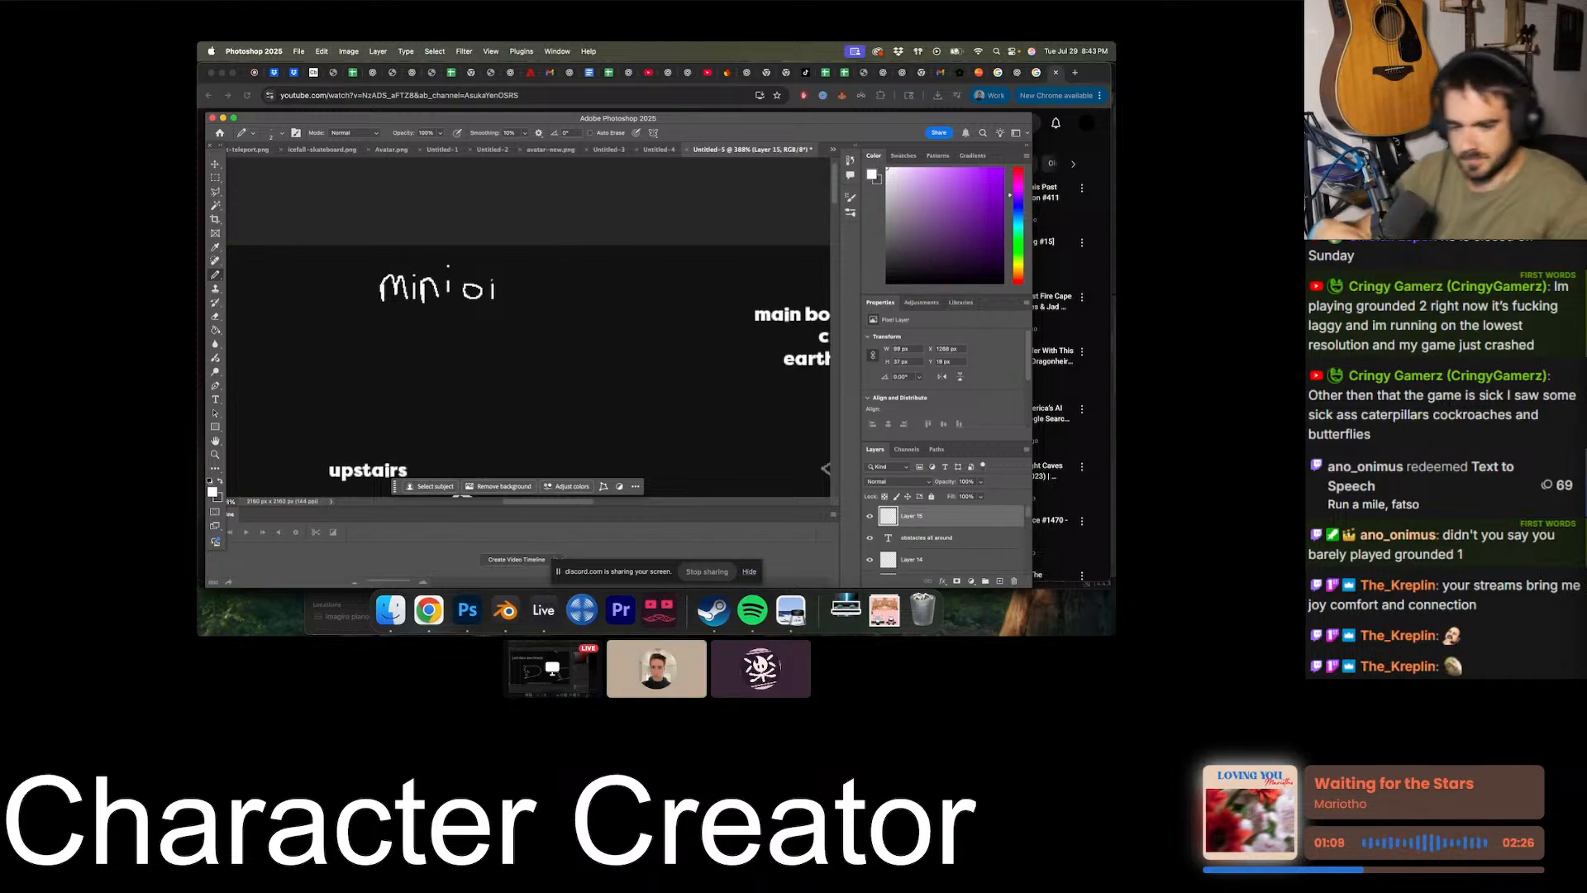
pyautogui.moveTo(496, 299); pyautogui.dragTo(519, 300)
pyautogui.keyDown('alt'); pyautogui.scroll(-5, 522, 314); pyautogui.keyUp('alt')
pyautogui.scroll(-2, 523, 313)
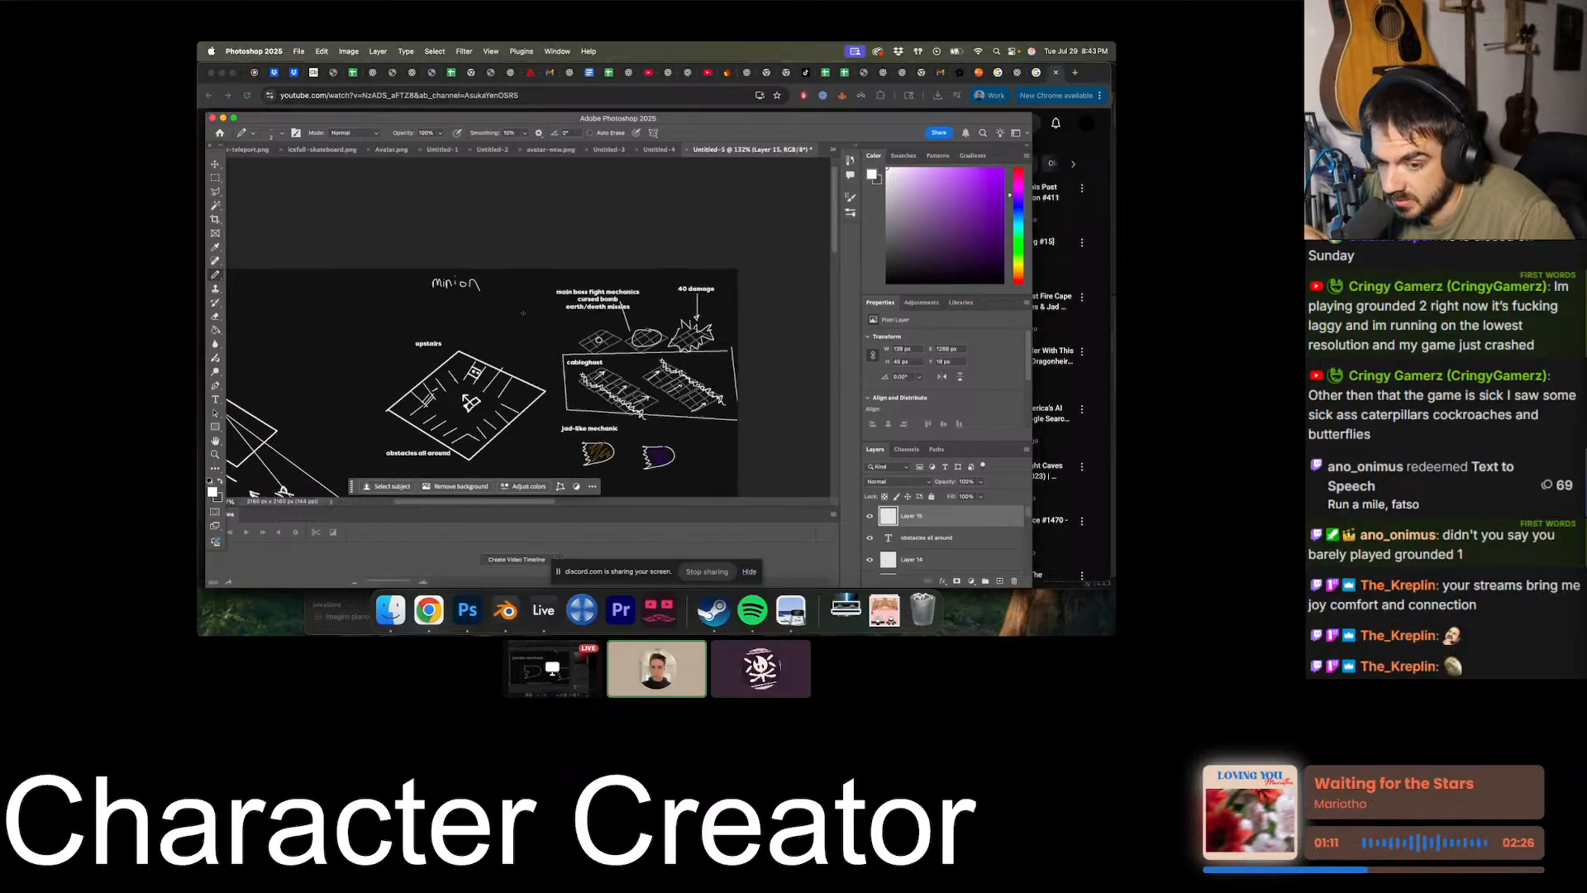
# - Add a handwritten "s" to the heading above the upstairs room so it reads "minions"
pyautogui.keyDown('alt'); pyautogui.scroll(-3, 523, 313); pyautogui.keyUp('alt')
pyautogui.keyDown('alt'); pyautogui.scroll(4, 522, 313); pyautogui.keyUp('alt')
pyautogui.hscroll(-4, 522, 313)
pyautogui.scroll(-2, 522, 313)
pyautogui.scroll(-3, 523, 313)
pyautogui.hscroll(2, 523, 314)
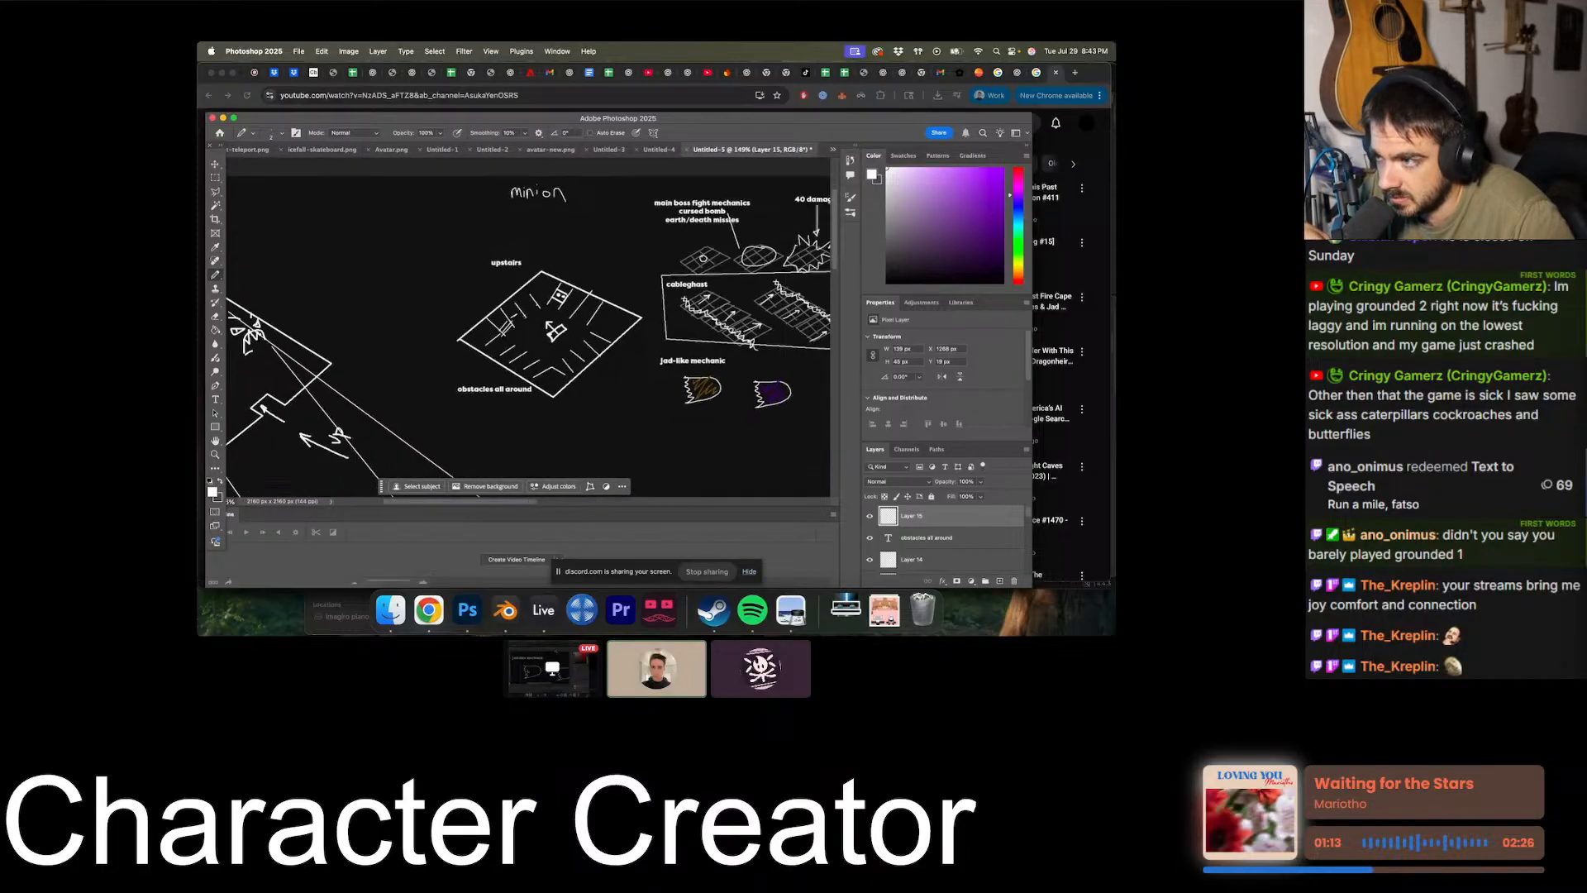
pyautogui.scroll(3, 592, 310)
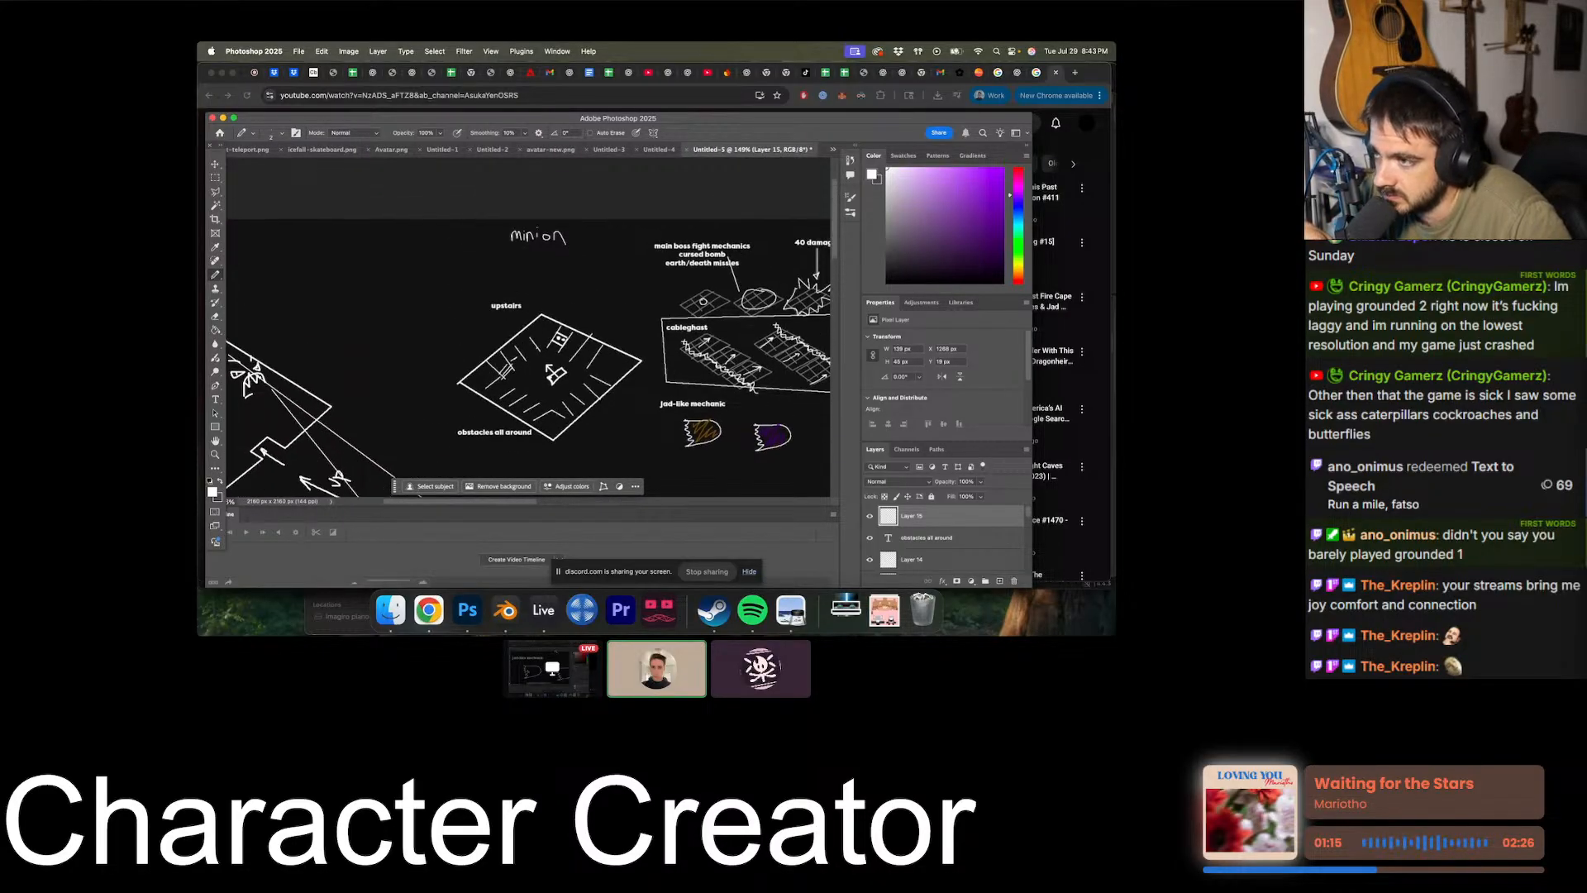
pyautogui.hscroll(2, 592, 311)
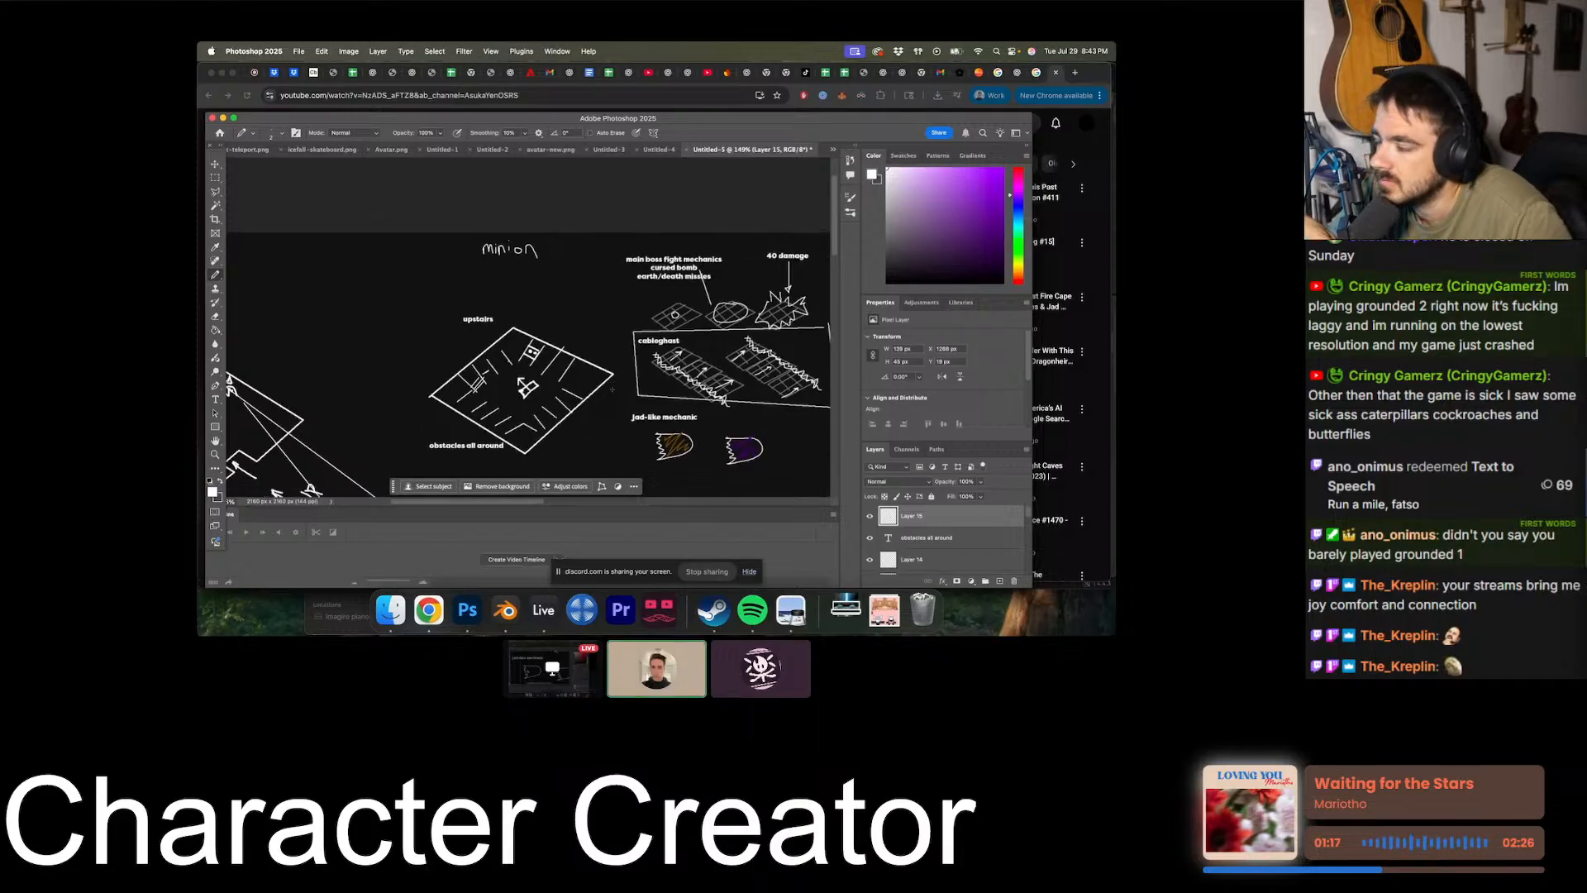
pyautogui.scroll(-3, 612, 389)
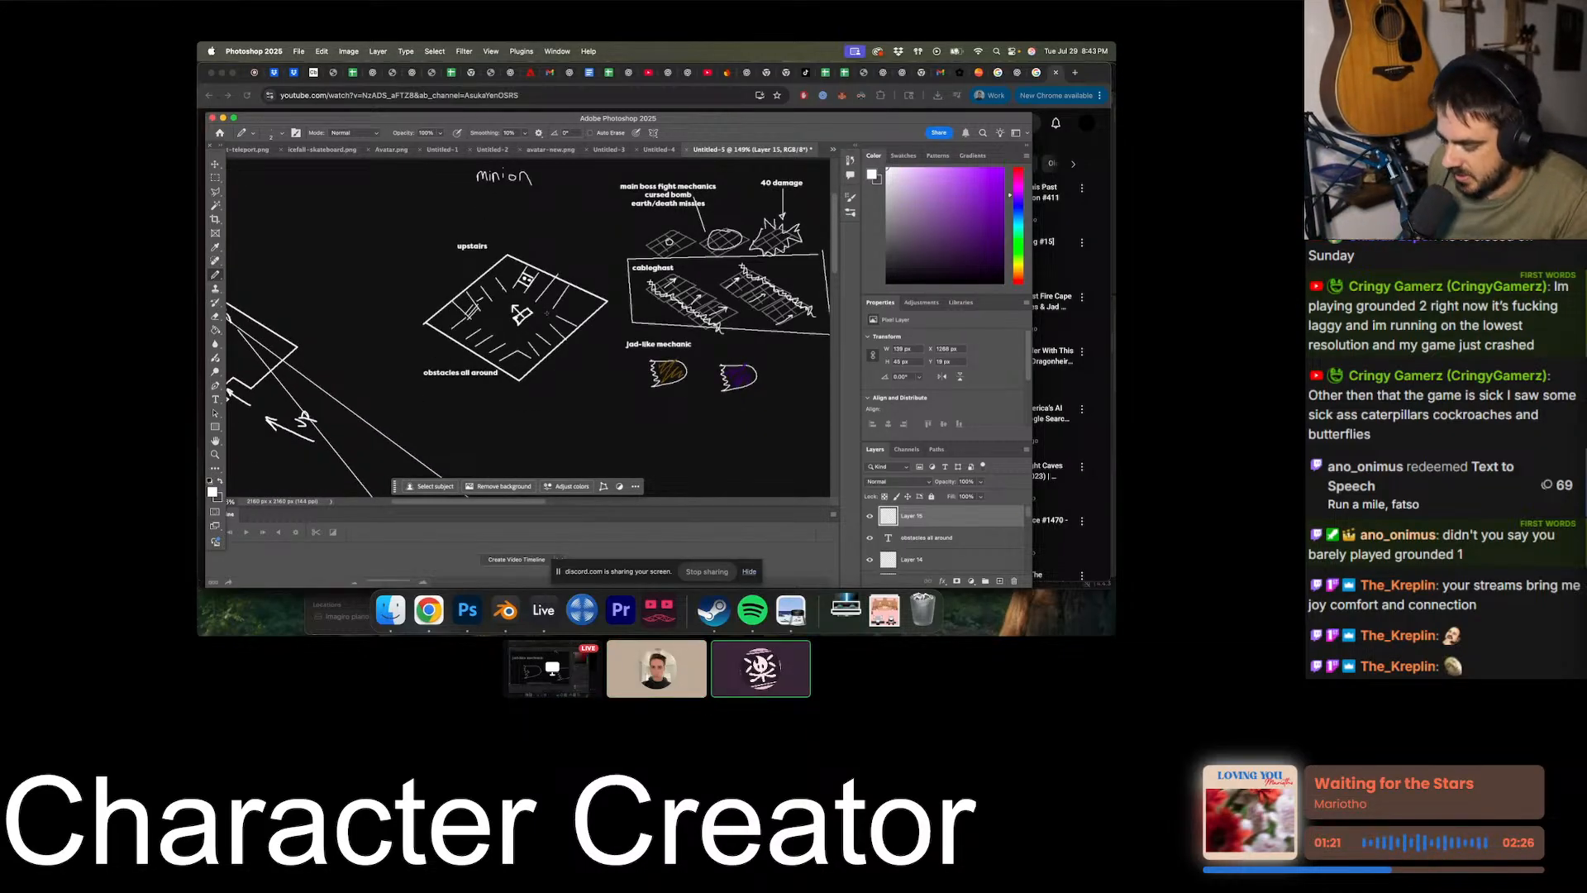
pyautogui.keyDown('alt'); pyautogui.scroll(5, 547, 313); pyautogui.keyUp('alt')
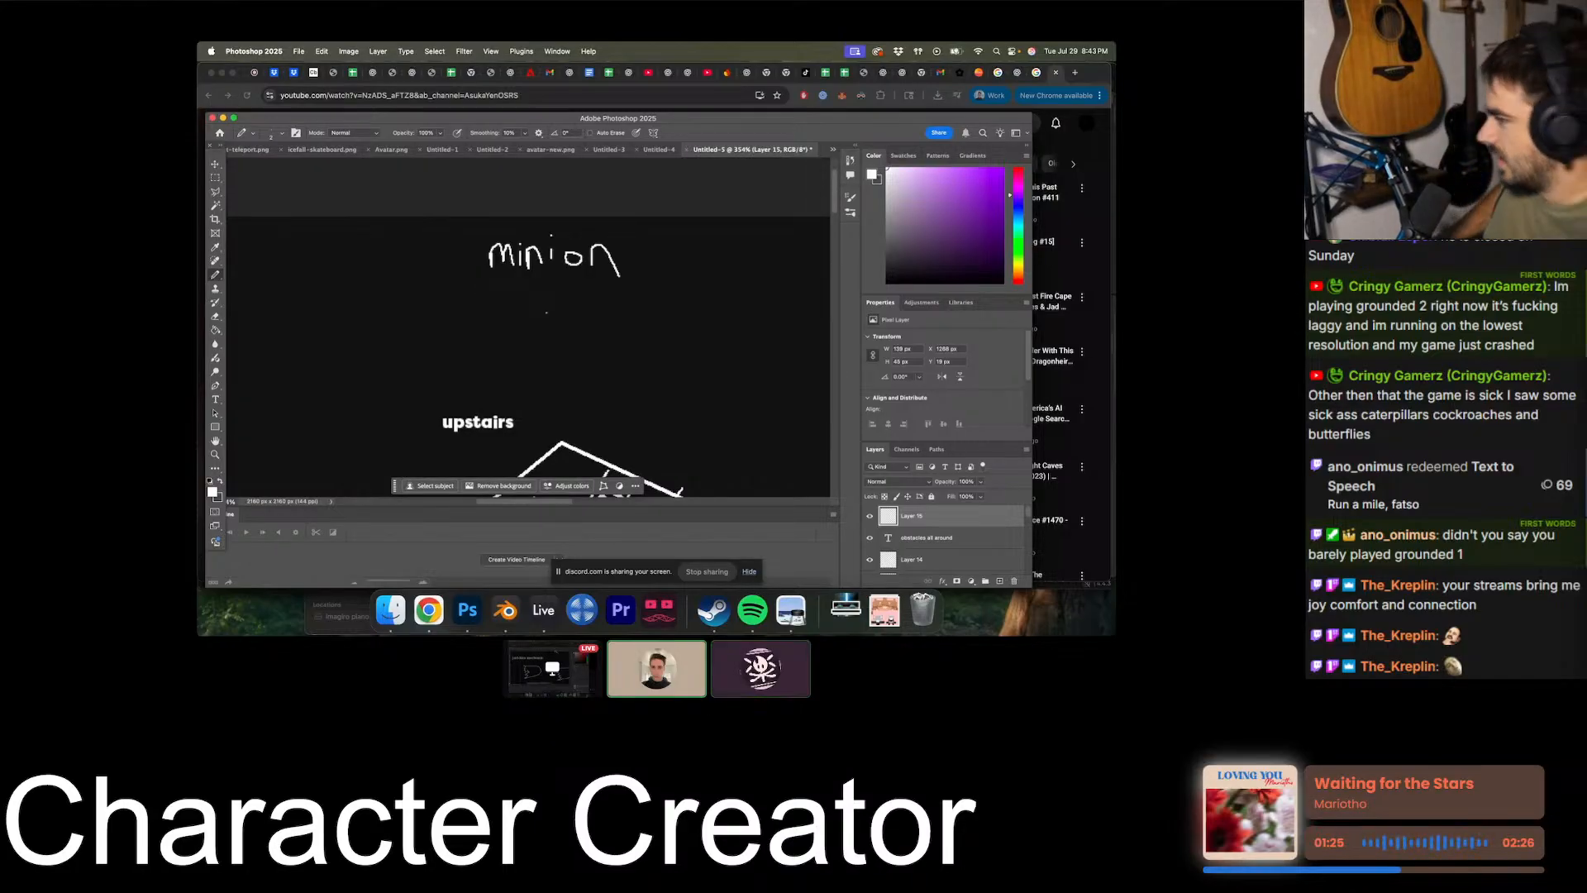
pyautogui.keyDown('alt'); pyautogui.scroll(-7, 547, 312); pyautogui.keyUp('alt')
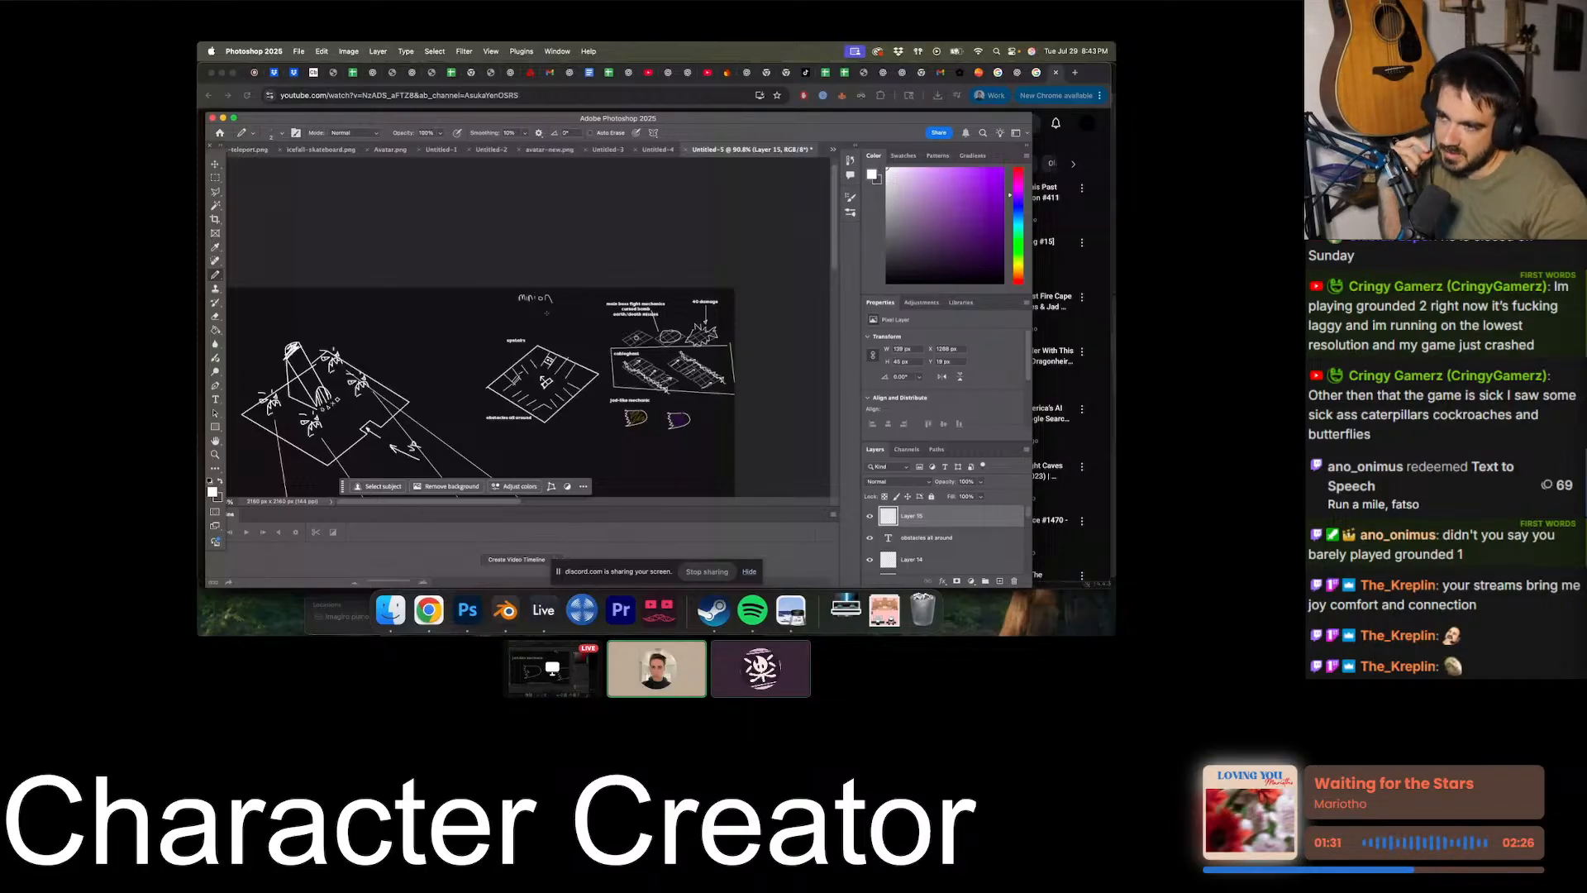
pyautogui.keyDown('alt'); pyautogui.scroll(3, 546, 313); pyautogui.keyUp('alt')
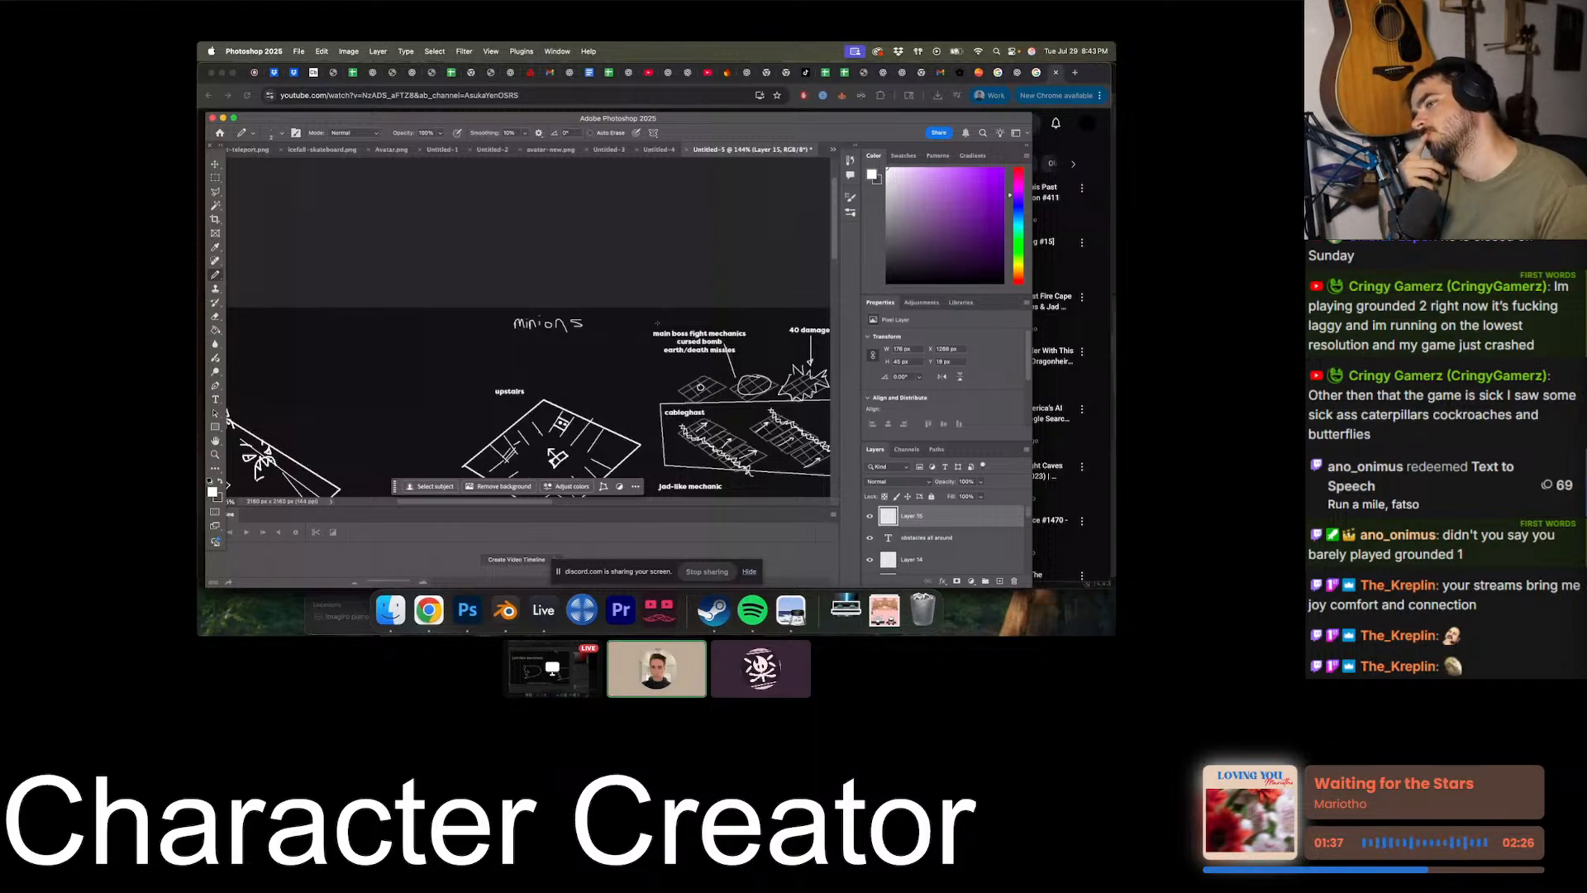
# - Add a text label reading "life steal but the life goes to pharoah" below the handwritten minions heading
pyautogui.press('alt+shift+super+n')
pyautogui.keyDown('alt'); pyautogui.scroll(7, 505, 338); pyautogui.keyUp('alt')
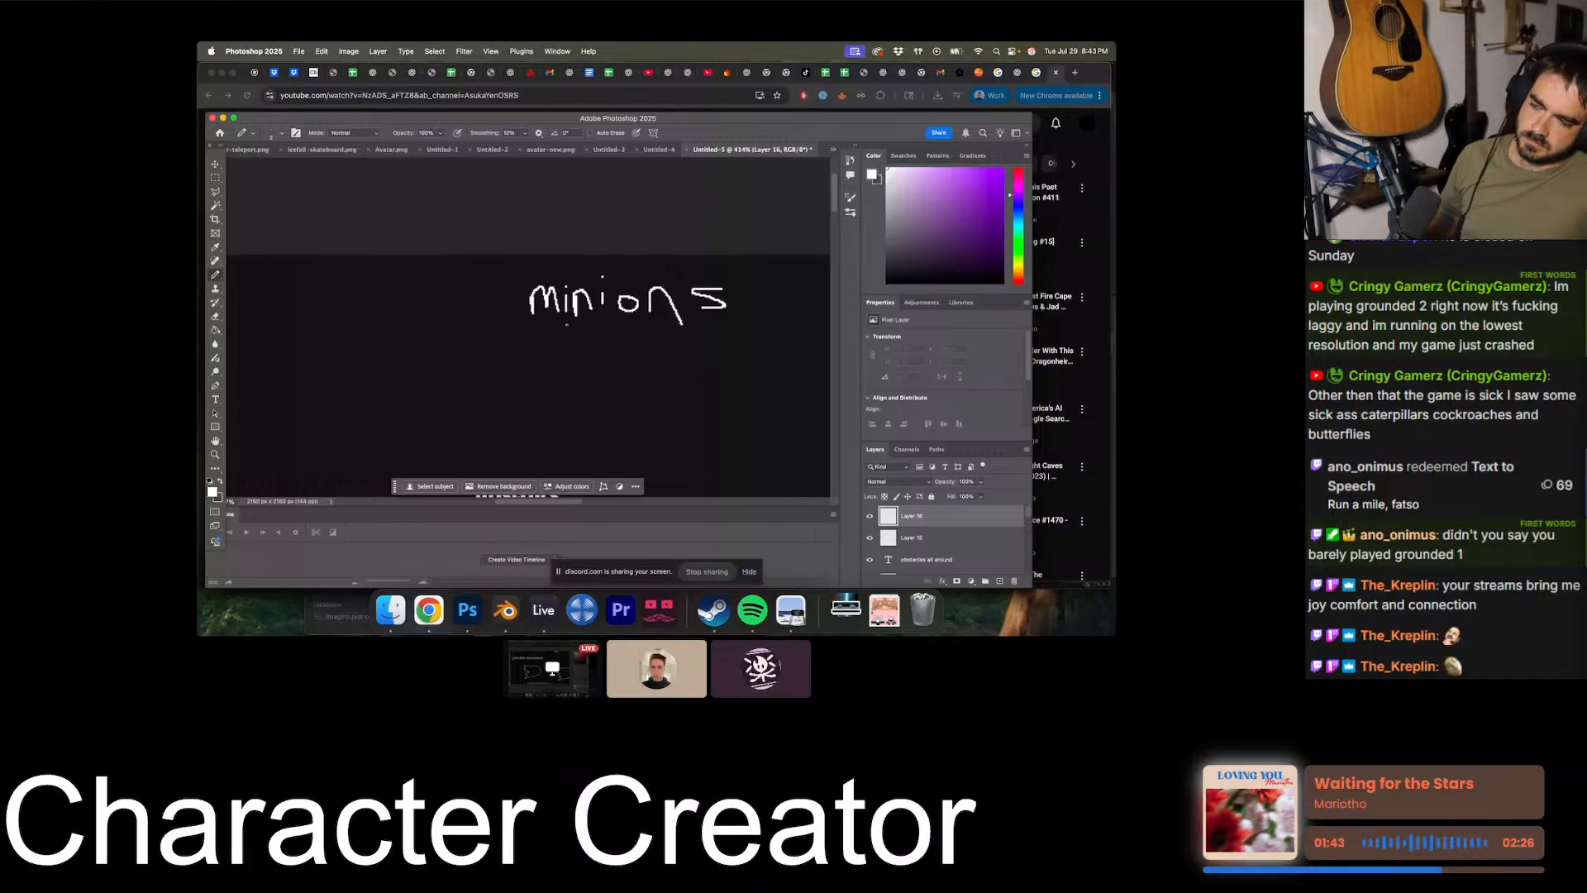
pyautogui.press('t')
pyautogui.click(513, 340)
pyautogui.write('life styl')
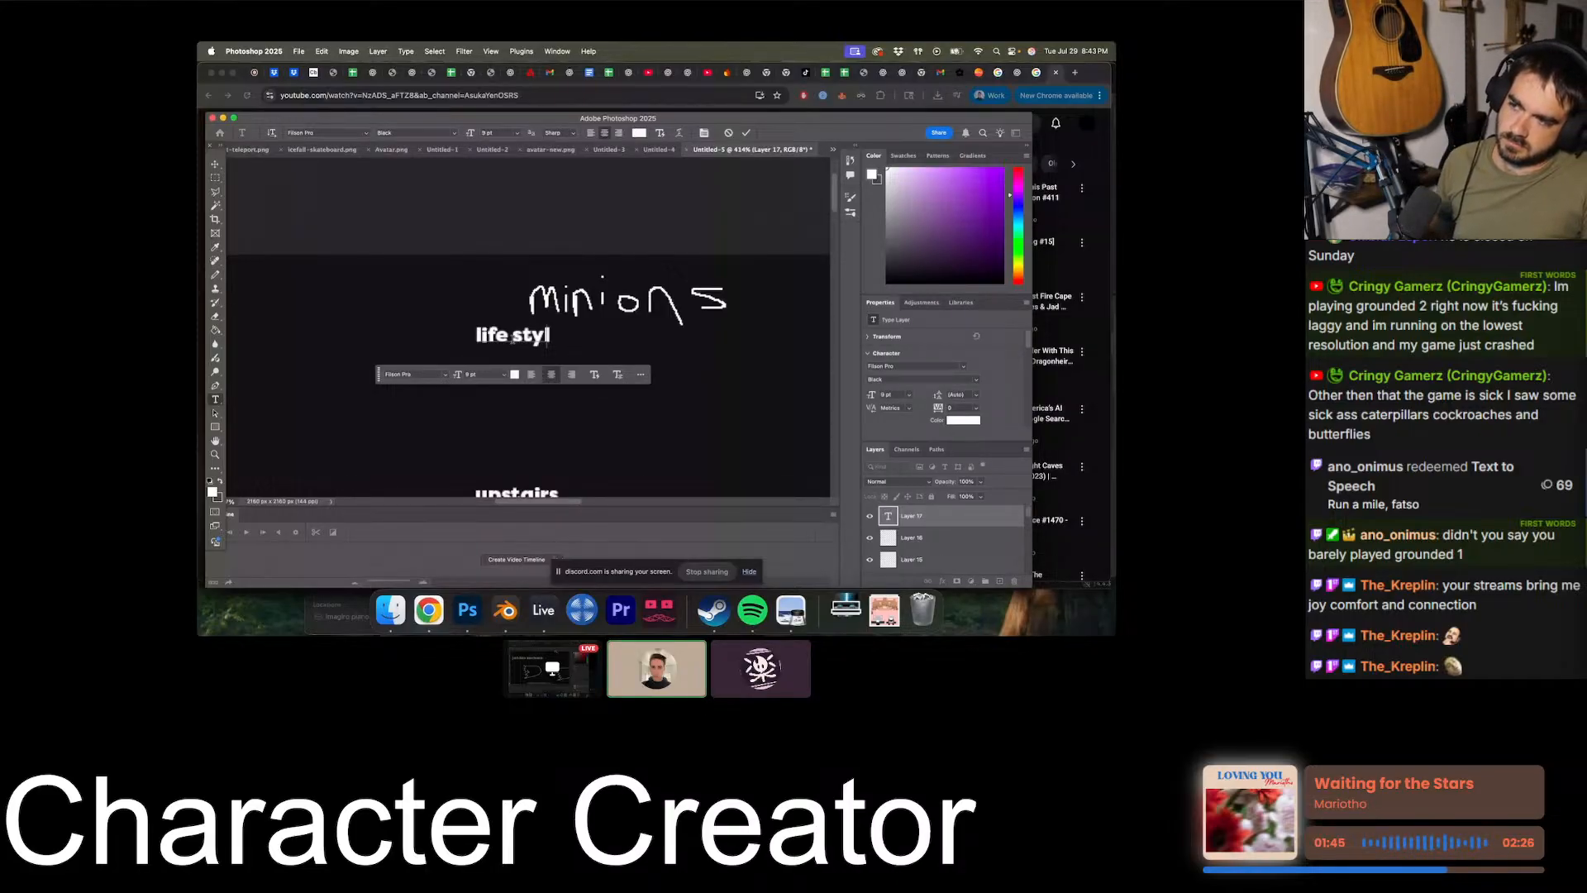
pyautogui.press('BackSpace')
pyautogui.press('BackSpace')
pyautogui.write('eal but the life goes to pharoah')
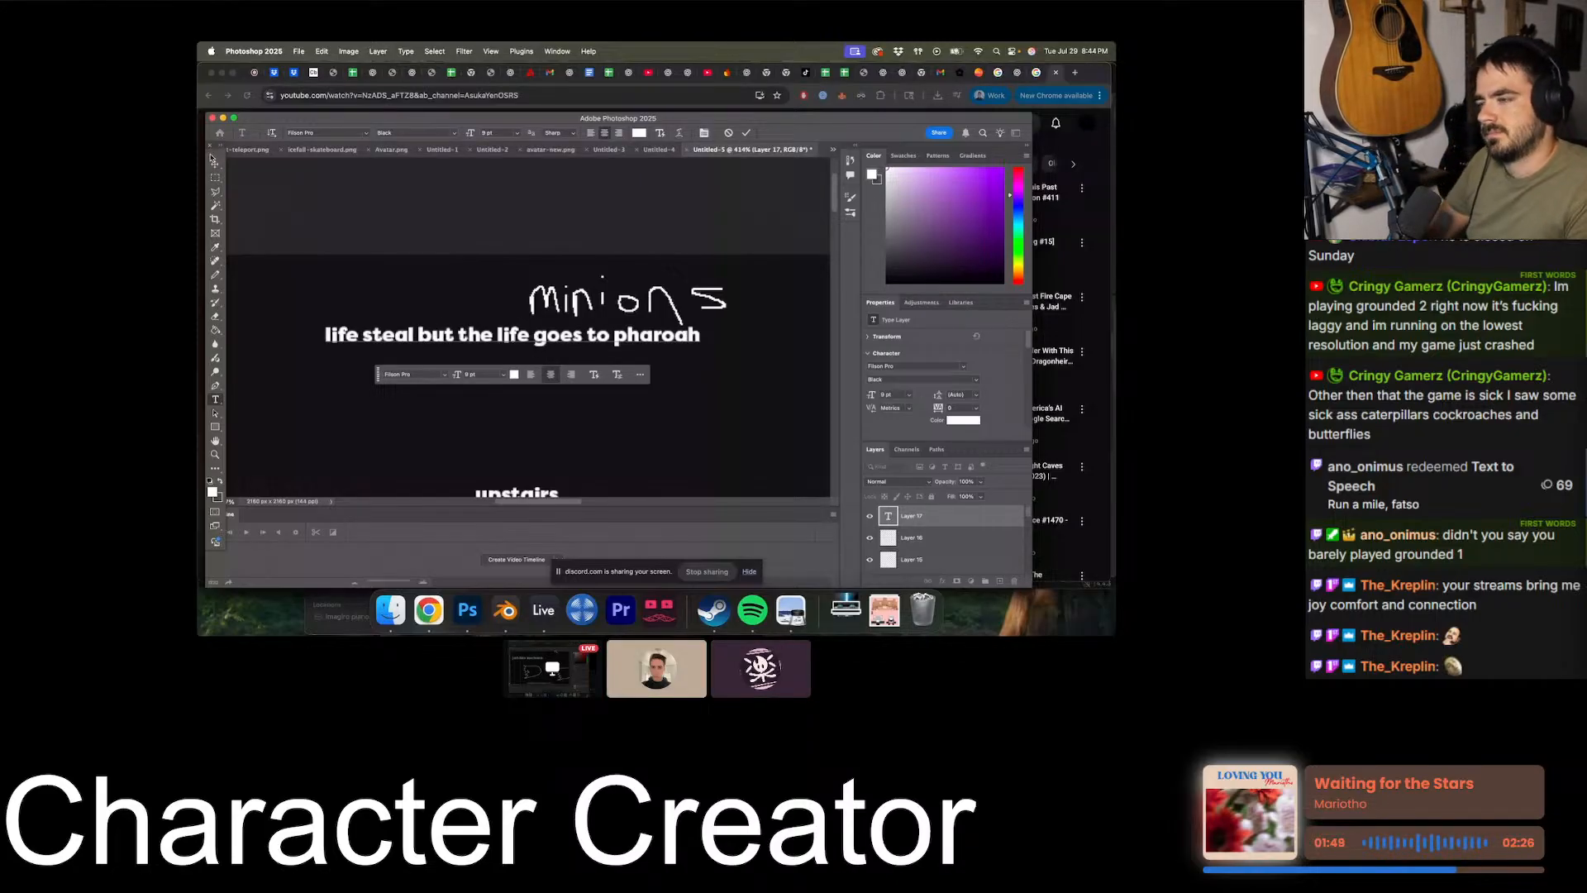
# - Move the life steal text so it is centered directly under the handwritten minions heading
pyautogui.click(214, 162)
pyautogui.moveTo(562, 338); pyautogui.dragTo(677, 336)
pyautogui.keyDown('alt'); pyautogui.scroll(-3, 677, 336); pyautogui.keyUp('alt')
pyautogui.keyDown('alt'); pyautogui.scroll(-2, 676, 337); pyautogui.keyUp('alt')
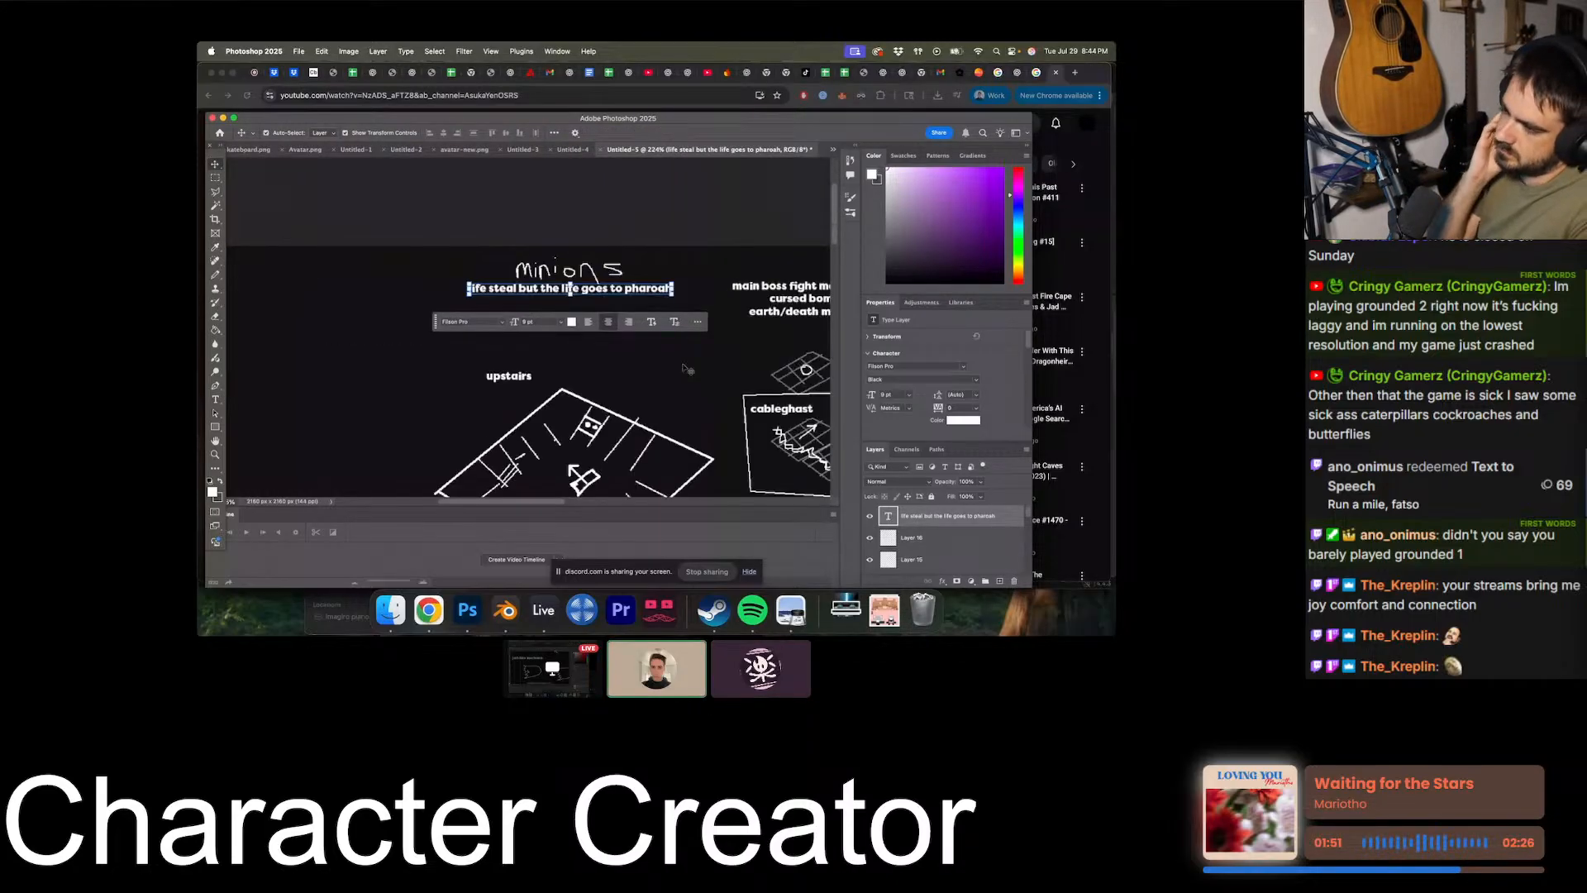
# - Switch to Chrome to look at the 3 Minute Jad Guide video, and return to the Photoshop diagram
pyautogui.keyDown('alt'); pyautogui.scroll(-3, 683, 368); pyautogui.keyUp('alt')
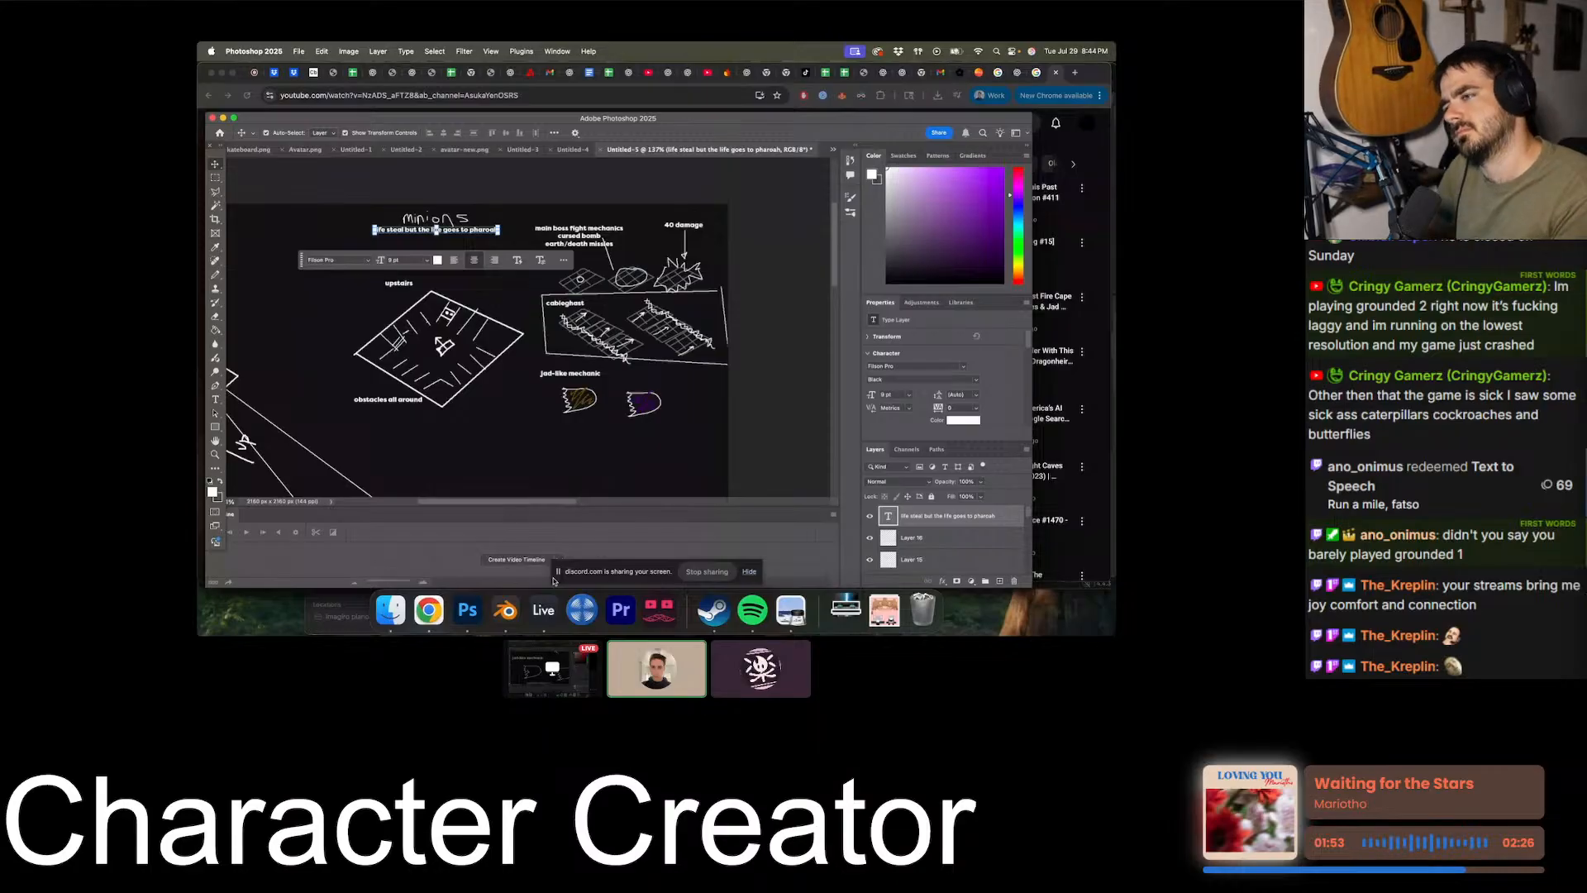
pyautogui.click(429, 610)
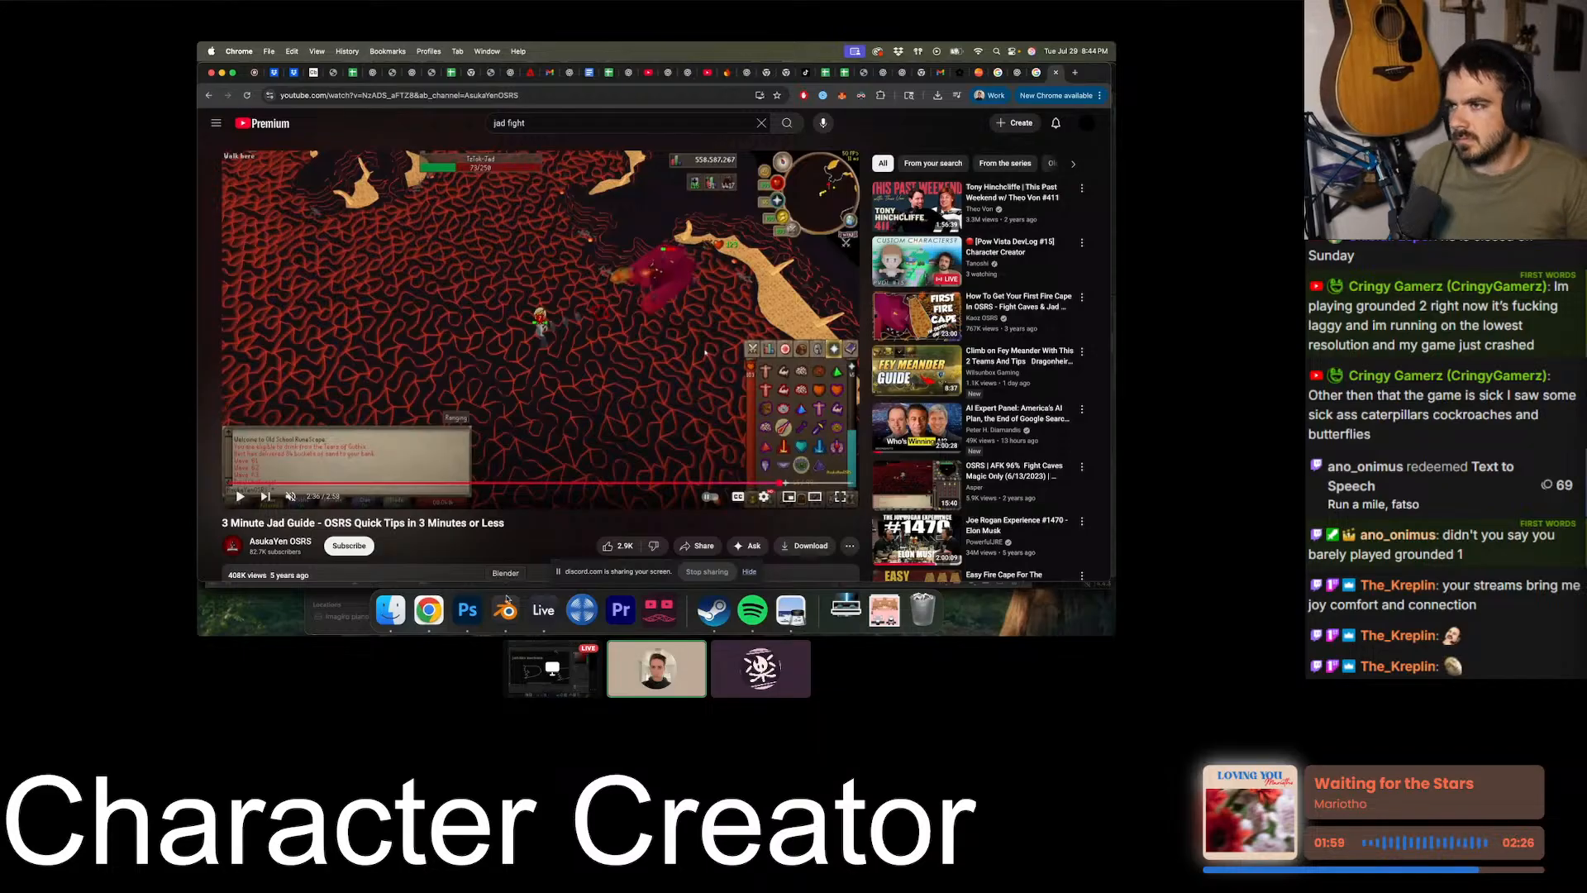
pyautogui.click(470, 624)
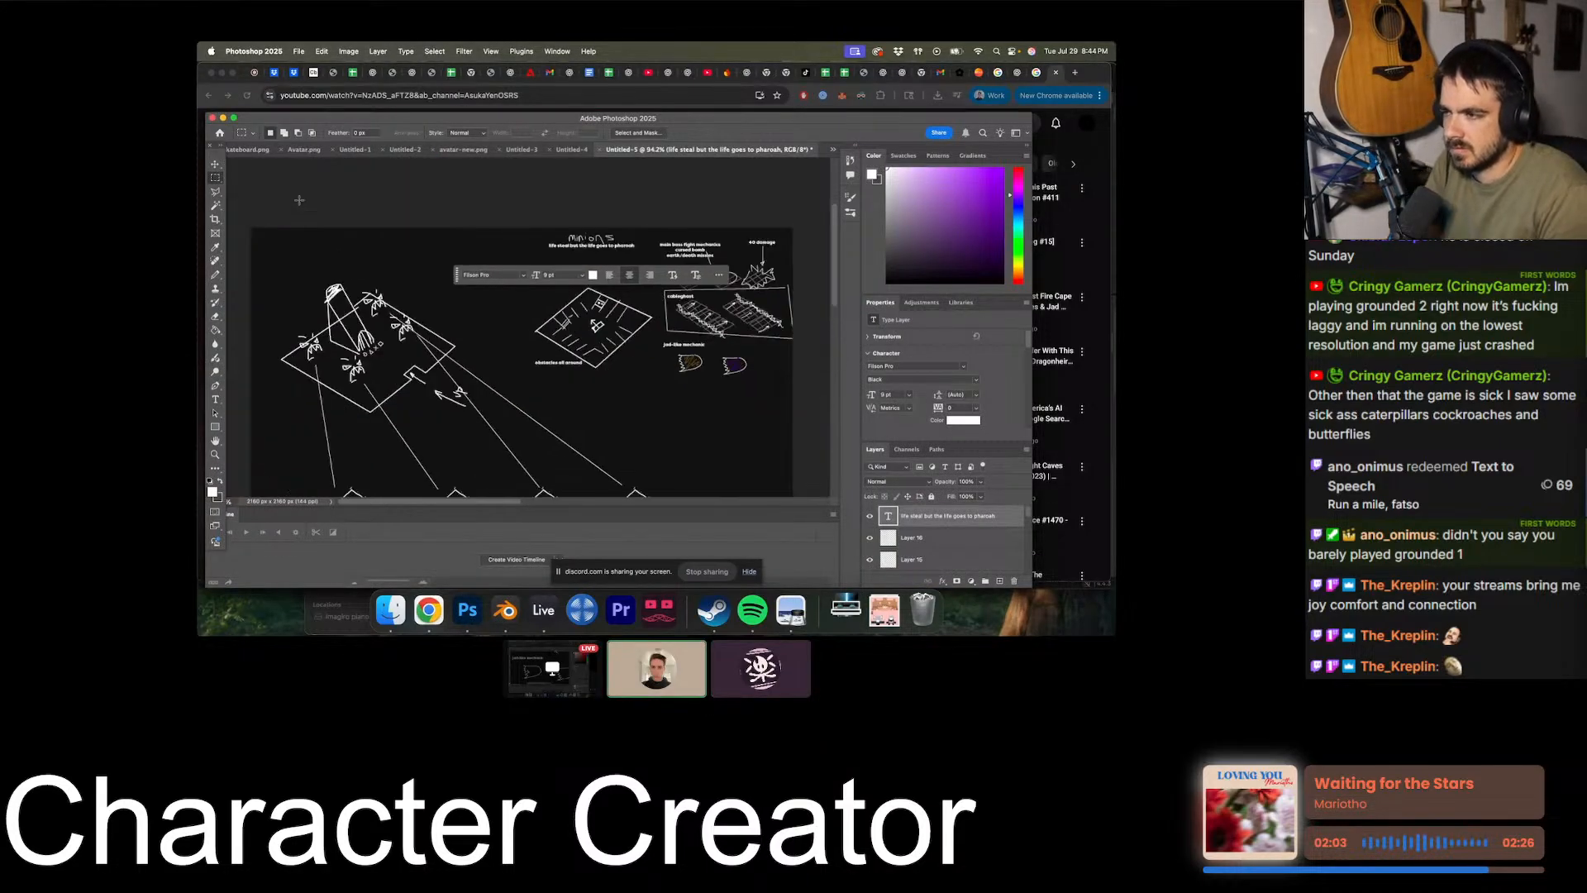
# - Add a "3." text label and place it just before the handwritten minions heading
pyautogui.click(216, 399)
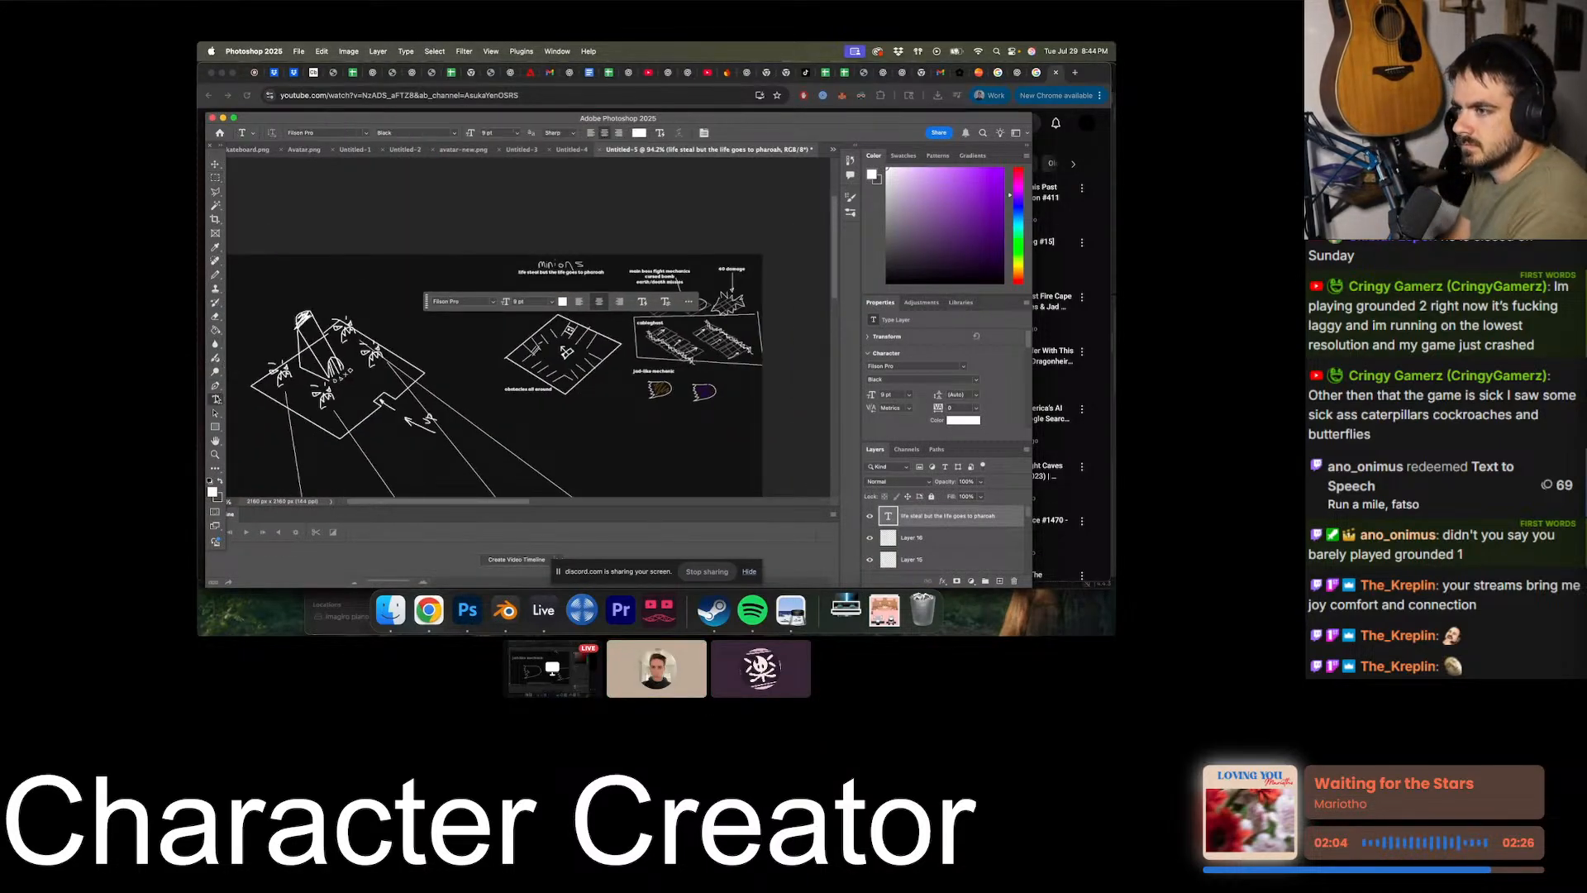
pyautogui.click(998, 582)
pyautogui.click(499, 275)
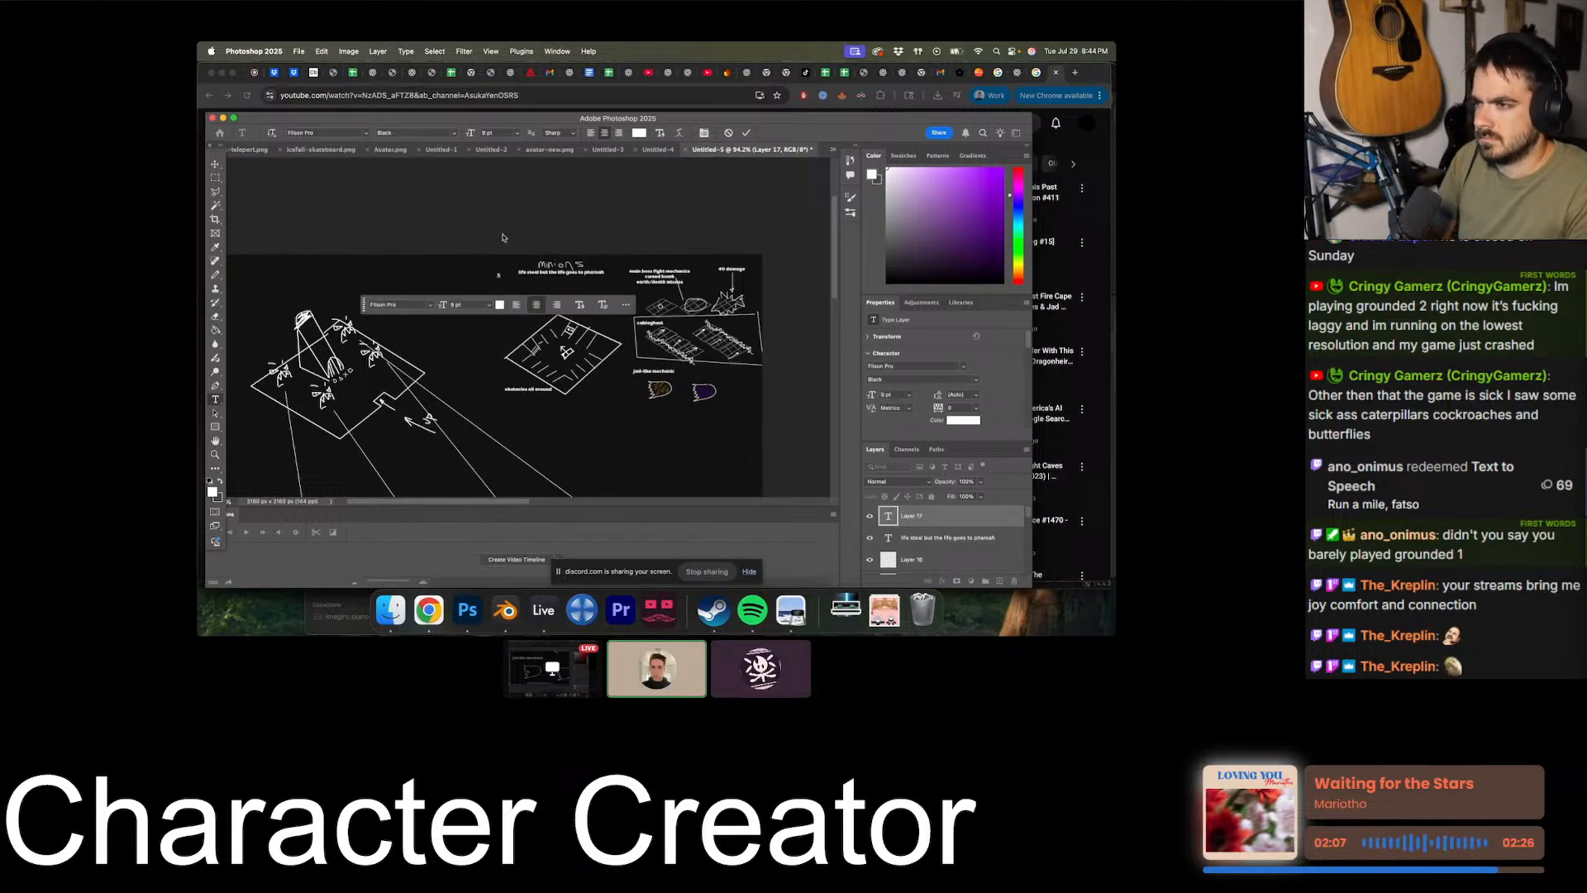
pyautogui.keyDown('alt'); pyautogui.scroll(6, 505, 238); pyautogui.keyUp('alt')
pyautogui.click(214, 164)
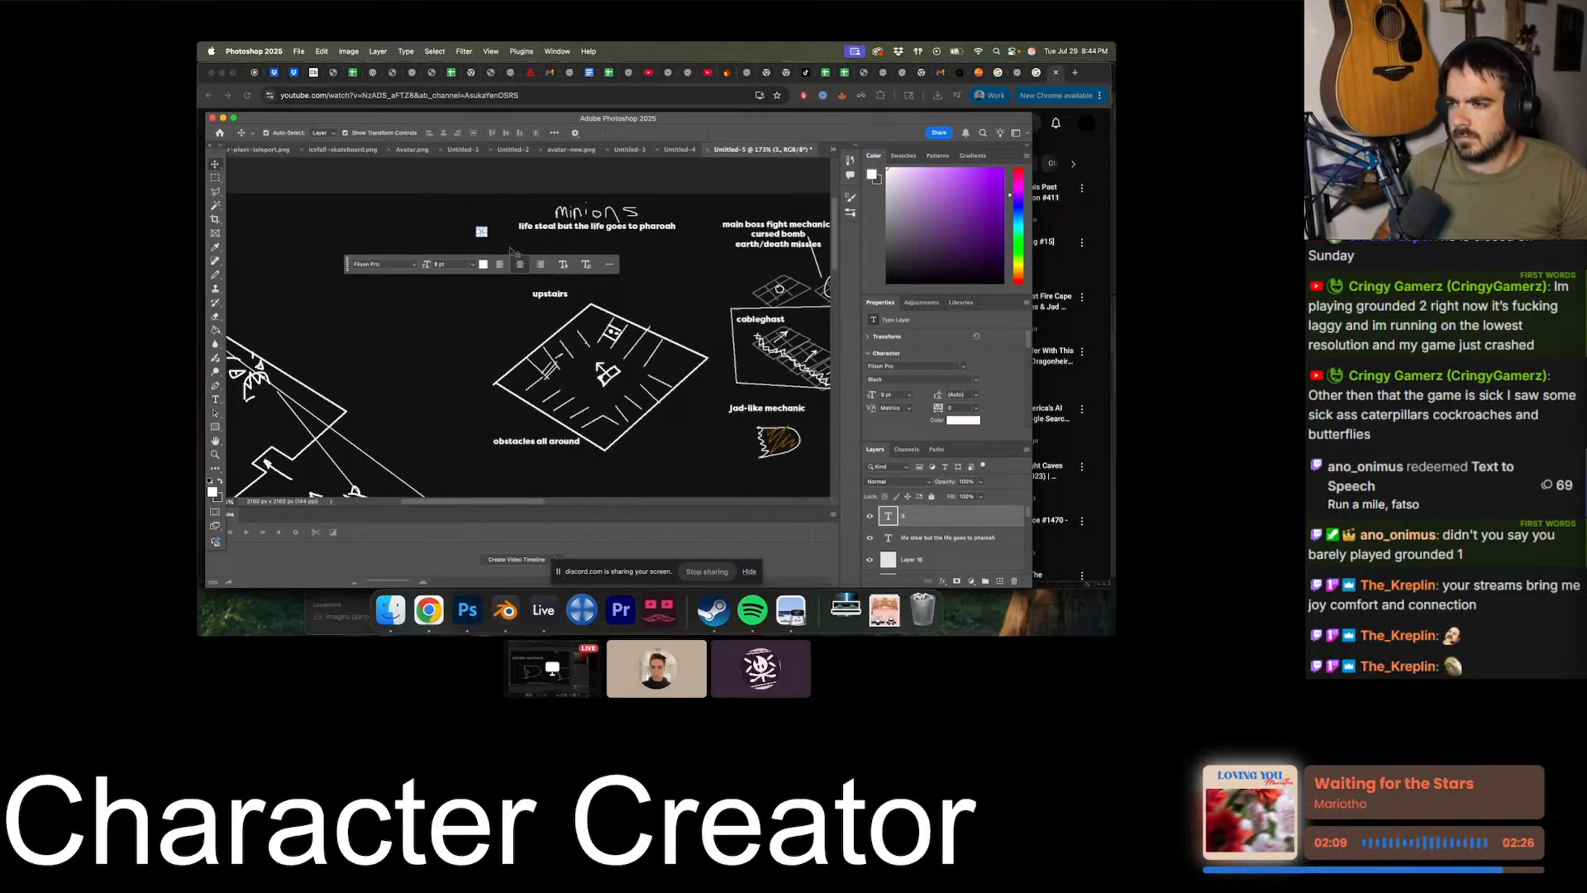
pyautogui.keyDown('alt'); pyautogui.scroll(4, 475, 238); pyautogui.keyUp('alt')
pyautogui.moveTo(460, 248); pyautogui.dragTo(559, 213)
pyautogui.keyDown('alt'); pyautogui.scroll(-3, 560, 211); pyautogui.keyUp('alt')
pyautogui.keyDown('alt'); pyautogui.scroll(3, 559, 213); pyautogui.keyUp('alt')
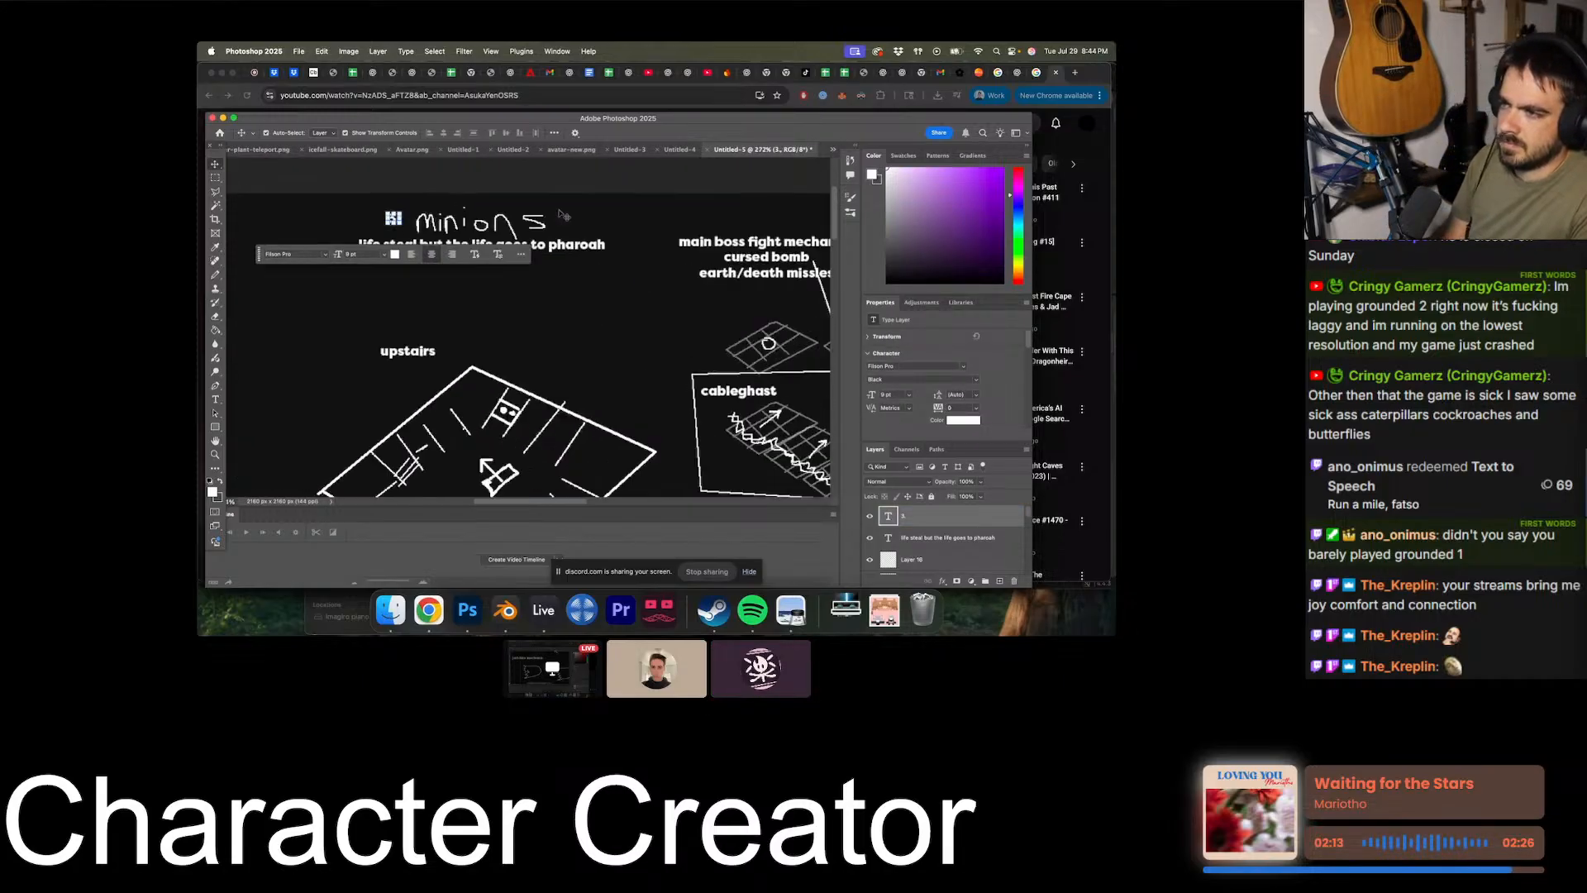
# - Duplicate the "3." label into the empty space beside the main boss fight sketches and change the copy to "2."
pyautogui.keyDown('alt'); pyautogui.moveTo(385, 212); pyautogui.dragTo(635, 330); pyautogui.keyUp('alt')
pyautogui.doubleClick(635, 331)
pyautogui.hscroll(4, 632, 331)
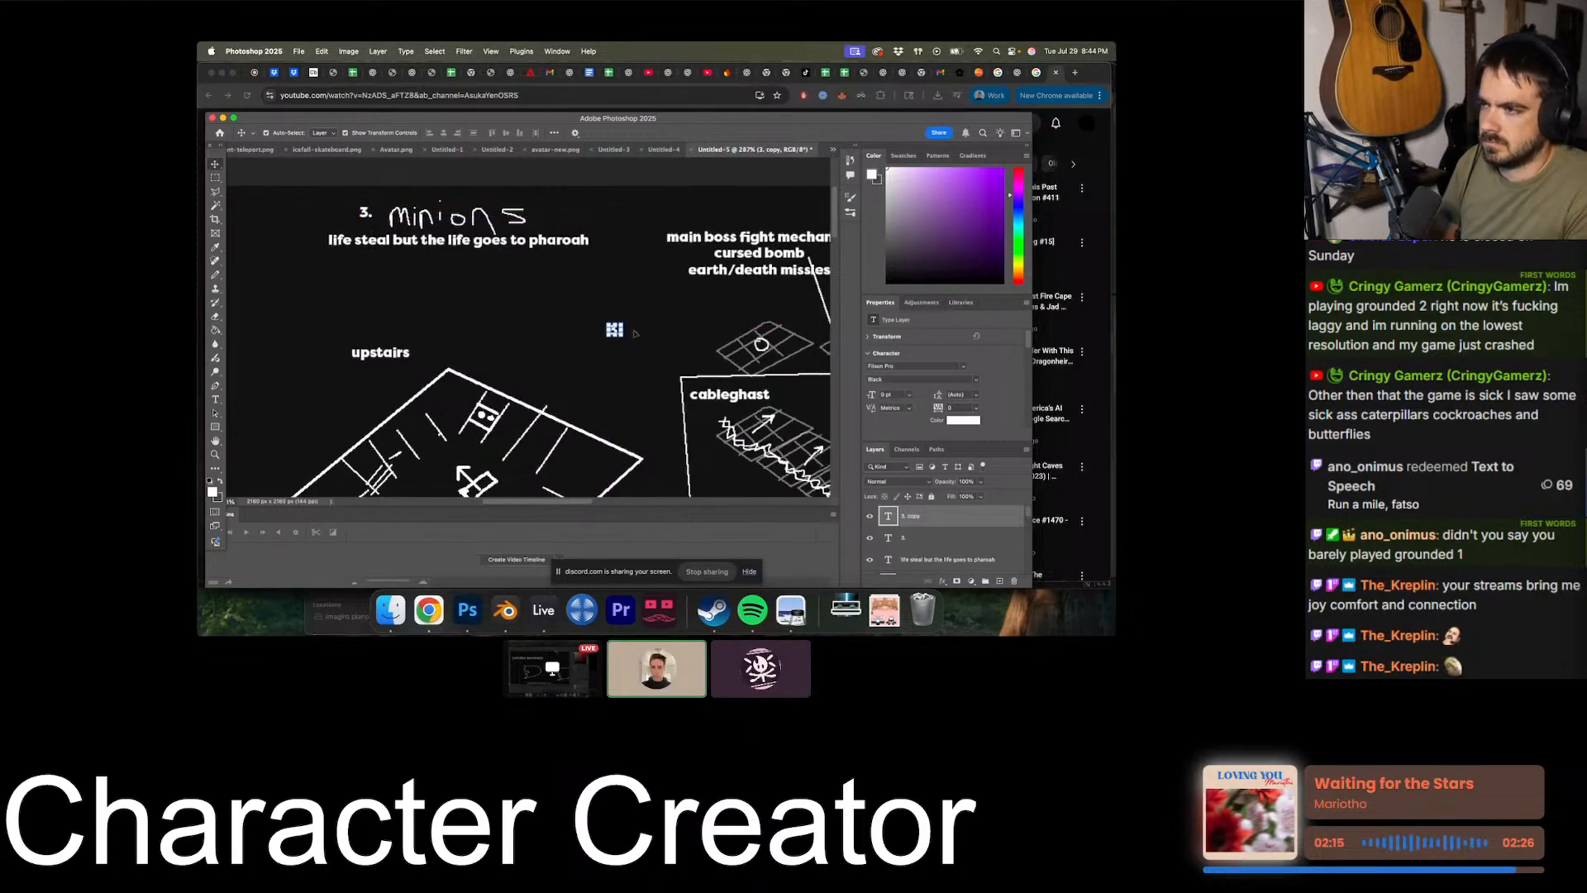
pyautogui.keyDown('alt'); pyautogui.scroll(4, 527, 335); pyautogui.keyUp('alt')
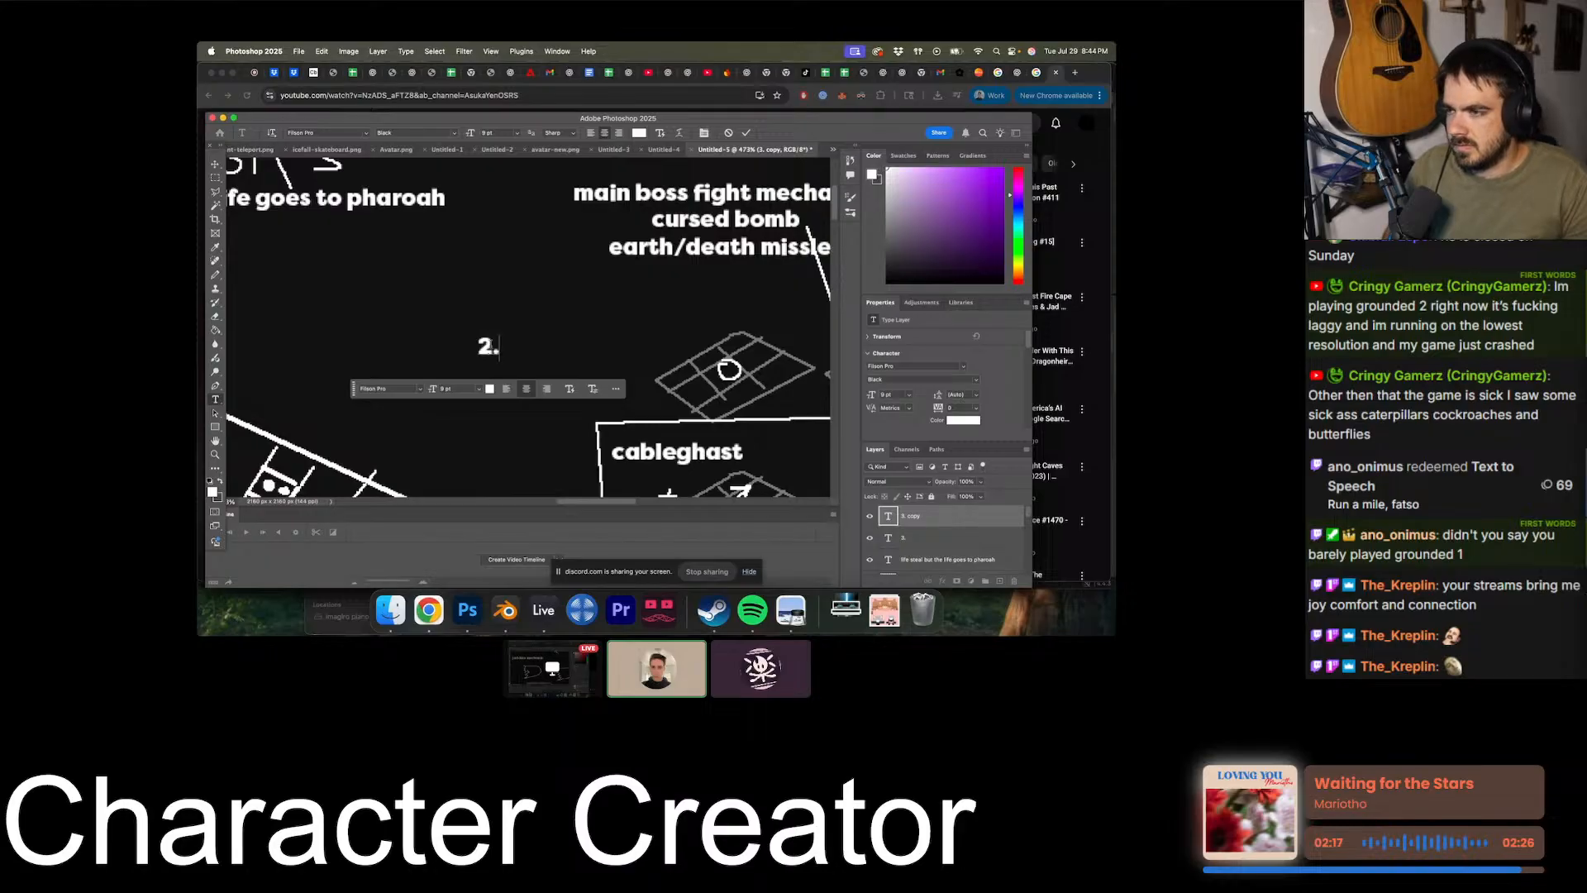
pyautogui.click(567, 319)
pyautogui.keyDown('alt'); pyautogui.scroll(-4, 568, 319); pyautogui.keyUp('alt')
pyautogui.scroll(-2, 569, 320)
# - Position the "2." label directly before the jad-like mechanic heading
pyautogui.moveTo(484, 299); pyautogui.dragTo(485, 301)
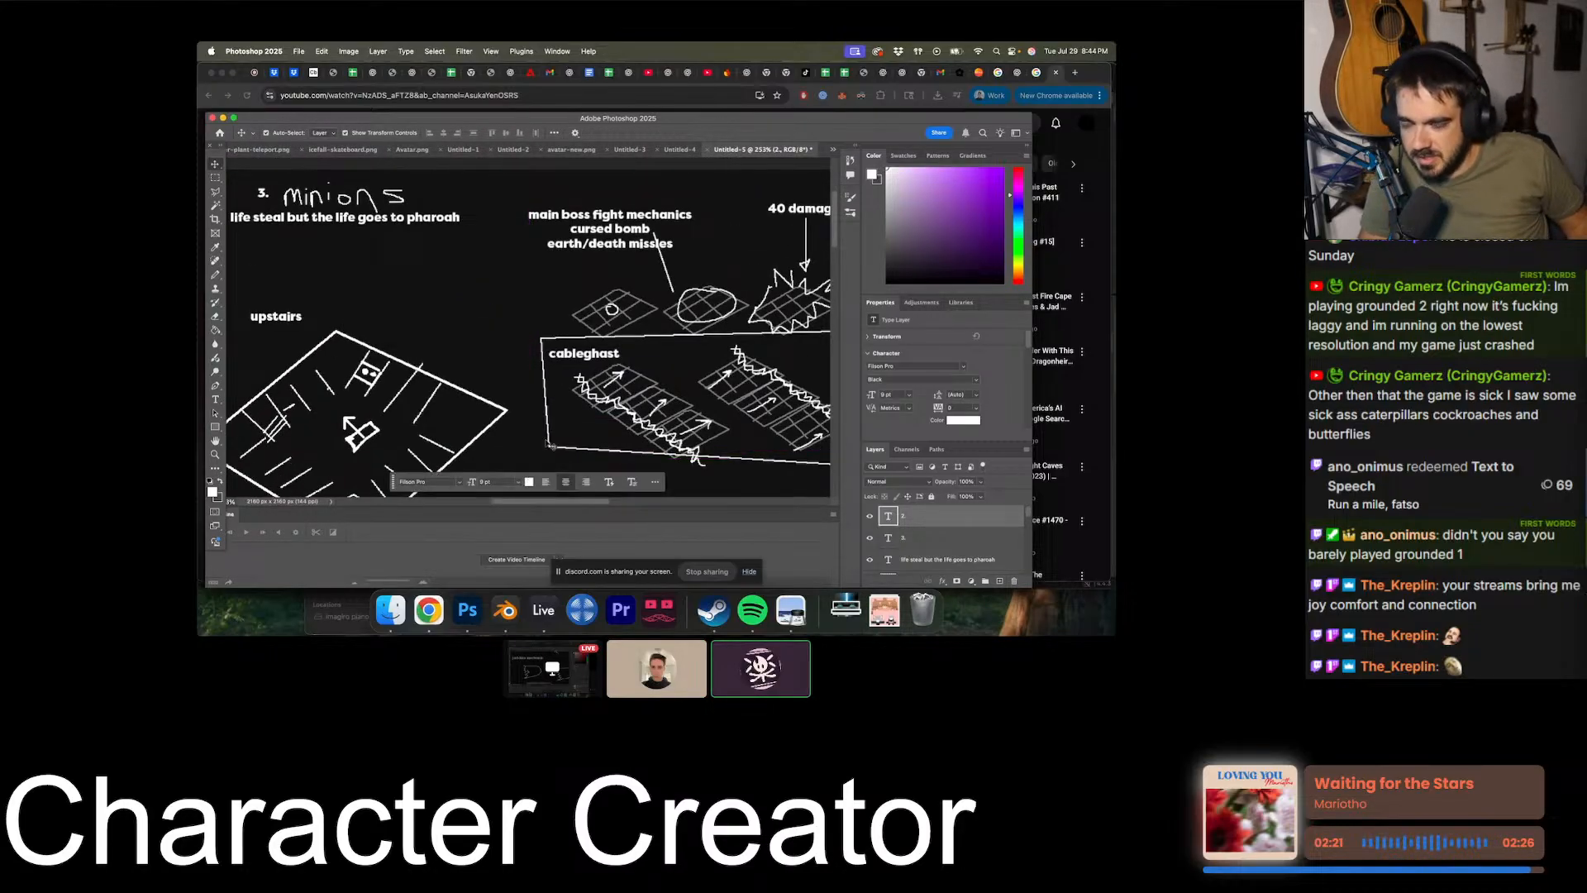
pyautogui.scroll(-3, 562, 454)
pyautogui.click(588, 471)
pyautogui.keyDown('alt'); pyautogui.scroll(-2, 546, 435); pyautogui.keyUp('alt')
# - Duplicate the "2." label beside the main boss fight mechanics heading and change the copy to "1."
pyautogui.click(519, 409)
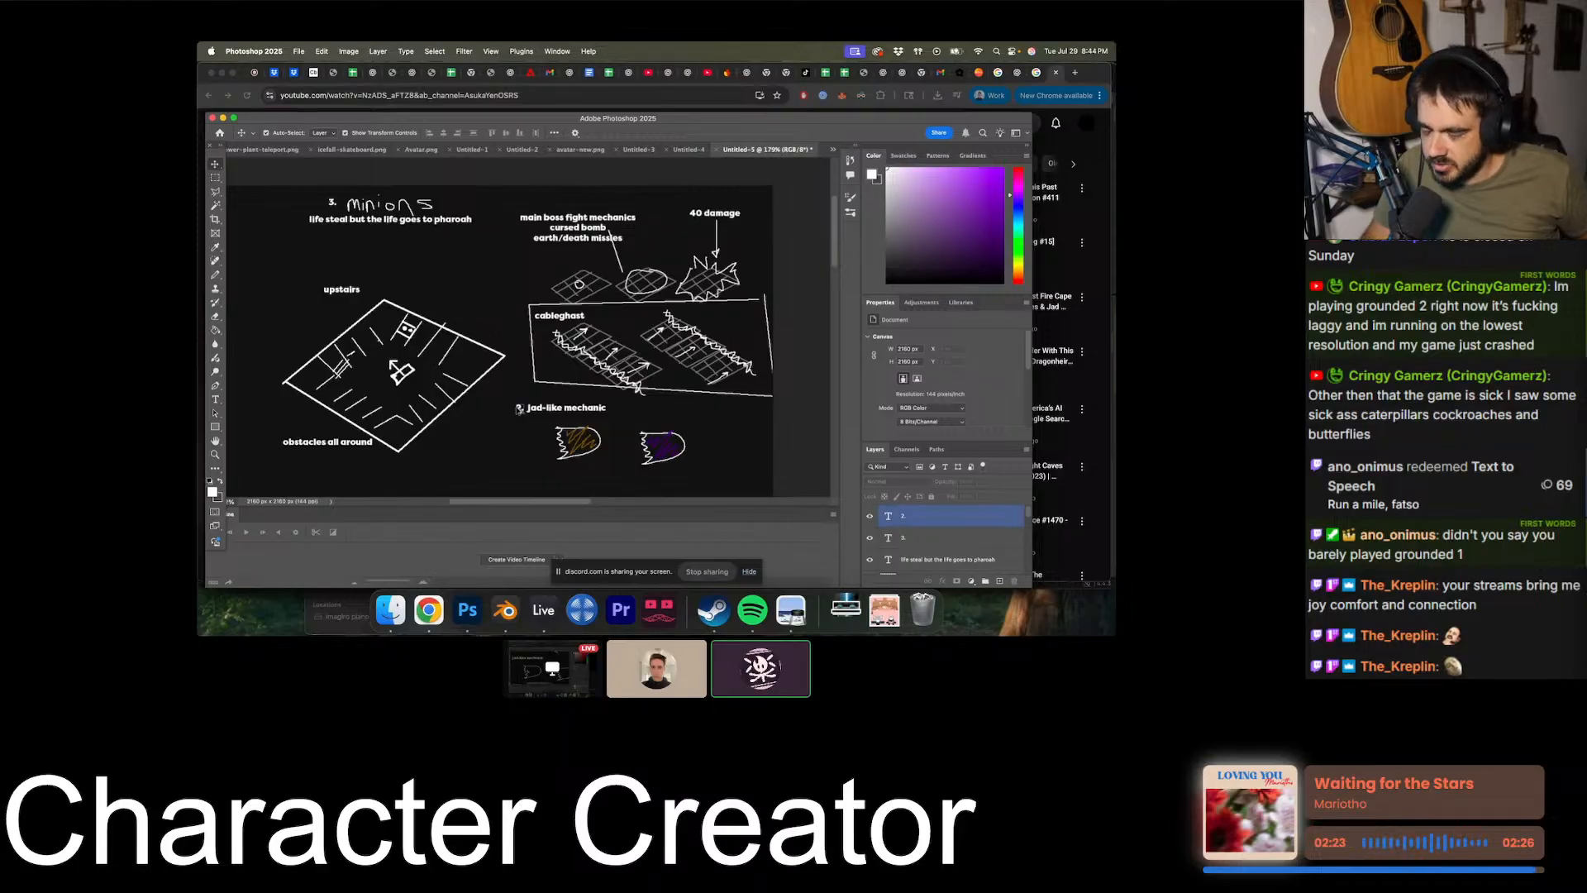
pyautogui.keyDown('alt'); pyautogui.keyDown('super'); pyautogui.moveTo(519, 409); pyautogui.dragTo(510, 217); pyautogui.keyUp('super'); pyautogui.keyUp('alt')
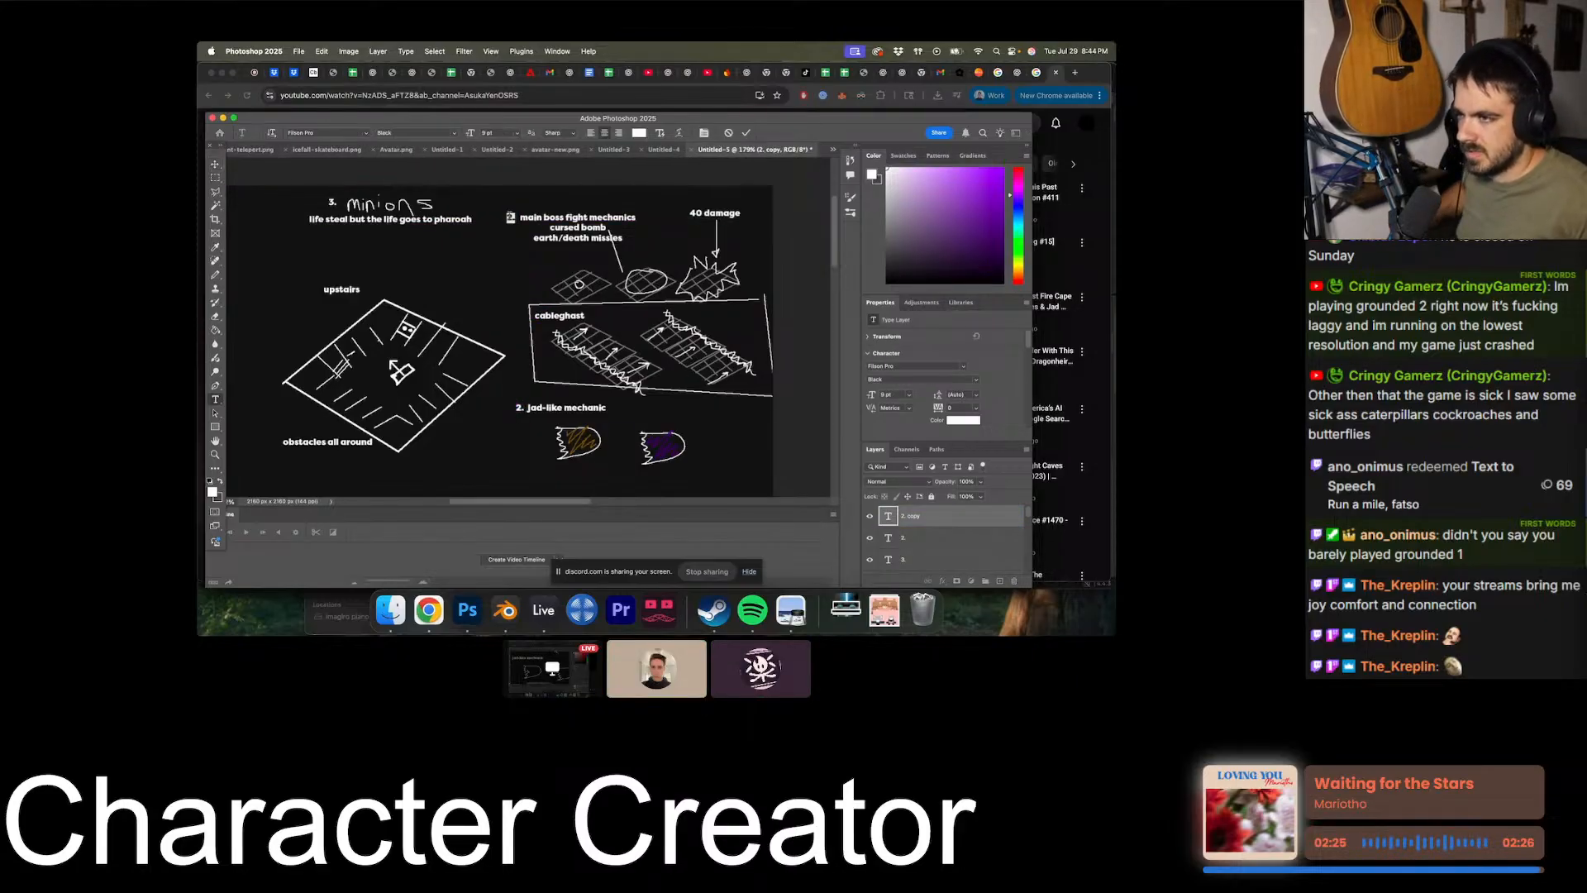
pyautogui.click(525, 292)
pyautogui.click(525, 293)
# - Move the "1." label down so it sits in front of the cursed bomb line
pyautogui.keyDown('alt'); pyautogui.scroll(-5, 624, 385); pyautogui.keyUp('alt')
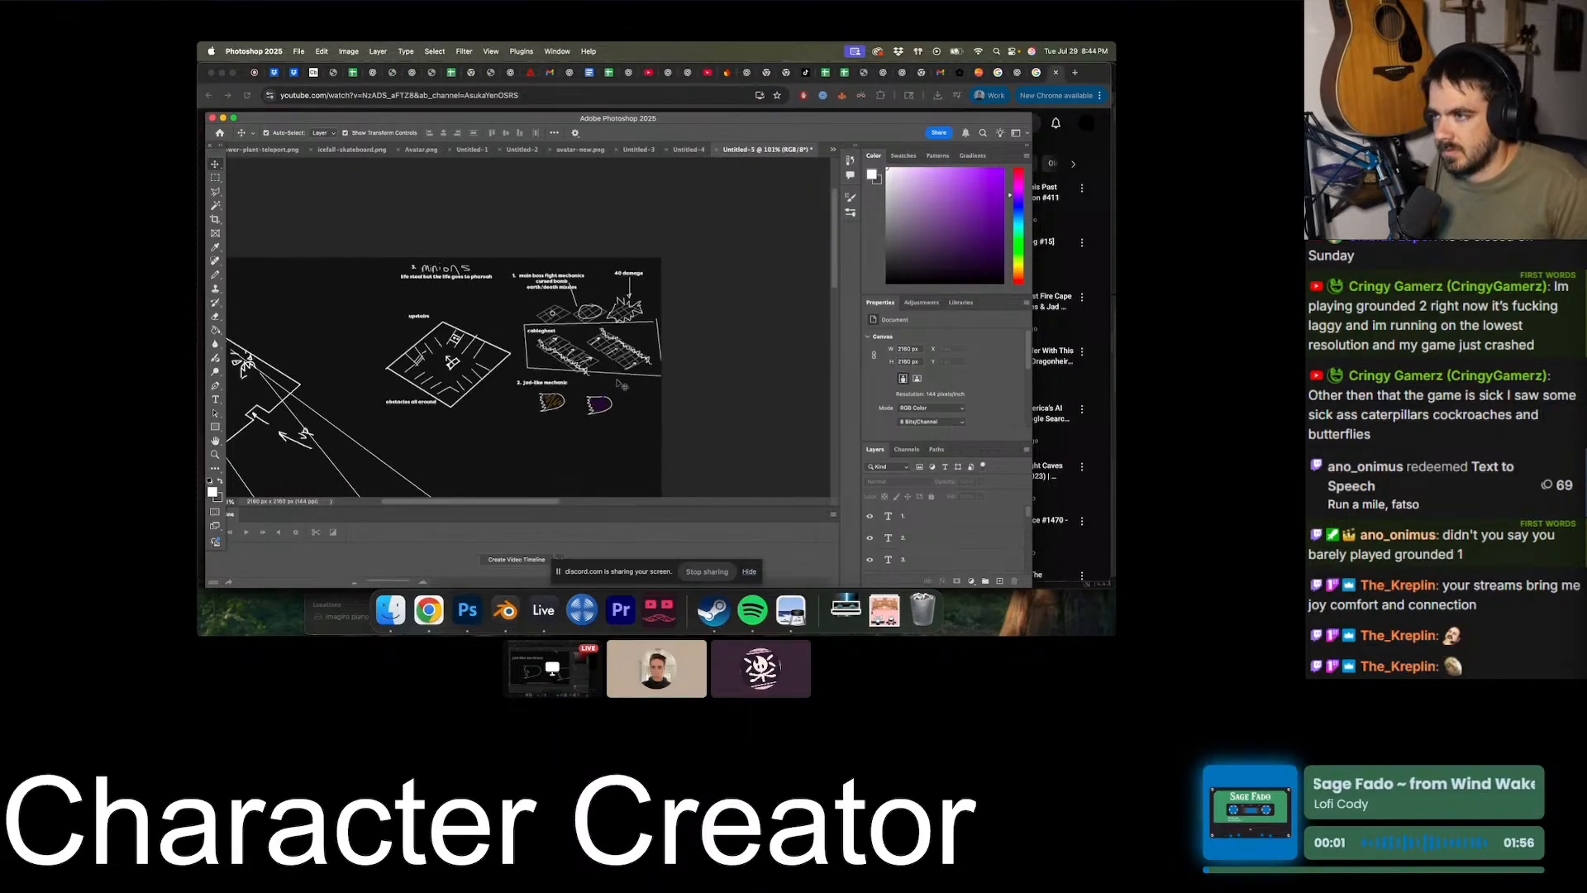
pyautogui.keyDown('alt'); pyautogui.scroll(8, 612, 363); pyautogui.keyUp('alt')
pyautogui.click(459, 233)
pyautogui.moveTo(459, 232); pyautogui.dragTo(506, 246)
pyautogui.click(493, 354)
pyautogui.keyDown('alt'); pyautogui.scroll(-5, 493, 354); pyautogui.keyUp('alt')
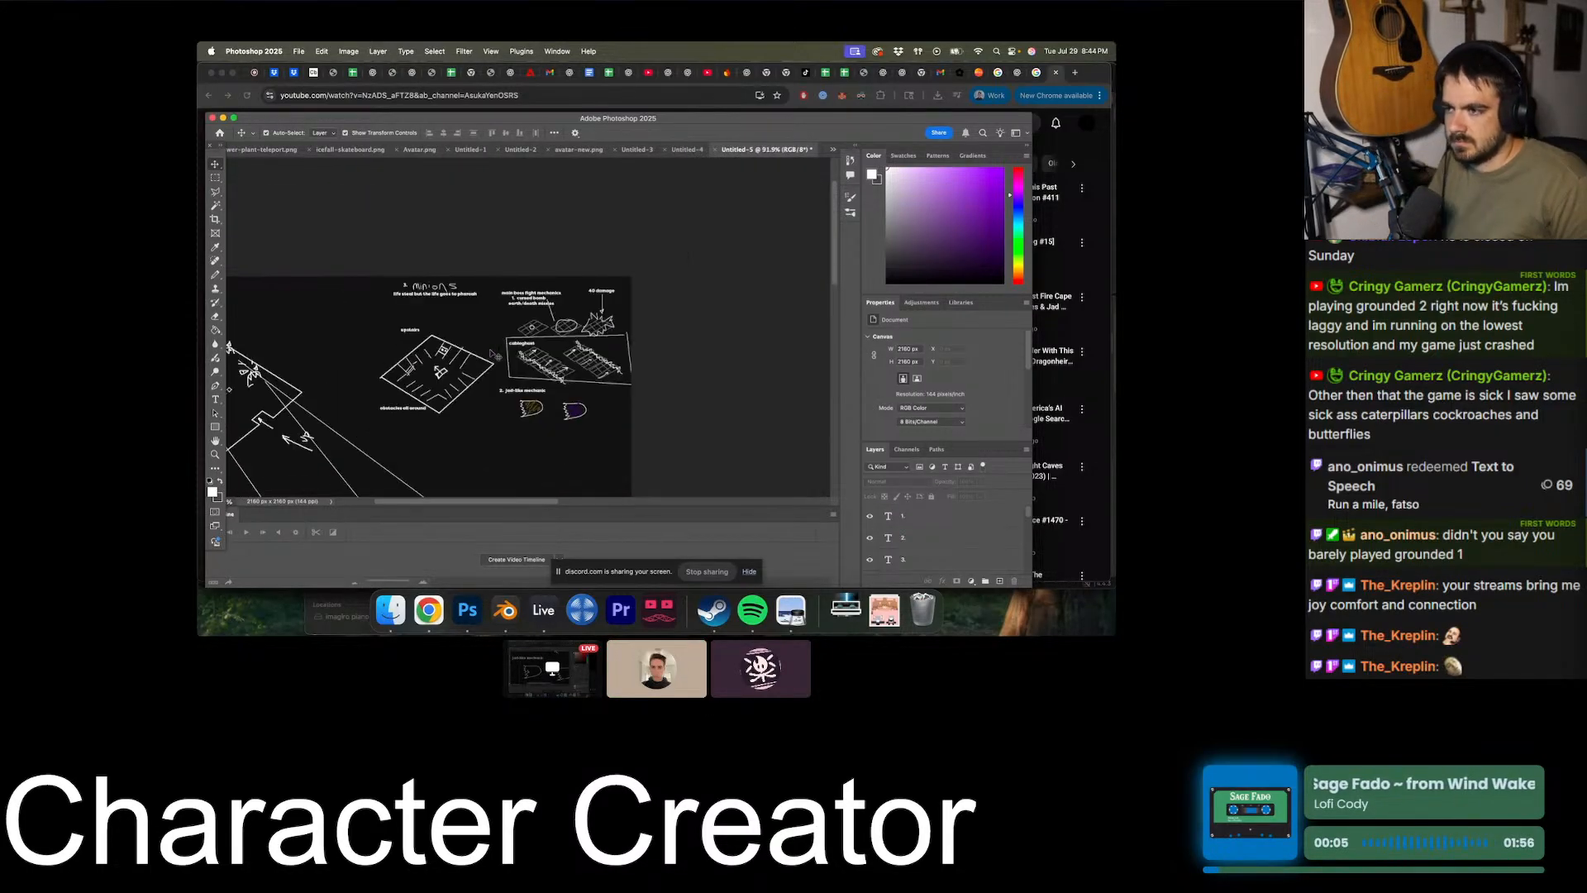
# - Move the "2." label from the jad-like mechanic heading up to the front of the earth/death missiles line
pyautogui.keyDown('alt'); pyautogui.scroll(5, 494, 355); pyautogui.keyUp('alt')
pyautogui.keyDown('alt'); pyautogui.scroll(2, 492, 354); pyautogui.keyUp('alt')
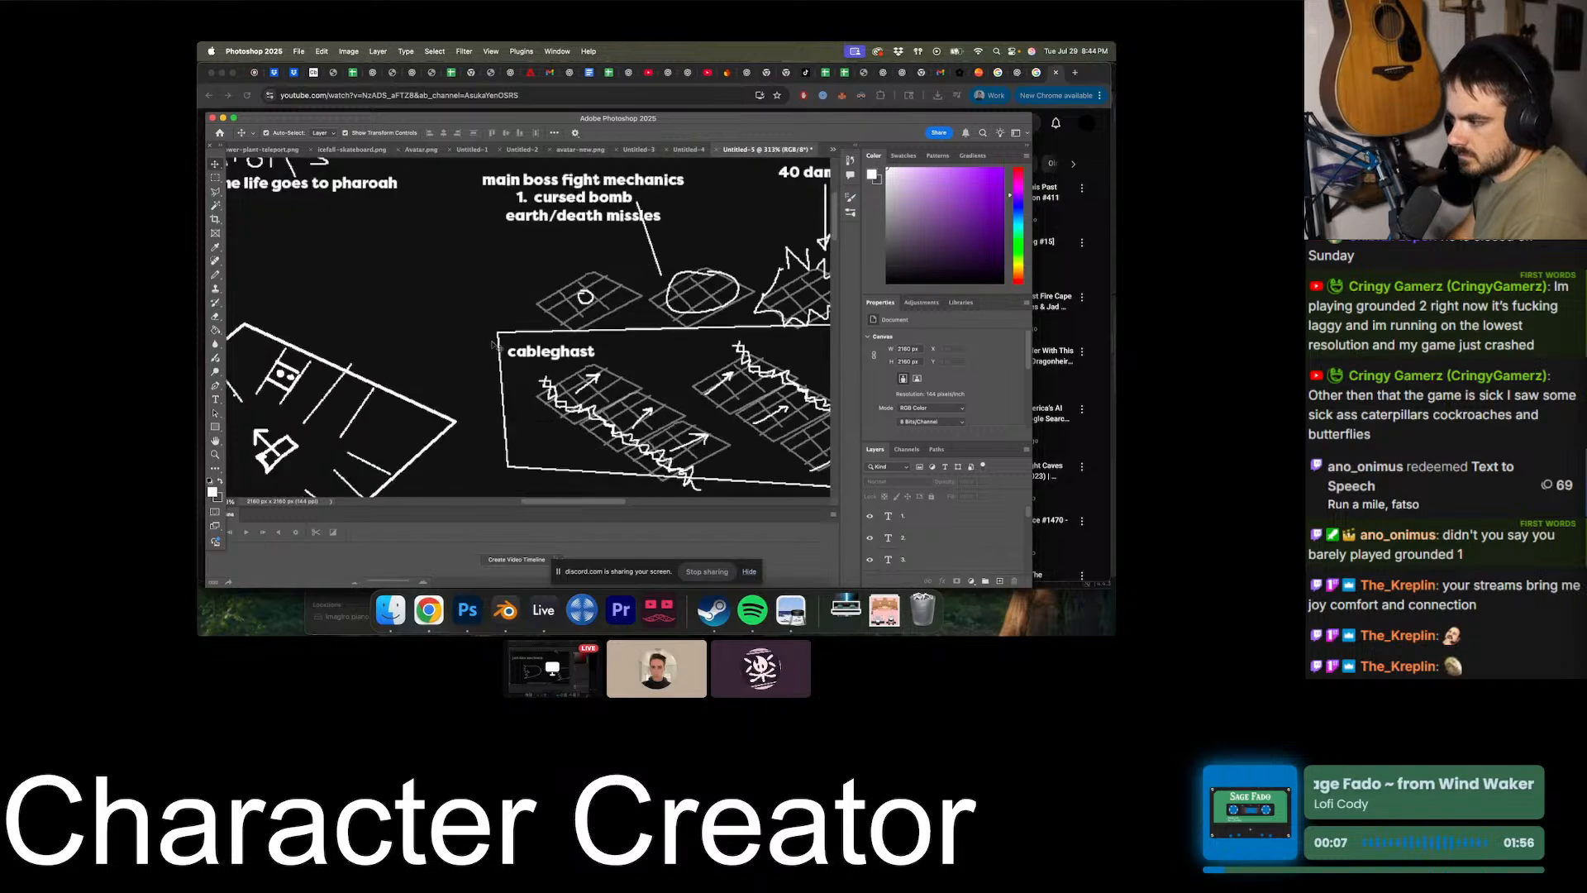
pyautogui.scroll(-3, 493, 414)
pyautogui.moveTo(487, 478); pyautogui.dragTo(494, 186)
# - On a new layer, draw an arrow from the earth/death missiles line around the cableghast box to the jad-like mechanic heading
pyautogui.click(215, 274)
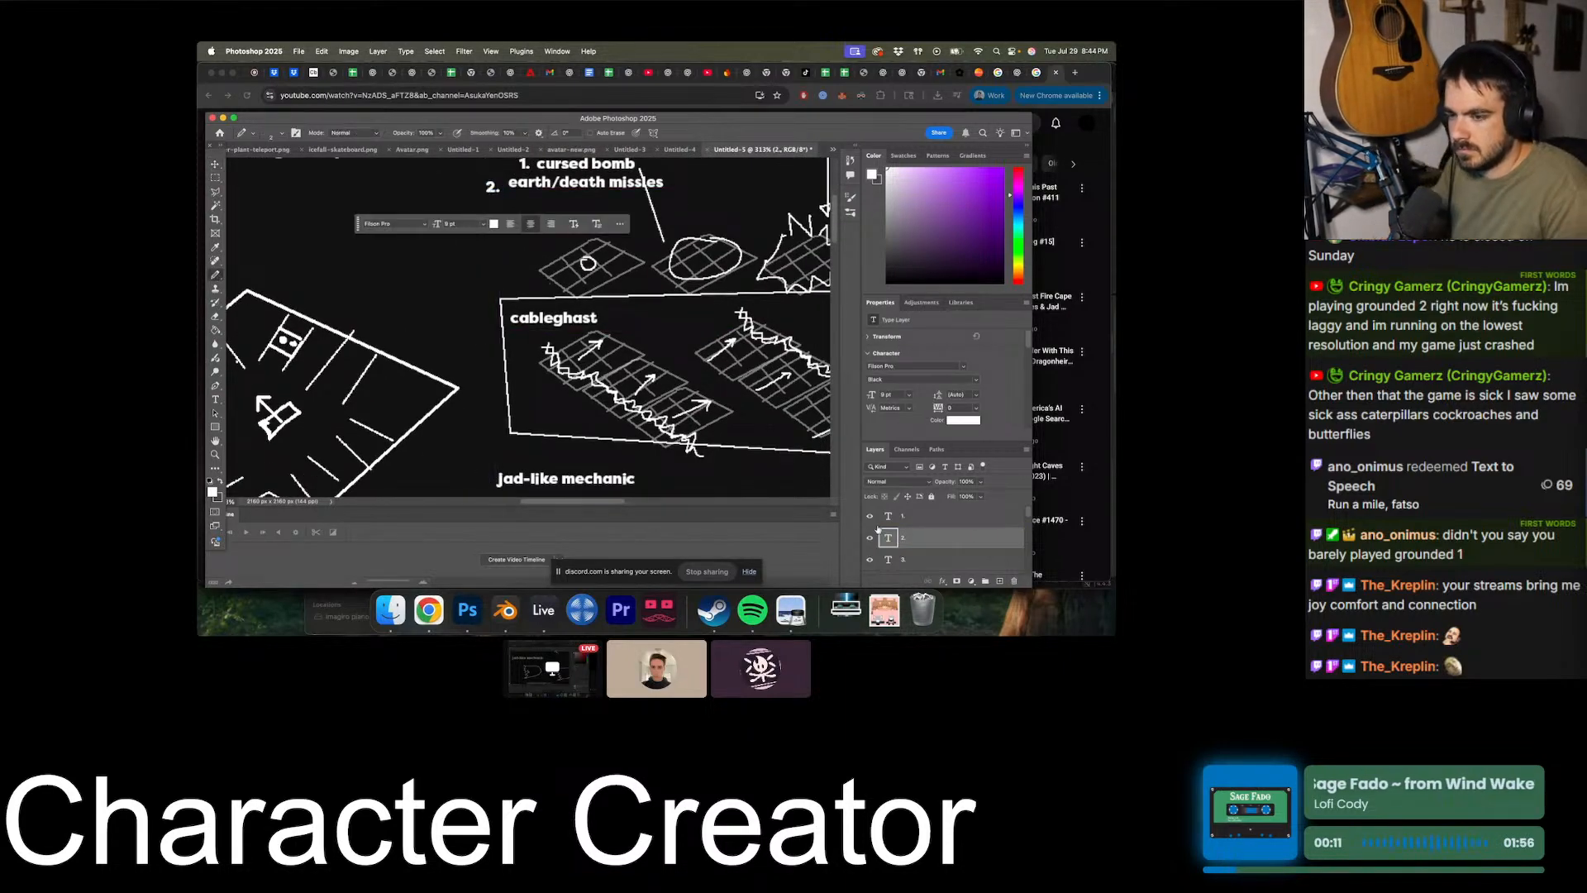
pyautogui.click(999, 581)
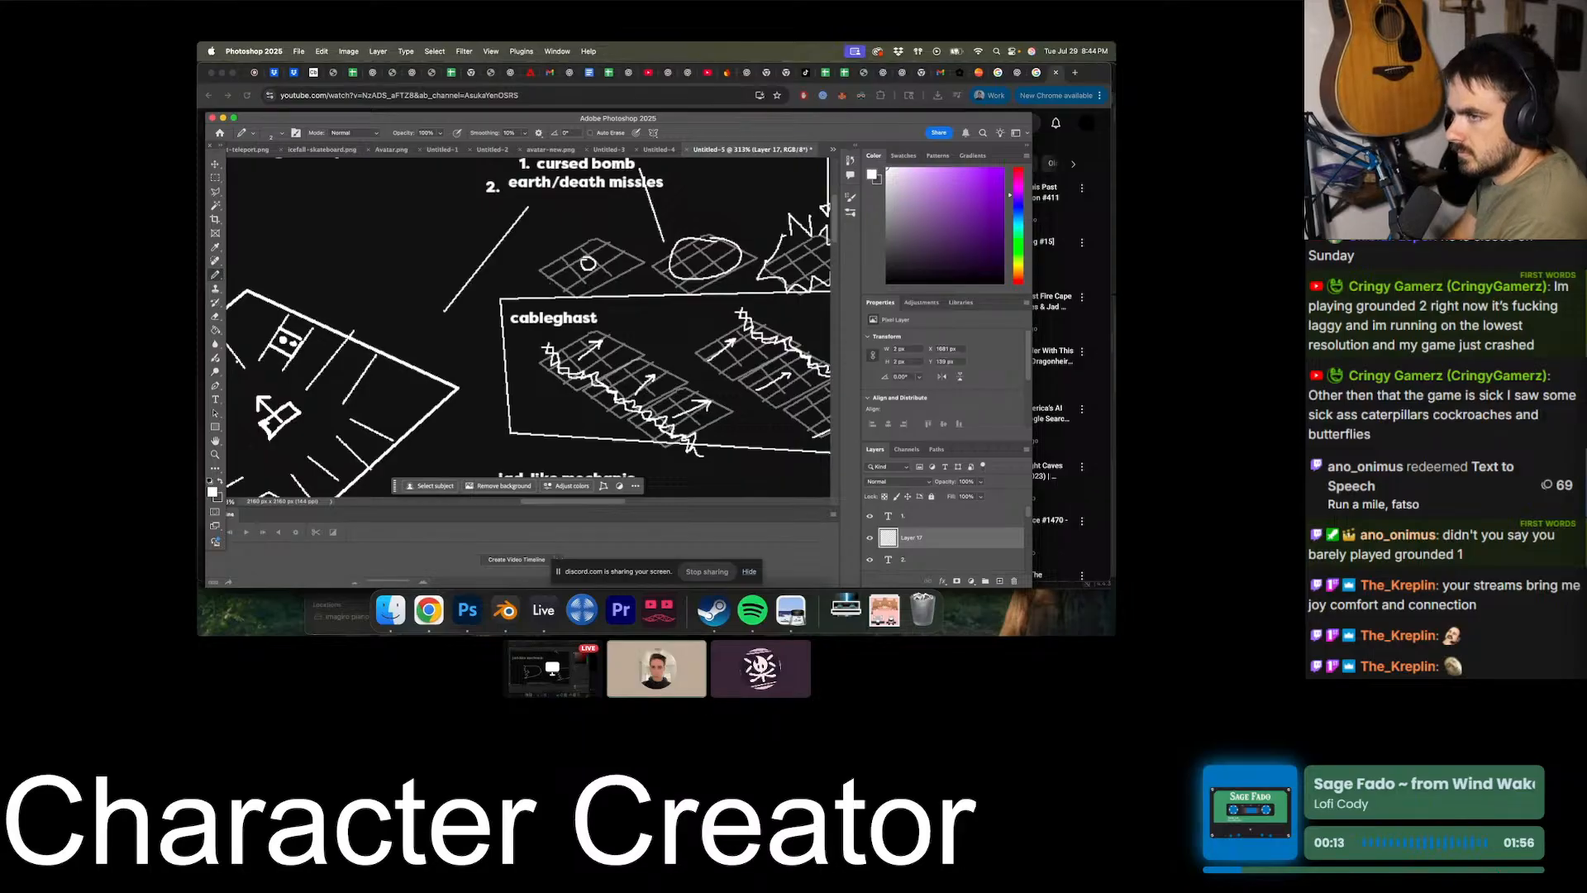
pyautogui.scroll(-3, 527, 206)
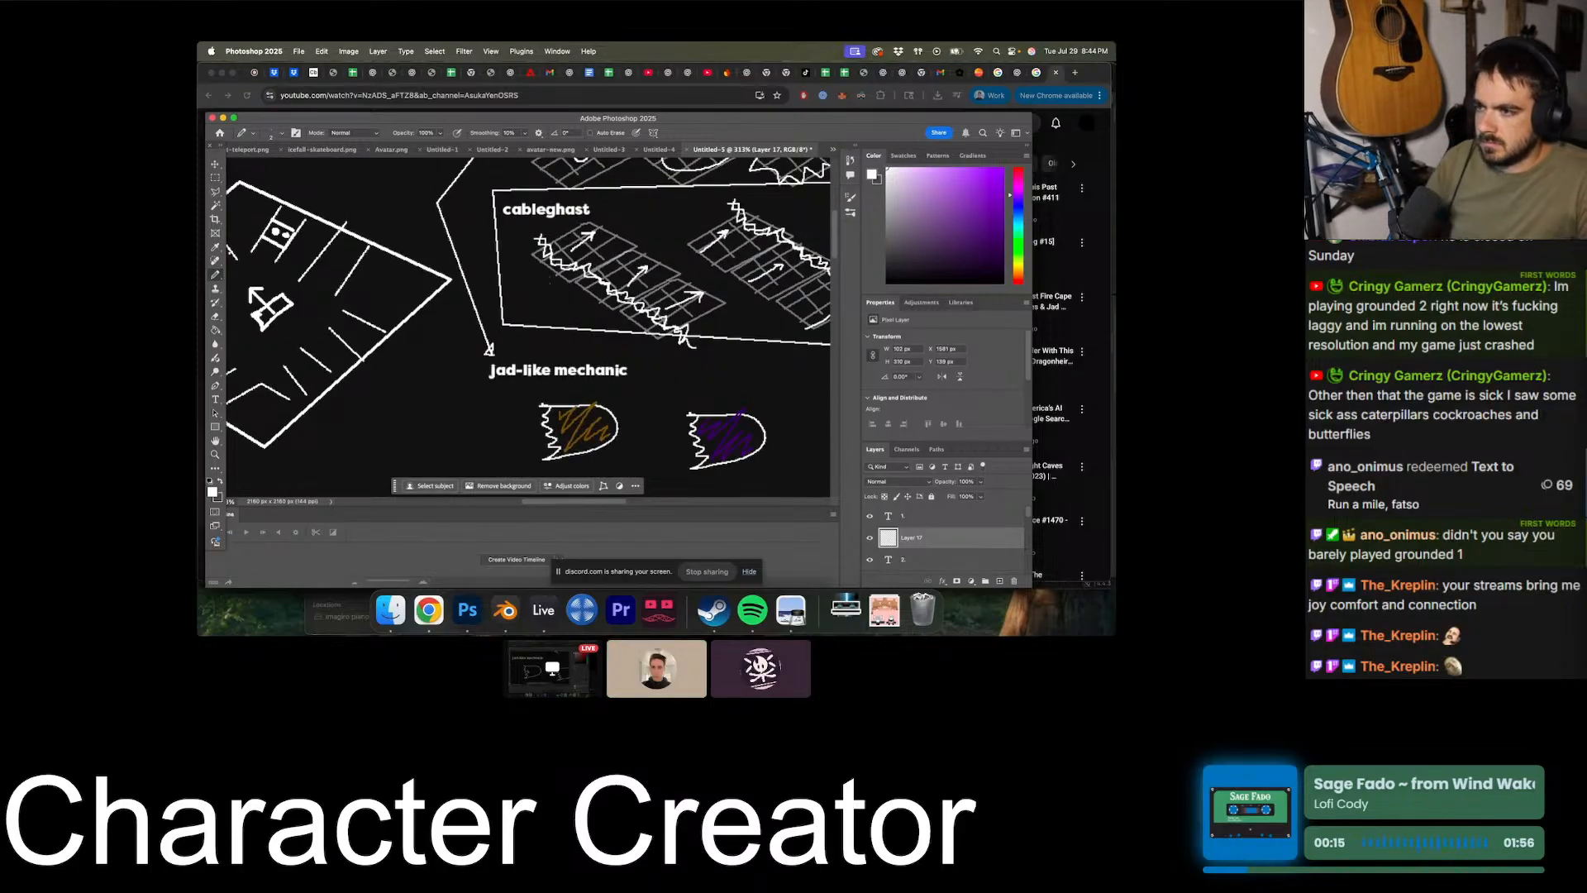
pyautogui.keyDown('alt'); pyautogui.scroll(-4, 550, 282); pyautogui.keyUp('alt')
pyautogui.hscroll(-5, 529, 297)
pyautogui.scroll(3, 530, 298)
pyautogui.keyDown('alt'); pyautogui.scroll(-5, 493, 310); pyautogui.keyUp('alt')
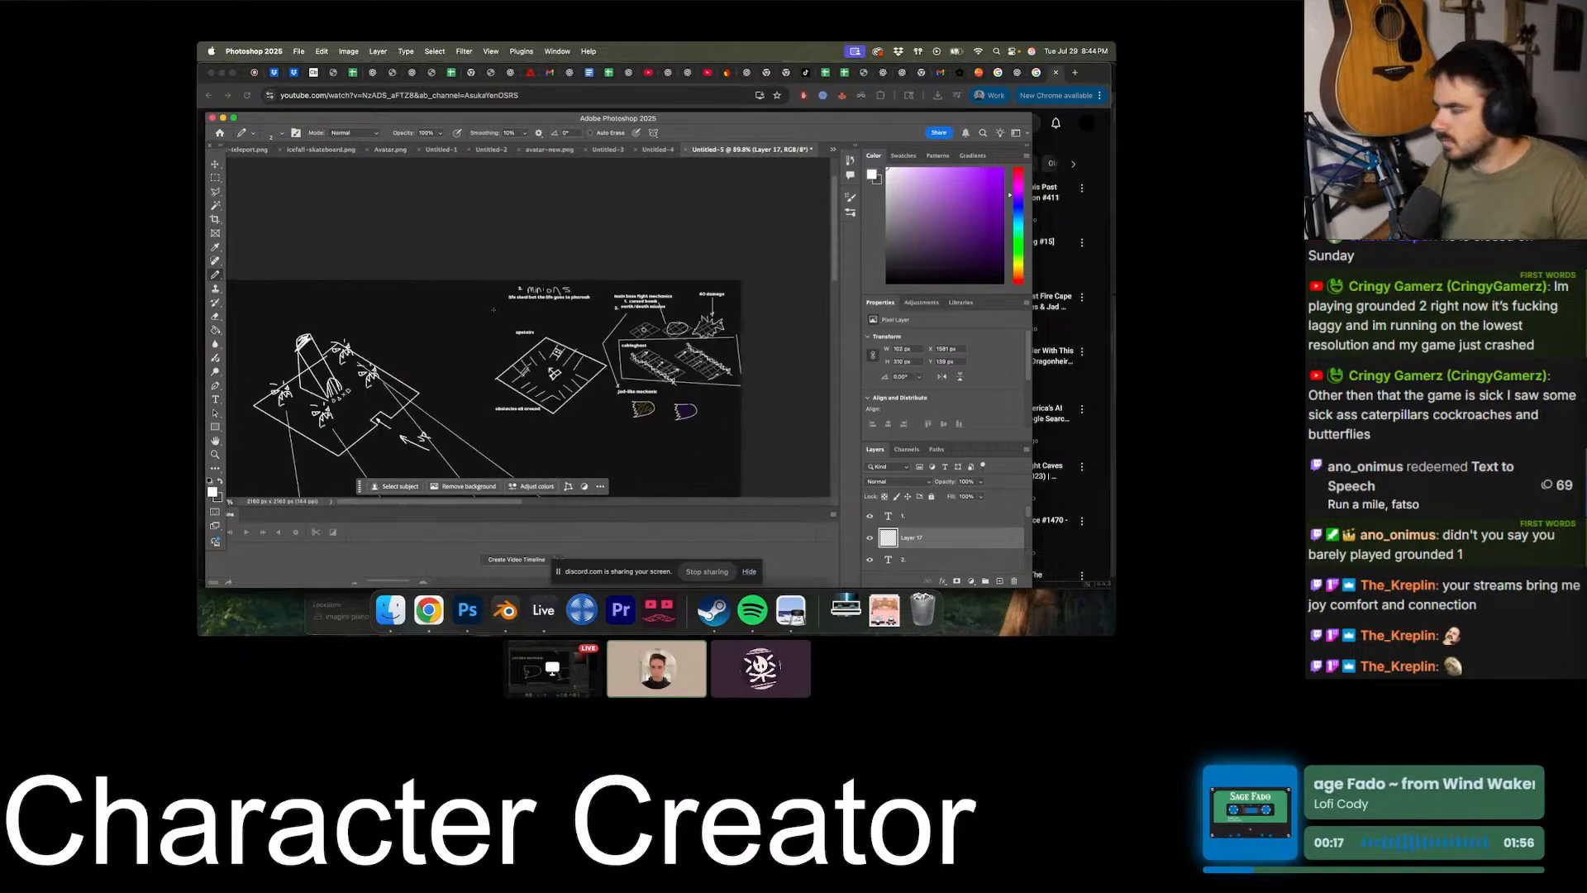
pyautogui.press('v')
pyautogui.keyDown('alt'); pyautogui.scroll(5, 516, 276); pyautogui.keyUp('alt')
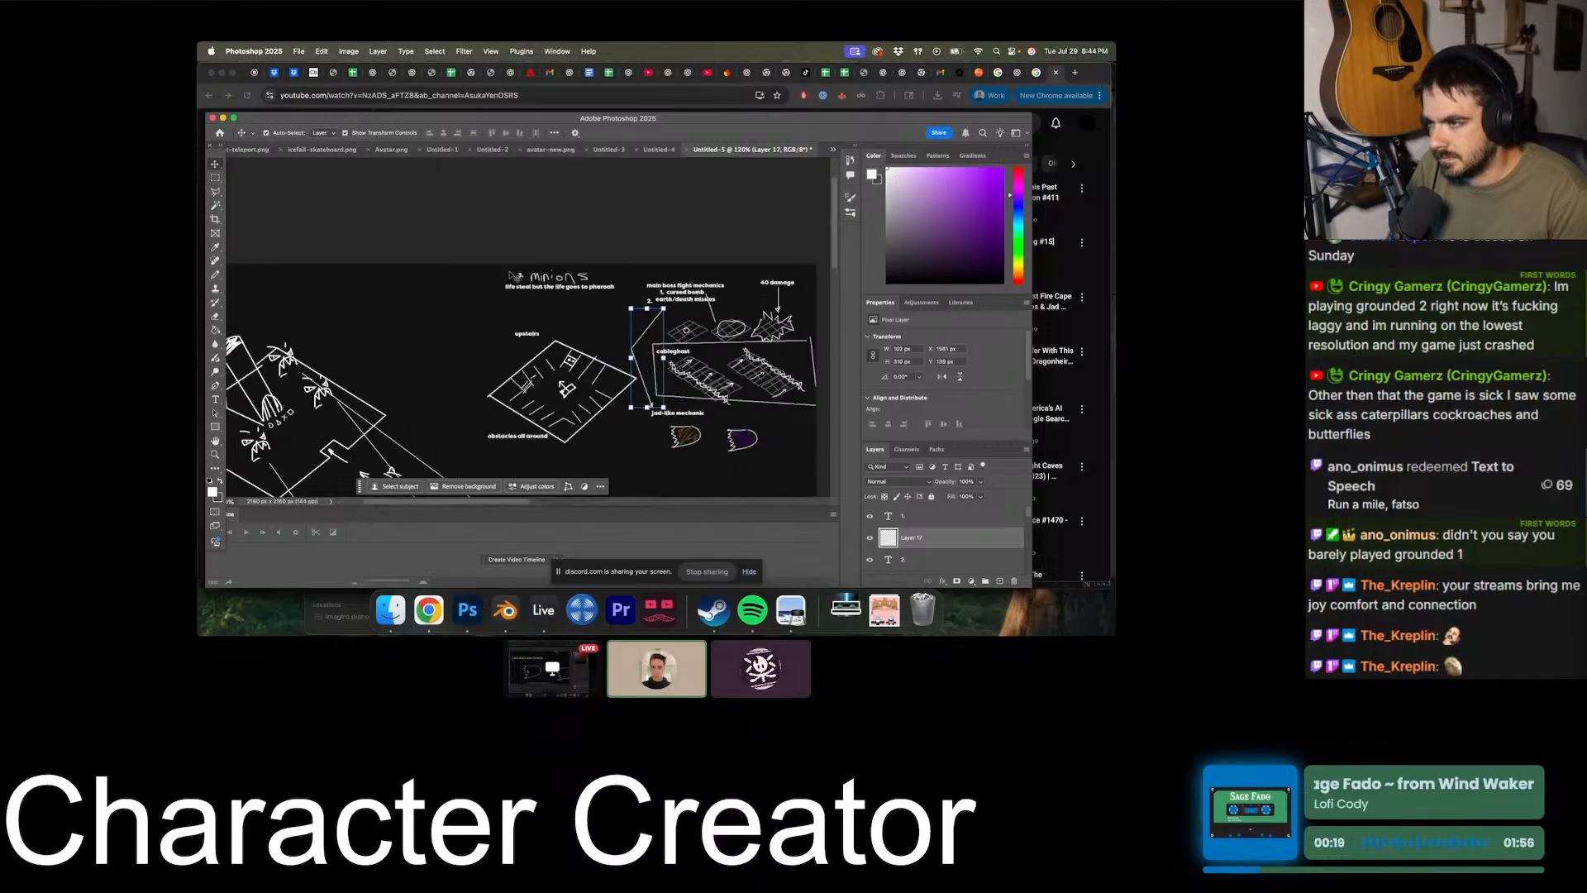
# - Duplicate the "3." label beside the minions heading, place the copy in the empty area before it and change it to "4."
pyautogui.click(648, 245)
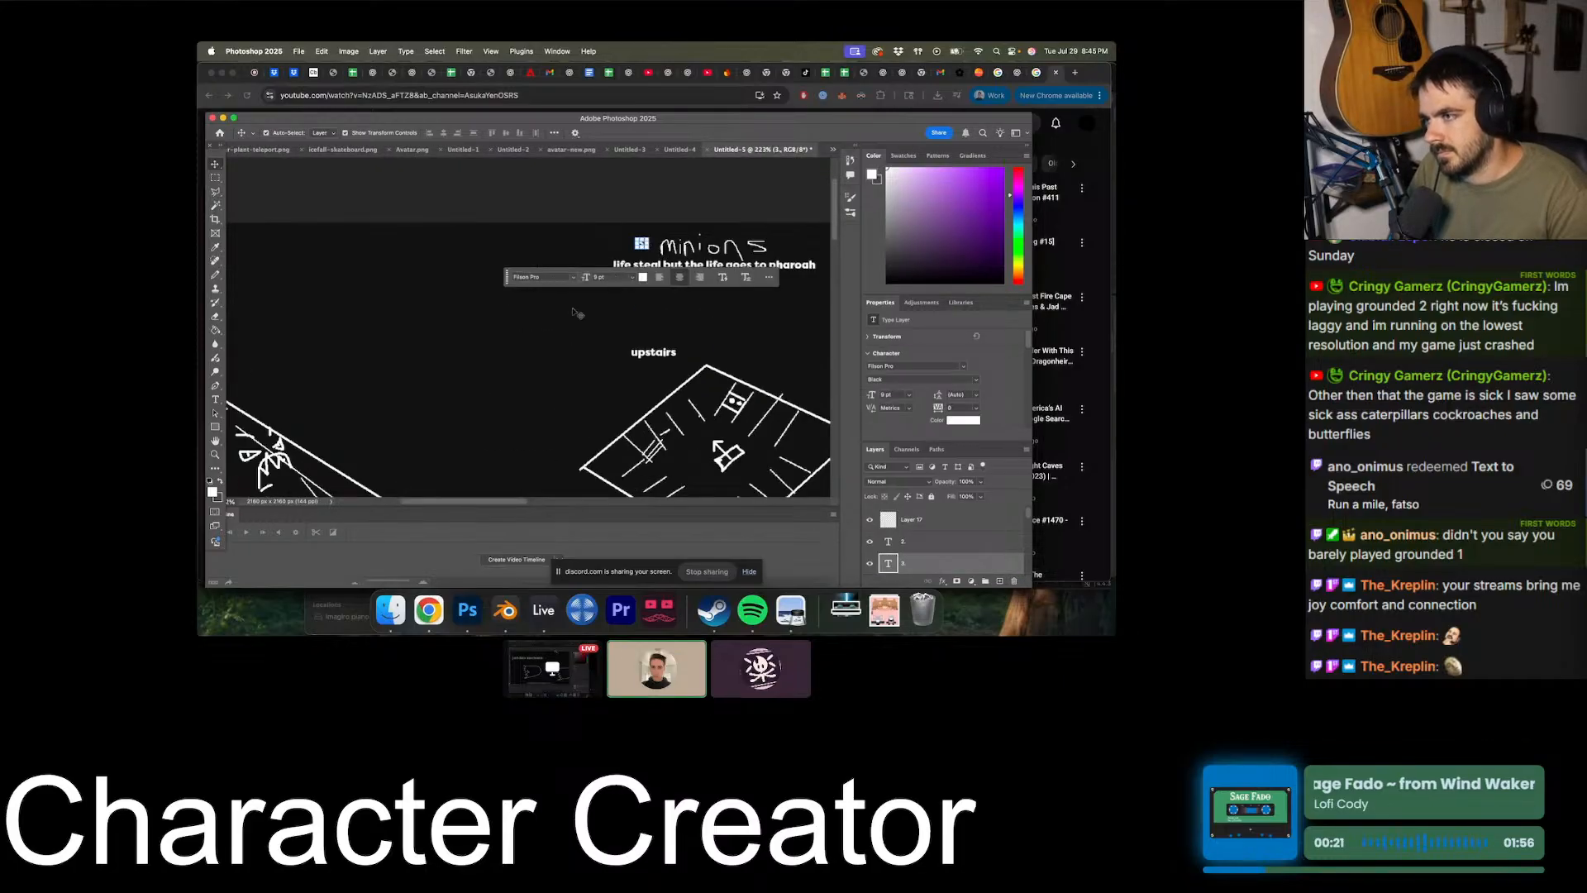
pyautogui.keyDown('alt'); pyautogui.moveTo(643, 244); pyautogui.dragTo(395, 254); pyautogui.keyUp('alt')
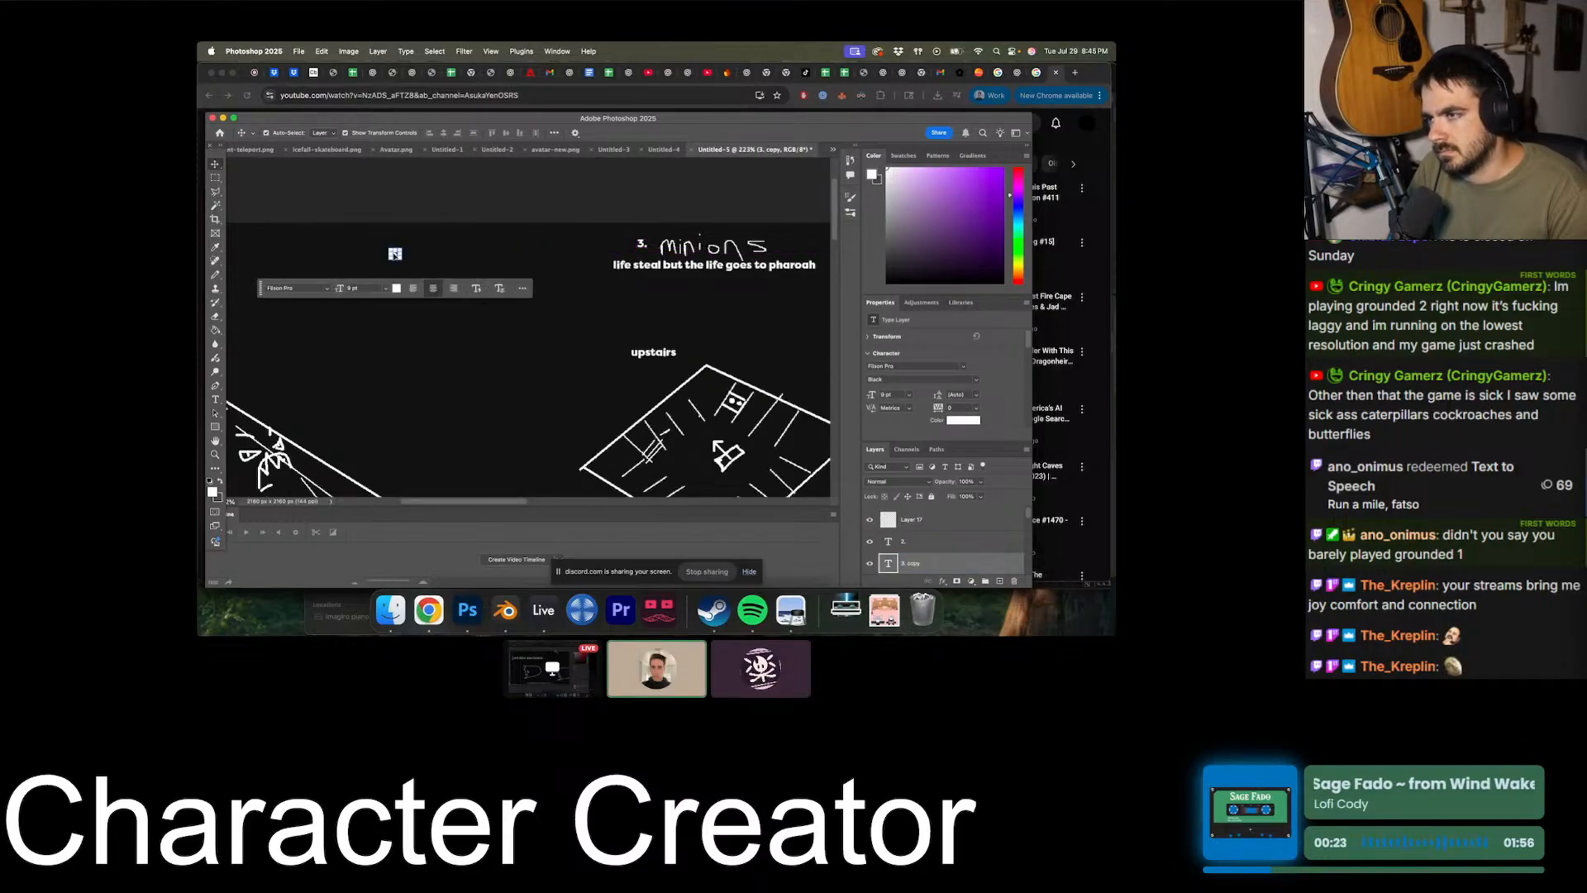
pyautogui.doubleClick(395, 253)
pyautogui.click(595, 314)
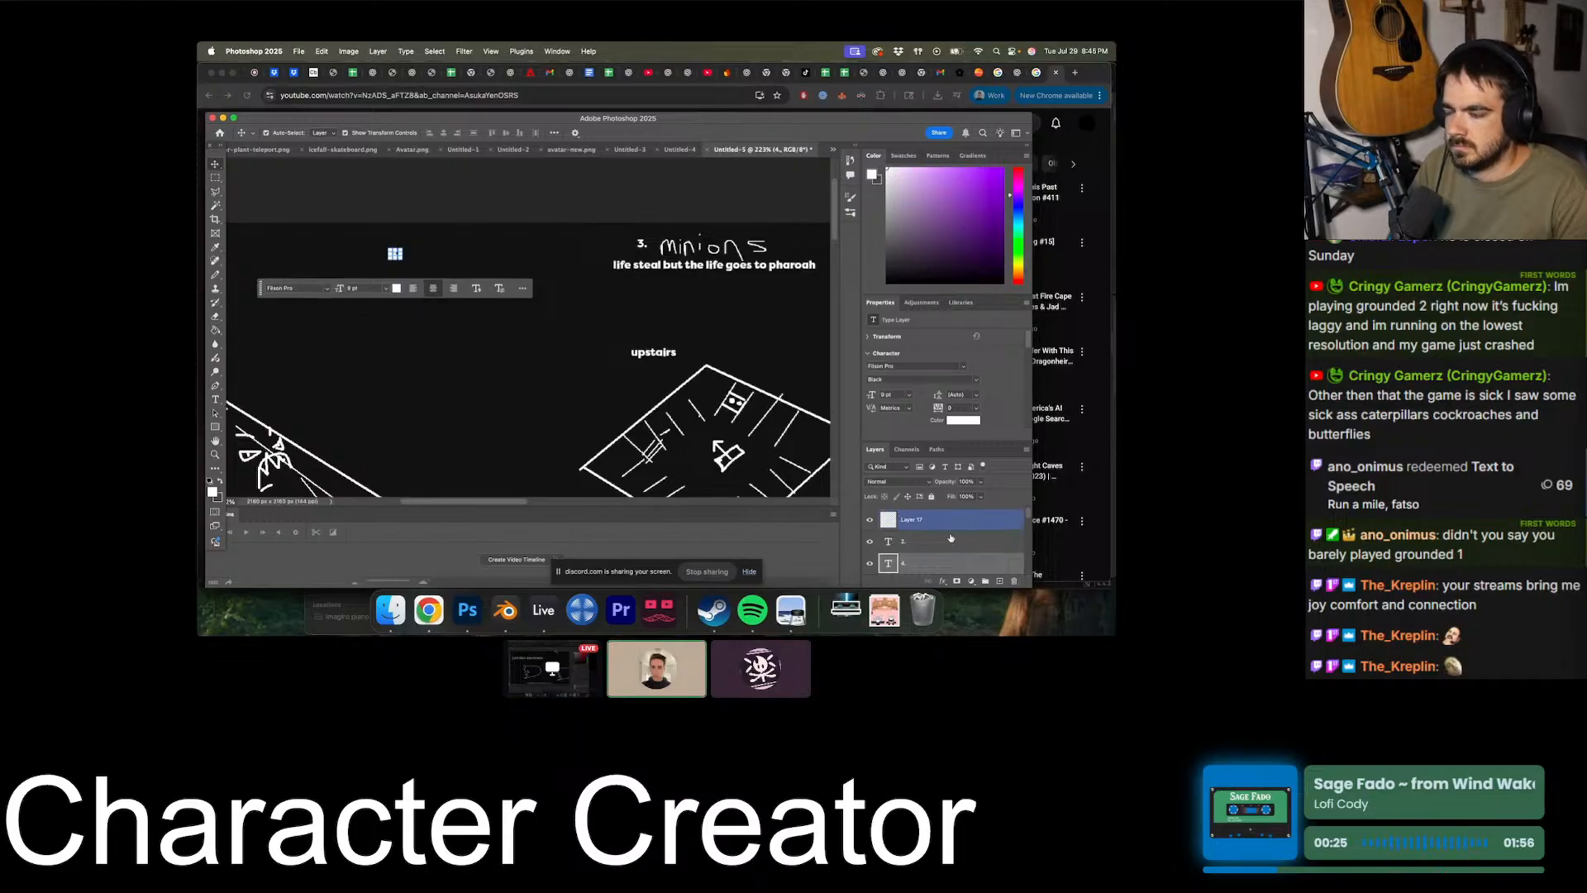
# - On a new layer, add the text "Heiroglyphs" and place it right after the "4." label
pyautogui.scroll(1, 968, 530)
pyautogui.click(969, 523)
pyautogui.click(999, 581)
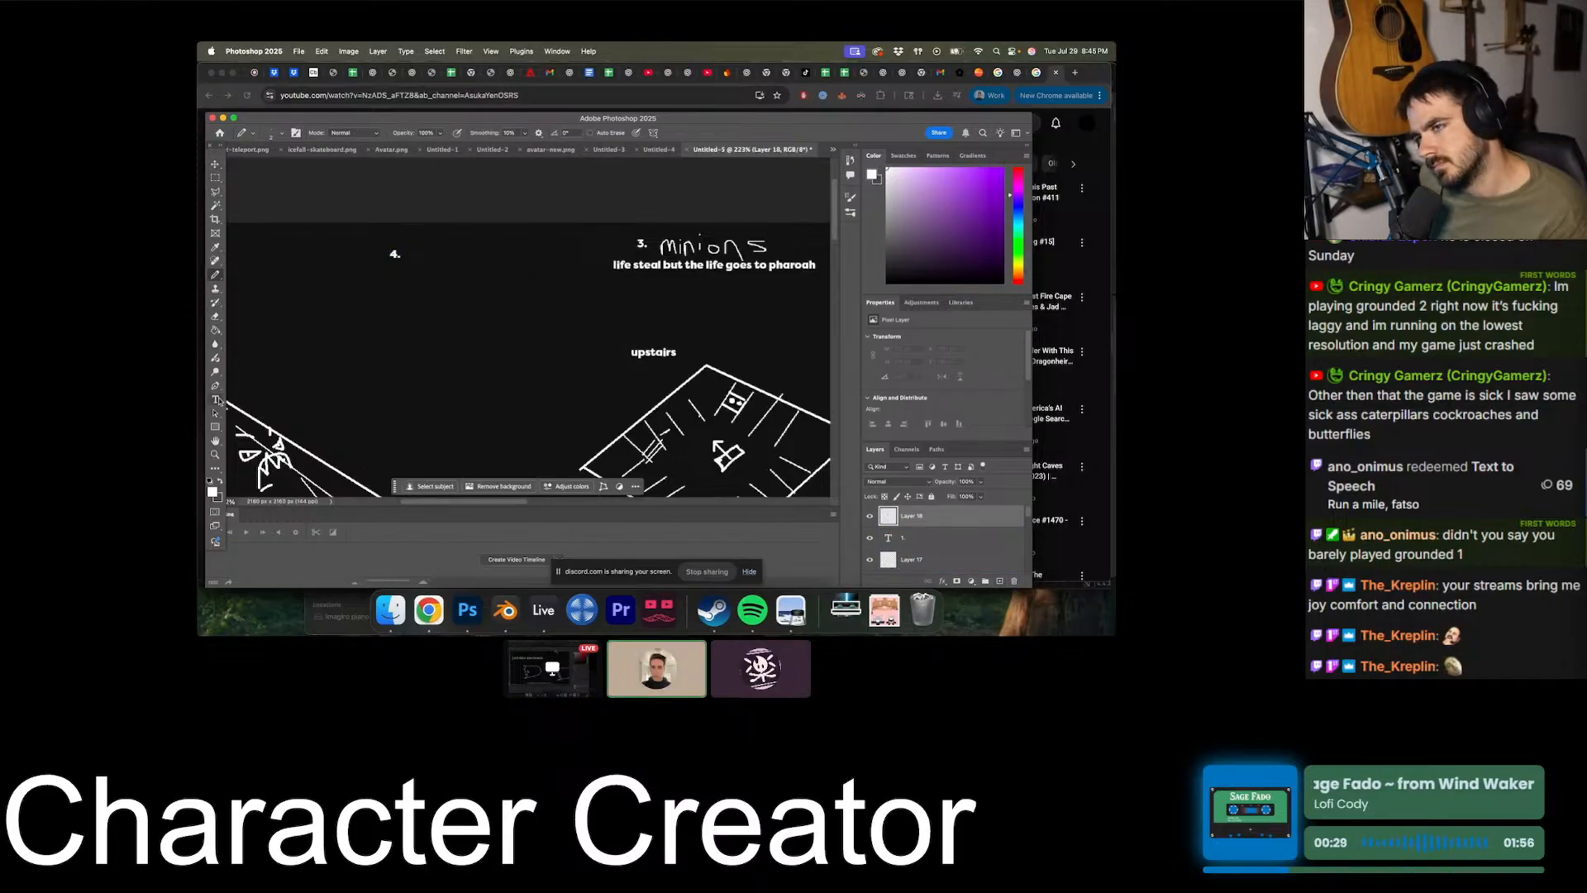
pyautogui.press('t')
pyautogui.click(391, 253)
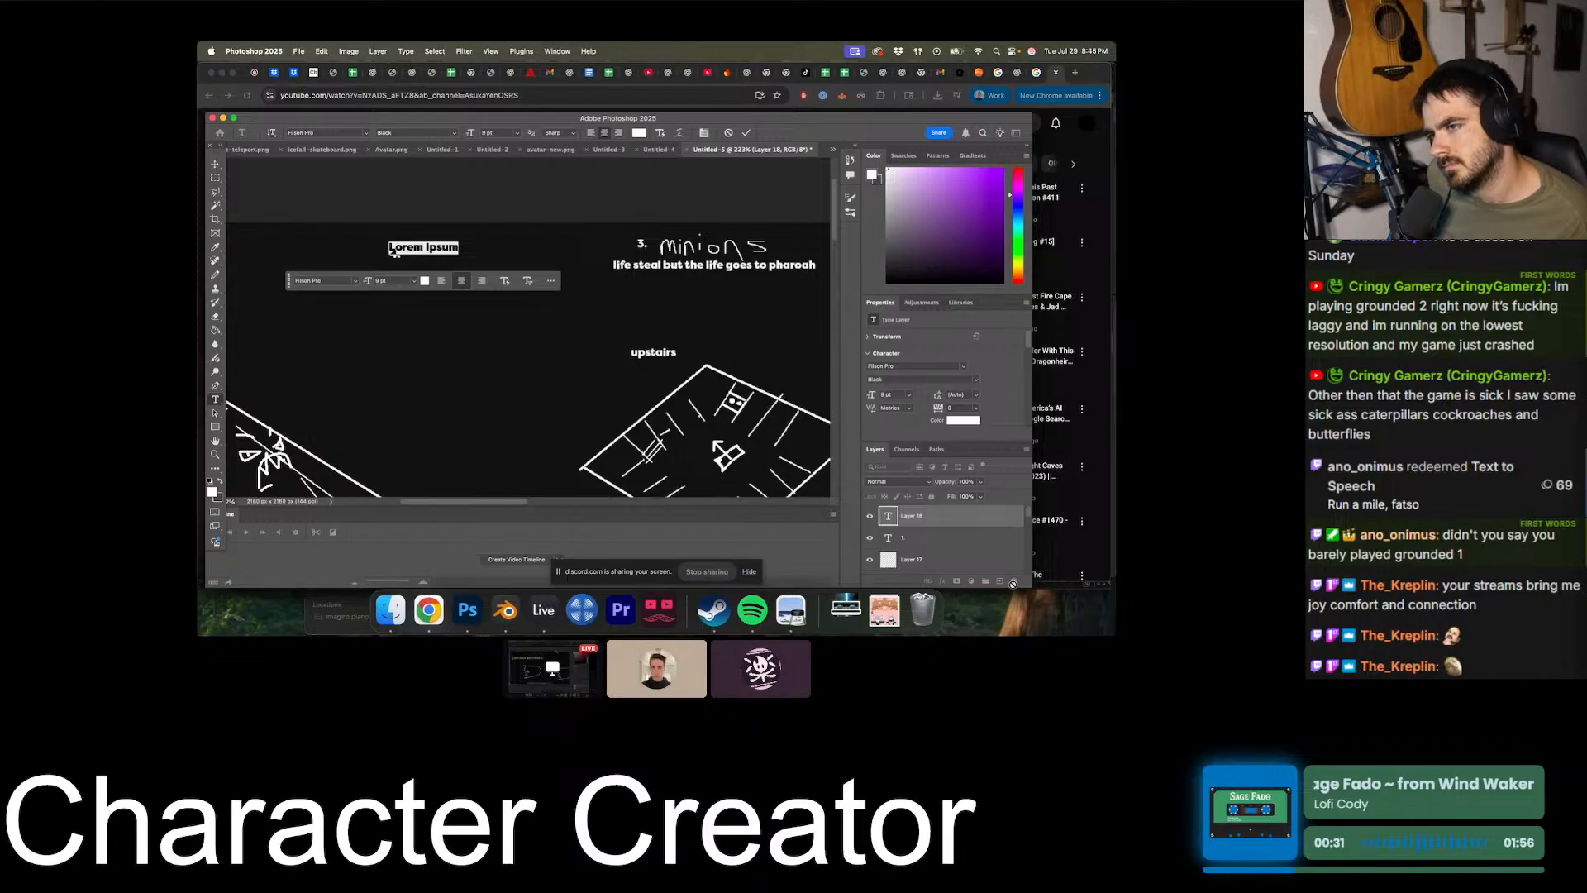
pyautogui.write('Hello')
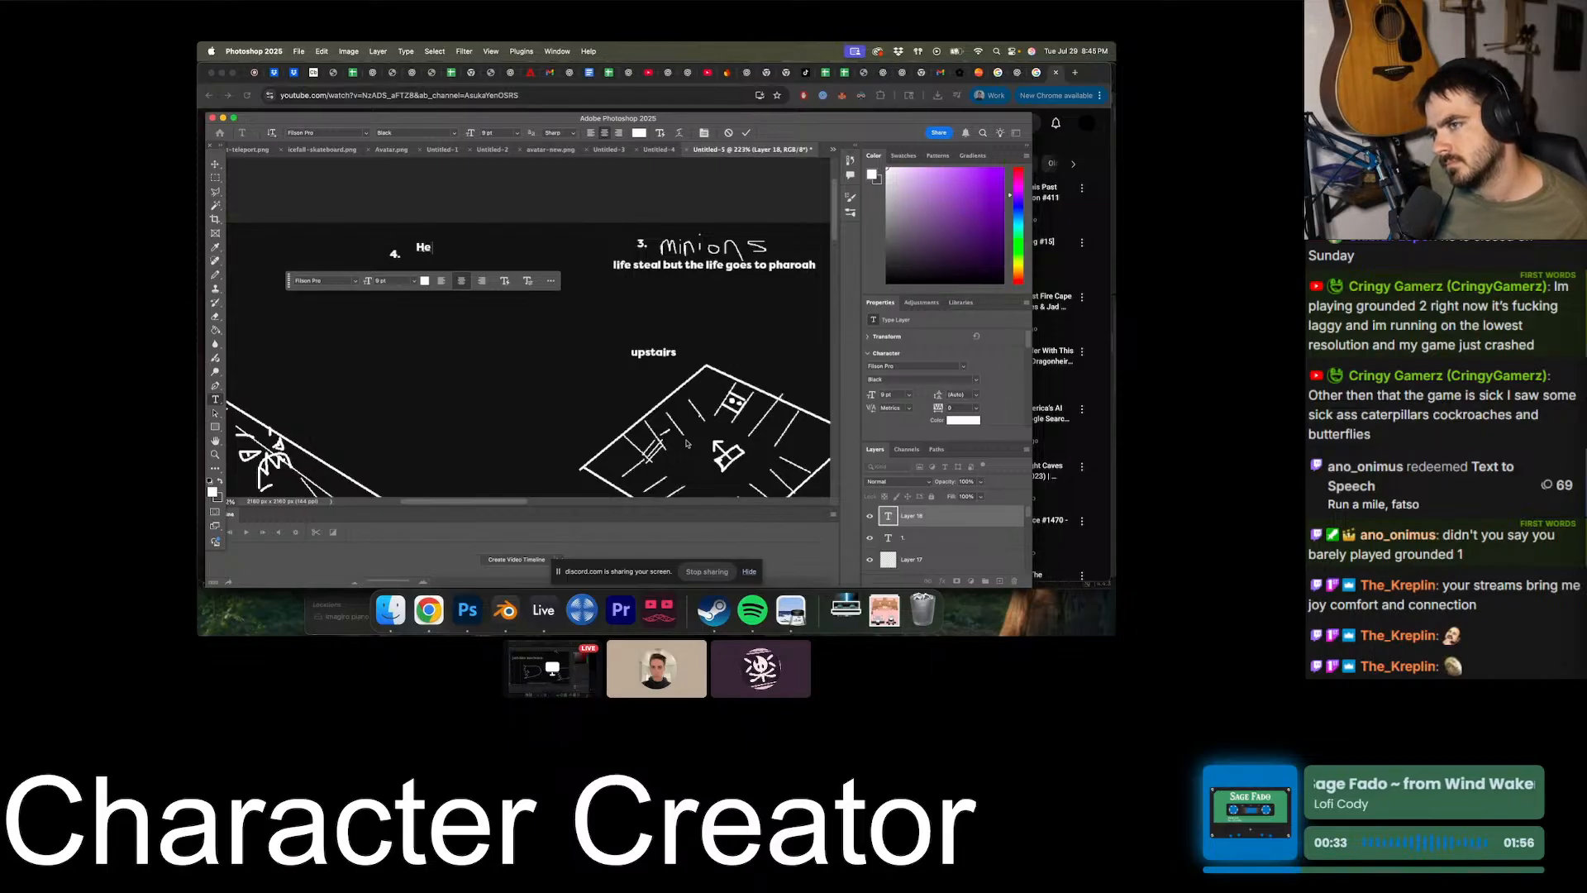
pyautogui.press('BackSpace')
pyautogui.press('BackSpace')
pyautogui.press('BackSpace')
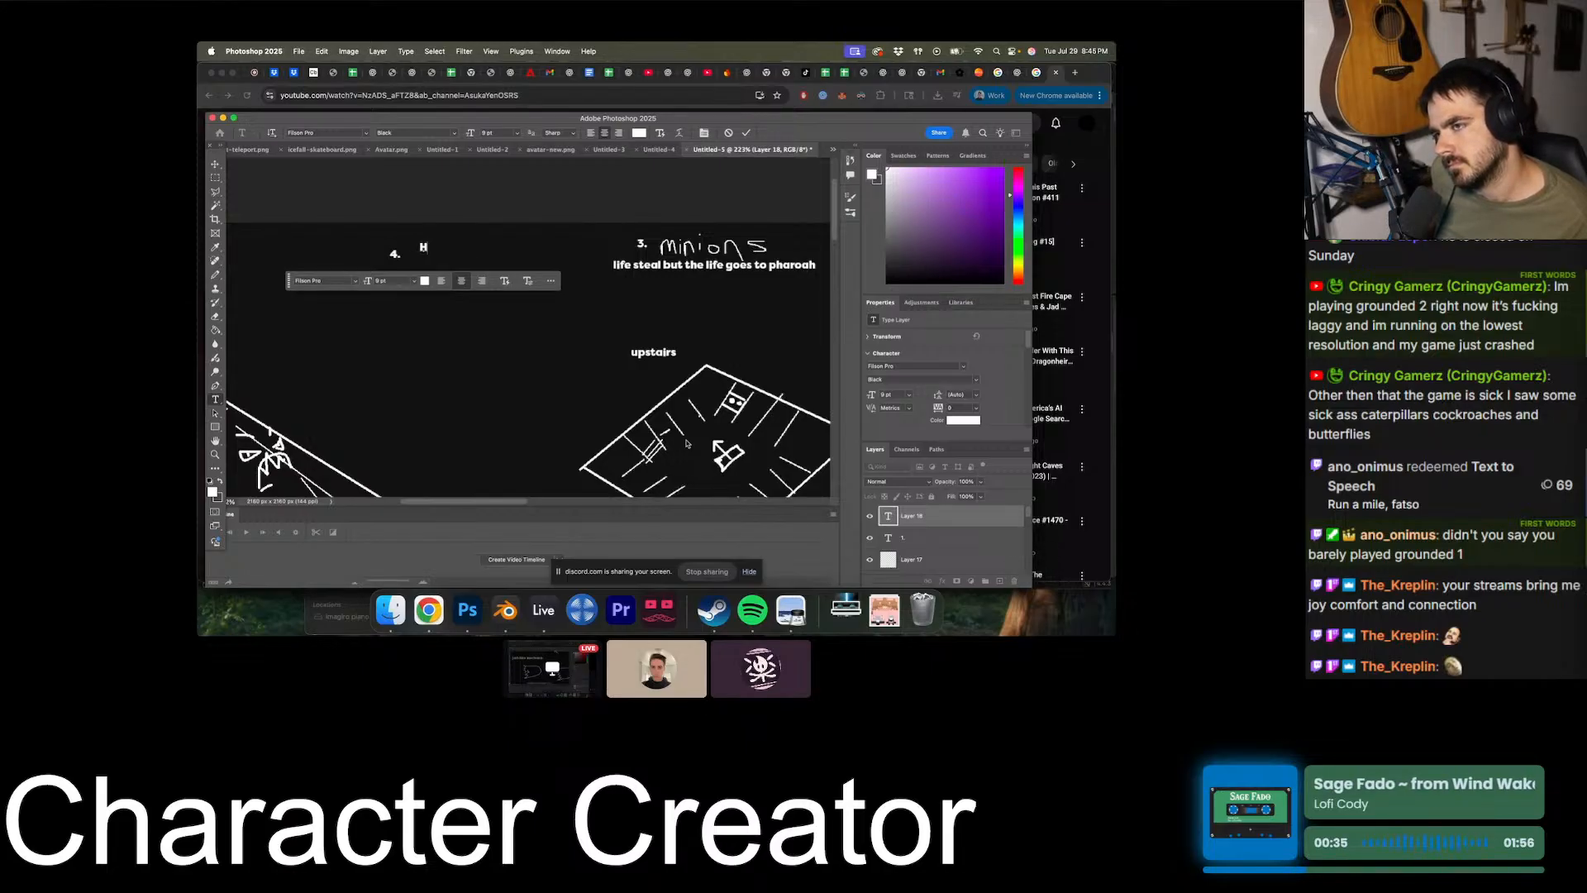
pyautogui.write('r')
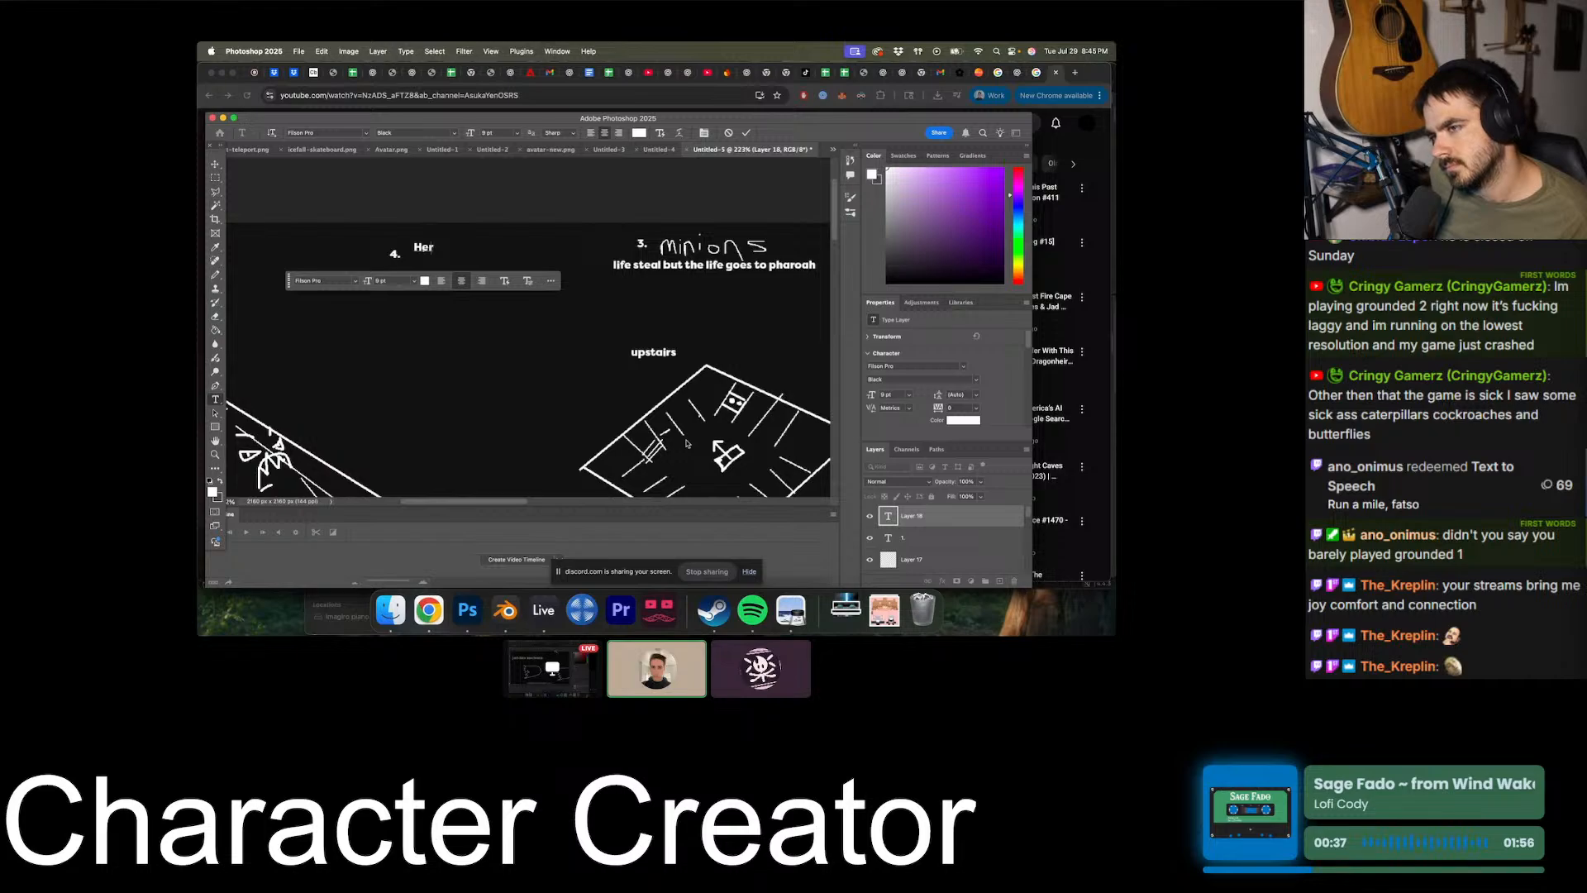
pyautogui.press('BackSpace')
pyautogui.write('iroglyphs')
pyautogui.press('super+Return')
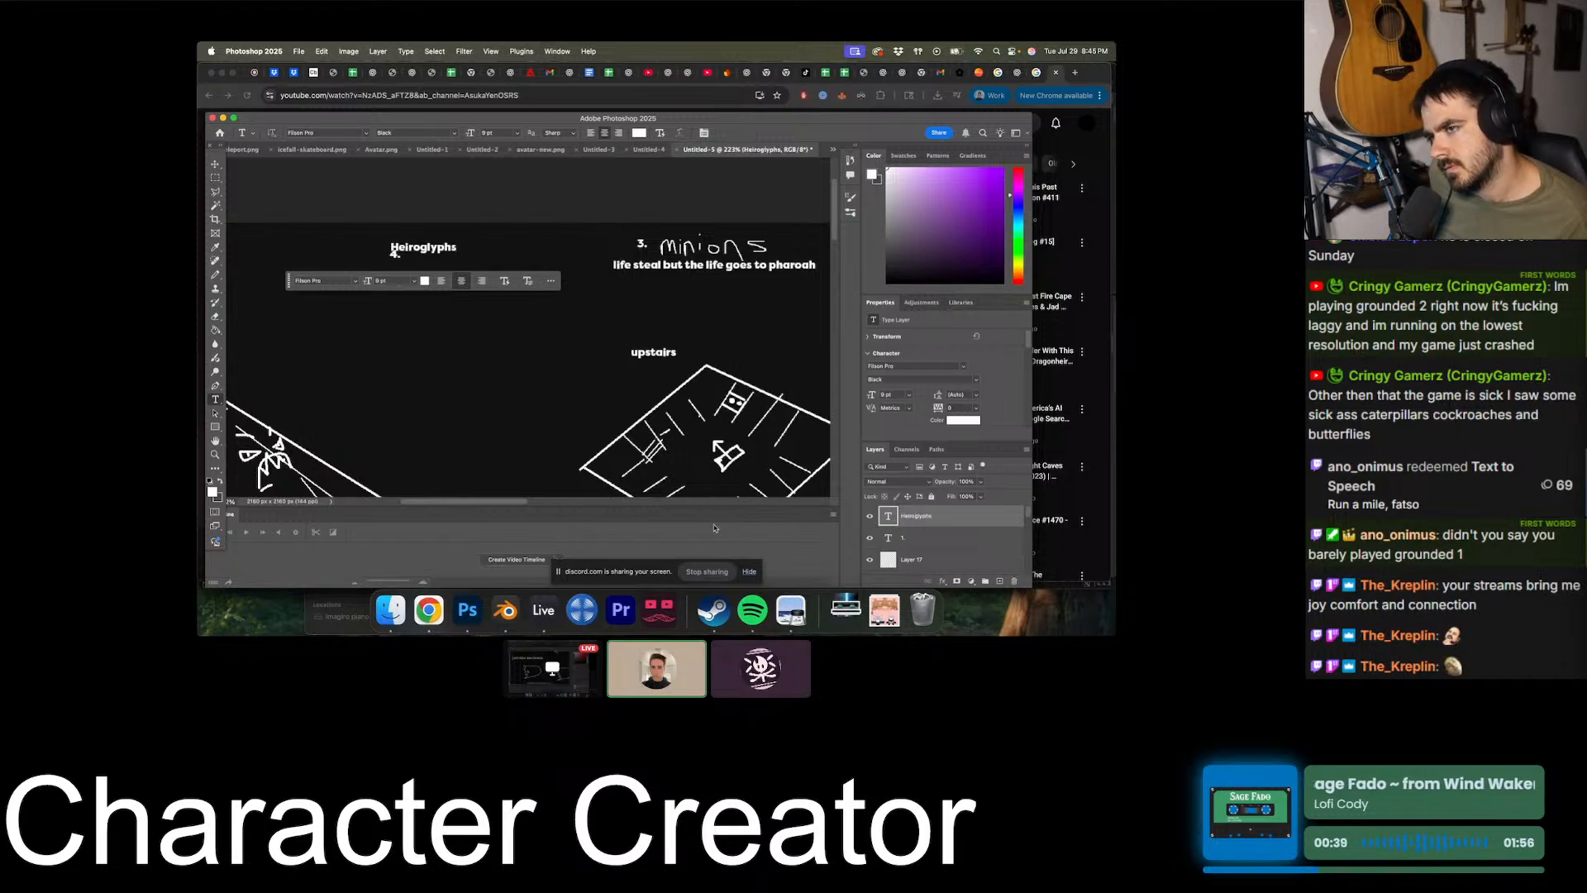
pyautogui.press('v')
pyautogui.moveTo(432, 254); pyautogui.dragTo(465, 261)
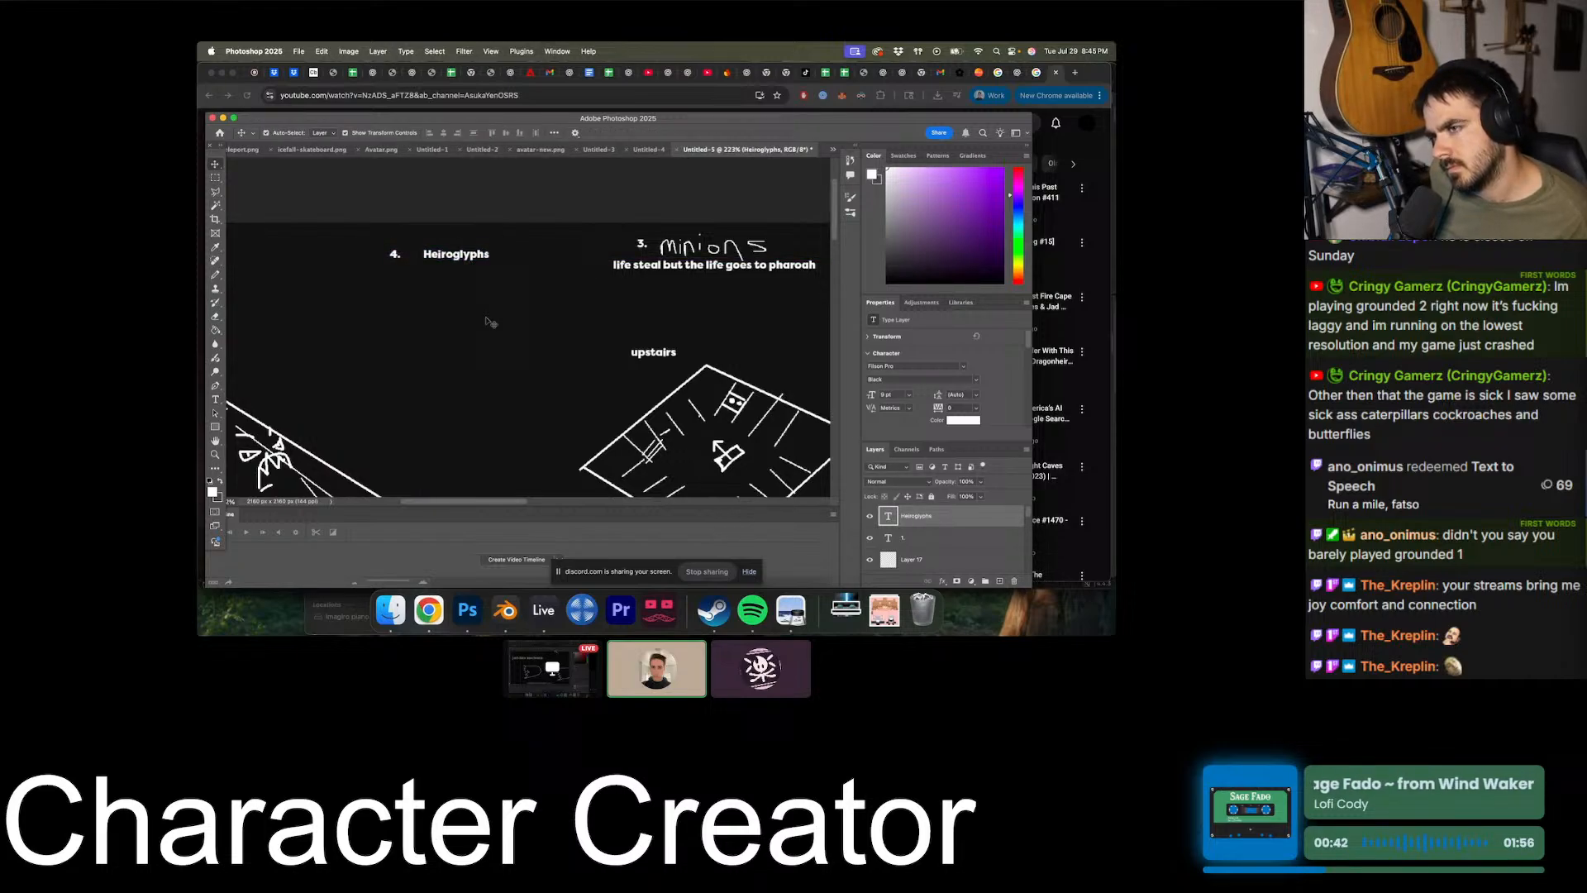
# - Check the spelling of the label with a Google search in Chrome, then correct it to "Hieroglyphs" and place it closer to "4."
pyautogui.click(1075, 73)
pyautogui.write('Heiroglyphs')
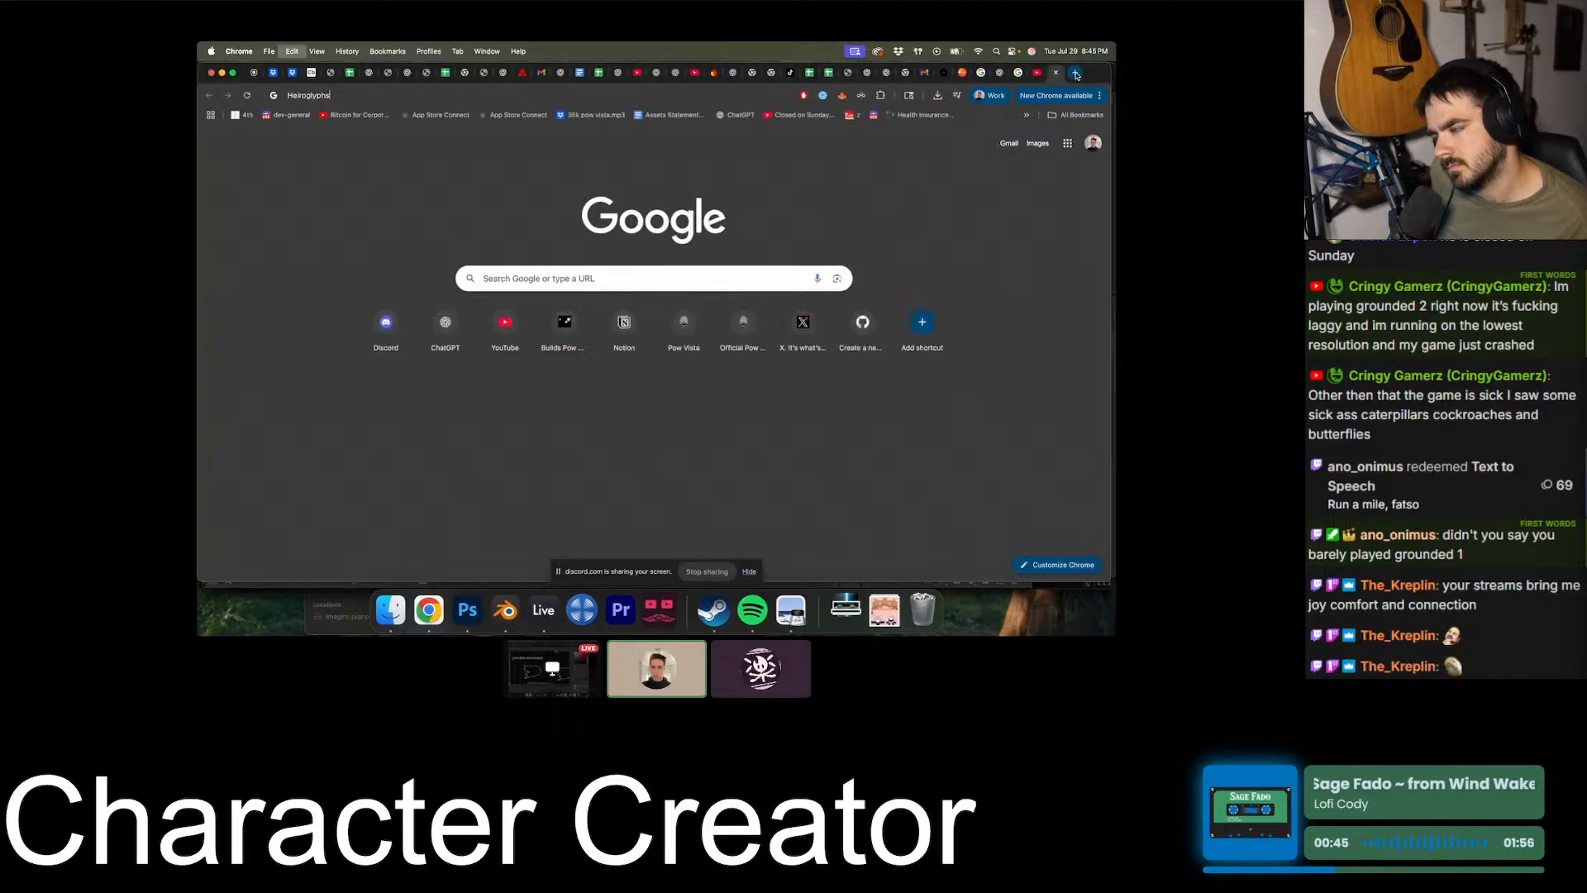
pyautogui.press('Return')
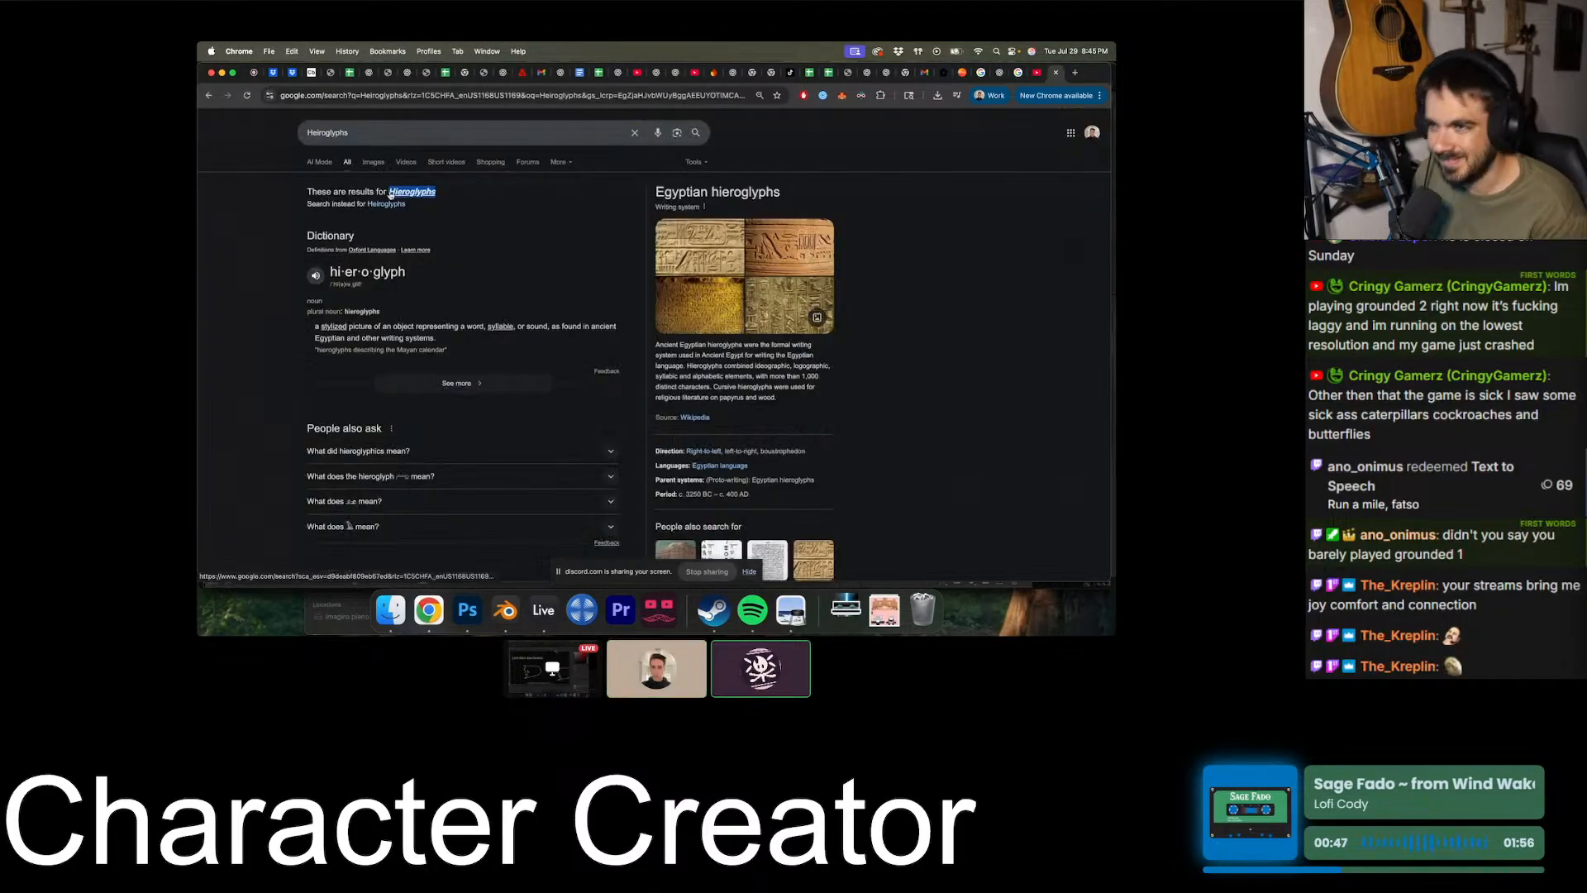
pyautogui.click(1056, 72)
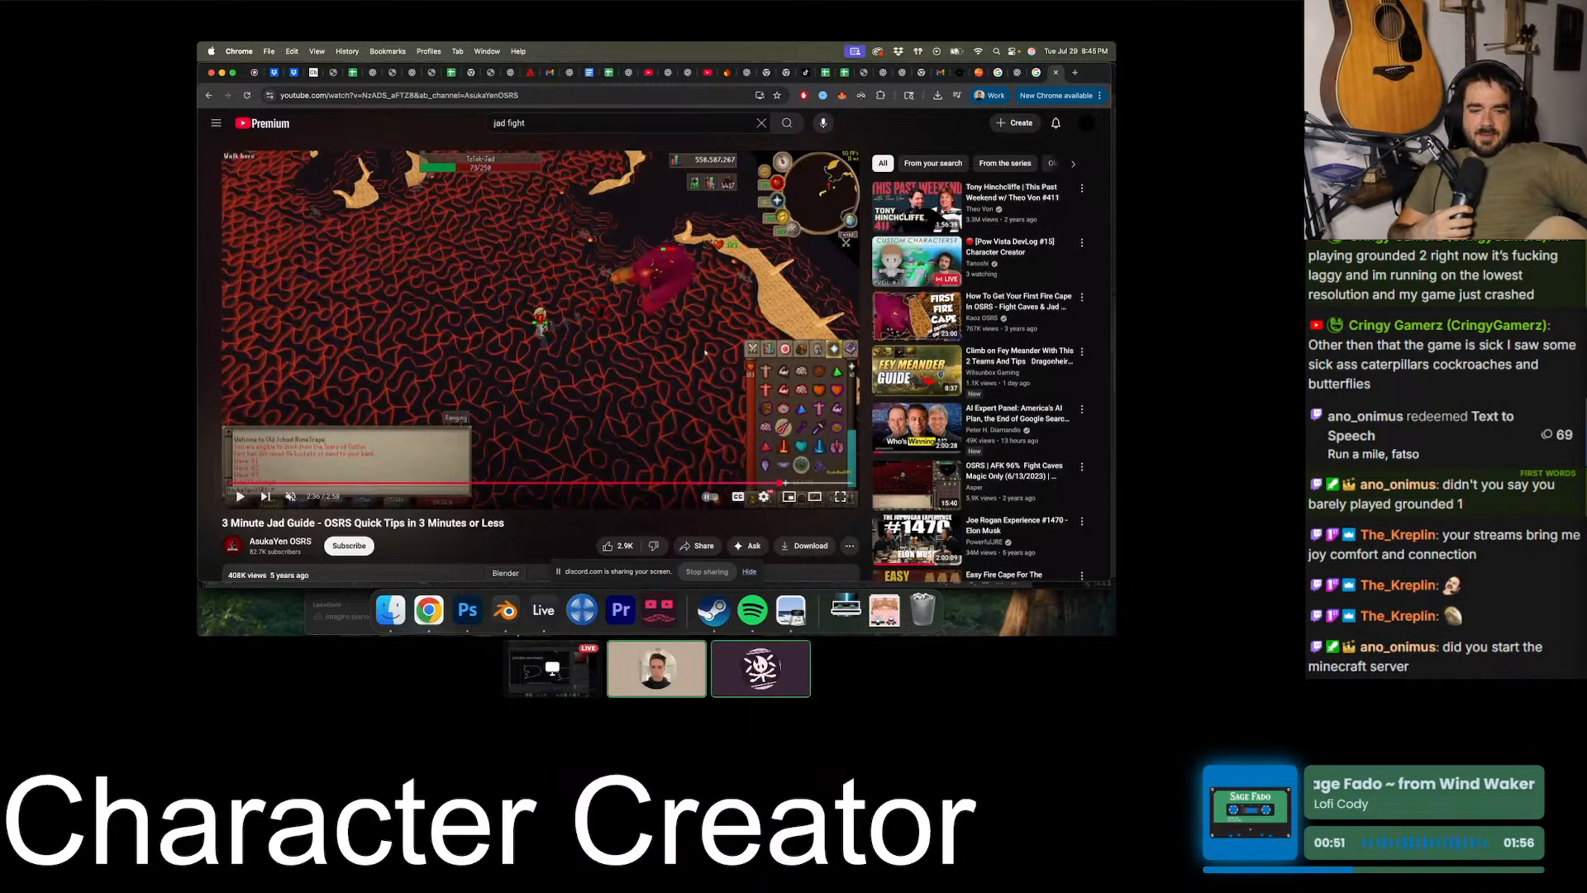
pyautogui.press('super+Tab')
pyautogui.press('super+Return')
pyautogui.press('v')
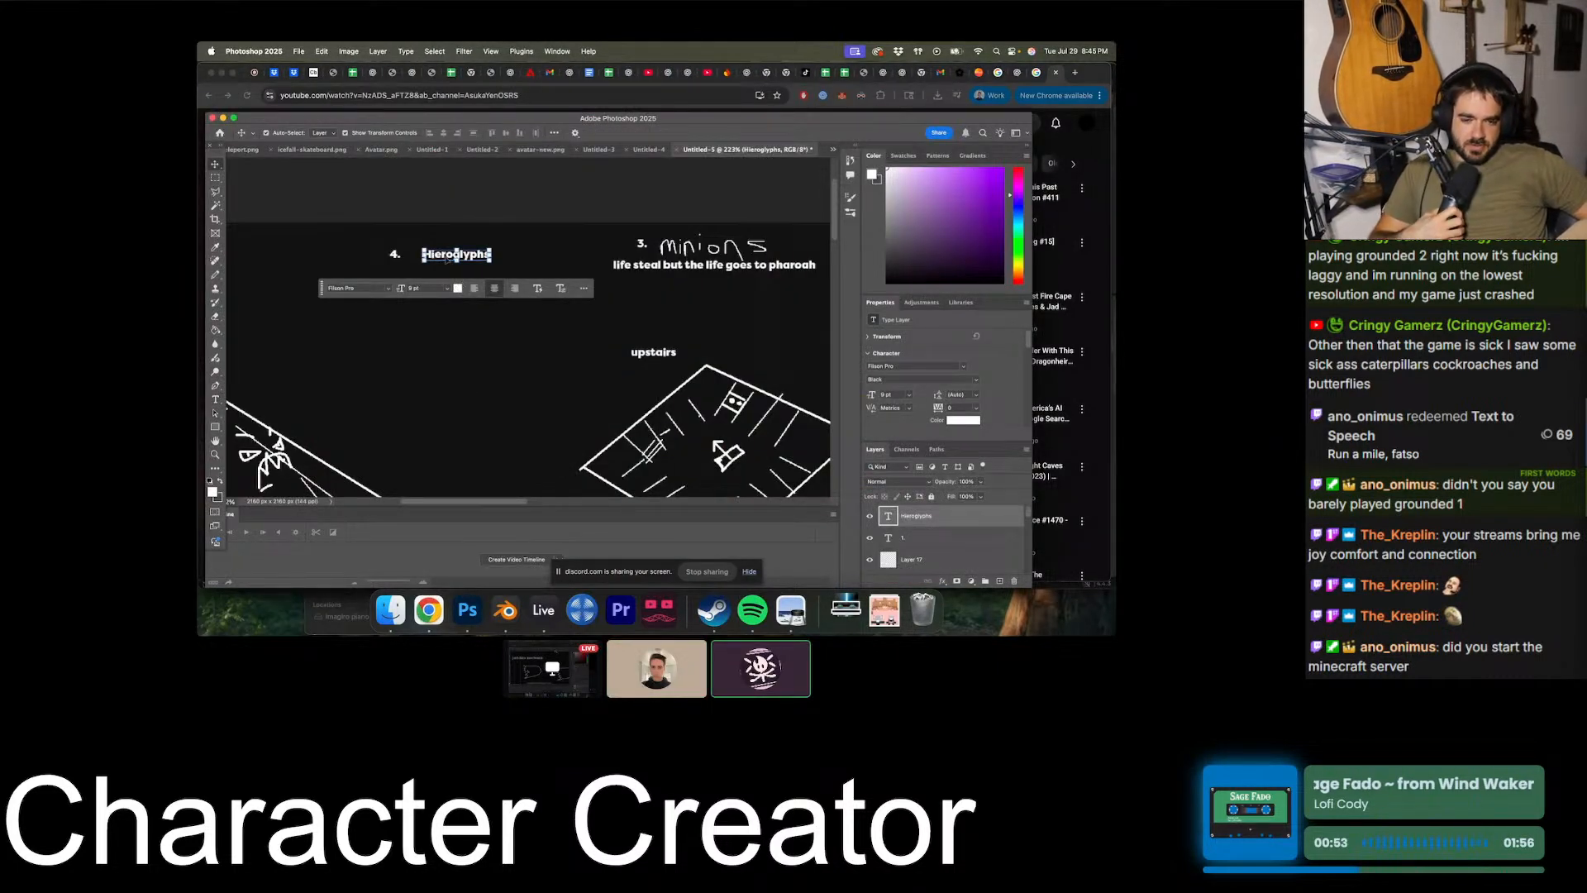
pyautogui.moveTo(447, 260); pyautogui.dragTo(435, 259)
pyautogui.click(473, 323)
# - Examine the area from the Hieroglyphs label across the upstairs room to the main boss fight mechanics
pyautogui.keyDown('alt'); pyautogui.scroll(-1, 473, 324); pyautogui.keyUp('alt')
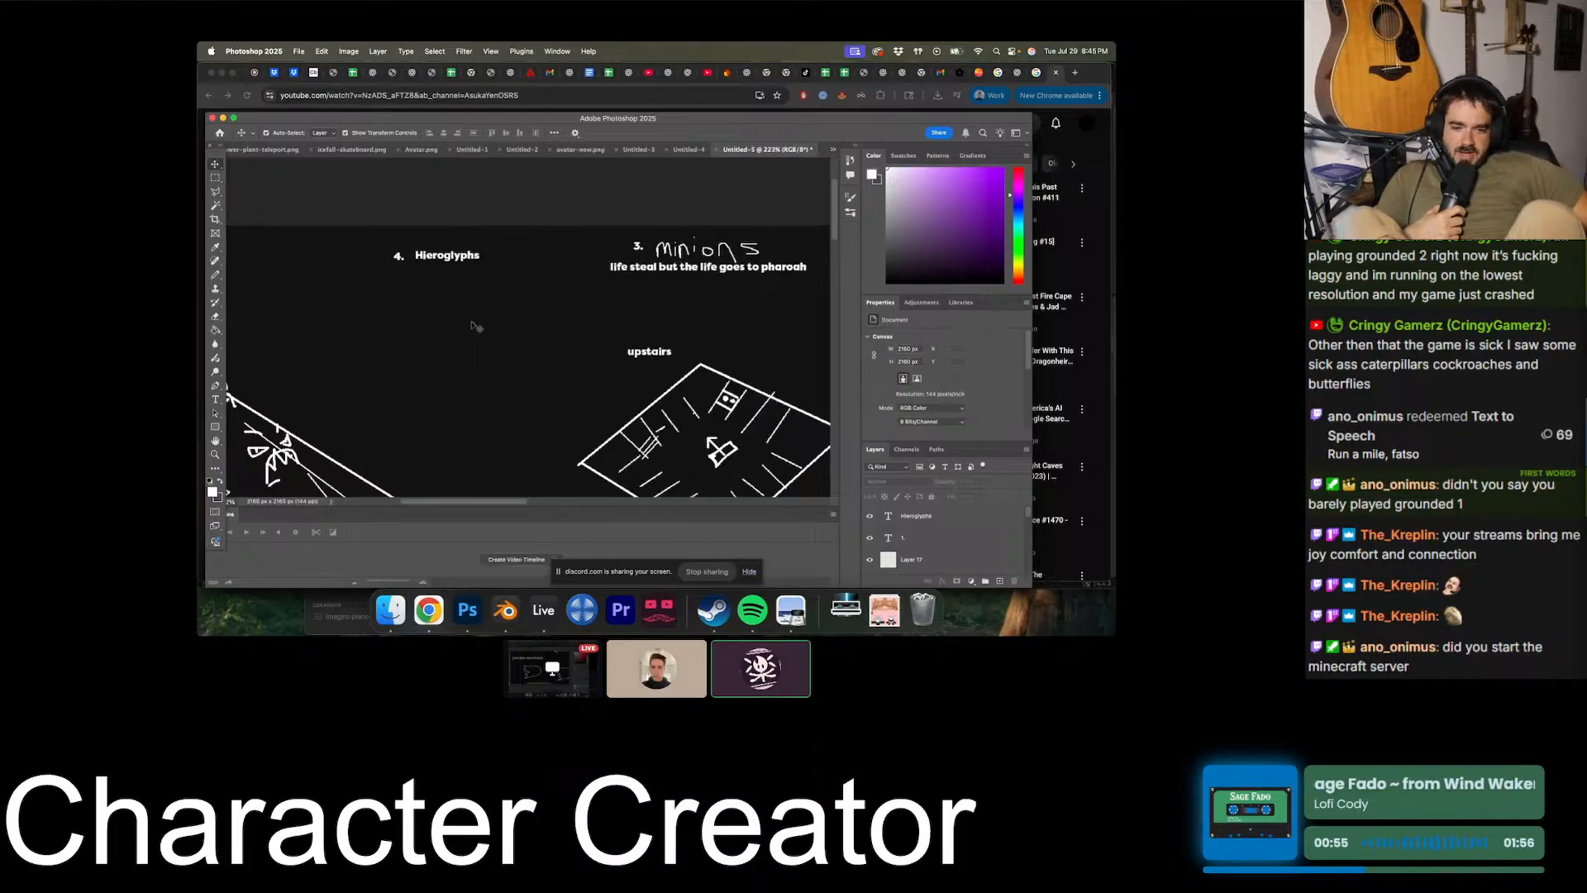
pyautogui.keyDown('alt'); pyautogui.scroll(-2, 473, 323); pyautogui.keyUp('alt')
pyautogui.keyDown('alt'); pyautogui.scroll(4, 473, 323); pyautogui.keyUp('alt')
pyautogui.click(446, 246)
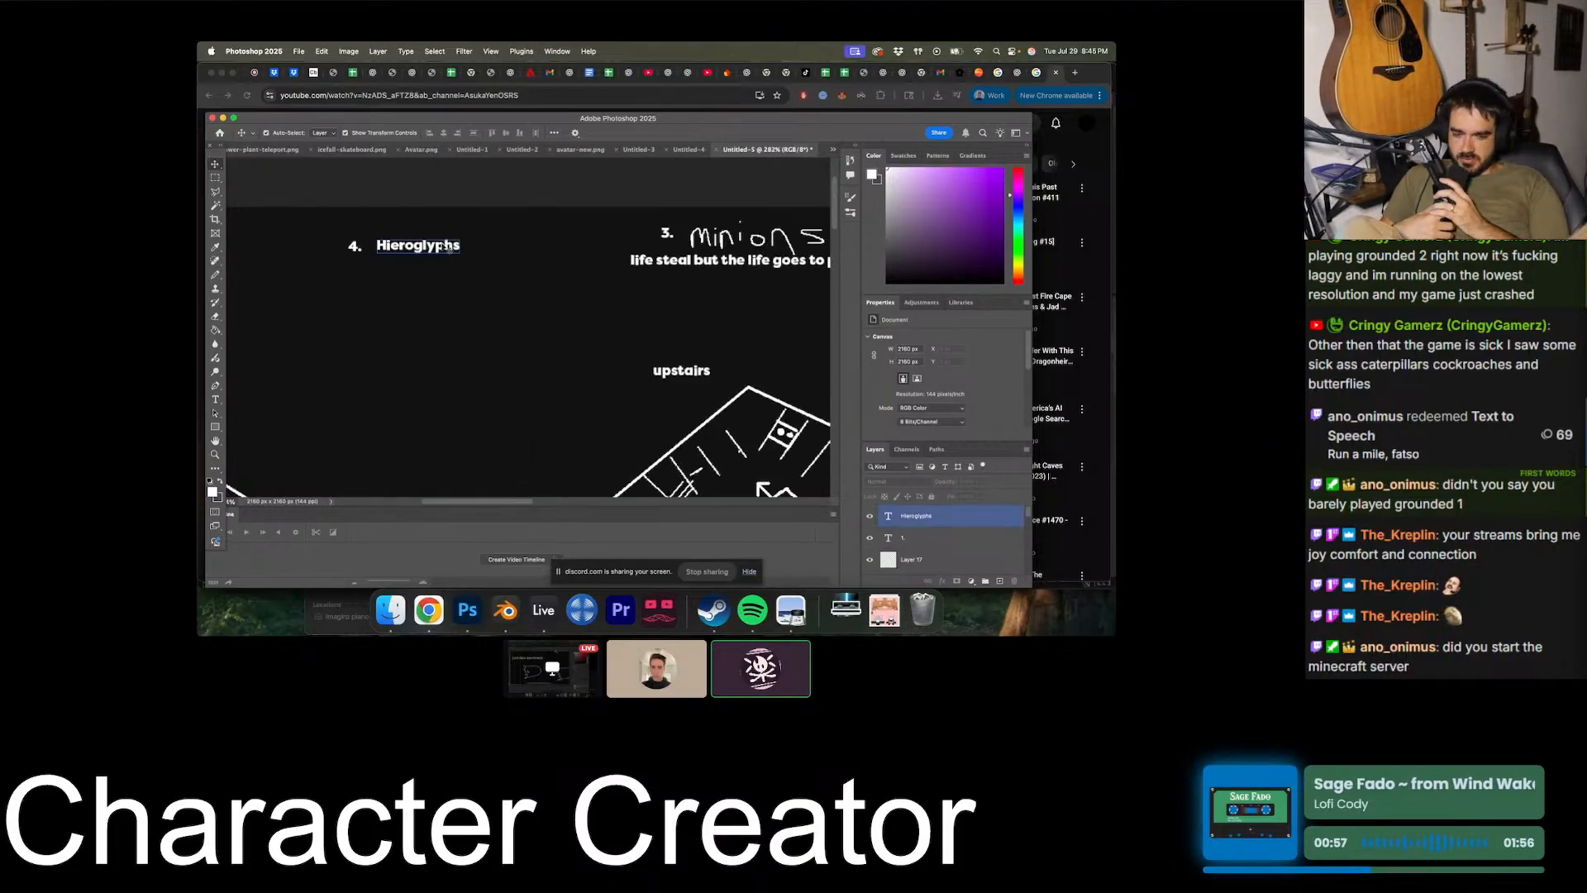
pyautogui.click(482, 355)
pyautogui.keyDown('alt'); pyautogui.scroll(-5, 482, 356); pyautogui.keyUp('alt')
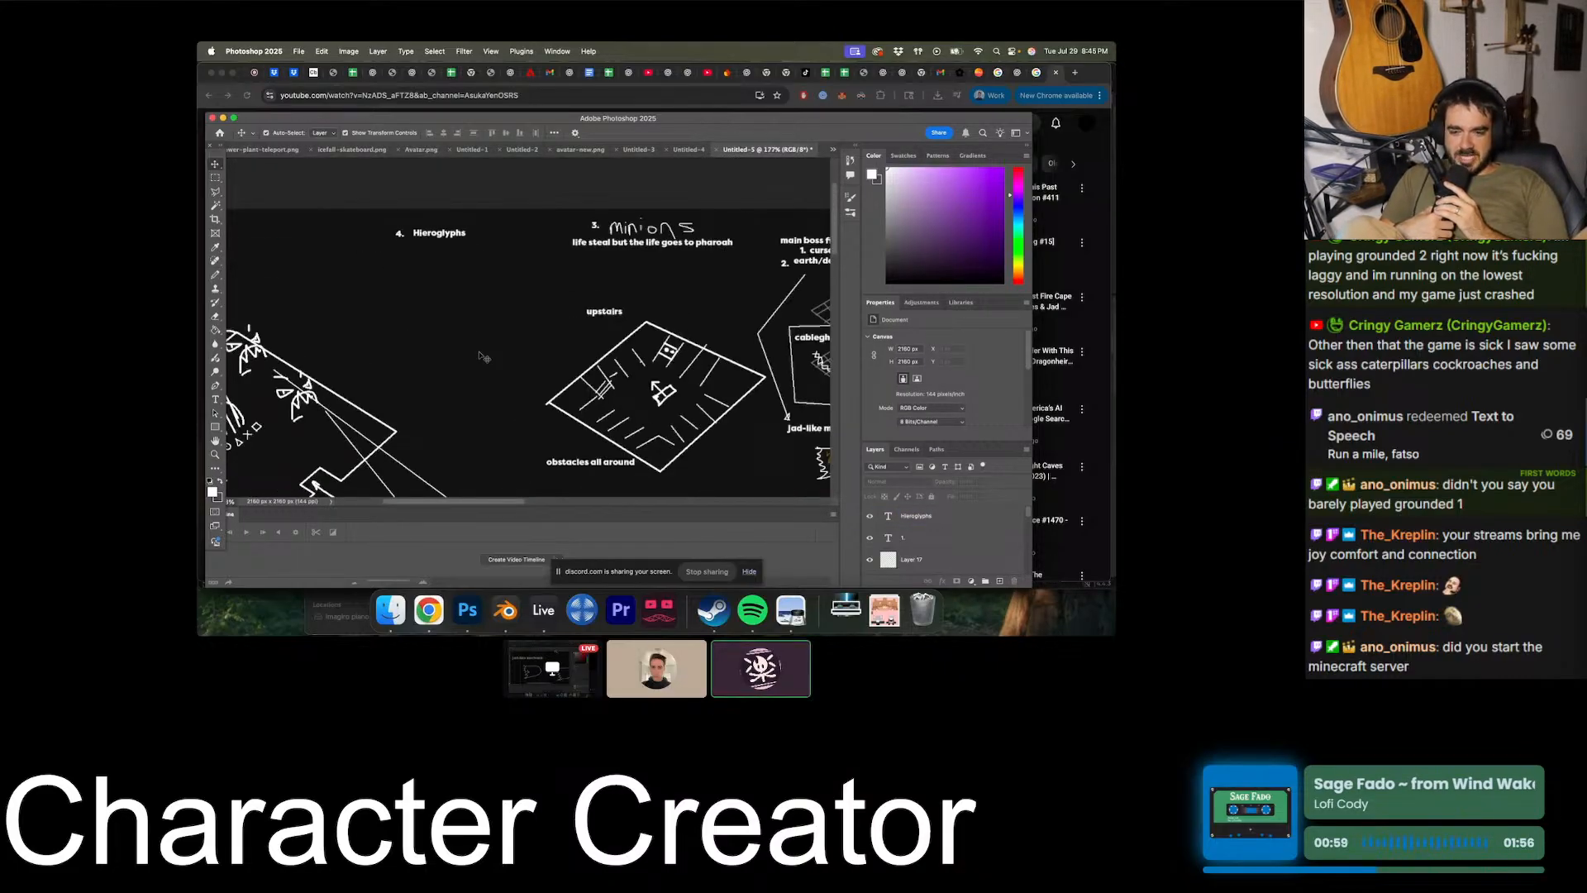
pyautogui.hscroll(3, 484, 357)
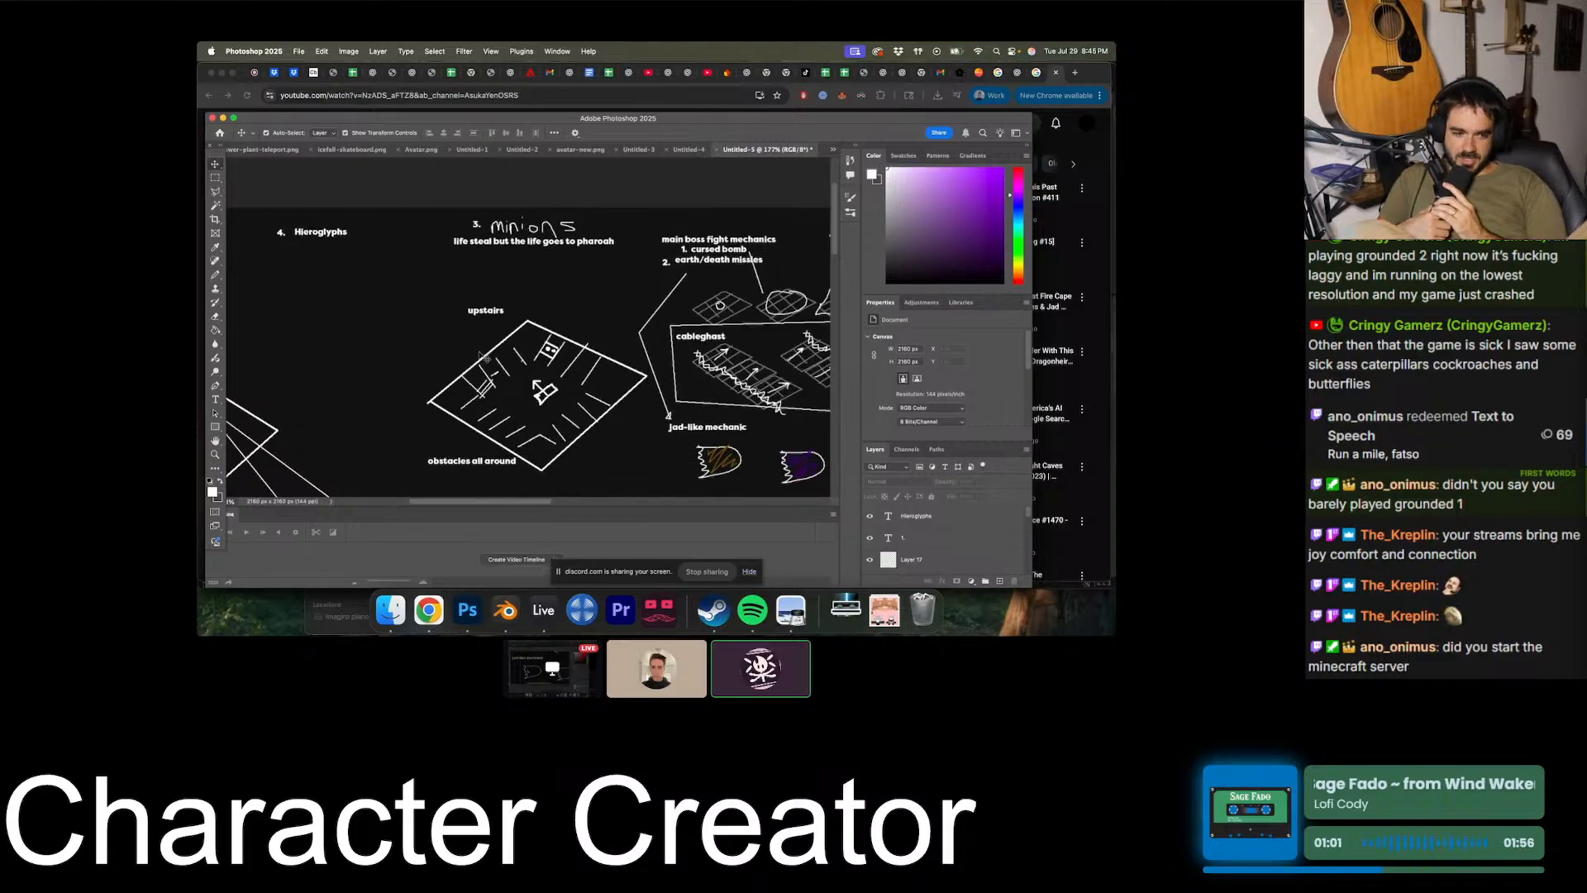
pyautogui.scroll(-2, 482, 356)
# - Add a new empty layer above the Hieroglyphs text layer and switch to the Pencil tool
pyautogui.doubleClick(888, 516)
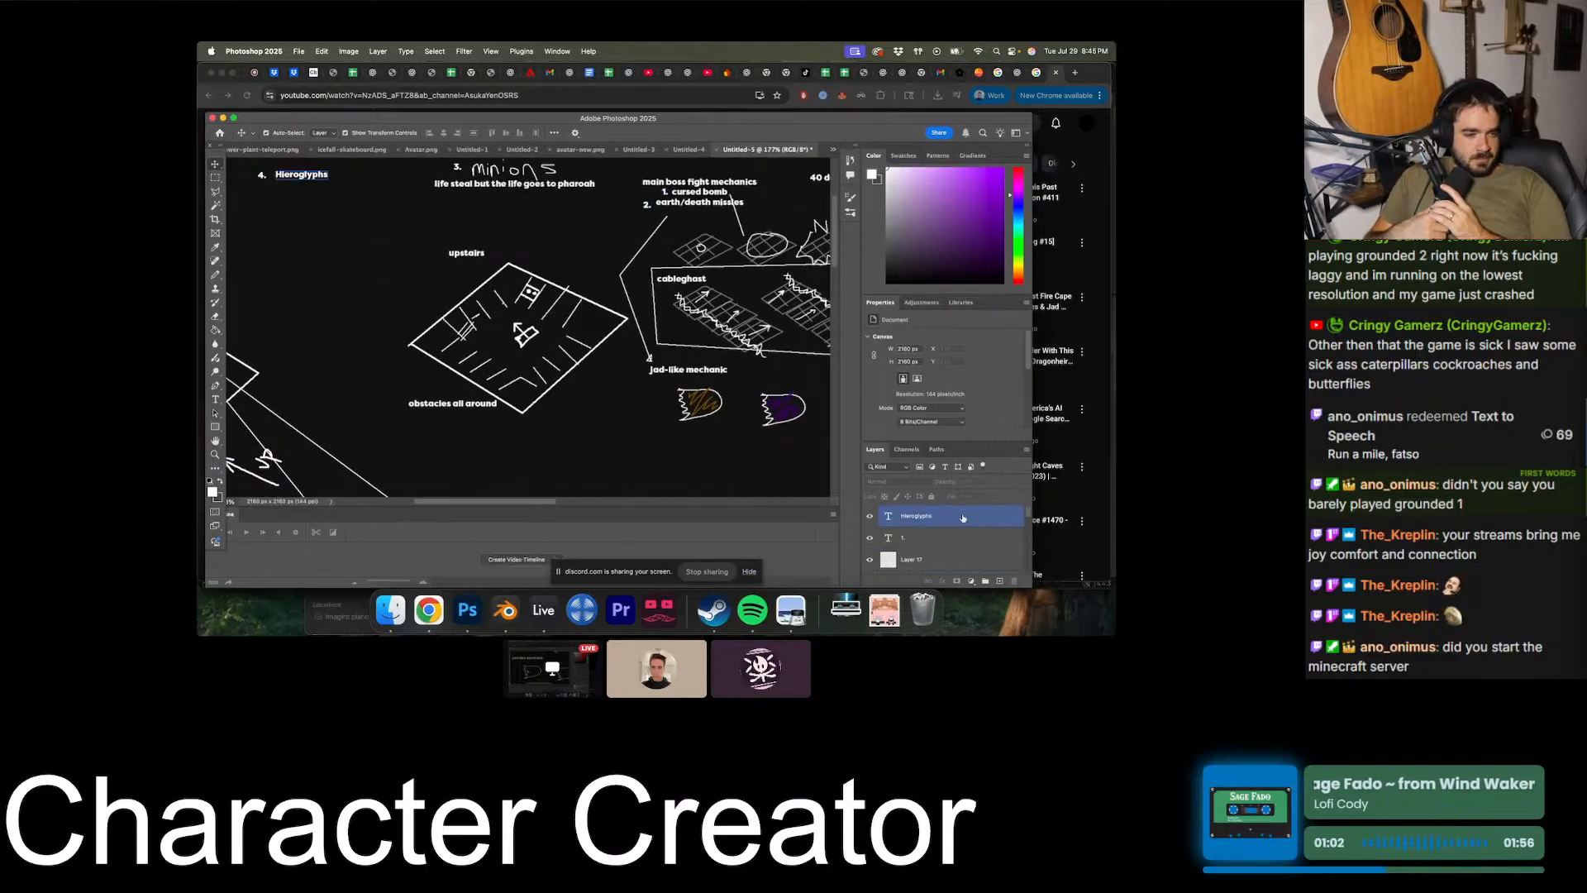
pyautogui.click(999, 581)
pyautogui.click(215, 275)
# - Review the overall boss room layout, the upstairs room and the numbered mechanics in the diagram
pyautogui.keyDown('alt'); pyautogui.scroll(-6, 494, 349); pyautogui.keyUp('alt')
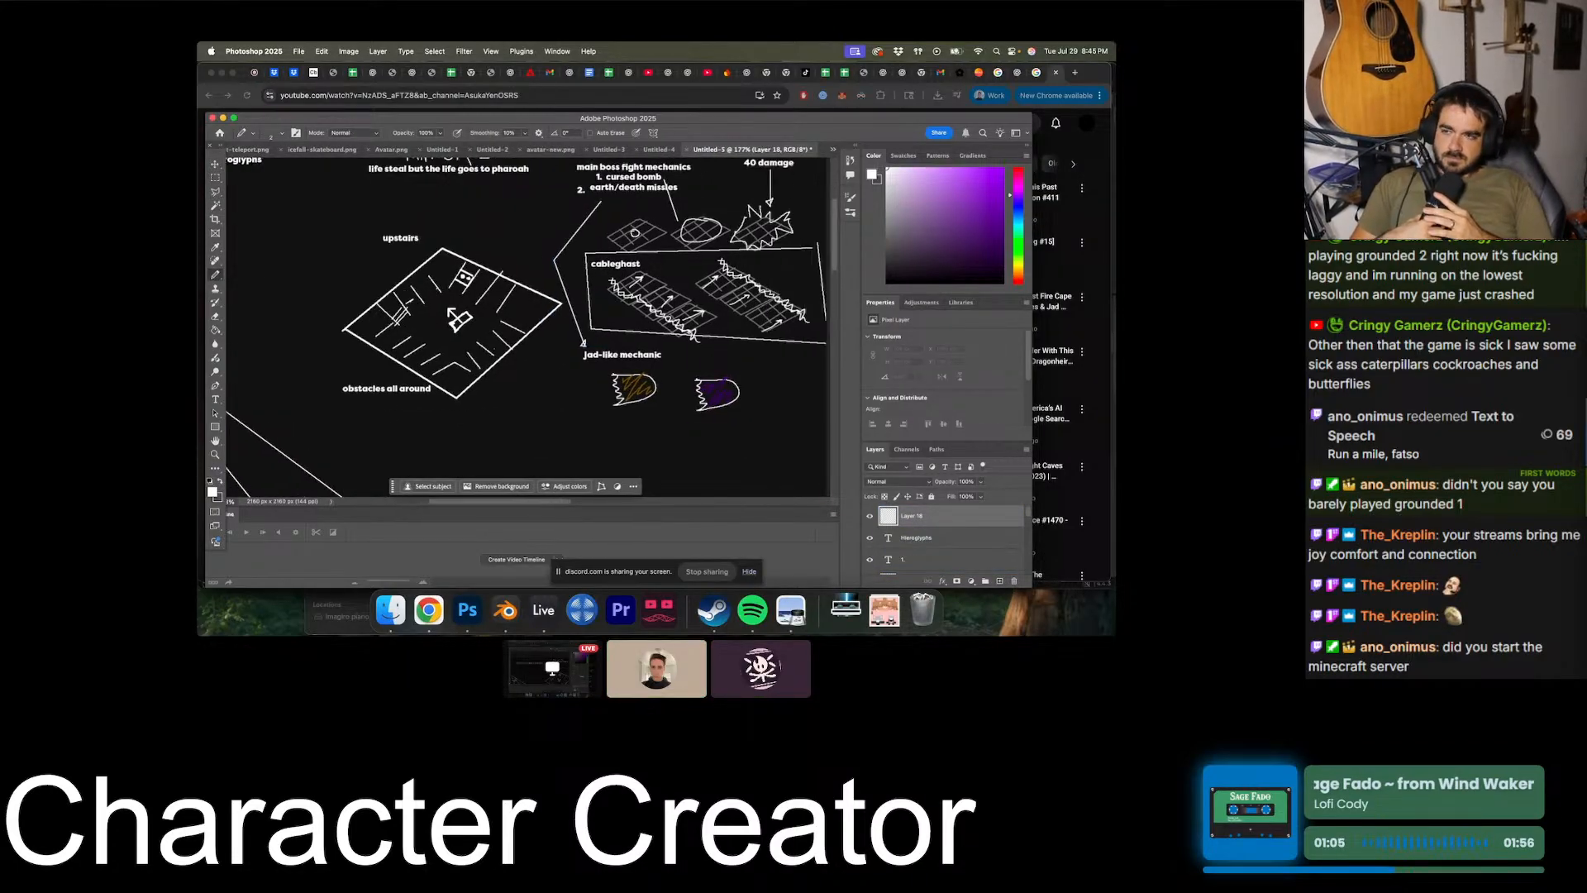
pyautogui.keyDown('alt'); pyautogui.scroll(-2, 494, 348); pyautogui.keyUp('alt')
pyautogui.keyDown('alt'); pyautogui.scroll(6, 529, 343); pyautogui.keyUp('alt')
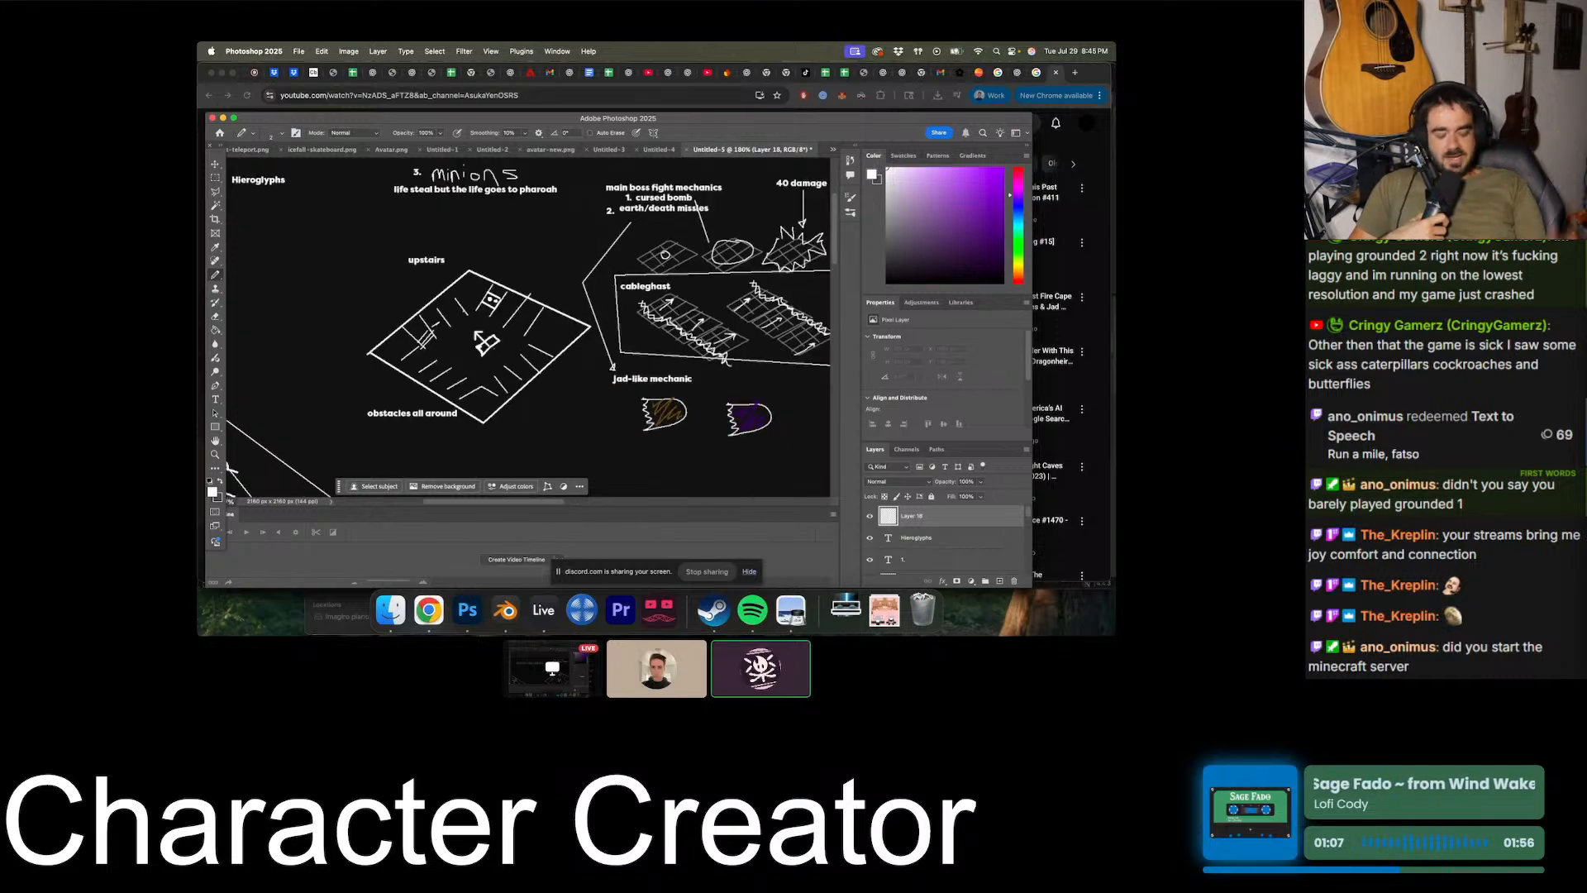
pyautogui.keyDown('alt'); pyautogui.scroll(-5, 533, 331); pyautogui.keyUp('alt')
pyautogui.scroll(-4, 494, 349)
pyautogui.hscroll(-3, 494, 348)
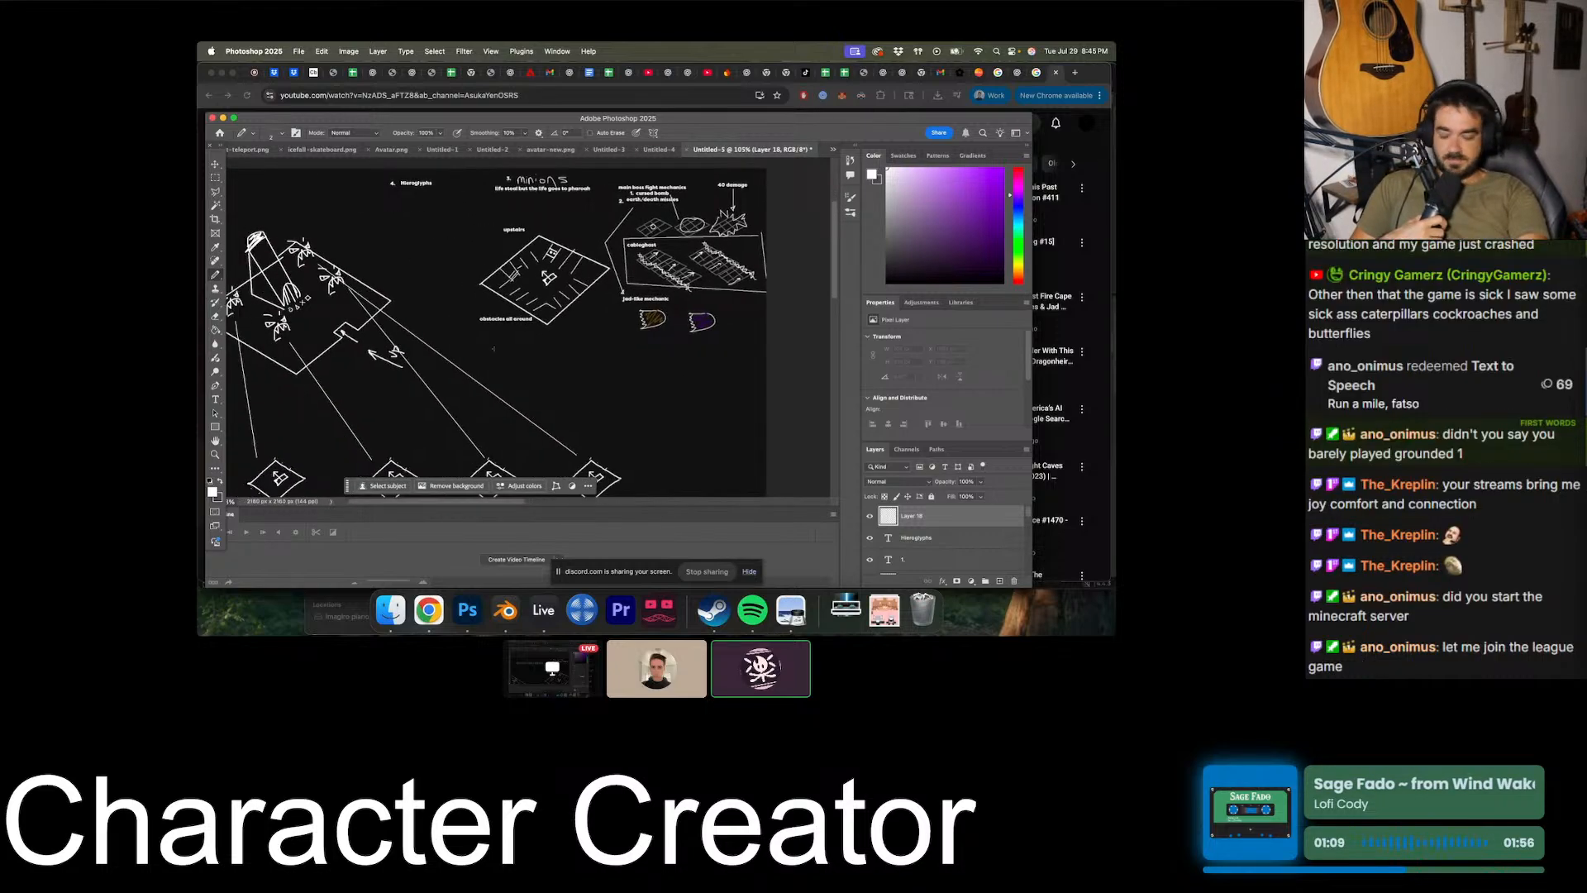
pyautogui.hscroll(3, 493, 349)
pyautogui.scroll(2, 494, 349)
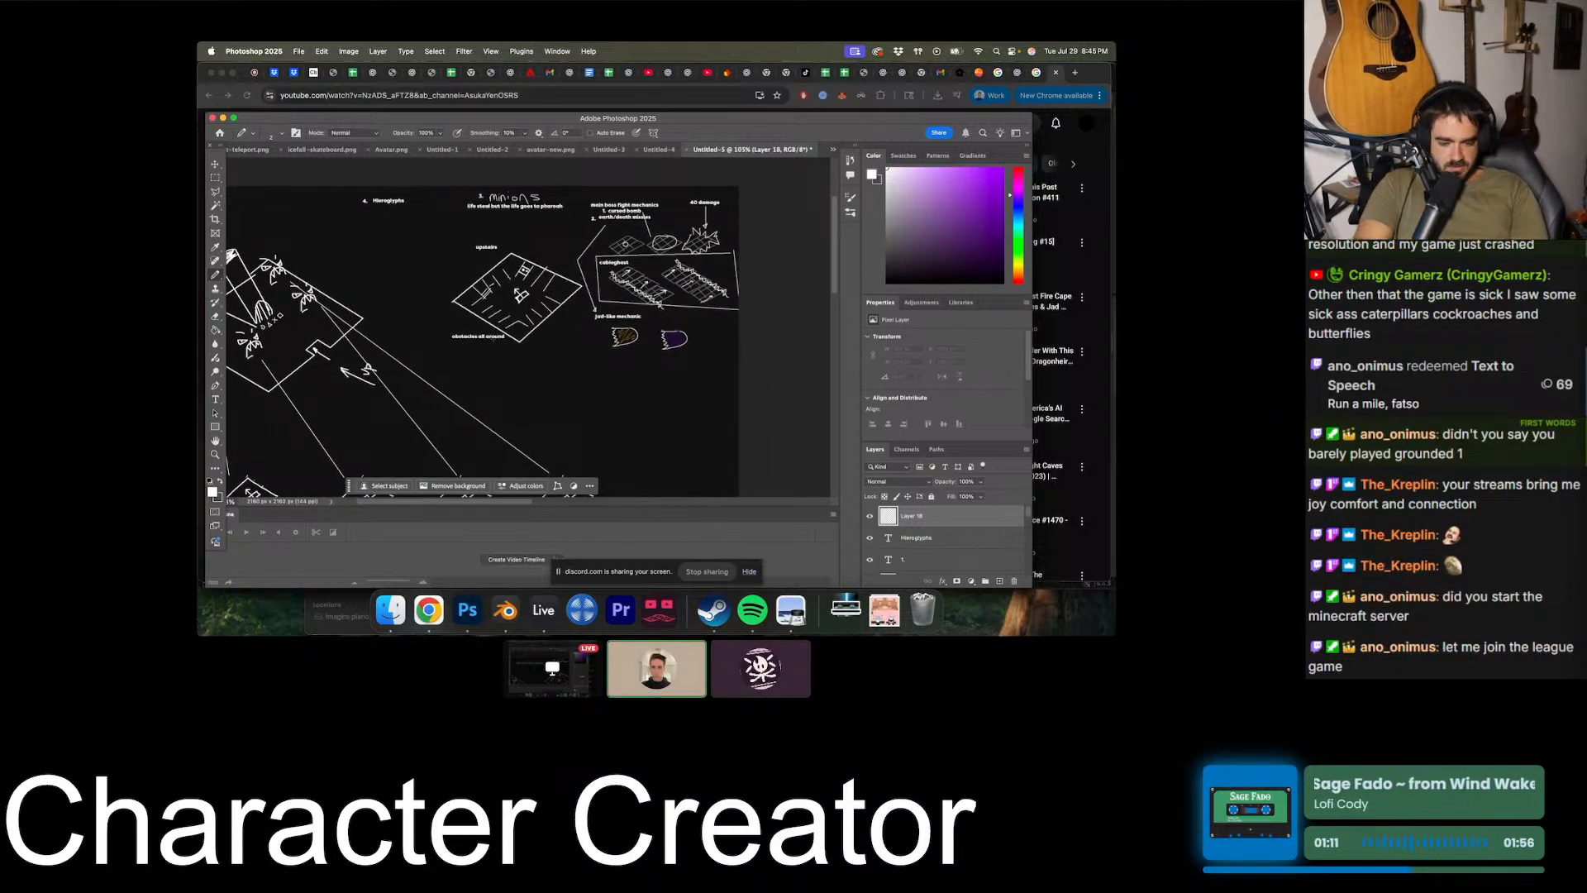
pyautogui.keyDown('alt'); pyautogui.scroll(5, 494, 349); pyautogui.keyUp('alt')
pyautogui.keyDown('alt'); pyautogui.scroll(-3, 493, 339); pyautogui.keyUp('alt')
pyautogui.keyDown('alt'); pyautogui.scroll(2, 493, 339); pyautogui.keyUp('alt')
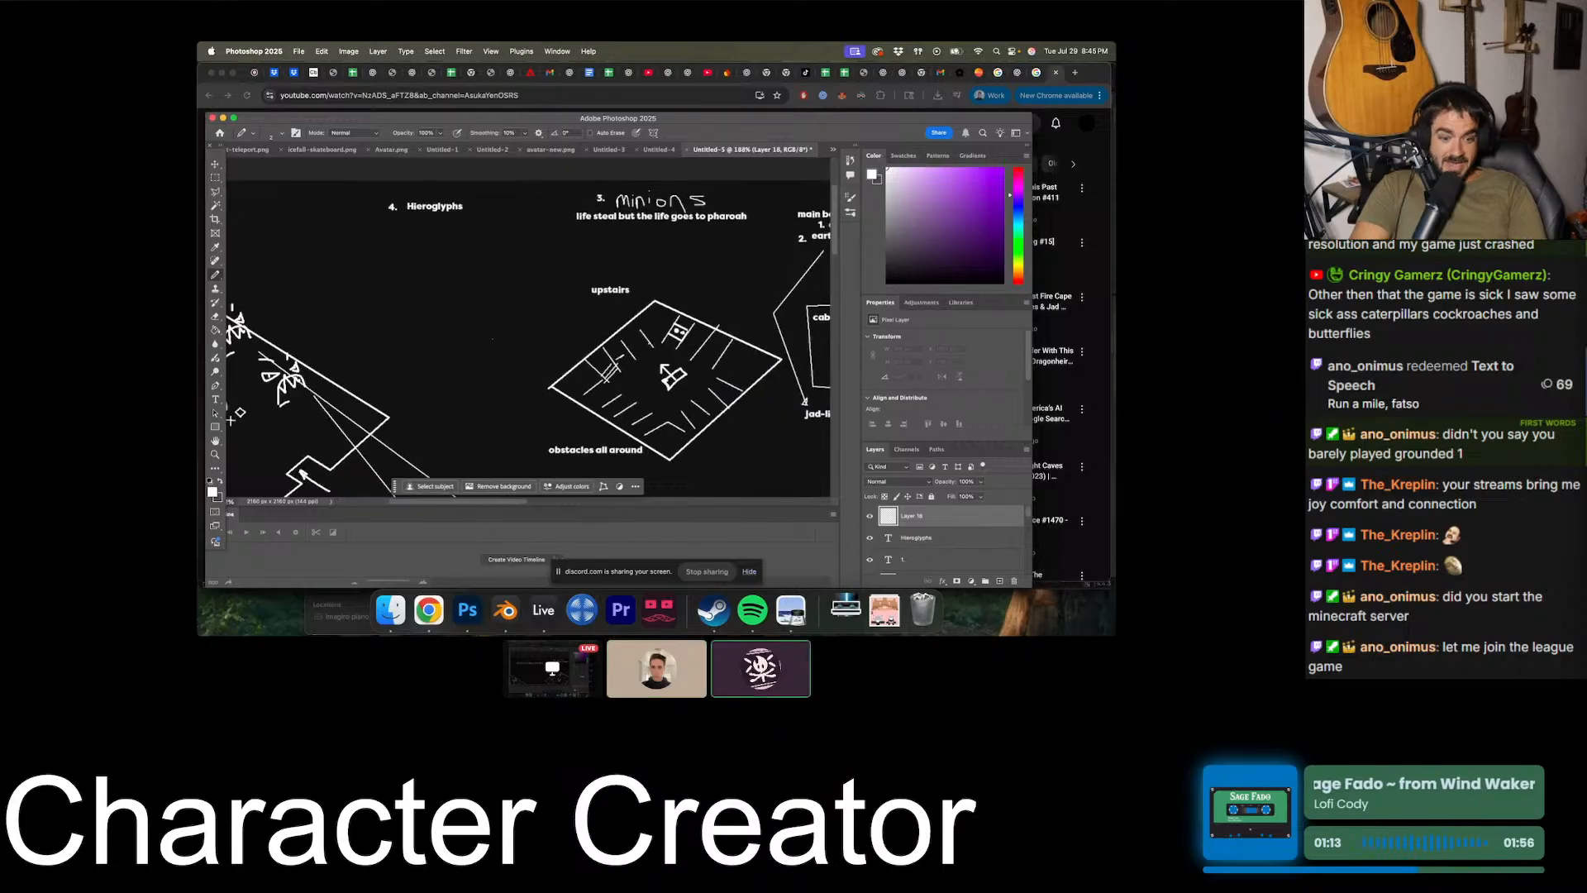
pyautogui.keyDown('alt'); pyautogui.scroll(-2, 494, 339); pyautogui.keyUp('alt')
pyautogui.keyDown('alt'); pyautogui.scroll(-3, 494, 339); pyautogui.keyUp('alt')
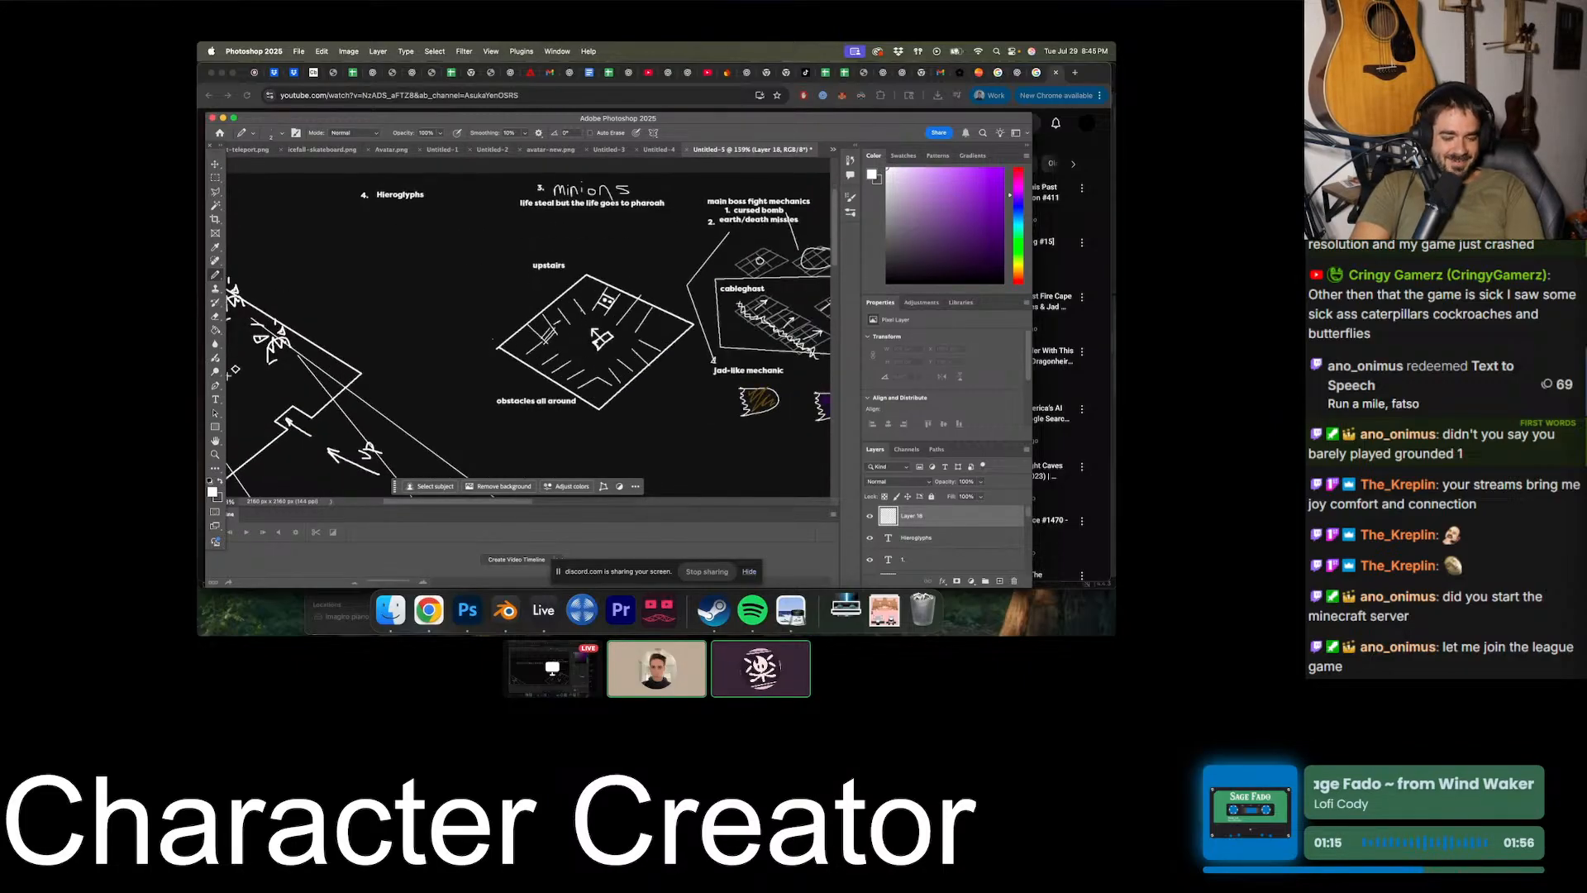
# - Select the diamond-shaped upstairs room with a Polygonal Lasso outline drawn around it
pyautogui.press('v')
pyautogui.keyDown('alt'); pyautogui.scroll(5, 518, 329); pyautogui.keyUp('alt')
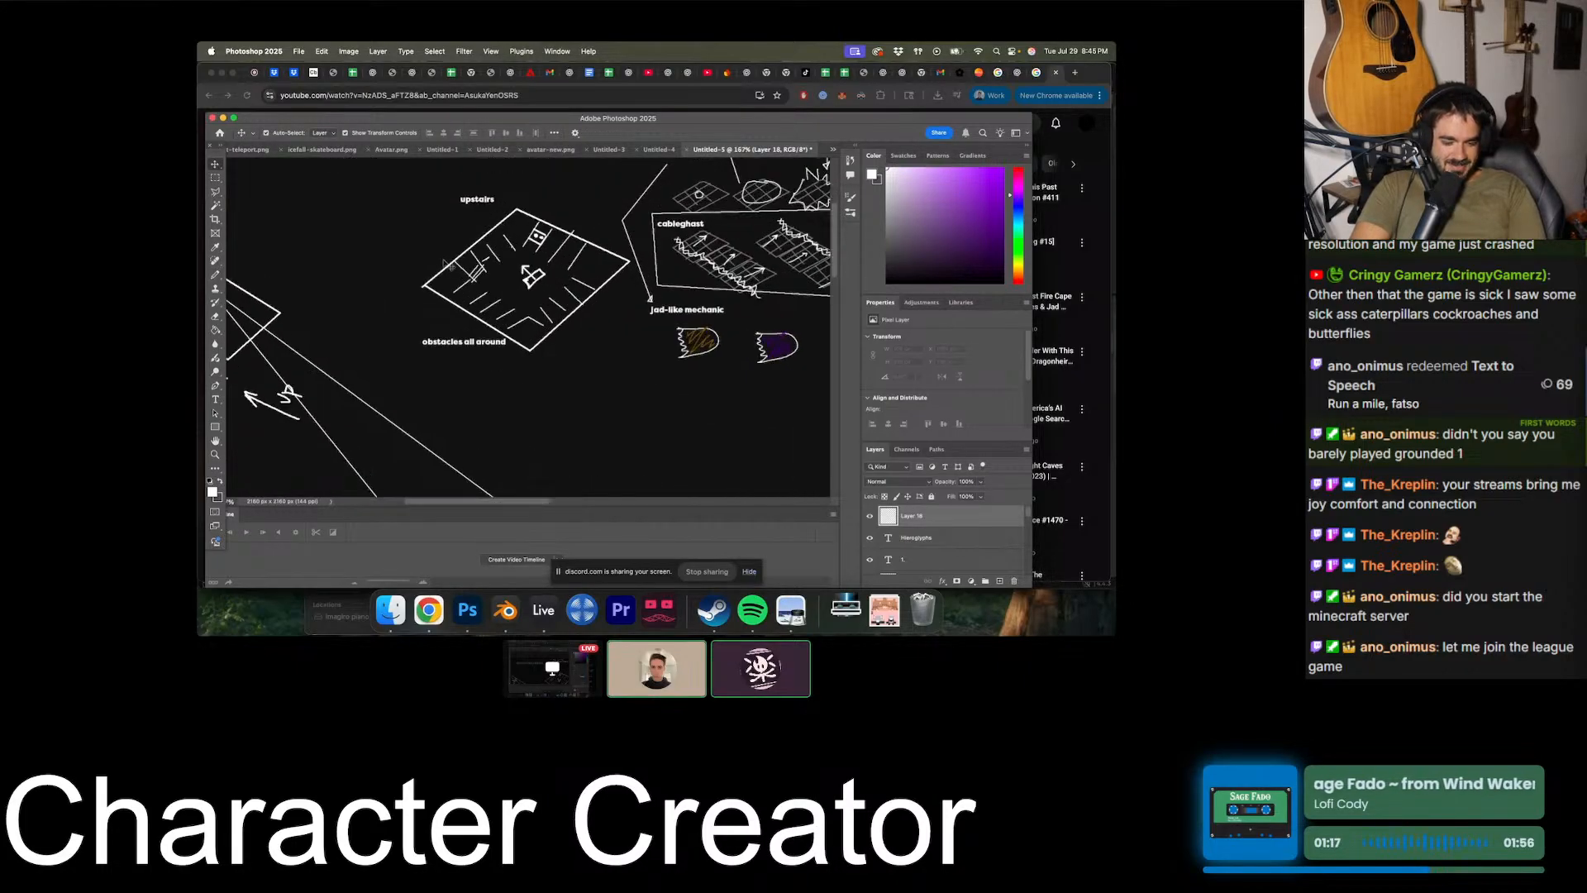
pyautogui.click(518, 328)
pyautogui.click(215, 191)
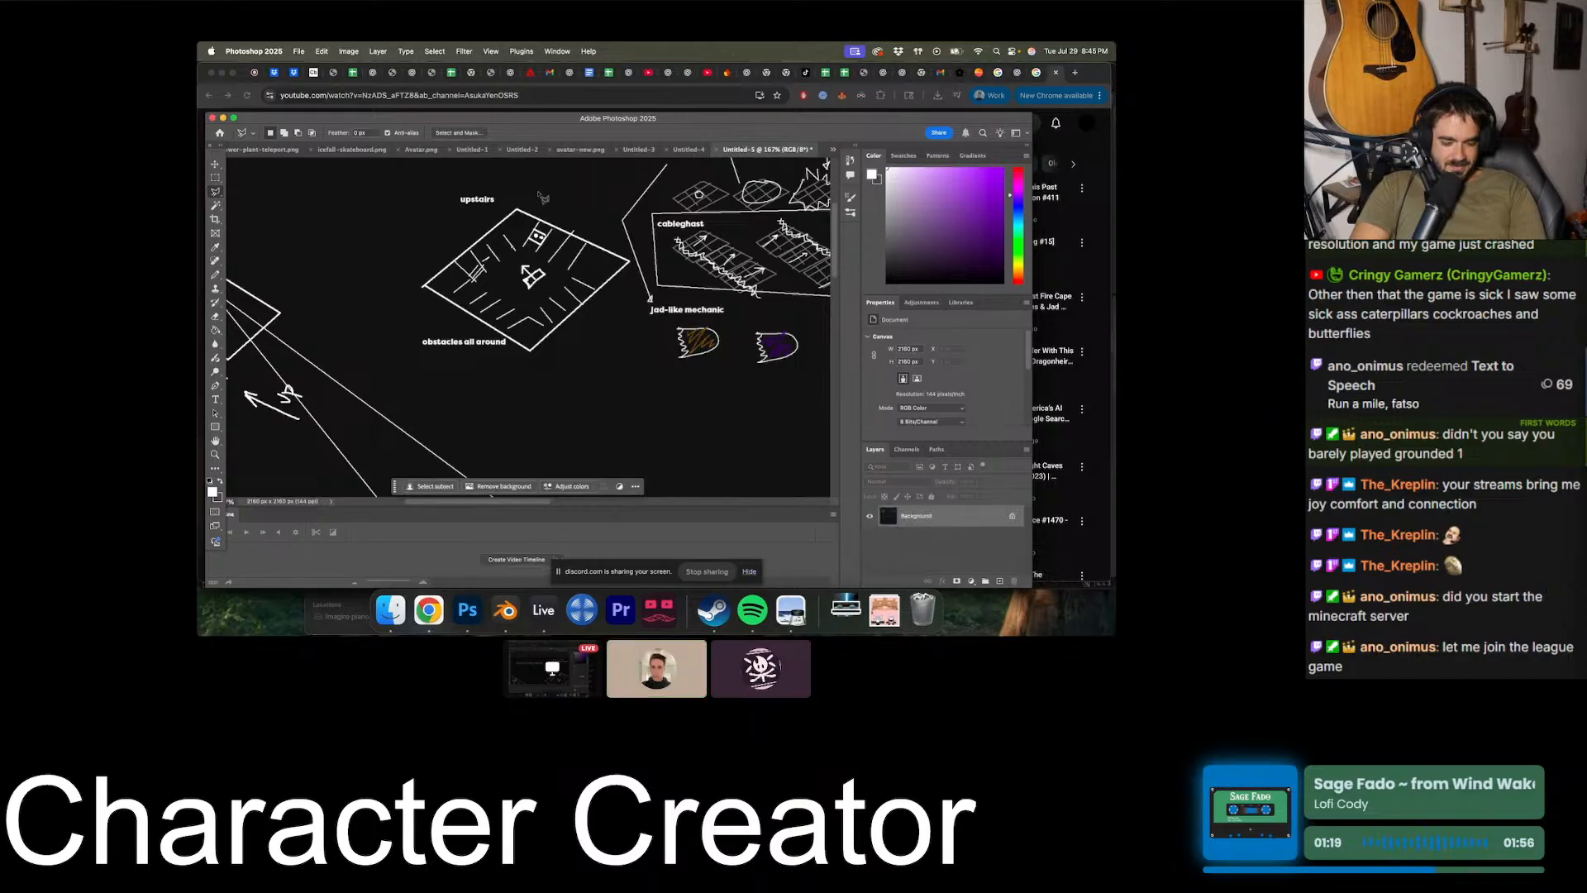
pyautogui.click(539, 192)
pyautogui.click(549, 362)
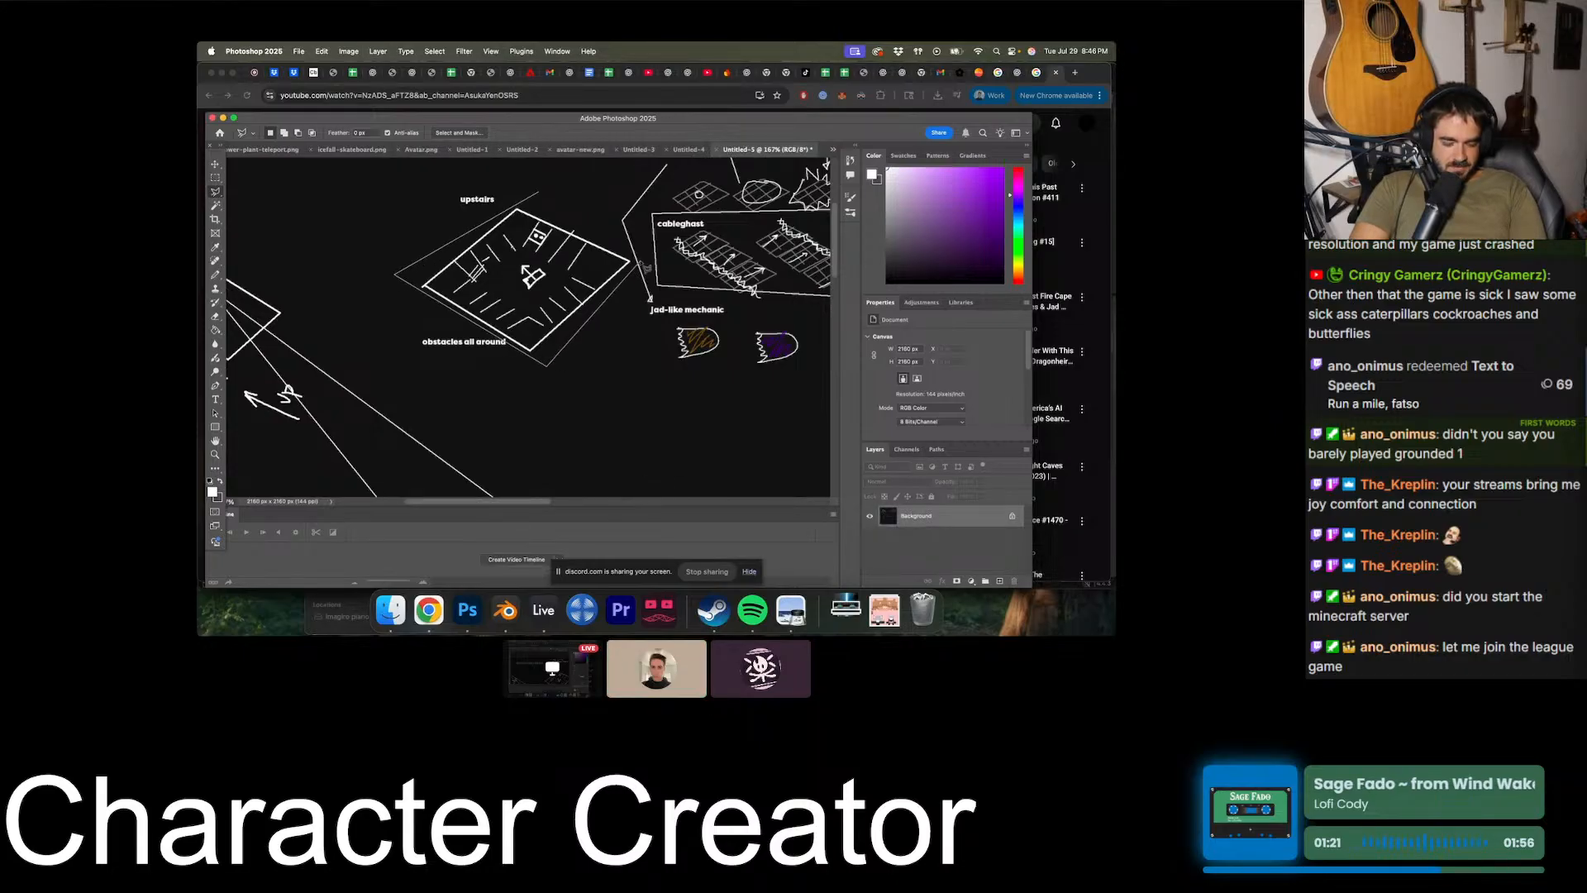
pyautogui.click(554, 200)
pyautogui.keyDown('alt'); pyautogui.scroll(-4, 553, 201); pyautogui.keyUp('alt')
pyautogui.doubleClick(553, 201)
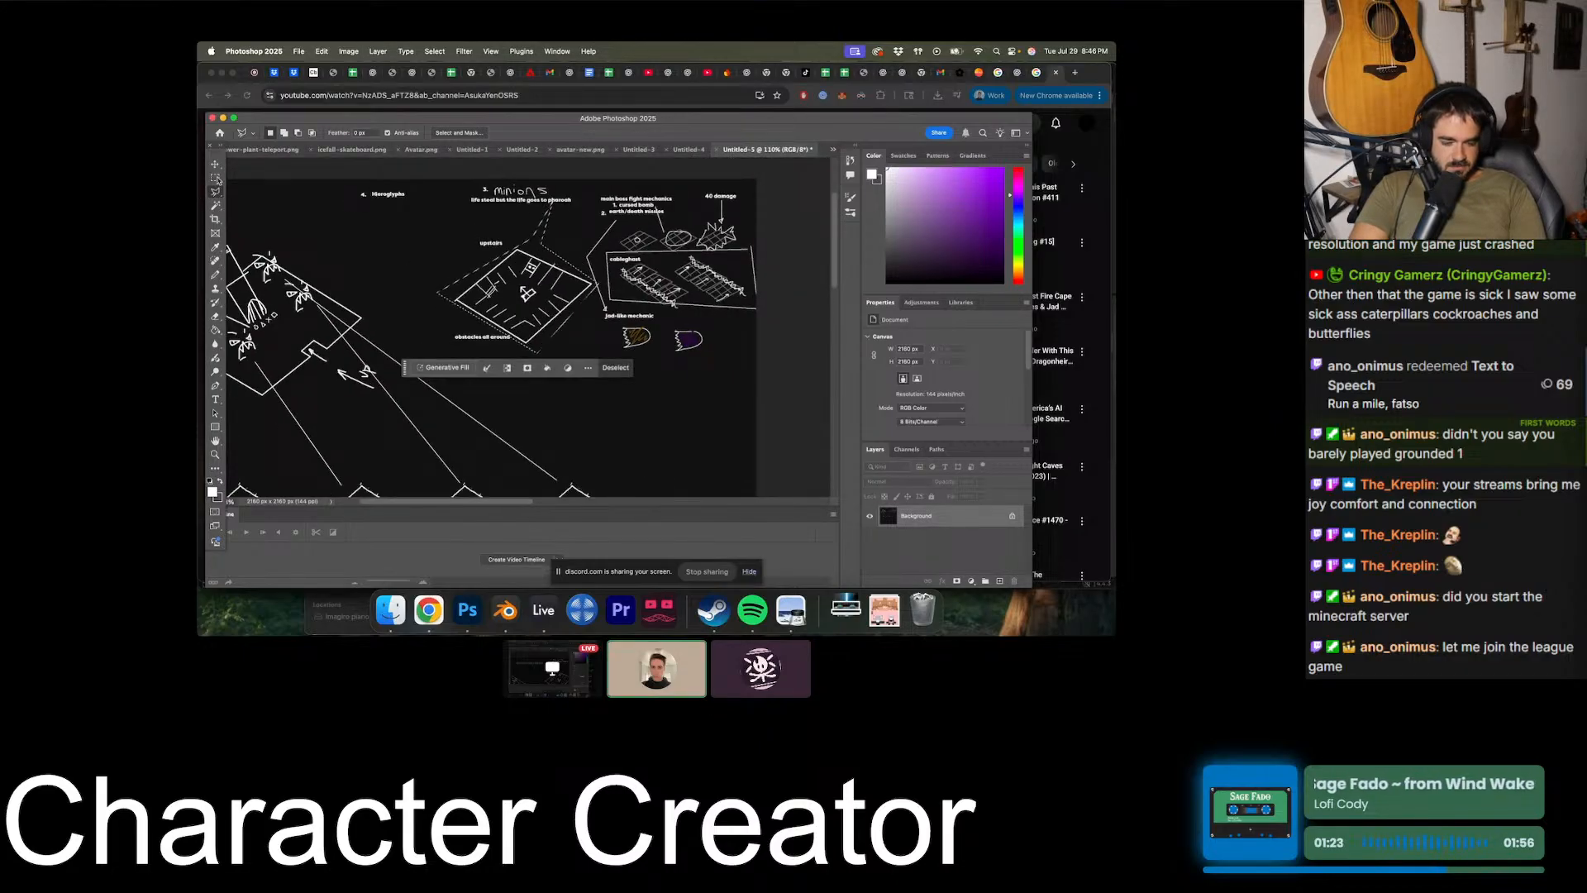
# - Copy the selected upstairs room, paste it and place the copy under the Hieroglyphs label
pyautogui.press('v')
pyautogui.press('super+c')
pyautogui.press('super+v')
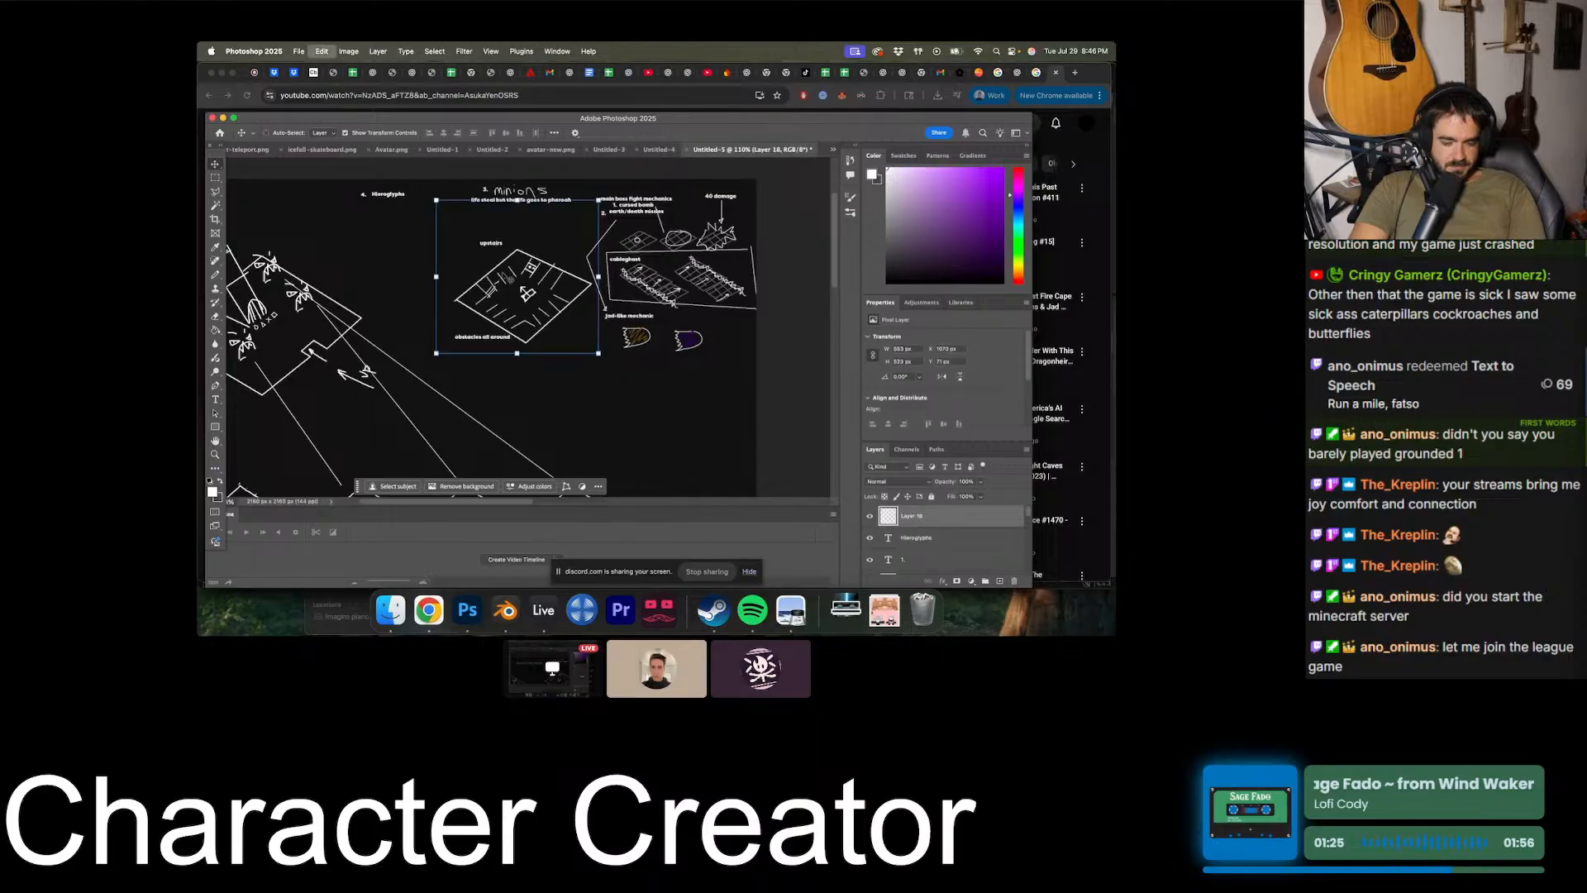
pyautogui.moveTo(506, 289); pyautogui.dragTo(375, 246)
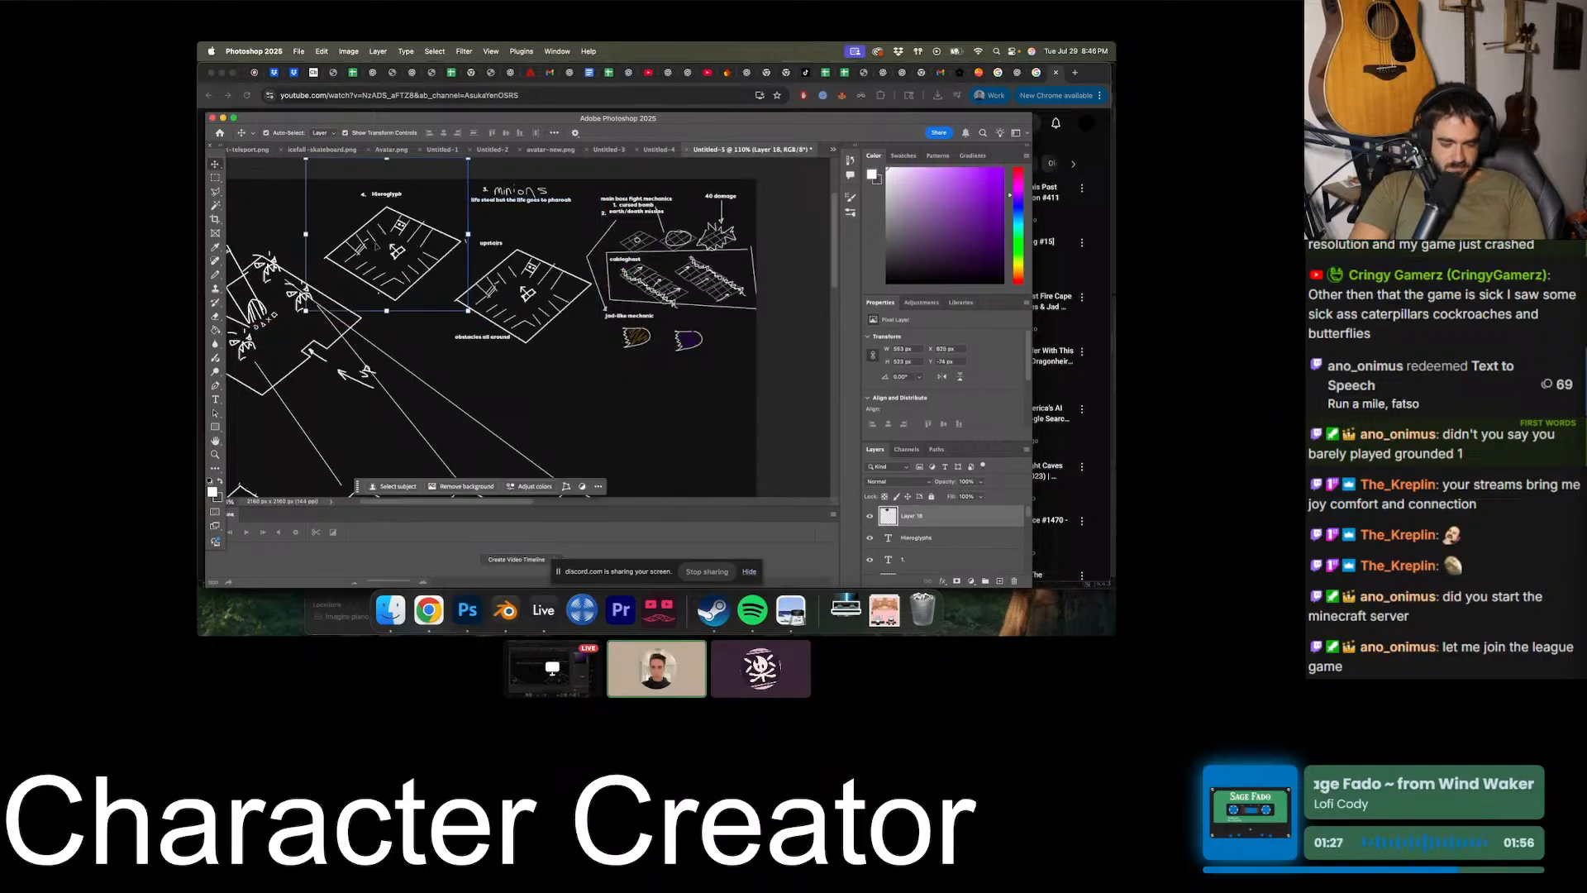
# - Add a new layer above the pasted room and set the foreground colour to bright purple
pyautogui.scroll(2, 375, 246)
pyautogui.hscroll(-2, 375, 246)
pyautogui.keyDown('alt'); pyautogui.scroll(4, 449, 318); pyautogui.keyUp('alt')
pyautogui.hscroll(-2, 449, 318)
pyautogui.scroll(1, 449, 319)
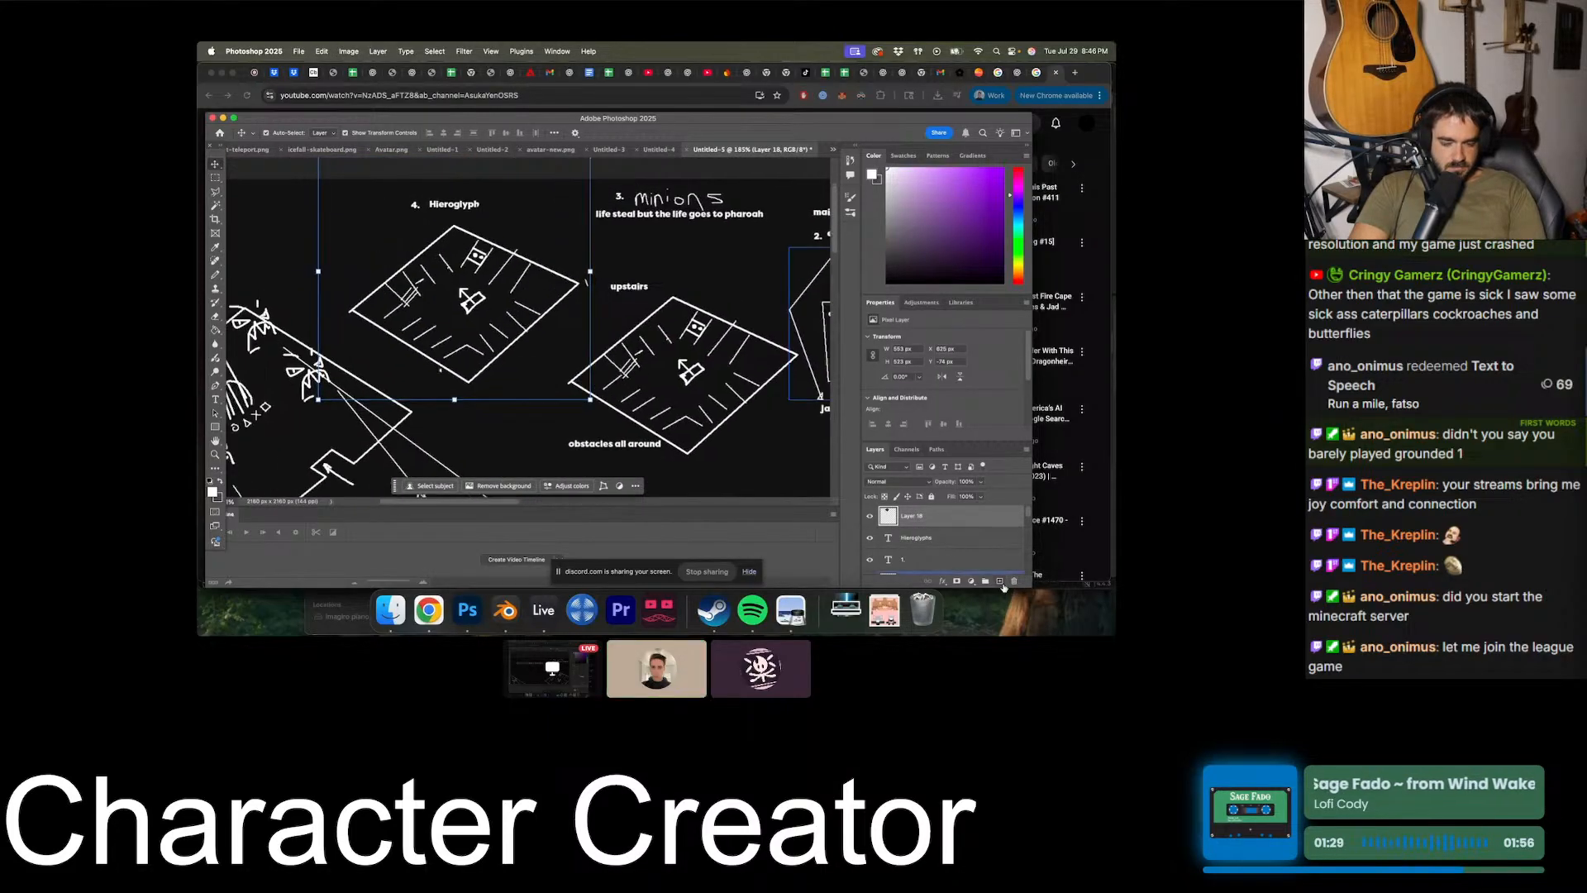
pyautogui.click(1000, 582)
pyautogui.moveTo(975, 221); pyautogui.dragTo(1041, 119)
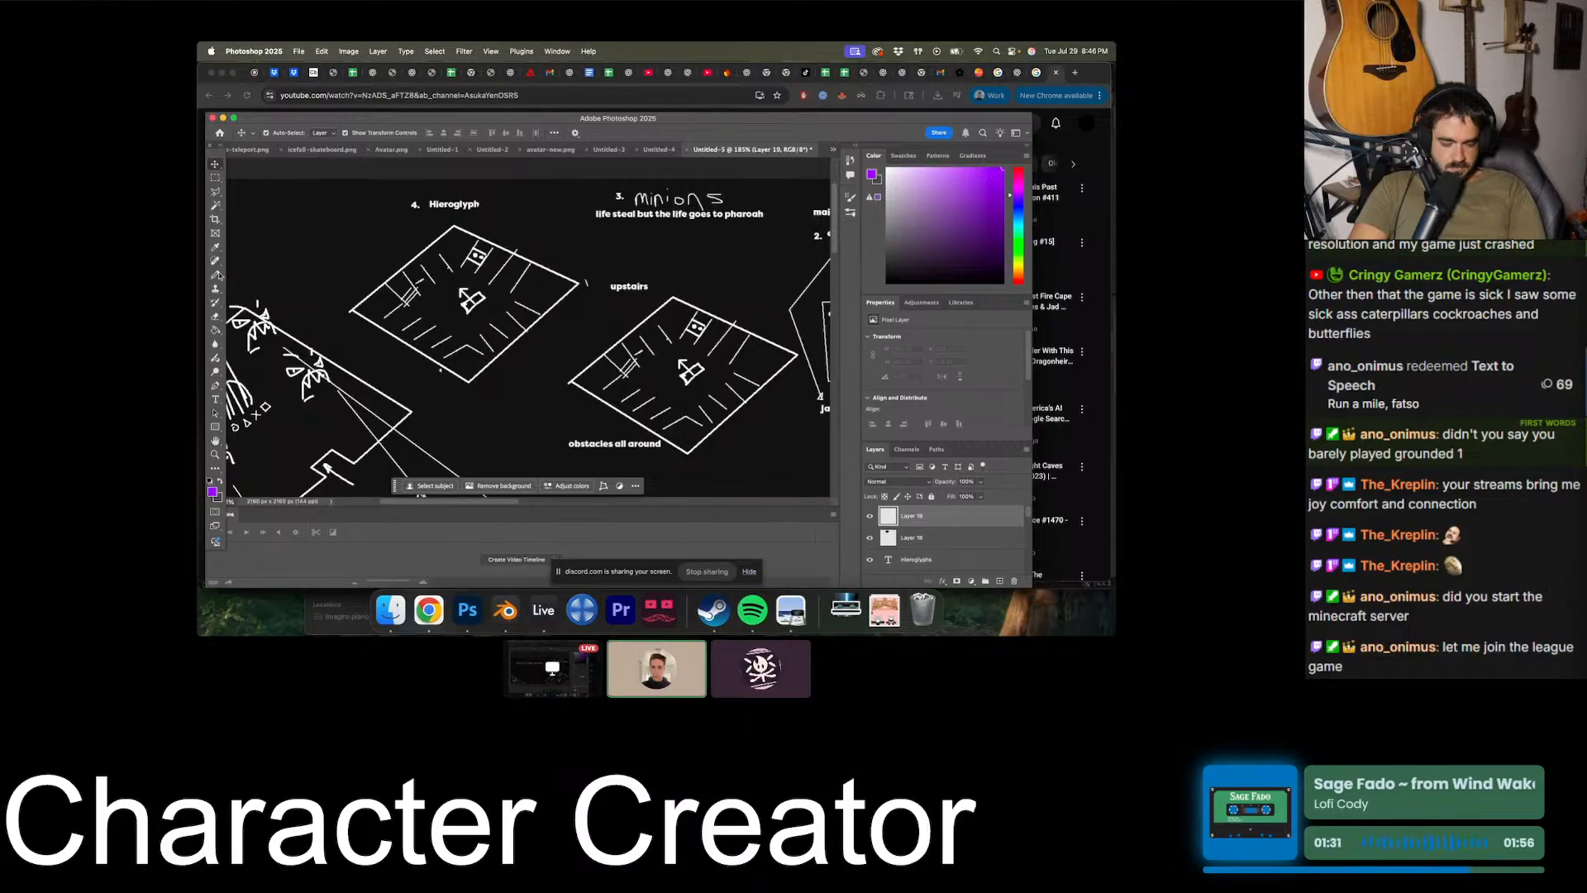
# - Draw purple strokes over the sketched figure just below the circle, triangle, cross and square symbols in the main room
pyautogui.press('b')
pyautogui.scroll(-3, 614, 262)
pyautogui.hscroll(-3, 614, 261)
pyautogui.hscroll(-1, 462, 313)
pyautogui.scroll(-1, 461, 314)
pyautogui.moveTo(338, 318)
pyautogui.mouseDown()
pyautogui.moveTo(370, 347)
pyautogui.moveTo(403, 318)
pyautogui.mouseUp()
pyautogui.press('super+z')
pyautogui.keyDown('alt'); pyautogui.scroll(5, 518, 329); pyautogui.keyUp('alt')
pyautogui.hscroll(-4, 519, 329)
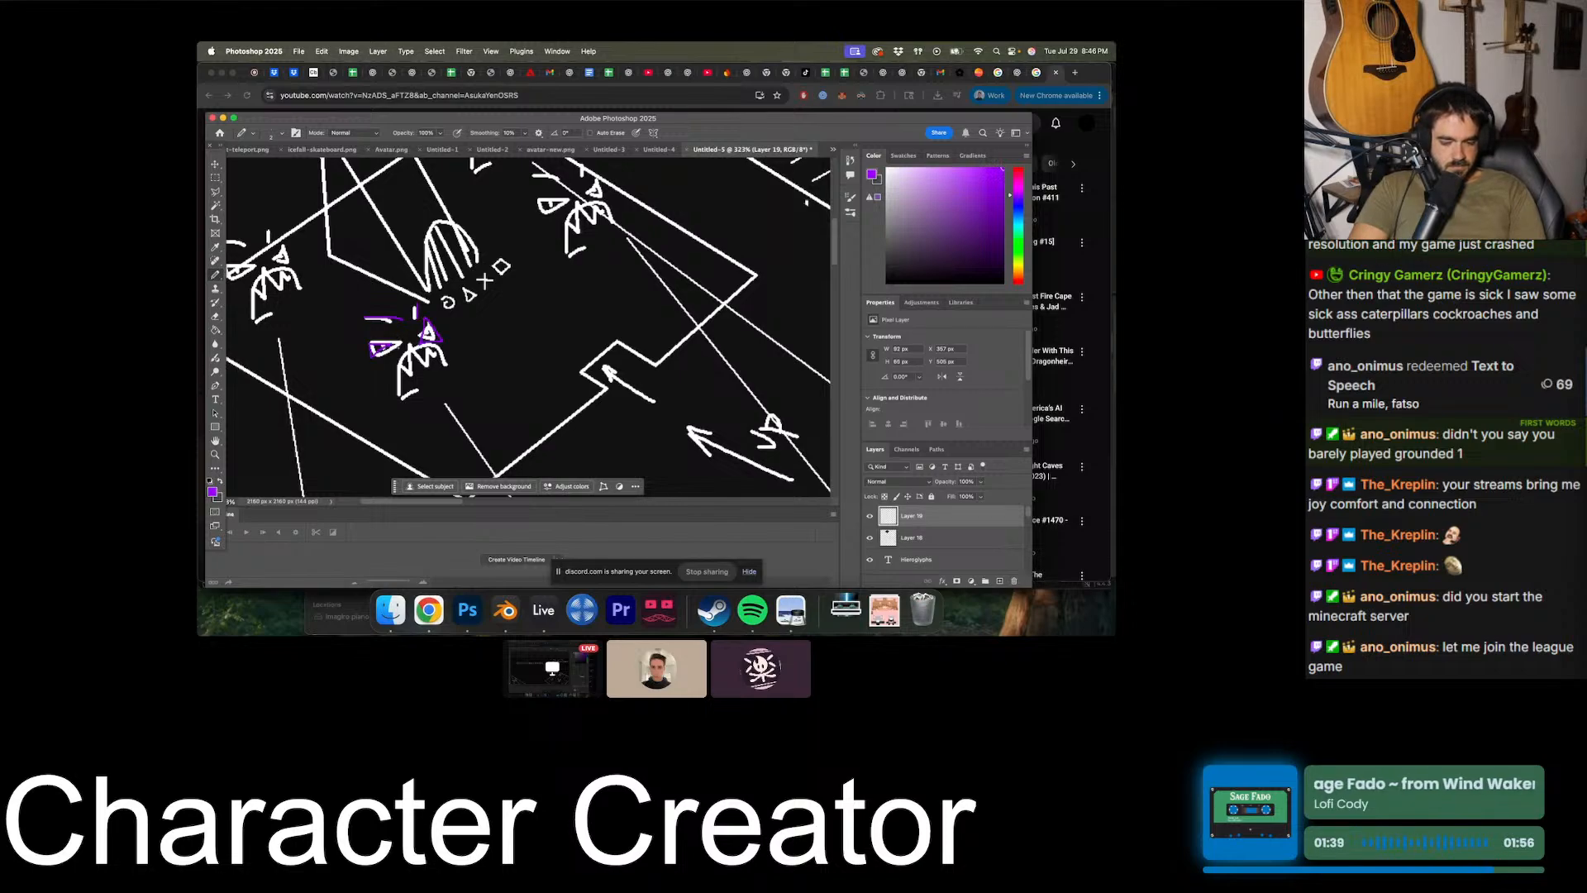
pyautogui.moveTo(450, 357); pyautogui.dragTo(405, 403)
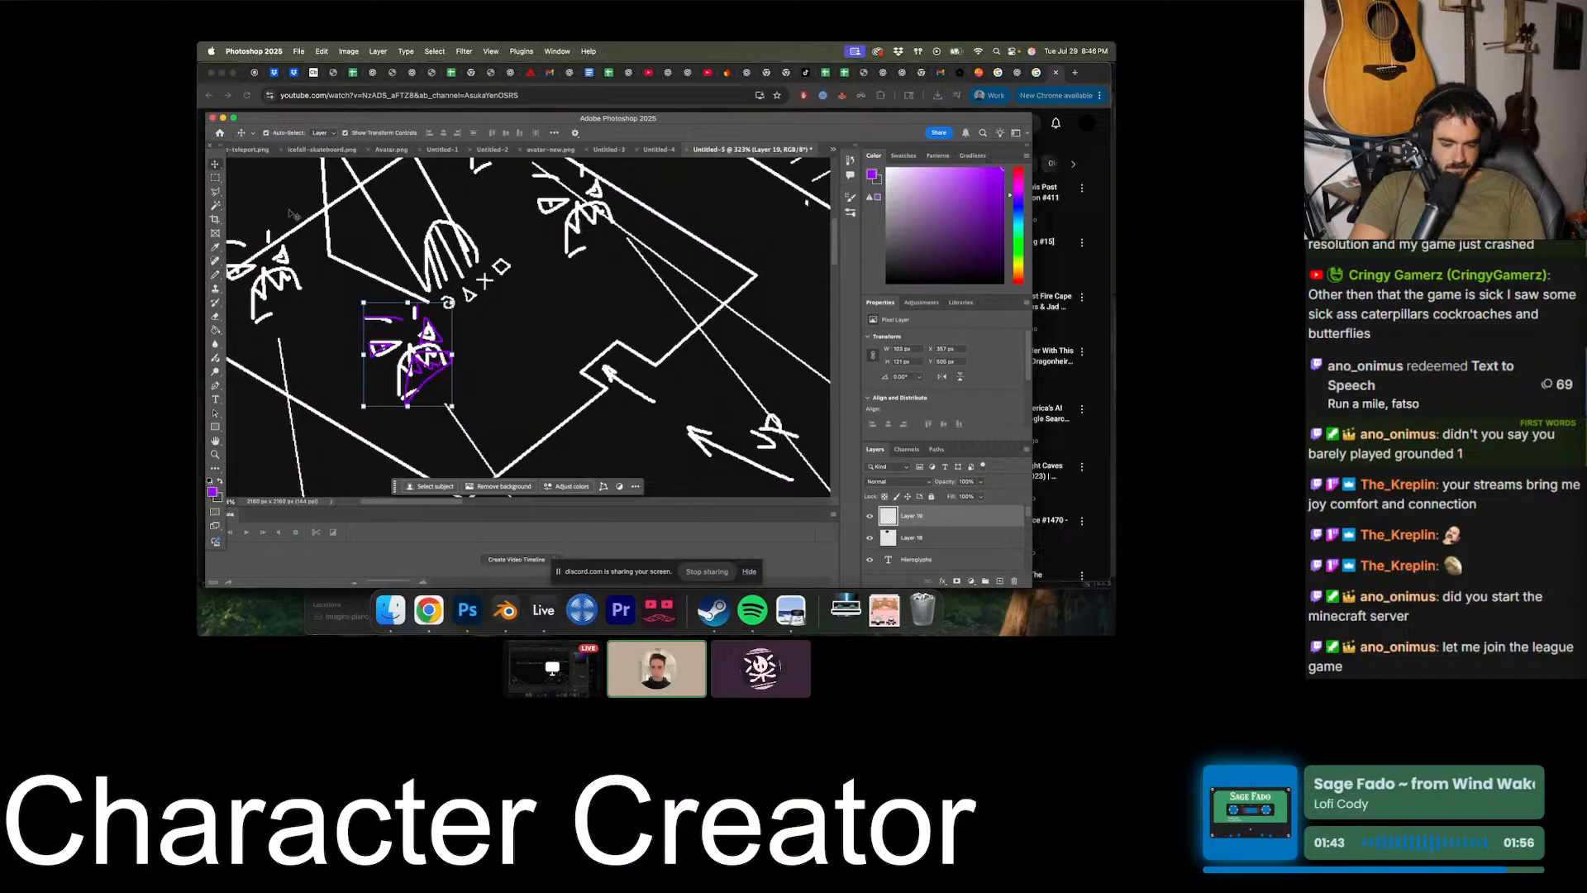
pyautogui.press('v')
pyautogui.moveTo(362, 303); pyautogui.dragTo(447, 408)
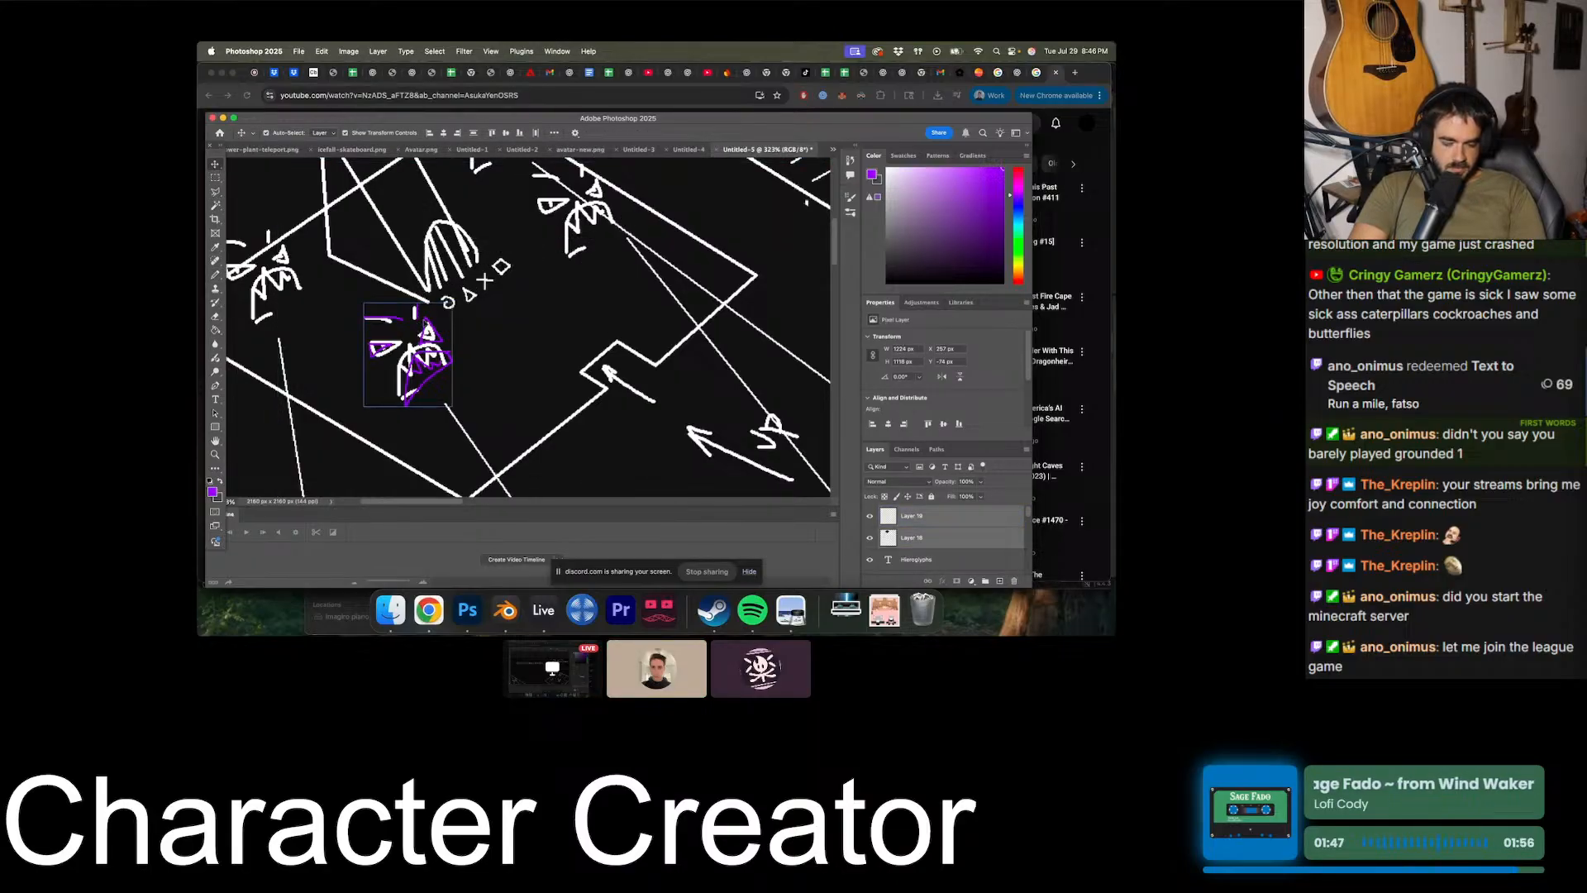
pyautogui.moveTo(420, 323); pyautogui.dragTo(656, 194)
pyautogui.scroll(3, 656, 195)
pyautogui.click(215, 191)
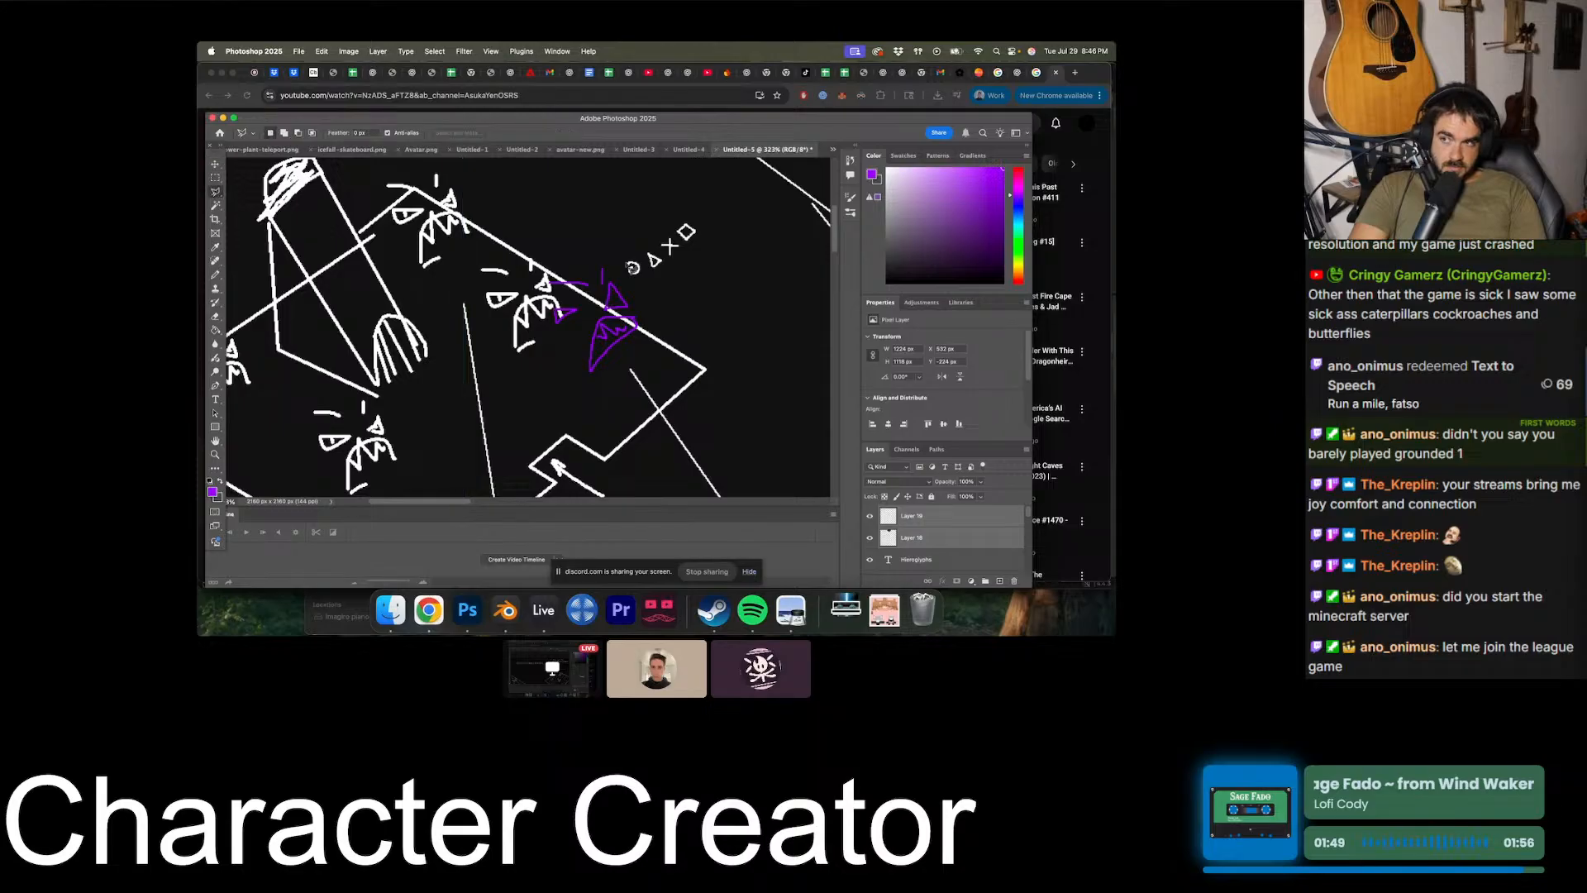
pyautogui.moveTo(653, 324)
pyautogui.mouseDown()
pyautogui.moveTo(592, 238)
pyautogui.moveTo(519, 288)
pyautogui.moveTo(639, 352)
pyautogui.mouseUp()
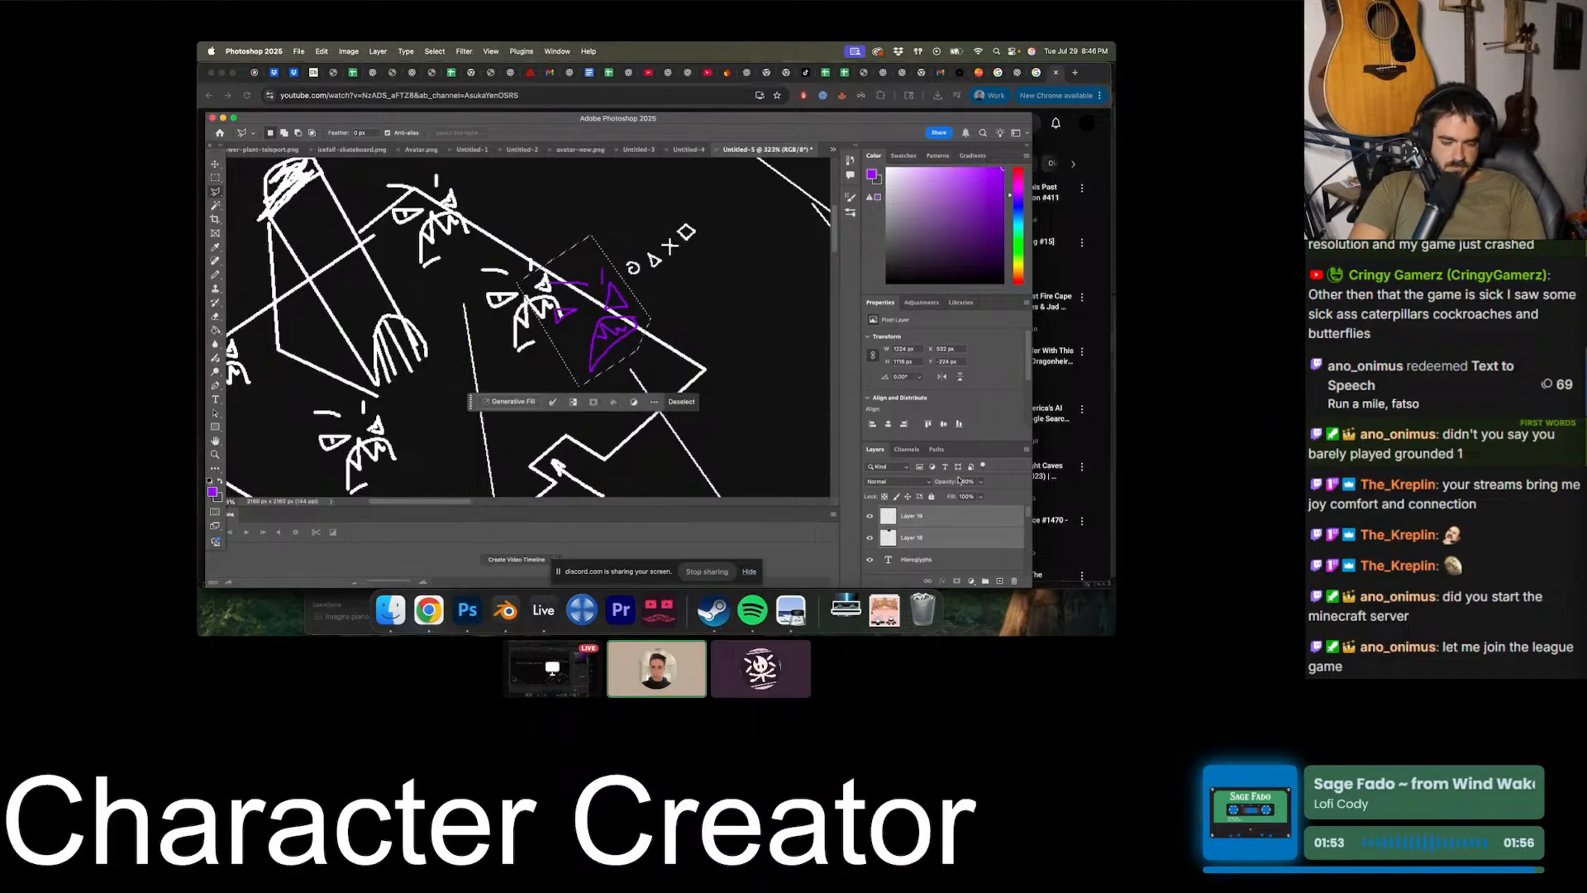
pyautogui.click(907, 535)
pyautogui.click(908, 520)
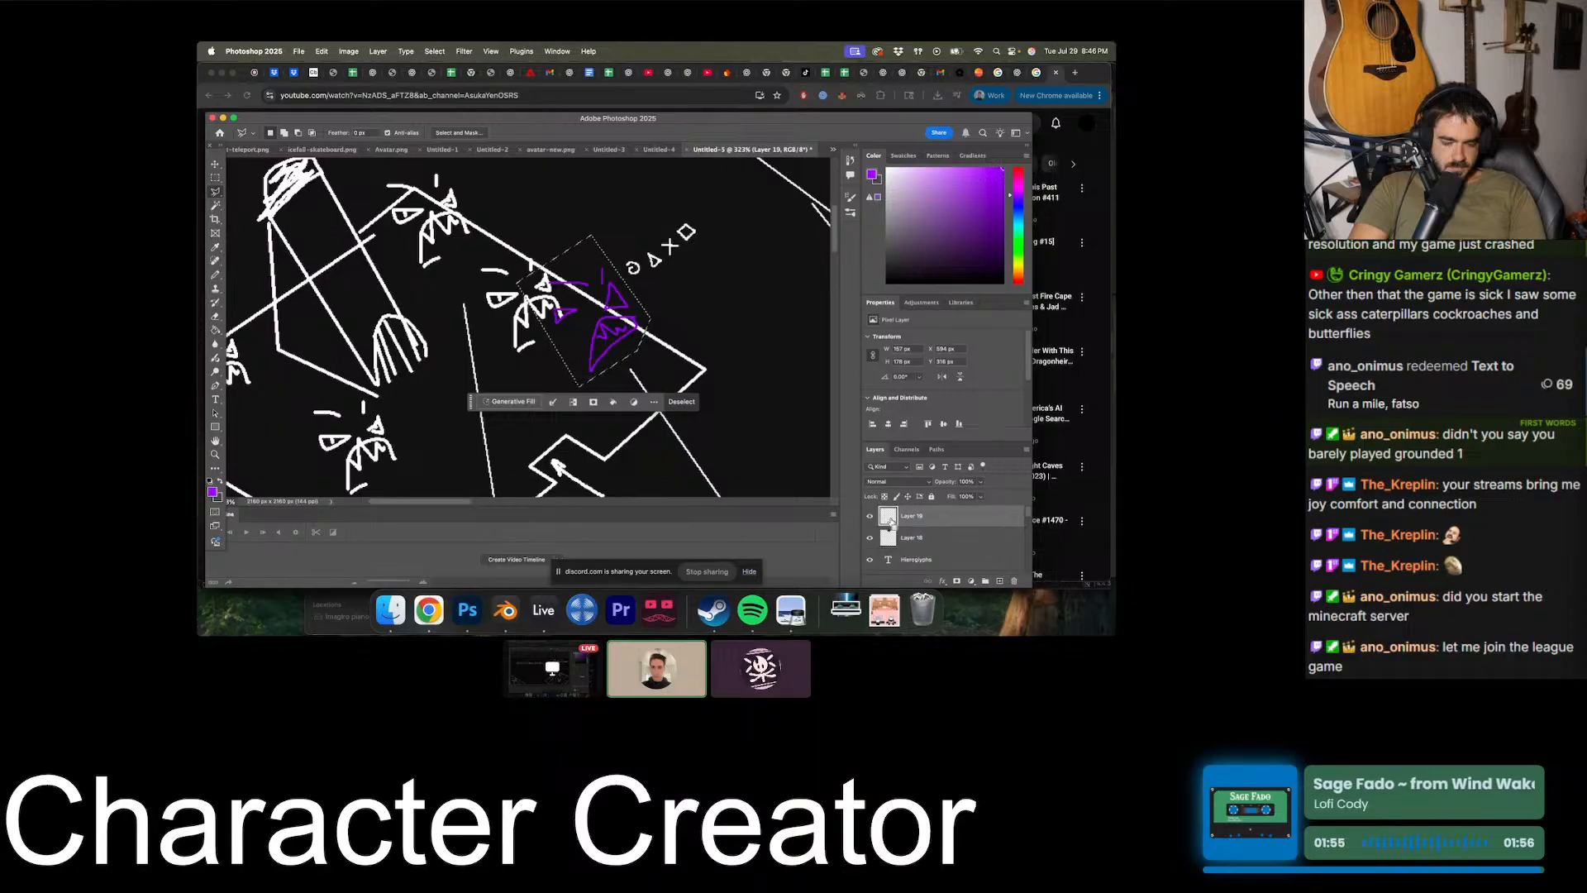
pyautogui.press('super+x')
pyautogui.press('super+v')
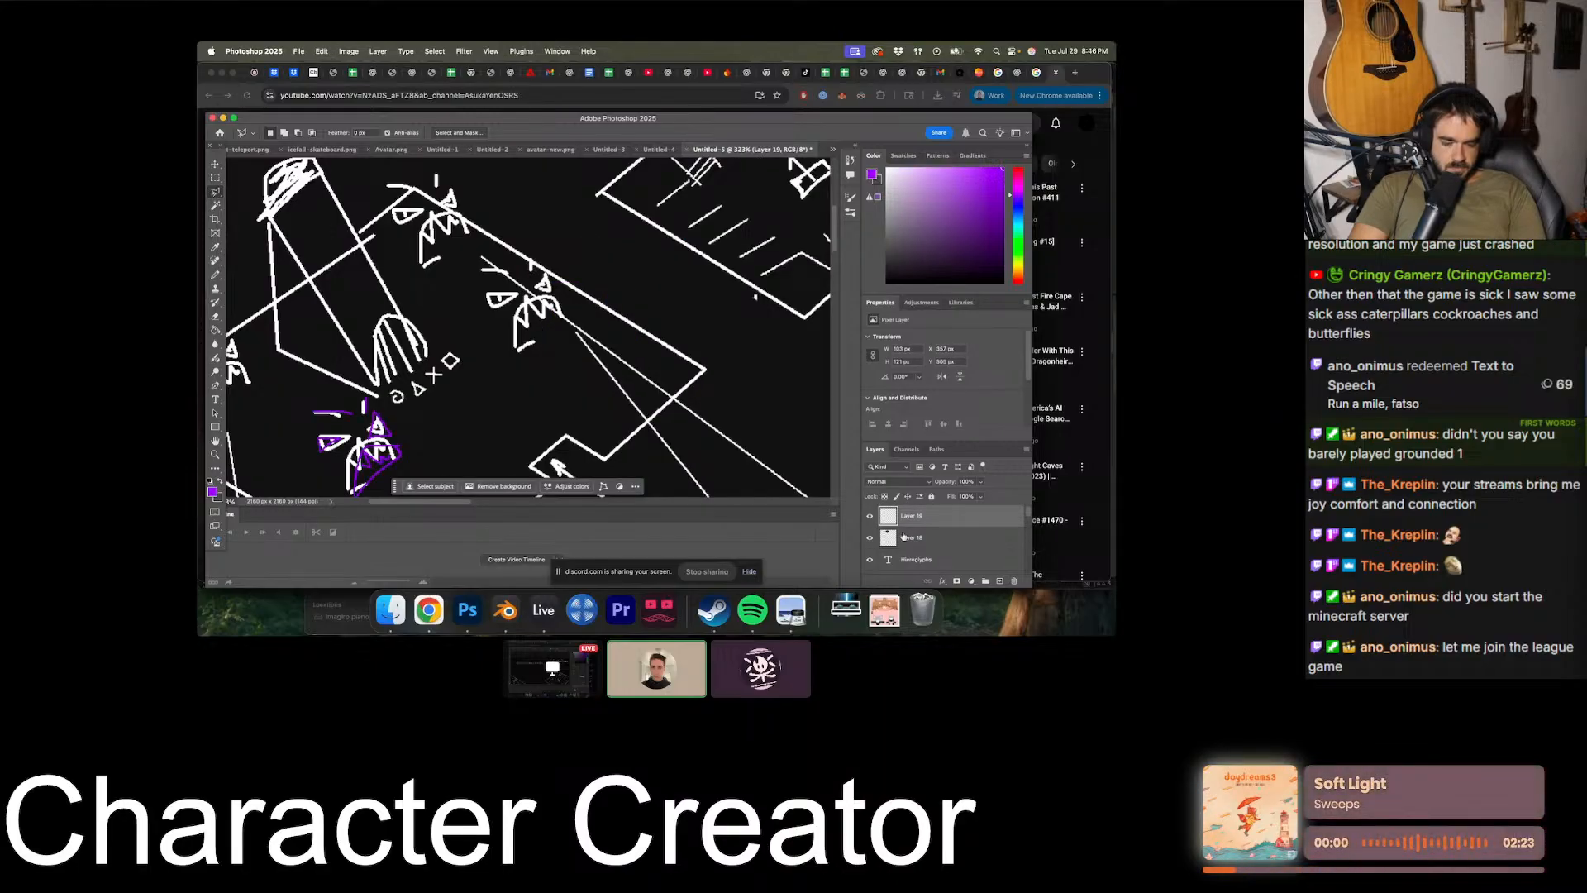
pyautogui.click(1015, 581)
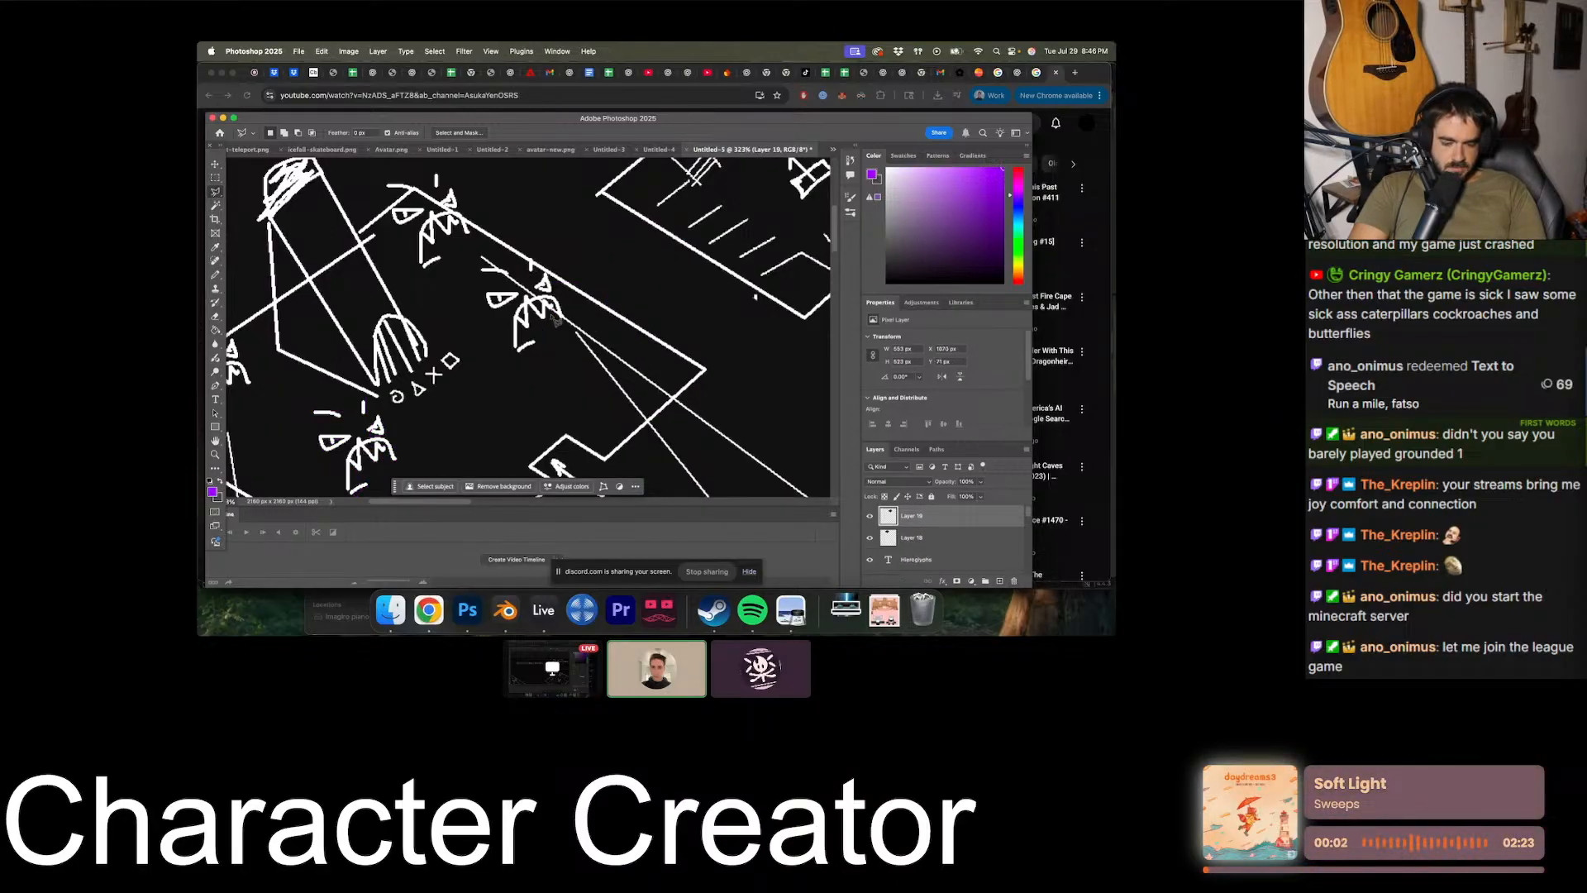
pyautogui.keyDown('alt'); pyautogui.scroll(-5, 557, 321); pyautogui.keyUp('alt')
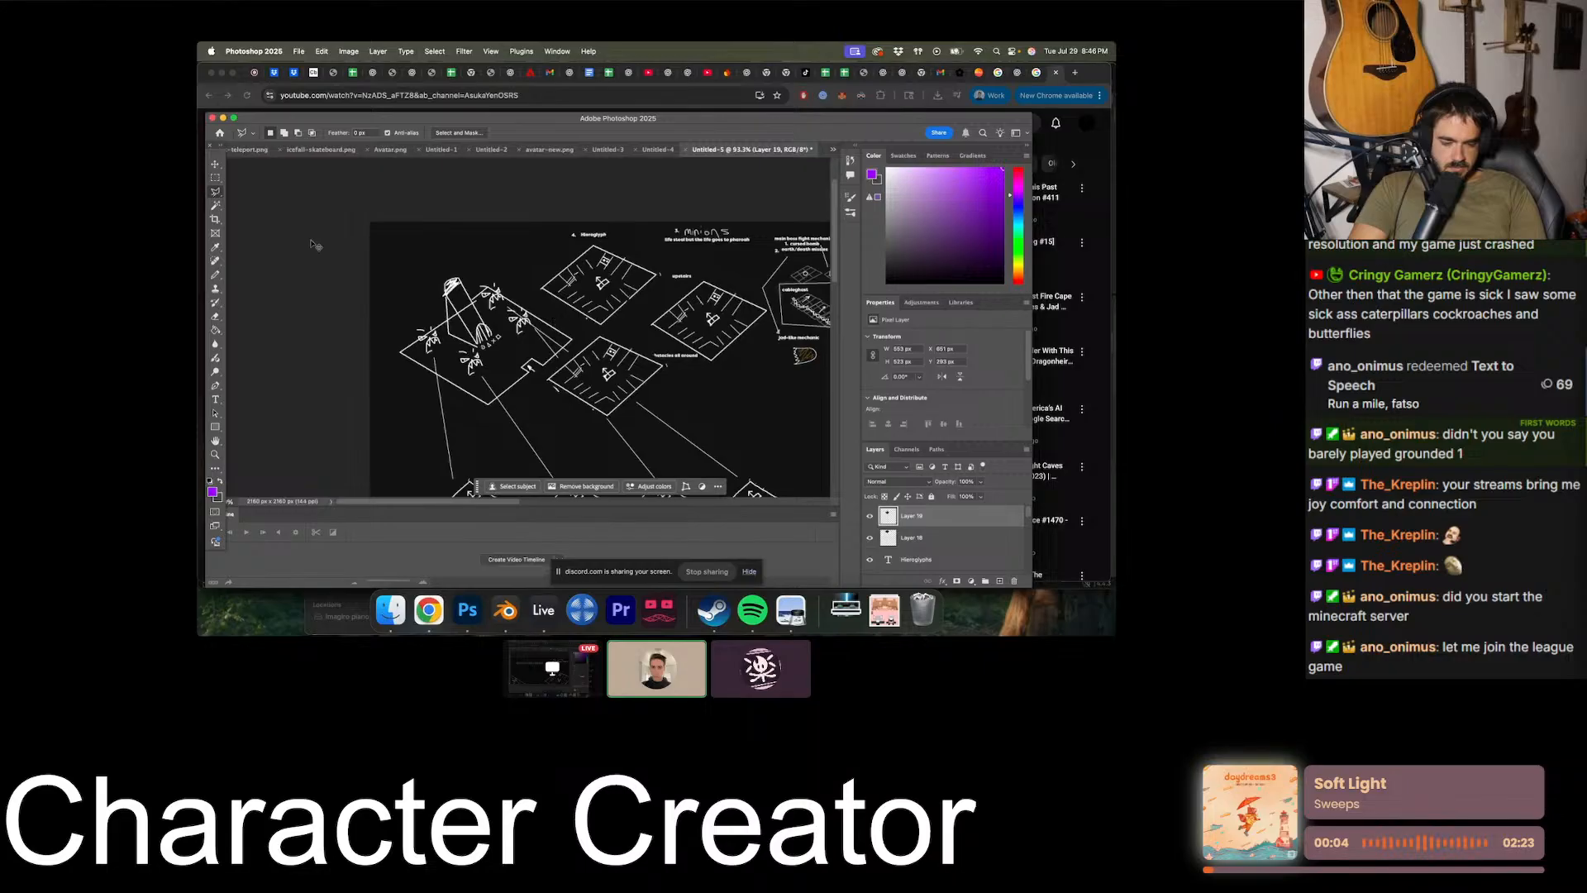
pyautogui.press('super+z')
pyautogui.keyDown('alt'); pyautogui.scroll(5, 511, 340); pyautogui.keyUp('alt')
pyautogui.press('super+z')
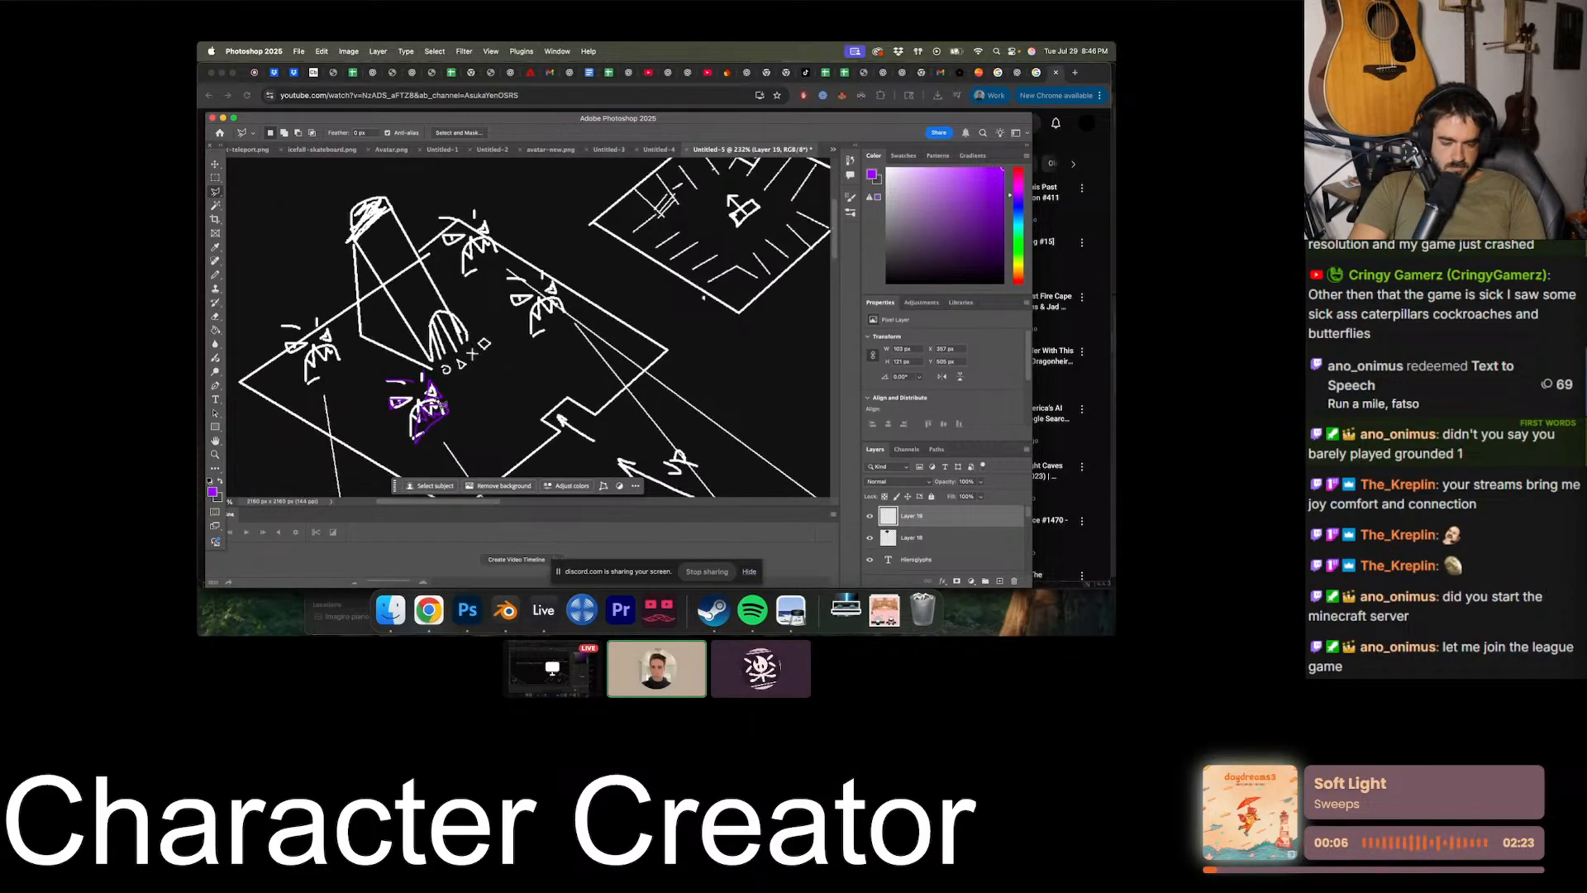
pyautogui.press('v')
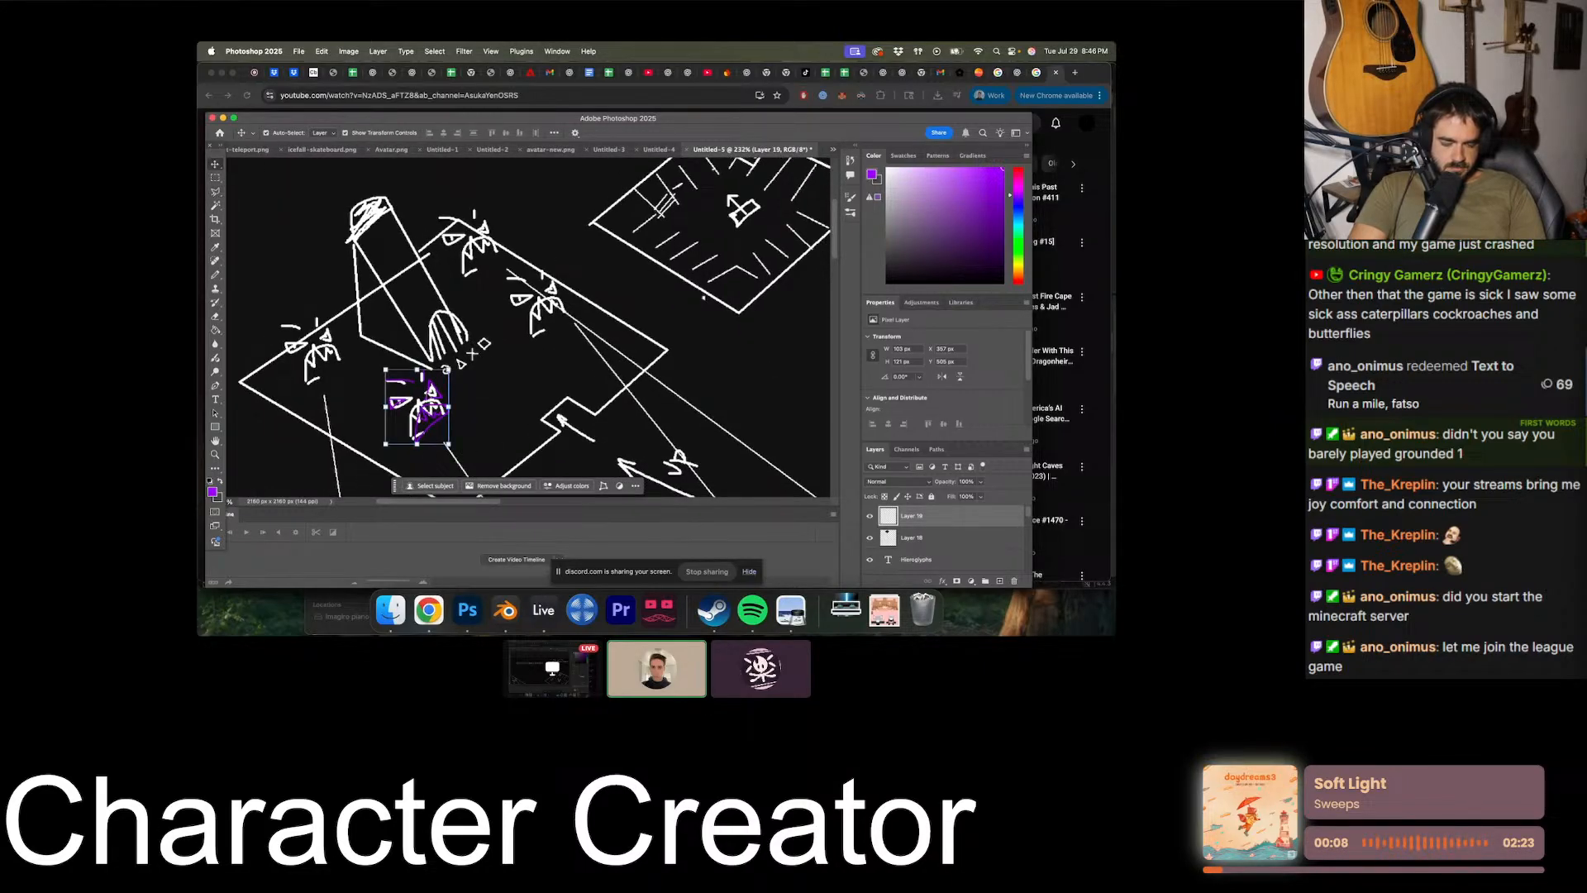
pyautogui.moveTo(428, 395); pyautogui.dragTo(549, 250)
pyautogui.keyDown('alt'); pyautogui.scroll(3, 630, 324); pyautogui.keyUp('alt')
pyautogui.press('super+z')
# - Draw a small purple circle with a scribbled centre in the empty space beside the Hieroglyph room
pyautogui.moveTo(612, 357); pyautogui.dragTo(479, 278)
pyautogui.moveTo(476, 201); pyautogui.dragTo(480, 247)
pyautogui.click(213, 178)
pyautogui.press('b')
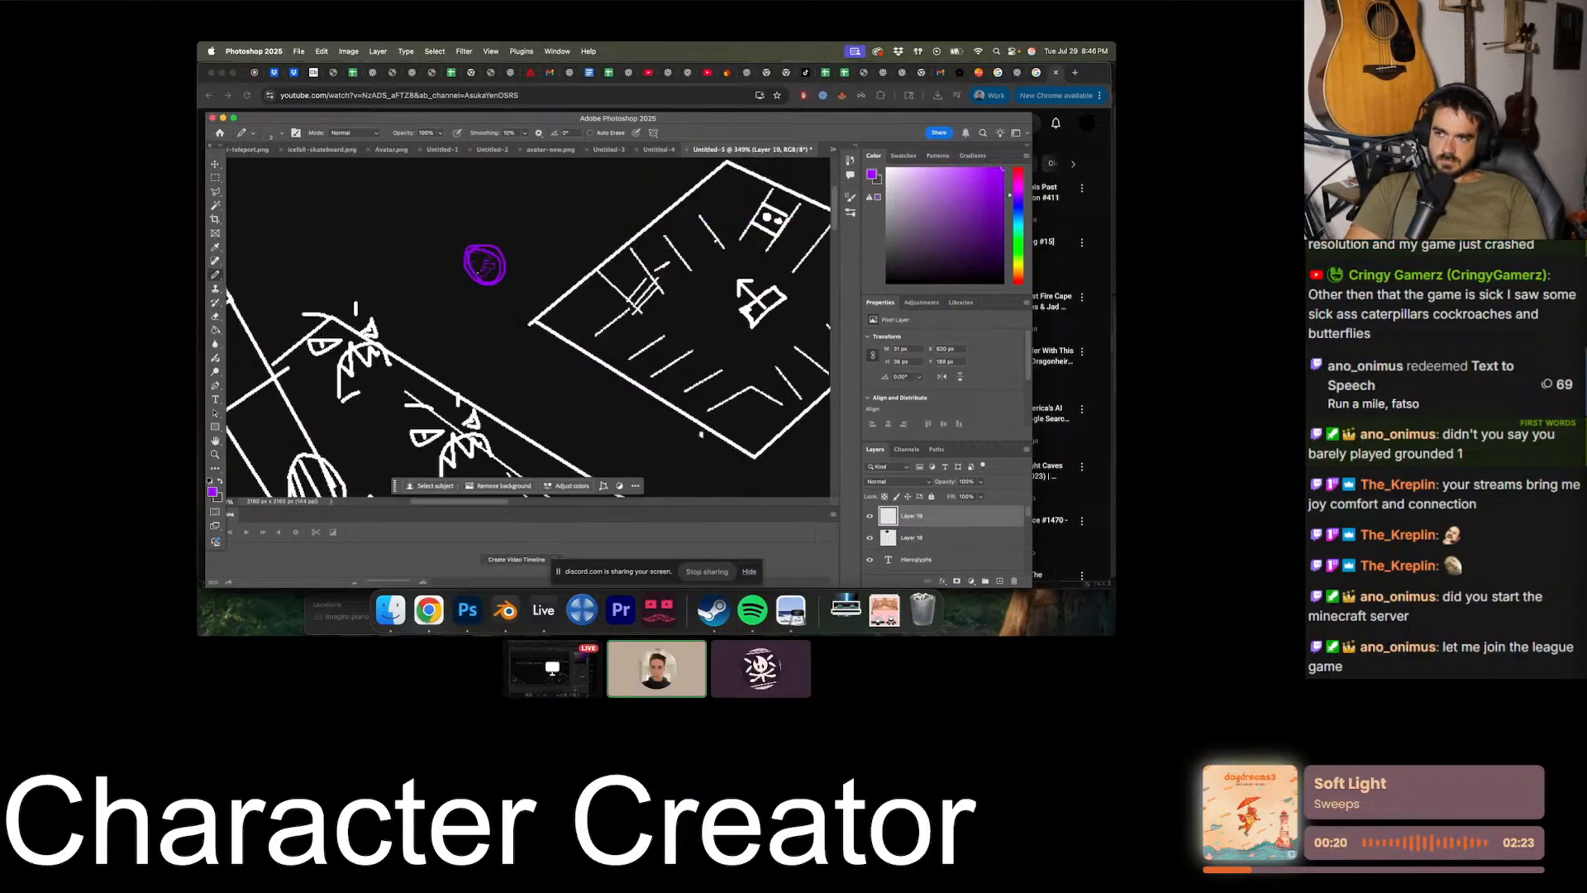
# - Move the purple circle symbol into the Hieroglyph room and duplicate it so one sits near each of the four corners
pyautogui.press('v')
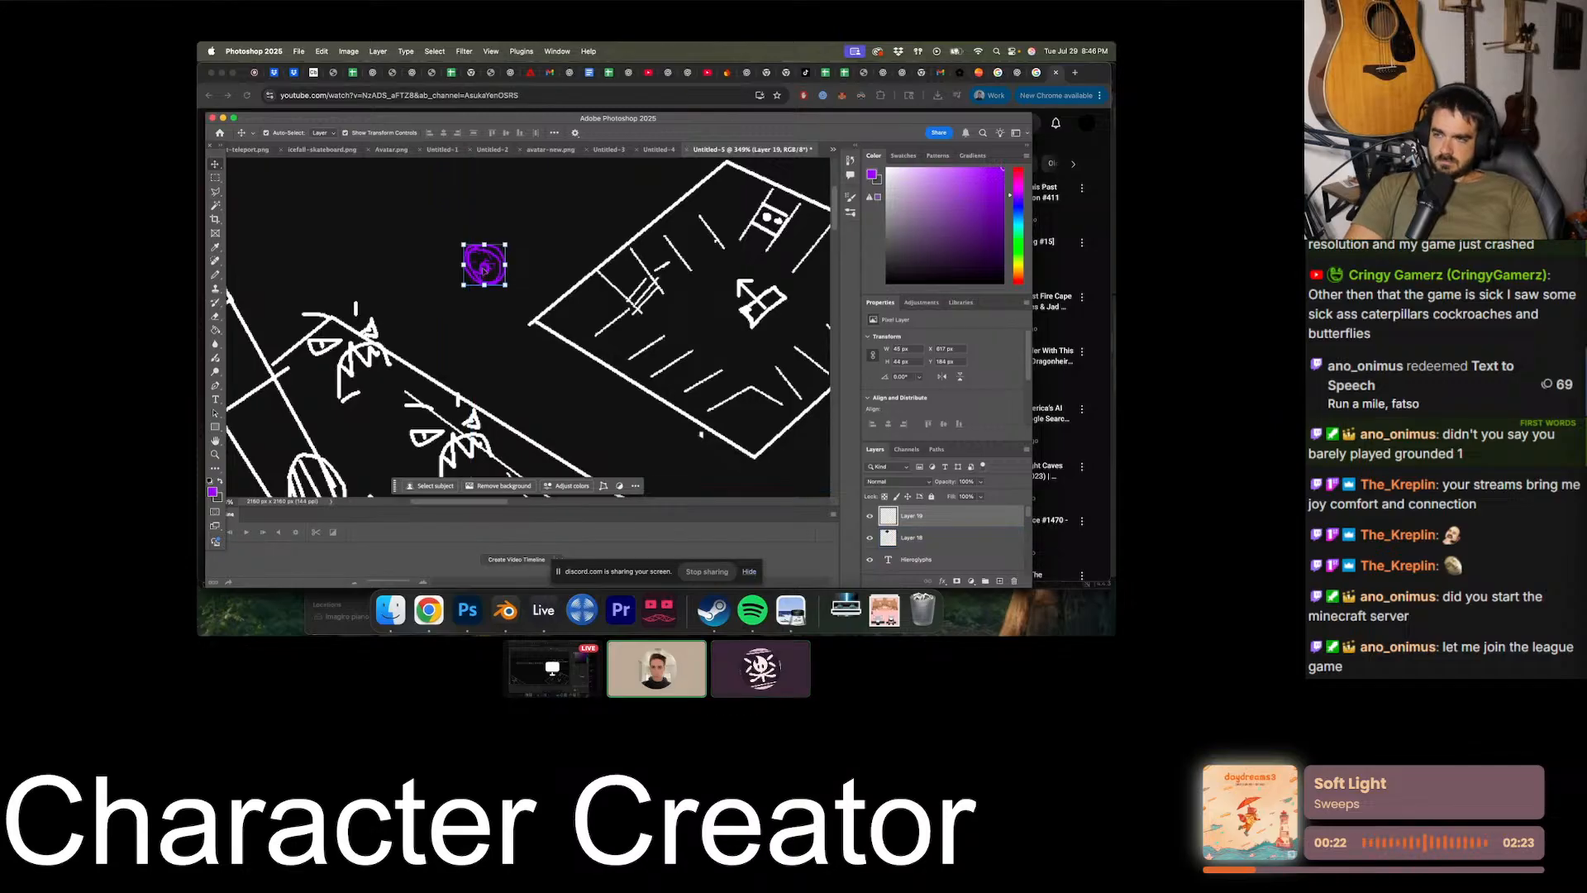
pyautogui.keyDown('shift'); pyautogui.click(483, 268); pyautogui.keyUp('shift')
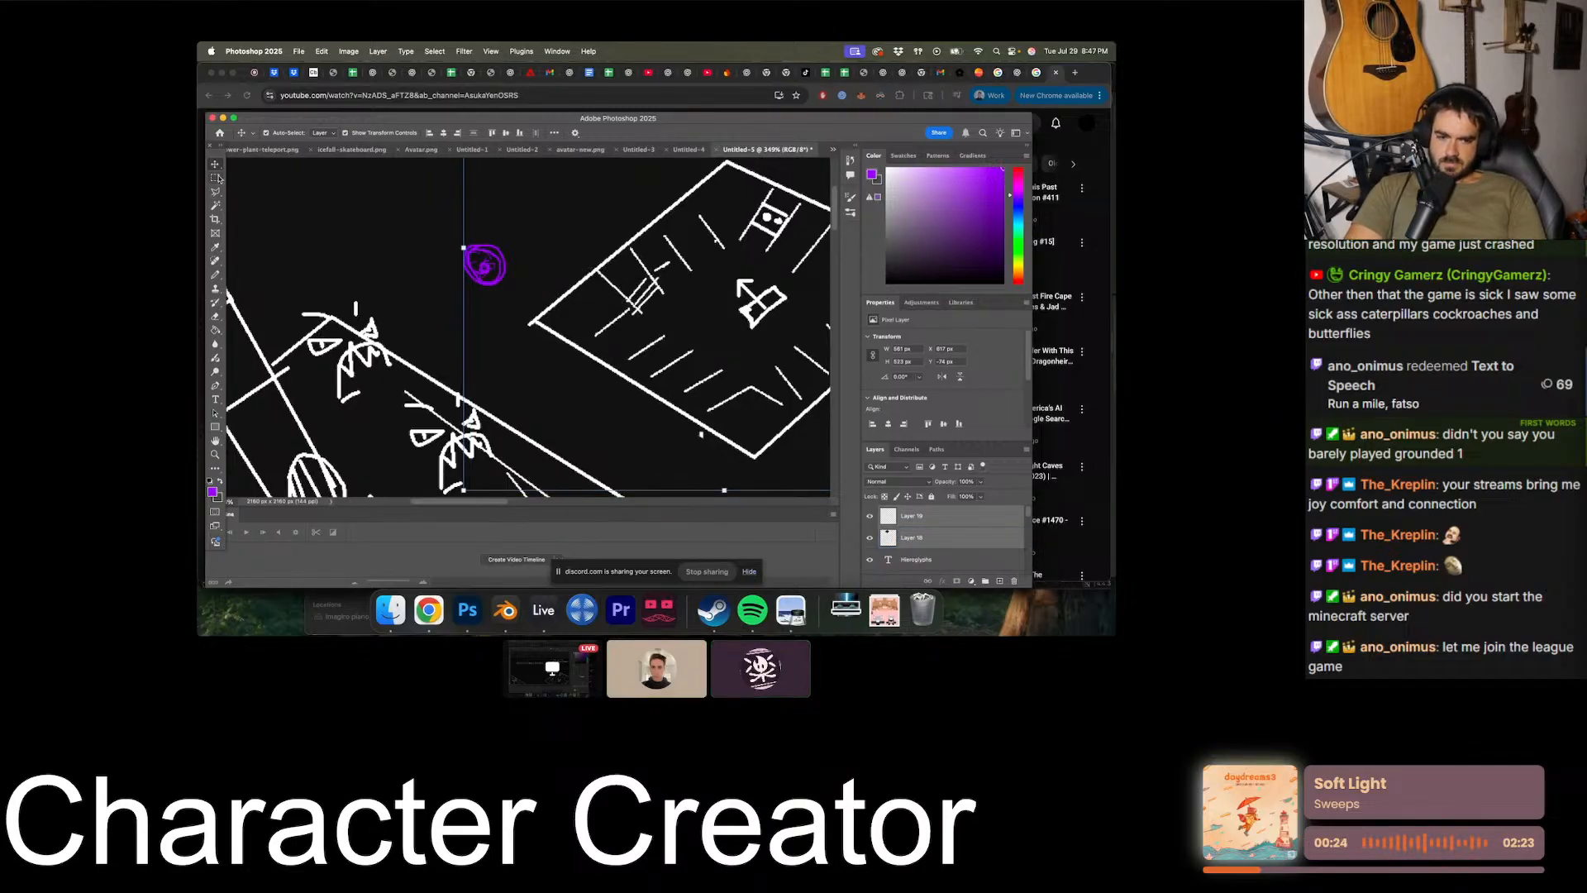
pyautogui.moveTo(494, 270)
pyautogui.mouseDown()
pyautogui.moveTo(662, 339)
pyautogui.moveTo(632, 314)
pyautogui.mouseUp()
pyautogui.hscroll(4, 631, 314)
pyautogui.keyDown('alt'); pyautogui.scroll(2, 632, 314); pyautogui.keyUp('alt')
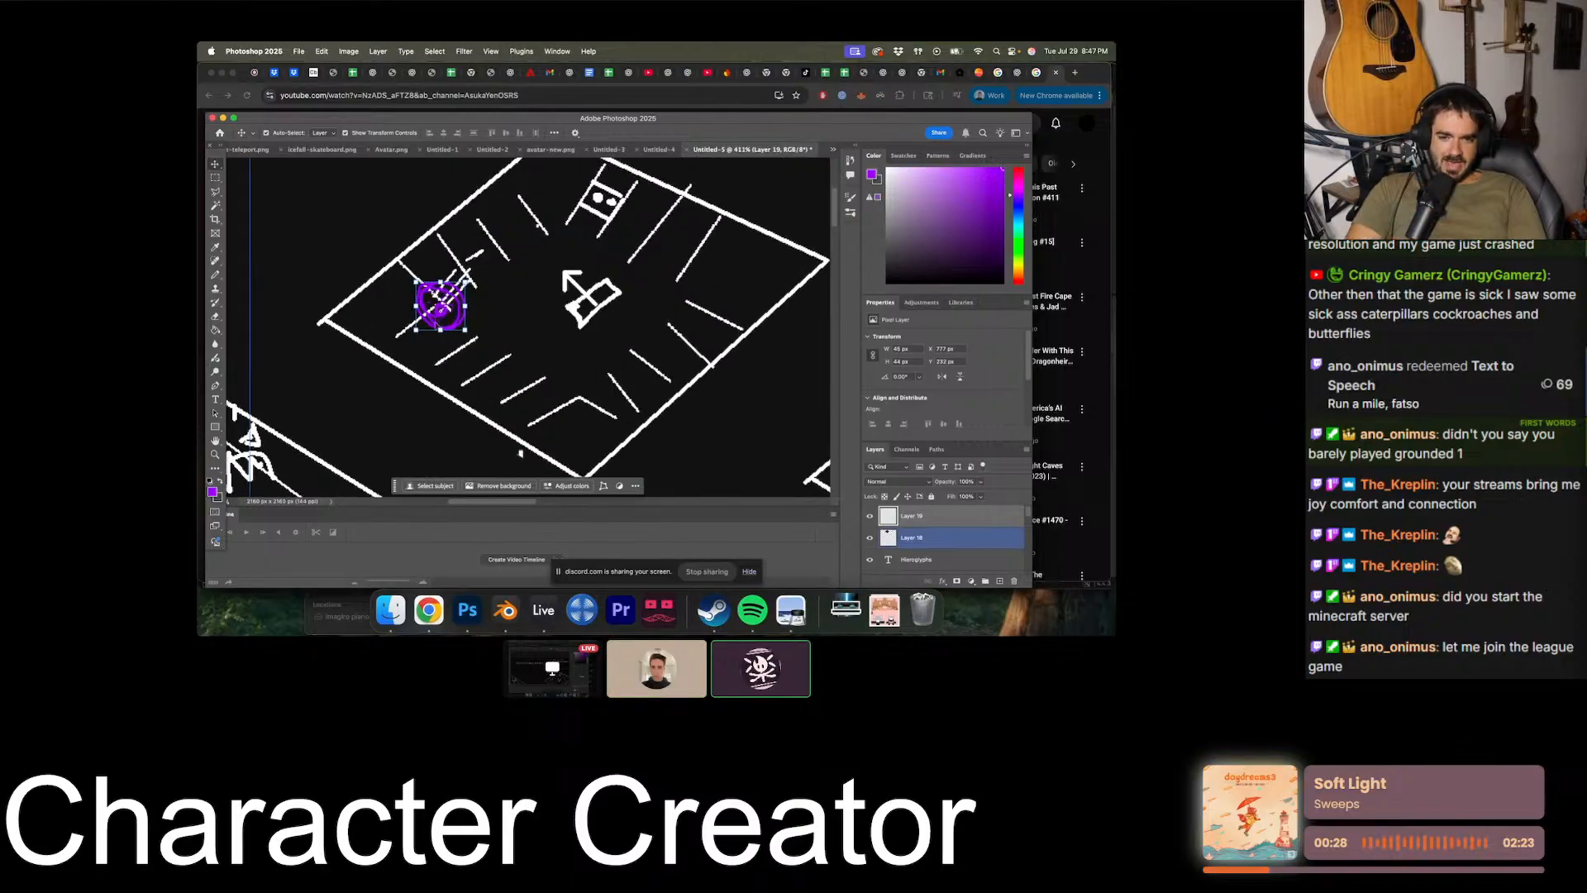
pyautogui.keyDown('alt'); pyautogui.moveTo(453, 308); pyautogui.dragTo(576, 204); pyautogui.keyUp('alt')
pyautogui.keyDown('alt'); pyautogui.scroll(-5, 621, 243); pyautogui.keyUp('alt')
pyautogui.click(621, 243)
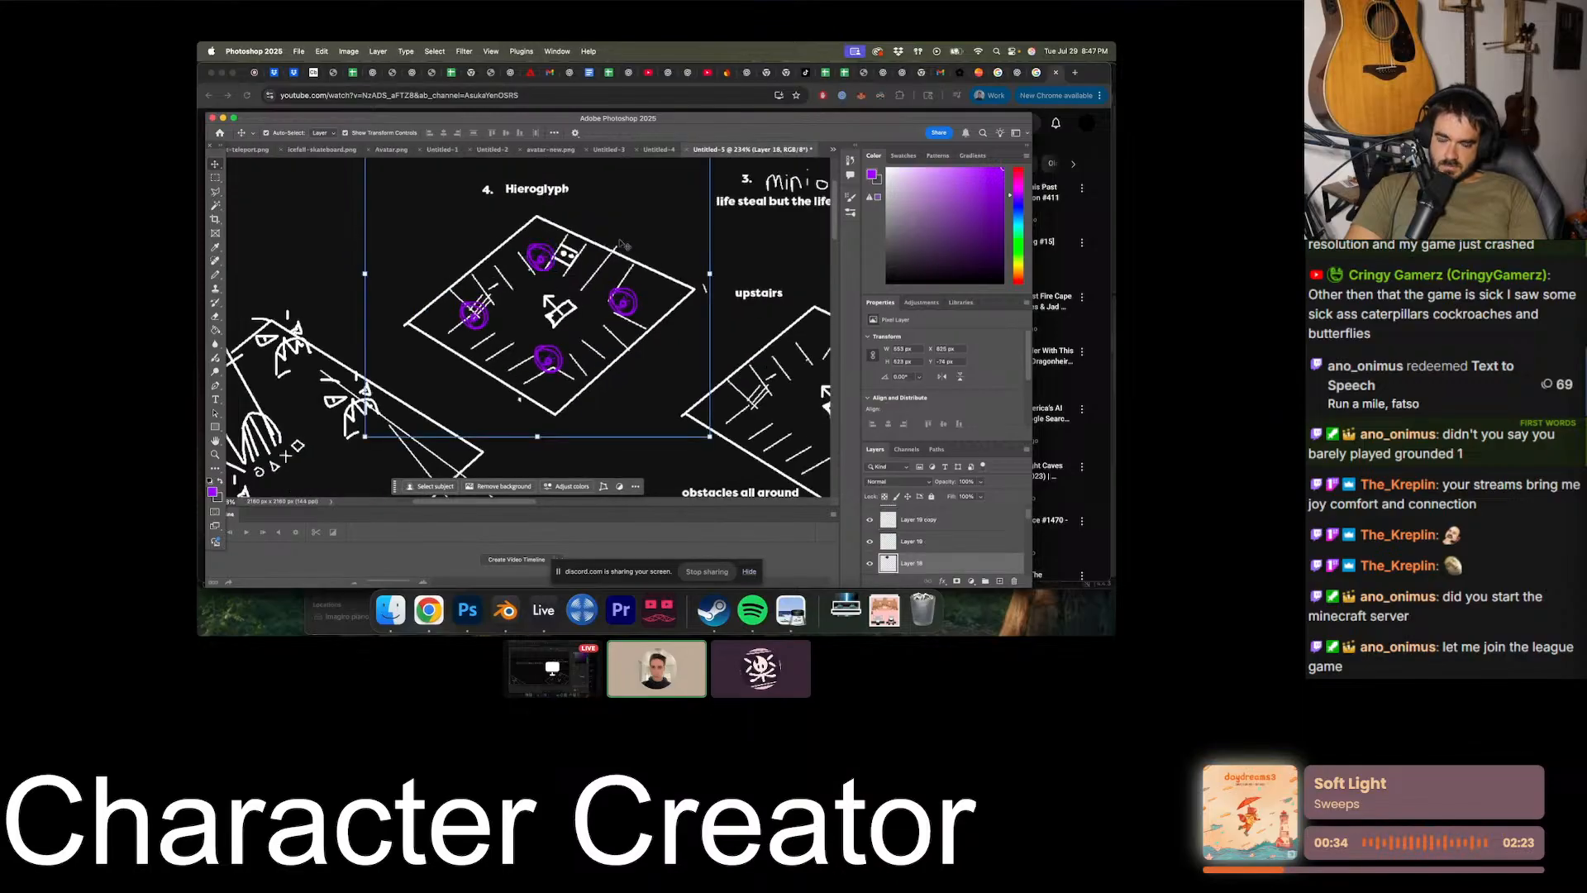
# - Add a new empty layer above the purple symbol copies
pyautogui.scroll(3, 621, 243)
pyautogui.hscroll(2, 621, 244)
pyautogui.keyDown('alt'); pyautogui.scroll(3, 621, 243); pyautogui.keyUp('alt')
pyautogui.scroll(2, 910, 521)
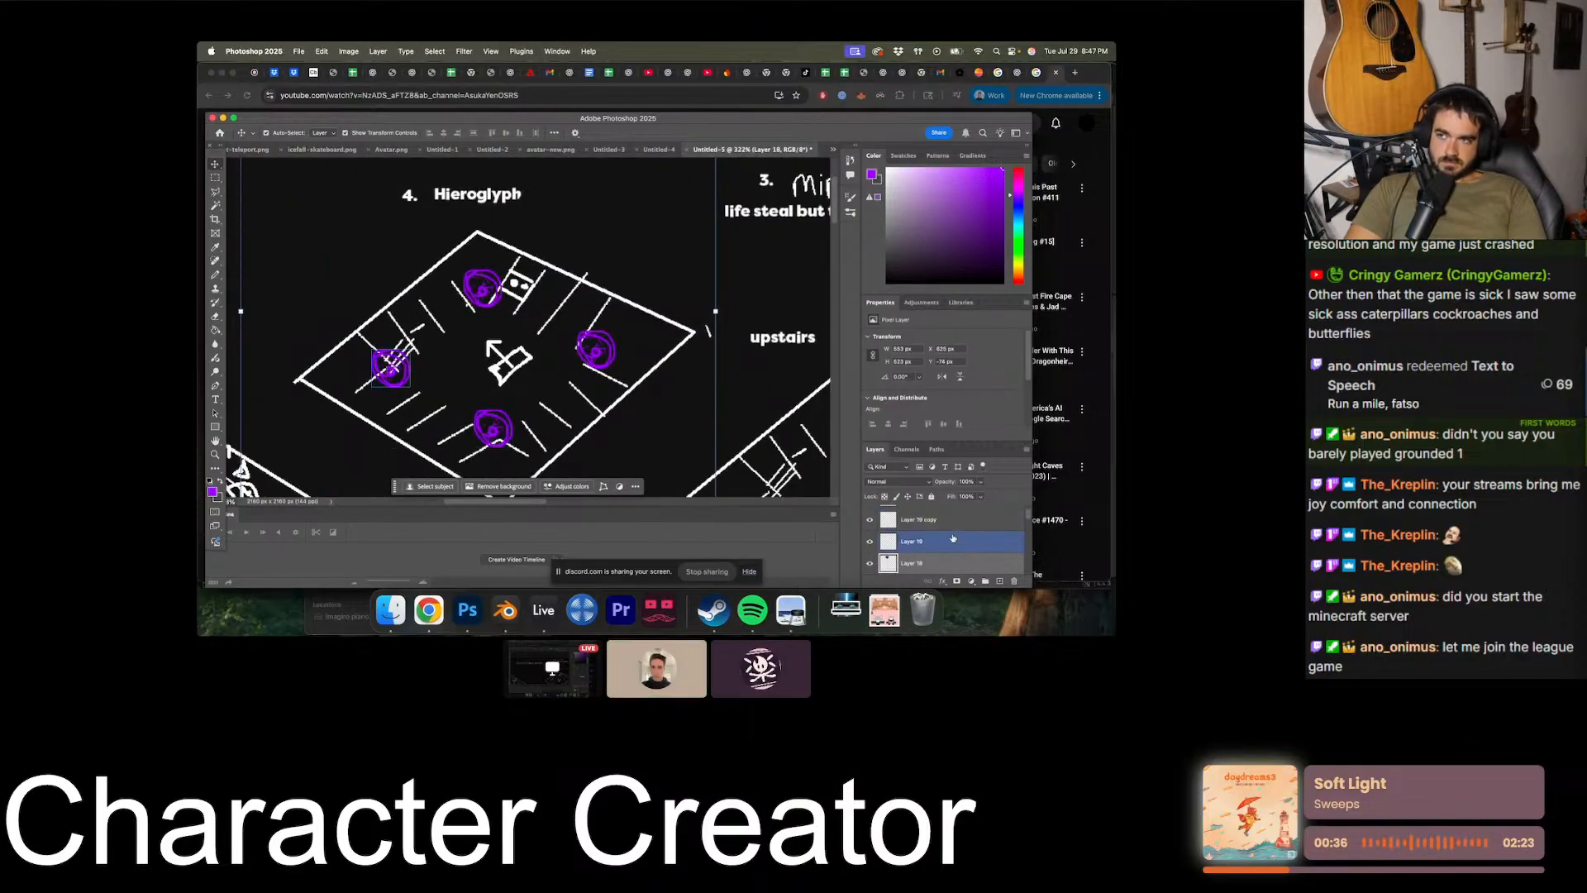
pyautogui.click(949, 518)
pyautogui.click(1000, 582)
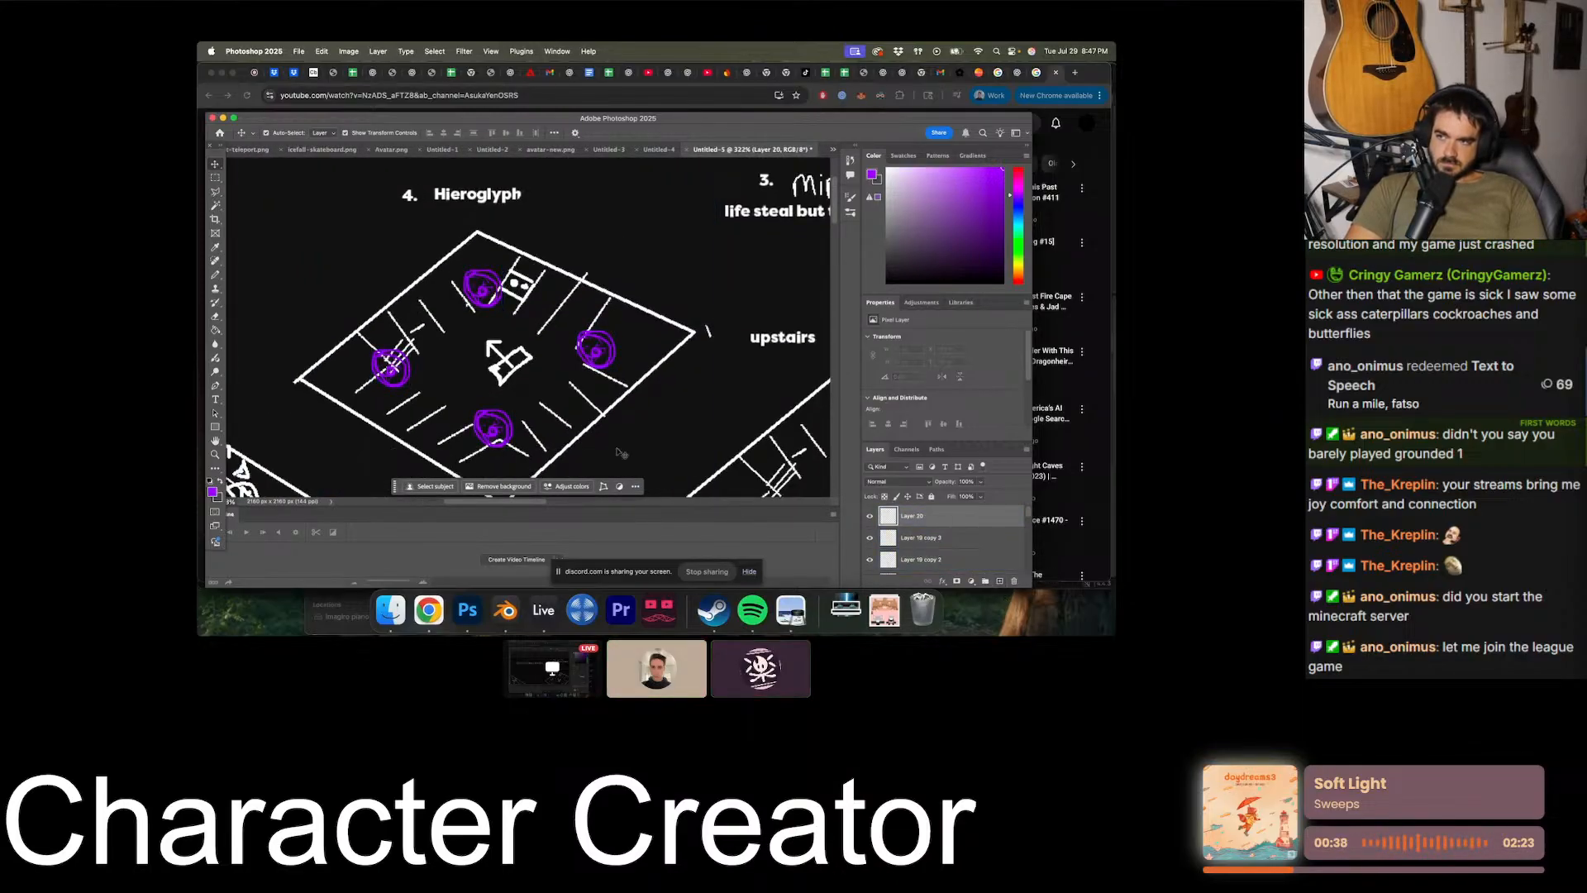
# - Examine the Hieroglyph room with its purple symbols and compare it with the surrounding rooms and labels
pyautogui.keyDown('alt'); pyautogui.scroll(2, 674, 257); pyautogui.keyUp('alt')
pyautogui.scroll(-1, 674, 257)
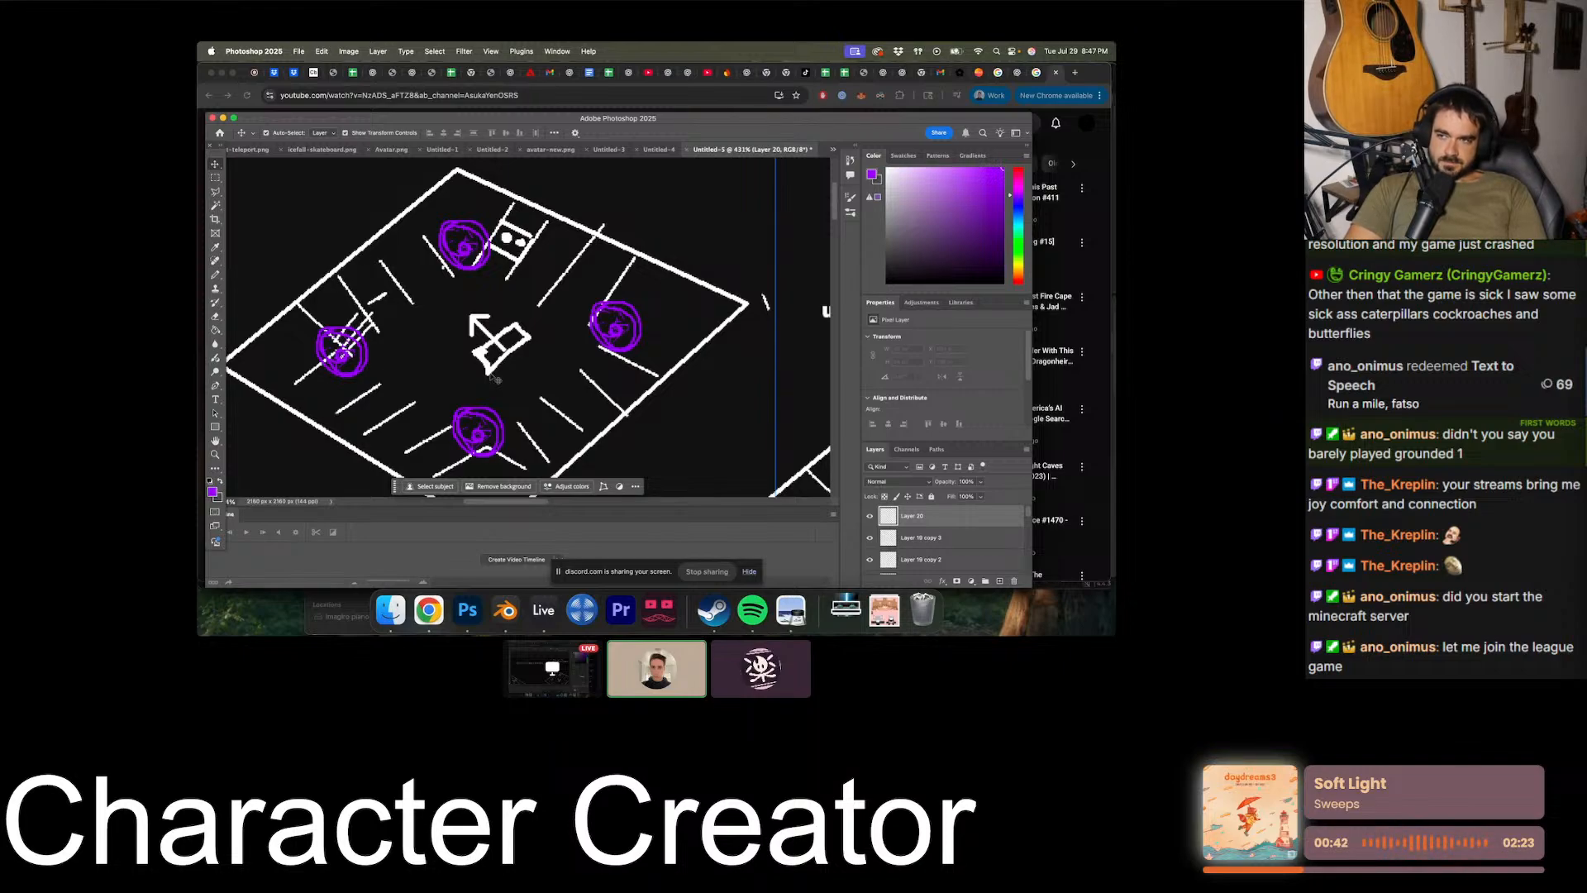
pyautogui.click(216, 275)
pyautogui.hscroll(-2, 496, 314)
pyautogui.hscroll(1, 496, 314)
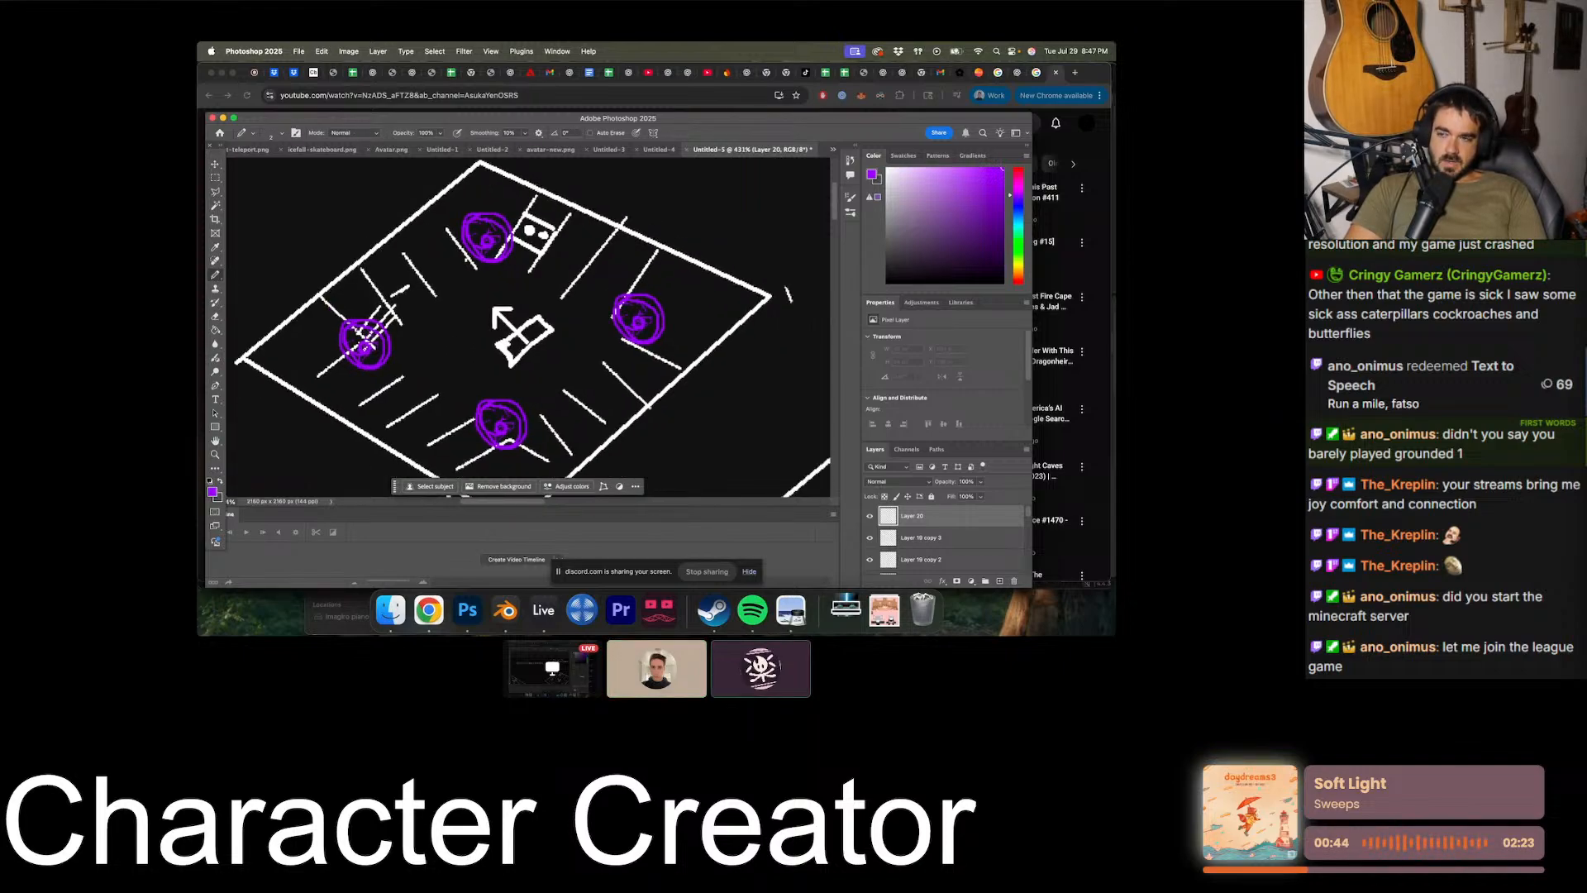
pyautogui.press('v')
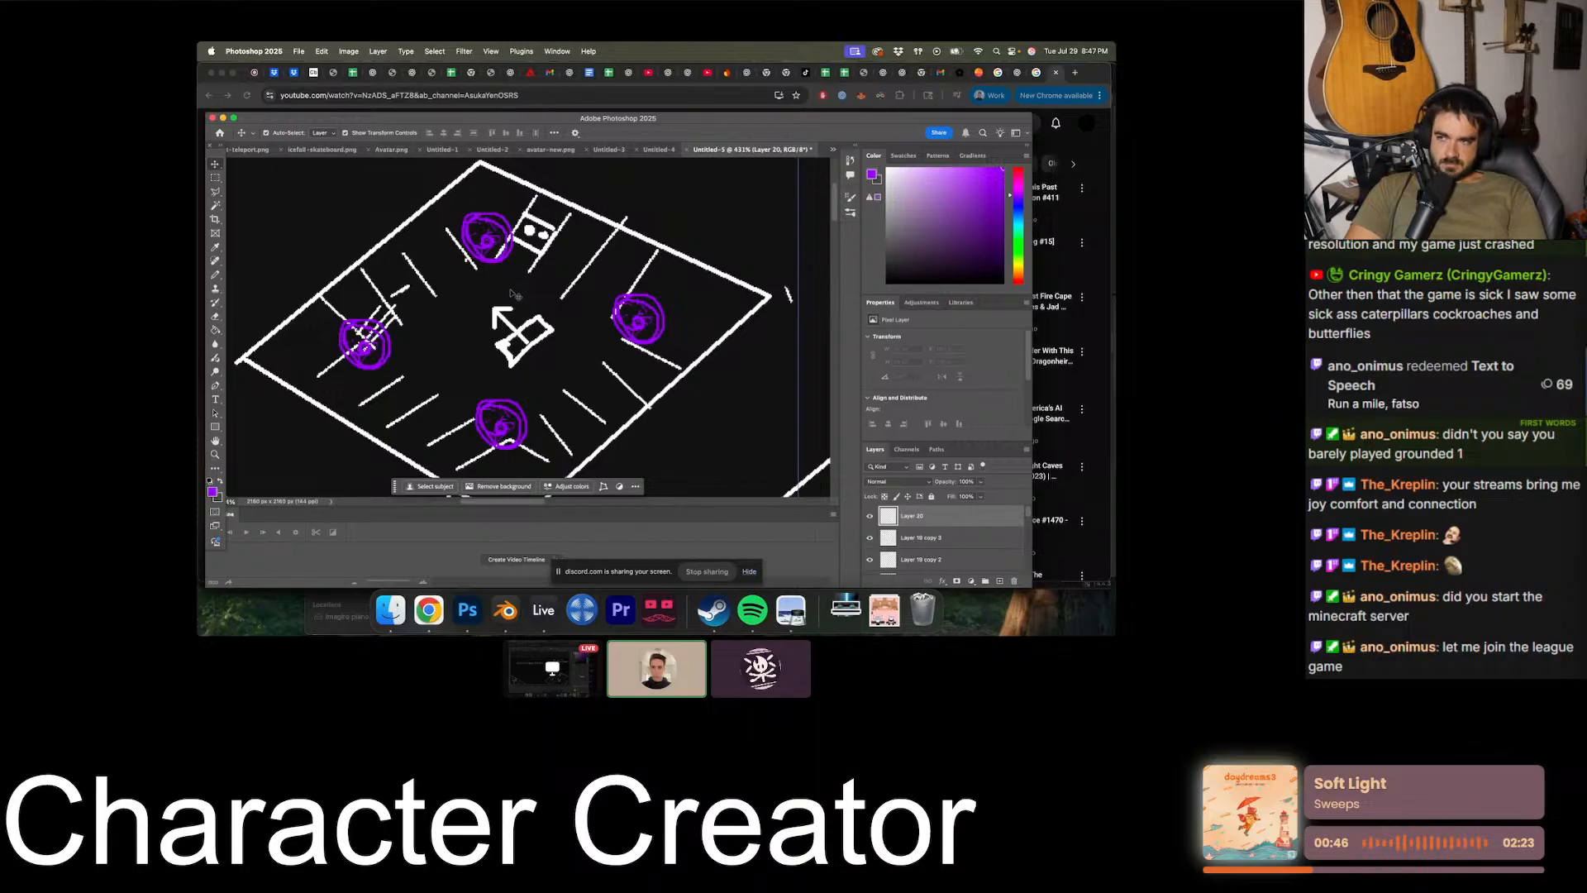
pyautogui.keyDown('alt'); pyautogui.scroll(-3, 512, 294); pyautogui.keyUp('alt')
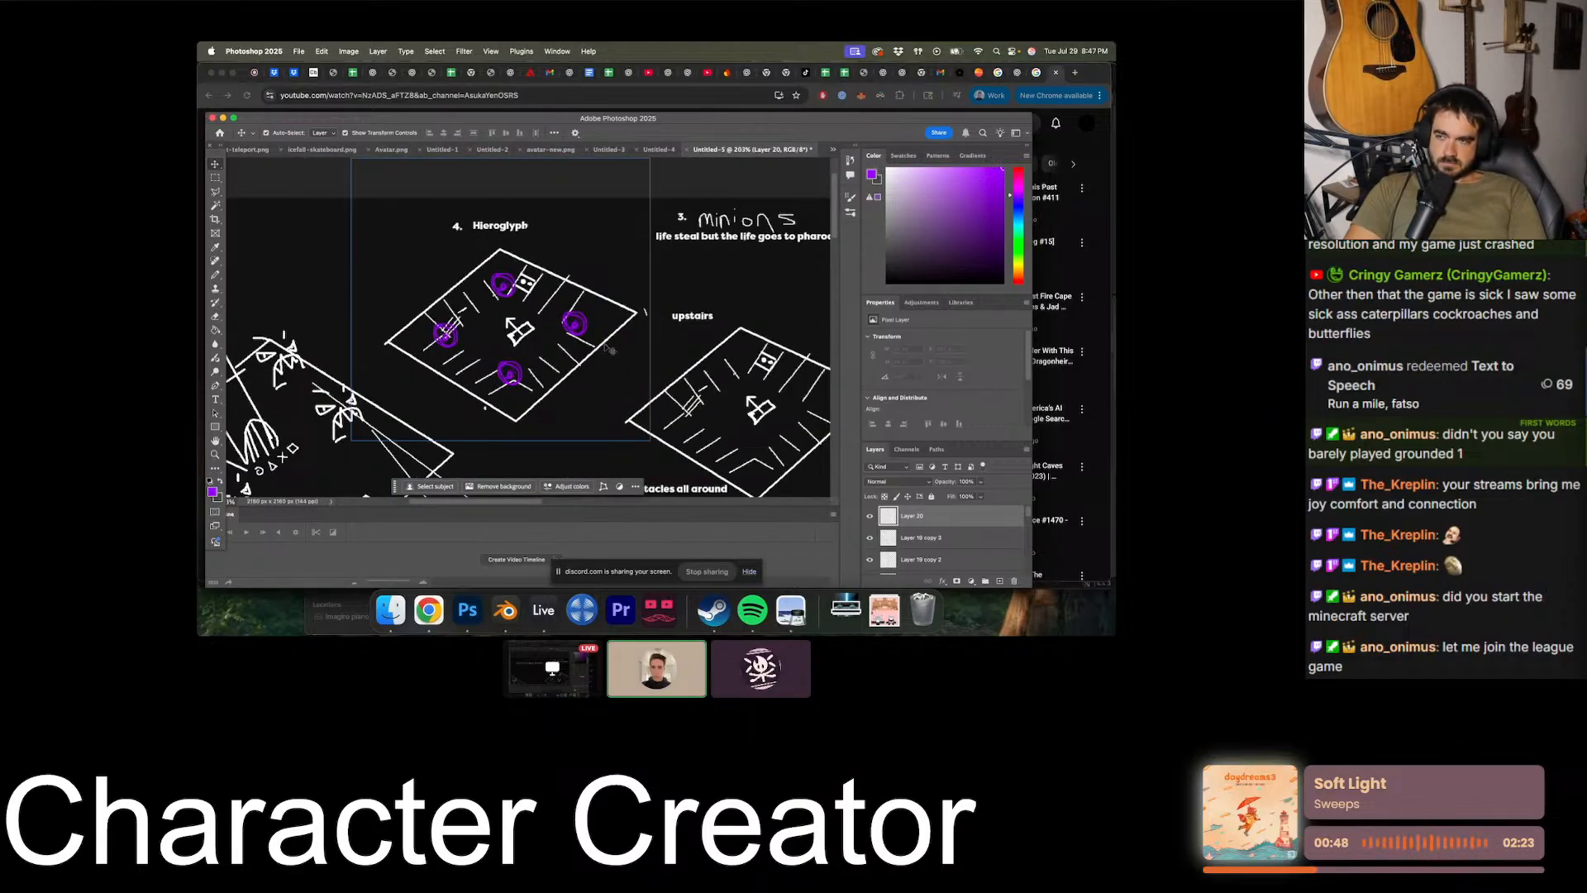
pyautogui.keyDown('alt'); pyautogui.scroll(2, 519, 332); pyautogui.keyUp('alt')
pyautogui.scroll(4, 545, 333)
pyautogui.keyDown('alt'); pyautogui.scroll(-1, 546, 332); pyautogui.keyUp('alt')
pyautogui.scroll(-3, 545, 333)
pyautogui.keyDown('alt'); pyautogui.scroll(-2, 546, 333); pyautogui.keyUp('alt')
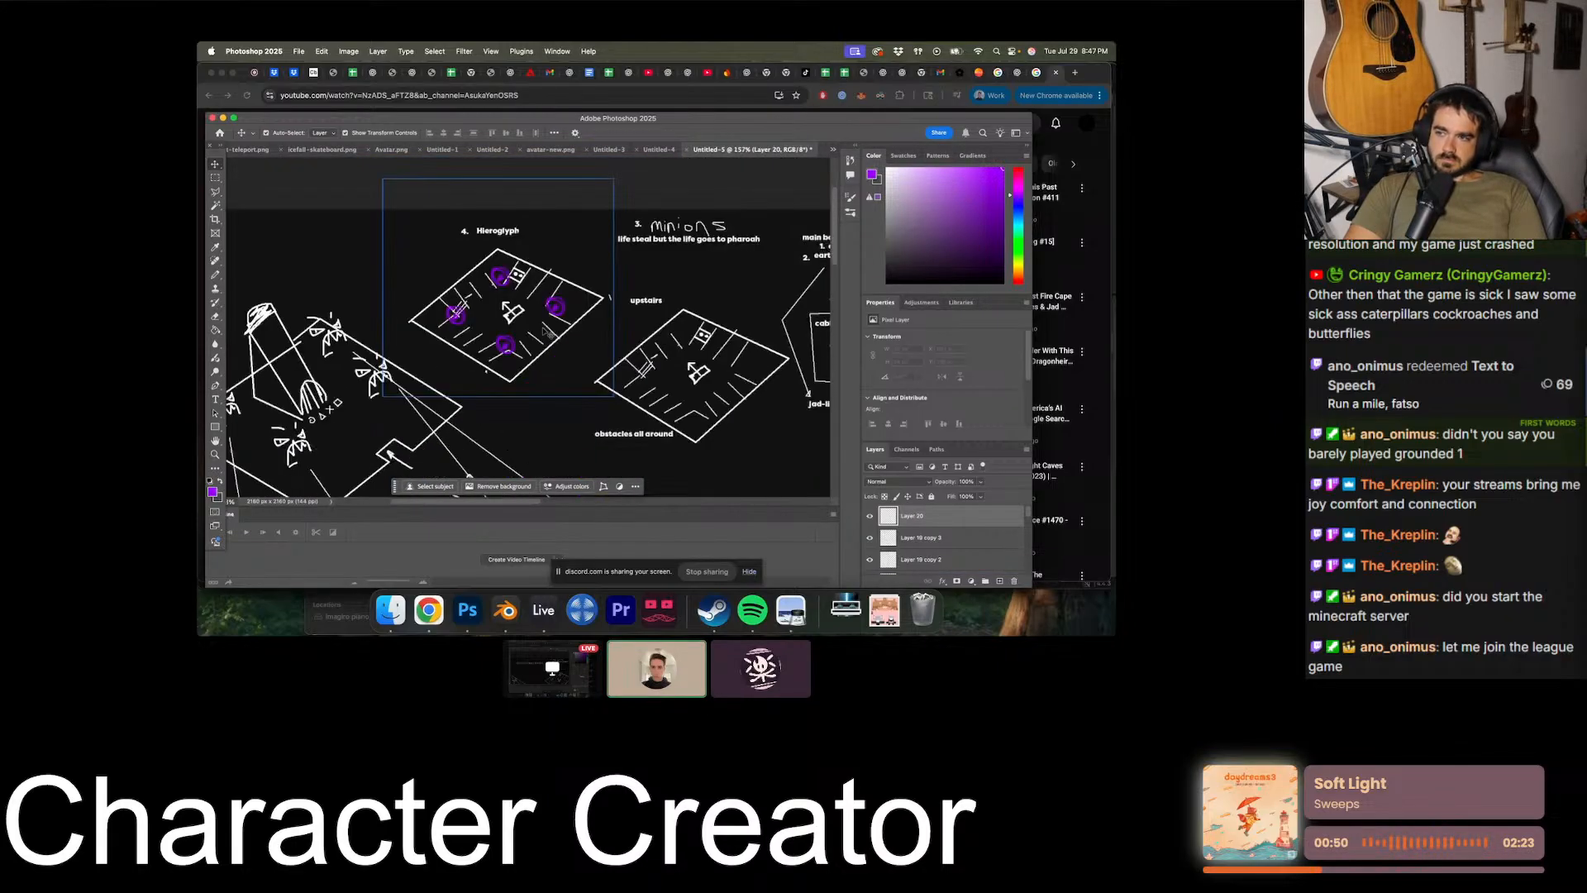
pyautogui.keyDown('alt'); pyautogui.scroll(2, 529, 343); pyautogui.keyUp('alt')
pyautogui.keyDown('alt'); pyautogui.scroll(-2, 501, 318); pyautogui.keyUp('alt')
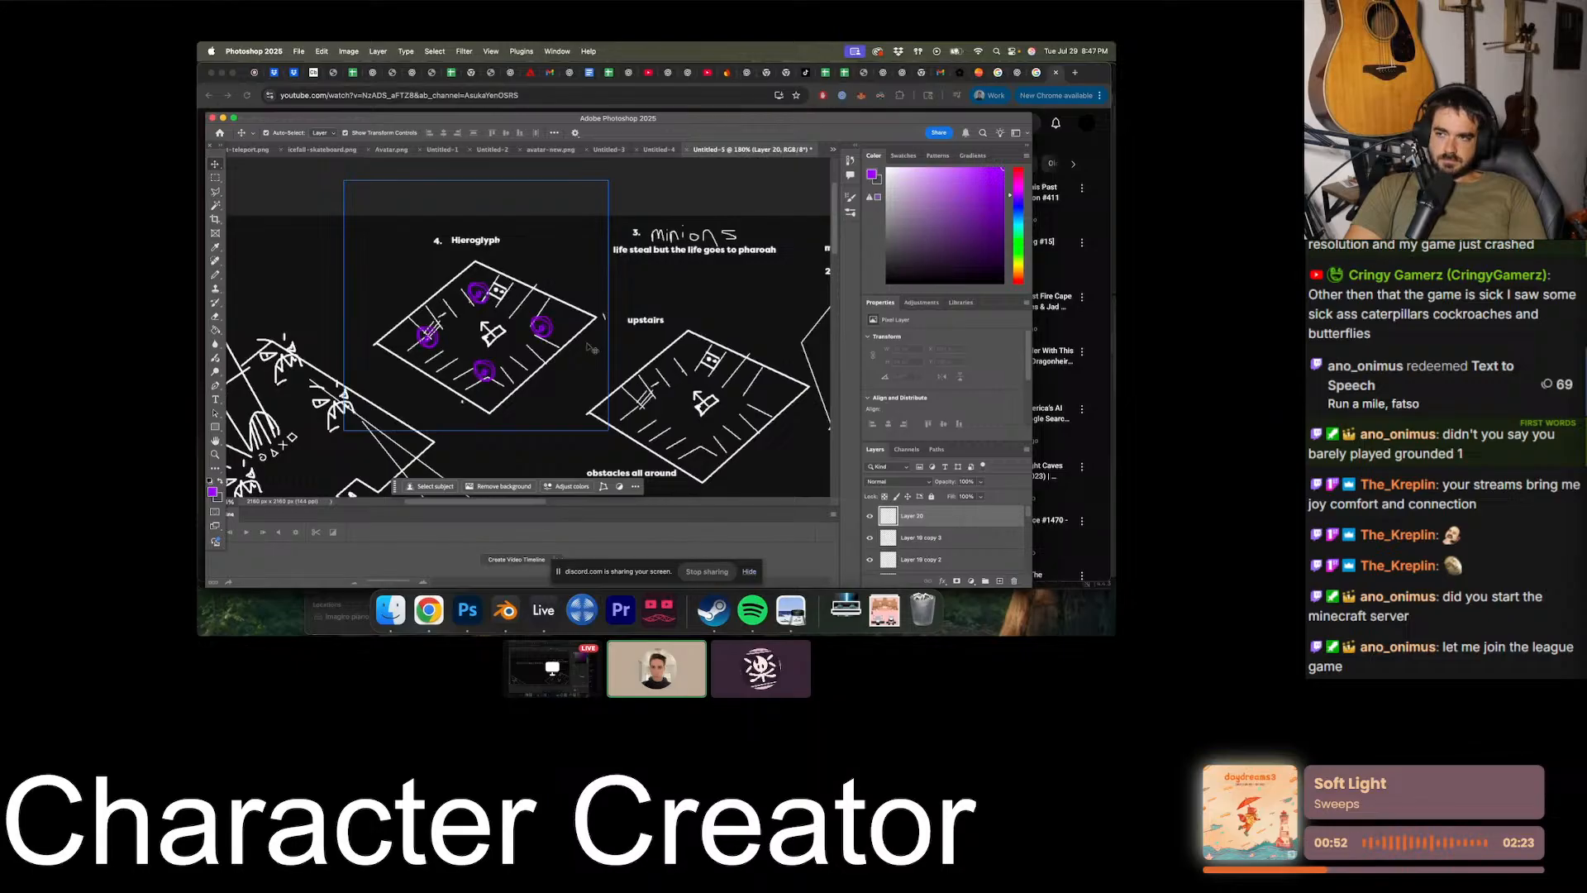
pyautogui.keyDown('alt'); pyautogui.scroll(3, 491, 347); pyautogui.keyUp('alt')
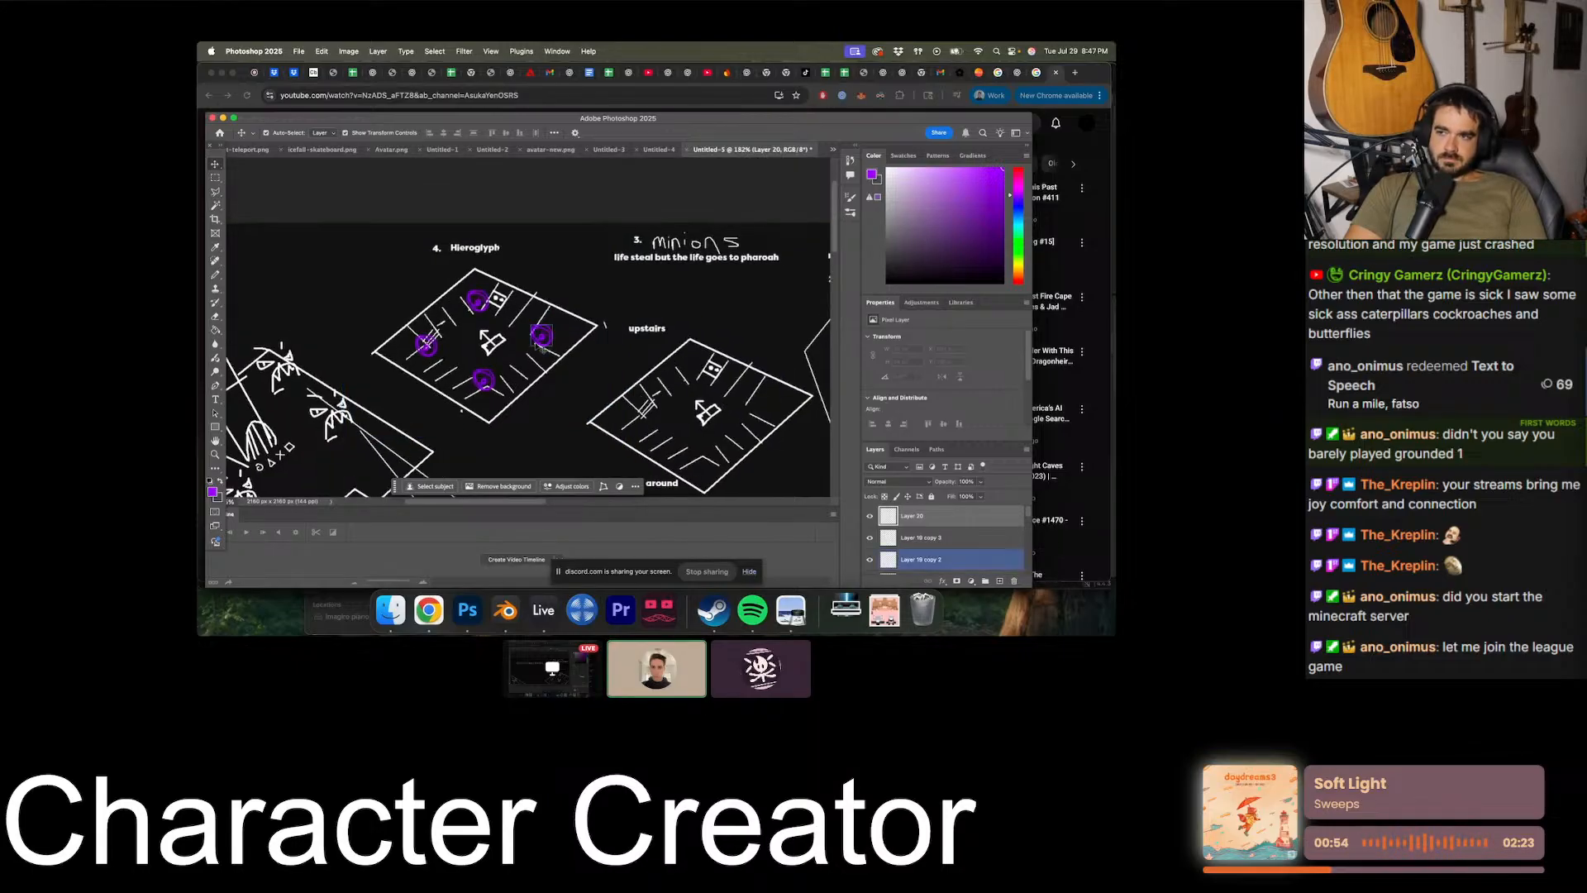
pyautogui.click(492, 350)
pyautogui.keyDown('alt'); pyautogui.scroll(5, 518, 328); pyautogui.keyUp('alt')
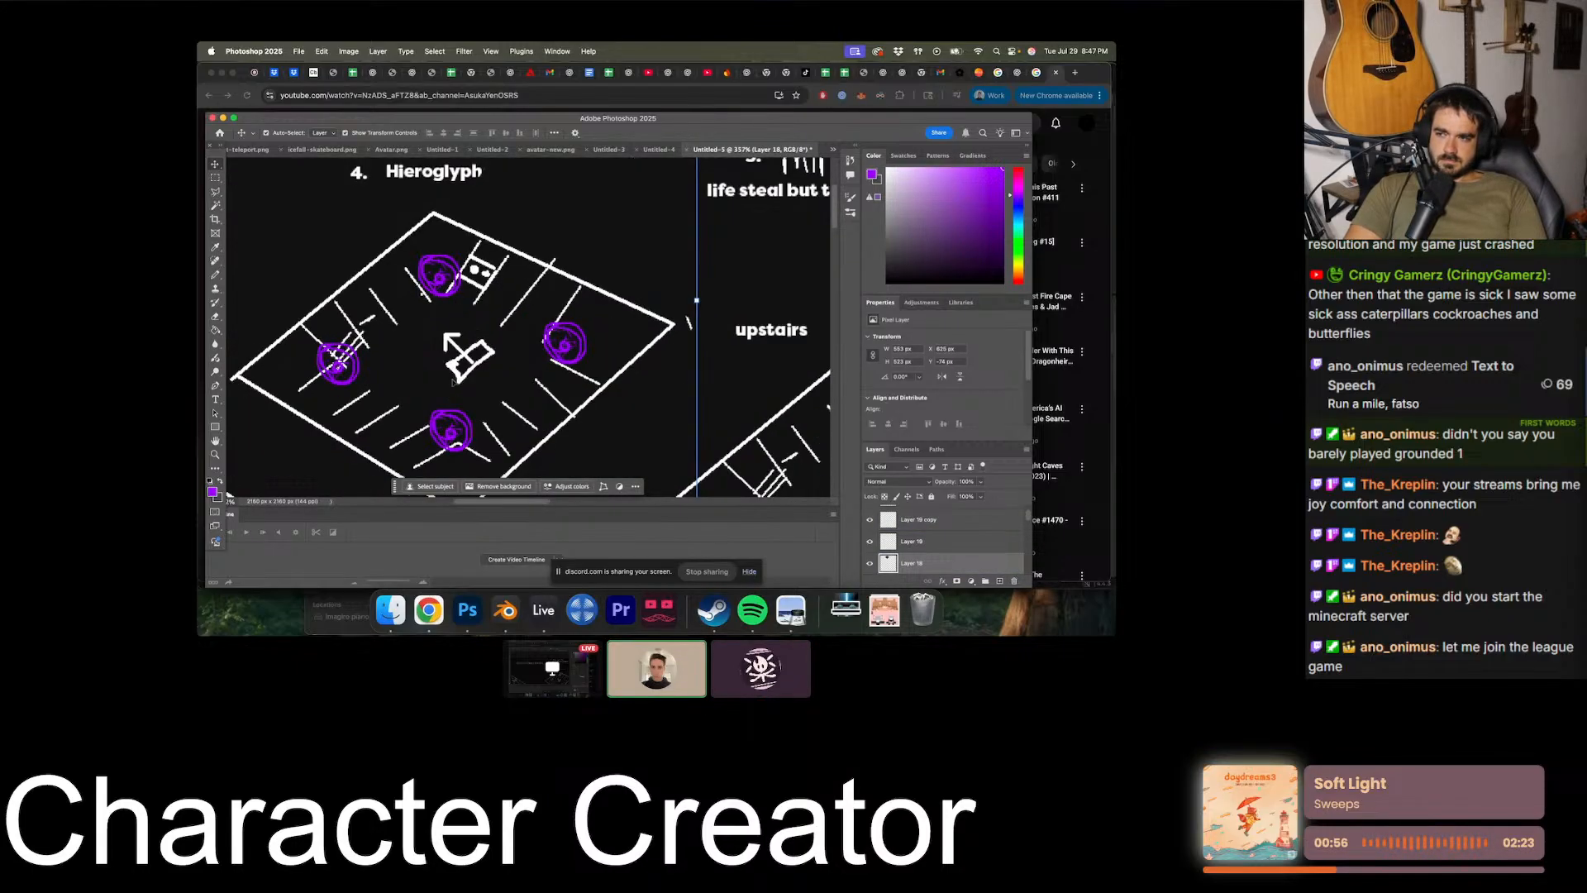
pyautogui.keyDown('alt'); pyautogui.scroll(-3, 464, 356); pyautogui.keyUp('alt')
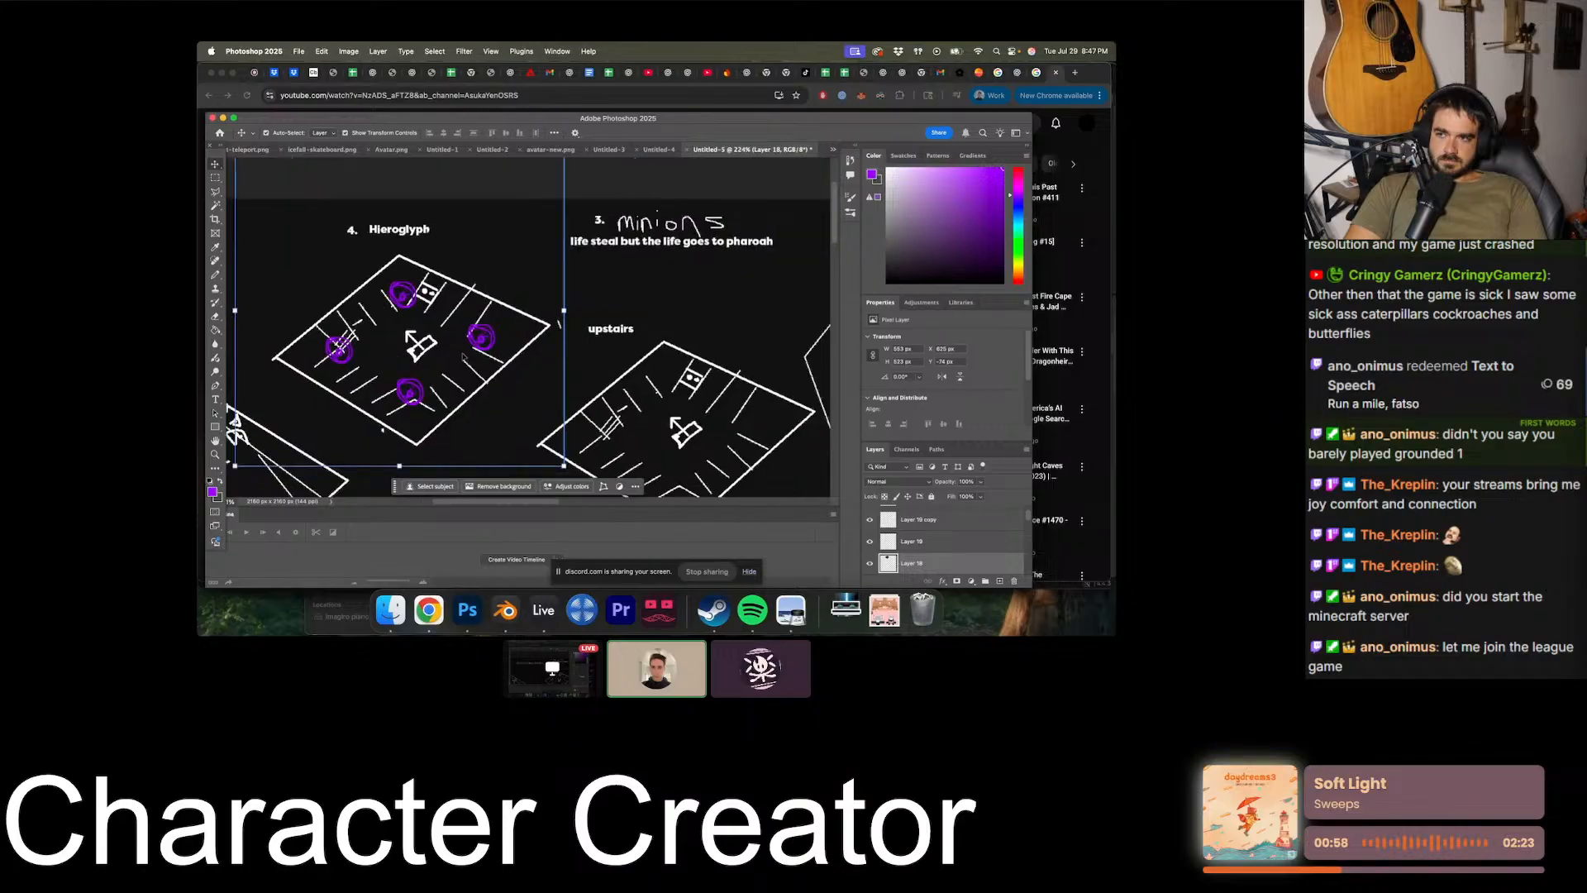
pyautogui.keyDown('alt'); pyautogui.scroll(-2, 464, 356); pyautogui.keyUp('alt')
pyautogui.scroll(3, 975, 522)
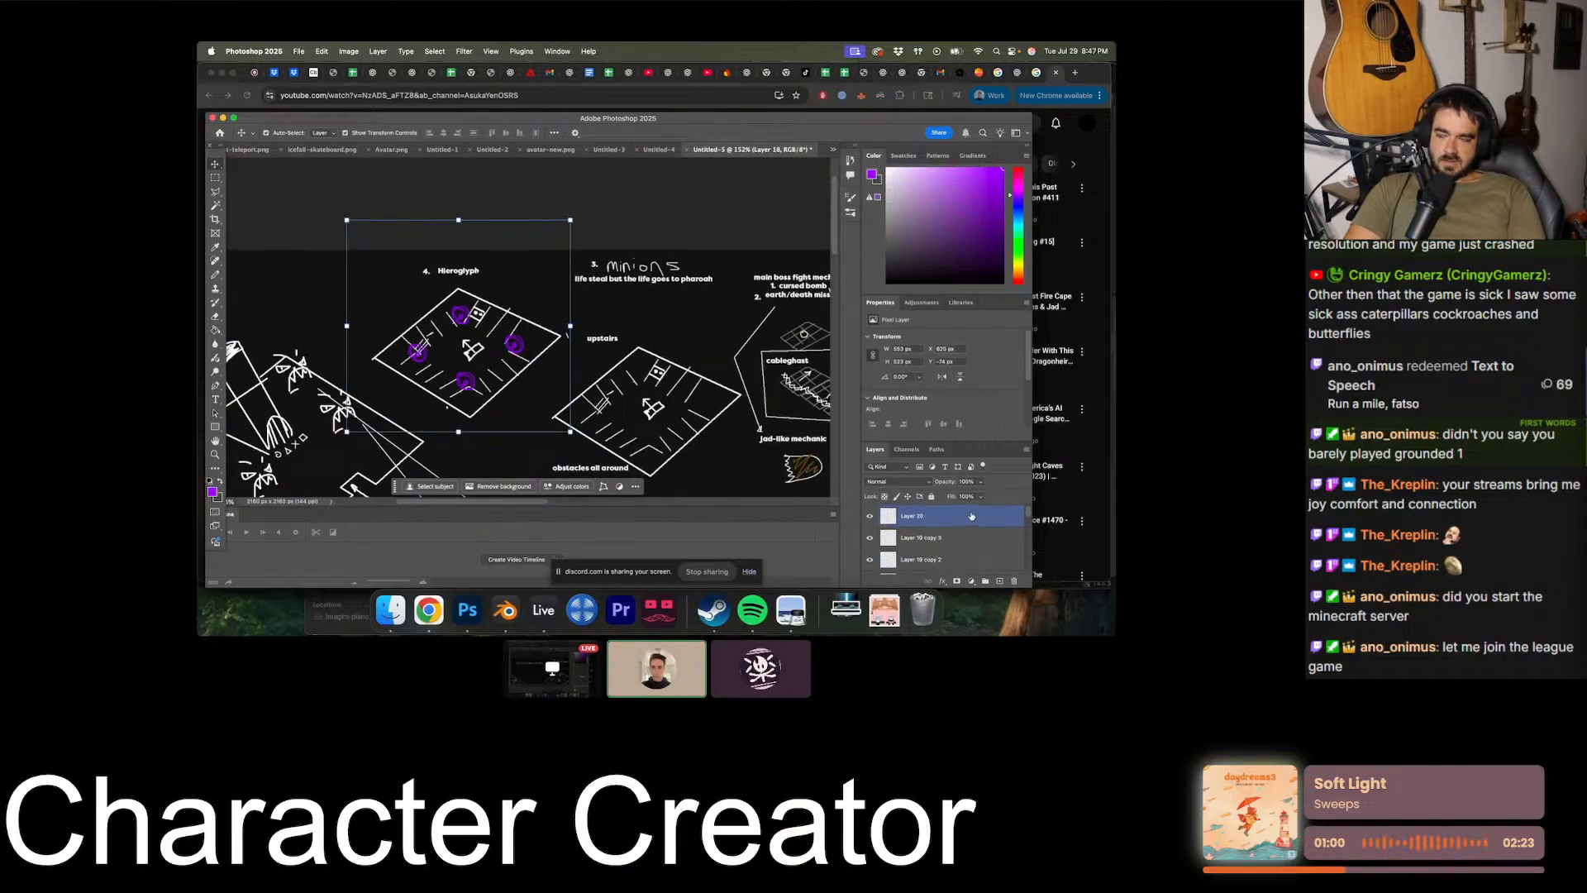
# - Start a text label beside the Hieroglyph heading on a new layer and set the text colour to white
pyautogui.click(971, 517)
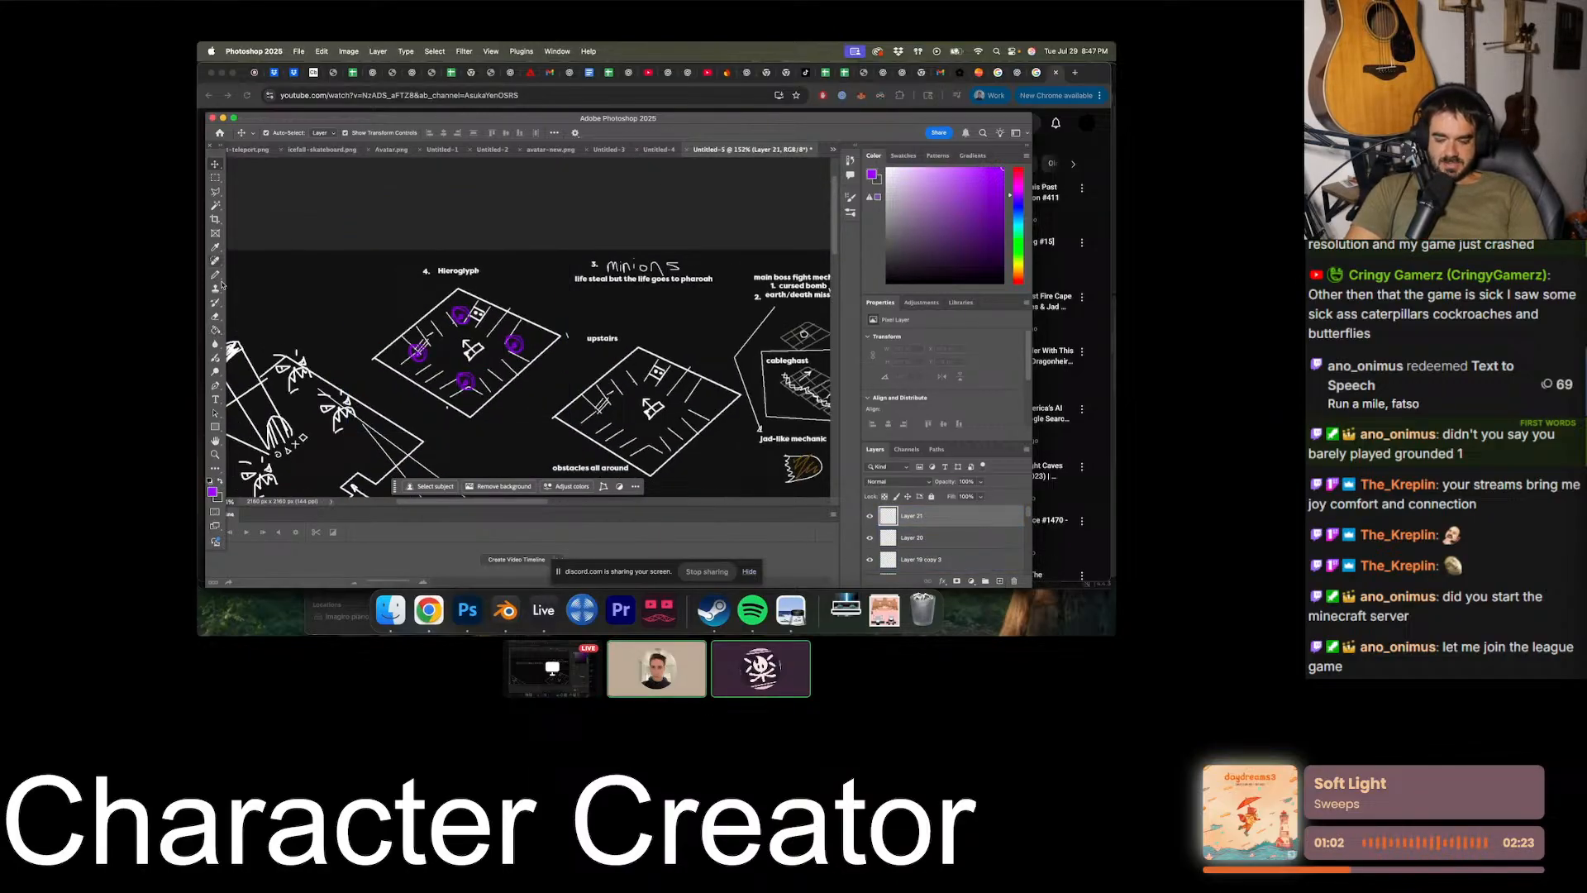
pyautogui.click(216, 399)
pyautogui.click(385, 280)
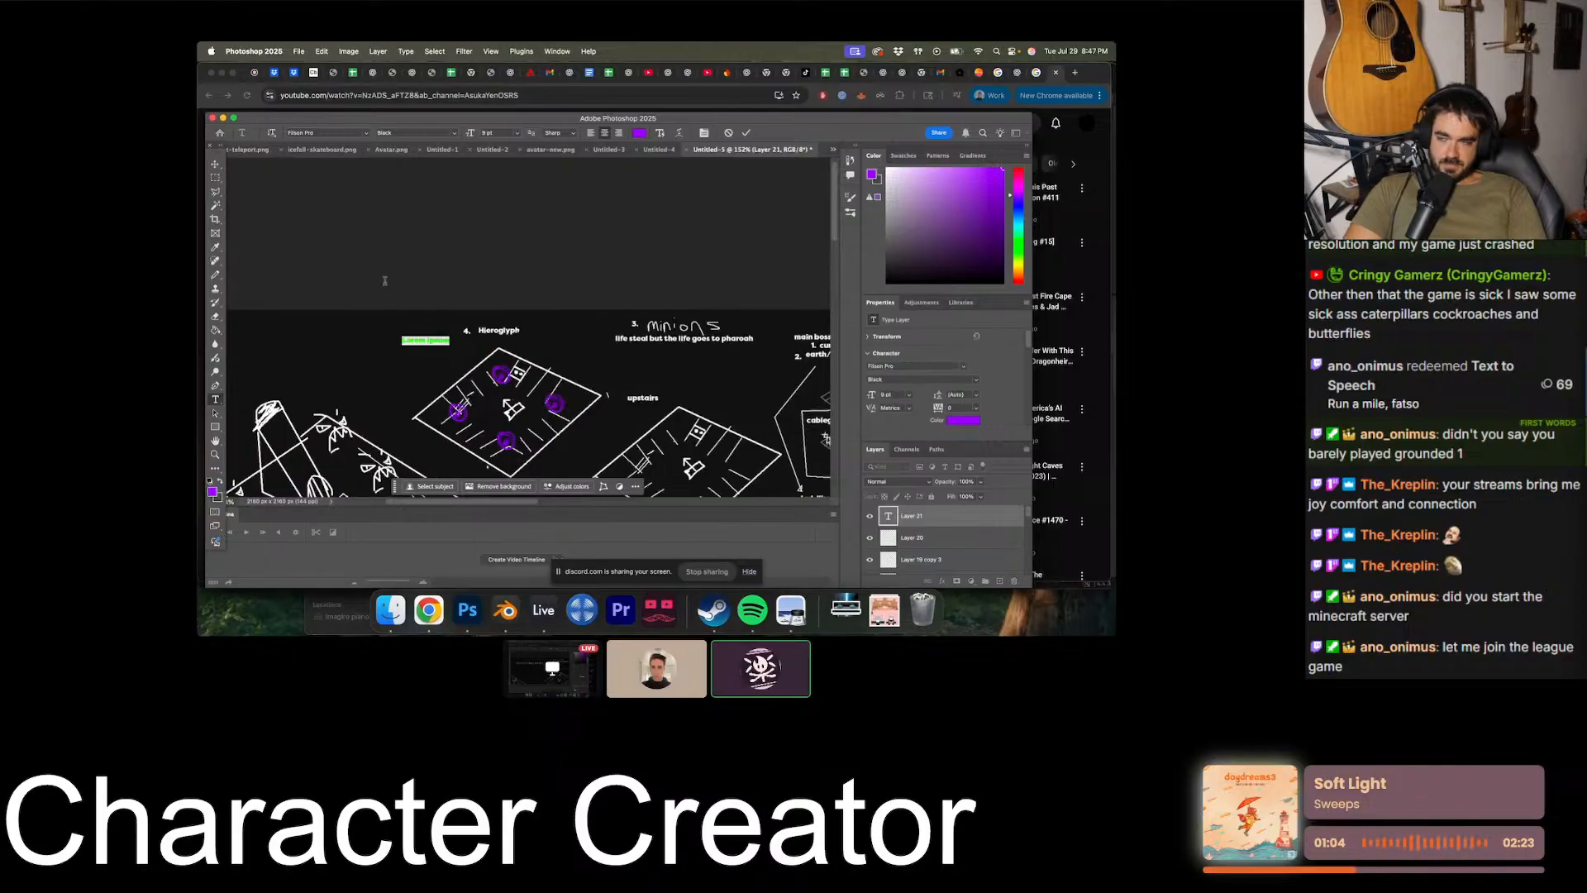
pyautogui.keyDown('alt'); pyautogui.scroll(3, 463, 314); pyautogui.keyUp('alt')
pyautogui.write('5')
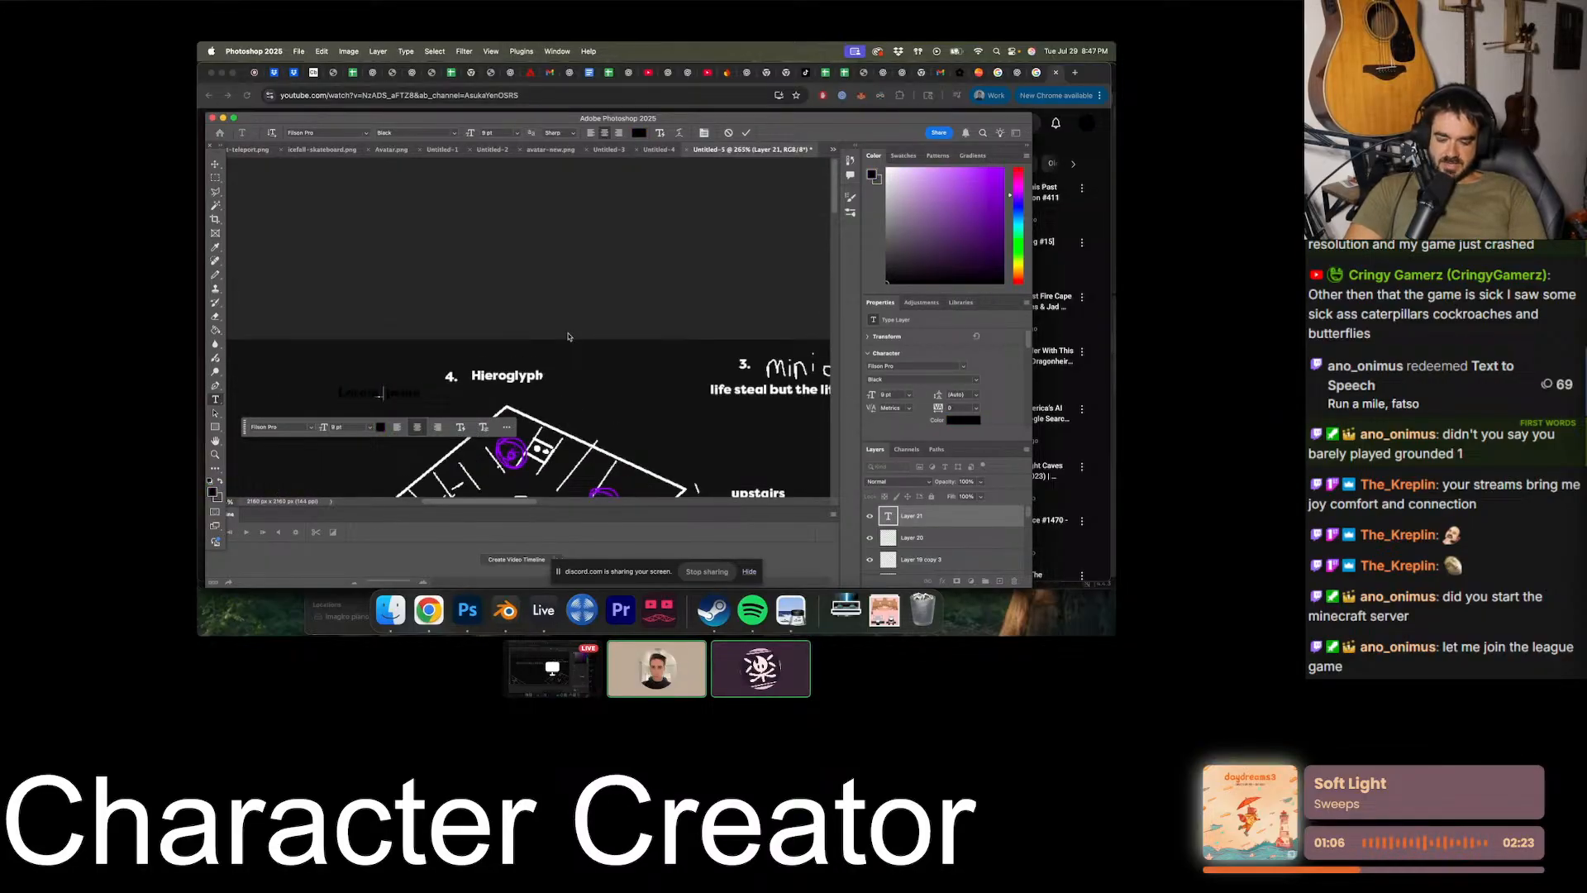
pyautogui.press('super+a')
pyautogui.moveTo(936, 202); pyautogui.dragTo(887, 168)
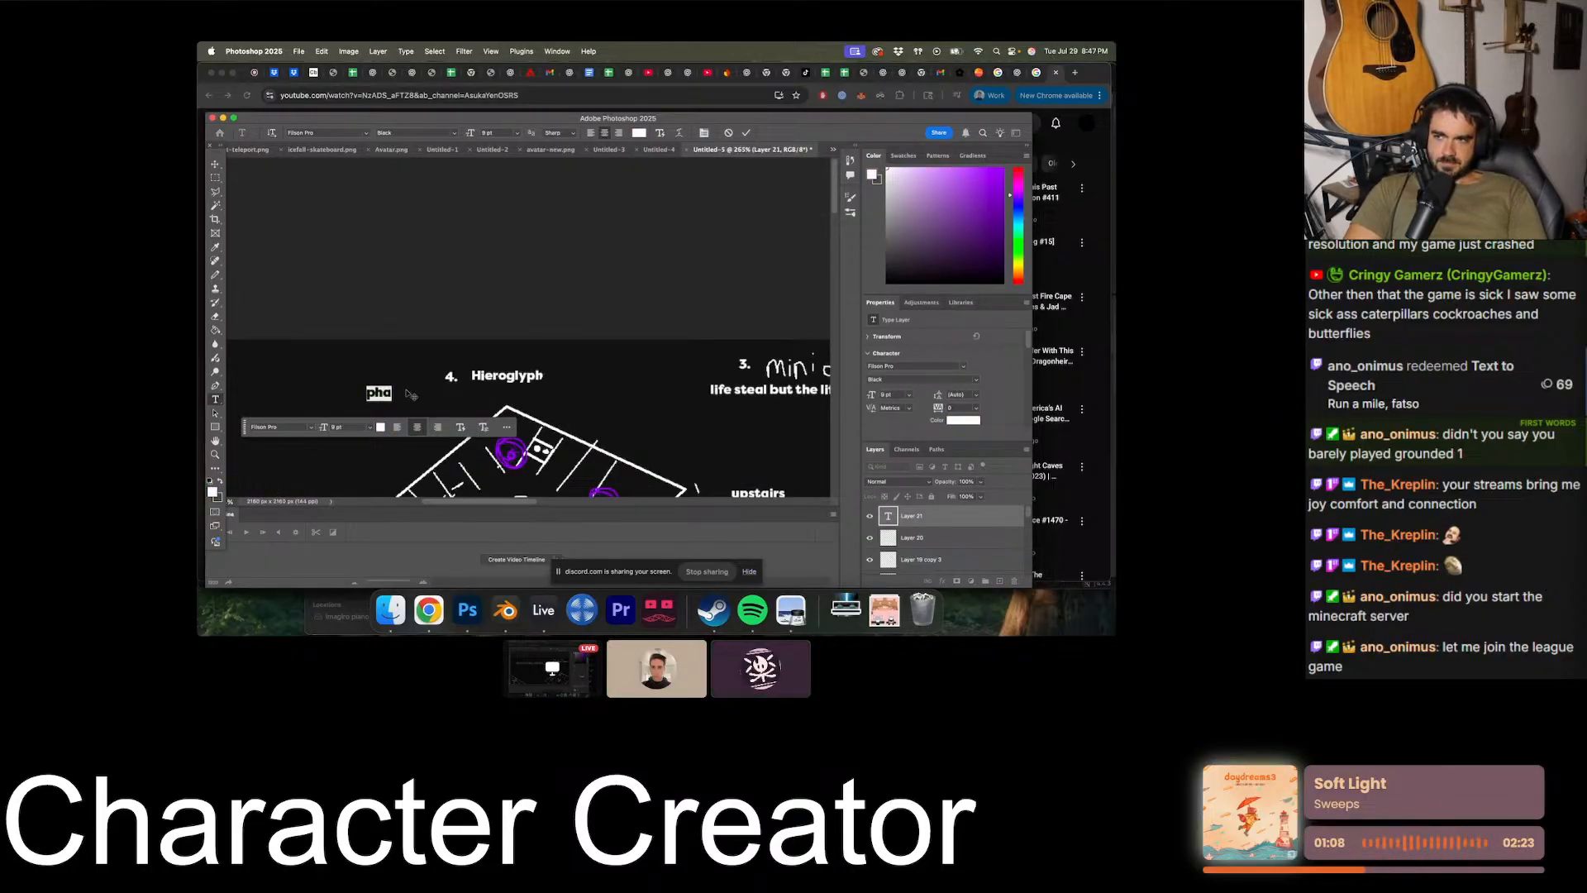
# - Write "pharoah has life steal unless you neutralize heiroglyphs" in the new label by the Hieroglyph heading
pyautogui.click(389, 387)
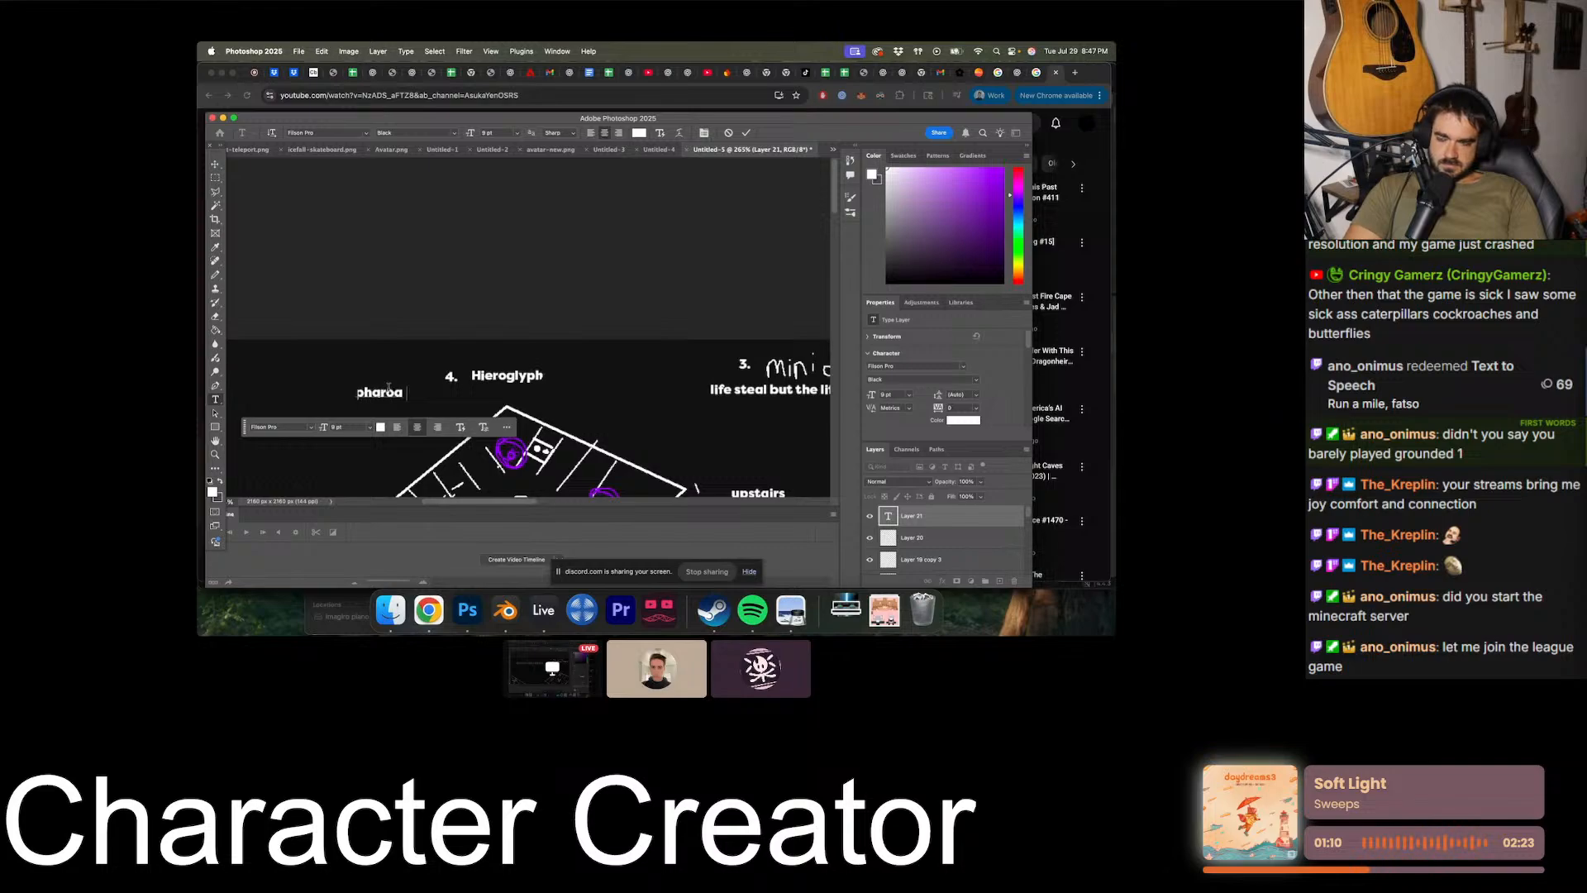
pyautogui.write('roah has life steal')
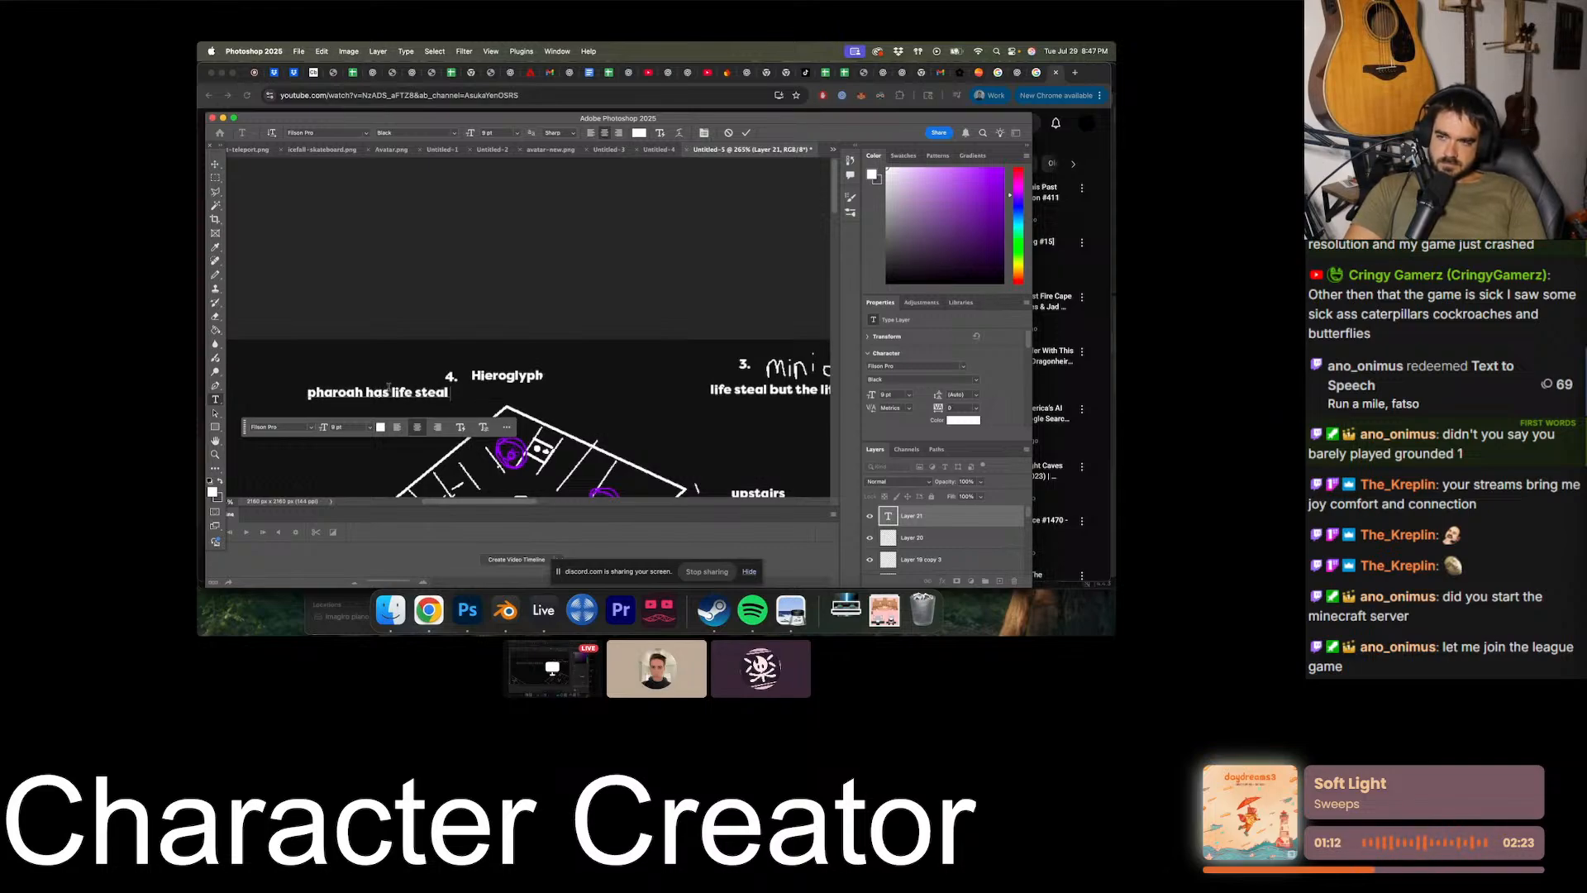
pyautogui.write(' unless you neurt')
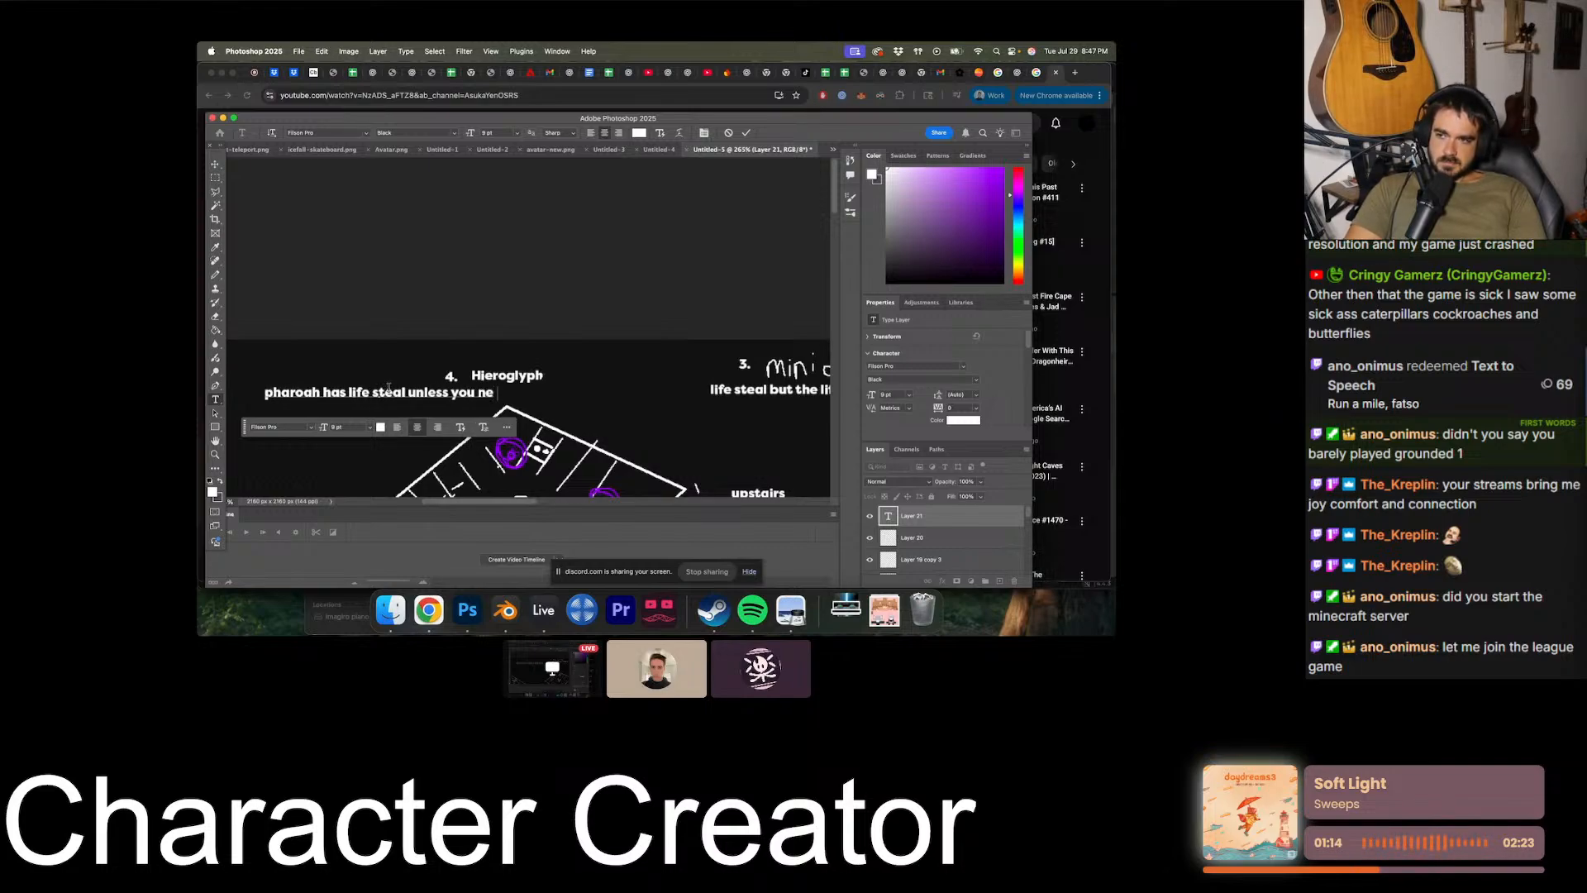
pyautogui.press('BackSpace')
pyautogui.press('BackSpace')
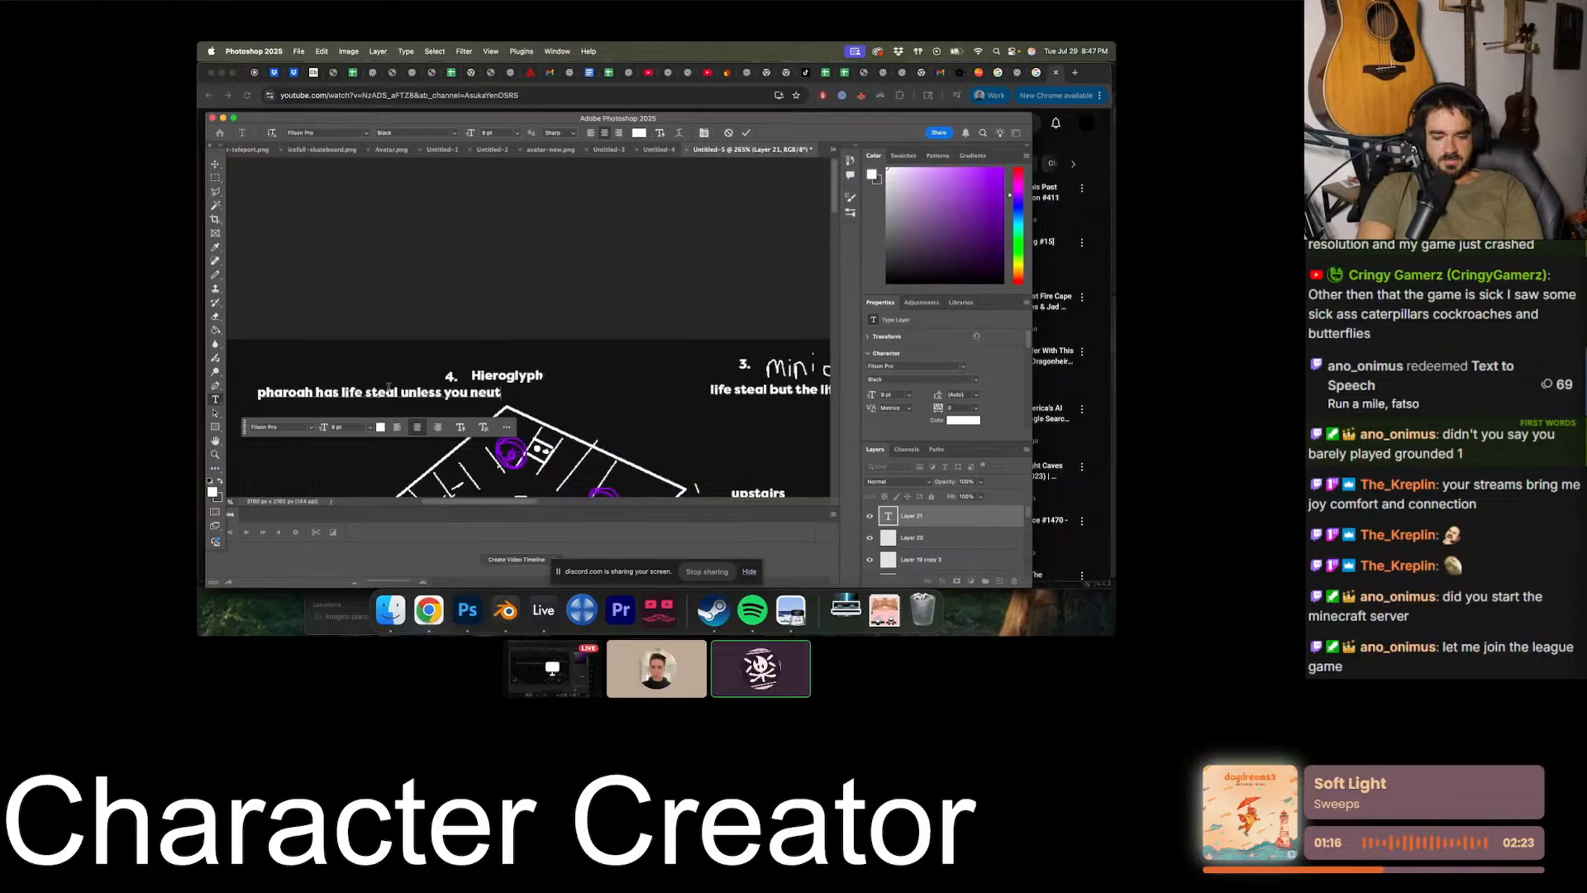
pyautogui.write('tralize heiroglyphs')
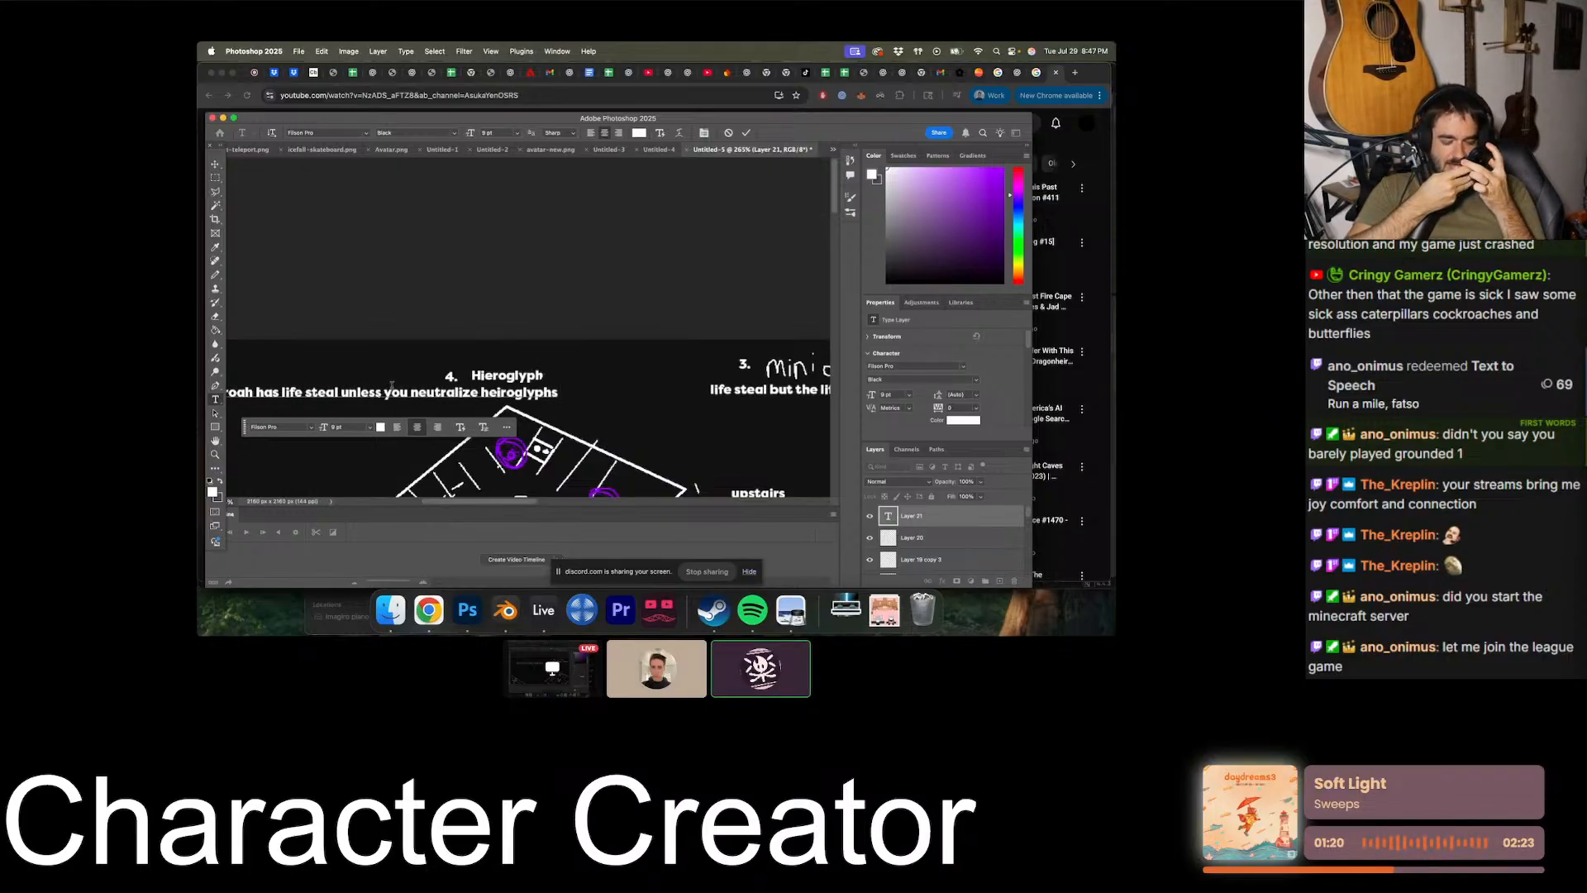
# - Extend the Hieroglyph description with "by skating into them" and commit the text
pyautogui.scroll(-2, 392, 386)
pyautogui.hscroll(-3, 389, 353)
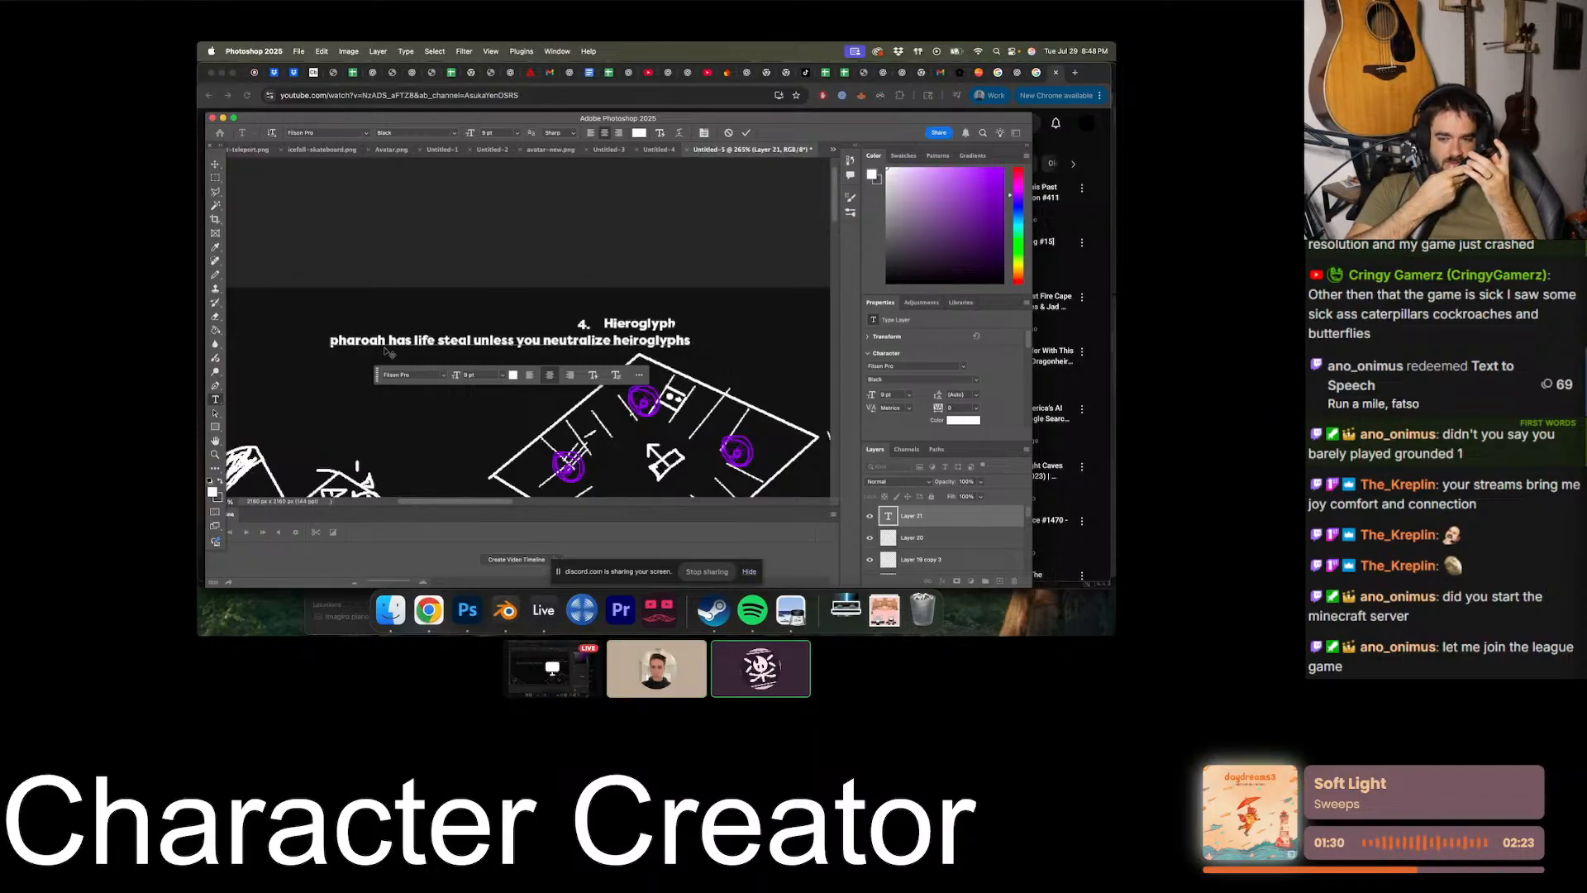
pyautogui.write('by ')
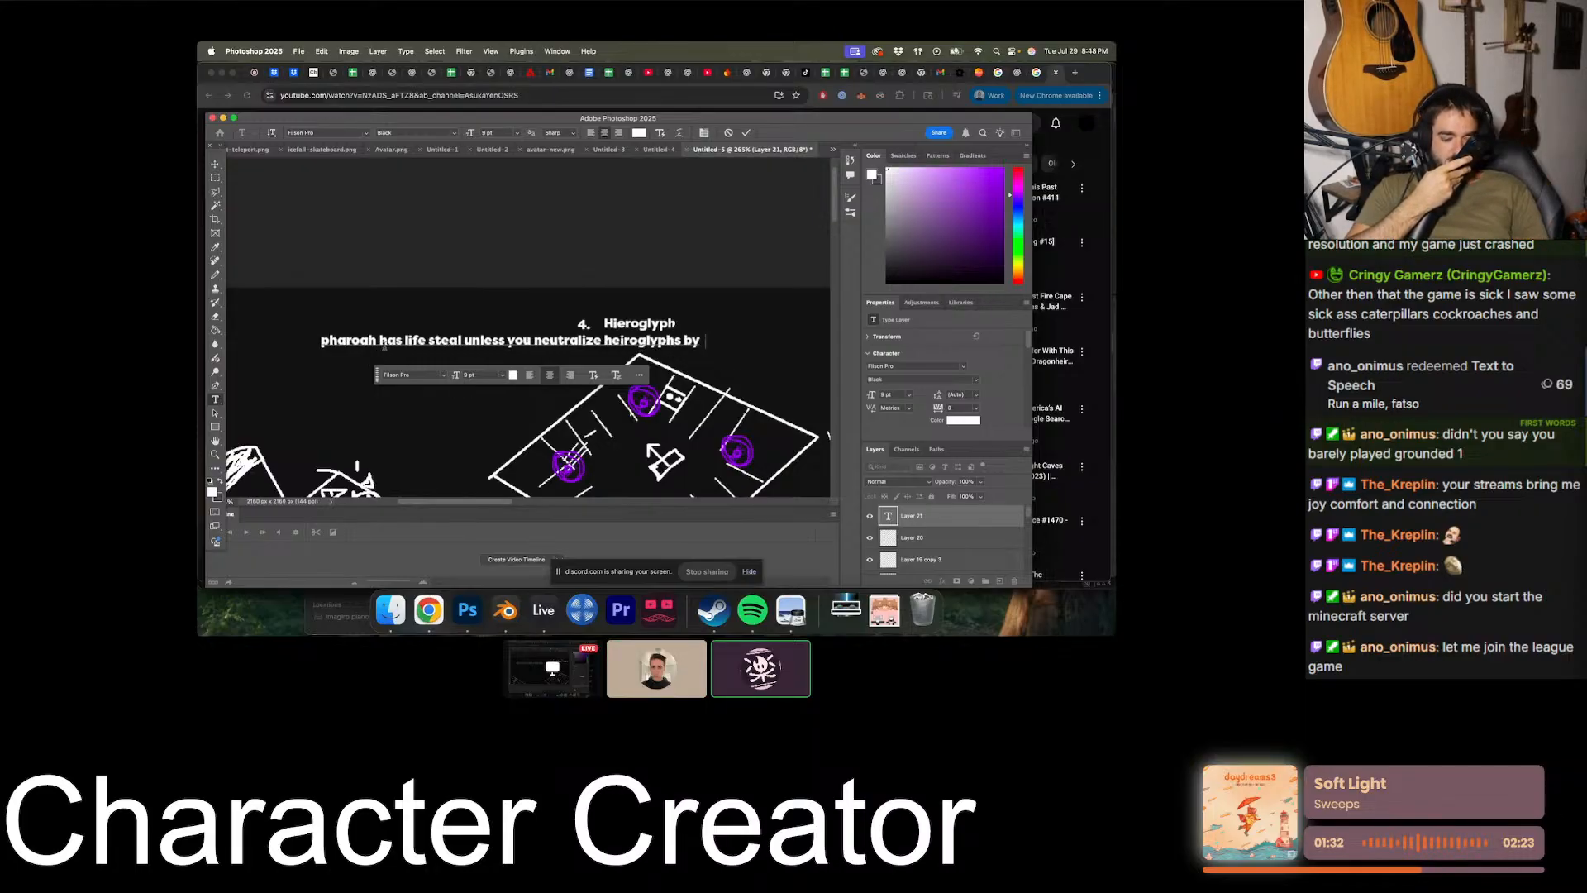
pyautogui.write('skating into them')
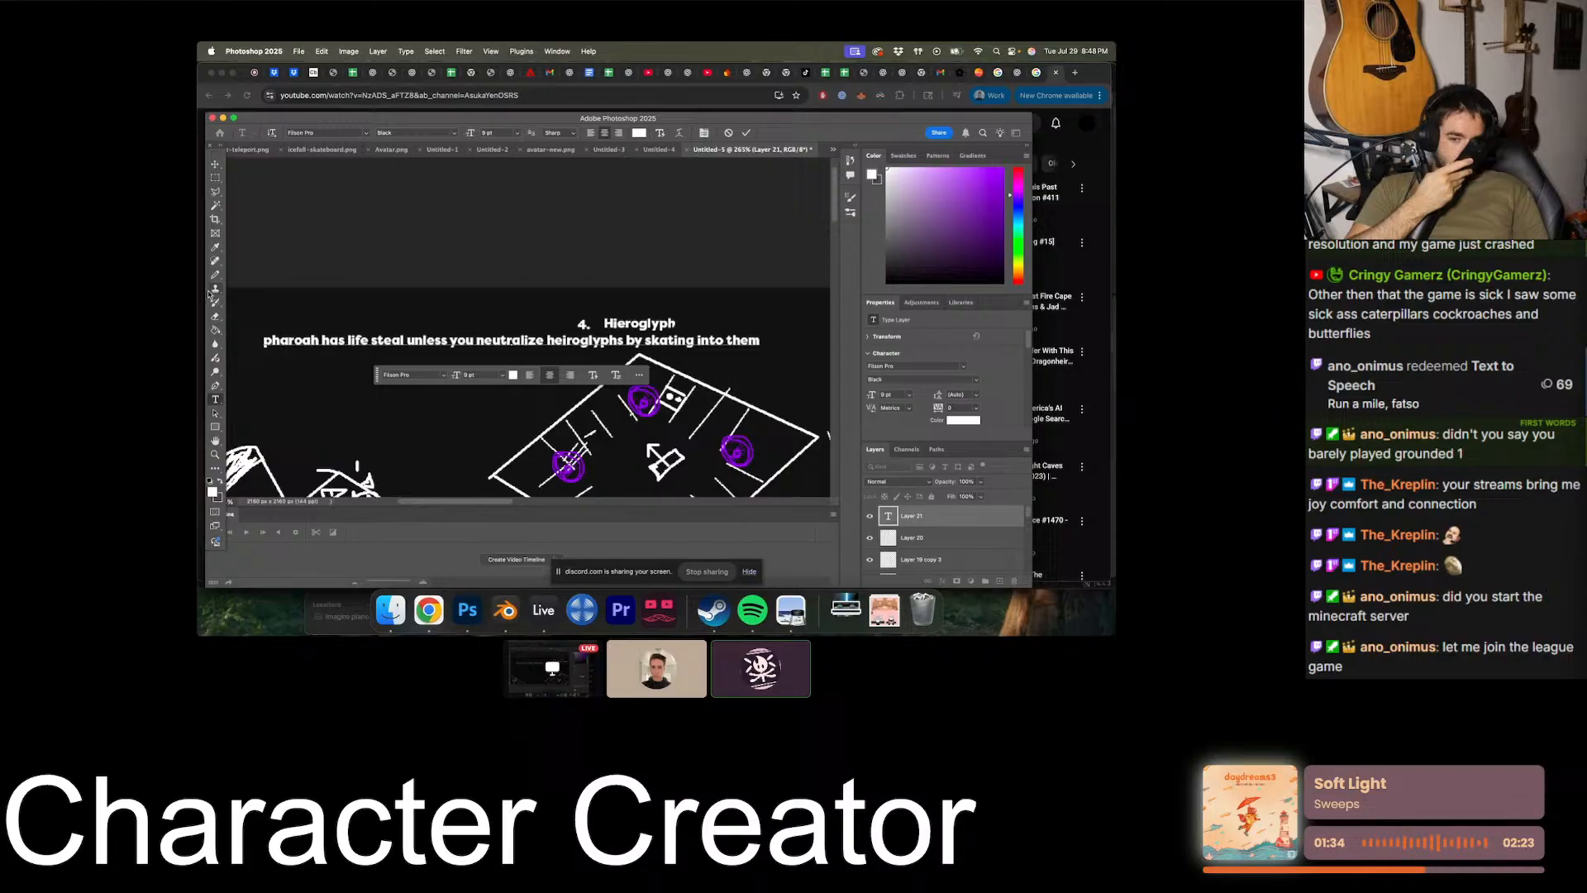
pyautogui.click(216, 166)
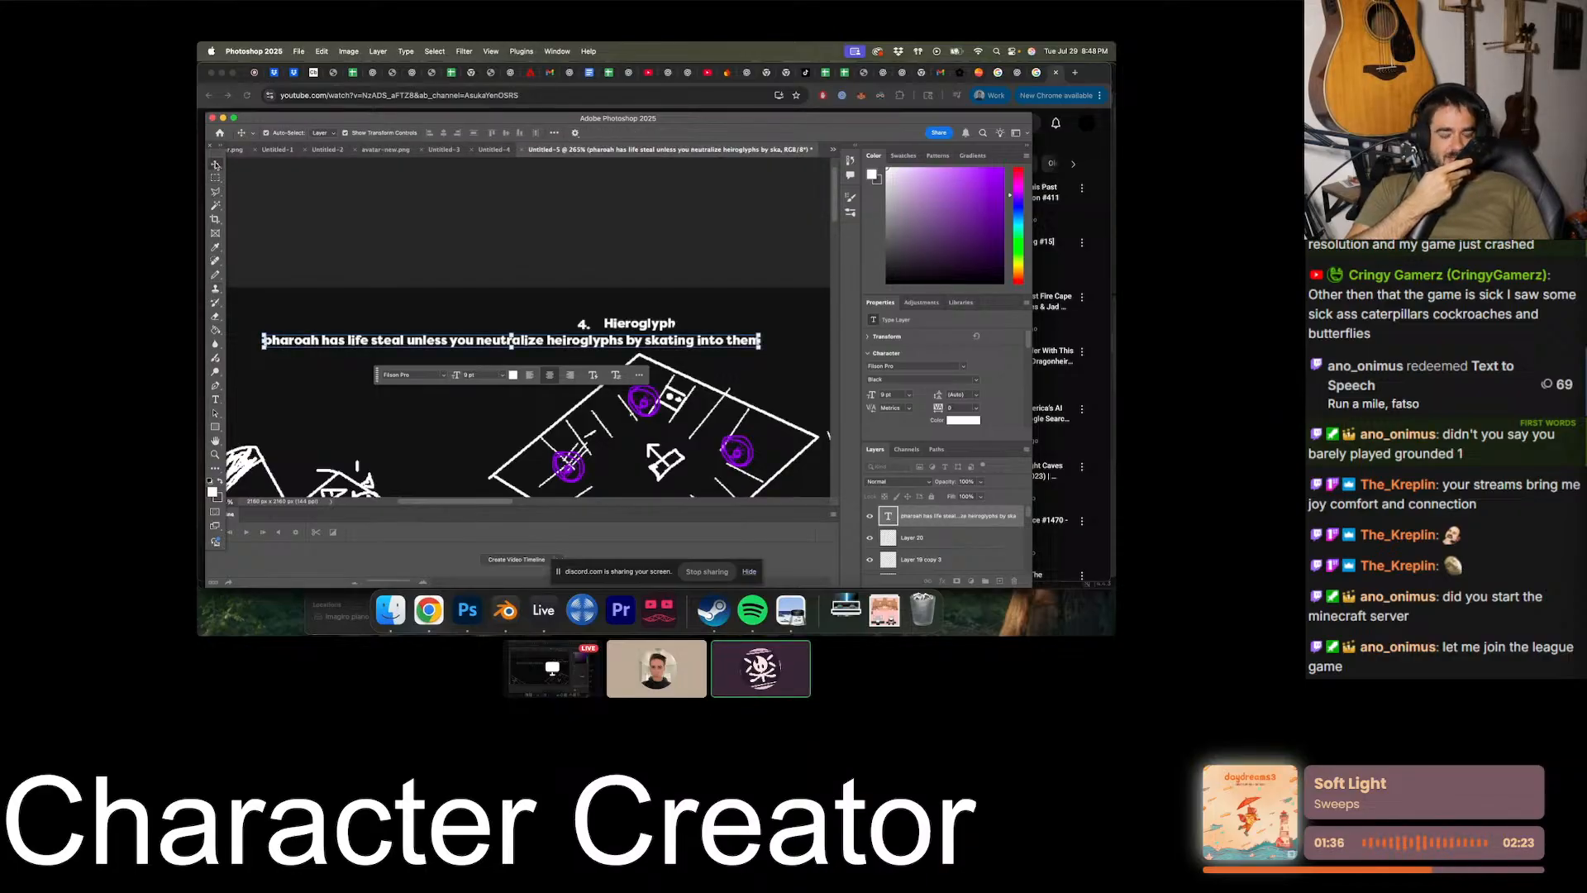
# - Break the Hieroglyph description into two lines after "neutralize" and place it just below and left of its heading
pyautogui.hscroll(2, 324, 315)
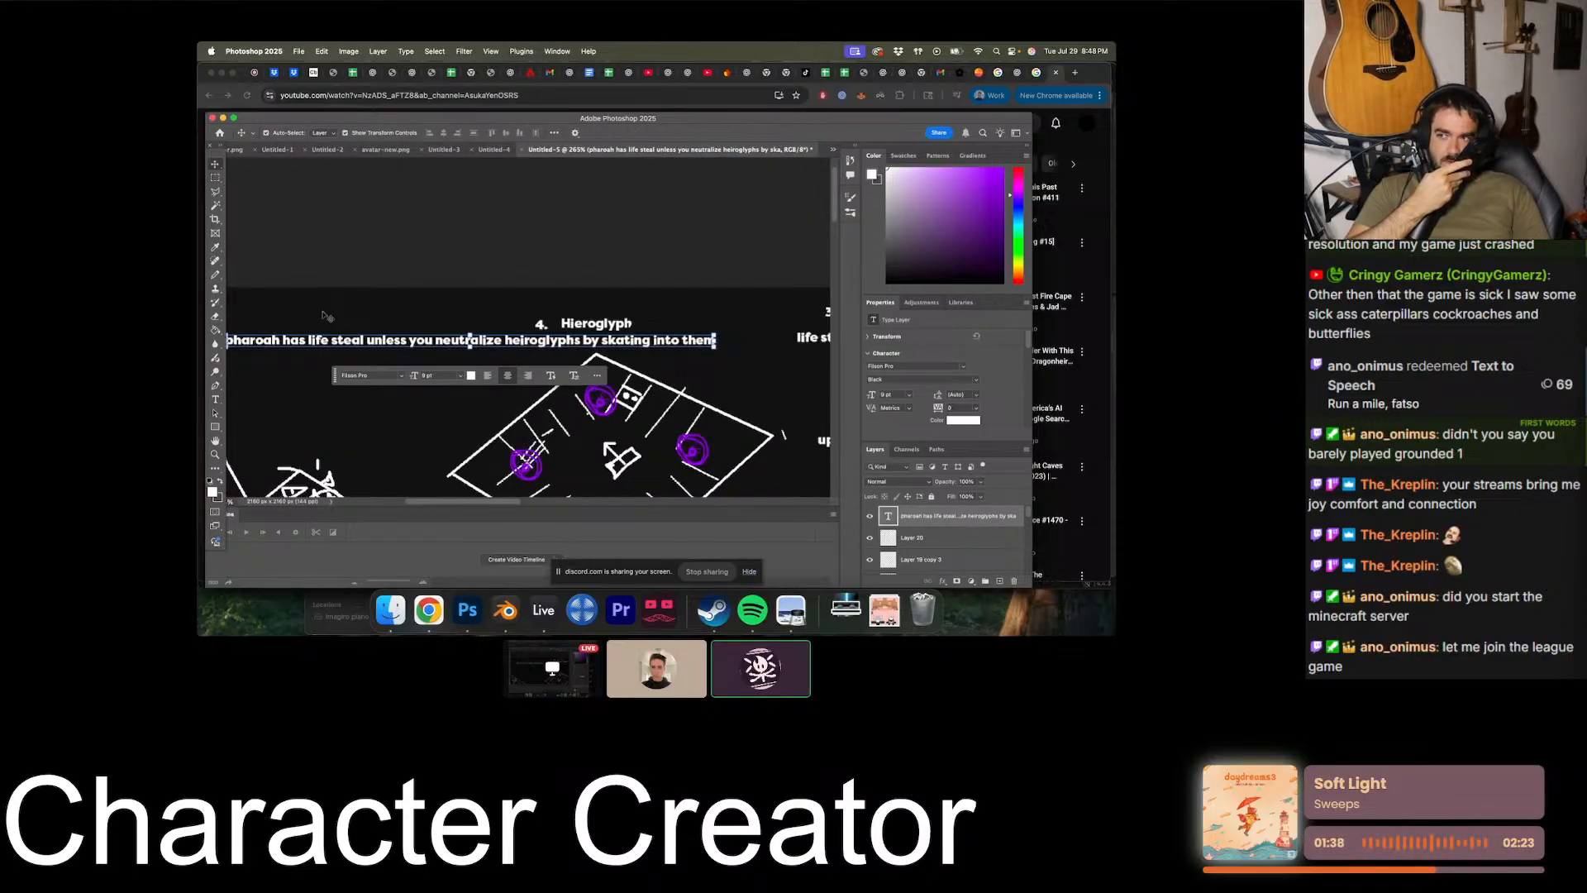
pyautogui.keyDown('alt'); pyautogui.scroll(-1, 323, 313); pyautogui.keyUp('alt')
pyautogui.moveTo(351, 343); pyautogui.dragTo(408, 341)
pyautogui.press('Return')
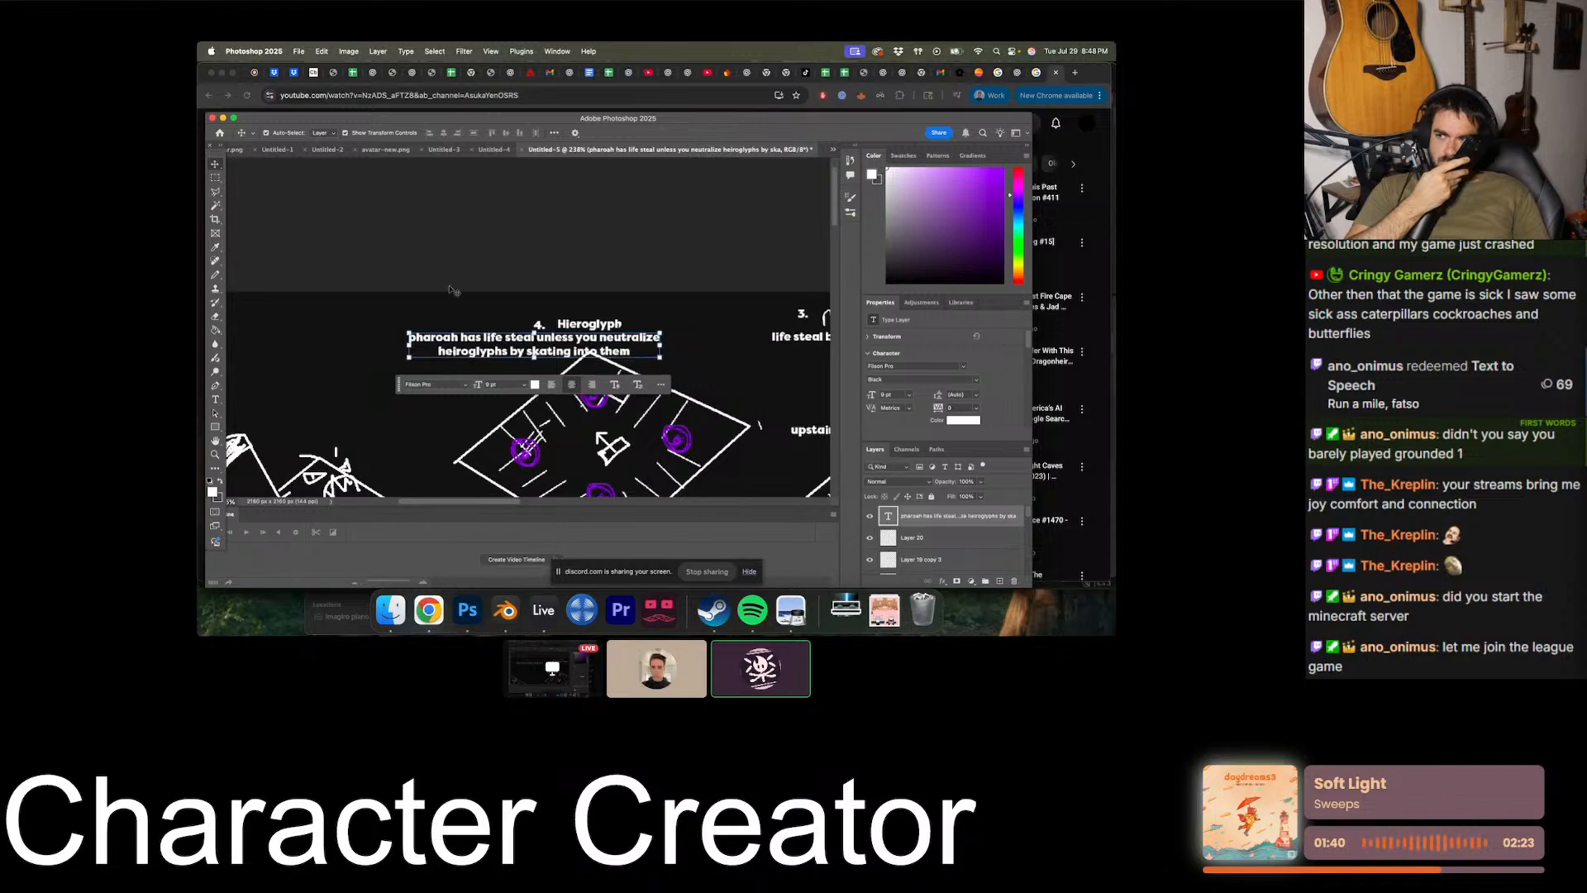
pyautogui.moveTo(561, 342); pyautogui.dragTo(500, 349)
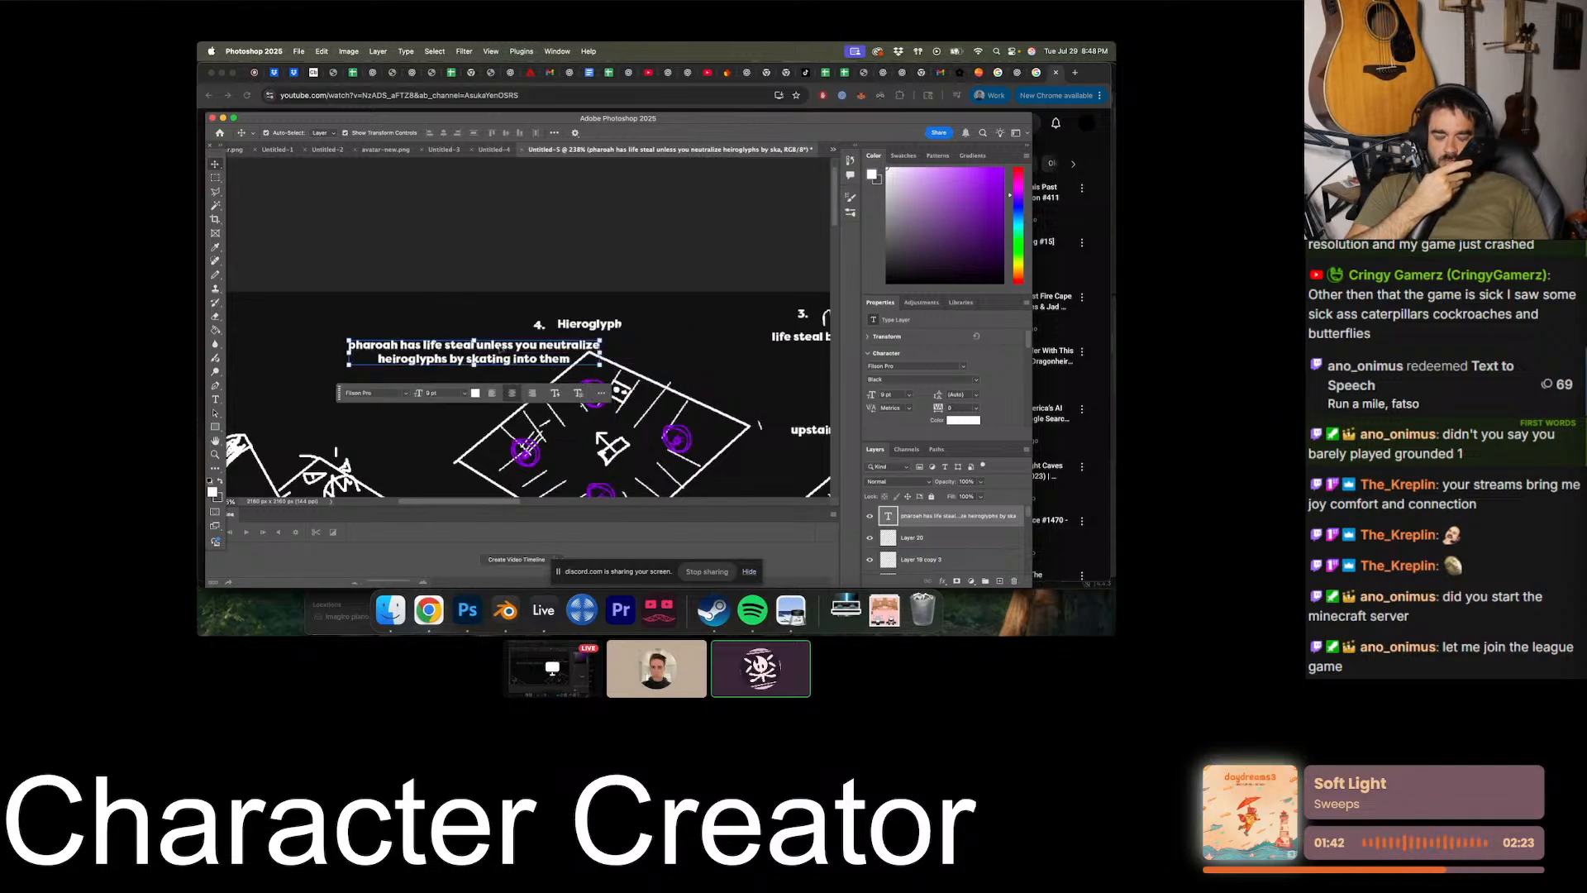
# - Merge all visible layers and crop the canvas to the area containing the diagram's sketches and labels
pyautogui.click(587, 468)
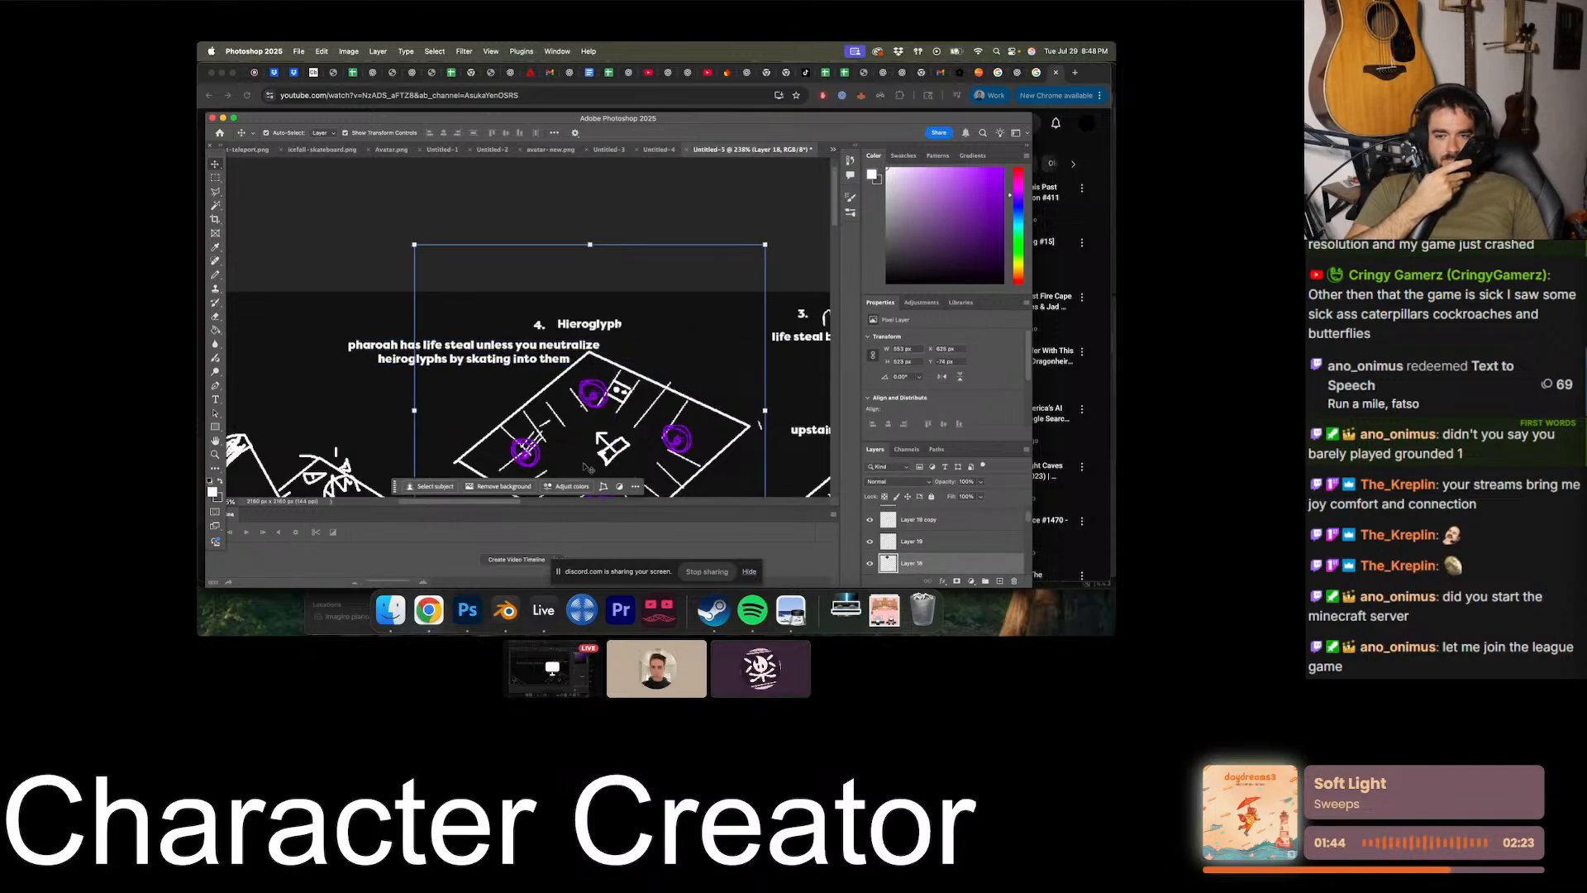
pyautogui.keyDown('alt'); pyautogui.scroll(-10, 584, 467); pyautogui.keyUp('alt')
pyautogui.keyDown('alt'); pyautogui.scroll(-2, 585, 468); pyautogui.keyUp('alt')
pyautogui.click(372, 294)
pyautogui.press('m')
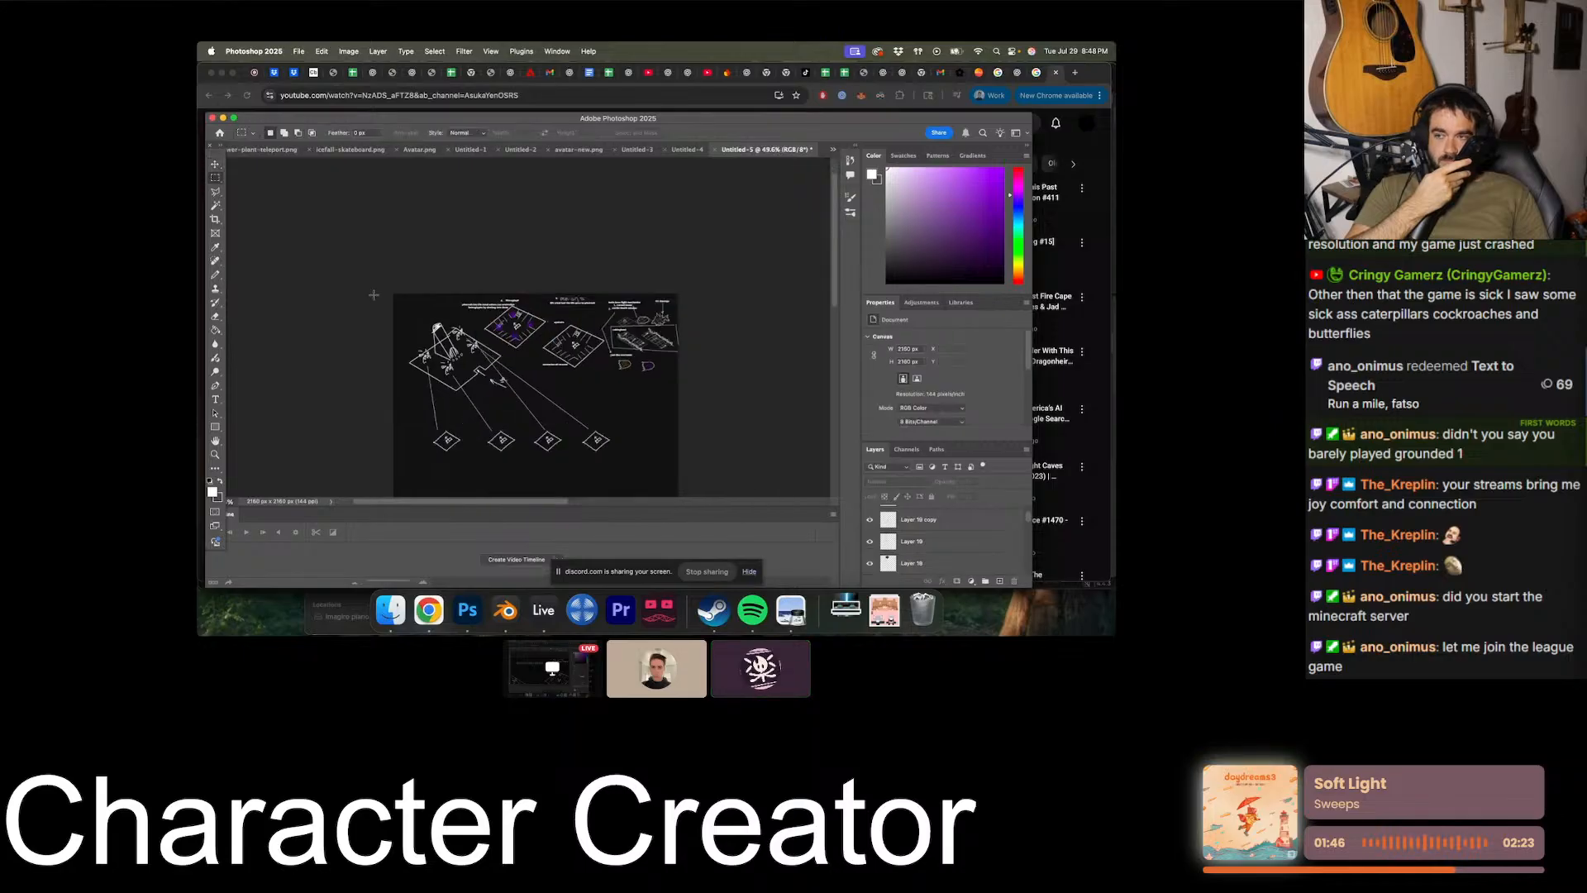
pyautogui.moveTo(401, 293); pyautogui.dragTo(680, 462)
pyautogui.press('super+shift+e')
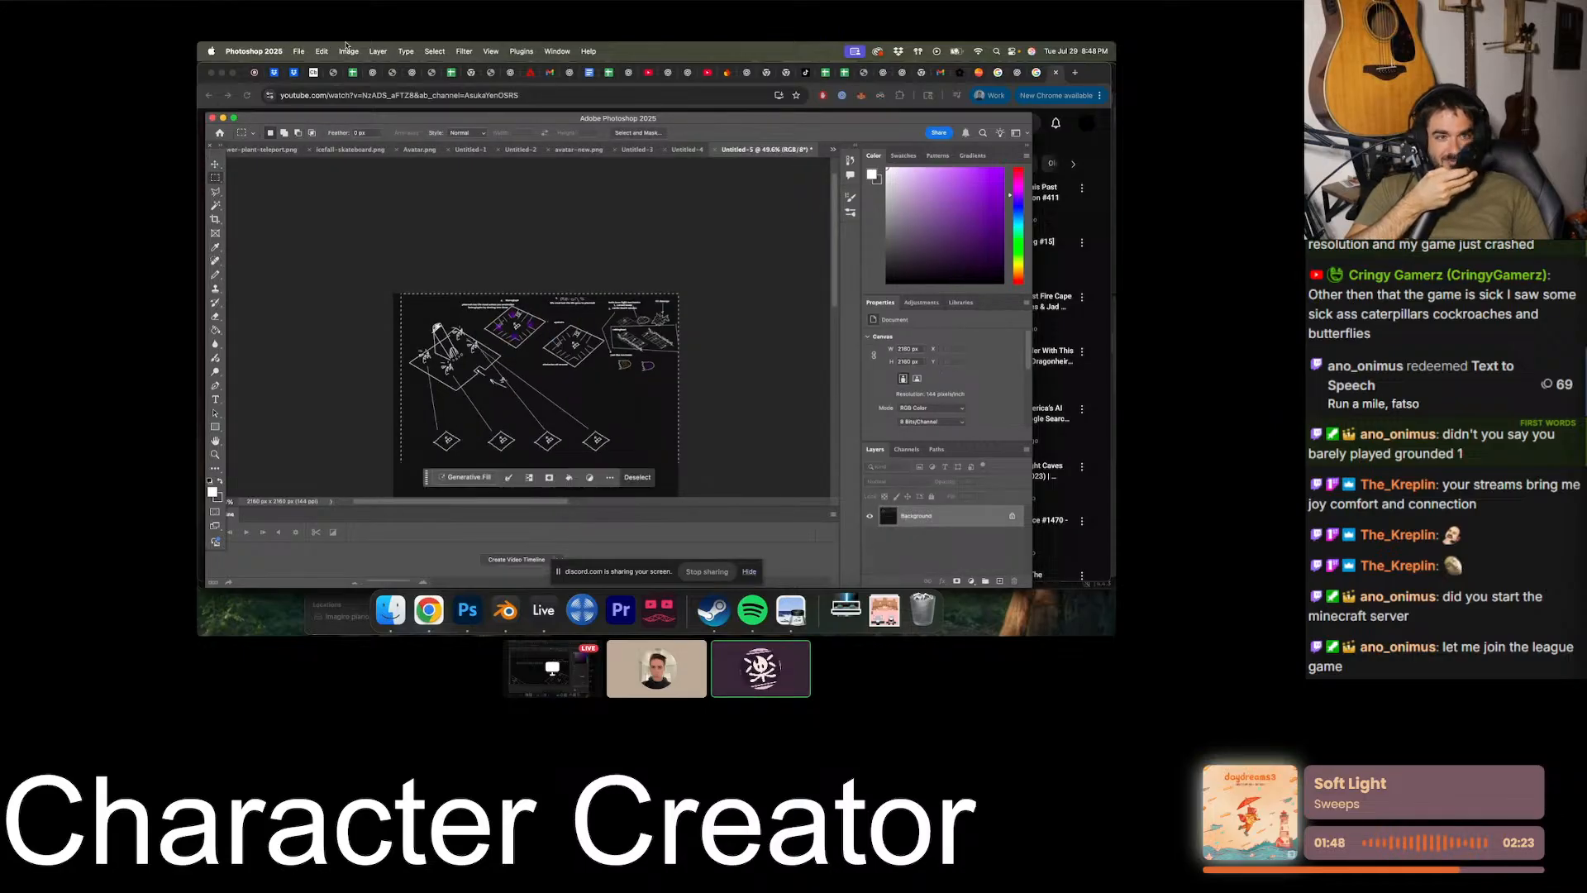
pyautogui.click(347, 49)
pyautogui.click(366, 164)
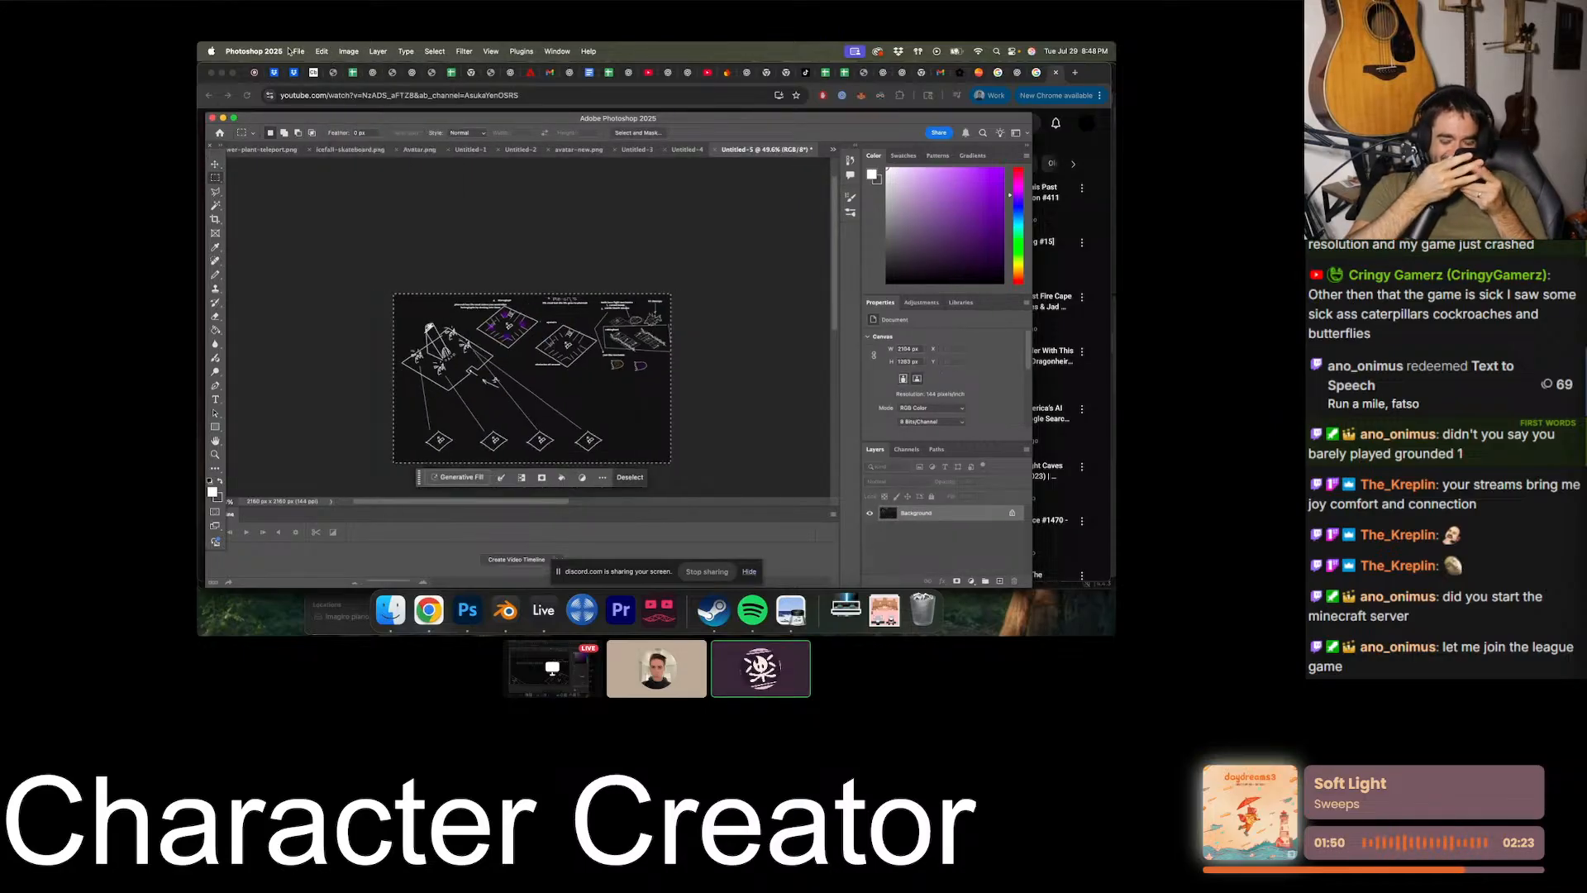
# - Quick-export the cropped diagram as a PNG named "pharoah and pyramid" to Downloads and clear the selection
pyautogui.click(296, 51)
pyautogui.moveTo(372, 224)
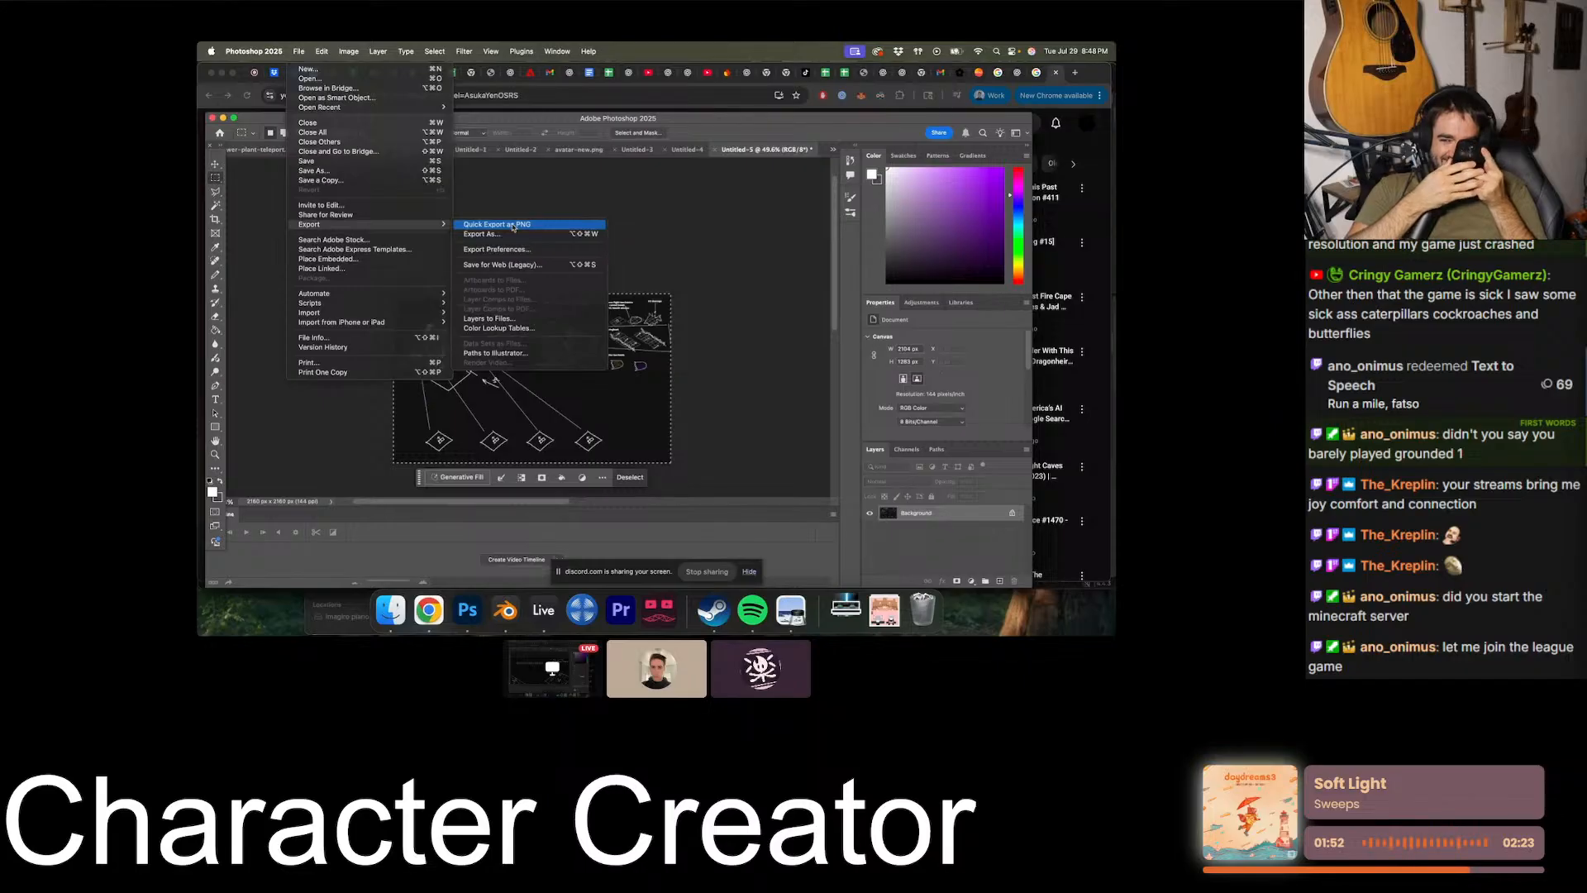
pyautogui.click(513, 225)
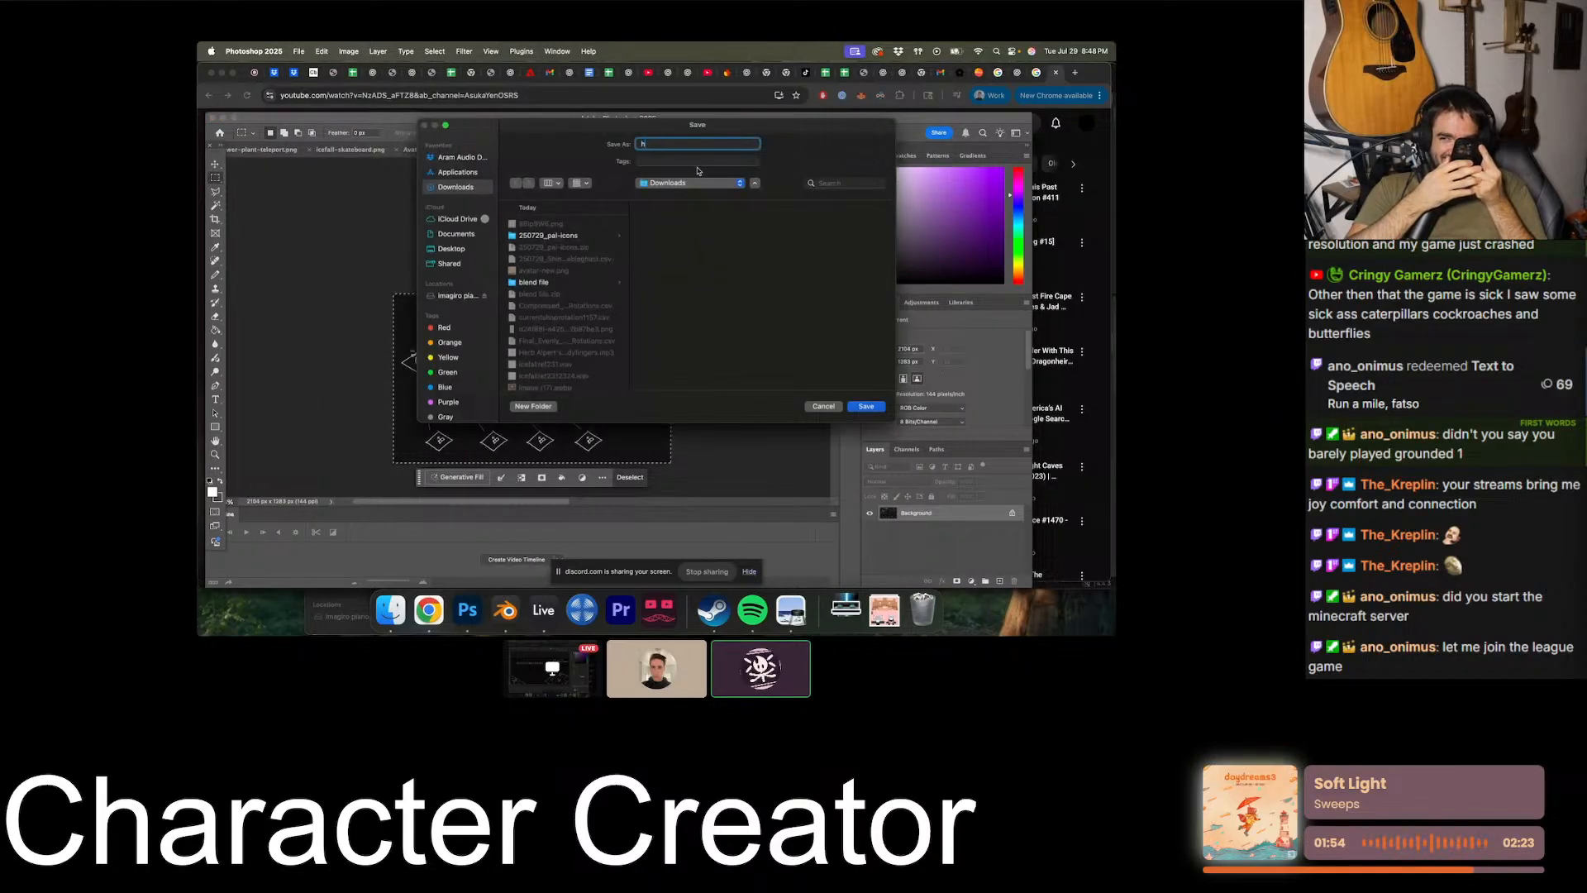
pyautogui.write('phr')
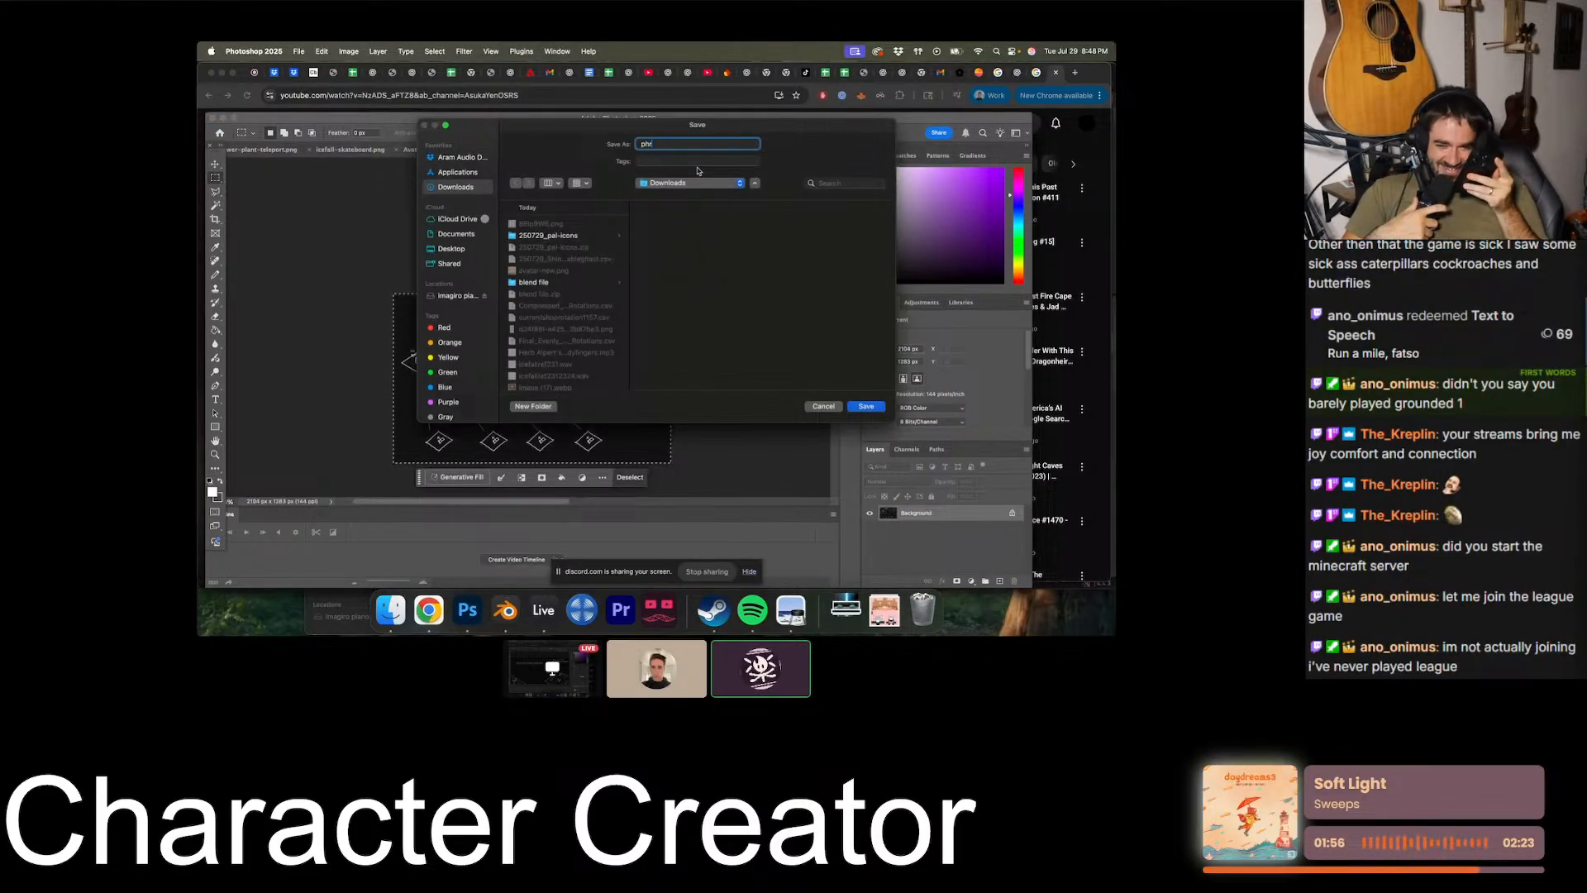
pyautogui.write('aoaoah and pyramid')
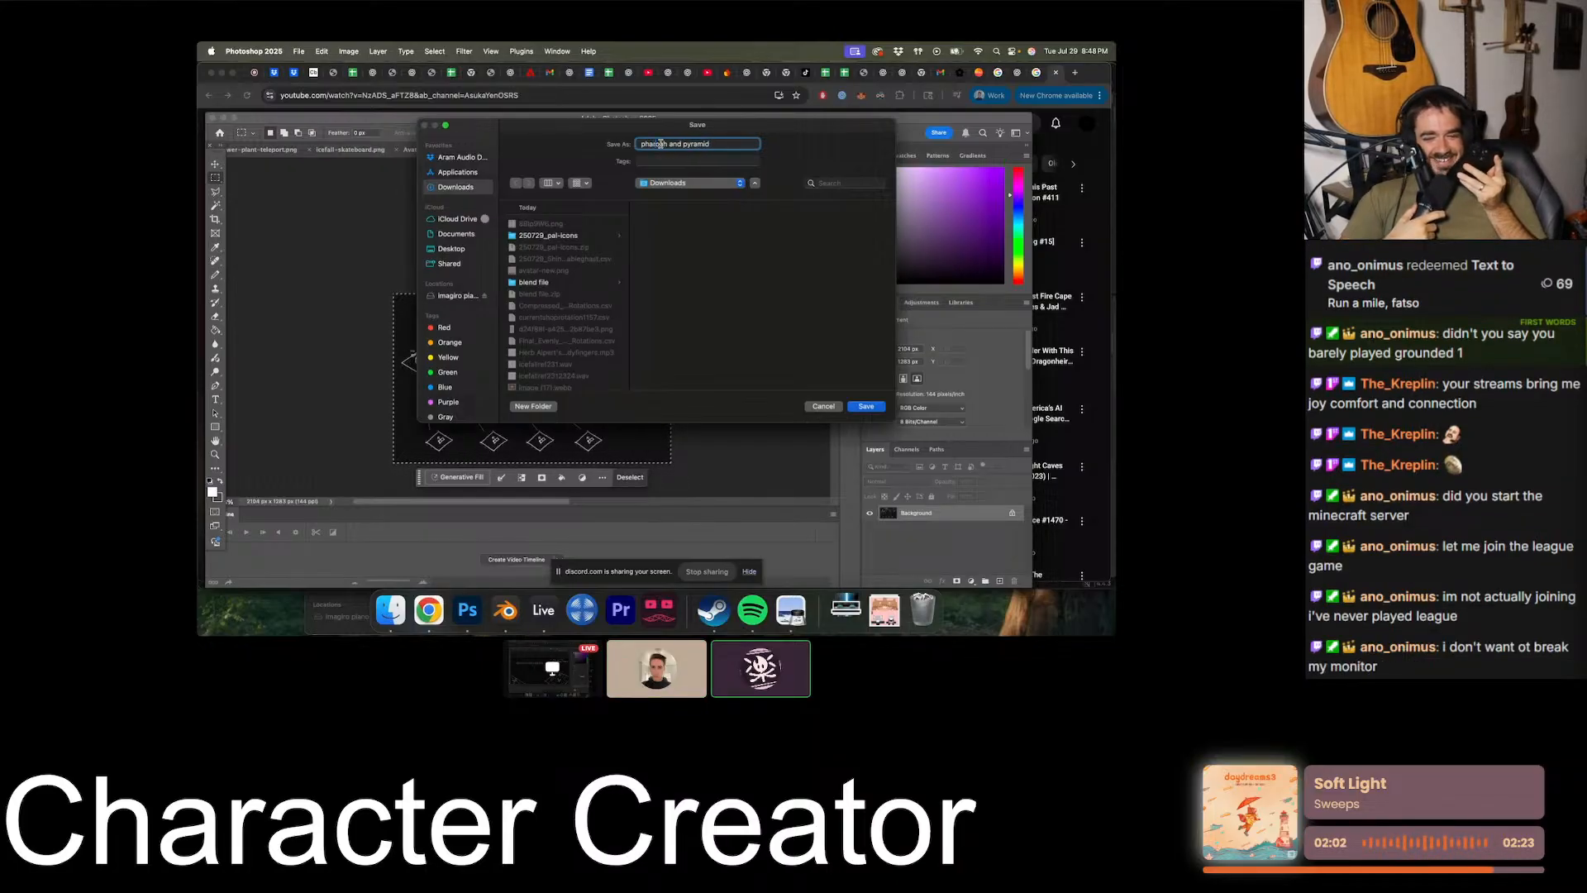
pyautogui.press('Return')
pyautogui.click(650, 221)
# - Examine the cropped diagram's mechanic sketches and labels up close and as a whole
pyautogui.press('super+plus')
pyautogui.press('super+plus')
pyautogui.press('super+plus')
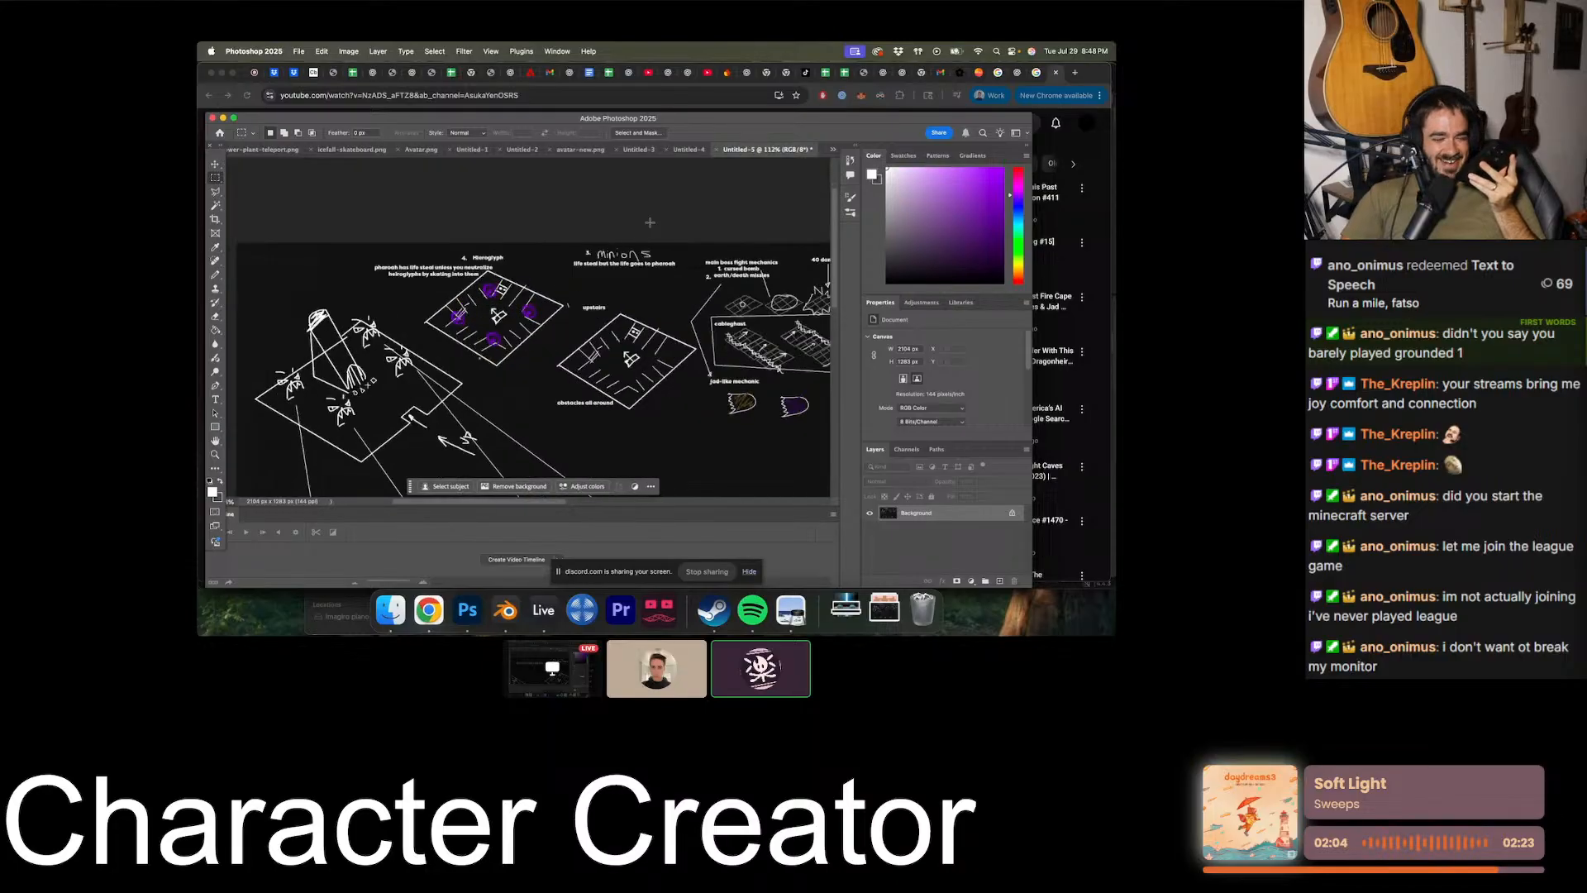
pyautogui.moveTo(783, 347); pyautogui.dragTo(717, 293)
pyautogui.press('super+minus')
pyautogui.press('super+minus')
pyautogui.keyDown('alt'); pyautogui.scroll(3, 718, 293); pyautogui.keyUp('alt')
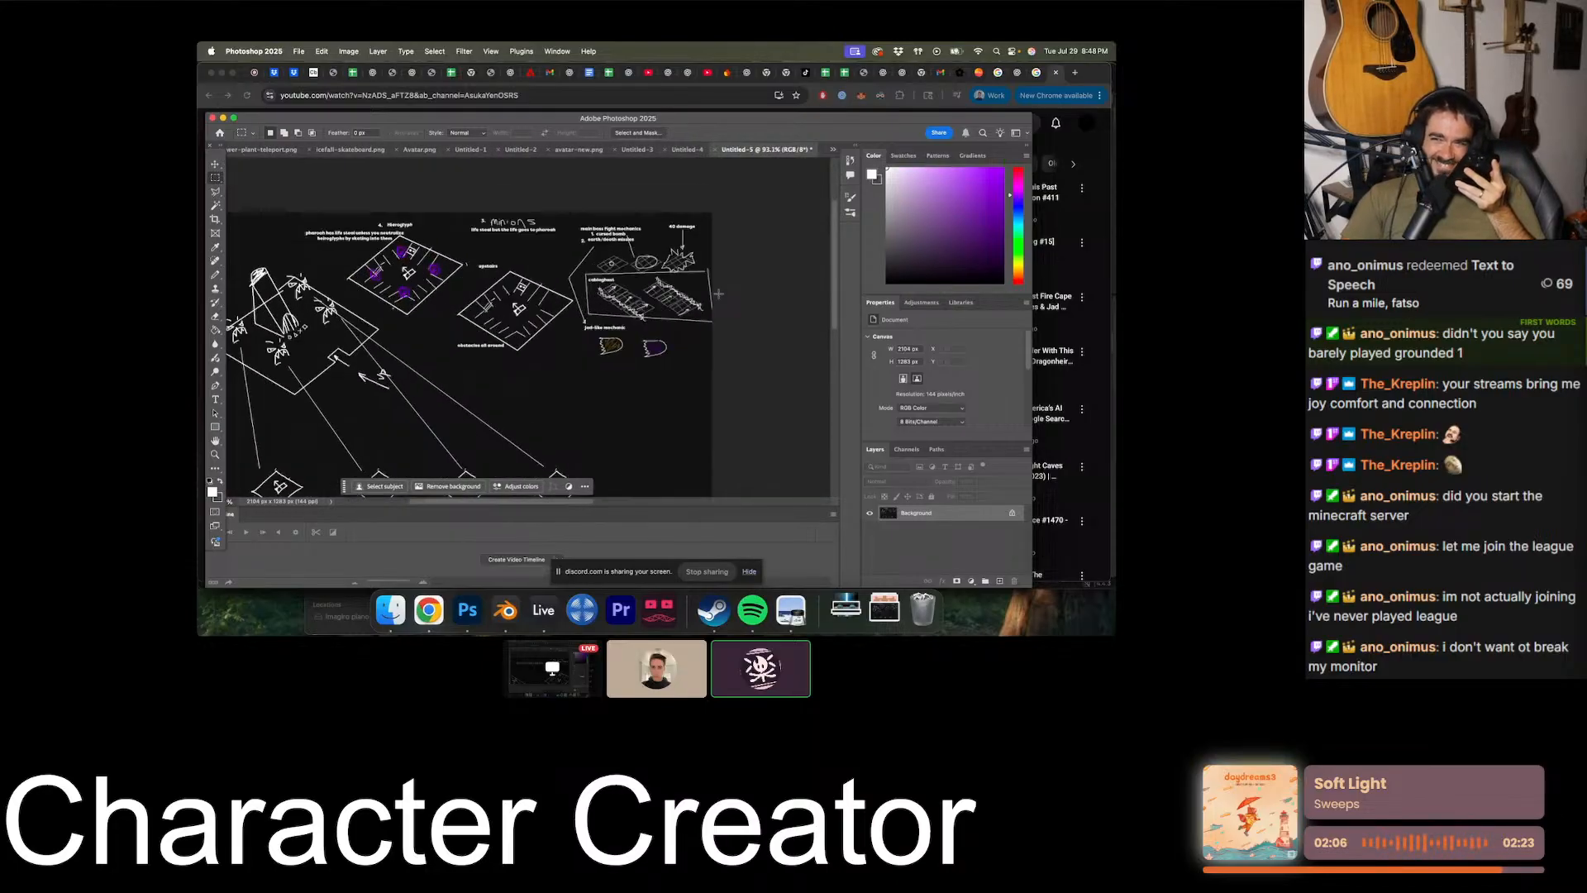
pyautogui.hscroll(2, 718, 294)
pyautogui.keyDown('alt'); pyautogui.scroll(-4, 718, 293); pyautogui.keyUp('alt')
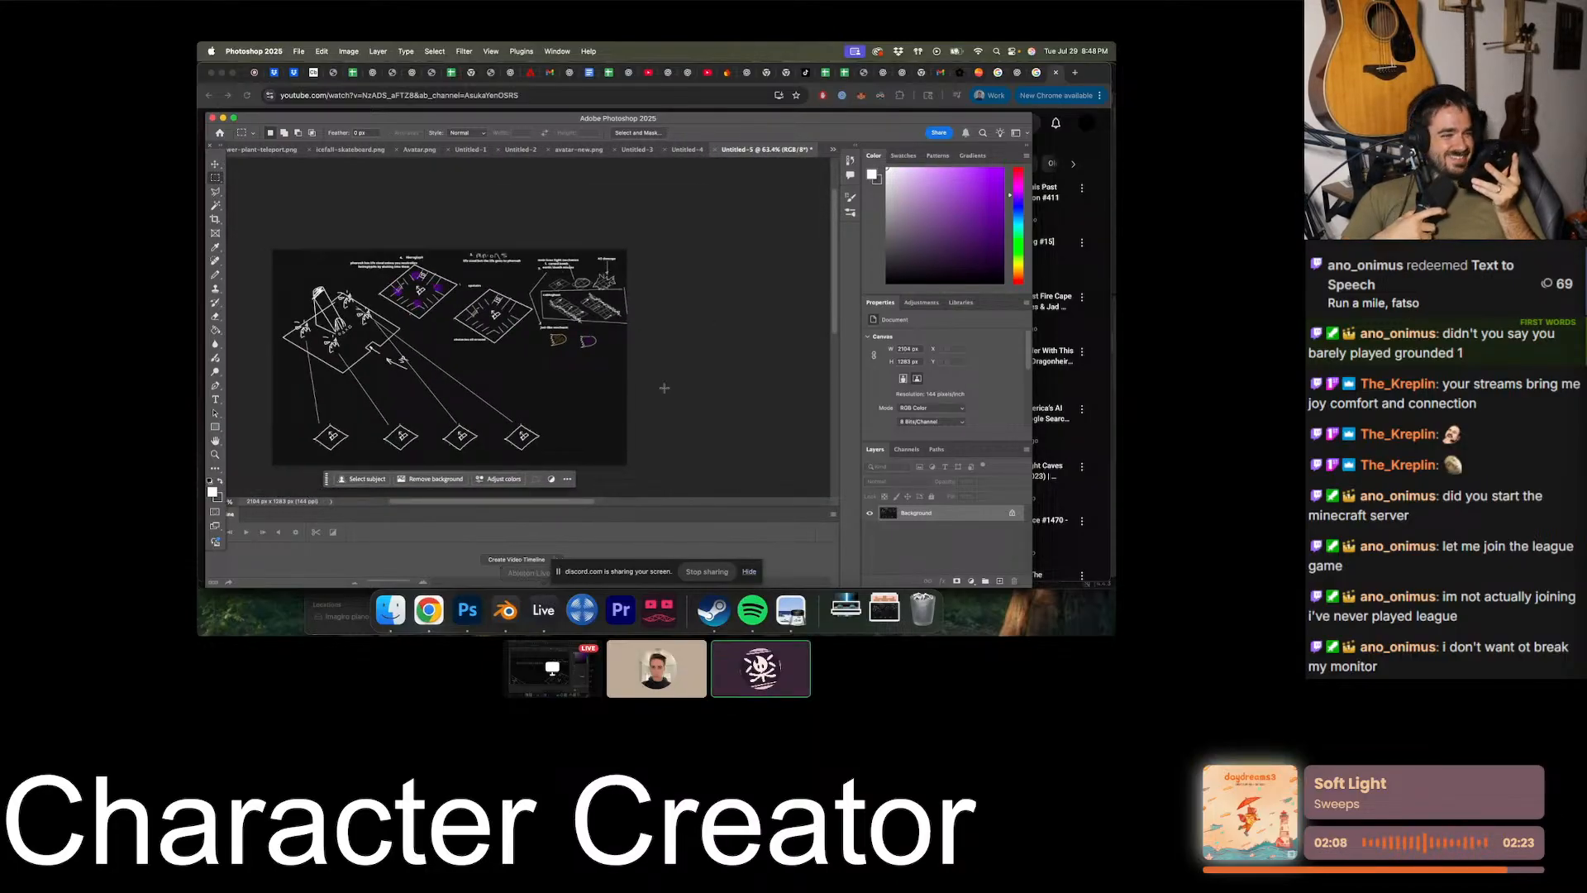
# - Switch to the Discord call in Chrome and end the screen share
pyautogui.click(428, 610)
pyautogui.click(252, 77)
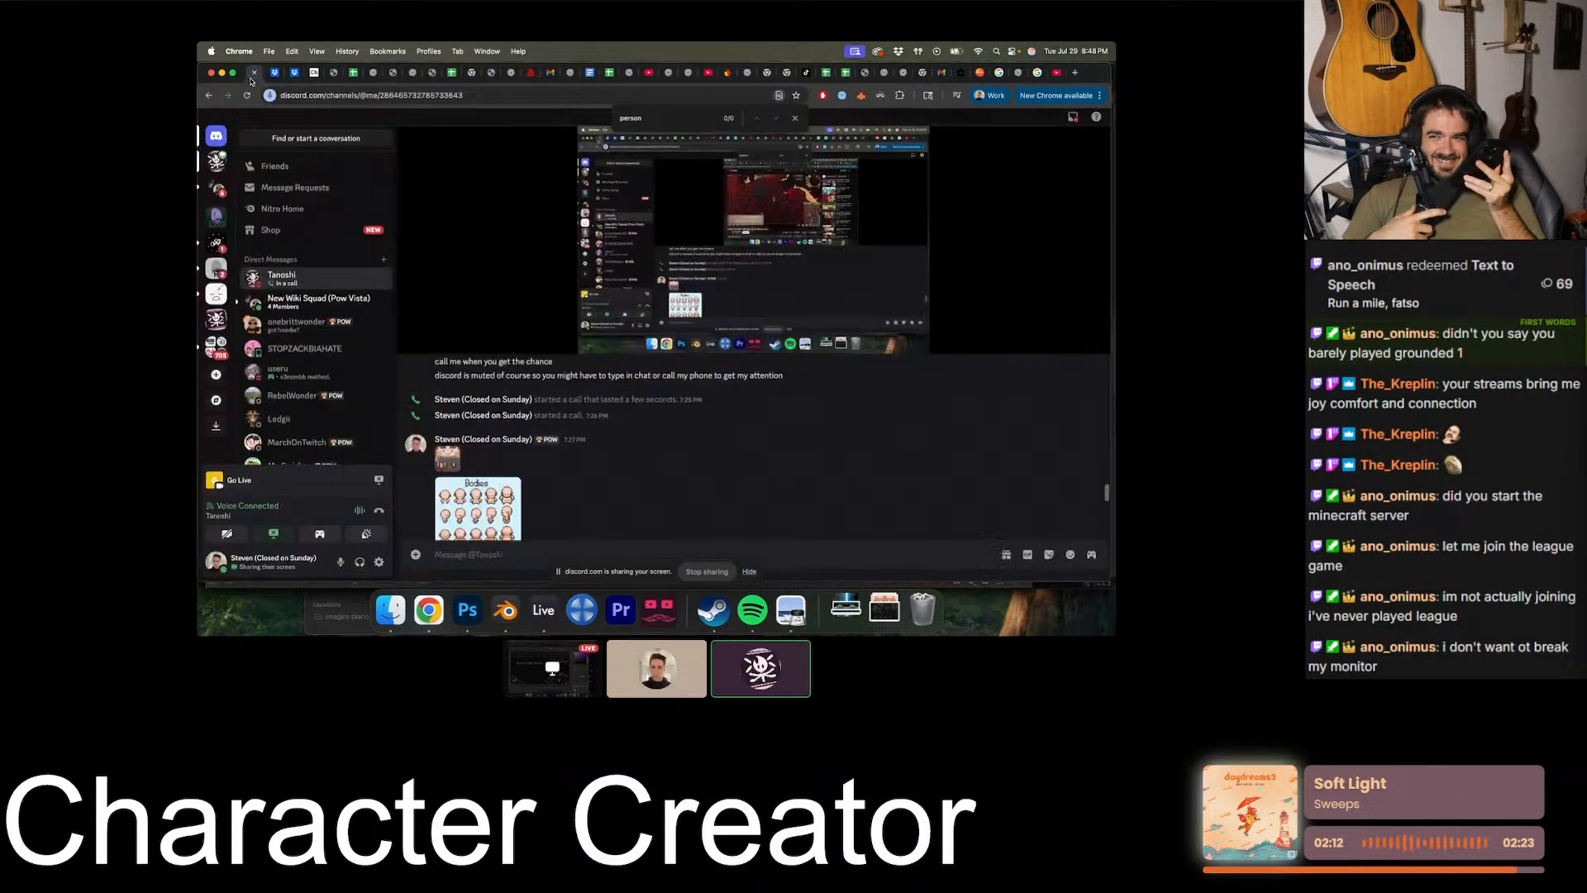
pyautogui.click(732, 335)
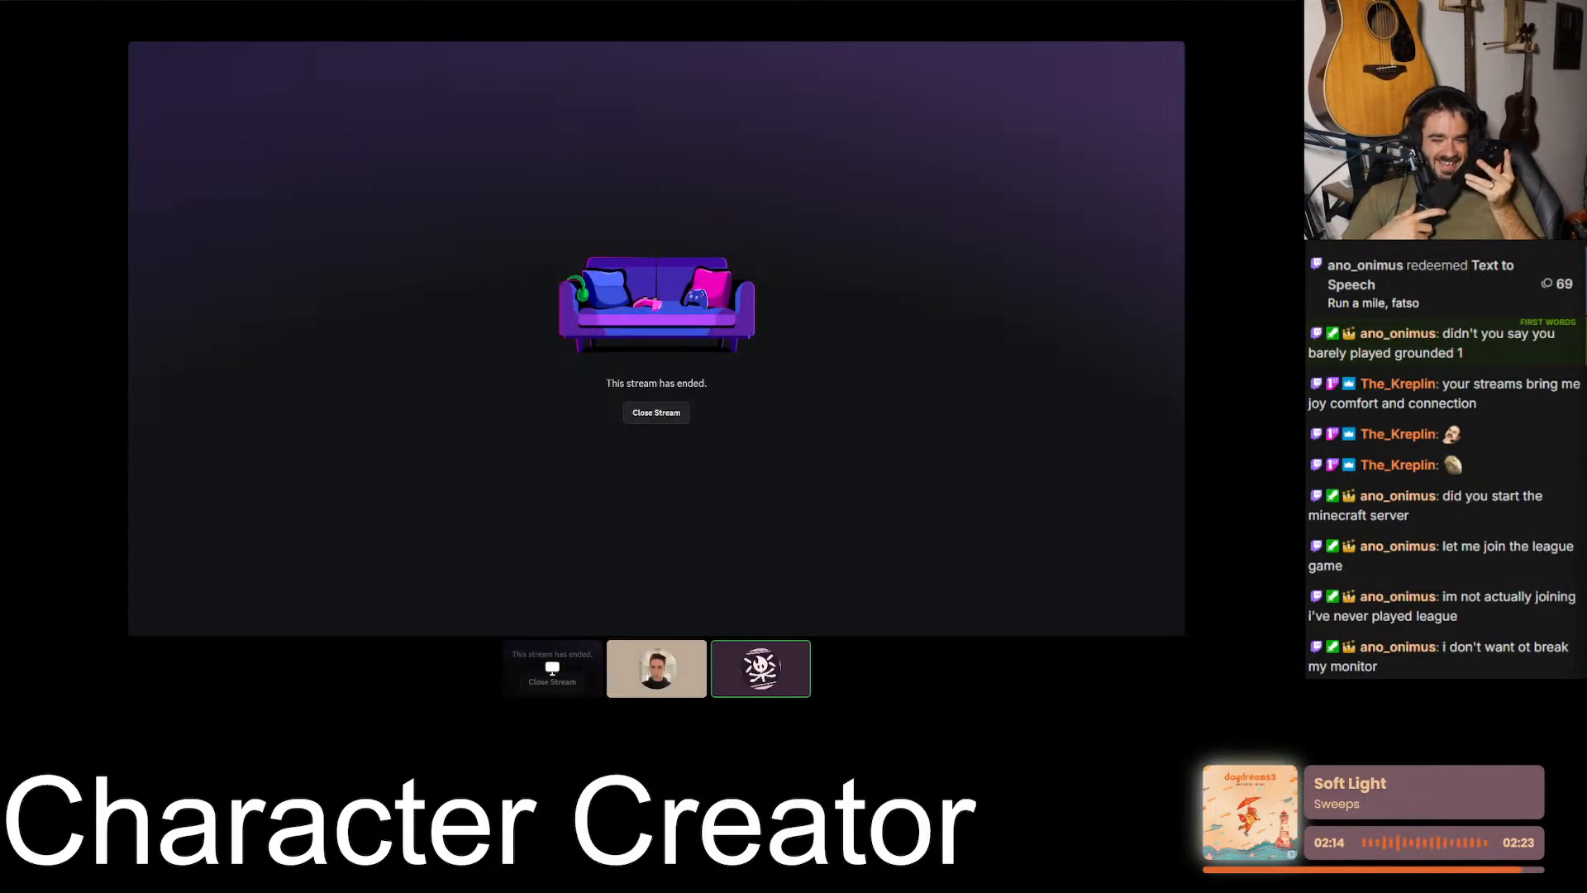